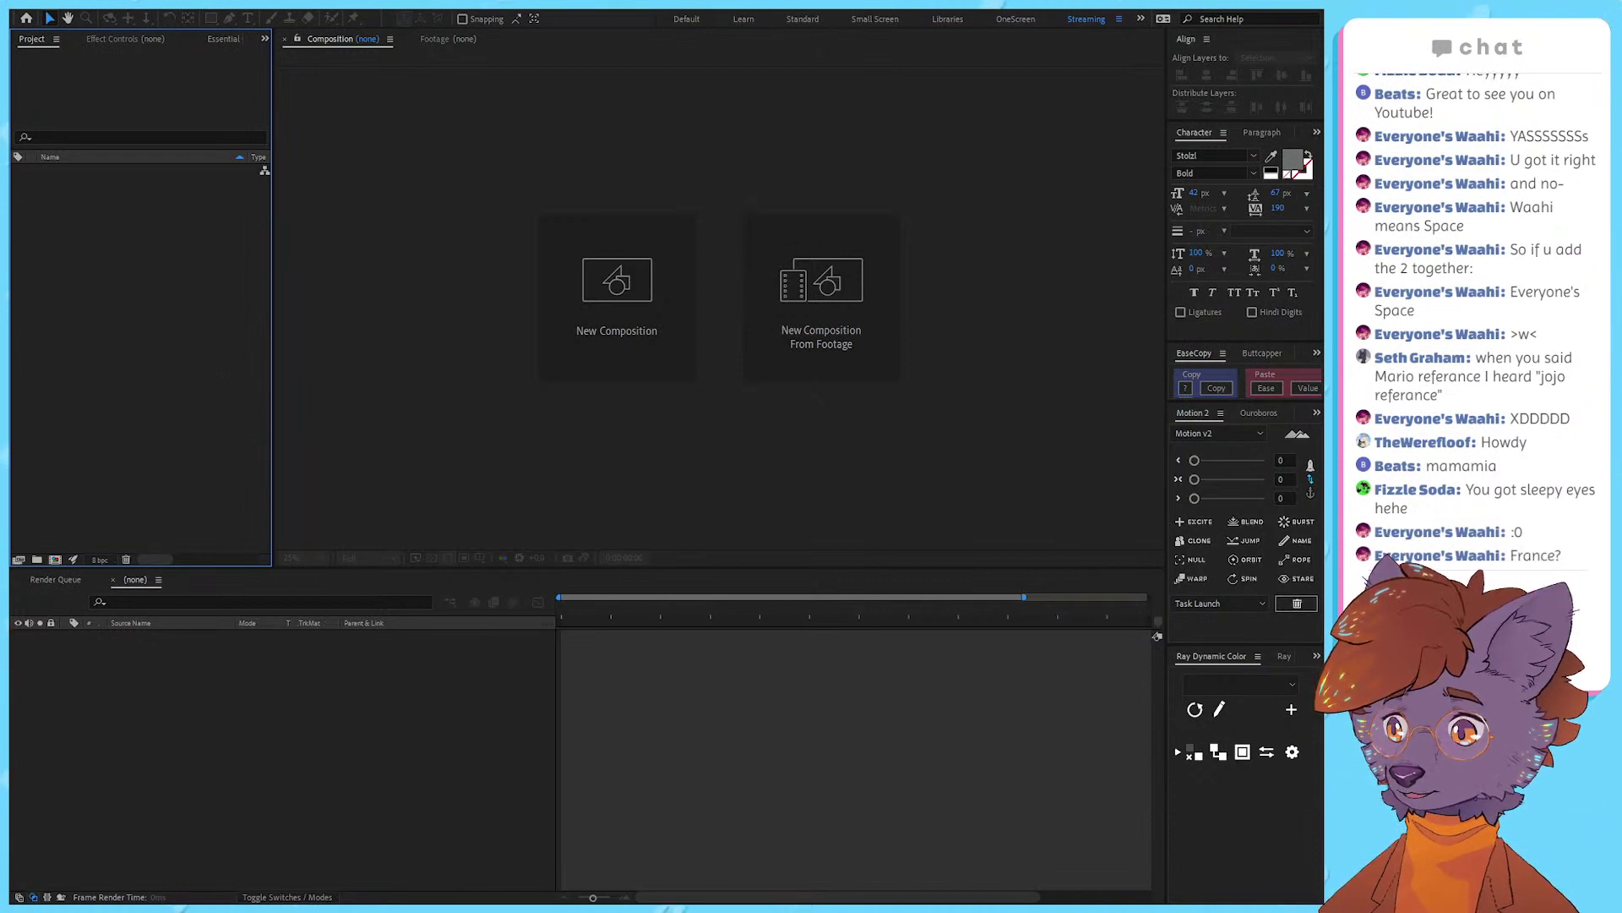
# Step: Import the layered file Let's Animate 01 - LAYER SEPARATION v1 (Merged) into the project as a composition with its layers folder
pyautogui.click(310, 779)
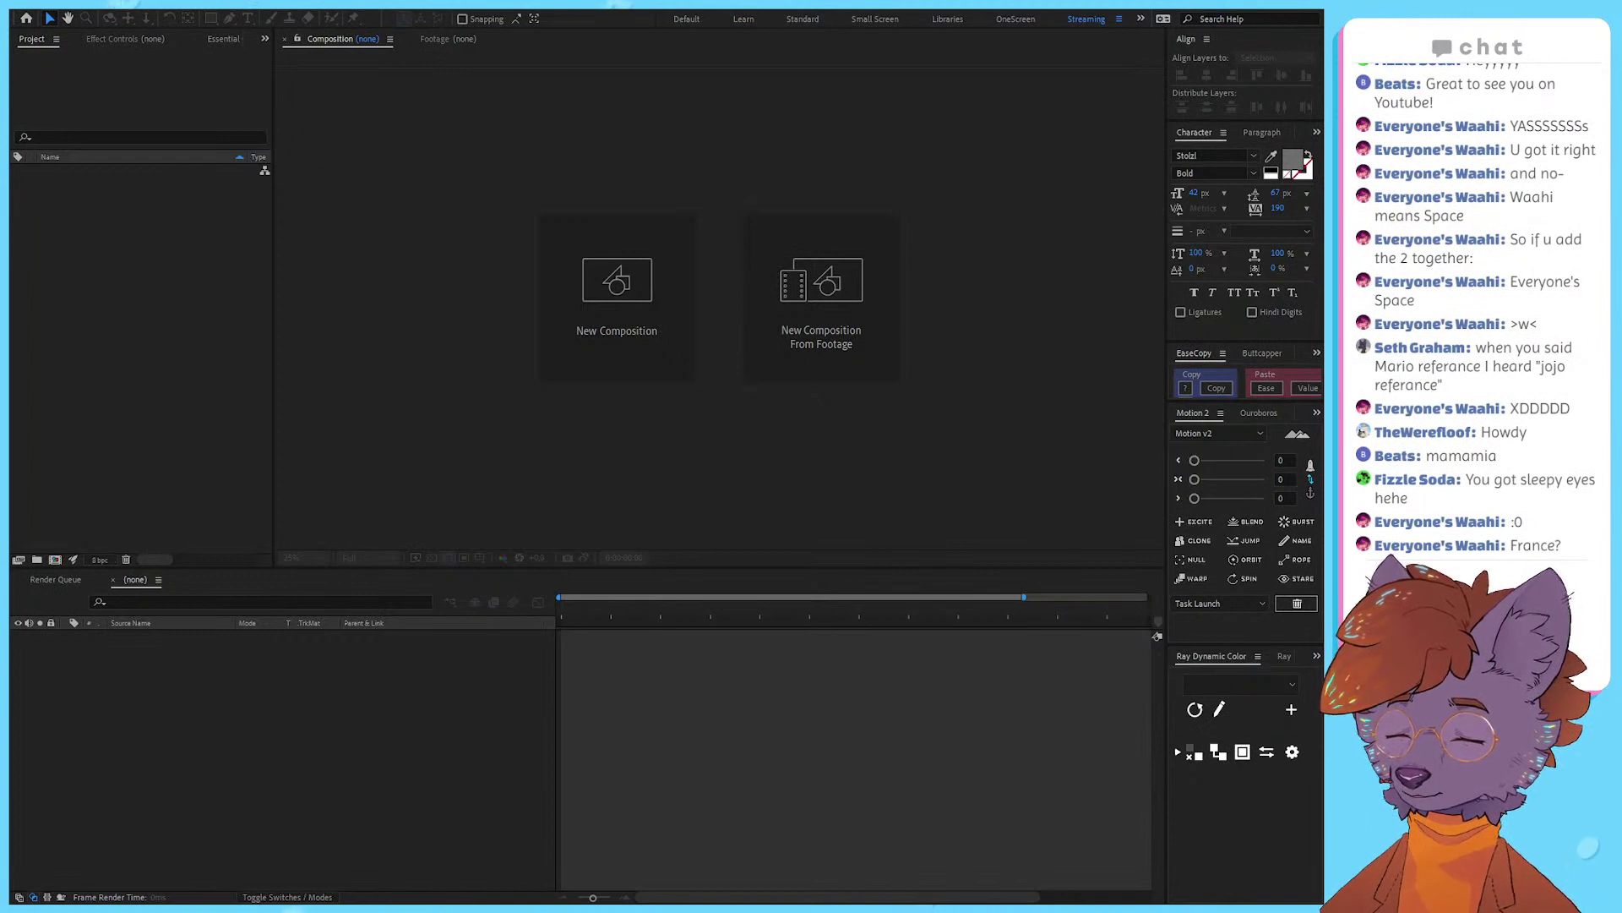
pyautogui.click(145, 163)
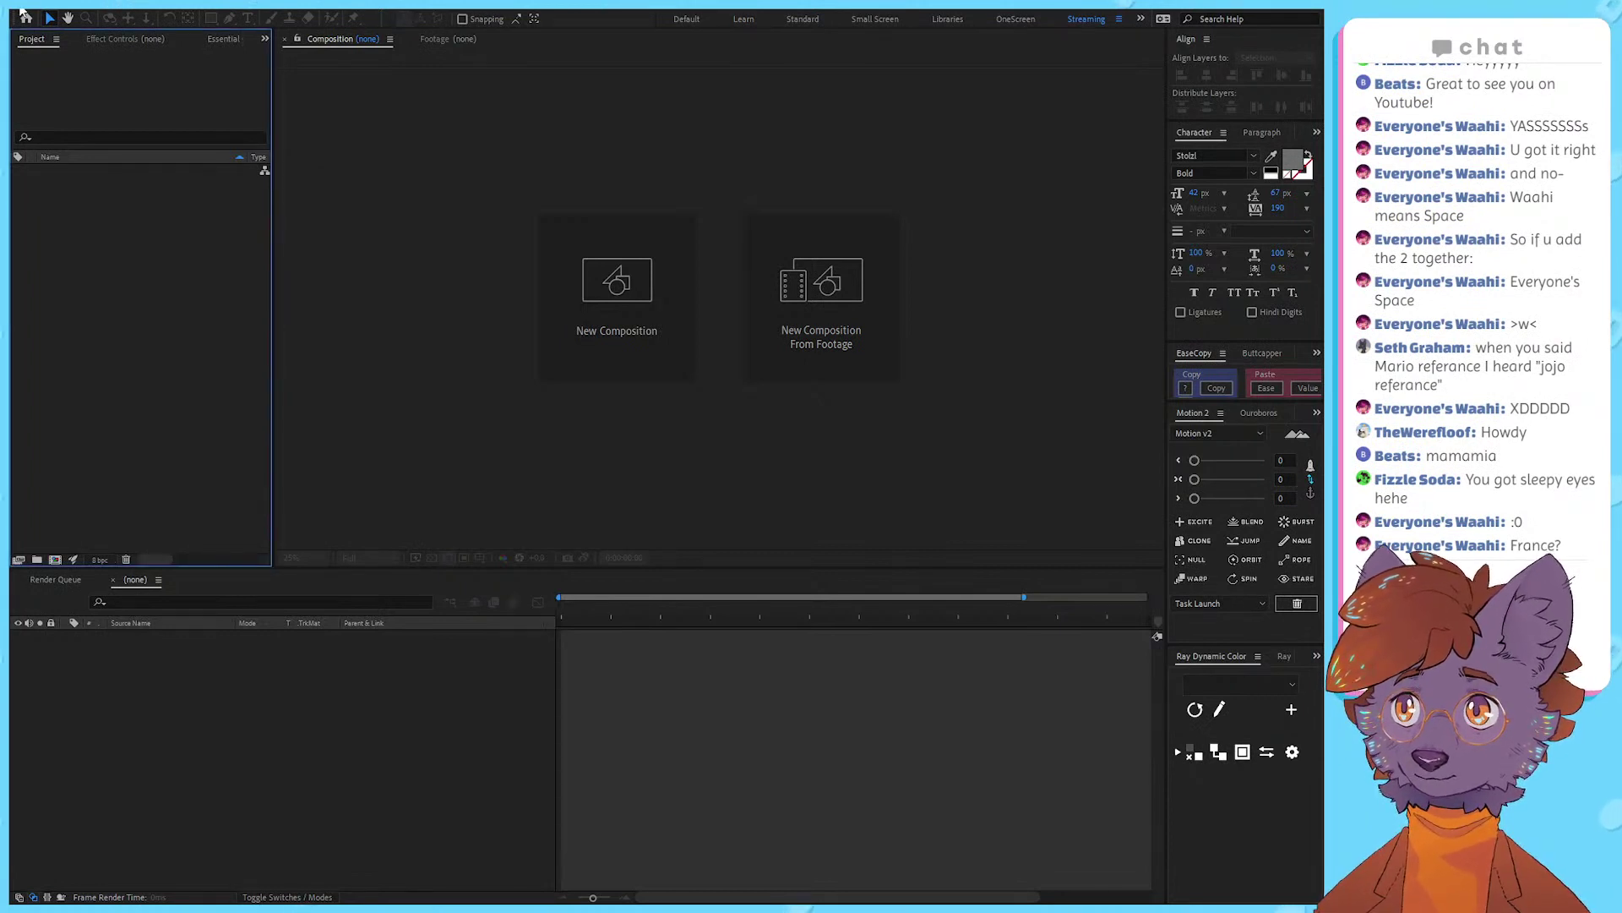
pyautogui.doubleClick(71, 313)
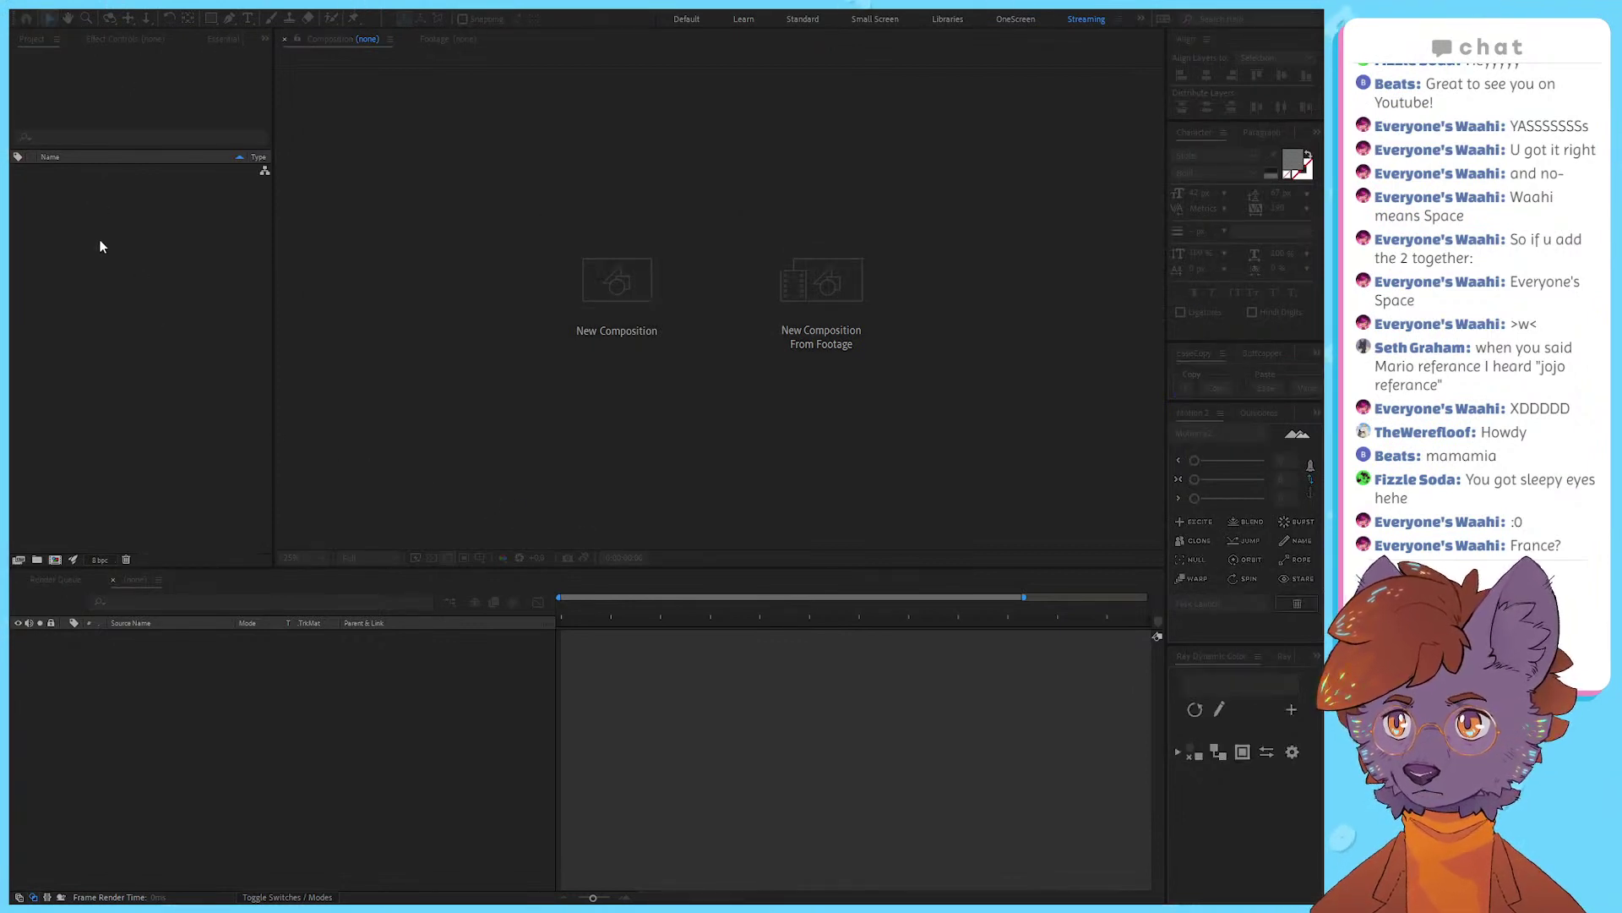
pyautogui.click(148, 246)
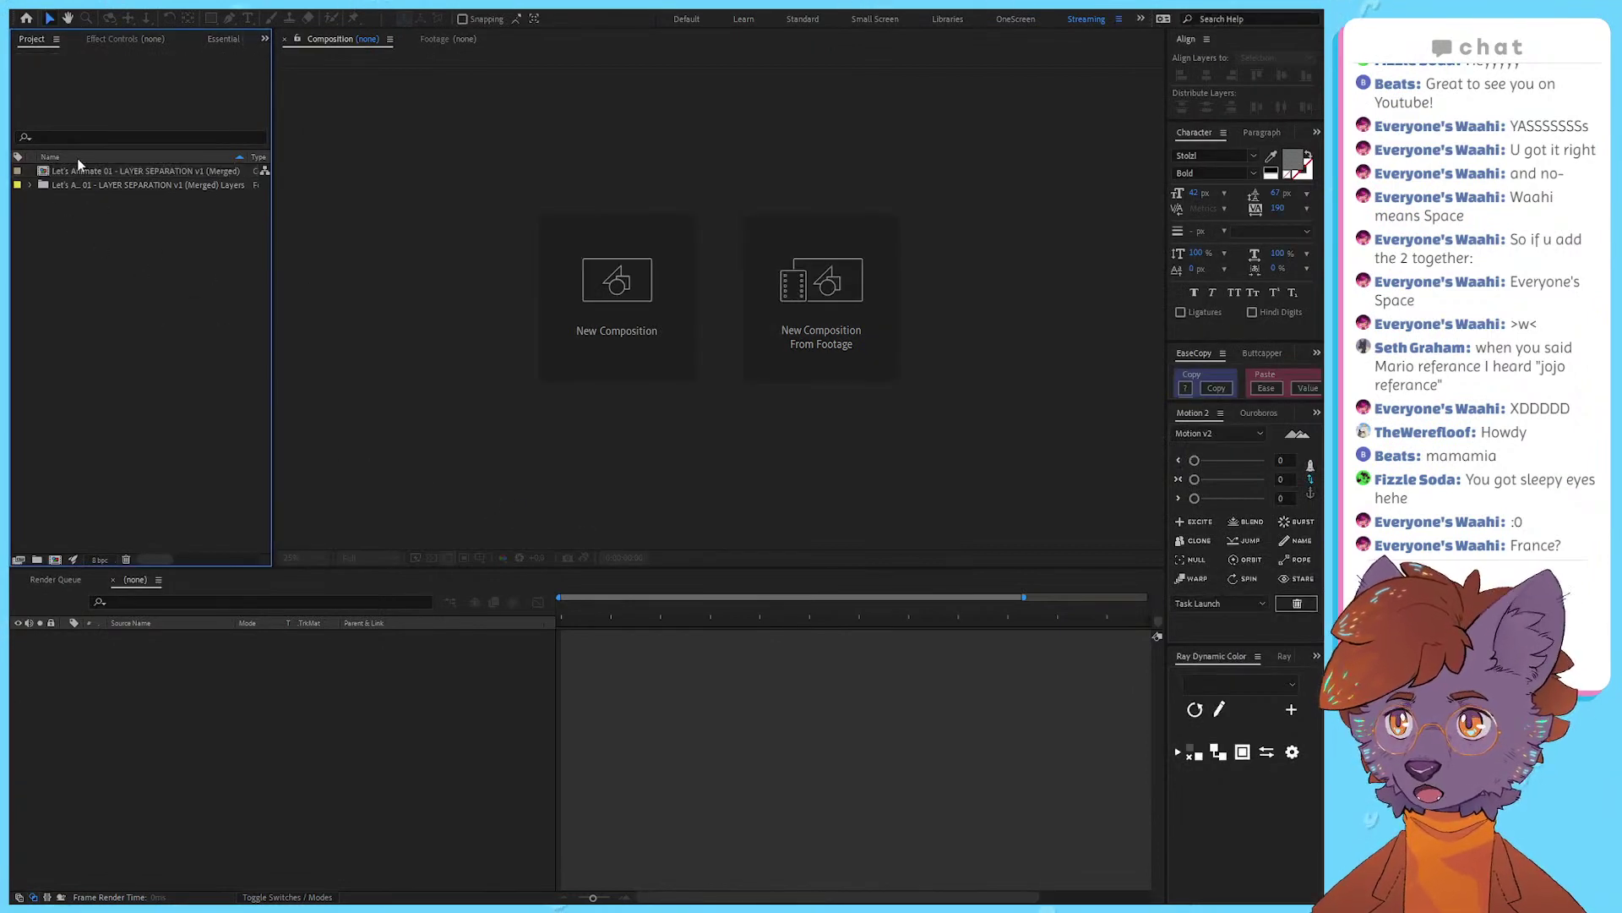
# Step: Open the Let's Animate 01 - LAYER SEPARATION v1 (Merged) composition and fit the whole artwork in view
pyautogui.click(140, 173)
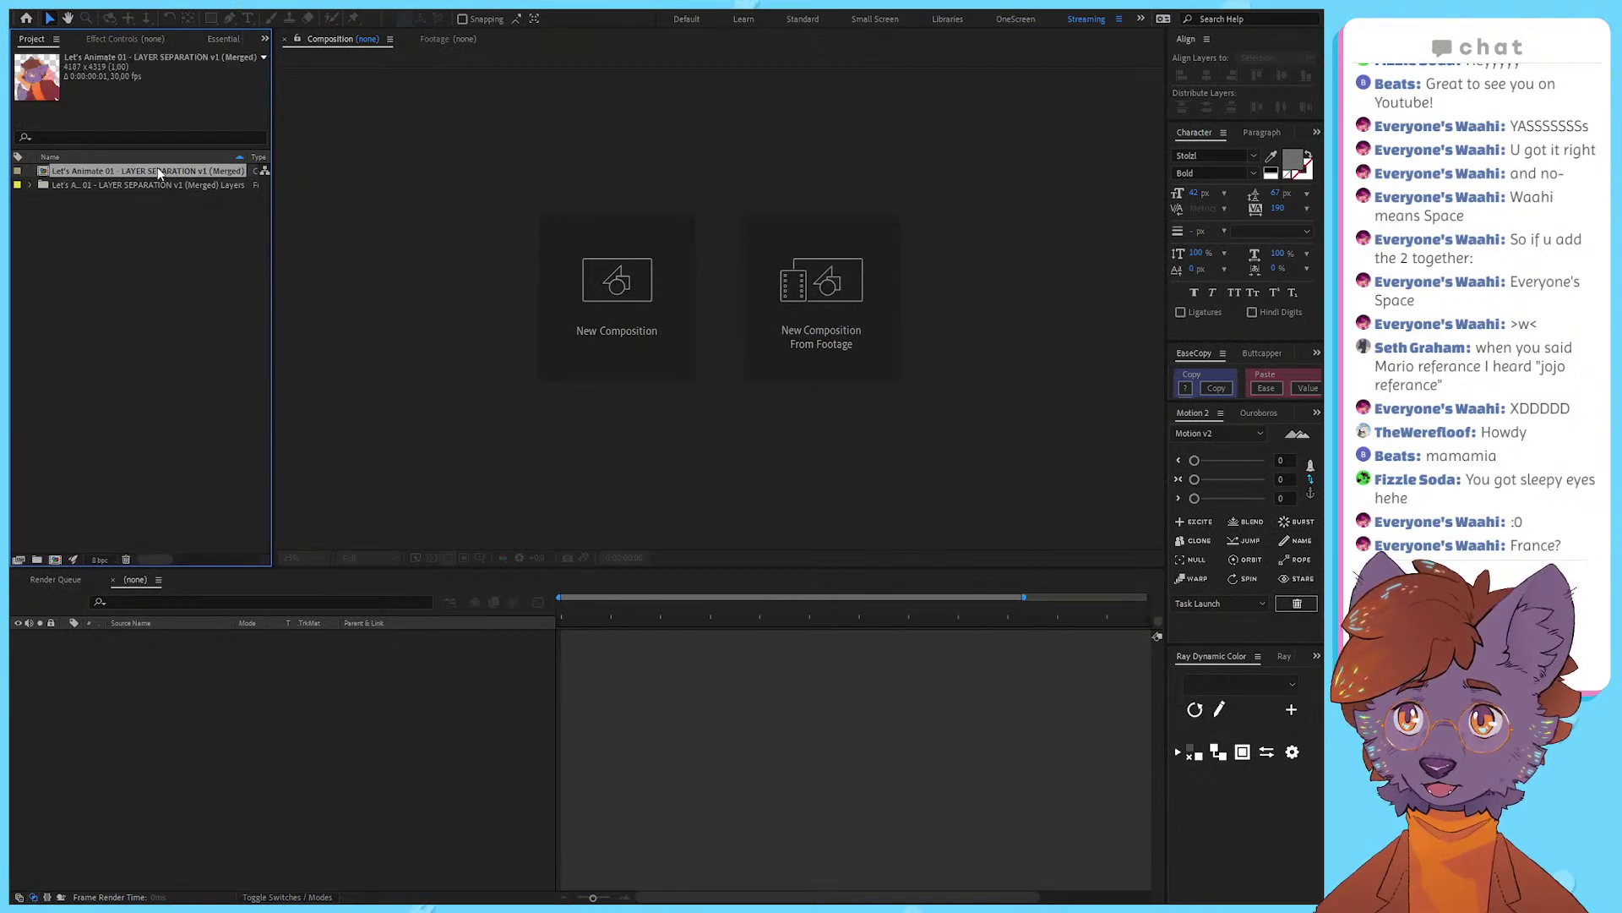
pyautogui.click(169, 379)
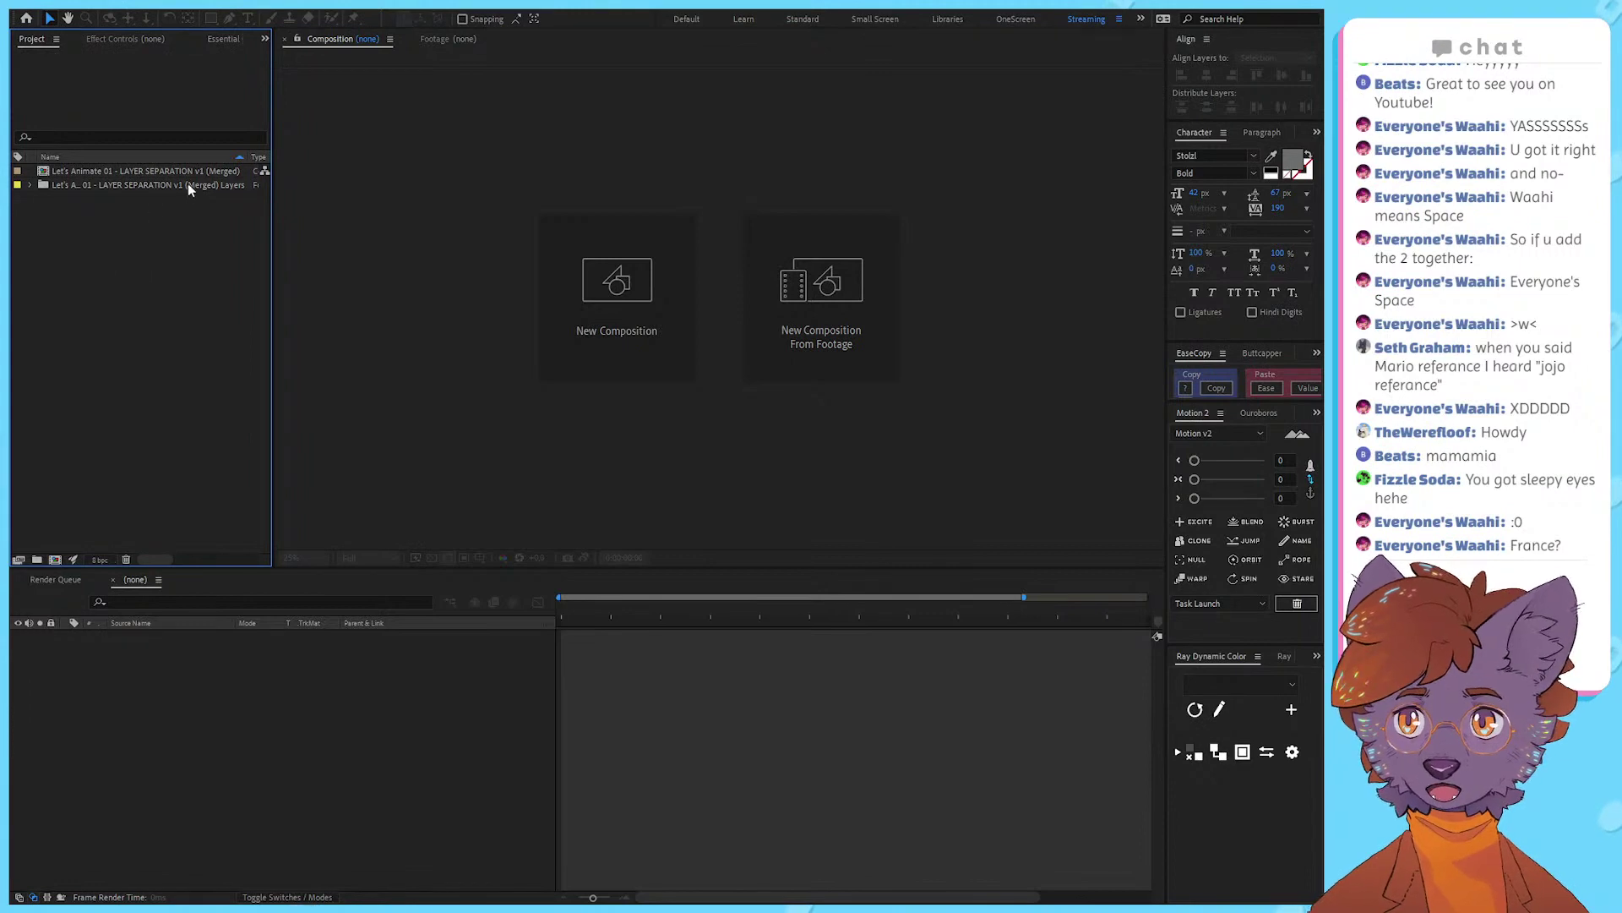
pyautogui.click(218, 173)
pyautogui.doubleClick(220, 173)
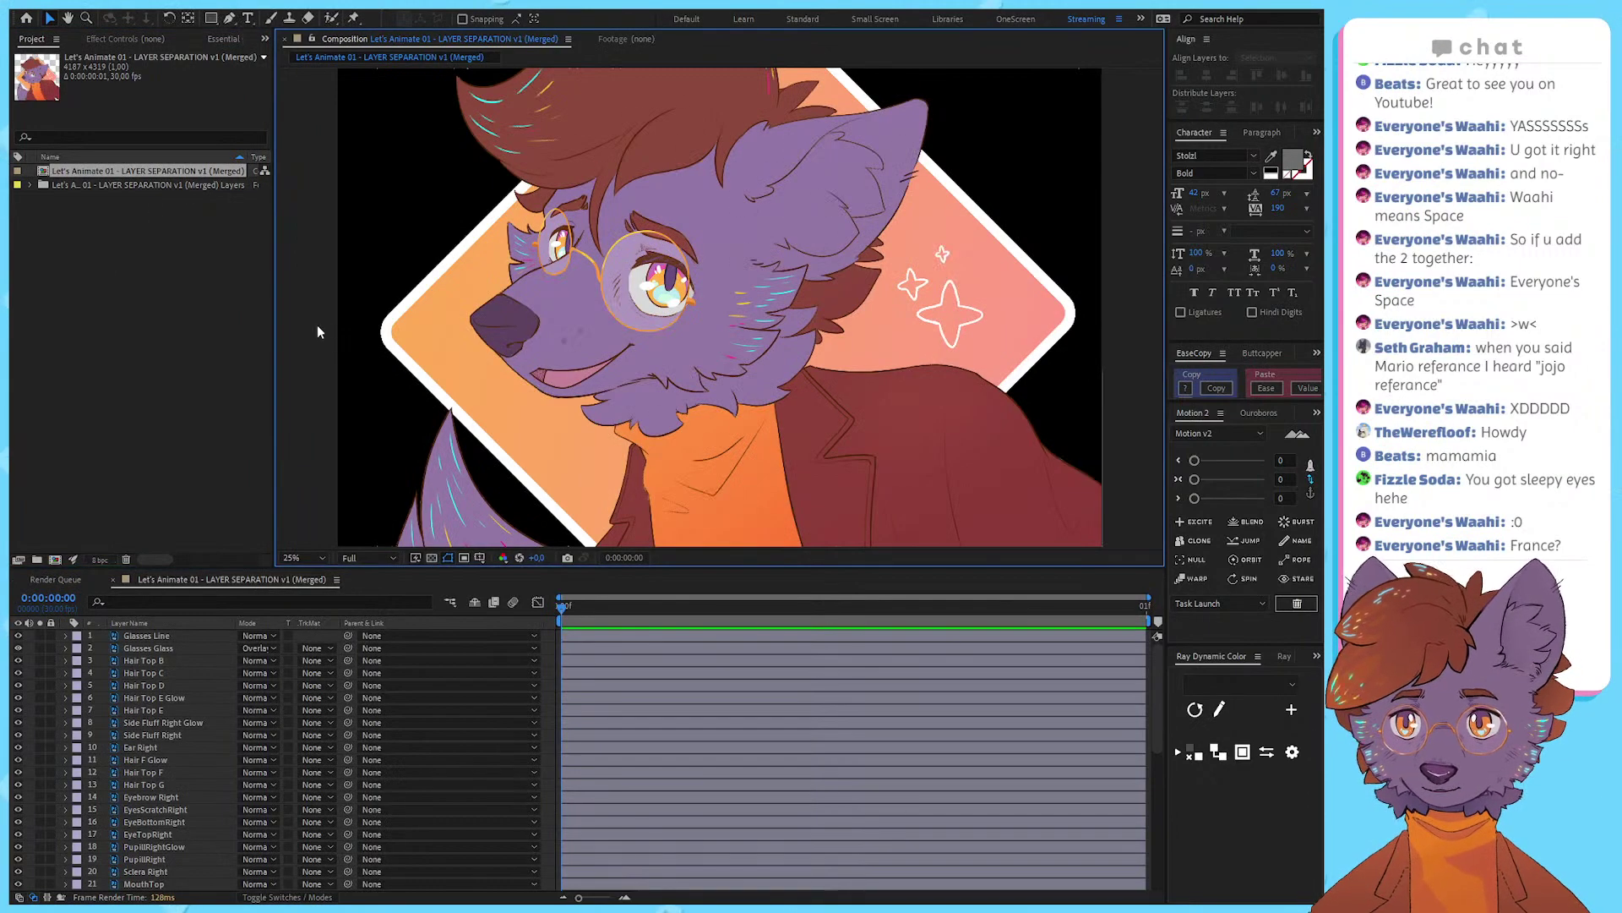
pyautogui.press(',')
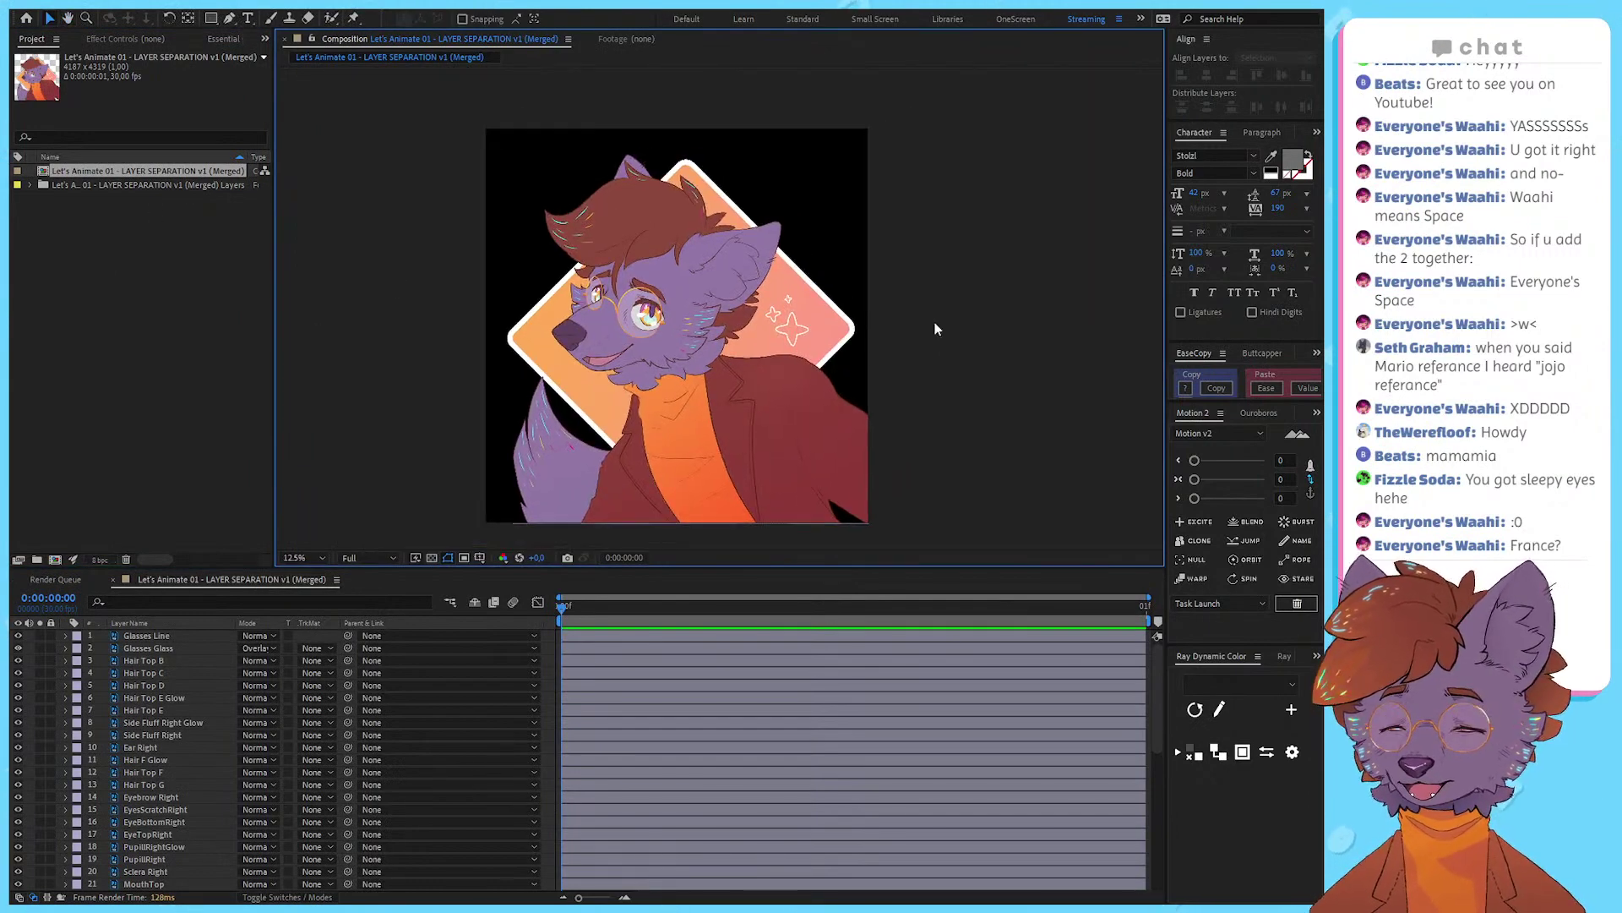
# Step: Narrow the layer columns of the timeline to give the layer bars more width, leaving no layer selected
pyautogui.click(865, 490)
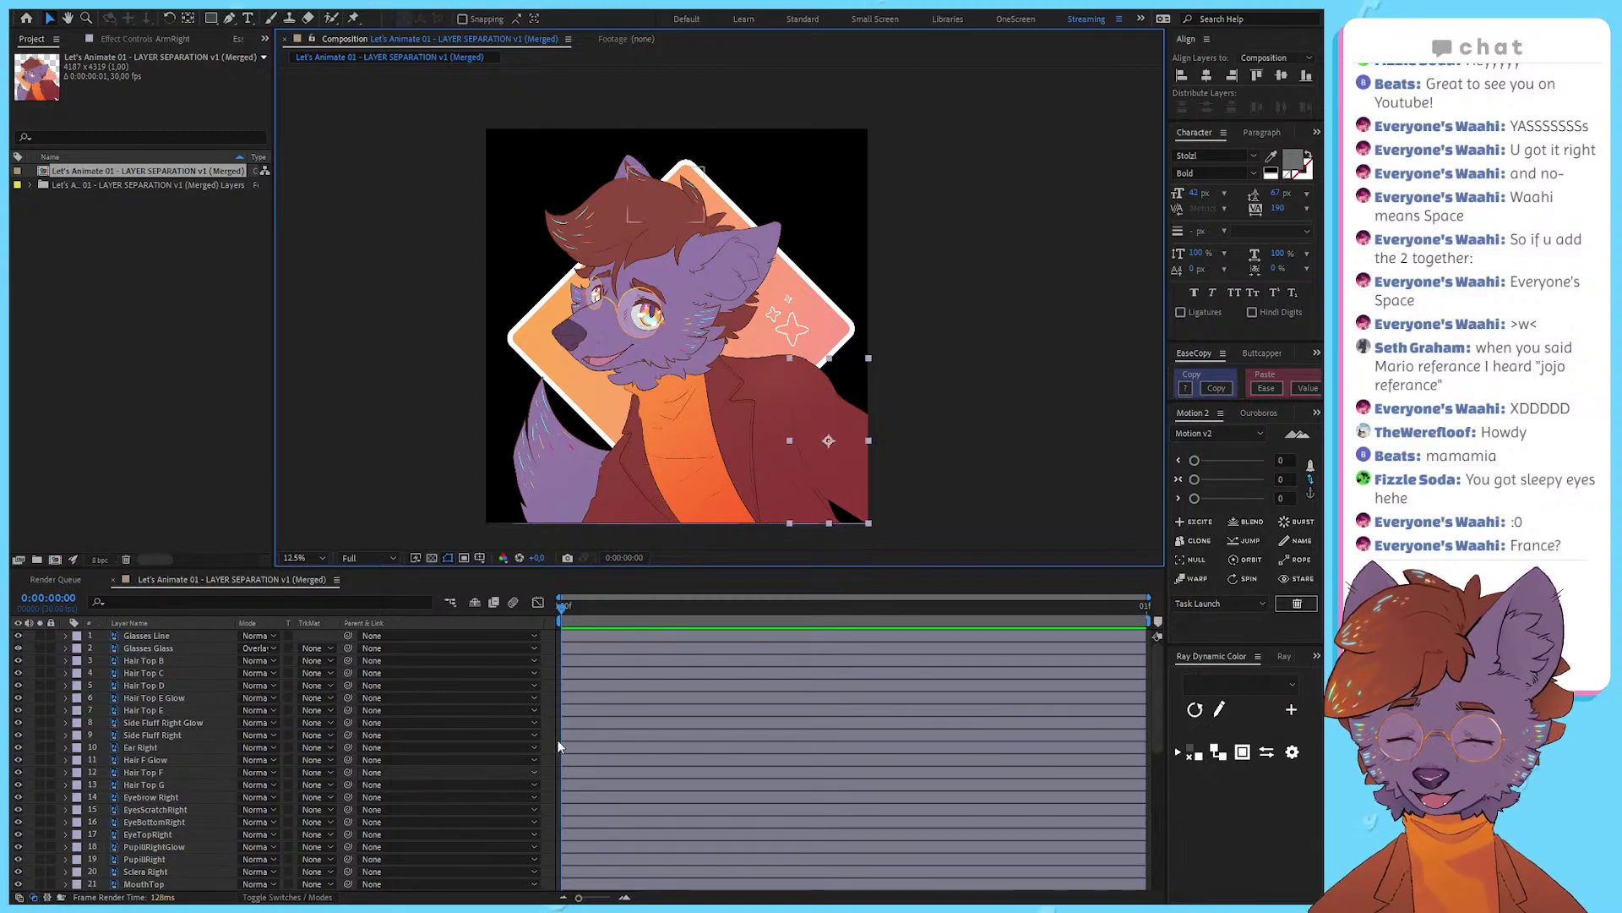
pyautogui.moveTo(543, 622); pyautogui.dragTo(415, 622)
pyautogui.click(421, 514)
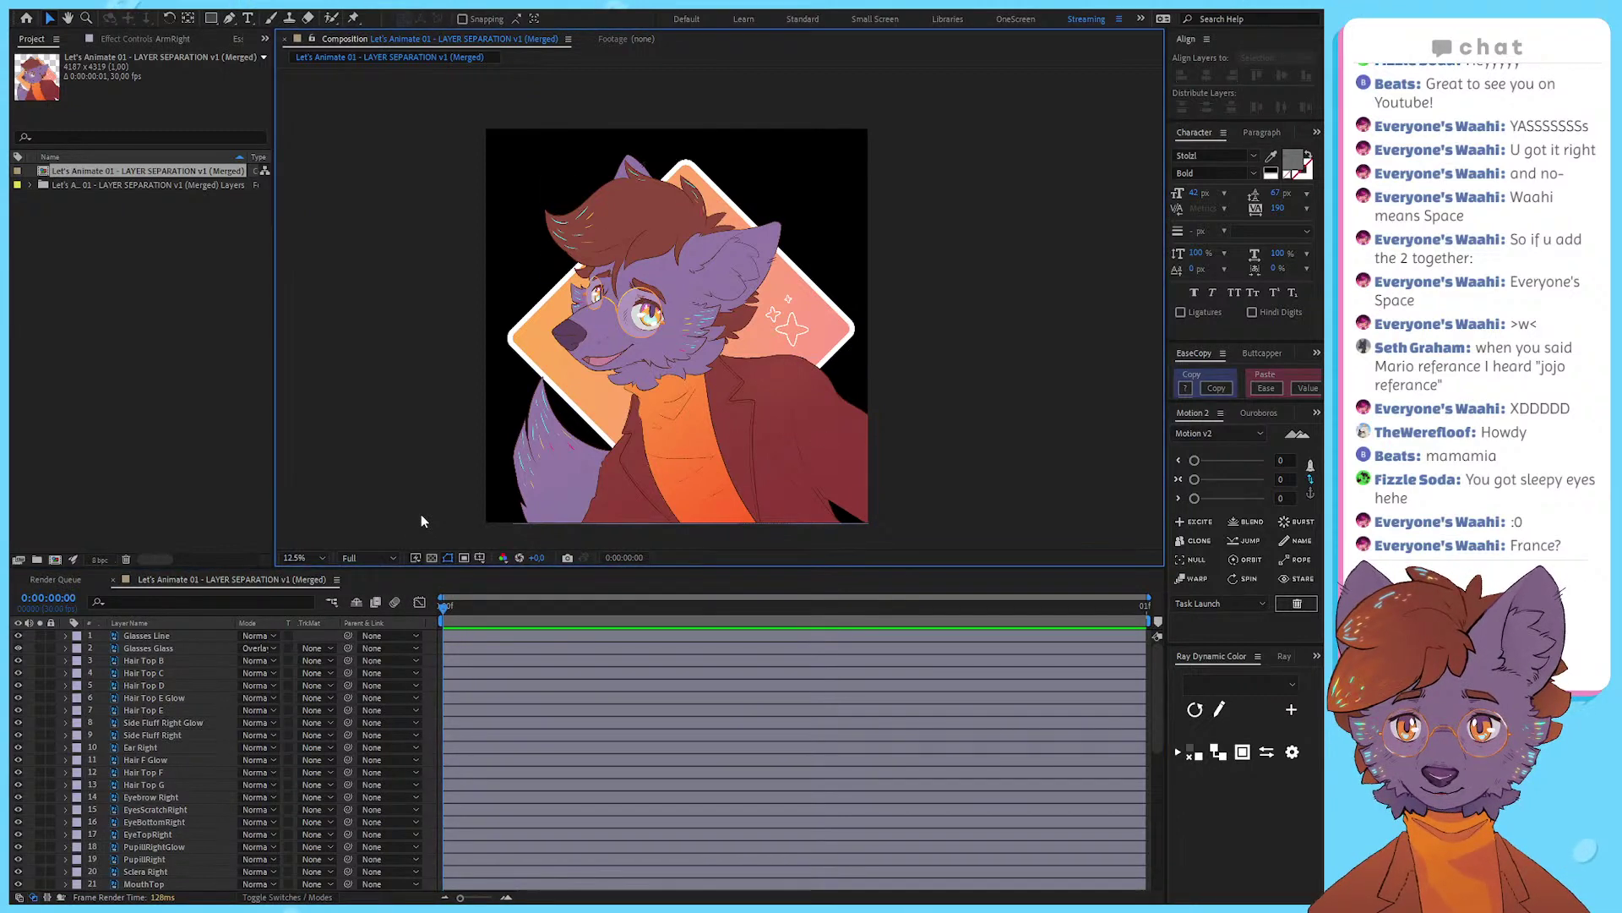
pyautogui.moveTo(944, 386)
pyautogui.mouseDown()
pyautogui.moveTo(935, 373)
pyautogui.moveTo(941, 395)
pyautogui.mouseUp()
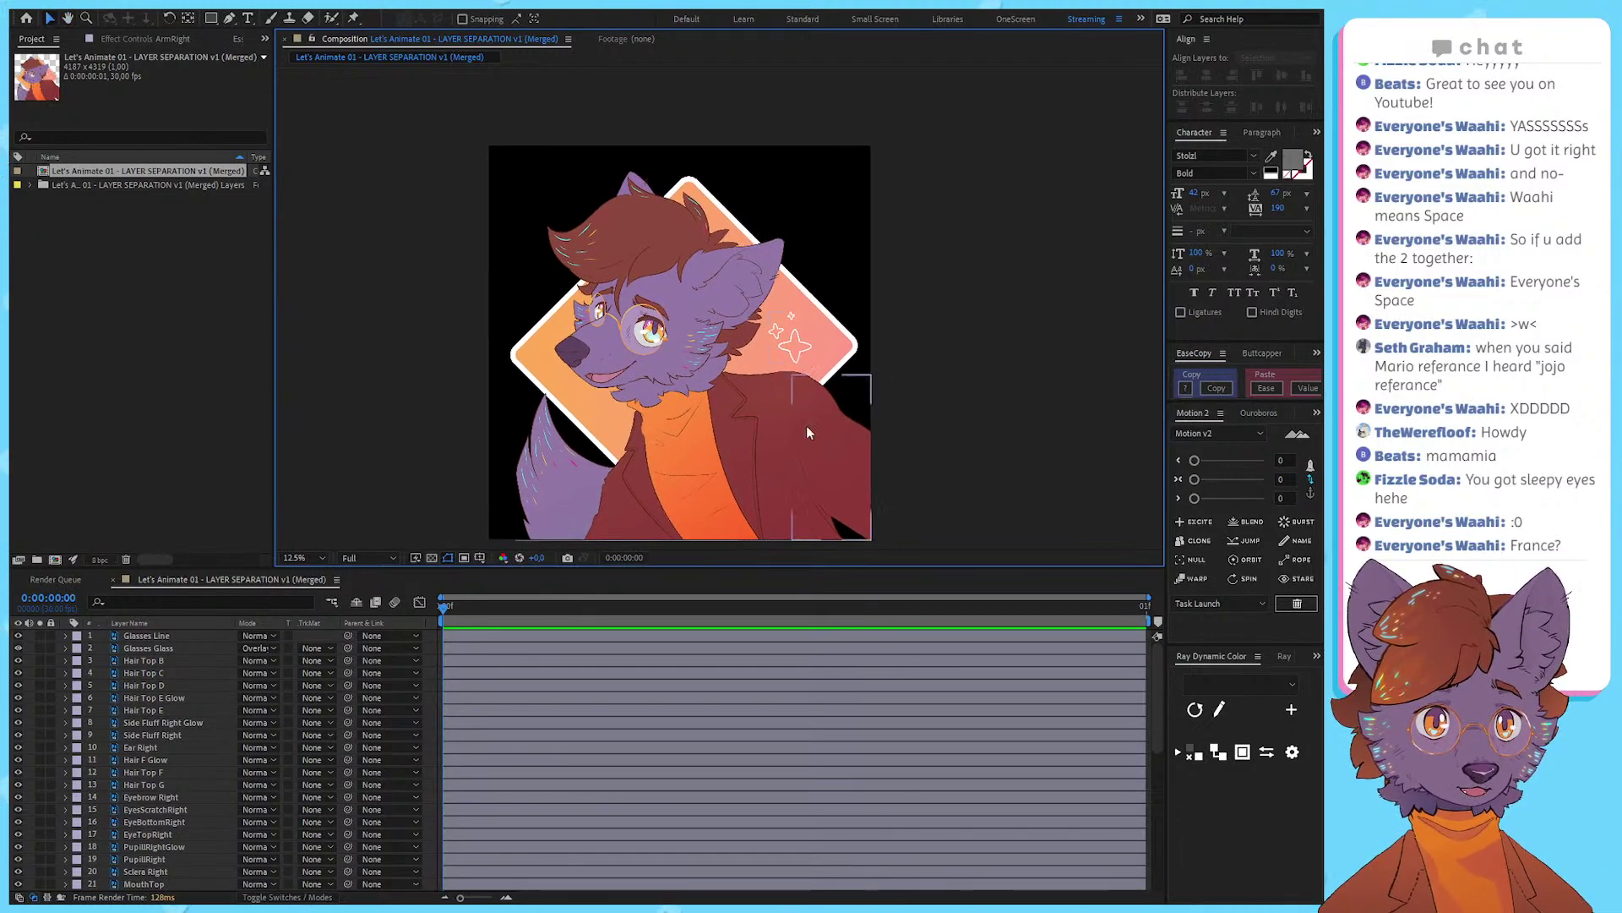
# Step: Move the anchor point of the right arm layer up to the character's shoulder with the Pan Behind tool
pyautogui.click(809, 424)
pyautogui.scroll(2, 826, 411)
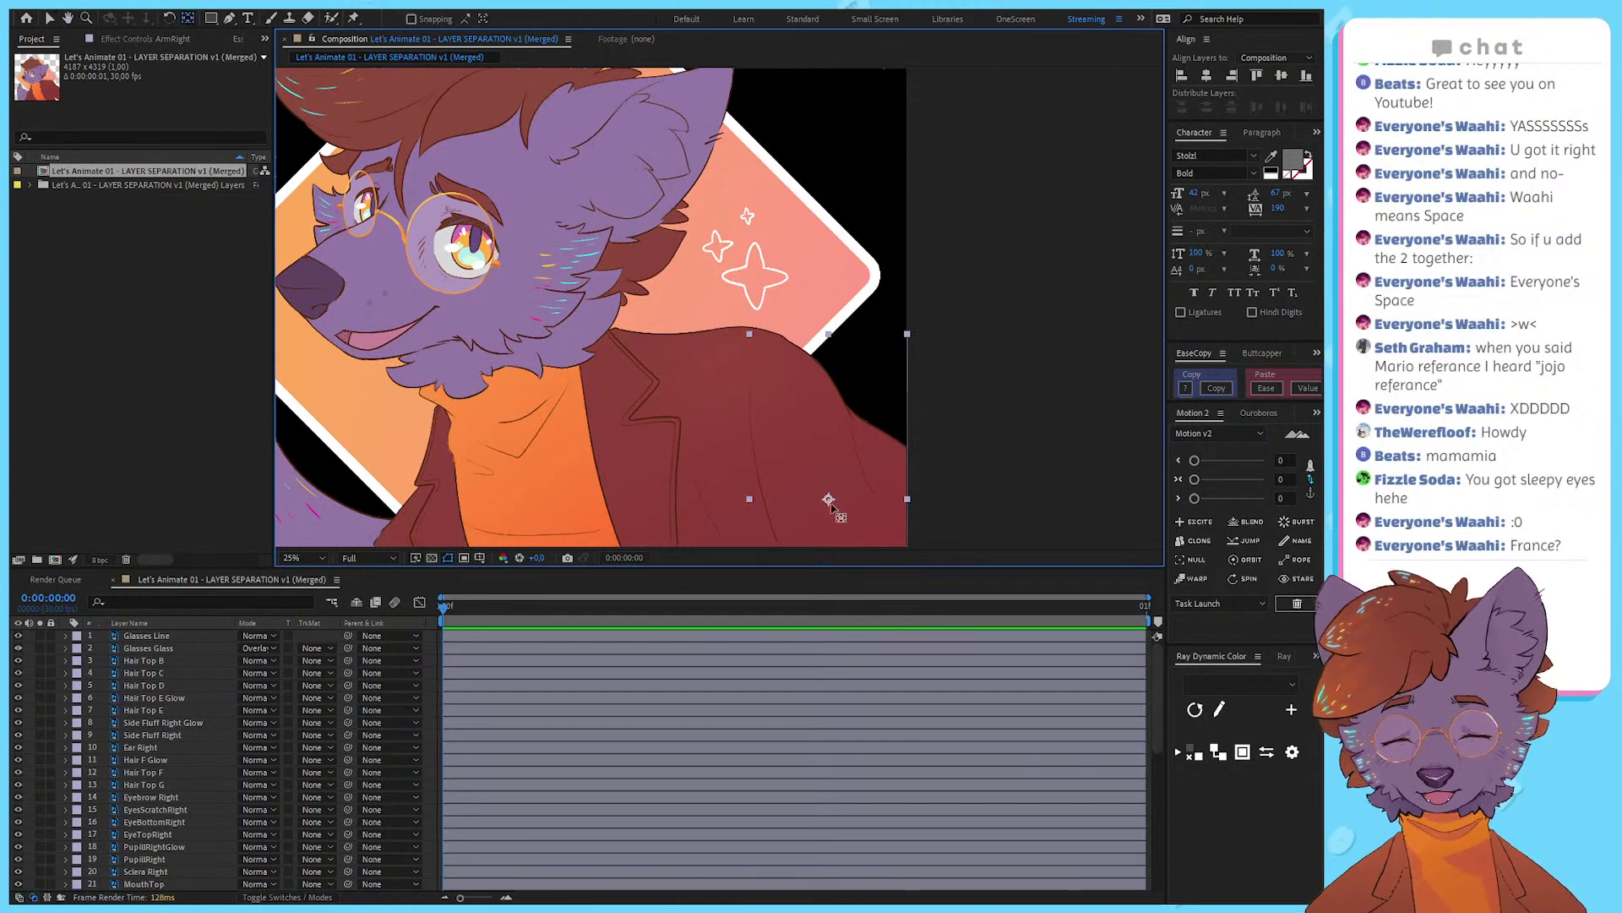
pyautogui.moveTo(827, 497); pyautogui.dragTo(1133, 287)
pyautogui.moveTo(970, 344); pyautogui.dragTo(1085, 259)
pyautogui.press('v')
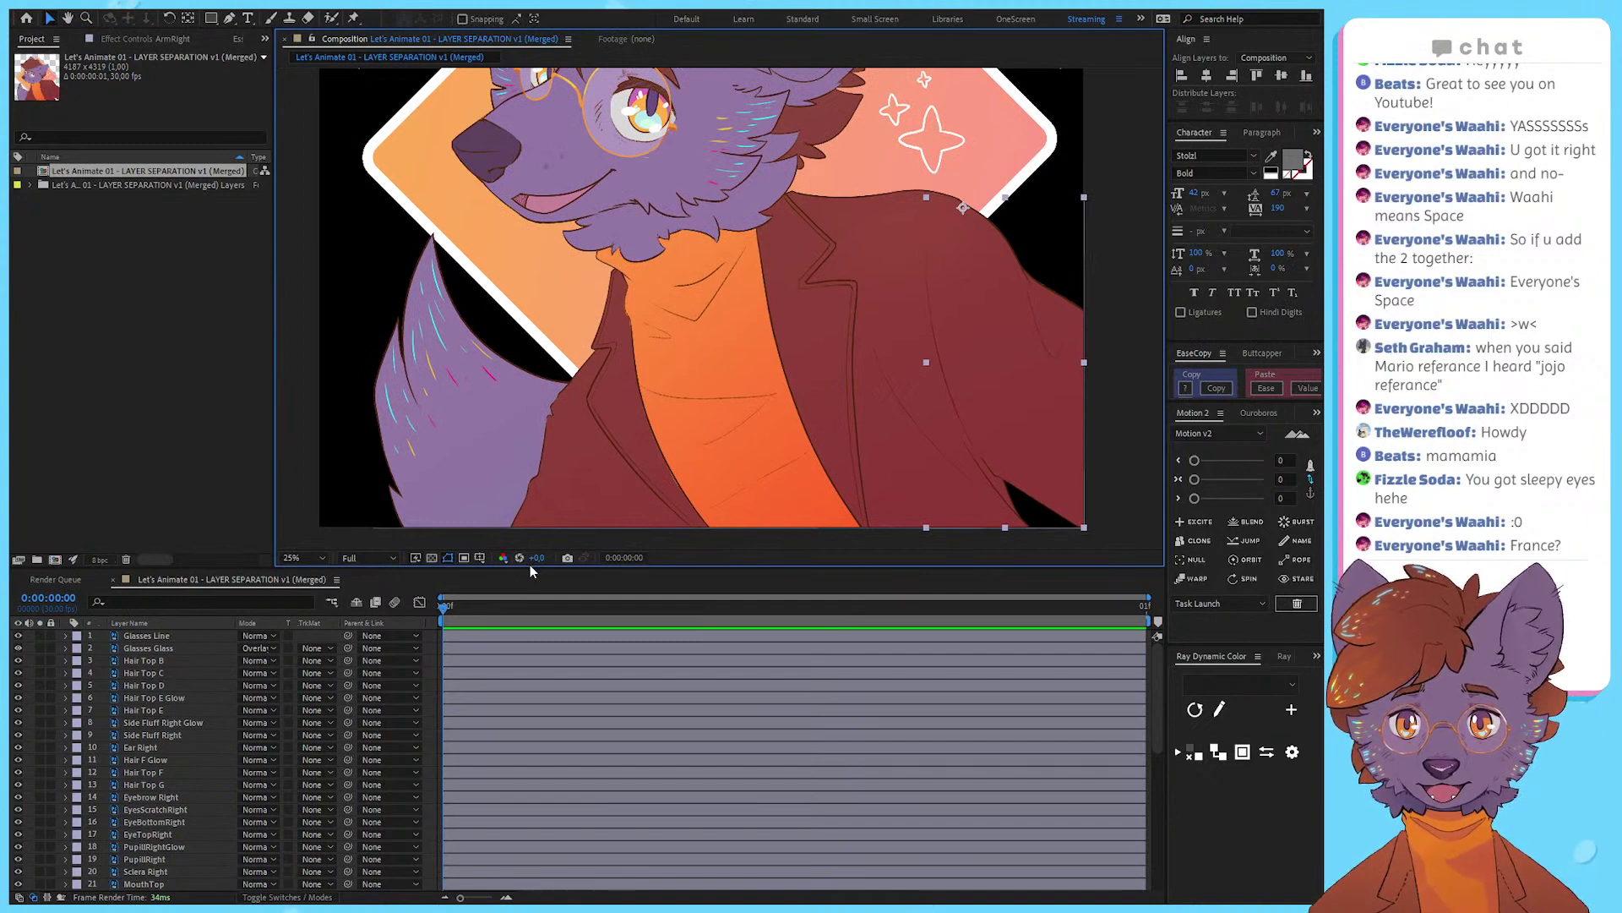
# Step: Enlarge the composition viewer by reducing the height of the timeline area
pyautogui.moveTo(531, 567); pyautogui.dragTo(546, 702)
pyautogui.moveTo(721, 301); pyautogui.dragTo(666, 485)
pyautogui.click(487, 365)
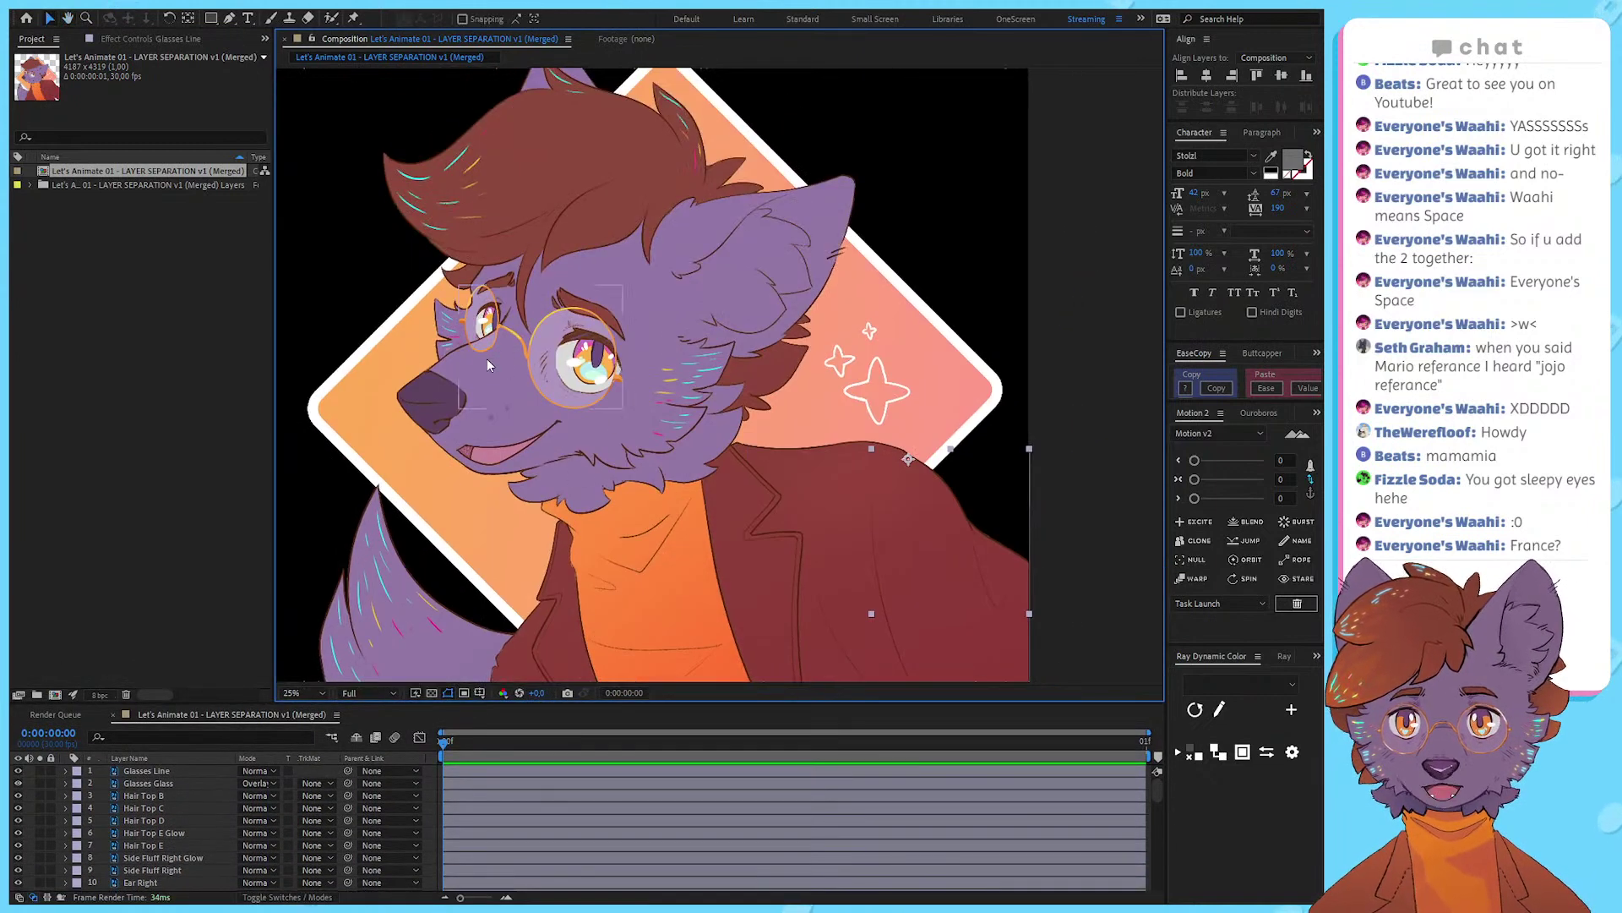
# Step: Try moving the Hair Top E layer away from the head and undo the move
pyautogui.click(577, 198)
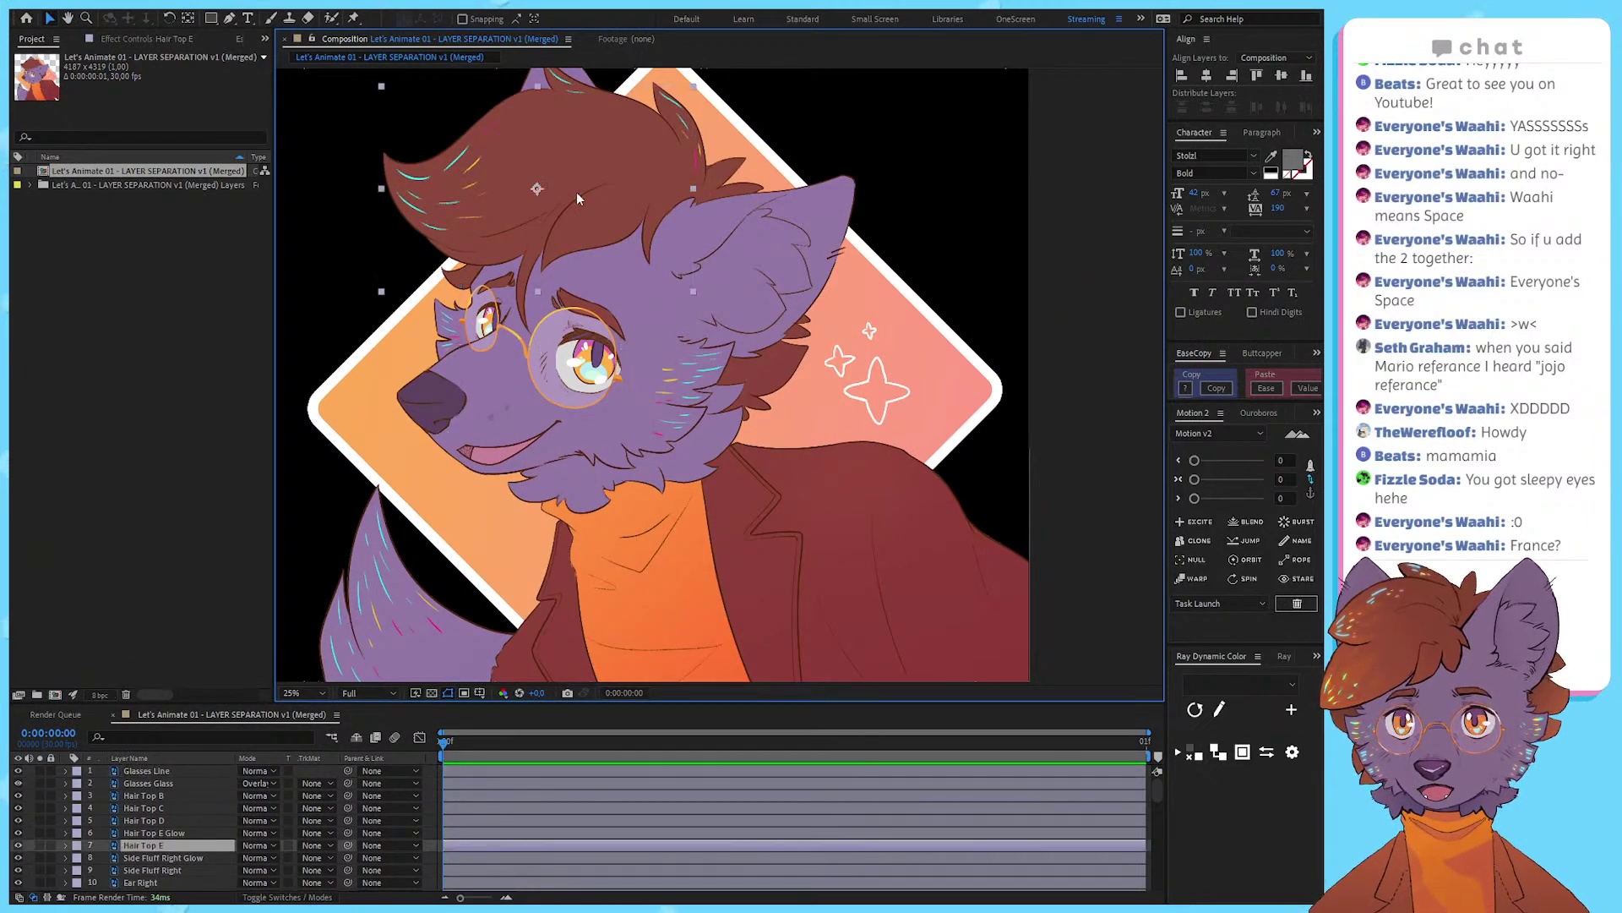
pyautogui.moveTo(576, 145); pyautogui.dragTo(452, 186)
pyautogui.hotkey('ctrl', 'z')
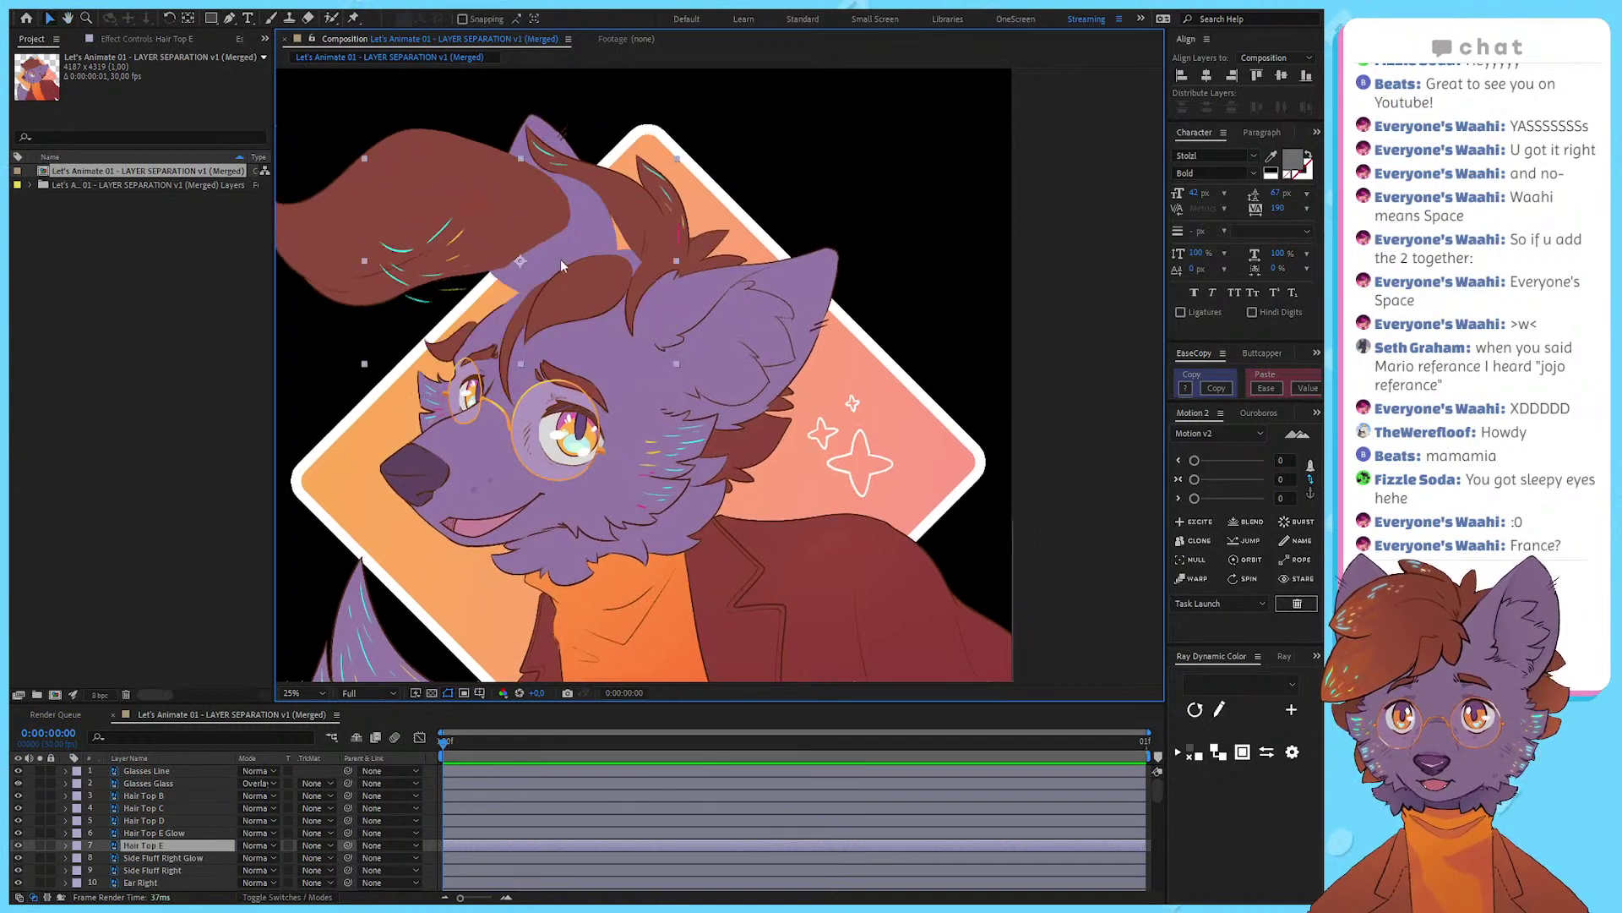
# Step: Try shifting the Ear Right layer off its place on the head and undo each move
pyautogui.moveTo(561, 253); pyautogui.dragTo(736, 358)
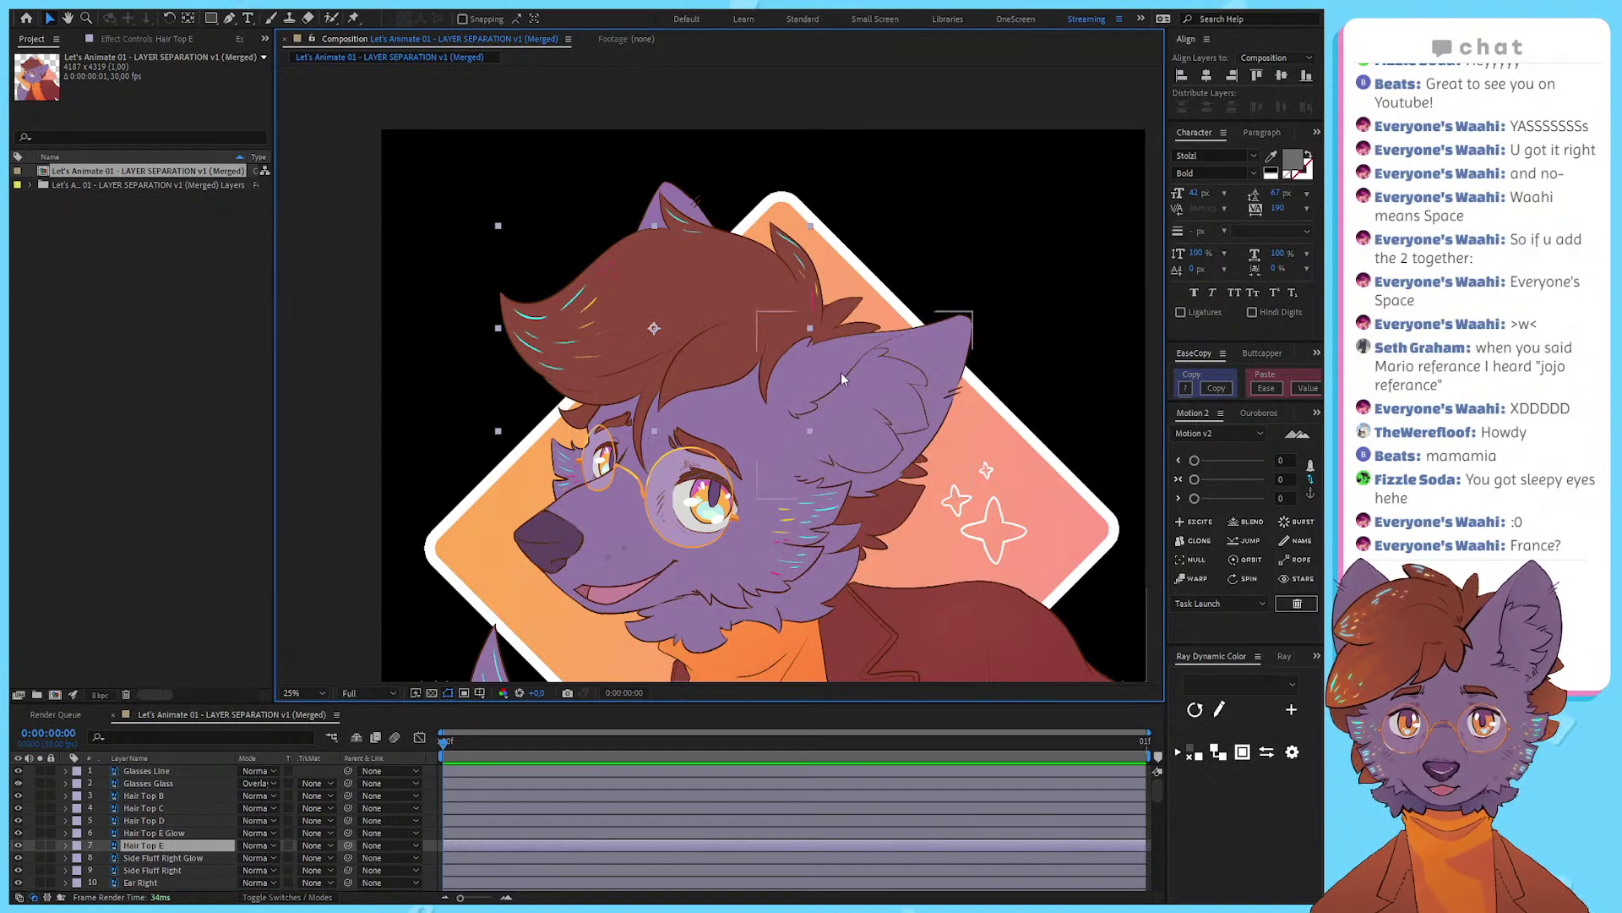
pyautogui.moveTo(859, 395); pyautogui.dragTo(915, 449)
pyautogui.hotkey('ctrl', 'z')
pyautogui.scroll(2, 915, 448)
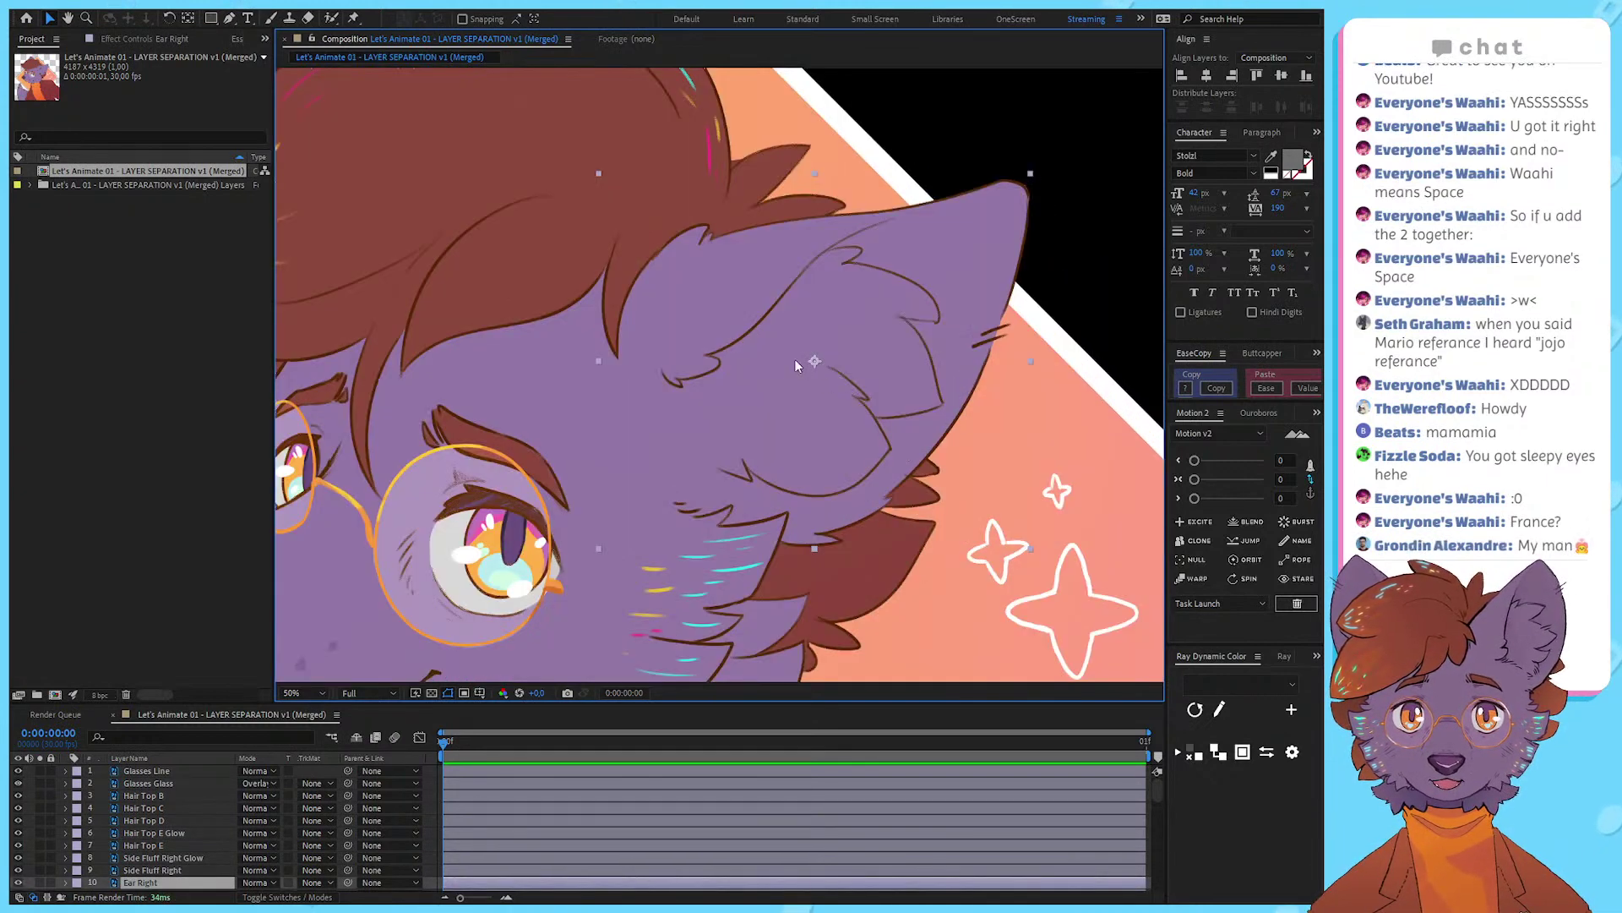
pyautogui.moveTo(812, 351); pyautogui.dragTo(749, 352)
pyautogui.hotkey('ctrl', 'z')
# Step: Set the composition preview resolution to Half
pyautogui.moveTo(735, 451); pyautogui.dragTo(905, 353)
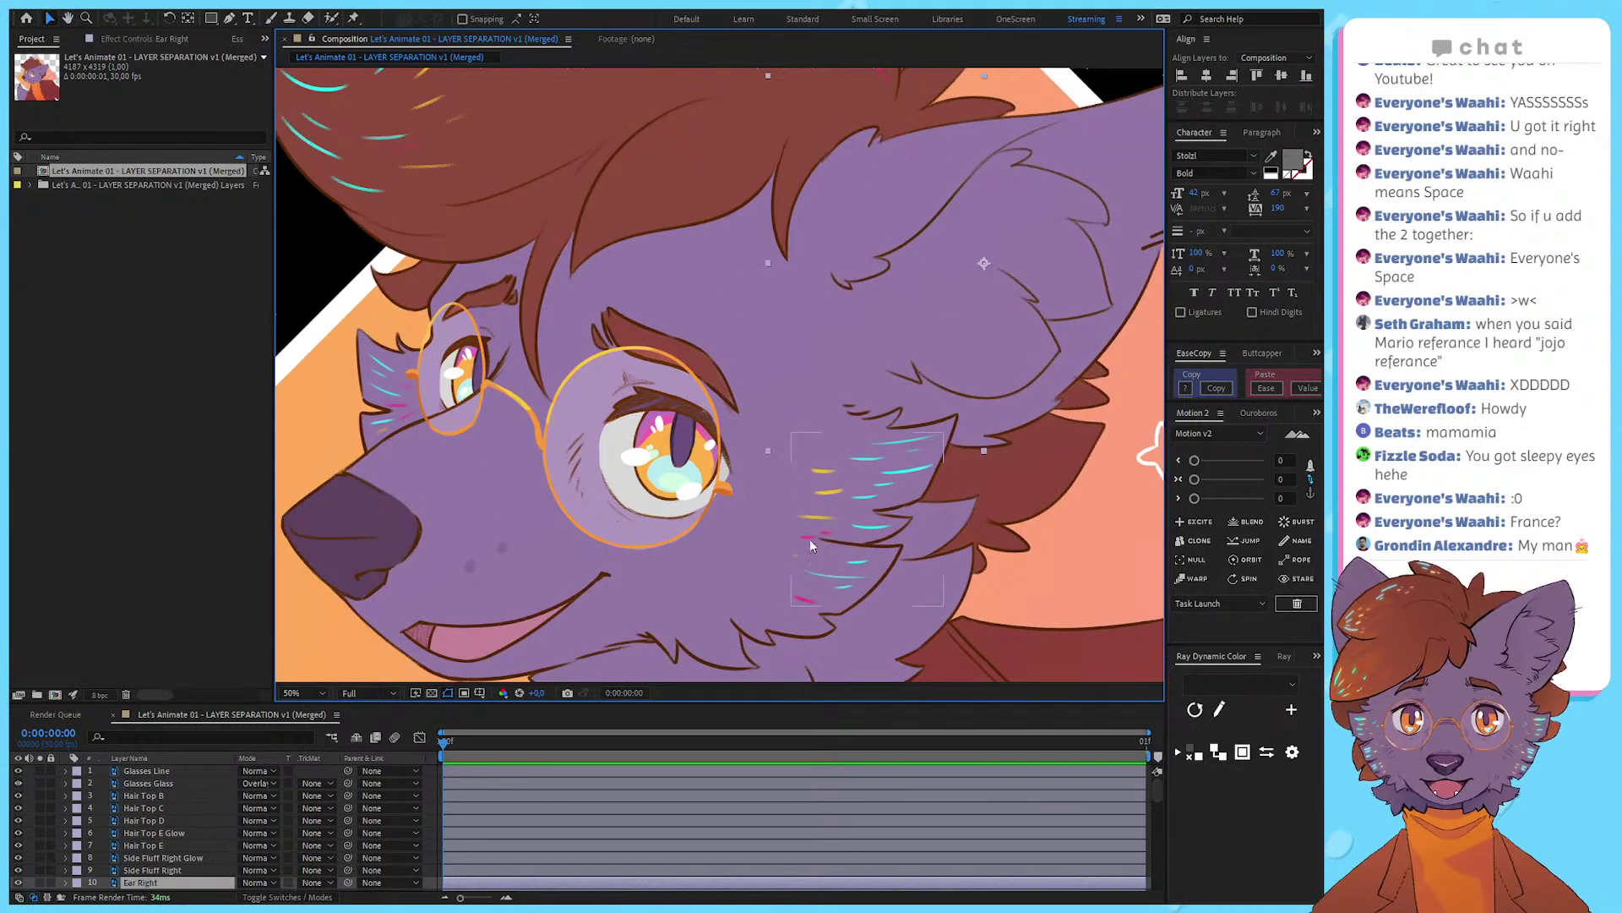
pyautogui.click(370, 693)
pyautogui.click(372, 742)
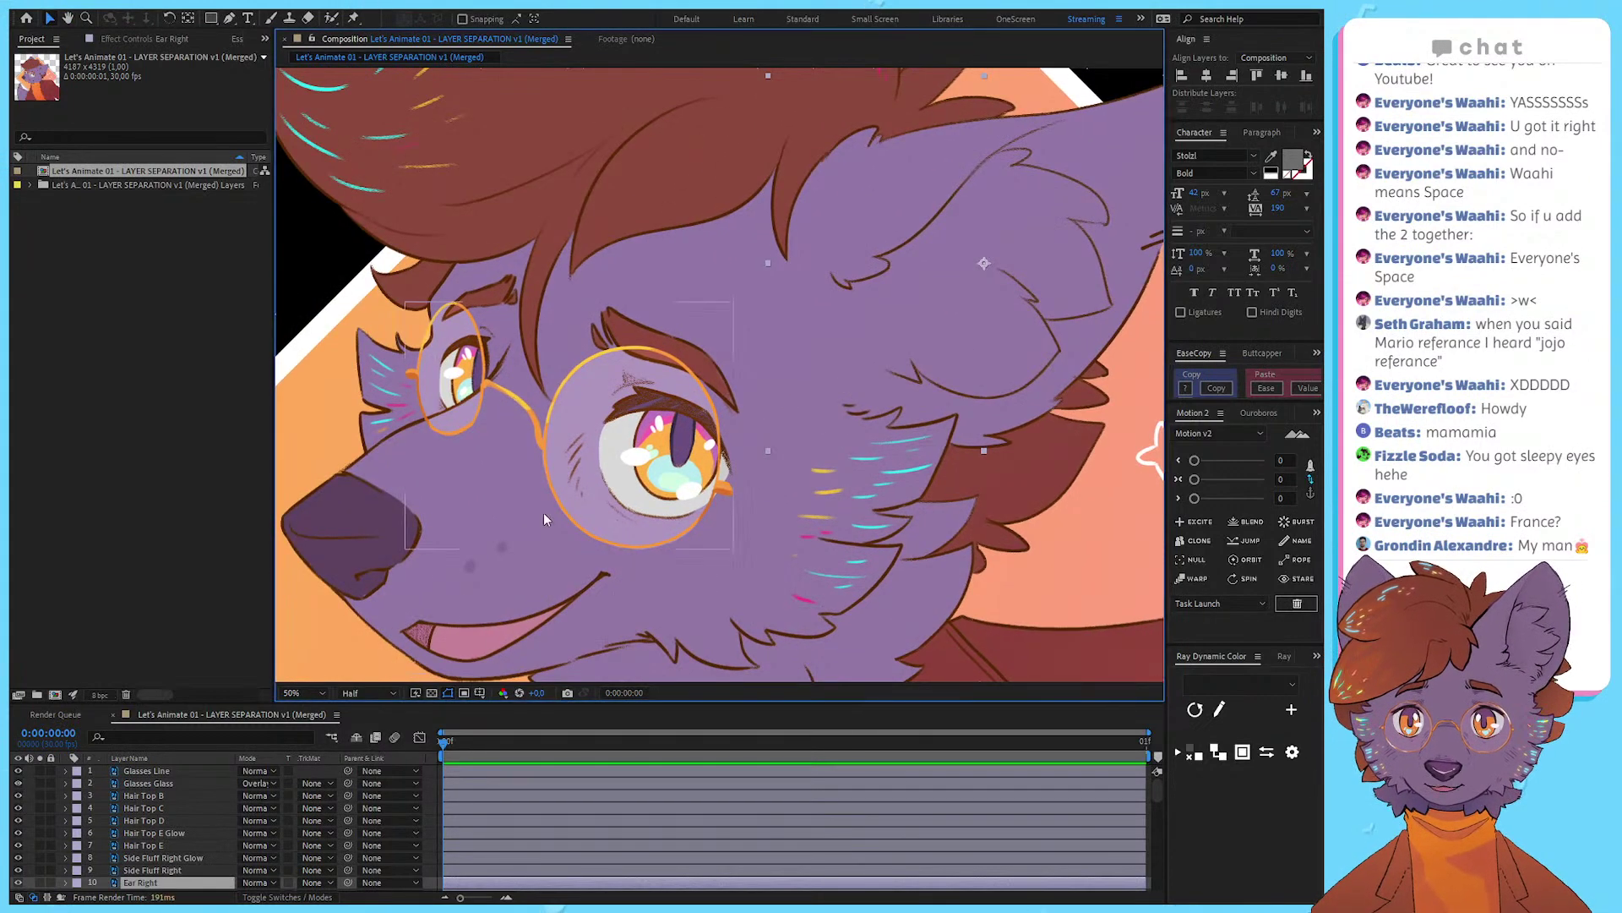
# Step: Try moving the layer at the character's nose and undo the move
pyautogui.moveTo(544, 512); pyautogui.dragTo(619, 514)
pyautogui.click(377, 487)
pyautogui.moveTo(437, 521); pyautogui.dragTo(388, 447)
pyautogui.hotkey('ctrl', 'z')
# Step: Try moving the cheek fluff on the character's right side, including Side Fluff Right, and undo the moves
pyautogui.moveTo(669, 576); pyautogui.dragTo(637, 481)
pyautogui.moveTo(937, 466); pyautogui.dragTo(980, 431)
pyautogui.hotkey('ctrl', 'z')
pyautogui.click(792, 544)
pyautogui.moveTo(792, 544); pyautogui.dragTo(855, 522)
pyautogui.hotkey('ctrl', 'z')
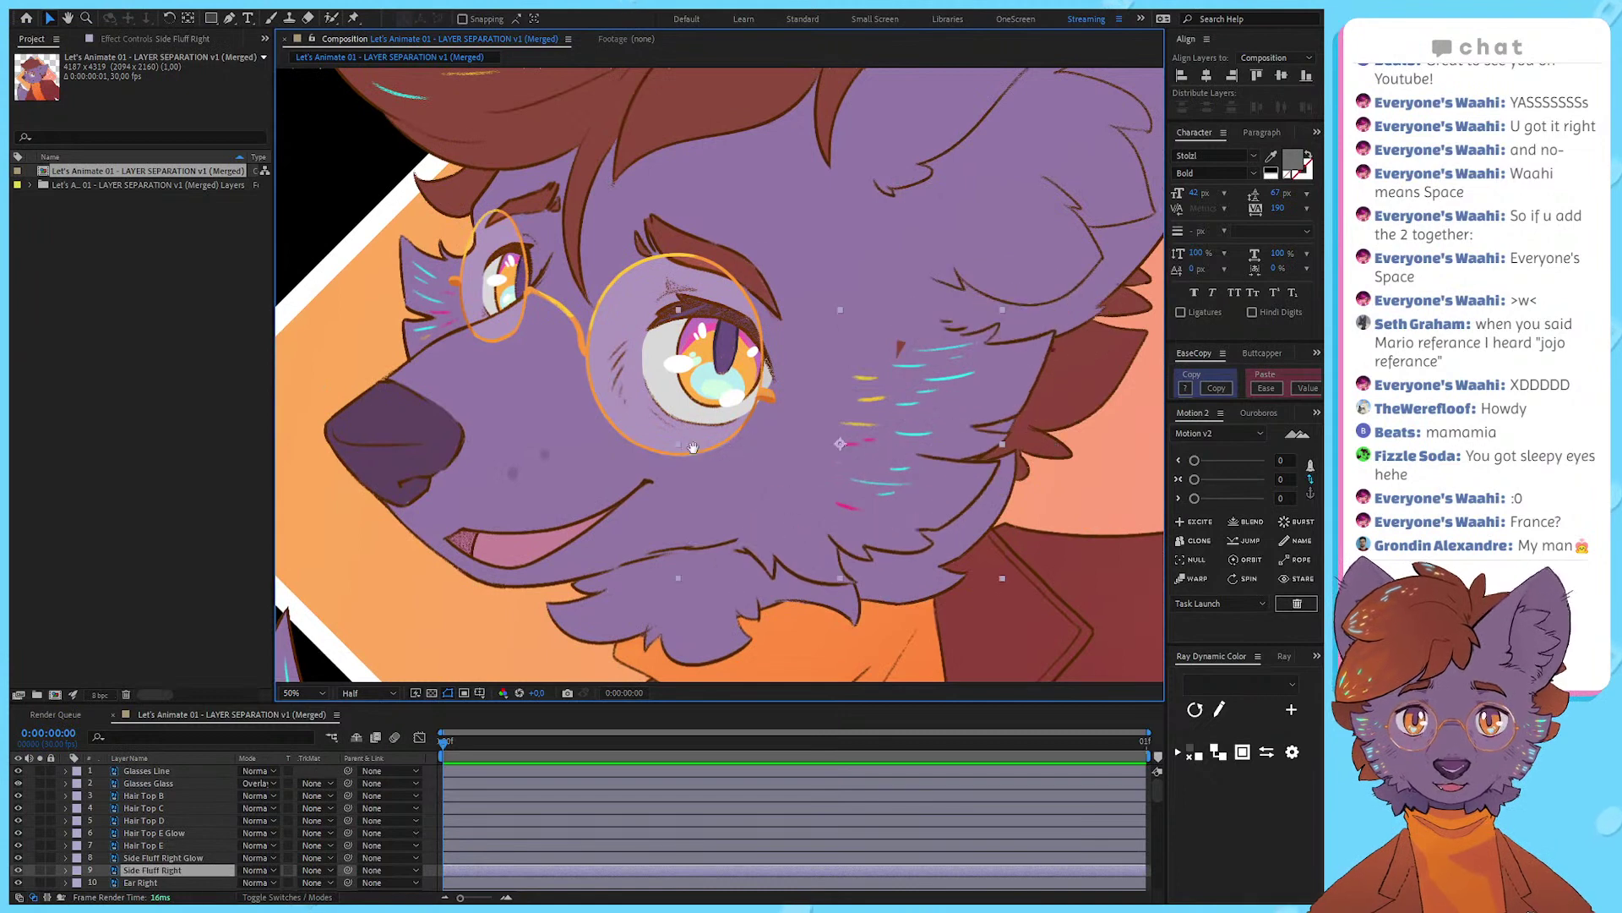
# Step: Try moving the Hair Top B strand over the forehead and put it back in its original place
pyautogui.moveTo(597, 384); pyautogui.dragTo(459, 493)
pyautogui.moveTo(655, 416); pyautogui.dragTo(402, 330)
pyautogui.click(531, 348)
pyautogui.moveTo(649, 359); pyautogui.dragTo(752, 499)
pyautogui.press('v')
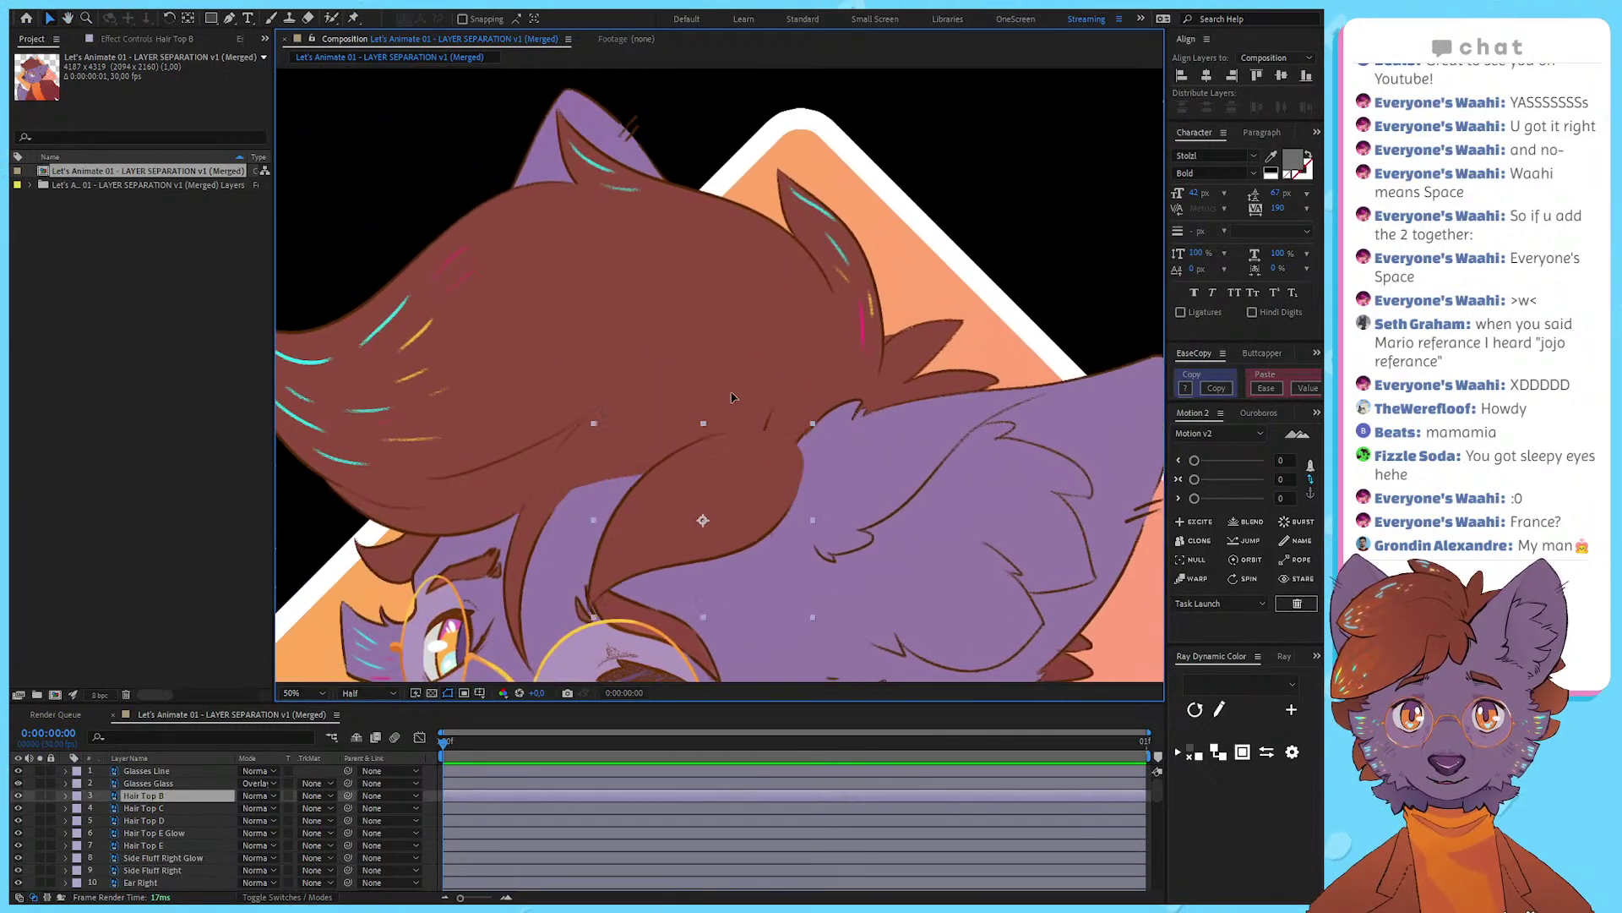
pyautogui.moveTo(672, 439)
pyautogui.mouseDown()
pyautogui.moveTo(702, 555)
pyautogui.moveTo(728, 566)
pyautogui.moveTo(670, 446)
pyautogui.mouseUp()
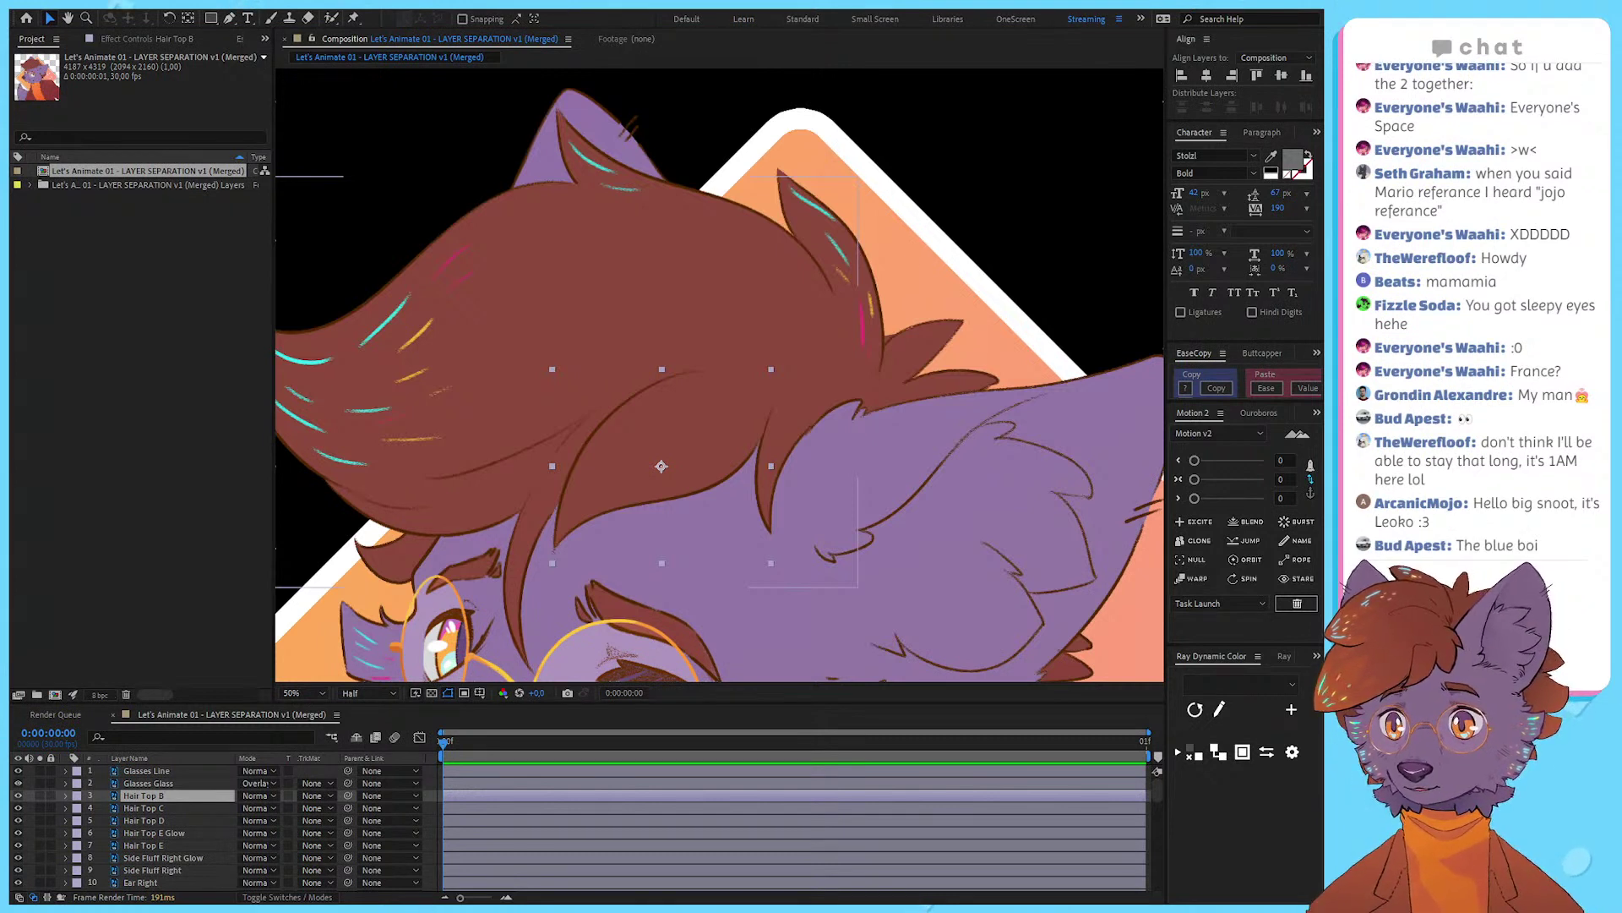
pyautogui.click(399, 680)
pyautogui.click(186, 436)
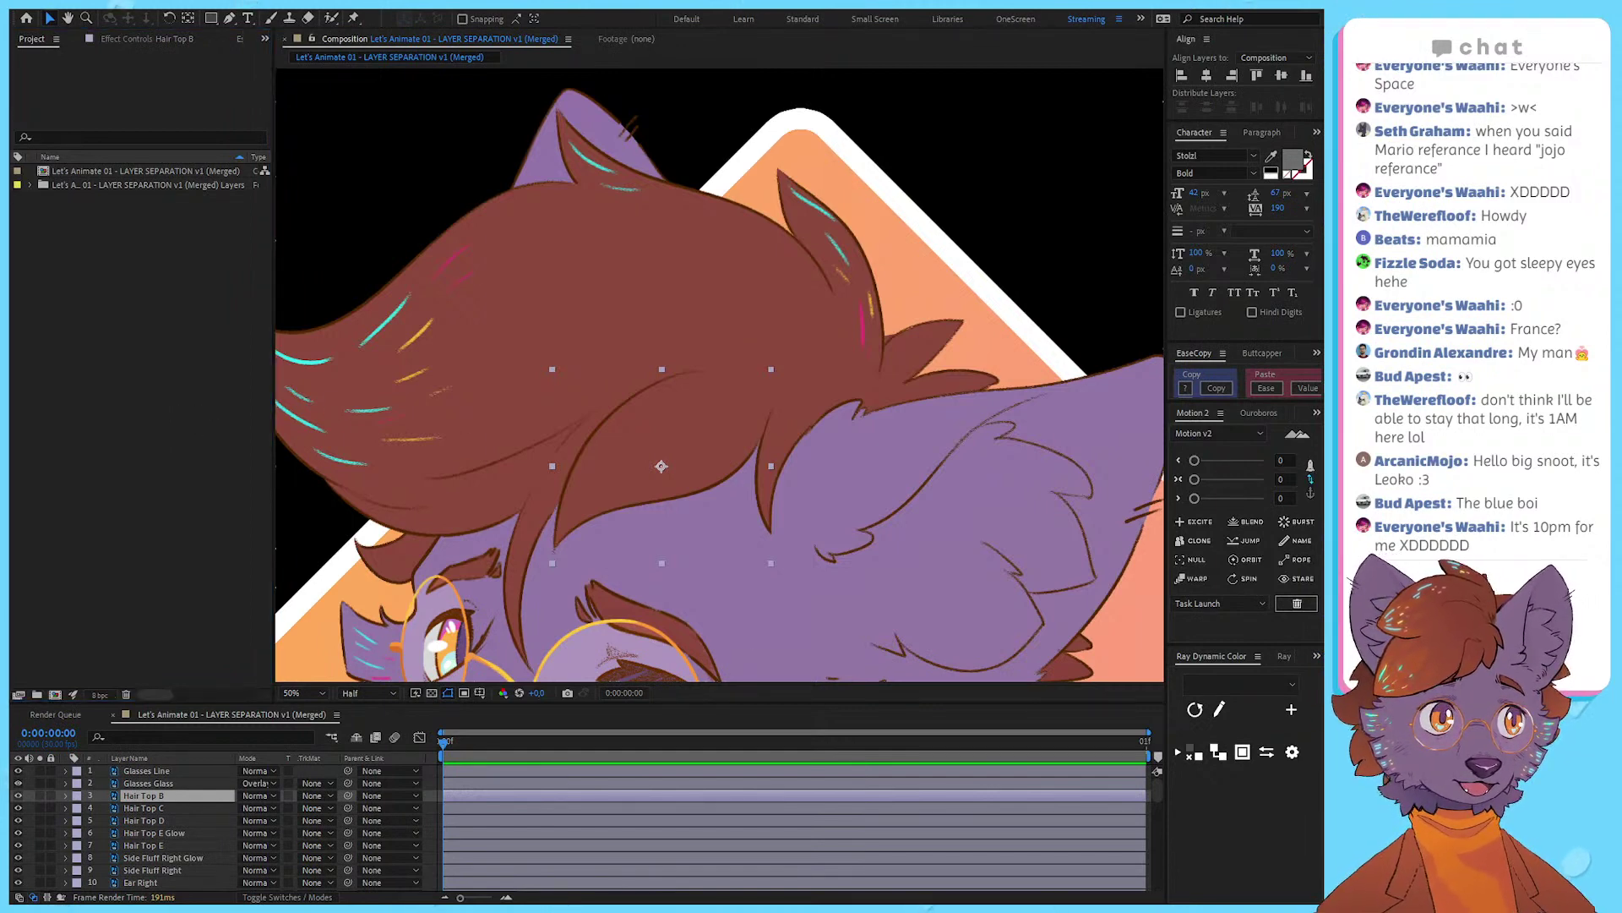
pyautogui.press(',')
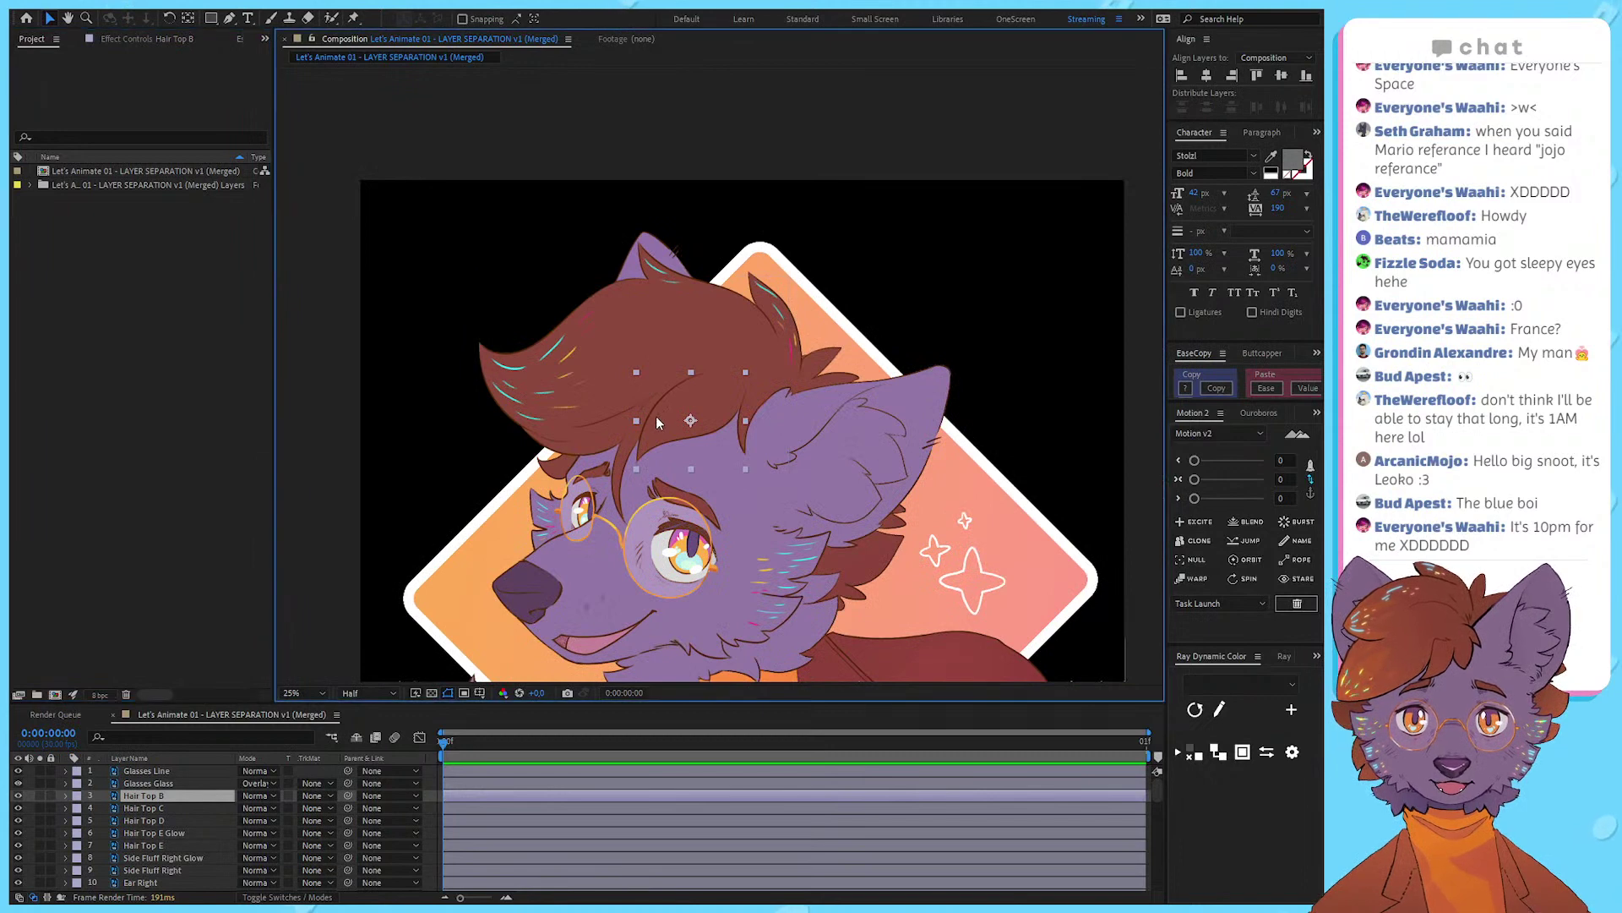
pyautogui.press('.')
pyautogui.press('y')
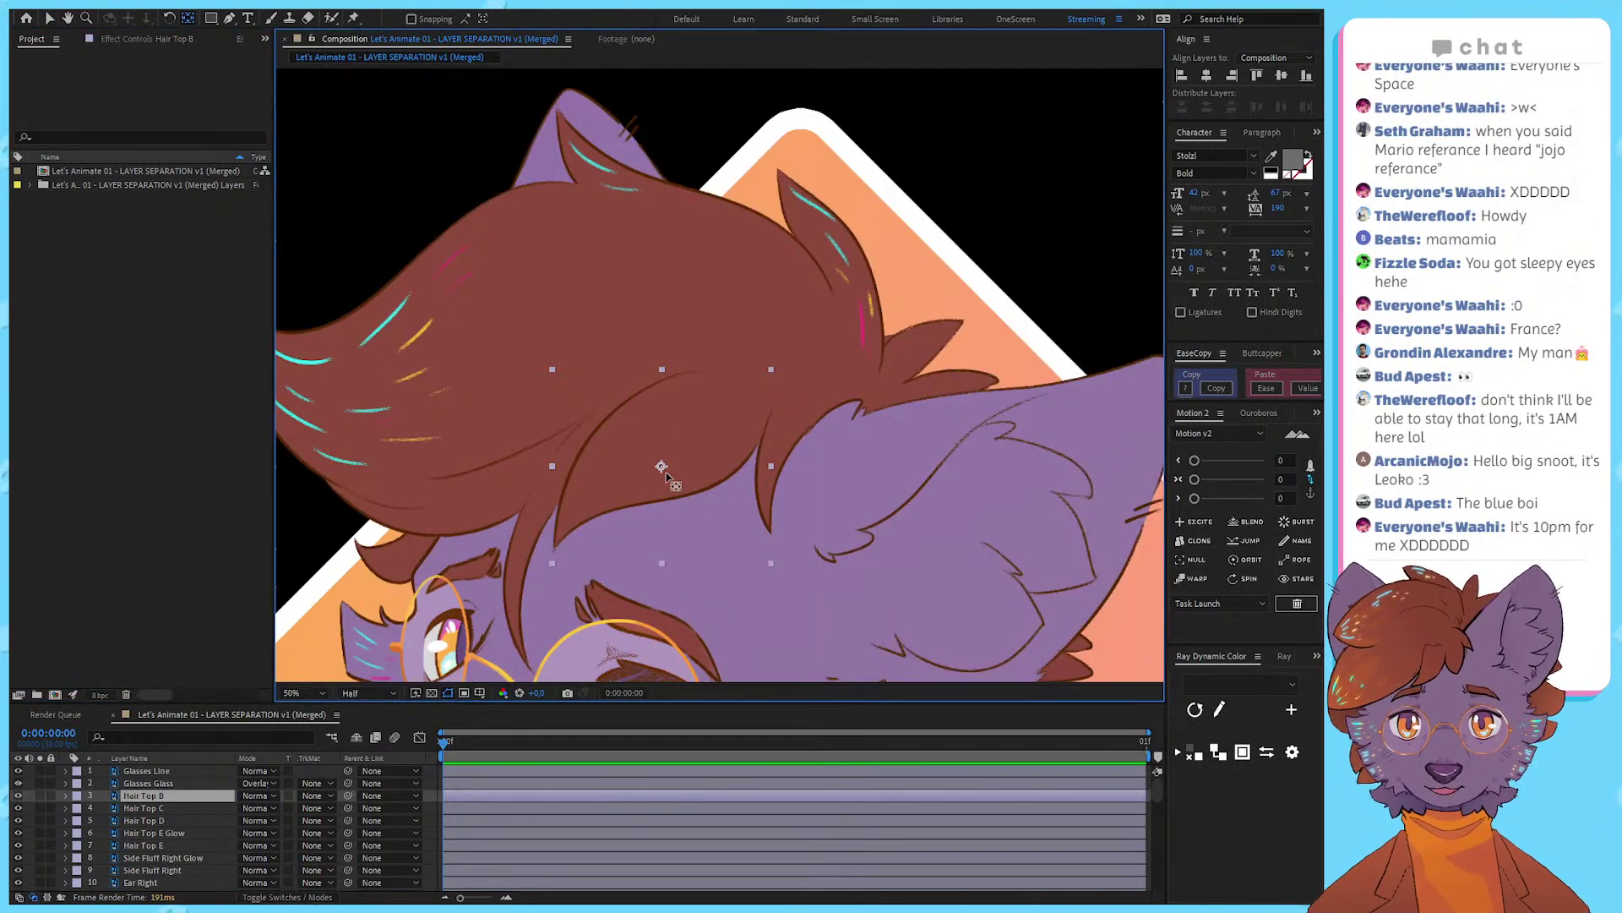
pyautogui.press('space')
pyautogui.moveTo(782, 395); pyautogui.dragTo(742, 394)
pyautogui.press('space')
pyautogui.press('v')
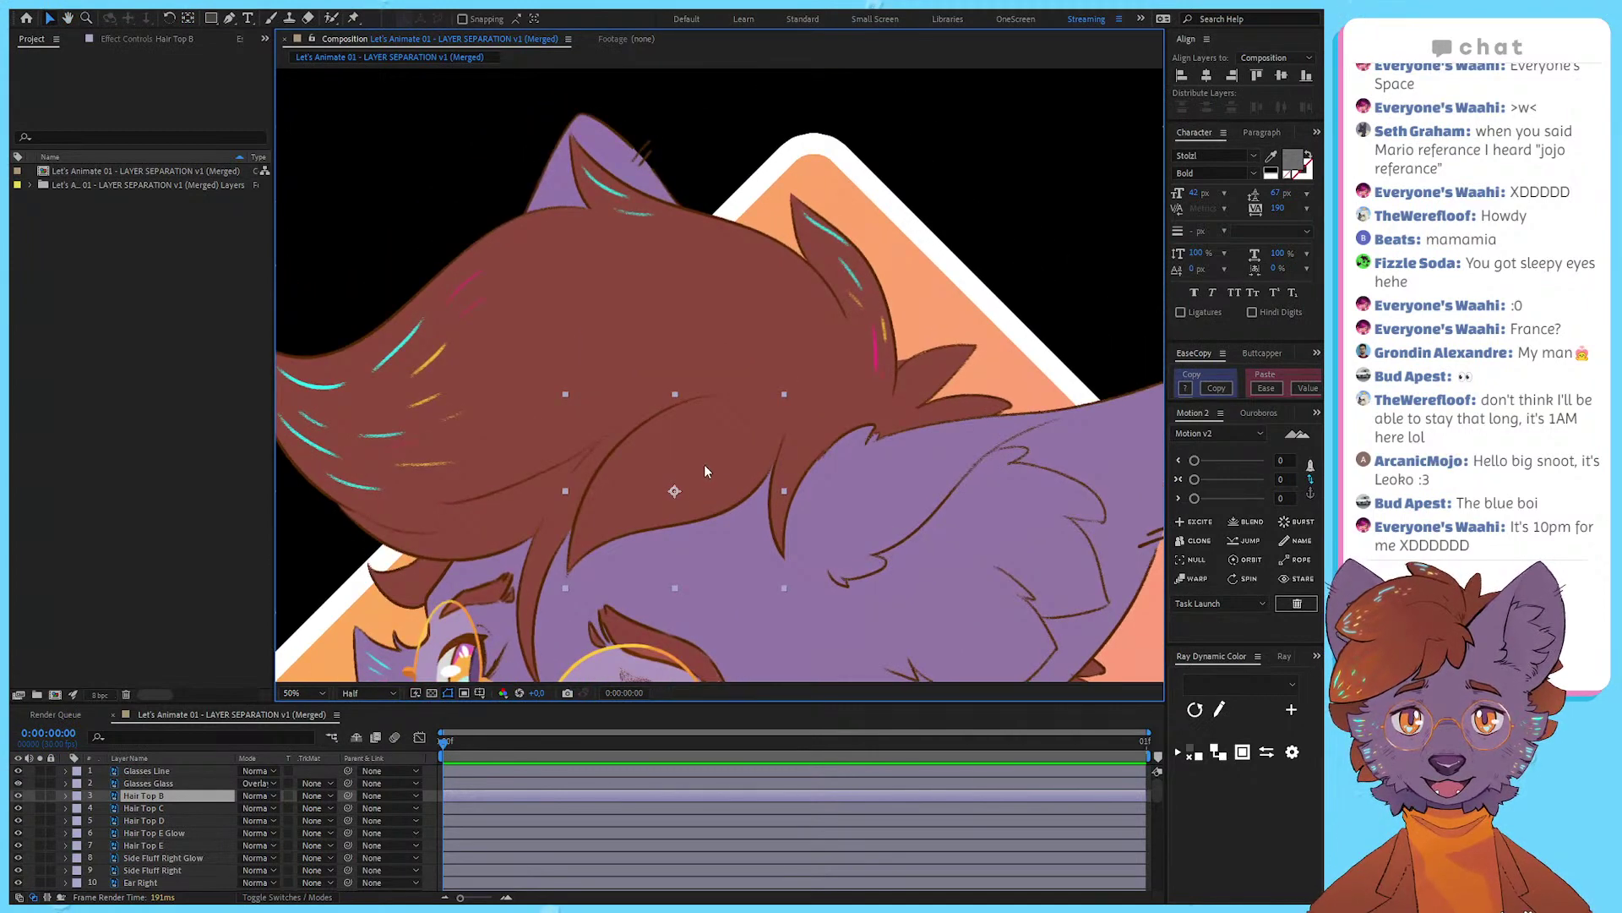
# Step: Try shifting the front hair strands Hair Top B, Hair Top D and Hair Top C, and undo all the moves
pyautogui.moveTo(705, 470)
pyautogui.mouseDown()
pyautogui.moveTo(690, 447)
pyautogui.moveTo(653, 478)
pyautogui.moveTo(737, 480)
pyautogui.moveTo(672, 489)
pyautogui.moveTo(722, 501)
pyautogui.moveTo(671, 499)
pyautogui.moveTo(702, 485)
pyautogui.mouseUp()
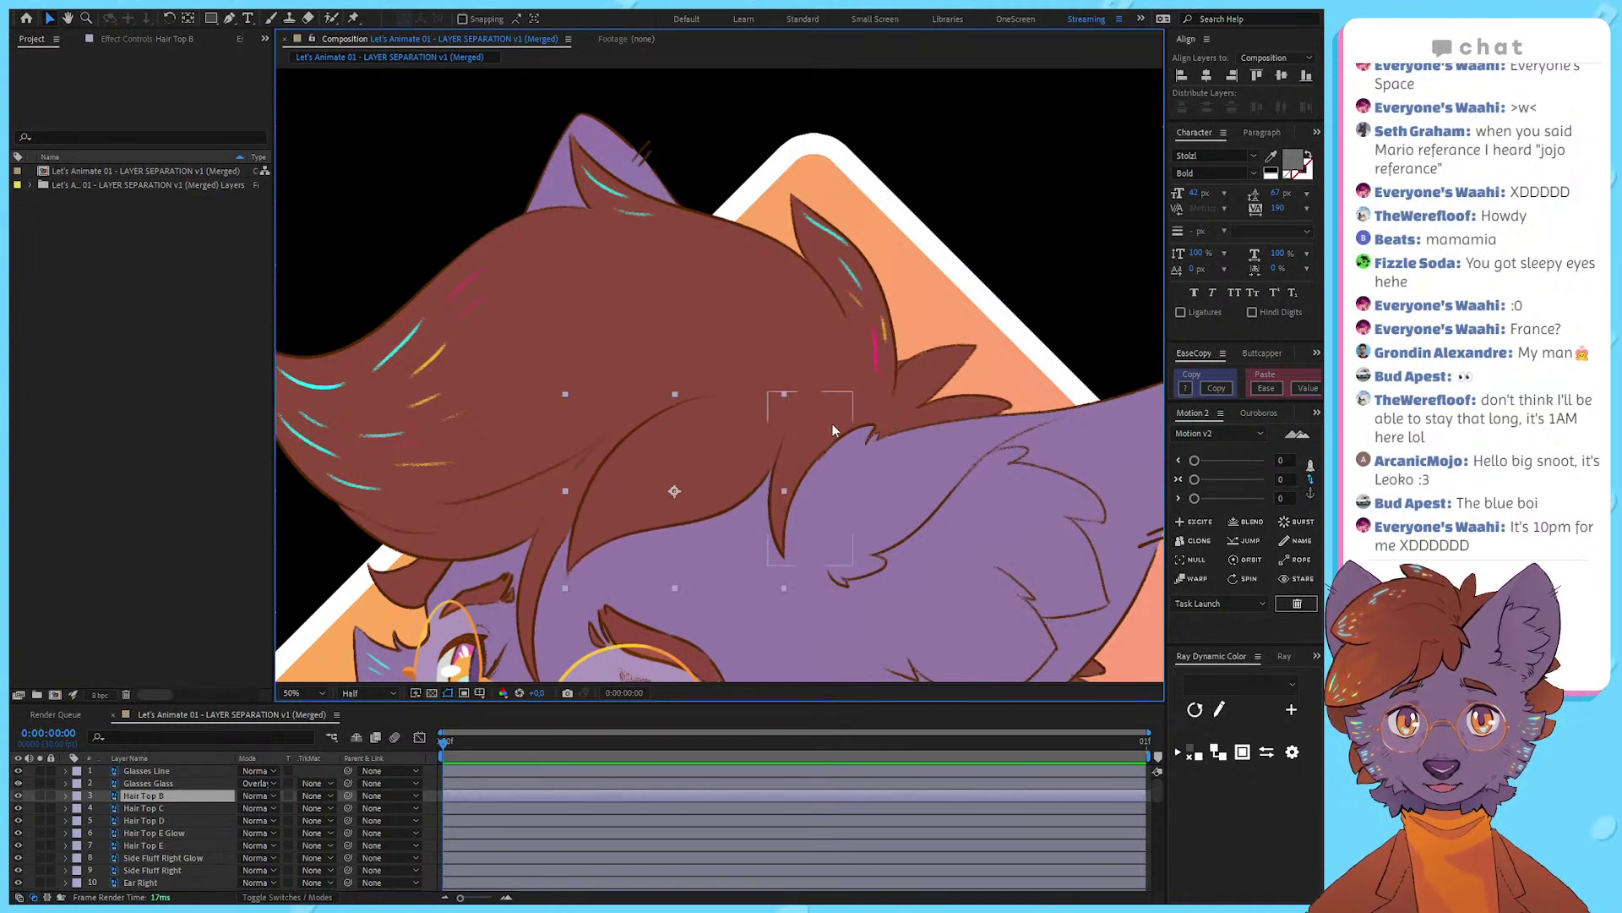
pyautogui.click(834, 427)
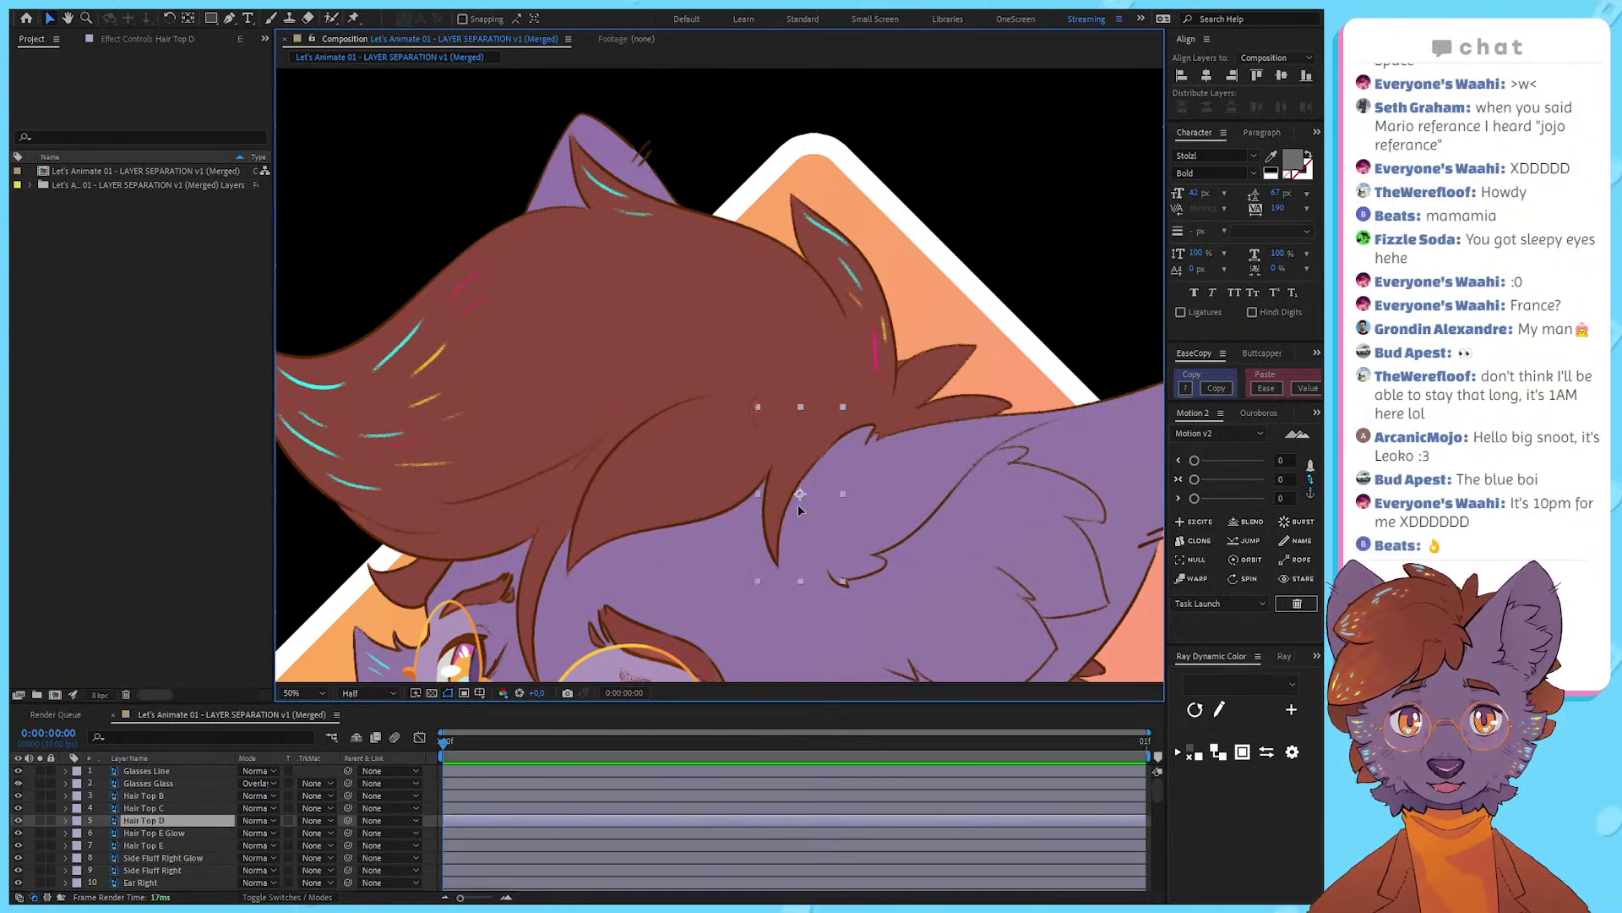
pyautogui.click(545, 557)
pyautogui.moveTo(526, 538); pyautogui.dragTo(574, 247)
pyautogui.hotkey('ctrl', 'z')
pyautogui.hotkey('ctrl', 'z')
pyautogui.hotkey('ctrl', 'z')
pyautogui.hotkey('ctrl', 'z')
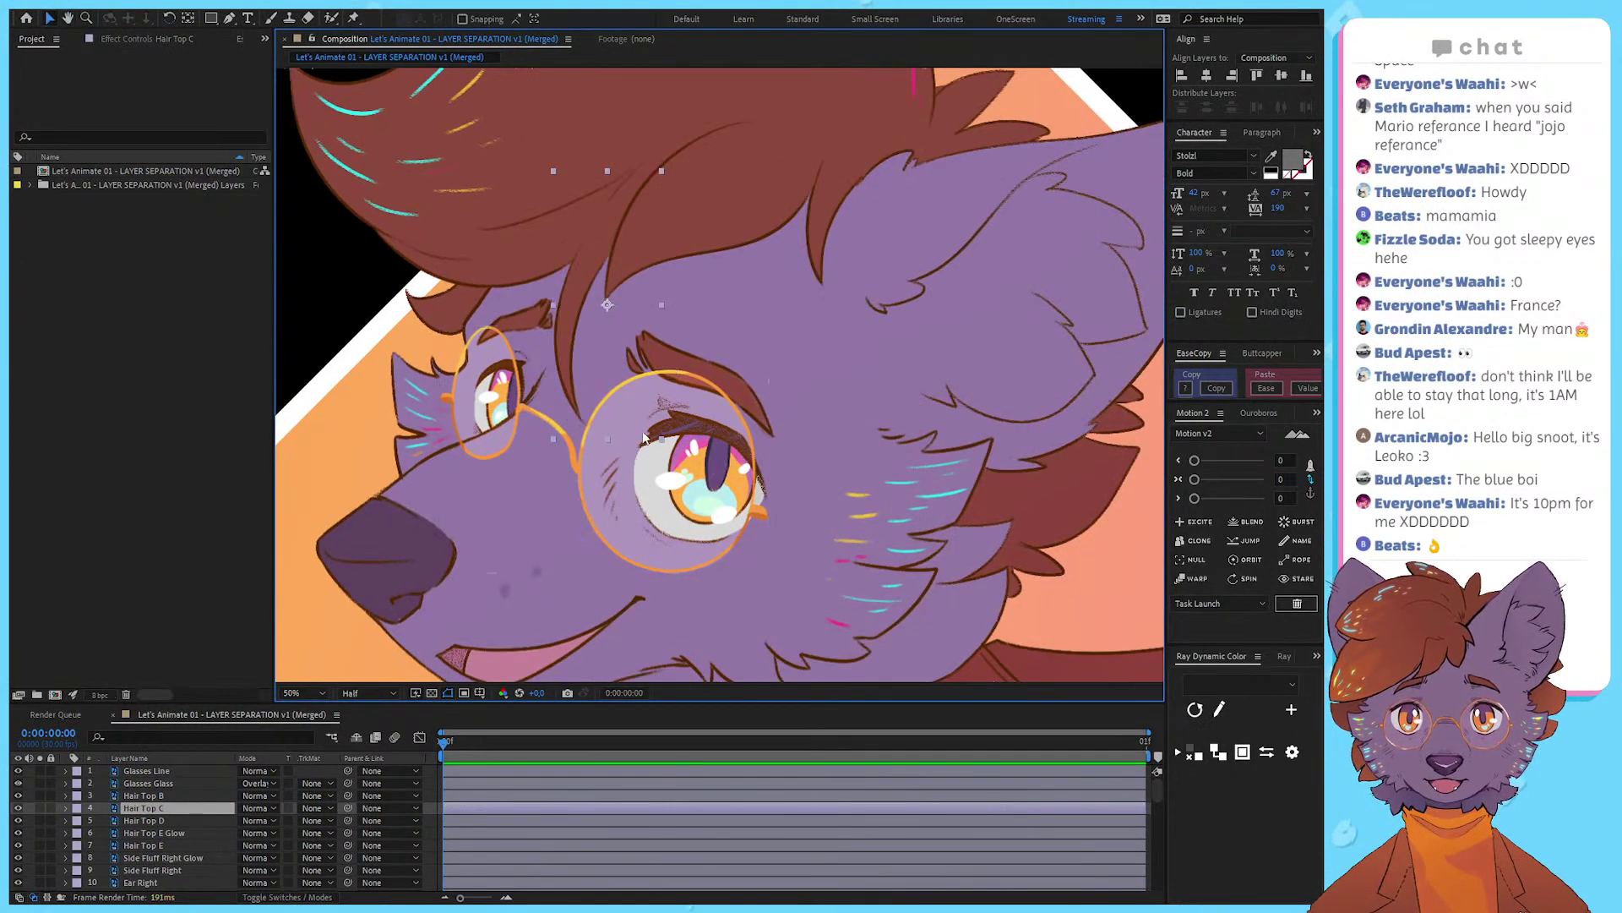
# Step: Pick out the Glasses Line and FACE FRONT layers, and try moving the Ear Right layer before undoing it
pyautogui.click(645, 559)
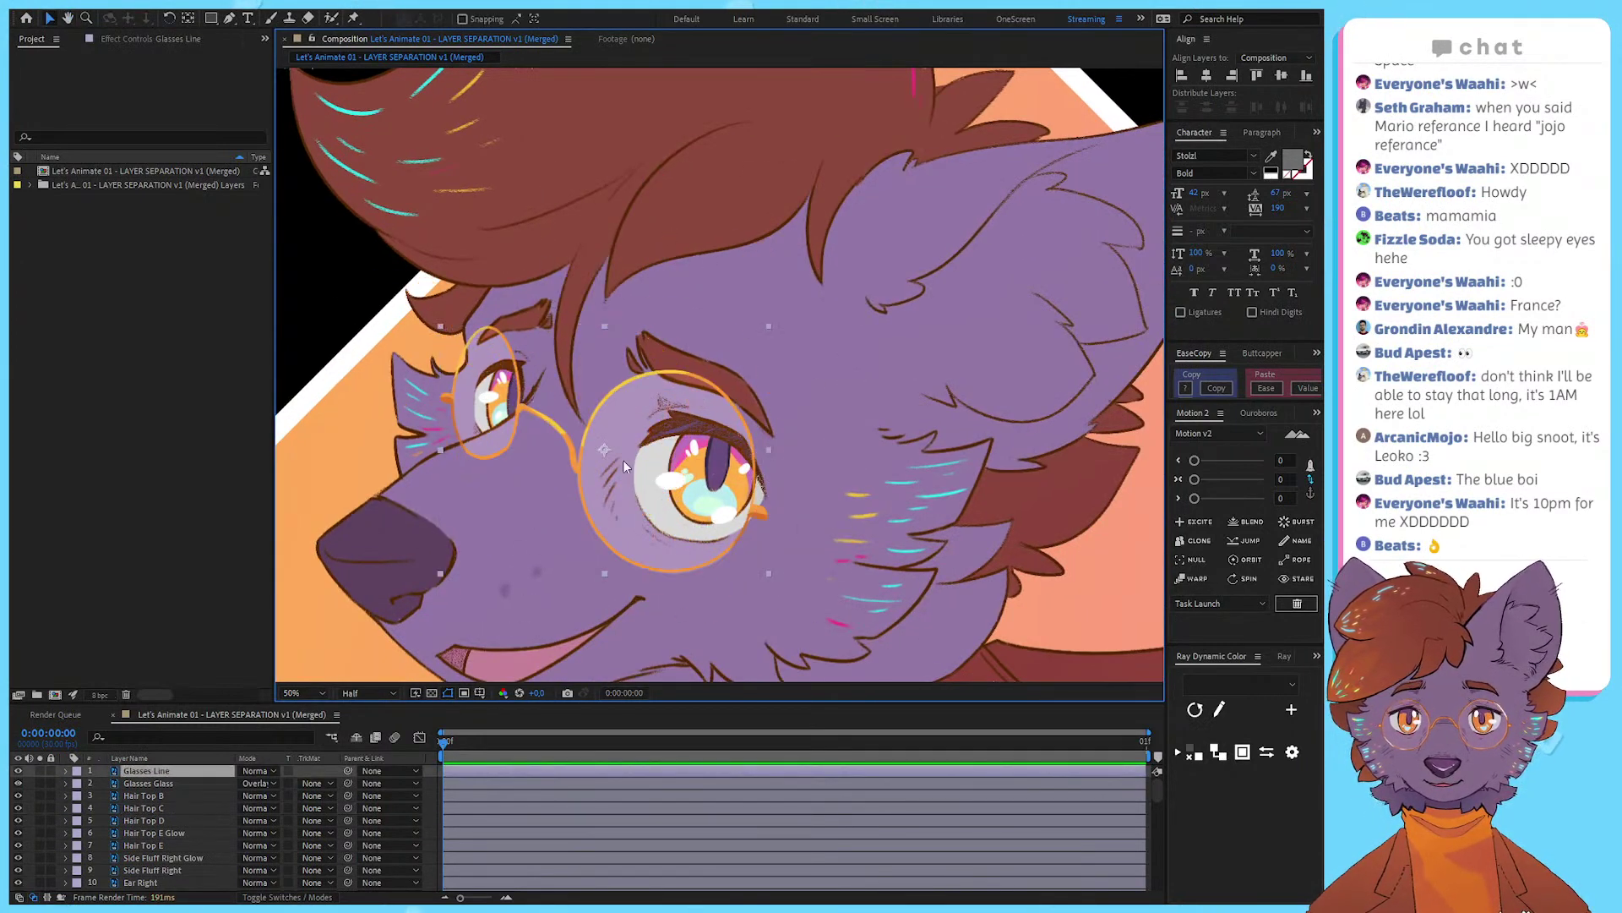
pyautogui.click(503, 509)
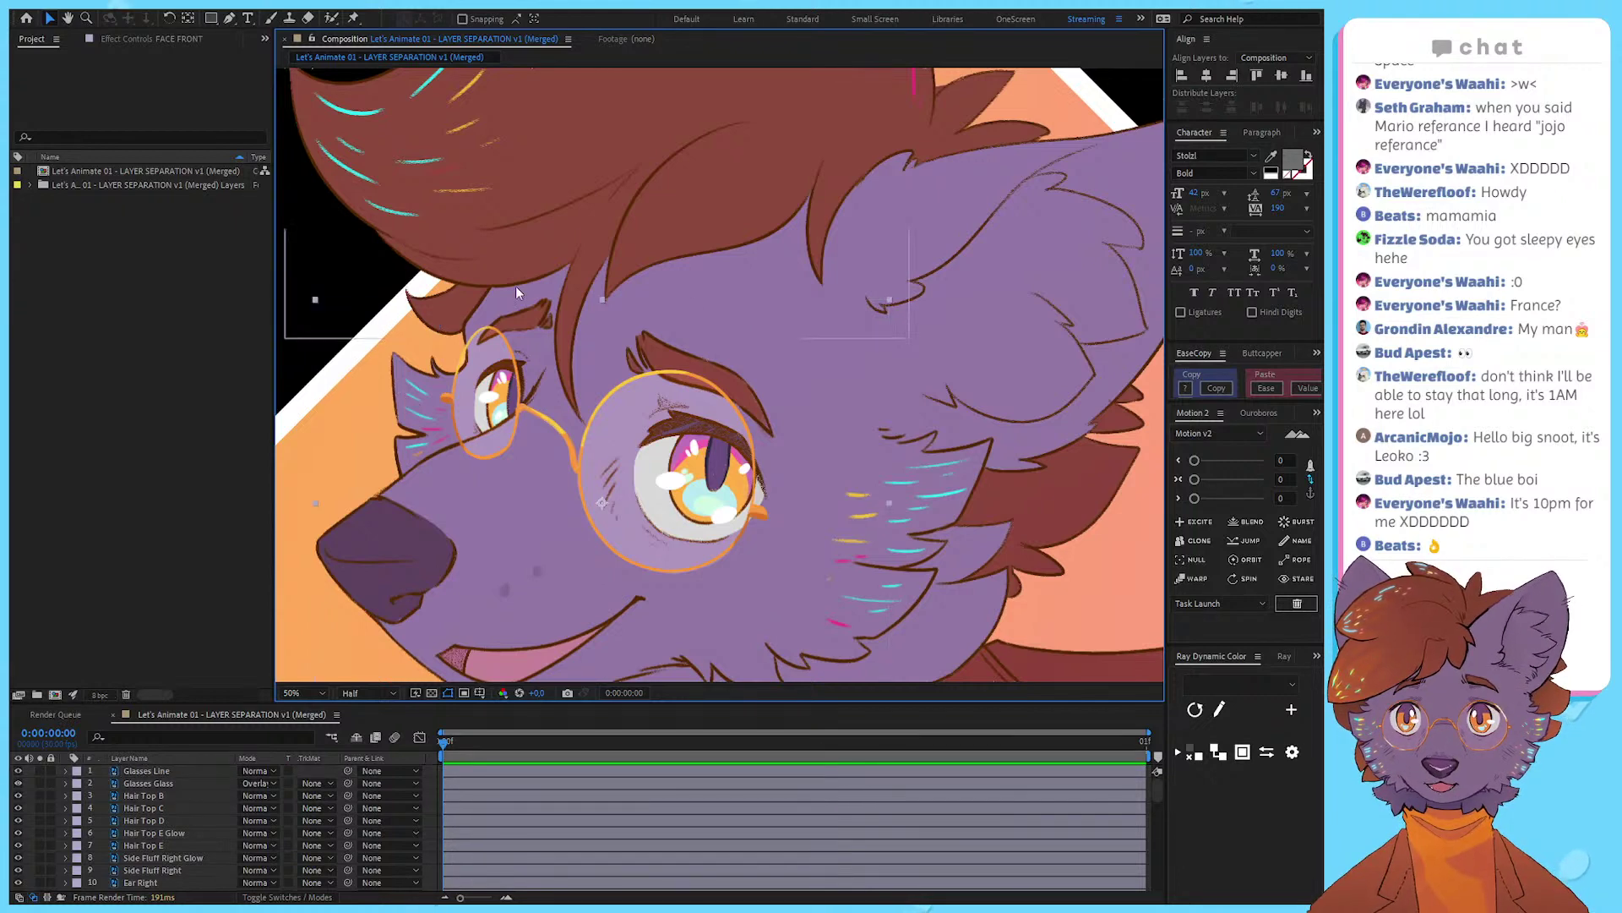
pyautogui.moveTo(942, 355); pyautogui.dragTo(588, 369)
pyautogui.click(742, 310)
pyautogui.moveTo(742, 309); pyautogui.dragTo(811, 355)
pyautogui.hotkey('ctrl', 'z')
# Step: Try moving the NeckFluffFront layer under the chin and undo the move
pyautogui.moveTo(844, 407); pyautogui.dragTo(915, 154)
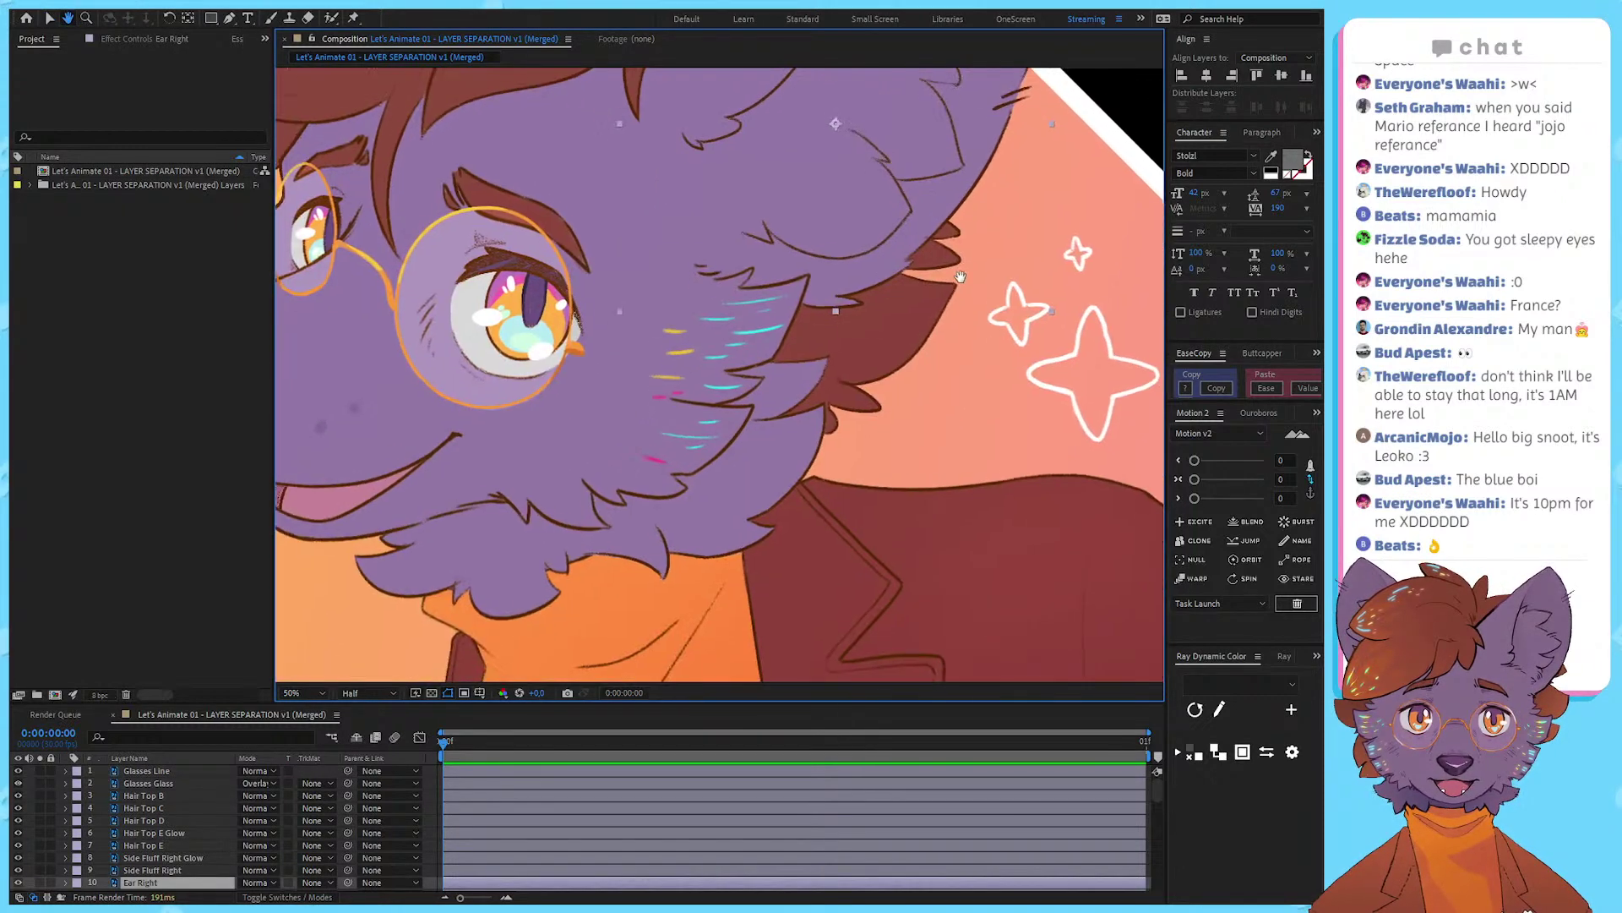
pyautogui.click(707, 442)
pyautogui.click(758, 512)
pyautogui.moveTo(753, 519); pyautogui.dragTo(954, 451)
pyautogui.moveTo(687, 544); pyautogui.dragTo(575, 480)
pyautogui.click(534, 428)
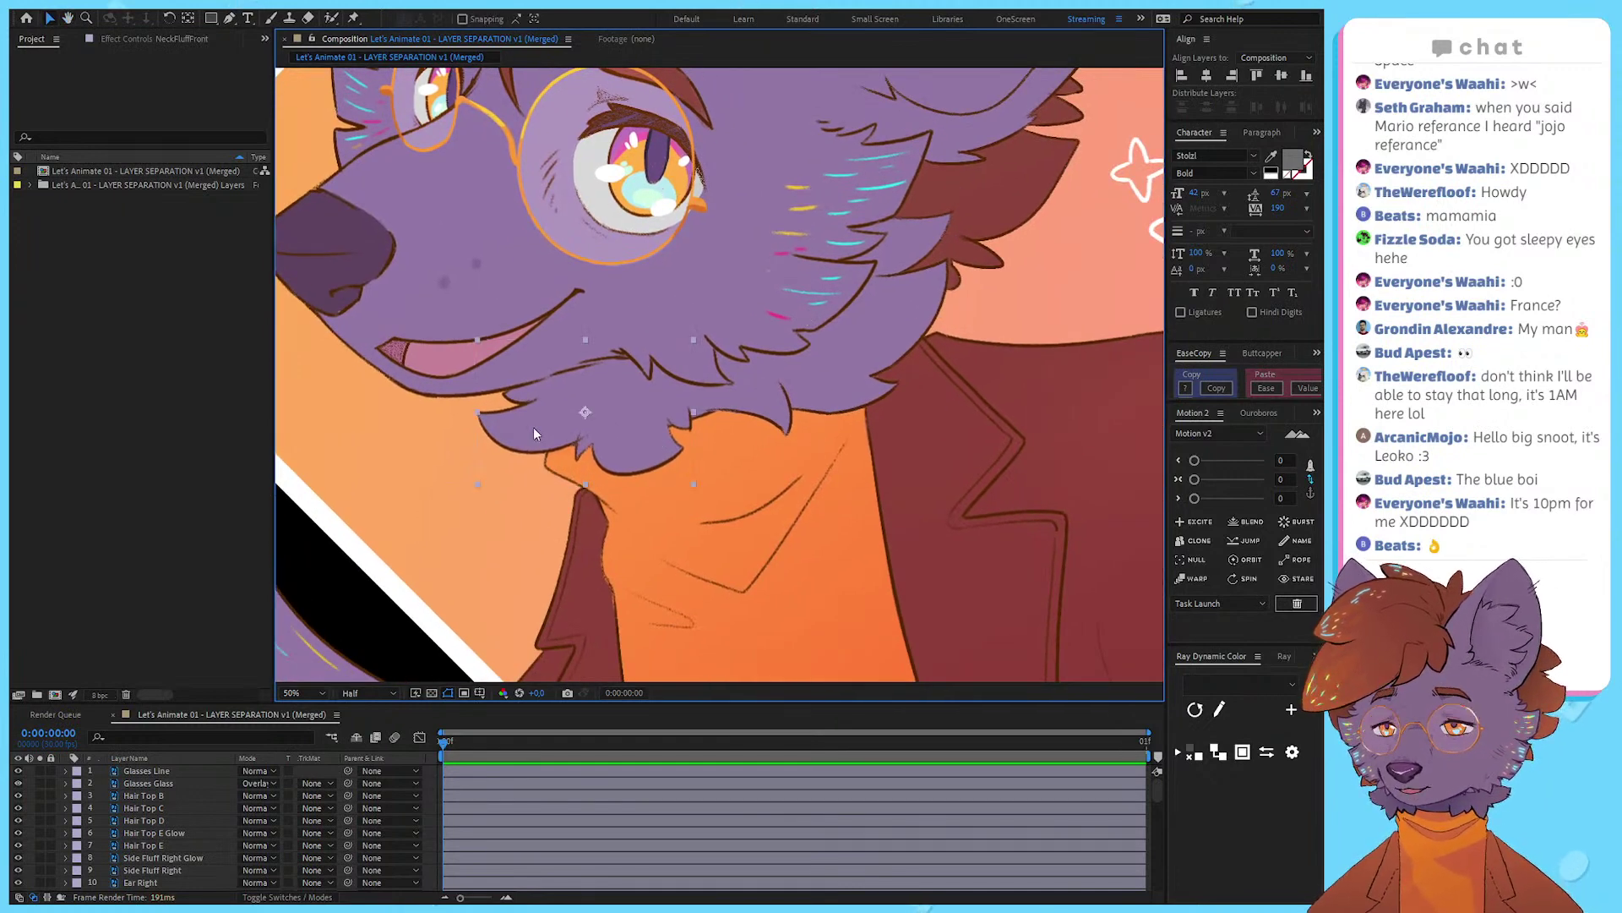
pyautogui.moveTo(565, 419); pyautogui.dragTo(627, 414)
pyautogui.hotkey('ctrl', 'z')
# Step: Select the Tail layer in the composition with the whole character in view
pyautogui.press('space')
pyautogui.moveTo(919, 583); pyautogui.dragTo(671, 441)
pyautogui.scroll(-4, 880, 406)
pyautogui.click(661, 570)
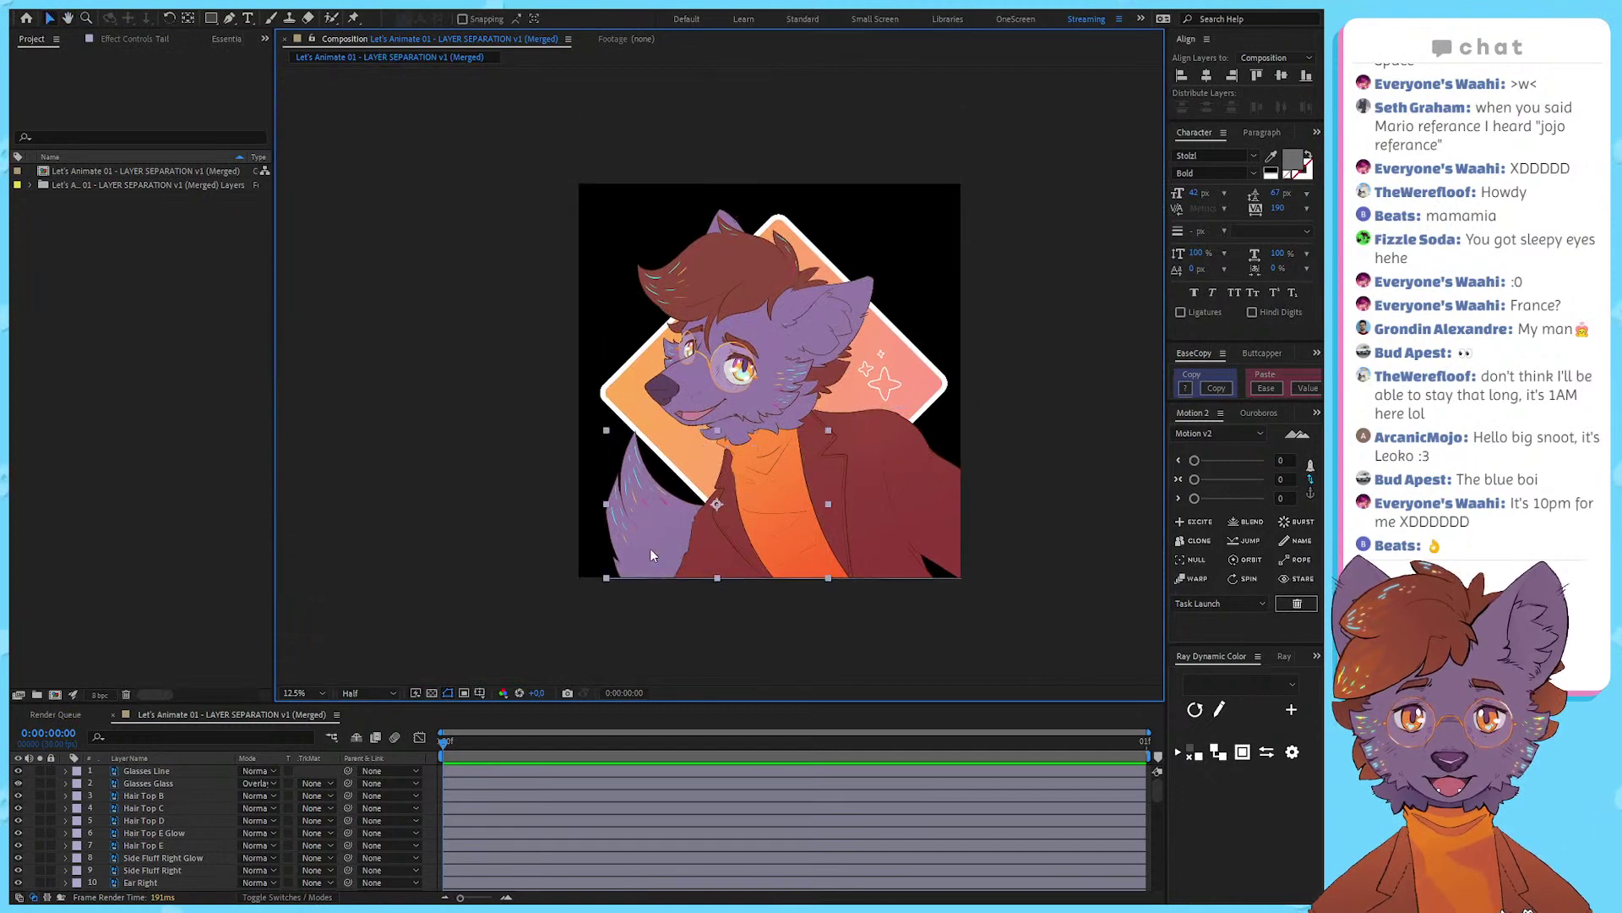
# Step: Select the Glasses Line layer in the composition with the character's face enlarged
pyautogui.scroll(2, 651, 550)
pyautogui.moveTo(668, 608); pyautogui.dragTo(702, 583)
pyautogui.press('space')
pyautogui.moveTo(895, 260); pyautogui.dragTo(742, 490)
pyautogui.press('v')
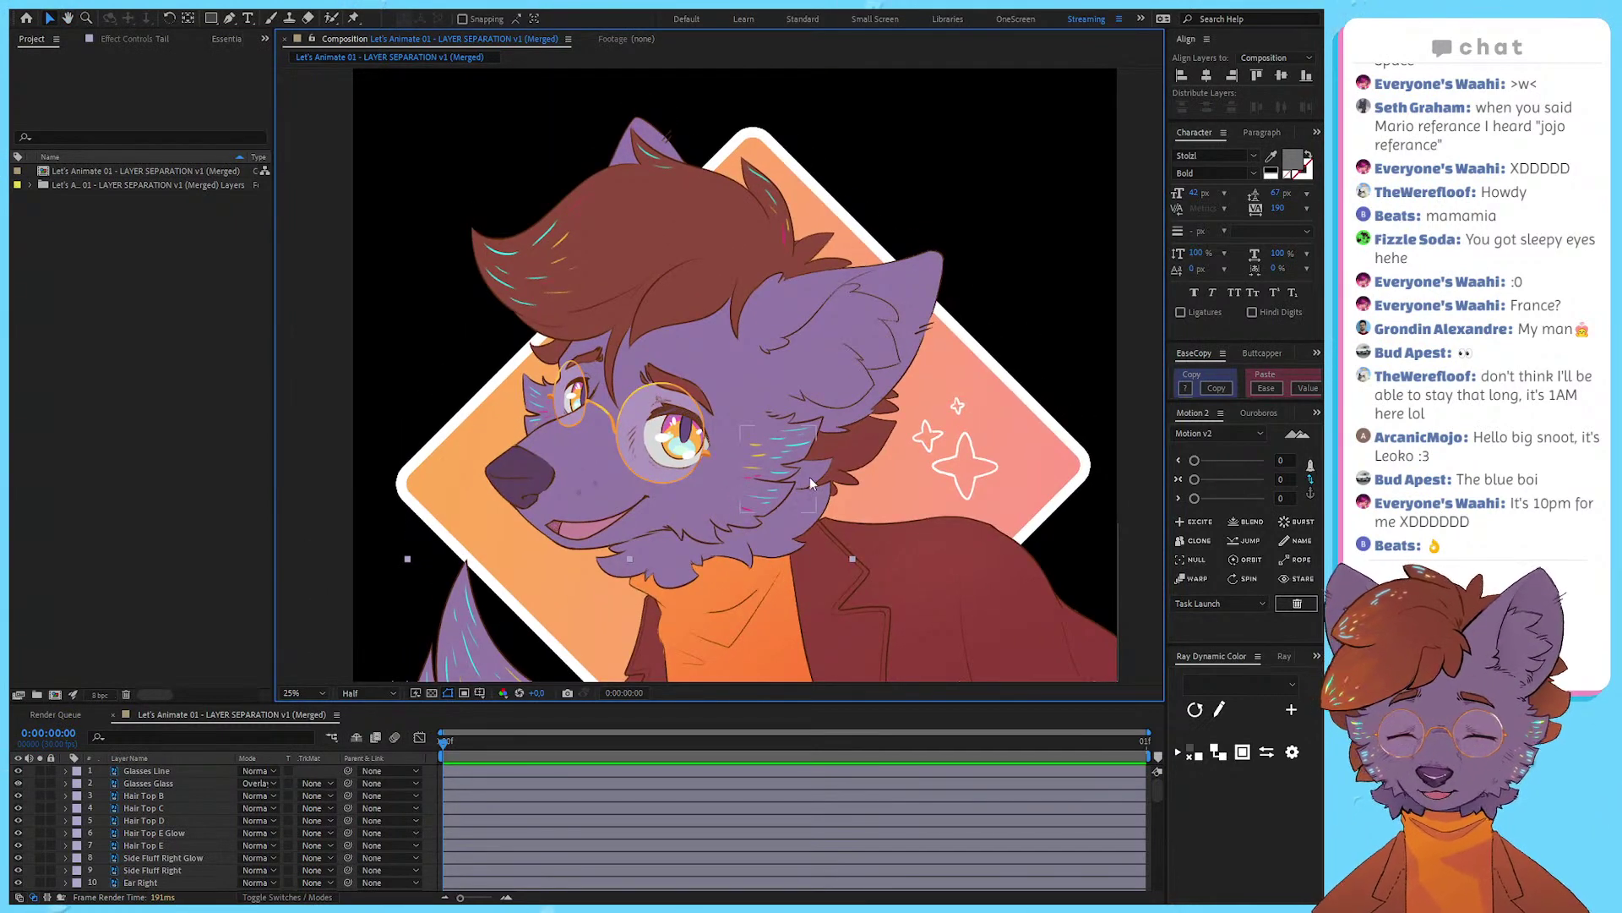
pyautogui.scroll(5, 653, 490)
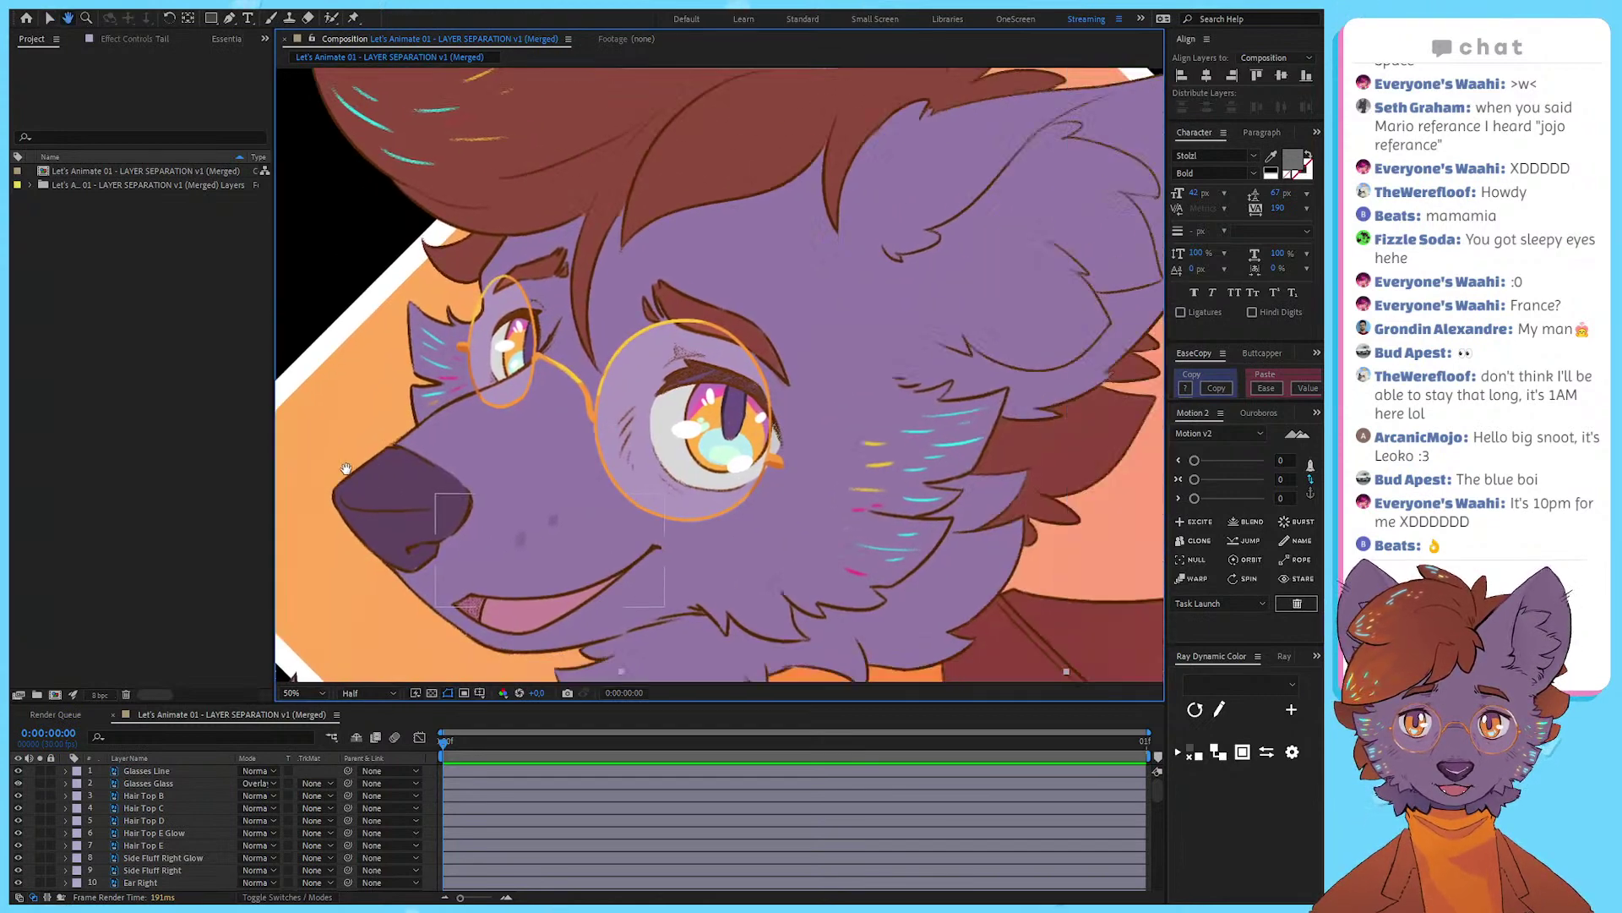
pyautogui.moveTo(632, 450); pyautogui.dragTo(710, 486)
pyautogui.click(712, 486)
pyautogui.moveTo(972, 333); pyautogui.dragTo(813, 427)
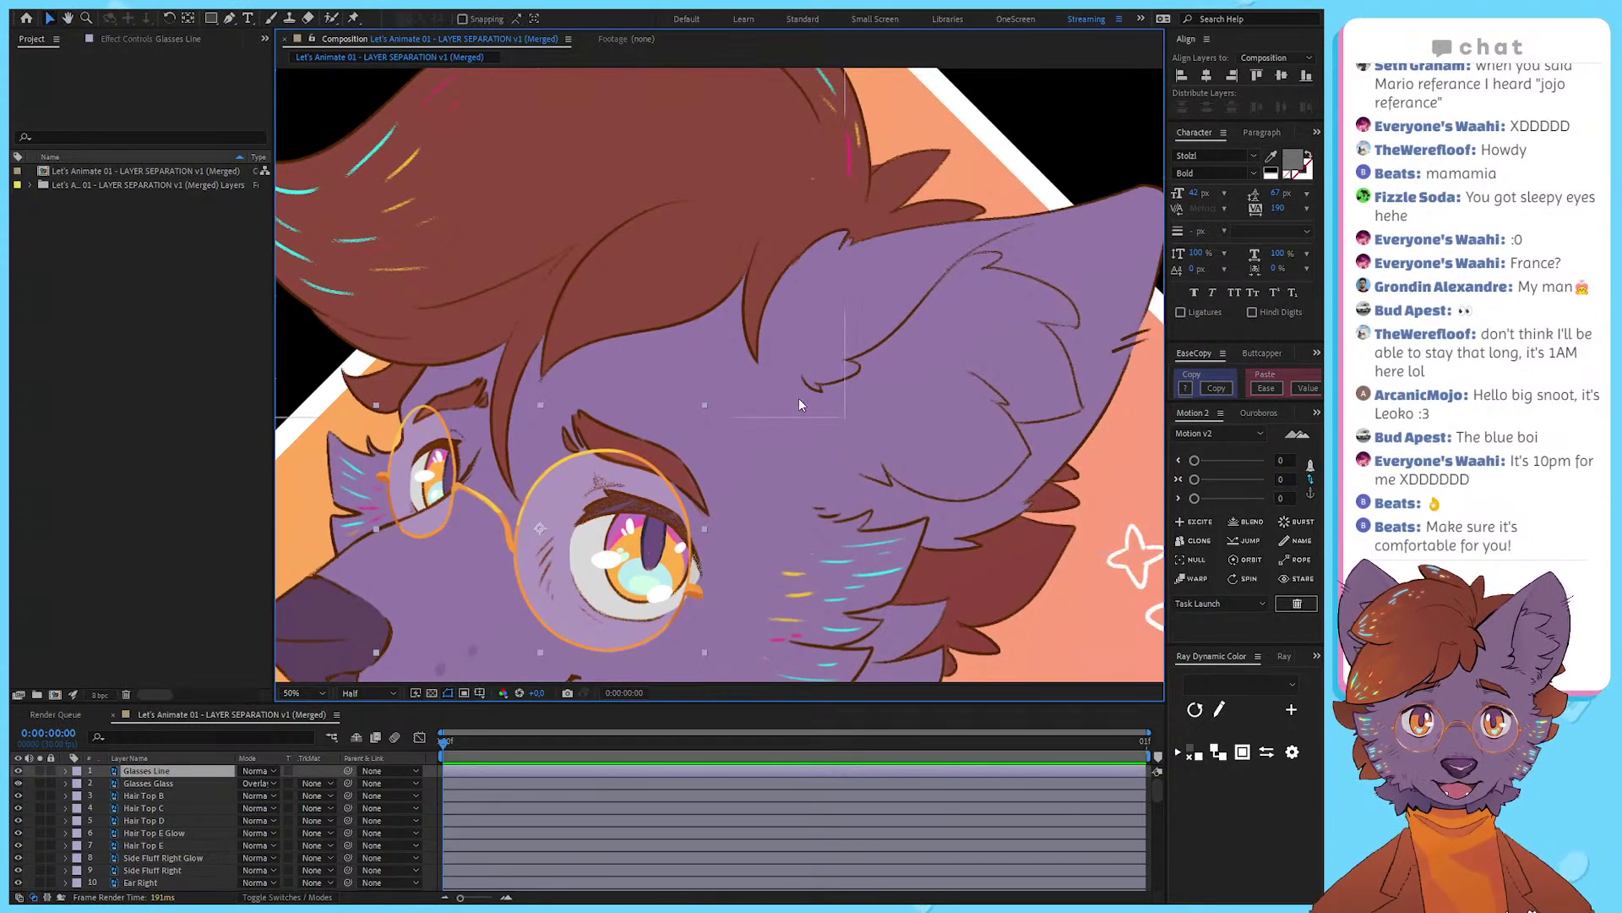
# Step: Select the Hair Top E layer above the forehead and look over the head and upper body
pyautogui.moveTo(679, 488); pyautogui.dragTo(789, 523)
pyautogui.click(591, 414)
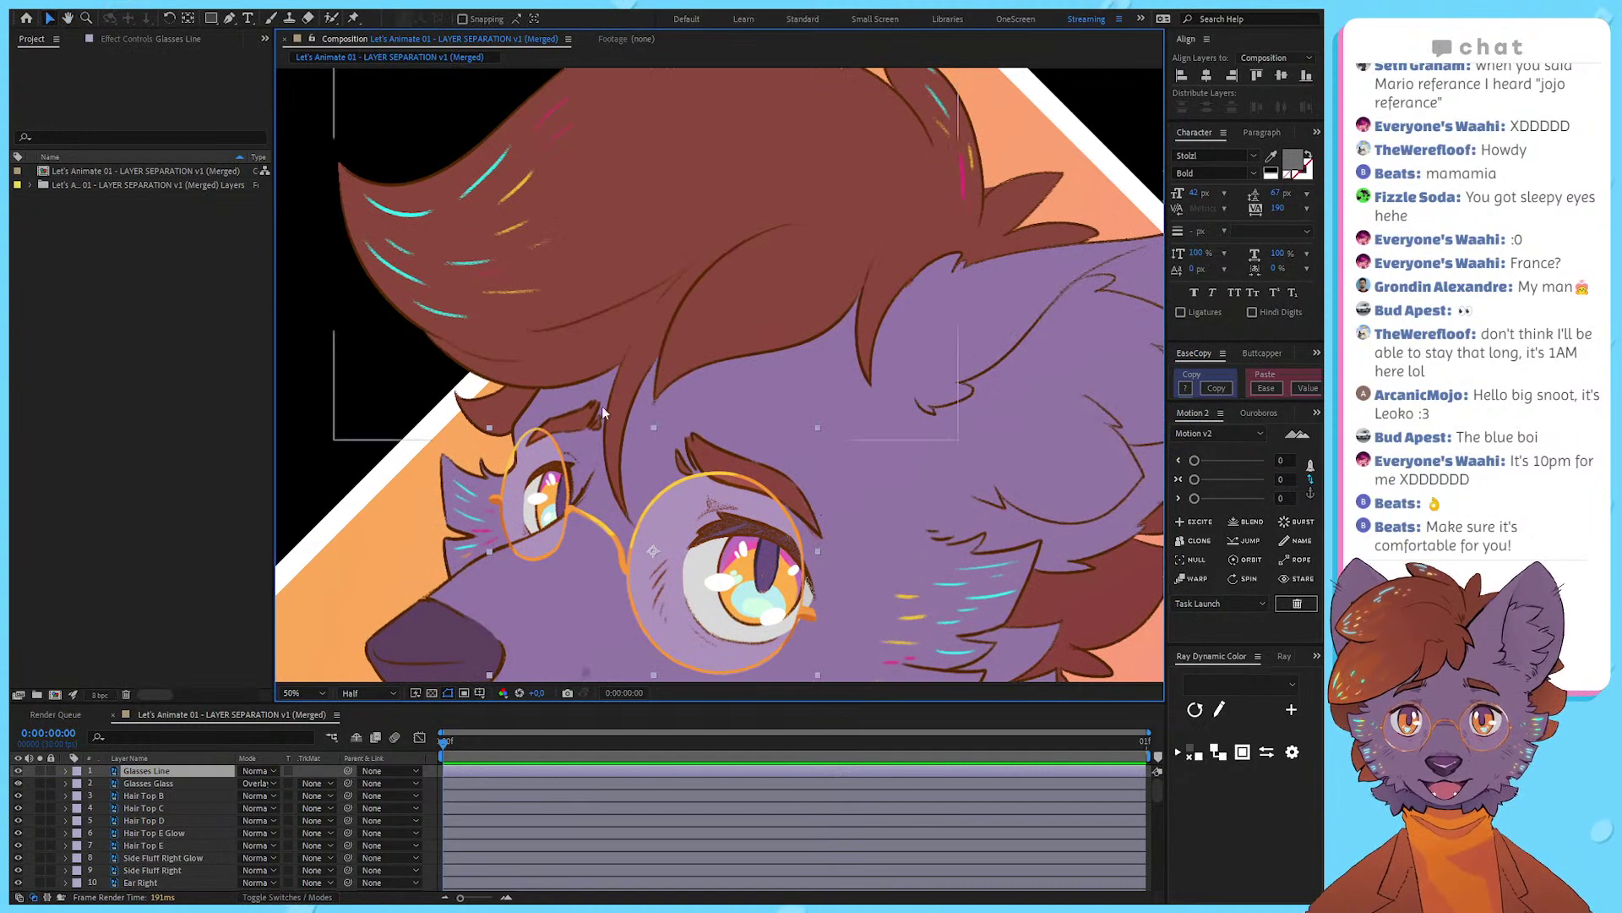
pyautogui.click(585, 414)
pyautogui.moveTo(857, 371); pyautogui.dragTo(802, 485)
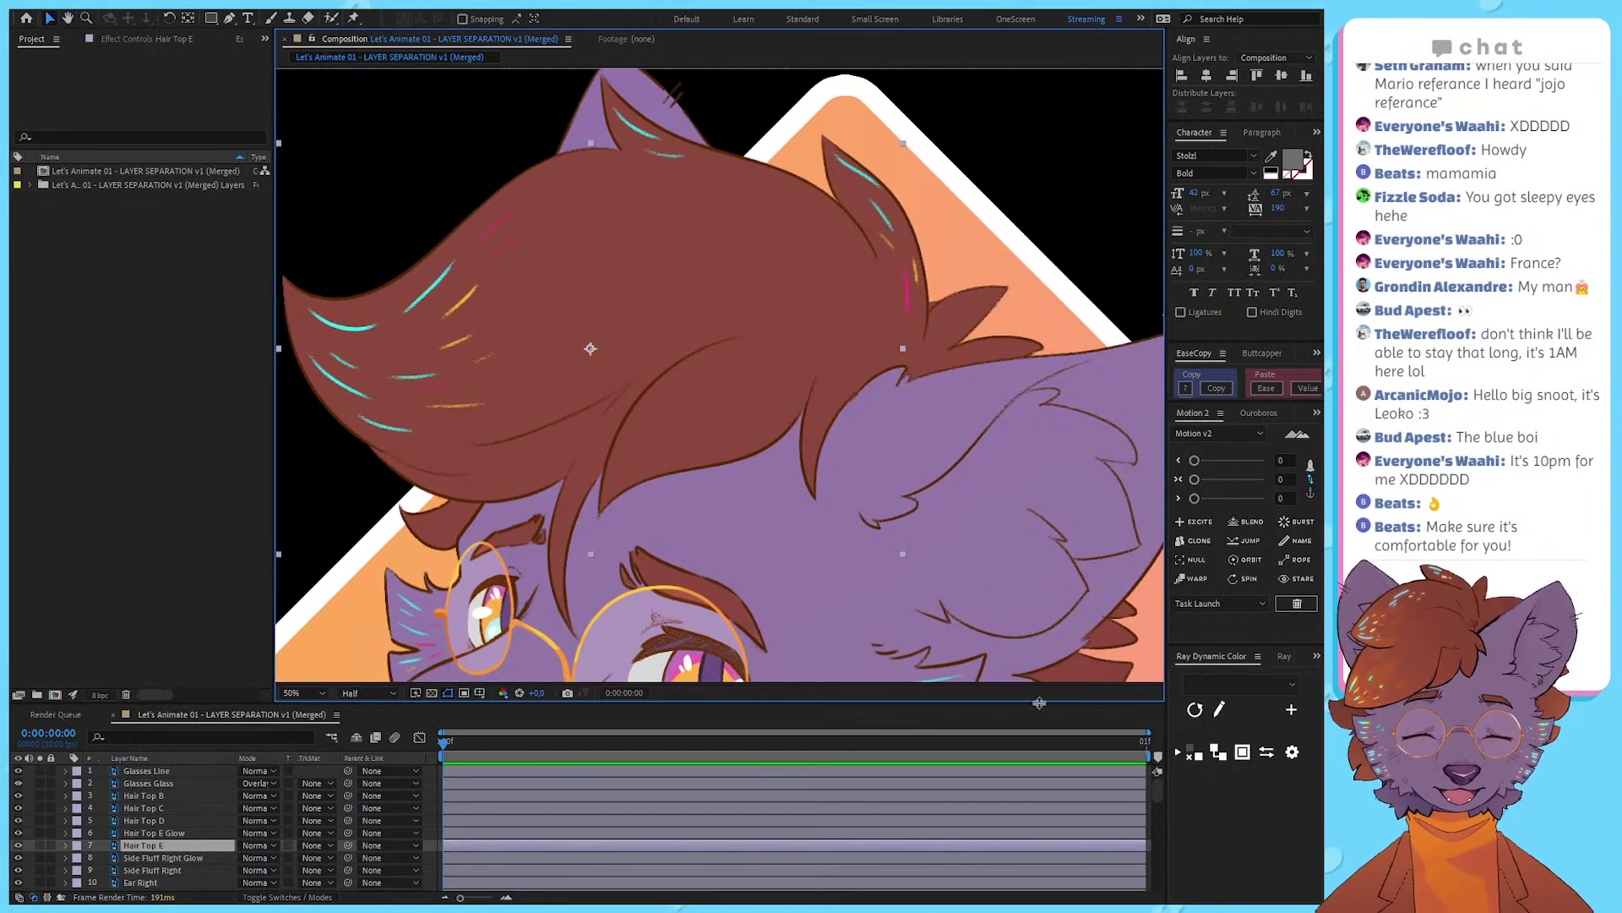
pyautogui.moveTo(1033, 703); pyautogui.dragTo(1030, 640)
pyautogui.moveTo(591, 444); pyautogui.dragTo(721, 293)
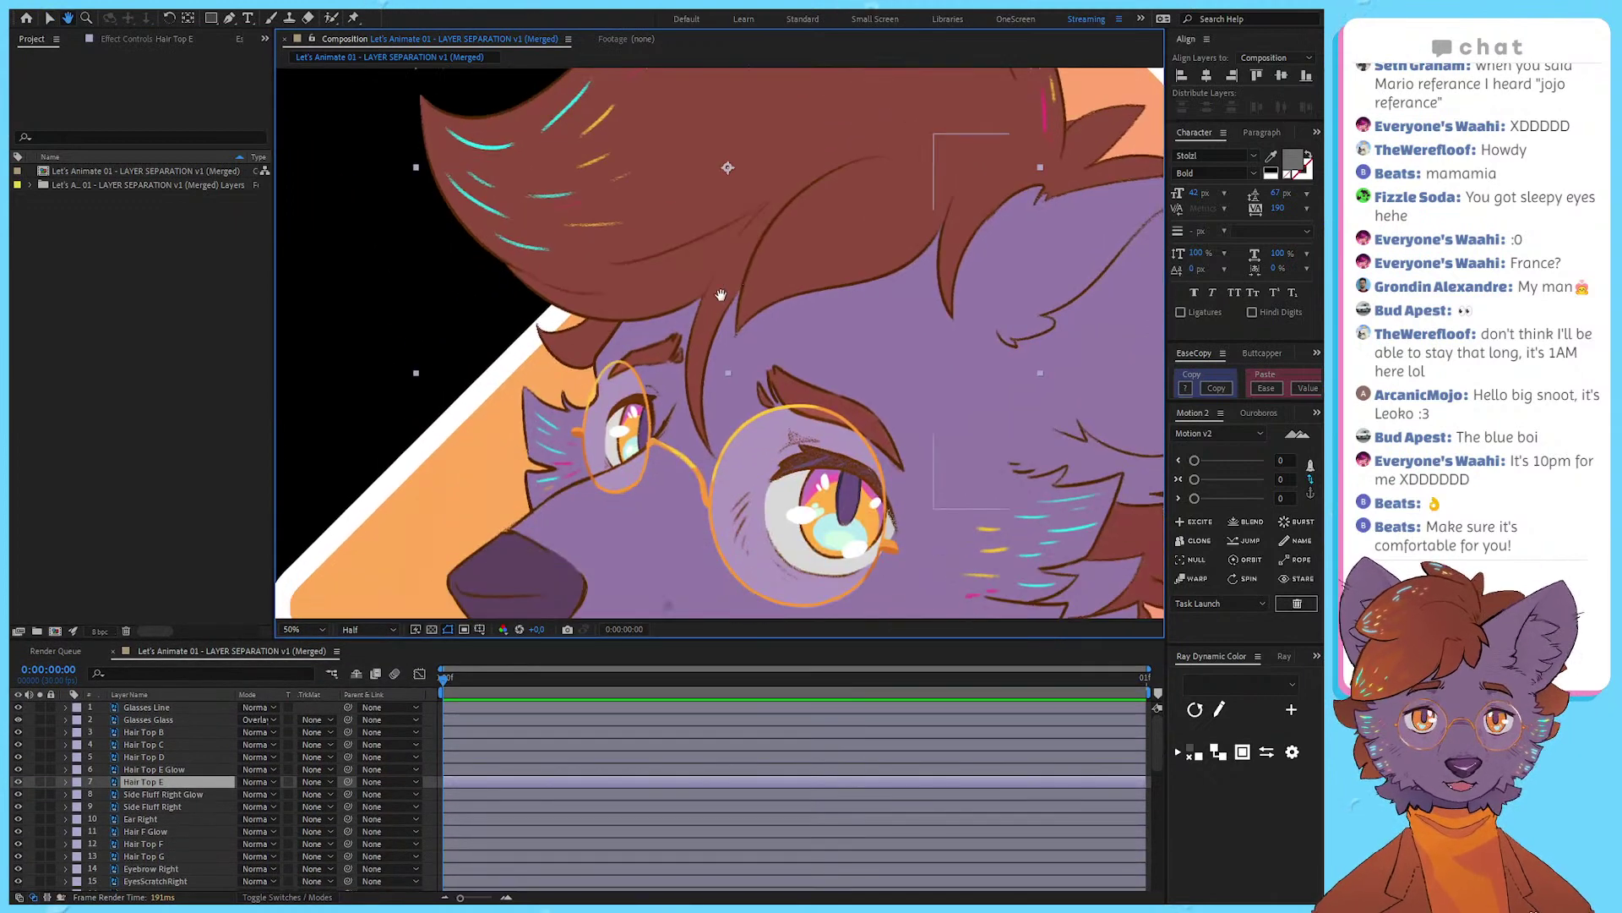
pyautogui.scroll(-2, 721, 293)
pyautogui.moveTo(749, 372); pyautogui.dragTo(609, 277)
pyautogui.press('v')
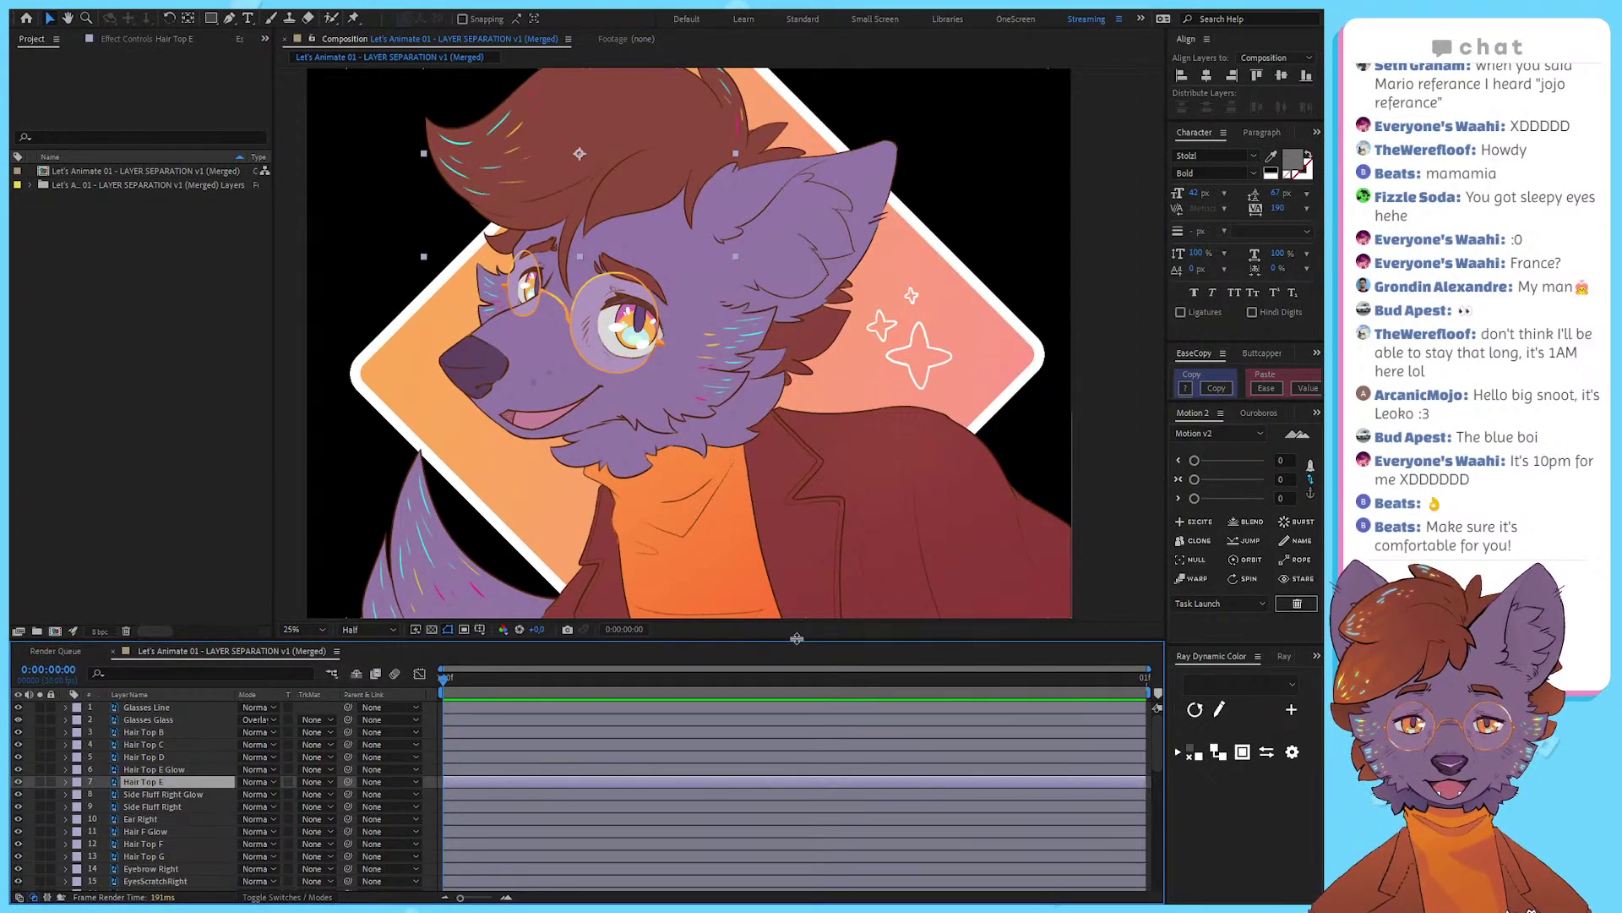
# Step: Select the ArmRight layer in the composition and enlarge the timeline to list more layers
pyautogui.moveTo(795, 640); pyautogui.dragTo(800, 716)
pyautogui.moveTo(786, 596); pyautogui.dragTo(803, 442)
pyautogui.click(972, 488)
pyautogui.moveTo(972, 488); pyautogui.dragTo(858, 456)
pyautogui.moveTo(460, 716); pyautogui.dragTo(591, 490)
pyautogui.moveTo(853, 335); pyautogui.dragTo(942, 263)
pyautogui.press('v')
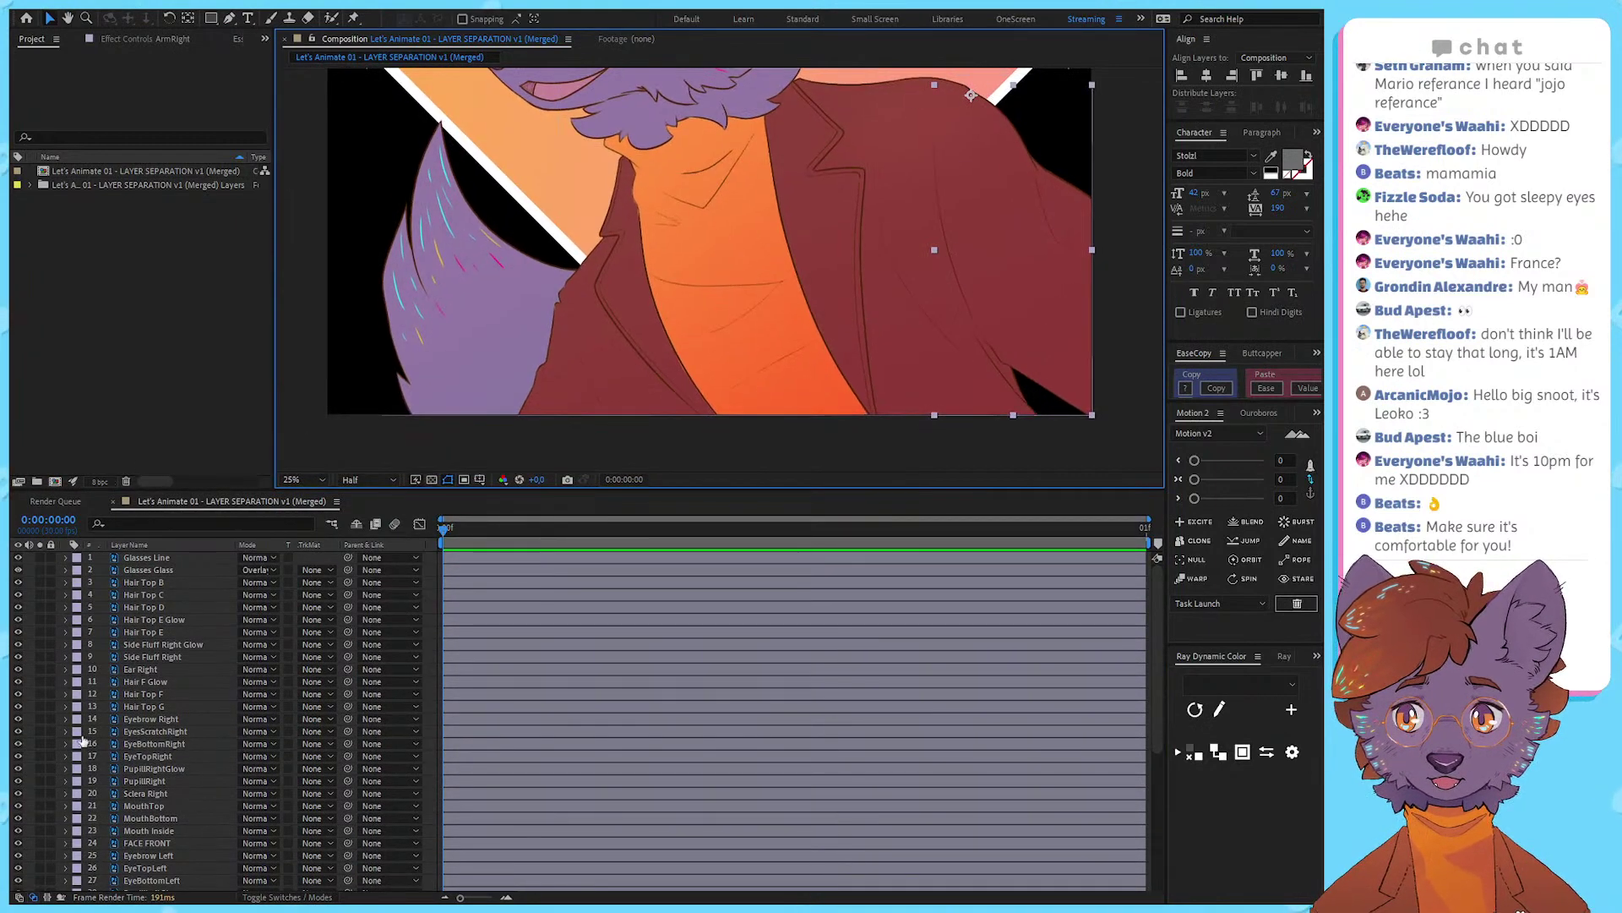
# Step: Examine the layer list from Glasses Line and the Hair Top layers down to Stars and BG Reference
pyautogui.scroll(-7, 135, 802)
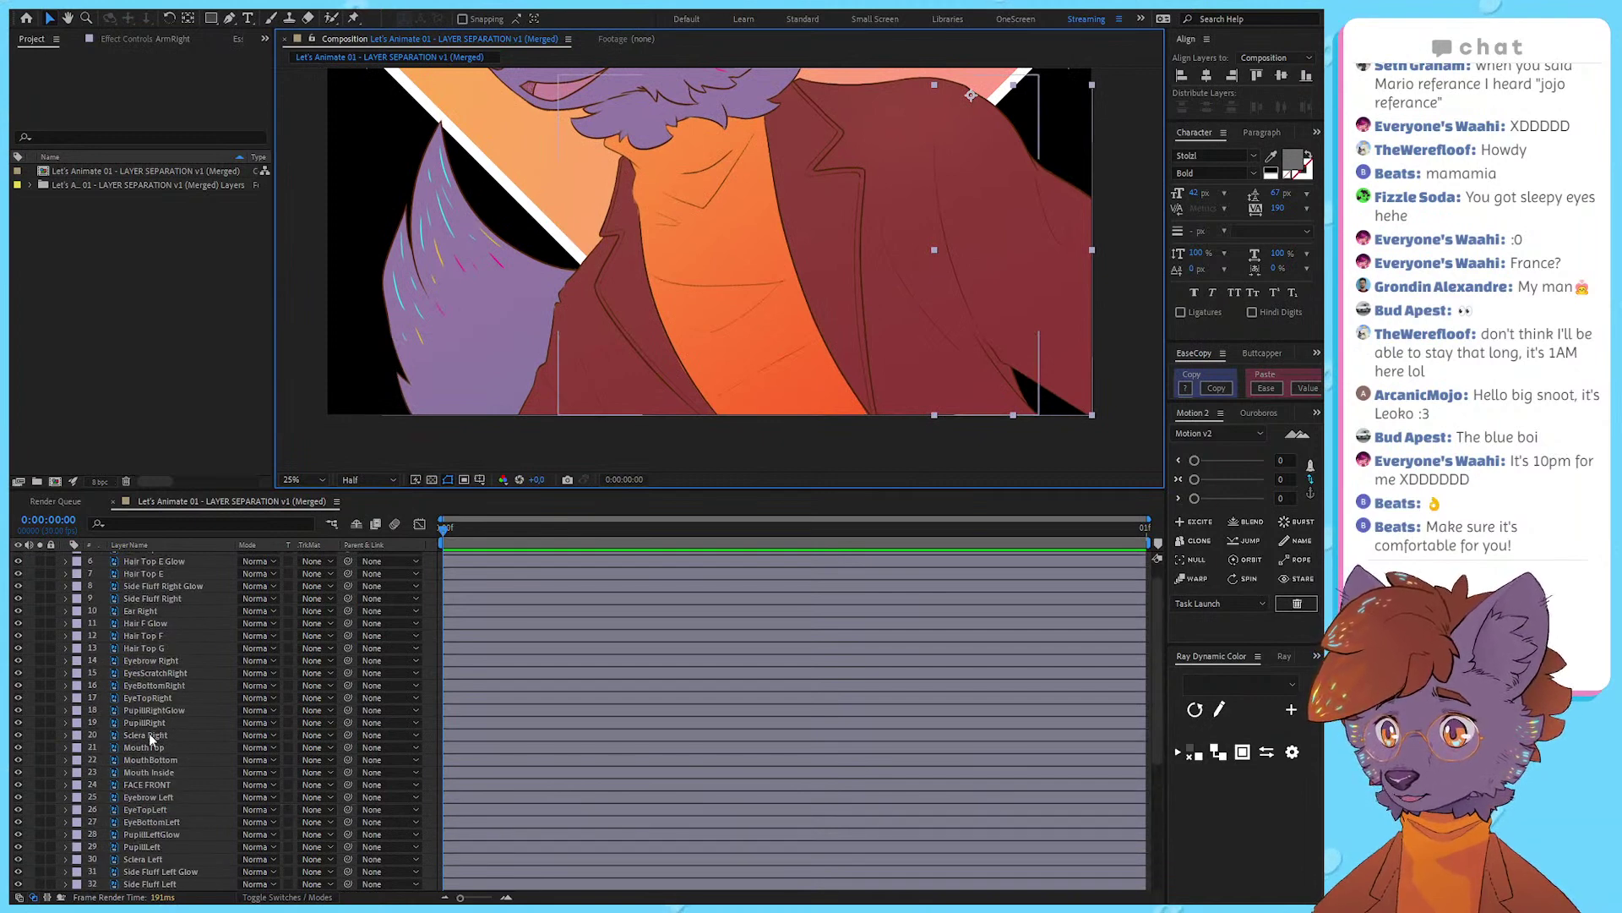
pyautogui.scroll(7, 148, 733)
pyautogui.click(179, 558)
pyautogui.click(180, 582)
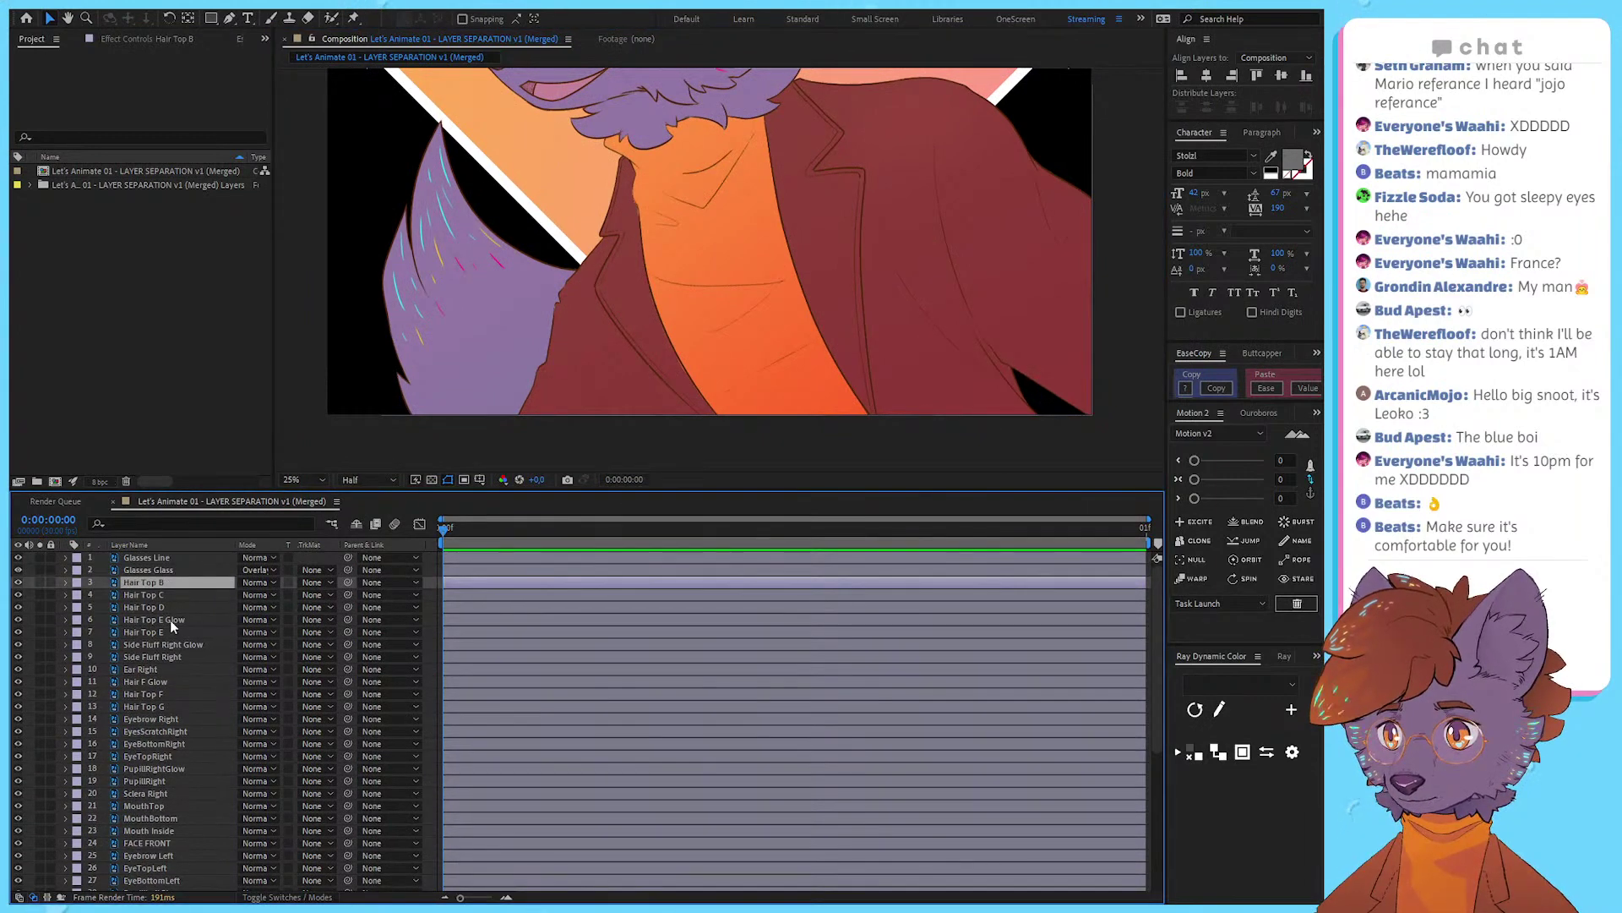
pyautogui.click(170, 619)
pyautogui.click(164, 633)
pyautogui.click(174, 582)
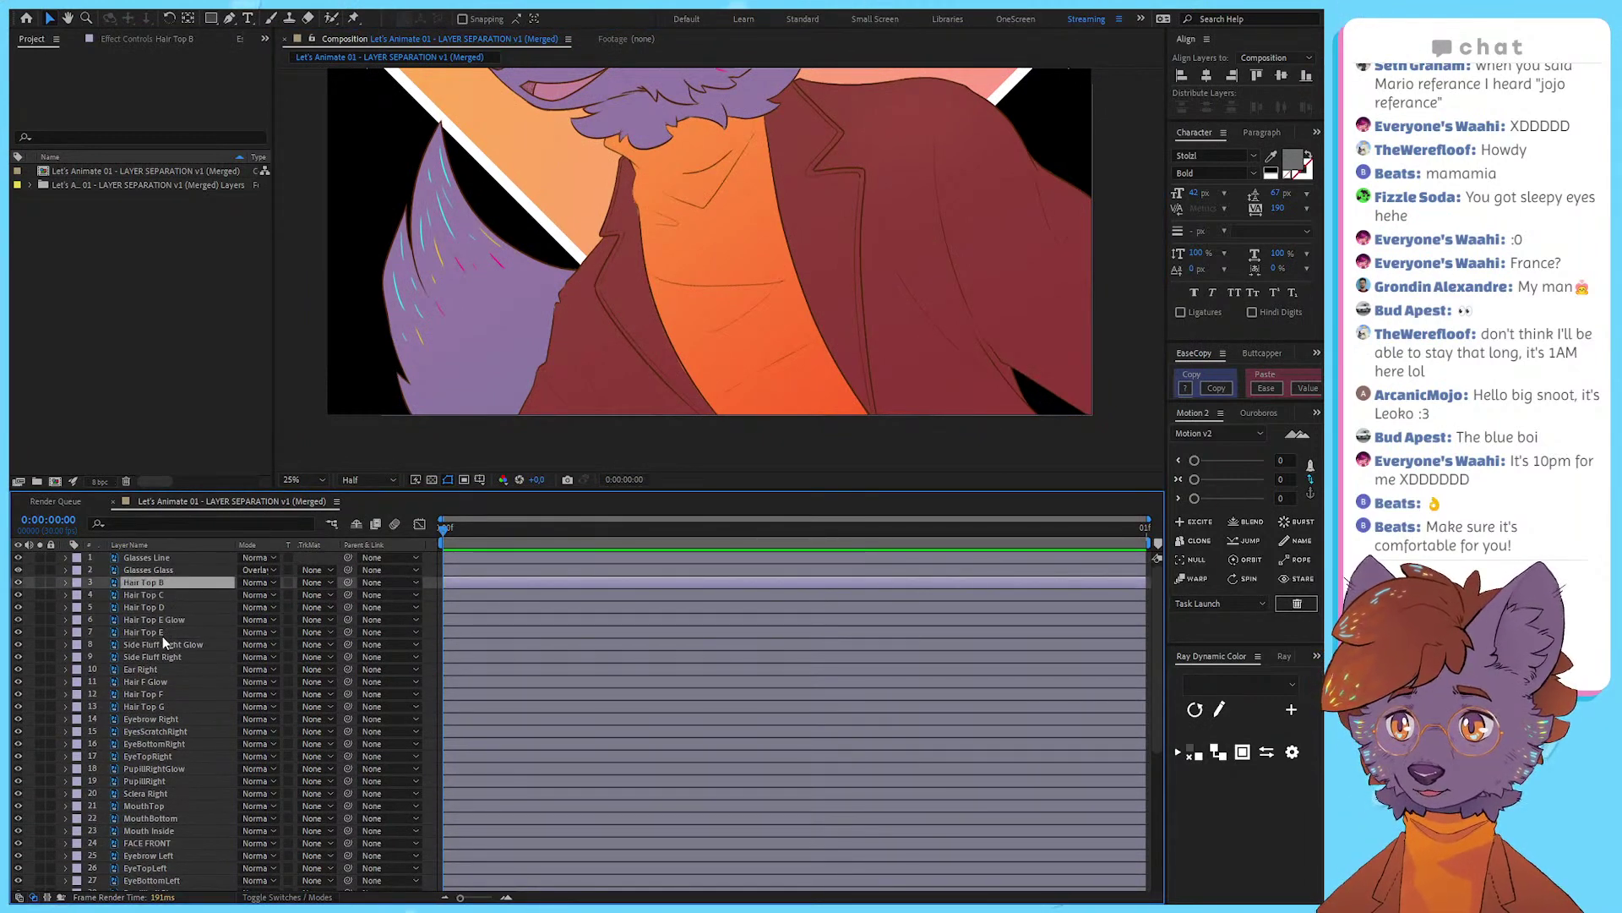
pyautogui.keyDown('shift'); pyautogui.click(163, 633); pyautogui.keyUp('shift')
pyautogui.scroll(-6, 158, 744)
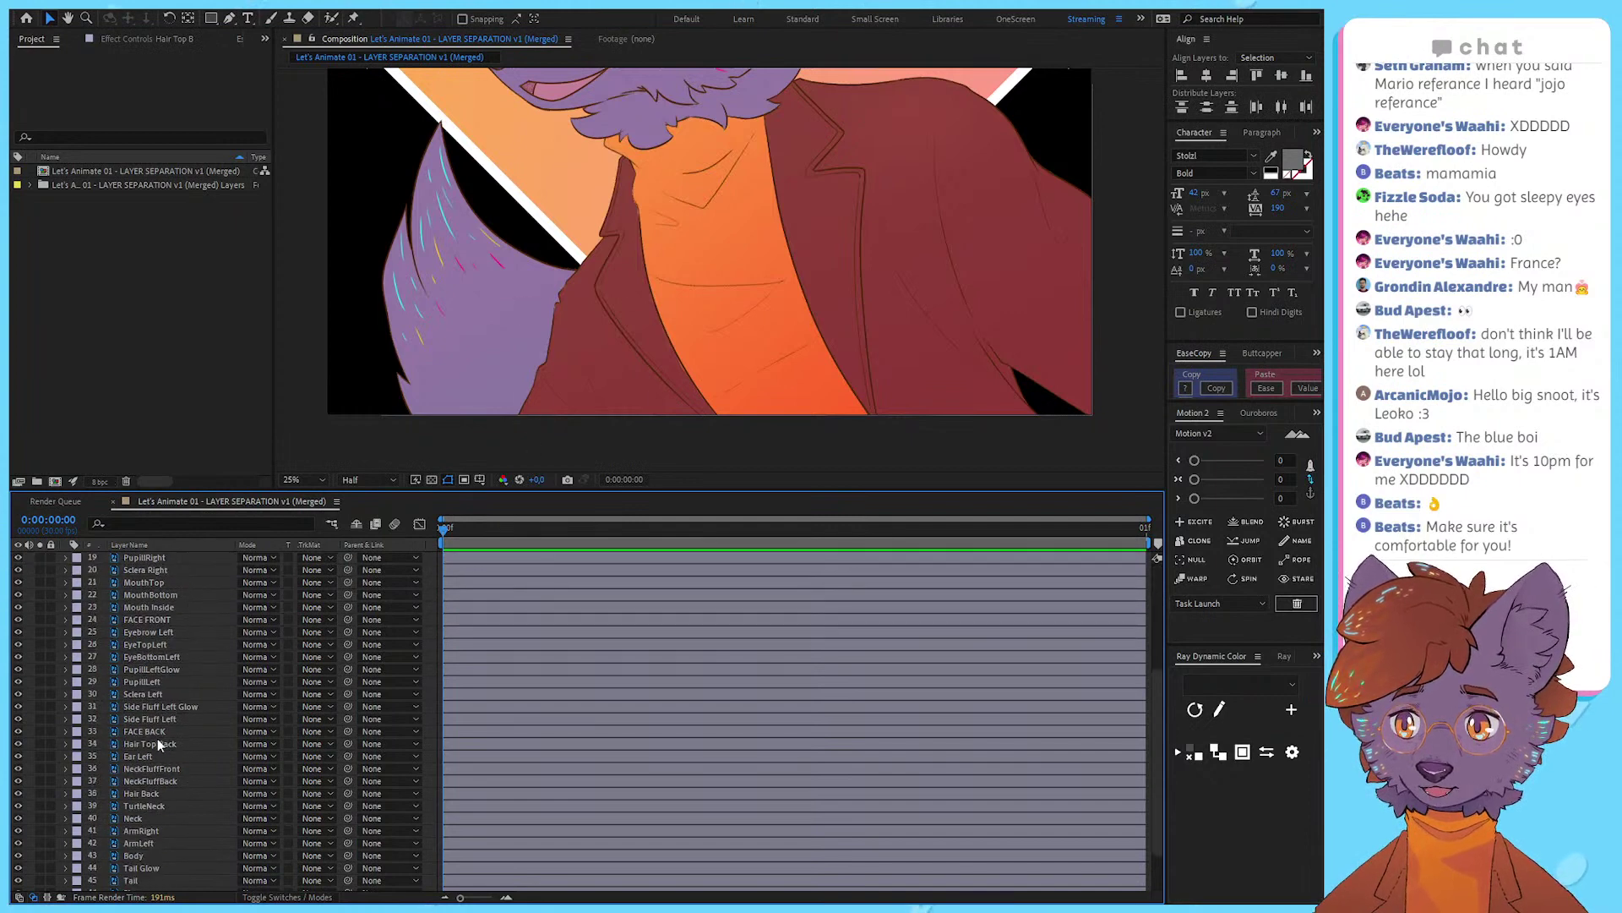
pyautogui.scroll(-2, 158, 743)
pyautogui.click(158, 883)
pyautogui.click(158, 872)
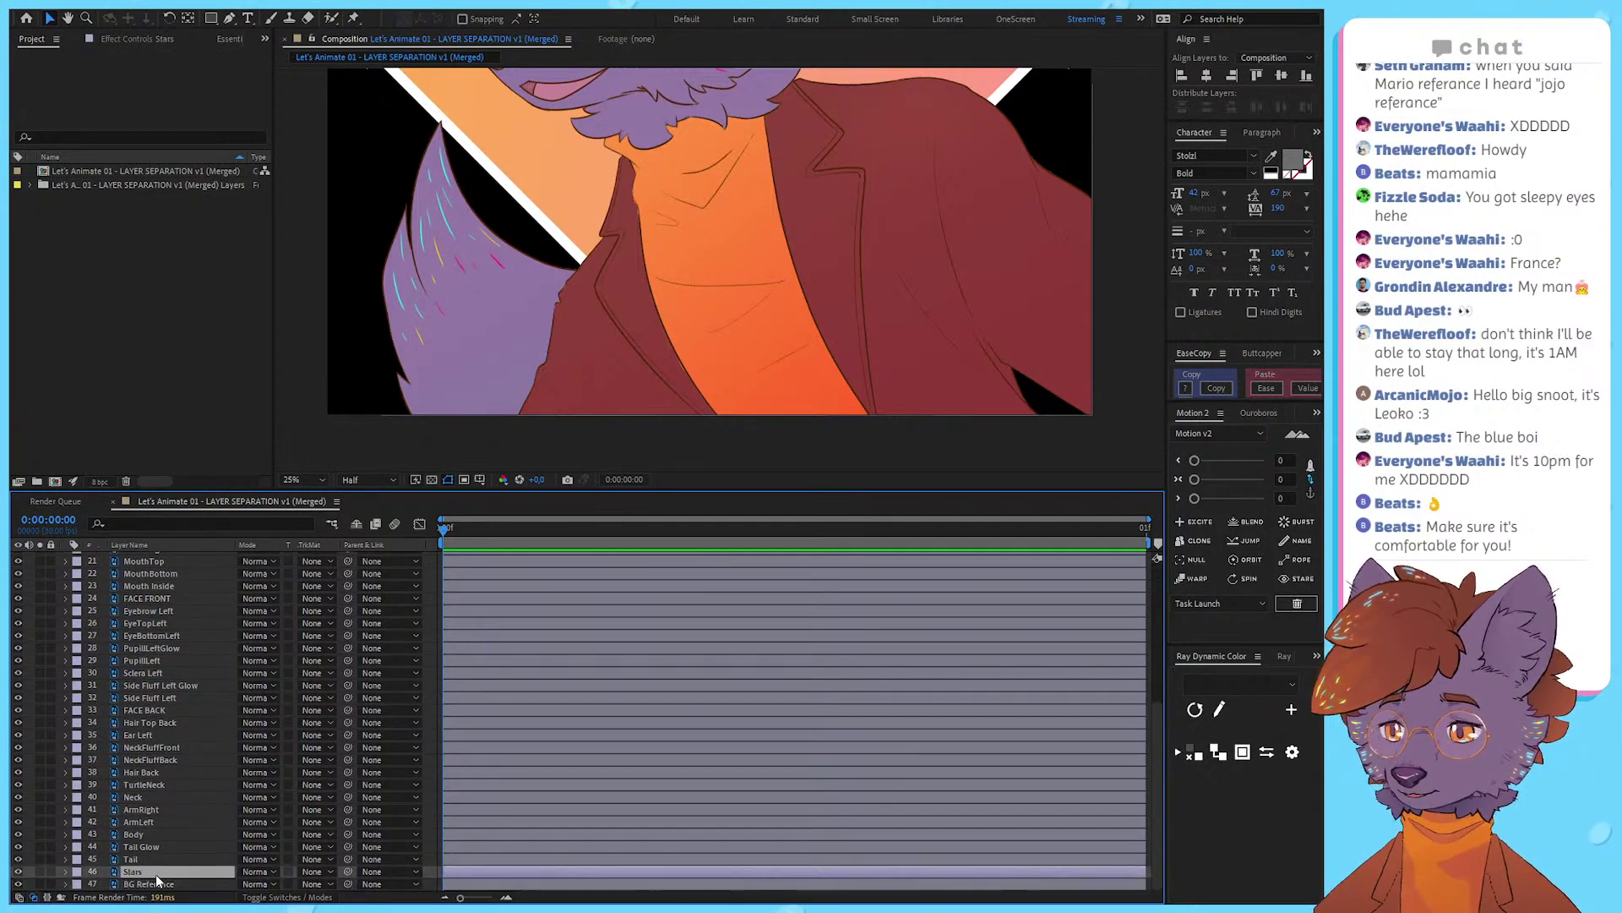
# Step: Show the layer switches column and hide the Stars and BG Reference layers
pyautogui.click(19, 897)
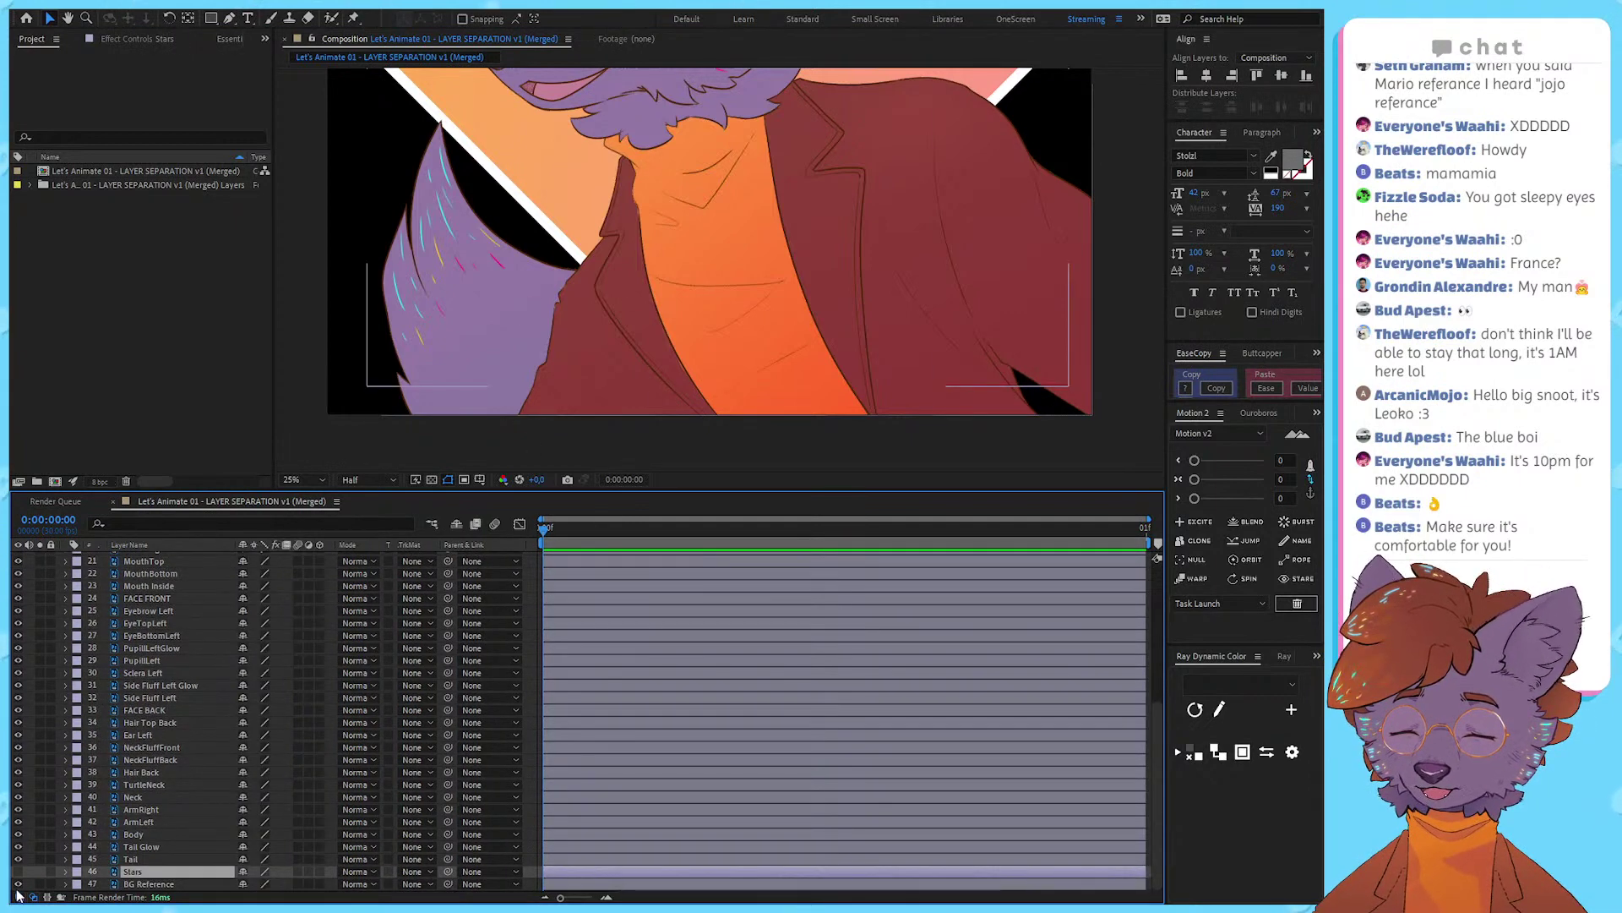
pyautogui.click(17, 884)
pyautogui.press('space')
pyautogui.moveTo(853, 165); pyautogui.dragTo(803, 253)
pyautogui.moveTo(679, 383); pyautogui.dragTo(684, 357)
pyautogui.press('v')
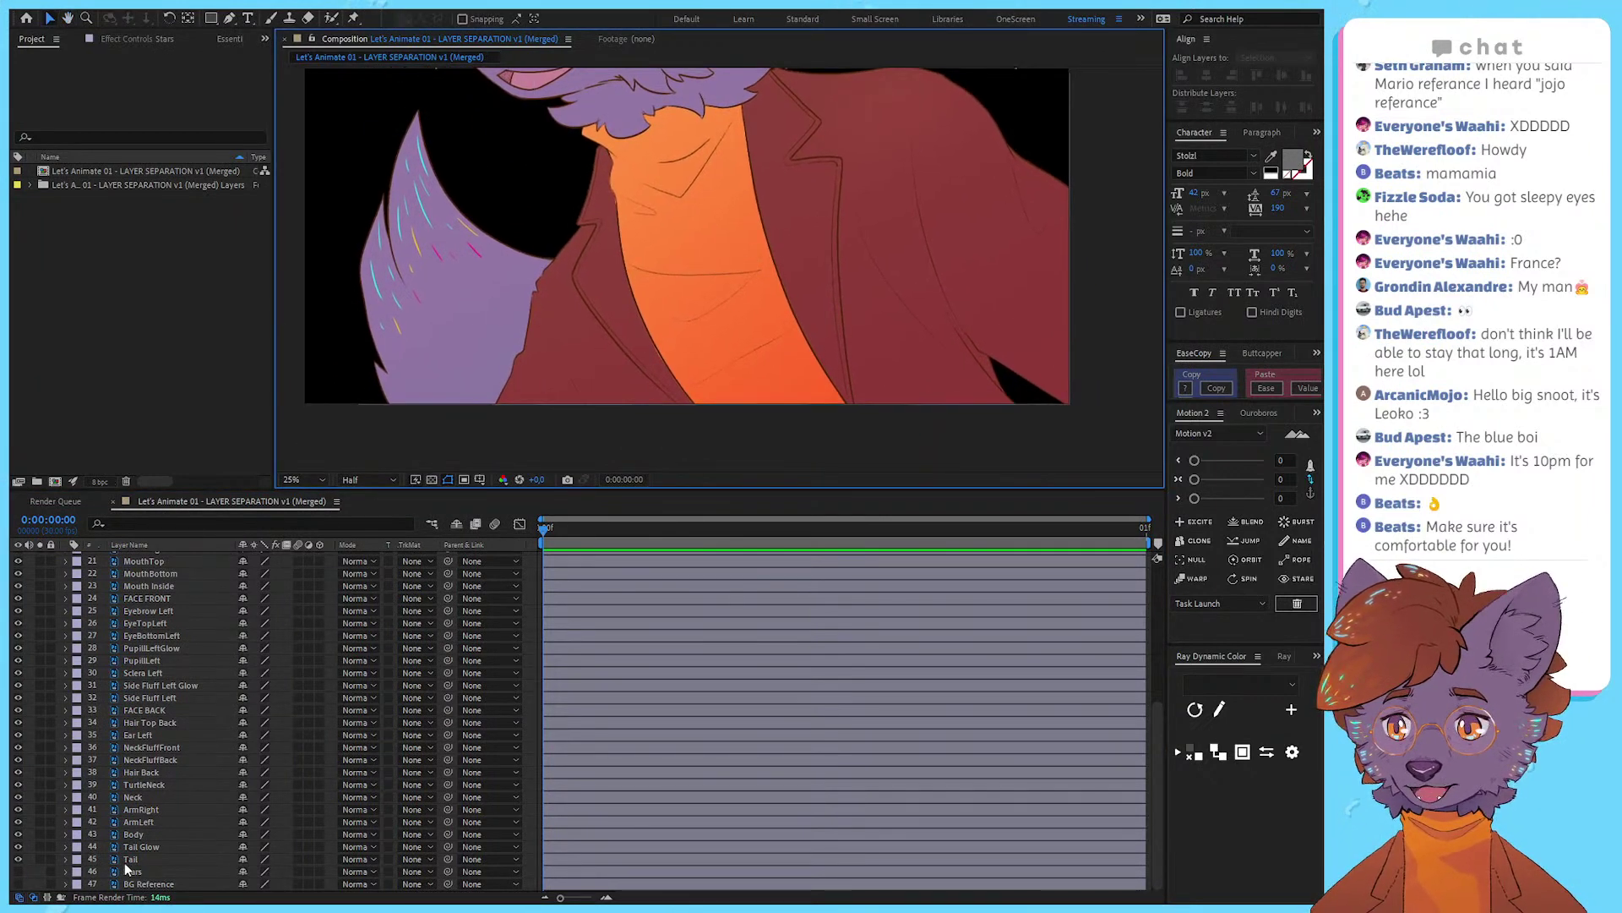
# Step: Give the ArmRight, ArmLeft and Body layers a brown label color and deselect them
pyautogui.click(135, 834)
pyautogui.click(148, 822)
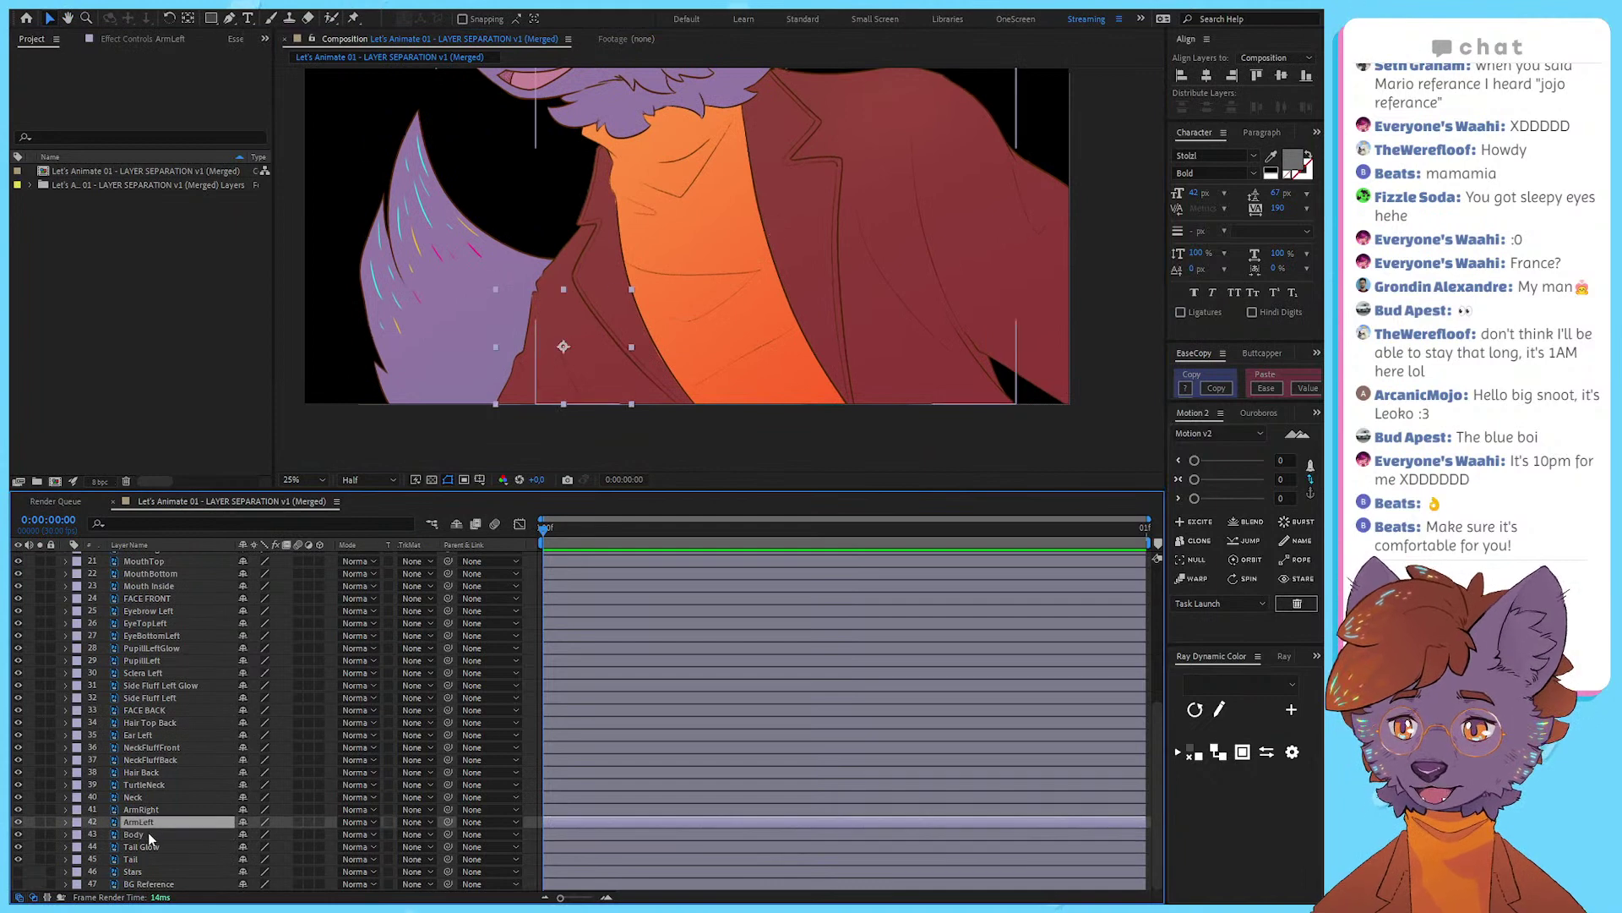
pyautogui.click(158, 810)
pyautogui.keyDown('shift'); pyautogui.click(146, 833); pyautogui.keyUp('shift')
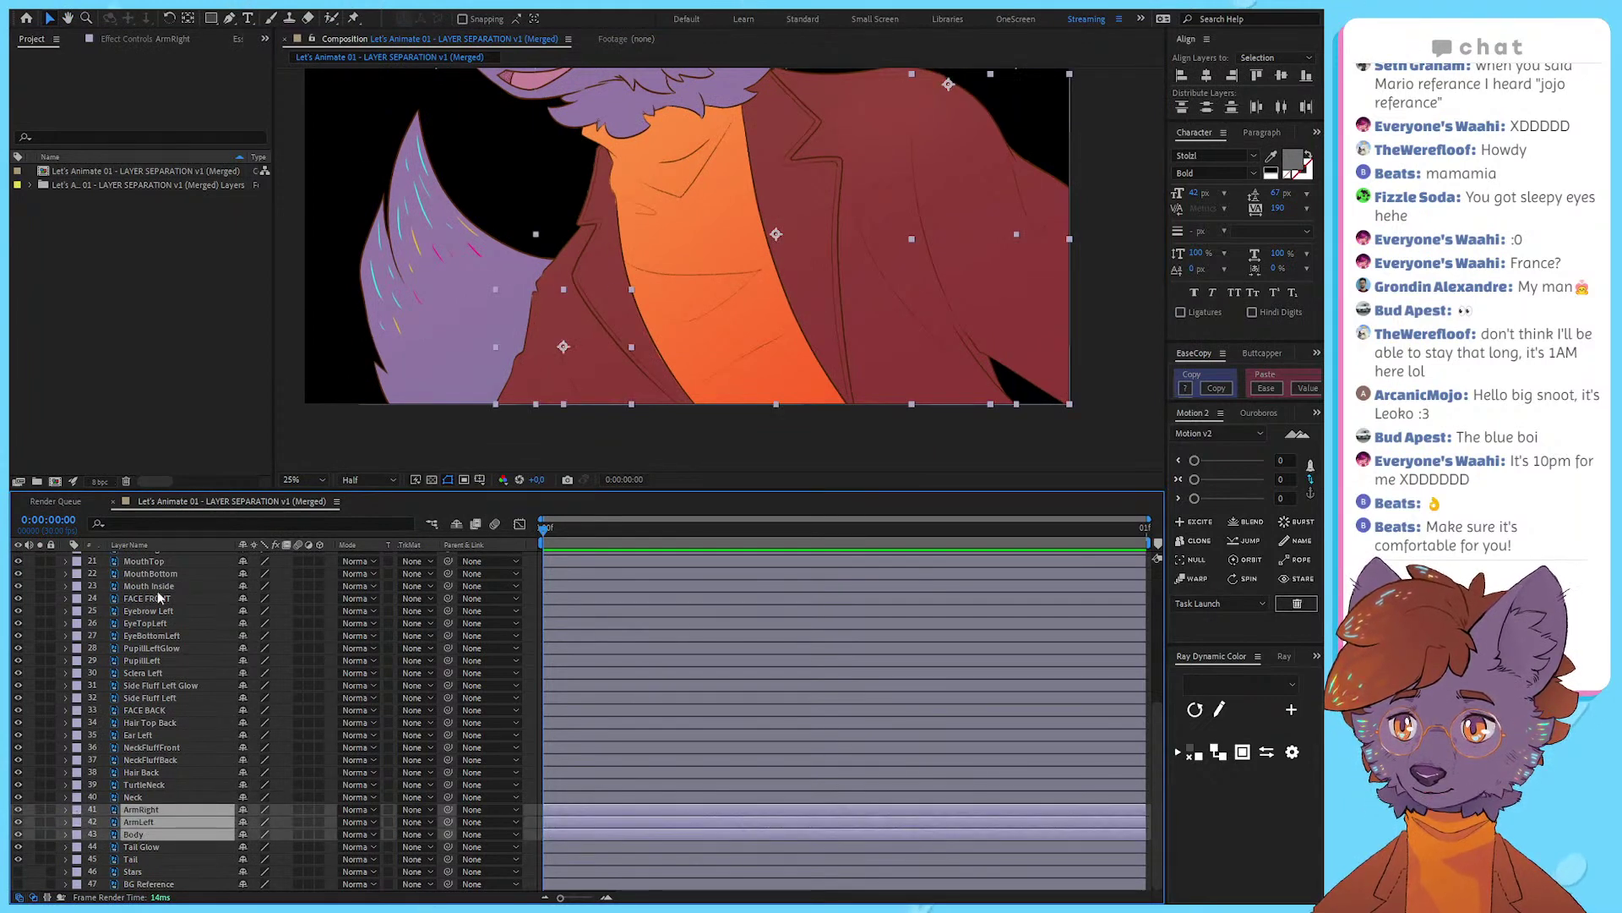
pyautogui.click(122, 752)
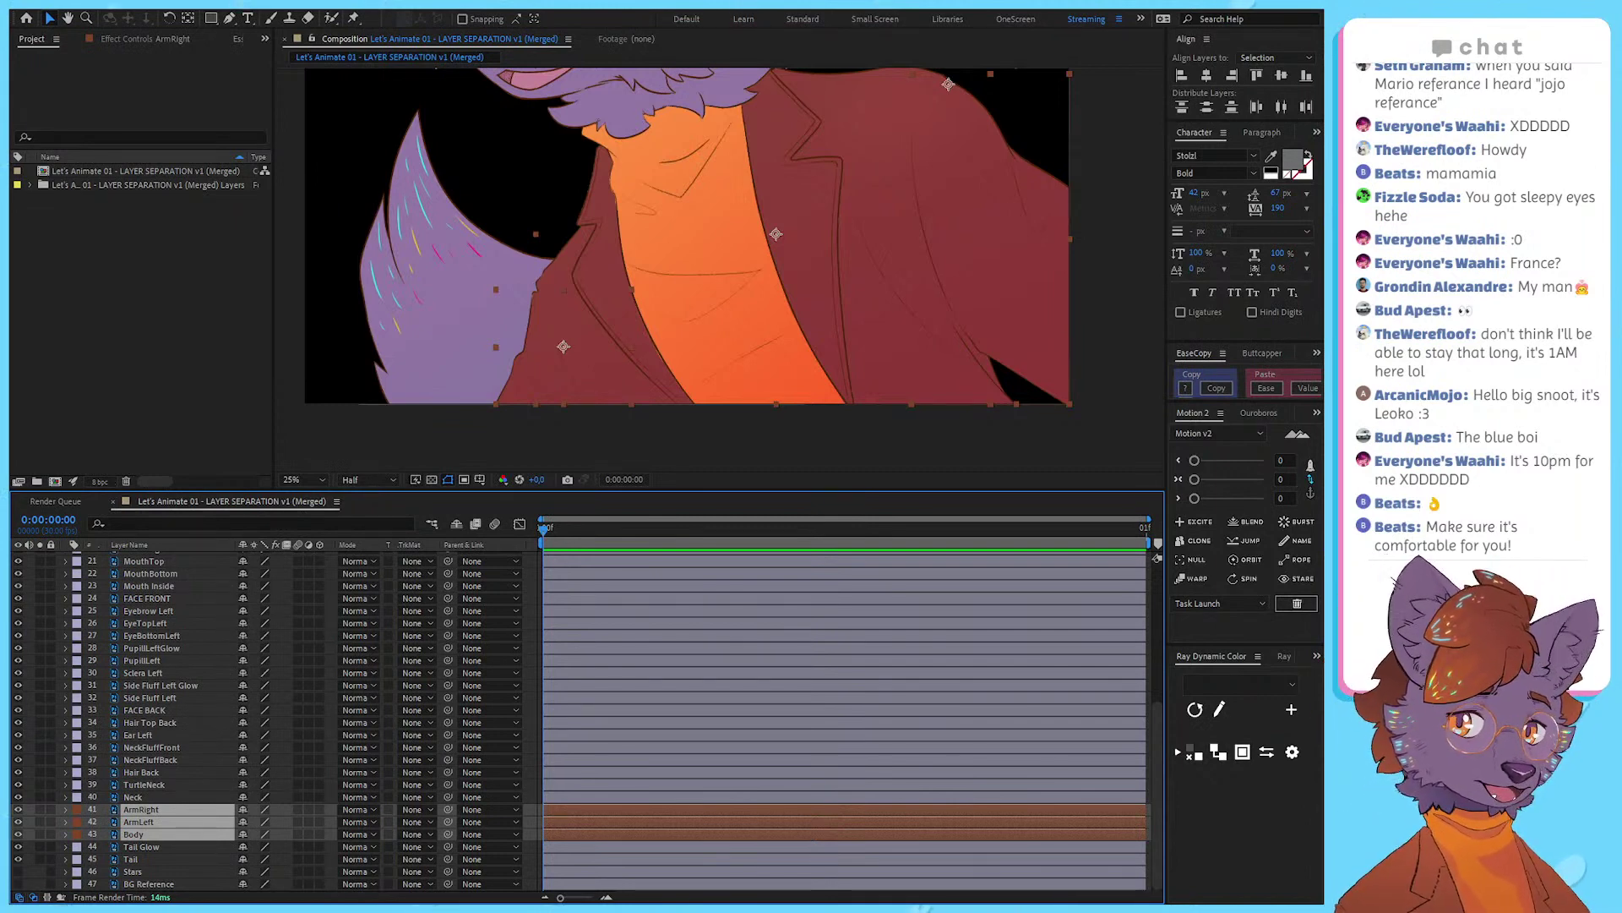
pyautogui.click(834, 455)
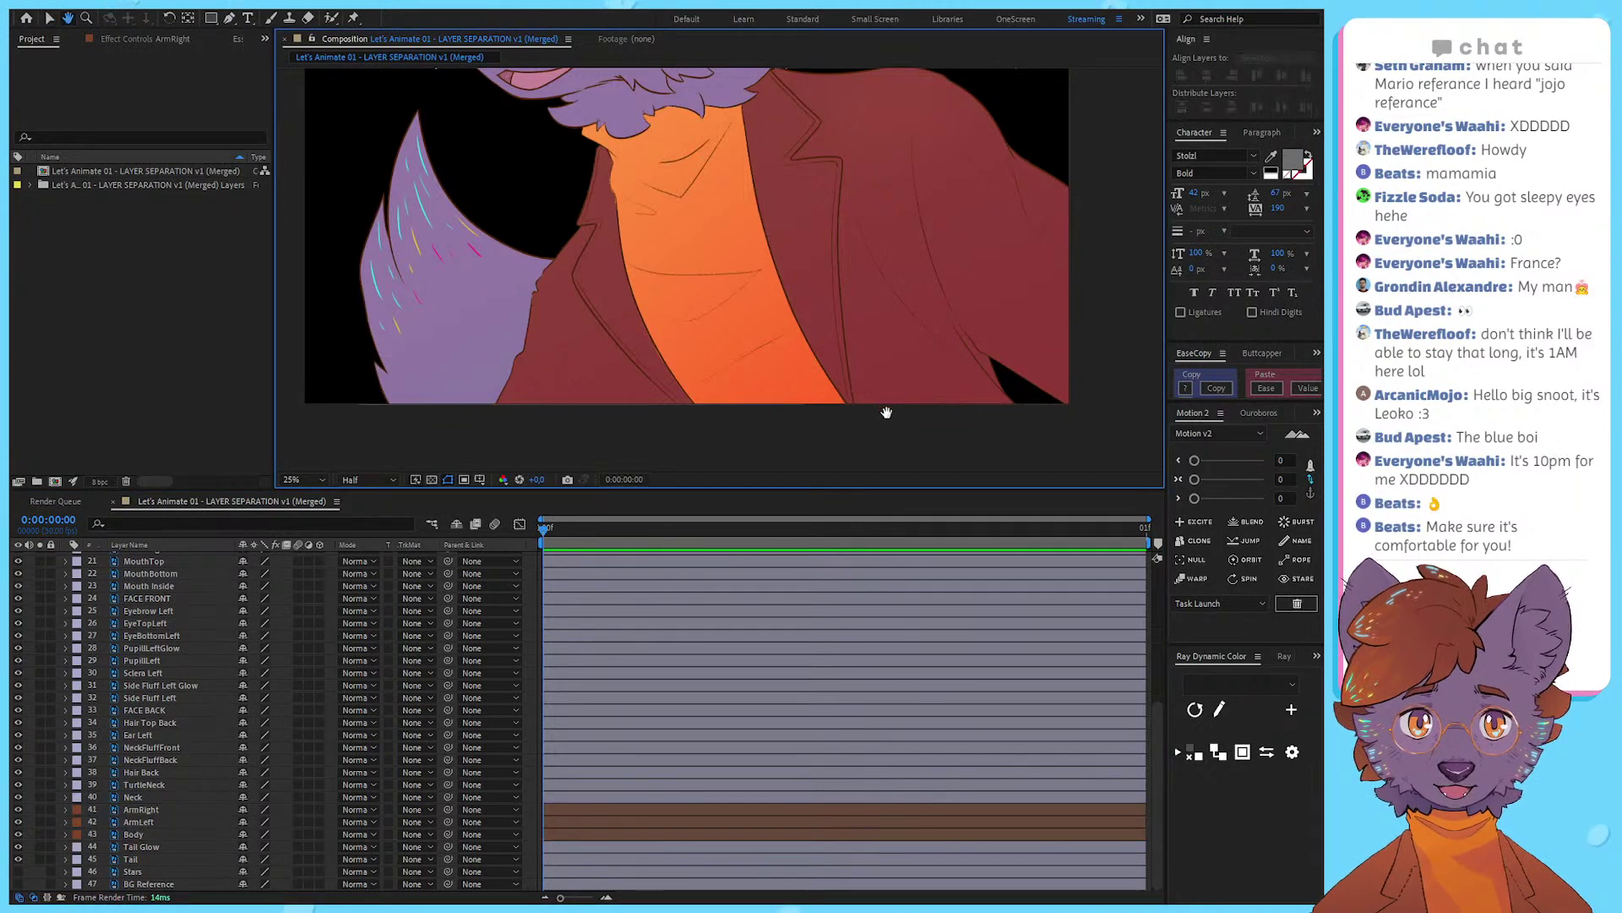
# Step: Review the character from the hair down to the jacket, picking out the Hair Top E layer
pyautogui.moveTo(865, 283); pyautogui.dragTo(870, 380)
pyautogui.moveTo(868, 317); pyautogui.dragTo(876, 370)
pyautogui.moveTo(814, 294); pyautogui.dragTo(772, 366)
pyautogui.scroll(5, 771, 367)
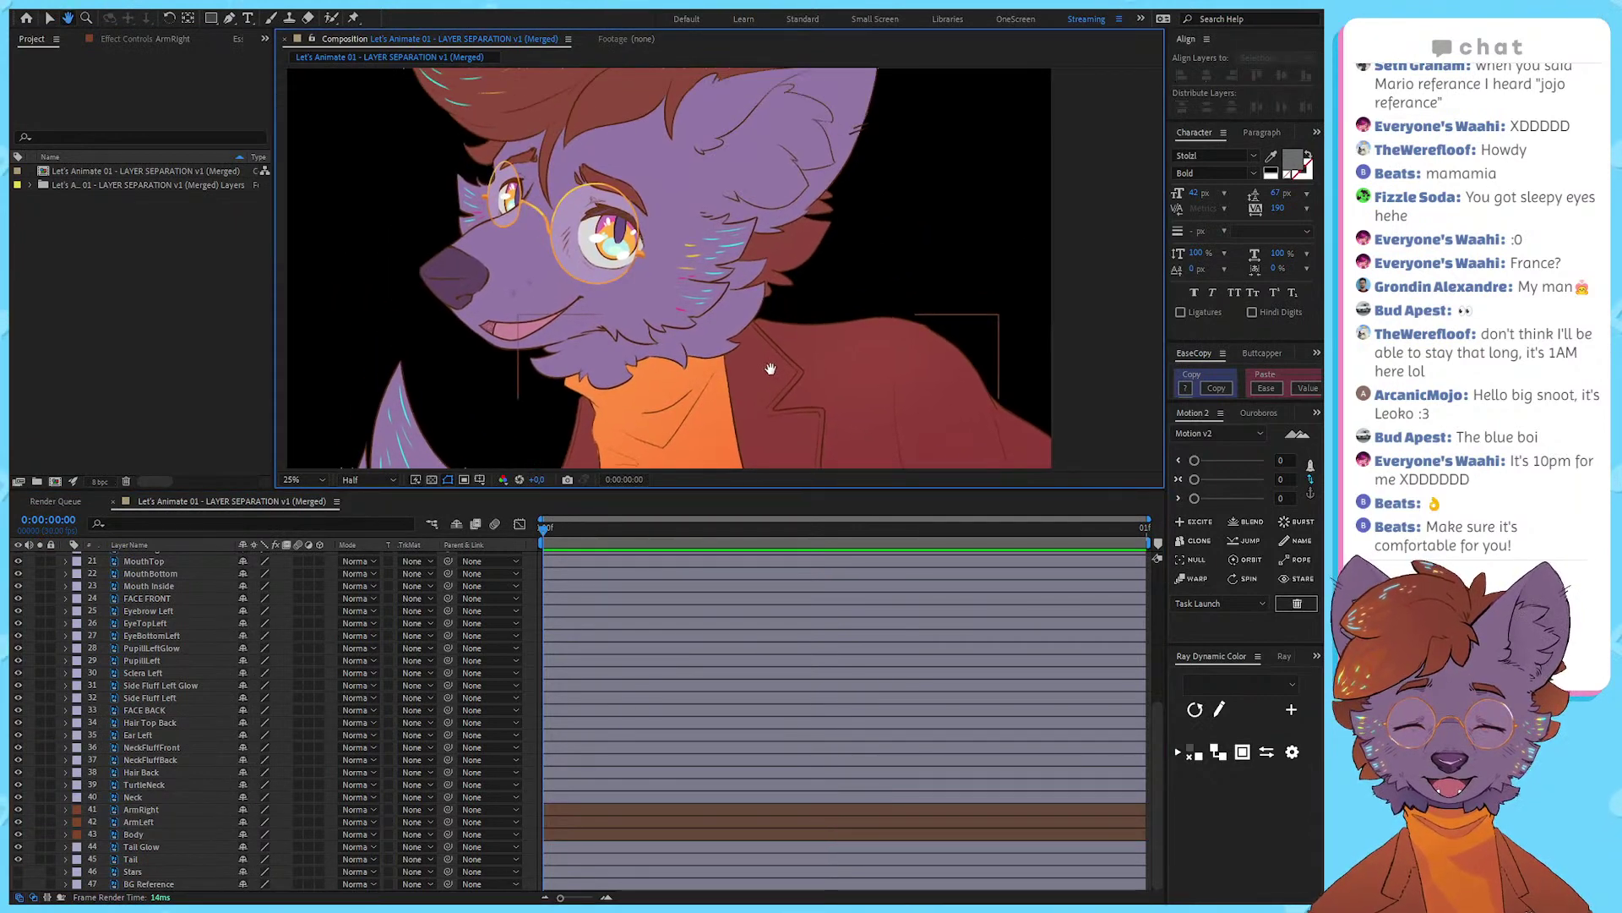
pyautogui.press('v')
pyautogui.click(605, 189)
pyautogui.moveTo(605, 190); pyautogui.dragTo(597, 293)
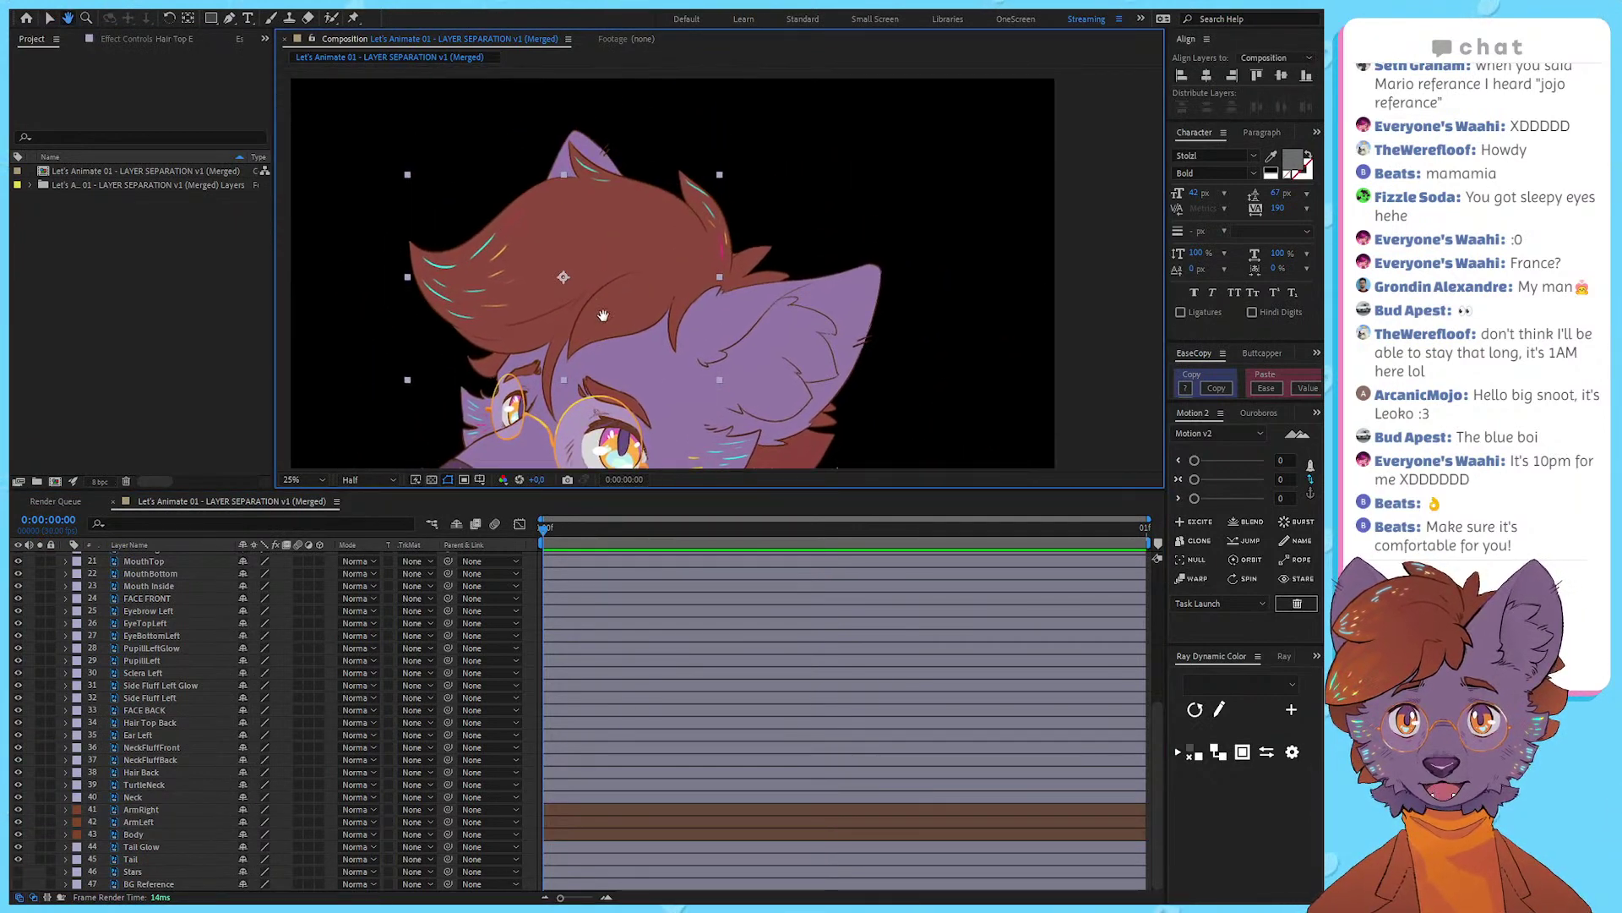
pyautogui.moveTo(599, 465); pyautogui.dragTo(699, 238)
pyautogui.moveTo(889, 397); pyautogui.dragTo(754, 218)
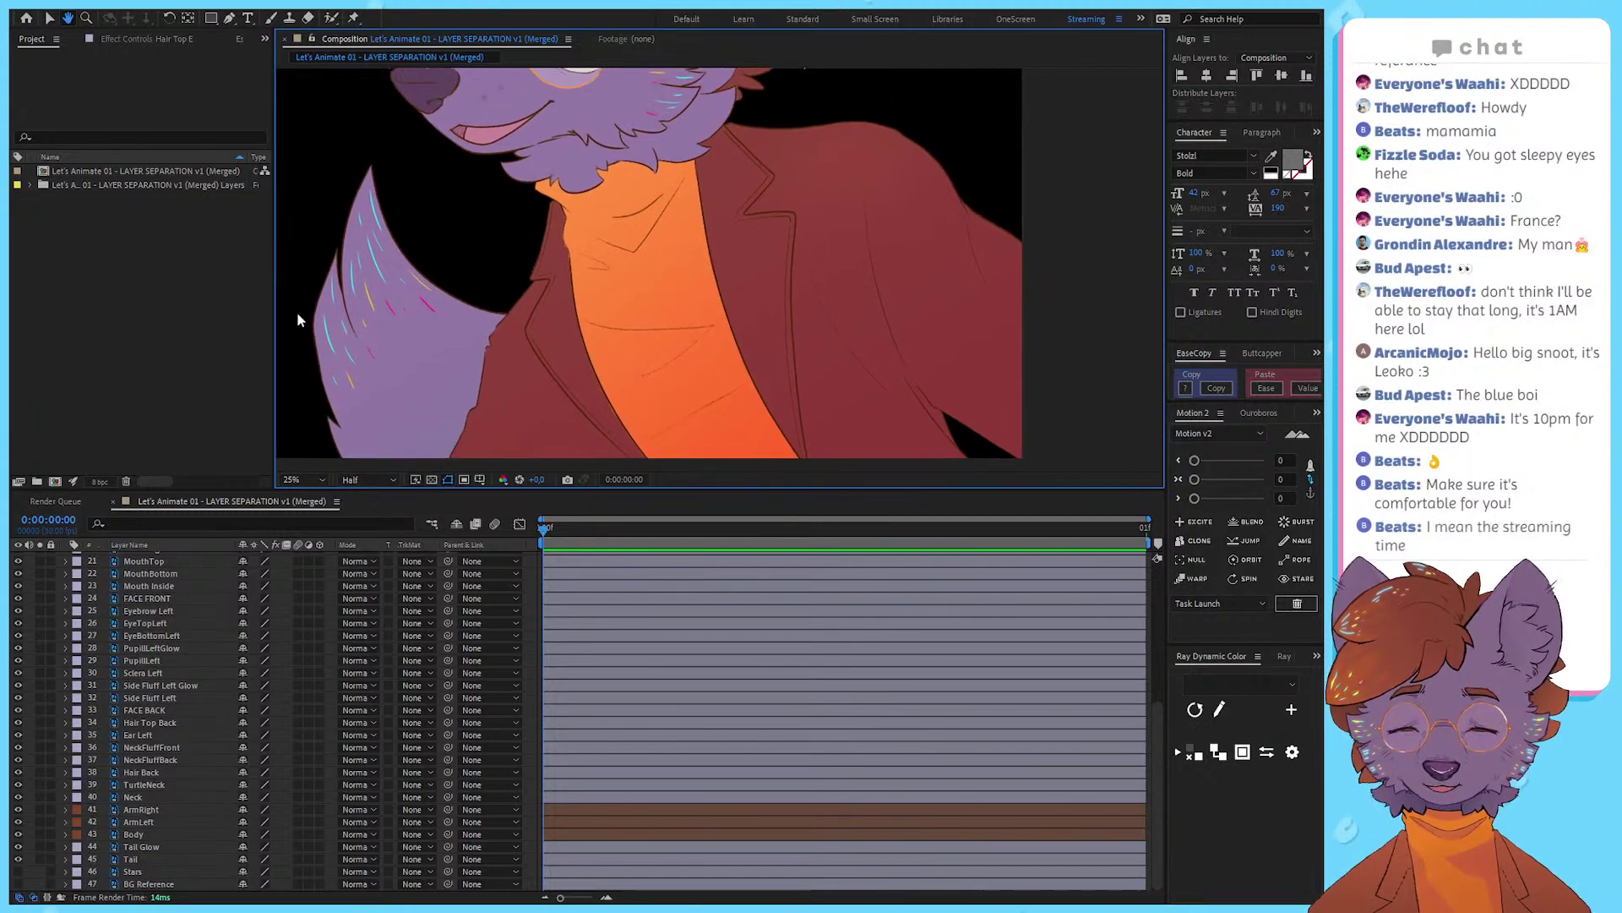
# Step: Pick out the Tail Glow and Tail layers and compare them with the Body layer
pyautogui.click(379, 353)
pyautogui.moveTo(420, 420); pyautogui.dragTo(468, 382)
pyautogui.keyDown('shift'); pyautogui.click(138, 859); pyautogui.keyUp('shift')
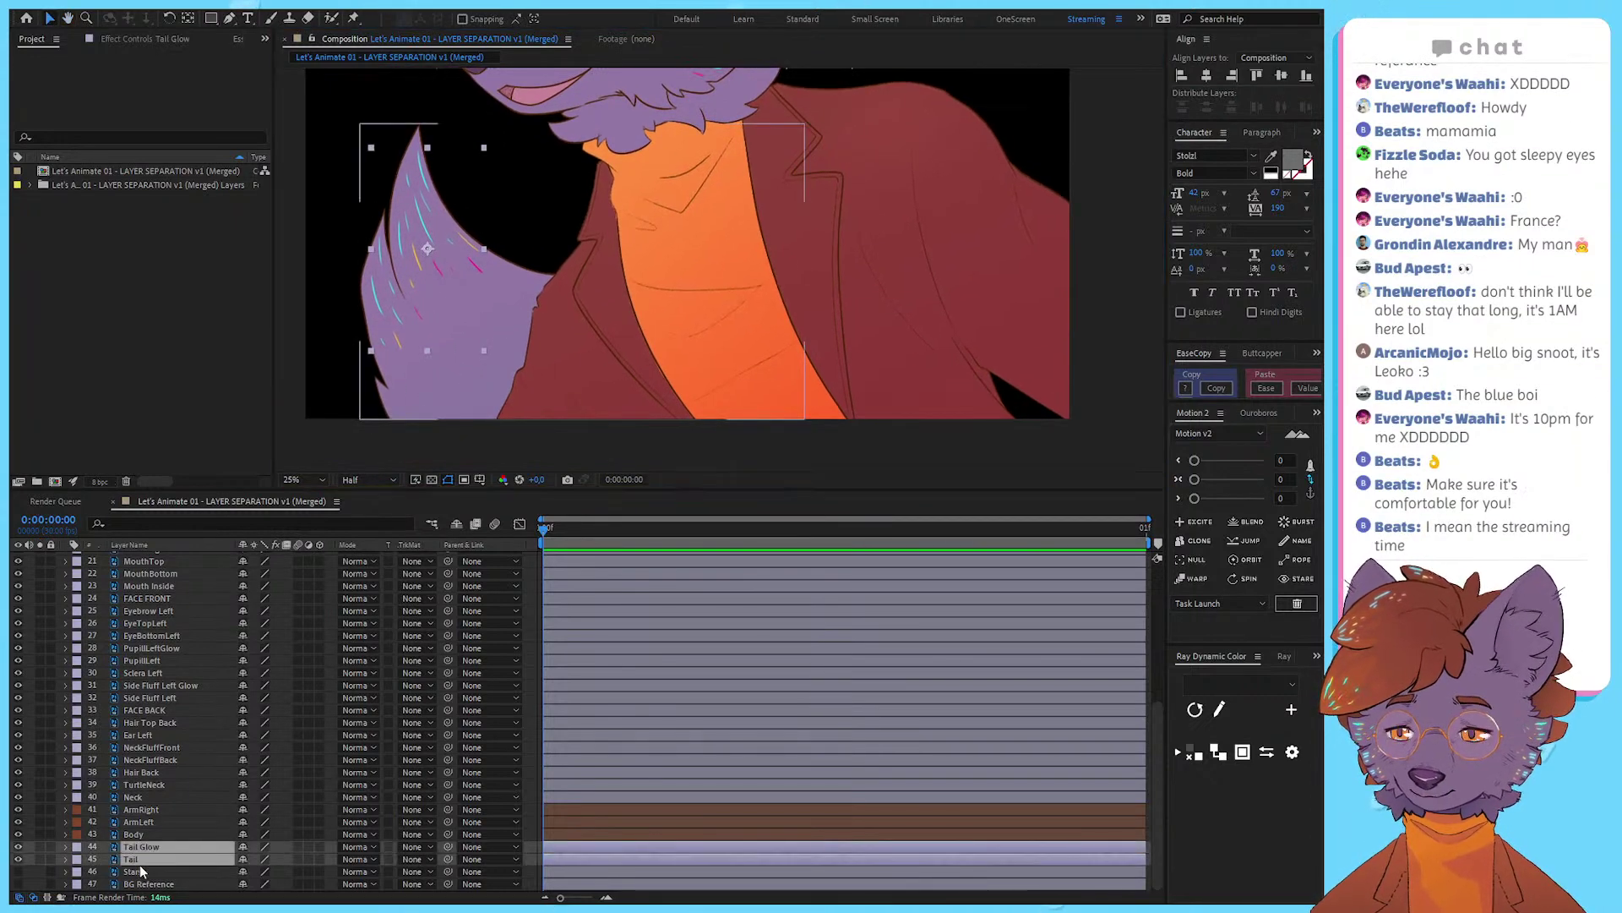
pyautogui.moveTo(734, 362); pyautogui.dragTo(659, 433)
pyautogui.moveTo(856, 292); pyautogui.dragTo(1005, 292)
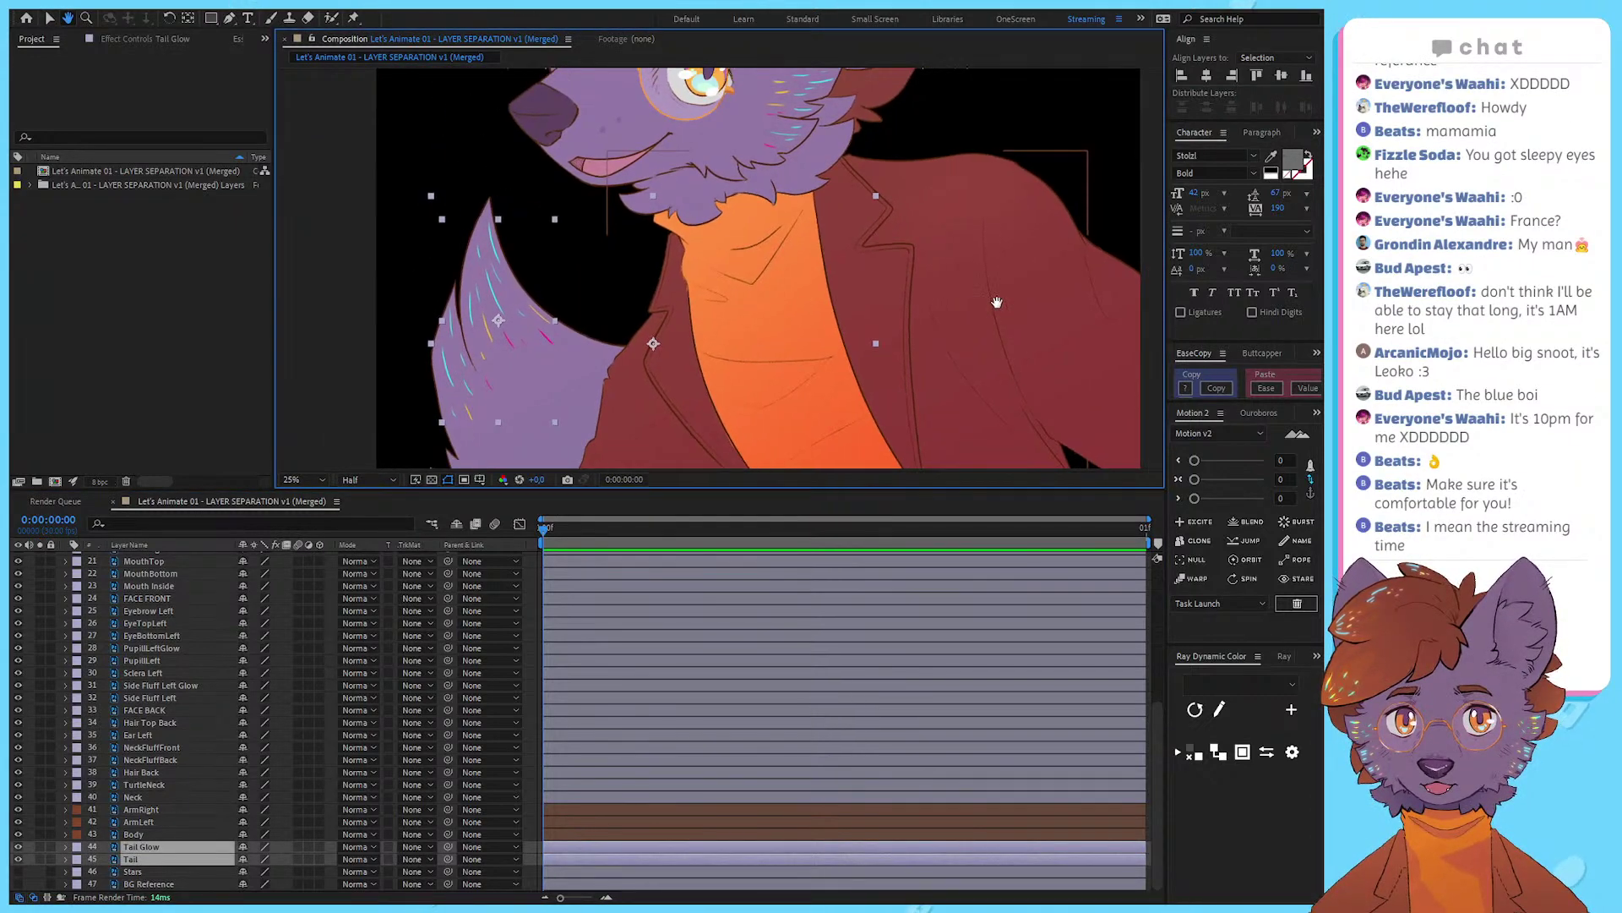
pyautogui.click(138, 835)
pyautogui.click(163, 844)
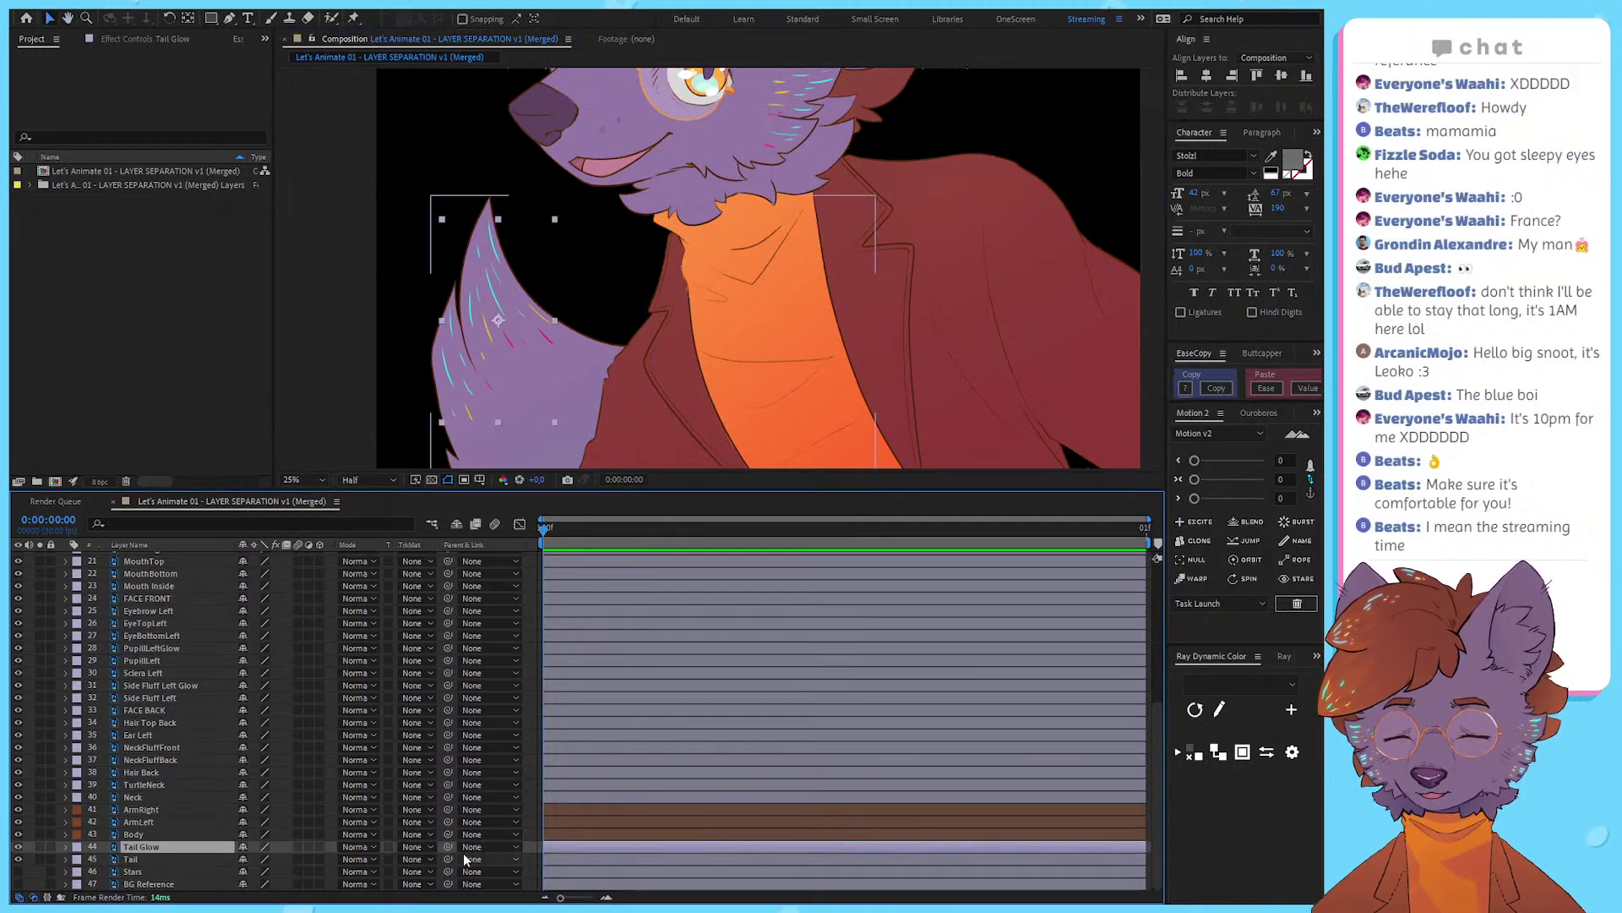
# Step: Parent the ArmRight and ArmLeft layers to the Body layer
pyautogui.click(154, 834)
pyautogui.click(142, 809)
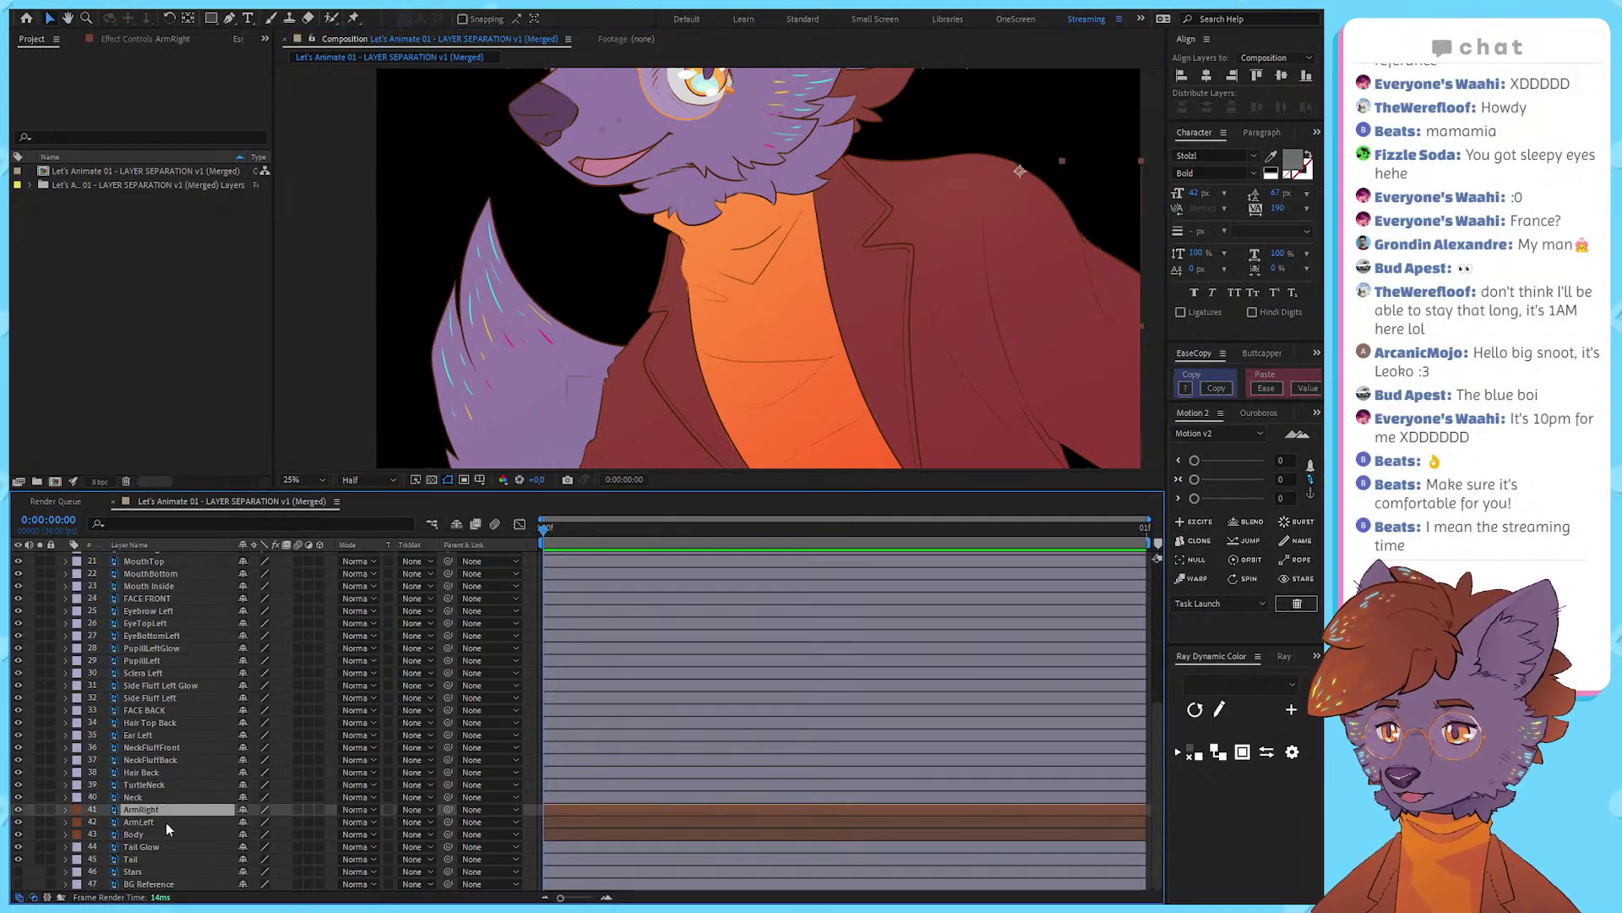
pyautogui.keyDown('shift'); pyautogui.click(166, 822); pyautogui.keyUp('shift')
pyautogui.press('h')
pyautogui.moveTo(824, 281); pyautogui.dragTo(807, 227)
pyautogui.scroll(2, 834, 240)
pyautogui.moveTo(448, 809); pyautogui.dragTo(167, 834)
pyautogui.click(173, 834)
pyautogui.scroll(-1, 823, 330)
# Step: Try moving the ArmRight layer and the Body layer to test the parenting, and undo both moves
pyautogui.click(144, 812)
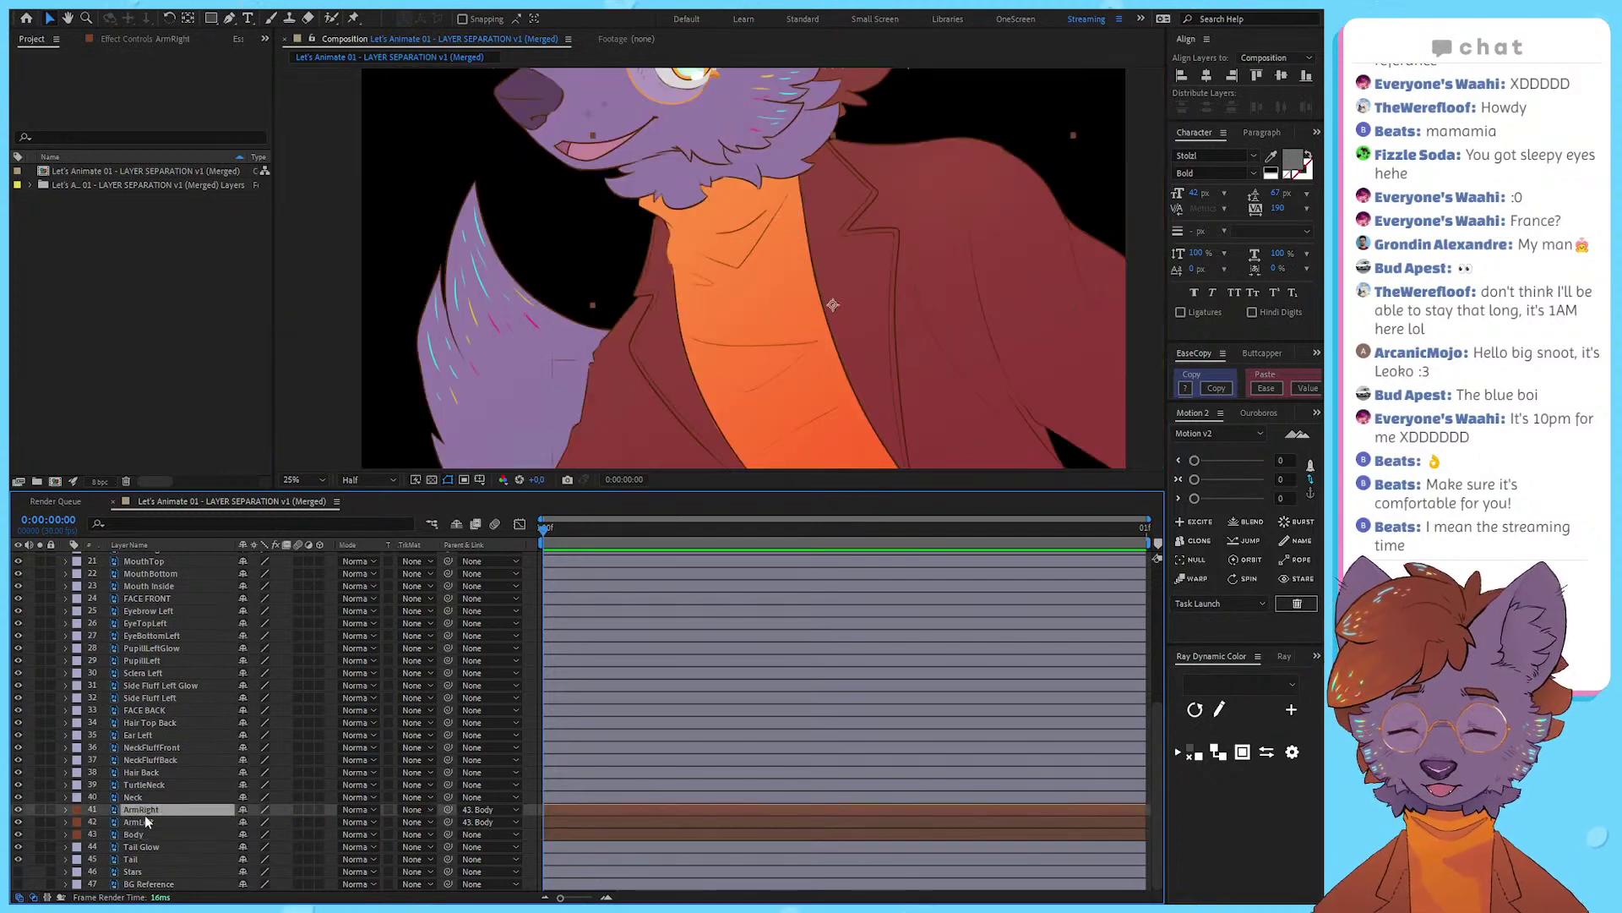
pyautogui.moveTo(1032, 195); pyautogui.dragTo(869, 324)
pyautogui.hotkey('ctrl', 'z')
pyautogui.moveTo(705, 377); pyautogui.dragTo(767, 289)
pyautogui.click(731, 300)
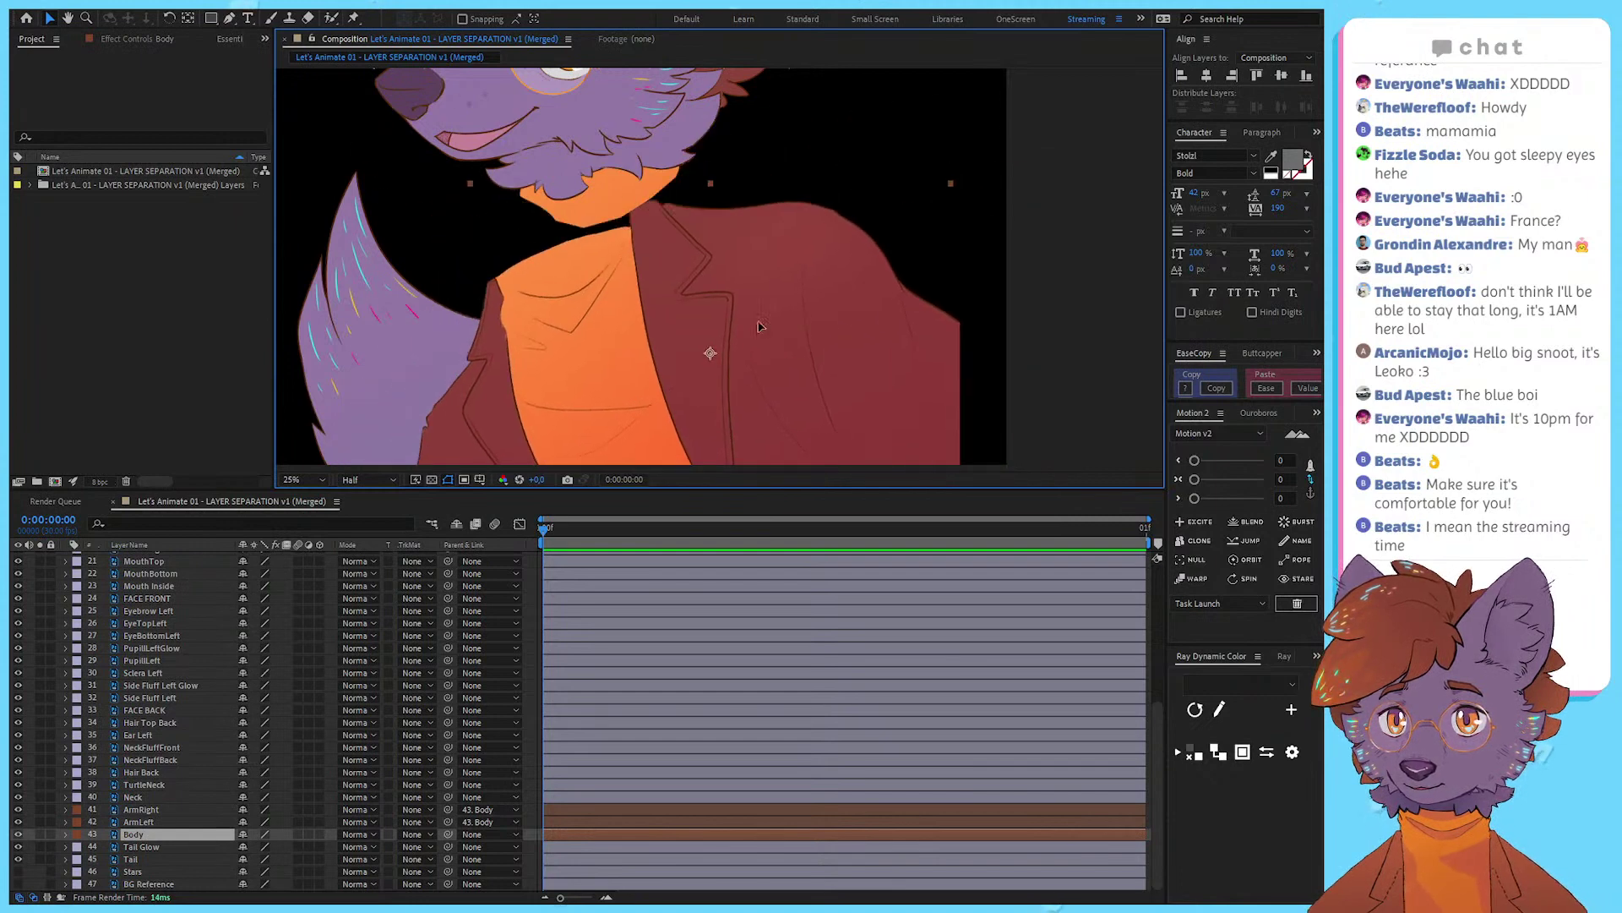
pyautogui.hotkey('ctrl', 'z')
# Step: Select the ArmLeft layer in the composition and link it to its parent Body again
pyautogui.click(464, 439)
pyautogui.moveTo(464, 439); pyautogui.dragTo(479, 403)
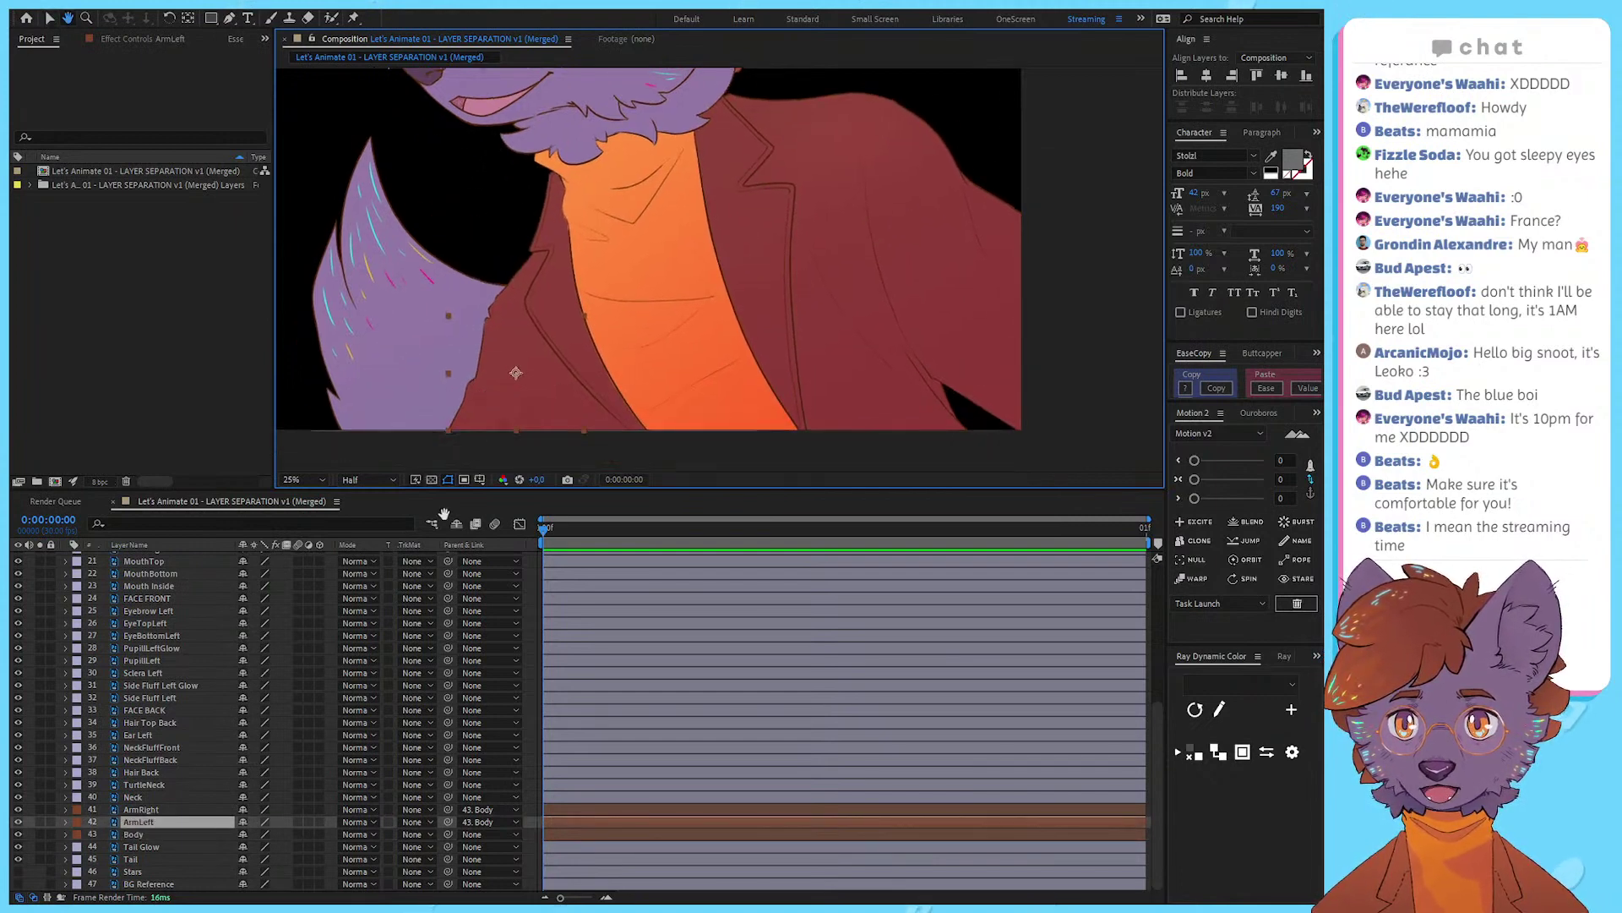
pyautogui.moveTo(447, 822); pyautogui.dragTo(179, 834)
pyautogui.click(179, 835)
pyautogui.moveTo(526, 298); pyautogui.dragTo(518, 329)
# Step: Move the ArmLeft layer's anchor point to the shoulder at the upper edge of the sleeve
pyautogui.click(464, 445)
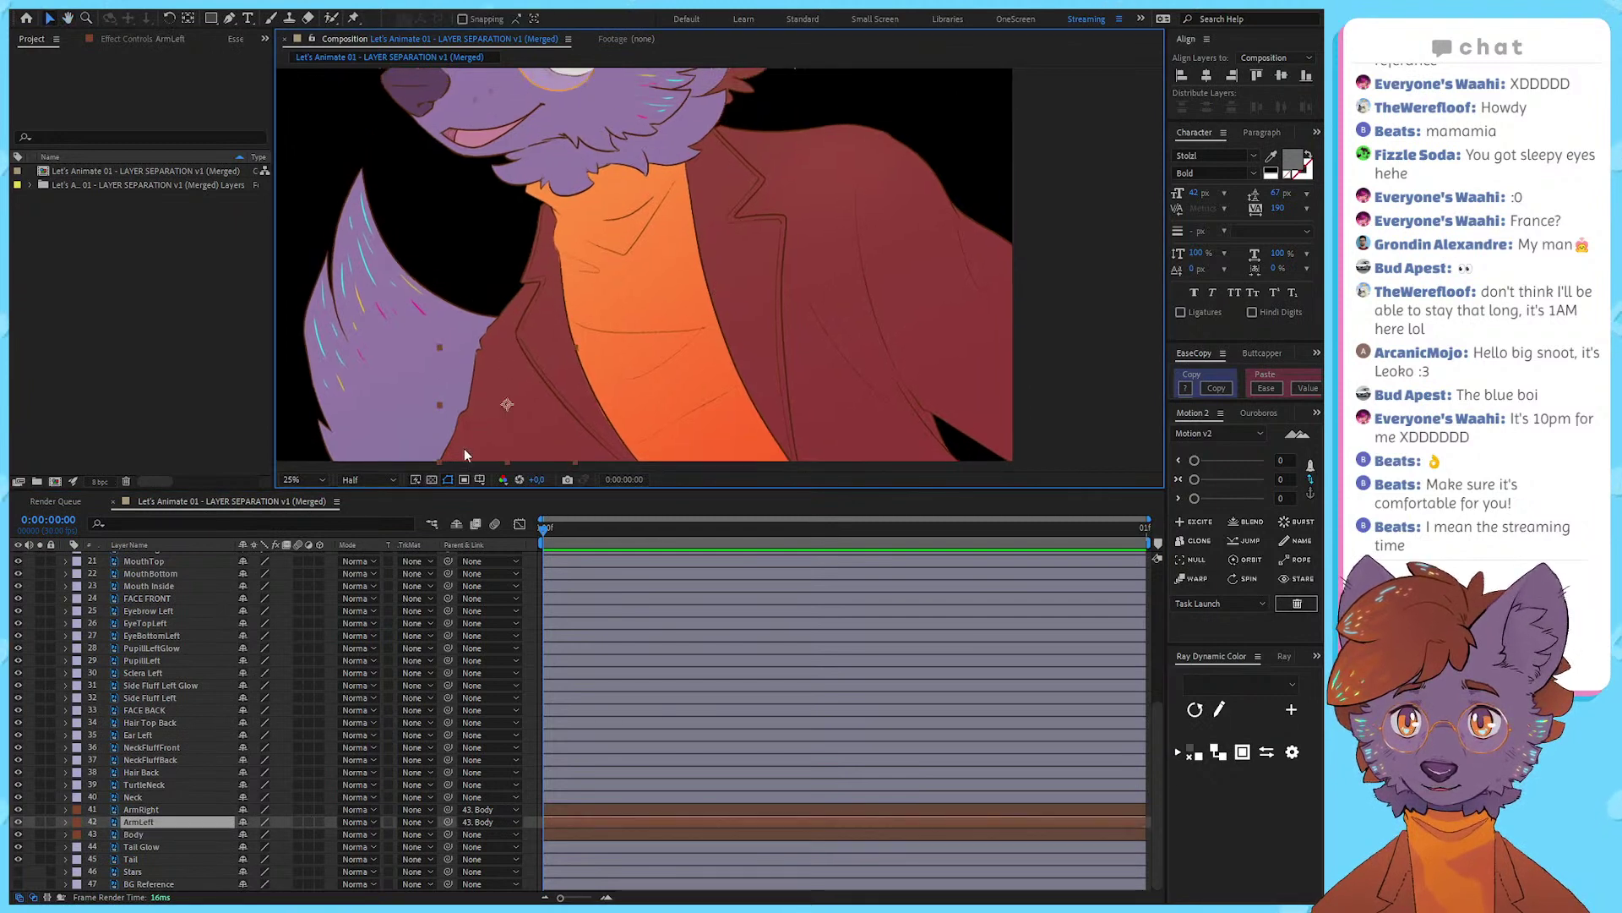
pyautogui.click(688, 297)
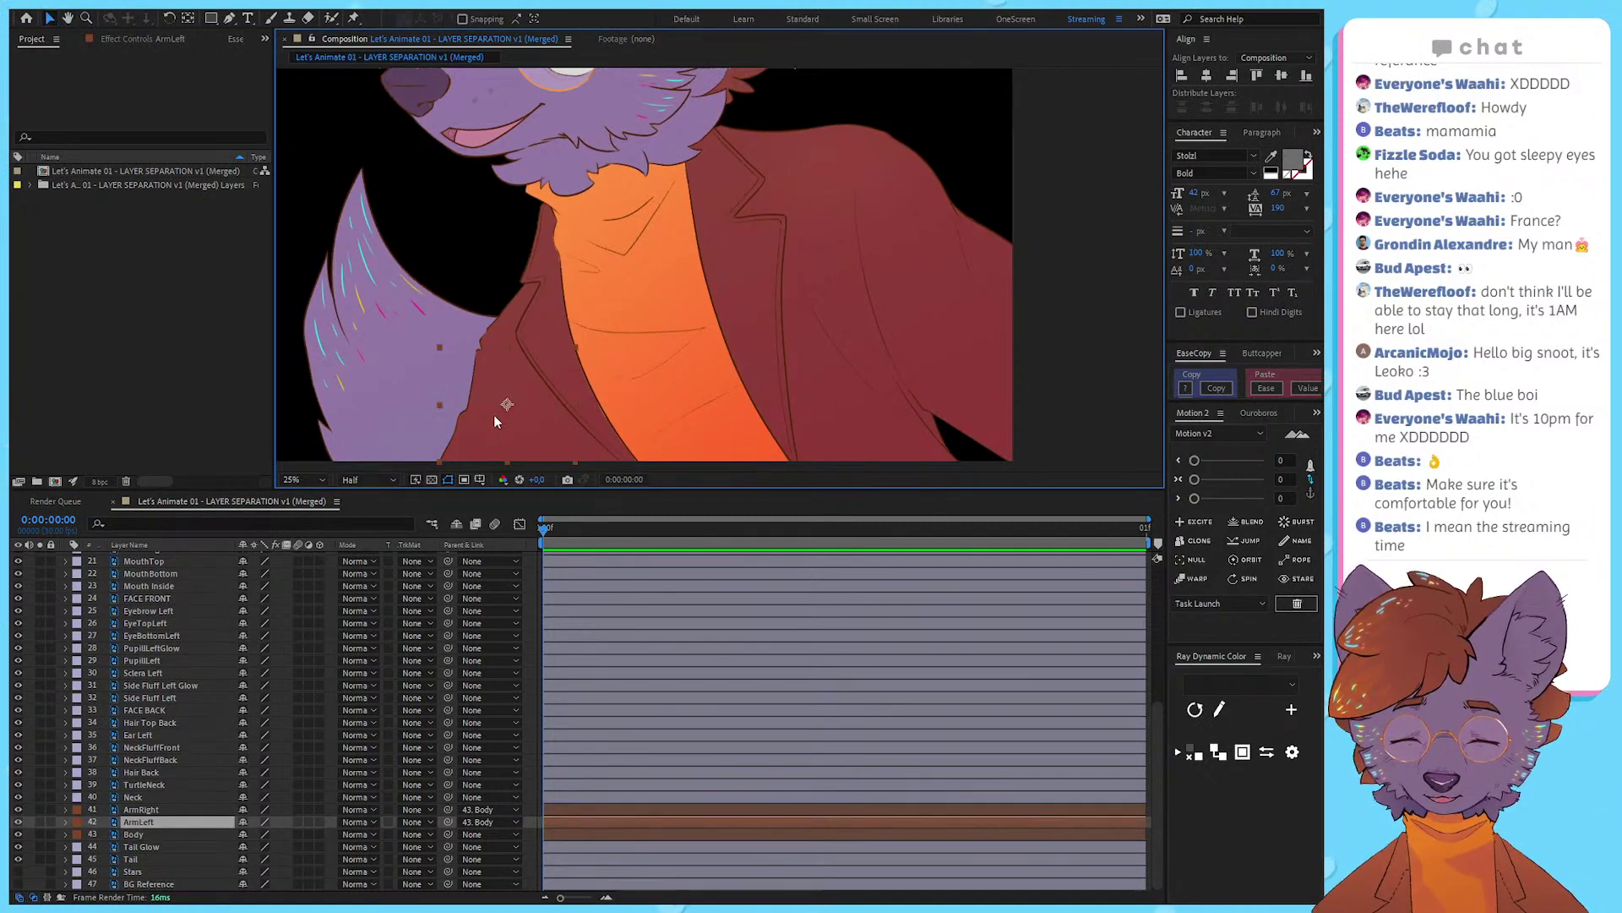
pyautogui.press('y')
pyautogui.press('Return')
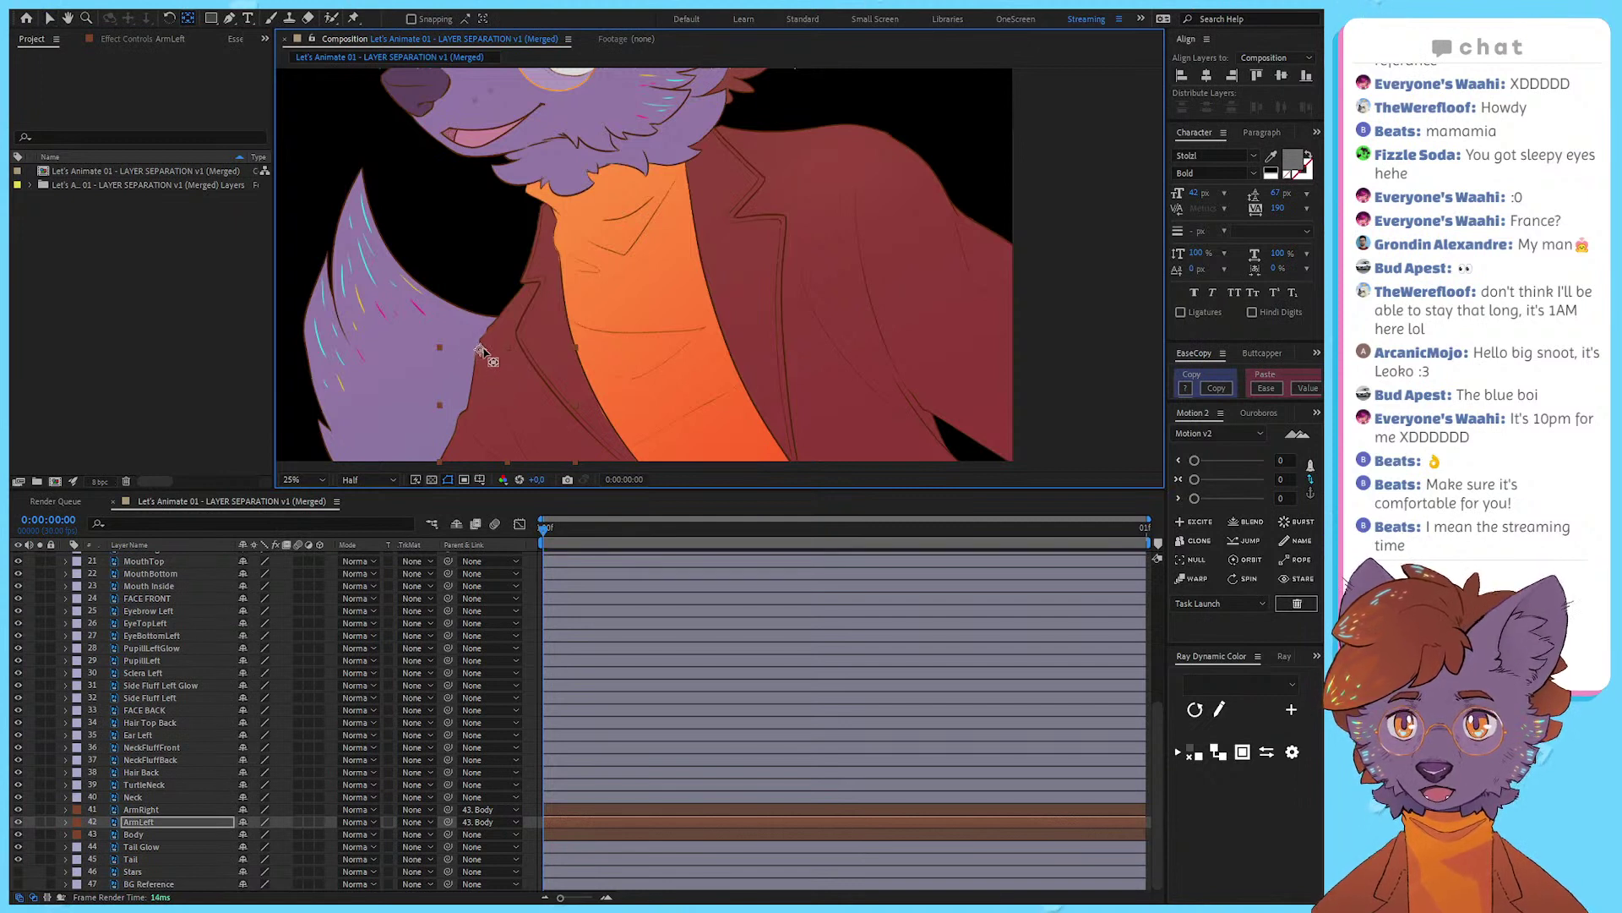
pyautogui.moveTo(505, 403)
pyautogui.mouseDown()
pyautogui.moveTo(518, 374)
pyautogui.moveTo(503, 403)
pyautogui.mouseUp()
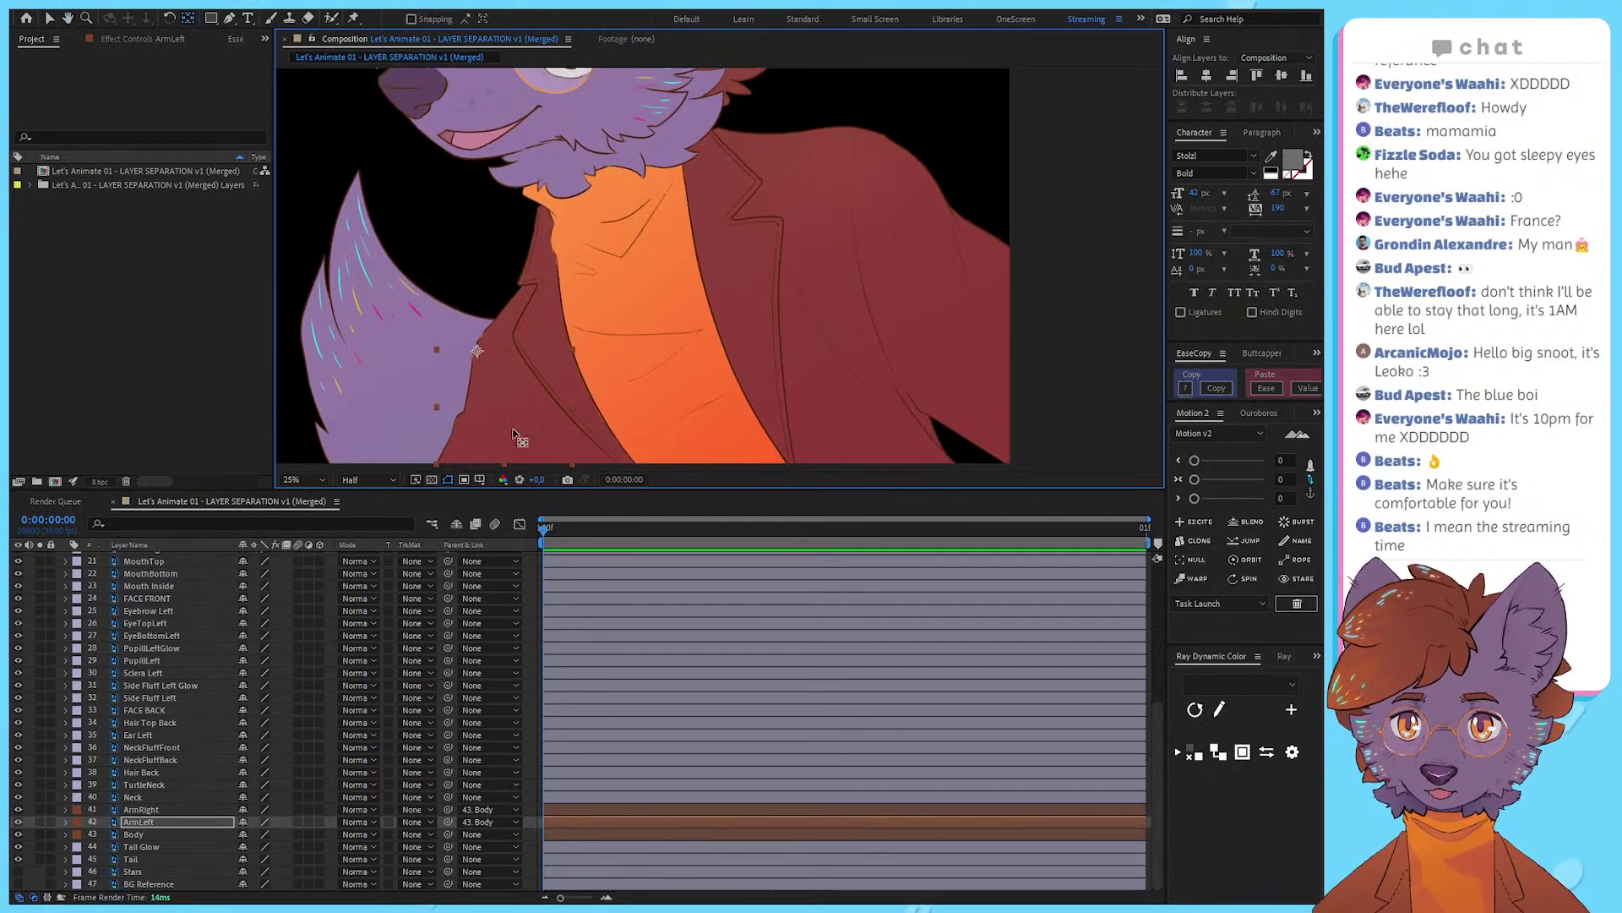
# Step: Reveal the ArmLeft layer's Rotation, try rotating the arm about the shoulder and undo the test rotation
pyautogui.press('r')
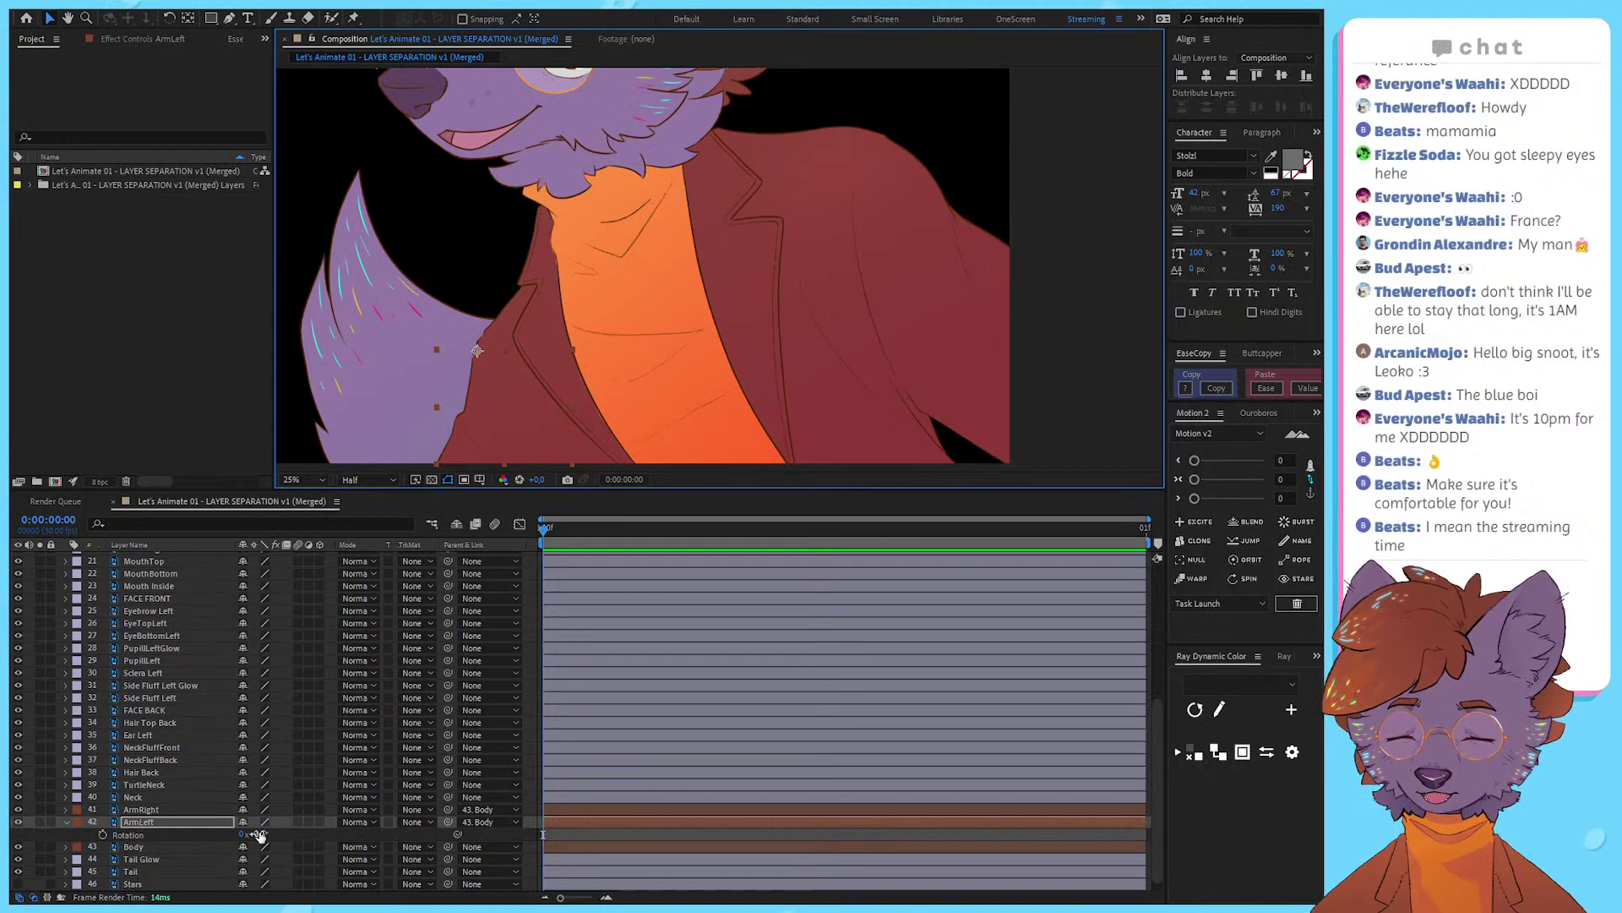
pyautogui.moveTo(260, 837); pyautogui.dragTo(273, 847)
pyautogui.hotkey('ctrl', 'z')
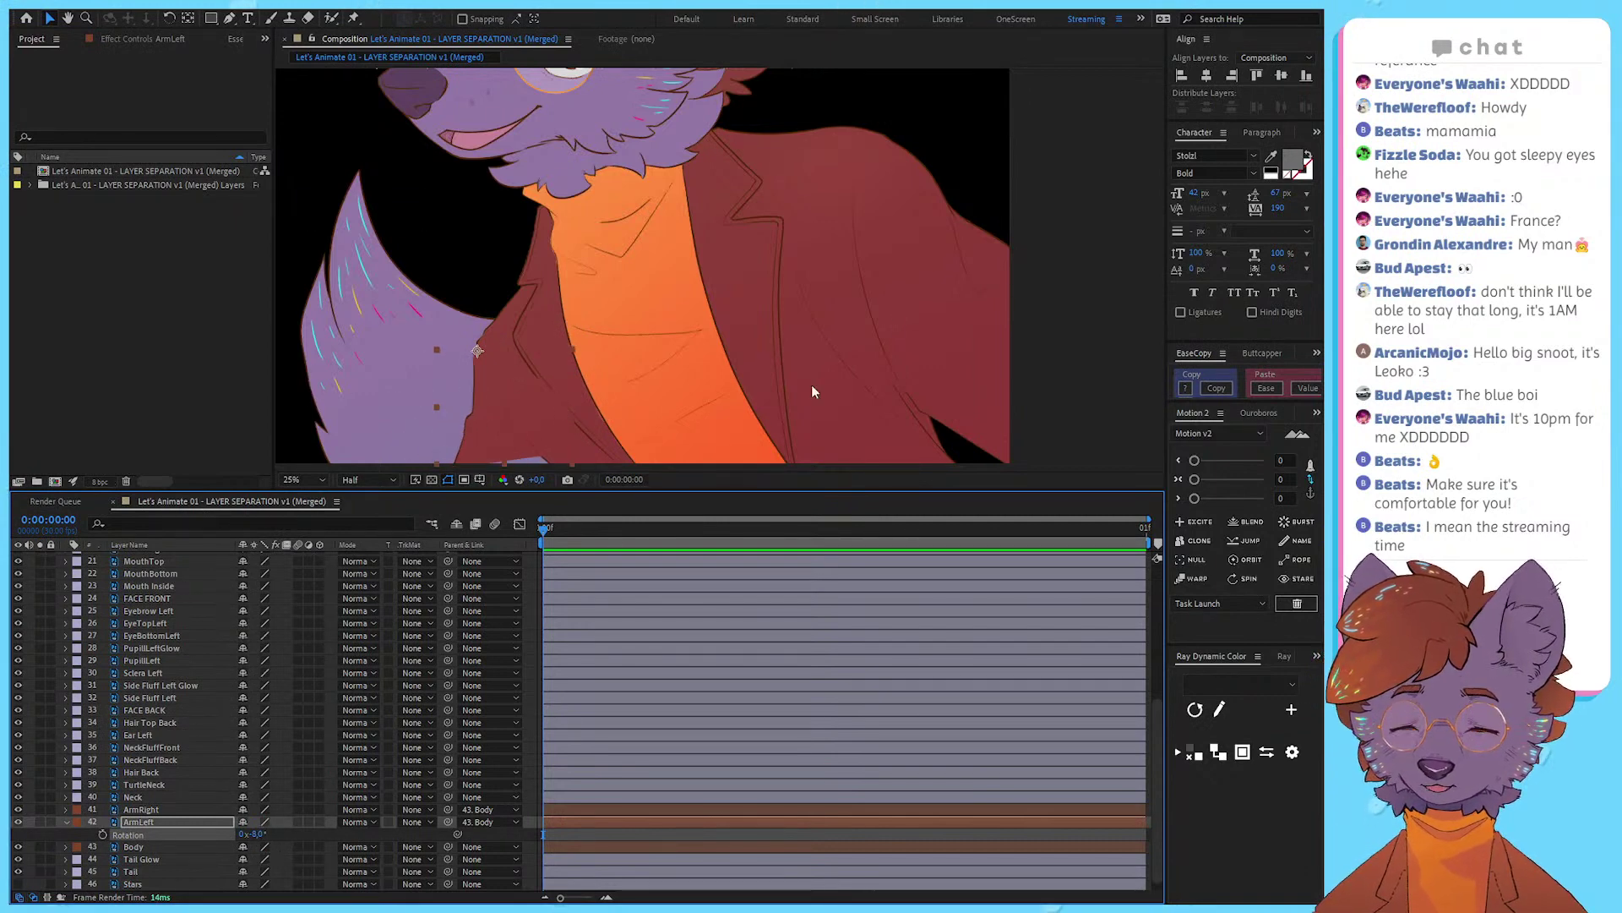
# Step: Select the ArmRight layer, reveal its Rotation, try rotating the arm about its central anchor point and undo the rotation
pyautogui.click(941, 256)
pyautogui.scroll(2, 941, 256)
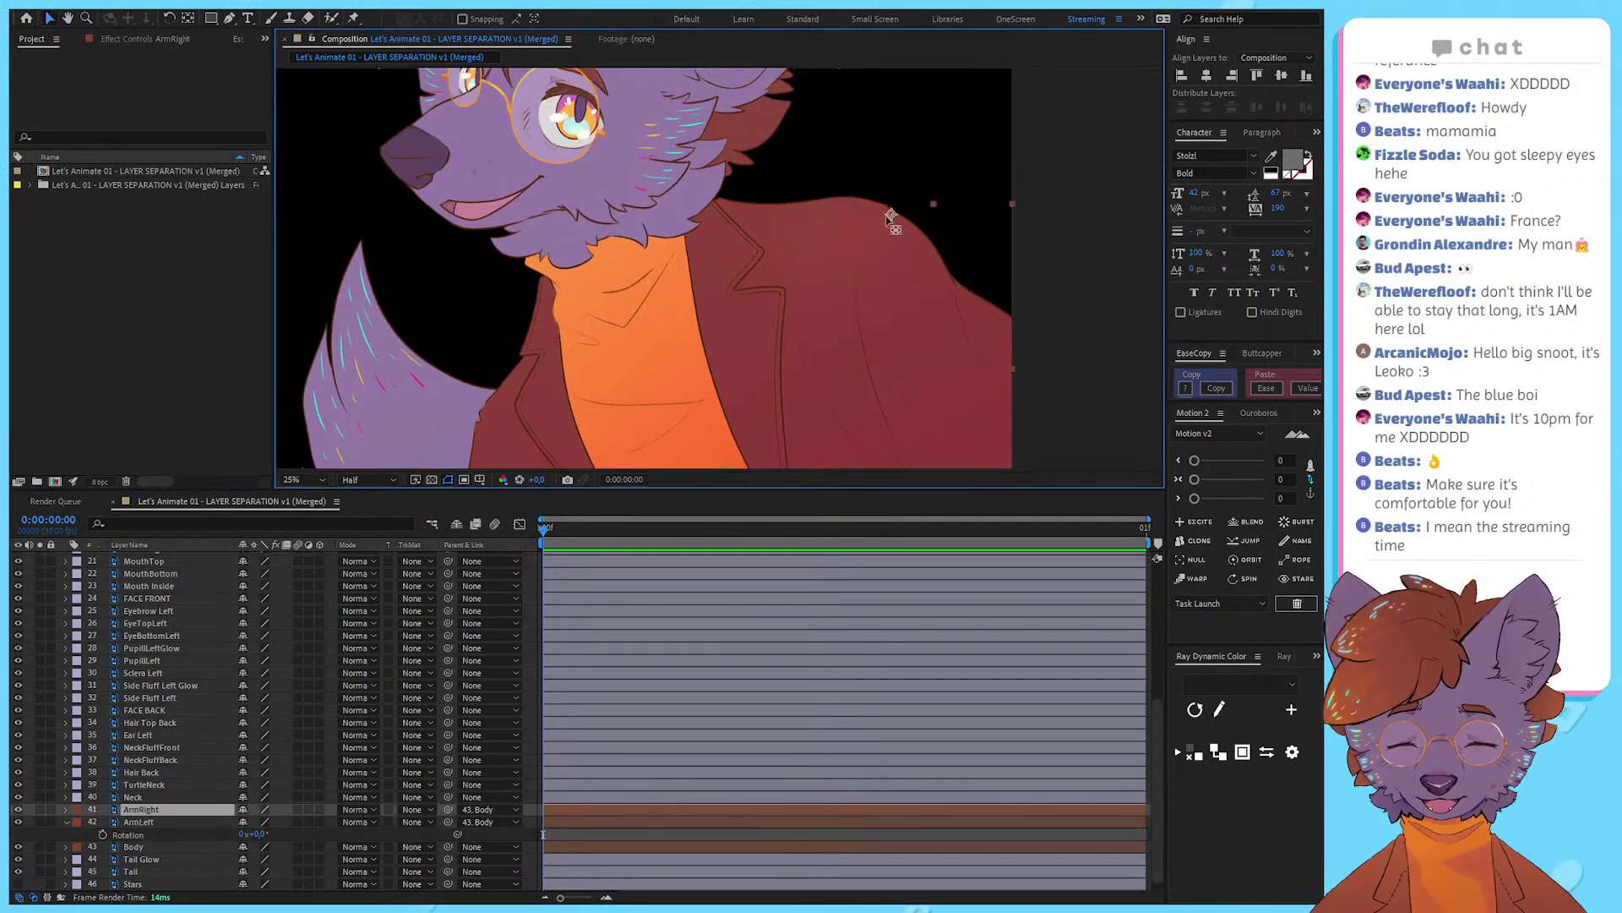
pyautogui.press('y')
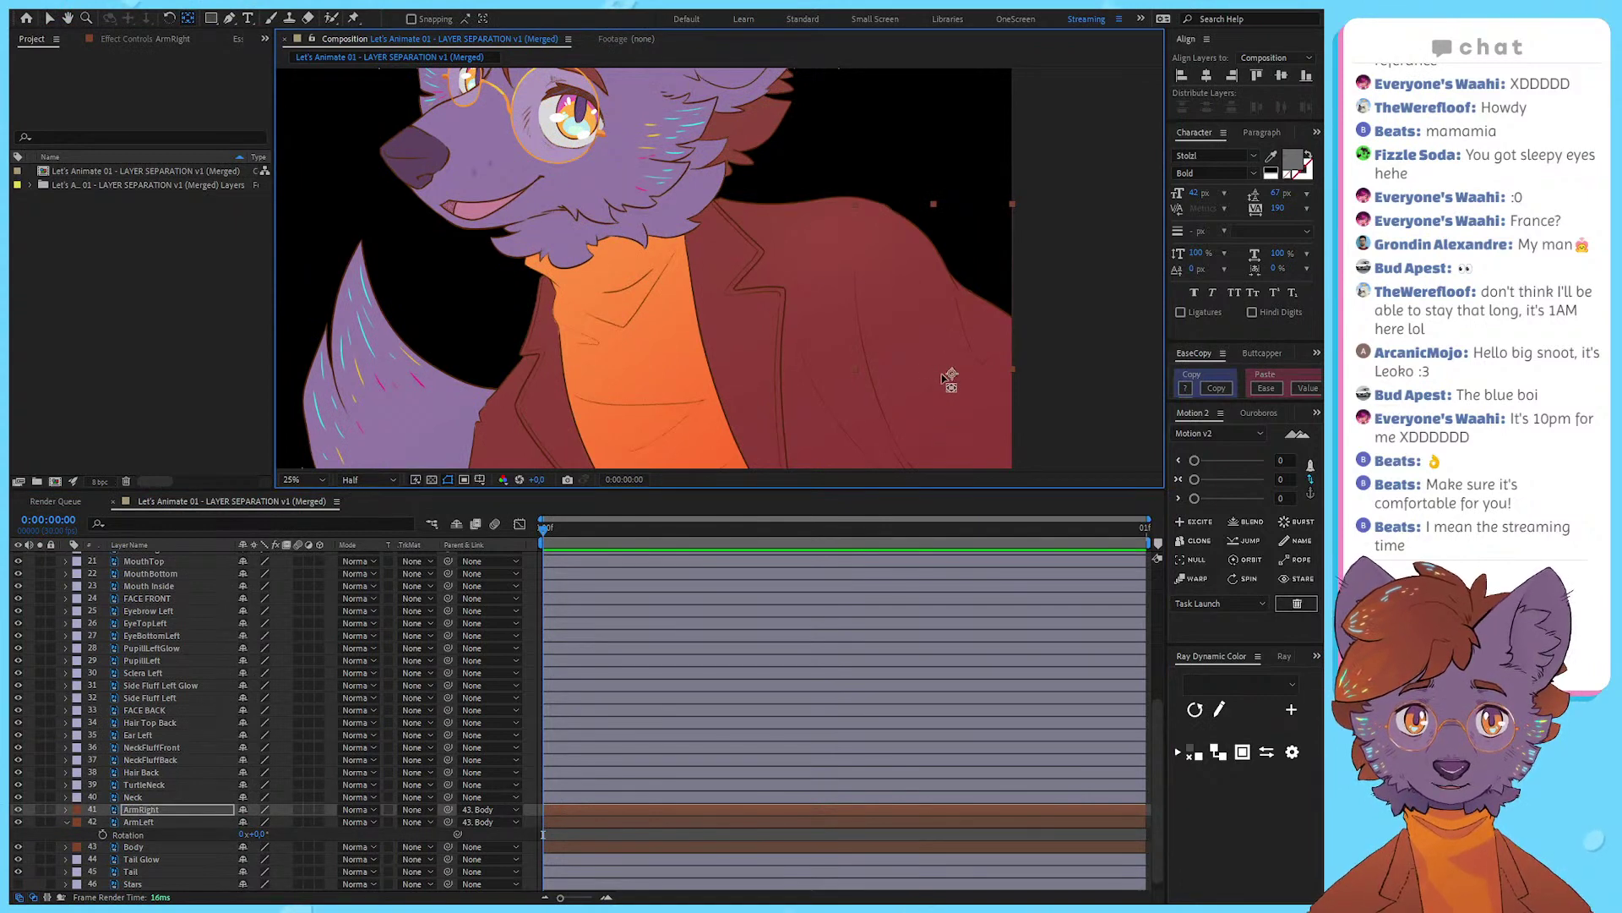
pyautogui.press('v')
pyautogui.moveTo(944, 378); pyautogui.dragTo(894, 368)
pyautogui.press('r')
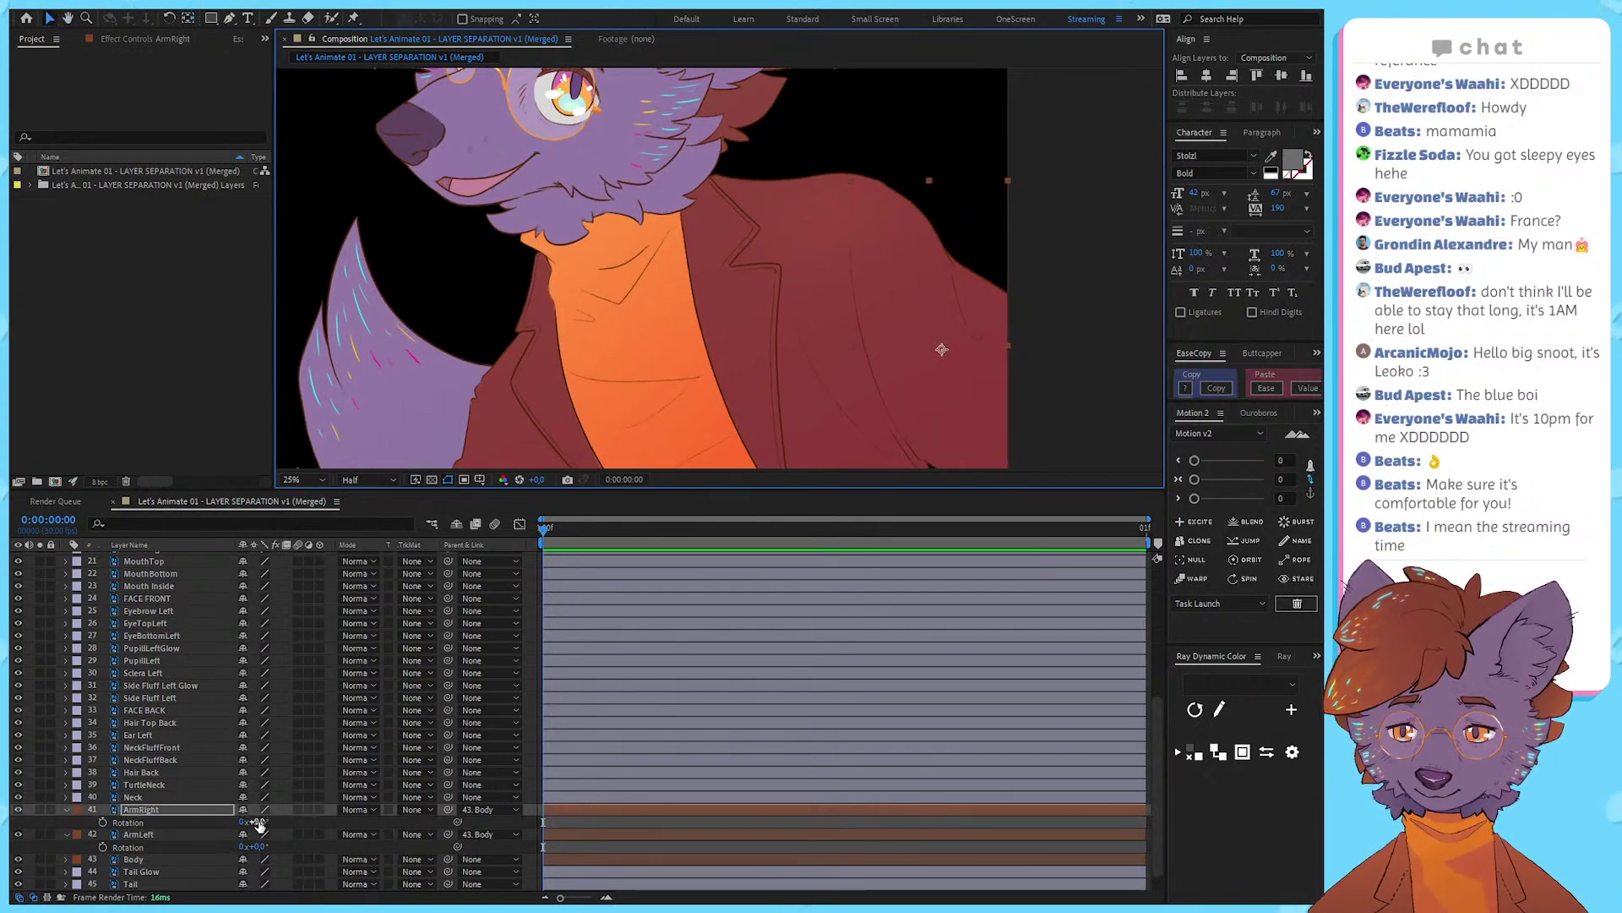
pyautogui.moveTo(259, 824)
pyautogui.mouseDown()
pyautogui.moveTo(234, 822)
pyautogui.moveTo(254, 821)
pyautogui.mouseUp()
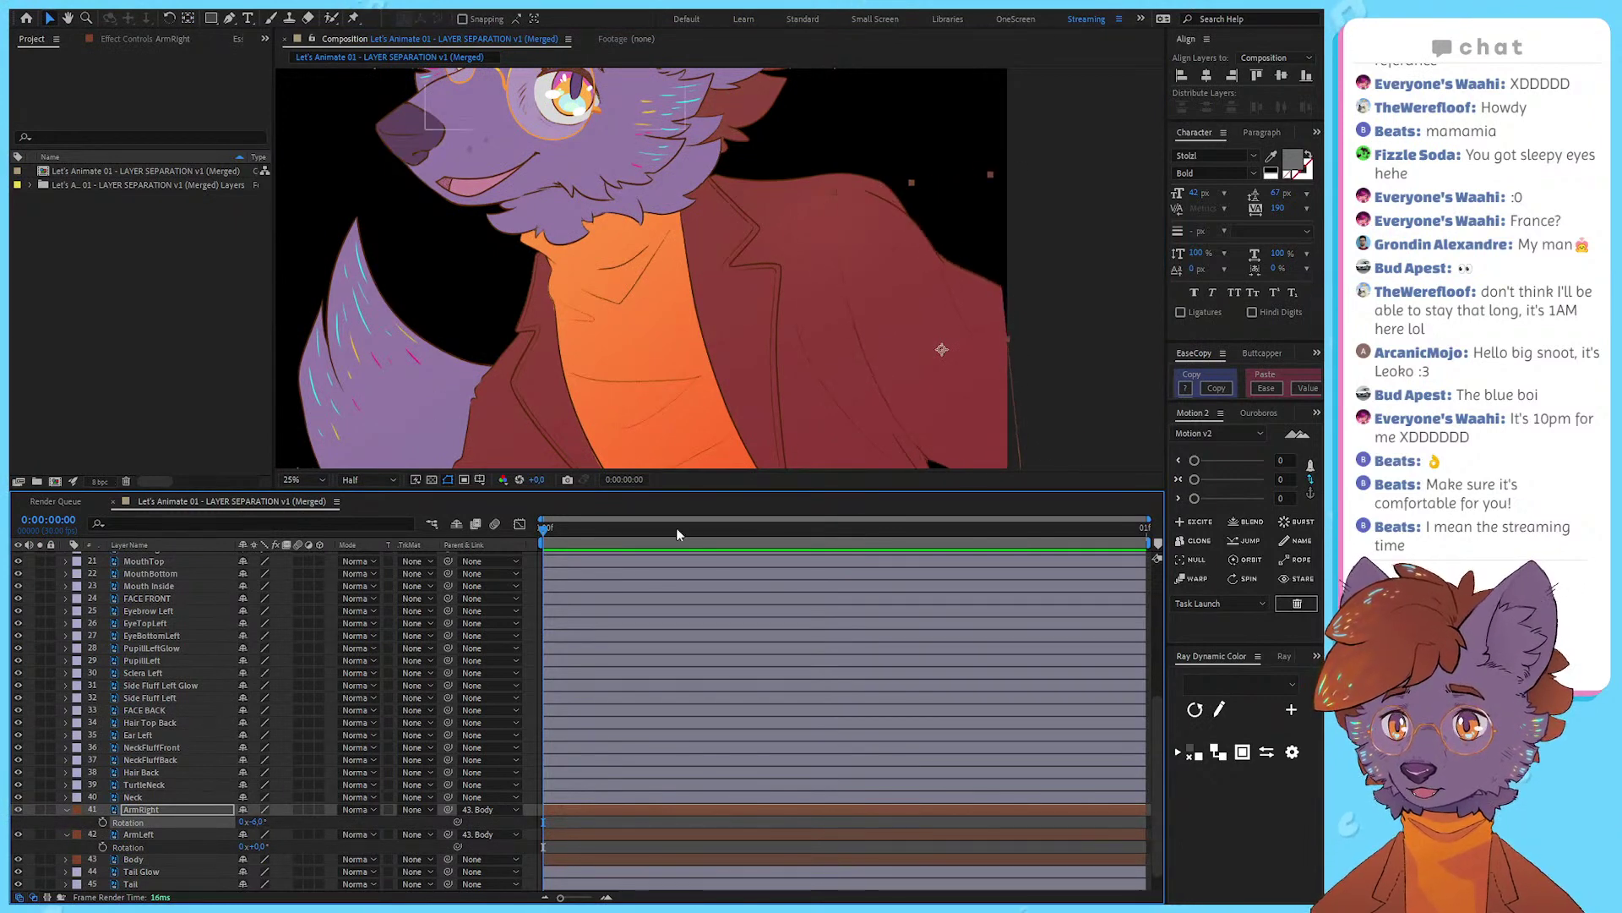
pyautogui.hotkey('ctrl', 'z')
# Step: Move the ArmRight layer's anchor point to the top of the shoulder, then try rotating the arm and undo the test rotation
pyautogui.press('y')
pyautogui.moveTo(941, 349); pyautogui.dragTo(895, 165)
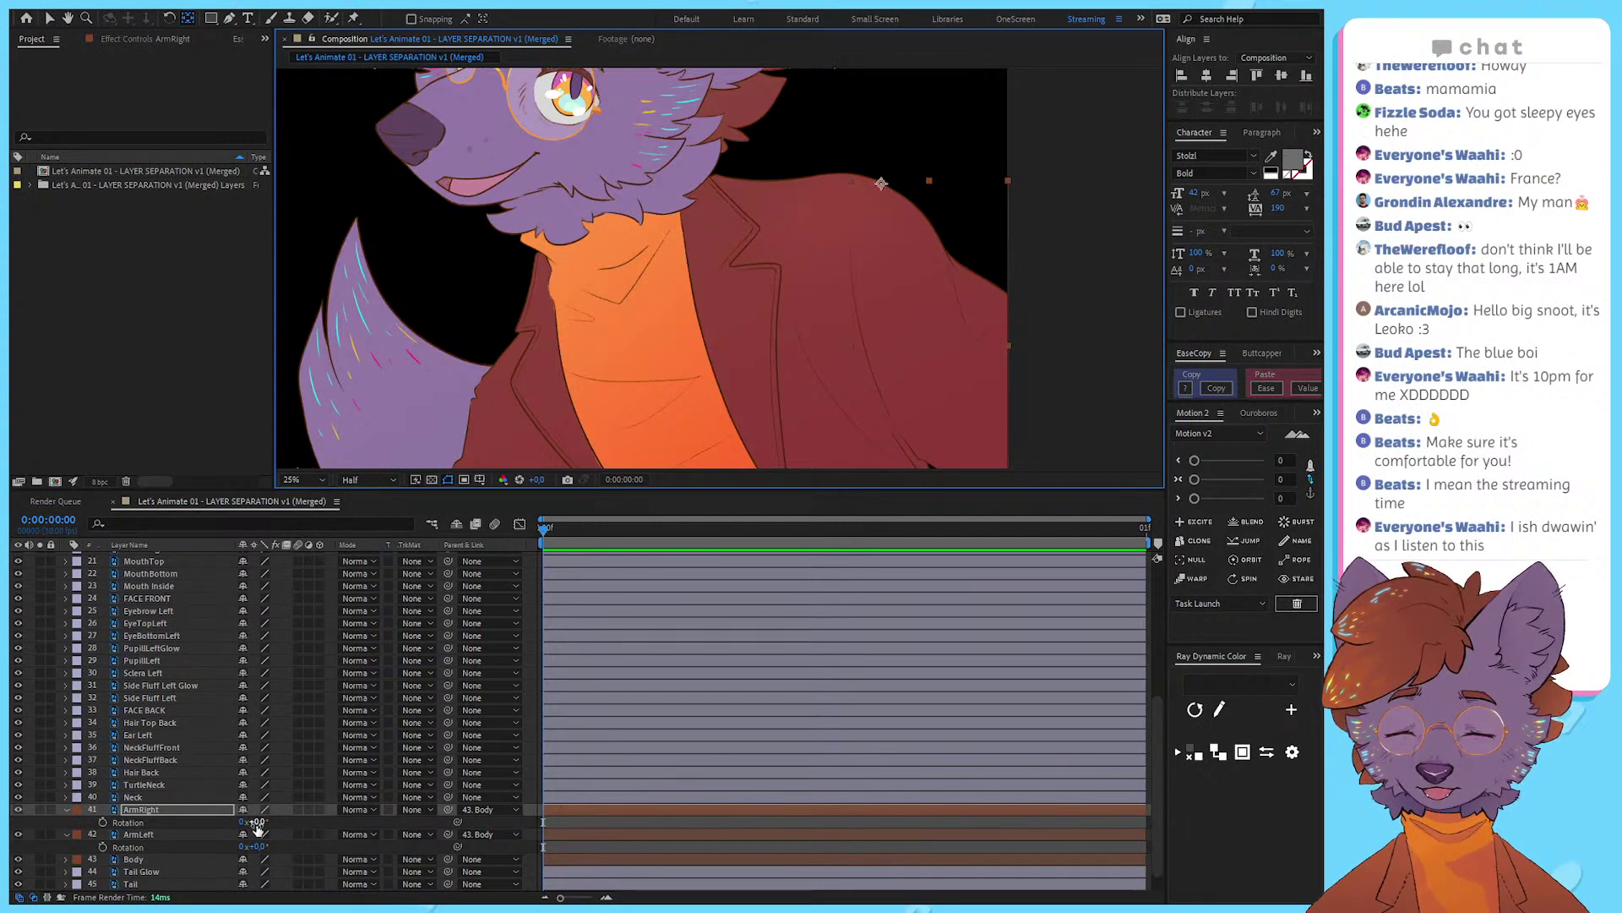
pyautogui.moveTo(256, 821)
pyautogui.mouseDown()
pyautogui.moveTo(275, 821)
pyautogui.moveTo(249, 821)
pyautogui.mouseUp()
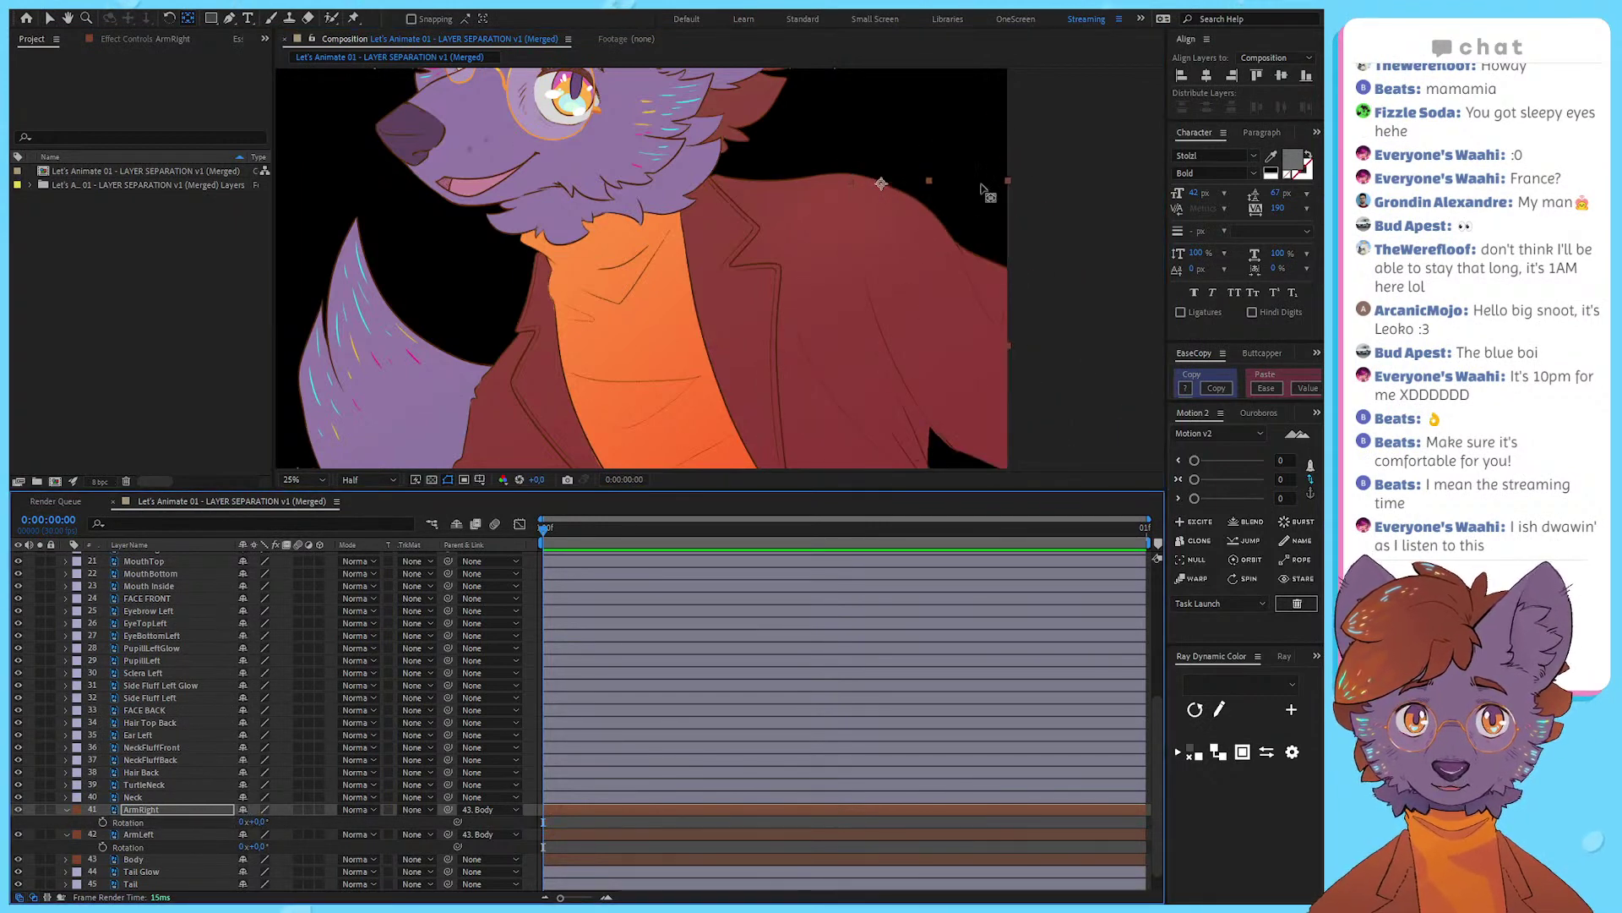
pyautogui.hotkey('ctrl', 'z')
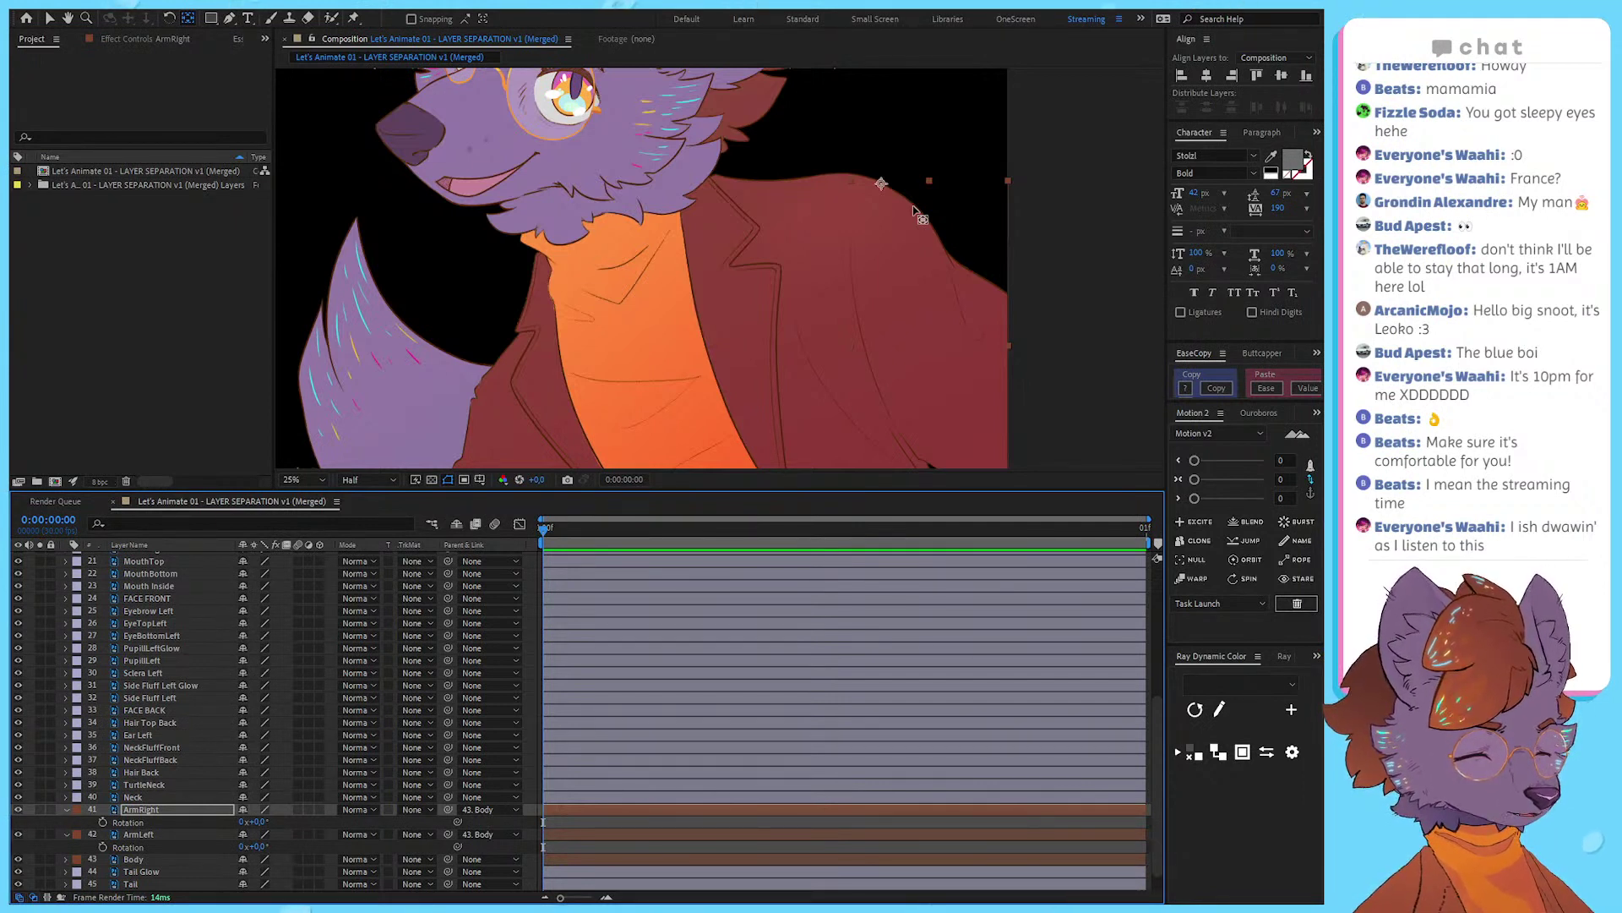
# Step: Select the NeckFluffFront layer and move its anchor point up to where the fluff meets the jaw
pyautogui.click(1045, 144)
pyautogui.moveTo(863, 232); pyautogui.dragTo(917, 363)
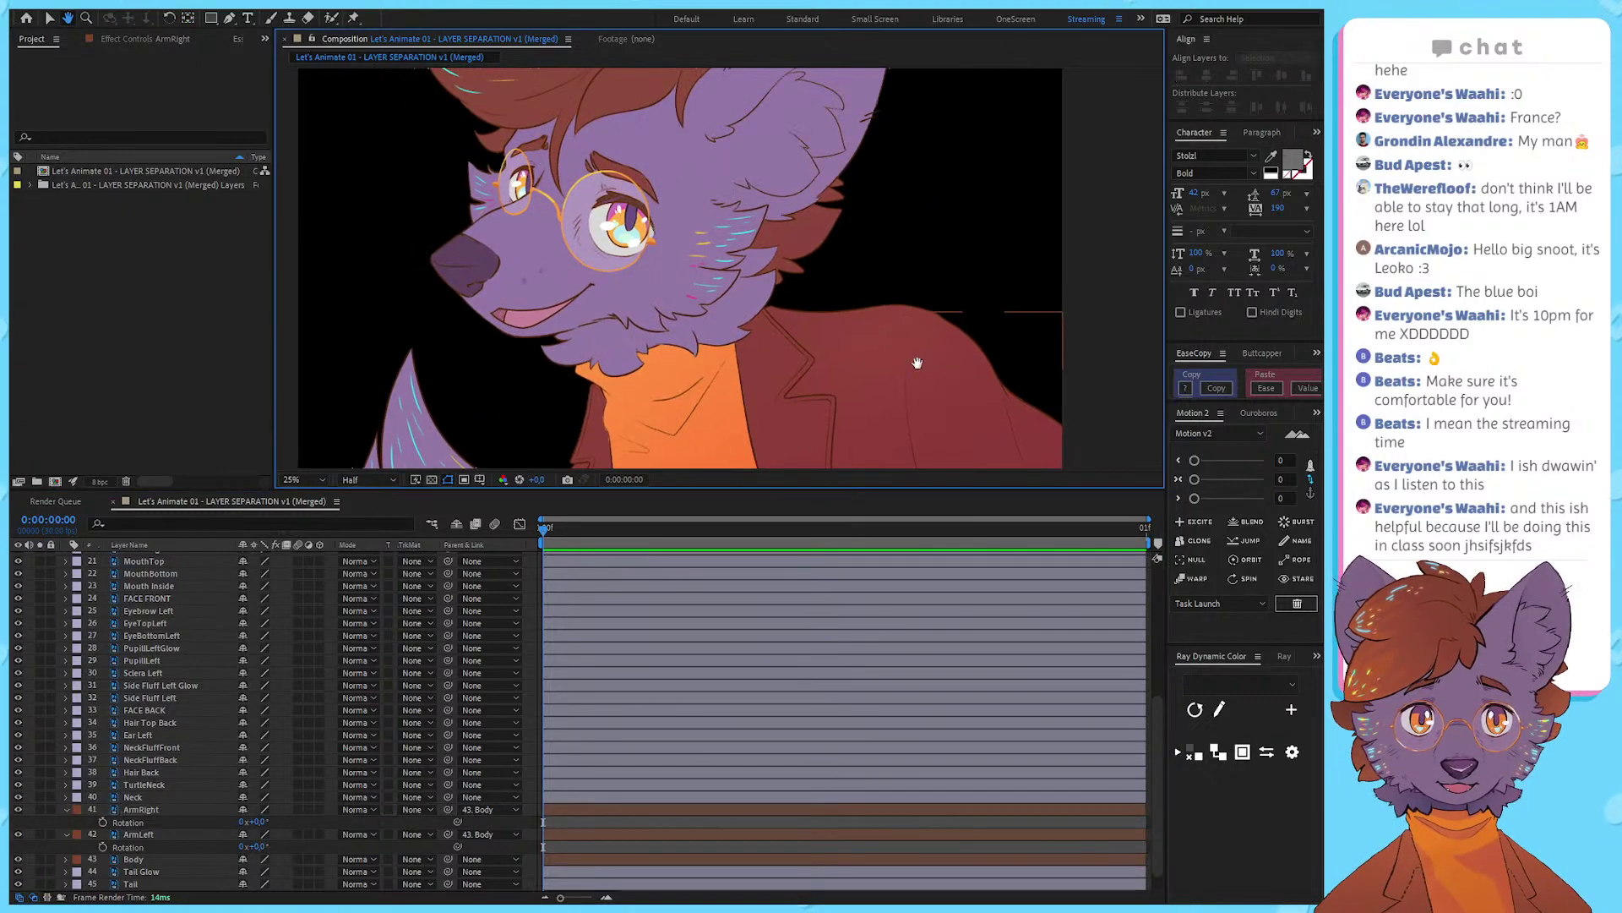
pyautogui.click(591, 372)
pyautogui.scroll(2, 595, 385)
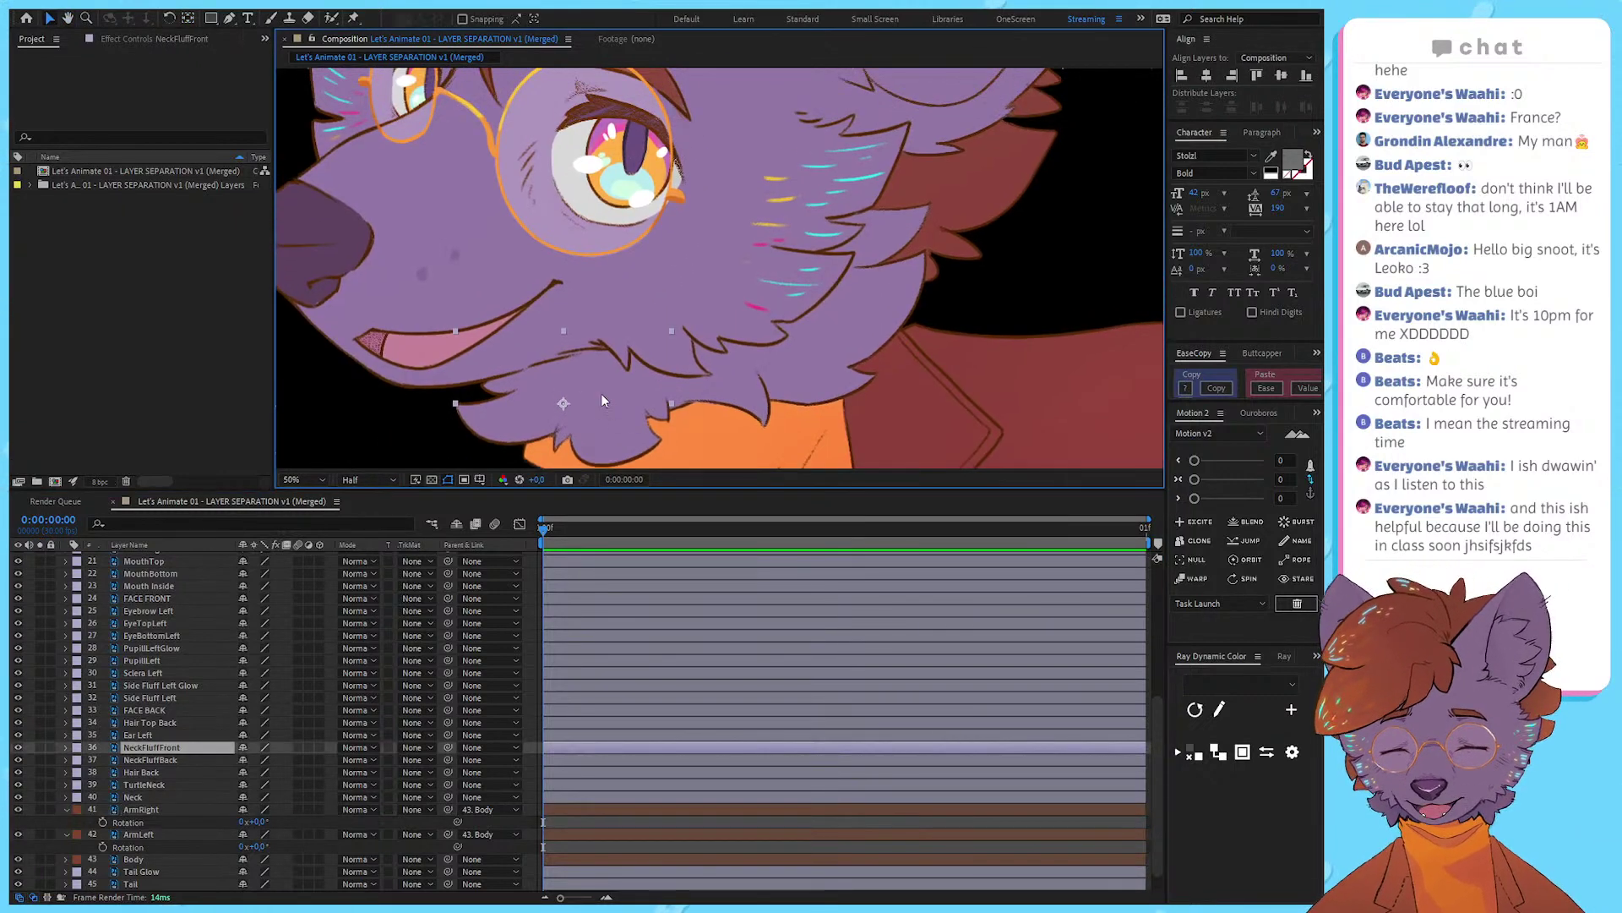
pyautogui.press('y')
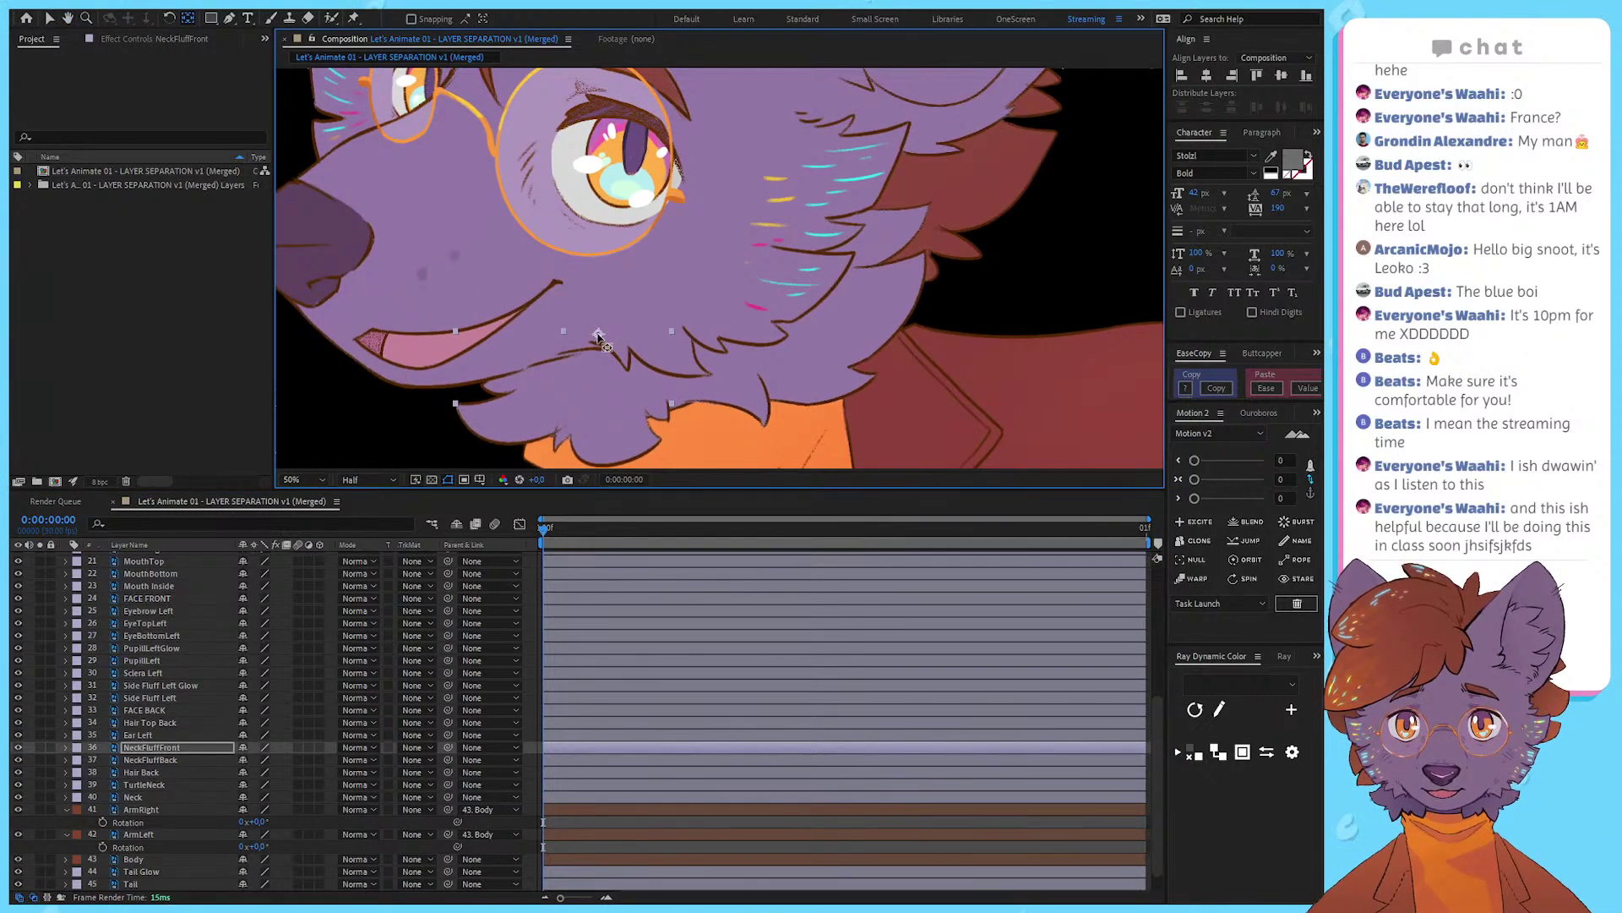
pyautogui.moveTo(598, 335)
pyautogui.mouseDown()
pyautogui.moveTo(675, 326)
pyautogui.moveTo(669, 371)
pyautogui.moveTo(597, 316)
pyautogui.mouseUp()
pyautogui.press('space')
pyautogui.moveTo(718, 409); pyautogui.dragTo(702, 279)
pyautogui.moveTo(678, 346); pyautogui.dragTo(672, 312)
pyautogui.press('v')
# Step: Try an orange label on the Neck layer and restore its original label color
pyautogui.click(691, 317)
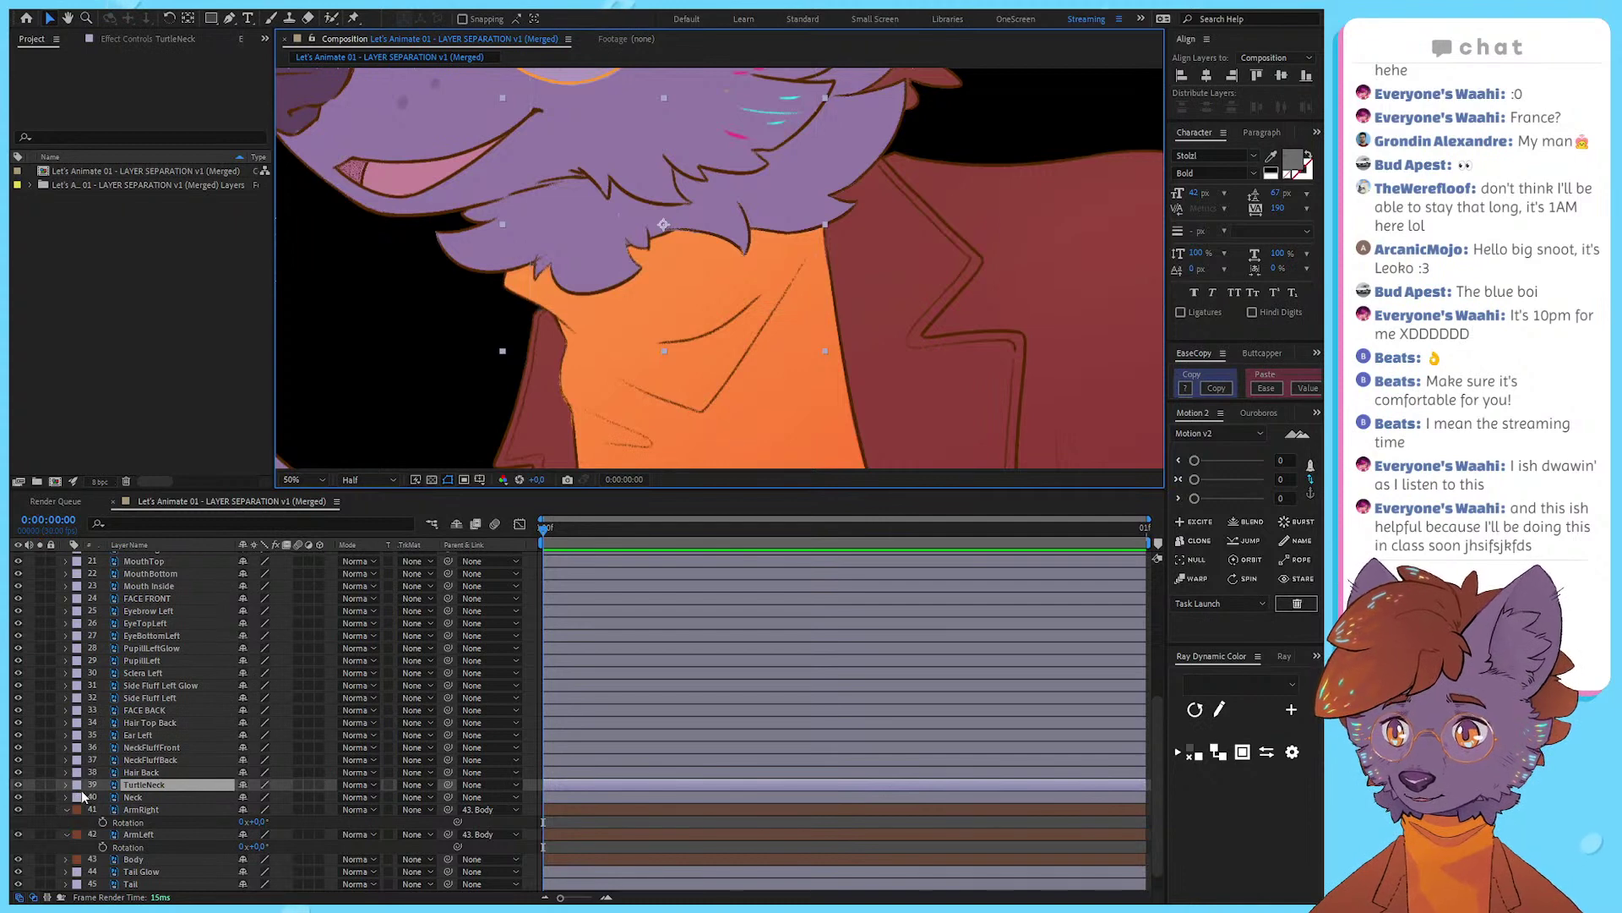
pyautogui.press('F2')
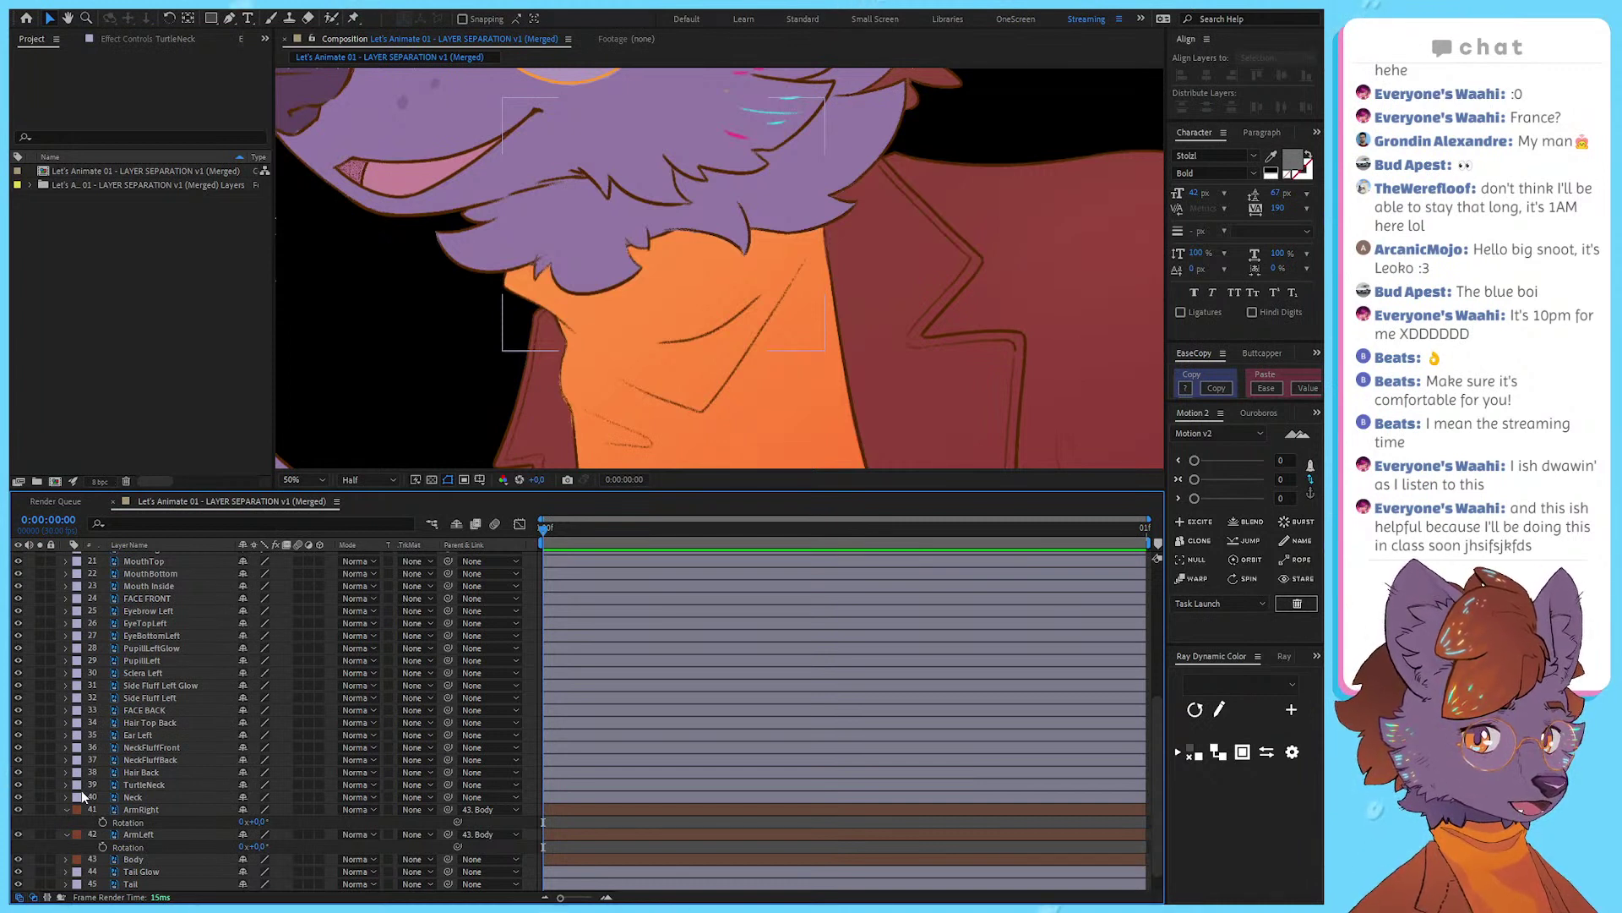
pyautogui.click(80, 797)
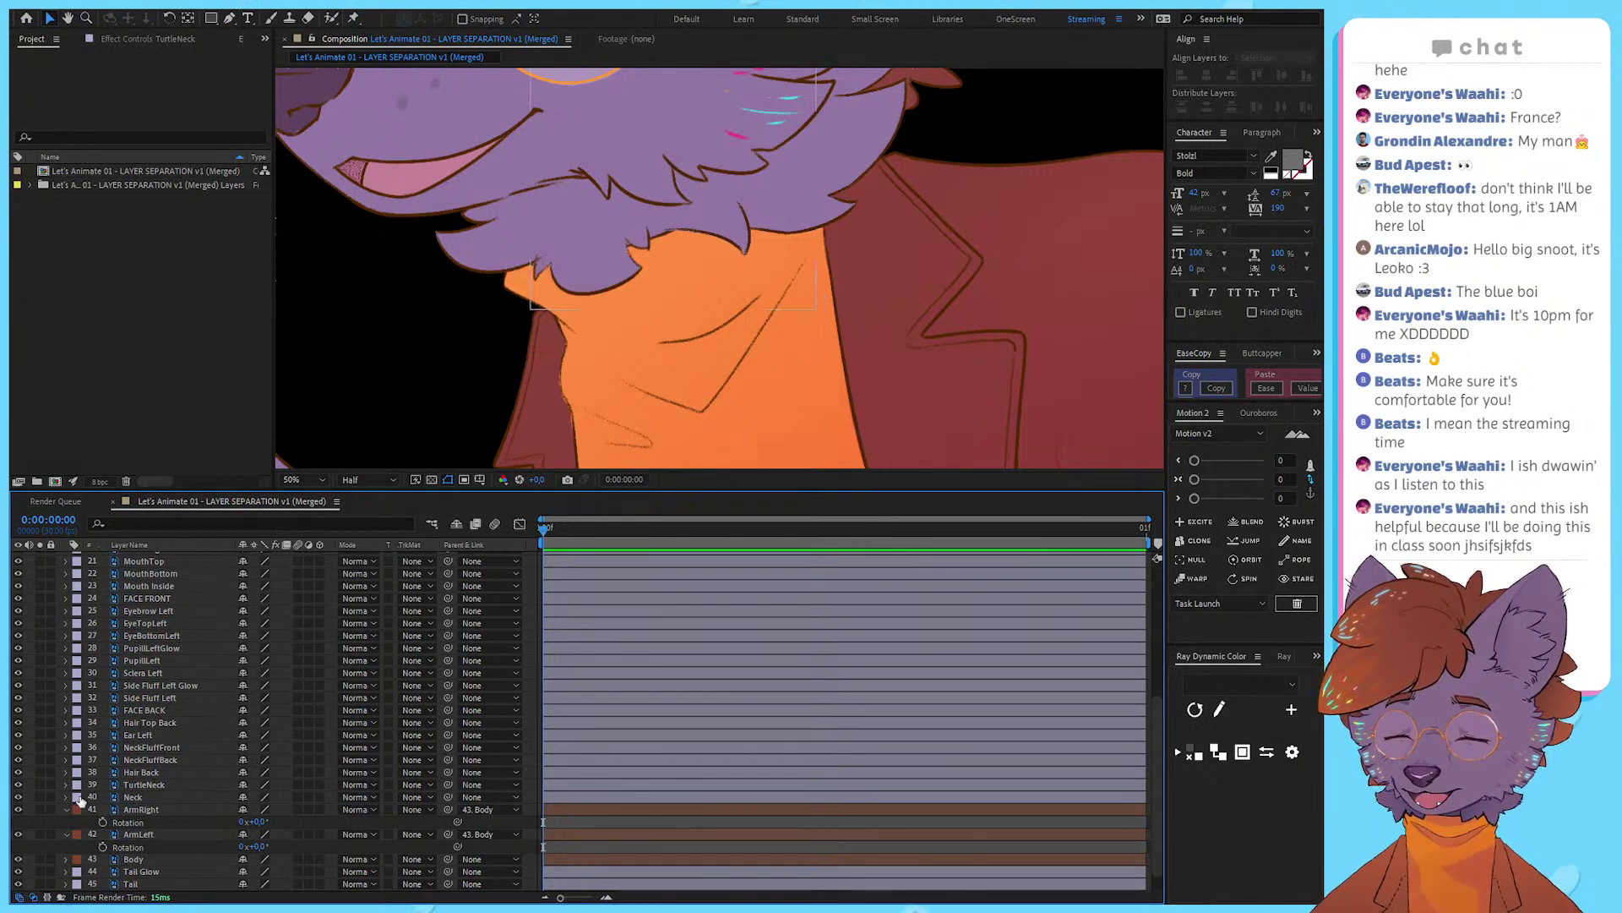
pyautogui.click(108, 798)
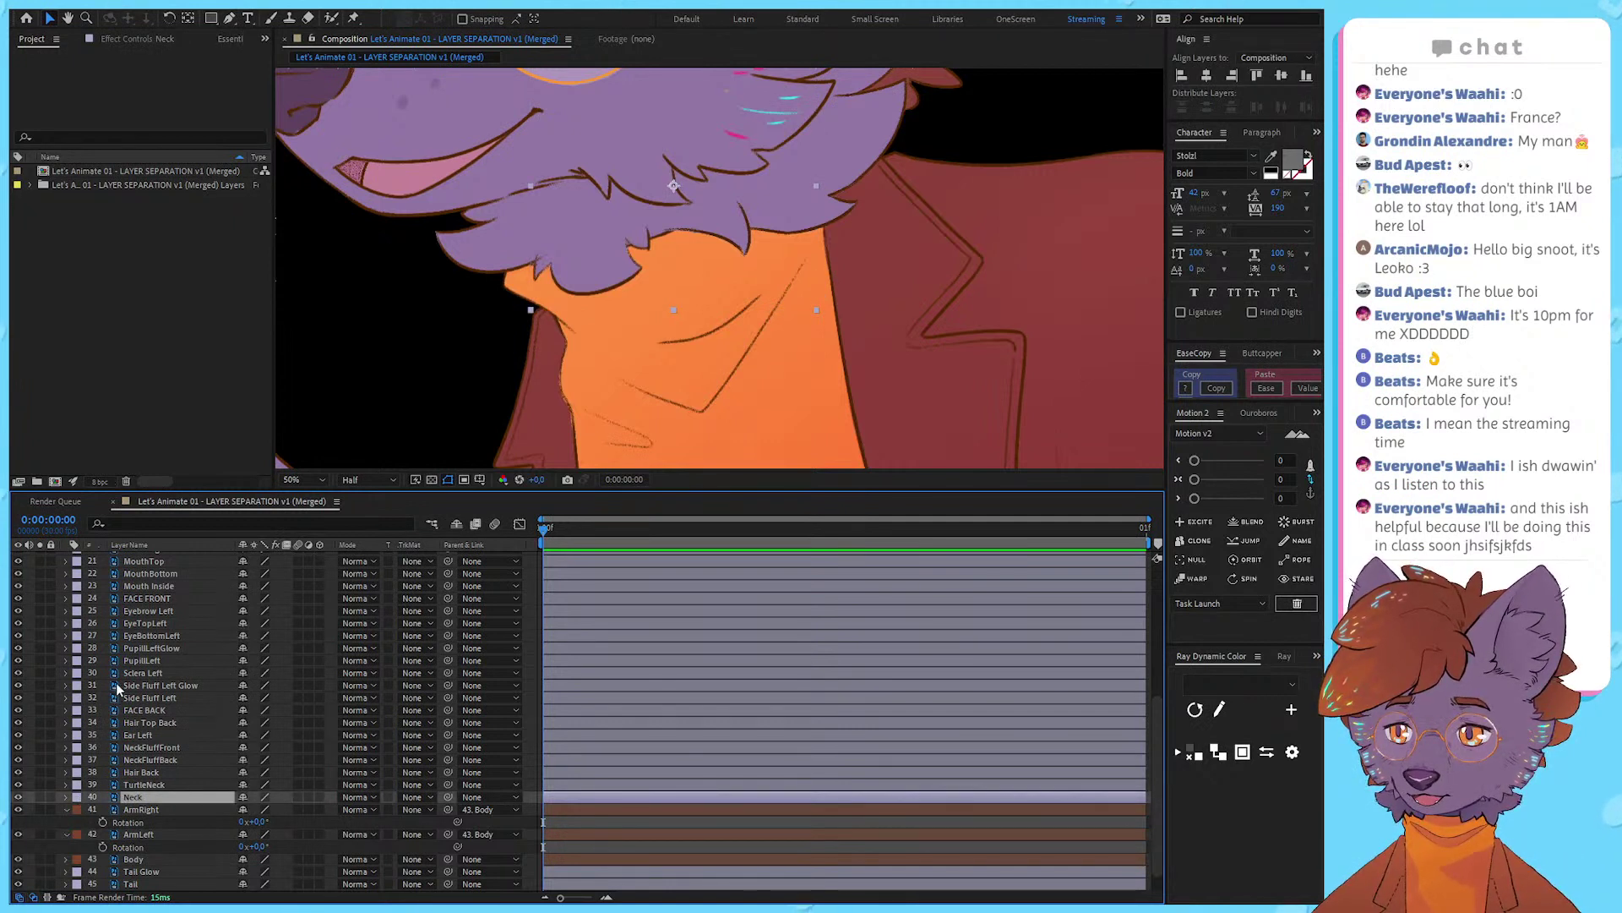
pyautogui.click(117, 713)
pyautogui.click(122, 773)
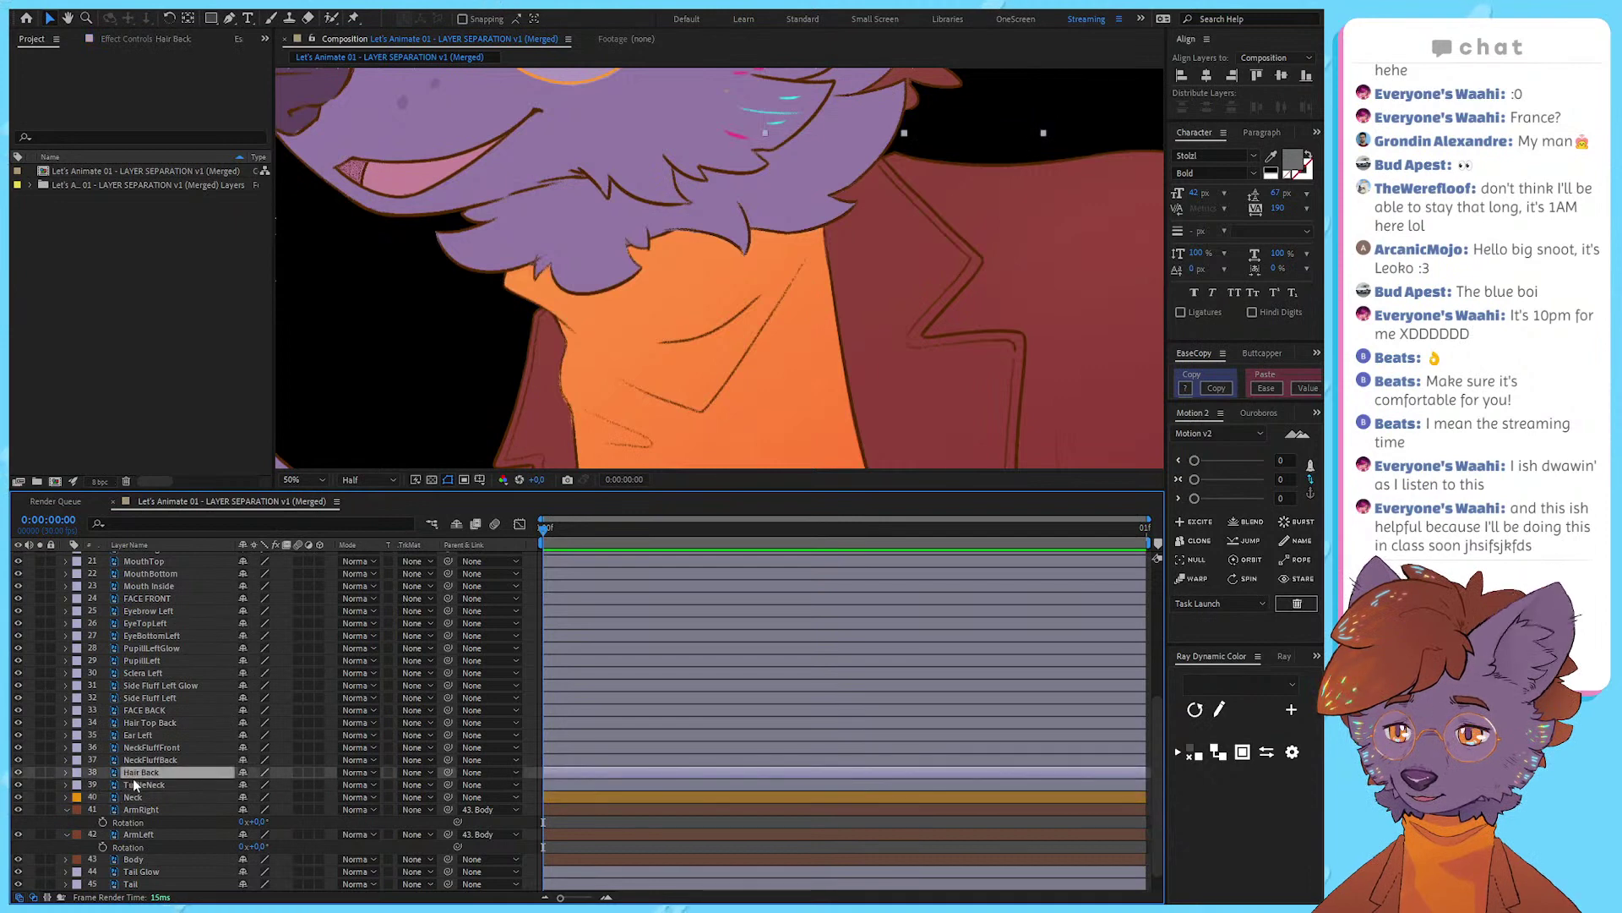
pyautogui.click(134, 783)
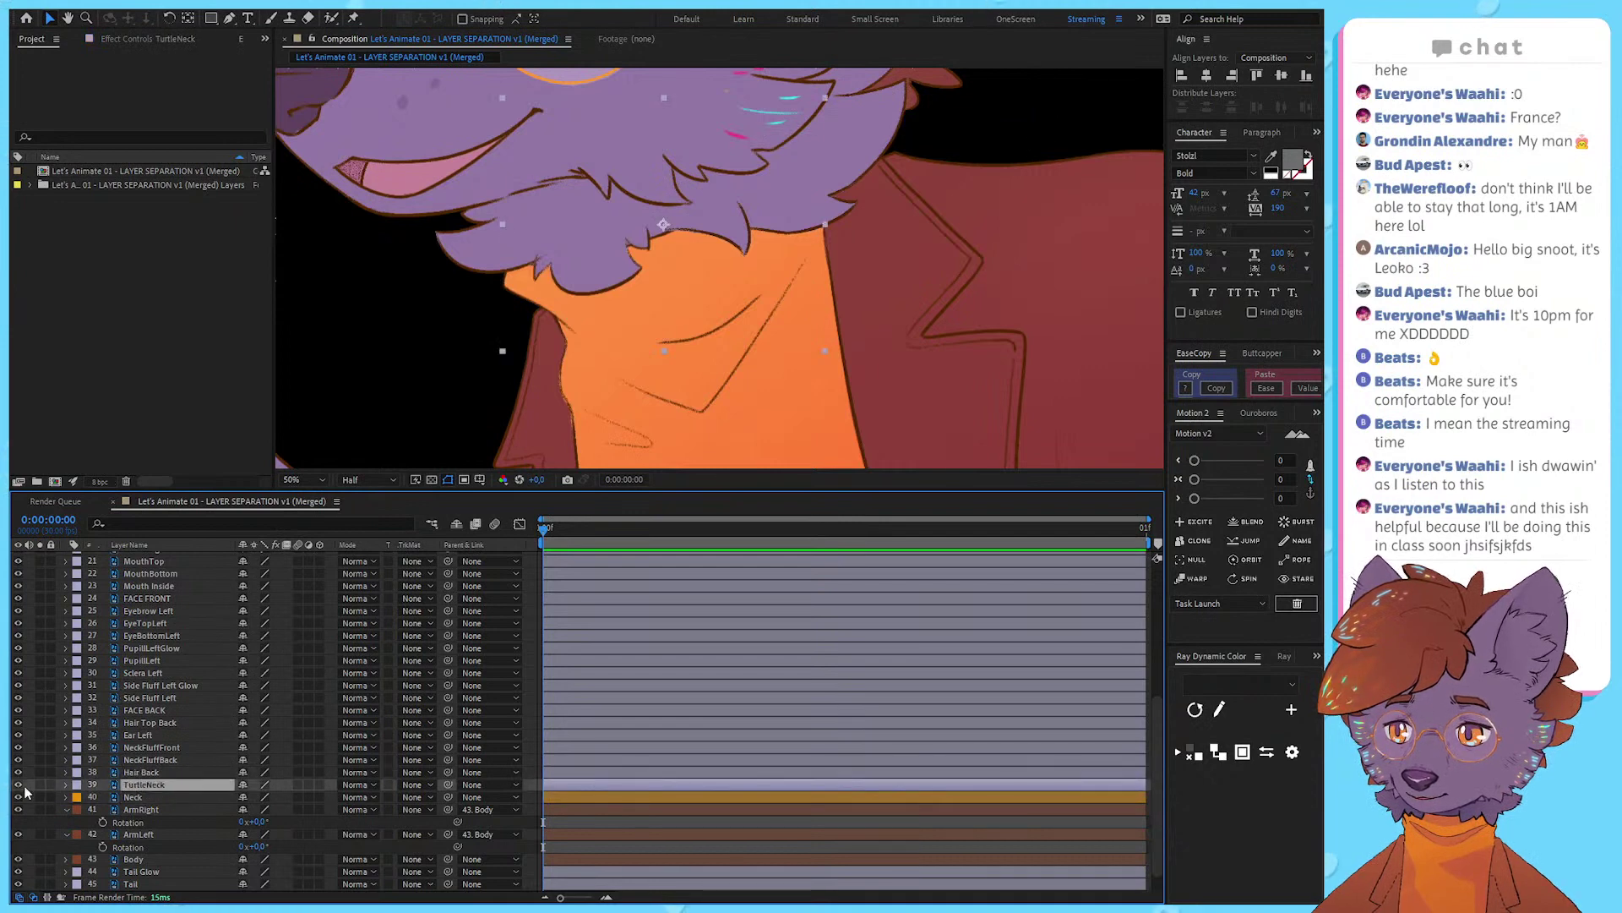
pyautogui.click(84, 798)
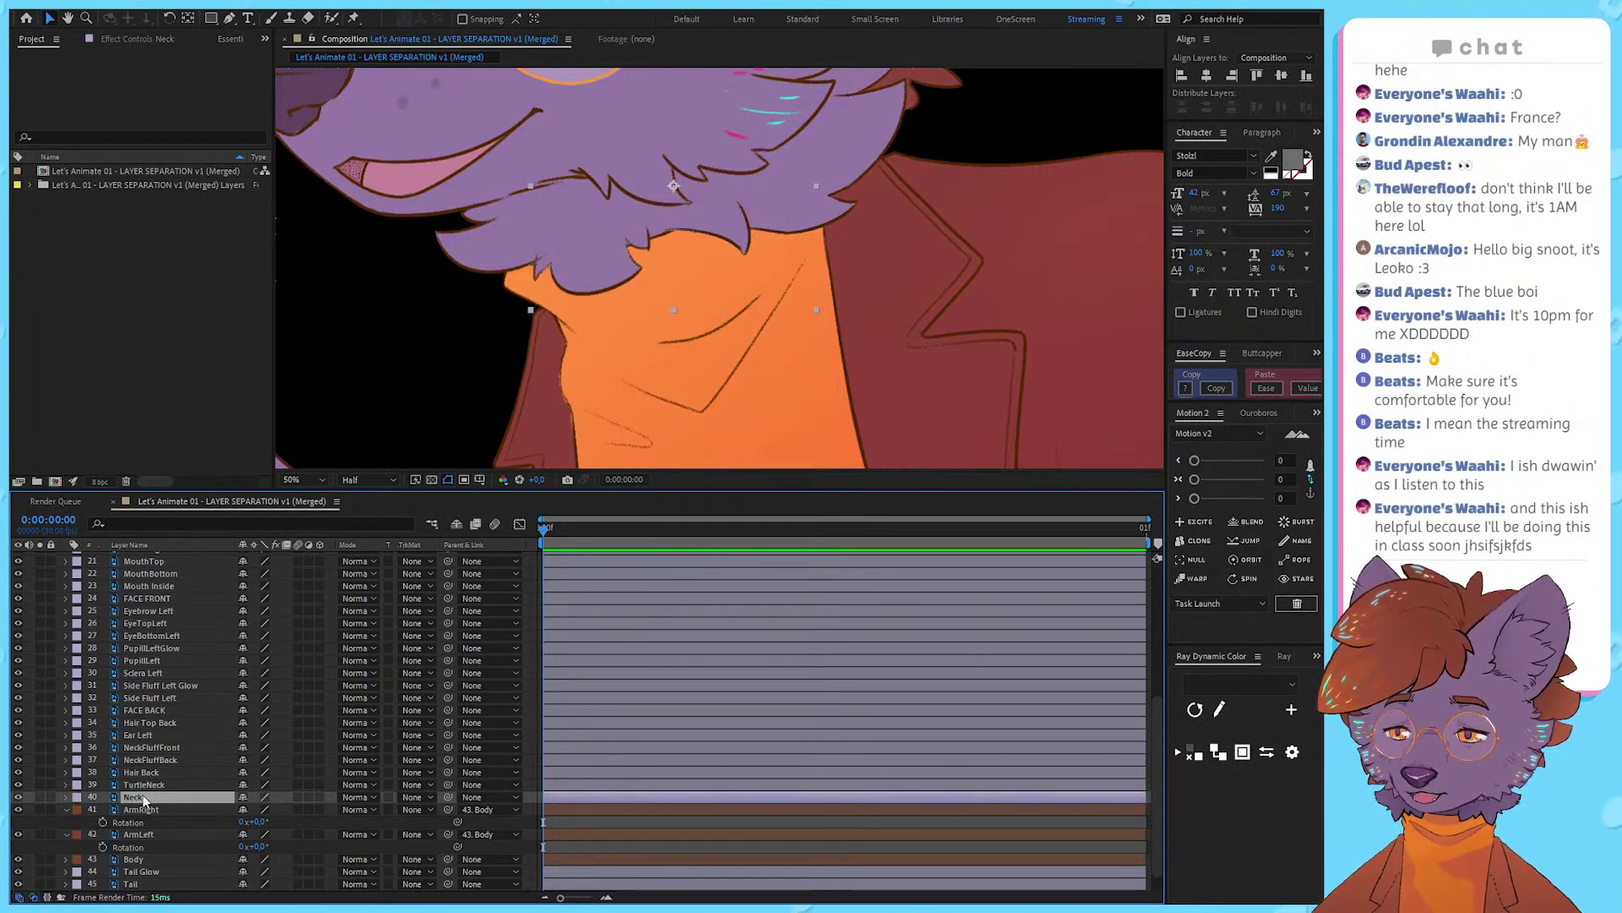
# Step: Give the TurtleNeck layer an orange label and parent it to the Body layer
pyautogui.click(71, 785)
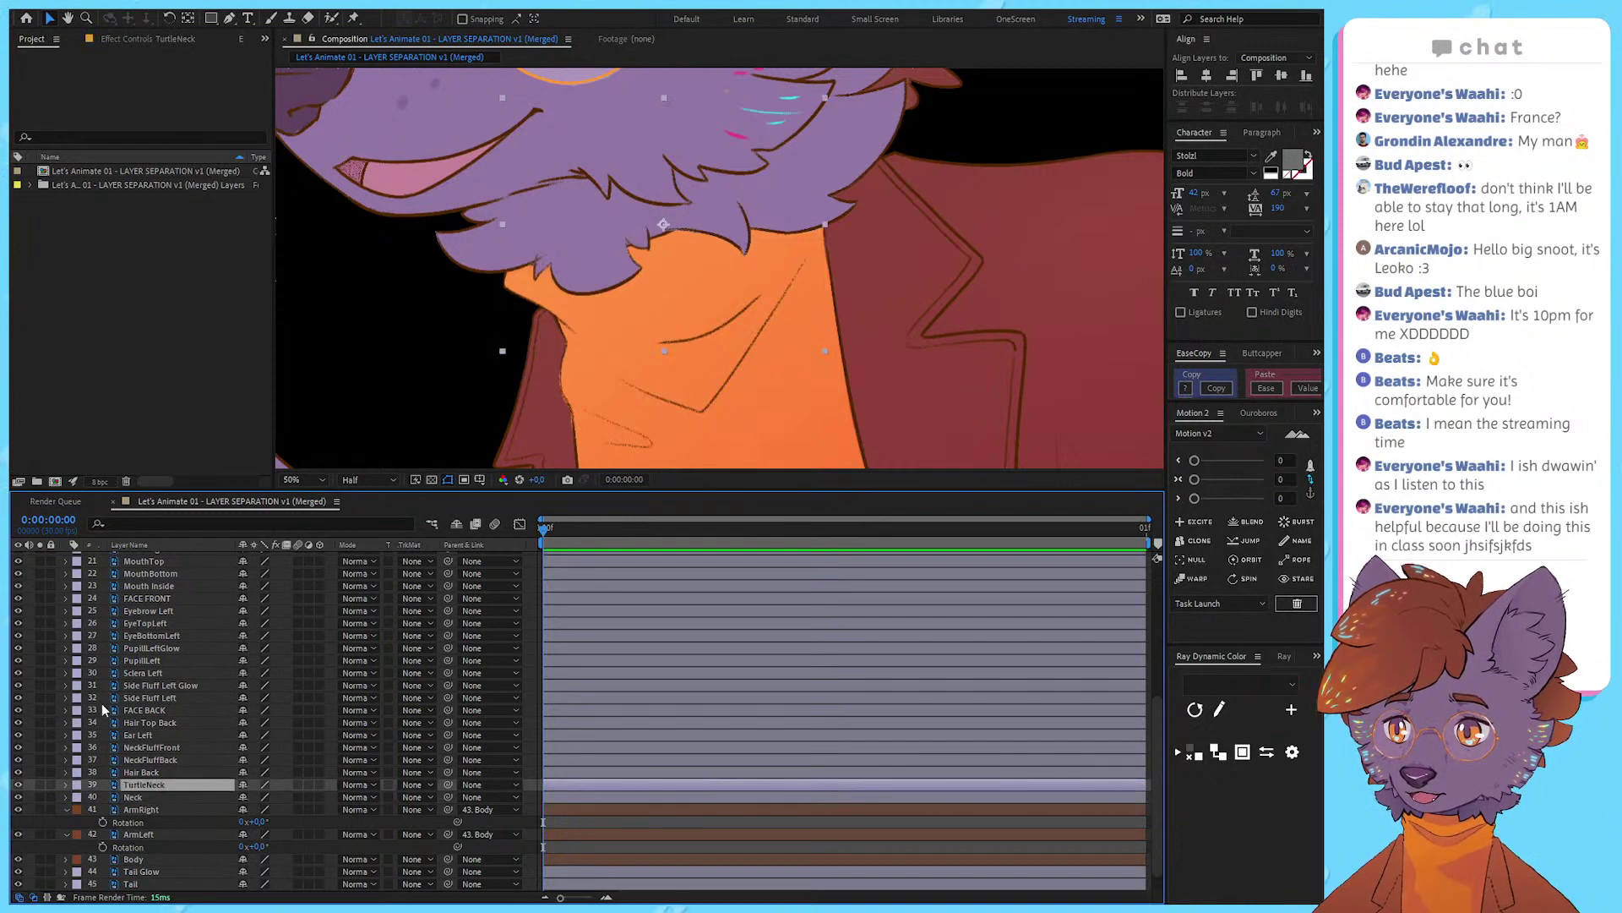
pyautogui.moveTo(448, 784); pyautogui.dragTo(136, 860)
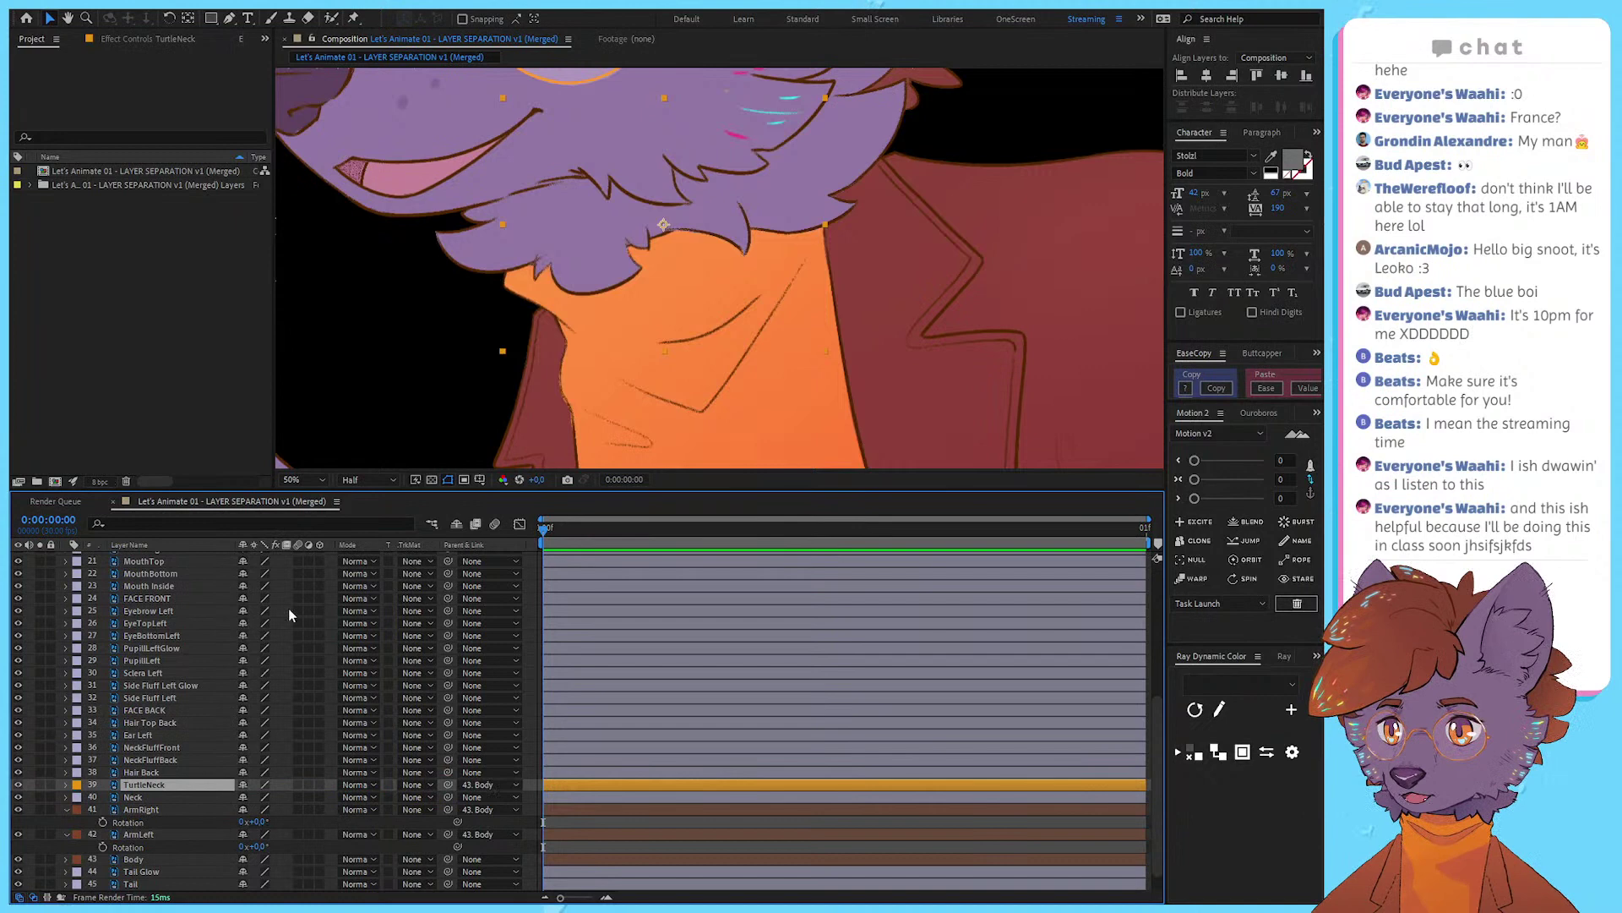
# Step: Give Hair Back, Hair Top B, C, D, E, F and G, Hair Top E Glow and Hair F Glow a brown label, then deselect them
pyautogui.click(167, 772)
pyautogui.moveTo(703, 295); pyautogui.dragTo(652, 389)
pyautogui.moveTo(841, 333); pyautogui.dragTo(824, 413)
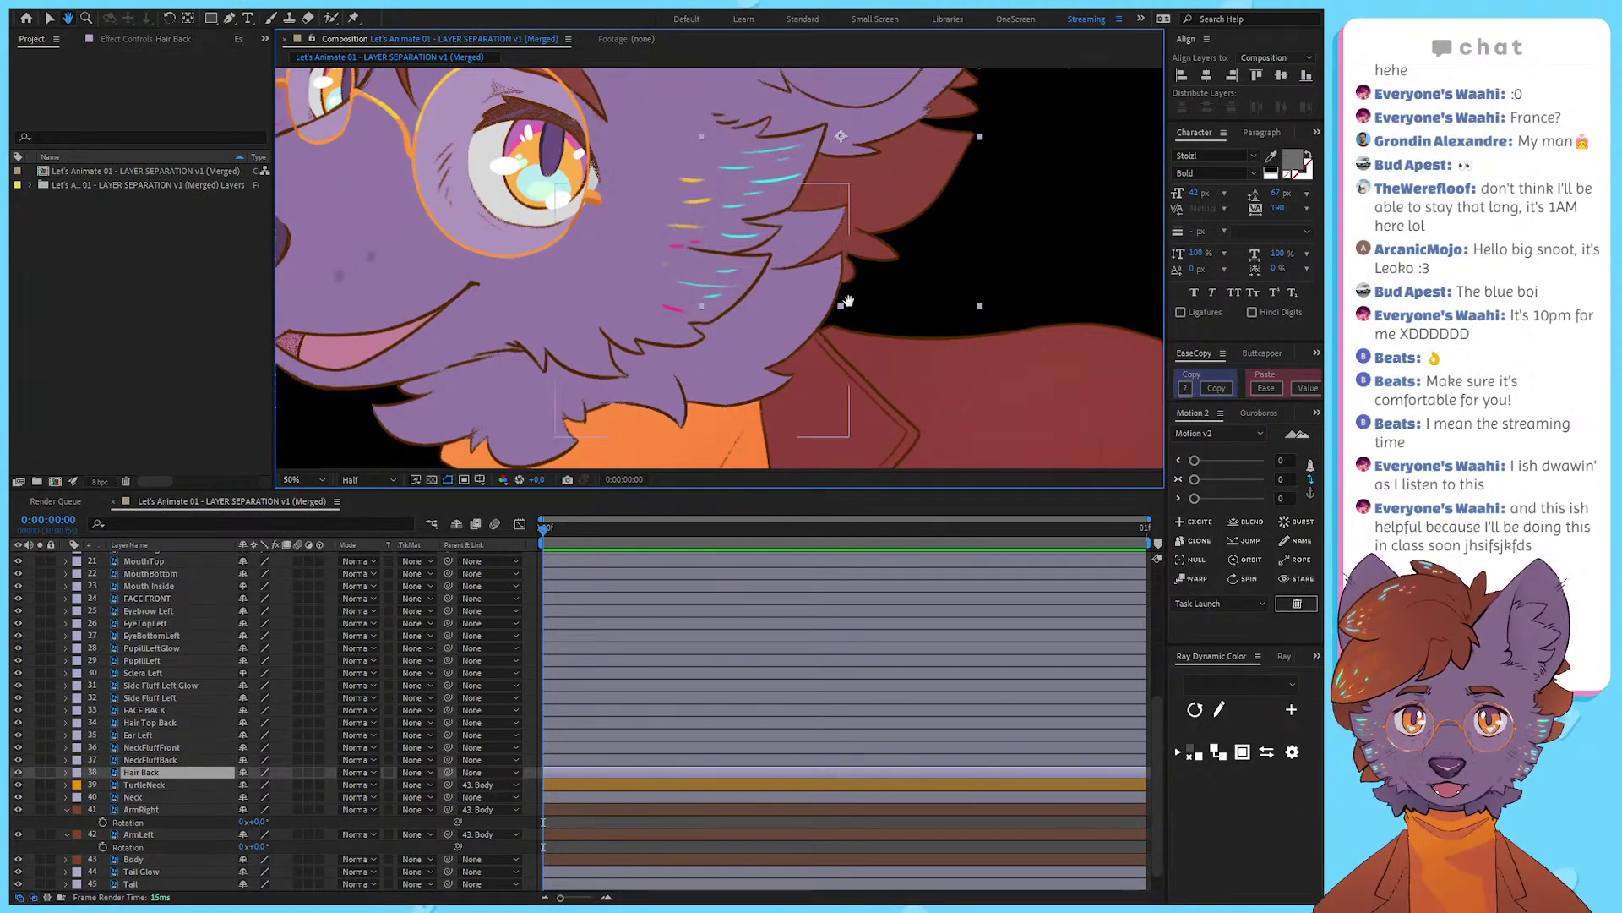
pyautogui.moveTo(824, 207); pyautogui.dragTo(774, 310)
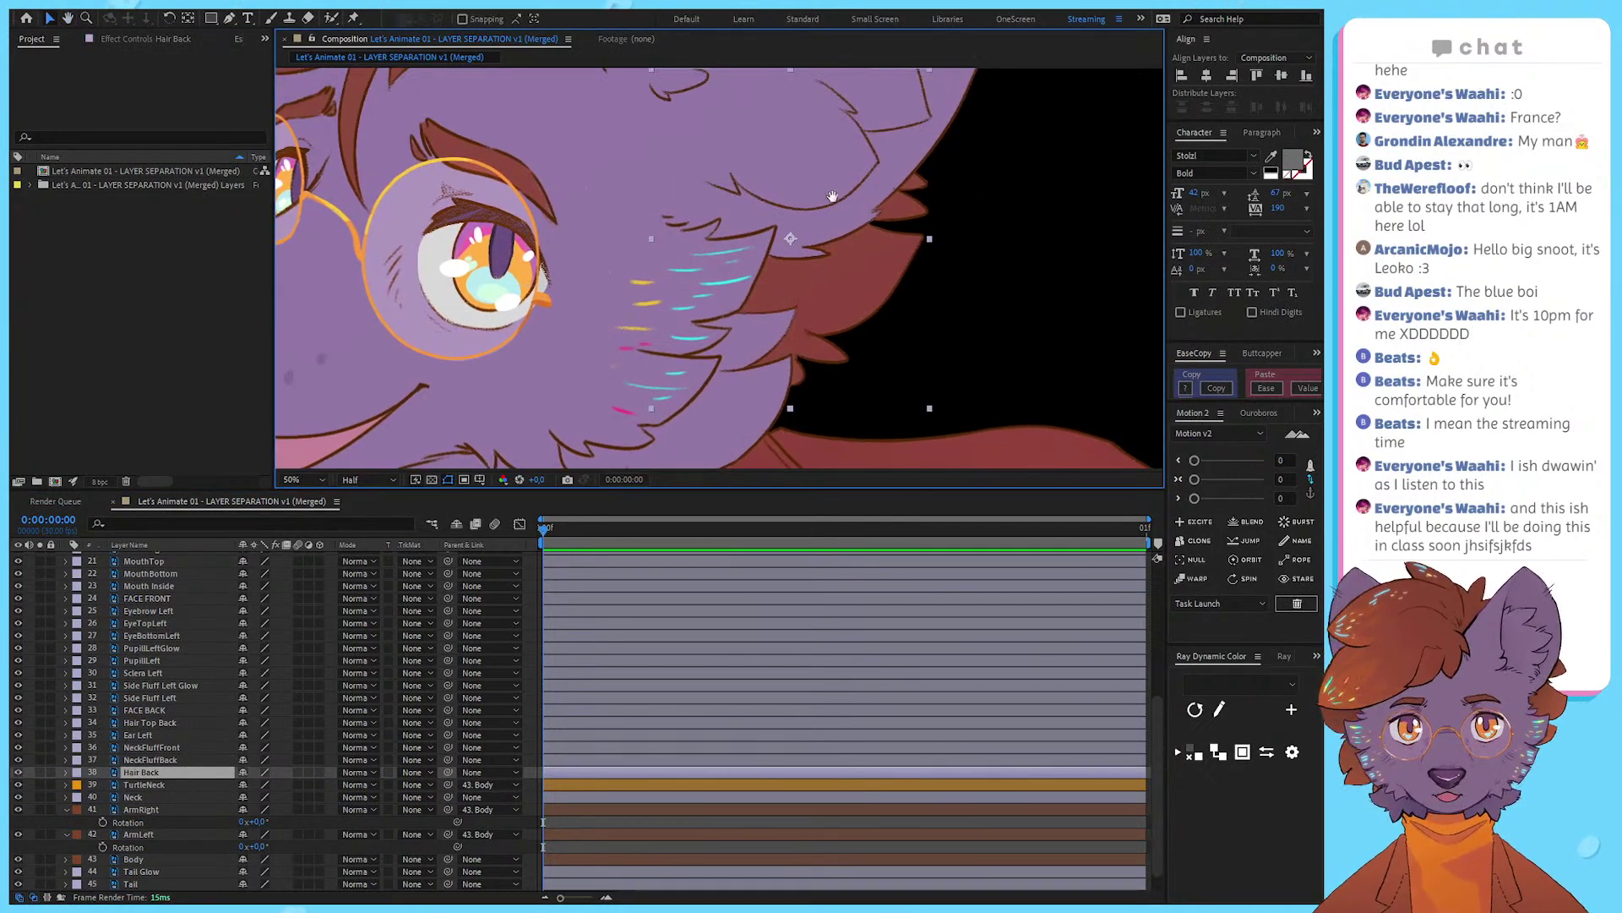
pyautogui.moveTo(812, 249); pyautogui.dragTo(819, 278)
pyautogui.moveTo(700, 354); pyautogui.dragTo(726, 342)
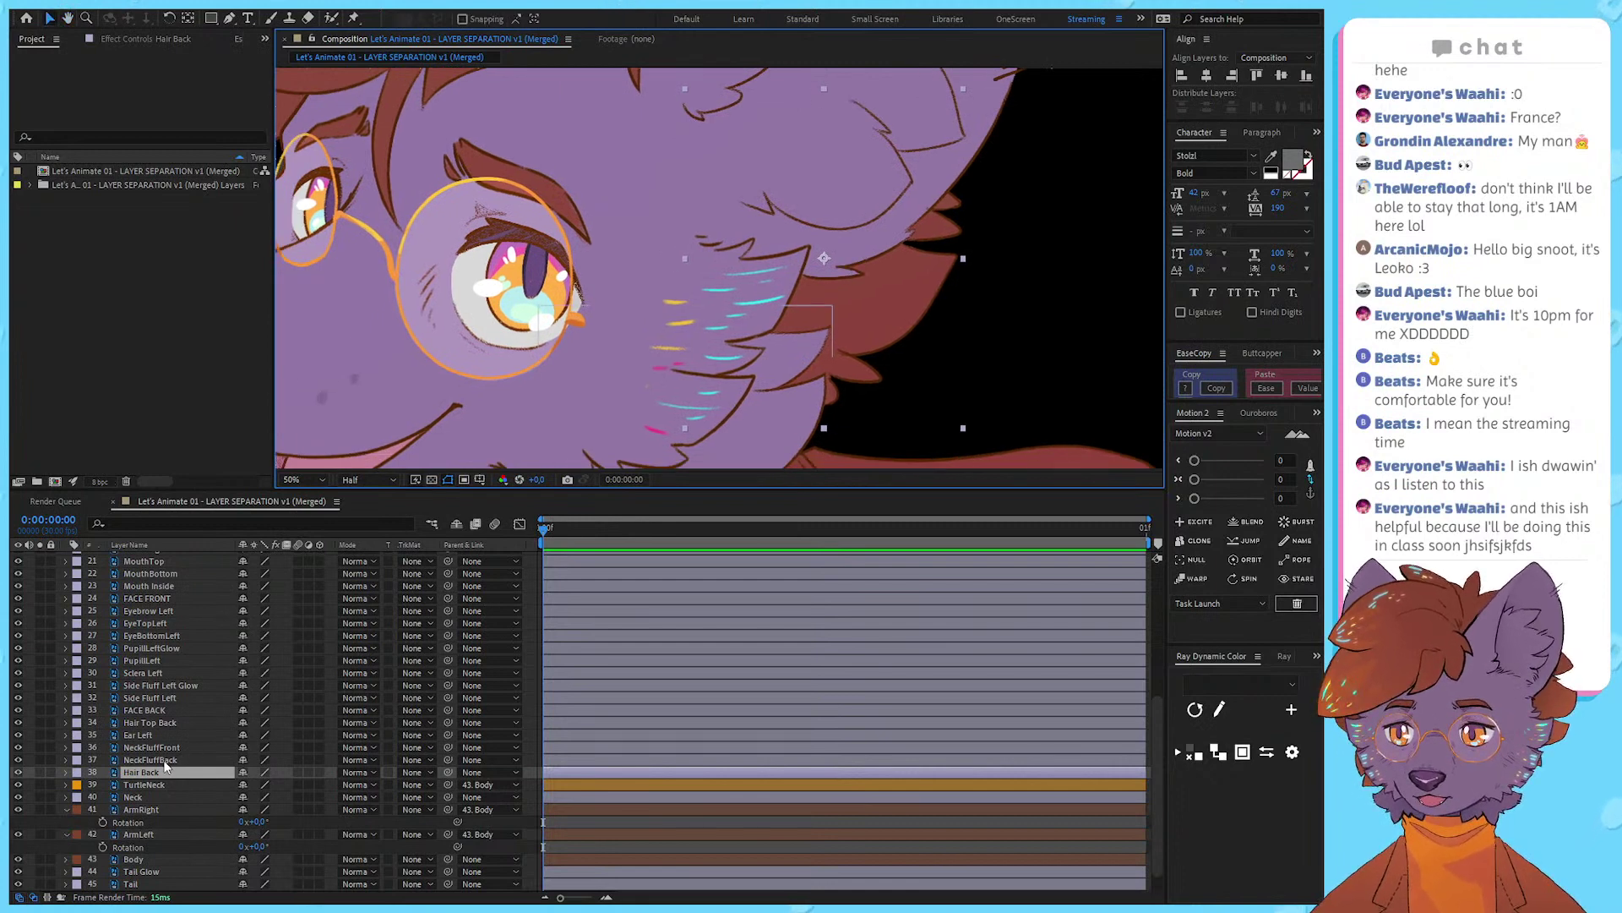
pyautogui.scroll(4, 152, 634)
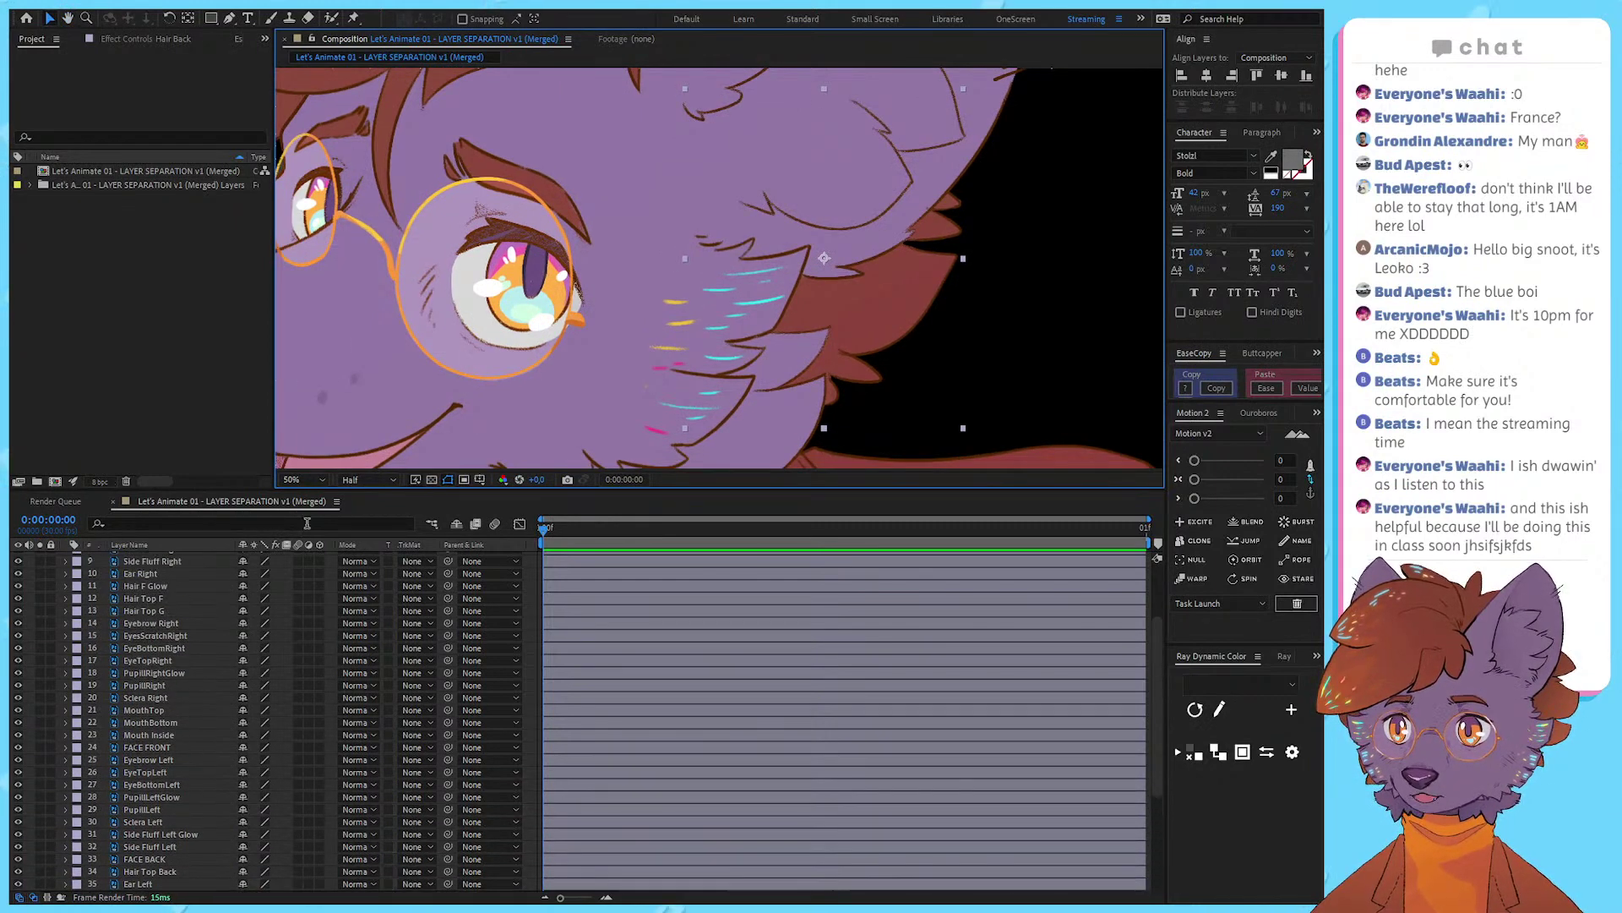
pyautogui.click(151, 598)
pyautogui.keyDown('shift'); pyautogui.click(151, 611); pyautogui.keyUp('shift')
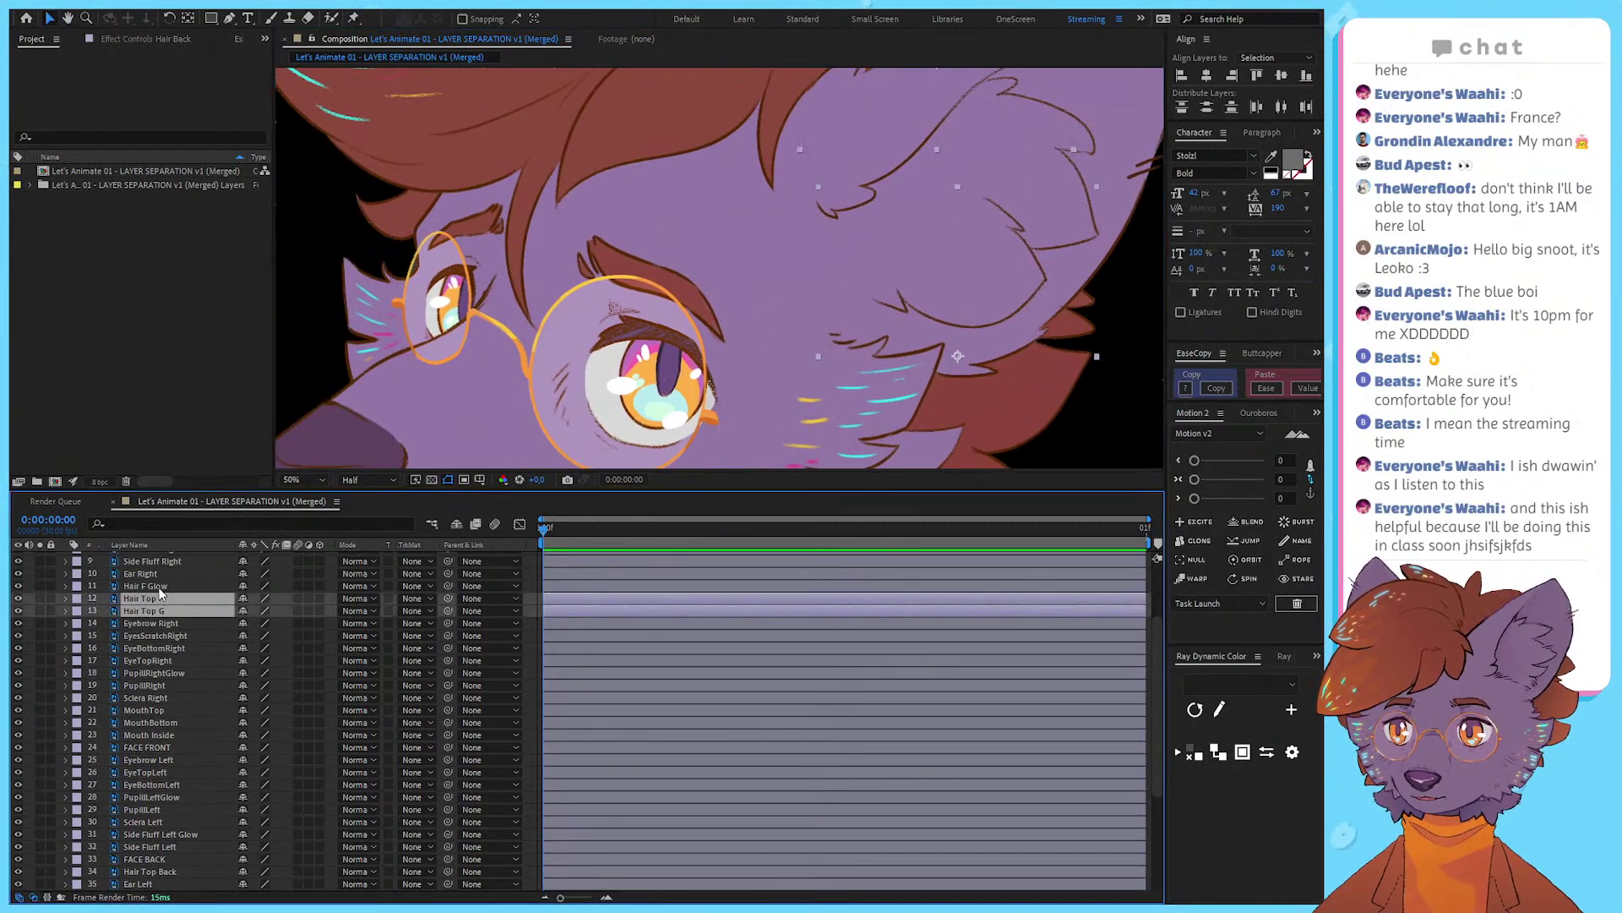
pyautogui.scroll(1, 144, 655)
pyautogui.scroll(1, 144, 655)
pyautogui.keyDown('ctrl'); pyautogui.click(147, 660); pyautogui.keyUp('ctrl')
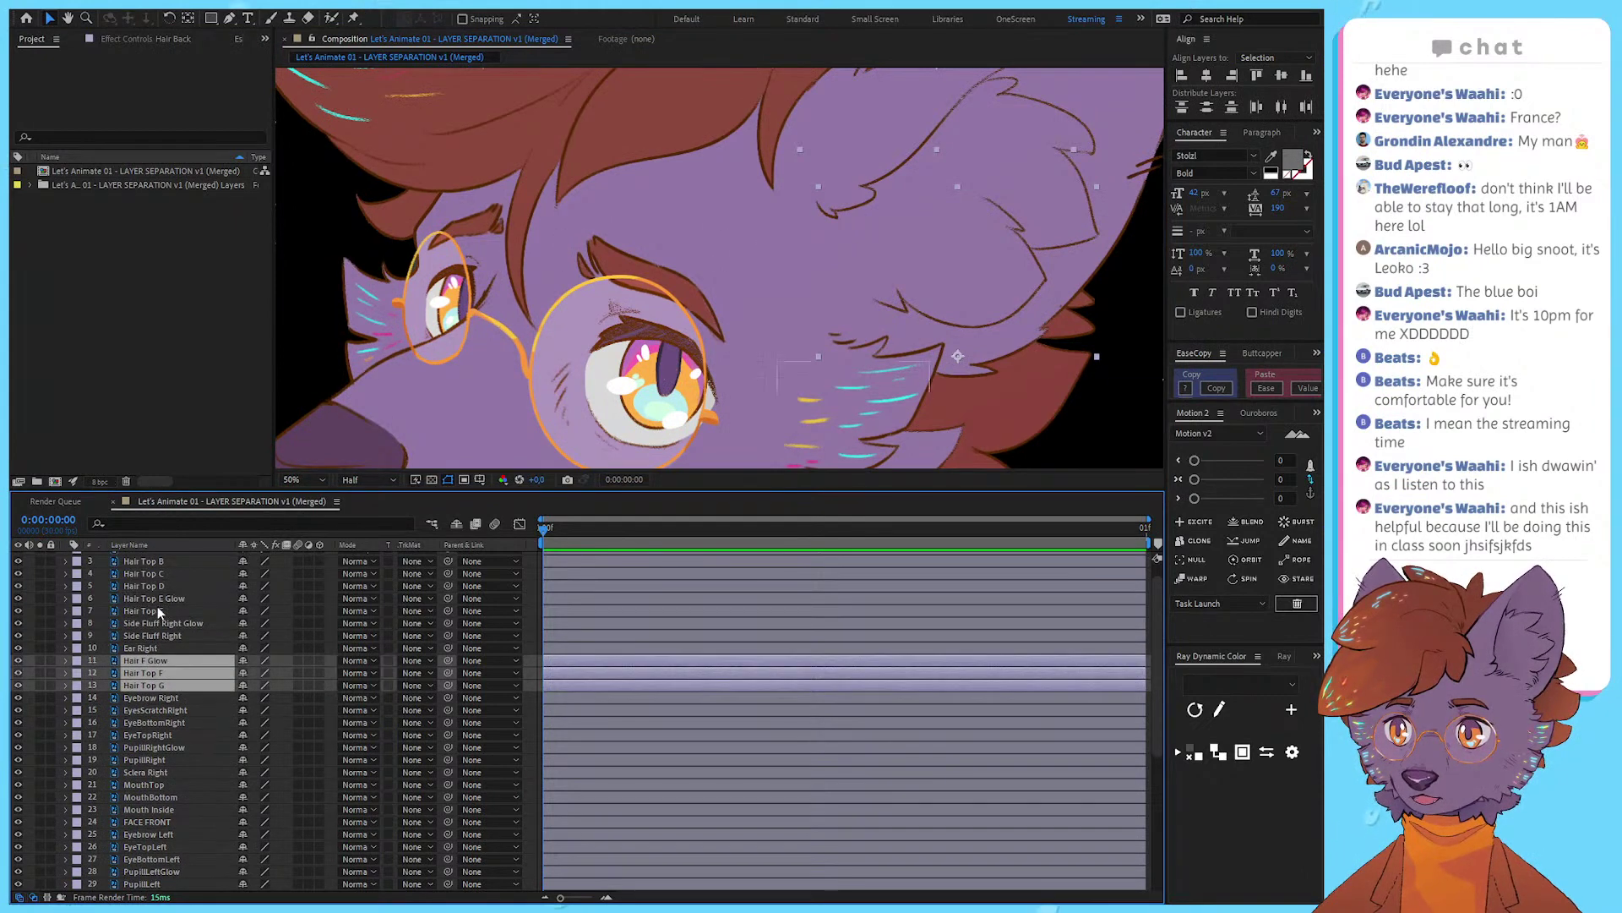
pyautogui.keyDown('ctrl'); pyautogui.click(157, 610); pyautogui.keyUp('ctrl')
pyautogui.keyDown('ctrl'); pyautogui.click(160, 598); pyautogui.keyUp('ctrl')
pyautogui.keyDown('ctrl'); pyautogui.click(165, 587); pyautogui.keyUp('ctrl')
pyautogui.keyDown('ctrl'); pyautogui.click(167, 573); pyautogui.keyUp('ctrl')
pyautogui.keyDown('ctrl'); pyautogui.click(167, 561); pyautogui.keyUp('ctrl')
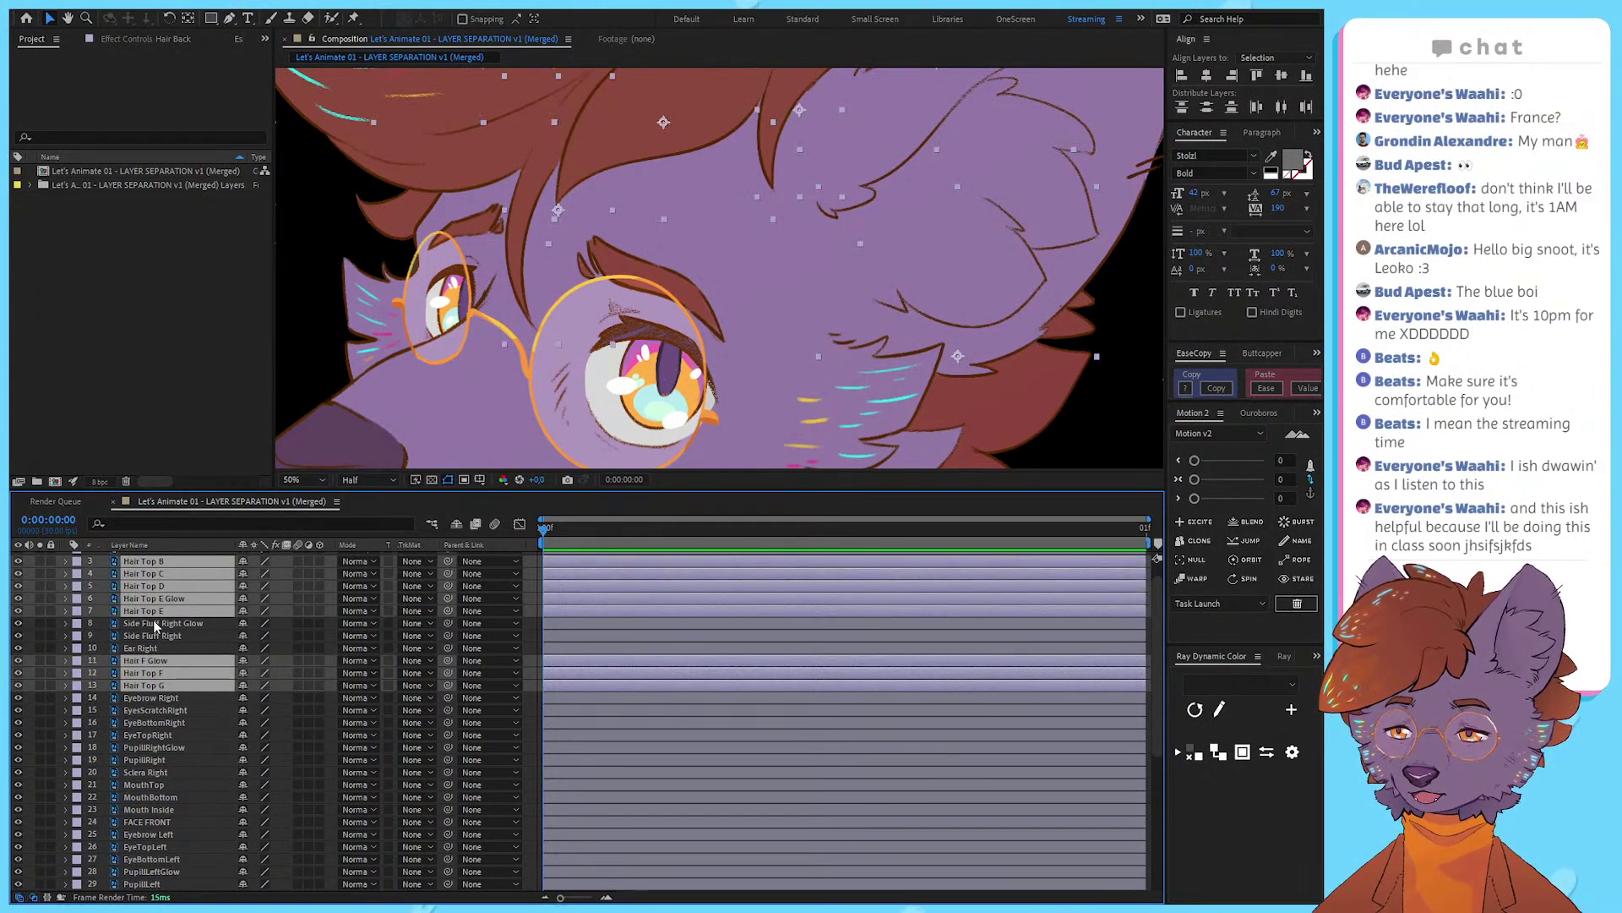
pyautogui.scroll(1, 154, 620)
pyautogui.scroll(-2, 135, 602)
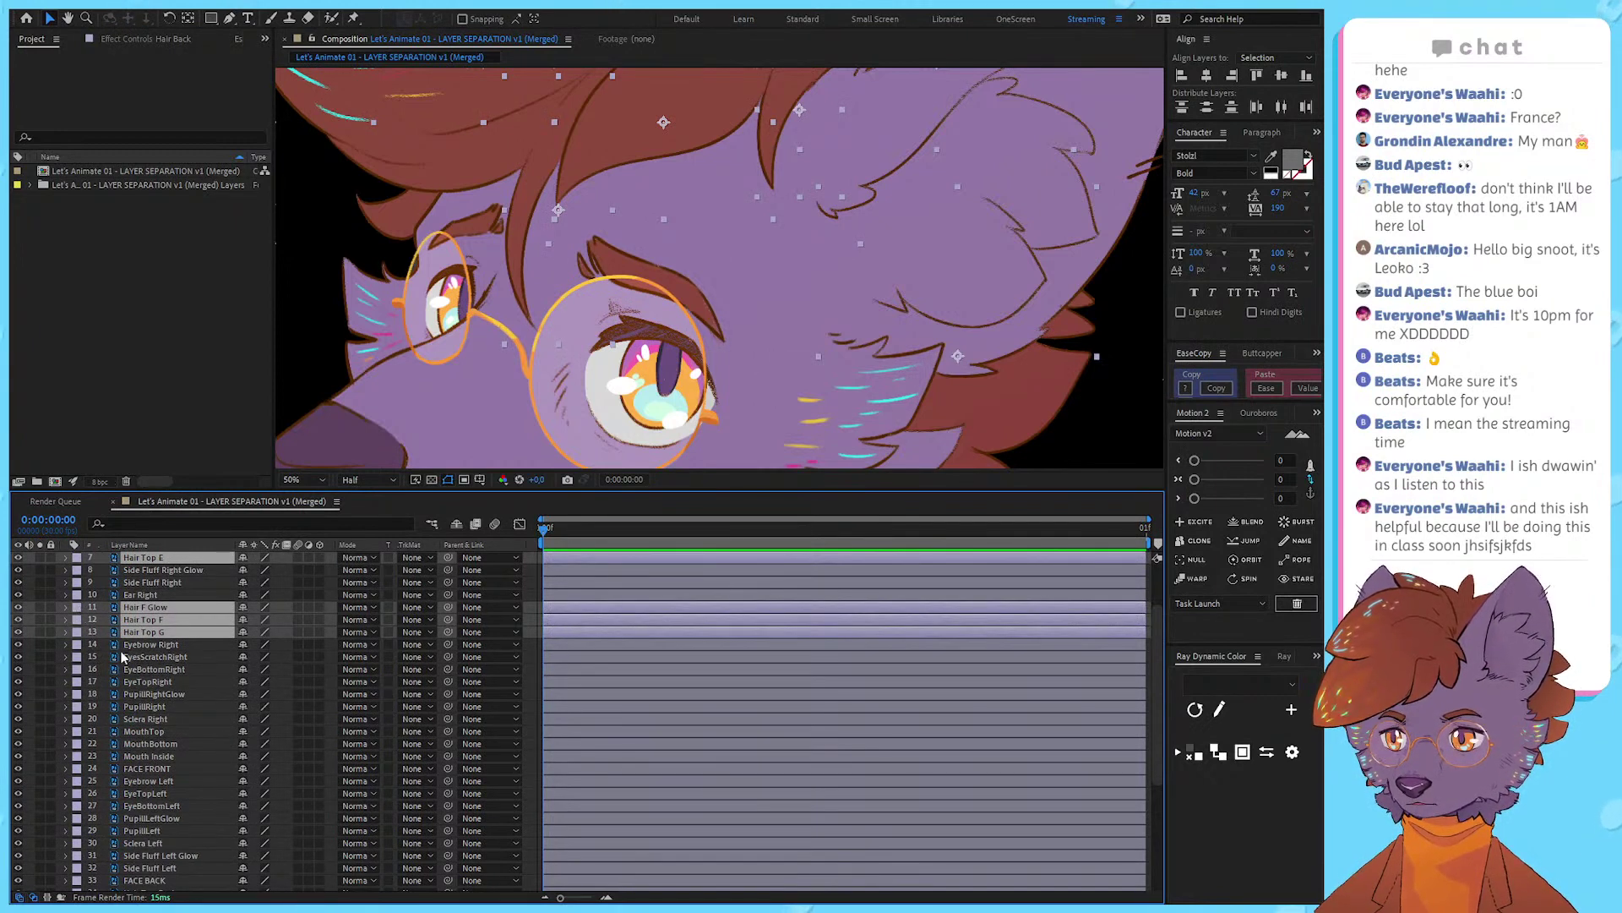
pyautogui.hotkey('ctrl', 'alt', '1')
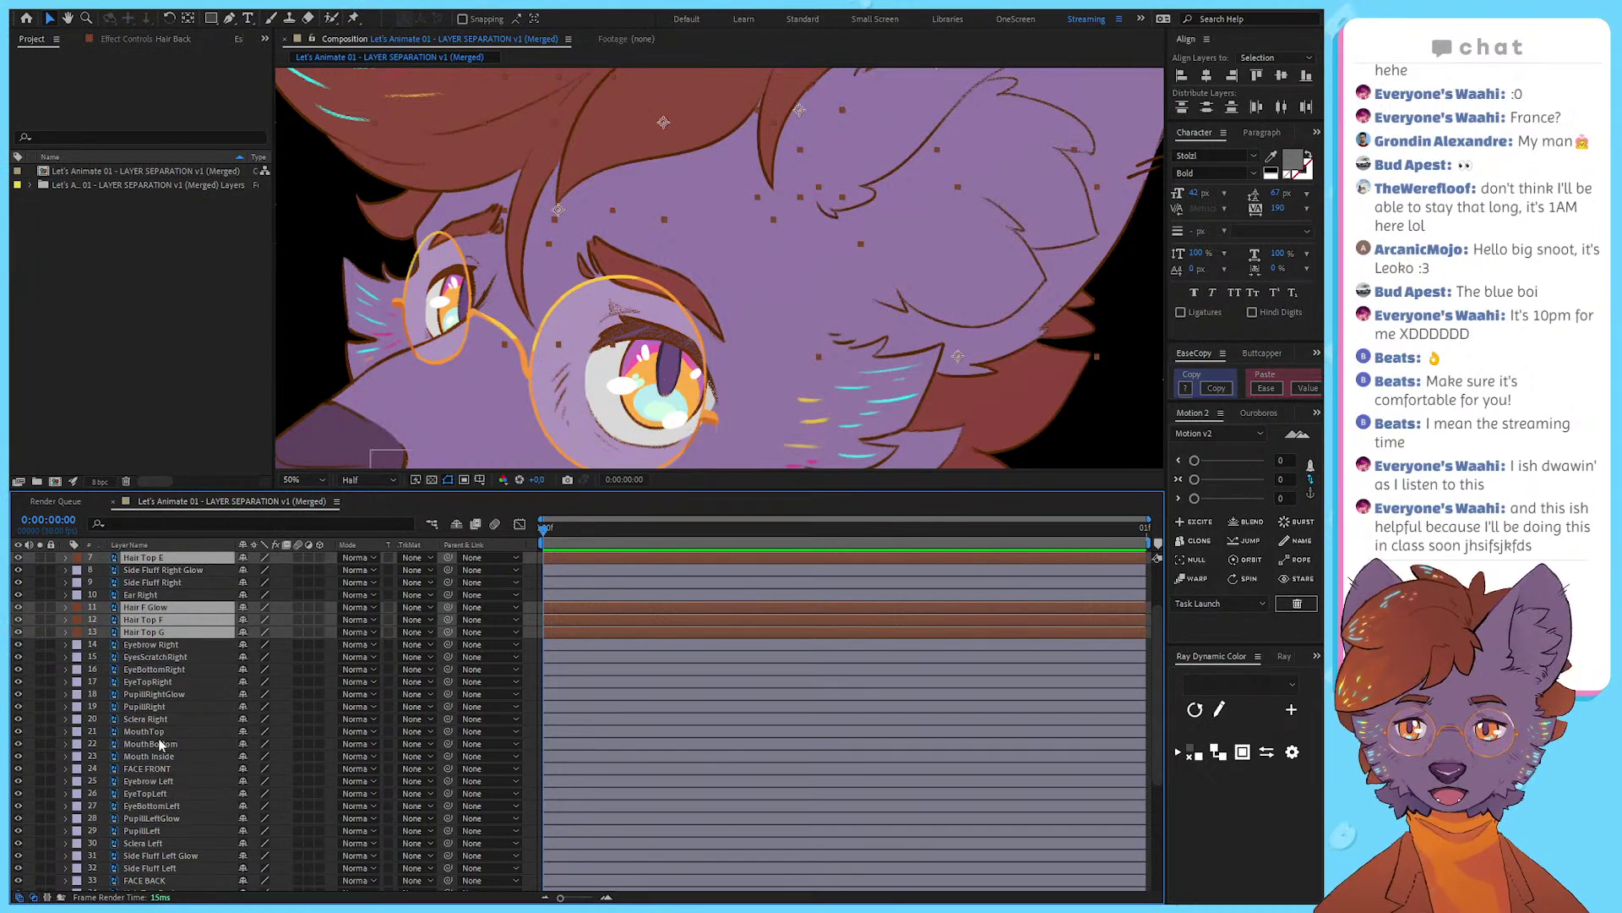
pyautogui.scroll(2, 343, 695)
pyautogui.scroll(-1, 553, 289)
pyautogui.scroll(-1, 754, 277)
pyautogui.click(965, 327)
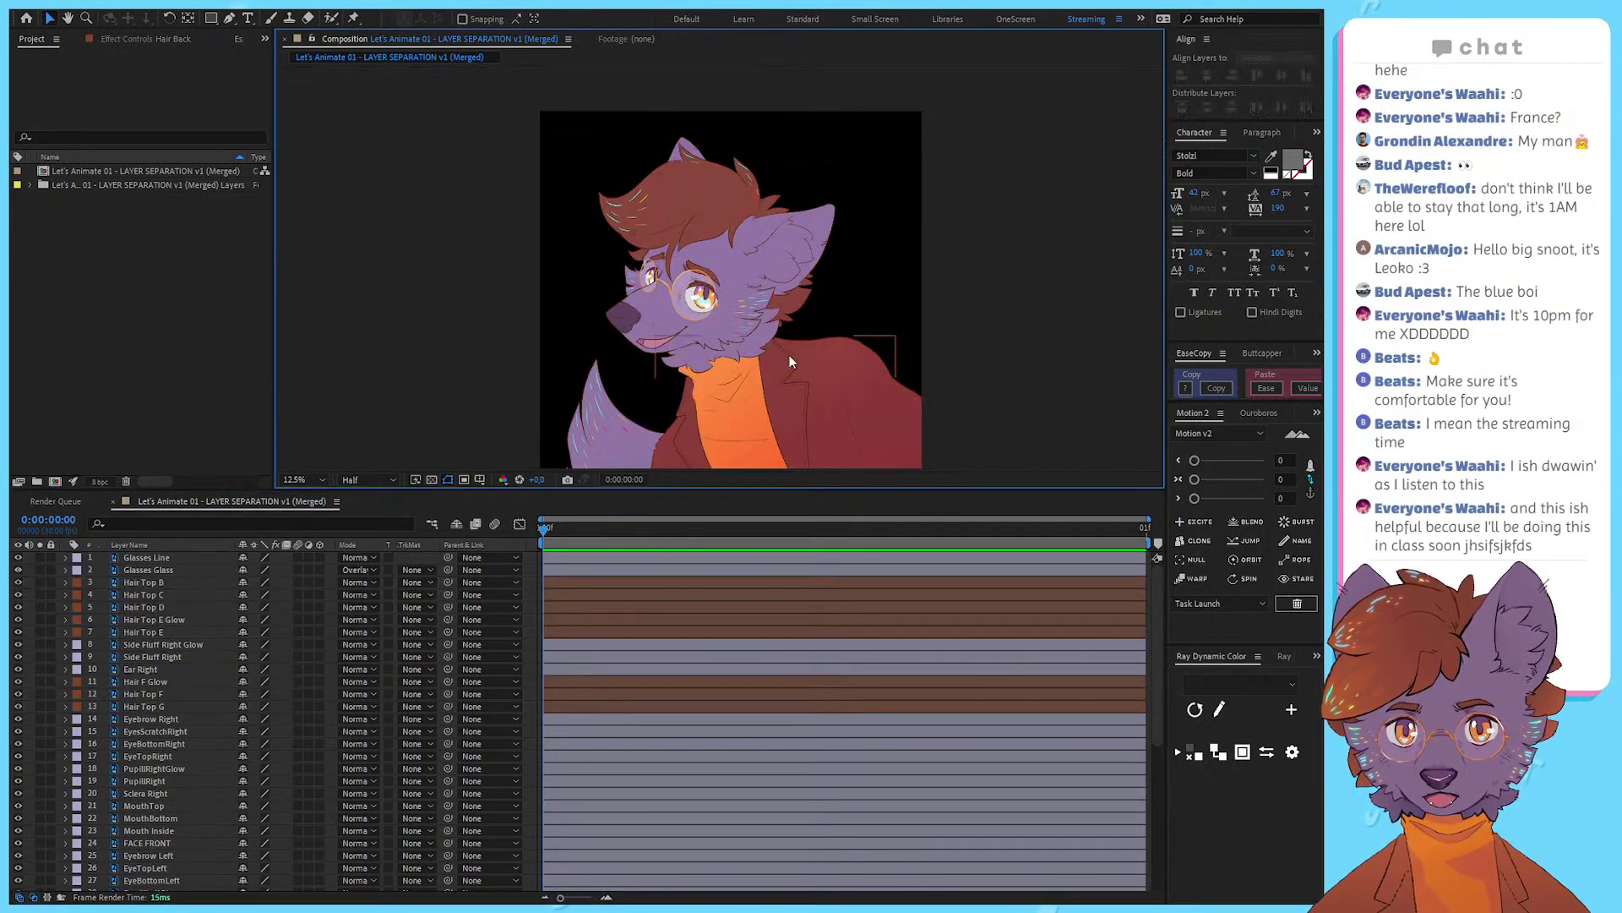
# Step: Collapse the revealed Rotation properties of the ArmRight and ArmLeft layers
pyautogui.moveTo(789, 355); pyautogui.dragTo(838, 323)
pyautogui.scroll(-2, 240, 619)
pyautogui.scroll(1, 972, 283)
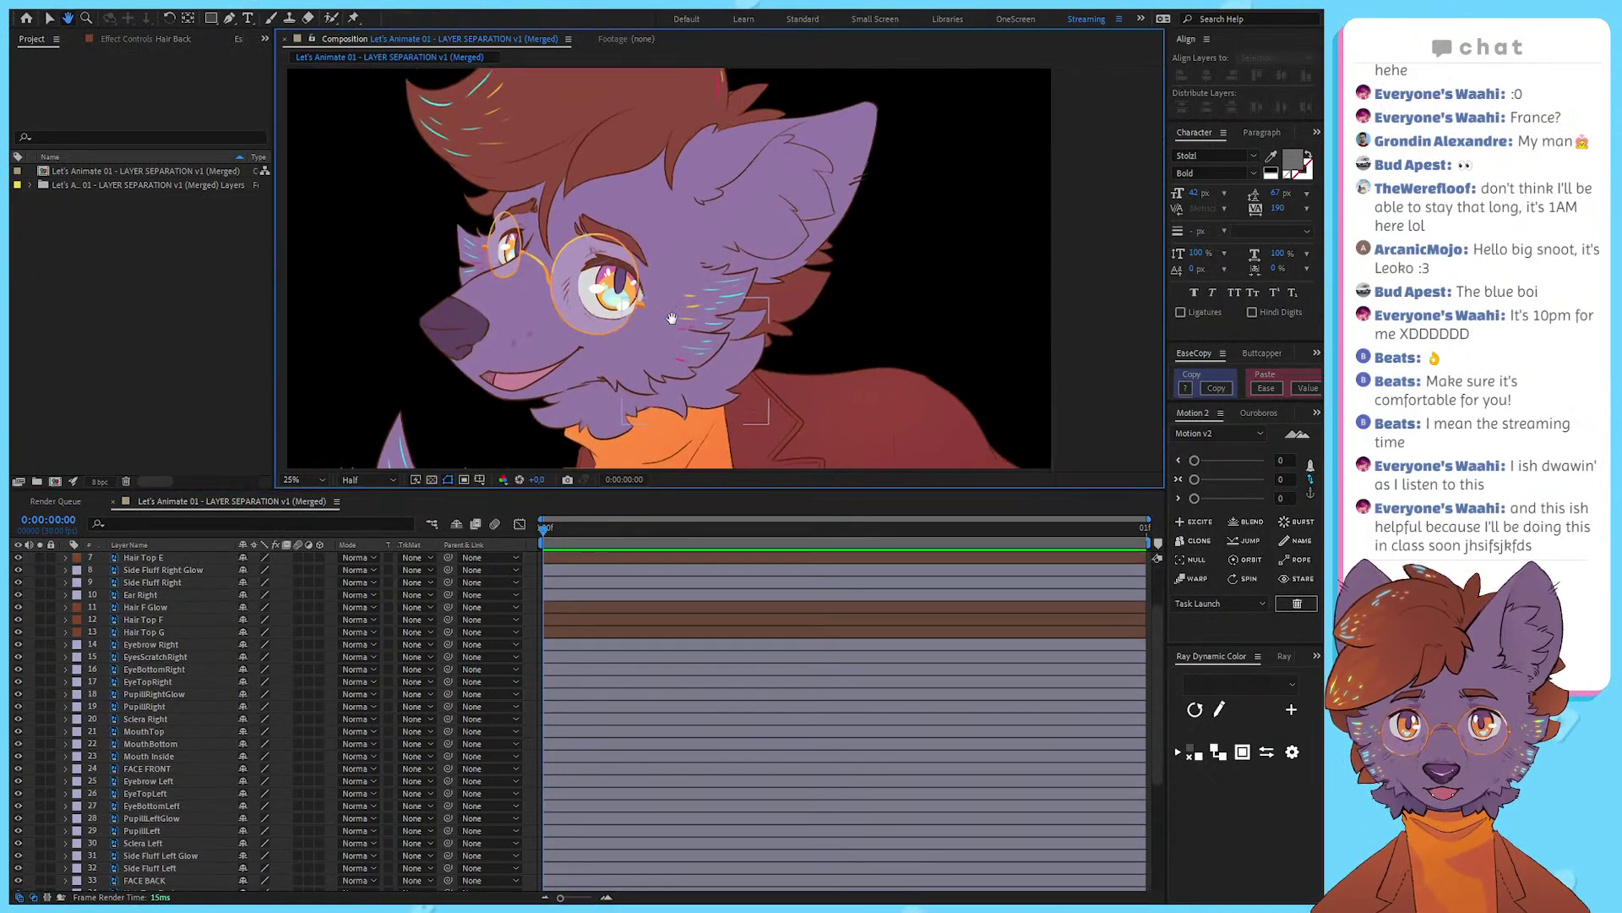
pyautogui.moveTo(972, 282); pyautogui.dragTo(806, 303)
pyautogui.scroll(-5, 180, 692)
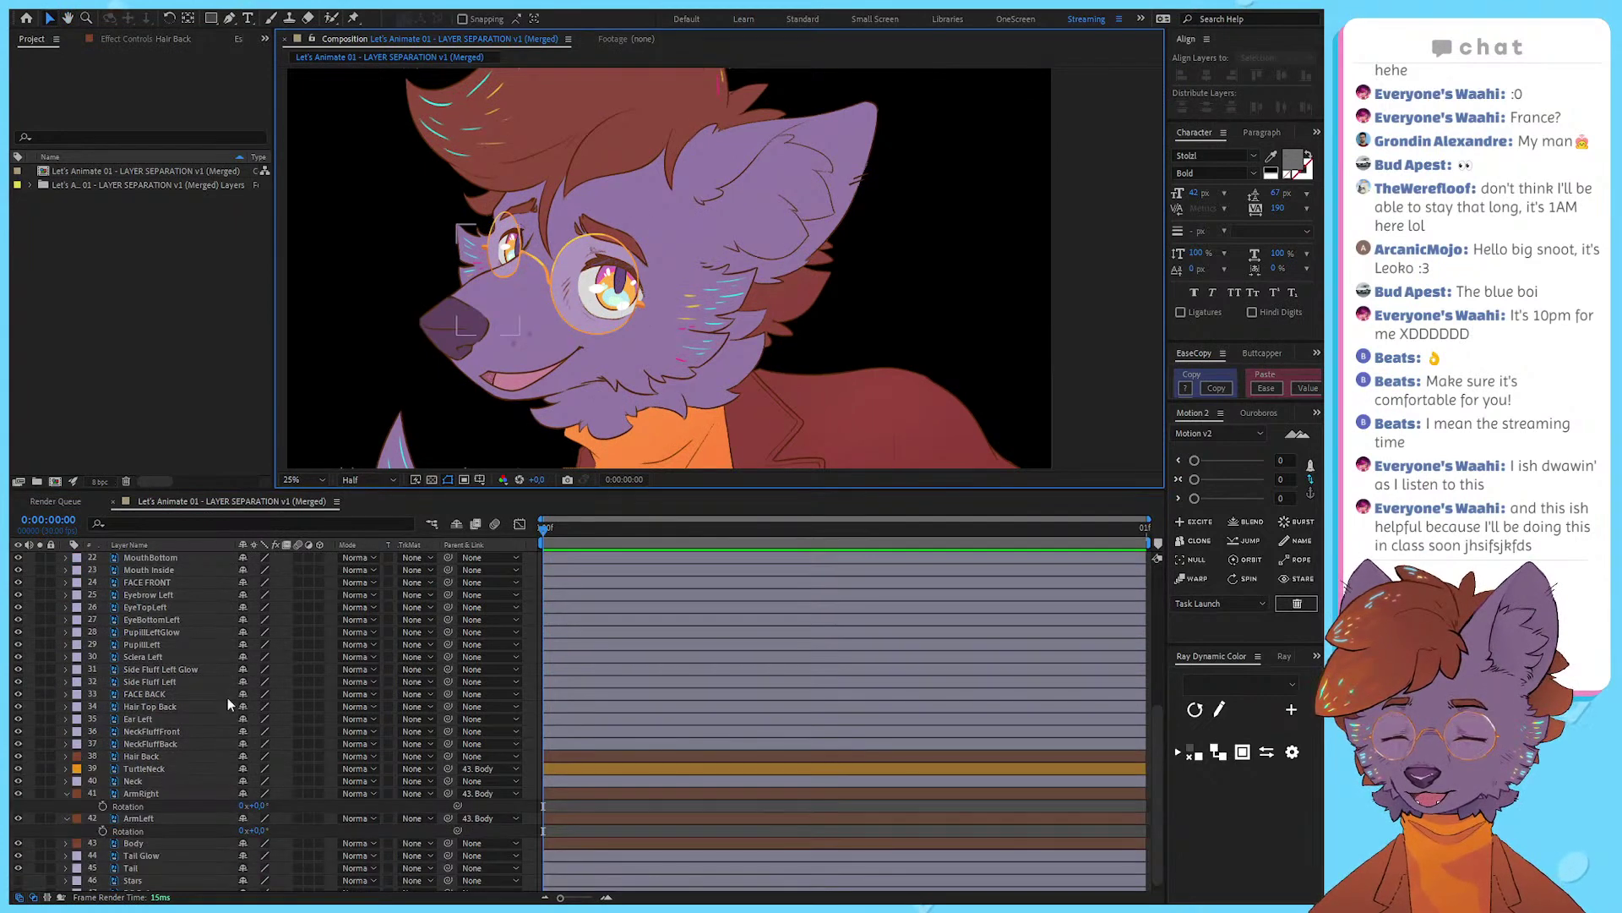
pyautogui.click(66, 793)
pyautogui.click(66, 811)
pyautogui.click(161, 772)
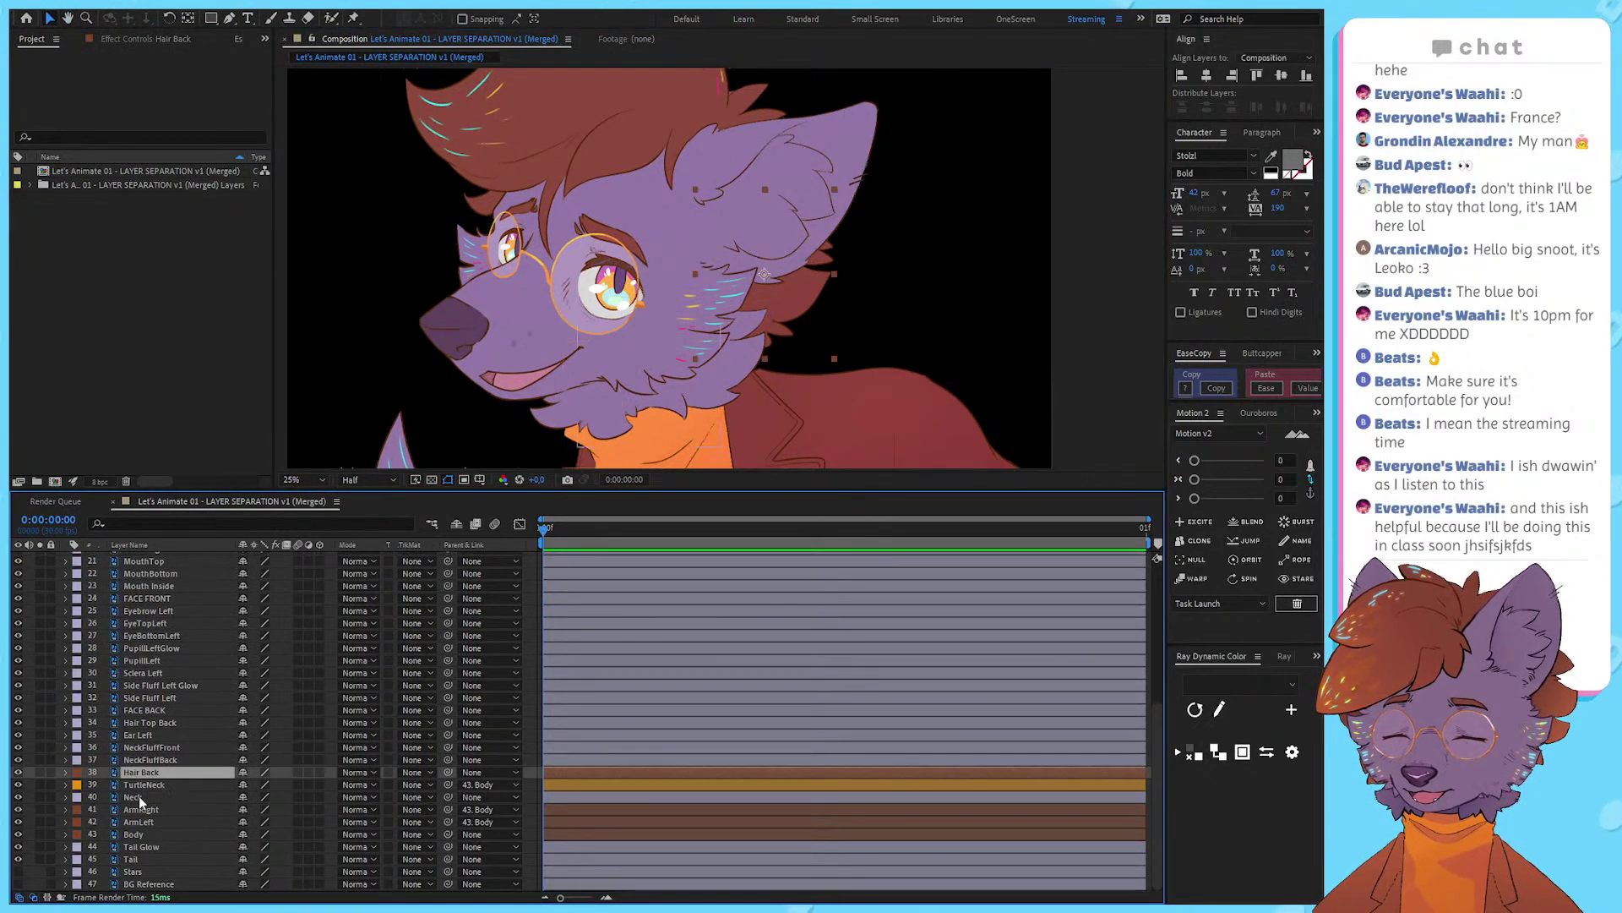
# Step: Select the ArmRight, ArmLeft and Body layers and change their label color to pale green
pyautogui.click(140, 808)
pyautogui.keyDown('shift'); pyautogui.click(140, 847); pyautogui.keyUp('shift')
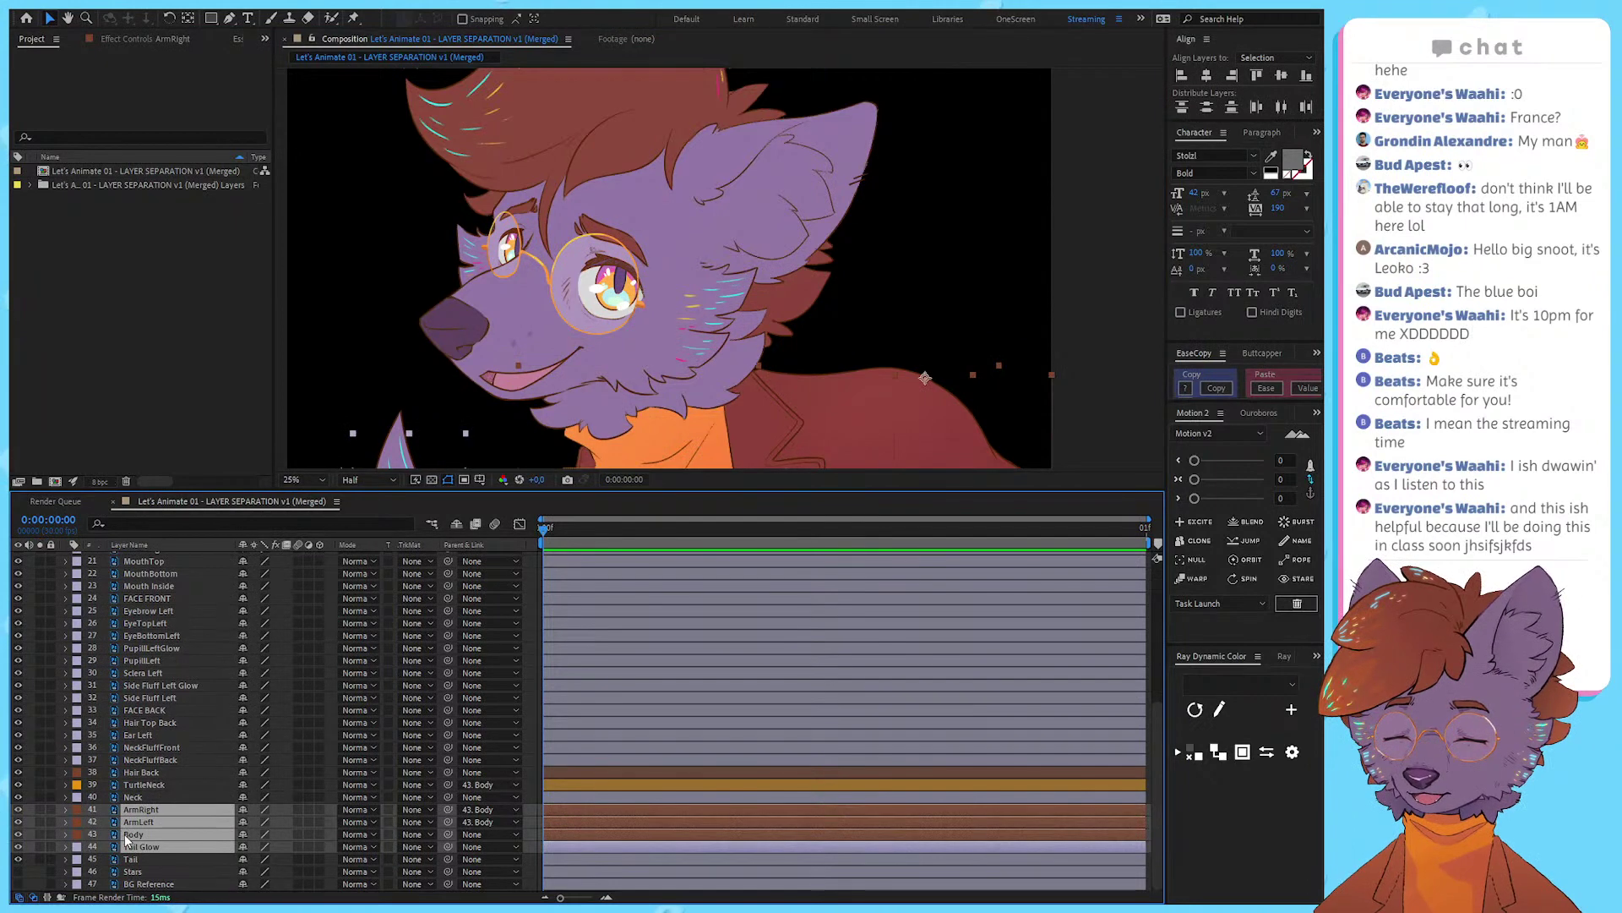
pyautogui.keyDown('shift'); pyautogui.click(124, 834); pyautogui.keyUp('shift')
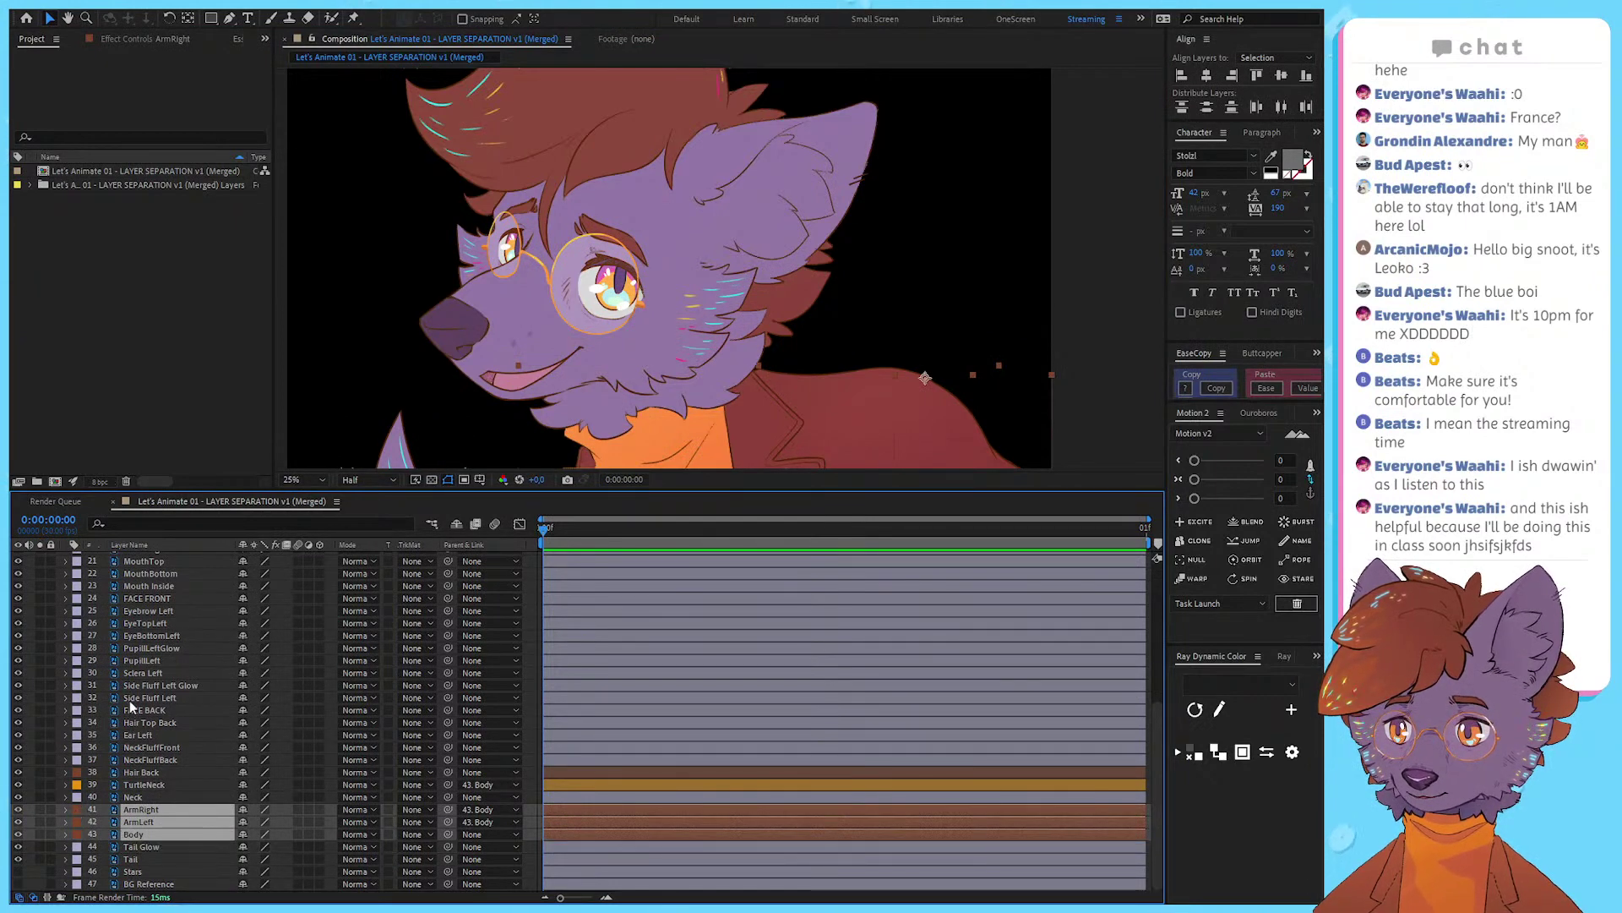
pyautogui.click(141, 659)
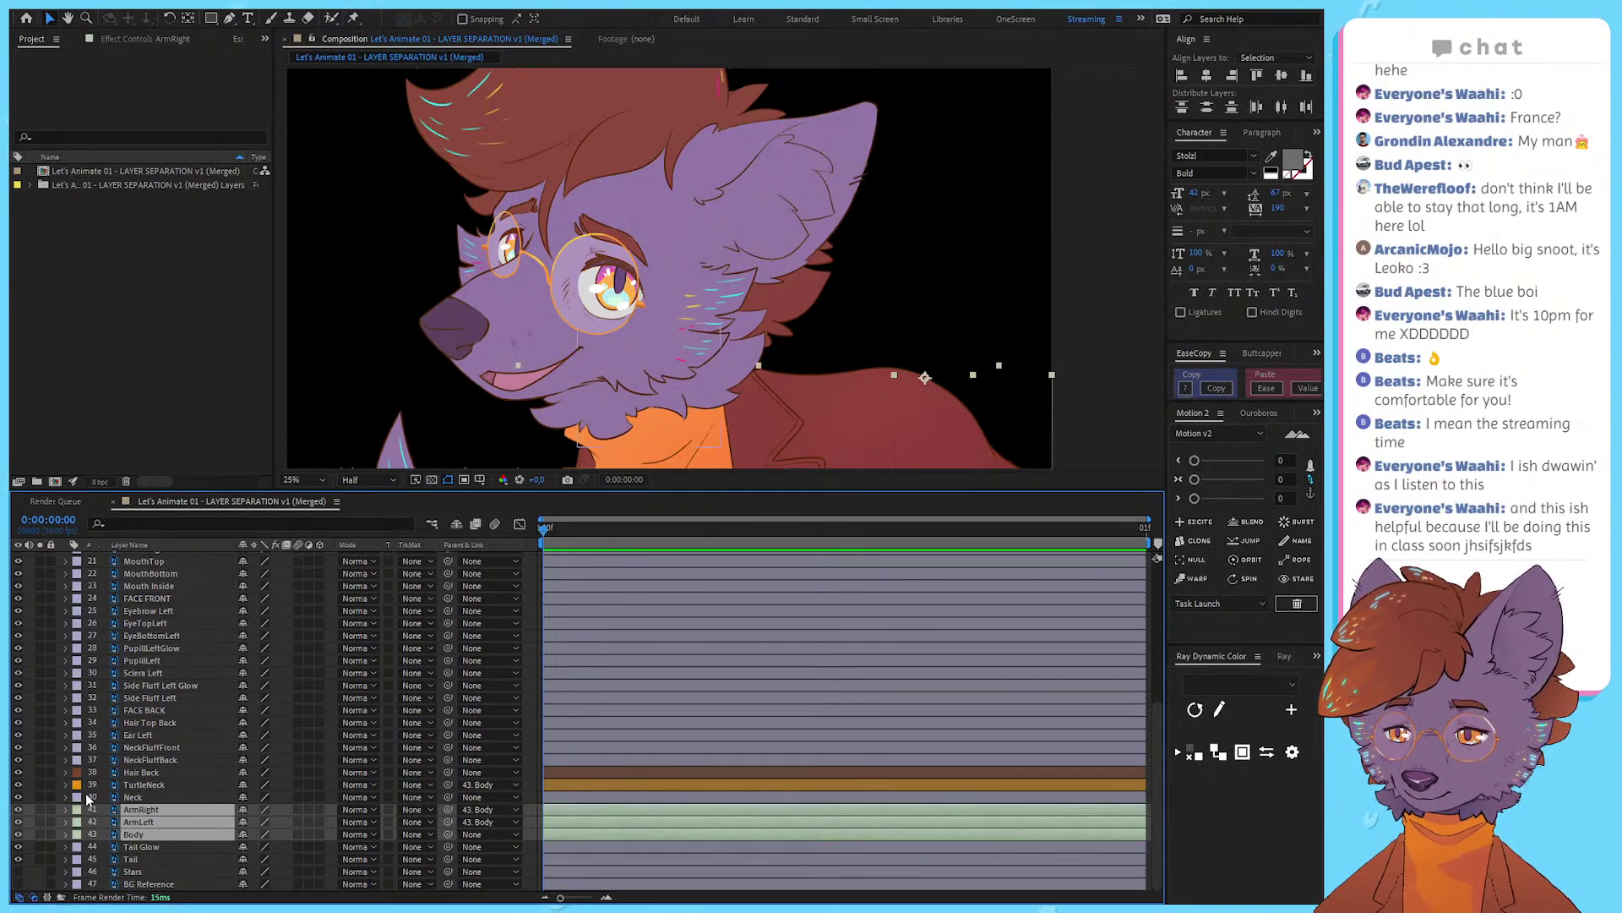
pyautogui.click(188, 798)
pyautogui.scroll(3, 171, 791)
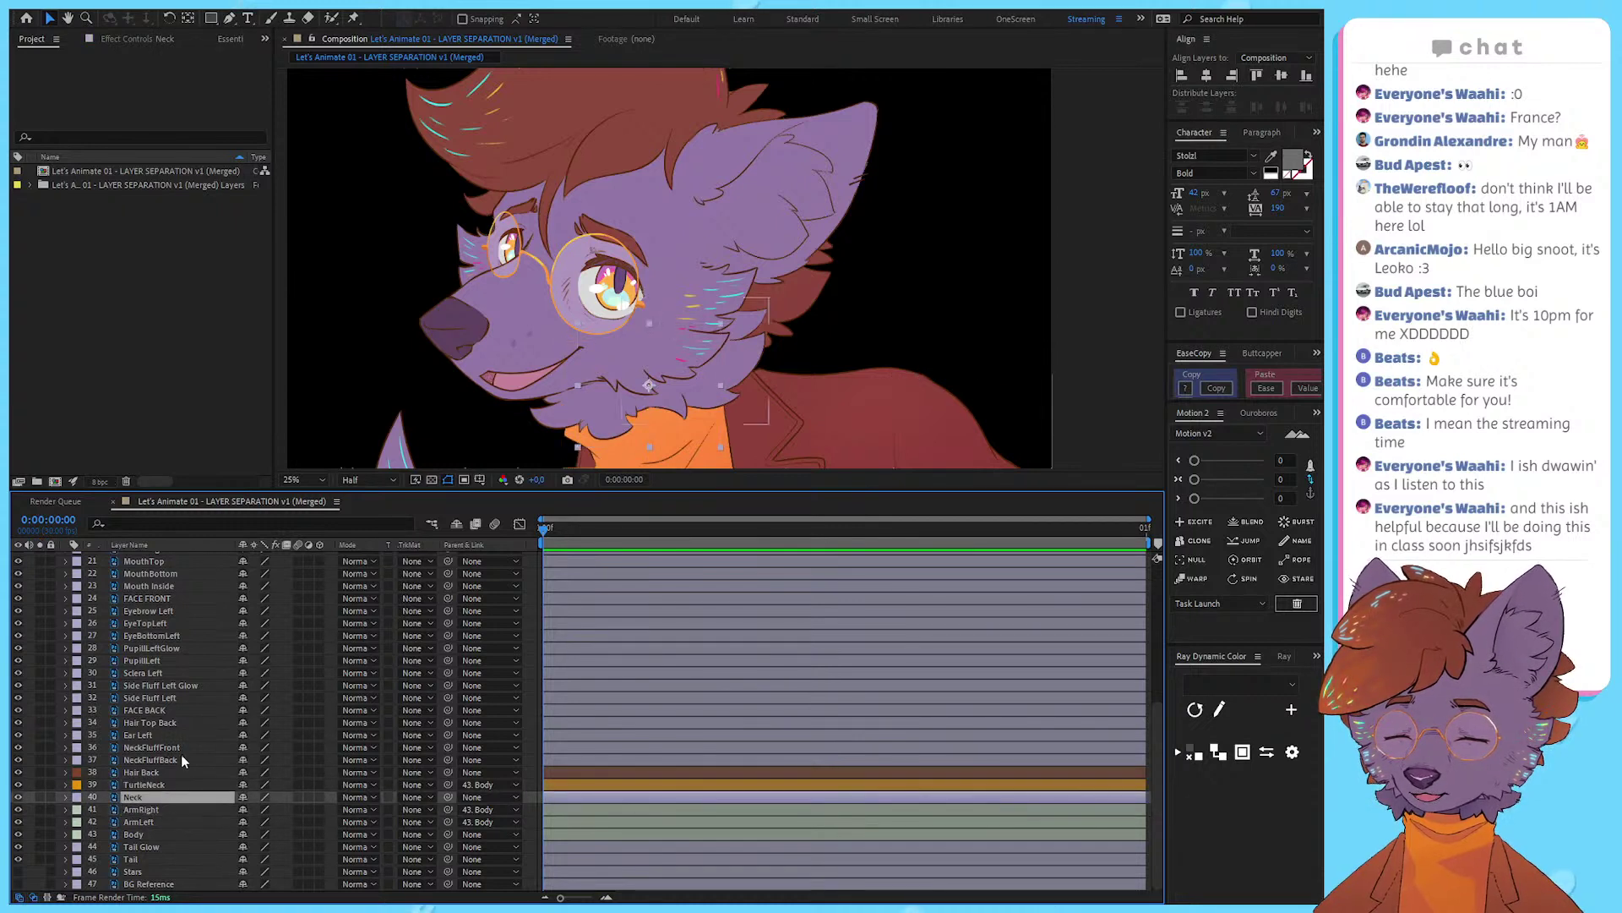
pyautogui.click(171, 785)
pyautogui.click(170, 760)
pyautogui.click(169, 773)
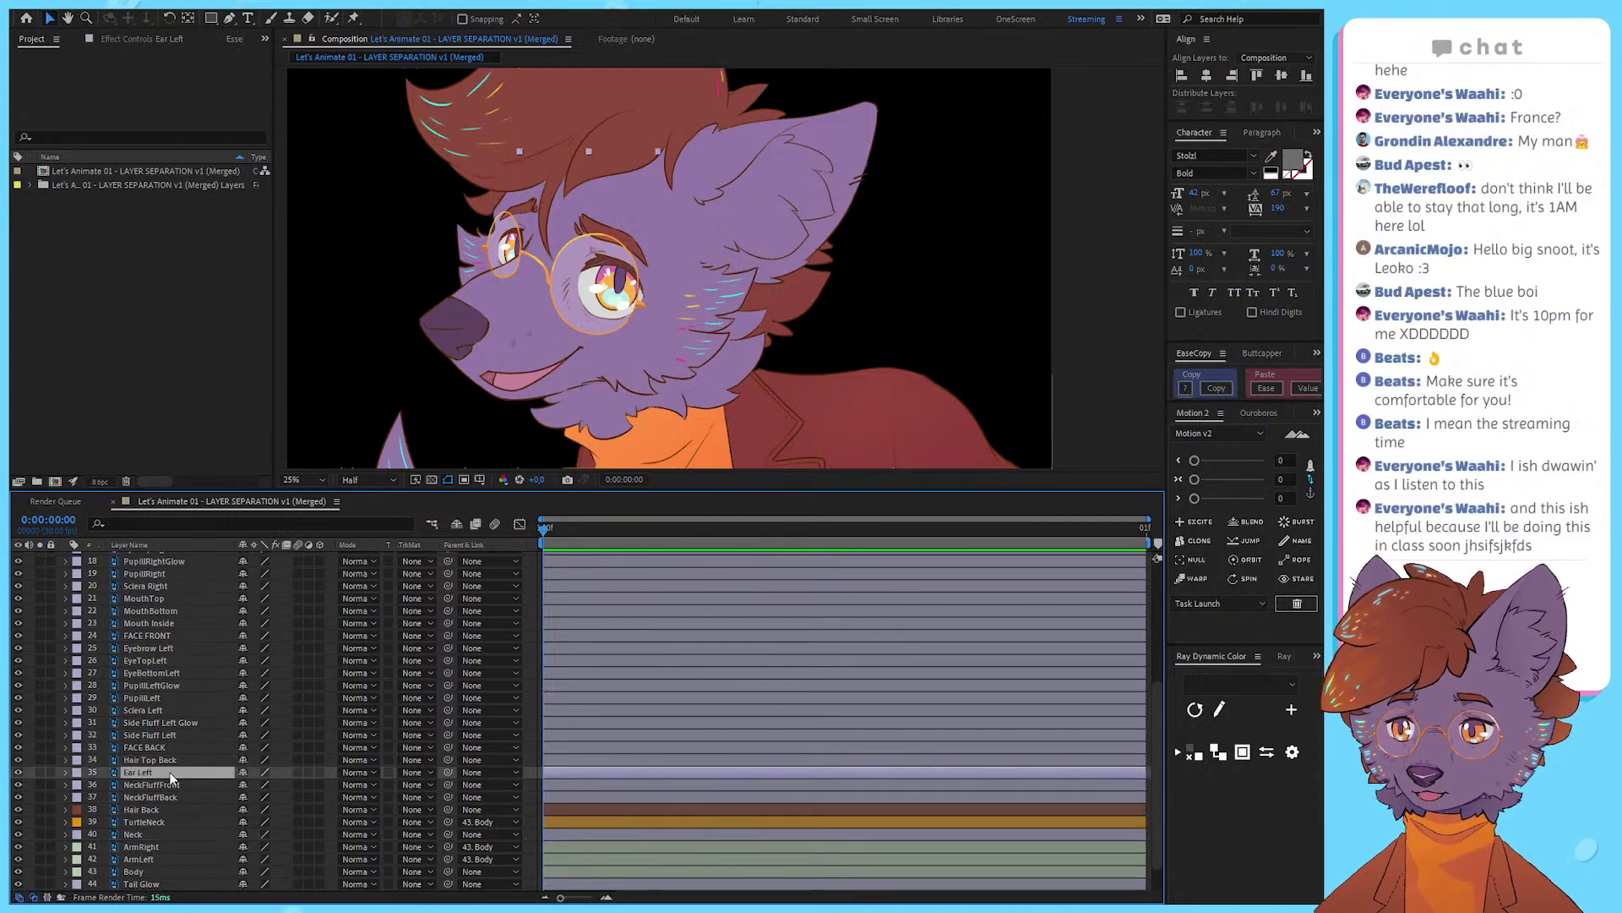
pyautogui.click(154, 797)
# Step: Move the anchor point of the TurtleNeck layer down to the lower part of the neck
pyautogui.click(145, 821)
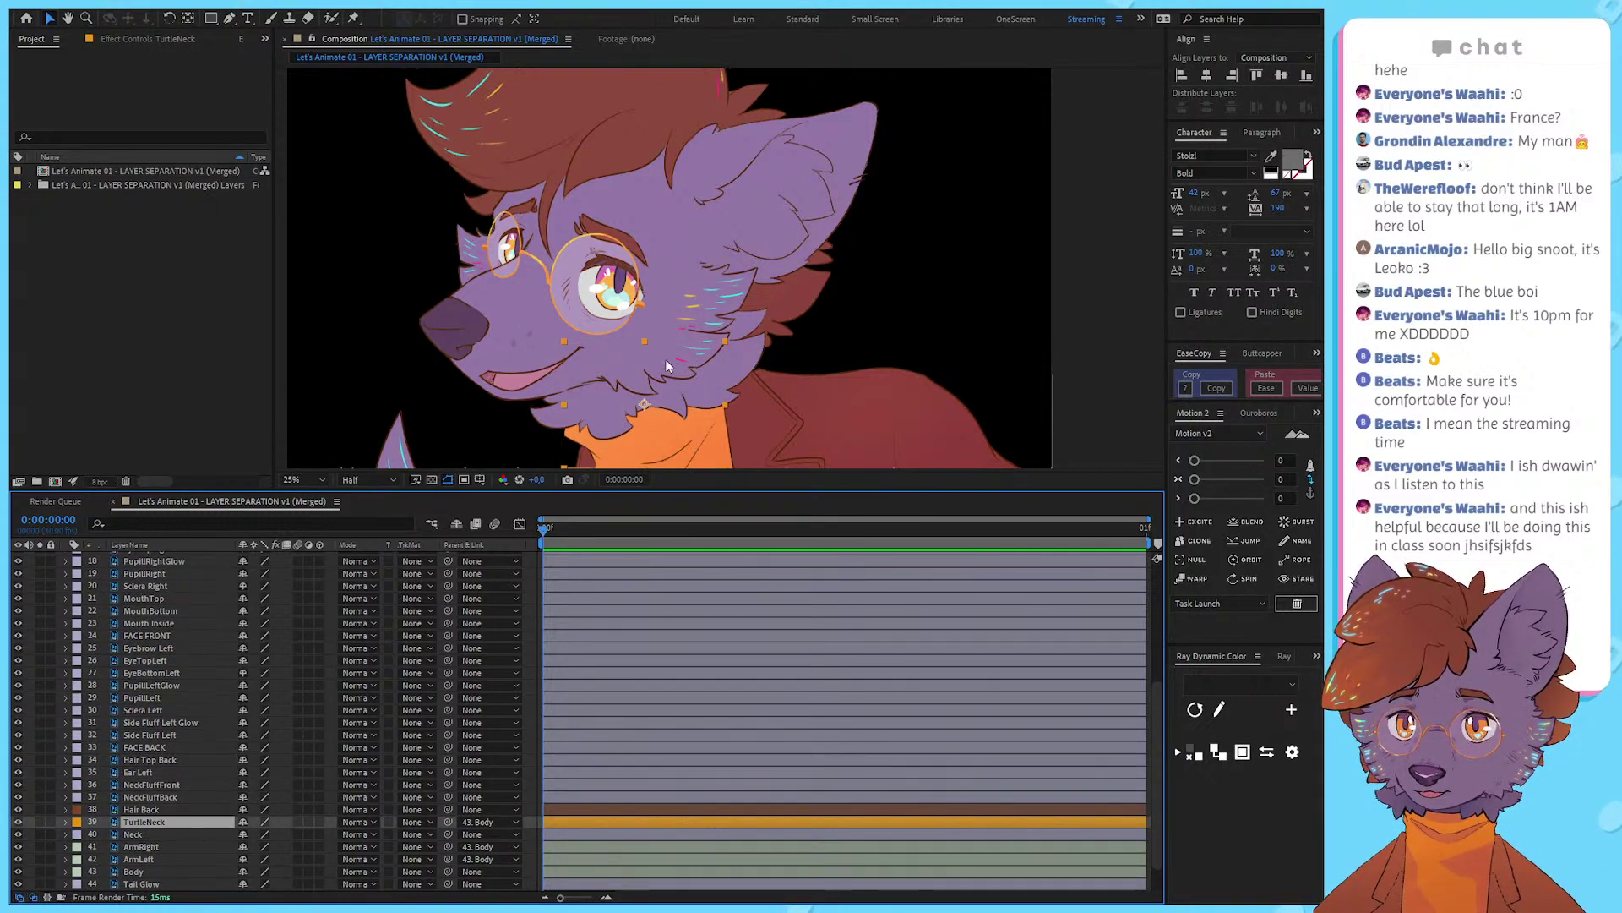
pyautogui.moveTo(667, 365); pyautogui.dragTo(662, 310)
pyautogui.press('y')
pyautogui.moveTo(710, 195); pyautogui.dragTo(699, 245)
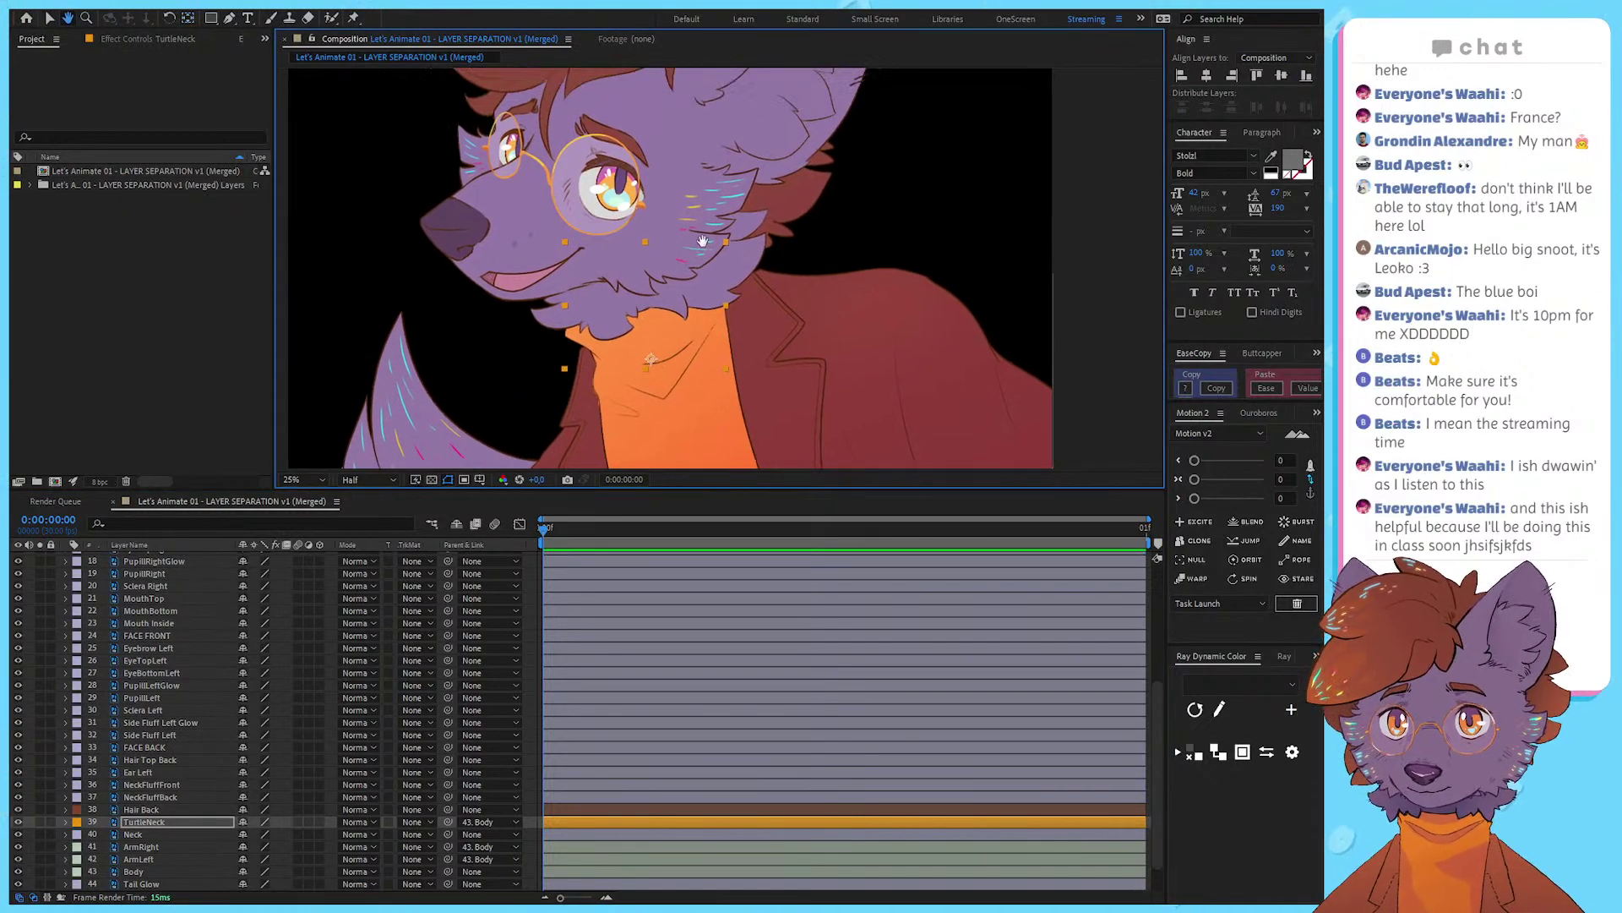
# Step: Parent the NeckFluffFront and NeckFluffBack layers to FACE BACK and switch their parent to FACE FRONT
pyautogui.press('v')
pyautogui.click(757, 276)
pyautogui.click(735, 298)
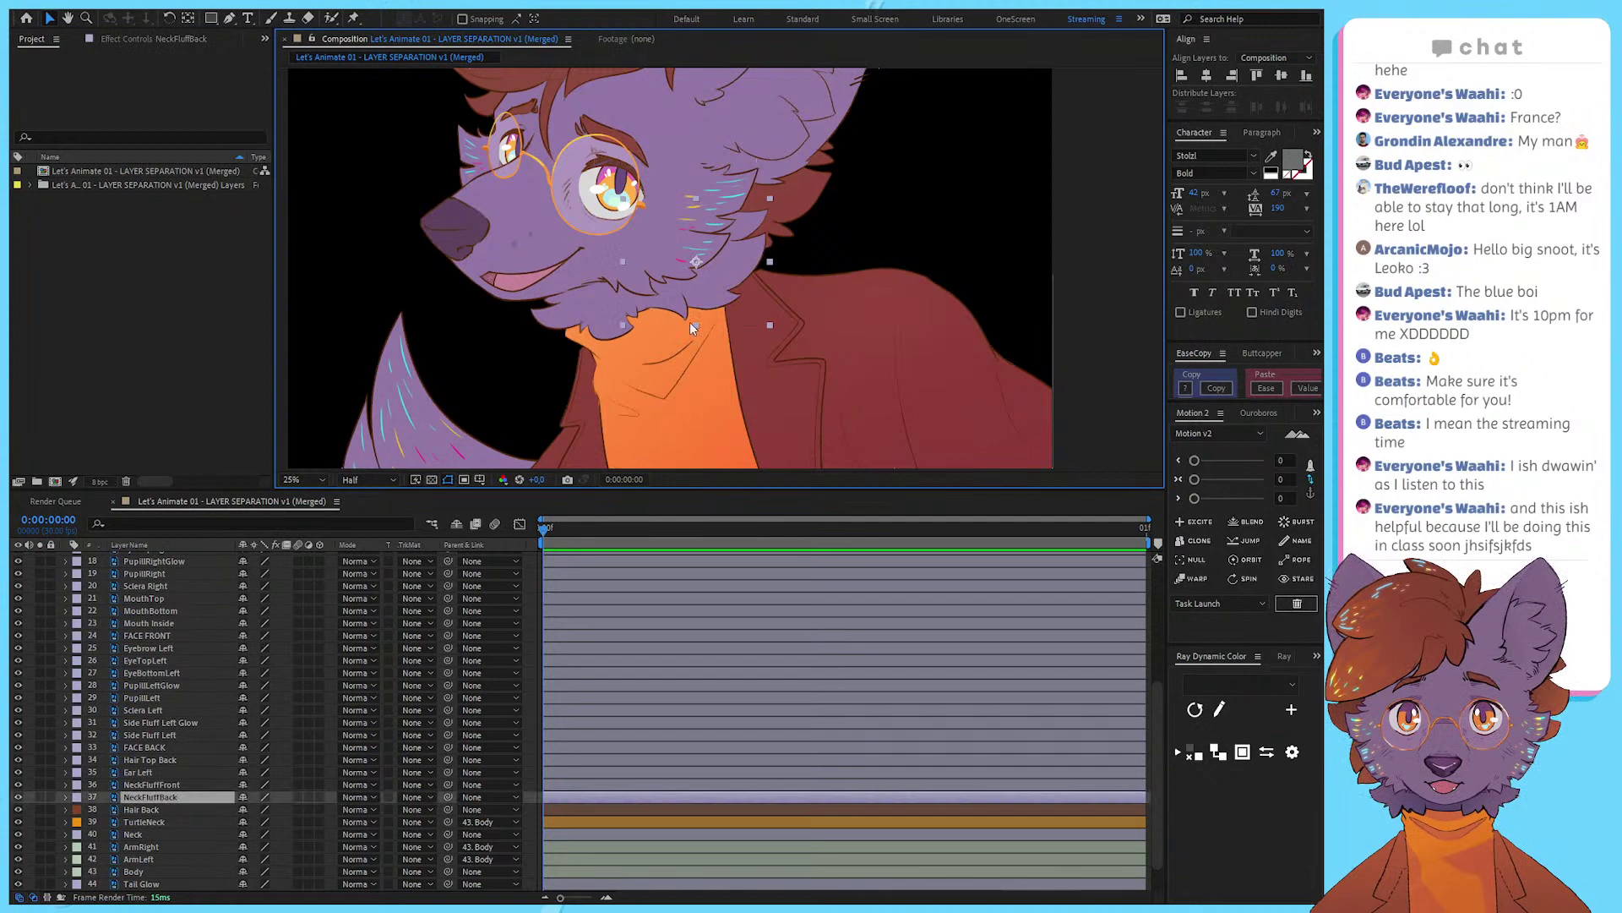
pyautogui.keyDown('shift'); pyautogui.click(562, 329); pyautogui.keyUp('shift')
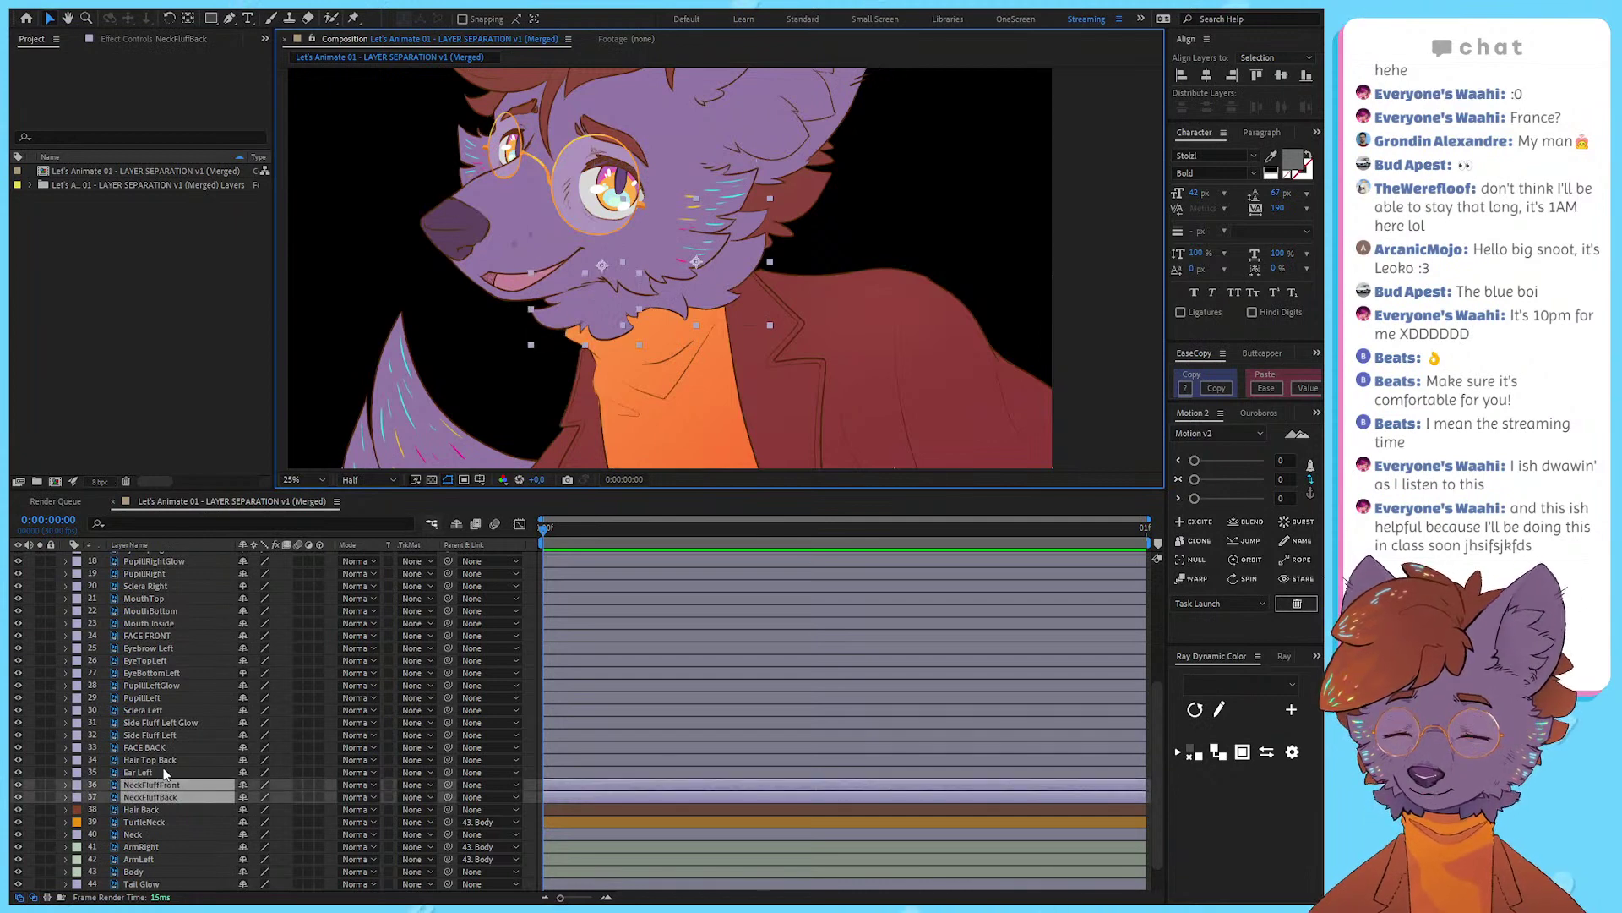
pyautogui.moveTo(448, 784); pyautogui.dragTo(136, 752)
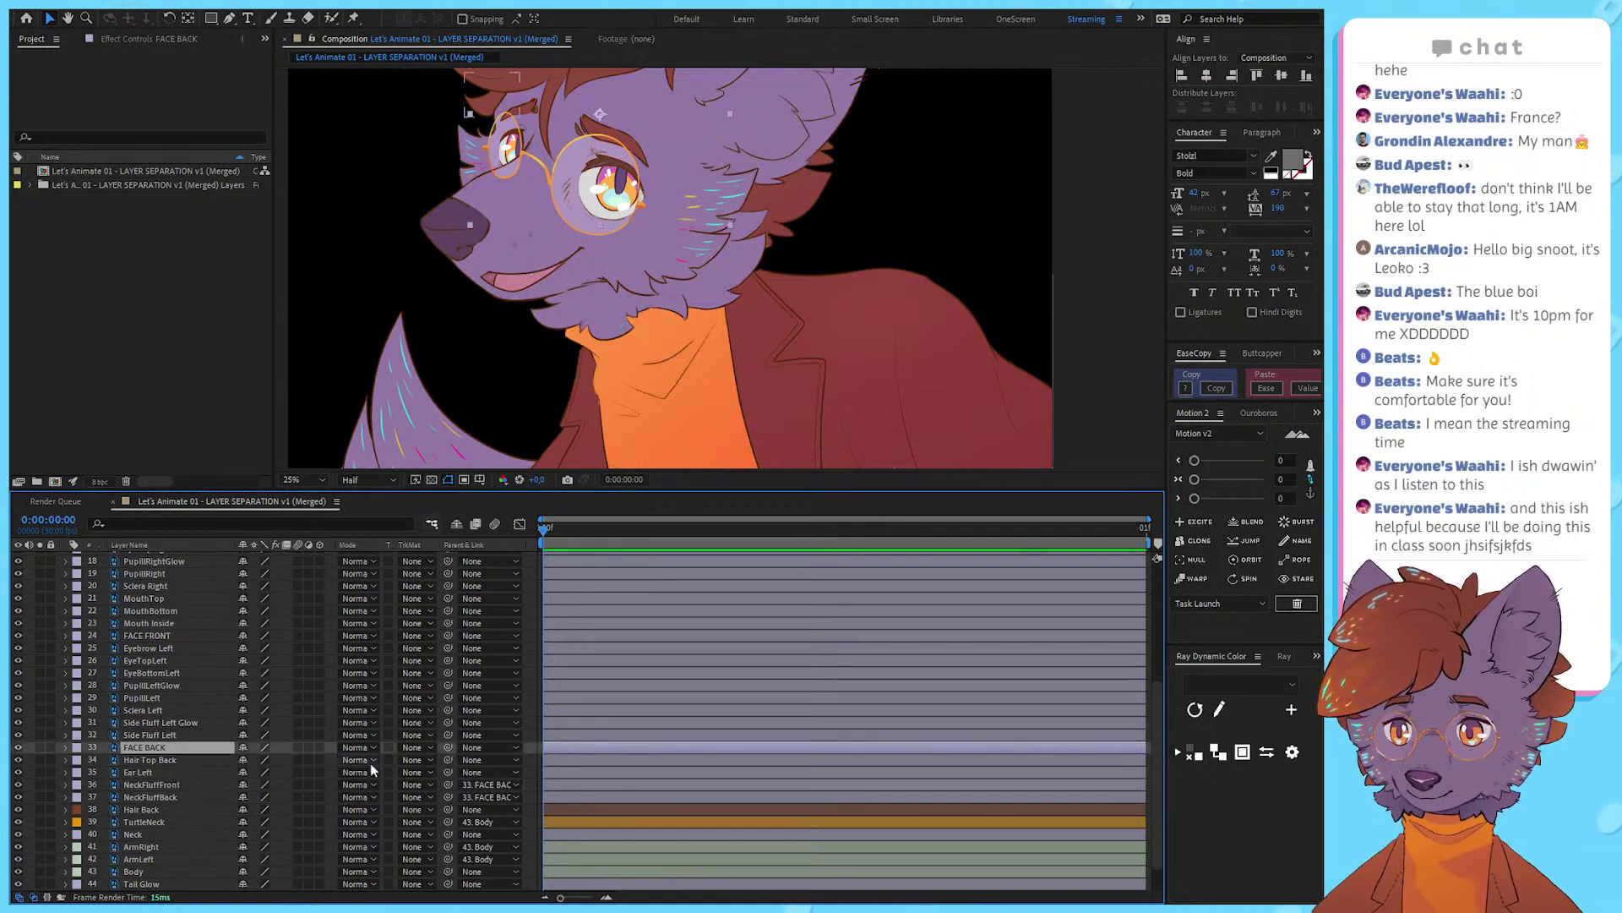
pyautogui.moveTo(448, 784); pyautogui.dragTo(147, 637)
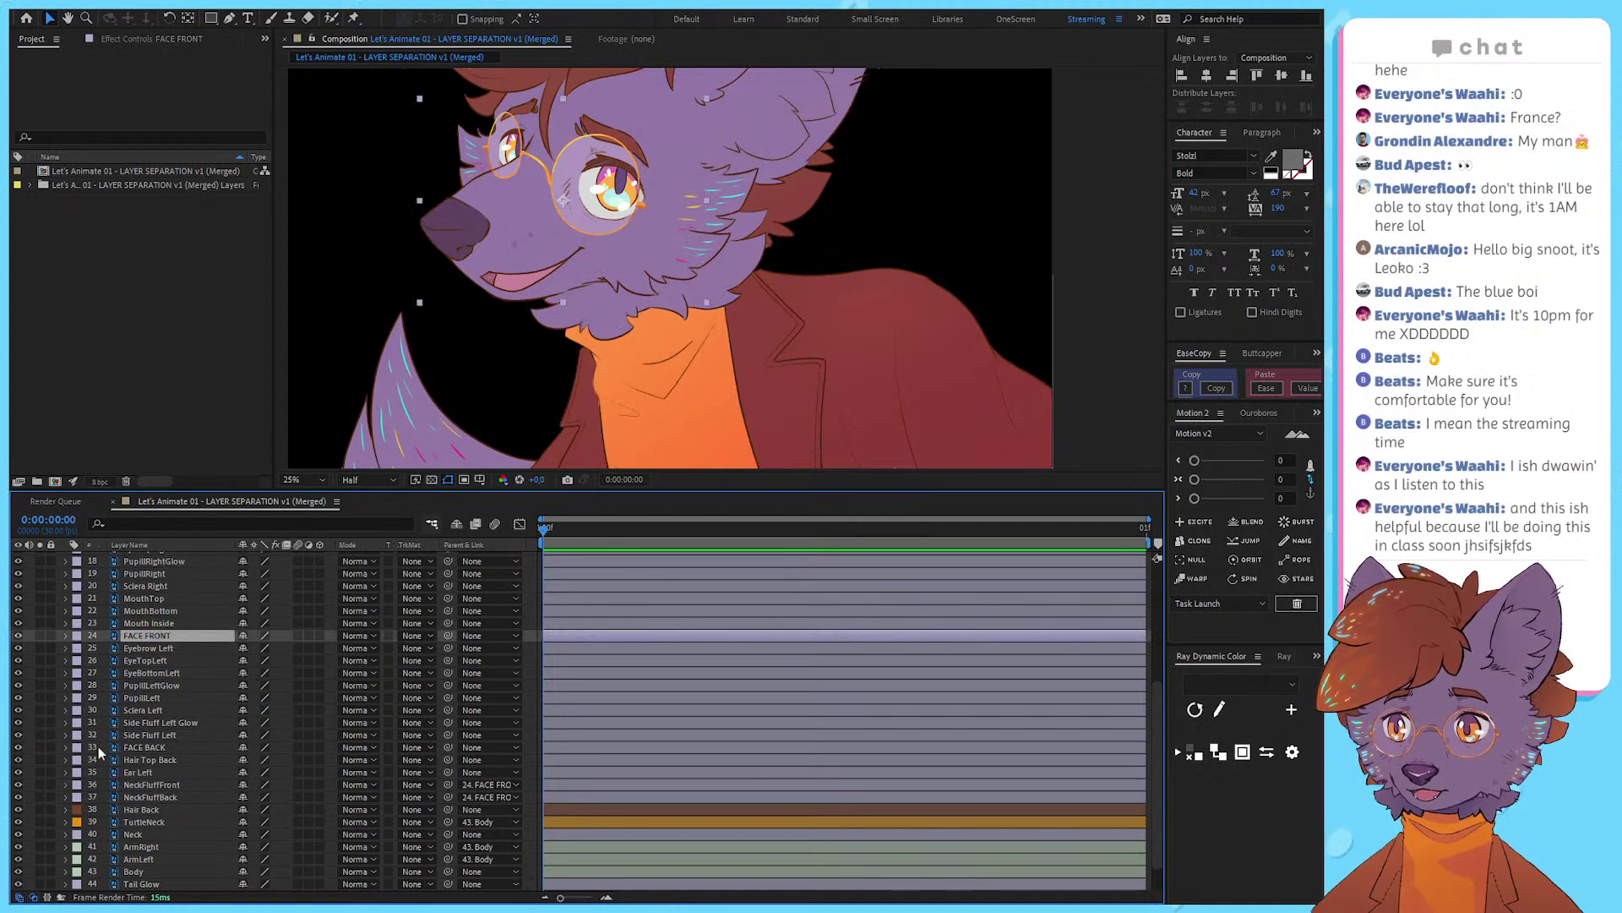
# Step: Solo the FACE FRONT layer to view the head shape on its own, and turn the solo off again
pyautogui.click(40, 635)
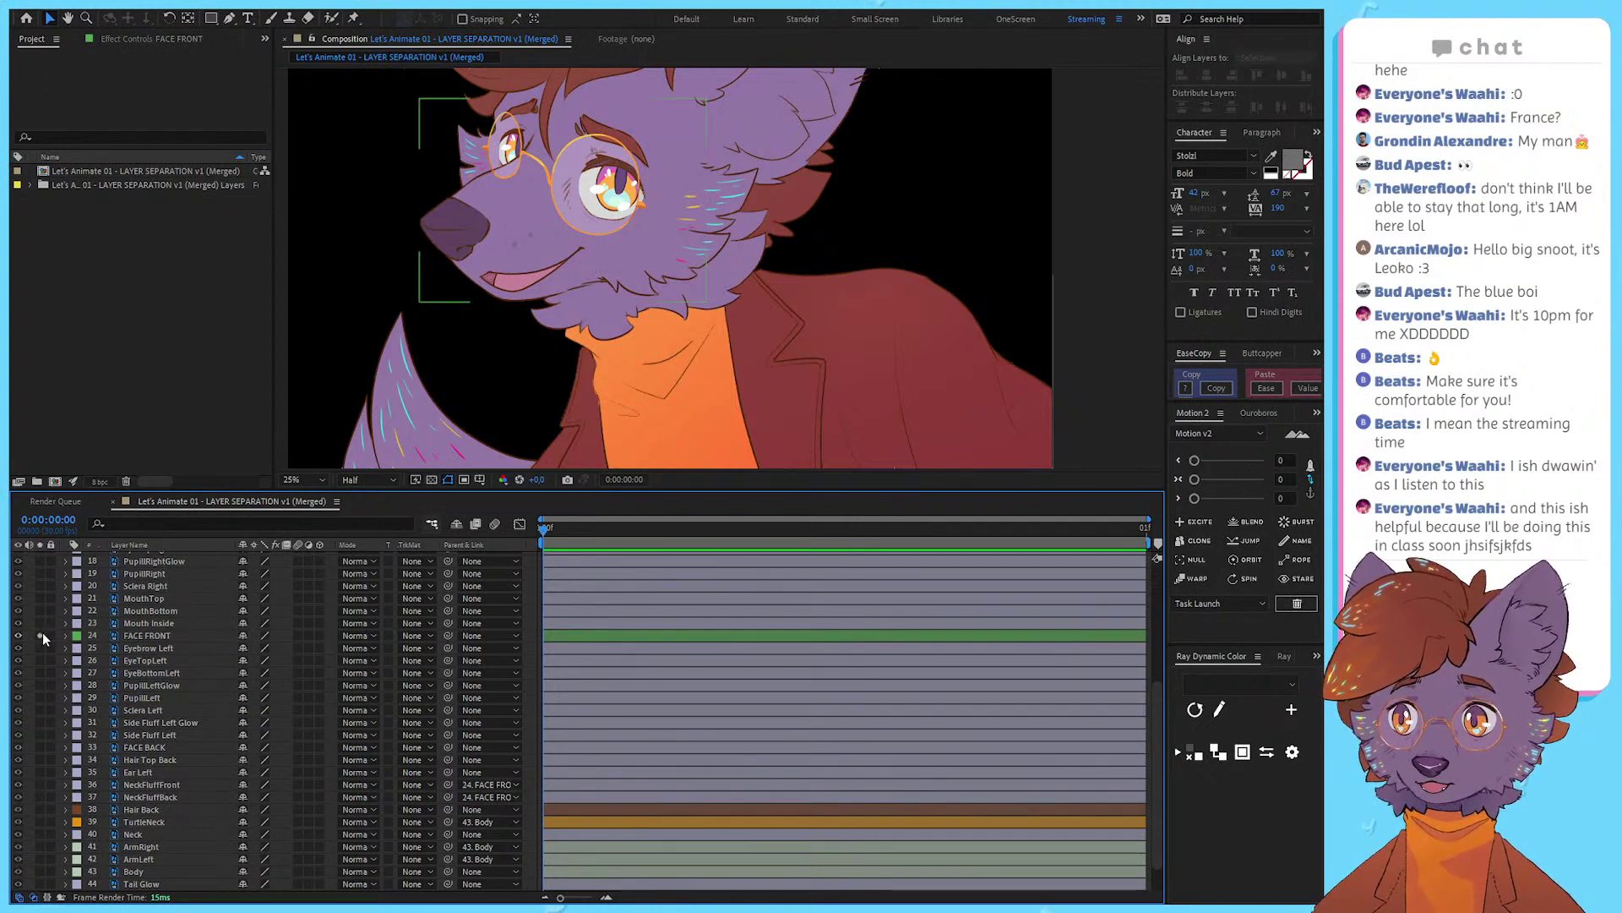
pyautogui.moveTo(729, 378); pyautogui.dragTo(750, 425)
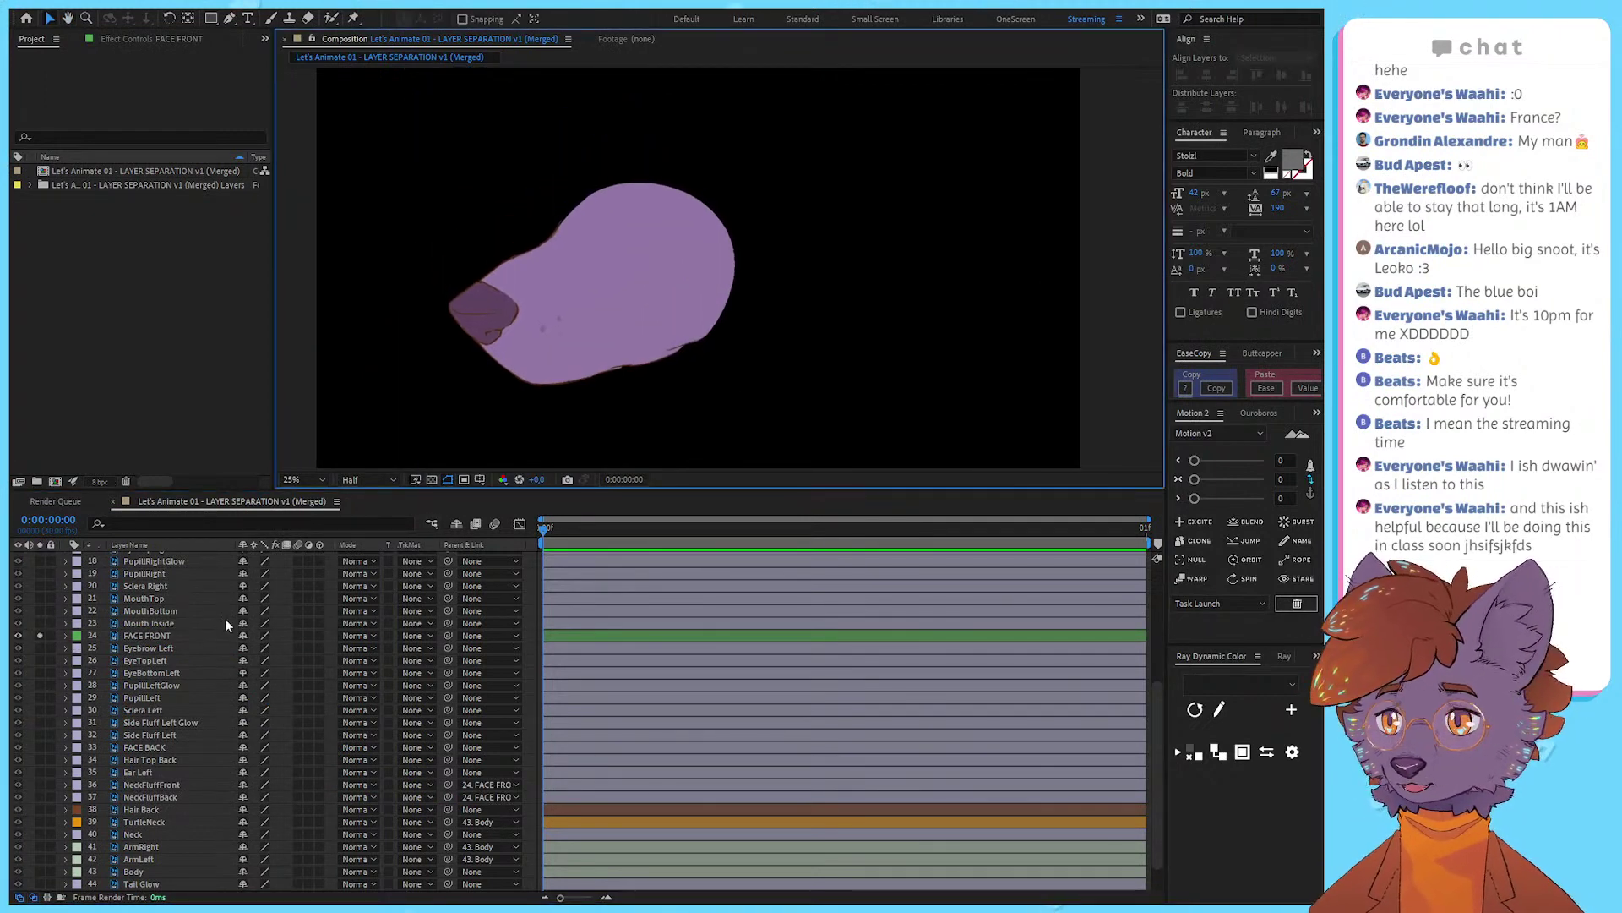
pyautogui.click(40, 635)
# Step: Try moving the FACE FRONT layer in the composition and undo the move
pyautogui.click(135, 635)
pyautogui.moveTo(520, 313); pyautogui.dragTo(636, 322)
pyautogui.scroll(2, 510, 282)
pyautogui.hotkey('ctrl', 'z')
pyautogui.scroll(-2, 627, 326)
# Step: Give the FACE FRONT layer an orange label
pyautogui.click(148, 648)
pyautogui.click(155, 636)
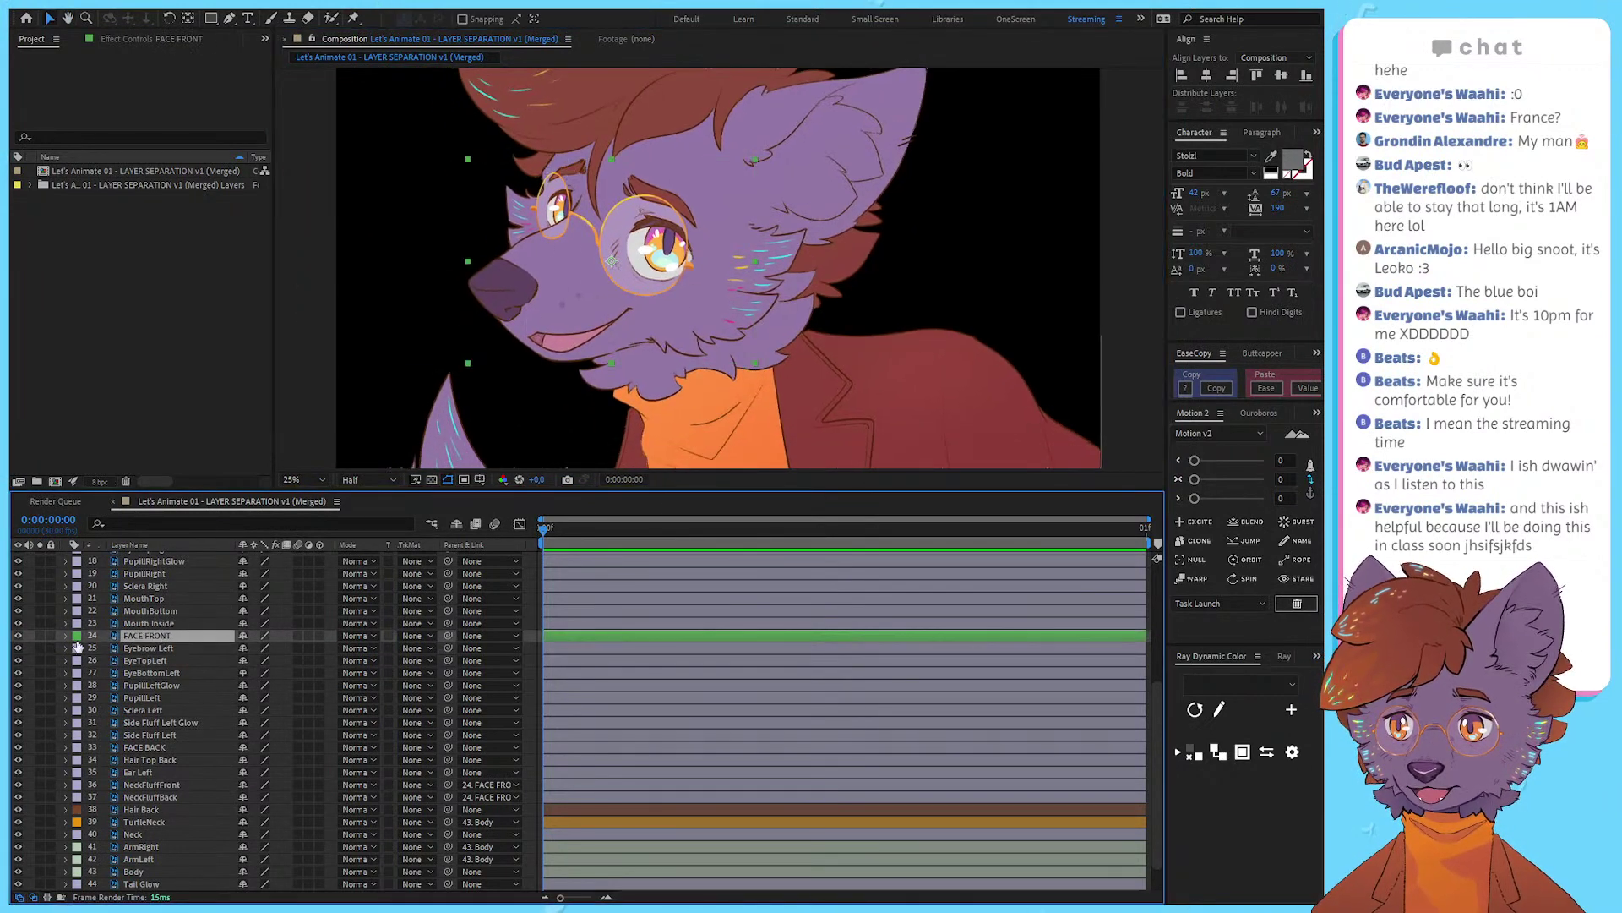
pyautogui.click(153, 849)
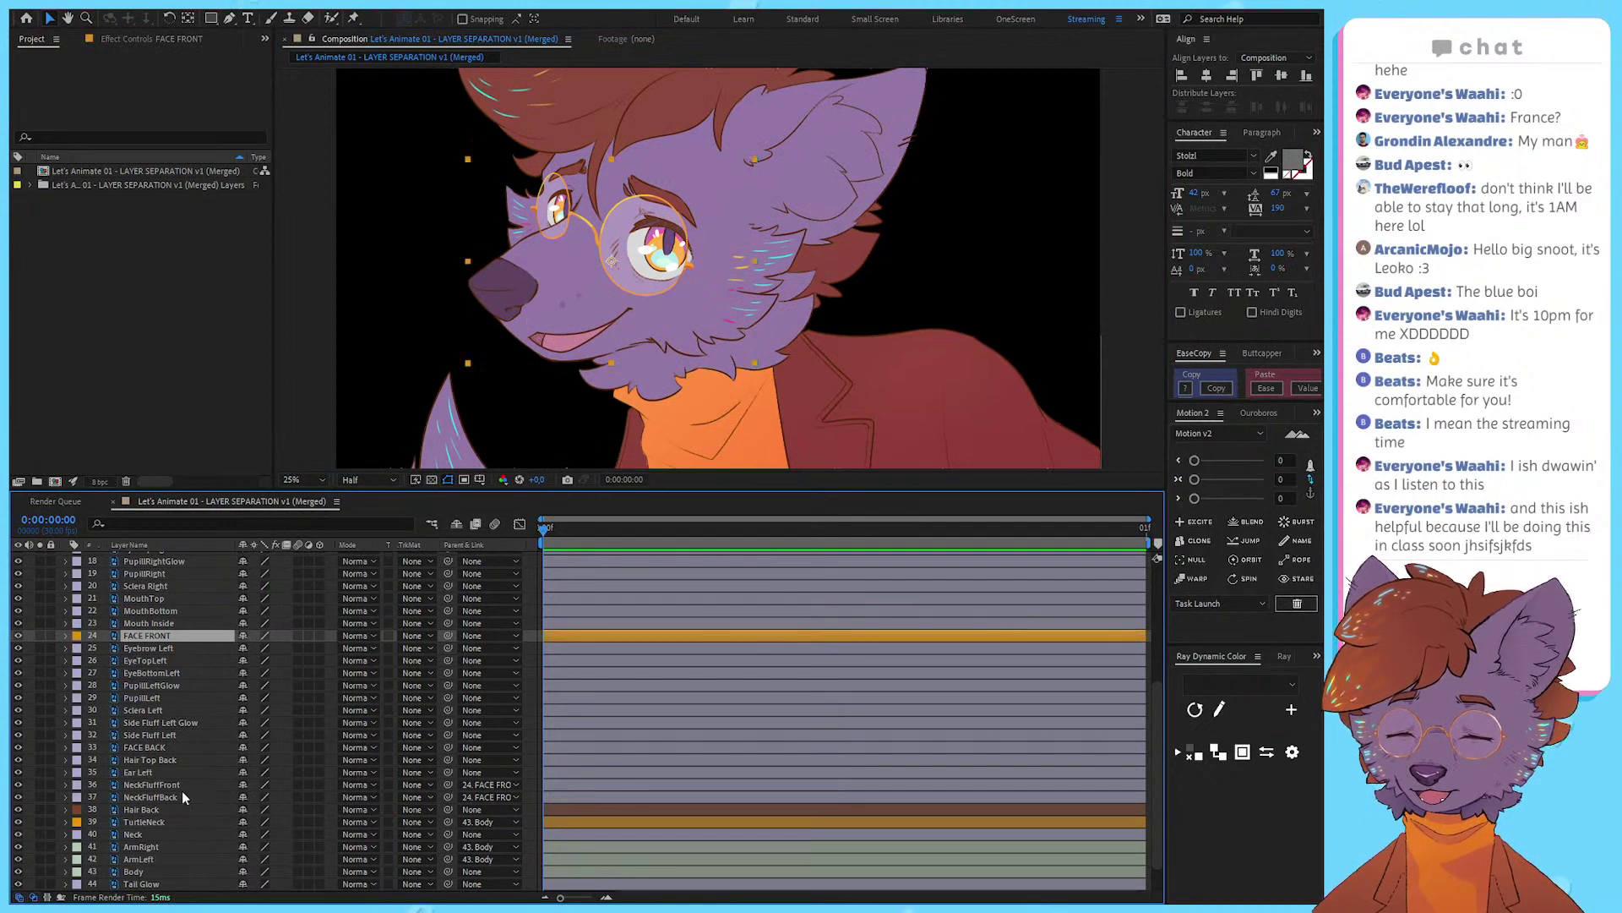
pyautogui.click(166, 660)
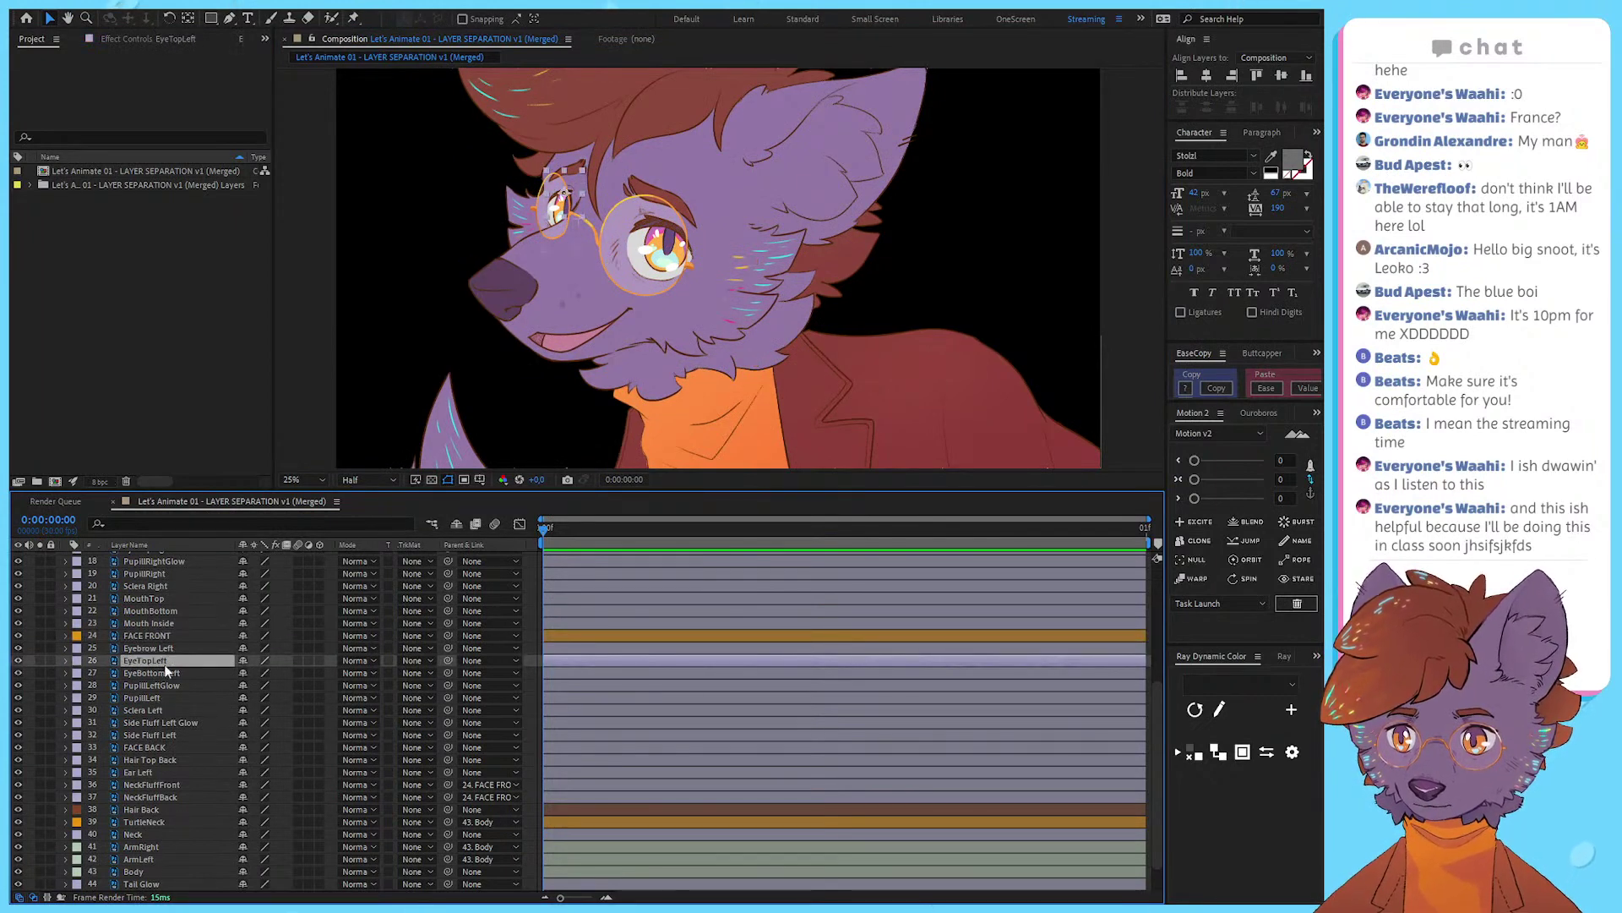
pyautogui.click(170, 648)
pyautogui.moveTo(606, 353); pyautogui.dragTo(640, 336)
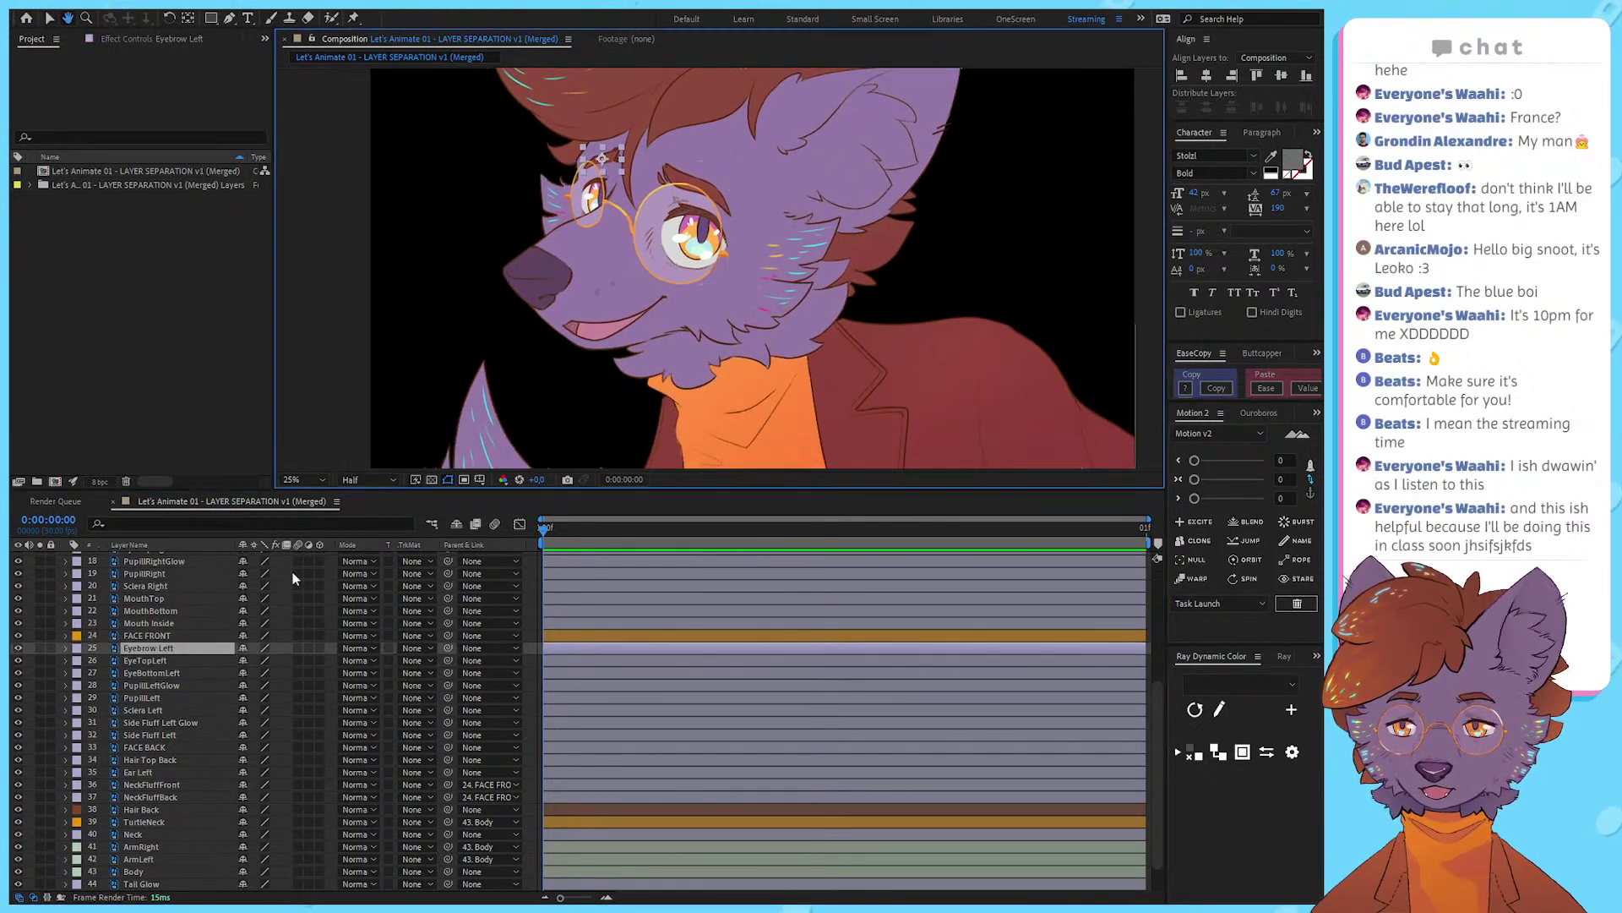
pyautogui.click(166, 786)
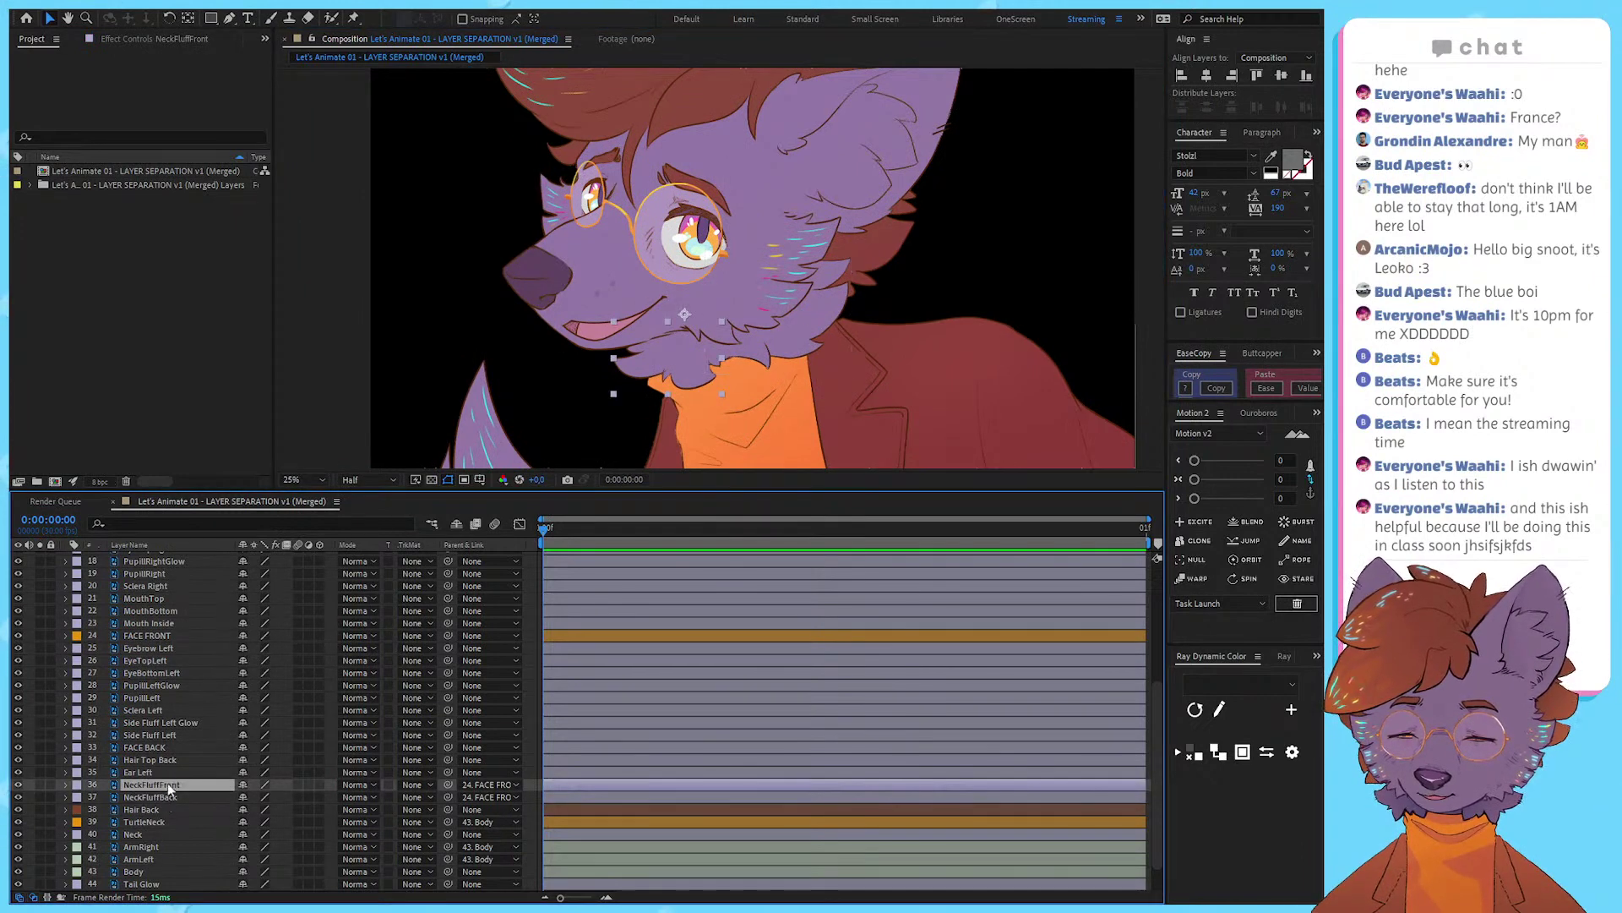
# Step: Move the anchor points of the Ear Left and Ear Right layers to the base of each ear
pyautogui.click(169, 774)
pyautogui.moveTo(881, 154); pyautogui.dragTo(839, 299)
pyautogui.press('y')
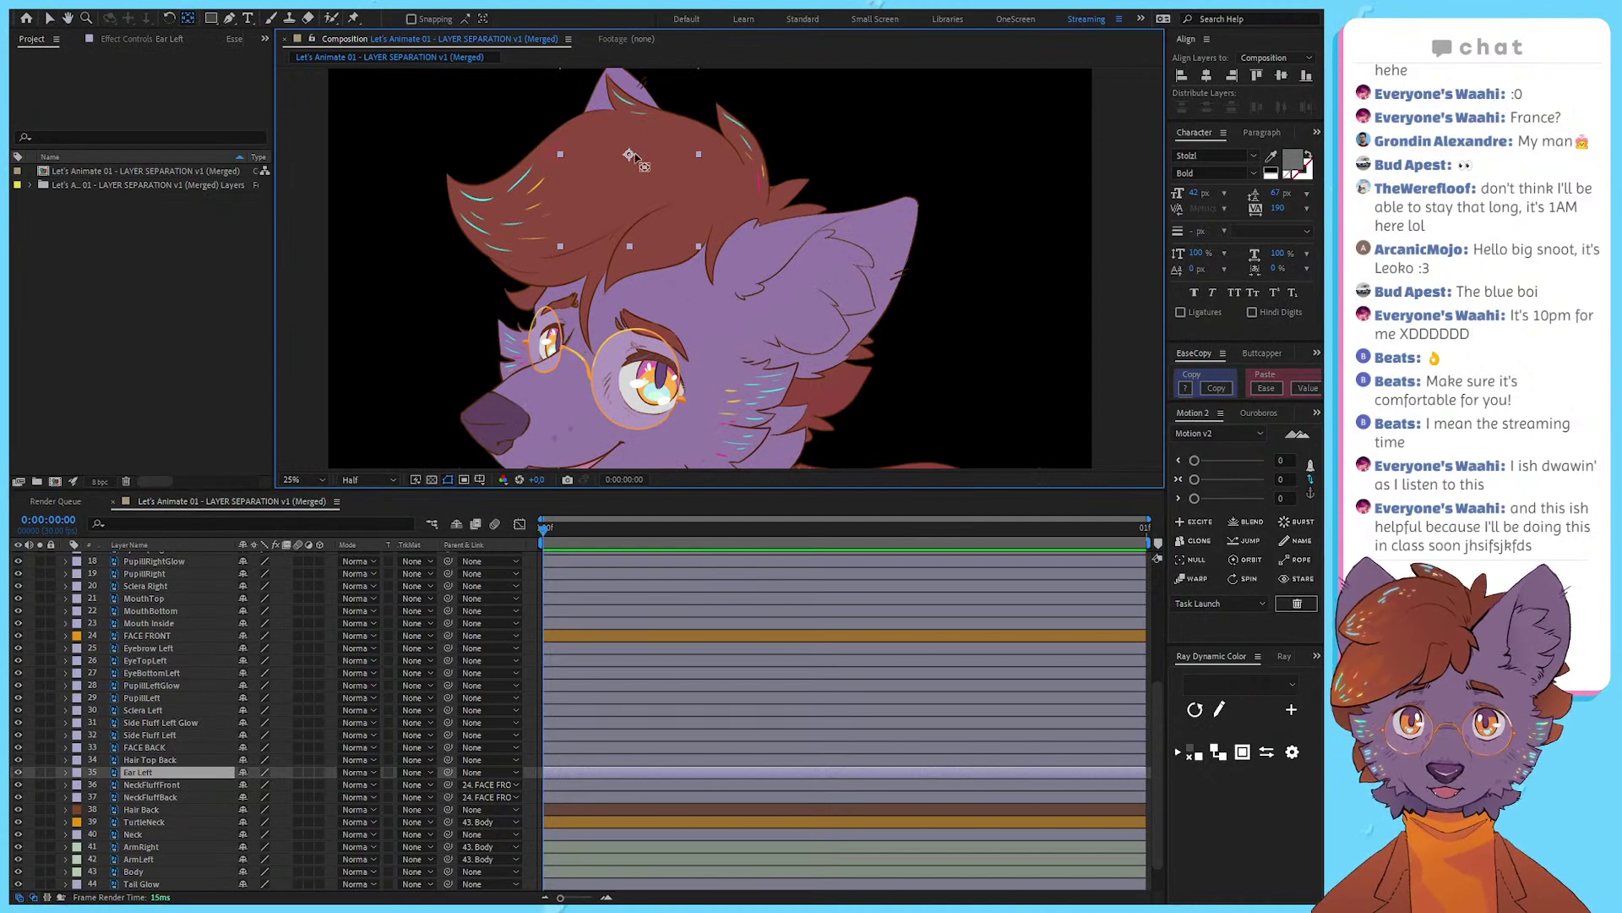
pyautogui.click(856, 252)
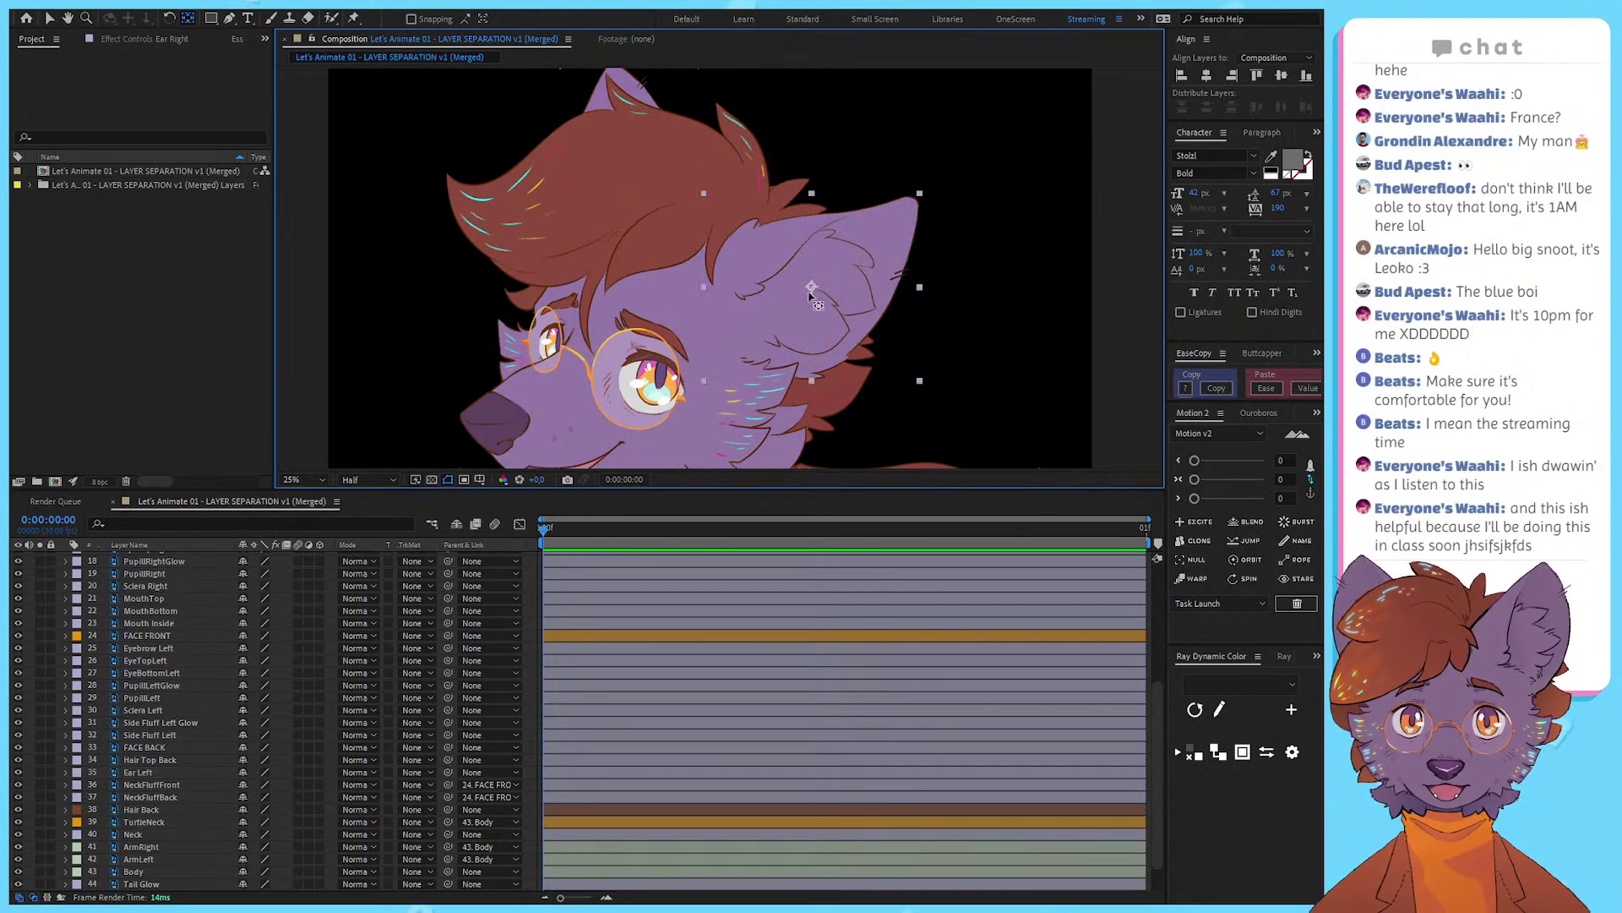
pyautogui.moveTo(811, 289); pyautogui.dragTo(730, 233)
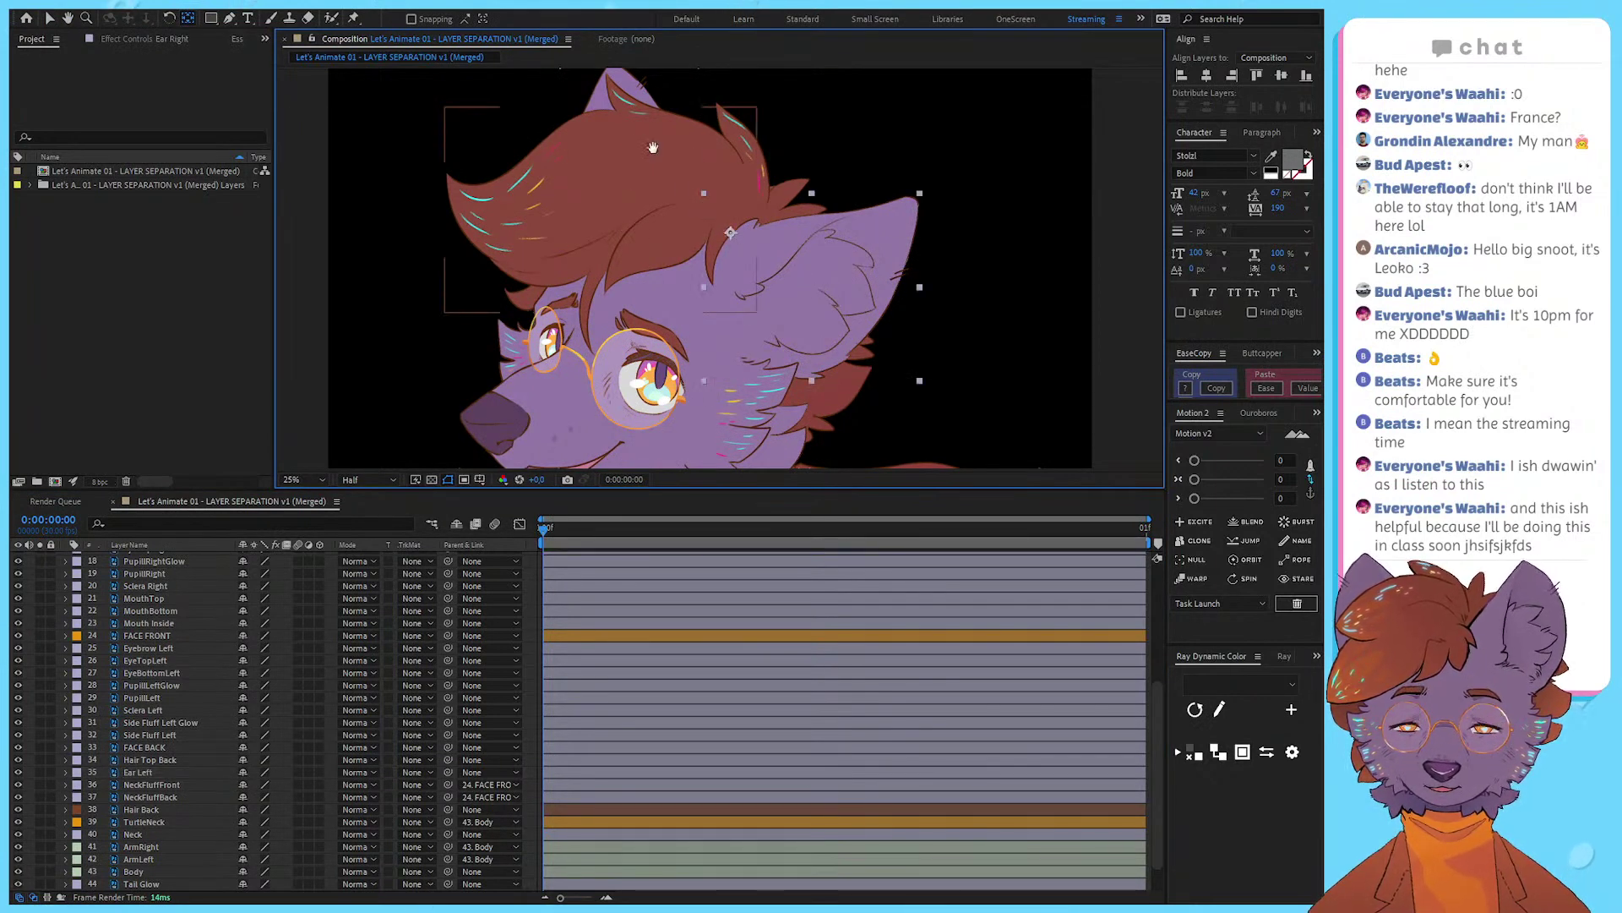
# Step: Select both the Ear Left and Ear Right layers and parent them to the FACE FRONT layer
pyautogui.moveTo(653, 148); pyautogui.dragTo(644, 210)
pyautogui.press('v')
pyautogui.keyDown('shift'); pyautogui.click(607, 127); pyautogui.keyUp('shift')
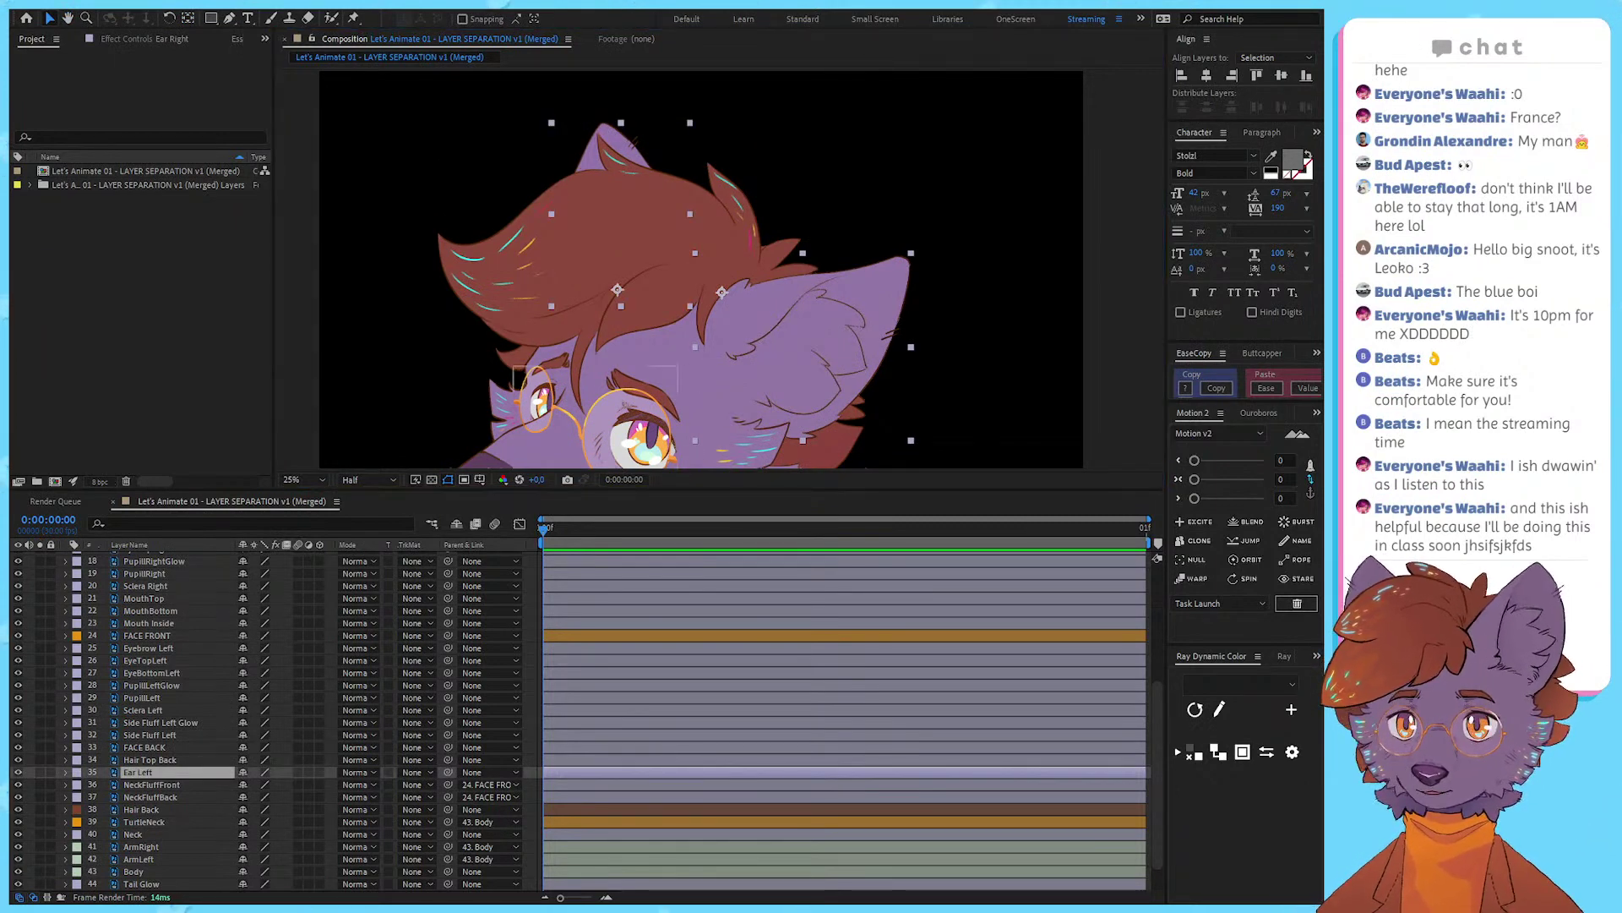
pyautogui.moveTo(770, 330); pyautogui.dragTo(779, 308)
pyautogui.hotkey('ctrl', 'z')
pyautogui.press('space')
pyautogui.moveTo(731, 412); pyautogui.dragTo(748, 331)
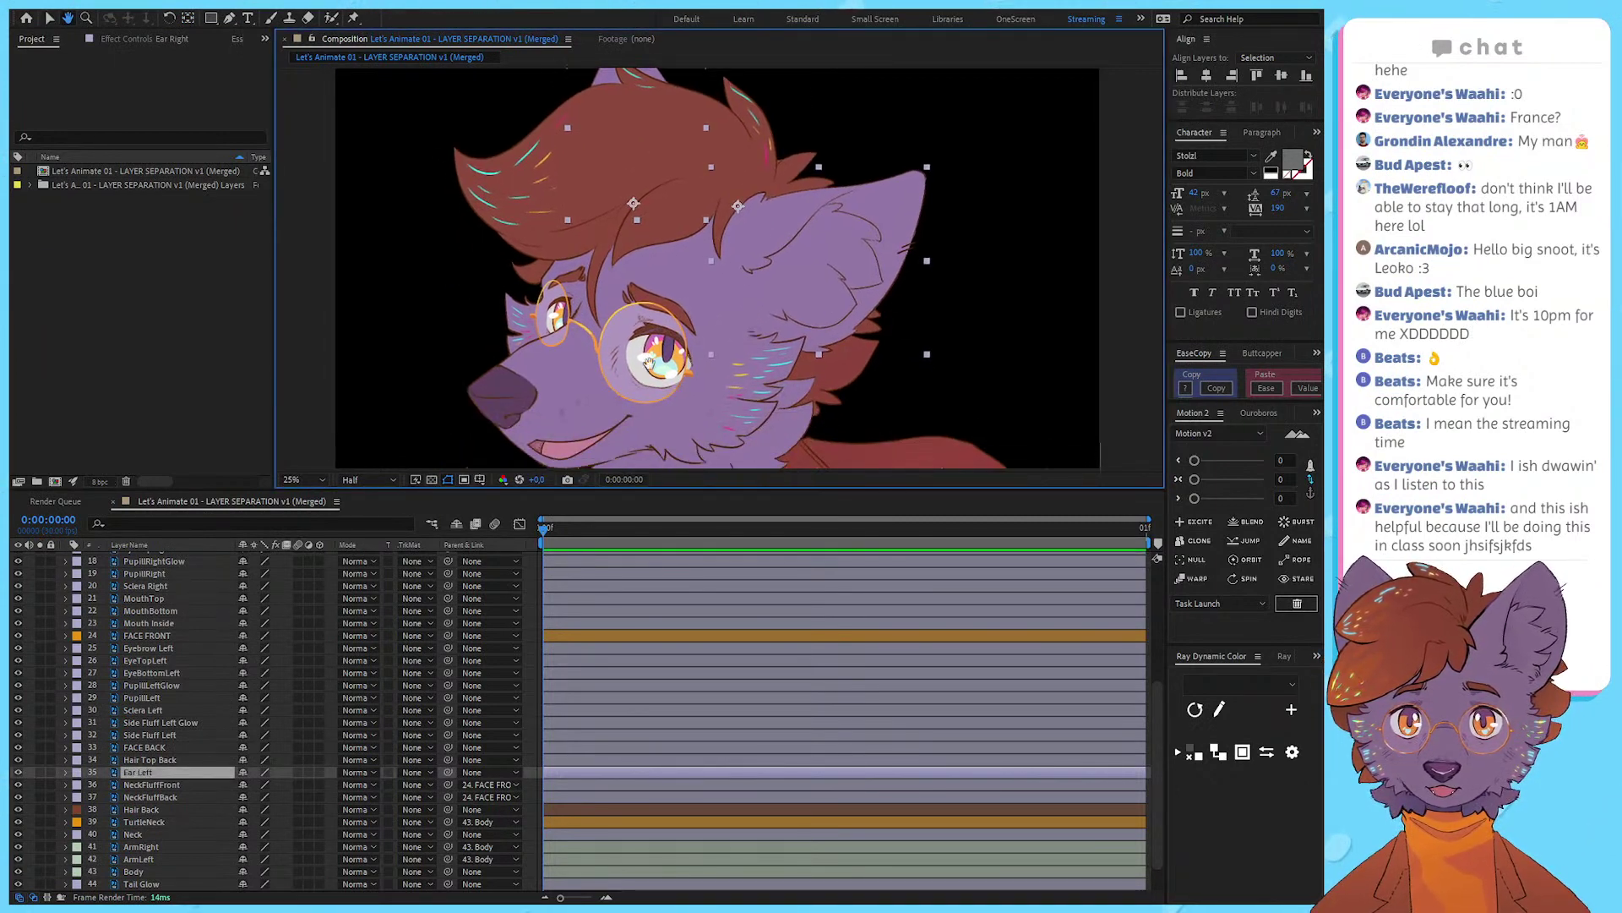
pyautogui.press('v')
pyautogui.scroll(3, 170, 608)
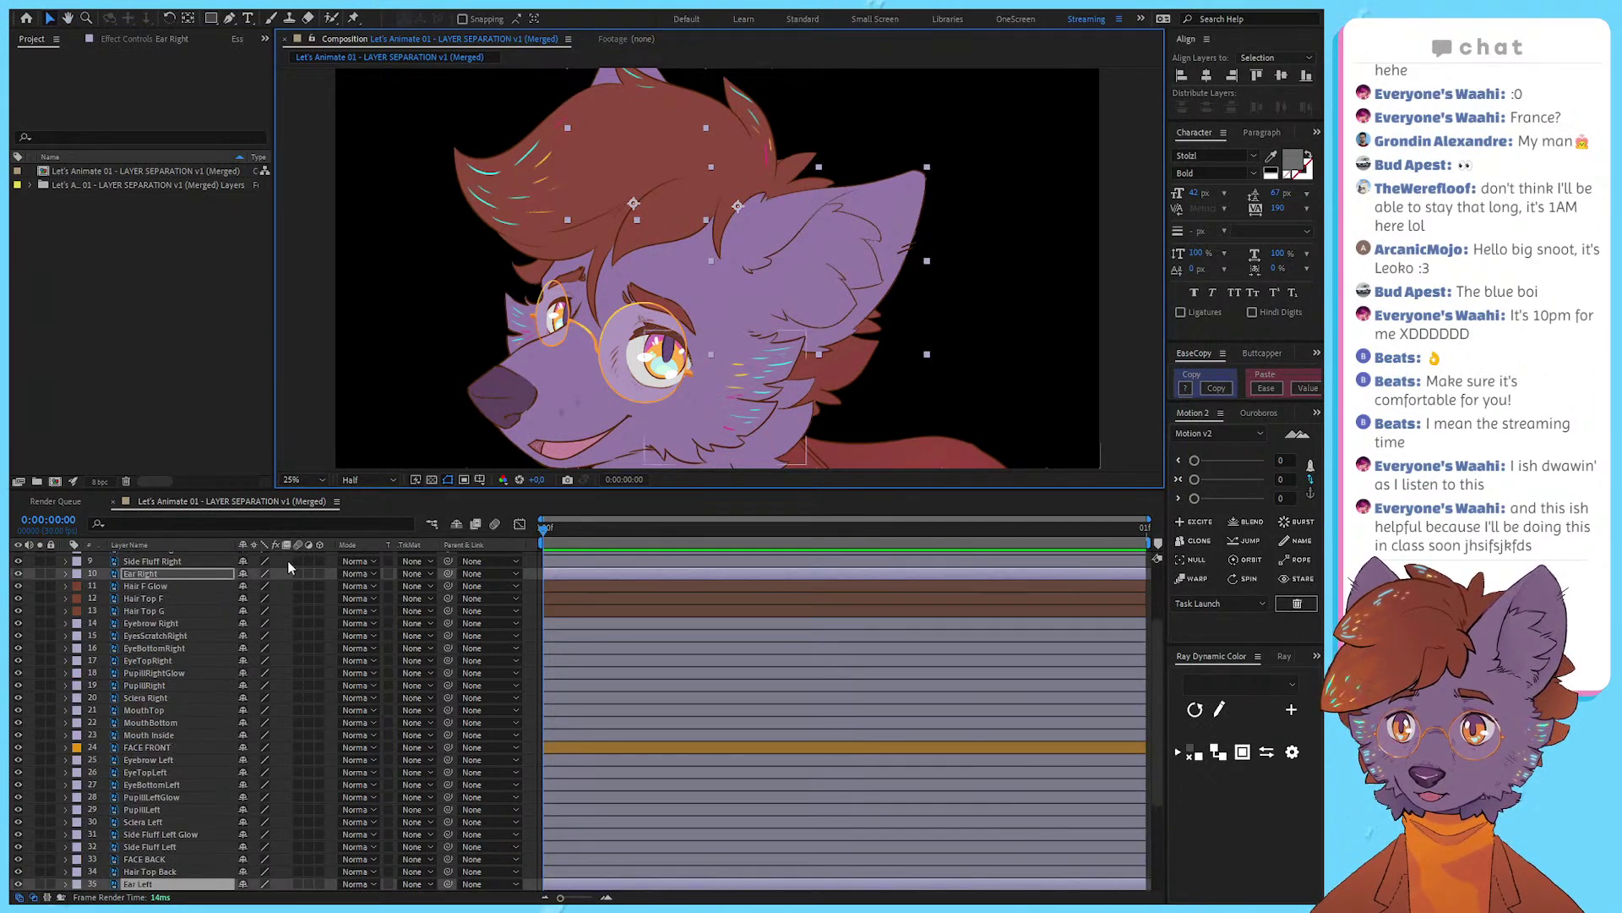
pyautogui.moveTo(449, 573); pyautogui.dragTo(155, 743)
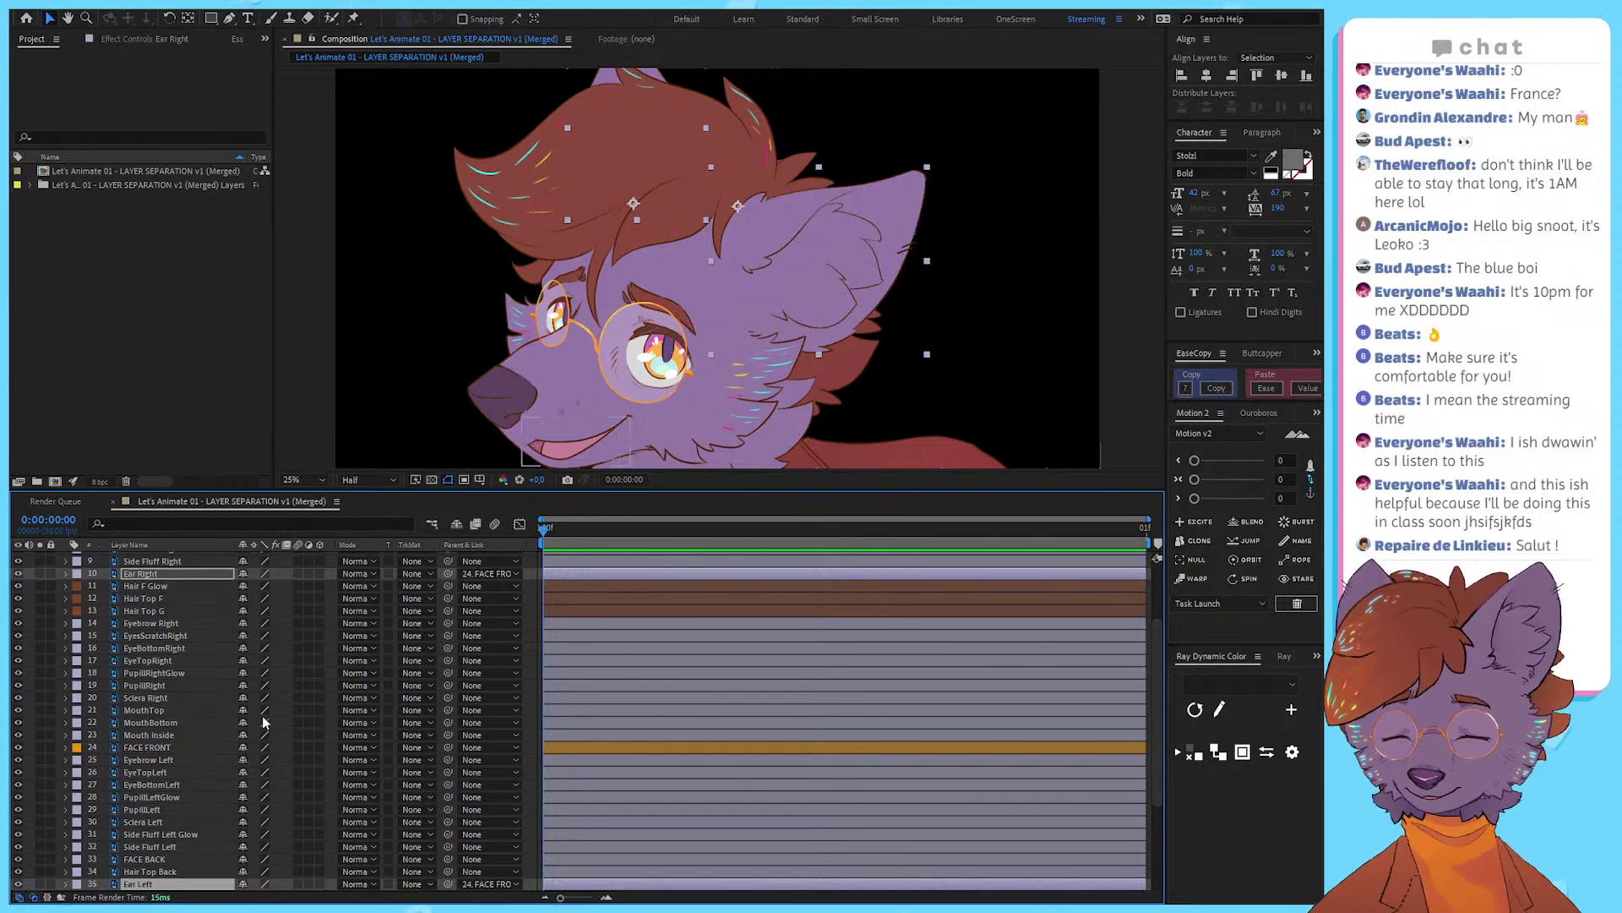
# Step: Give the Hair Top Back layer a brown label and parent it to the FACE FRONT layer
pyautogui.scroll(-1, 173, 887)
pyautogui.click(176, 836)
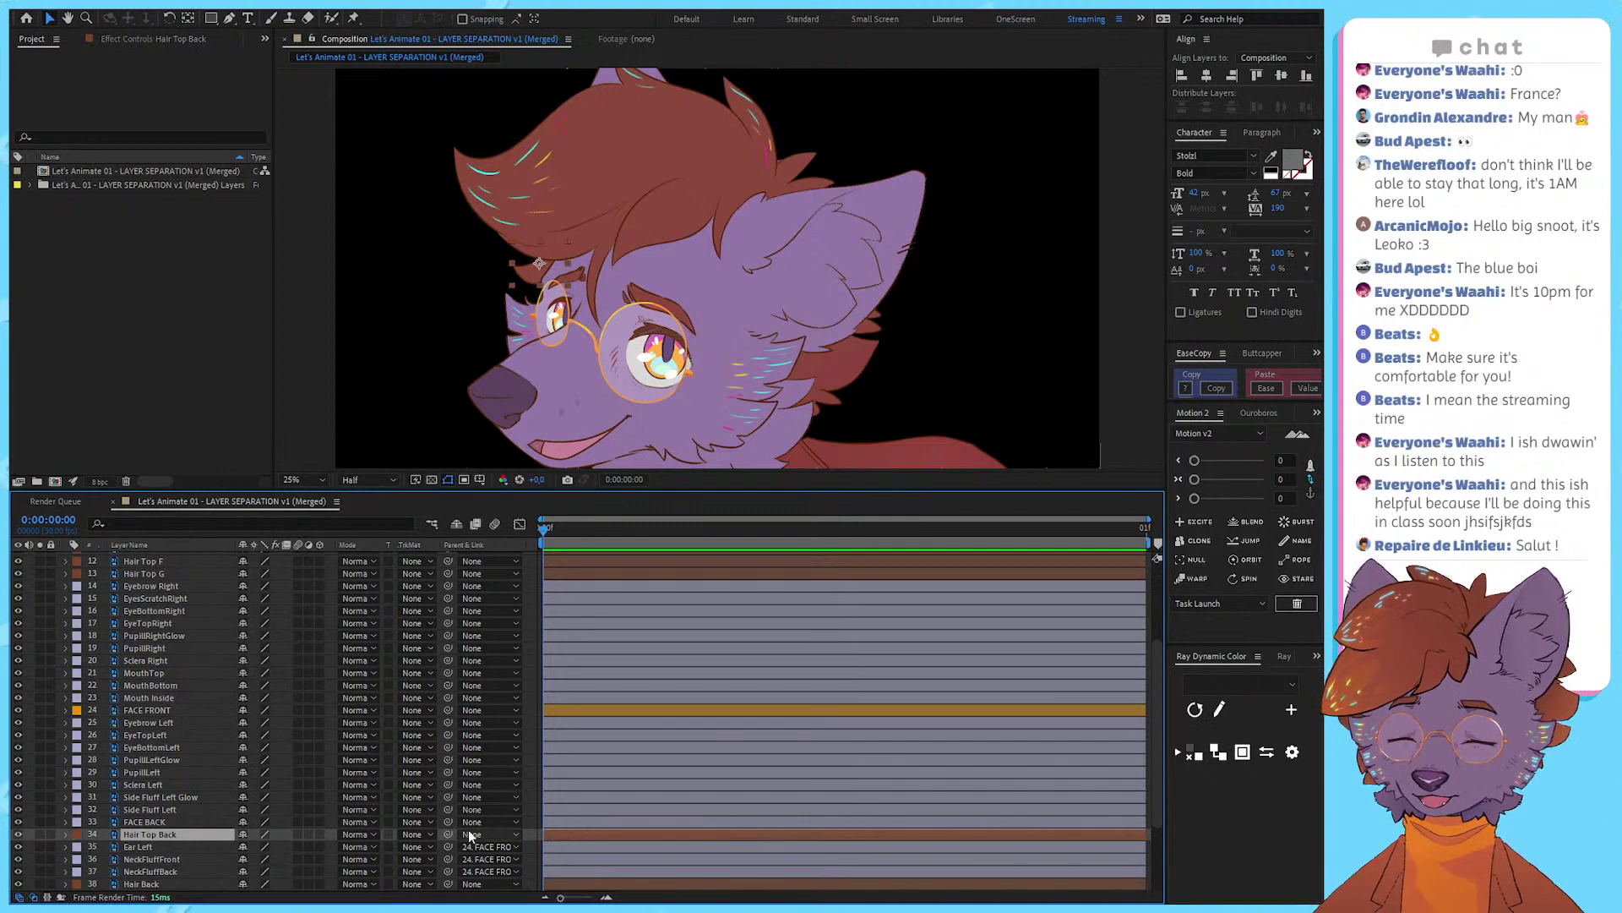
pyautogui.moveTo(449, 834); pyautogui.dragTo(181, 595)
pyautogui.click(226, 771)
pyautogui.scroll(3, 224, 774)
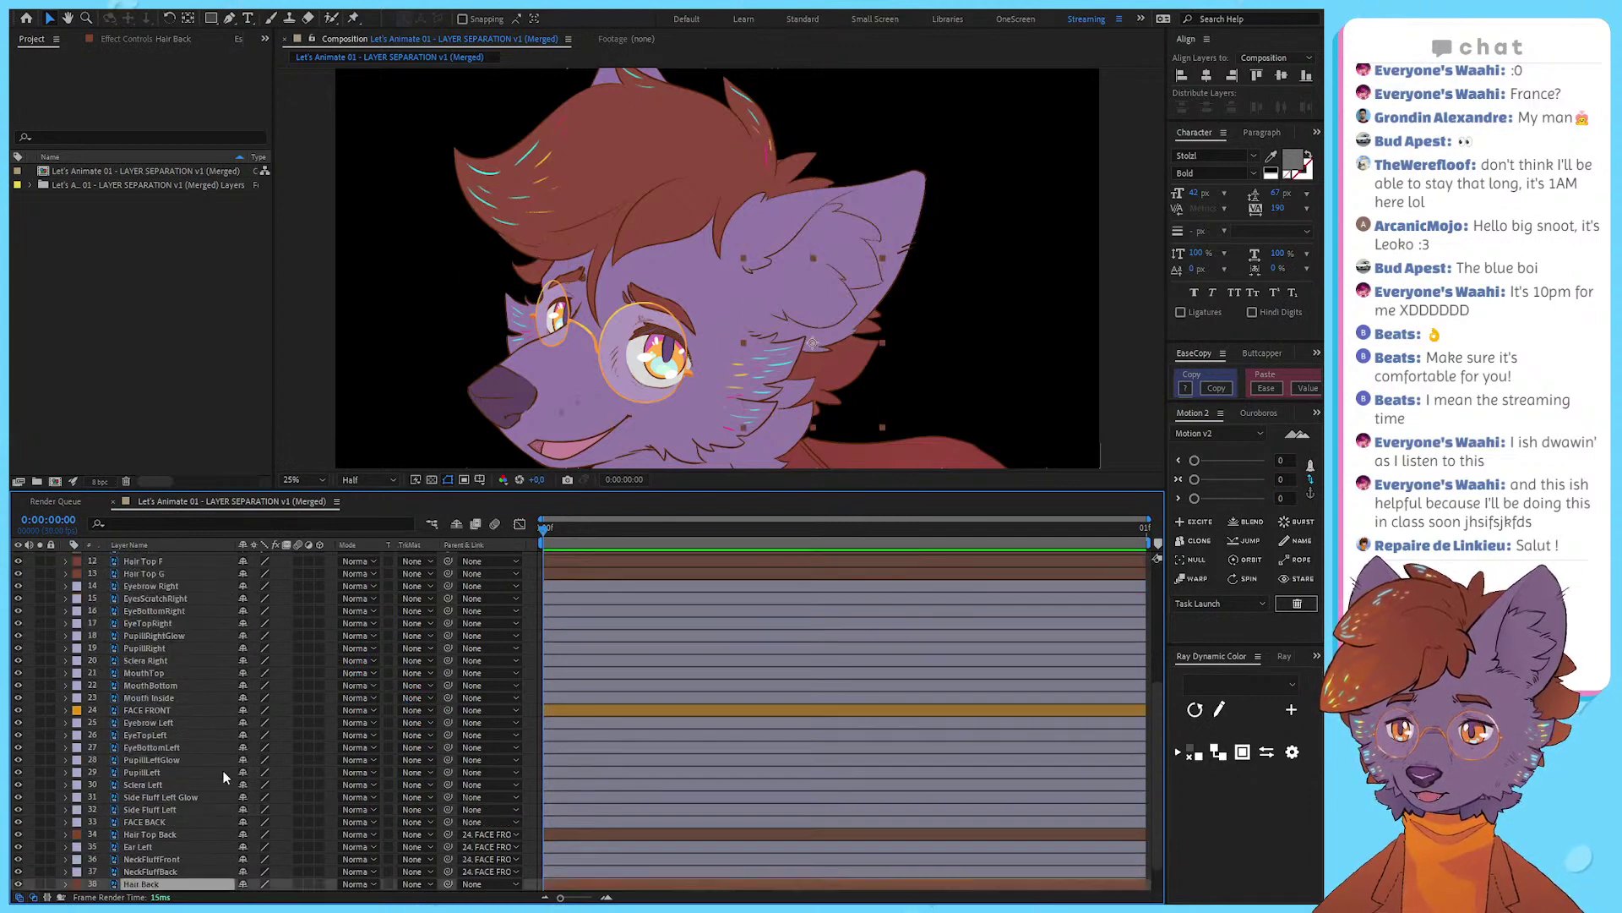
pyautogui.scroll(1, 195, 685)
pyautogui.moveTo(1109, 153); pyautogui.dragTo(1079, 225)
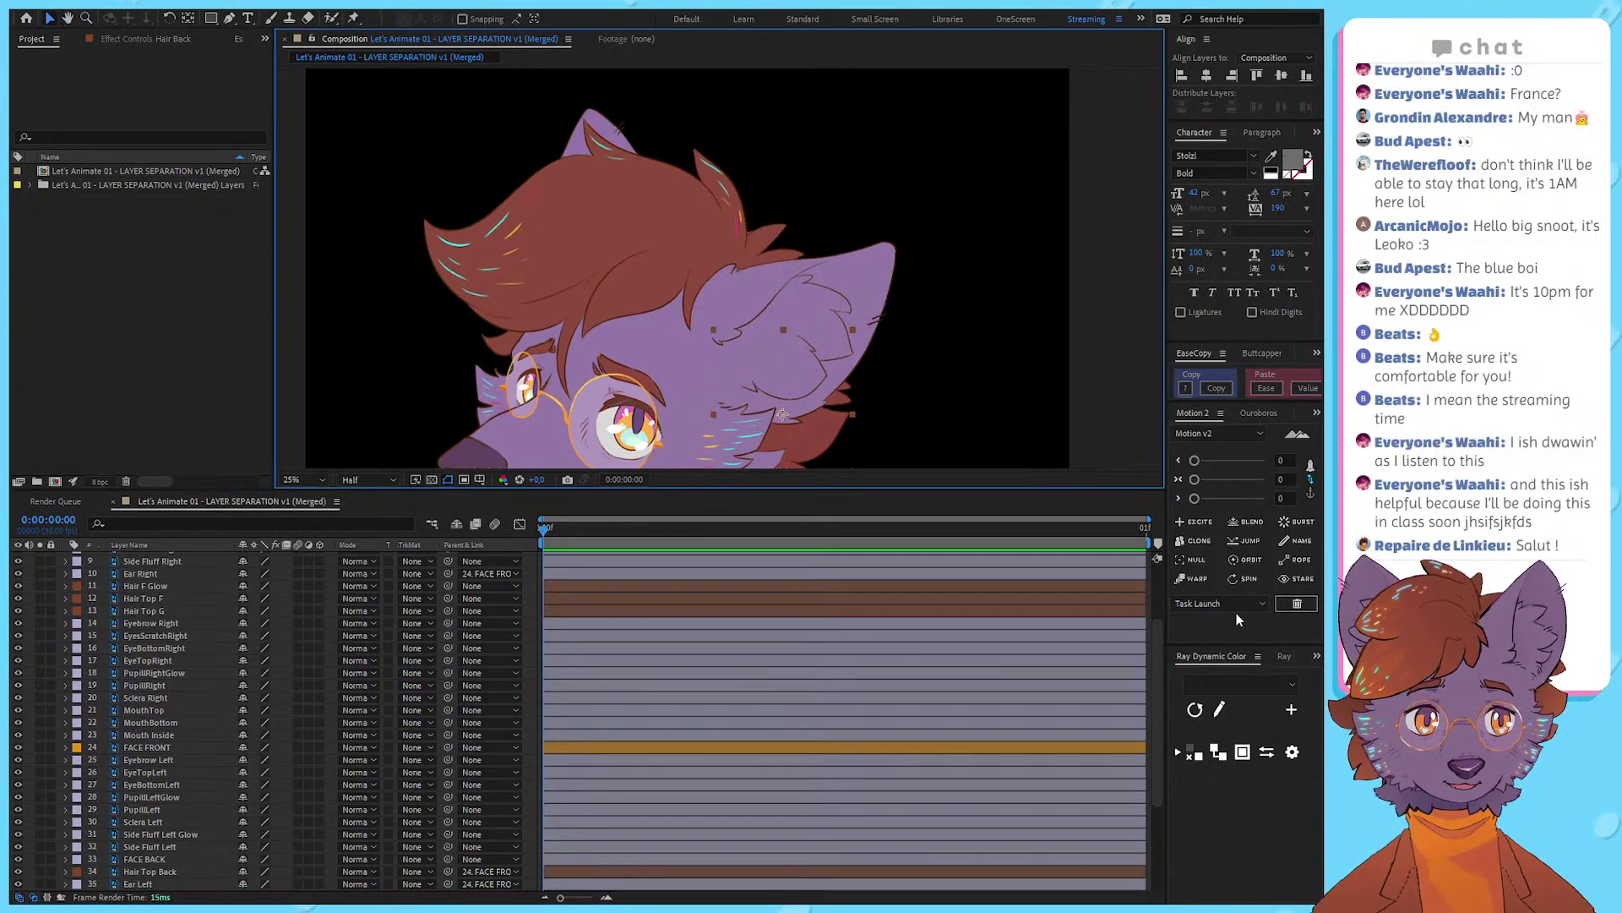
pyautogui.click(1204, 564)
pyautogui.click(1196, 560)
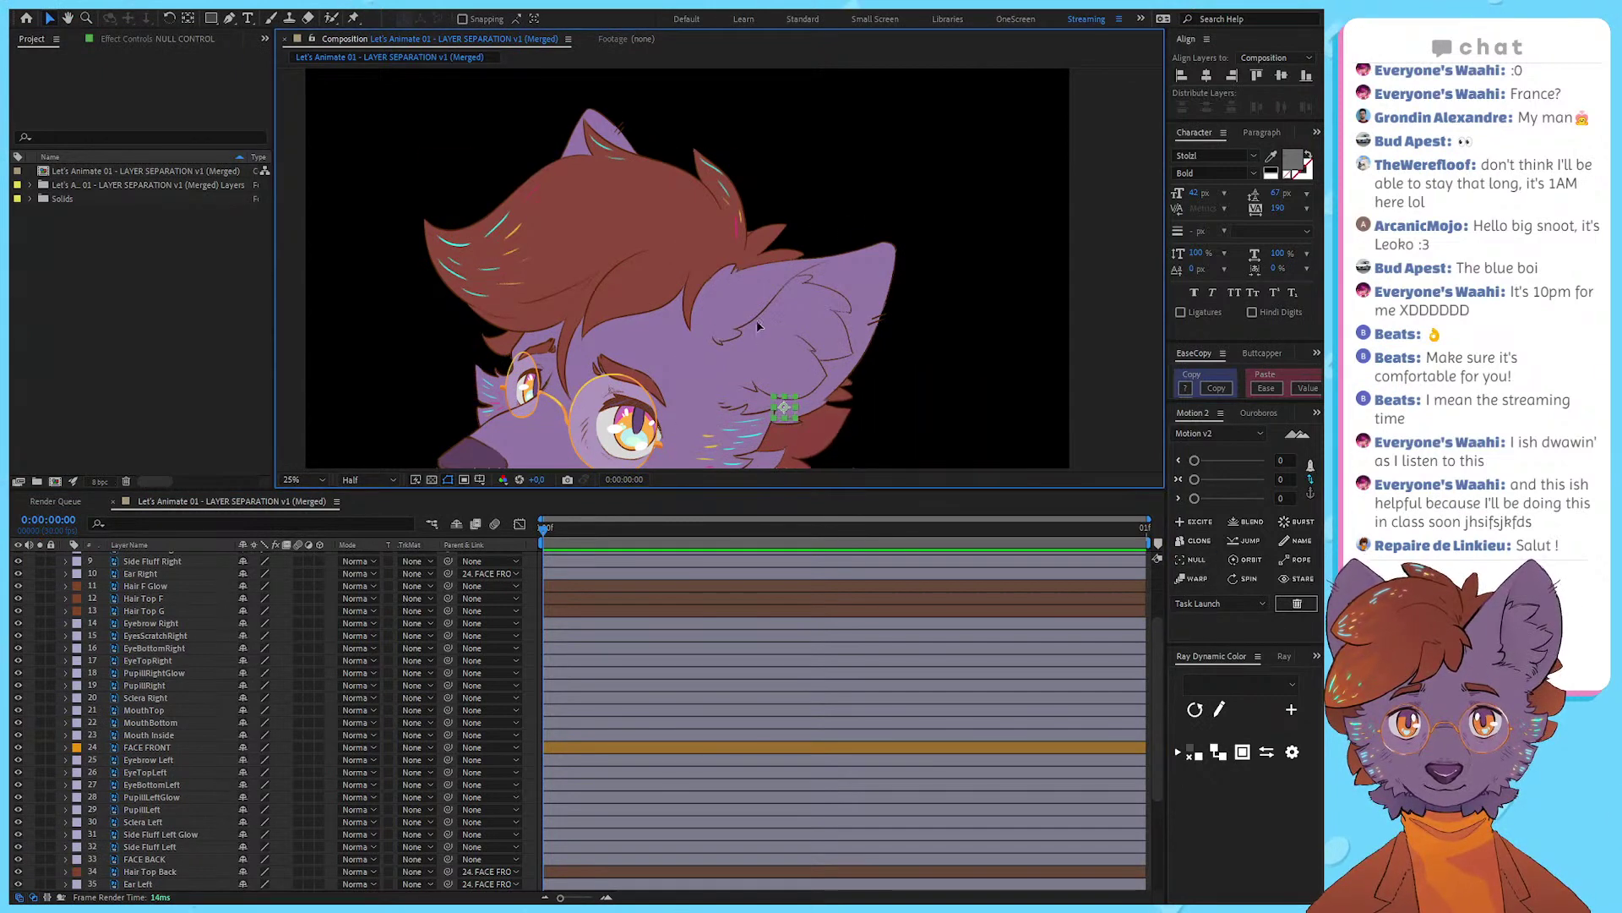
pyautogui.moveTo(782, 414); pyautogui.dragTo(727, 260)
pyautogui.hotkey('ctrl', 'z')
pyautogui.hotkey('ctrl', 'z')
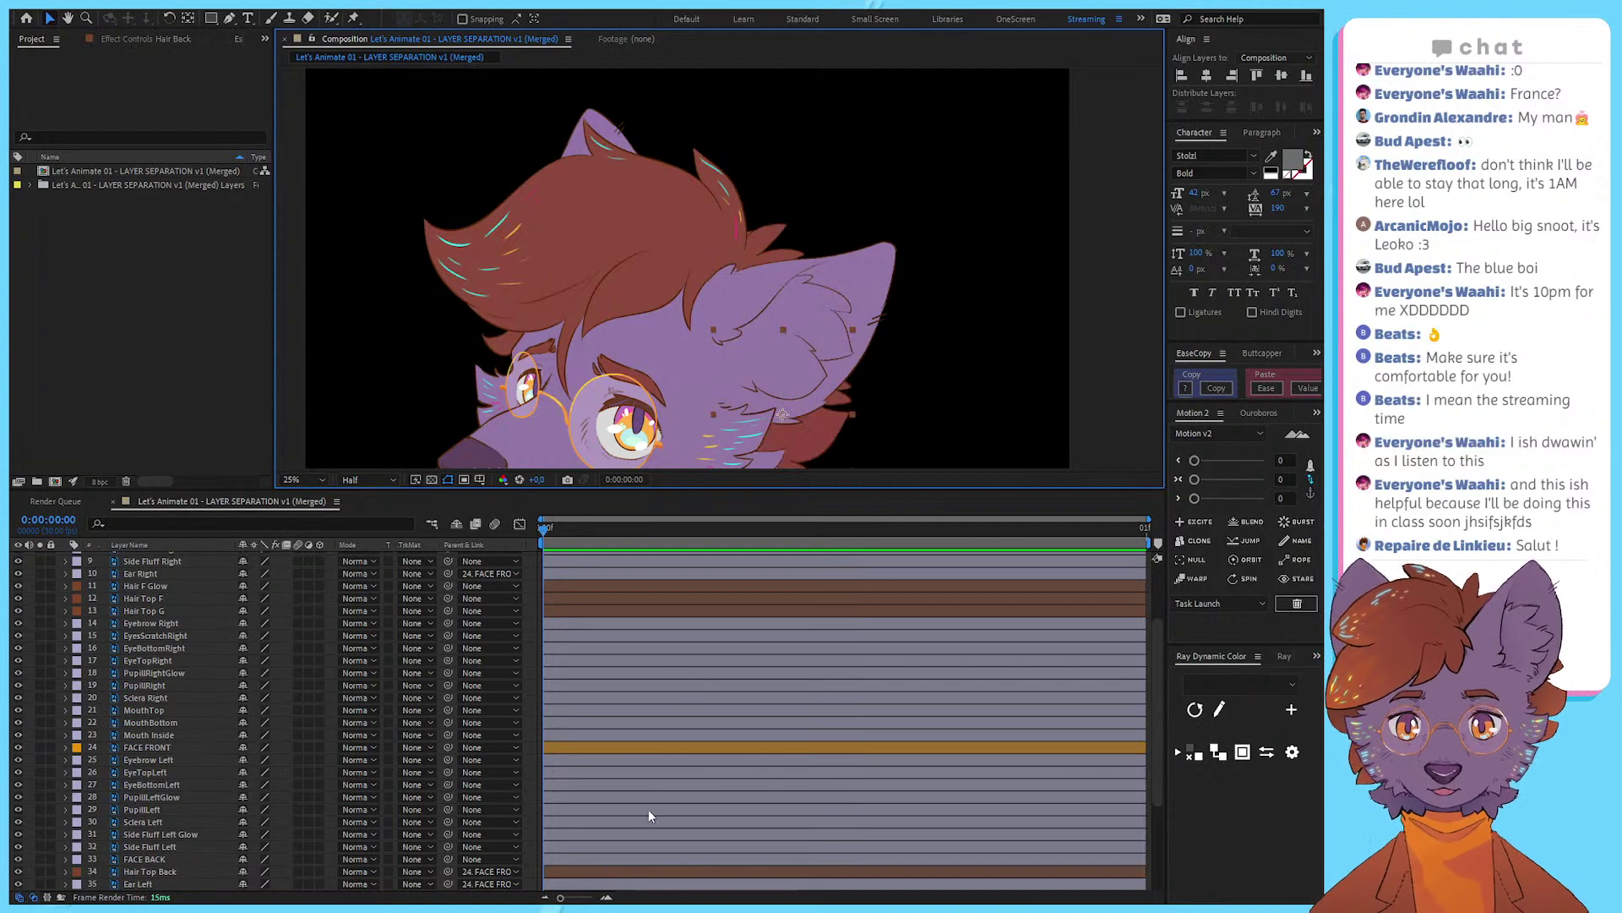
# Step: Create a null object with nothing selected and place it directly below Ear Right in the layer stack
pyautogui.click(1204, 563)
pyautogui.scroll(3, 204, 646)
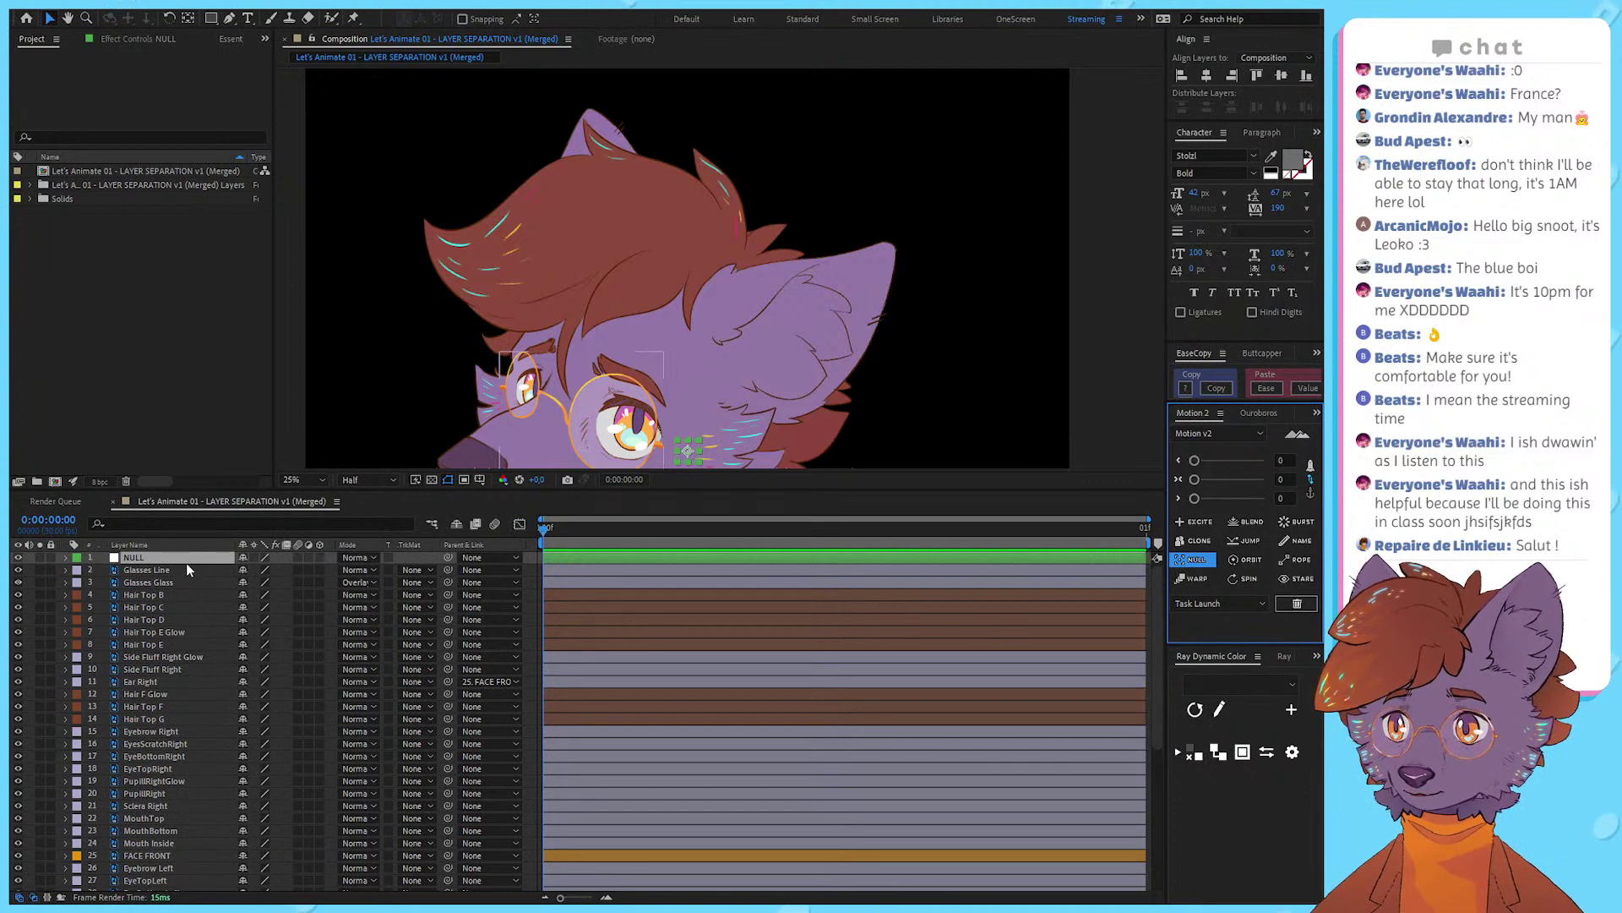
pyautogui.moveTo(186, 562); pyautogui.dragTo(208, 692)
# Step: Move the null onto the base of the hair, next to where the right ear meets the head
pyautogui.moveTo(874, 355)
pyautogui.mouseDown()
pyautogui.moveTo(905, 267)
pyautogui.moveTo(866, 351)
pyautogui.mouseUp()
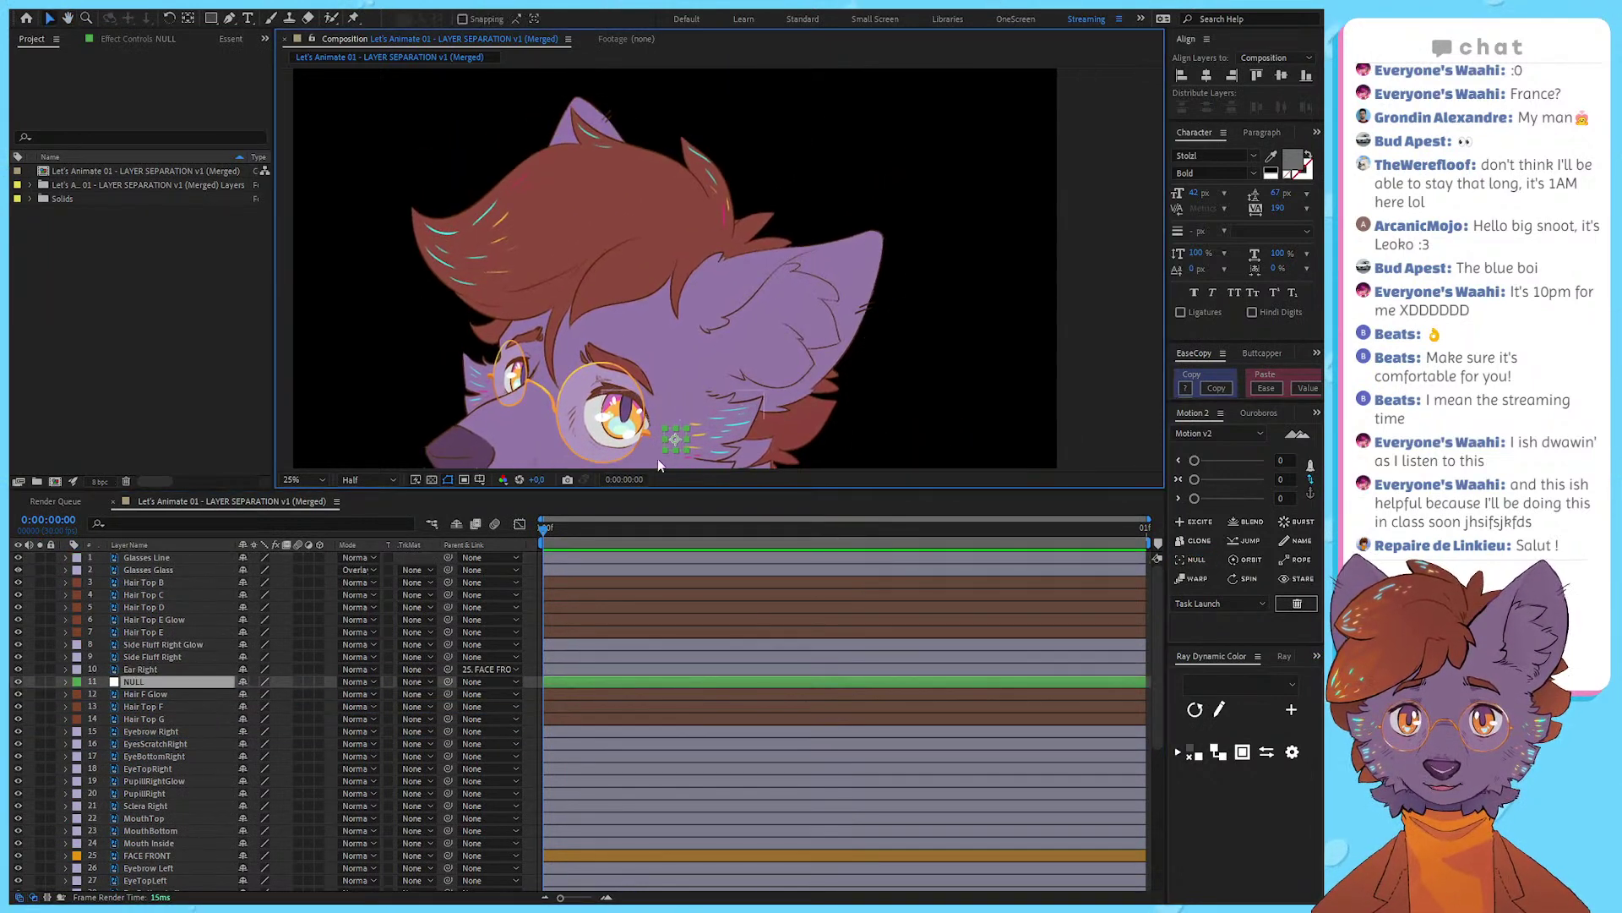
pyautogui.moveTo(675, 439); pyautogui.dragTo(718, 234)
pyautogui.scroll(2, 705, 256)
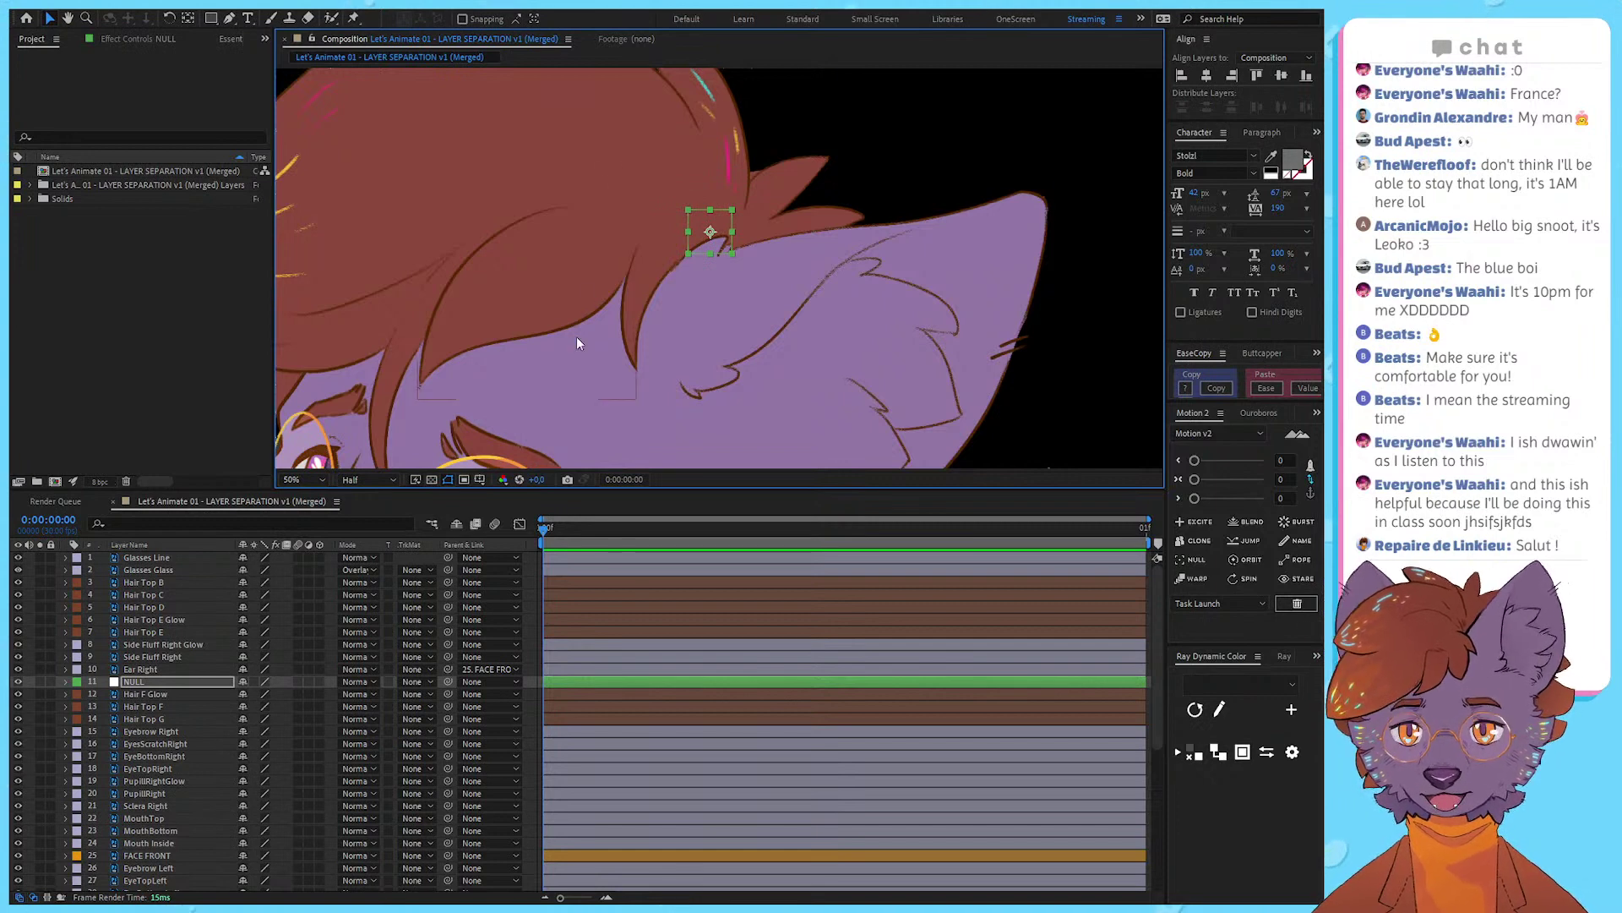
pyautogui.scroll(-2, 591, 283)
pyautogui.moveTo(859, 199); pyautogui.dragTo(881, 280)
pyautogui.scroll(2, 764, 344)
pyautogui.moveTo(764, 344); pyautogui.dragTo(819, 275)
# Step: Parent Hair Top B, C, D, E, F and G, Hair Top E Glow and Hair F Glow to the NULL layer
pyautogui.click(211, 633)
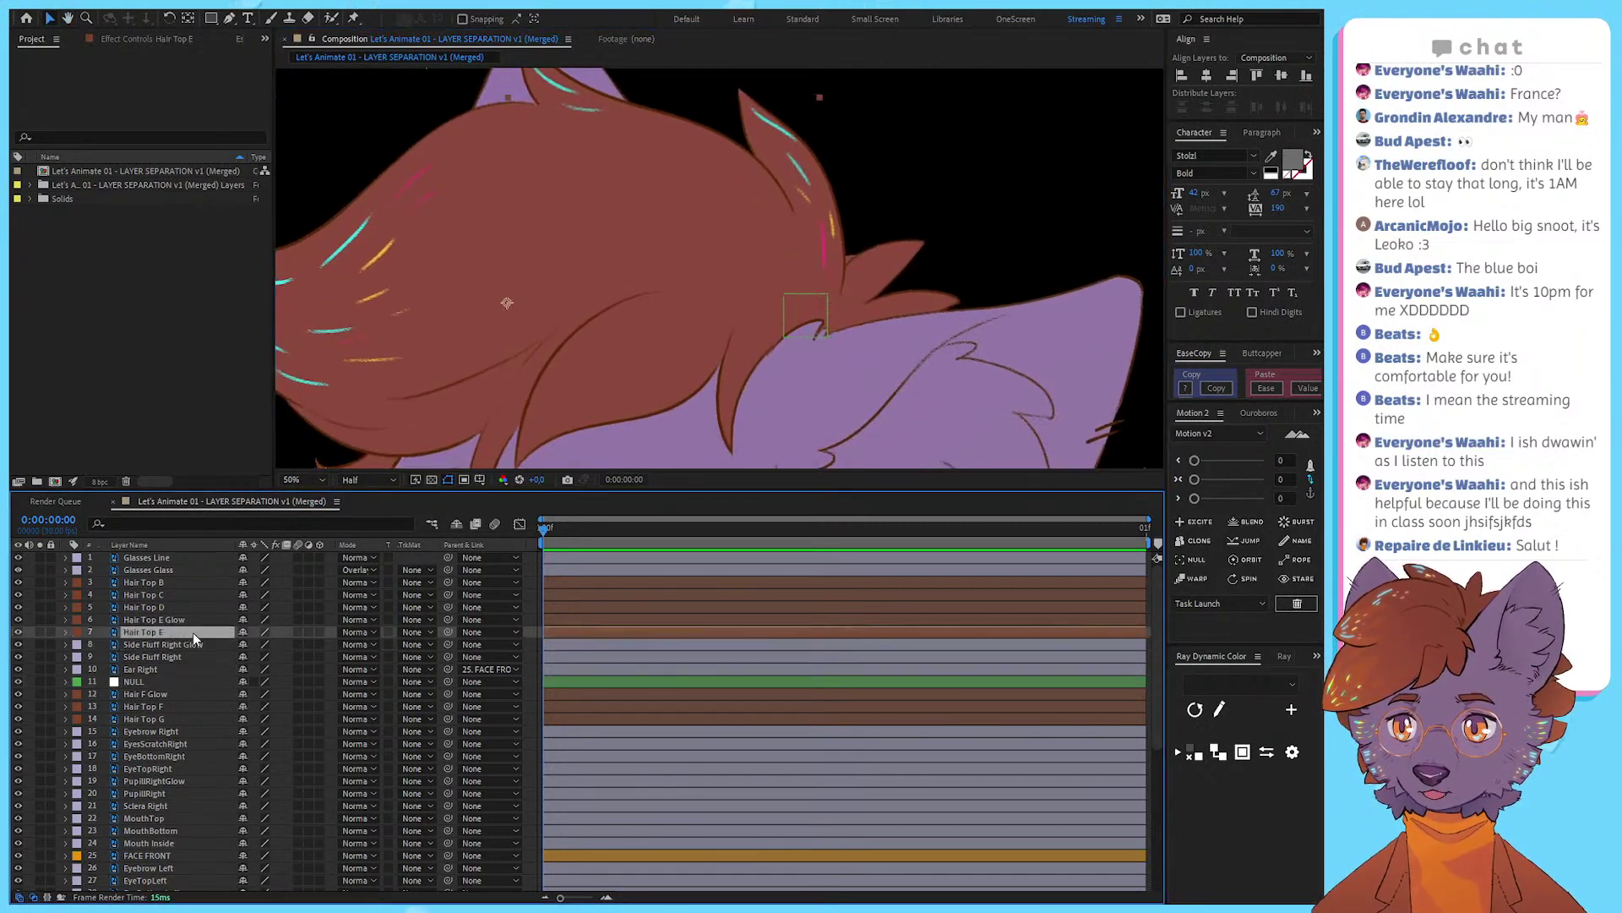
pyautogui.keyDown('shift'); pyautogui.click(186, 582); pyautogui.keyUp('shift')
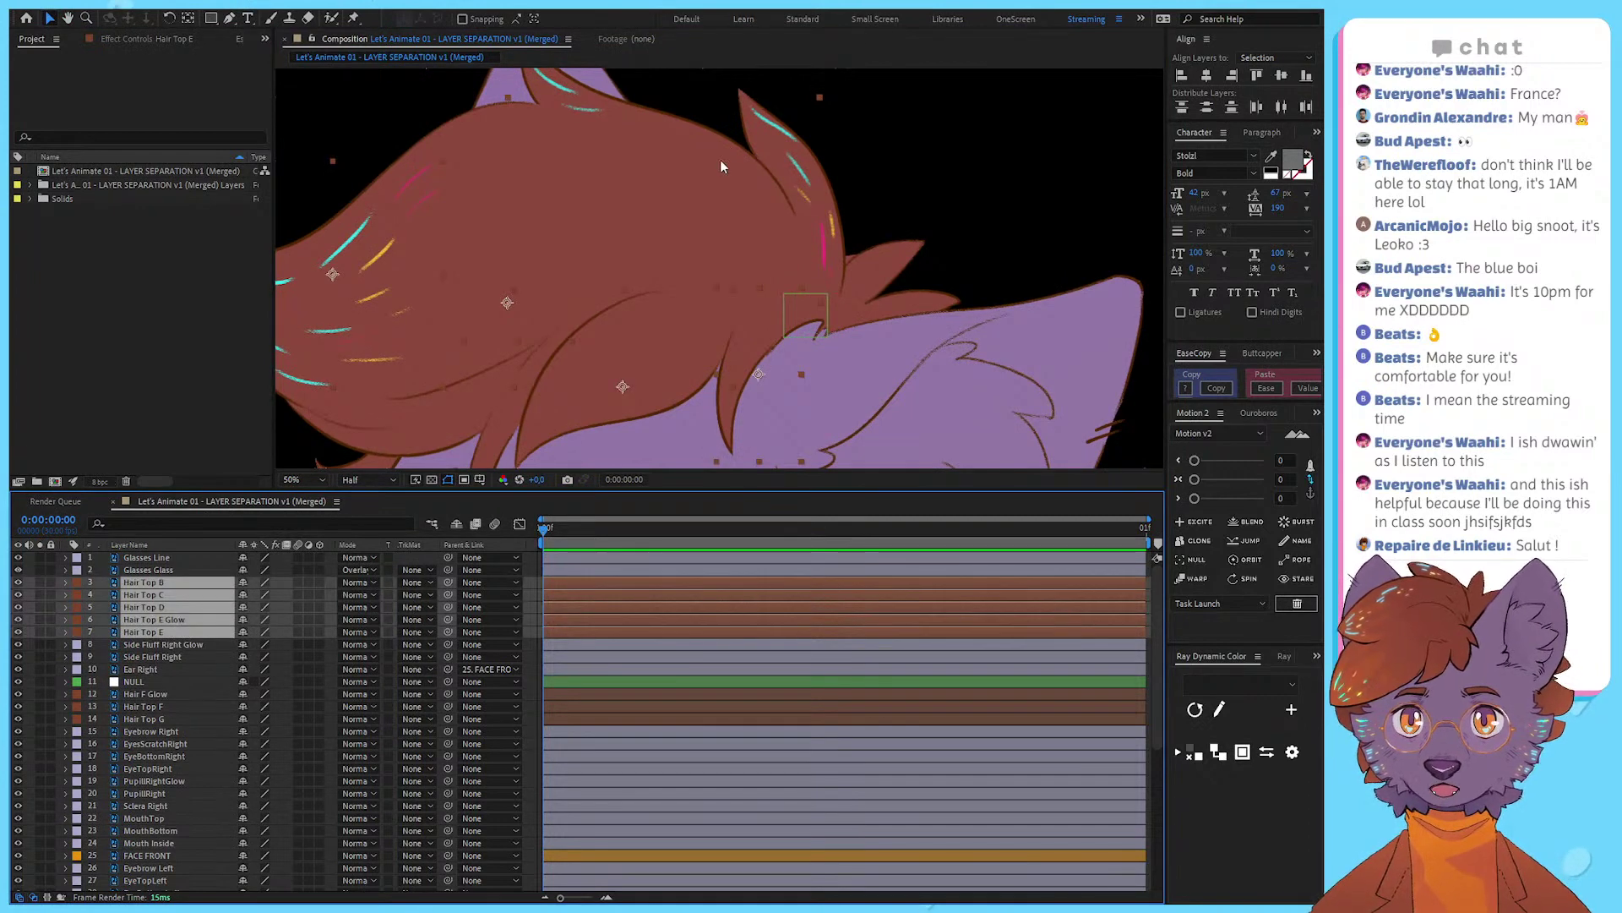
pyautogui.moveTo(720, 159); pyautogui.dragTo(776, 243)
pyautogui.hotkey('ctrl', 'z')
pyautogui.keyDown('ctrl'); pyautogui.click(155, 695); pyautogui.keyUp('ctrl')
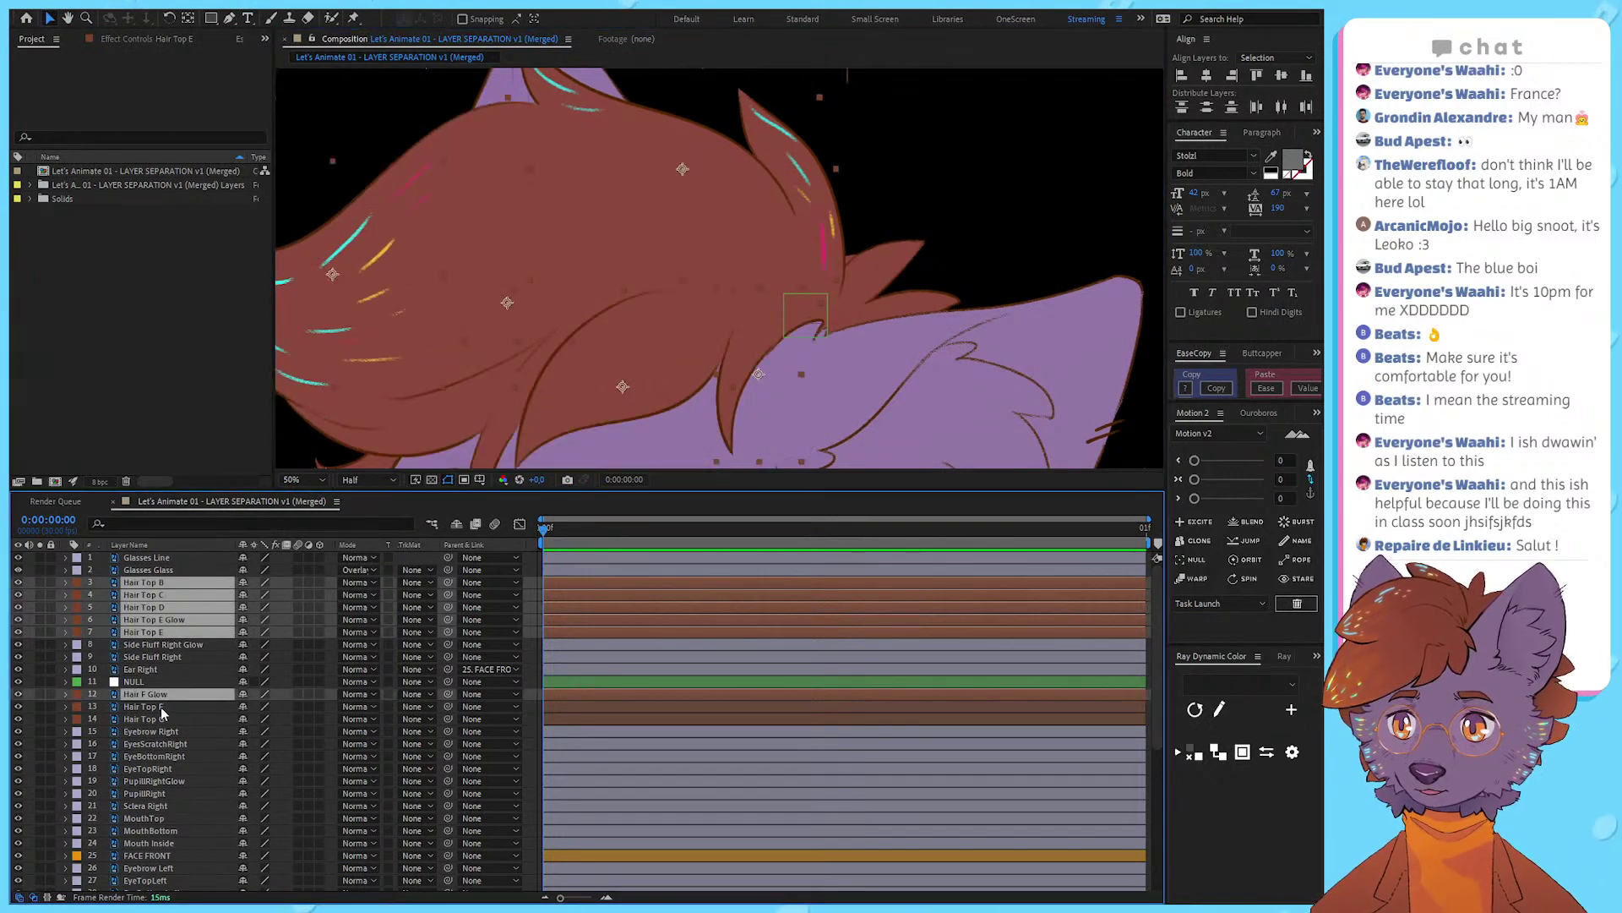
pyautogui.keyDown('ctrl'); pyautogui.click(159, 706); pyautogui.keyUp('ctrl')
pyautogui.keyDown('ctrl'); pyautogui.click(163, 719); pyautogui.keyUp('ctrl')
pyautogui.moveTo(449, 693); pyautogui.dragTo(137, 681)
# Step: Test the hair parenting by trying to move the NULL and Hair Top F layers, and undo the move
pyautogui.click(137, 681)
pyautogui.moveTo(769, 321)
pyautogui.mouseDown()
pyautogui.moveTo(779, 211)
pyautogui.moveTo(752, 333)
pyautogui.moveTo(759, 231)
pyautogui.moveTo(825, 326)
pyautogui.moveTo(768, 323)
pyautogui.mouseUp()
pyautogui.click(169, 706)
pyautogui.moveTo(632, 277); pyautogui.dragTo(777, 313)
pyautogui.hotkey('ctrl', 'z')
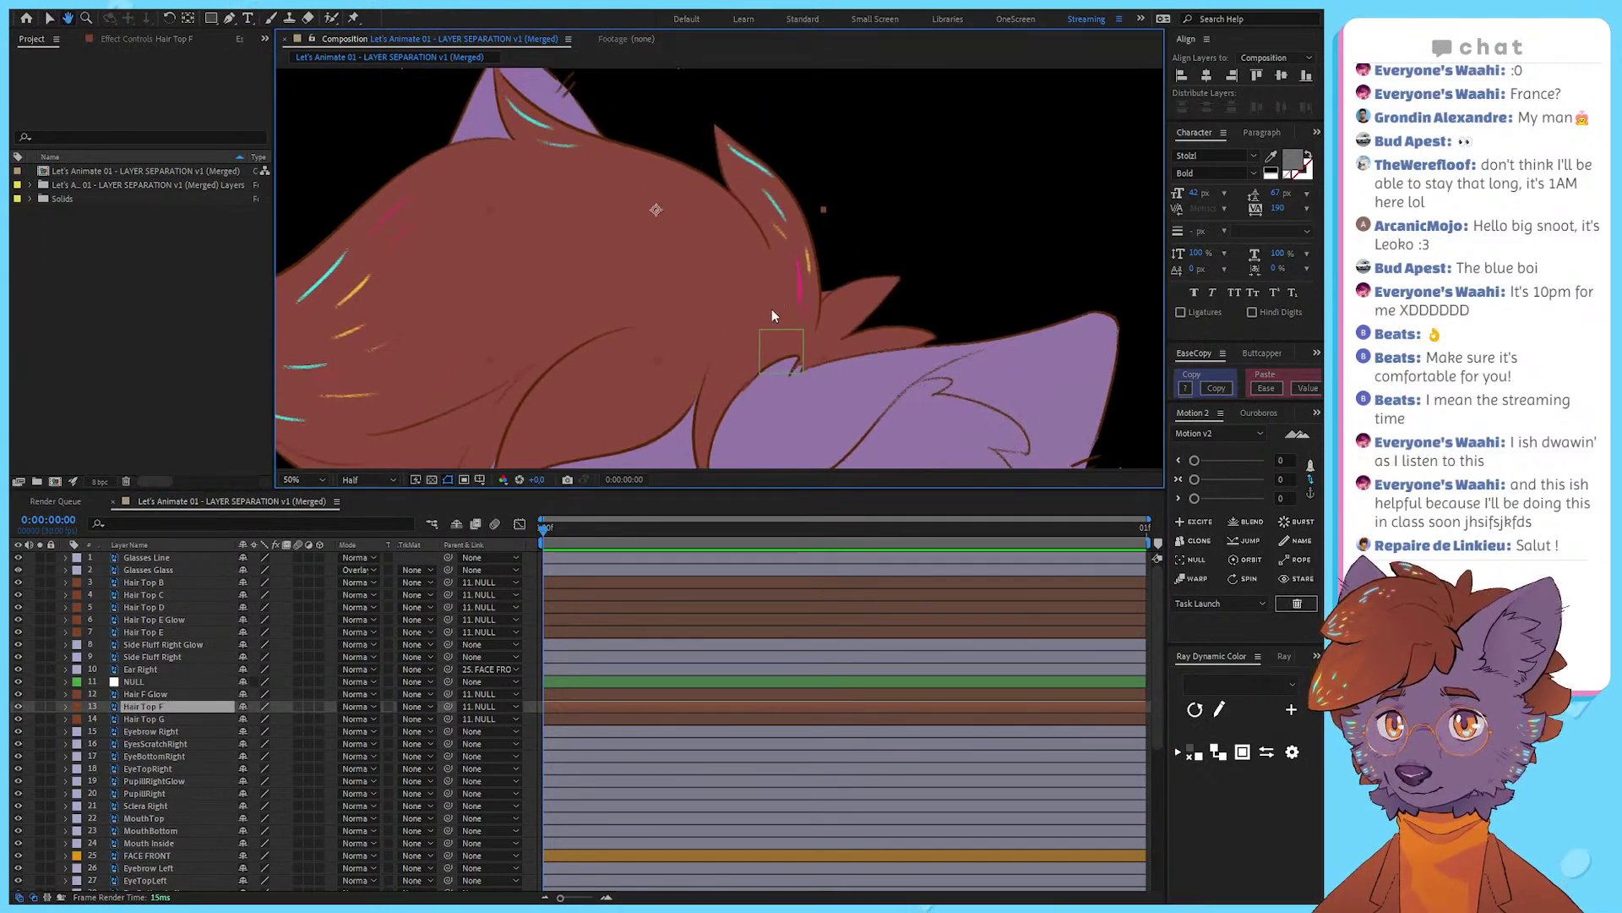
# Step: Rename the NULL layer to HAIR CONTROL
pyautogui.click(156, 682)
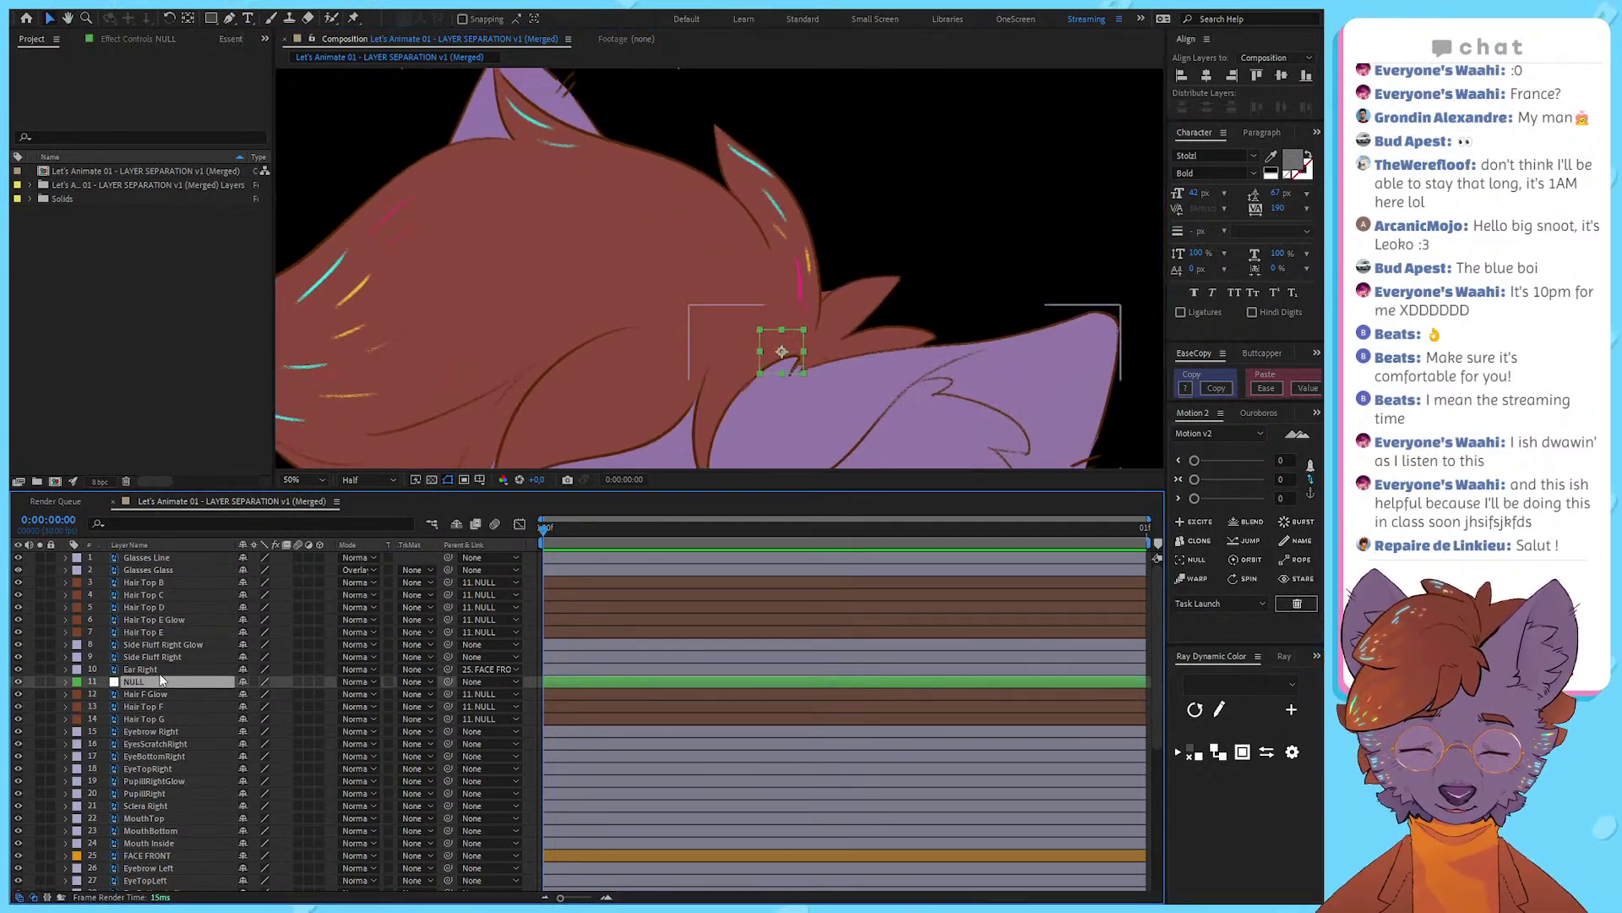
pyautogui.press('Return')
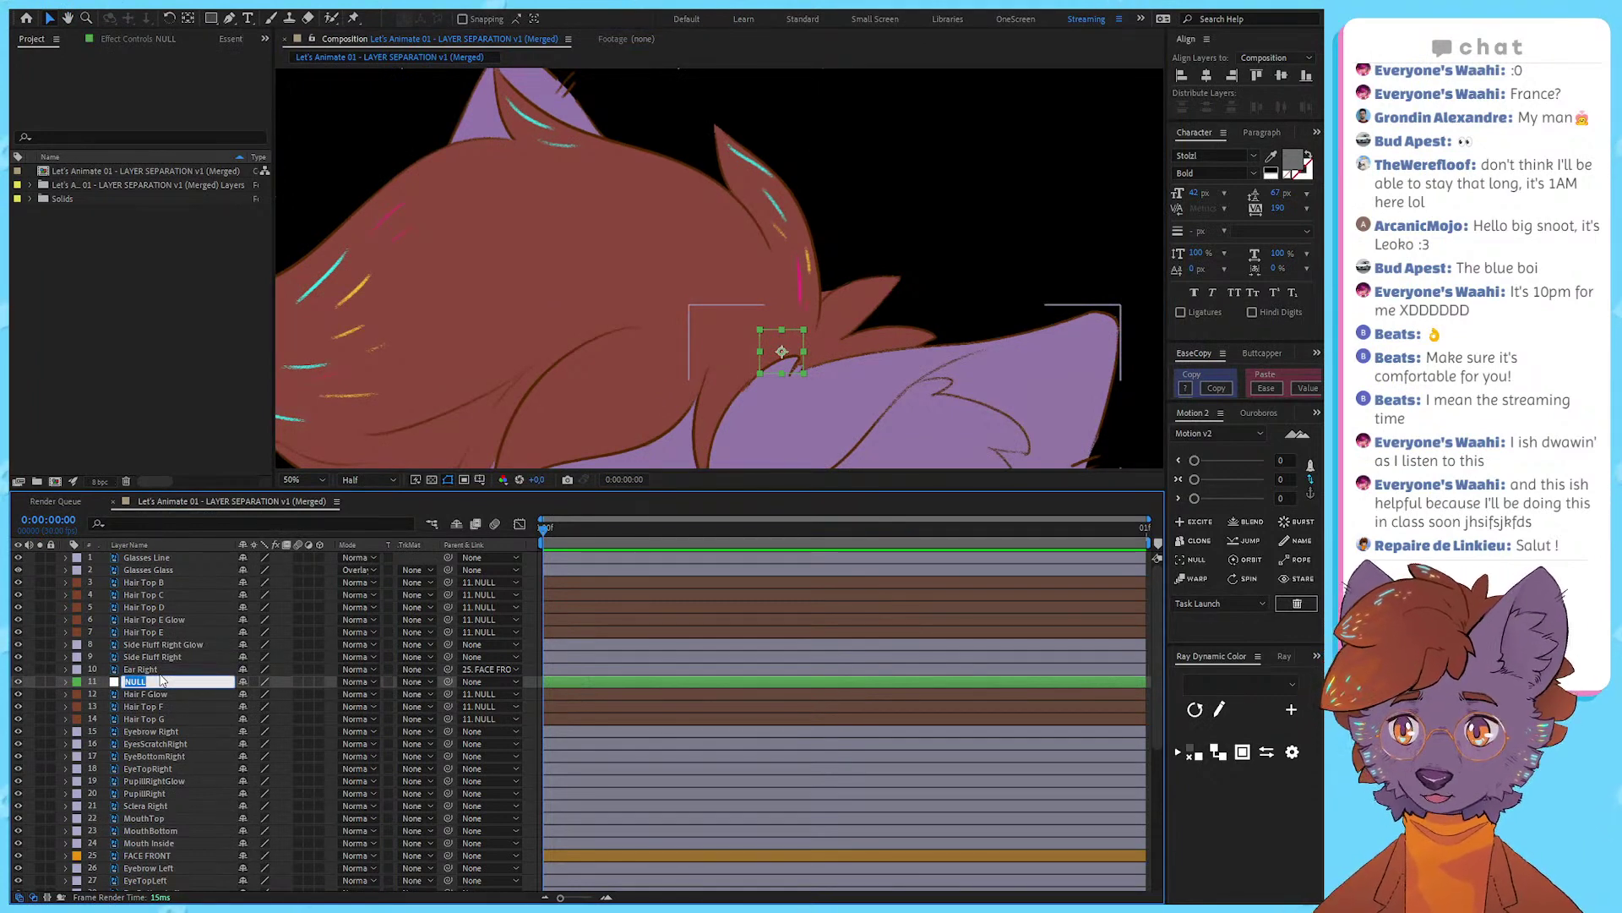
pyautogui.write('HAIR CONTROL')
pyautogui.press('Return')
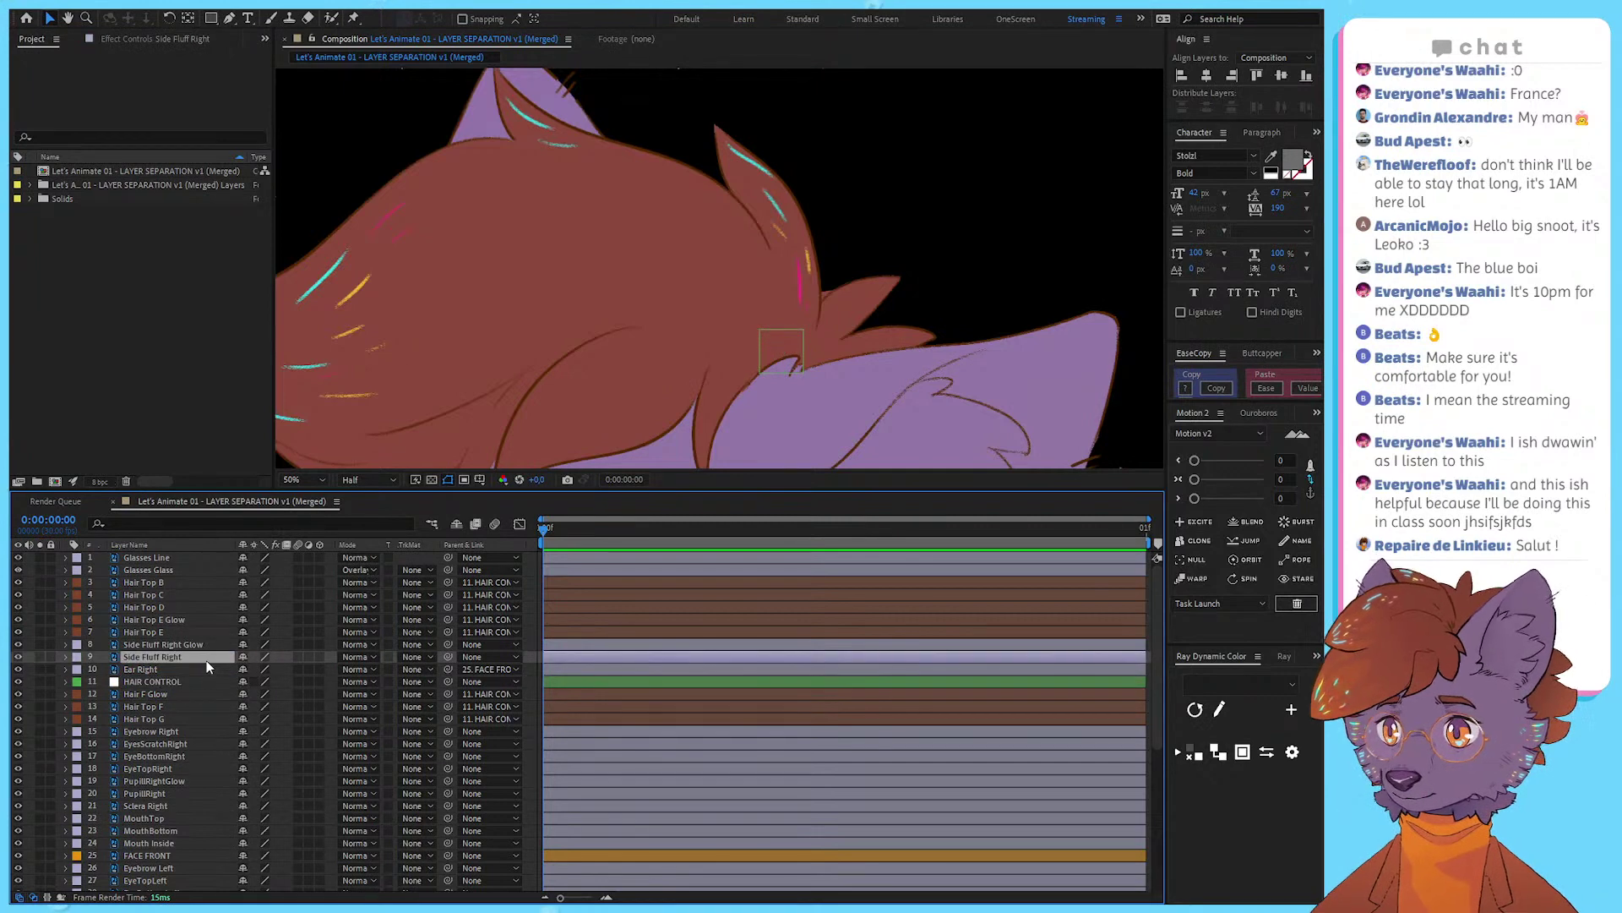
# Step: Parent Glasses Glass to Glasses Line and Glasses Line to FACE FRONT, and test the link by moving FACE FRONT slightly
pyautogui.click(171, 667)
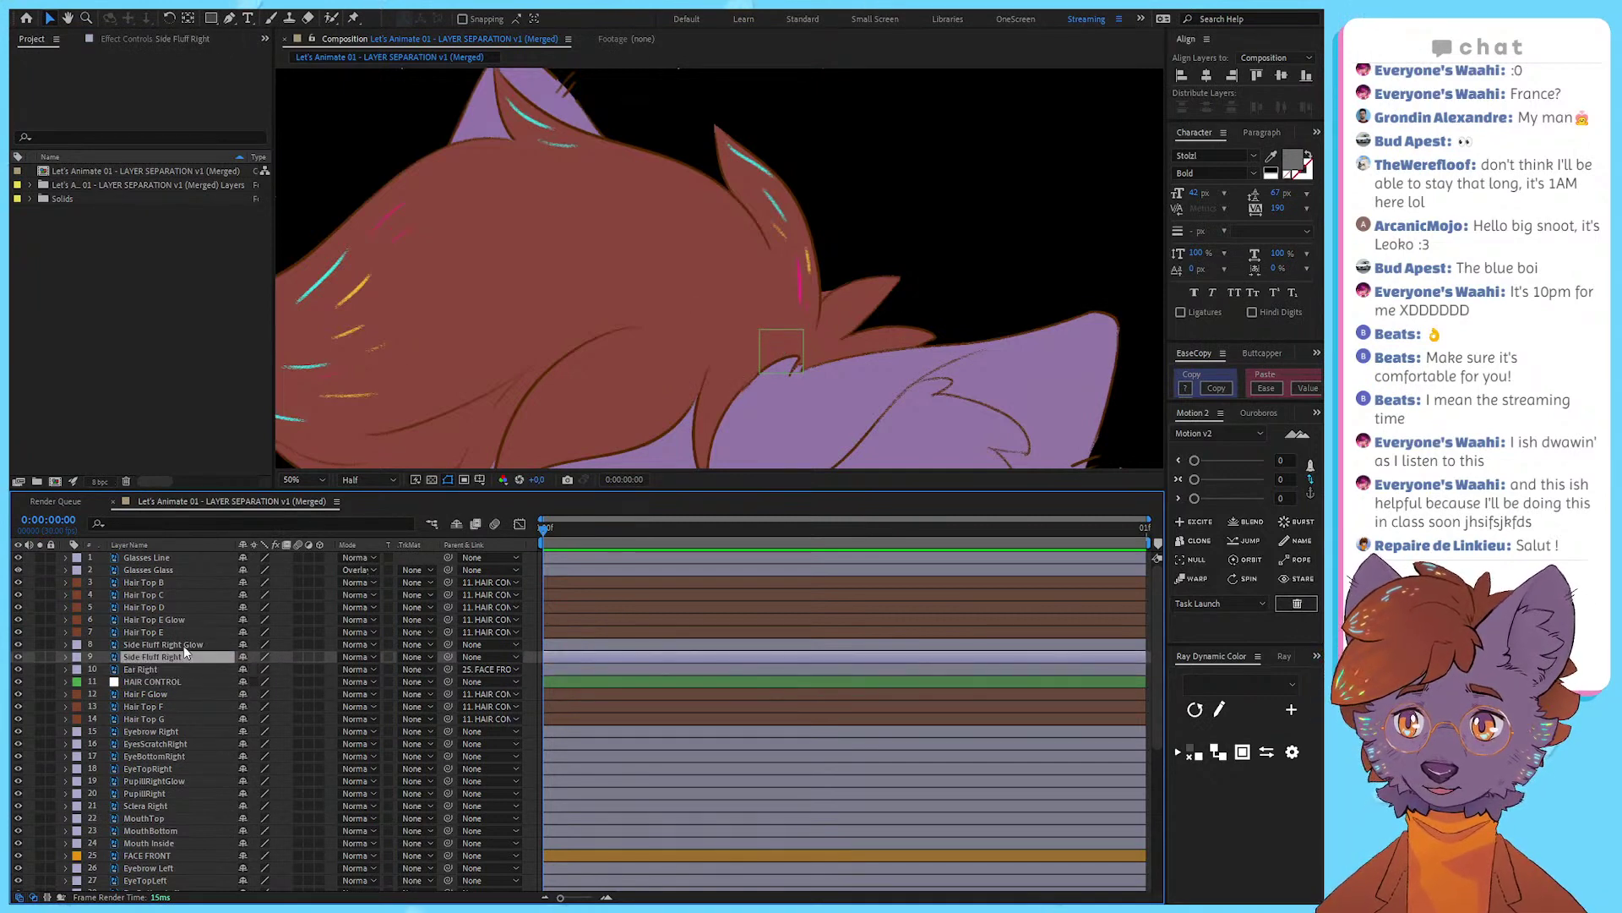
pyautogui.click(185, 645)
pyautogui.scroll(-1, 818, 242)
pyautogui.scroll(1, 711, 355)
pyautogui.moveTo(712, 356); pyautogui.dragTo(694, 400)
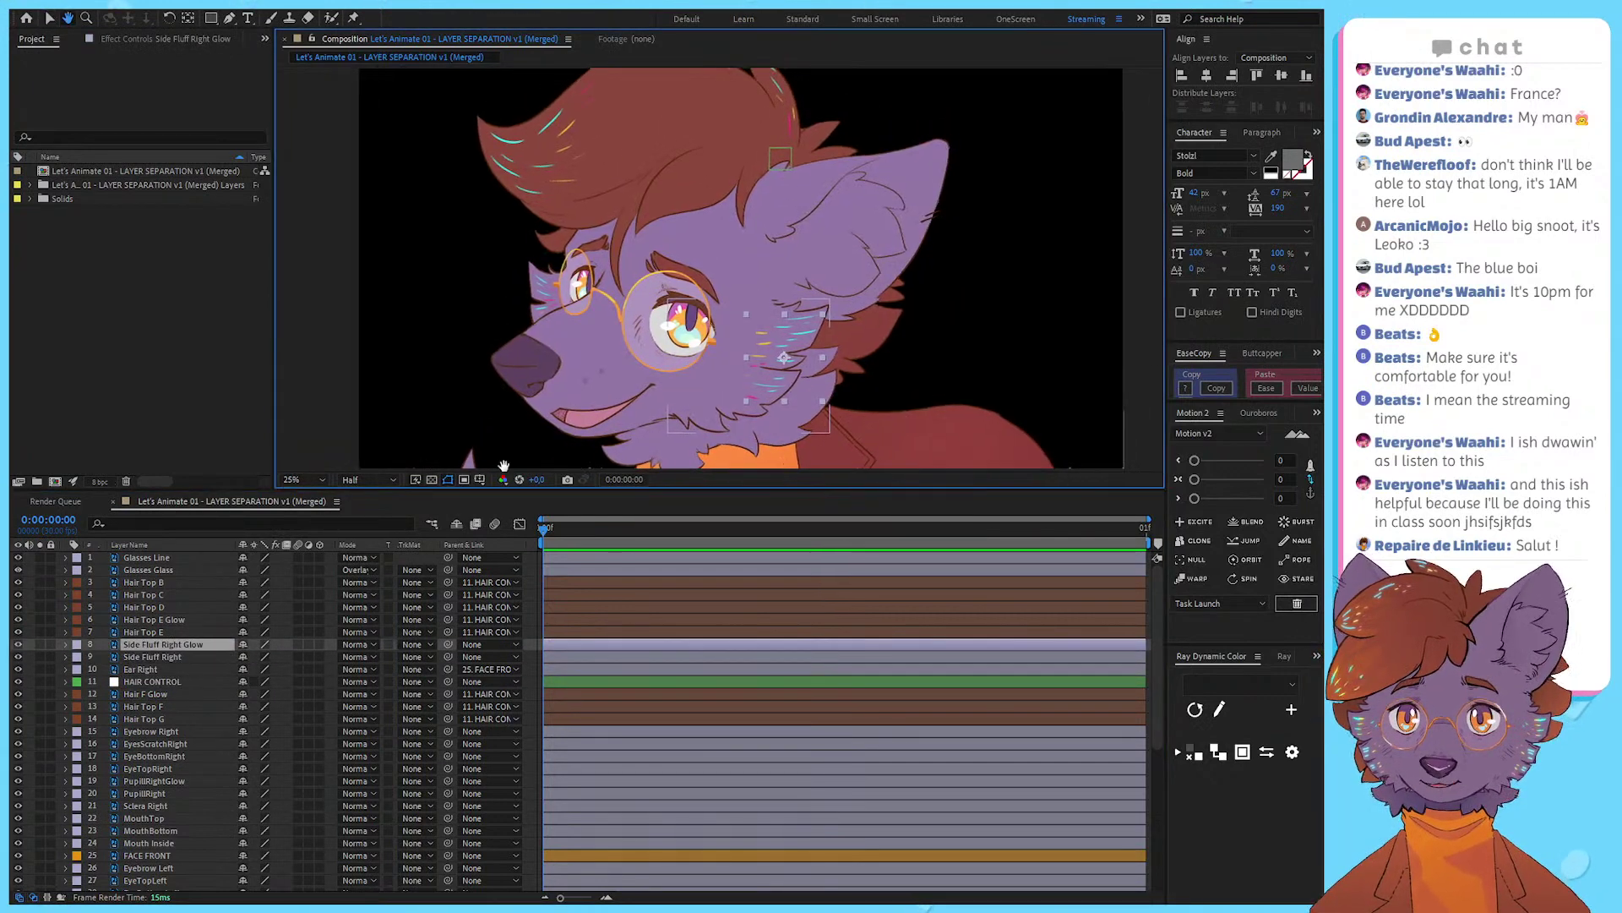
pyautogui.click(172, 558)
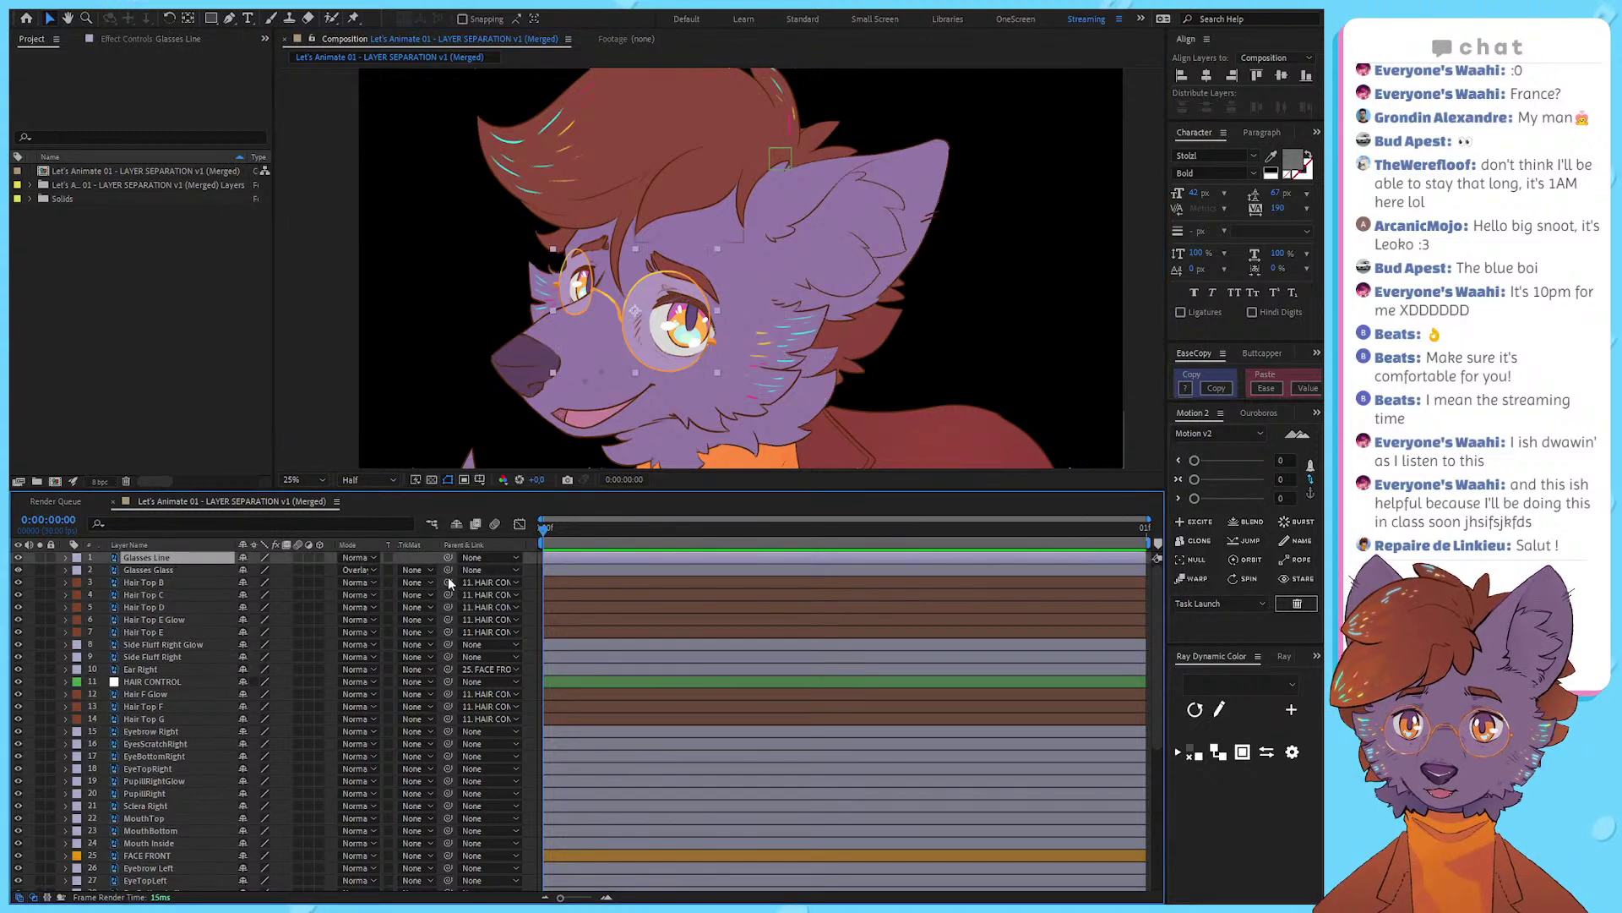
pyautogui.moveTo(448, 570); pyautogui.dragTo(186, 554)
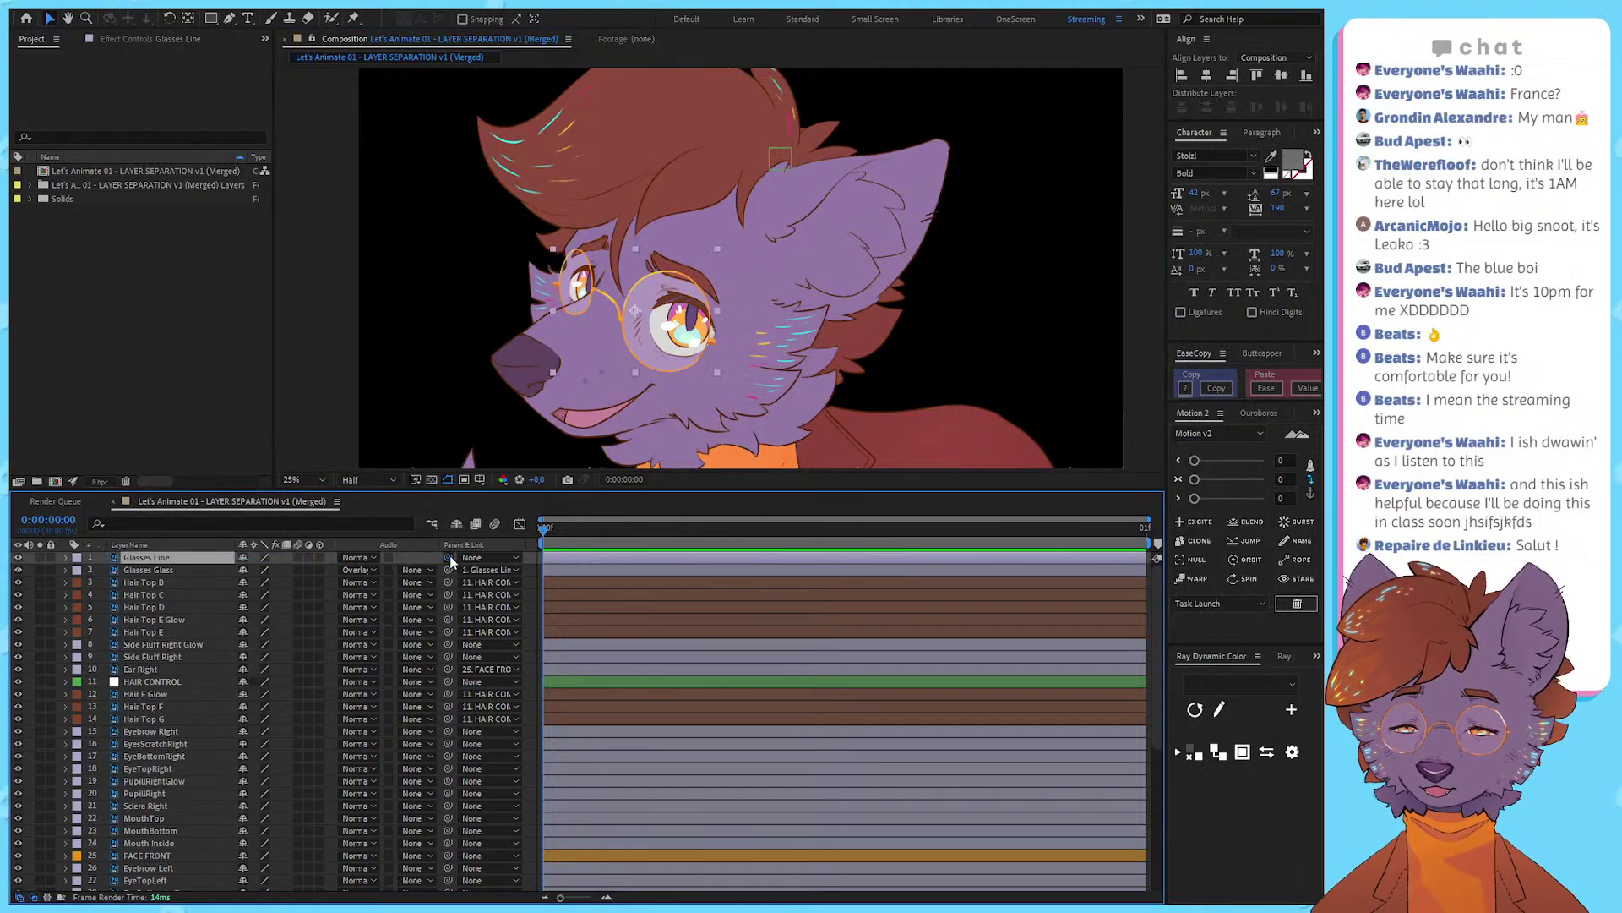
pyautogui.moveTo(449, 555); pyautogui.dragTo(159, 856)
pyautogui.click(159, 856)
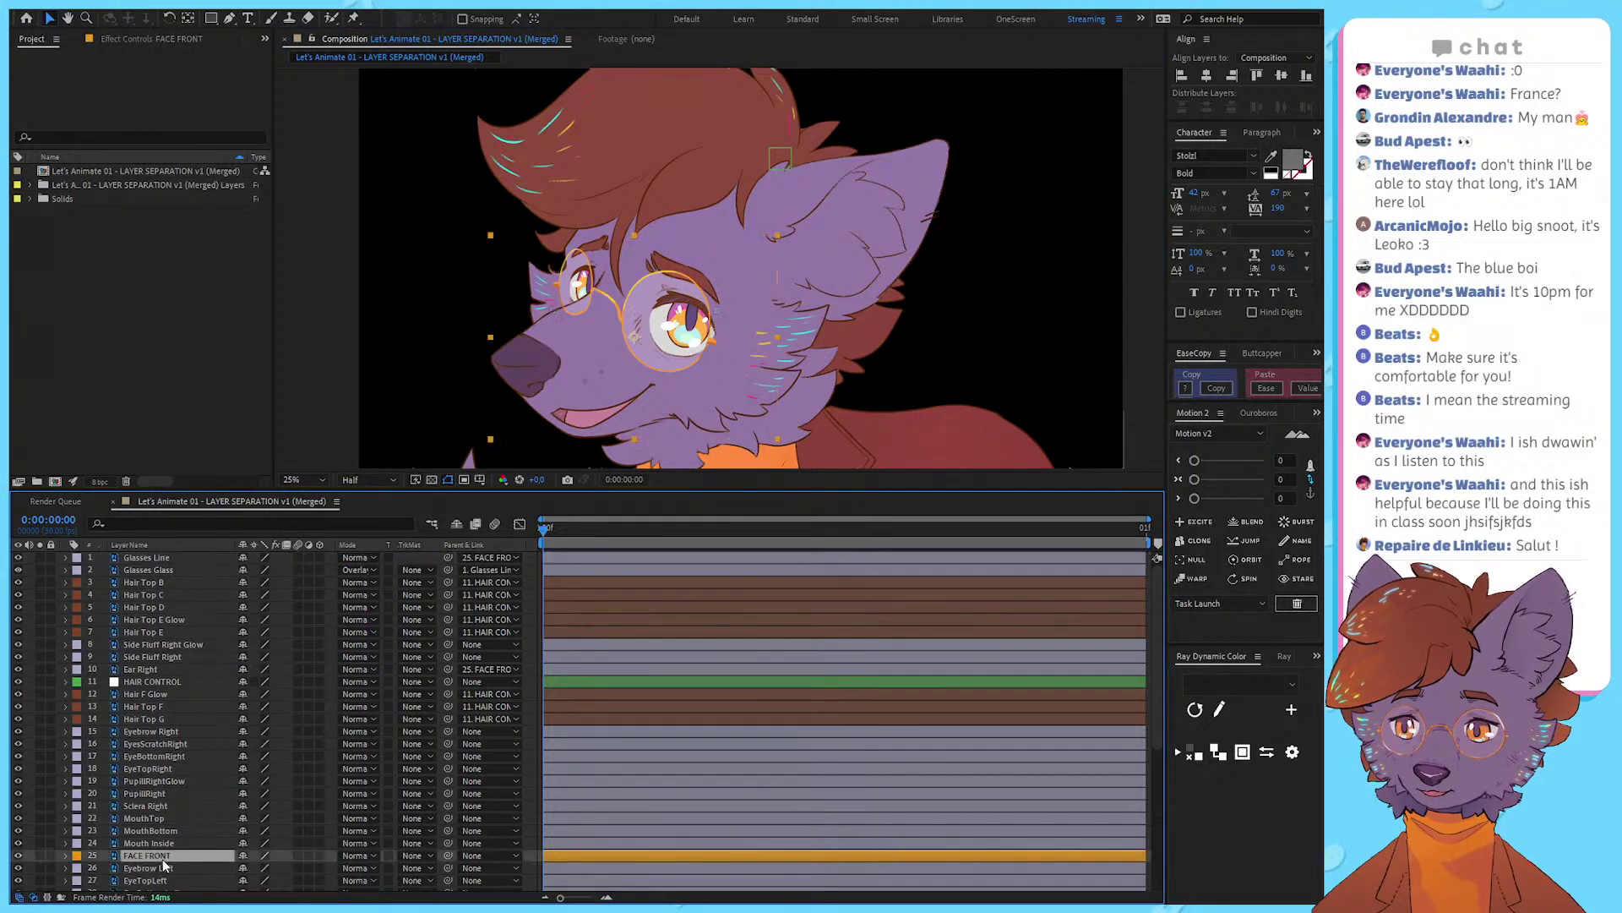
pyautogui.moveTo(567, 388)
pyautogui.mouseDown()
pyautogui.moveTo(577, 399)
pyautogui.moveTo(572, 387)
pyautogui.mouseUp()
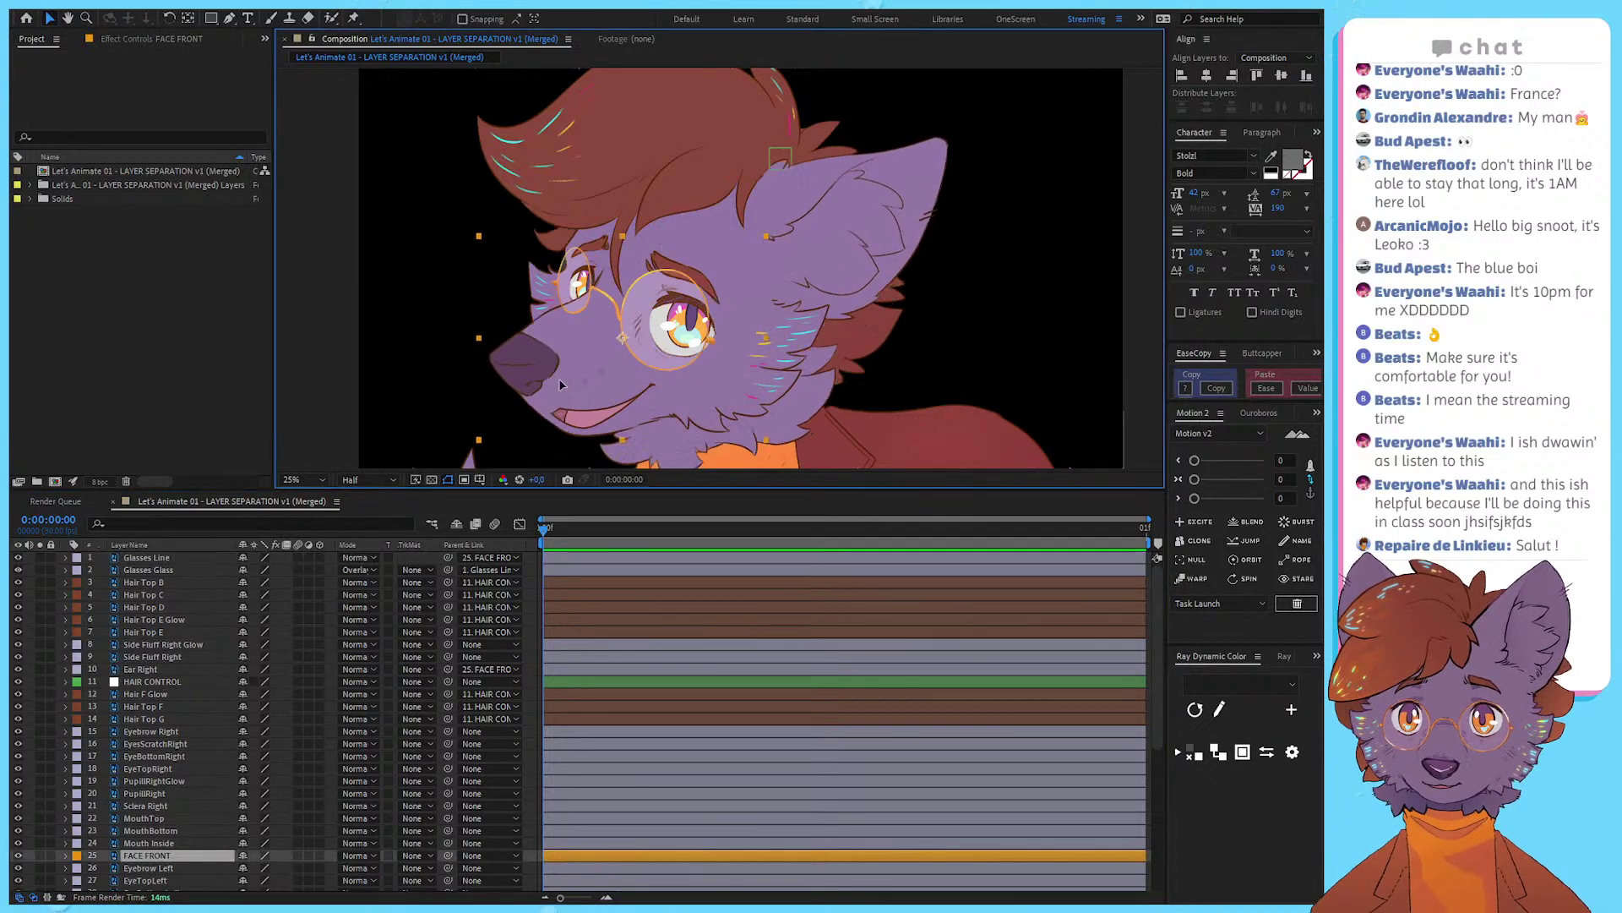
# Step: Parent the HAIR CONTROL null to FACE FRONT
pyautogui.click(169, 681)
pyautogui.moveTo(448, 679); pyautogui.dragTo(154, 852)
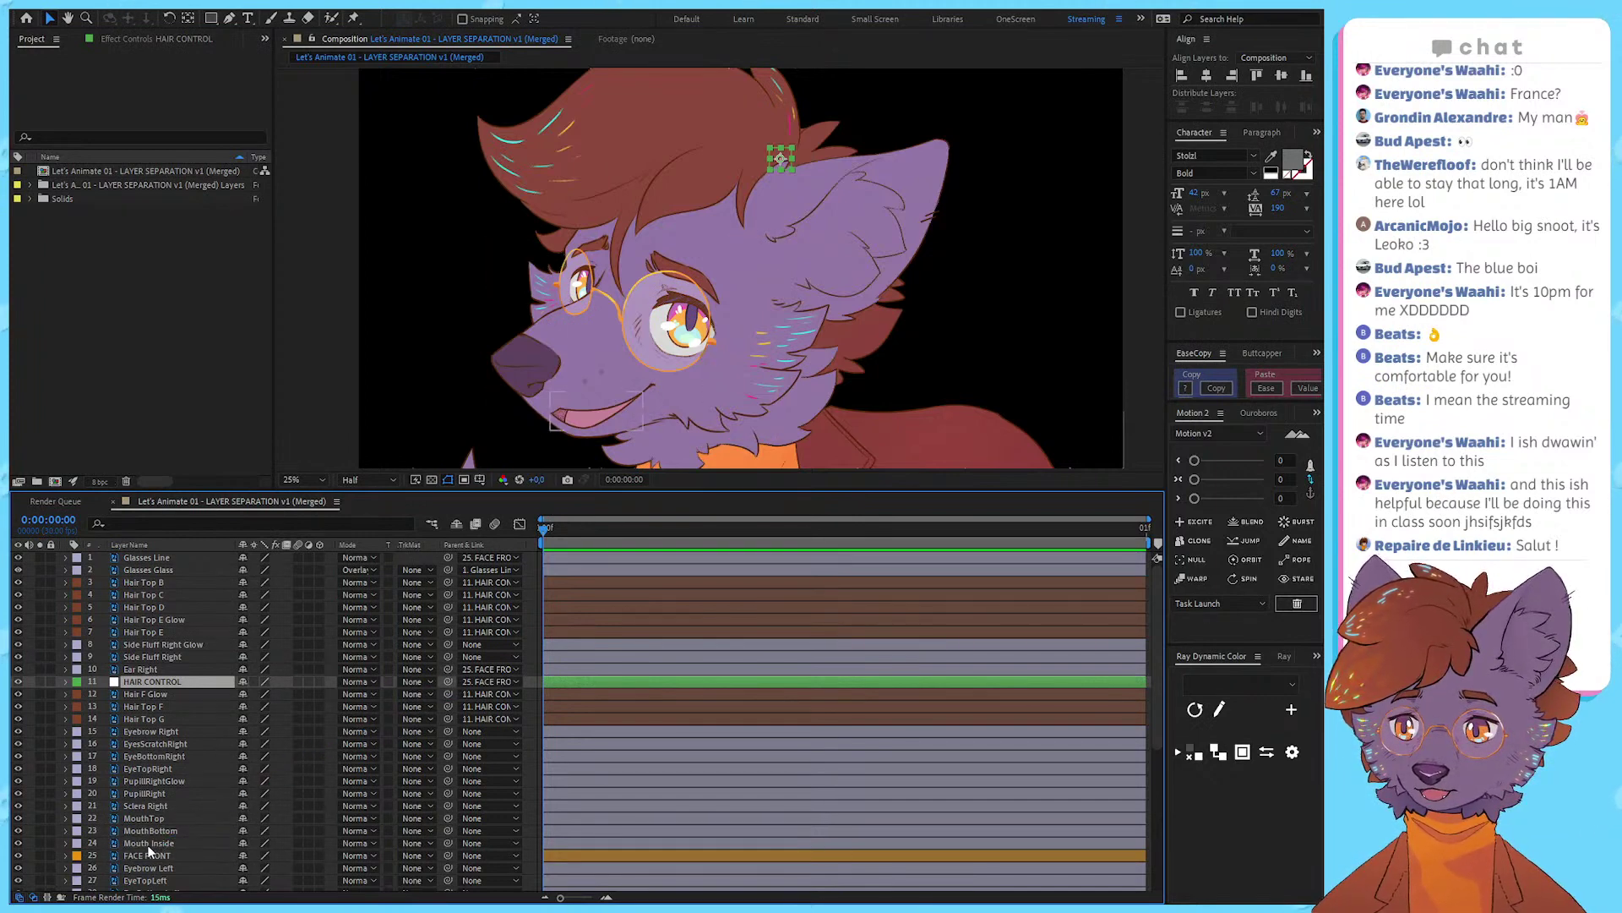
pyautogui.click(154, 806)
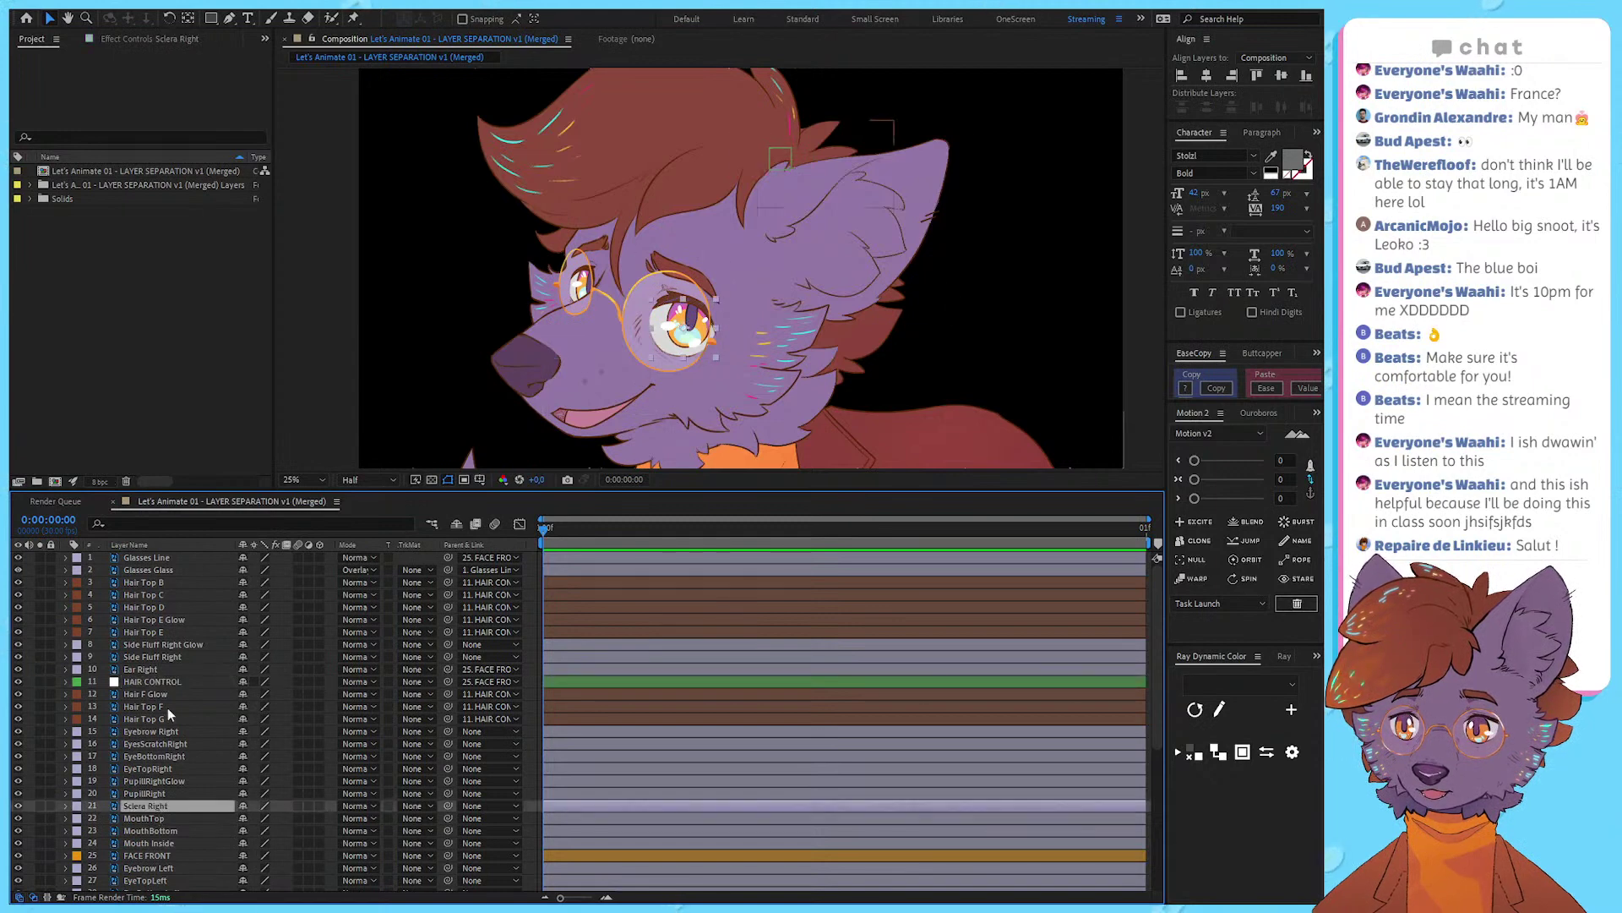
# Step: Parent Side Fluff Right Glow to Side Fluff Right, and Side Fluff Right to FACE FRONT
pyautogui.click(142, 669)
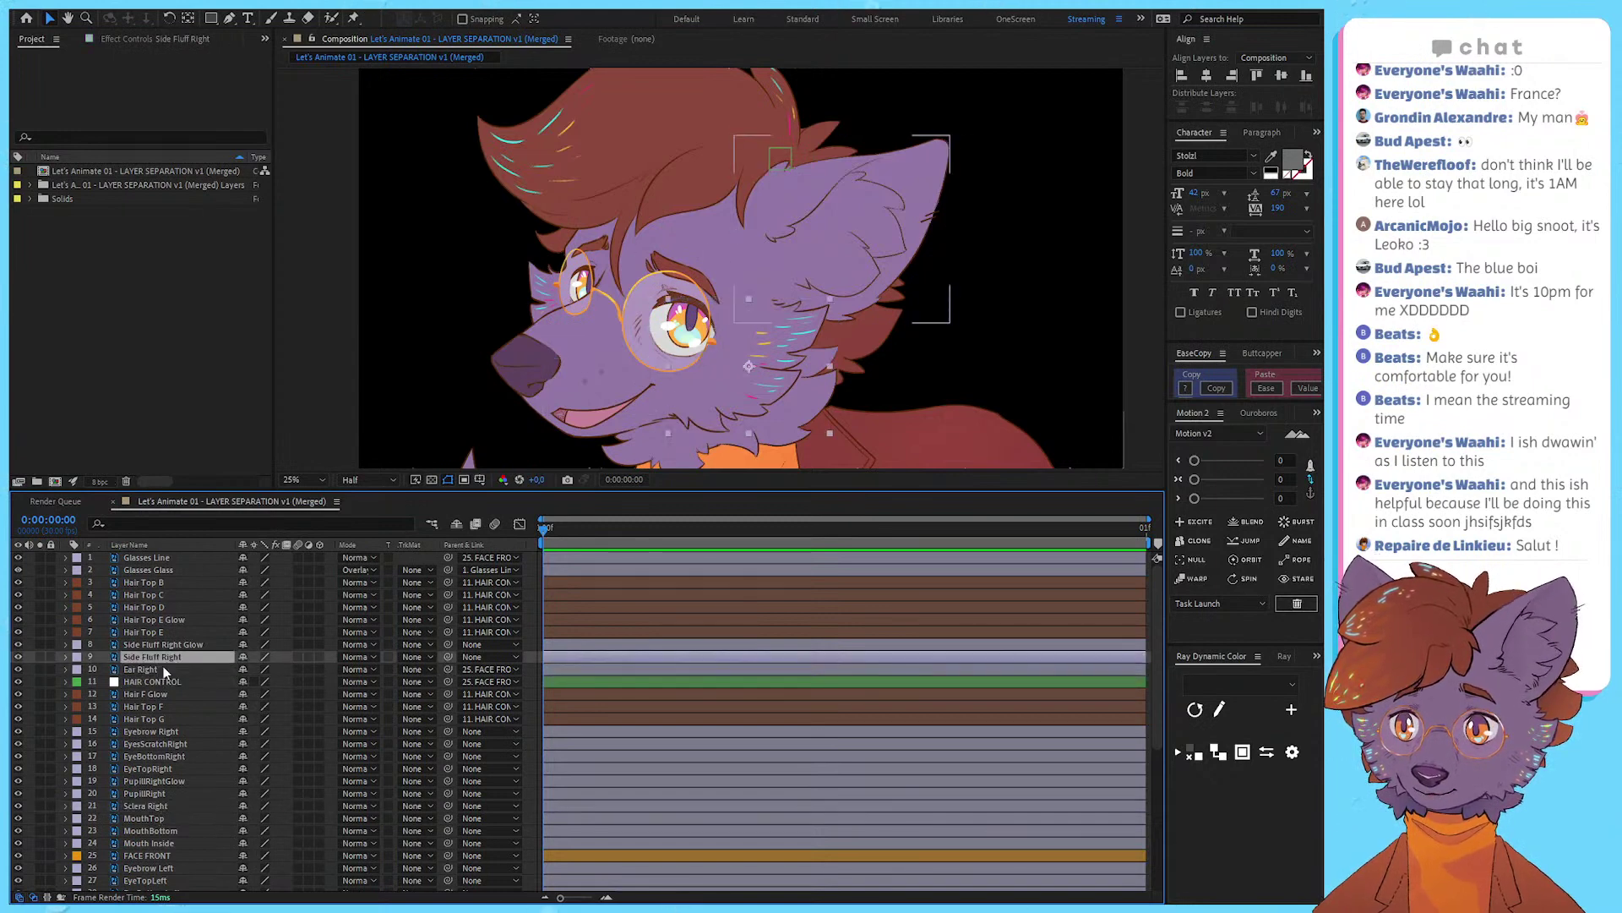
pyautogui.click(164, 657)
pyautogui.click(171, 645)
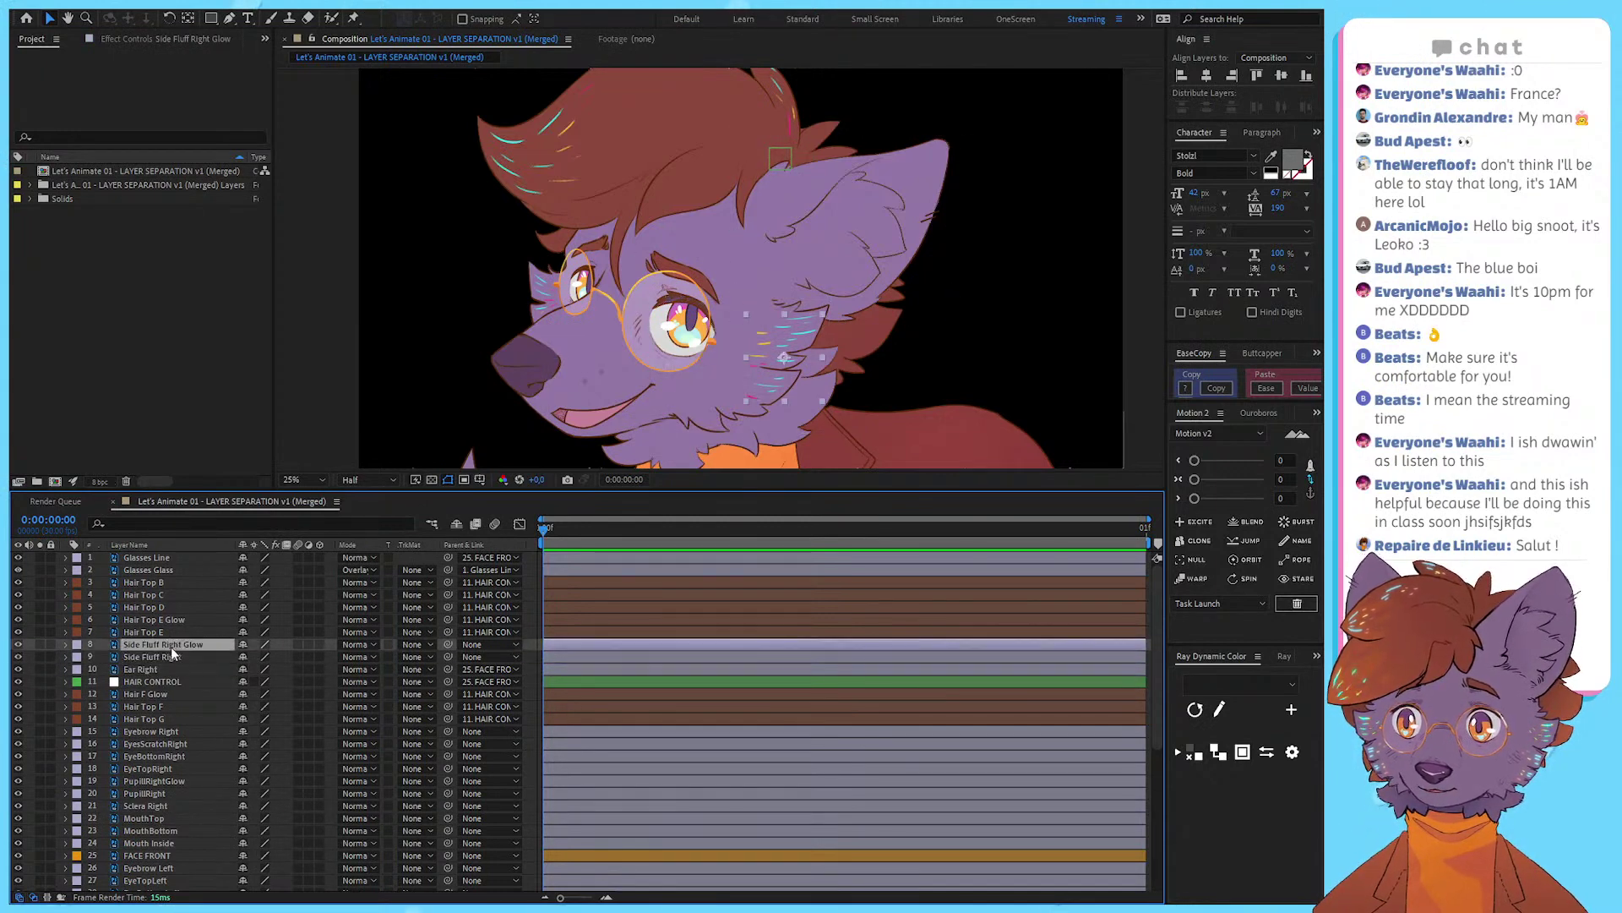
pyautogui.moveTo(448, 644); pyautogui.dragTo(143, 658)
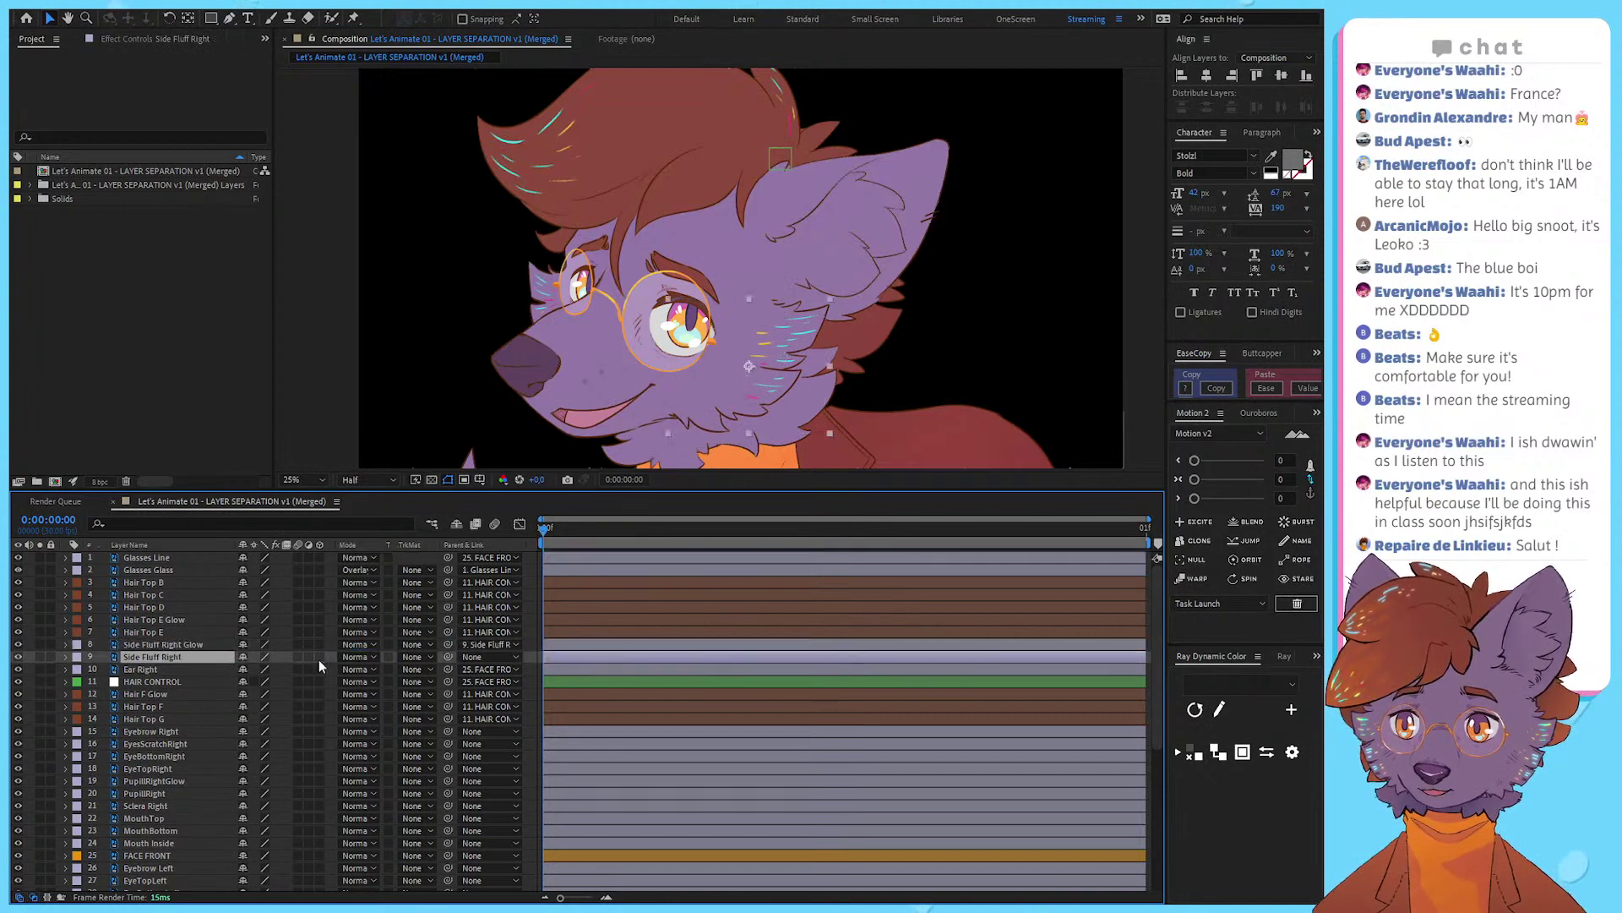
pyautogui.moveTo(448, 657); pyautogui.dragTo(173, 858)
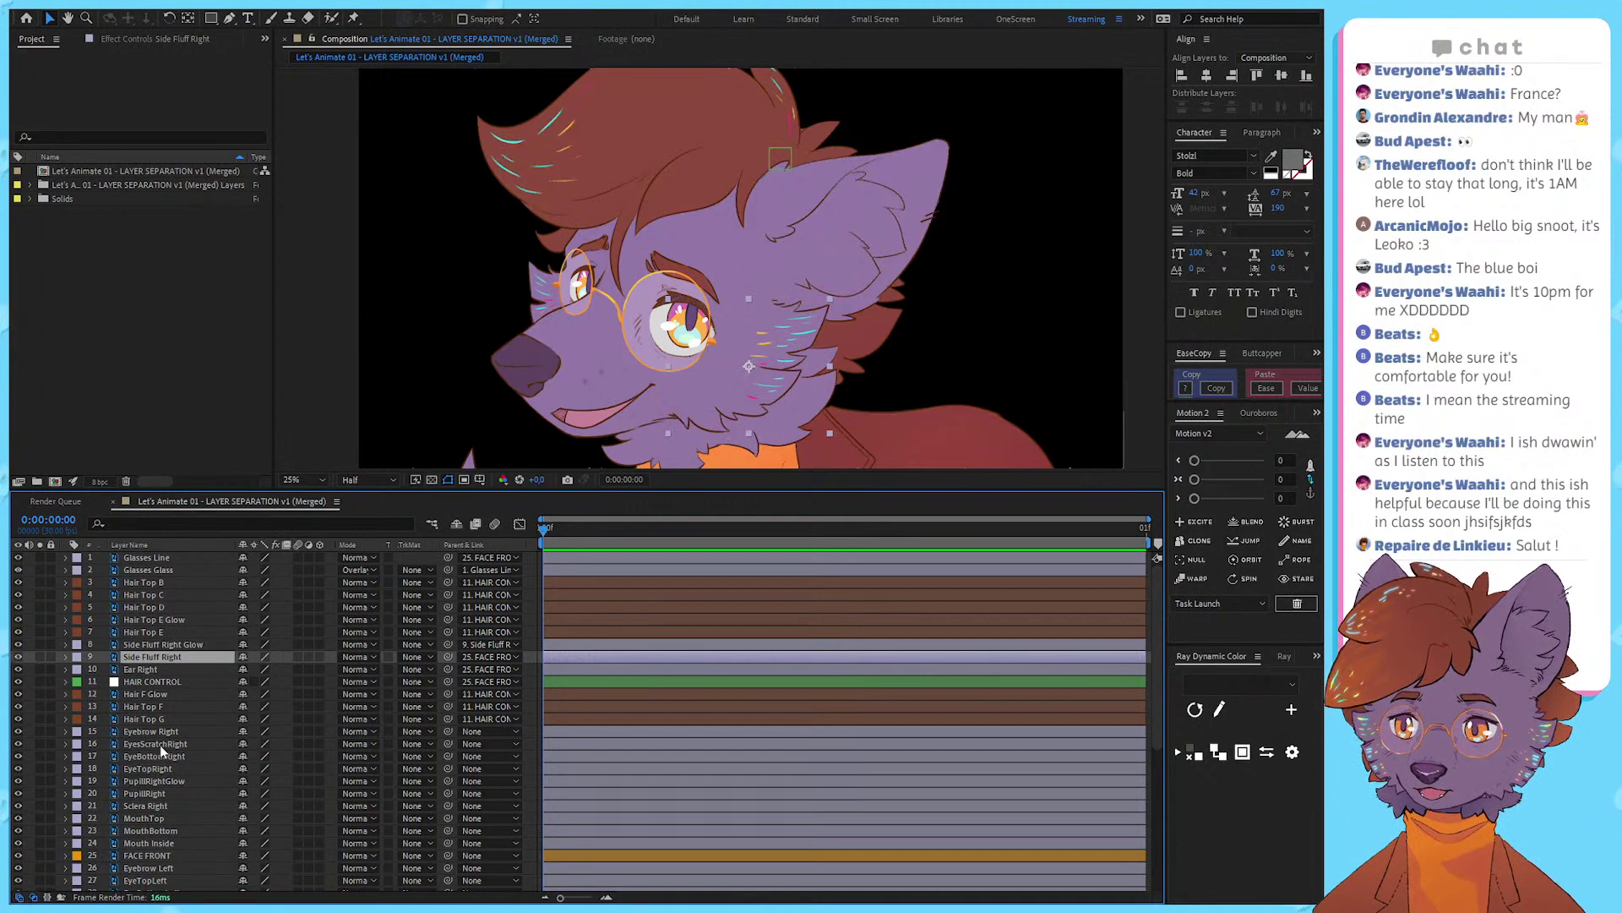
# Step: Parent Side Fluff Left Glow to Side Fluff Left, and Side Fluff Left to FACE BACK
pyautogui.scroll(-1, 136, 811)
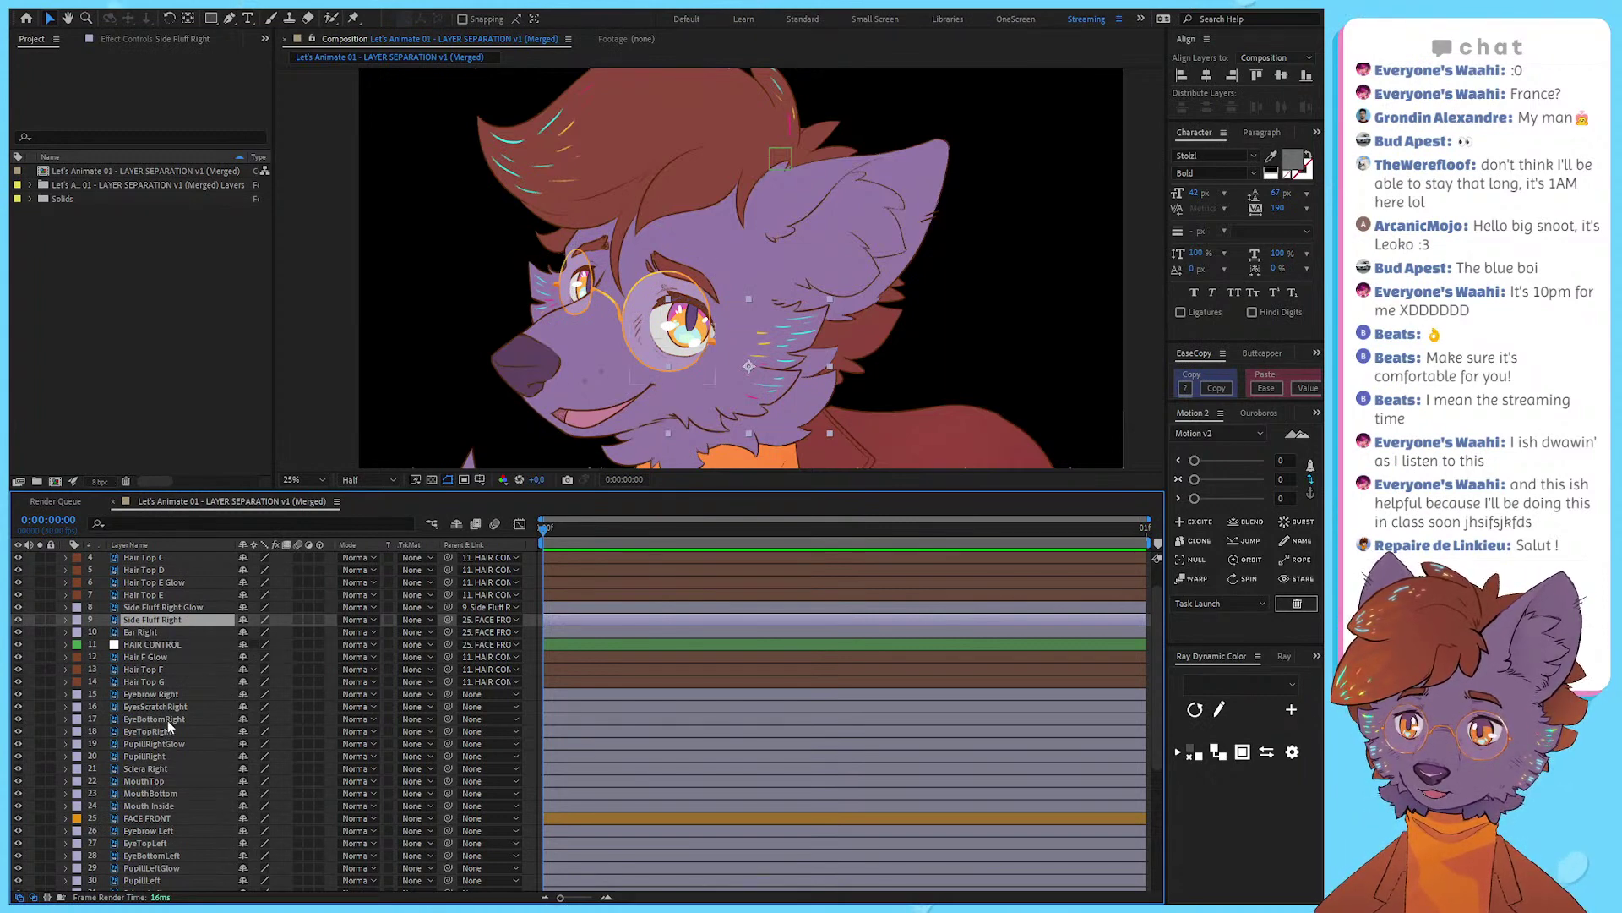
pyautogui.scroll(-1, 167, 818)
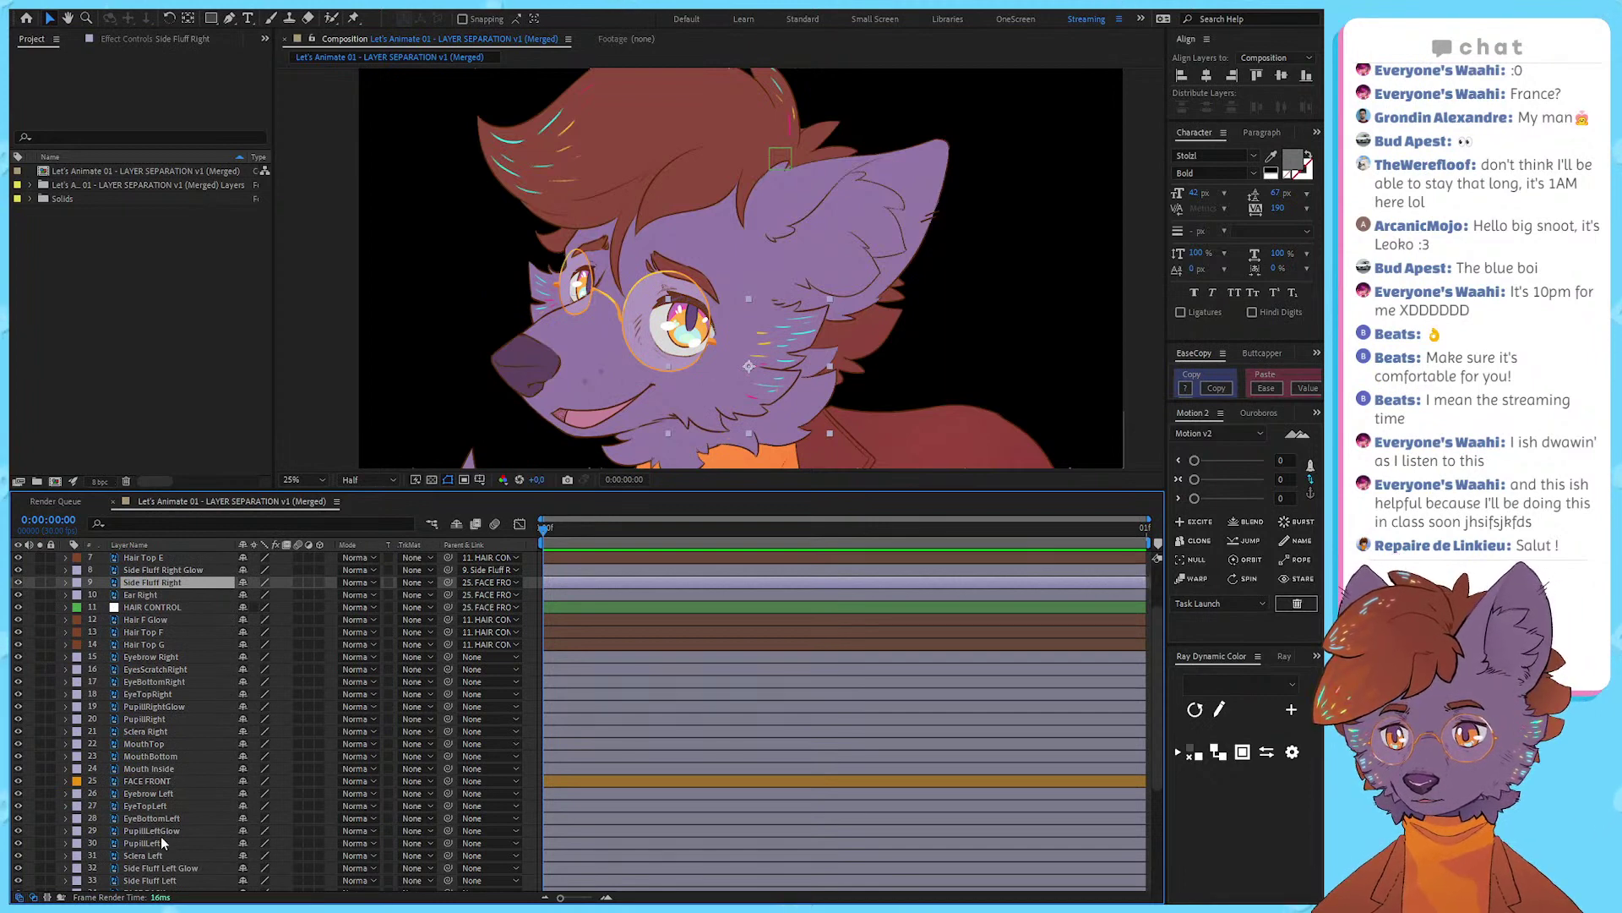
pyautogui.click(161, 868)
pyautogui.scroll(-1, 352, 824)
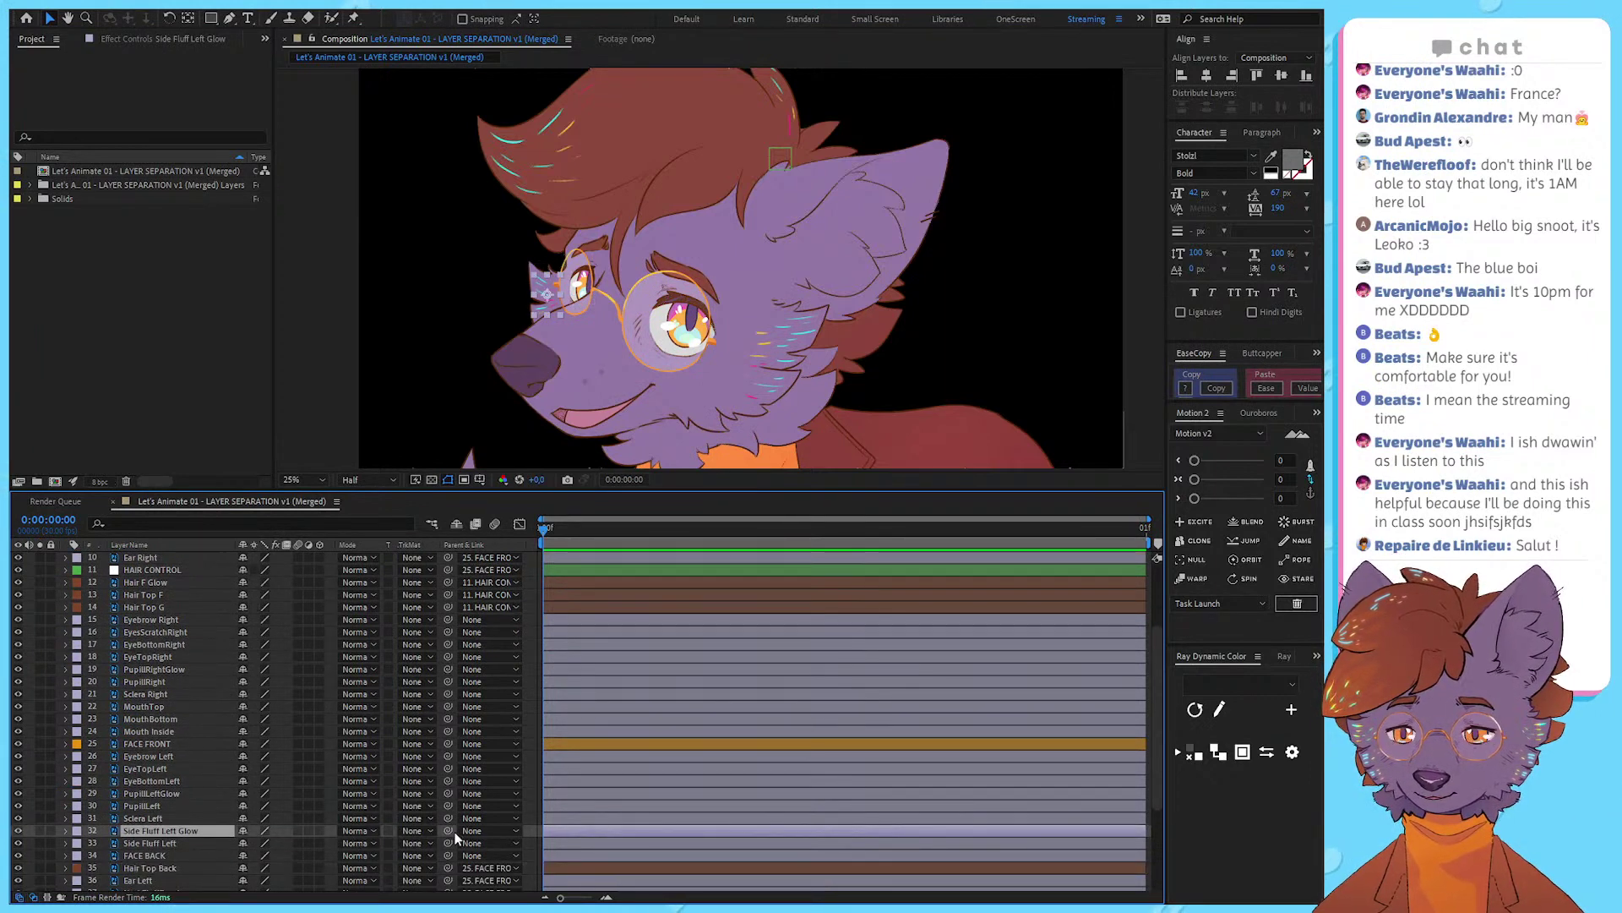
pyautogui.moveTo(448, 830); pyautogui.dragTo(214, 847)
pyautogui.click(213, 847)
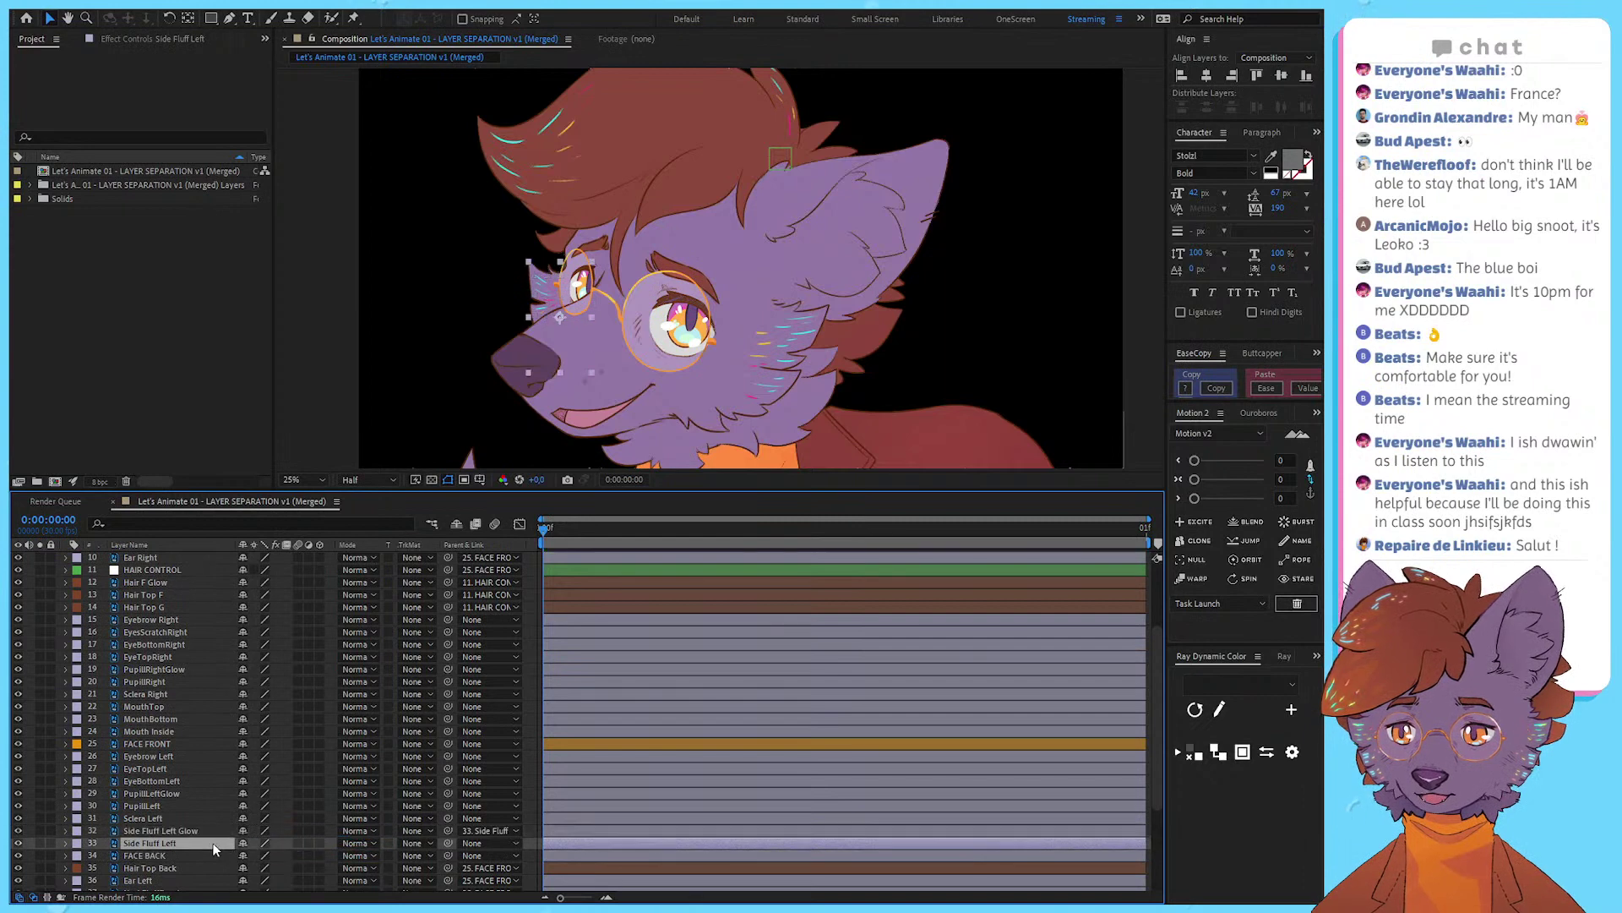
pyautogui.moveTo(448, 843); pyautogui.dragTo(84, 856)
# Step: Give the FACE BACK layer a pink color label, and undo a trial move made near the left eye
pyautogui.click(85, 858)
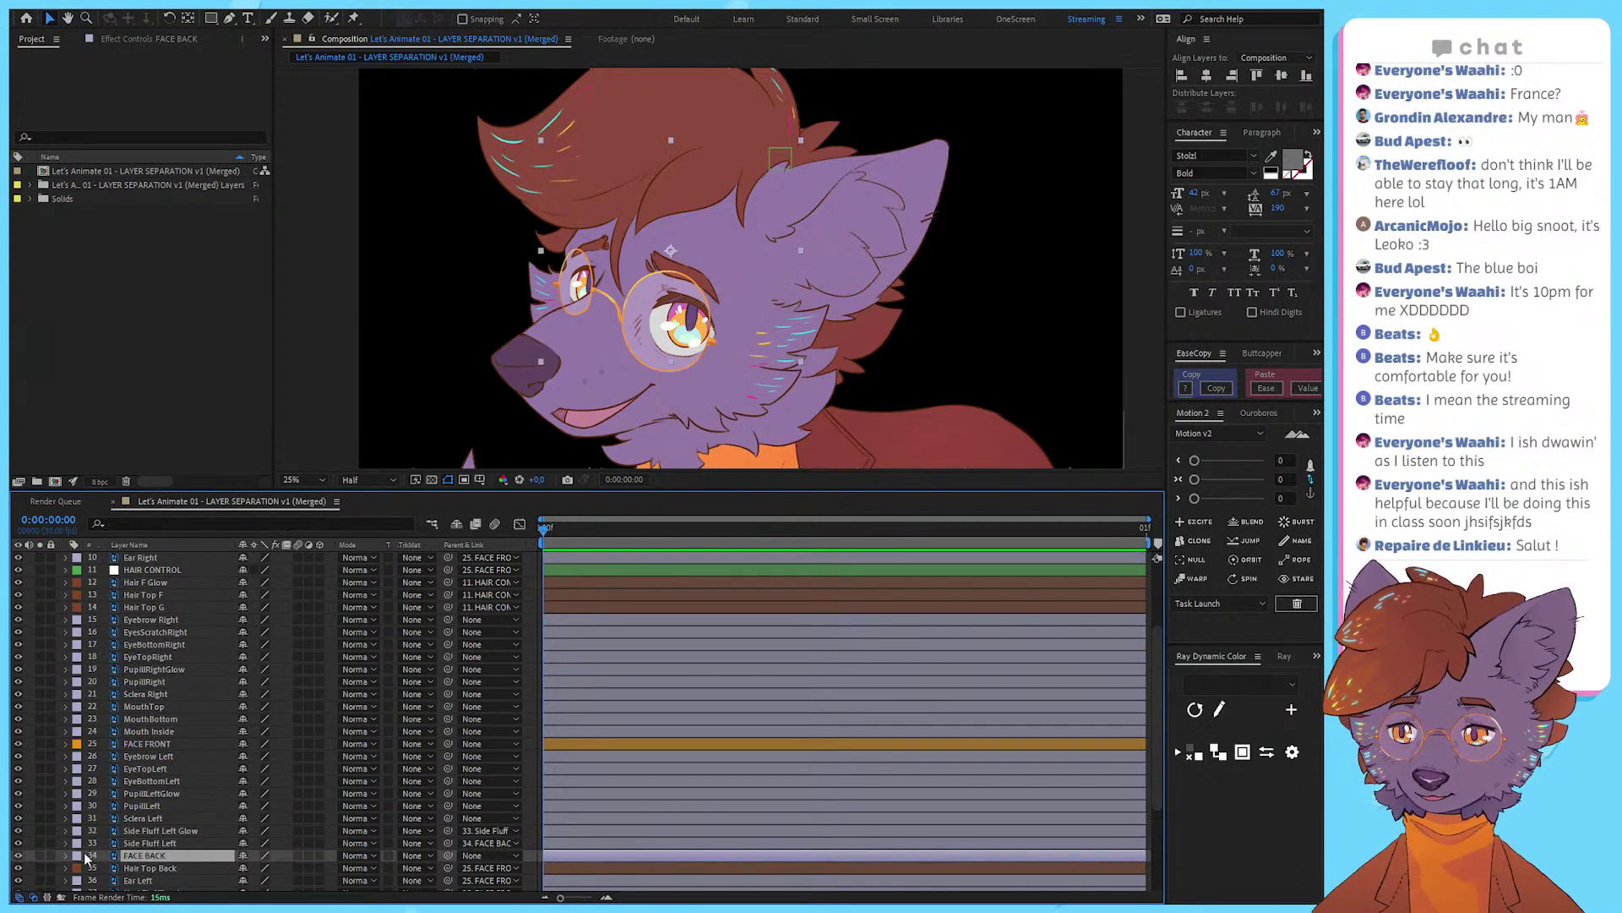
pyautogui.click(136, 808)
pyautogui.moveTo(599, 286)
pyautogui.mouseDown()
pyautogui.moveTo(573, 284)
pyautogui.moveTo(591, 288)
pyautogui.mouseUp()
pyautogui.hotkey('ctrl', 'z')
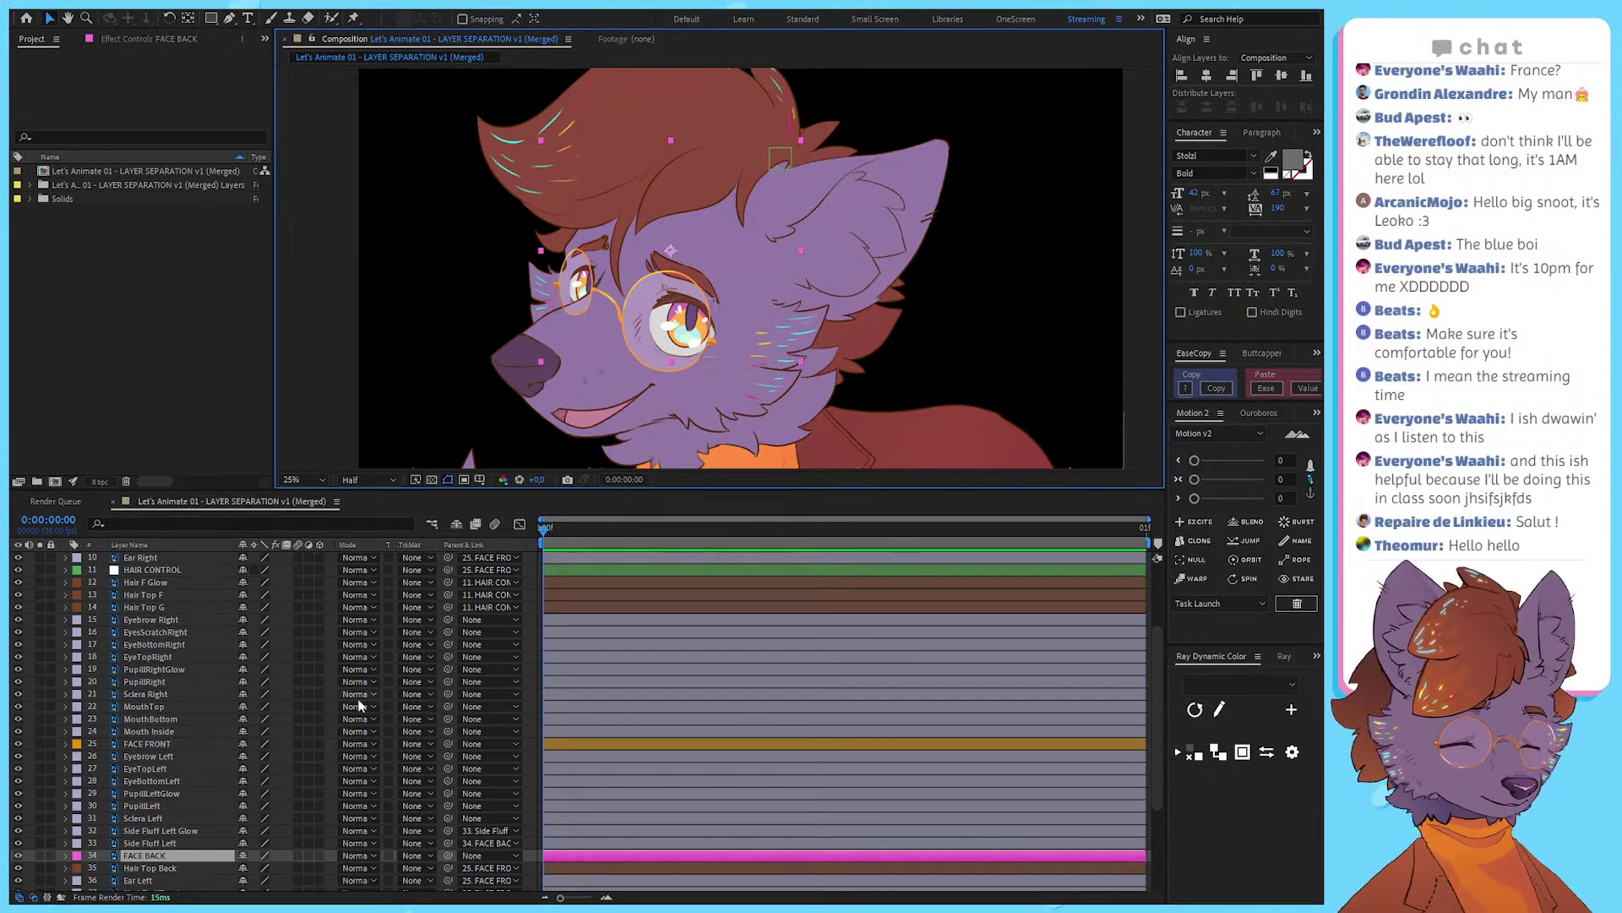
# Step: Examine the left-side fluff, pupil, sclera, eyelid and eyebrow layers one by one to see which parts form the left eye
pyautogui.click(153, 841)
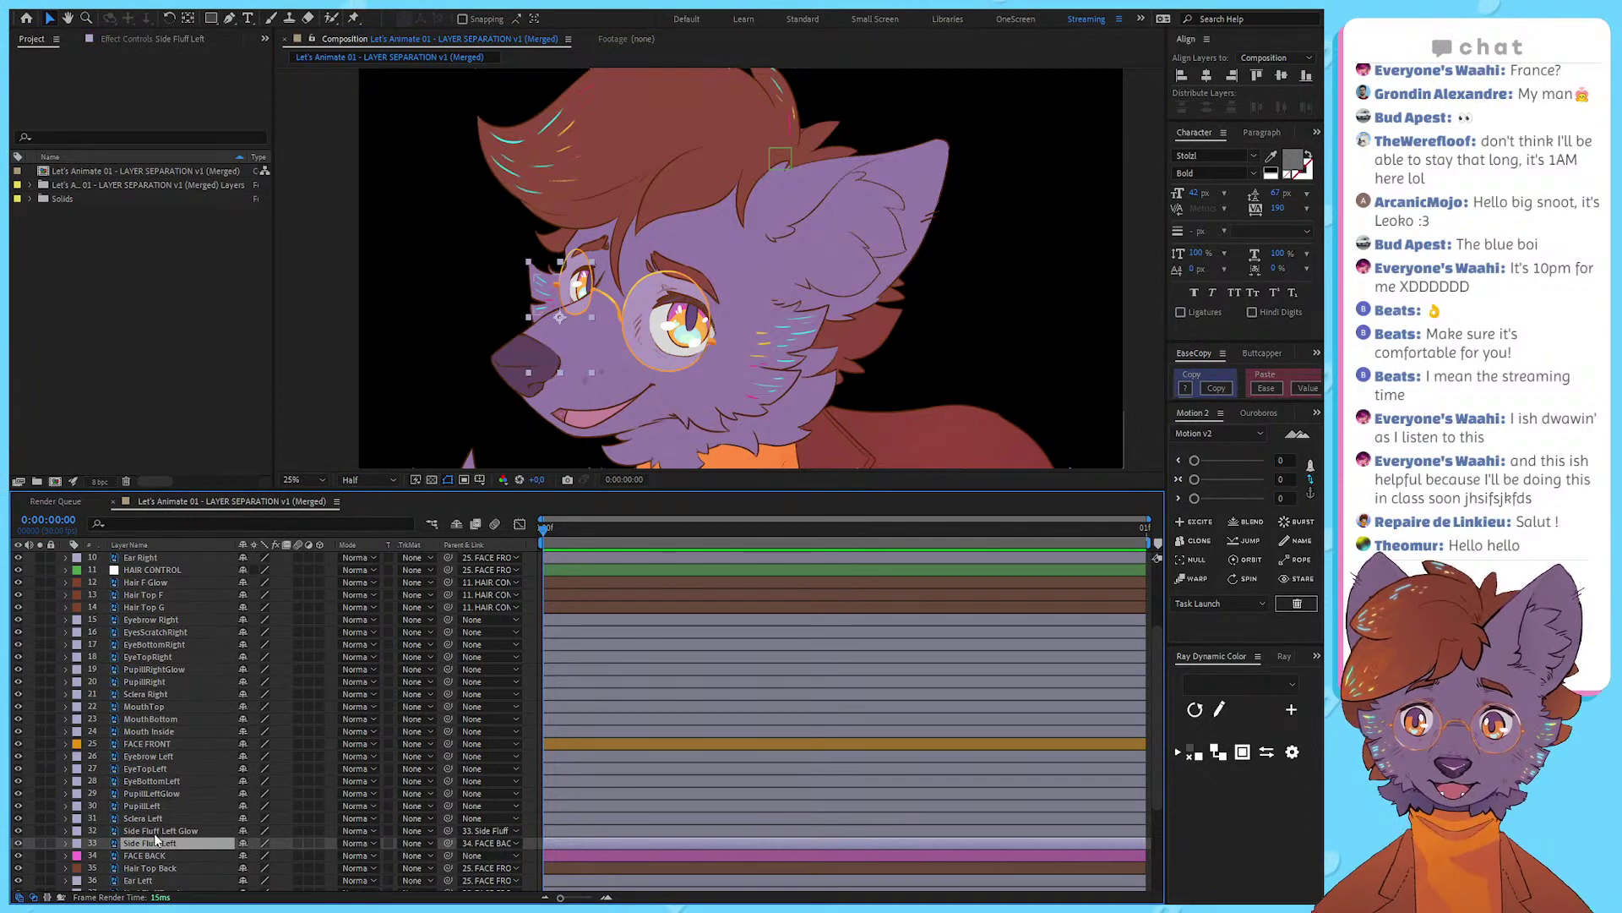
pyautogui.click(177, 817)
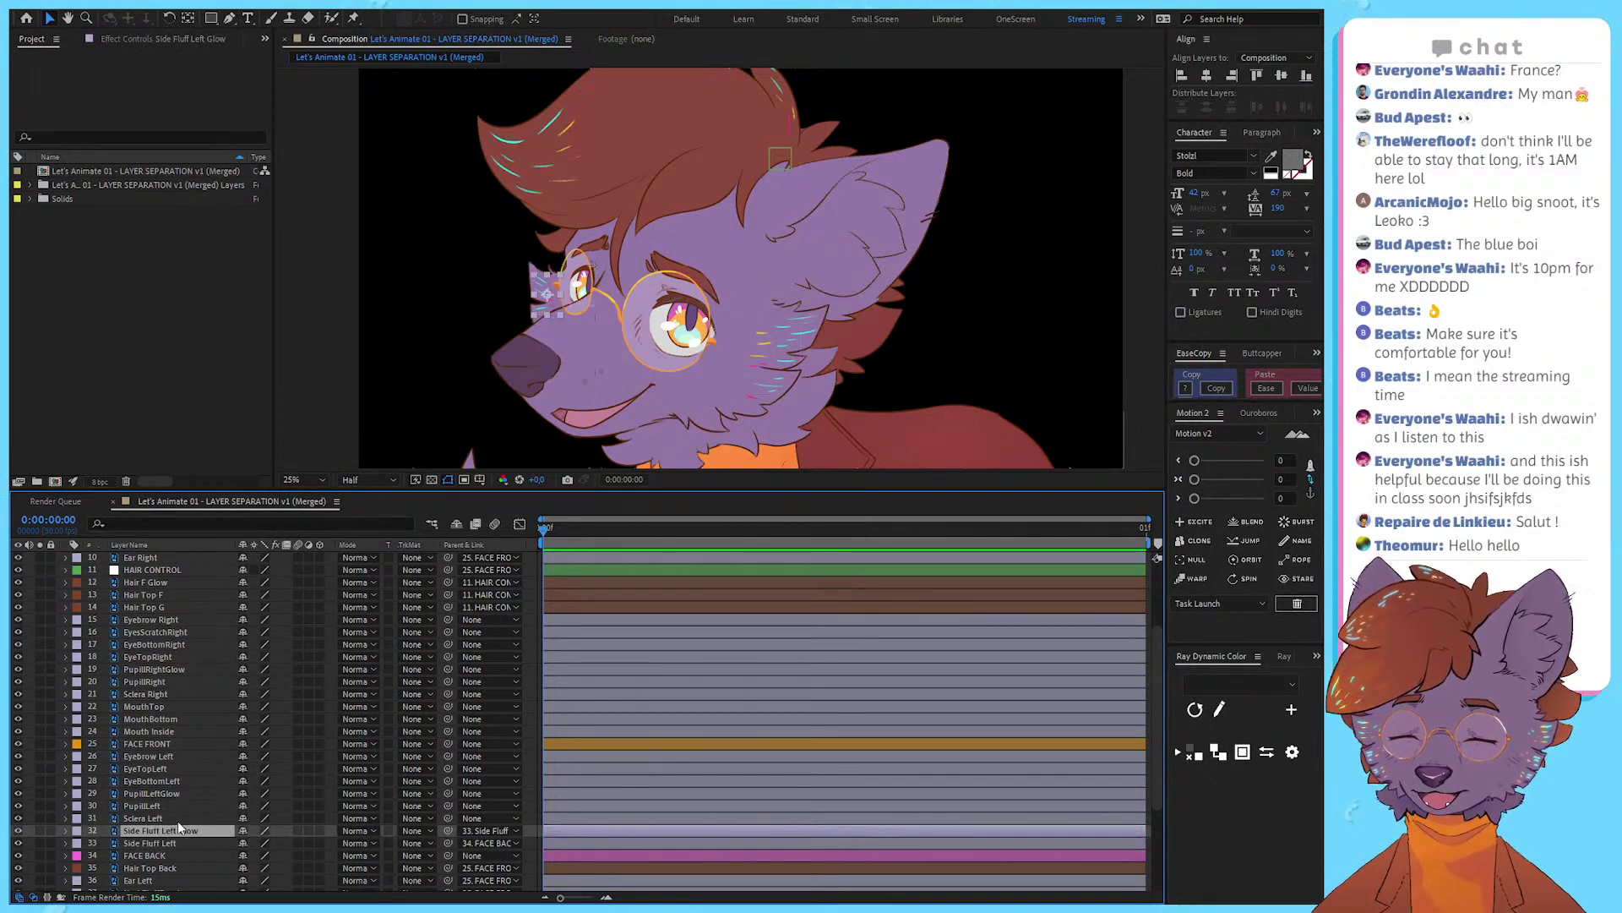
pyautogui.click(182, 808)
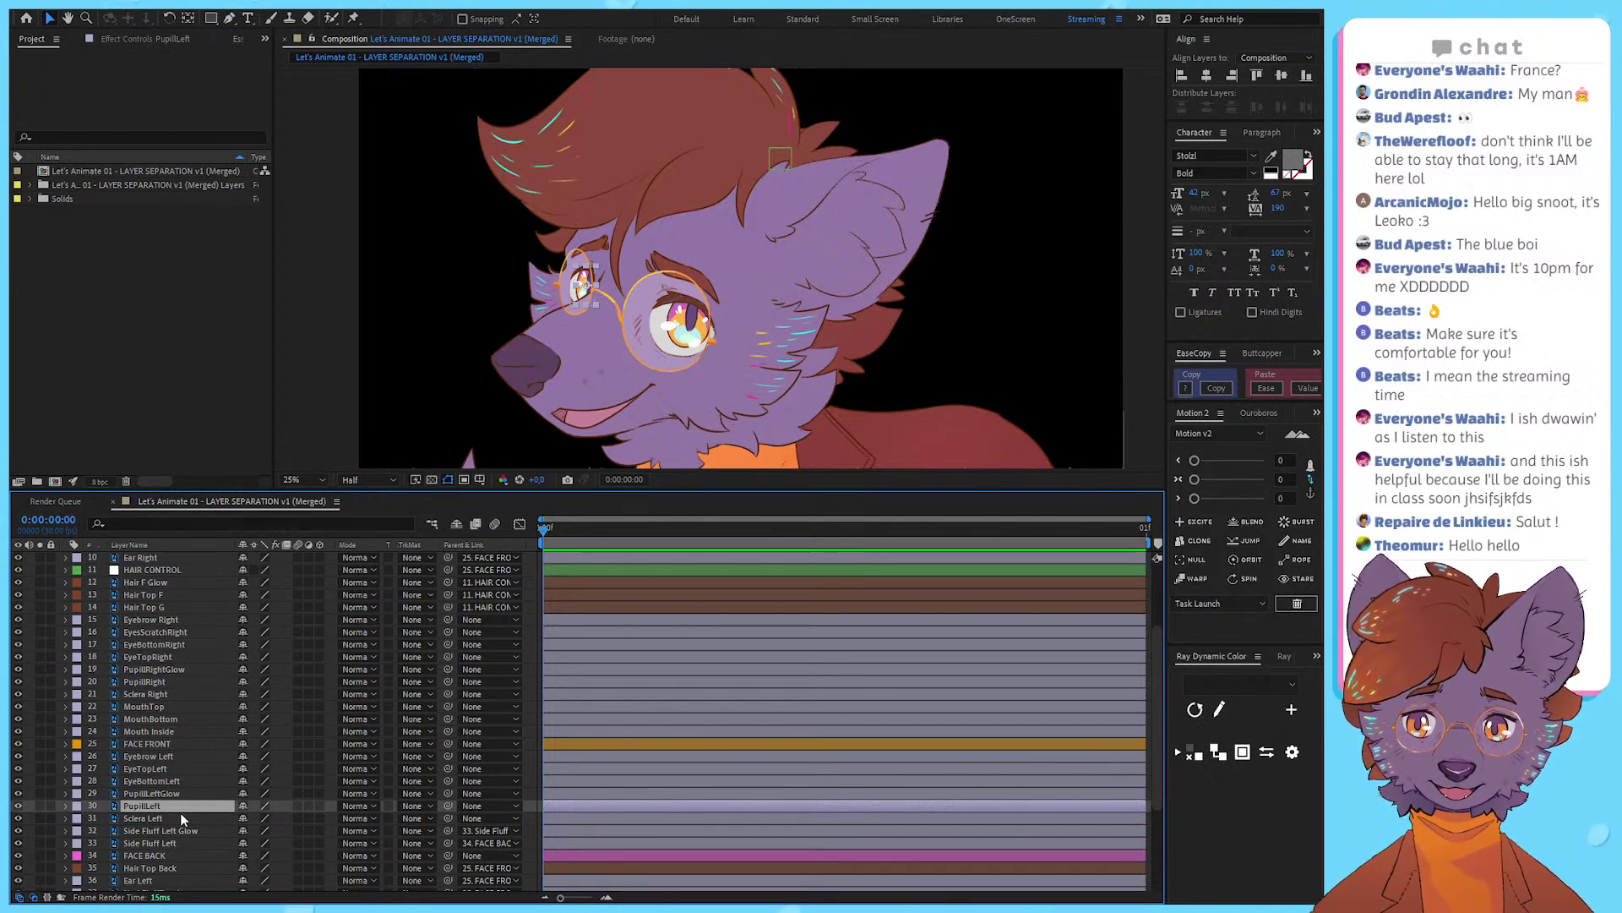
pyautogui.click(182, 819)
pyautogui.click(175, 781)
pyautogui.click(174, 794)
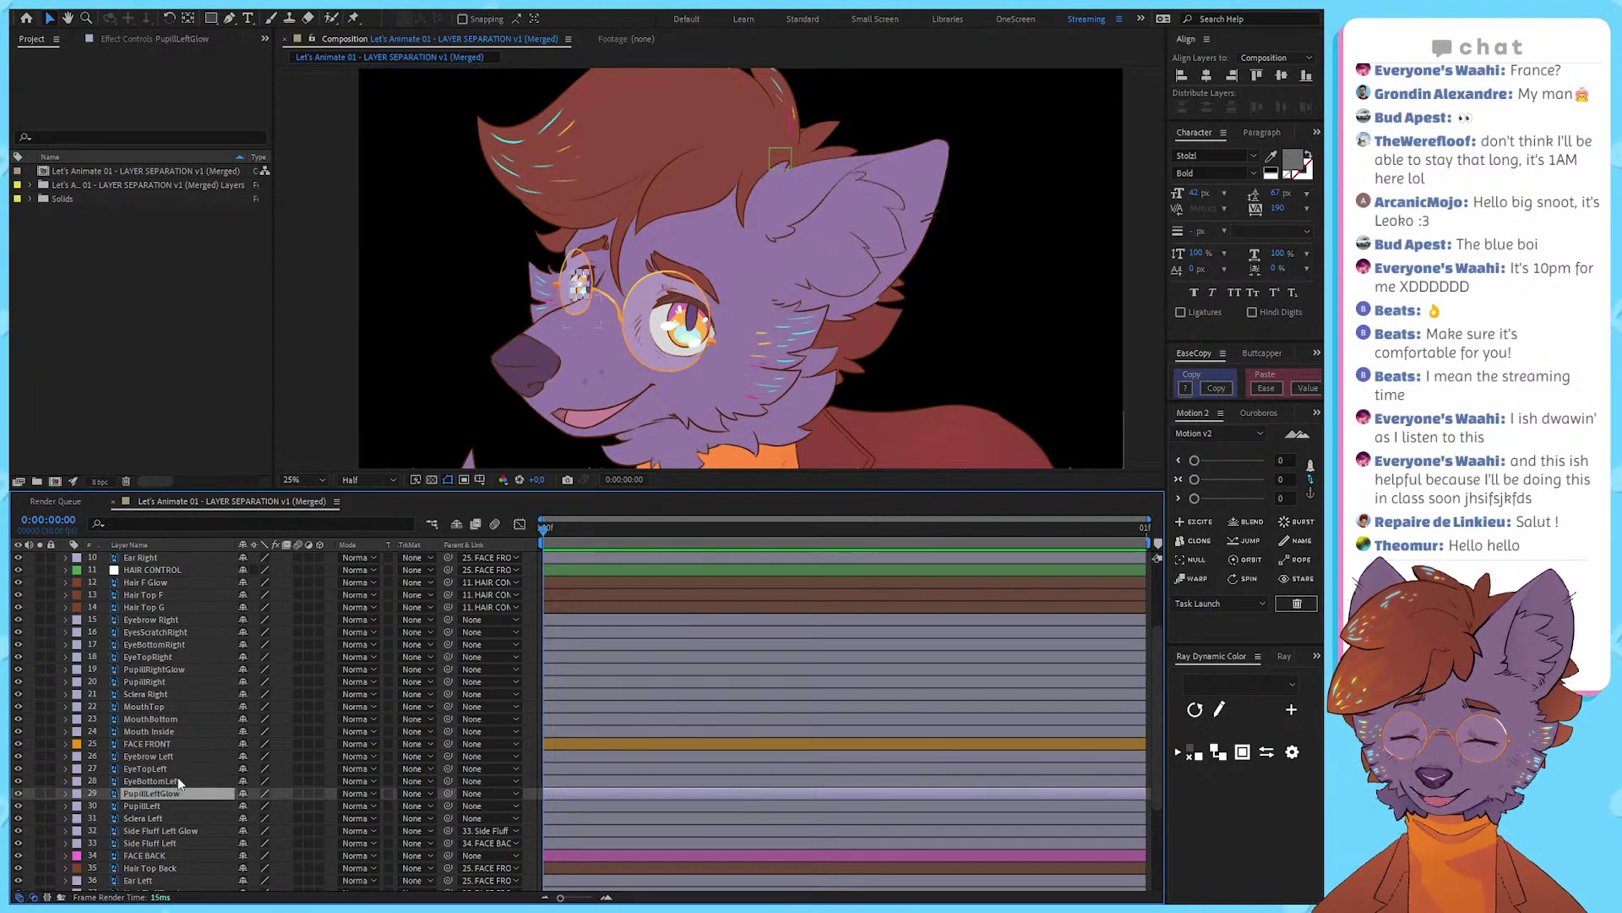
pyautogui.click(176, 769)
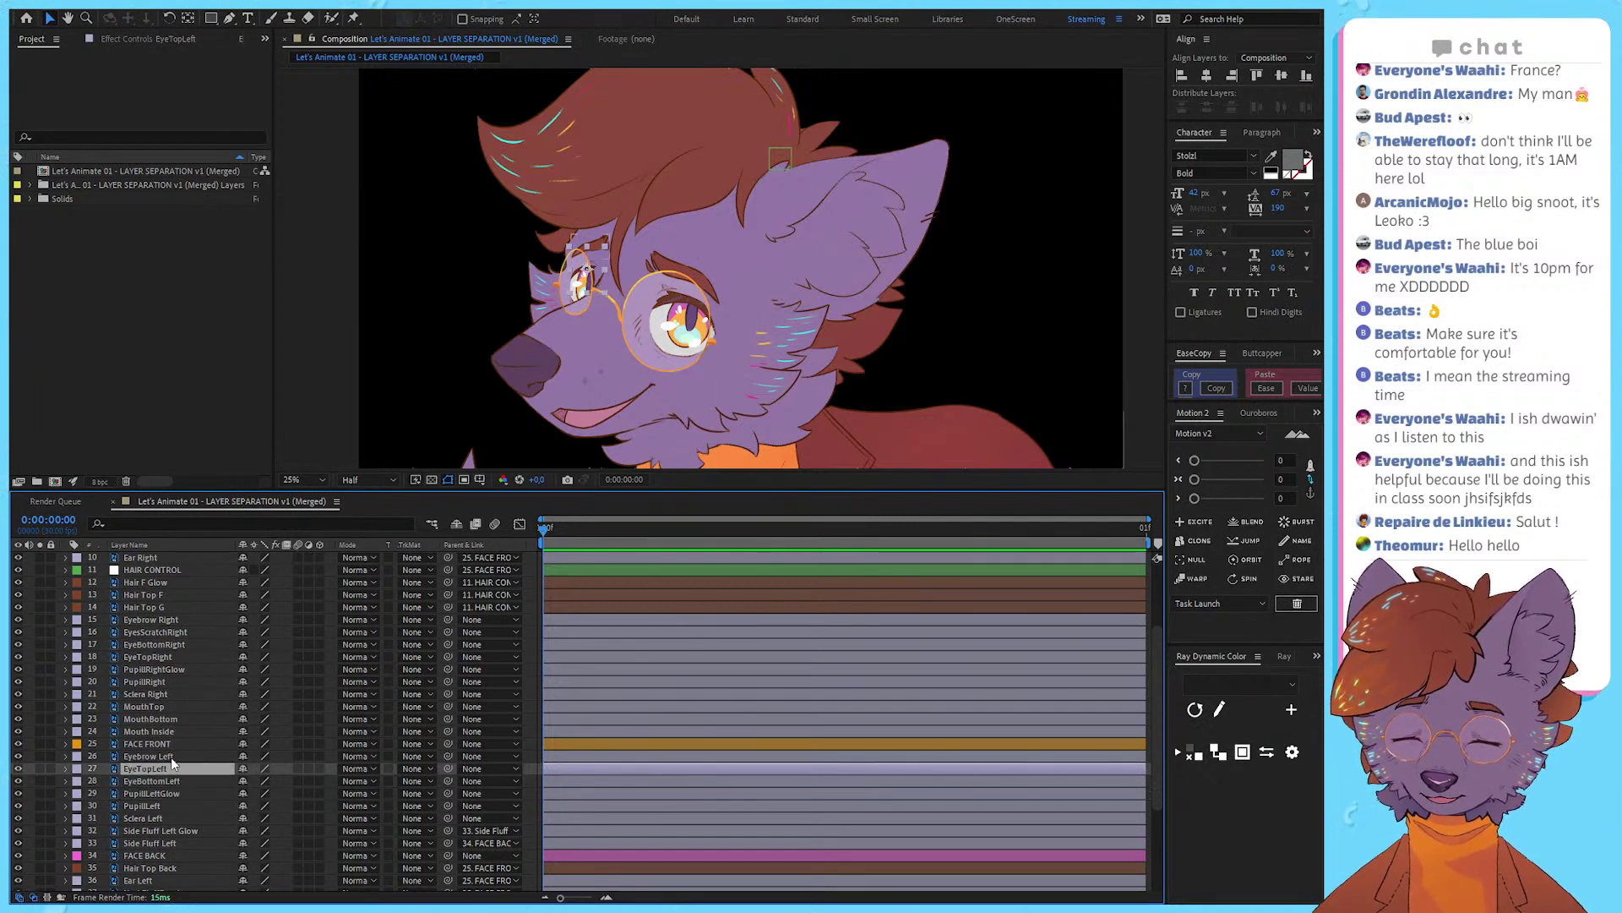
pyautogui.click(171, 757)
pyautogui.click(175, 728)
pyautogui.click(170, 768)
pyautogui.click(173, 756)
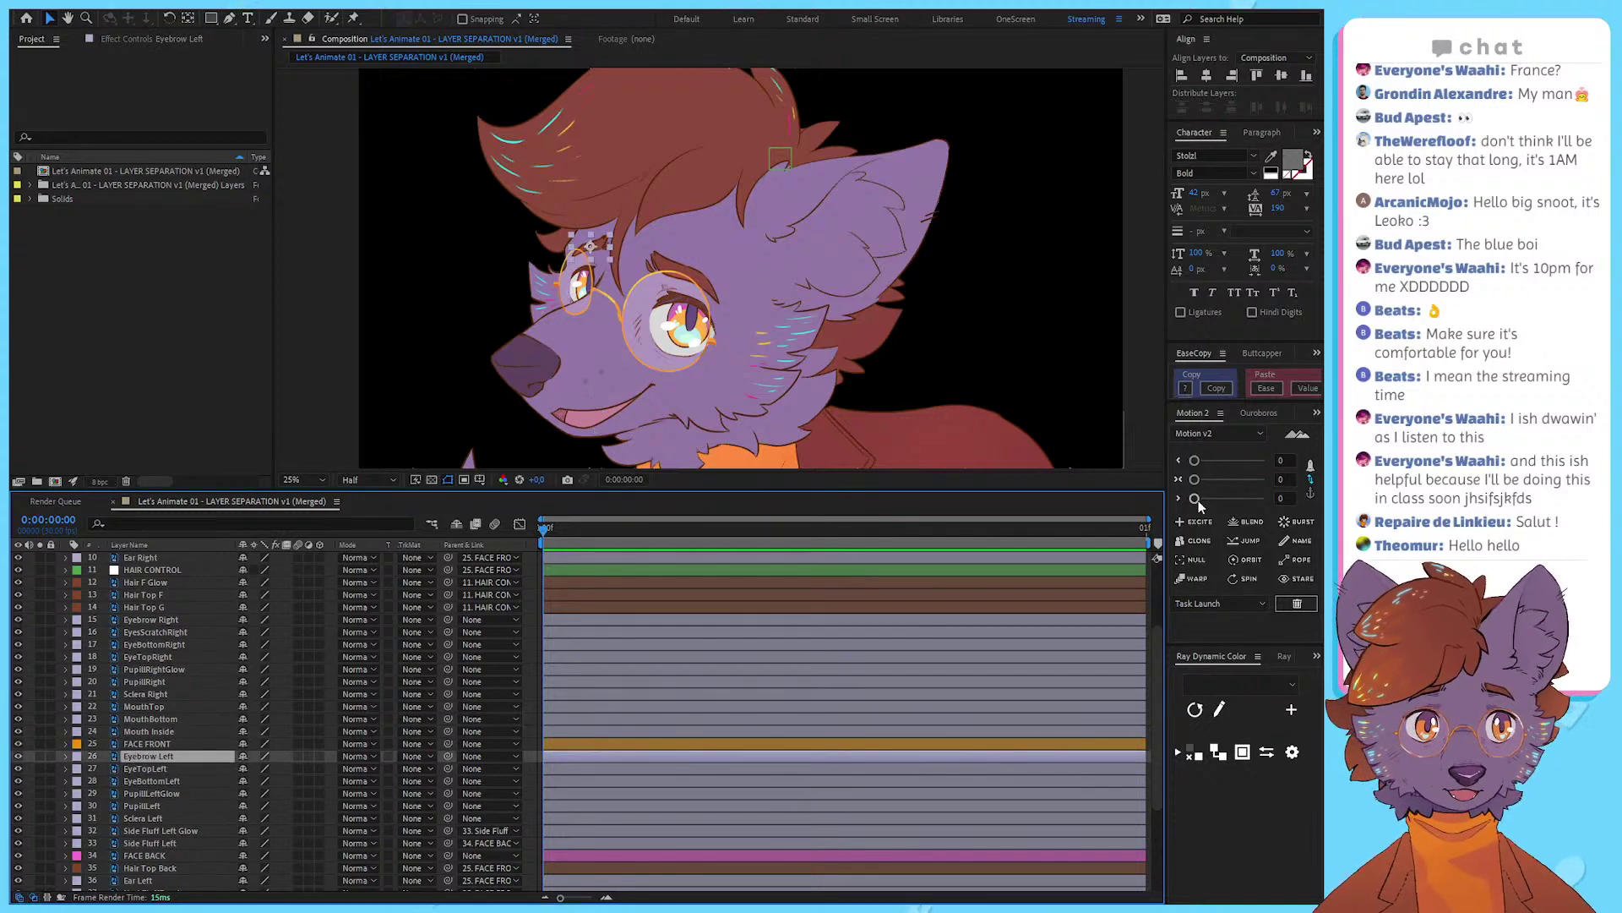
pyautogui.click(1197, 559)
pyautogui.scroll(1, 606, 255)
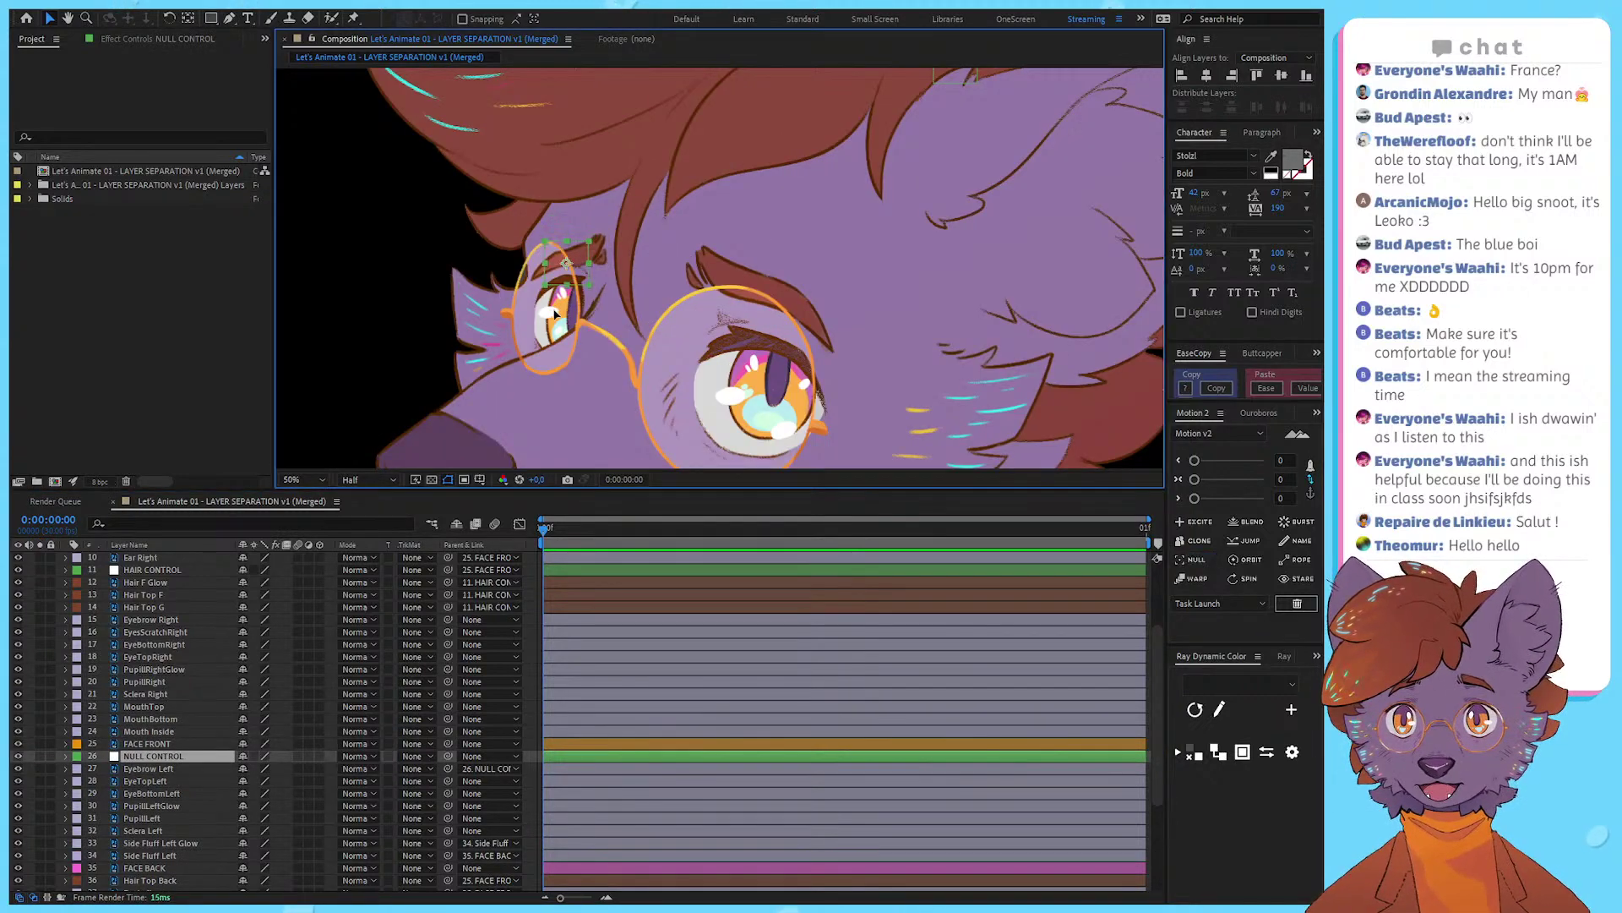
pyautogui.hotkey('ctrl', 'z')
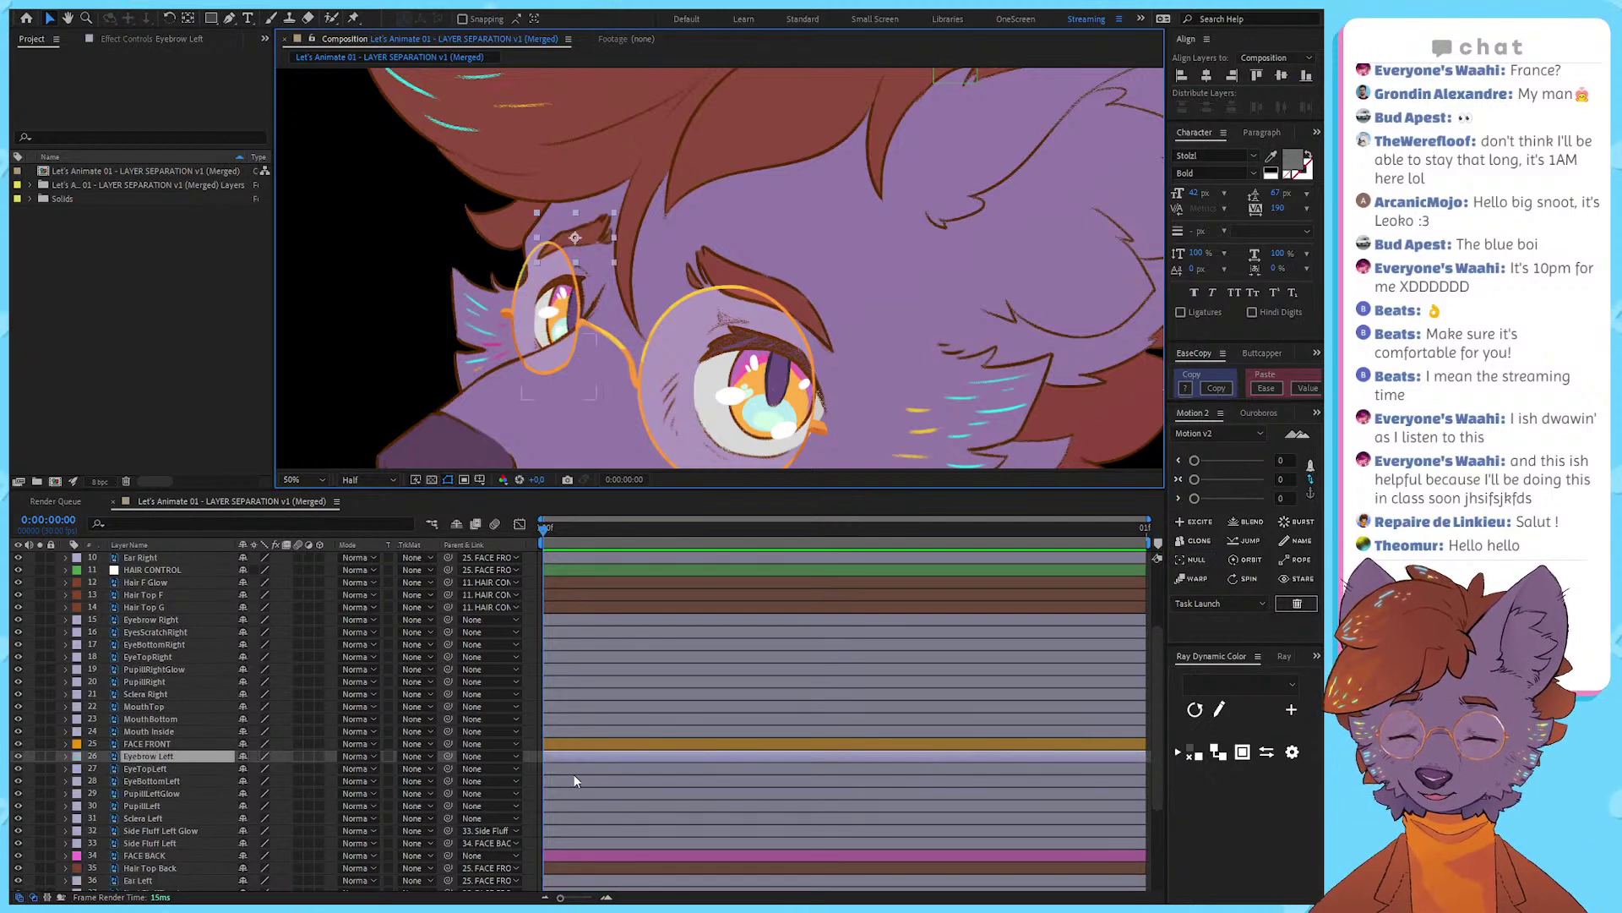
# Step: Create a null with nothing selected, place it over the left eye and rotate it about 14° to match the eye's tilt
pyautogui.click(1196, 559)
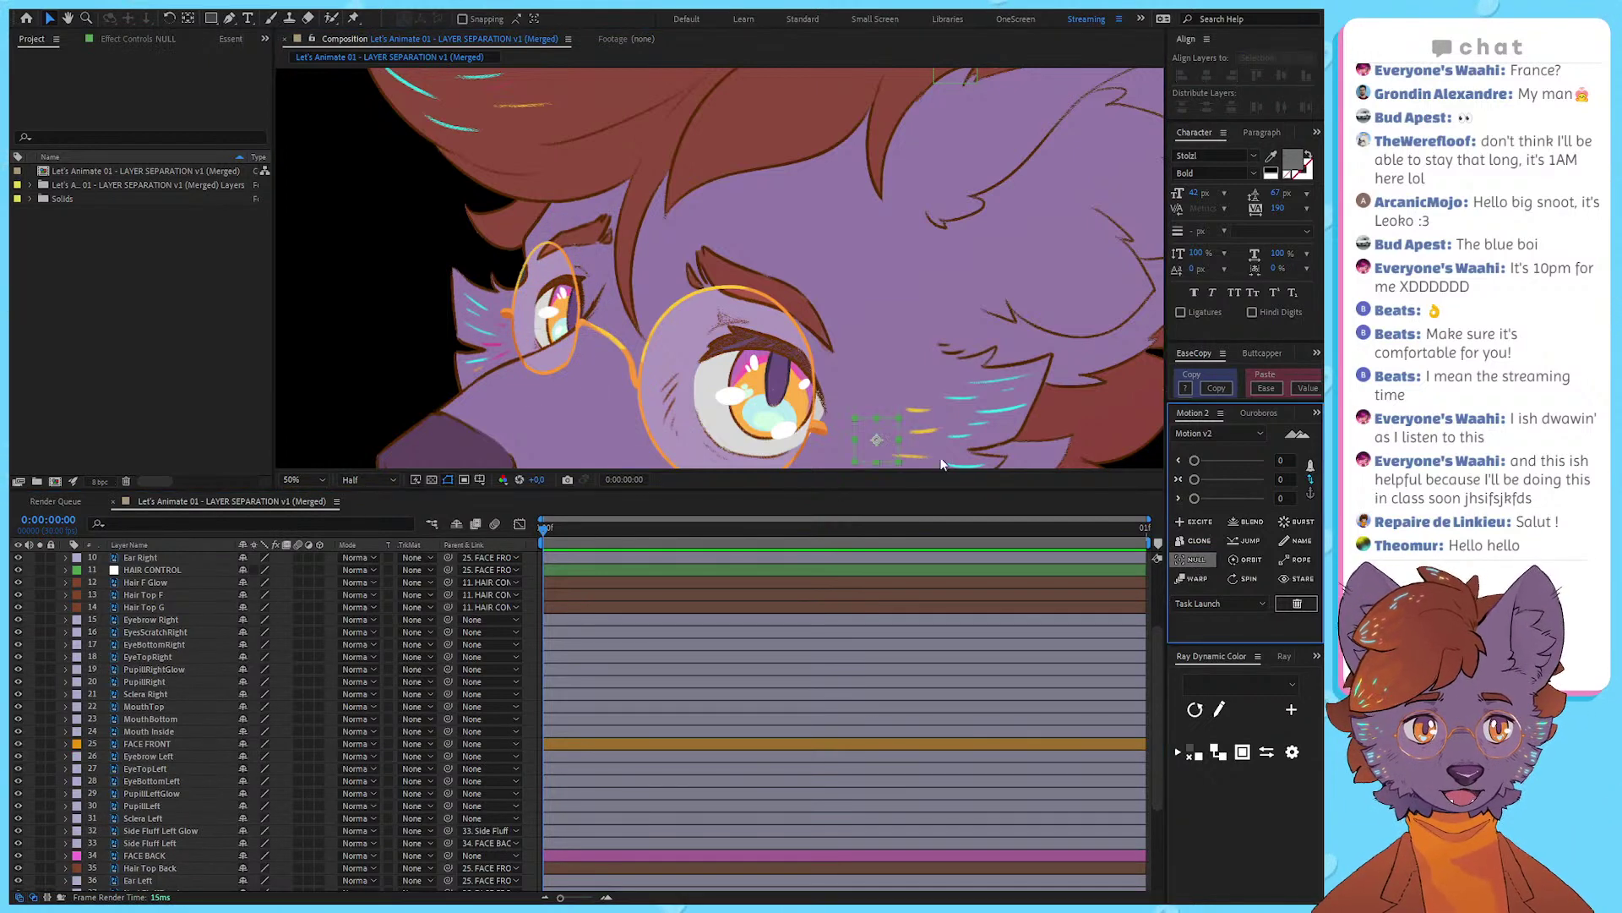
pyautogui.moveTo(876, 435); pyautogui.dragTo(572, 322)
pyautogui.scroll(5, 135, 740)
pyautogui.press('r')
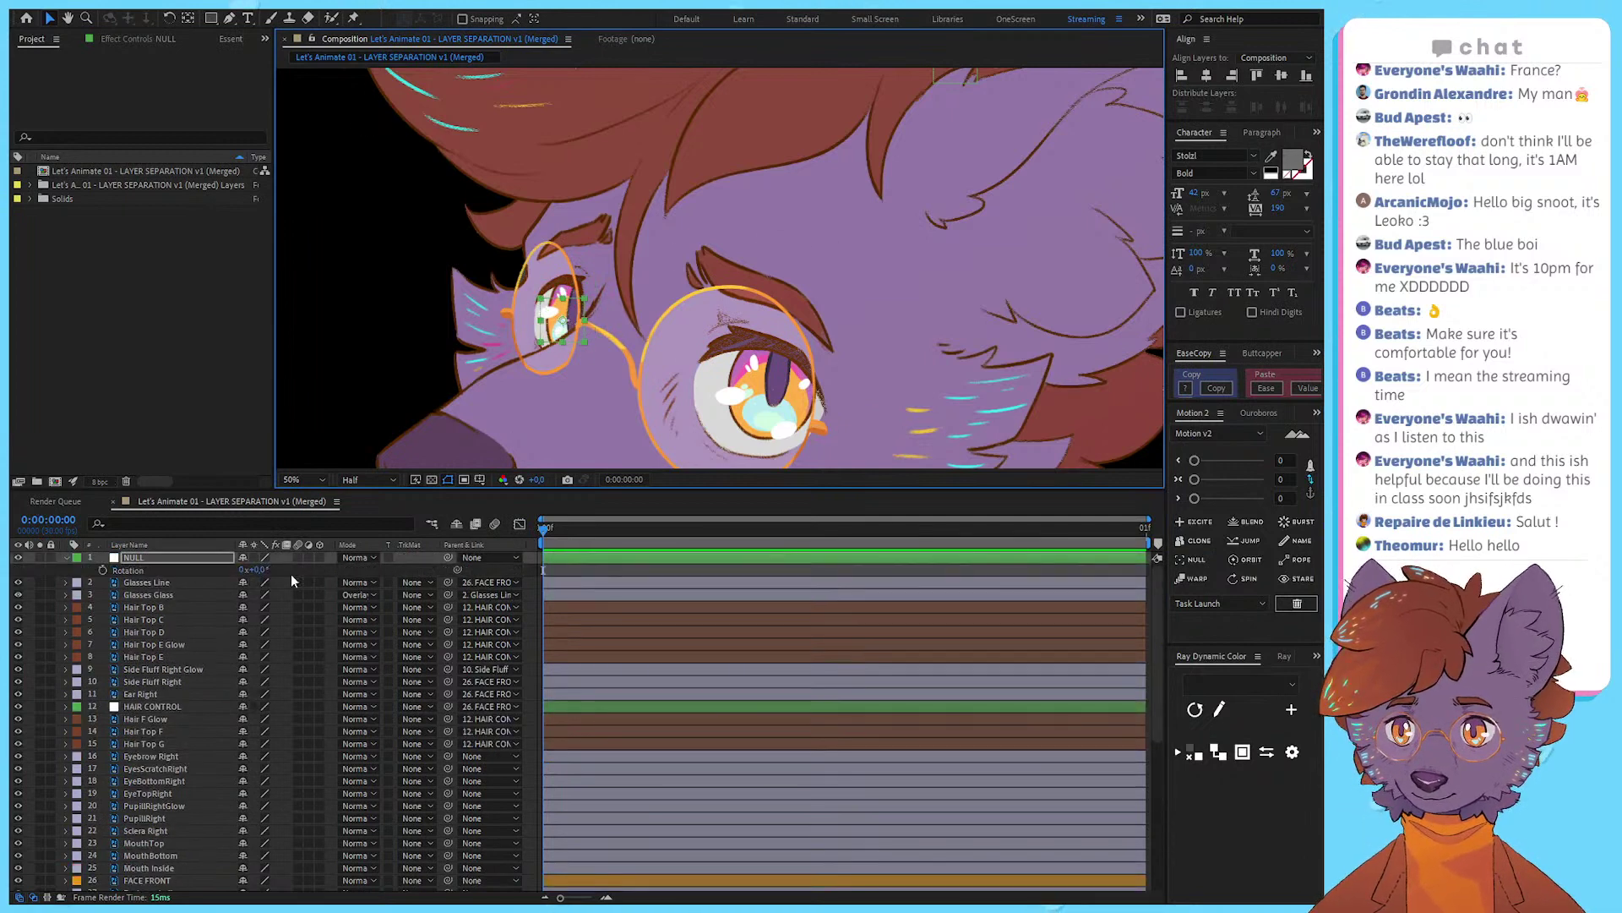
pyautogui.moveTo(259, 574); pyautogui.dragTo(273, 571)
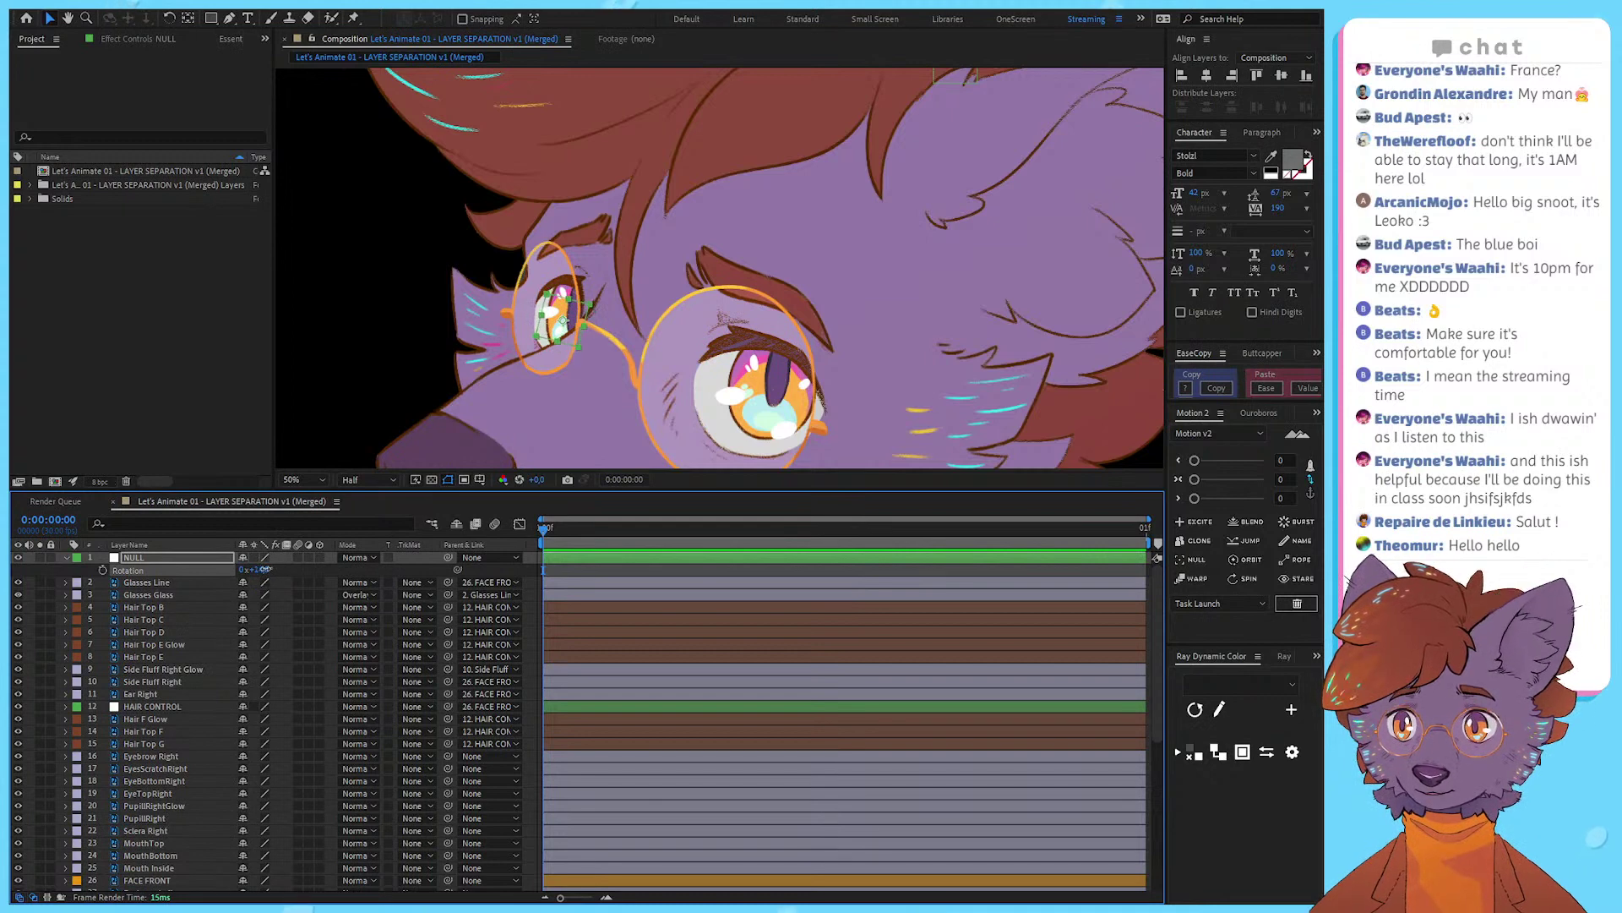
# Step: Move the left-eye null directly above Eyebrow Left in the layer stack and rename it ETE LEFT CONTROL
pyautogui.moveTo(156, 560); pyautogui.dragTo(193, 731)
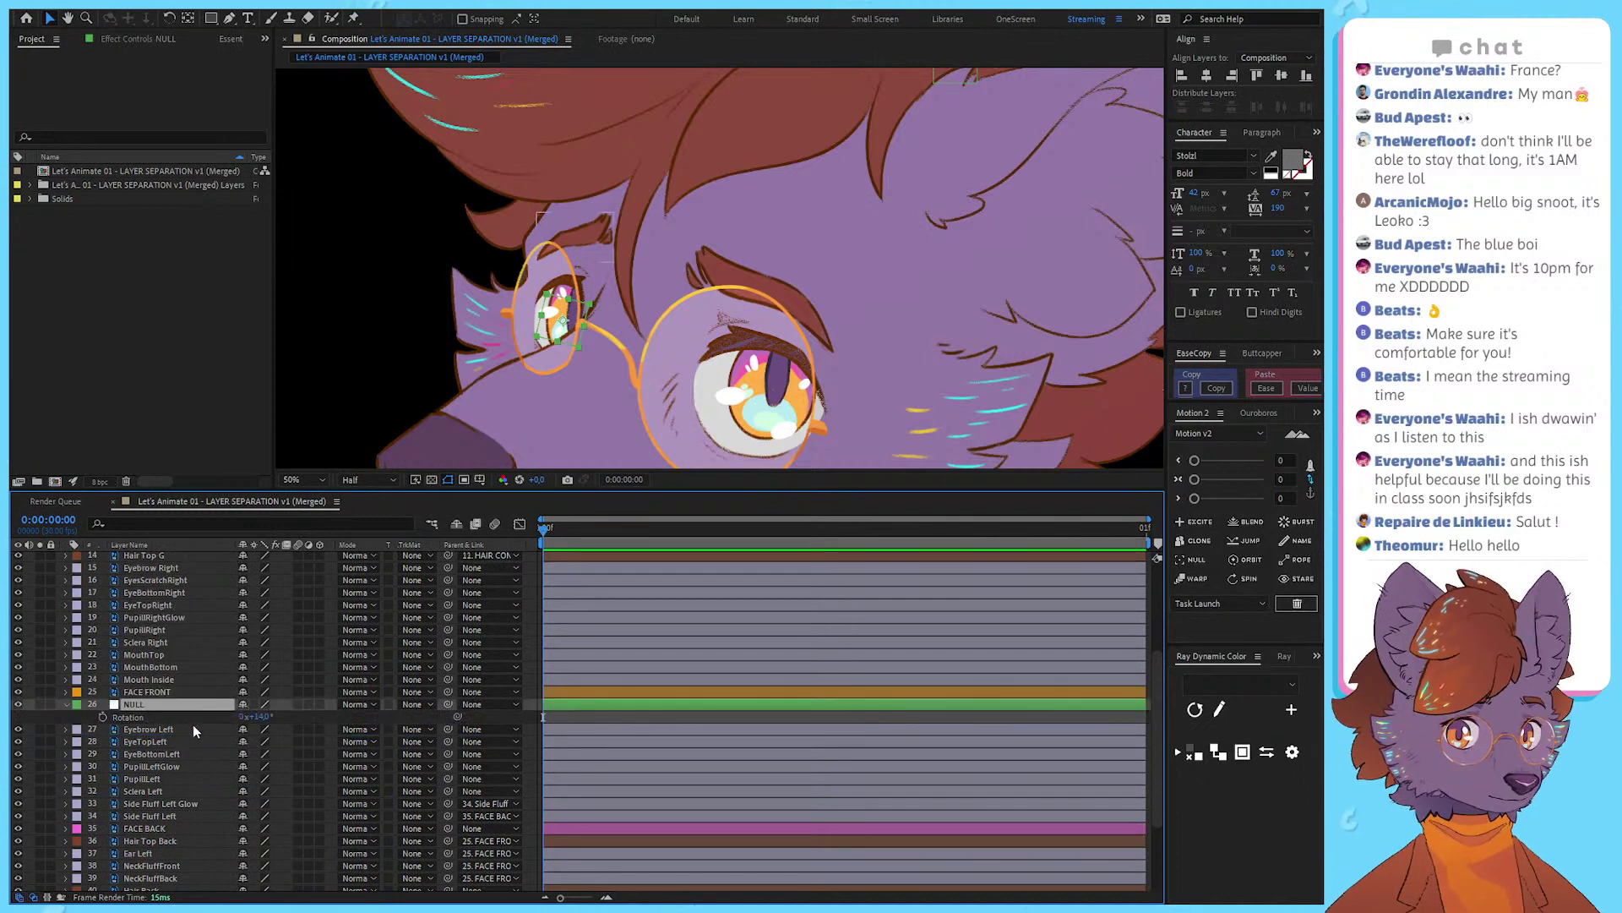
pyautogui.press('Return')
pyautogui.write('E')
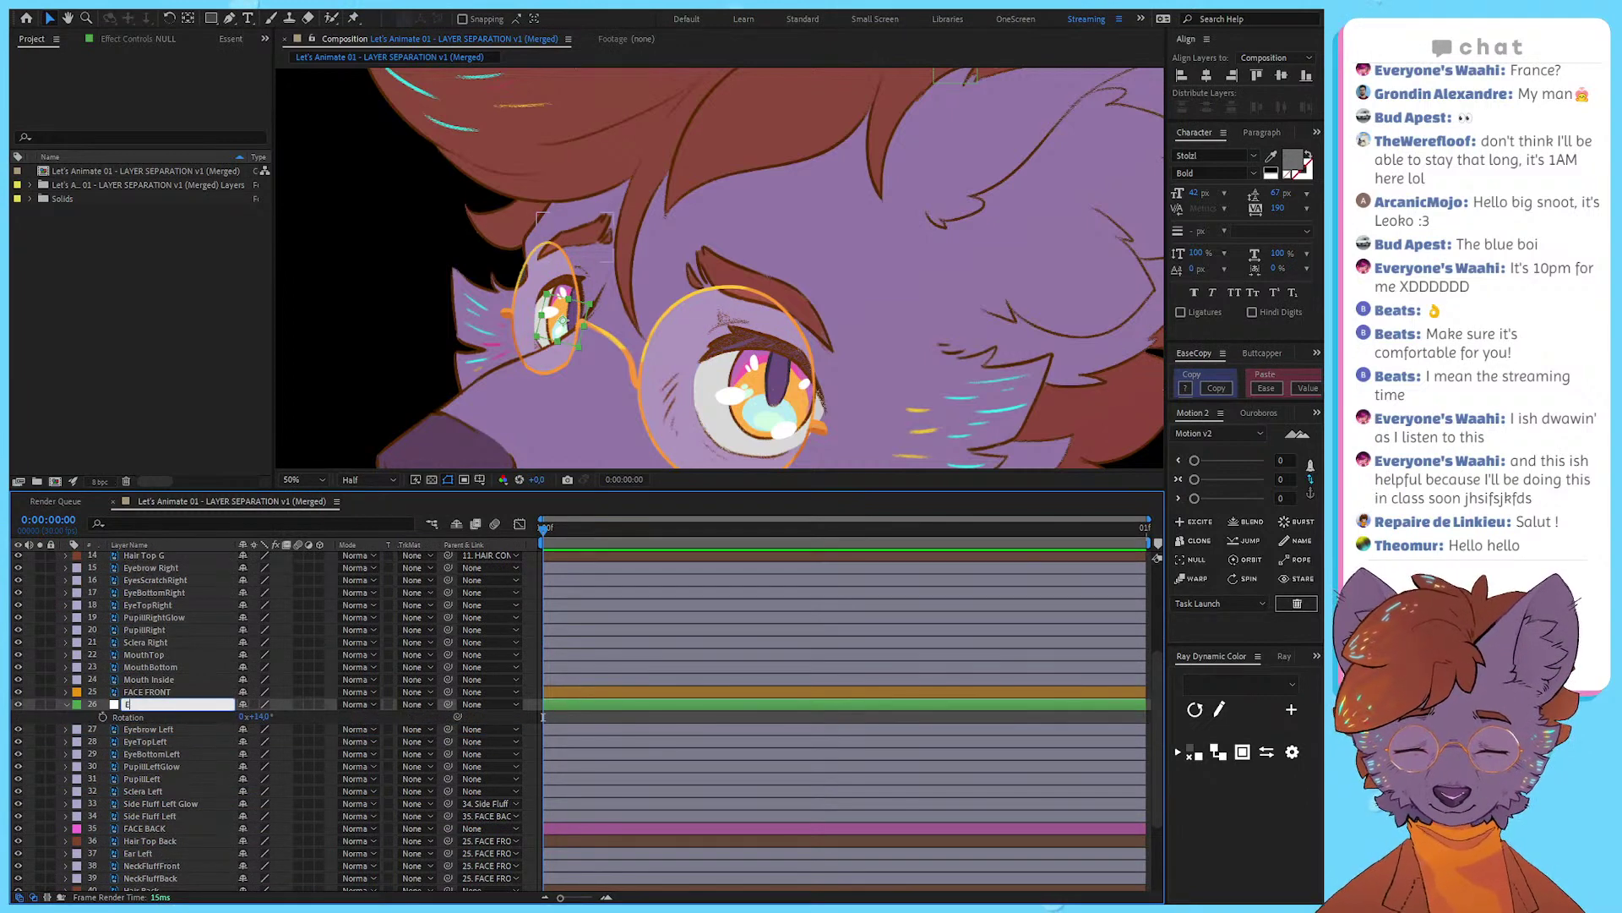
pyautogui.write('YE KLEFT CONTROL')
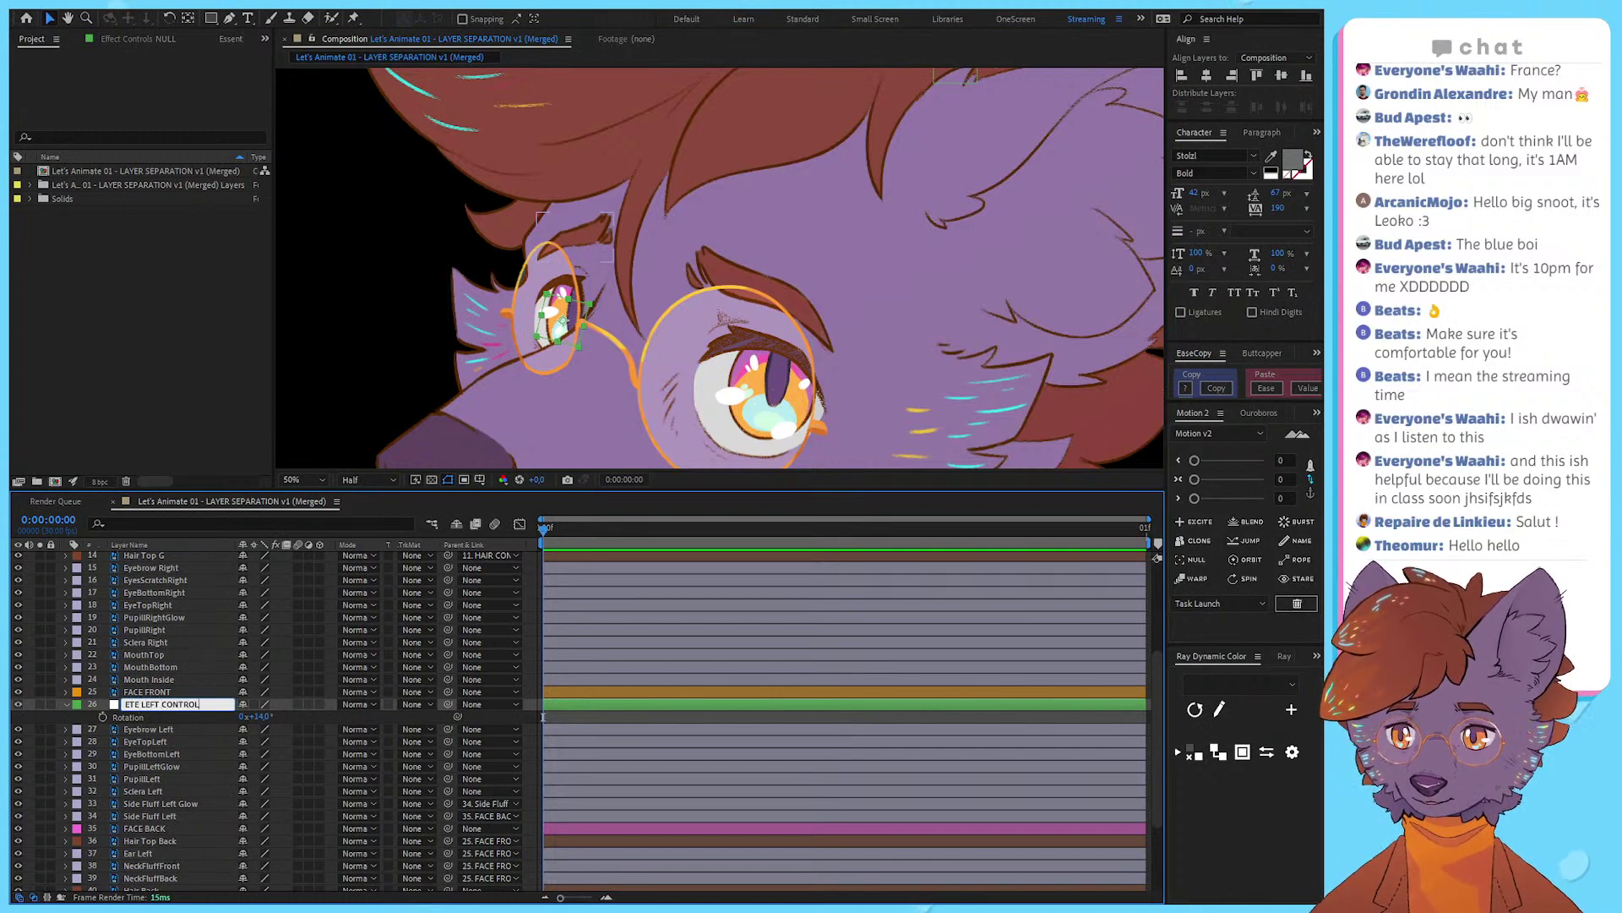
pyautogui.press('Return')
# Step: Parent Eyebrow Left and the layers from EyeTopLeft through Sclera Left to ETE LEFT CONTROL
pyautogui.click(191, 731)
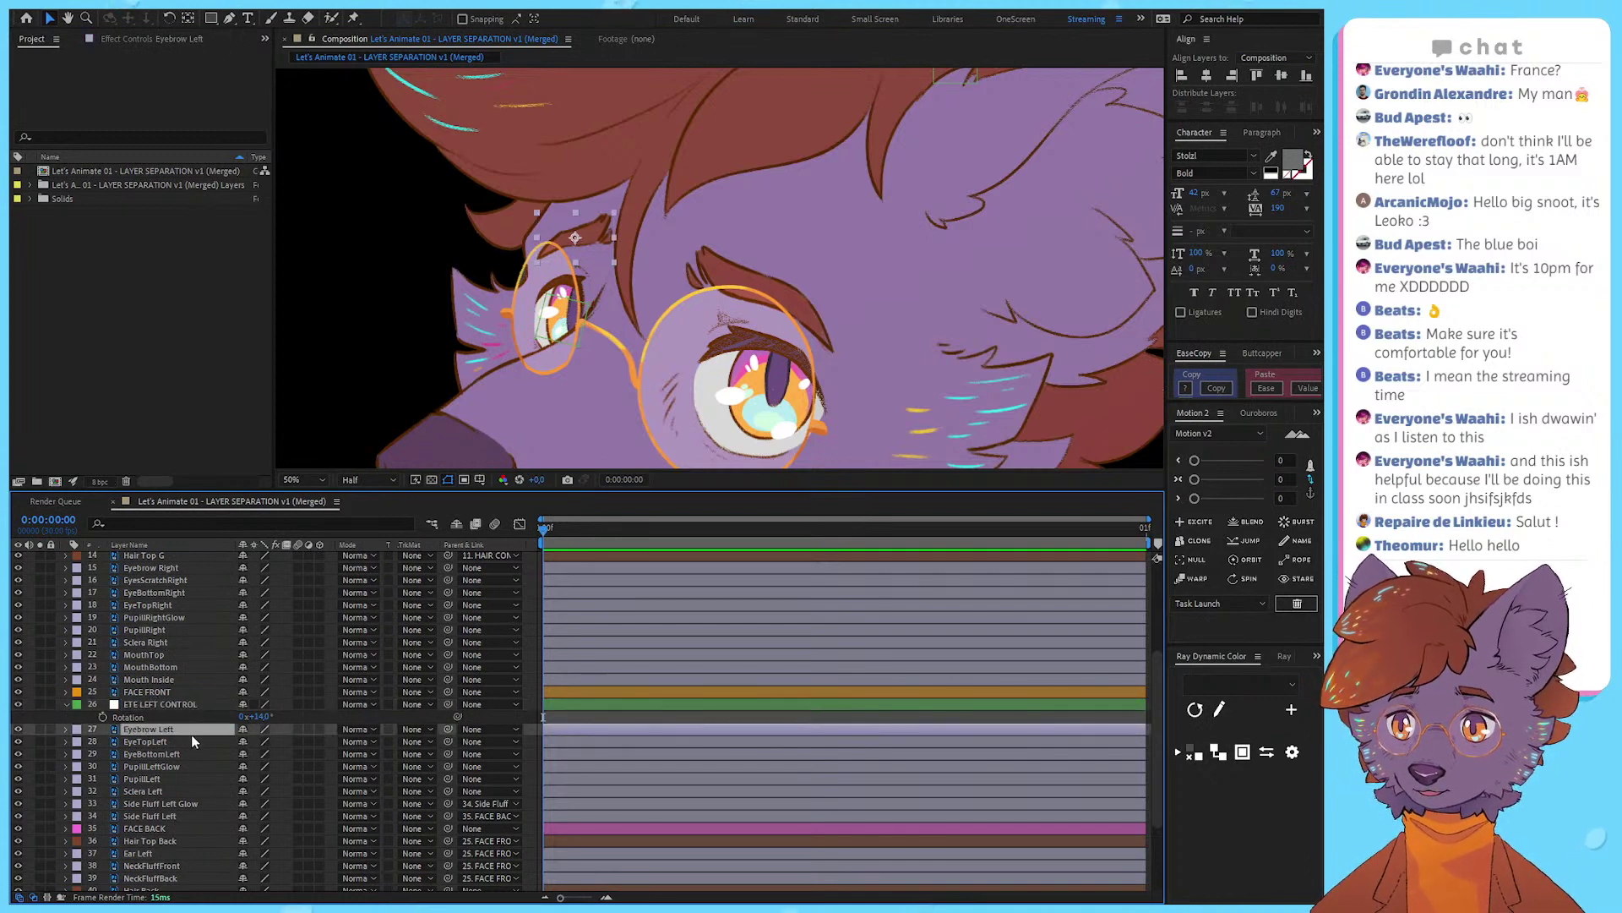
pyautogui.click(176, 740)
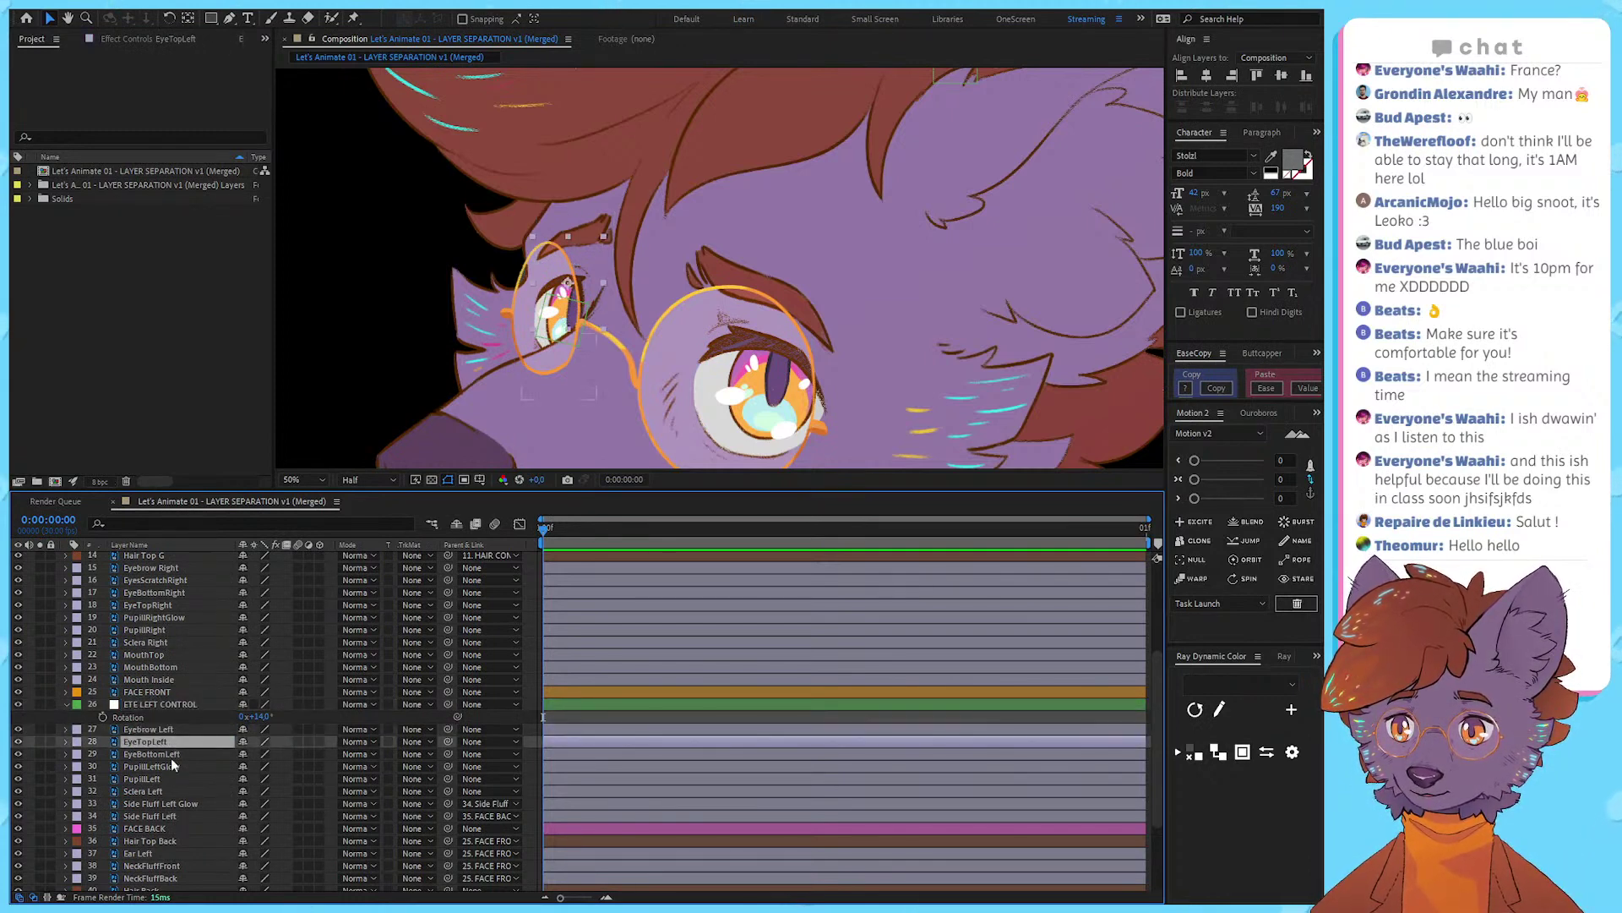
pyautogui.keyDown('shift'); pyautogui.click(165, 792); pyautogui.keyUp('shift')
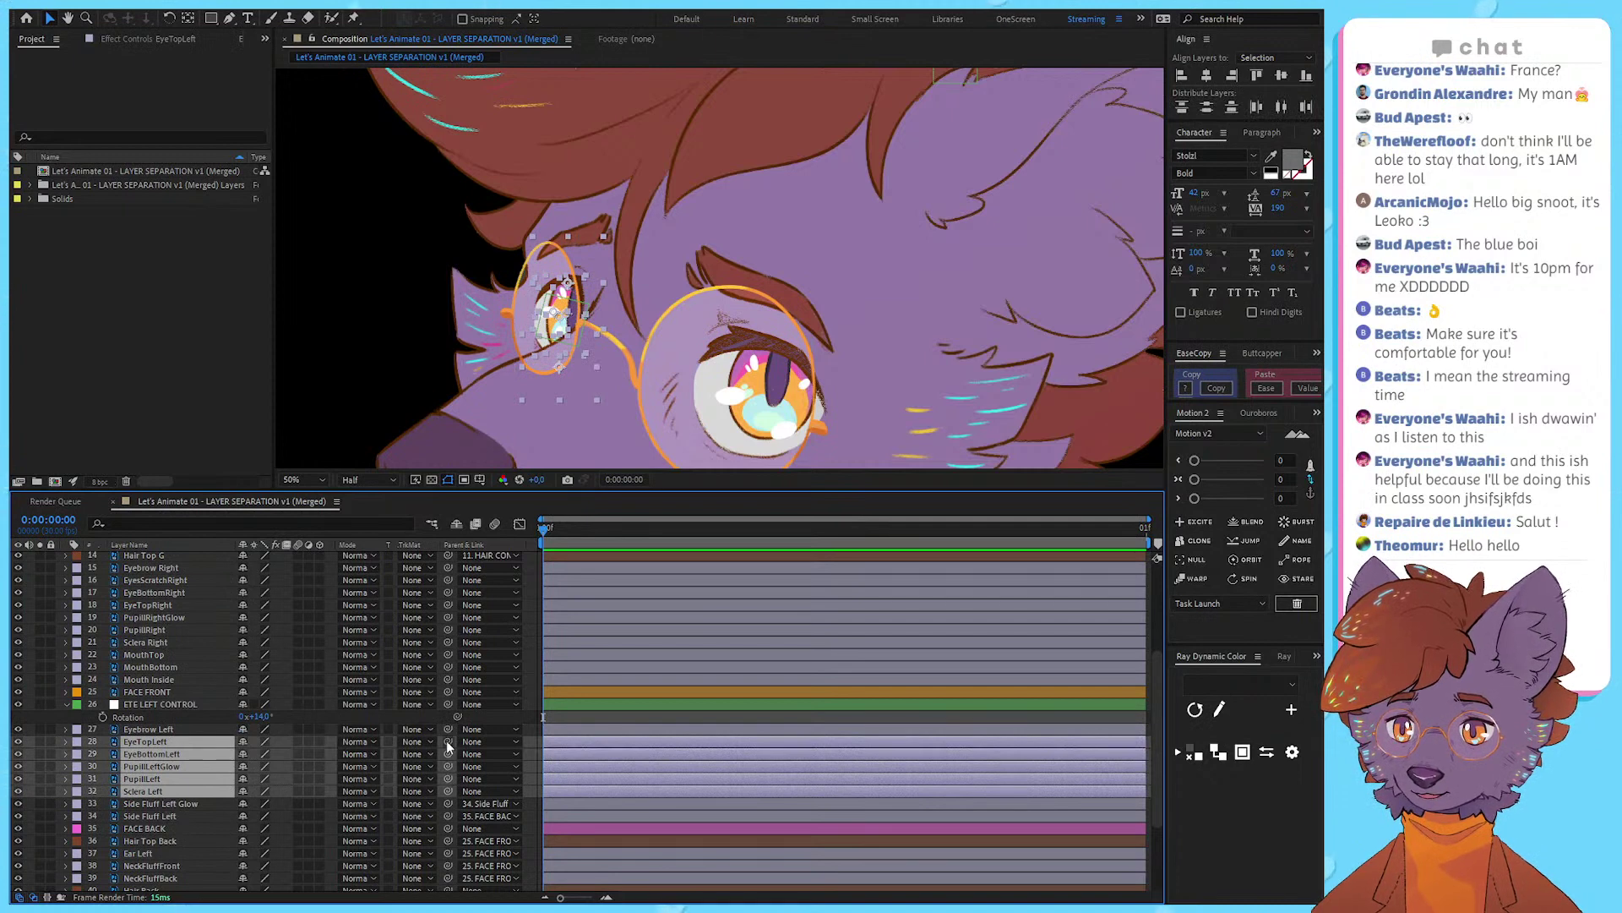
pyautogui.moveTo(446, 740); pyautogui.dragTo(205, 705)
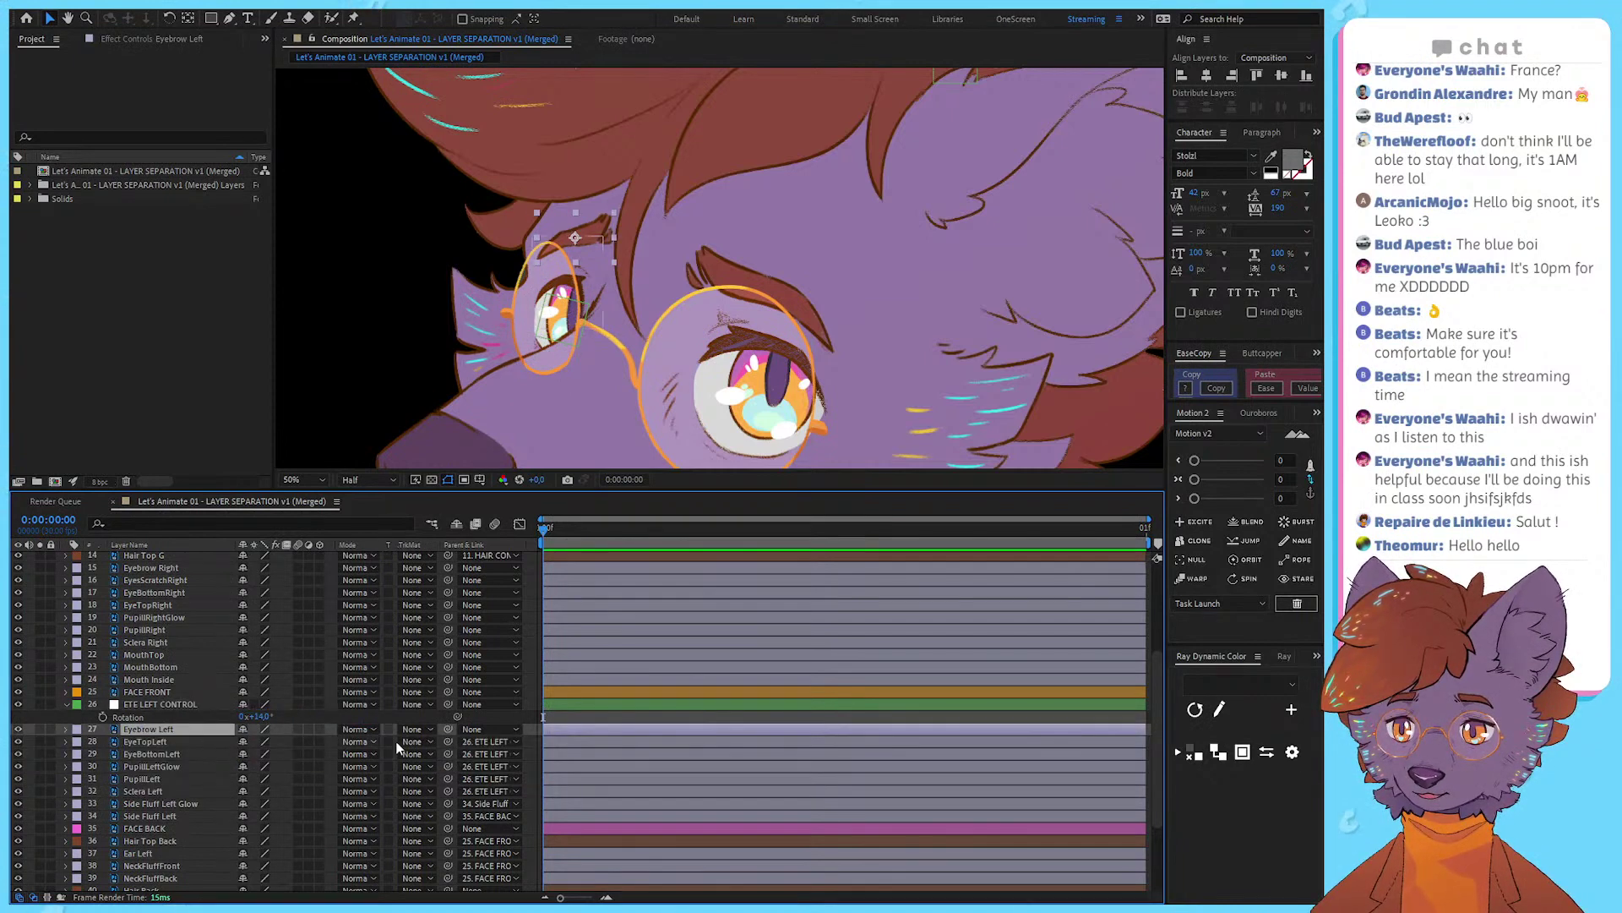
pyautogui.moveTo(448, 728); pyautogui.dragTo(160, 704)
pyautogui.click(160, 704)
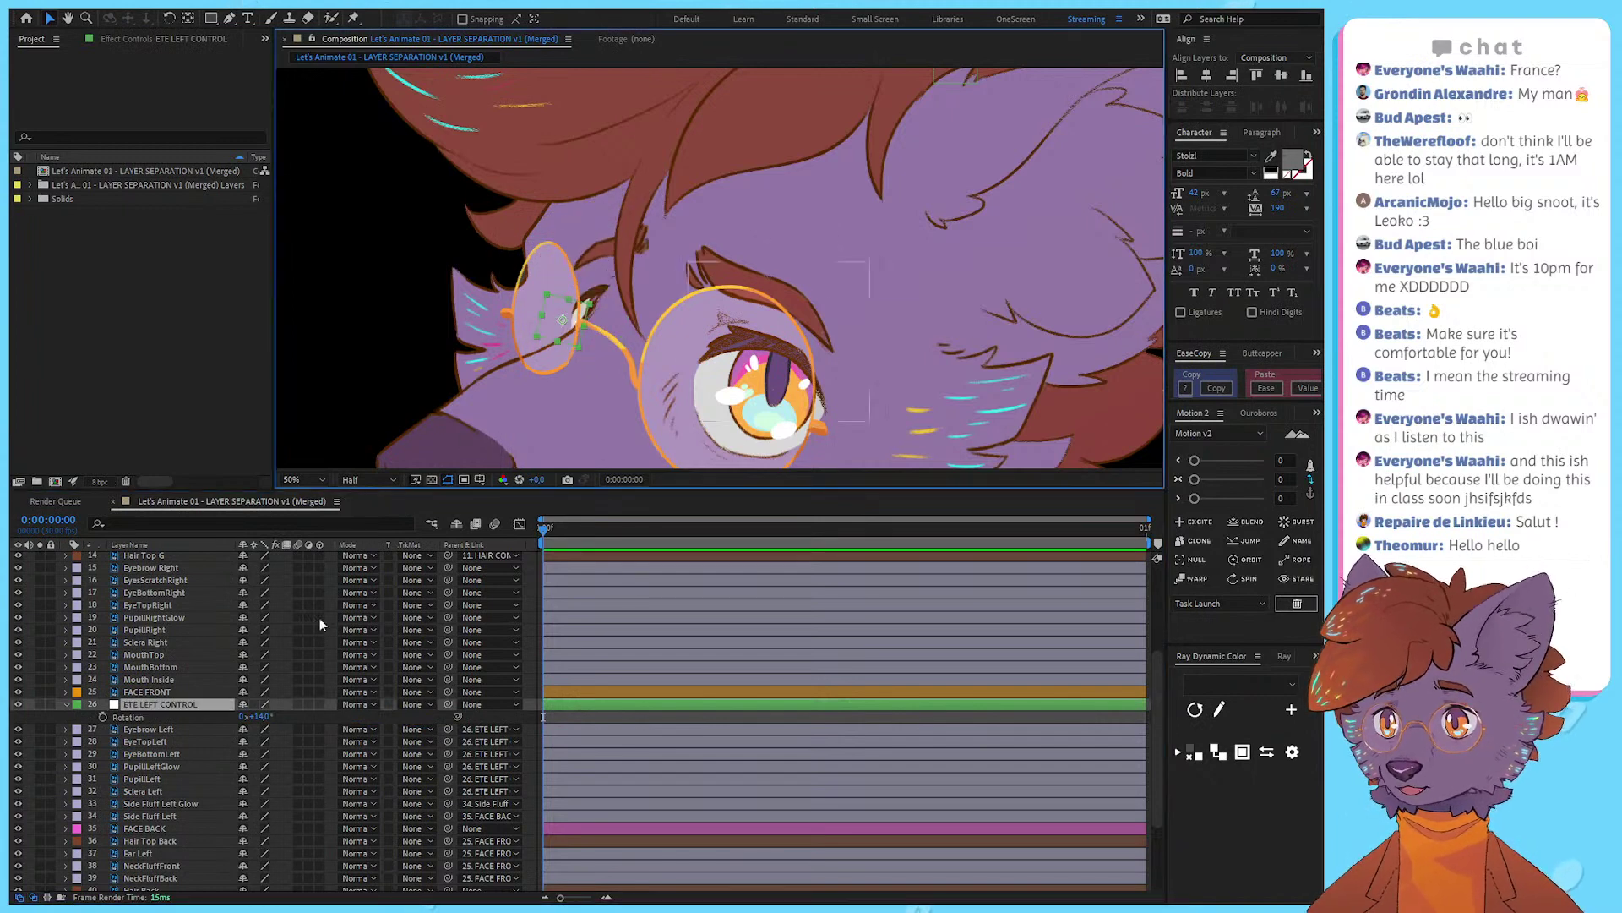
# Step: Parent ETE LEFT CONTROL to FACE BACK and select FACE BACK to check the rig on the face
pyautogui.moveTo(448, 704); pyautogui.dragTo(173, 832)
pyautogui.click(172, 833)
pyautogui.scroll(-2, 576, 368)
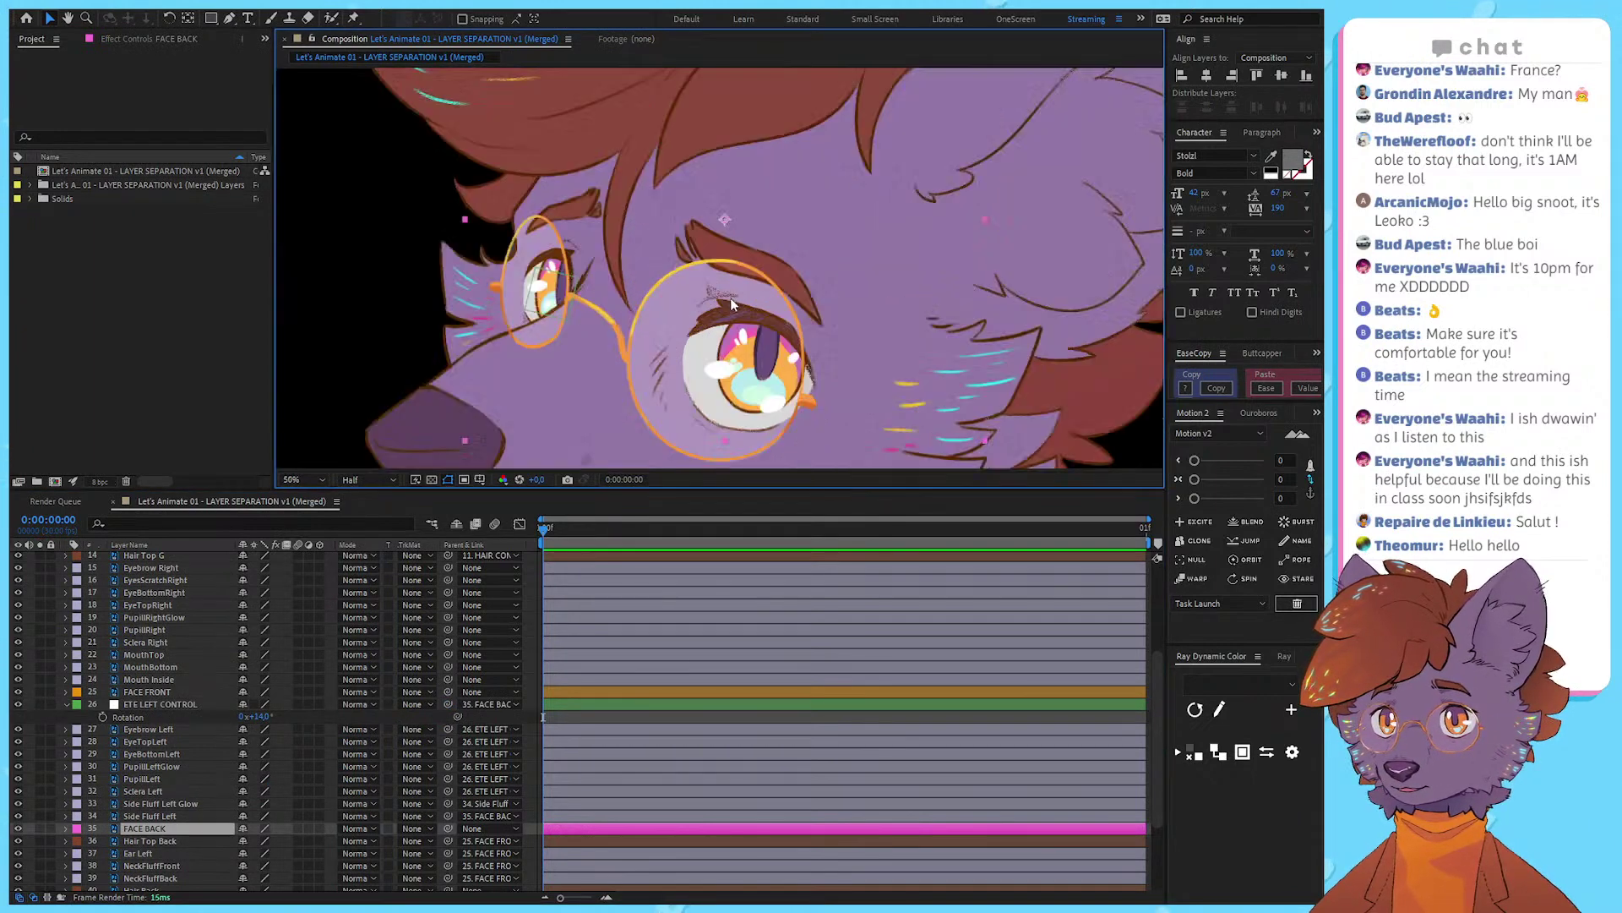
pyautogui.scroll(2, 730, 298)
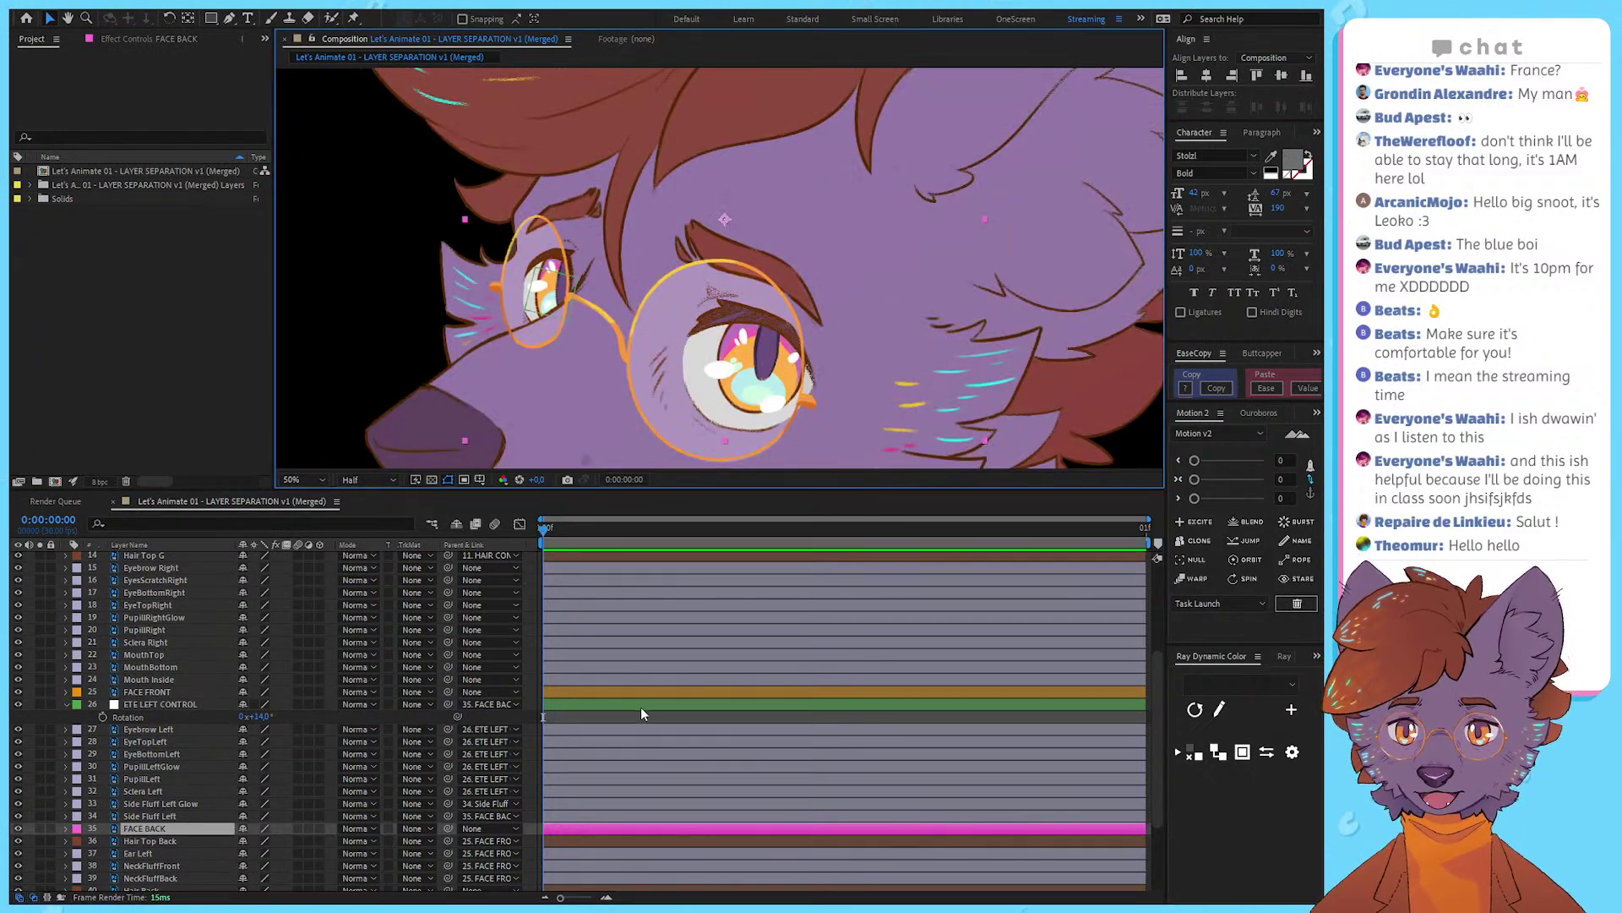
# Step: Create another null, place it directly above Eyebrow Right in the layer stack and rename it EYE RIGHT CONTROL
pyautogui.click(1205, 559)
pyautogui.scroll(4, 126, 642)
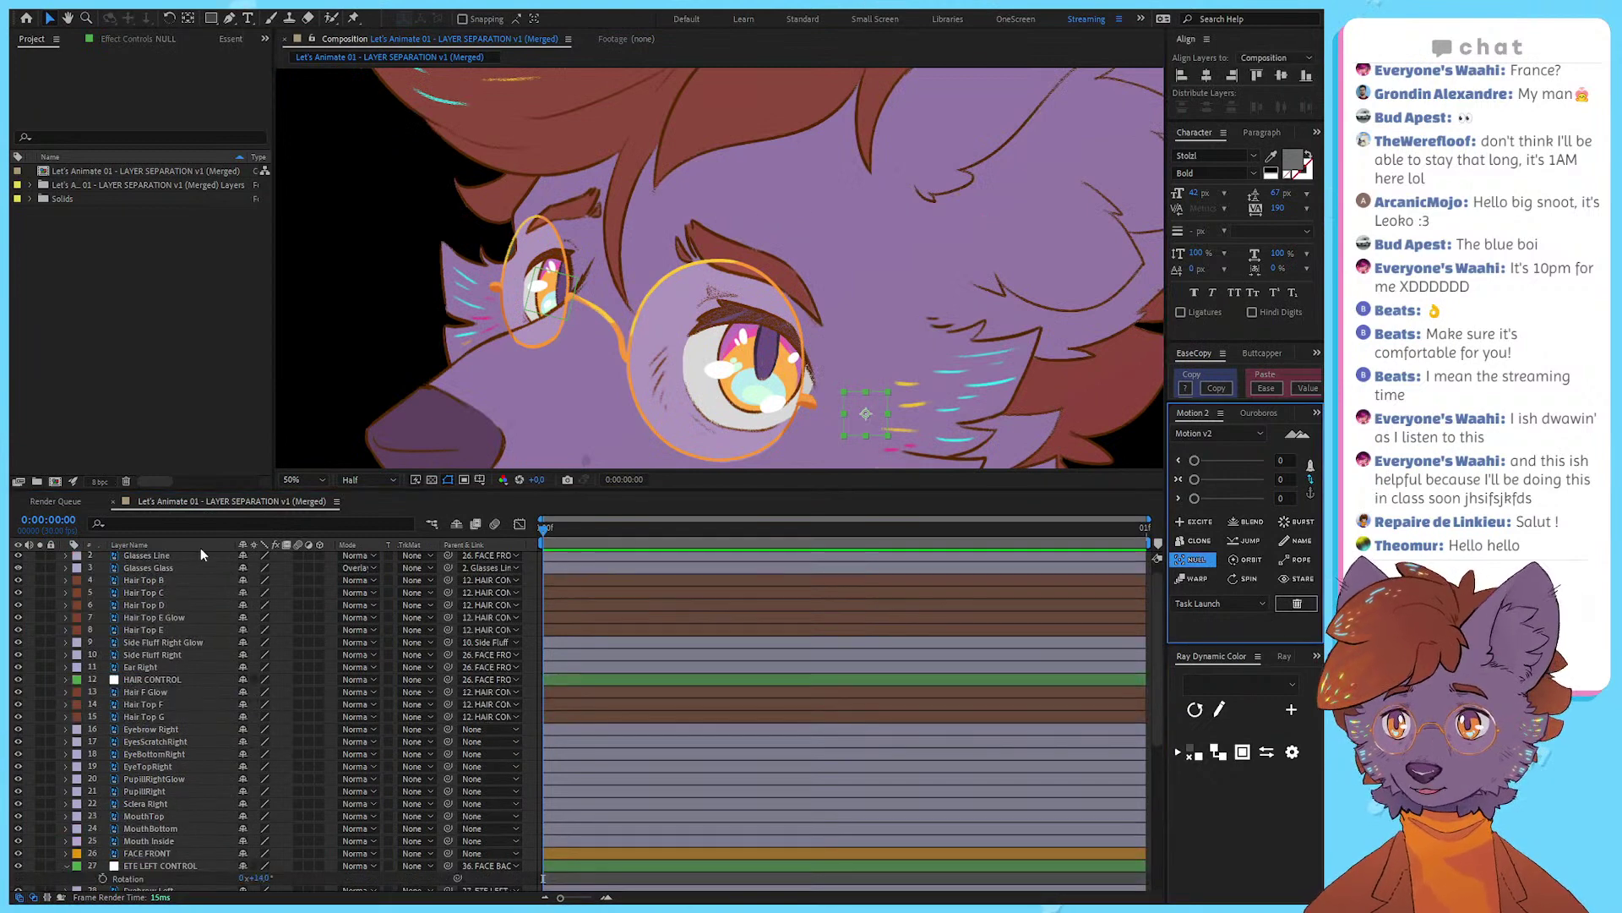
pyautogui.scroll(1, 201, 555)
pyautogui.moveTo(176, 557); pyautogui.dragTo(186, 729)
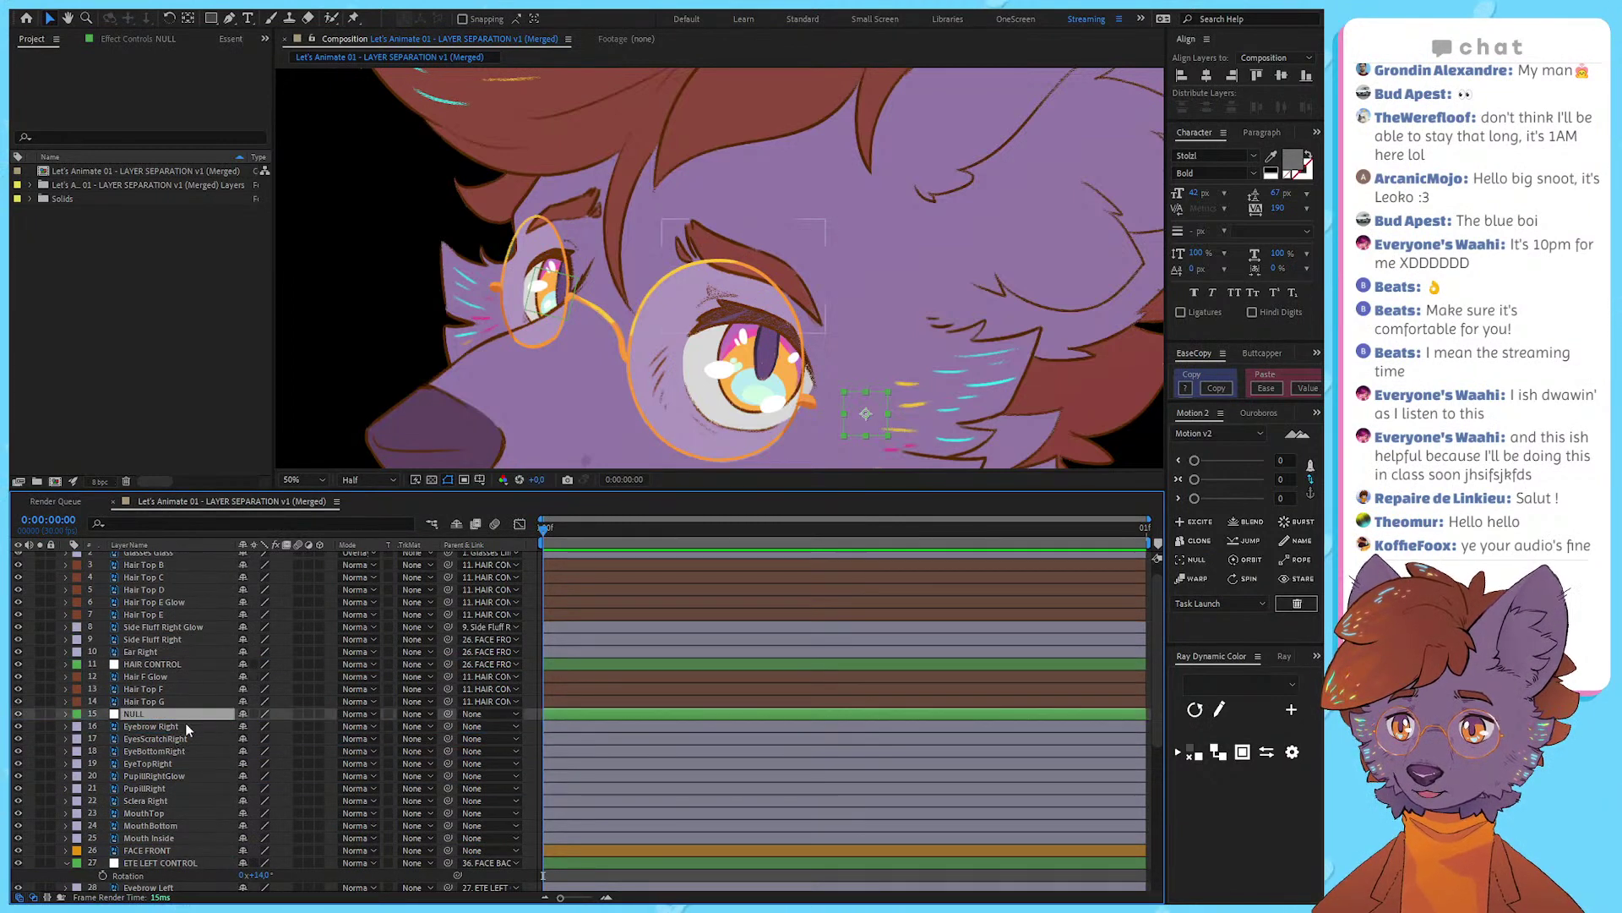
pyautogui.press('Return')
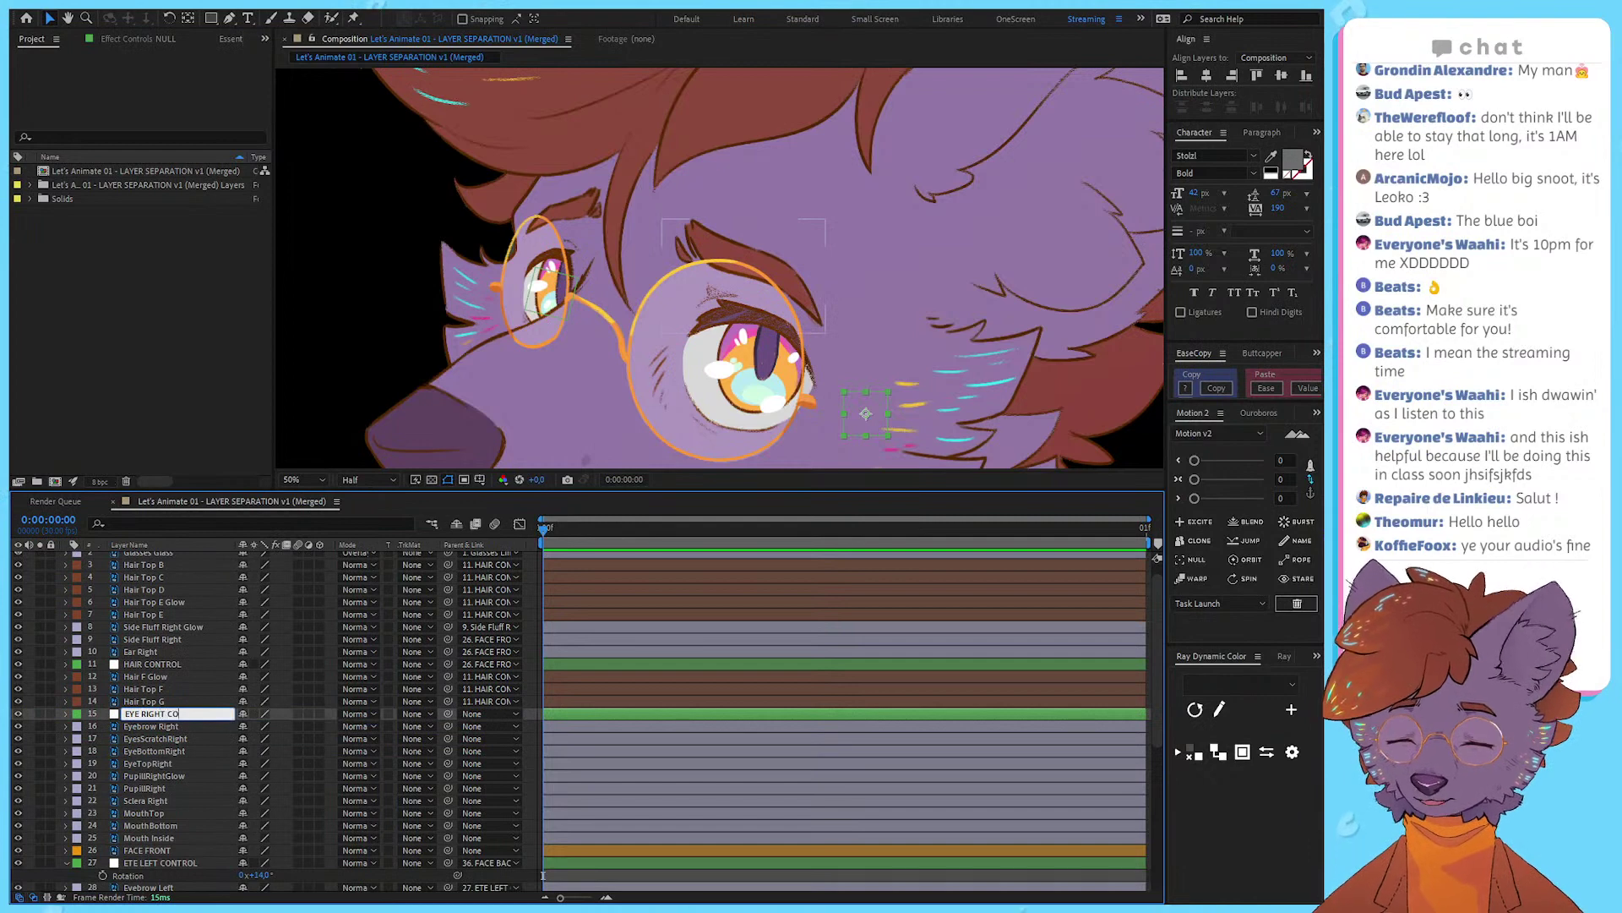
pyautogui.write('EYE RIGHT CONTROL')
pyautogui.press('Return')
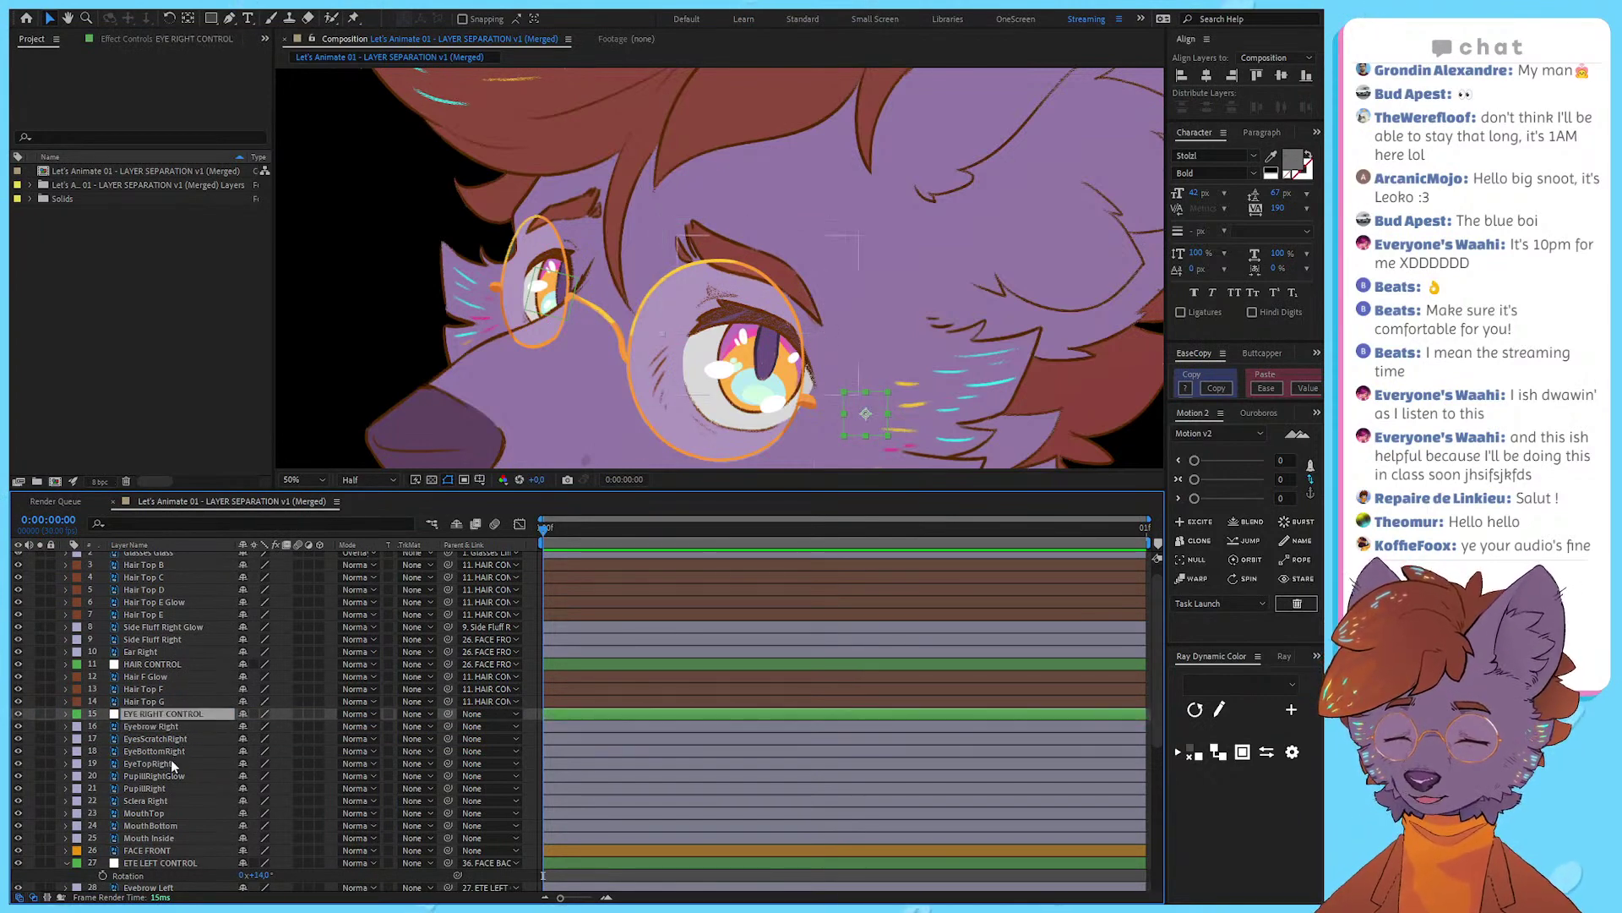
# Step: Try parenting Eyebrow Right through Sclera Right to EYE RIGHT CONTROL, and undo the parenting
pyautogui.click(187, 737)
pyautogui.moveTo(189, 729); pyautogui.dragTo(297, 790)
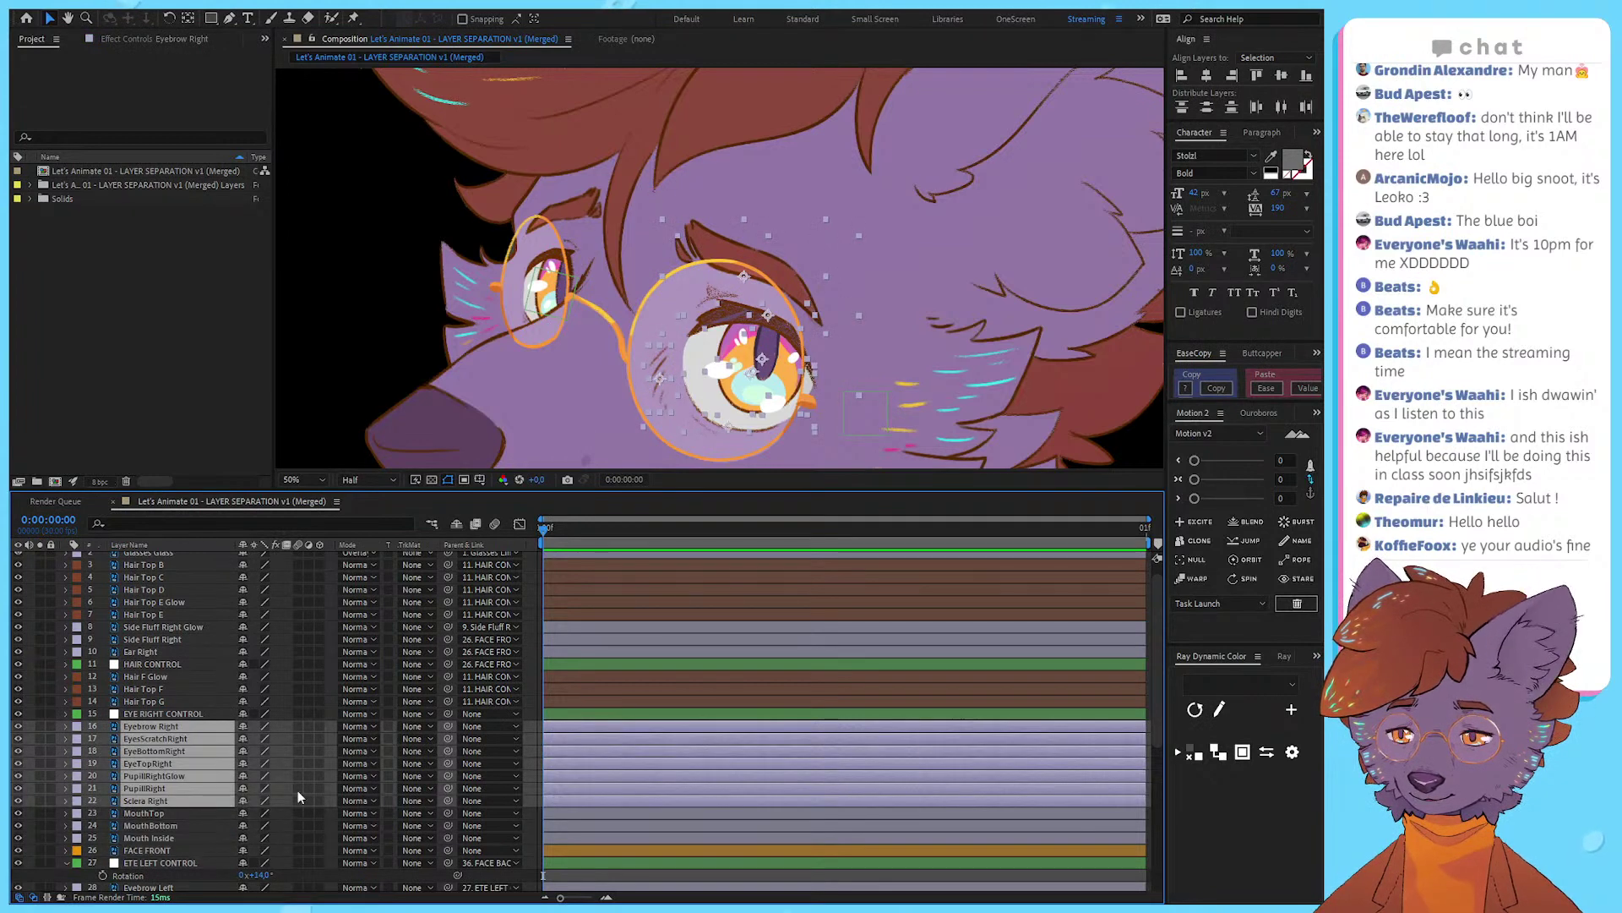
pyautogui.moveTo(447, 725); pyautogui.dragTo(180, 714)
pyautogui.click(180, 715)
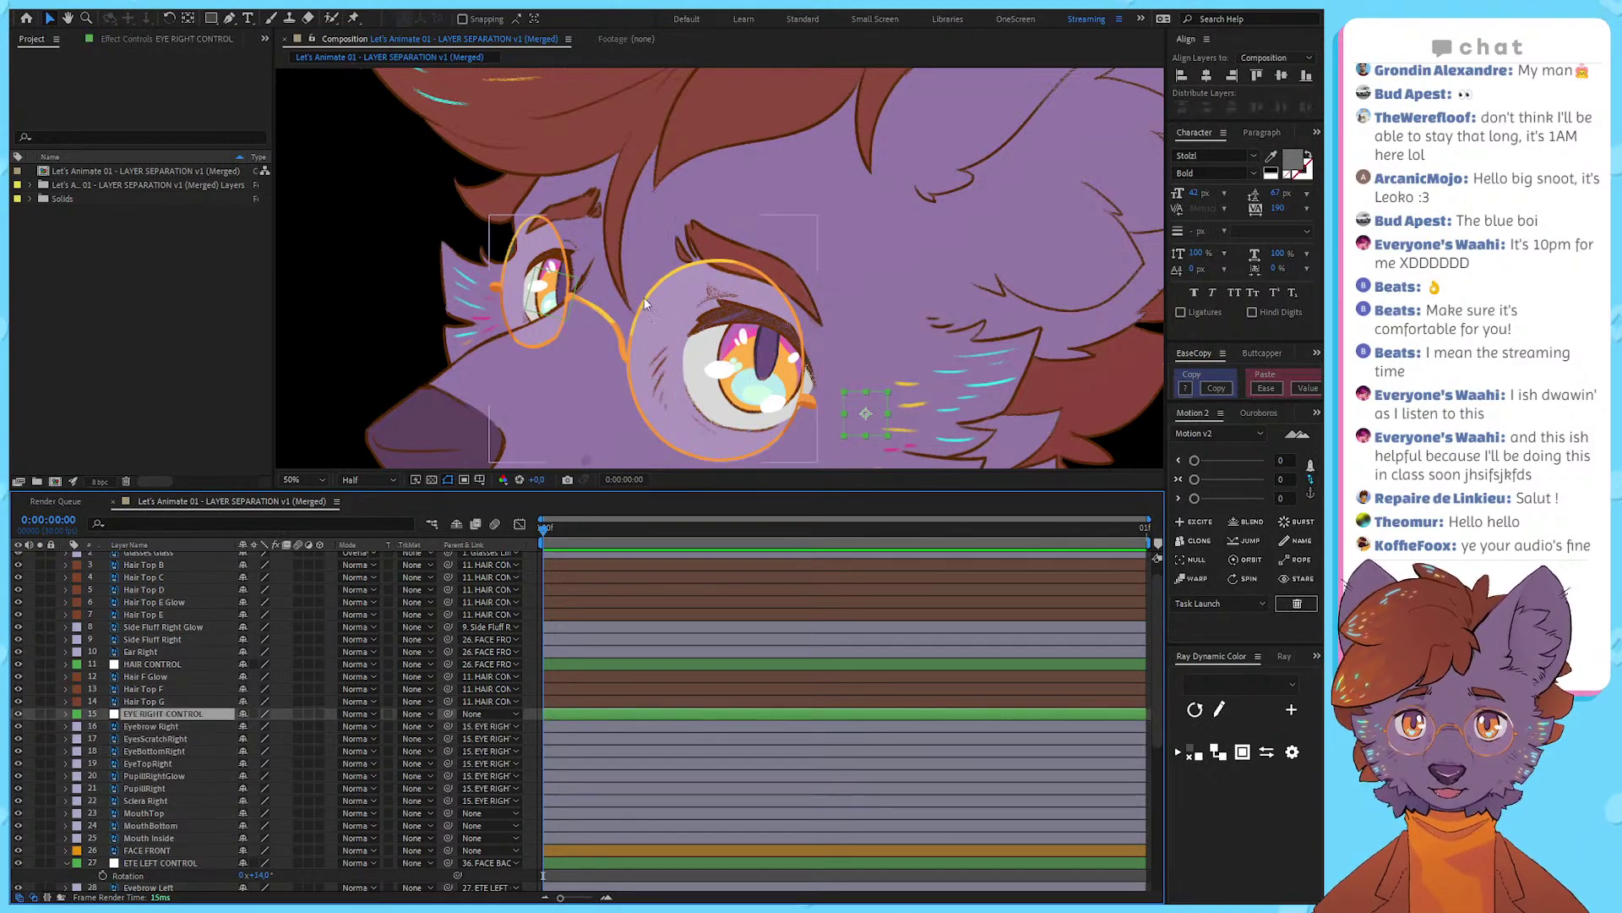
pyautogui.hotkey('ctrl', 'z')
pyautogui.hotkey('ctrl', 'z')
pyautogui.hotkey('ctrl', 'shift', 'z')
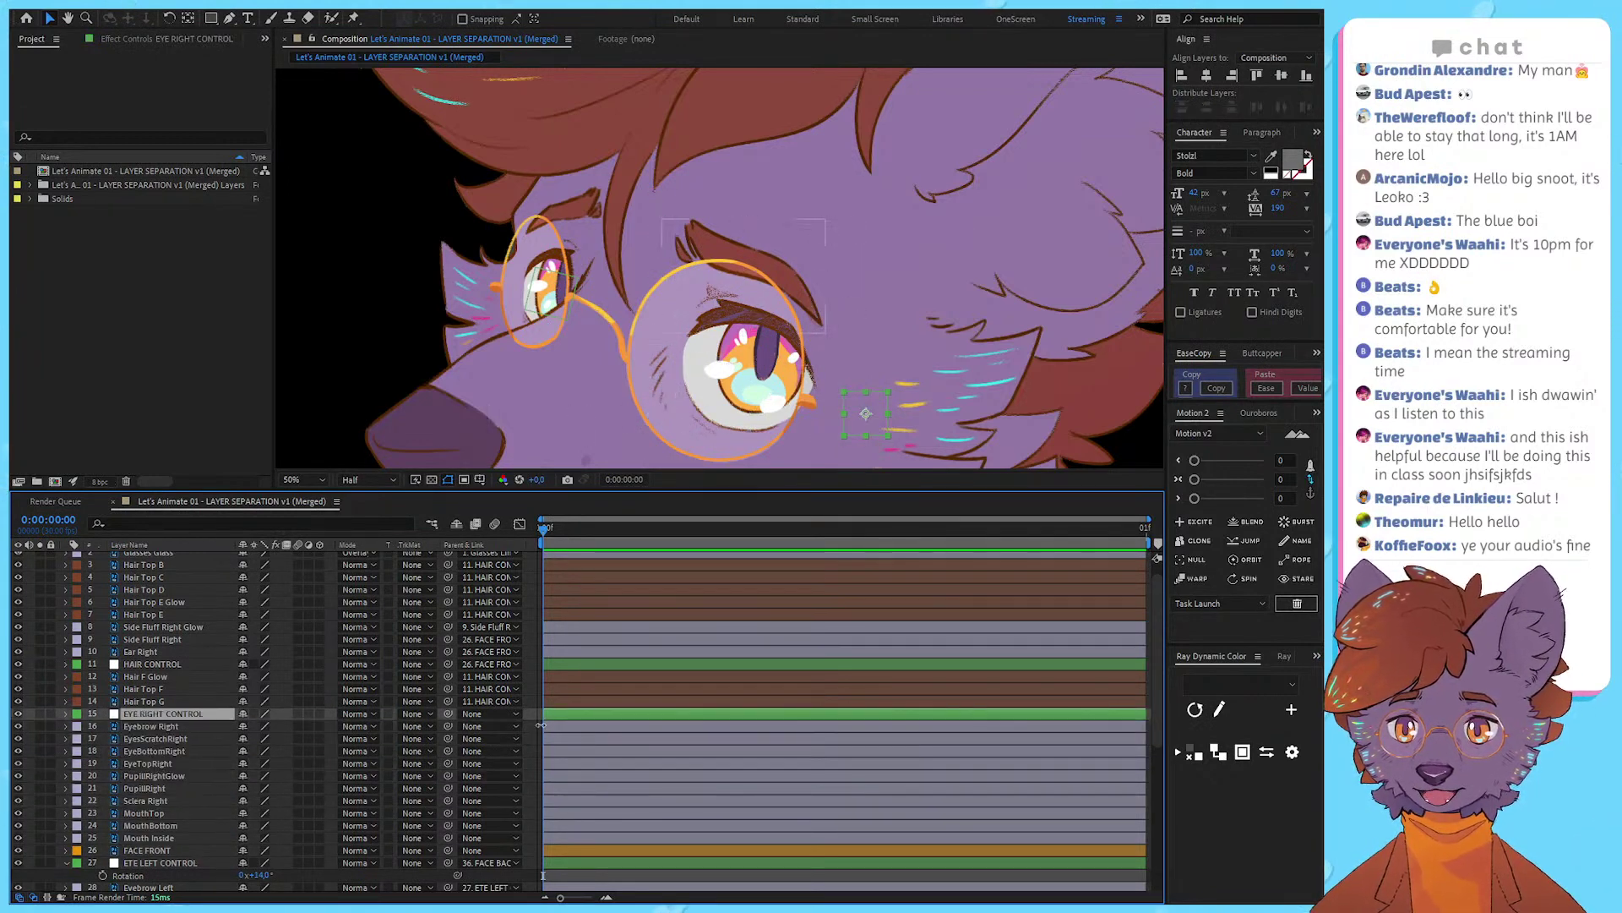
# Step: Move the EYE RIGHT CONTROL null onto the right eye's pupil in the composition
pyautogui.click(532, 722)
pyautogui.click(554, 716)
pyautogui.moveTo(857, 420); pyautogui.dragTo(851, 420)
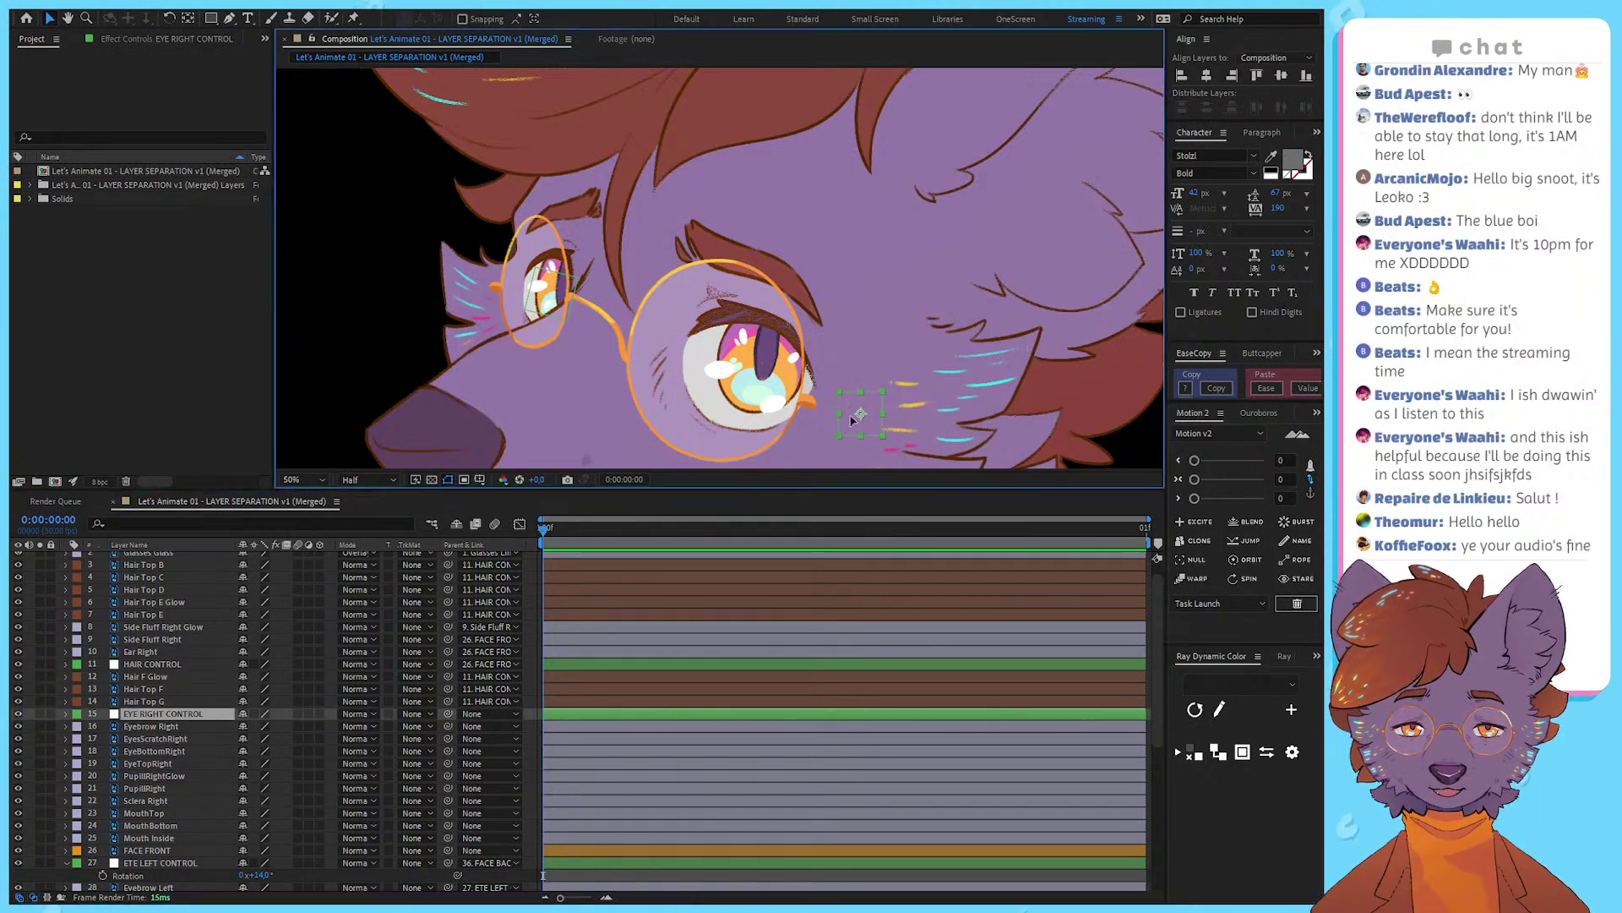
pyautogui.moveTo(758, 386); pyautogui.dragTo(770, 387)
# Step: Try rotating EYE RIGHT CONTROL to 19° and parenting the seven right-eye layers to it, and undo both changes
pyautogui.press('r')
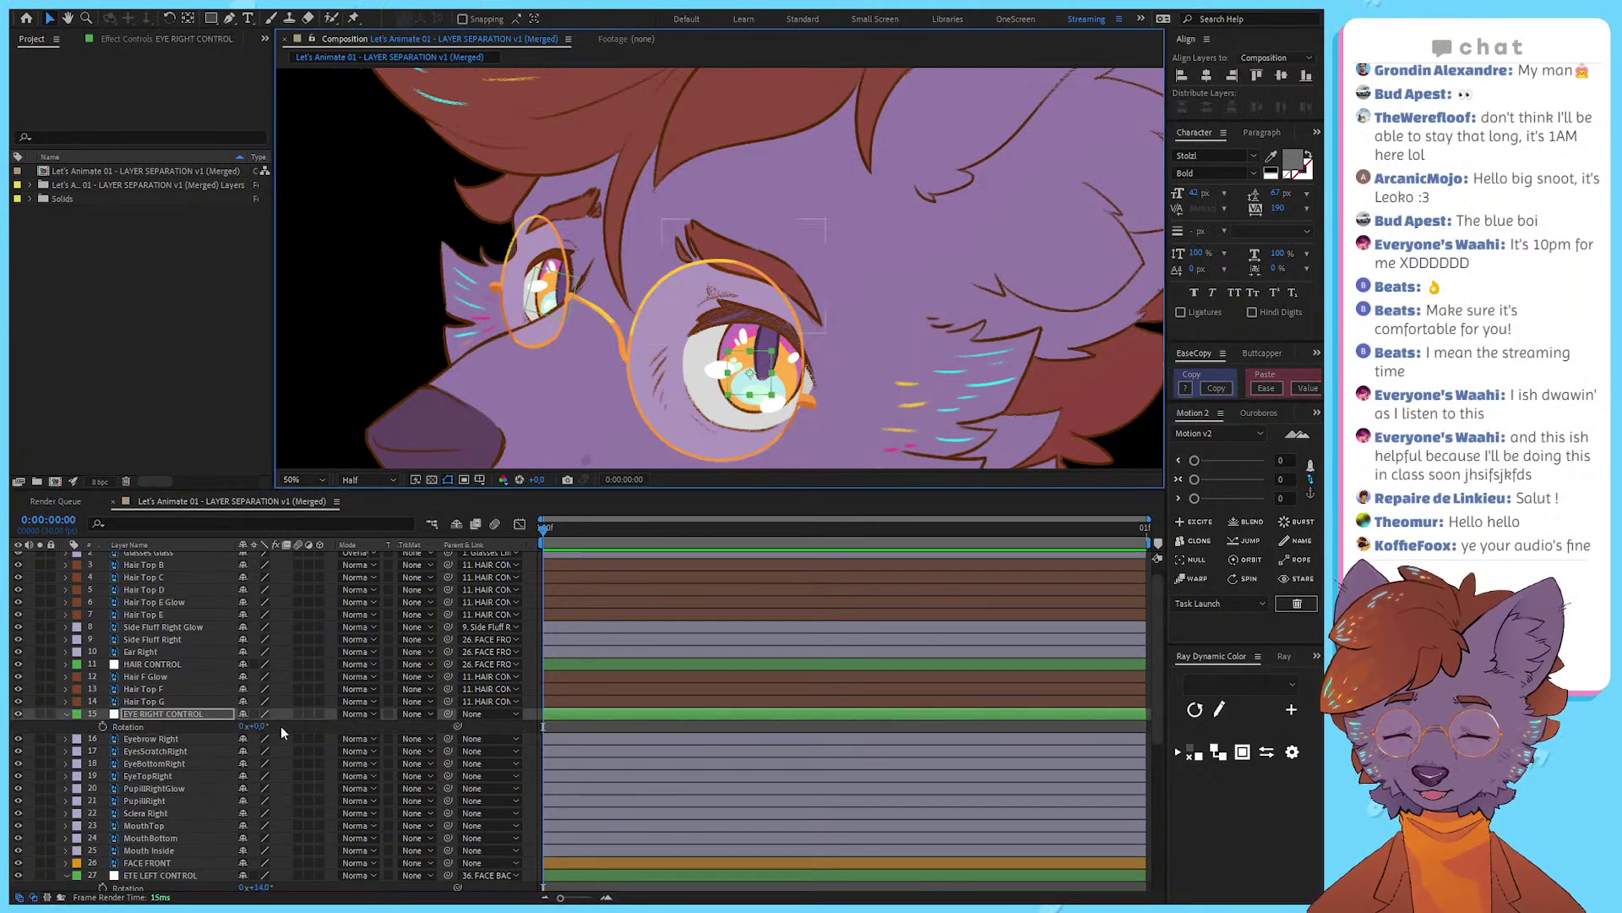
pyautogui.moveTo(254, 725); pyautogui.dragTo(275, 725)
pyautogui.click(169, 738)
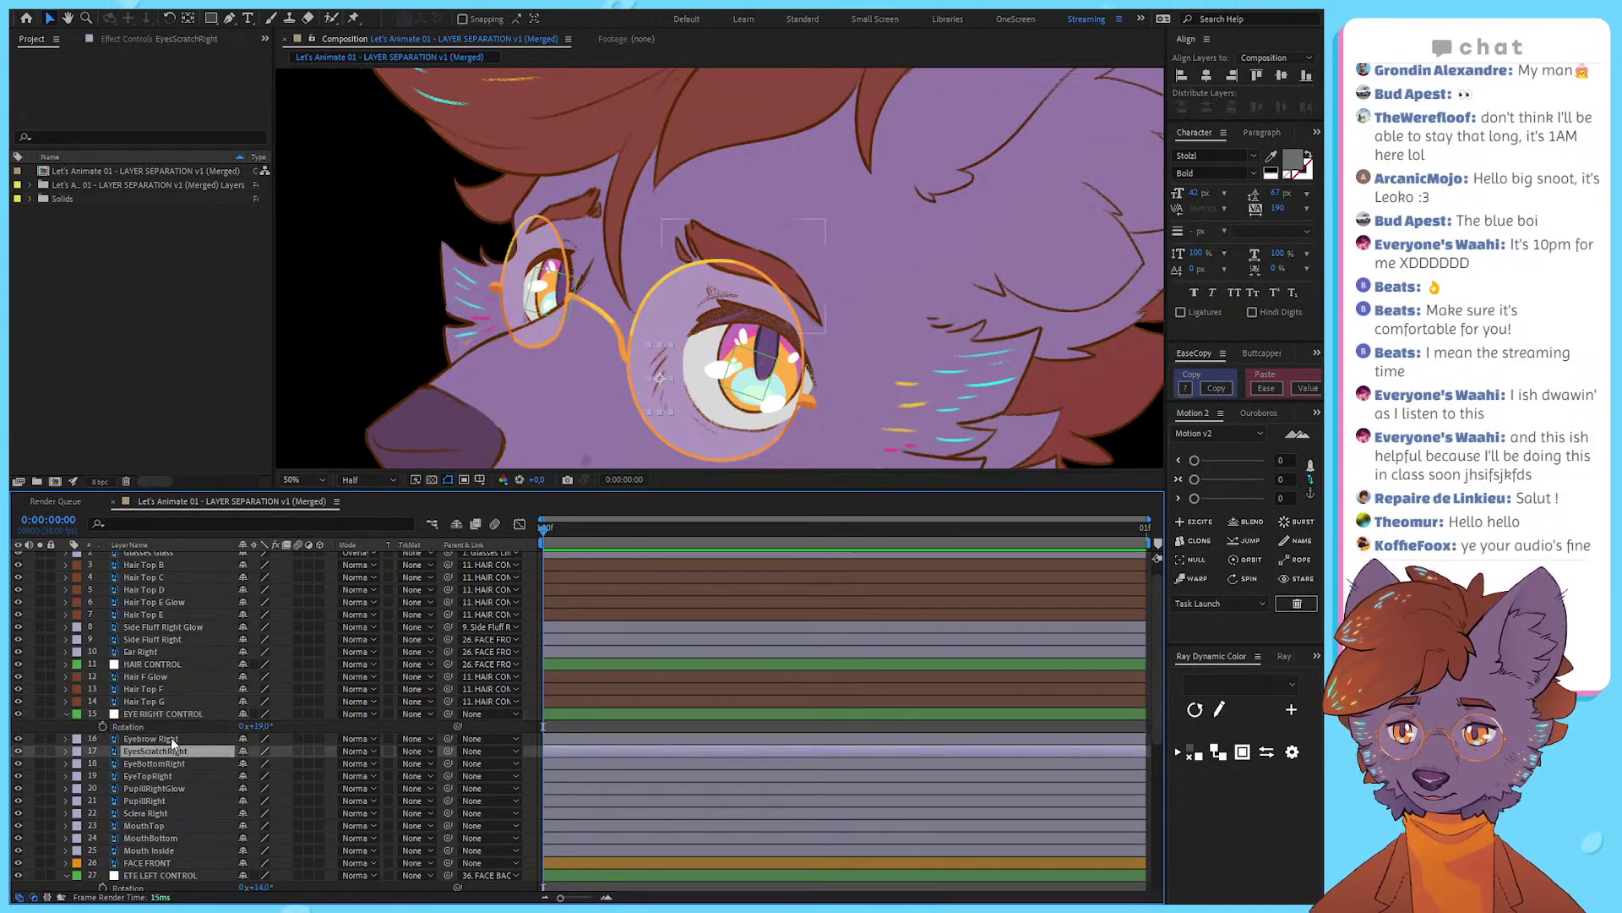
pyautogui.keyDown('shift'); pyautogui.click(169, 801); pyautogui.keyUp('shift')
pyautogui.keyDown('shift'); pyautogui.click(203, 813); pyautogui.keyUp('shift')
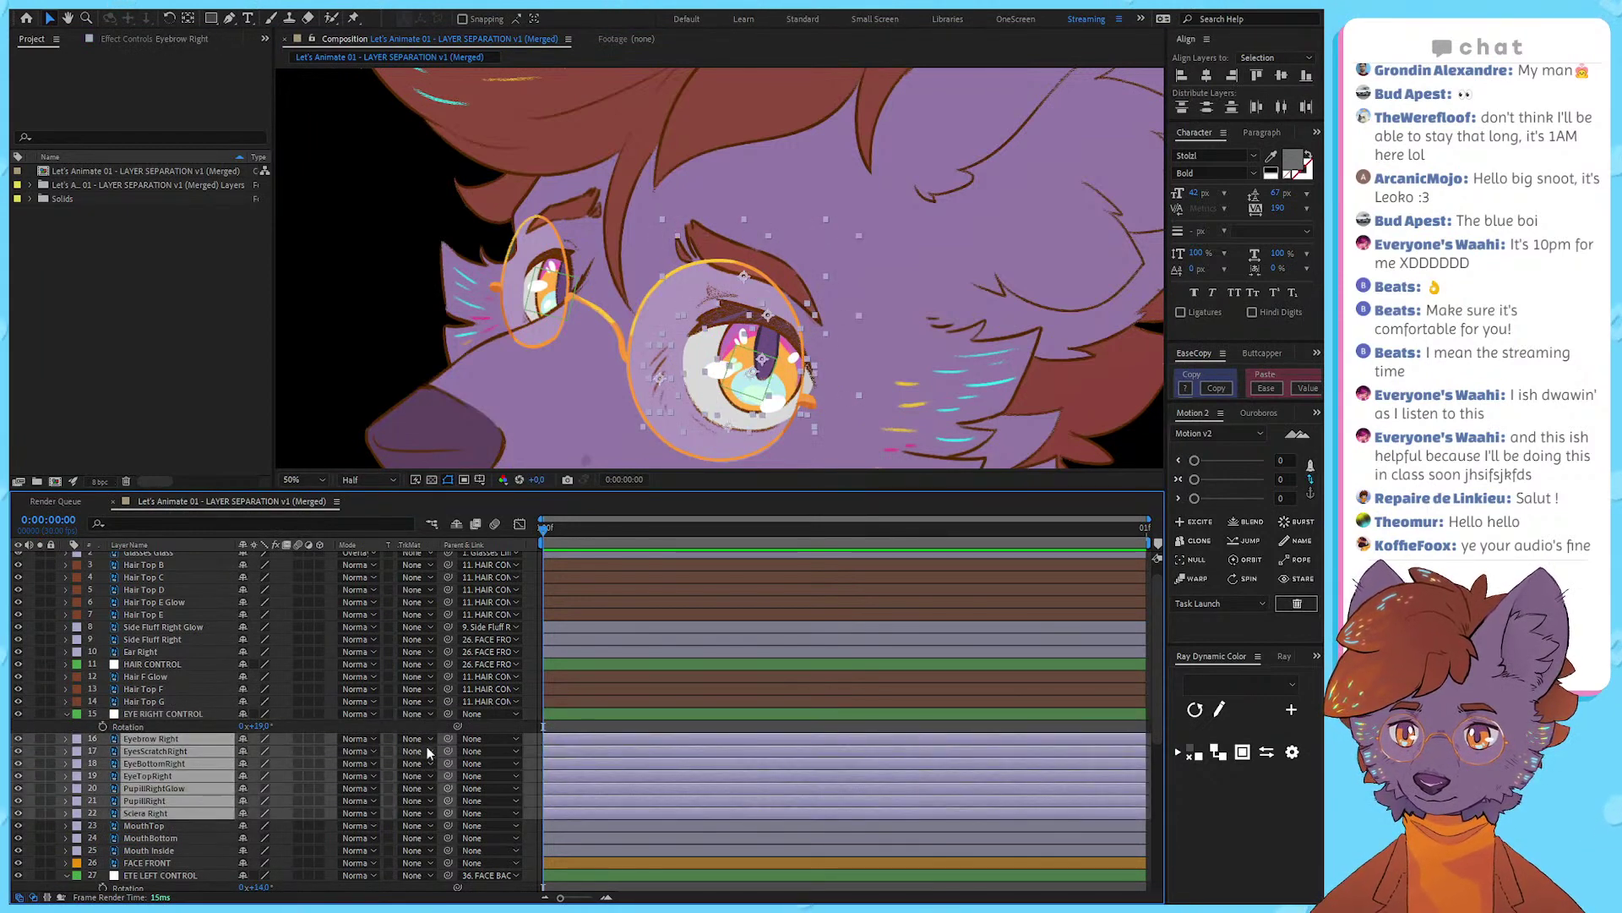
pyautogui.moveTo(448, 738); pyautogui.dragTo(194, 714)
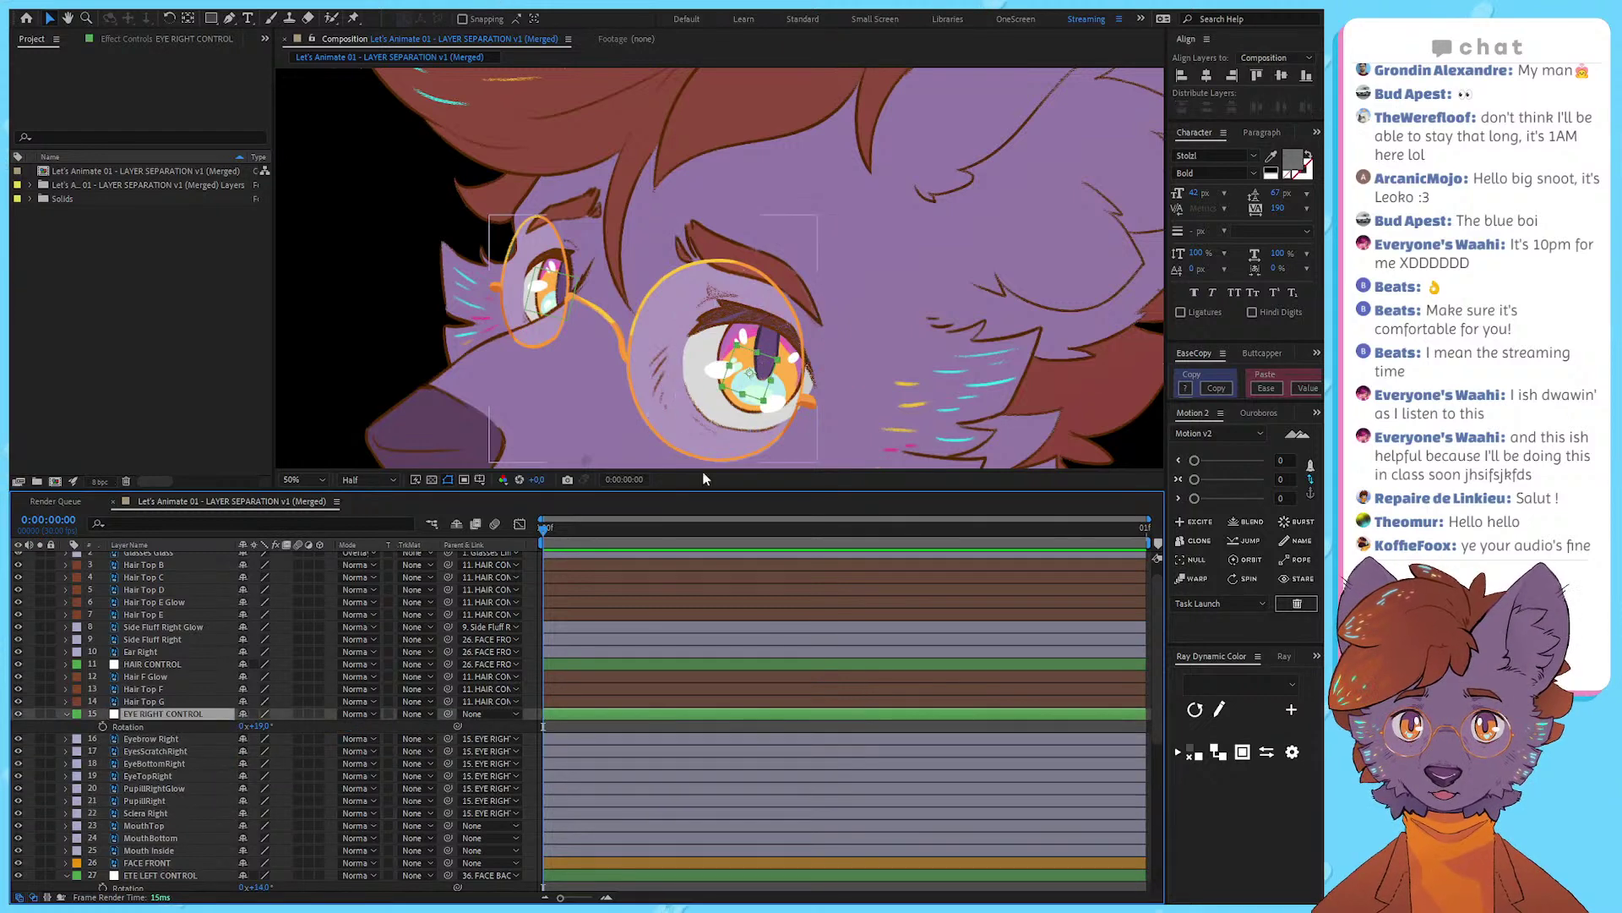
pyautogui.hotkey('ctrl', 'z')
pyautogui.hotkey('ctrl', 'z')
pyautogui.click(565, 725)
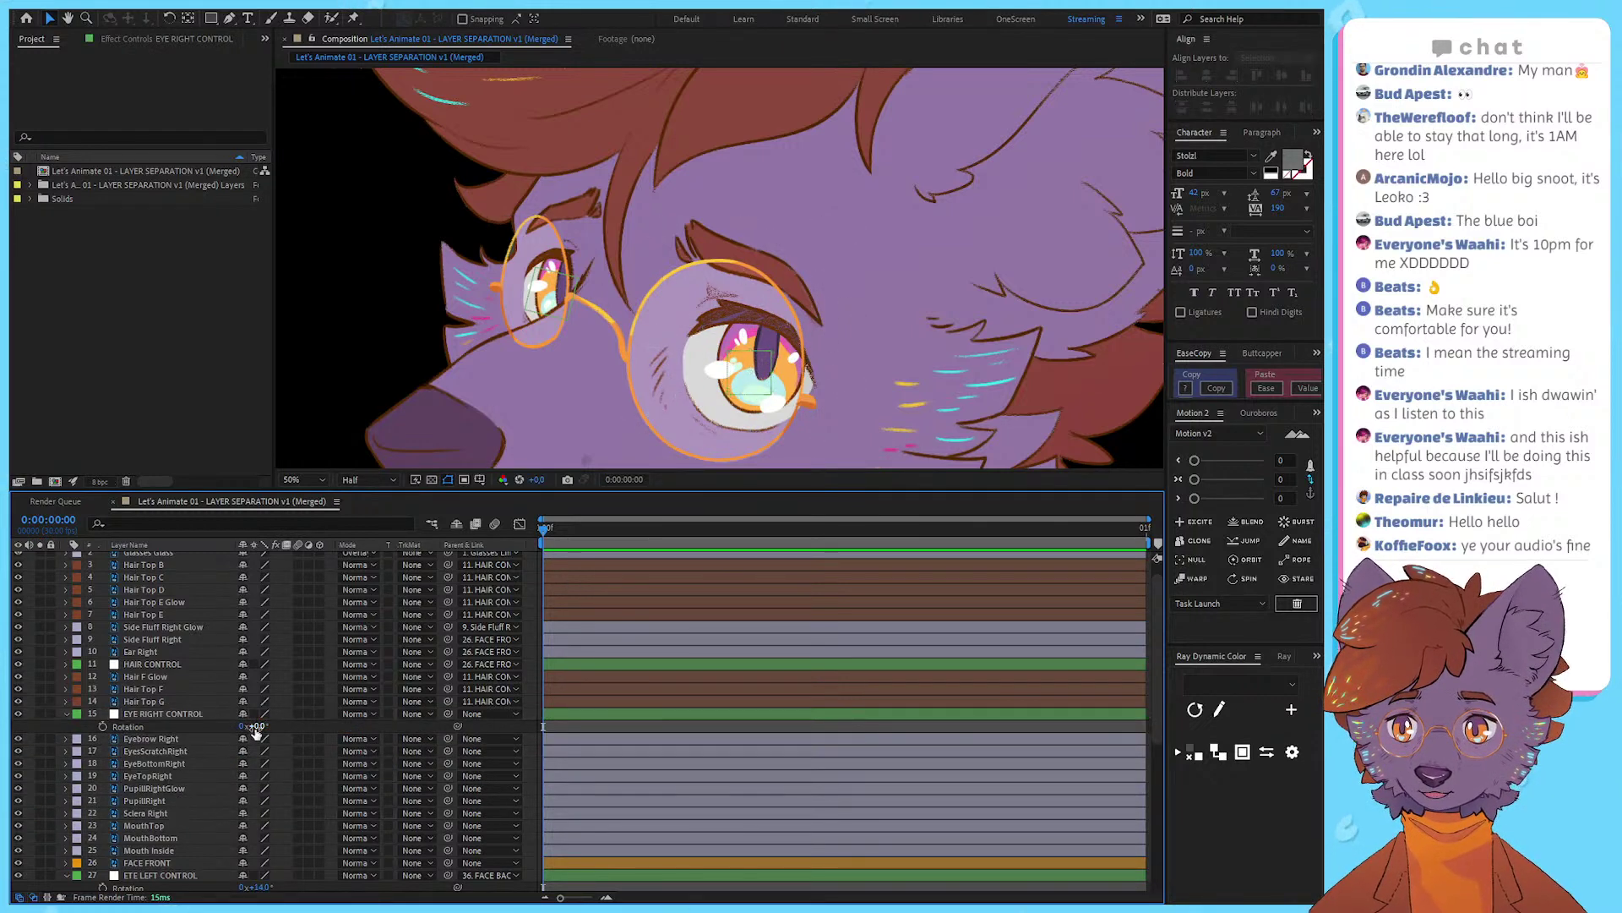
# Step: Rotate EYE RIGHT CONTROL to about 22.6° and parent Eyebrow Right through Sclera Right to it
pyautogui.moveTo(255, 726); pyautogui.dragTo(245, 728)
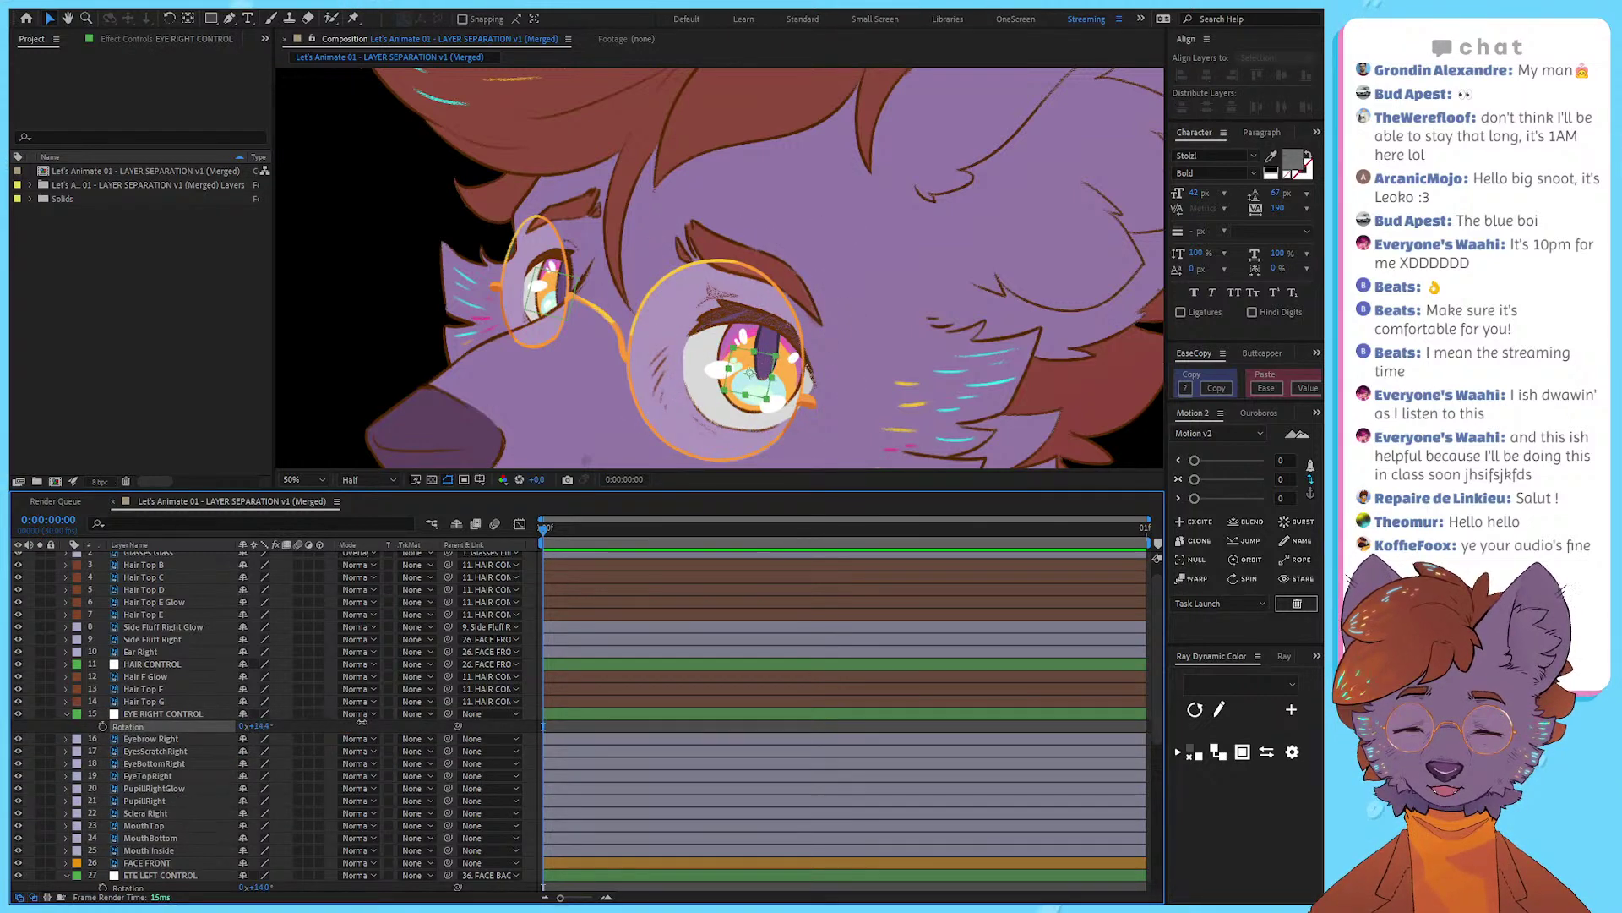
pyautogui.moveTo(361, 723); pyautogui.dragTo(387, 720)
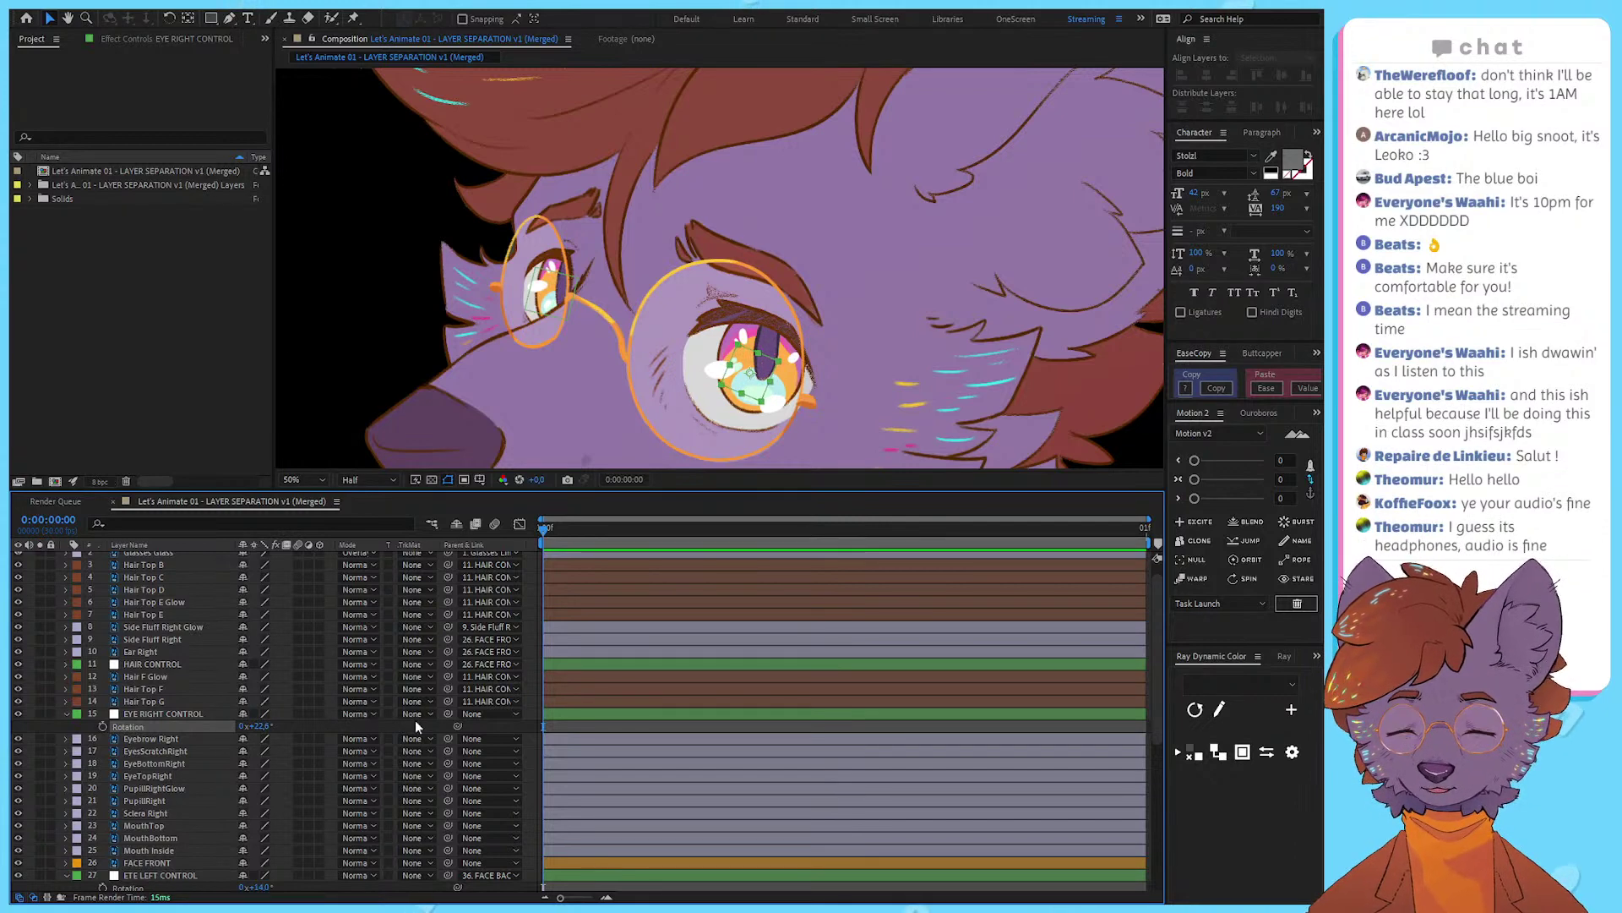
pyautogui.click(175, 713)
pyautogui.click(174, 739)
pyautogui.keyDown('shift'); pyautogui.click(175, 791); pyautogui.keyUp('shift')
pyautogui.keyDown('shift'); pyautogui.click(174, 801); pyautogui.keyUp('shift')
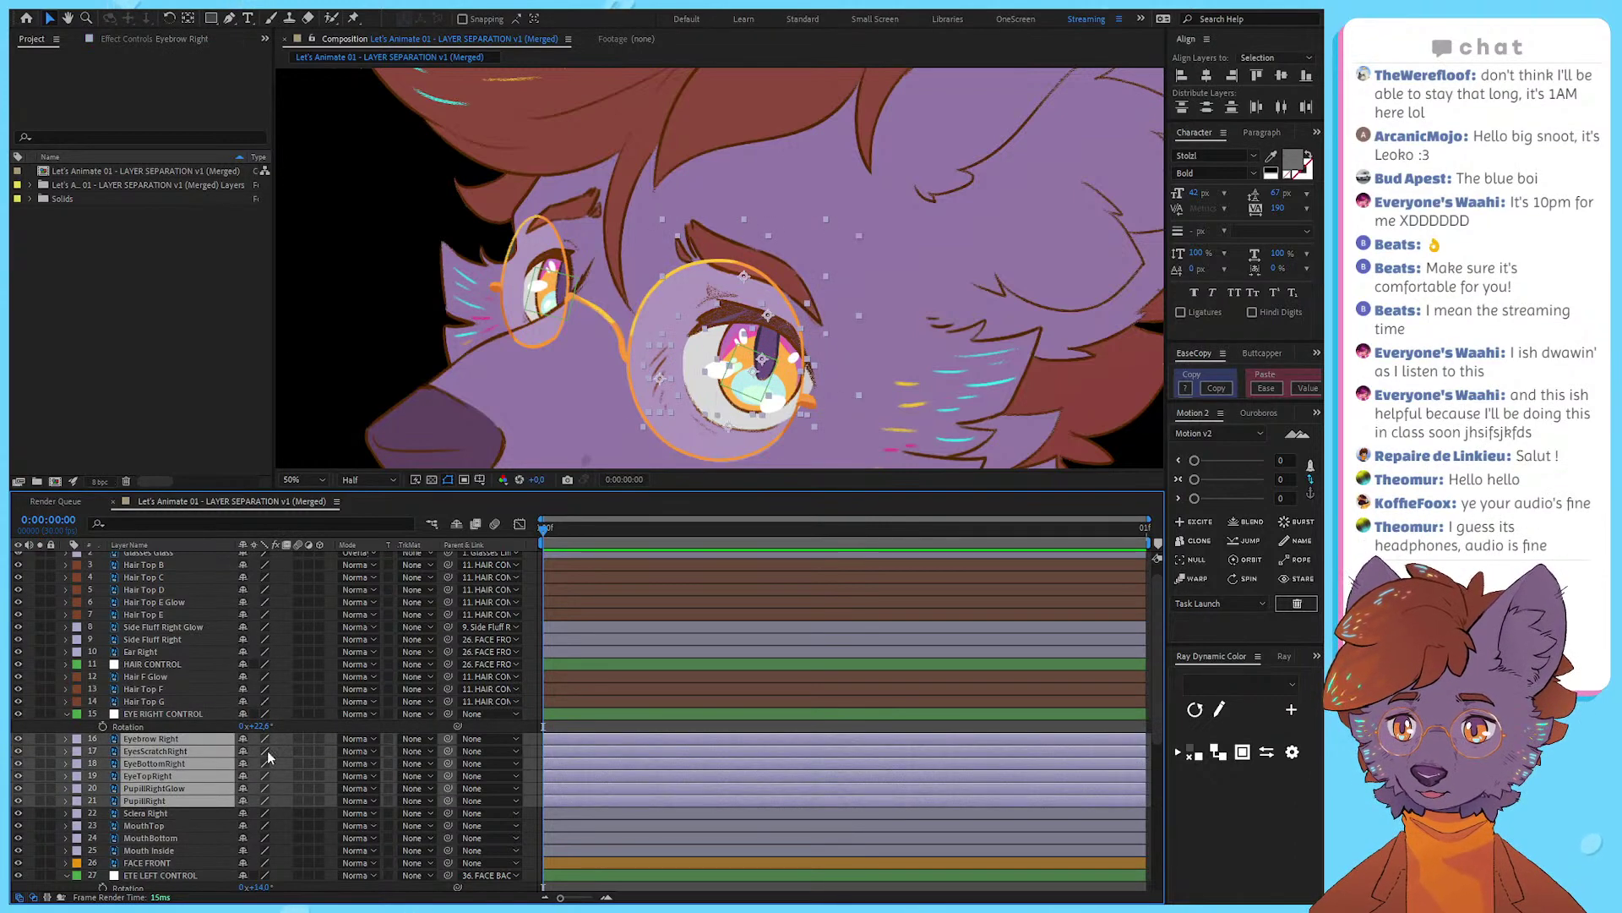
pyautogui.keyDown('shift'); pyautogui.click(212, 813); pyautogui.keyUp('shift')
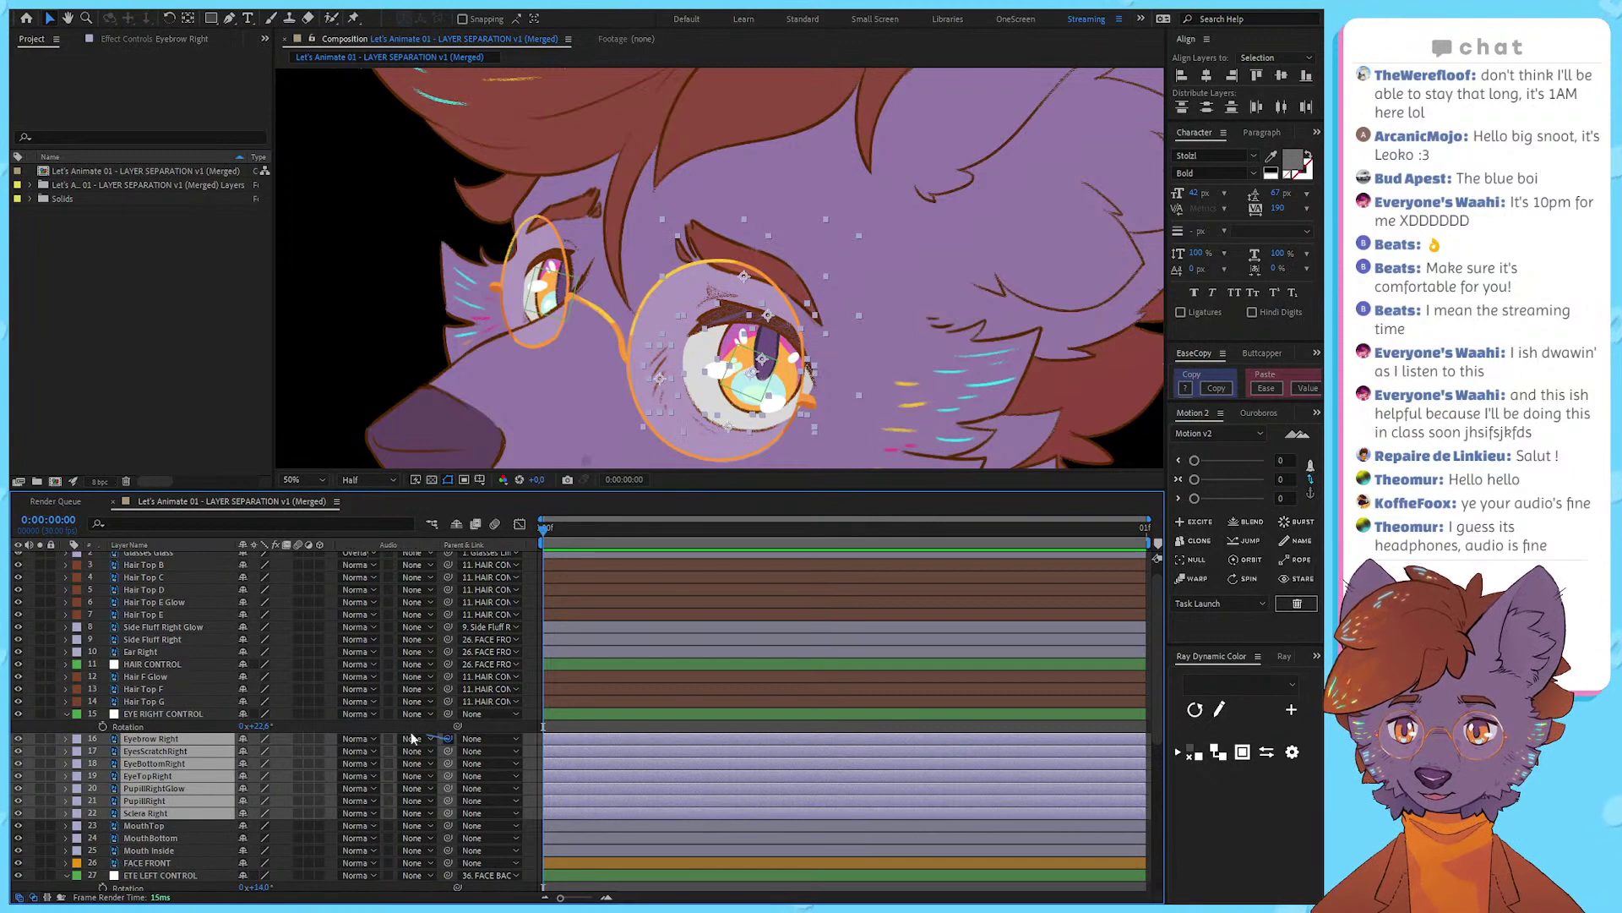
pyautogui.moveTo(449, 813); pyautogui.dragTo(306, 728)
pyautogui.click(187, 713)
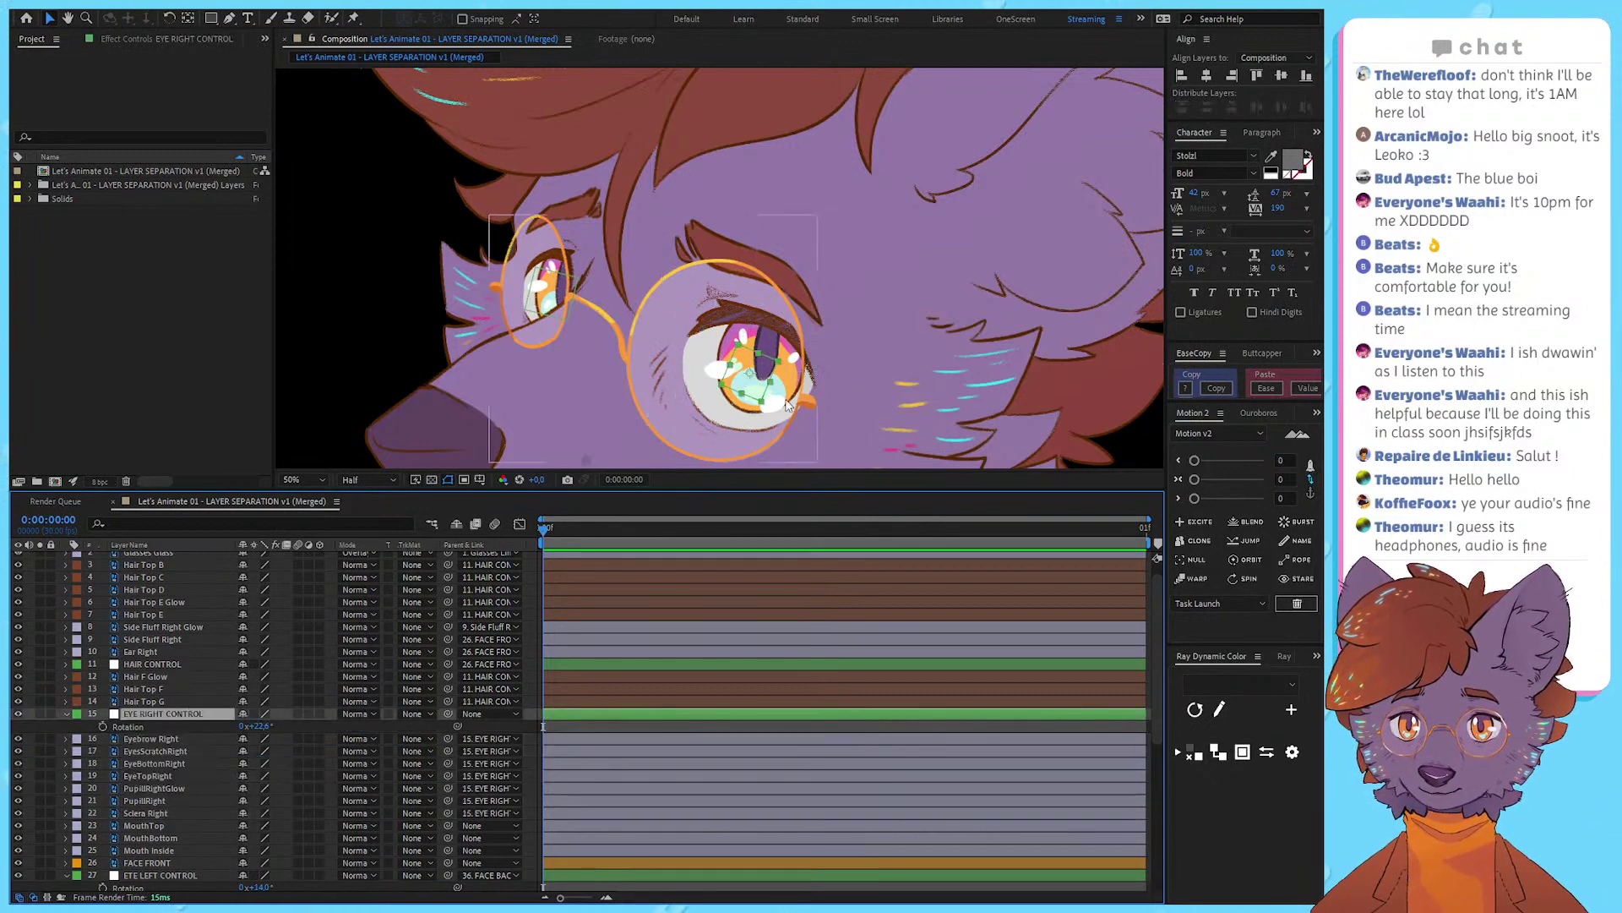
# Step: Try scaling the right eye with EYE RIGHT CONTROL, and undo the scaling together with the parenting and rotation
pyautogui.scroll(1, 507, 236)
pyautogui.moveTo(762, 365); pyautogui.dragTo(717, 157)
pyautogui.moveTo(757, 242); pyautogui.dragTo(724, 300)
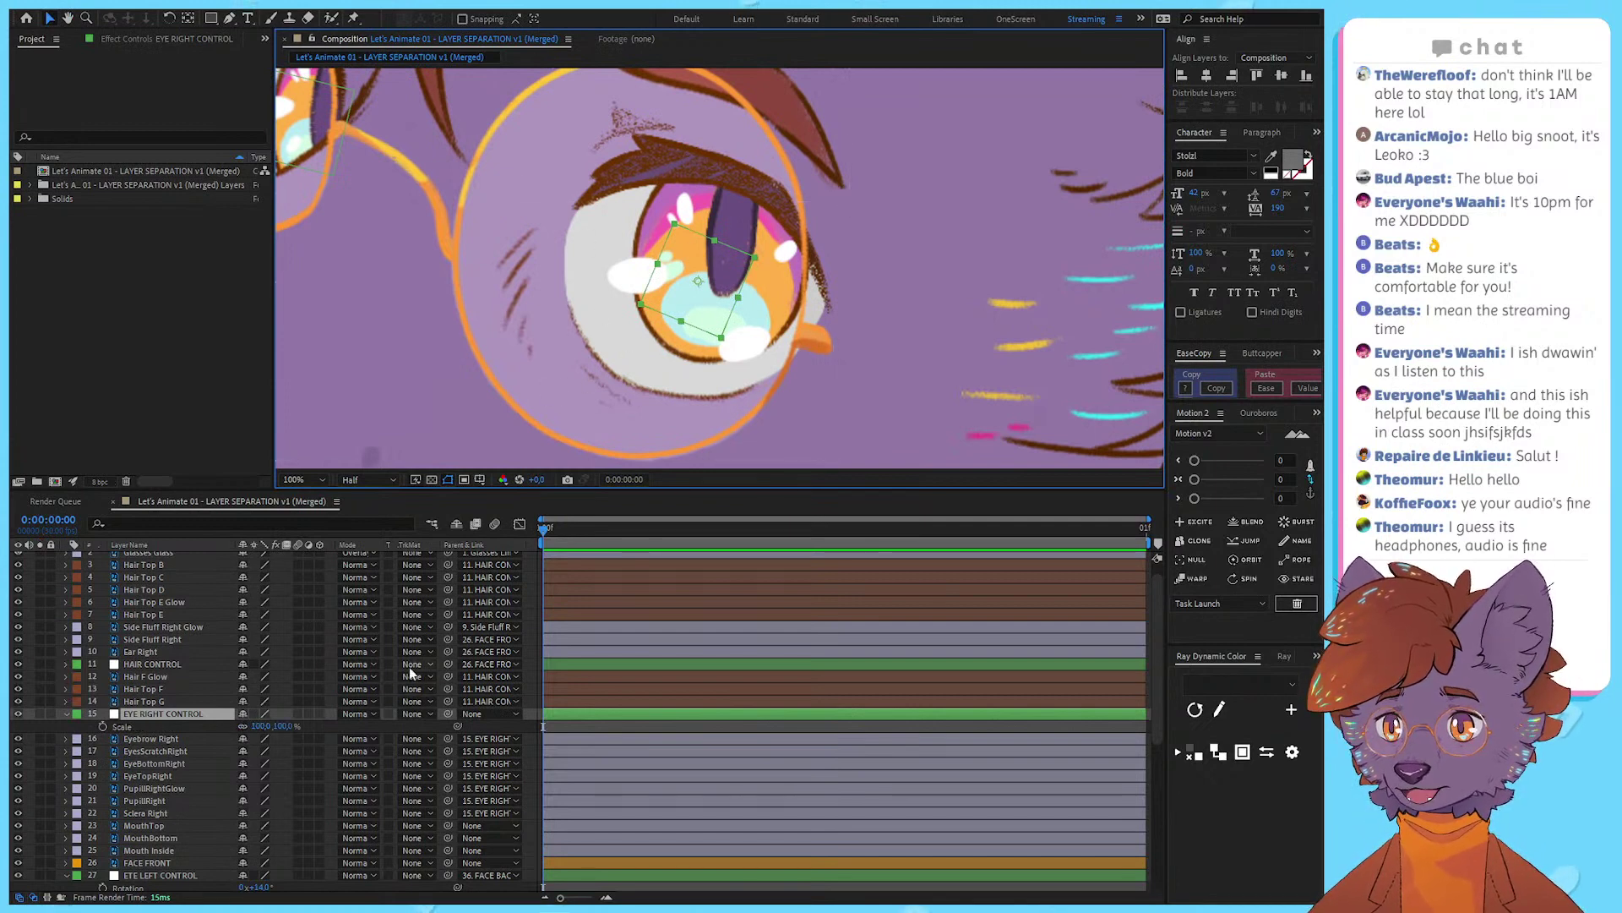
pyautogui.click(243, 726)
pyautogui.moveTo(286, 733)
pyautogui.mouseDown()
pyautogui.moveTo(256, 723)
pyautogui.moveTo(294, 706)
pyautogui.mouseUp()
pyautogui.hotkey('ctrl', 'z')
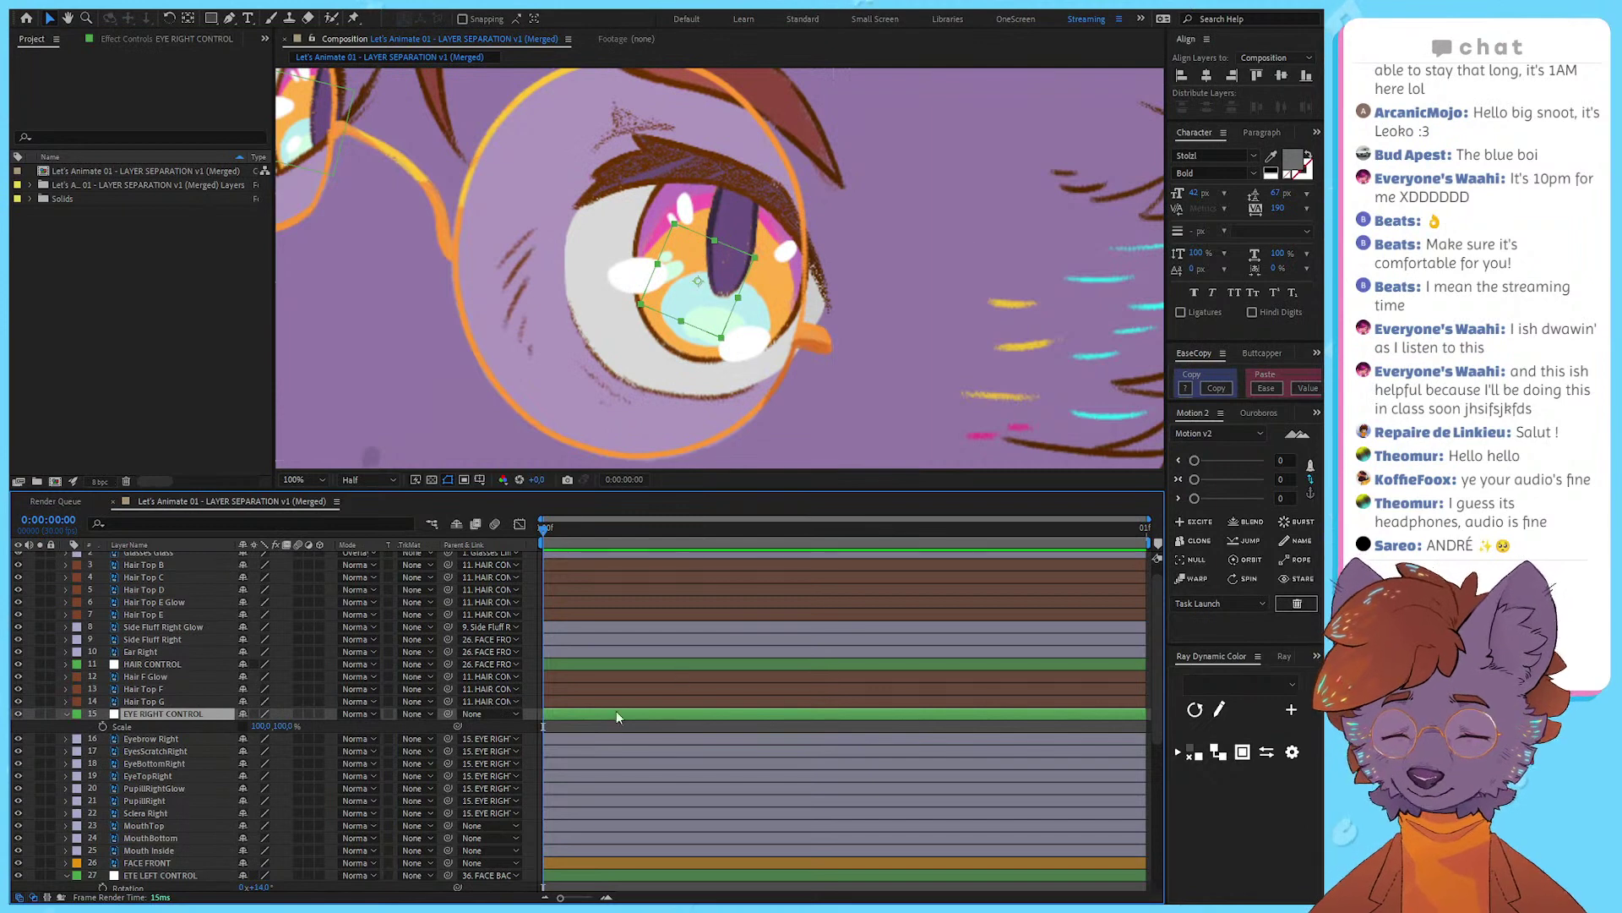
pyautogui.hotkey('ctrl', 'z')
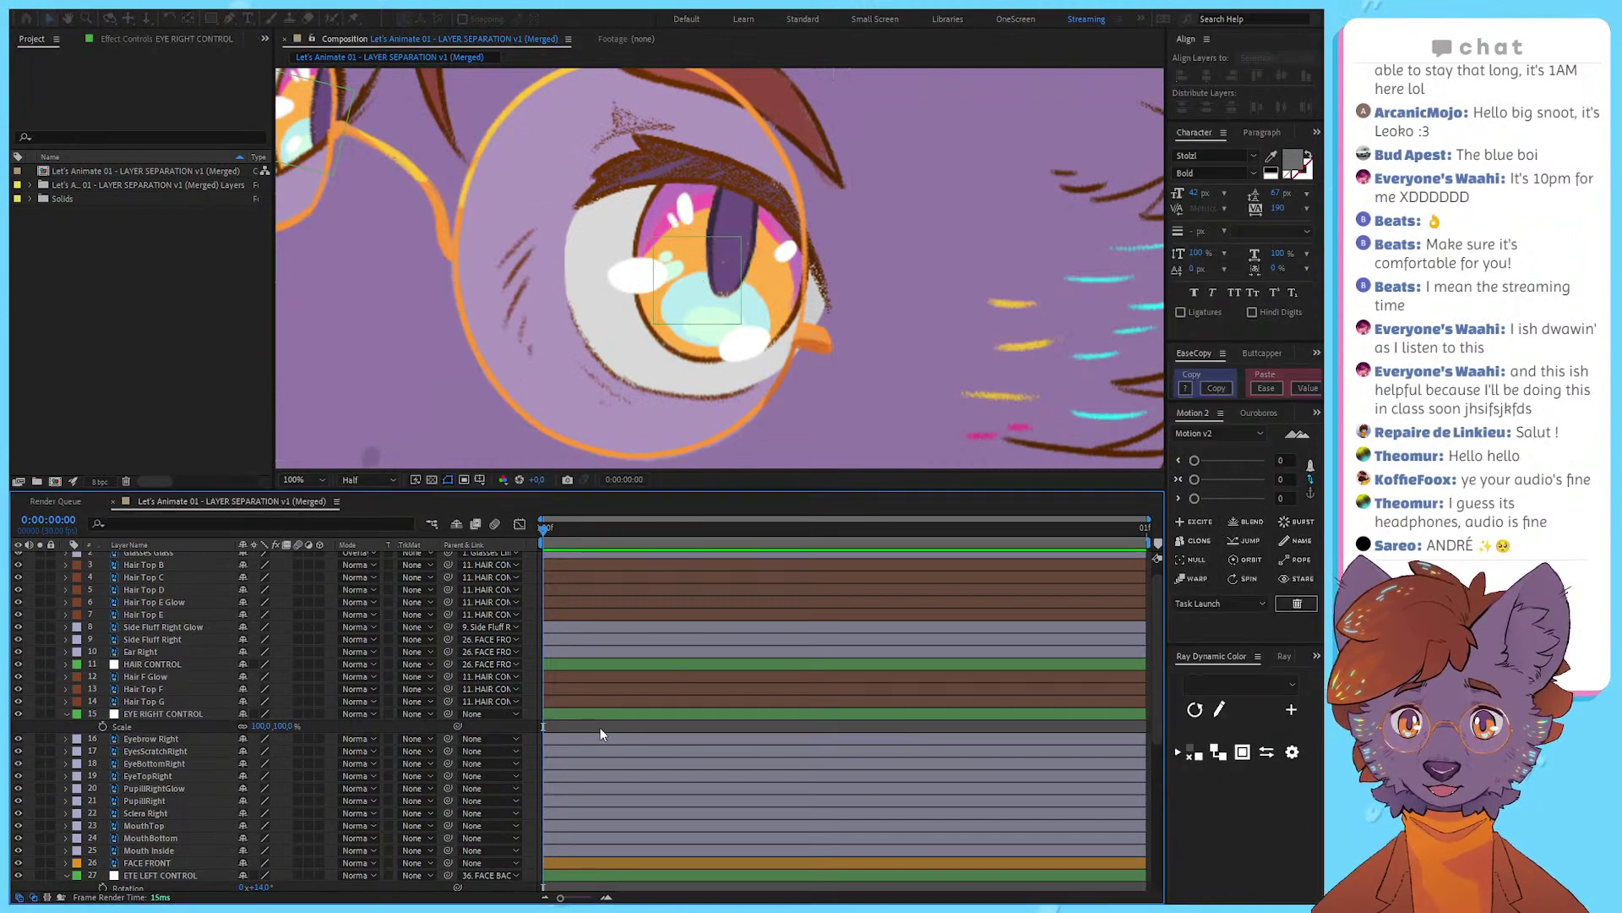
# Step: Parent Eyebrow Right through Sclera Right to the unrotated EYE RIGHT CONTROL, and undo a trial change of its scale
pyautogui.click(143, 702)
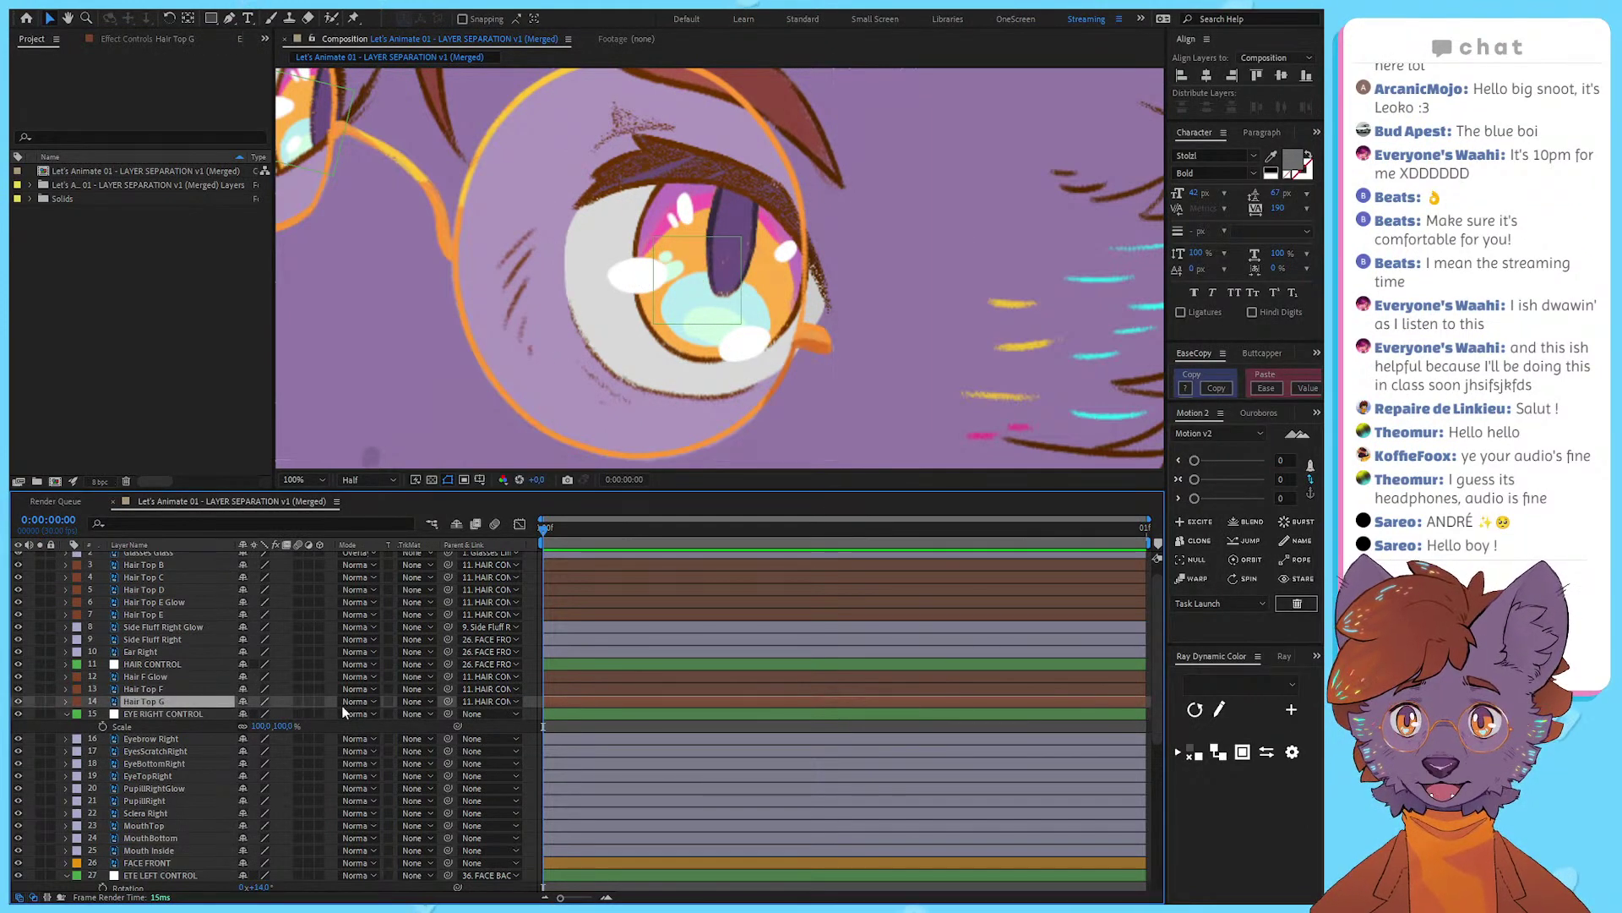
pyautogui.click(189, 715)
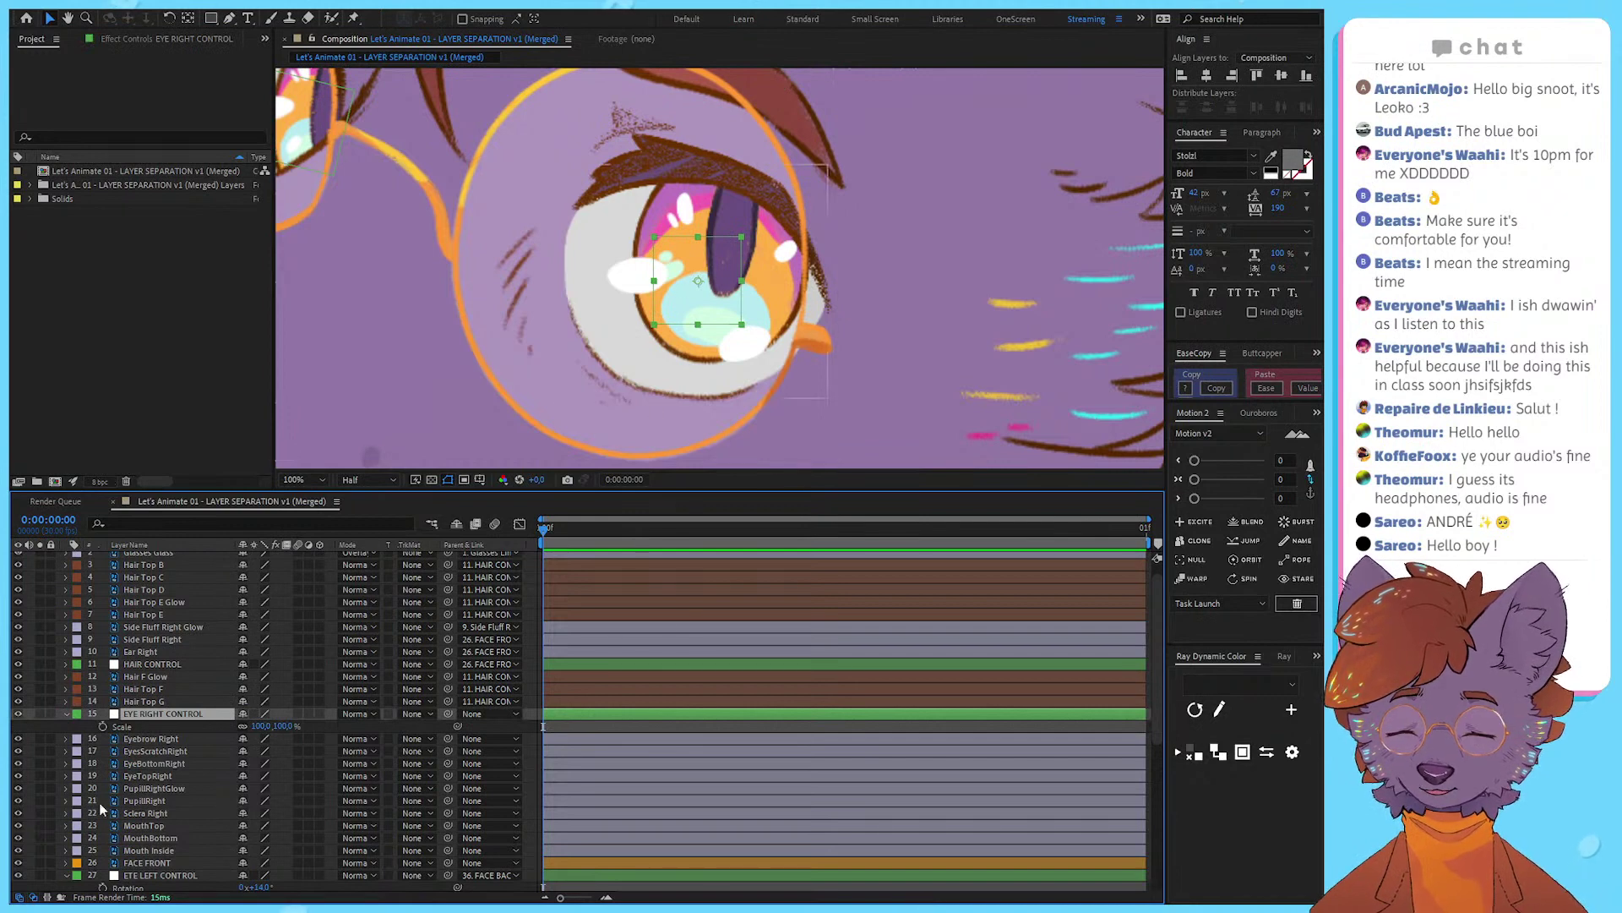
pyautogui.click(180, 740)
pyautogui.keyDown('shift'); pyautogui.click(171, 802); pyautogui.keyUp('shift')
pyautogui.keyDown('shift'); pyautogui.click(169, 813); pyautogui.keyUp('shift')
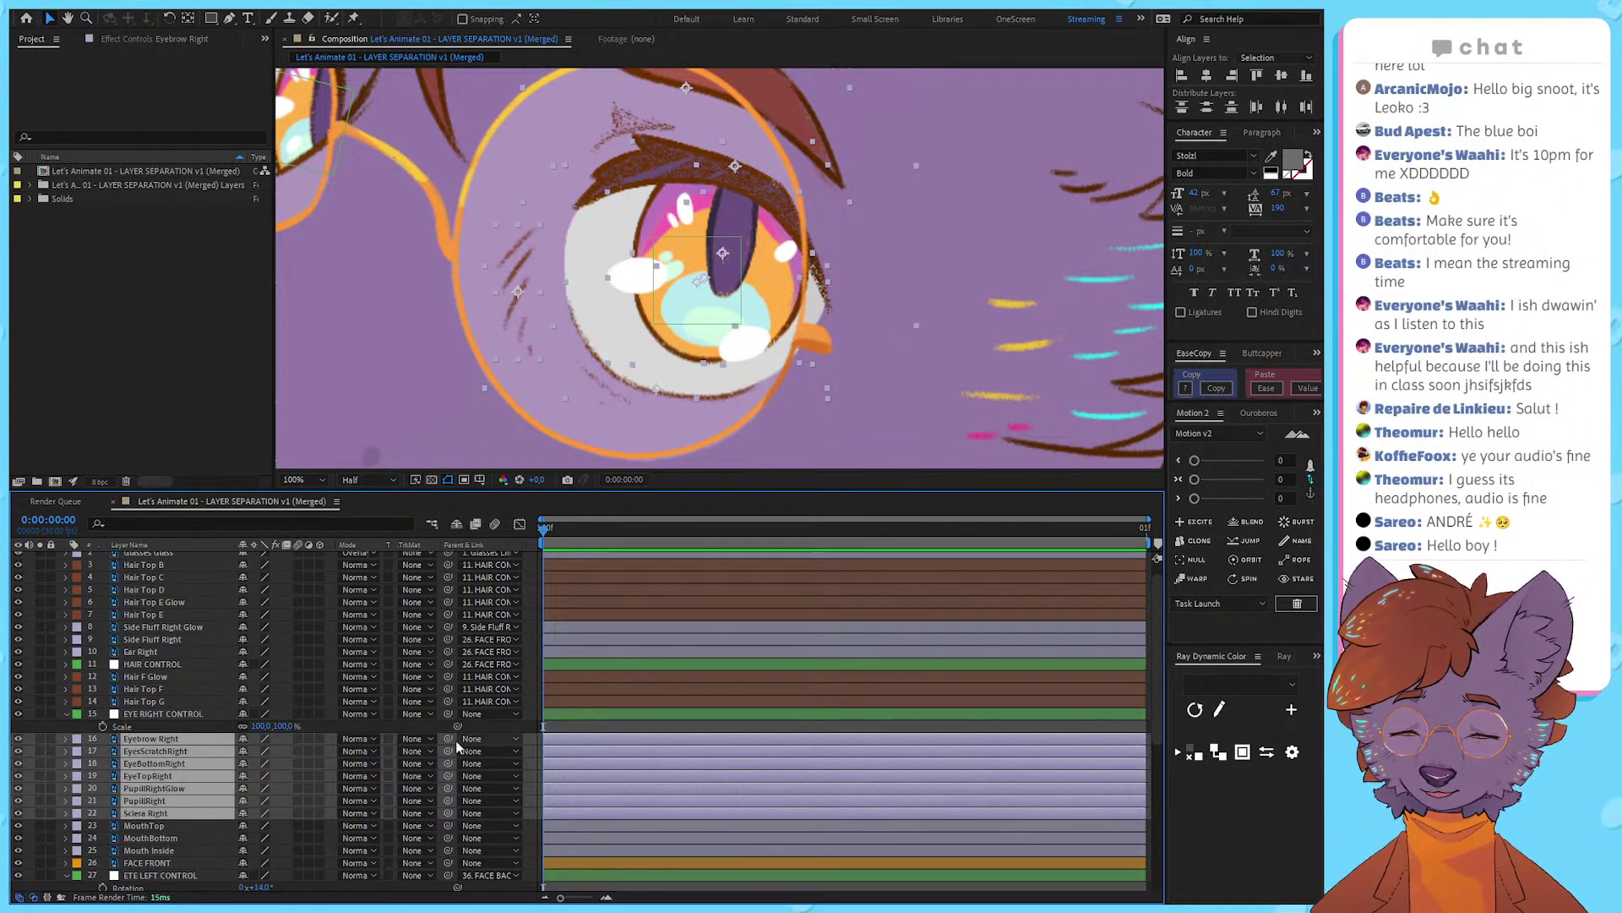
pyautogui.moveTo(448, 738); pyautogui.dragTo(282, 727)
pyautogui.click(291, 725)
pyautogui.hotkey('ctrl', 'z')
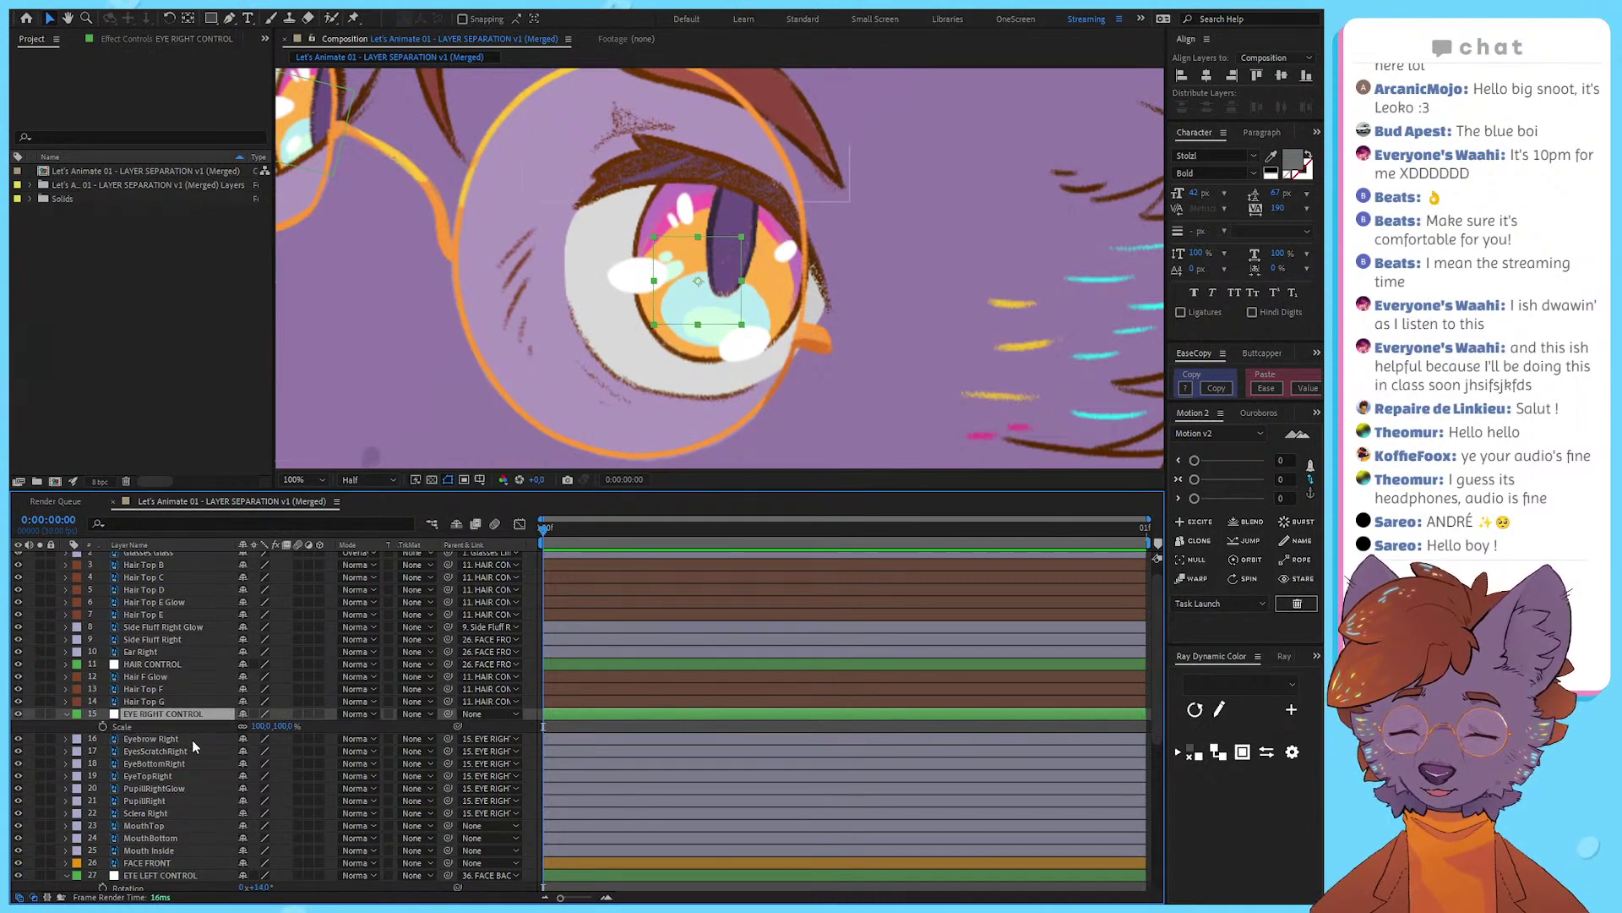
# Step: Undo the parenting of the right-eye layers and rotate EYE RIGHT CONTROL to 20°
pyautogui.hotkey('ctrl', 'z')
pyautogui.click(192, 715)
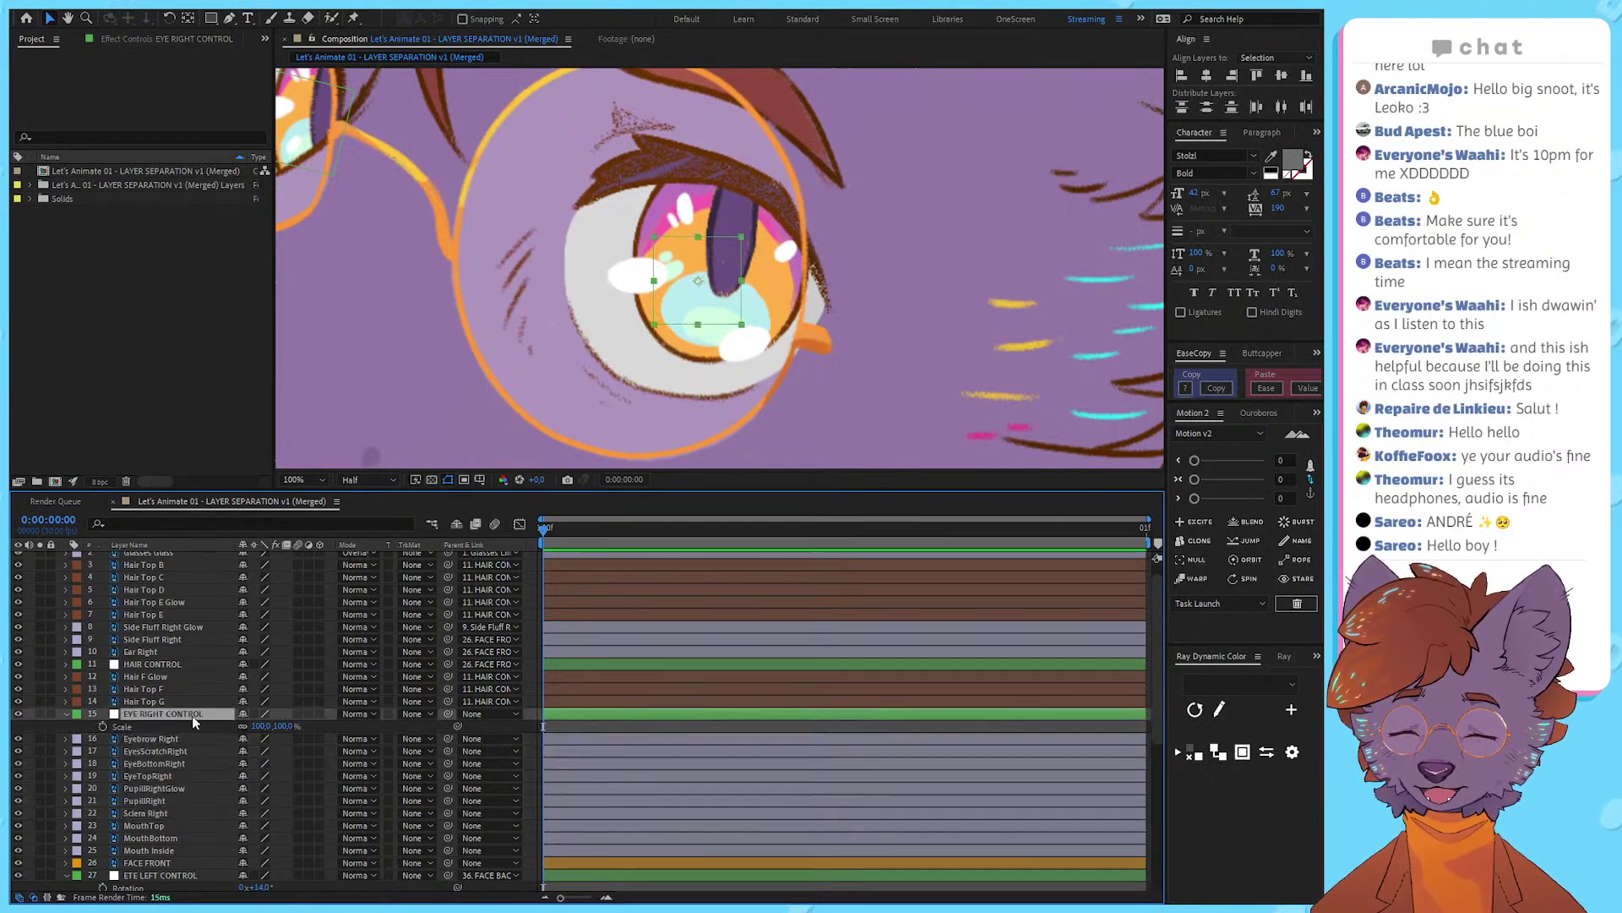
pyautogui.press('r')
pyautogui.moveTo(271, 726); pyautogui.dragTo(291, 727)
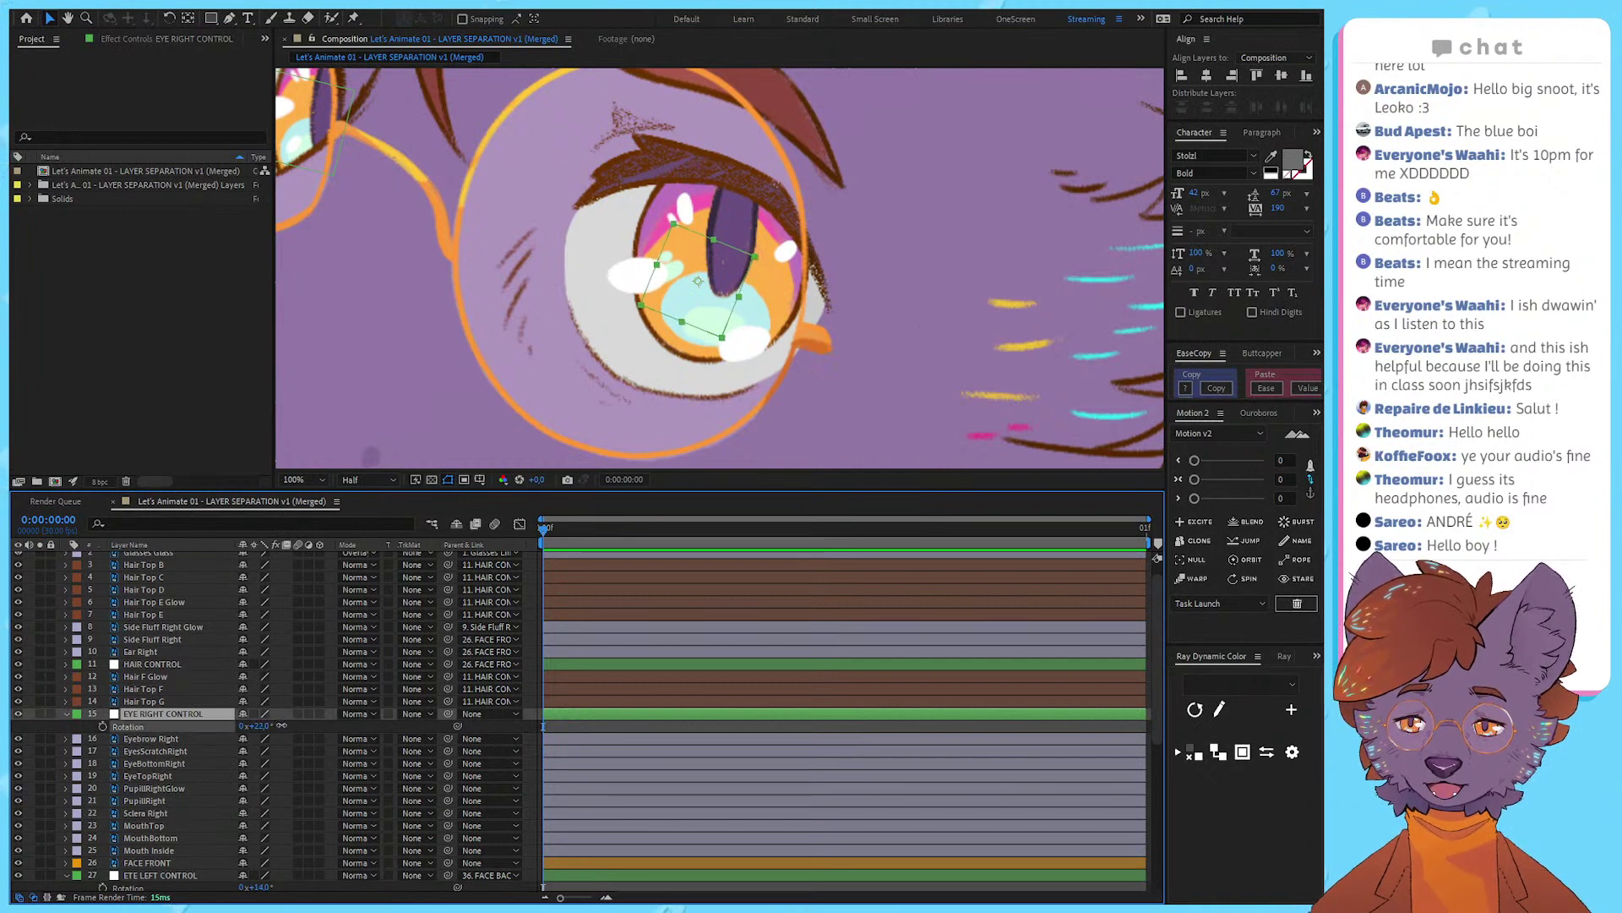
# Step: Parent Eyebrow Right through Sclera Right to the rotated EYE RIGHT CONTROL, and undo a trial change of the control's scale
pyautogui.click(186, 739)
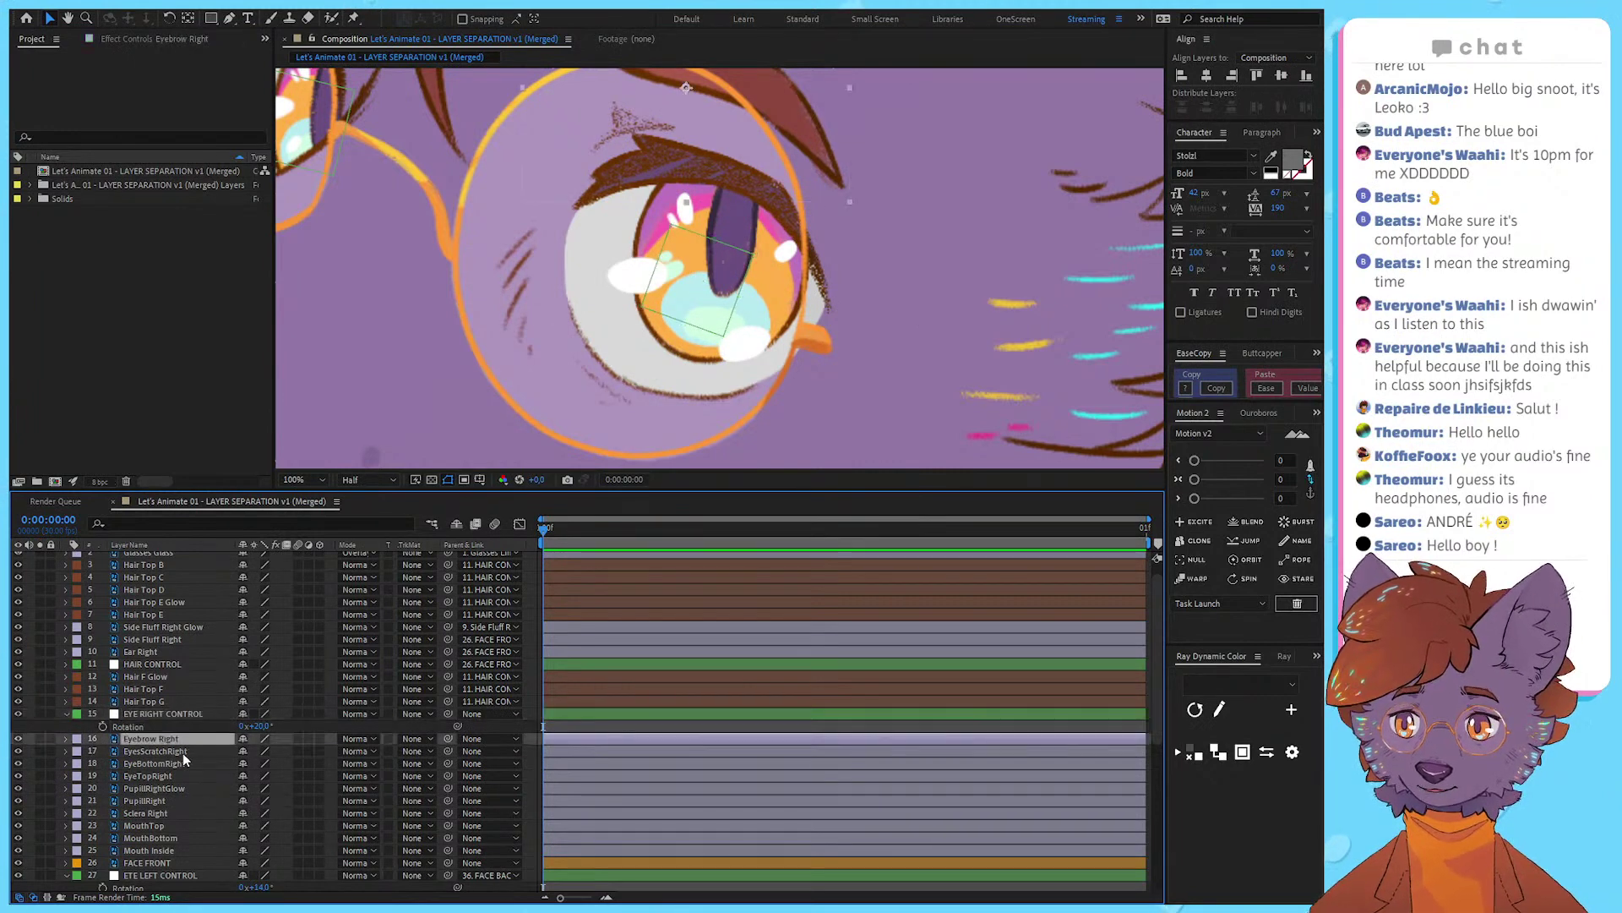
pyautogui.keyDown('shift'); pyautogui.click(174, 811); pyautogui.keyUp('shift')
pyautogui.moveTo(448, 739); pyautogui.dragTo(192, 715)
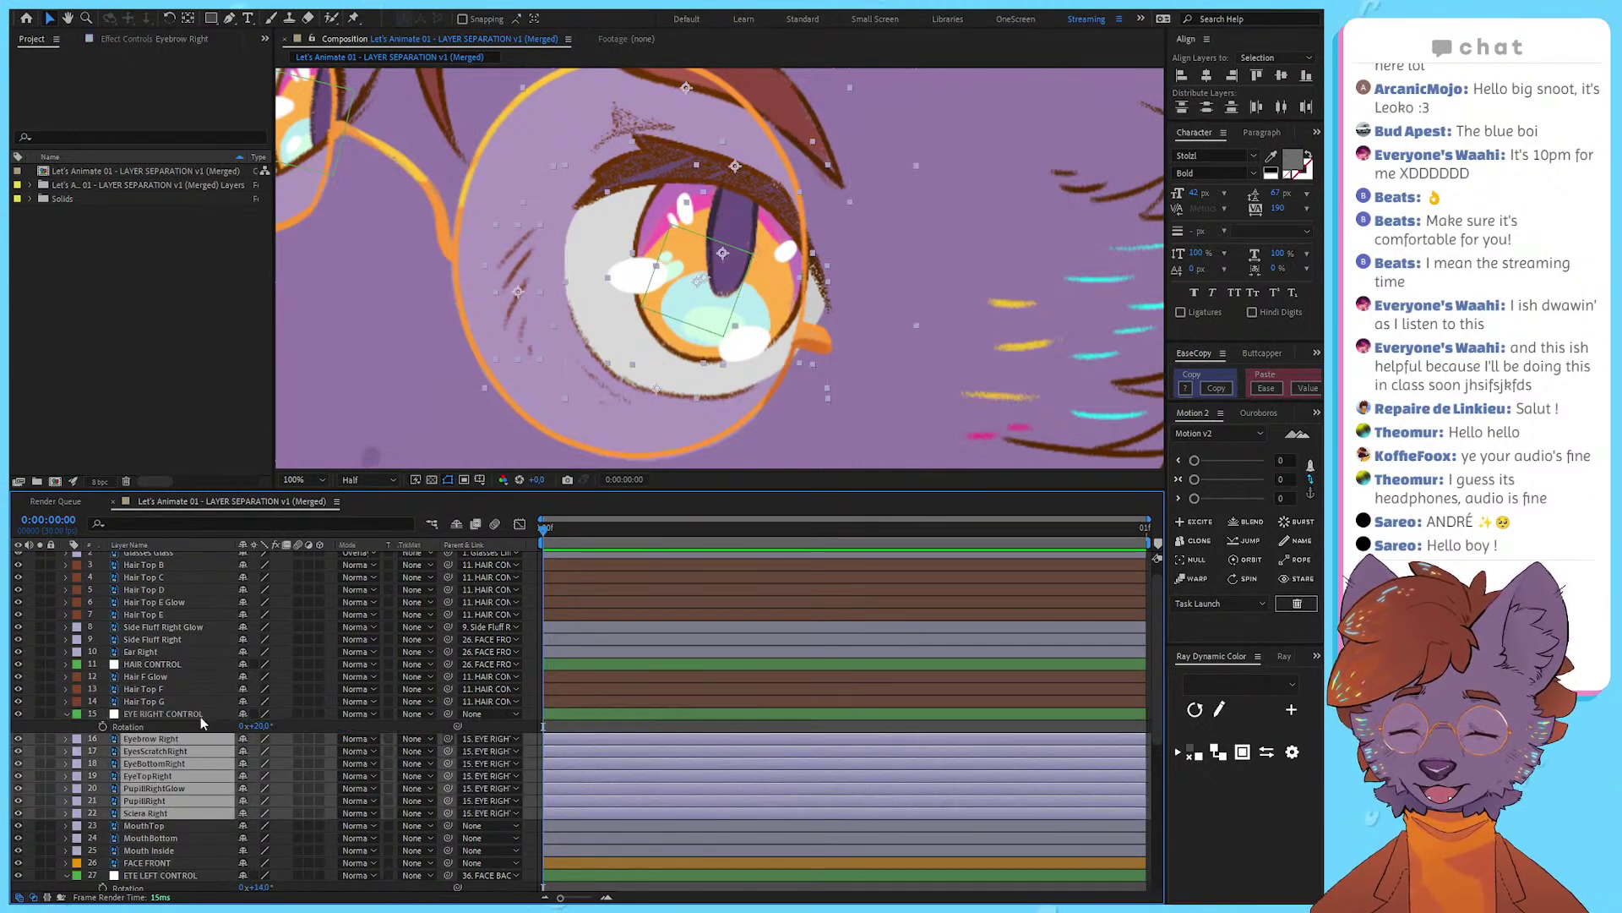
pyautogui.click(193, 714)
pyautogui.click(201, 716)
pyautogui.press('s')
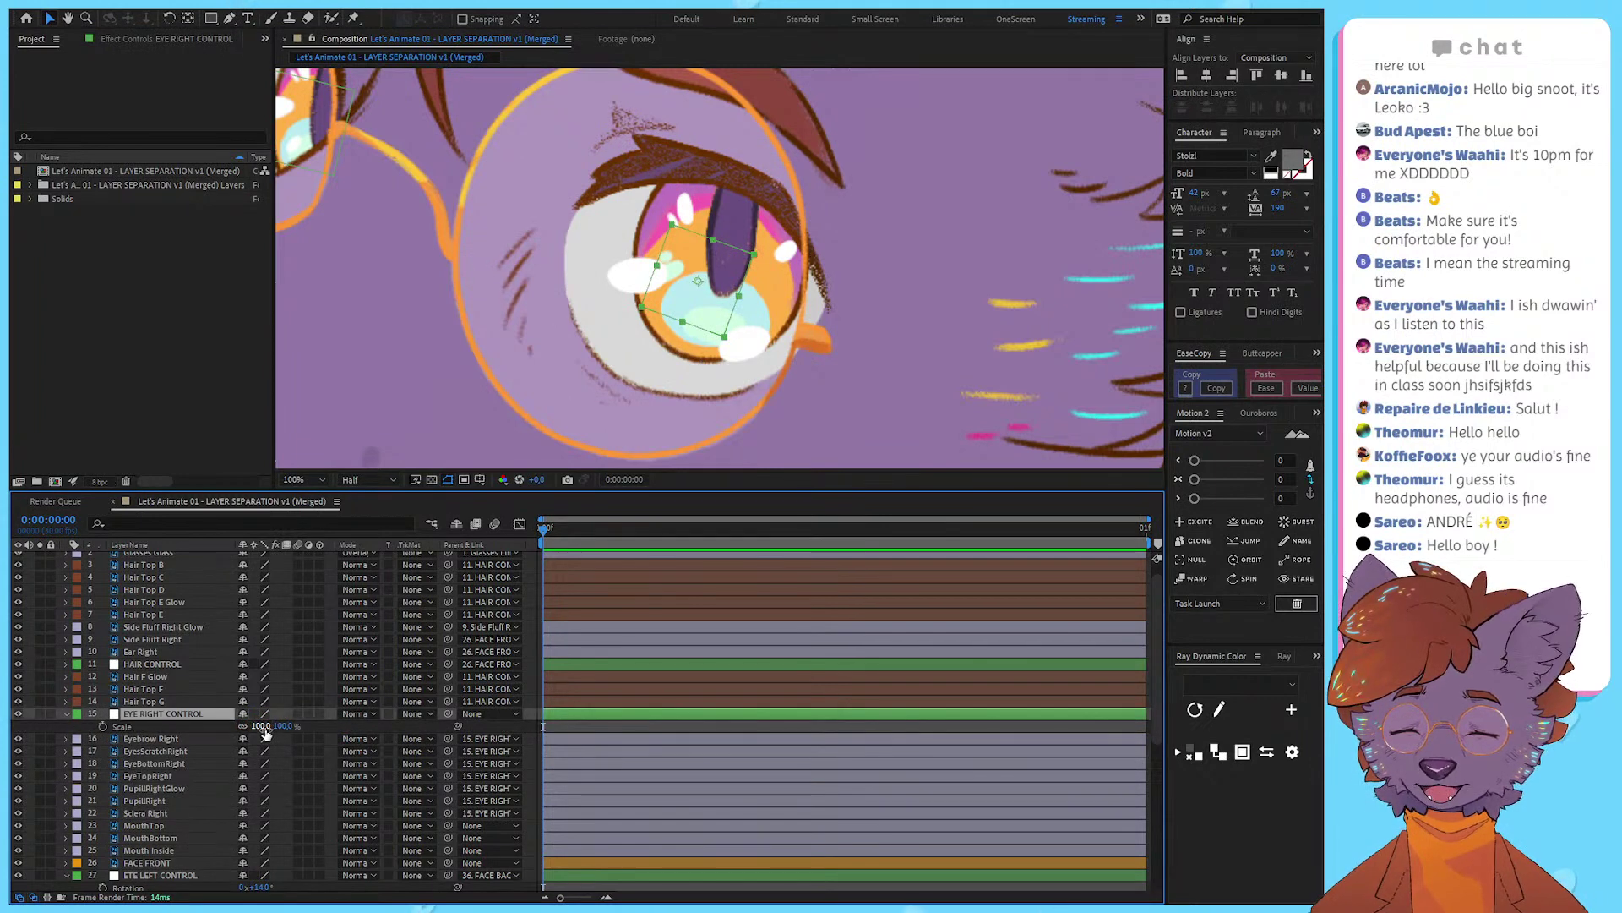
pyautogui.moveTo(269, 728); pyautogui.dragTo(431, 608)
pyautogui.hotkey('ctrl', 'z')
# Step: Create a new null and move it in the layer order directly above MouthTop
pyautogui.scroll(-1, 657, 387)
pyautogui.moveTo(773, 336)
pyautogui.mouseDown()
pyautogui.moveTo(737, 380)
pyautogui.moveTo(776, 306)
pyautogui.mouseUp()
pyautogui.moveTo(541, 422); pyautogui.dragTo(432, 404)
pyautogui.click(550, 348)
pyautogui.scroll(1, 536, 378)
pyautogui.click(1193, 559)
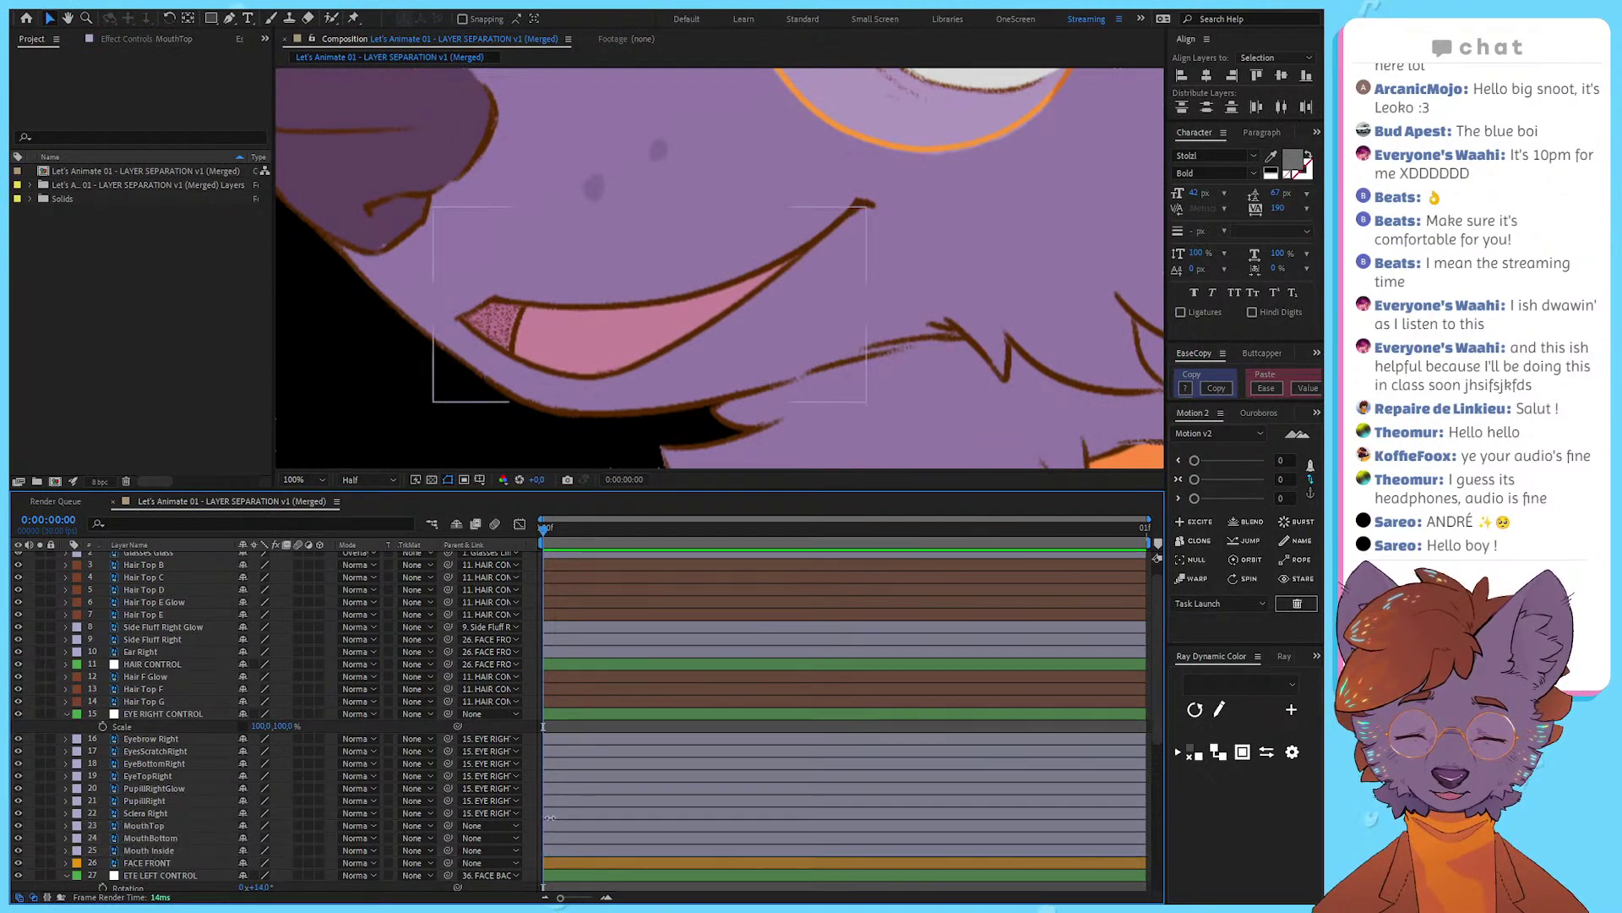
pyautogui.scroll(-2, 718, 310)
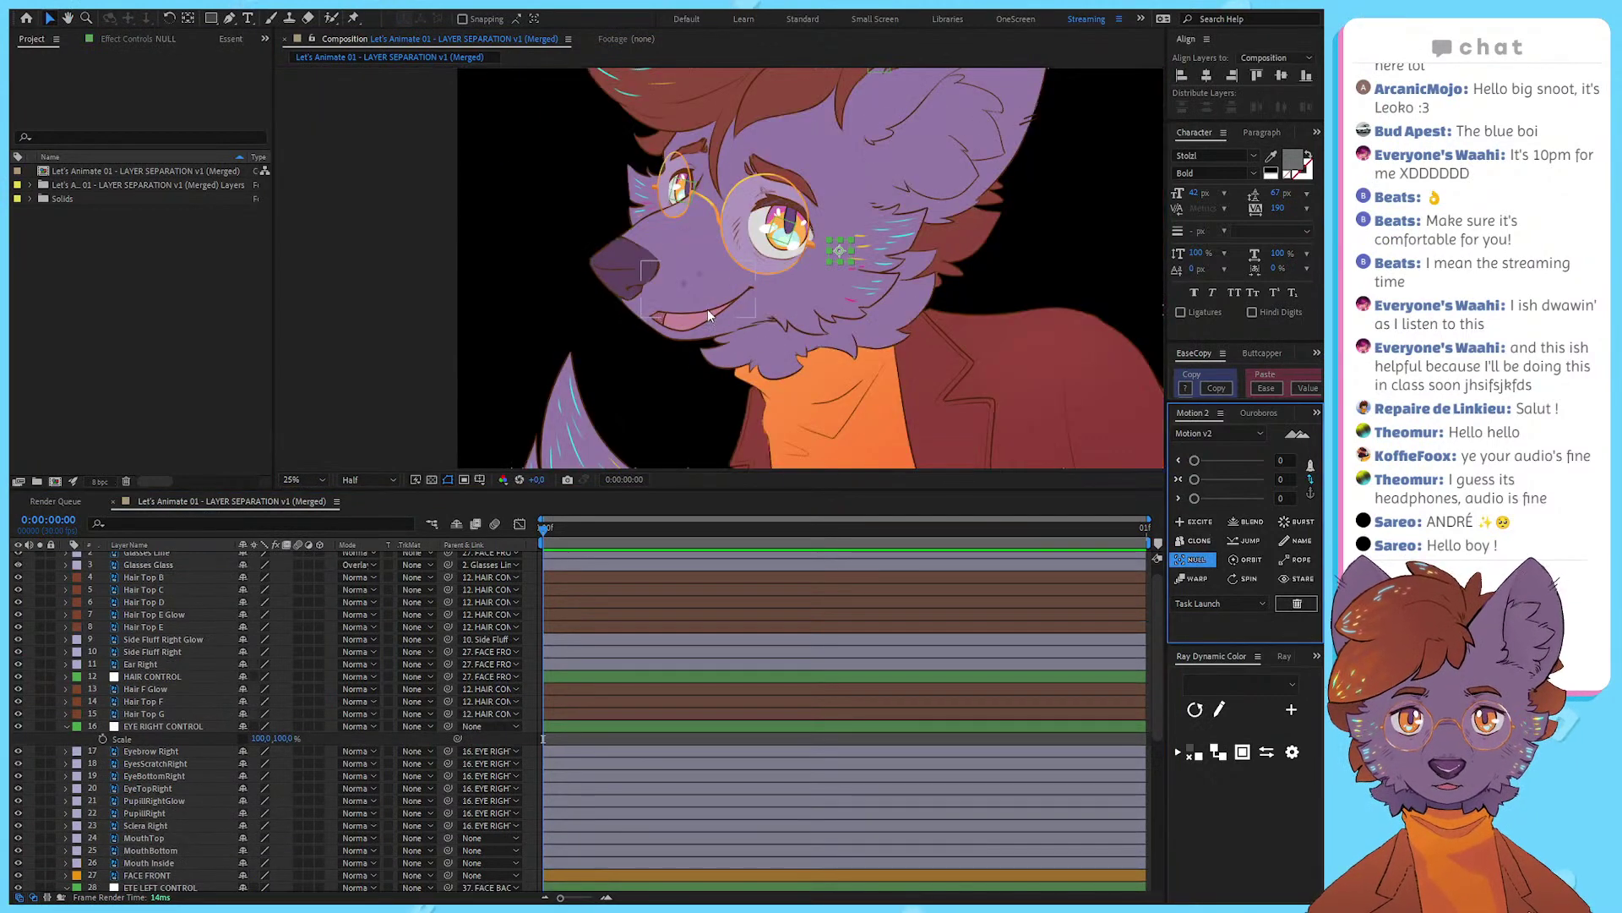
pyautogui.click(794, 339)
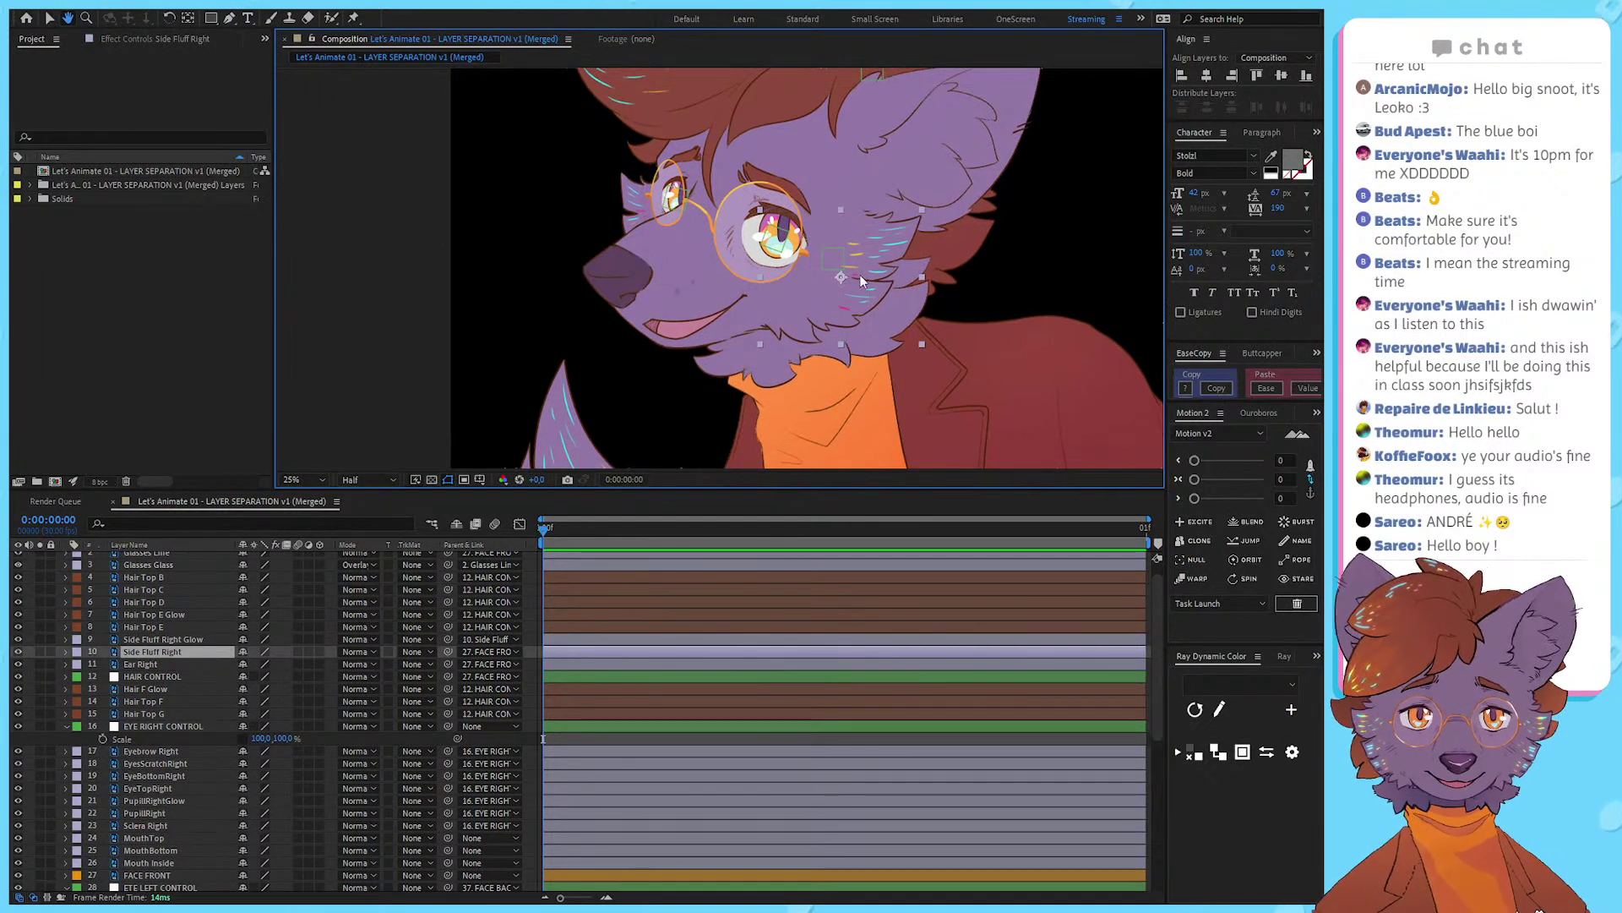
pyautogui.scroll(1, 116, 665)
pyautogui.click(180, 558)
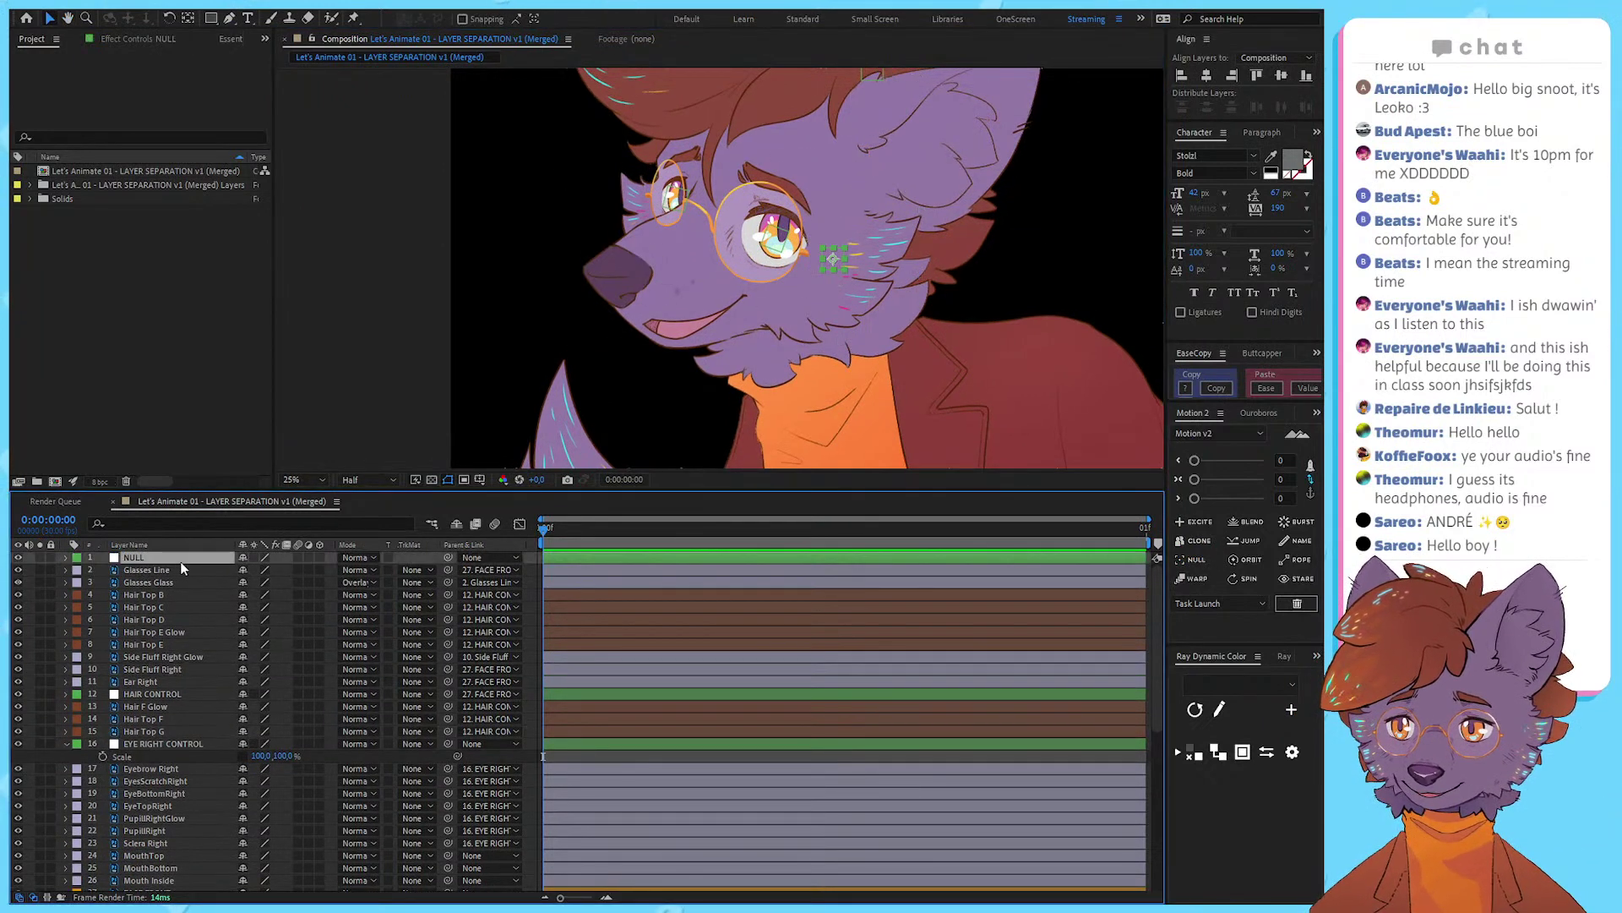
pyautogui.moveTo(180, 558); pyautogui.dragTo(180, 849)
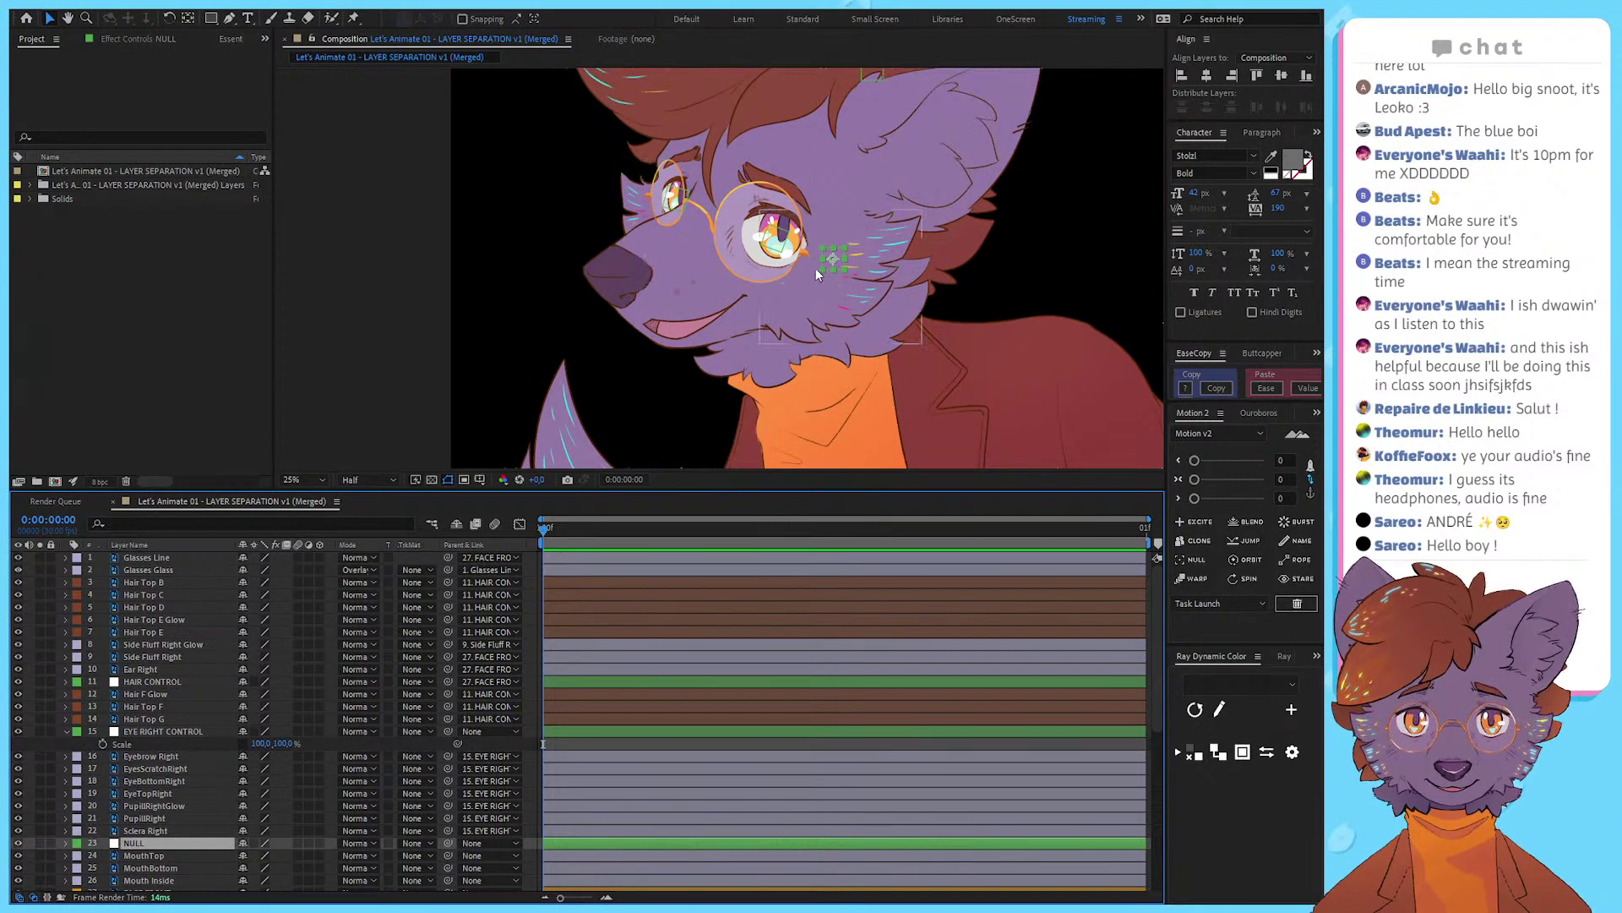
# Step: Place the null over the front half of the mouth, undo a trial scaling, and rotate the null to -22°
pyautogui.moveTo(830, 259); pyautogui.dragTo(711, 327)
pyautogui.scroll(4, 657, 334)
pyautogui.press('r')
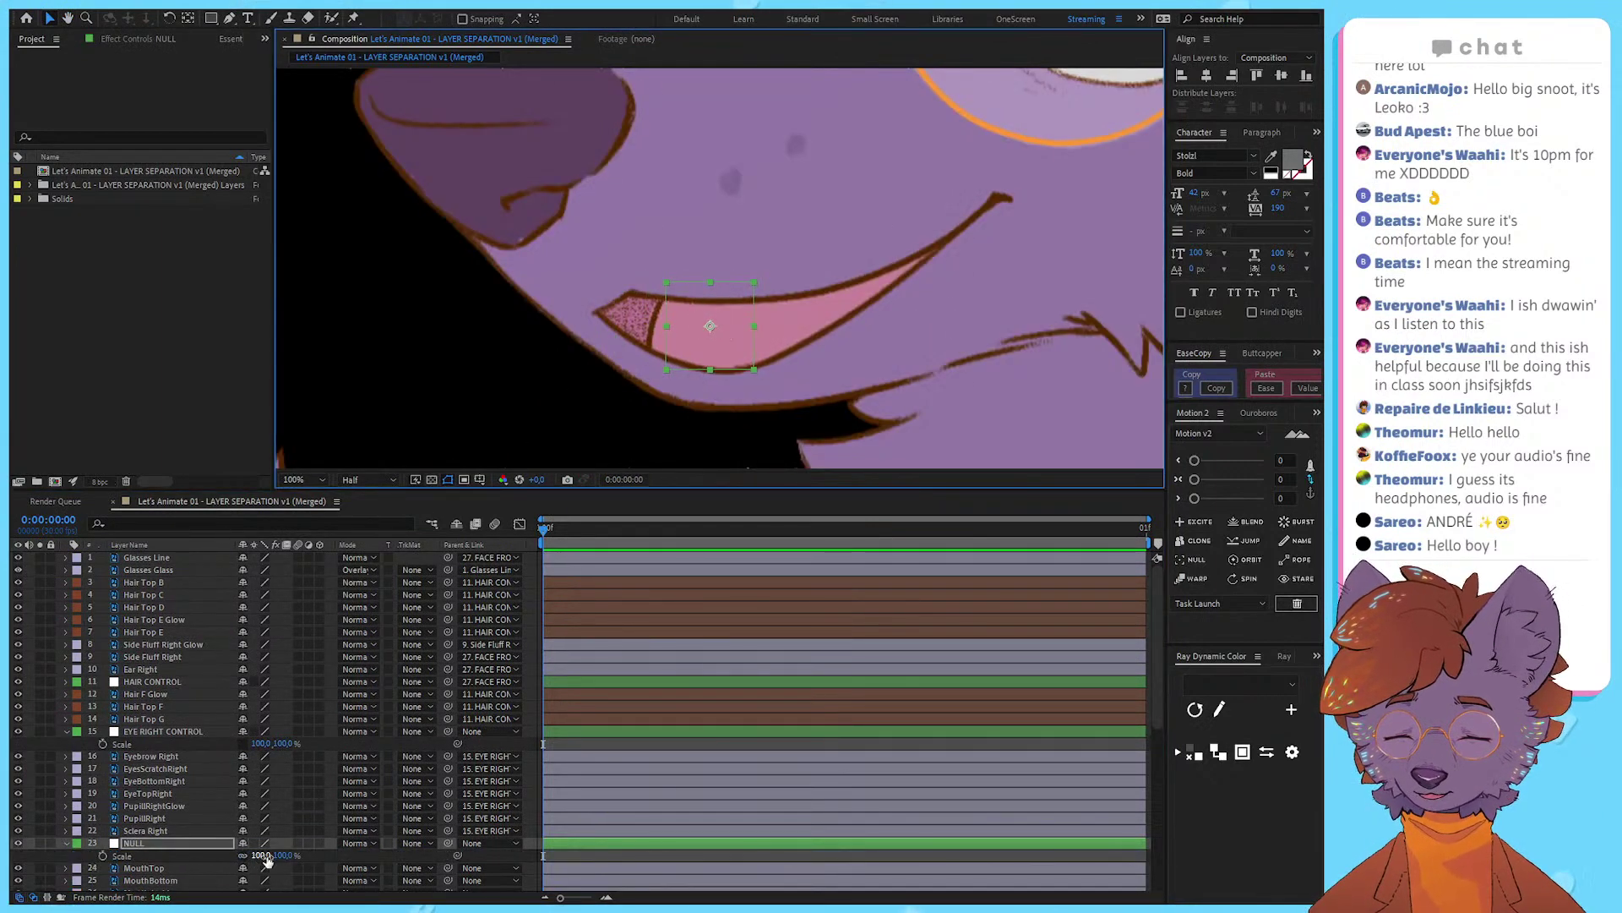
pyautogui.moveTo(265, 857); pyautogui.dragTo(244, 856)
pyautogui.hotkey('ctrl', 'z')
pyautogui.press('r')
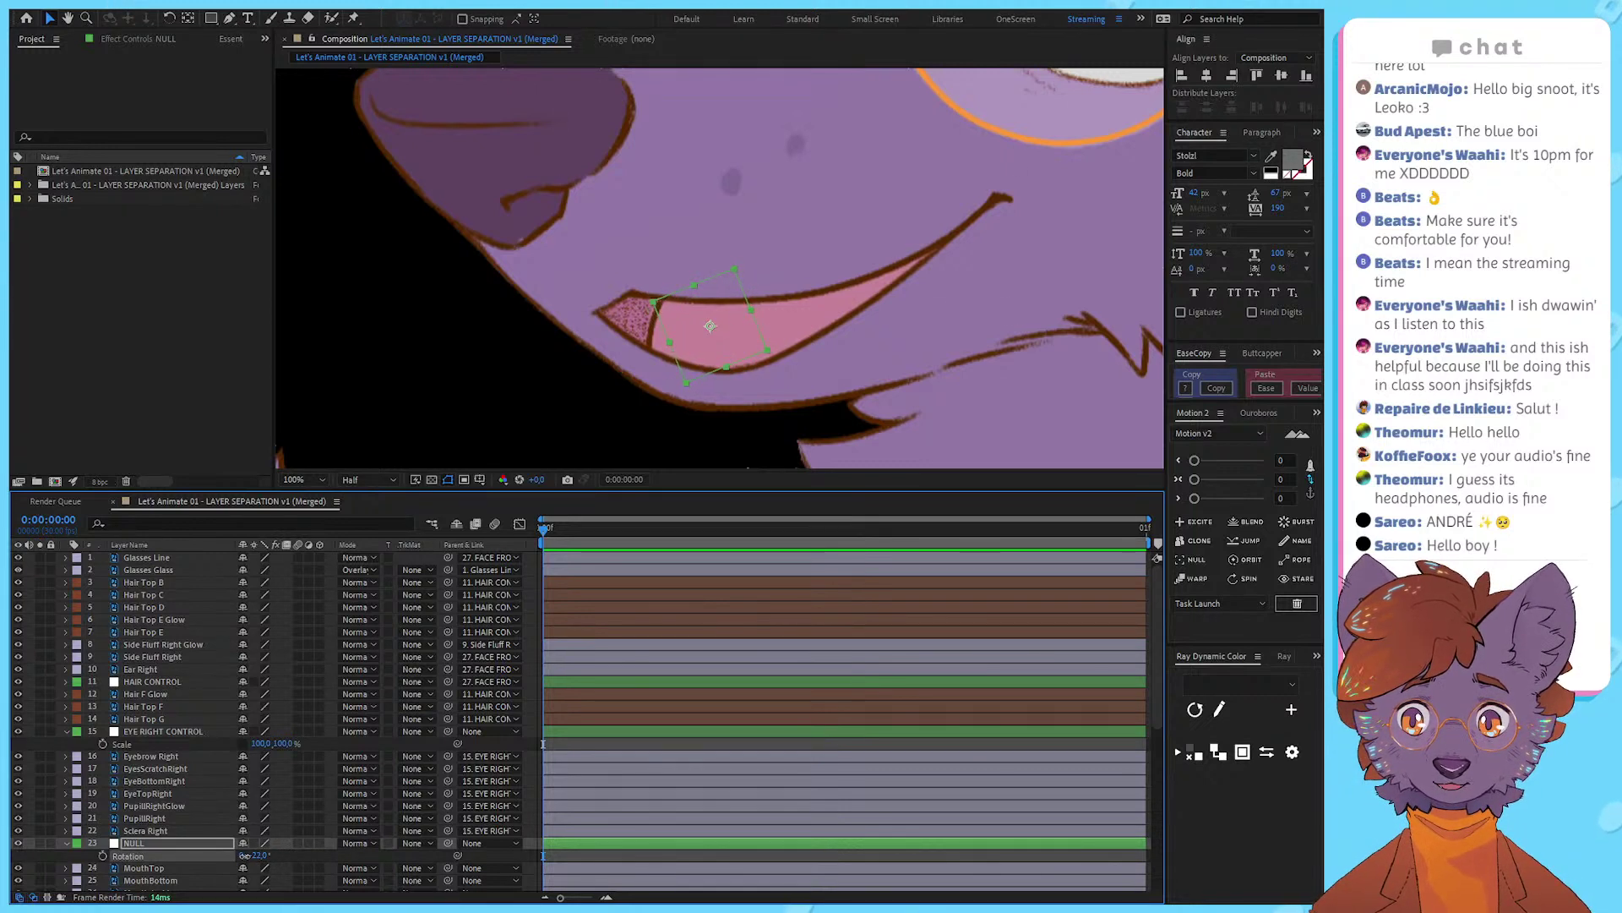
pyautogui.moveTo(742, 340); pyautogui.dragTo(724, 342)
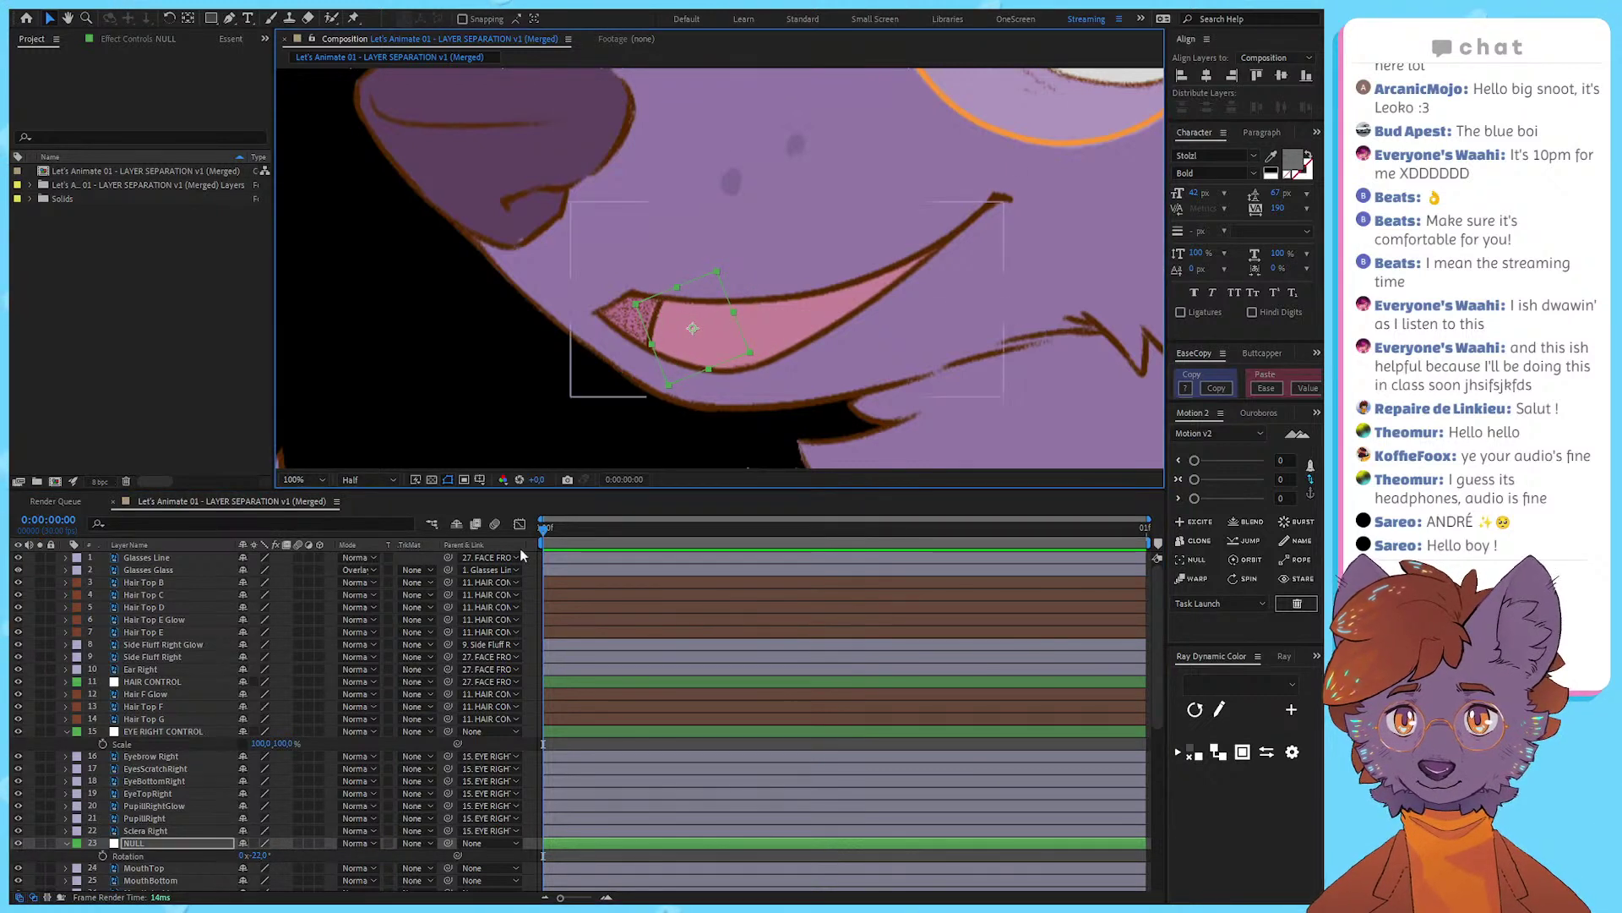
# Step: Rename the mouth null as MOUTH CONTROL
pyautogui.scroll(-1, 195, 830)
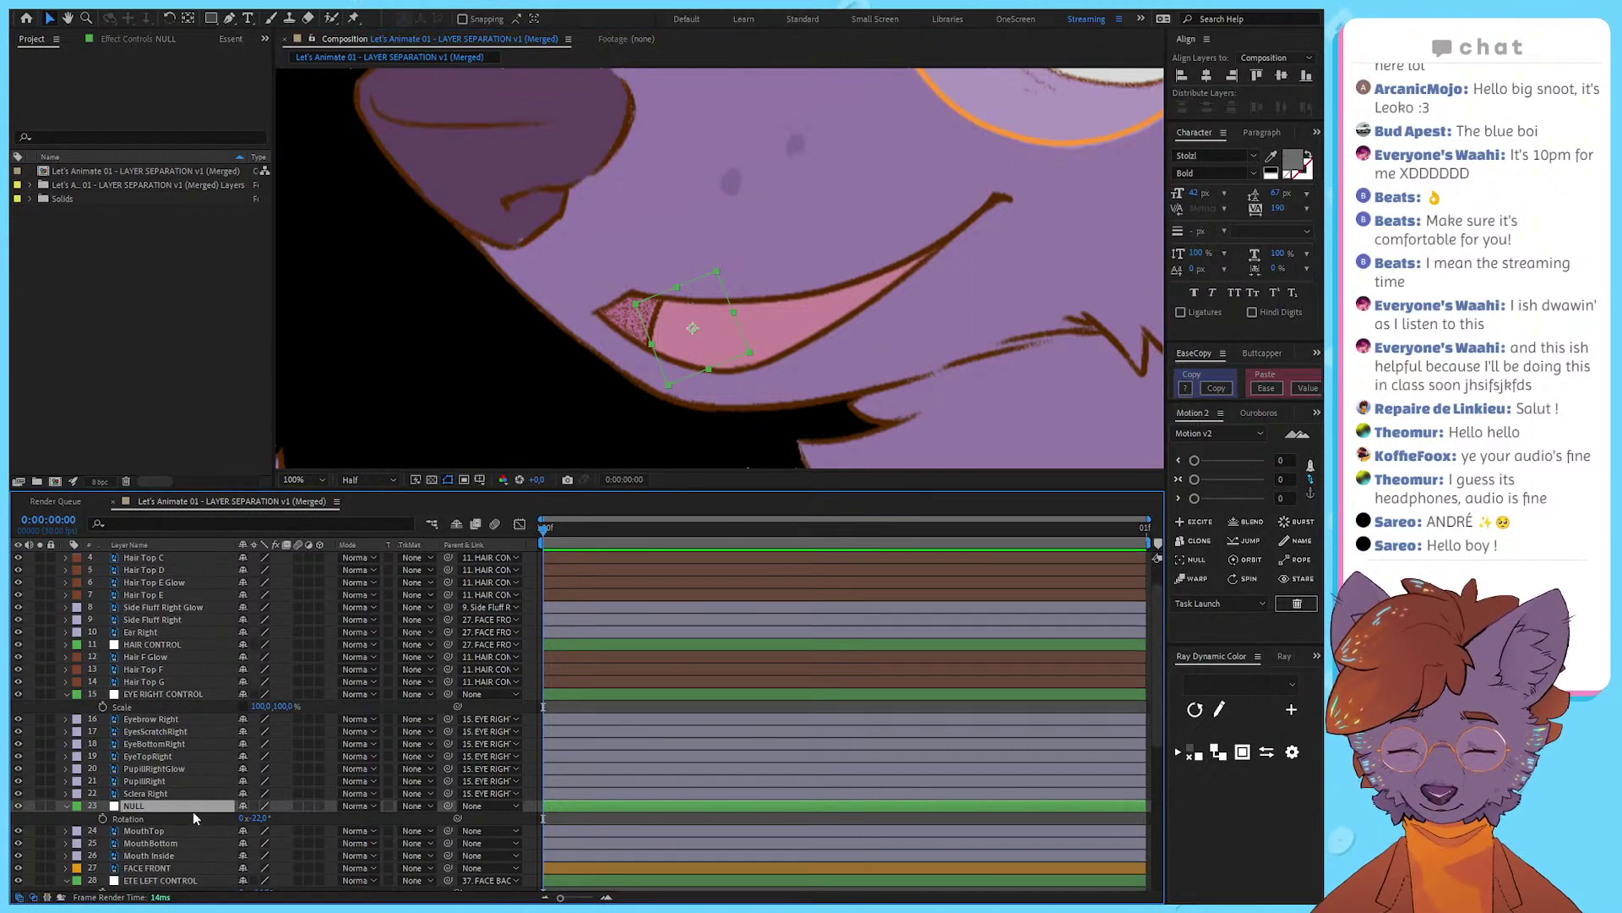
pyautogui.press('Return')
pyautogui.write('MOUTH CONTRO')
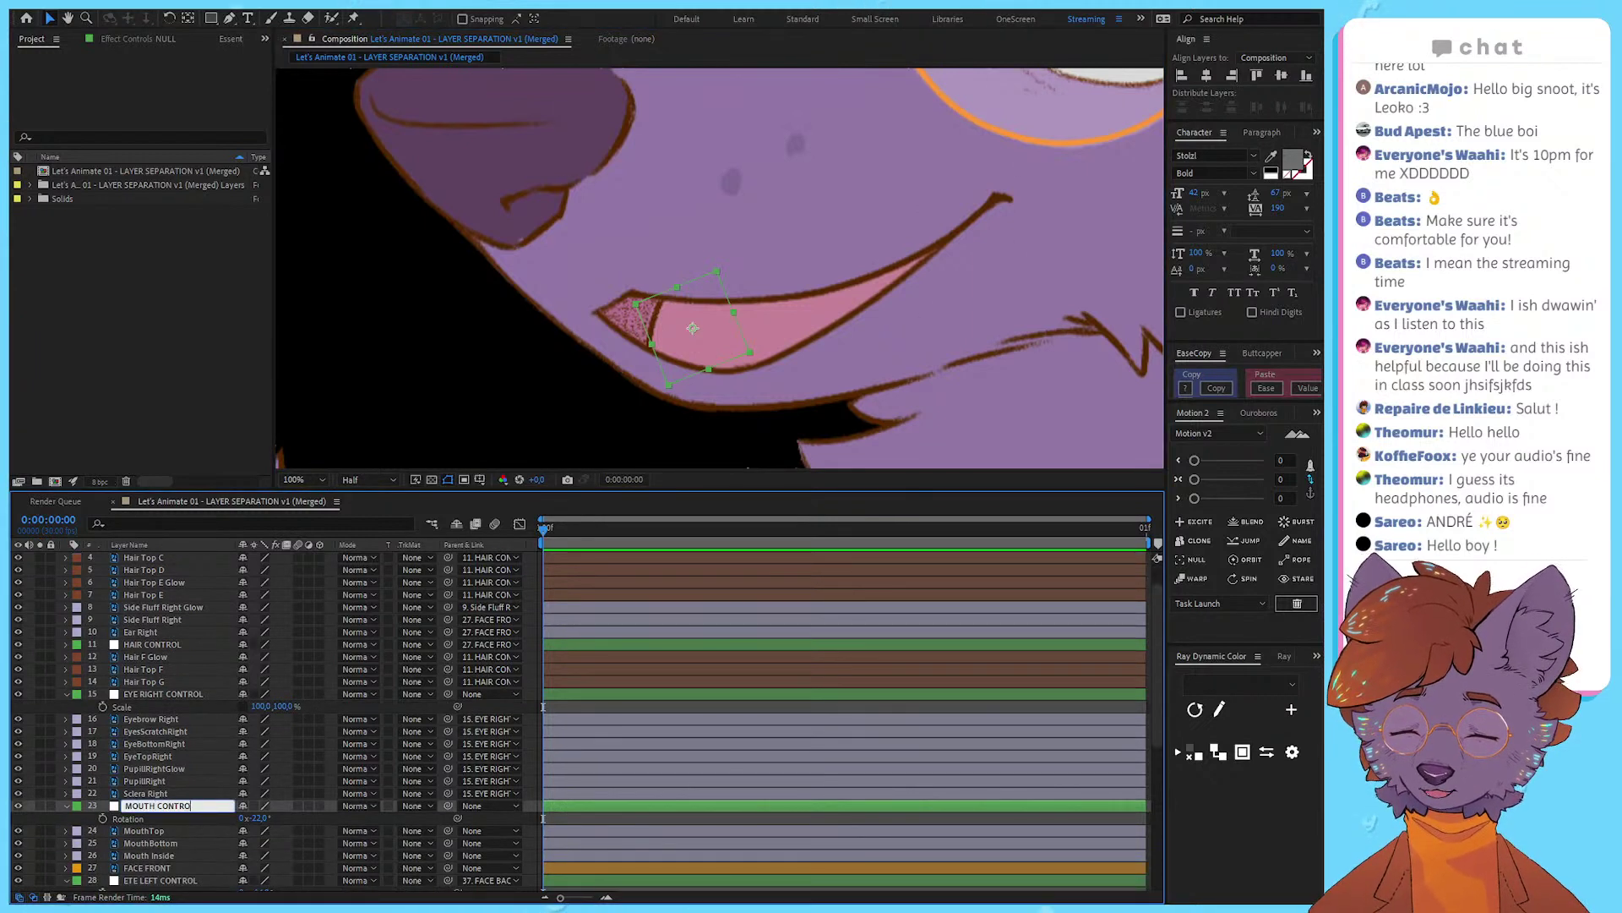
pyautogui.write('L')
pyautogui.press('Return')
# Step: Parent MouthTop, MouthBottom and Mouth Inside to MOUTH CONTROL, and undo a trial change of its scale
pyautogui.click(144, 831)
pyautogui.keyDown('shift'); pyautogui.click(196, 867); pyautogui.keyUp('shift')
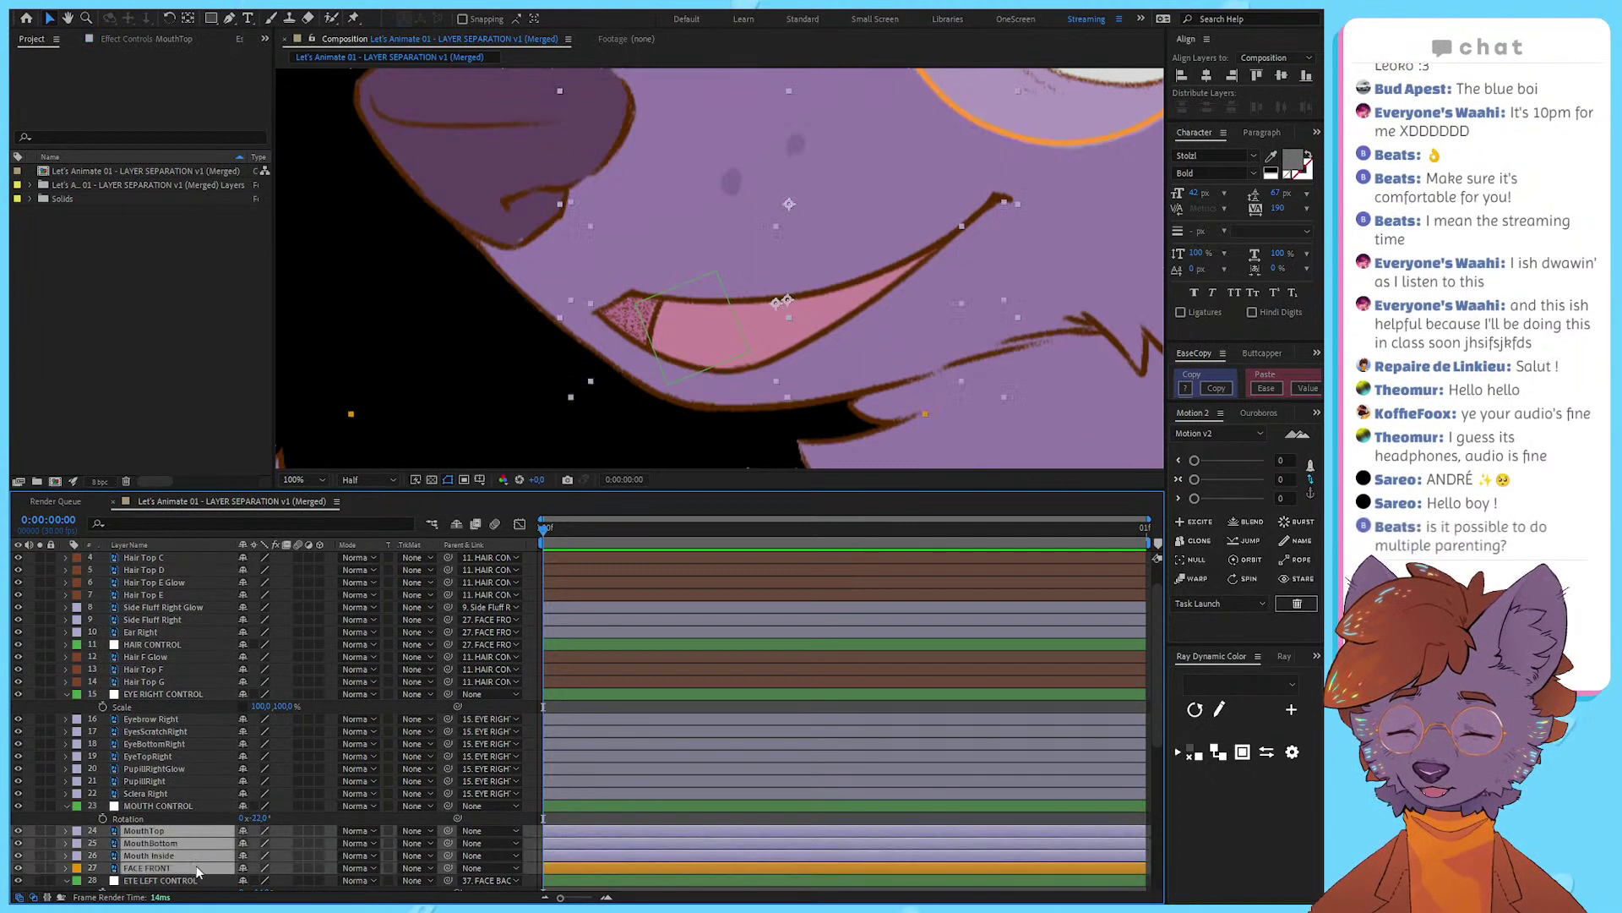
pyautogui.keyDown('ctrl'); pyautogui.click(196, 867); pyautogui.keyUp('ctrl')
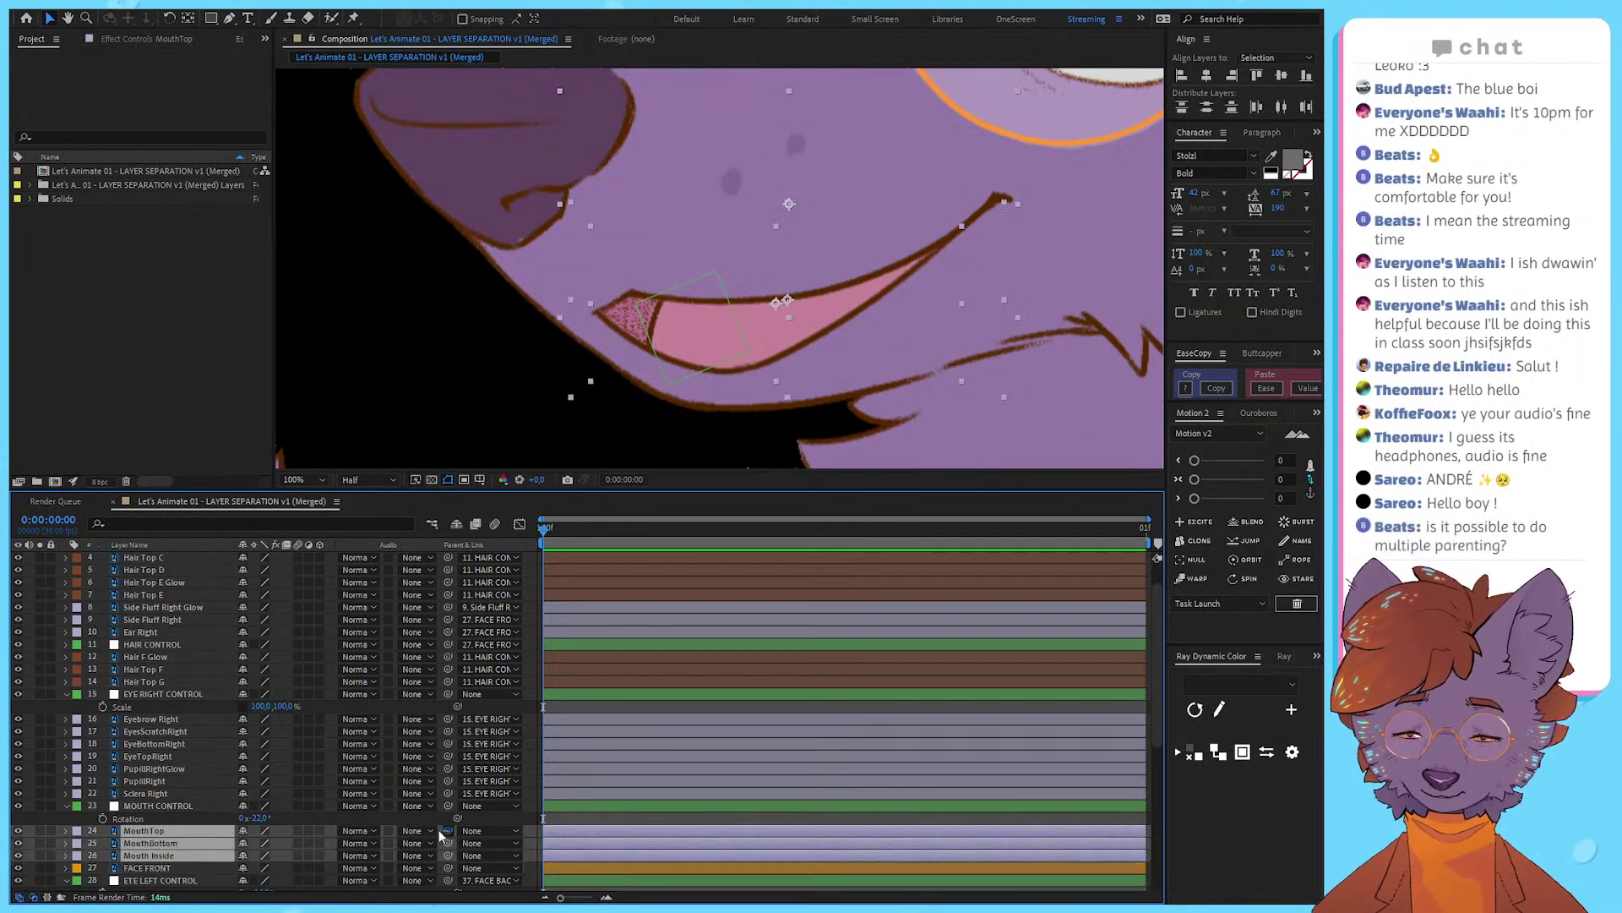
pyautogui.moveTo(447, 831); pyautogui.dragTo(282, 814)
pyautogui.click(191, 806)
pyautogui.press('s')
pyautogui.hotkey('ctrl', 'z')
# Step: Parent both MOUTH CONTROL and EYE RIGHT CONTROL to the FACE FRONT layer
pyautogui.scroll(-1, 712, 267)
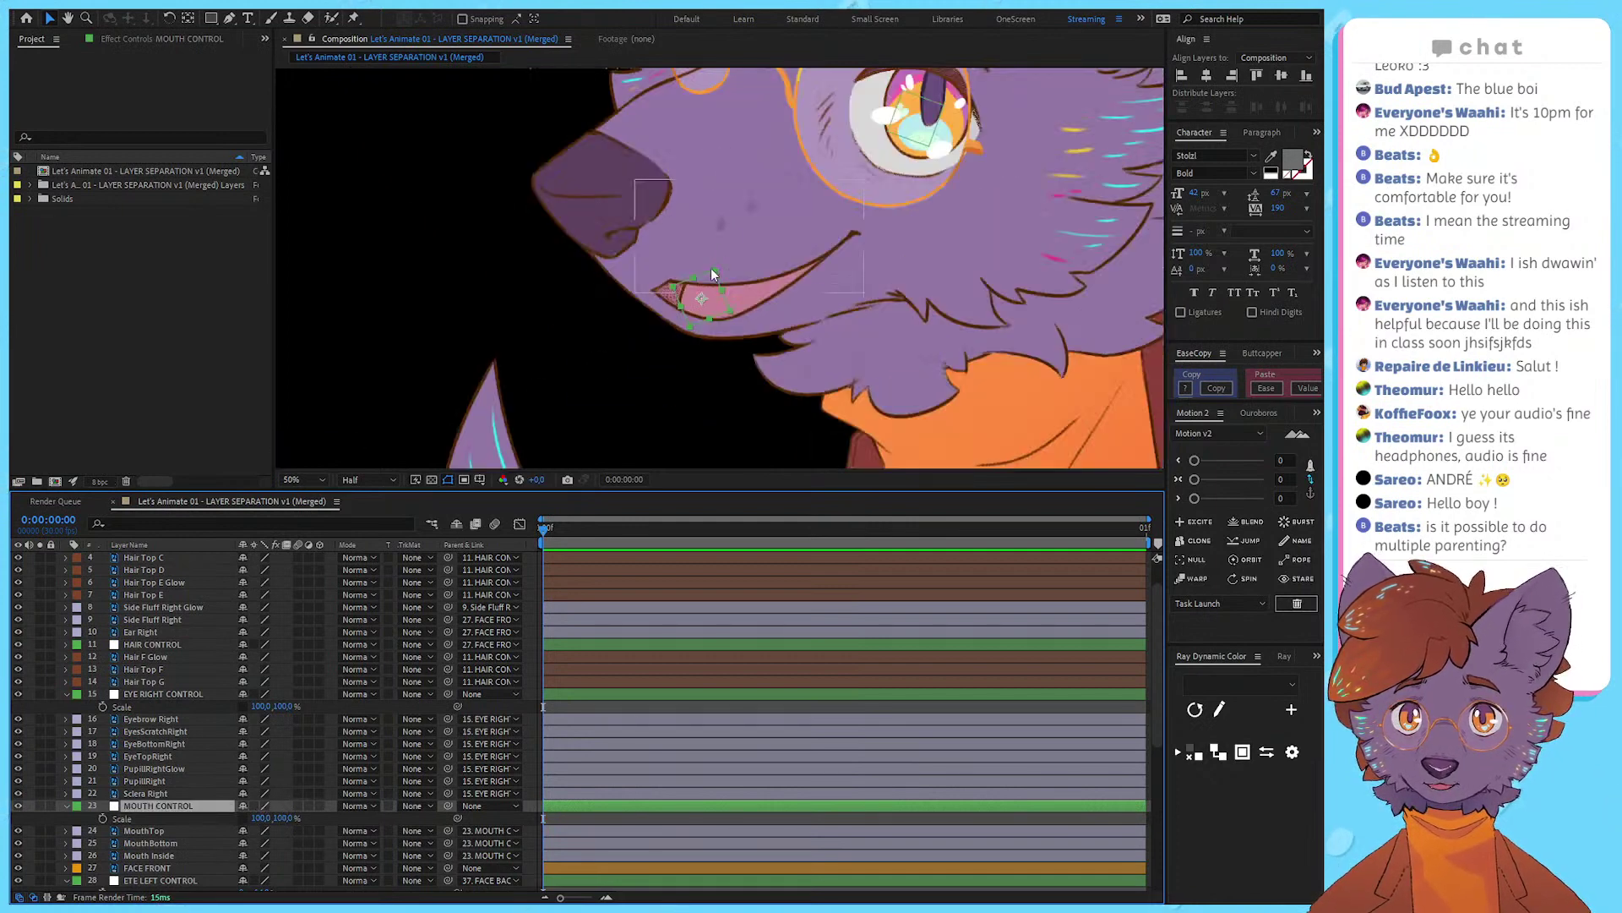
pyautogui.moveTo(723, 267); pyautogui.dragTo(634, 328)
pyautogui.click(610, 704)
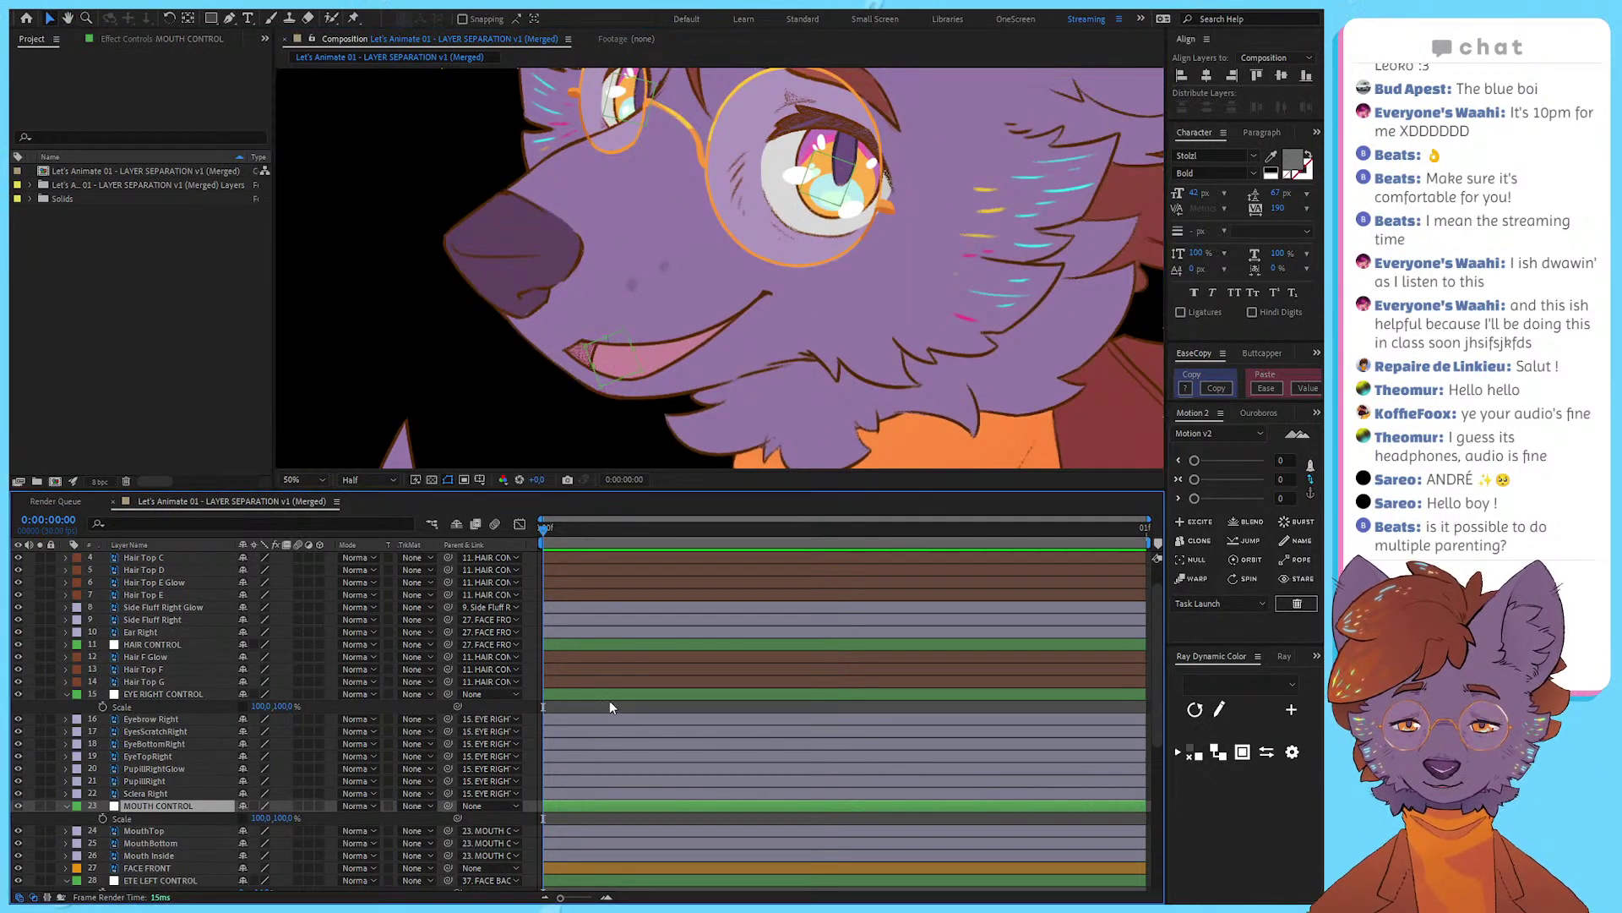
pyautogui.click(152, 807)
pyautogui.keyDown('ctrl'); pyautogui.click(194, 693); pyautogui.keyUp('ctrl')
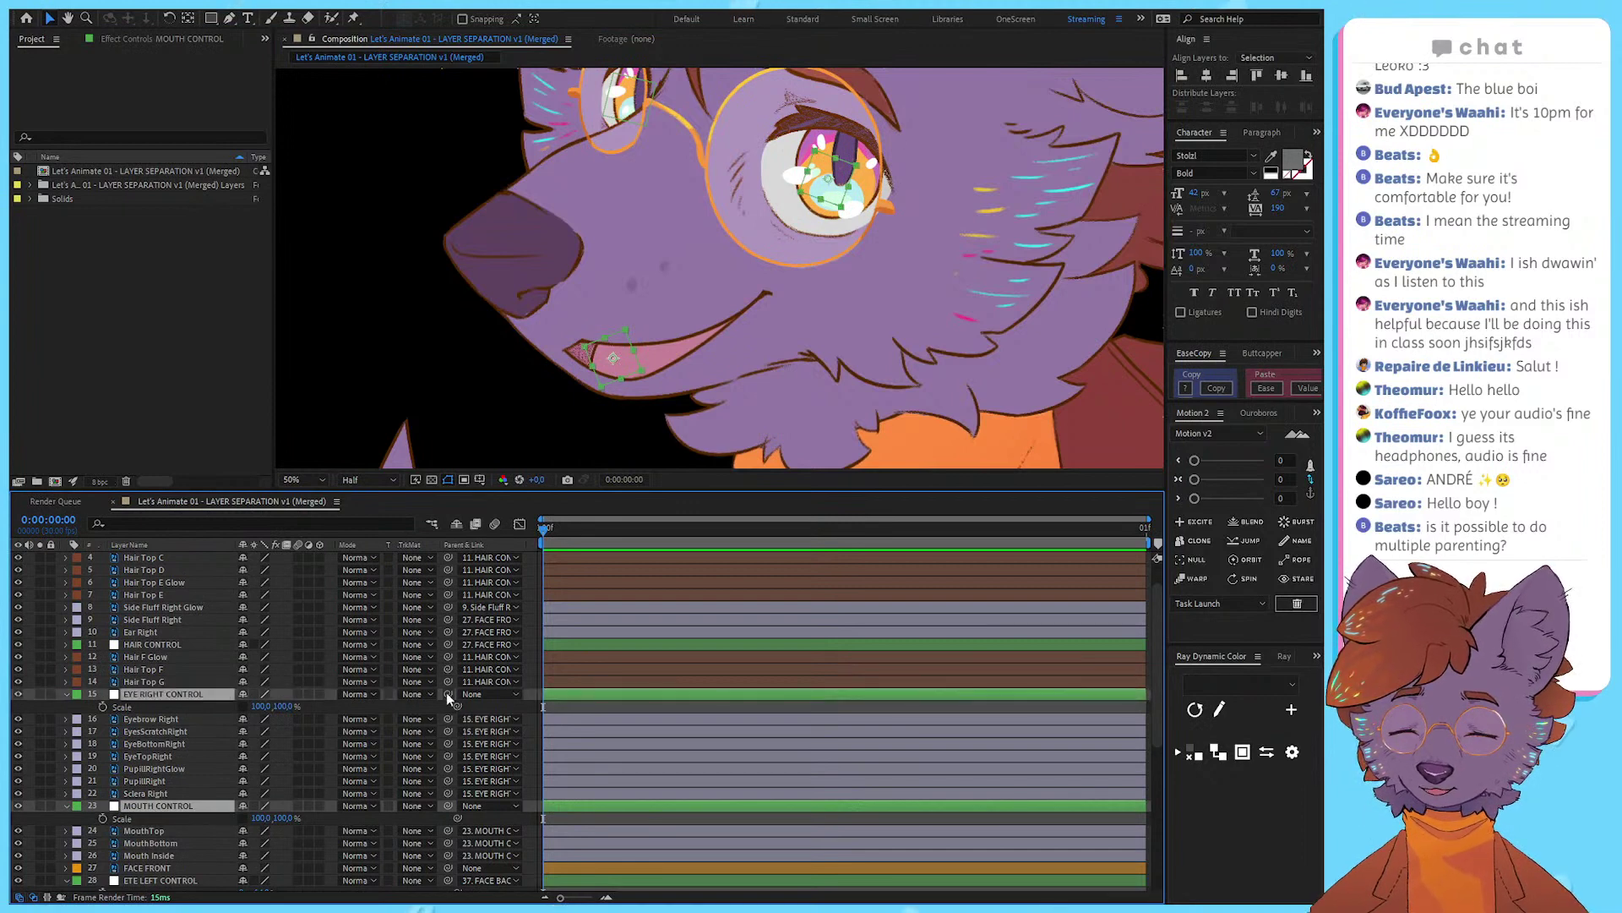
pyautogui.moveTo(447, 692); pyautogui.dragTo(305, 869)
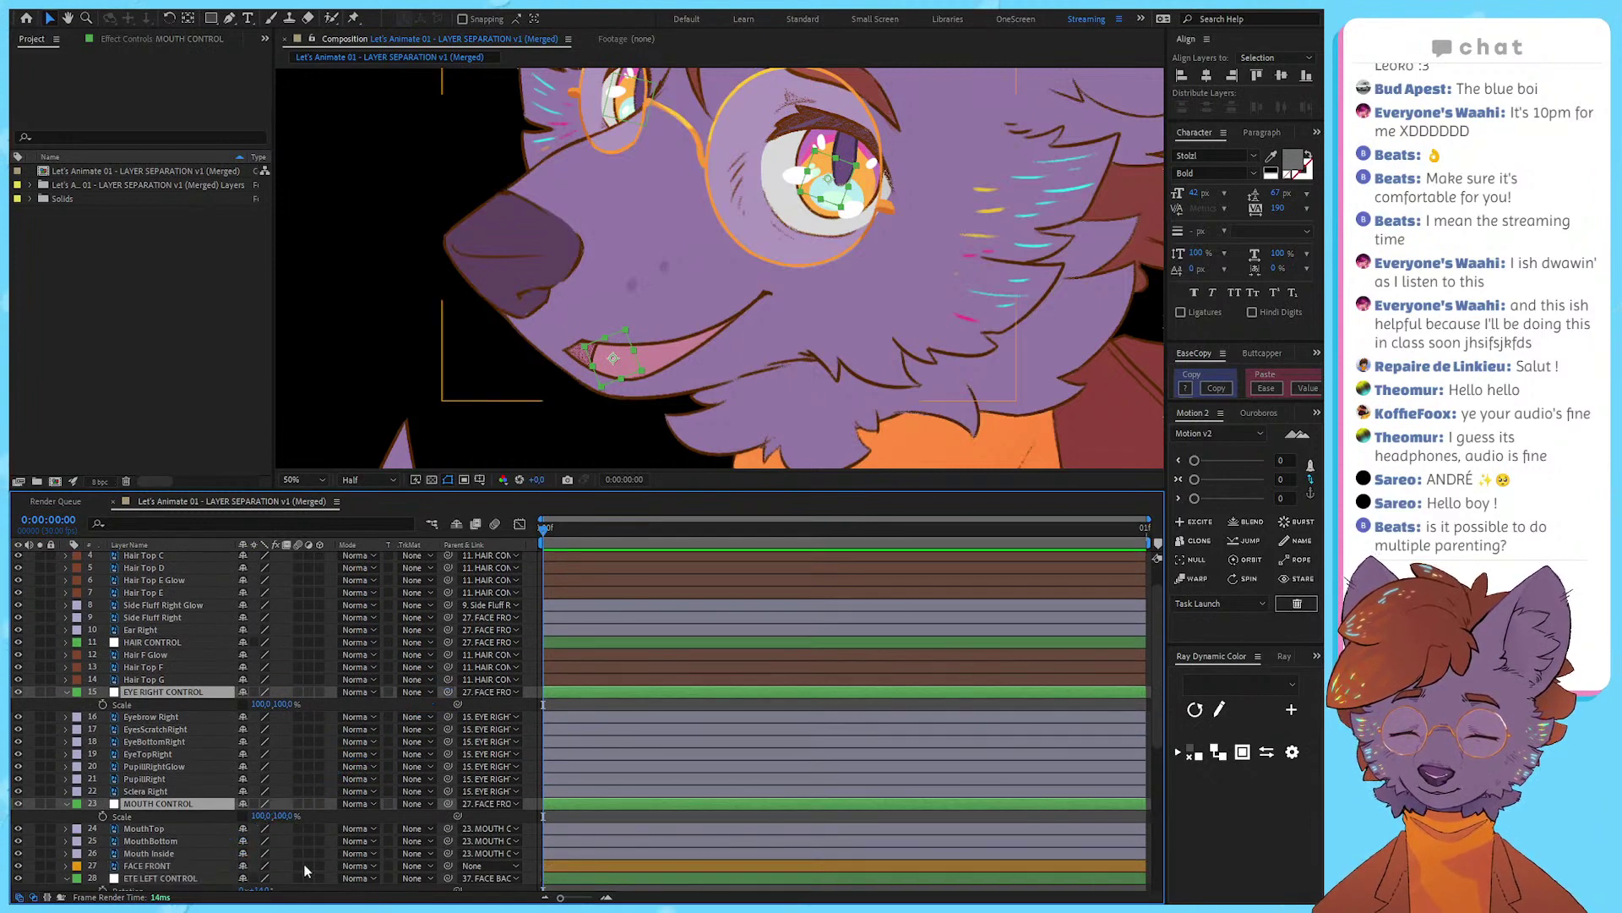
# Step: Parent the FACE FRONT layer to TurtleNeck
pyautogui.click(165, 865)
pyautogui.scroll(-3, 211, 777)
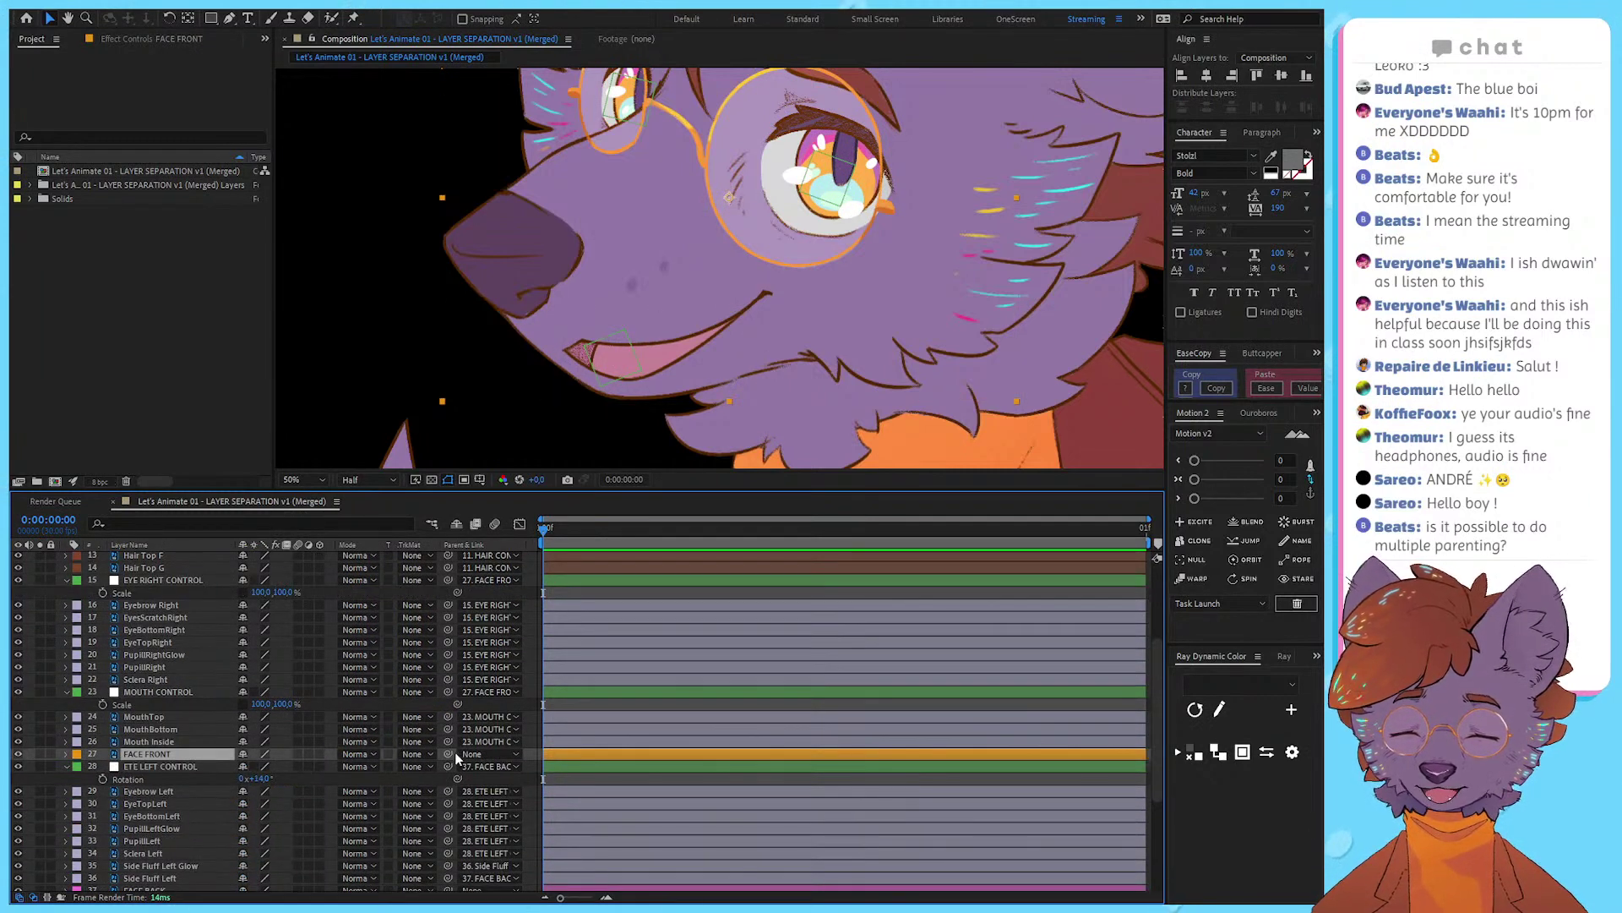
pyautogui.moveTo(450, 758); pyautogui.dragTo(152, 813)
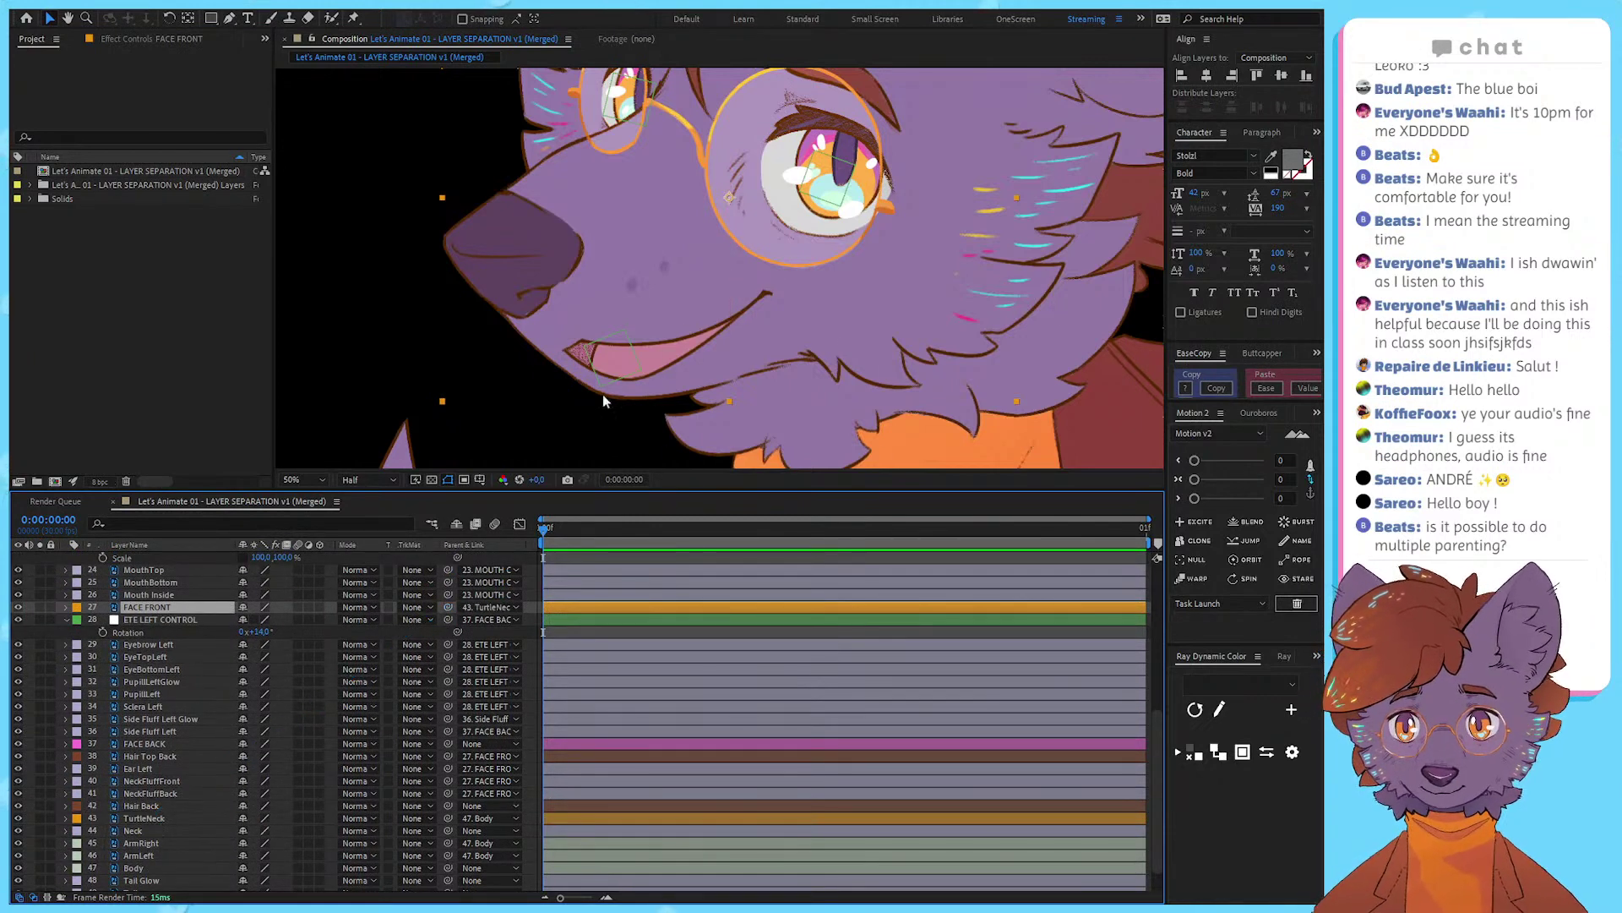
# Step: Parent the FACE BACK layer to FACE FRONT
pyautogui.scroll(-2, 602, 394)
pyautogui.click(215, 744)
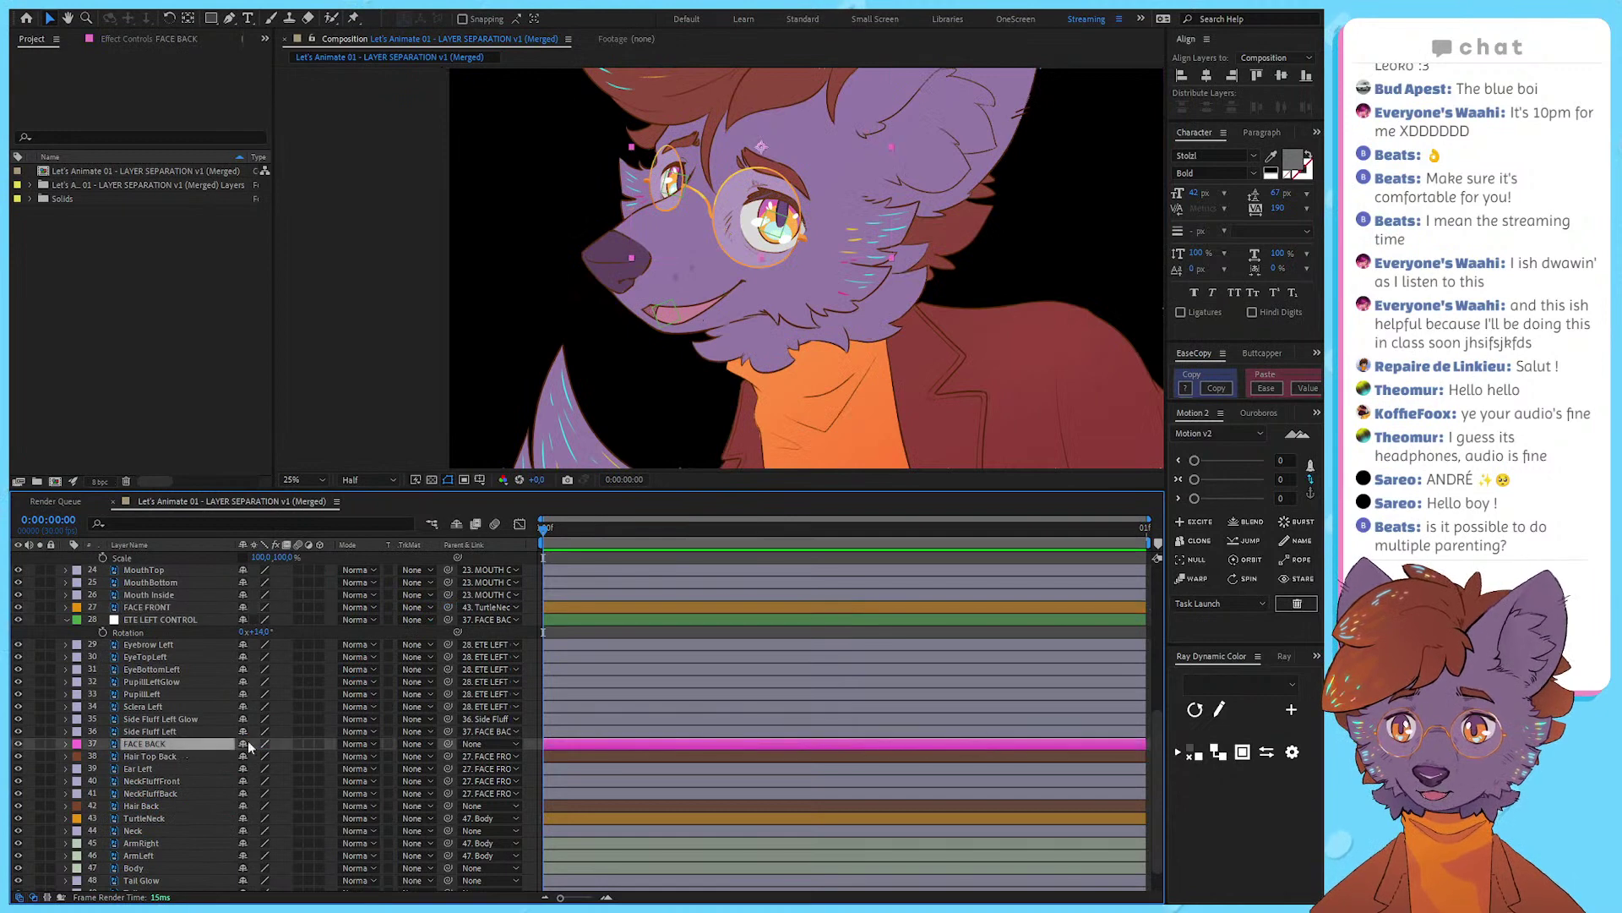
pyautogui.moveTo(448, 744); pyautogui.dragTo(170, 606)
pyautogui.click(171, 607)
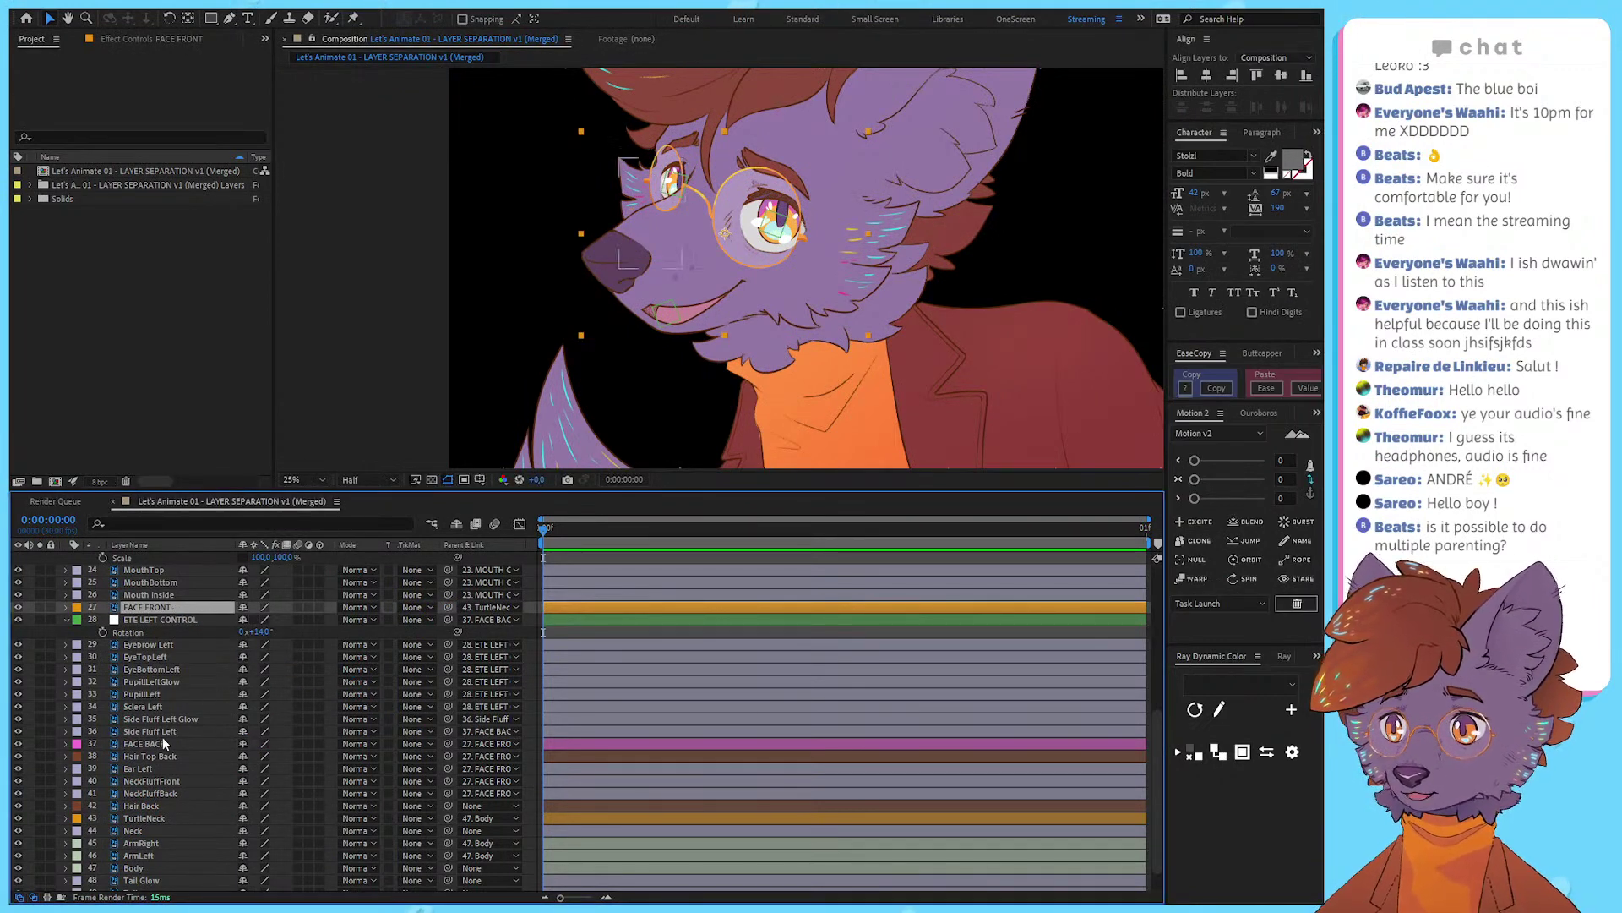
# Step: Try parenting Eyebrow Left through Sclera Left to Hair Top Back and to MouthBottom, and parent them back to ETE LEFT CONTROL
pyautogui.click(169, 645)
pyautogui.keyDown('shift'); pyautogui.click(180, 720); pyautogui.keyUp('shift')
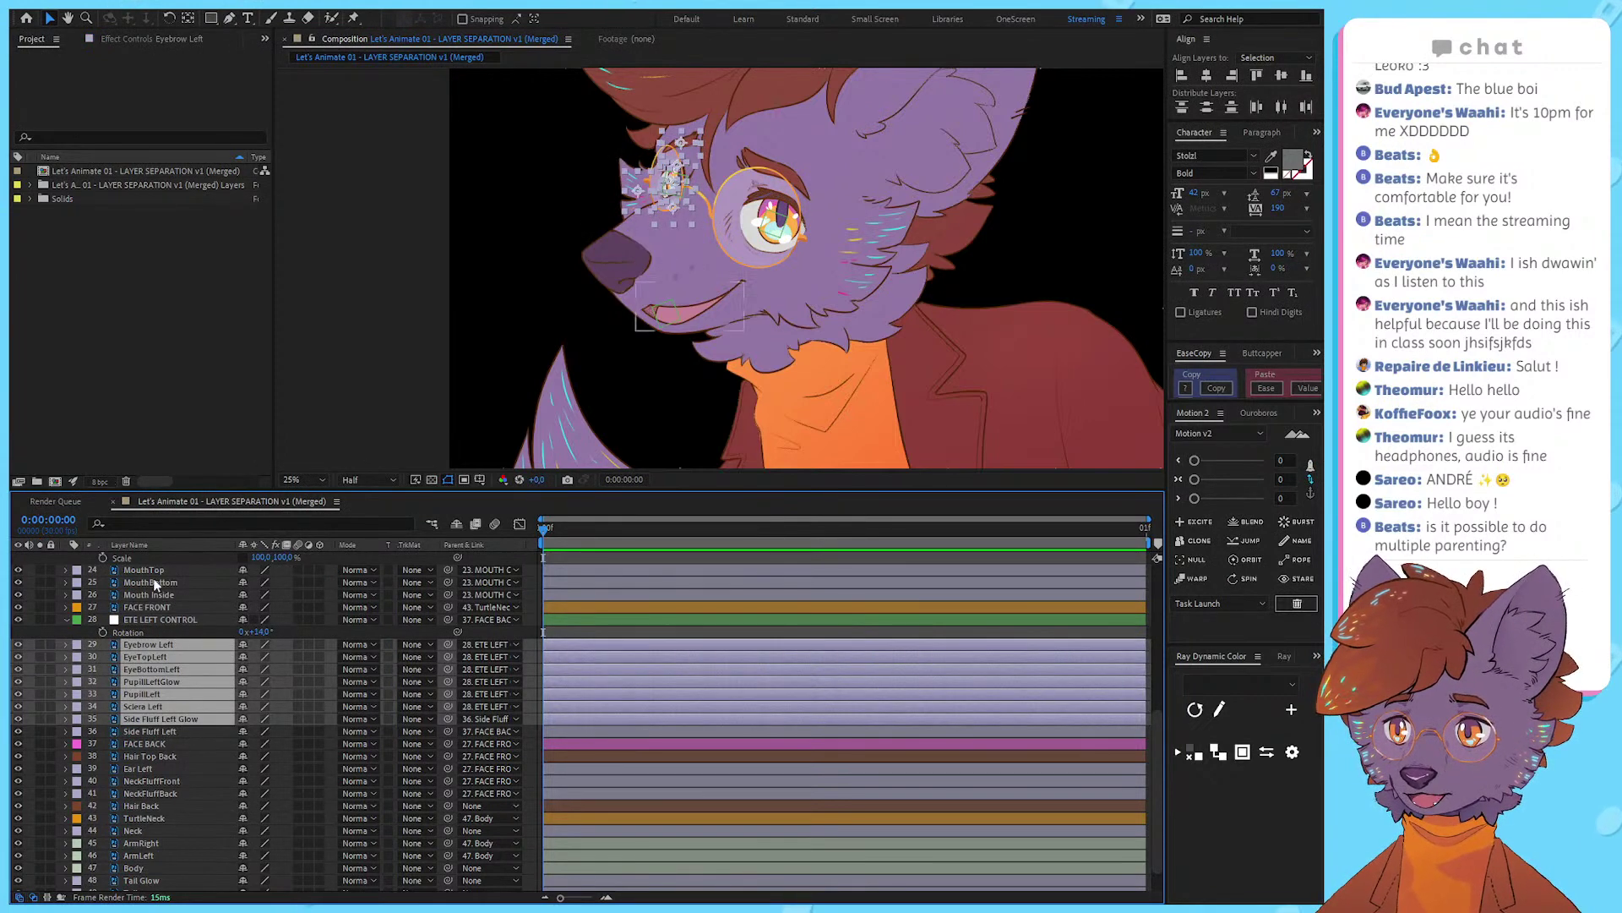
pyautogui.press('.')
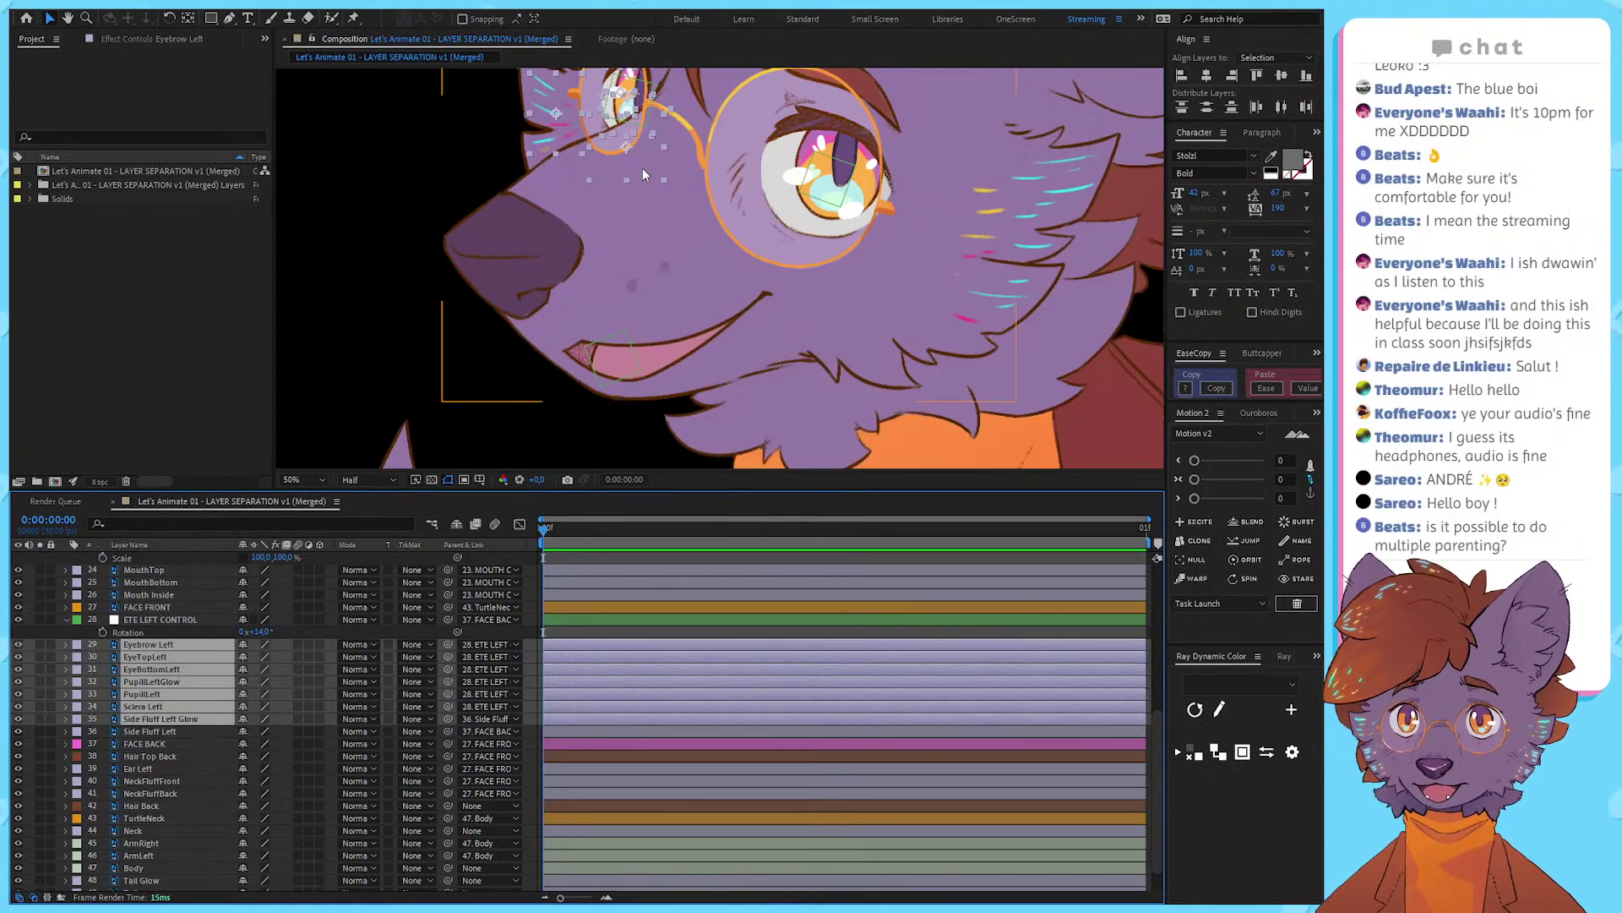
pyautogui.keyDown('shift'); pyautogui.click(172, 732); pyautogui.keyUp('shift')
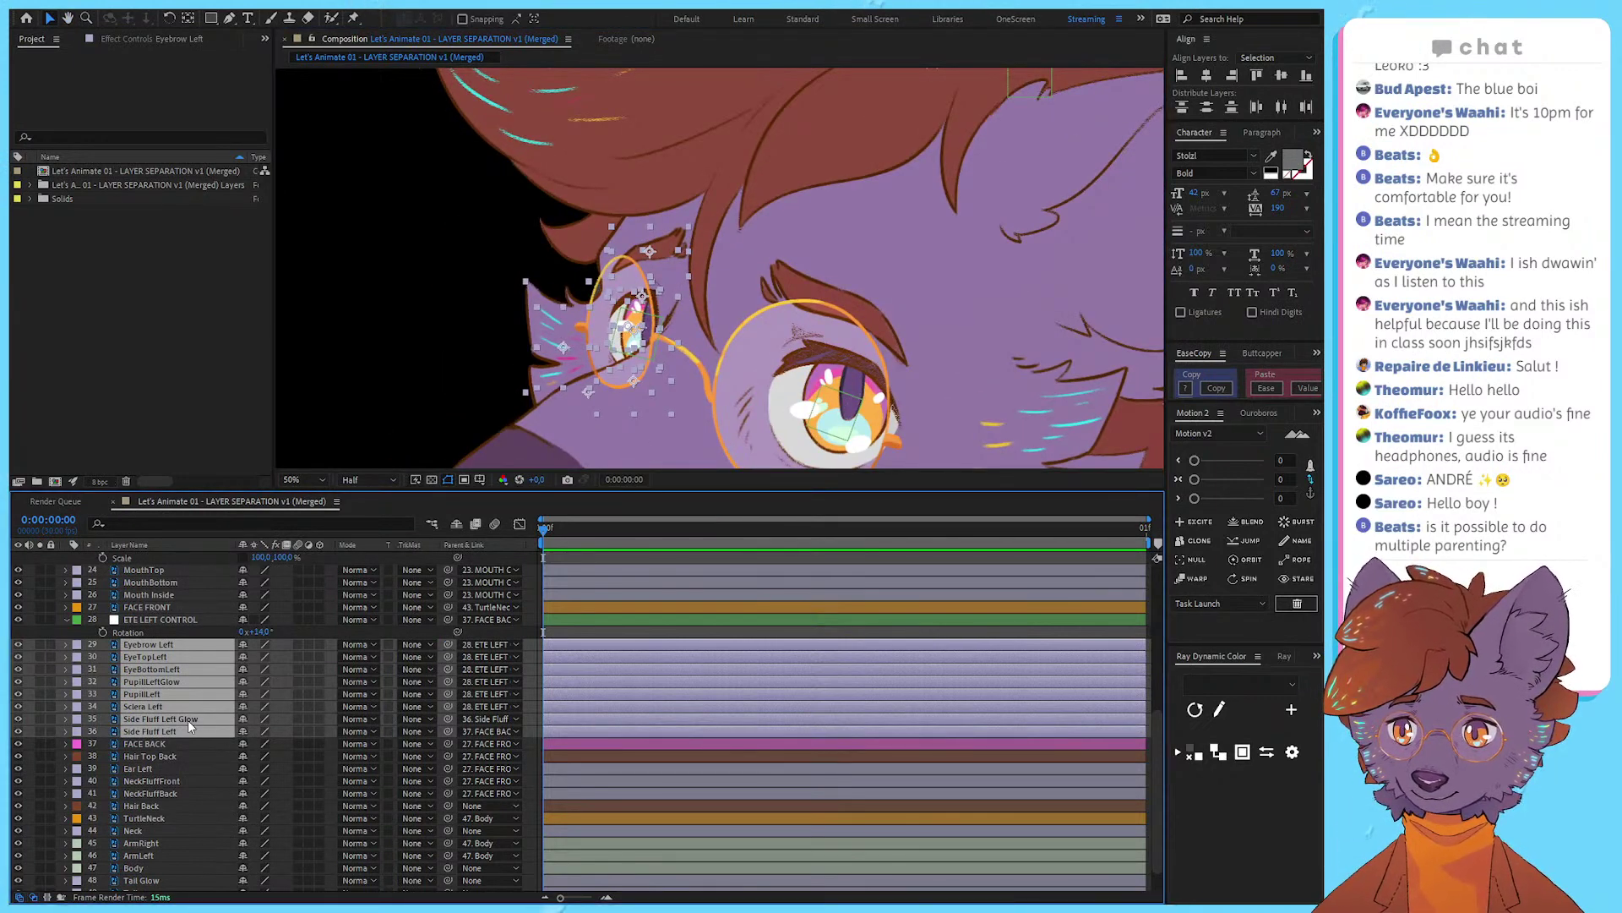
pyautogui.moveTo(184, 625); pyautogui.dragTo(175, 708)
pyautogui.scroll(1, 186, 608)
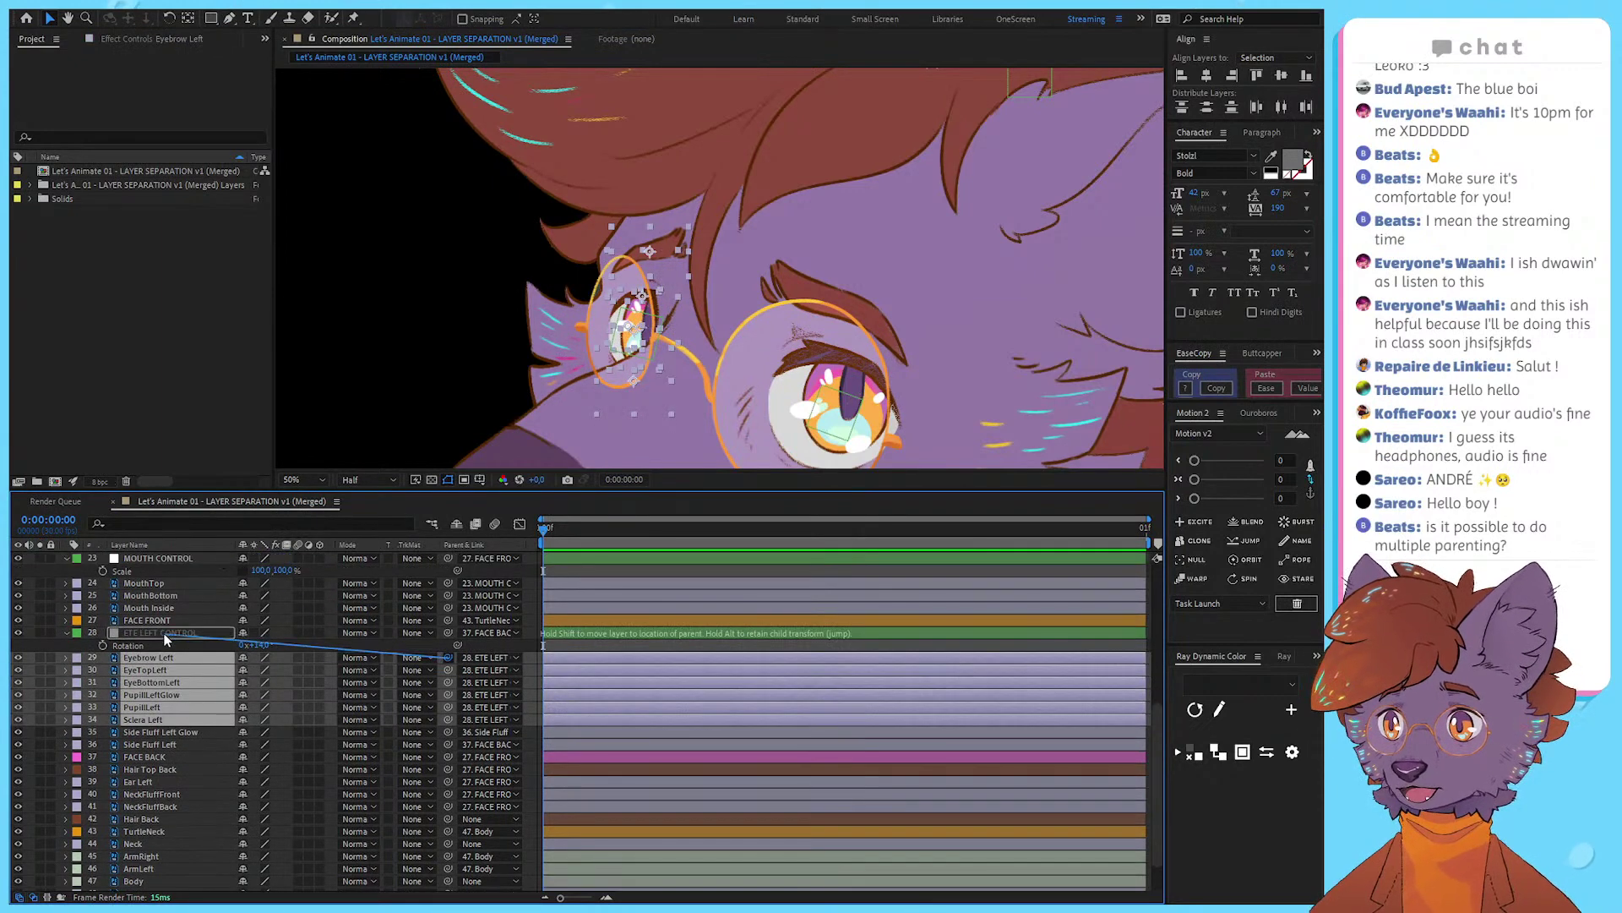
pyautogui.moveTo(449, 659); pyautogui.dragTo(157, 769)
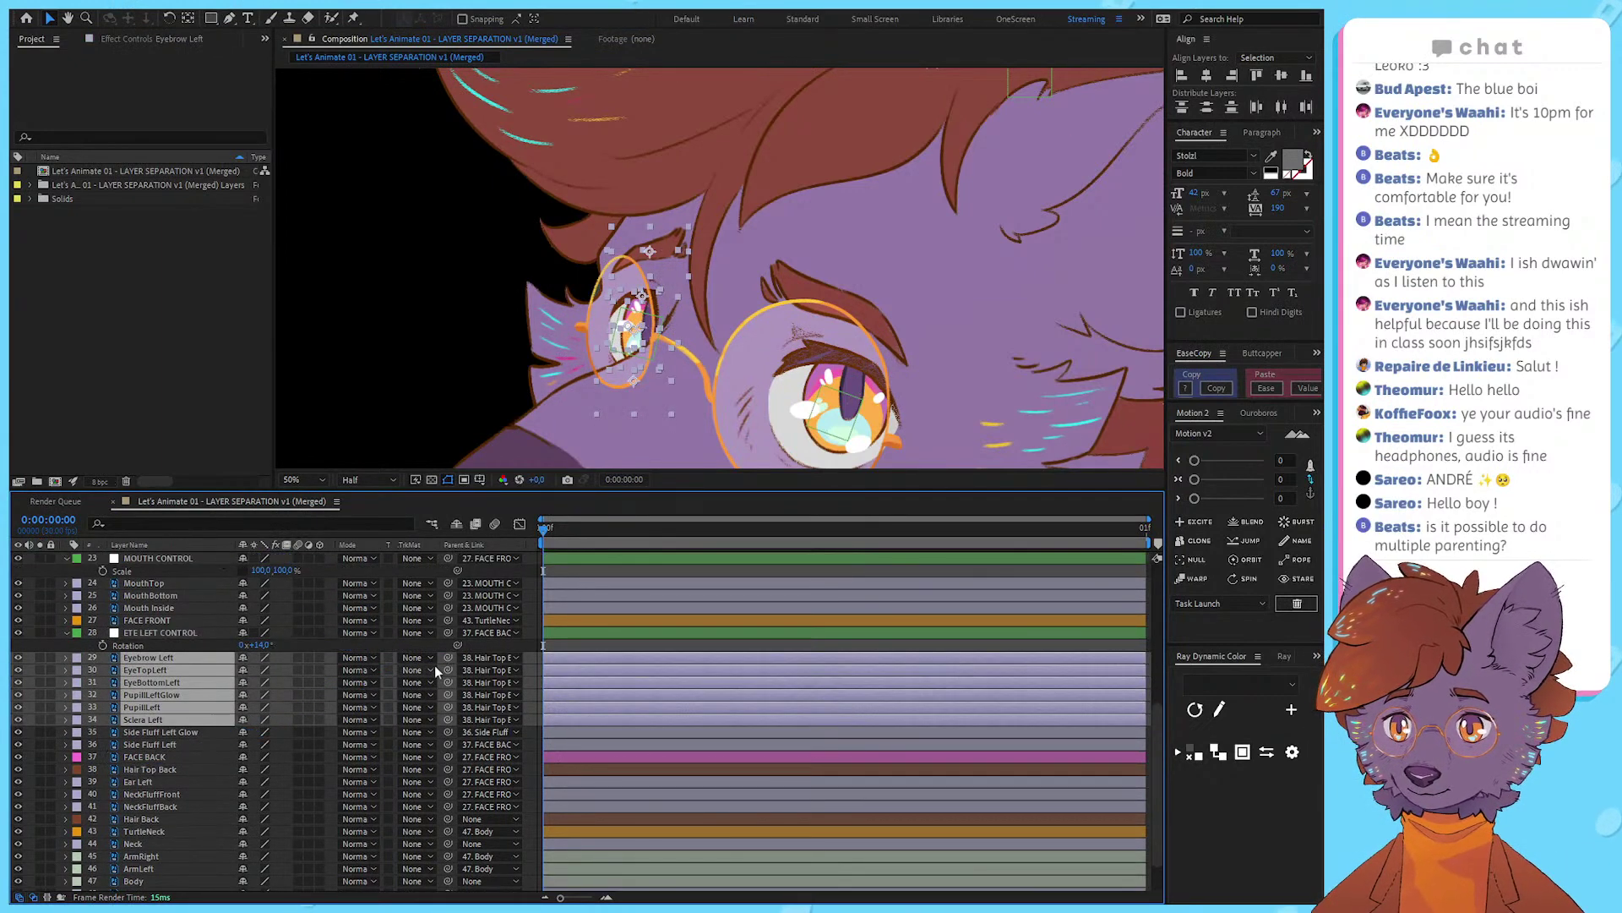
pyautogui.moveTo(448, 657); pyautogui.dragTo(159, 596)
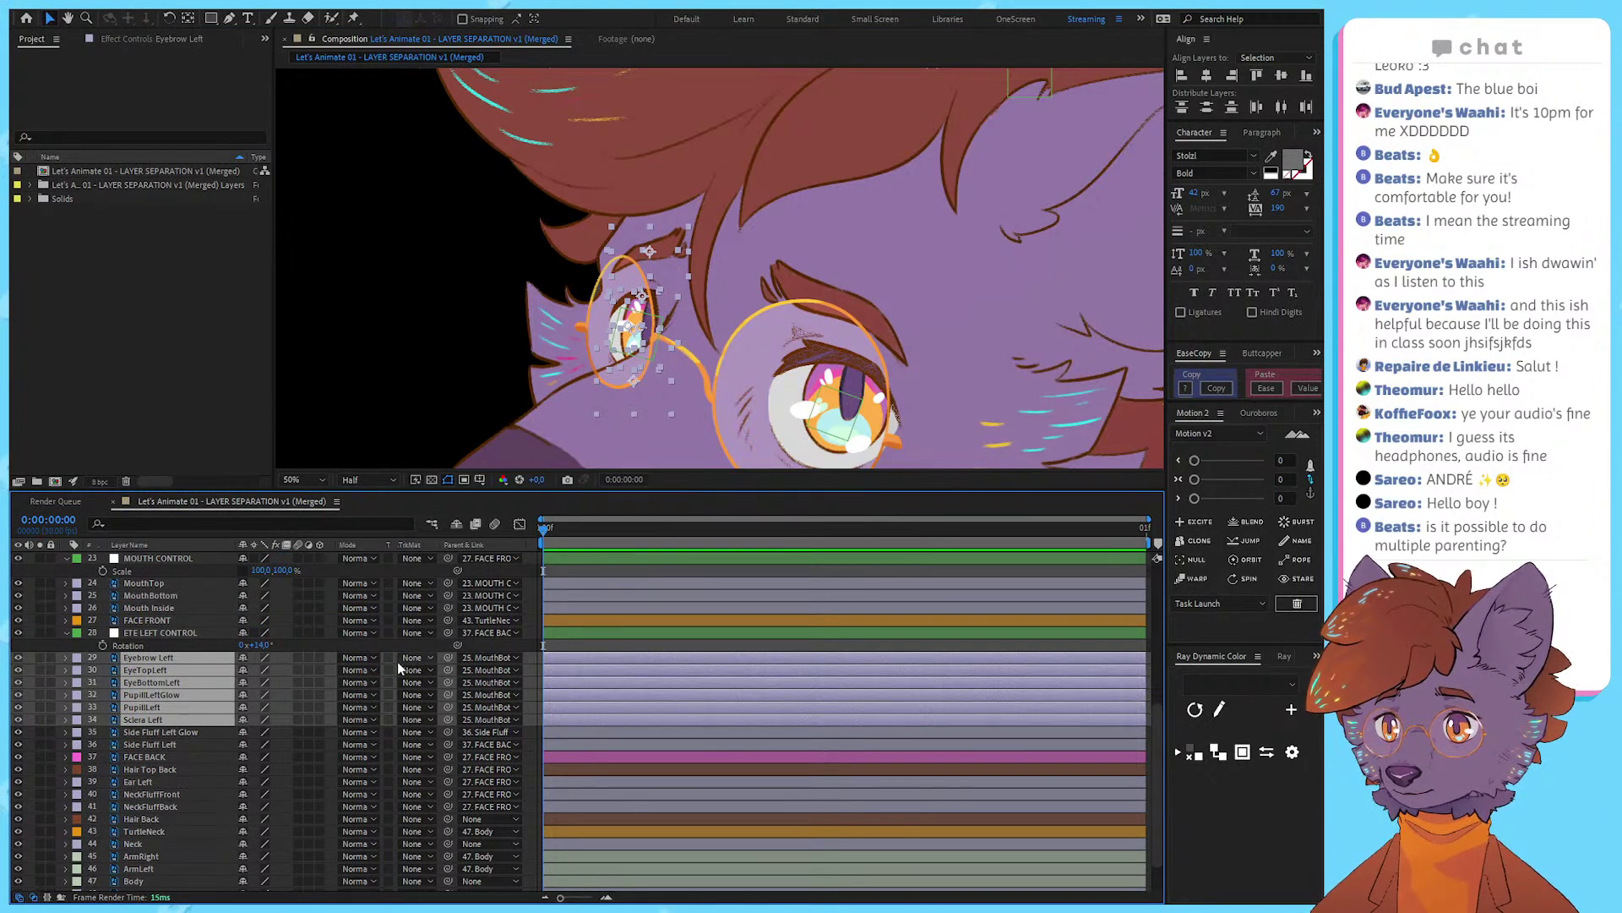
pyautogui.moveTo(453, 656); pyautogui.dragTo(211, 635)
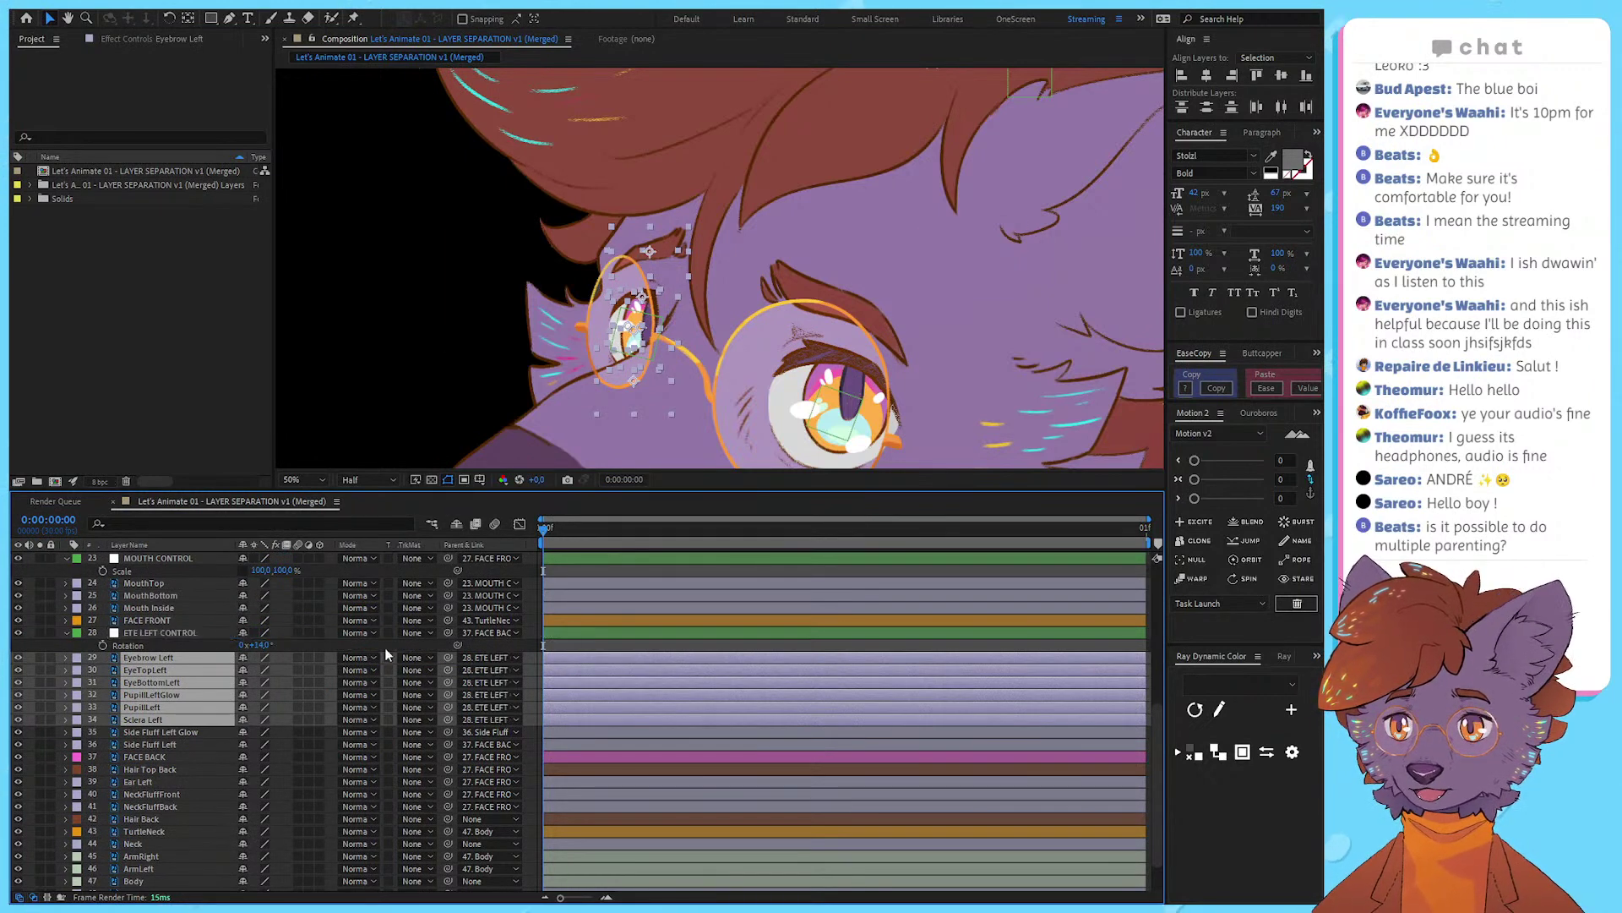
pyautogui.click(591, 646)
pyautogui.scroll(-2, 642, 225)
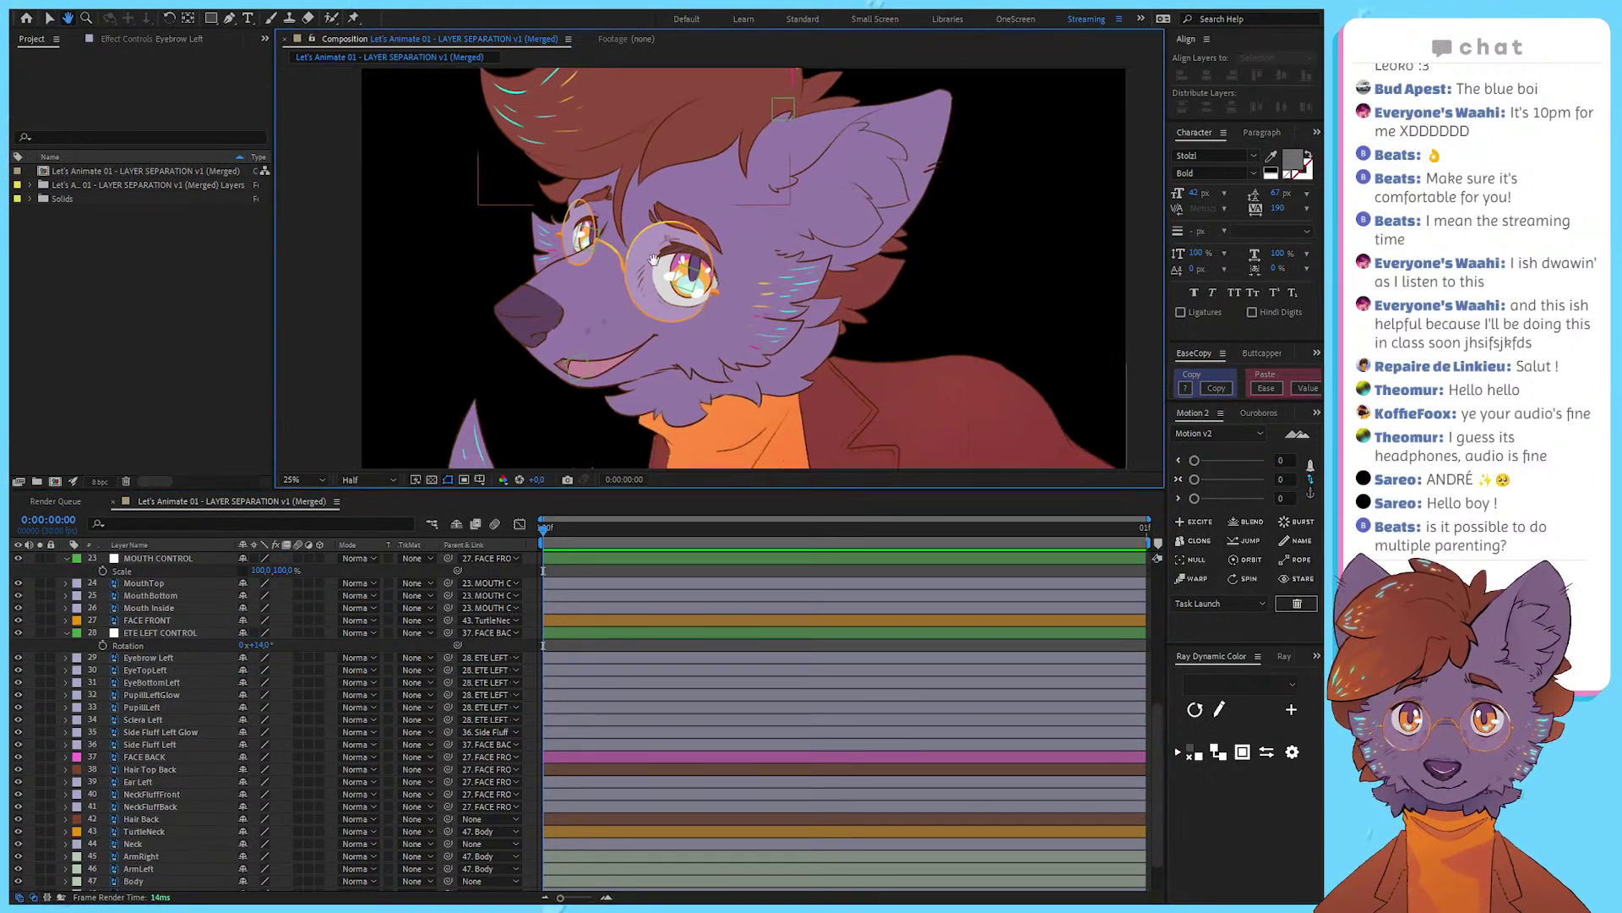
pyautogui.scroll(6, 189, 673)
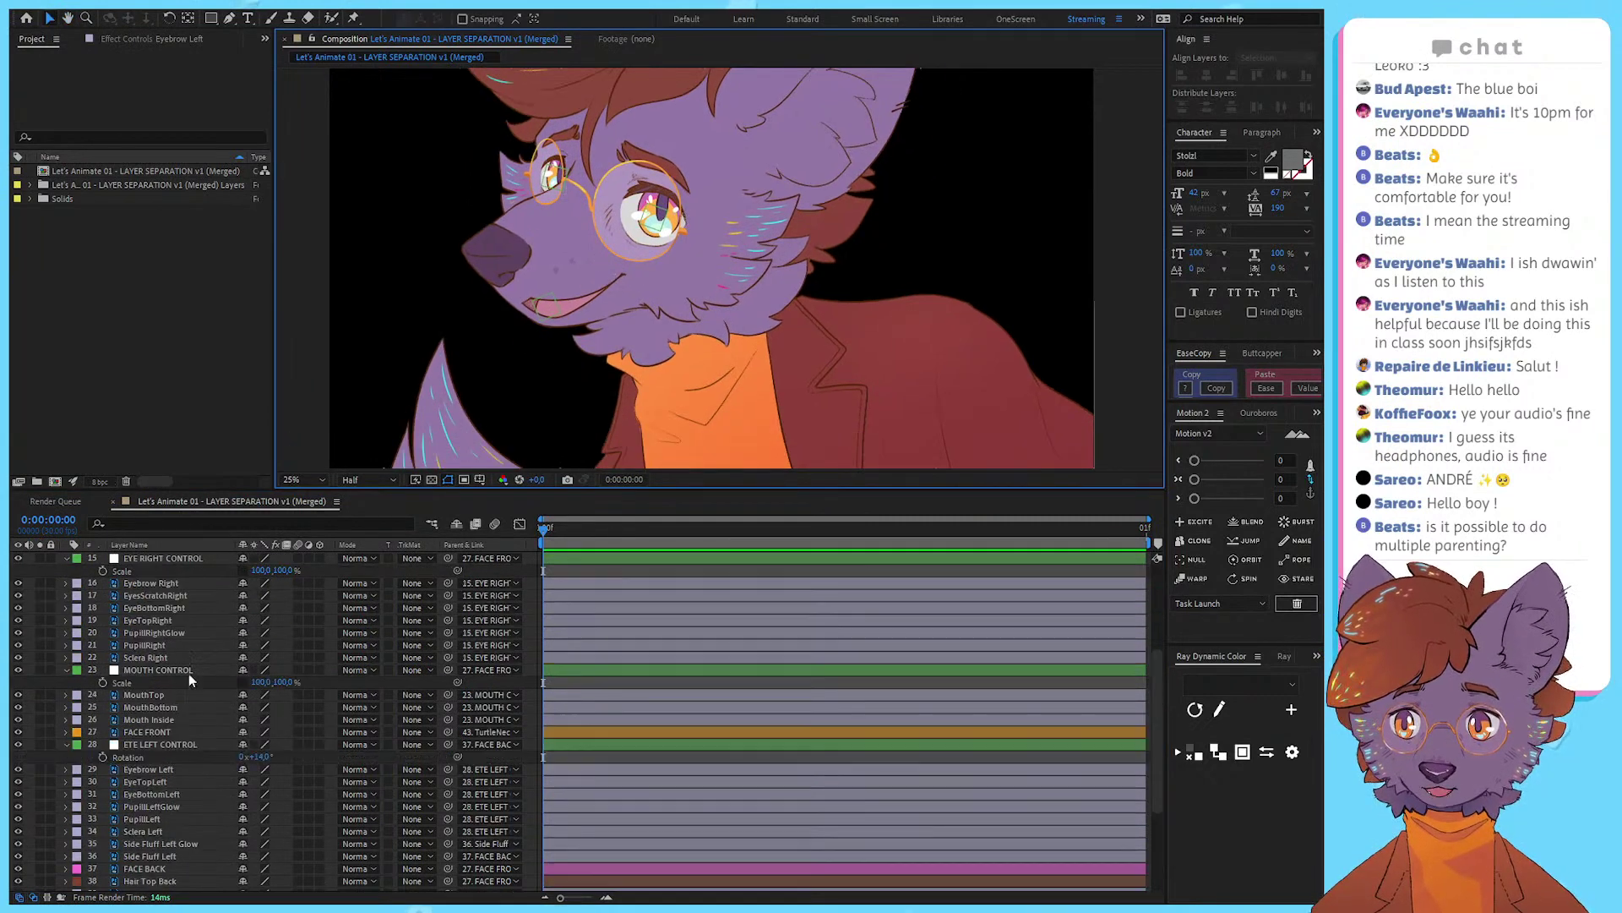
pyautogui.scroll(-7, 222, 637)
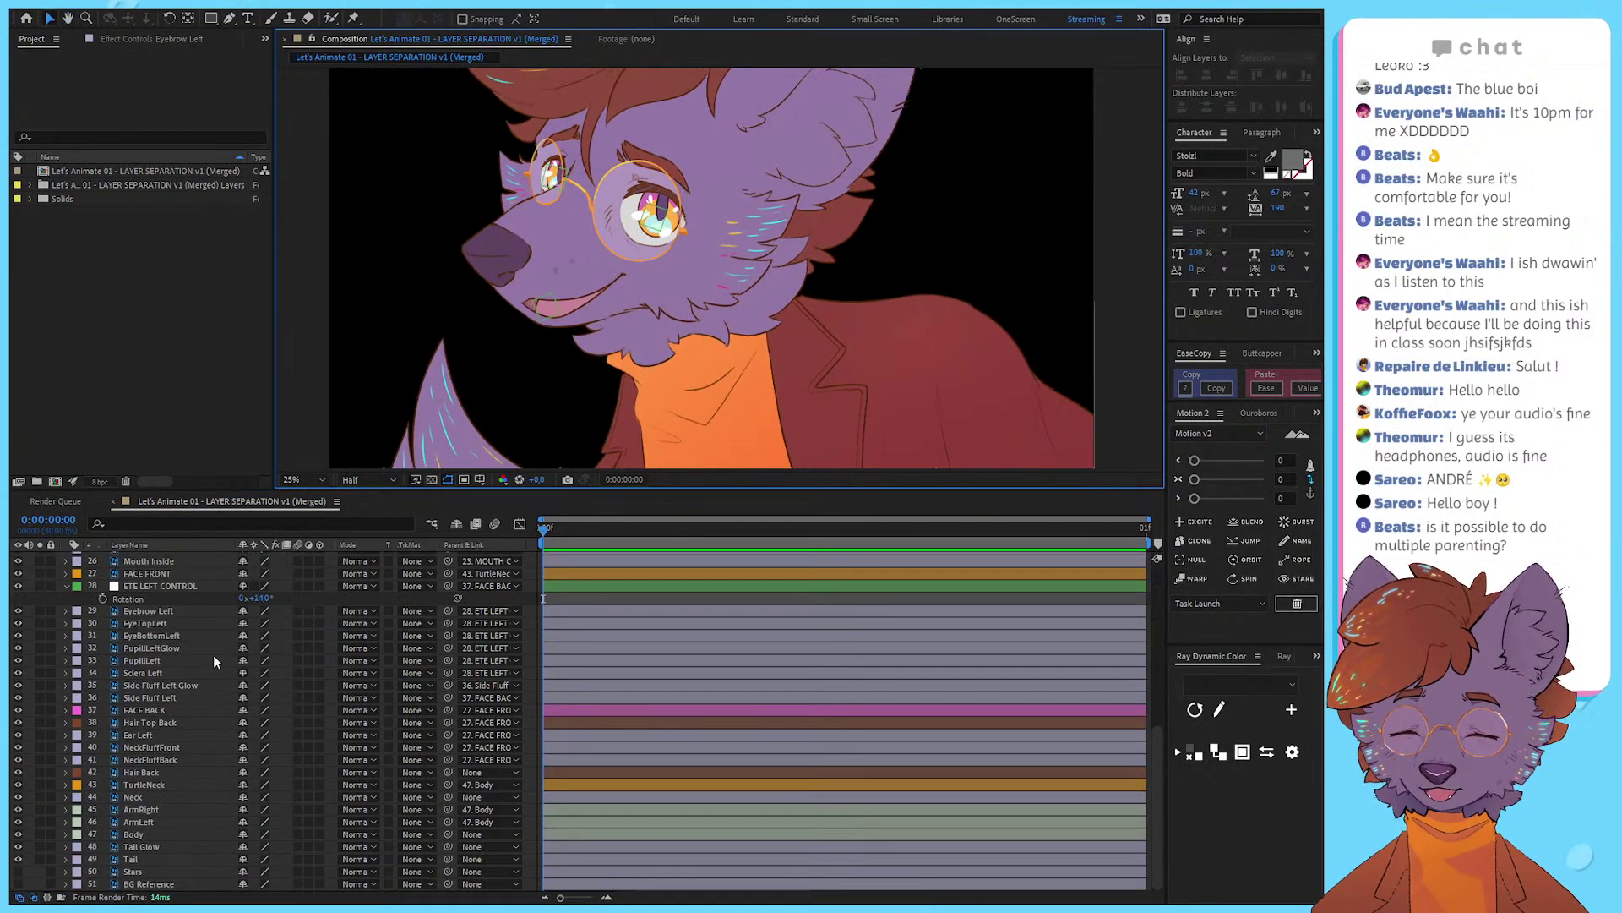
# Step: Parent the Hair Back layer and the Neck layer to FACE FRONT
pyautogui.click(167, 773)
pyautogui.moveTo(578, 413); pyautogui.dragTo(538, 506)
pyautogui.moveTo(448, 770); pyautogui.dragTo(211, 574)
pyautogui.click(156, 798)
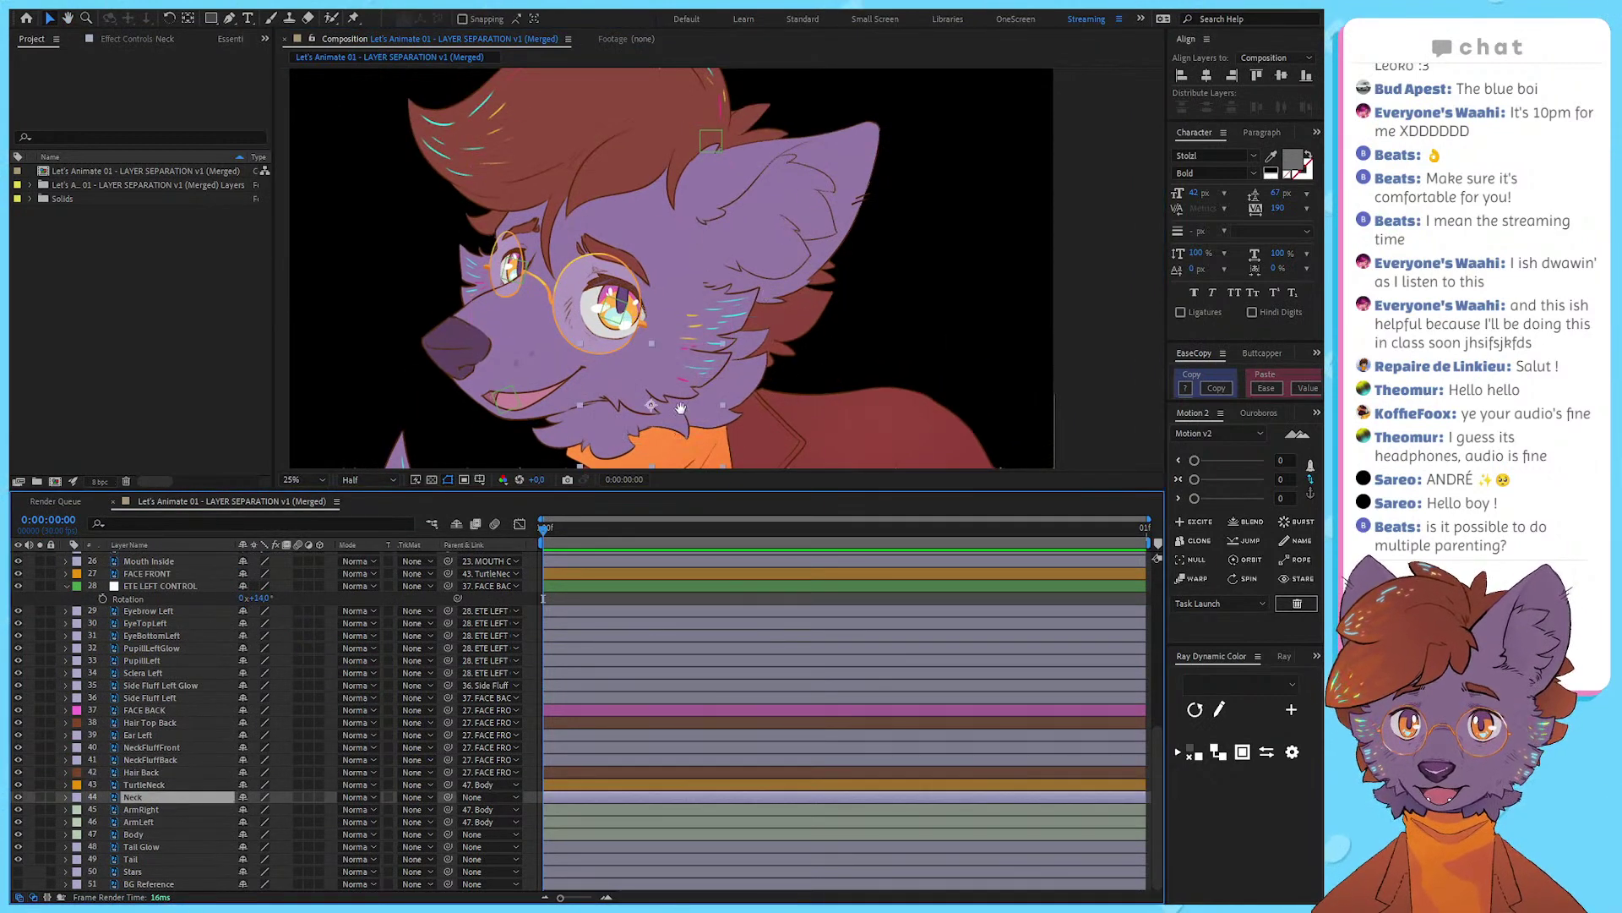
pyautogui.moveTo(680, 408); pyautogui.dragTo(676, 361)
pyautogui.moveTo(447, 798); pyautogui.dragTo(175, 574)
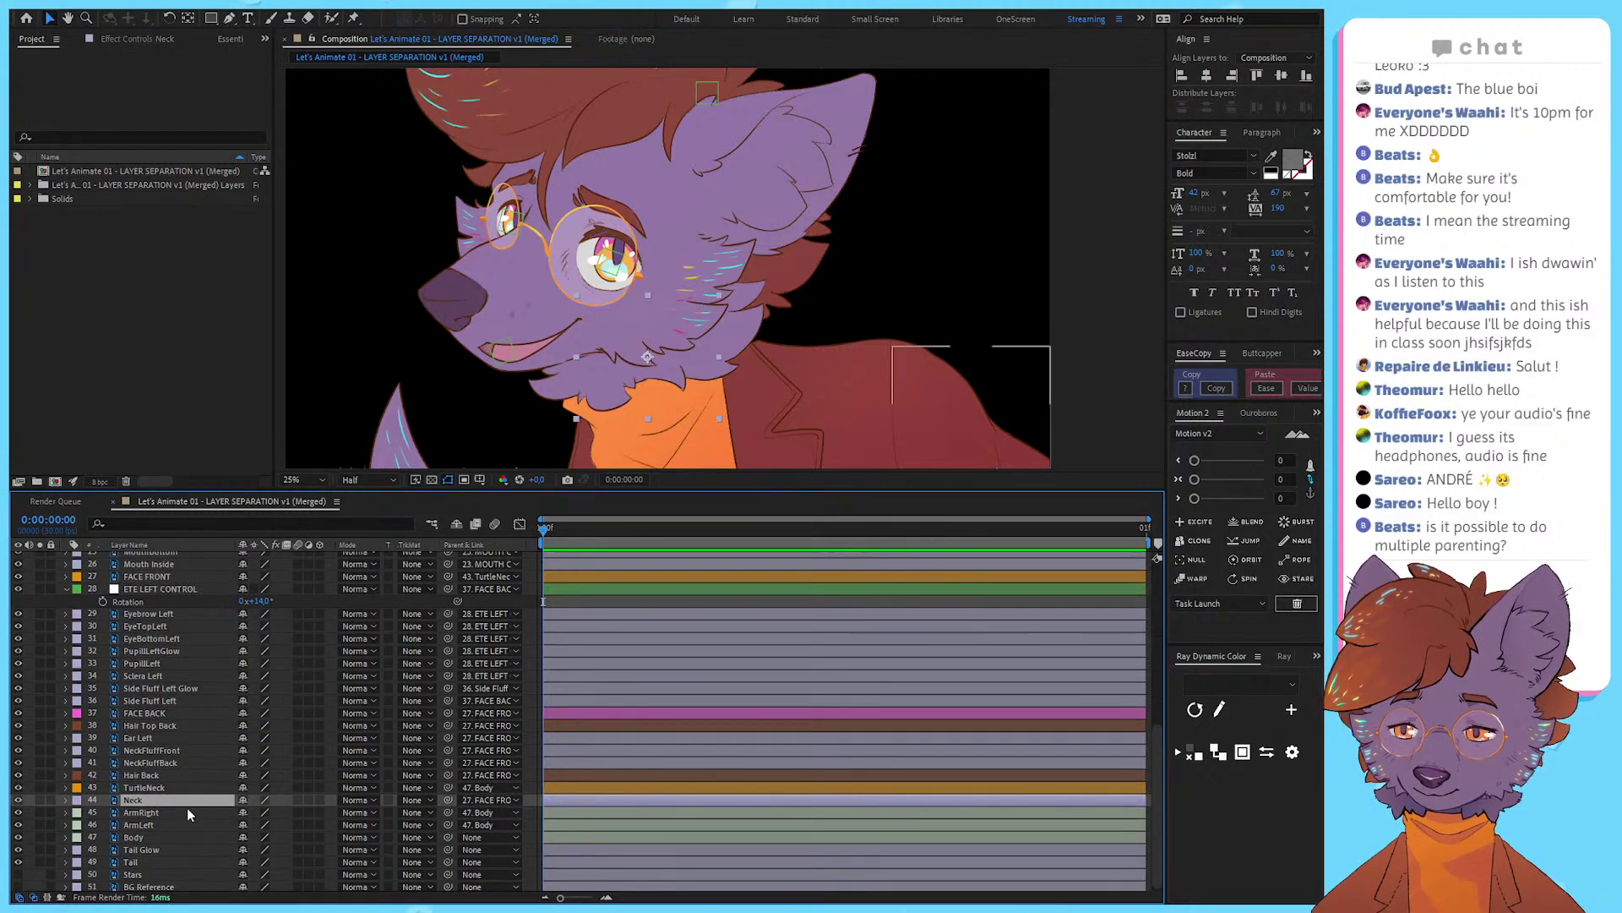
# Step: Move the Body layer's anchor point down to the middle of the torso's bottom edge
pyautogui.click(149, 831)
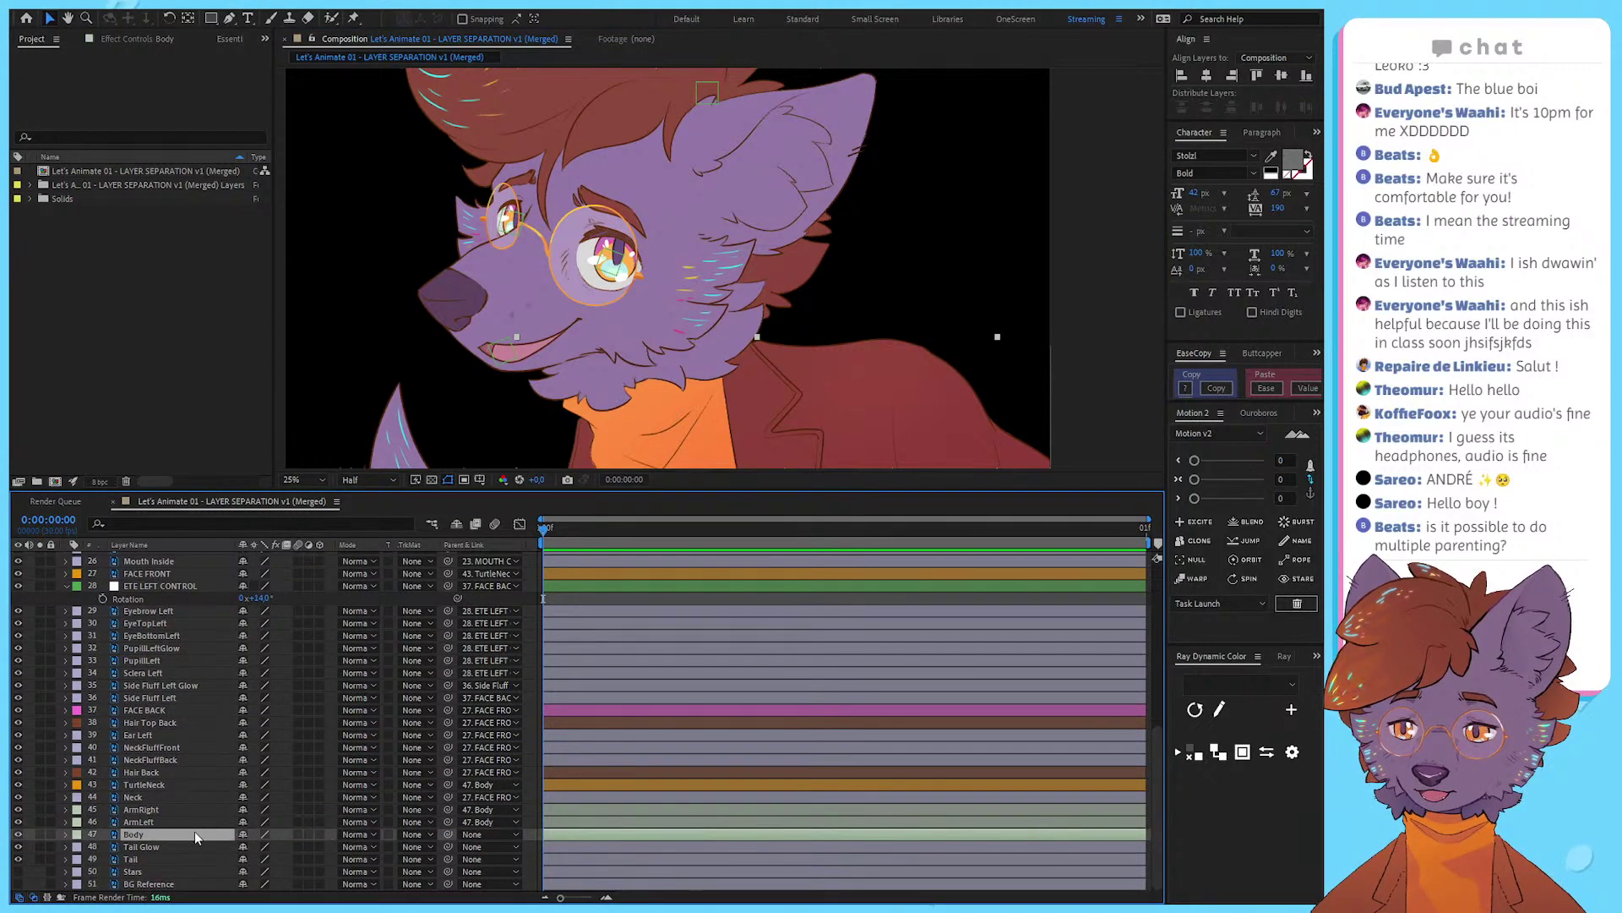
pyautogui.moveTo(775, 375); pyautogui.dragTo(744, 139)
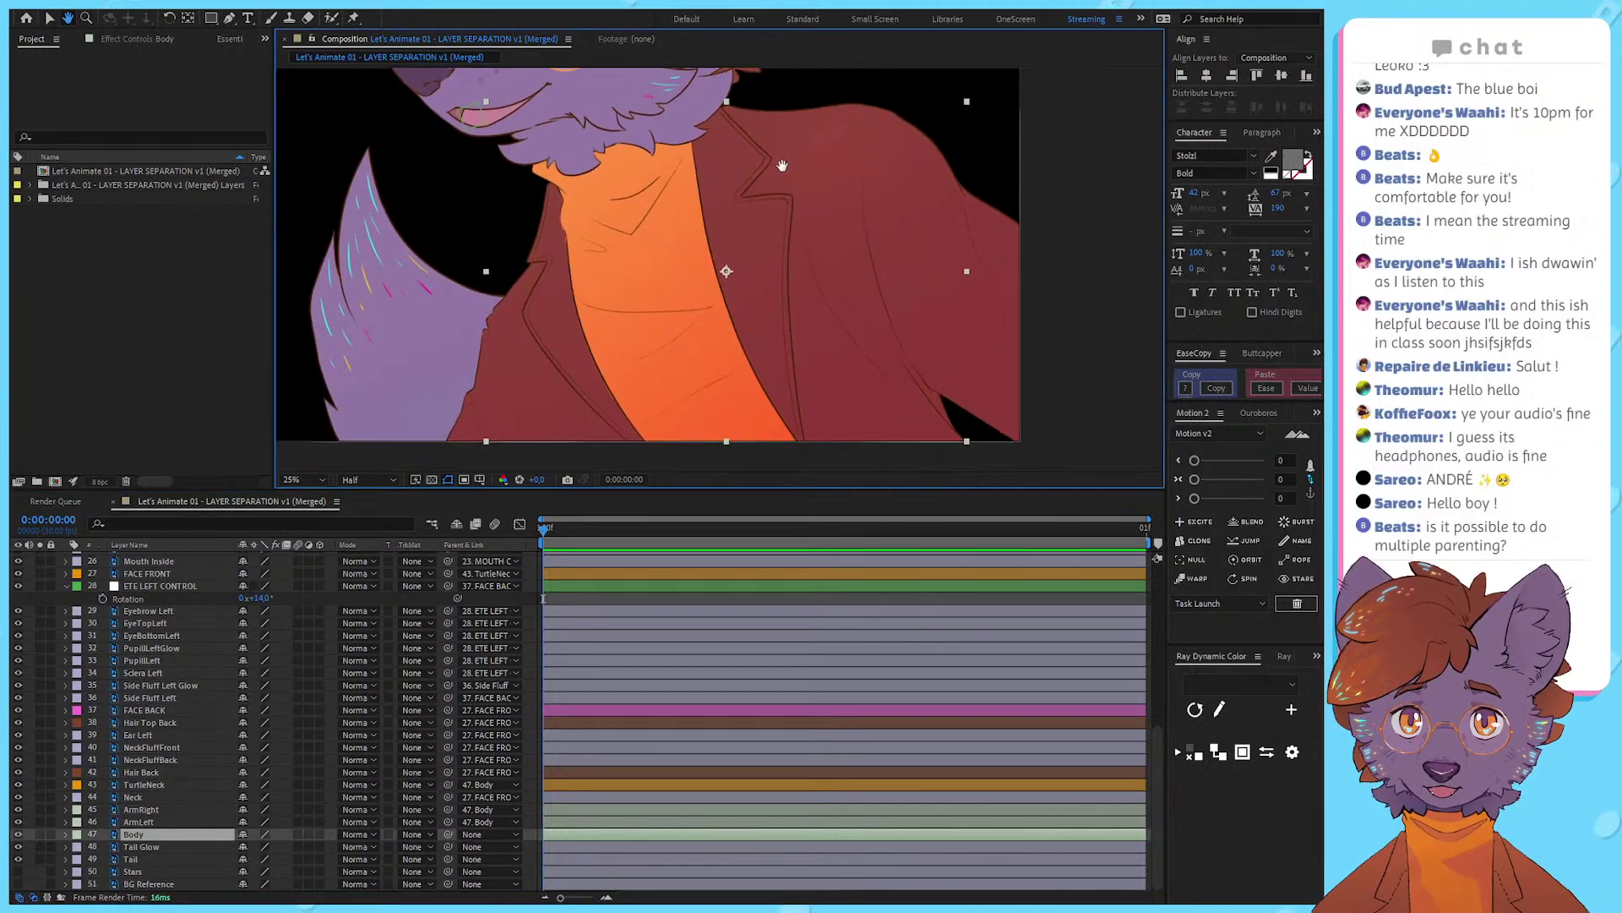
pyautogui.press('Return')
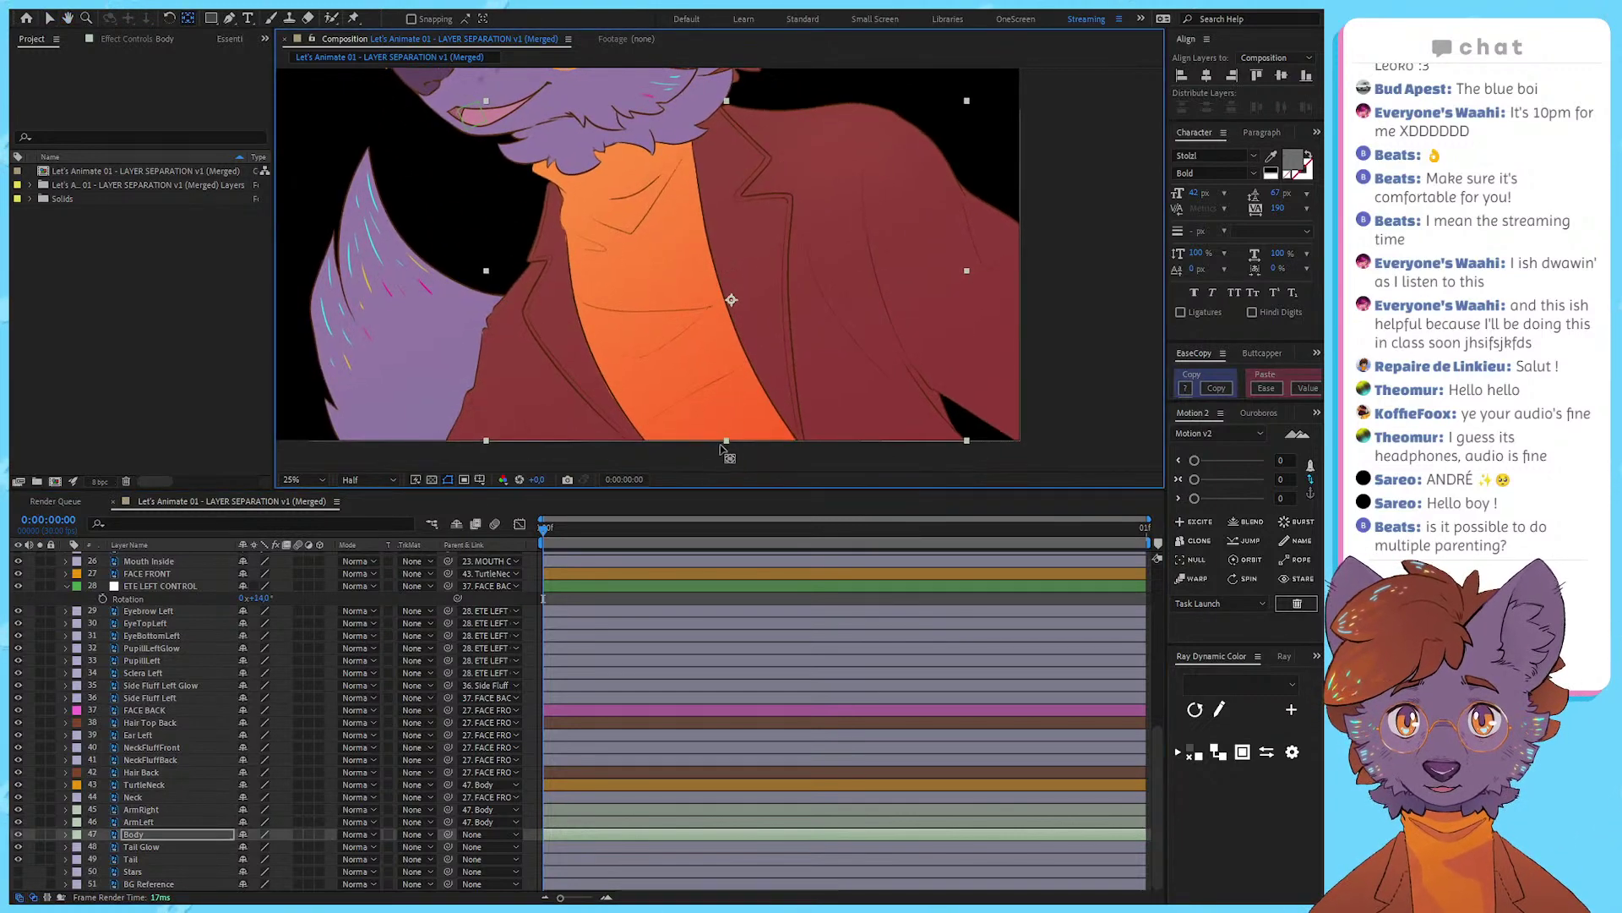
pyautogui.moveTo(741, 330); pyautogui.dragTo(724, 365)
pyautogui.press('v')
# Step: Parent the Tail Glow layer to Tail, and parent Tail to Body
pyautogui.click(151, 847)
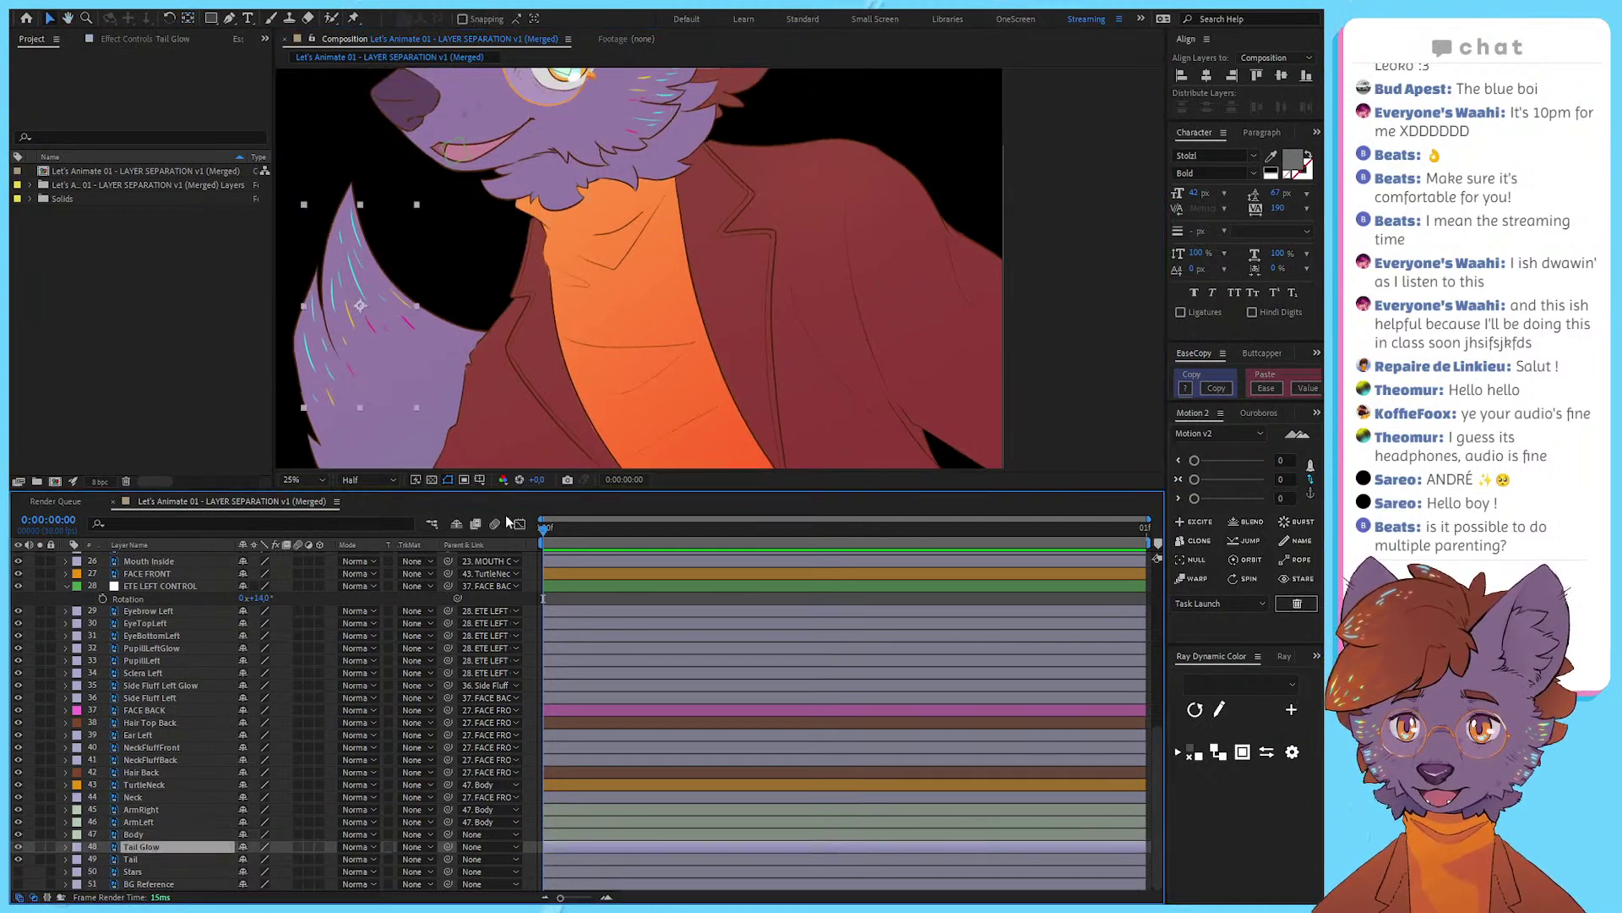
pyautogui.moveTo(507, 397); pyautogui.dragTo(568, 405)
pyautogui.click(185, 859)
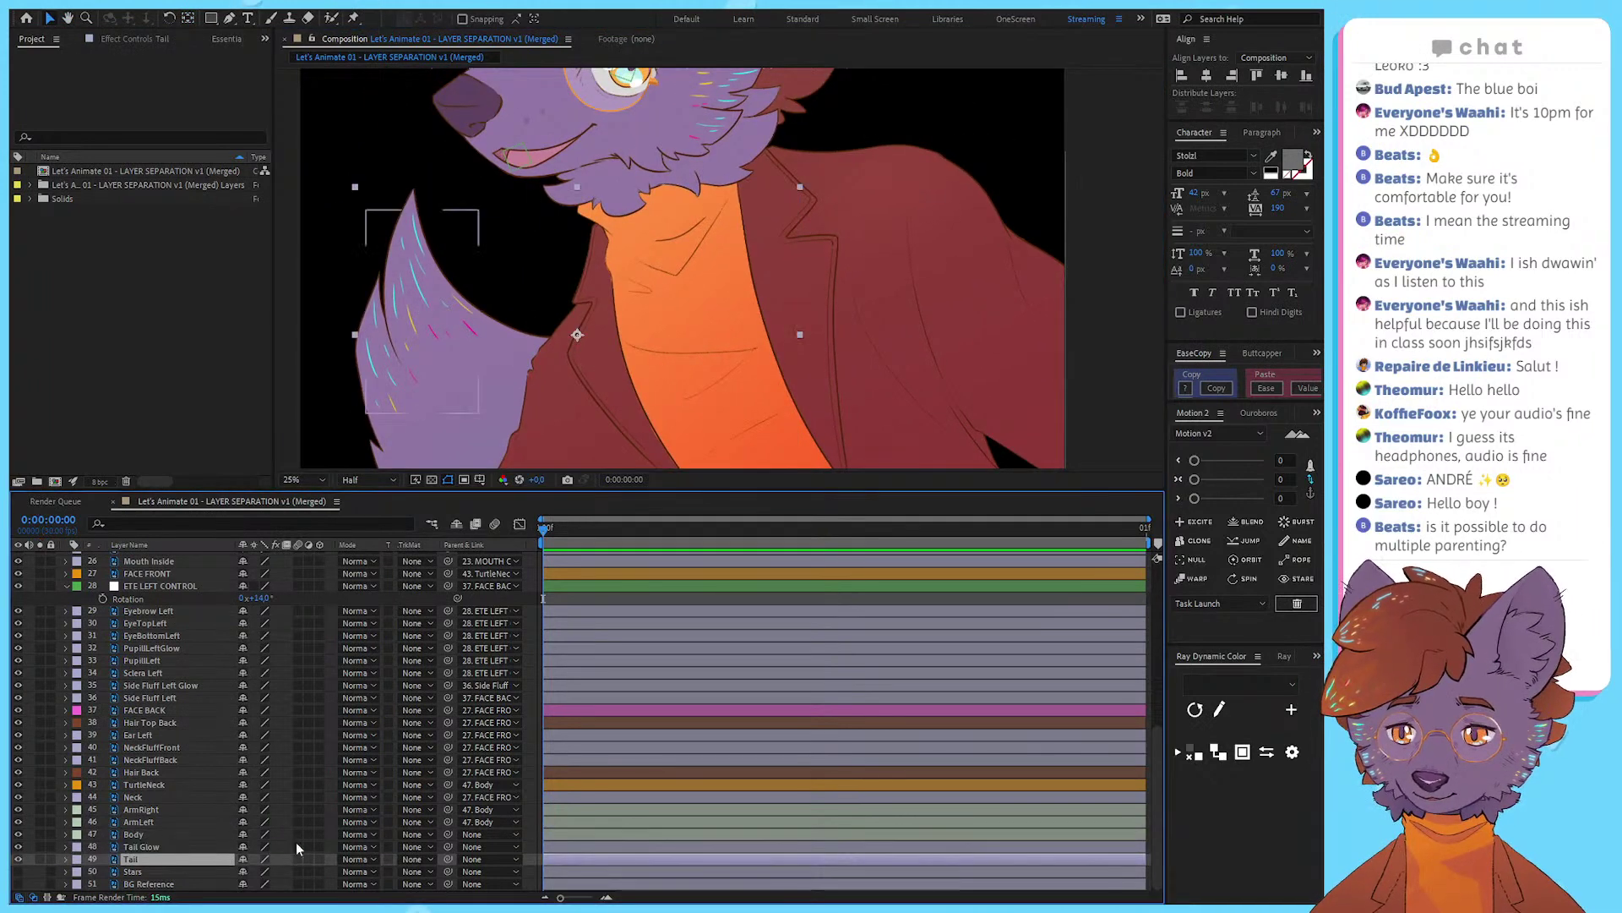
pyautogui.moveTo(451, 848); pyautogui.dragTo(197, 860)
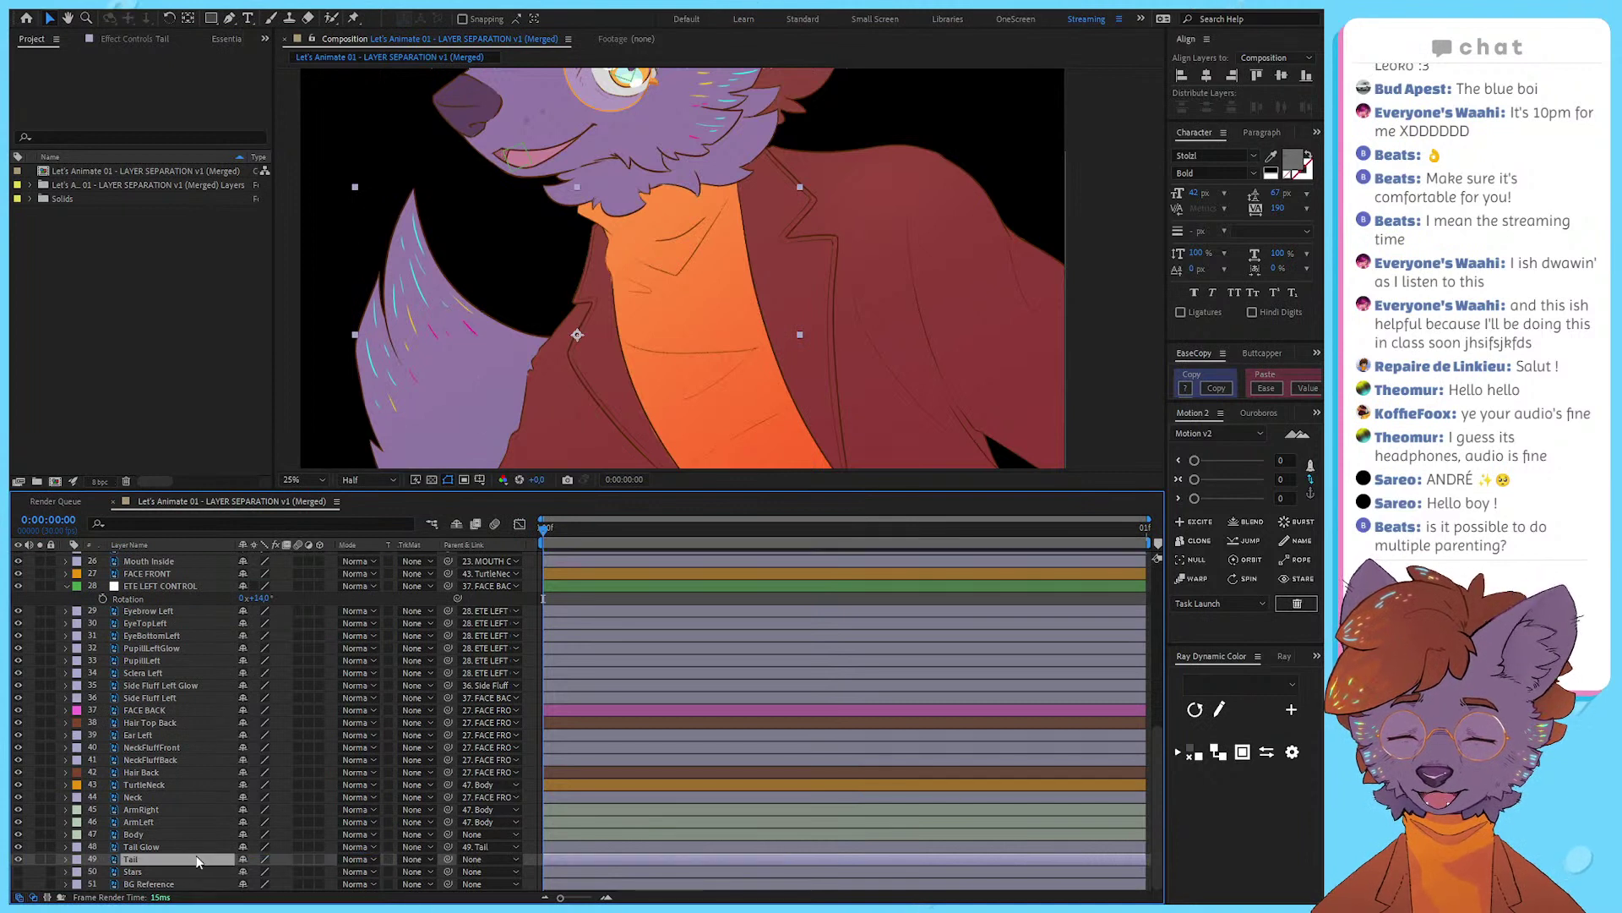
pyautogui.moveTo(449, 858); pyautogui.dragTo(175, 835)
# Step: Move the Tail layer's anchor point to the tail's base, behind the lower part of the turtleneck, and deselect the layer
pyautogui.moveTo(575, 340); pyautogui.dragTo(541, 334)
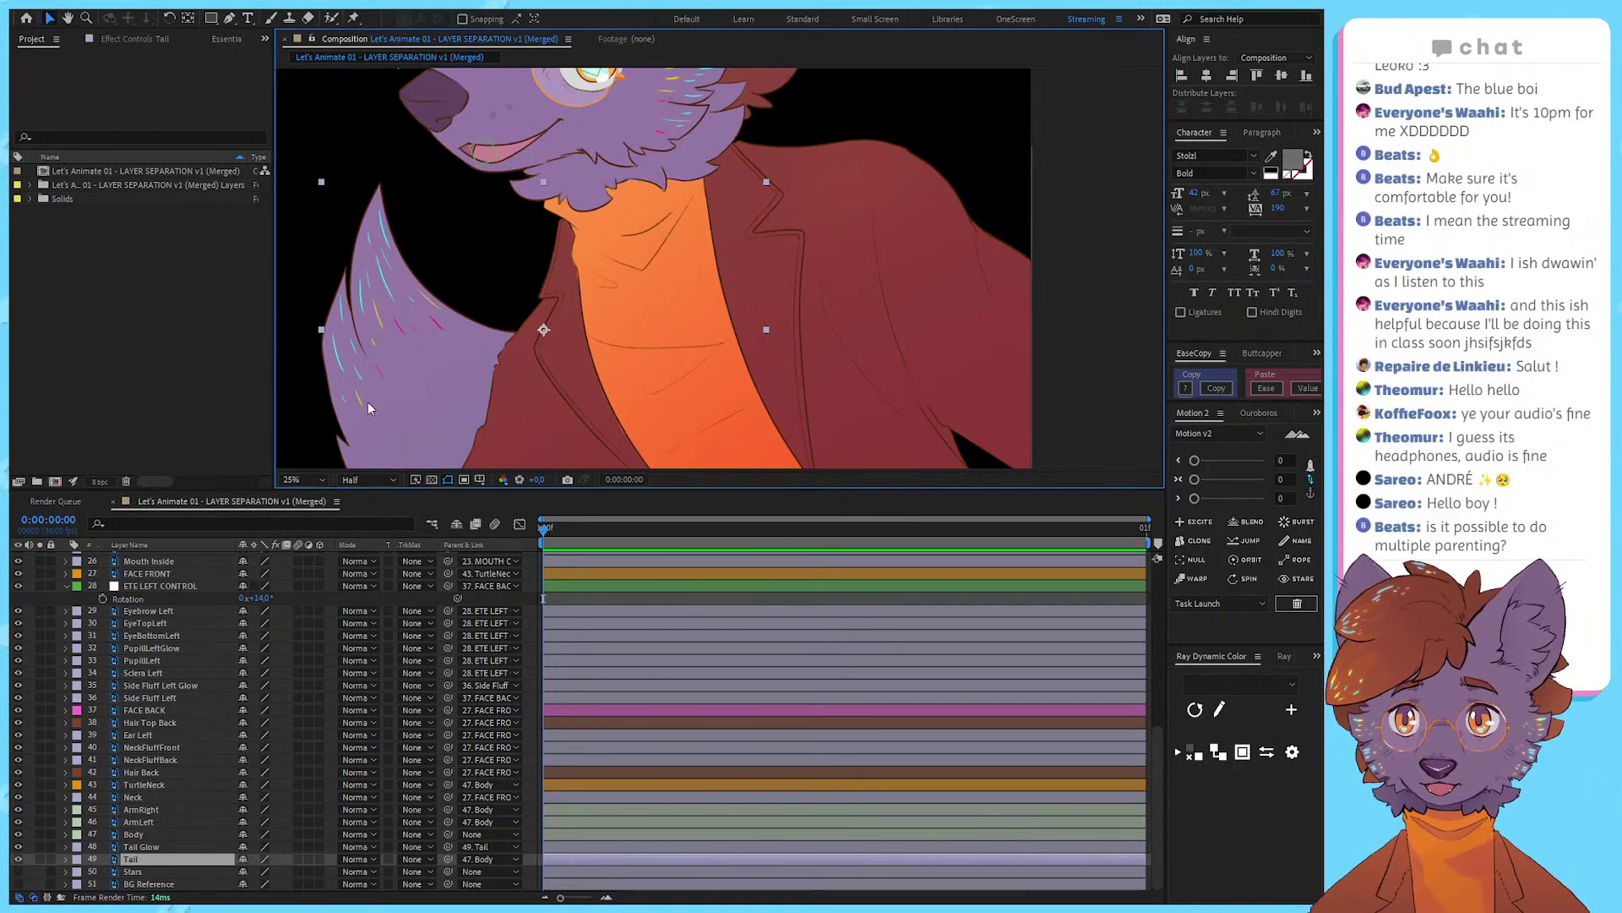
pyautogui.press('y')
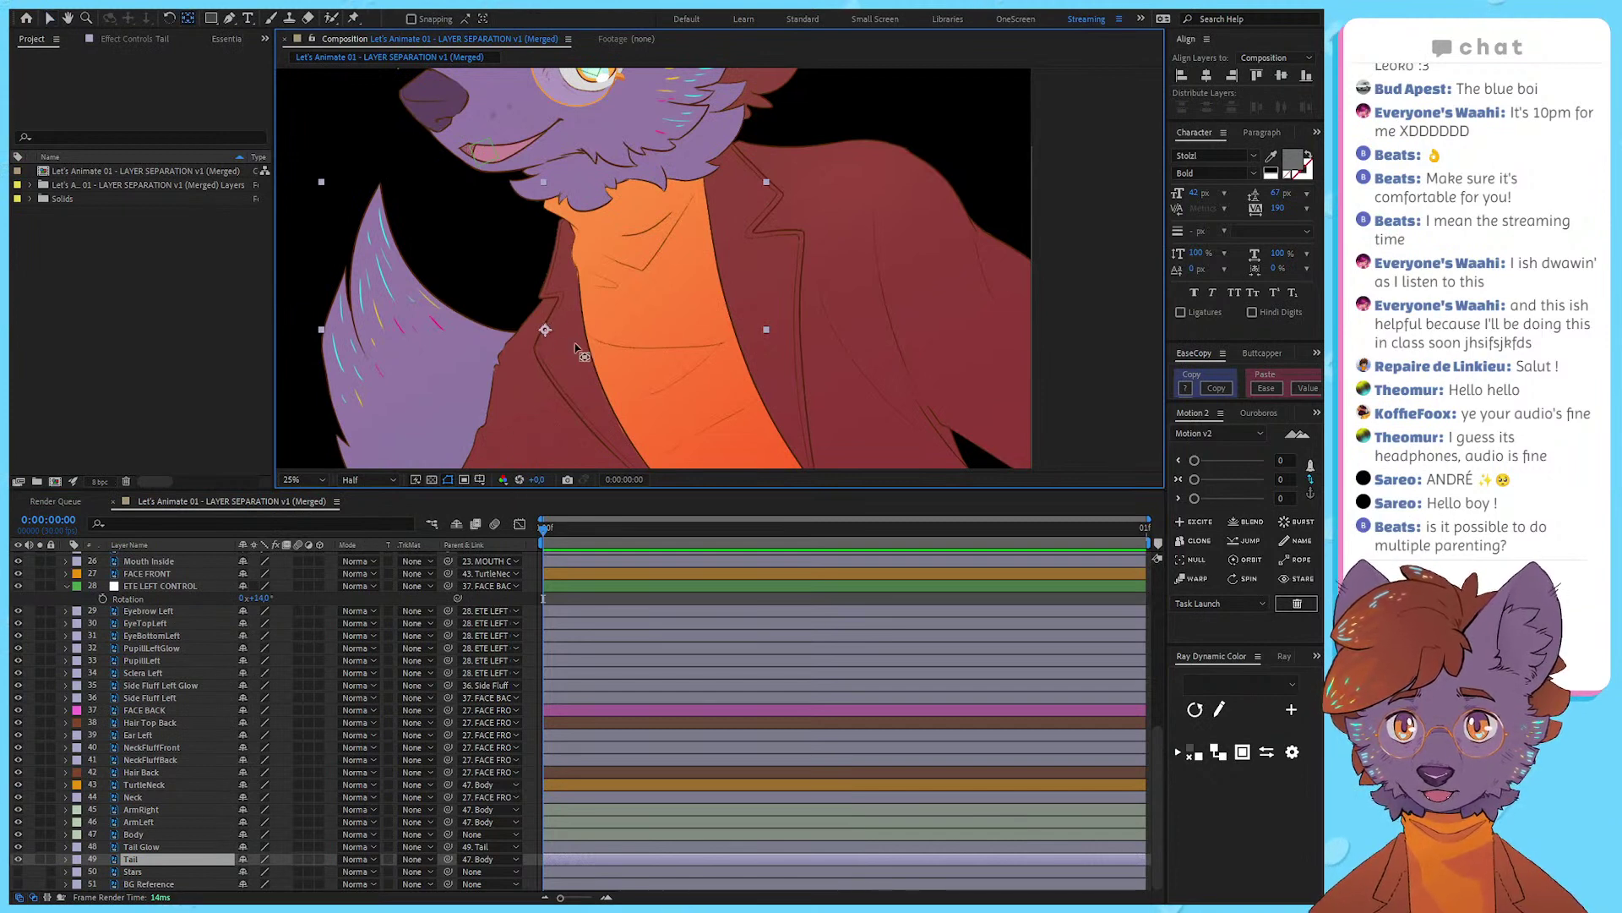
pyautogui.moveTo(576, 347); pyautogui.dragTo(645, 398)
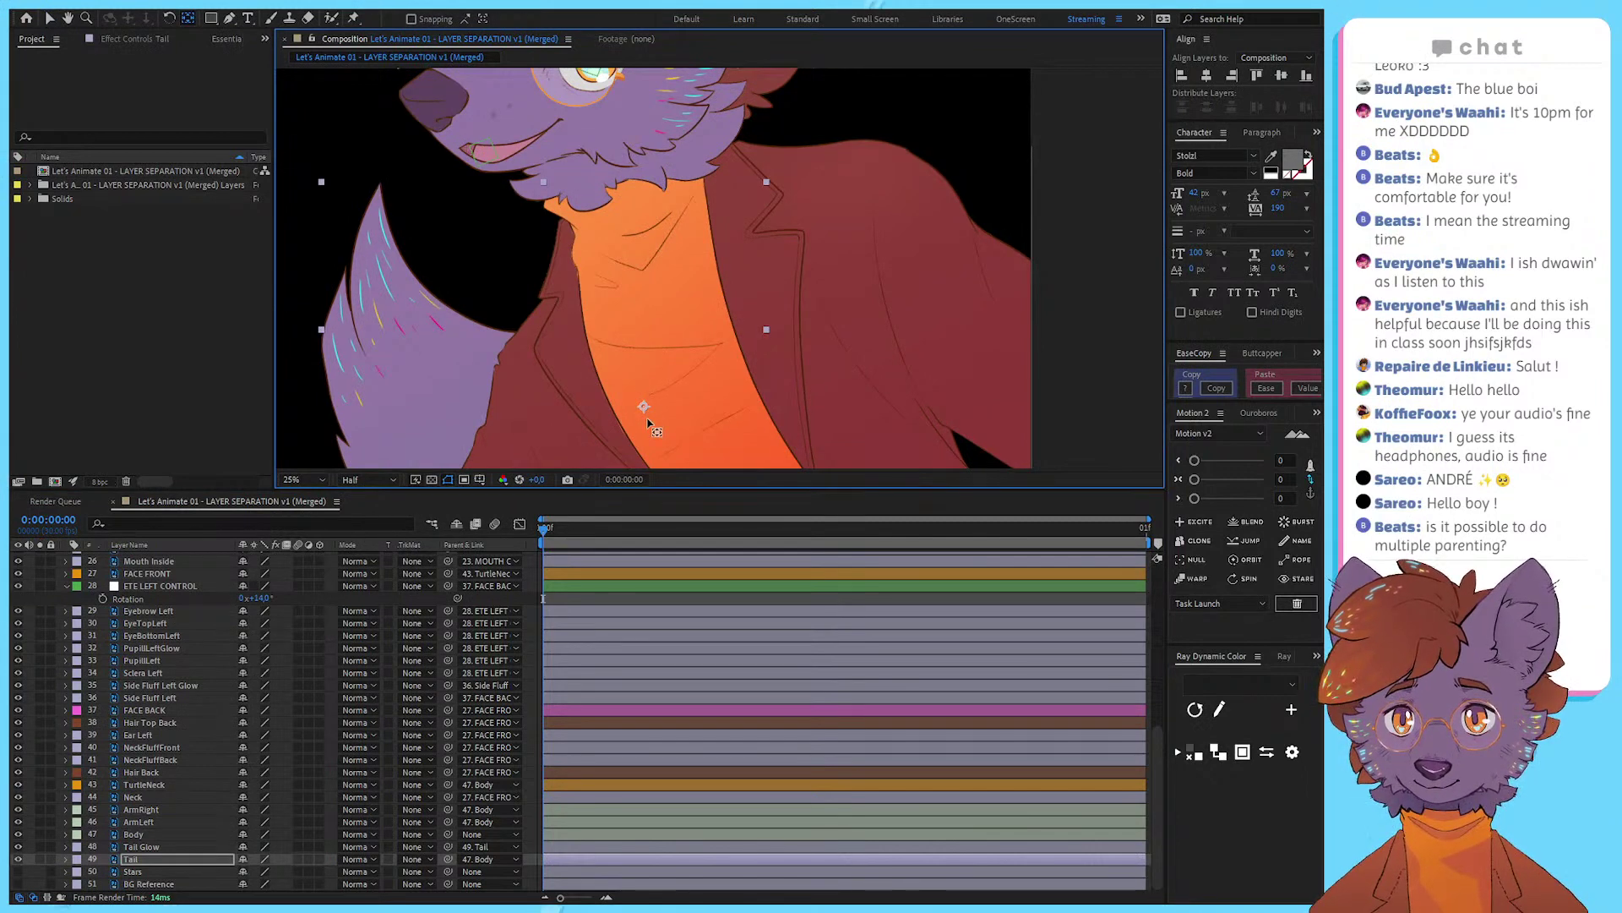
pyautogui.scroll(-1, 647, 427)
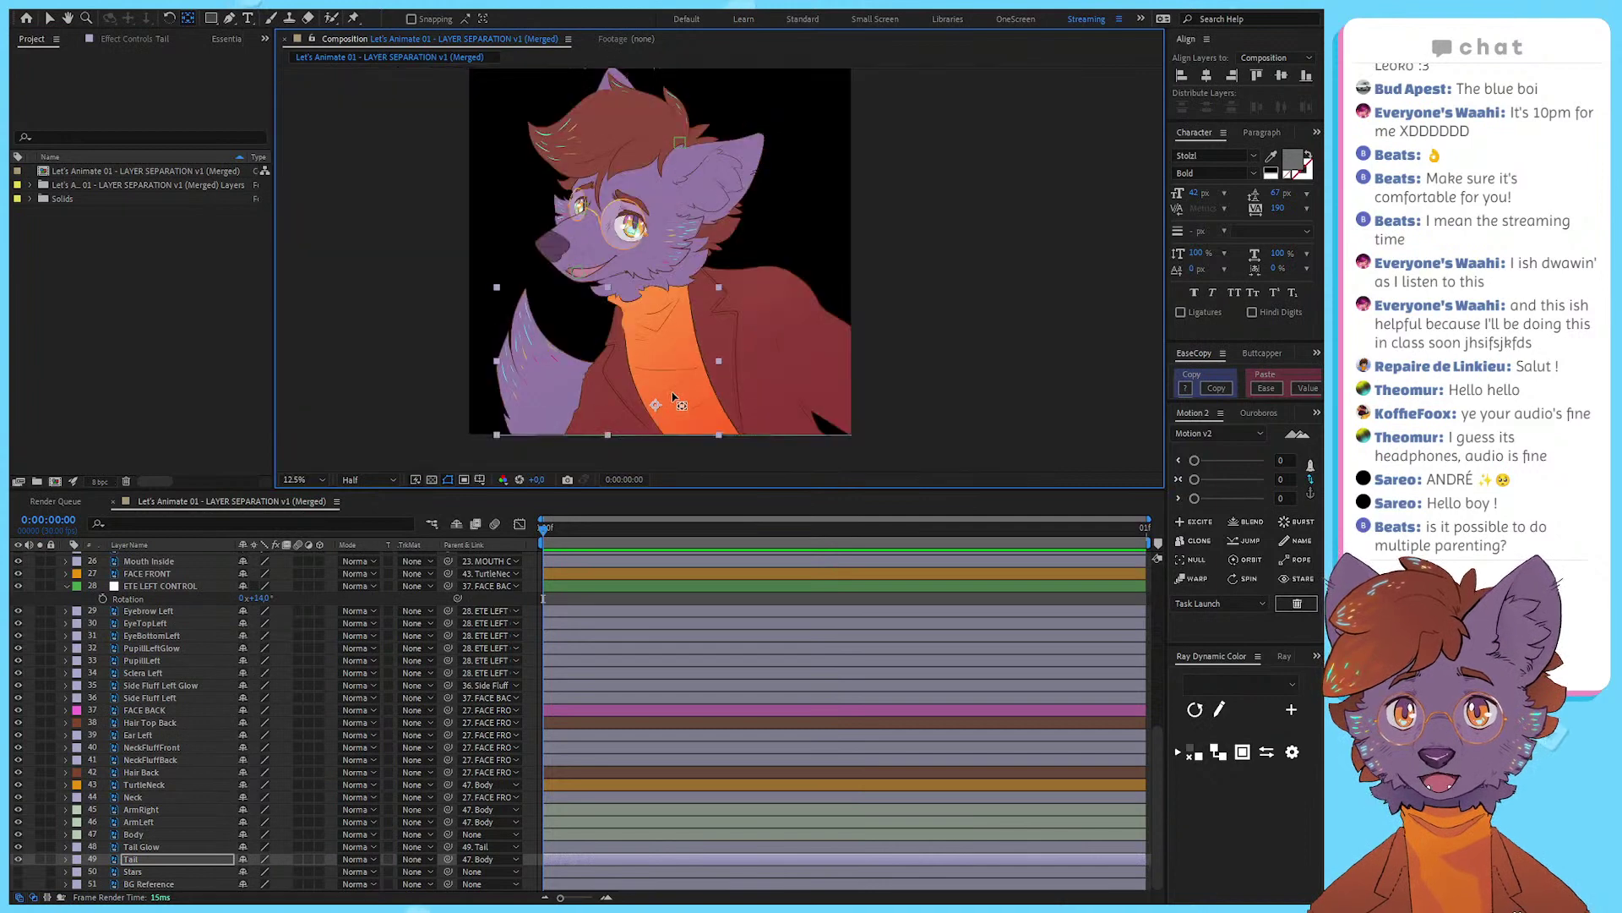
pyautogui.press('v')
pyautogui.hotkey('ctrl', 'shift', 'a')
# Step: Try rotating the Body layer to test how its parented parts follow, and undo the rotation
pyautogui.scroll(1, 672, 352)
pyautogui.click(832, 343)
pyautogui.moveTo(819, 326); pyautogui.dragTo(845, 387)
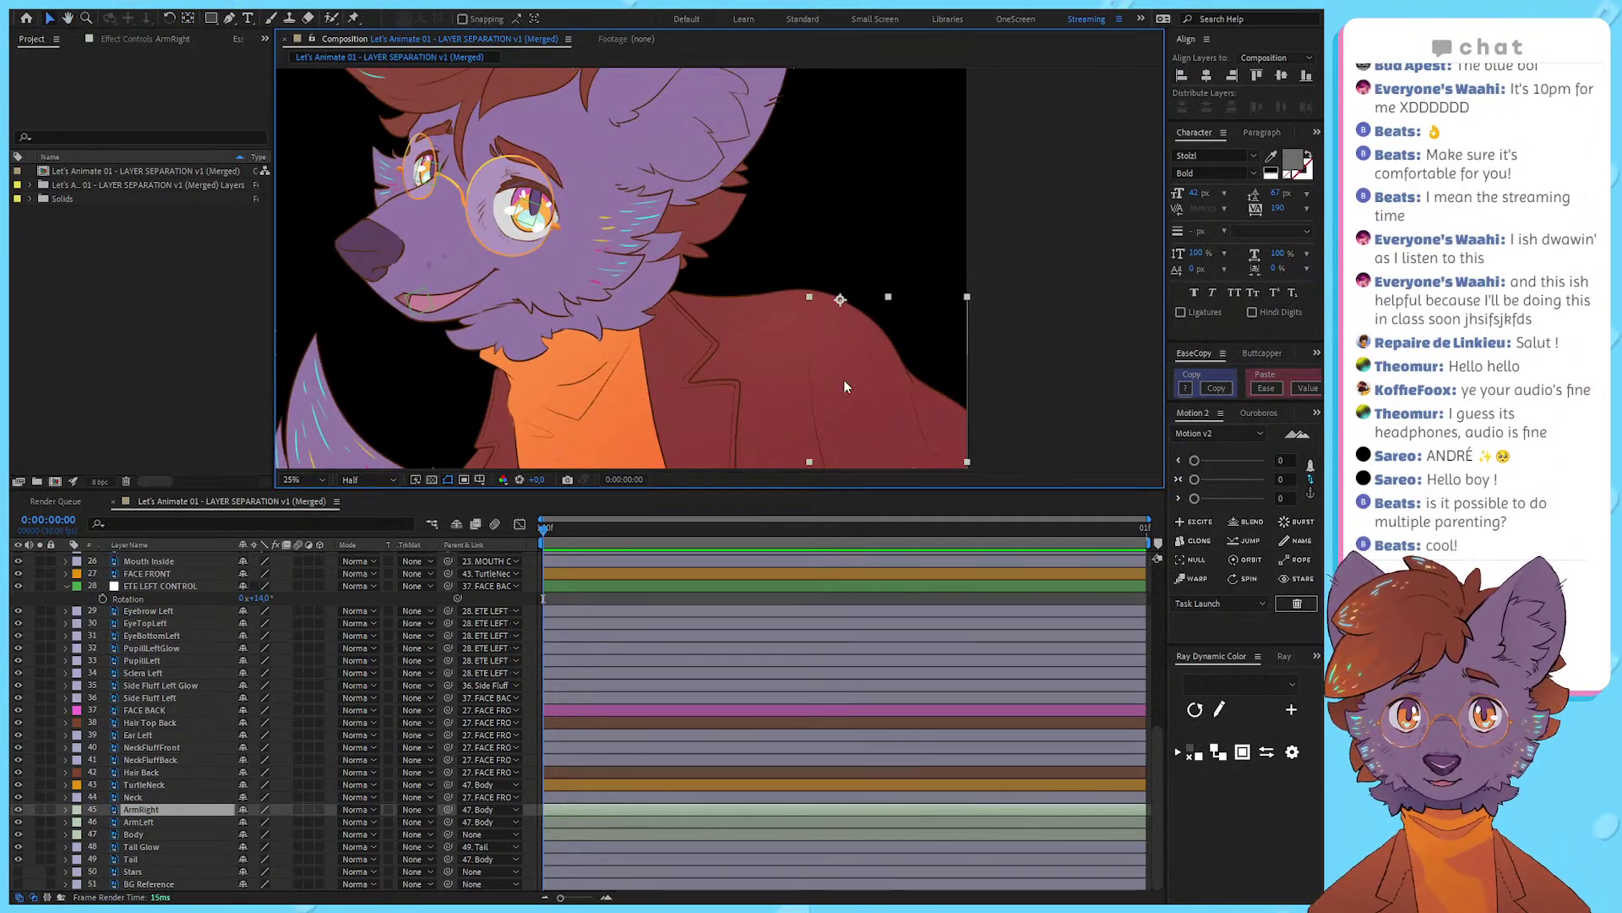
pyautogui.scroll(-1, 698, 297)
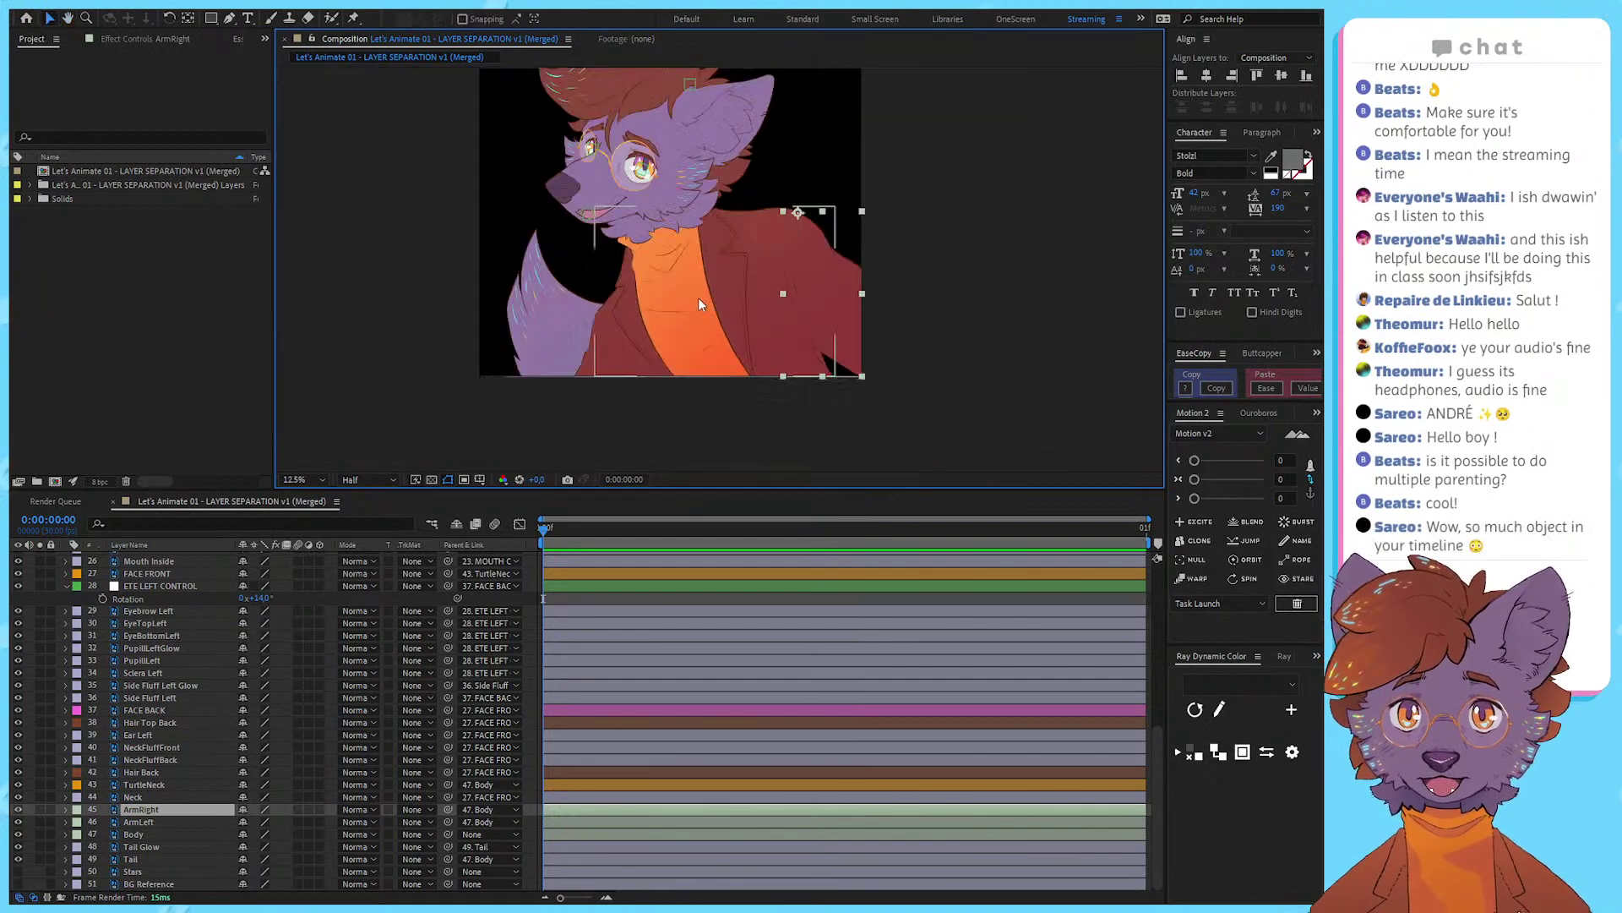
pyautogui.click(761, 338)
pyautogui.moveTo(764, 345); pyautogui.dragTo(740, 394)
pyautogui.press('r')
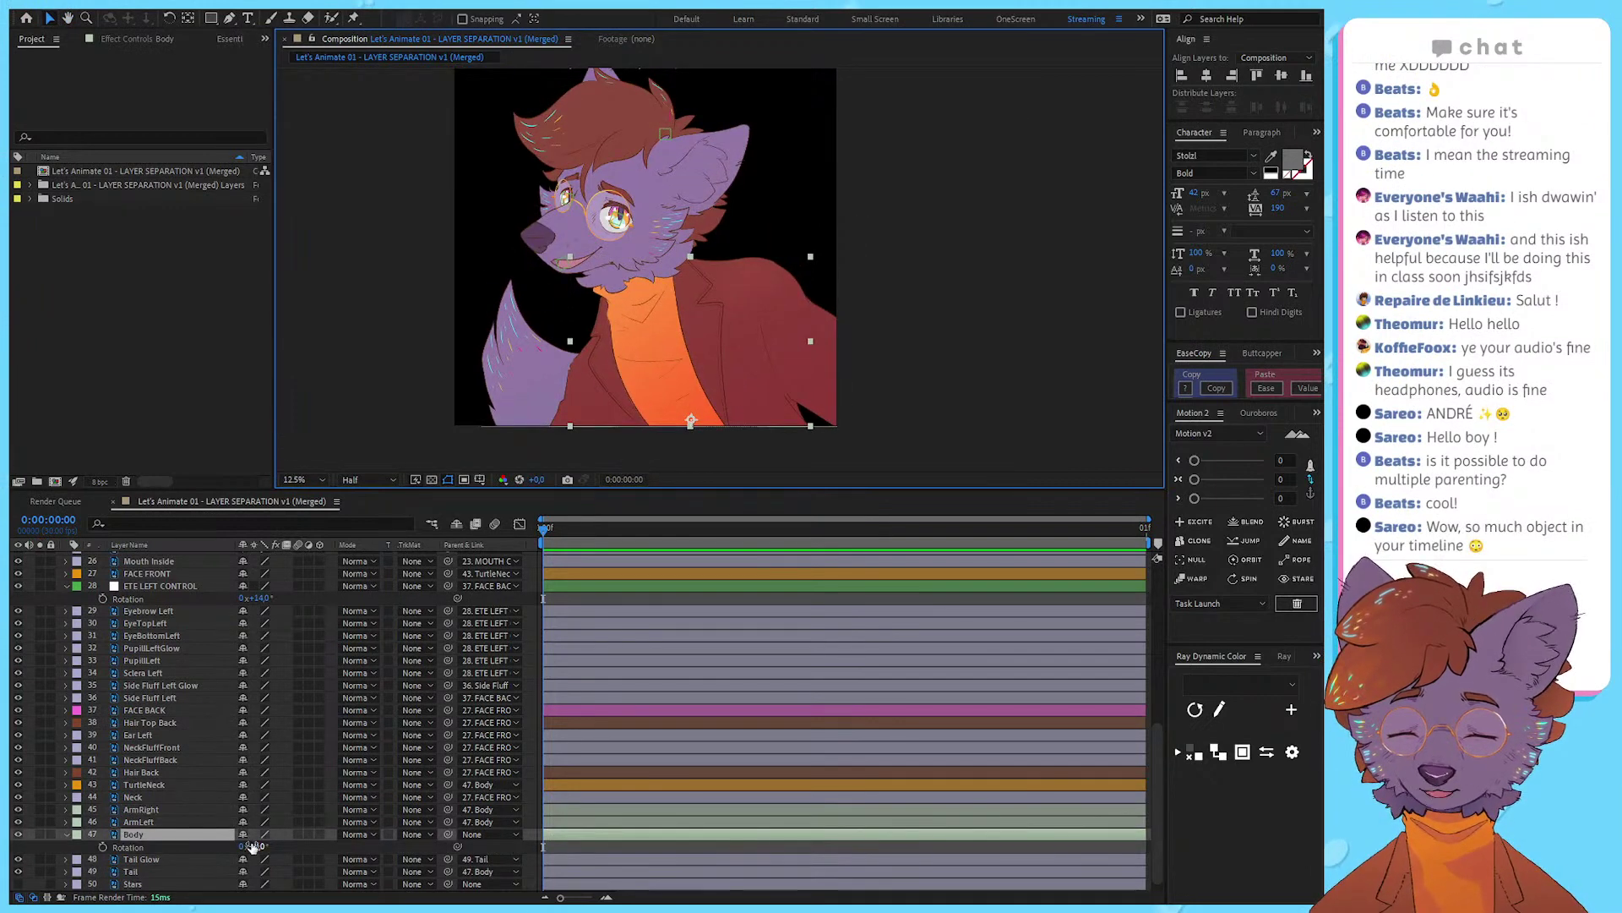
pyautogui.moveTo(252, 847)
pyautogui.mouseDown()
pyautogui.moveTo(272, 847)
pyautogui.moveTo(204, 847)
pyautogui.moveTo(269, 847)
pyautogui.mouseUp()
pyautogui.hotkey('ctrl', 'z')
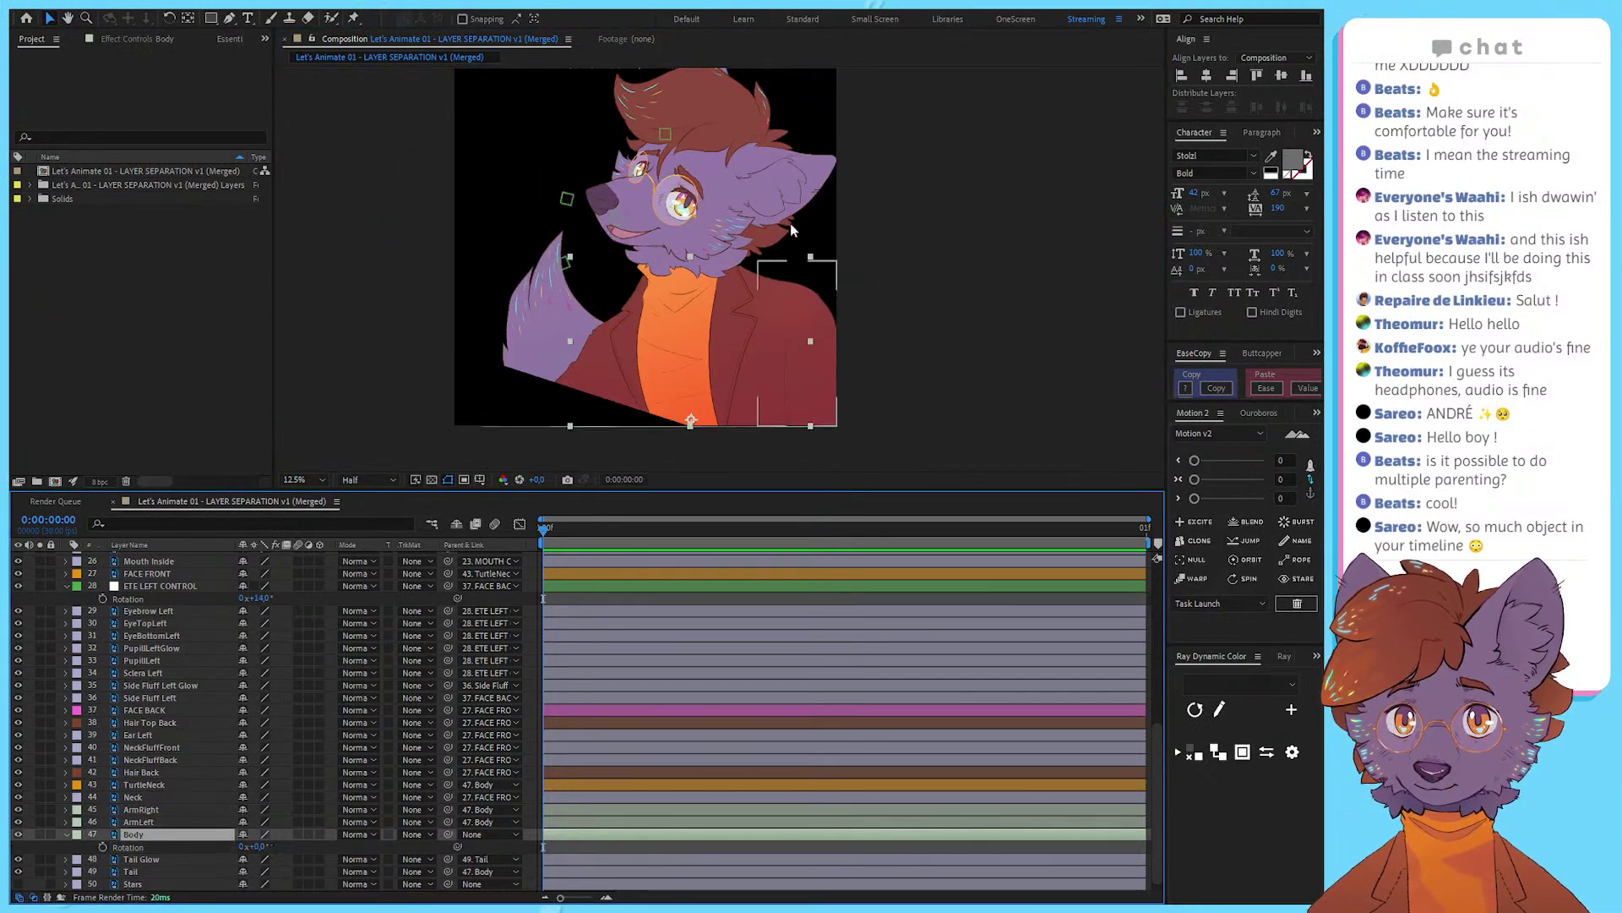
# Step: Try rotating the TurtleNeck layer to test the head parenting, and undo the rotation
pyautogui.scroll(1, 792, 230)
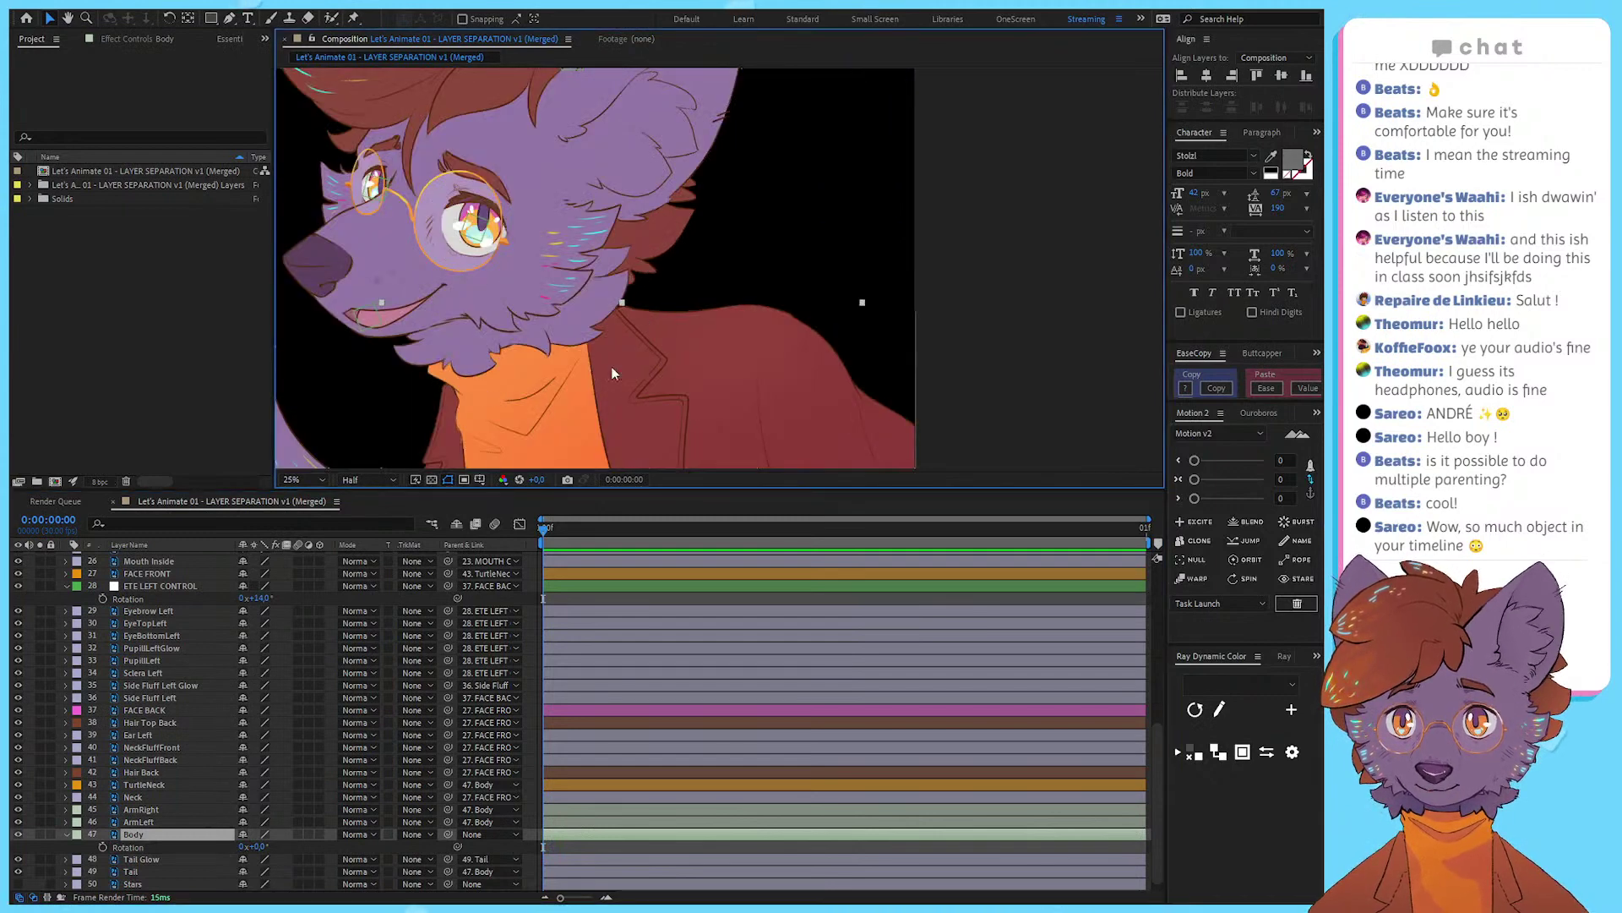
pyautogui.click(885, 299)
pyautogui.moveTo(885, 299); pyautogui.dragTo(992, 254)
pyautogui.click(565, 338)
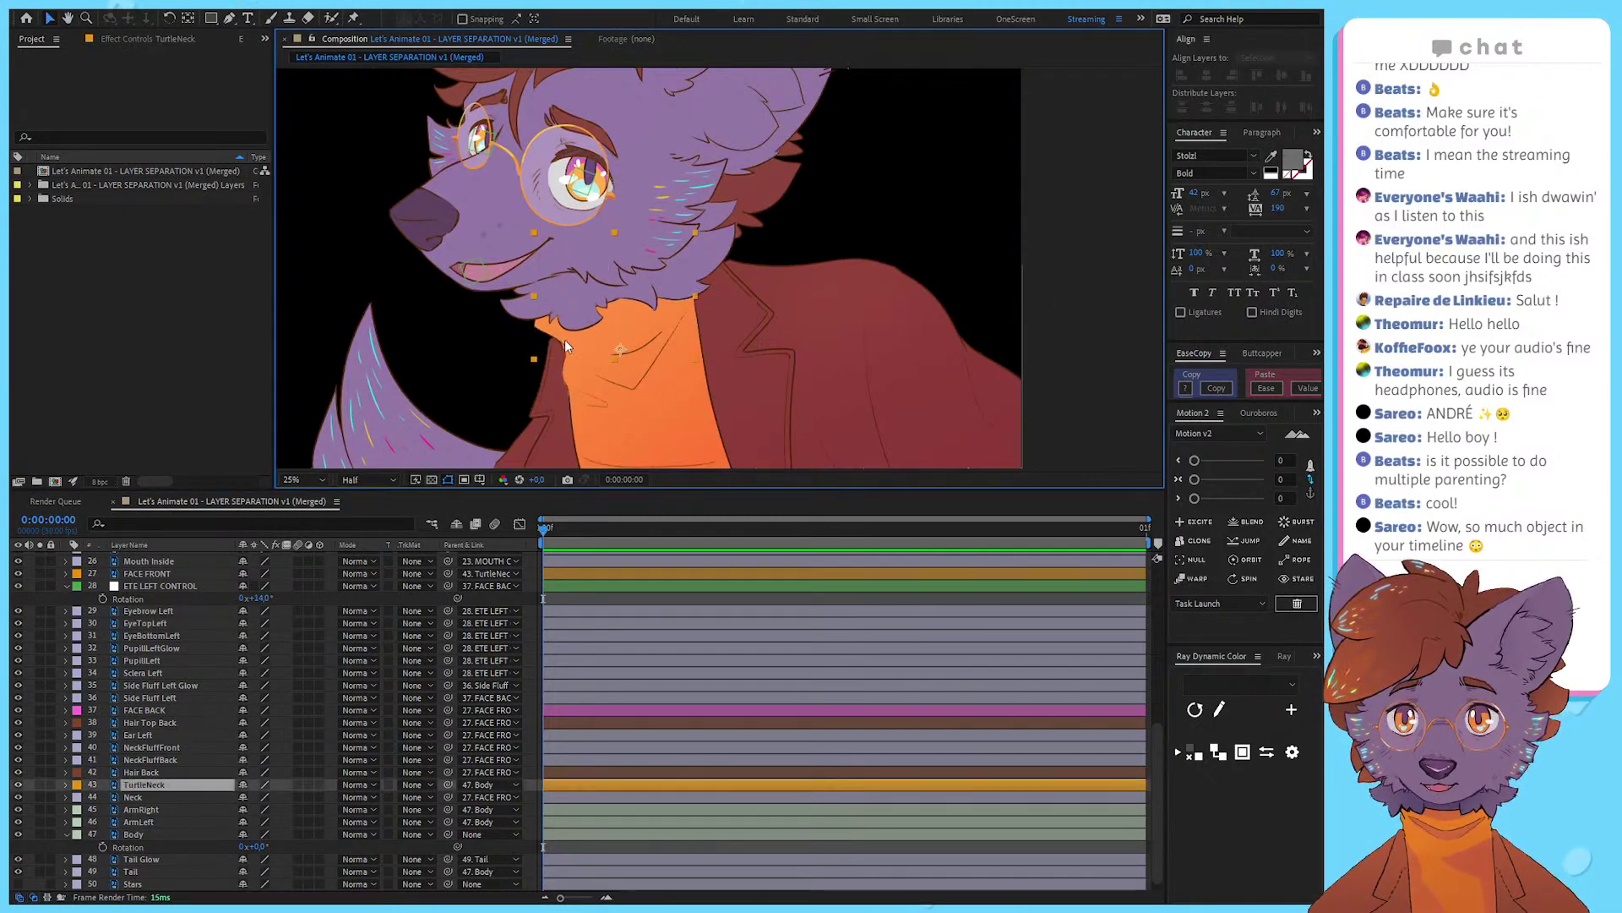
pyautogui.press('r')
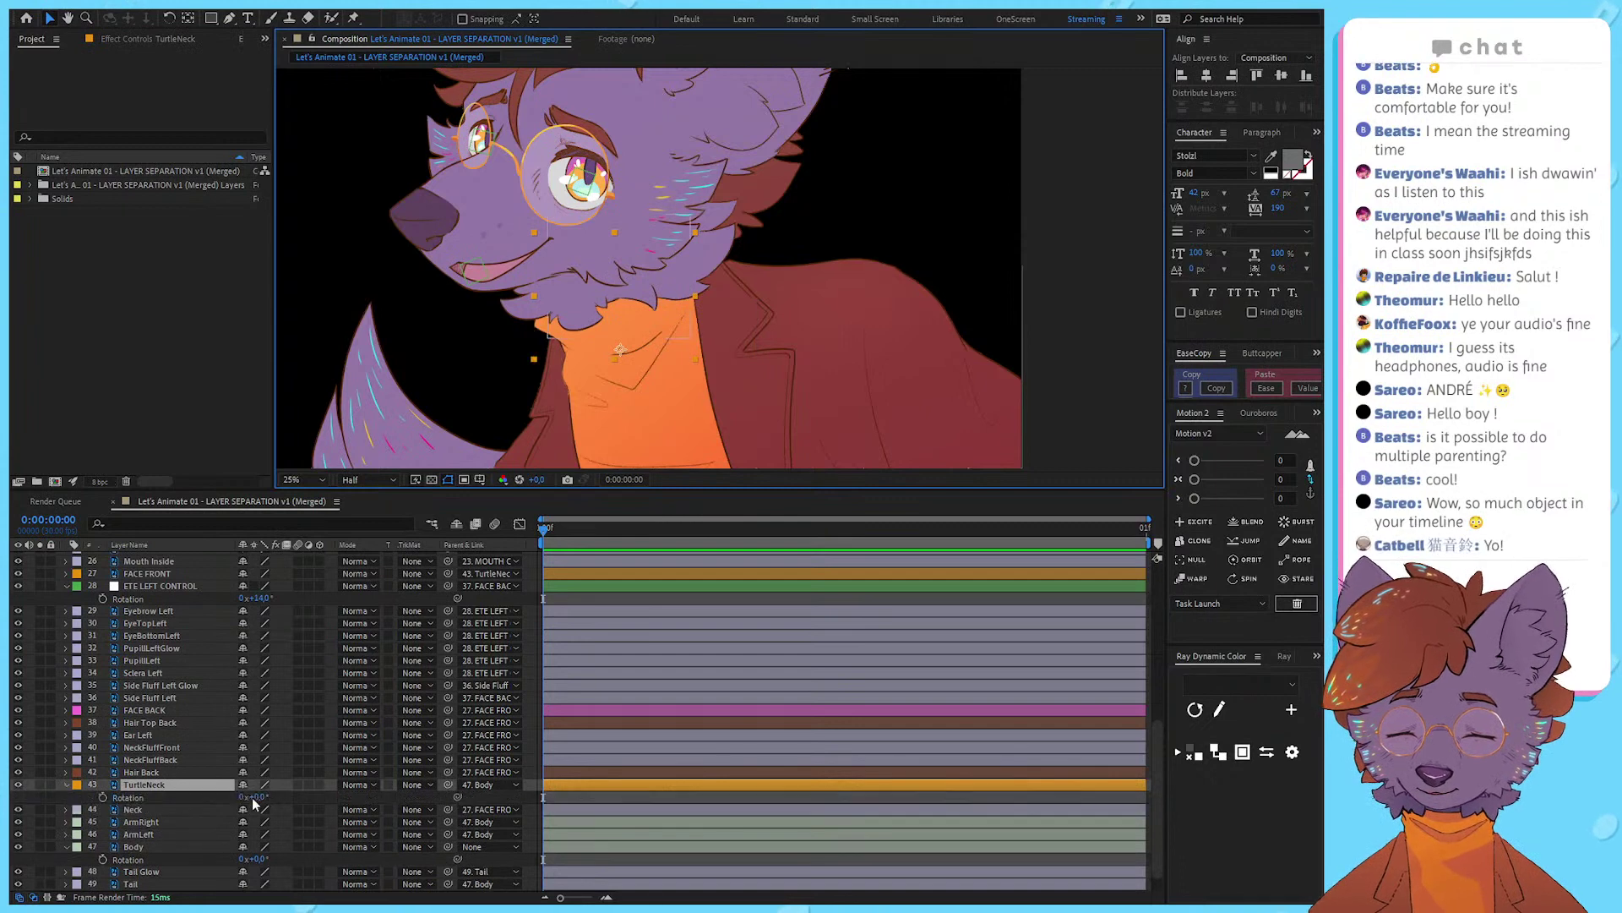
pyautogui.moveTo(256, 798); pyautogui.dragTo(448, 536)
pyautogui.hotkey('ctrl', 'z')
# Step: Try rotating the FACE FRONT layer to test the head's pivot, and undo the rotation
pyautogui.moveTo(537, 180); pyautogui.dragTo(554, 267)
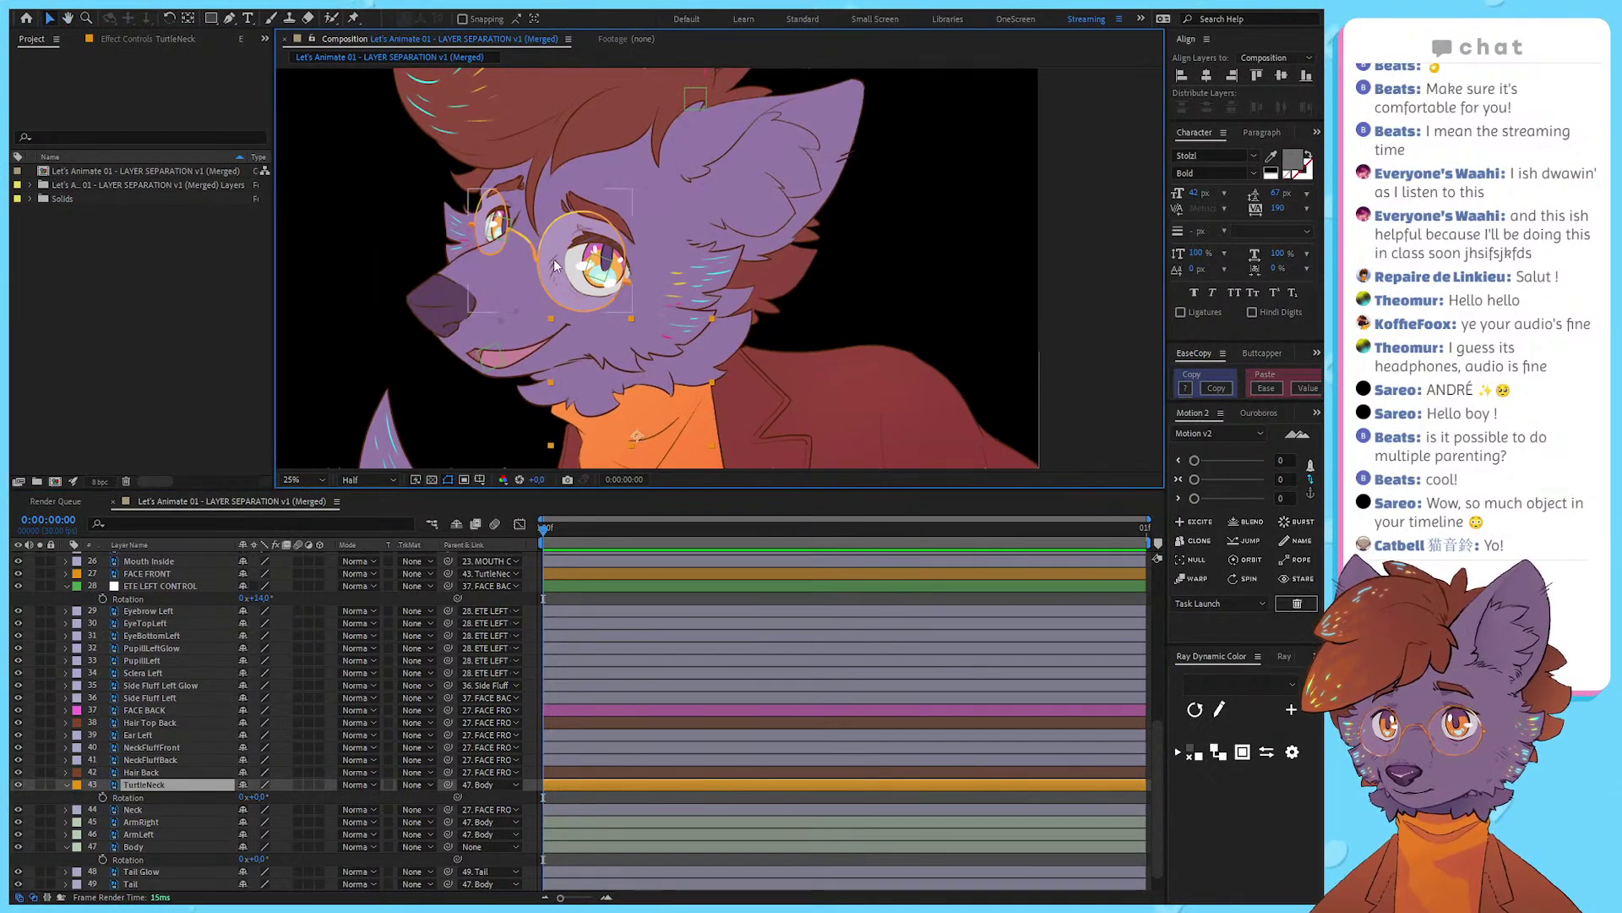
pyautogui.click(456, 271)
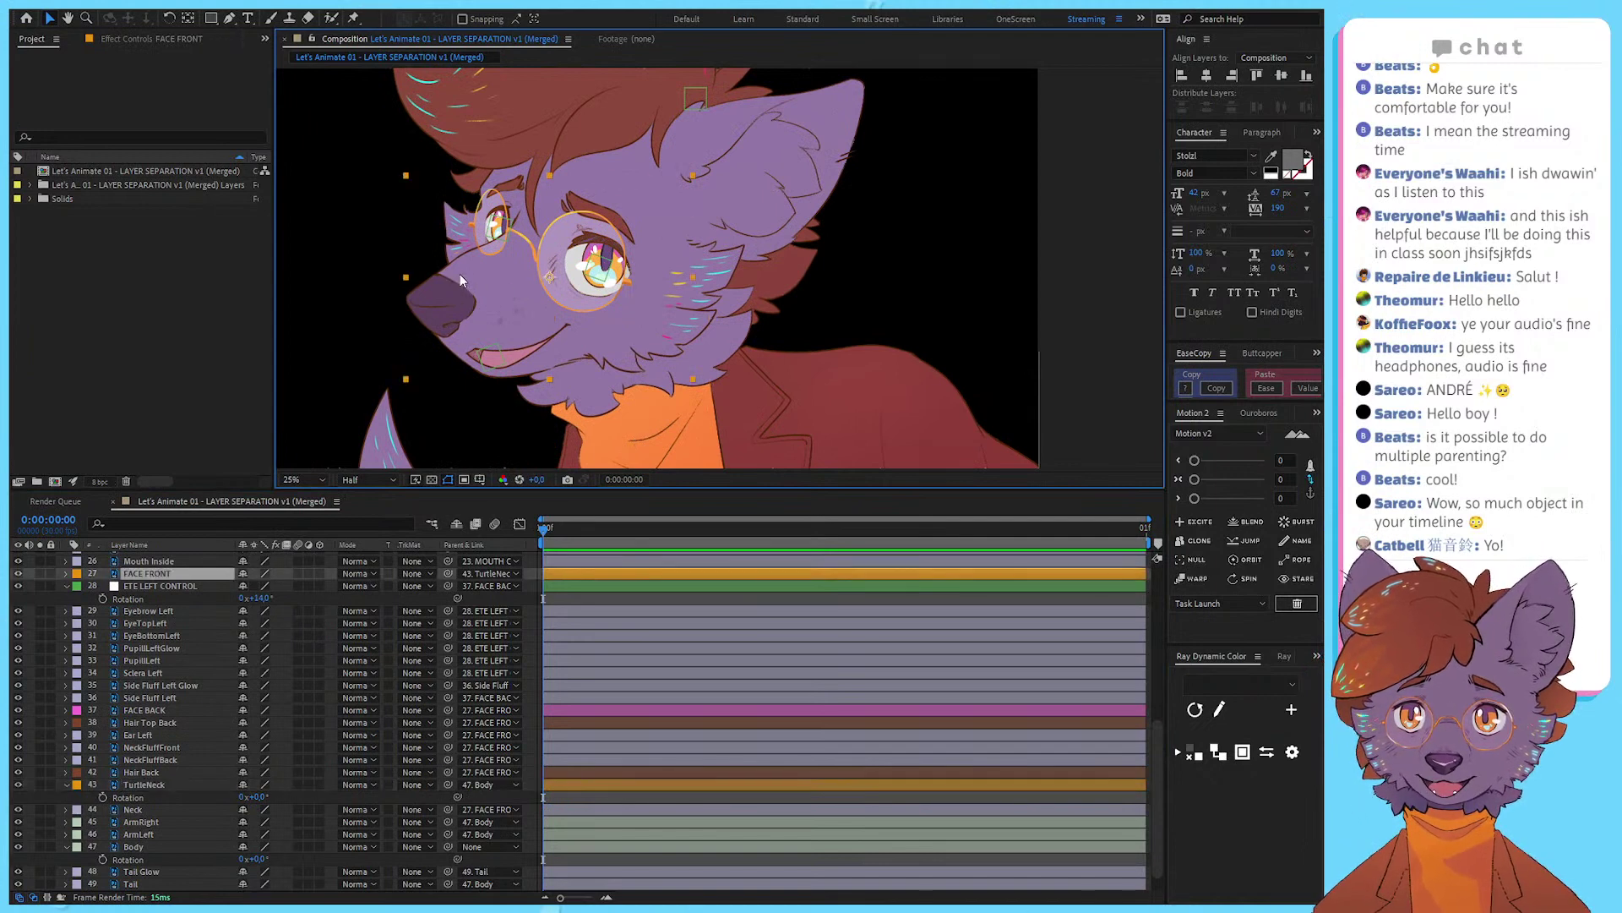
pyautogui.press('r')
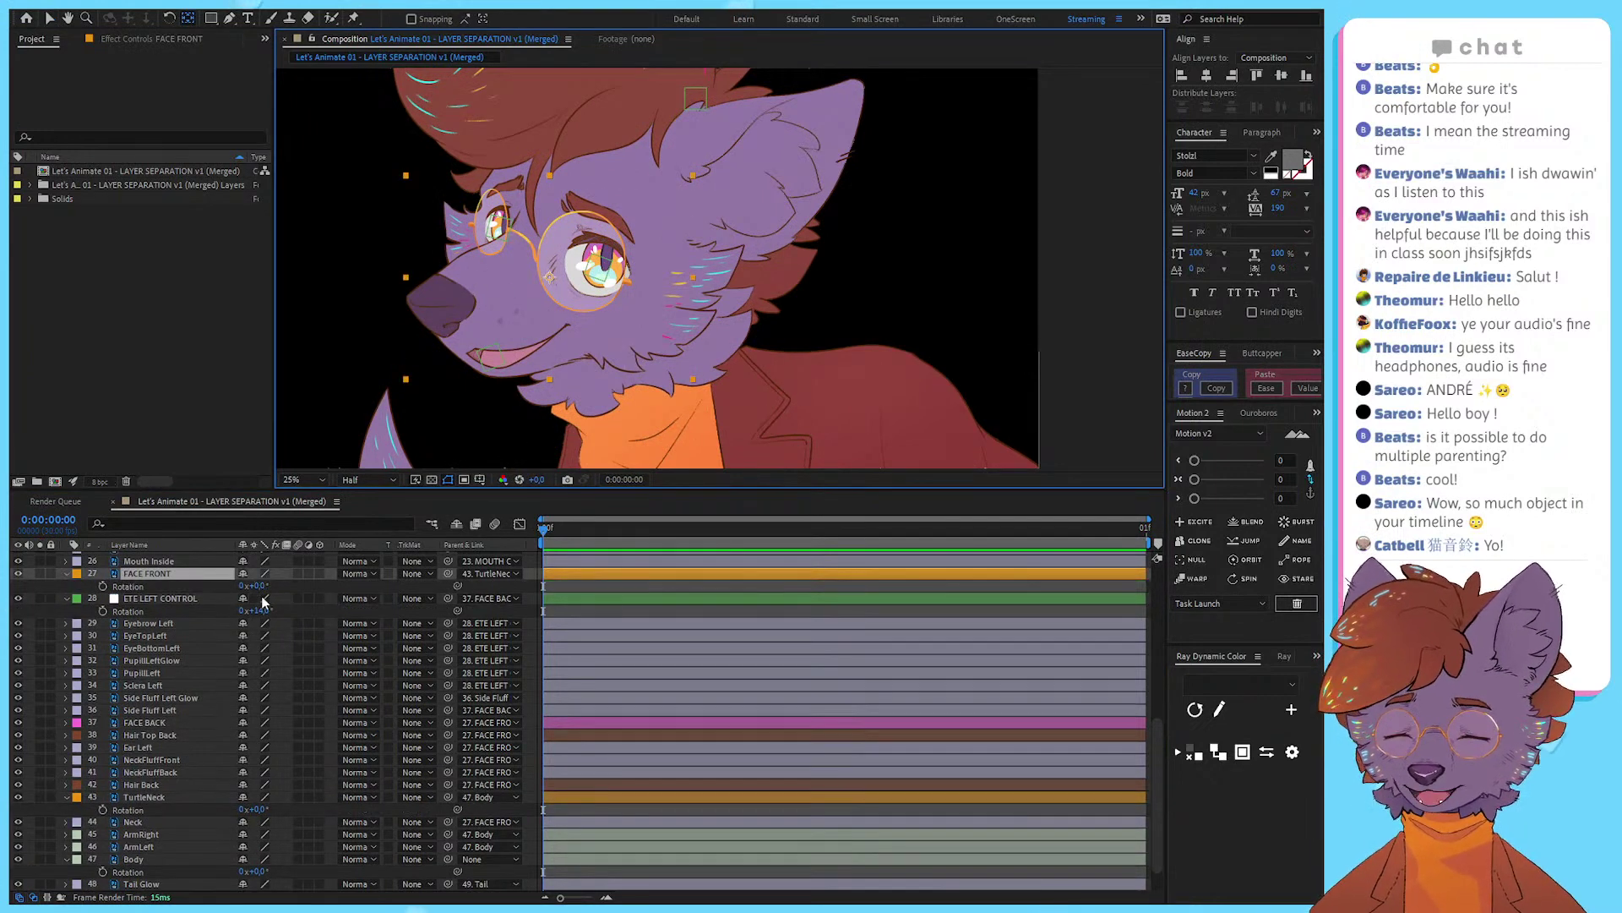
pyautogui.moveTo(254, 584); pyautogui.dragTo(346, 529)
pyautogui.hotkey('ctrl', 'z')
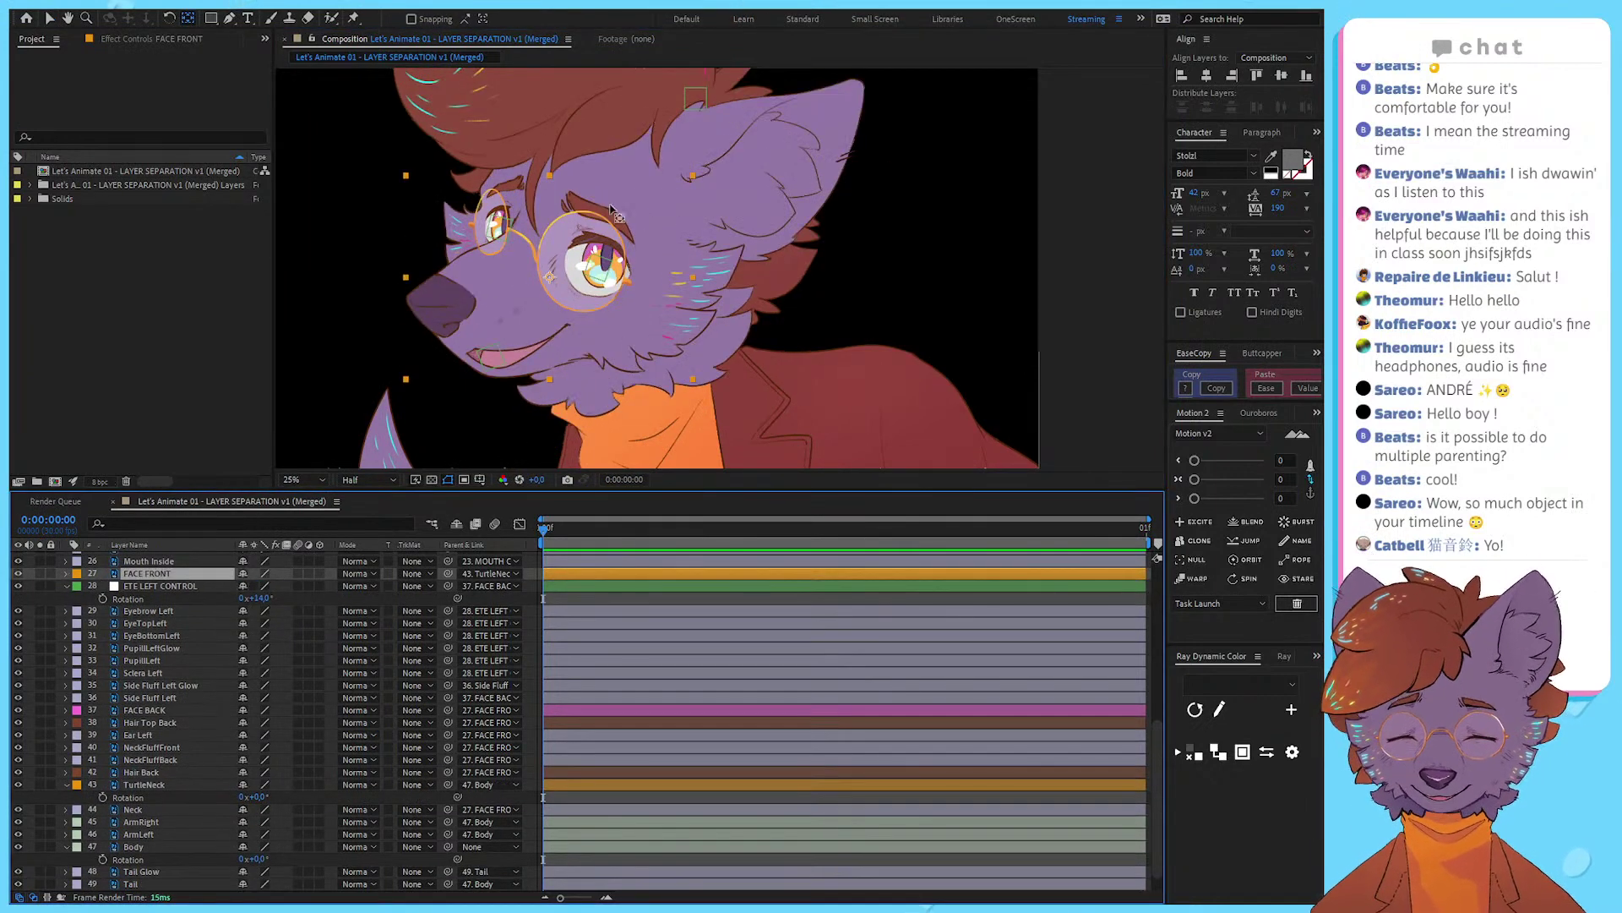
# Step: Move the FACE FRONT layer's anchor point to just below the larger eye, then test its rotation and undo the test
pyautogui.click(645, 283)
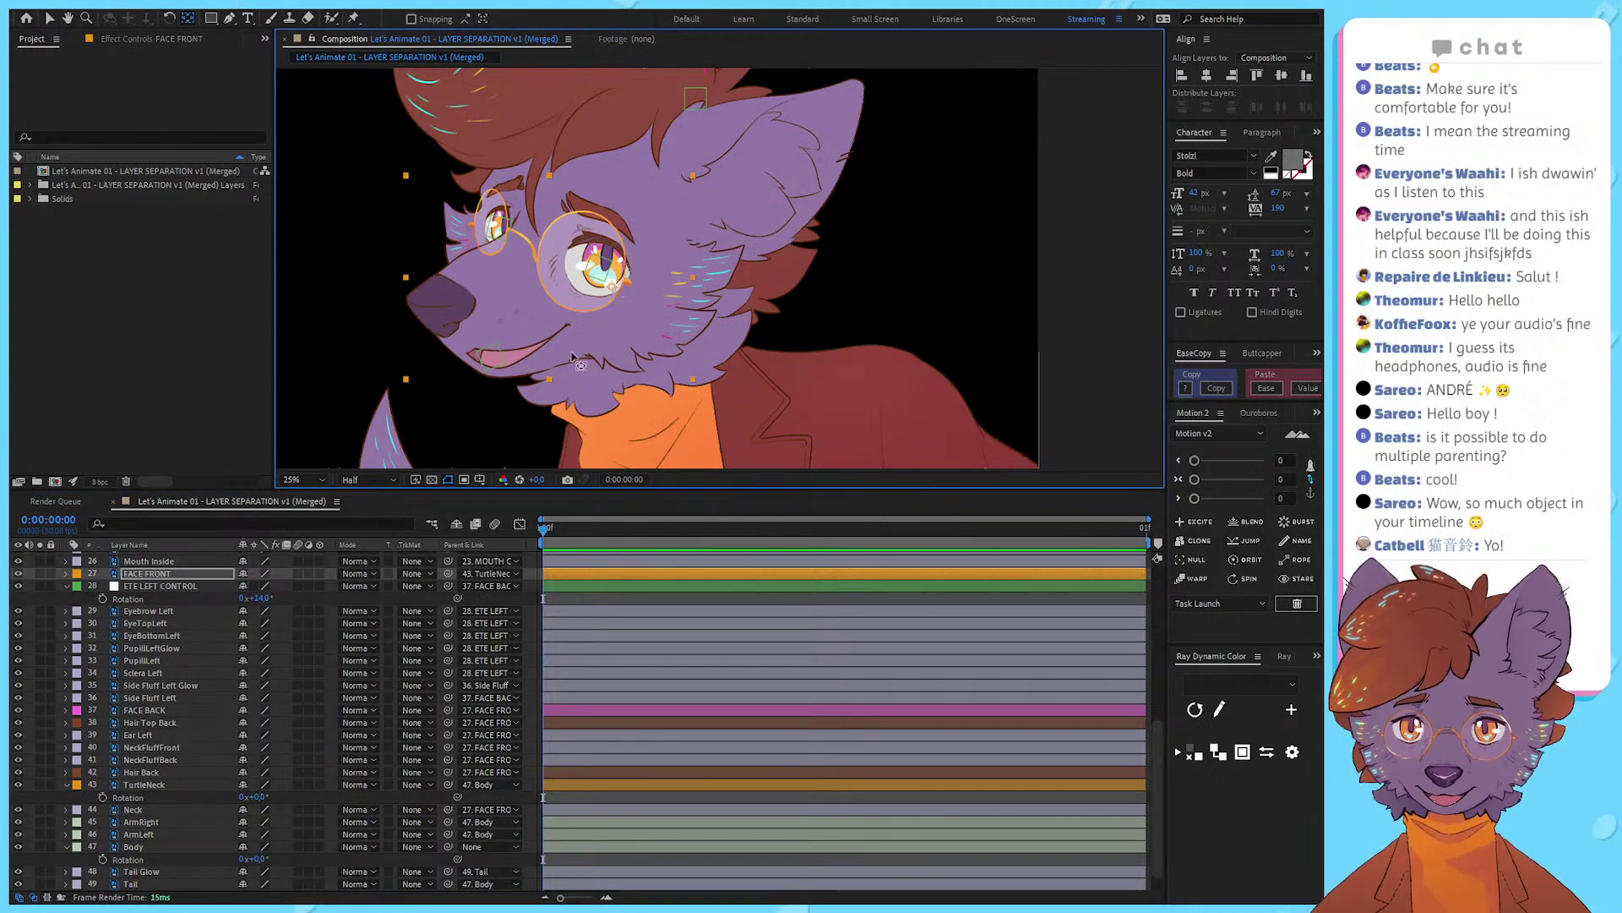
pyautogui.press('r')
pyautogui.moveTo(269, 588); pyautogui.dragTo(259, 585)
pyautogui.hotkey('ctrl', 'z')
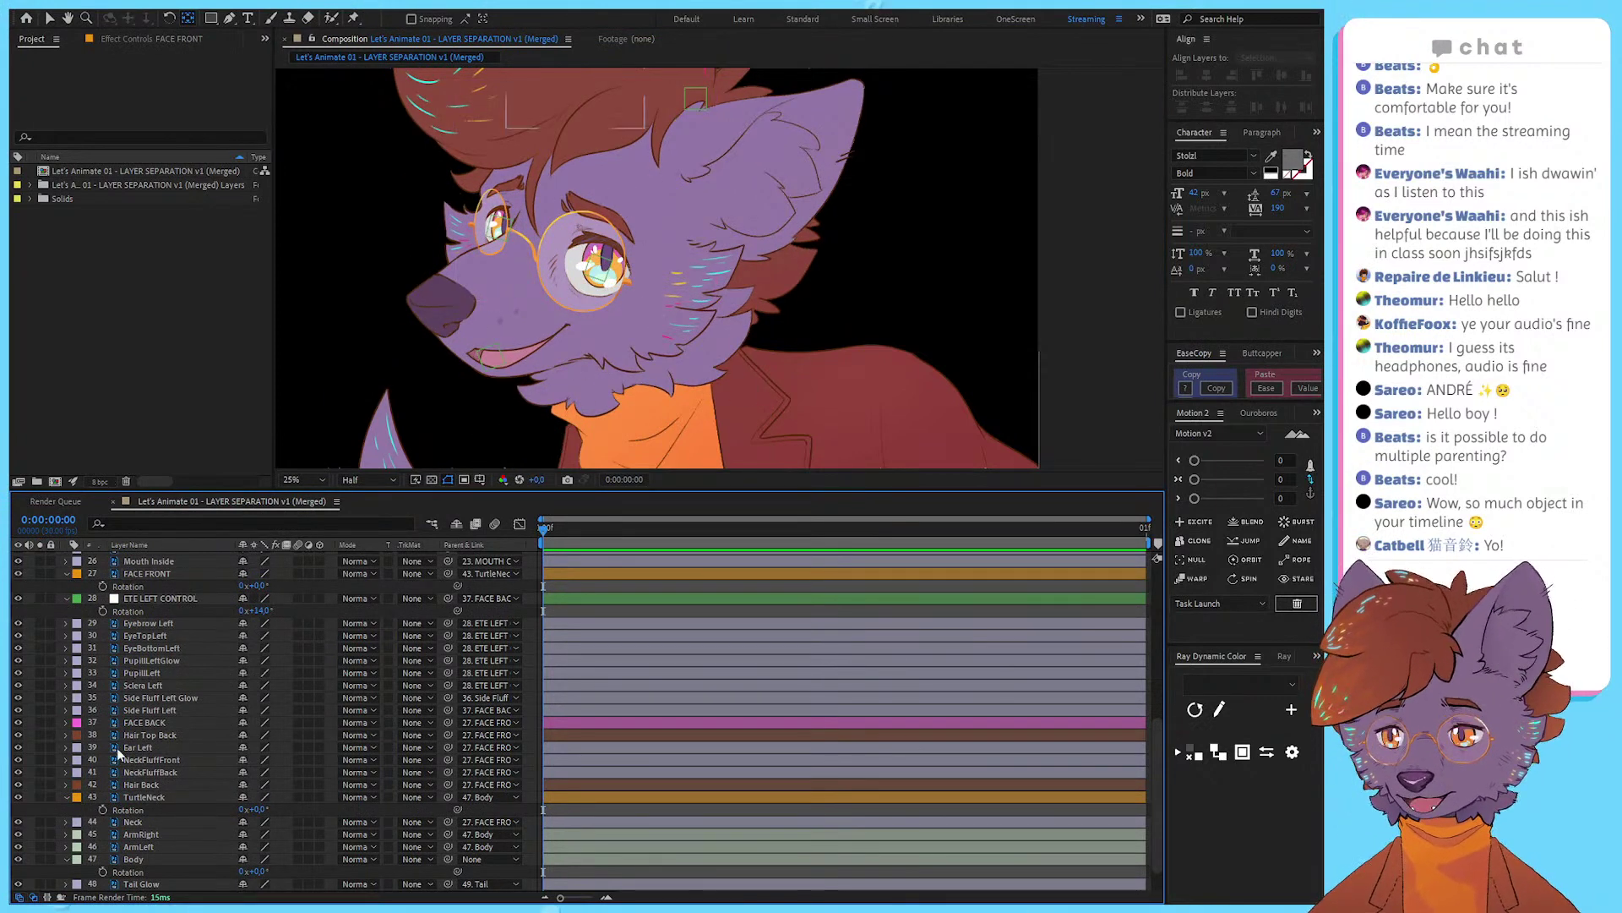
# Step: Try rotating FACE FRONT again to check how the back hair follows, and undo the rotation
pyautogui.click(162, 784)
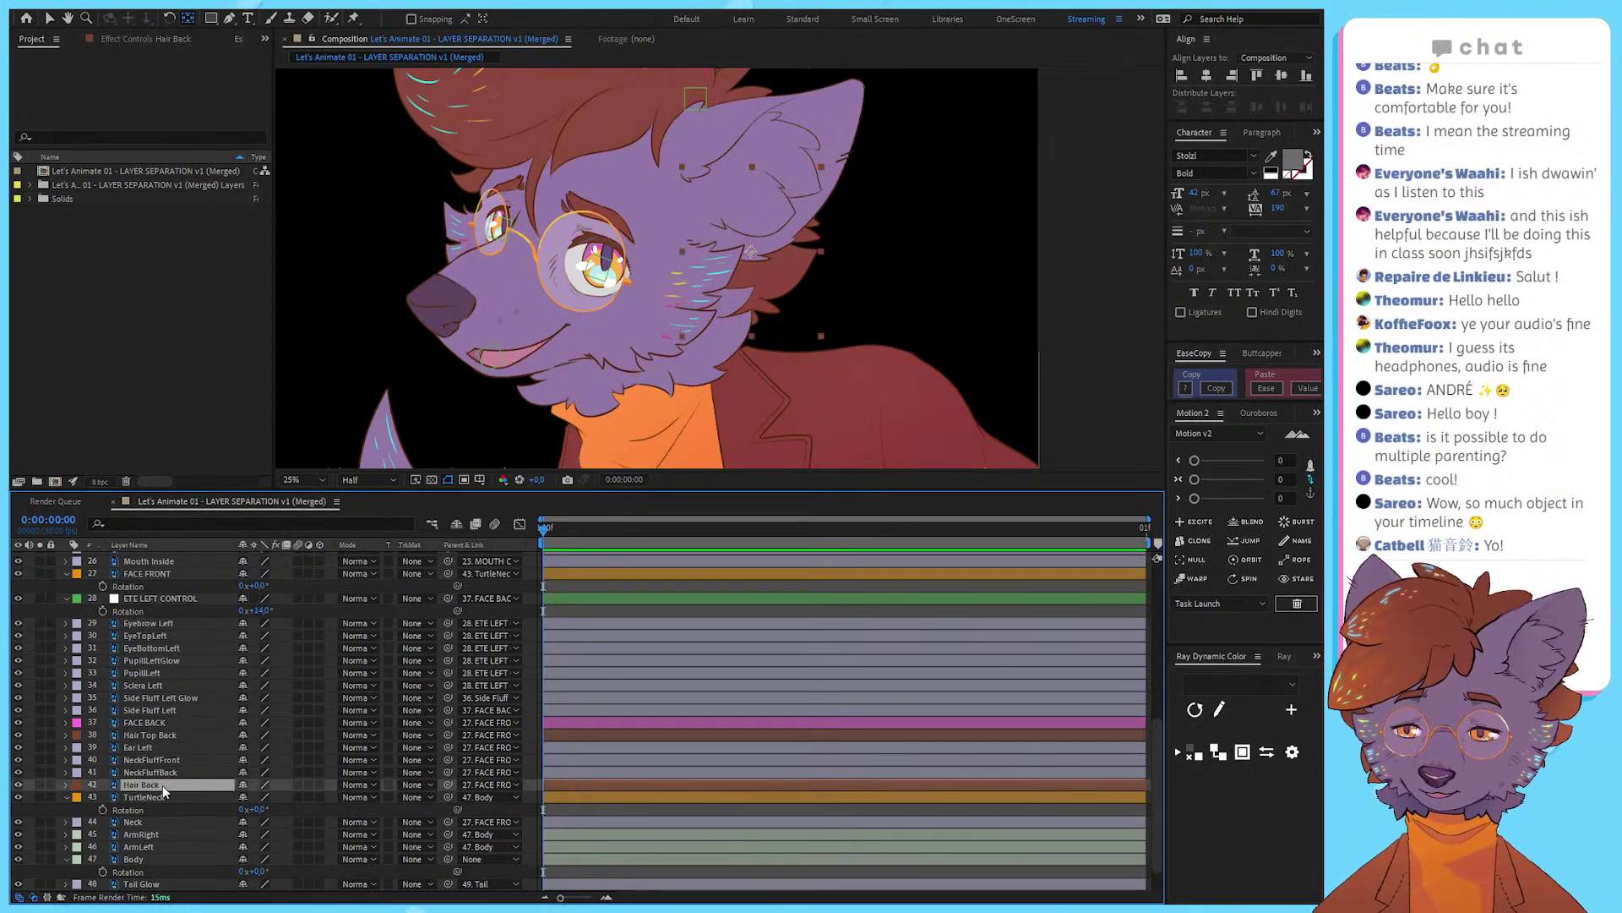
pyautogui.click(191, 576)
pyautogui.moveTo(264, 586); pyautogui.dragTo(259, 589)
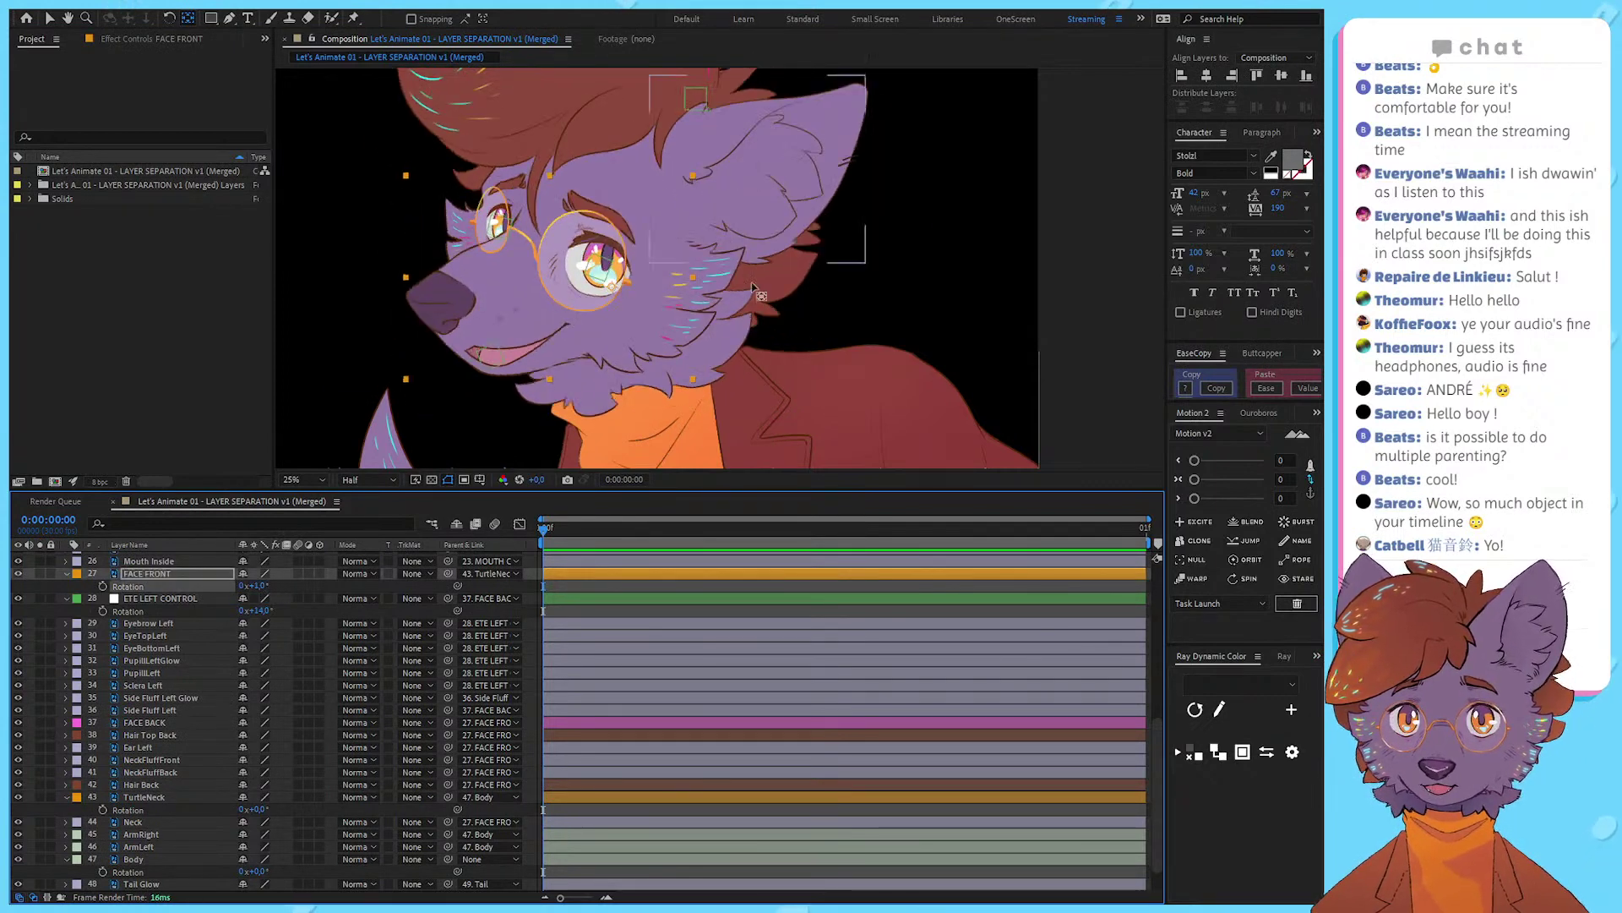
pyautogui.hotkey('ctrl', 'z')
# Step: Examine the Ear Left, NeckFluffBack, Hair Back, TurtleNeck, Neck and Body layers to identify which parts they cover
pyautogui.click(143, 748)
pyautogui.click(165, 795)
pyautogui.click(159, 824)
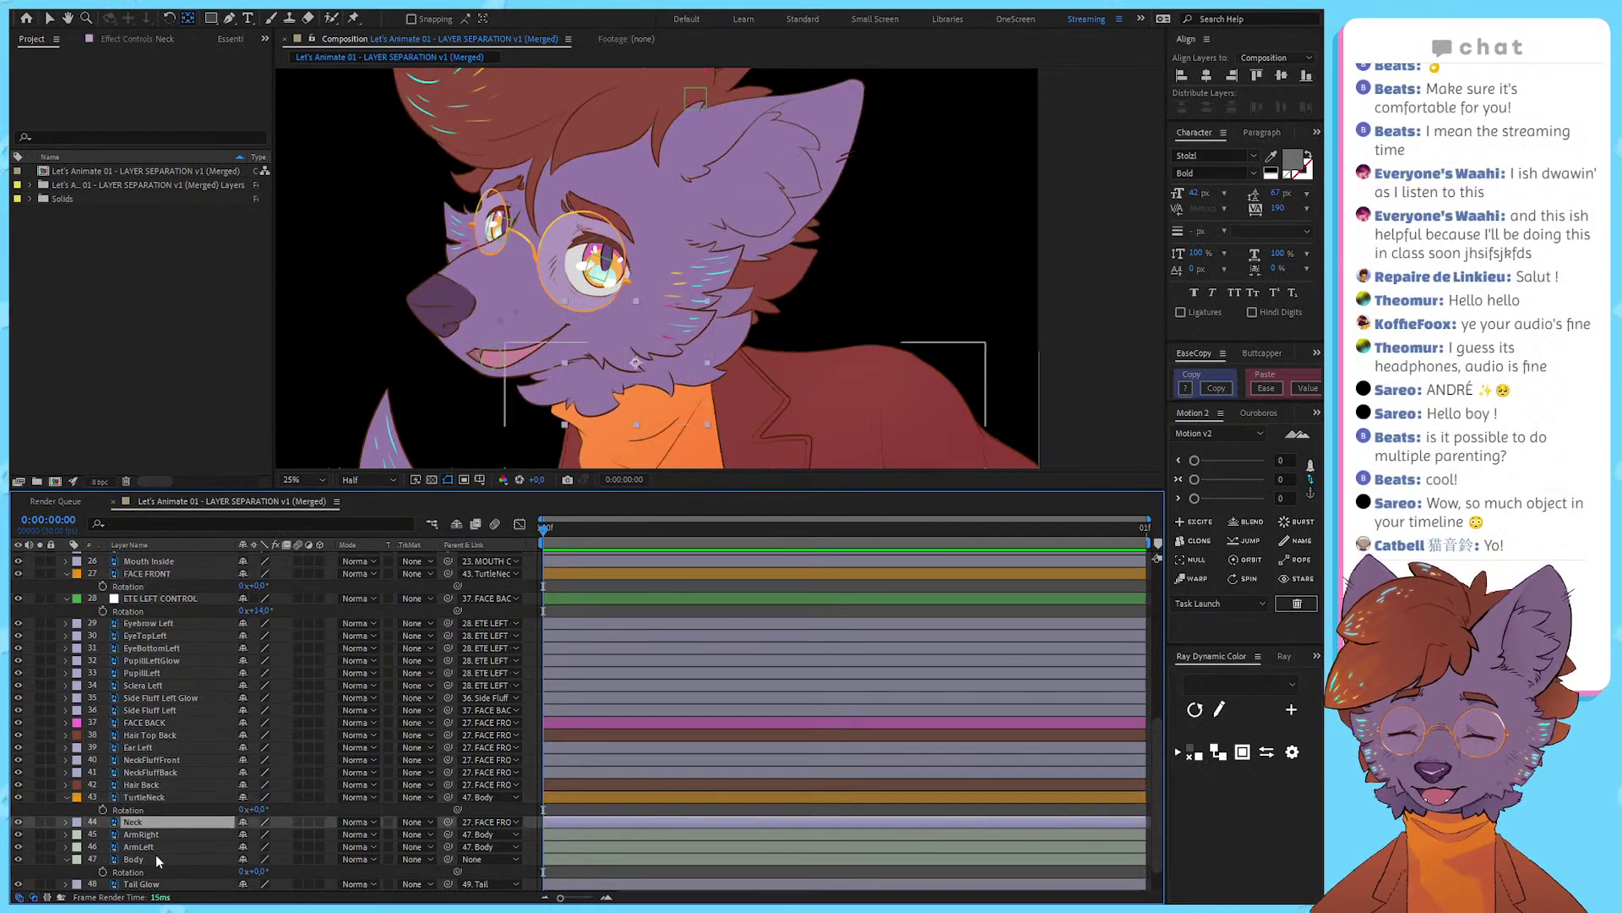
pyautogui.click(155, 856)
pyautogui.click(163, 748)
pyautogui.click(162, 771)
pyautogui.click(165, 785)
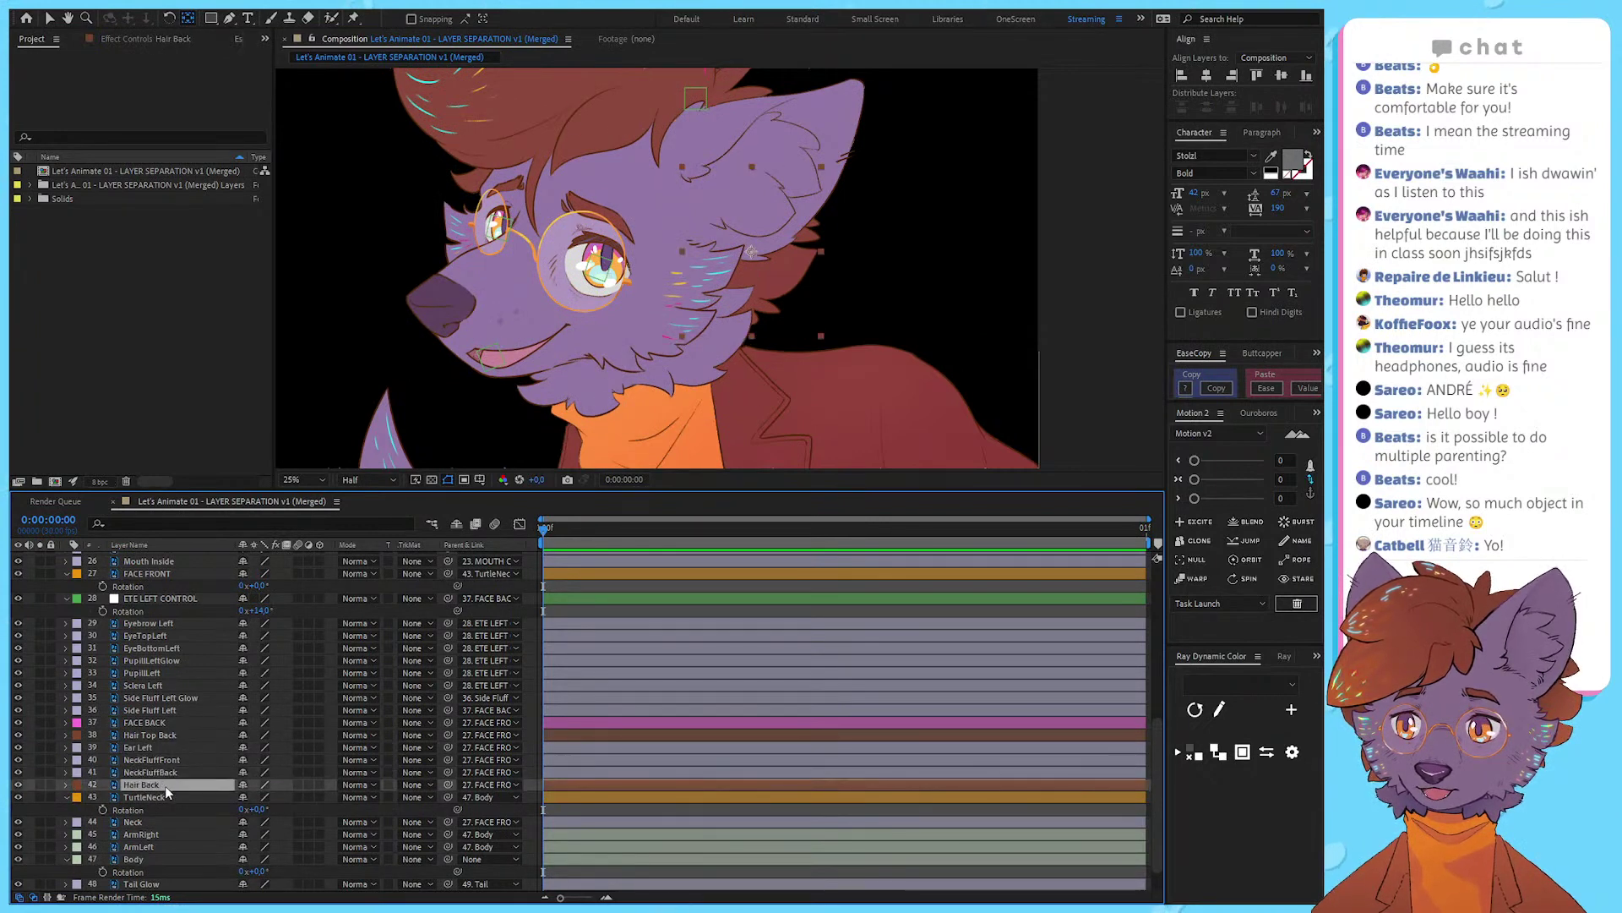
pyautogui.click(159, 771)
pyautogui.click(162, 747)
# Step: Change the Neck layer's label color to teal
pyautogui.scroll(-1, 155, 780)
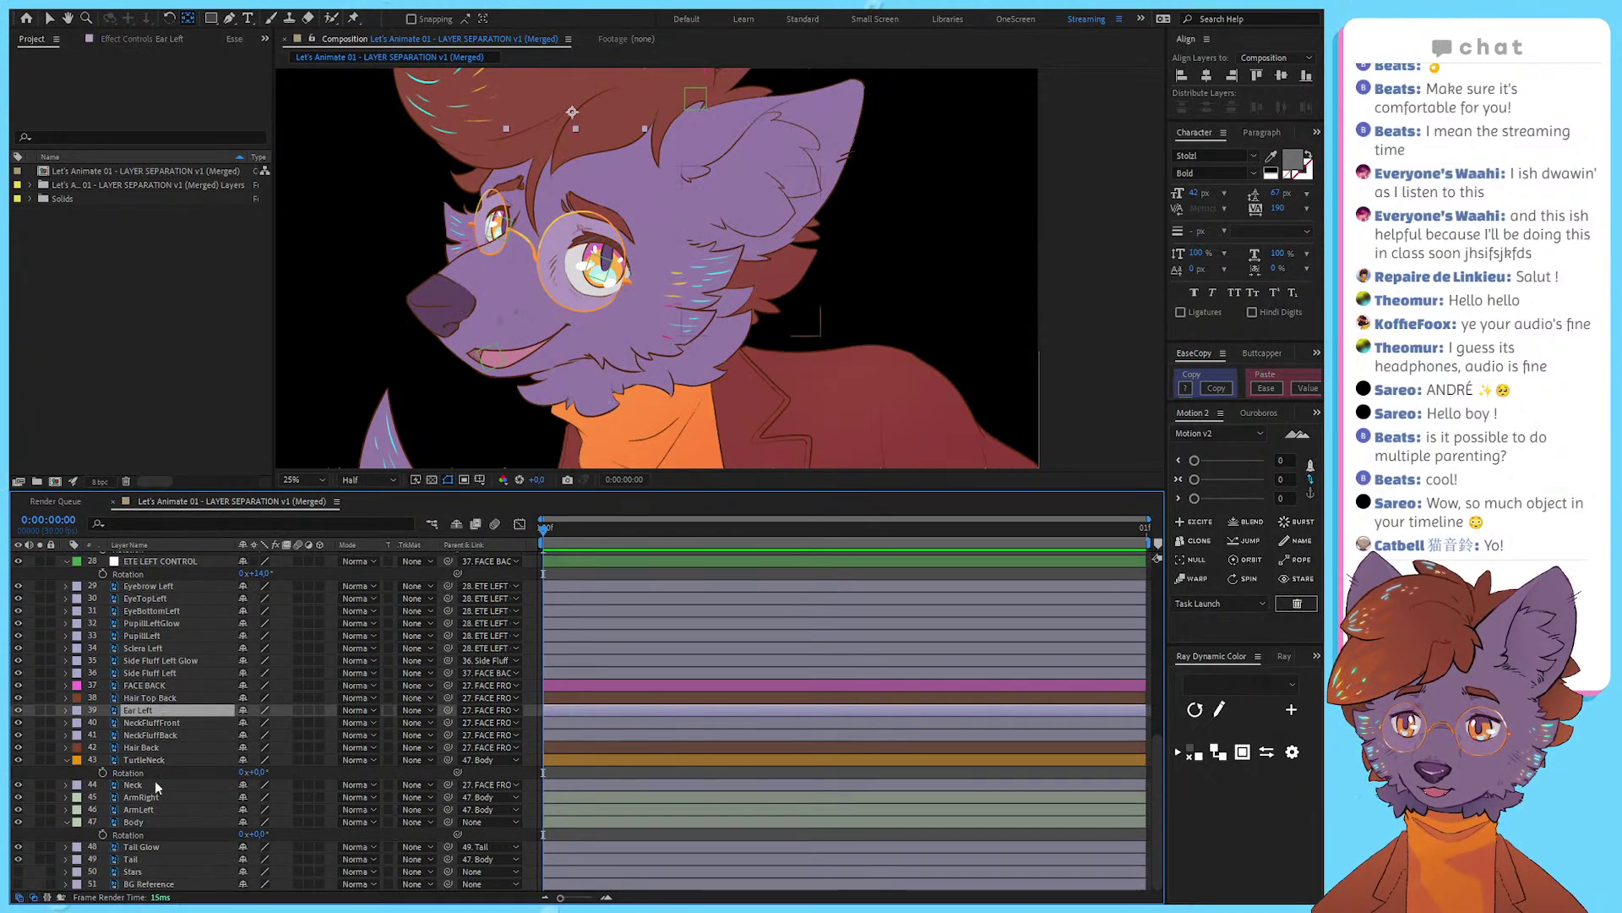
pyautogui.click(164, 785)
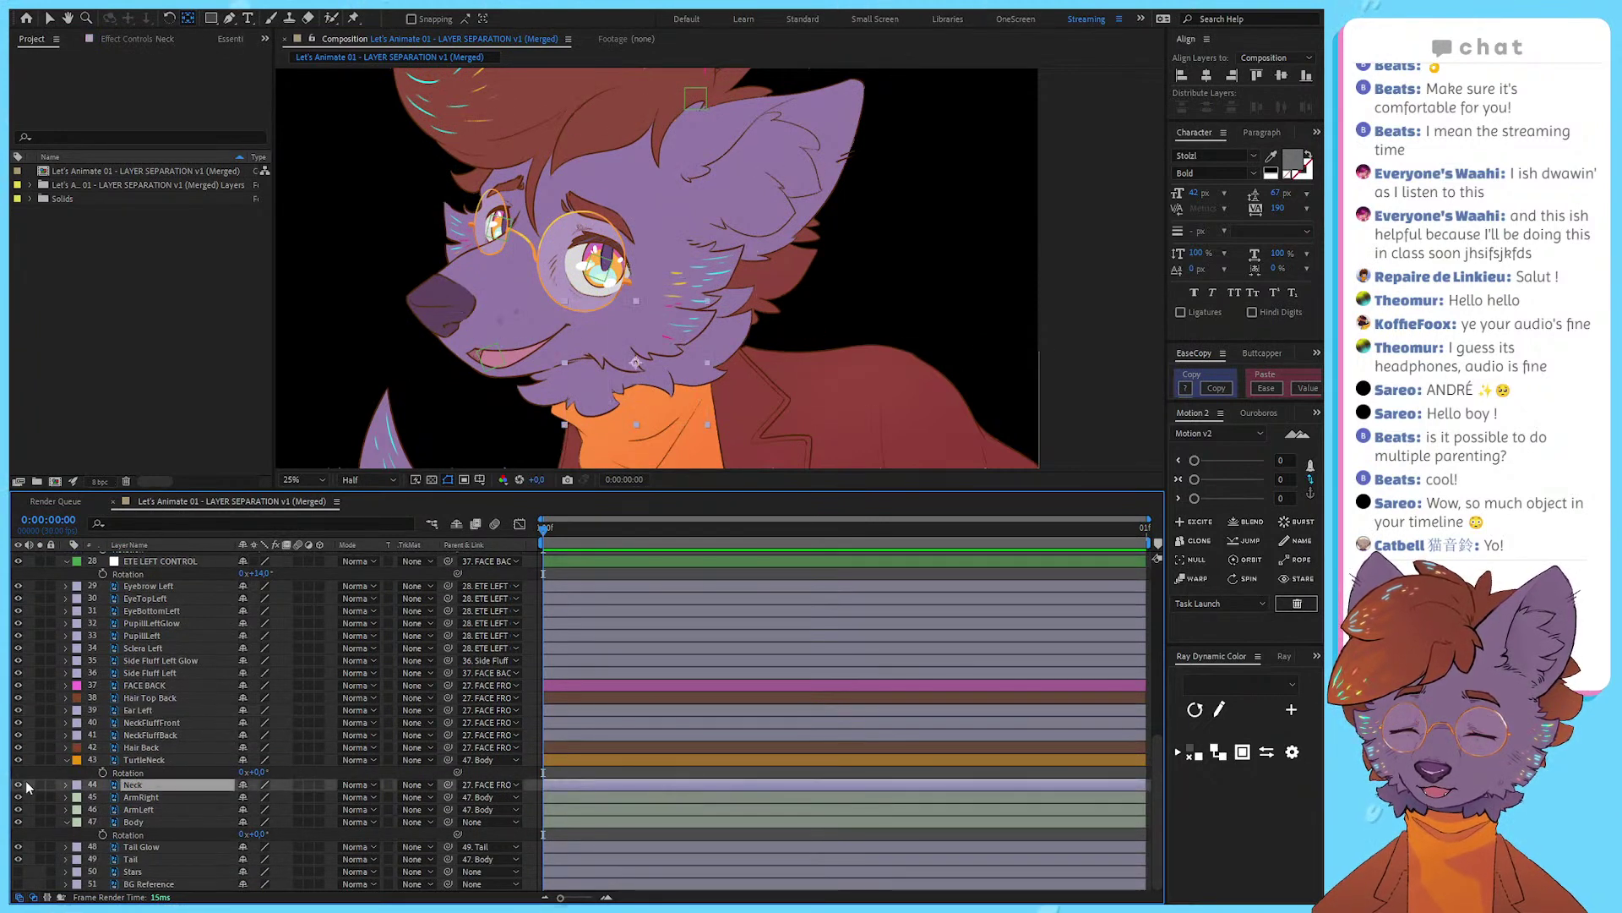
pyautogui.click(146, 760)
# Step: Parent both NeckFluffFront and NeckFluffBack to the Neck layer
pyautogui.click(160, 734)
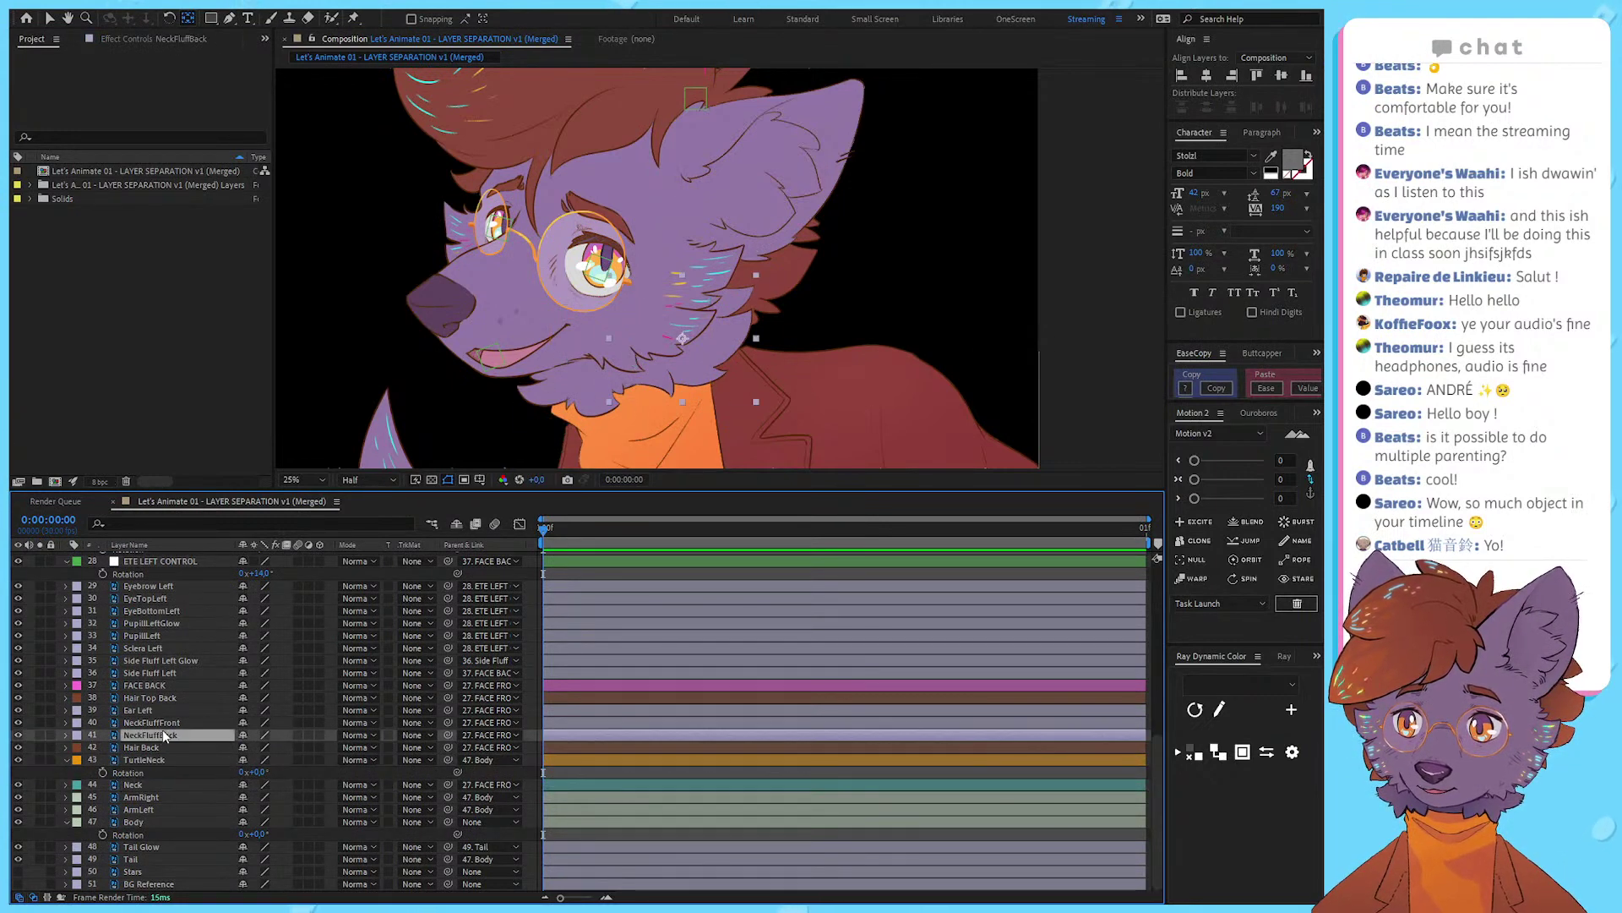
pyautogui.keyDown('shift'); pyautogui.click(152, 722); pyautogui.keyUp('shift')
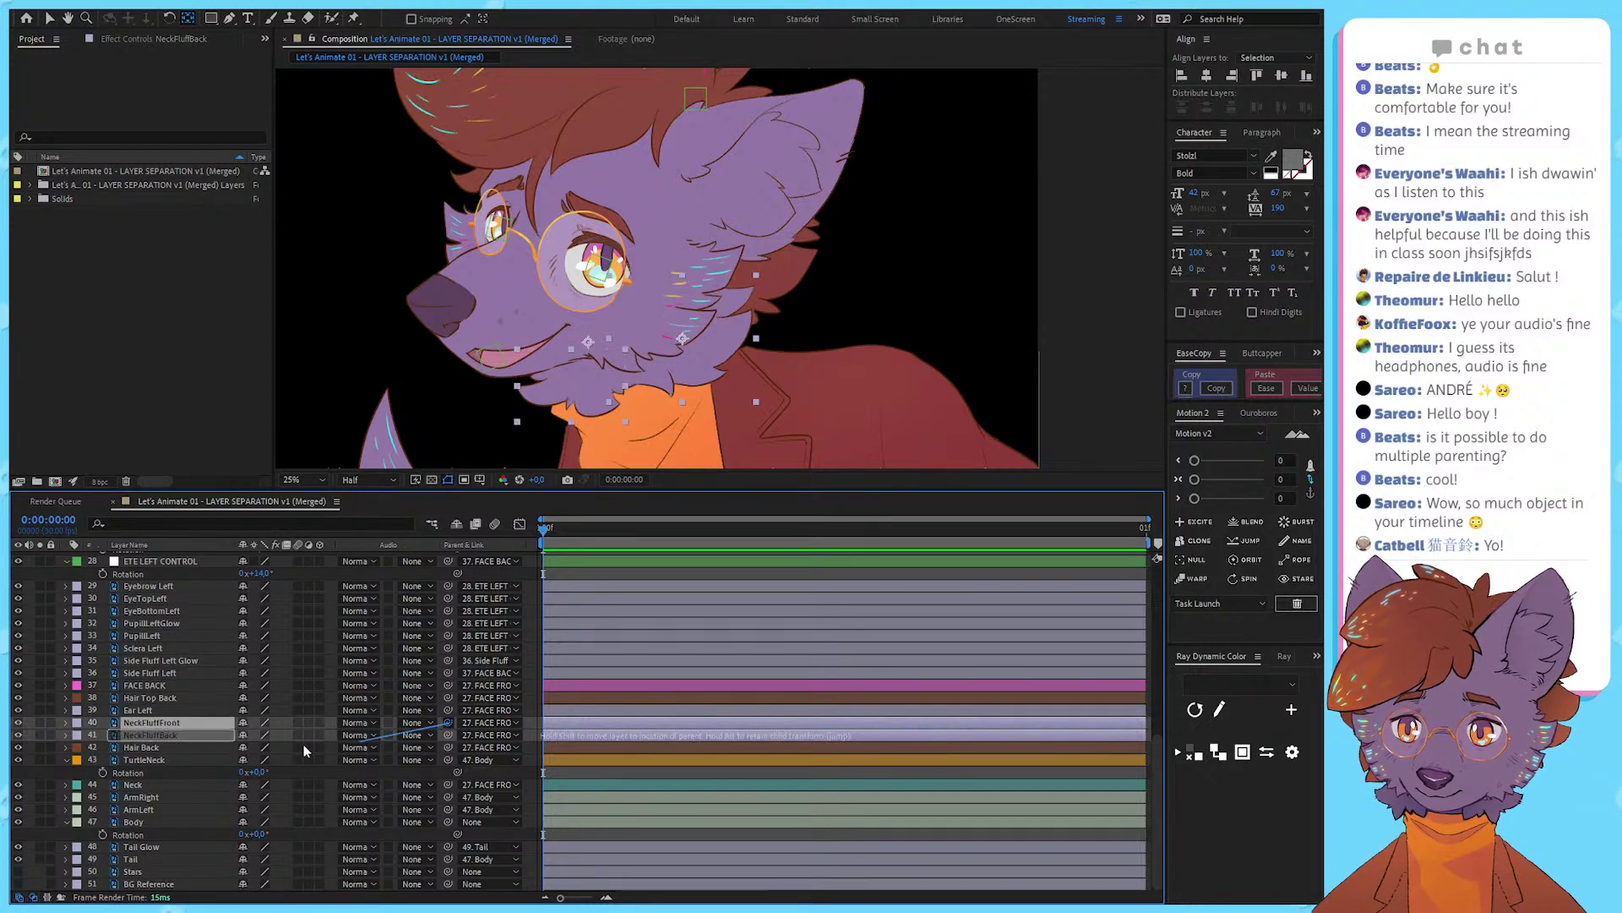
pyautogui.moveTo(448, 725); pyautogui.dragTo(168, 785)
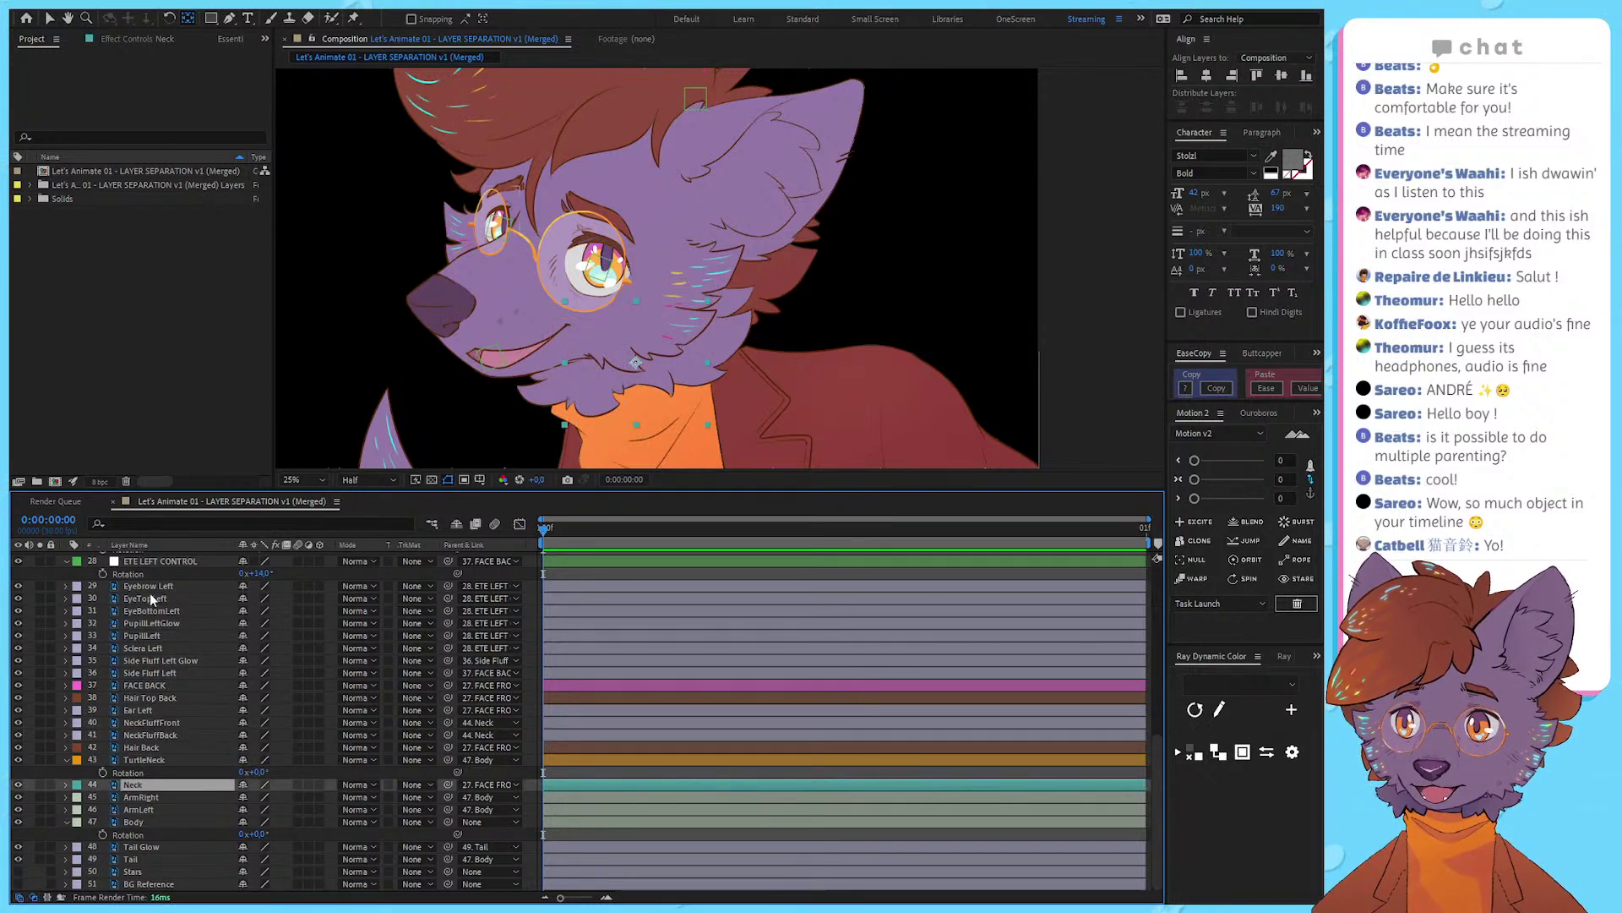
# Step: Clear the Neck layer's parent, parent FACE FRONT to Neck, and parent Neck to TurtleNeck
pyautogui.click(146, 685)
pyautogui.scroll(1, 84, 642)
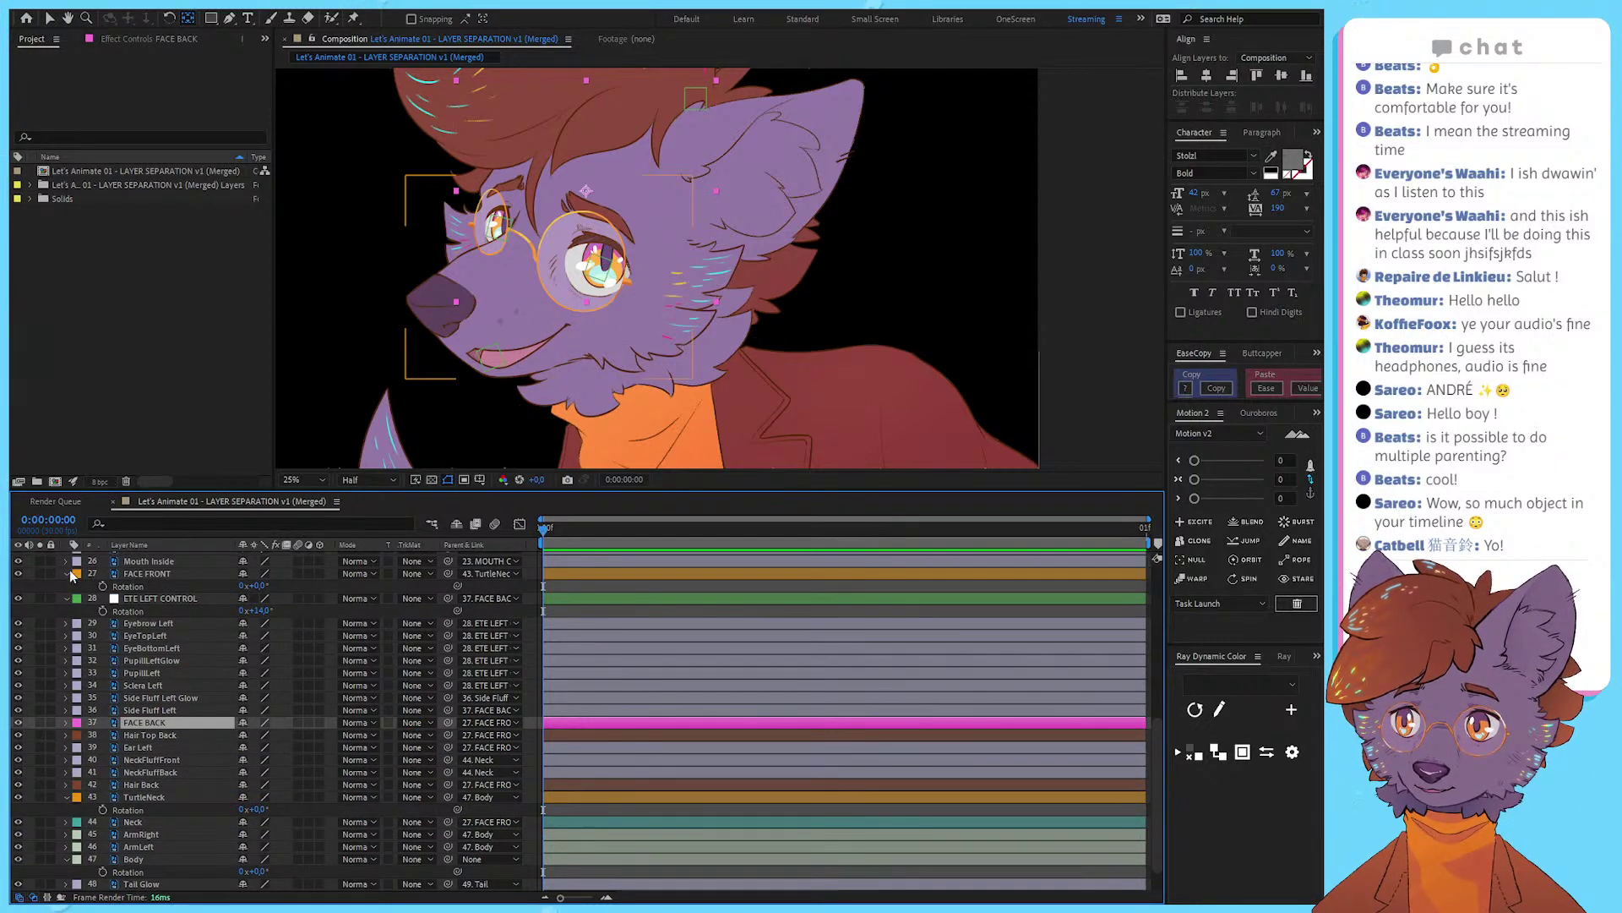
pyautogui.click(66, 599)
pyautogui.click(165, 575)
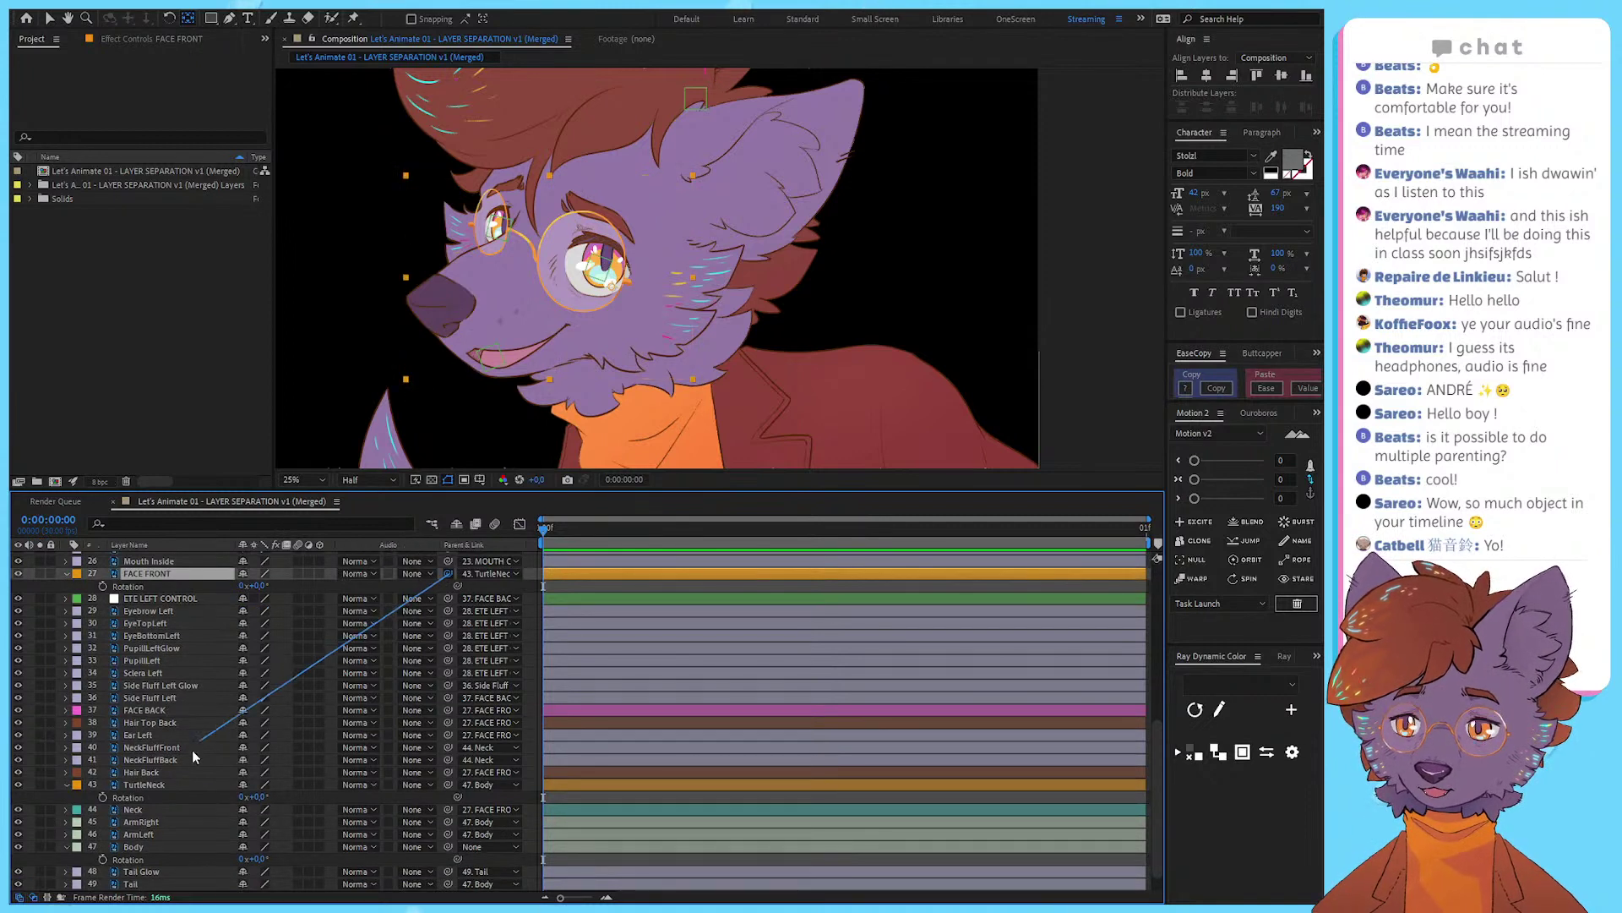
pyautogui.moveTo(191, 749); pyautogui.dragTo(170, 808)
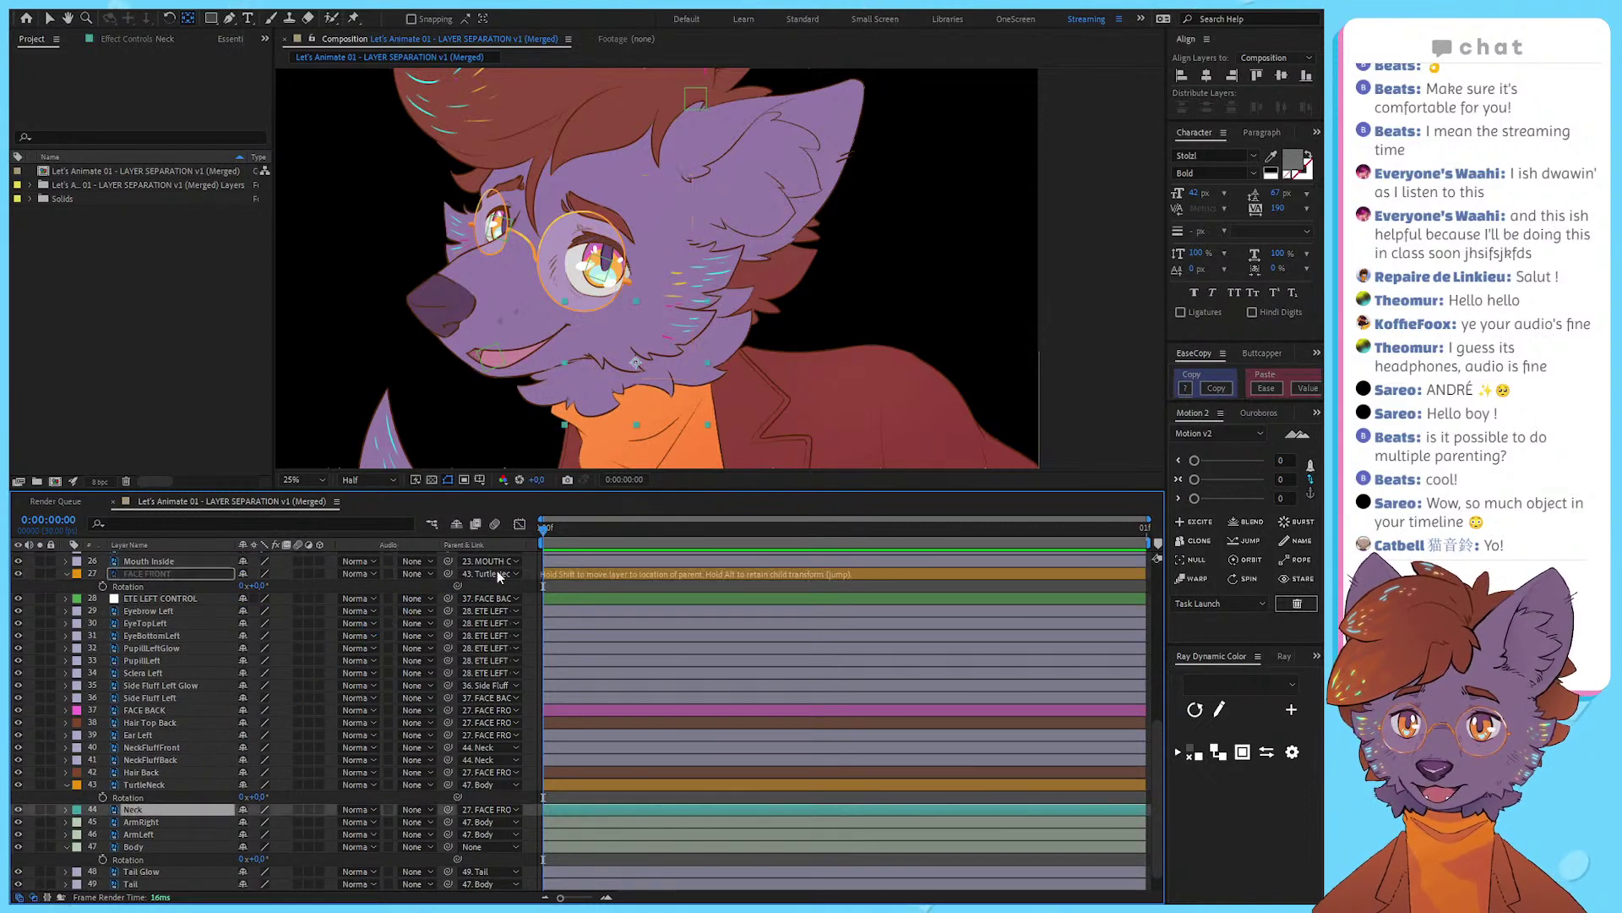
pyautogui.moveTo(448, 573); pyautogui.dragTo(167, 811)
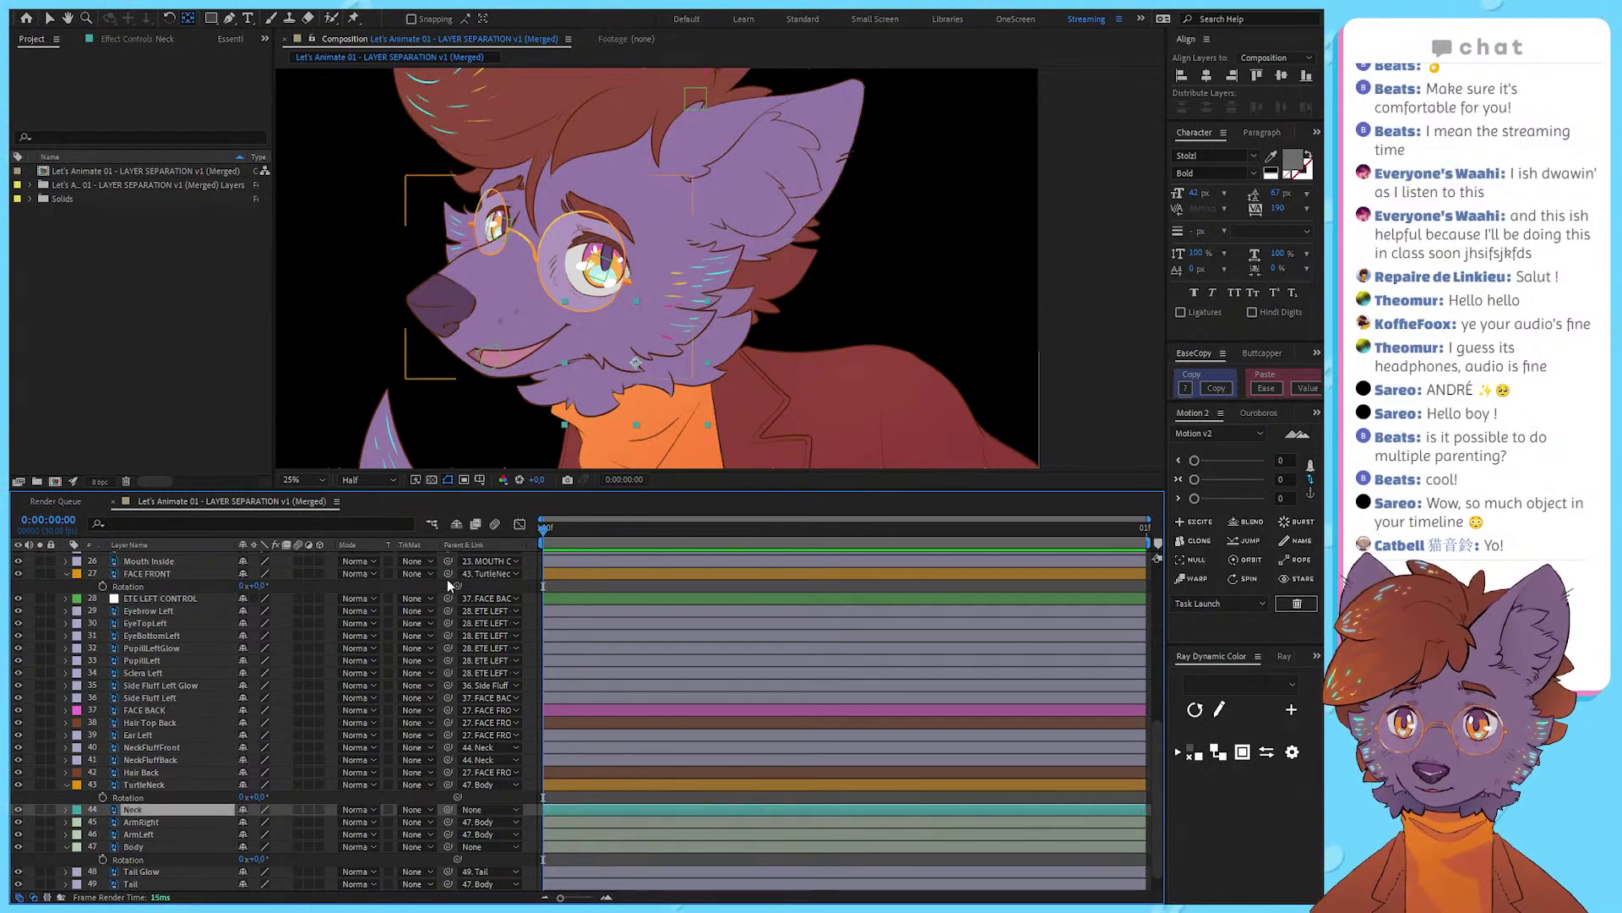
pyautogui.moveTo(448, 578); pyautogui.dragTo(170, 809)
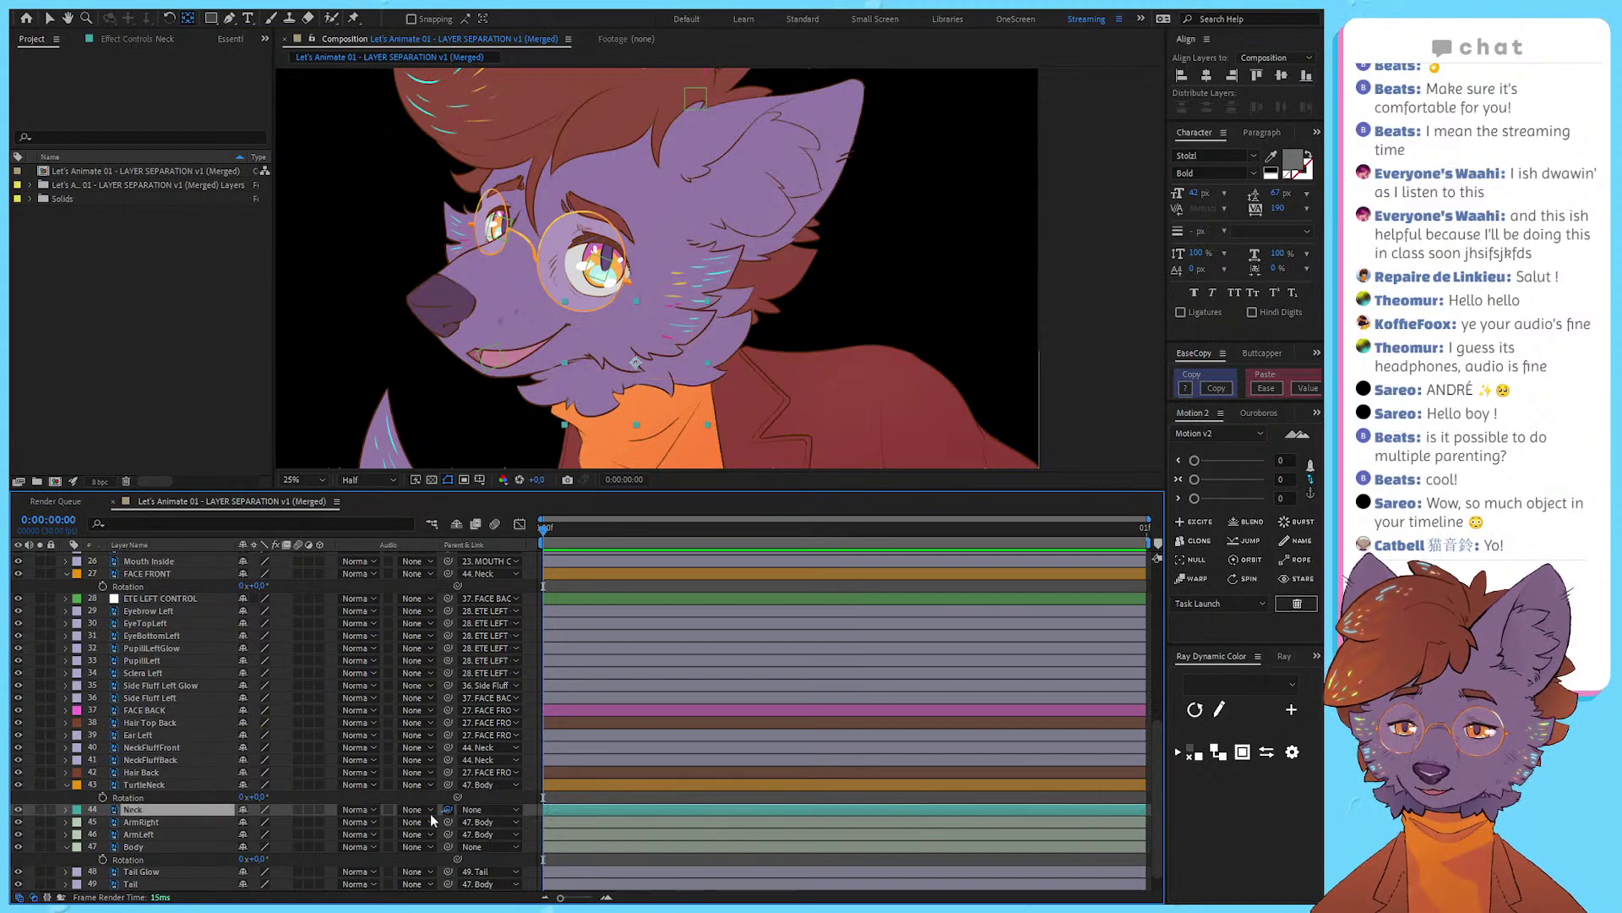
pyautogui.moveTo(448, 810); pyautogui.dragTo(164, 784)
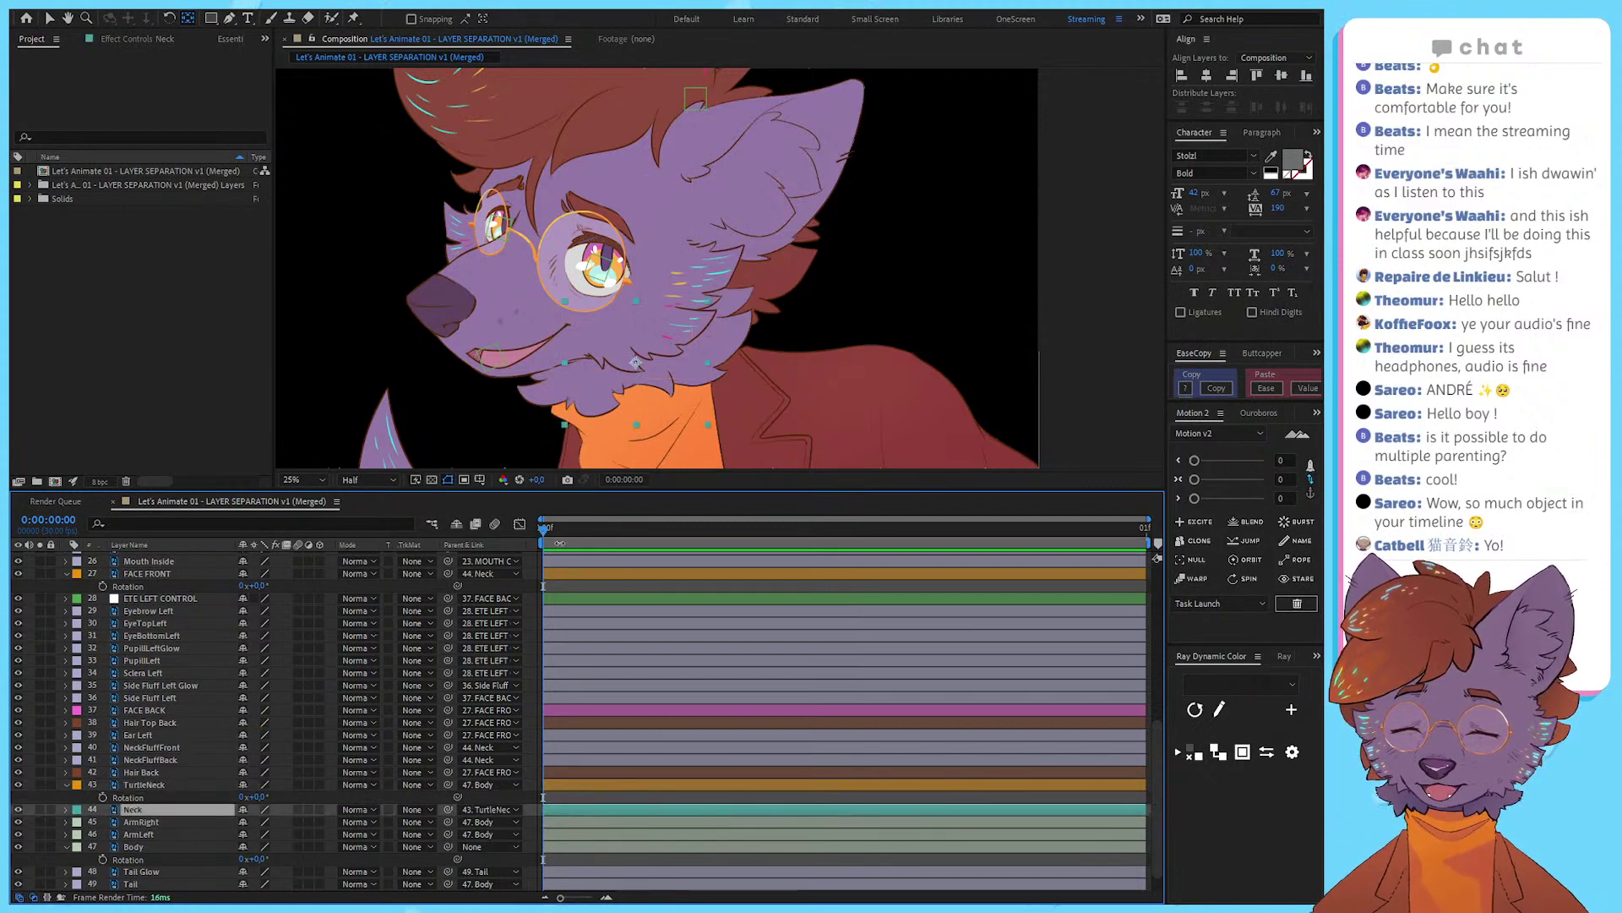
# Step: Try rotating TurtleNeck and Neck to check how the head follows, and undo the rotations
pyautogui.press('r')
pyautogui.click(234, 784)
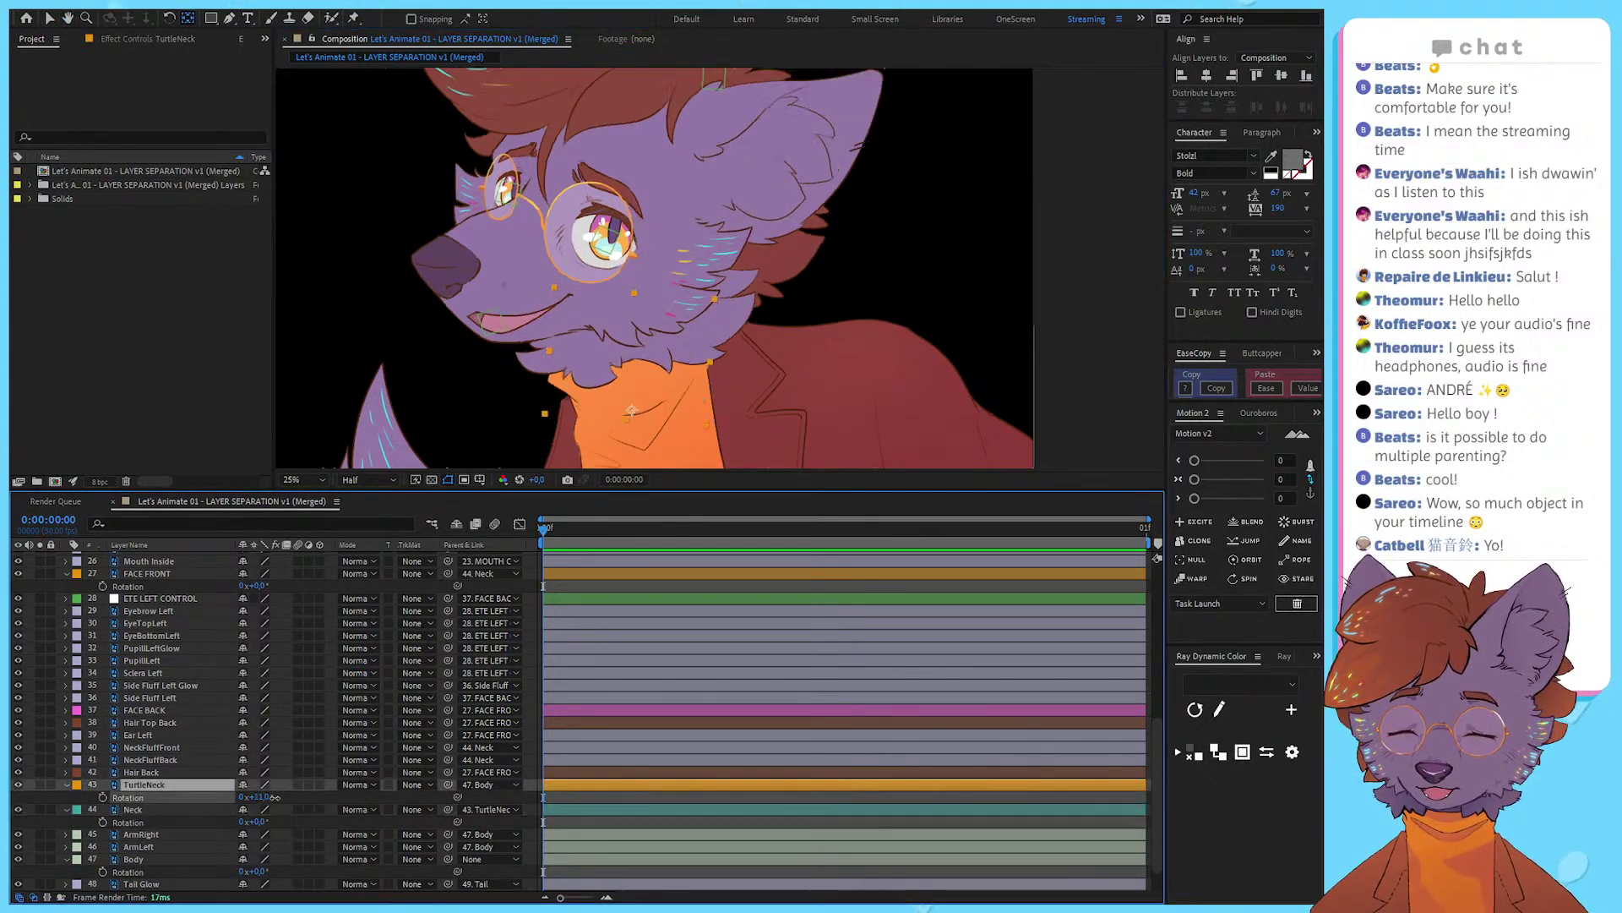
pyautogui.click(179, 811)
pyautogui.moveTo(254, 821); pyautogui.dragTo(296, 833)
pyautogui.hotkey('ctrl', 'z')
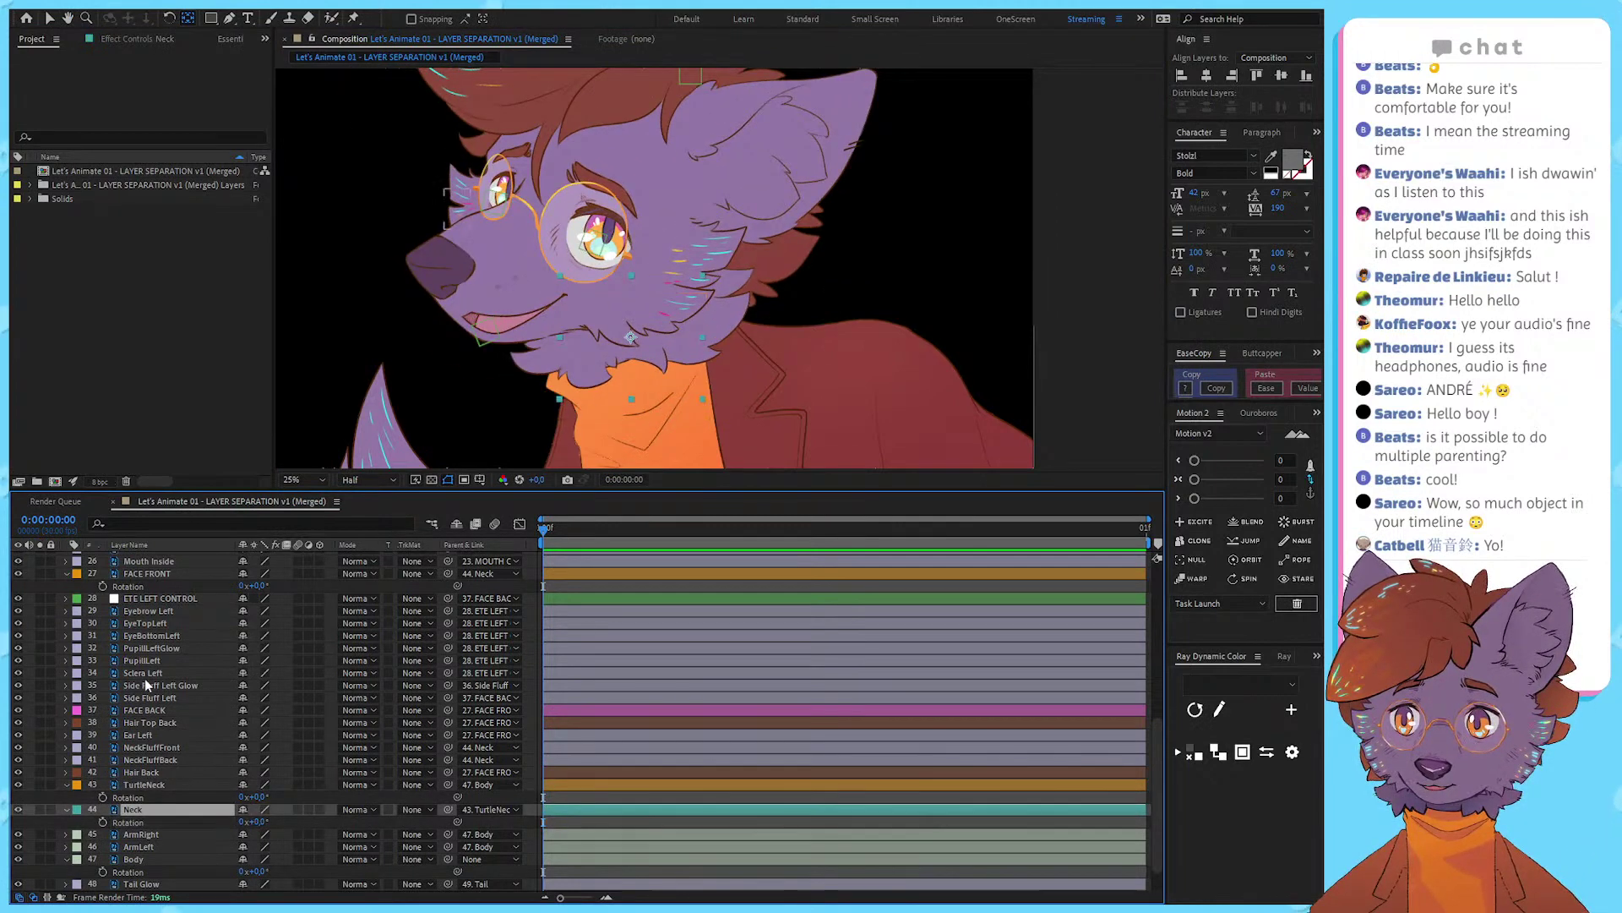
# Step: Try rotating FACE FRONT to check how the head moves on the neck, and undo the rotation
pyautogui.scroll(1, 152, 676)
pyautogui.click(167, 607)
pyautogui.moveTo(255, 622); pyautogui.dragTo(312, 626)
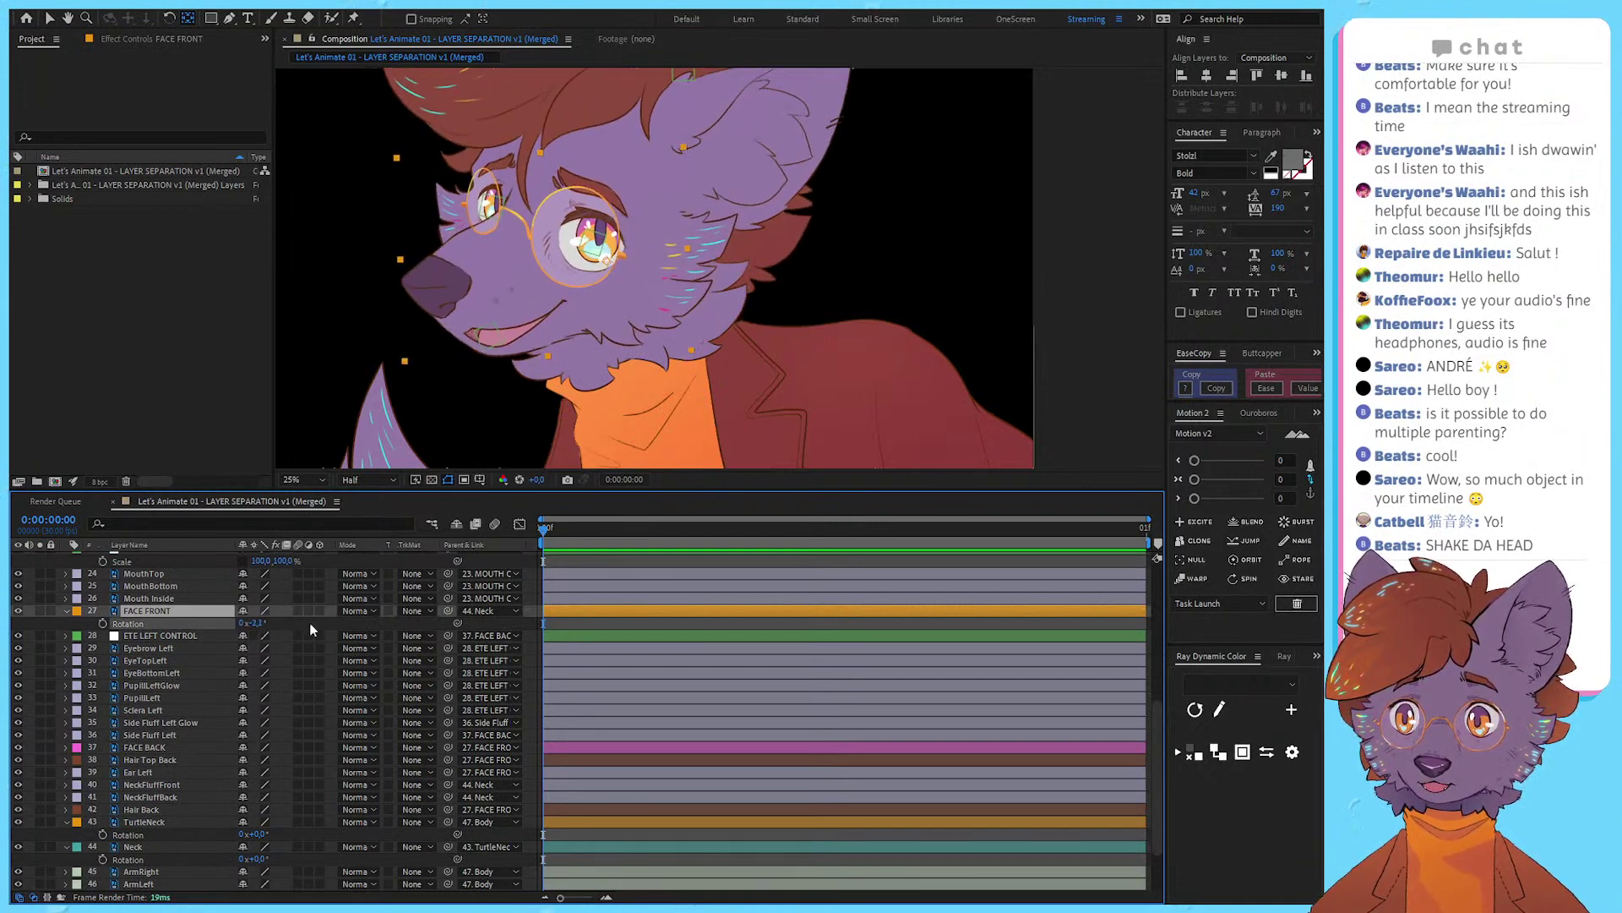
pyautogui.hotkey('ctrl', 'z')
# Step: Move FACE FRONT's anchor point down to the cheek just above the jaw fluff, and deselect the layer
pyautogui.moveTo(606, 262); pyautogui.dragTo(609, 333)
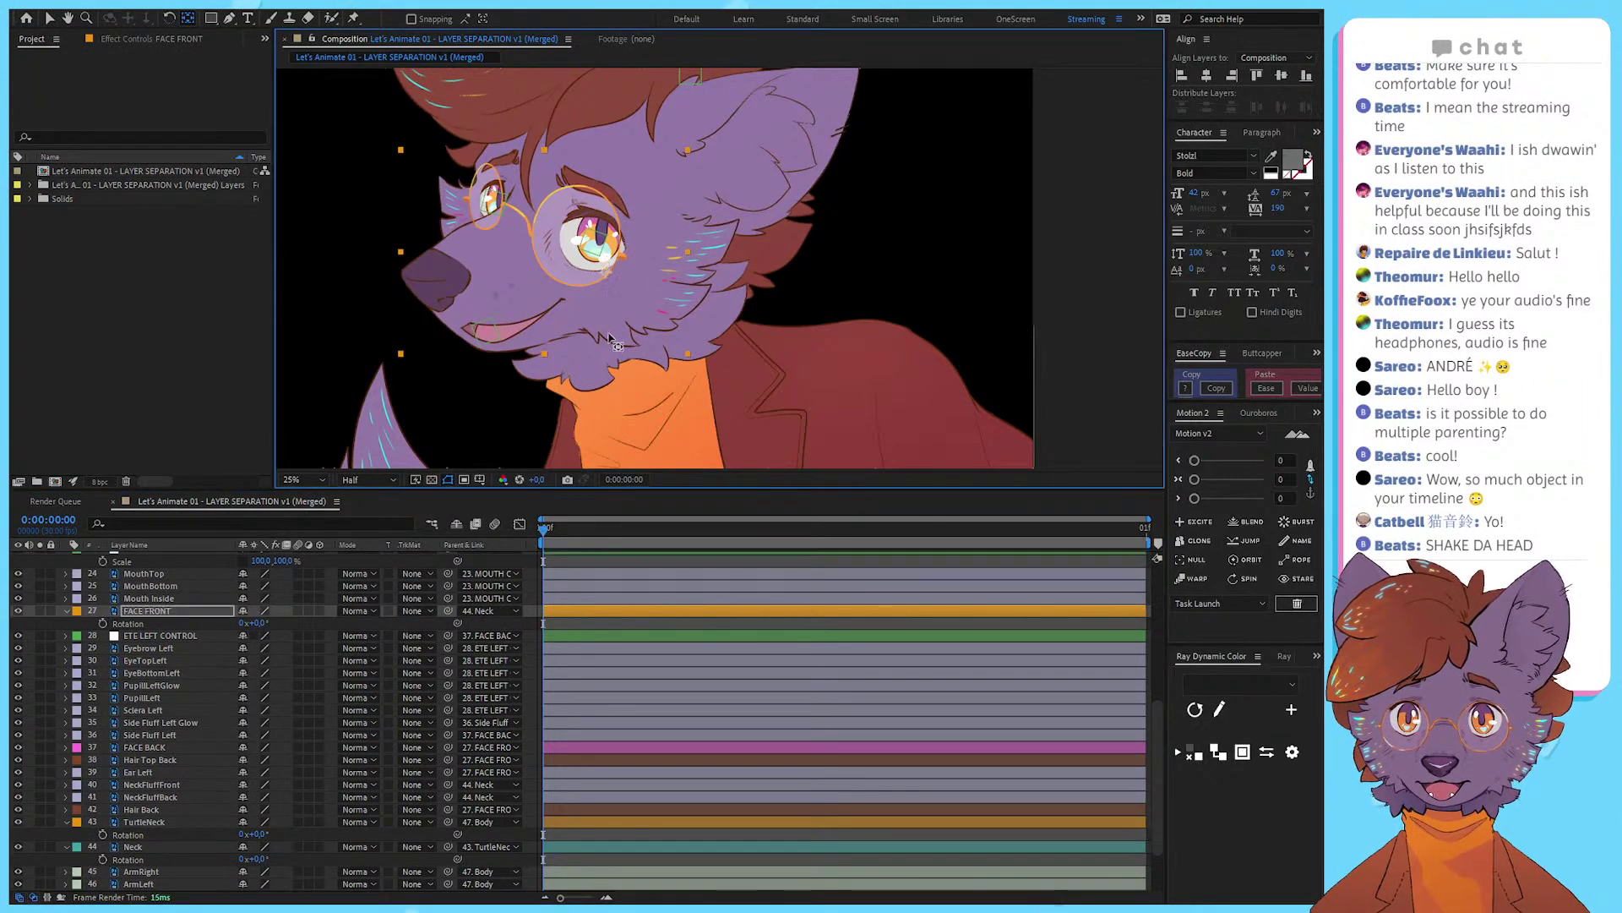
pyautogui.press('v')
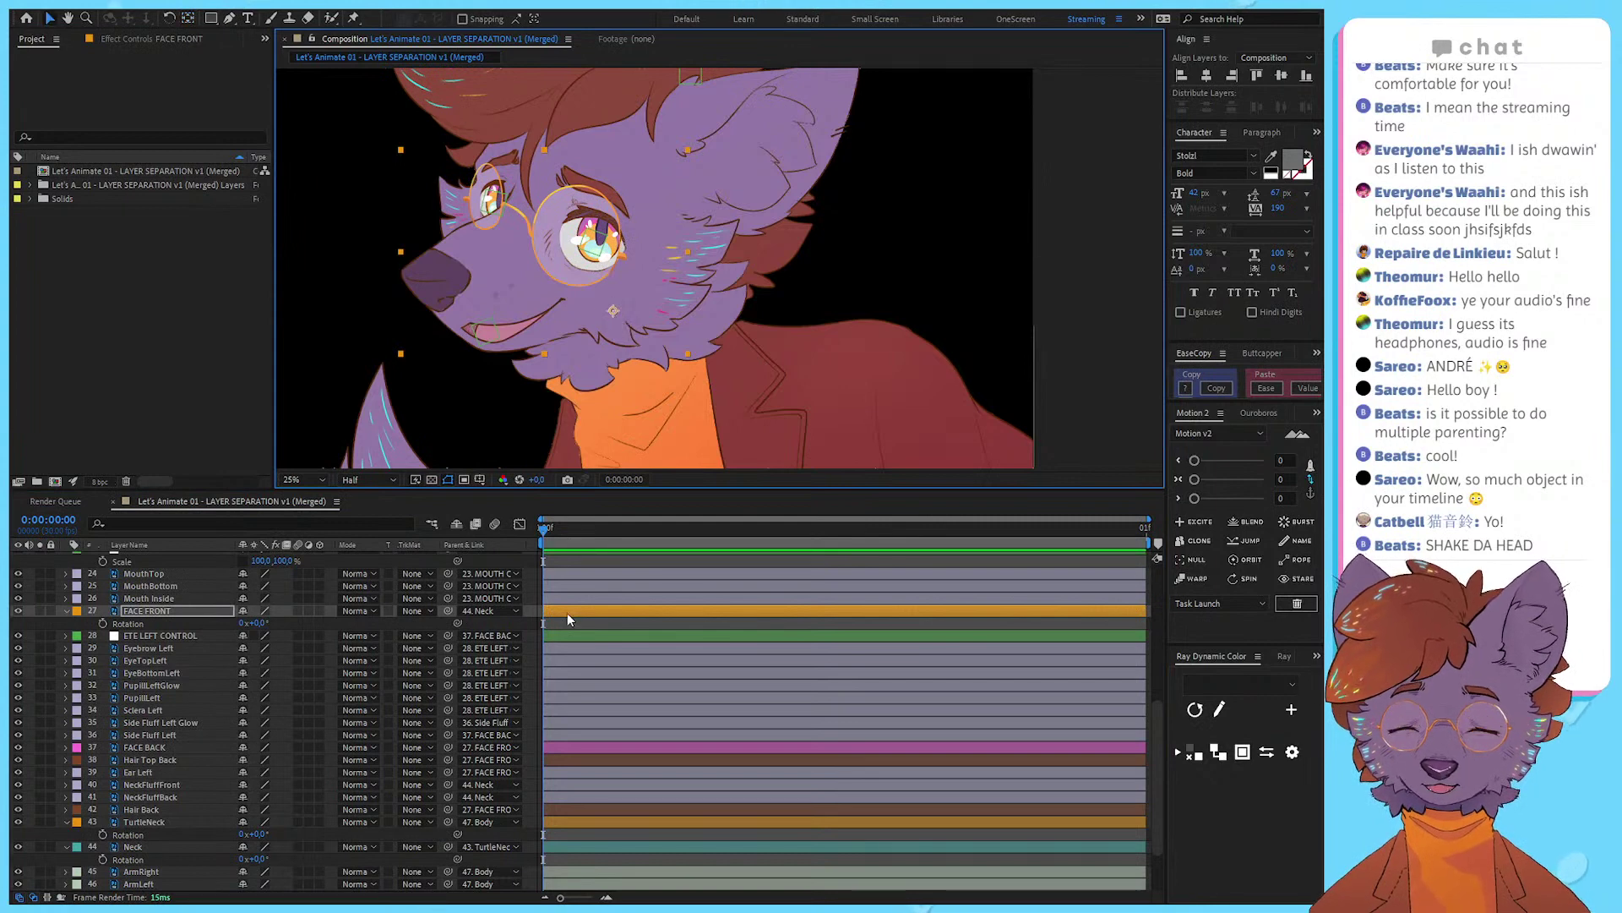
pyautogui.click(566, 617)
# Step: Test FACE FRONT's rotation around its lowered anchor point and undo the rotation
pyautogui.scroll(-1, 600, 291)
pyautogui.moveTo(600, 290); pyautogui.dragTo(522, 389)
pyautogui.scroll(1, 566, 337)
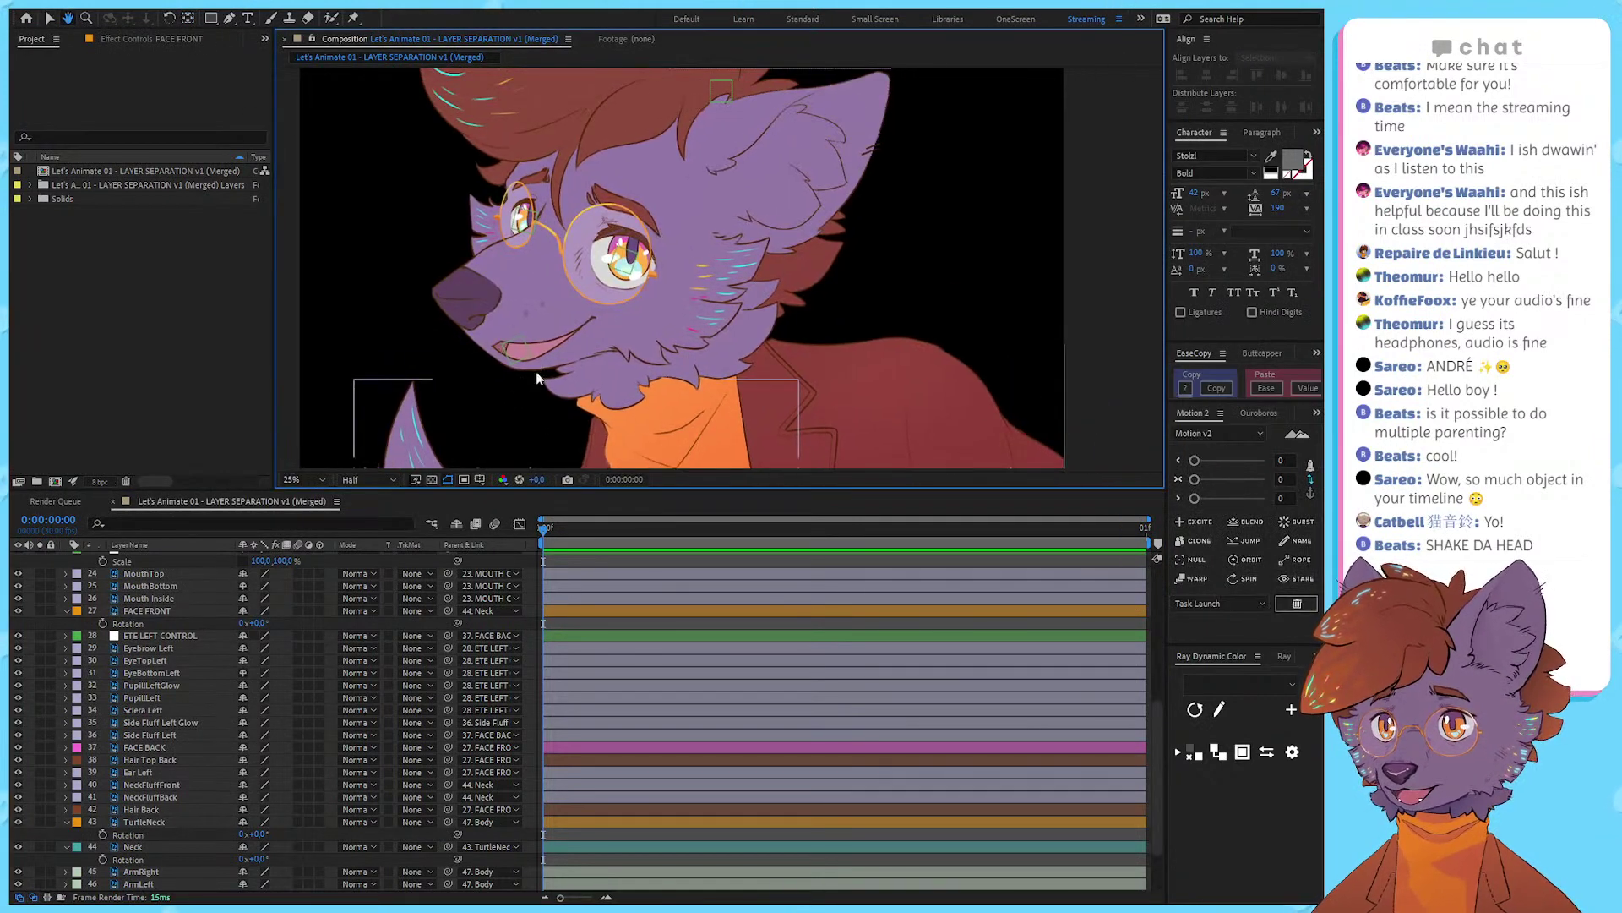
pyautogui.click(553, 301)
pyautogui.moveTo(254, 623)
pyautogui.mouseDown()
pyautogui.moveTo(276, 621)
pyautogui.moveTo(260, 605)
pyautogui.moveTo(288, 610)
pyautogui.moveTo(258, 639)
pyautogui.mouseUp()
pyautogui.hotkey('ctrl', 'z')
# Step: Enlarge the composition viewer and collapse the revealed properties of the FACE FRONT and MOUTH CONTROL layers
pyautogui.moveTo(664, 305); pyautogui.dragTo(622, 318)
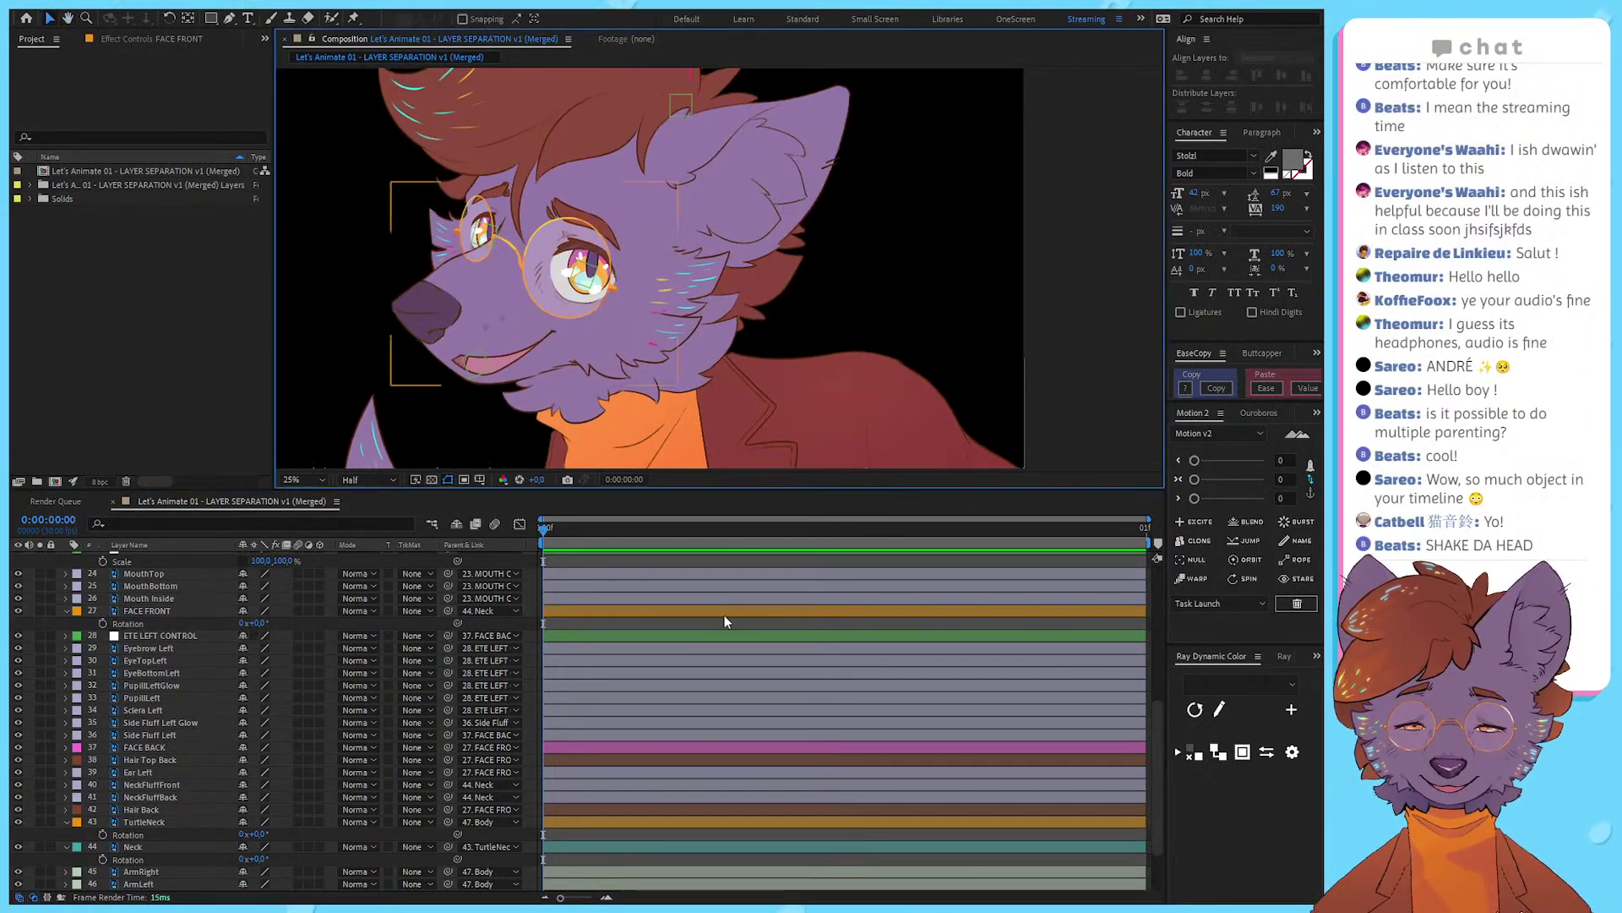
pyautogui.moveTo(840, 310); pyautogui.dragTo(863, 264)
pyautogui.press('v')
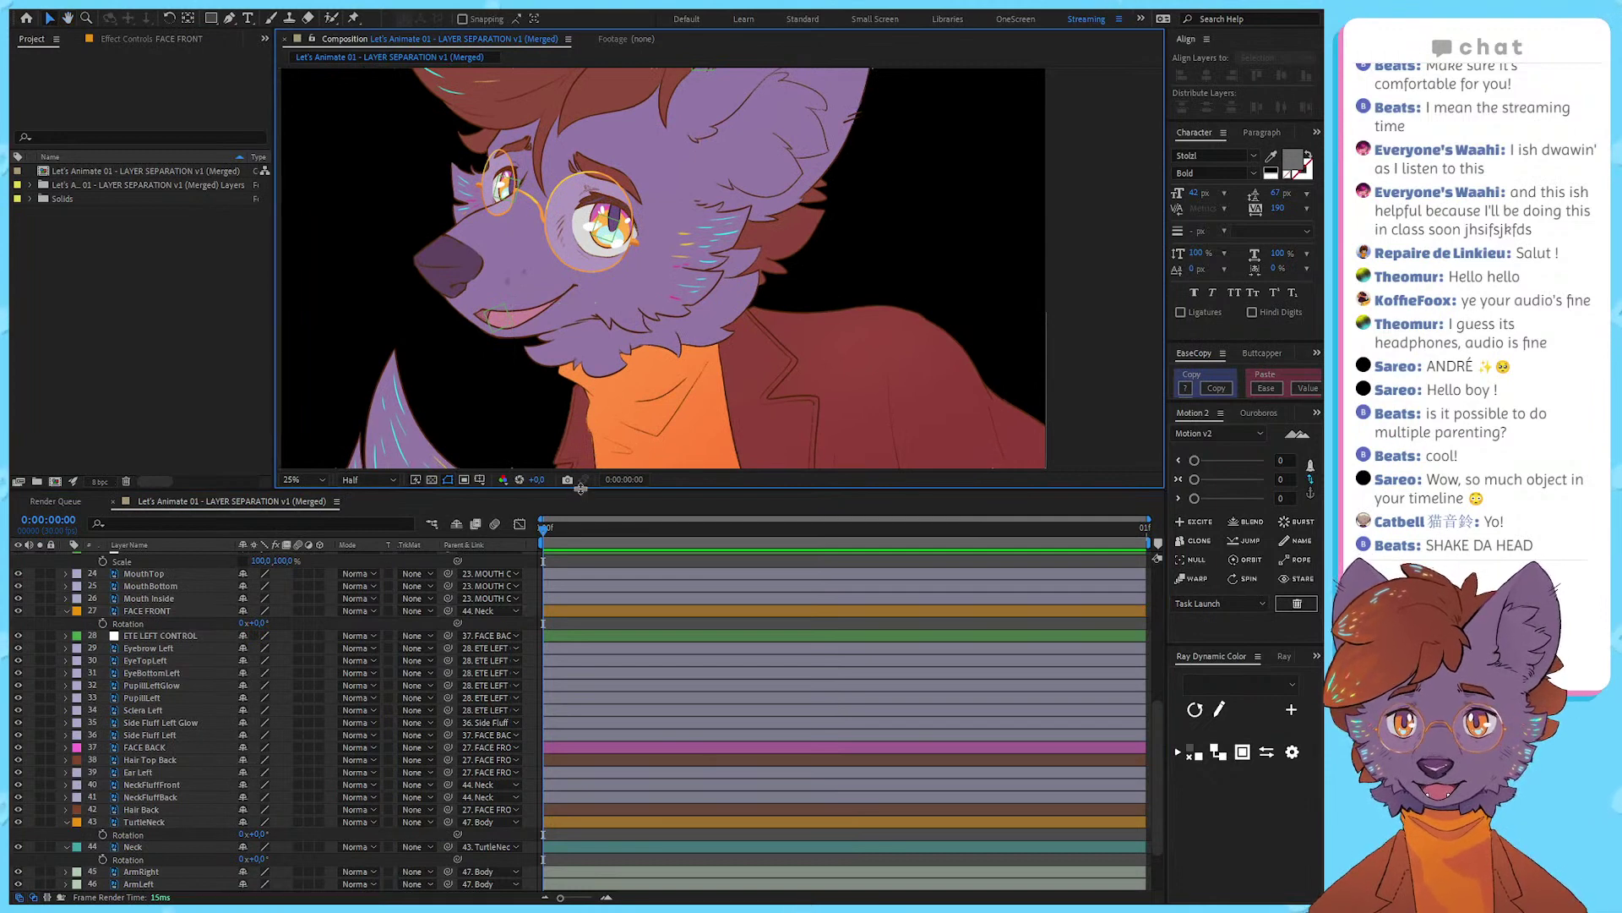
pyautogui.moveTo(580, 488); pyautogui.dragTo(581, 614)
pyautogui.click(67, 735)
pyautogui.scroll(2, 68, 736)
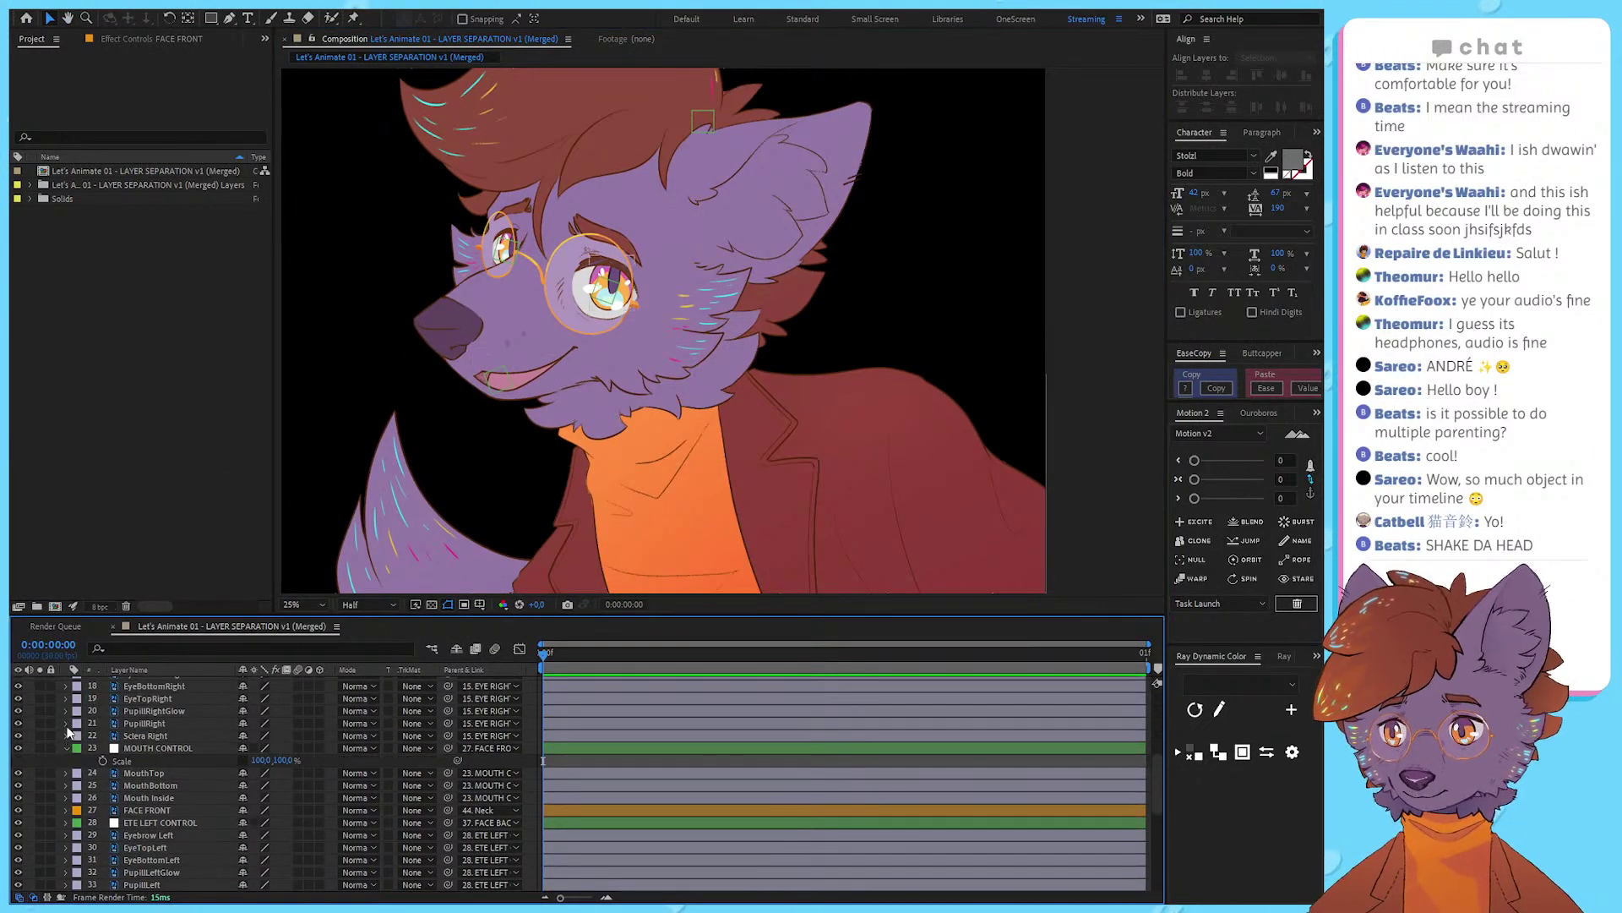
pyautogui.click(66, 749)
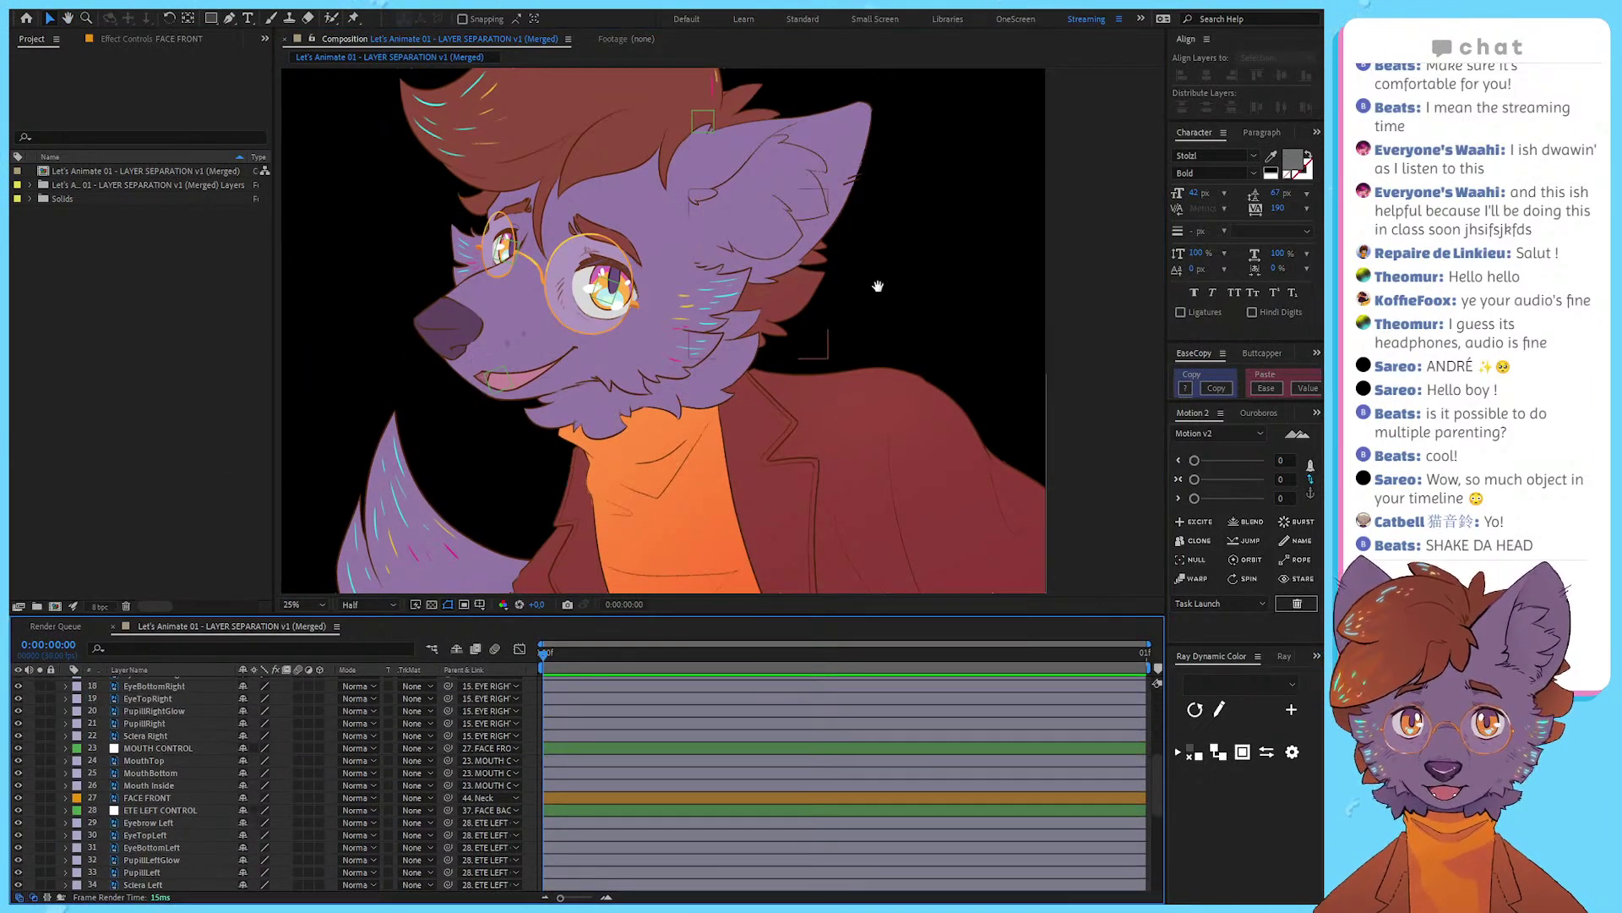
pyautogui.moveTo(876, 286); pyautogui.dragTo(794, 168)
pyautogui.scroll(-1, 676, 473)
pyautogui.moveTo(742, 413)
pyautogui.mouseDown()
pyautogui.moveTo(757, 440)
pyautogui.moveTo(764, 396)
pyautogui.mouseUp()
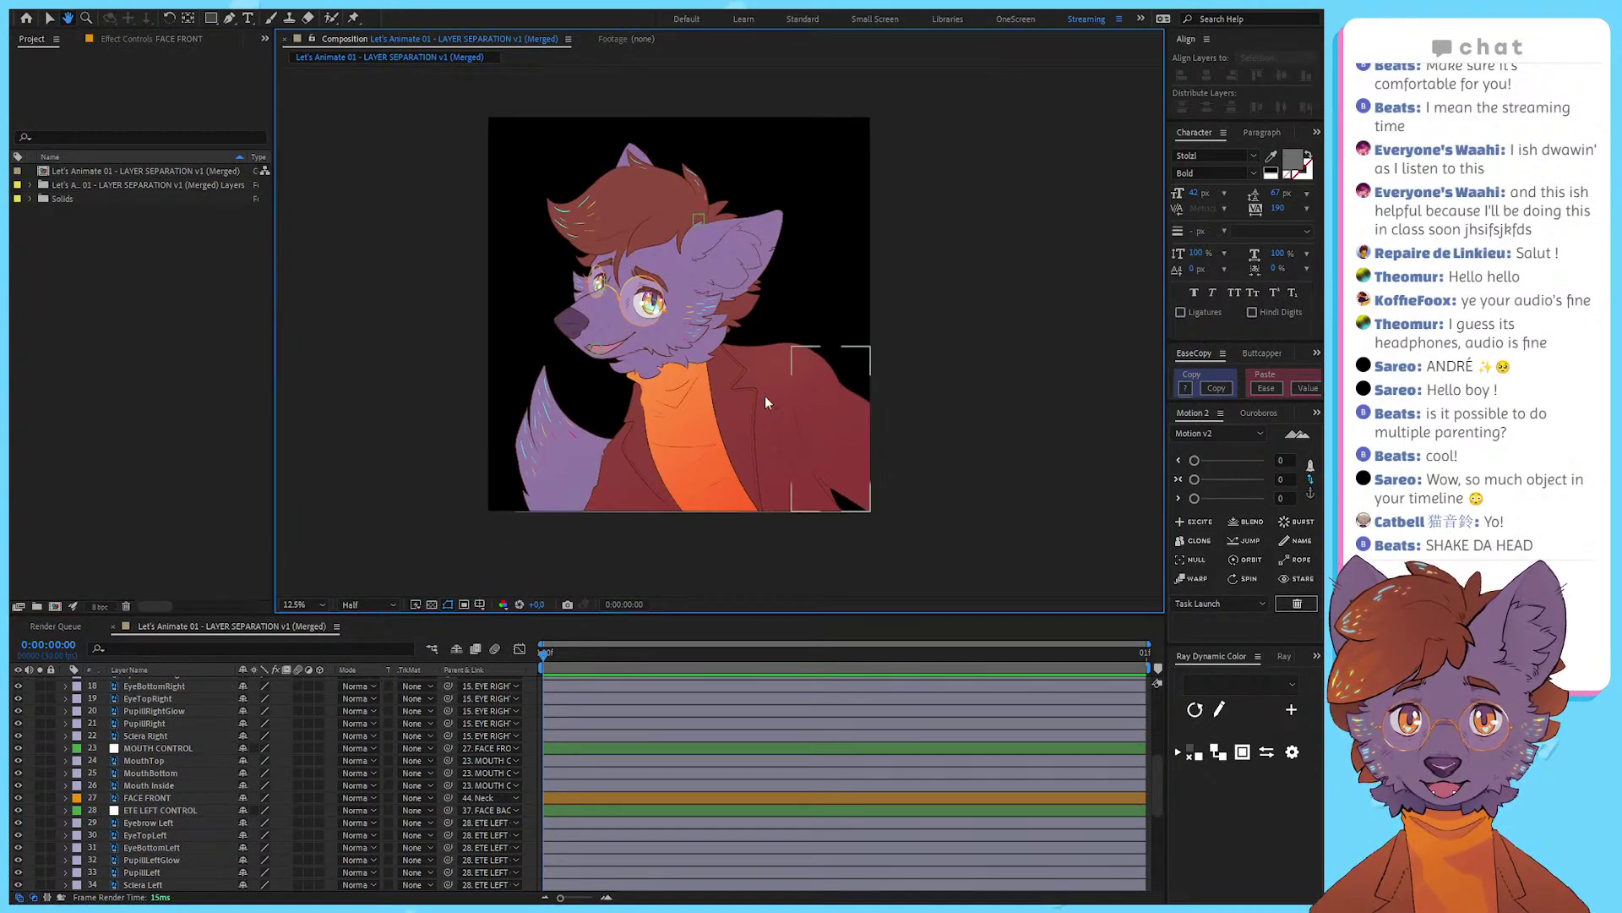
pyautogui.scroll(1, 713, 408)
pyautogui.moveTo(615, 452); pyautogui.dragTo(618, 384)
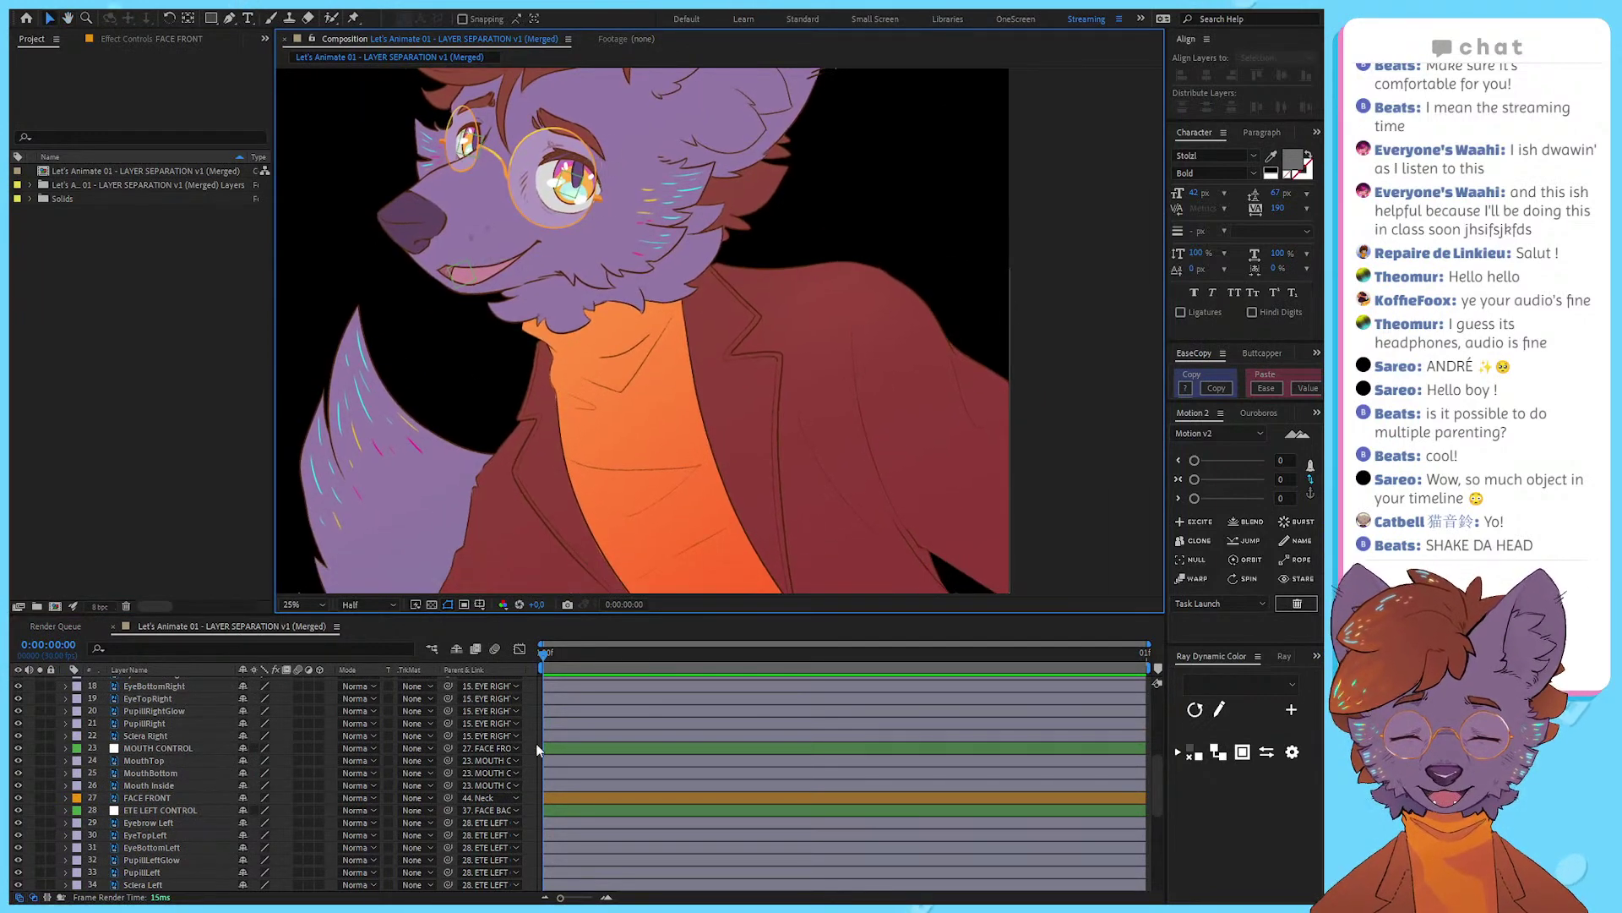
# Step: Lengthen the composition to three seconds and extend all layers to its full duration
pyautogui.hotkey('ctrl', 'k')
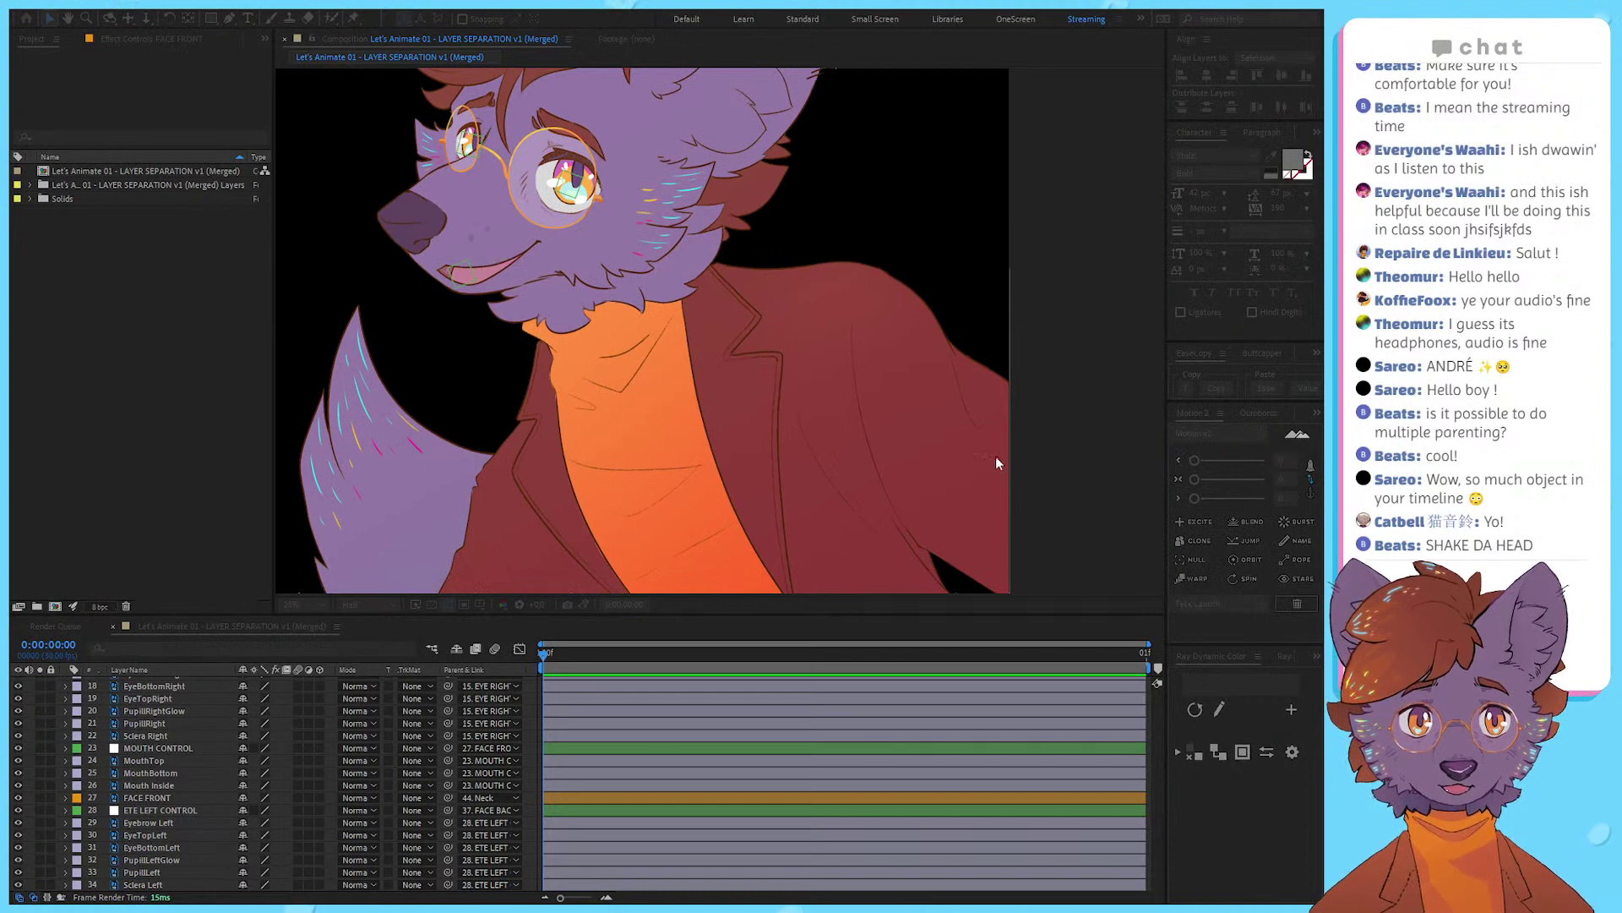
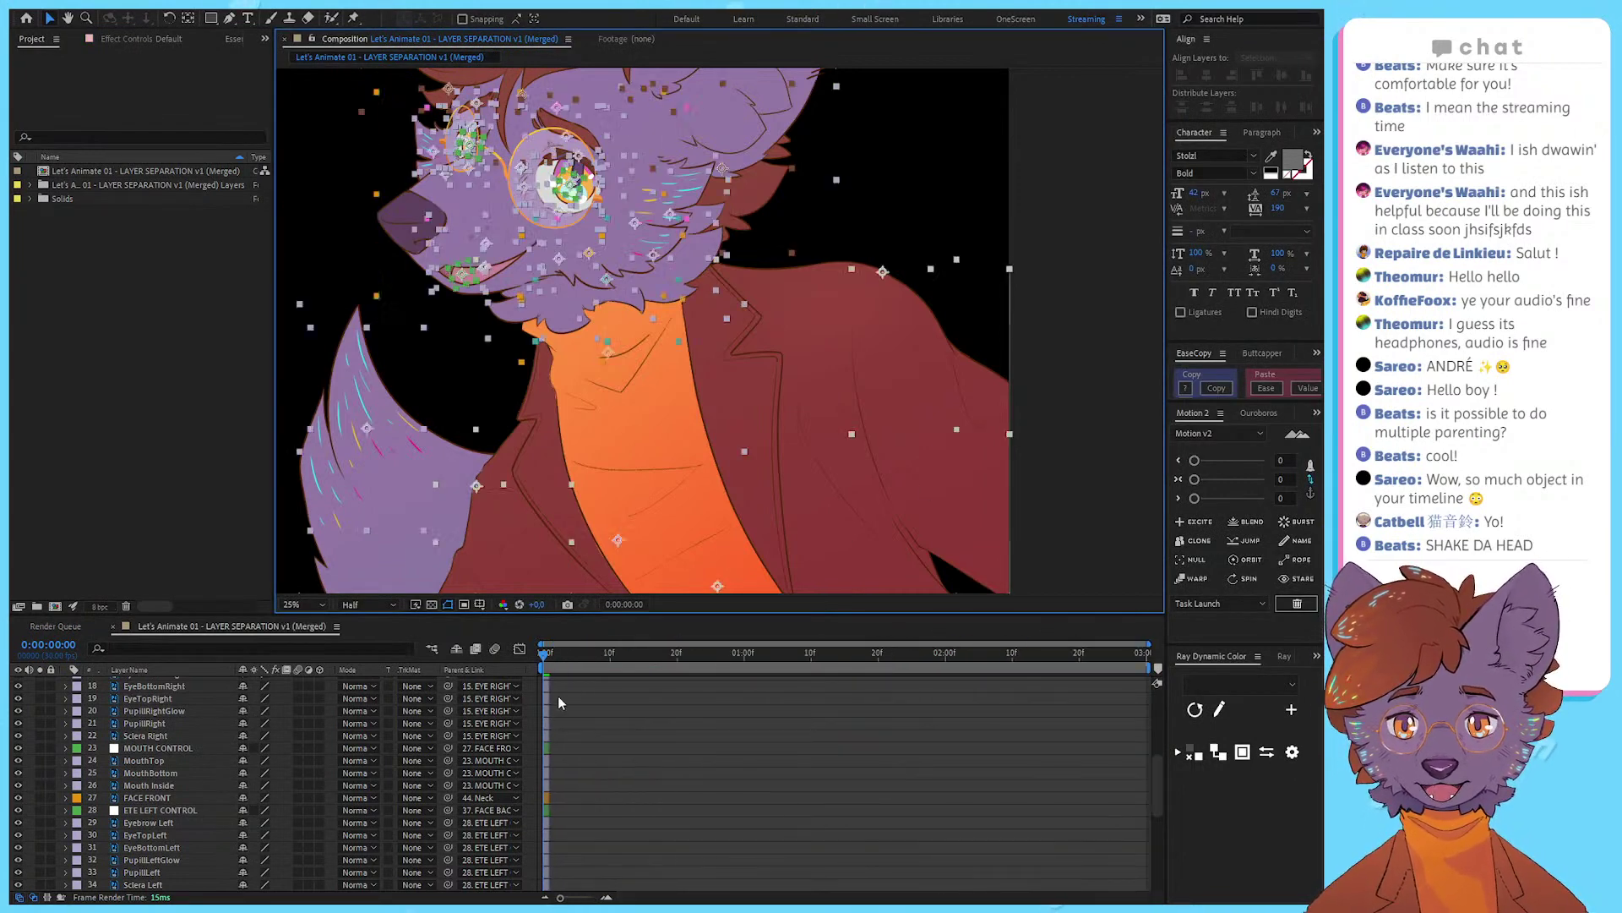
pyautogui.hotkey('ctrl', 'a')
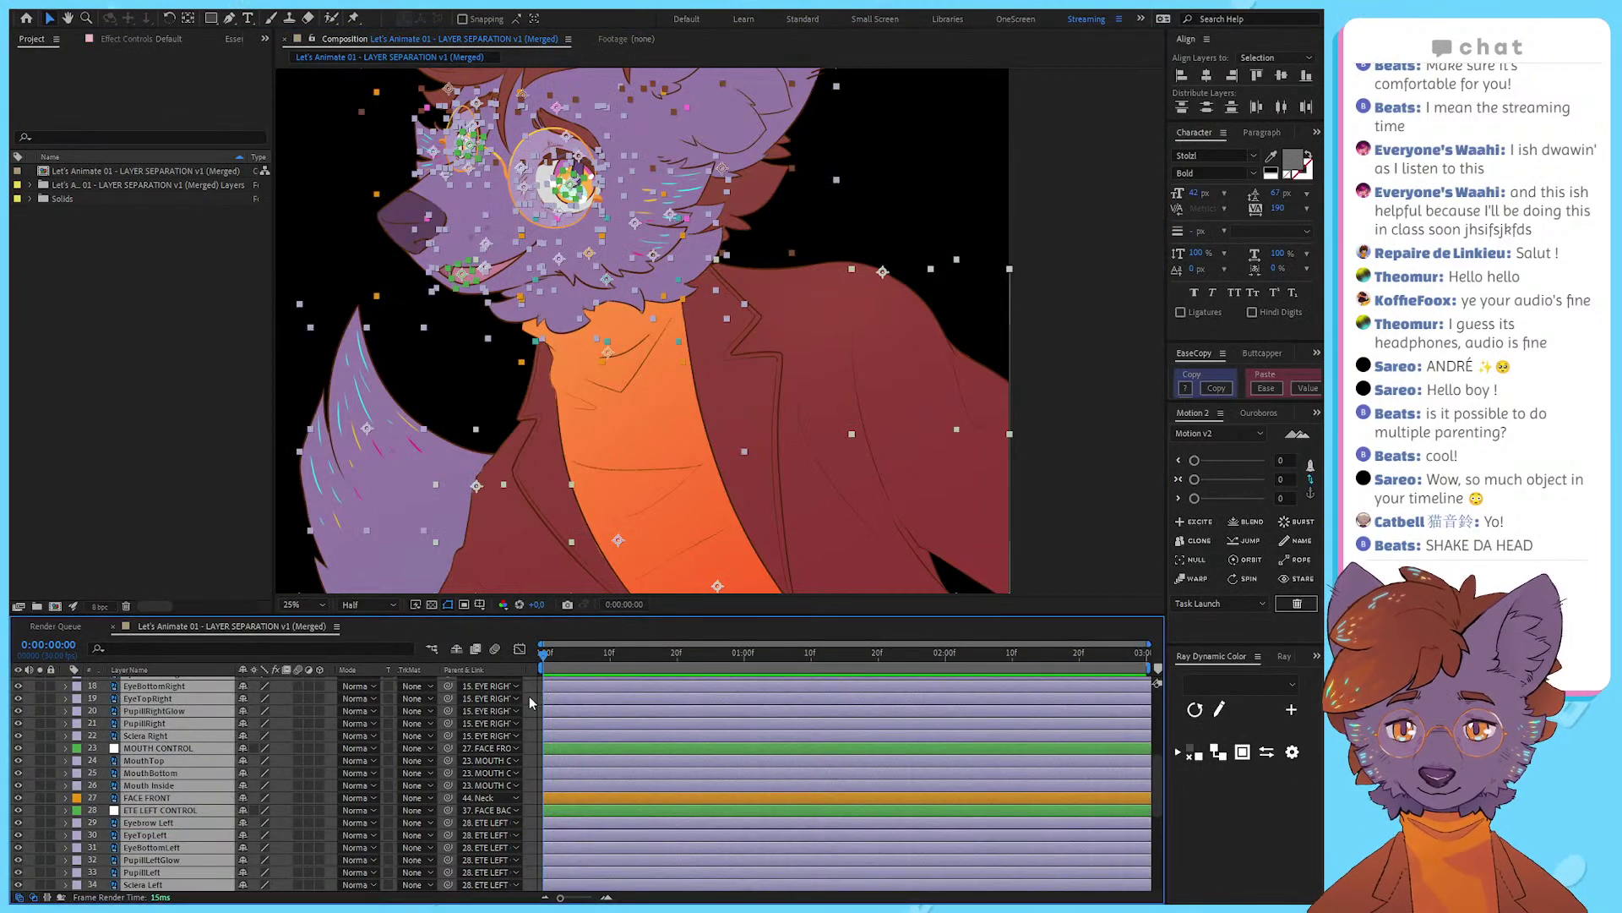
pyautogui.hotkey('ctrl', 'shift', 'a')
# Step: Collapse the EYE RIGHT CONTROL layer's properties and make the composition viewer taller to show more of the character
pyautogui.scroll(6, 530, 696)
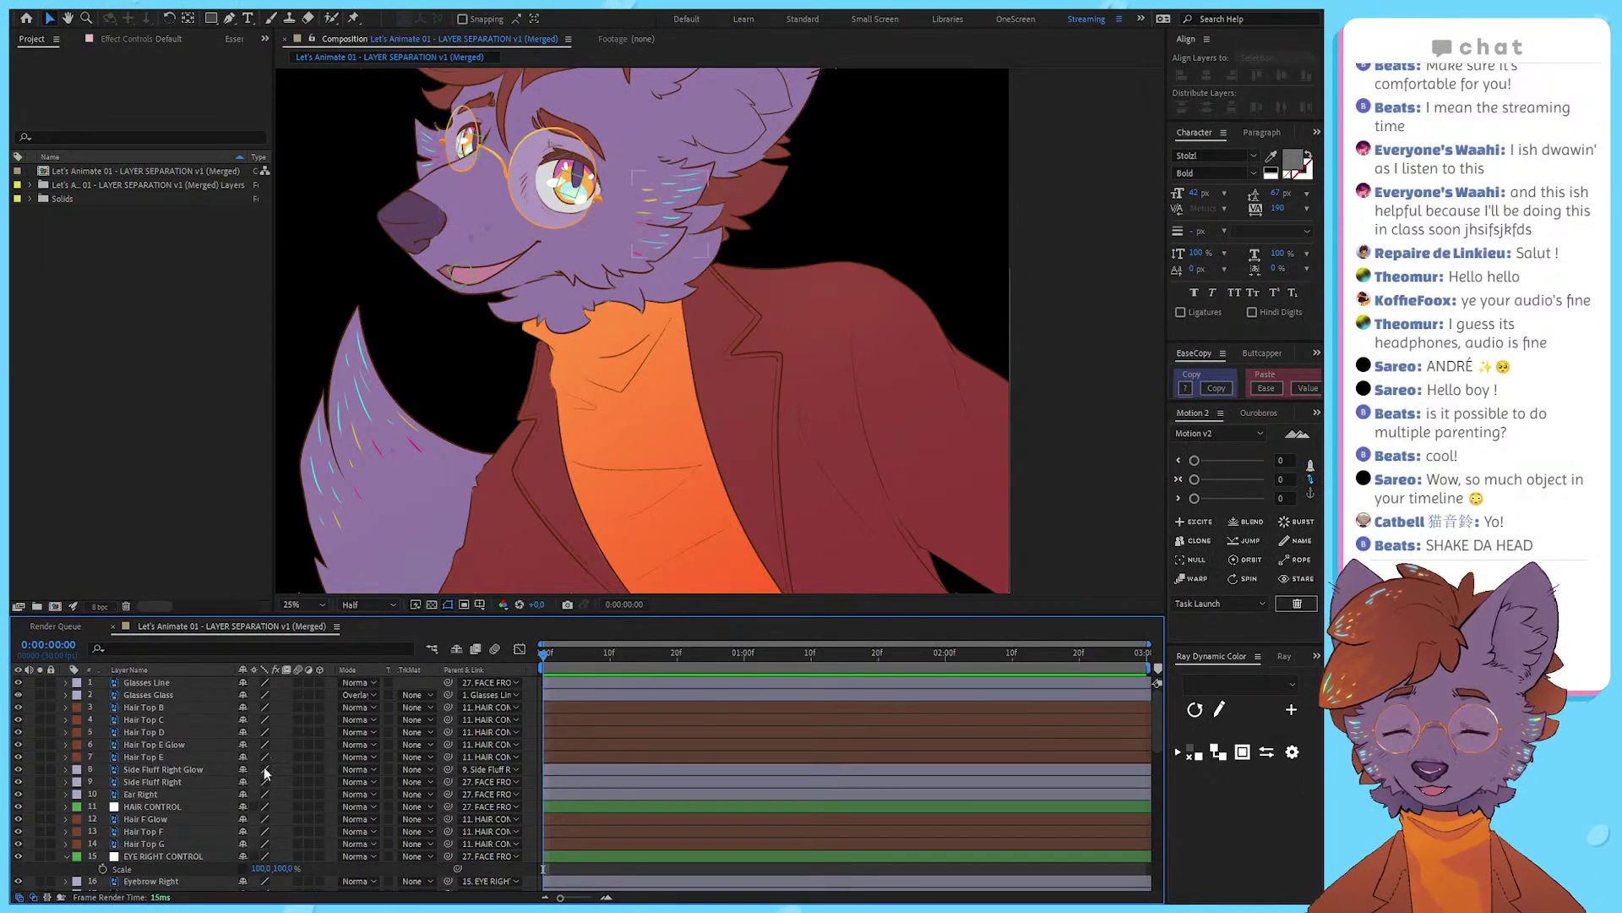
pyautogui.click(66, 856)
pyautogui.moveTo(394, 613); pyautogui.dragTo(395, 473)
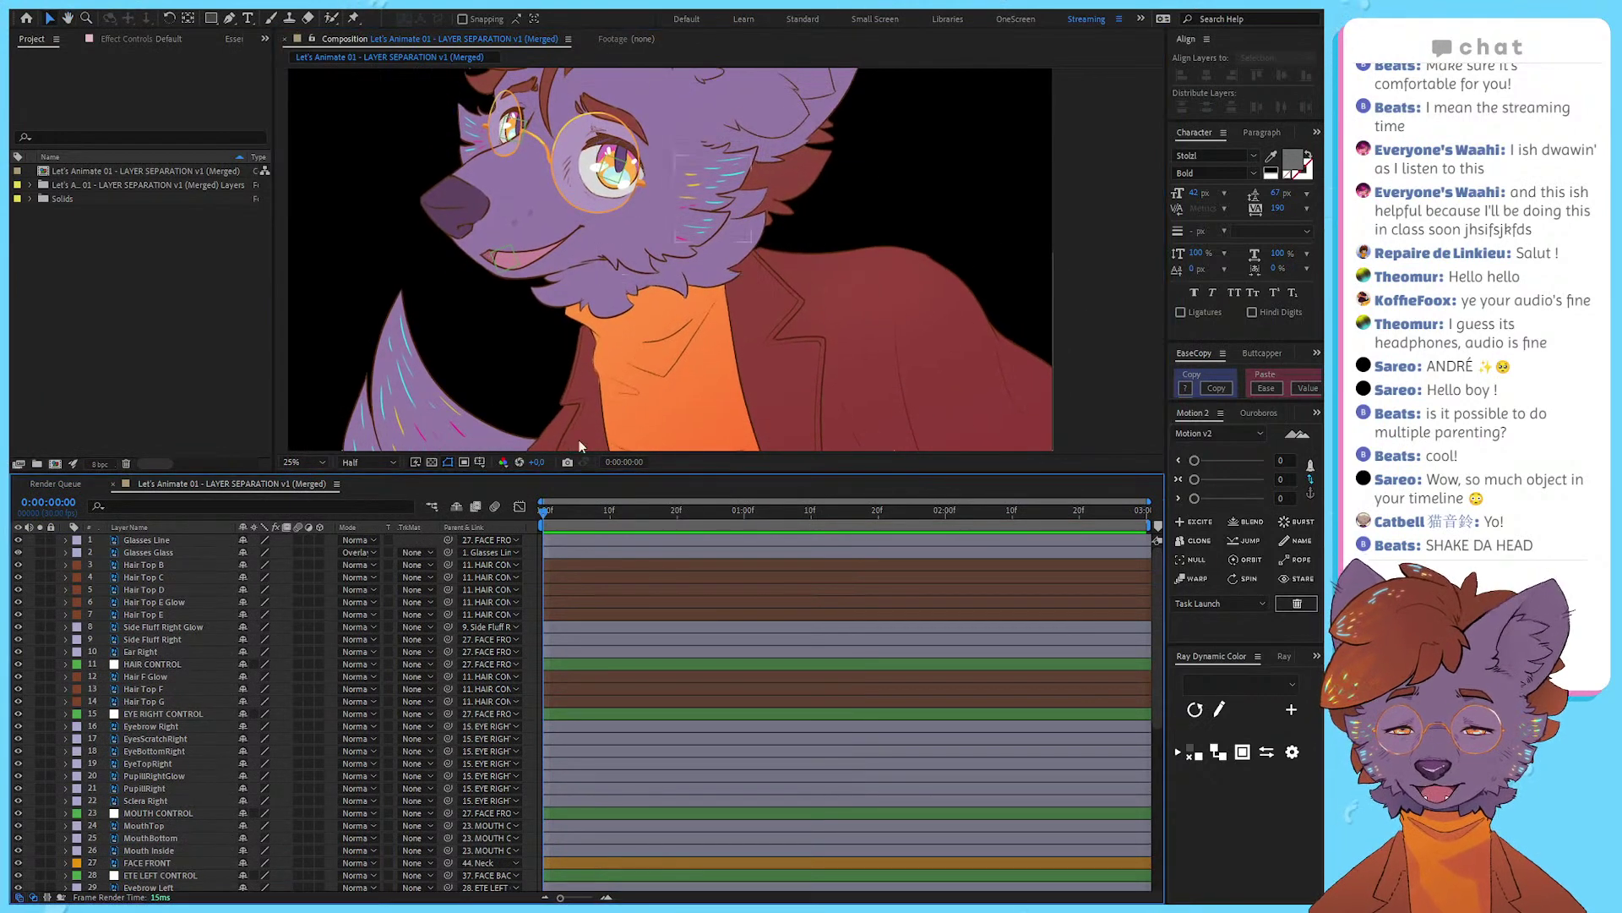
pyautogui.press('space')
pyautogui.moveTo(627, 345)
pyautogui.mouseDown()
pyautogui.moveTo(605, 368)
pyautogui.moveTo(649, 328)
pyautogui.mouseUp()
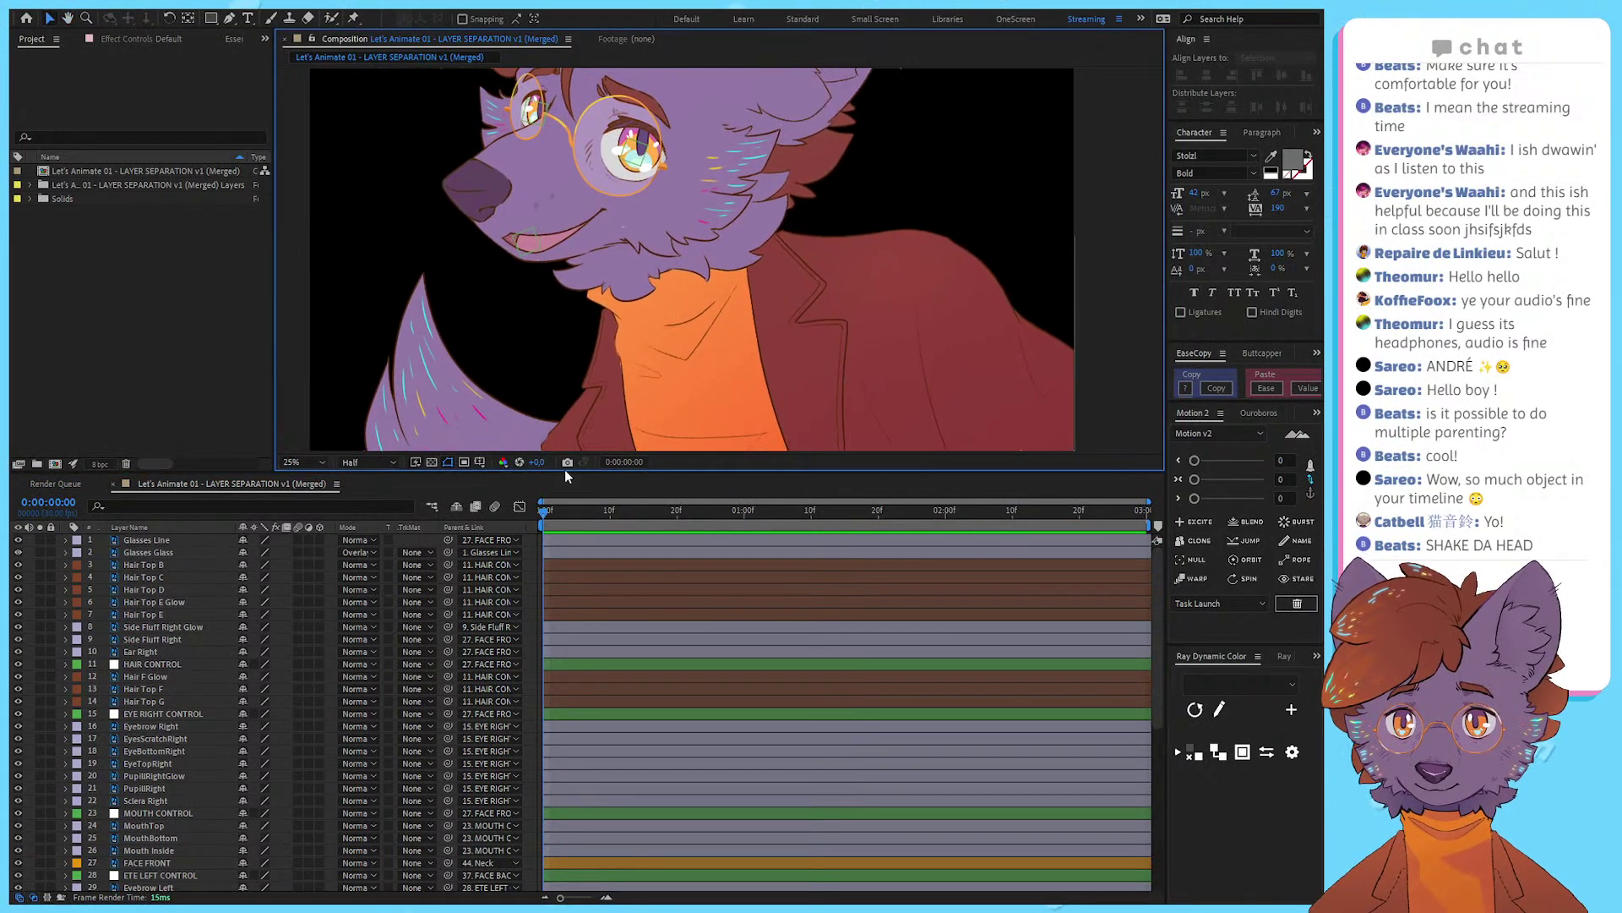
pyautogui.moveTo(565, 470); pyautogui.dragTo(559, 694)
pyautogui.press('space')
pyautogui.moveTo(665, 520); pyautogui.dragTo(637, 569)
# Step: Add rotation keyframes to the Body layer at the first and last frames of the composition
pyautogui.click(696, 443)
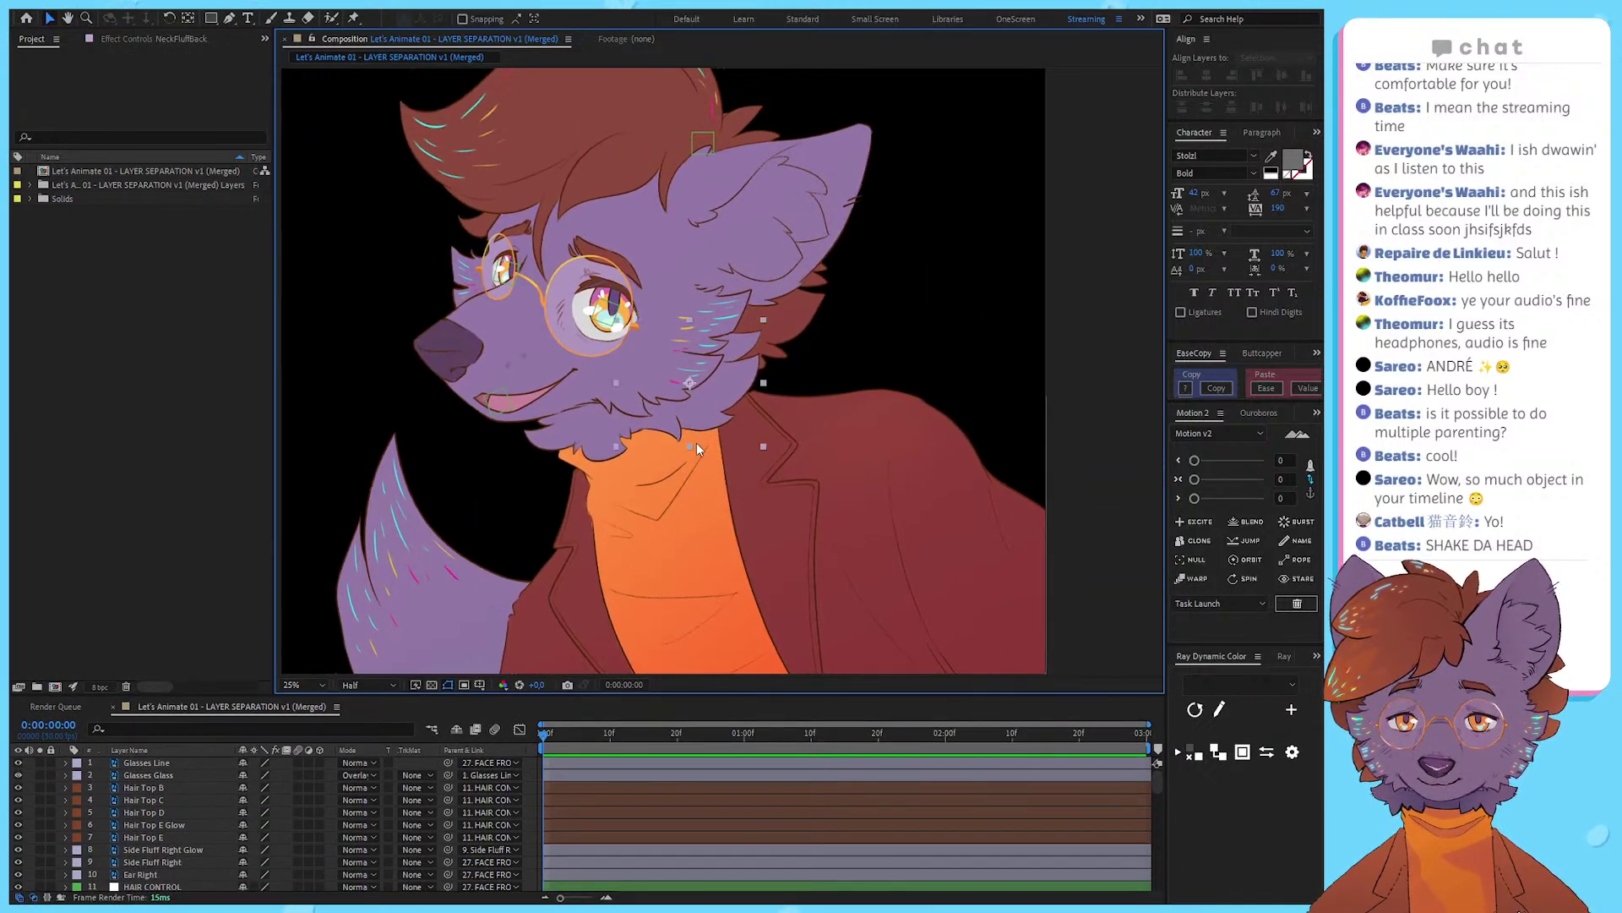
pyautogui.click(759, 525)
pyautogui.press('space')
pyautogui.moveTo(747, 525); pyautogui.dragTo(706, 412)
pyautogui.press('v')
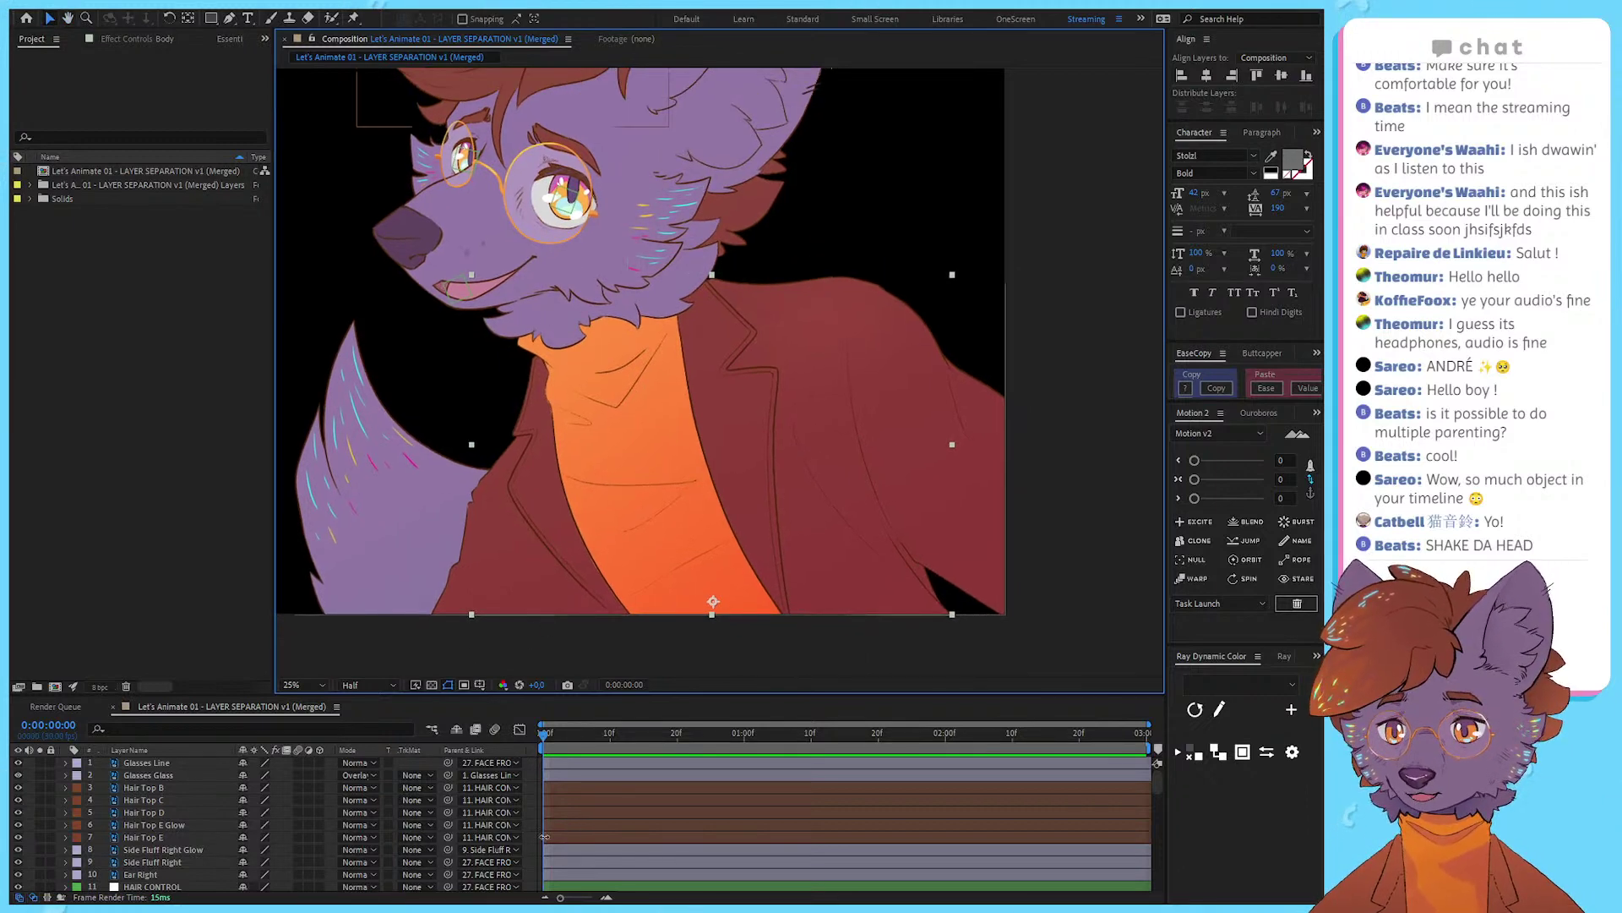
pyautogui.scroll(-12, 546, 830)
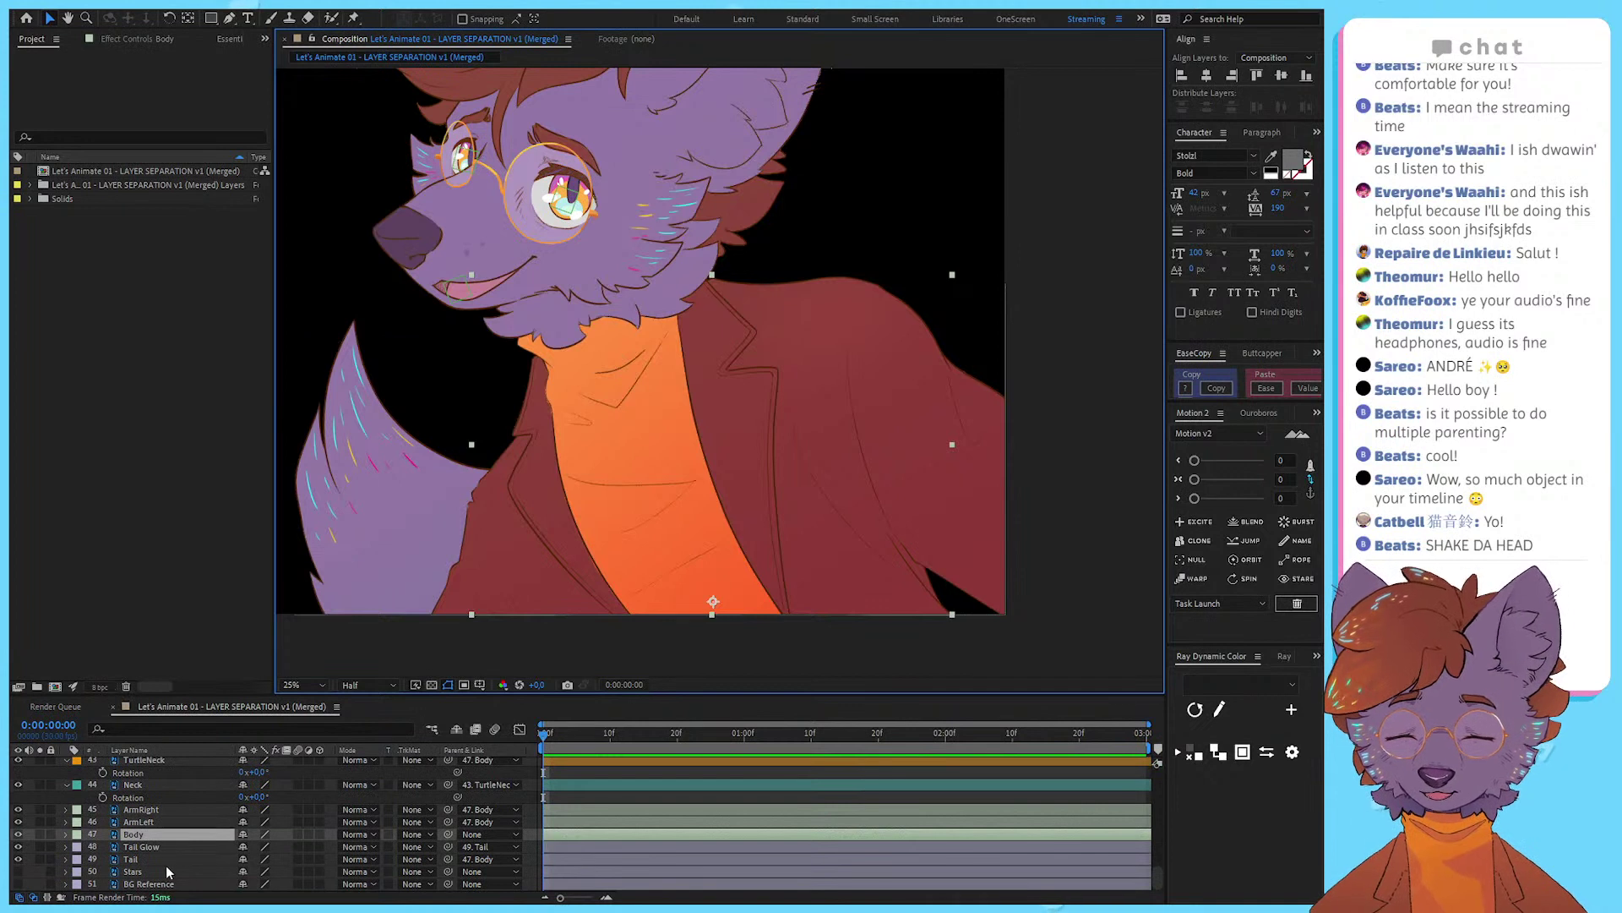
pyautogui.hotkey('alt', 'shift', 'r')
pyautogui.click(296, 839)
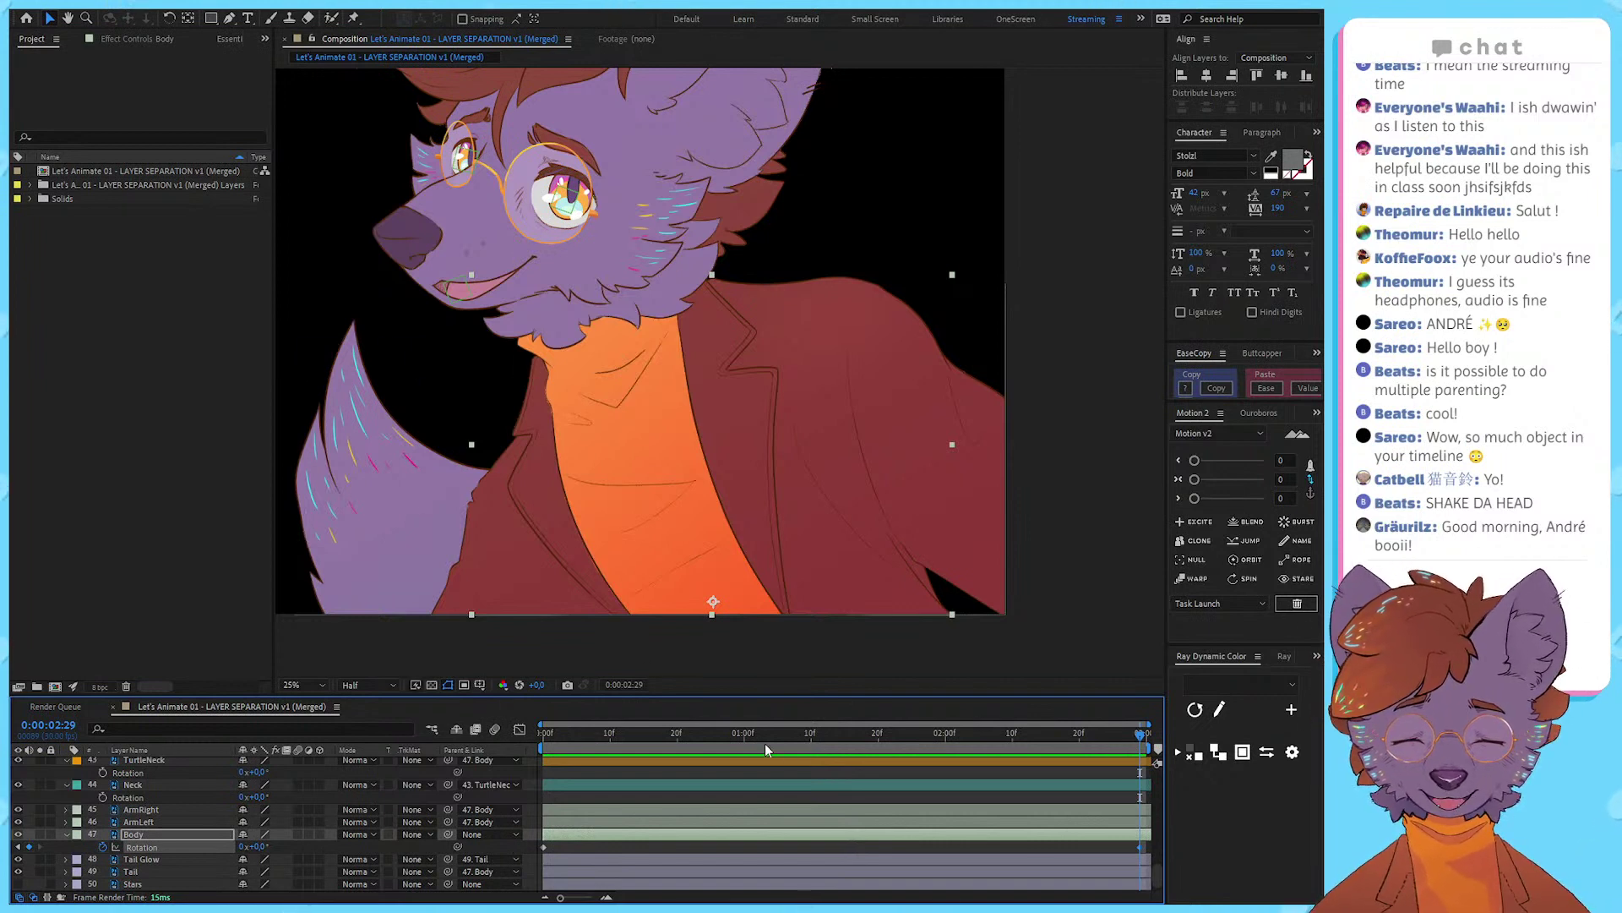
# Step: Add a Body rotation keyframe at 0:00:01:15 and set it to about -3.7°
pyautogui.click(853, 848)
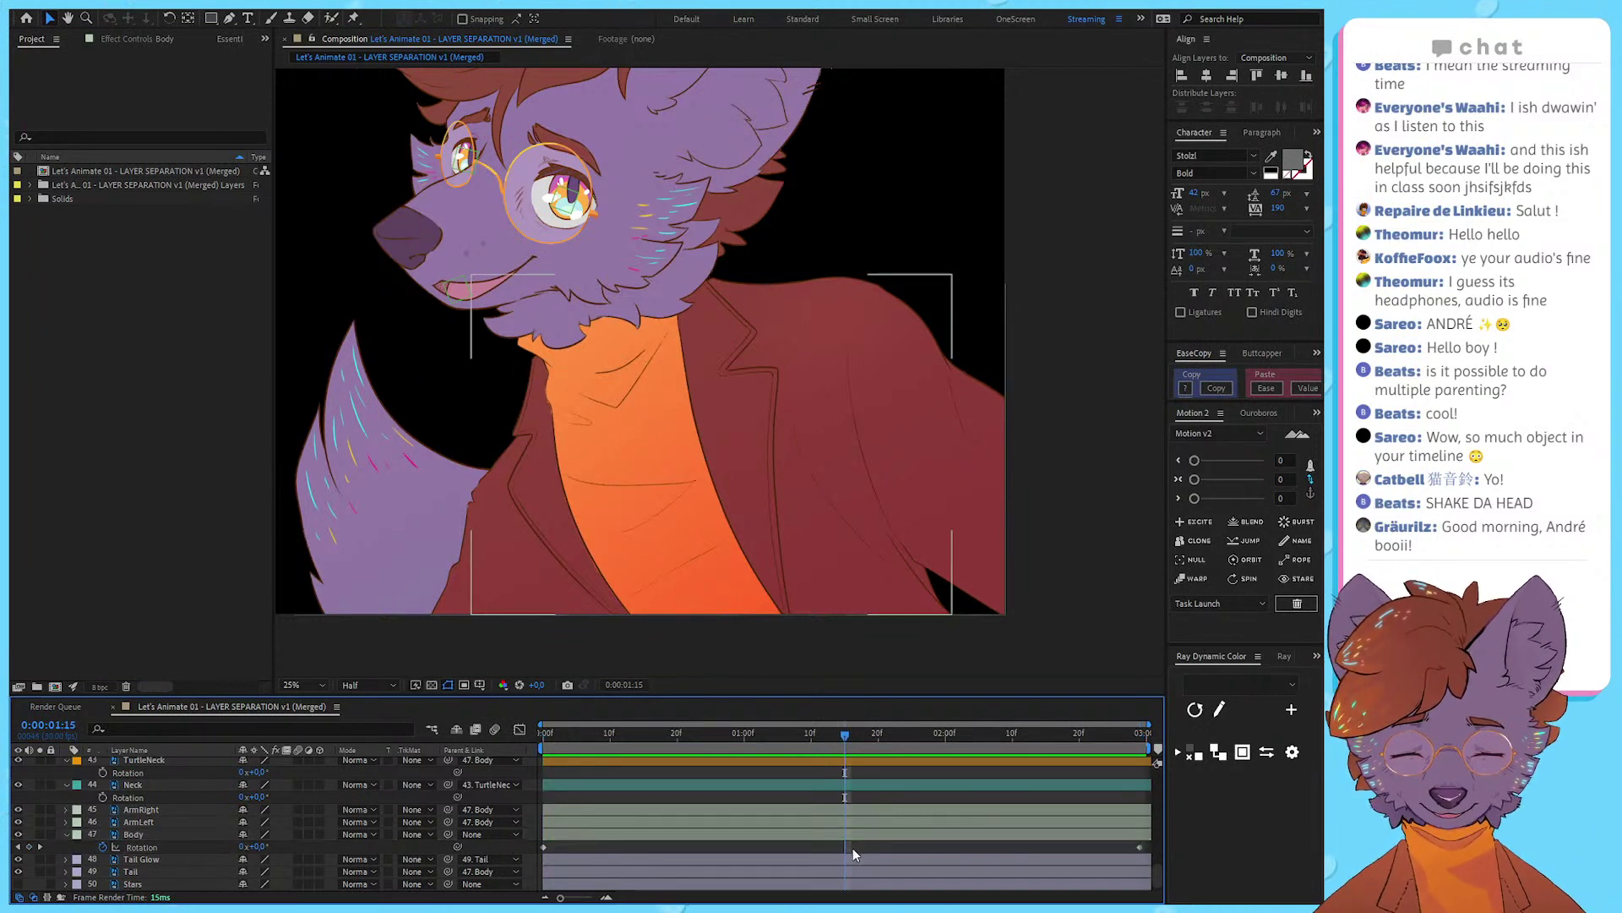
pyautogui.click(30, 847)
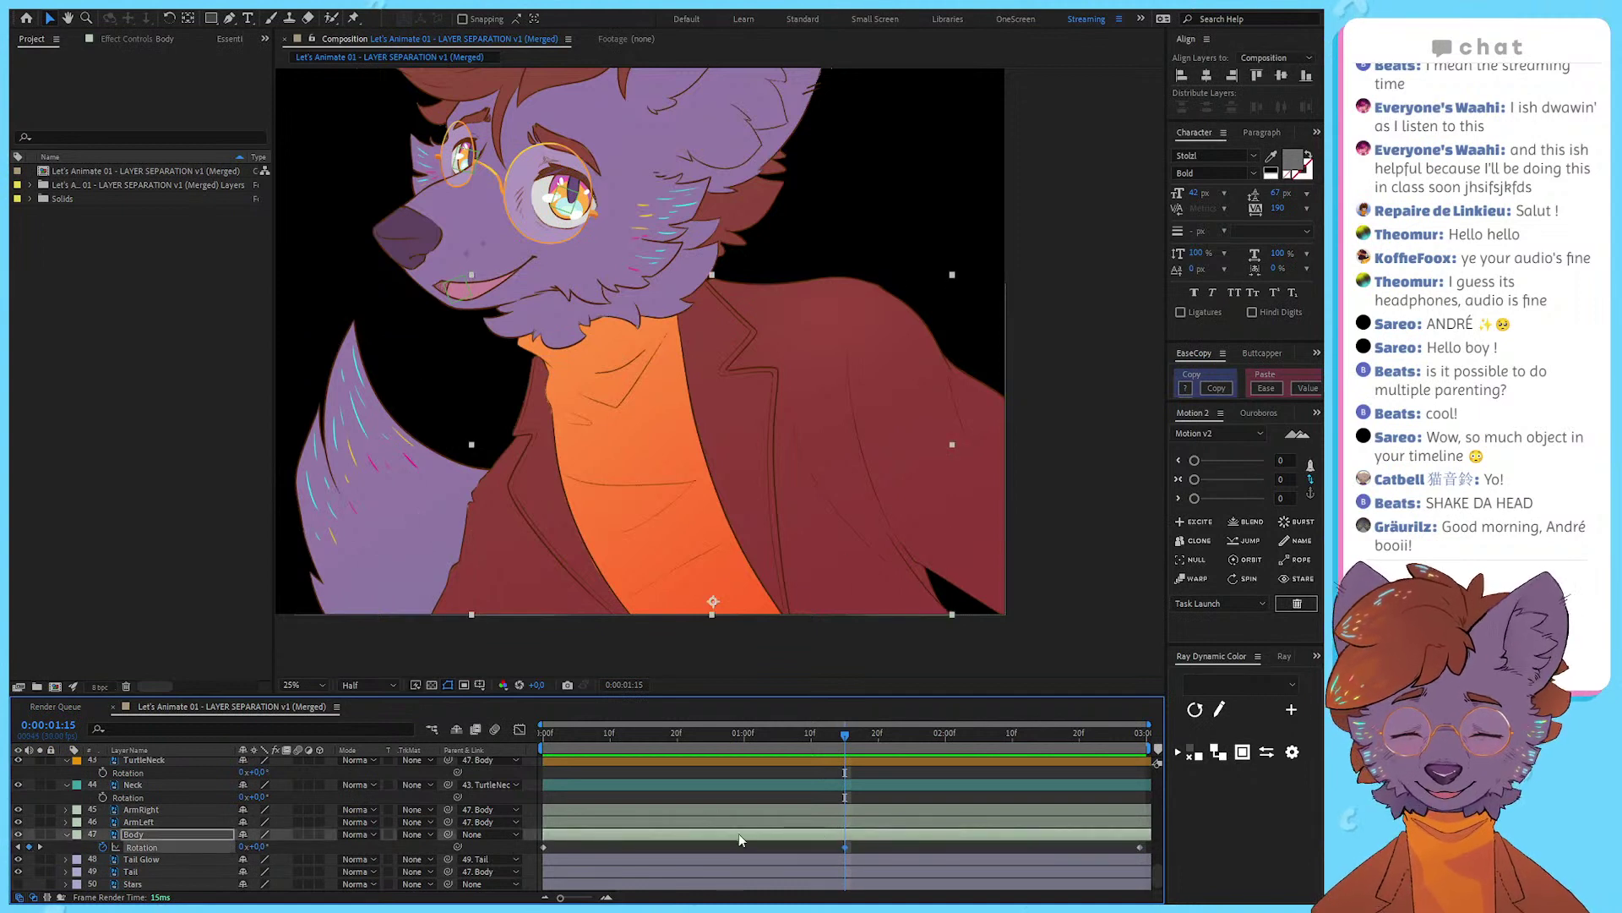
pyautogui.click(296, 852)
pyautogui.moveTo(254, 846); pyautogui.dragTo(232, 847)
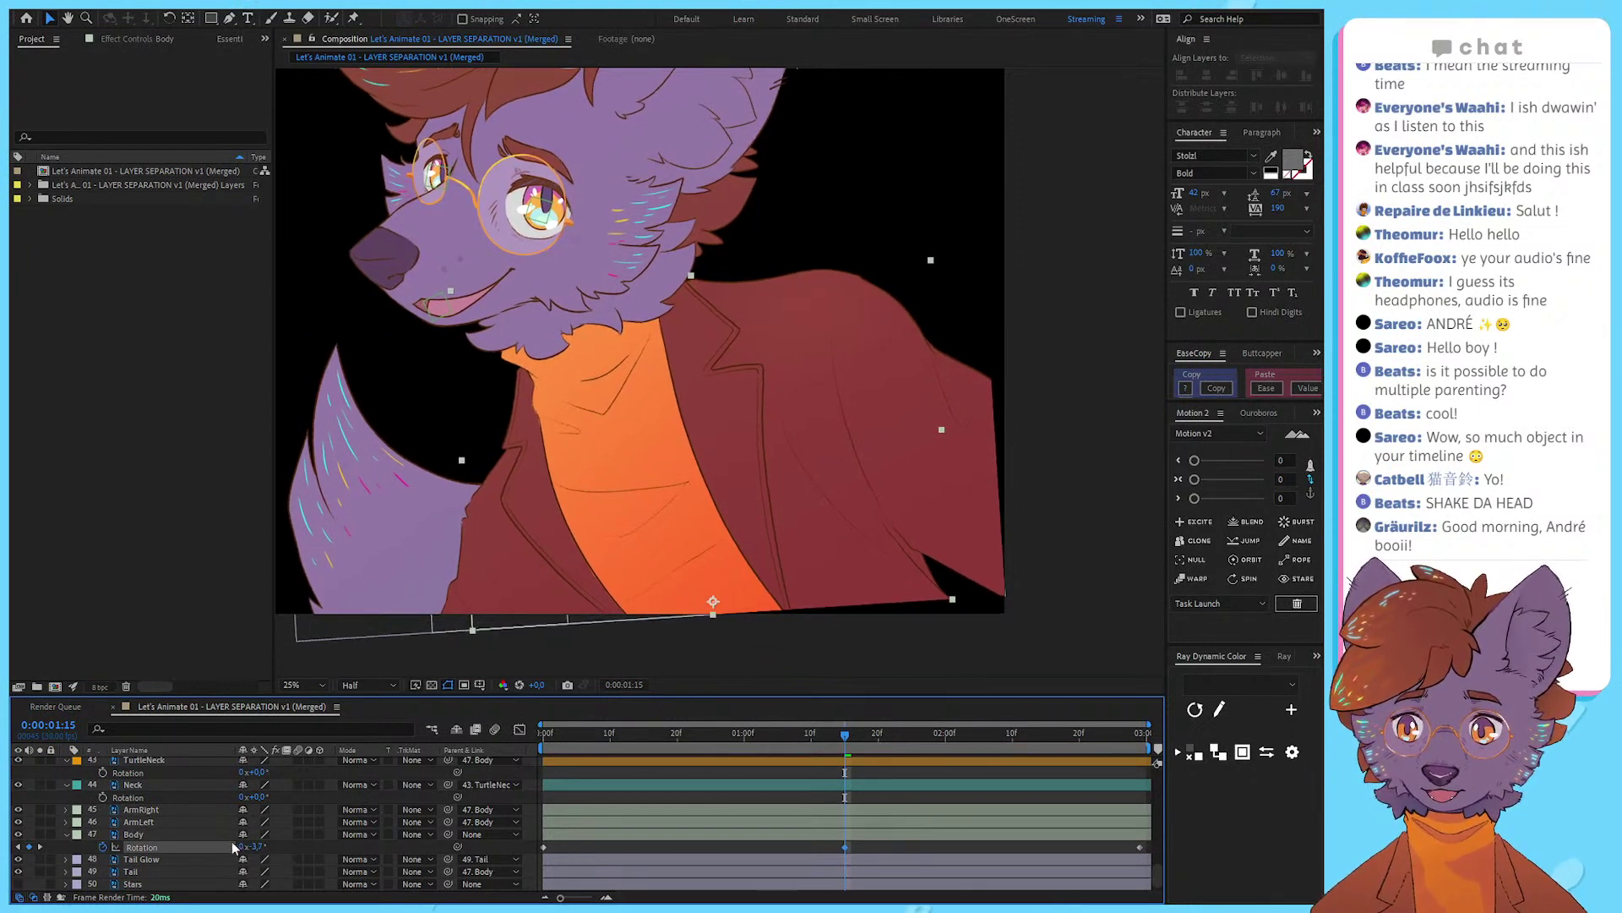
# Step: Delete the Body layer's last rotation keyframe, set its first keyframe to about 1.9°, and scrub through the sway
pyautogui.moveTo(711, 733); pyautogui.dragTo(541, 748)
pyautogui.moveTo(1094, 849); pyautogui.dragTo(1200, 844)
pyautogui.press('Delete')
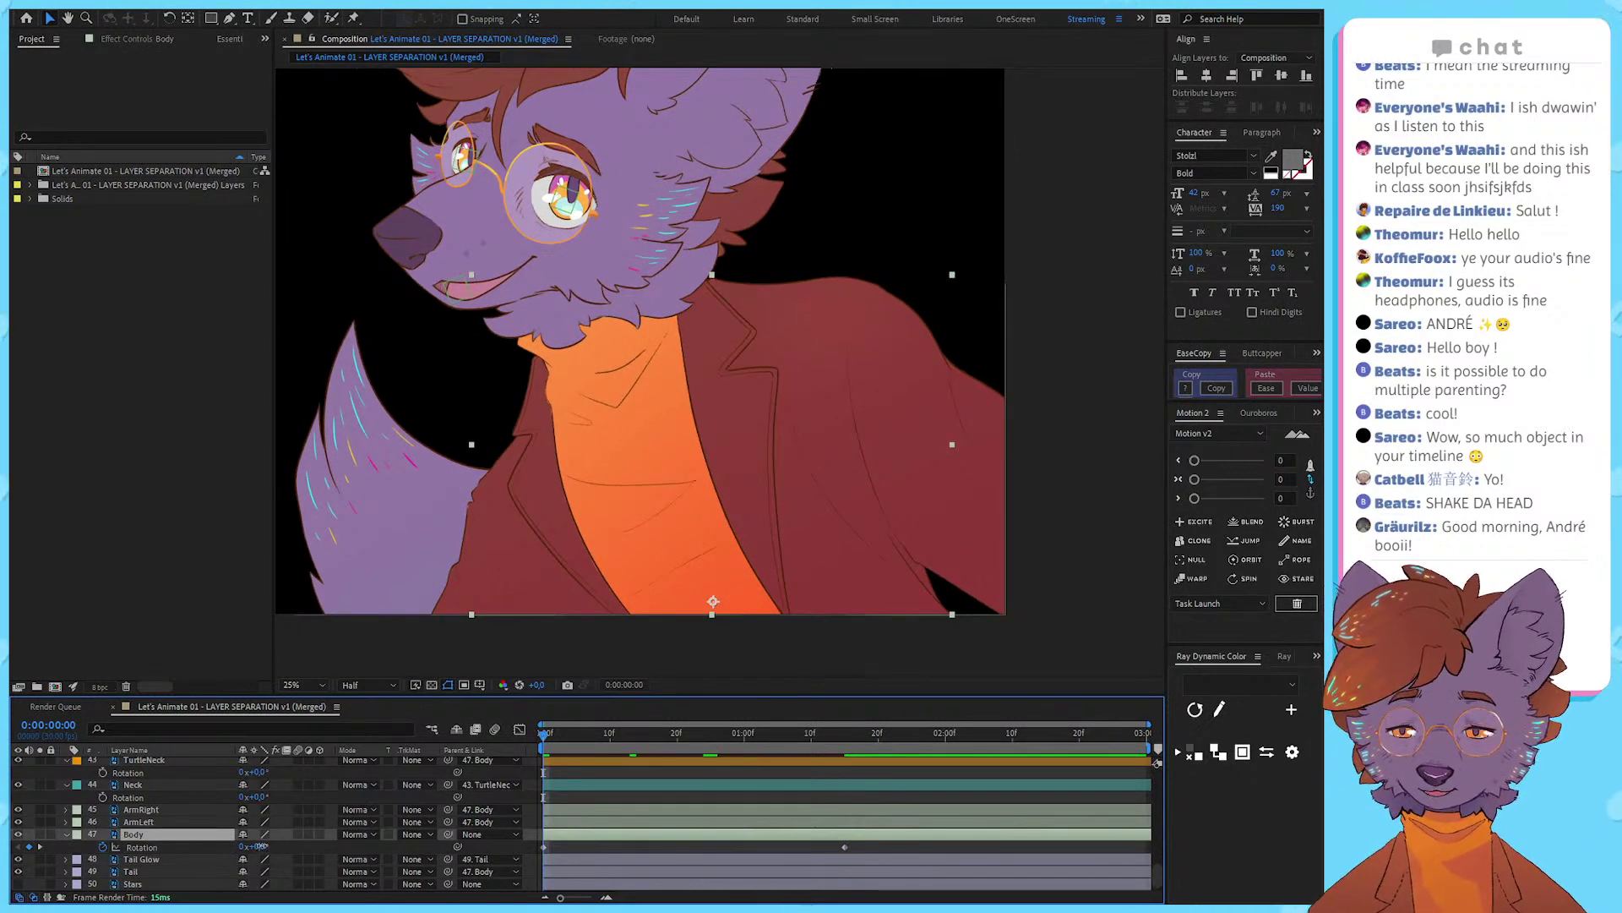
pyautogui.moveTo(257, 846); pyautogui.dragTo(276, 845)
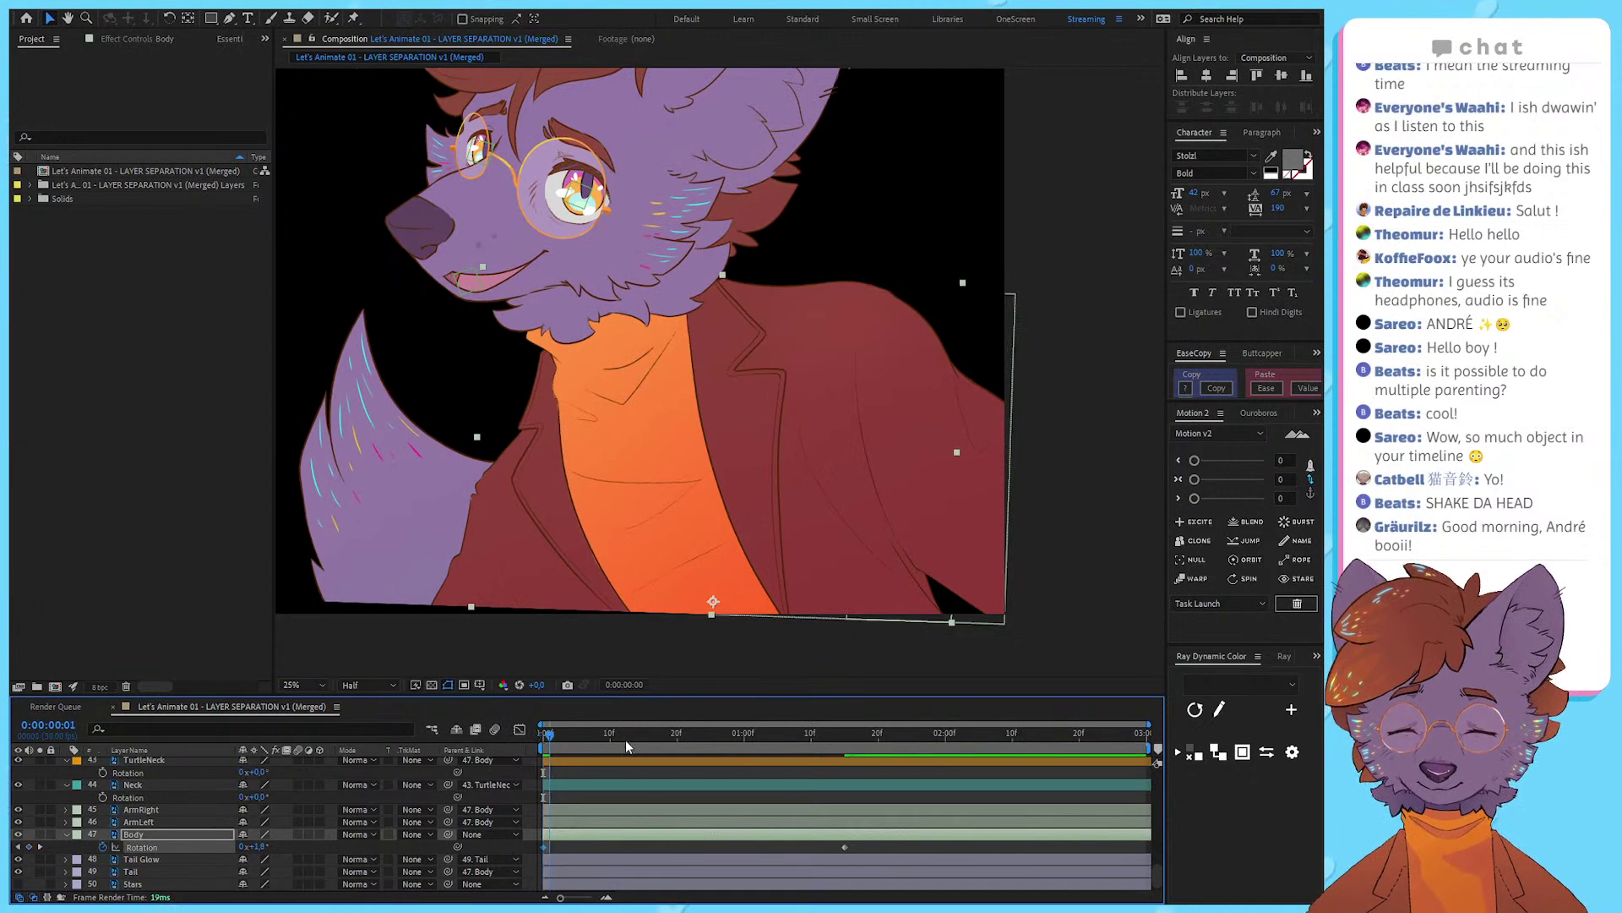
pyautogui.moveTo(626, 739); pyautogui.dragTo(814, 741)
pyautogui.press('Home')
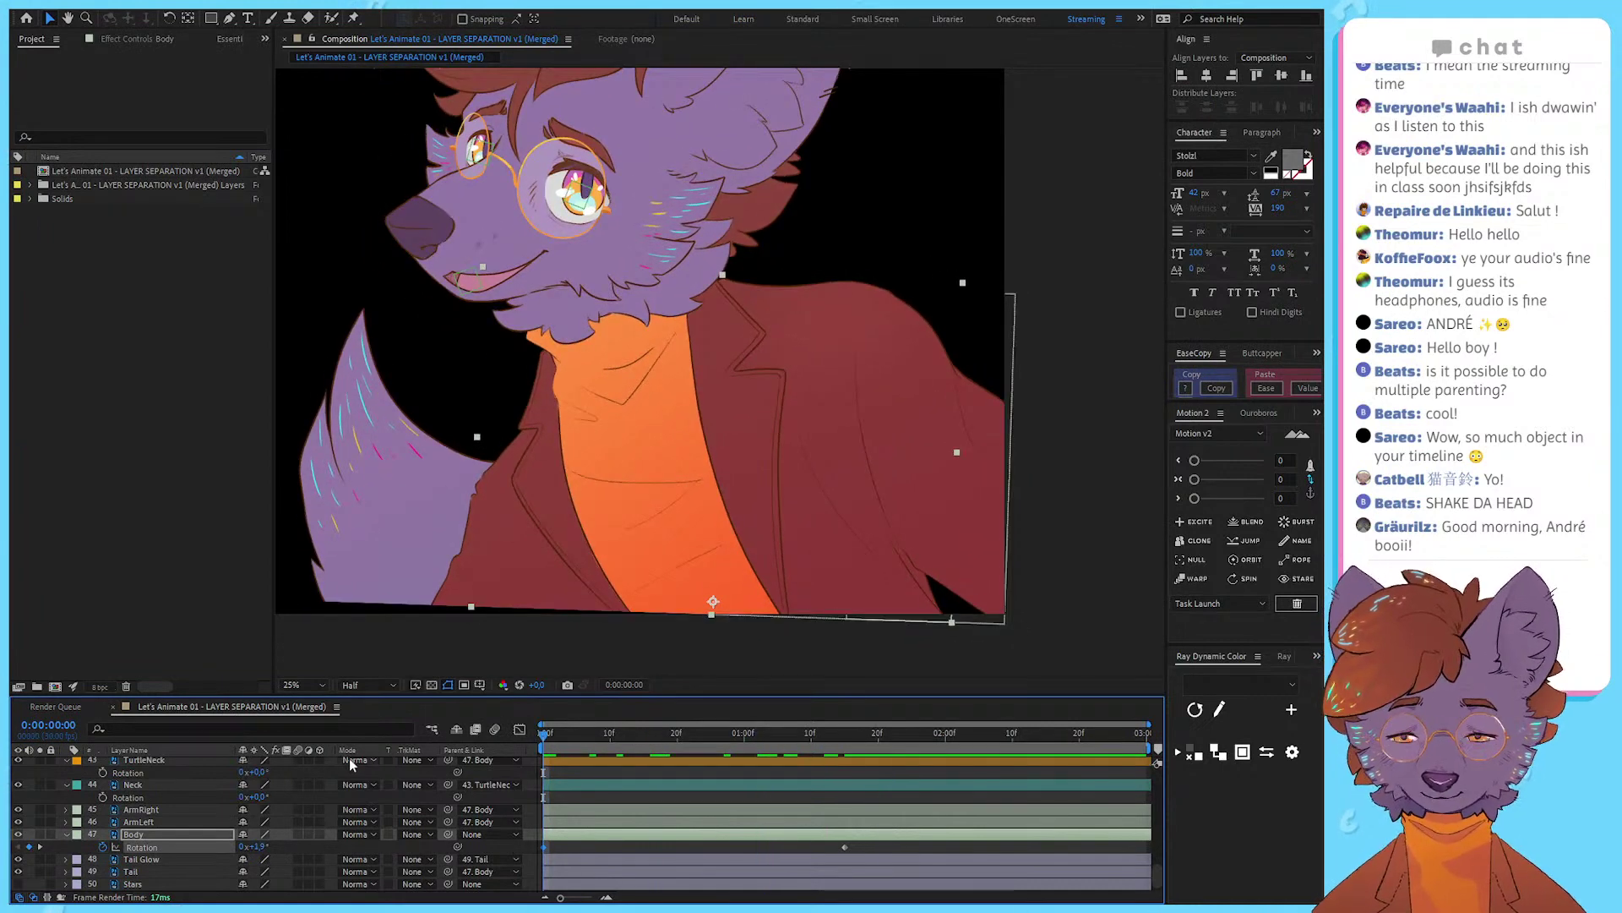
# Step: Add rotation keyframes to the Neck and TurtleNeck layers at the first frame of the composition
pyautogui.click(163, 785)
pyautogui.click(206, 808)
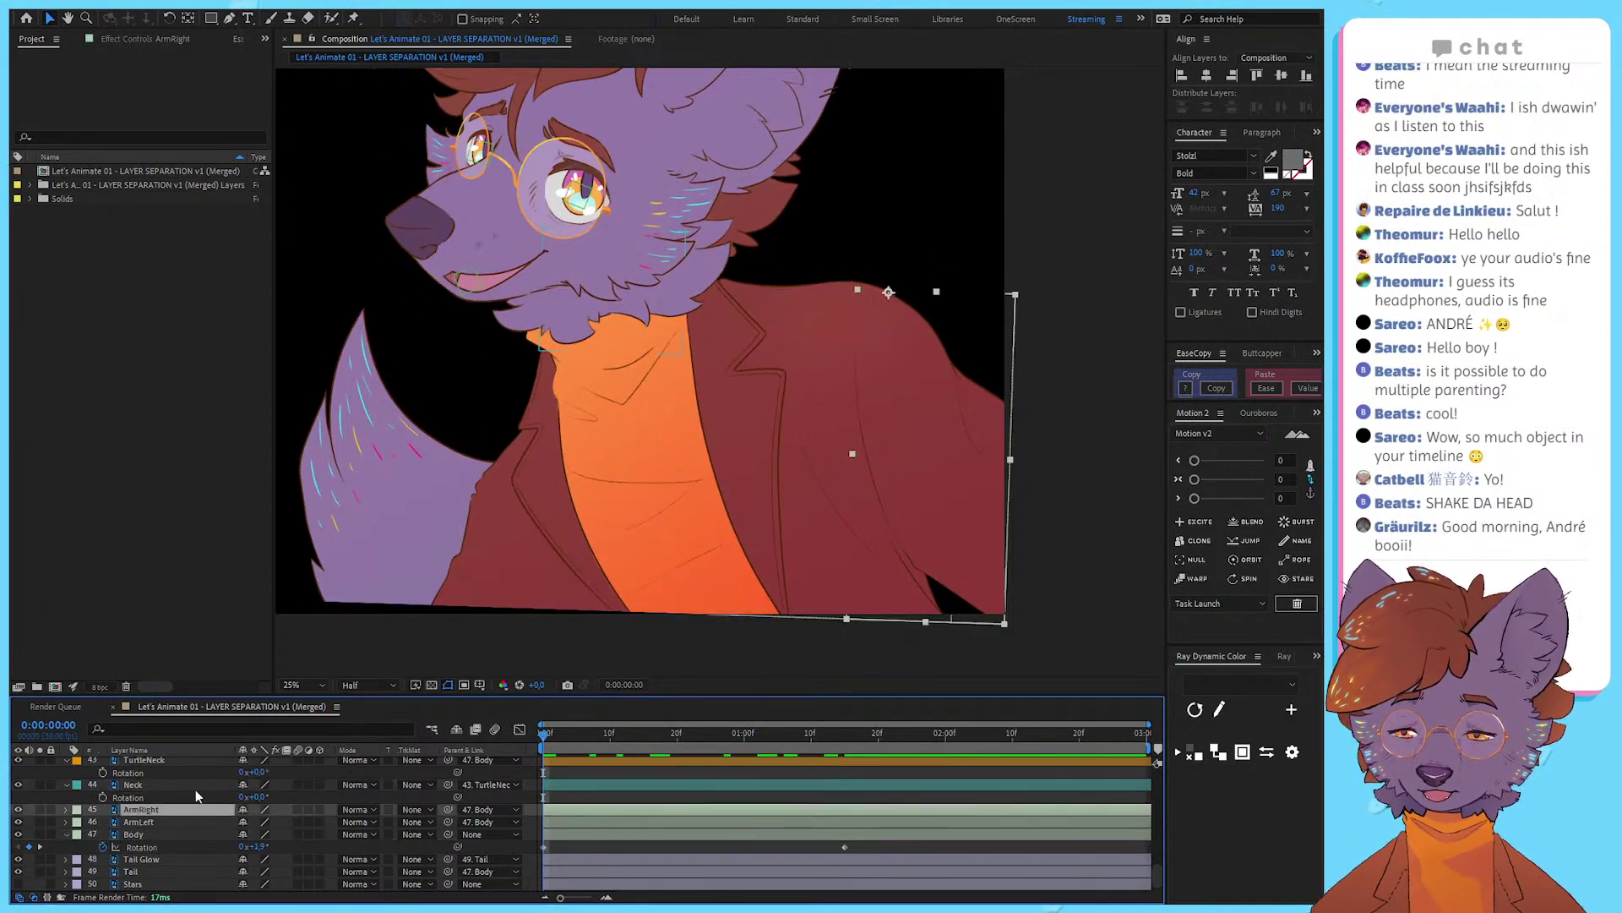
pyautogui.click(102, 797)
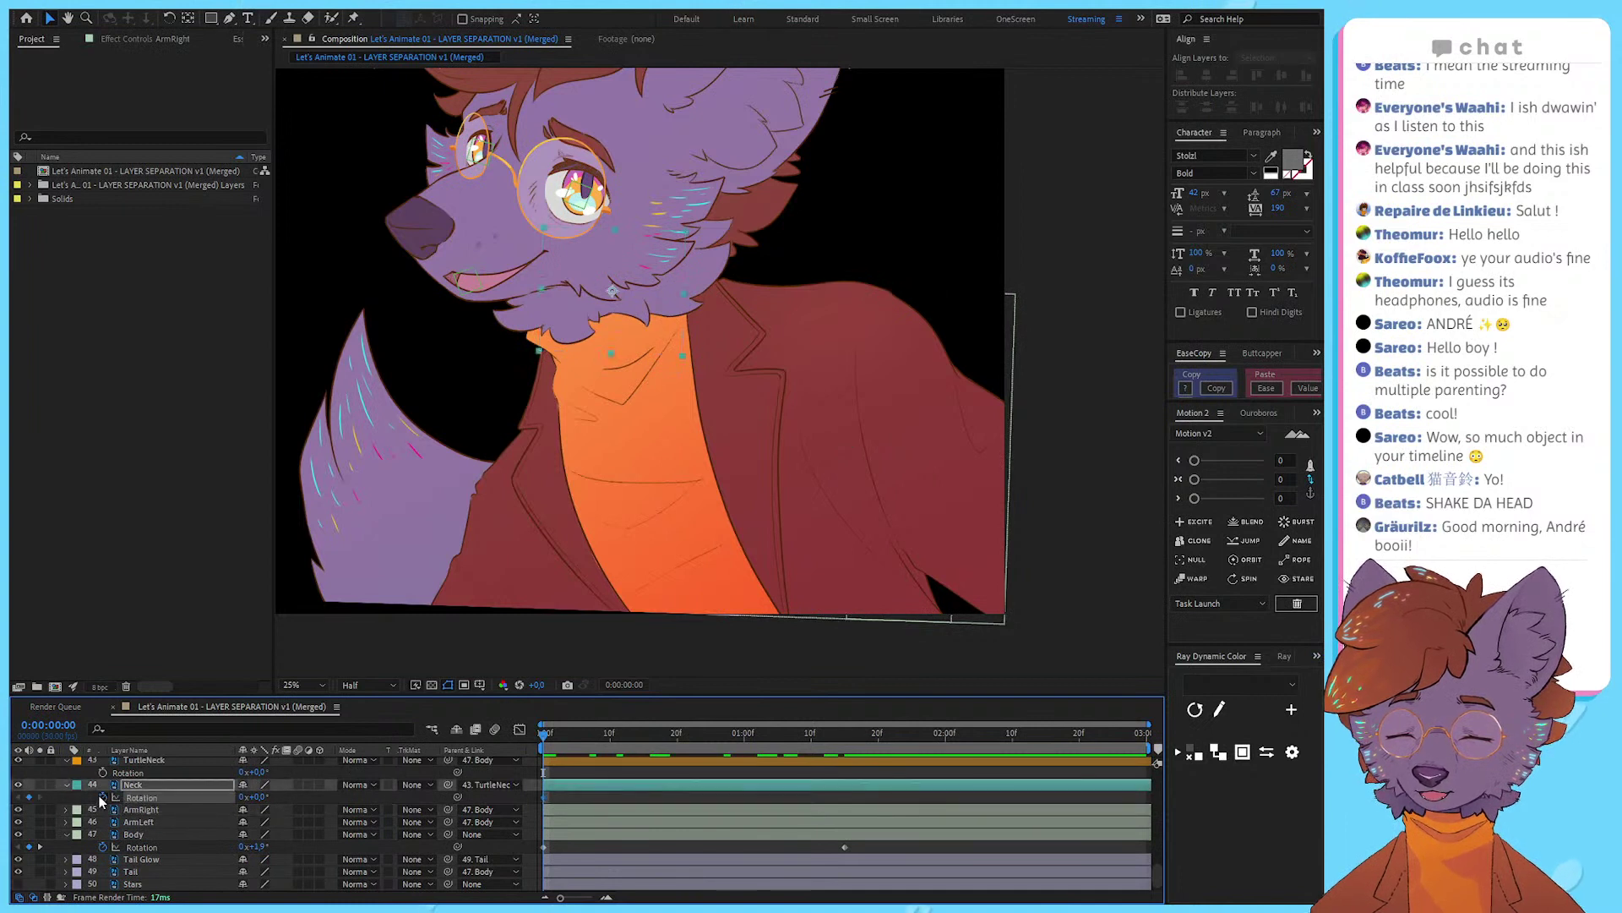
pyautogui.click(102, 773)
# Step: Set the TurtleNeck rotation to about -5.2° at 0:00:01:15 and about 1.7° at the first frame
pyautogui.click(845, 731)
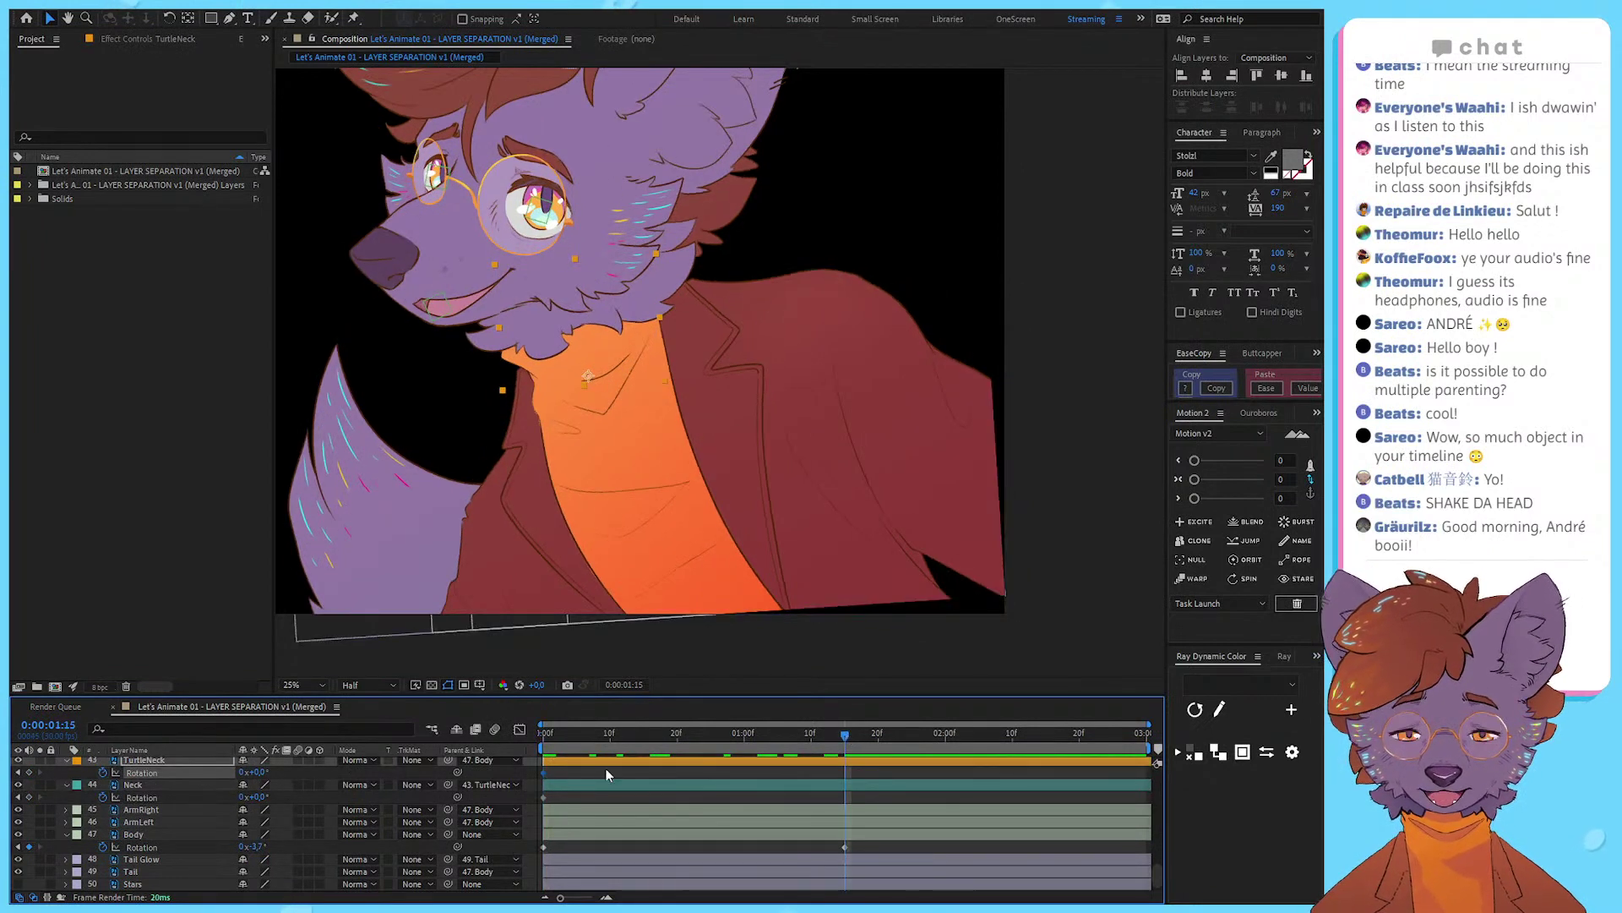
pyautogui.click(292, 791)
pyautogui.moveTo(258, 797)
pyautogui.mouseDown()
pyautogui.moveTo(221, 797)
pyautogui.moveTo(279, 773)
pyautogui.moveTo(227, 784)
pyautogui.moveTo(237, 774)
pyautogui.mouseUp()
pyautogui.hotkey('ctrl', 'z')
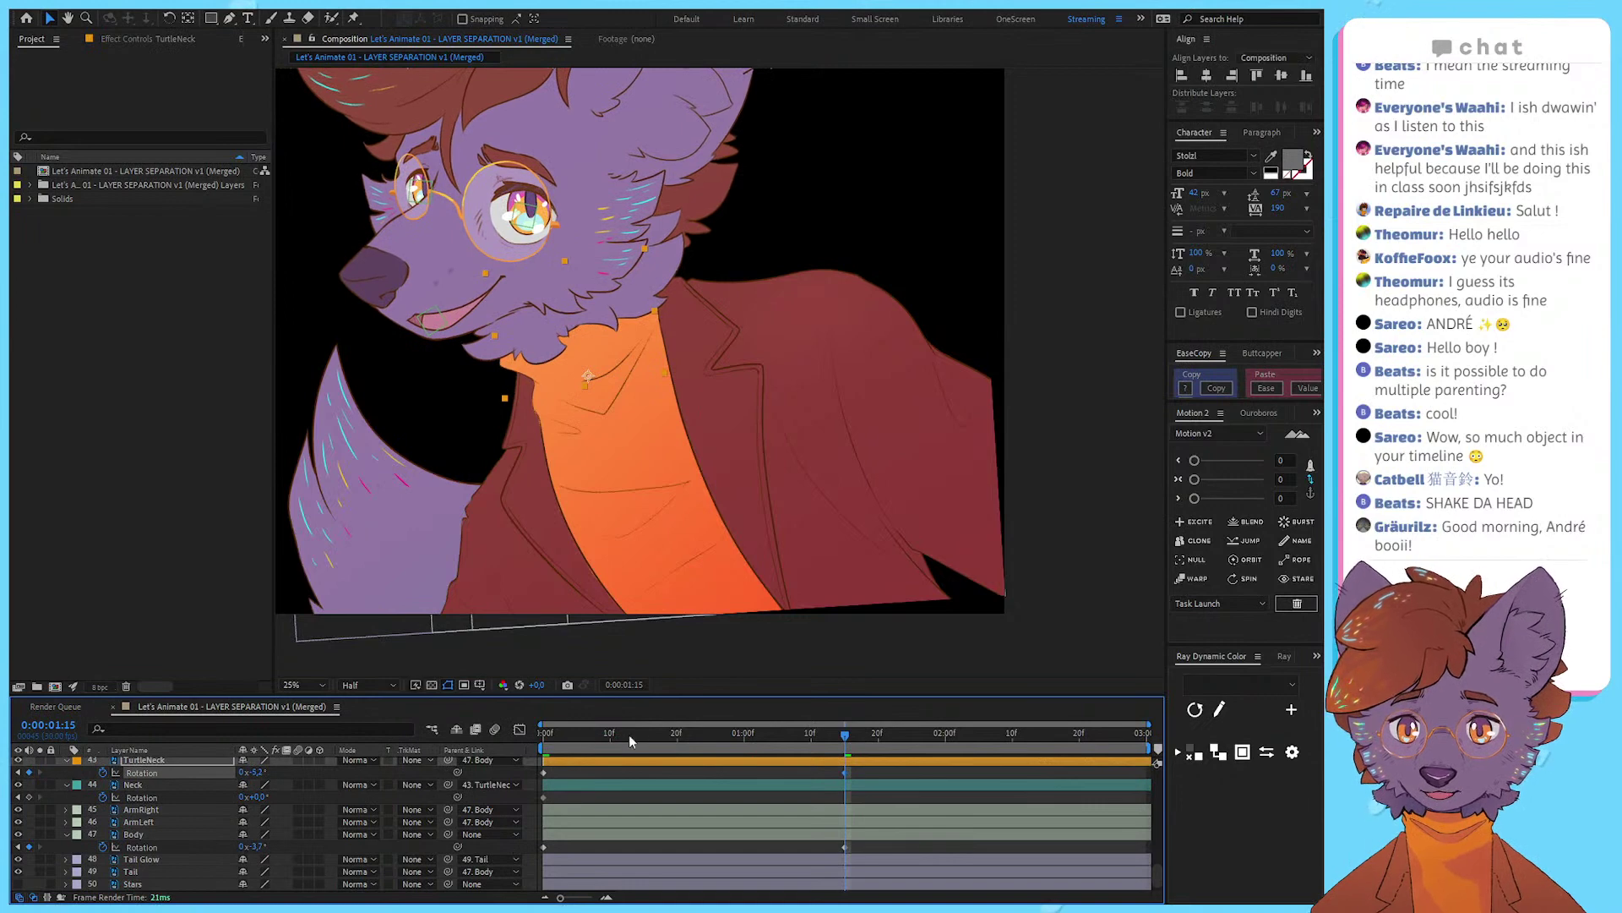
pyautogui.moveTo(620, 733); pyautogui.dragTo(538, 736)
pyautogui.moveTo(256, 772); pyautogui.dragTo(304, 772)
# Step: Try shifting the Neck layer's anchor point toward the back of the neck, testing and undoing its rotation
pyautogui.click(844, 737)
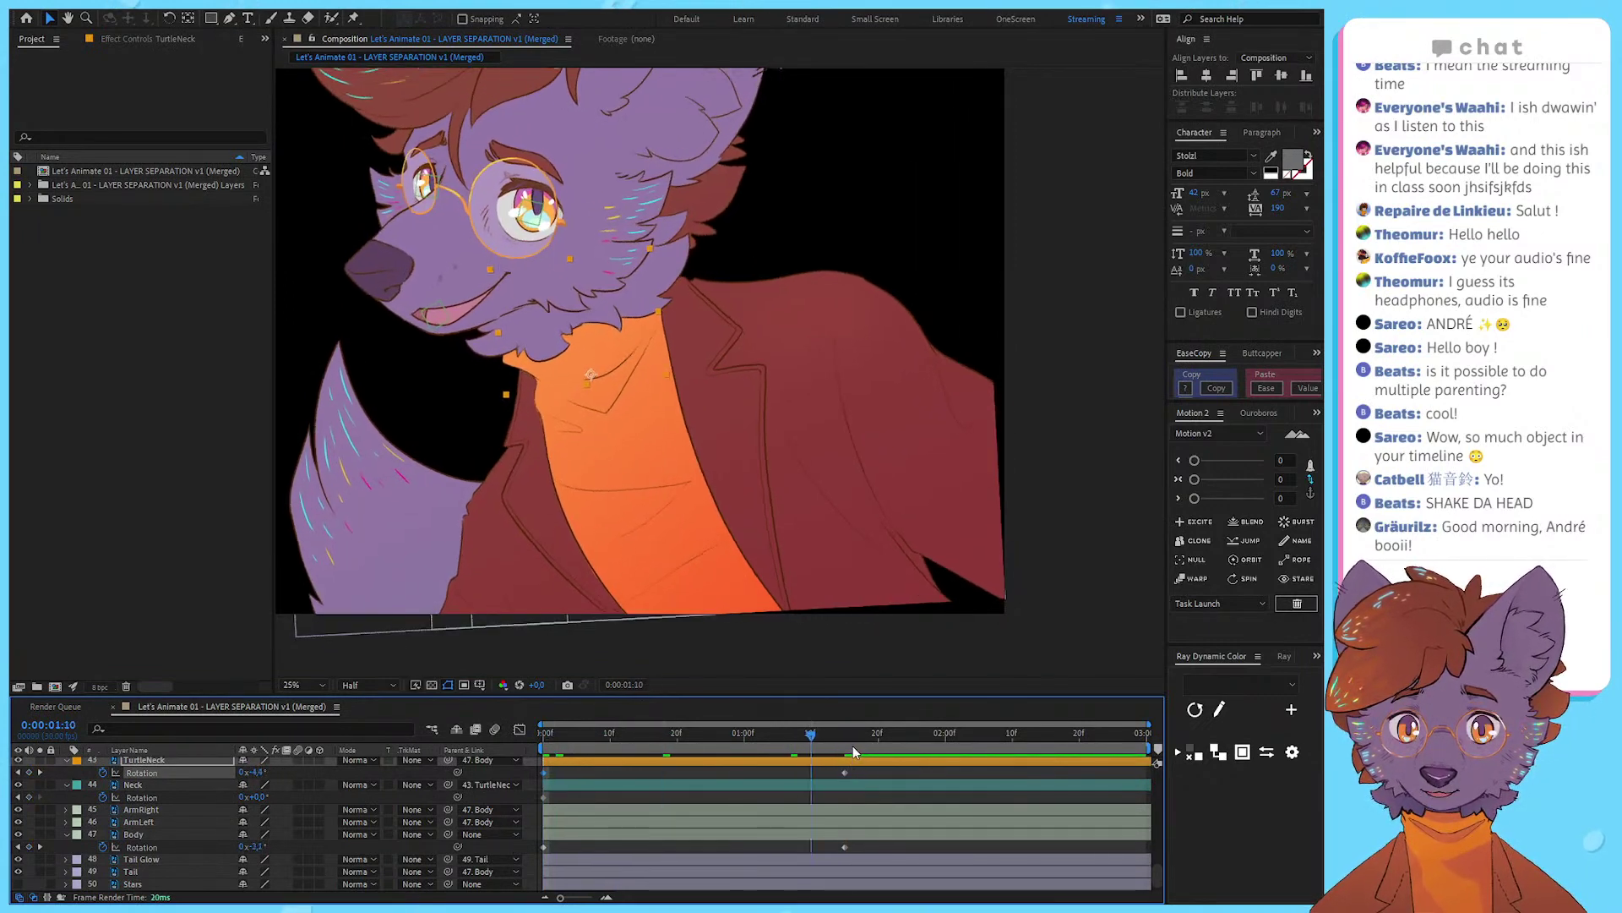
pyautogui.moveTo(258, 796); pyautogui.dragTo(188, 797)
pyautogui.hotkey('ctrl', 'z')
pyautogui.press('y')
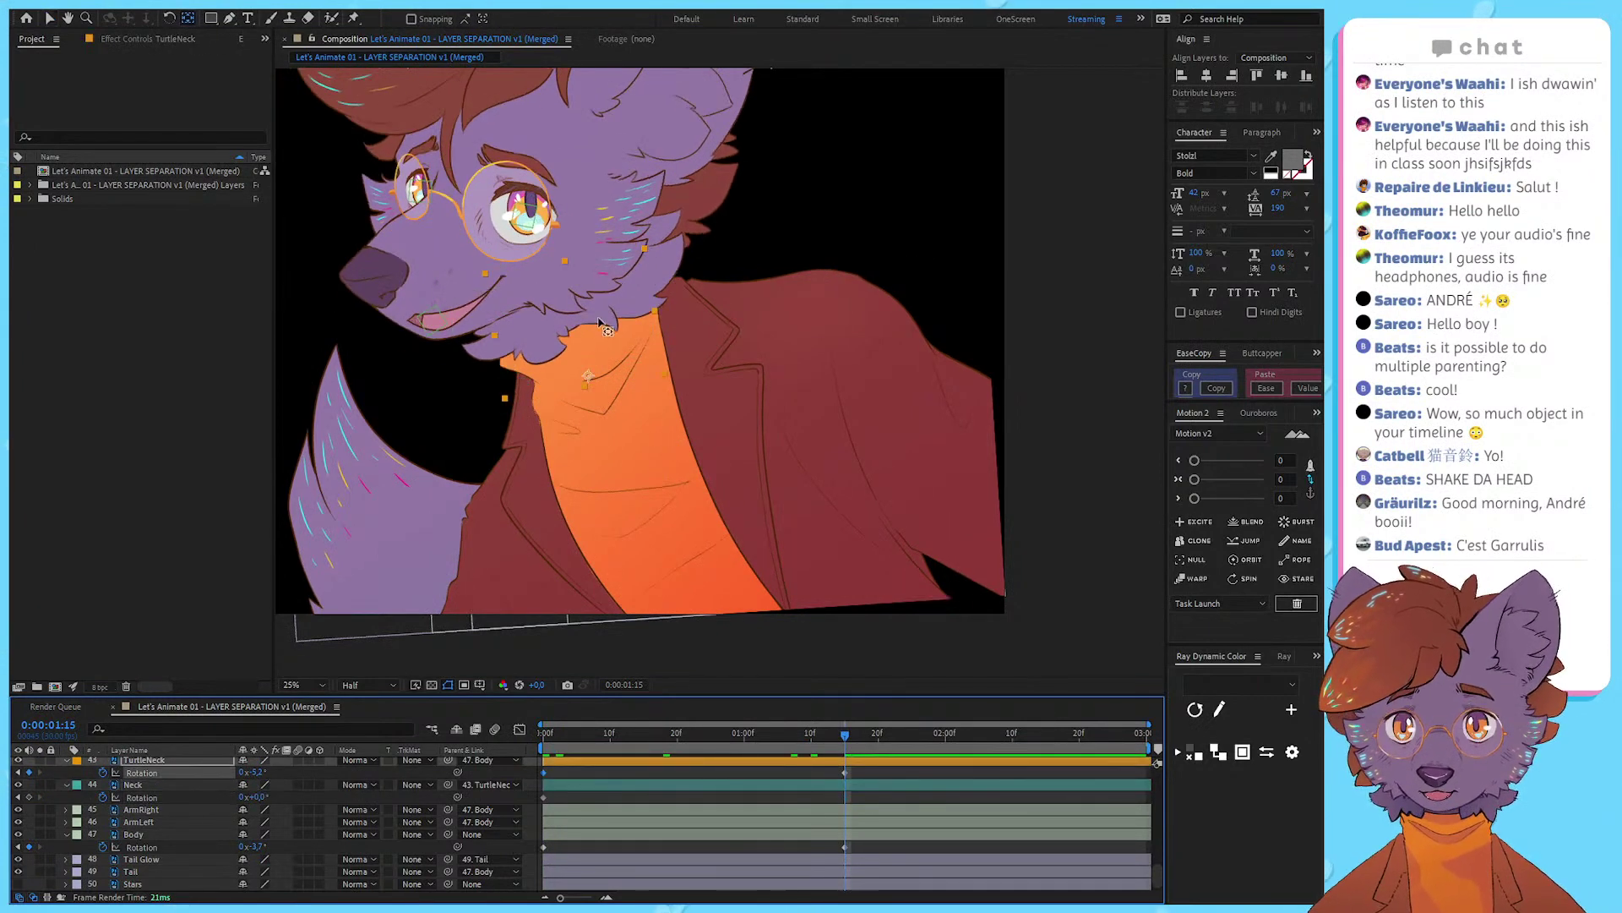
pyautogui.moveTo(576, 303); pyautogui.dragTo(618, 306)
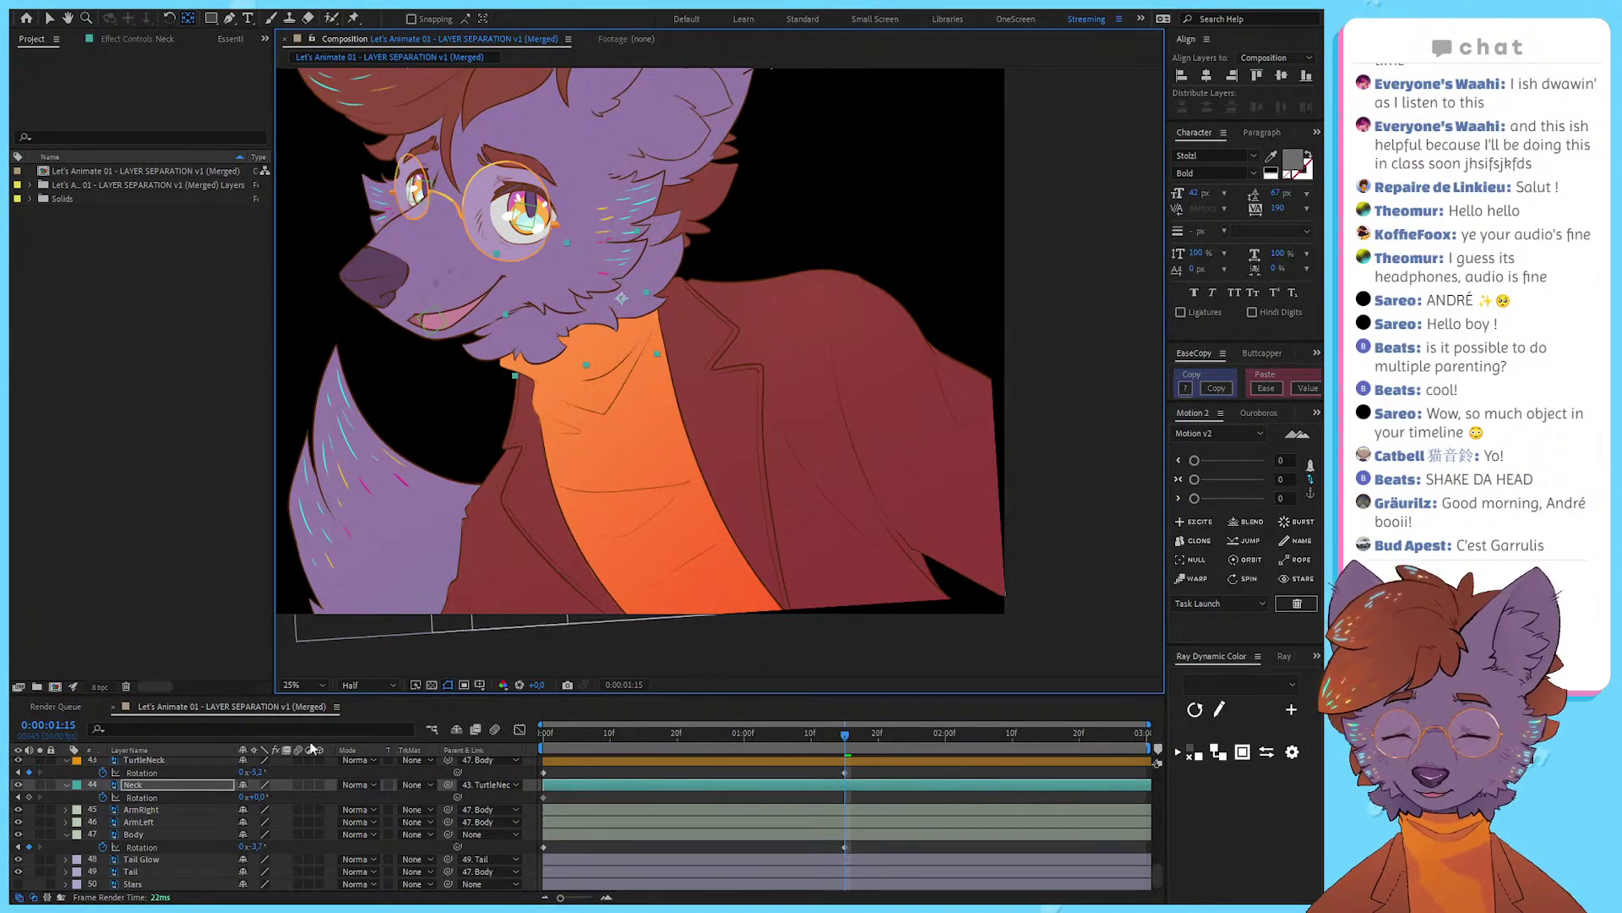
pyautogui.moveTo(253, 797); pyautogui.dragTo(214, 811)
pyautogui.hotkey('ctrl', 'z')
pyautogui.moveTo(591, 735); pyautogui.dragTo(473, 739)
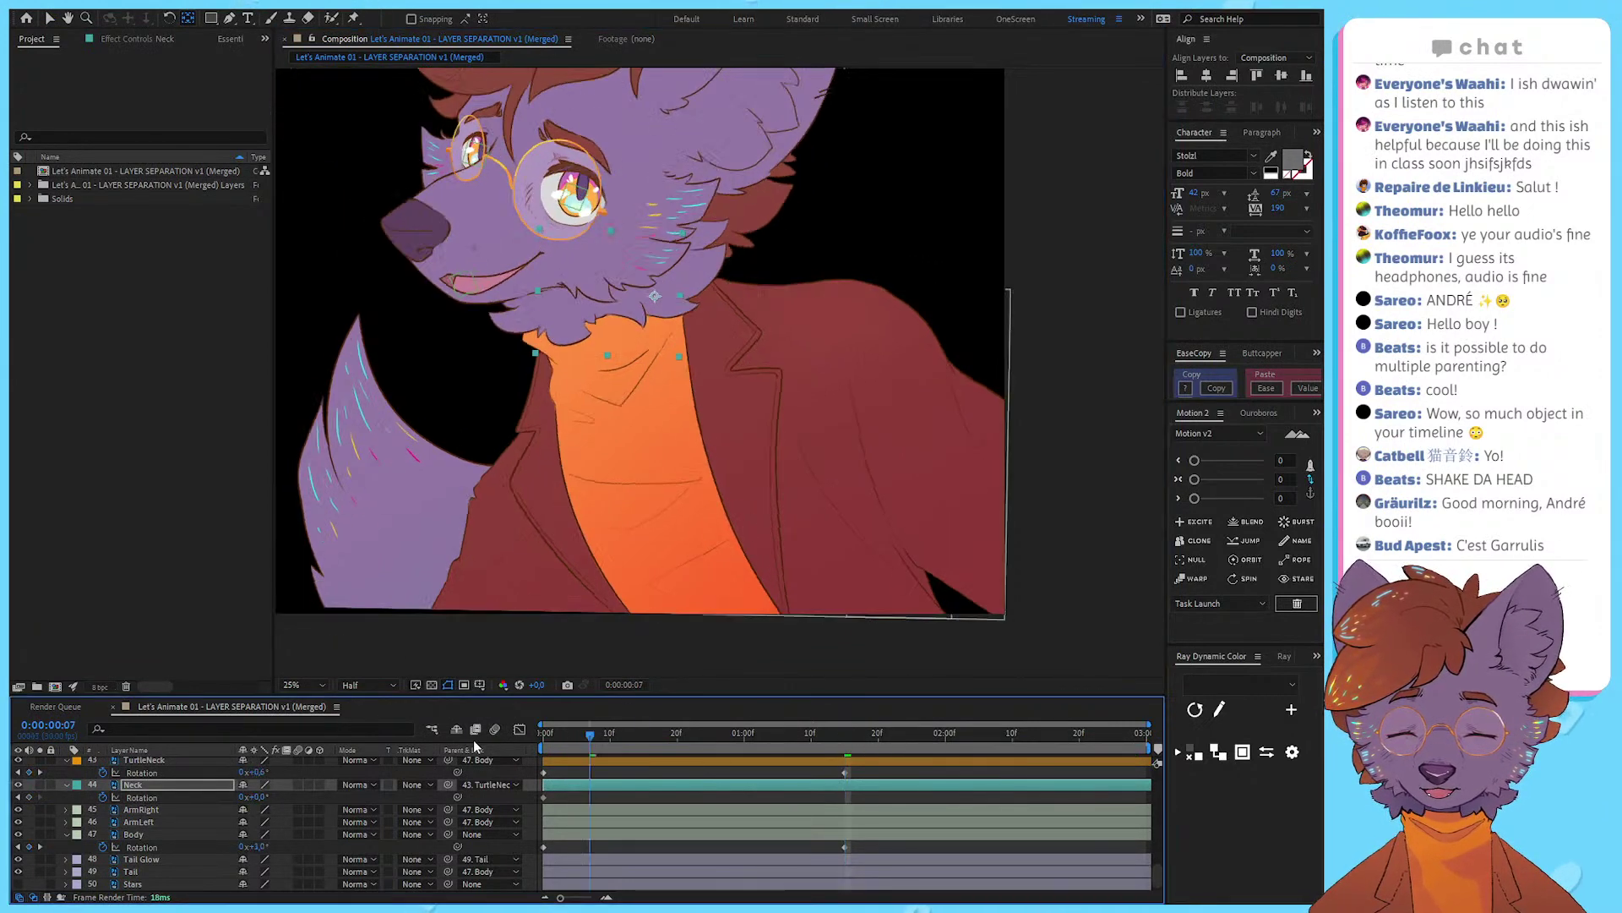
# Step: Try the Neck anchor point back at the neck's centre, then test a strong negative rotation and undo it
pyautogui.moveTo(662, 297); pyautogui.dragTo(608, 294)
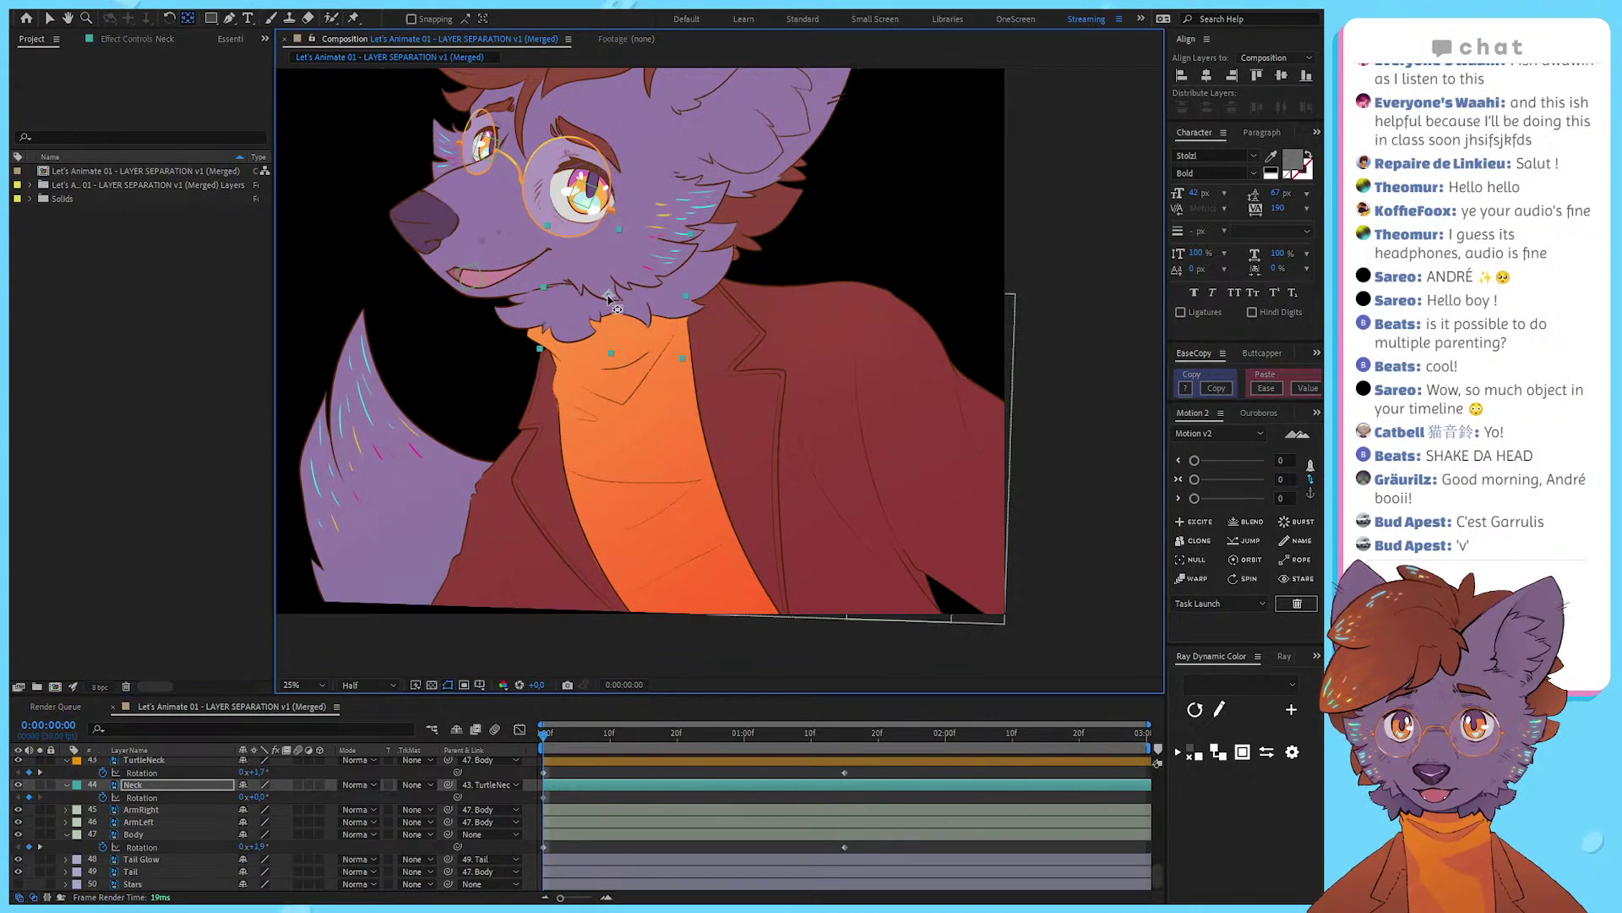
pyautogui.moveTo(253, 797); pyautogui.dragTo(84, 803)
pyautogui.scroll(2, 738, 279)
pyautogui.scroll(3, 738, 279)
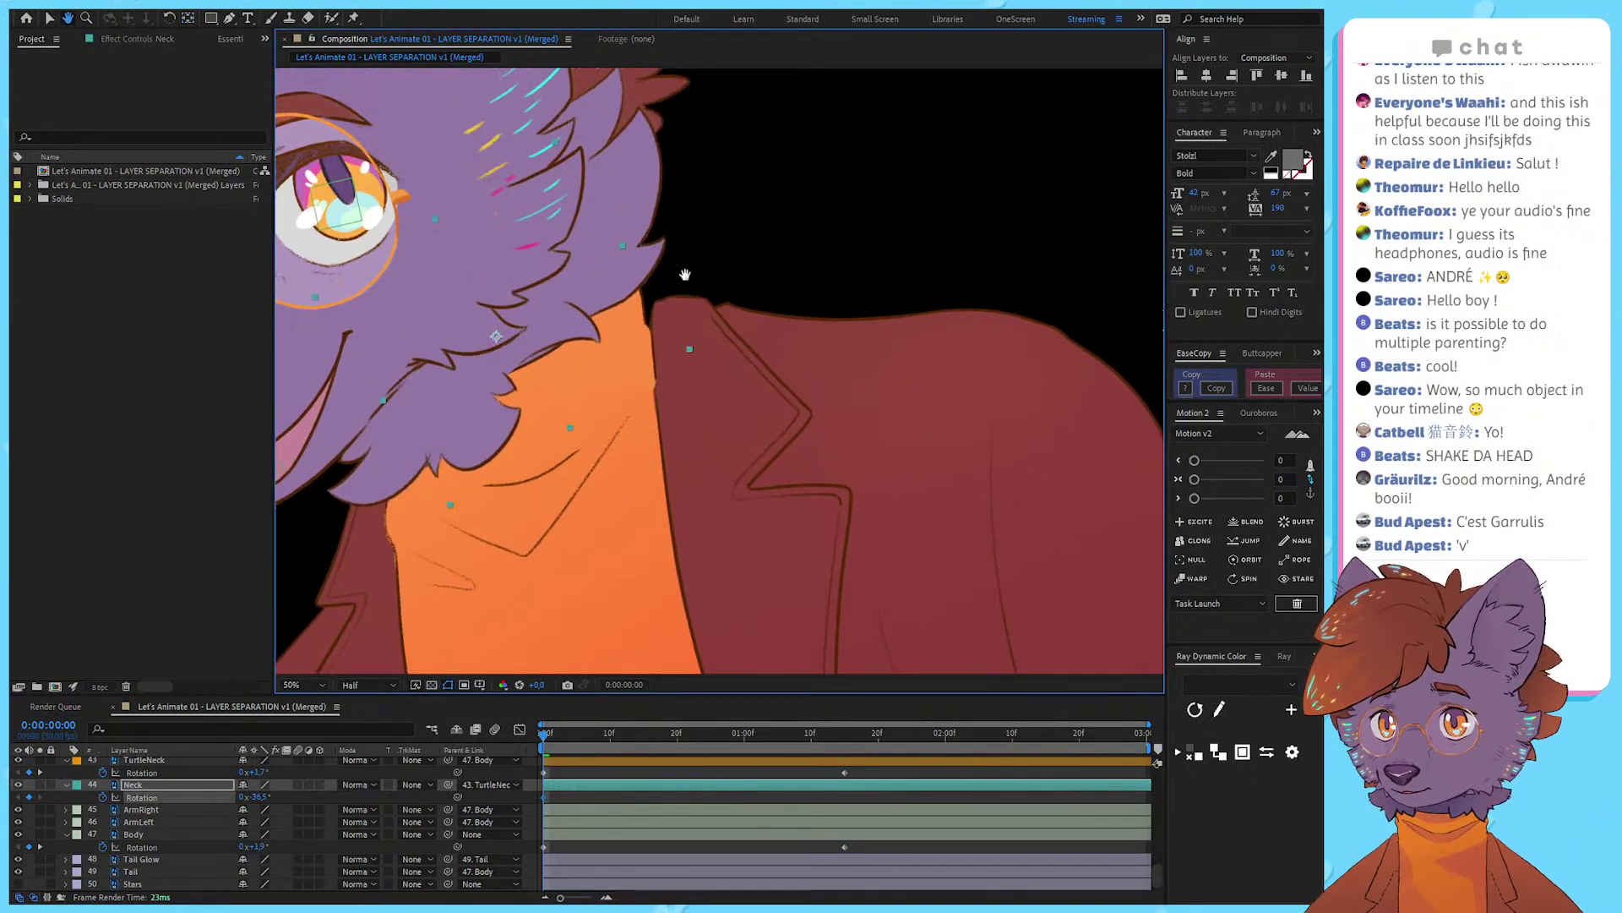
pyautogui.hotkey('ctrl', 'z')
pyautogui.scroll(-2, 732, 363)
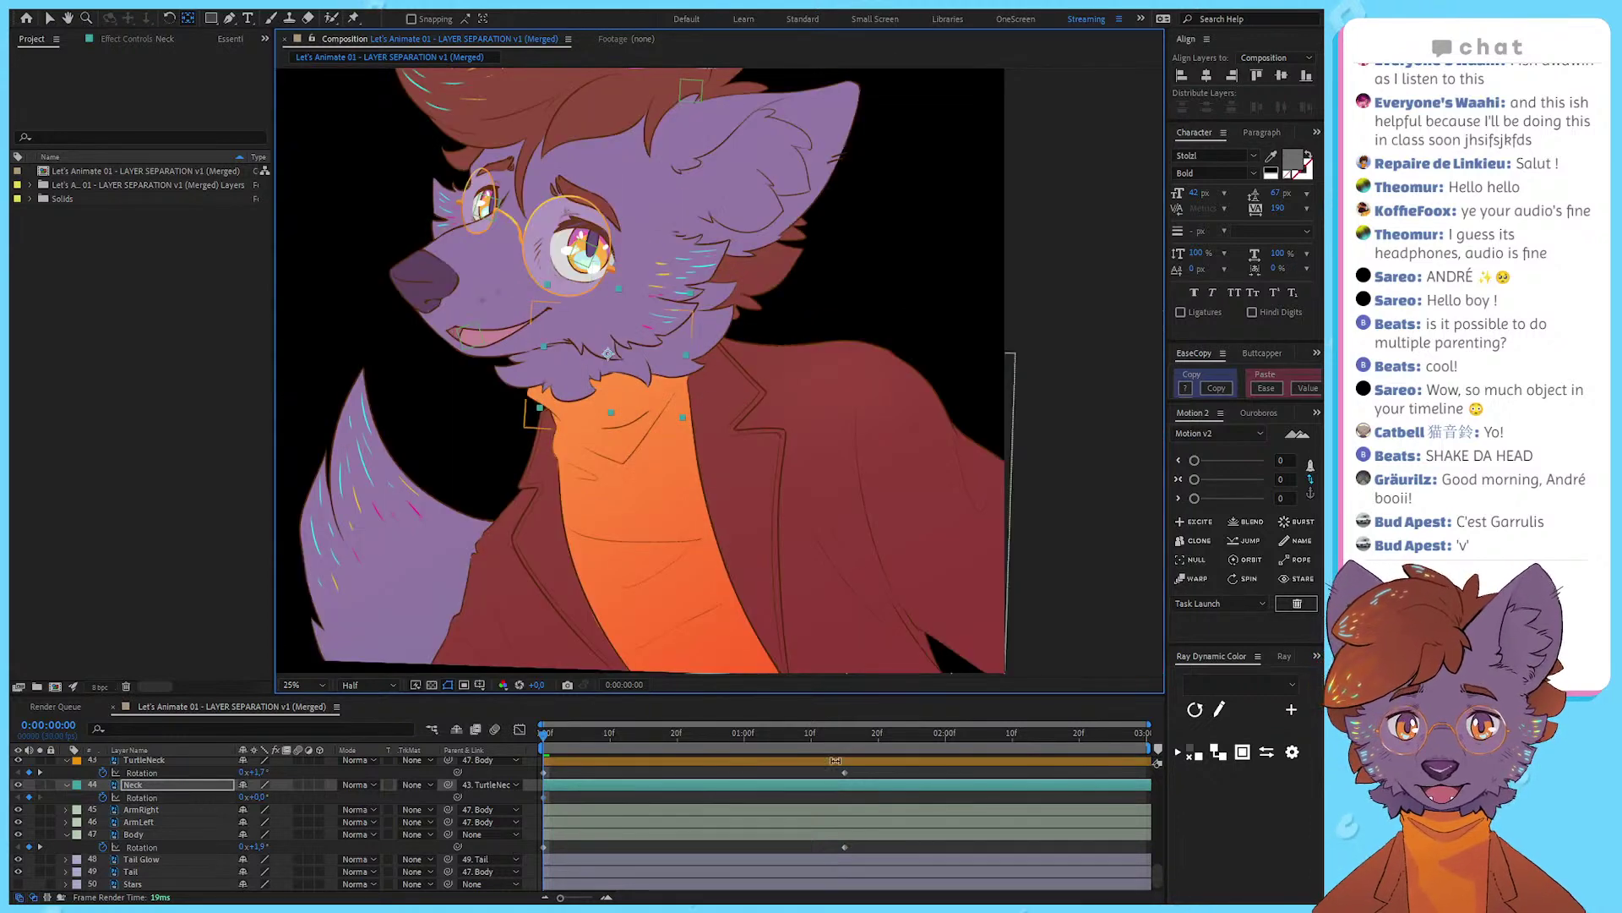
# Step: Move the Neck anchor point toward the back of the neck and set Neck rotation to about -9.0° at 0:00:01:15
pyautogui.click(844, 734)
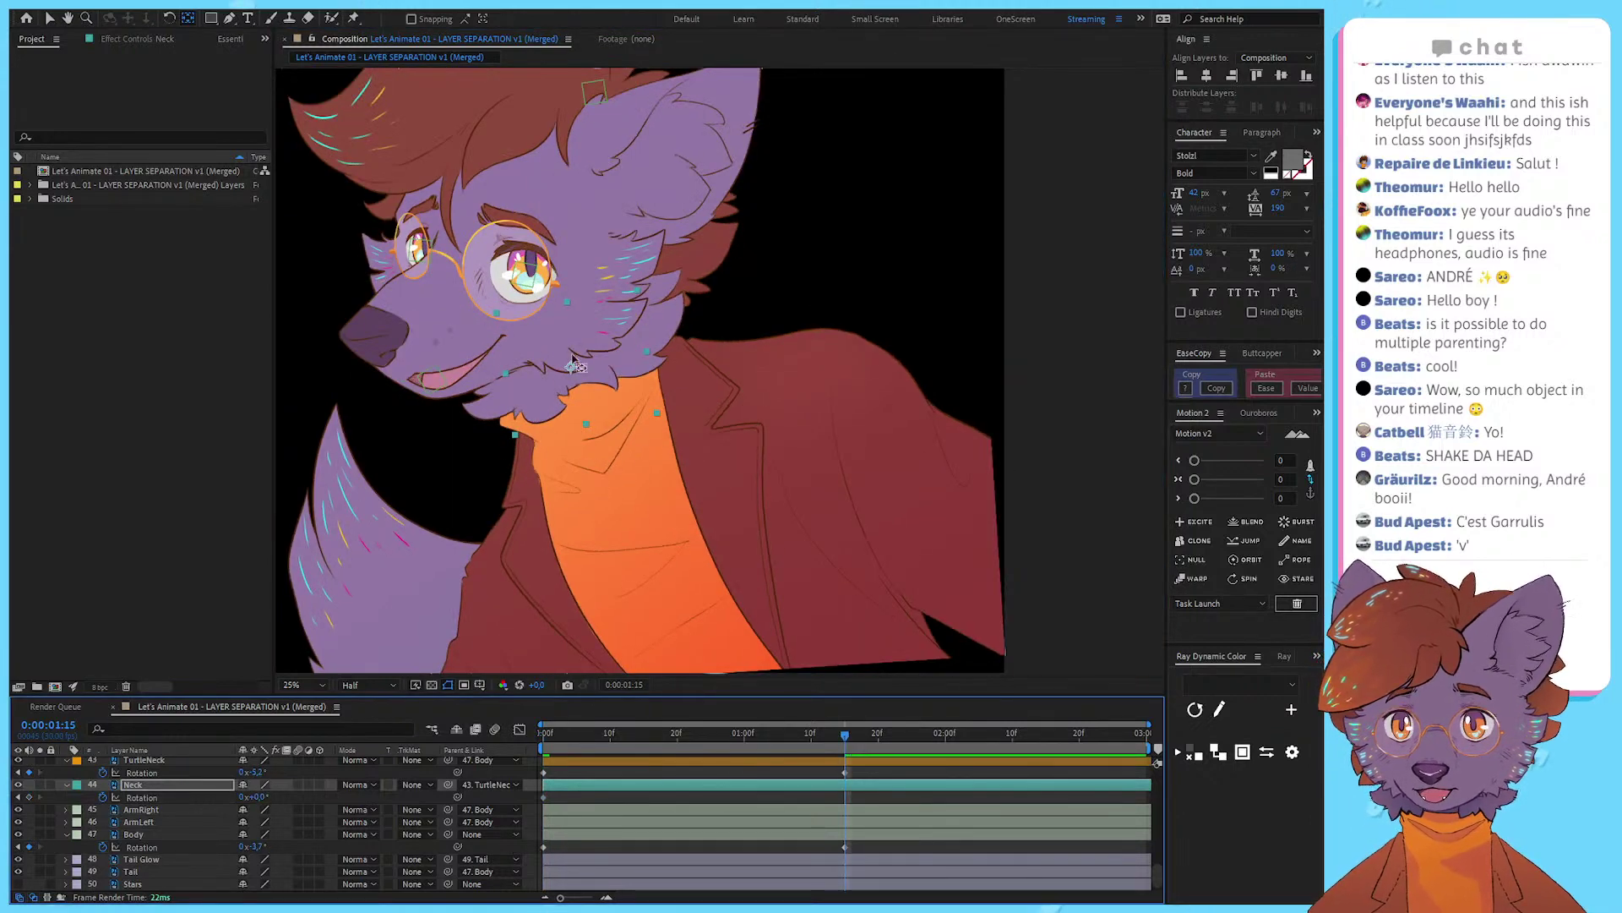
pyautogui.moveTo(571, 367); pyautogui.dragTo(583, 367)
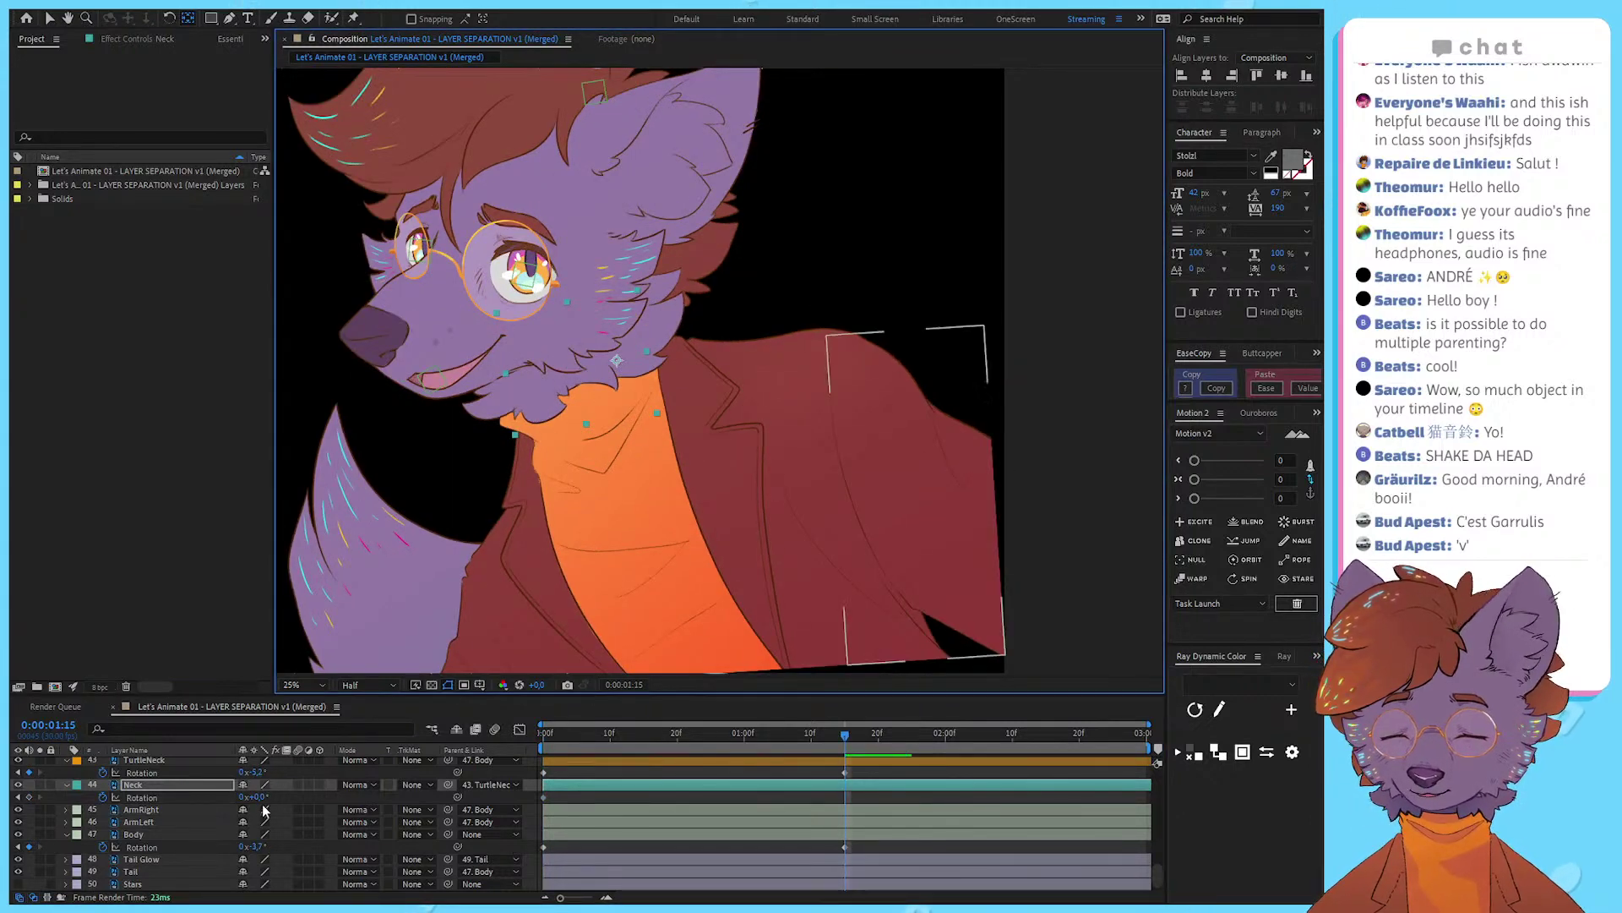
pyautogui.moveTo(253, 797); pyautogui.dragTo(118, 841)
pyautogui.scroll(2, 659, 332)
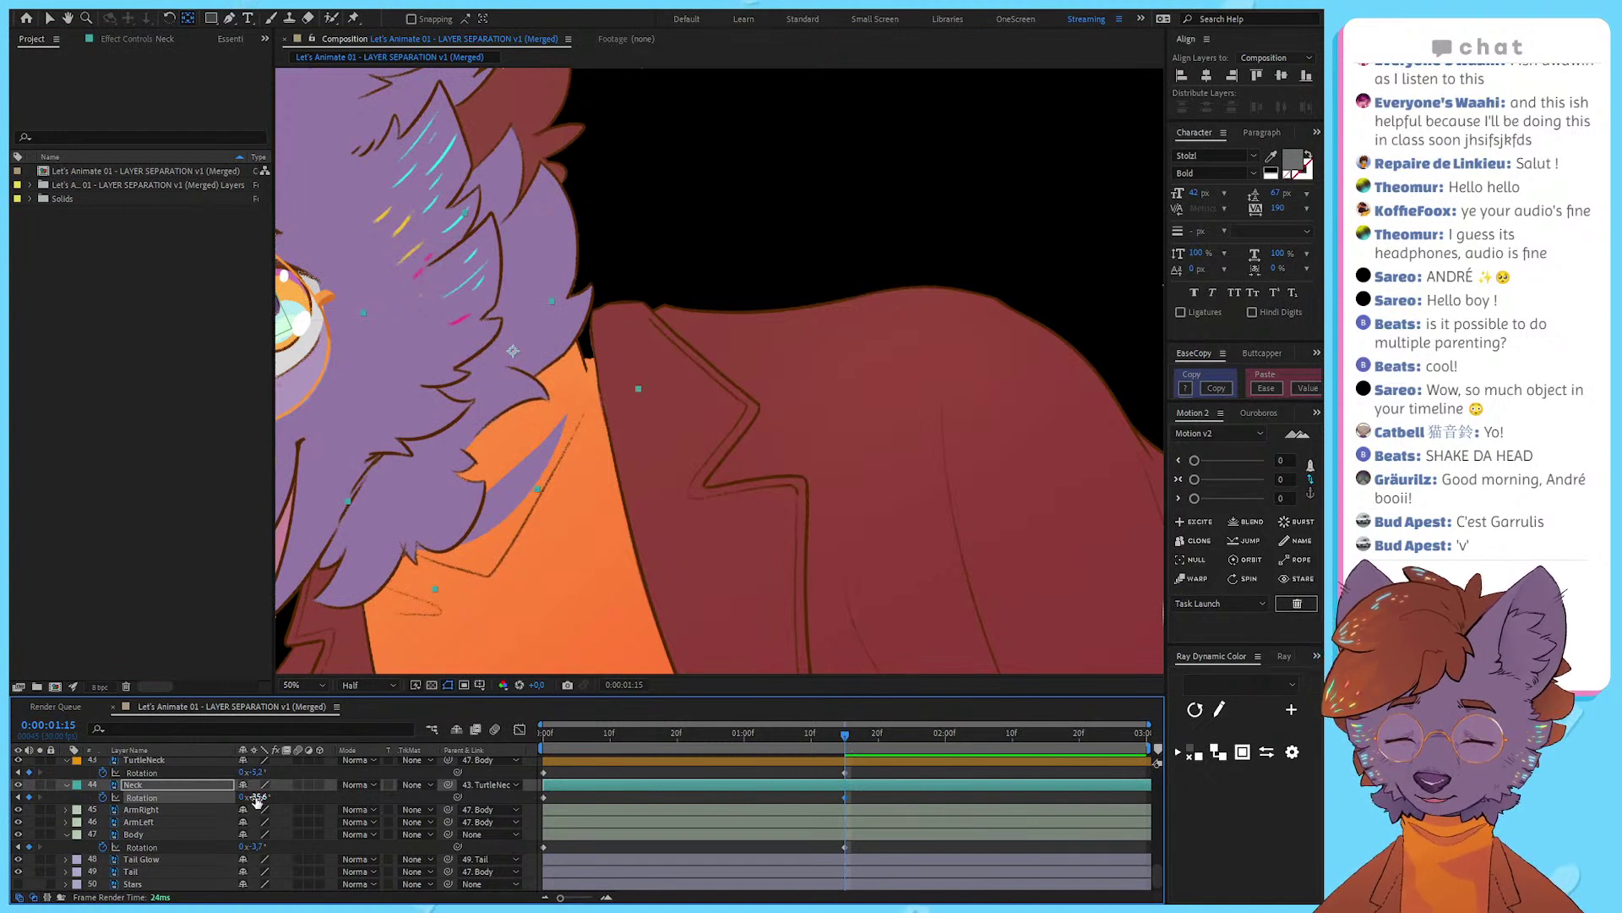
pyautogui.moveTo(254, 797); pyautogui.dragTo(423, 760)
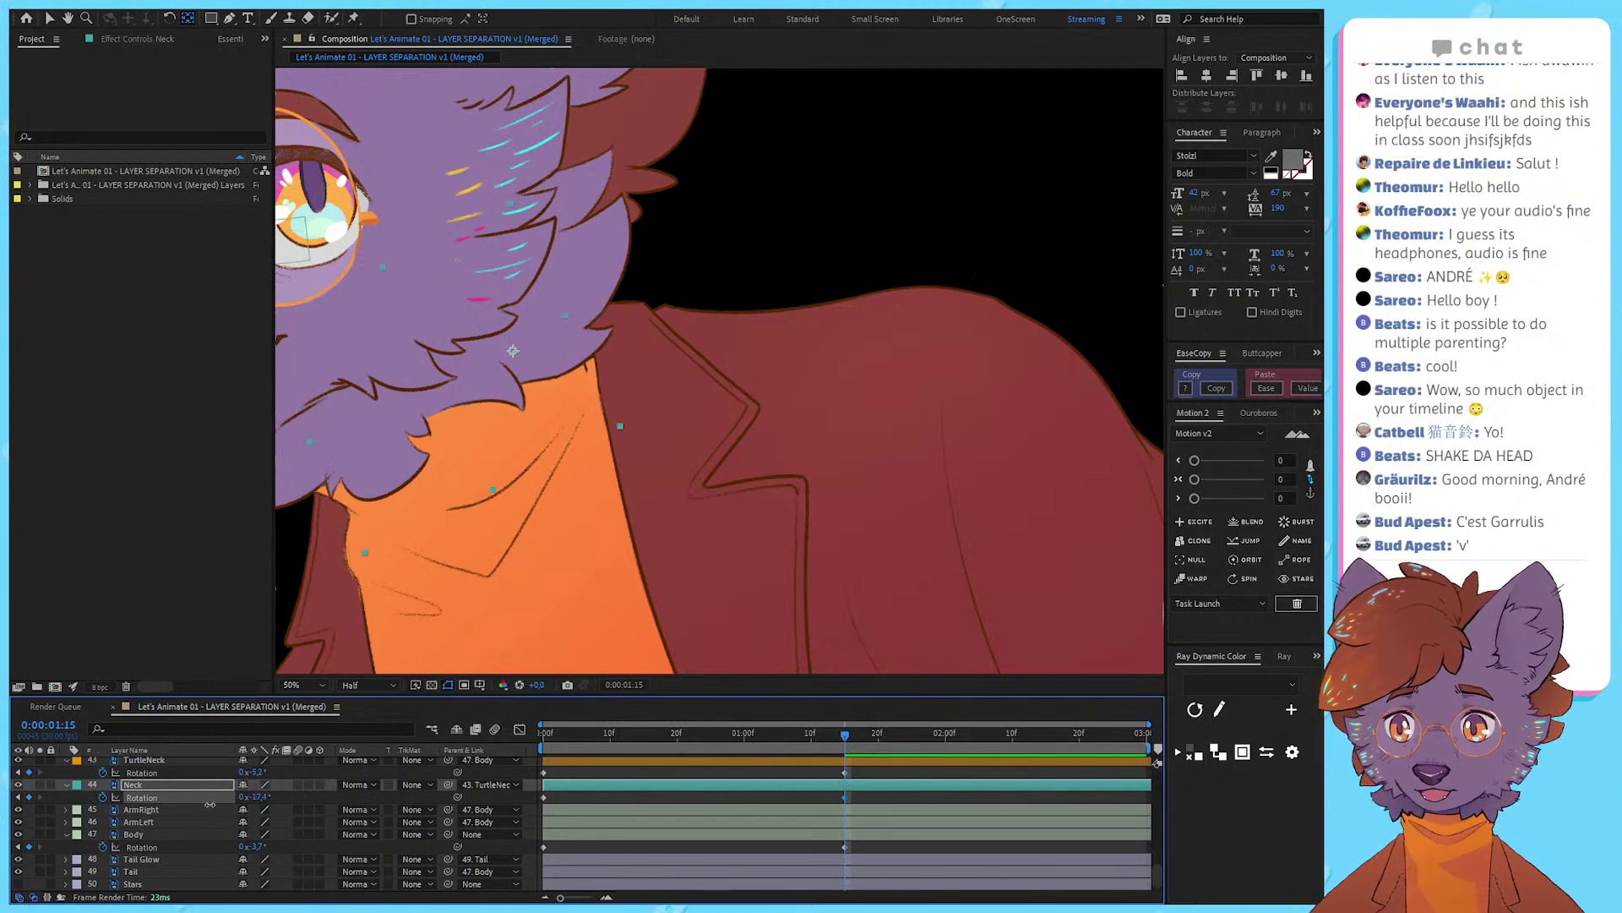
pyautogui.press('capslock')
pyautogui.press('capslock')
pyautogui.click(282, 795)
pyautogui.moveTo(259, 797); pyautogui.dragTo(226, 797)
pyautogui.hotkey('ctrl', 'z')
pyautogui.scroll(-2, 873, 409)
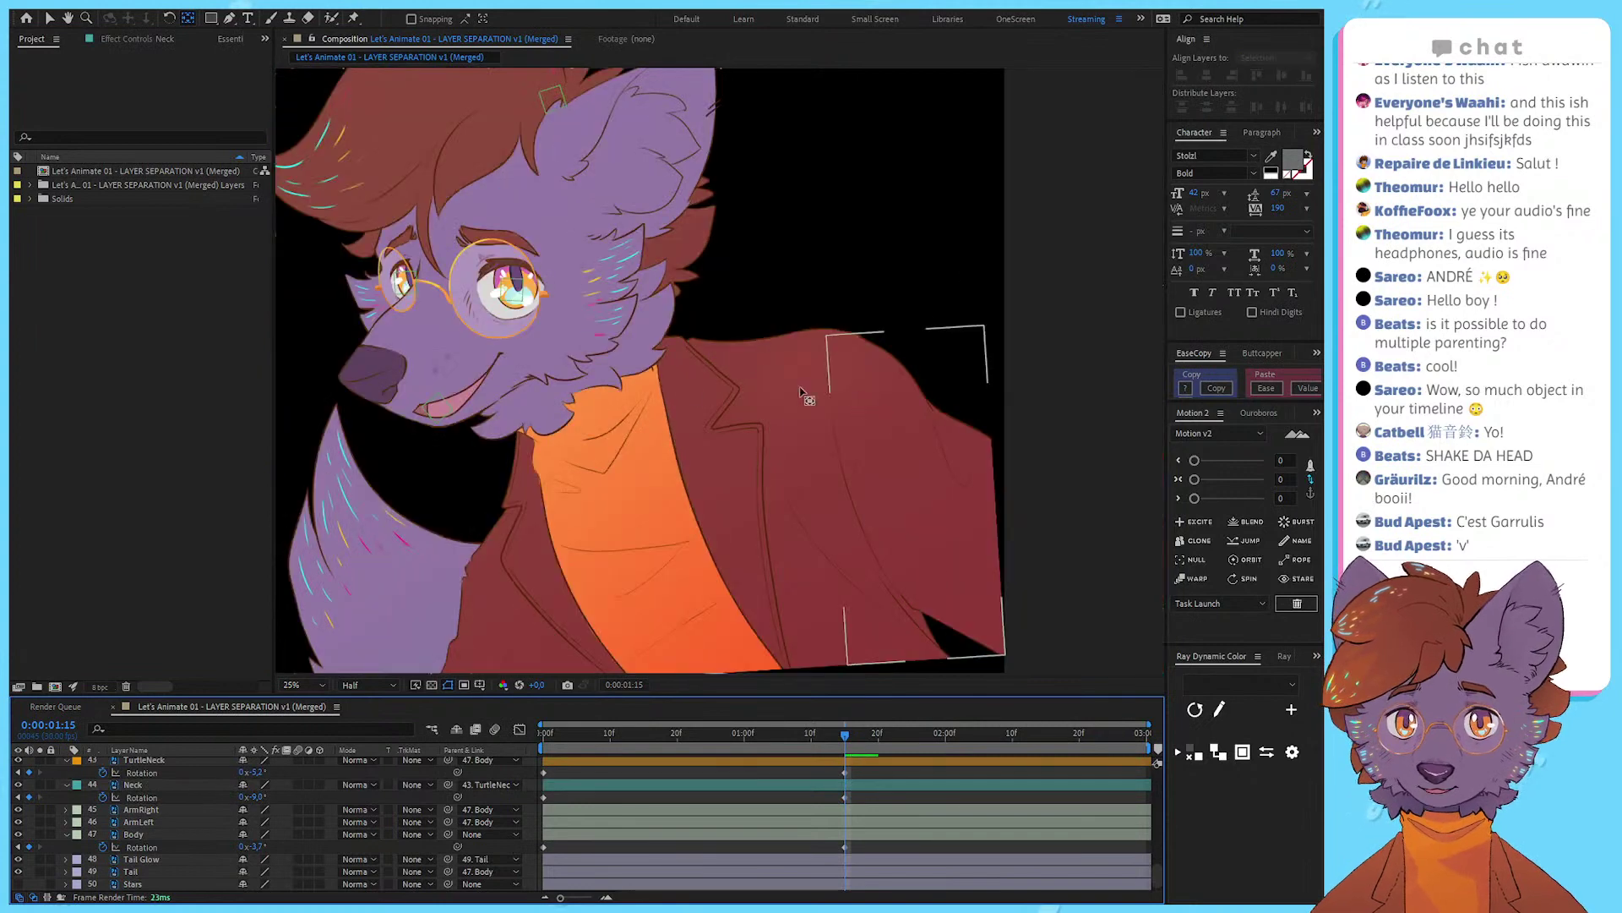
# Step: Set the Neck layer's rotation keyframe at the first frame to about 0.9°
pyautogui.moveTo(808, 398); pyautogui.dragTo(837, 420)
pyautogui.press('v')
pyautogui.moveTo(779, 737); pyautogui.dragTo(373, 744)
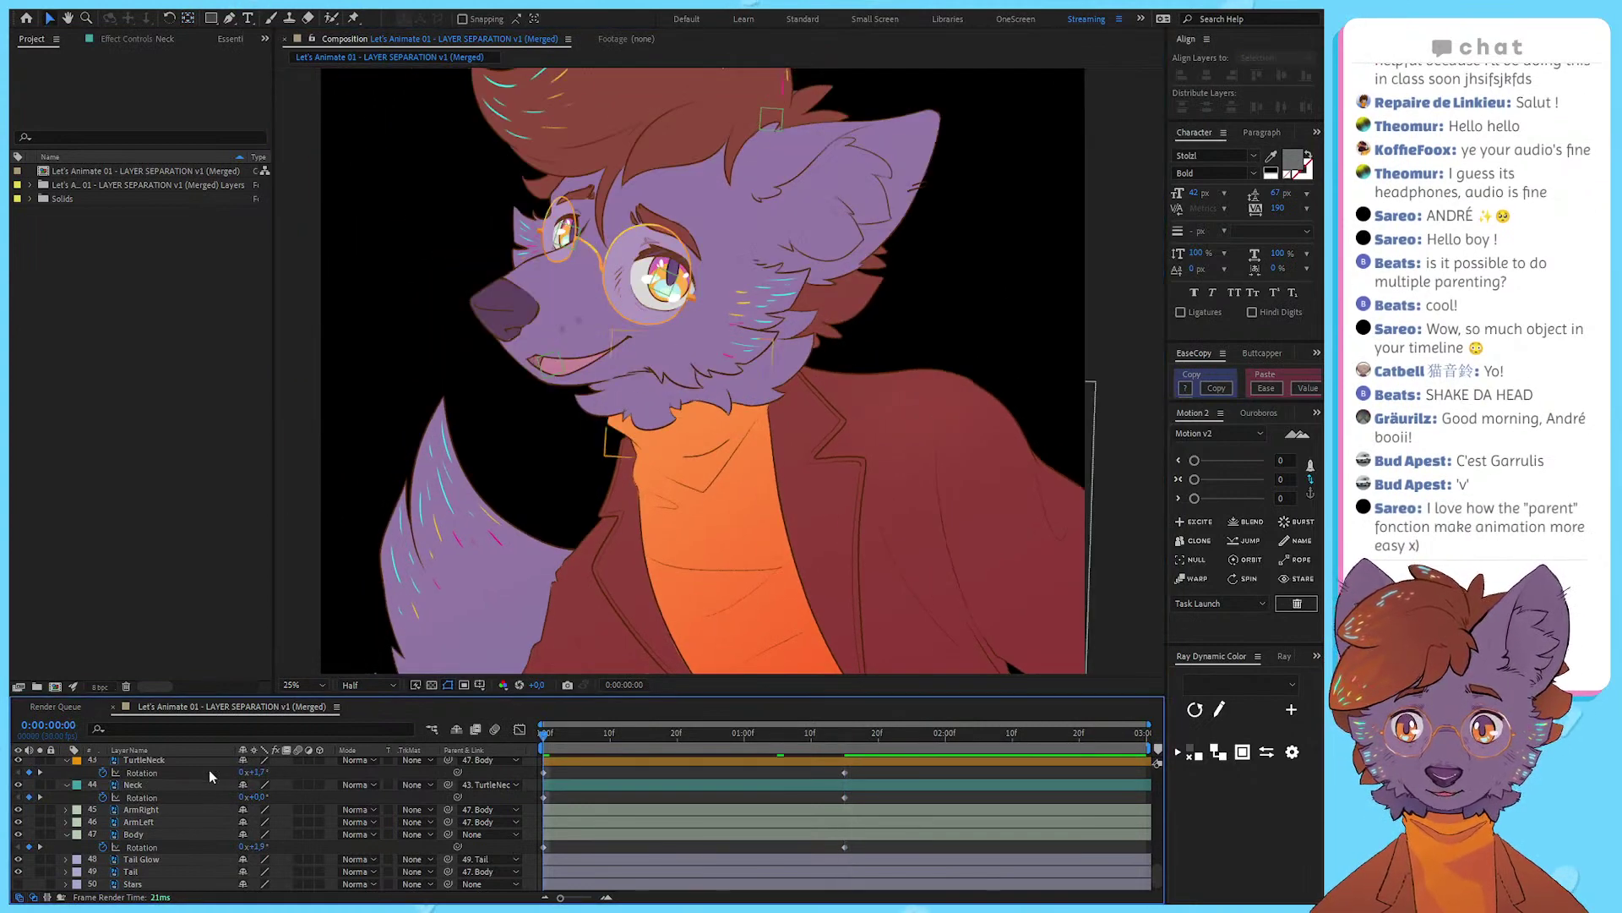
pyautogui.moveTo(260, 798); pyautogui.dragTo(262, 798)
pyautogui.scroll(-2, 788, 395)
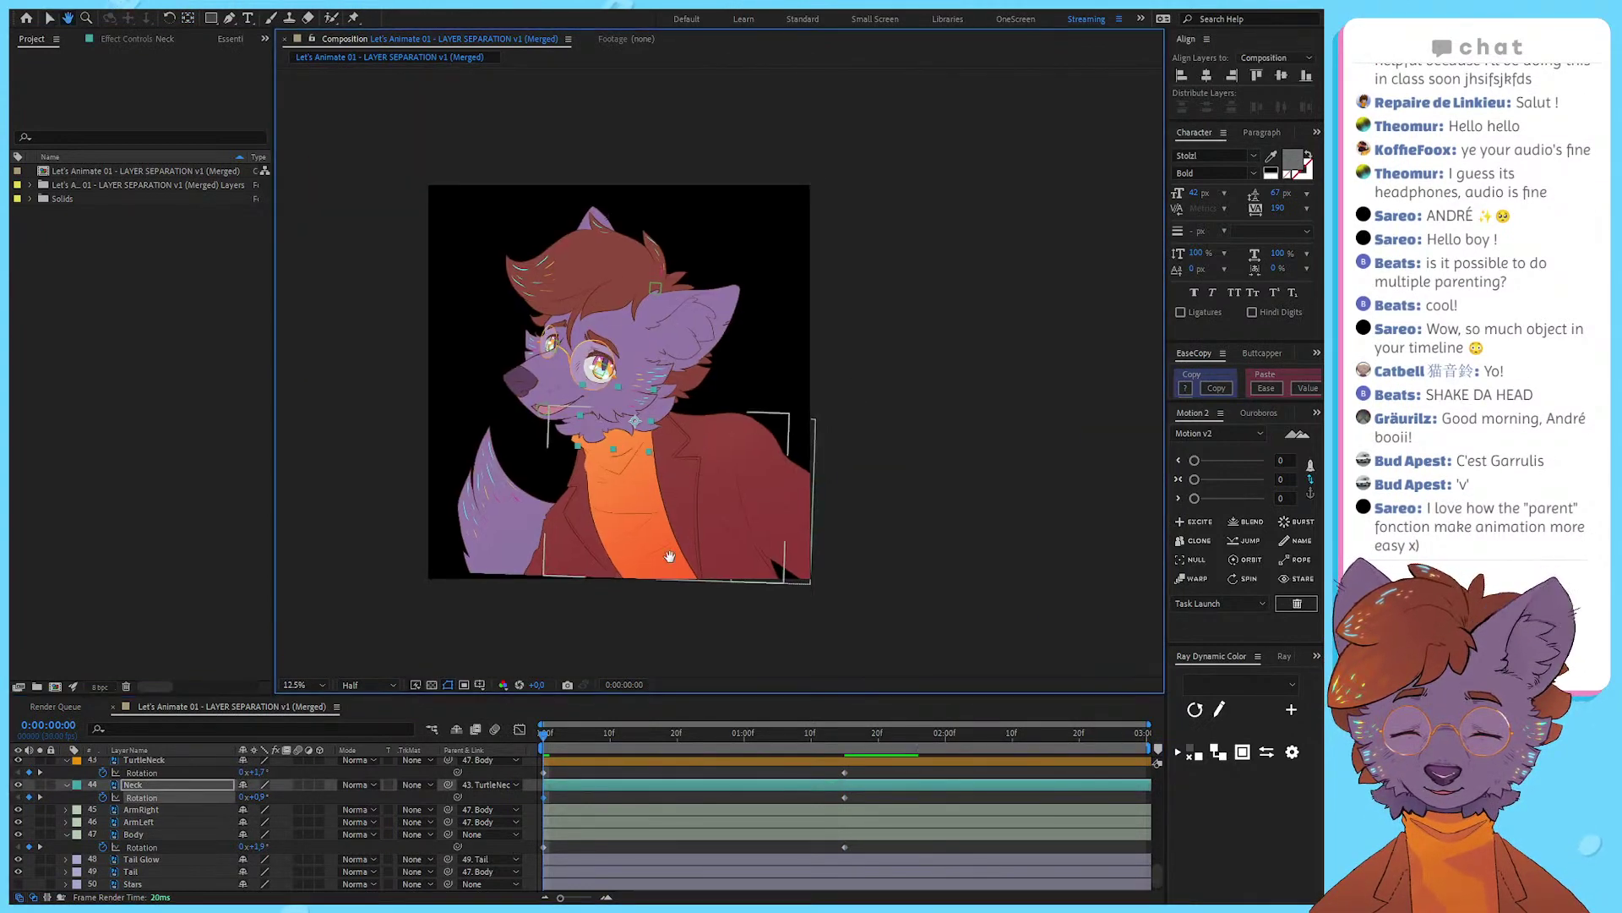
# Step: Preview and scrub the animation to examine how the body, turtleneck and neck rotations sway together
pyautogui.press('space')
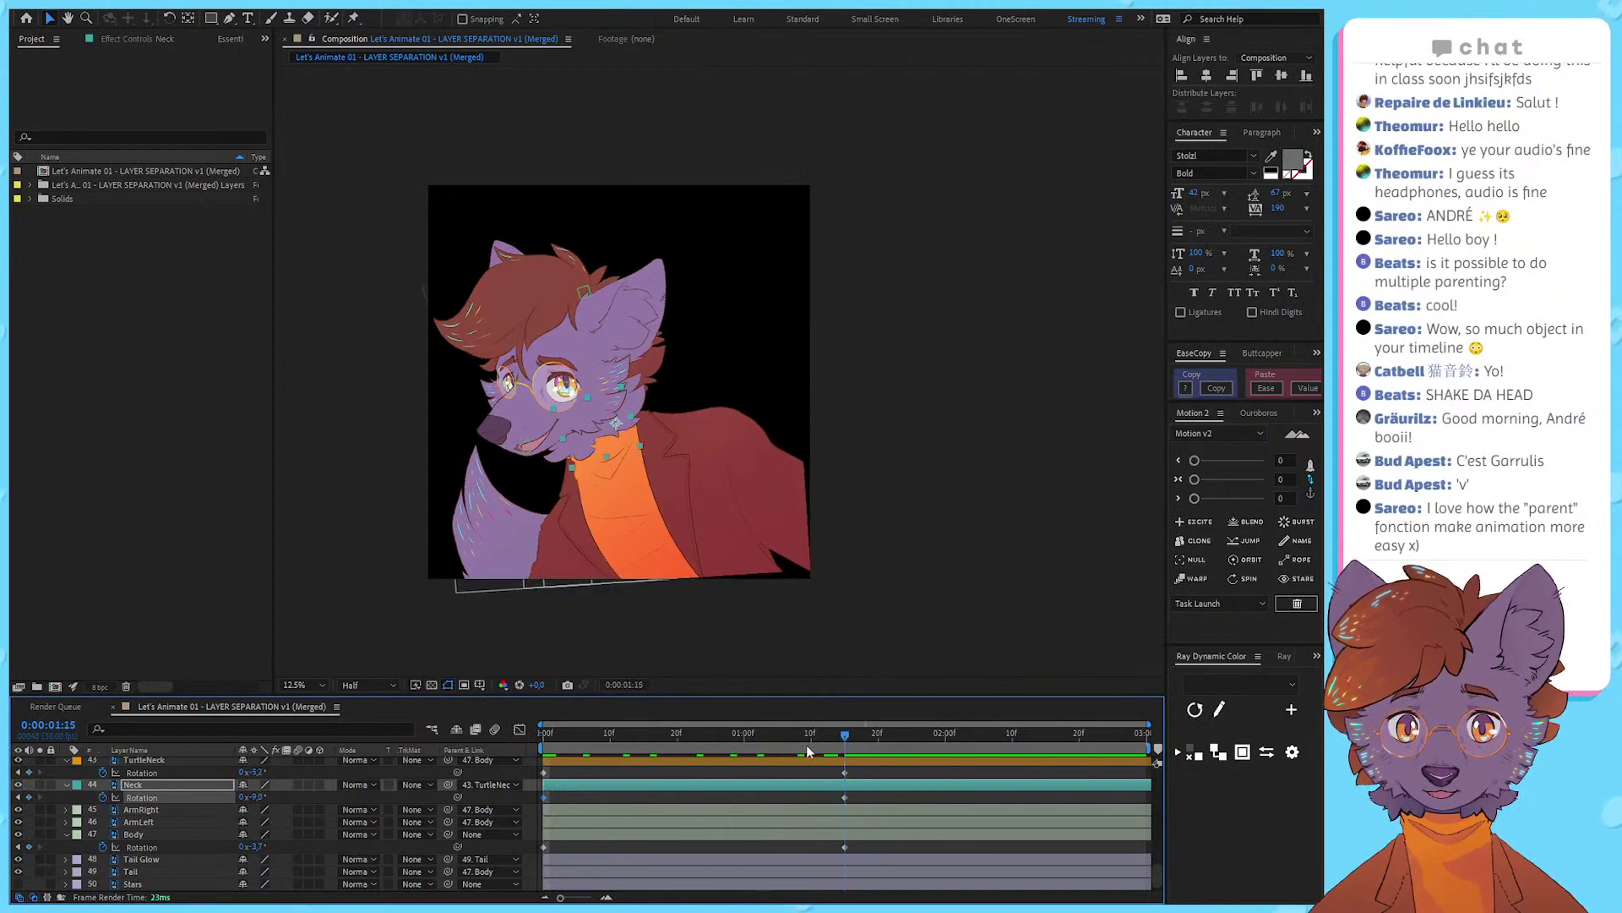
pyautogui.moveTo(677, 738); pyautogui.dragTo(845, 773)
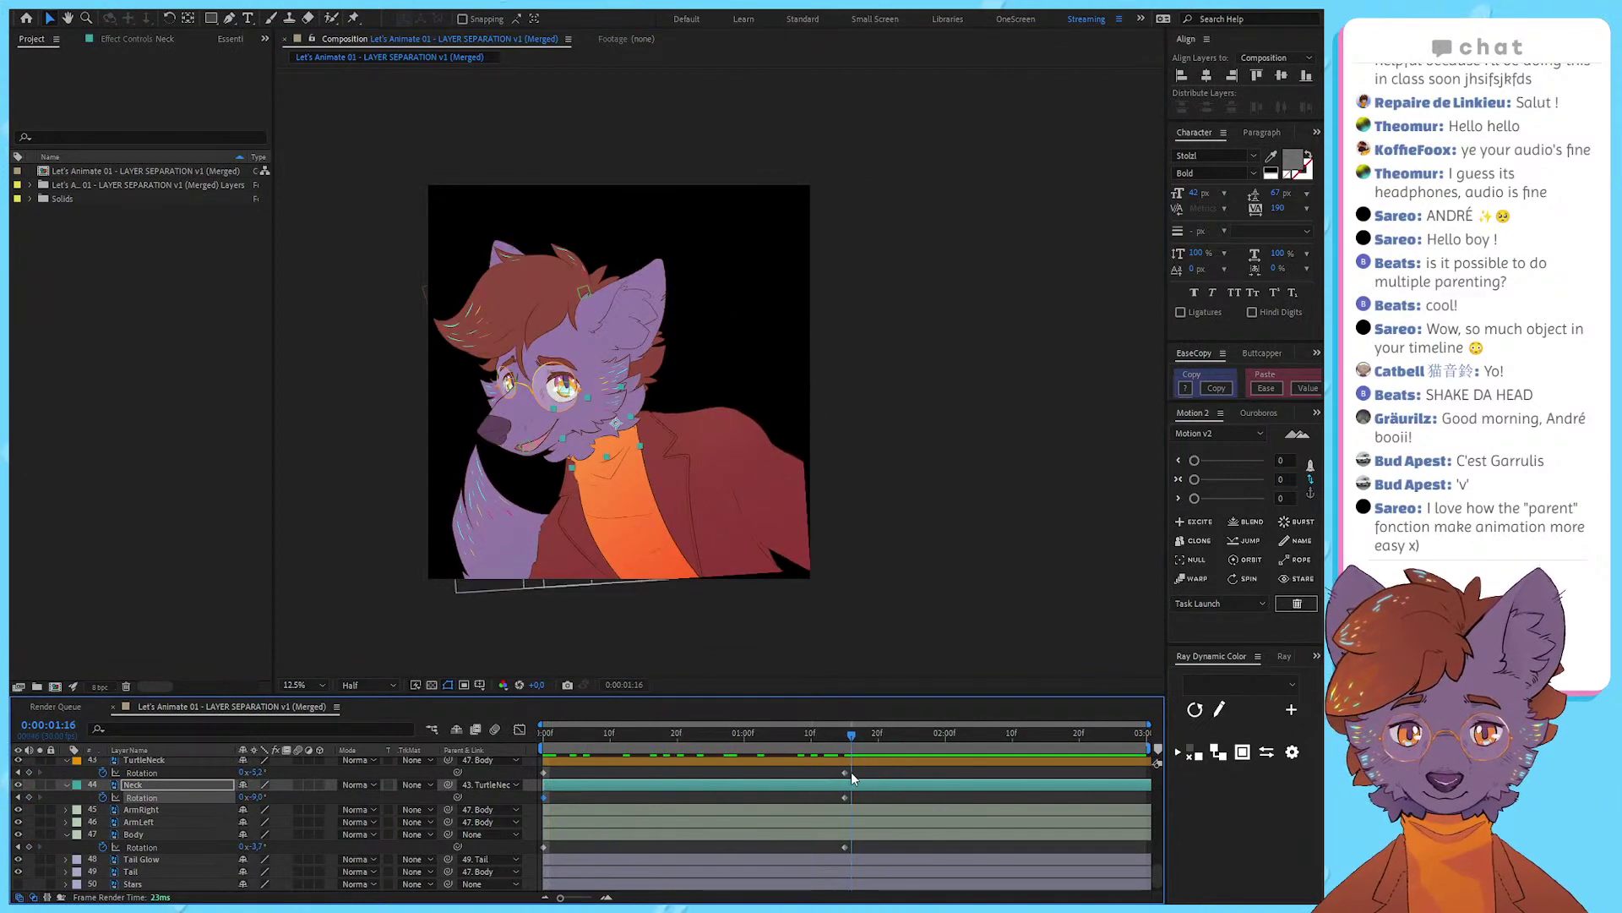
pyautogui.click(869, 797)
pyautogui.scroll(3, 782, 816)
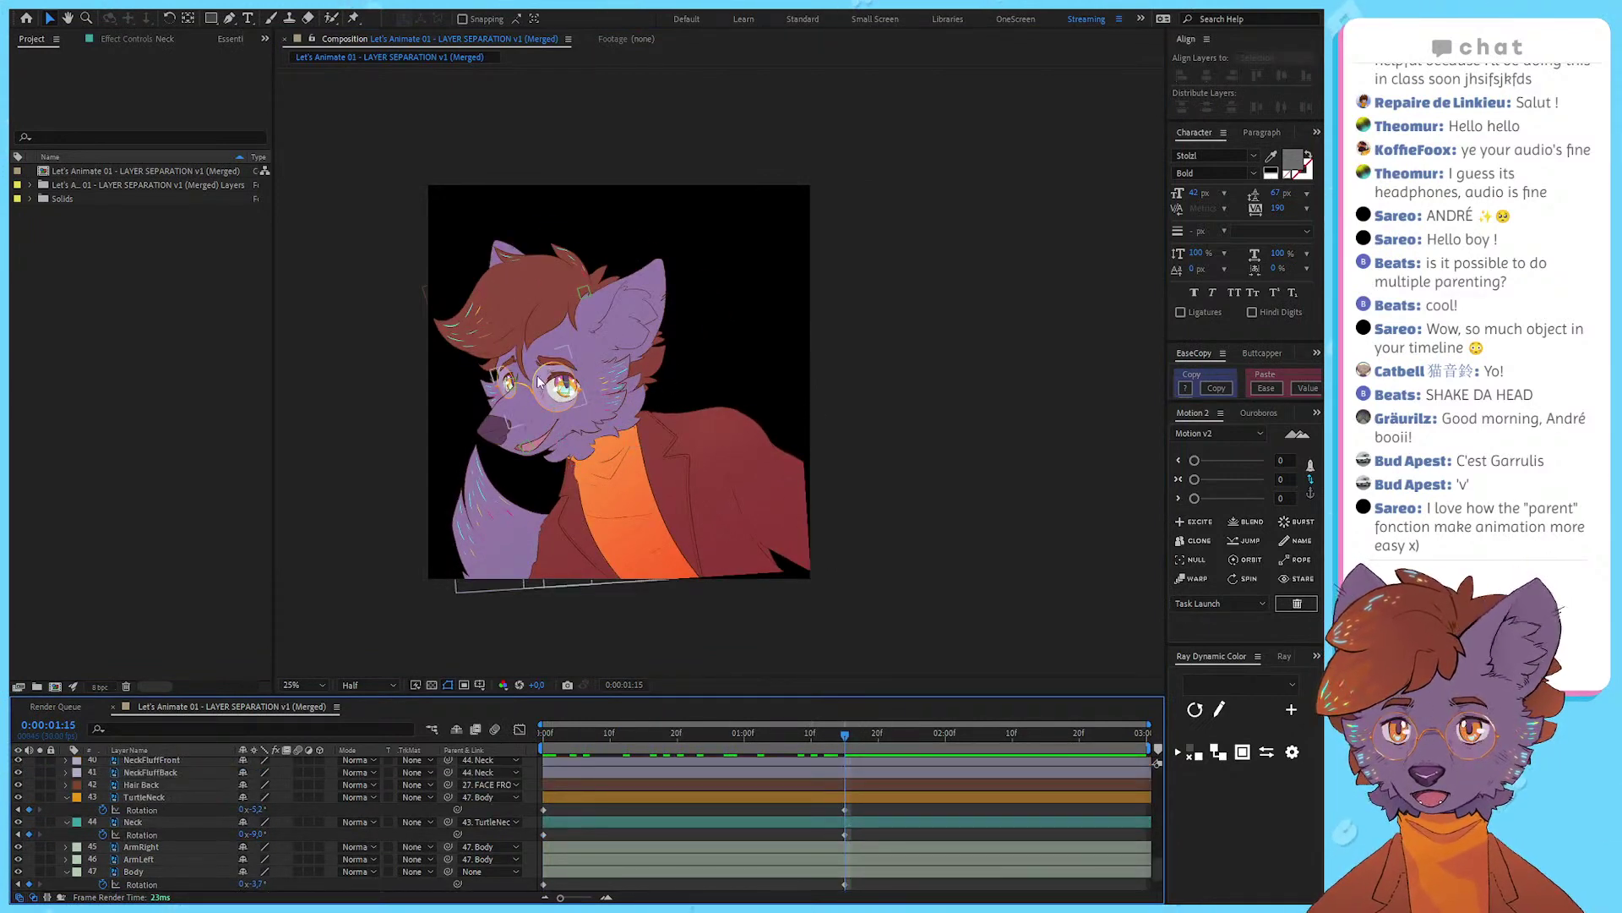
pyautogui.scroll(2, 567, 346)
pyautogui.click(659, 253)
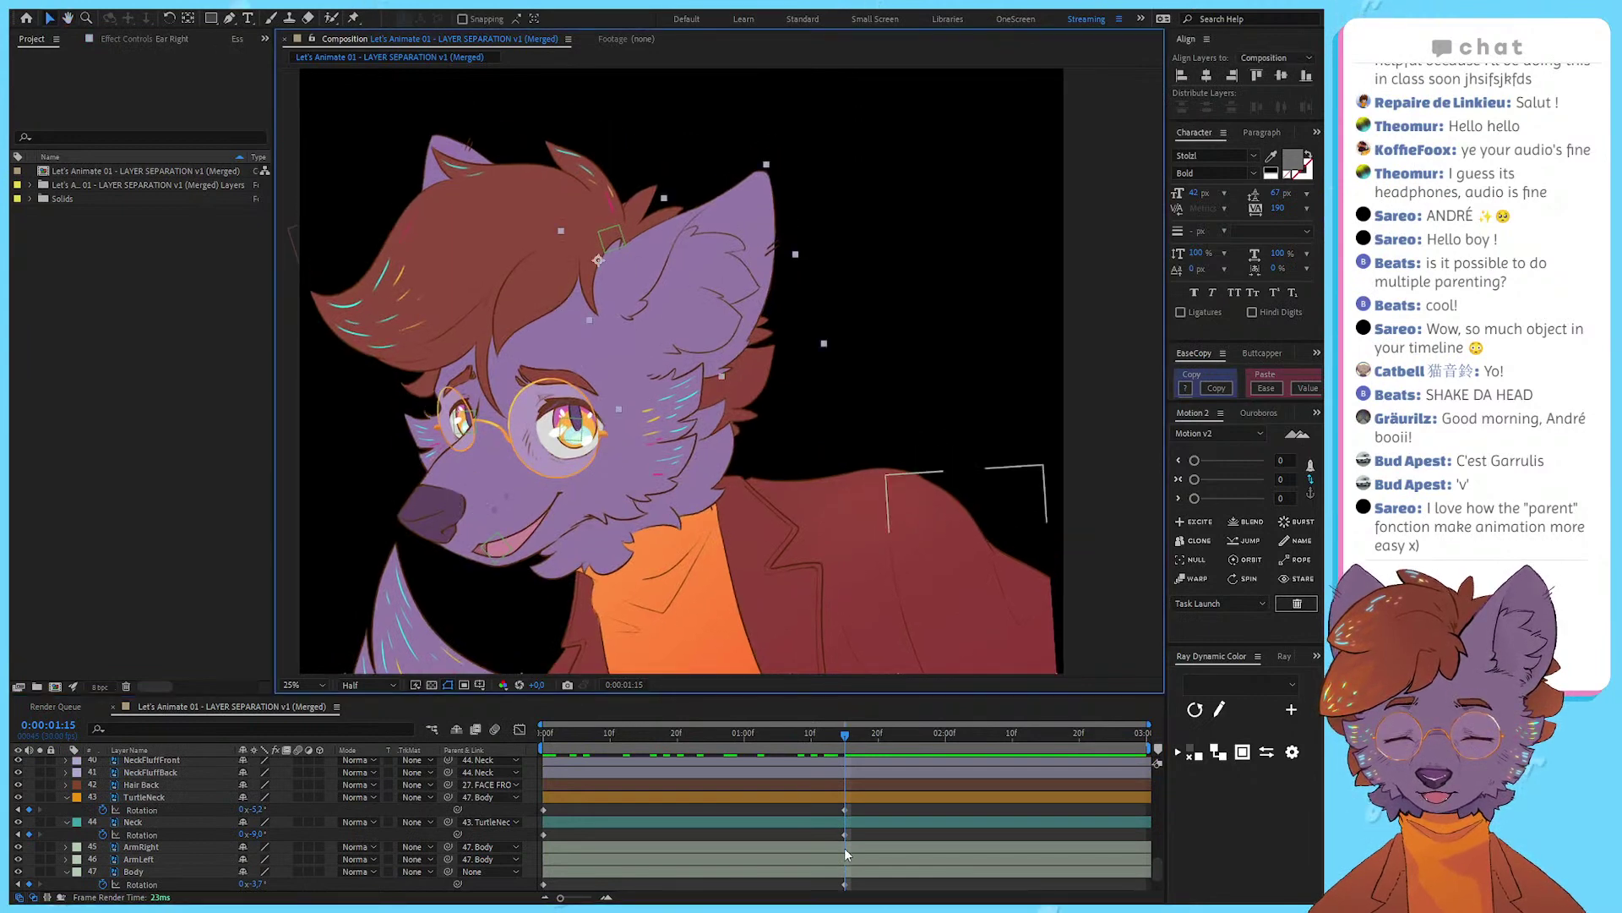
pyautogui.scroll(-2, 844, 848)
pyautogui.press('space')
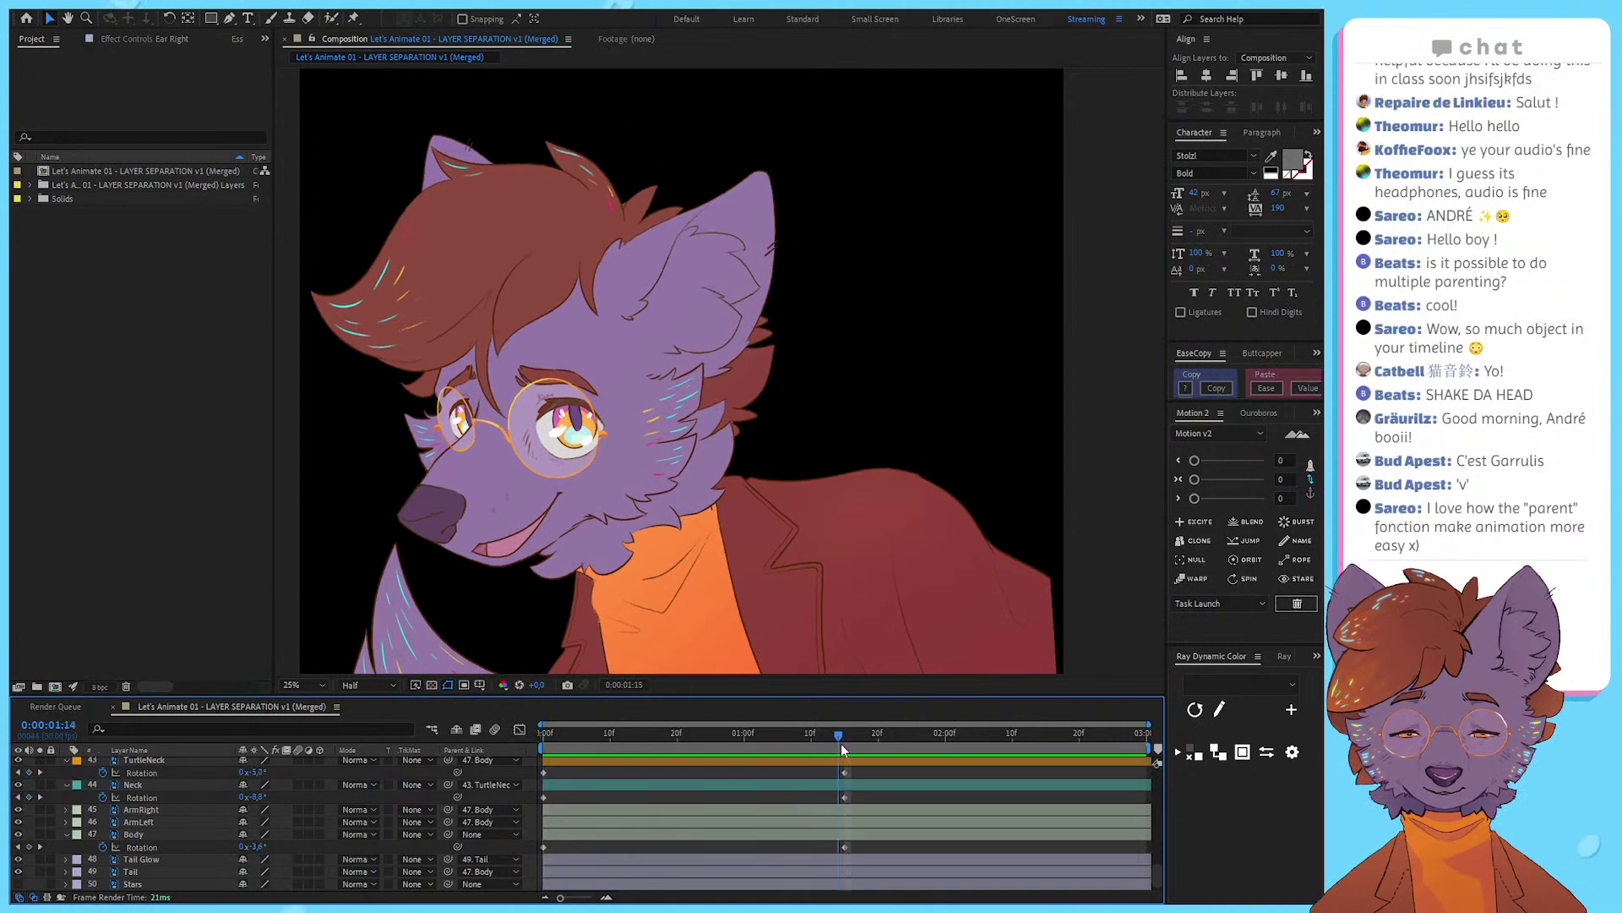
pyautogui.press('space')
pyautogui.press('space')
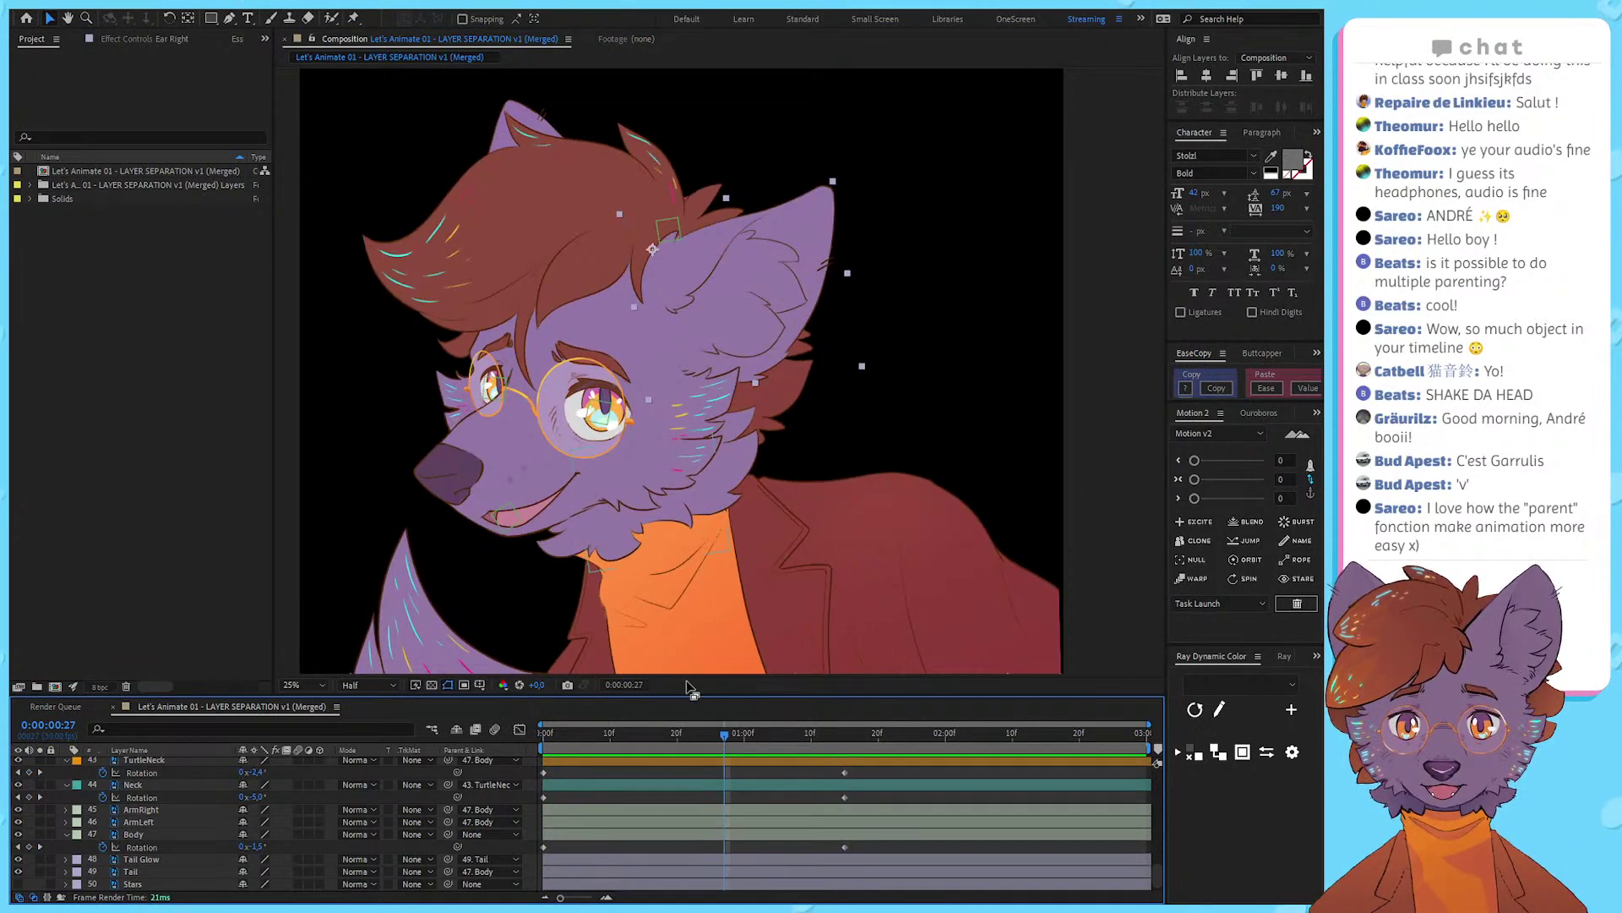
pyautogui.press('space')
pyautogui.click(847, 735)
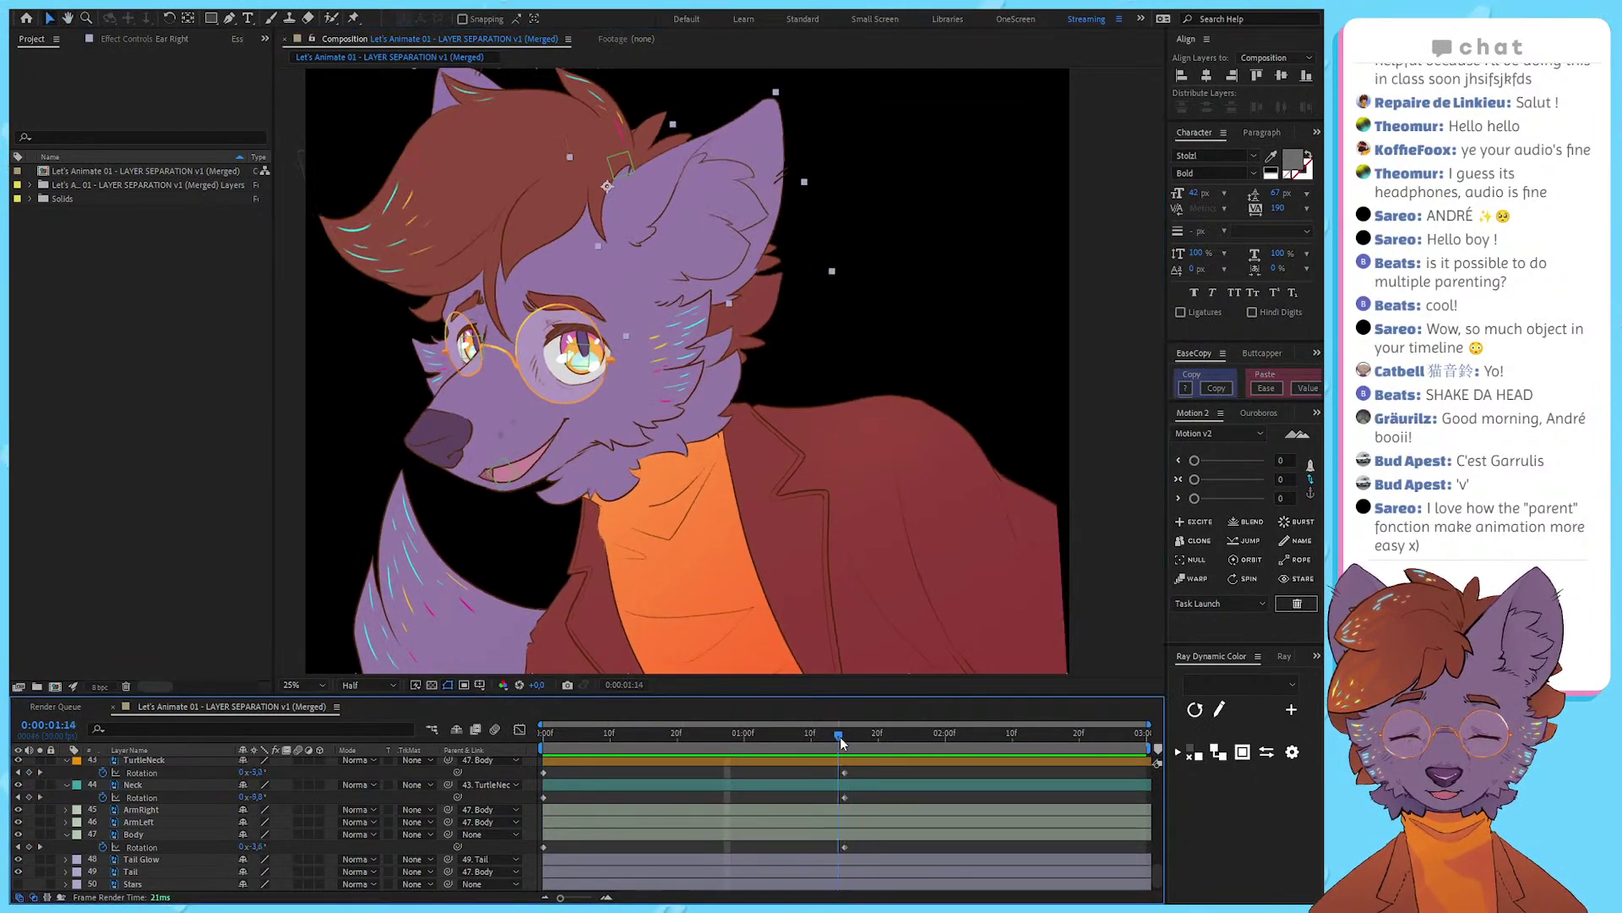
pyautogui.moveTo(854, 850); pyautogui.dragTo(511, 768)
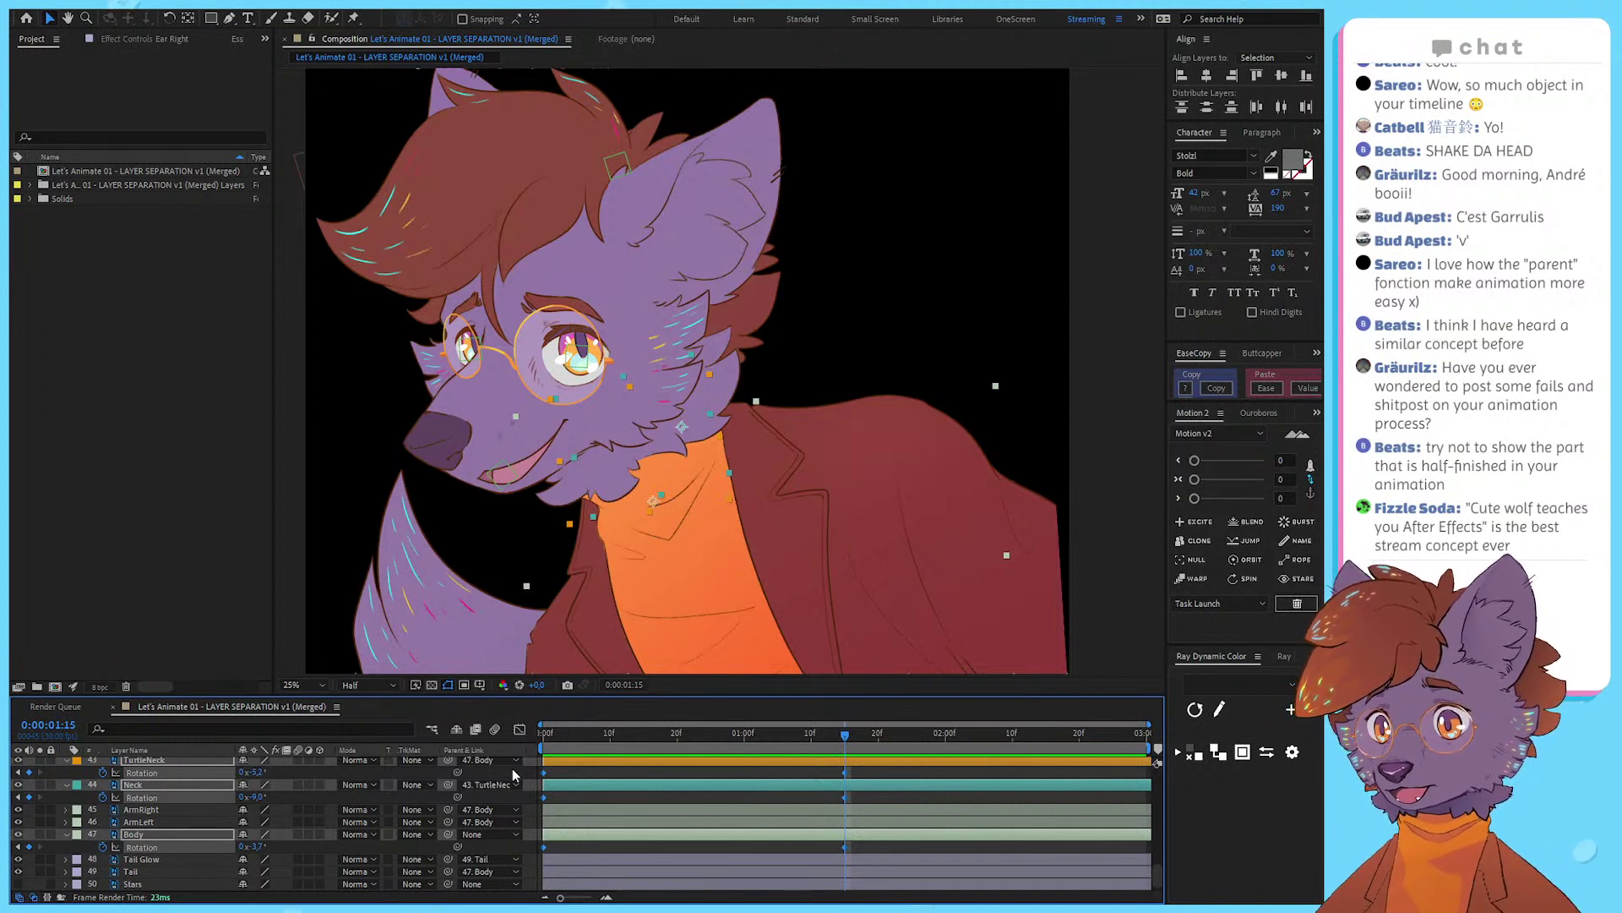
pyautogui.click(117, 458)
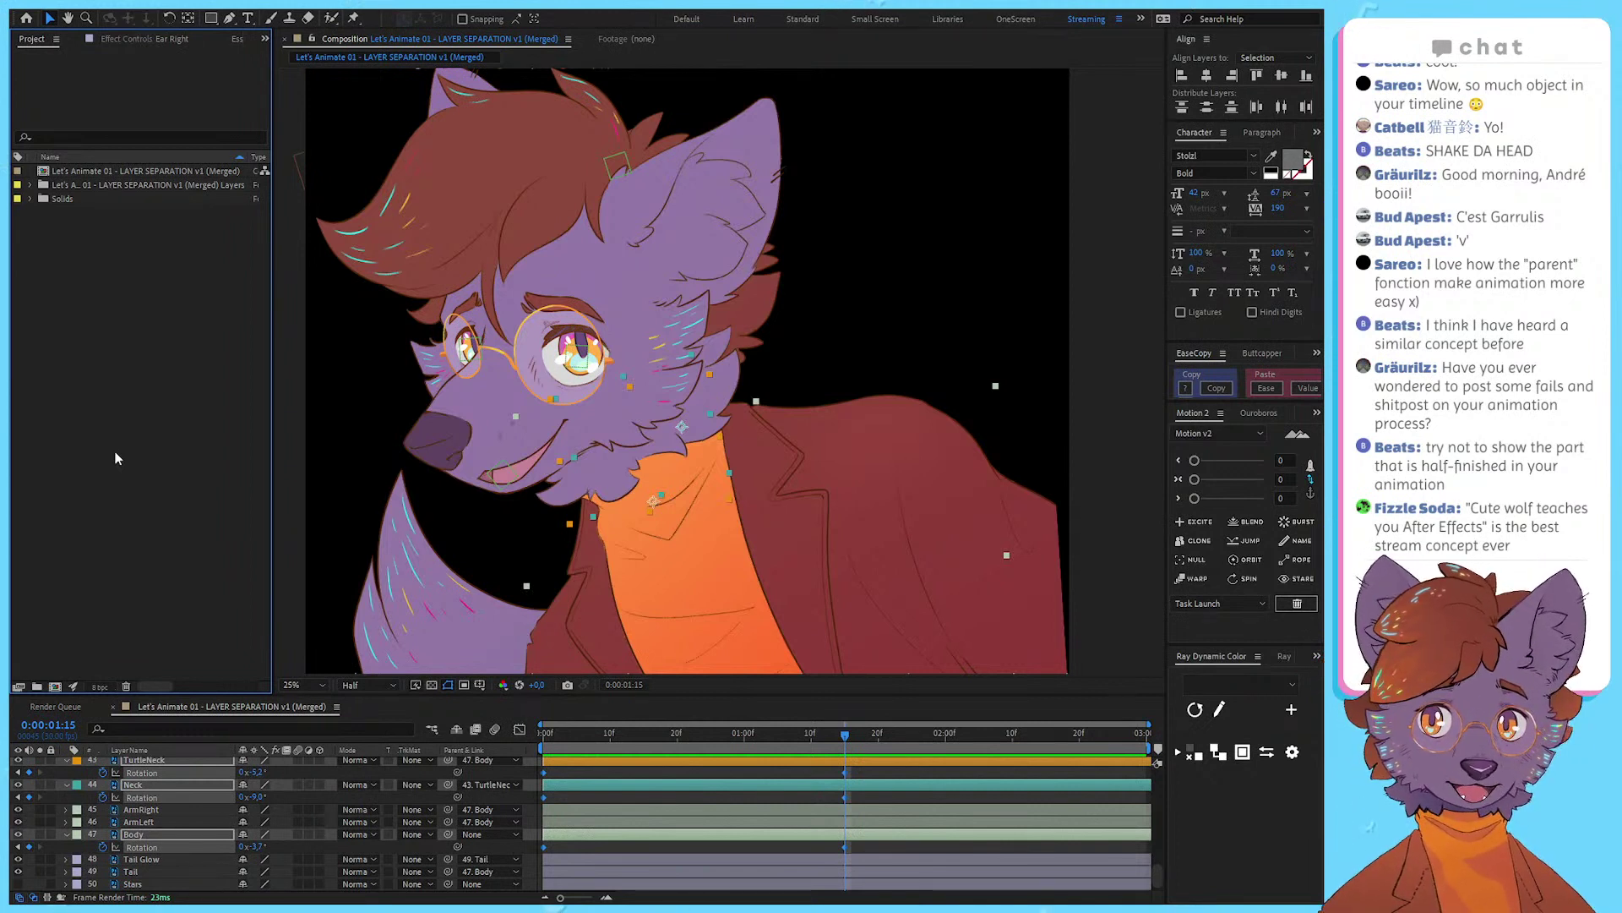
pyautogui.click(126, 170)
pyautogui.click(678, 336)
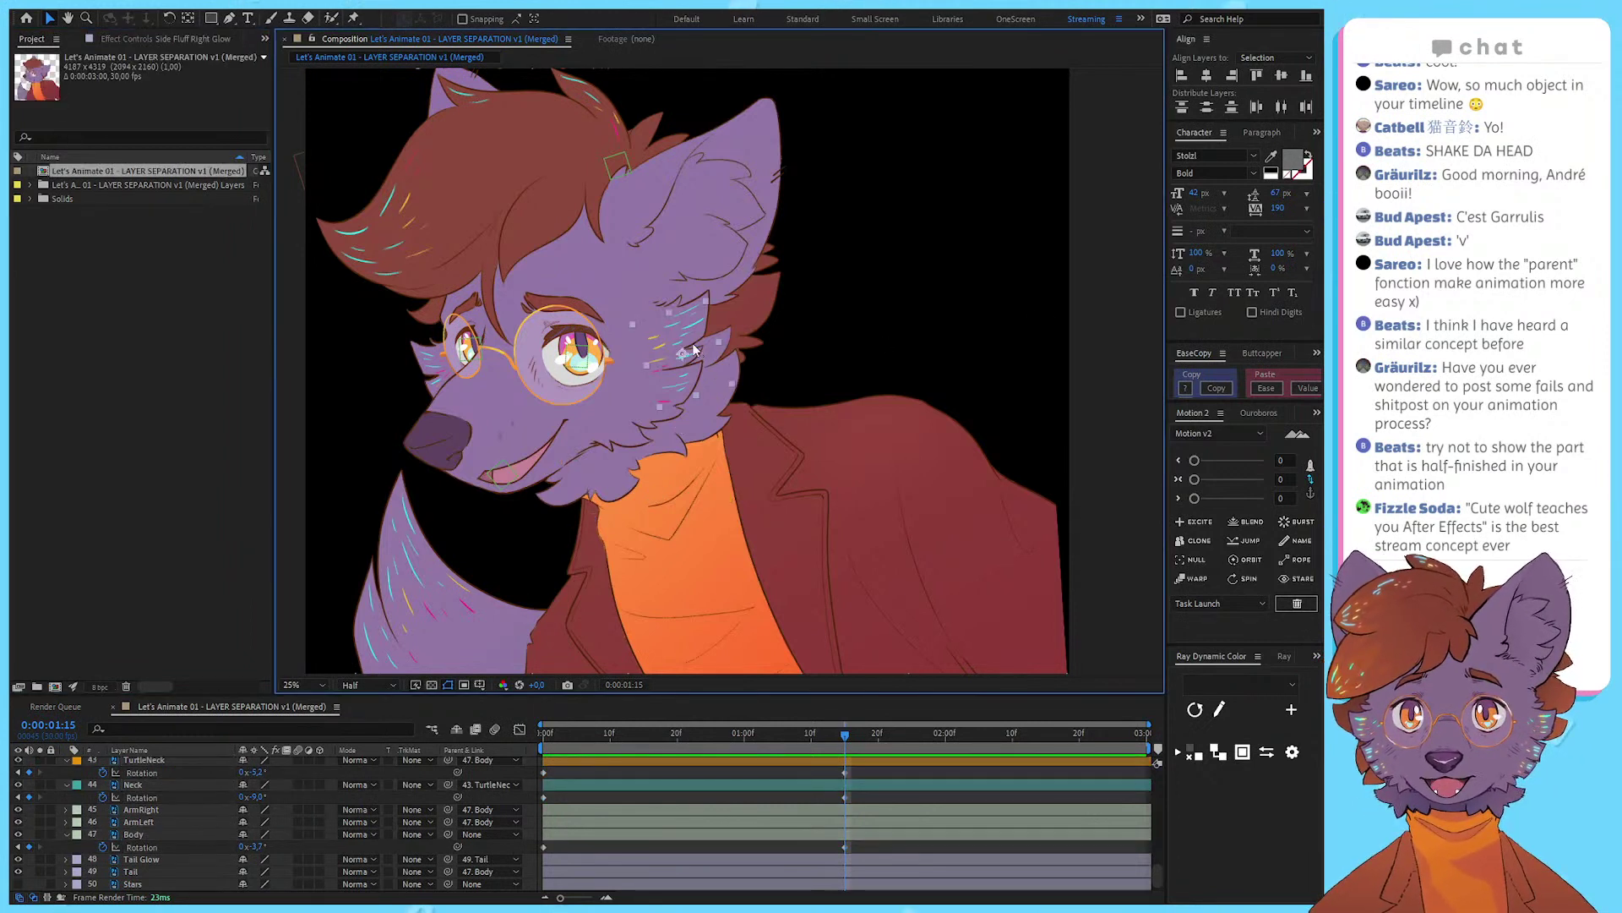
pyautogui.click(1134, 479)
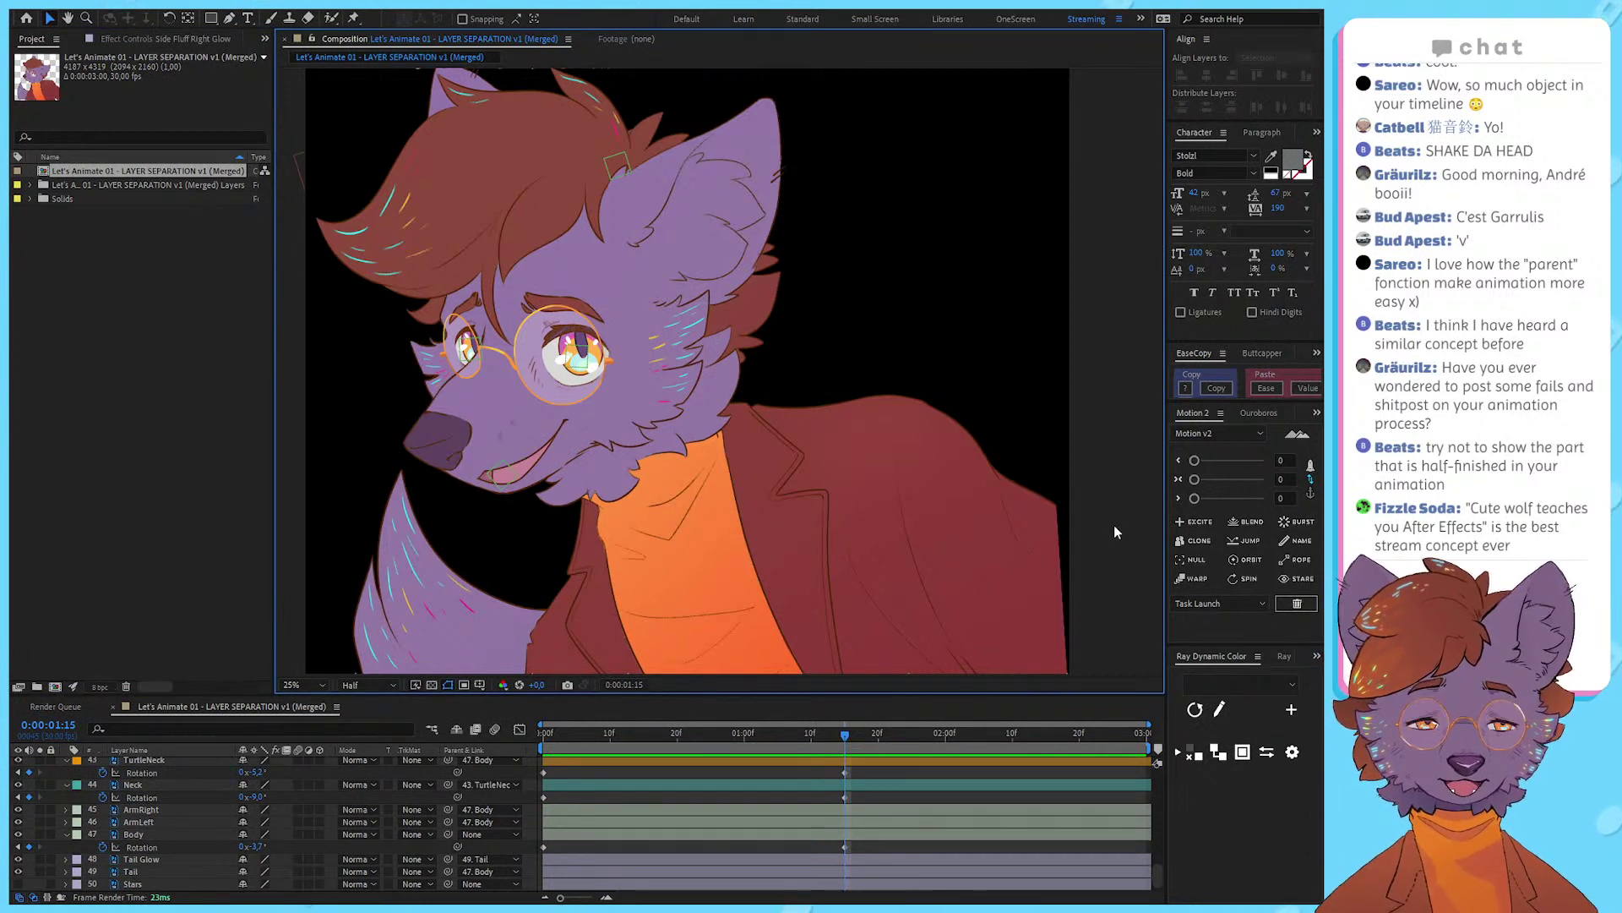
pyautogui.click(1032, 500)
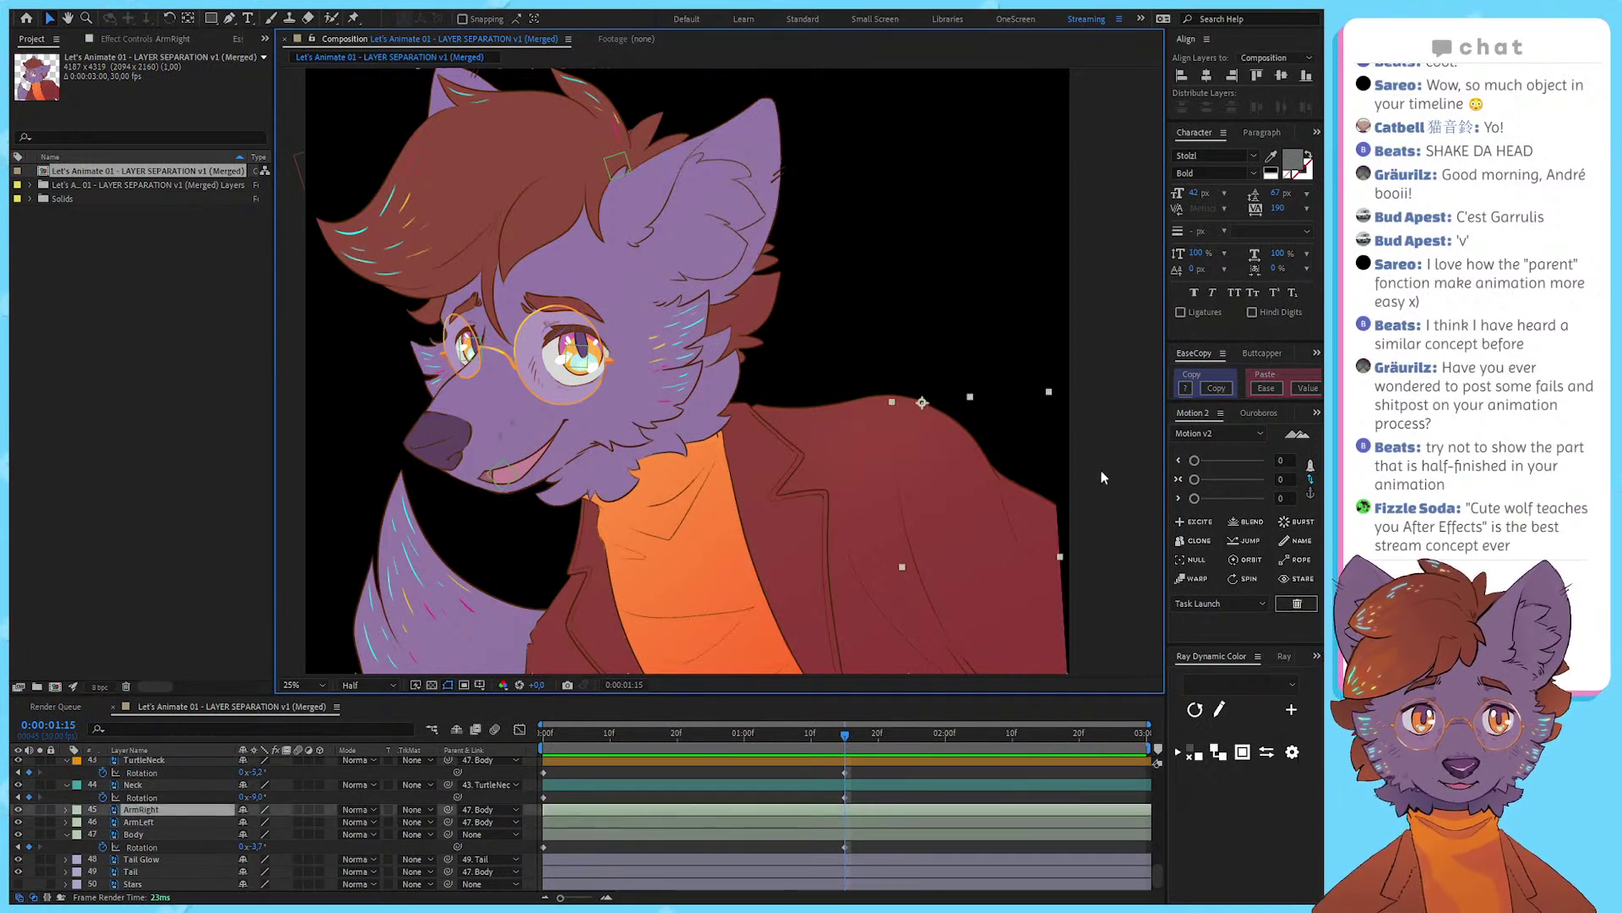
pyautogui.click(968, 486)
pyautogui.click(1113, 496)
pyautogui.click(1016, 505)
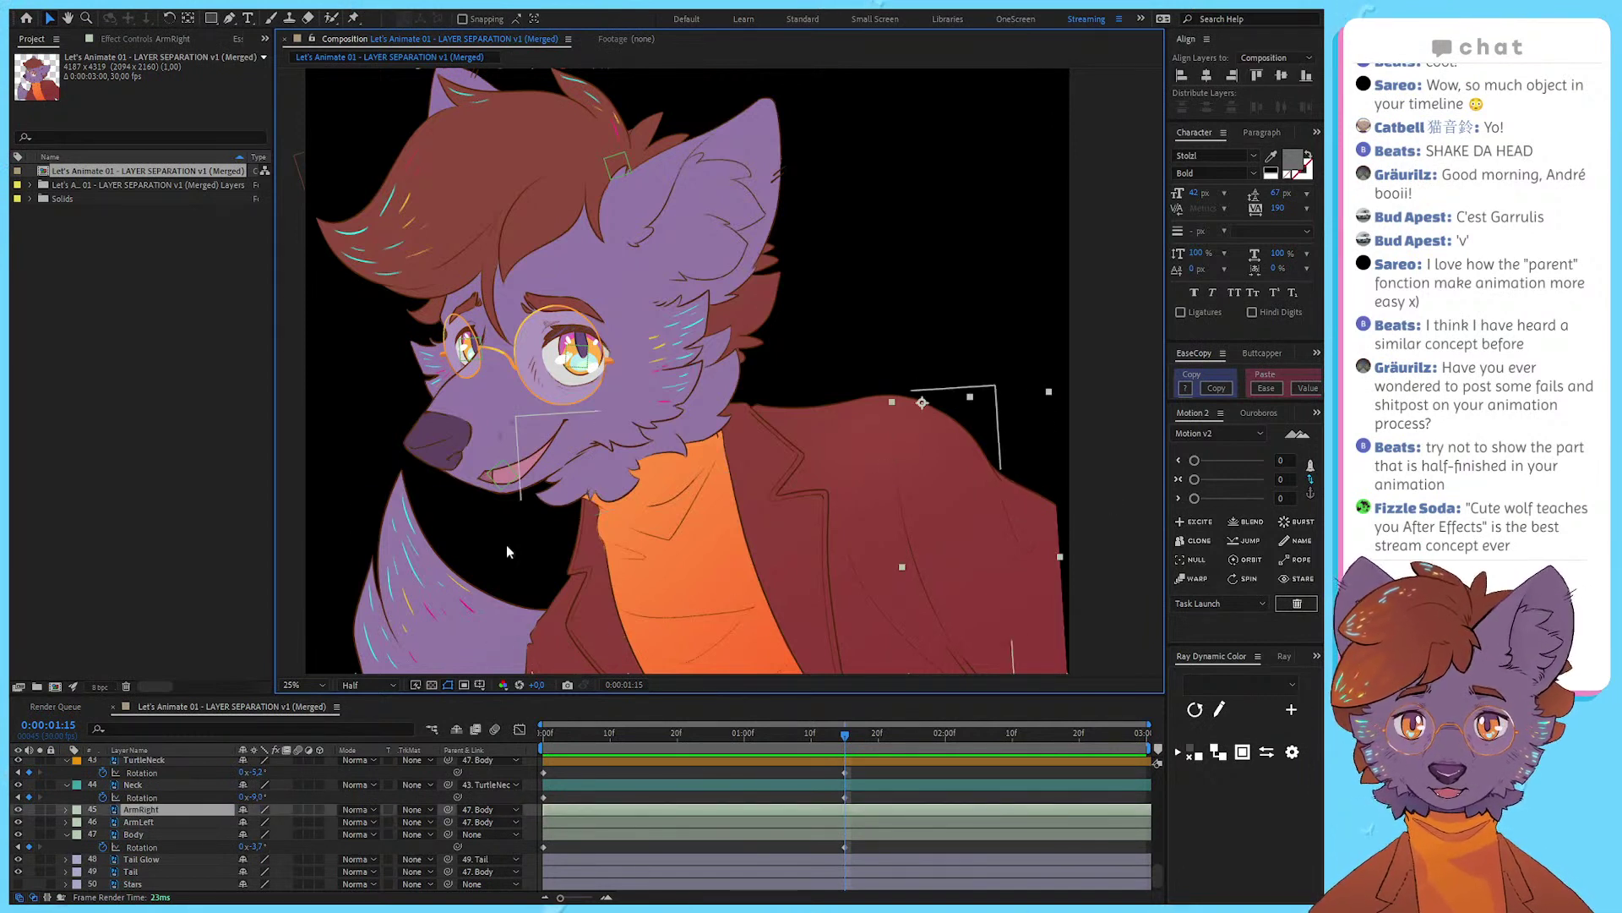
pyautogui.click(157, 501)
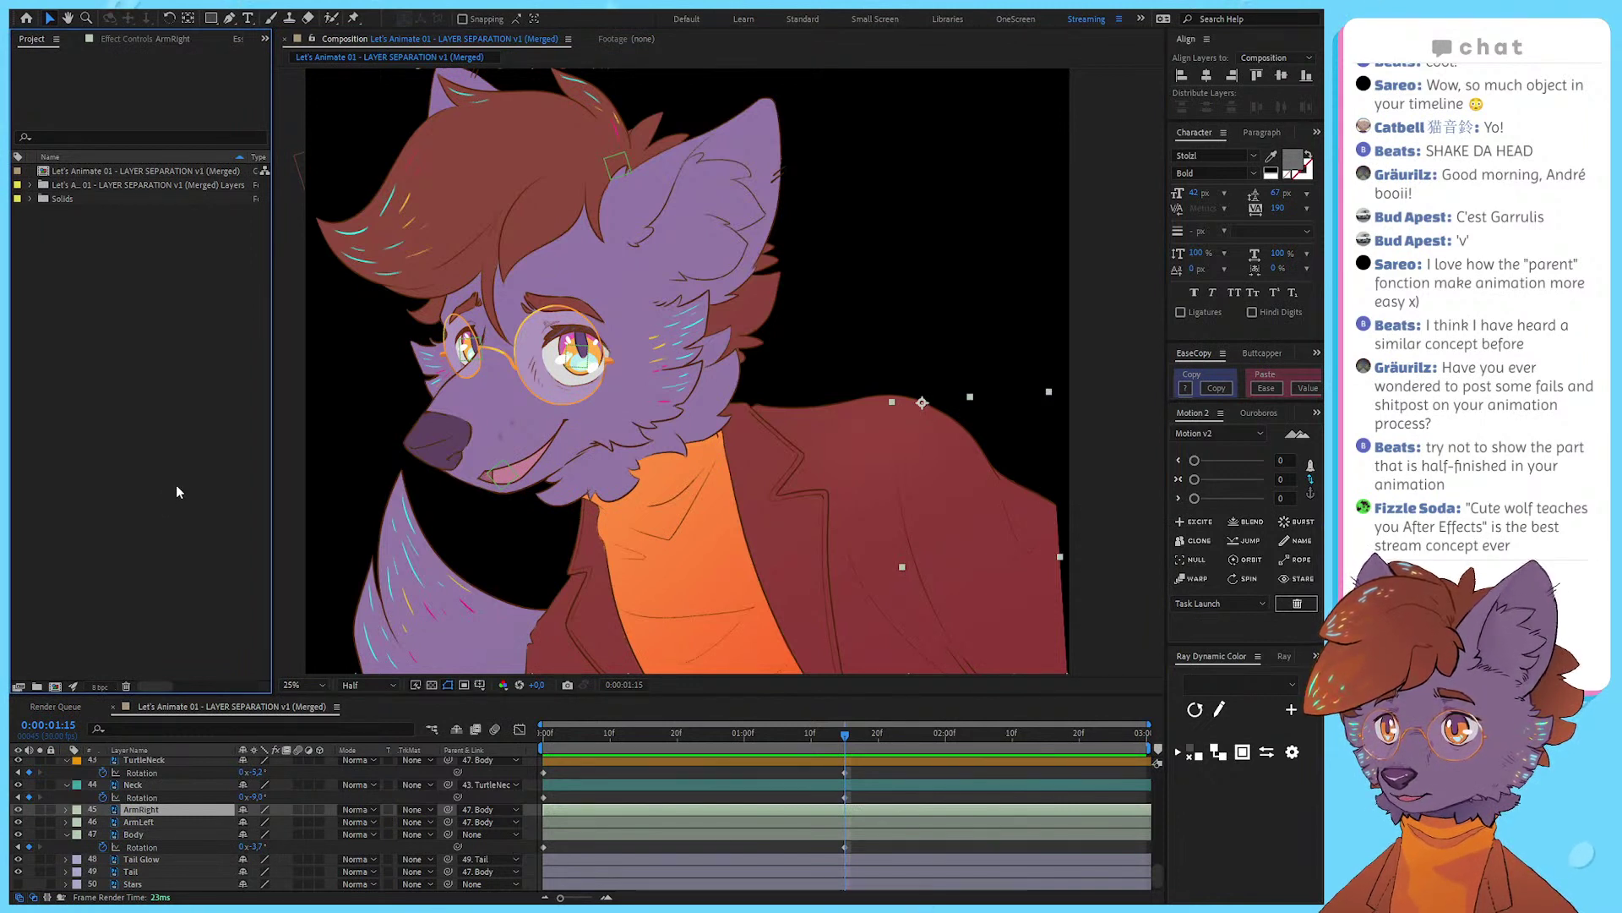
pyautogui.click(1112, 447)
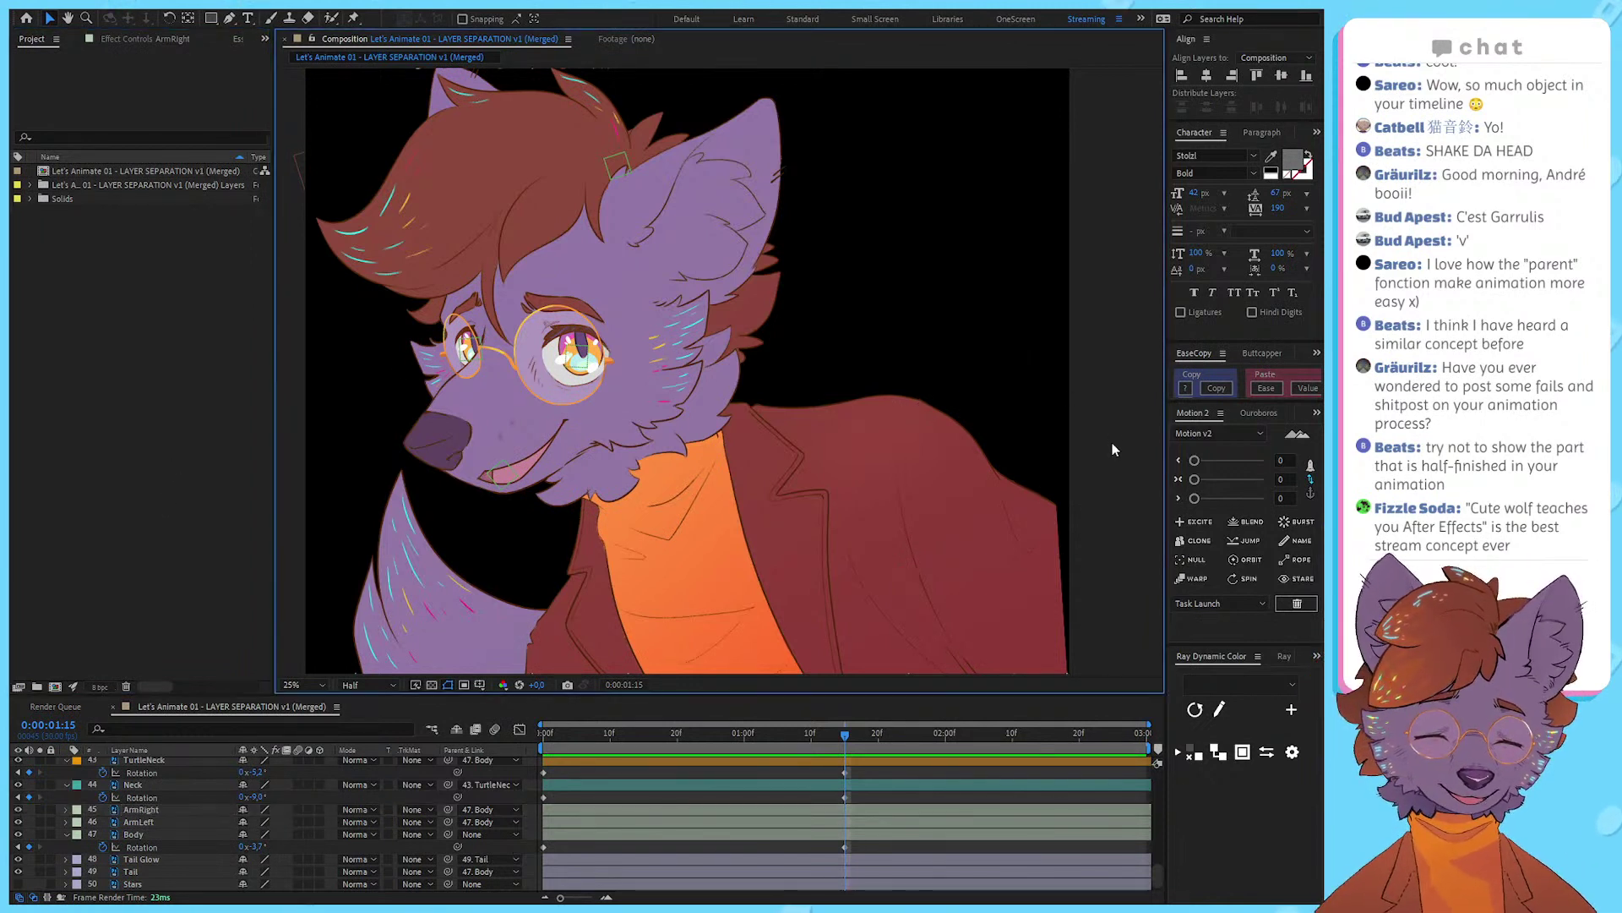
pyautogui.click(1029, 501)
pyautogui.click(1128, 472)
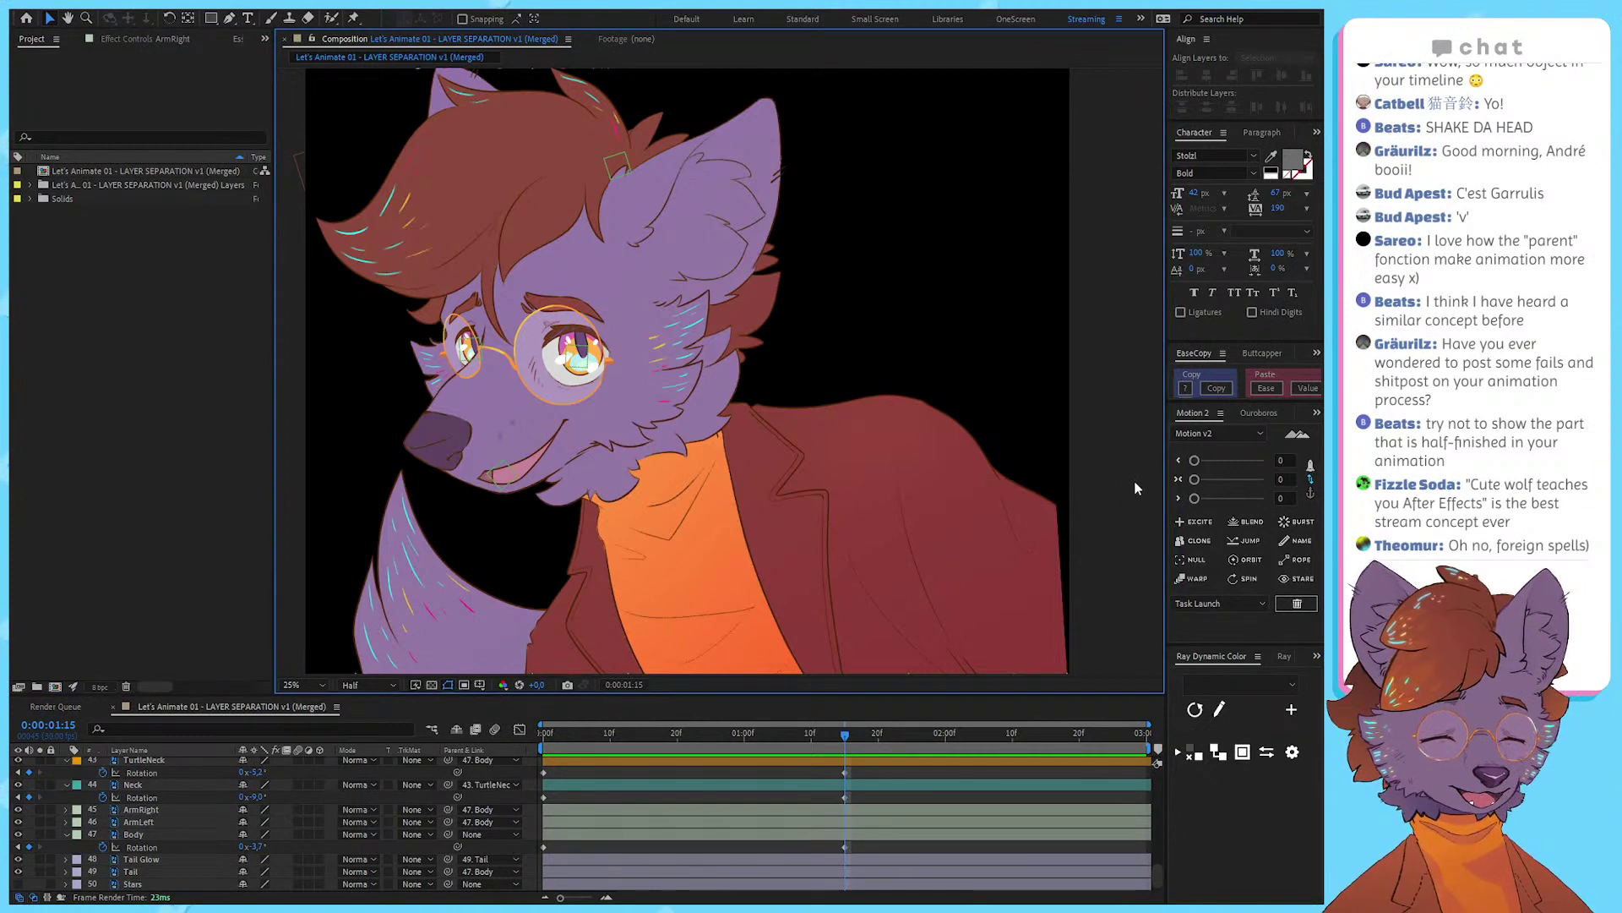
pyautogui.moveTo(660, 416); pyautogui.dragTo(639, 416)
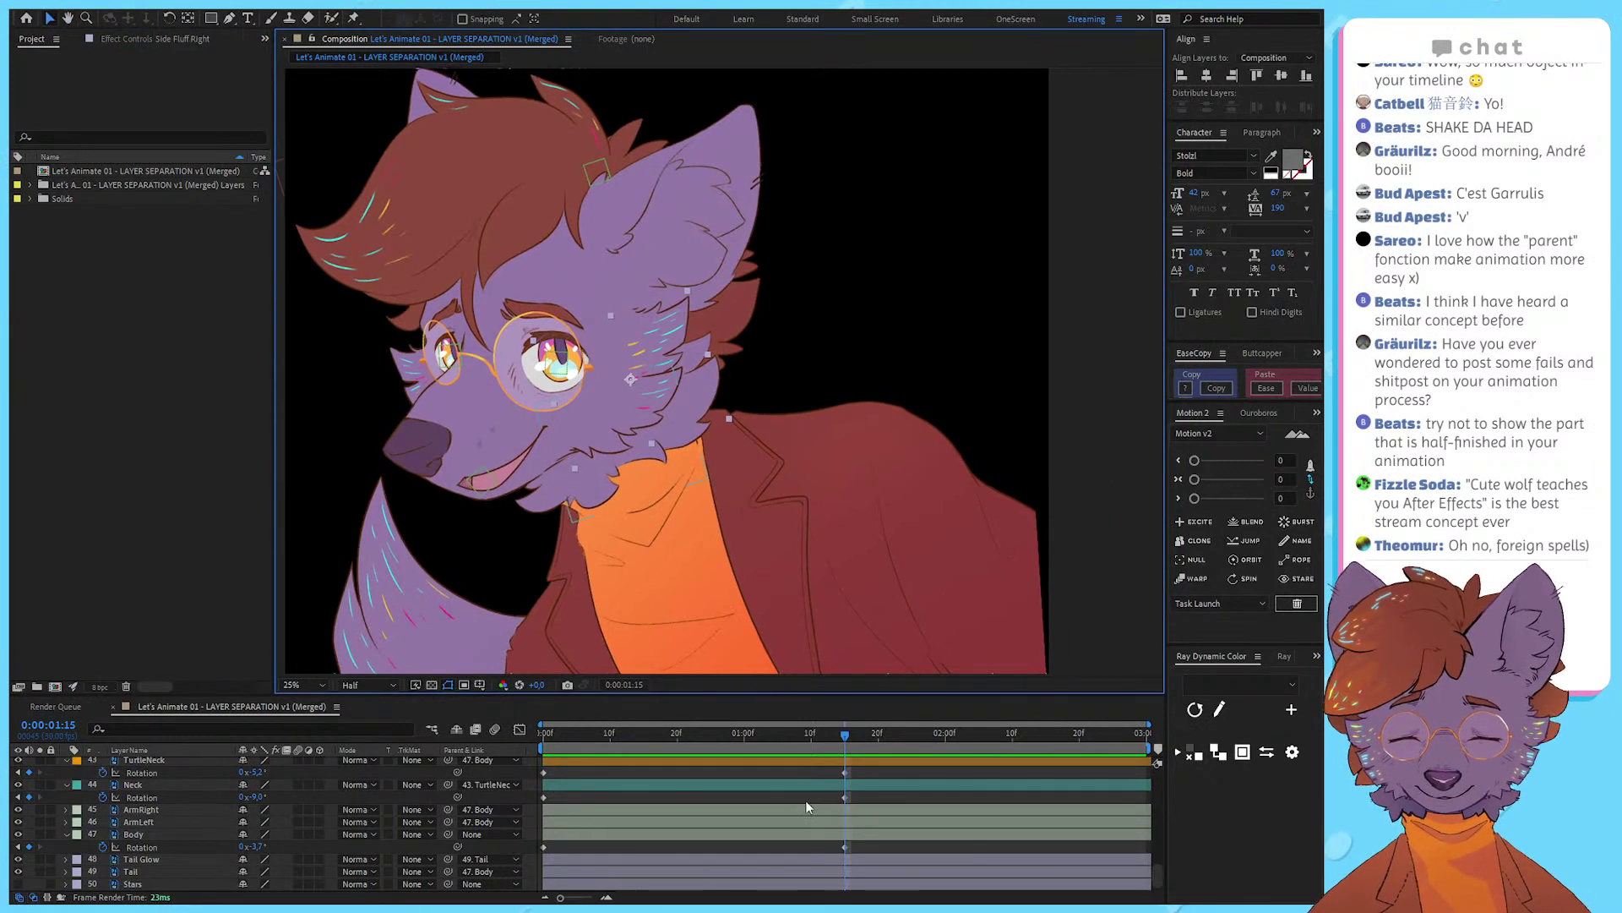
# Step: Preview the sway and examine the Body, TurtleNeck and Neck rotation curves in the graph editor
pyautogui.moveTo(835, 735); pyautogui.dragTo(541, 782)
pyautogui.press('space')
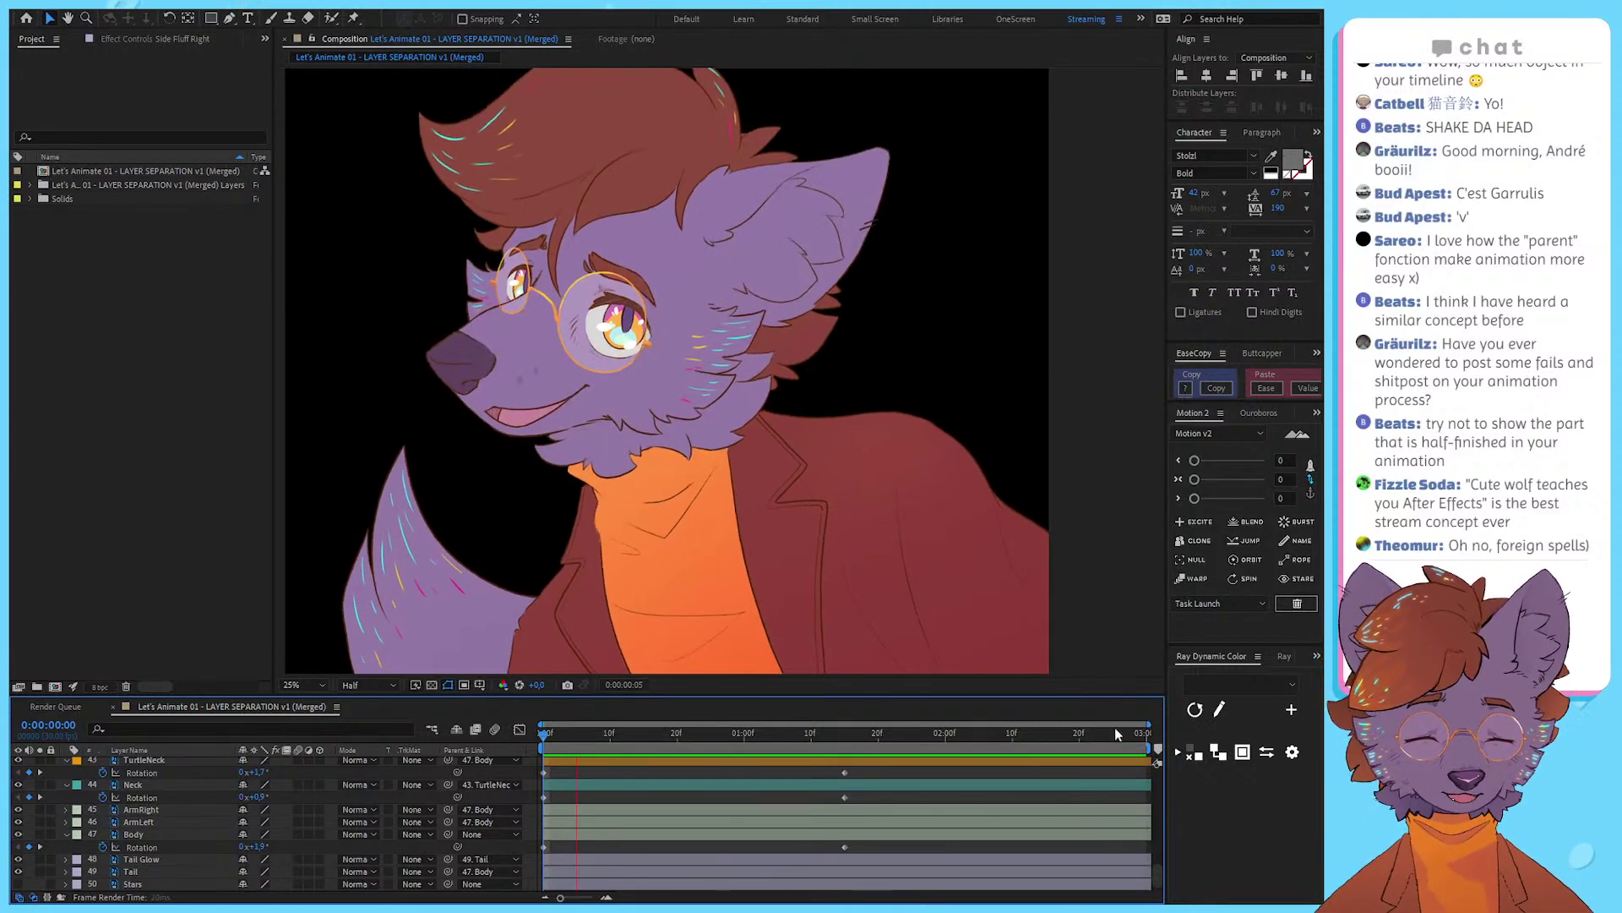
pyautogui.moveTo(865, 737); pyautogui.dragTo(470, 870)
pyautogui.click(520, 728)
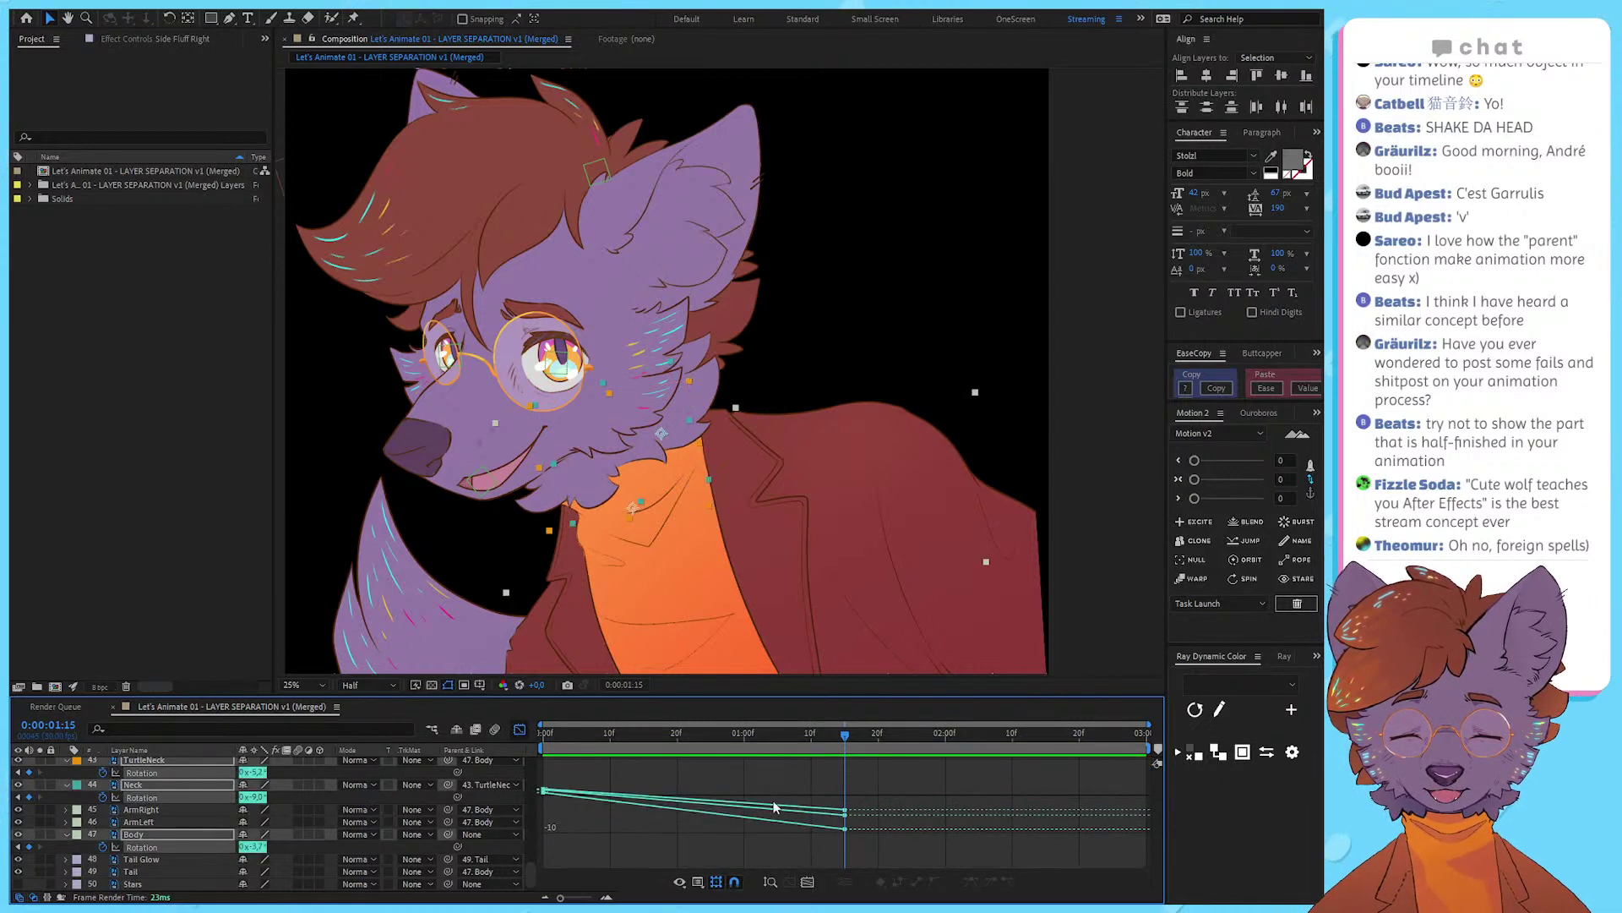
pyautogui.moveTo(853, 858); pyautogui.dragTo(539, 724)
pyautogui.click(667, 790)
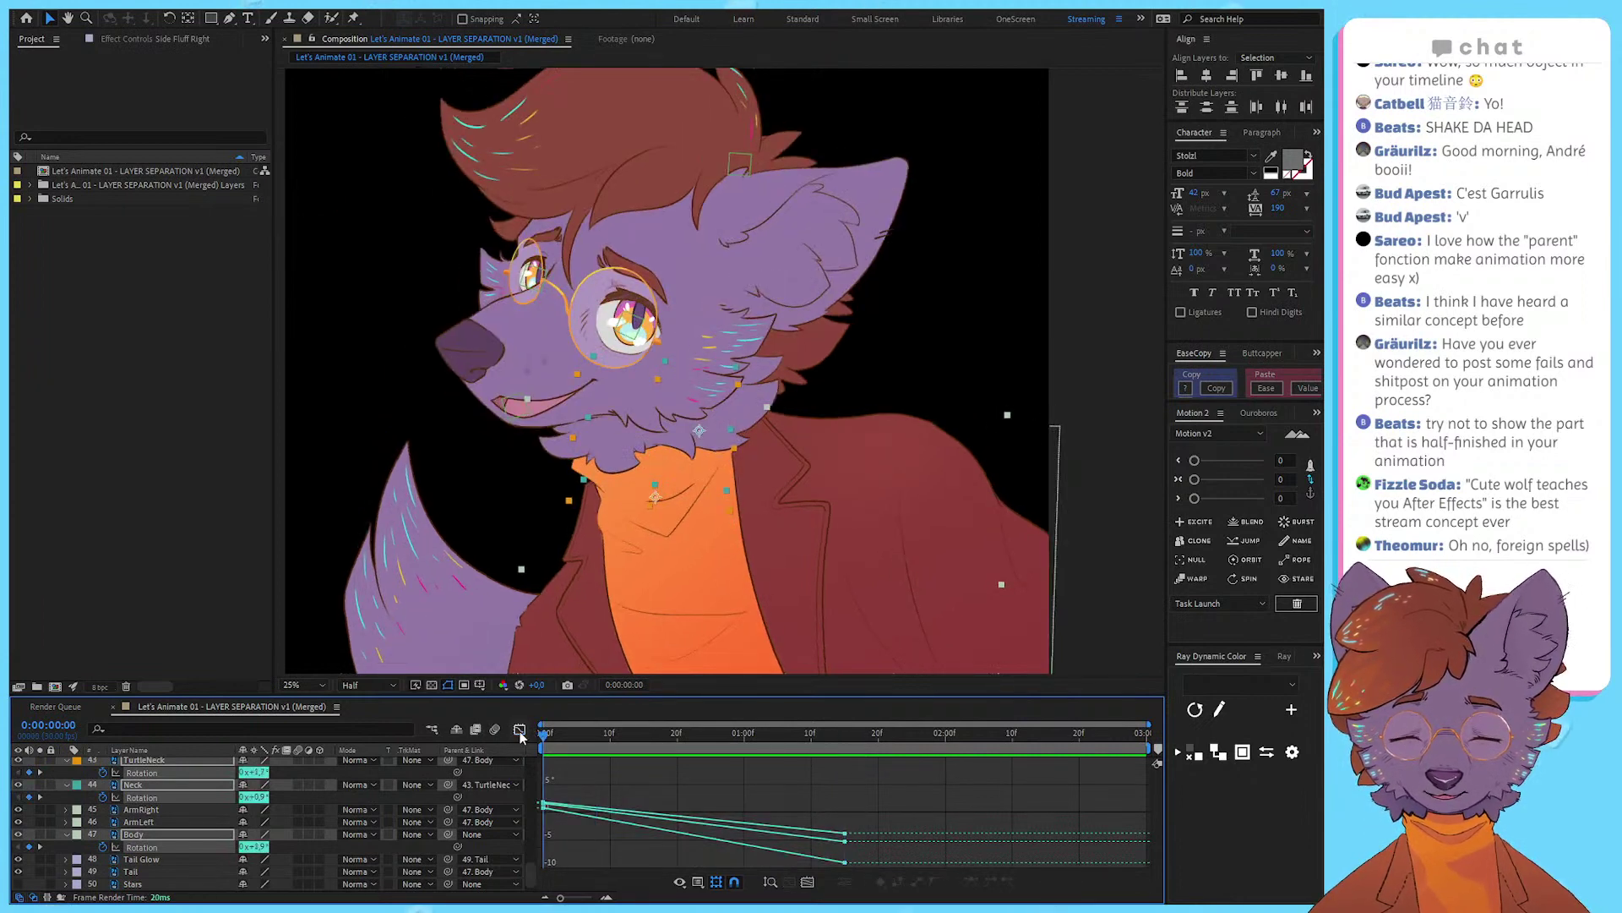
pyautogui.click(520, 729)
# Step: Clone the first-frame rotation keyframes of TurtleNeck, Neck and Body at 0:00:02:29 and preview the loop
pyautogui.press('End')
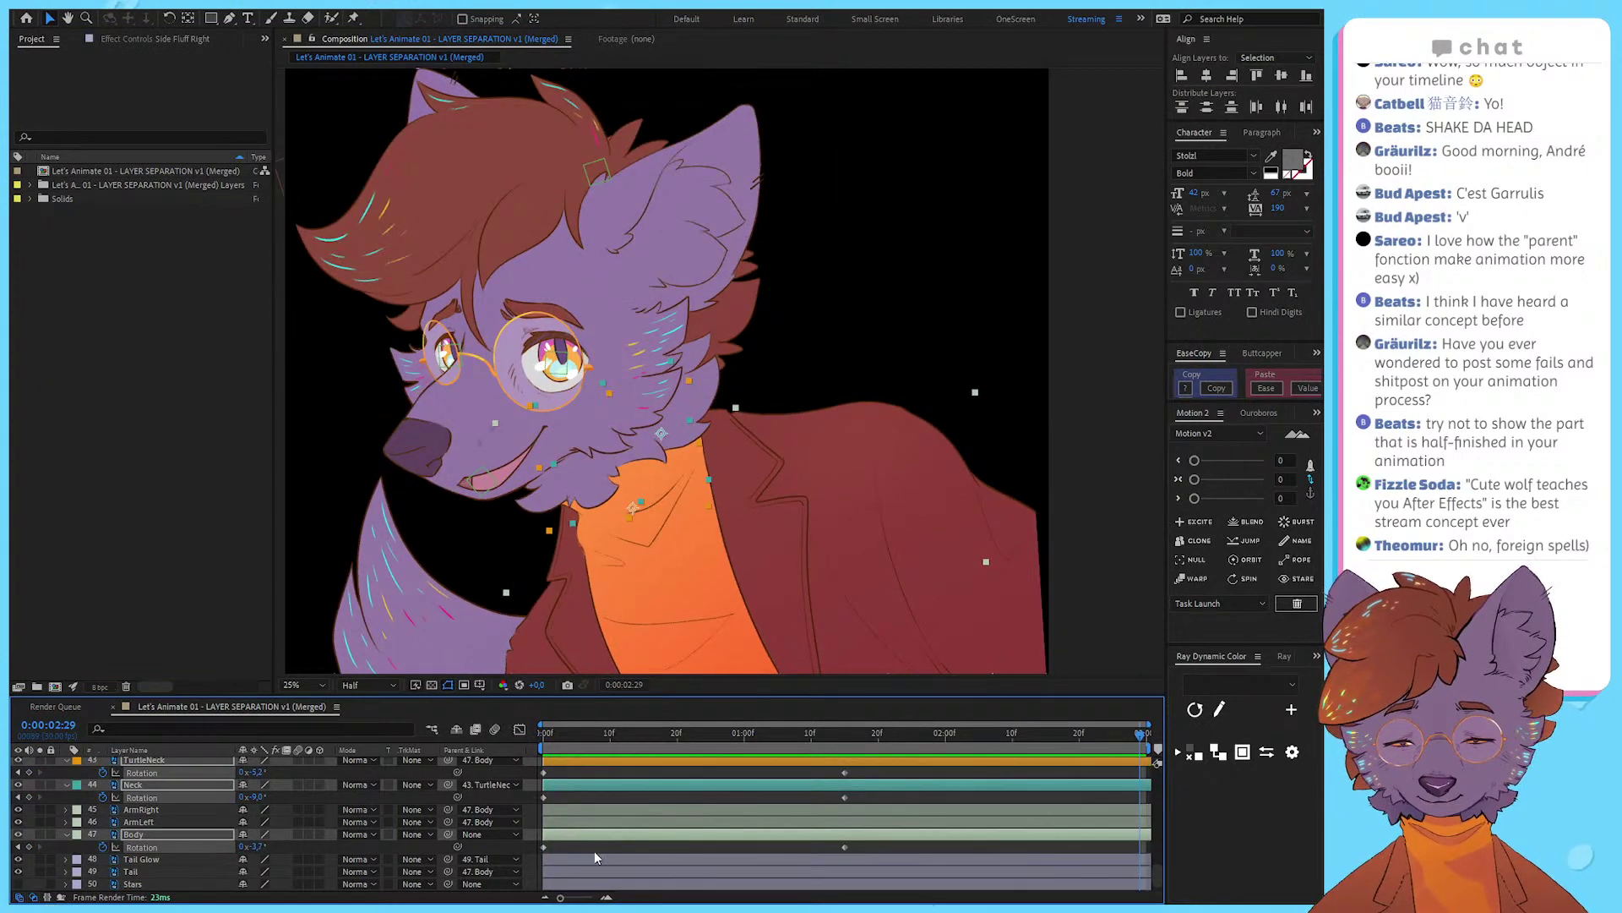
pyautogui.scroll(3, 595, 851)
pyautogui.scroll(-3, 593, 803)
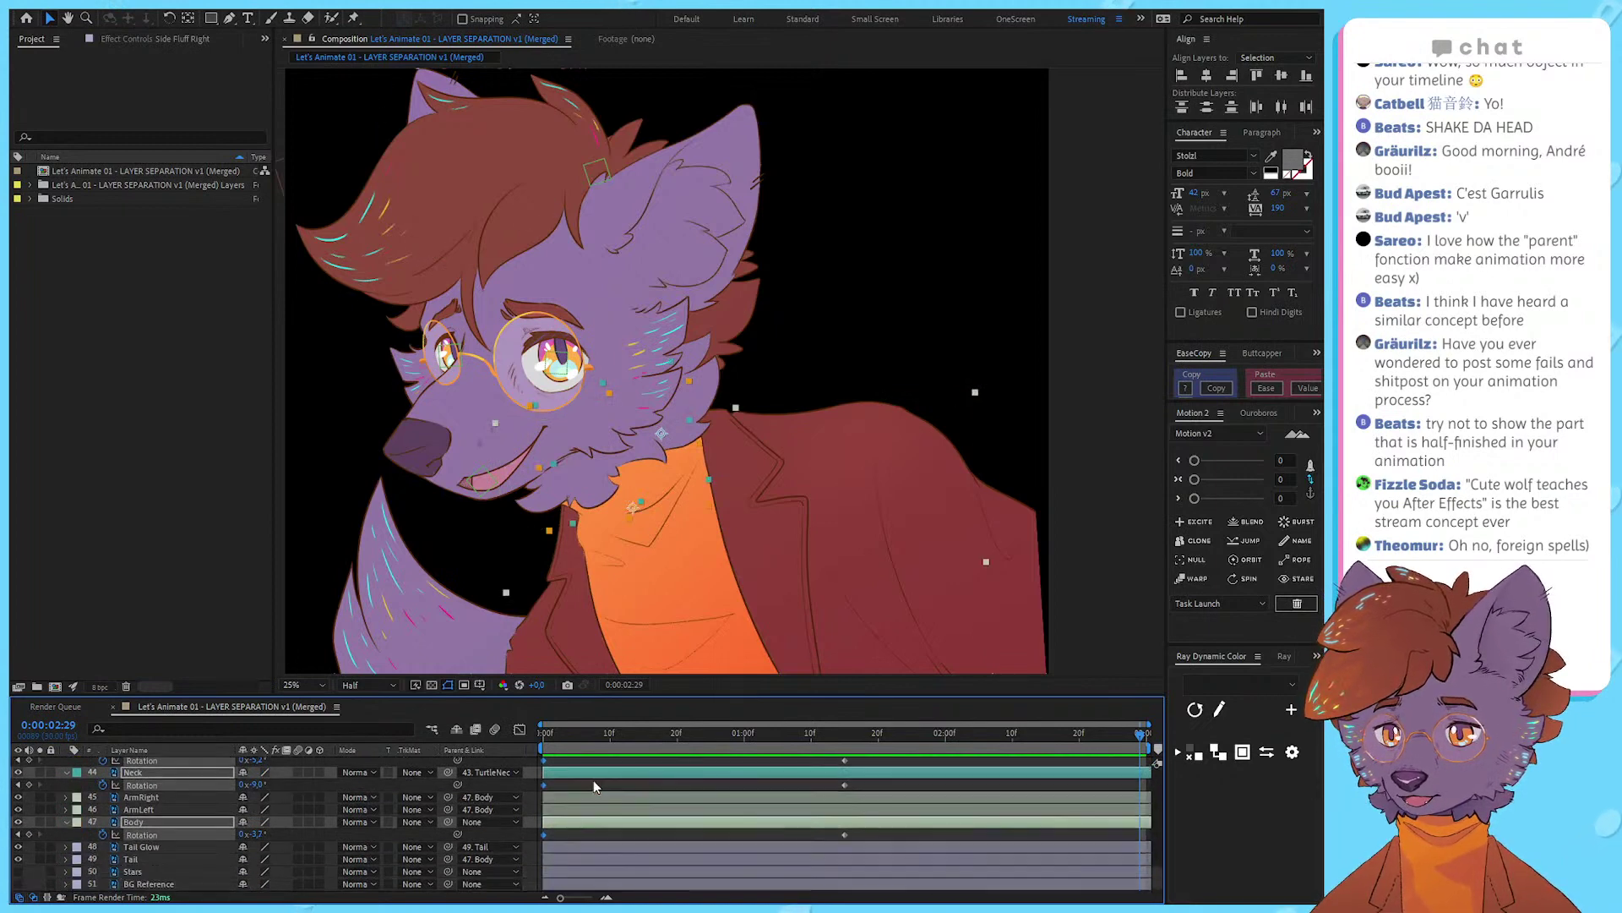
pyautogui.click(1194, 540)
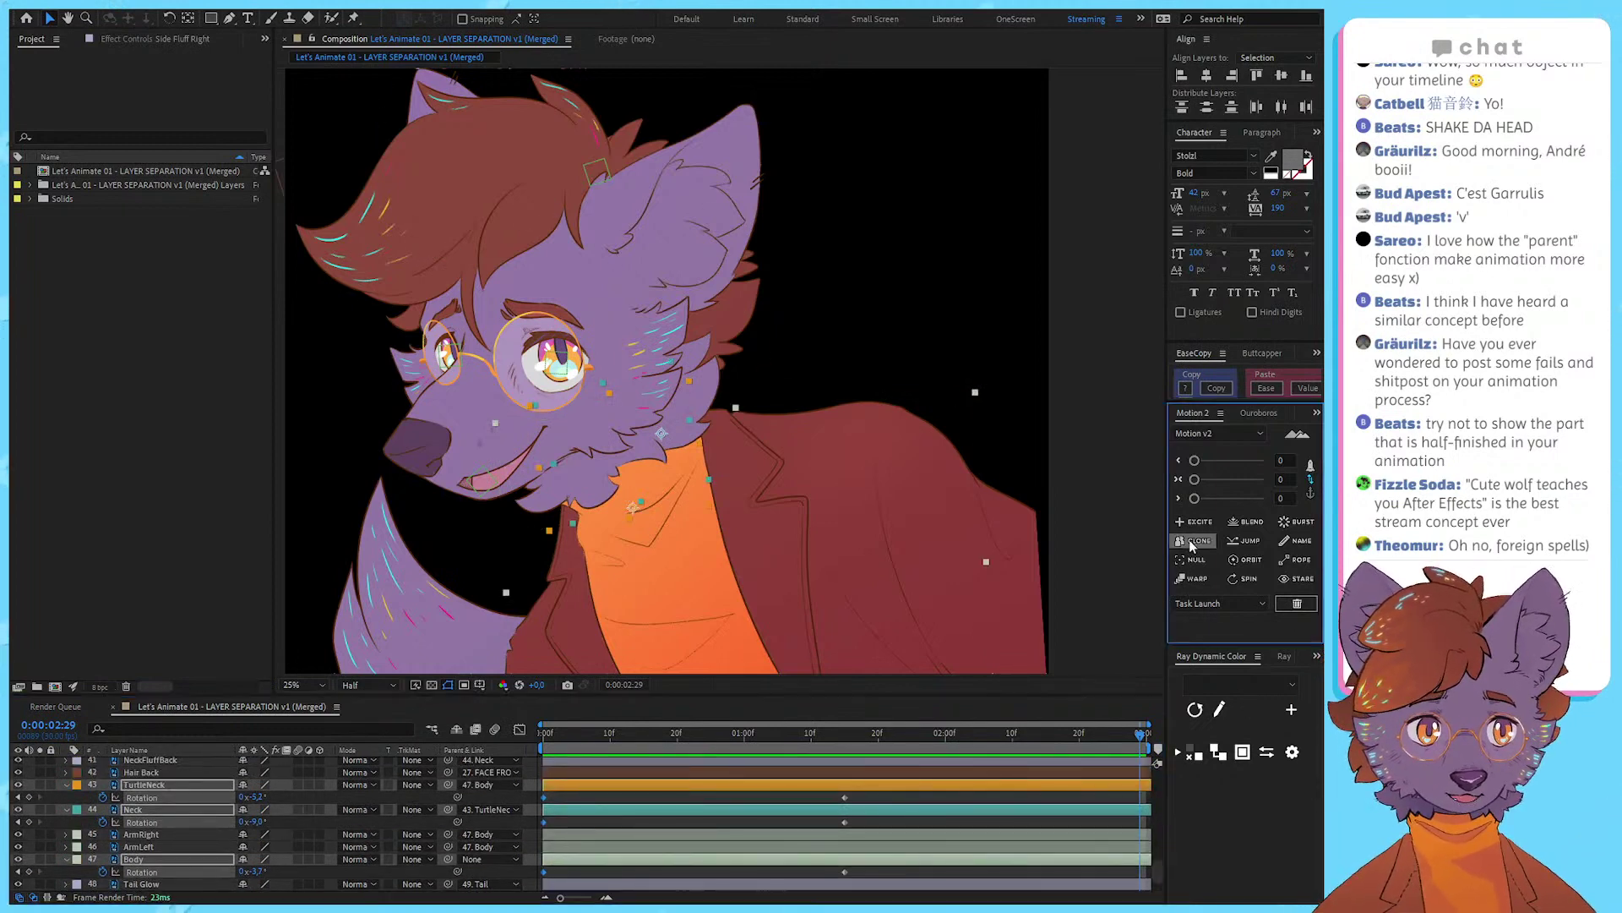
pyautogui.click(748, 755)
pyautogui.press('space')
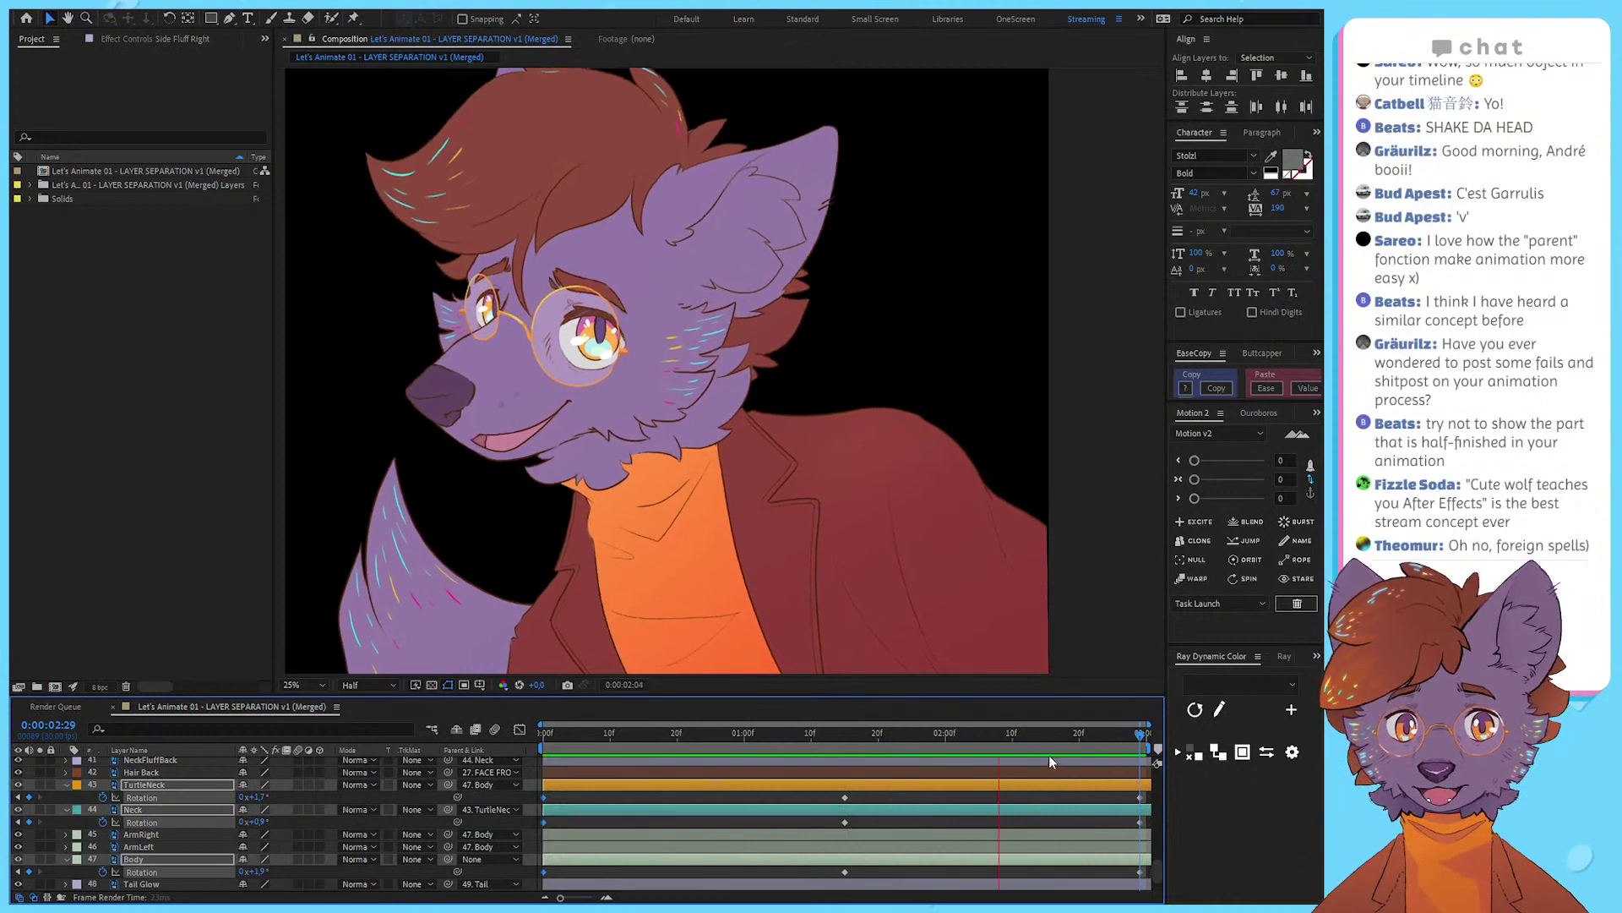
# Step: Stop the playback and delete the cloned rotation keyframes at the end of the timeline
pyautogui.press('space')
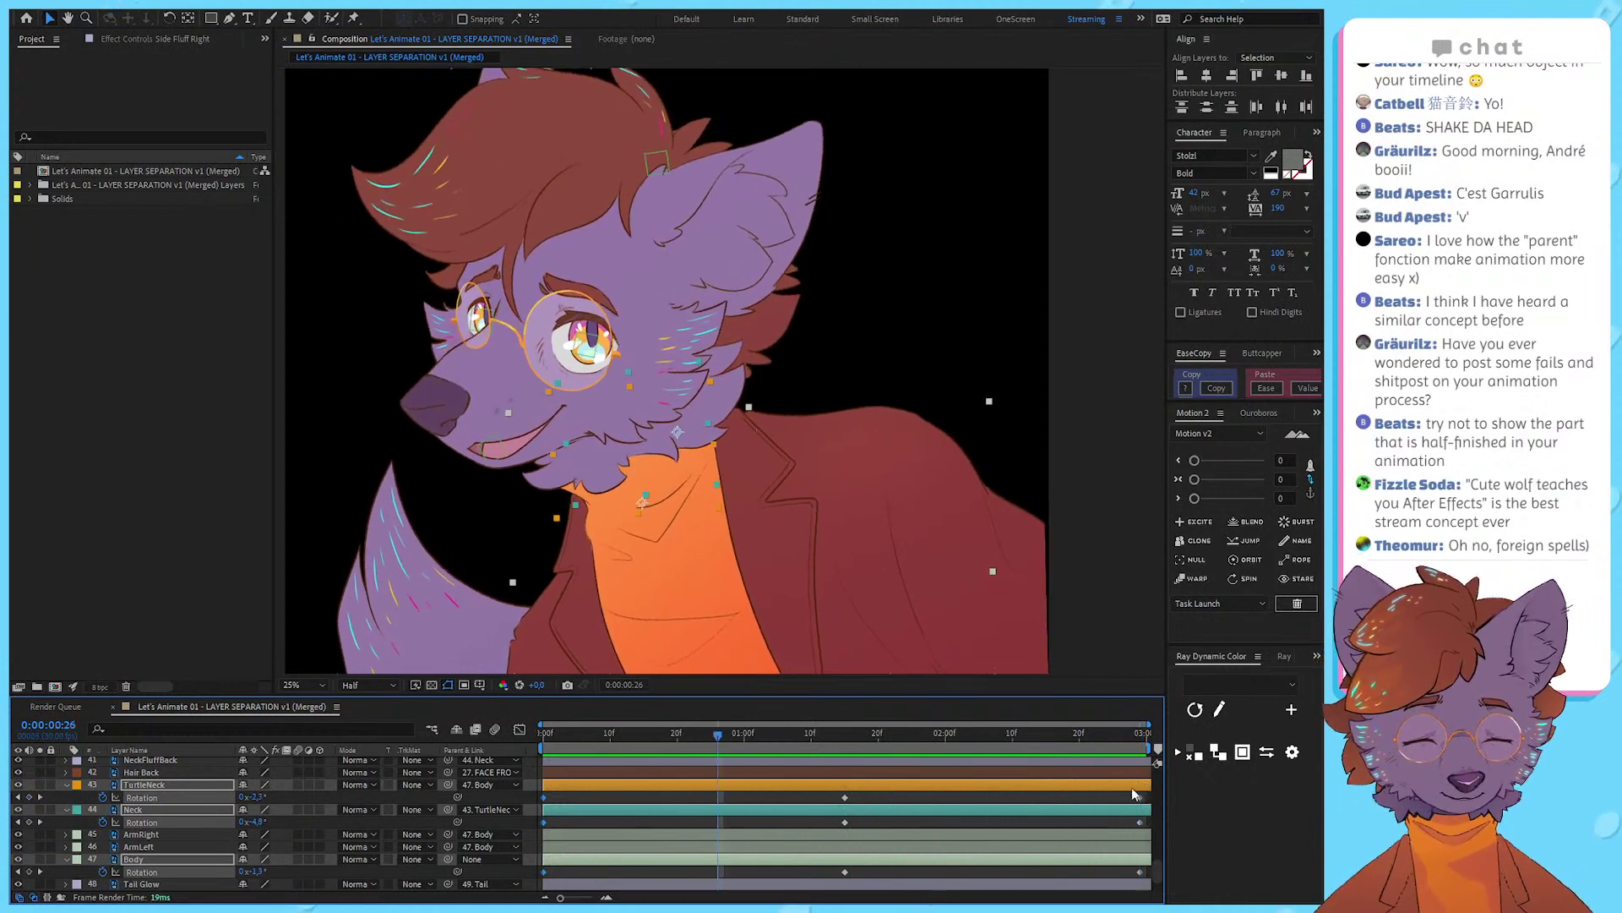
pyautogui.press('Delete')
pyautogui.press('F2')
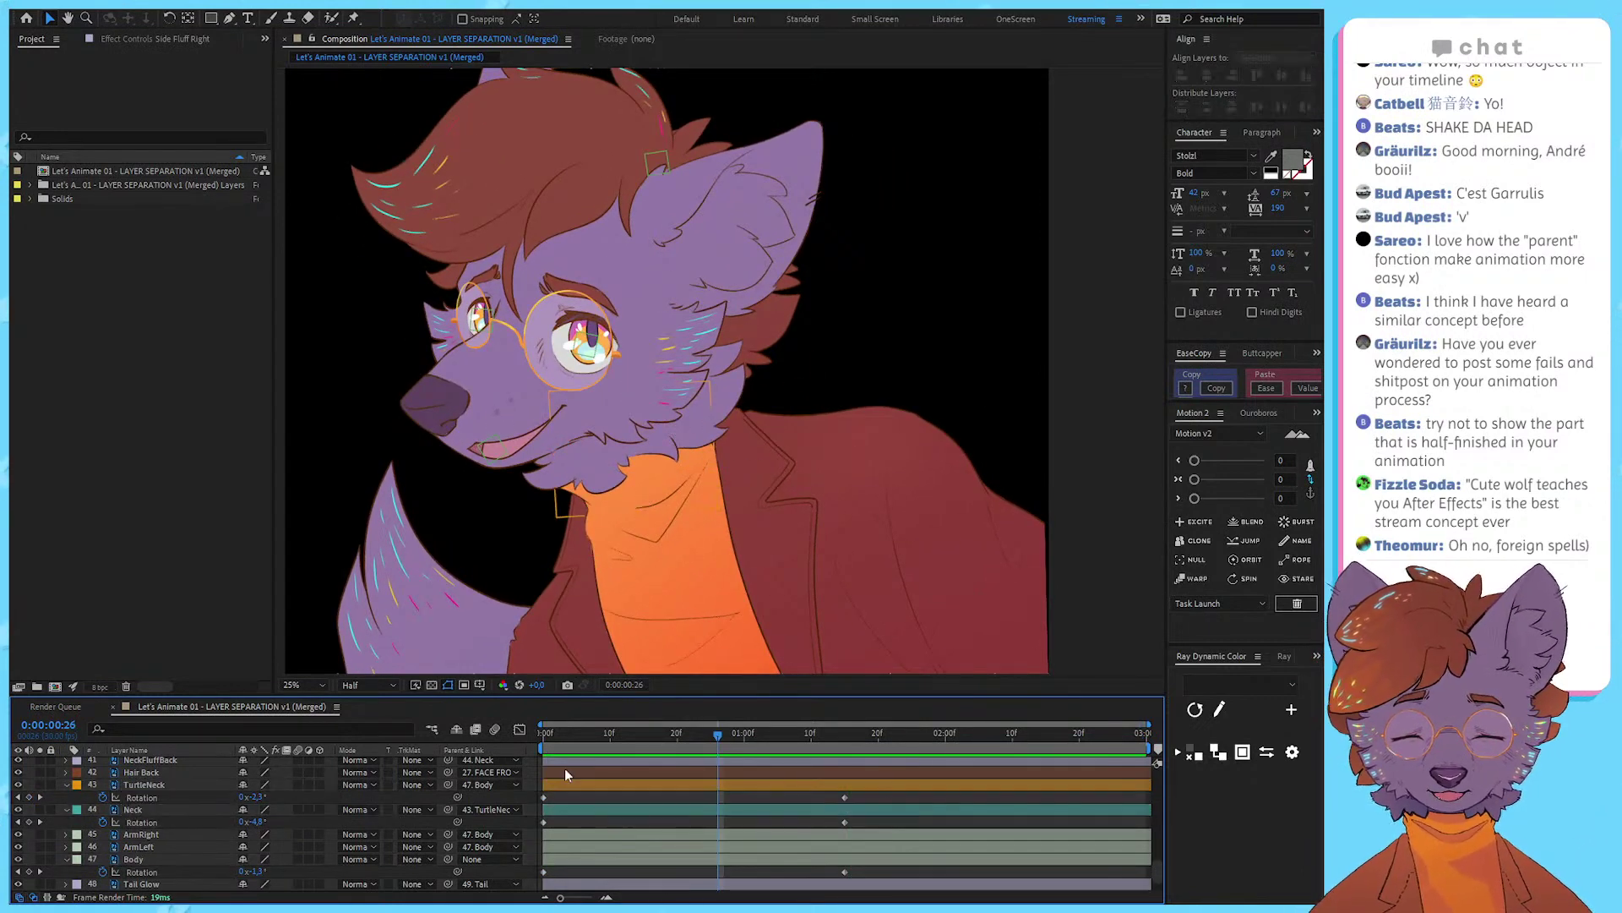
# Step: Add the expression loopOut(type = "cycle"); to the TurtleNeck layer's rotation
pyautogui.keyDown('alt'); pyautogui.click(102, 797); pyautogui.keyUp('alt')
pyautogui.hotkey('alt', 'shift', '=')
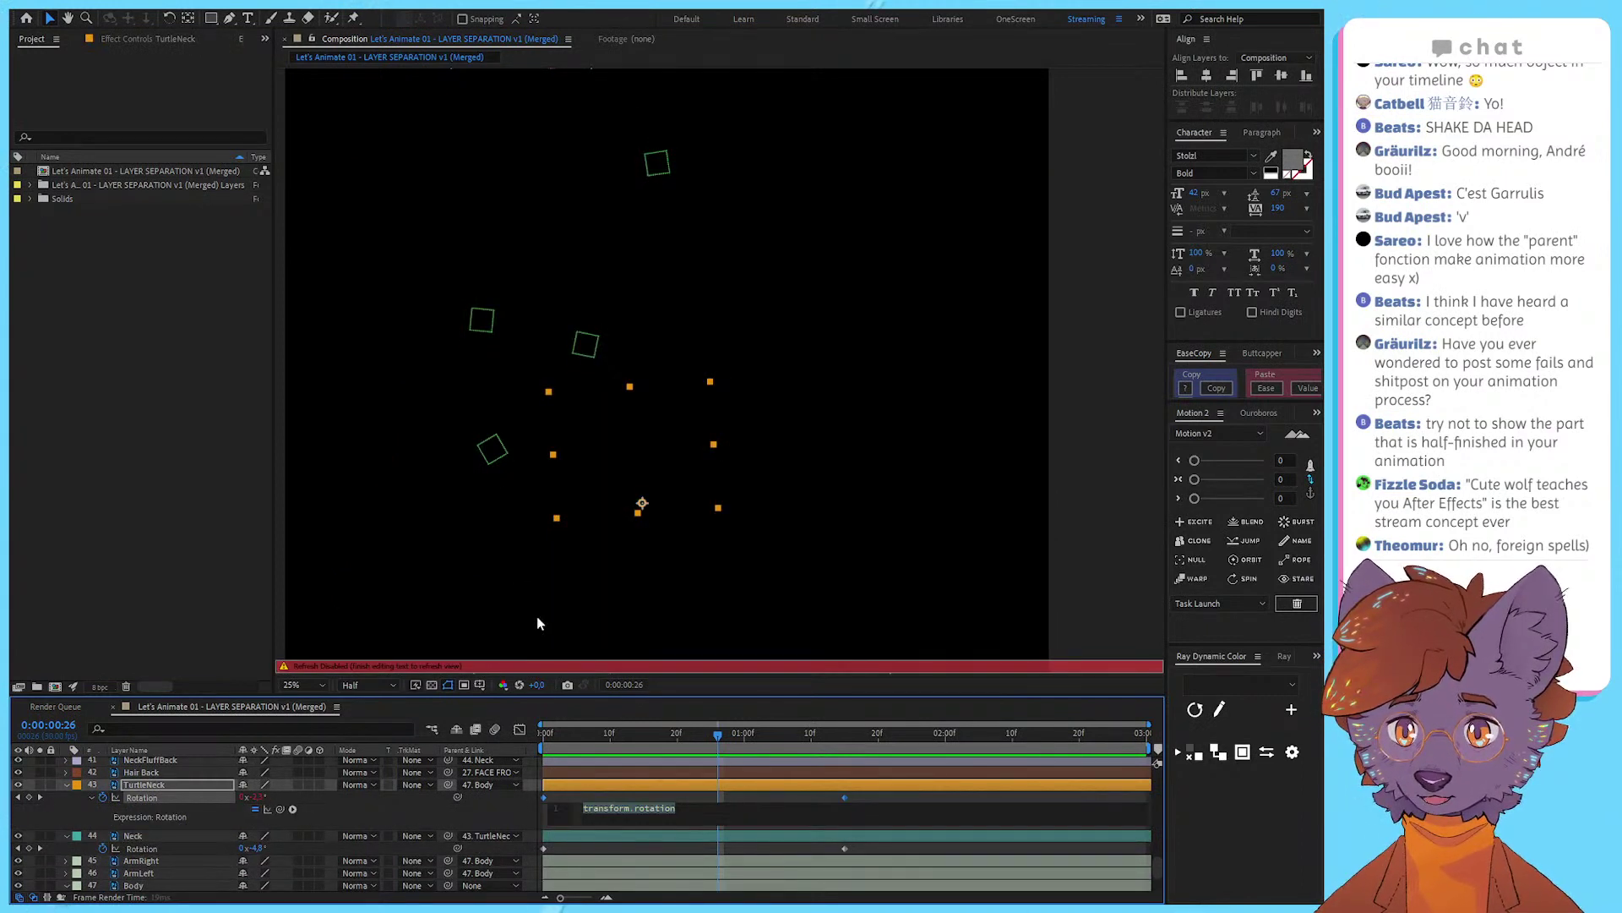
pyautogui.write('loopOut(type = "cycle", numKeyframes = 0)')
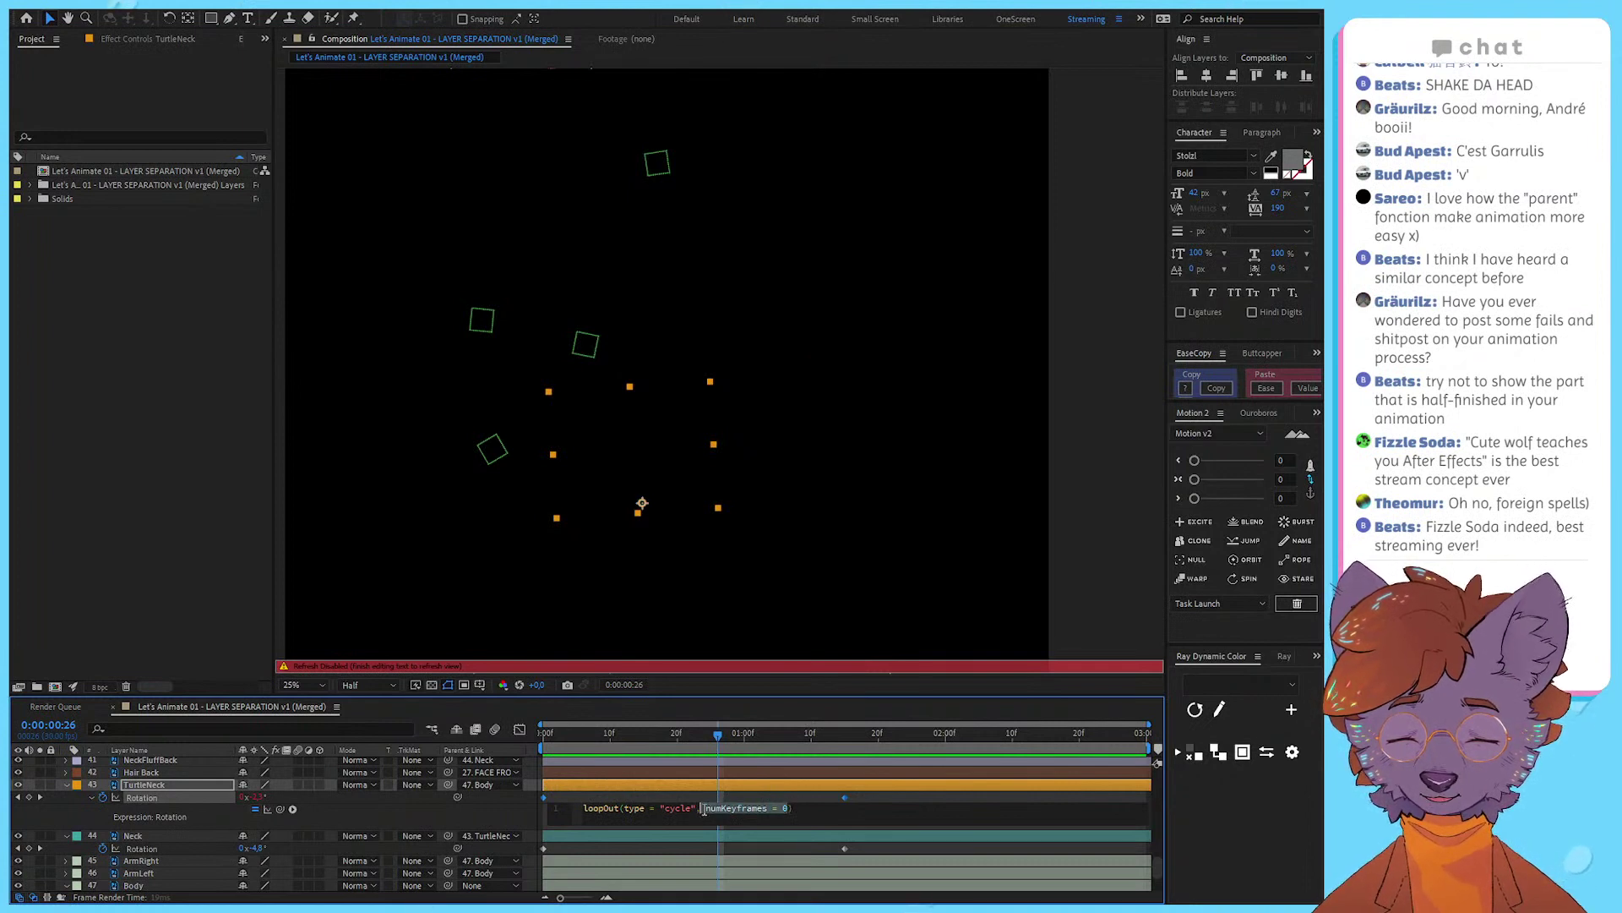
pyautogui.click(769, 785)
pyautogui.click(753, 811)
pyautogui.click(127, 816)
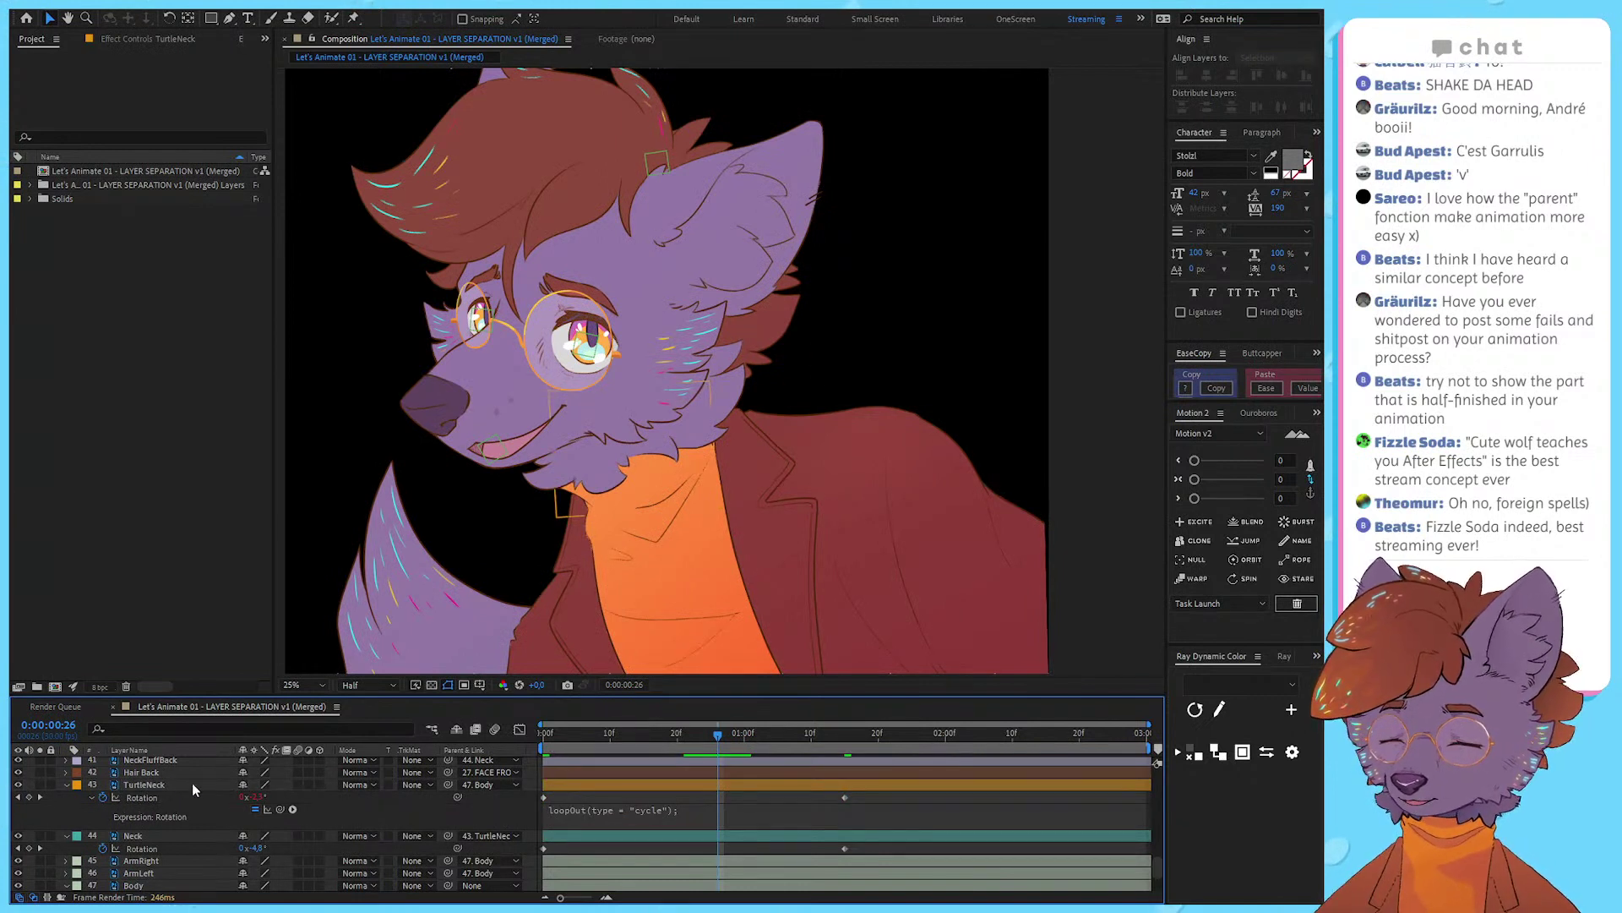
# Step: Scrub and preview the timeline to examine how the cycle loop expression repeats the TurtleNeck rotation after its second keyframe
pyautogui.click(730, 814)
pyautogui.click(723, 801)
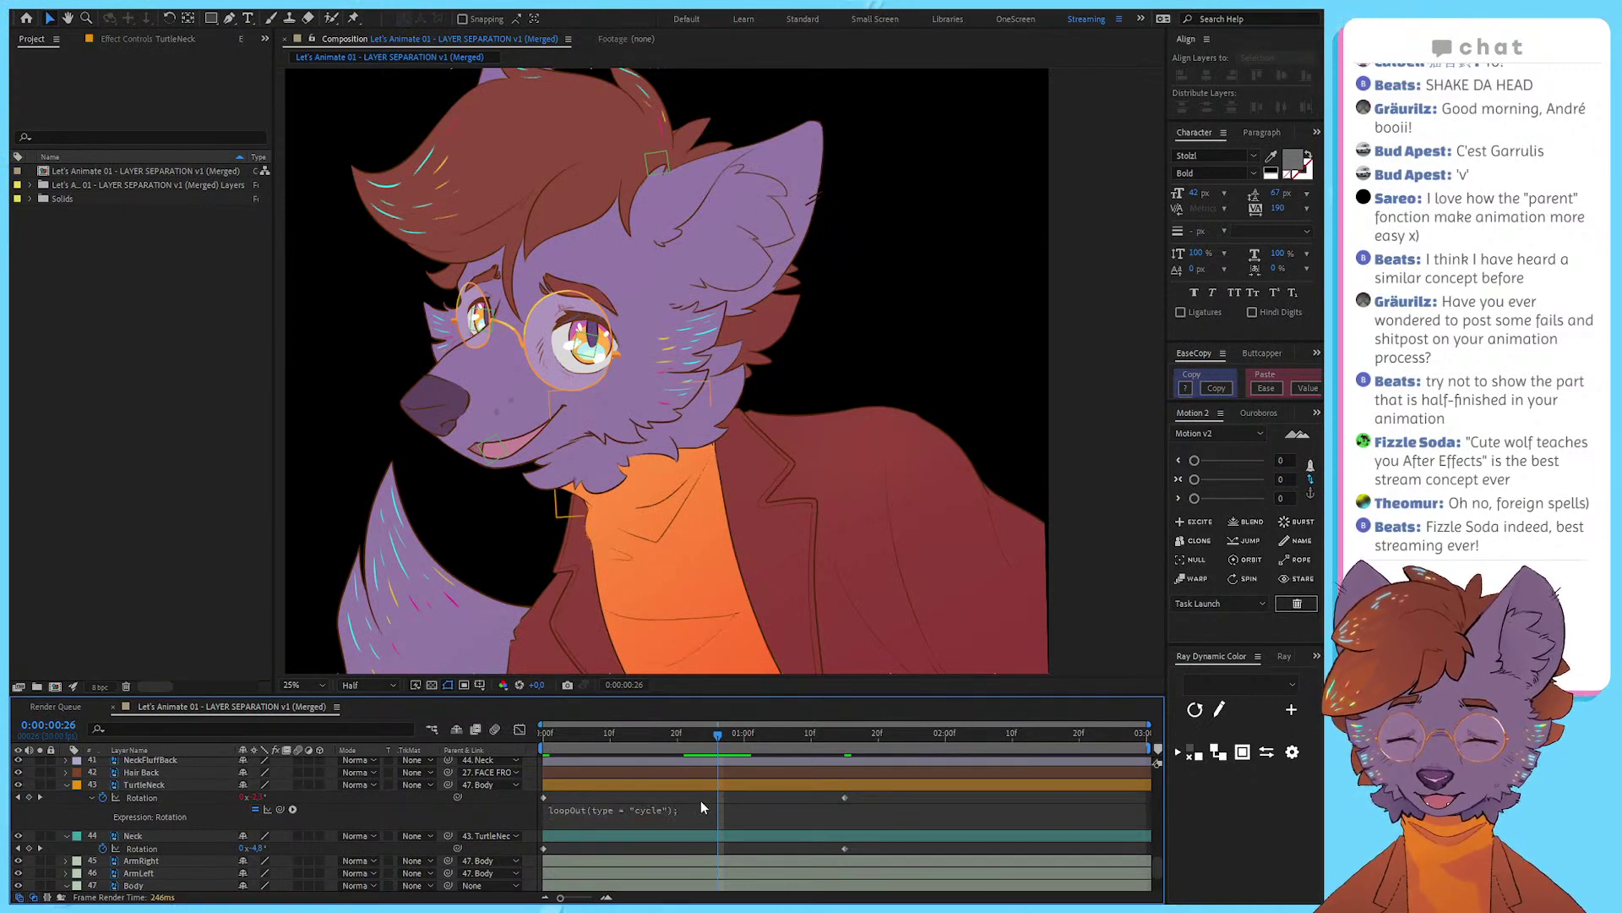
pyautogui.click(687, 807)
pyautogui.click(673, 794)
pyautogui.moveTo(625, 735); pyautogui.dragTo(517, 745)
pyautogui.press('space')
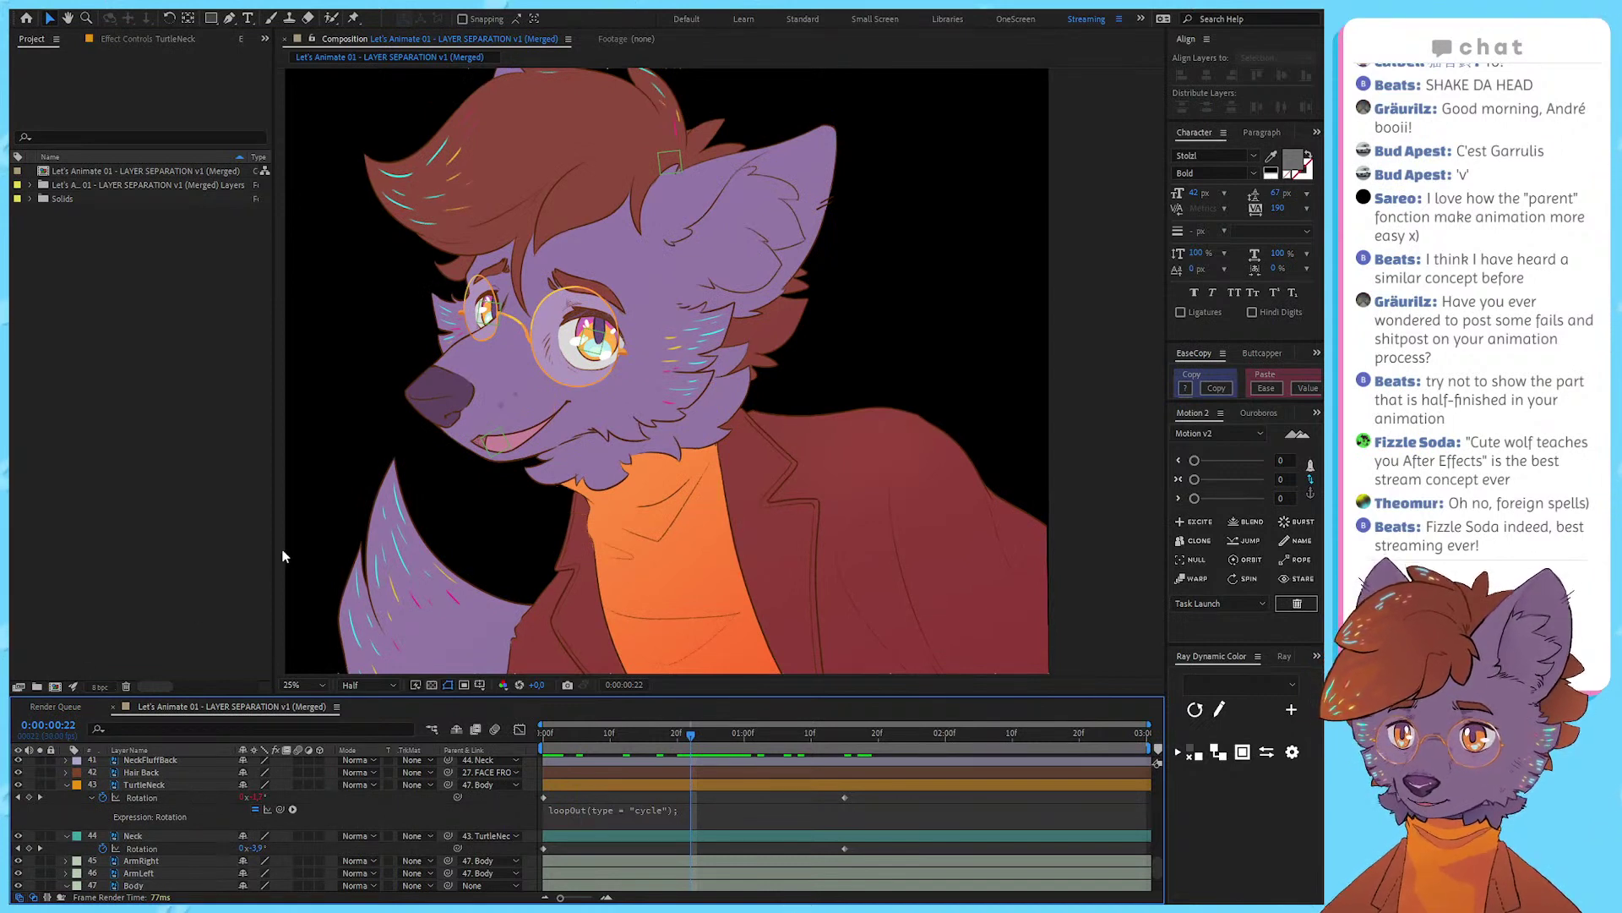
pyautogui.click(251, 551)
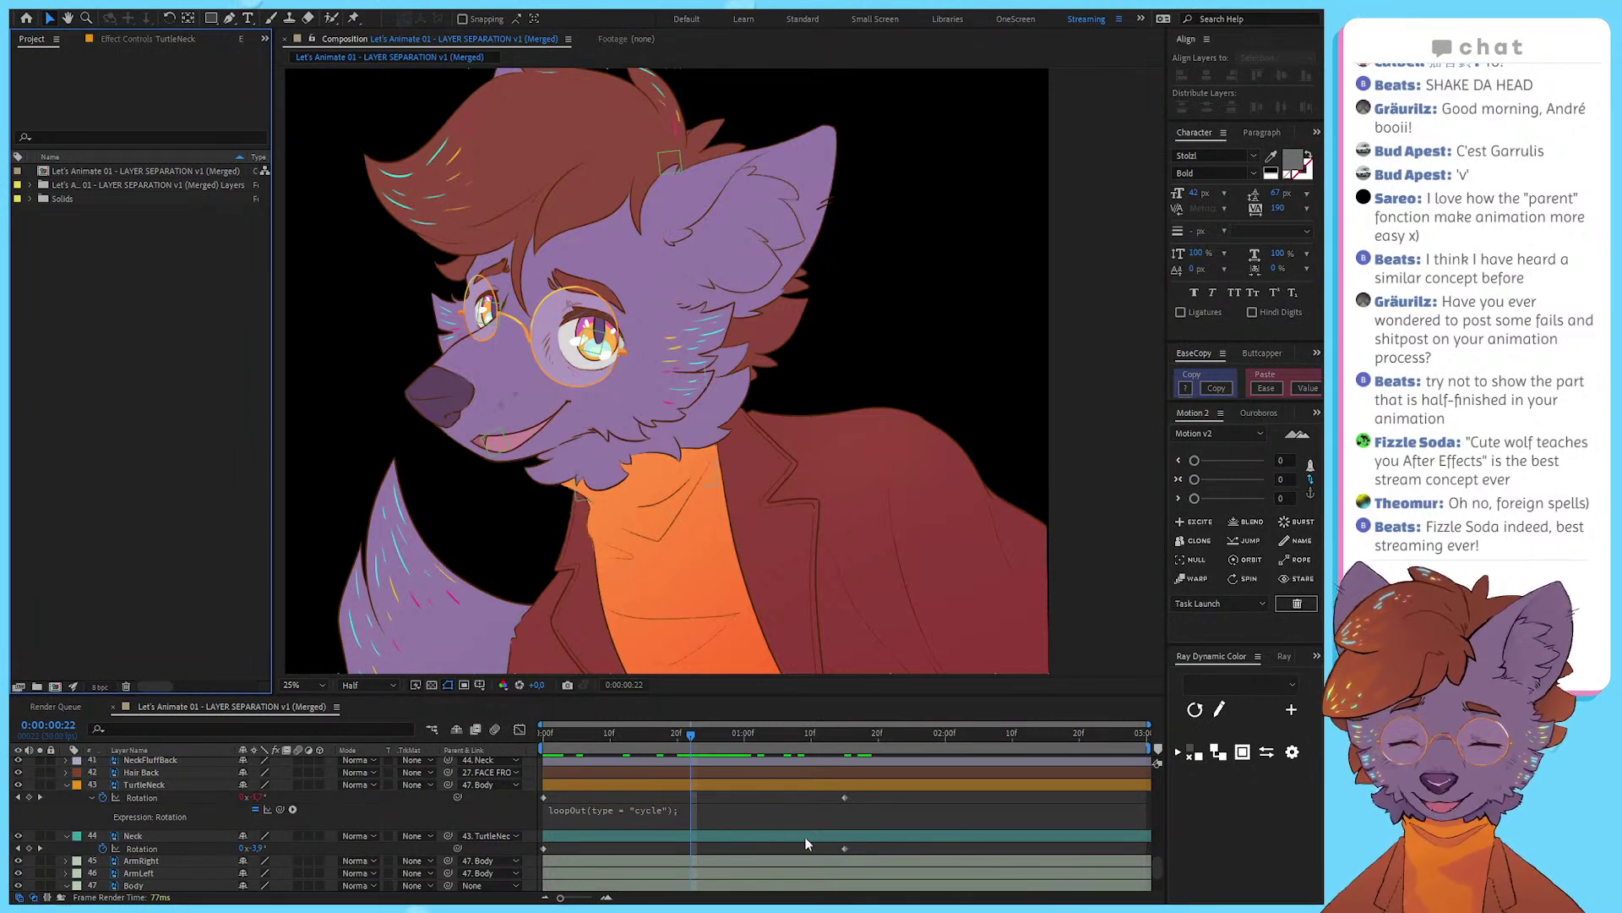
pyautogui.moveTo(883, 794); pyautogui.dragTo(512, 789)
pyautogui.click(575, 796)
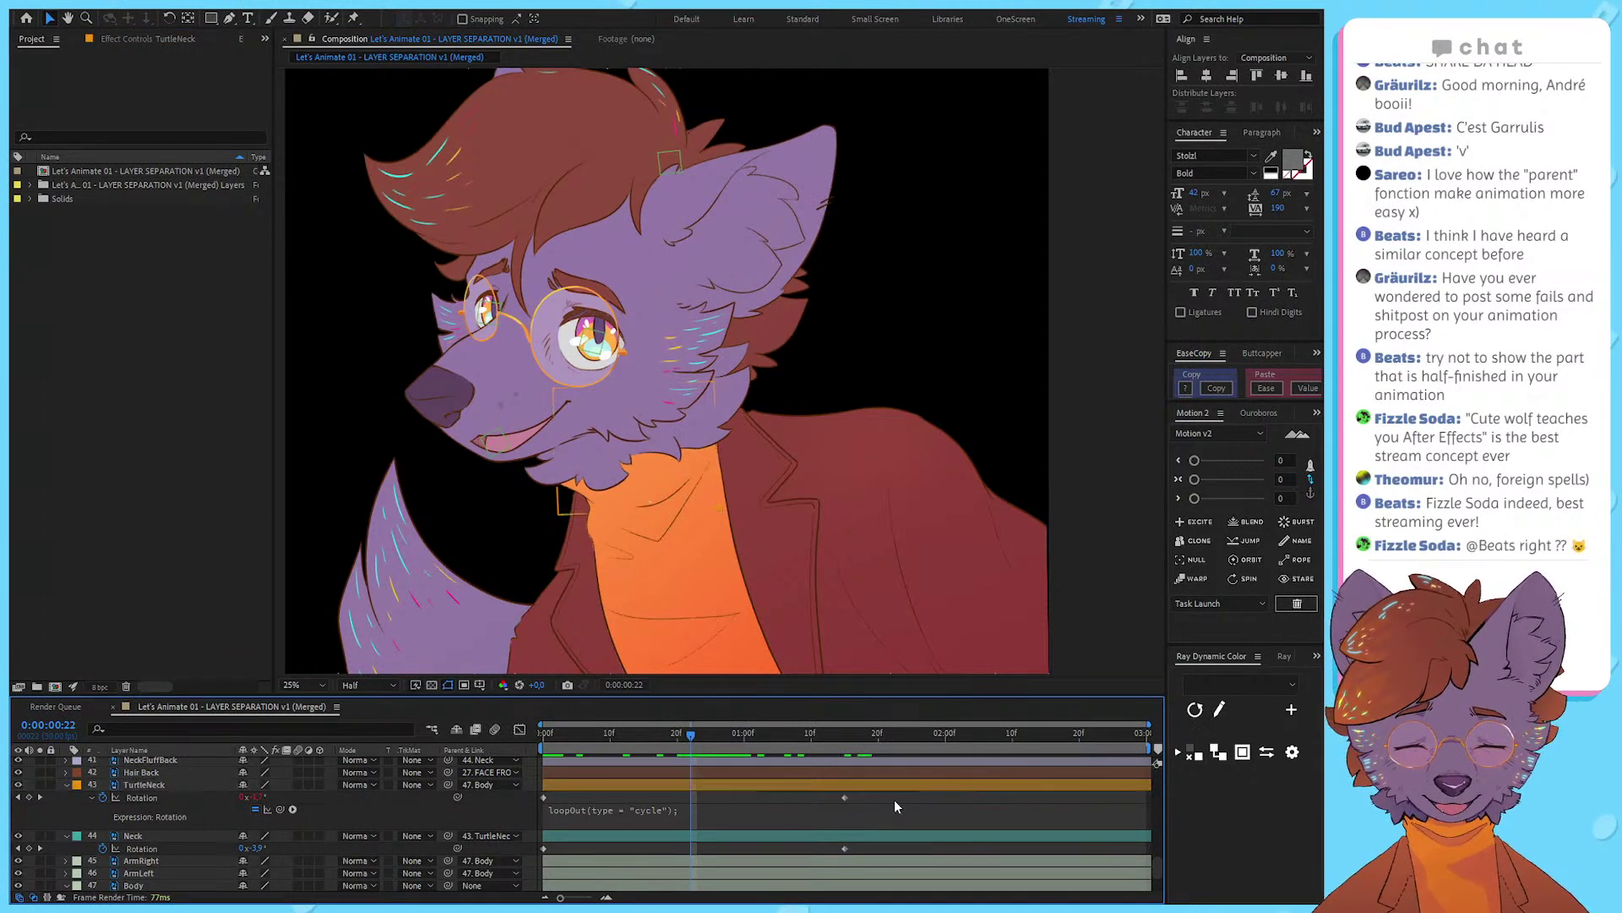
pyautogui.click(707, 807)
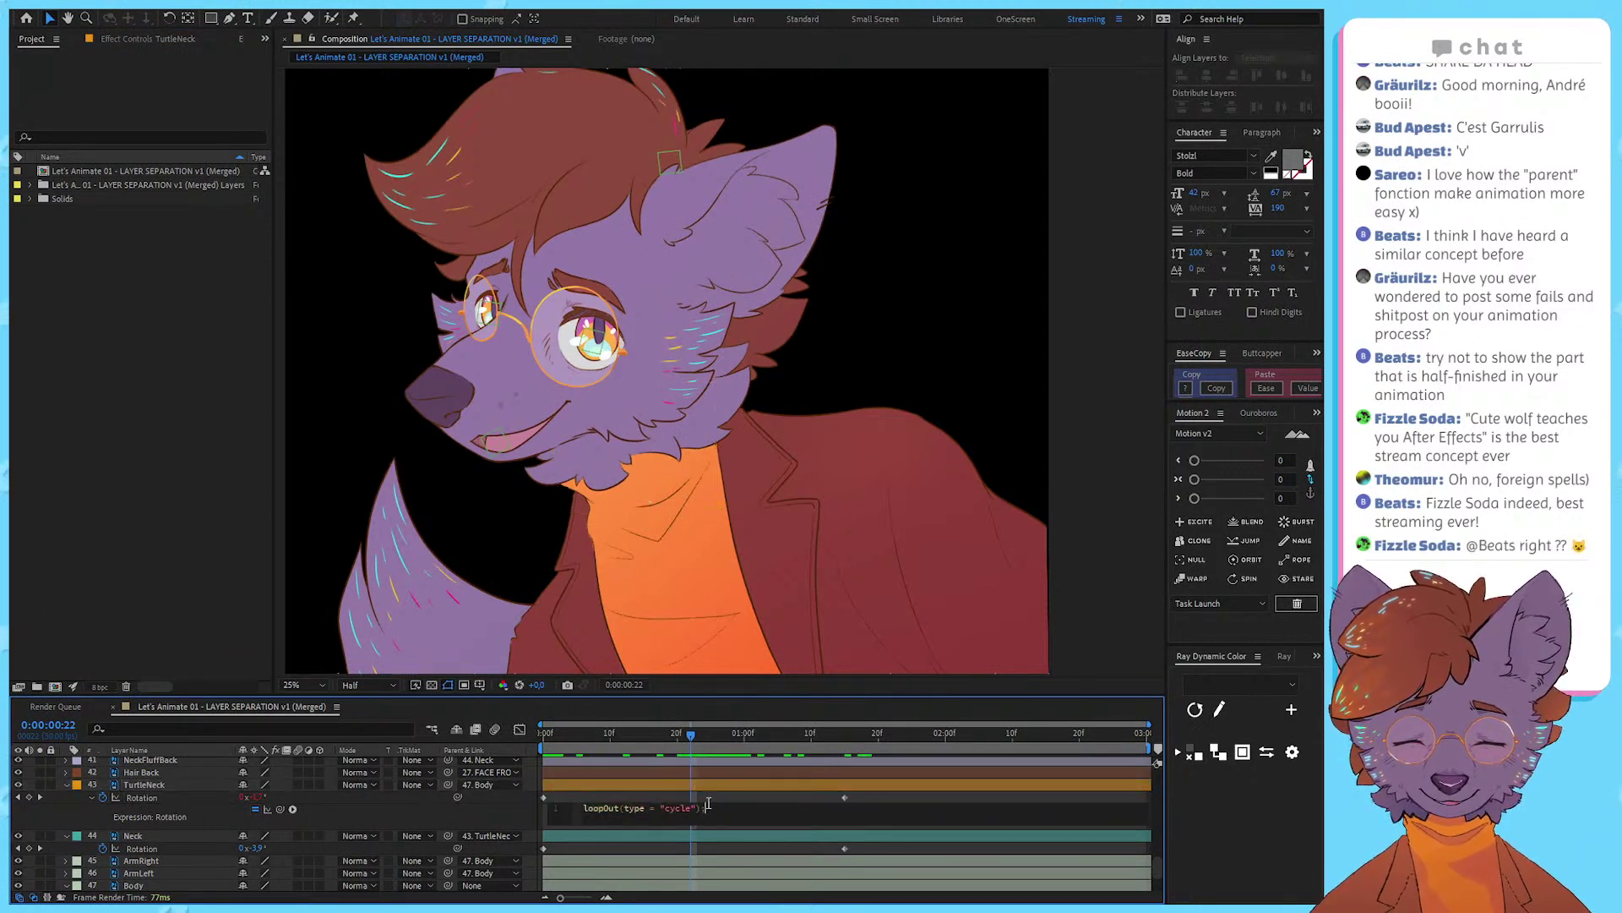
pyautogui.click(624, 794)
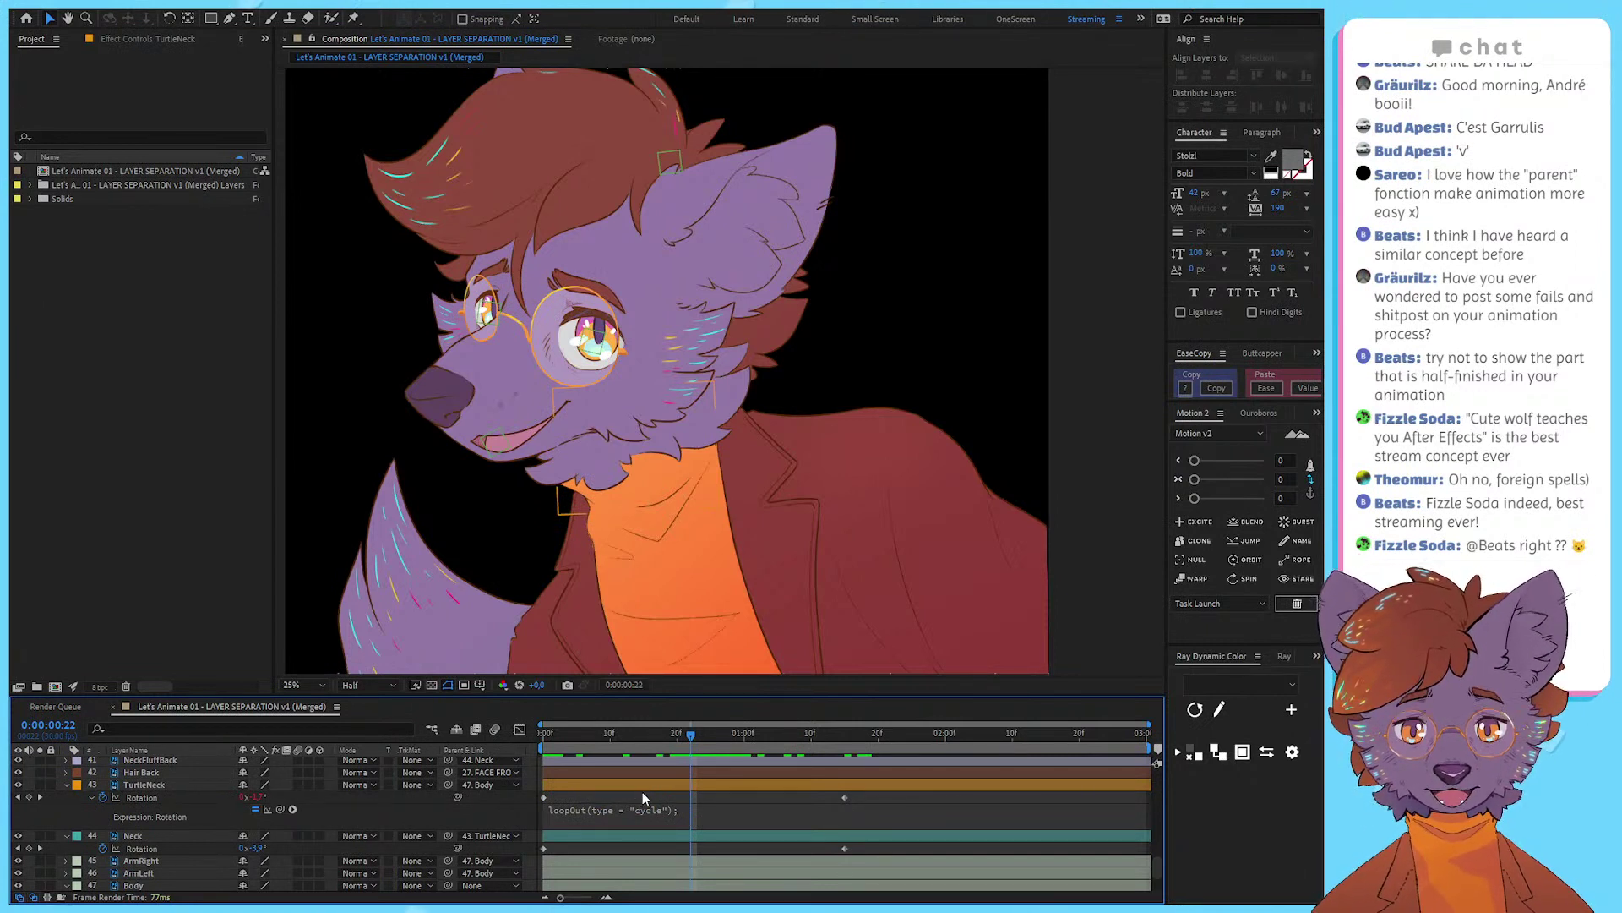
pyautogui.click(718, 812)
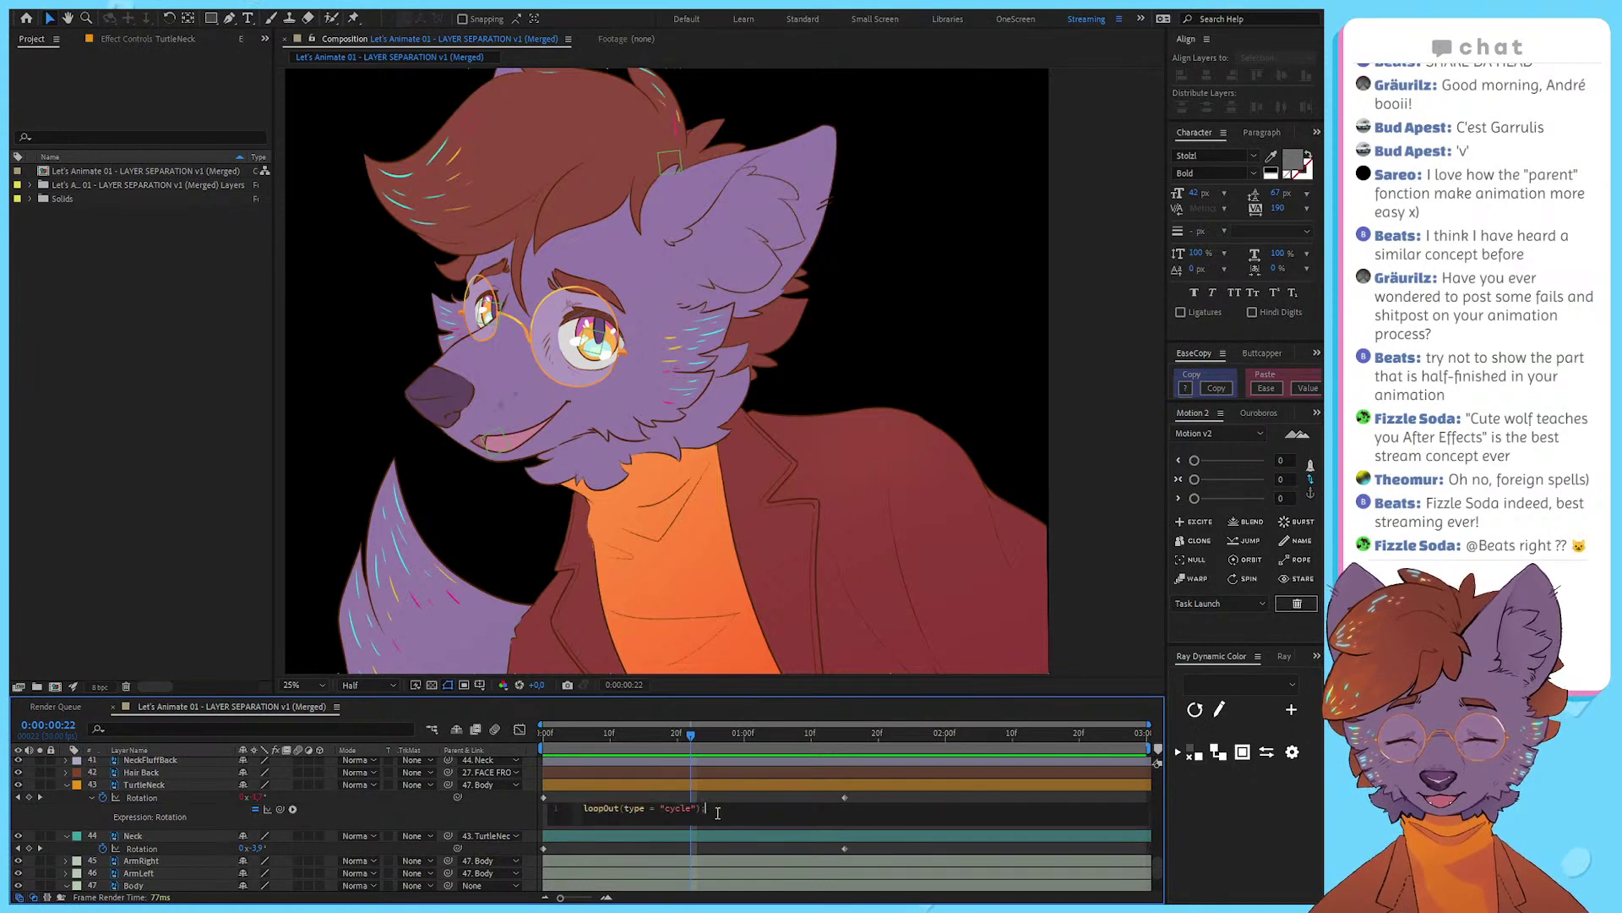
pyautogui.click(569, 800)
pyautogui.moveTo(548, 738)
pyautogui.mouseDown()
pyautogui.moveTo(652, 748)
pyautogui.moveTo(574, 754)
pyautogui.mouseUp()
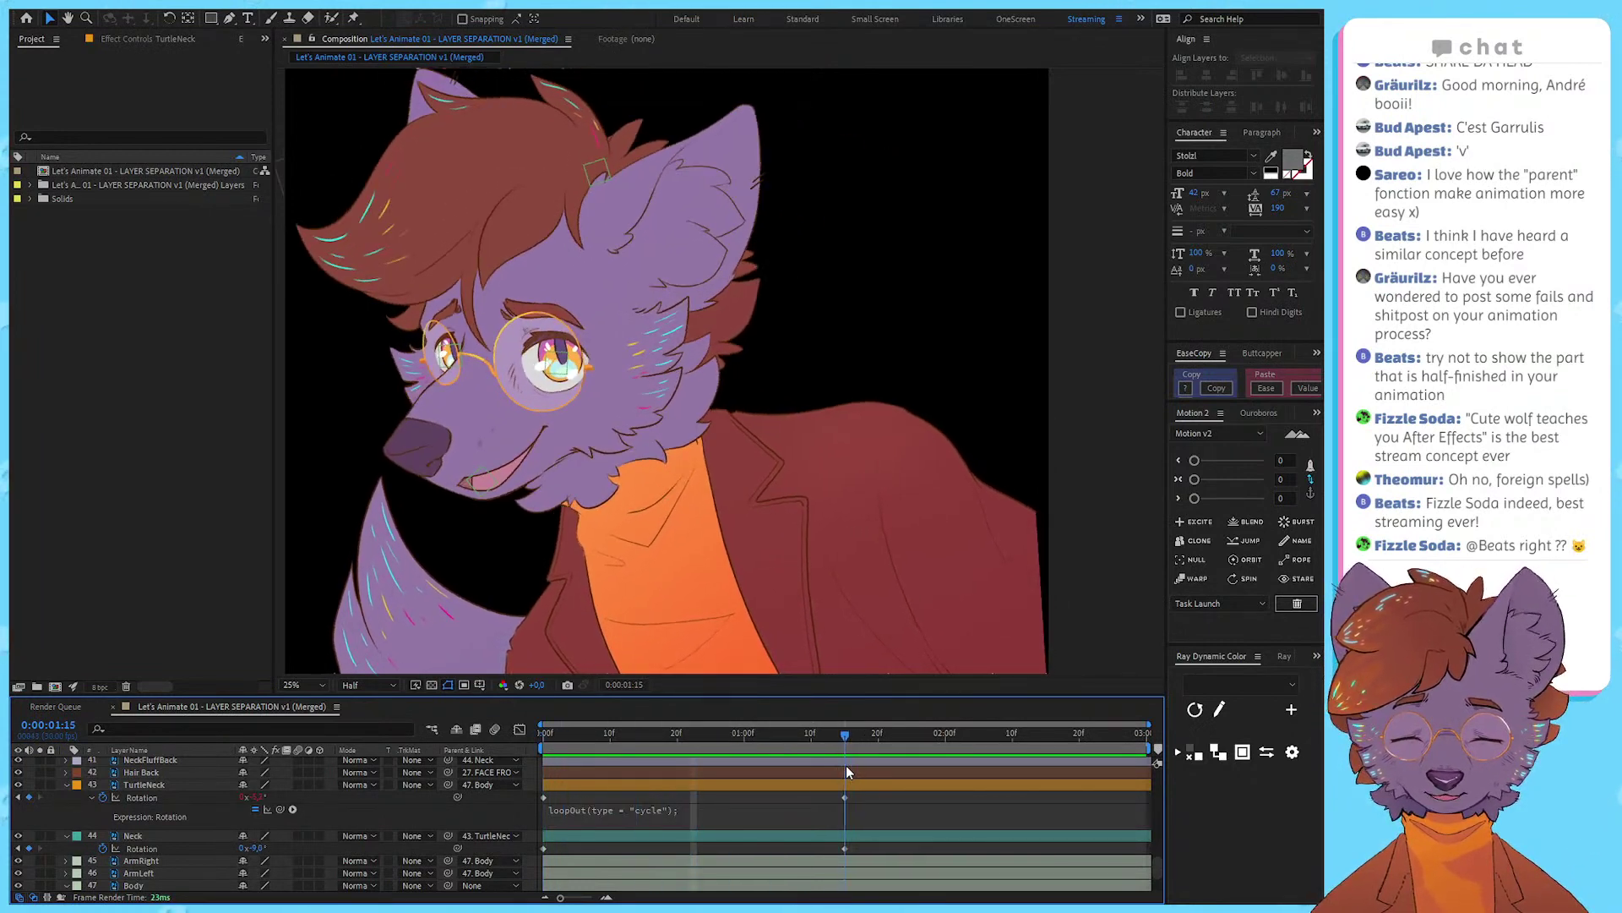
pyautogui.moveTo(880, 774); pyautogui.dragTo(433, 776)
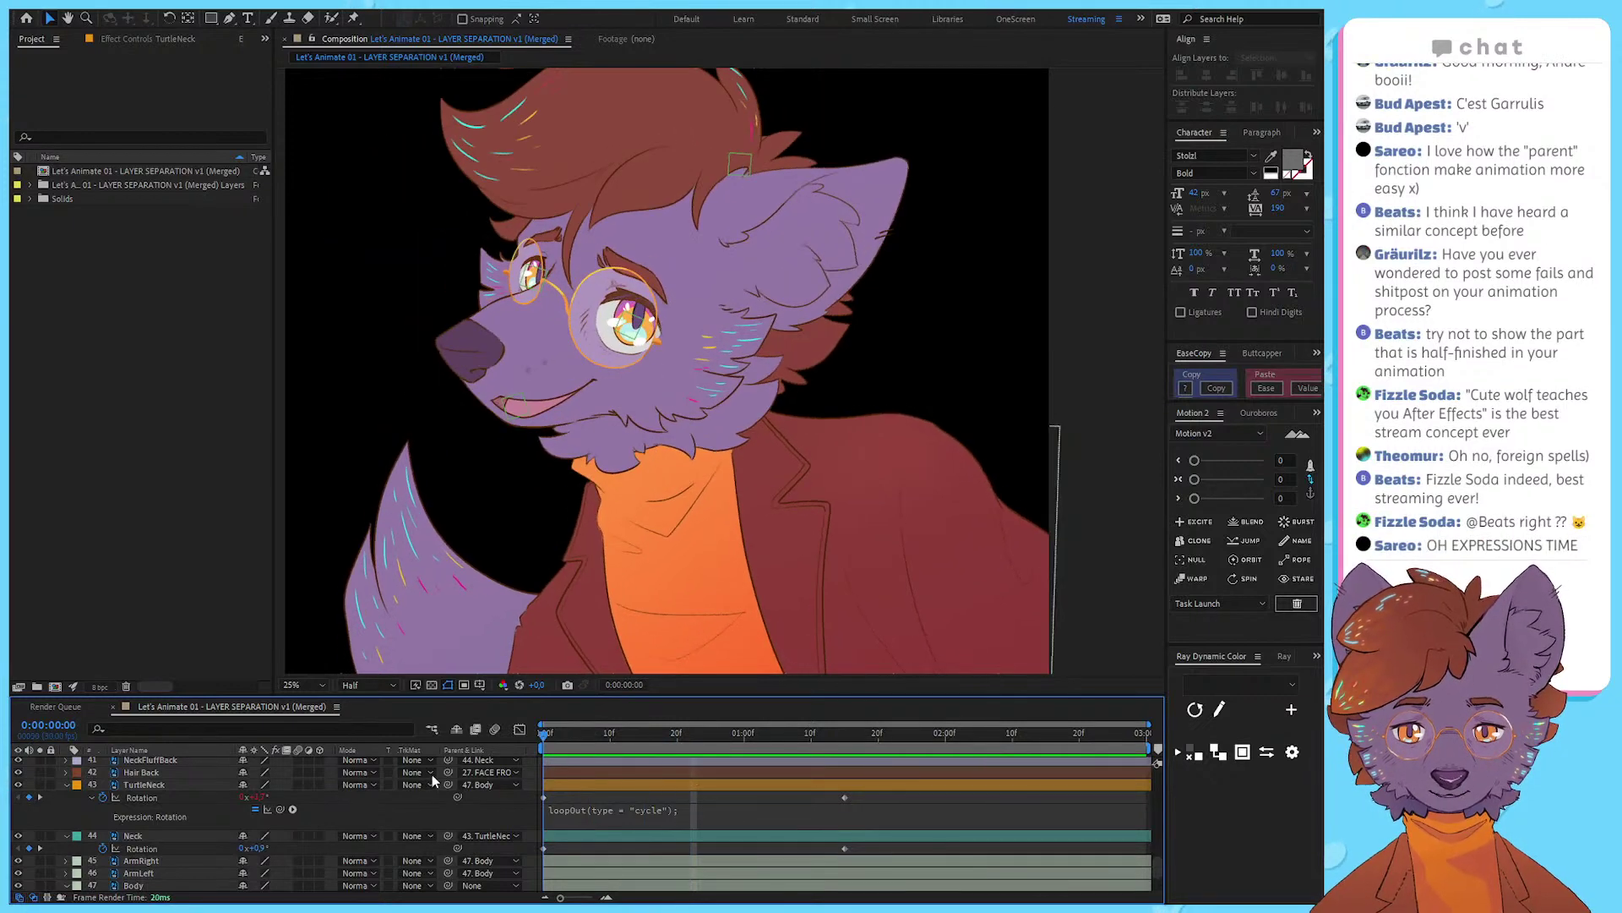
pyautogui.press('space')
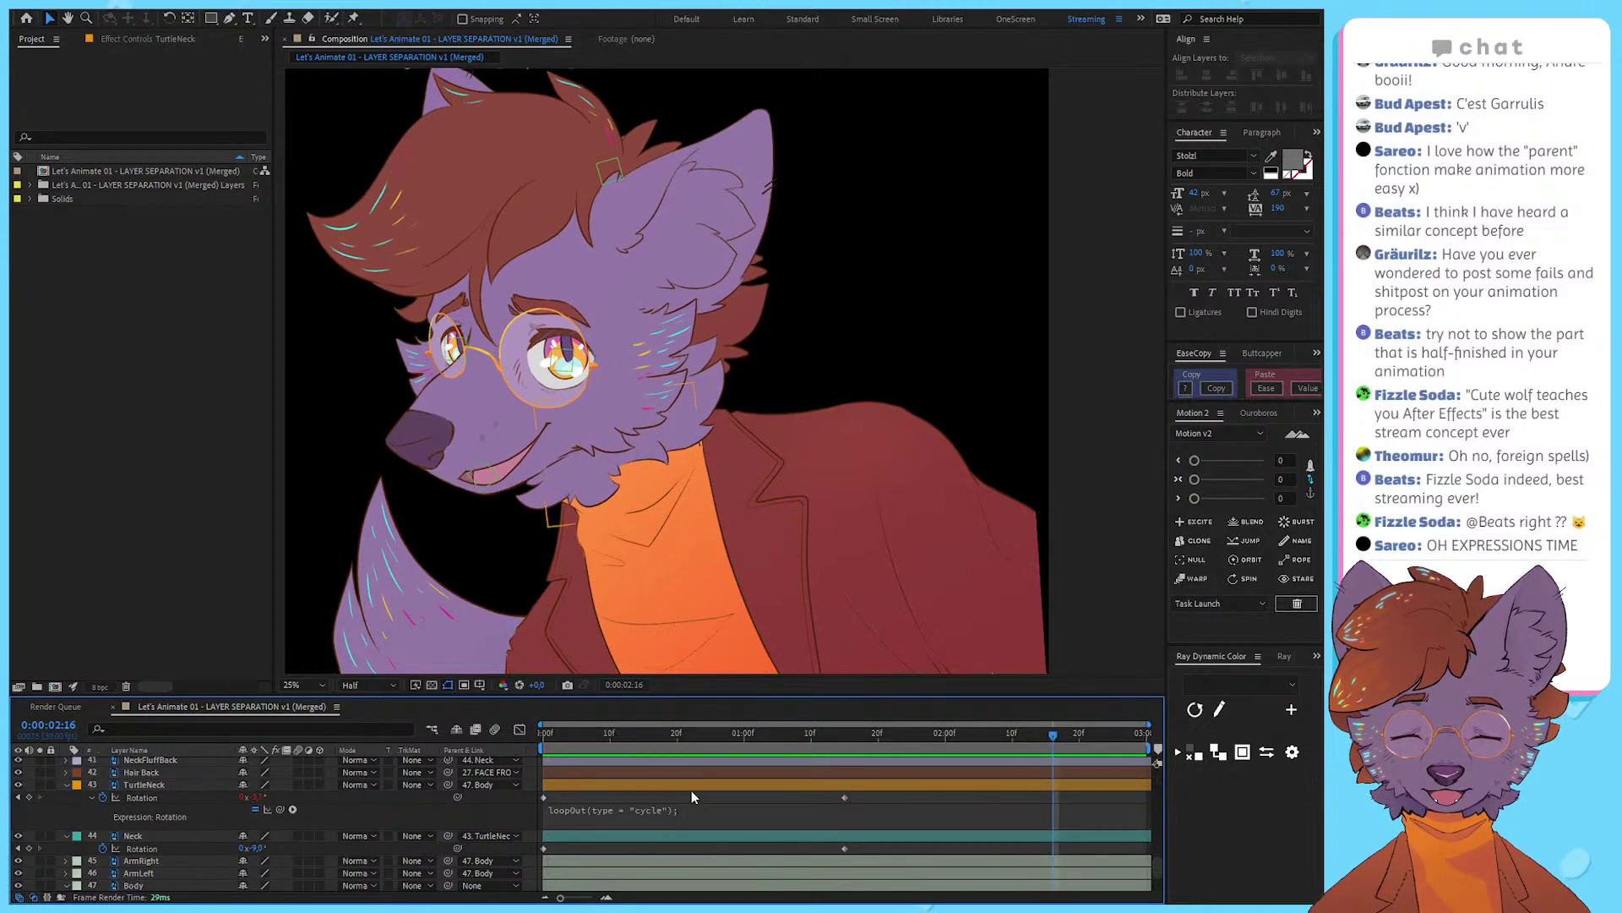
pyautogui.moveTo(545, 735); pyautogui.dragTo(1159, 728)
# Step: Change the loop type in the TurtleNeck rotation expression to "pingpong" and preview the motion
pyautogui.click(683, 813)
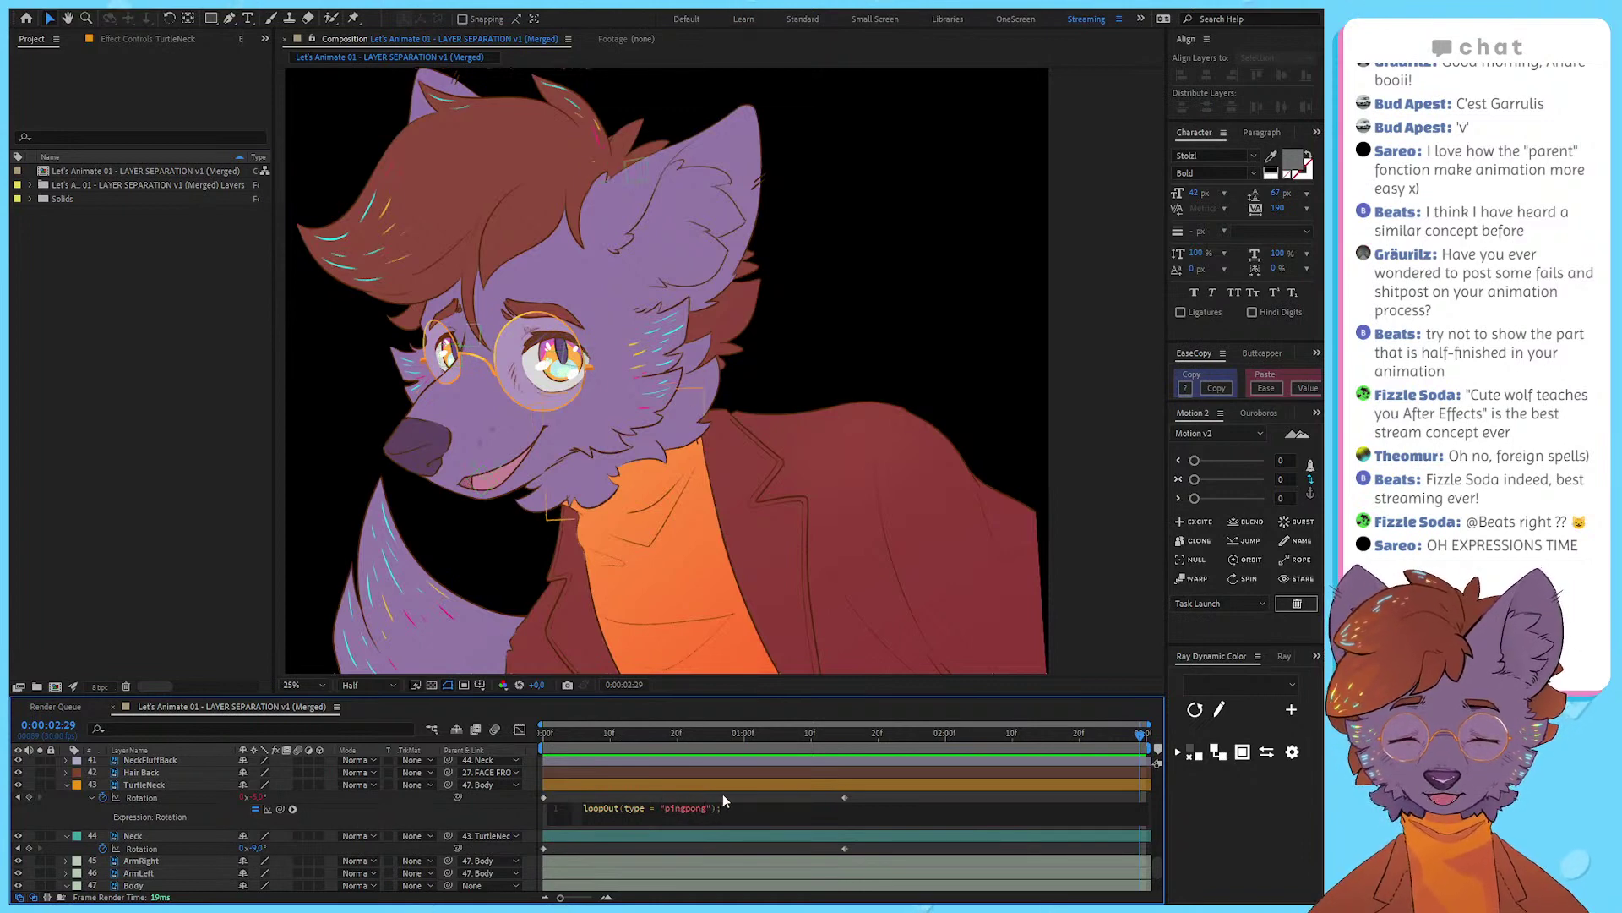
pyautogui.click(723, 793)
pyautogui.press('space')
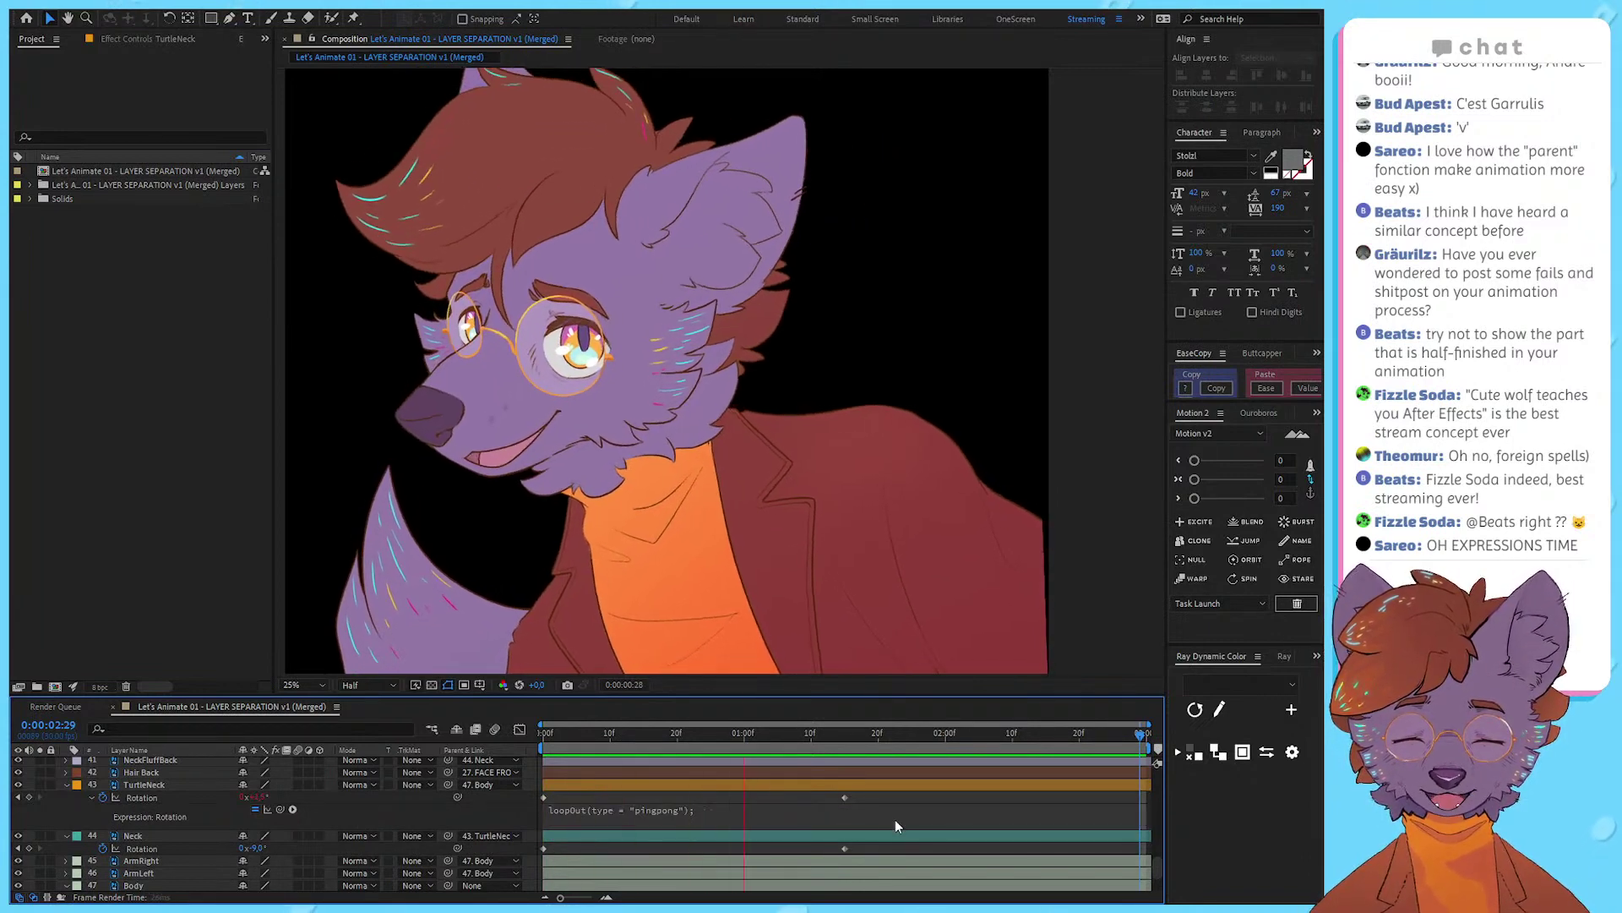
pyautogui.press('space')
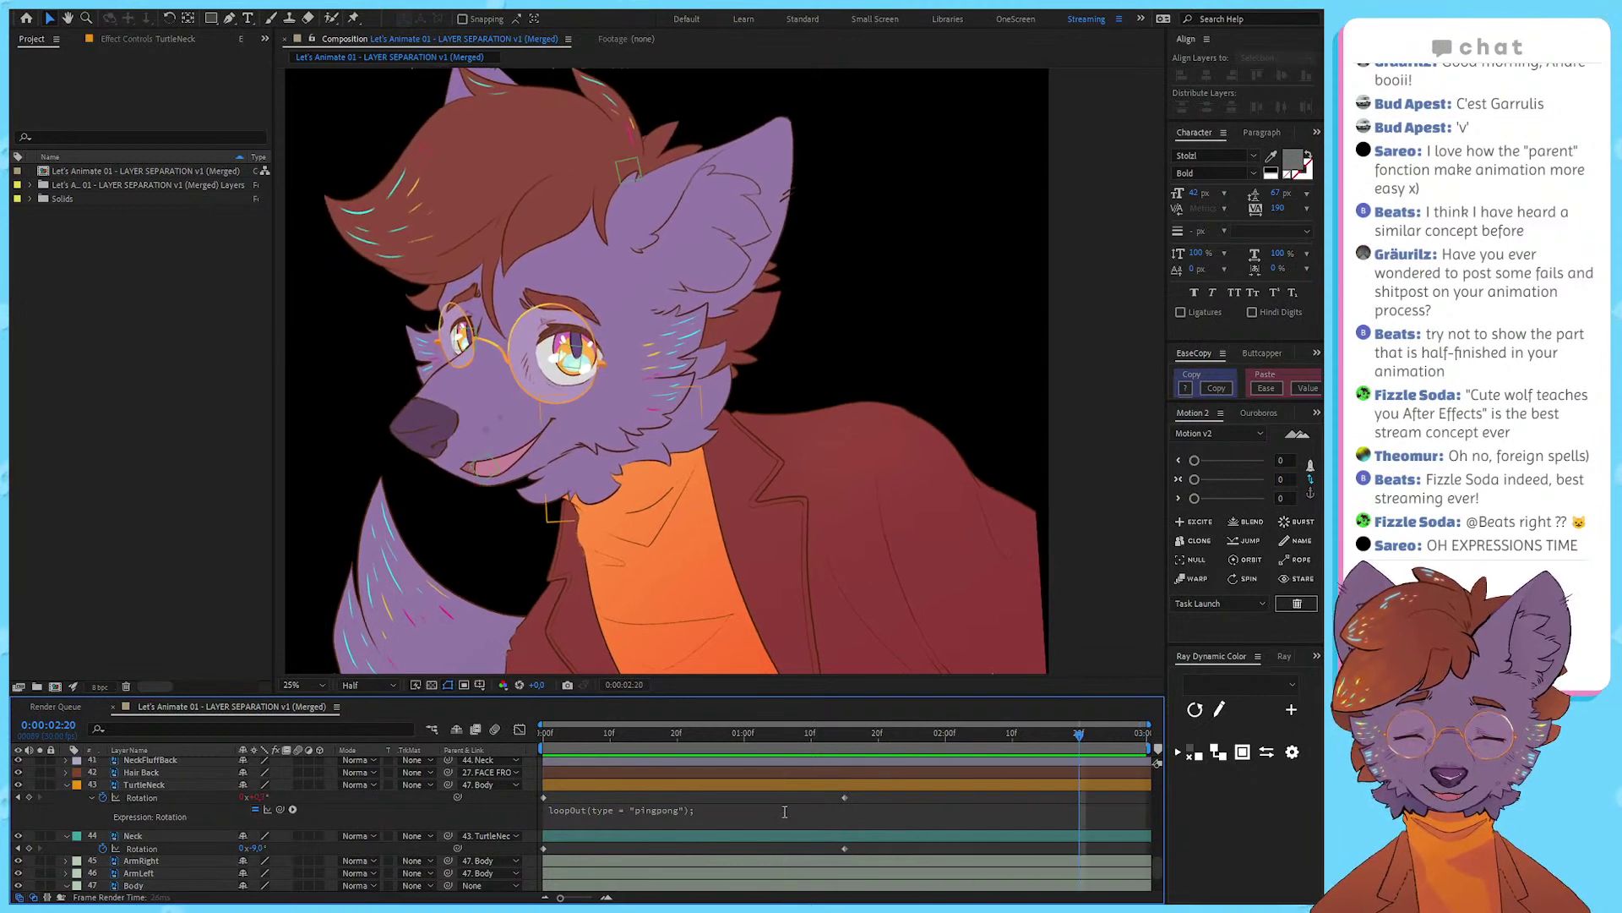
# Step: Add the expression loopOut(type = "pingpong"); to the Neck and Body rotations
pyautogui.keyDown('alt'); pyautogui.click(102, 849); pyautogui.keyUp('alt')
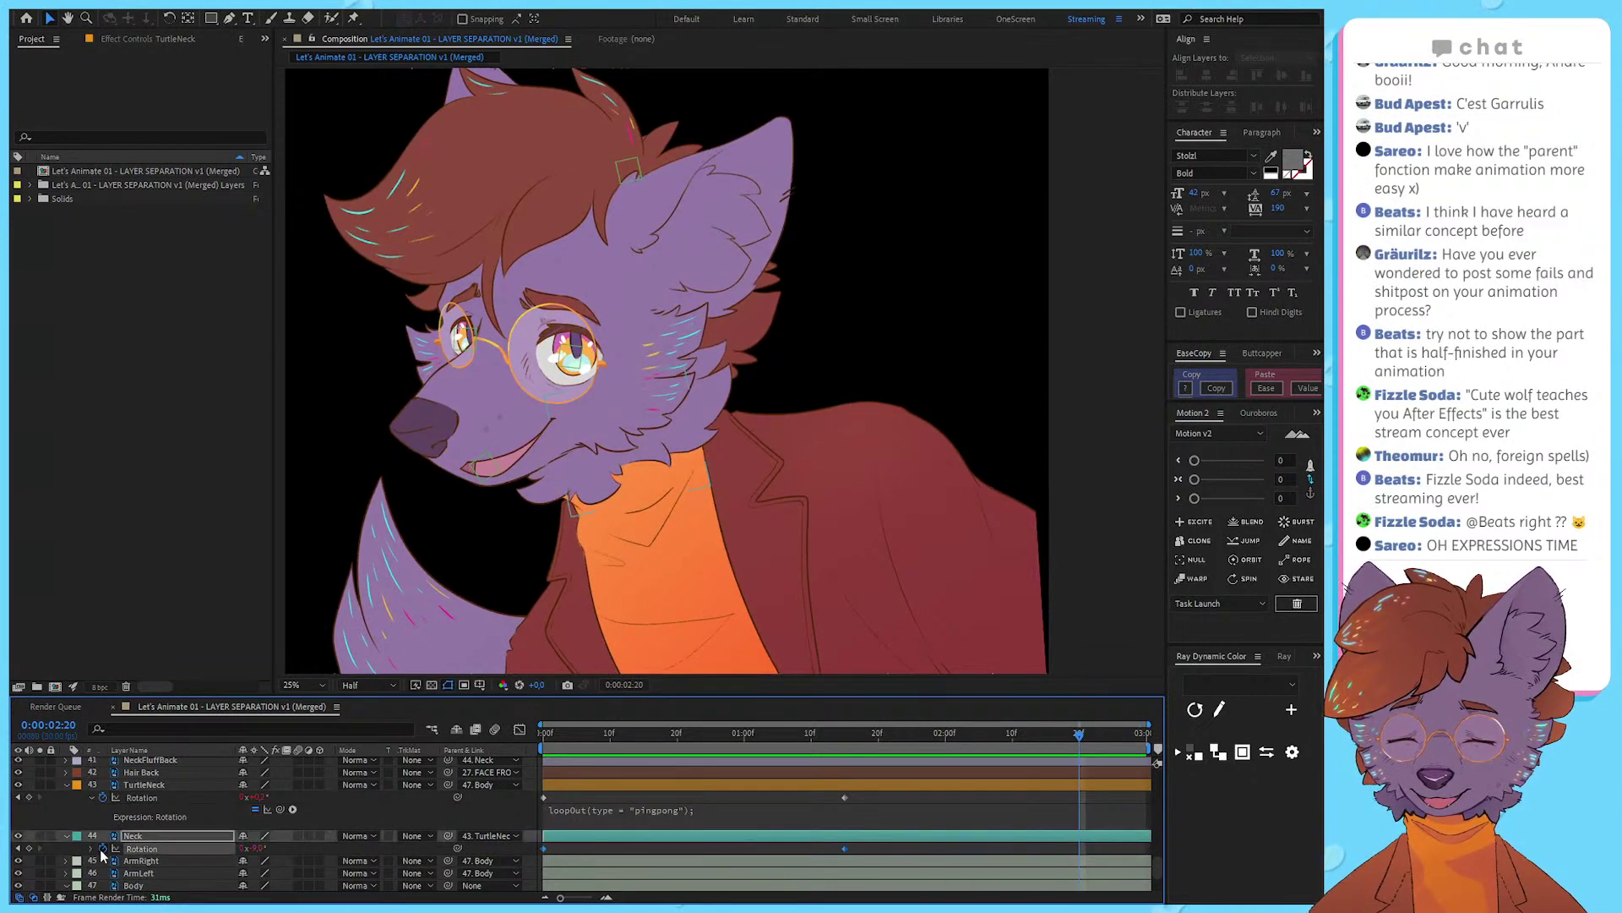
pyautogui.write('loopOut(type = "pingpong");')
pyautogui.click(94, 872)
pyautogui.scroll(-3, 97, 862)
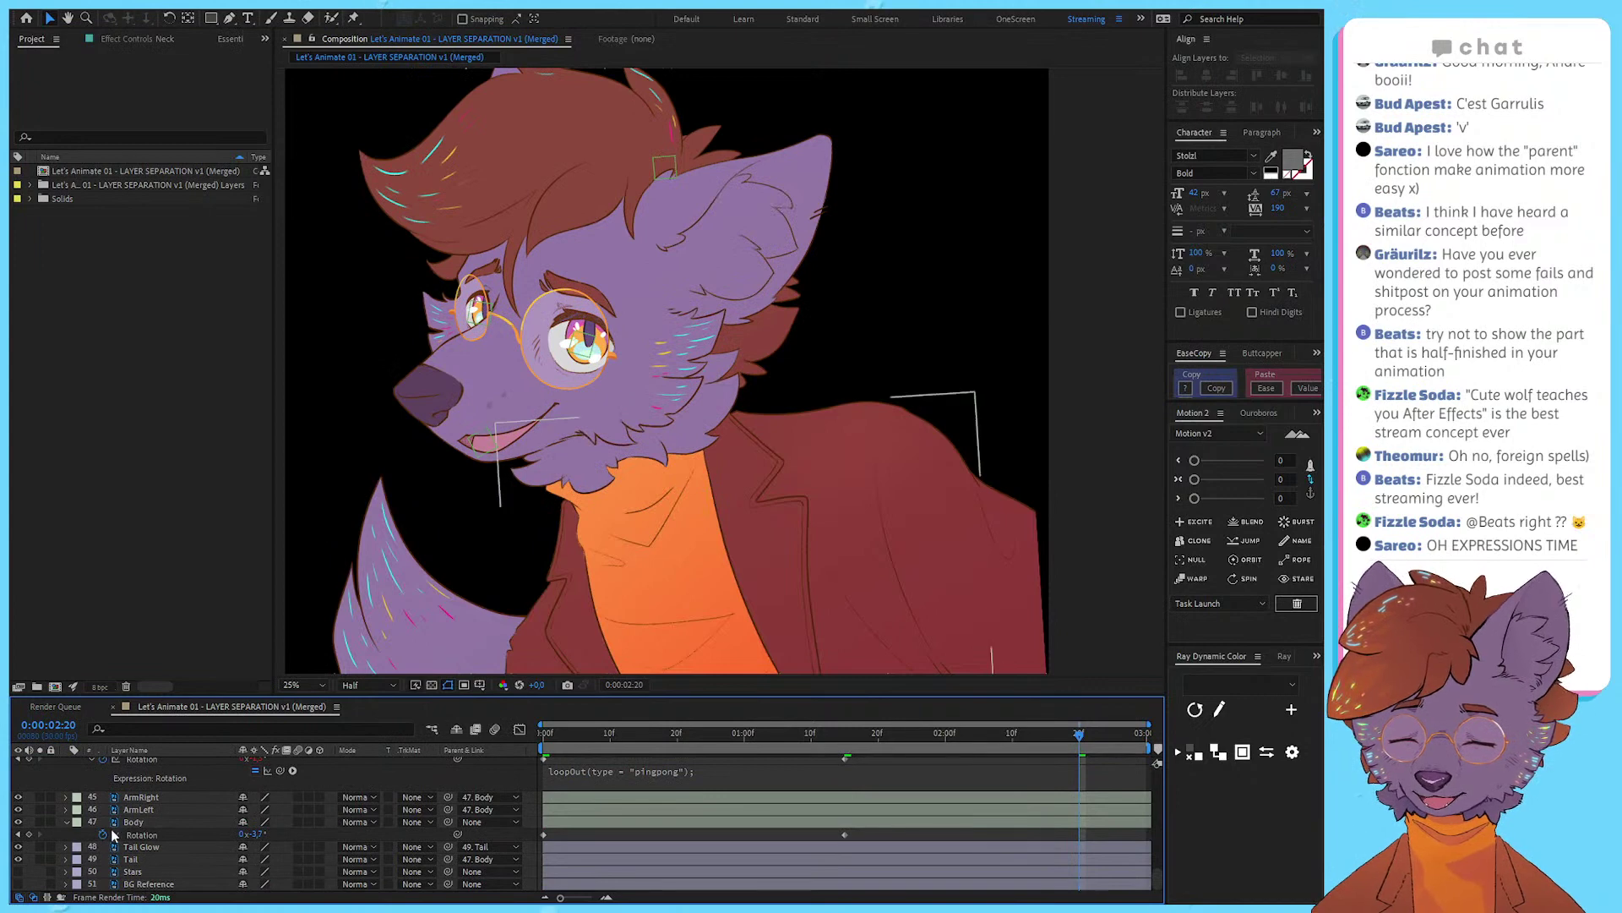
pyautogui.click(111, 835)
pyautogui.write('loopOut(type = "pingpong");')
# Step: Play back the animation to examine the ping-pong loop of the body, turtleneck and neck
pyautogui.press('space')
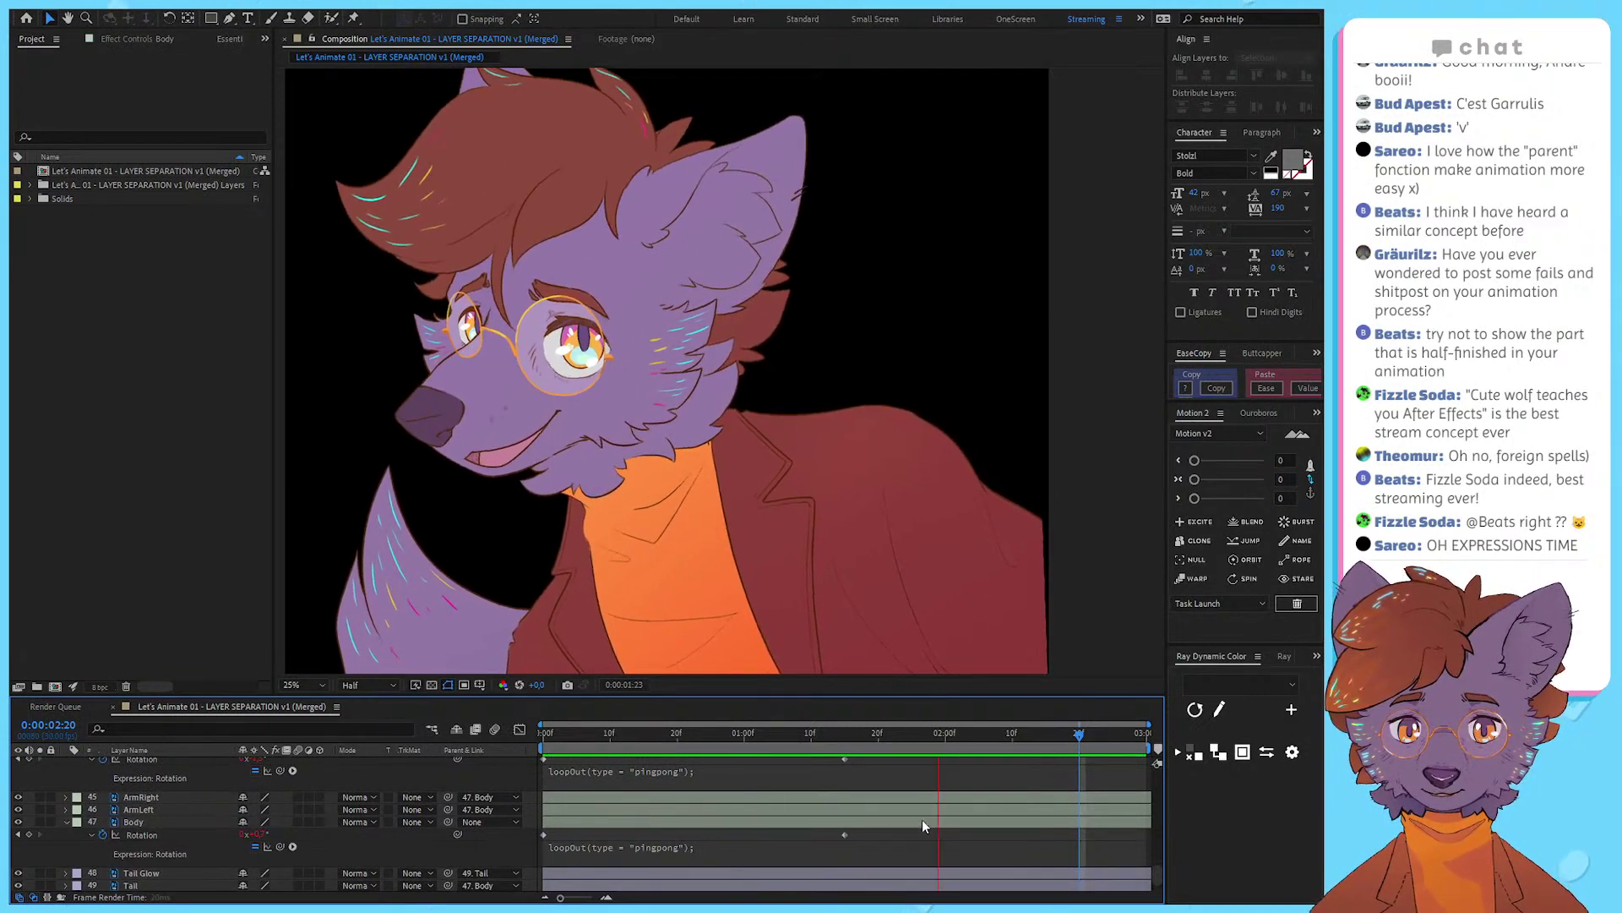
pyautogui.scroll(3, 1132, 795)
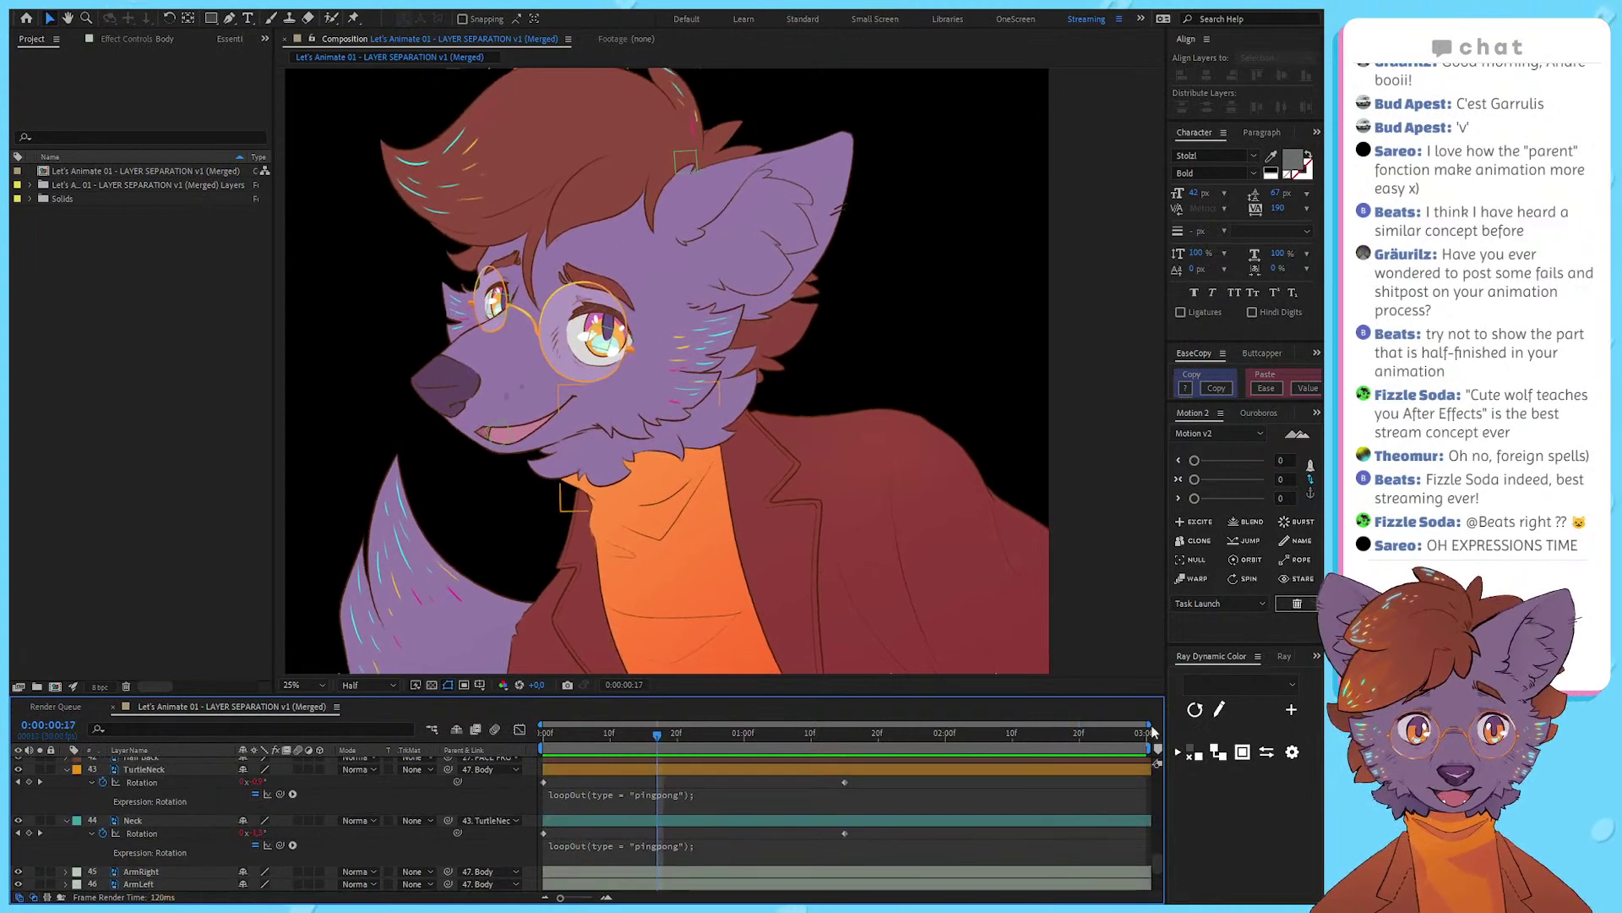
pyautogui.scroll(-3, 1040, 828)
pyautogui.press('space')
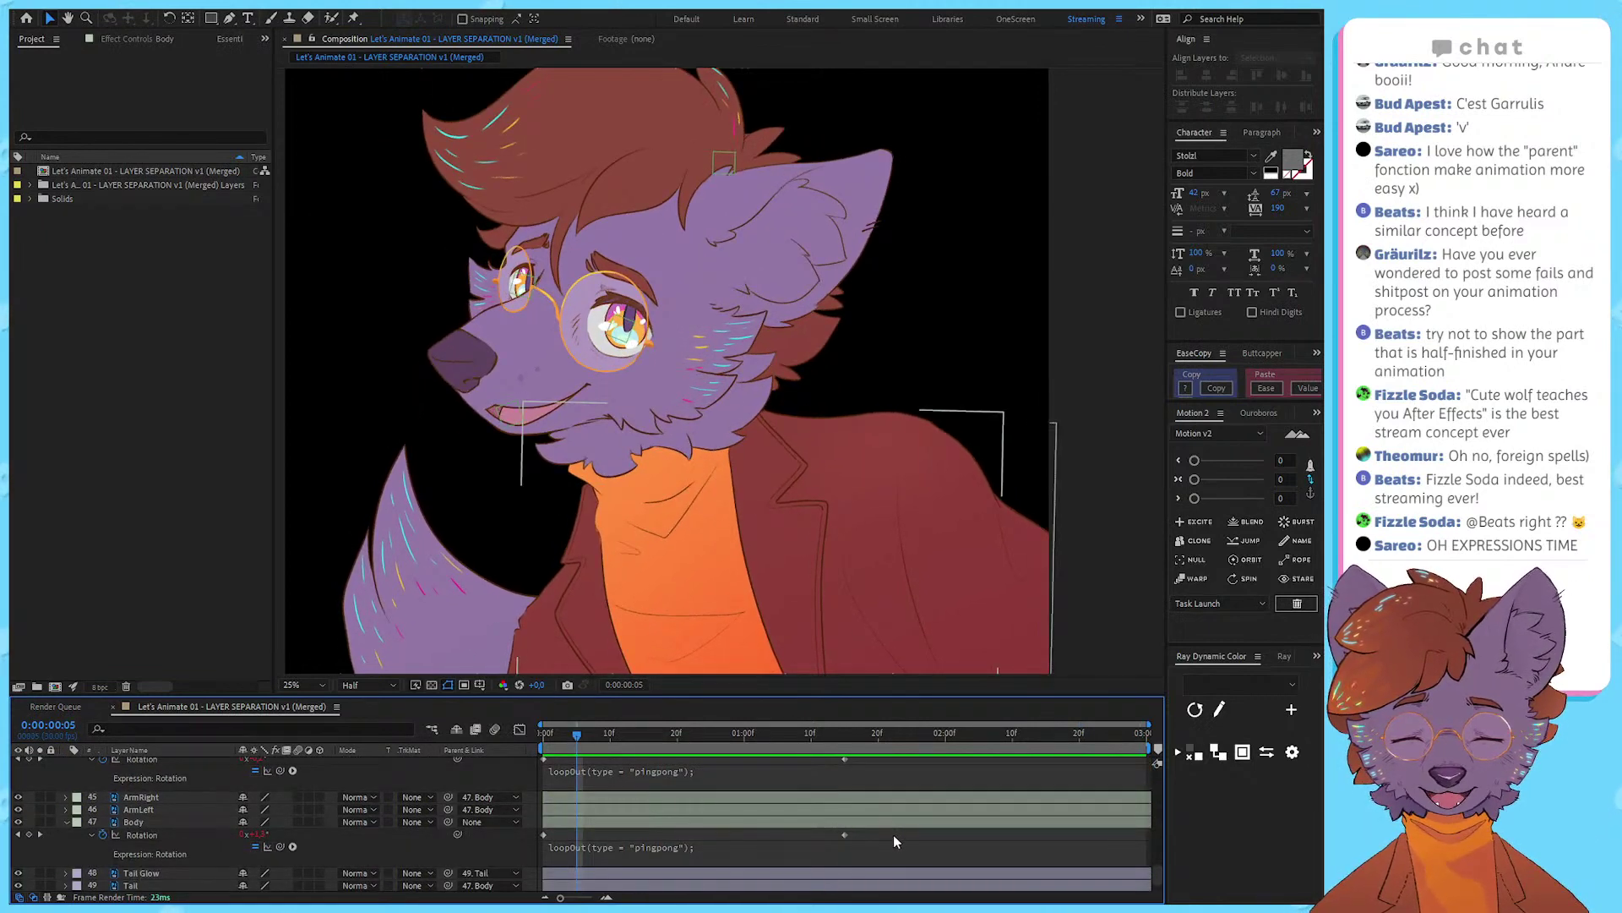
pyautogui.moveTo(894, 834); pyautogui.dragTo(524, 773)
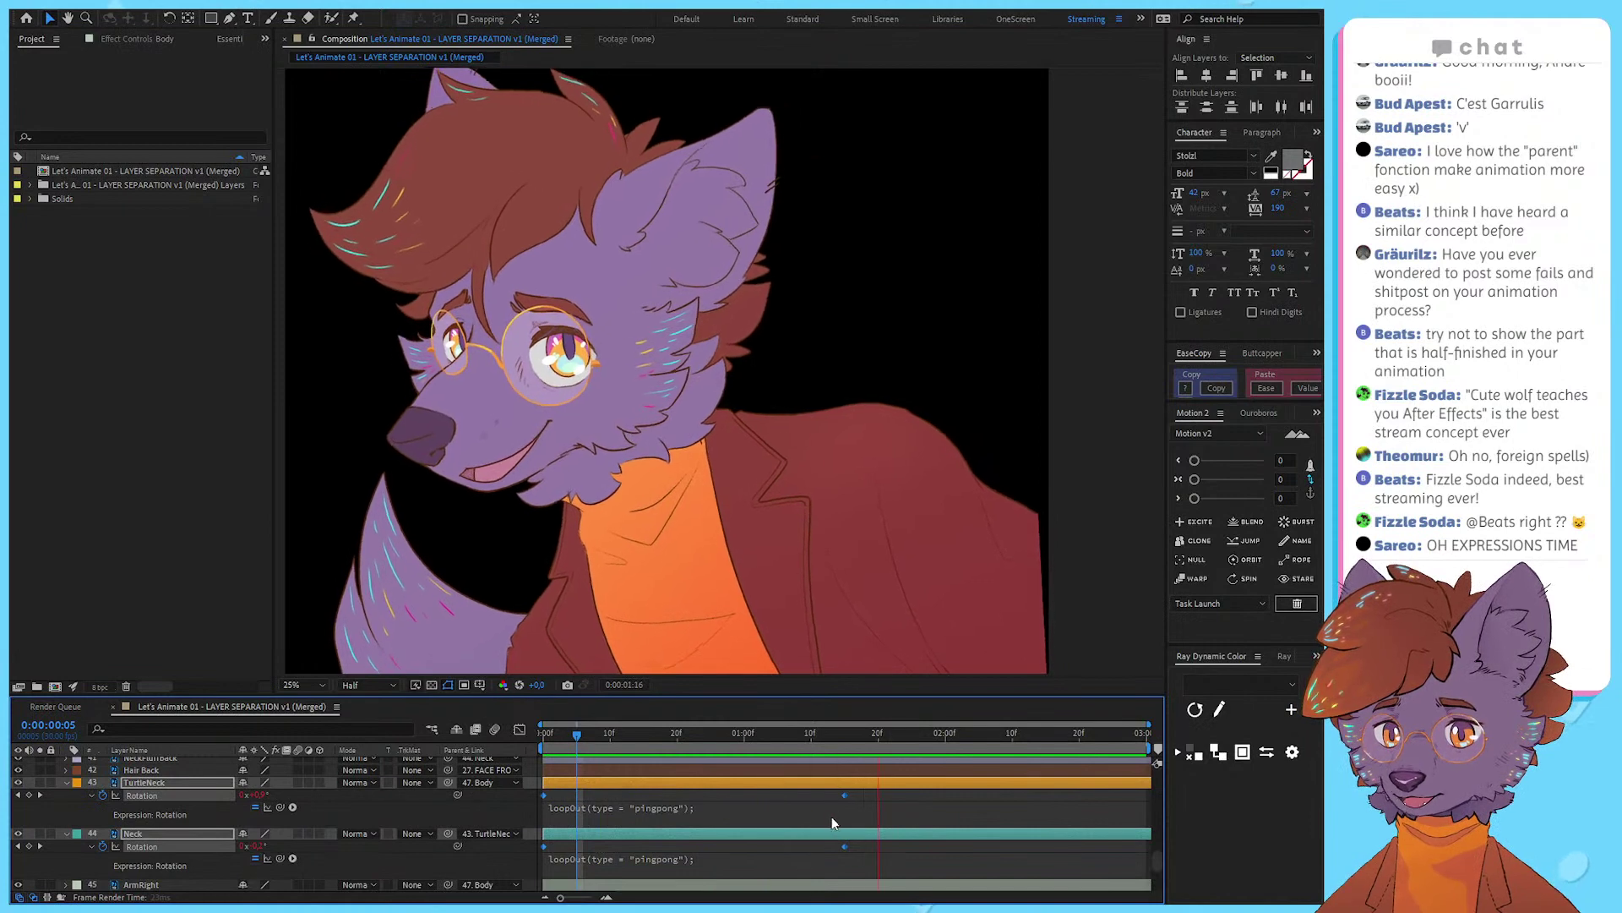
pyautogui.click(912, 794)
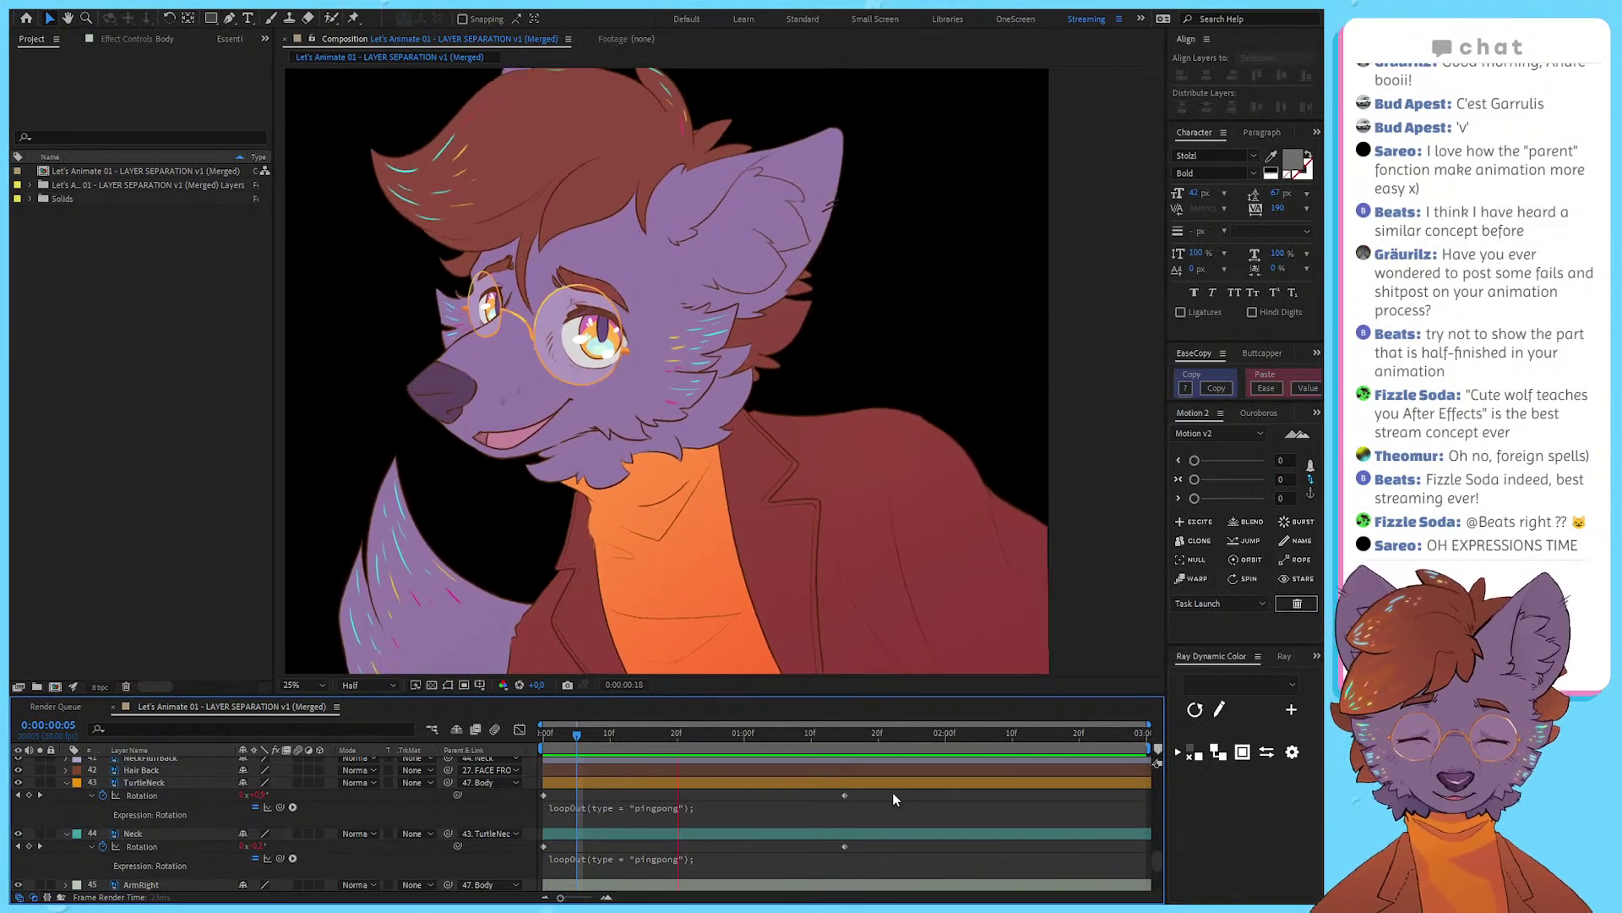
pyautogui.press('space')
# Step: Open the rotation keyframes in the graph editor and show the post-expression graphs for the Neck and TurtleNeck rotations
pyautogui.moveTo(905, 731); pyautogui.dragTo(976, 743)
pyautogui.moveTo(856, 792); pyautogui.dragTo(494, 825)
pyautogui.click(520, 728)
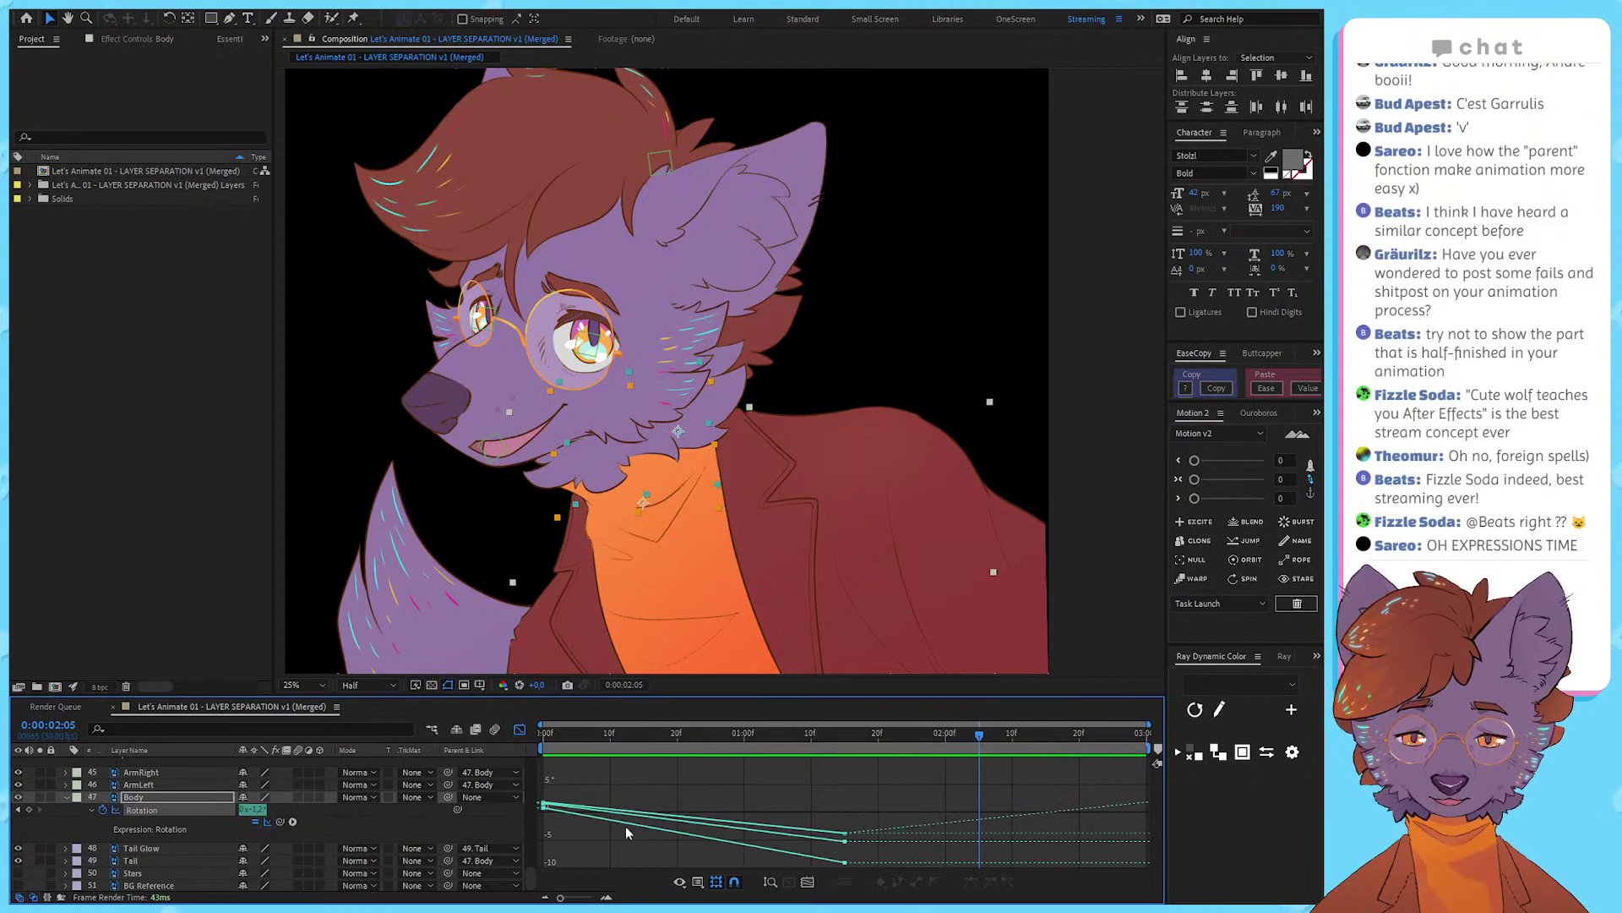
pyautogui.scroll(2, 252, 820)
pyautogui.click(261, 826)
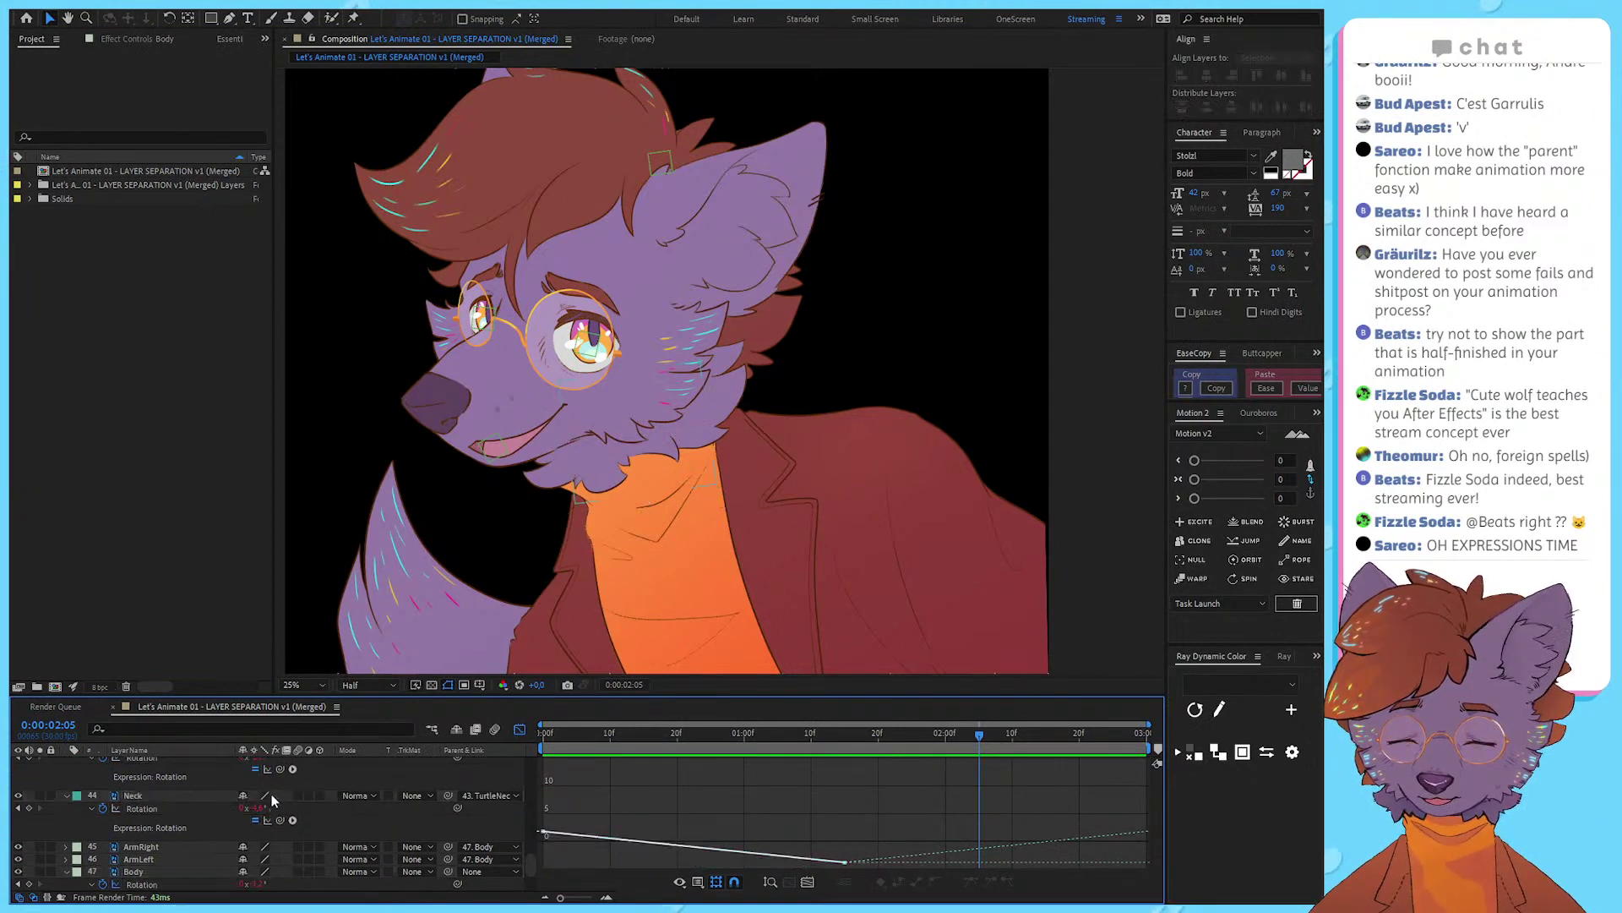
pyautogui.click(269, 770)
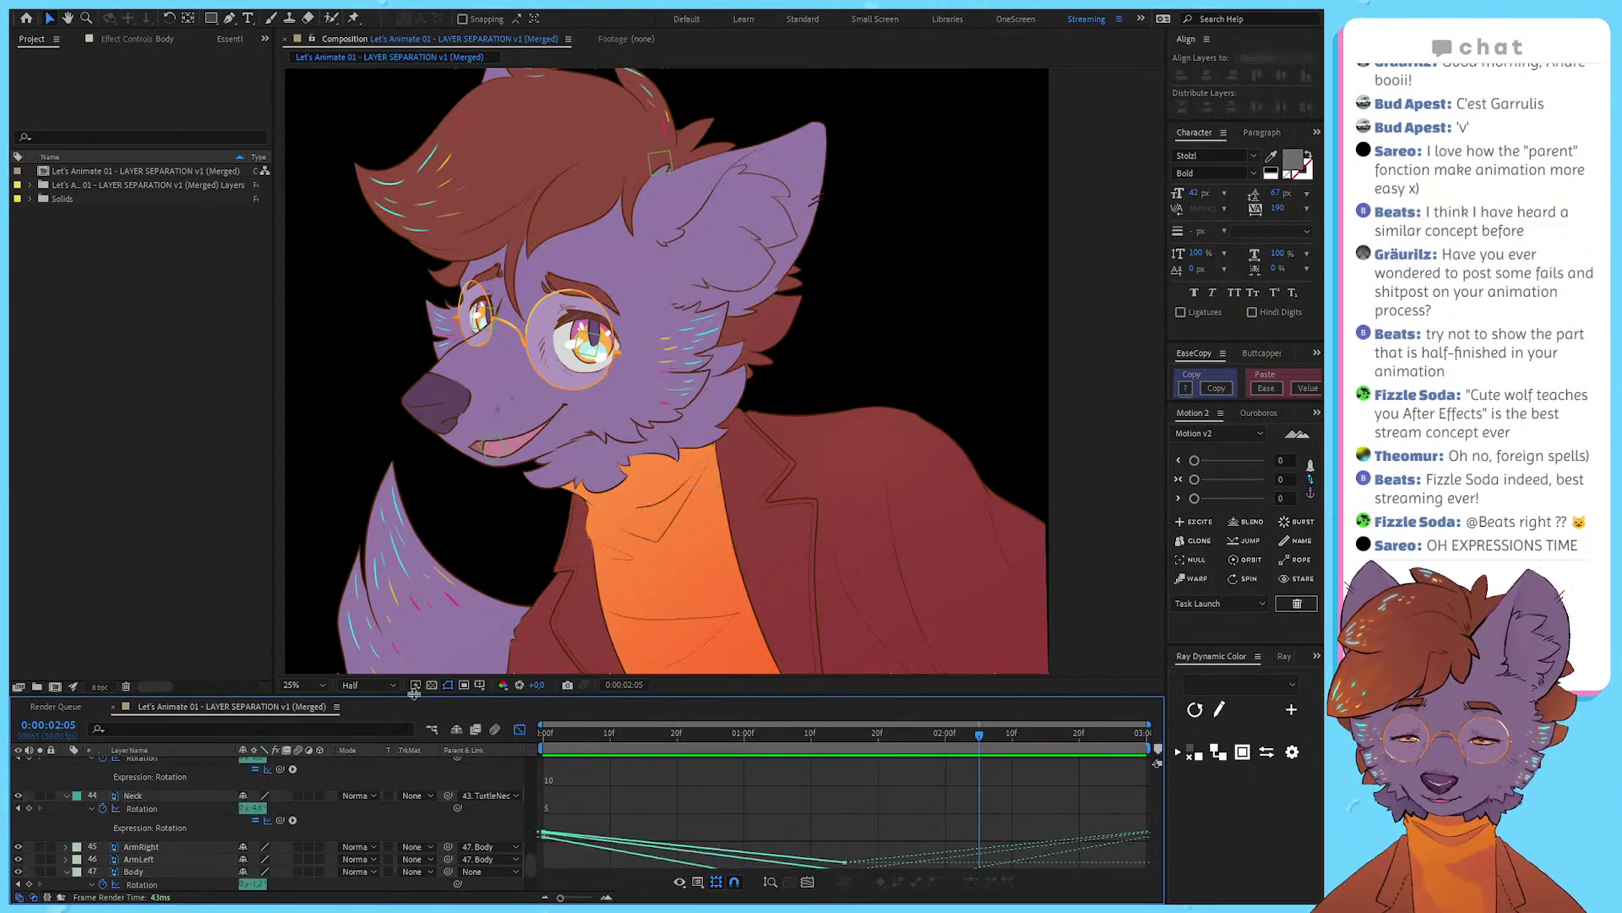
# Step: Enlarge the graph editor and try moving the ending TurtleNeck, Neck and Body rotation keyframes to 01:00 and back to 01:15
pyautogui.moveTo(414, 694); pyautogui.dragTo(414, 478)
pyautogui.moveTo(953, 657); pyautogui.dragTo(567, 866)
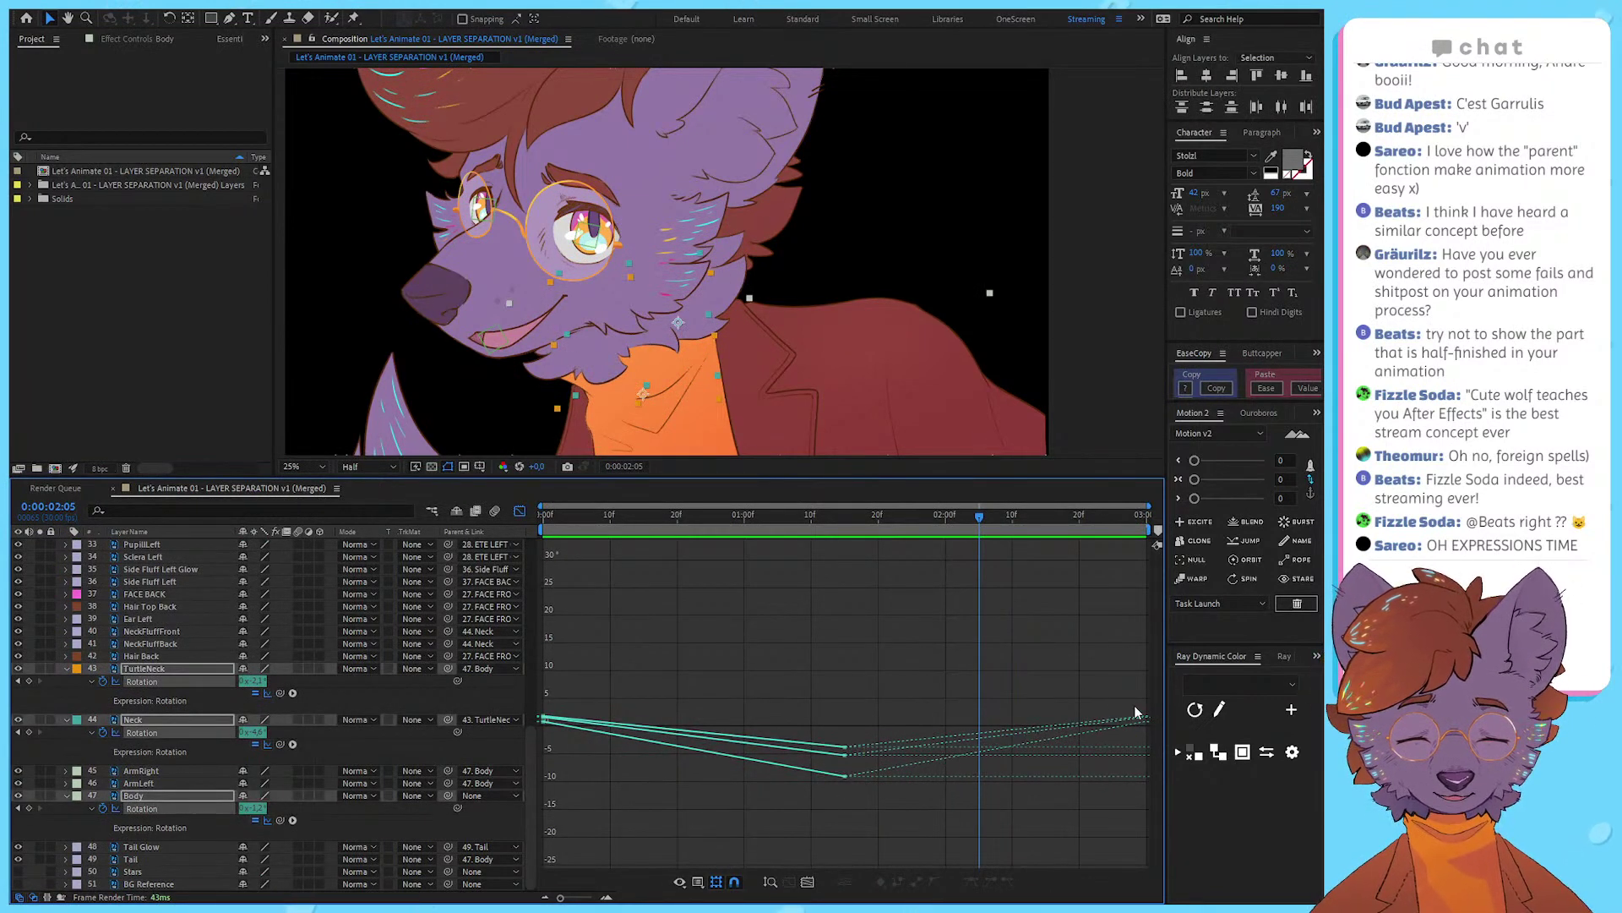
pyautogui.moveTo(940, 725); pyautogui.dragTo(648, 766)
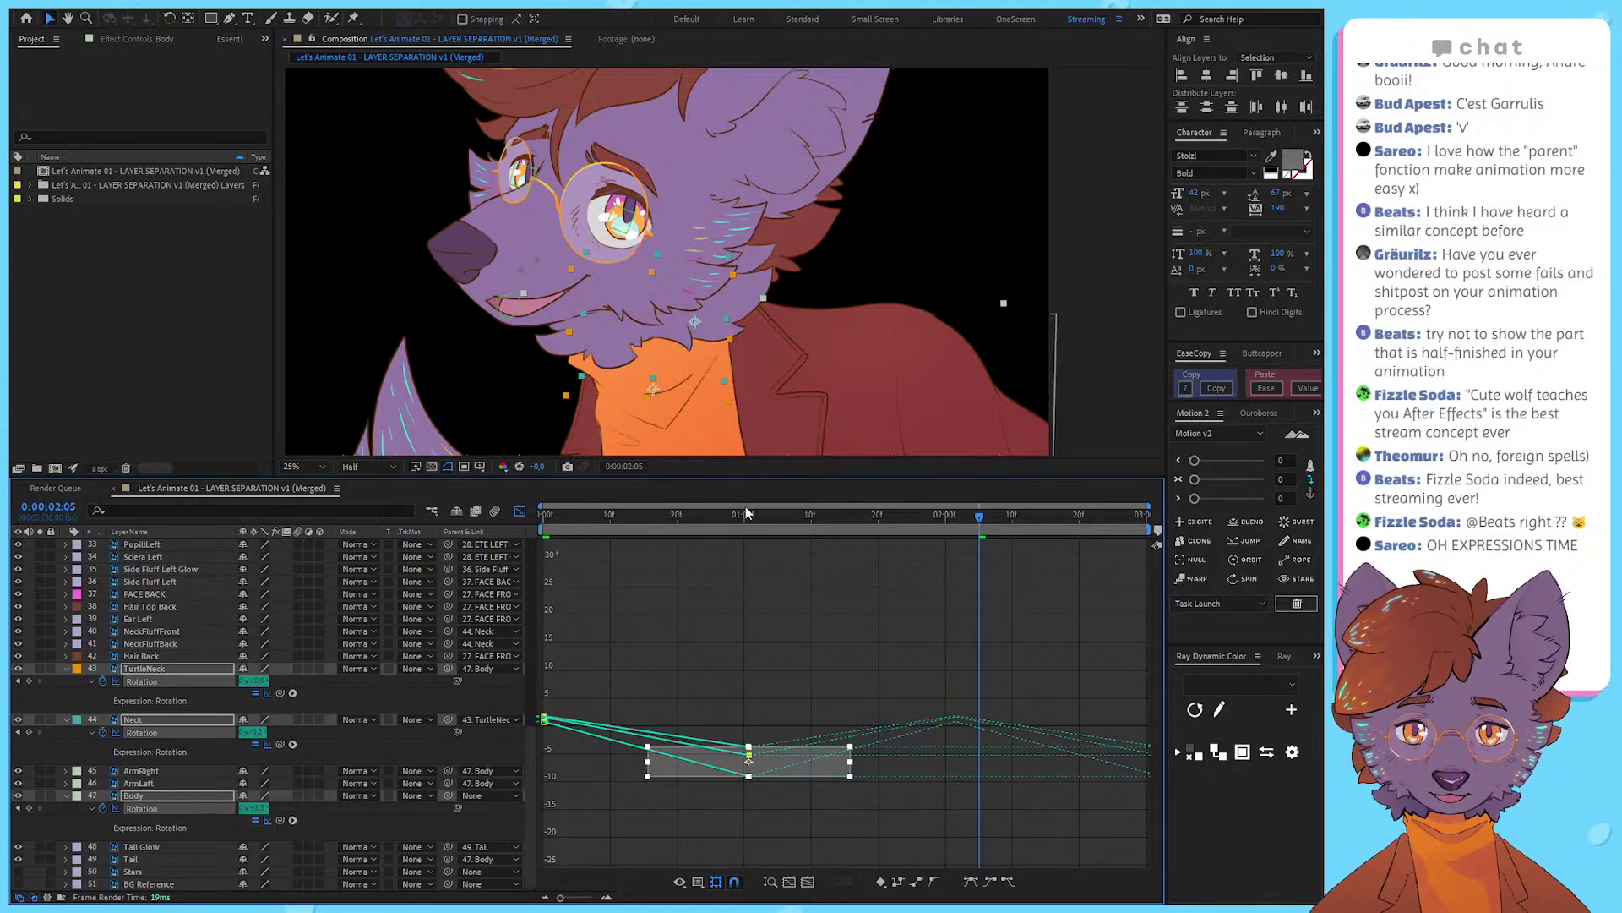
pyautogui.moveTo(748, 759); pyautogui.dragTo(844, 759)
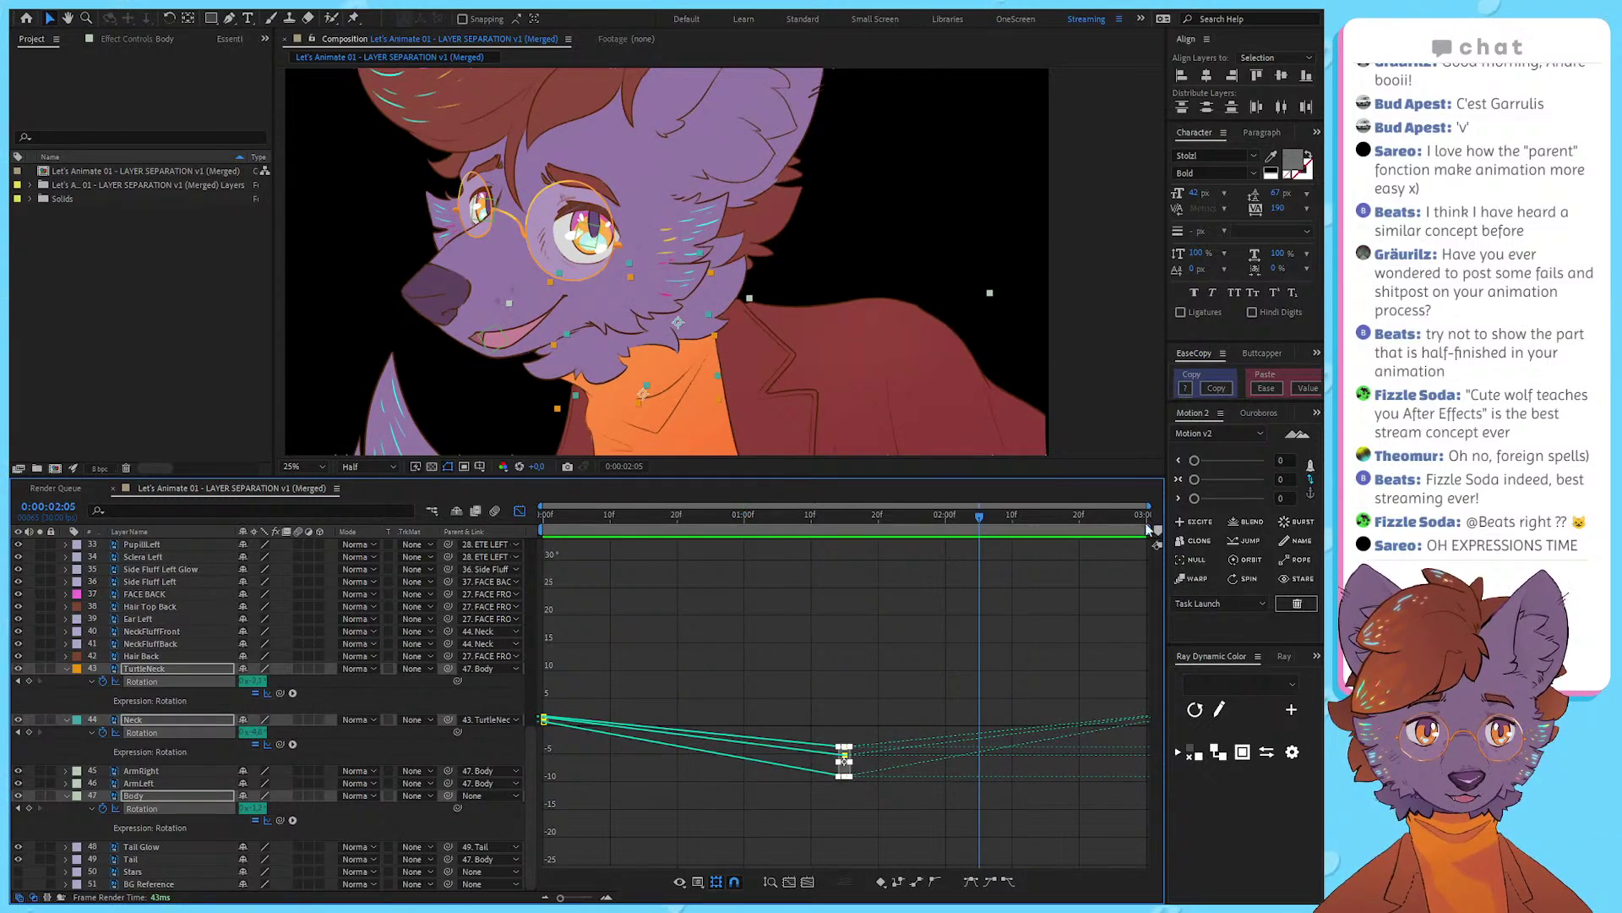
# Step: Apply Easy Ease to all TurtleNeck, Neck and Body rotation keyframes and lengthen the incoming ease handles of the ending keyframes
pyautogui.moveTo(938, 682); pyautogui.dragTo(534, 869)
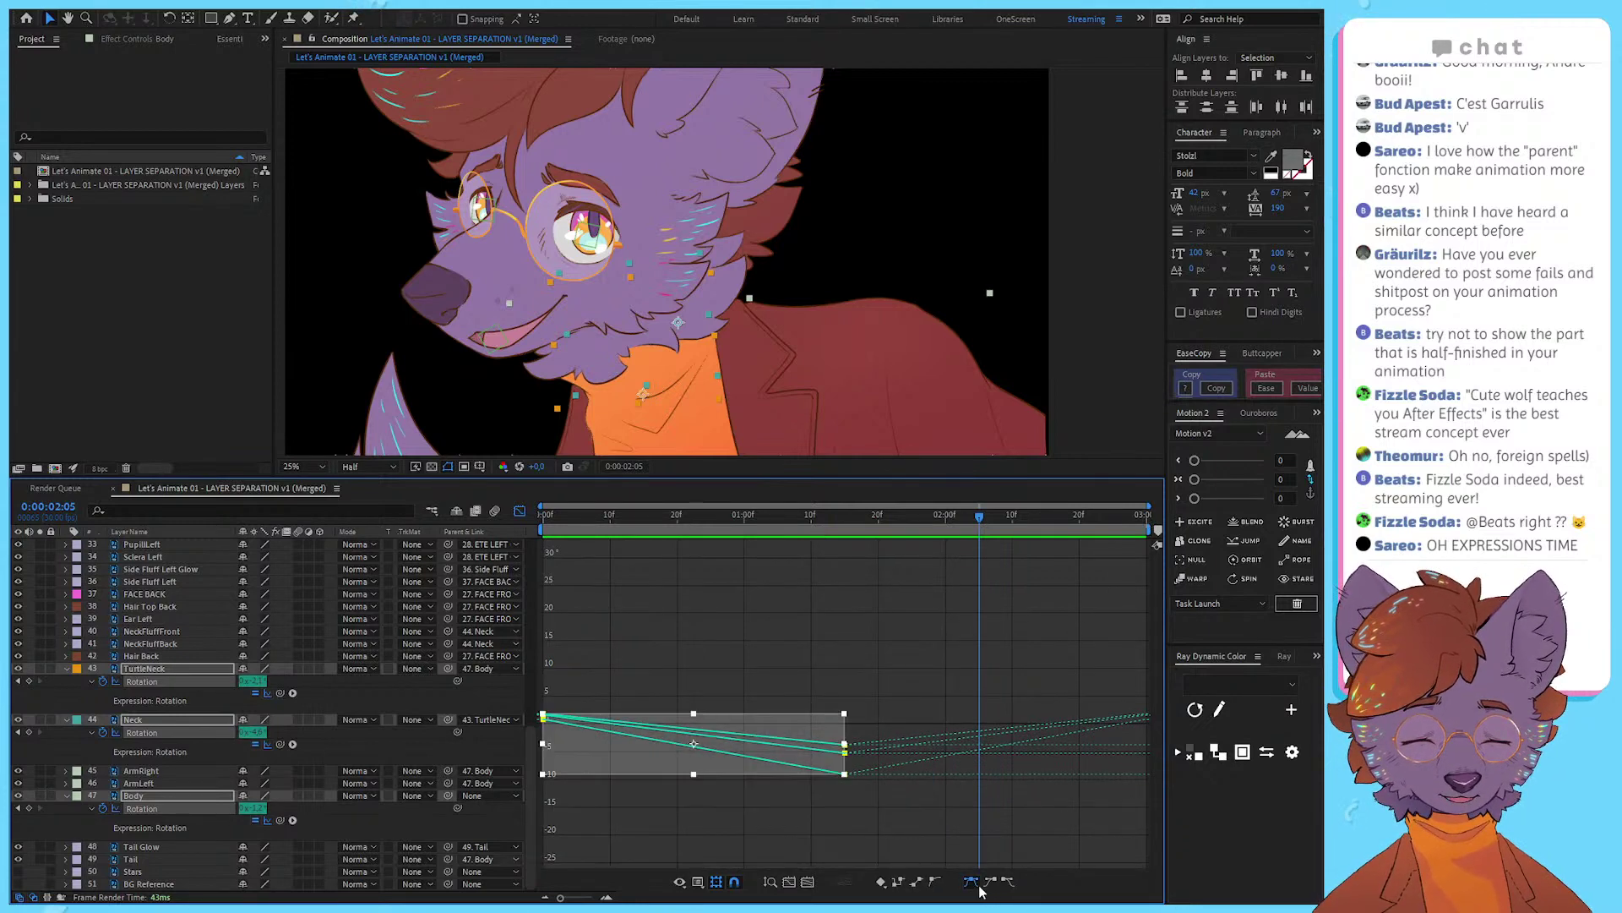
pyautogui.click(972, 882)
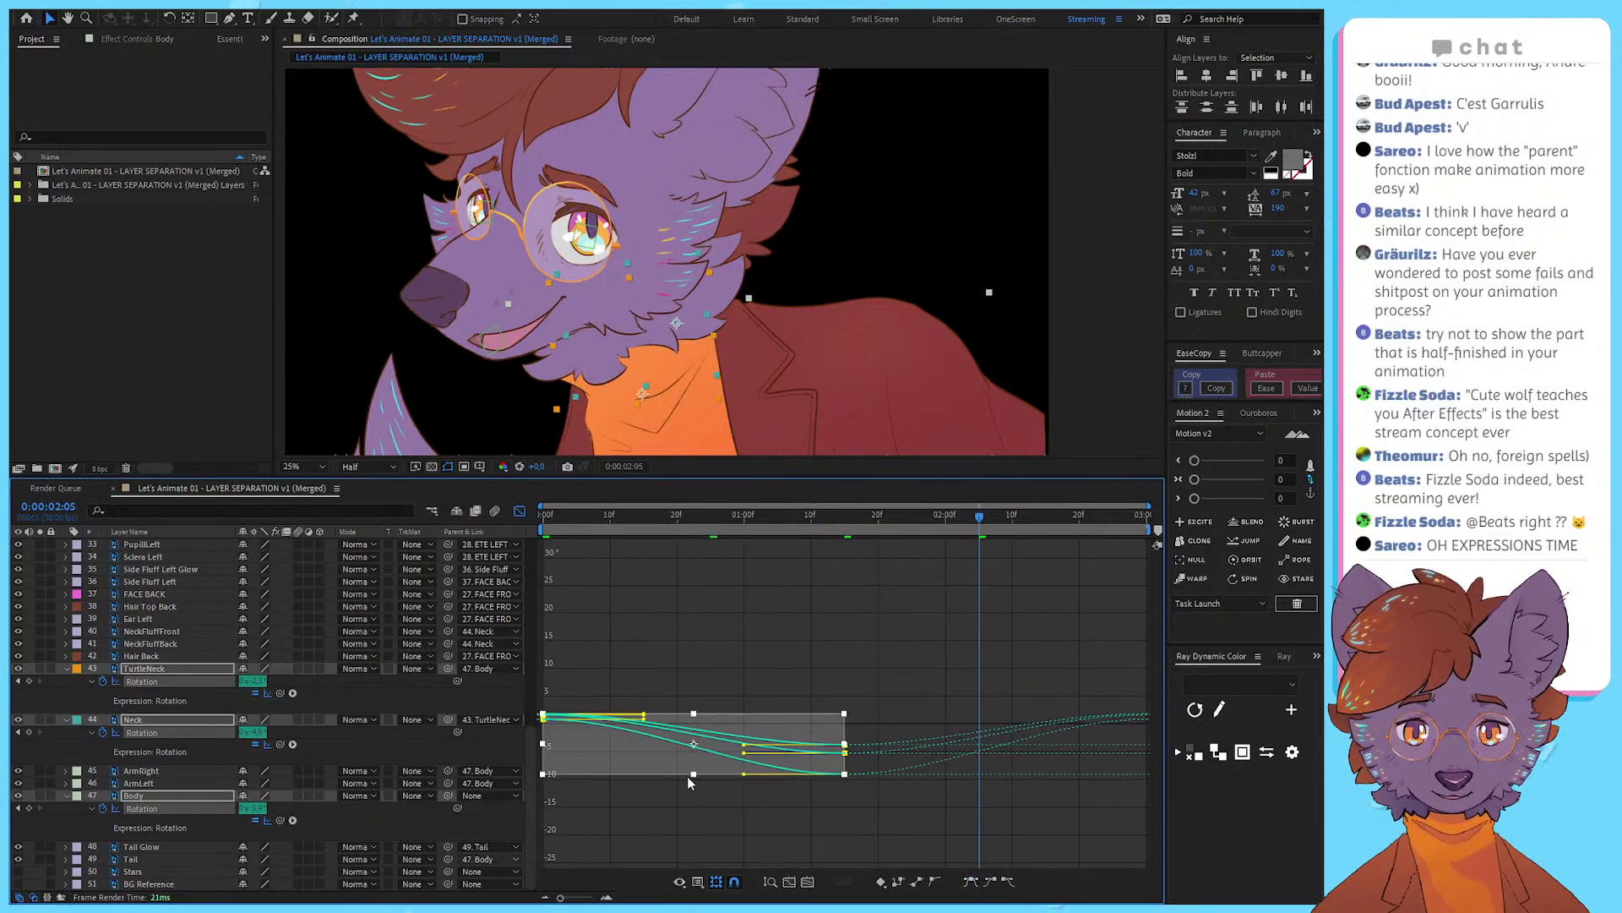
pyautogui.moveTo(744, 774); pyautogui.dragTo(681, 775)
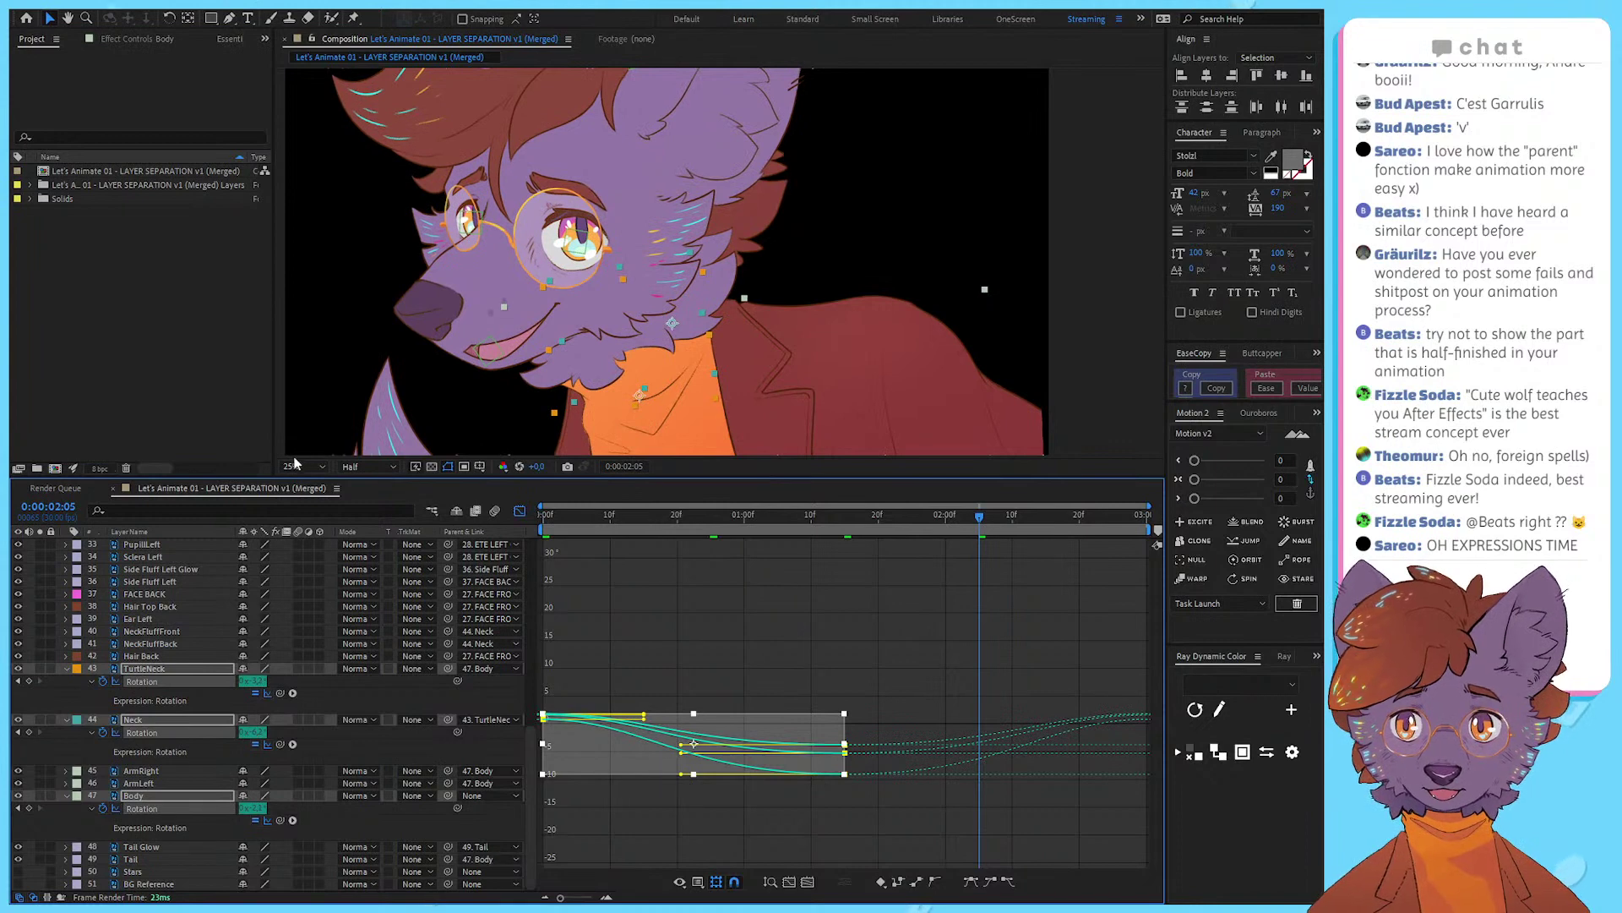
# Step: Set the composition preview resolution to Third and play back the eased sway
pyautogui.click(358, 537)
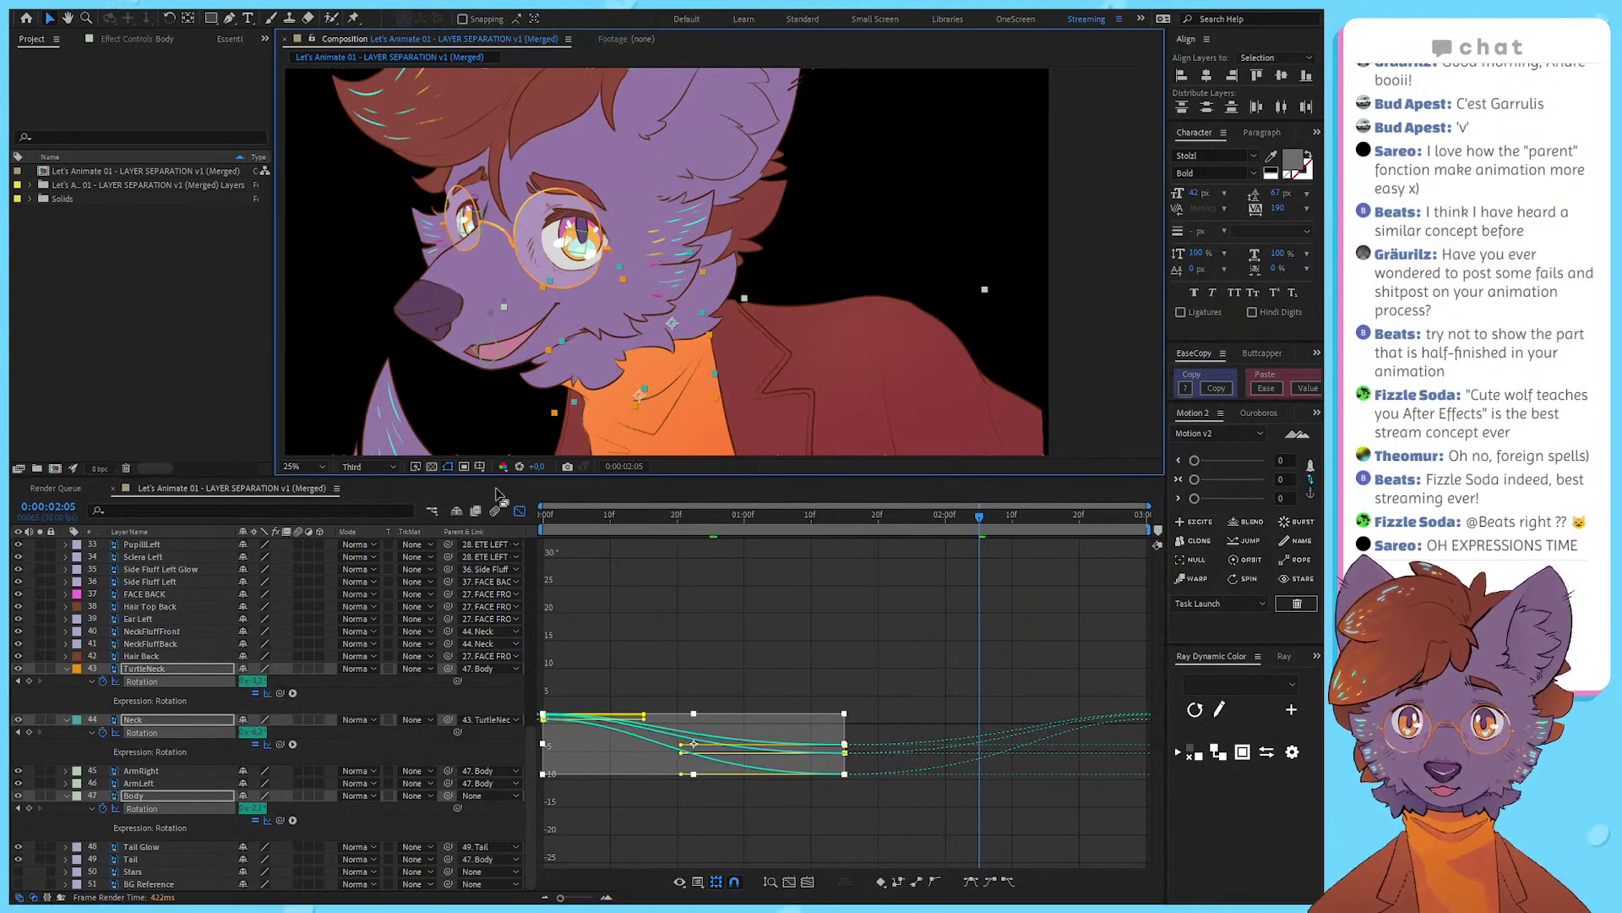
pyautogui.press('space')
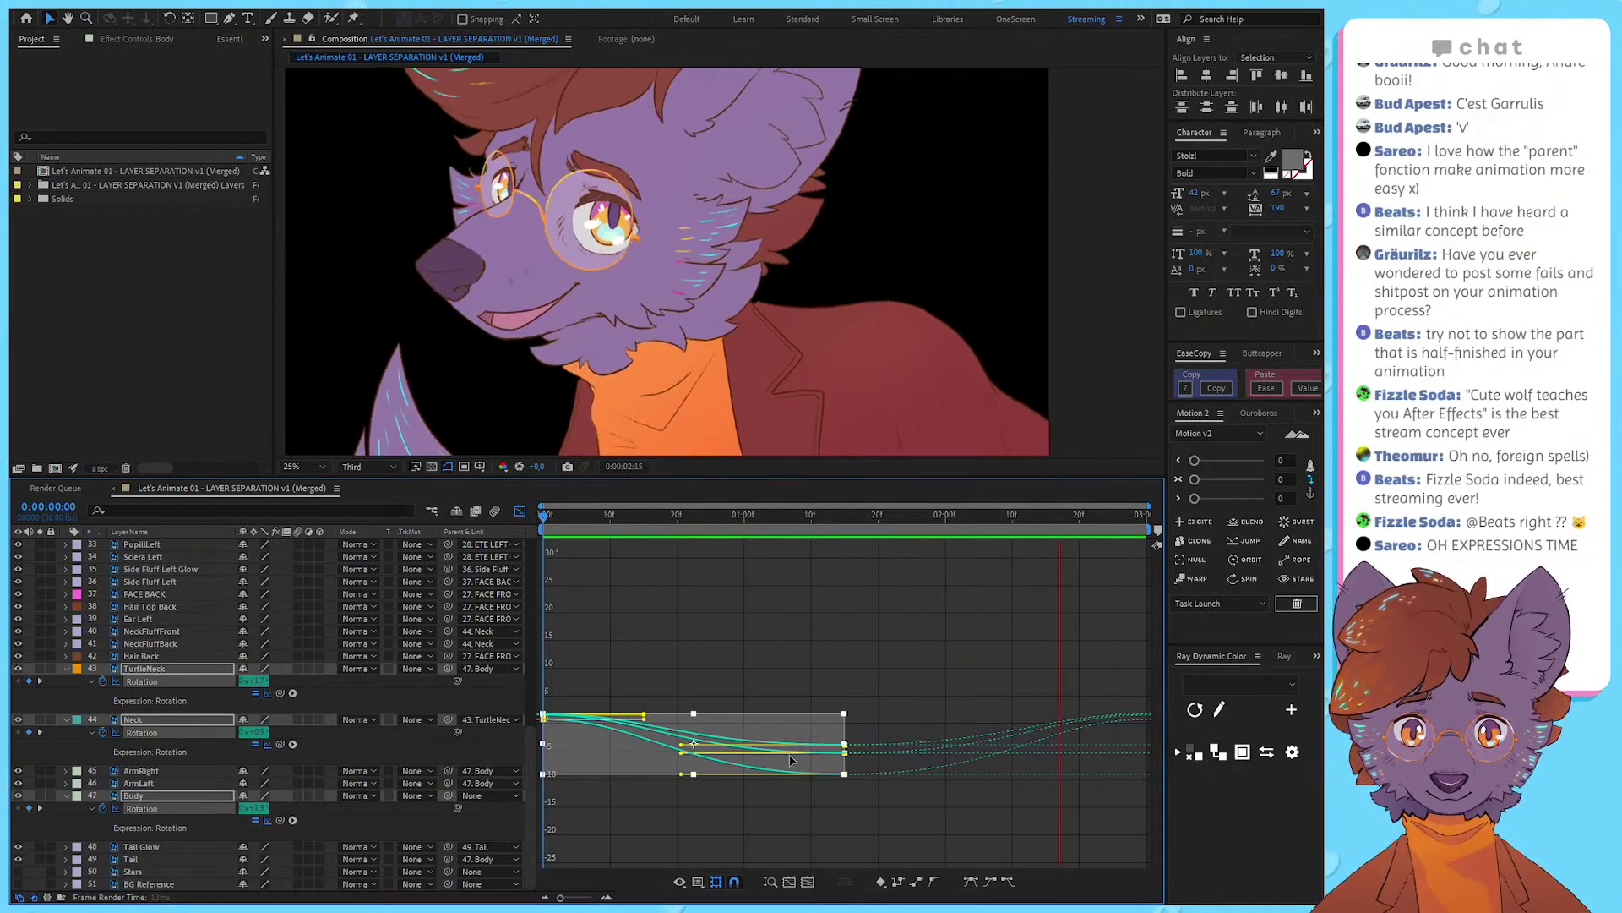
# Step: Lengthen the outgoing ease handles of the starting rotation keyframes slightly and preview the motion
pyautogui.moveTo(659, 725); pyautogui.dragTo(673, 728)
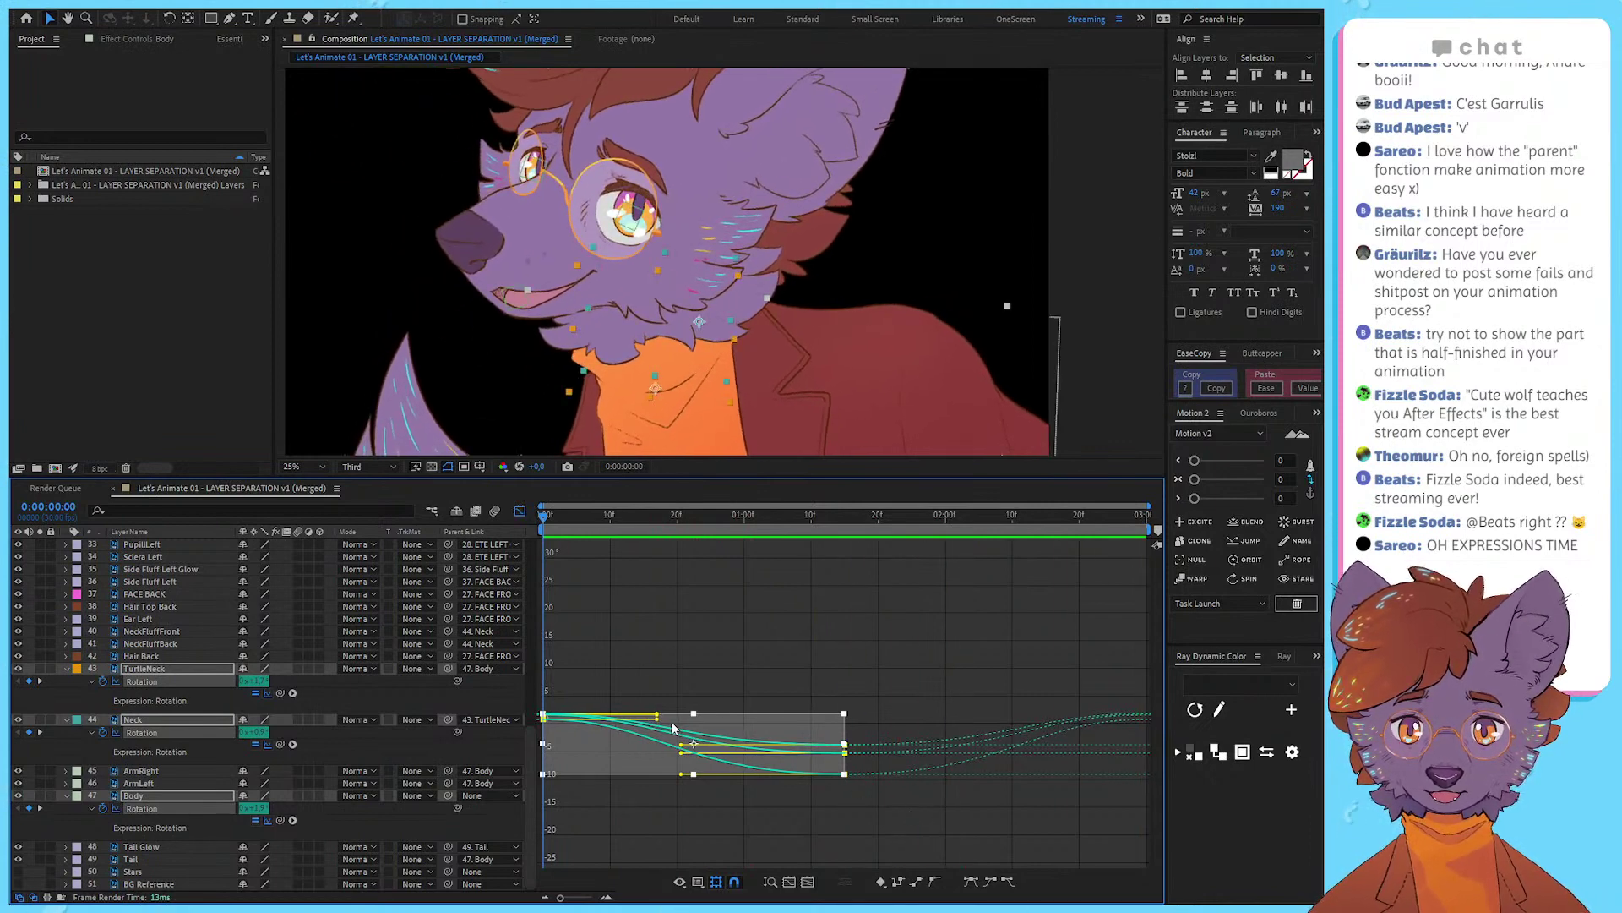
pyautogui.click(569, 551)
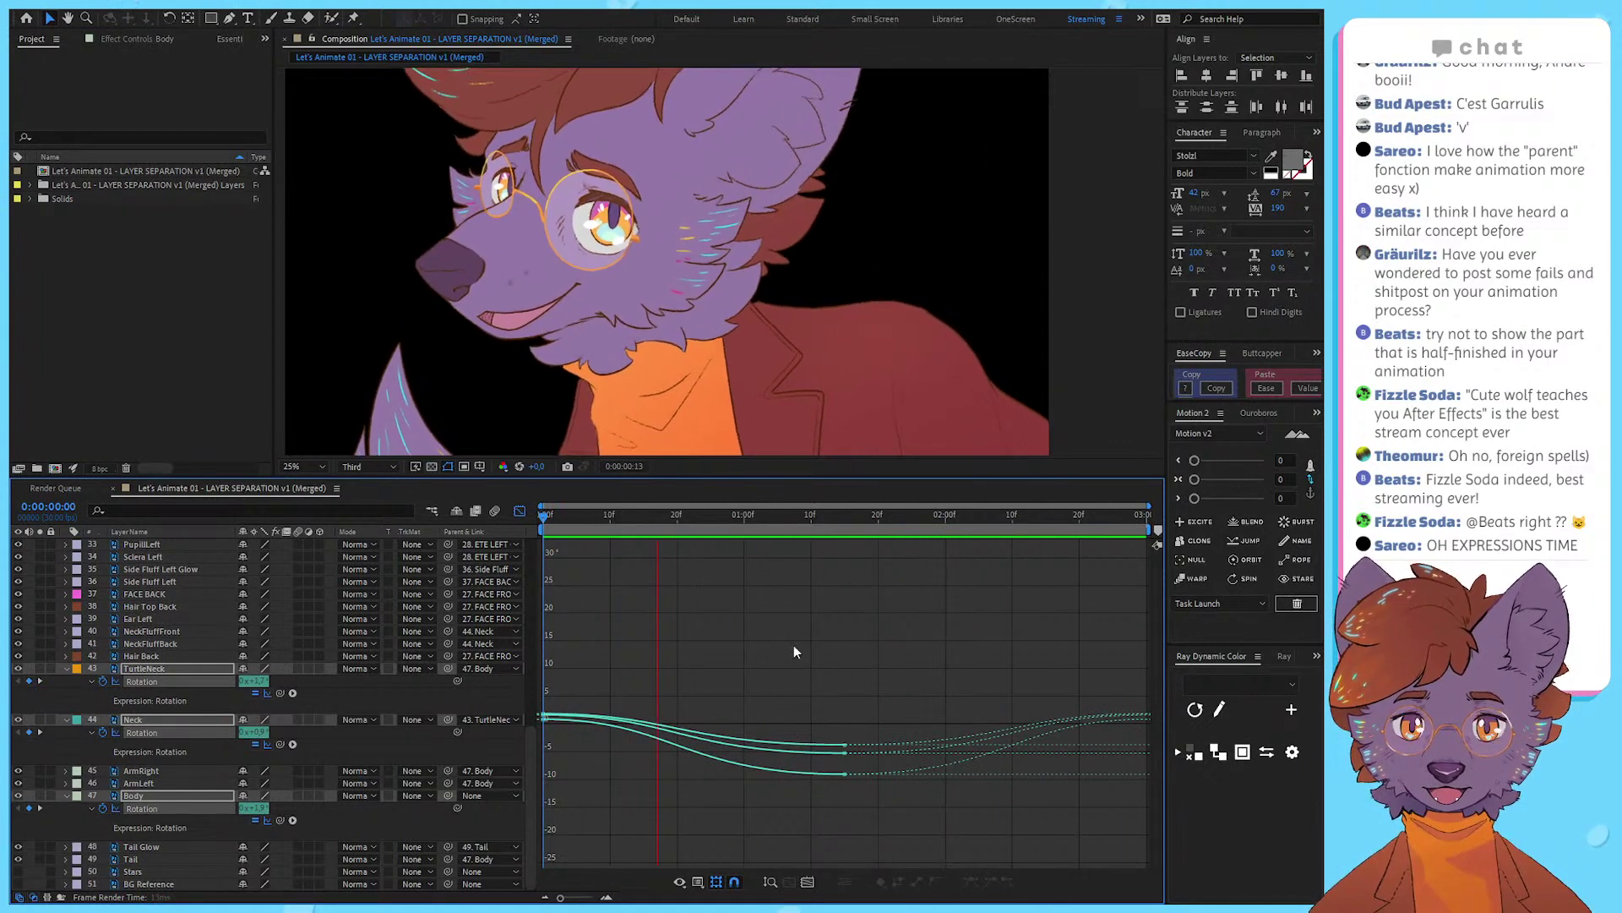
pyautogui.press('space')
# Step: Extend the composition duration to 4 seconds and show its full length in the timeline
pyautogui.hotkey('ctrl', 's')
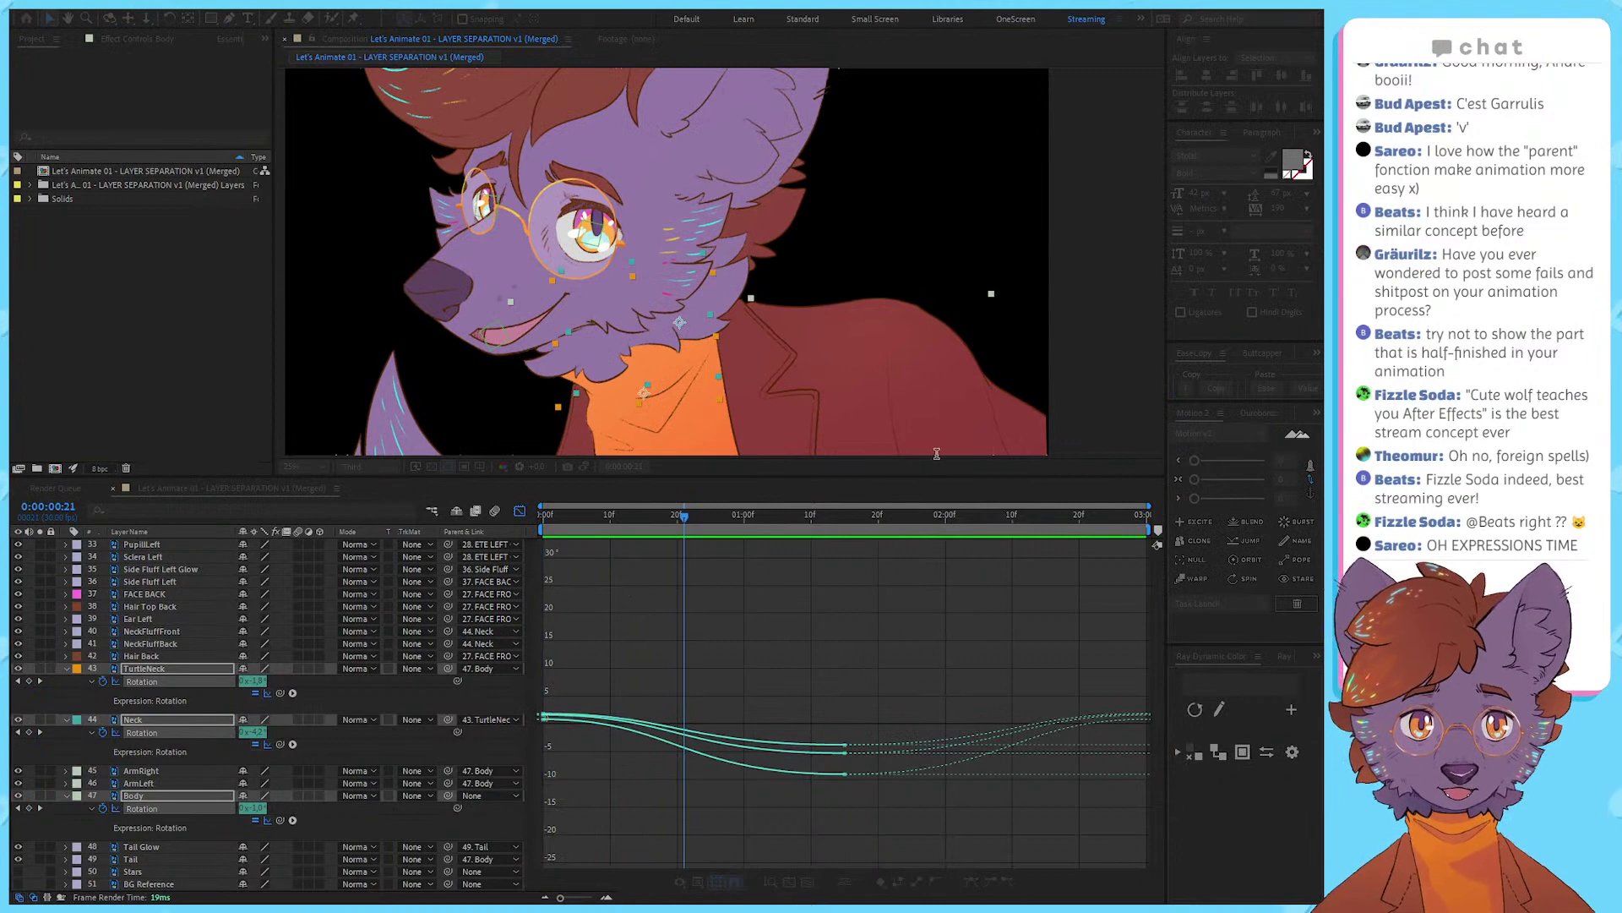
pyautogui.press('Return')
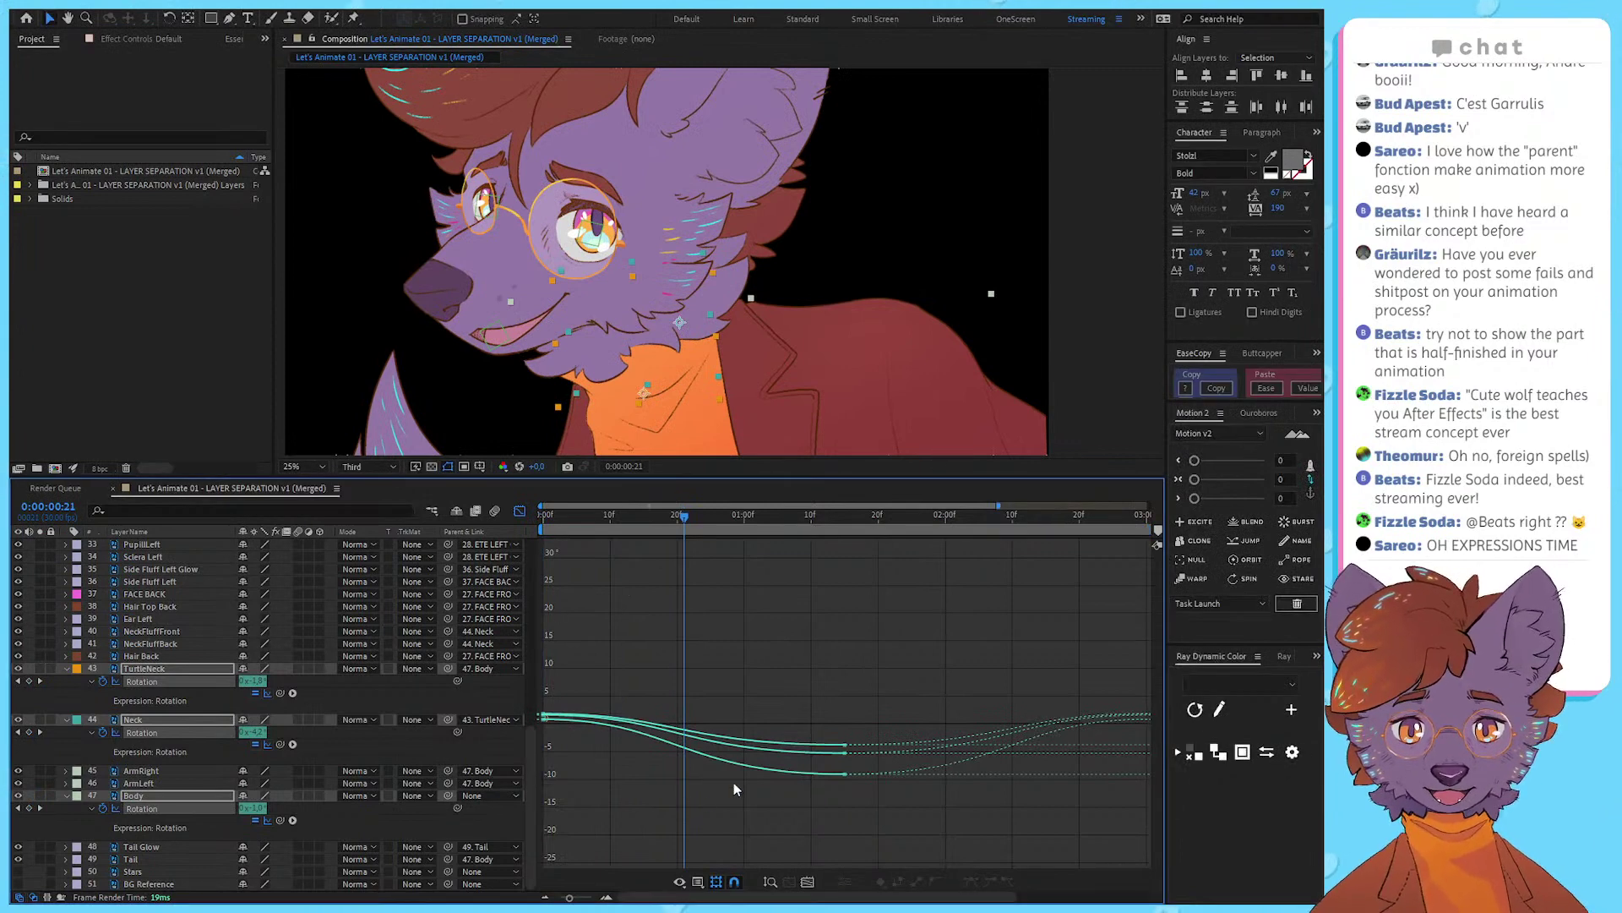
pyautogui.press('-')
# Step: Leave the graph editor and move the ending TurtleNeck, Neck and Body rotation keyframes to 02:00
pyautogui.click(520, 512)
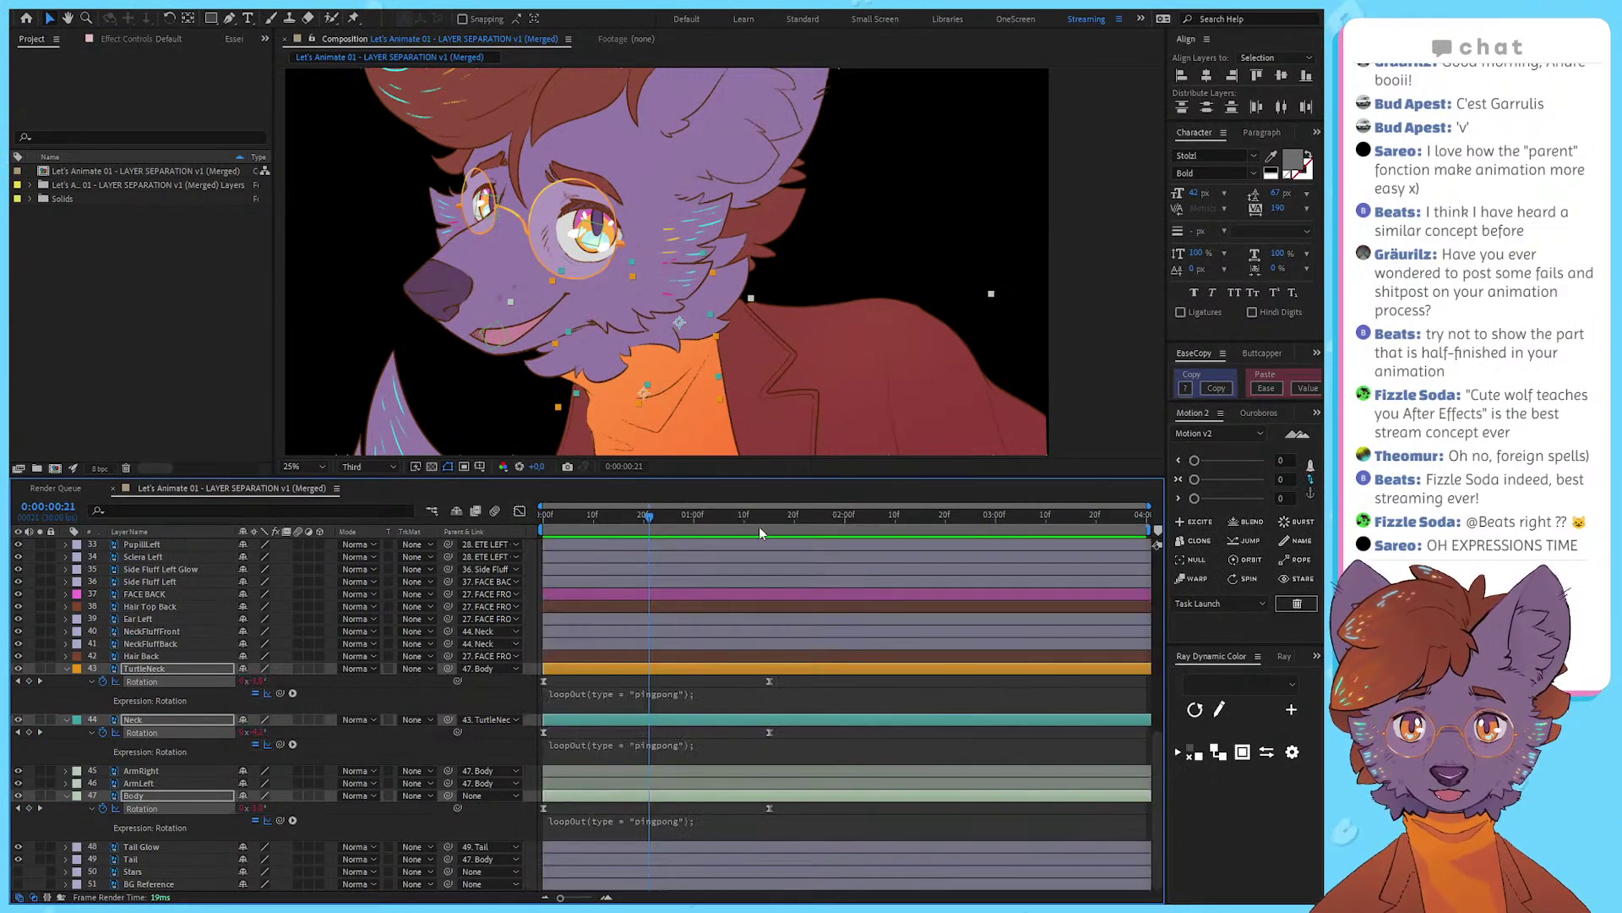
pyautogui.click(845, 519)
pyautogui.moveTo(799, 814); pyautogui.dragTo(841, 685)
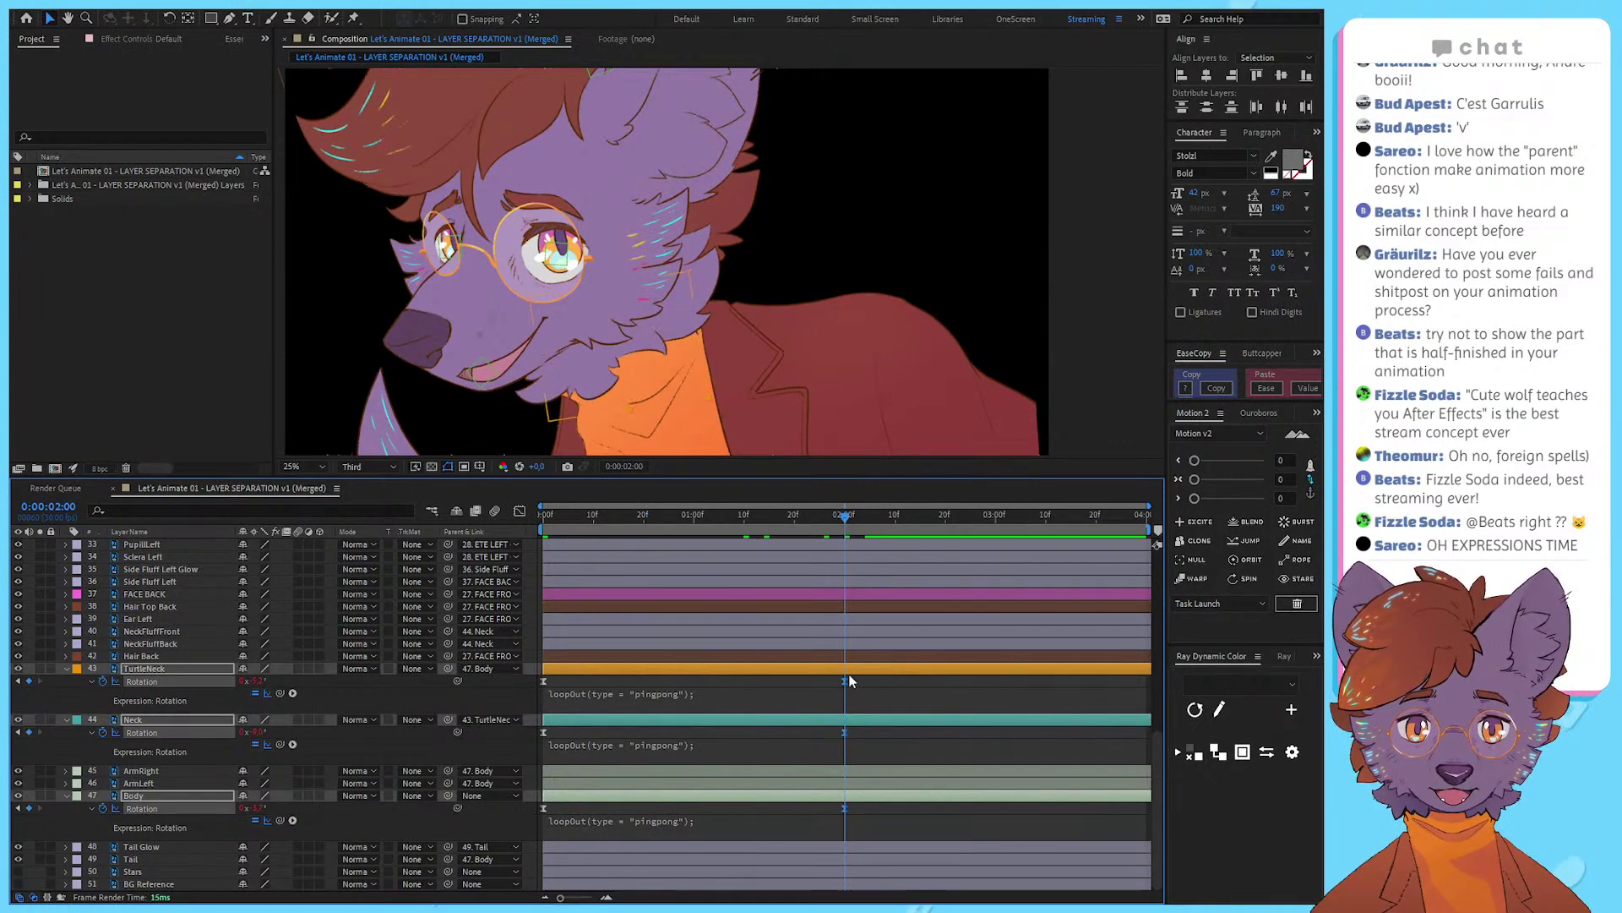
pyautogui.press('F2')
# Step: Play the retimed loop from the composition's start with the rotation curves shown in the graph editor
pyautogui.click(542, 514)
pyautogui.press('space')
pyautogui.hotkey('shift', 'F3')
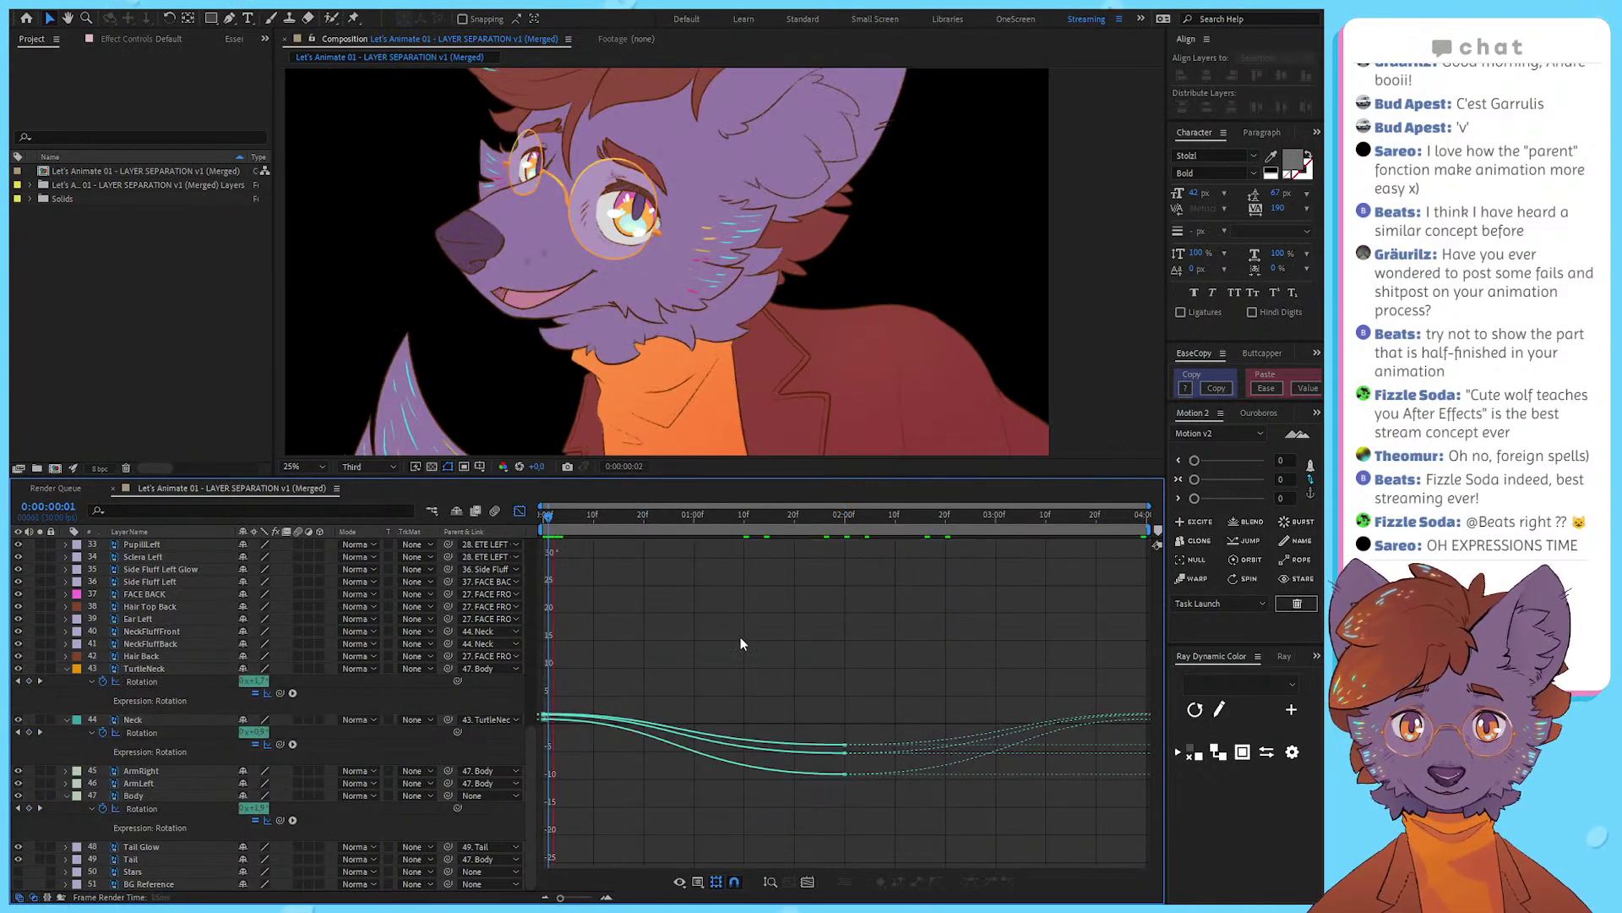
# Step: Preview the looping motion and inspect the rotation curves of TurtleNeck, Neck and Body in the Graph Editor
pyautogui.press('space')
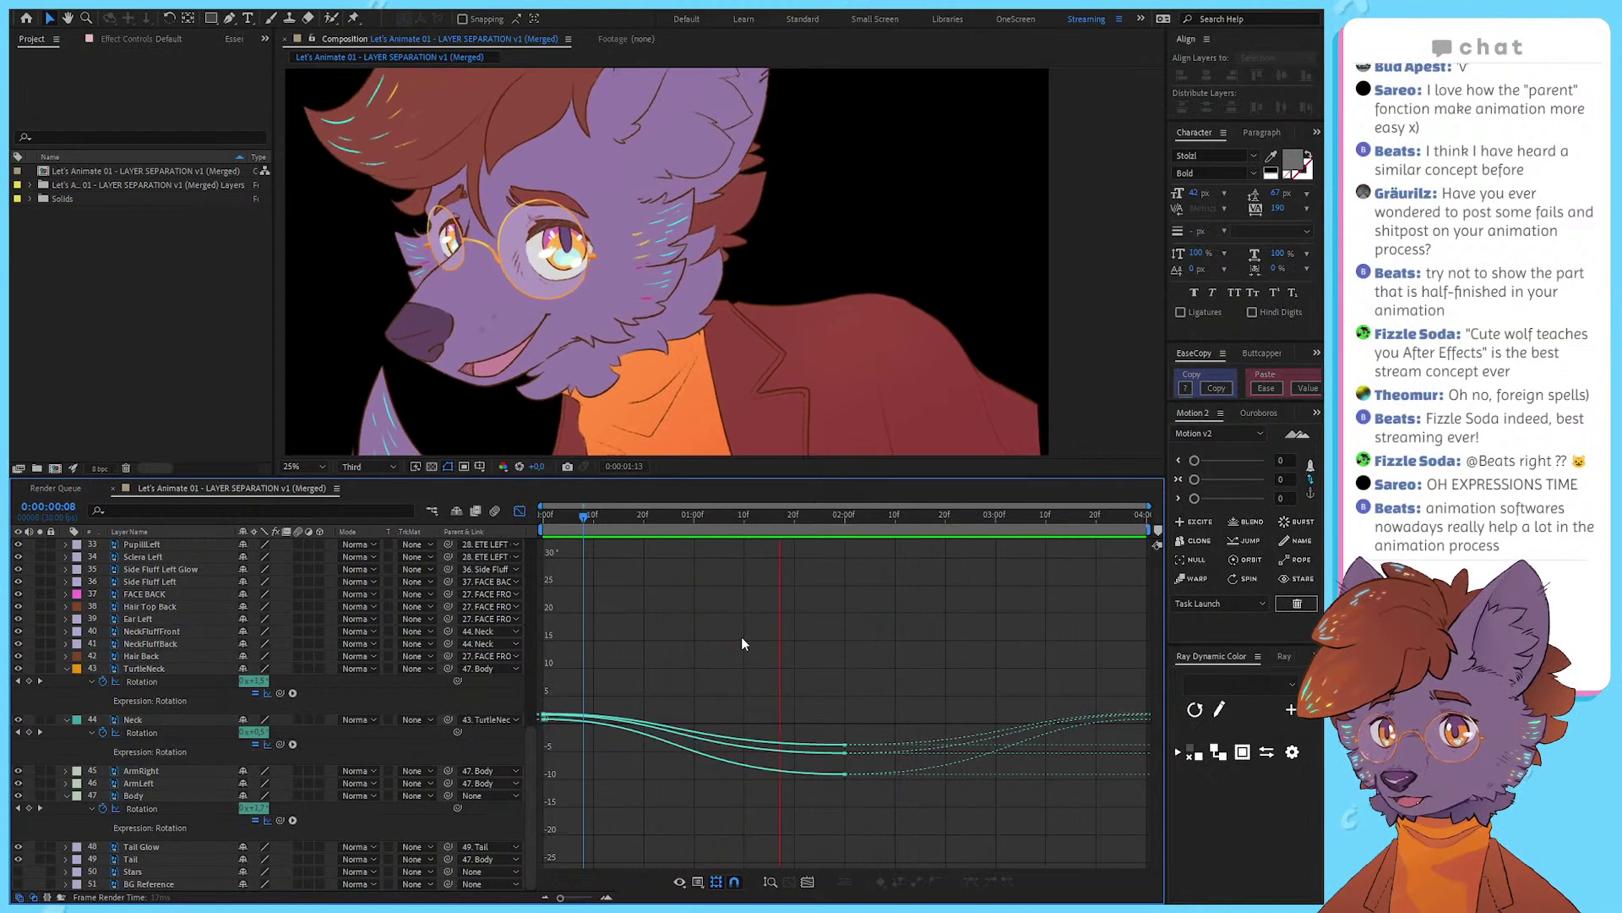
pyautogui.moveTo(751, 647); pyautogui.dragTo(1049, 867)
pyautogui.click(672, 606)
pyautogui.press('space')
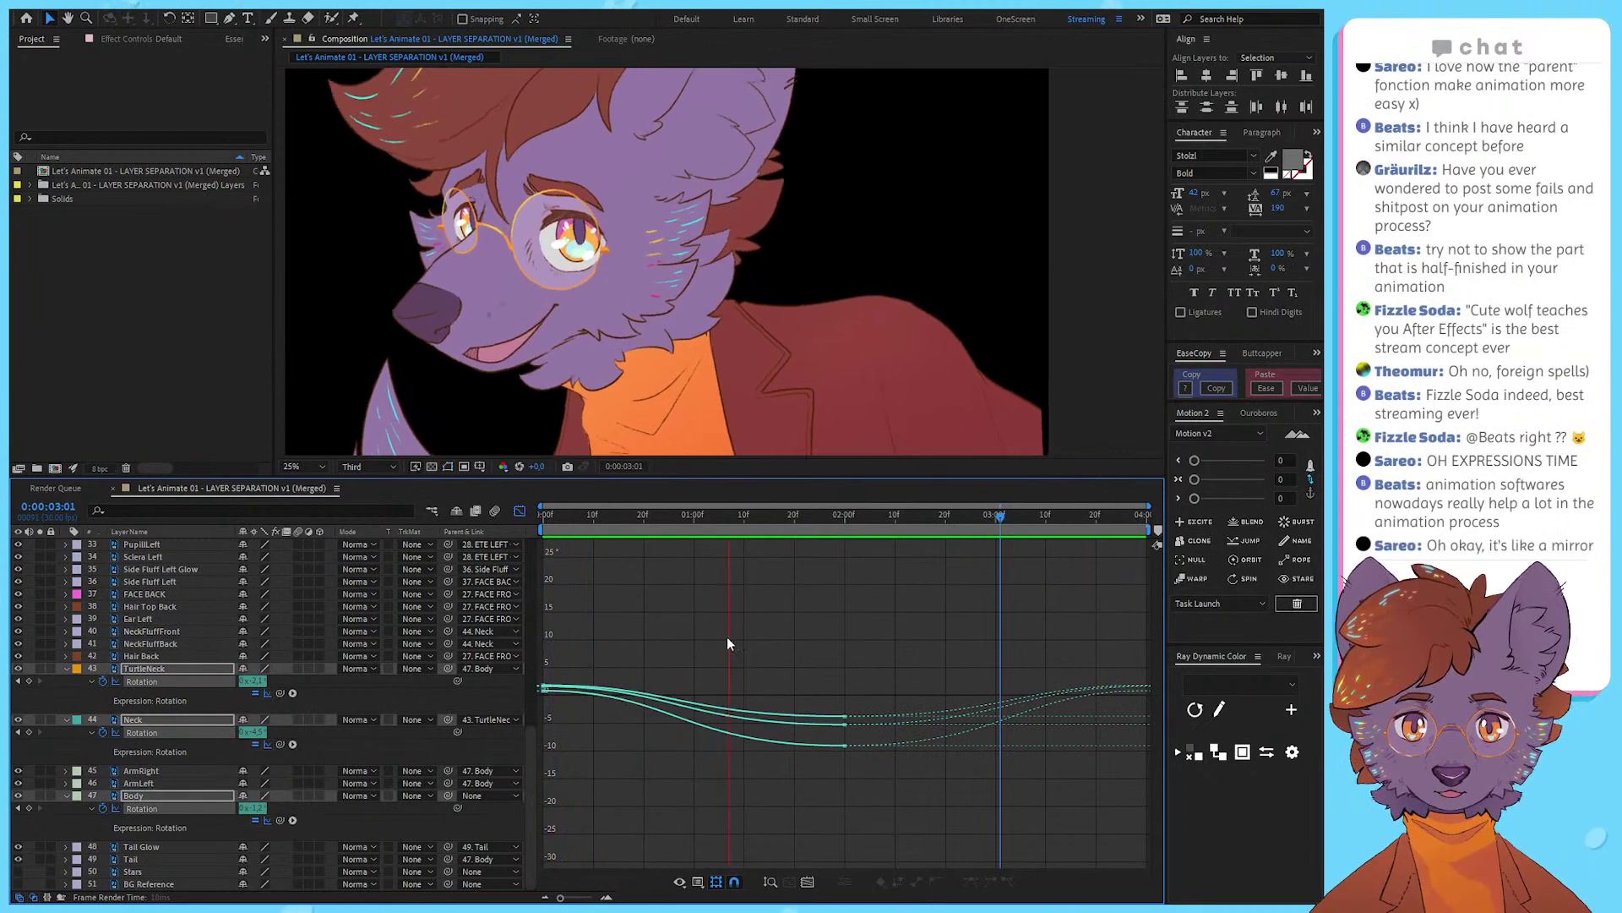
pyautogui.moveTo(712, 609); pyautogui.dragTo(875, 861)
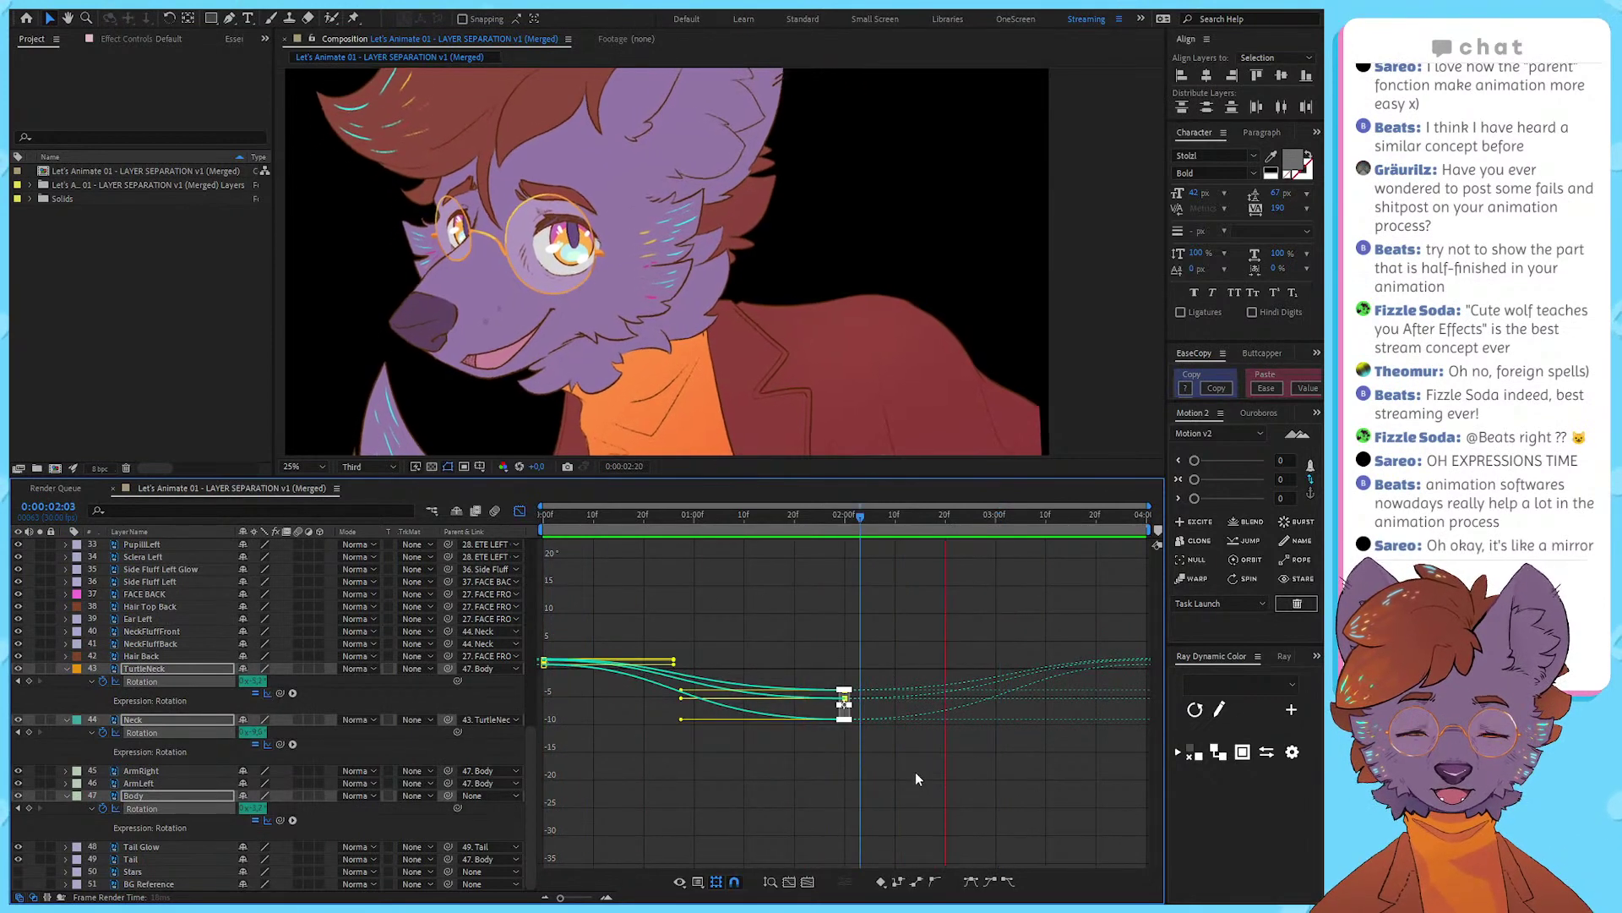
pyautogui.scroll(2, 841, 777)
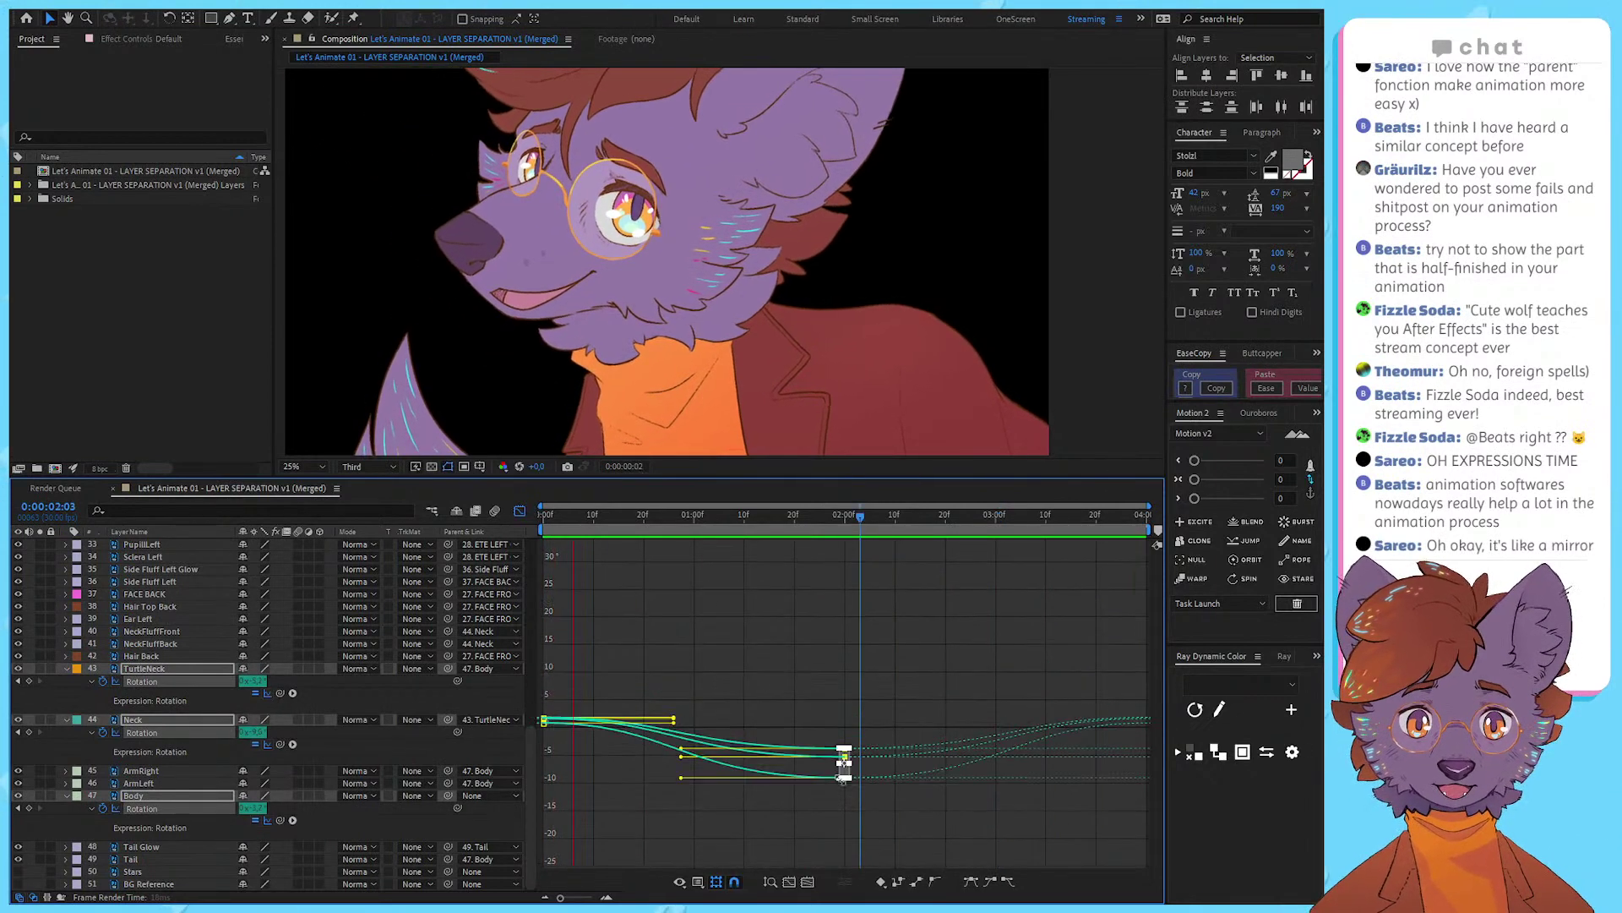
pyautogui.click(864, 708)
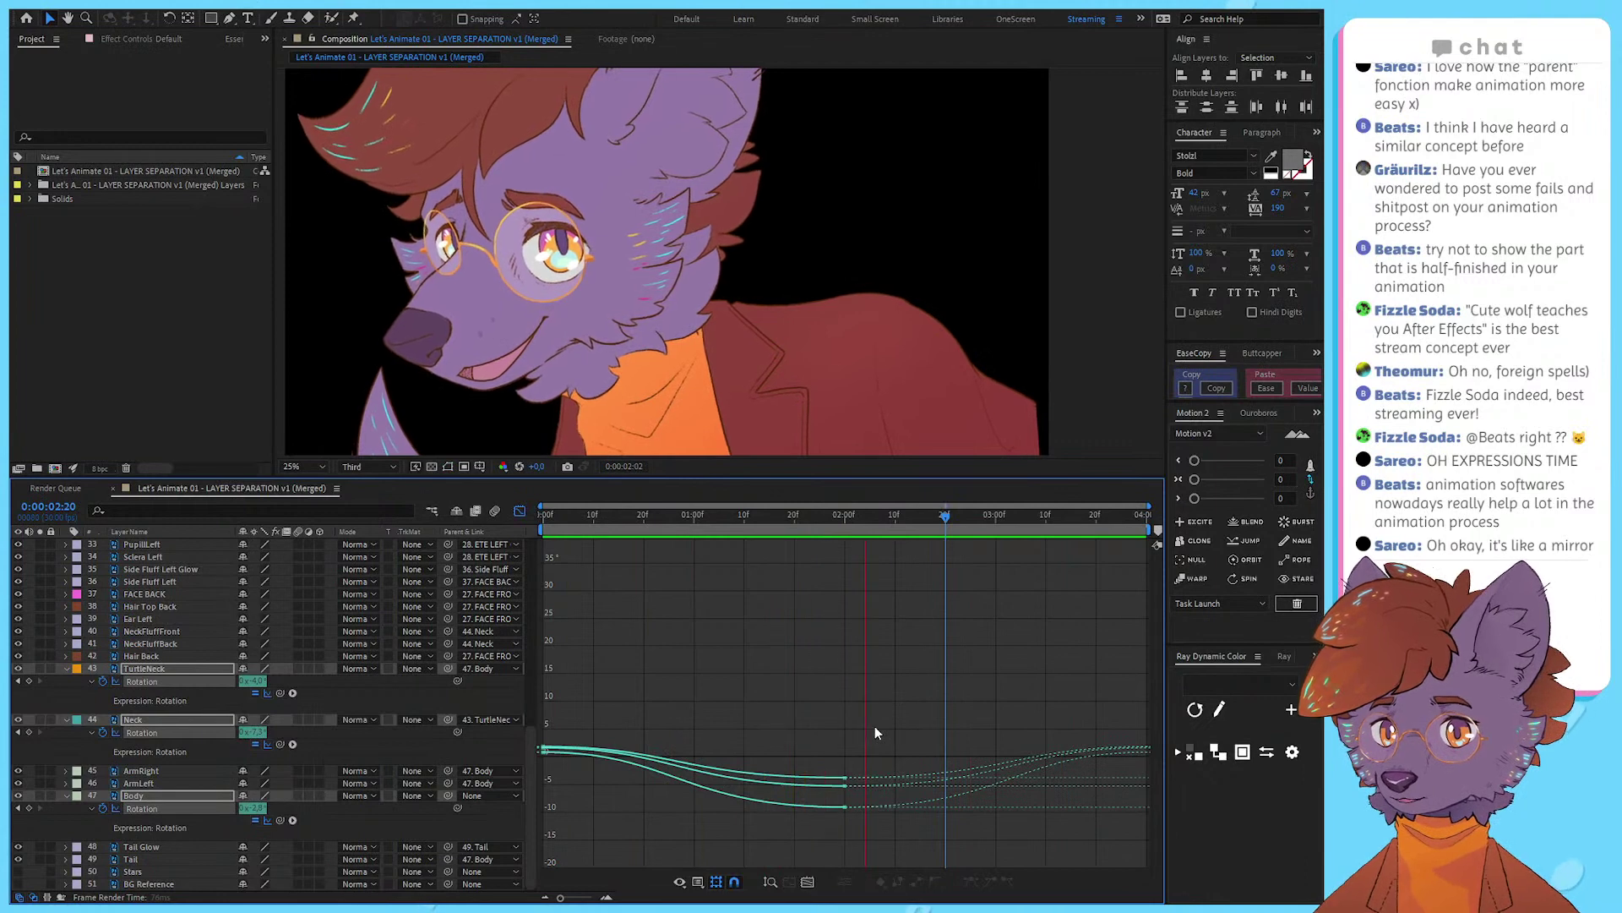
pyautogui.scroll(-2, 872, 726)
pyautogui.press('space')
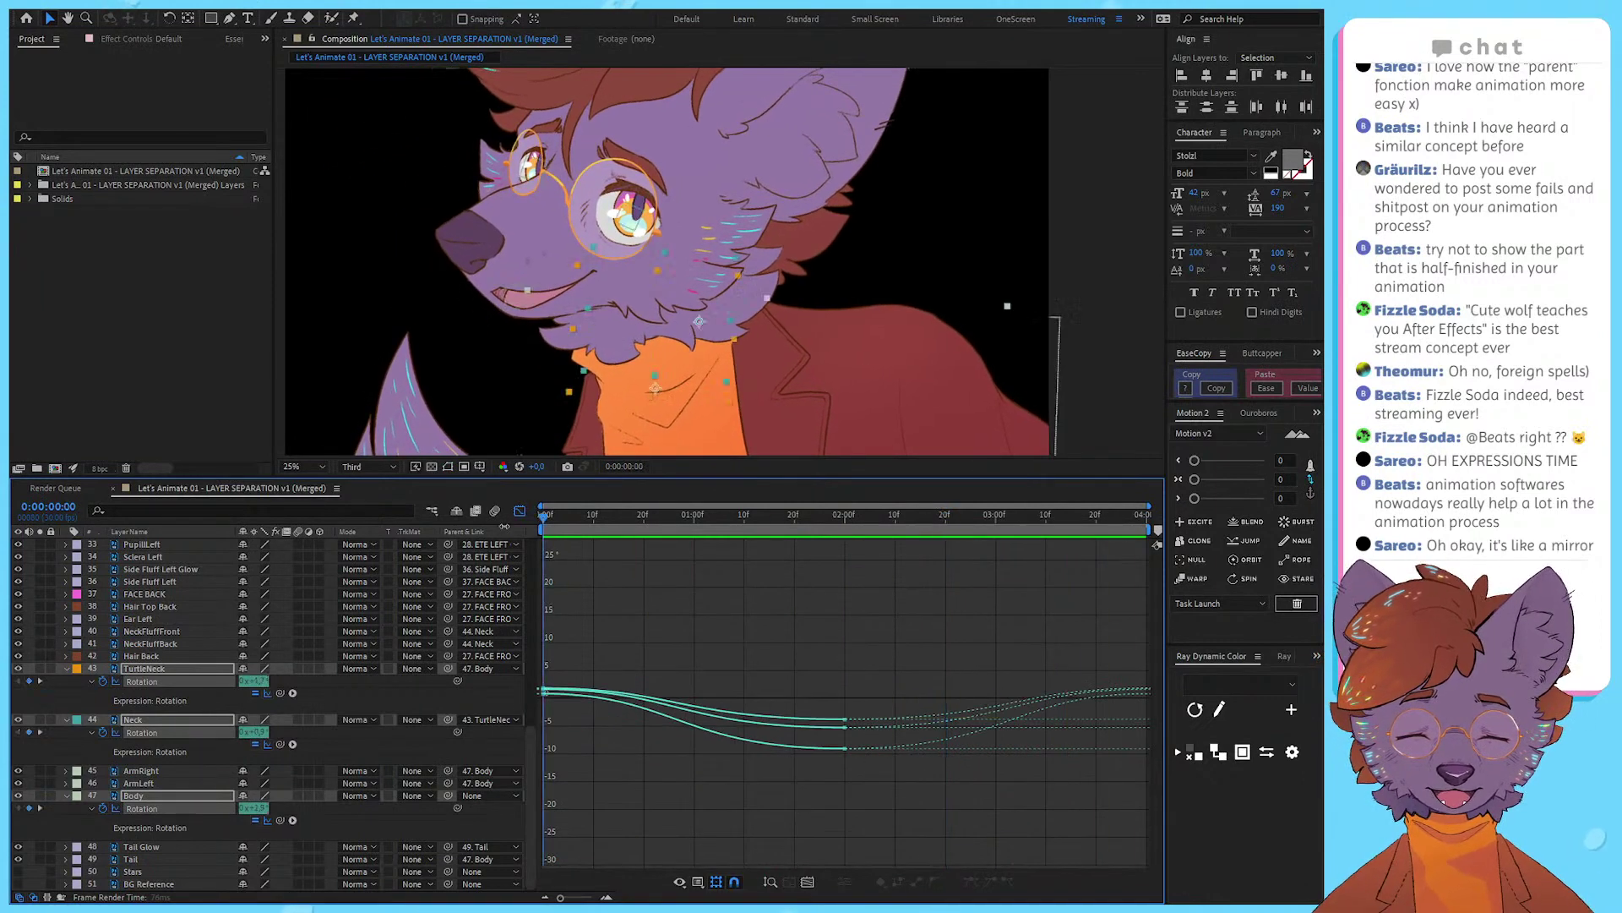
# Step: Change the TurtleNeck rotation expression to loopOut(type = "cycle") and show its curve in the Graph Editor
pyautogui.click(519, 511)
pyautogui.click(695, 690)
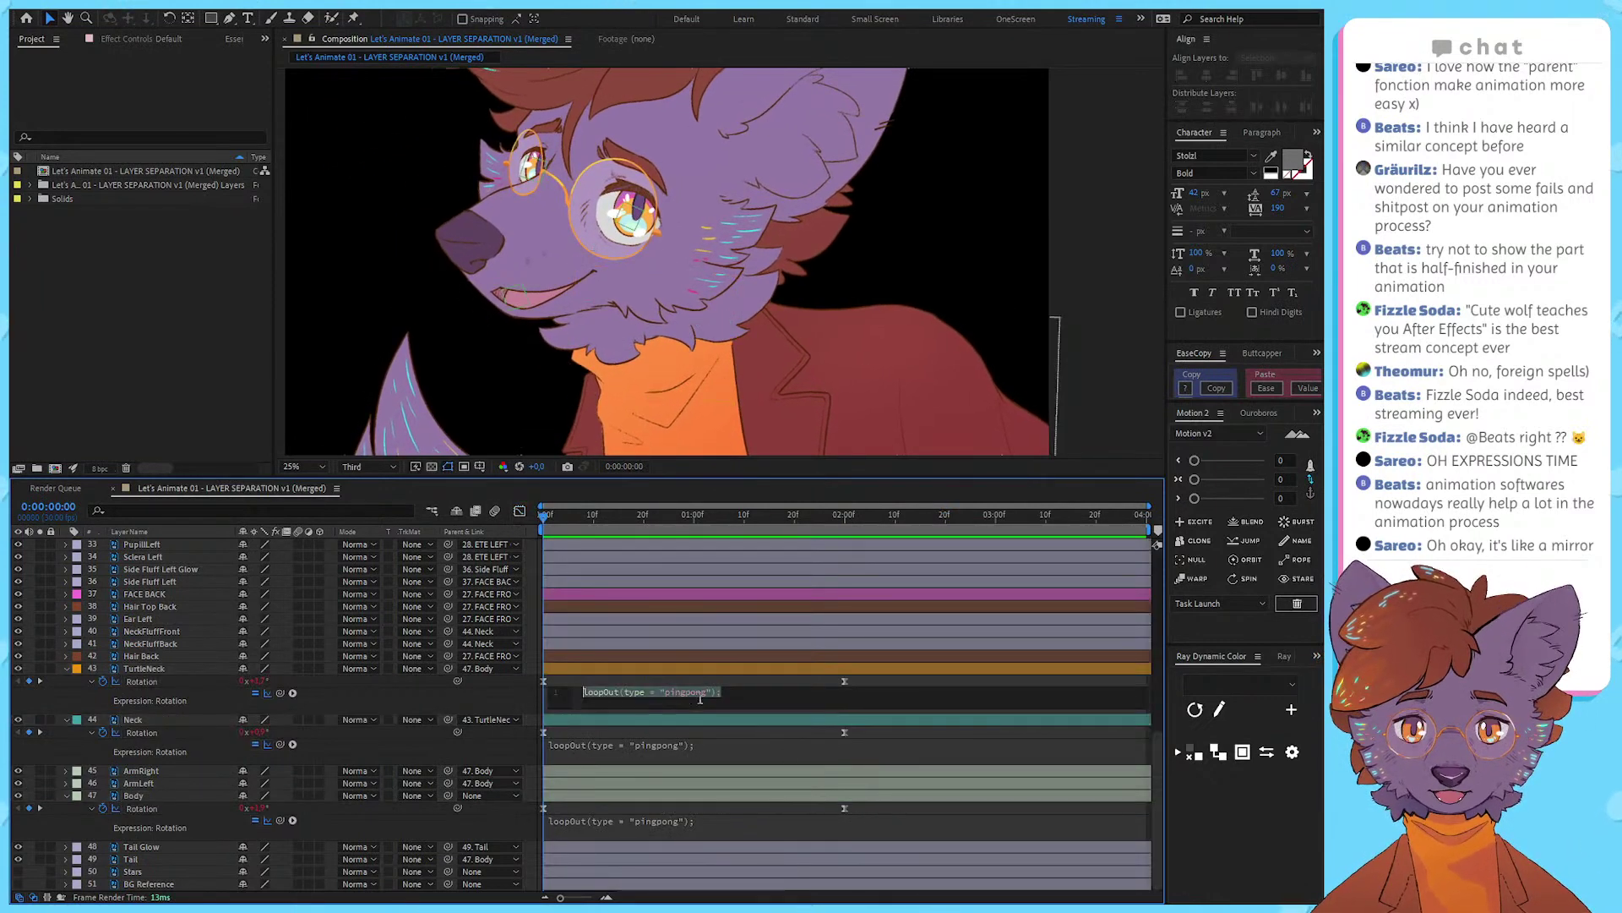
pyautogui.doubleClick(695, 692)
pyautogui.write('cyc')
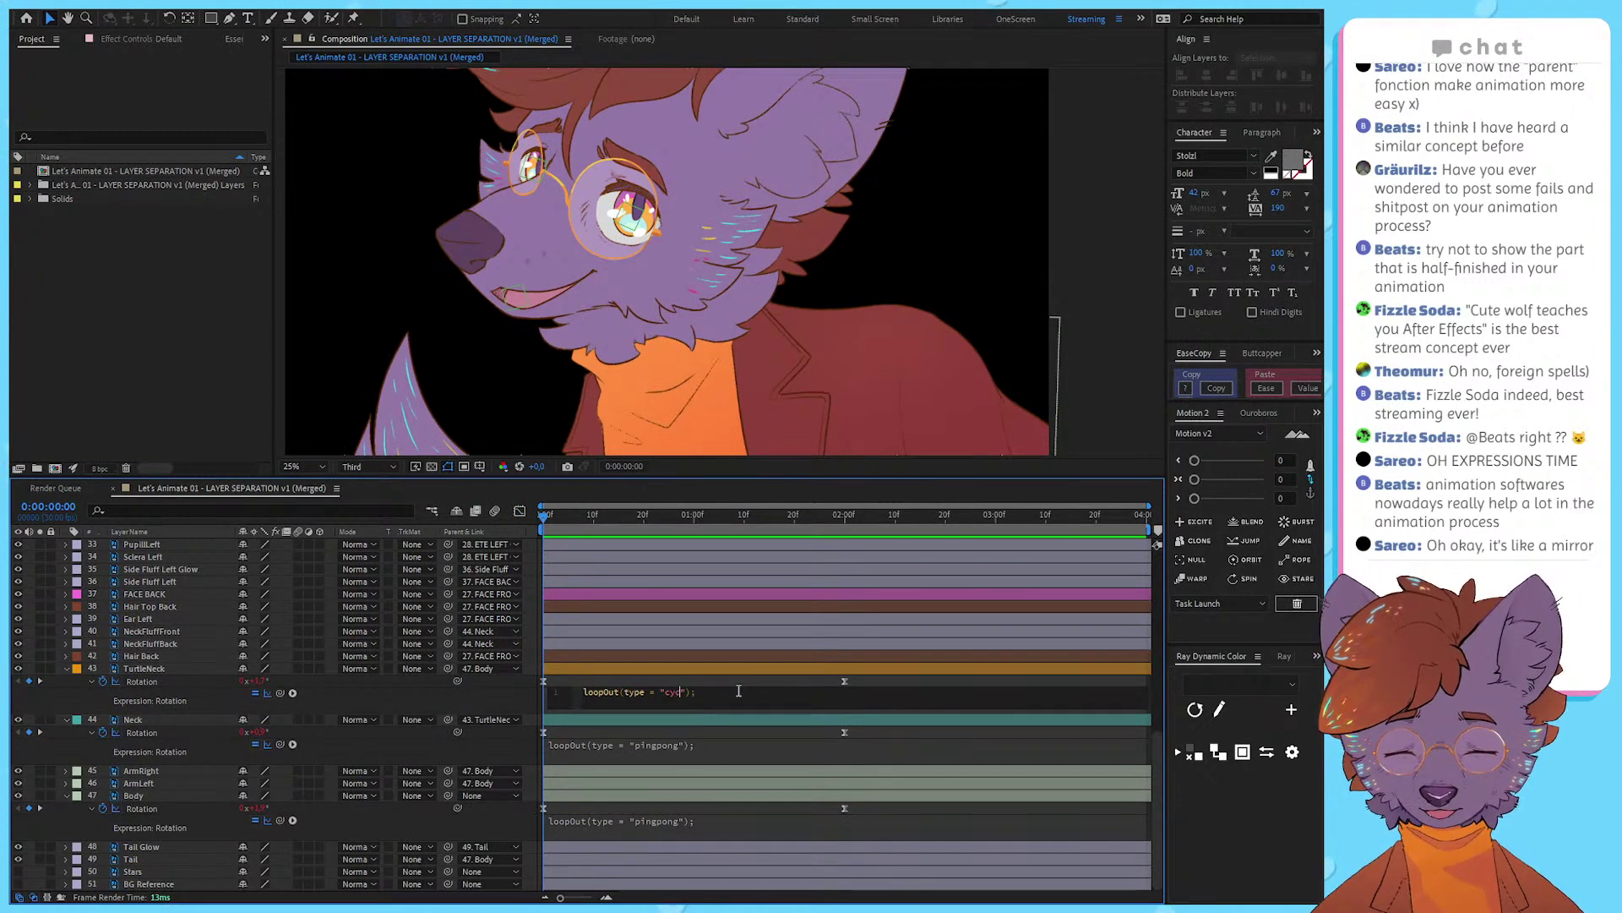
pyautogui.write('le')
pyautogui.click(519, 511)
pyautogui.click(519, 511)
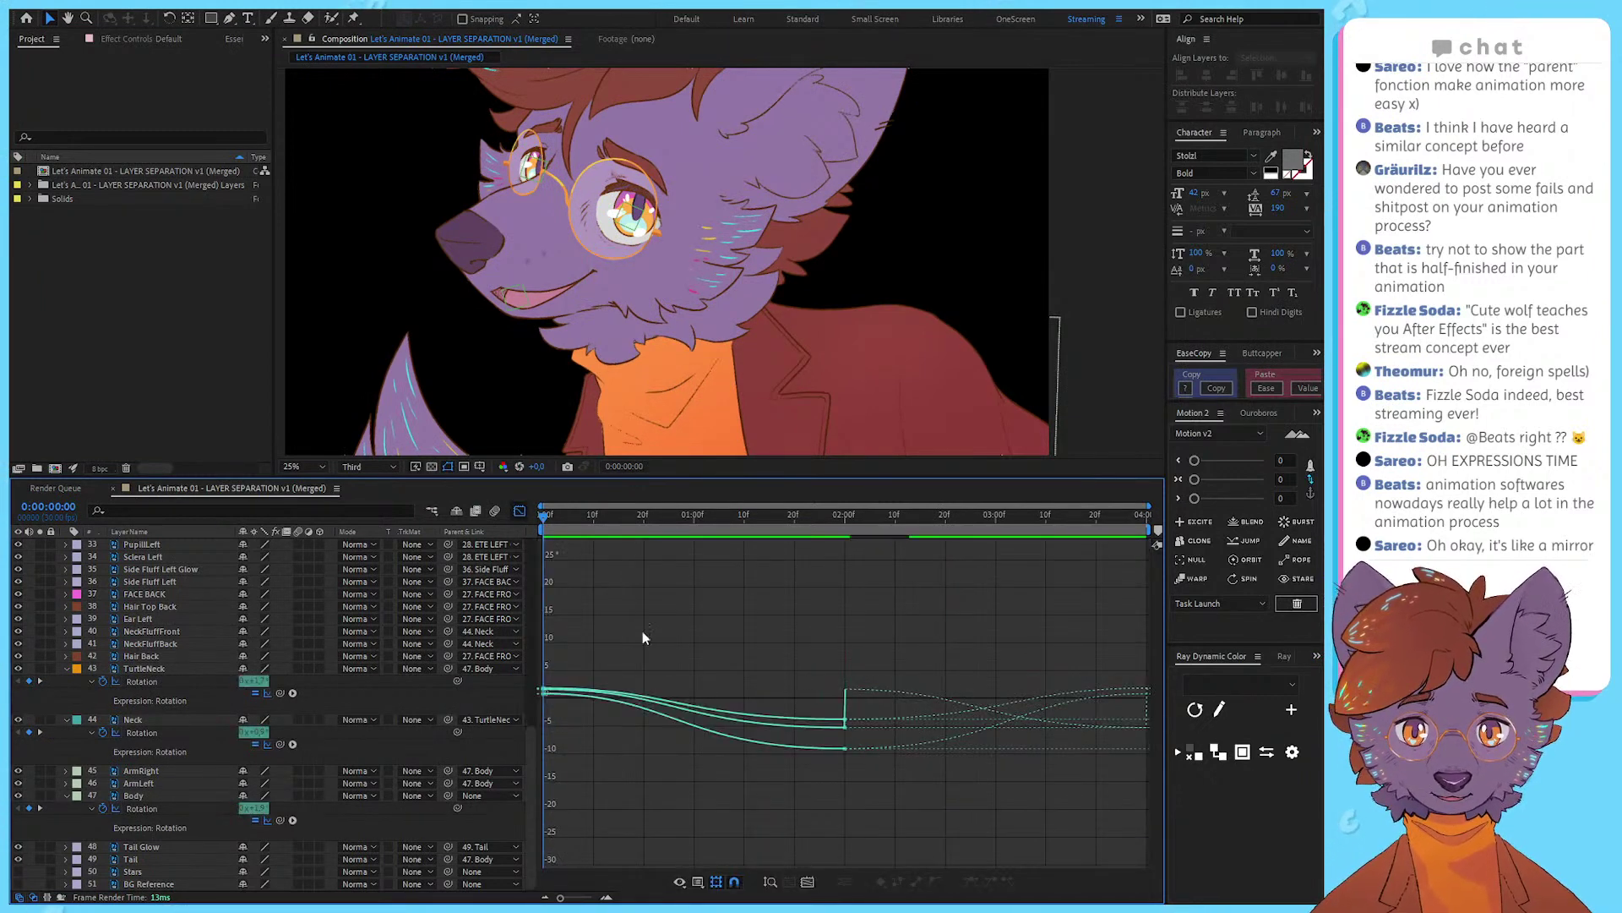
# Step: Preview the cycle loop around the two-second mark and undo the TurtleNeck expression change
pyautogui.moveTo(548, 528); pyautogui.dragTo(845, 557)
pyautogui.press('space')
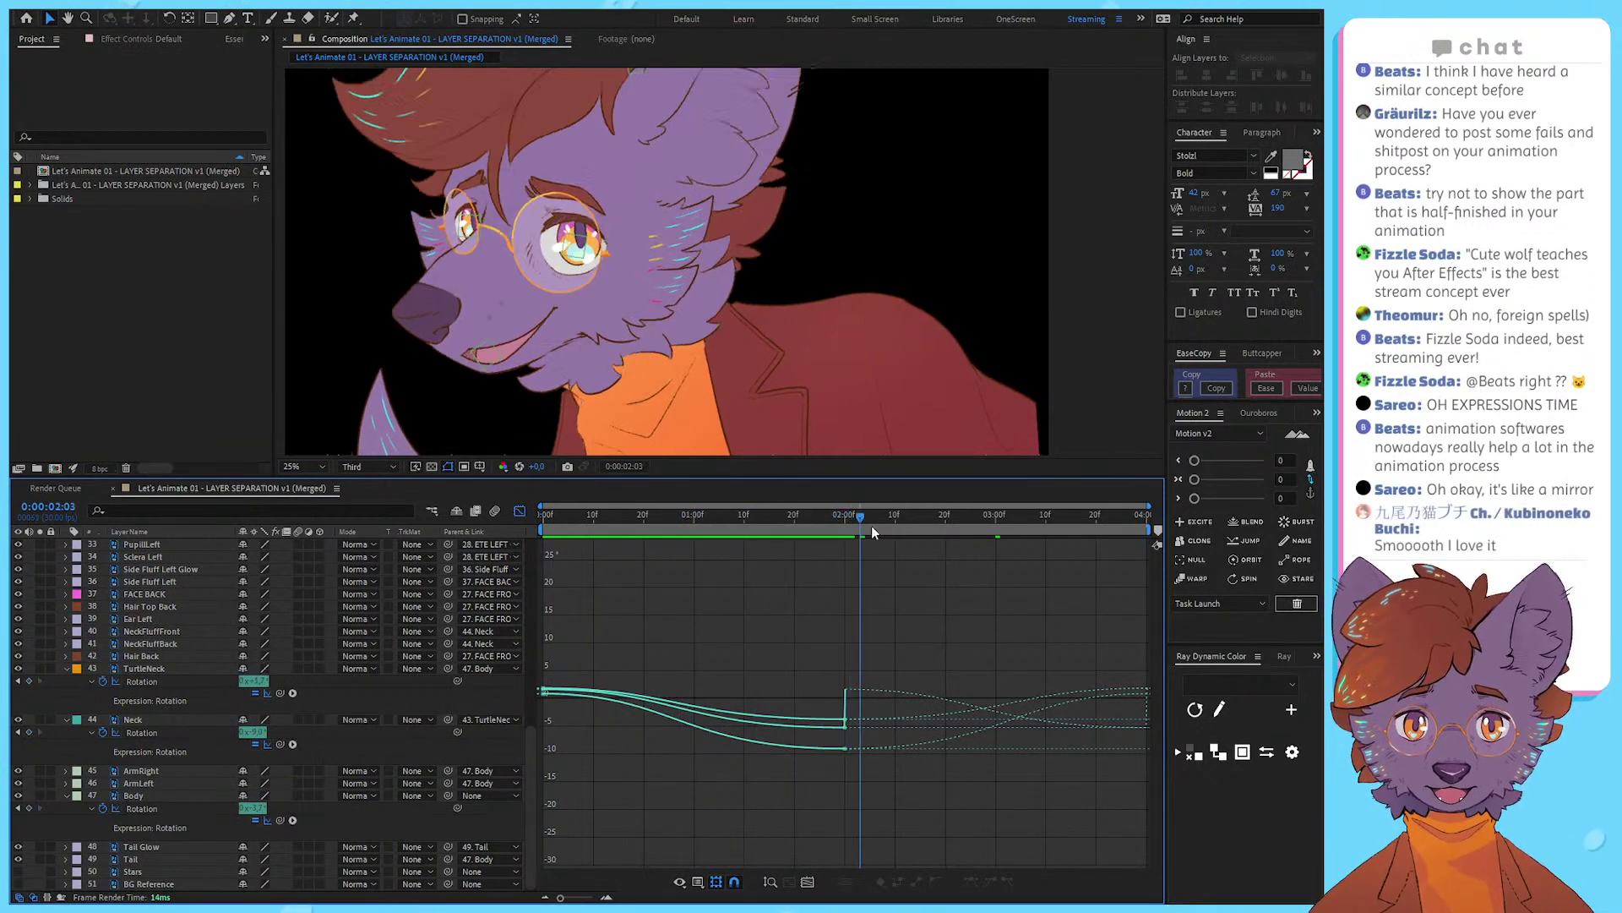
pyautogui.press('space')
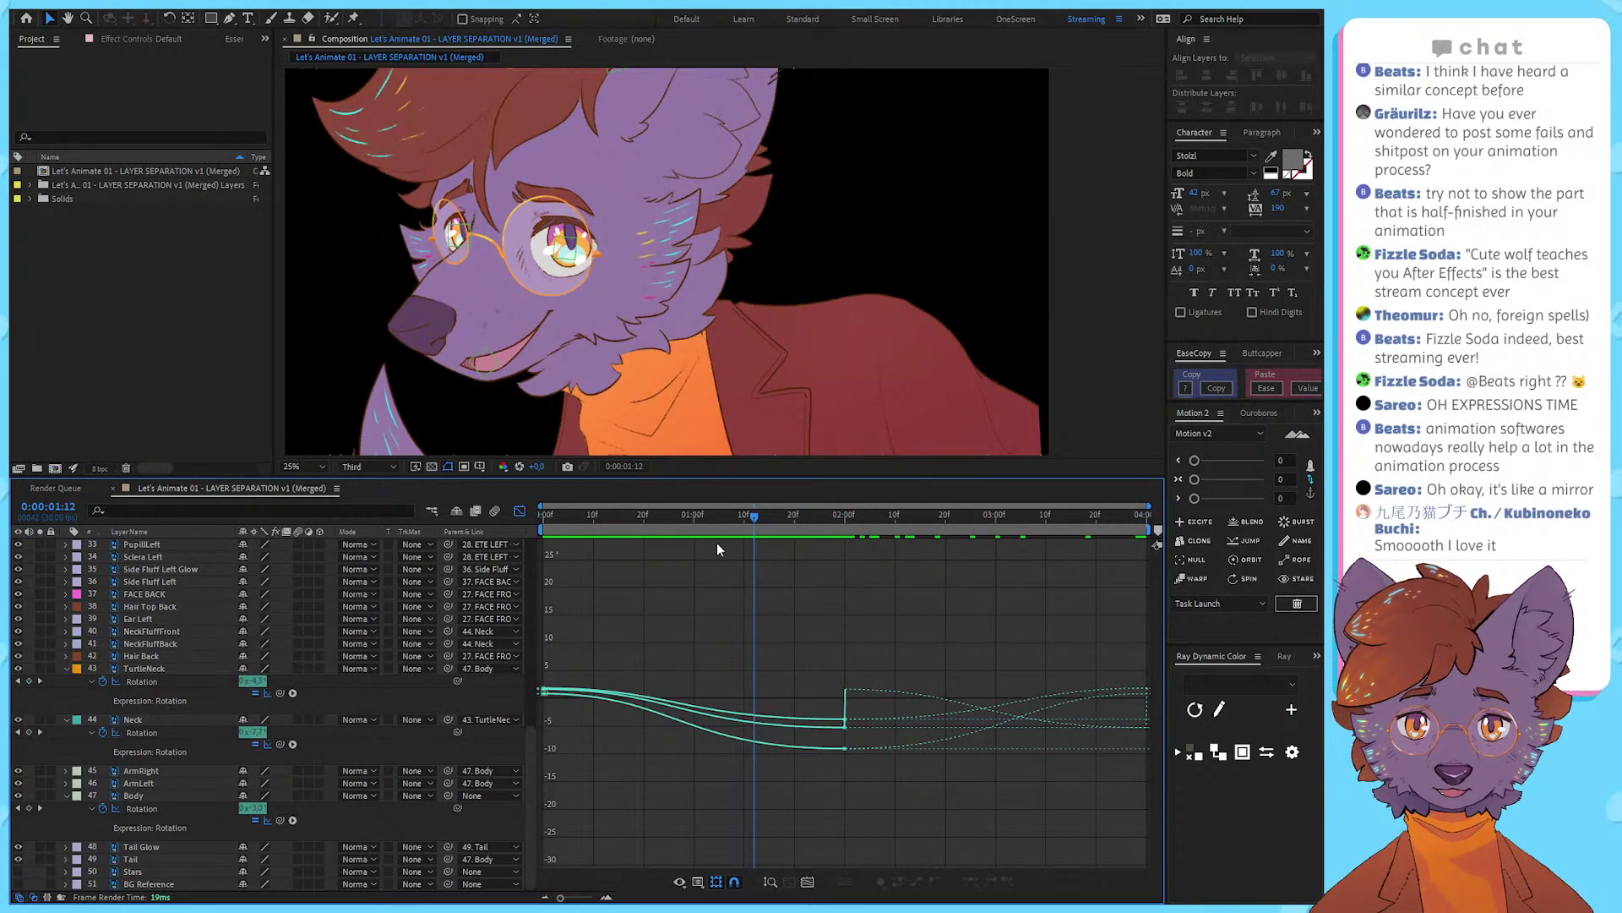
pyautogui.hotkey('ctrl', 'z')
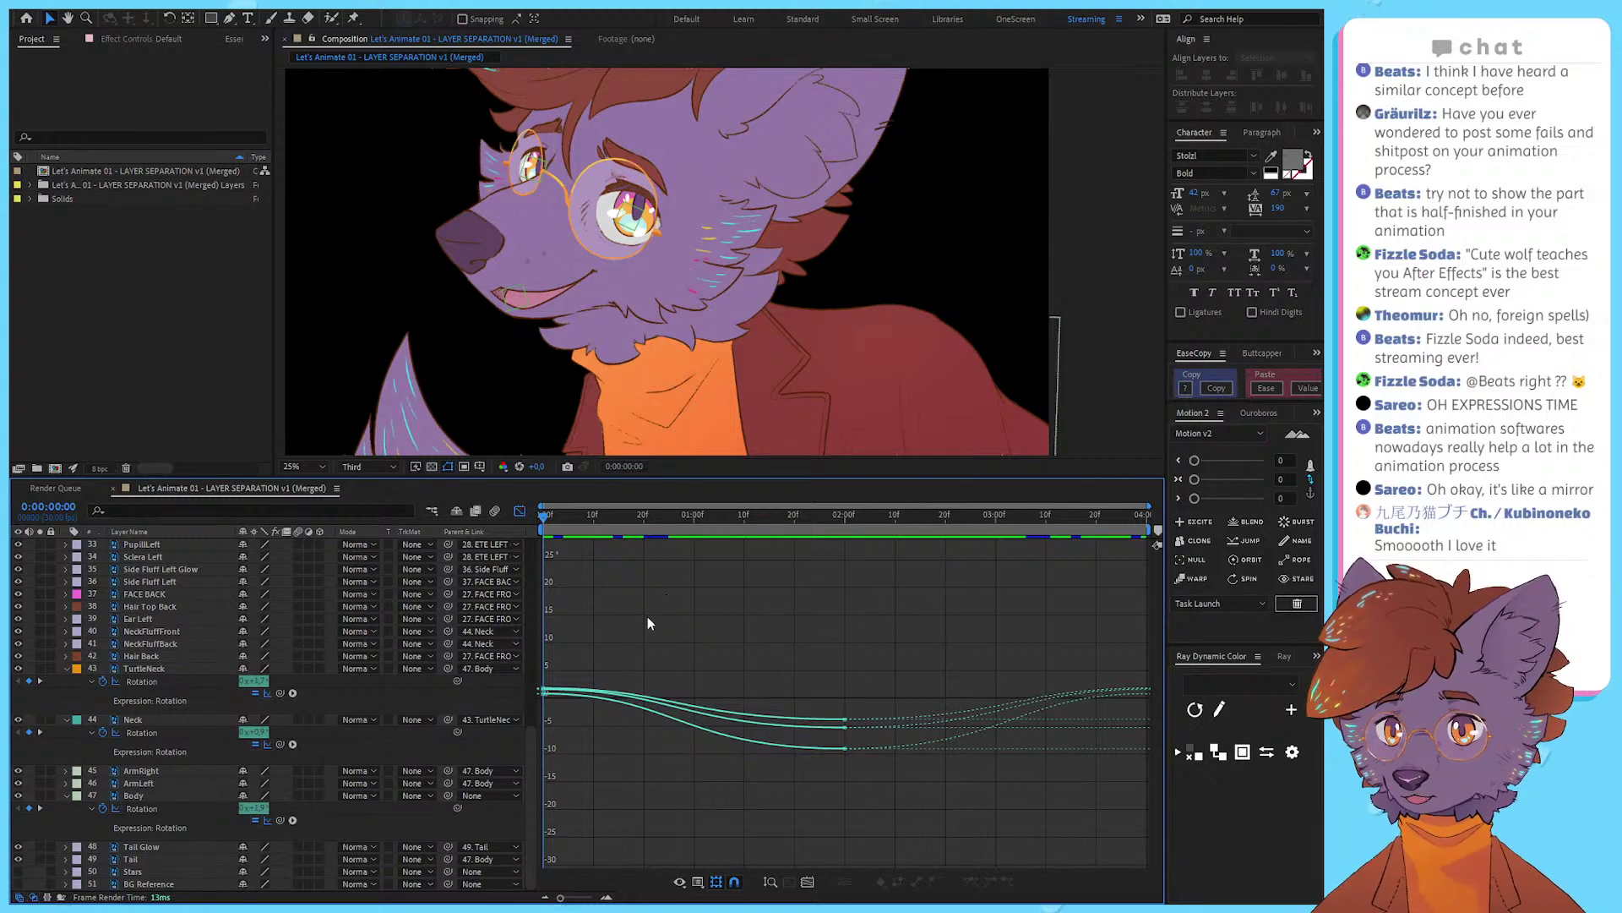
# Step: Preview the ping-pong animation, return the timeline to layer bars and enlarge the composition view
pyautogui.press('space')
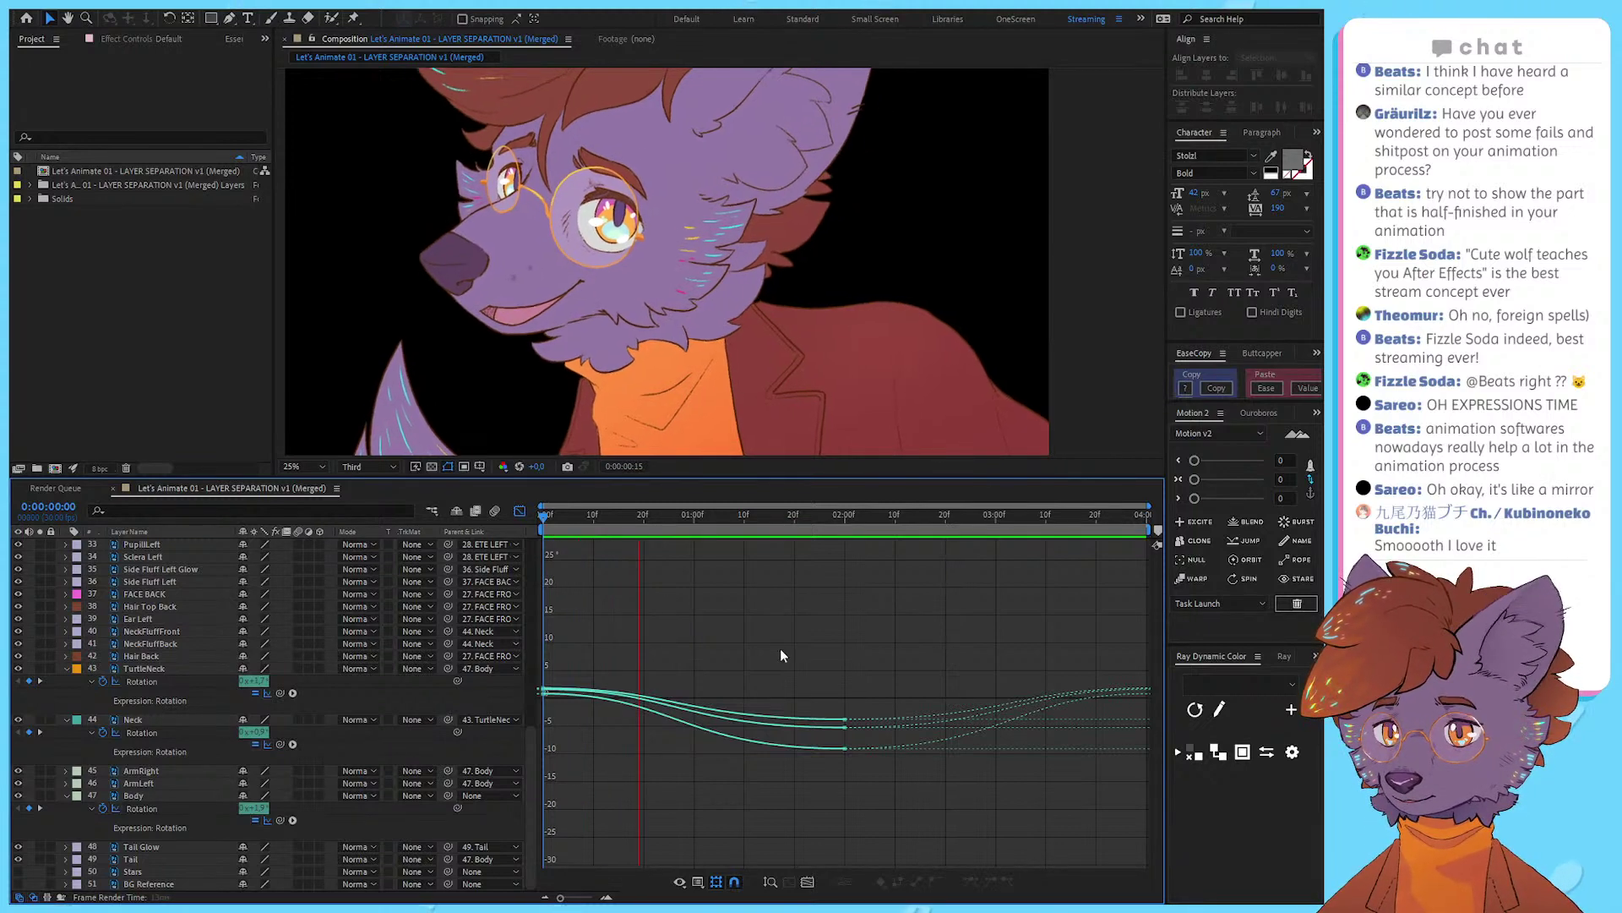
pyautogui.press('space')
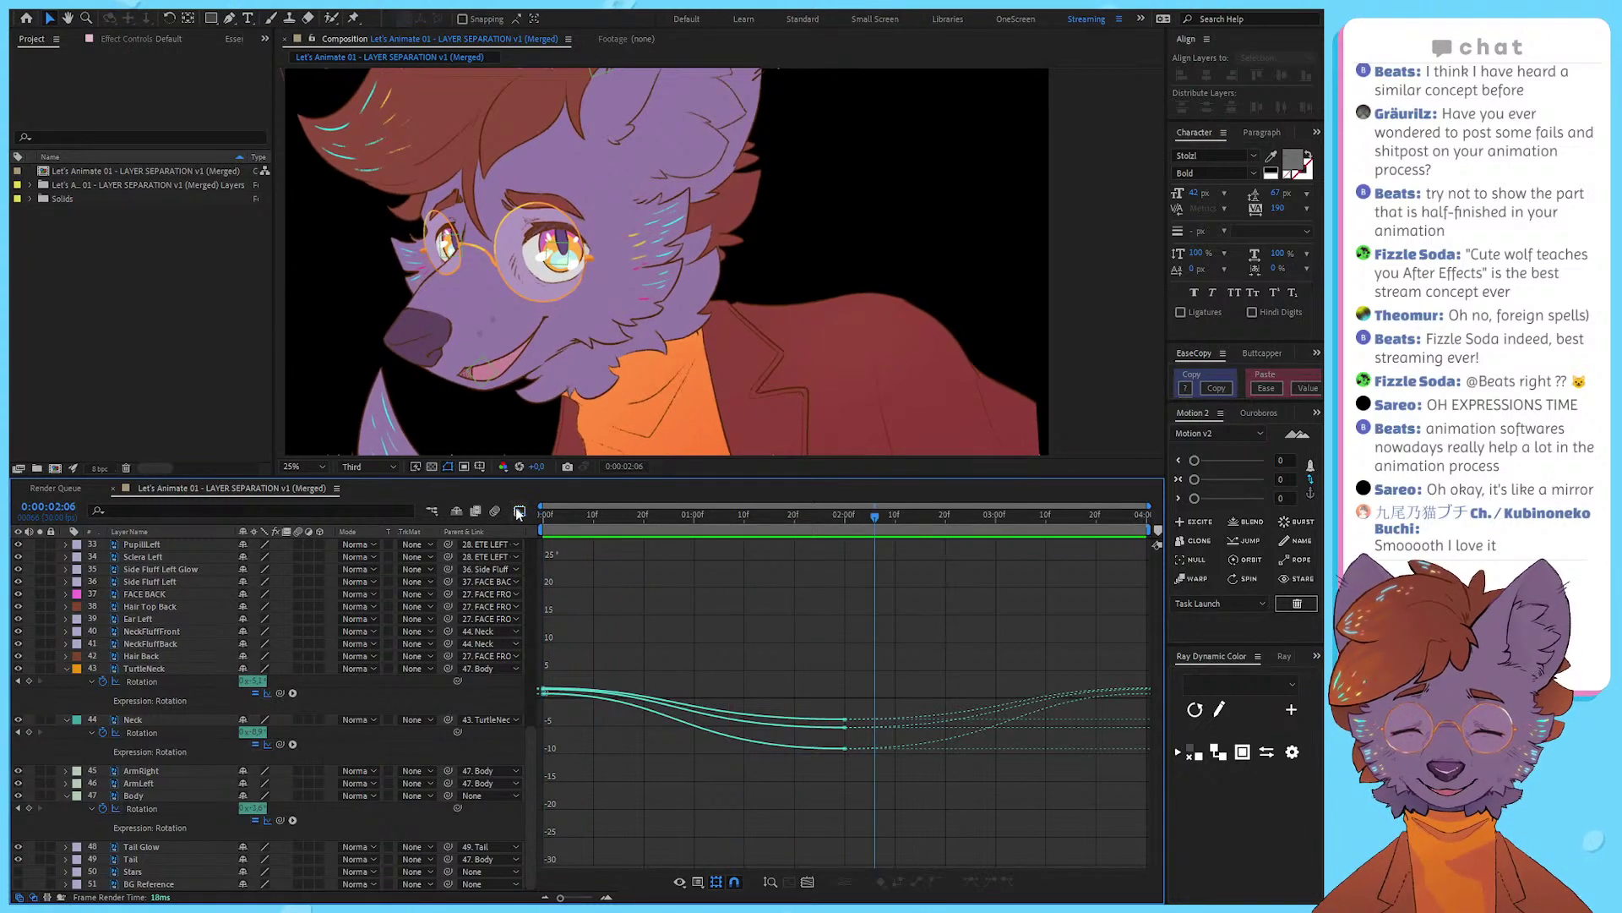
pyautogui.click(519, 510)
pyautogui.moveTo(557, 475); pyautogui.dragTo(557, 542)
pyautogui.scroll(-2, 828, 700)
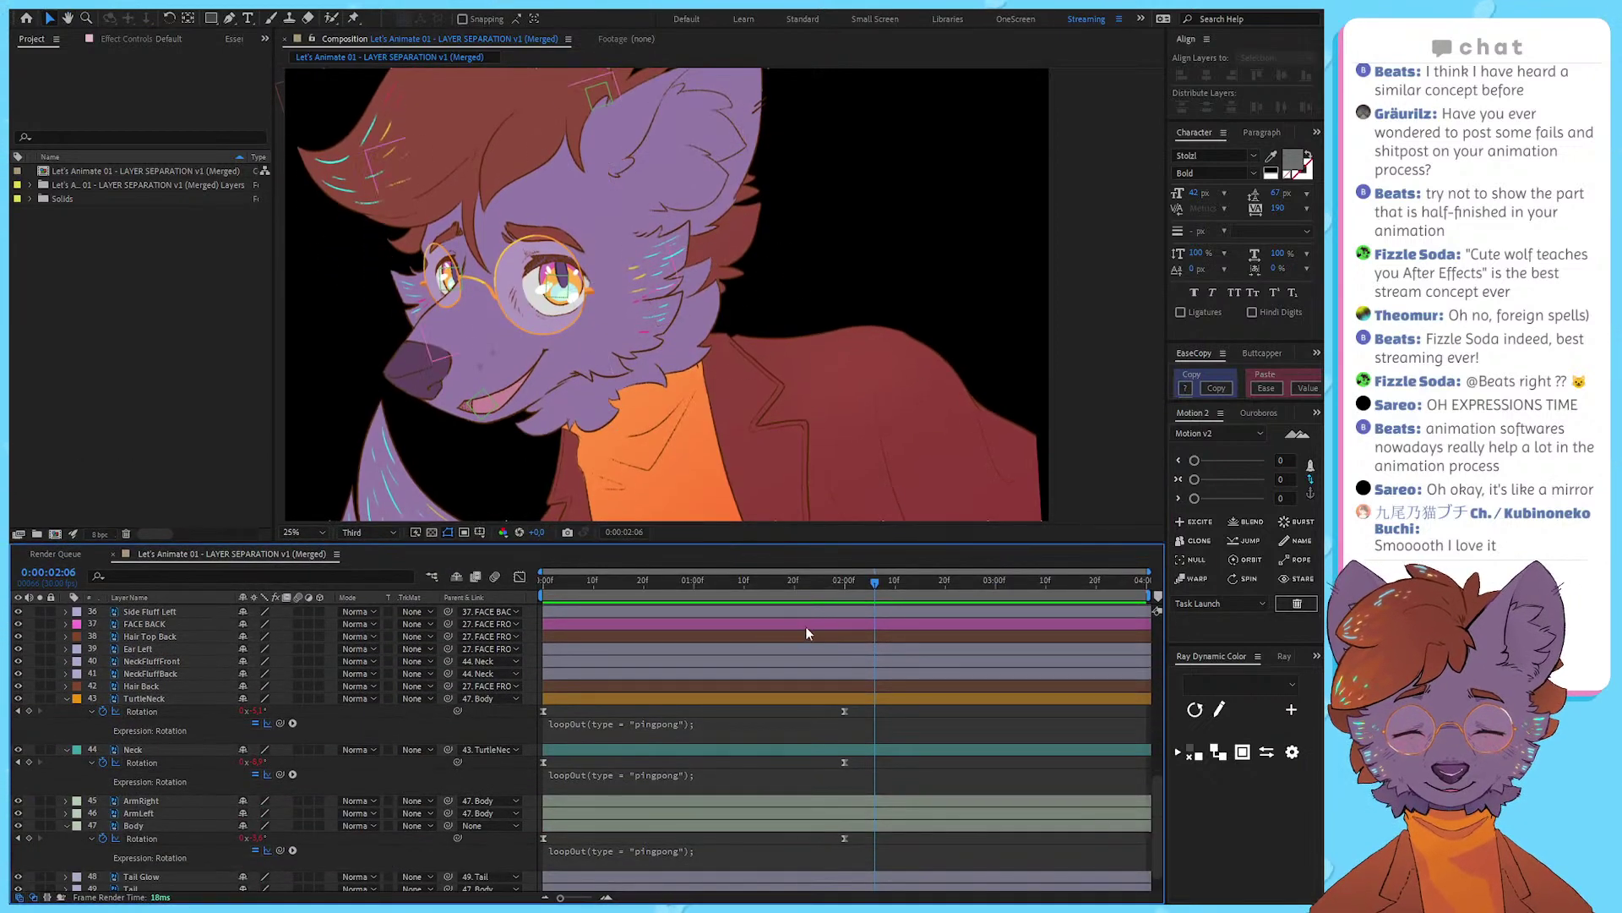
# Step: Play the ping-pong animation from the start and examine the Body layer with the whole character in view
pyautogui.press('Home')
pyautogui.press('space')
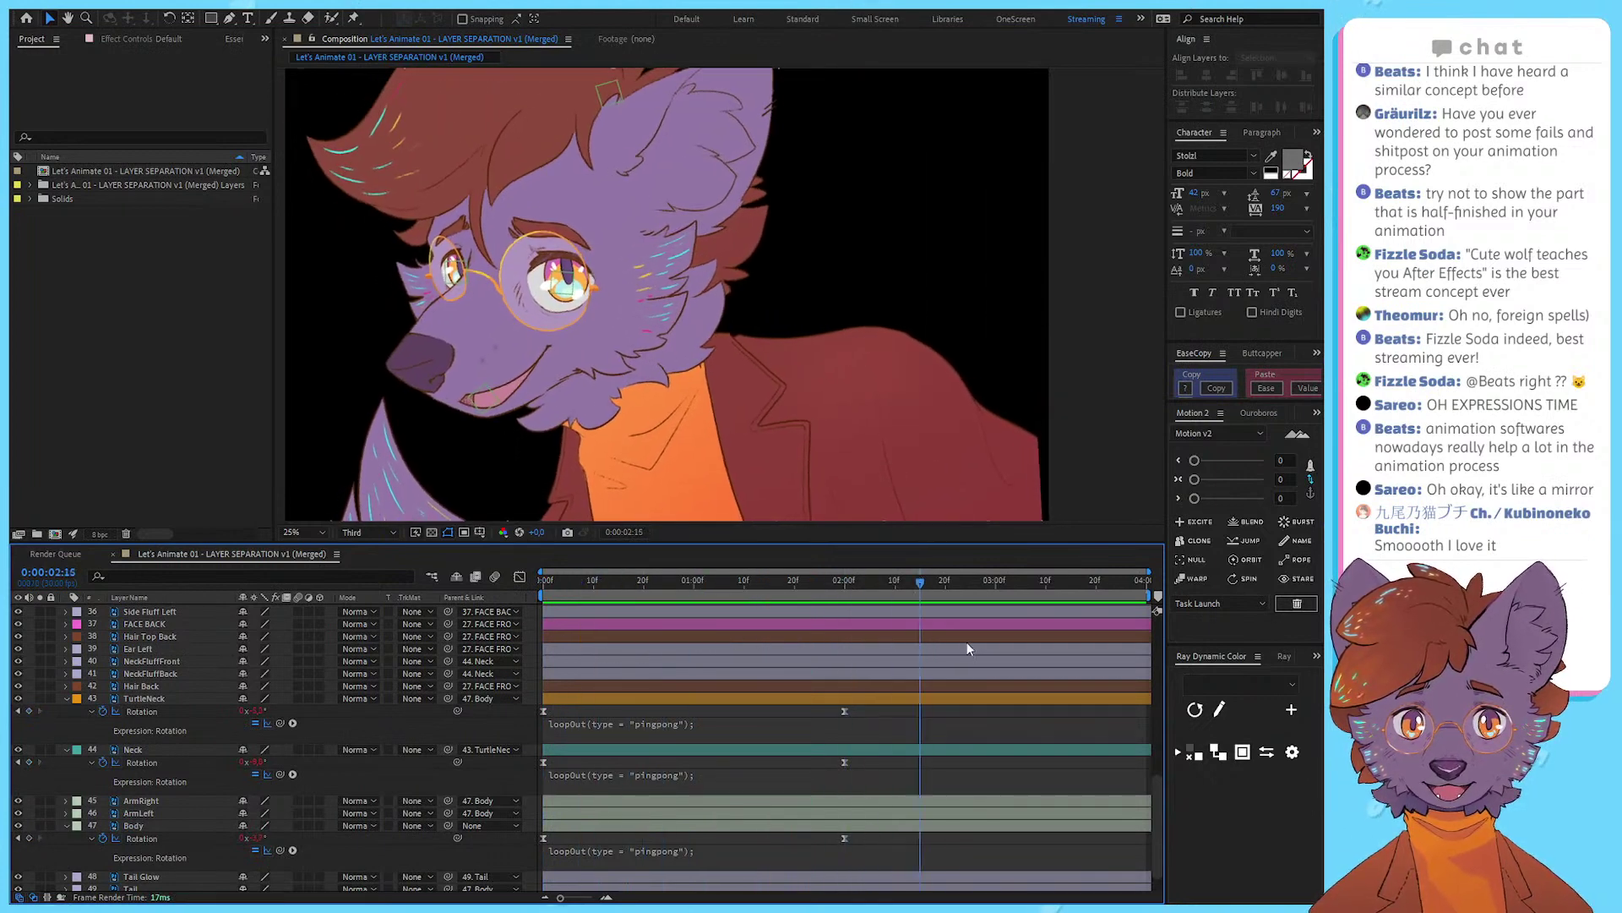
pyautogui.press('space')
pyautogui.moveTo(675, 416)
pyautogui.mouseDown()
pyautogui.moveTo(726, 354)
pyautogui.moveTo(656, 406)
pyautogui.mouseUp()
pyautogui.scroll(-1, 725, 354)
pyautogui.click(742, 484)
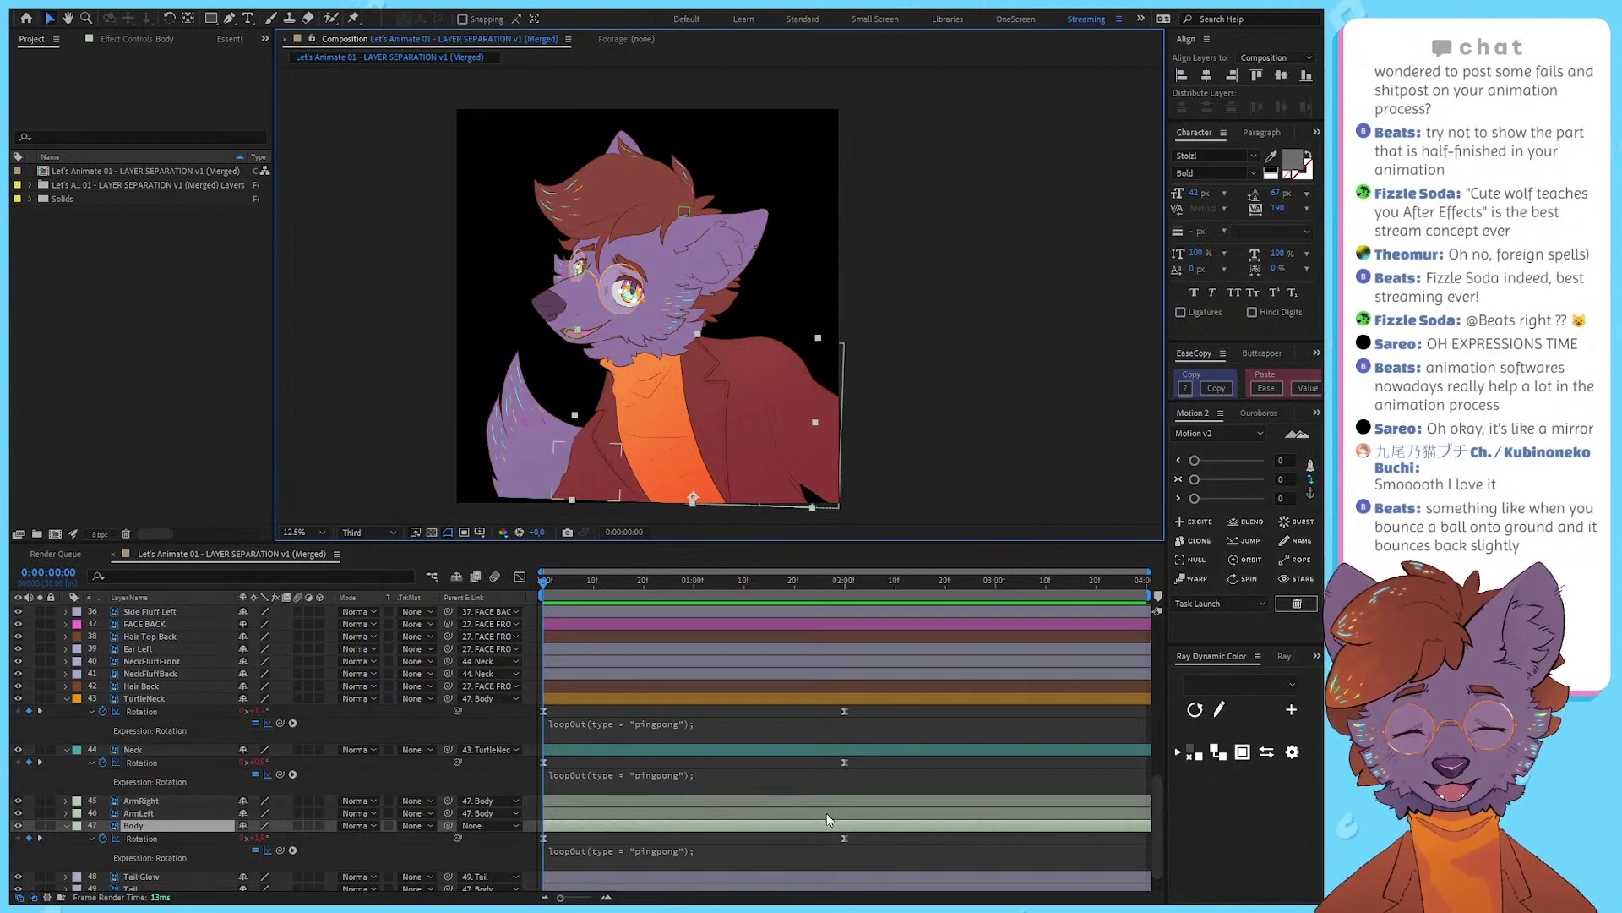
# Step: Point out the rotation keyframes of Body and of all three animated layers by selecting and deselecting them
pyautogui.moveTo(883, 842); pyautogui.dragTo(451, 816)
pyautogui.click(495, 755)
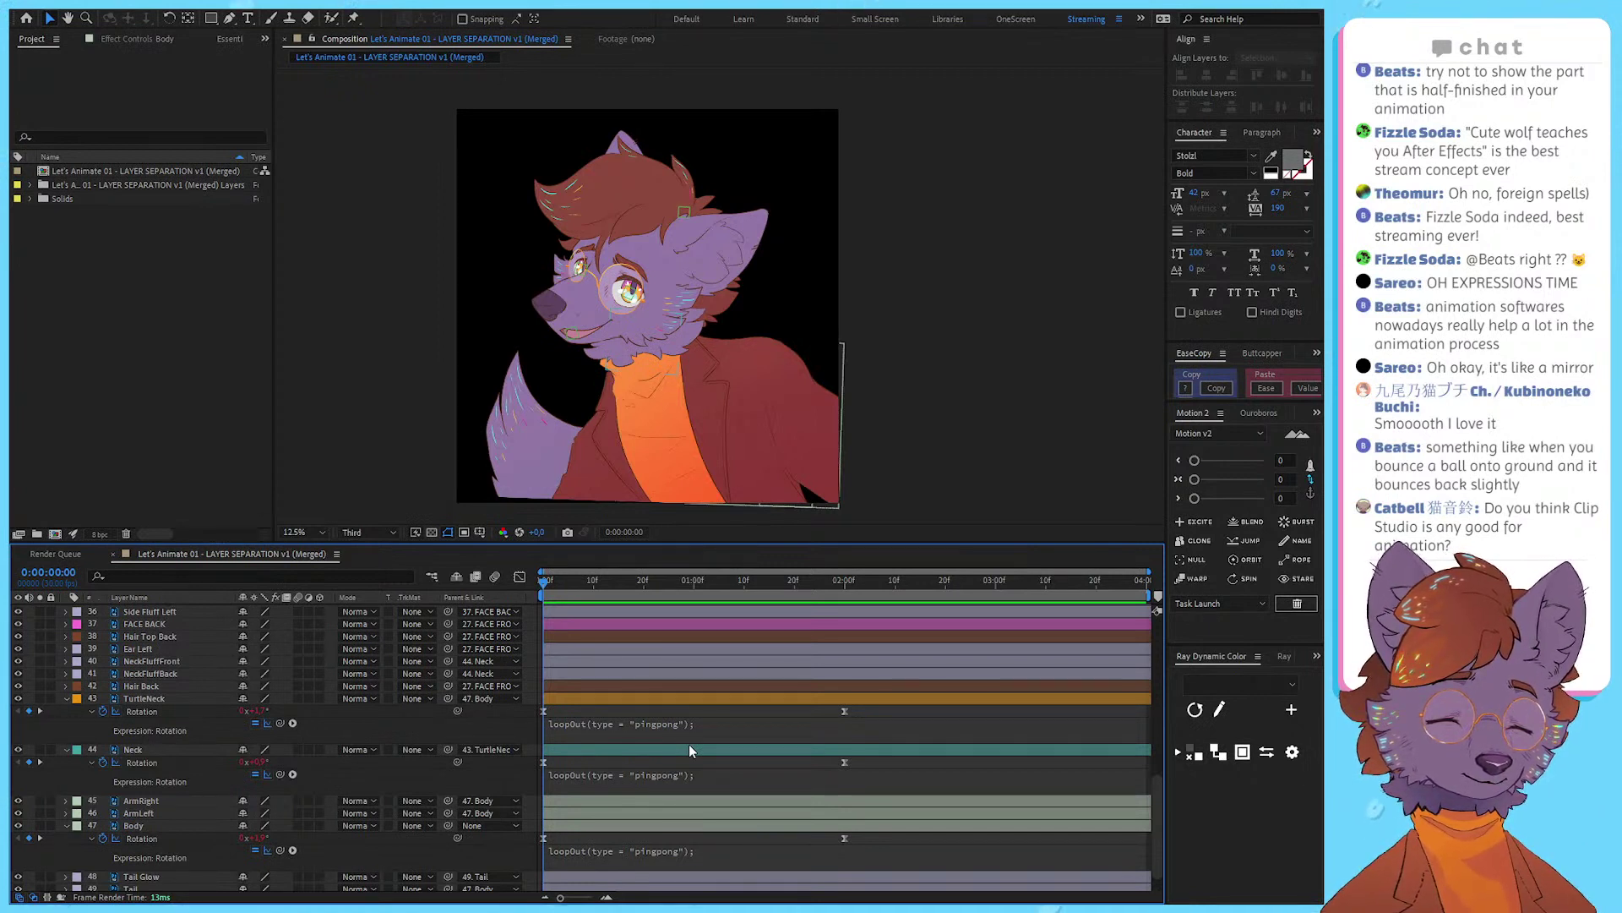
pyautogui.click(512, 712)
pyautogui.moveTo(515, 712); pyautogui.dragTo(895, 855)
pyautogui.click(876, 840)
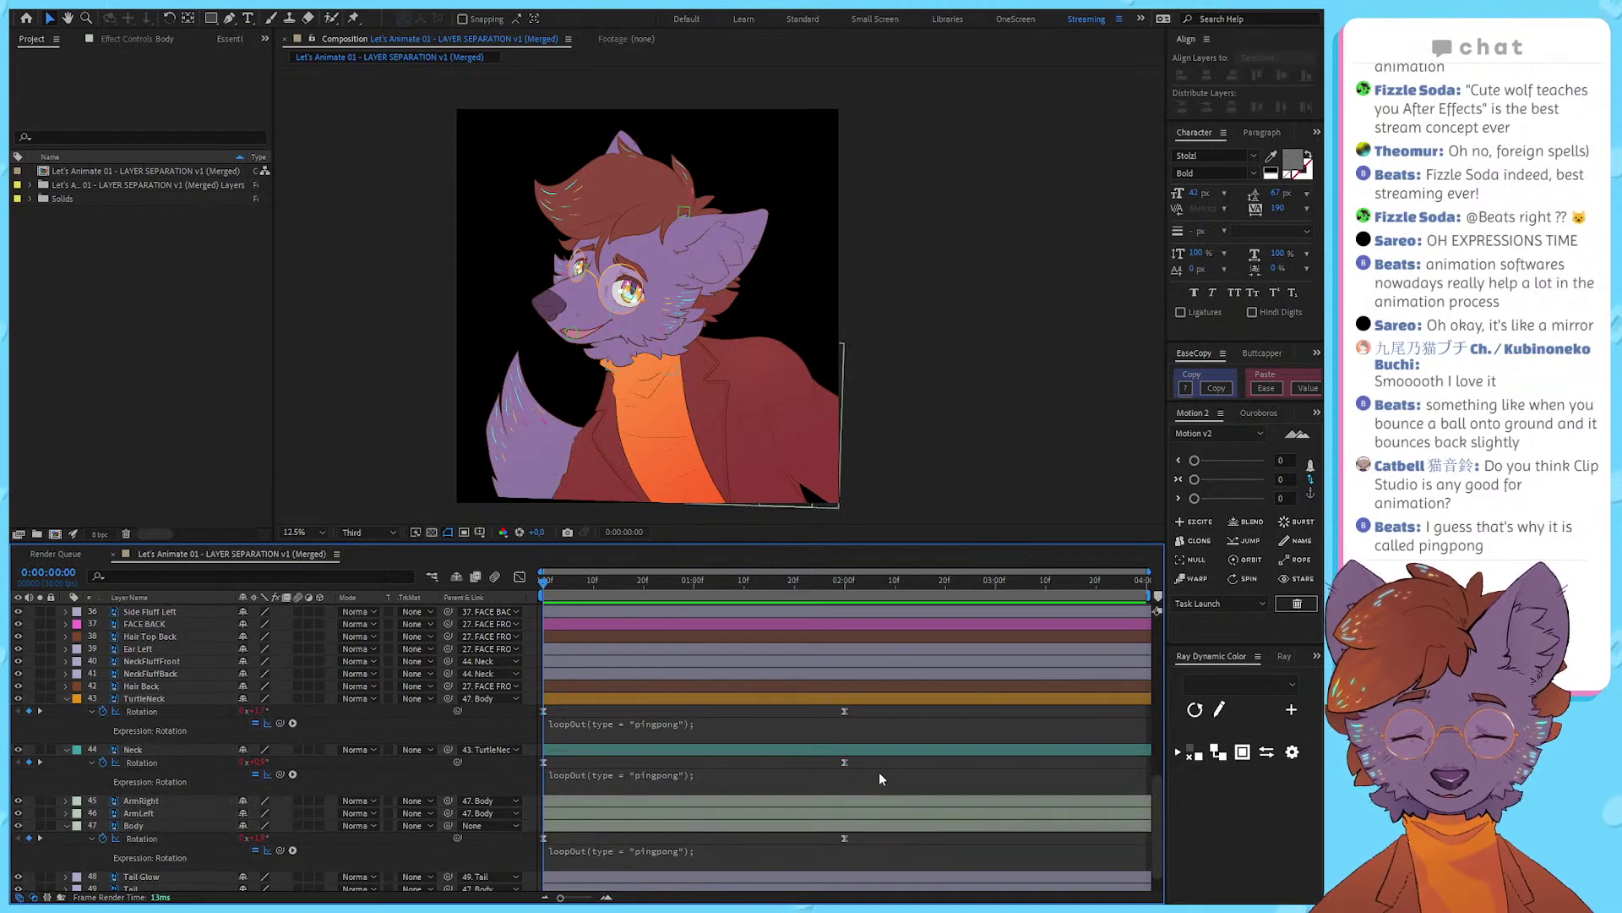
# Step: Shift the Neck layer's rotation keyframes together so the first one sits at frame 5
pyautogui.moveTo(880, 766); pyautogui.dragTo(509, 758)
pyautogui.press('=')
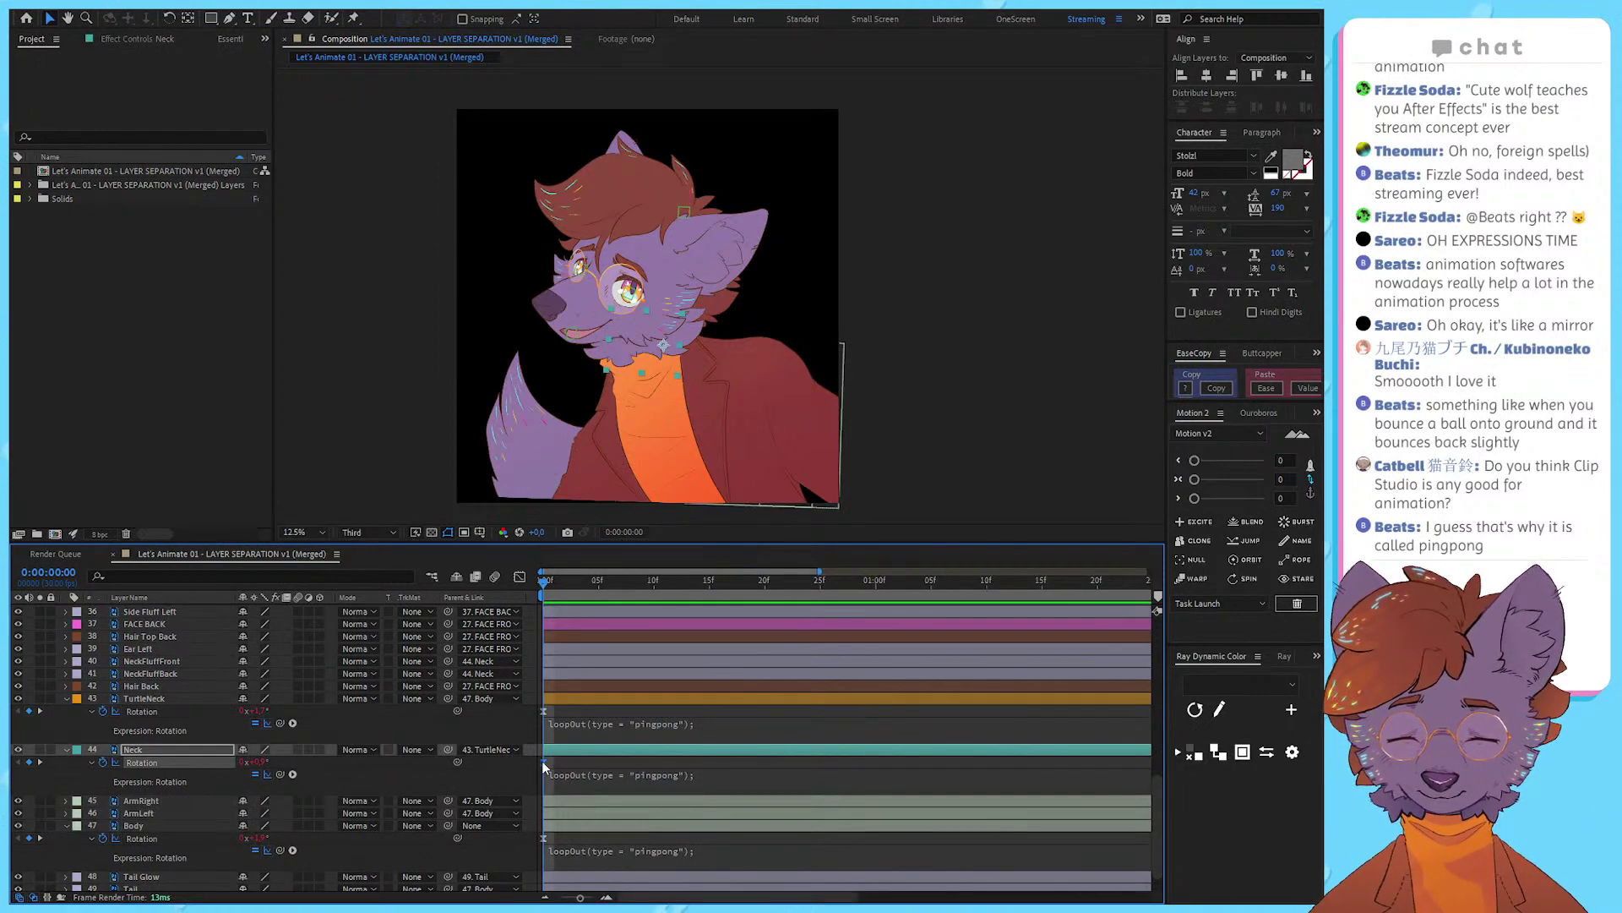
pyautogui.press('.')
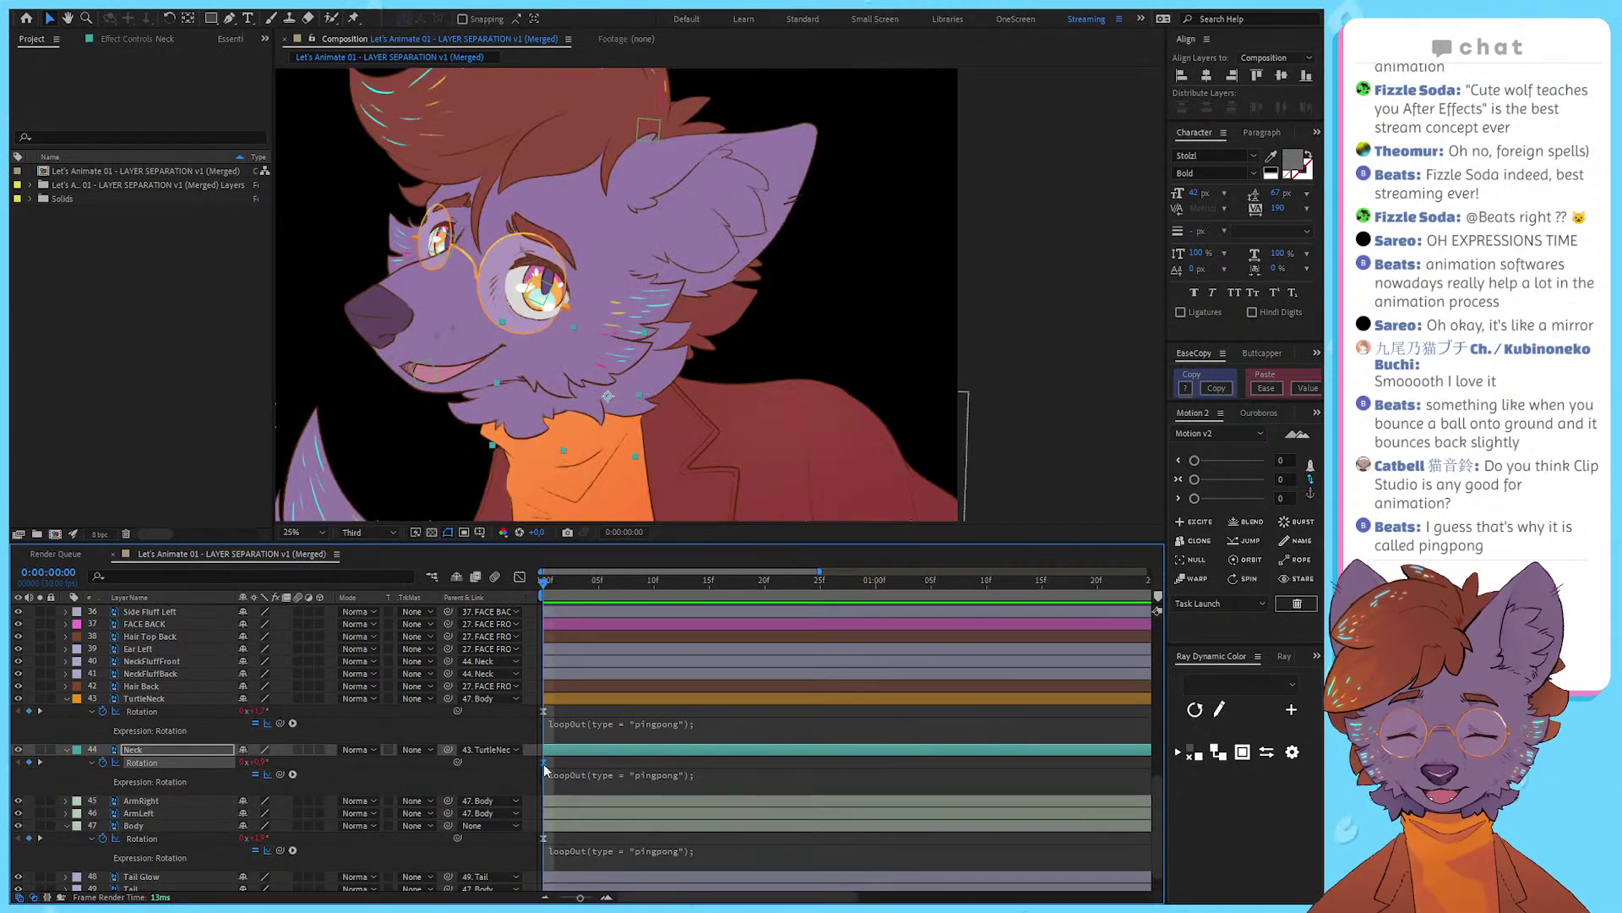
pyautogui.click(656, 580)
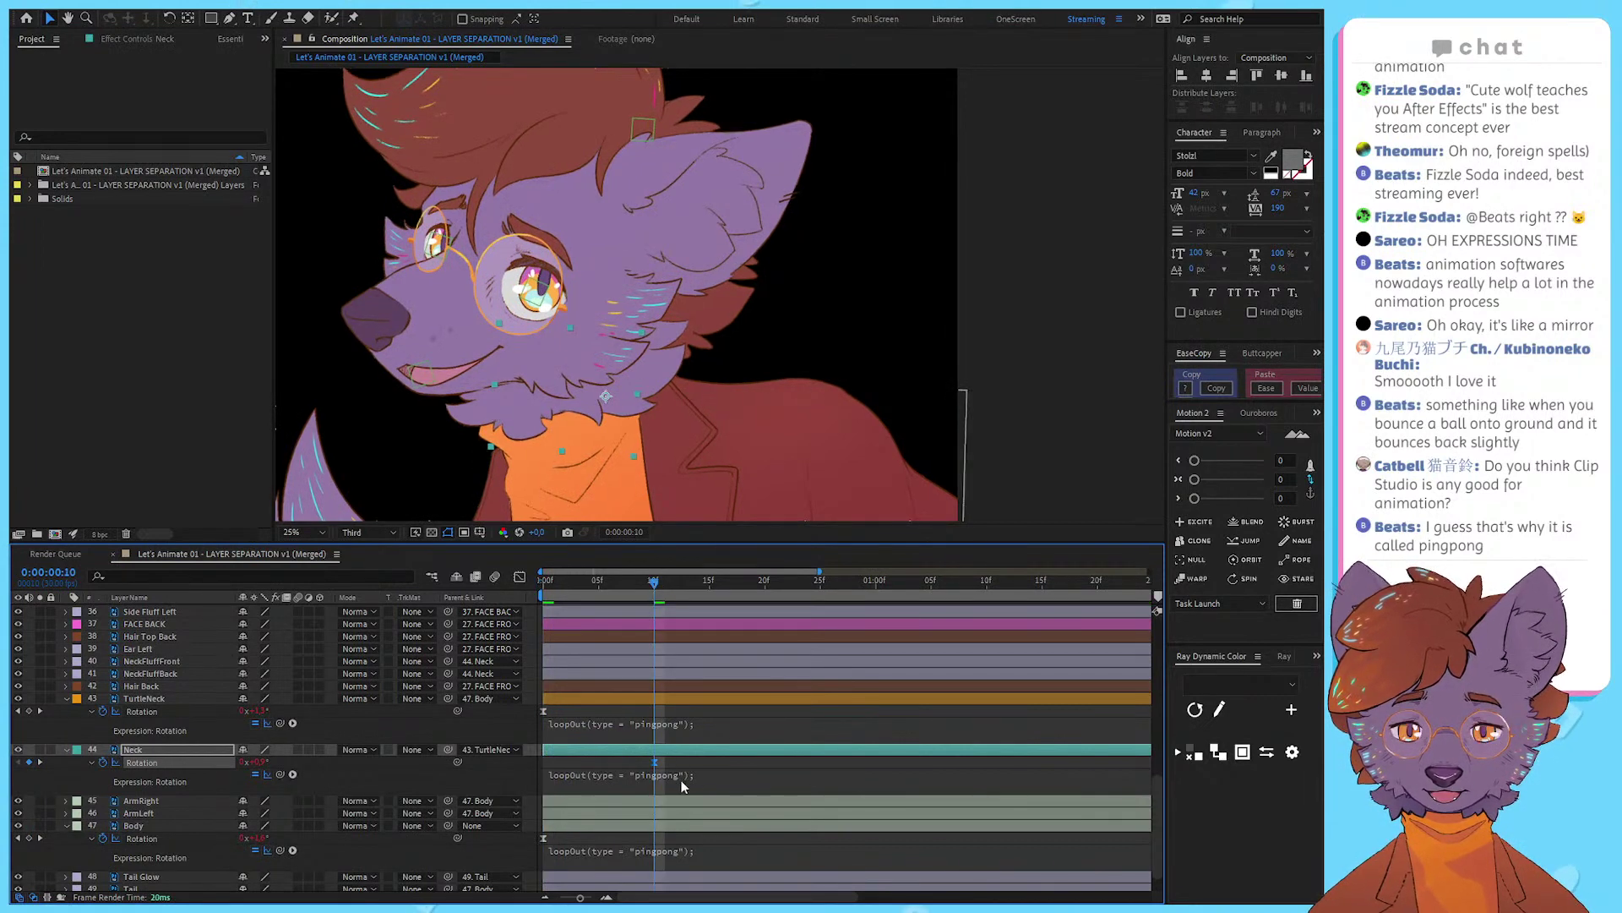
pyautogui.click(599, 583)
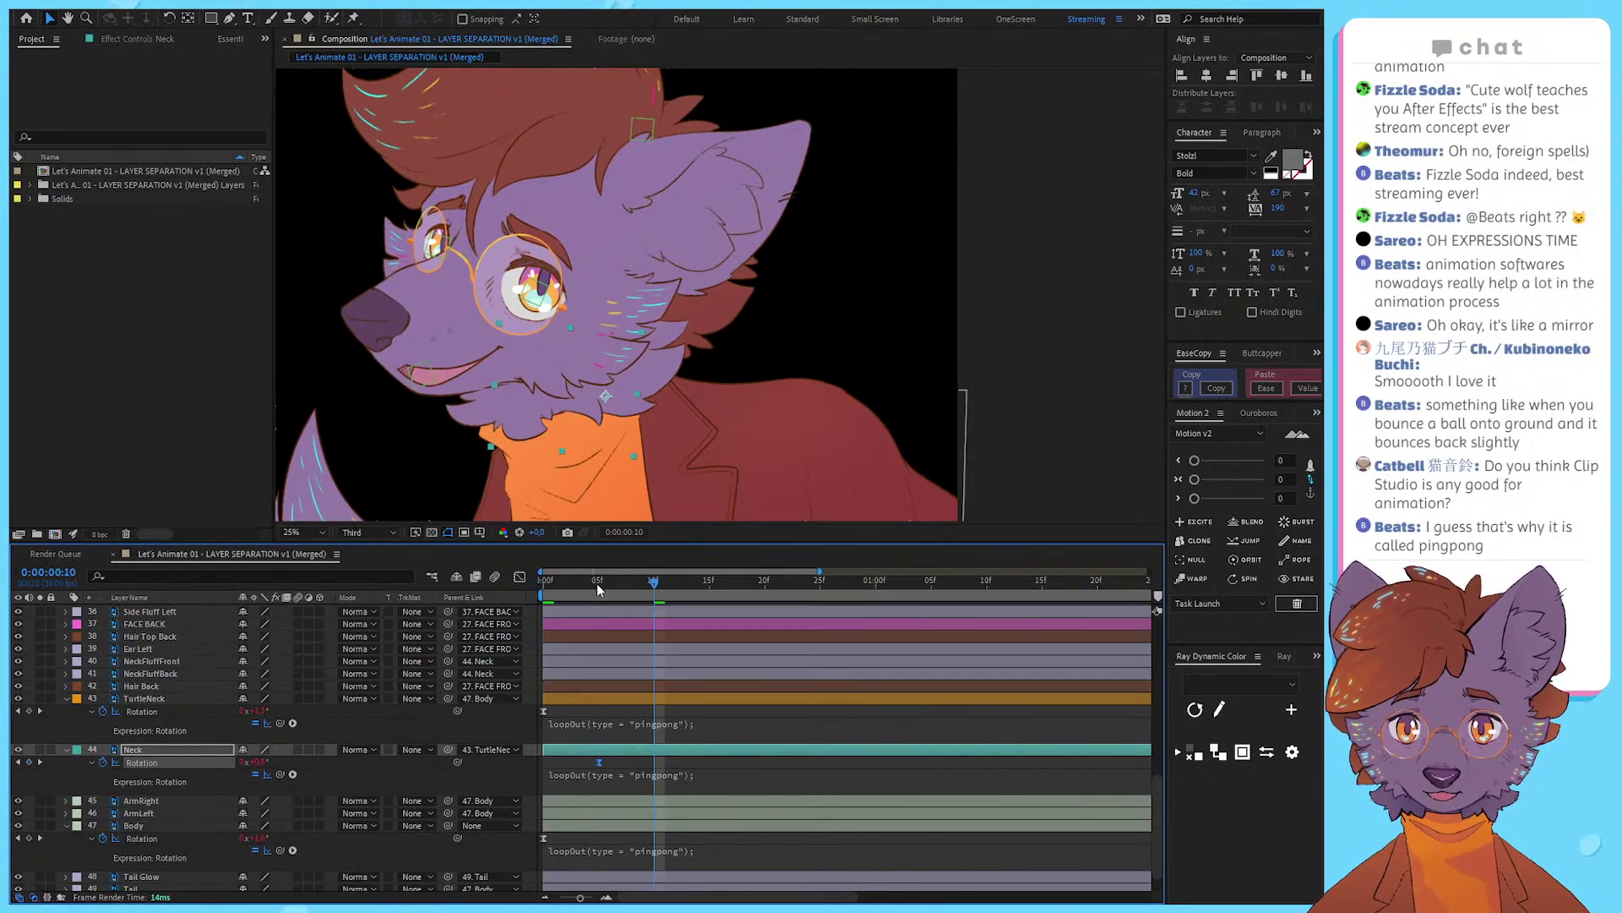
pyautogui.press('-')
pyautogui.press('-')
# Step: Shift the TurtleNeck layer's rotation keyframes together so the first one sits at frame 10
pyautogui.moveTo(891, 715); pyautogui.dragTo(484, 710)
pyautogui.press('=')
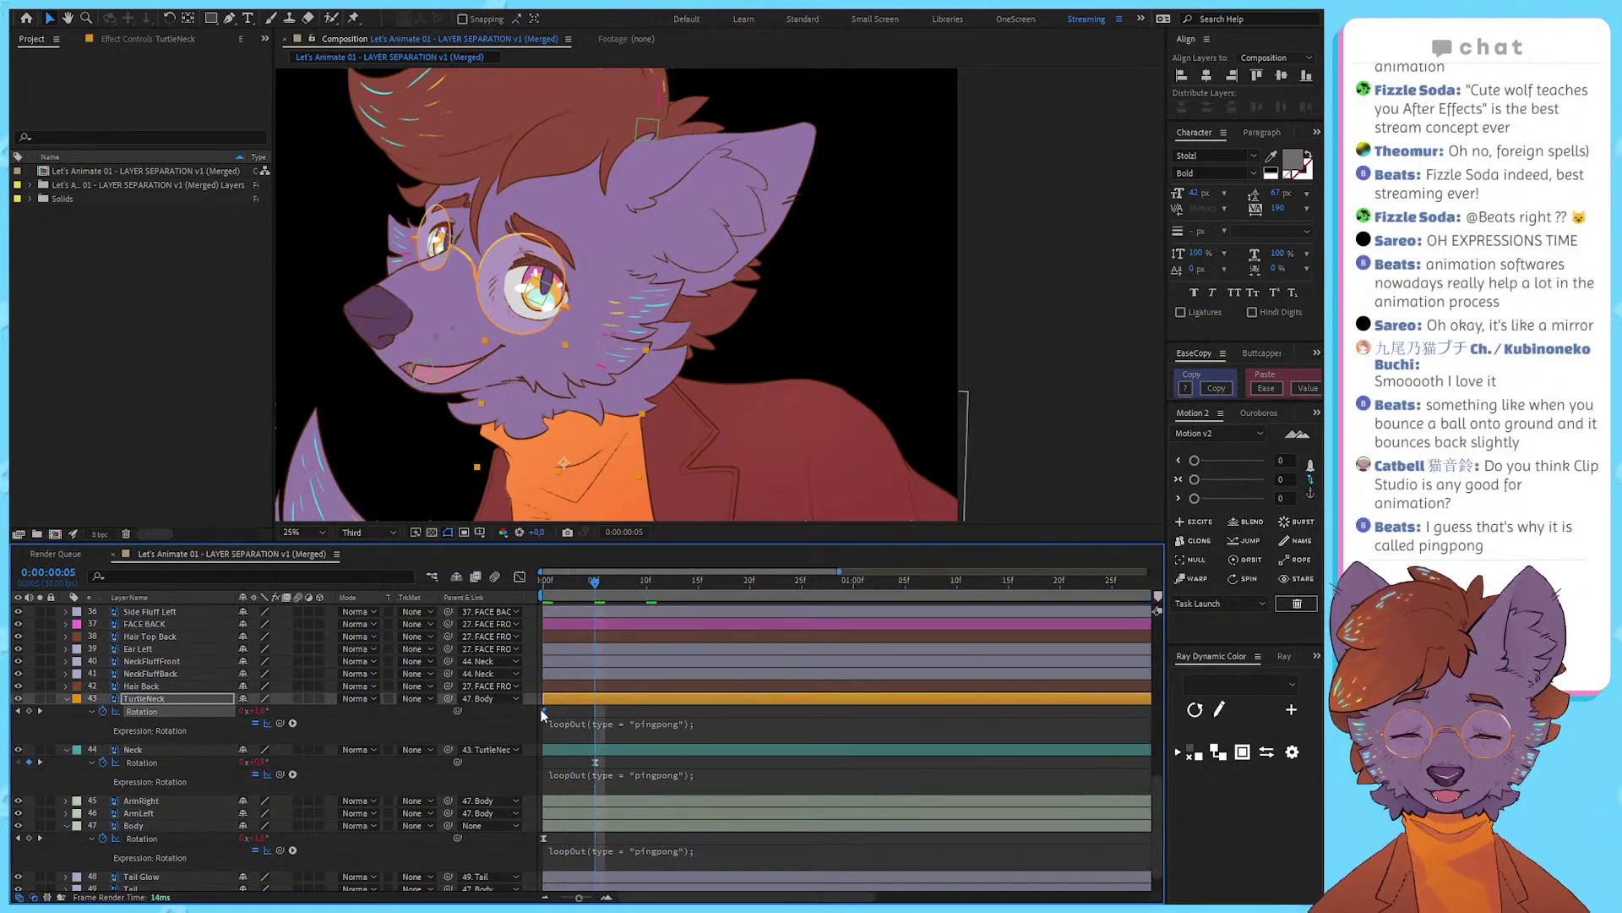
pyautogui.click(647, 581)
pyautogui.press('-')
pyautogui.press('-')
pyautogui.moveTo(916, 709); pyautogui.dragTo(517, 857)
pyautogui.click(643, 837)
# Step: Move both TurtleNeck rotation keyframes so the first one starts at frame 5
pyautogui.click(869, 762)
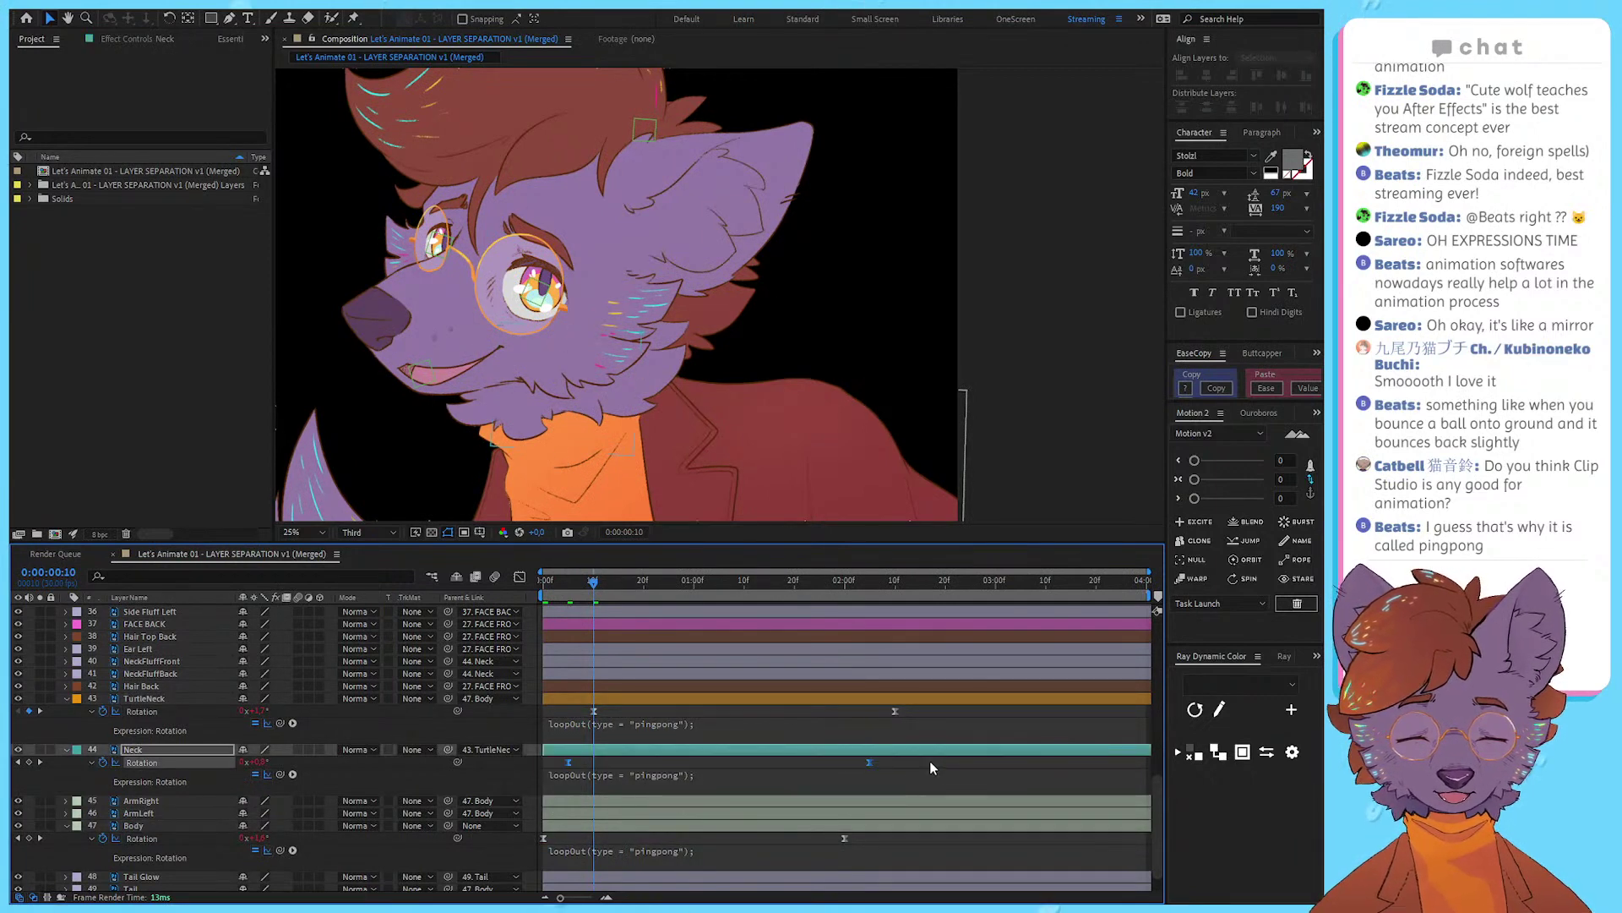
pyautogui.click(929, 761)
pyautogui.moveTo(596, 589); pyautogui.dragTo(609, 593)
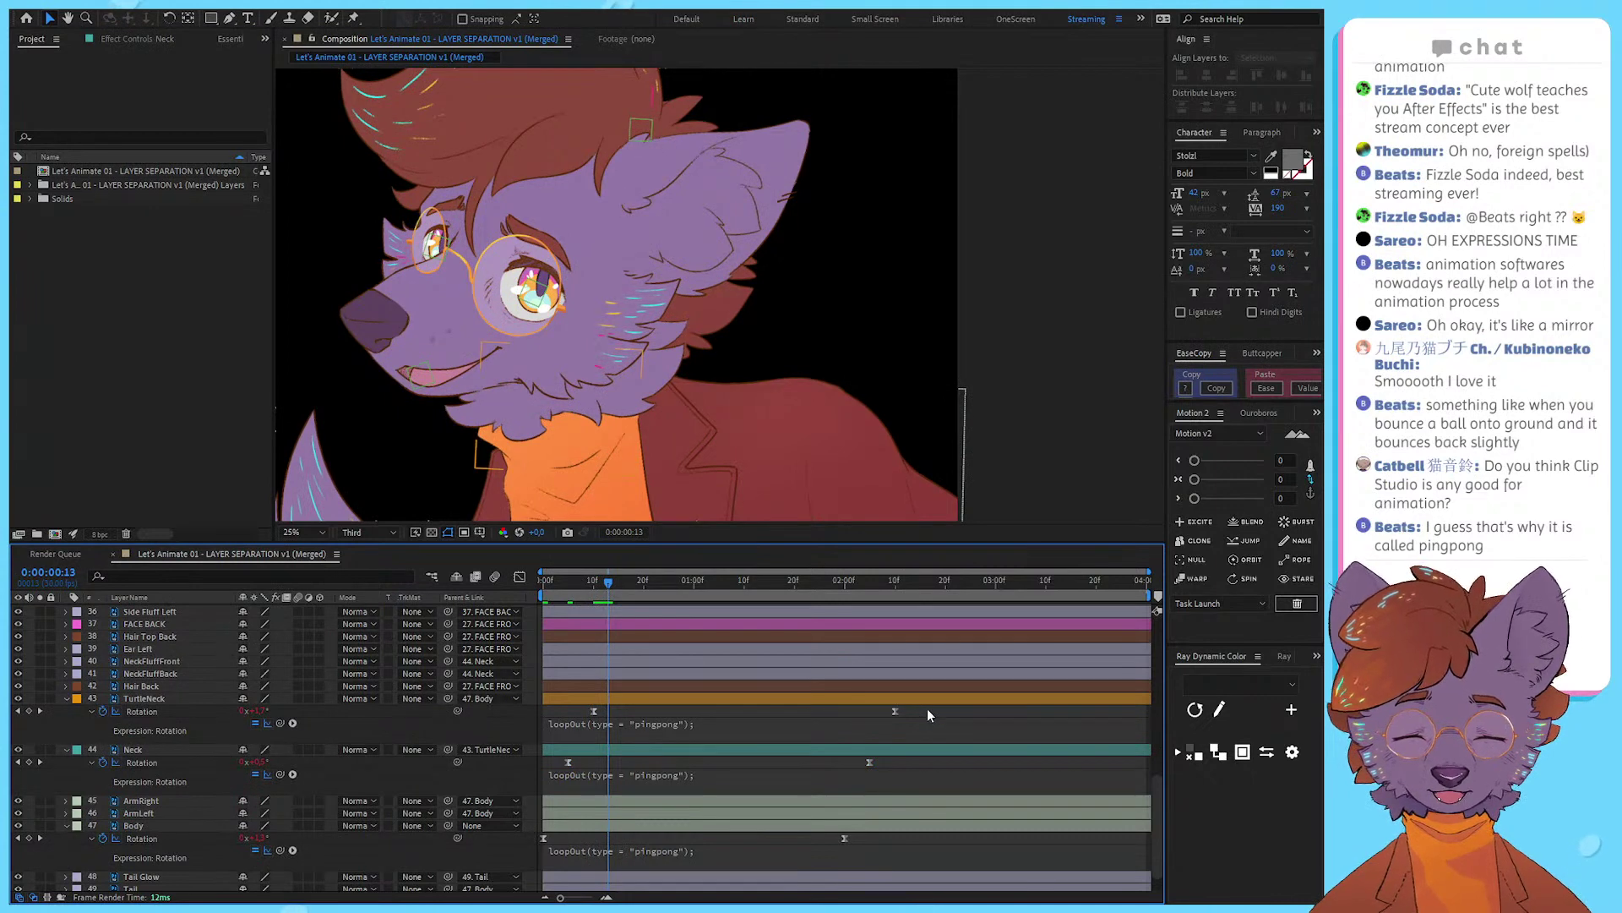
pyautogui.moveTo(927, 709); pyautogui.dragTo(567, 717)
pyautogui.moveTo(593, 711); pyautogui.dragTo(995, 772)
# Step: Move both Neck rotation keyframes so the first one starts at frame 10
pyautogui.scroll(4, 558, 764)
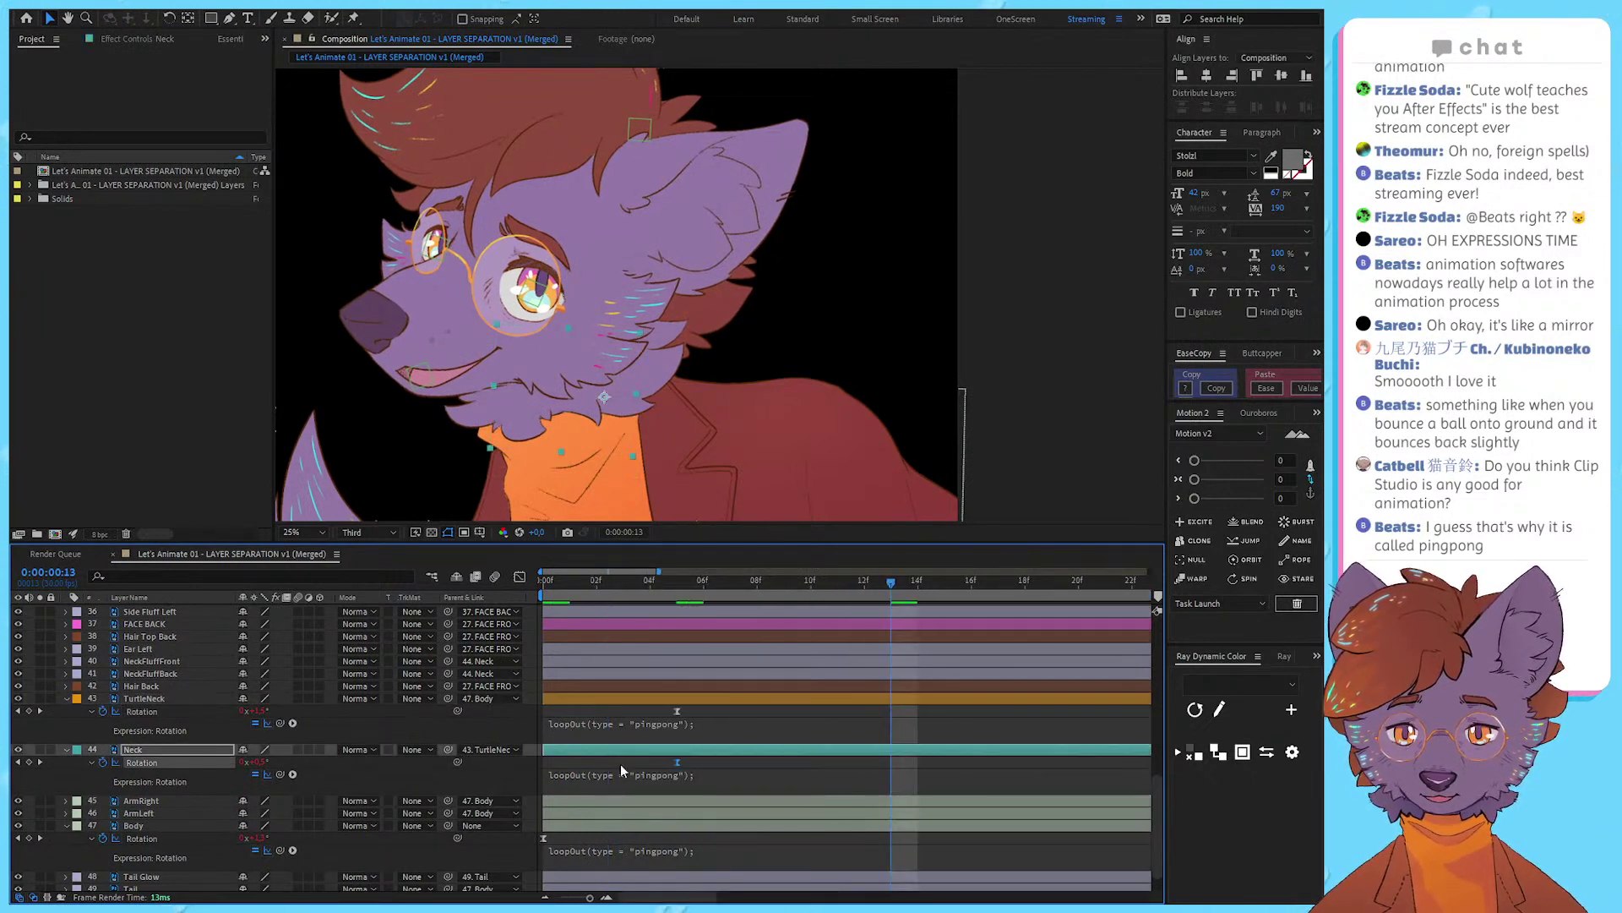
pyautogui.moveTo(677, 764); pyautogui.dragTo(811, 588)
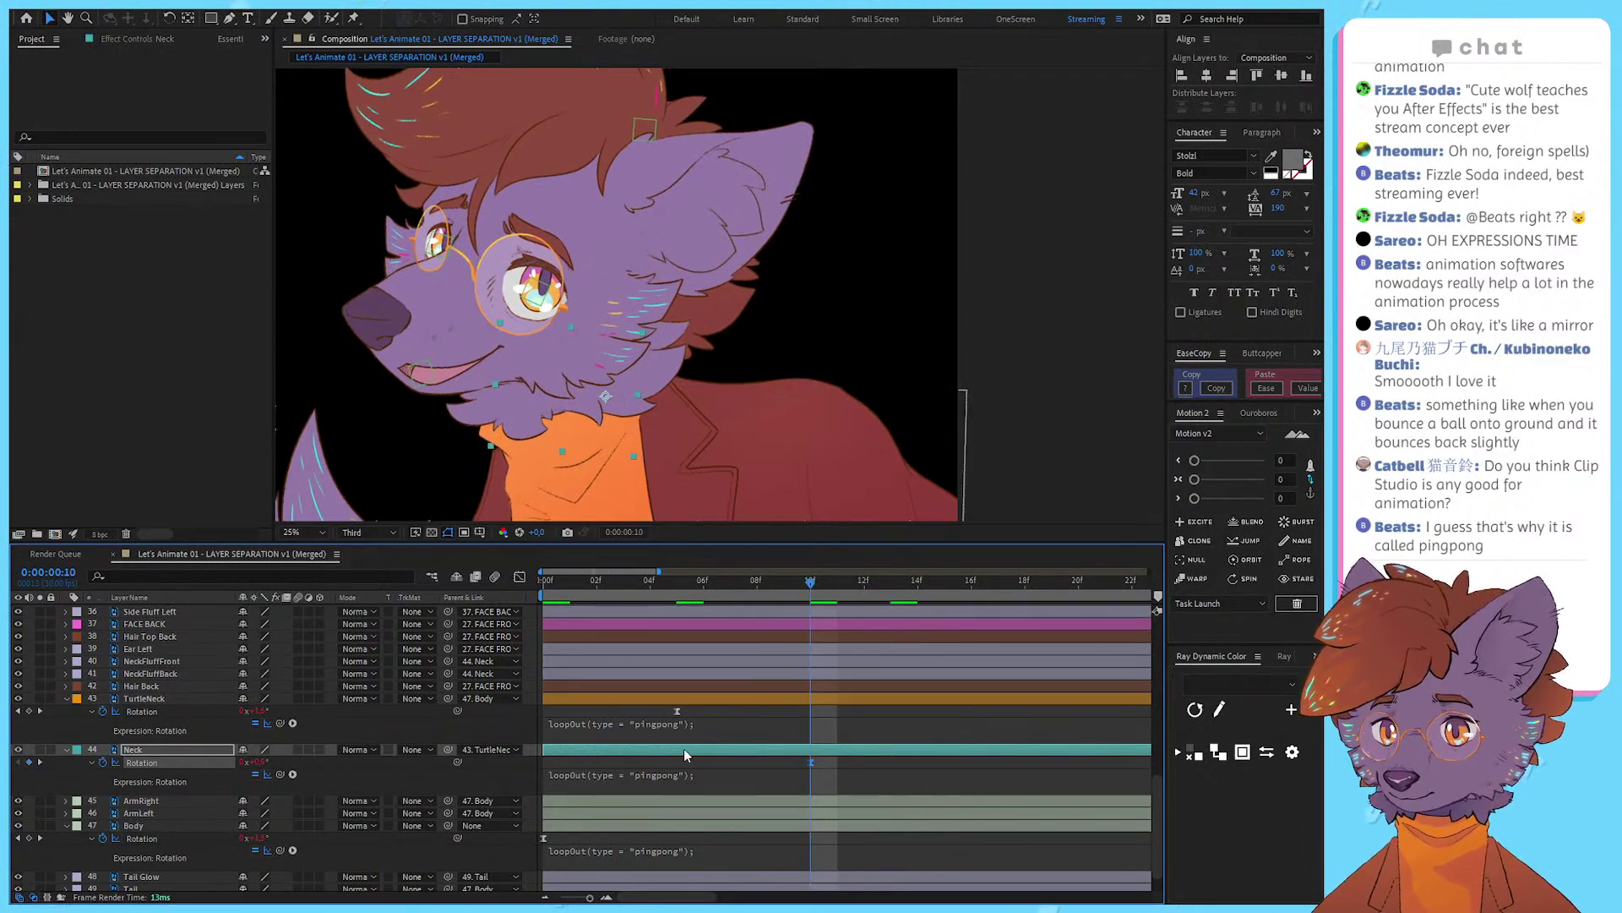
pyautogui.scroll(-3, 674, 713)
pyautogui.scroll(-2, 700, 717)
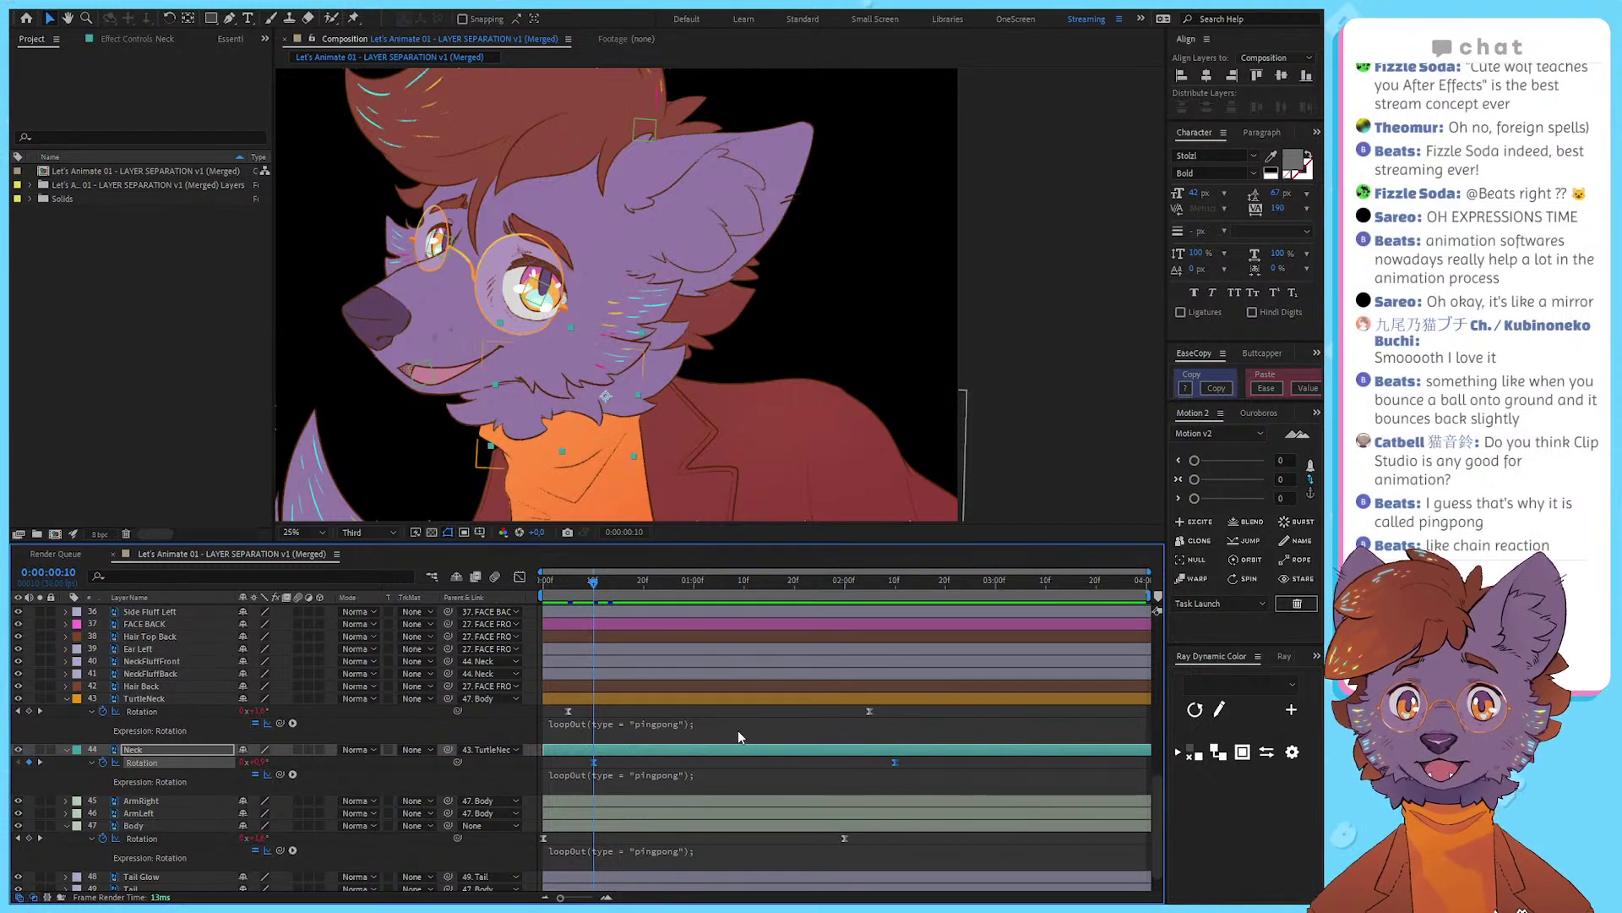
# Step: Check the TurtleNeck keyframe offset and preview the staggered rotation animation from the start
pyautogui.moveTo(908, 715); pyautogui.dragTo(534, 708)
pyautogui.scroll(2, 557, 715)
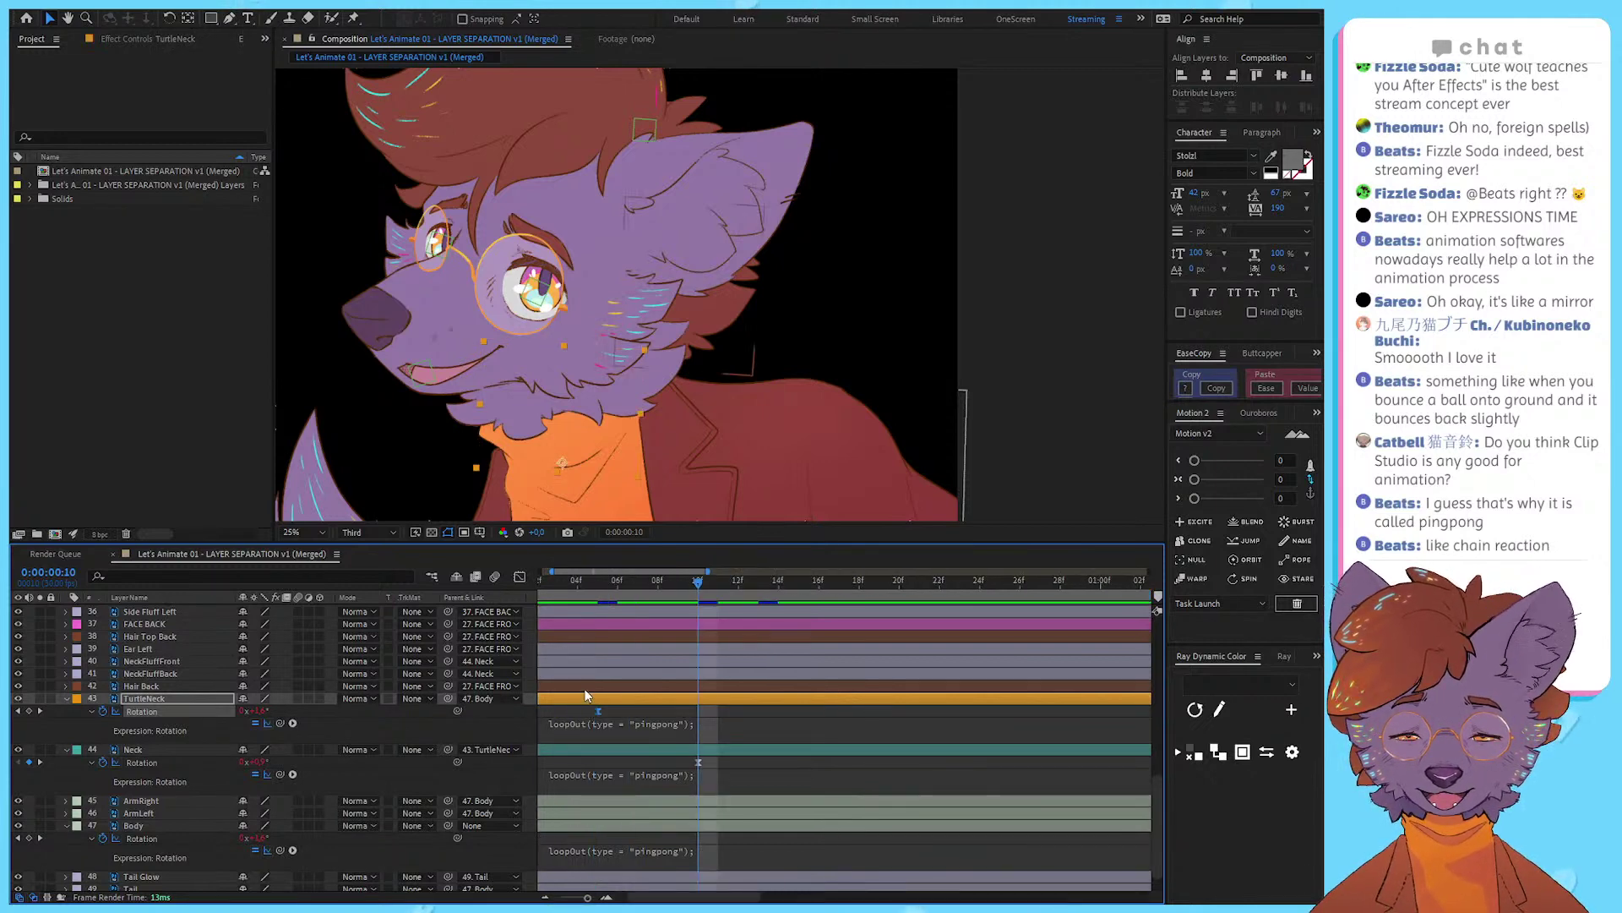
pyautogui.scroll(1, 600, 693)
pyautogui.click(610, 579)
pyautogui.scroll(-2, 662, 669)
pyautogui.moveTo(592, 581); pyautogui.dragTo(490, 579)
pyautogui.press('space')
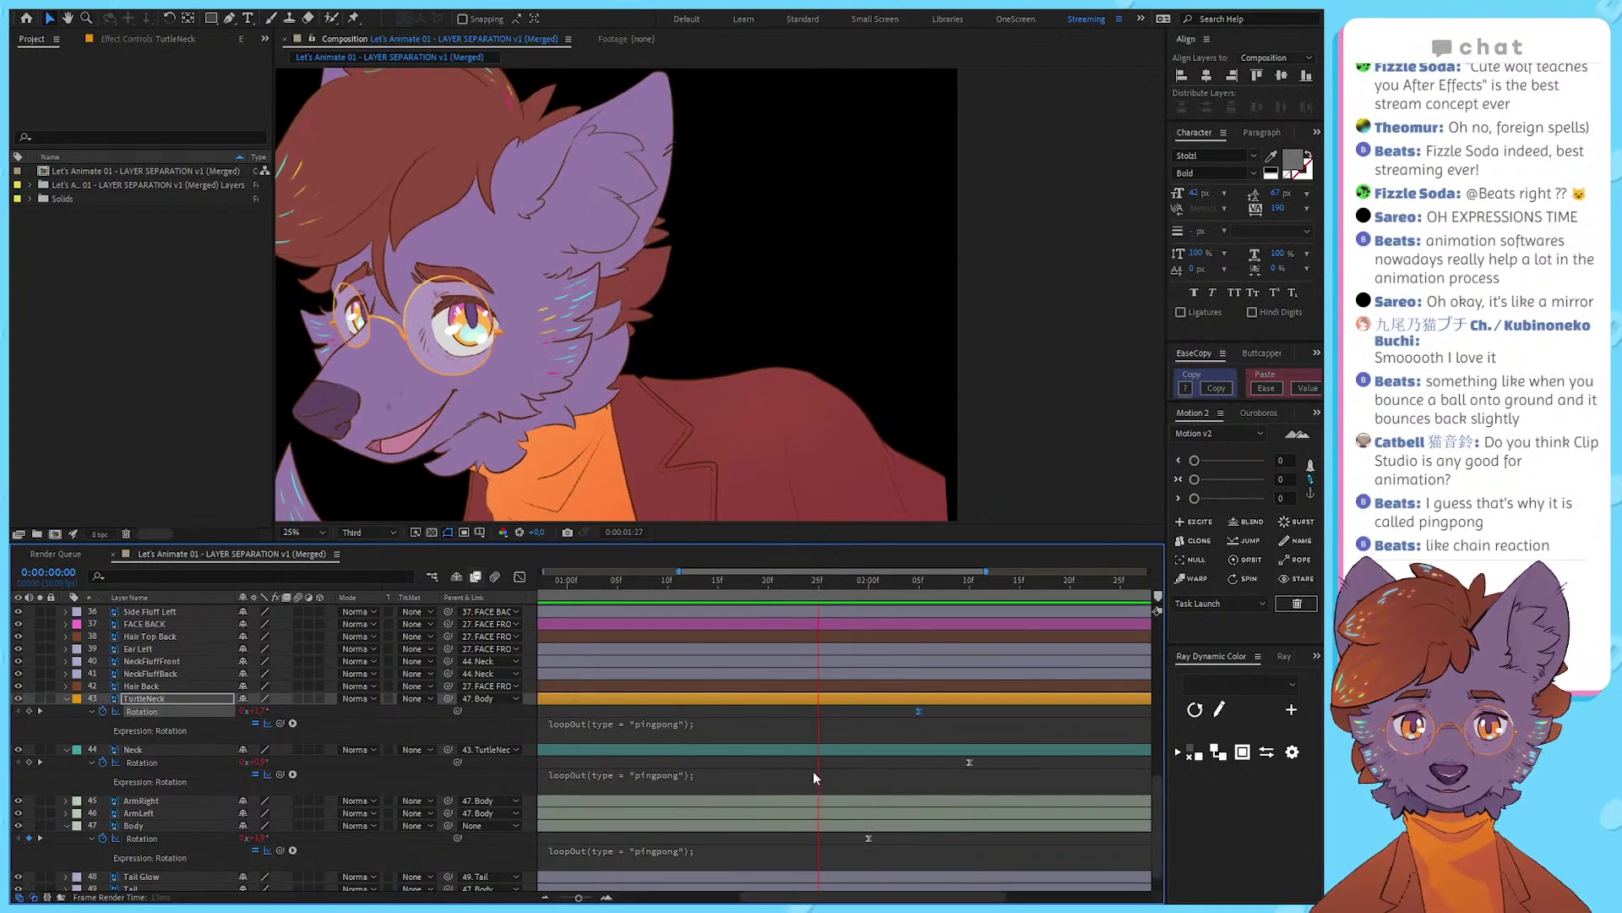
pyautogui.press('space')
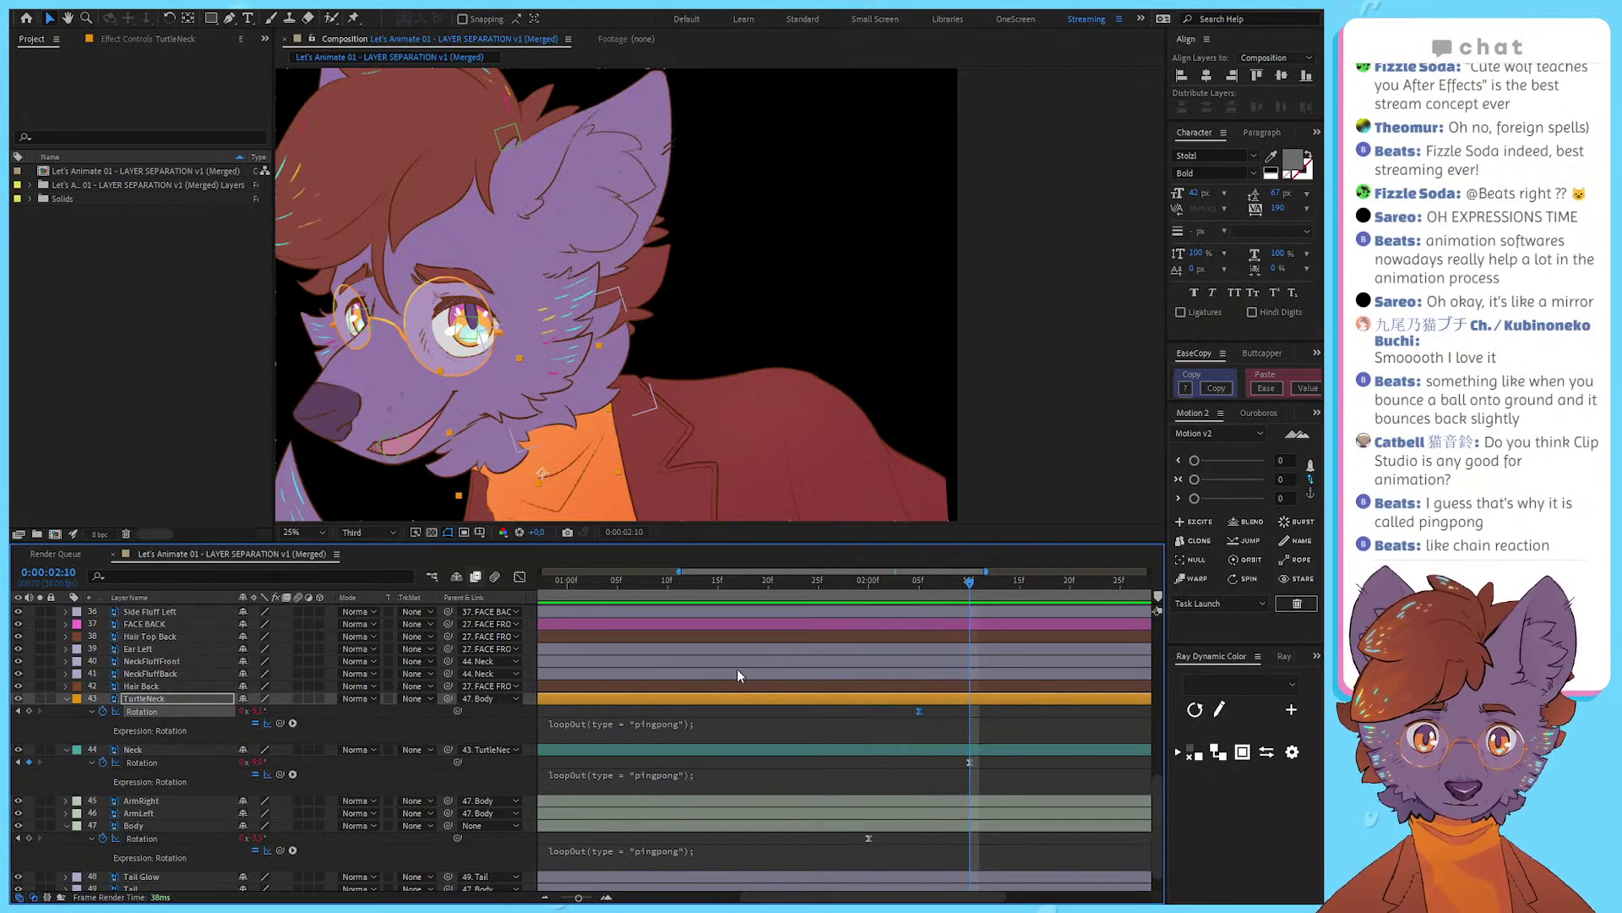
# Step: Show the full timeline, recentre the character in the composition view and return the playhead to frame 0
pyautogui.press('-')
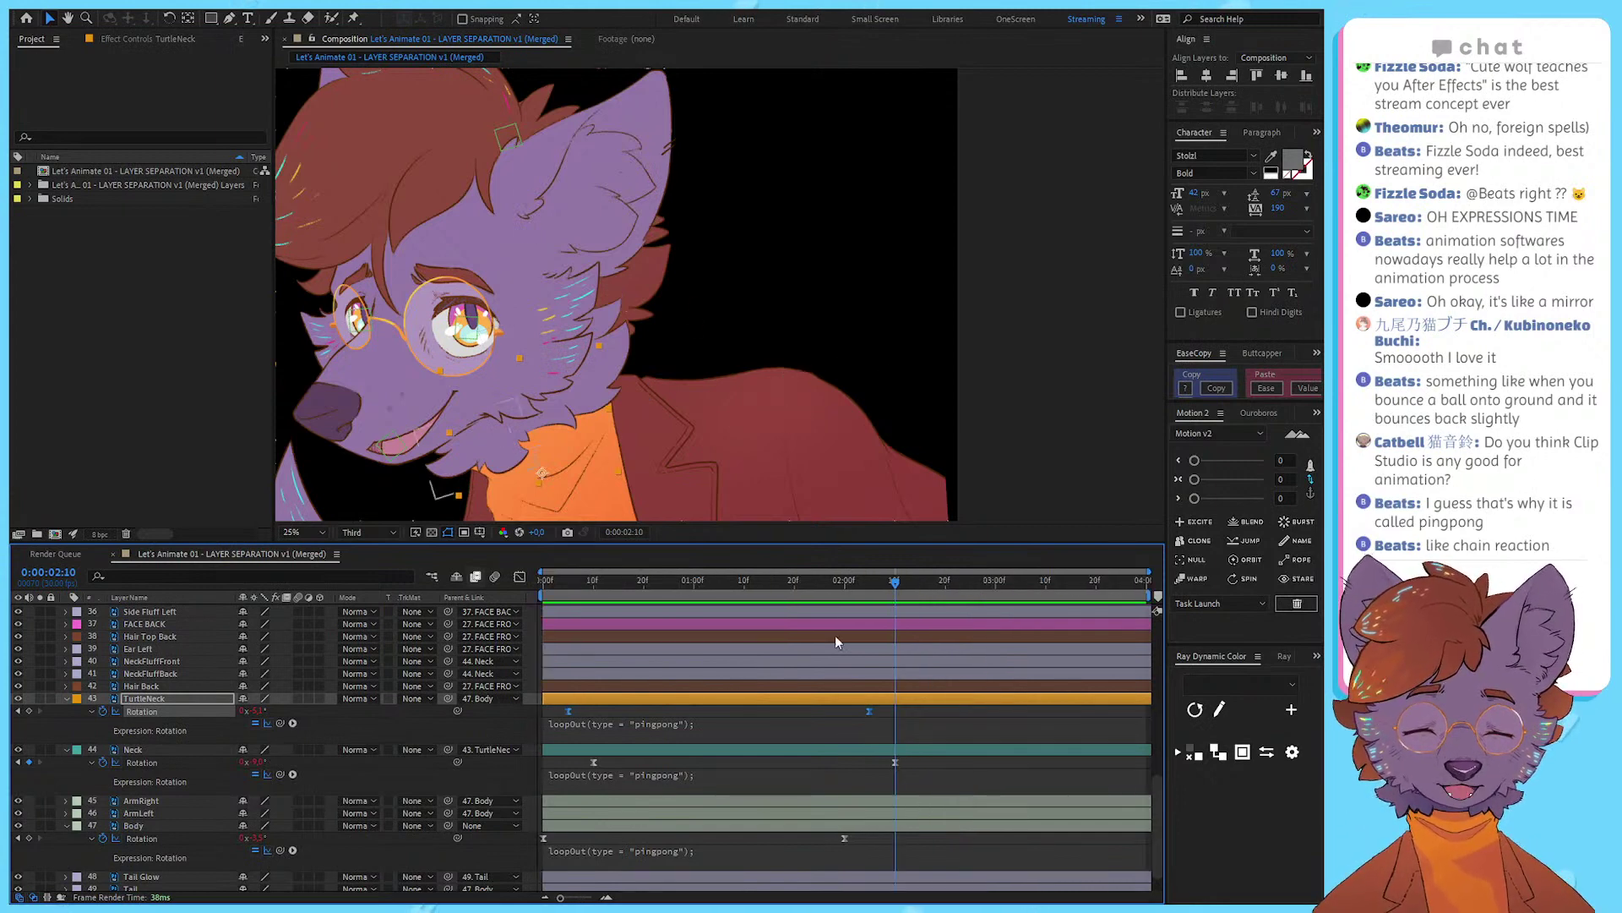
pyautogui.moveTo(936, 288); pyautogui.dragTo(1010, 216)
pyautogui.moveTo(761, 338); pyautogui.dragTo(778, 362)
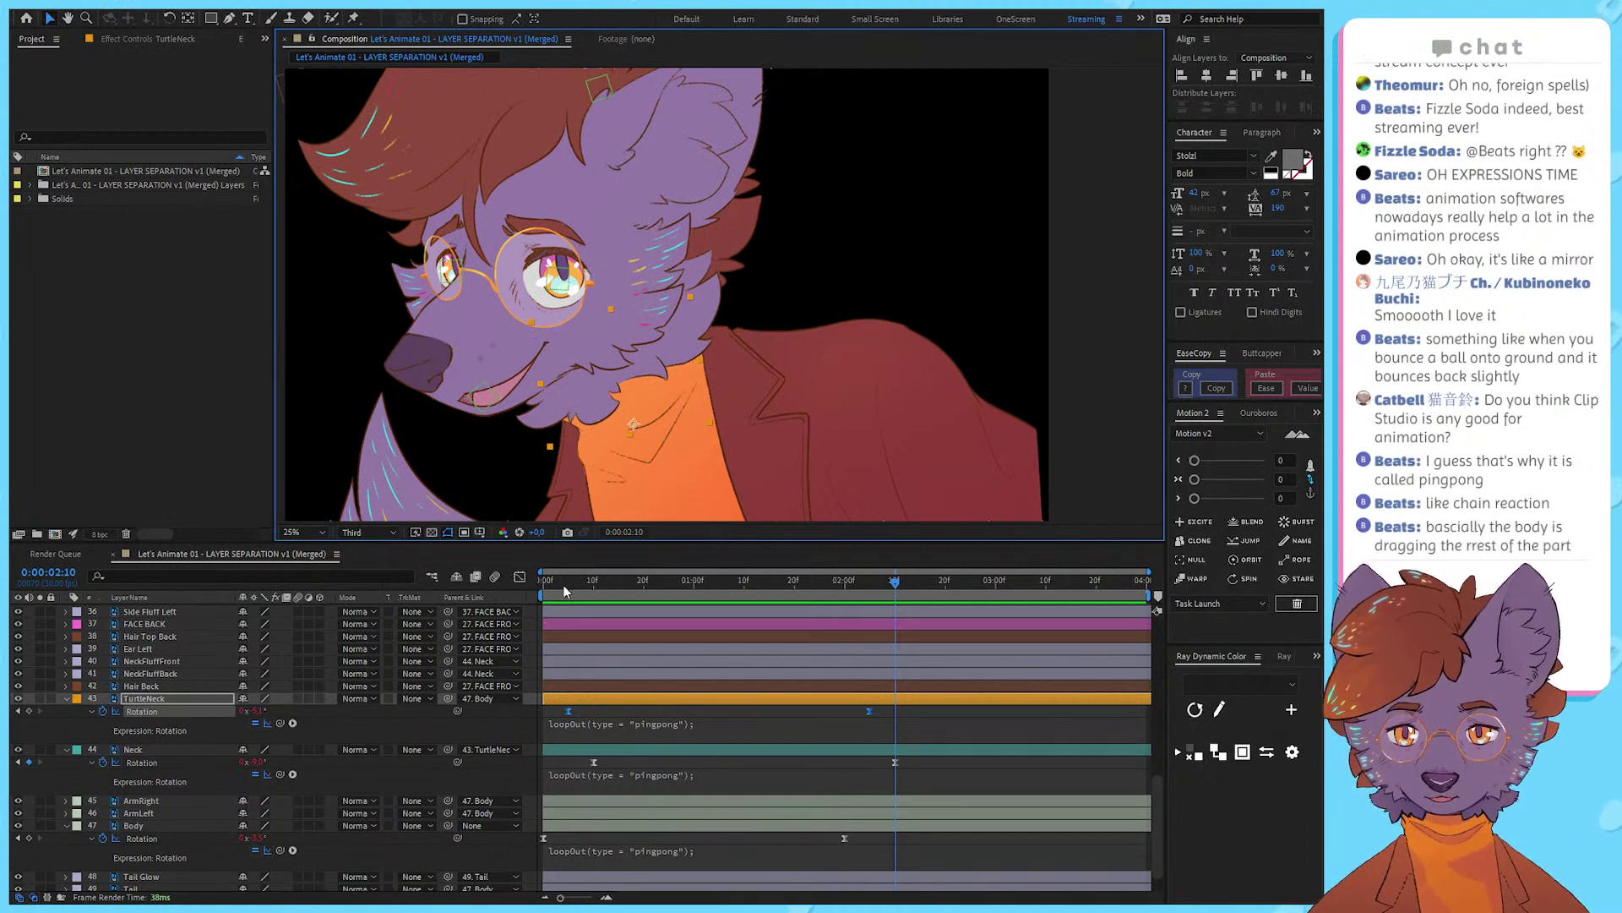
pyautogui.moveTo(564, 590); pyautogui.dragTo(443, 581)
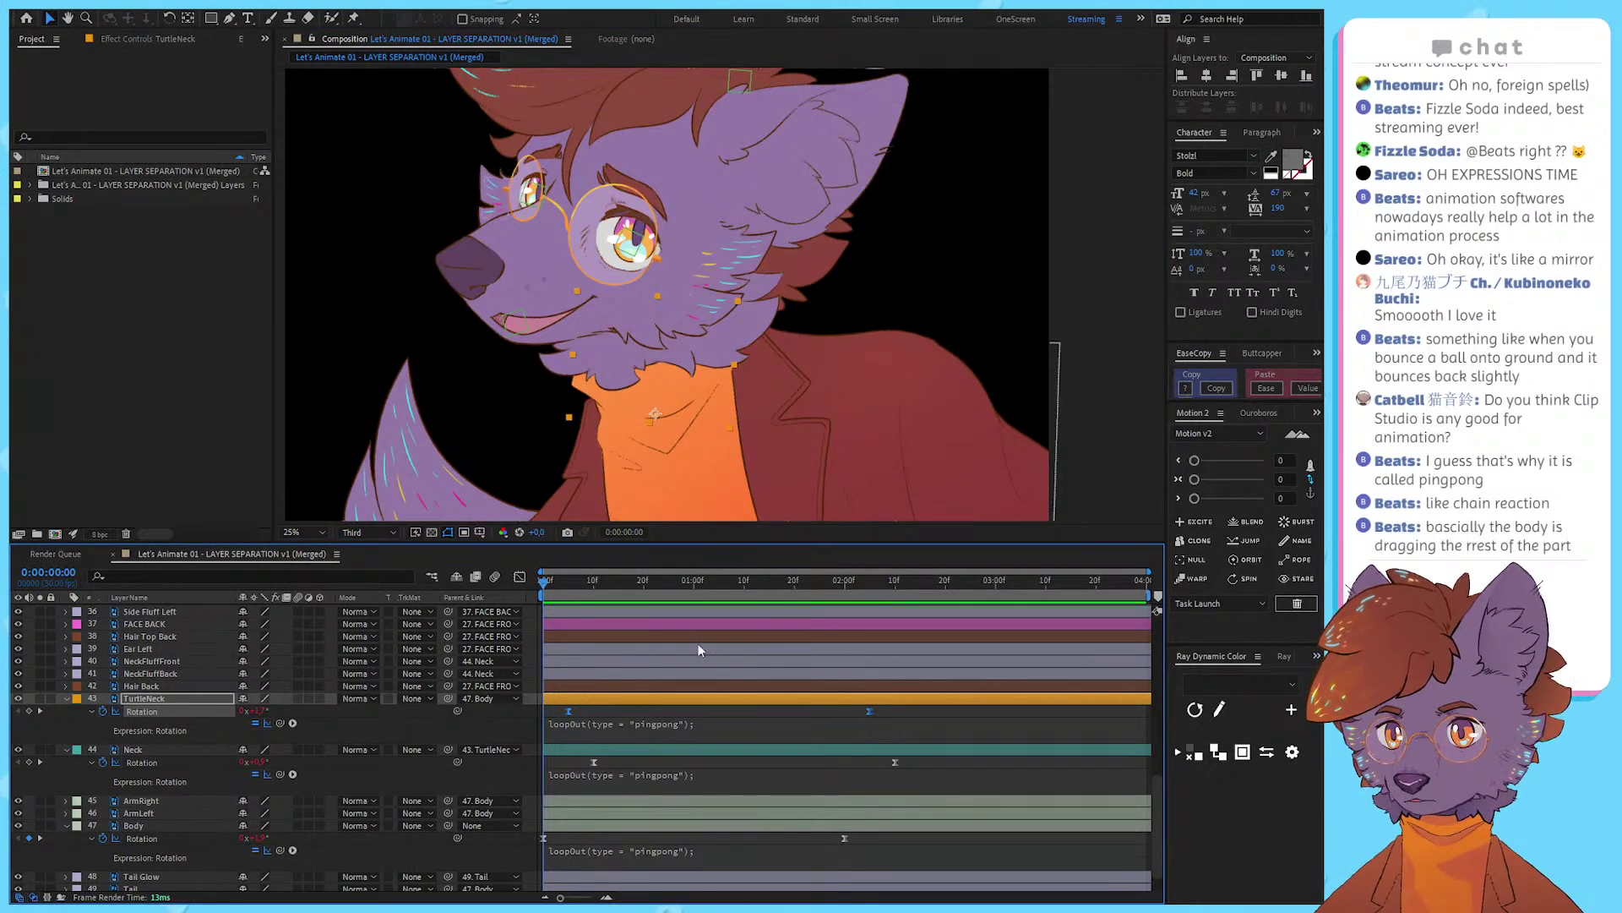
# Step: Preview the staggered rotation loop from the start and scrub through the first two seconds to check the follow-through
pyautogui.press('space')
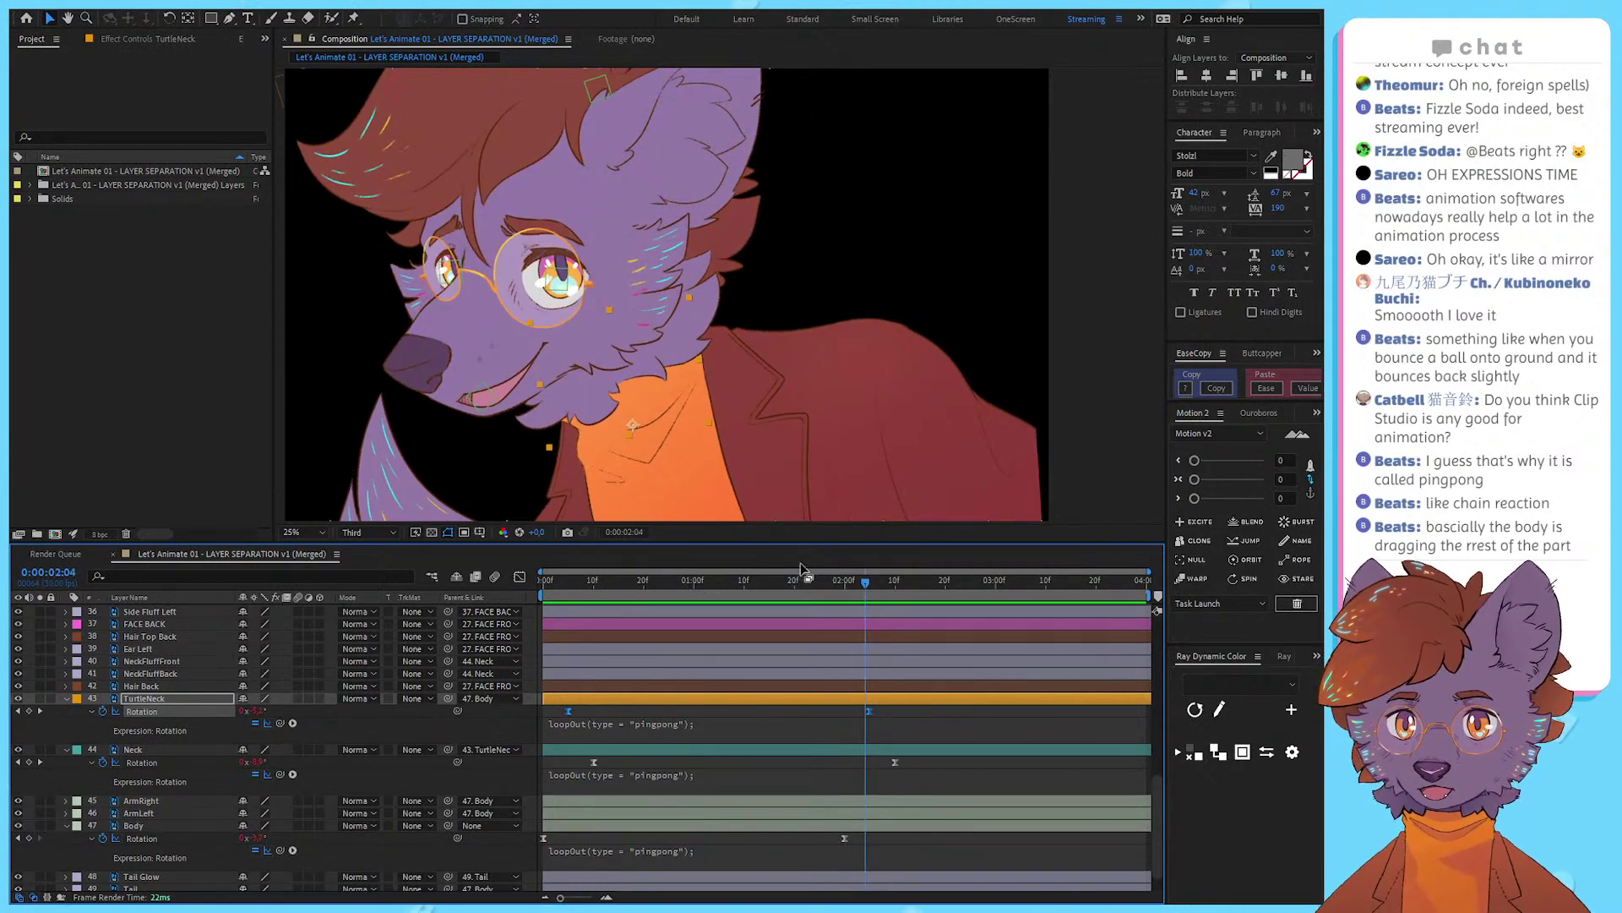
pyautogui.press('space')
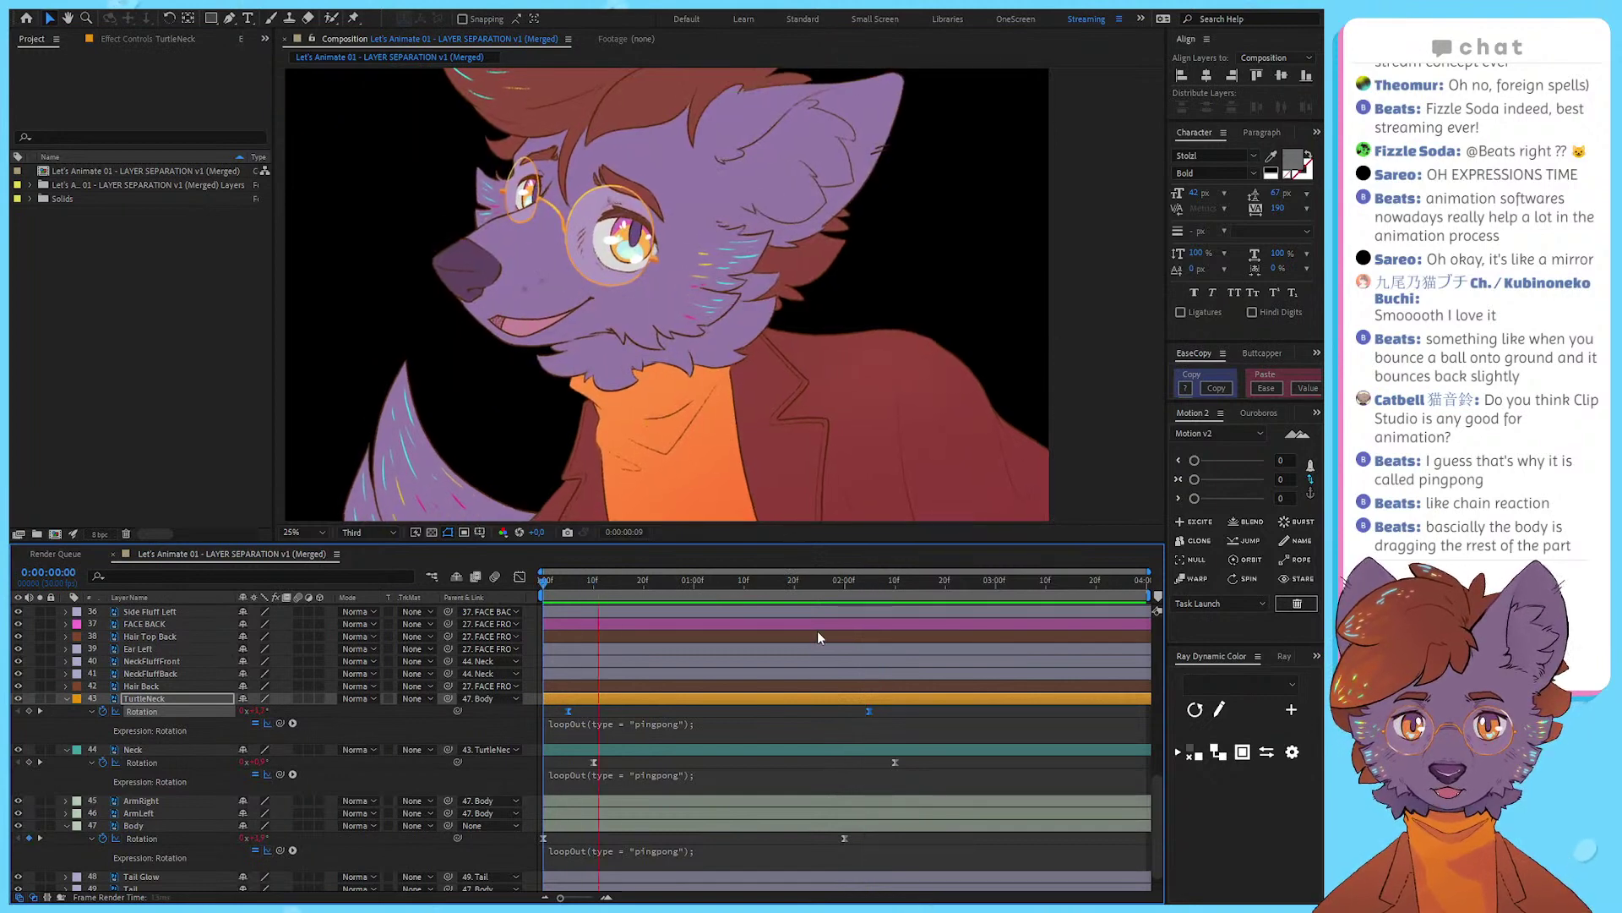
pyautogui.press('space')
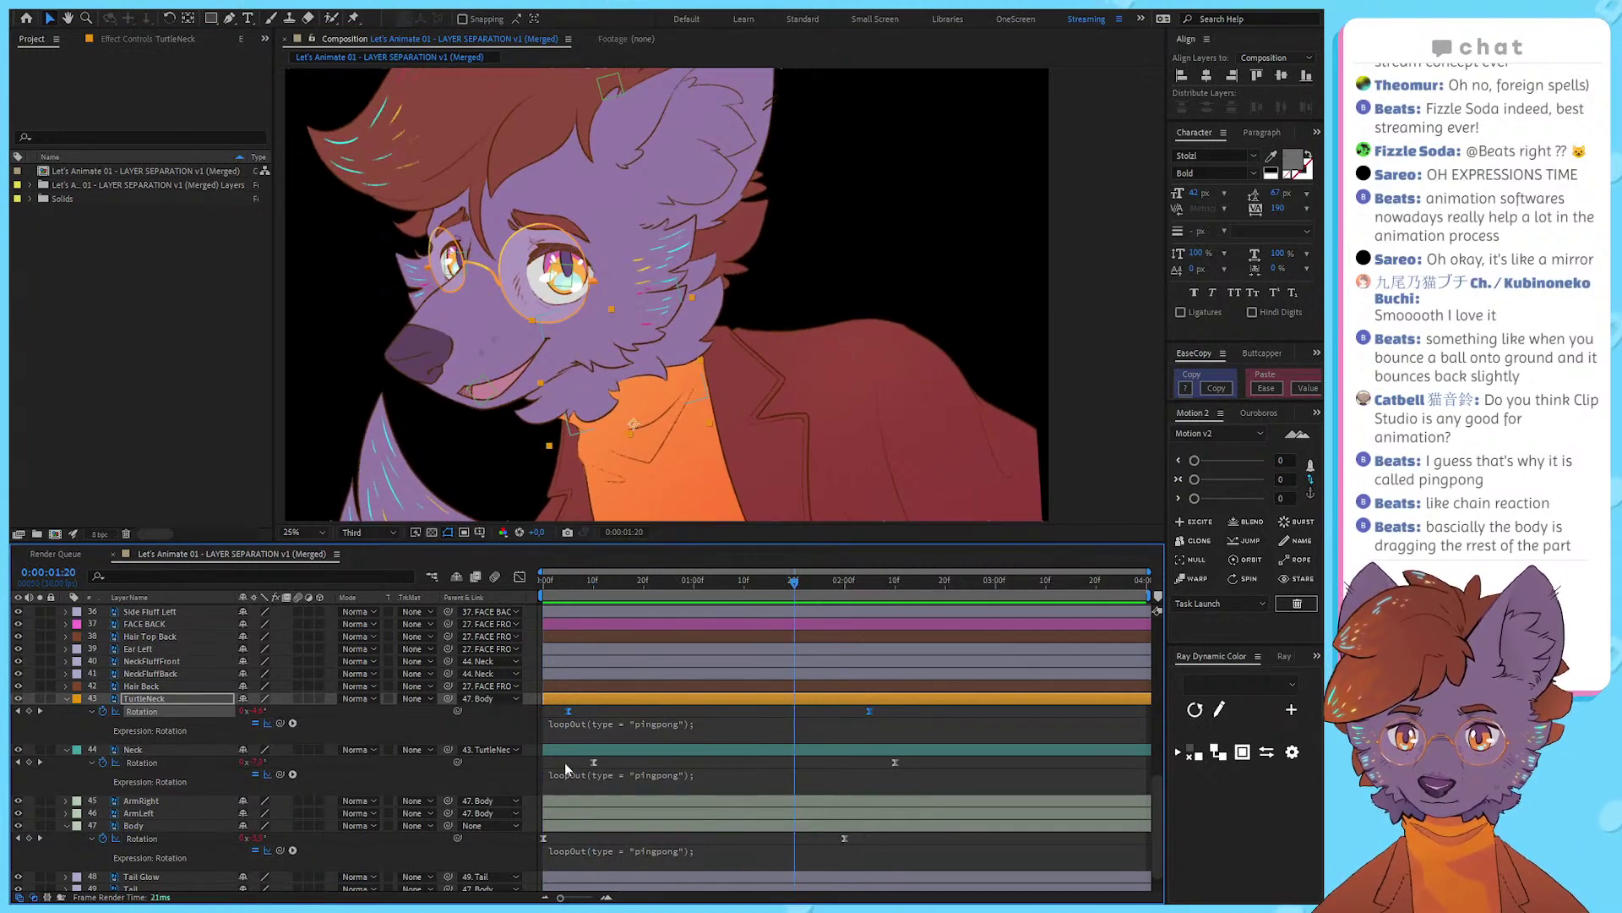
pyautogui.click(572, 761)
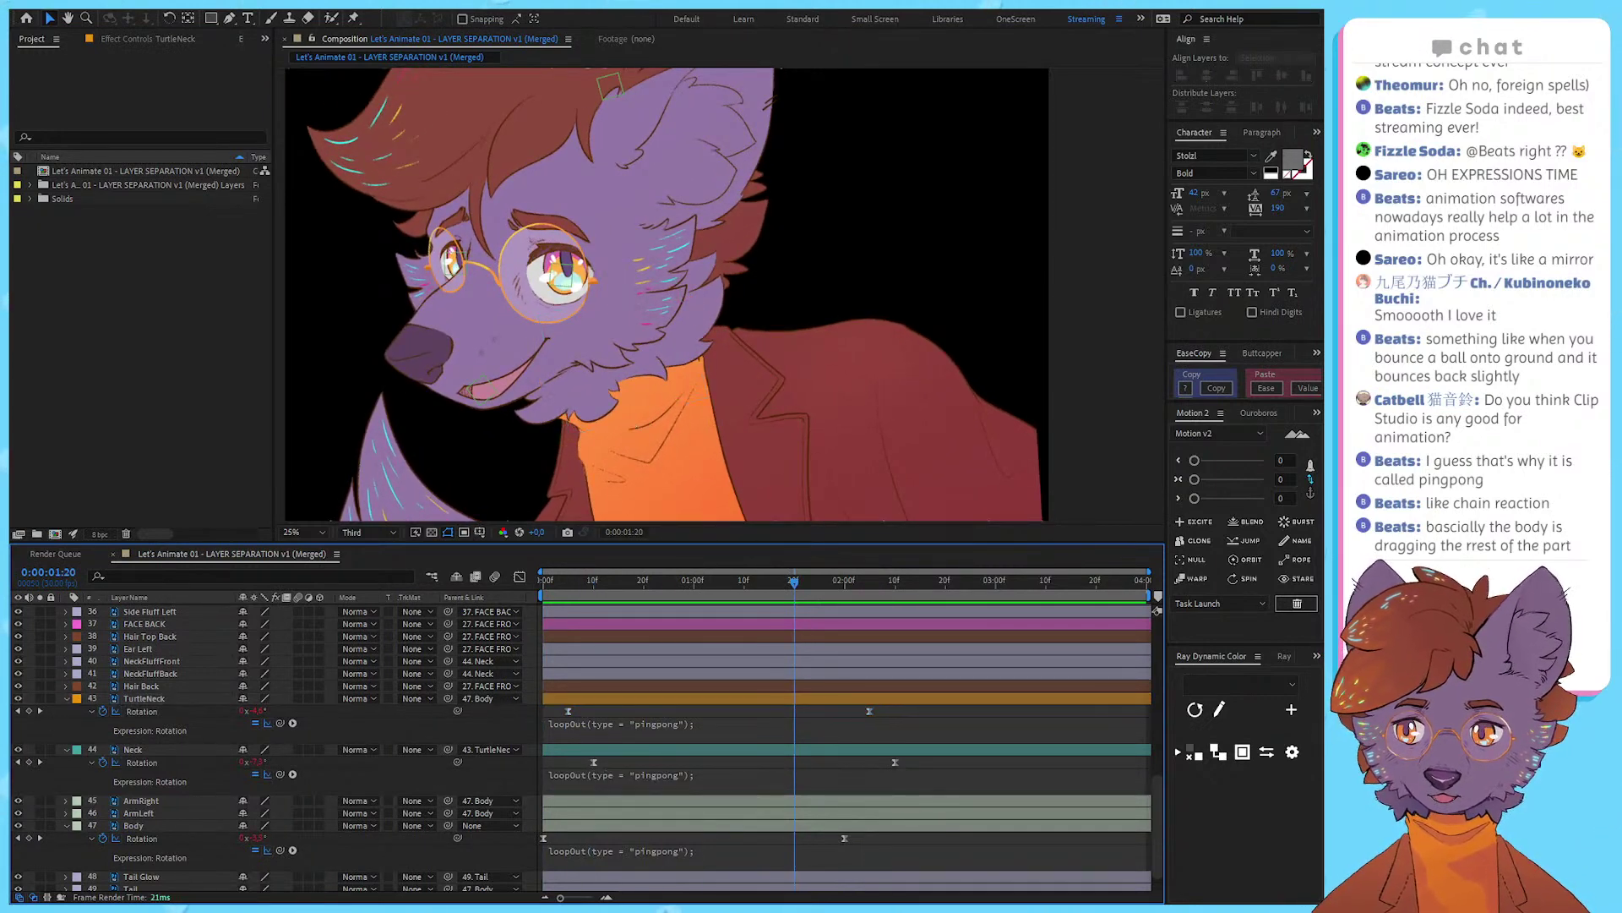
pyautogui.moveTo(599, 586); pyautogui.dragTo(726, 605)
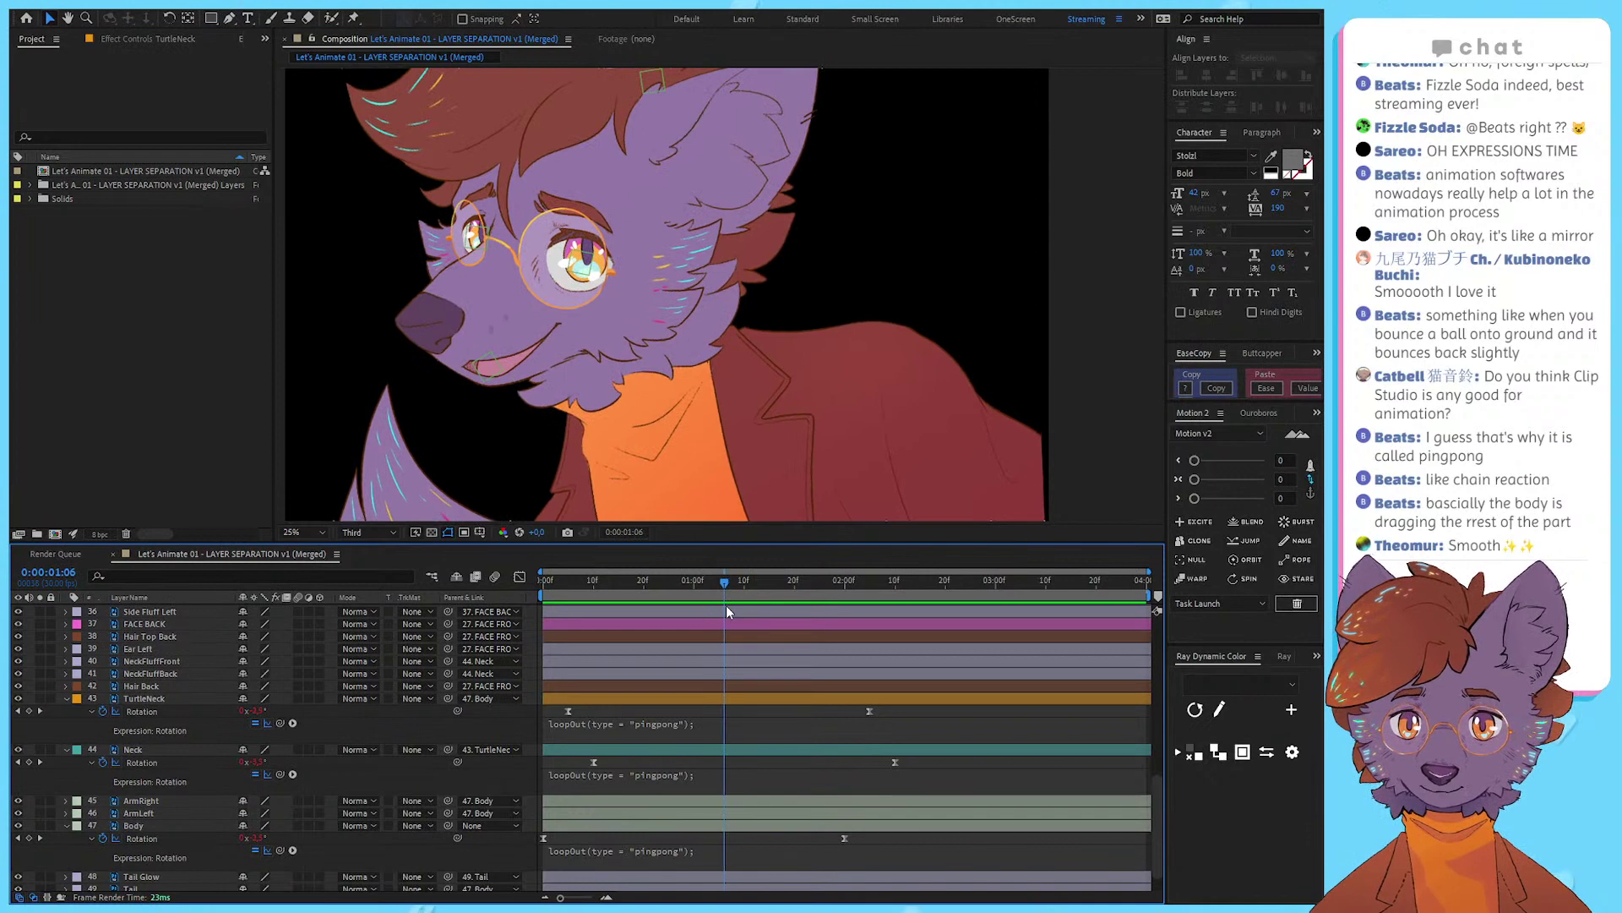
# Step: Move the TurtleNeck and Neck rotation keyframes back so both layers start at frame 0, aligned with the Body keyframes
pyautogui.moveTo(915, 765); pyautogui.dragTo(522, 697)
pyautogui.moveTo(557, 583); pyautogui.dragTo(495, 581)
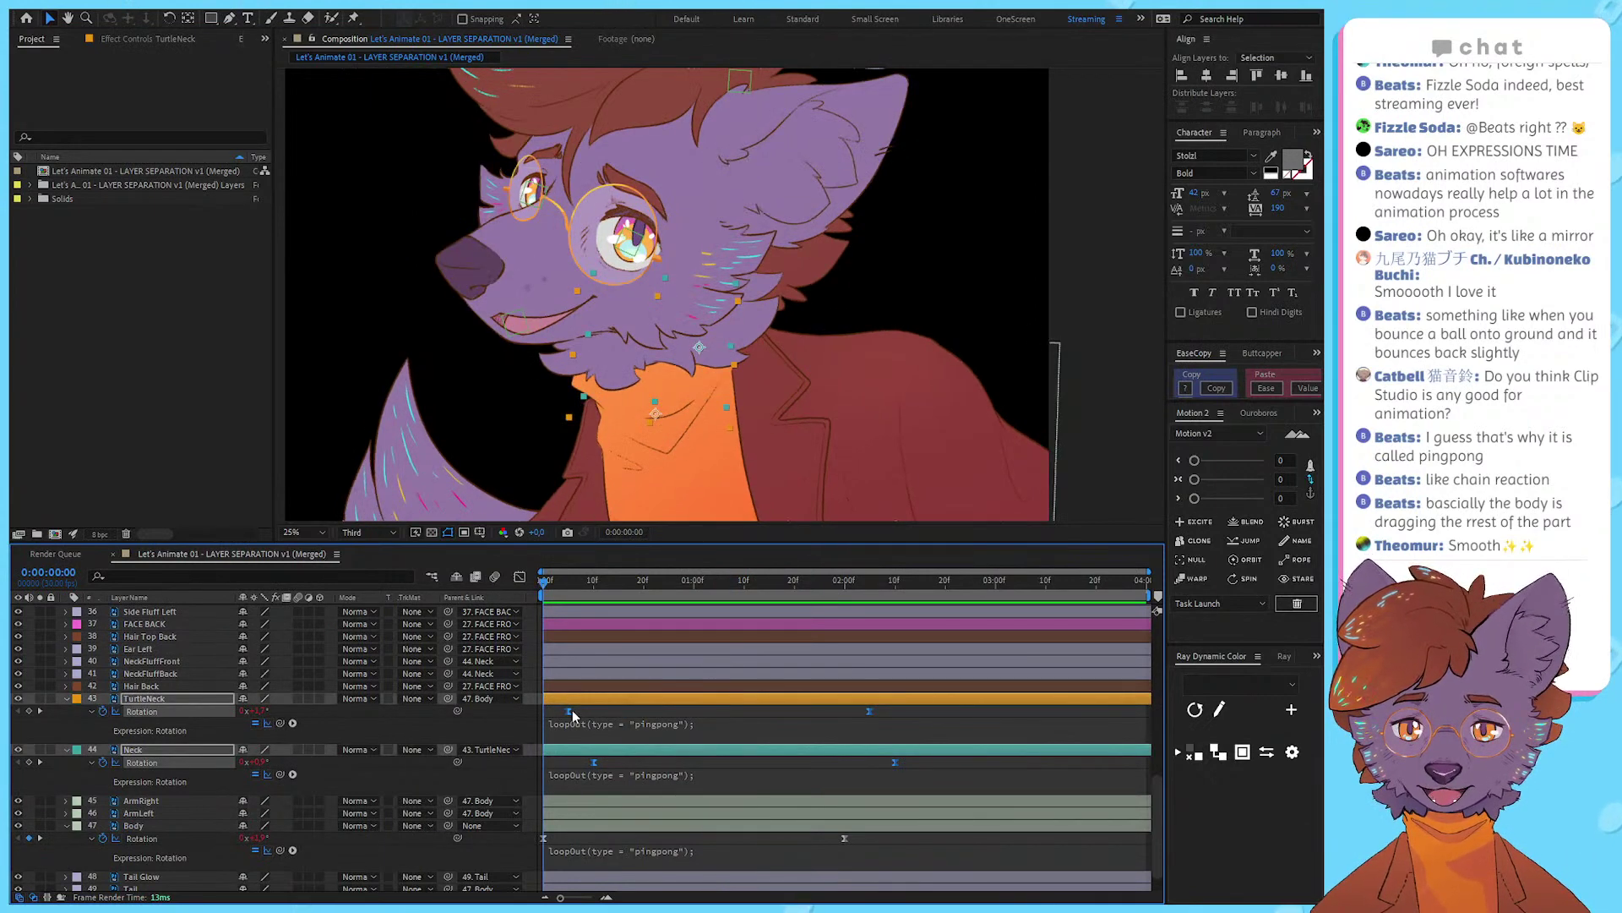
pyautogui.moveTo(569, 714); pyautogui.dragTo(880, 766)
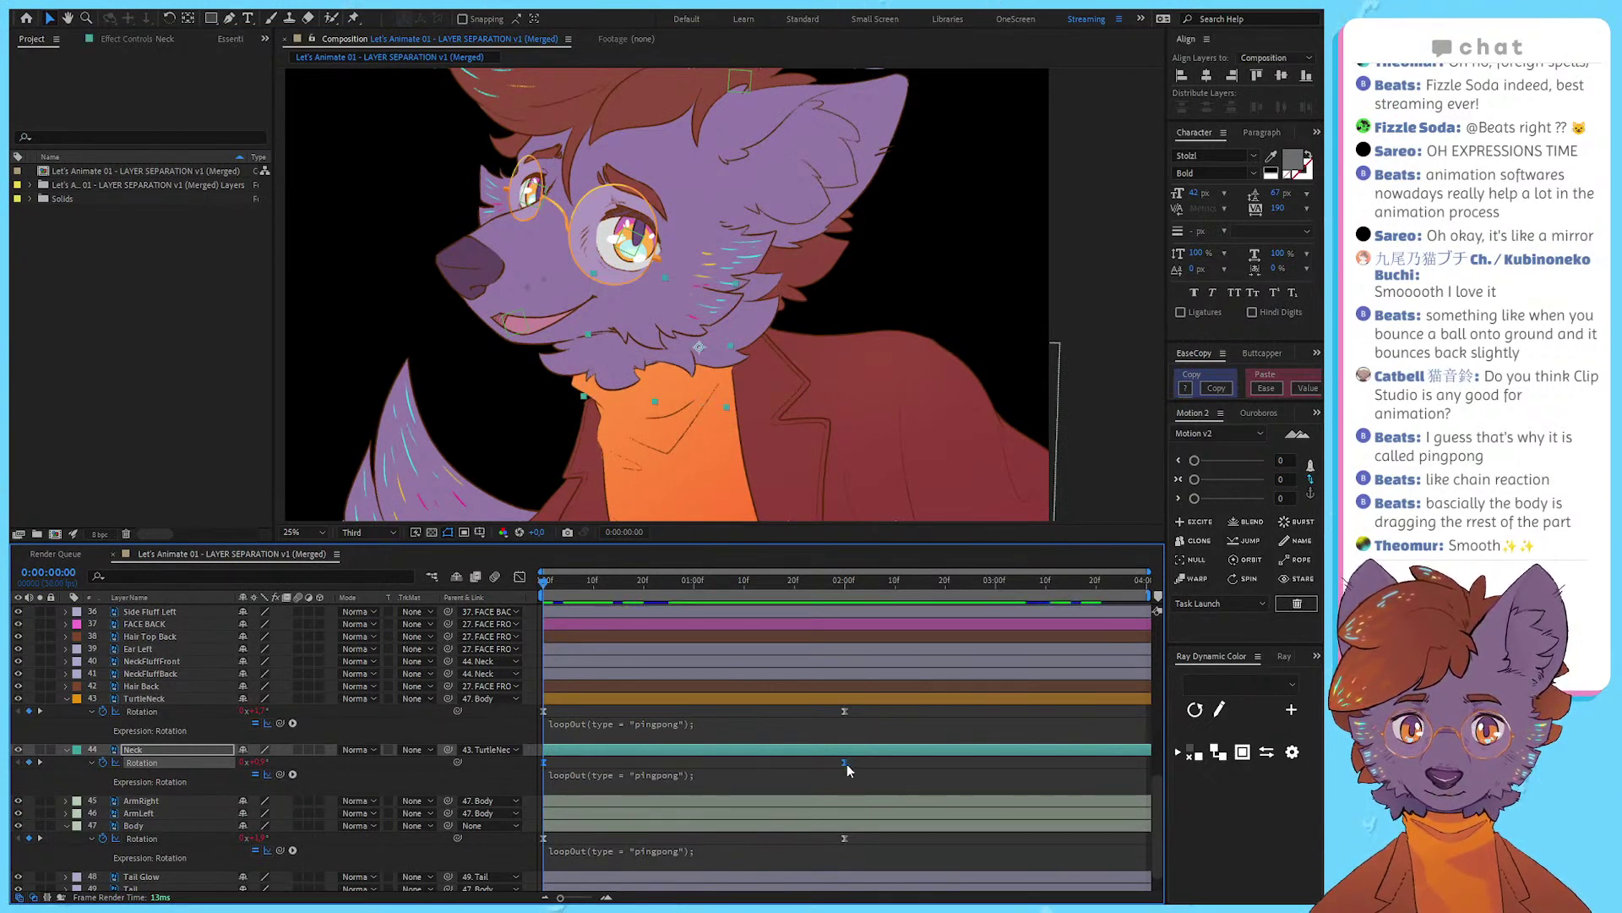
pyautogui.click(883, 769)
# Step: Add a rotation keyframe to the FACE FRONT layer at frame 0 and move the playhead to 2 seconds
pyautogui.scroll(1, 529, 663)
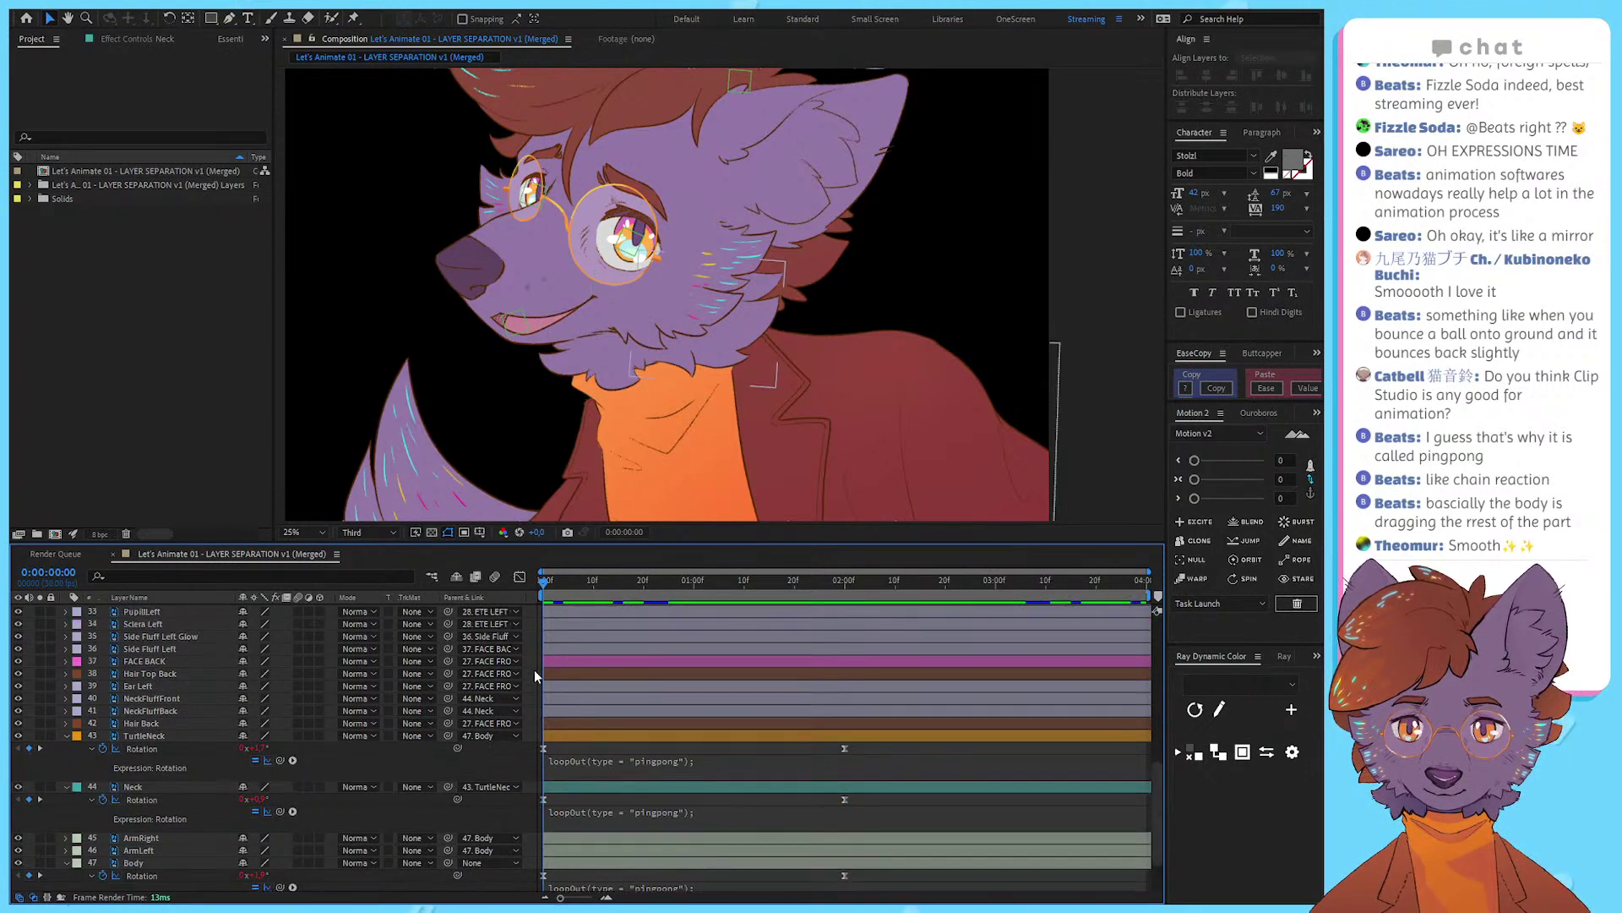
pyautogui.click(152, 673)
pyautogui.scroll(1, 129, 656)
pyautogui.scroll(1, 144, 642)
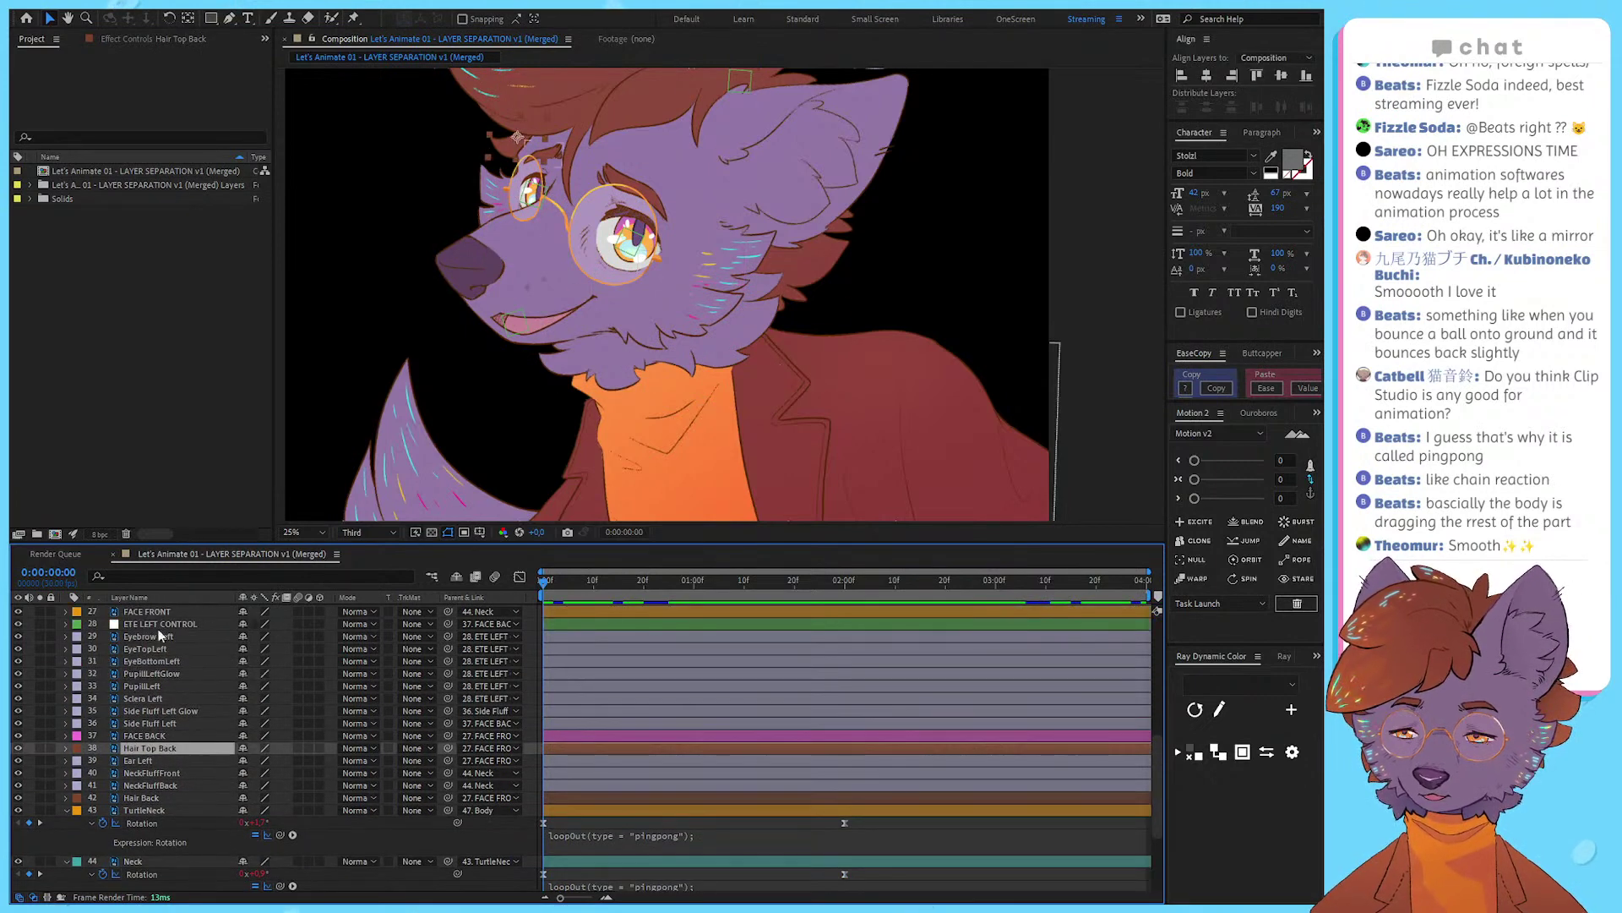
pyautogui.click(166, 612)
pyautogui.press('r')
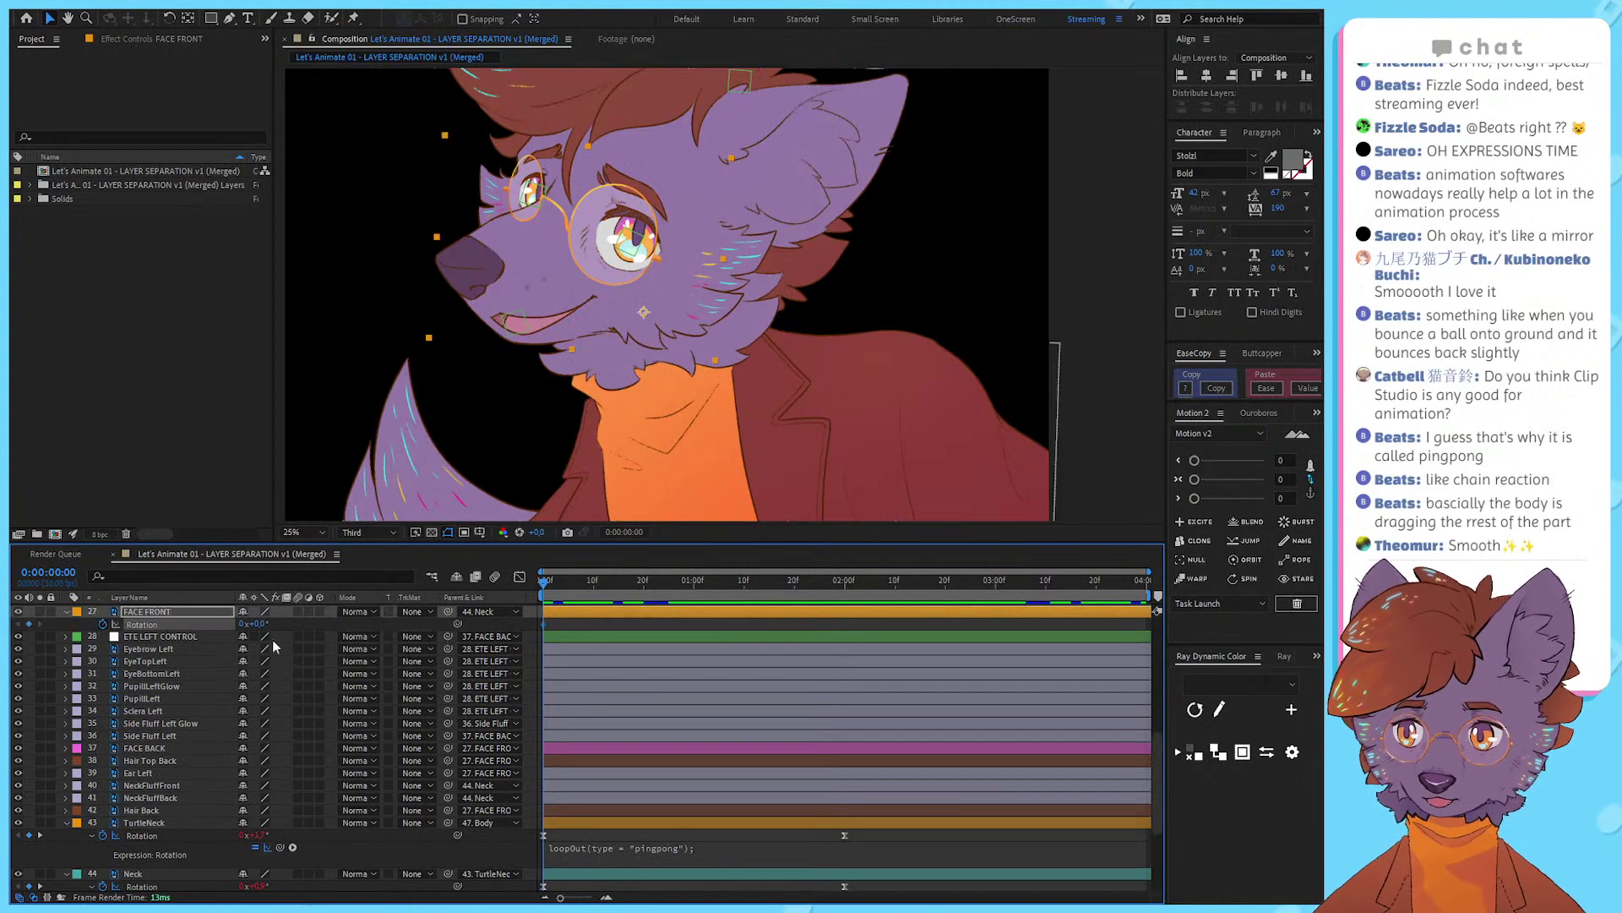
pyautogui.click(844, 586)
pyautogui.click(828, 626)
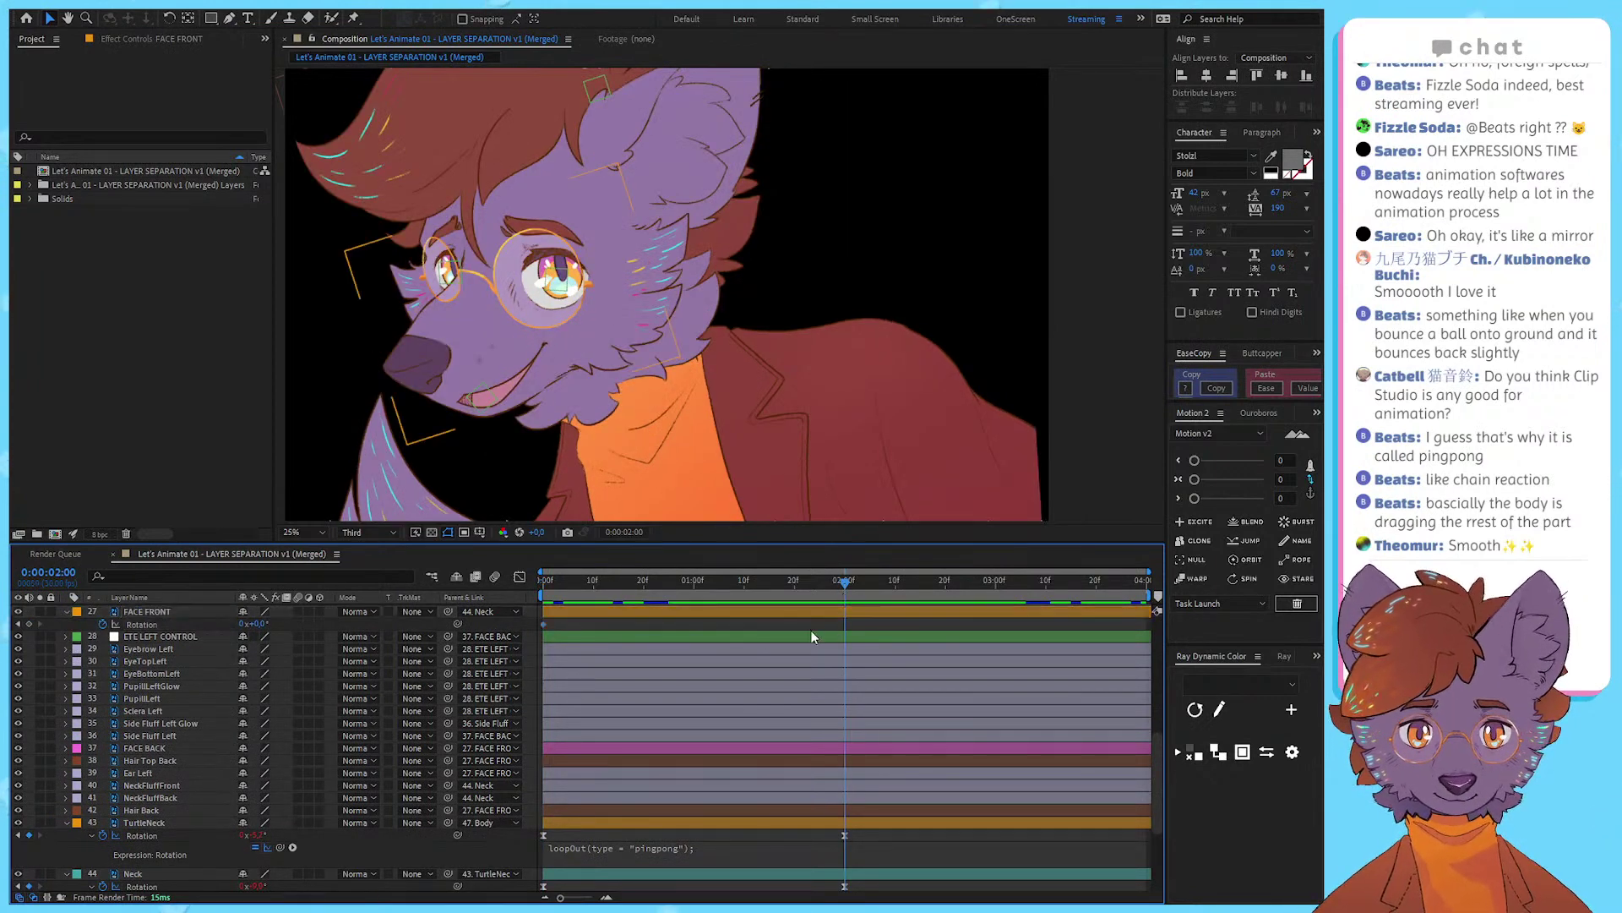
# Step: Undo a trial rotation of FACE FRONT and move its anchor point up and back onto the cheek fur near the ear
pyautogui.moveTo(257, 627); pyautogui.dragTo(213, 638)
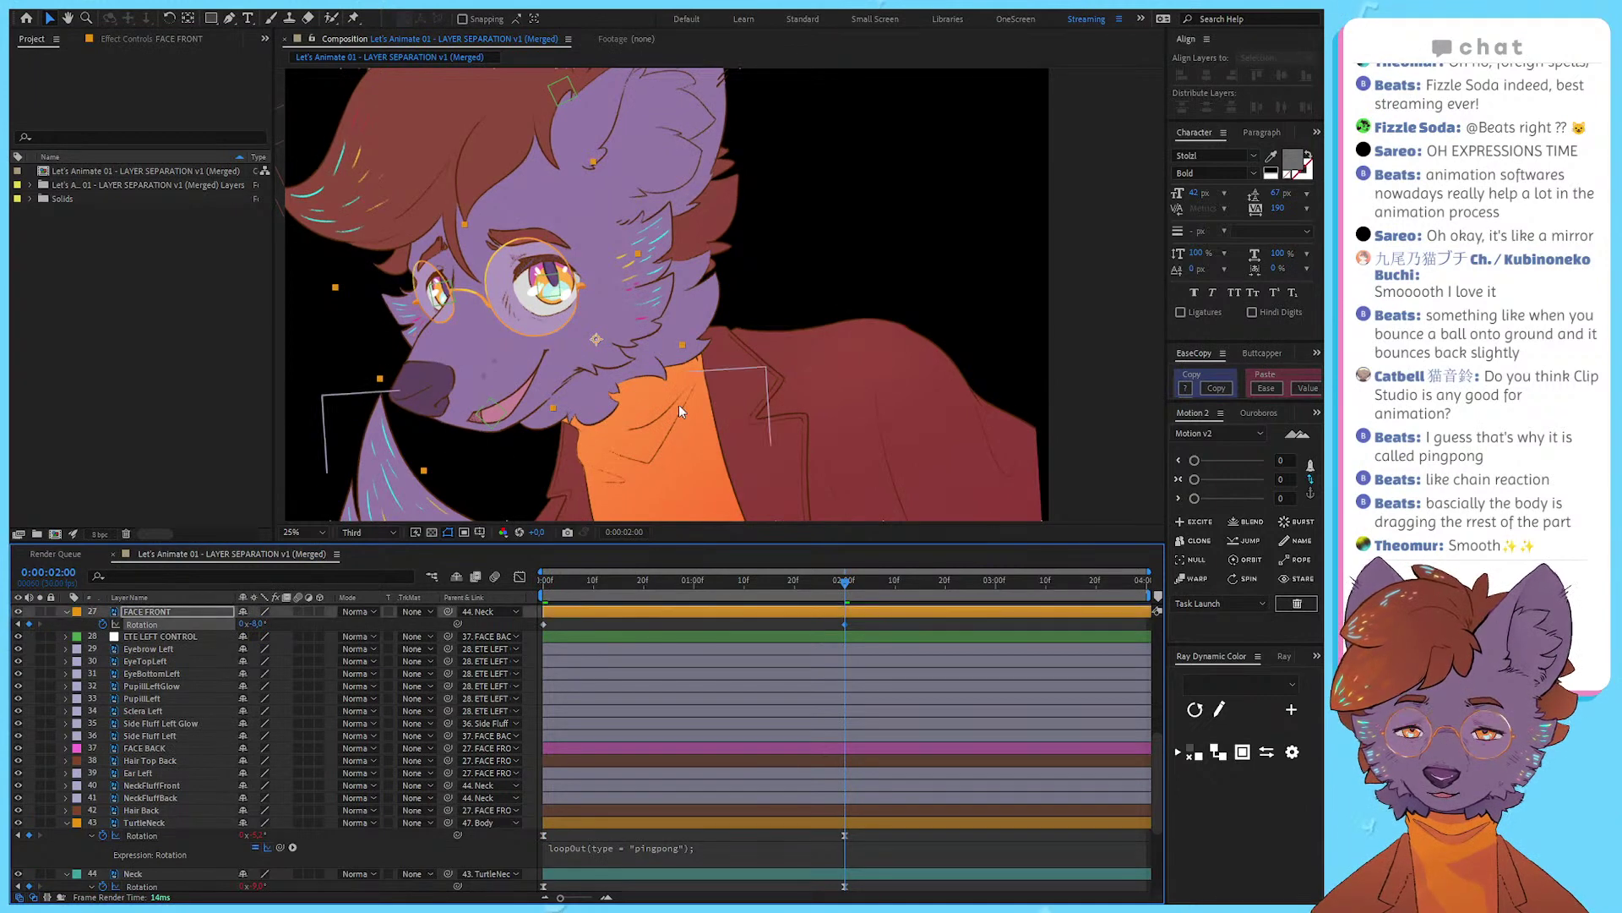
pyautogui.hotkey('ctrl', 'z')
pyautogui.press('y')
pyautogui.click(854, 614)
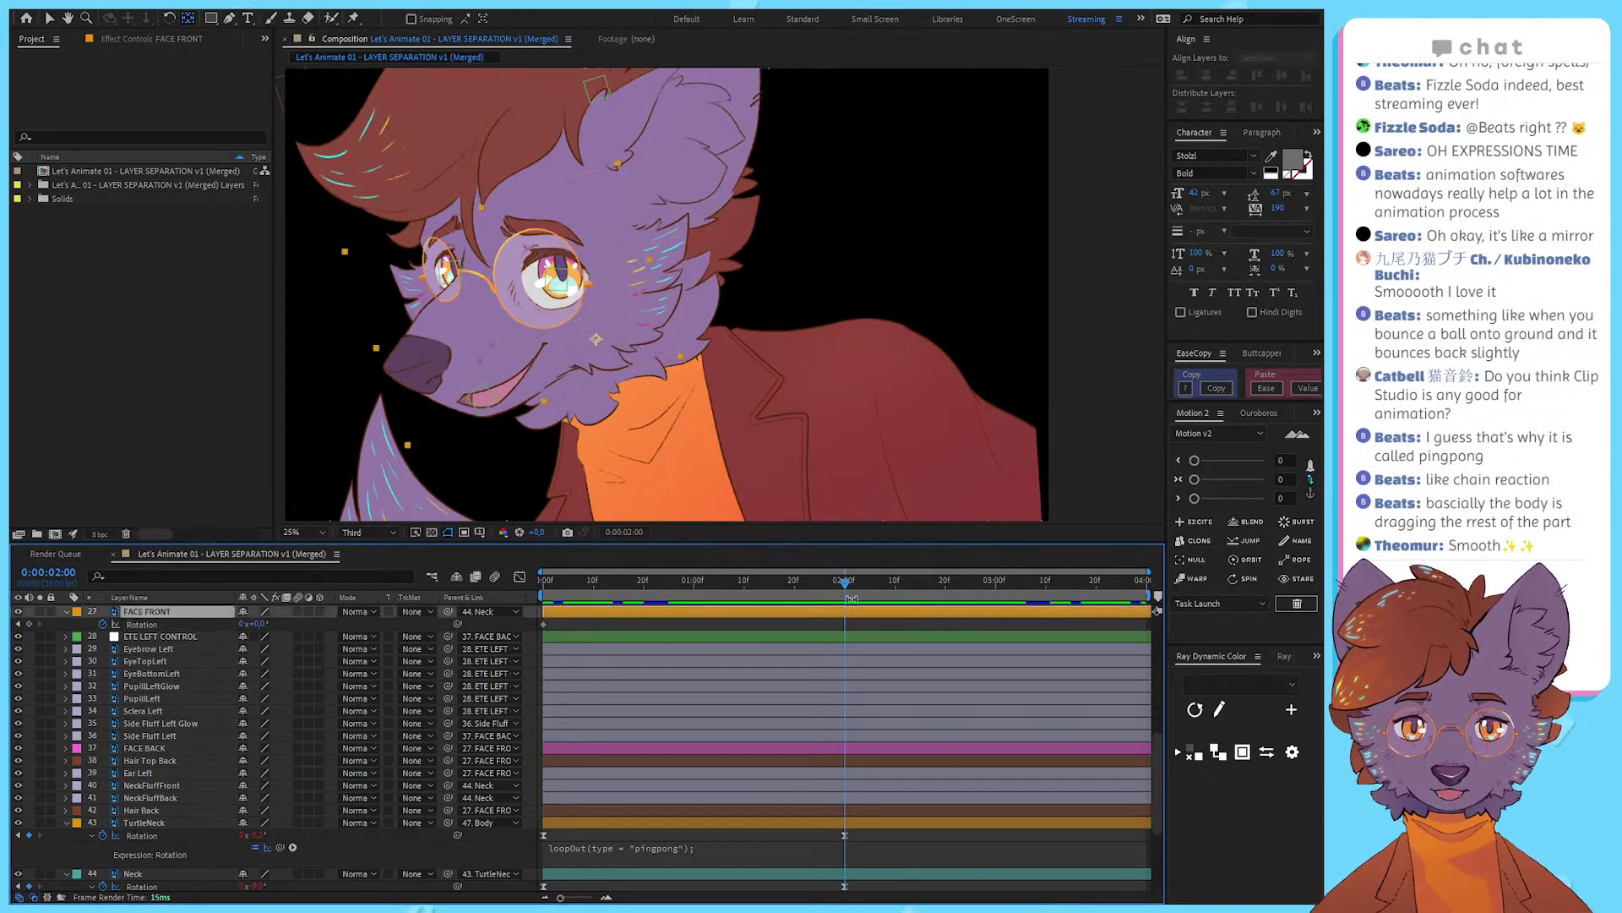
pyautogui.press('v')
pyautogui.press('y')
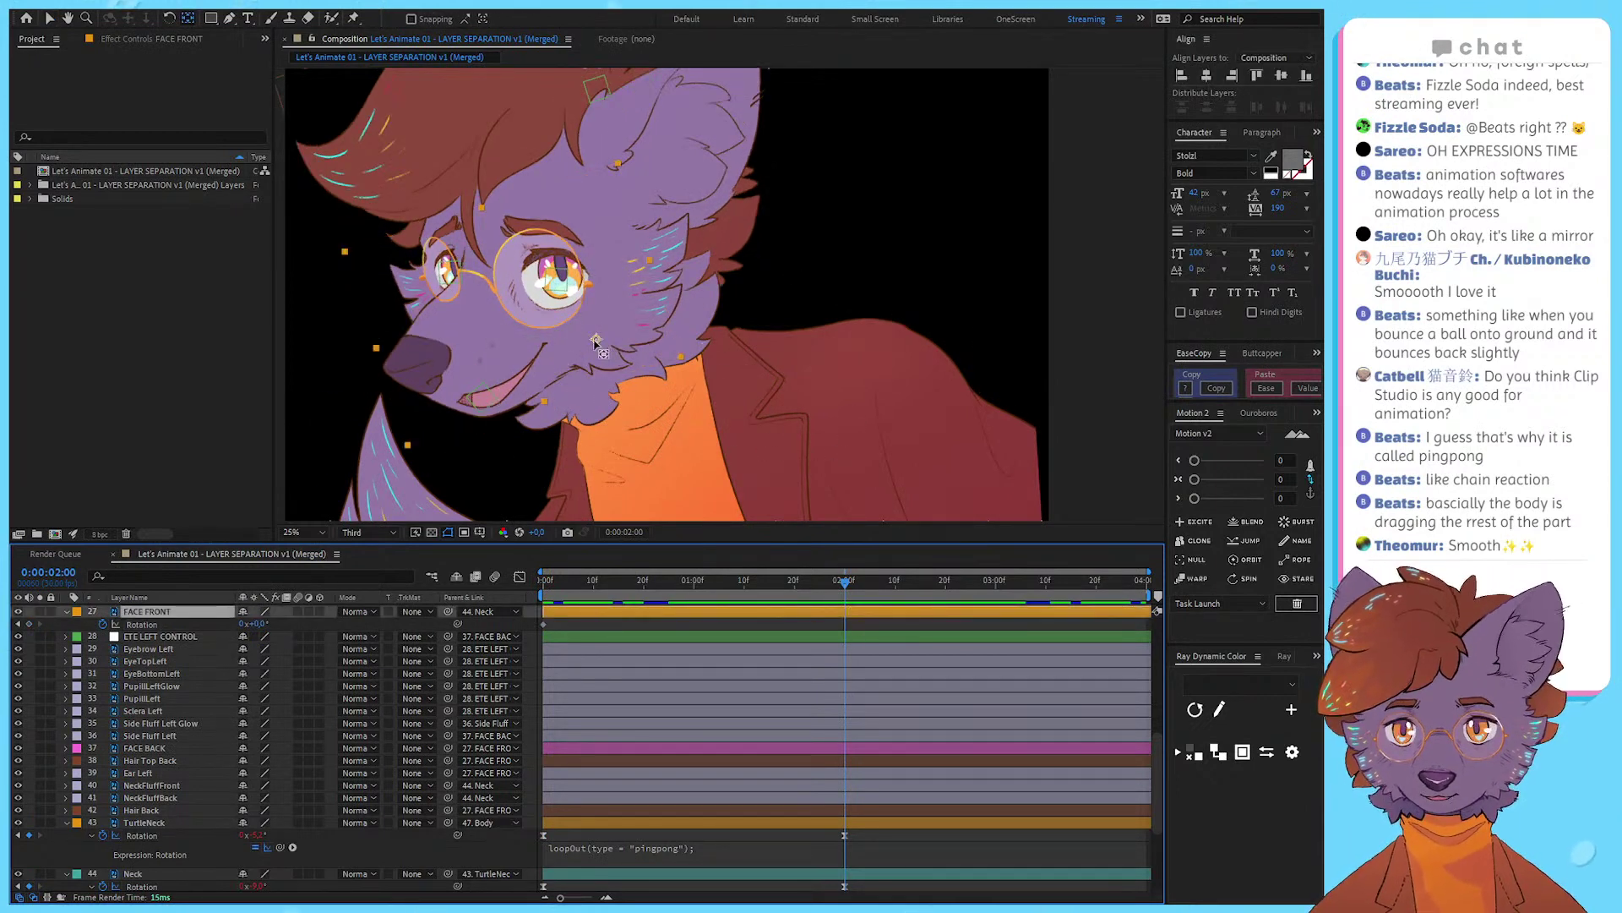
pyautogui.moveTo(597, 339); pyautogui.dragTo(627, 252)
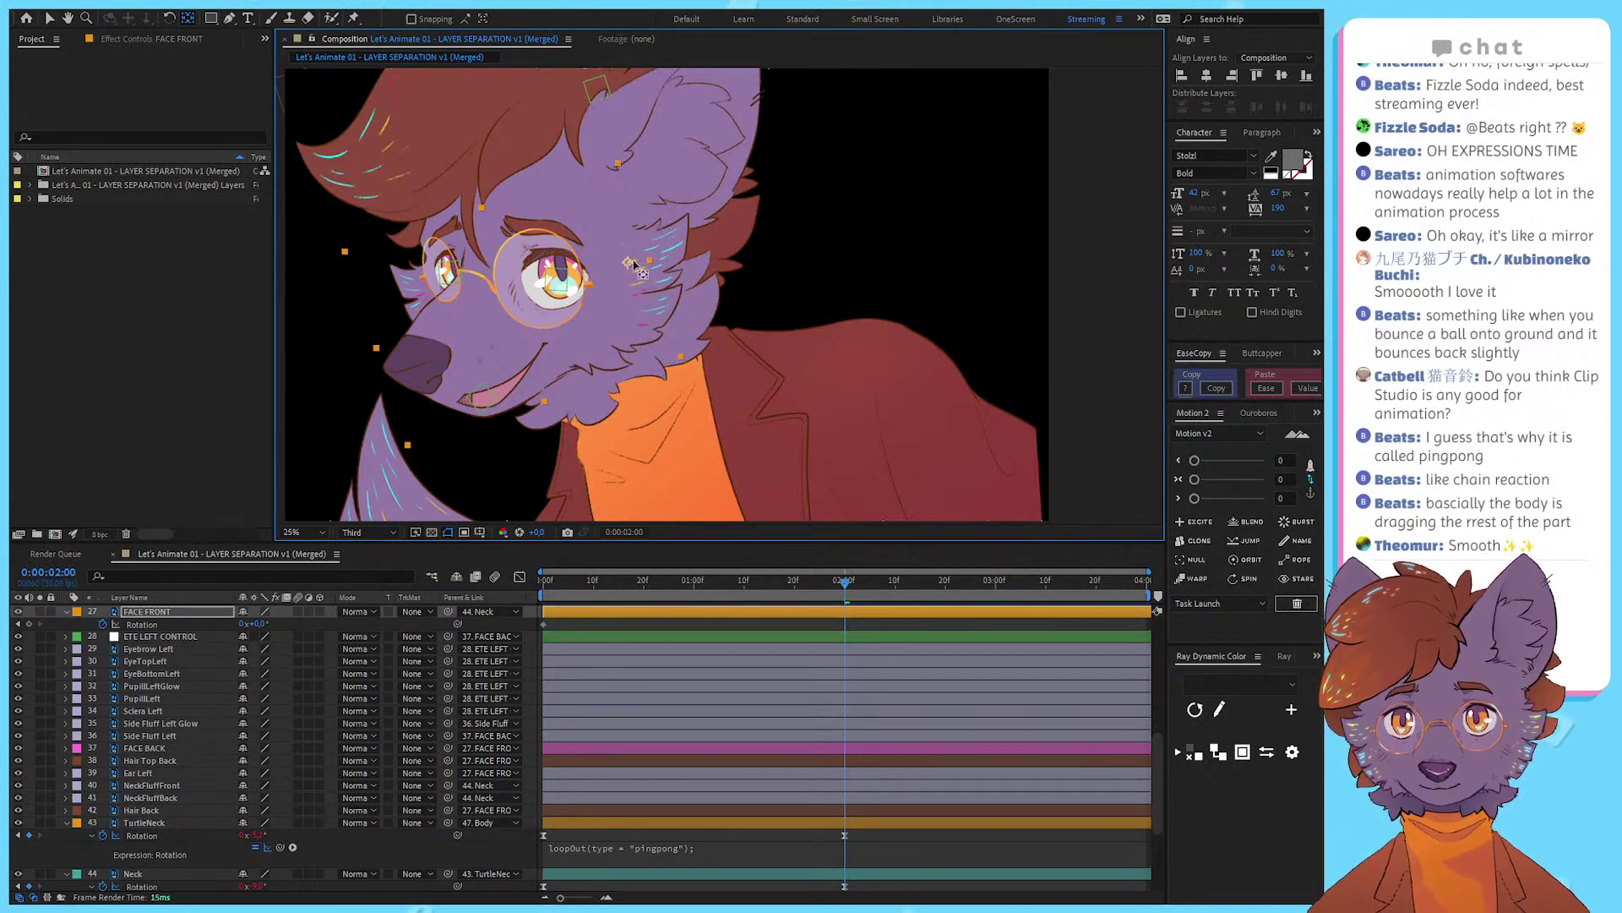
pyautogui.click(822, 631)
pyautogui.click(824, 622)
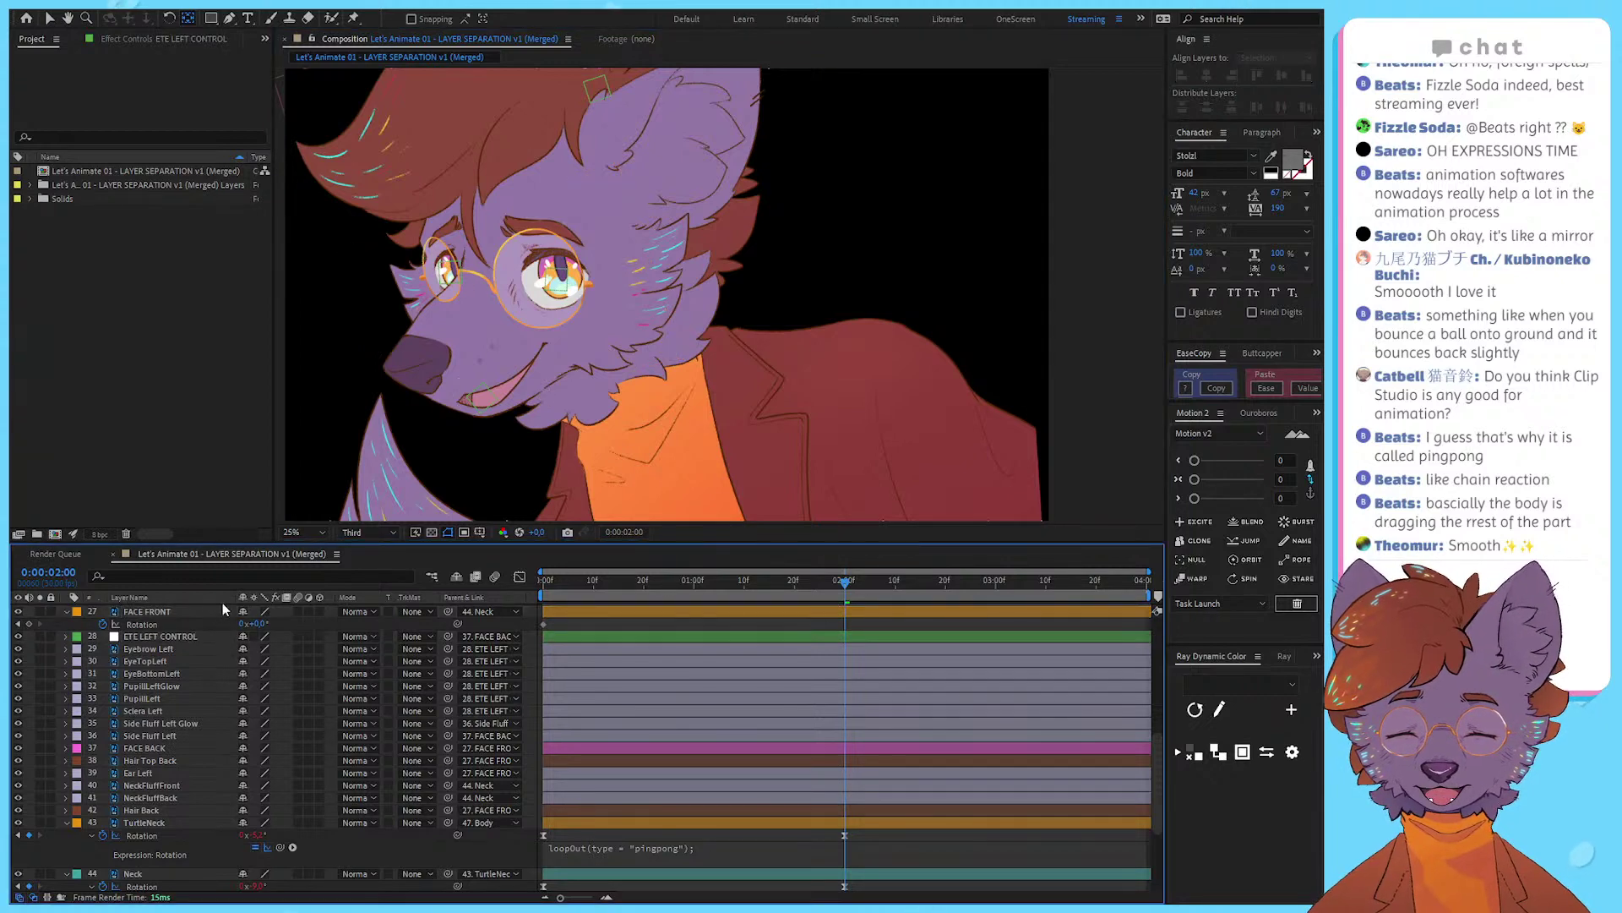
# Step: Tilt FACE FRONT counterclockwise with a rotation keyframe at 2 seconds and preview the movement from the start
pyautogui.moveTo(256, 624); pyautogui.dragTo(210, 644)
pyautogui.moveTo(848, 580); pyautogui.dragTo(417, 591)
pyautogui.press('space')
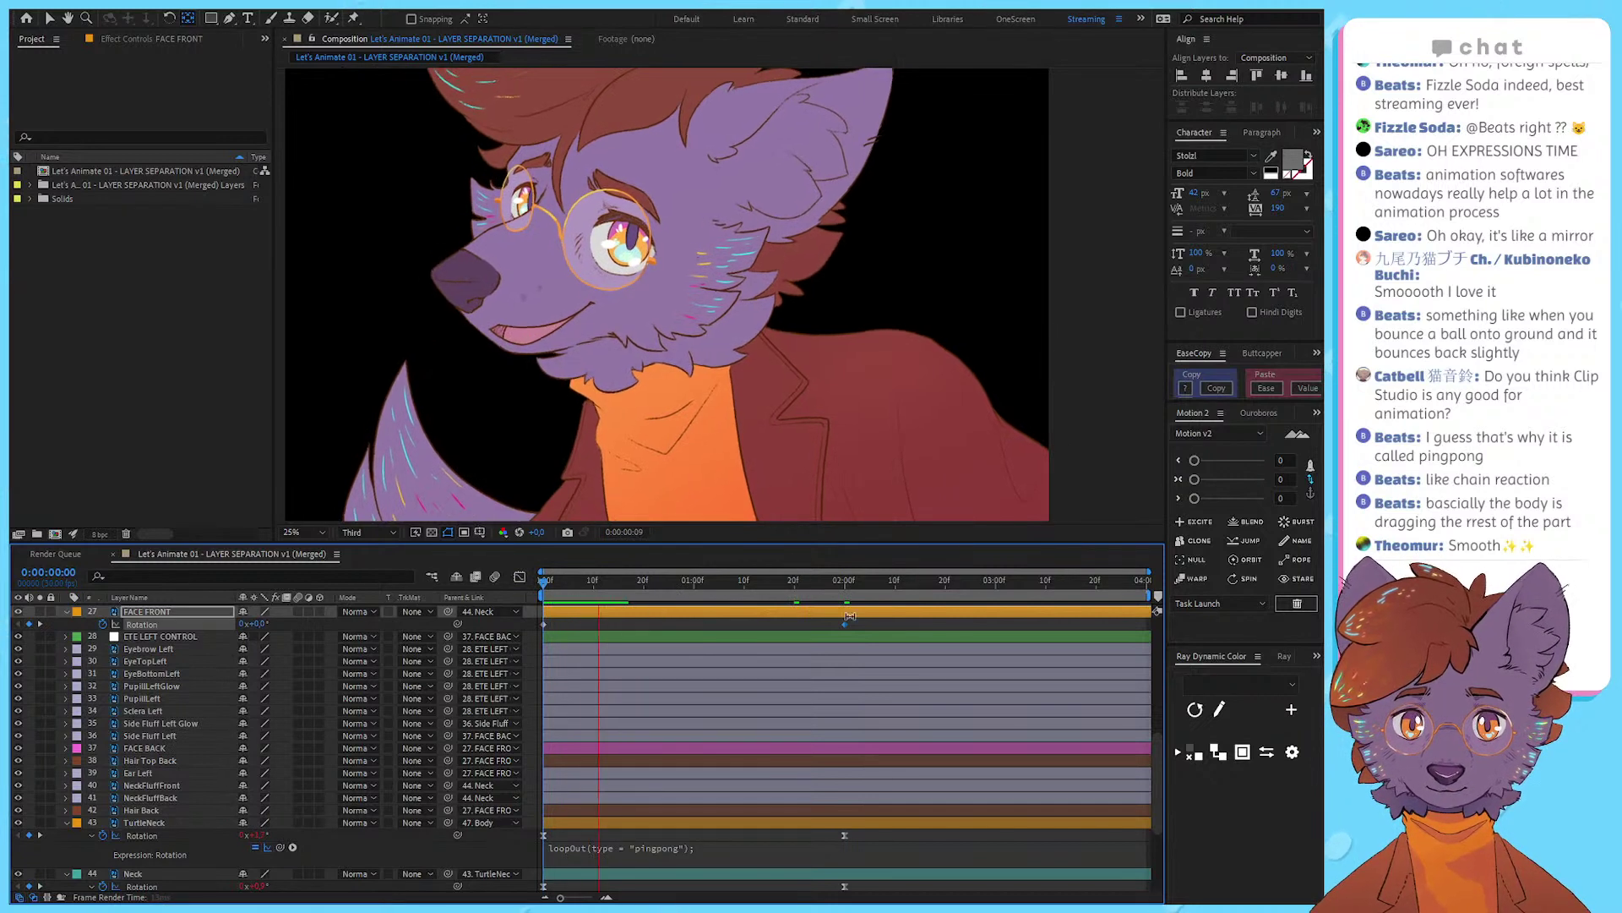
pyautogui.press('space')
# Step: Copy the TurtleNeck expression loopOut(type = "pingpong"); onto the FACE FRONT rotation
pyautogui.moveTo(866, 837); pyautogui.dragTo(425, 835)
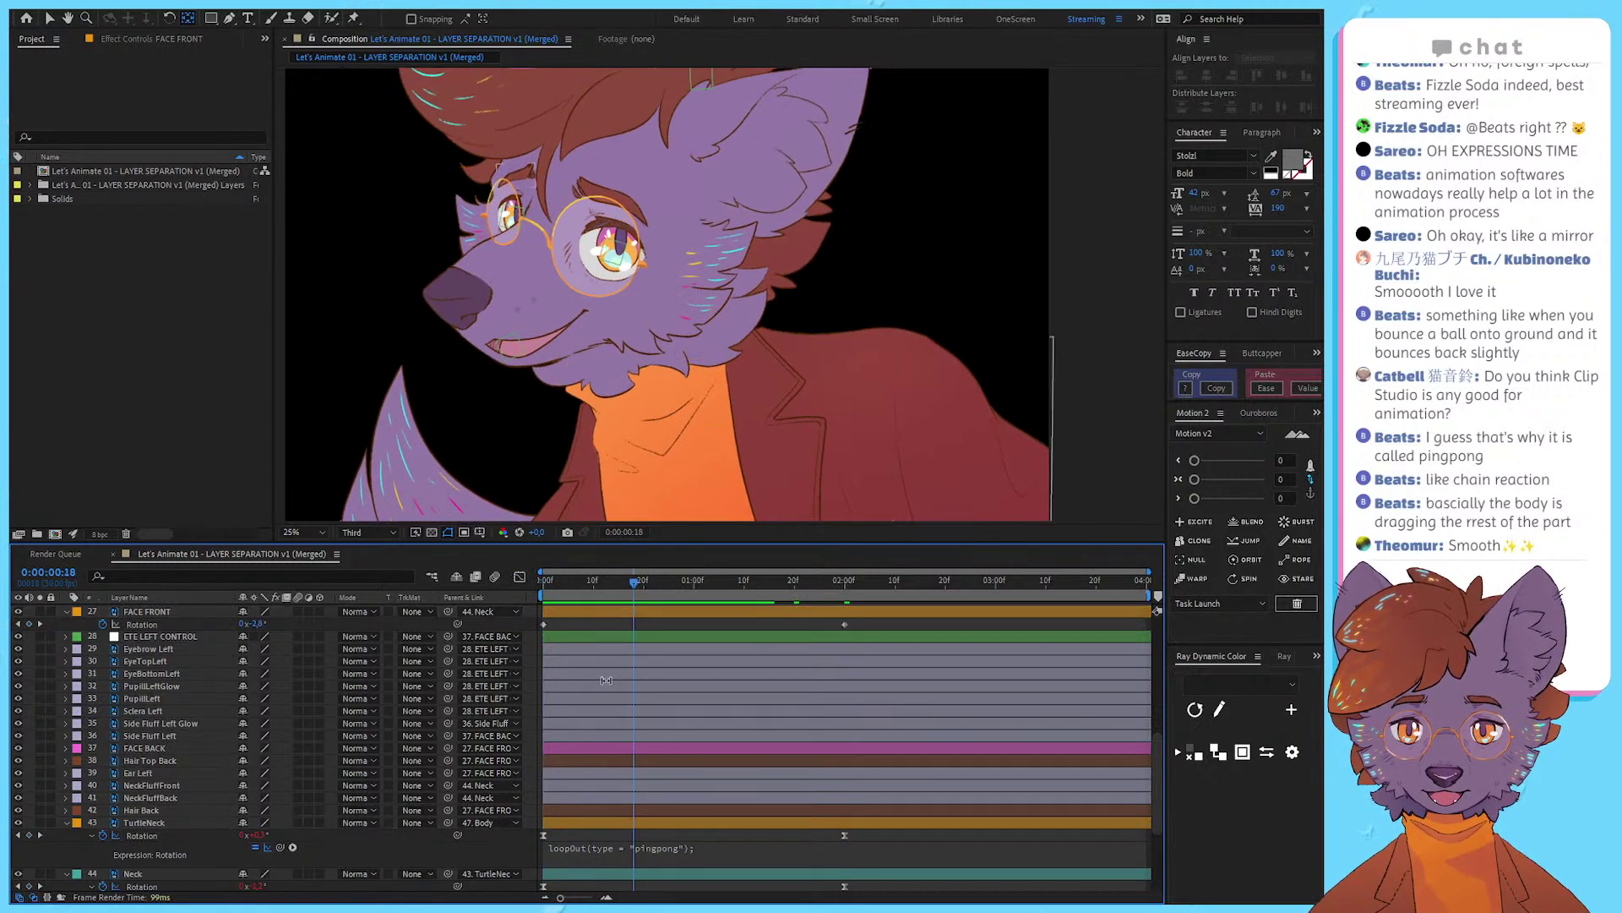
pyautogui.click(623, 854)
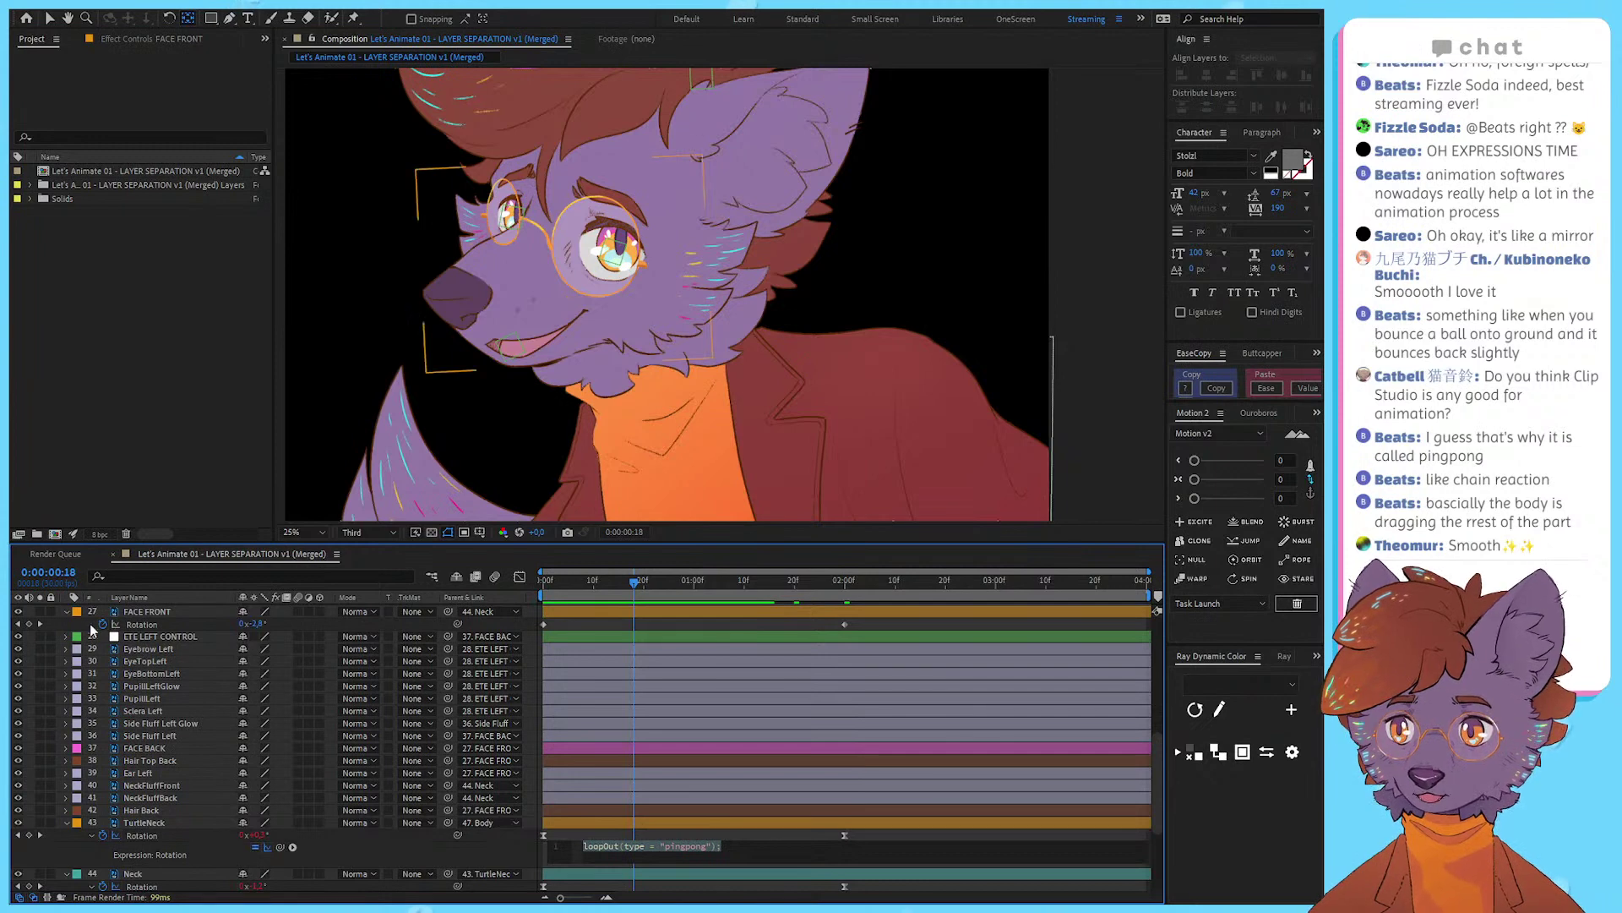
pyautogui.keyDown('alt'); pyautogui.click(101, 623); pyautogui.keyUp('alt')
pyautogui.write('loopOut(type = "pingpong");')
pyautogui.click(594, 652)
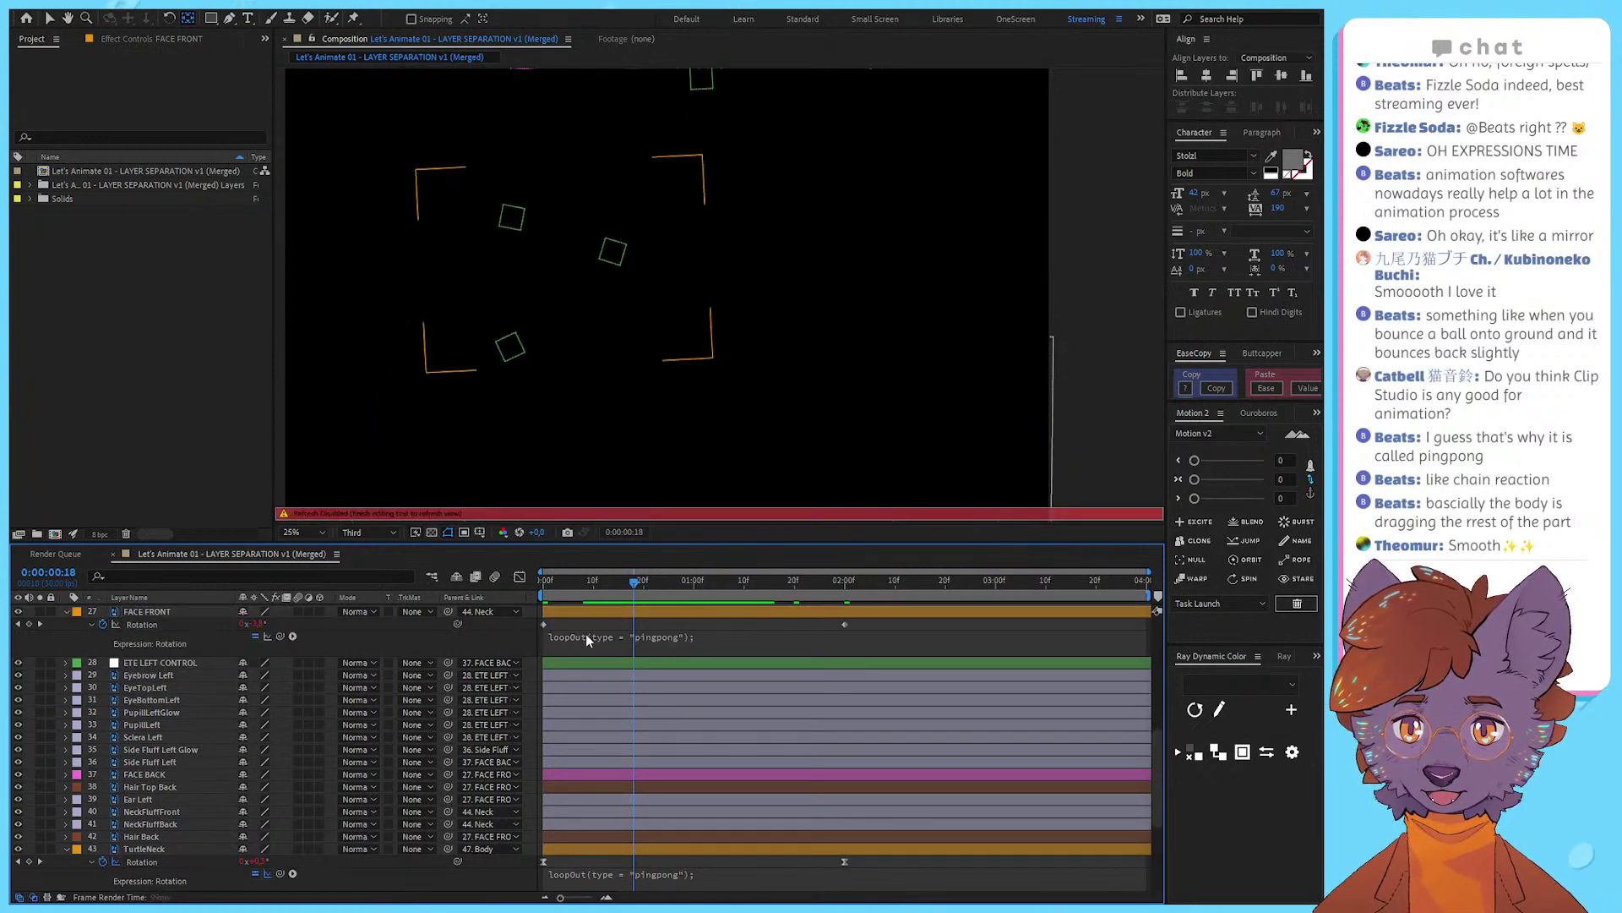
pyautogui.moveTo(886, 630); pyautogui.dragTo(411, 624)
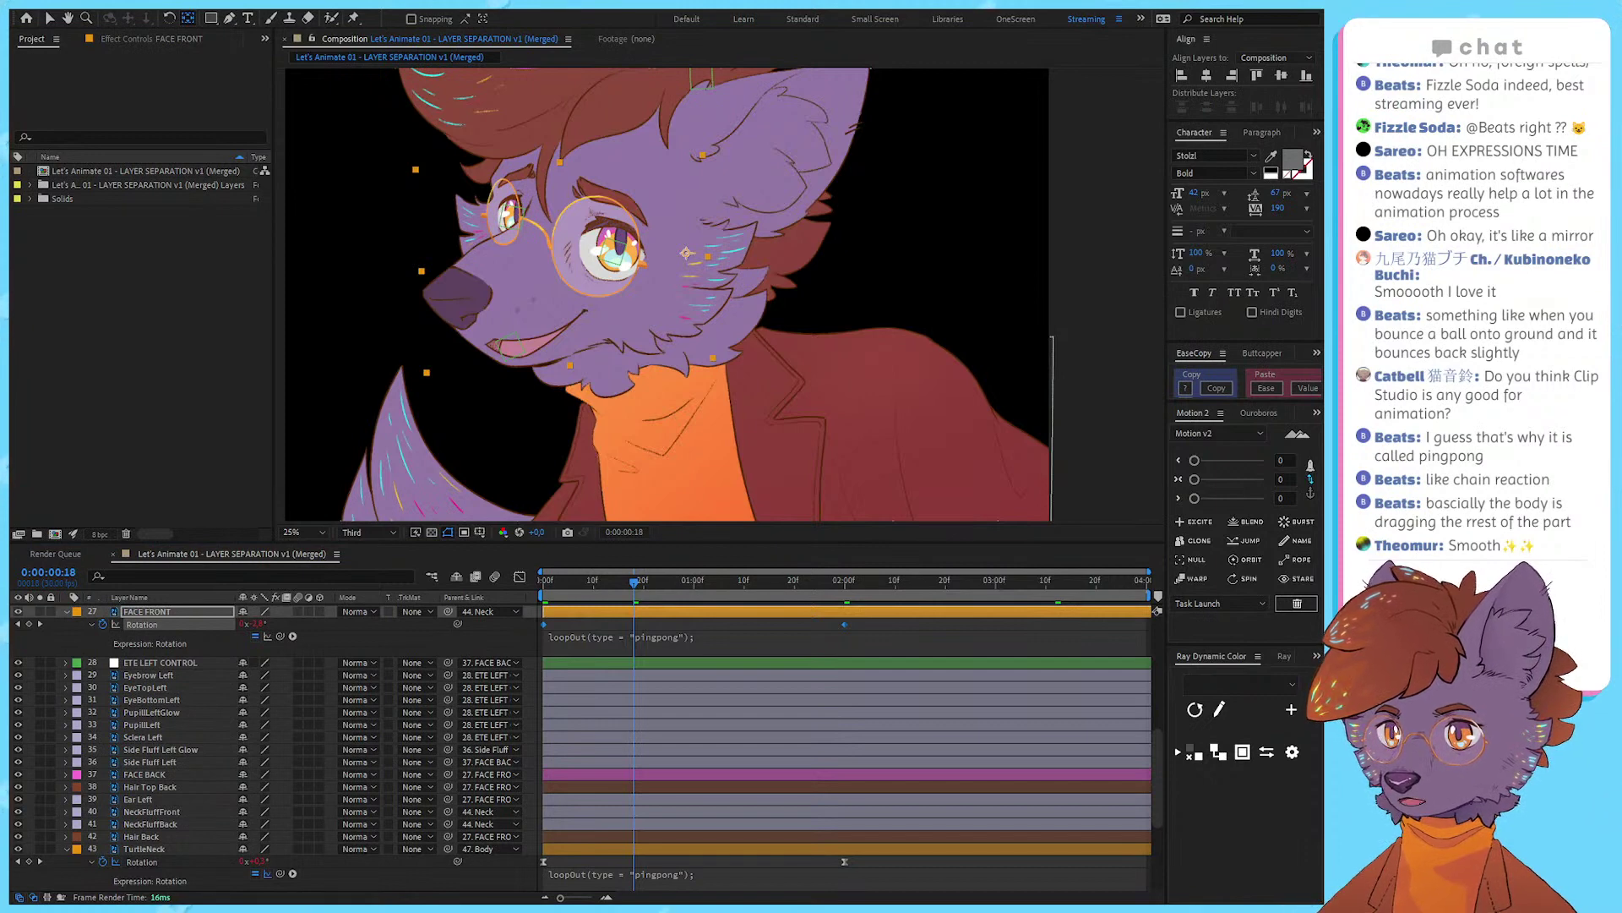
pyautogui.click(520, 577)
pyautogui.scroll(-2, 811, 732)
pyautogui.scroll(1, 824, 731)
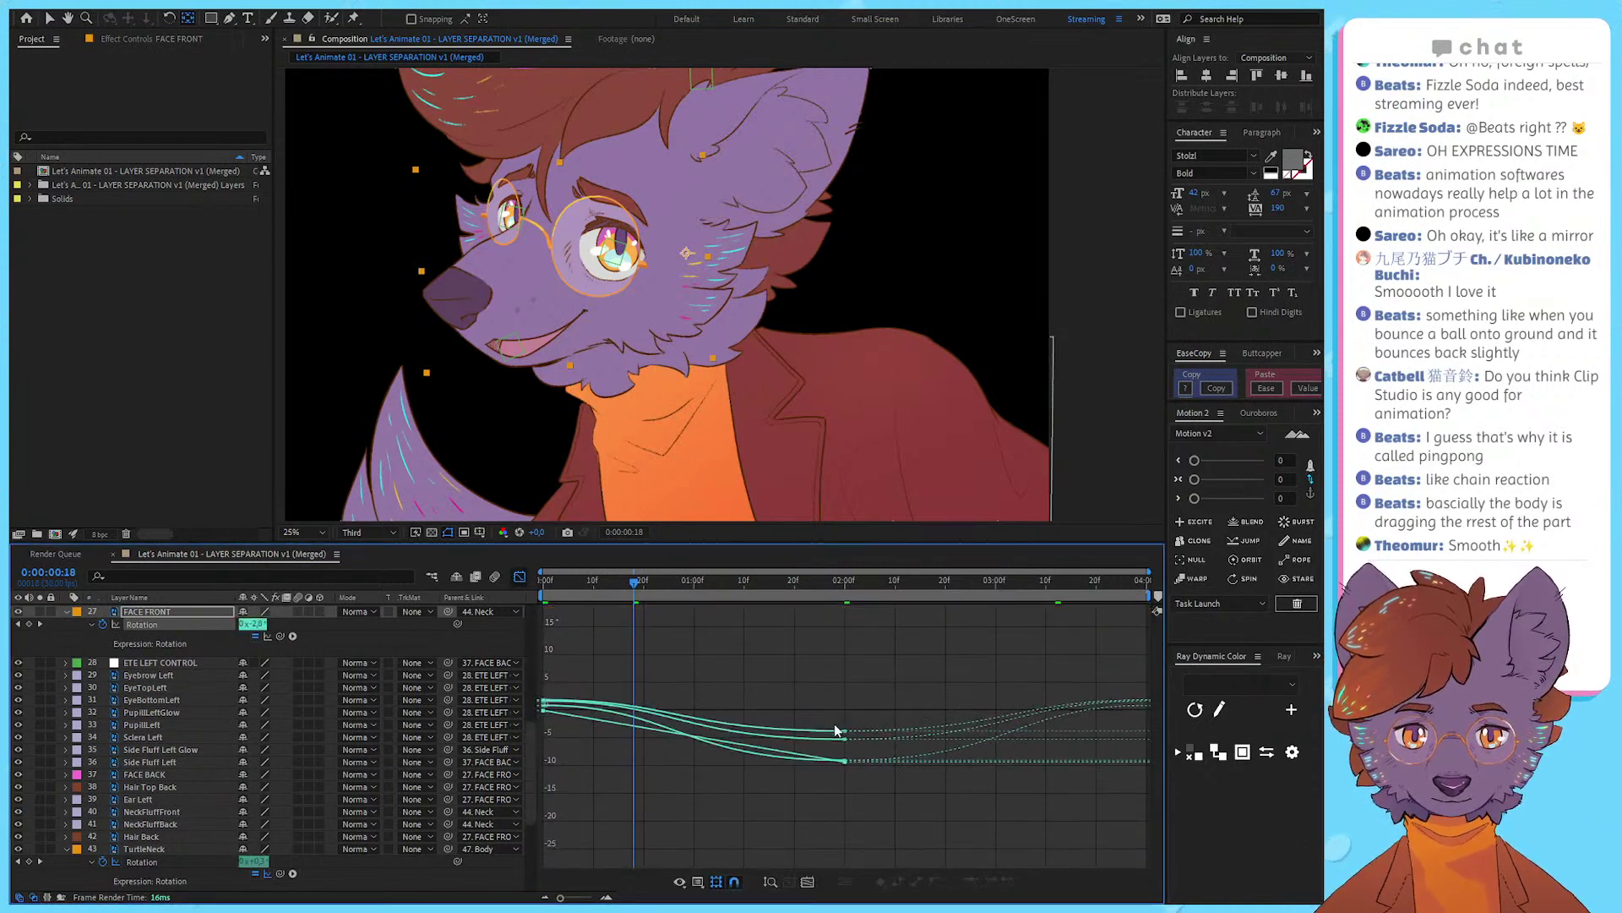
pyautogui.moveTo(891, 804); pyautogui.dragTo(420, 637)
pyautogui.click(611, 632)
pyautogui.click(520, 576)
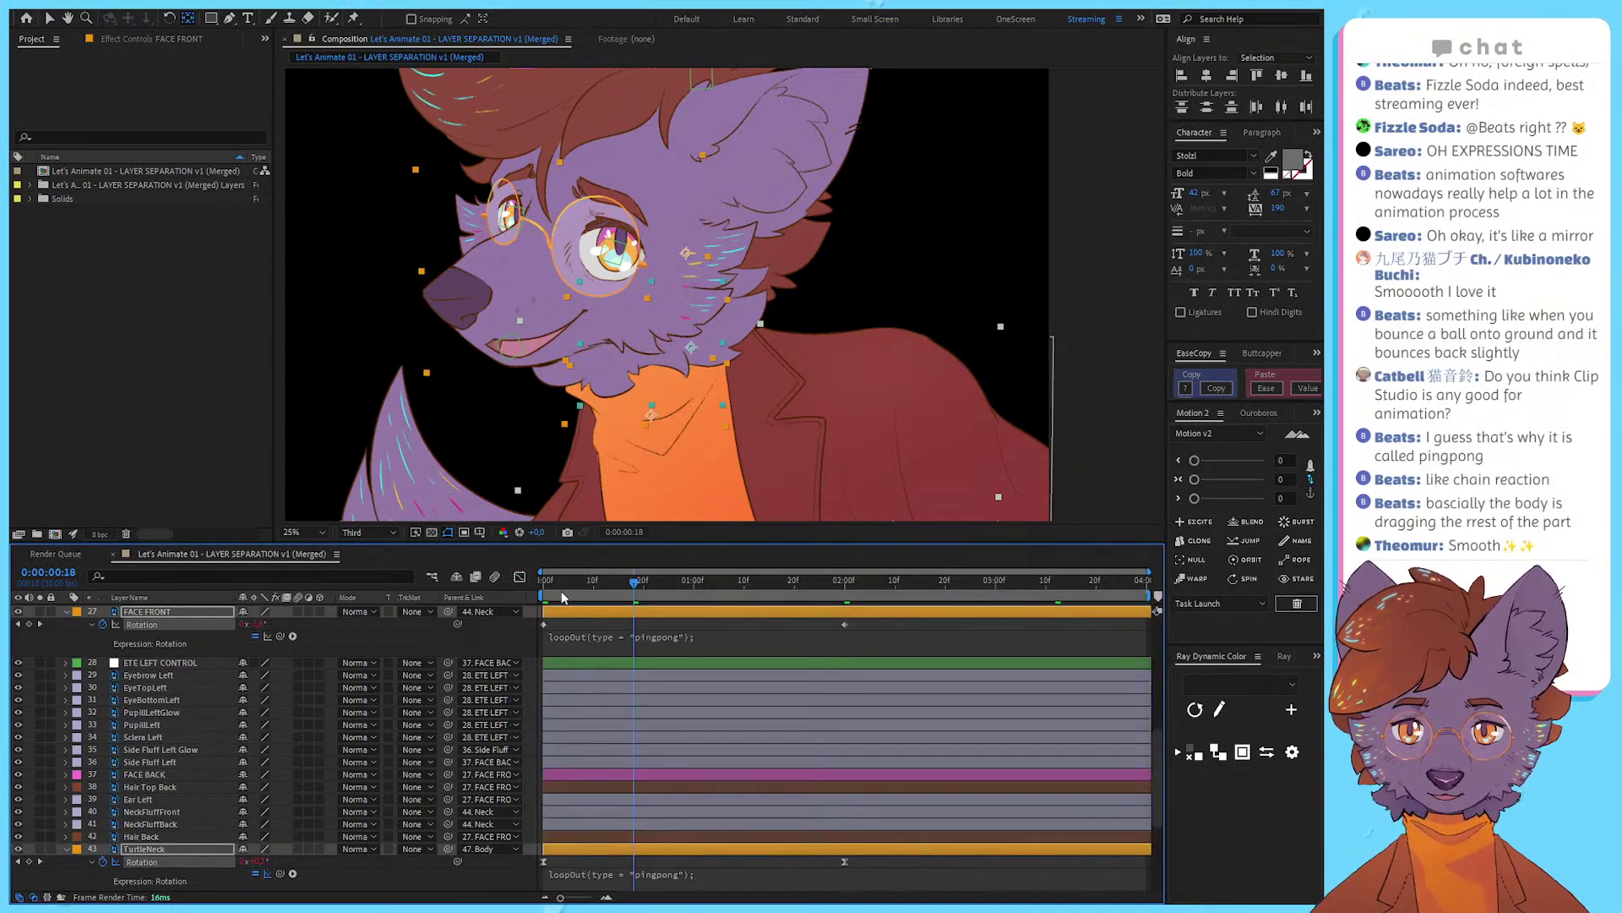
# Step: Ease all the rotation keyframes together in the graph editor and lengthen their incoming and outgoing handles for a softer curve
pyautogui.click(519, 576)
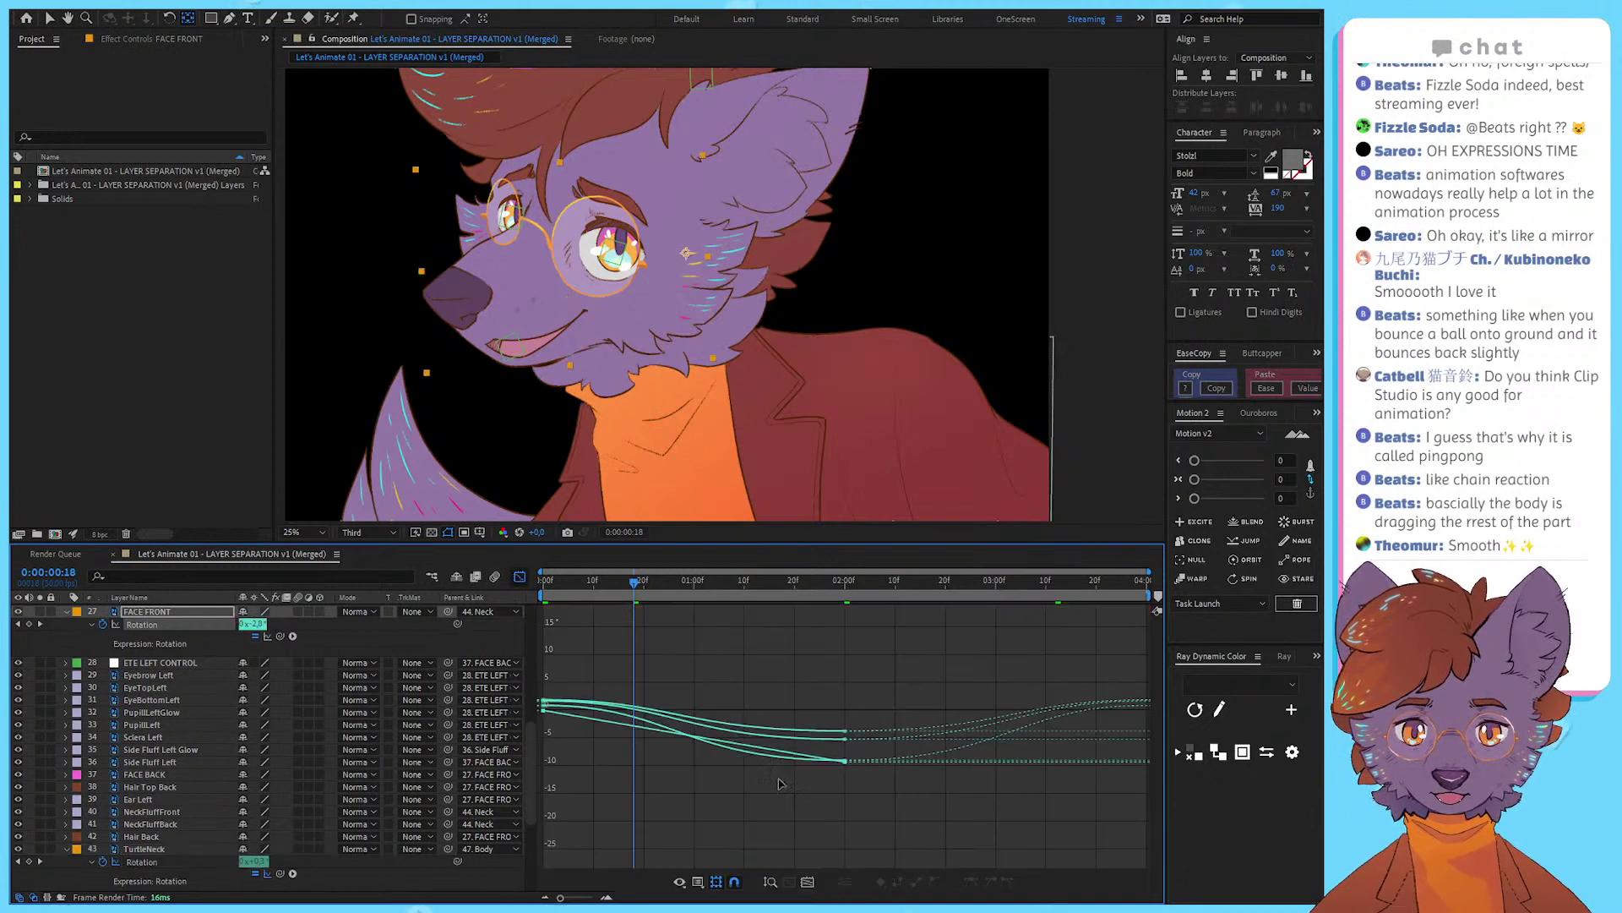
pyautogui.moveTo(890, 862); pyautogui.dragTo(538, 636)
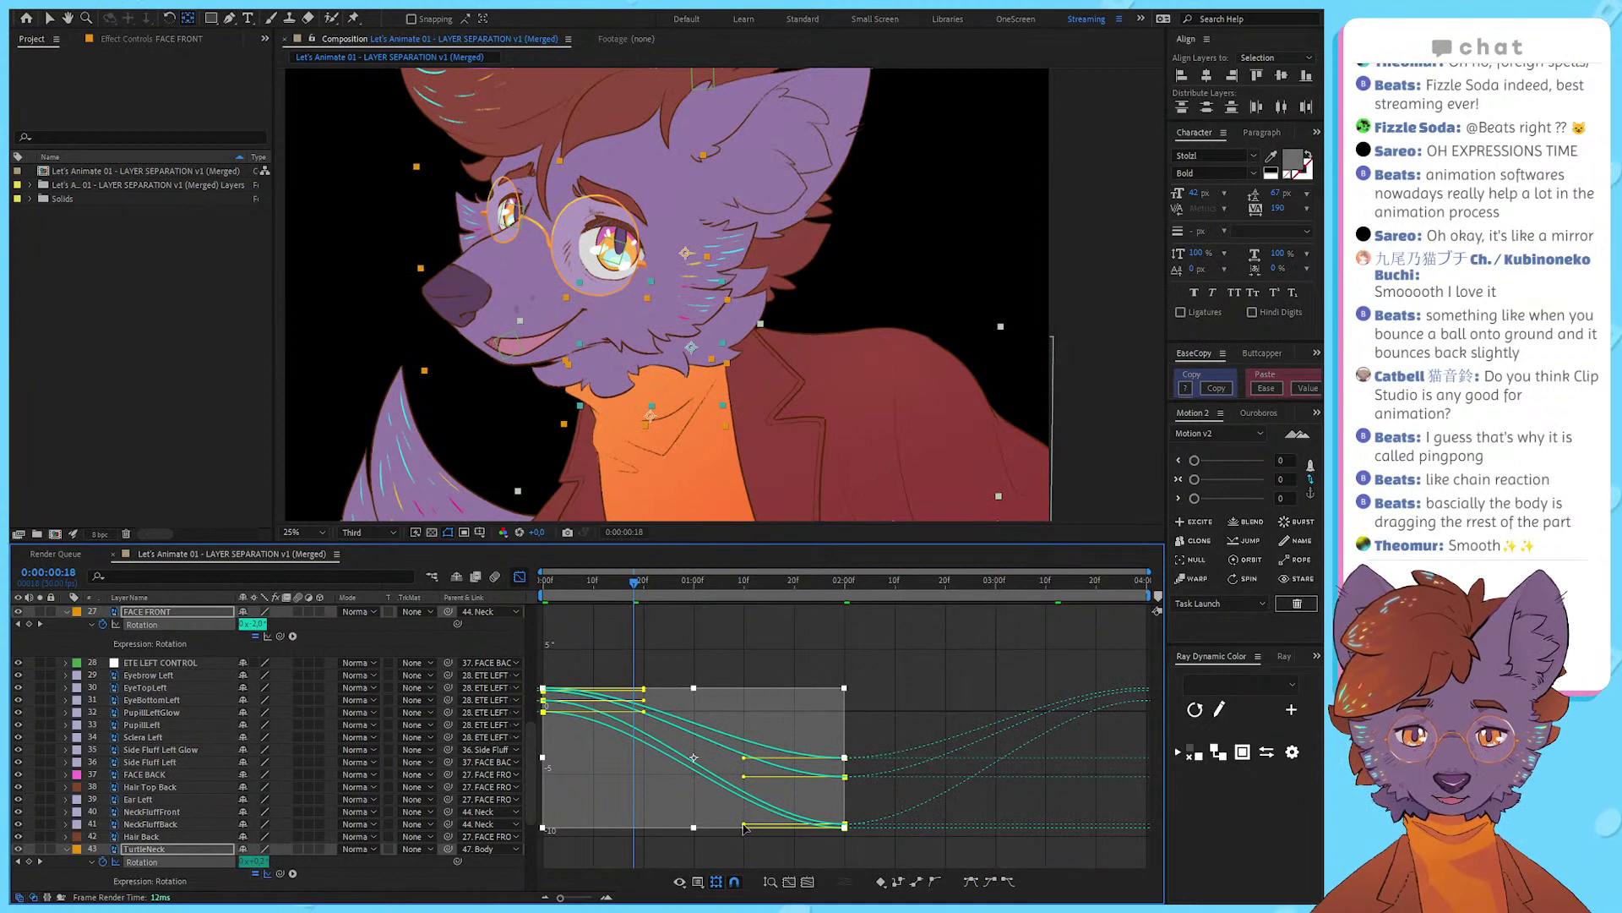
pyautogui.moveTo(744, 826); pyautogui.dragTo(666, 825)
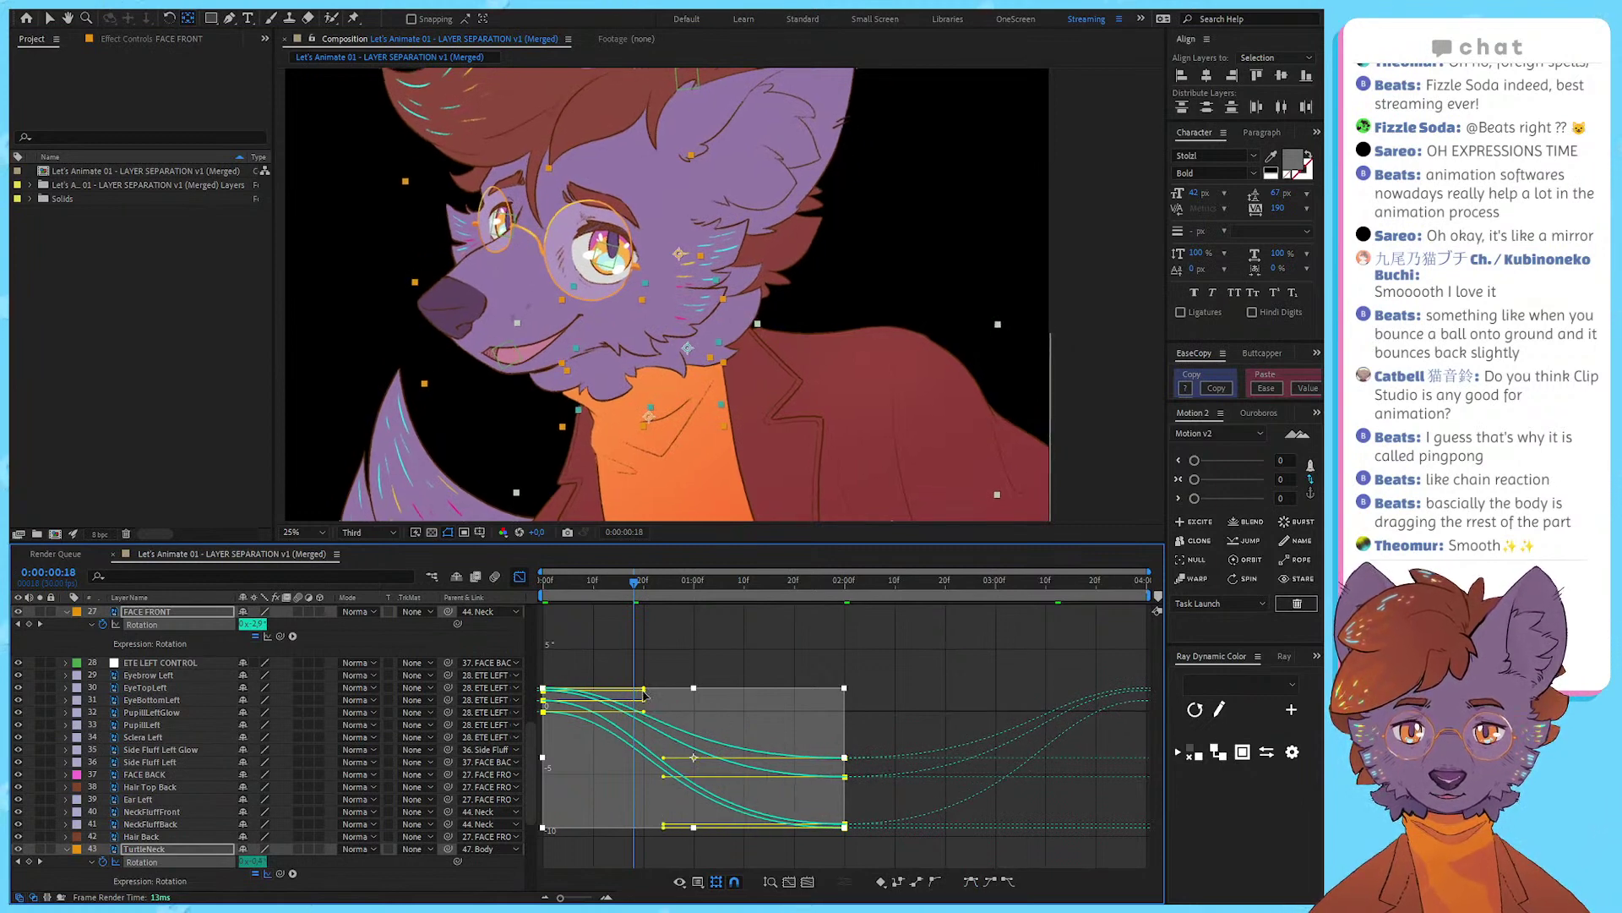
pyautogui.moveTo(658, 698); pyautogui.dragTo(658, 700)
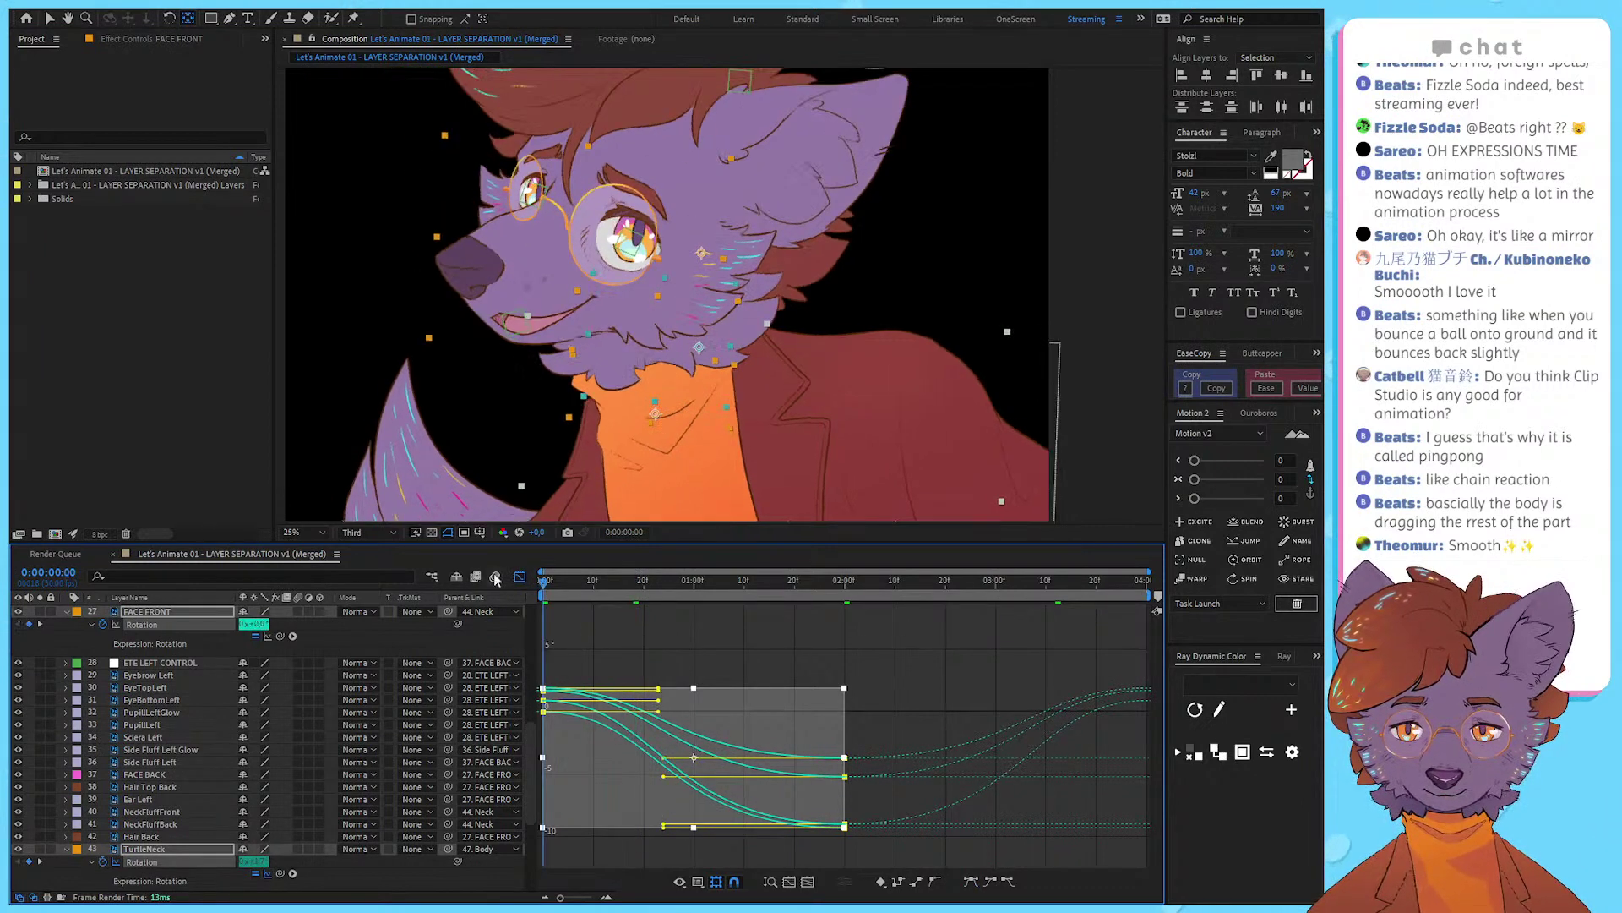
pyautogui.click(519, 578)
pyautogui.click(591, 622)
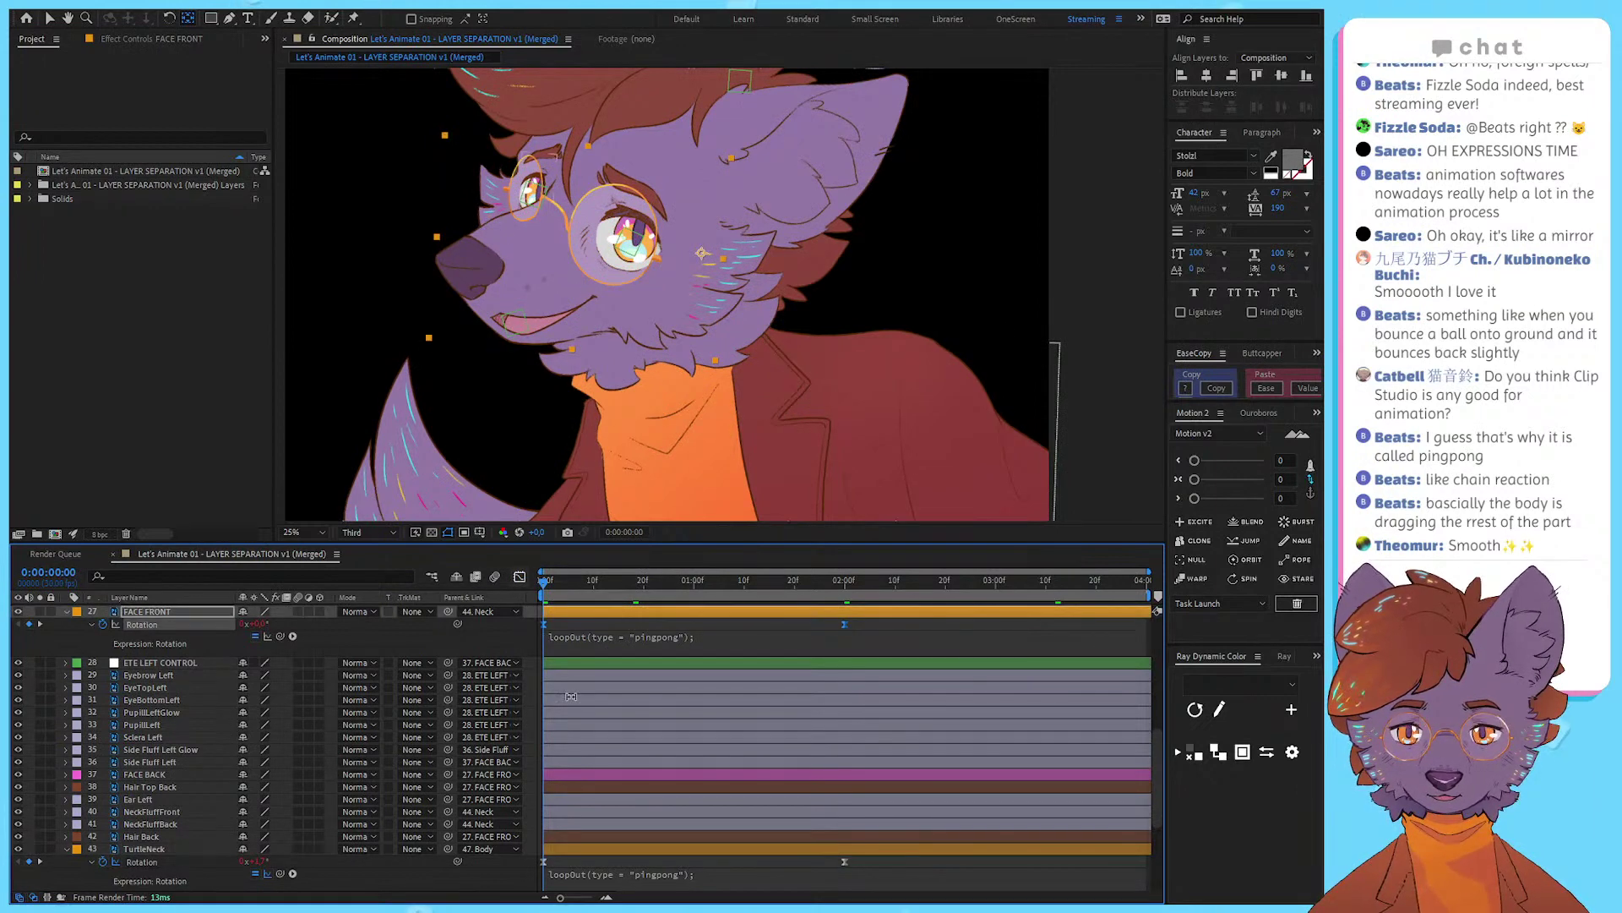
# Step: Move the TurtleNeck and Neck rotation keyframes together so the first ones start at frame 5
pyautogui.scroll(-3, 571, 695)
pyautogui.moveTo(863, 800); pyautogui.dragTo(529, 729)
pyautogui.scroll(3, 542, 747)
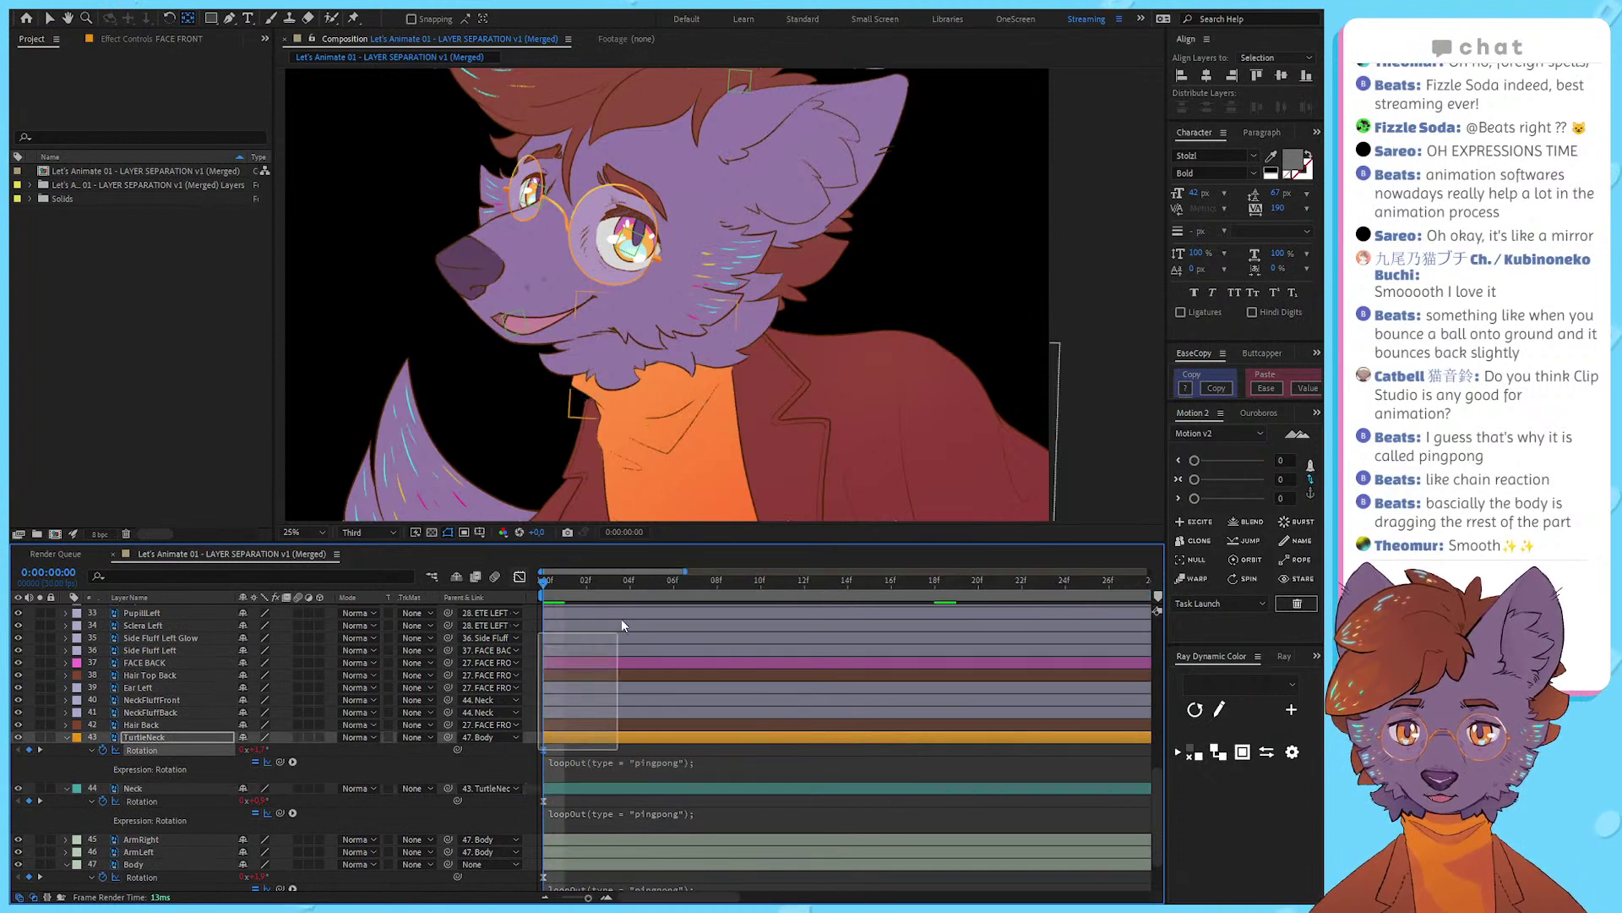
pyautogui.scroll(-5, 734, 779)
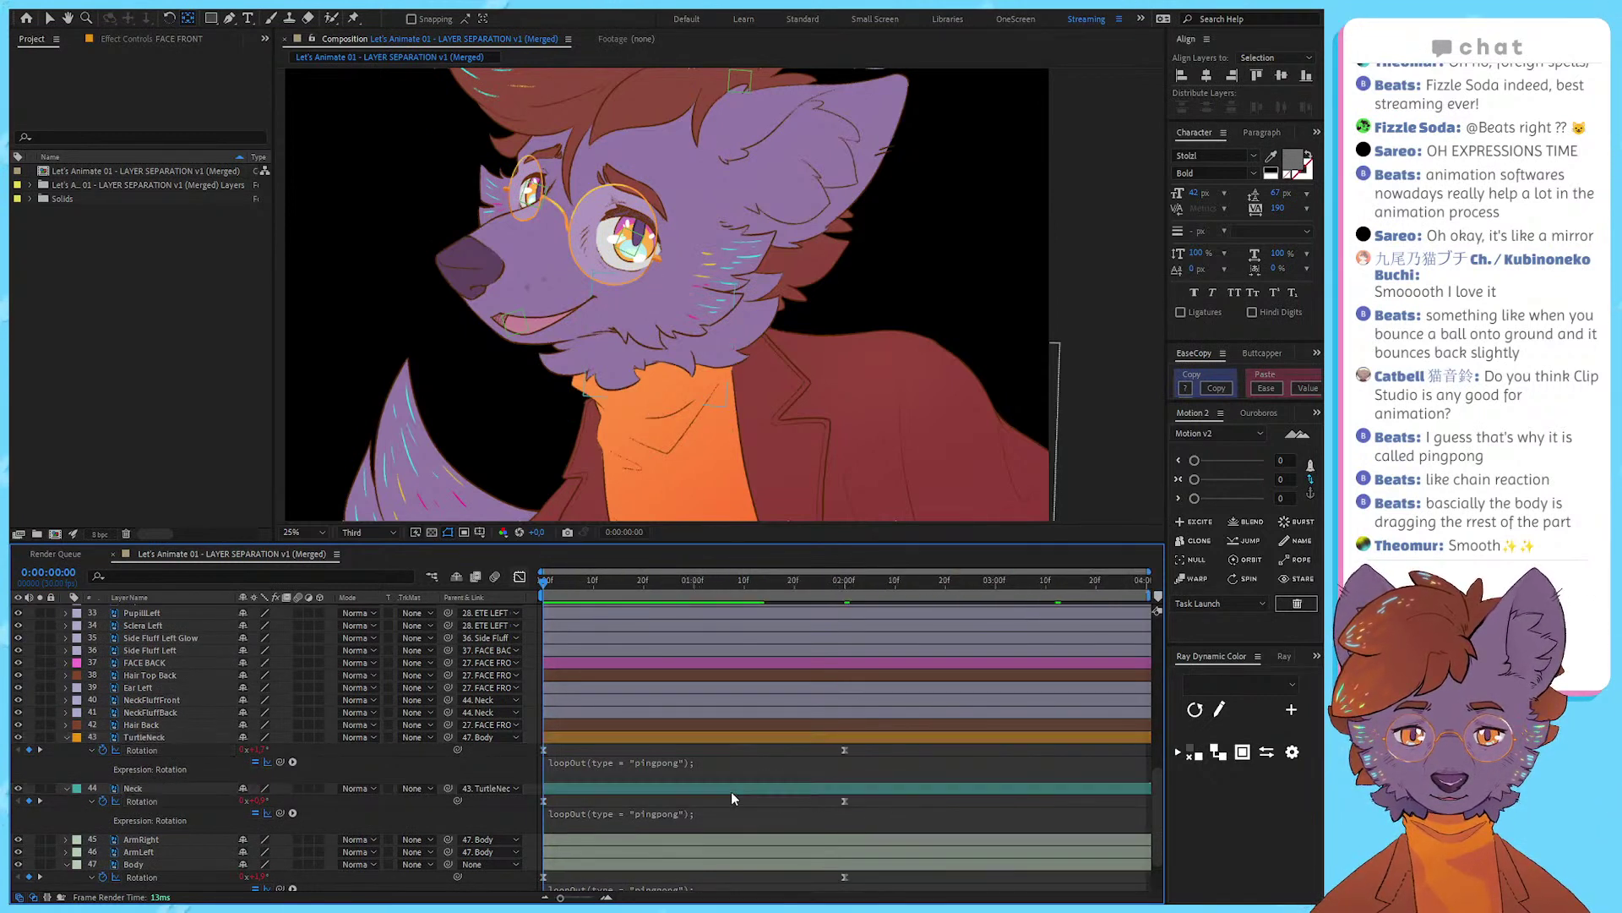
pyautogui.scroll(2, 548, 752)
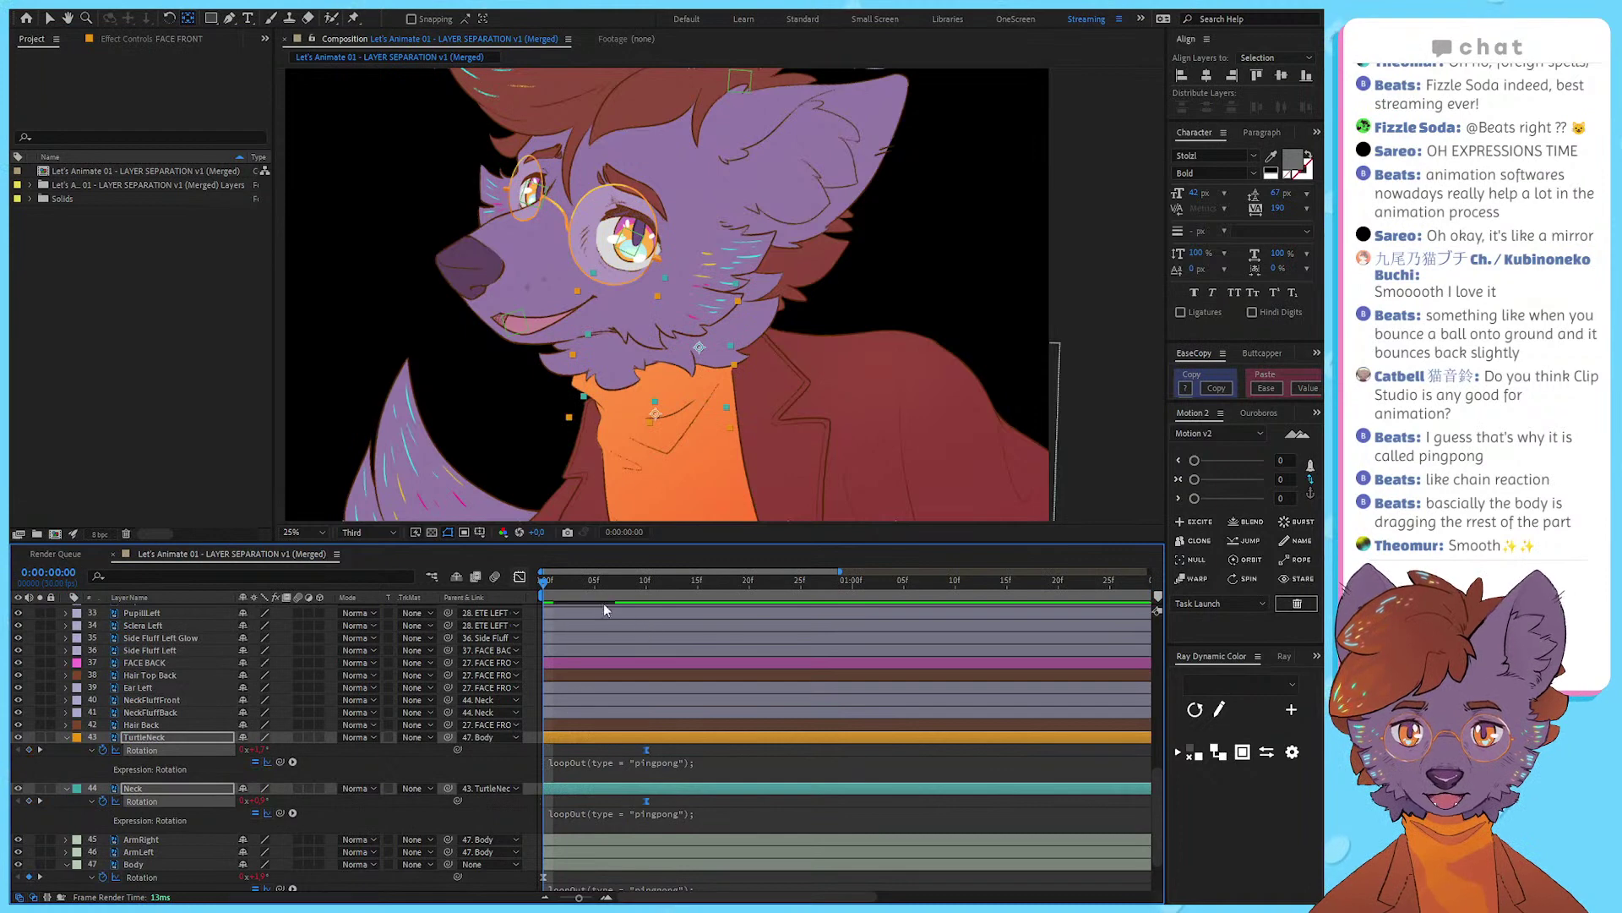
pyautogui.click(595, 583)
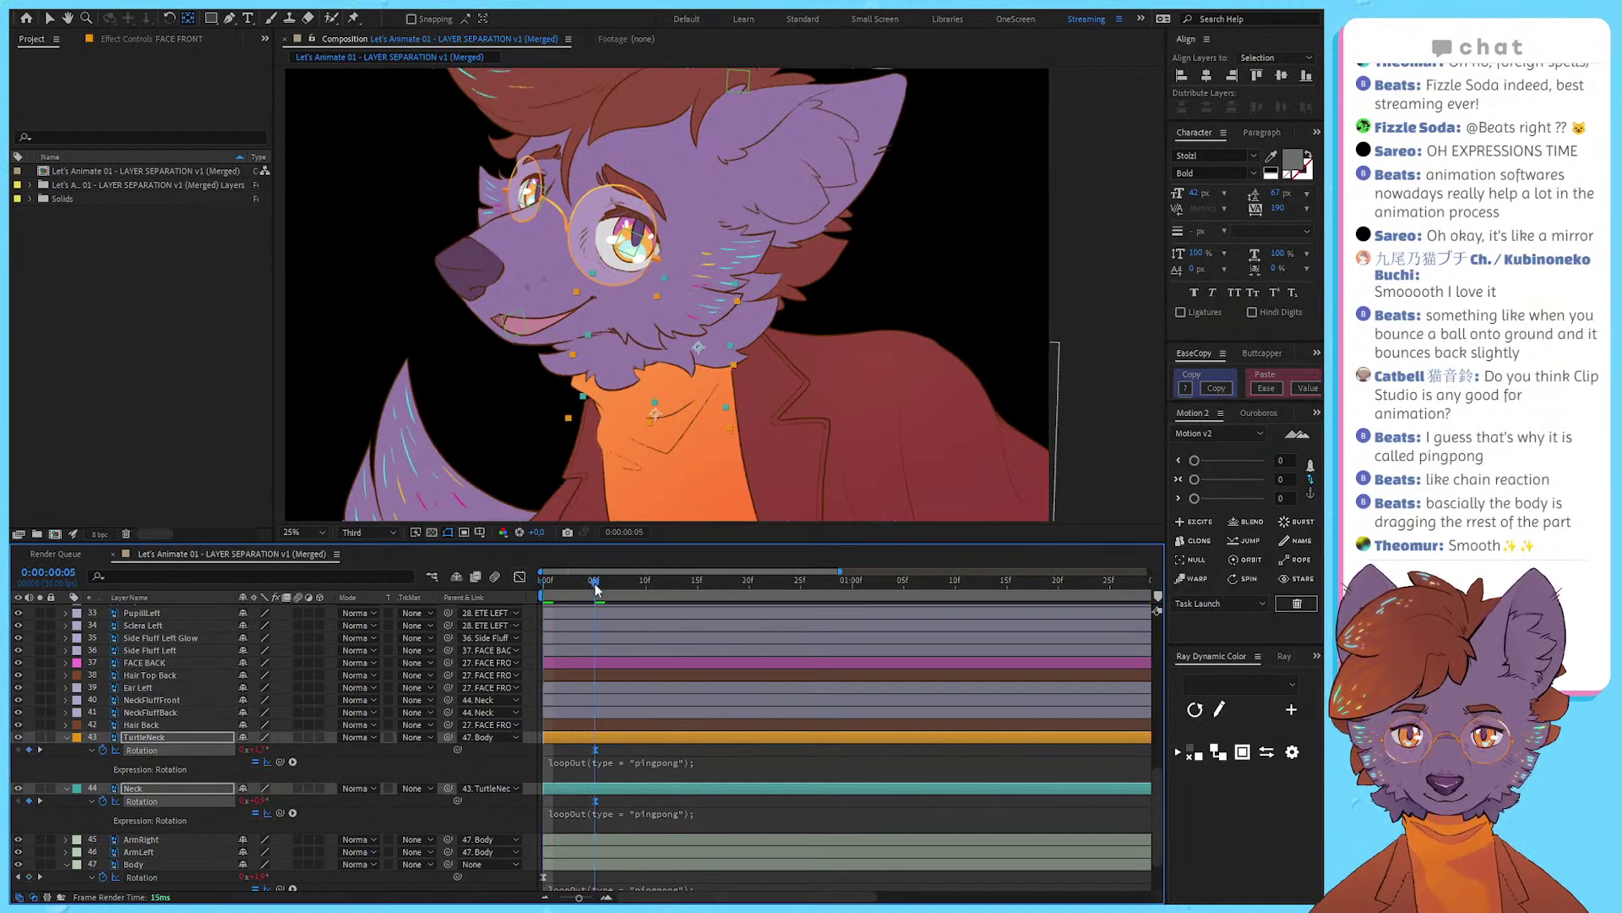
# Step: Move both FACE FRONT rotation keyframes so the first one starts at frame 10 and preview the animation
pyautogui.scroll(3, 587, 696)
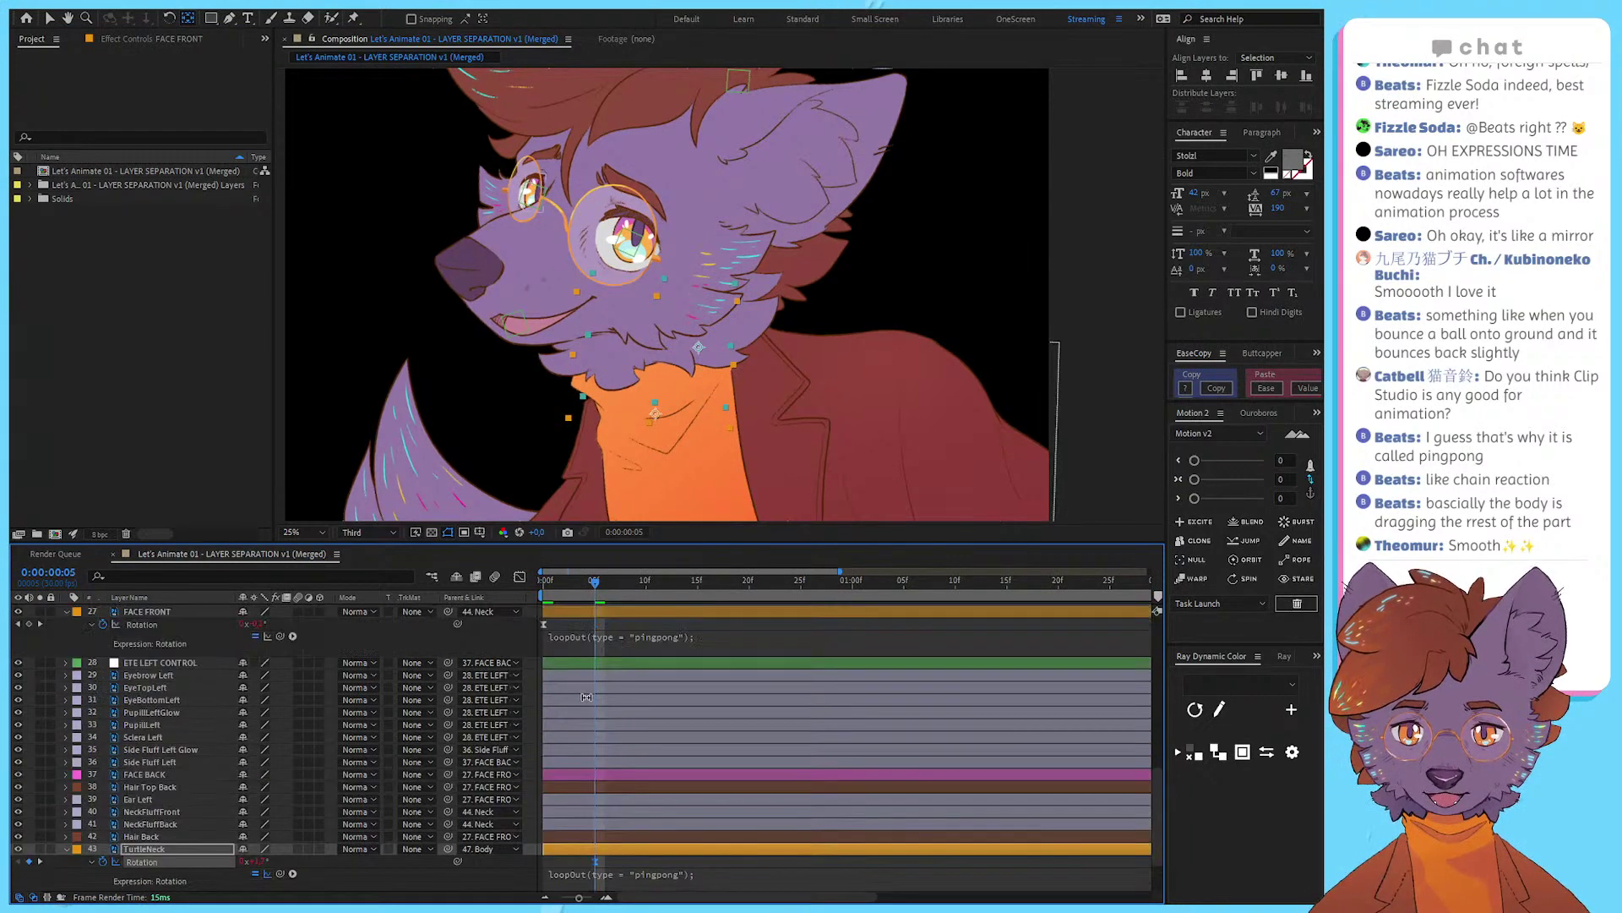
pyautogui.scroll(2, 587, 697)
pyautogui.press('-')
pyautogui.moveTo(861, 710); pyautogui.dragTo(524, 696)
pyautogui.press('=')
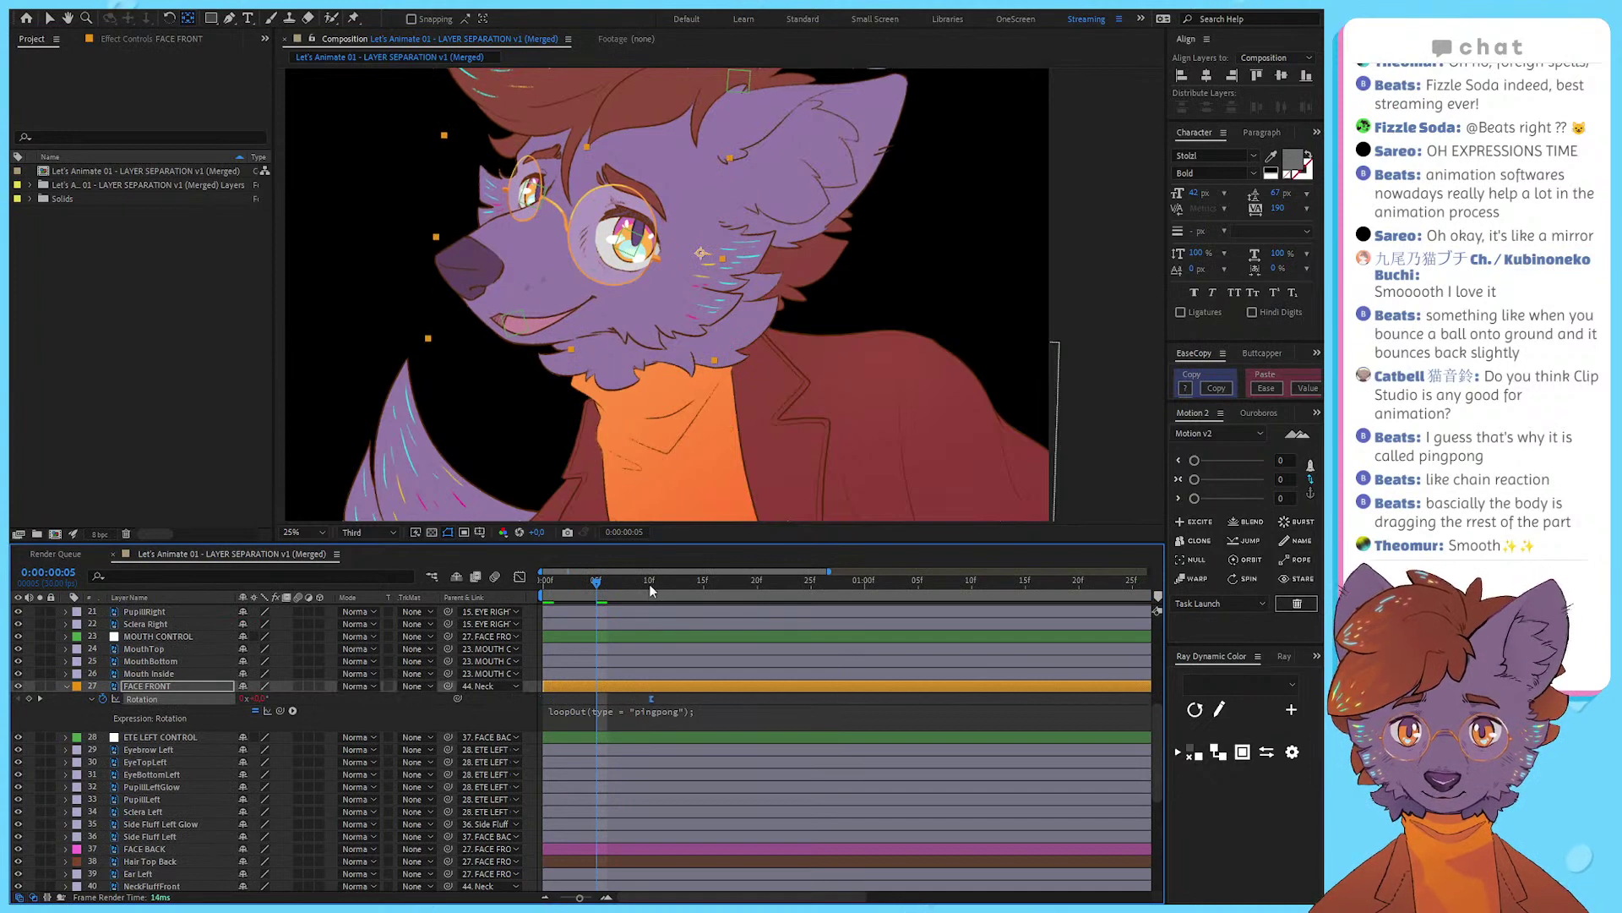
pyautogui.press('space')
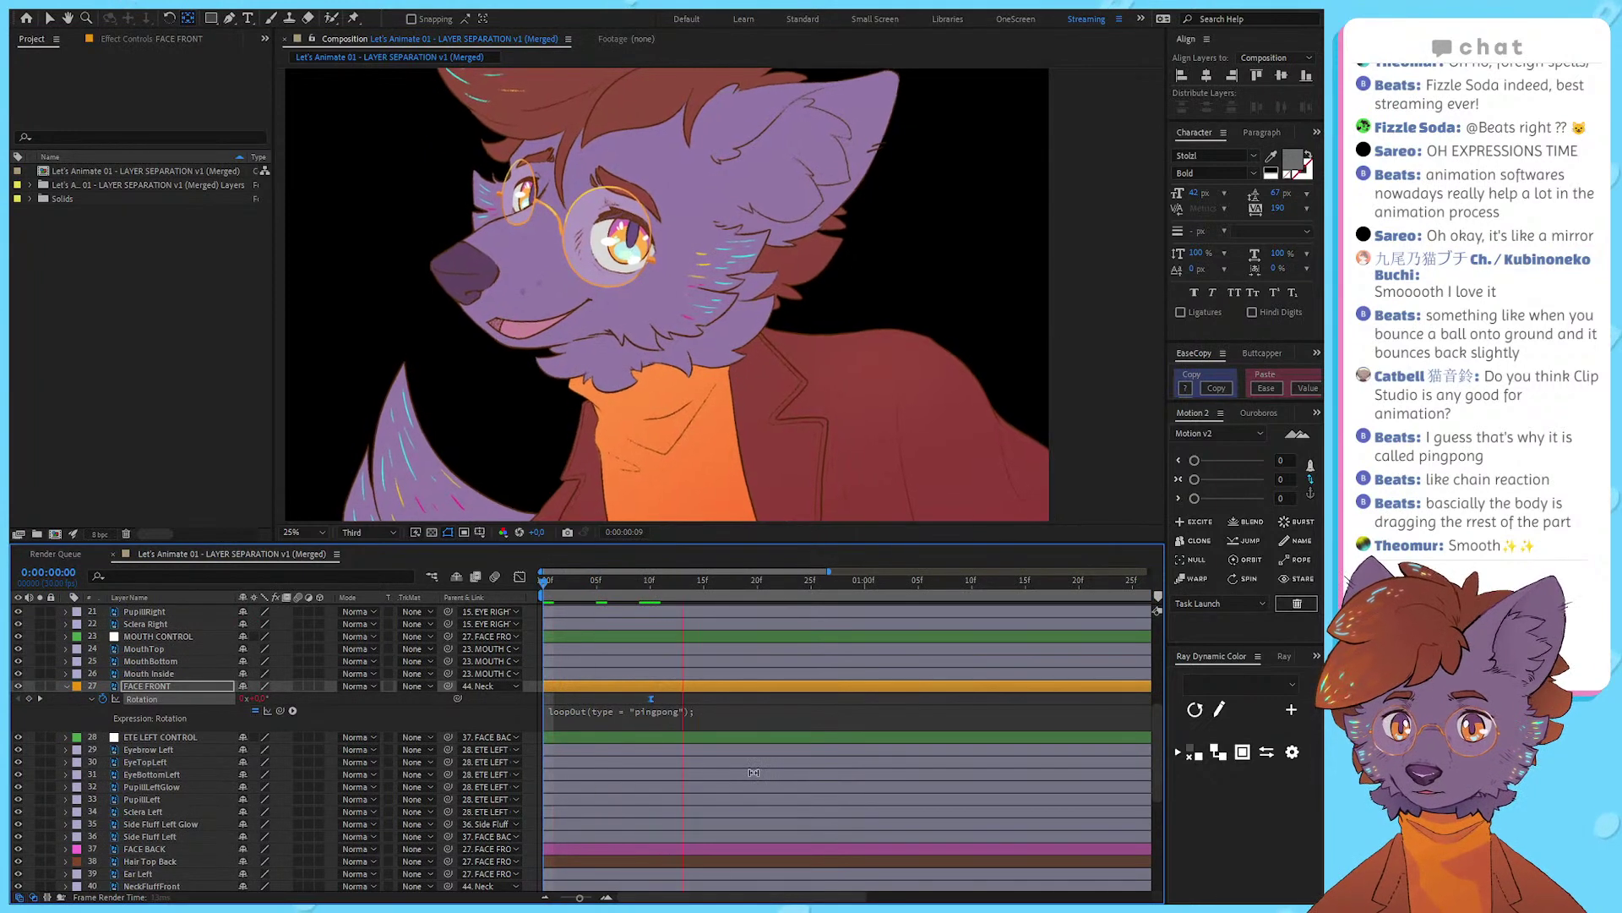
# Step: Show only the keyframed properties and move the FACE FRONT rotation keyframes together so the first one starts at frame 20
pyautogui.scroll(-2, 697, 355)
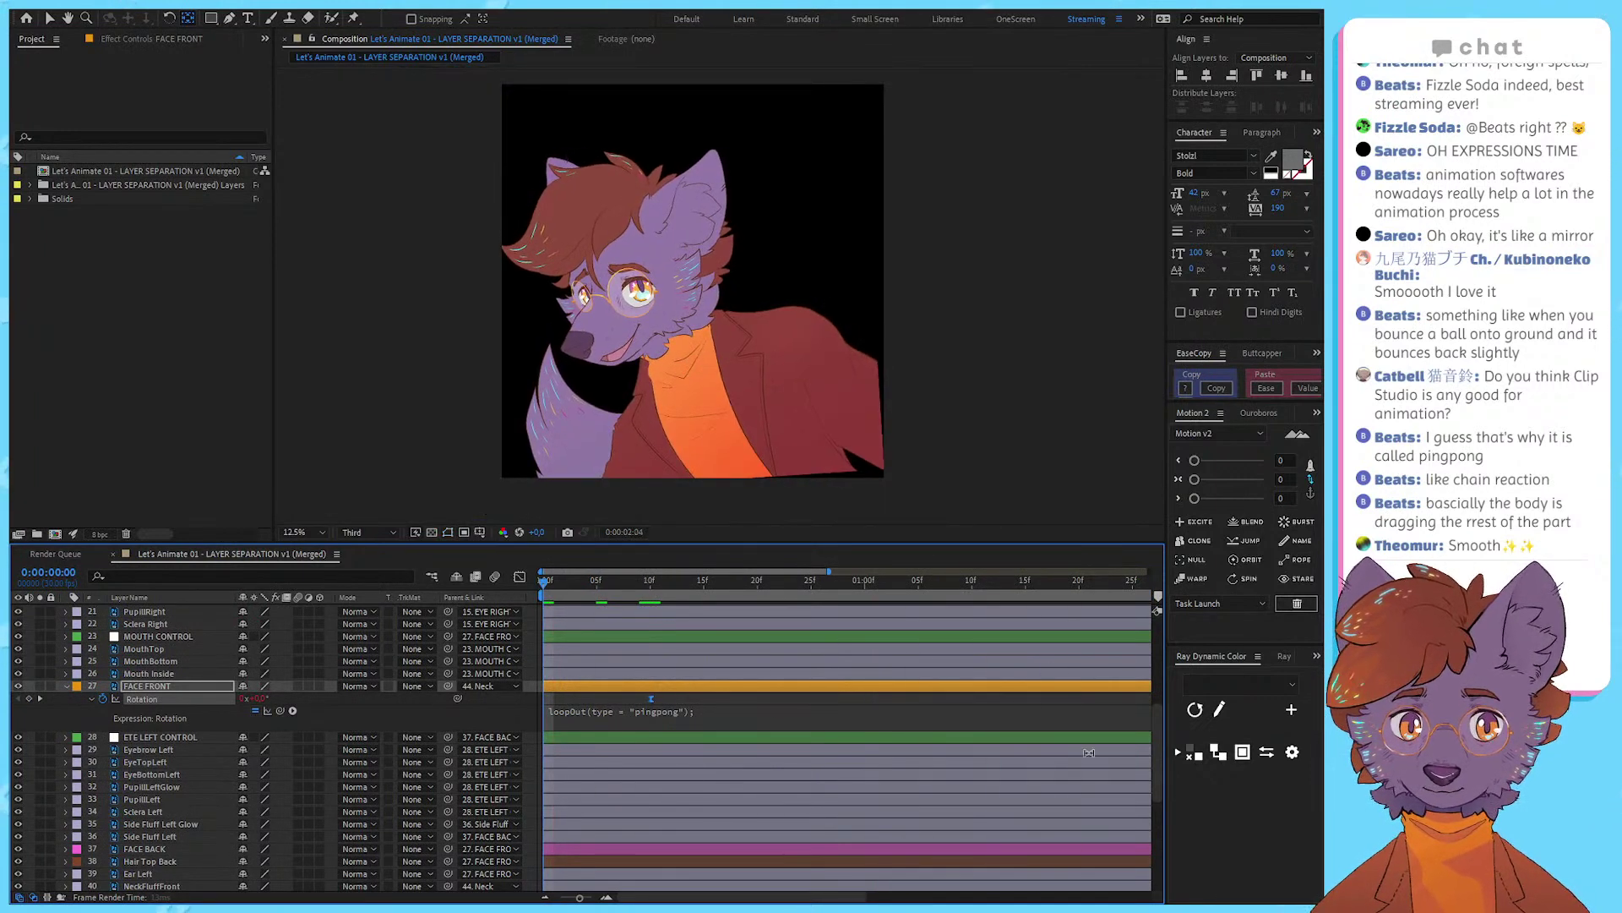
pyautogui.scroll(-1, 810, 704)
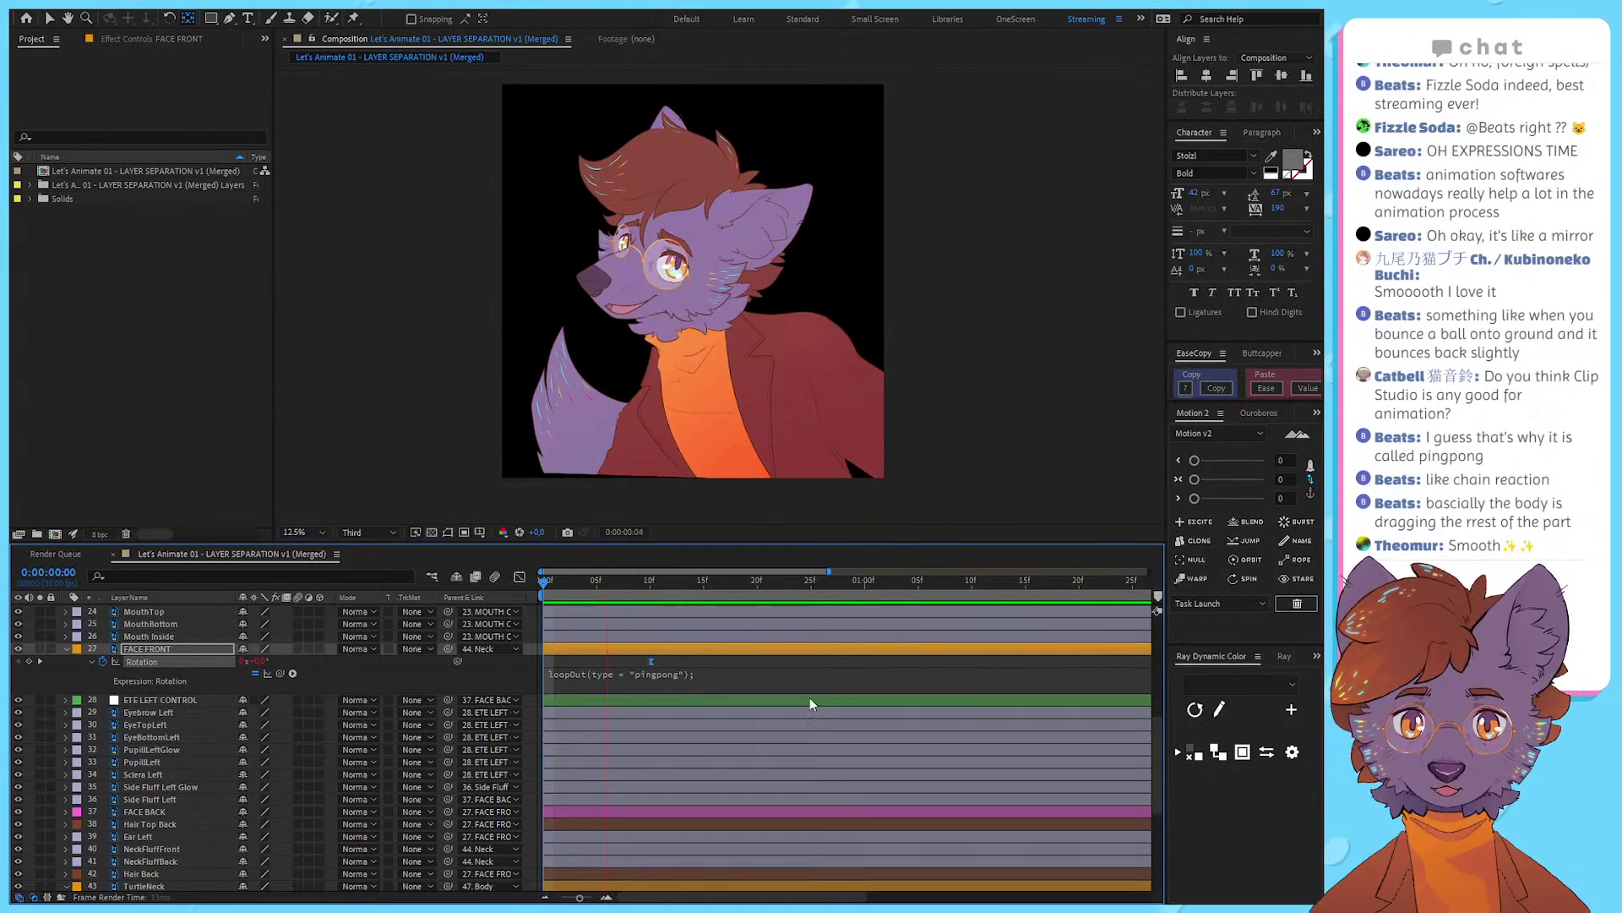
pyautogui.scroll(-2, 804, 693)
pyautogui.press('space')
pyautogui.scroll(-3, 720, 667)
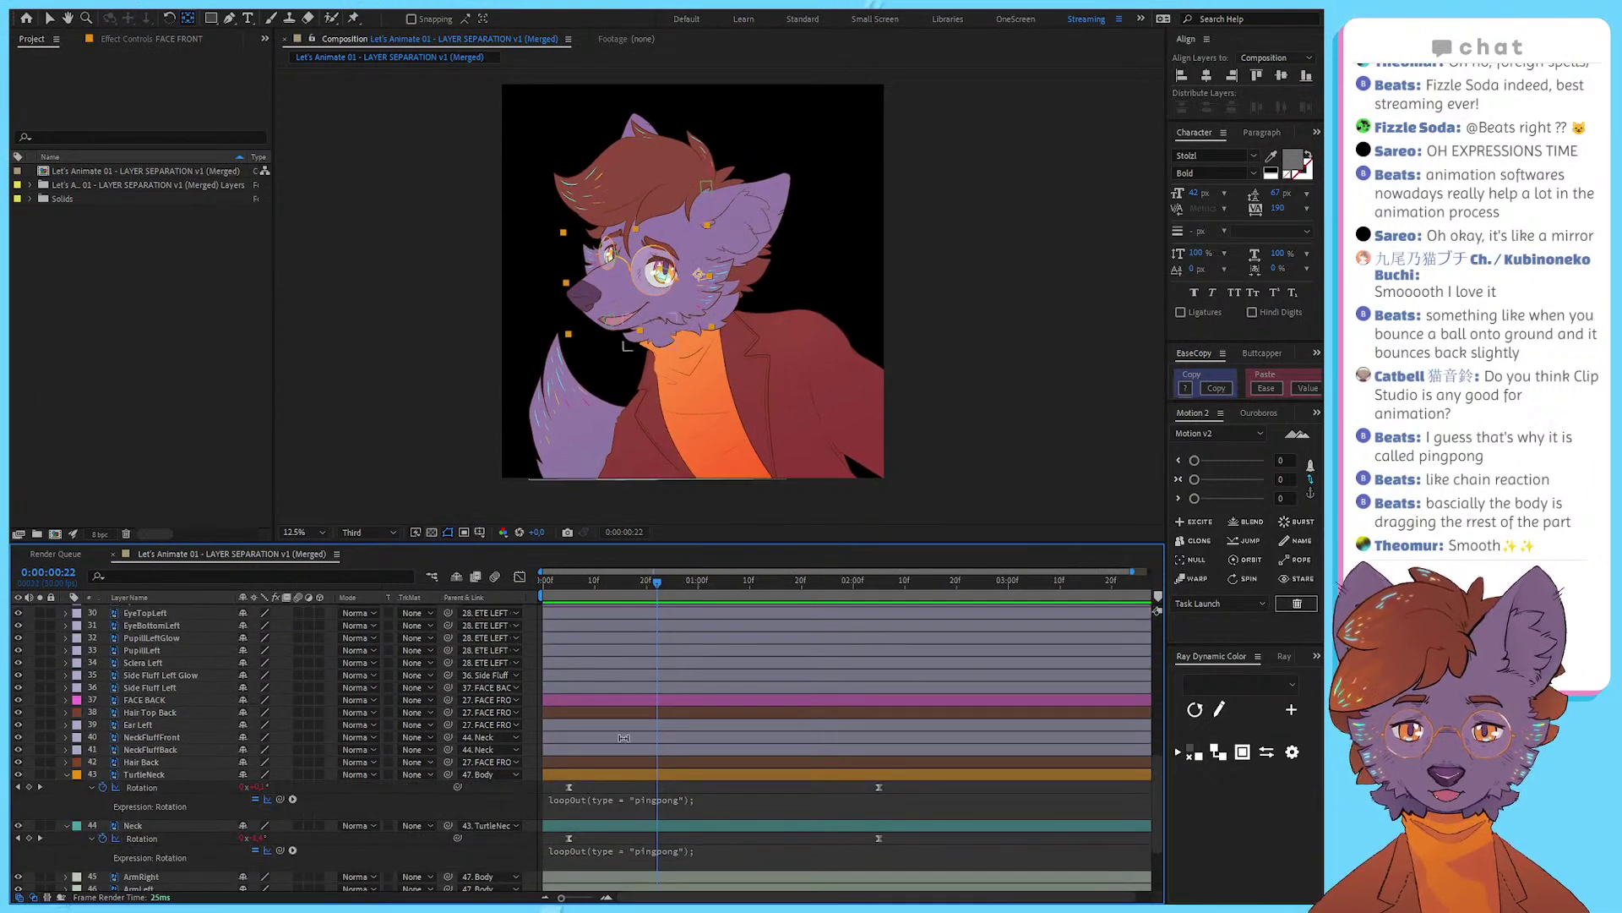
pyautogui.scroll(-1, 617, 667)
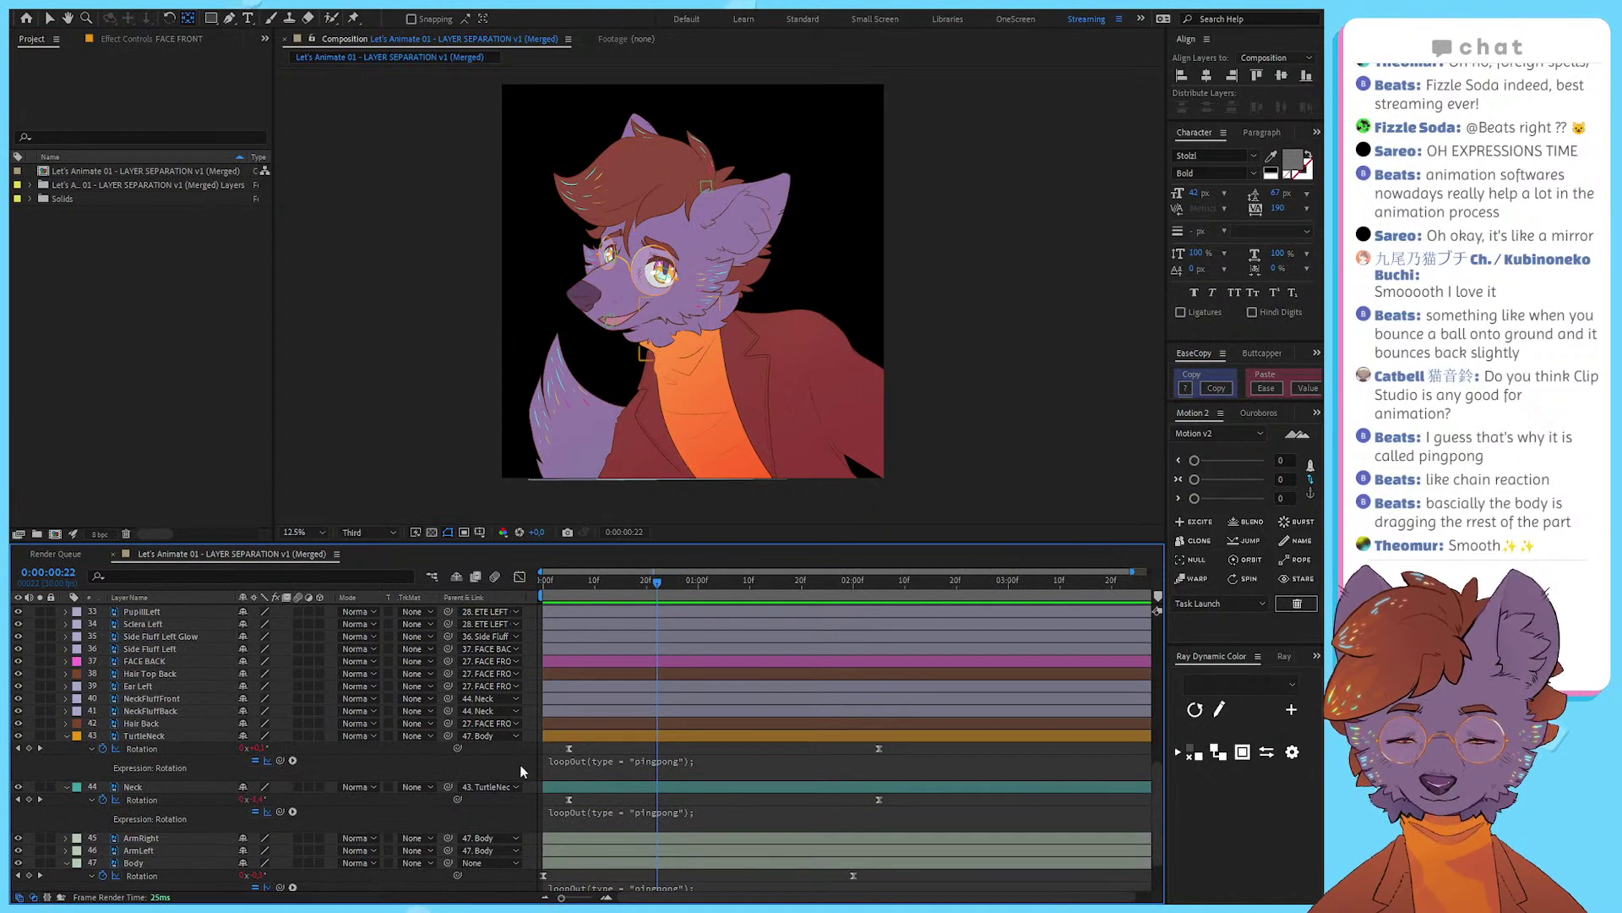
pyautogui.click(520, 771)
pyautogui.press('u')
pyautogui.click(594, 624)
pyautogui.press('=')
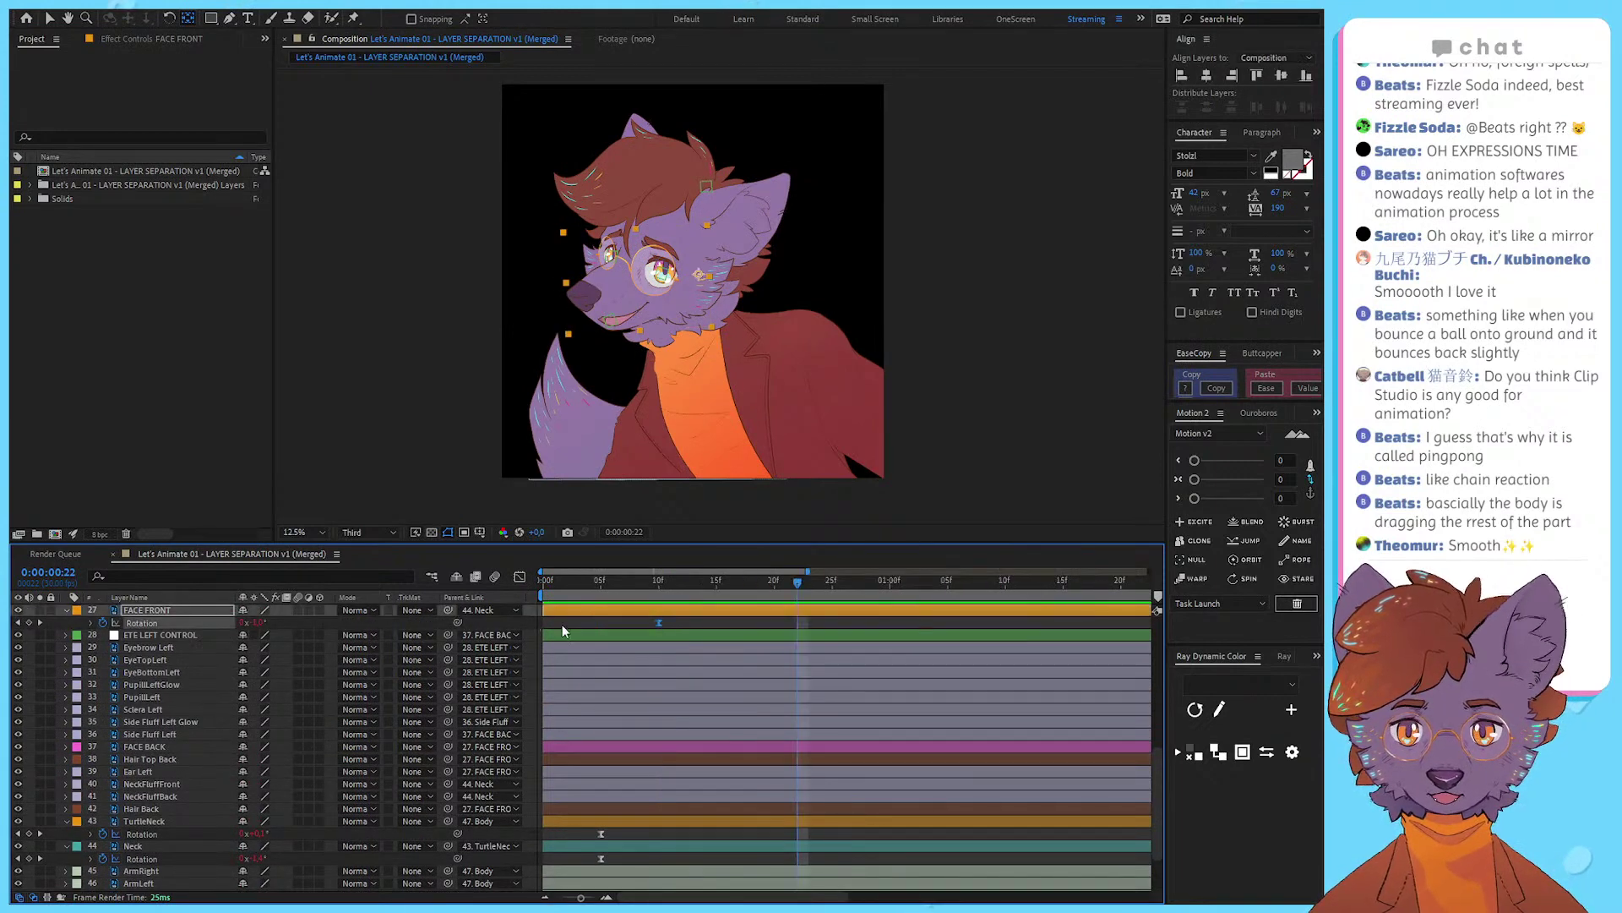
pyautogui.moveTo(658, 623); pyautogui.dragTo(774, 605)
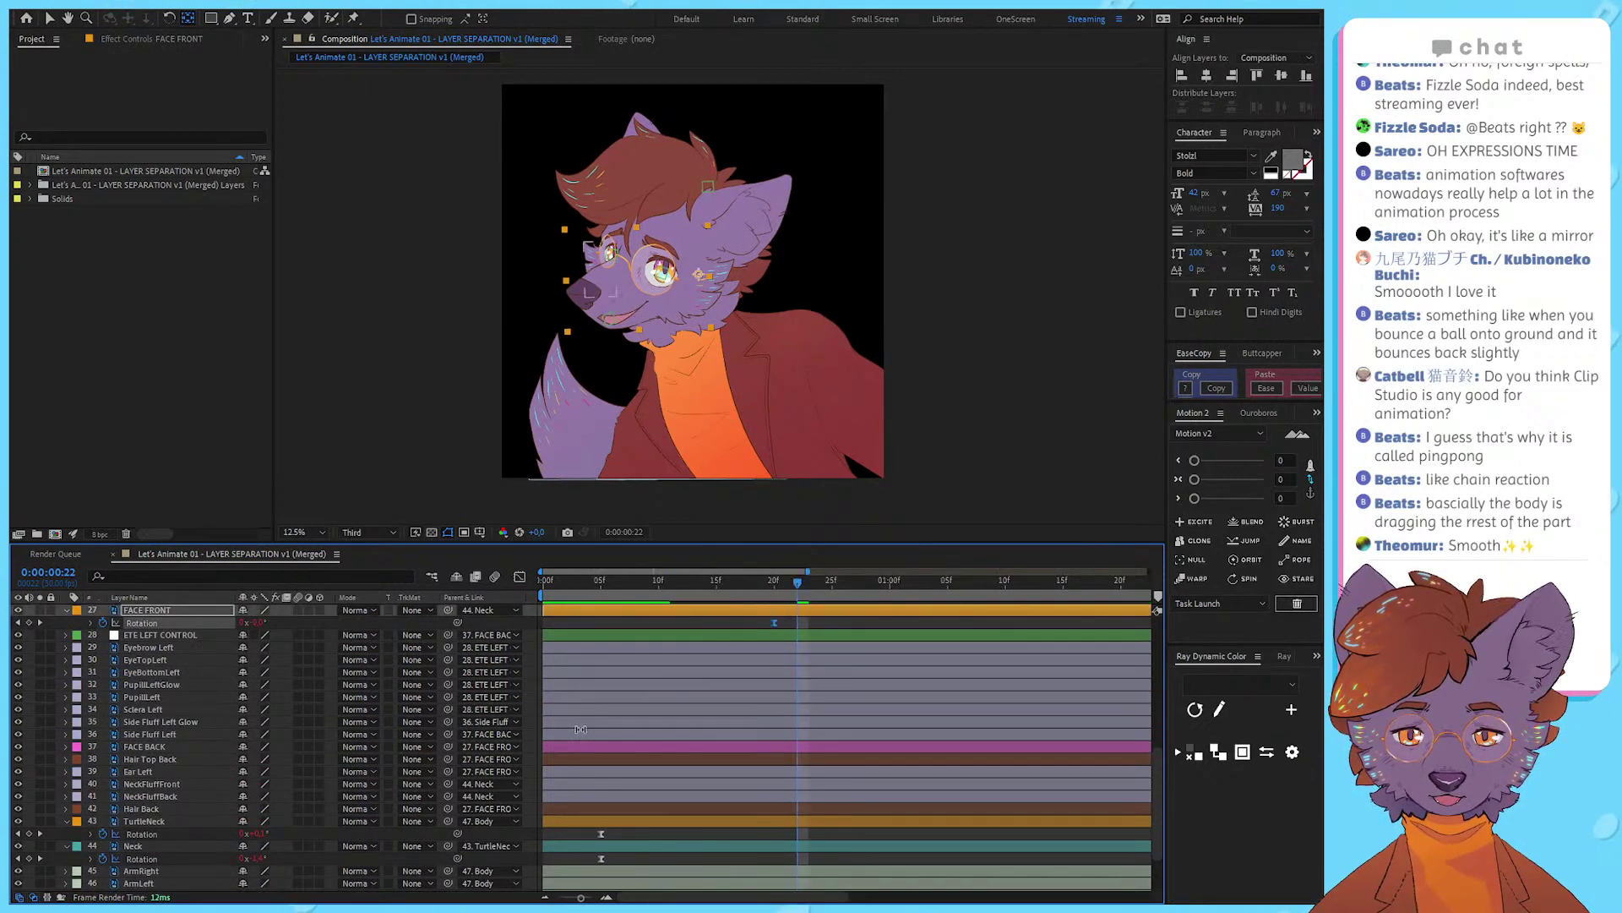
# Step: Move the TurtleNeck and Neck rotation keyframes together so the first ones start at frame 10
pyautogui.scroll(-2, 594, 720)
pyautogui.press('-')
pyautogui.moveTo(560, 763); pyautogui.dragTo(583, 790)
pyautogui.press('=')
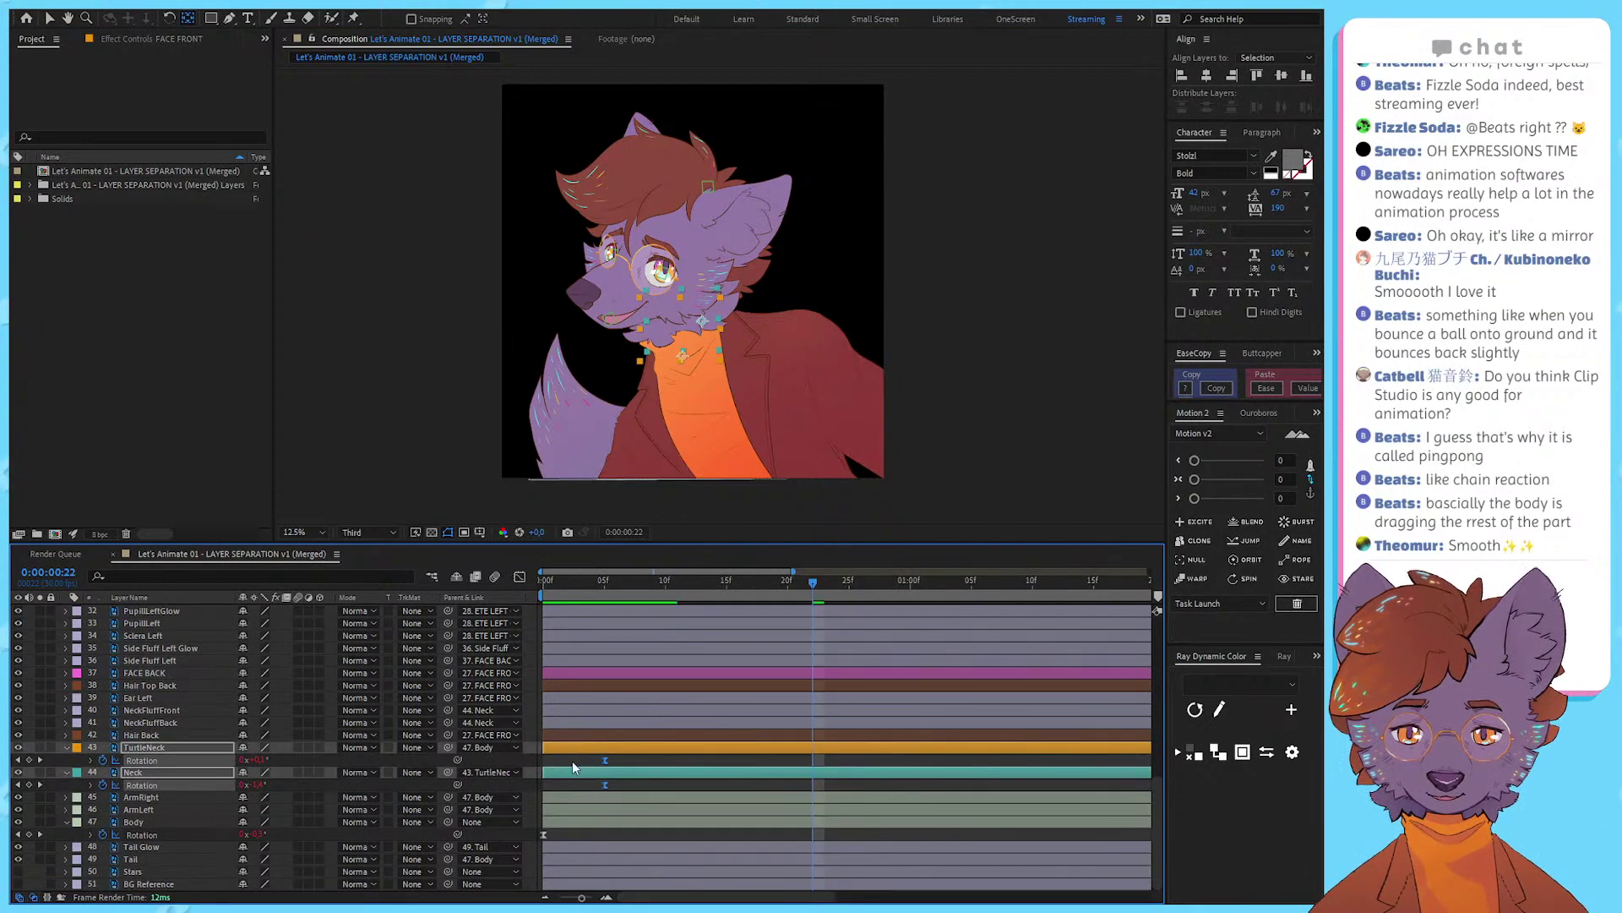
pyautogui.hotkey('alt', 'Right')
pyautogui.hotkey('alt', 'Right')
pyautogui.hotkey('alt', 'Right')
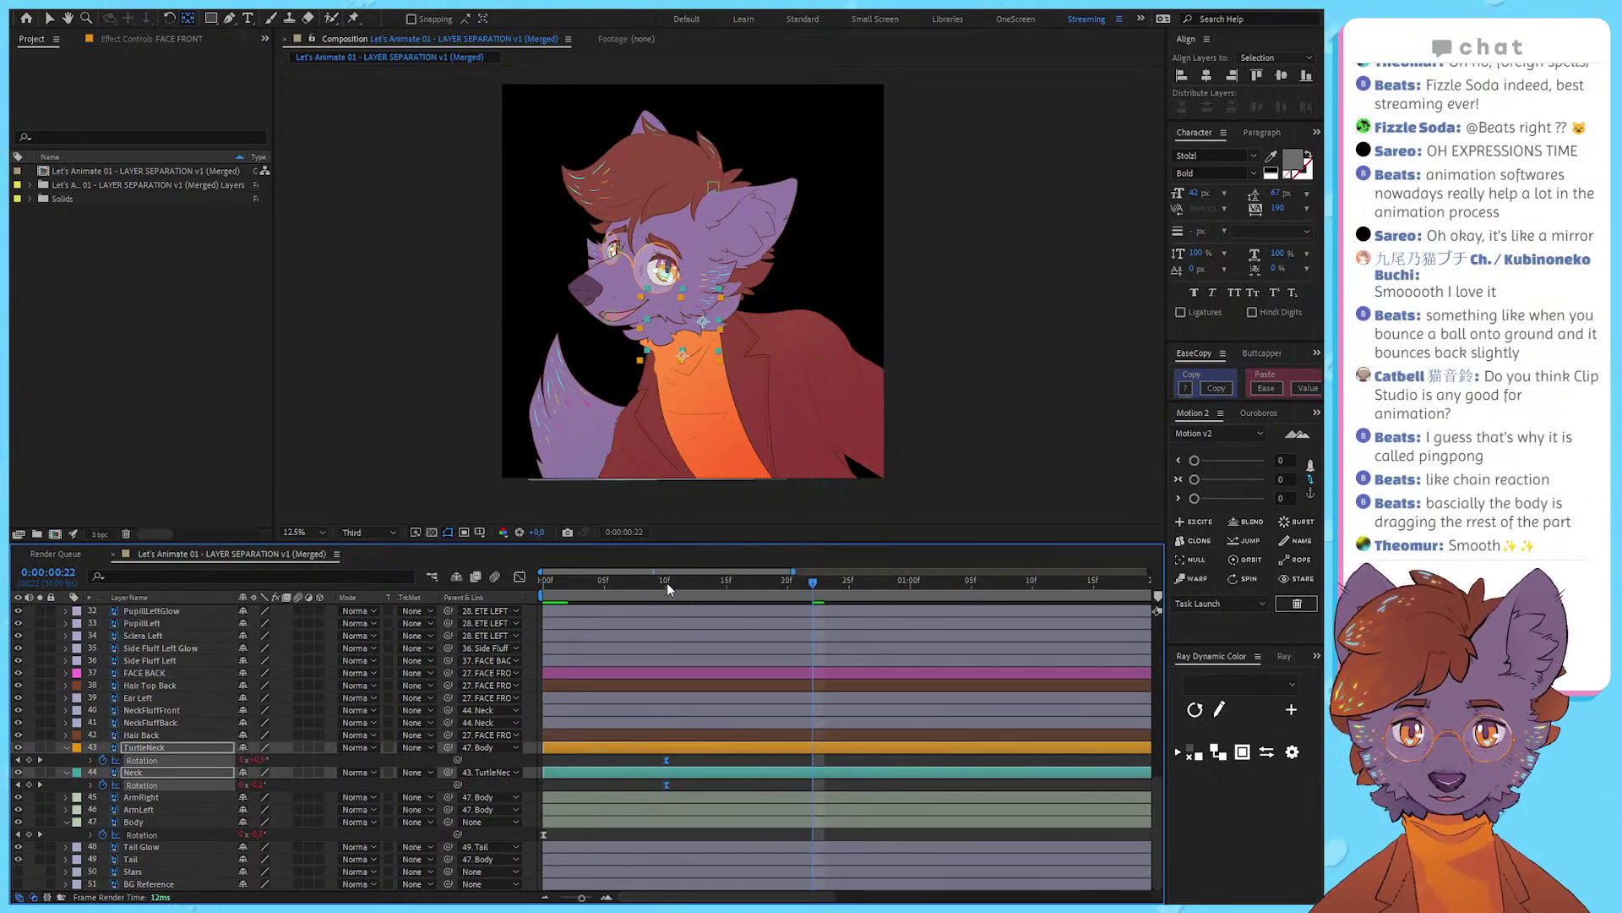
# Step: Preview the animation from the start and check how the head and neck follow the body, closely around the face and turtleneck
pyautogui.moveTo(667, 582); pyautogui.dragTo(653, 587)
pyautogui.press('space')
pyautogui.press('space')
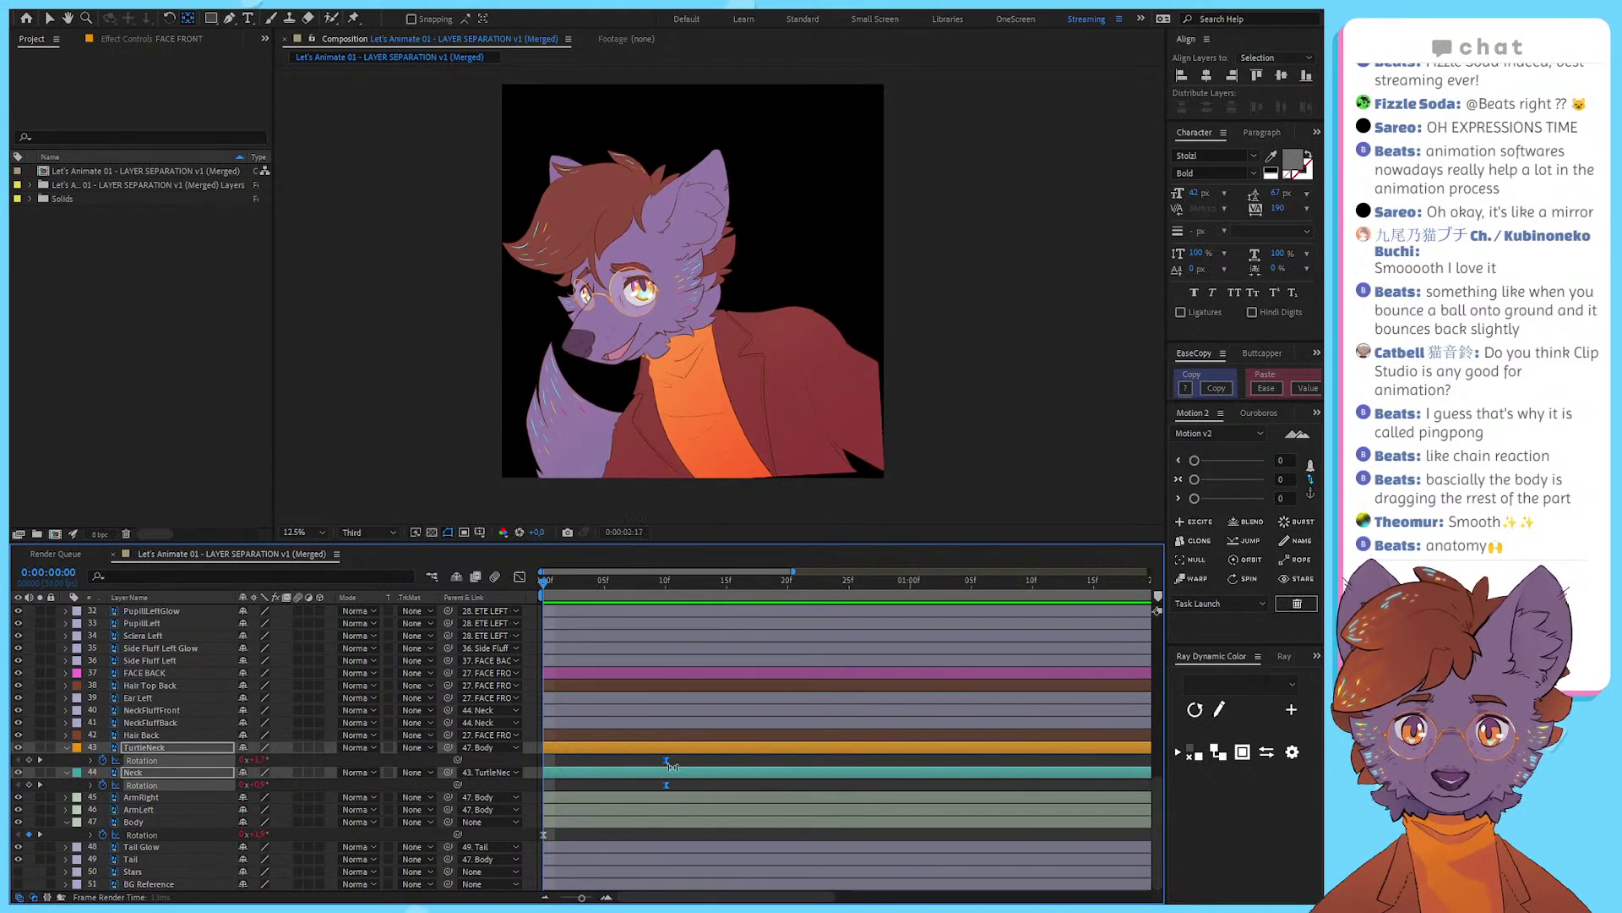
pyautogui.scroll(2, 664, 225)
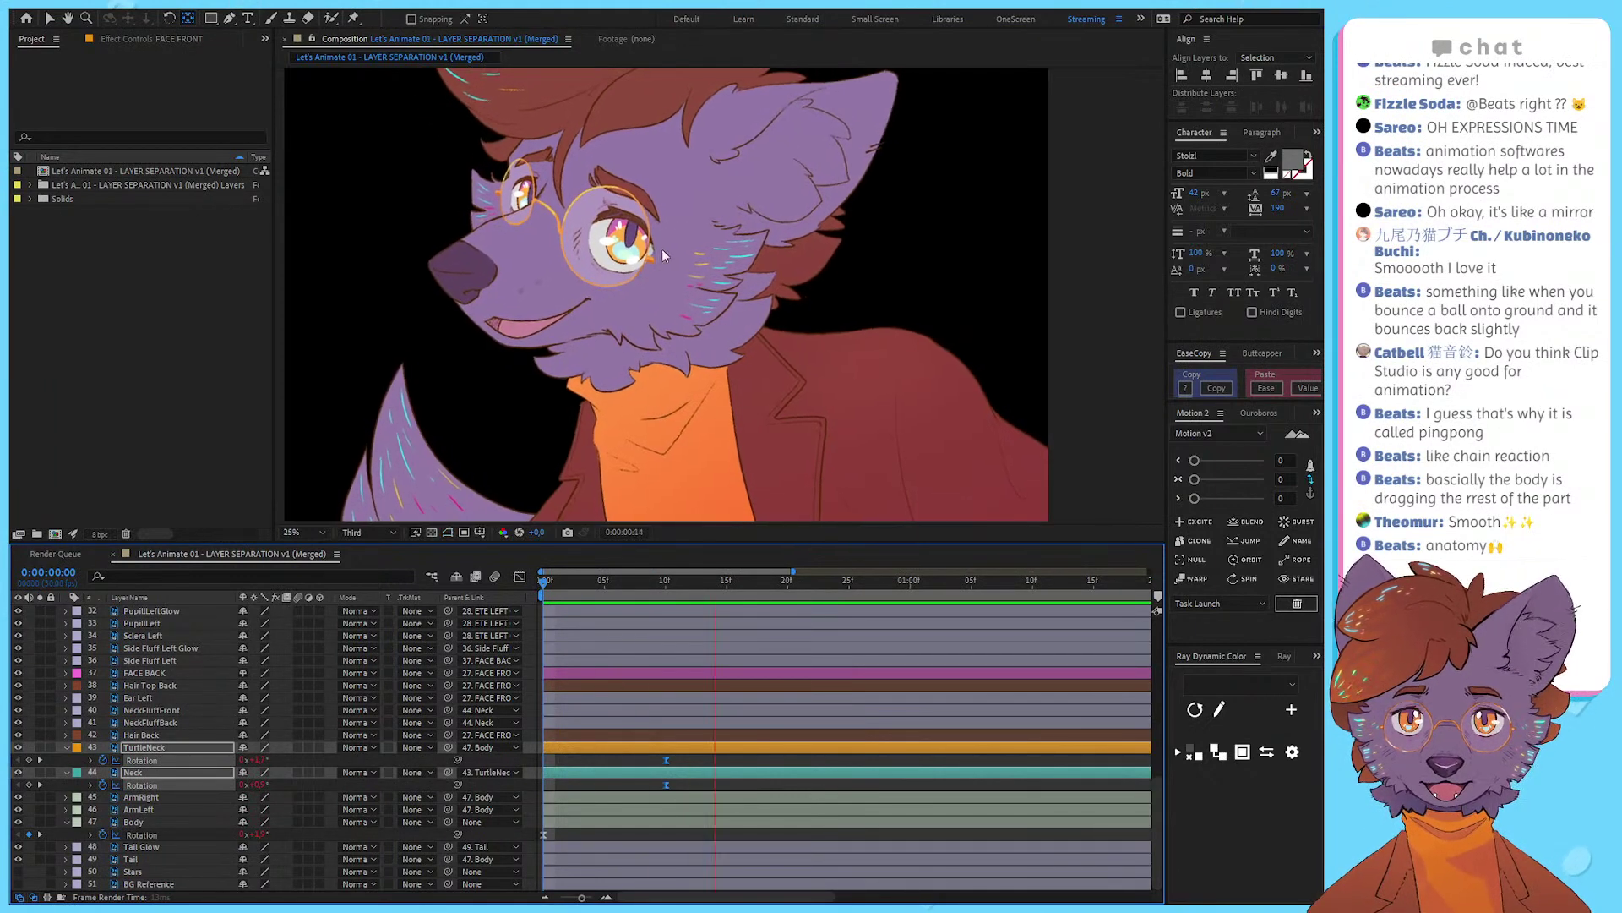
pyautogui.moveTo(620, 479); pyautogui.dragTo(662, 399)
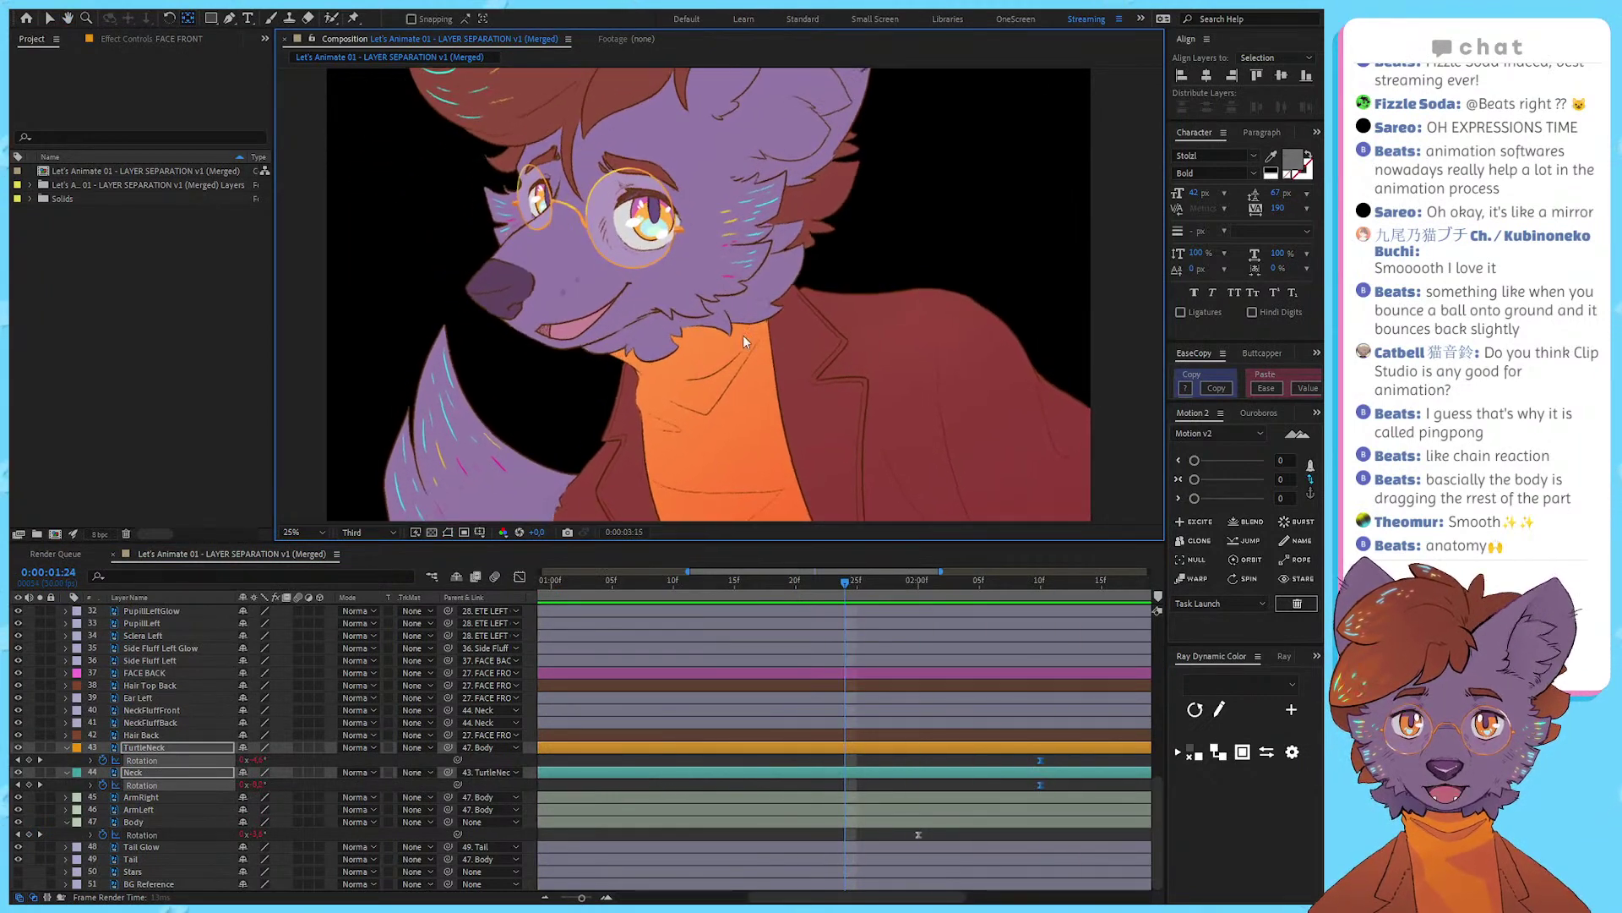
pyautogui.press('space')
pyautogui.scroll(-2, 897, 790)
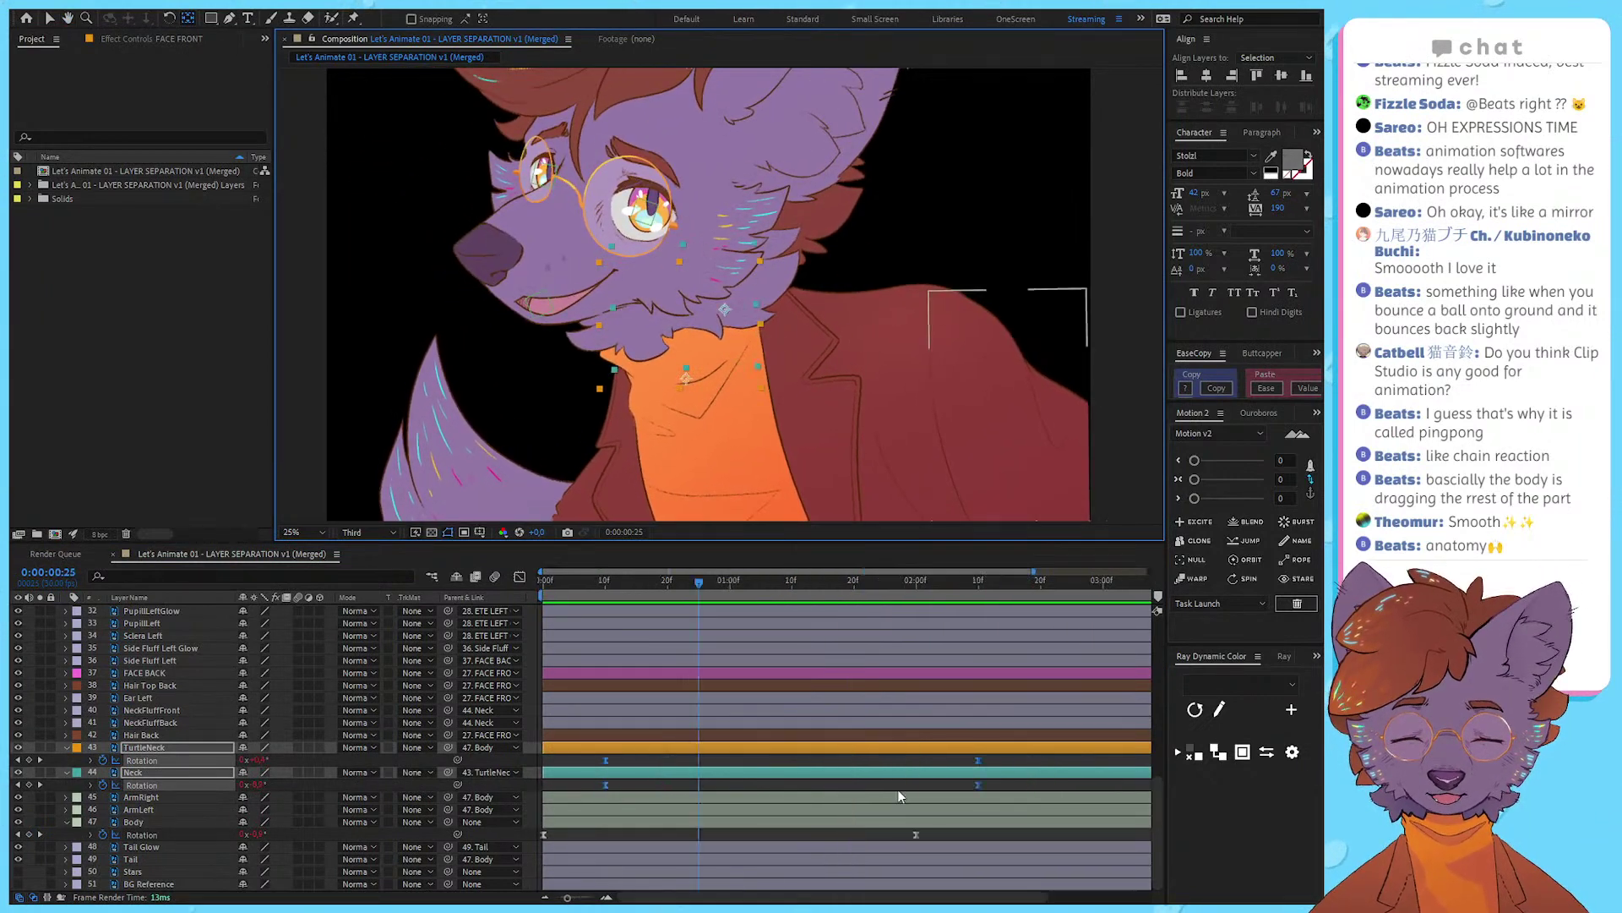
pyautogui.click(744, 760)
pyautogui.moveTo(669, 582); pyautogui.dragTo(1076, 575)
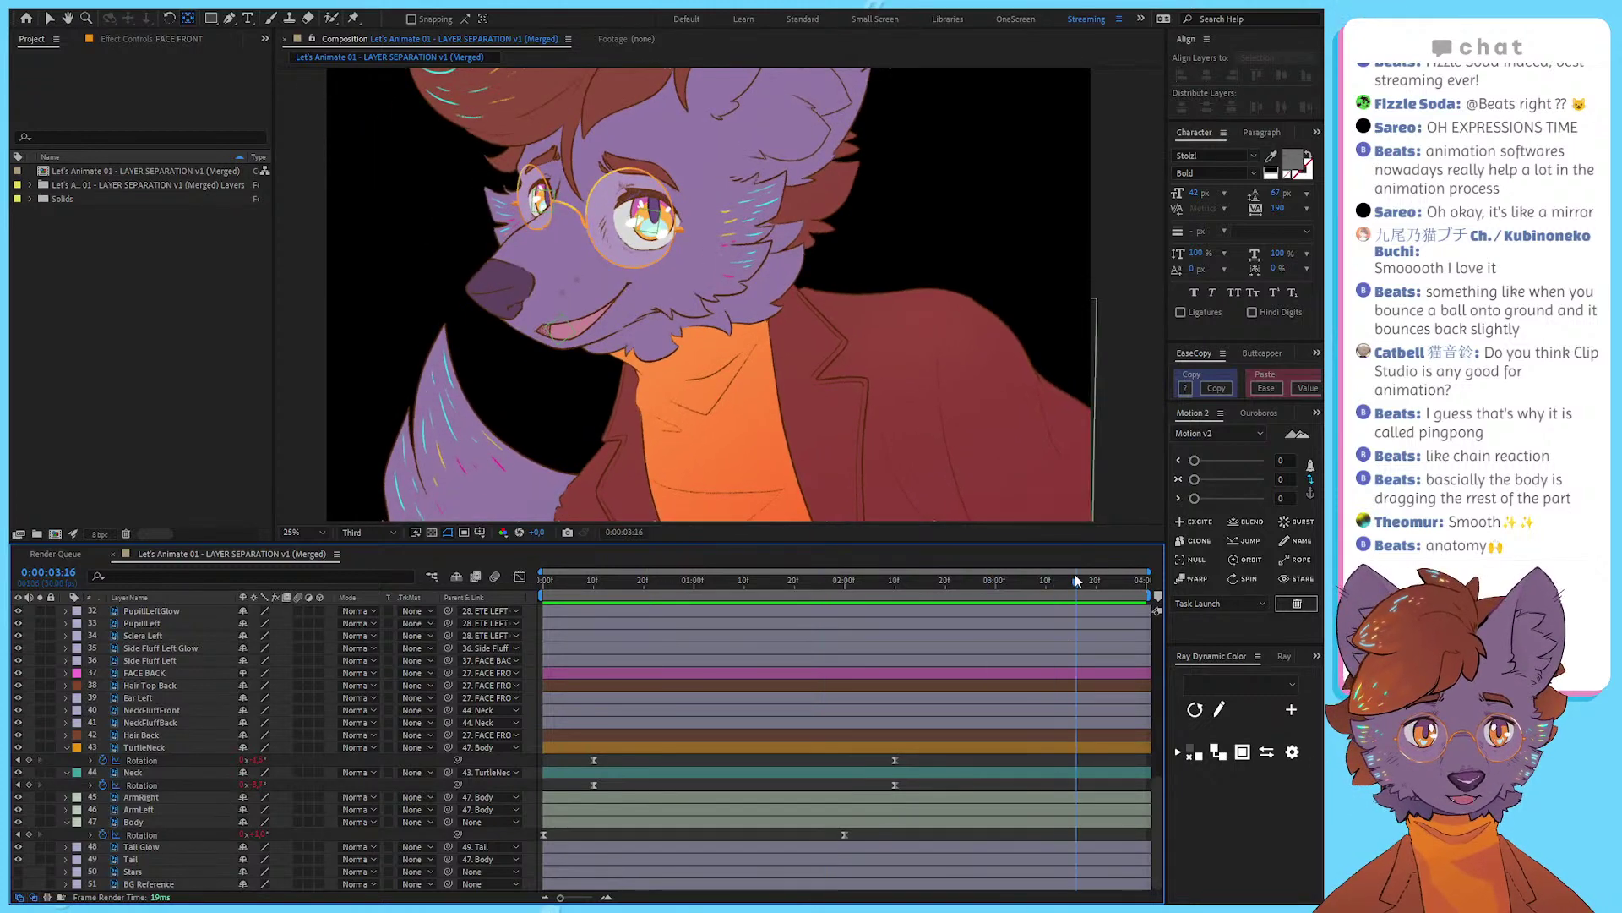
pyautogui.press('space')
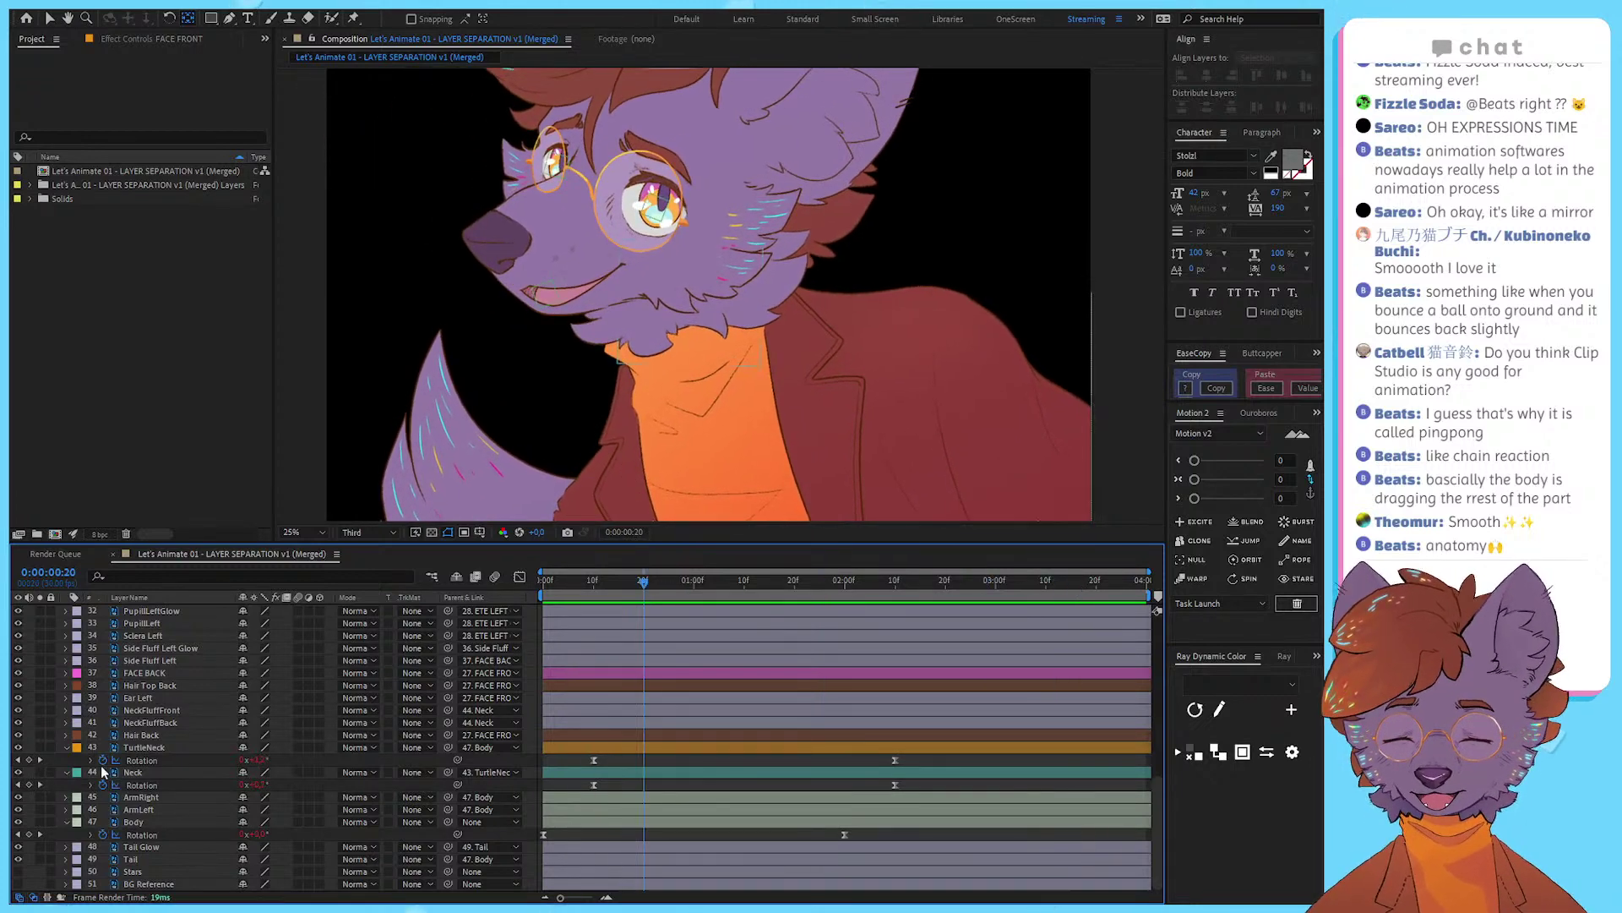
# Step: Reveal the TurtleNeck rotation expression and examine the TurtleNeck, Neck and Body rotation curves in the graph editor
pyautogui.click(91, 761)
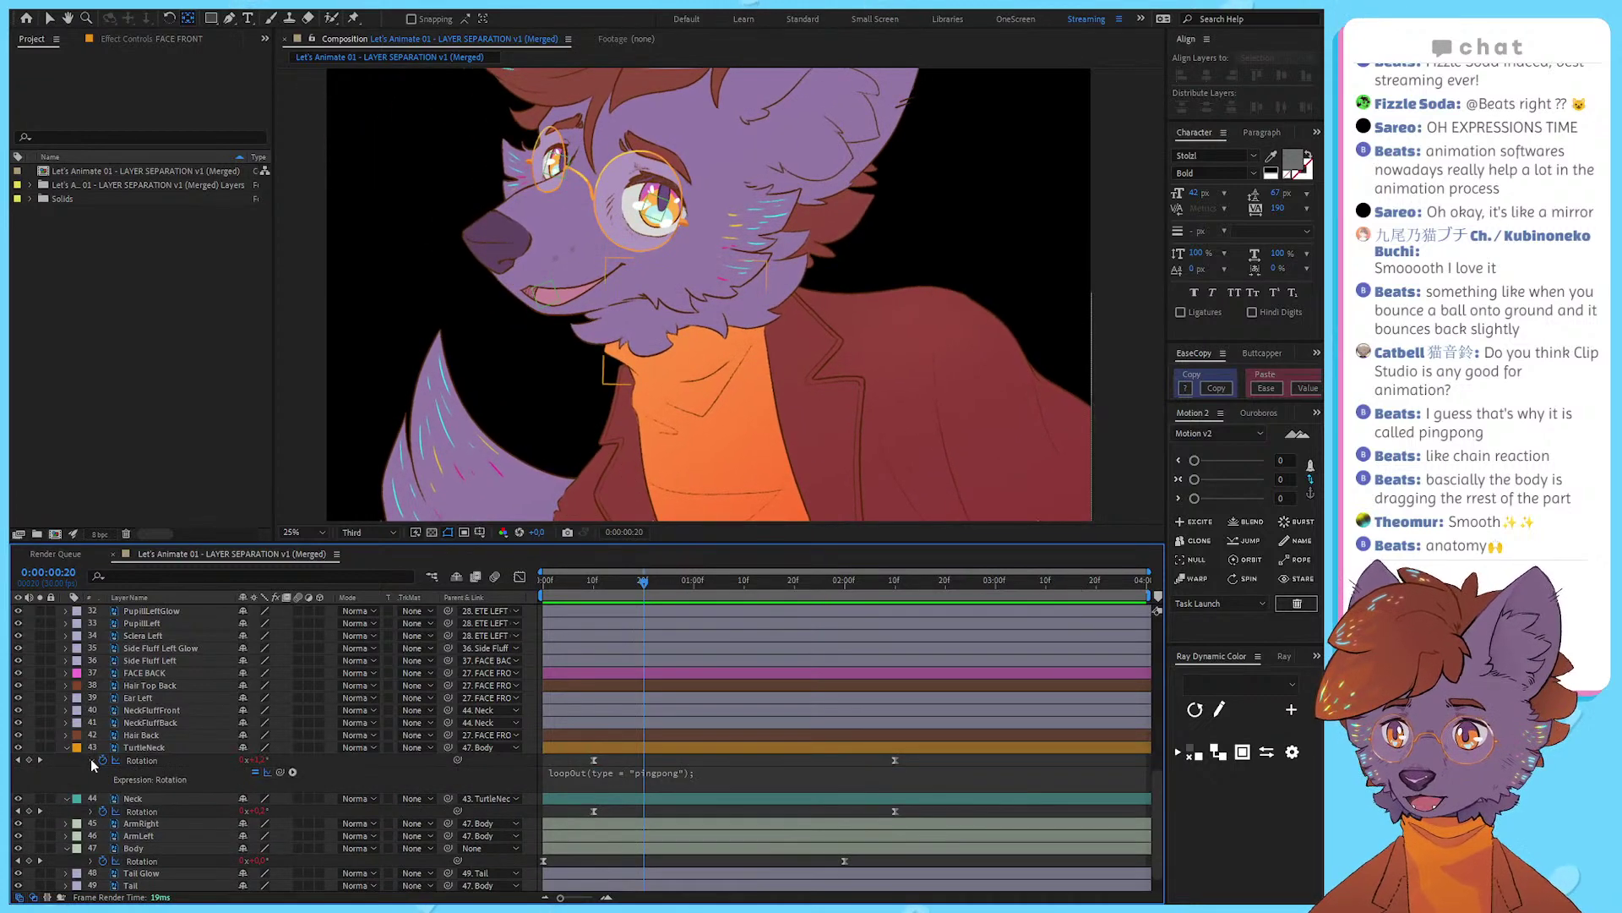
pyautogui.click(616, 781)
pyautogui.hotkey('ctrl', 'c')
pyautogui.click(626, 760)
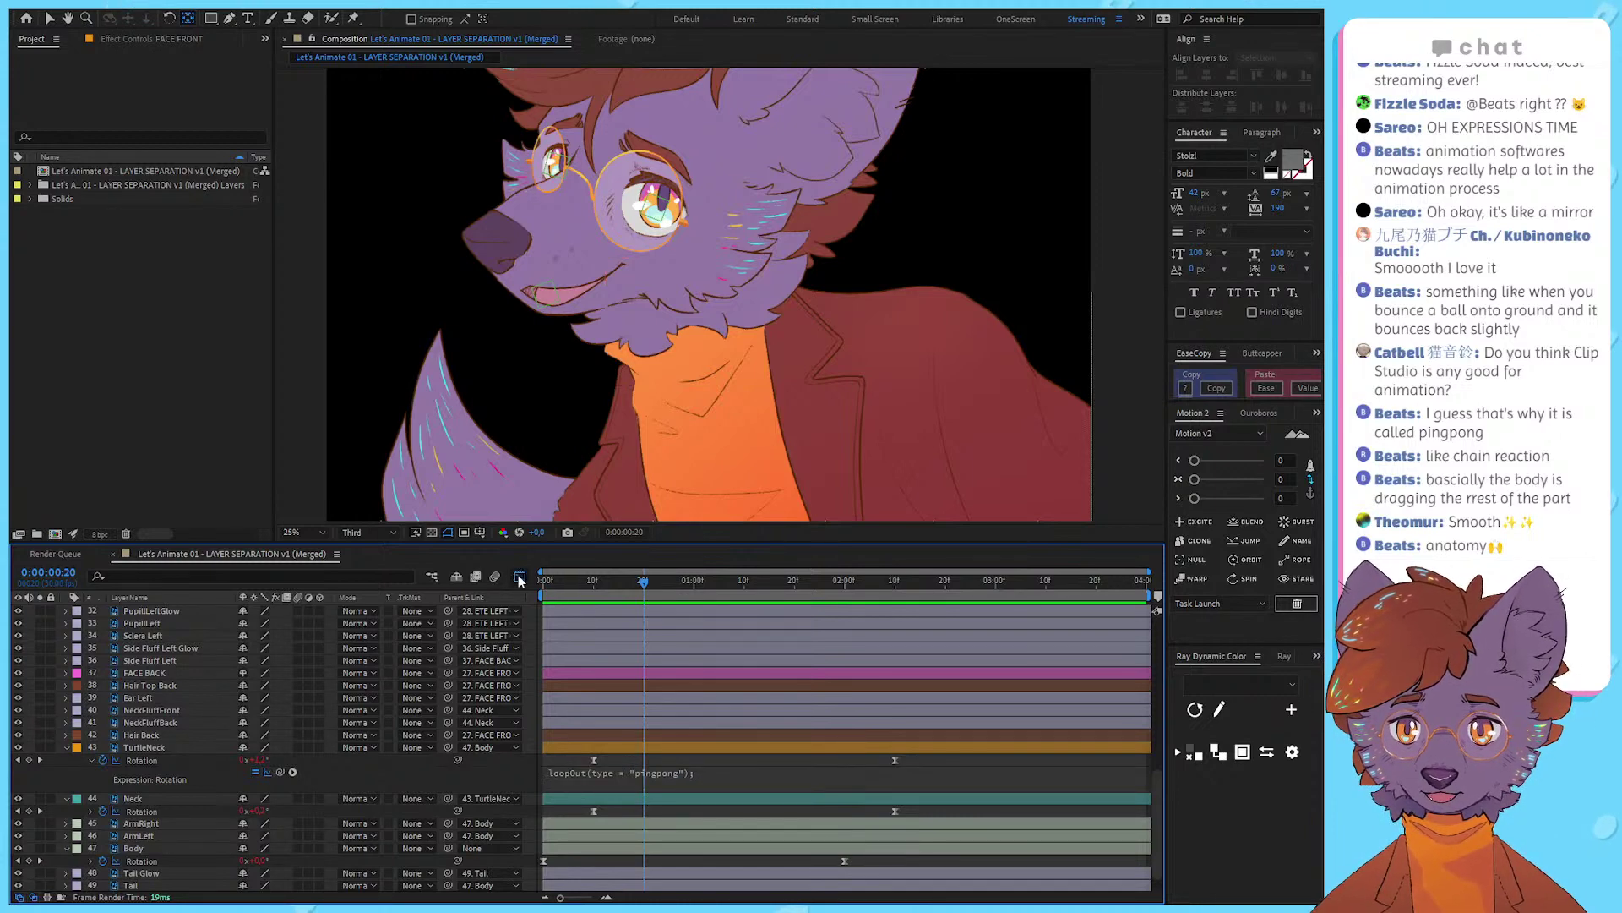
pyautogui.click(520, 580)
pyautogui.moveTo(588, 647); pyautogui.dragTo(977, 840)
pyautogui.click(975, 839)
pyautogui.moveTo(730, 583); pyautogui.dragTo(643, 625)
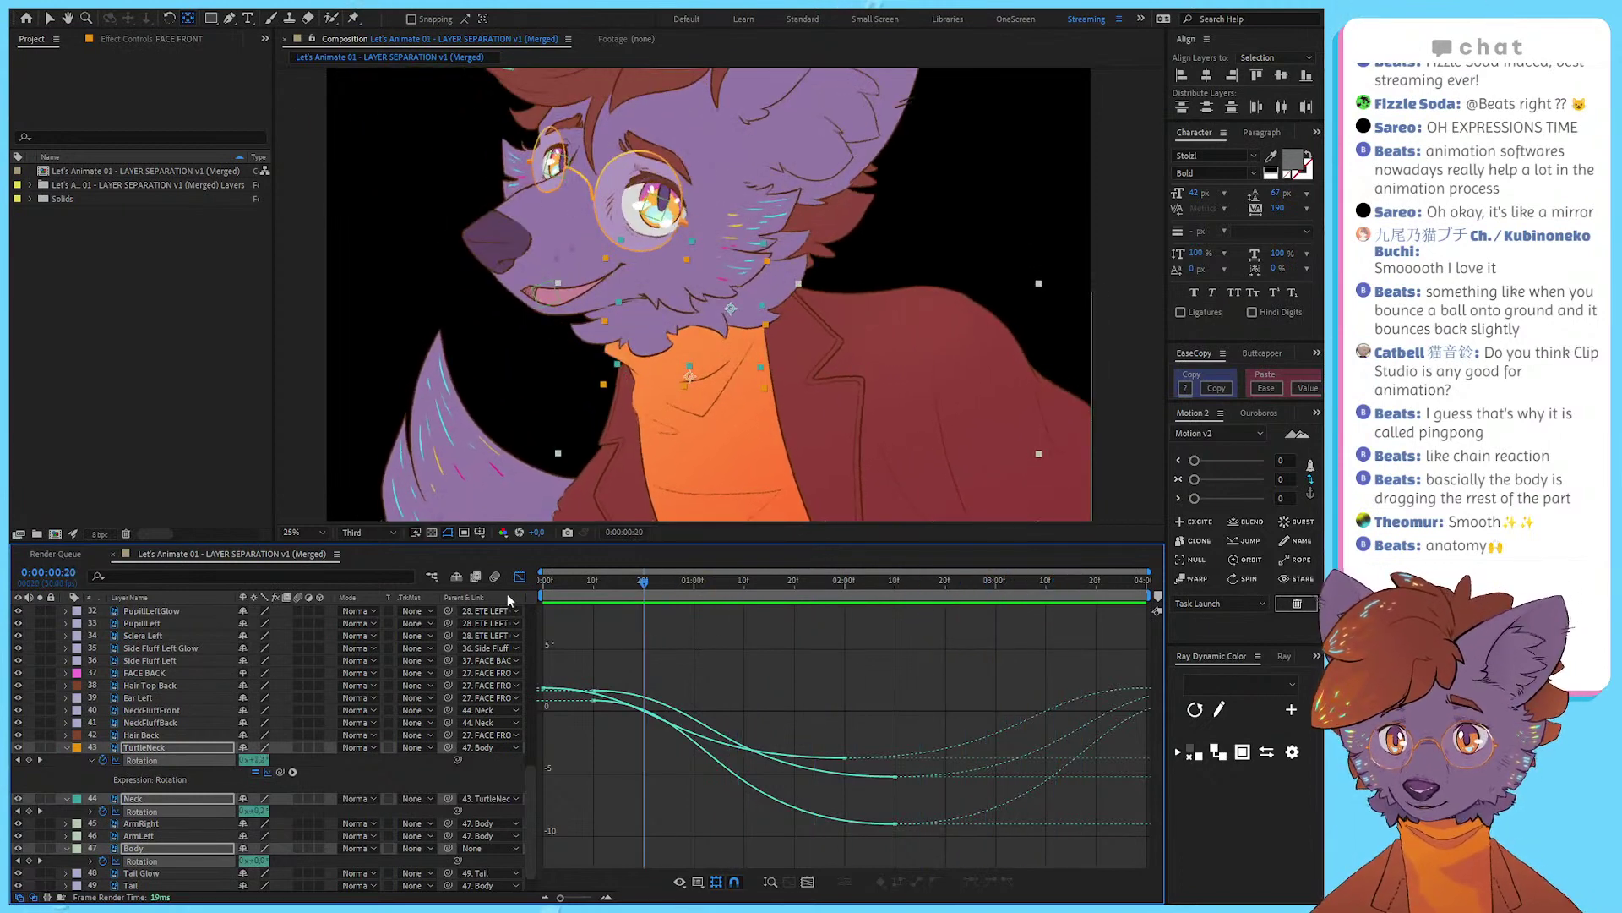
pyautogui.click(519, 577)
# Step: Change the TurtleNeck rotation expression to loopIn(type = "pingpong") + loopOut(type = "pingpong") - value;
pyautogui.click(719, 771)
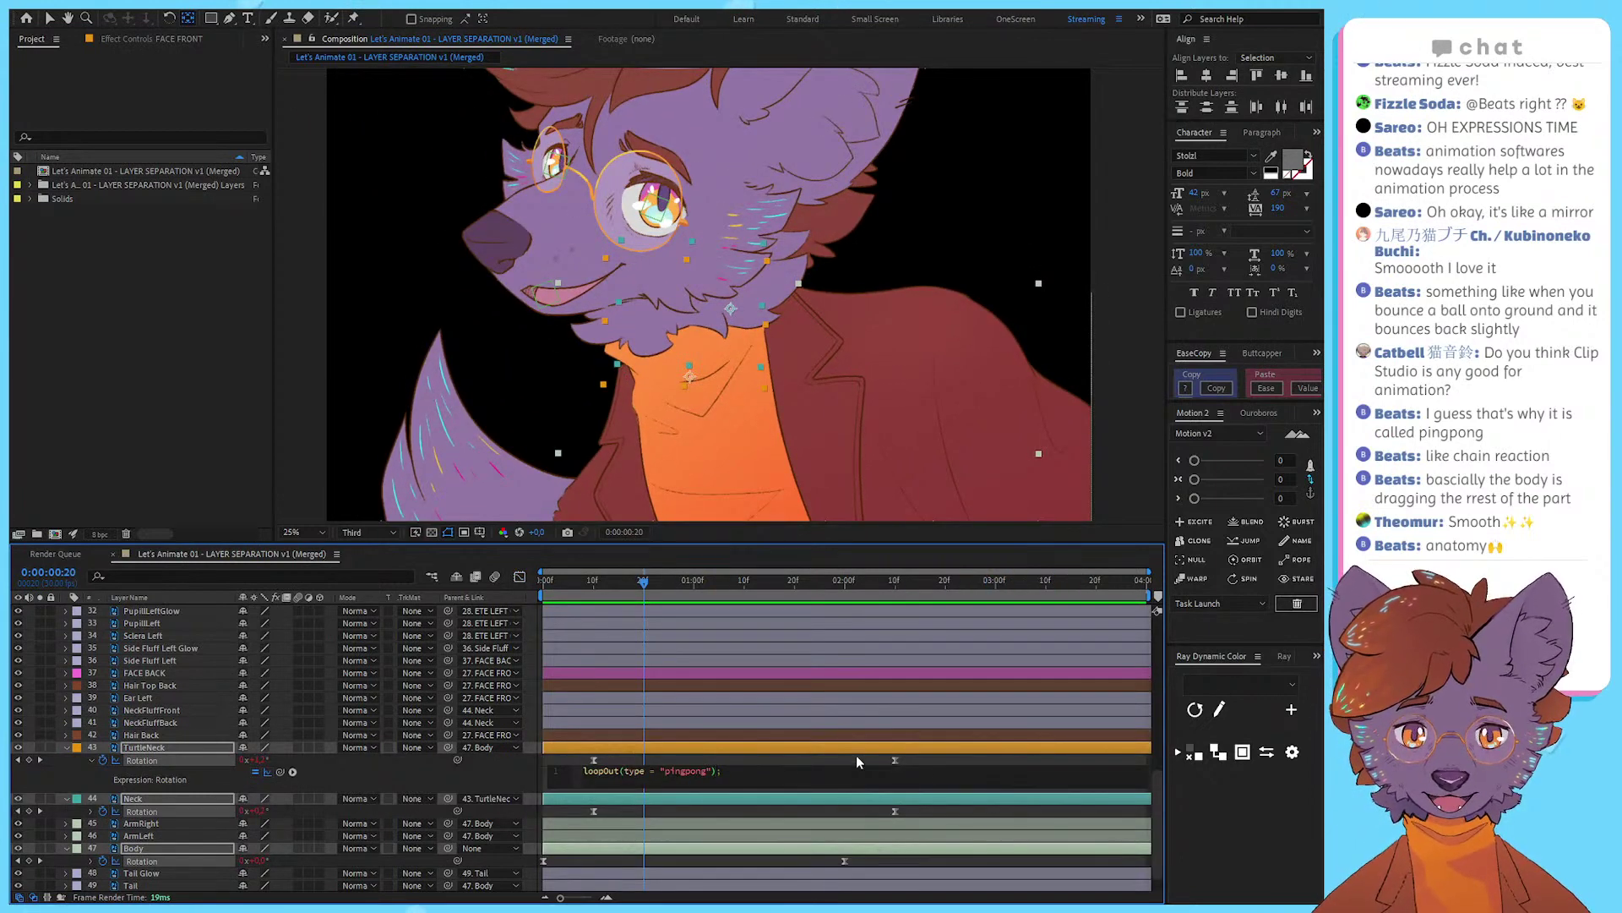
pyautogui.click(915, 766)
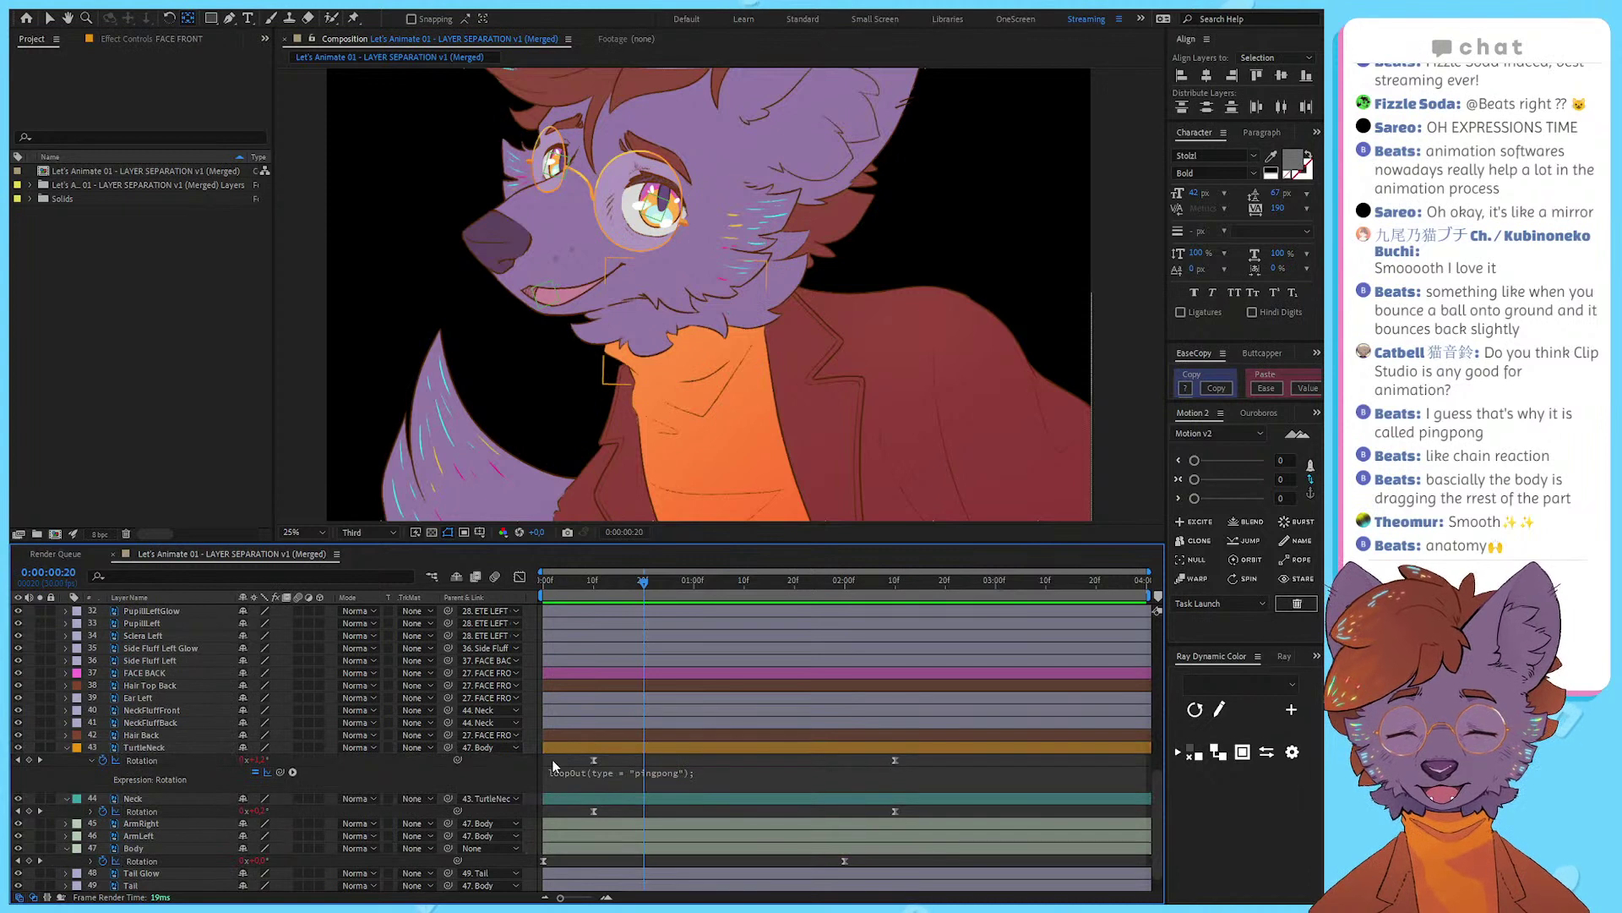
pyautogui.click(596, 760)
pyautogui.click(716, 770)
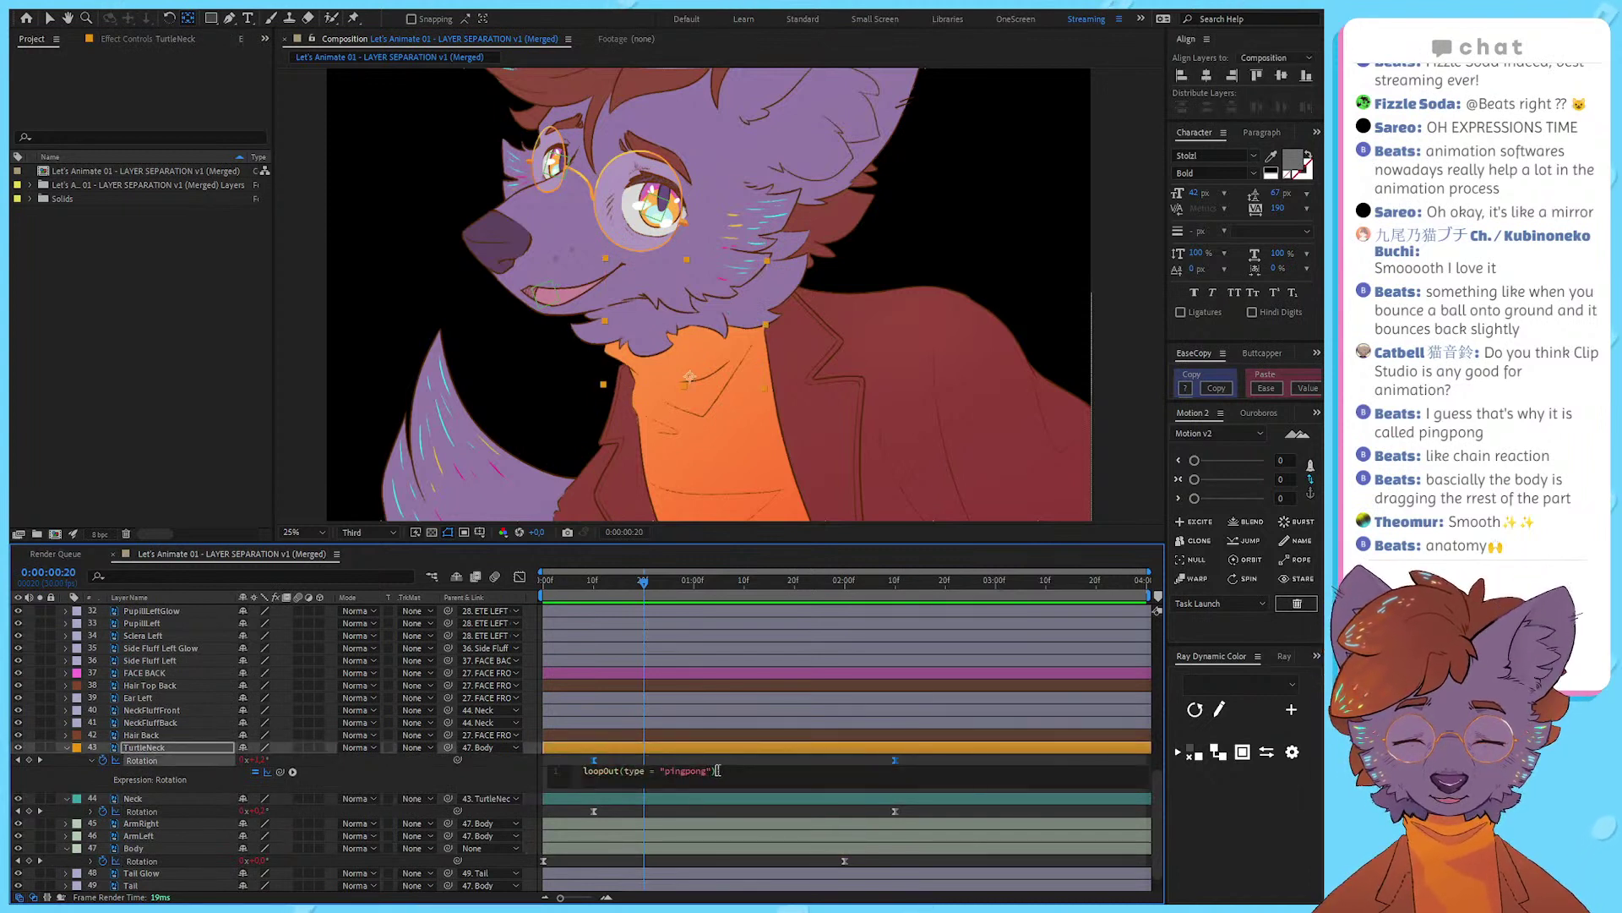
pyautogui.write(';')
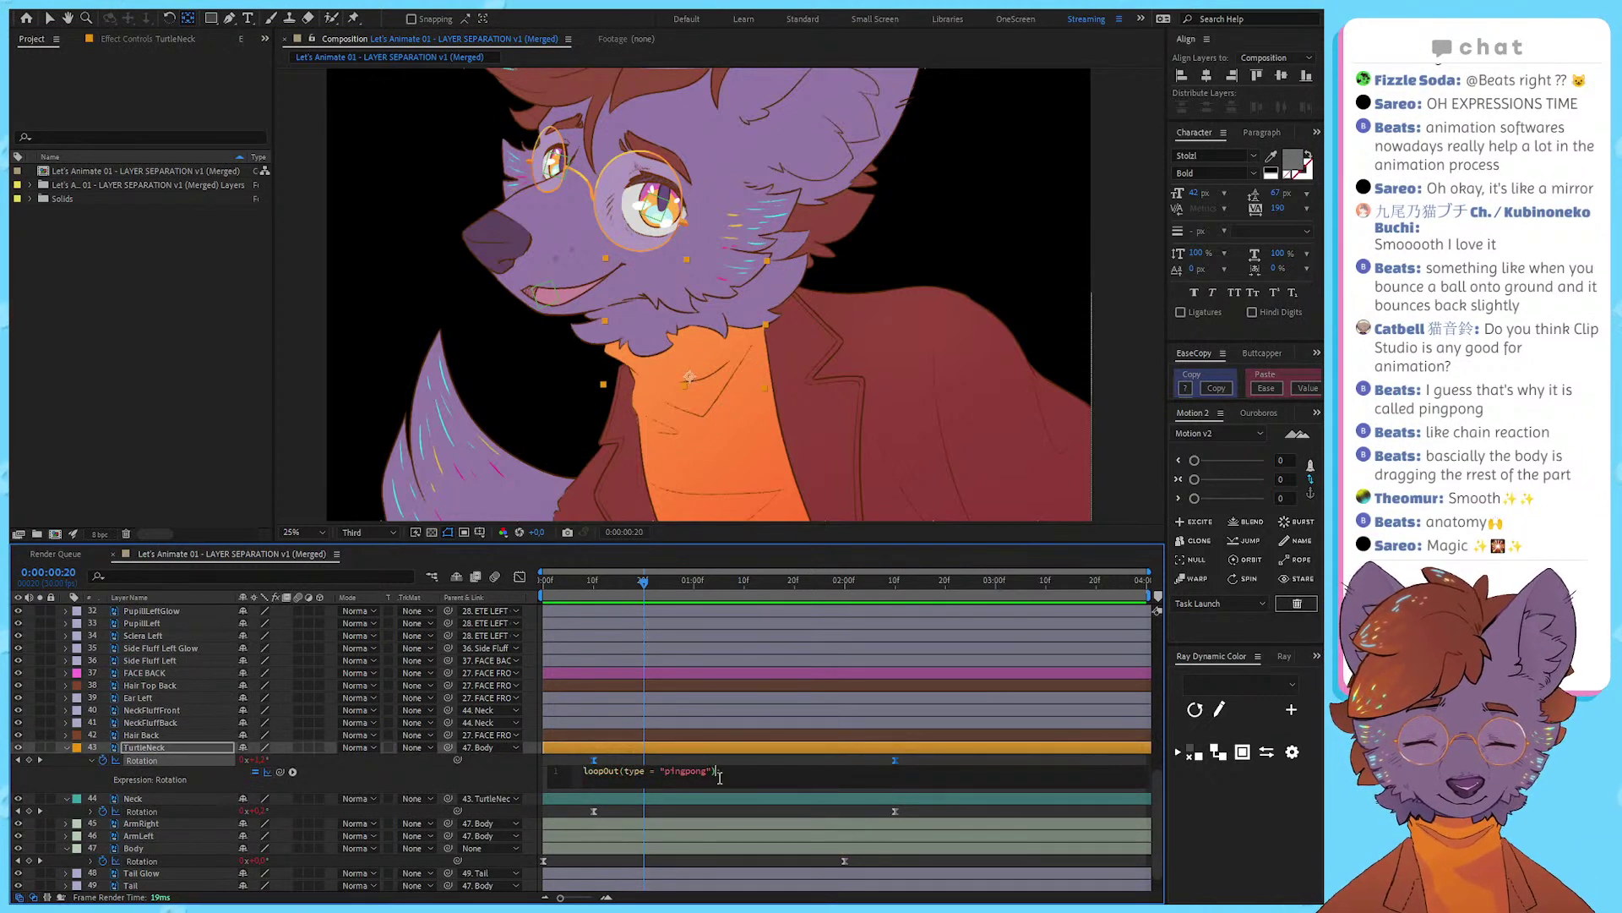
pyautogui.write(' +')
pyautogui.hotkey('ctrl', 'v')
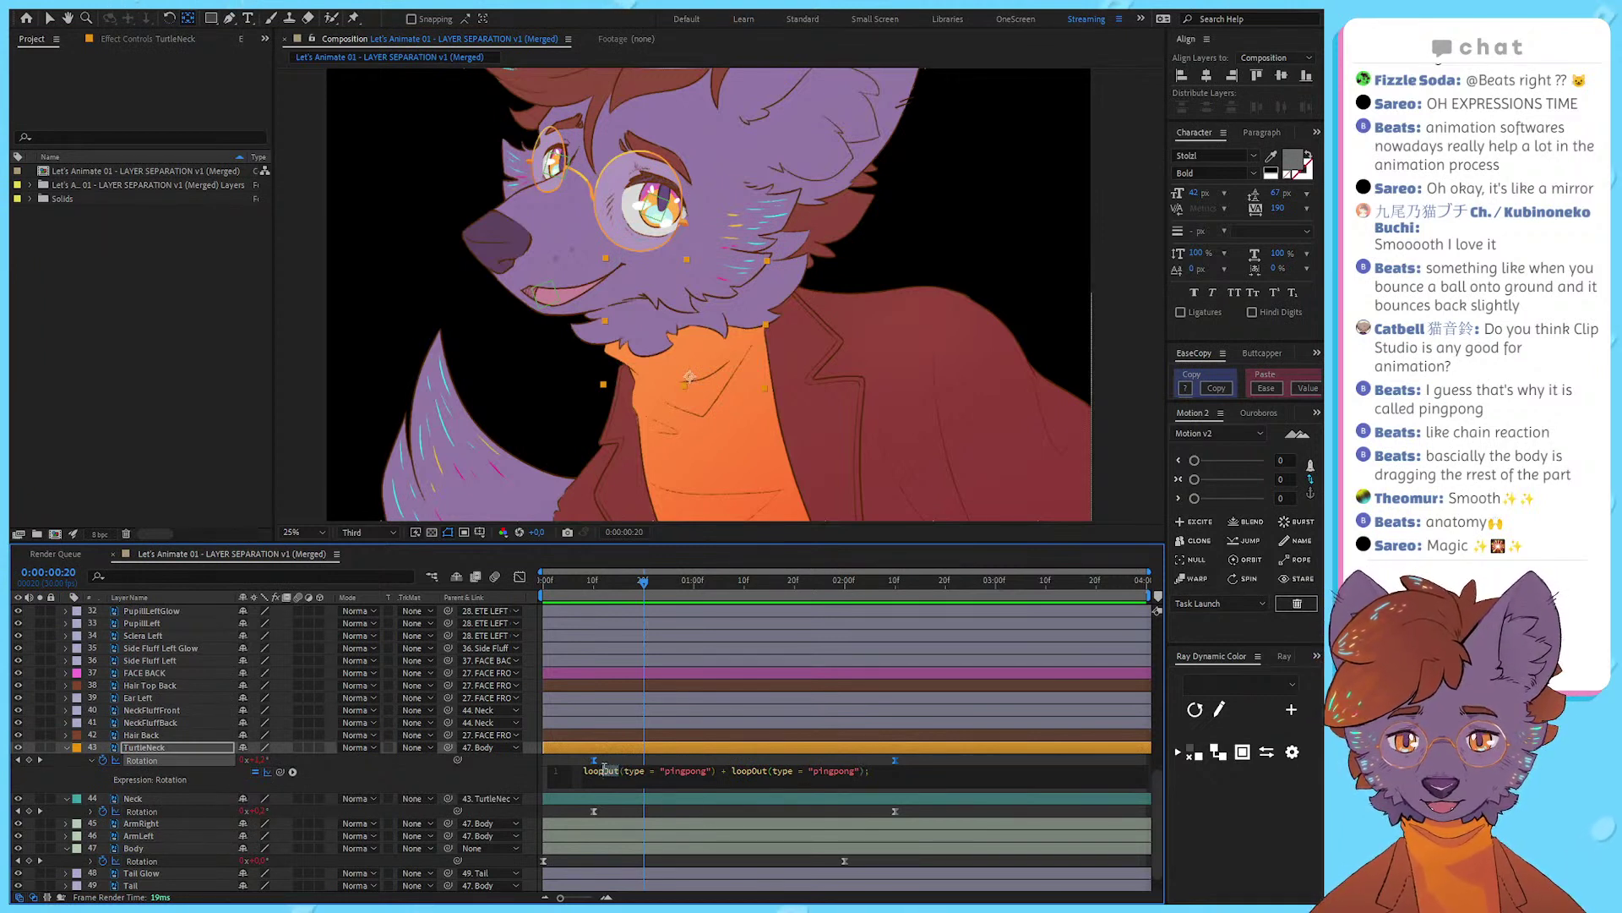
pyautogui.write('In')
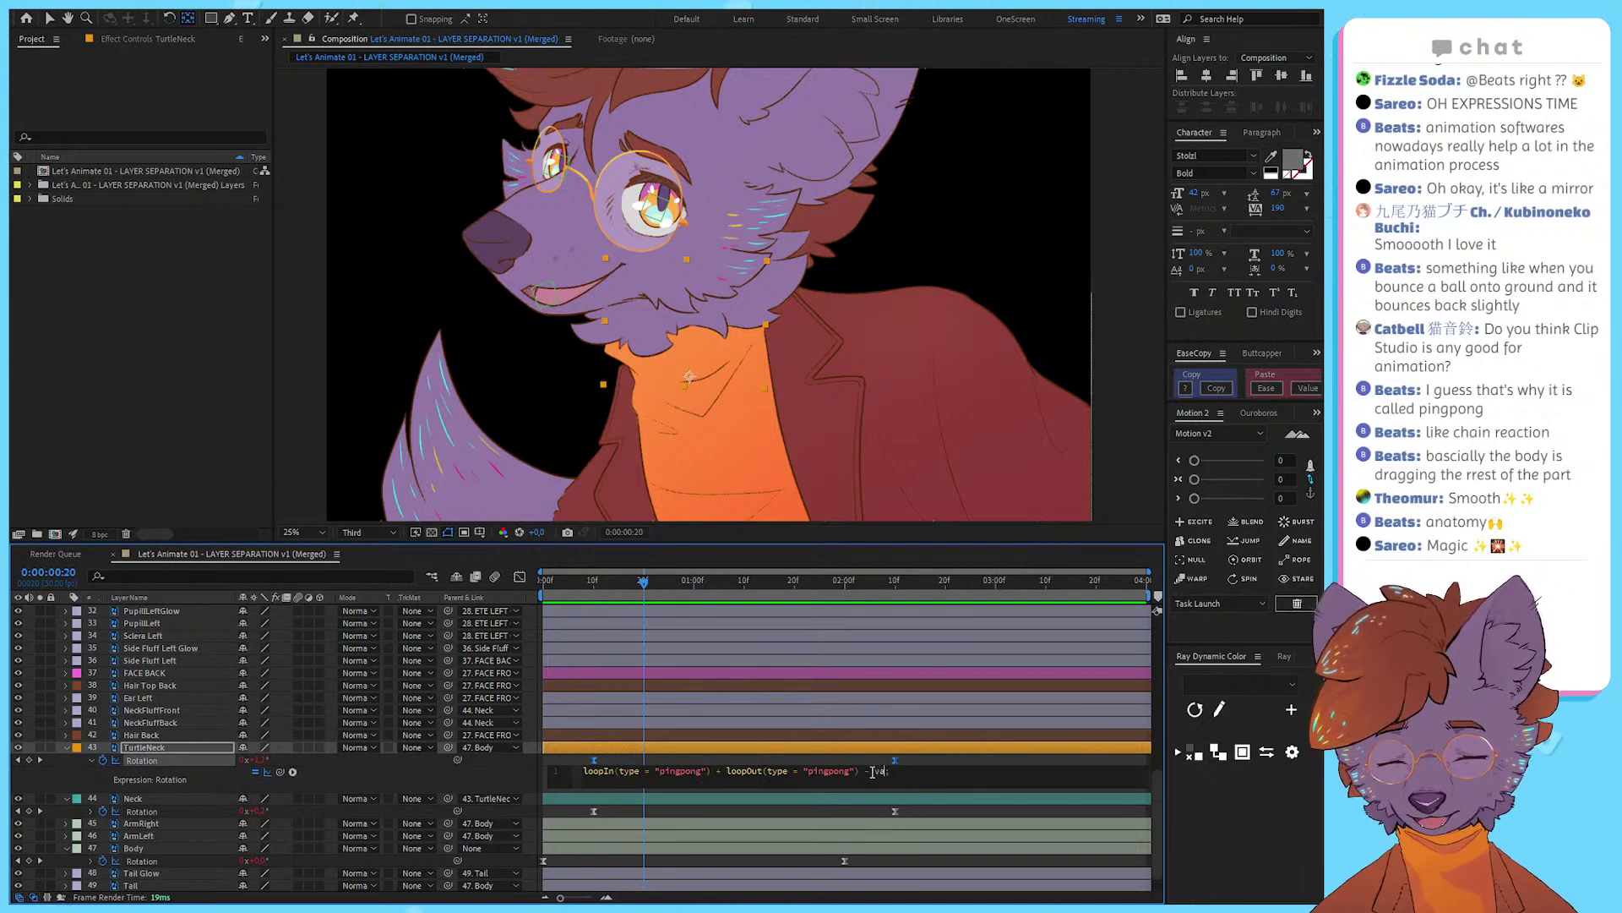
pyautogui.click(922, 761)
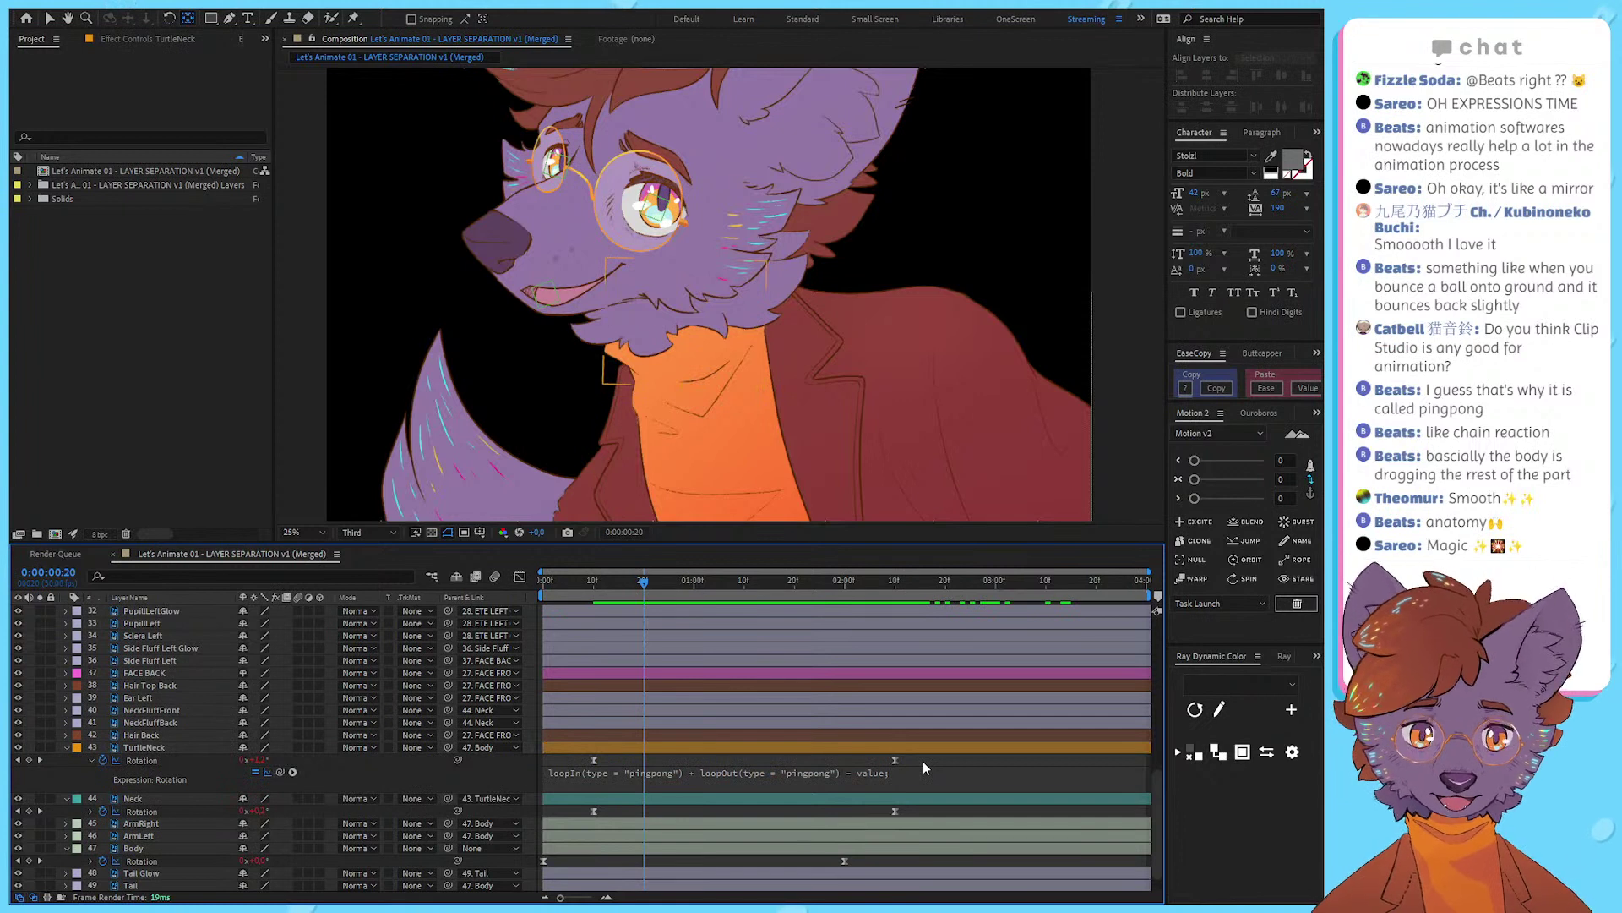
# Step: Copy the full TurtleNeck rotation expression and replace the Neck rotation expression with it
pyautogui.moveTo(923, 761); pyautogui.dragTo(539, 762)
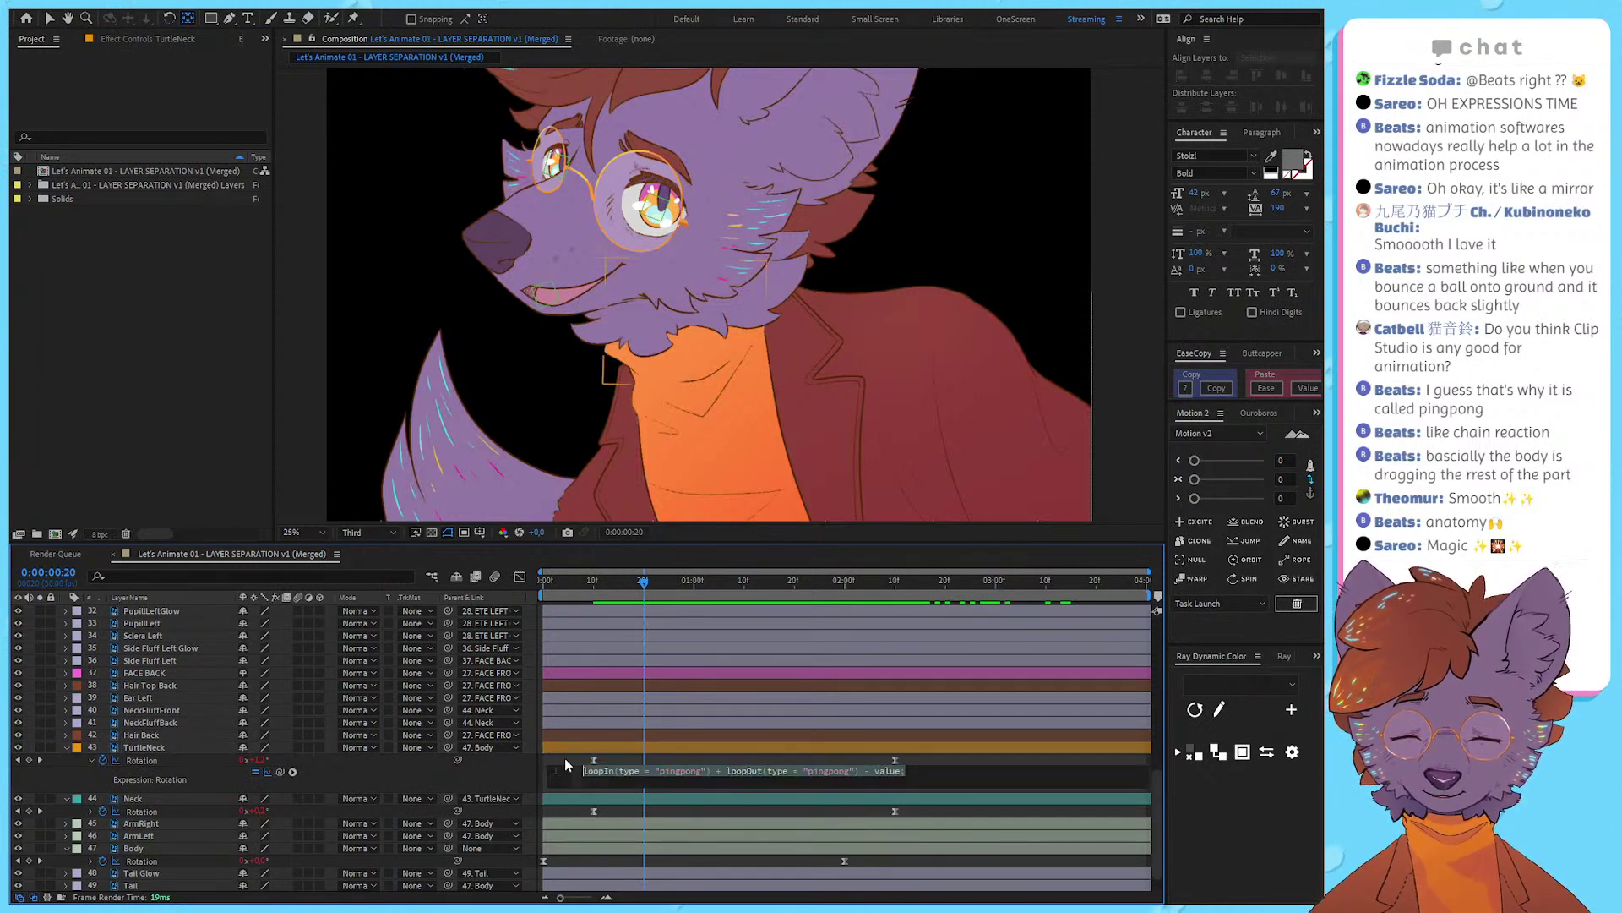
pyautogui.click(569, 759)
pyautogui.click(575, 776)
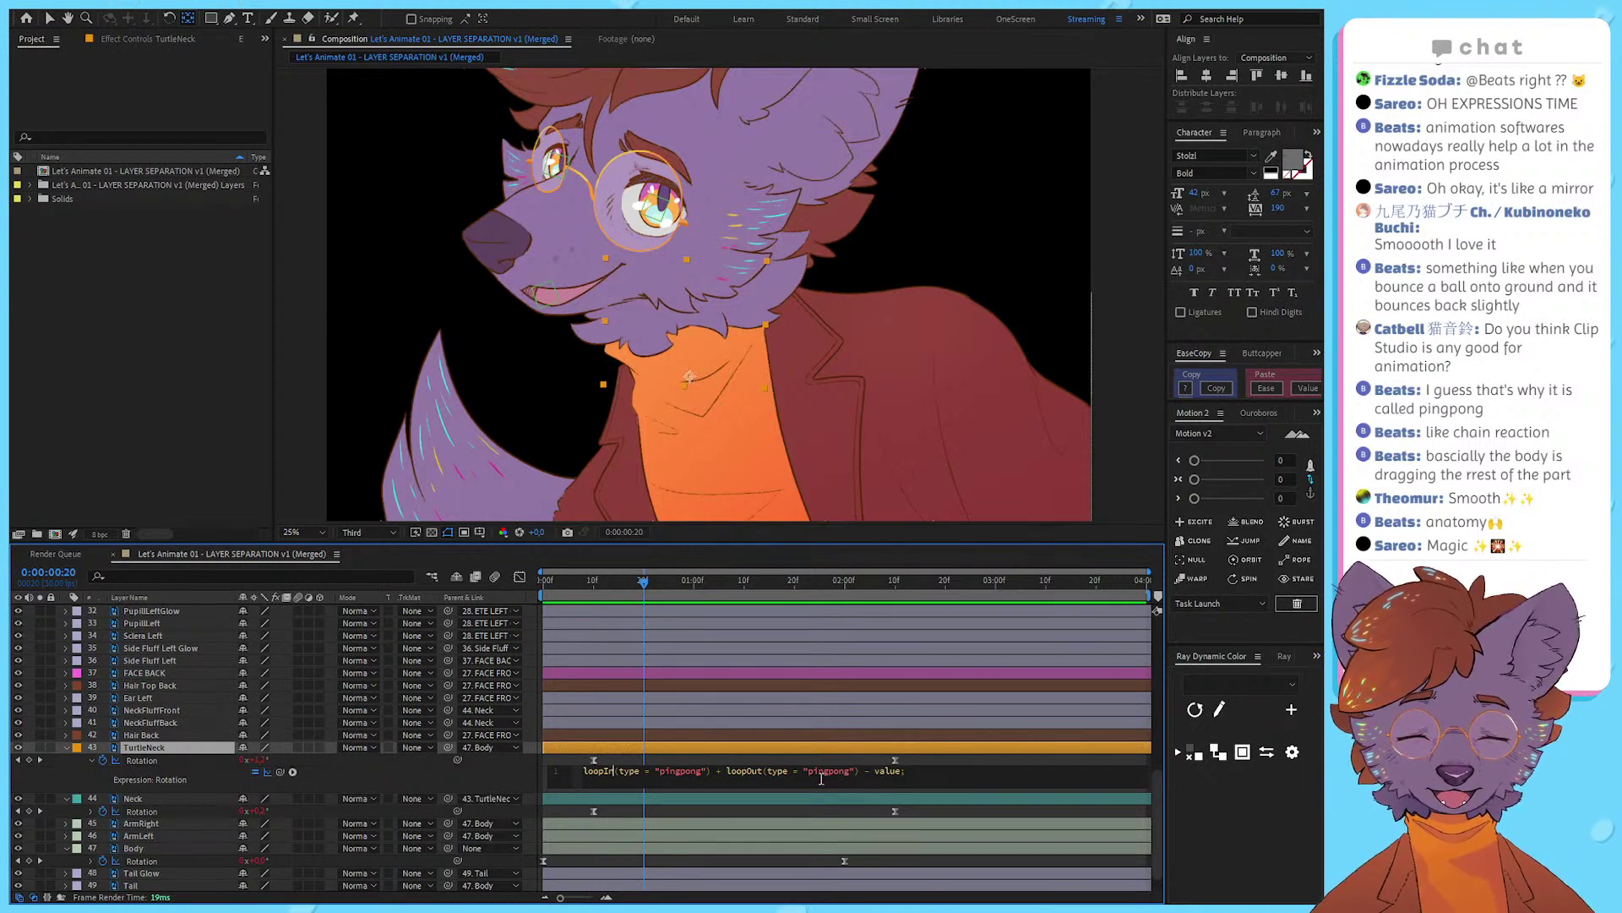
pyautogui.moveTo(946, 774); pyautogui.dragTo(565, 734)
pyautogui.hotkey('ctrl', 'c')
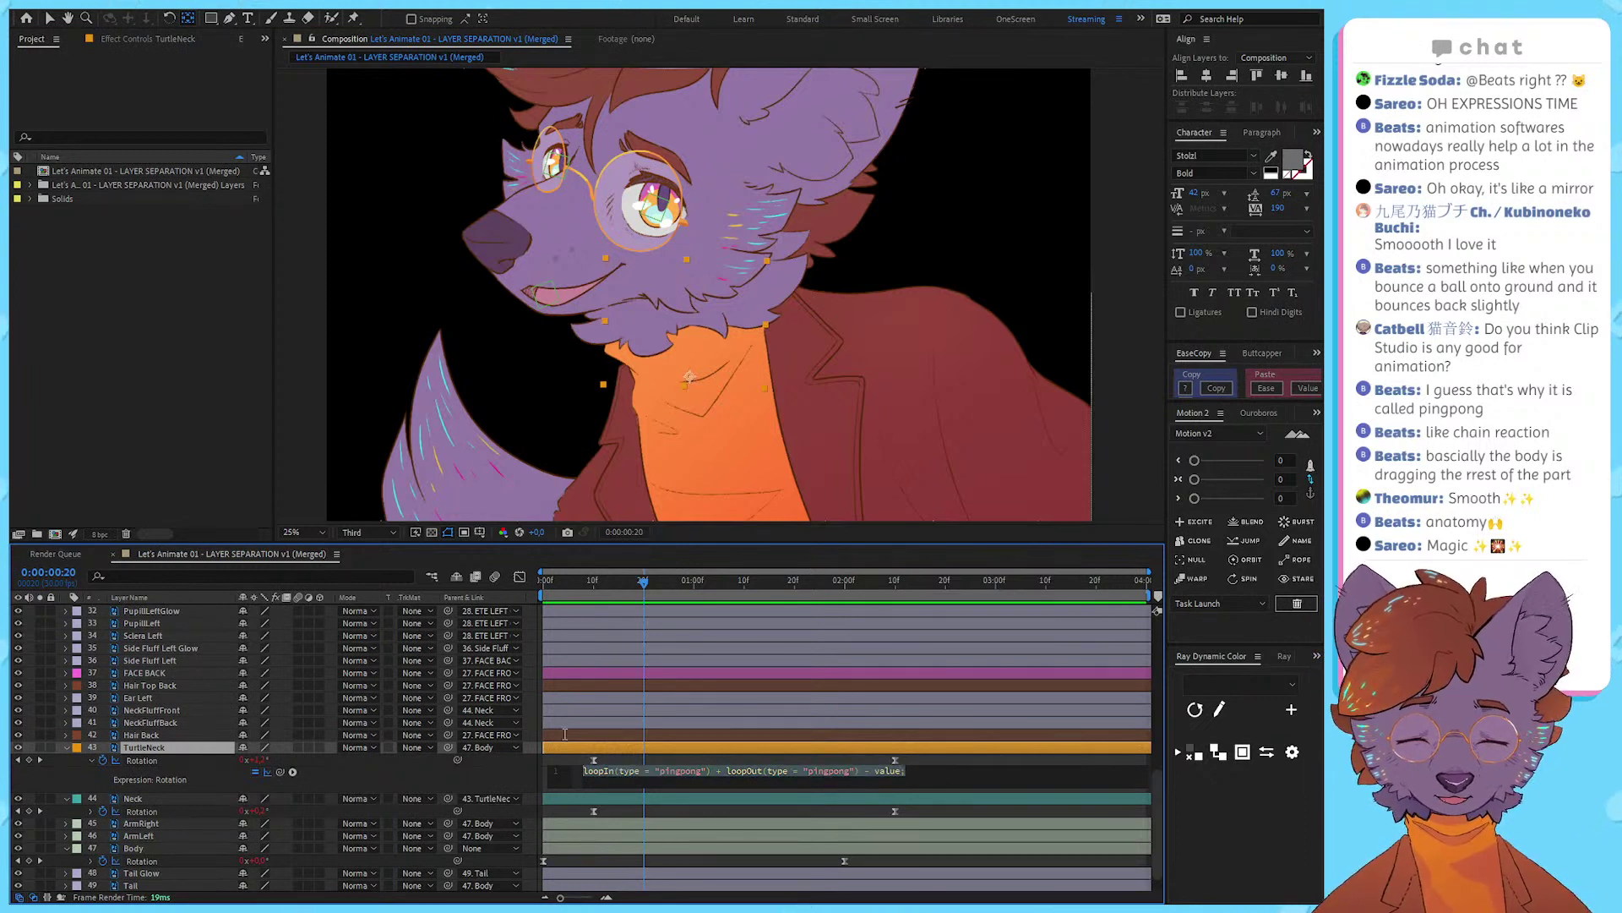
pyautogui.click(831, 761)
pyautogui.click(92, 811)
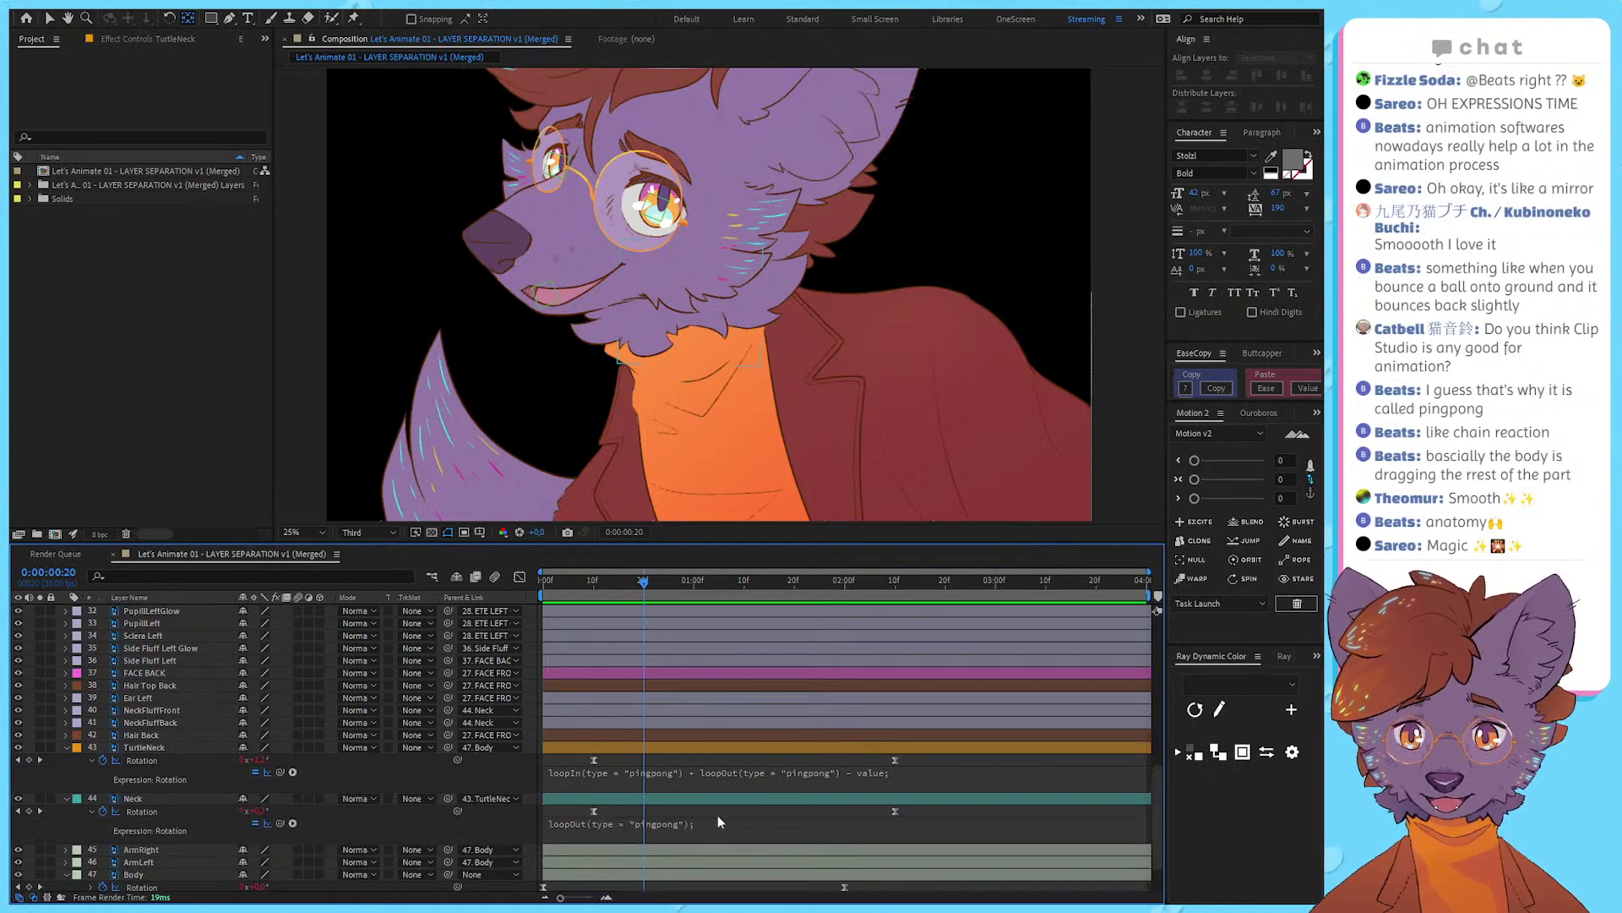
pyautogui.click(761, 822)
pyautogui.hotkey('ctrl', 'a')
pyautogui.hotkey('ctrl', 'v')
pyautogui.click(420, 808)
# Step: Replace the Body and FACE FRONT rotation expressions with the copied loopIn plus loopOut minus value expression
pyautogui.scroll(-2, 420, 809)
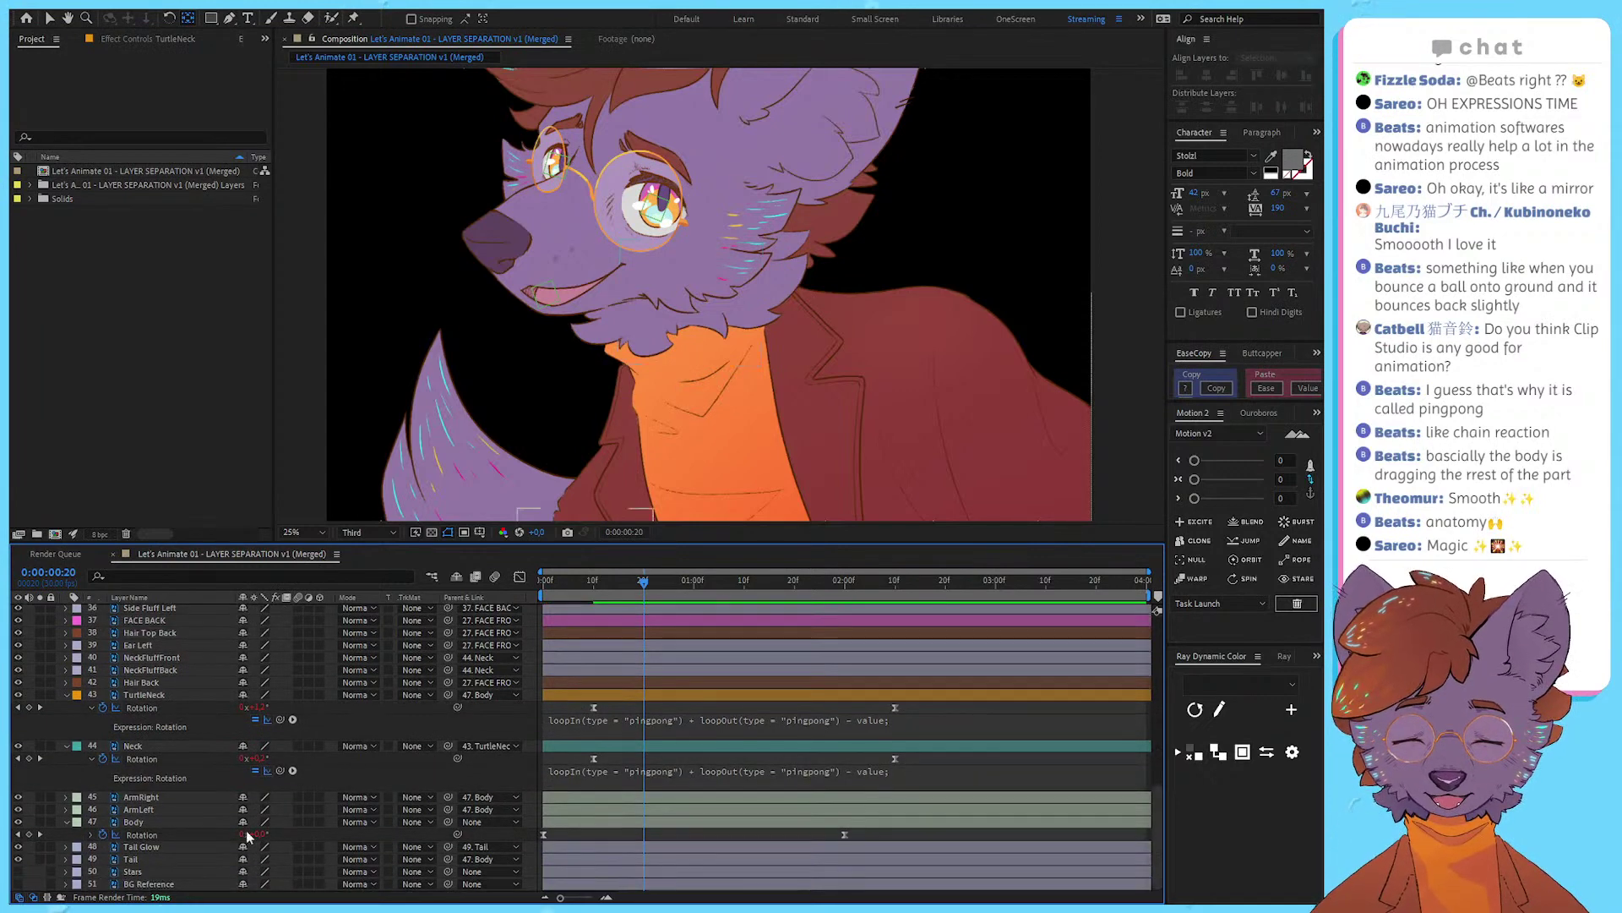
pyautogui.click(91, 833)
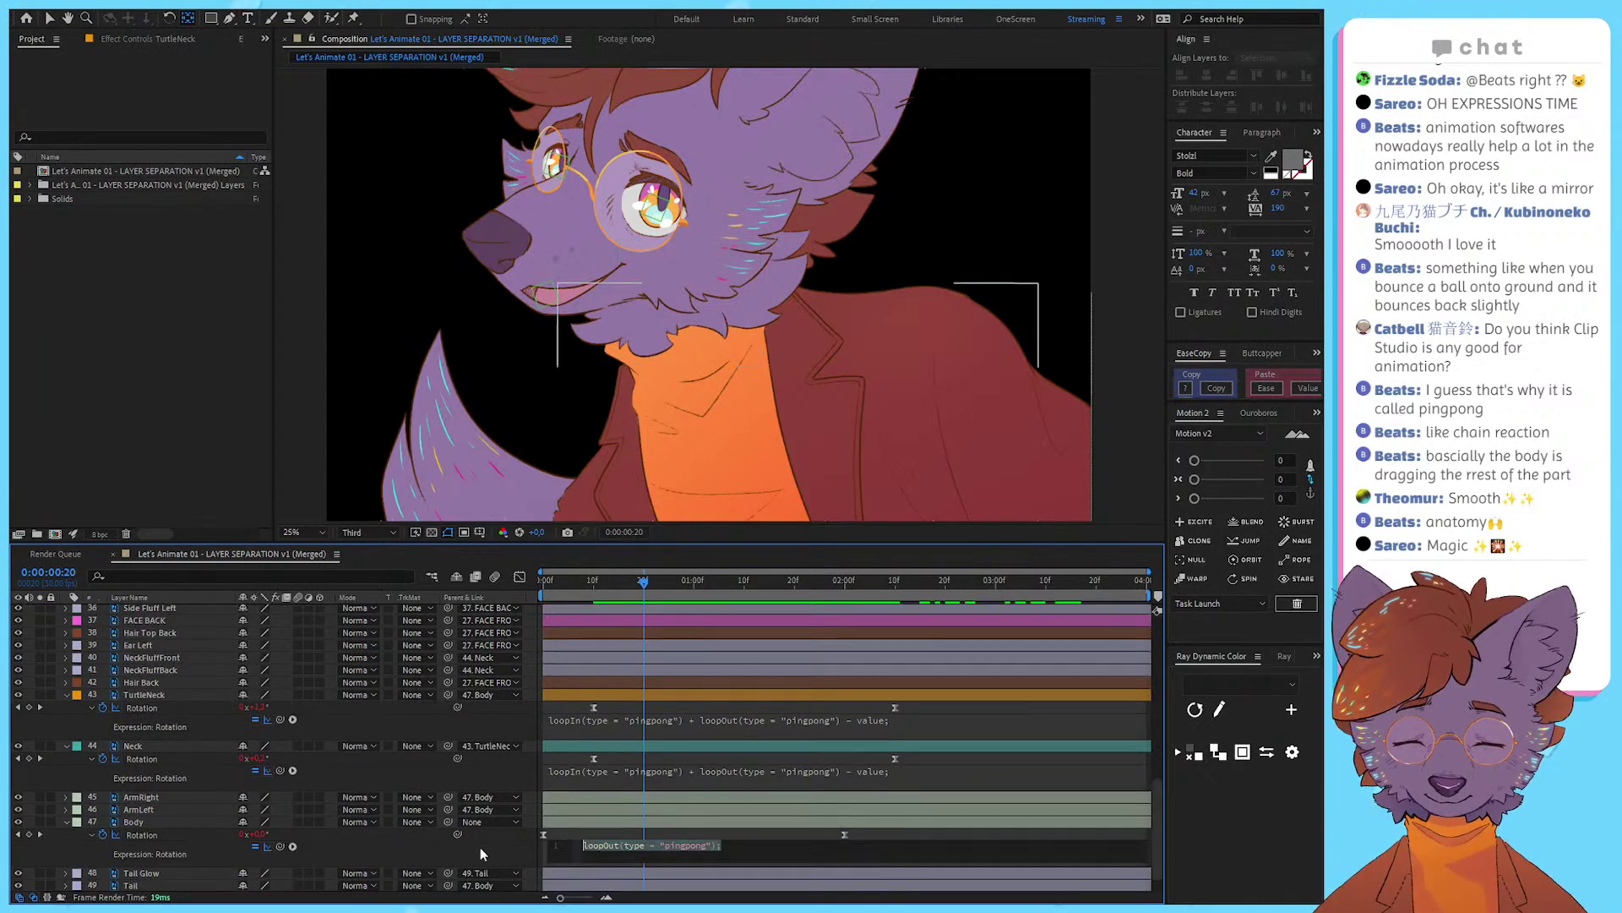
pyautogui.scroll(5, 499, 838)
pyautogui.click(579, 757)
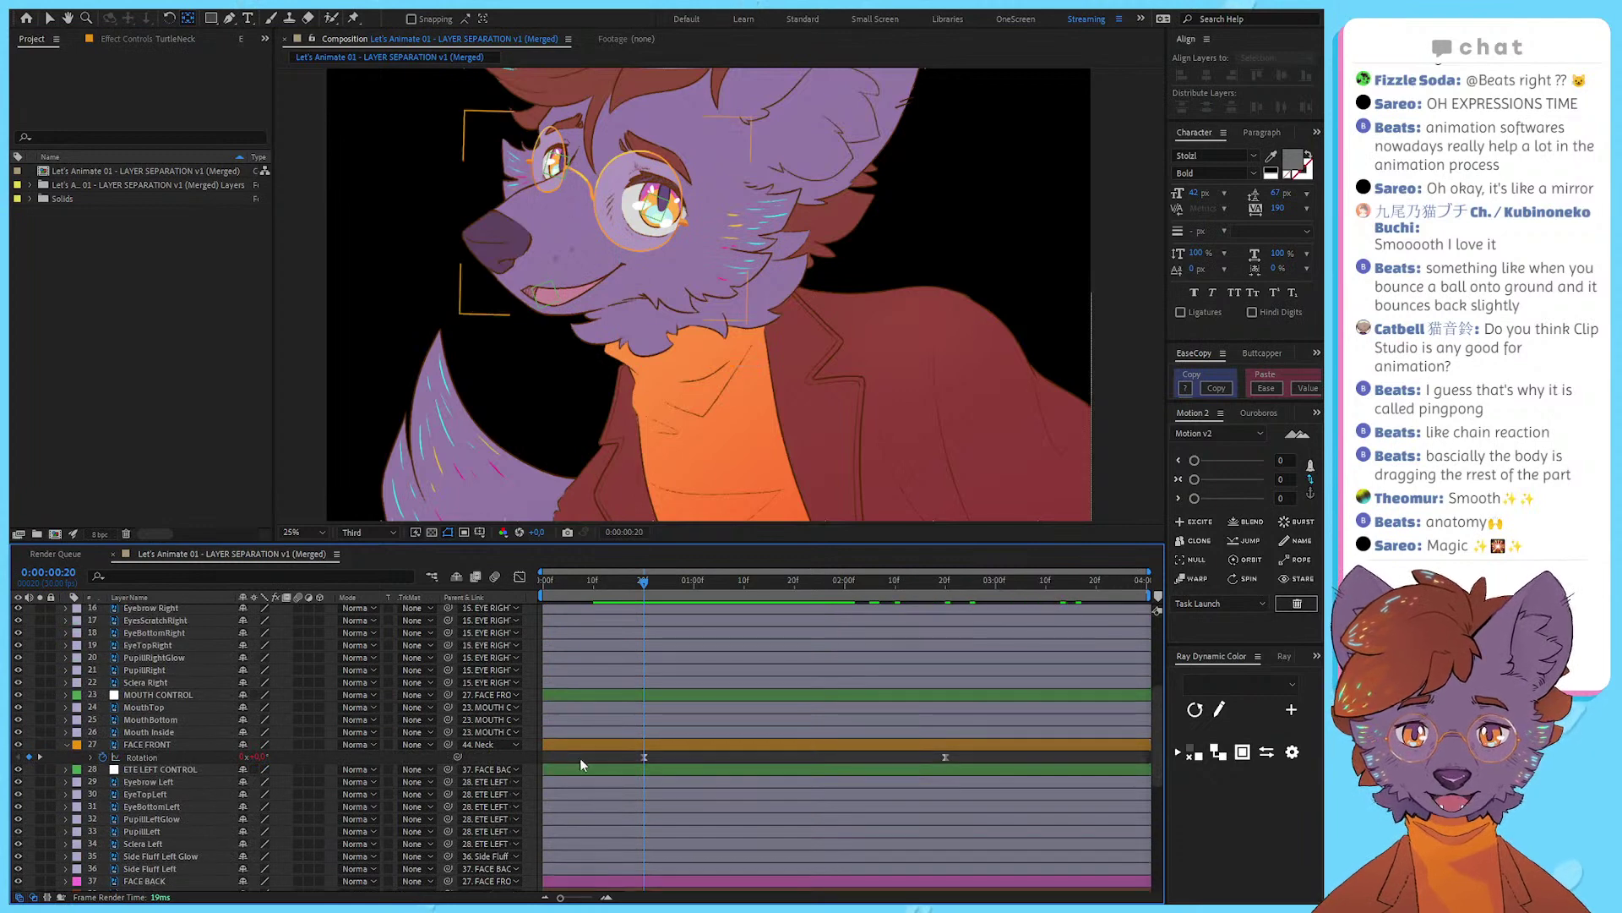
pyautogui.click(91, 757)
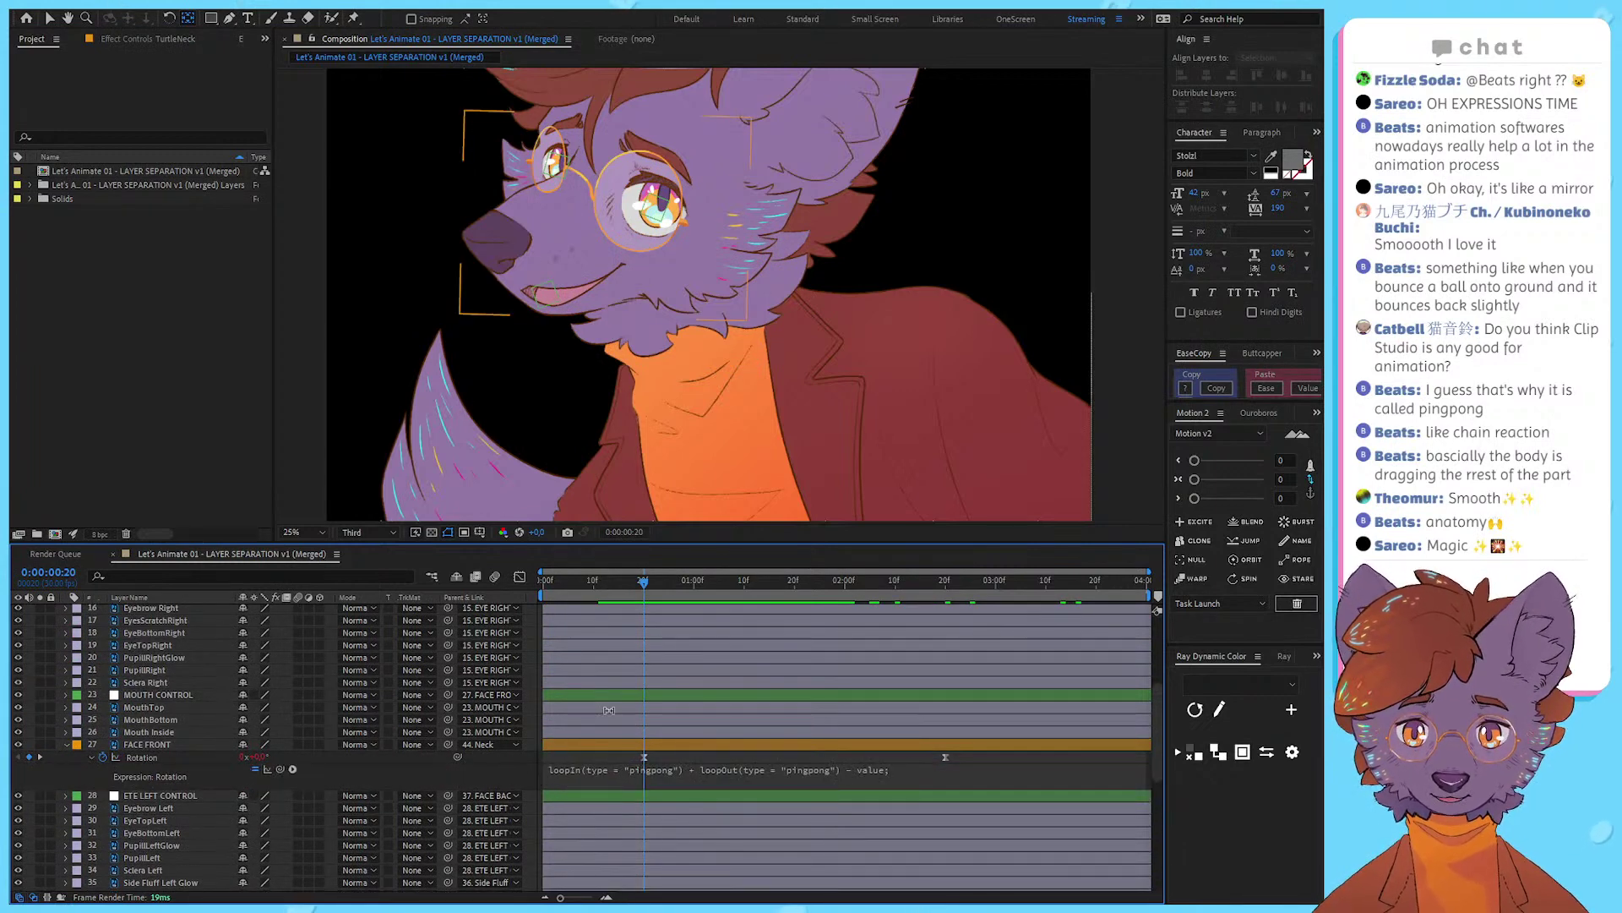
# Step: Preview the animation from the first frame to check the loop, and return to the TurtleNeck and Neck layers
pyautogui.moveTo(634, 585); pyautogui.dragTo(520, 615)
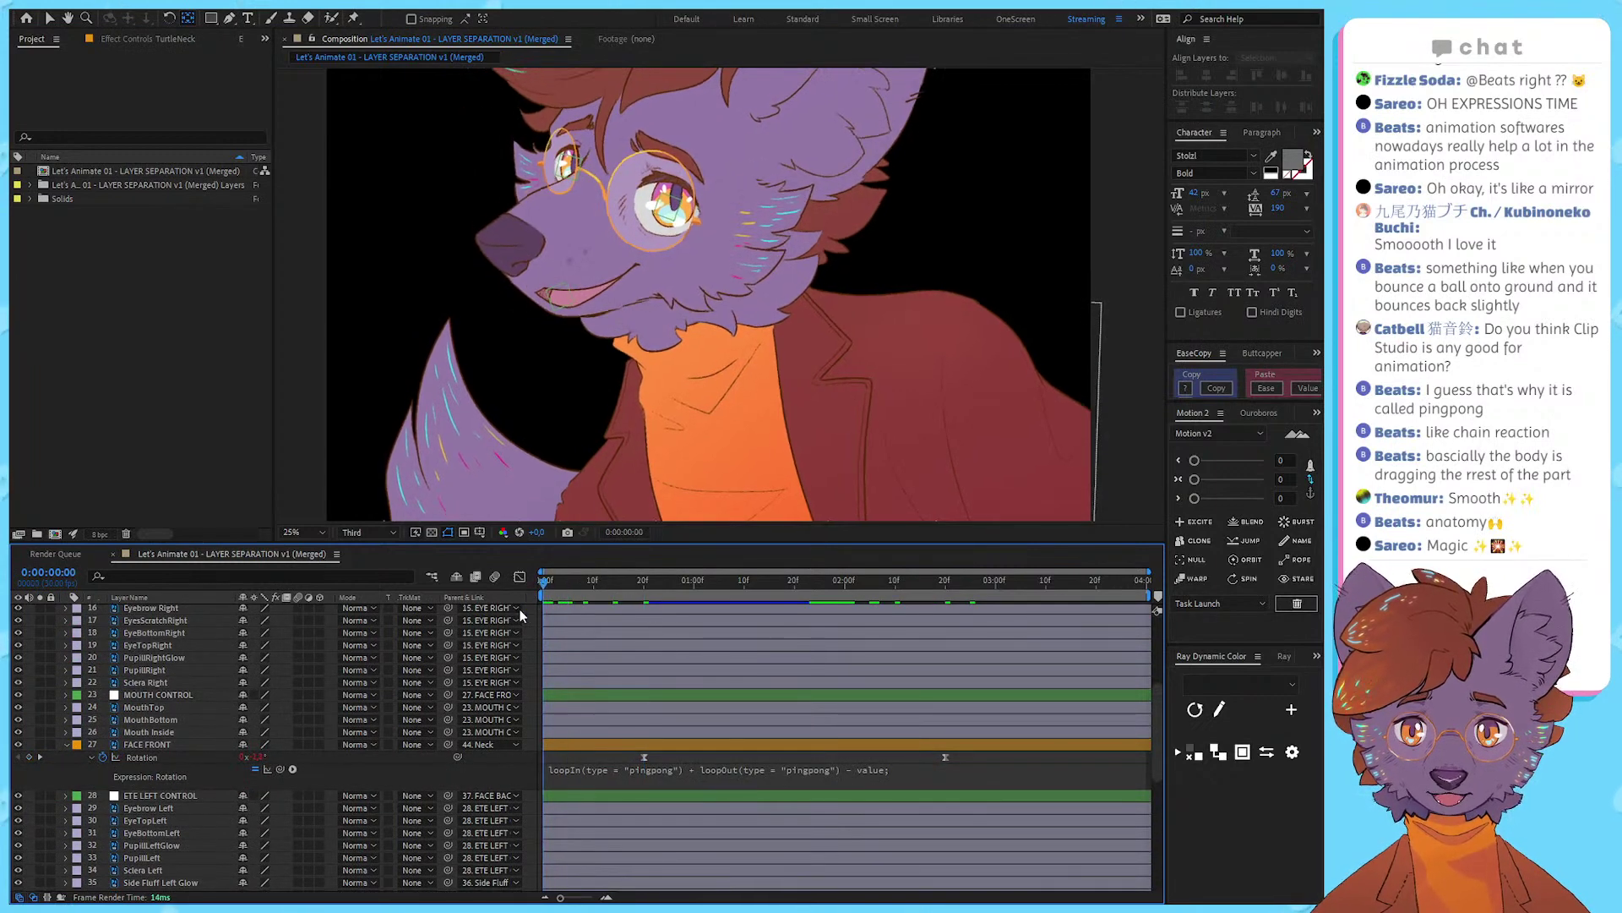
pyautogui.press('space')
pyautogui.press('space')
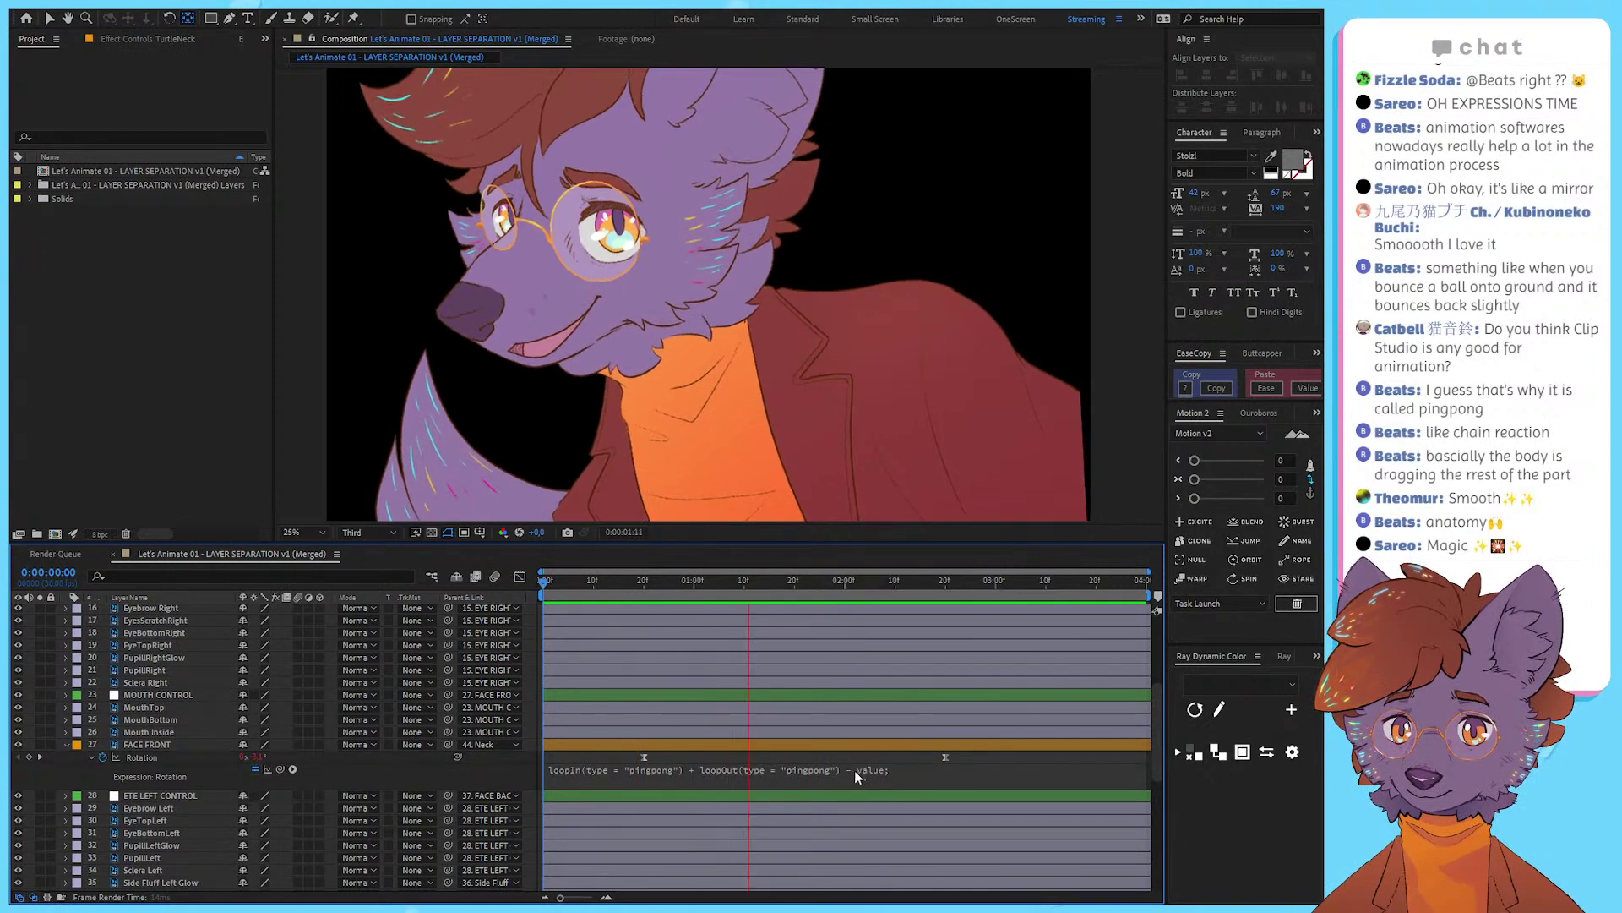
pyautogui.press('space')
pyautogui.scroll(-5, 870, 777)
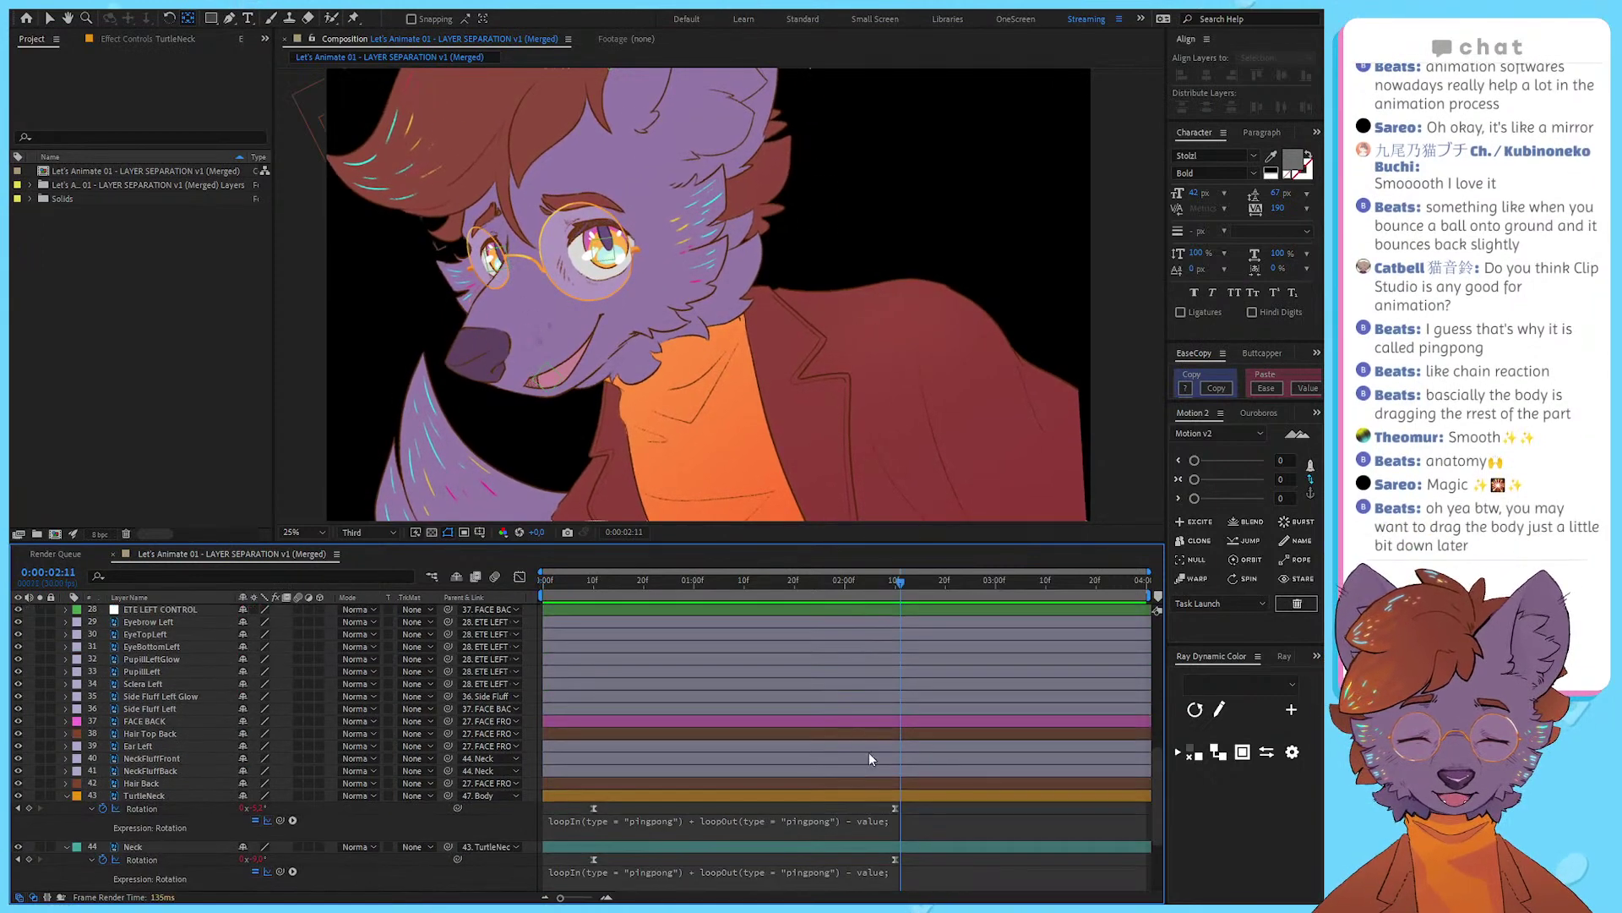
# Step: Select the TurtleNeck, Neck and Body rotation keyframes in the graph editor and apply Motion 2 easing of 58 and 78
pyautogui.moveTo(914, 804); pyautogui.dragTo(818, 821)
pyautogui.scroll(-3, 908, 819)
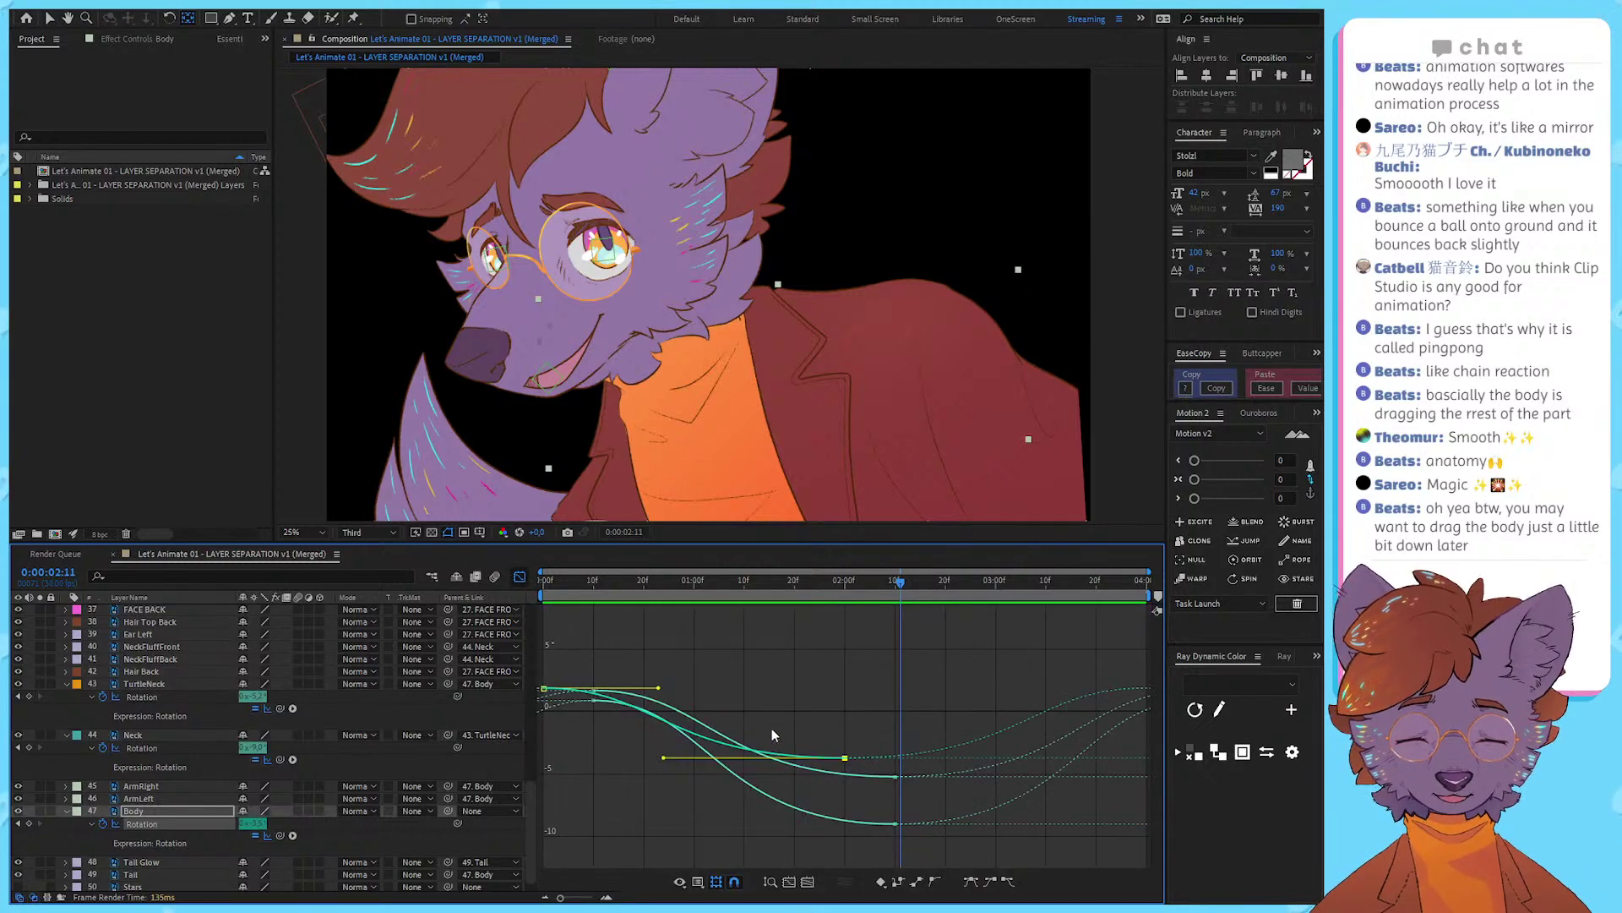
pyautogui.hotkey('shift', 'F3')
pyautogui.scroll(-2, 800, 725)
pyautogui.moveTo(954, 832); pyautogui.dragTo(507, 571)
pyautogui.moveTo(1220, 466); pyautogui.dragTo(1245, 464)
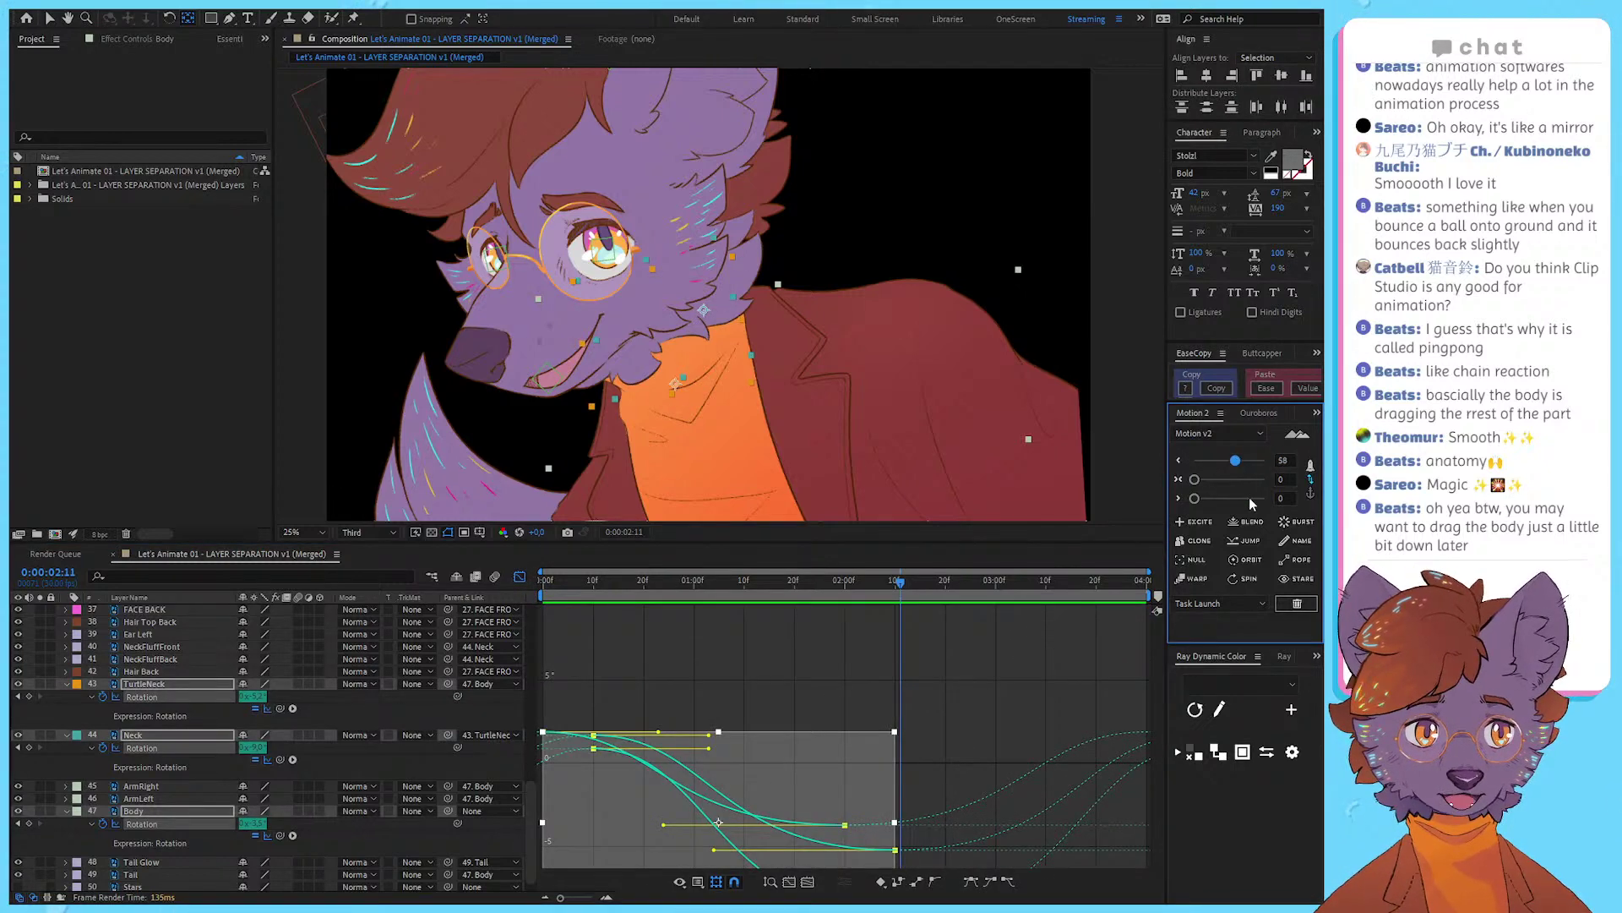
pyautogui.click(1249, 498)
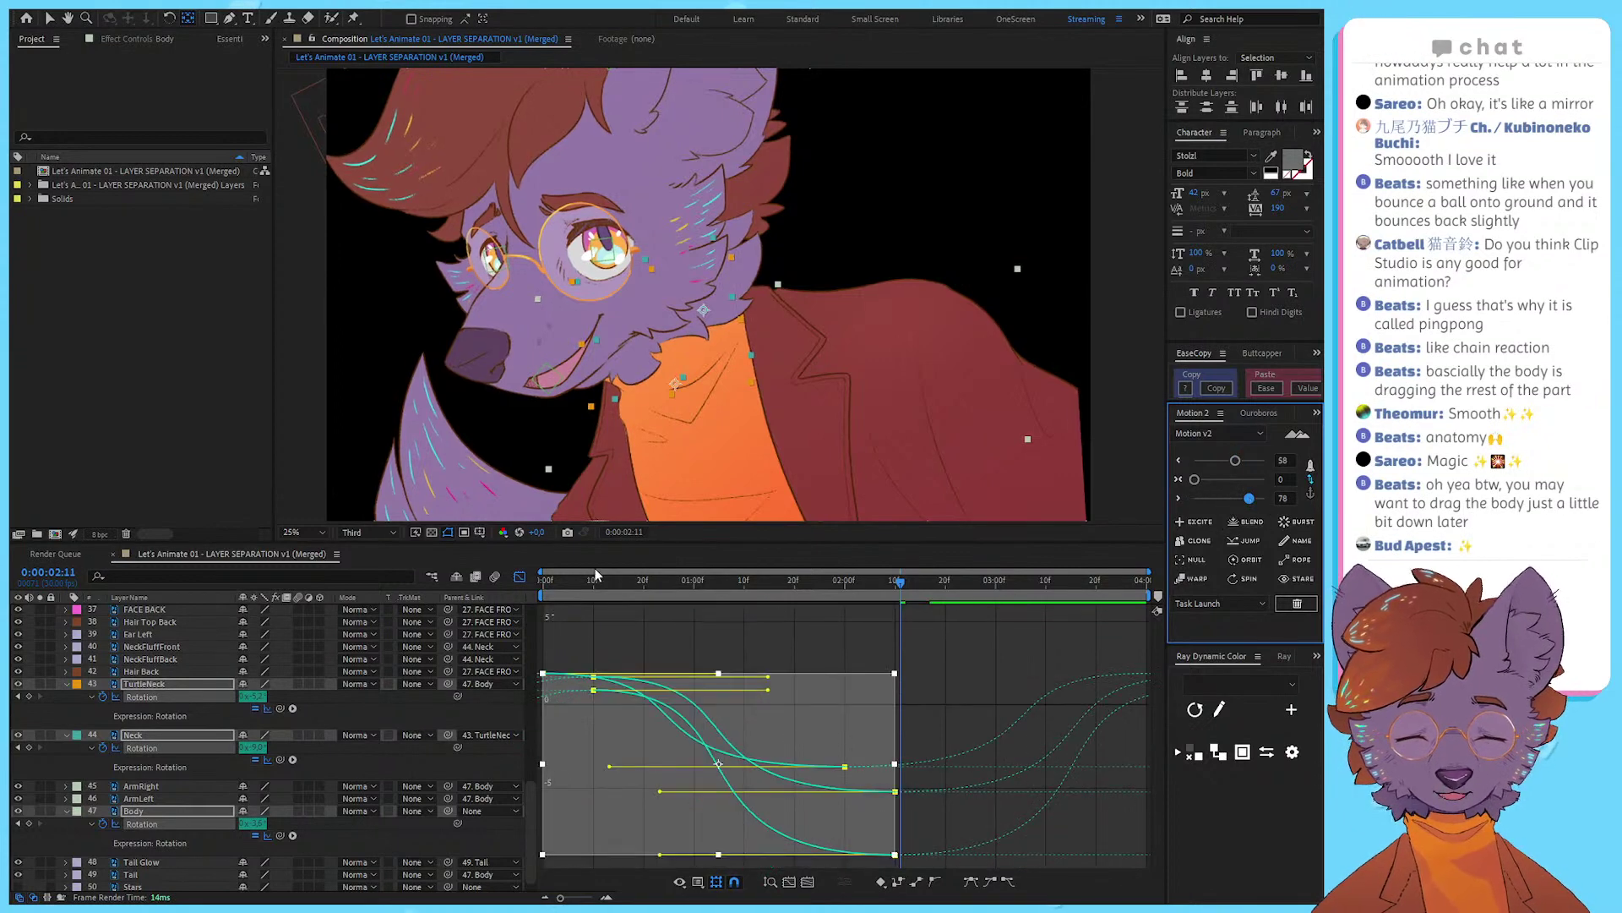
# Step: Preview the eased rotations from the first frame and return from the graph editor to the layer bar view
pyautogui.click(544, 580)
pyautogui.press('space')
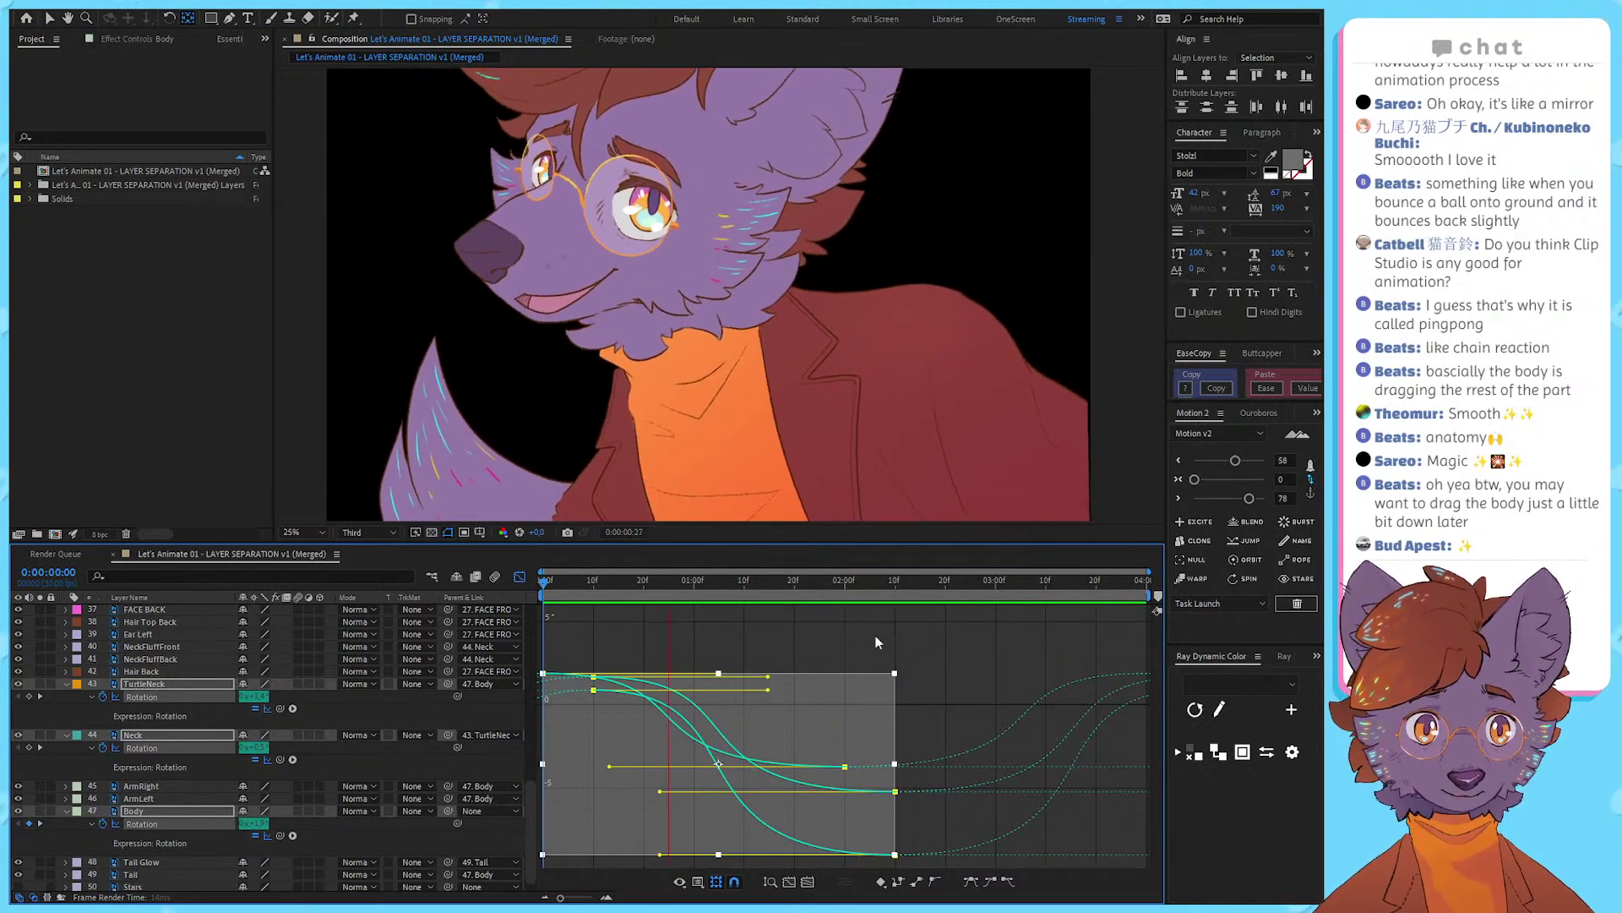
pyautogui.press('space')
pyautogui.click(519, 577)
pyautogui.scroll(5, 710, 666)
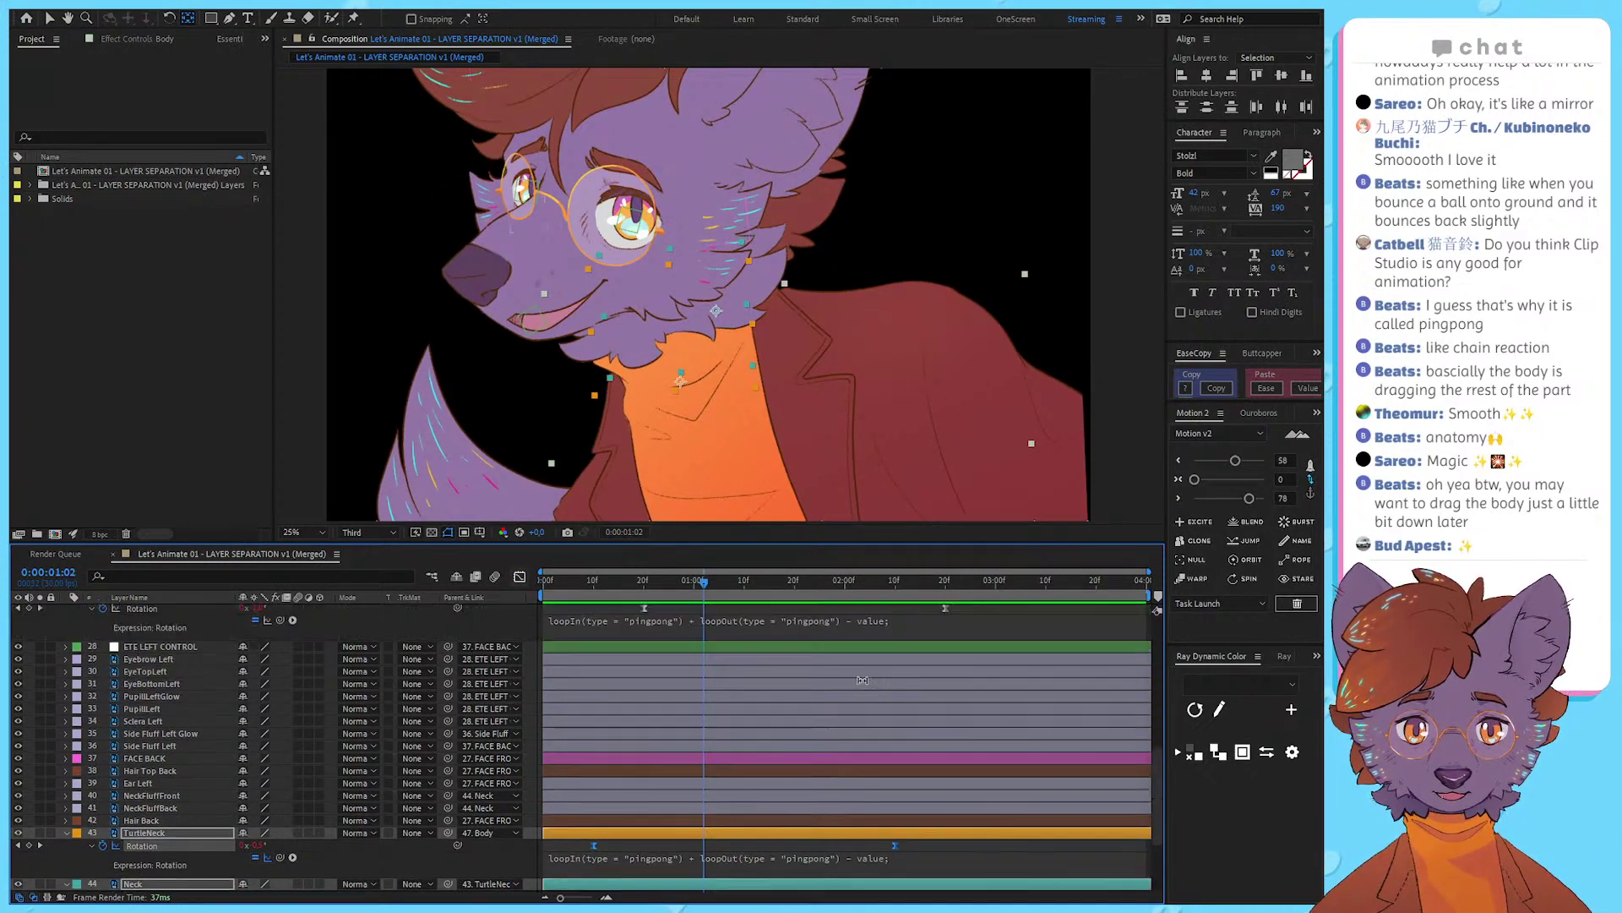
# Step: Adjust the FACE FRONT rotation at its 0:00:00:20 keyframe and preview the whole figure
pyautogui.click(874, 605)
pyautogui.moveTo(944, 585); pyautogui.dragTo(646, 605)
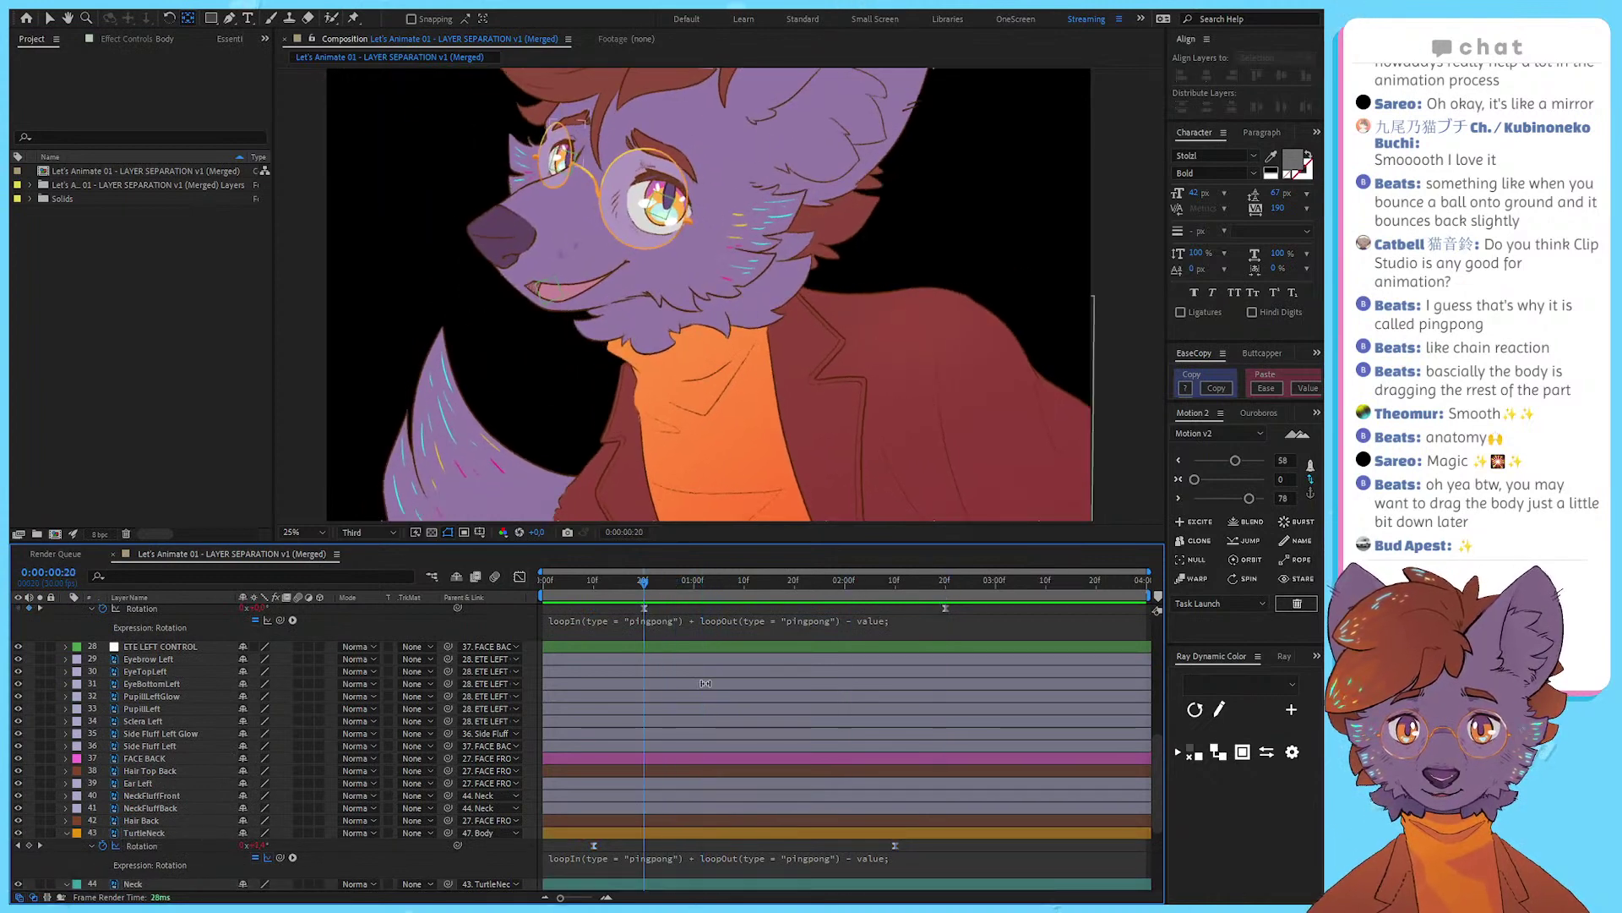
pyautogui.scroll(3, 705, 683)
pyautogui.click(228, 683)
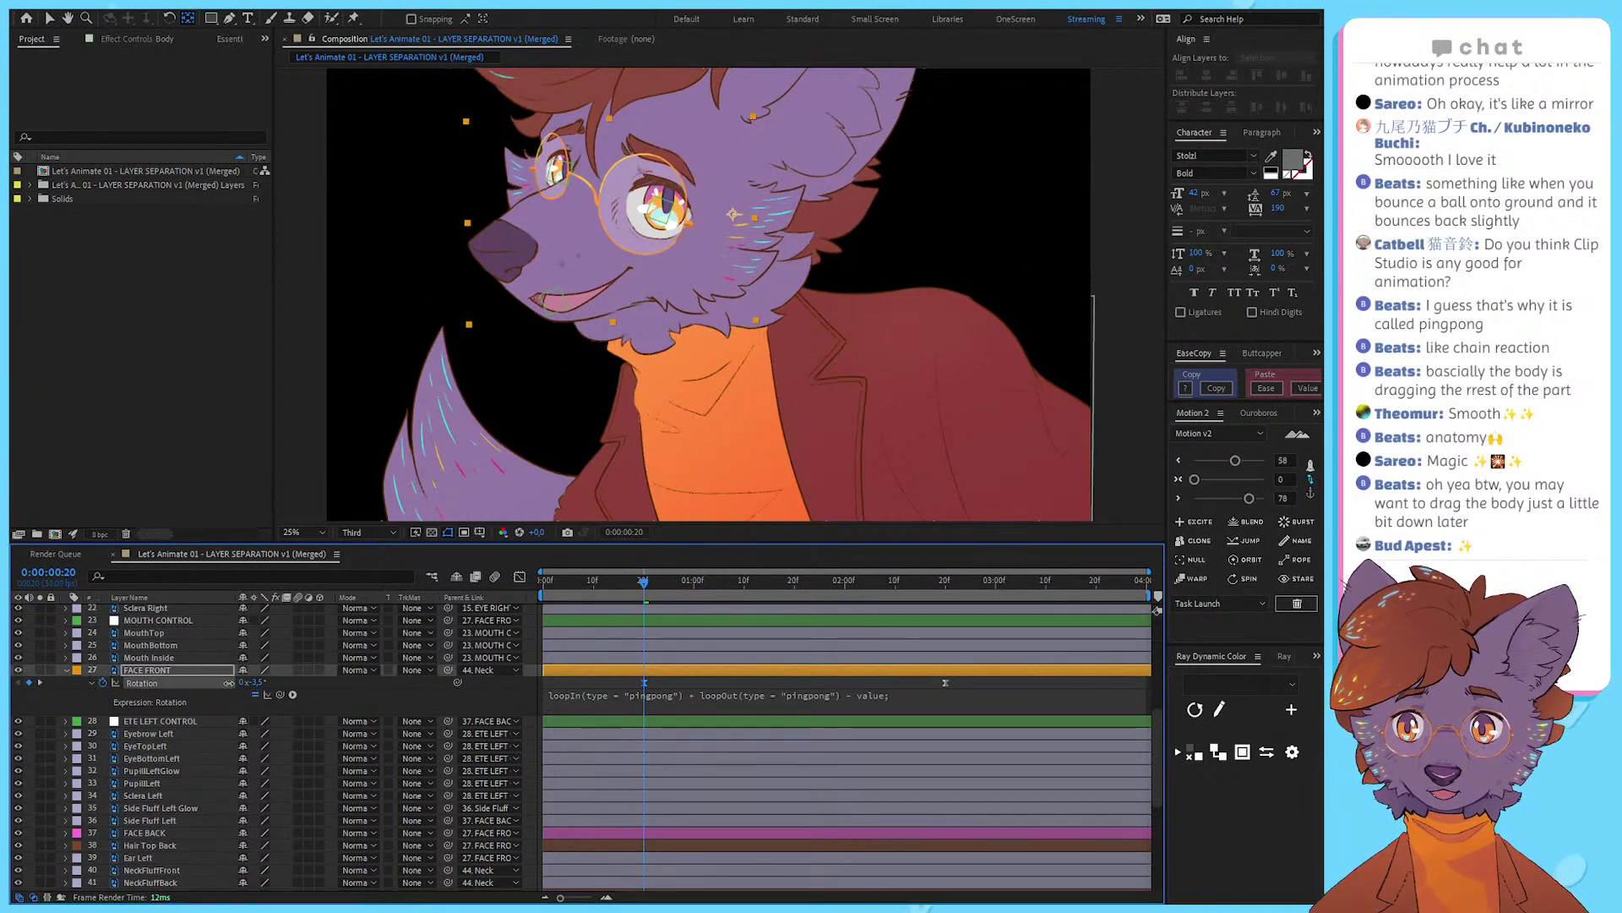
pyautogui.scroll(-4, 712, 373)
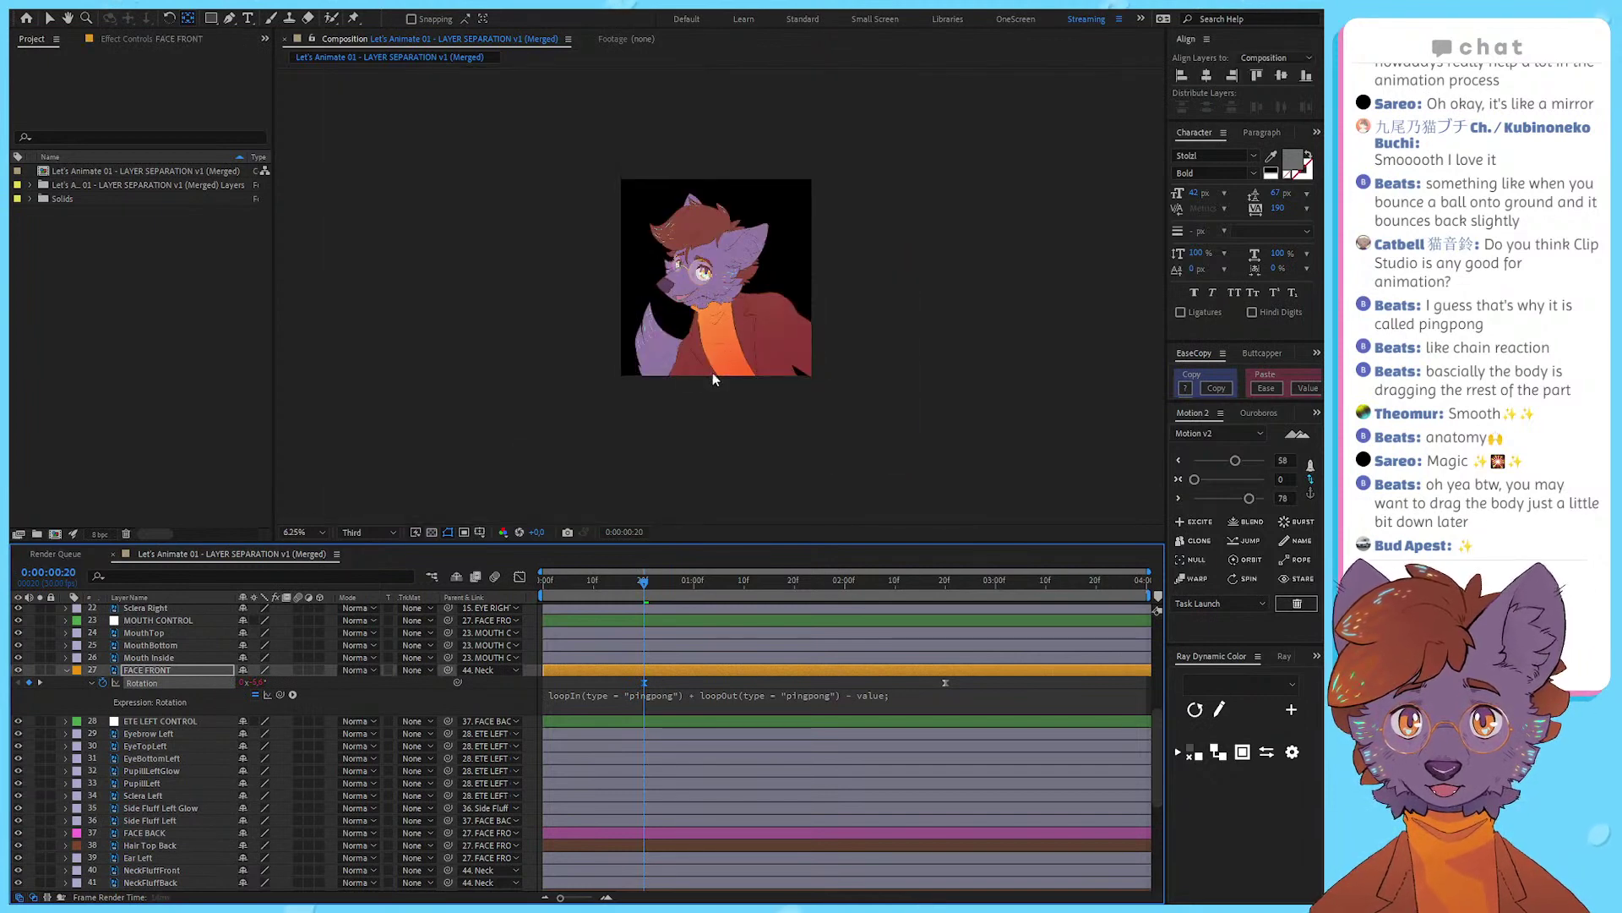
pyautogui.scroll(1, 713, 326)
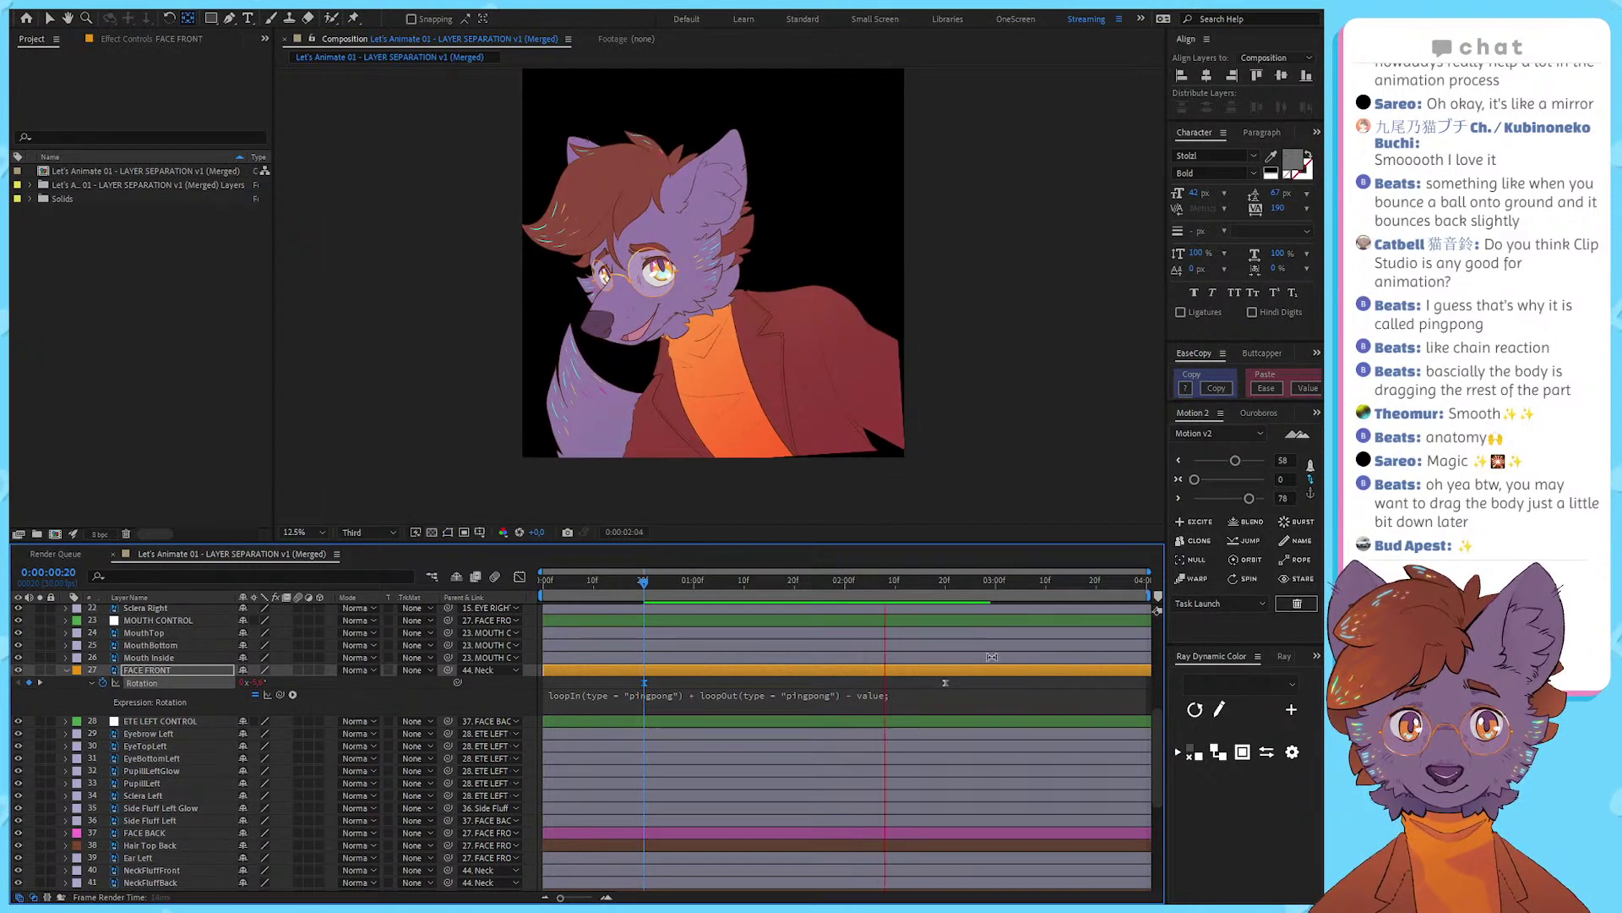
pyautogui.scroll(-3, 887, 765)
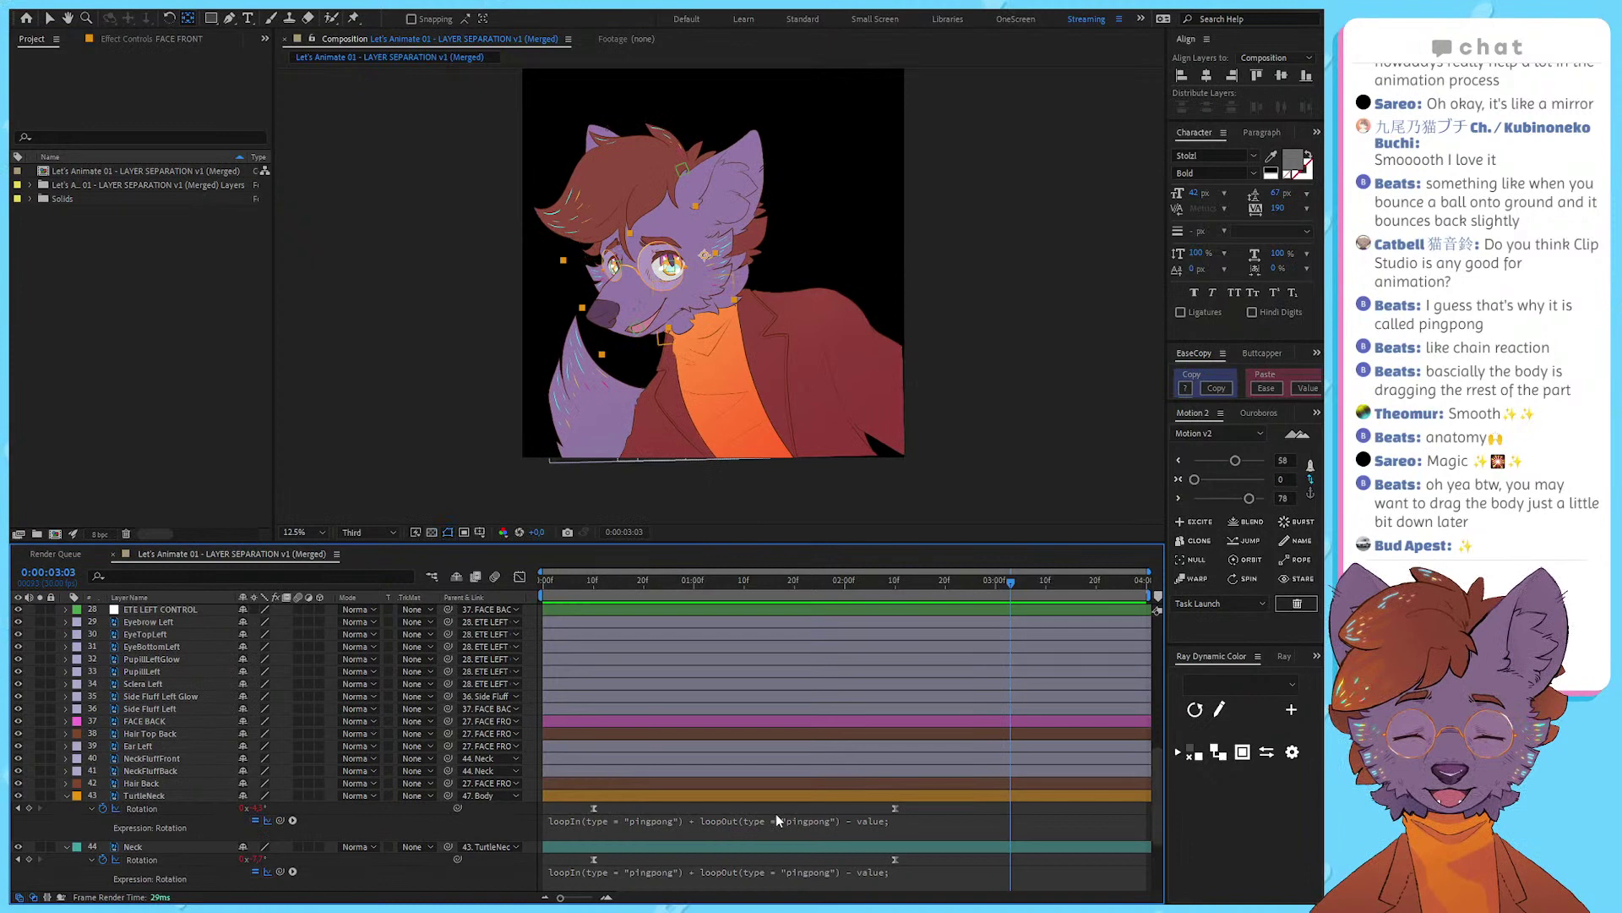
# Step: Adjust the TurtleNeck and Neck rotations at their 0:00:02:10 keyframes to refine the lowered head pose
pyautogui.click(589, 591)
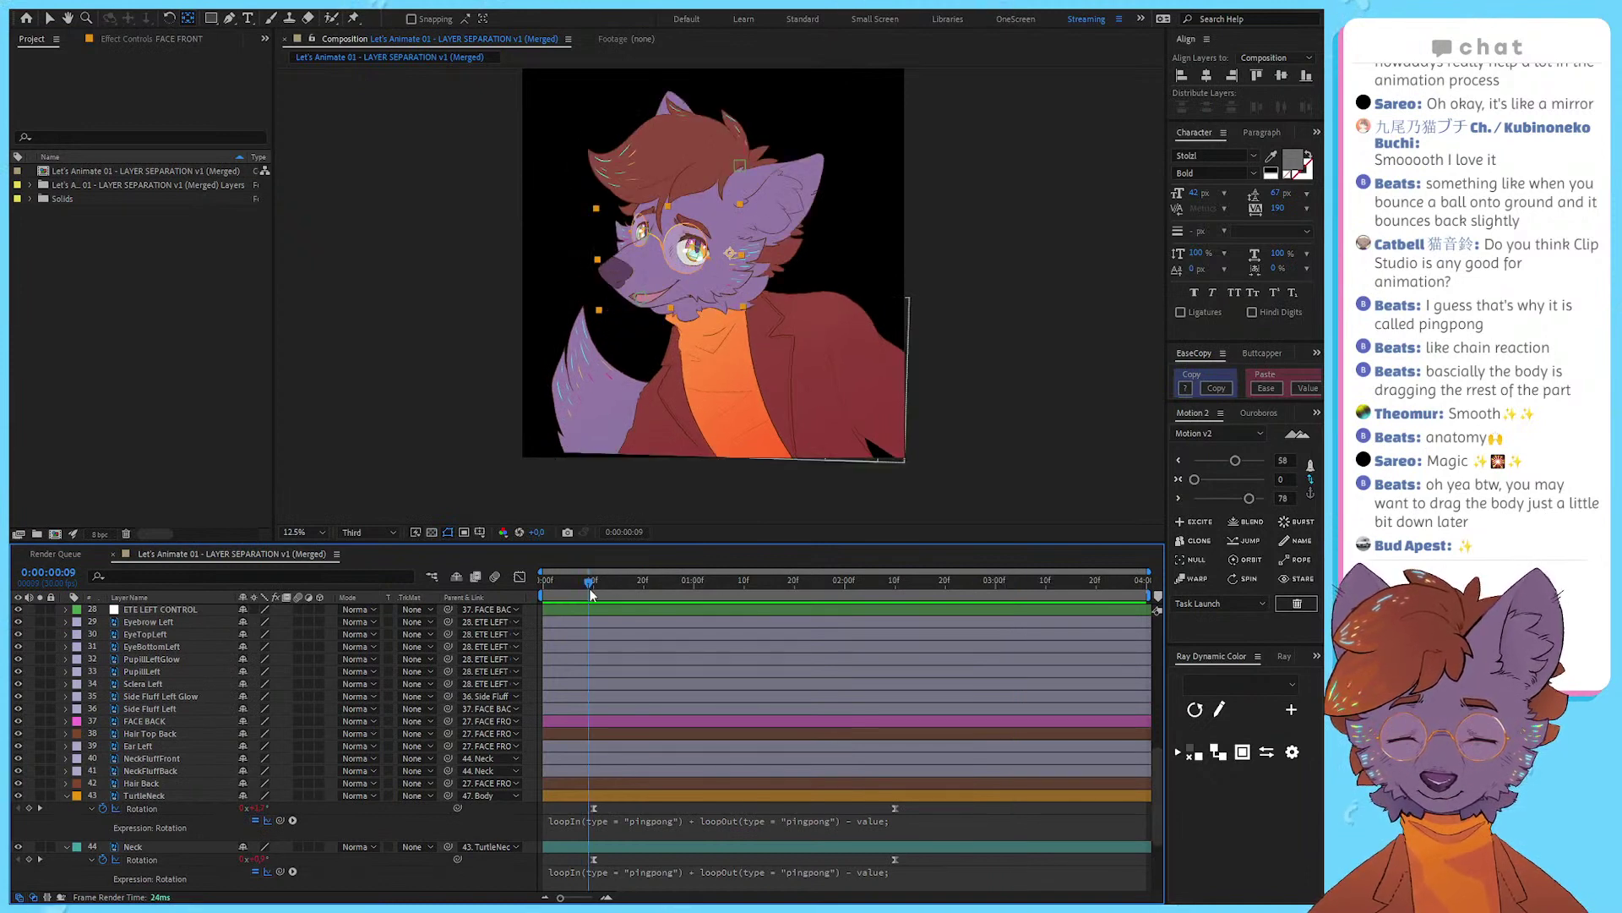
pyautogui.moveTo(593, 594); pyautogui.dragTo(893, 610)
pyautogui.scroll(1, 681, 420)
pyautogui.moveTo(681, 380); pyautogui.dragTo(646, 399)
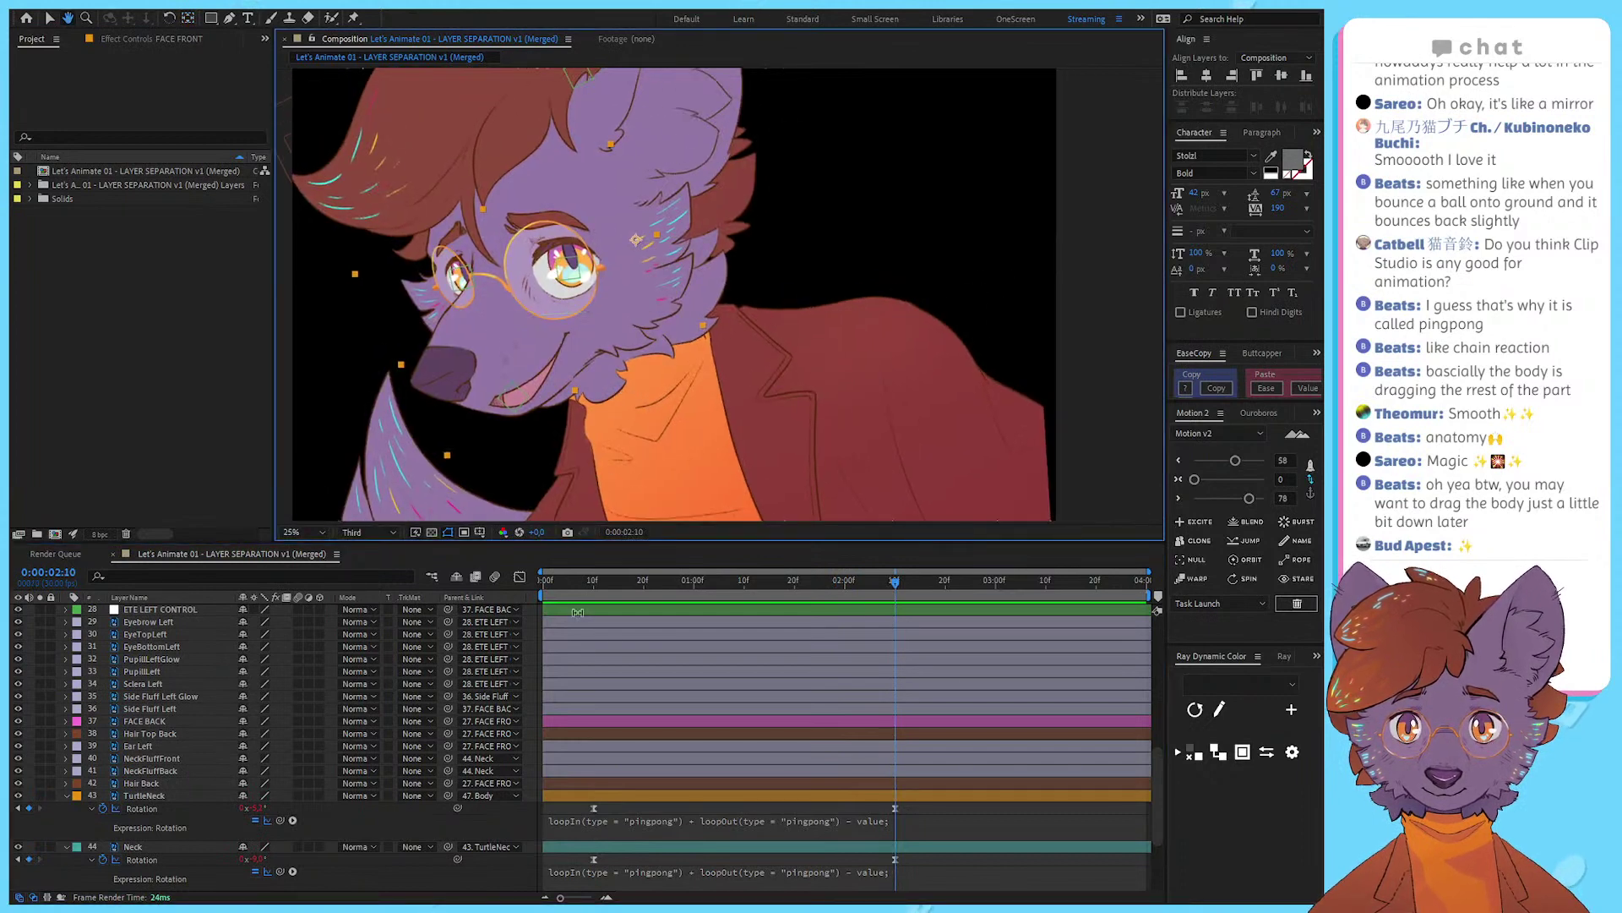
pyautogui.press('v')
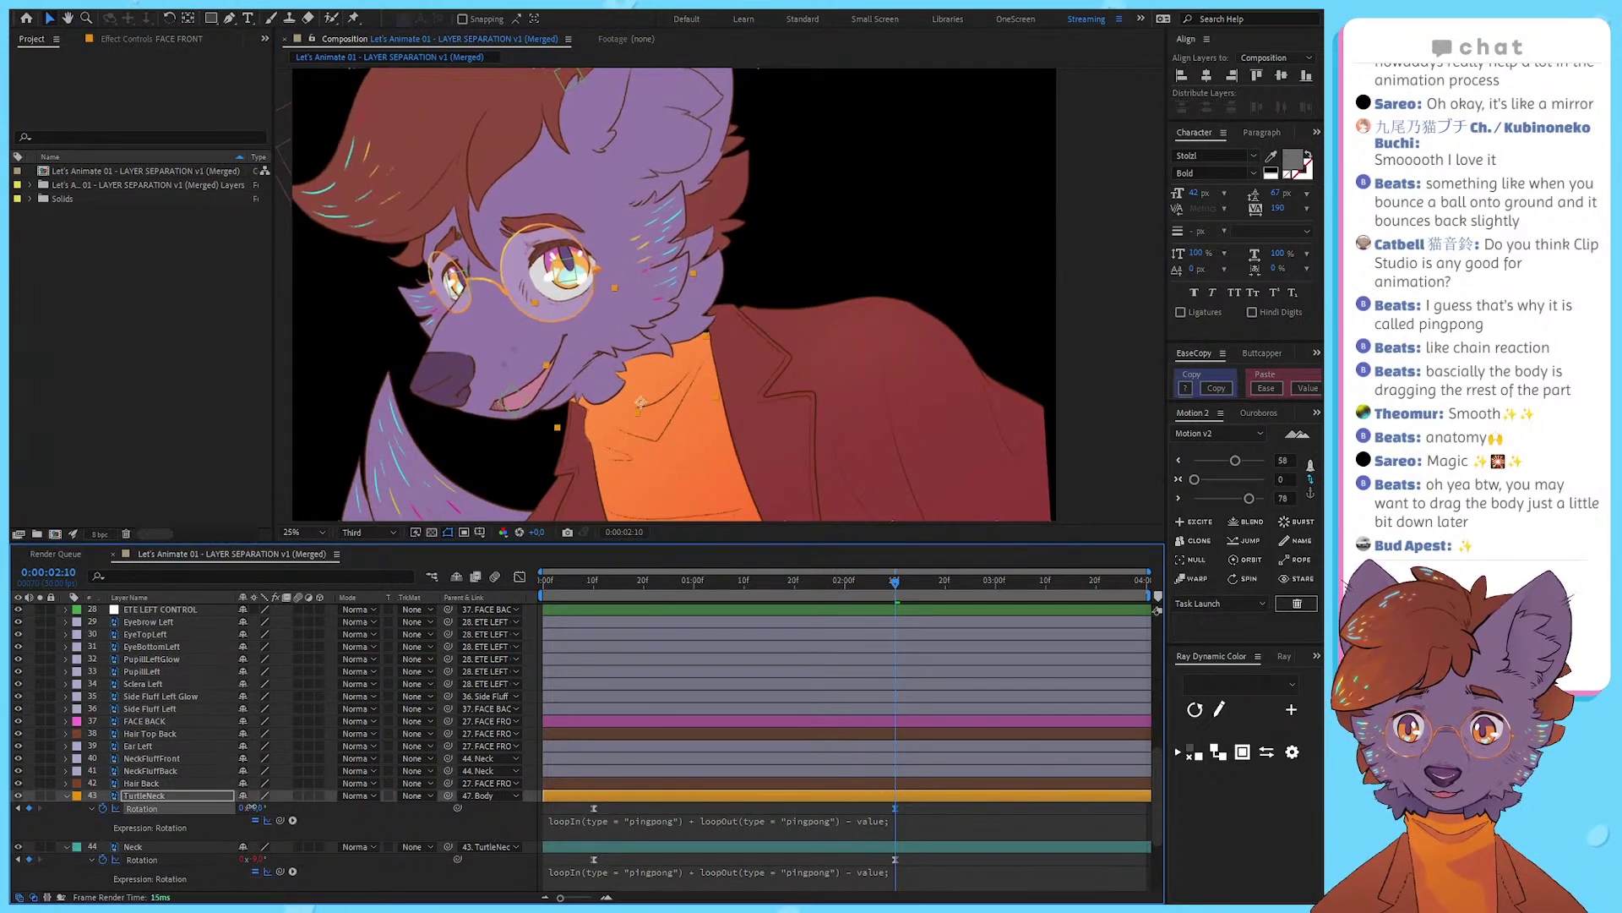
pyautogui.click(321, 866)
pyautogui.moveTo(253, 862); pyautogui.dragTo(298, 857)
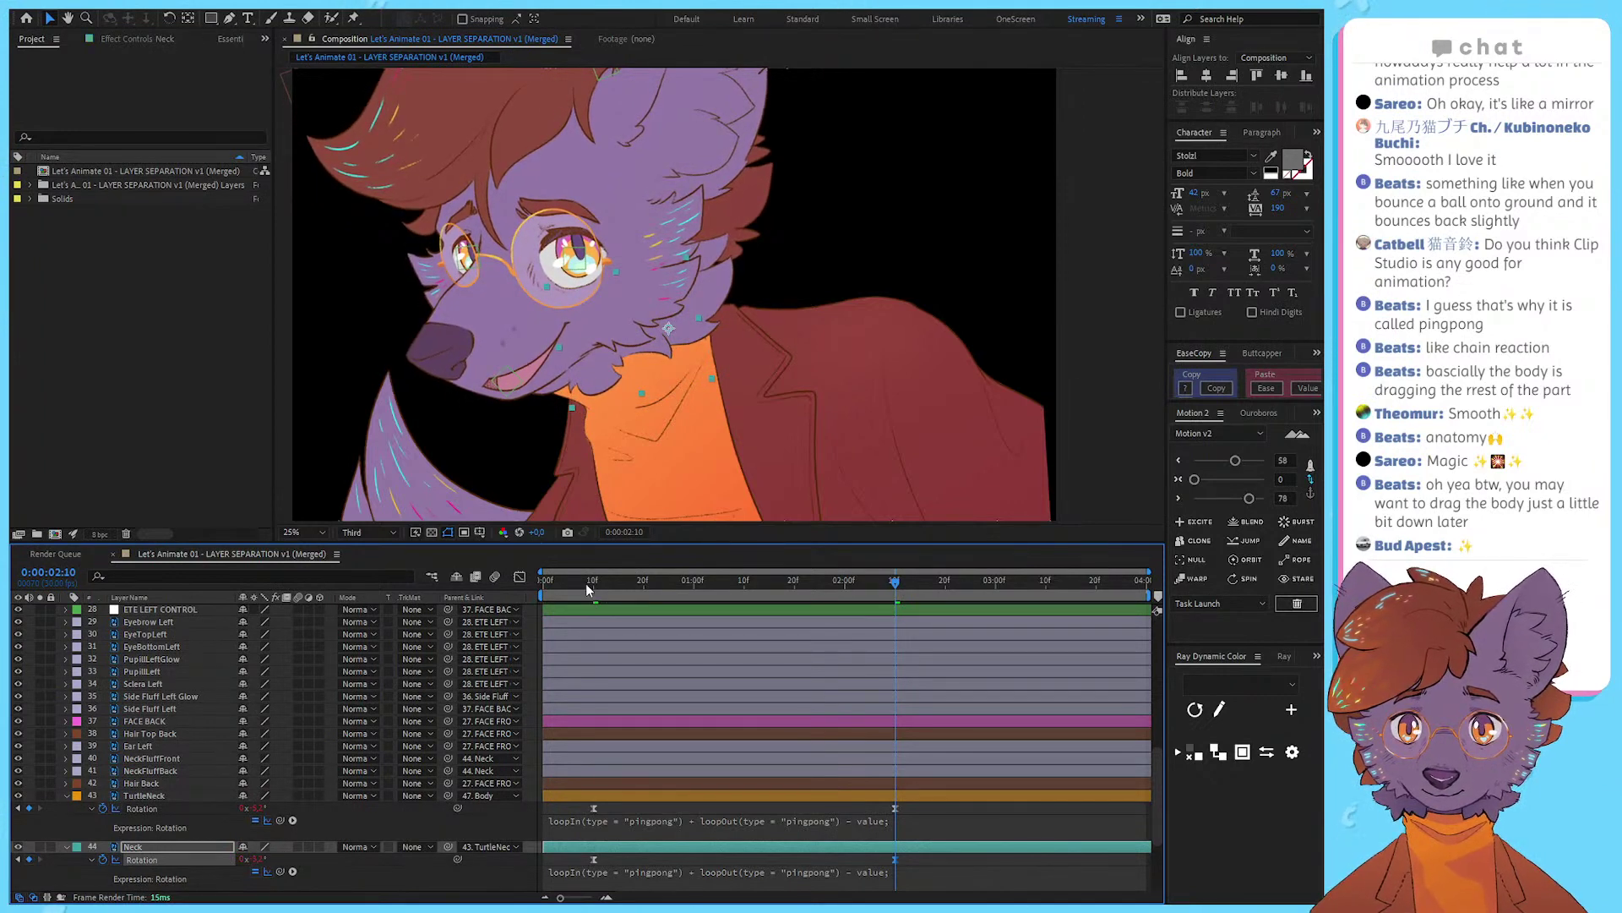
# Step: Preview the loop on the whole figure, select the Body layer and scrub its motion up to 0:00:02:00
pyautogui.press('space')
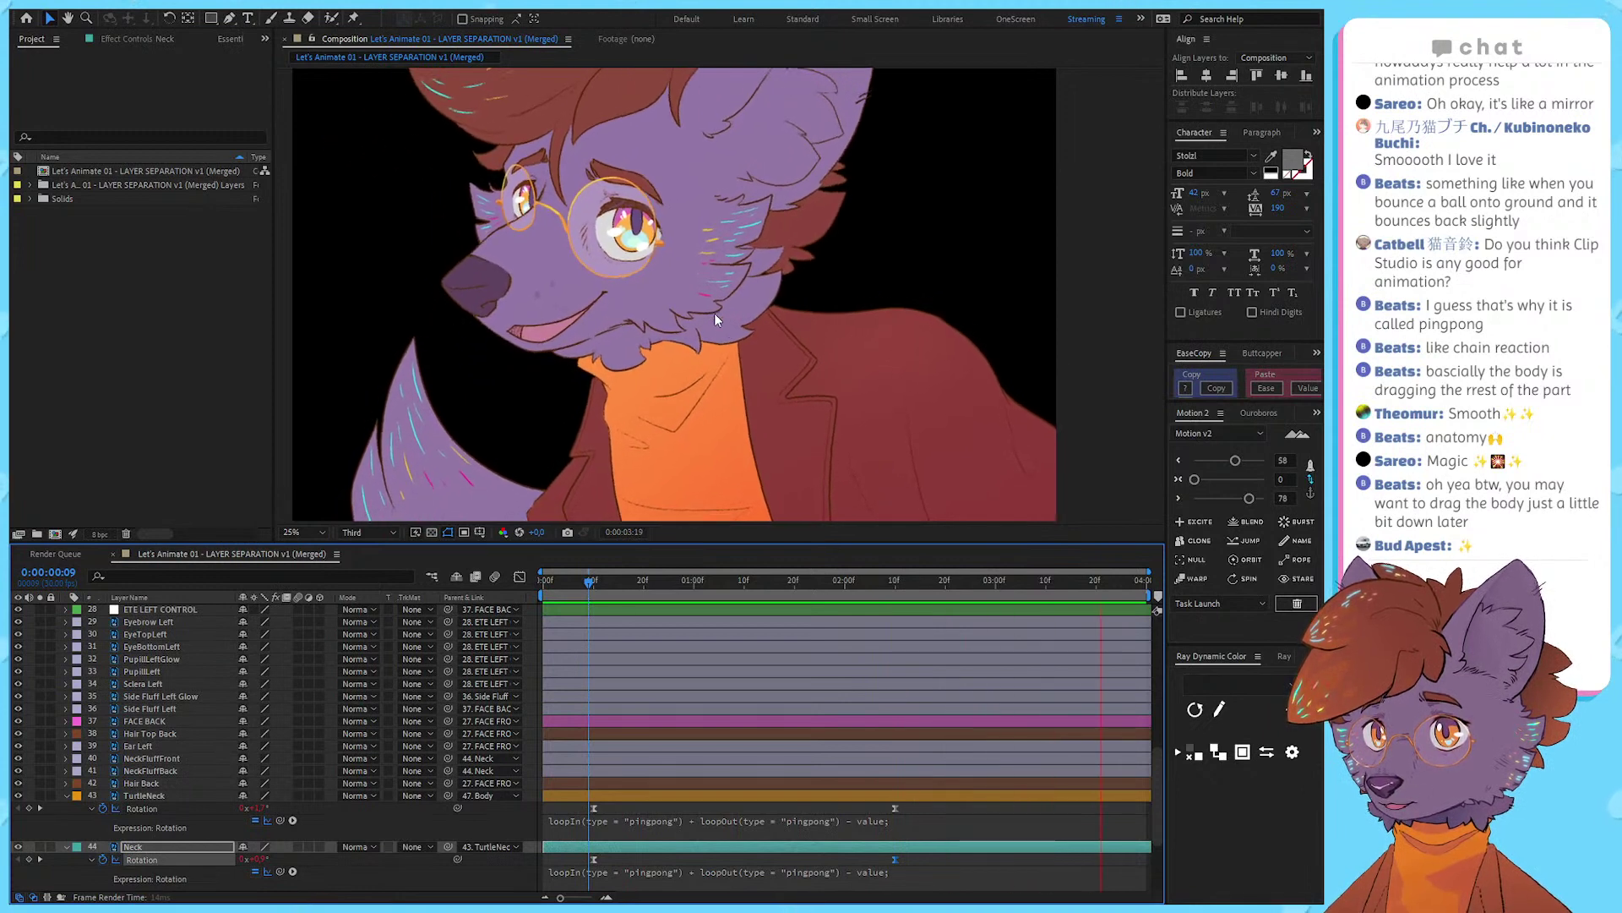
pyautogui.scroll(-1, 726, 313)
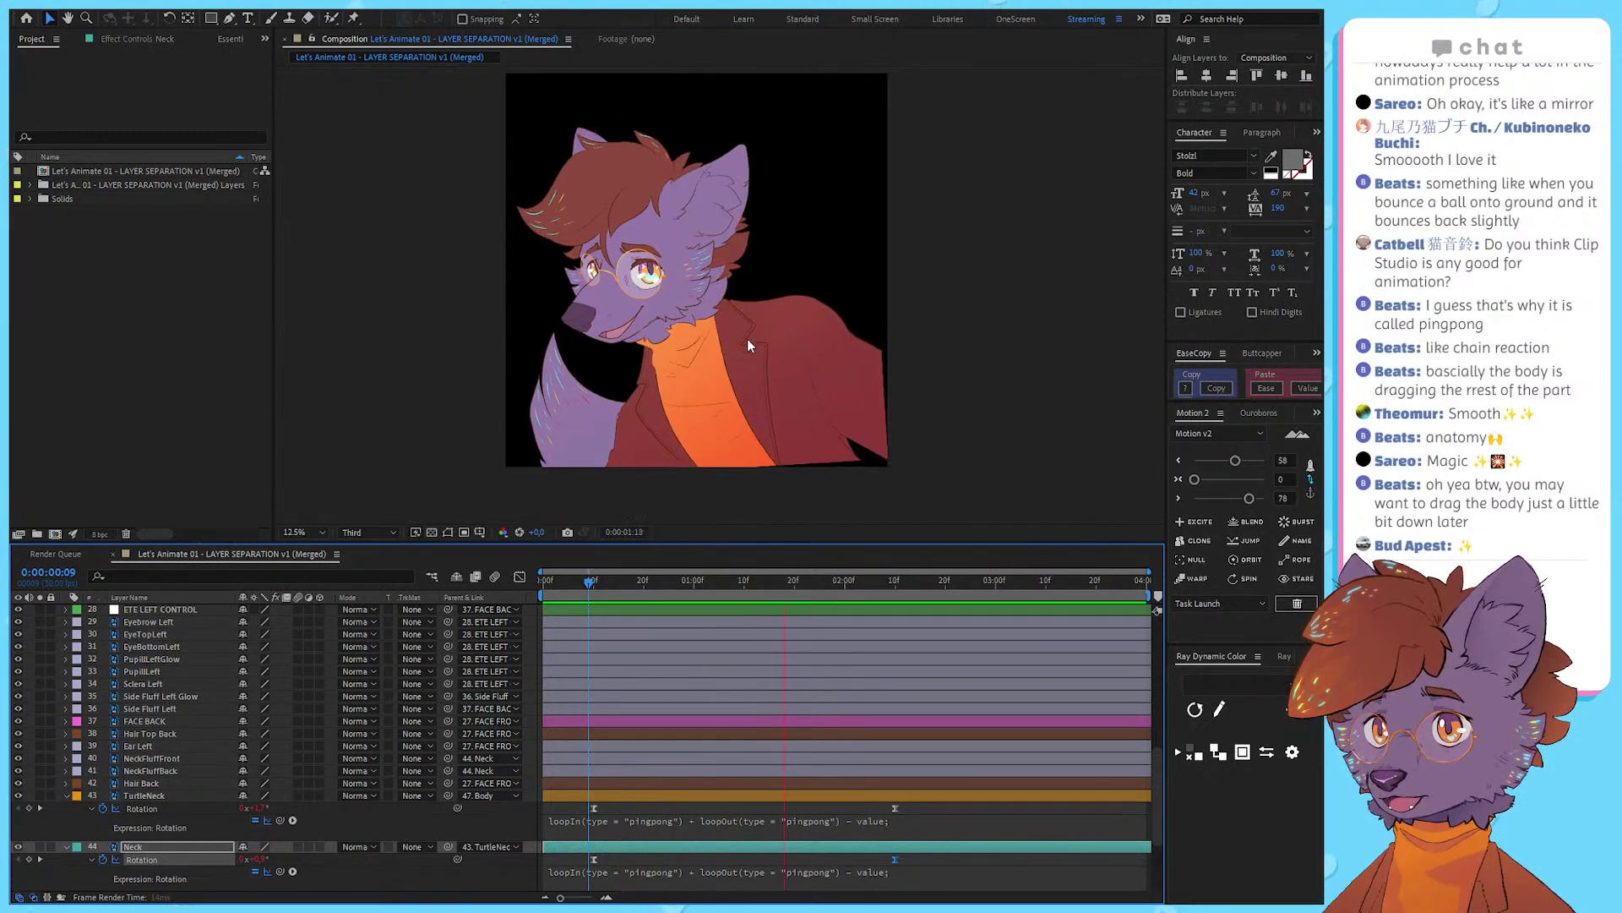
pyautogui.click(753, 396)
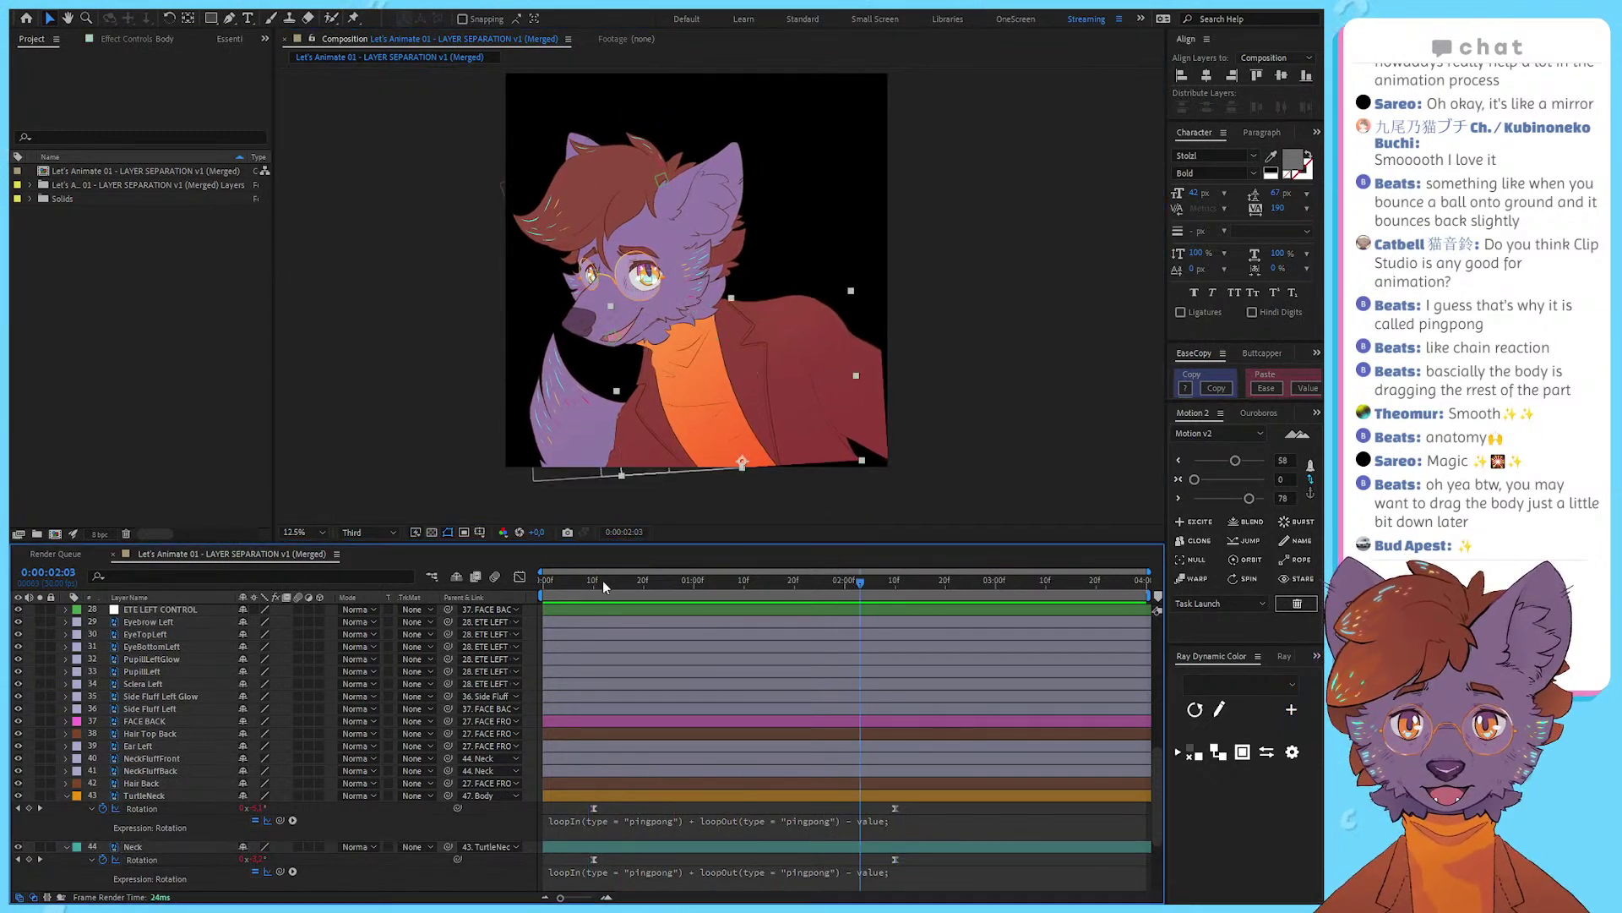
pyautogui.click(551, 581)
pyautogui.moveTo(551, 580); pyautogui.dragTo(848, 598)
# Step: Separate the Body layer's position into X and Y and start keyframing Y Position at the first frame
pyautogui.scroll(-3, 595, 728)
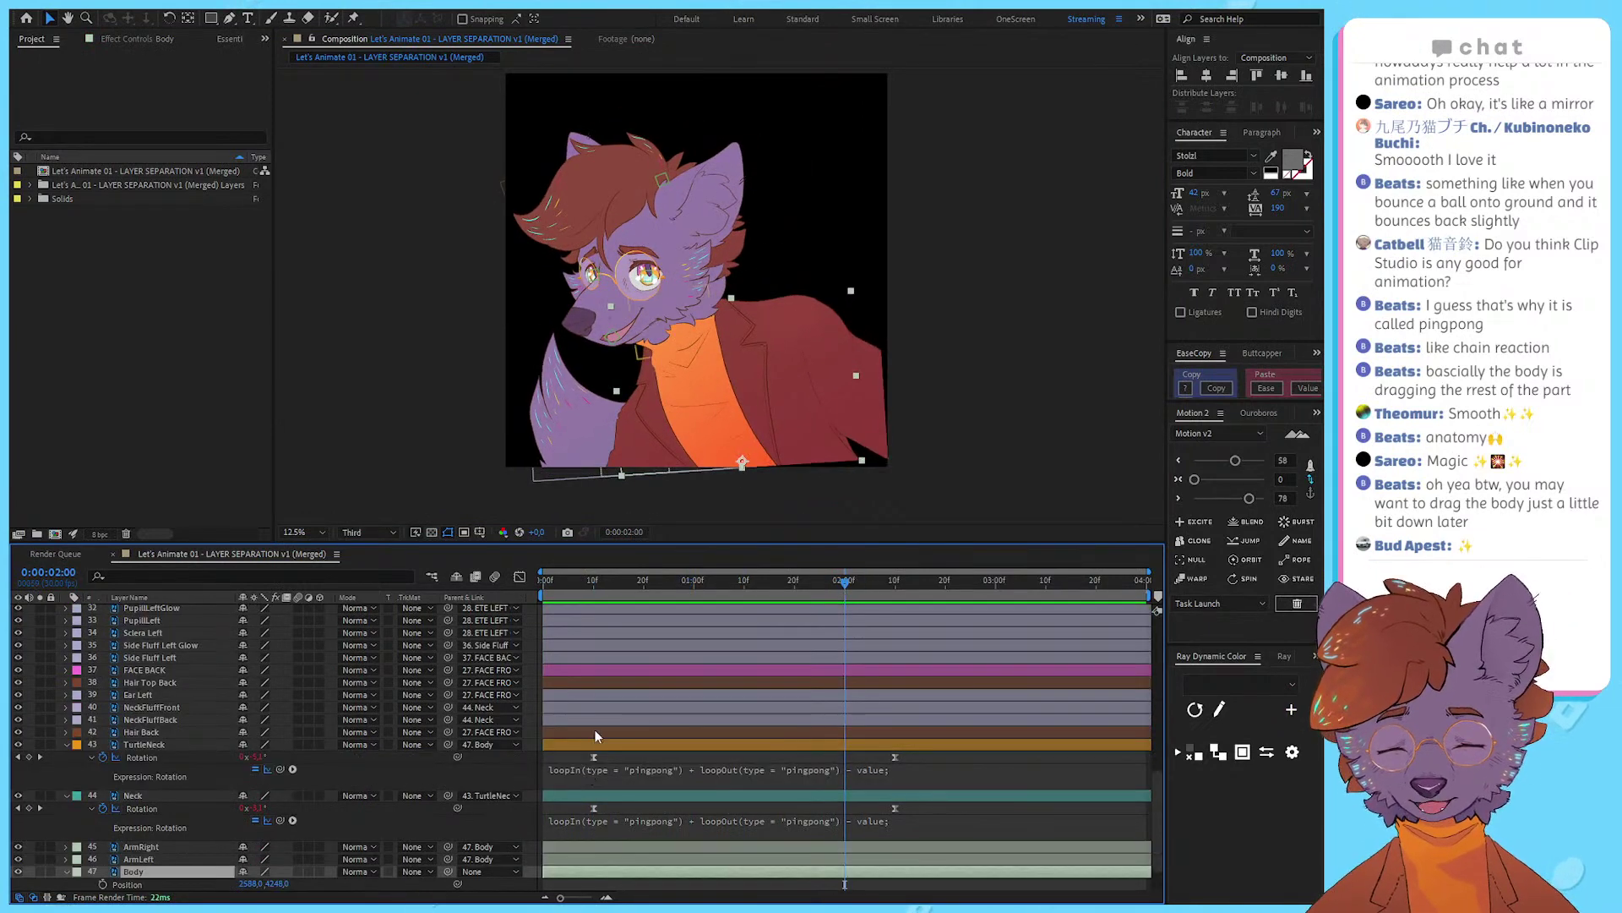
pyautogui.press('Home')
pyautogui.press('Return')
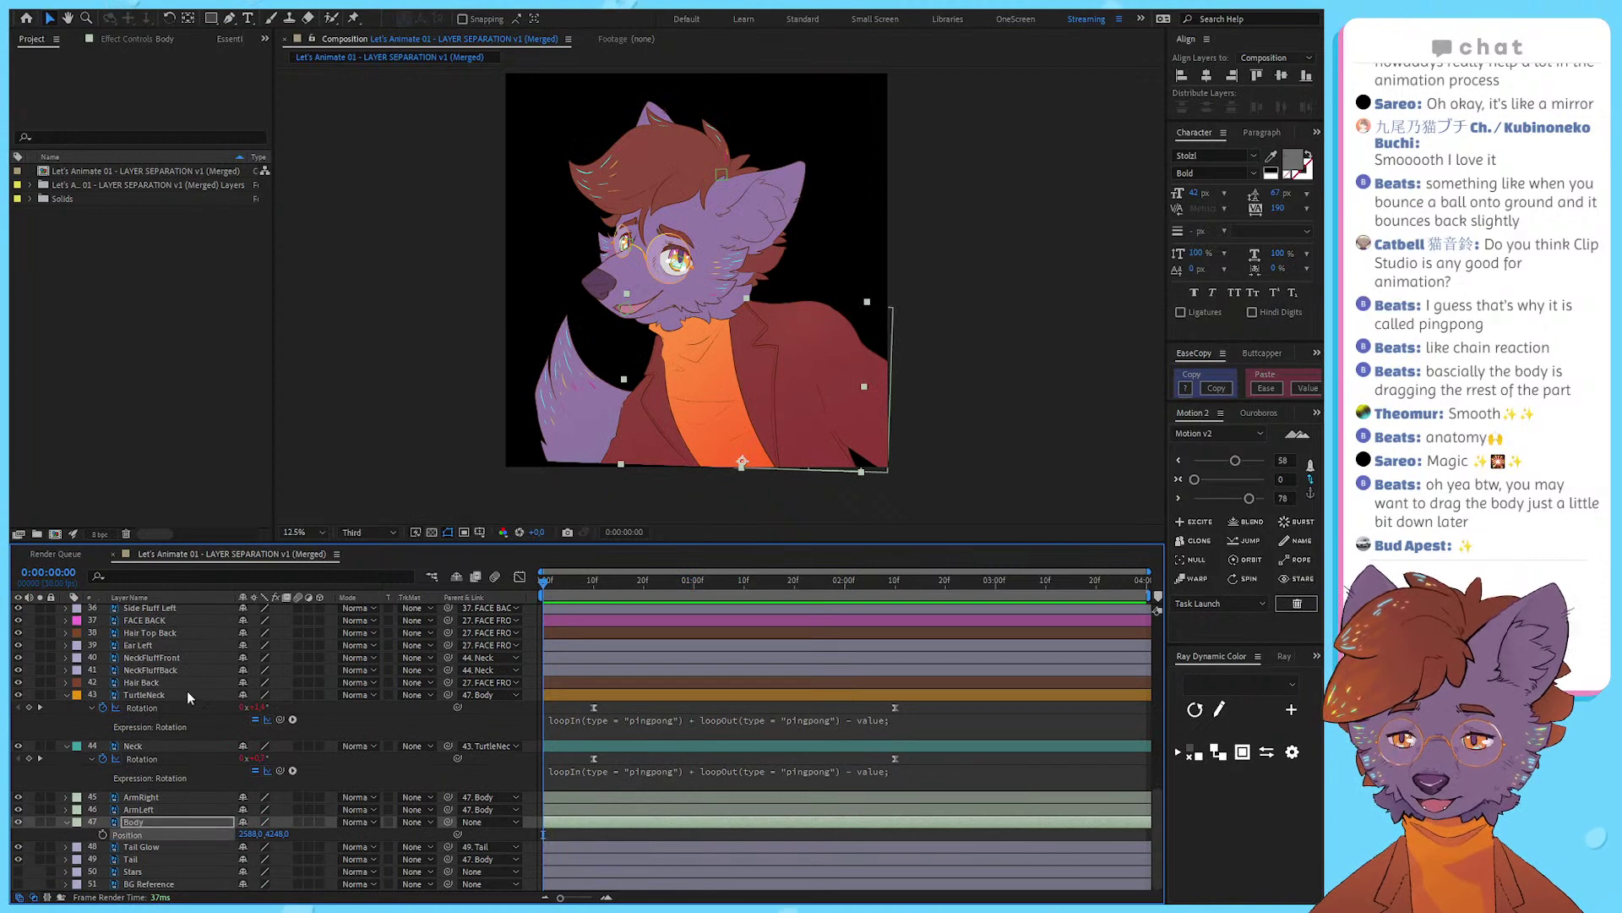
pyautogui.click(206, 655)
pyautogui.click(95, 848)
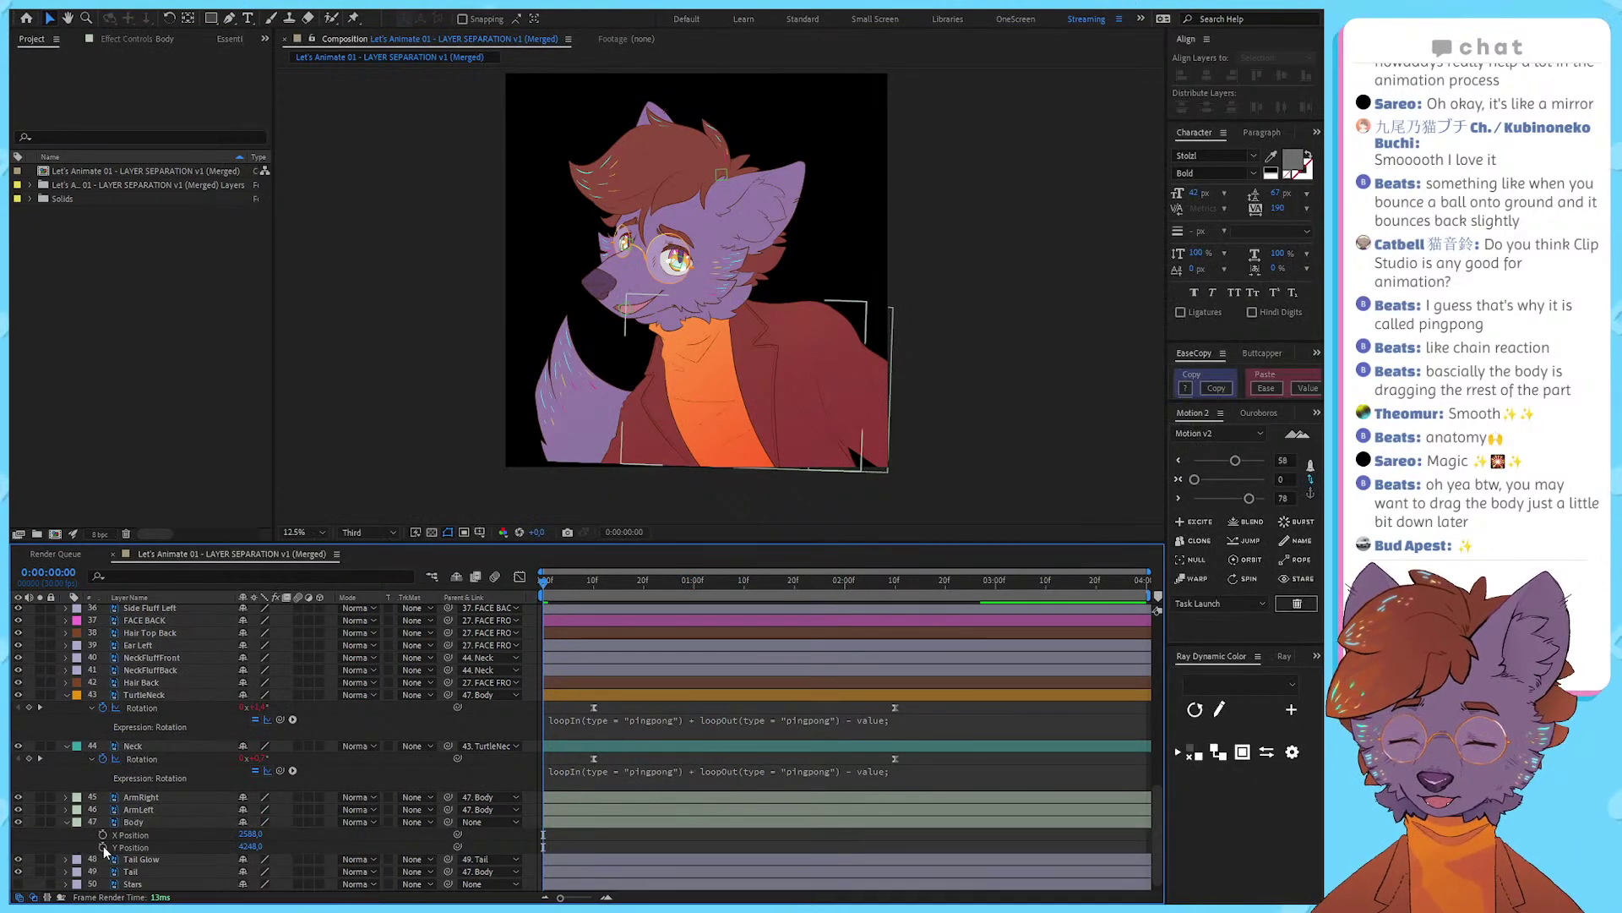
pyautogui.click(102, 846)
# Step: Add a second Body Y Position keyframe at 0:00:02:00 and return to the first keyframe
pyautogui.moveTo(828, 594)
pyautogui.mouseDown()
pyautogui.moveTo(904, 603)
pyautogui.moveTo(847, 603)
pyautogui.mouseUp()
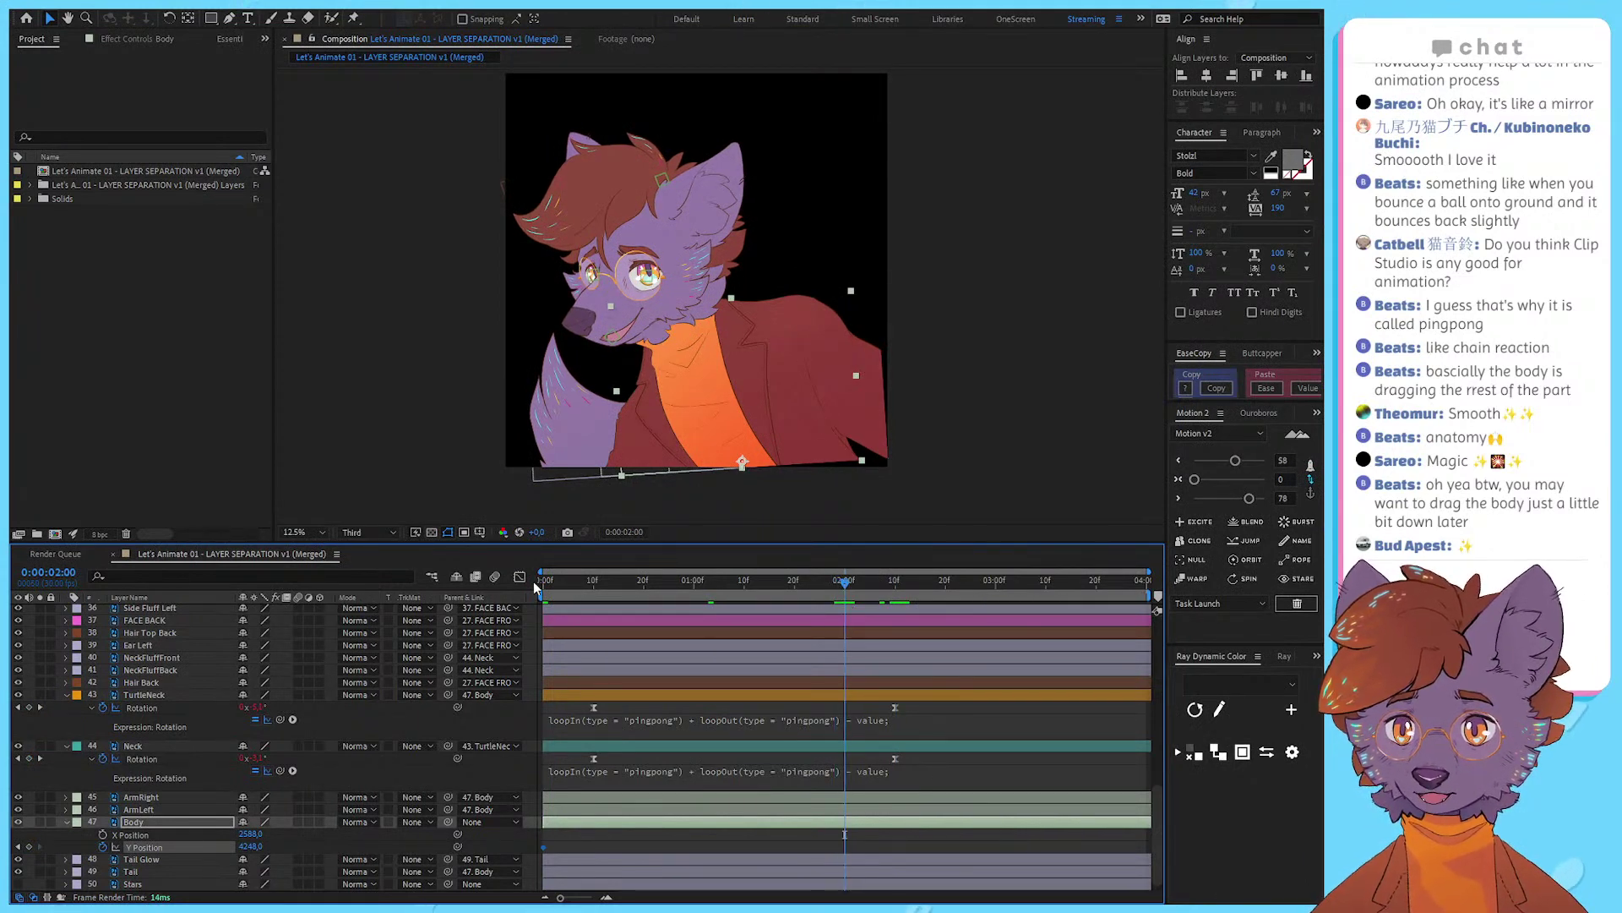
pyautogui.click(835, 843)
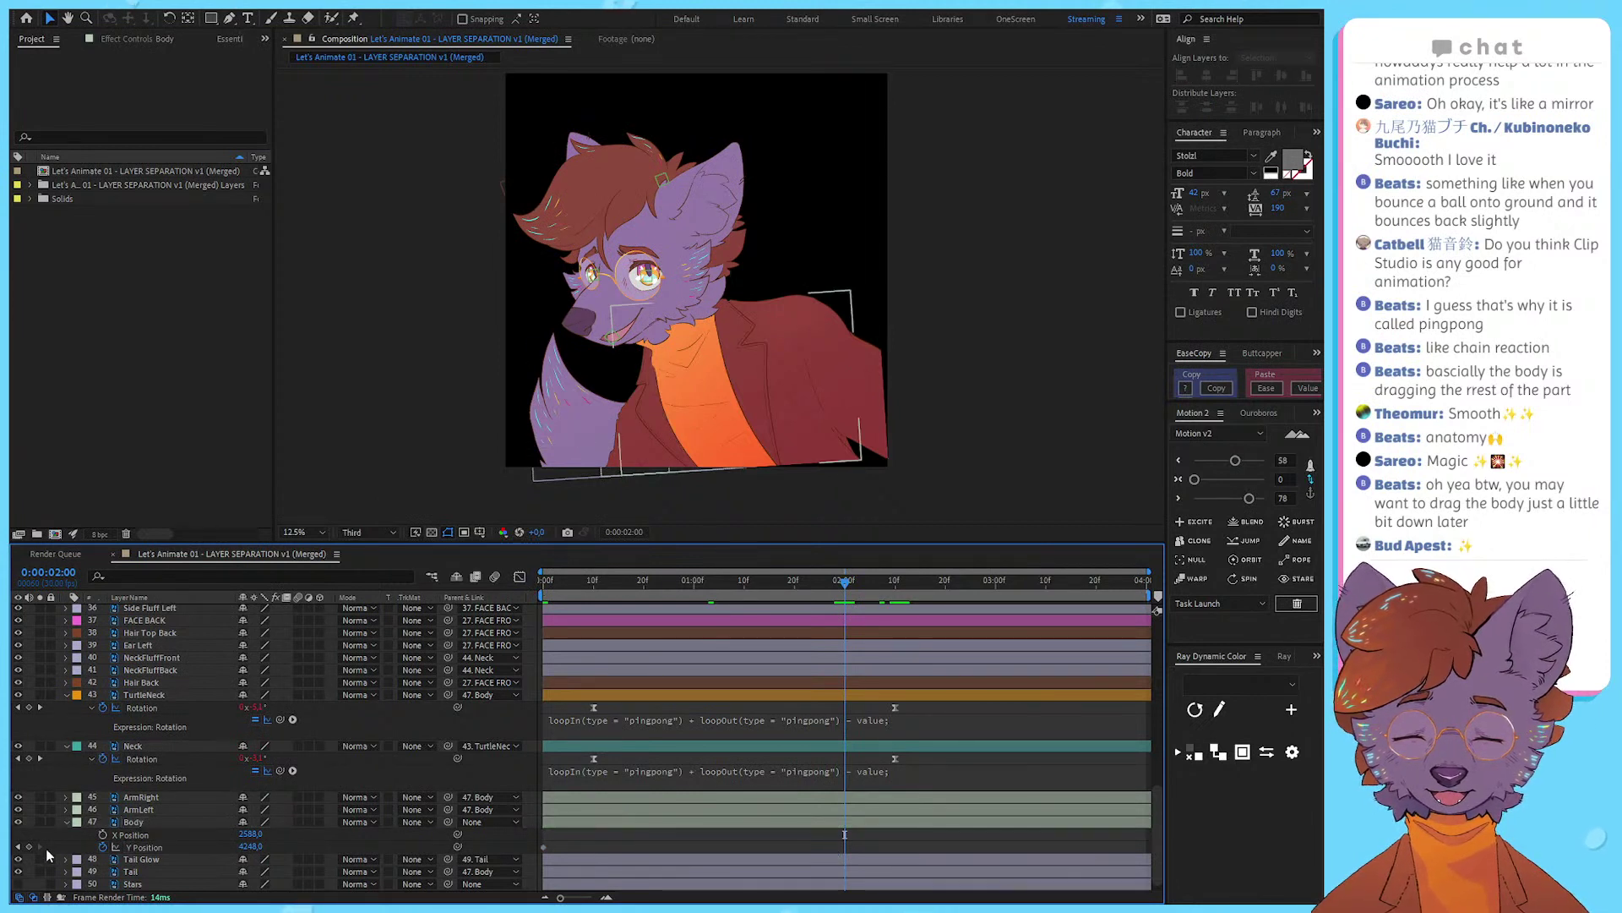
pyautogui.click(29, 847)
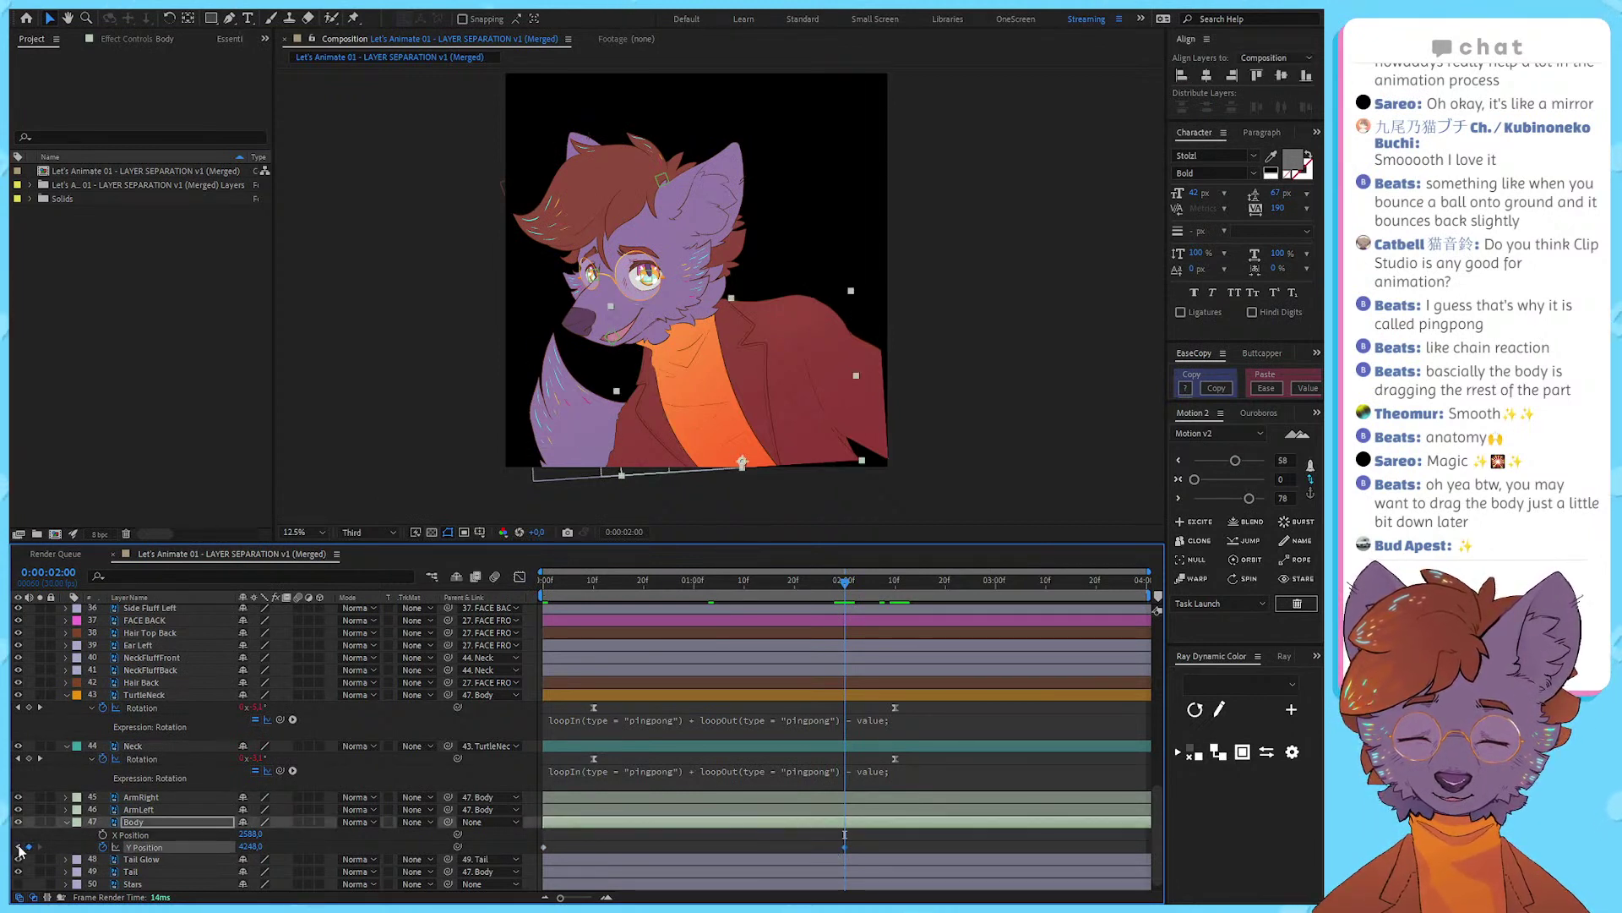
pyautogui.click(18, 847)
pyautogui.click(914, 834)
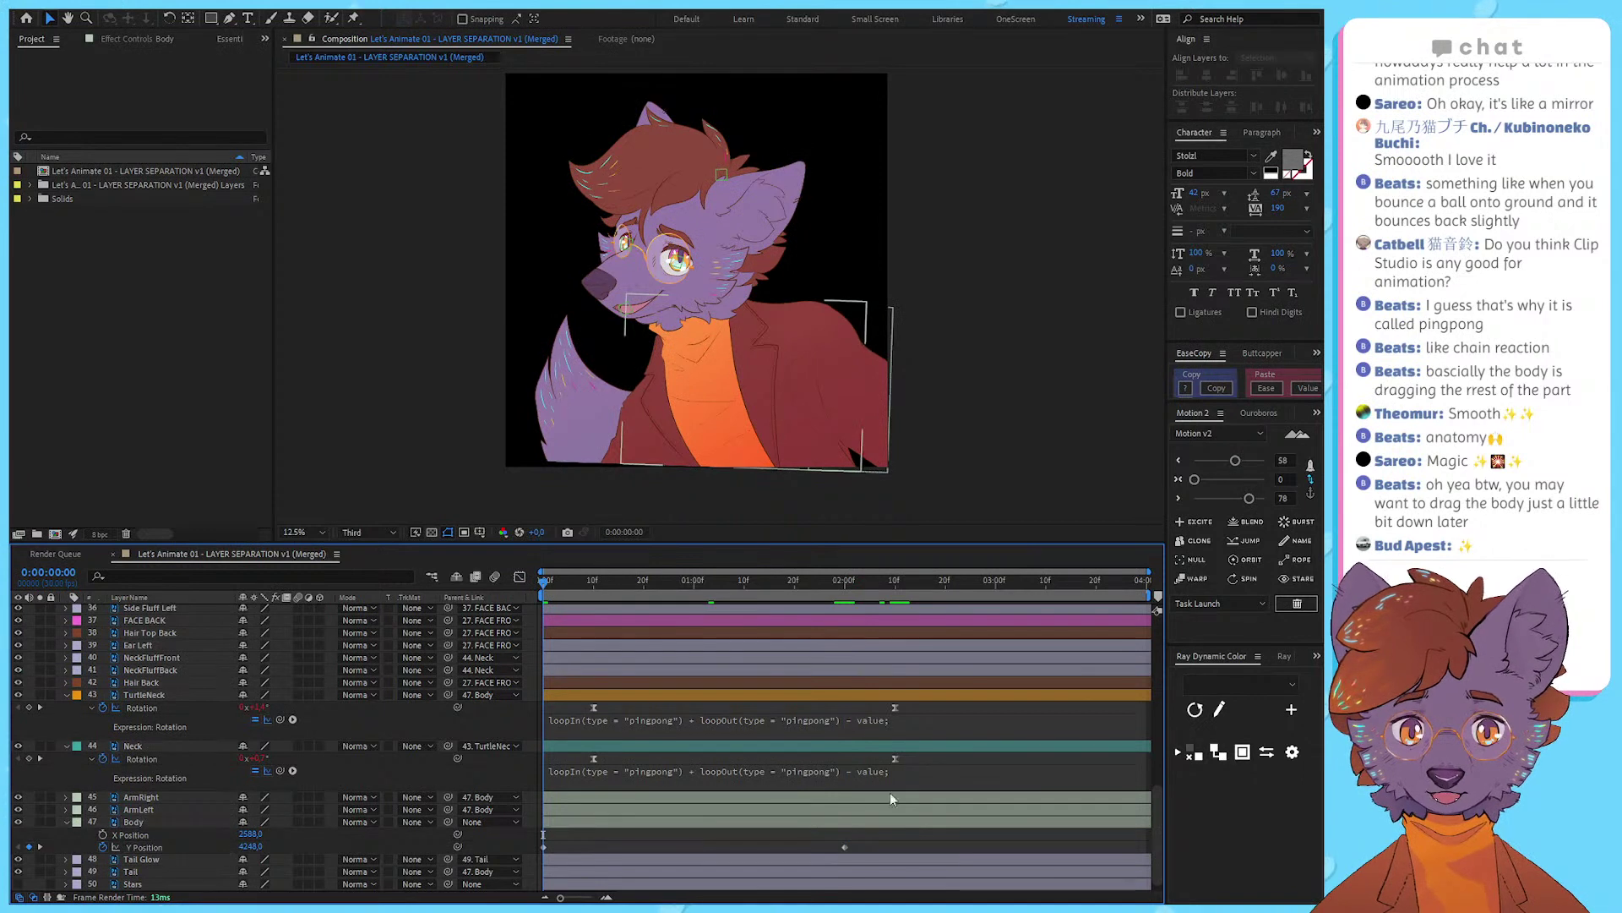
# Step: Compare the poses at both Y Position keyframes, try changing the Body's Y Position at the first frame and undo it
pyautogui.click(844, 598)
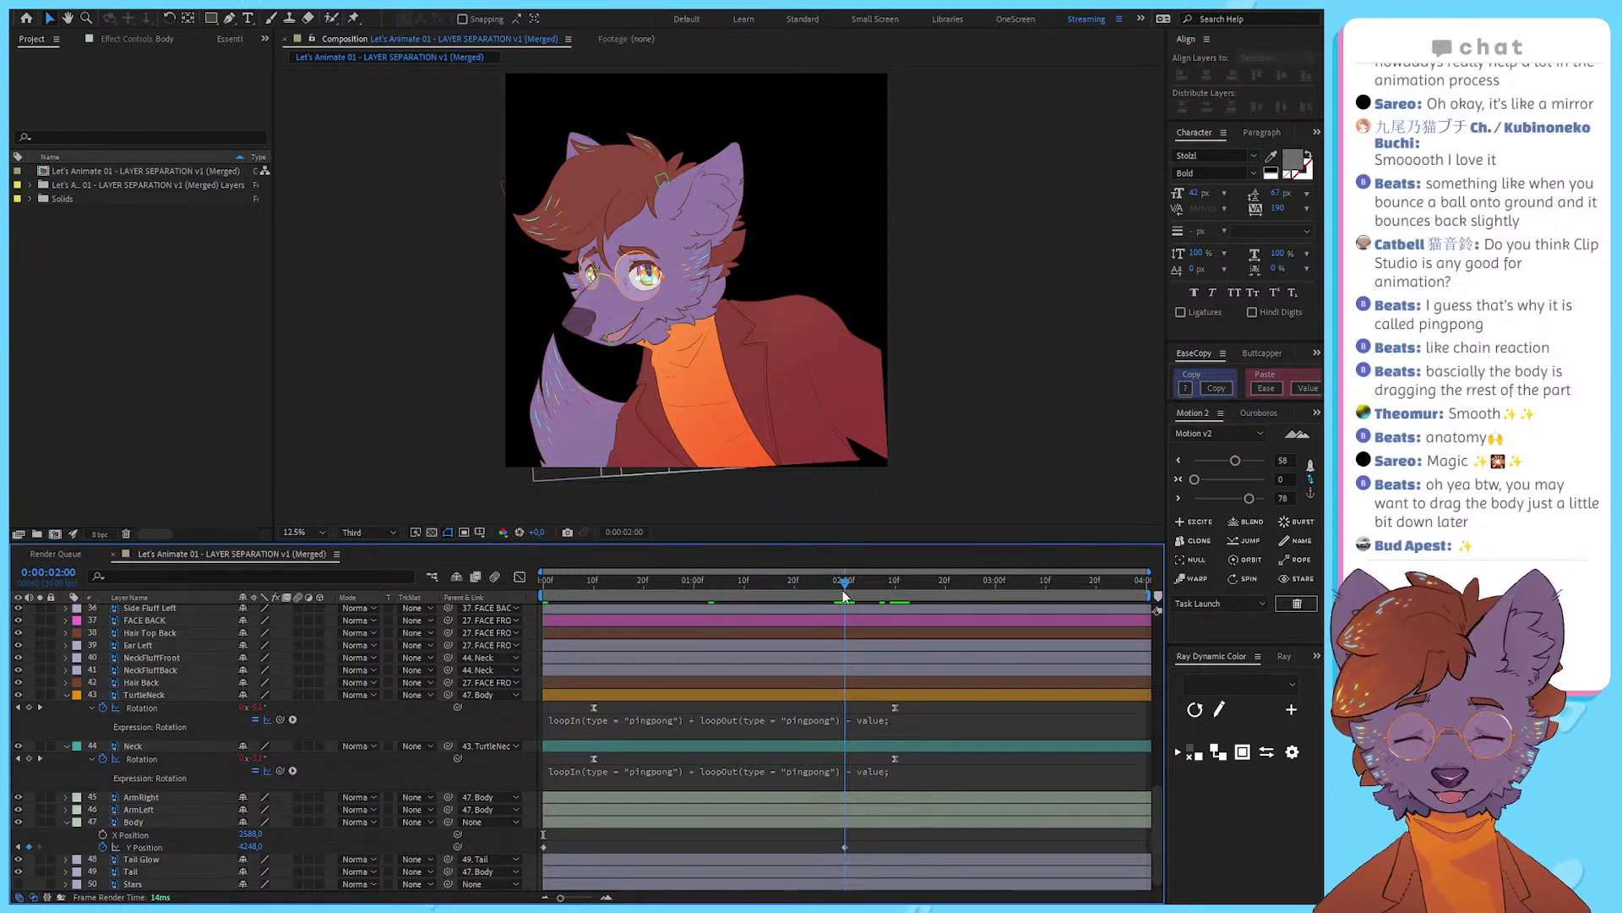
pyautogui.moveTo(845, 596)
pyautogui.mouseDown()
pyautogui.moveTo(533, 609)
pyautogui.moveTo(864, 600)
pyautogui.moveTo(848, 595)
pyautogui.mouseUp()
pyautogui.moveTo(877, 834); pyautogui.dragTo(571, 845)
pyautogui.press('Home')
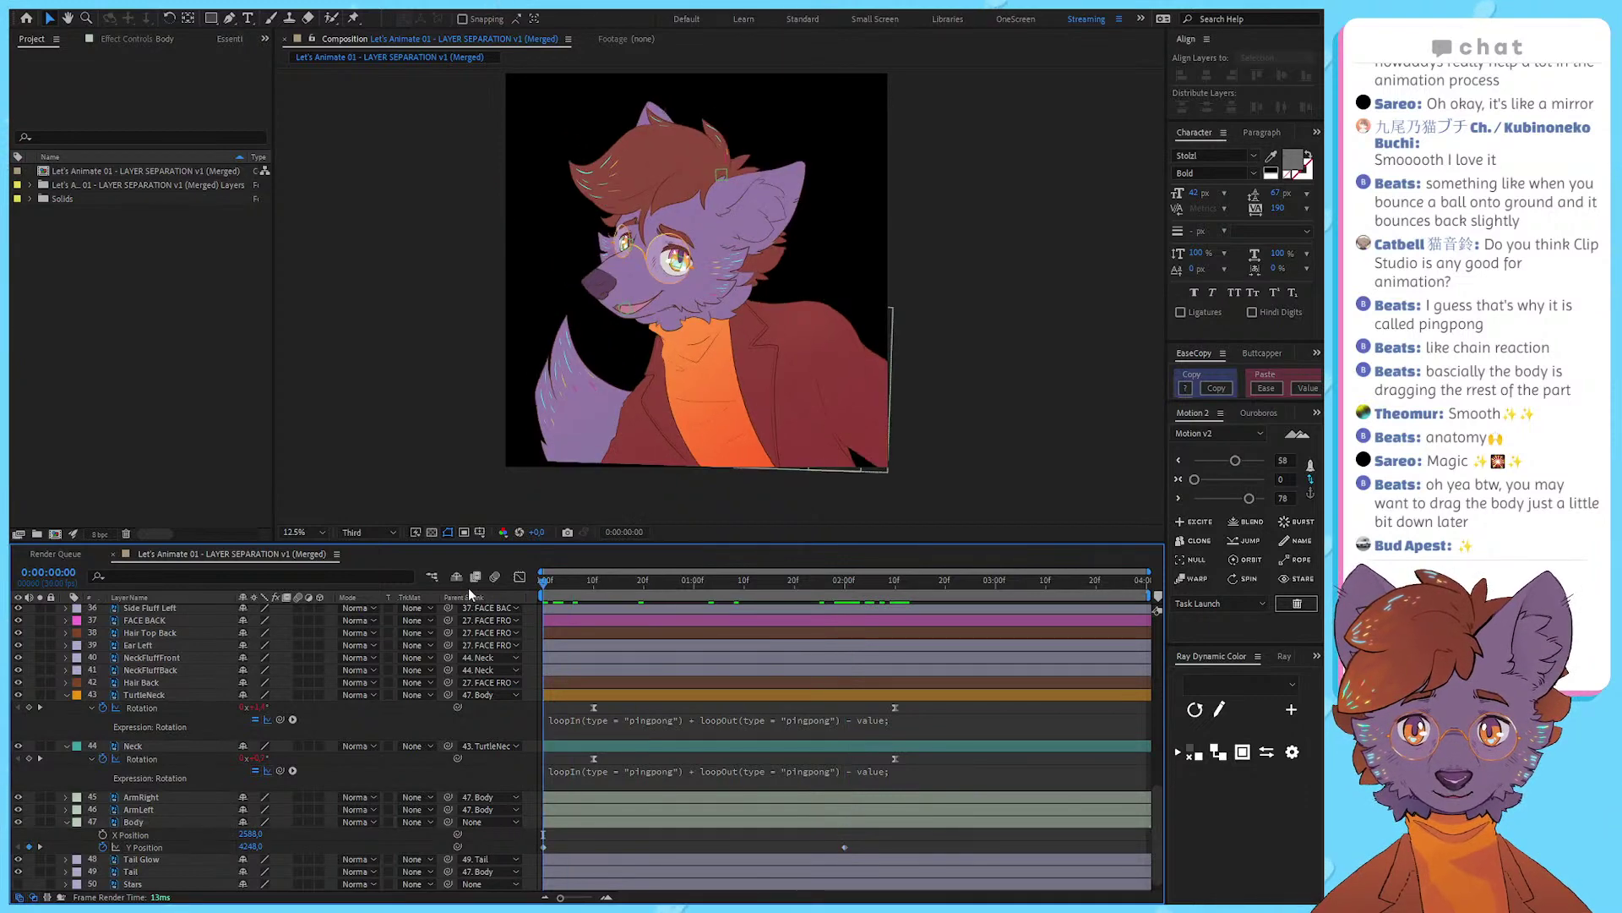
pyautogui.moveTo(858, 597); pyautogui.dragTo(250, 652)
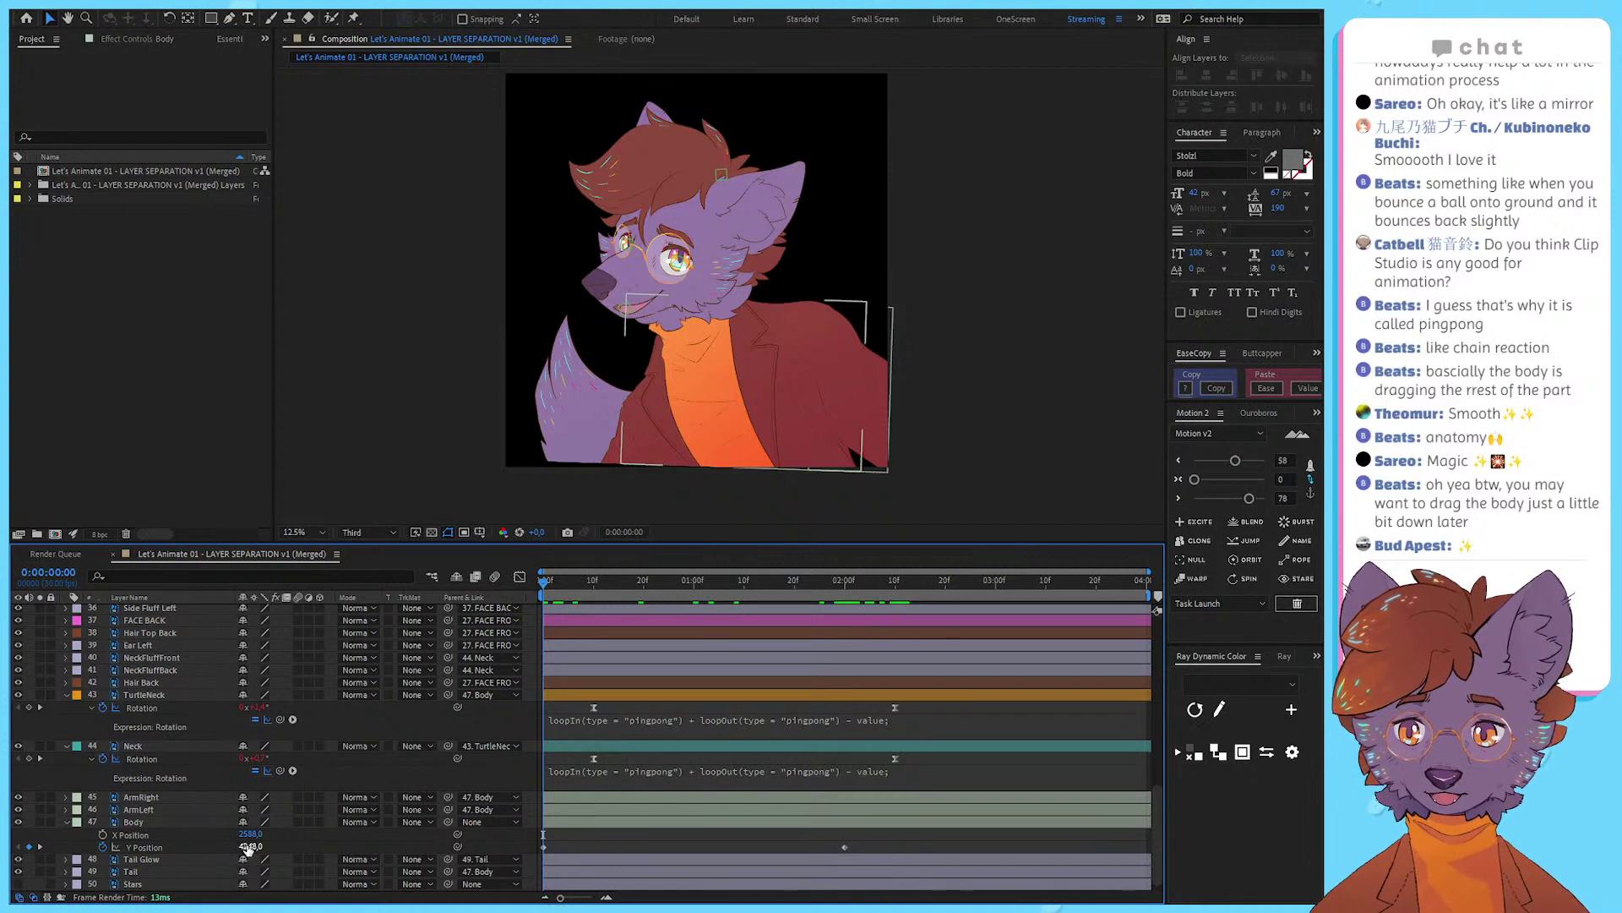
pyautogui.moveTo(247, 847); pyautogui.dragTo(1085, 822)
pyautogui.hotkey('ctrl', 'z')
pyautogui.hotkey('ctrl', 'z')
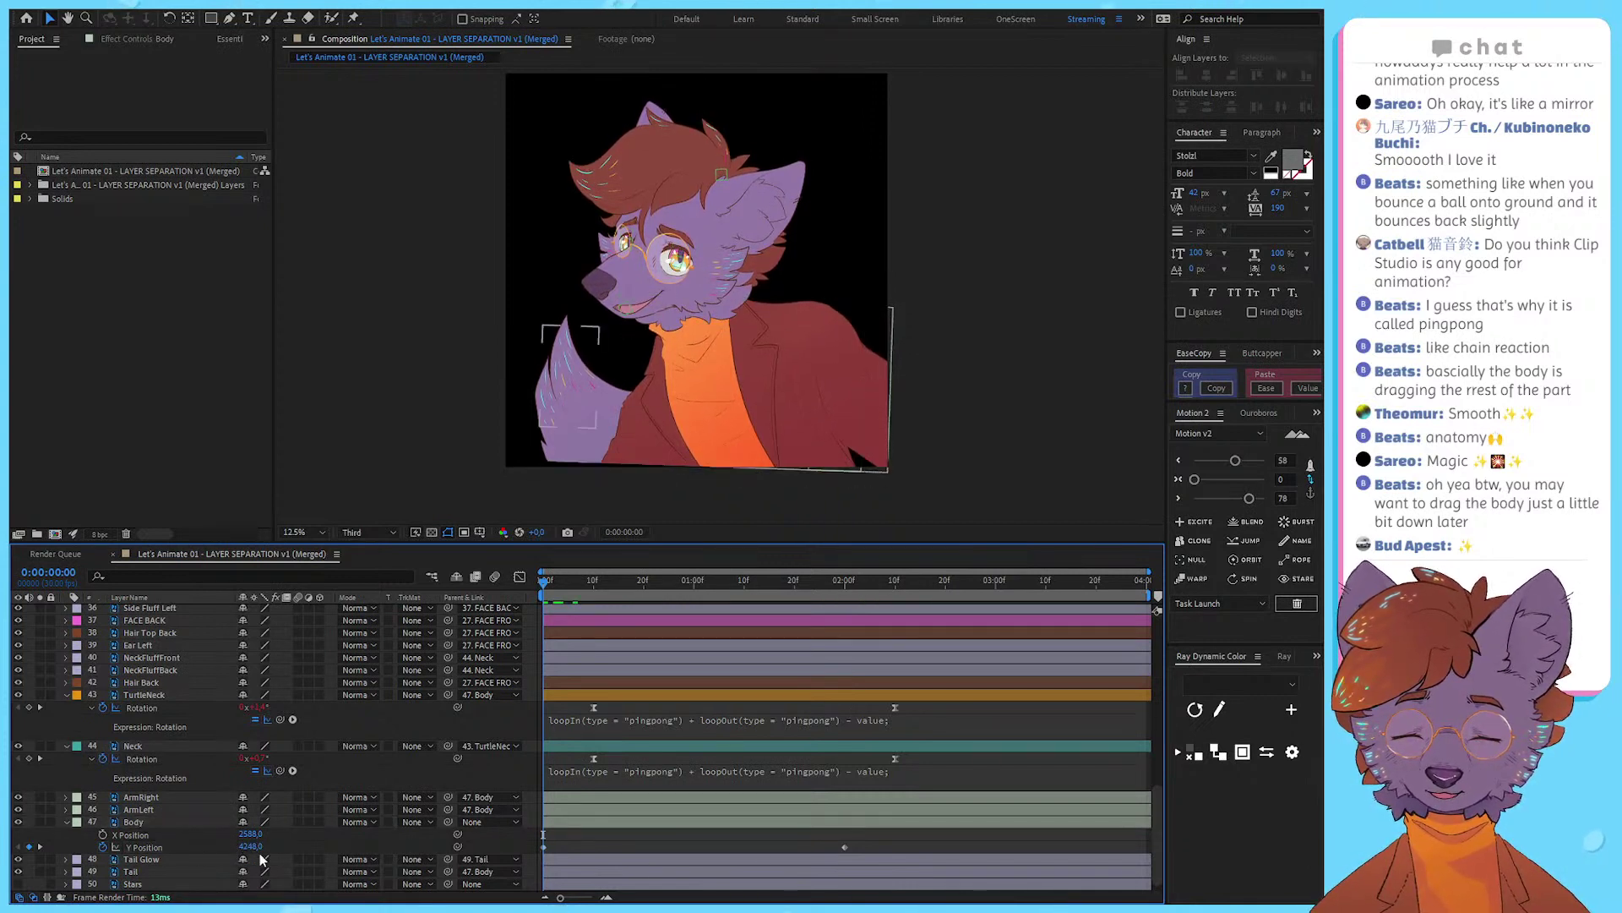
# Step: Lower the Body with its Y Position at the 0:00:02:00 keyframe and ease the Y Position keyframes with Motion 2
pyautogui.press('space')
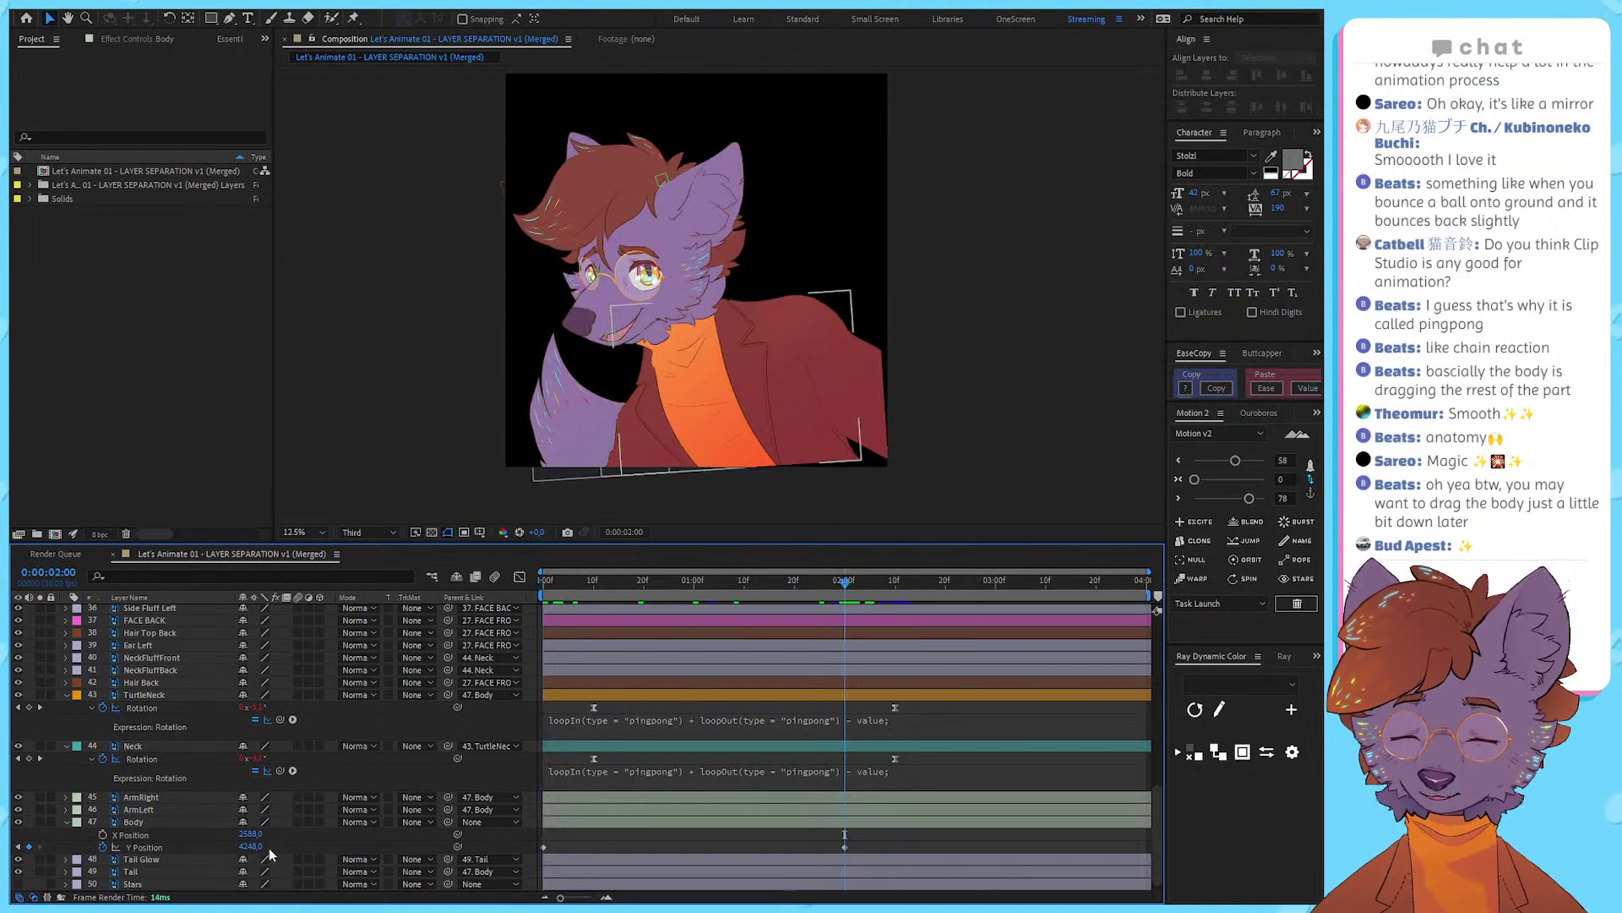
pyautogui.moveTo(252, 846); pyautogui.dragTo(456, 851)
pyautogui.click(1237, 461)
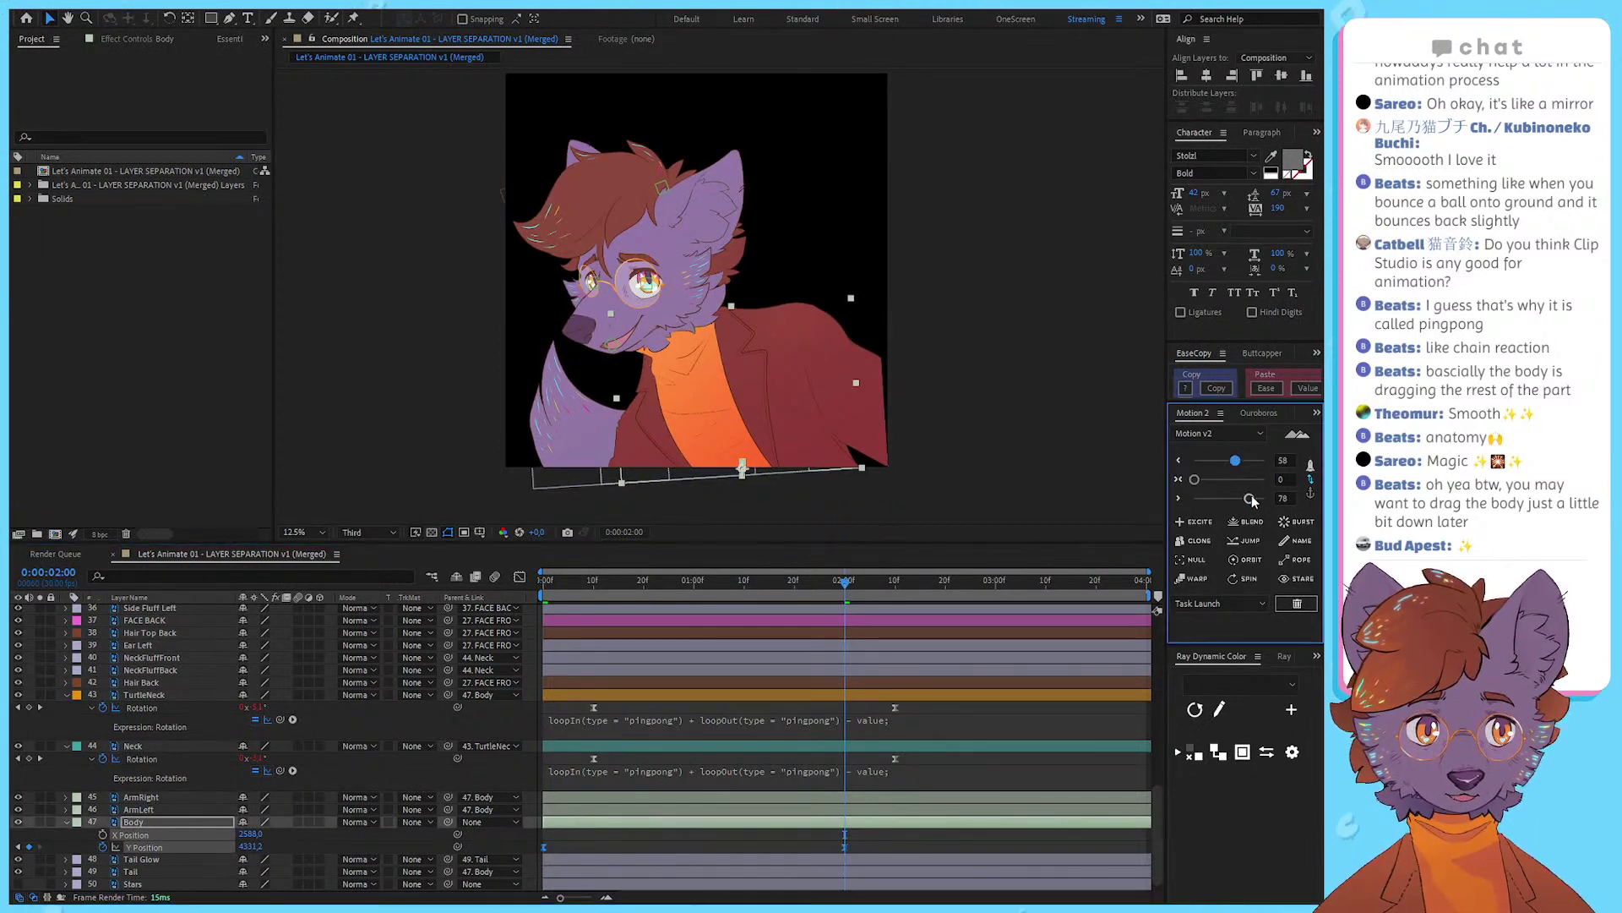
# Step: Open the animation curves in the graph editor and hide post-expression graphs of the layer rotations
pyautogui.click(519, 576)
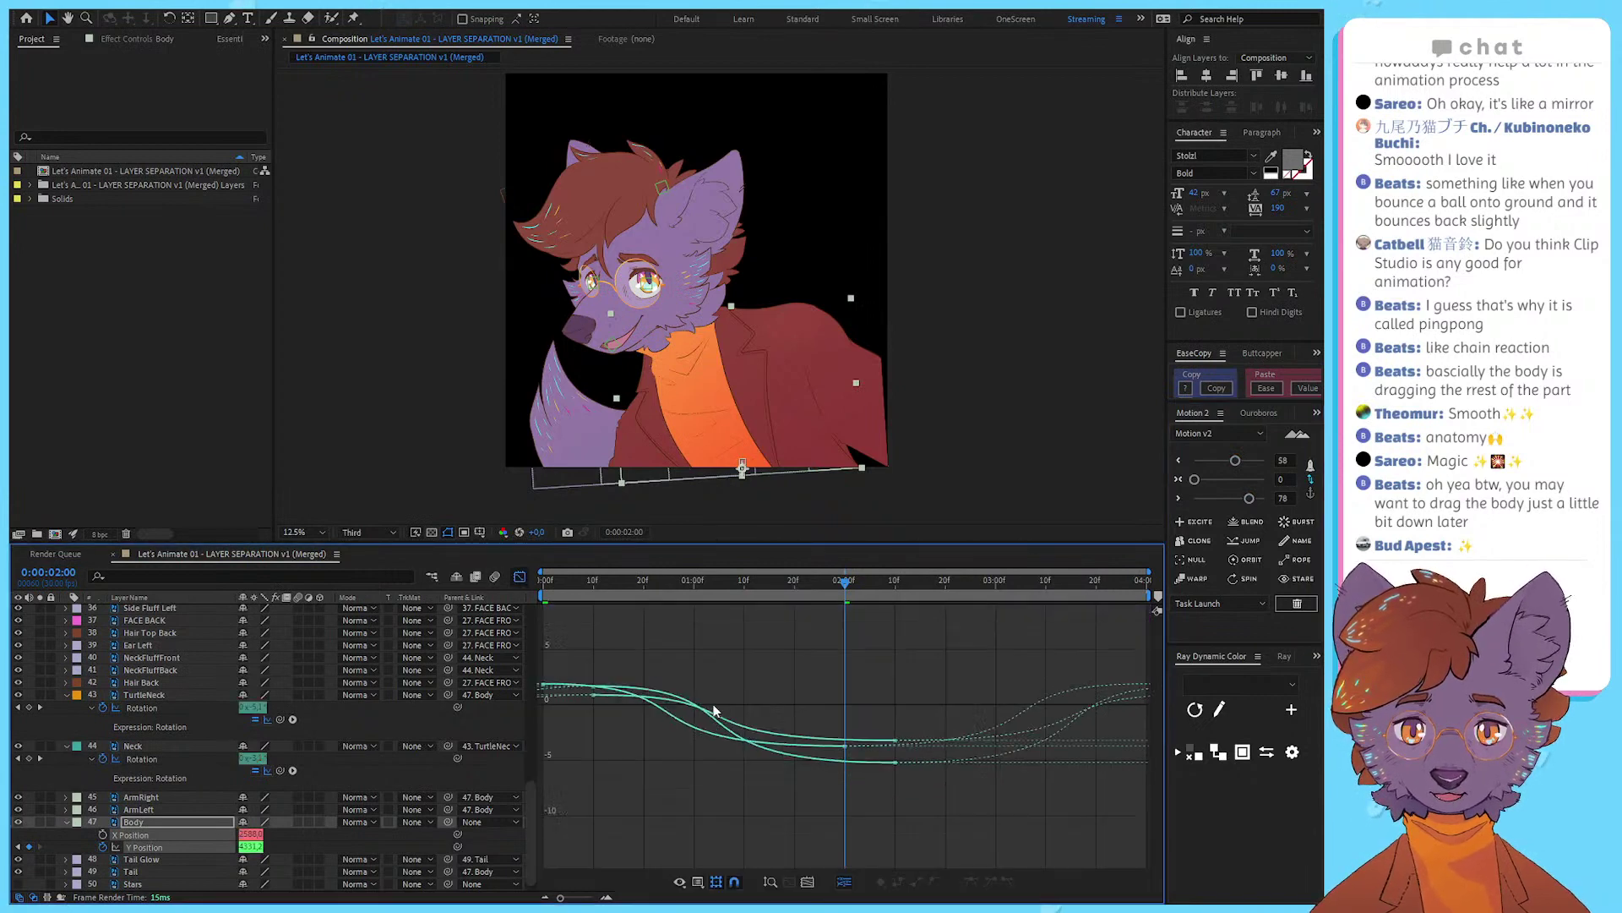
pyautogui.click(267, 726)
pyautogui.scroll(5, 265, 748)
pyautogui.scroll(-4, 288, 676)
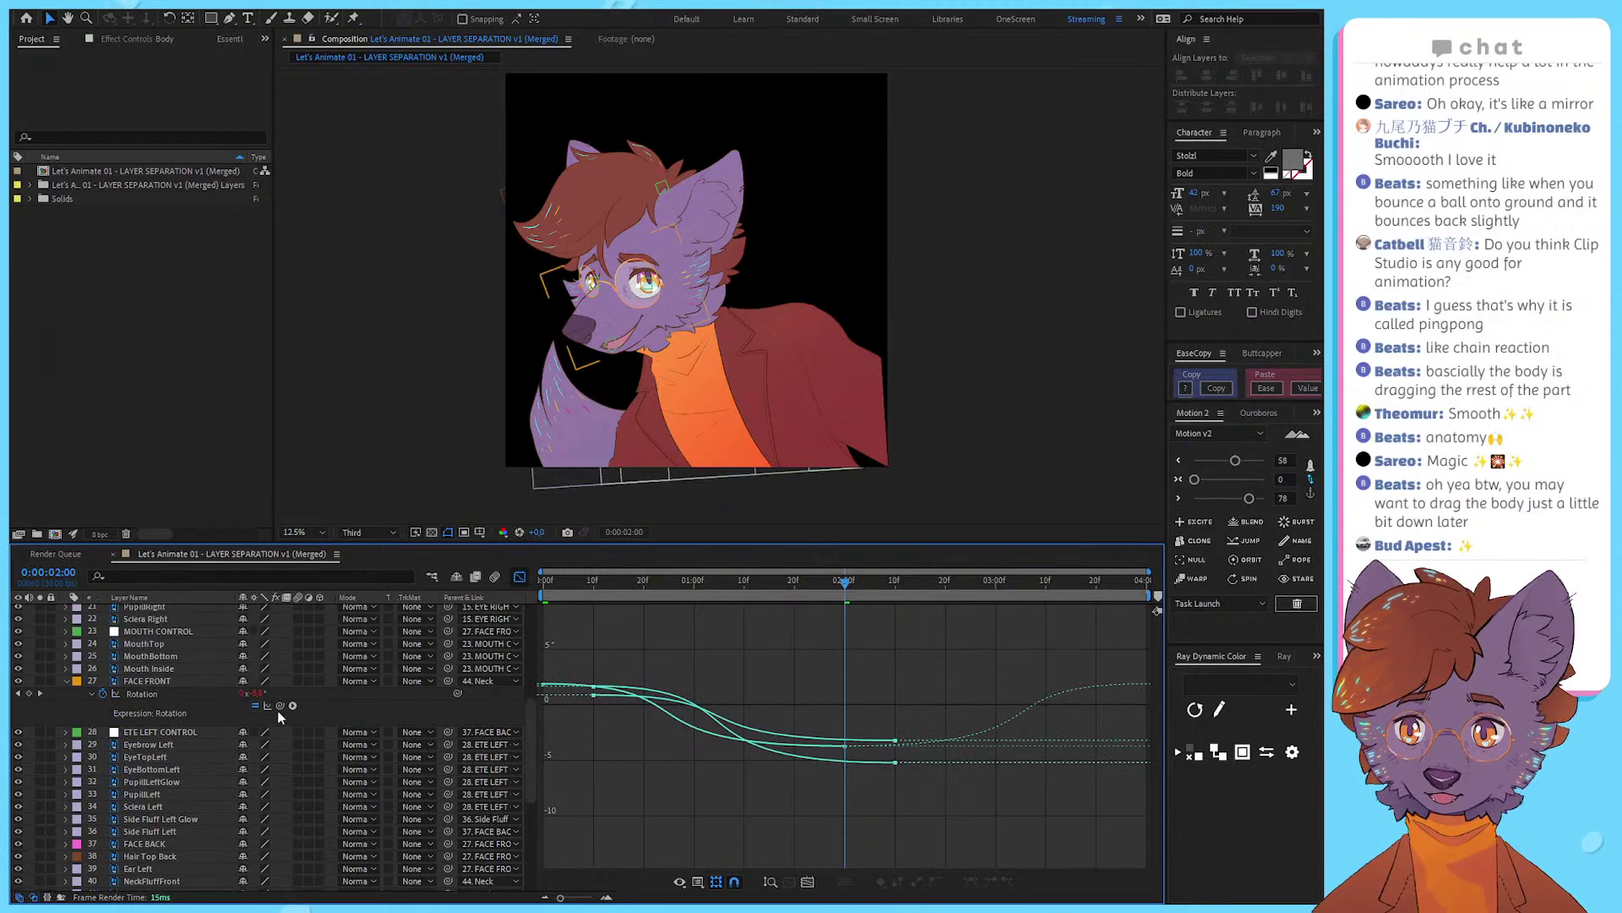
# Step: Collapse the keyframed properties of all layers and switch from the graph editor back to the layer bar view
pyautogui.press('u')
pyautogui.press('u')
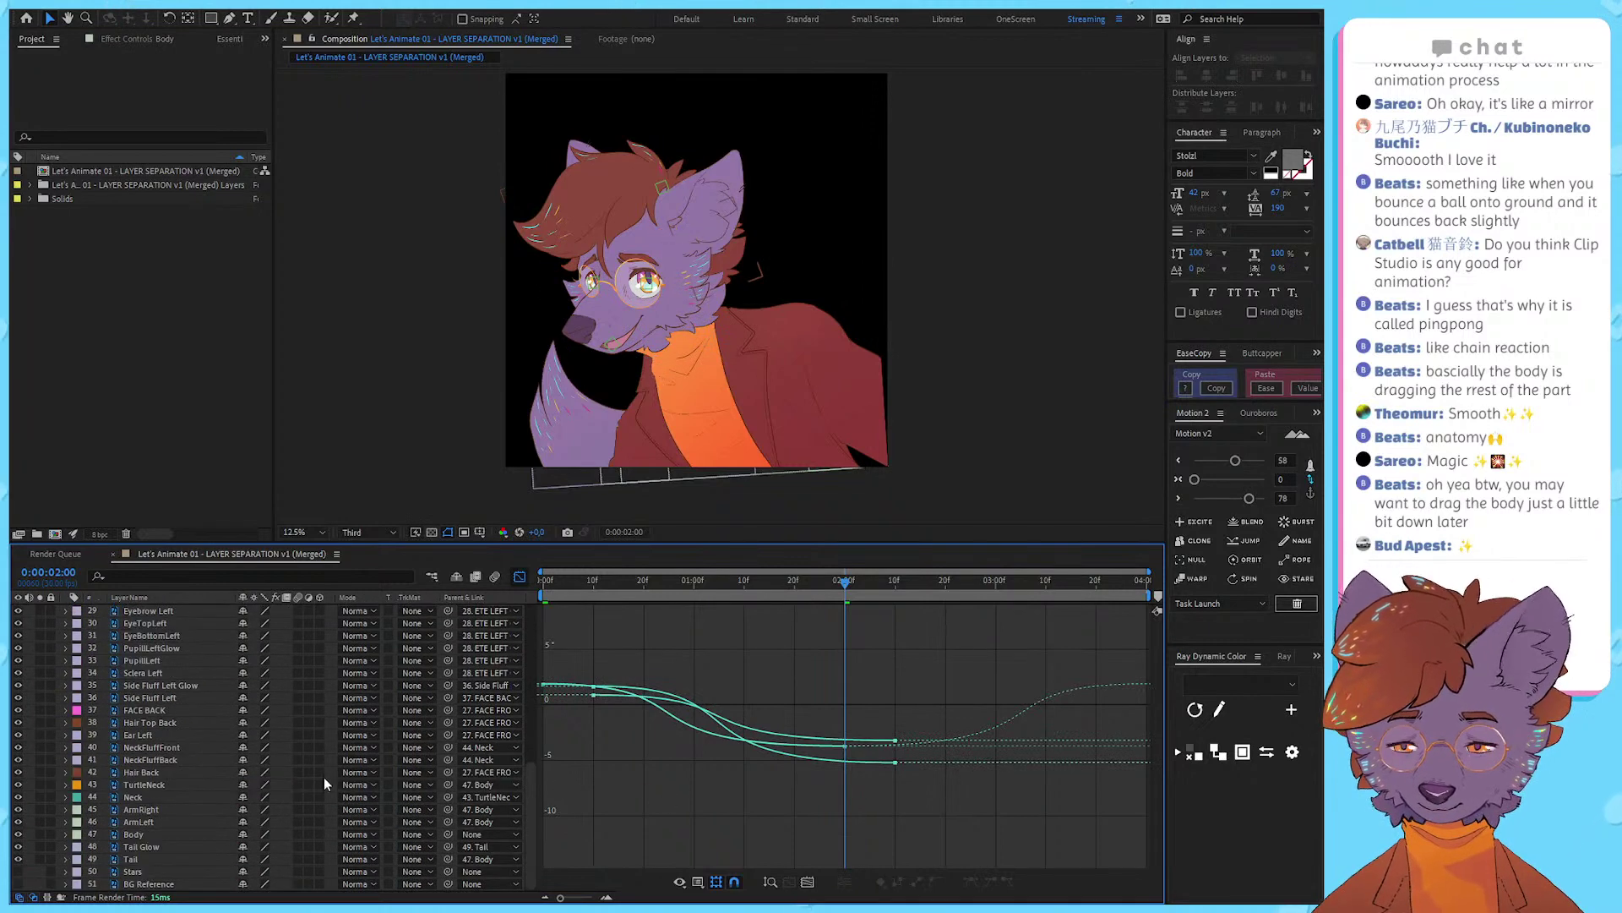
pyautogui.scroll(-2, 296, 769)
pyautogui.click(169, 734)
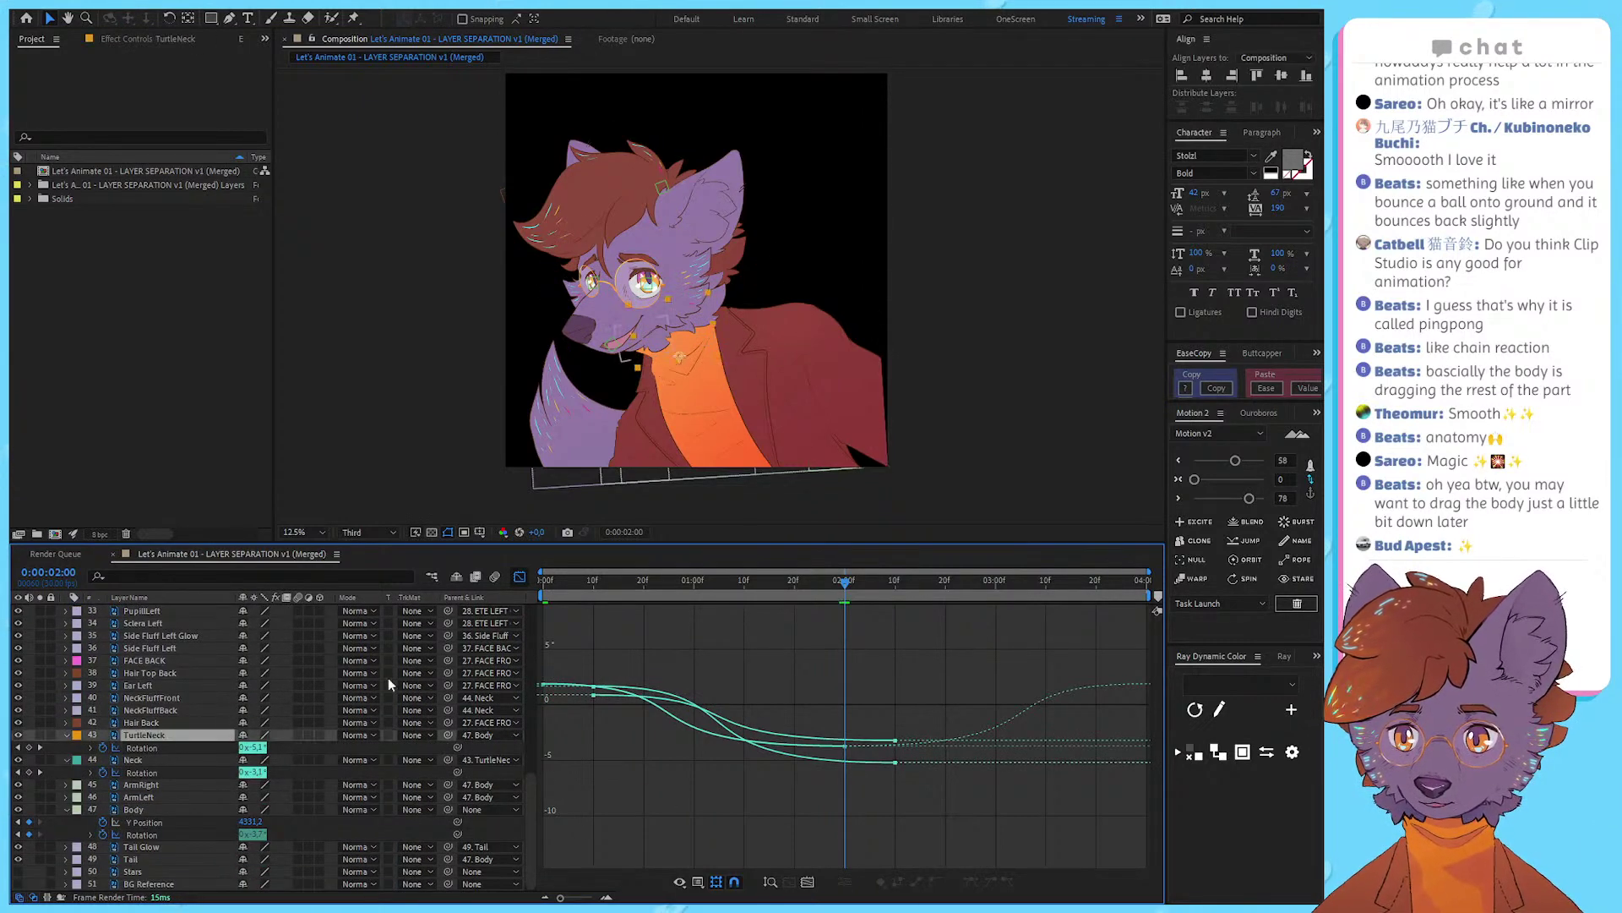
pyautogui.click(519, 579)
pyautogui.click(653, 745)
pyautogui.press('u')
pyautogui.press('u')
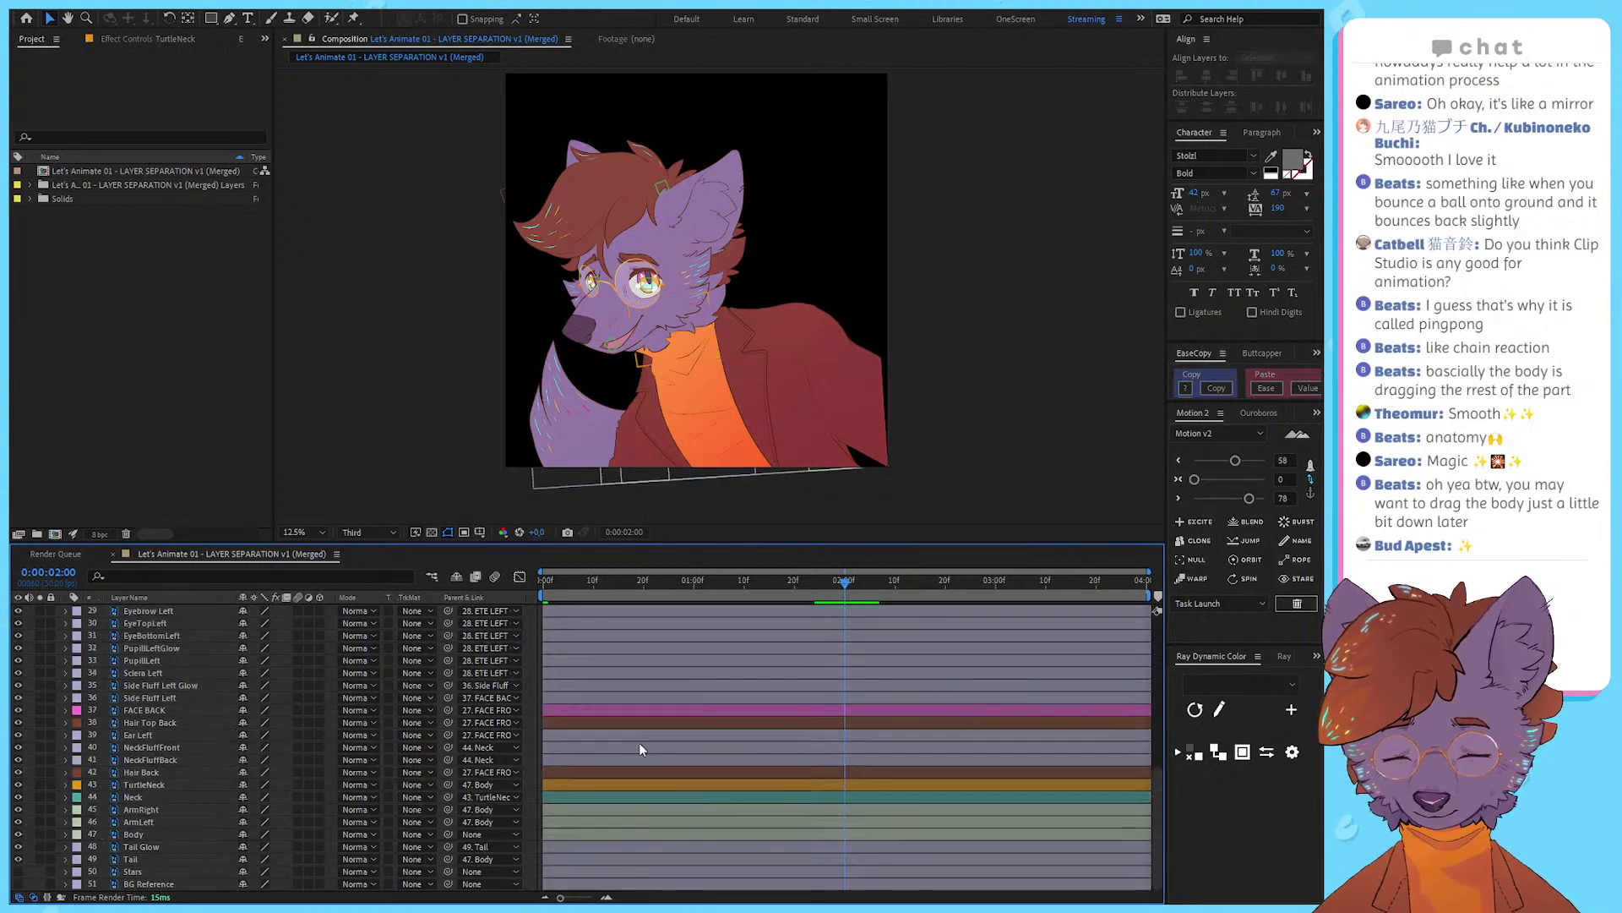
# Step: Examine the Body's eased Y Position curve in the graph editor, preview the animation and return to the layer bar view
pyautogui.scroll(-15, 195, 762)
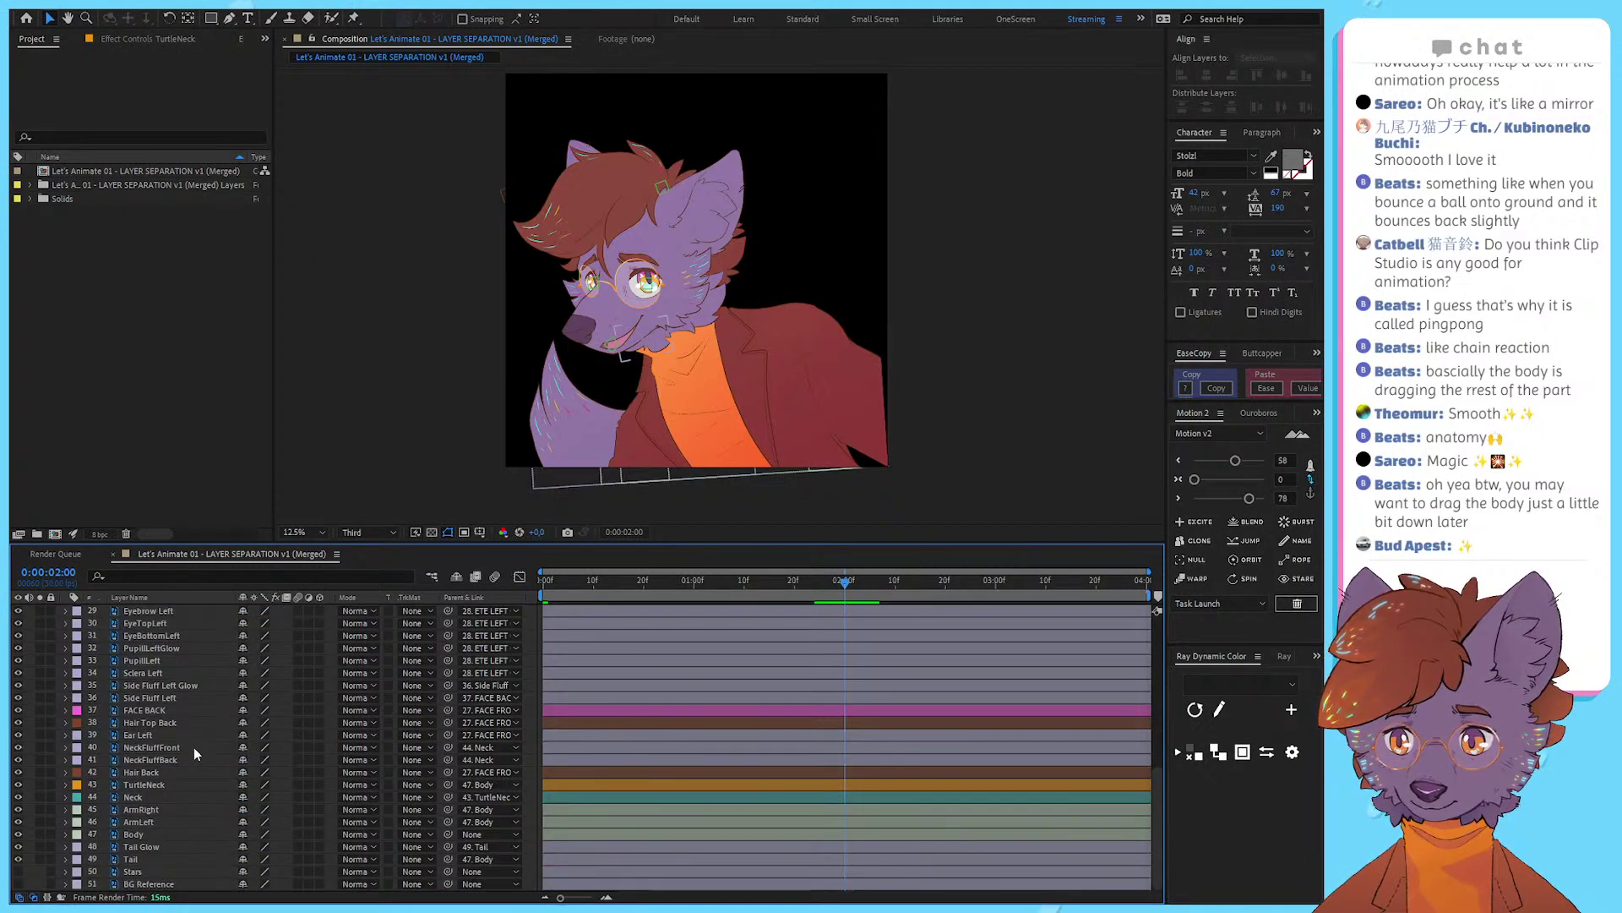
pyautogui.scroll(-2, 195, 747)
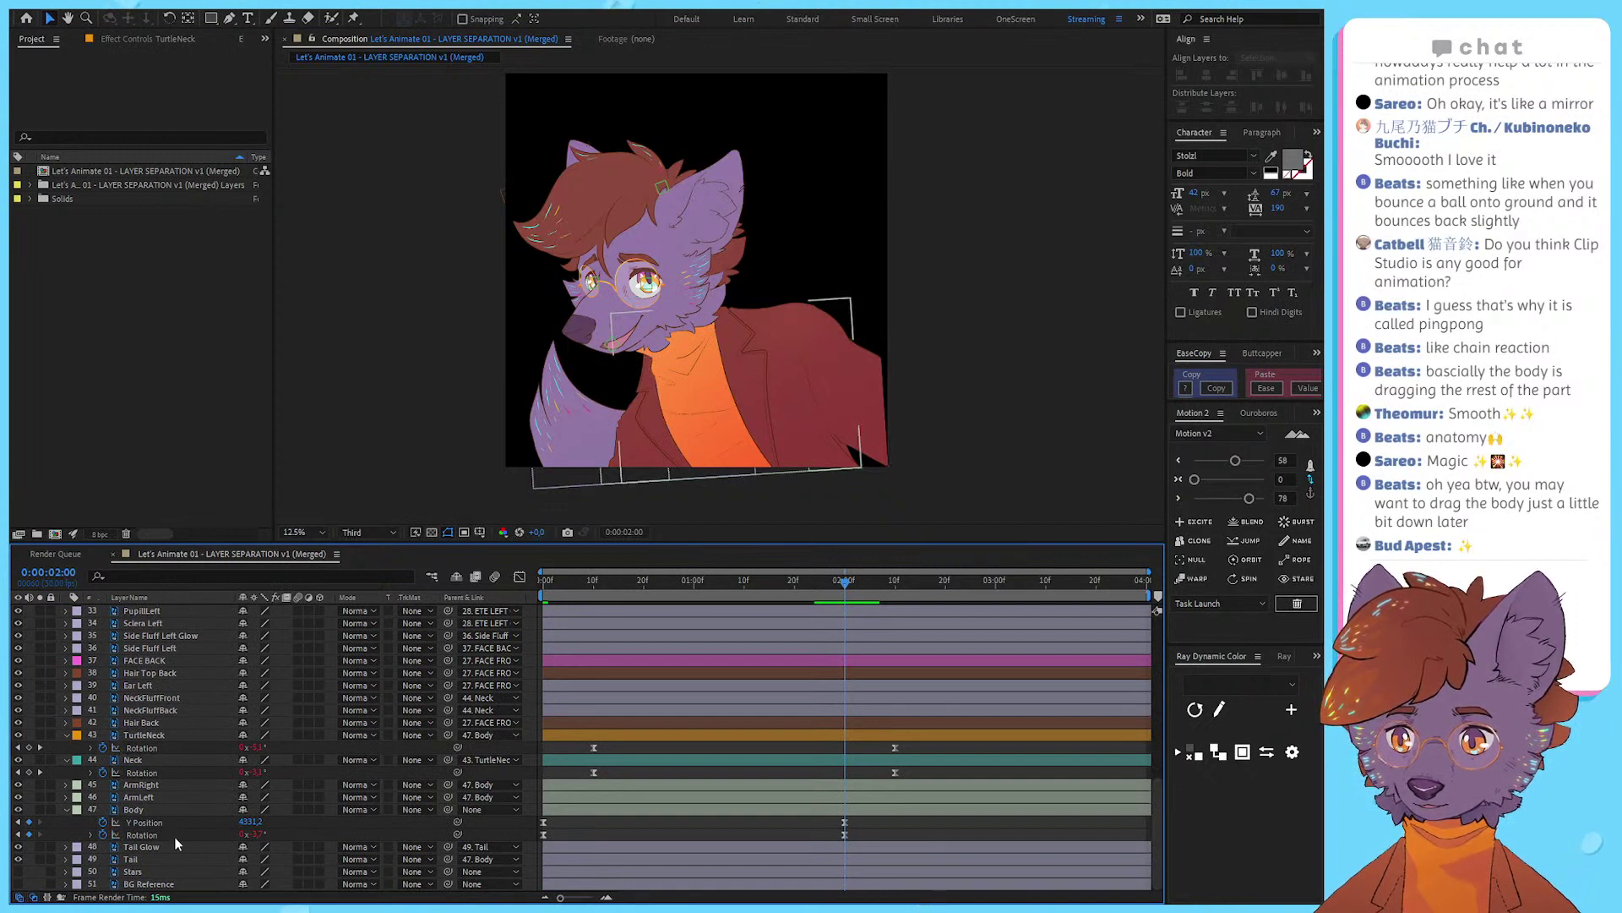
pyautogui.click(198, 804)
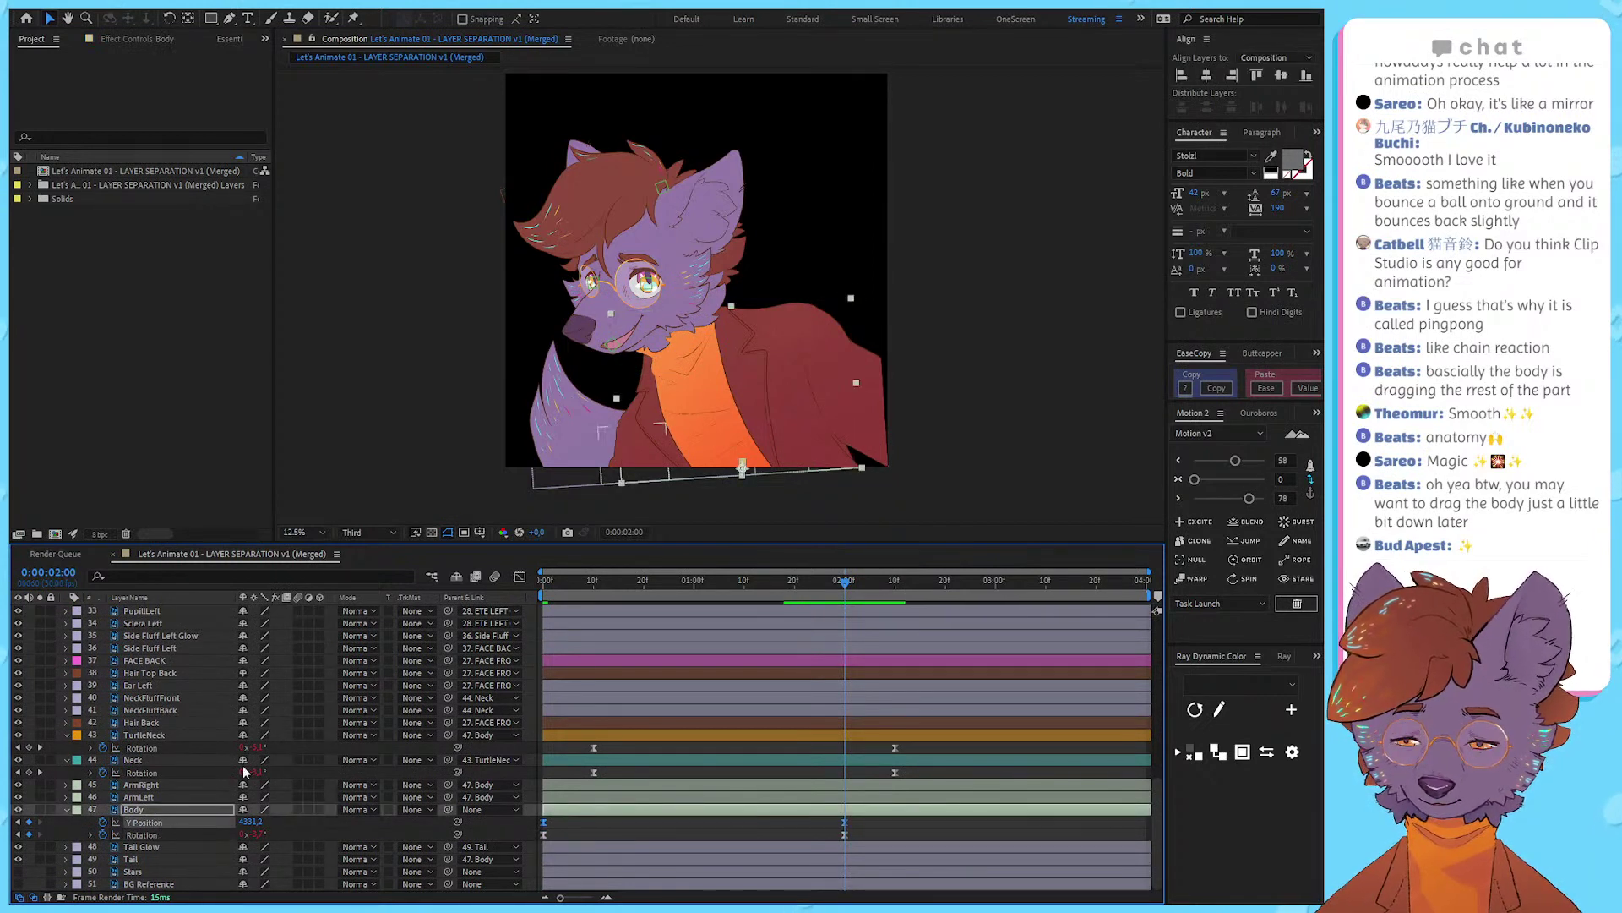
pyautogui.click(520, 577)
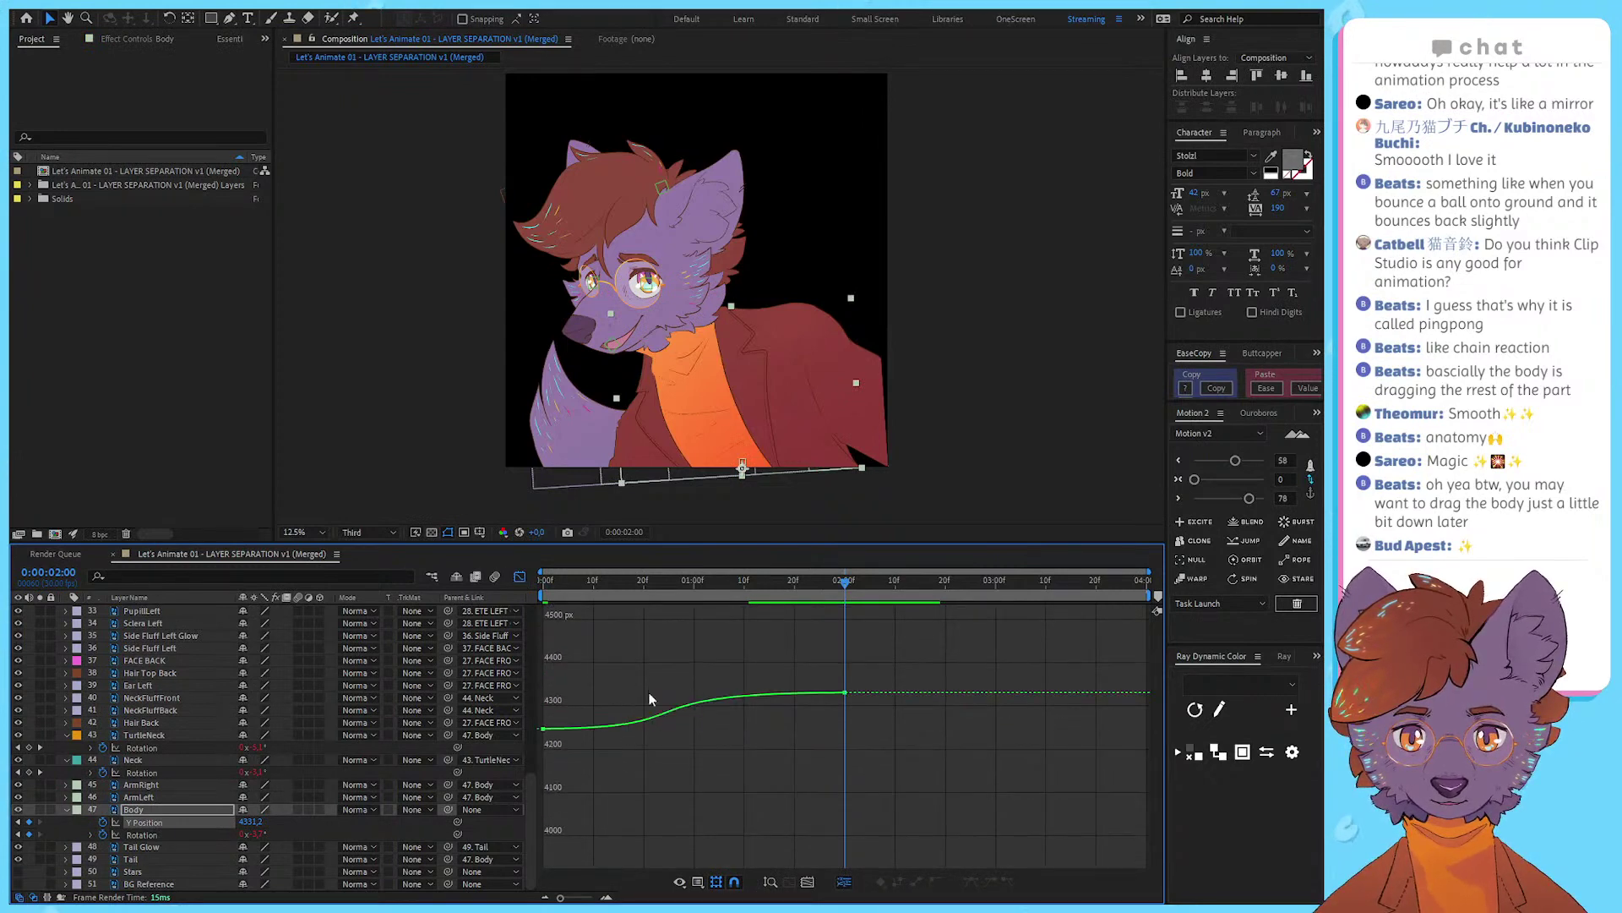
pyautogui.moveTo(963, 682); pyautogui.dragTo(536, 871)
pyautogui.press('space')
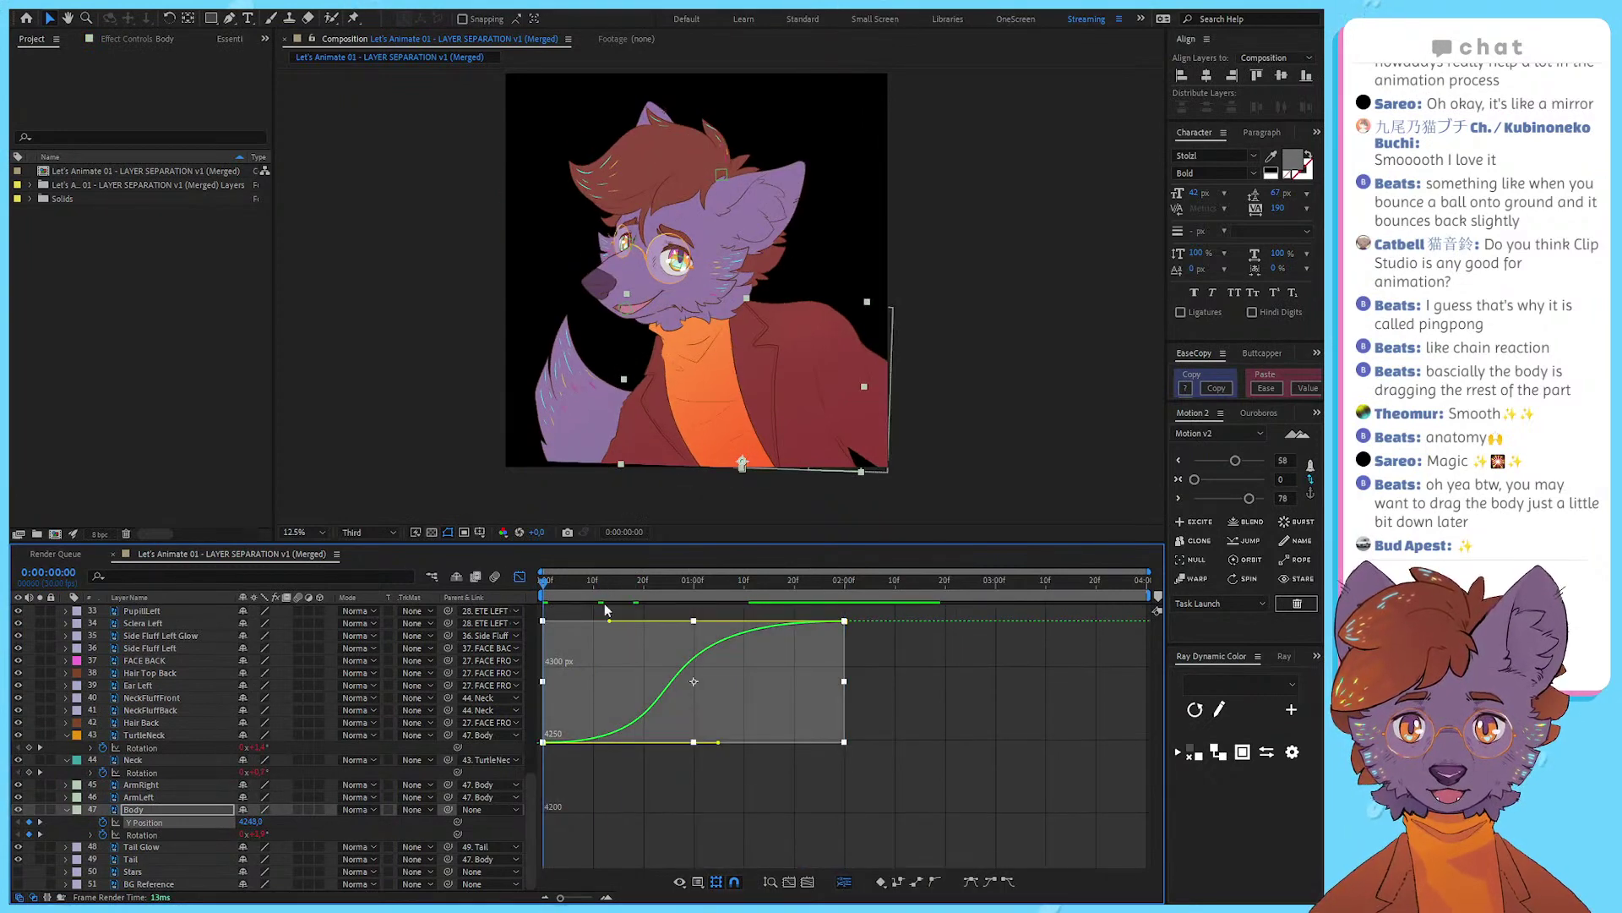
pyautogui.press('space')
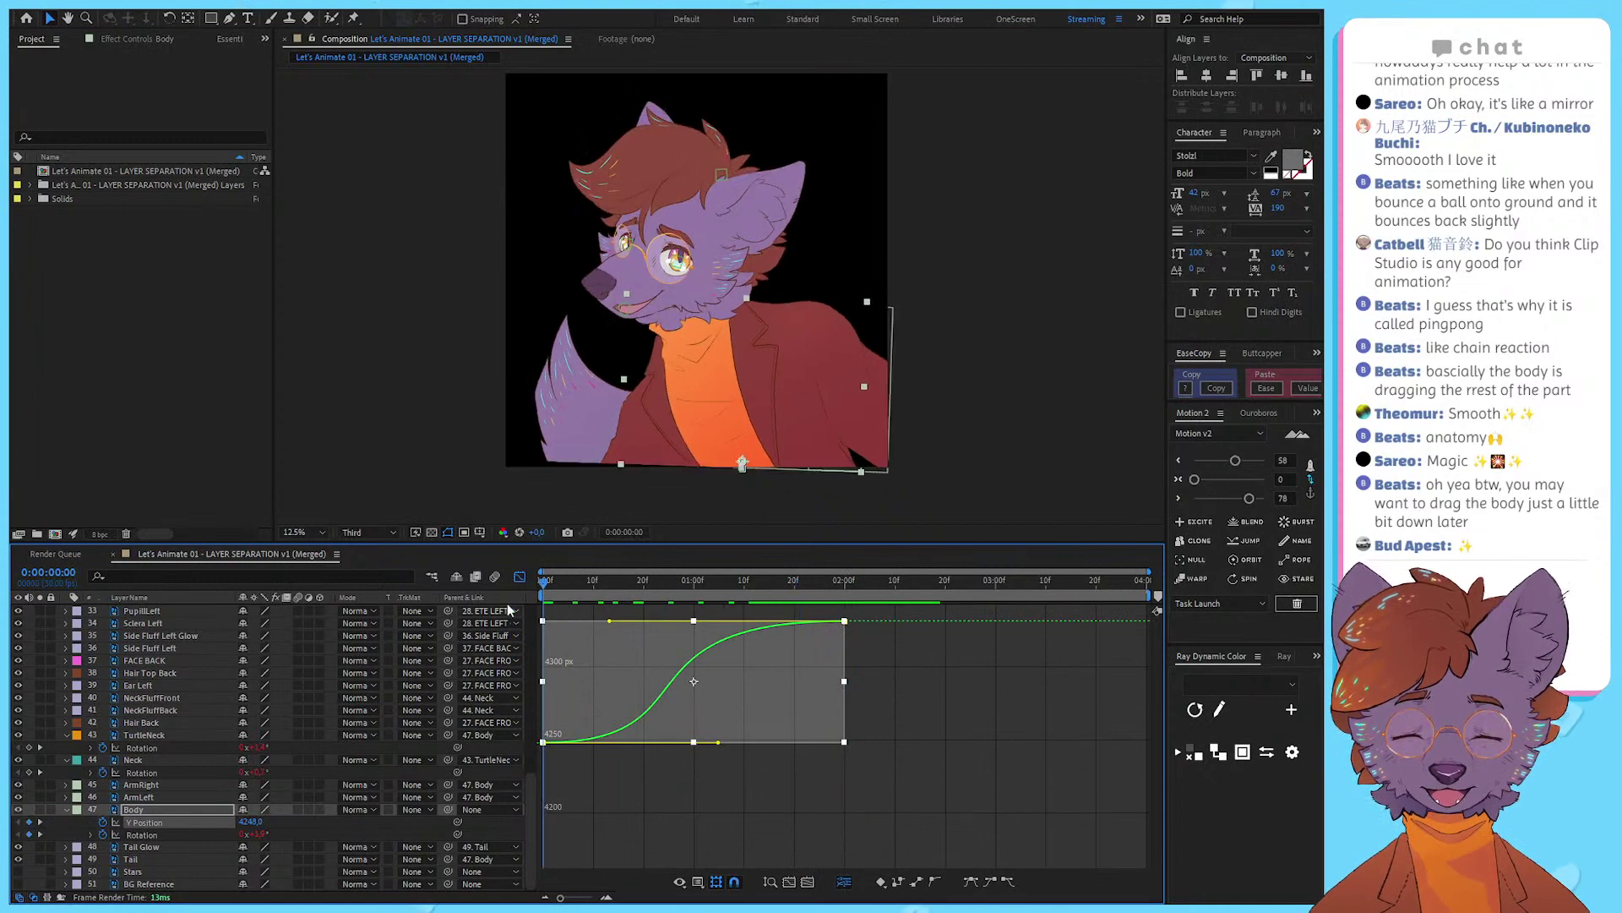
pyautogui.press('space')
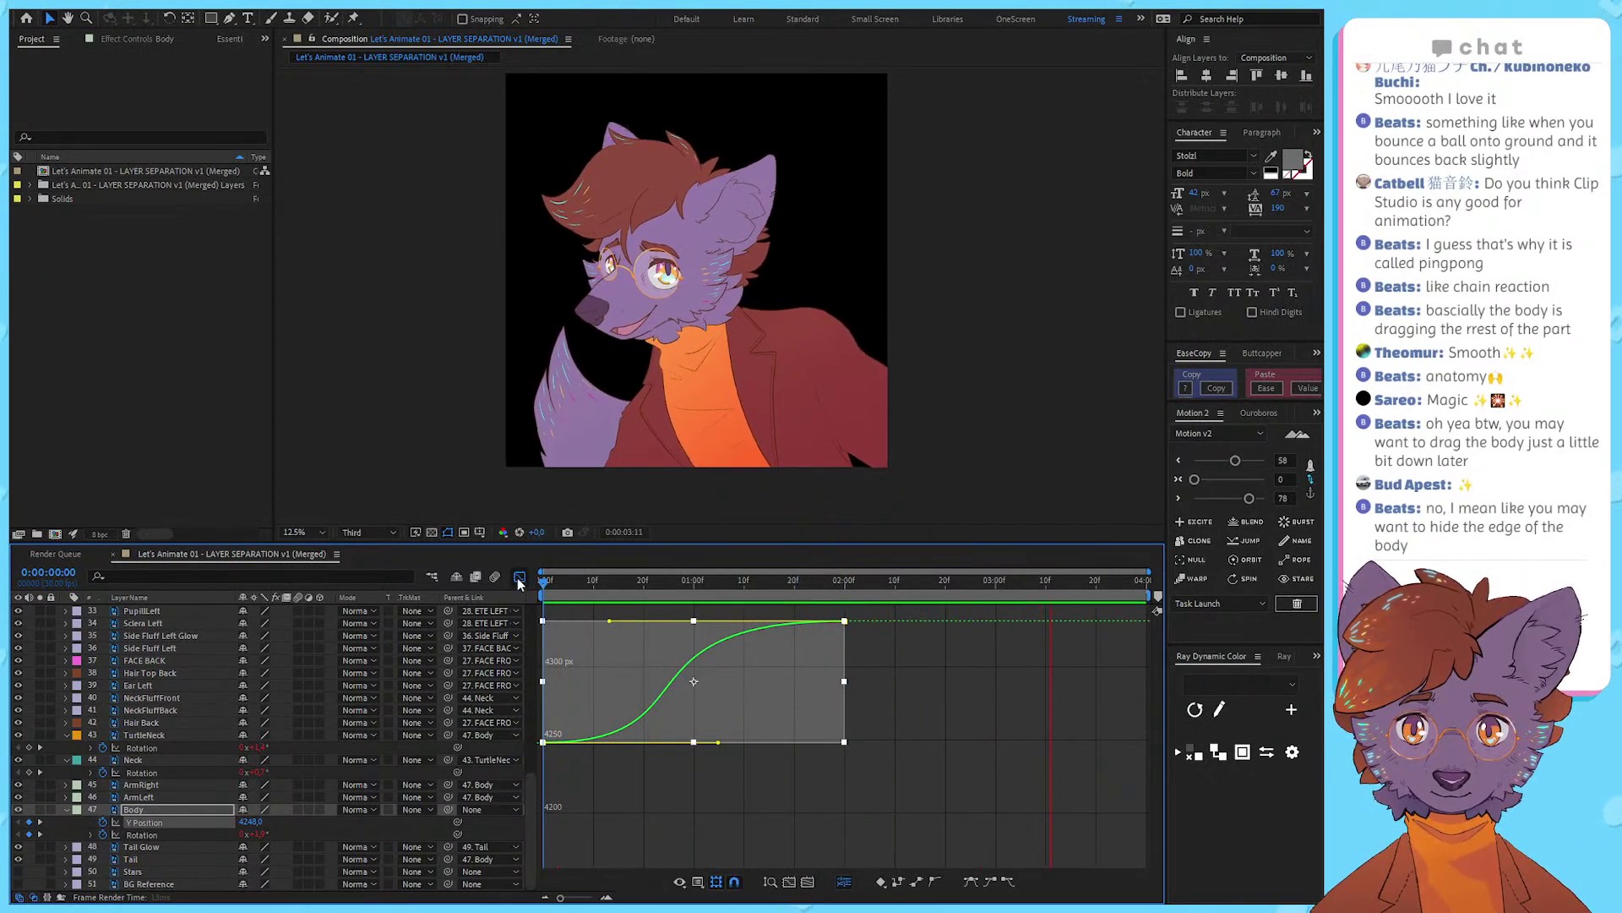
pyautogui.click(520, 576)
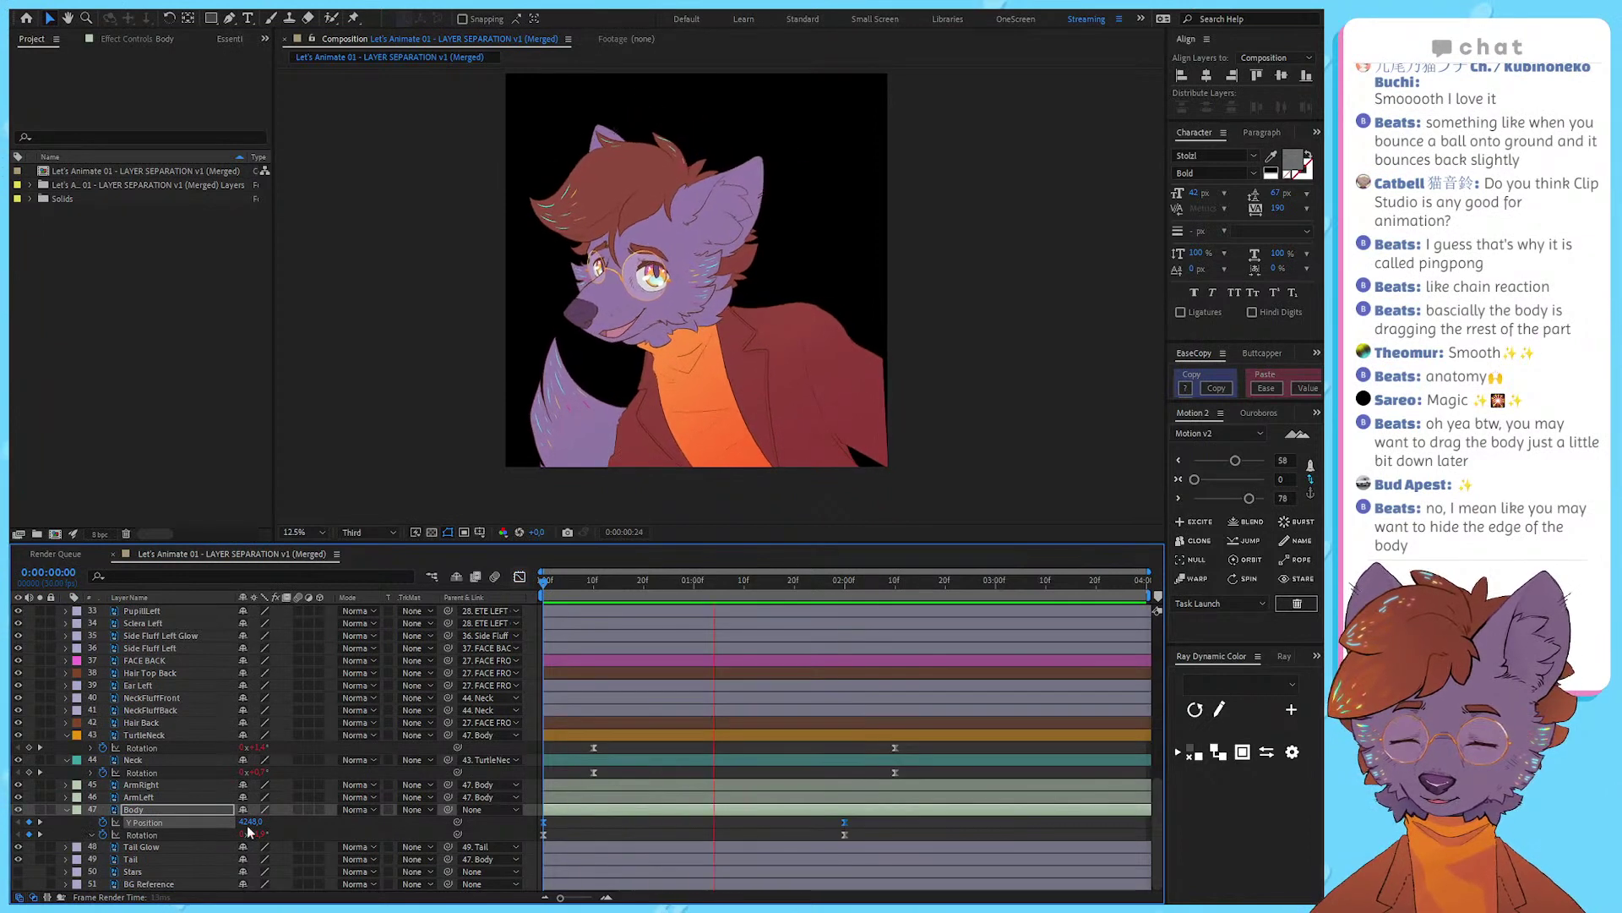
# Step: Copy the ping-pong loop expression from the Body's Rotation to its Y Position and preview the result
pyautogui.click(91, 834)
pyautogui.click(693, 846)
pyautogui.hotkey('ctrl', 'c')
pyautogui.click(681, 826)
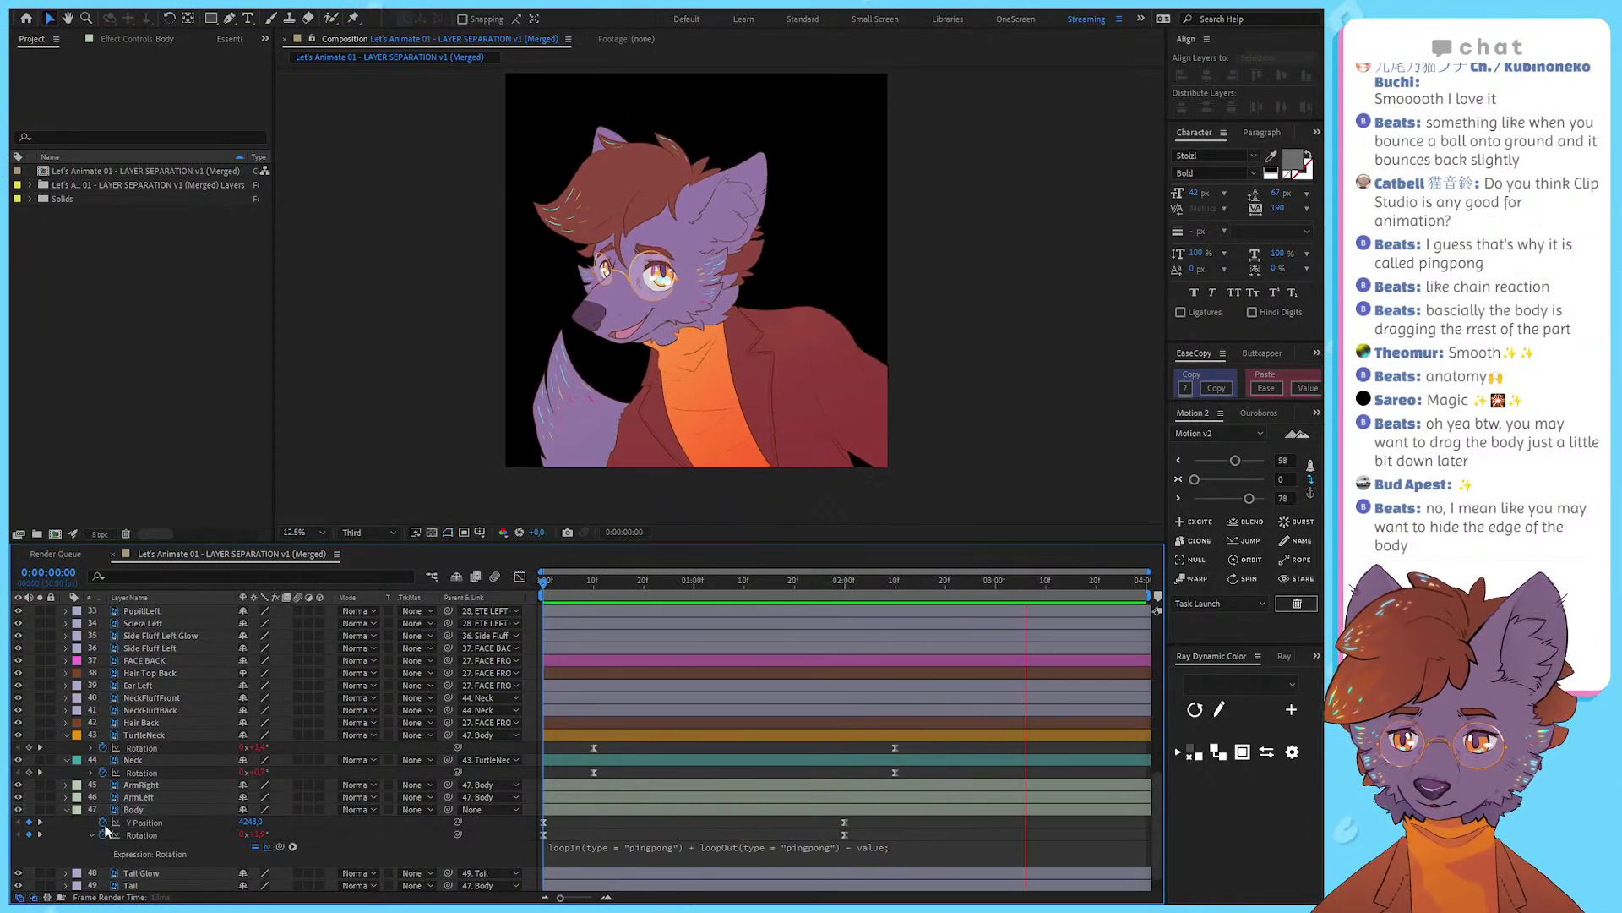
pyautogui.keyDown('alt'); pyautogui.click(102, 821); pyautogui.keyUp('alt')
pyautogui.hotkey('ctrl', 'v')
pyautogui.click(157, 818)
pyautogui.press('space')
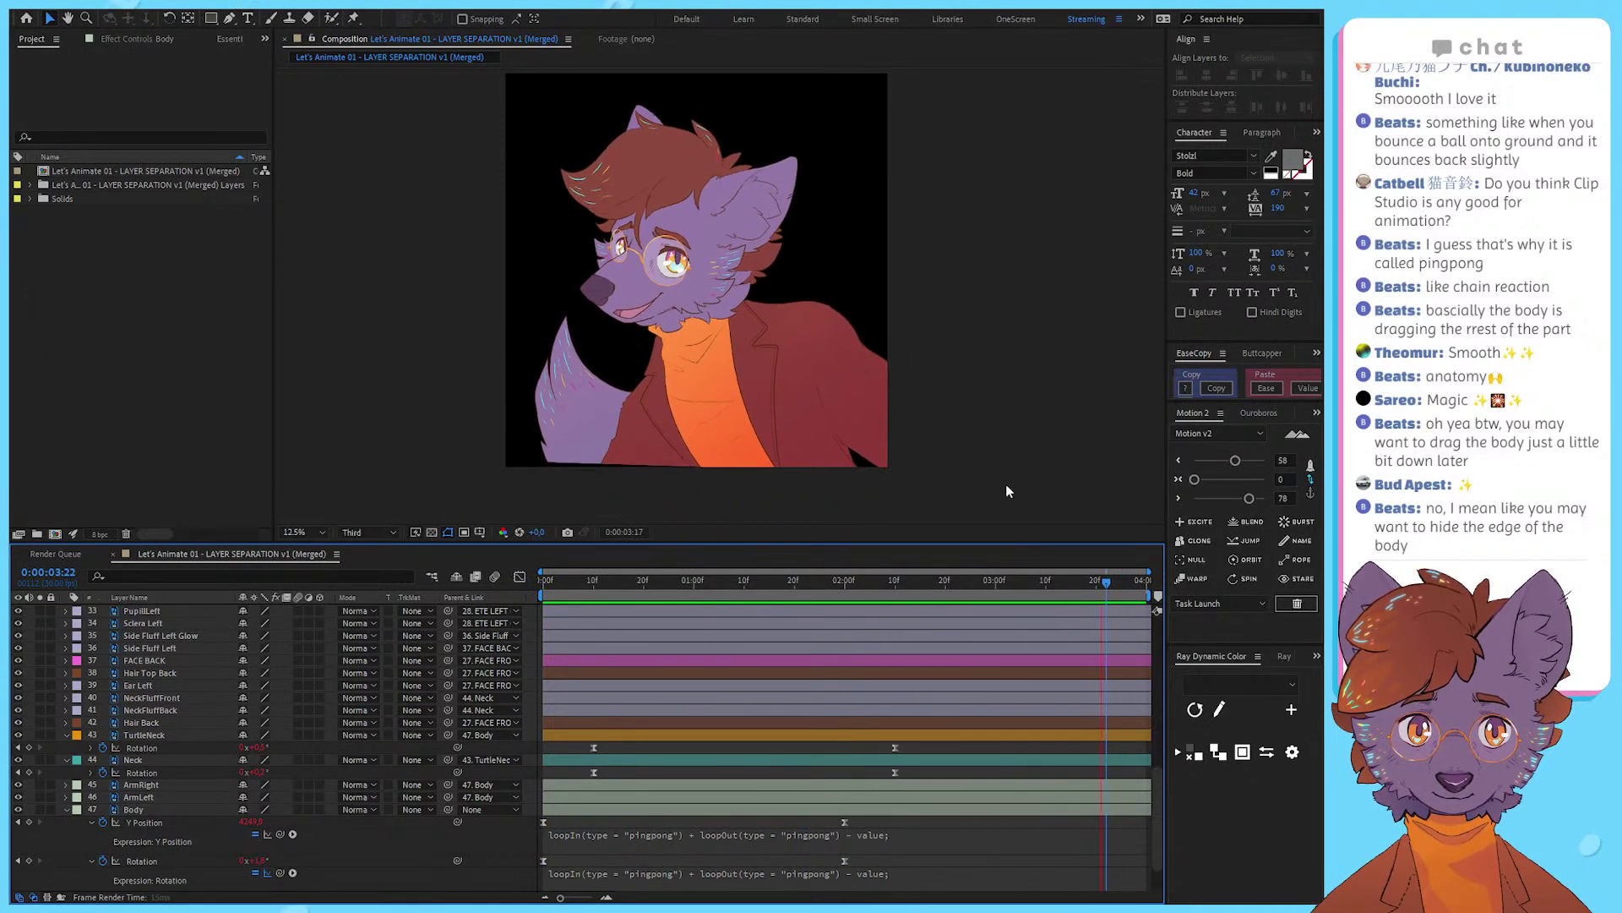
# Step: Try shifting the Body's two Y Position keyframes a few frames forward, preview the motion and undo the shift
pyautogui.moveTo(876, 819); pyautogui.dragTo(578, 823)
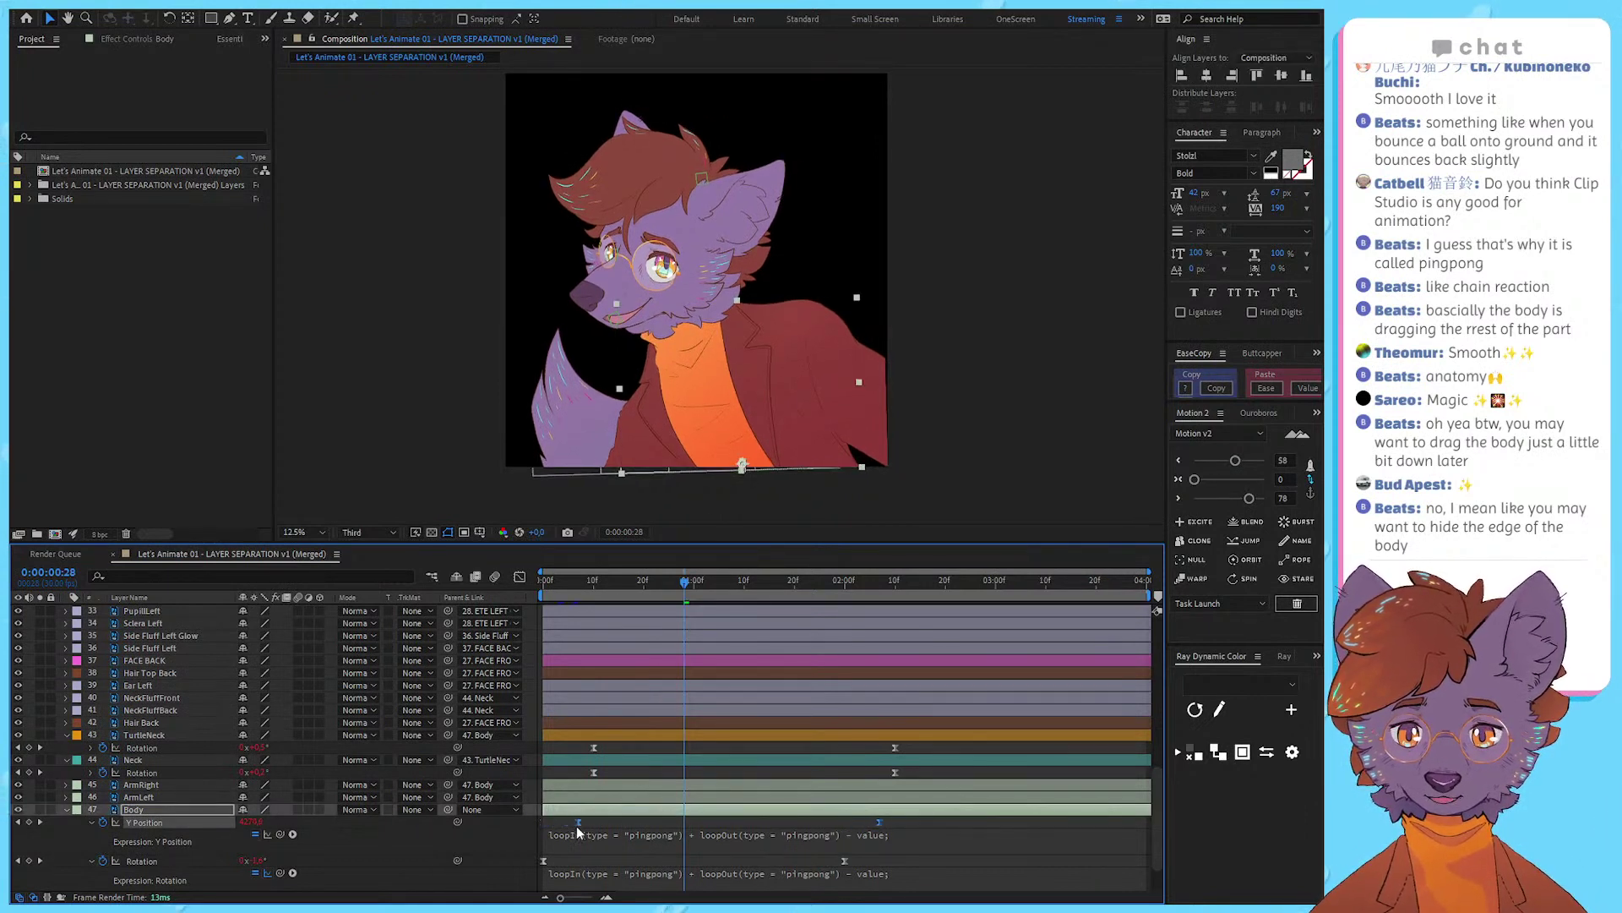
pyautogui.press('space')
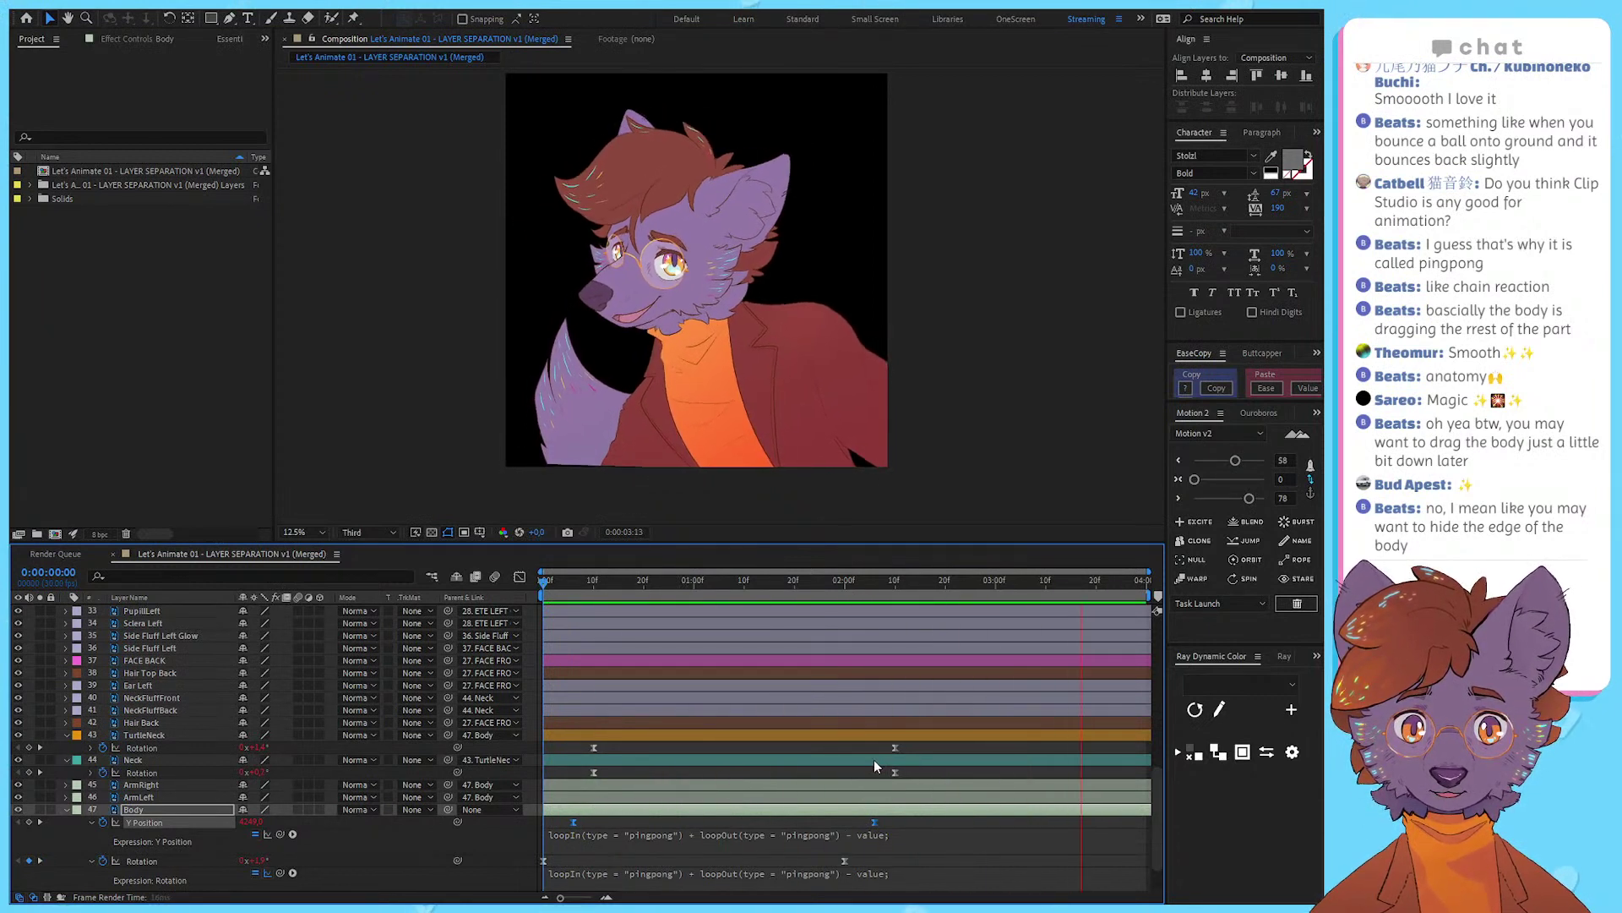
pyautogui.press('space')
pyautogui.hotkey('ctrl', 'z')
pyautogui.press('space')
# Step: Shift the Rotation keyframes of Body, Neck, TurtleNeck and the face layer about 5 frames forward, leaving Y Position in place, and preview
pyautogui.moveTo(867, 867); pyautogui.dragTo(490, 852)
pyautogui.scroll(1, 865, 824)
pyautogui.scroll(-1, 860, 847)
pyautogui.moveTo(921, 786); pyautogui.dragTo(632, 737)
pyautogui.scroll(4, 760, 718)
pyautogui.moveTo(961, 683); pyautogui.dragTo(668, 687)
pyautogui.scroll(-5, 667, 686)
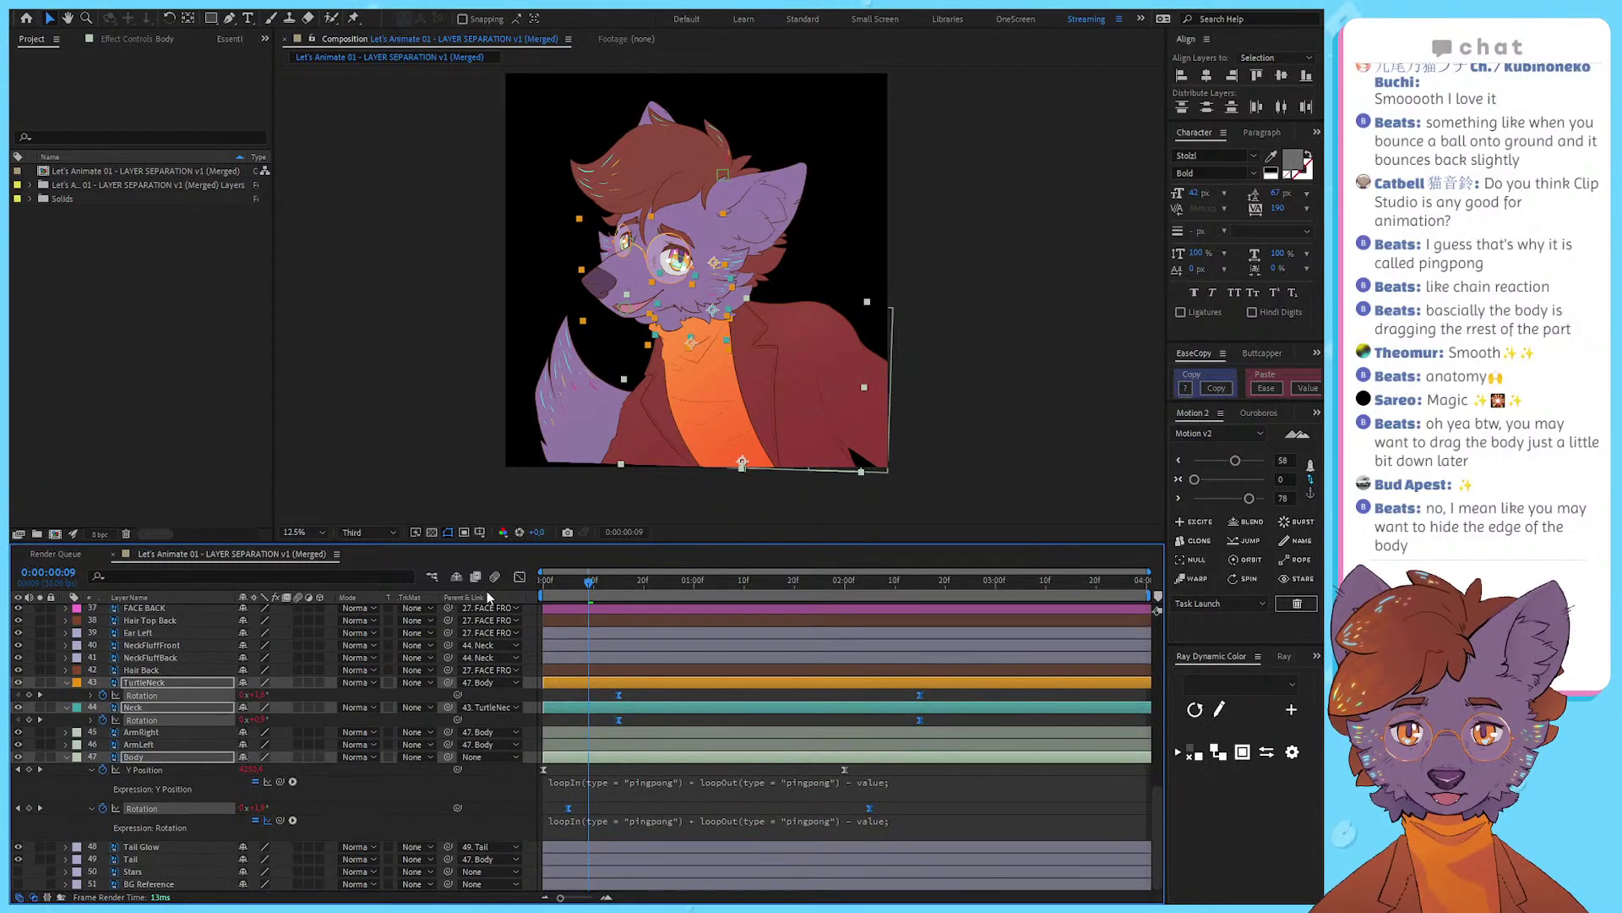
pyautogui.press('space')
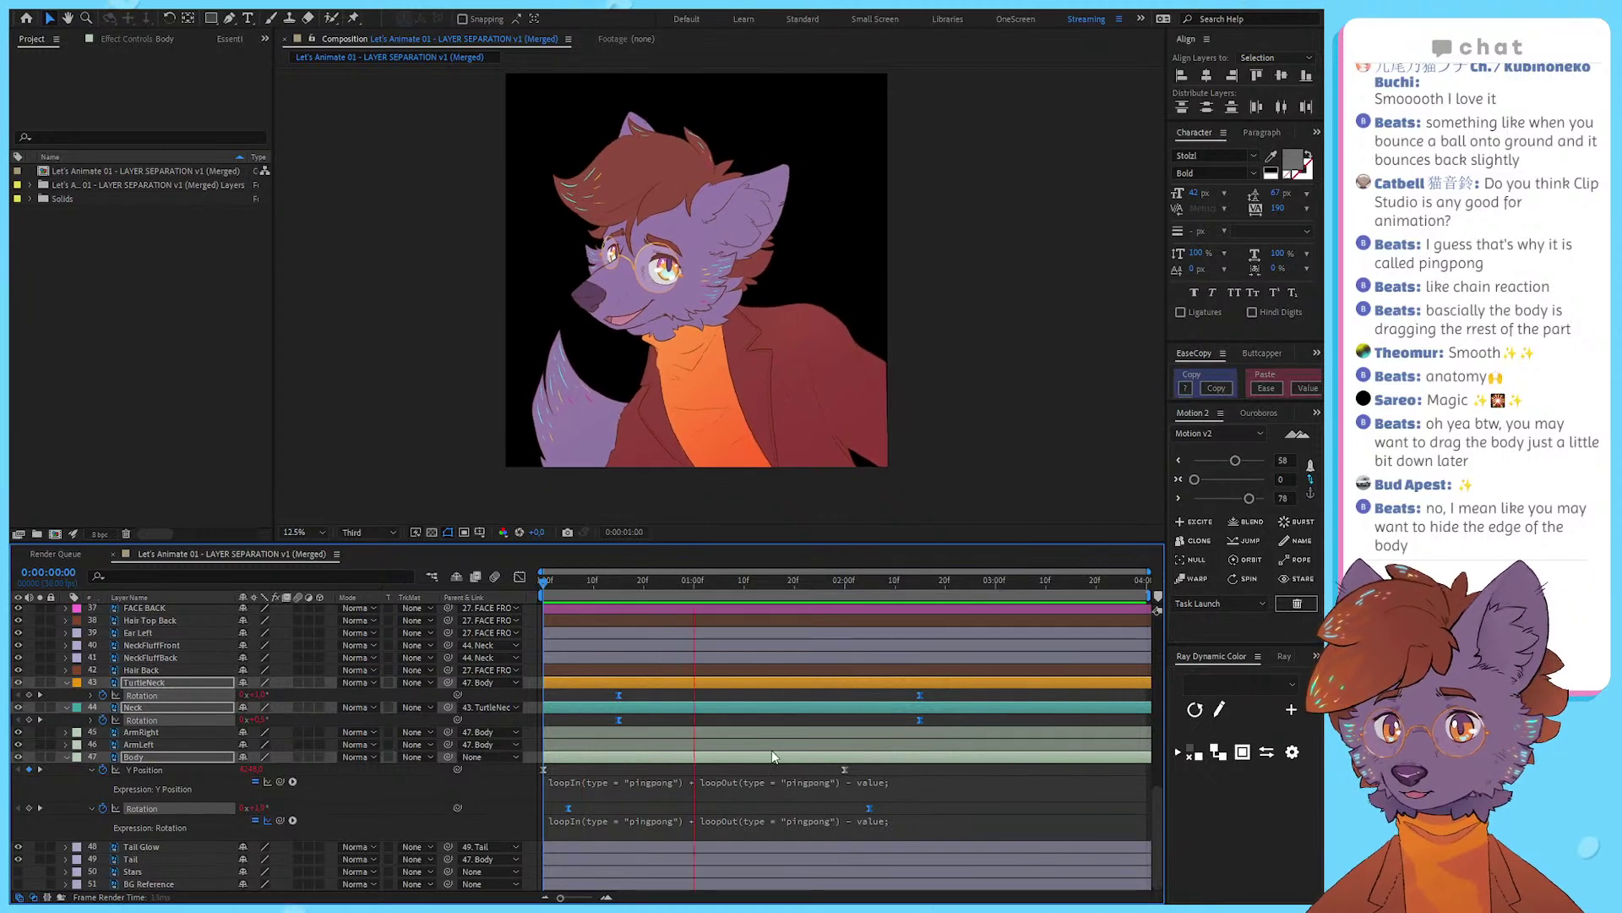
pyautogui.press('space')
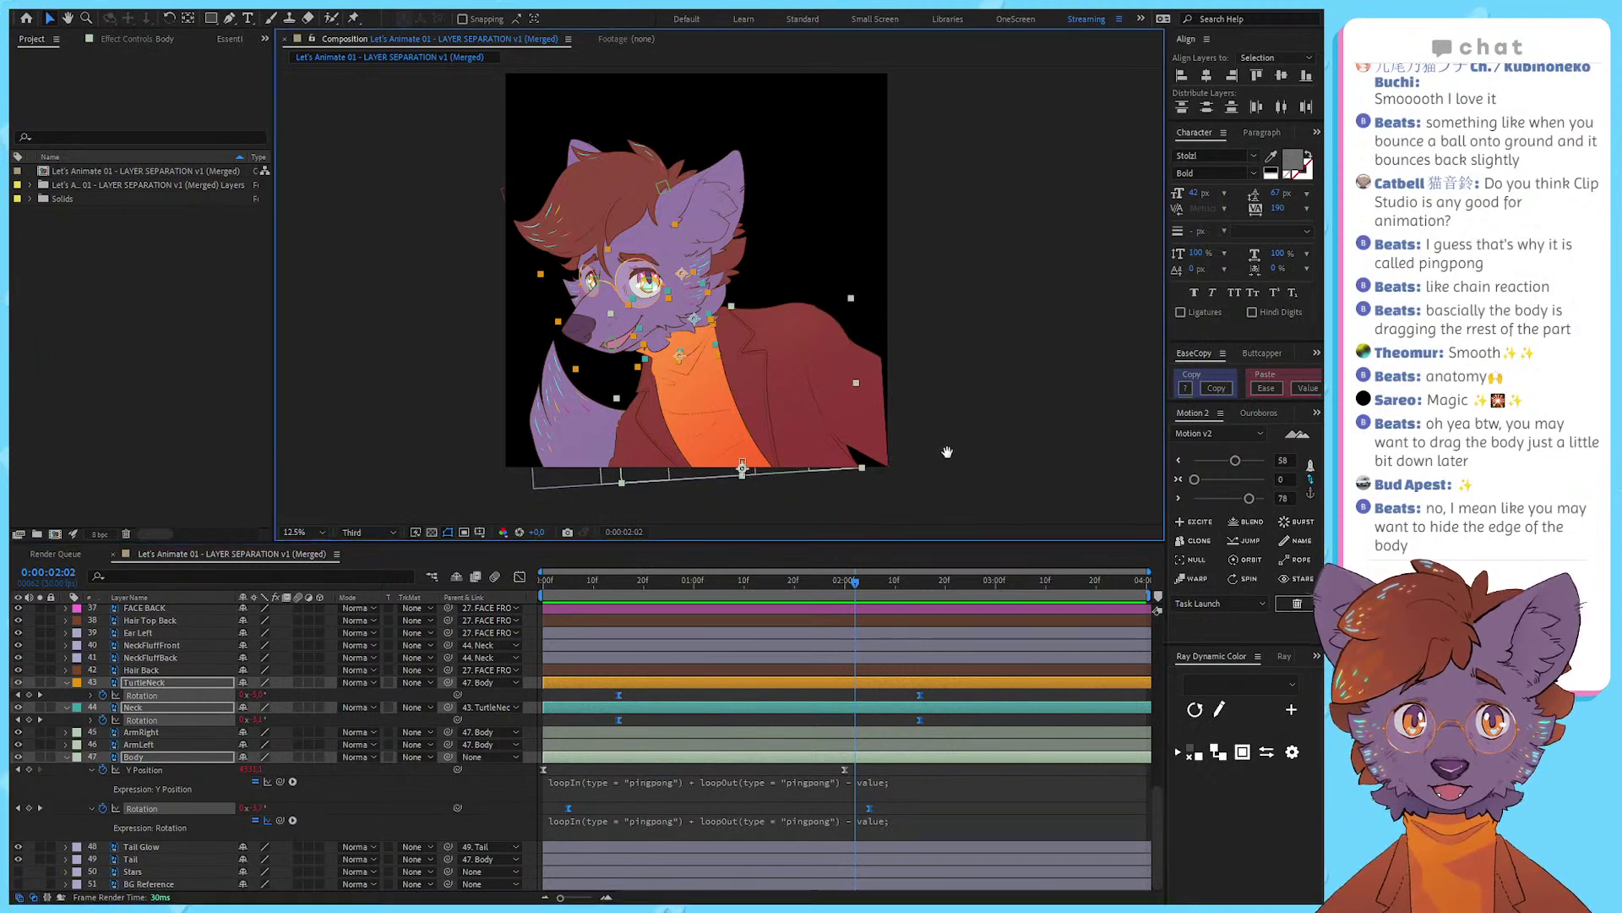
# Step: Preview the whole loop from the first frame and check the body's lower edge against the composition frame up close
pyautogui.click(558, 608)
pyautogui.moveTo(554, 583); pyautogui.dragTo(518, 580)
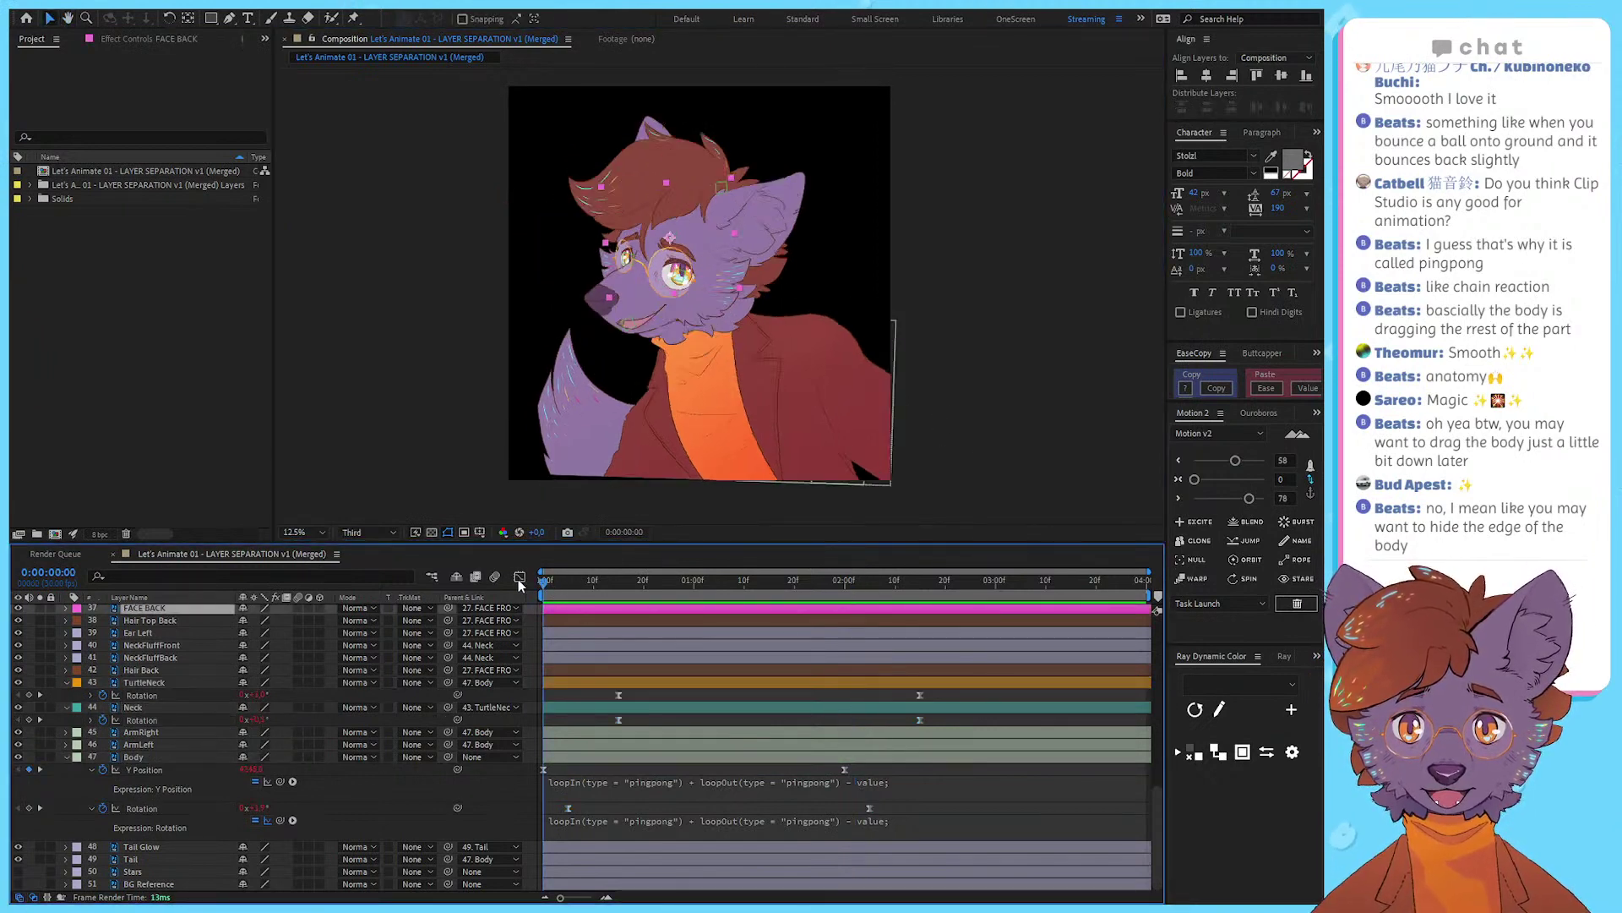
pyautogui.press('space')
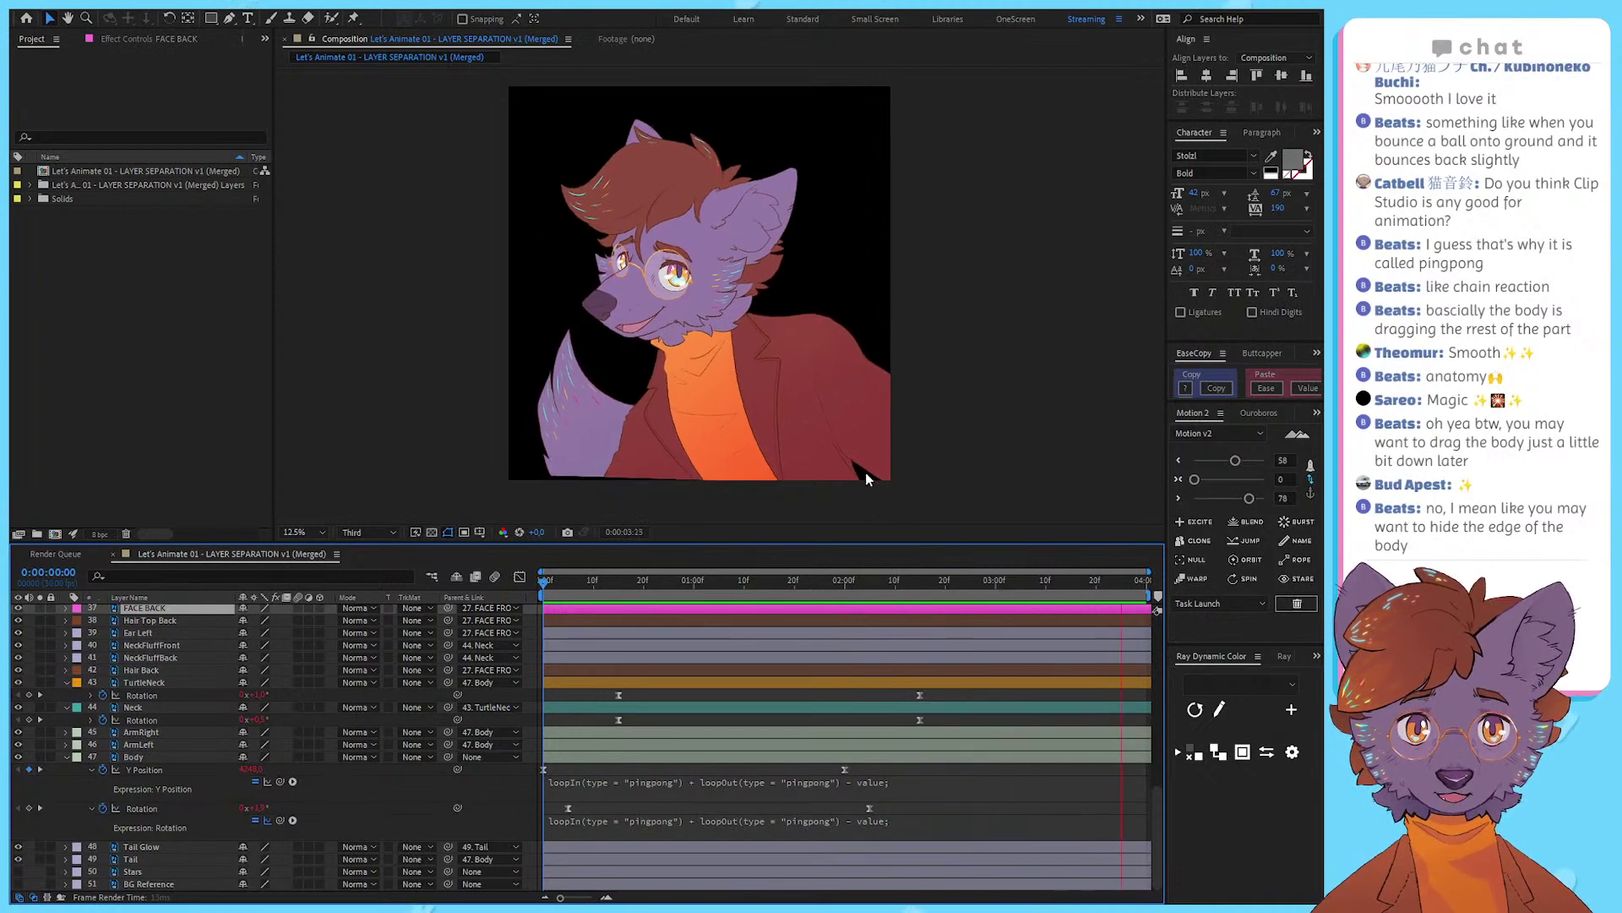
pyautogui.press('space')
pyautogui.click(830, 491)
pyautogui.scroll(1, 785, 483)
pyautogui.moveTo(779, 483); pyautogui.dragTo(824, 519)
pyautogui.press('v')
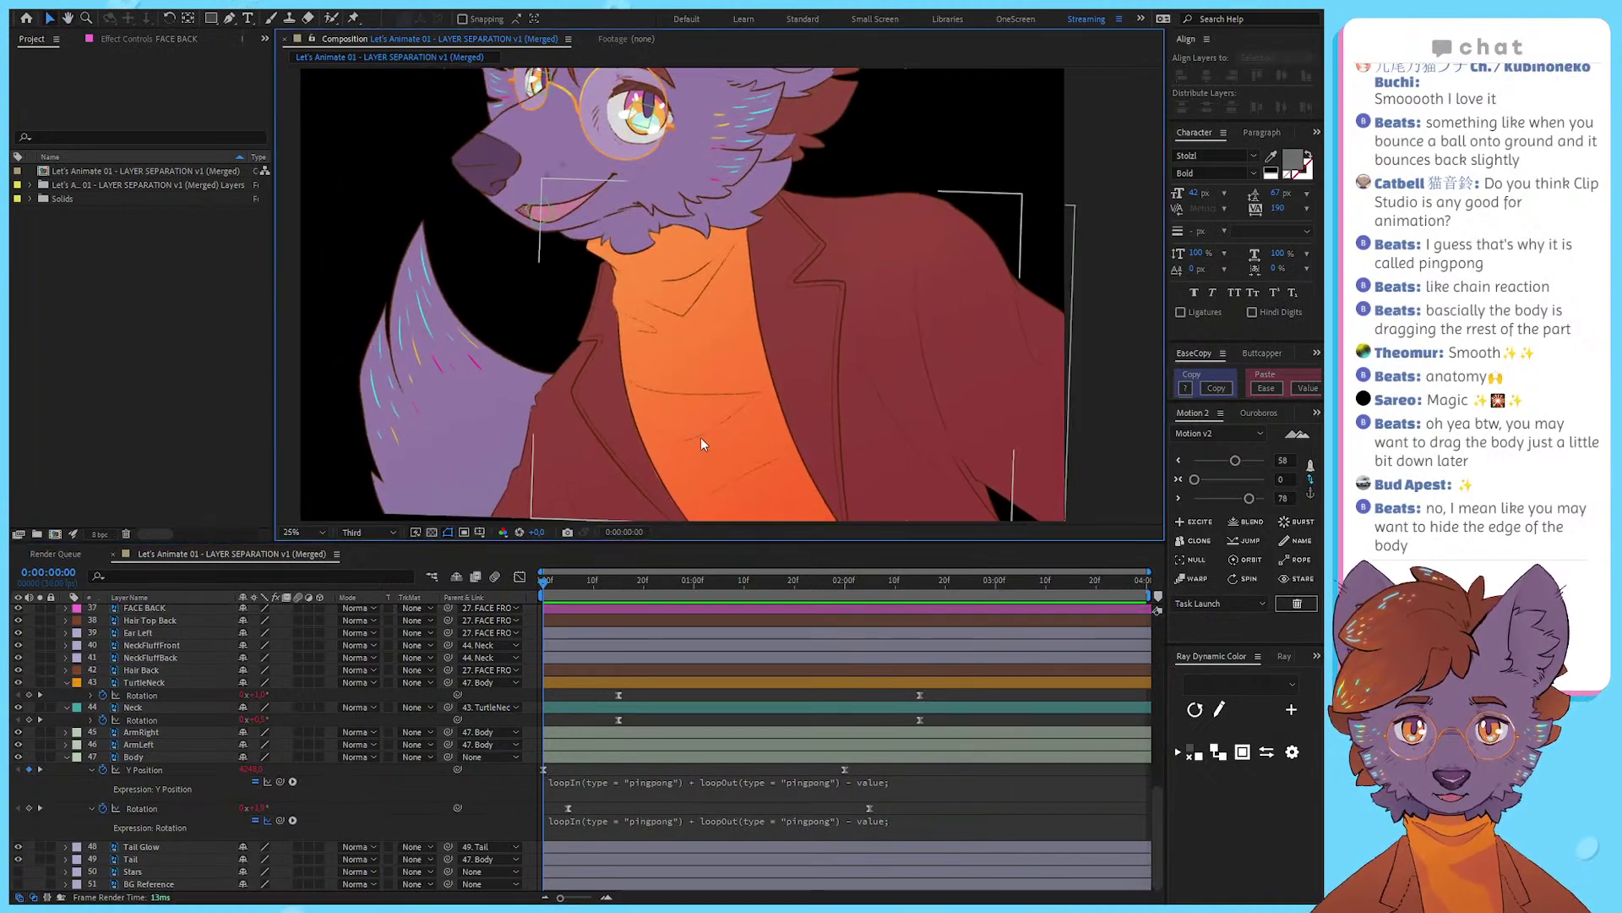
pyautogui.scroll(-1, 676, 354)
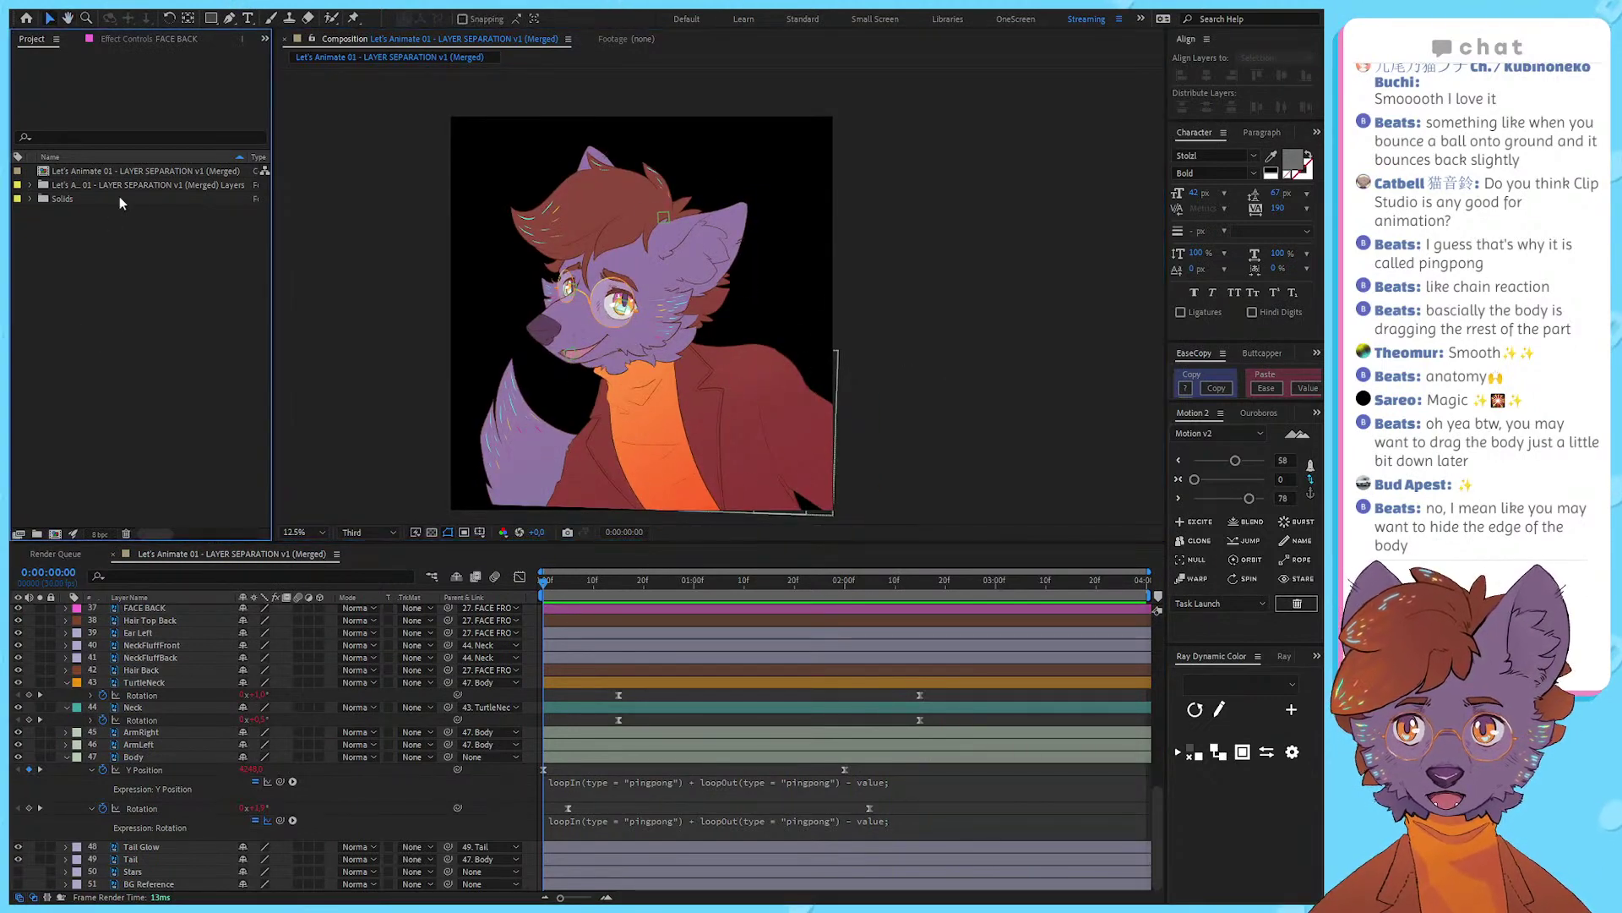
# Step: Create a new composition from the merged wolf composition and set its size to 1080 x 1080
pyautogui.click(161, 171)
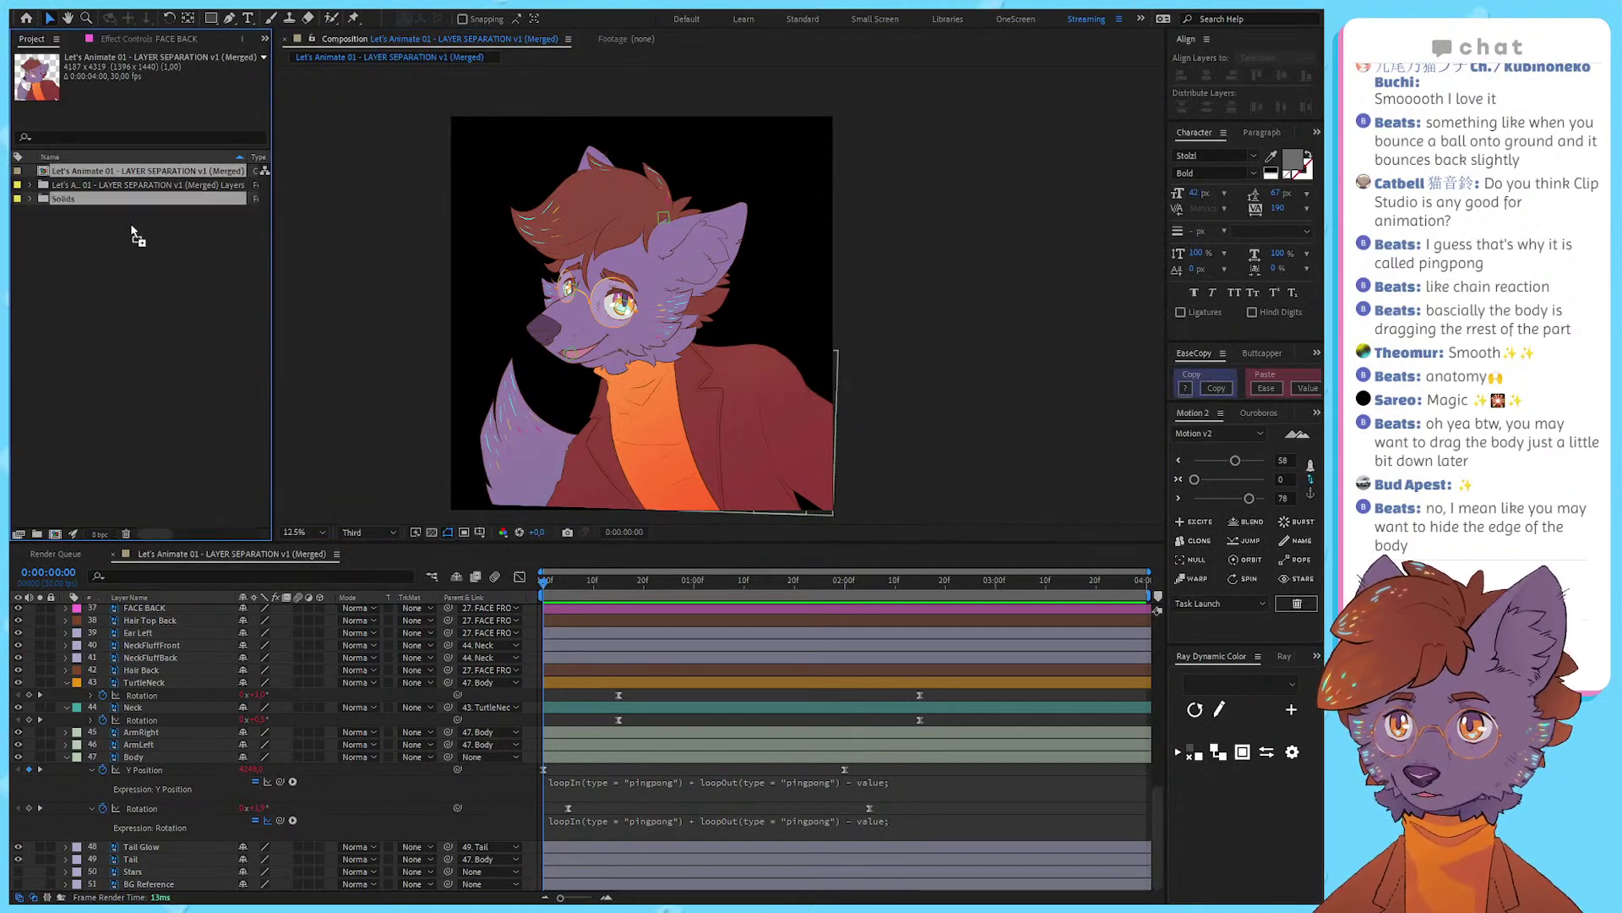
pyautogui.moveTo(60, 532); pyautogui.dragTo(56, 533)
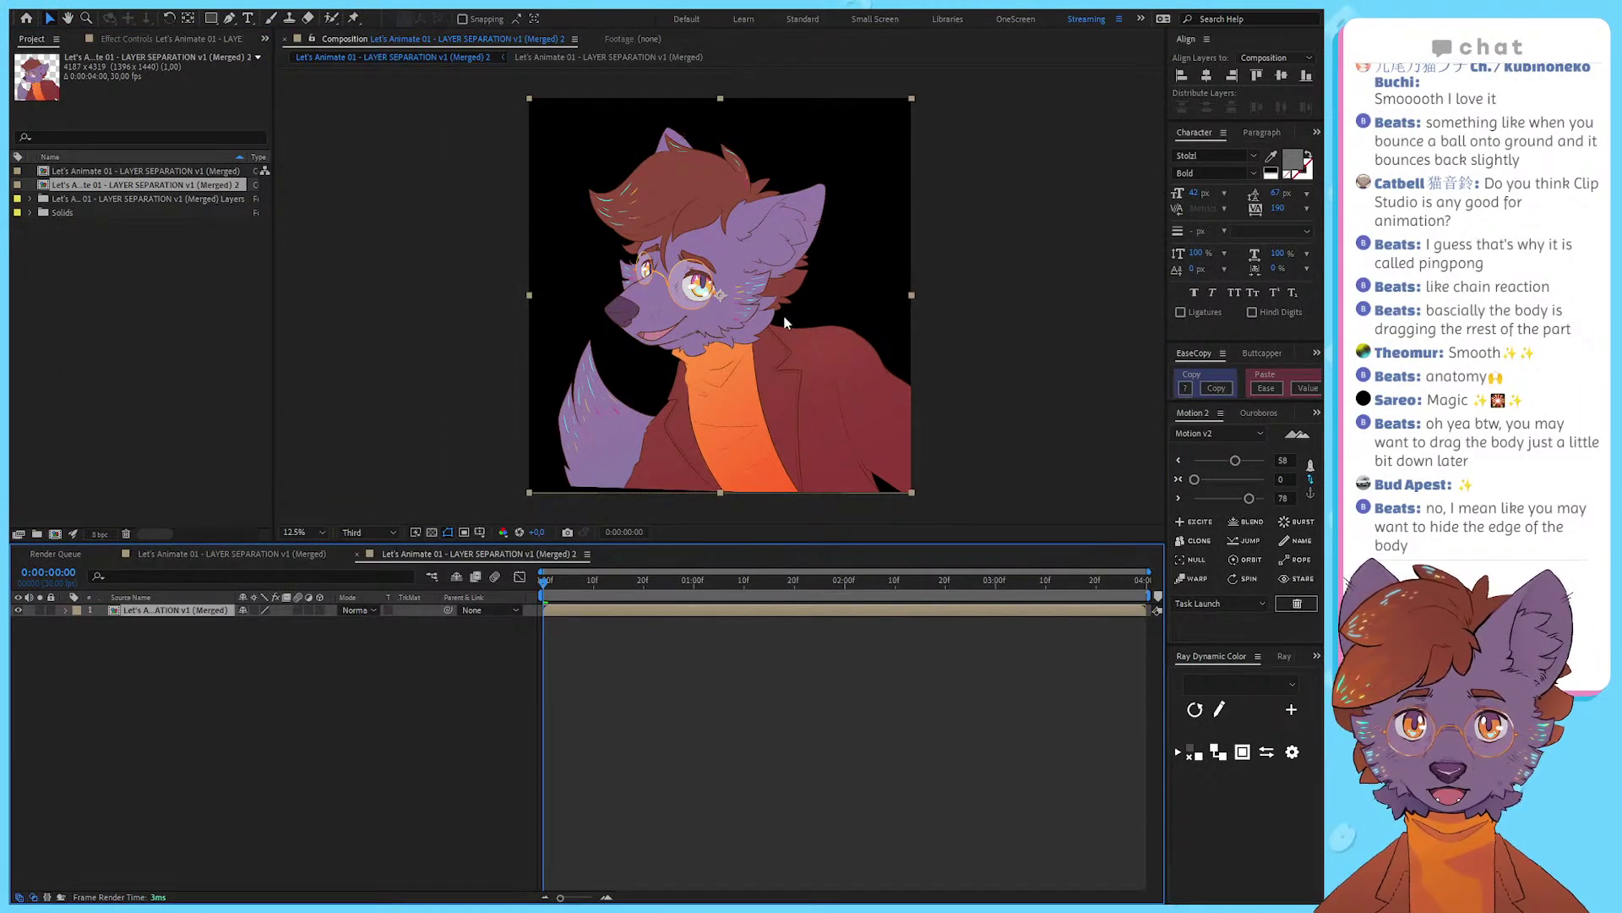
pyautogui.hotkey('ctrl', 'k')
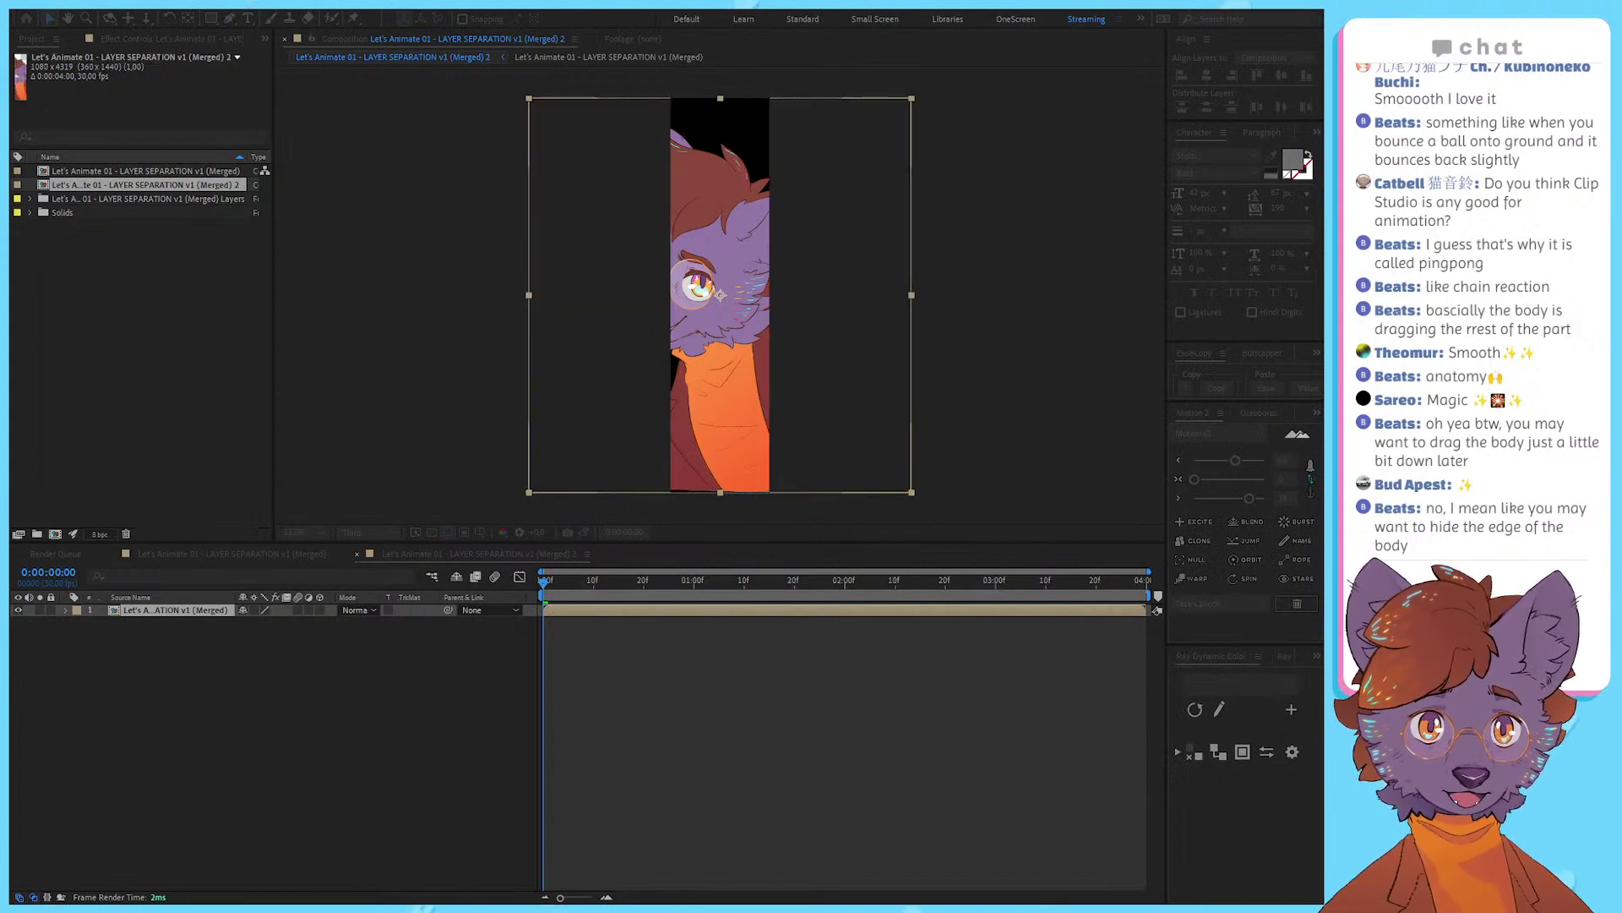
pyautogui.press('Return')
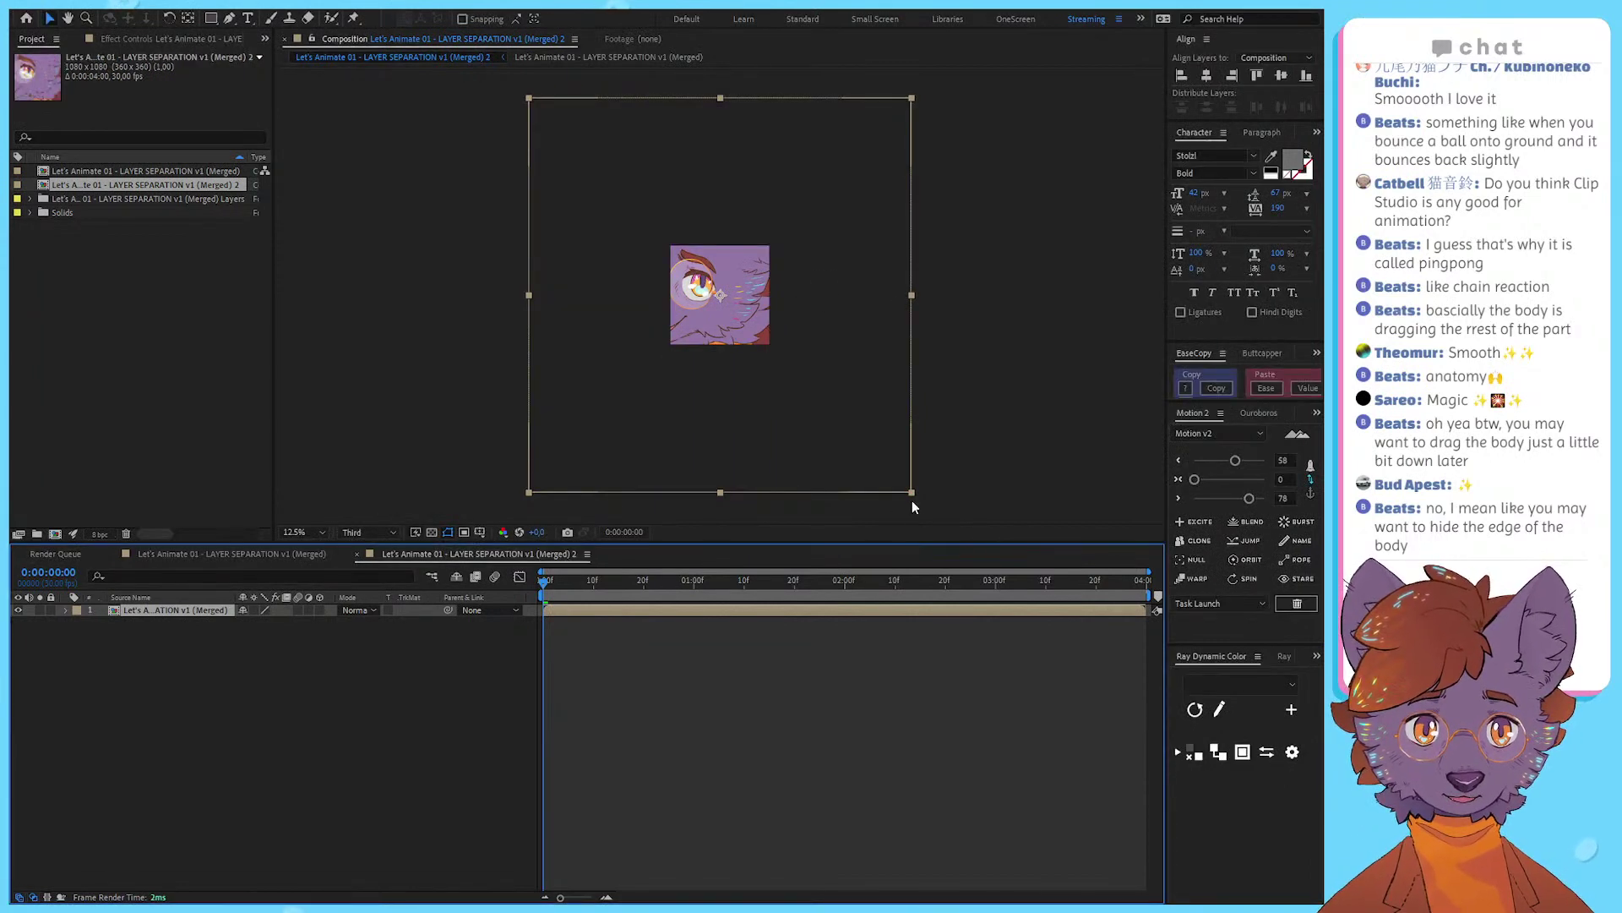
# Step: Scale the nested wolf layer down and position it so the character fits the square frame with the body's lower edge cropped out
pyautogui.moveTo(911, 492); pyautogui.dragTo(783, 358)
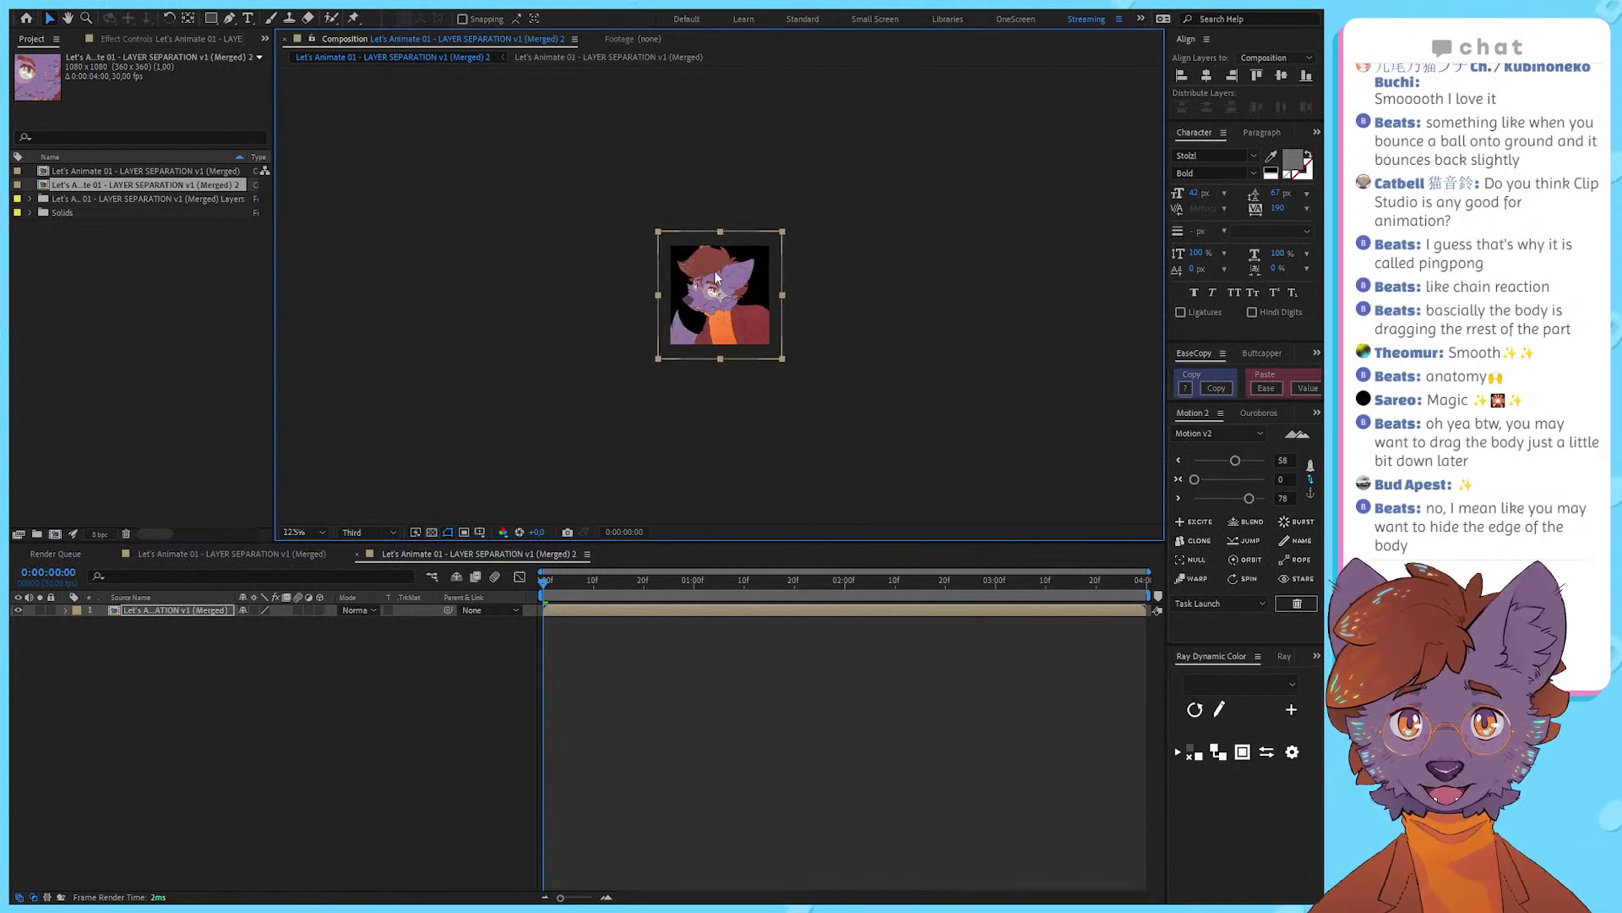
pyautogui.scroll(4, 715, 277)
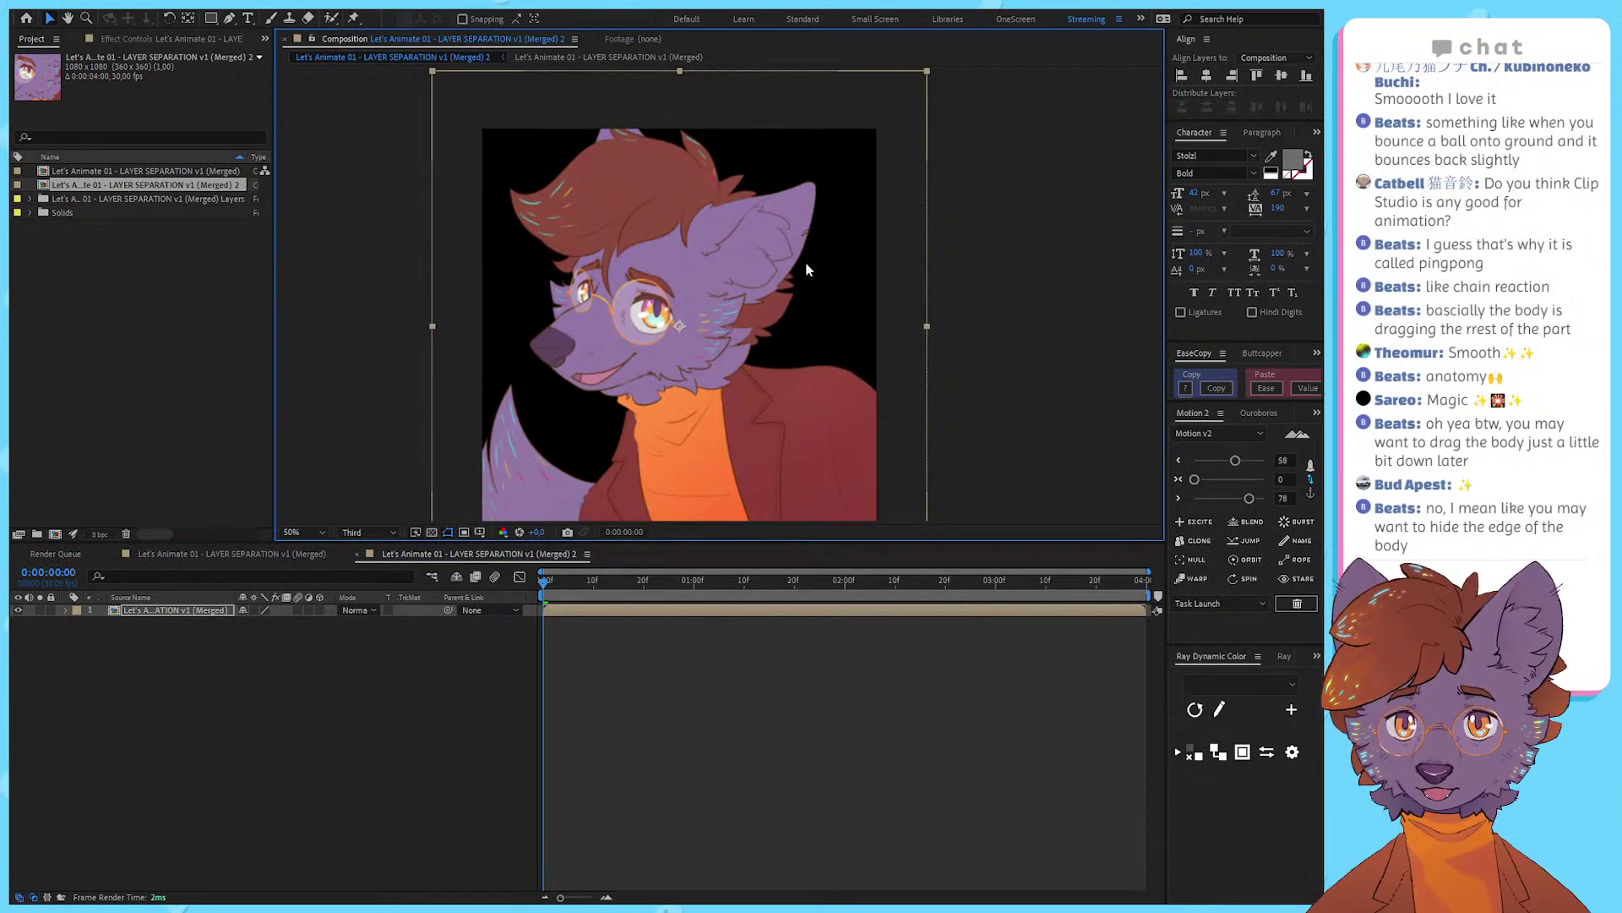
pyautogui.moveTo(920, 76); pyautogui.dragTo(904, 96)
pyautogui.moveTo(832, 244); pyautogui.dragTo(833, 275)
# Step: Play the animation in the square composition at different zoom levels and check the framing of the character
pyautogui.press('space')
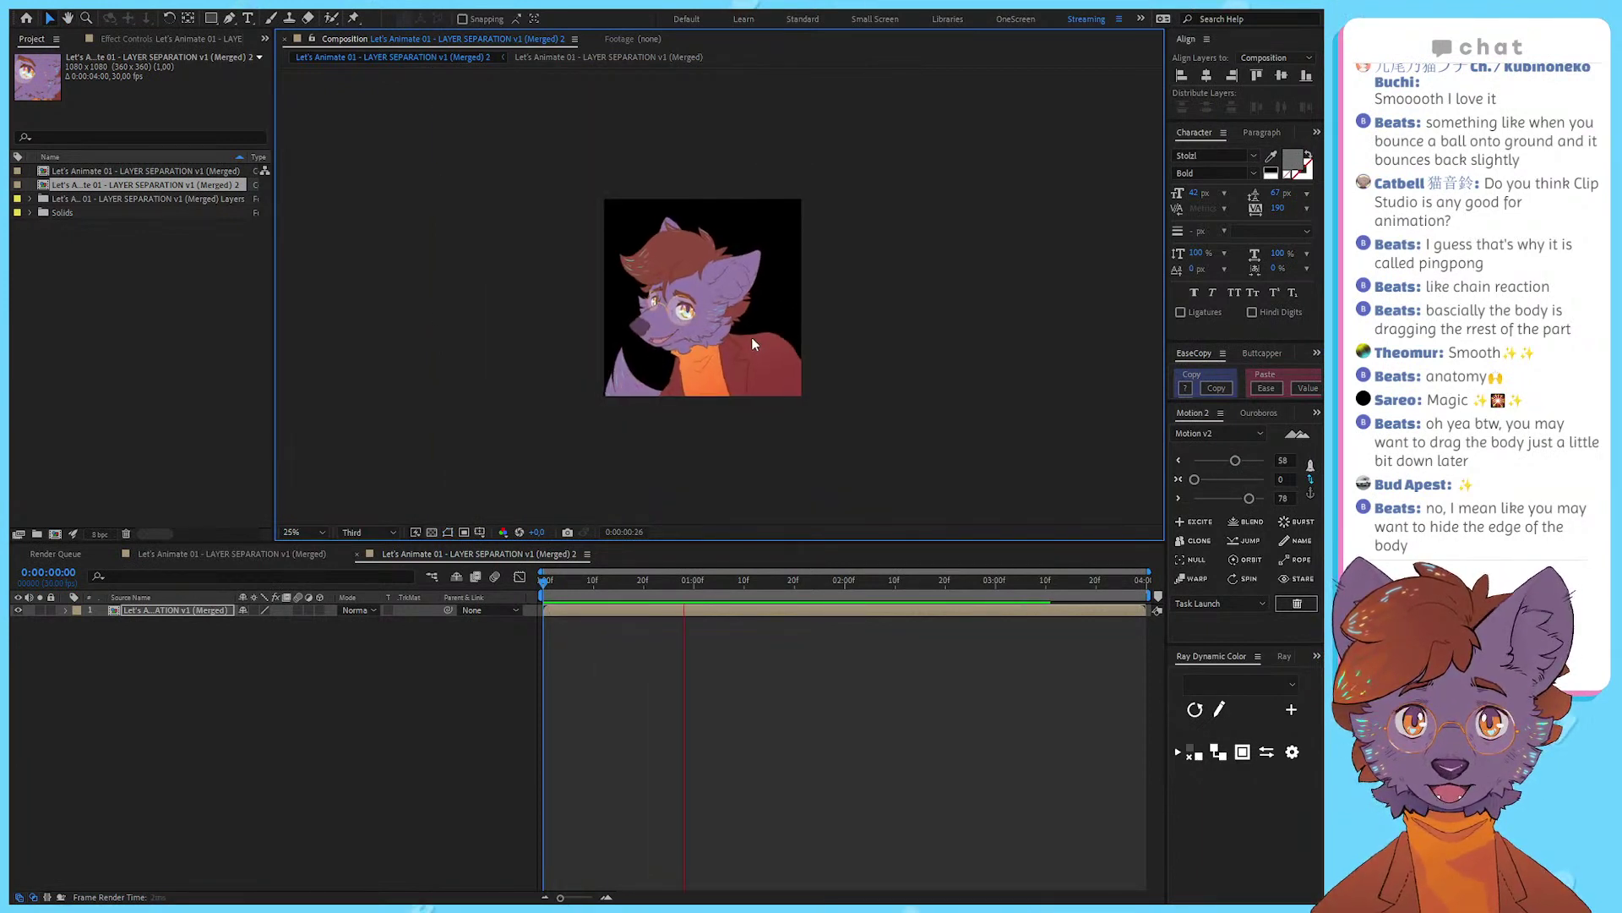
pyautogui.scroll(-1, 762, 318)
pyautogui.scroll(1, 763, 321)
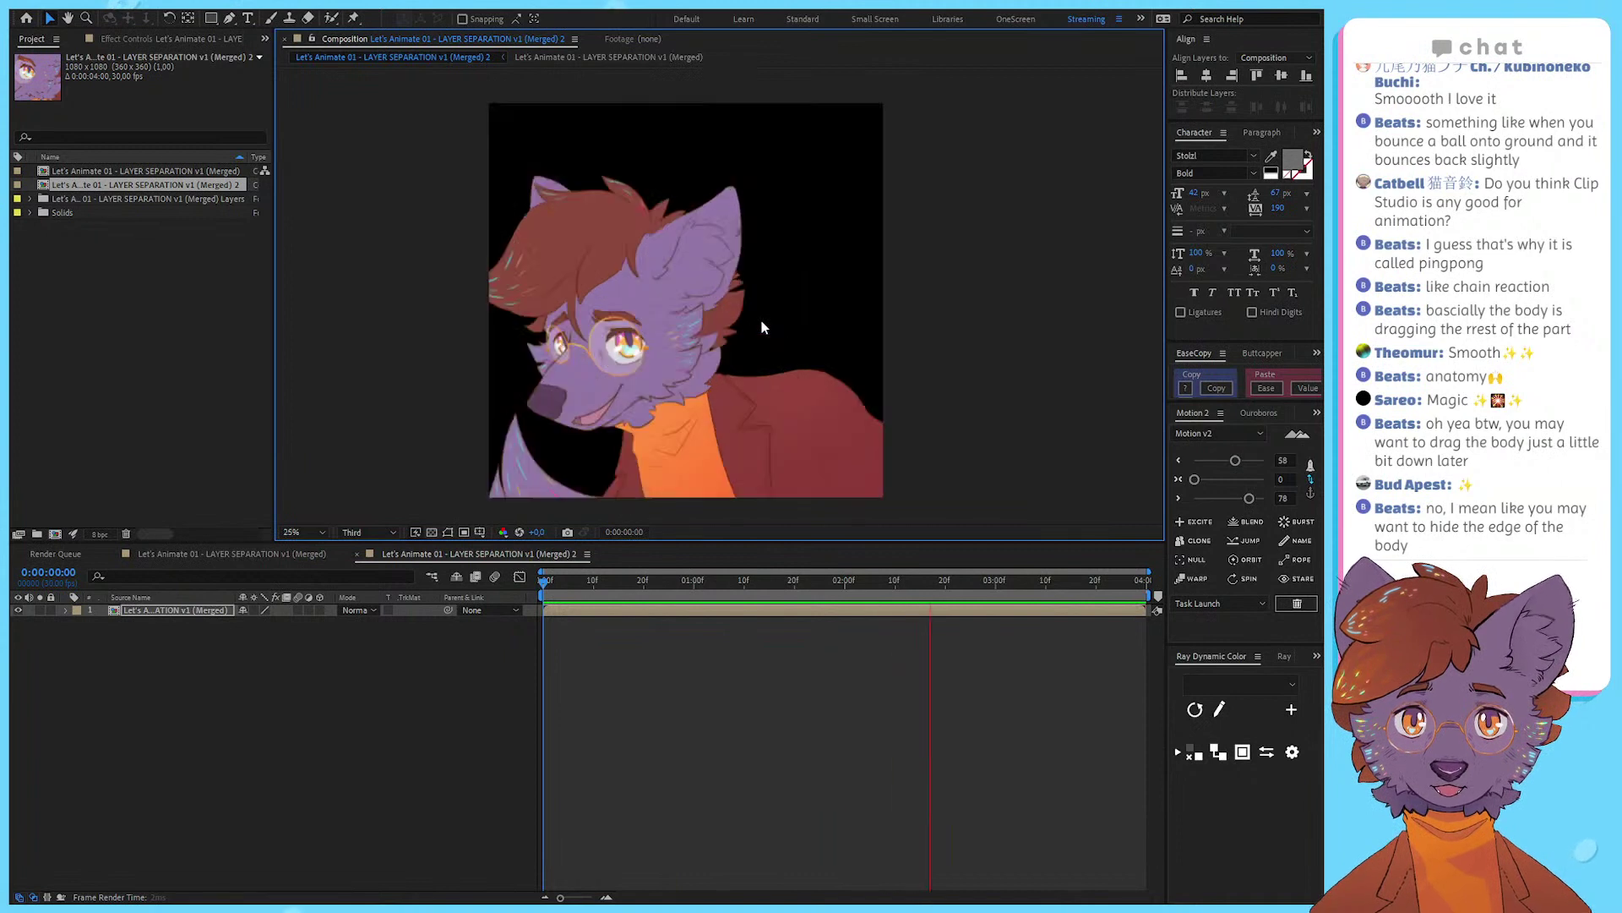
pyautogui.scroll(-1, 762, 322)
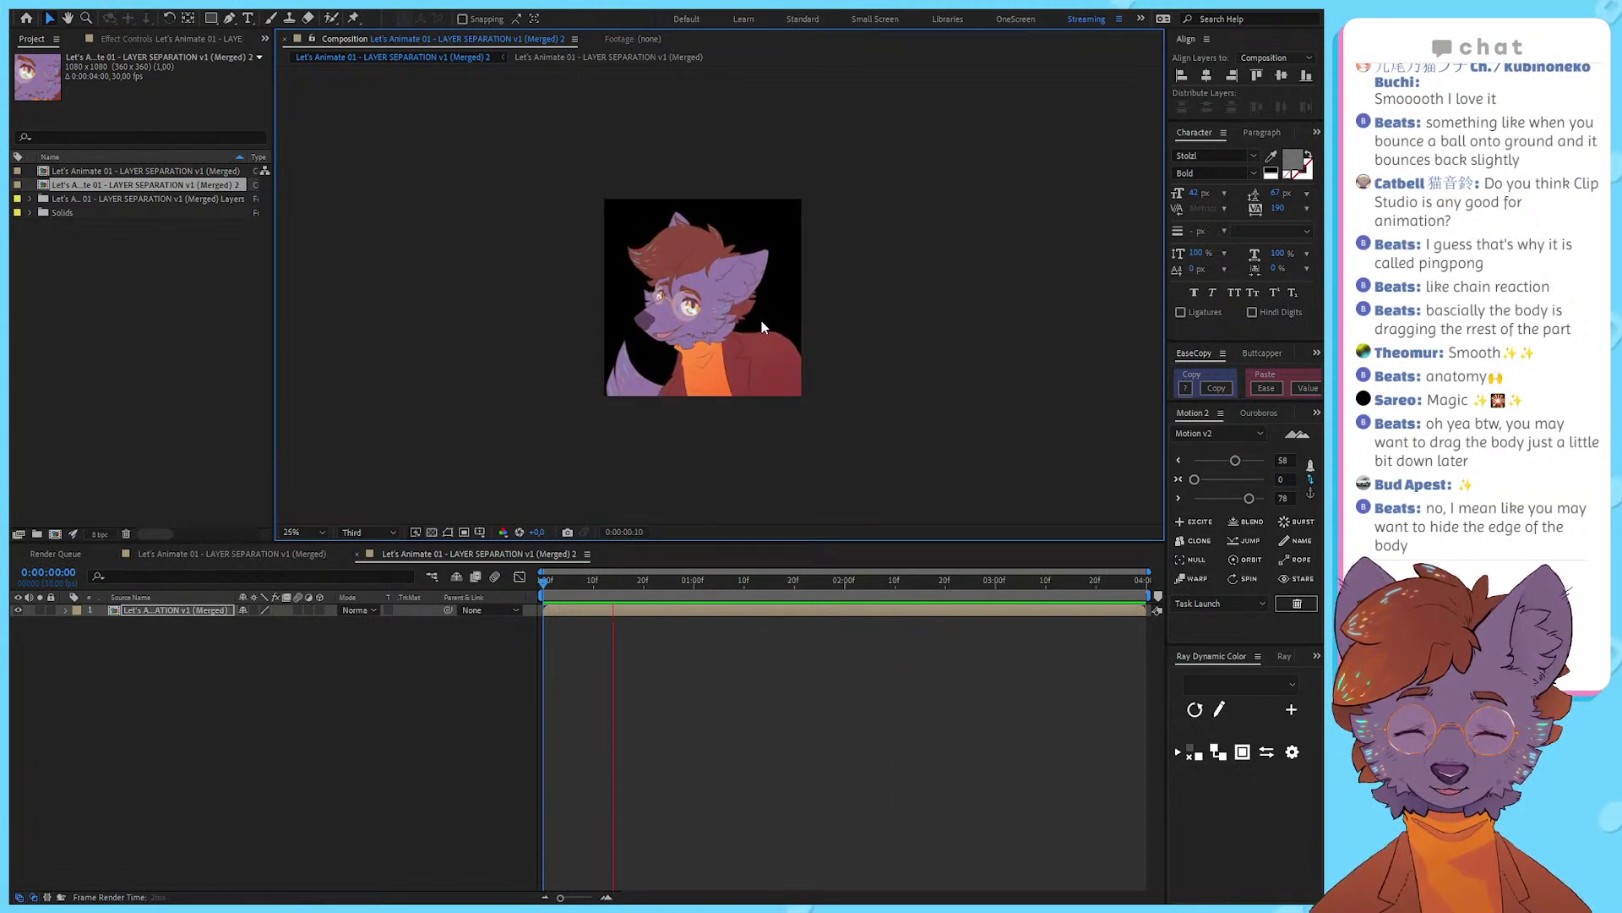
pyautogui.press('space')
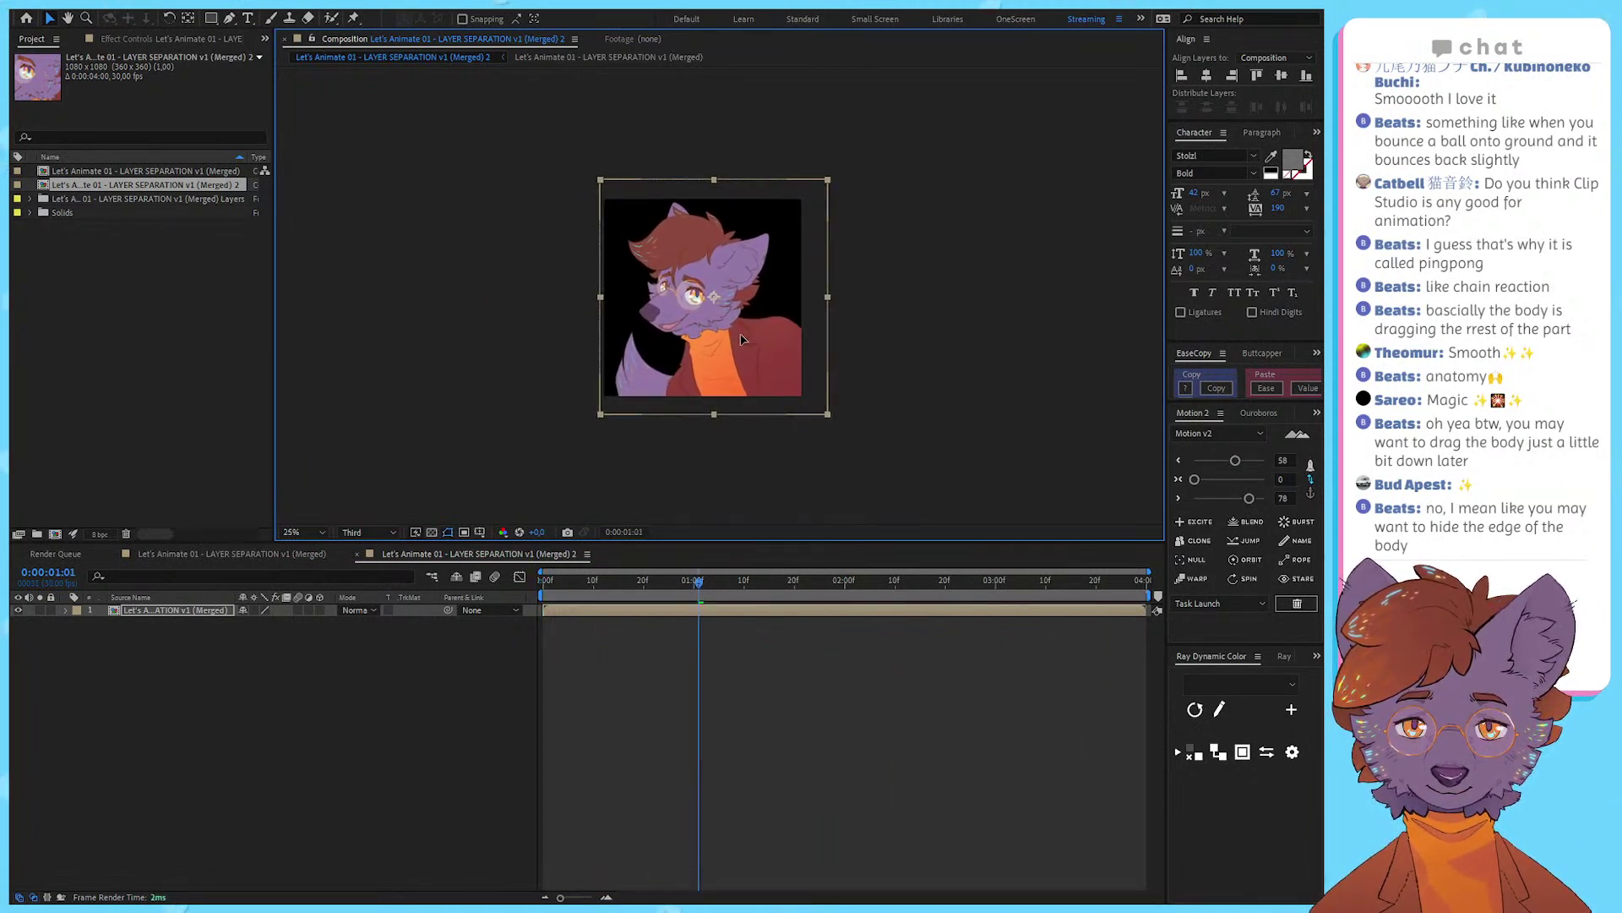
pyautogui.scroll(2, 687, 368)
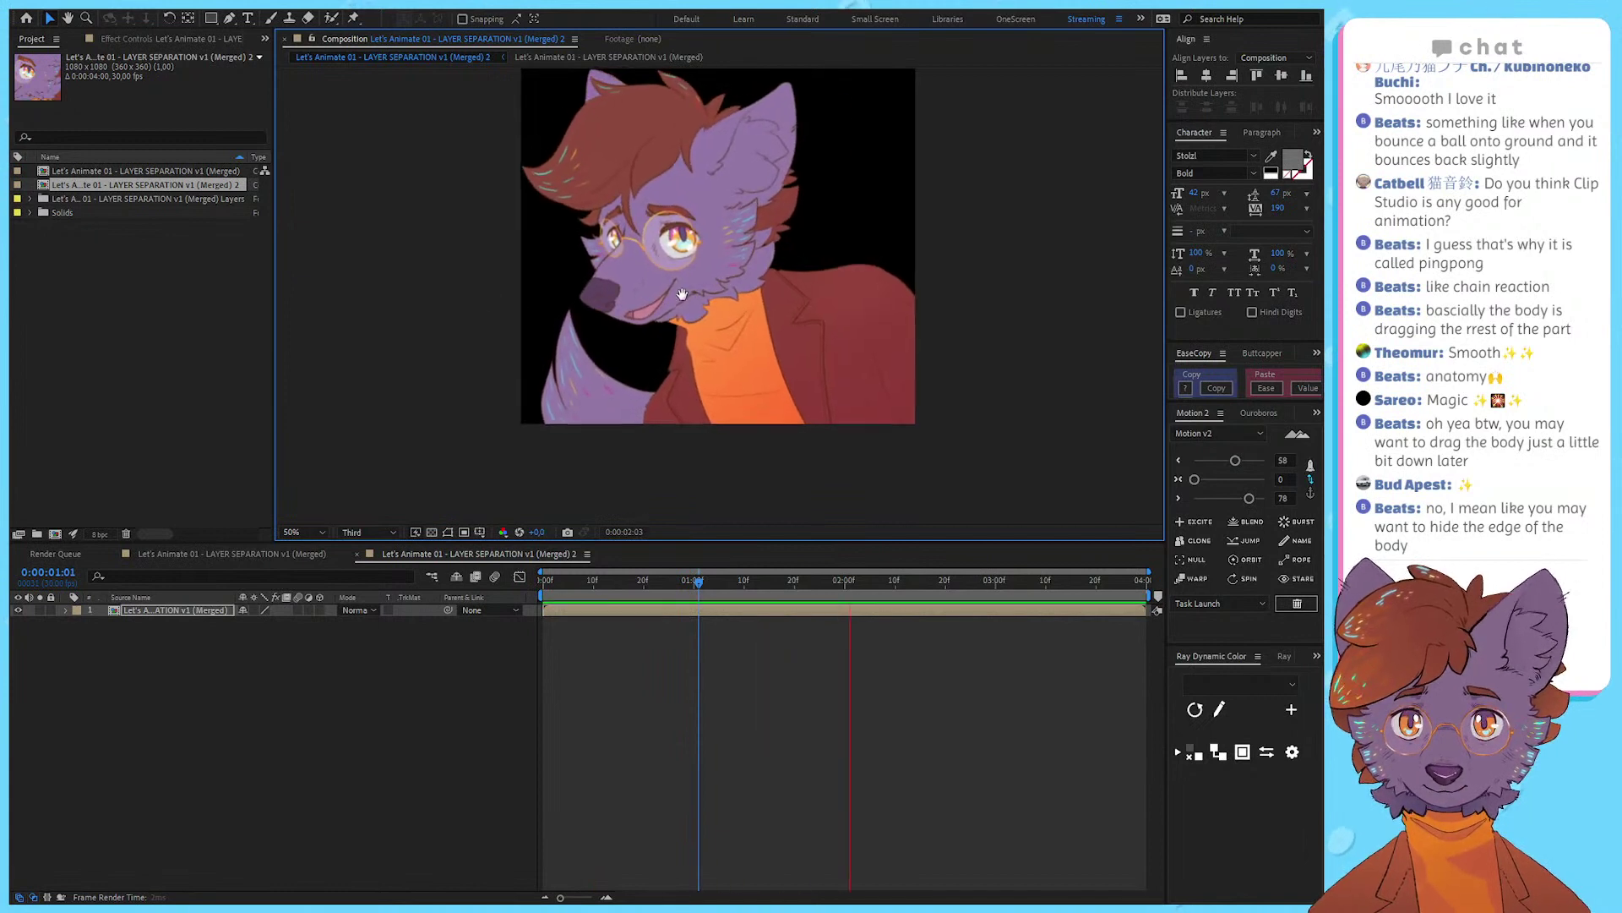
pyautogui.press('space')
pyautogui.moveTo(725, 272); pyautogui.dragTo(742, 301)
pyautogui.press('space')
pyautogui.press('space')
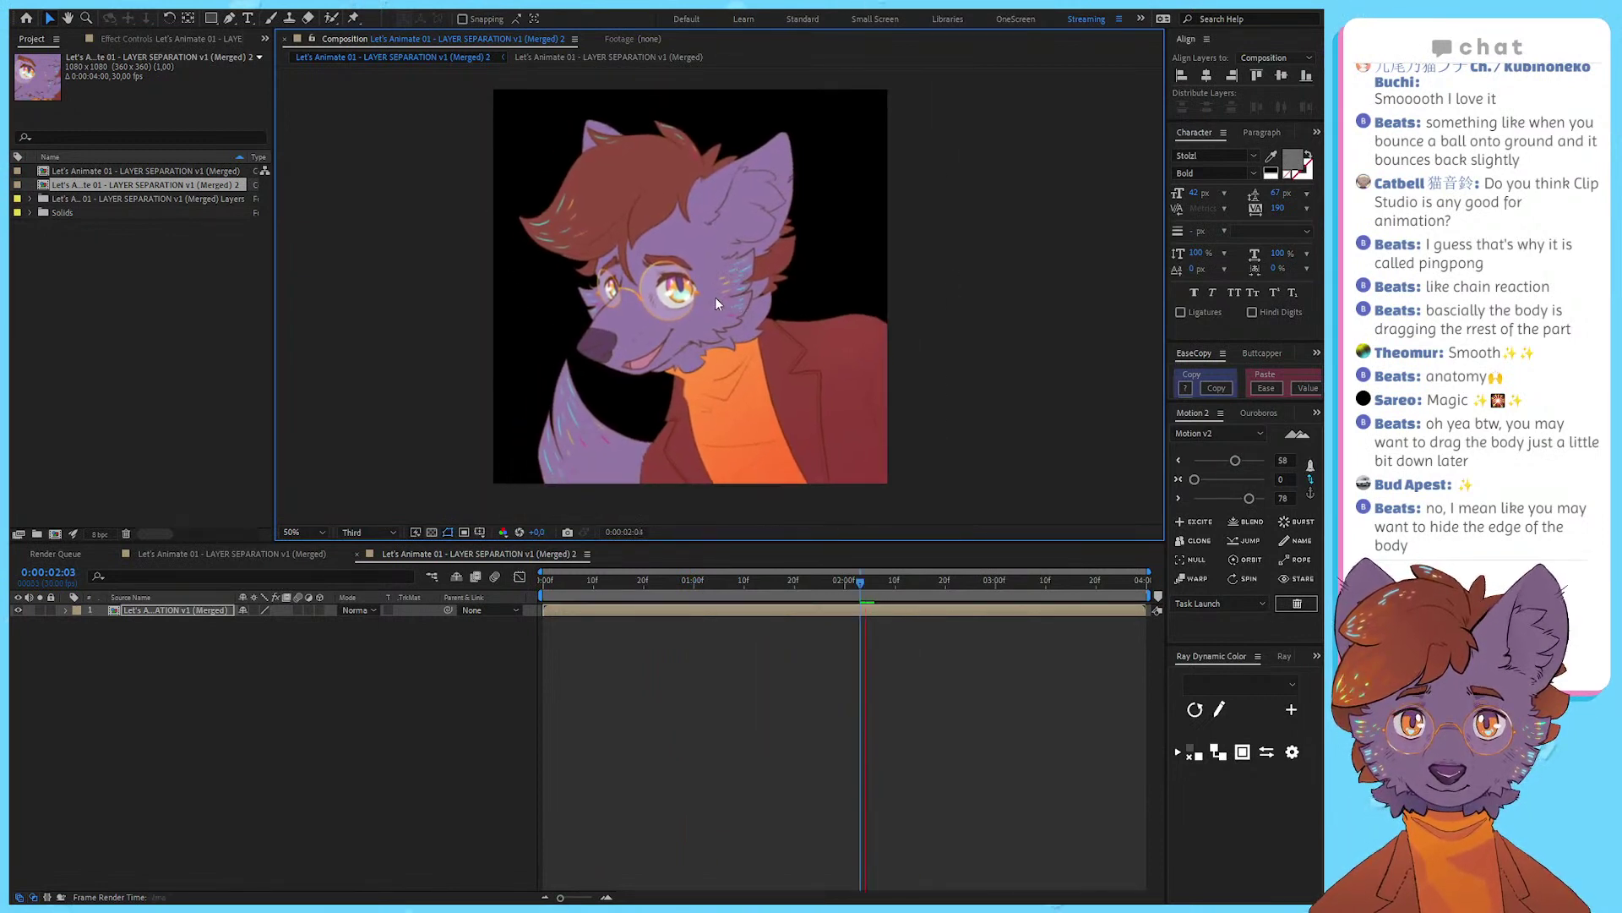
# Step: Reopen the original wolf composition, preview its animation from the first frame and examine the face up close
pyautogui.doubleClick(145, 173)
pyautogui.click(843, 759)
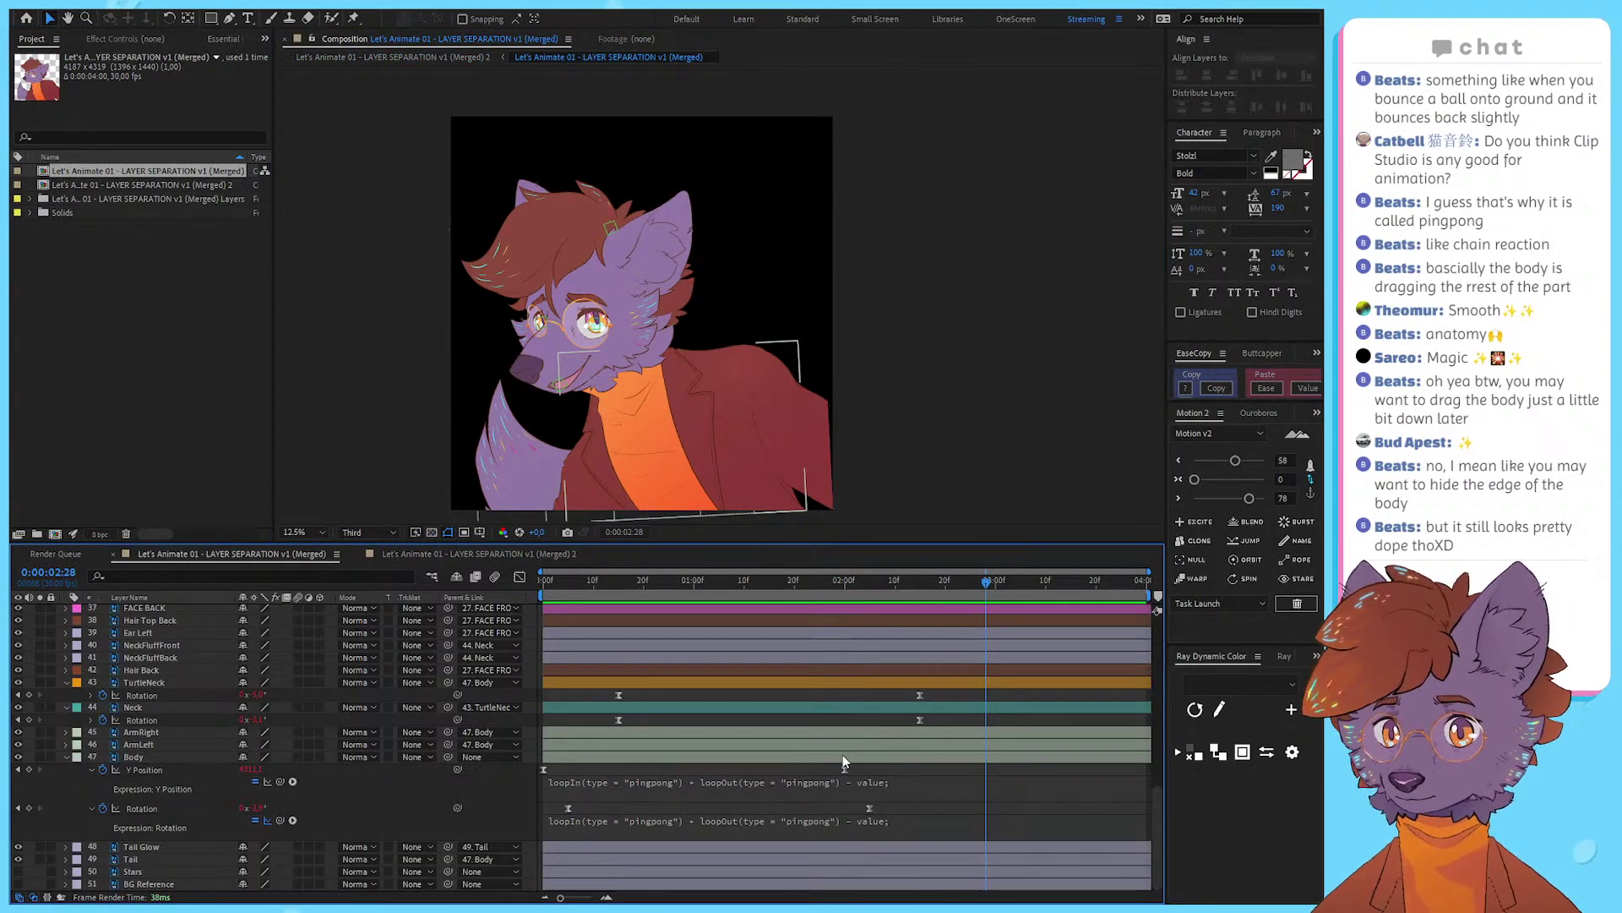
pyautogui.click(776, 681)
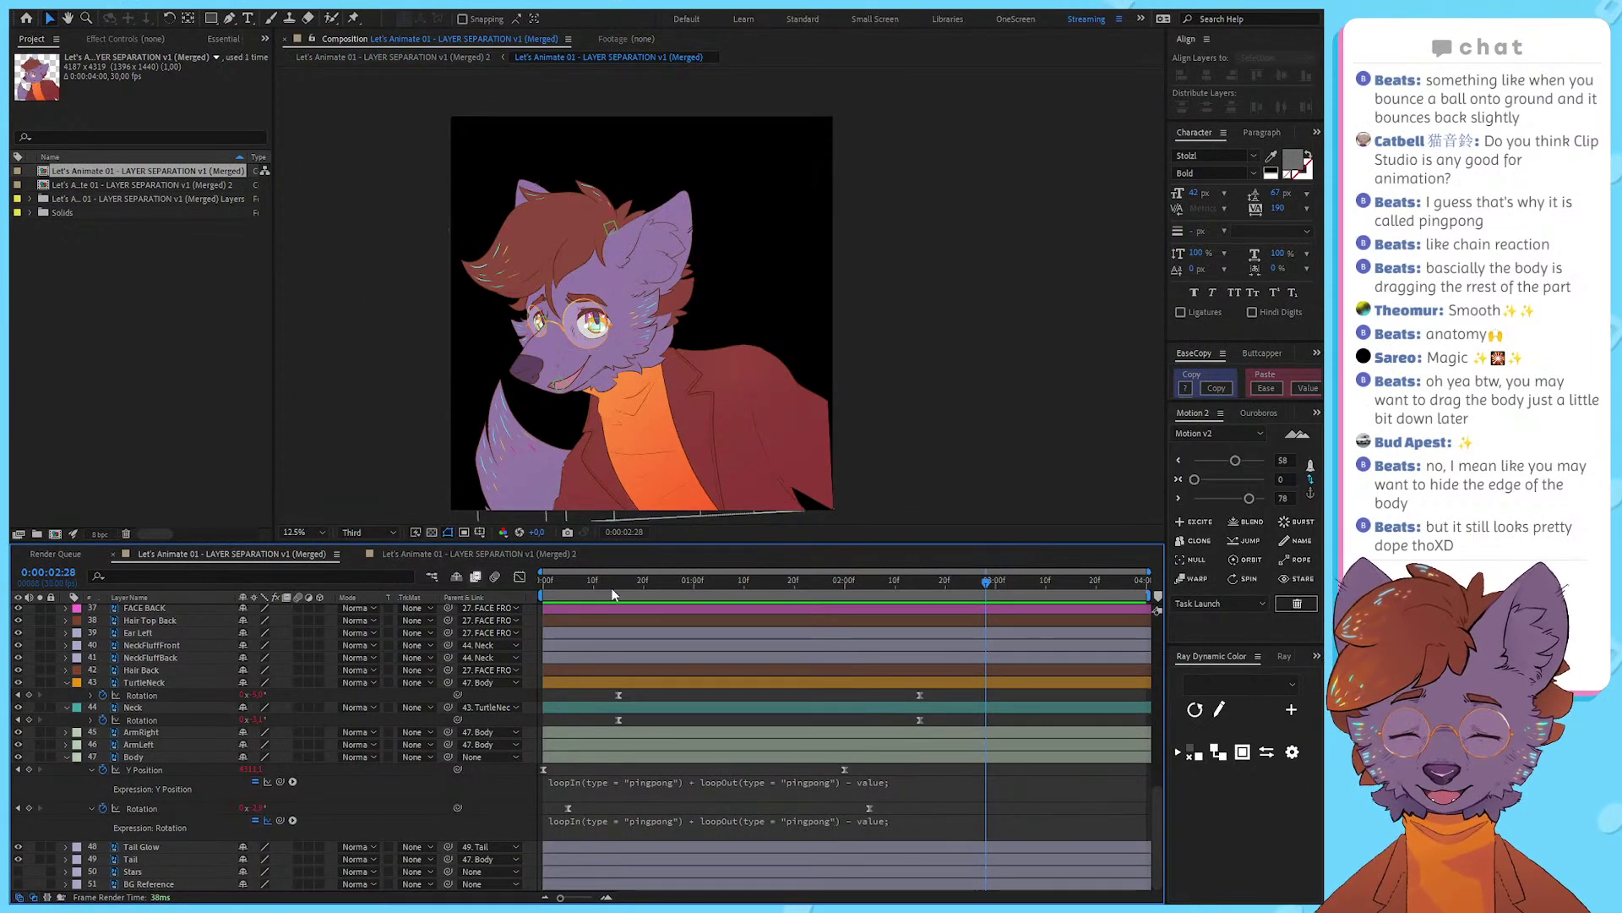
pyautogui.moveTo(605, 583); pyautogui.dragTo(480, 599)
pyautogui.press('space')
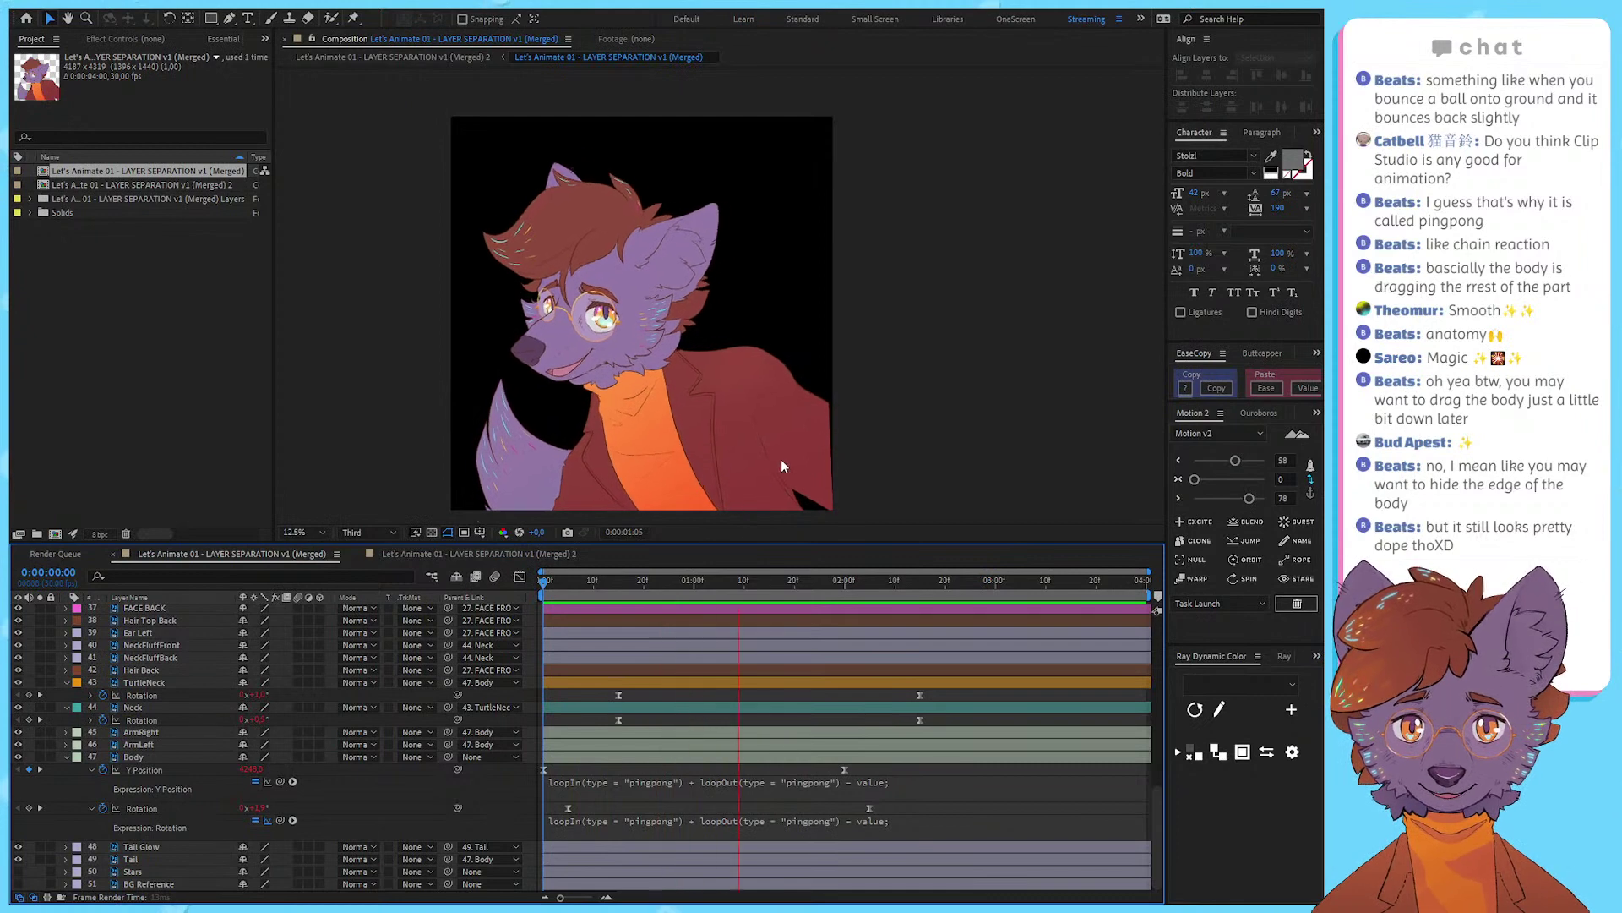
pyautogui.press('space')
pyautogui.scroll(1, 482, 309)
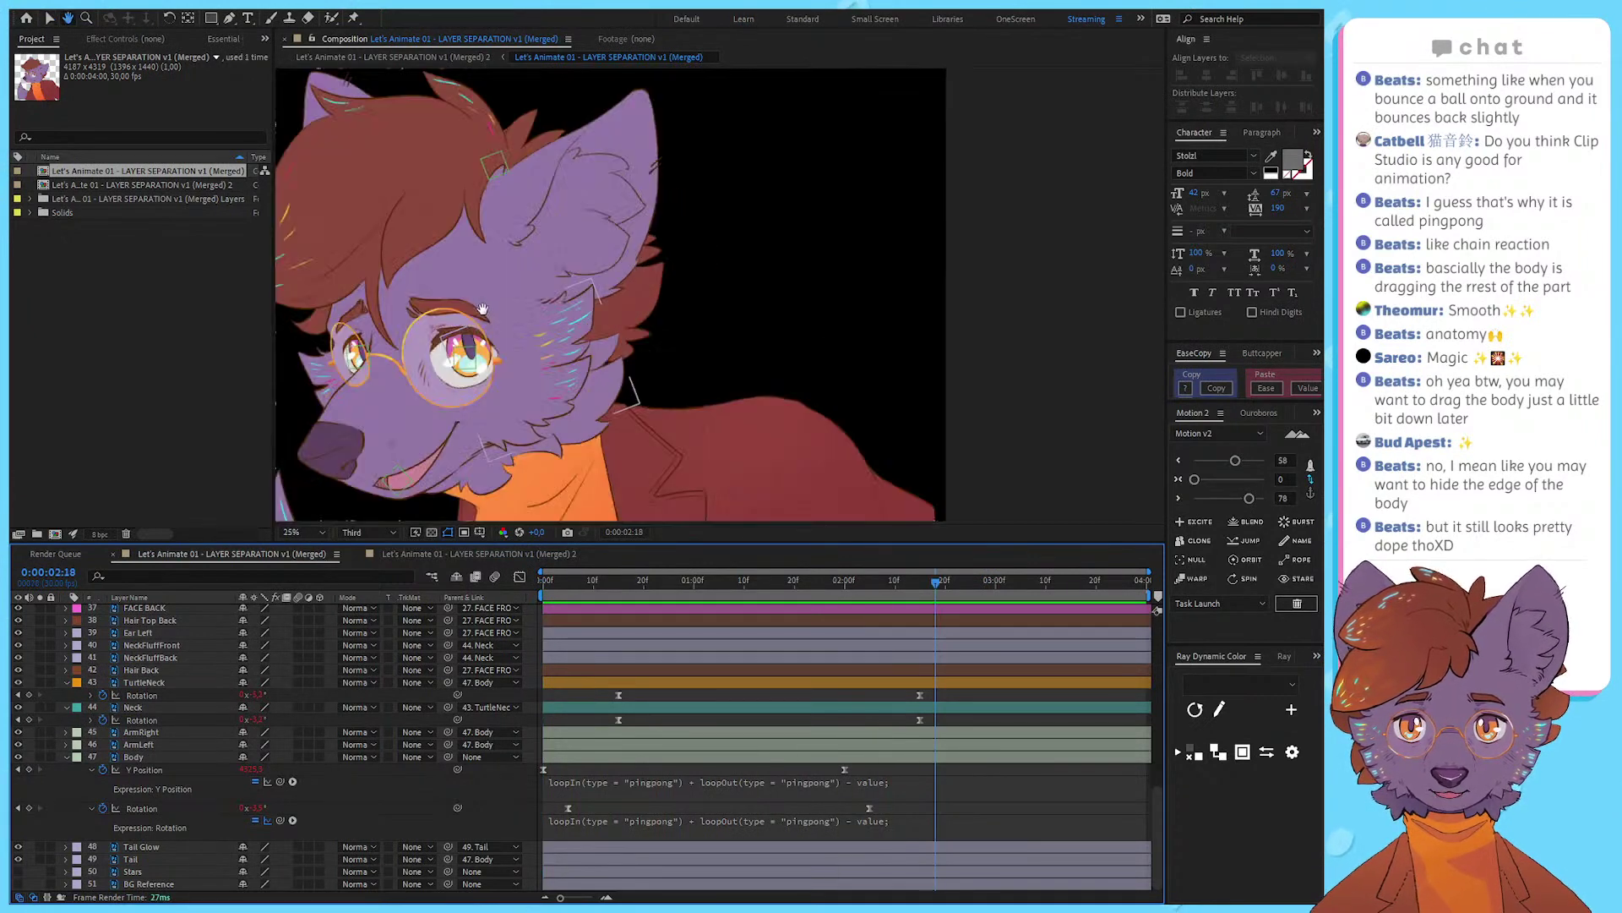
# Step: Collapse the revealed properties of all layers in the wolf composition and leave nothing selected
pyautogui.moveTo(482, 309); pyautogui.dragTo(879, 357)
pyautogui.press('v')
pyautogui.moveTo(747, 424); pyautogui.dragTo(716, 405)
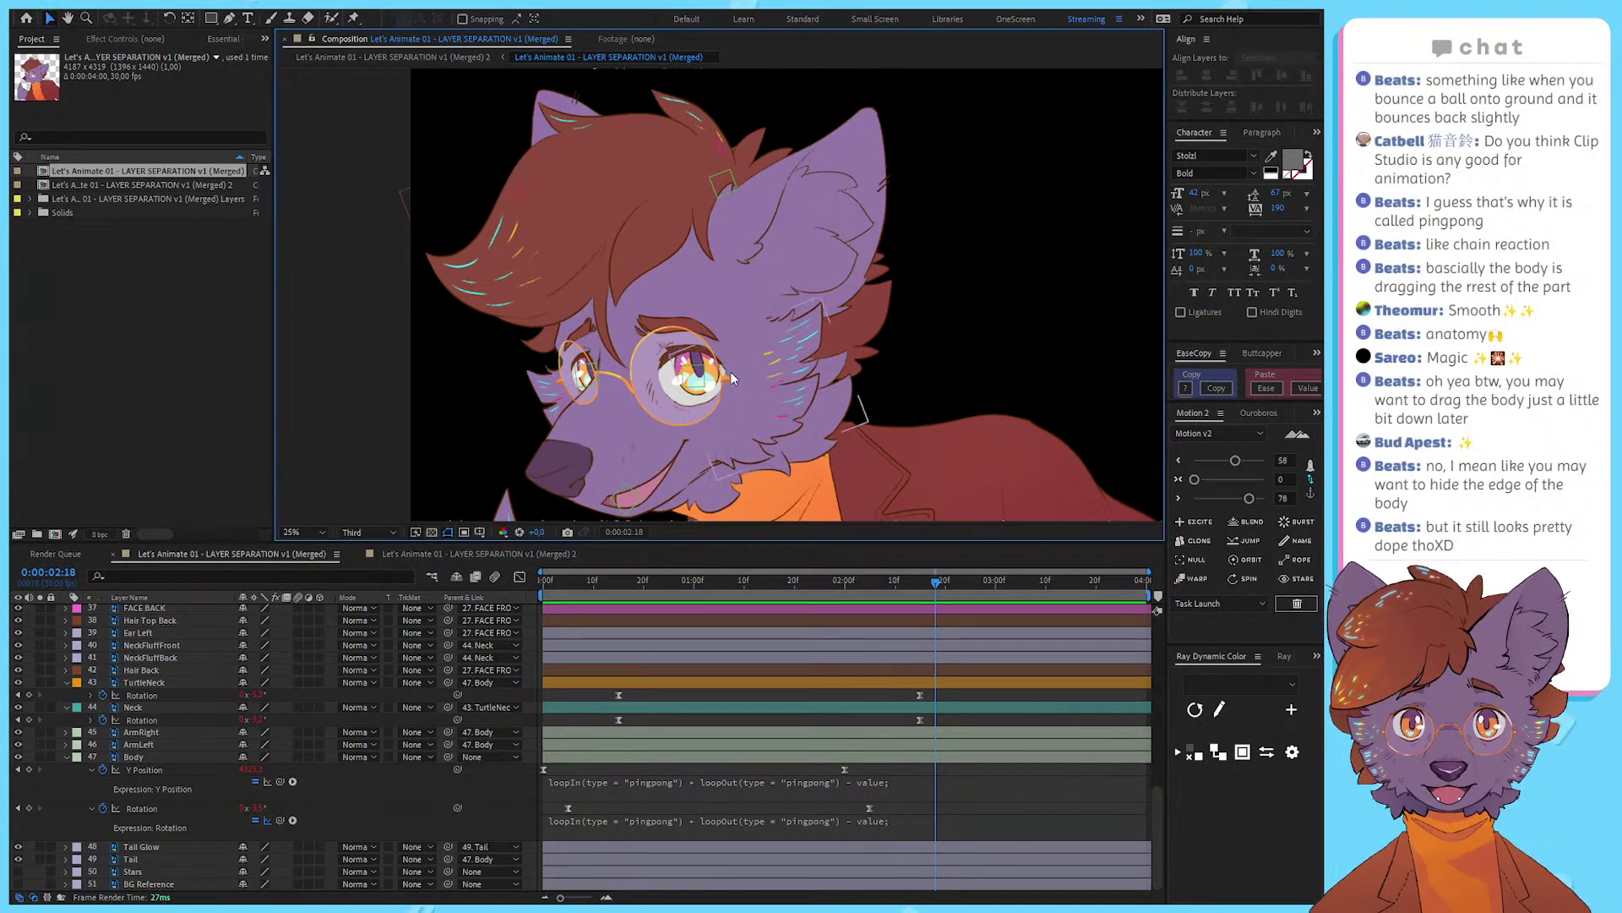
pyautogui.hotkey('ctrl', 'a')
pyautogui.click(66, 757)
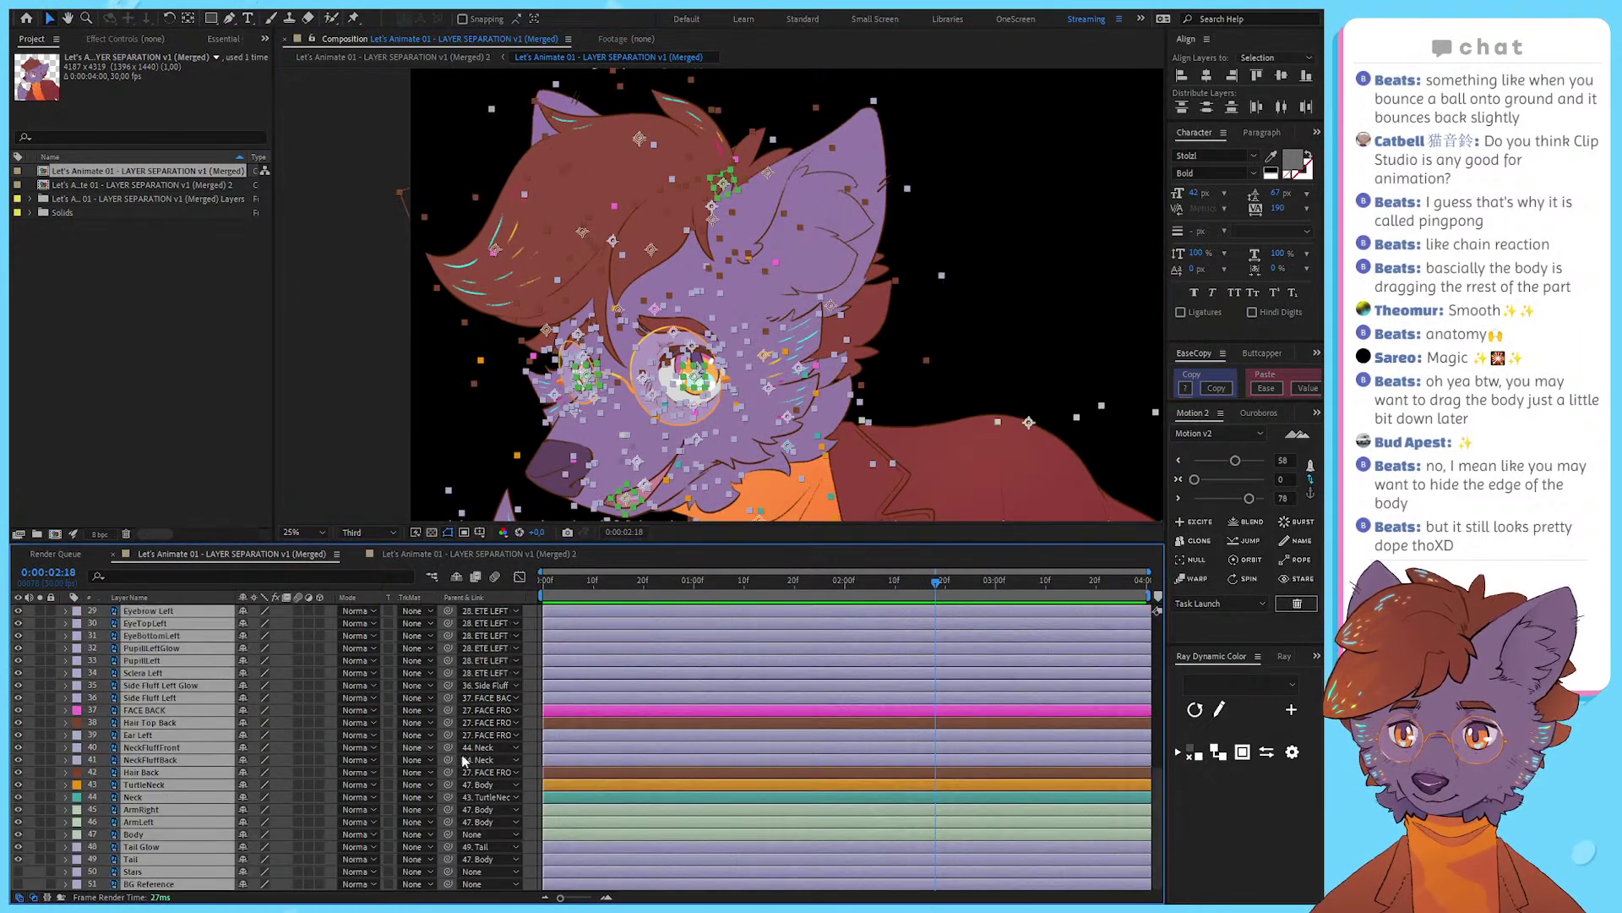
pyautogui.click(537, 737)
# Step: Try moving the Hair Top E layer up and away from the head, and undo the move
pyautogui.moveTo(778, 334); pyautogui.dragTo(765, 386)
pyautogui.click(617, 192)
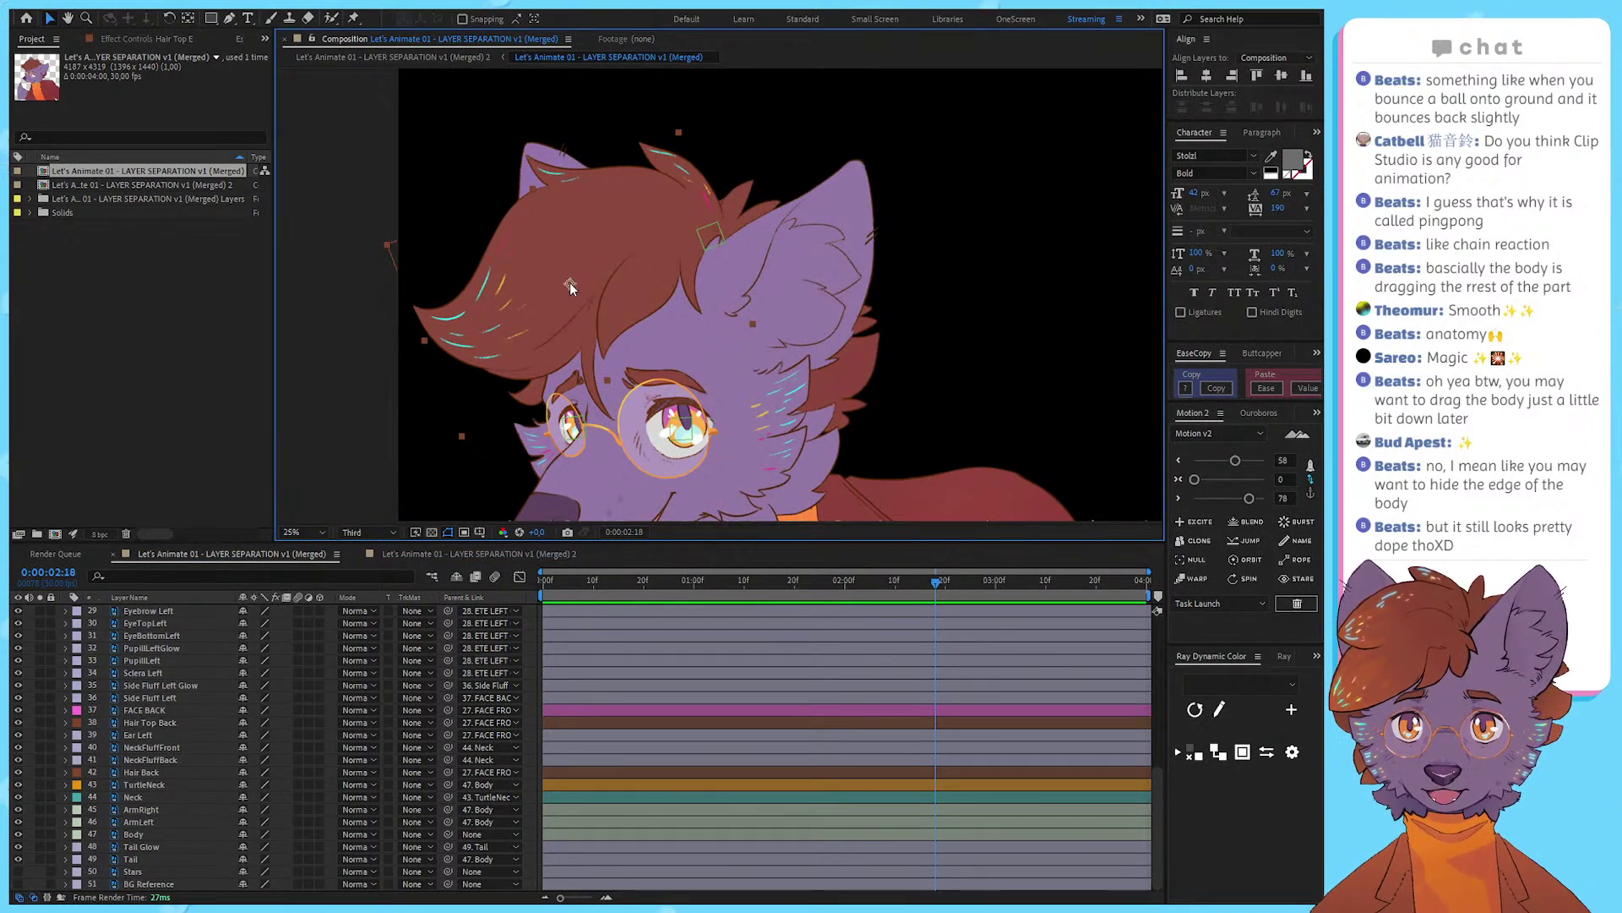
pyautogui.moveTo(556, 258); pyautogui.dragTo(521, 217)
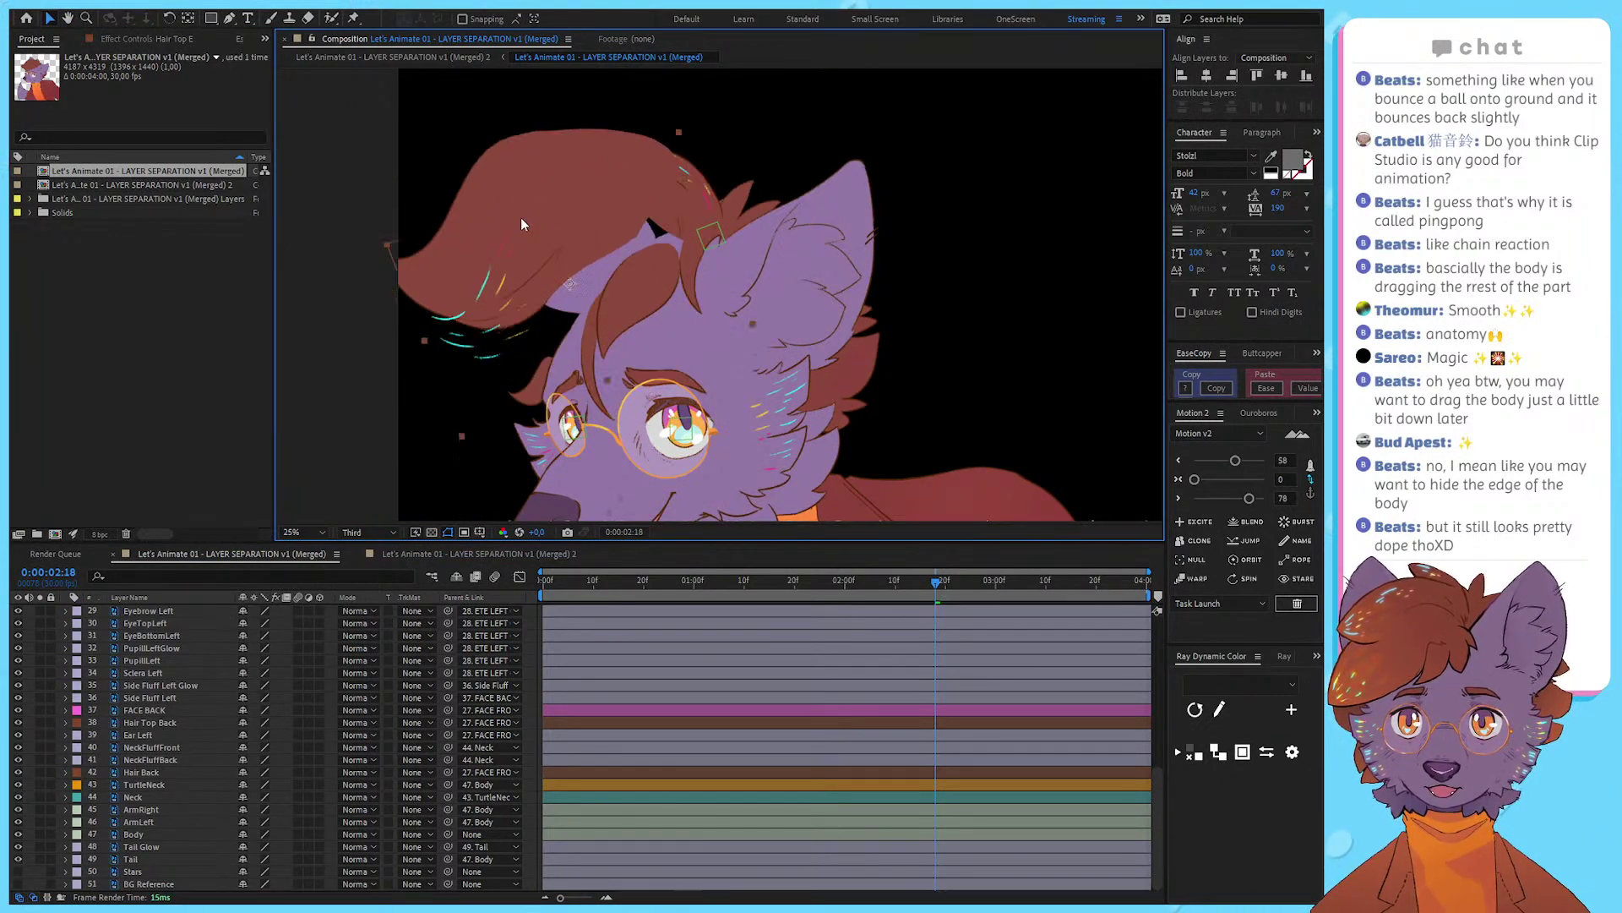
pyautogui.hotkey('ctrl', 'z')
# Step: Inspect the right-eye layers from EyesScratchRight to Sclera Right up close without the eyebrow, and return to the first frame
pyautogui.scroll(6, 208, 764)
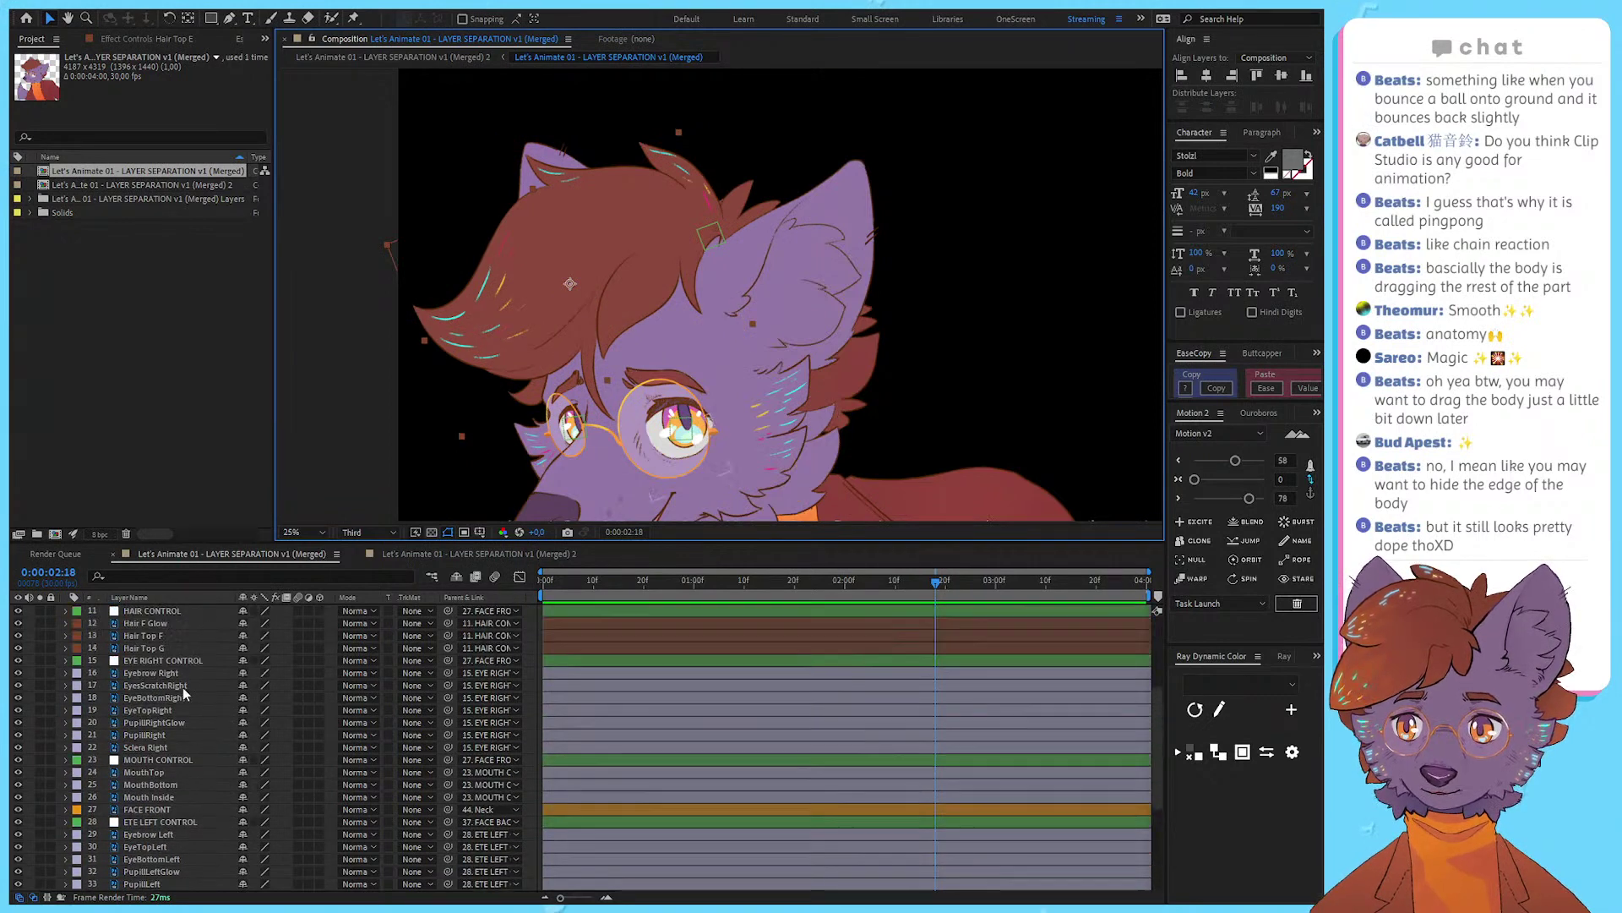
pyautogui.click(152, 673)
pyautogui.keyDown('shift'); pyautogui.click(170, 735); pyautogui.keyUp('shift')
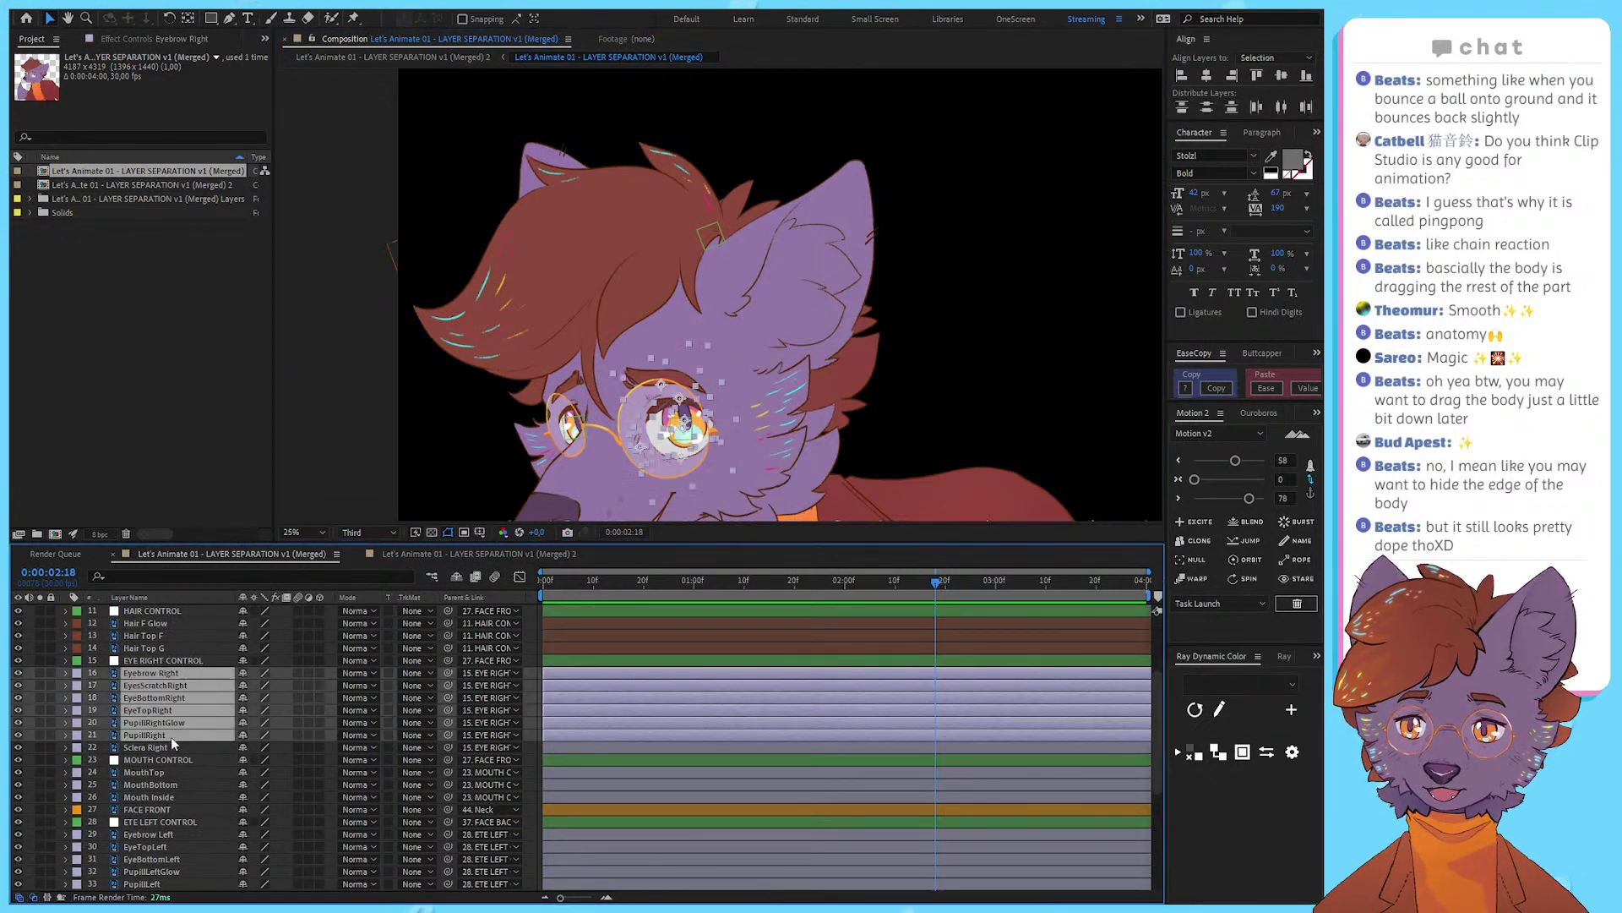
pyautogui.keyDown('shift'); pyautogui.click(169, 746); pyautogui.keyUp('shift')
pyautogui.scroll(2, 721, 417)
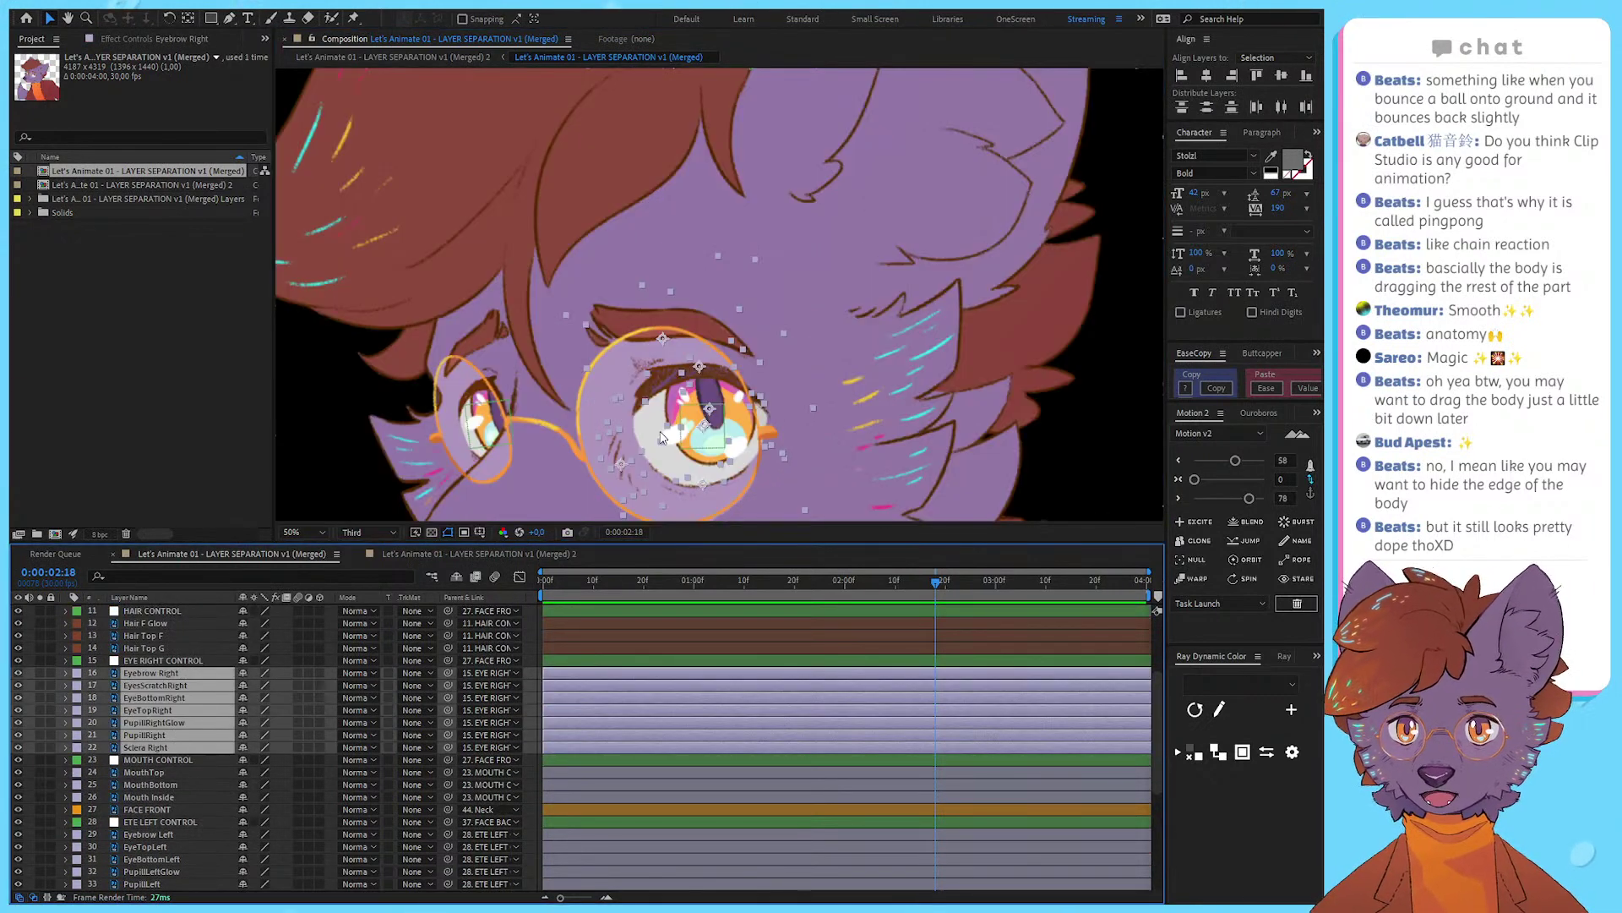
pyautogui.keyDown('ctrl'); pyautogui.click(138, 673); pyautogui.keyUp('ctrl')
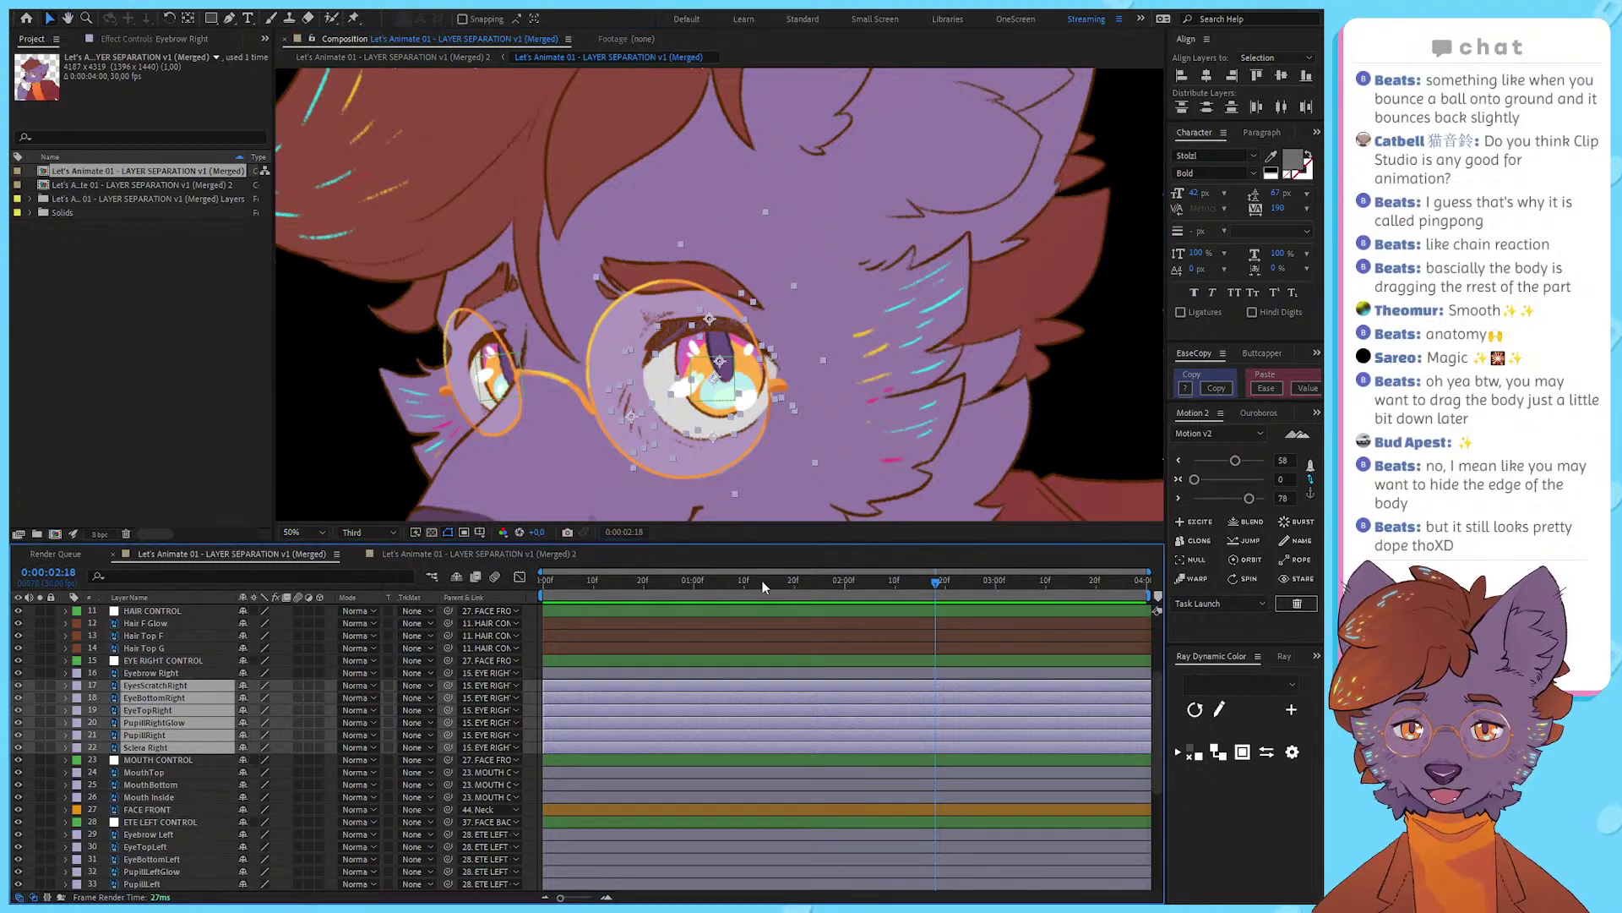
pyautogui.moveTo(762, 580); pyautogui.dragTo(411, 601)
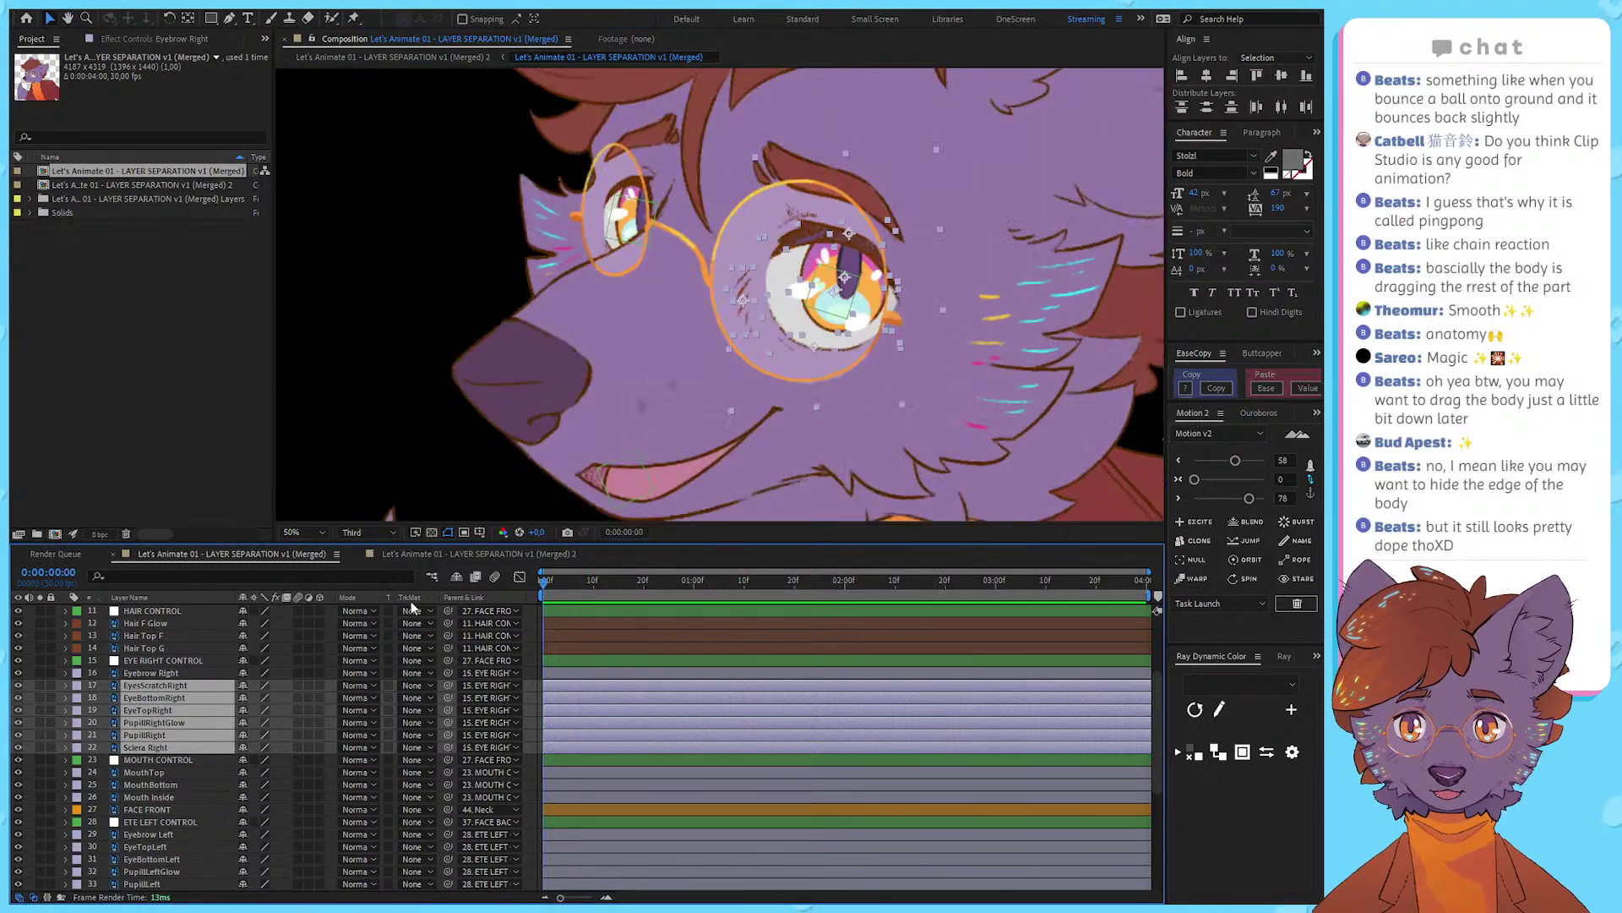
pyautogui.click(534, 691)
# Step: Rename the 1080 x 1080 composition to ANDRE ANIMATION
pyautogui.click(170, 318)
pyautogui.click(142, 184)
pyautogui.press('Return')
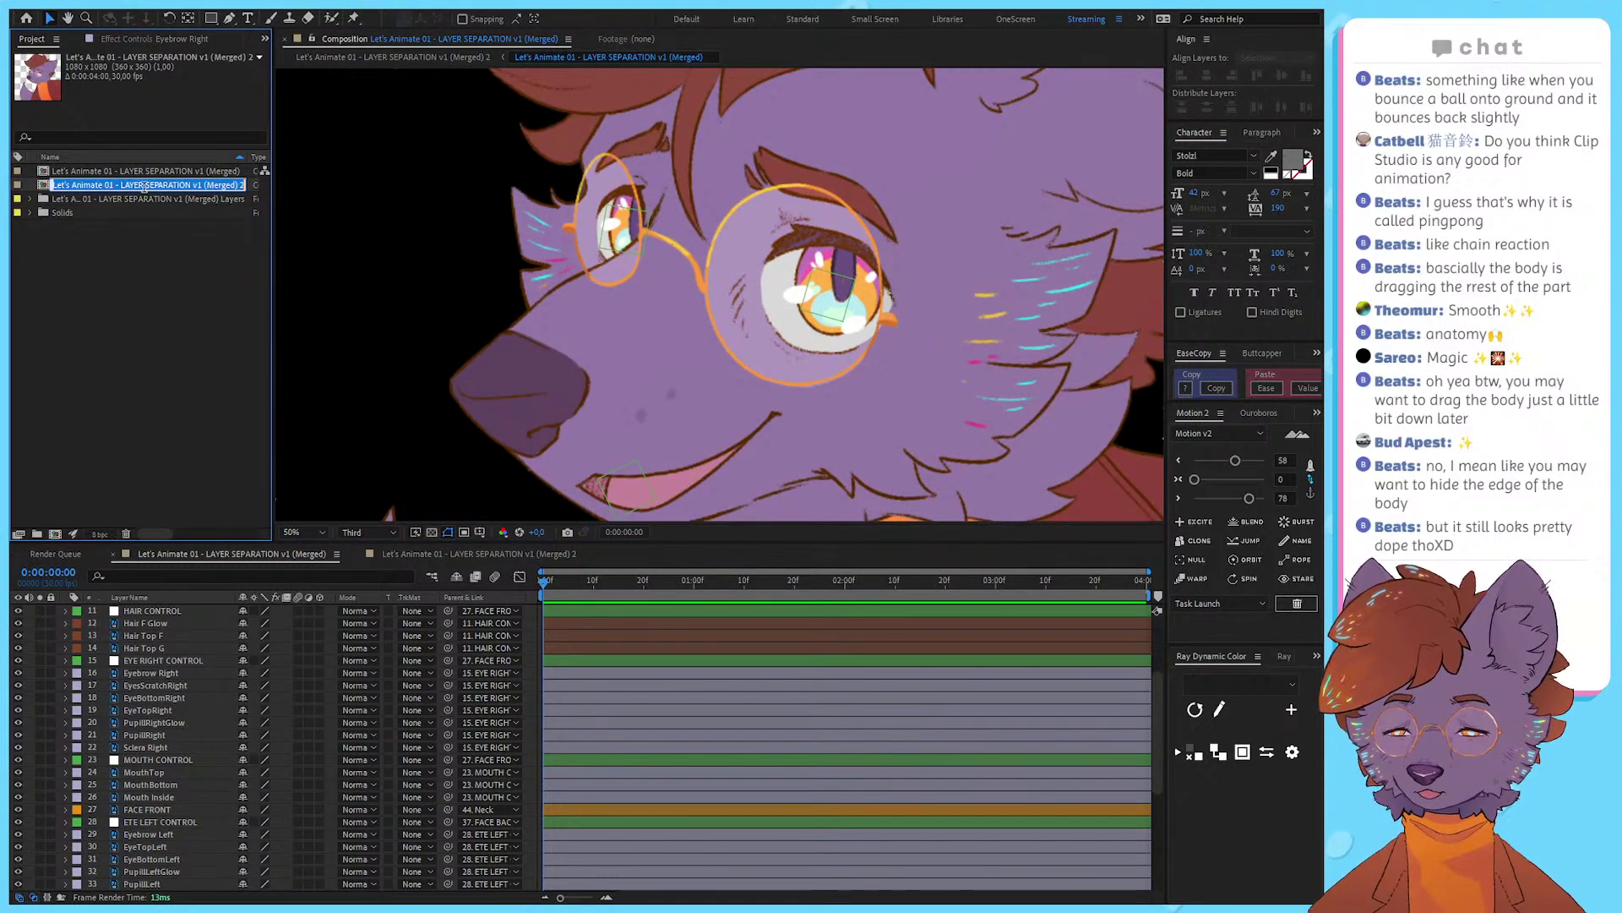
pyautogui.write('ANDRE ANIMAT')
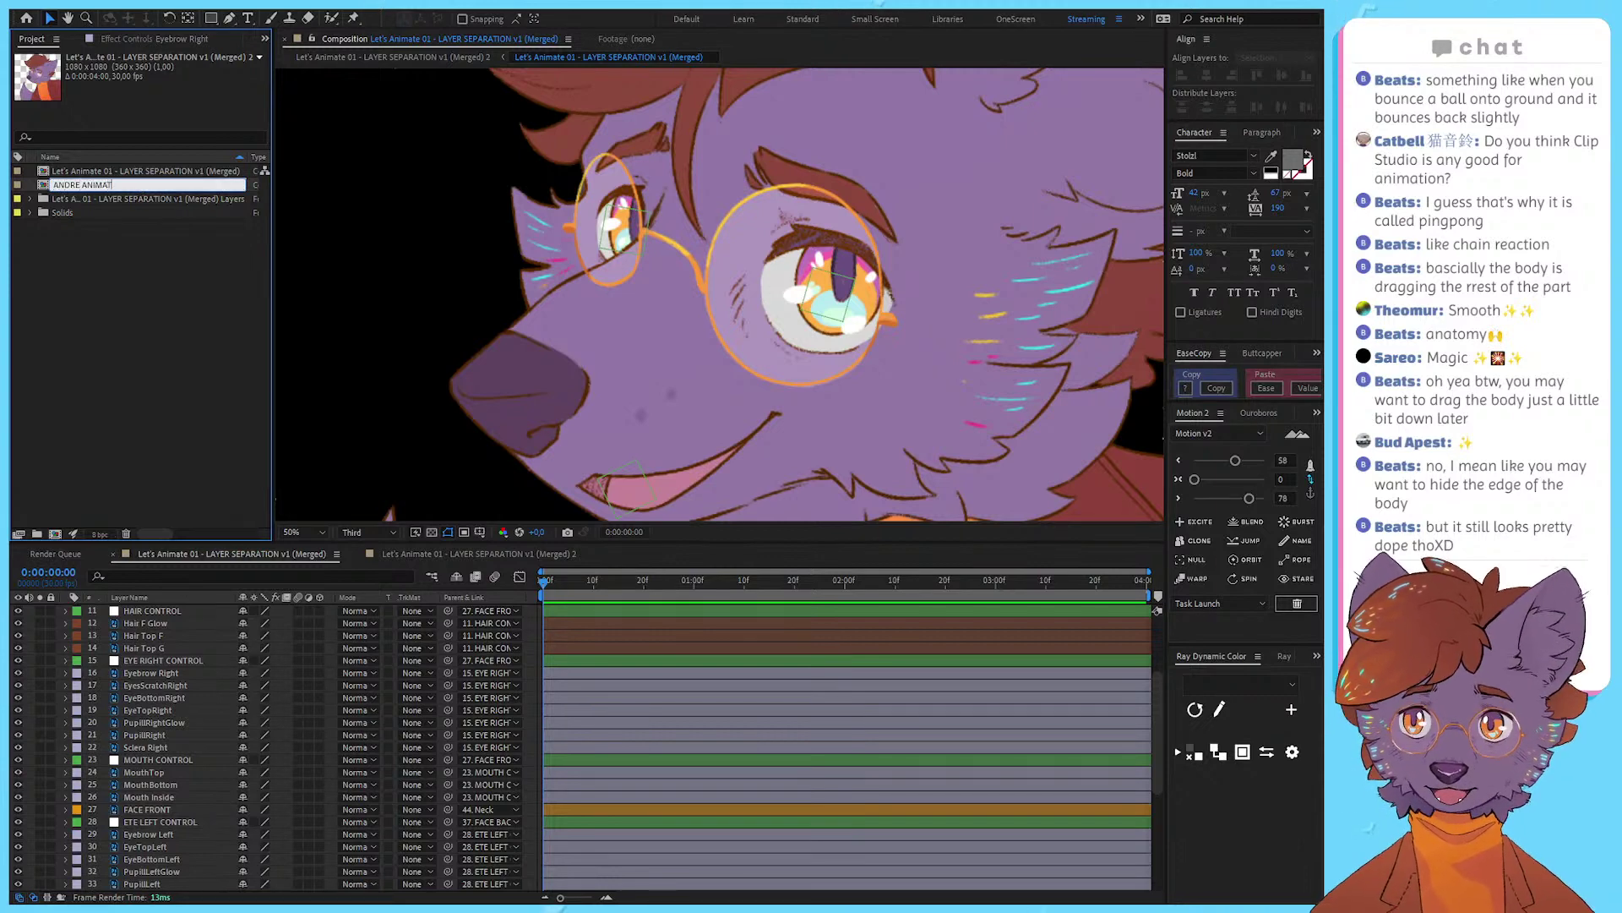
pyautogui.write('ION')
pyautogui.press('Return')
# Step: Rename the original merged wolf composition to ANDRE RENDER and save the project
pyautogui.click(162, 188)
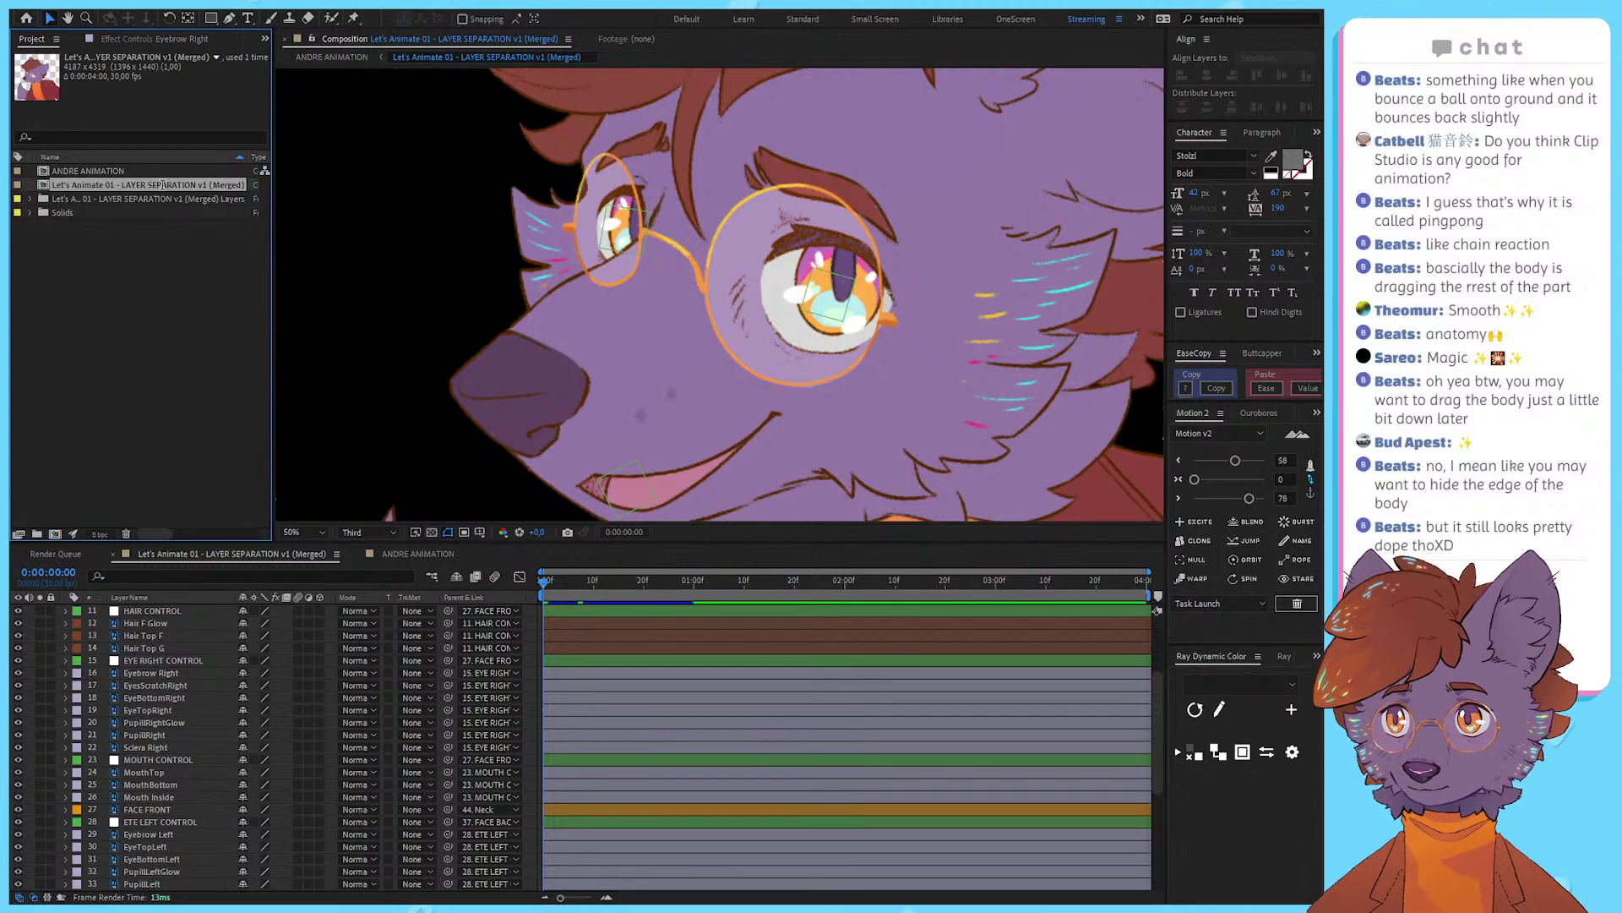
pyautogui.press('Return')
pyautogui.write('ANDRE')
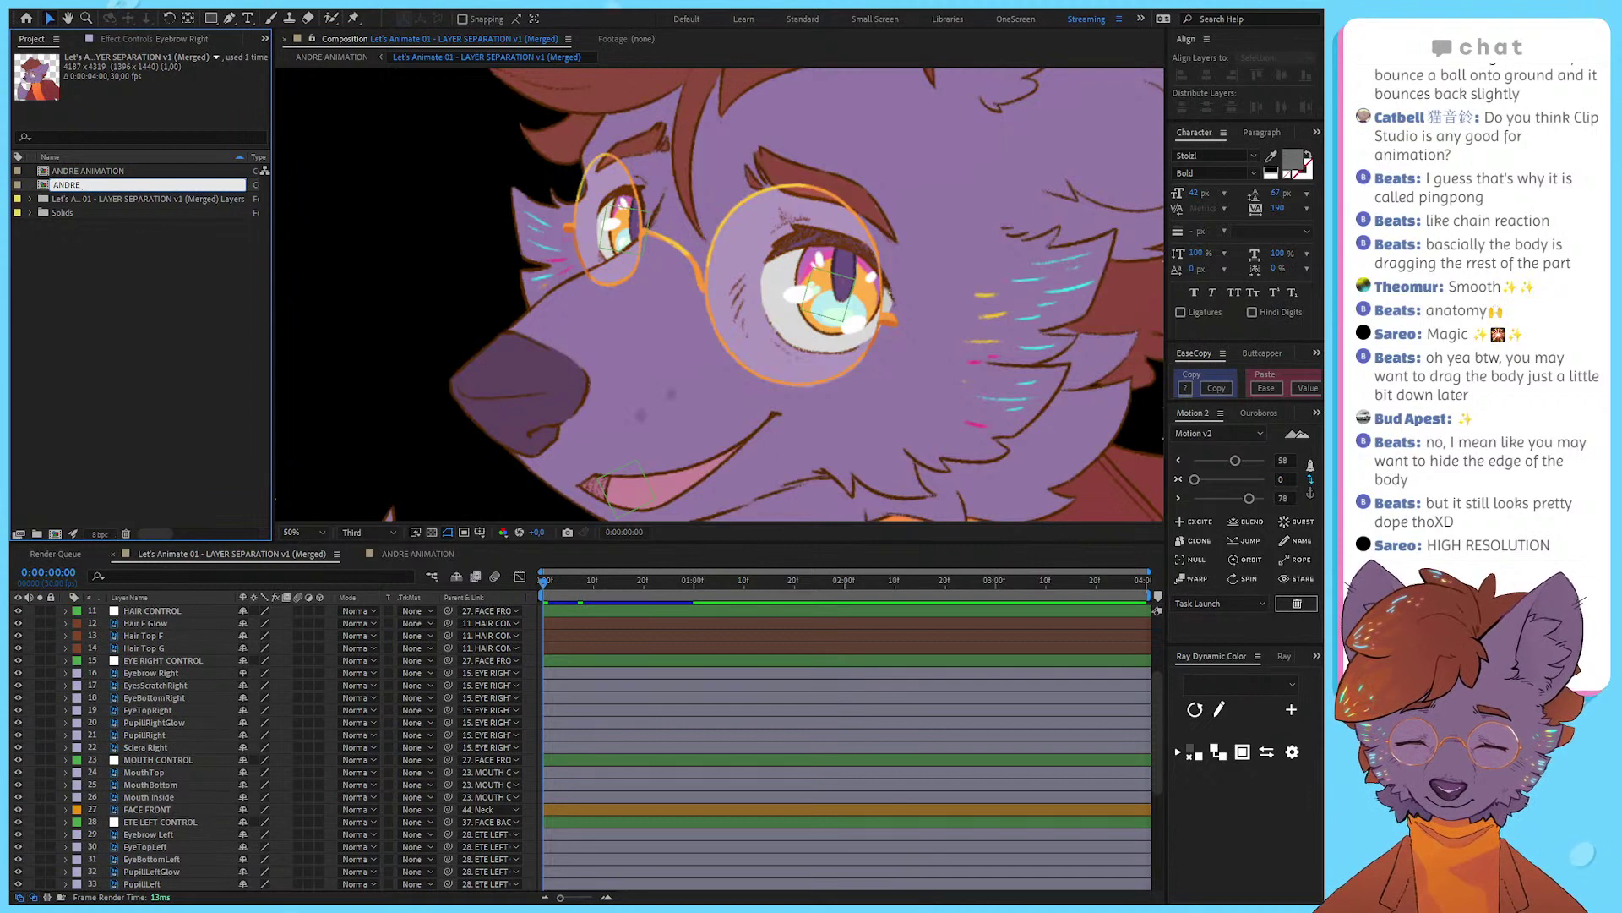
pyautogui.press('BackSpace')
pyautogui.press('BackSpace')
pyautogui.press('BackSpace')
pyautogui.press('BackSpace')
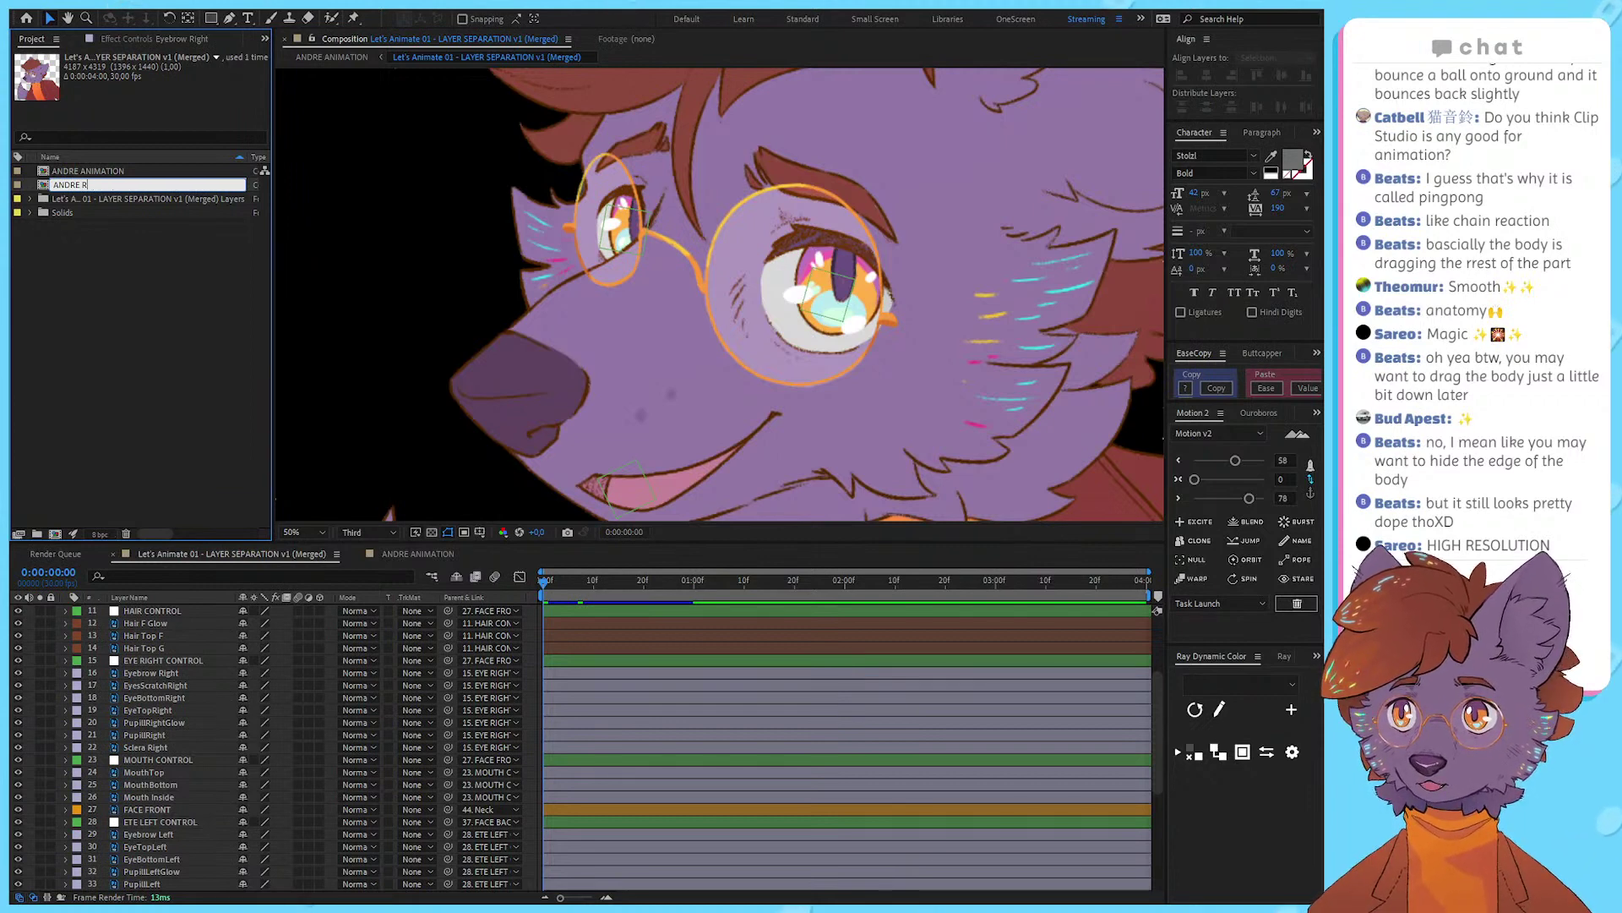
pyautogui.write('ENDER')
pyautogui.press('Return')
pyautogui.click(100, 392)
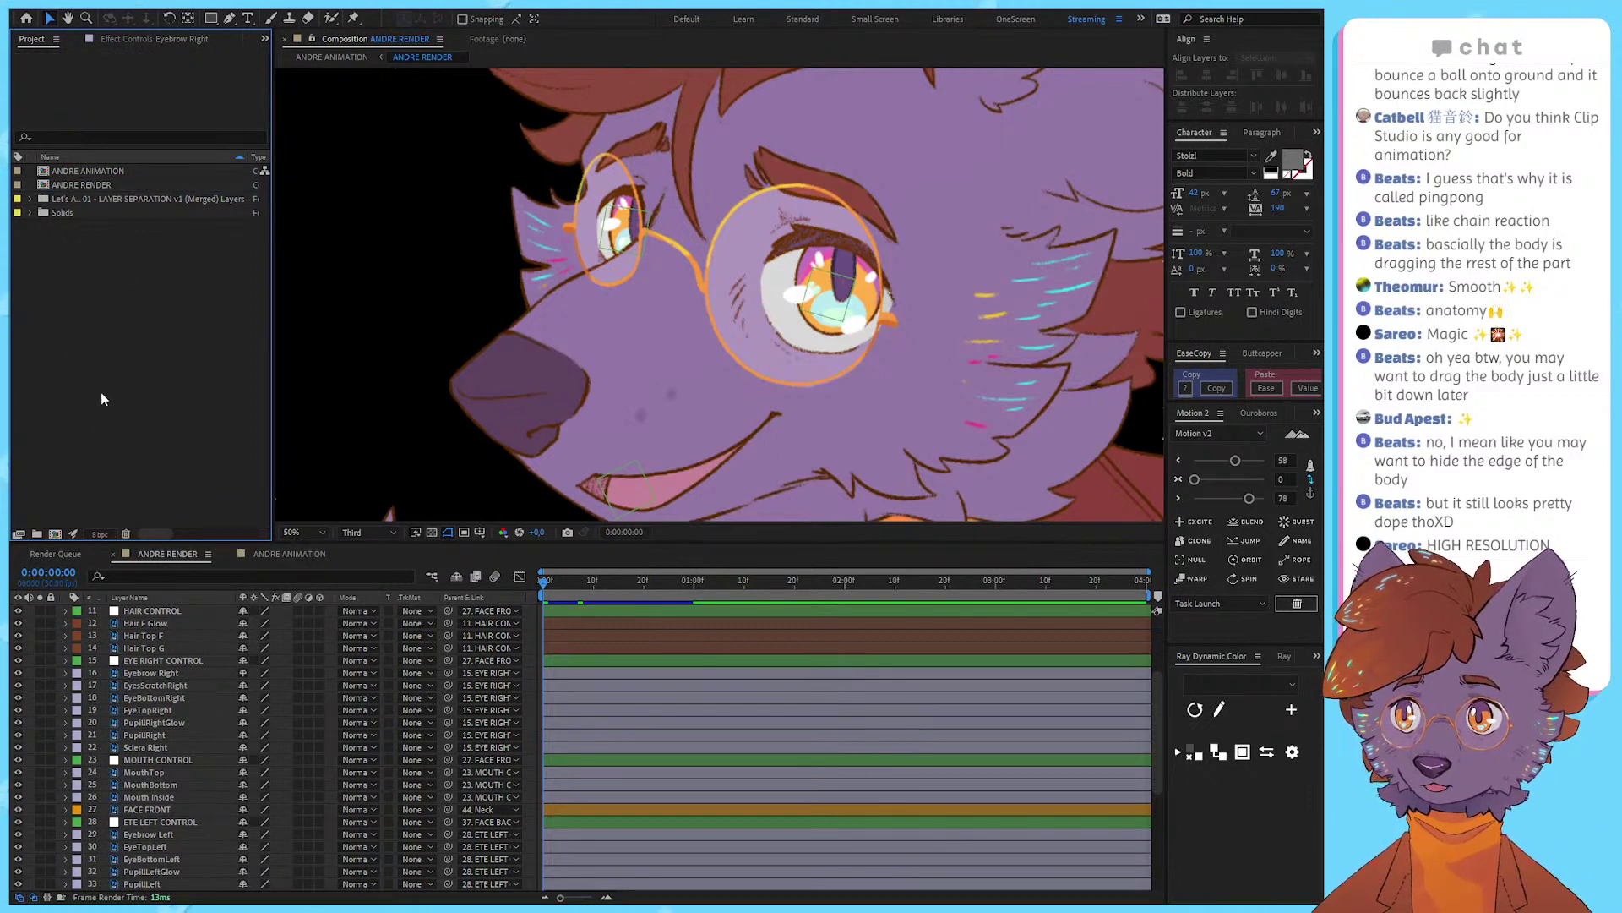
pyautogui.hotkey('ctrl', 's')
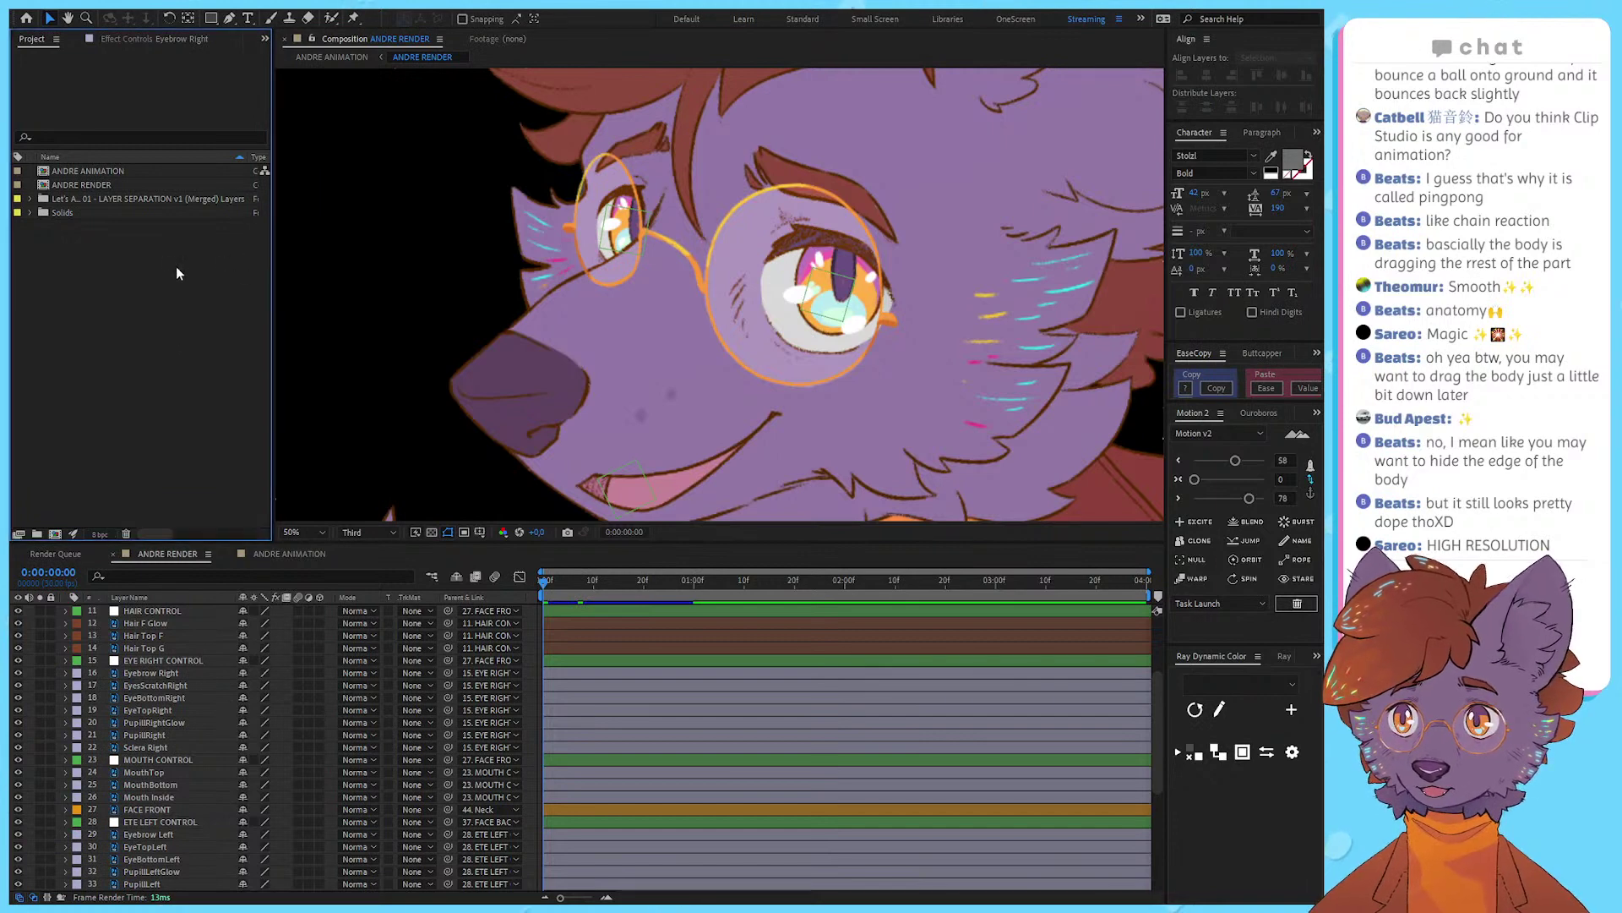
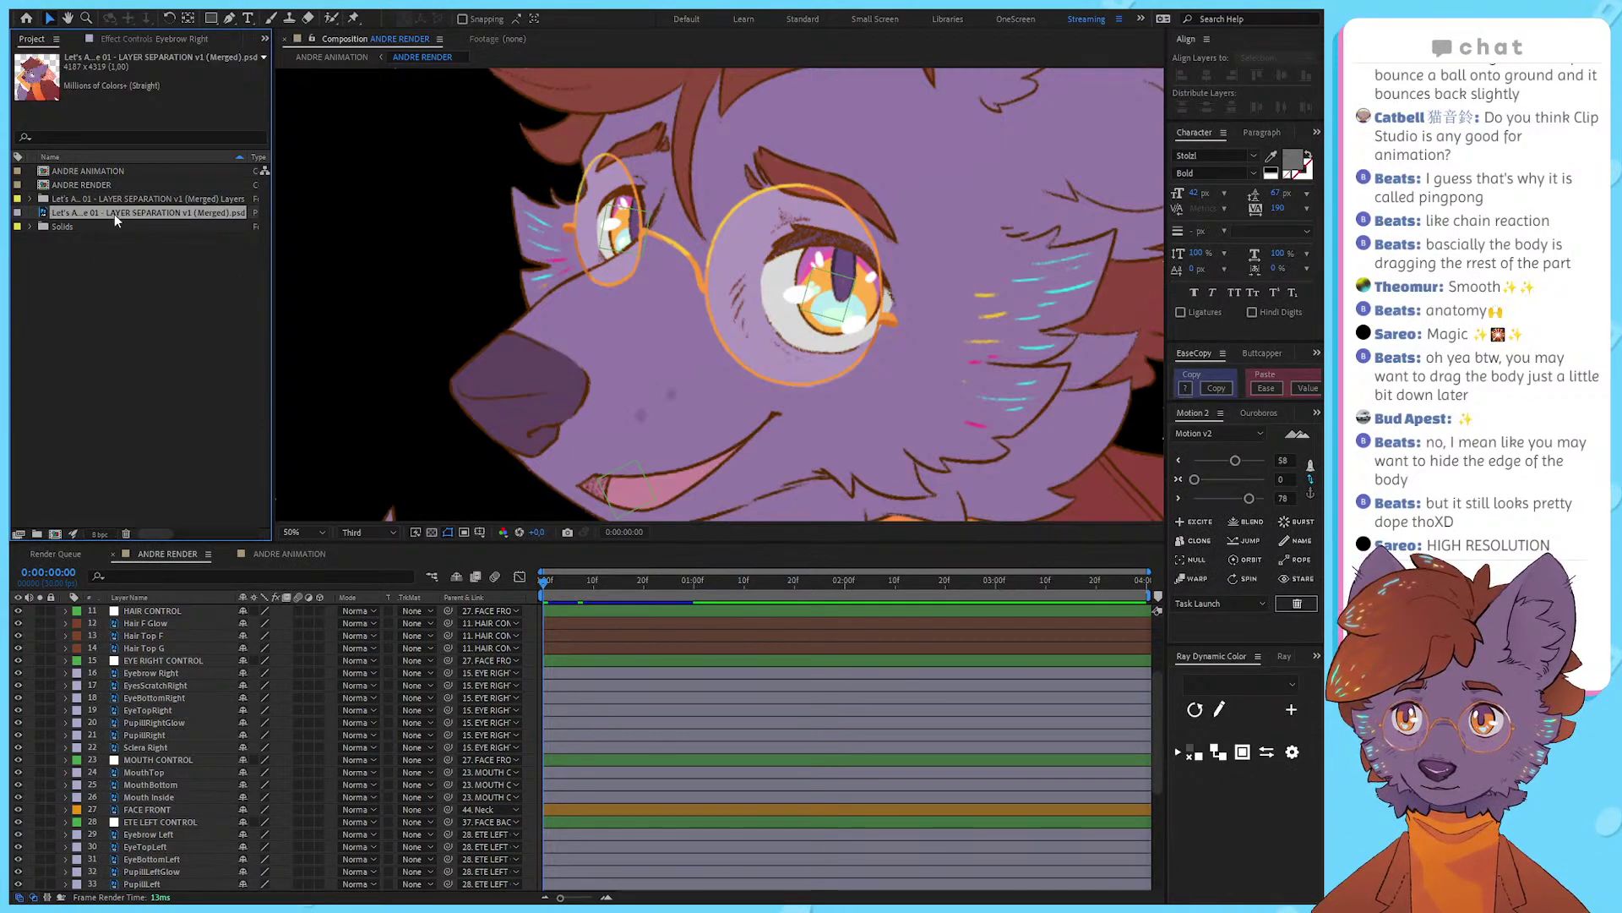
# Step: Try placing the merged PSD image by hand over the character in ANDRE RENDER, and delete the layer again
pyautogui.moveTo(114, 215); pyautogui.dragTo(921, 341)
pyautogui.scroll(-6, 921, 342)
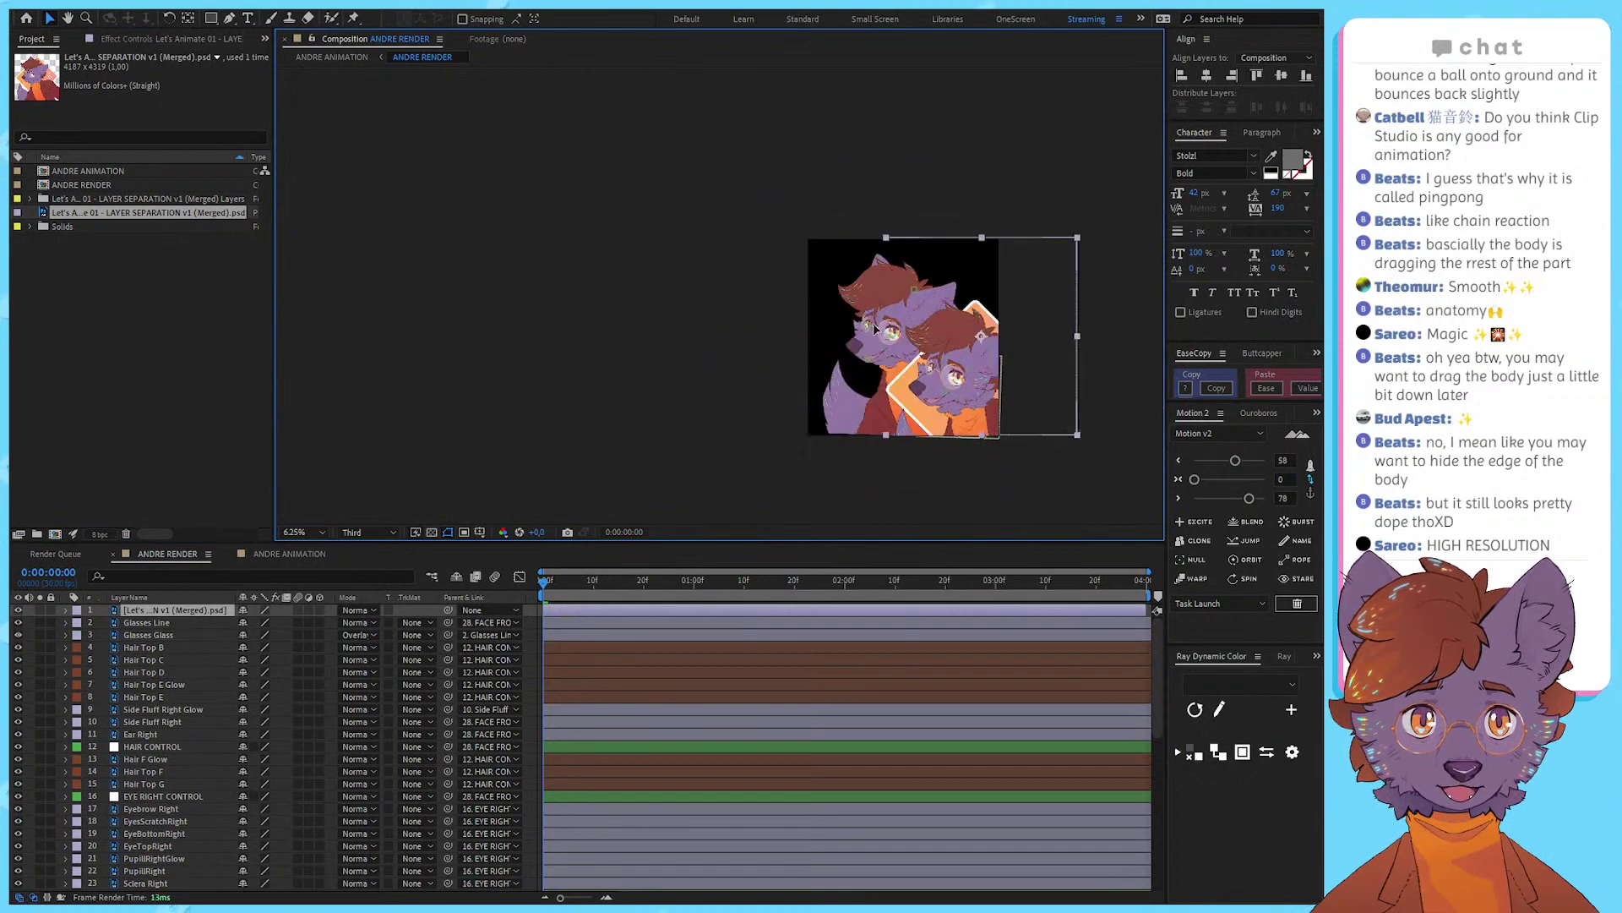
pyautogui.moveTo(1020, 296); pyautogui.dragTo(651, 212)
pyautogui.scroll(1, 967, 314)
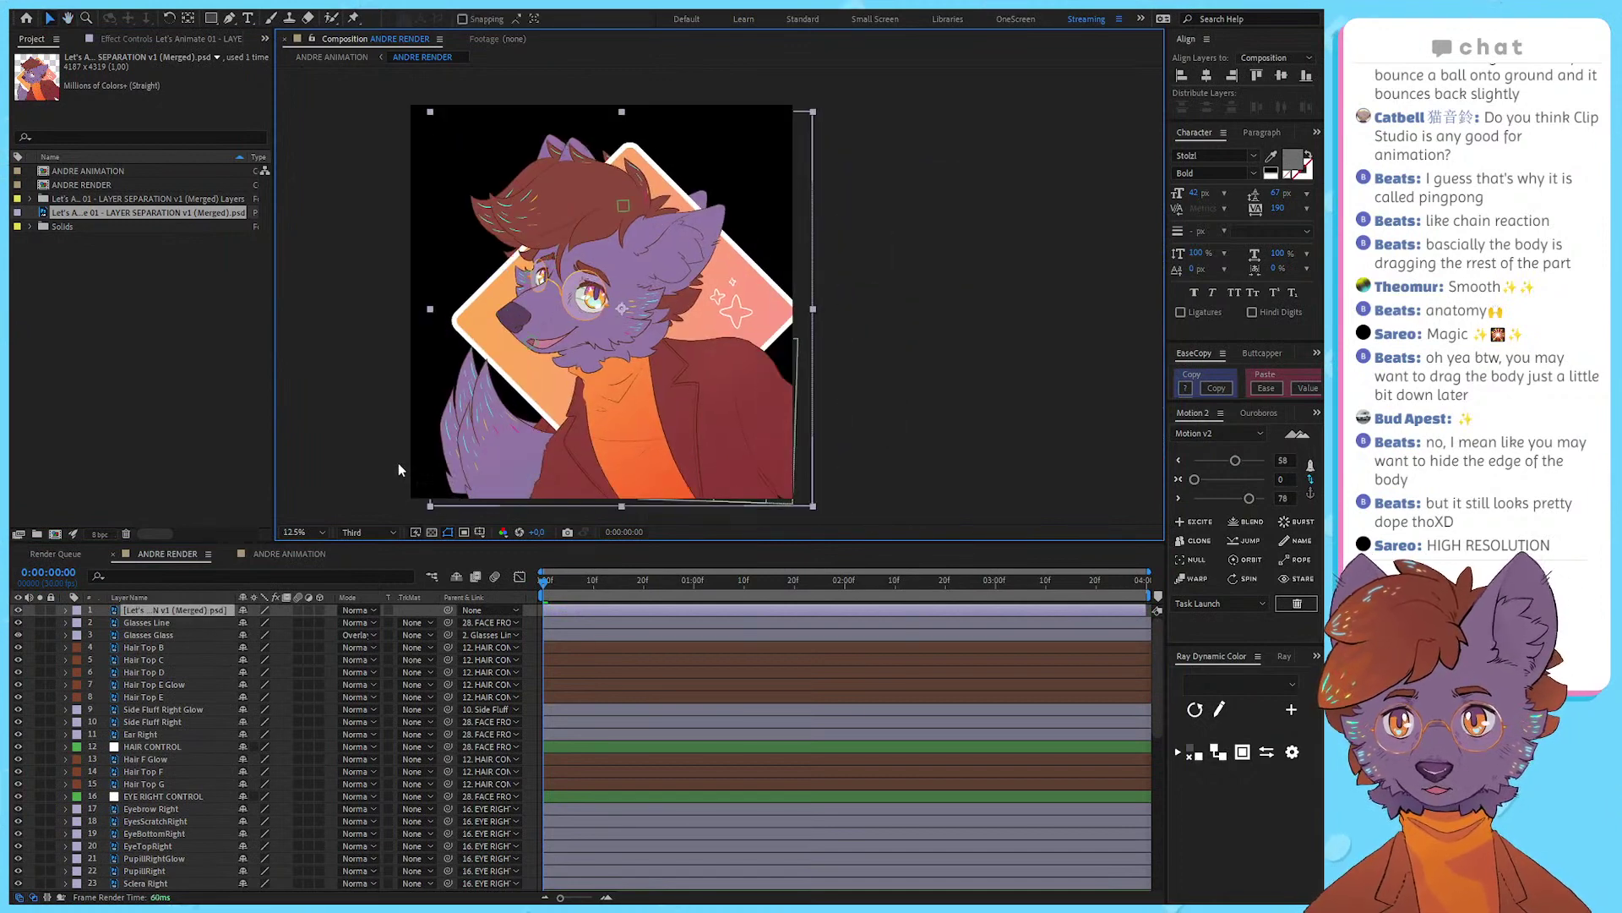
pyautogui.press('Delete')
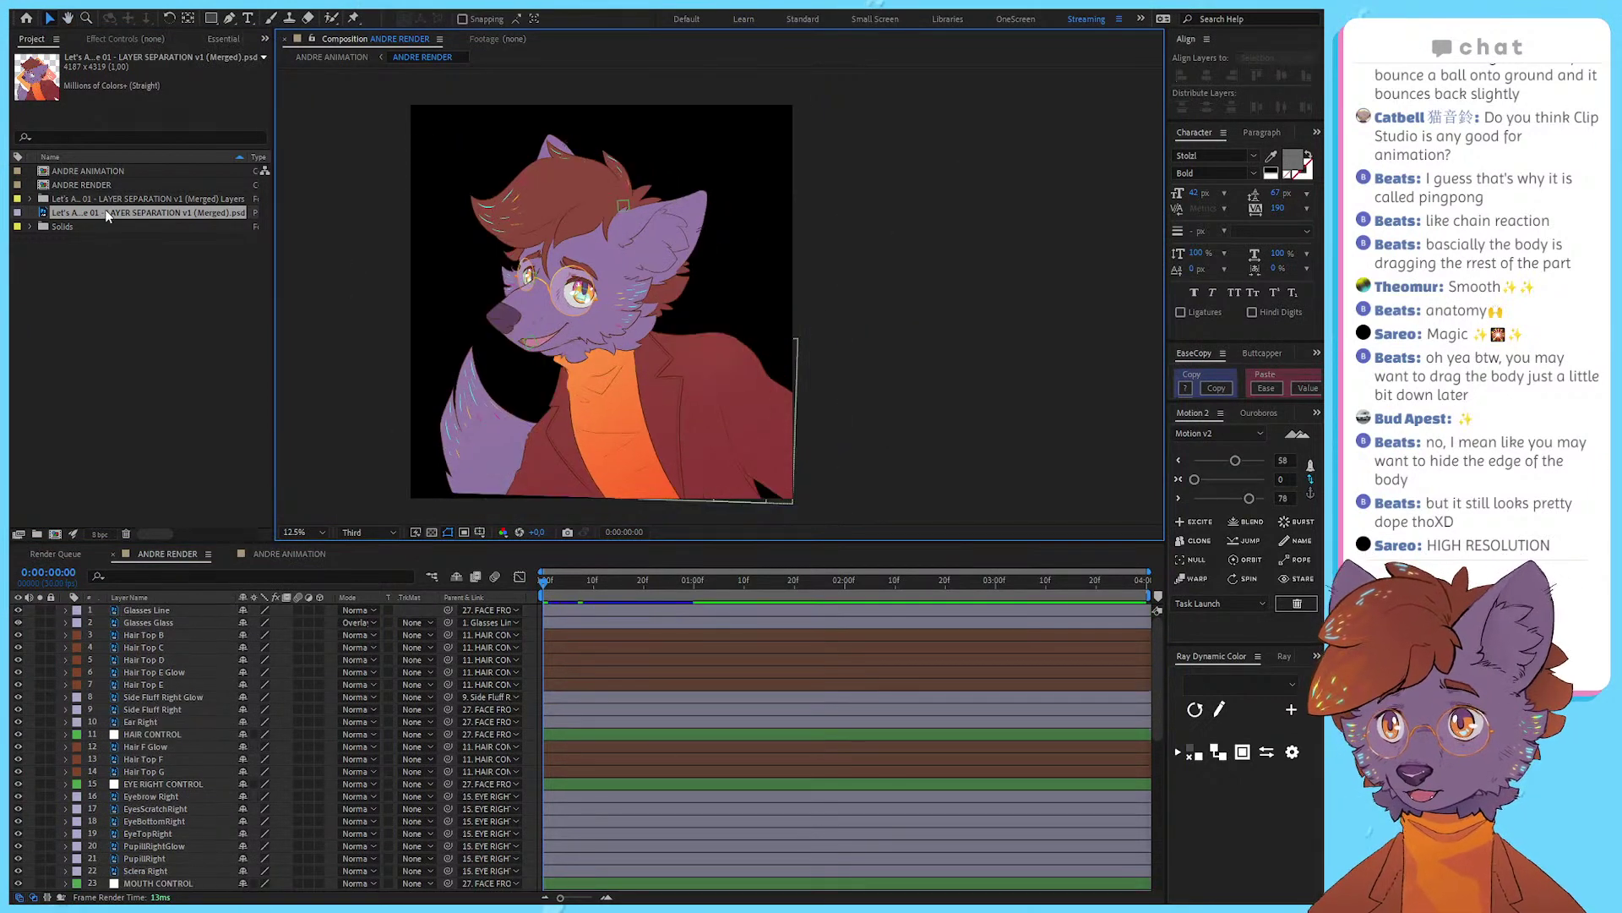
# Step: Add the merged PSD image as the topmost layer of ANDRE RENDER, centred in the composition
pyautogui.moveTo(108, 211); pyautogui.dragTo(174, 614)
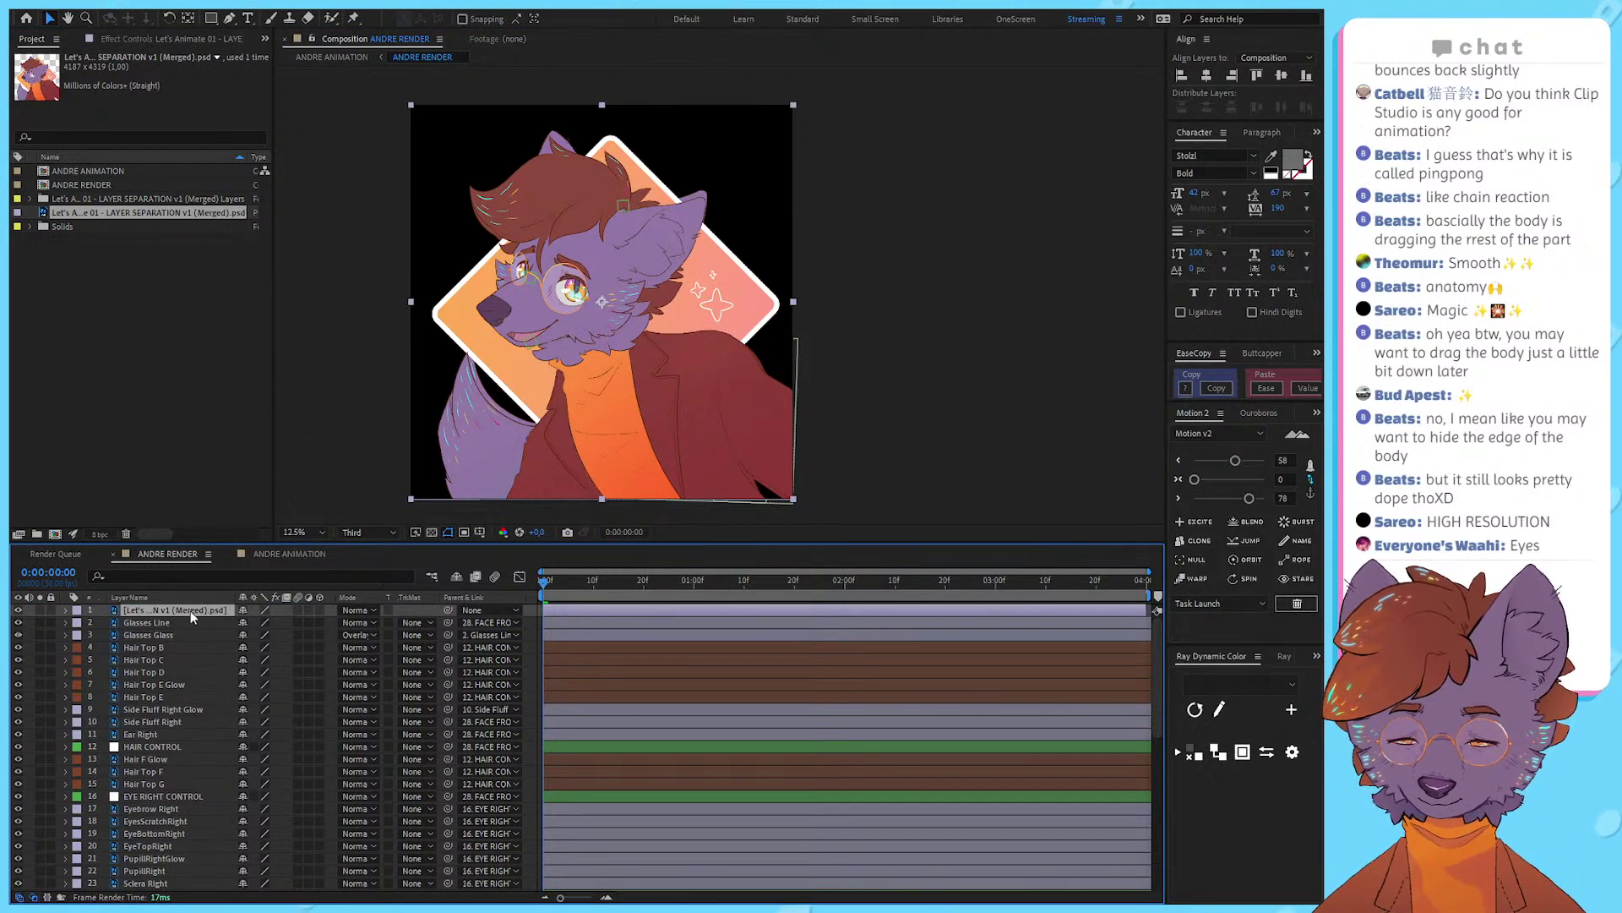
pyautogui.press('r')
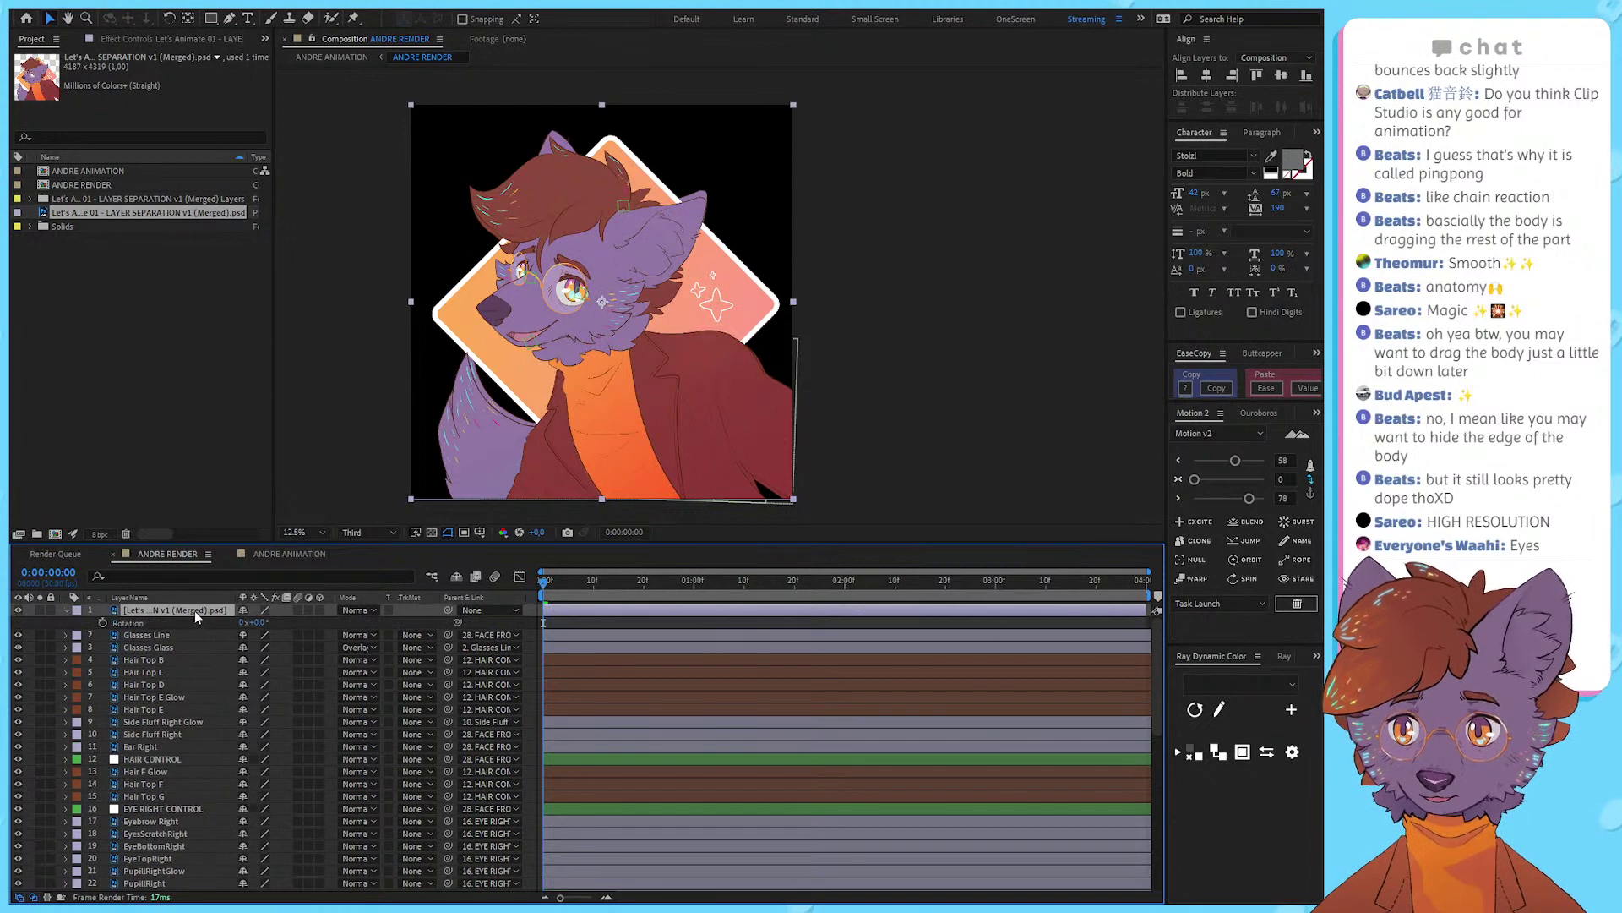
pyautogui.click(258, 622)
pyautogui.write('50')
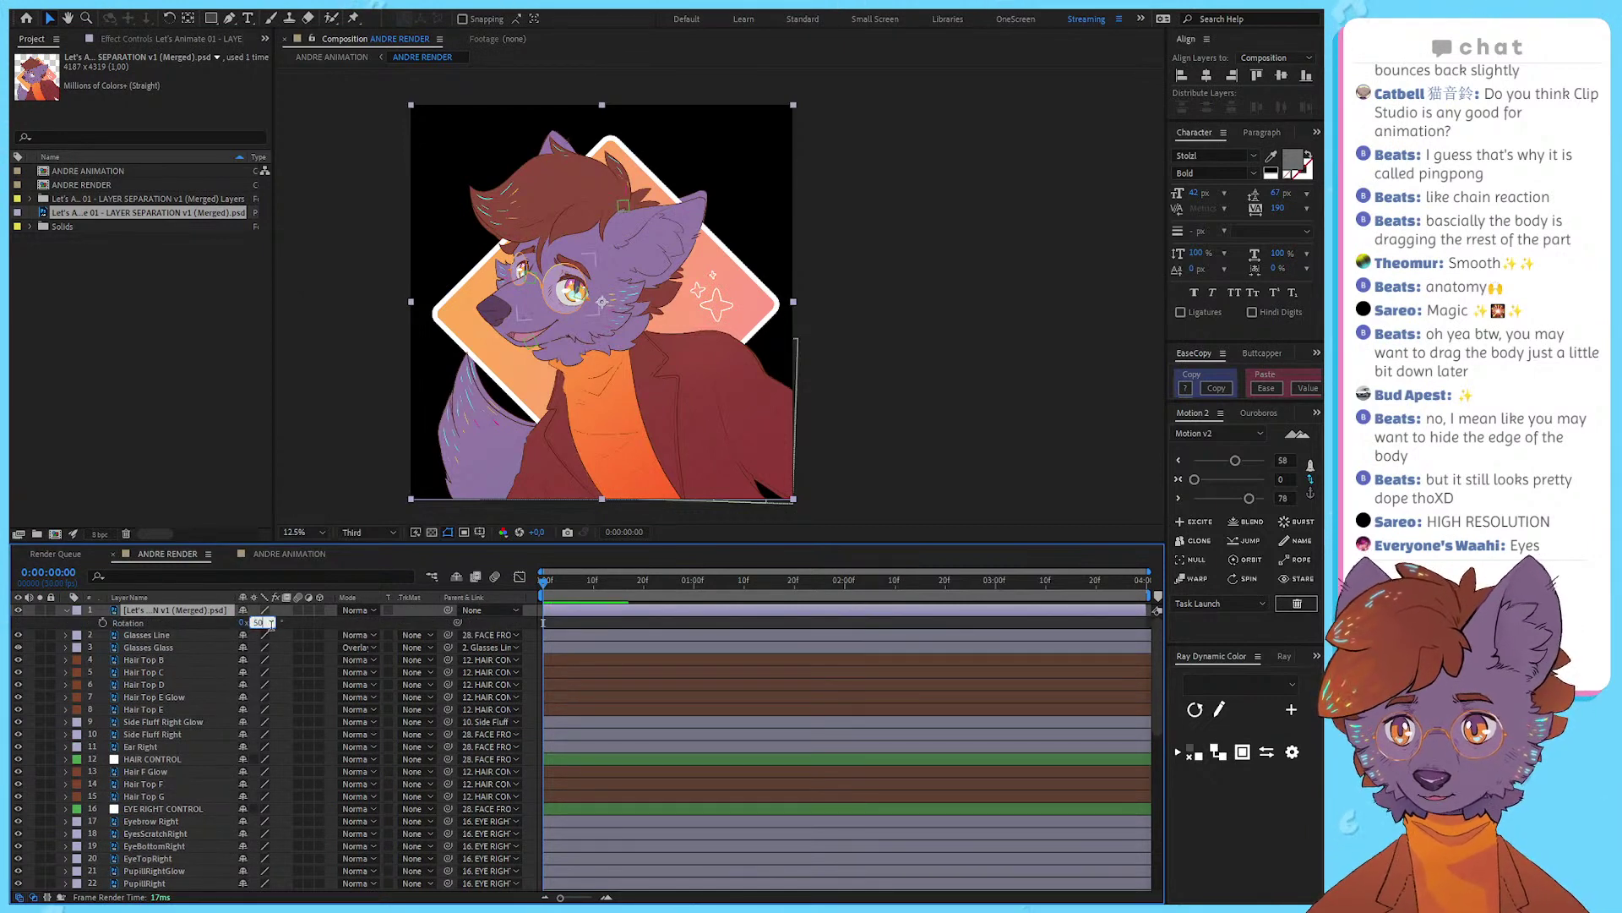
pyautogui.press('Return')
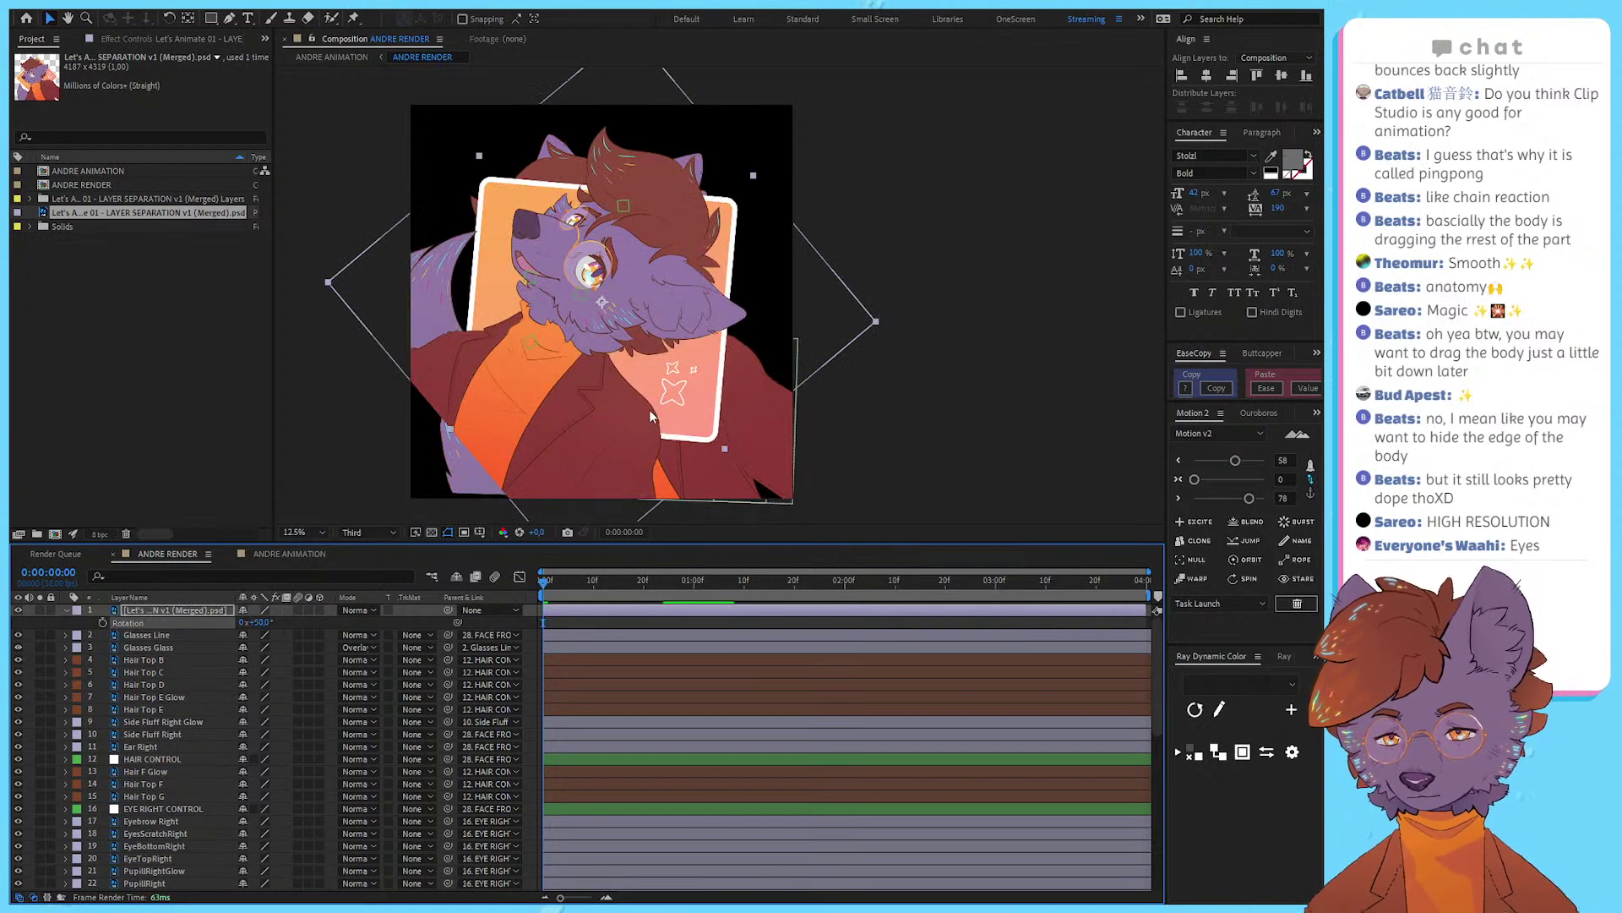
pyautogui.hotkey('ctrl', 'z')
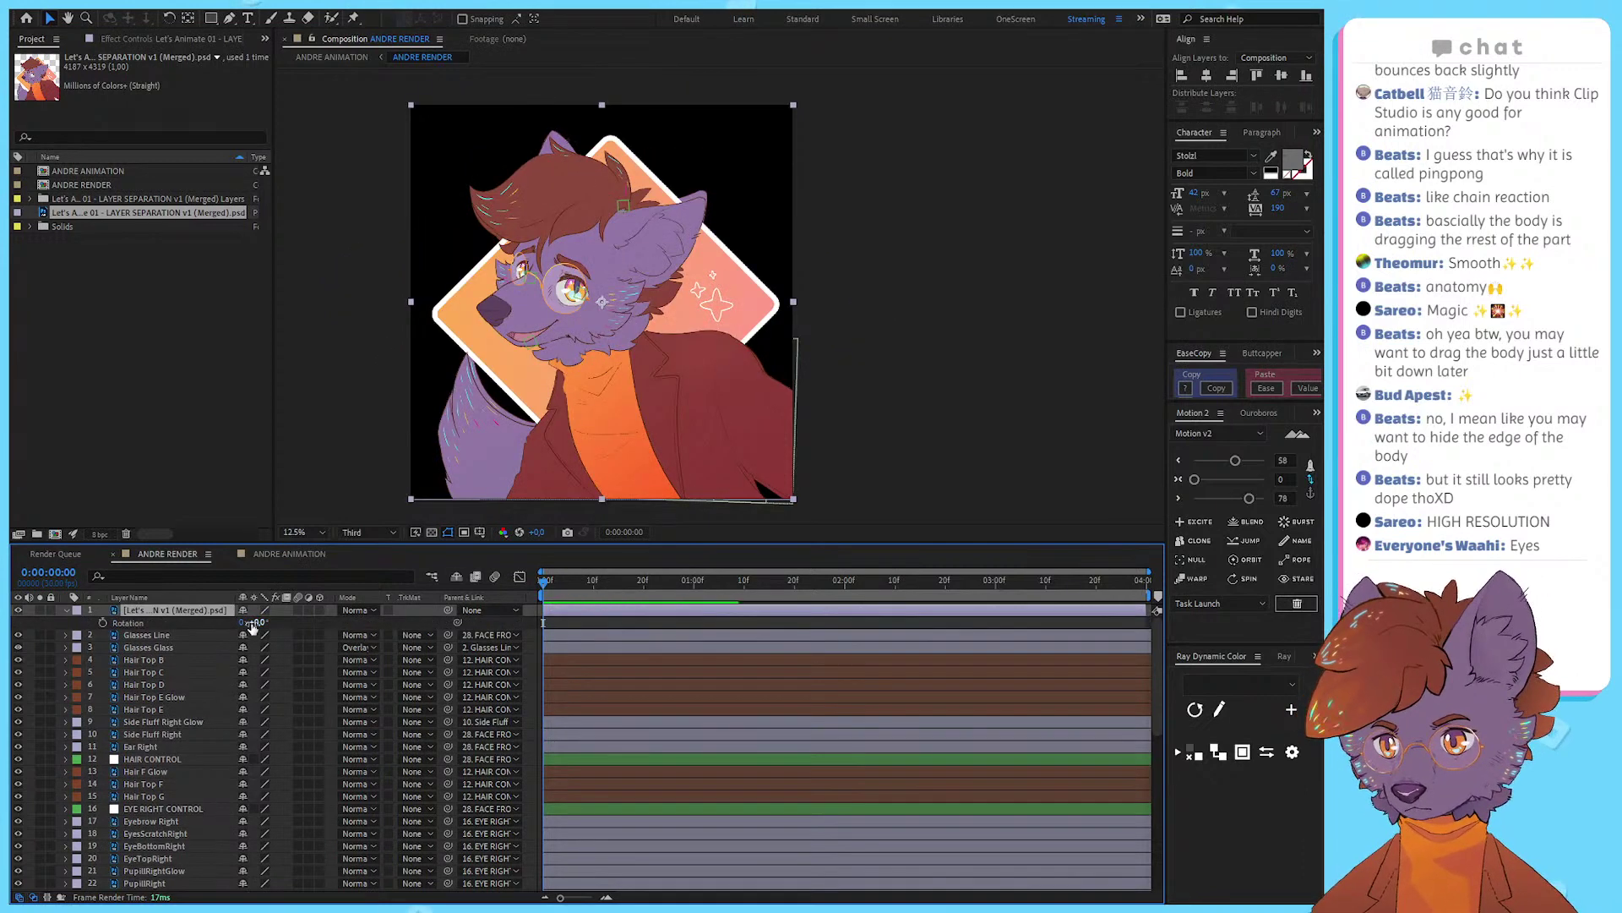
# Step: Set the merged PSD layer's opacity to 50% so it overlays the rigged character
pyautogui.click(246, 622)
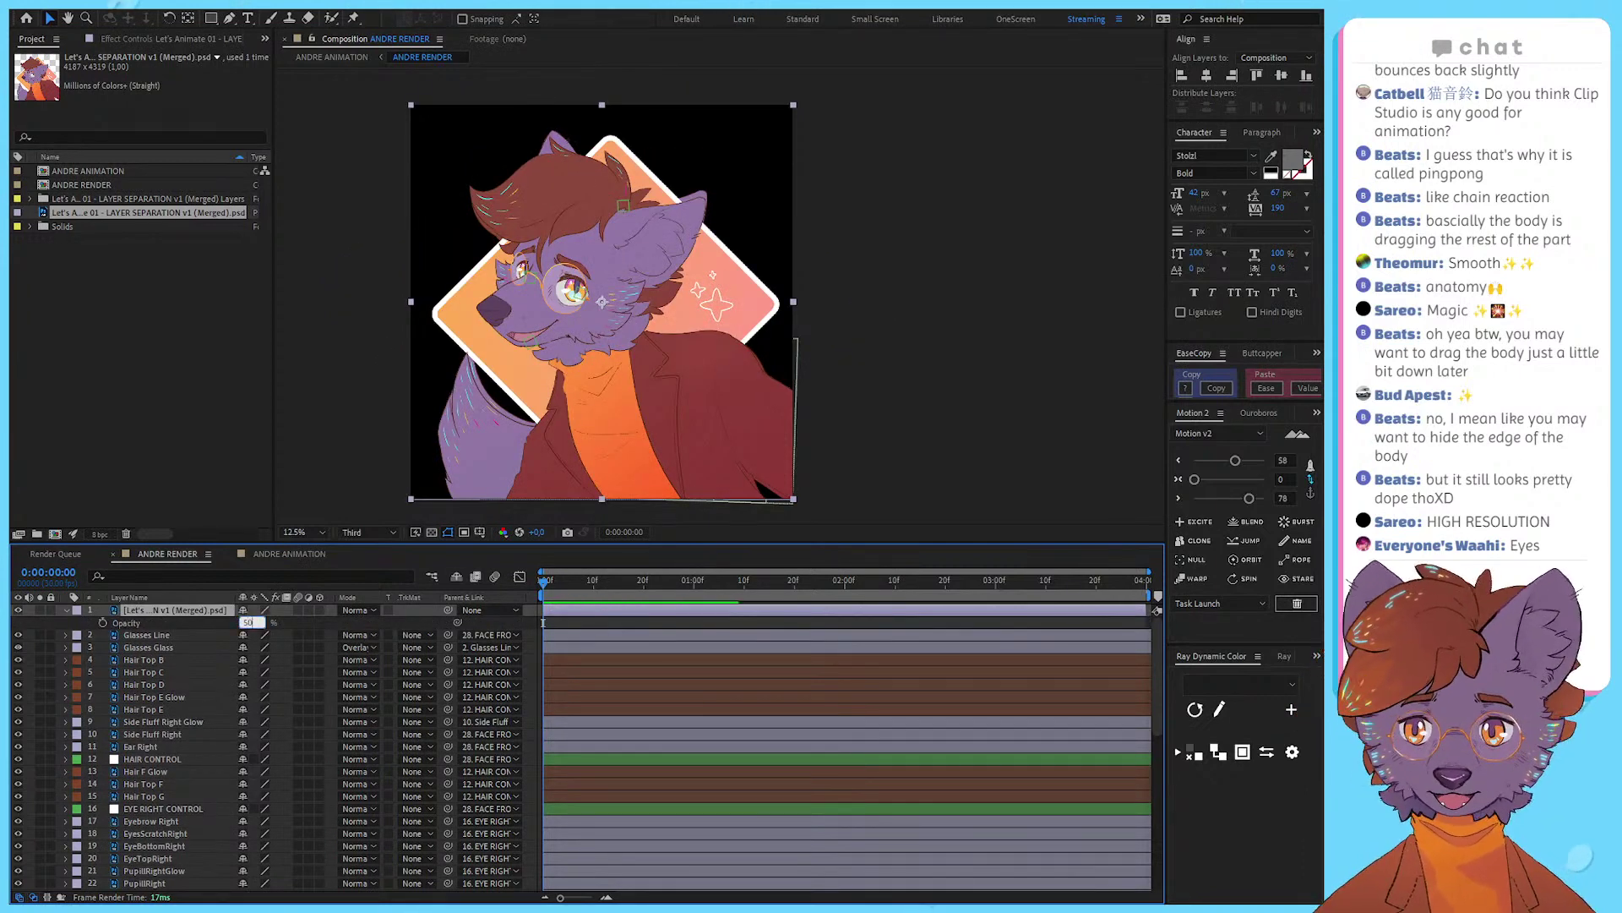
pyautogui.press('Return')
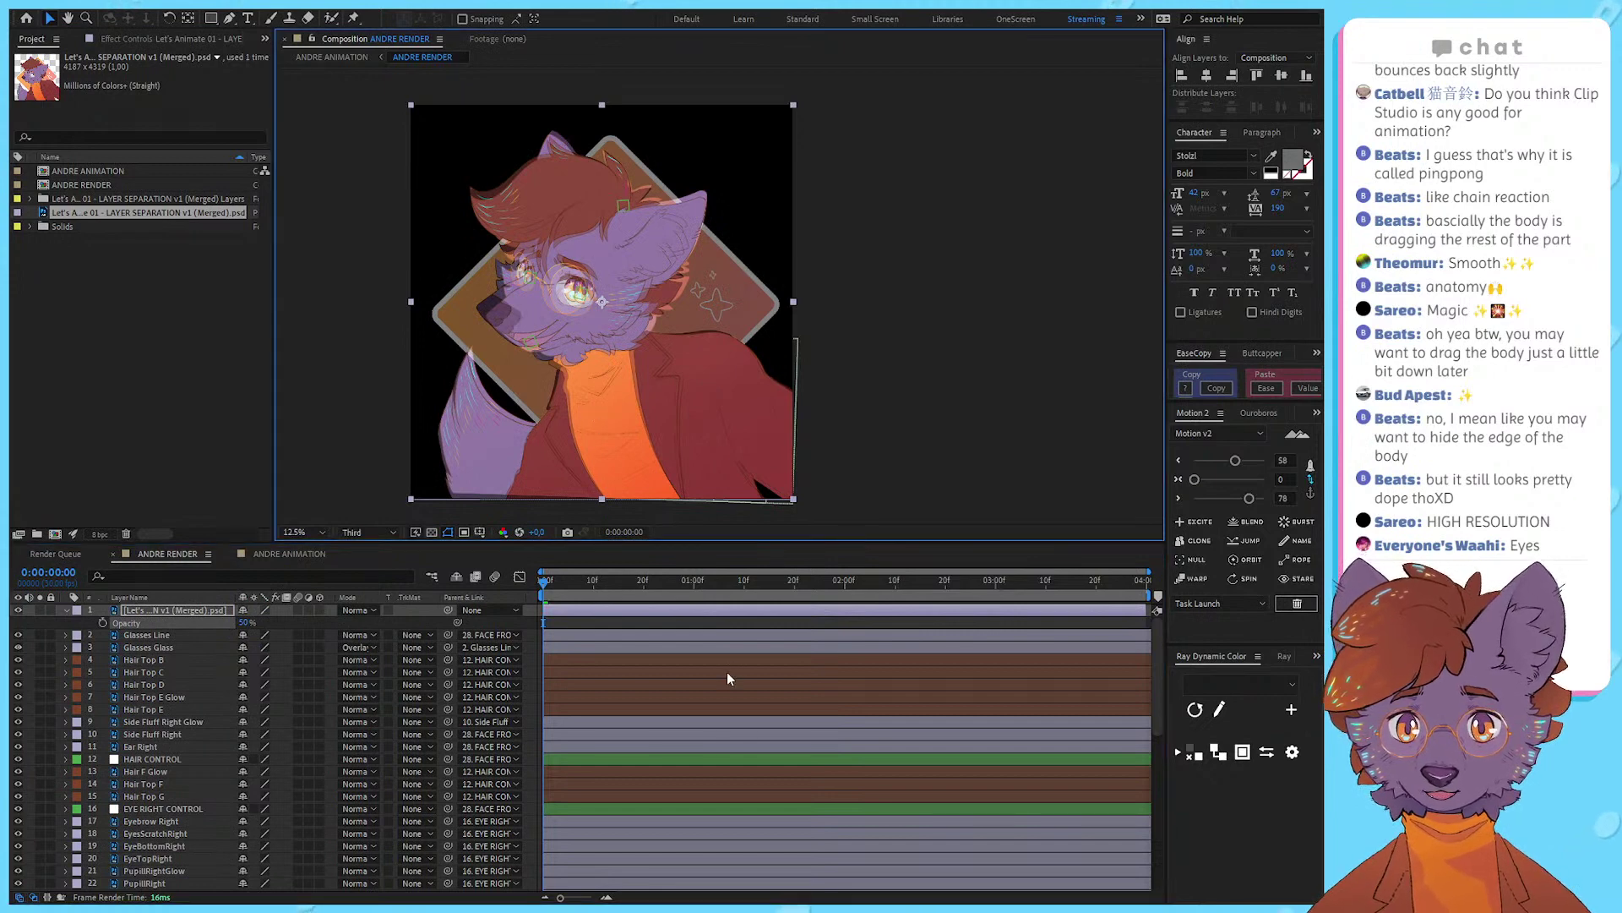
# Step: Reveal the keyframed properties and shift the TurtleNeck, Neck and Body rotation keyframes to start at the first frame
pyautogui.scroll(-4, 728, 673)
pyautogui.moveTo(568, 585); pyautogui.dragTo(516, 643)
pyautogui.press('F2')
pyautogui.press('u')
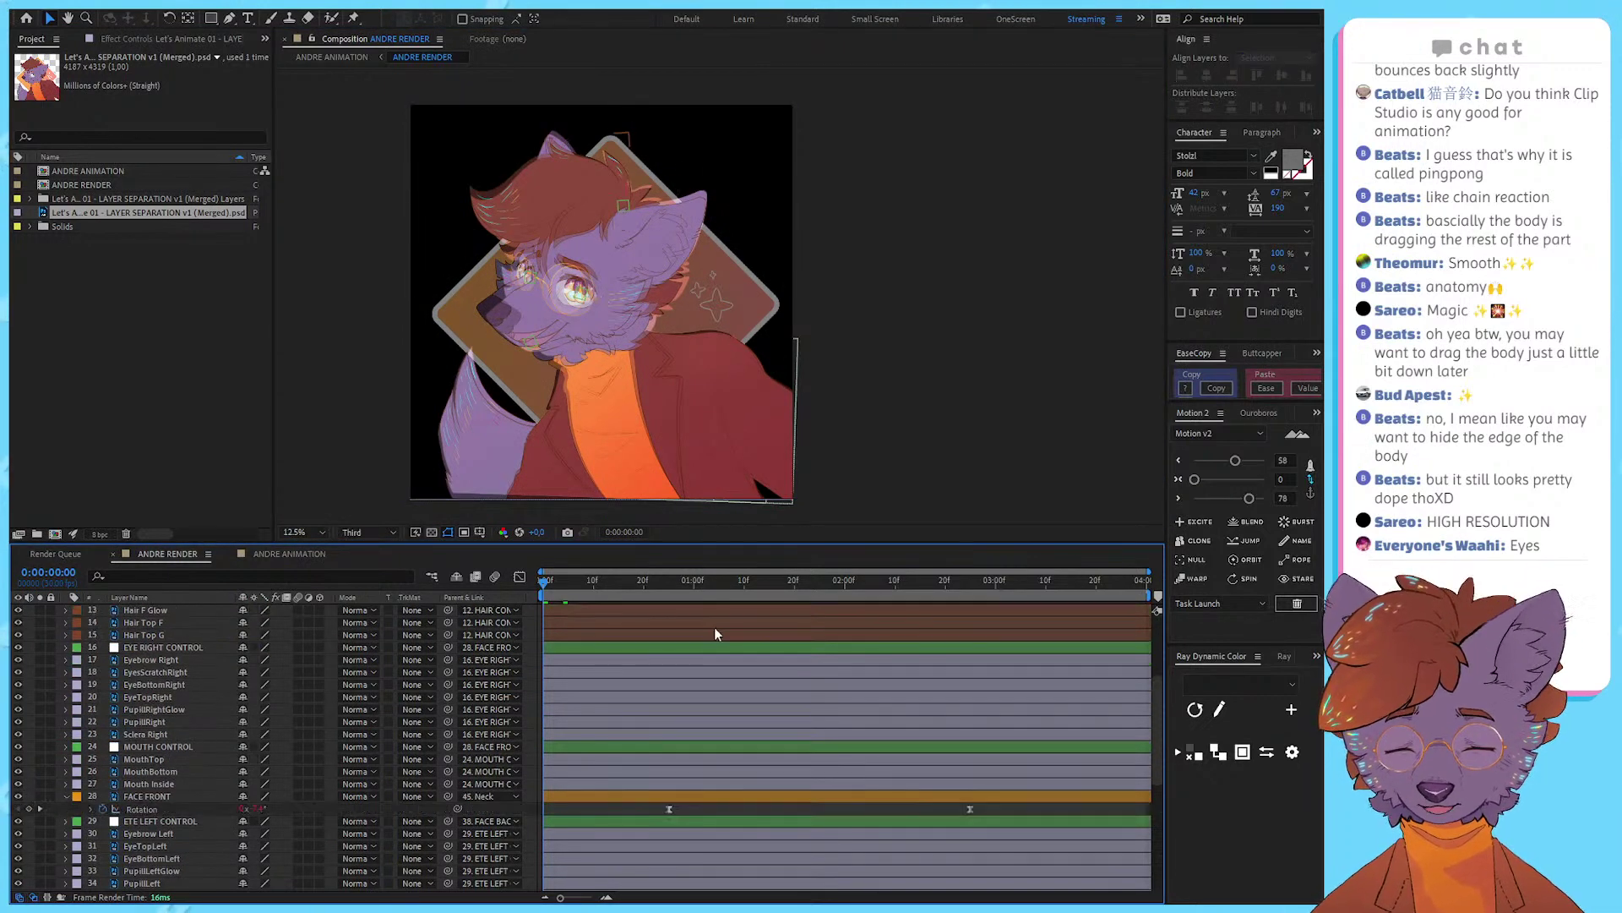
pyautogui.scroll(-6, 714, 633)
pyautogui.moveTo(925, 742); pyautogui.dragTo(541, 779)
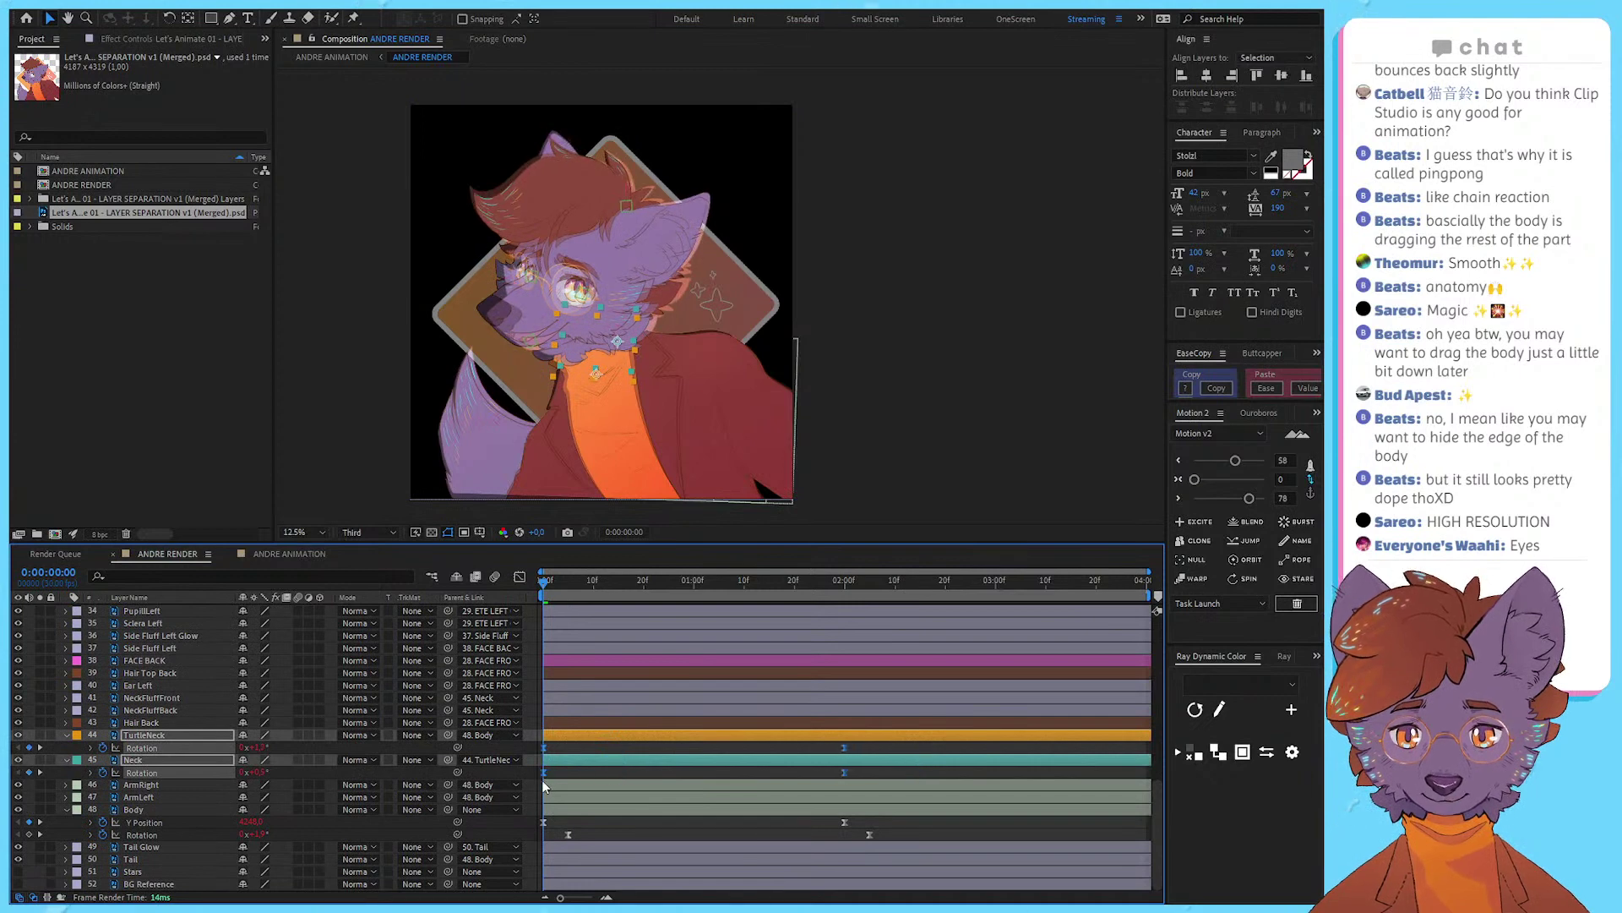
pyautogui.click(869, 835)
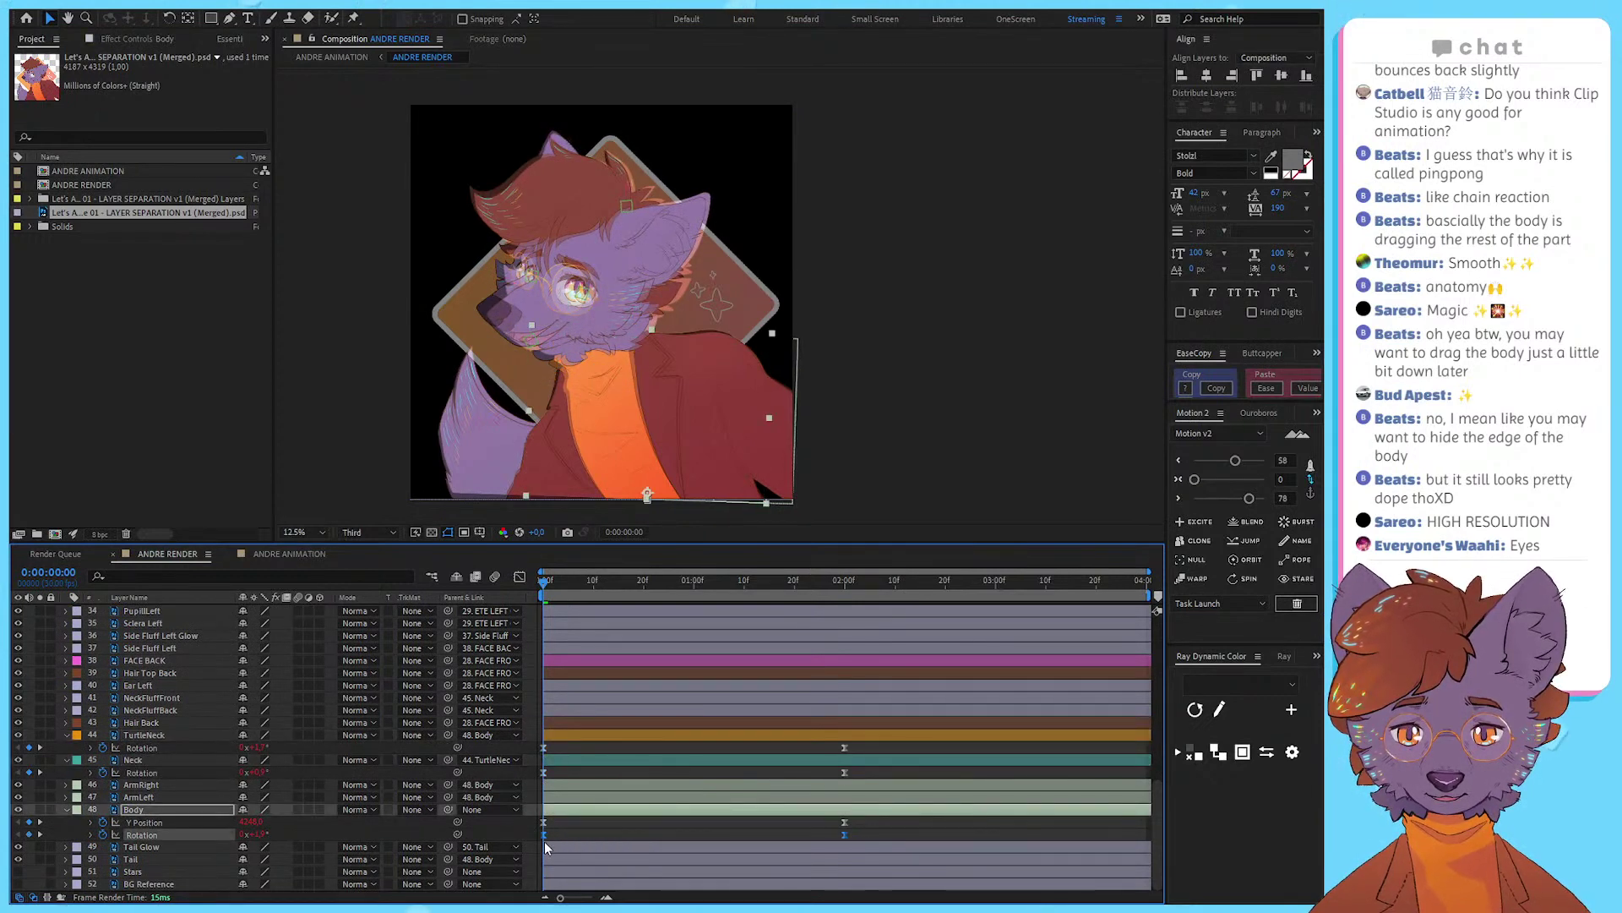
# Step: Shift the FACE FRONT rotation keyframes so that they start at the first frame
pyautogui.scroll(4, 839, 774)
pyautogui.moveTo(1027, 681); pyautogui.dragTo(541, 696)
pyautogui.click(554, 683)
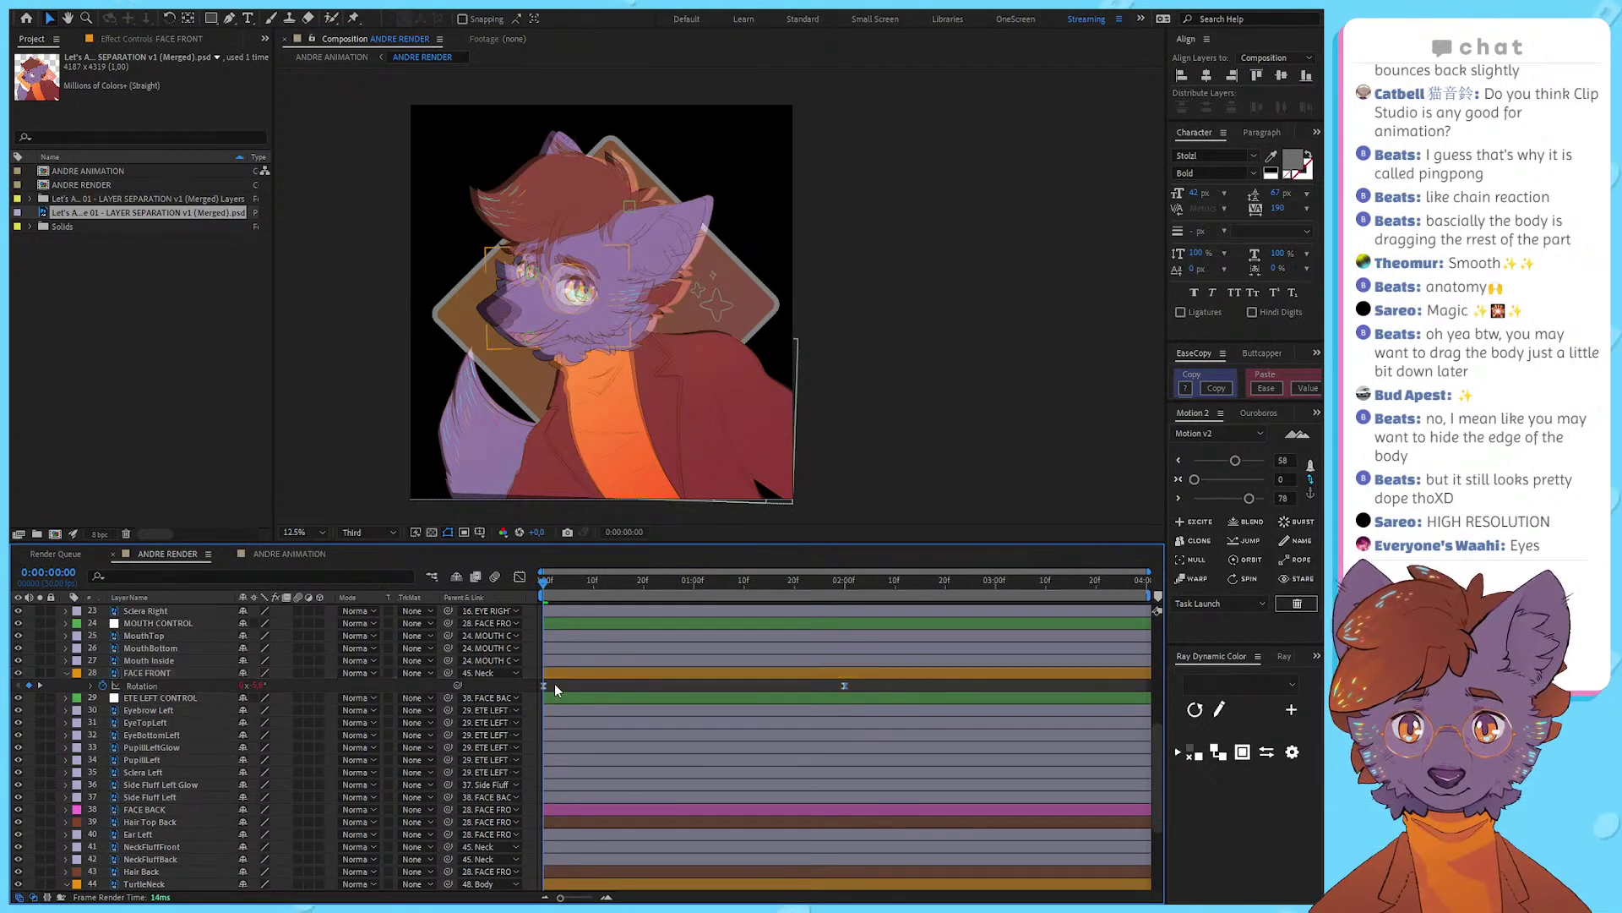
pyautogui.scroll(1, 565, 698)
pyautogui.scroll(6, 575, 684)
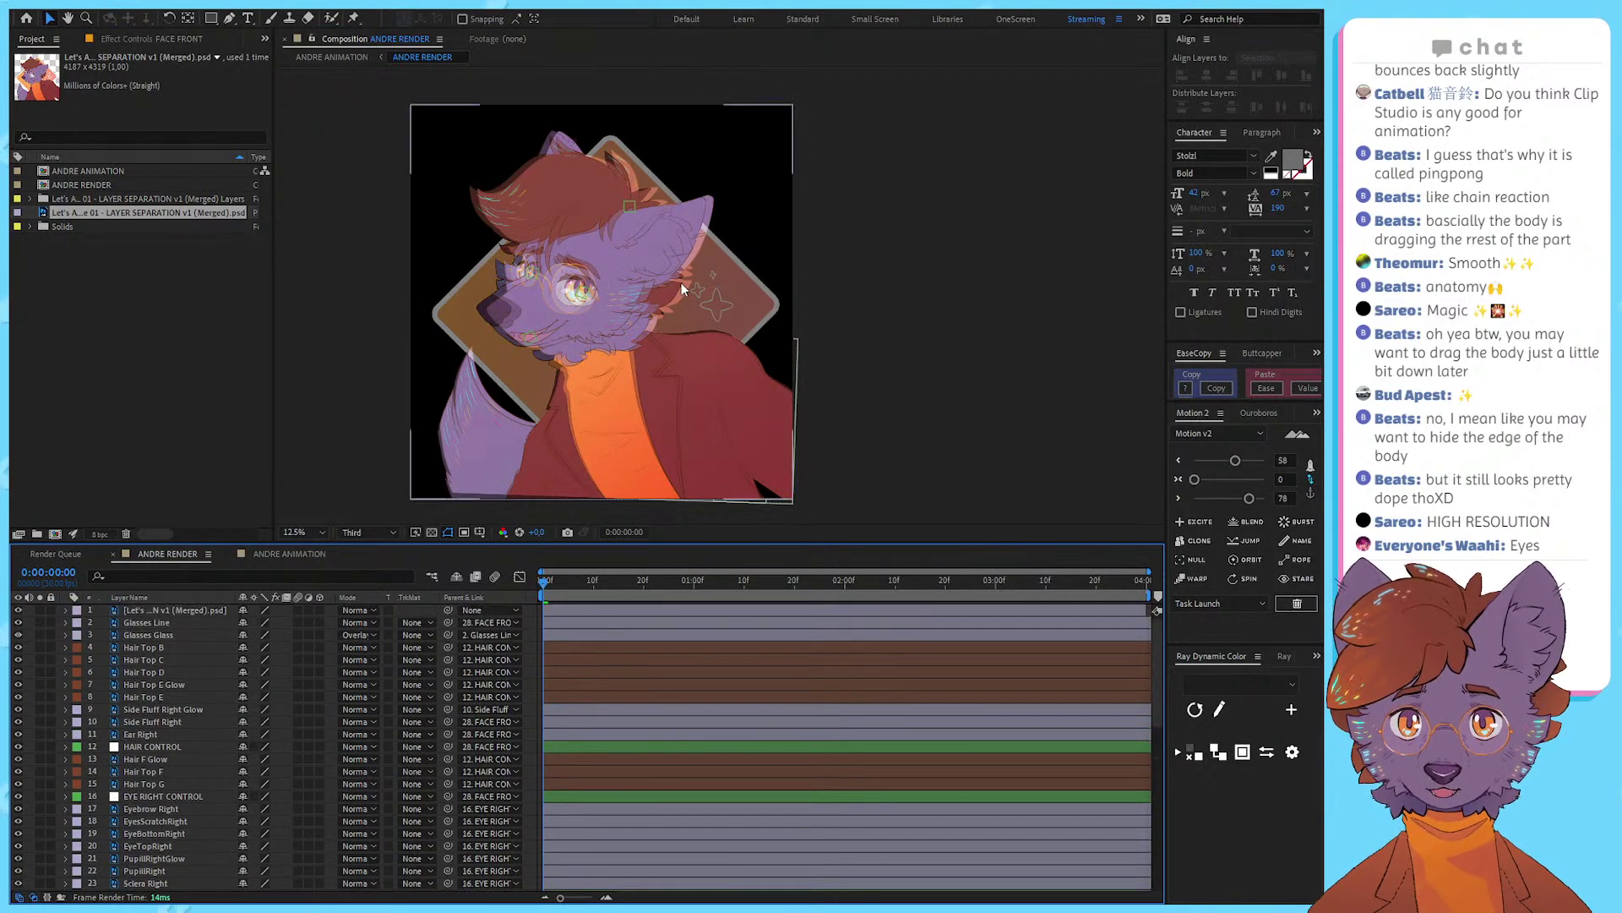
# Step: Compare the overlaid artwork with the rigged face up close and align the half-transparent PSD layer horizontally to the composition
pyautogui.scroll(1, 547, 336)
pyautogui.moveTo(535, 417); pyautogui.dragTo(696, 453)
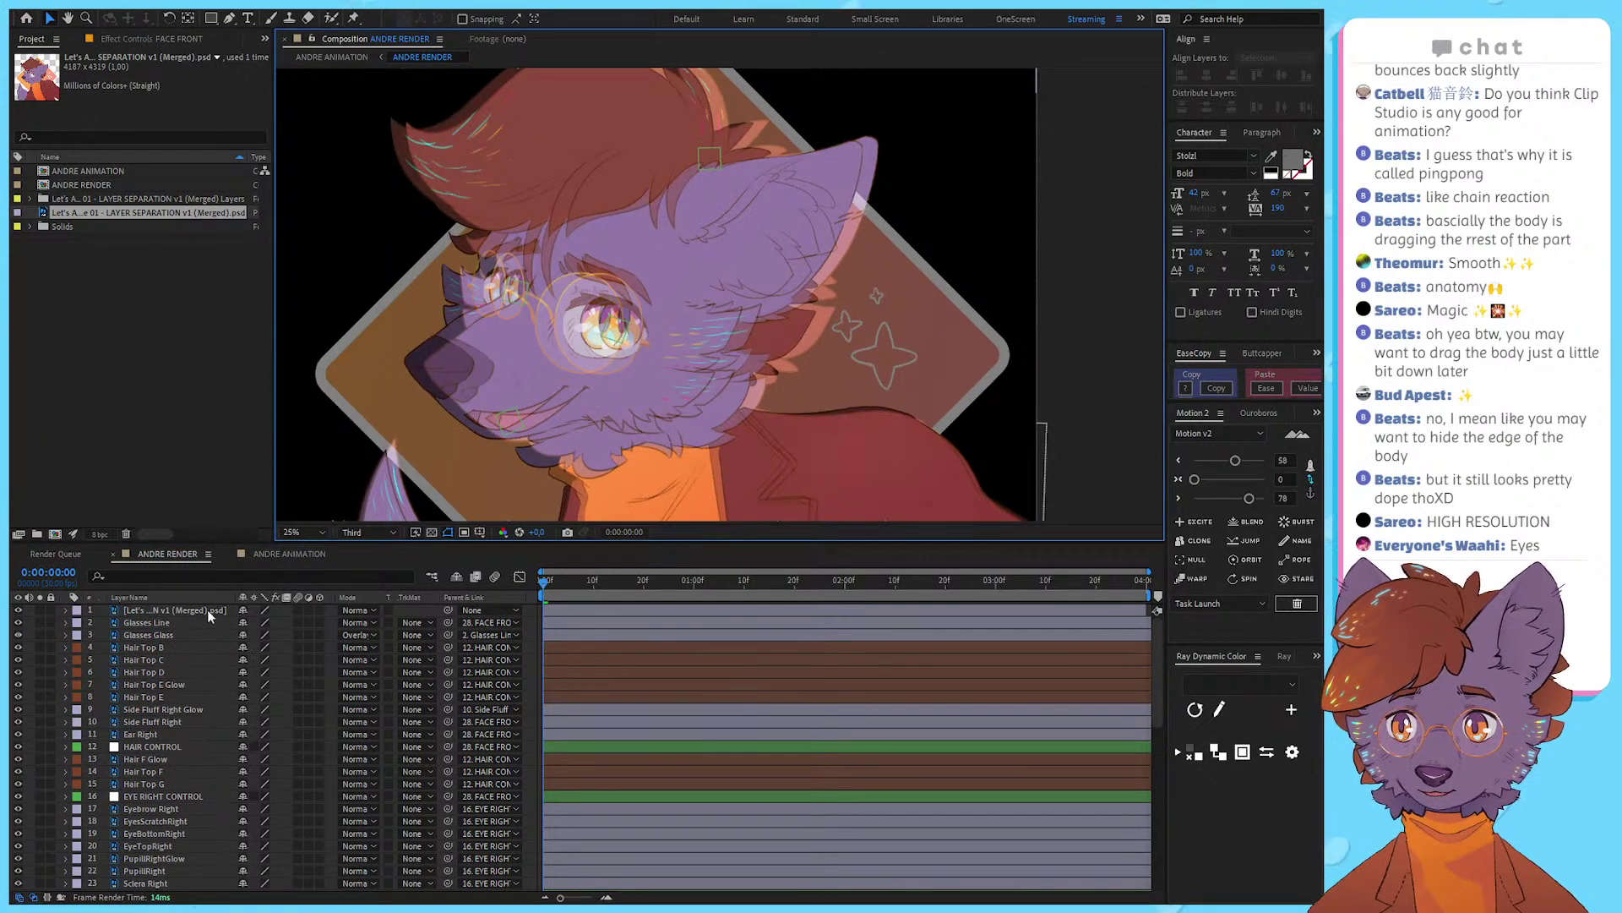
pyautogui.click(208, 610)
pyautogui.scroll(-2, 665, 394)
pyautogui.scroll(1, 752, 321)
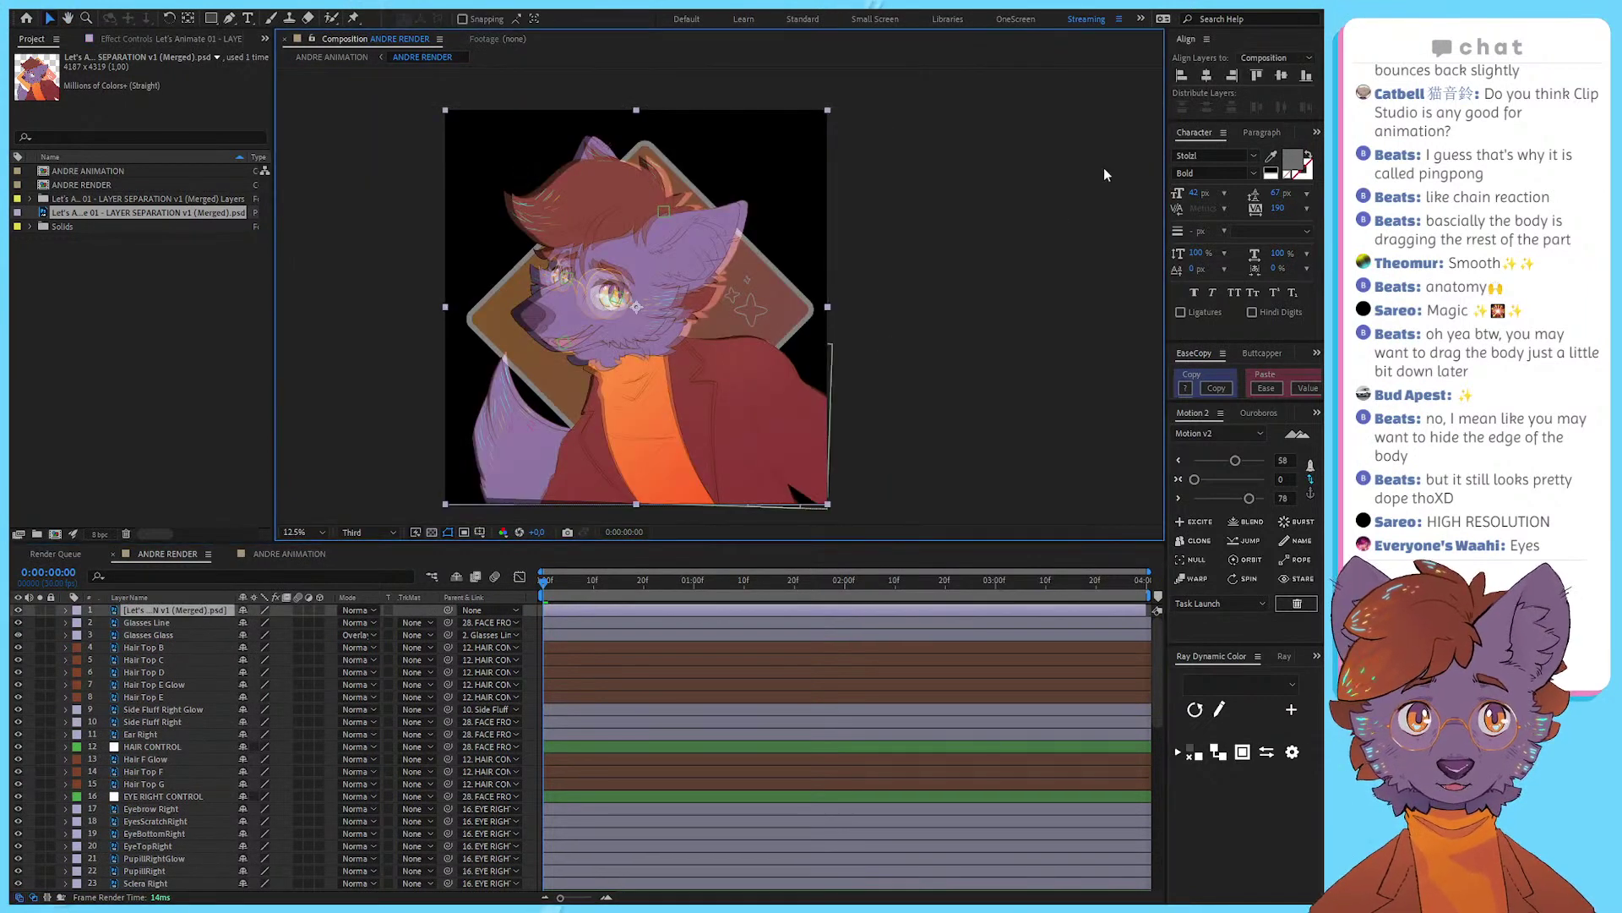
pyautogui.click(1230, 76)
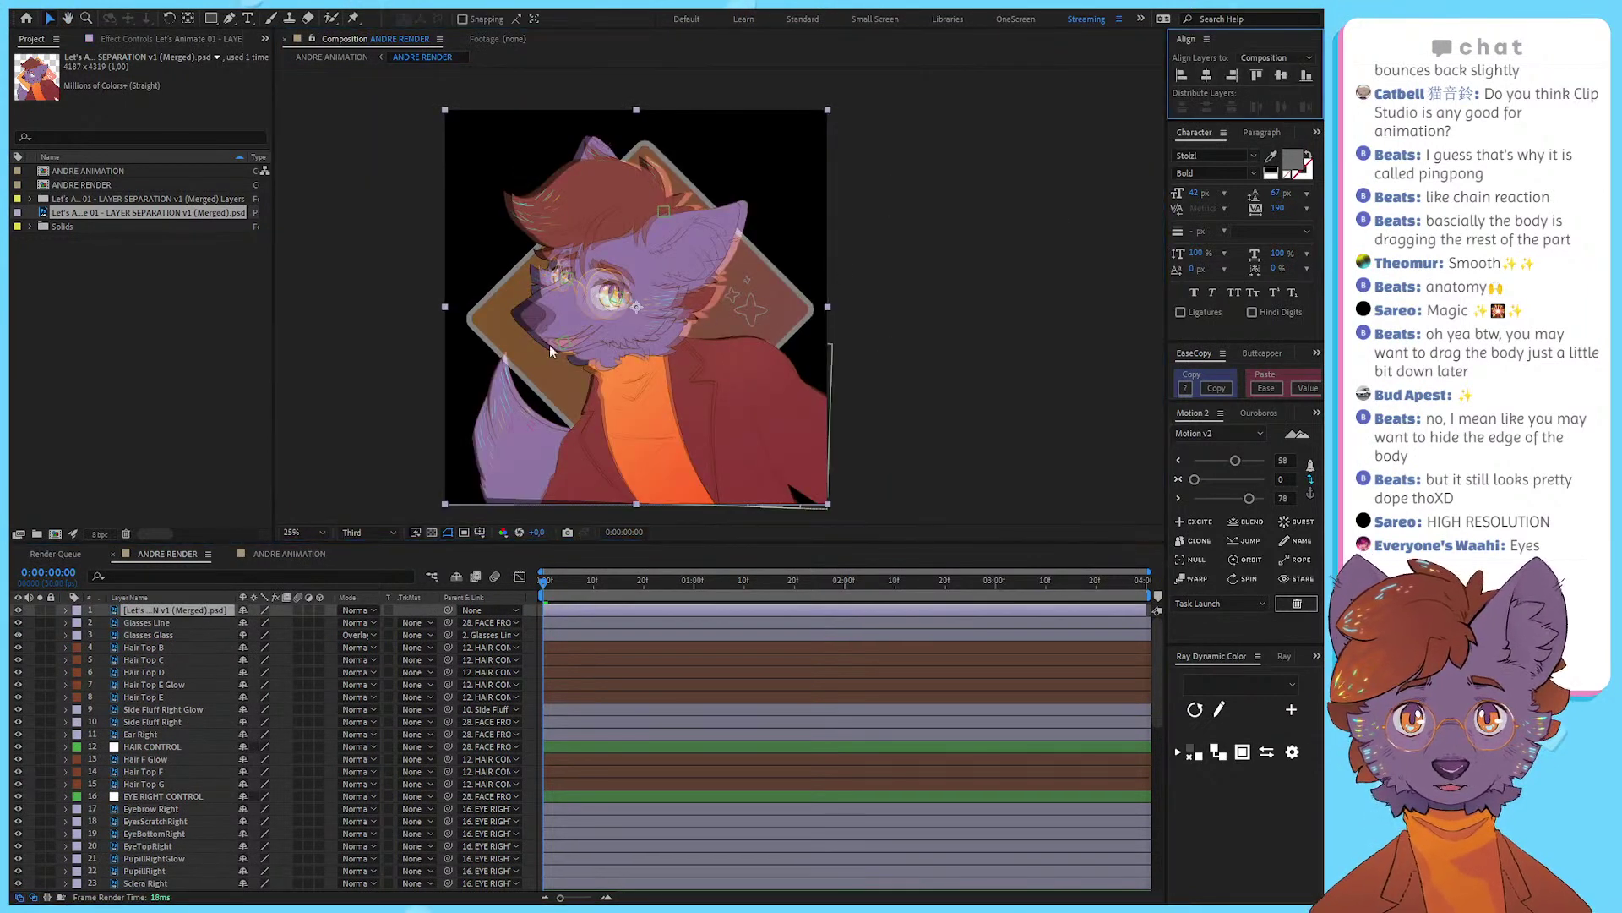
# Step: Set the Body, Neck and TurtleNeck rotations to 0° at the first frame
pyautogui.scroll(2, 550, 350)
pyautogui.scroll(-10, 722, 702)
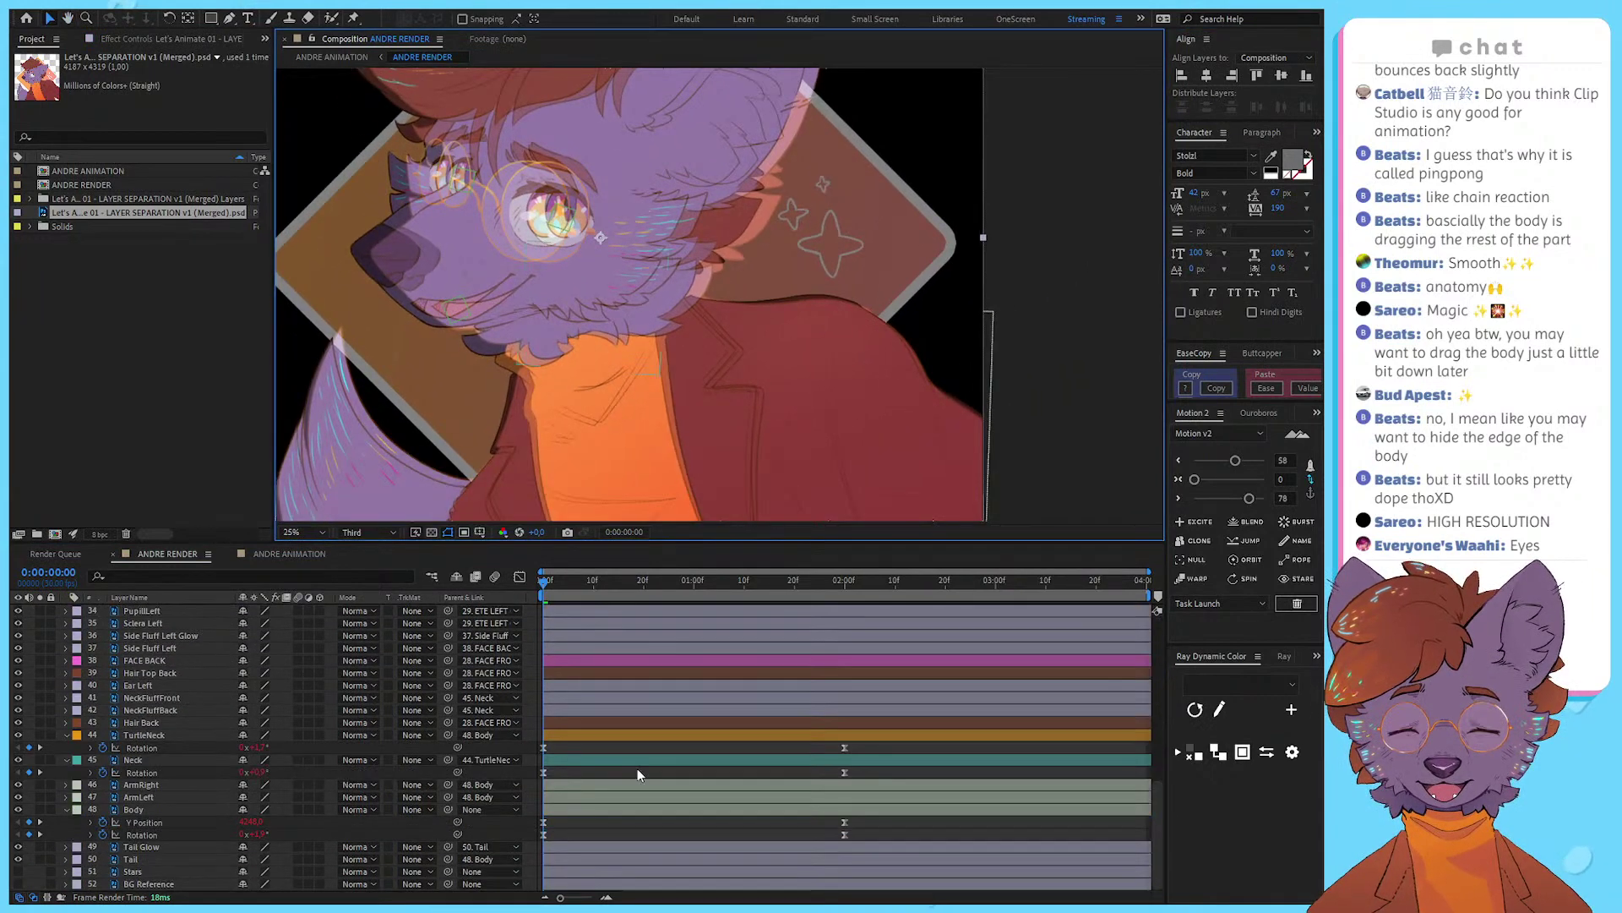
pyautogui.scroll(-1, 663, 307)
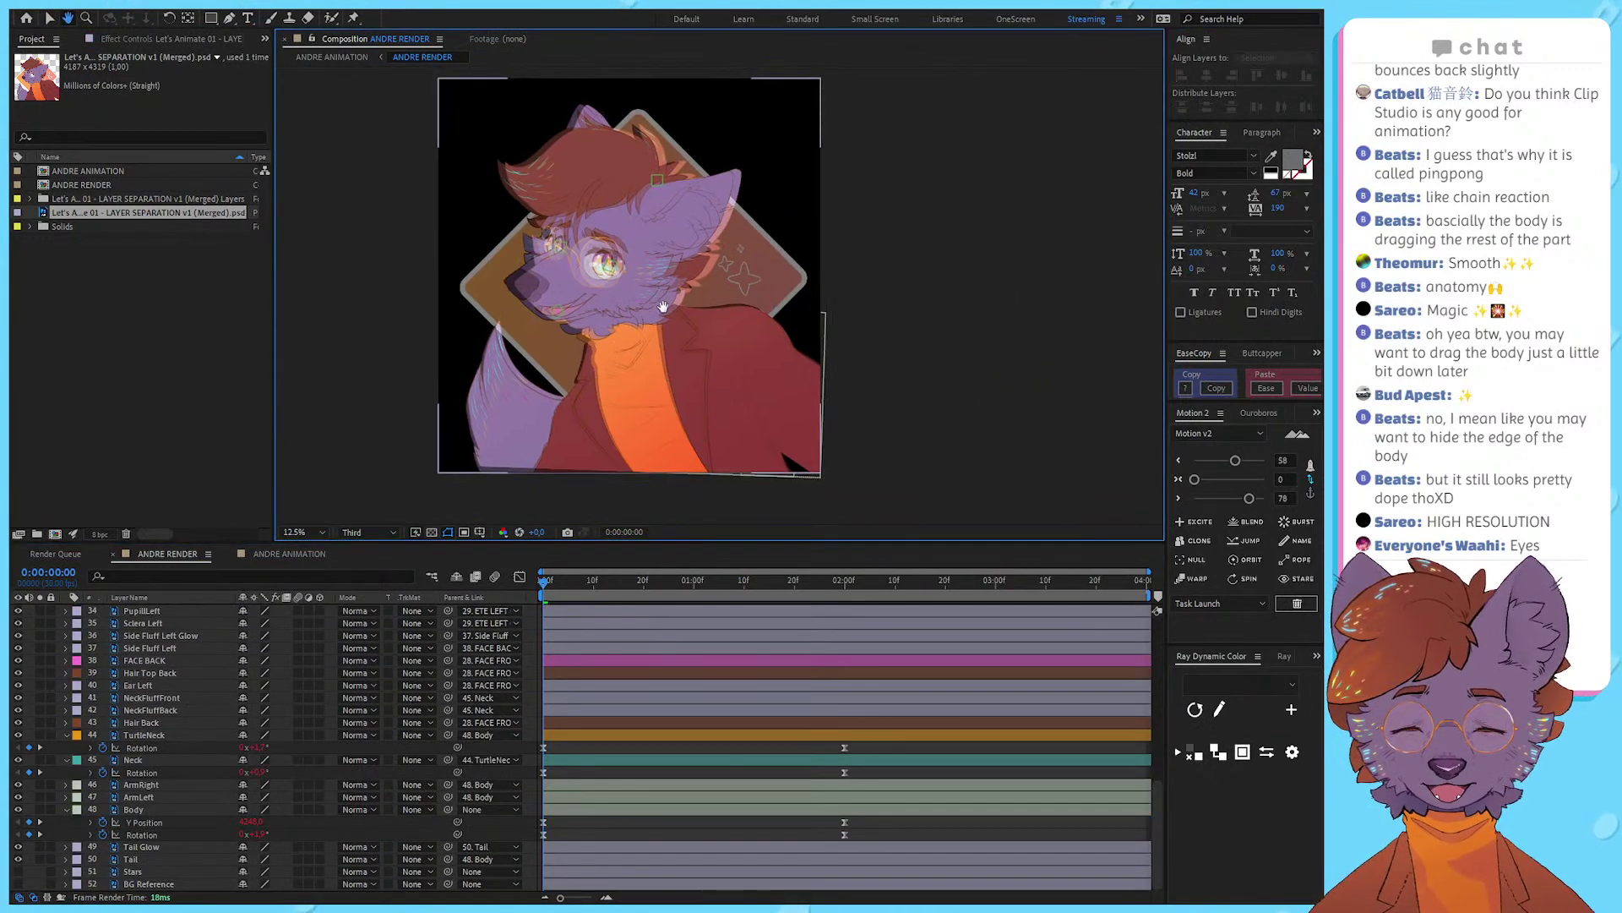
pyautogui.click(172, 810)
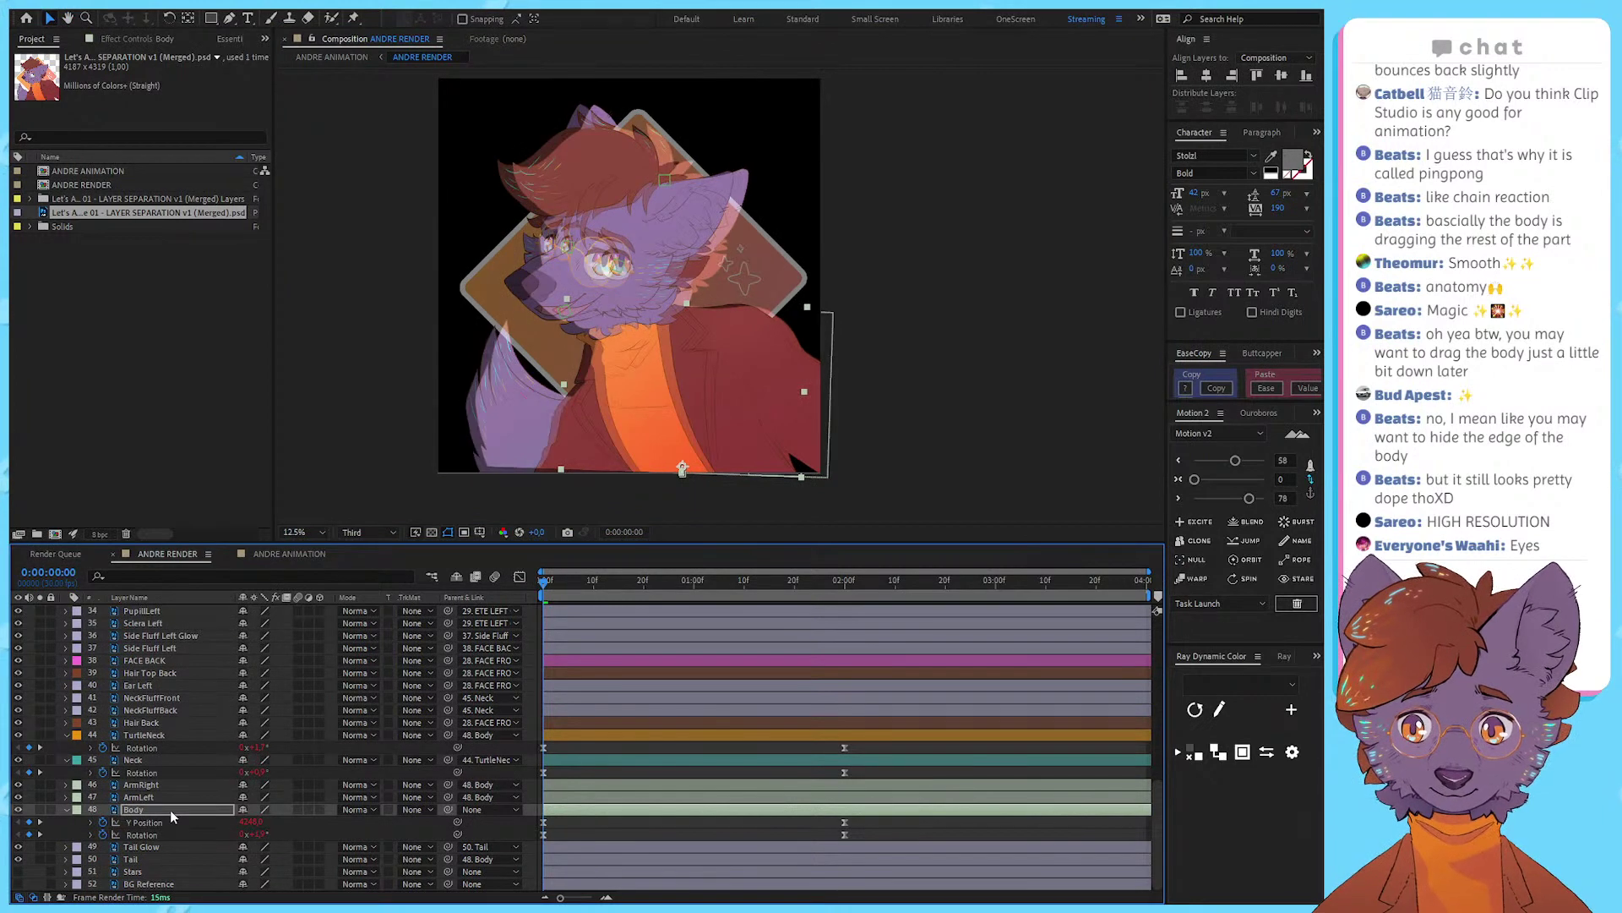
pyautogui.hotkey('shift', 'Left')
pyautogui.click(297, 837)
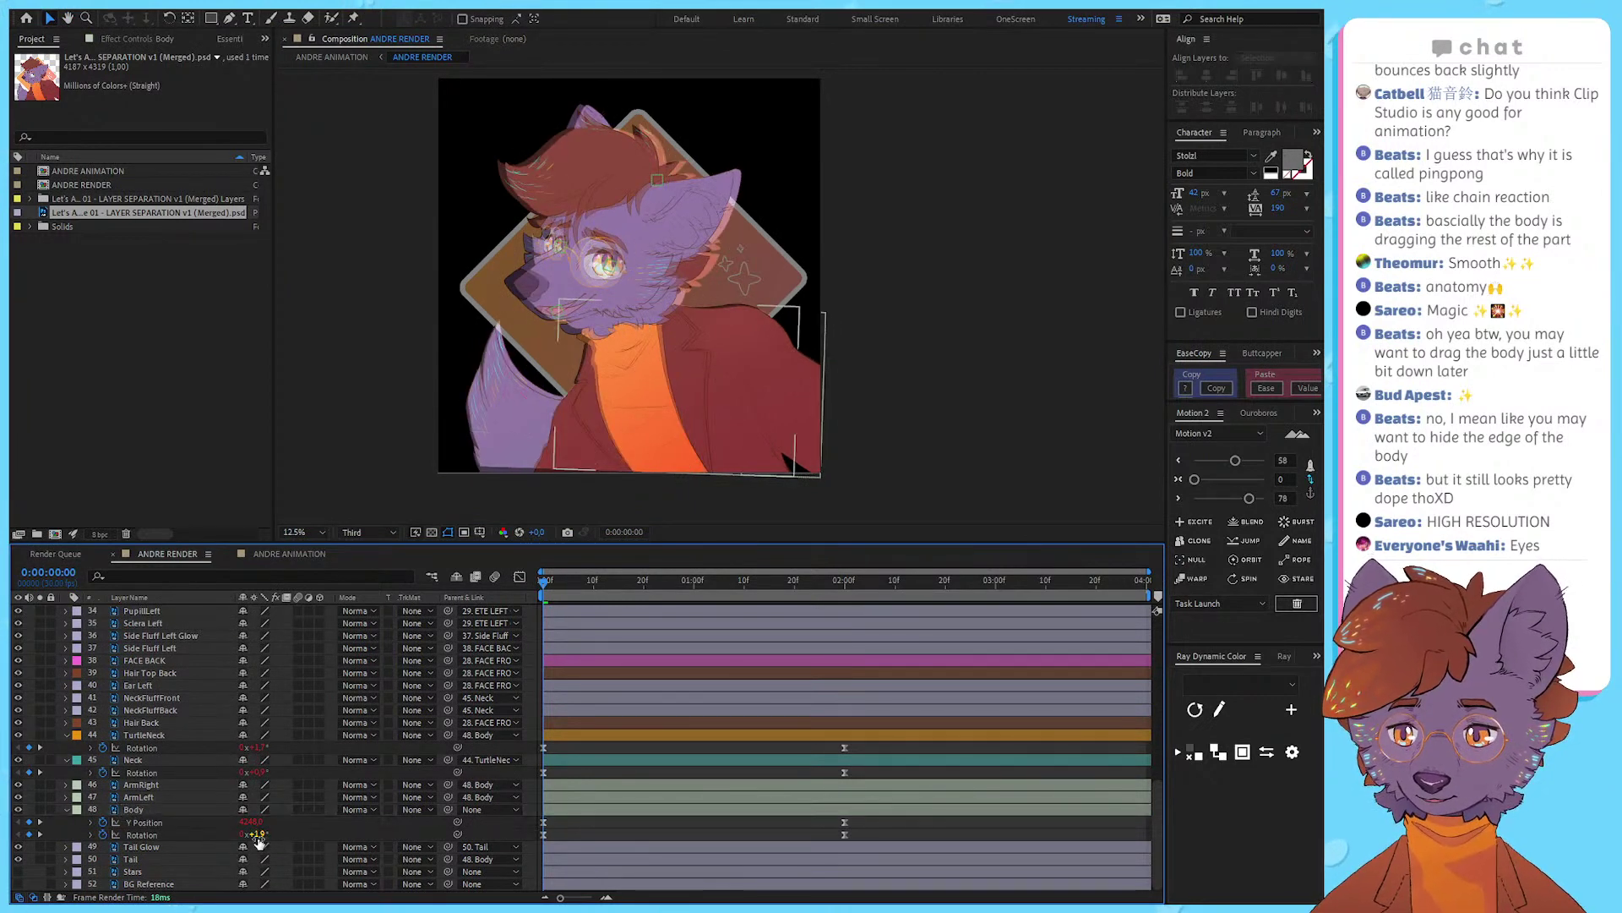
pyautogui.click(260, 835)
pyautogui.write('0')
pyautogui.click(255, 772)
pyautogui.write('0')
pyautogui.click(259, 748)
pyautogui.write('0')
pyautogui.click(286, 750)
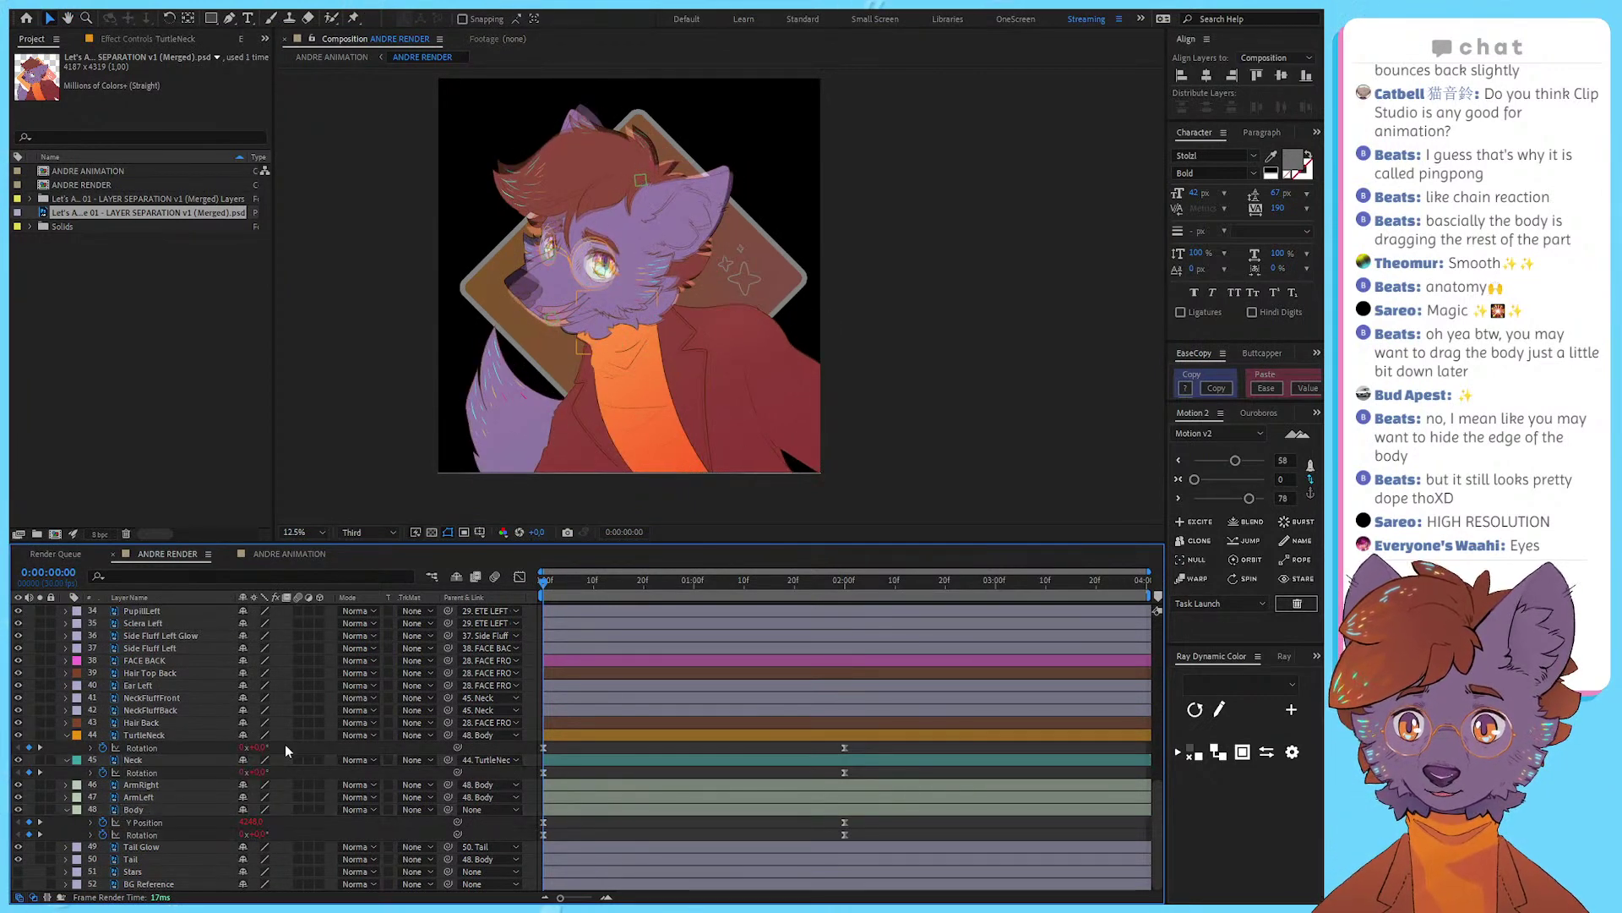
# Step: Set the FACE FRONT rotation to 0° at the first frame
pyautogui.click(253, 823)
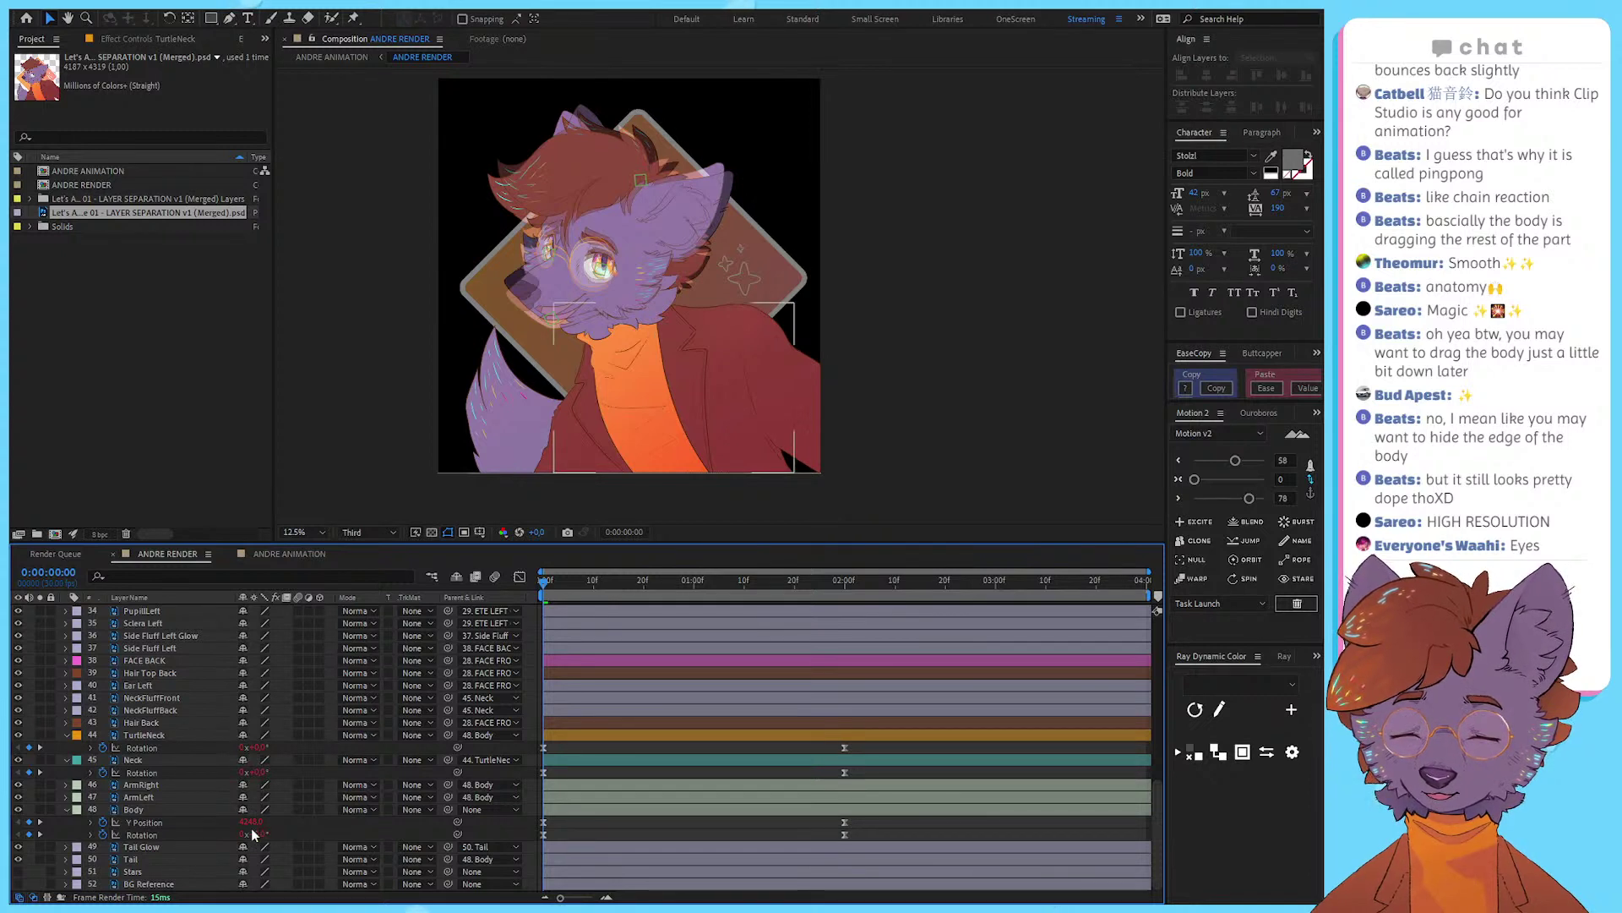
pyautogui.scroll(3, 252, 834)
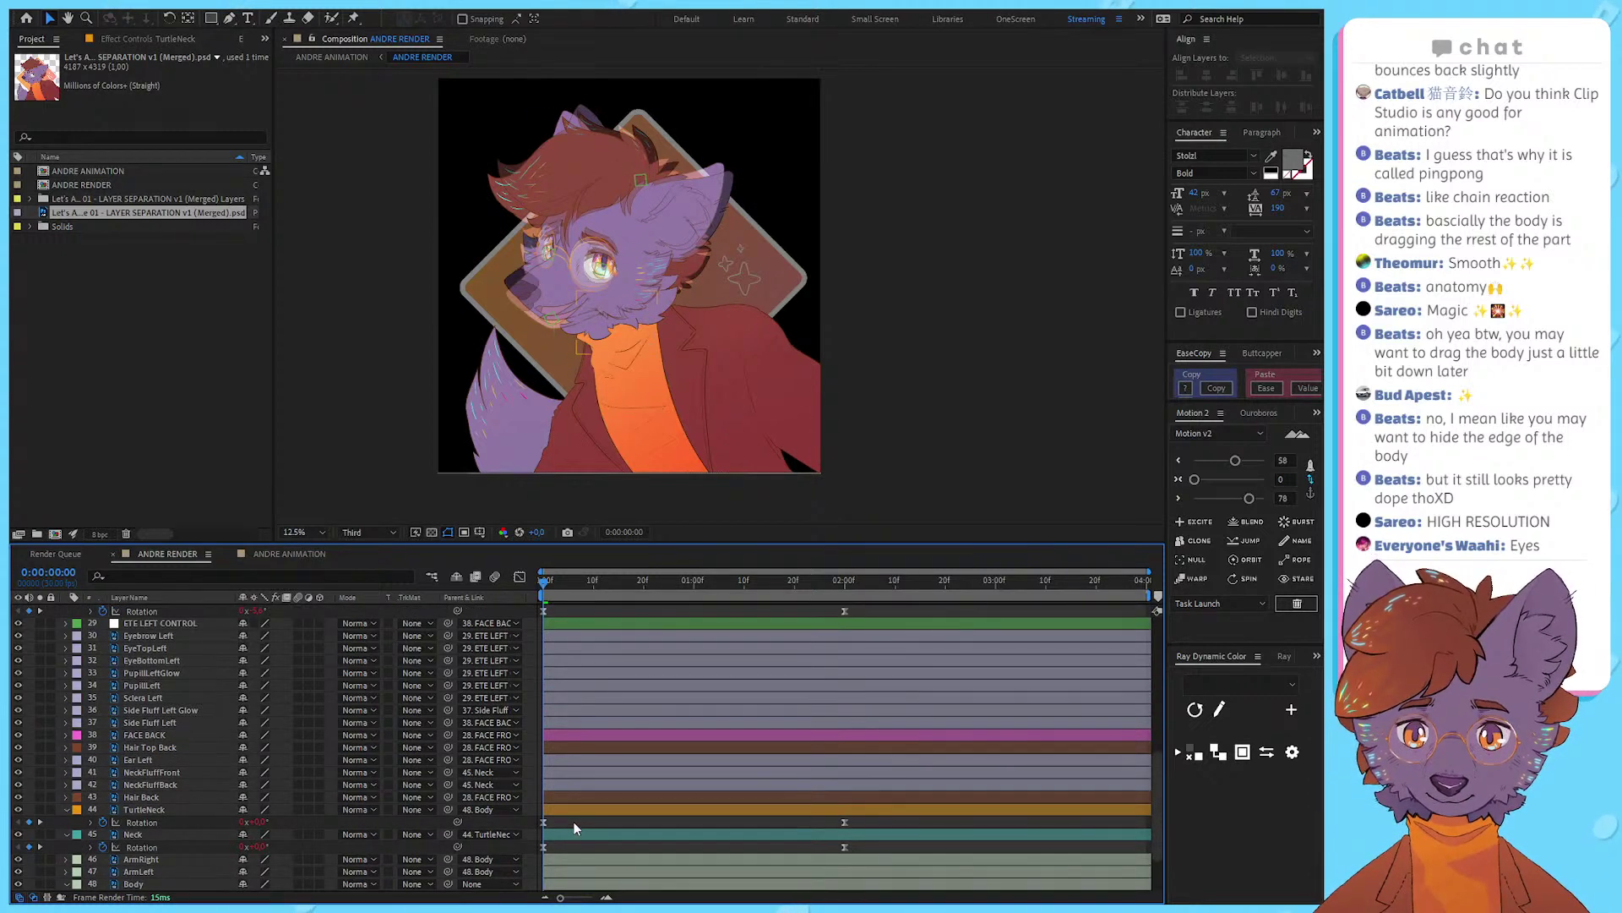
pyautogui.scroll(1, 705, 760)
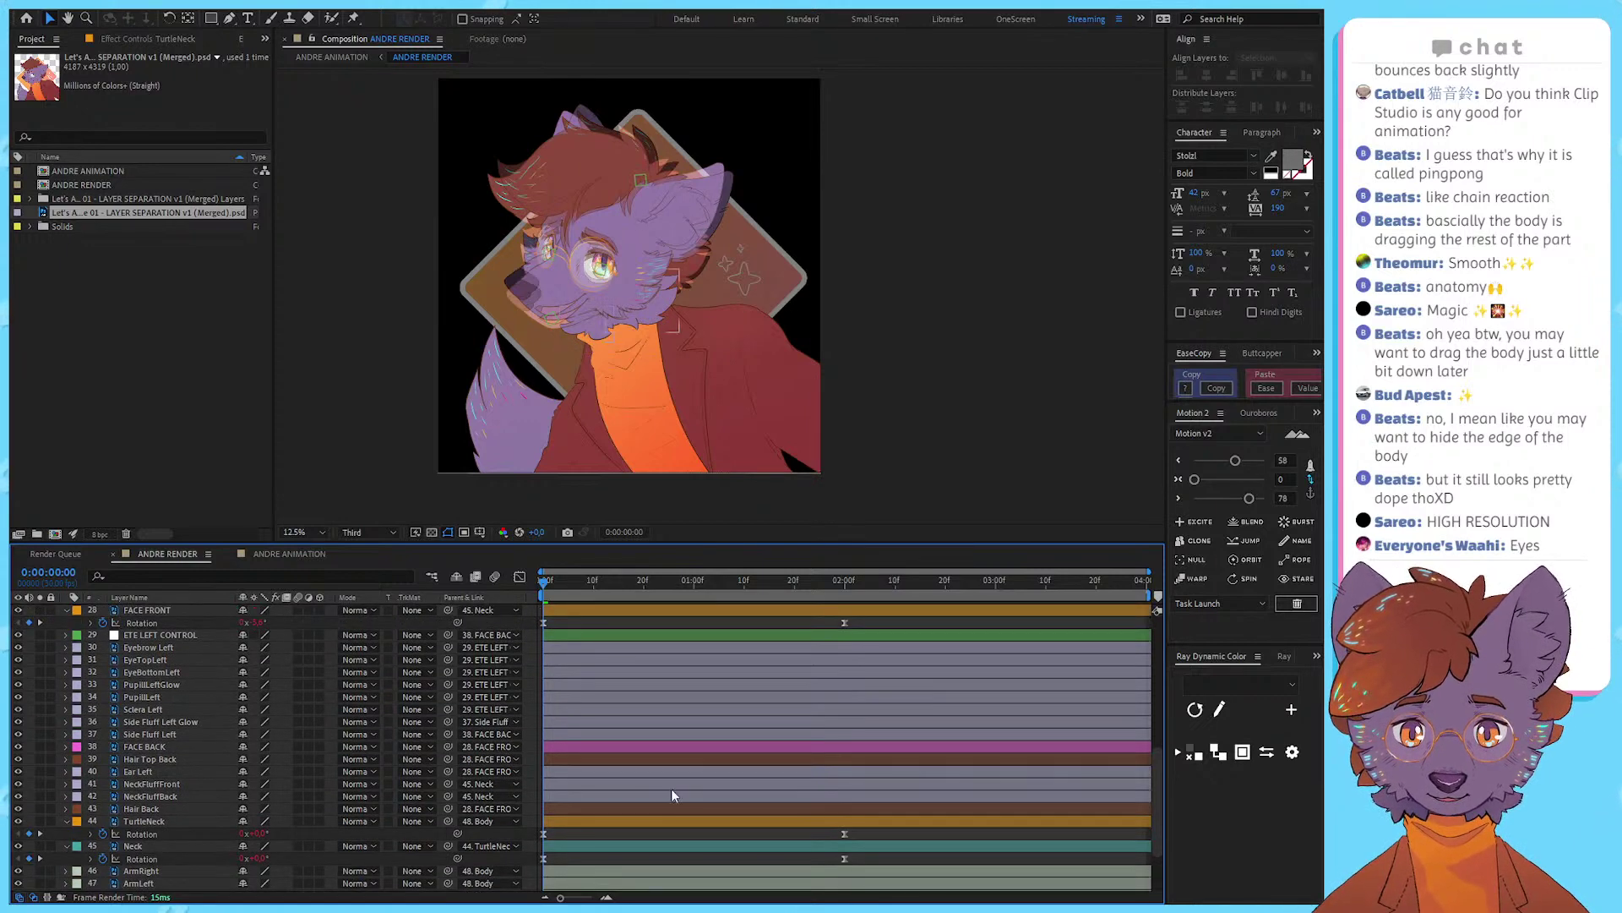
pyautogui.scroll(3, 423, 663)
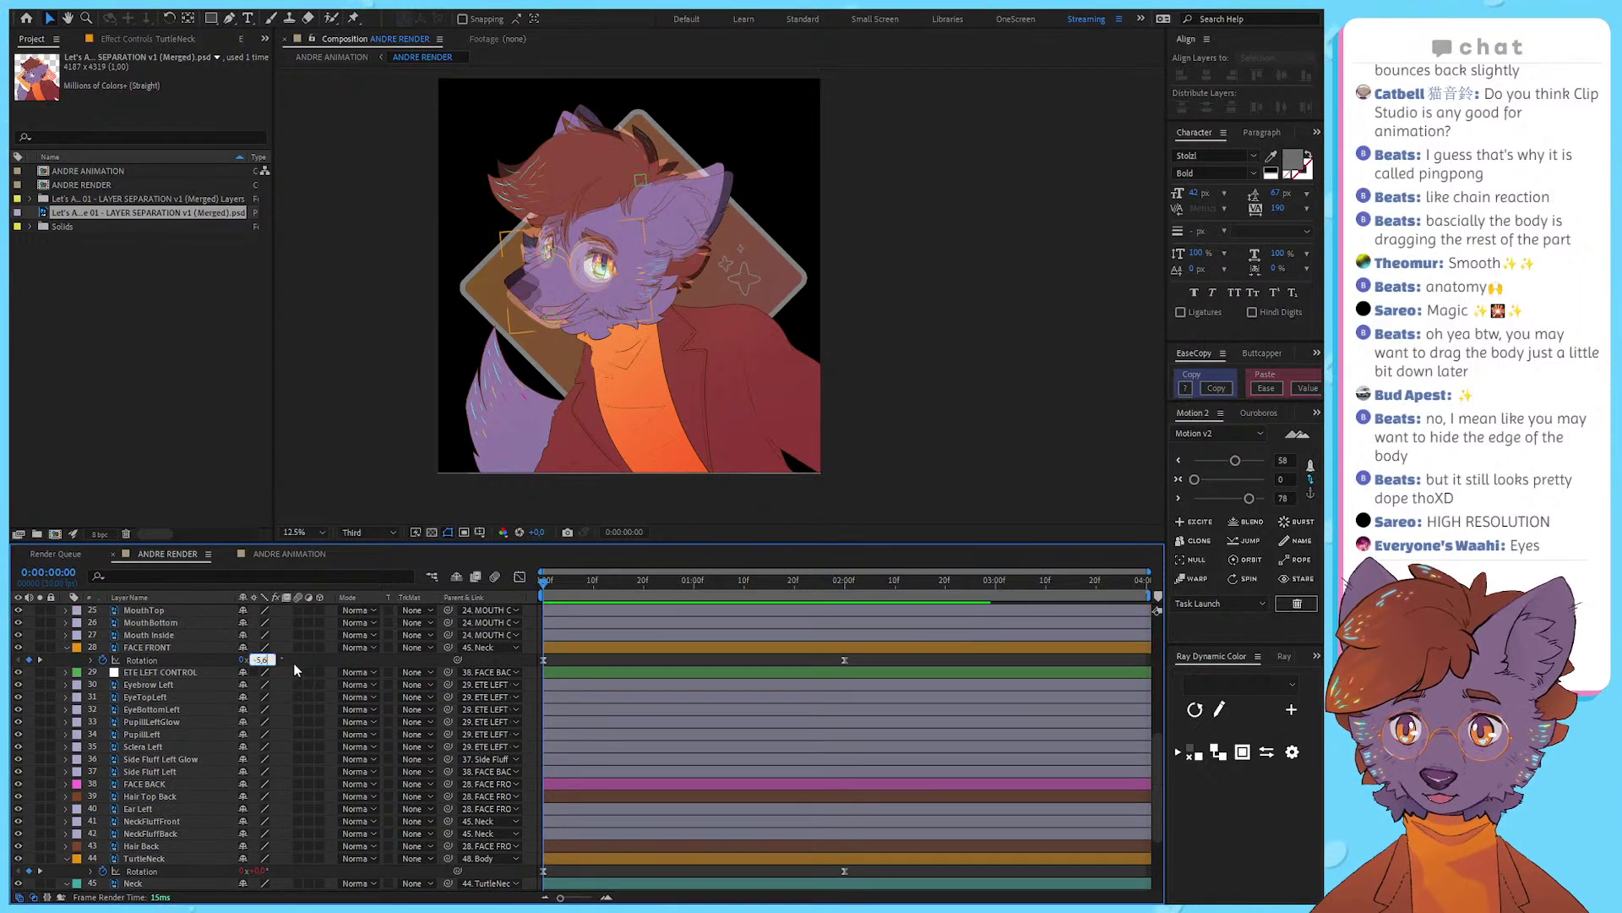
pyautogui.click(257, 659)
pyautogui.write('0')
pyautogui.press('Return')
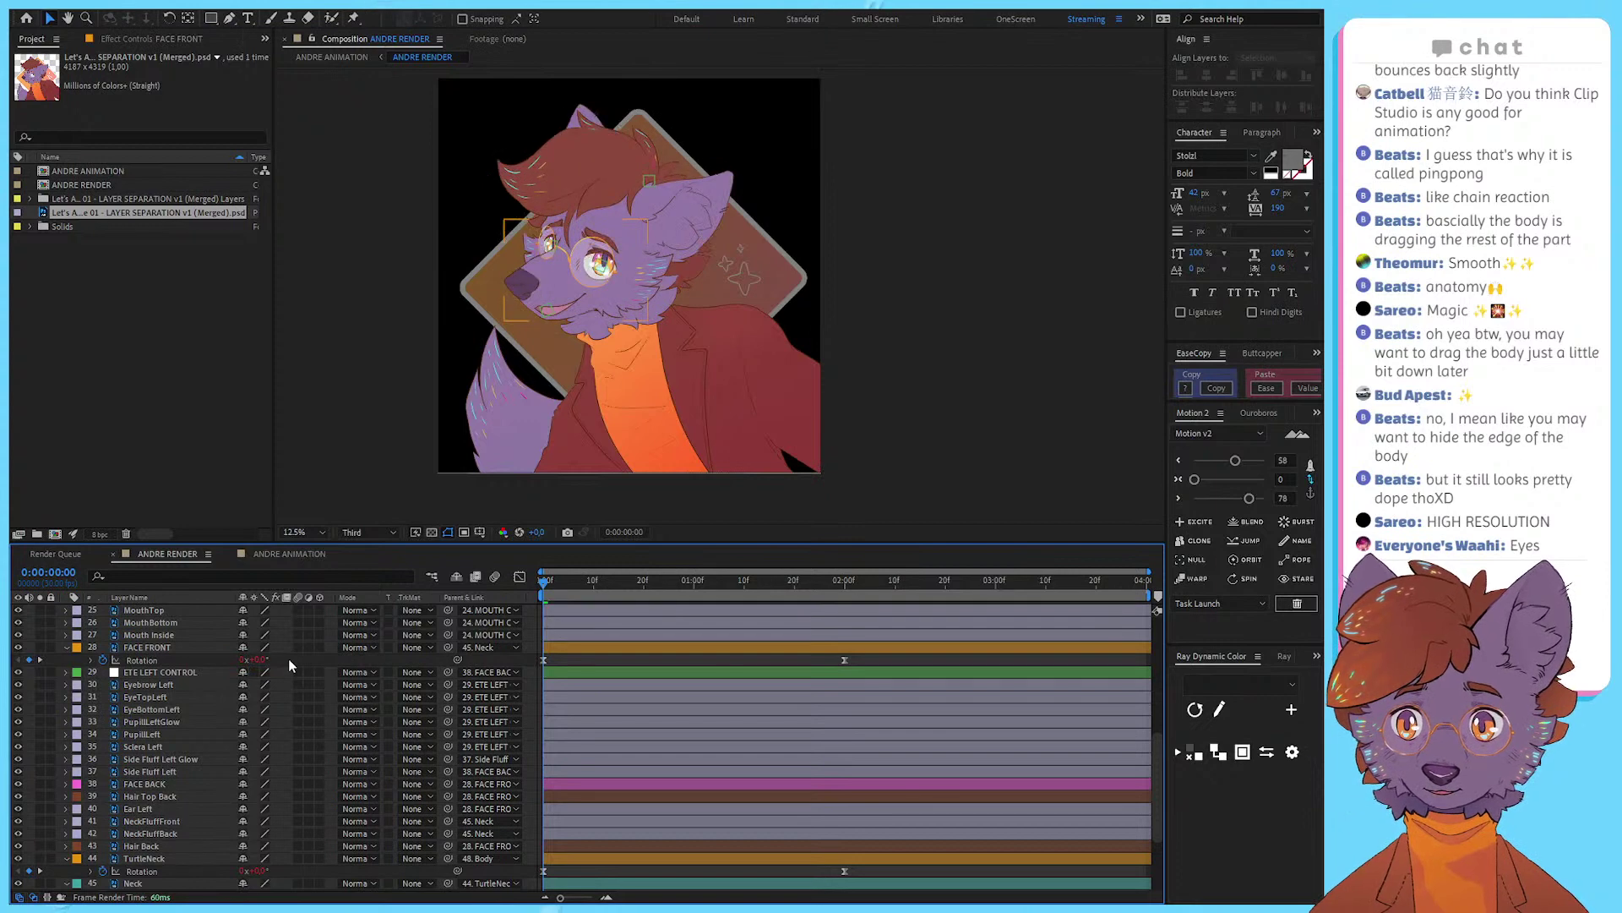
# Step: Lock the merged PSD overlay layer and toggle its visibility to compare it with the rigged face
pyautogui.scroll(2, 670, 86)
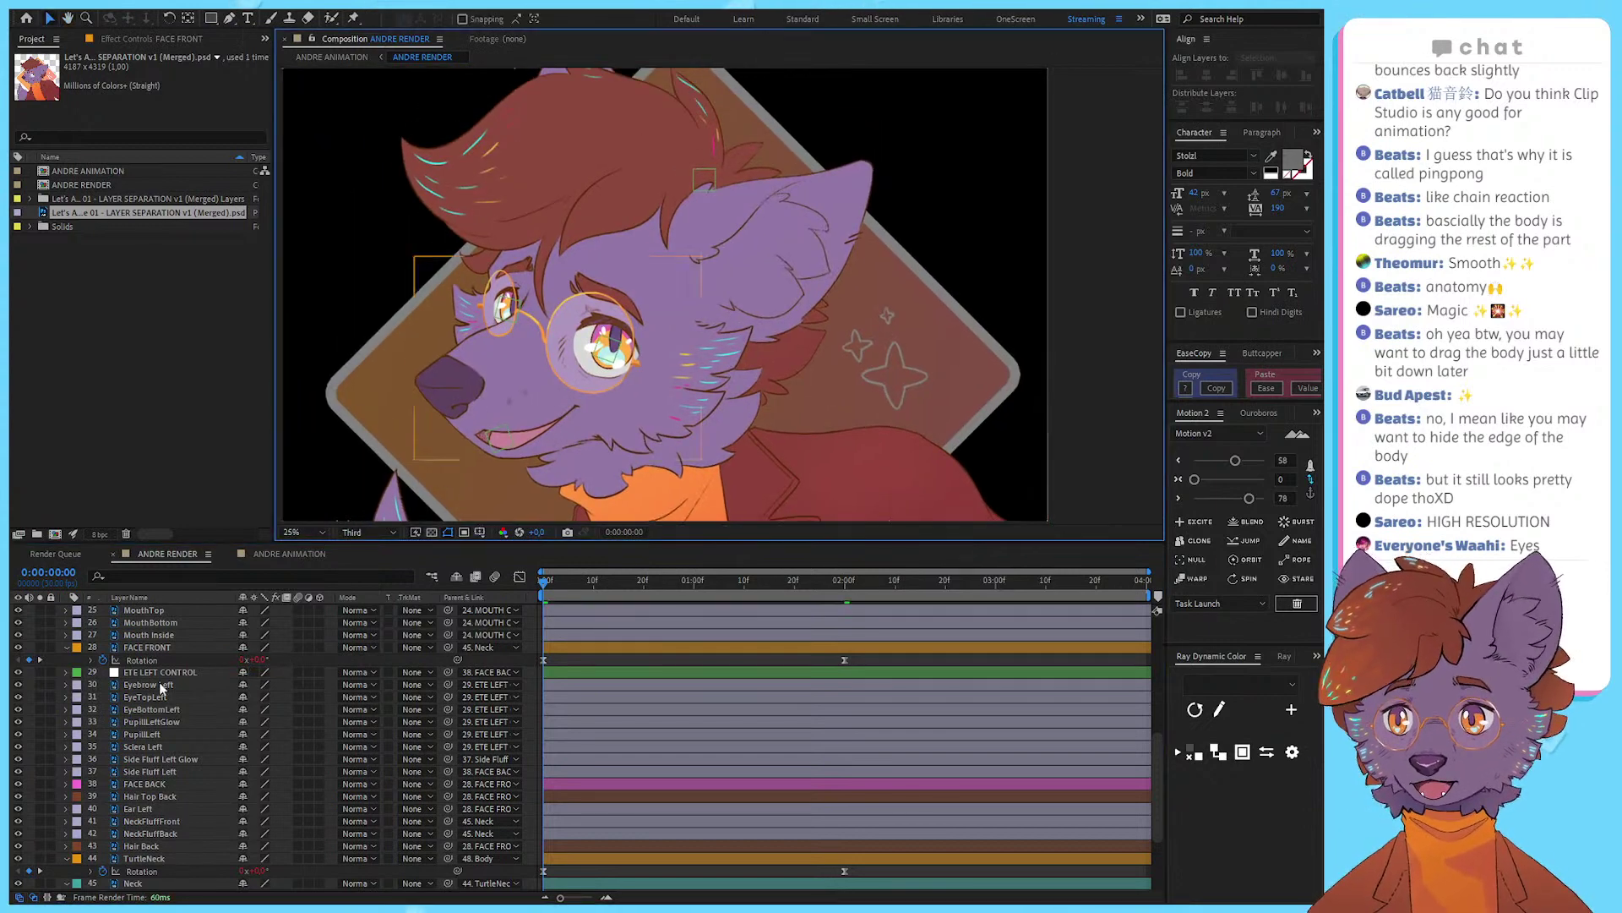
pyautogui.scroll(6, 128, 685)
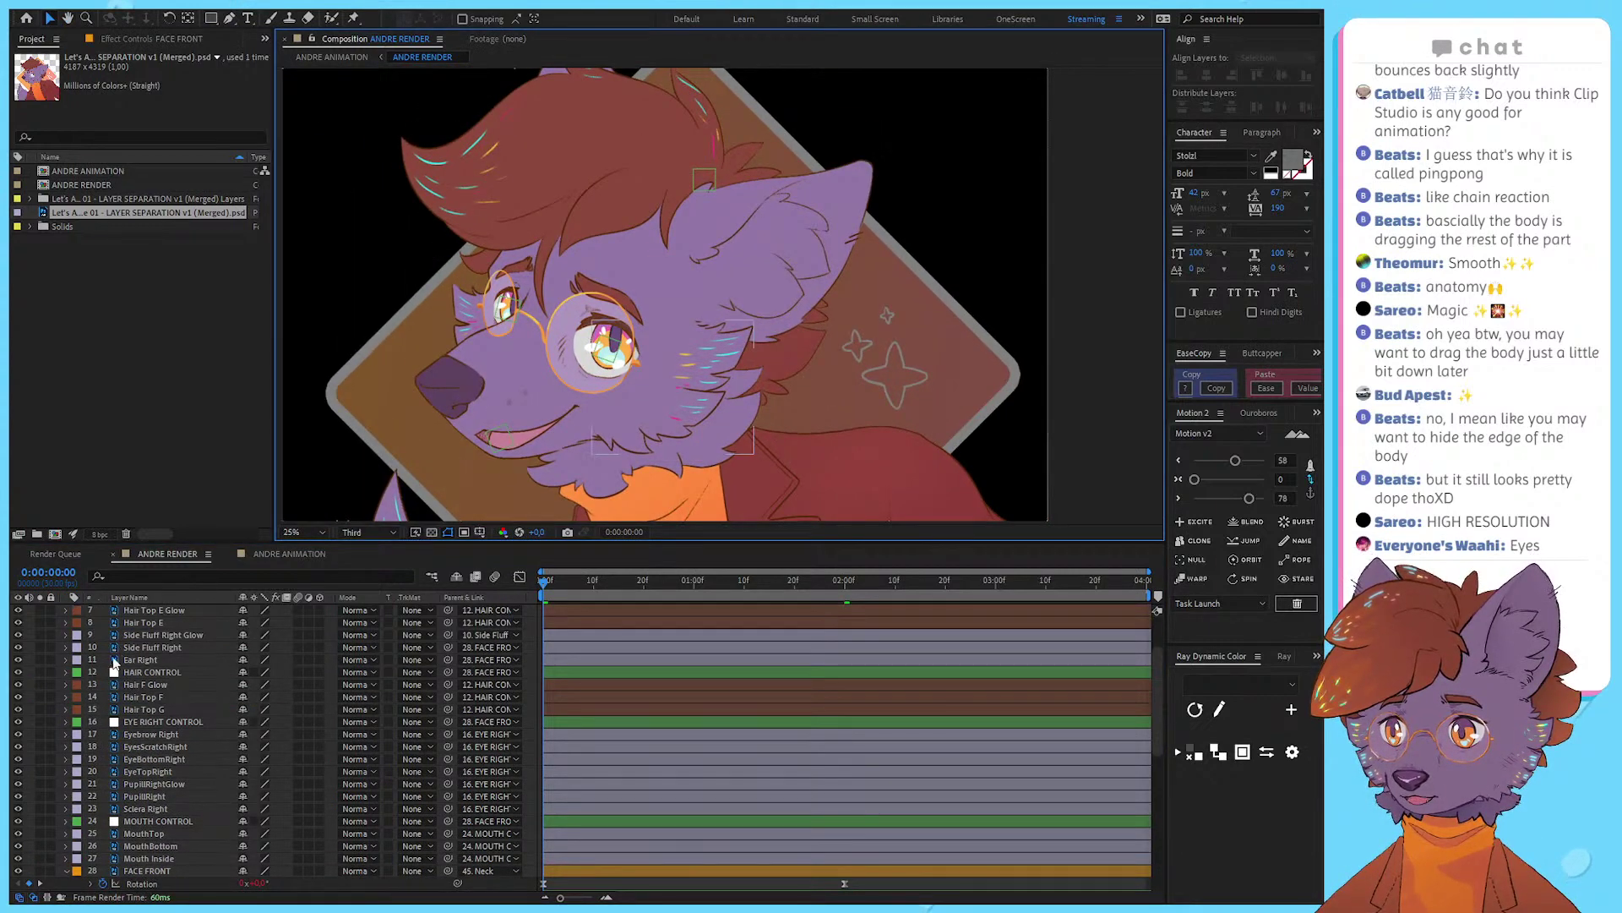
pyautogui.scroll(3, 51, 630)
pyautogui.click(51, 610)
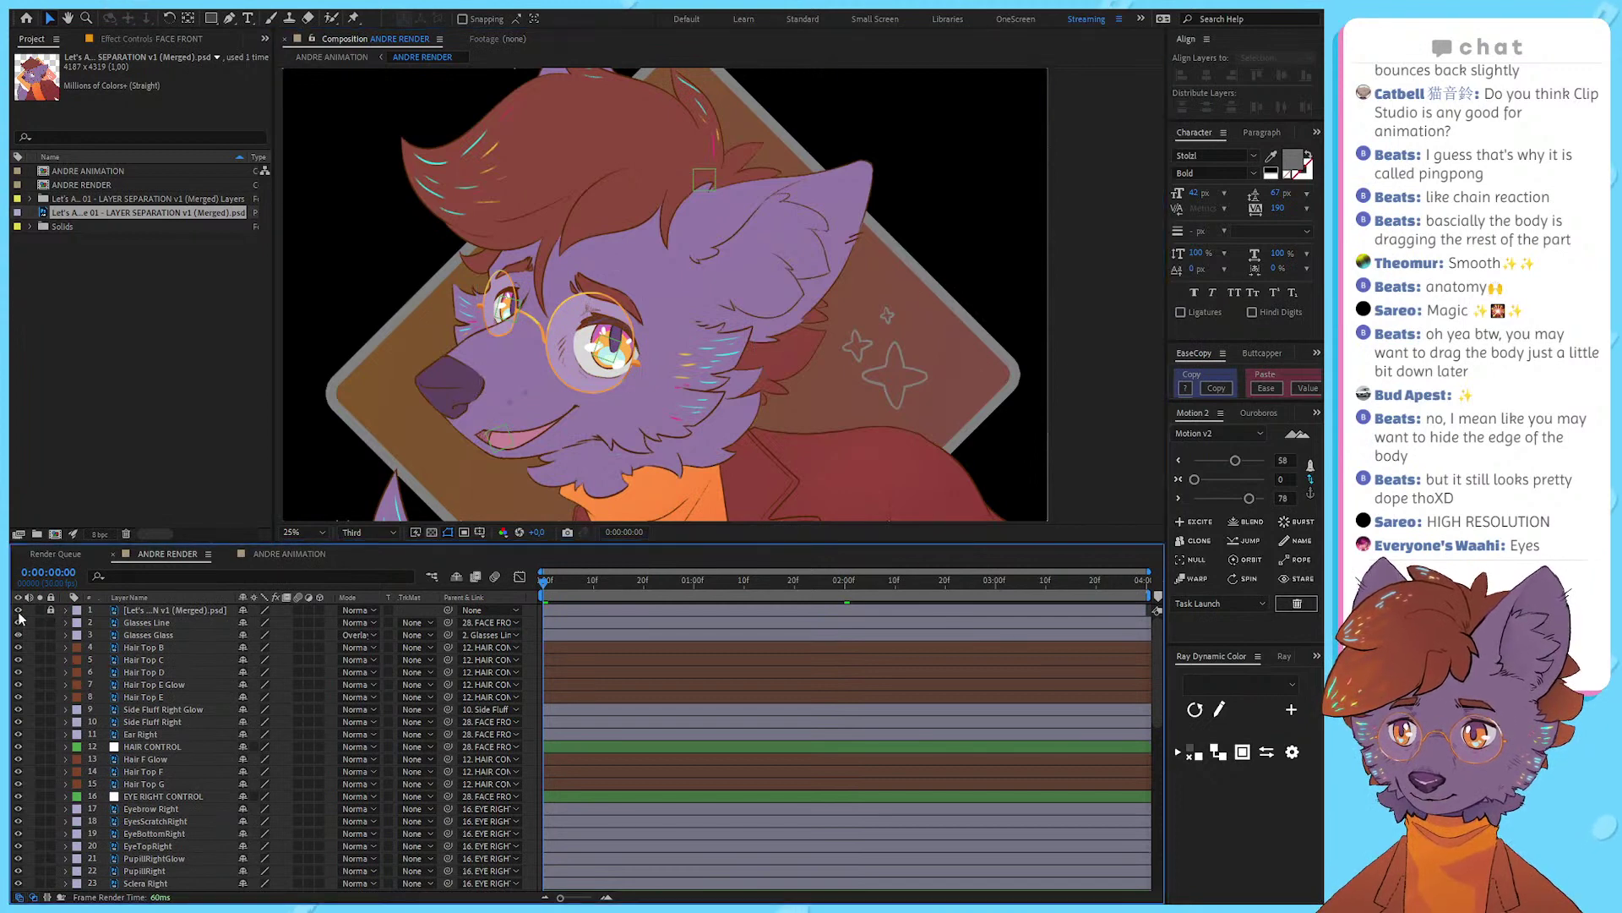
pyautogui.click(18, 609)
pyautogui.click(17, 609)
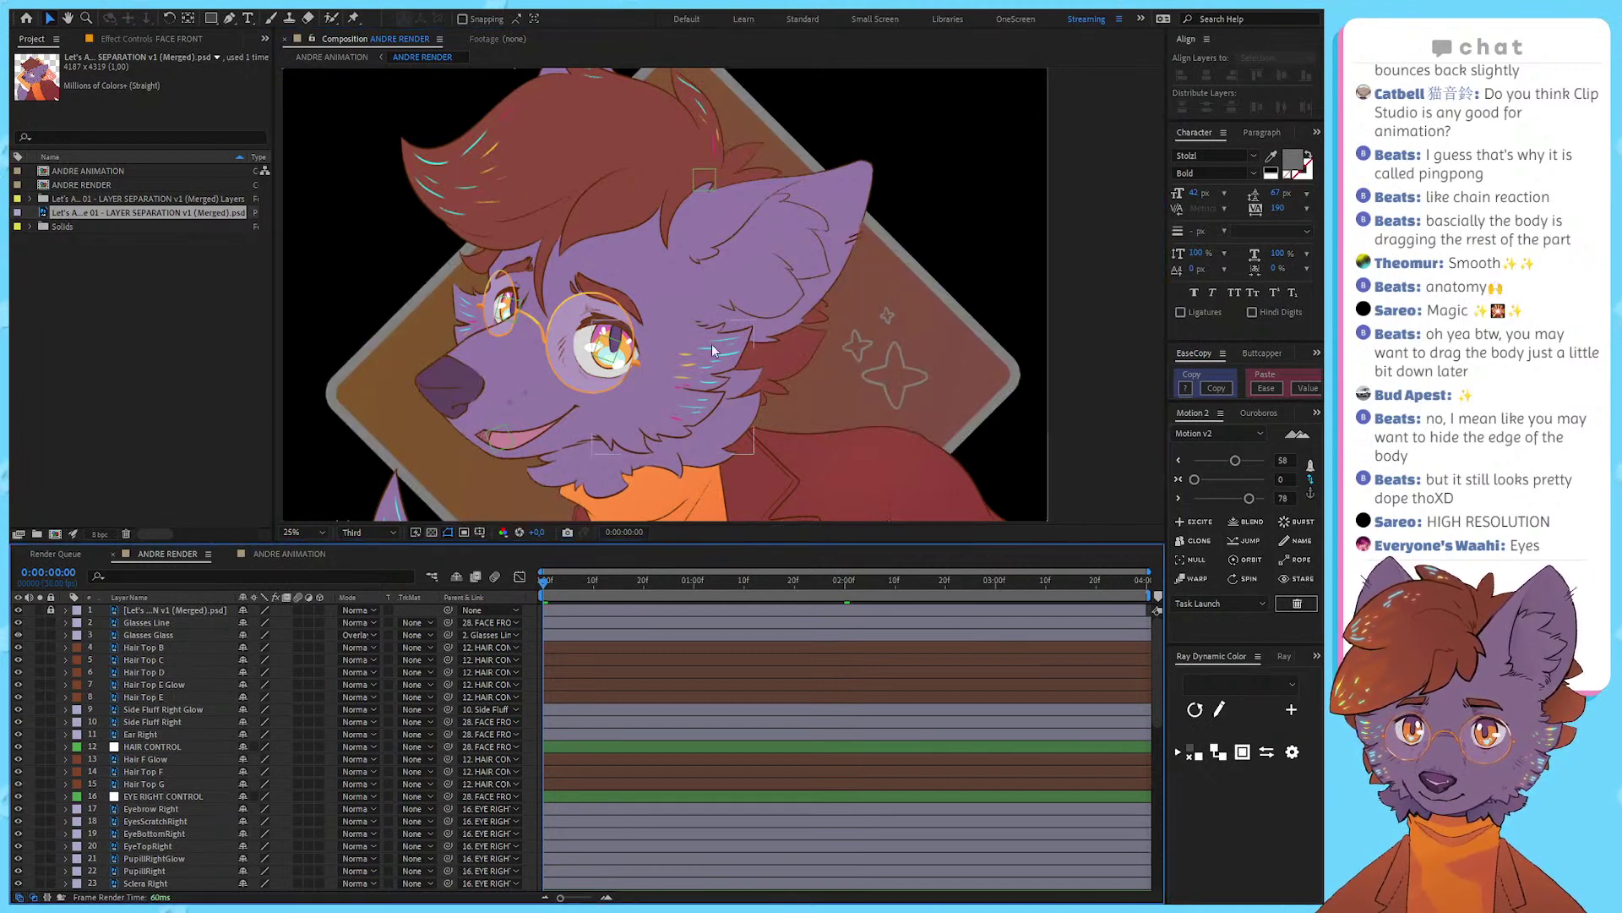
# Step: Precompose the layers from EyesScratchRight to Sclera Right, without Eyebrow Right, as a composition named EYES RIGHT
pyautogui.click(603, 338)
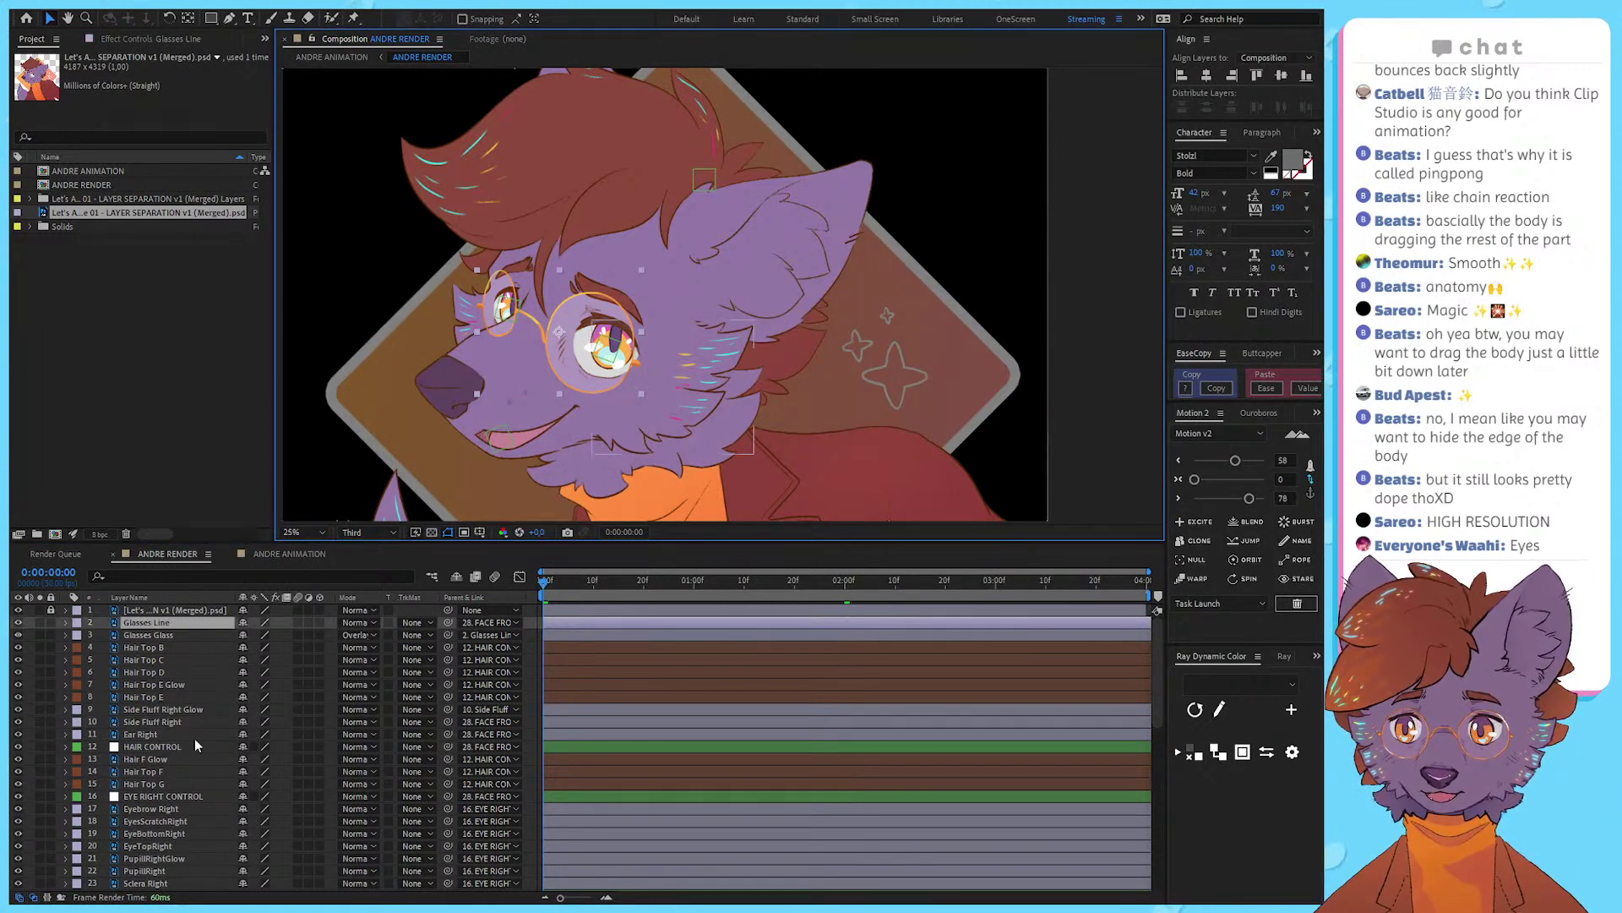
pyautogui.click(149, 796)
pyautogui.scroll(-2, 153, 760)
pyautogui.click(155, 768)
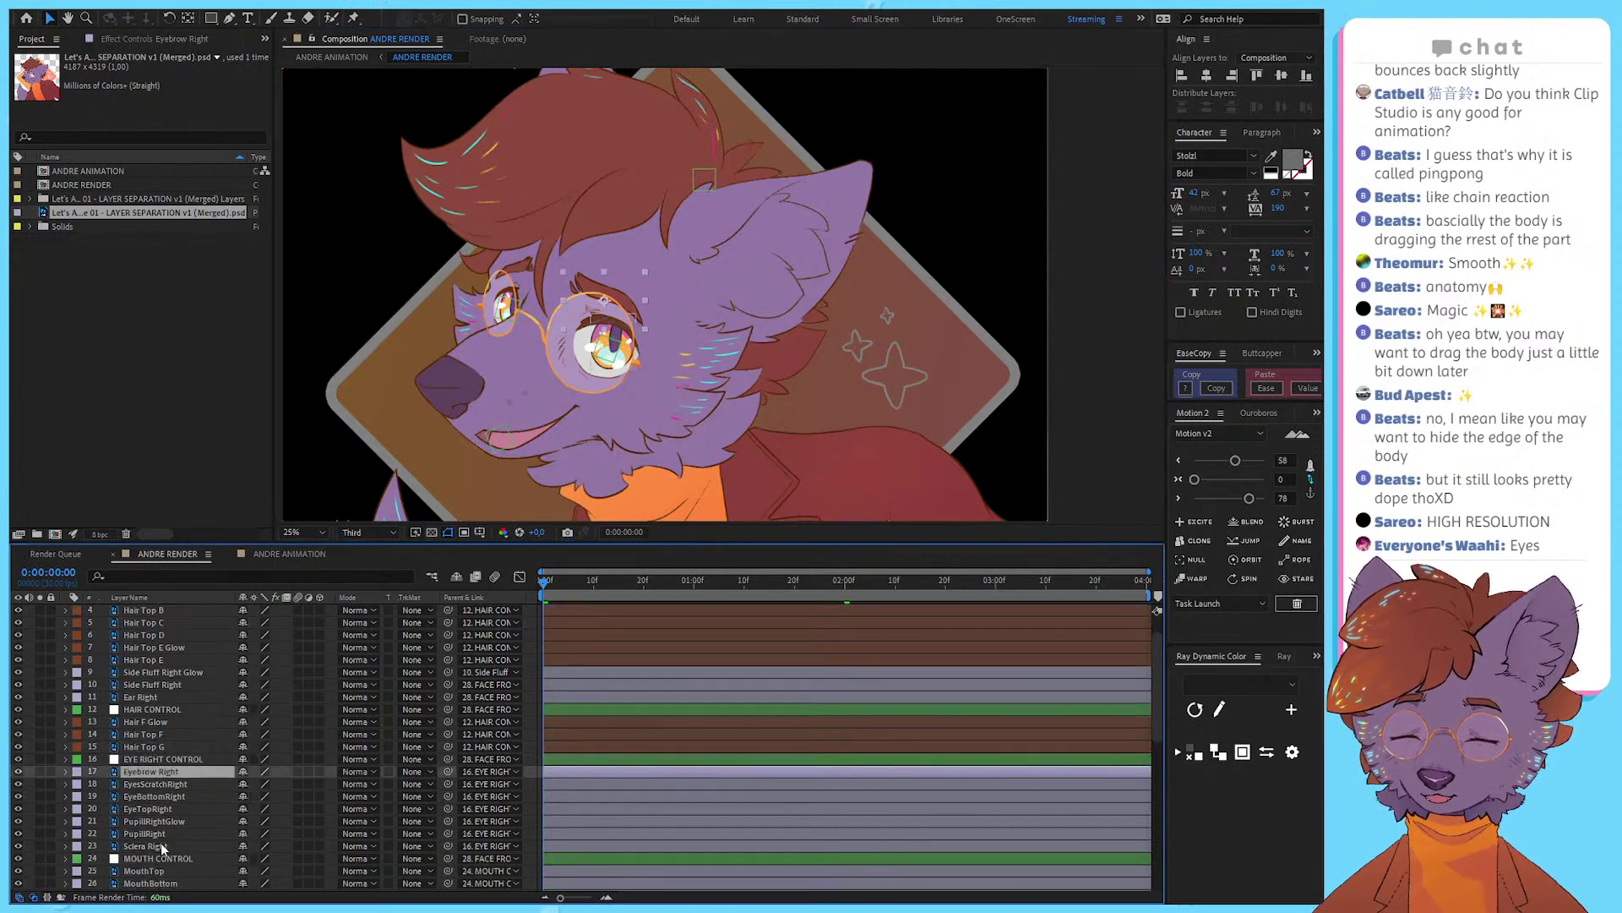
pyautogui.keyDown('shift'); pyautogui.click(161, 845); pyautogui.keyUp('shift')
pyautogui.keyDown('ctrl'); pyautogui.click(148, 772); pyautogui.keyUp('ctrl')
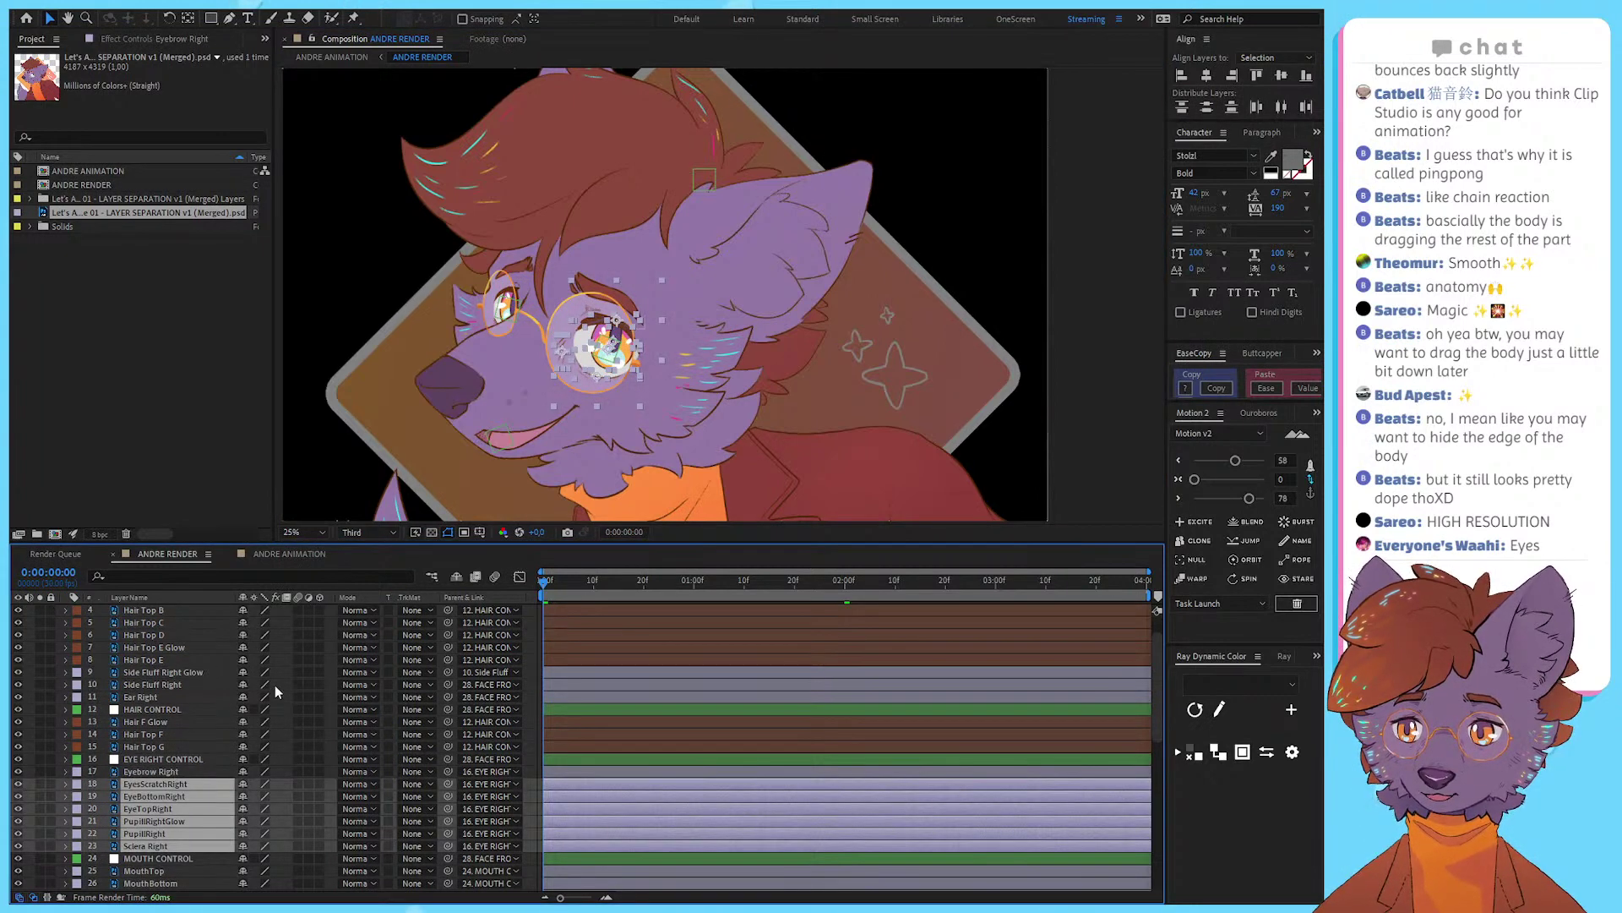
pyautogui.moveTo(589, 361); pyautogui.dragTo(558, 402)
pyautogui.scroll(2, 662, 332)
pyautogui.hotkey('ctrl', 'shift', 'c')
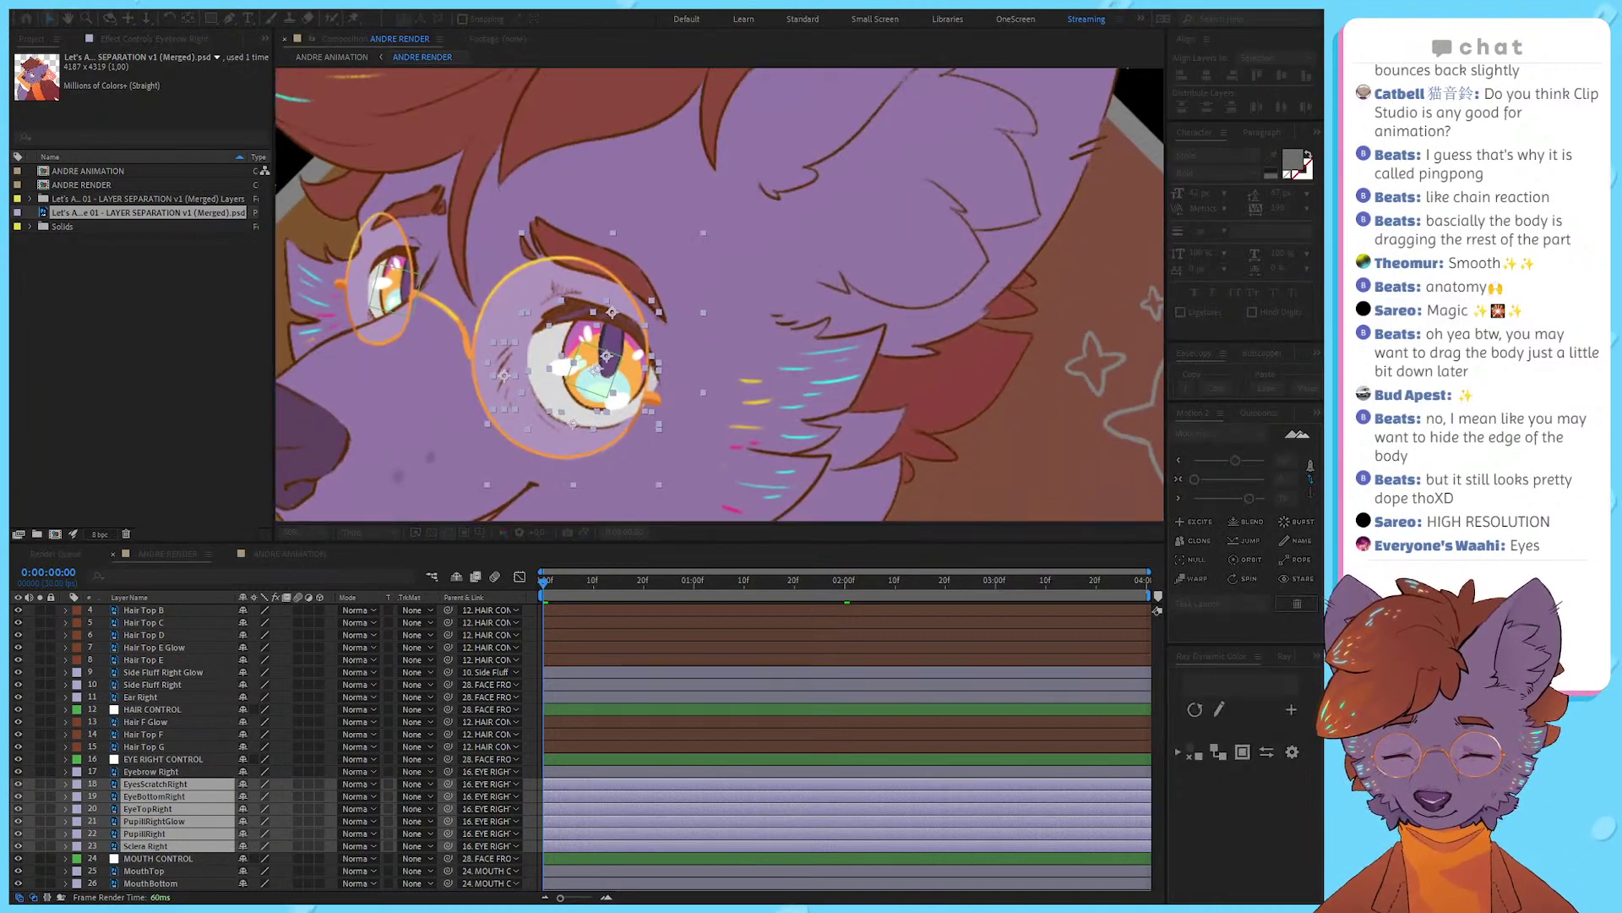
pyautogui.write('EYES RIGHT')
pyautogui.press('Return')
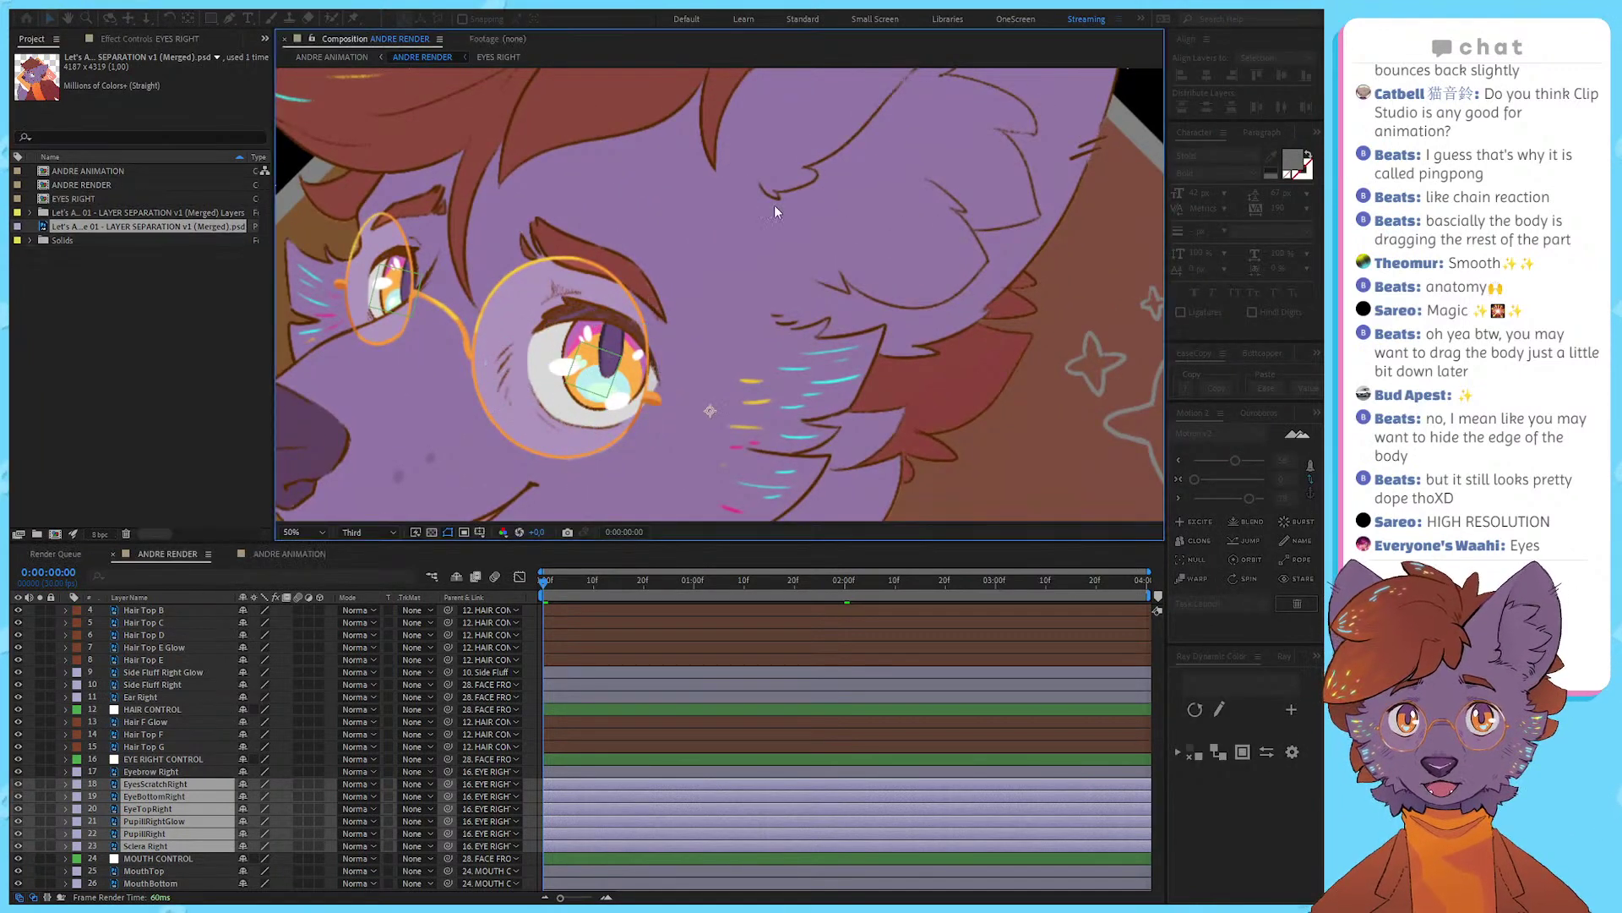
# Step: Open the EYES RIGHT precomposition and move all its eye layers together to the composition's centre, using the title/action safe guides
pyautogui.scroll(-2, 757, 348)
pyautogui.doubleClick(687, 369)
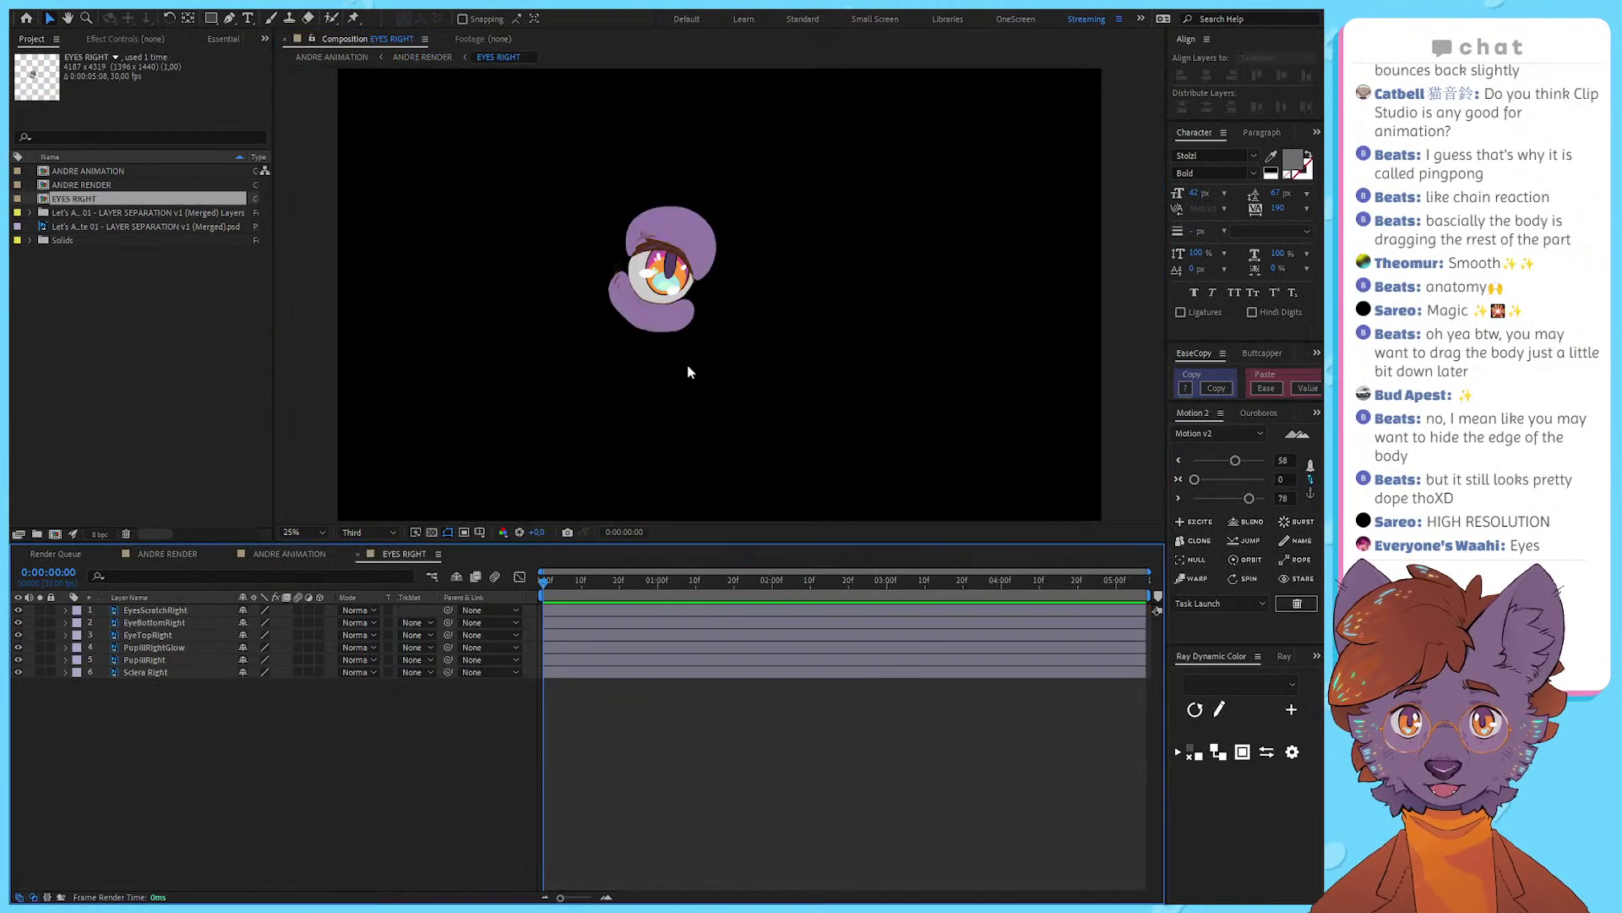
pyautogui.moveTo(768, 313); pyautogui.dragTo(575, 242)
pyautogui.press("'")
pyautogui.scroll(4, 653, 343)
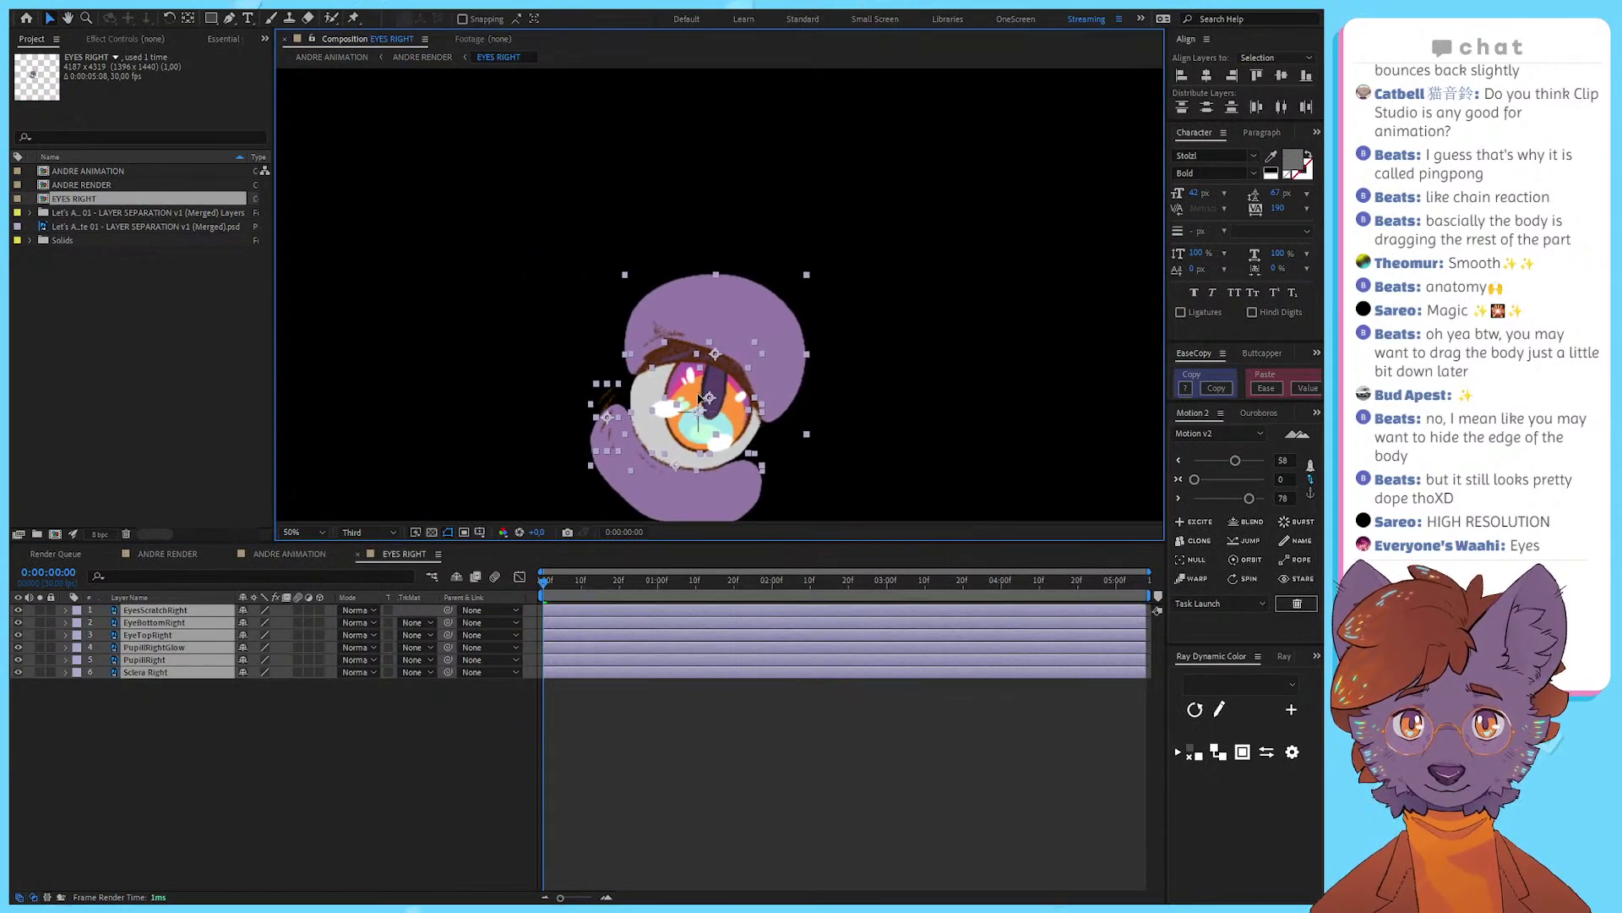
pyautogui.press('F2')
# Step: Toggle the safe guides in EYES RIGHT and examine the placement of the eye artwork up close
pyautogui.scroll(-3, 784, 380)
pyautogui.moveTo(784, 380); pyautogui.dragTo(729, 271)
pyautogui.press("'")
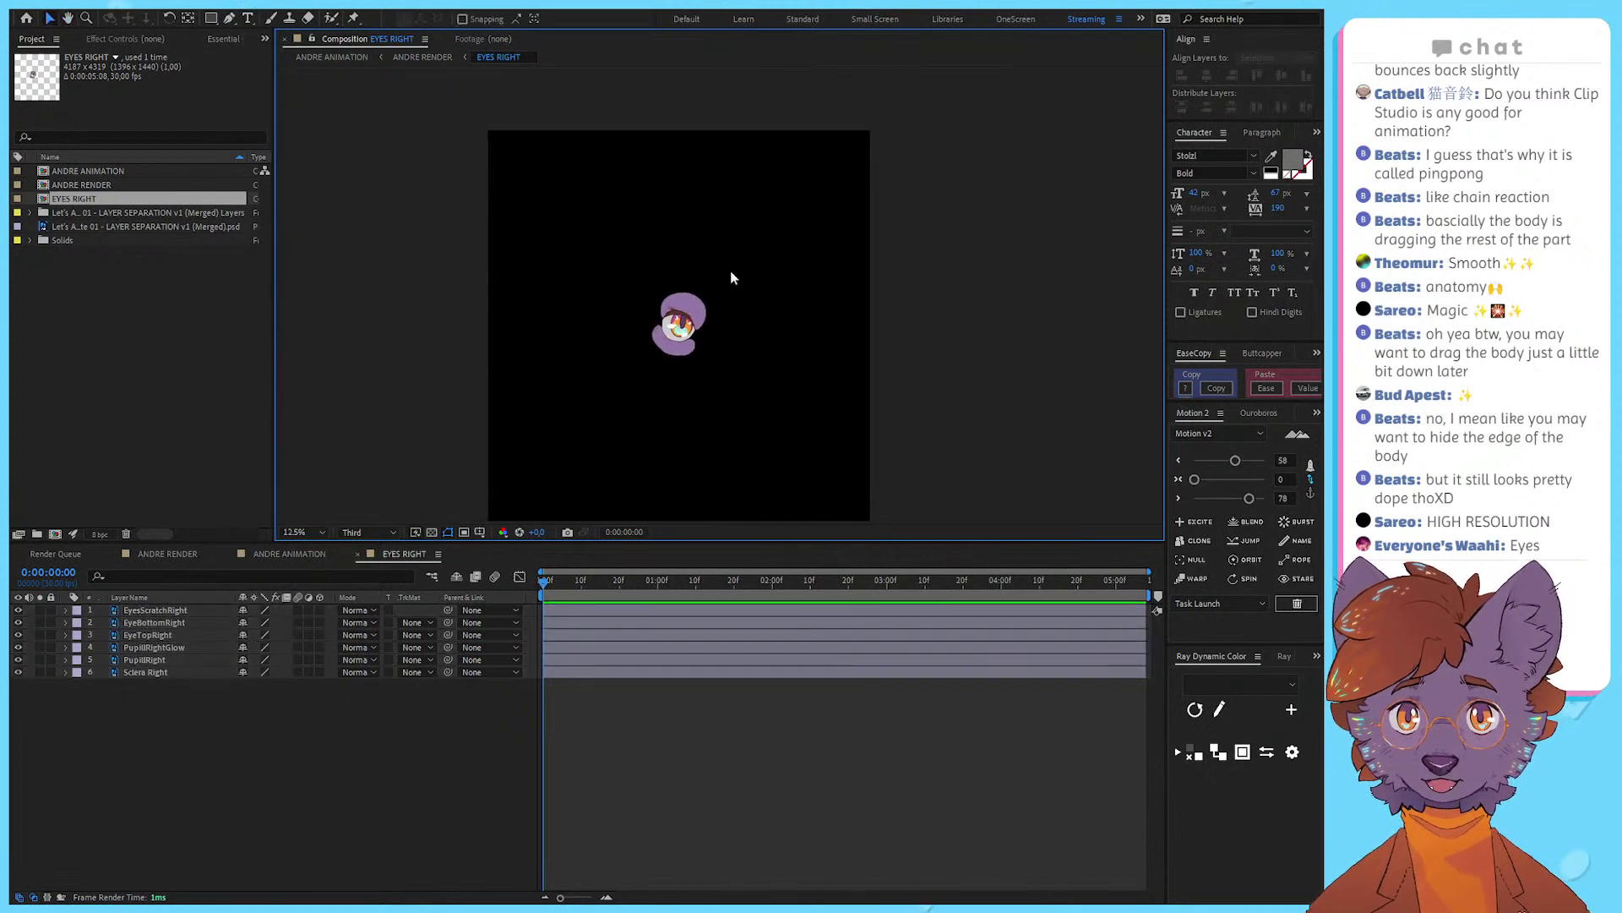
pyautogui.press("'")
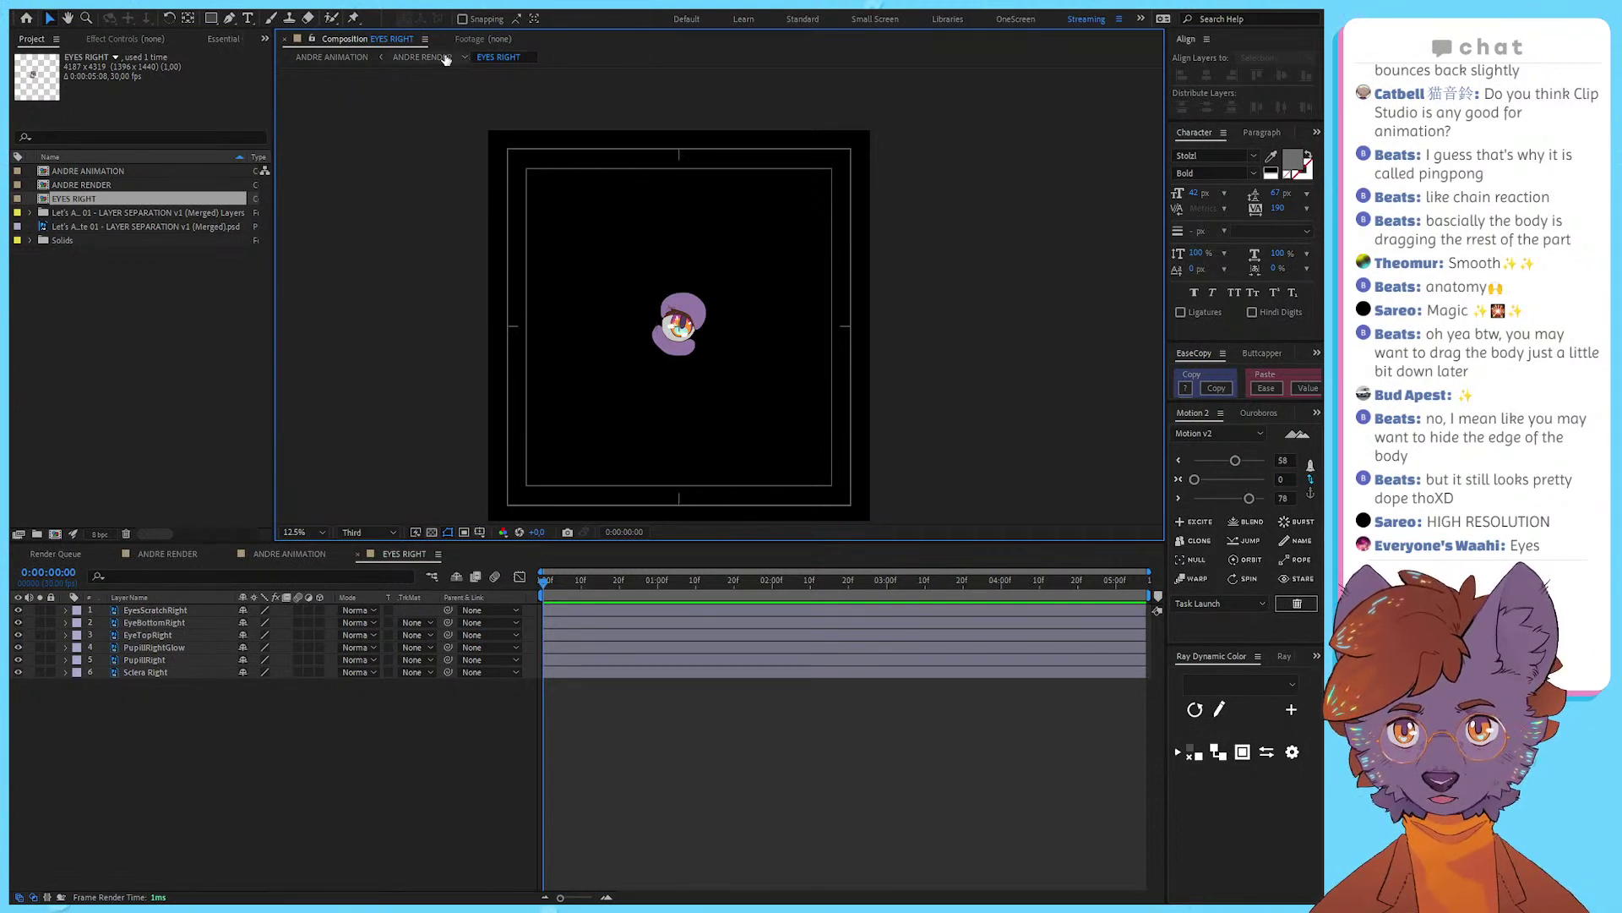
pyautogui.moveTo(758, 272); pyautogui.dragTo(913, 147)
pyautogui.scroll(3, 718, 299)
pyautogui.click(714, 301)
pyautogui.click(769, 176)
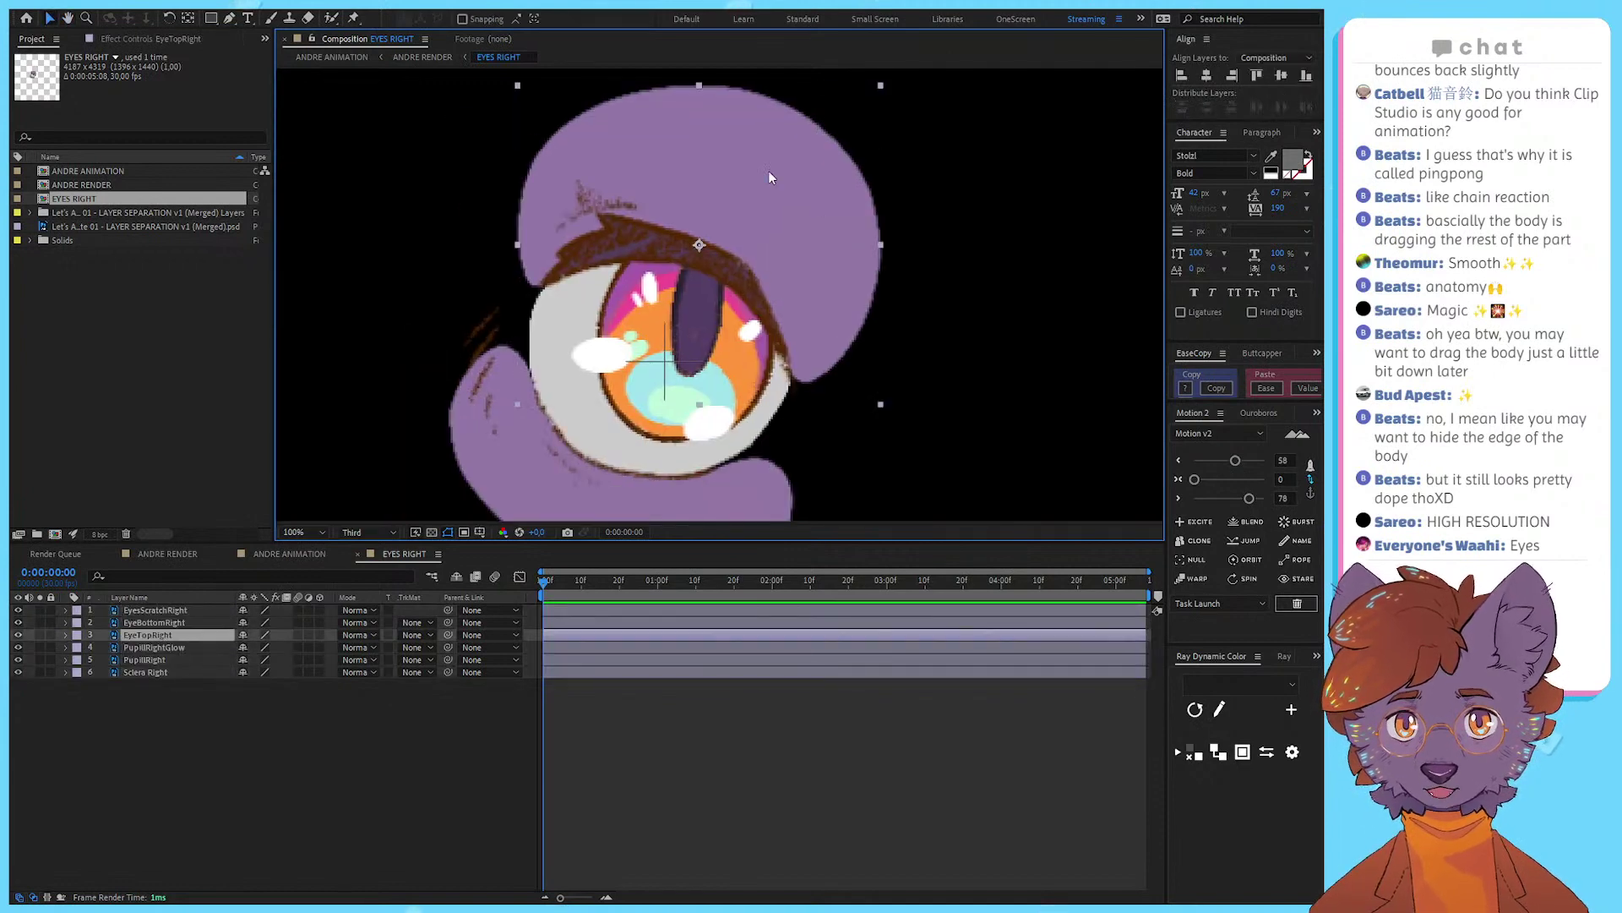
# Step: Return to ANDRE RENDER, move the EYES RIGHT layer clear of the face and compare it with its precomposition
pyautogui.click(420, 57)
pyautogui.scroll(-4, 778, 309)
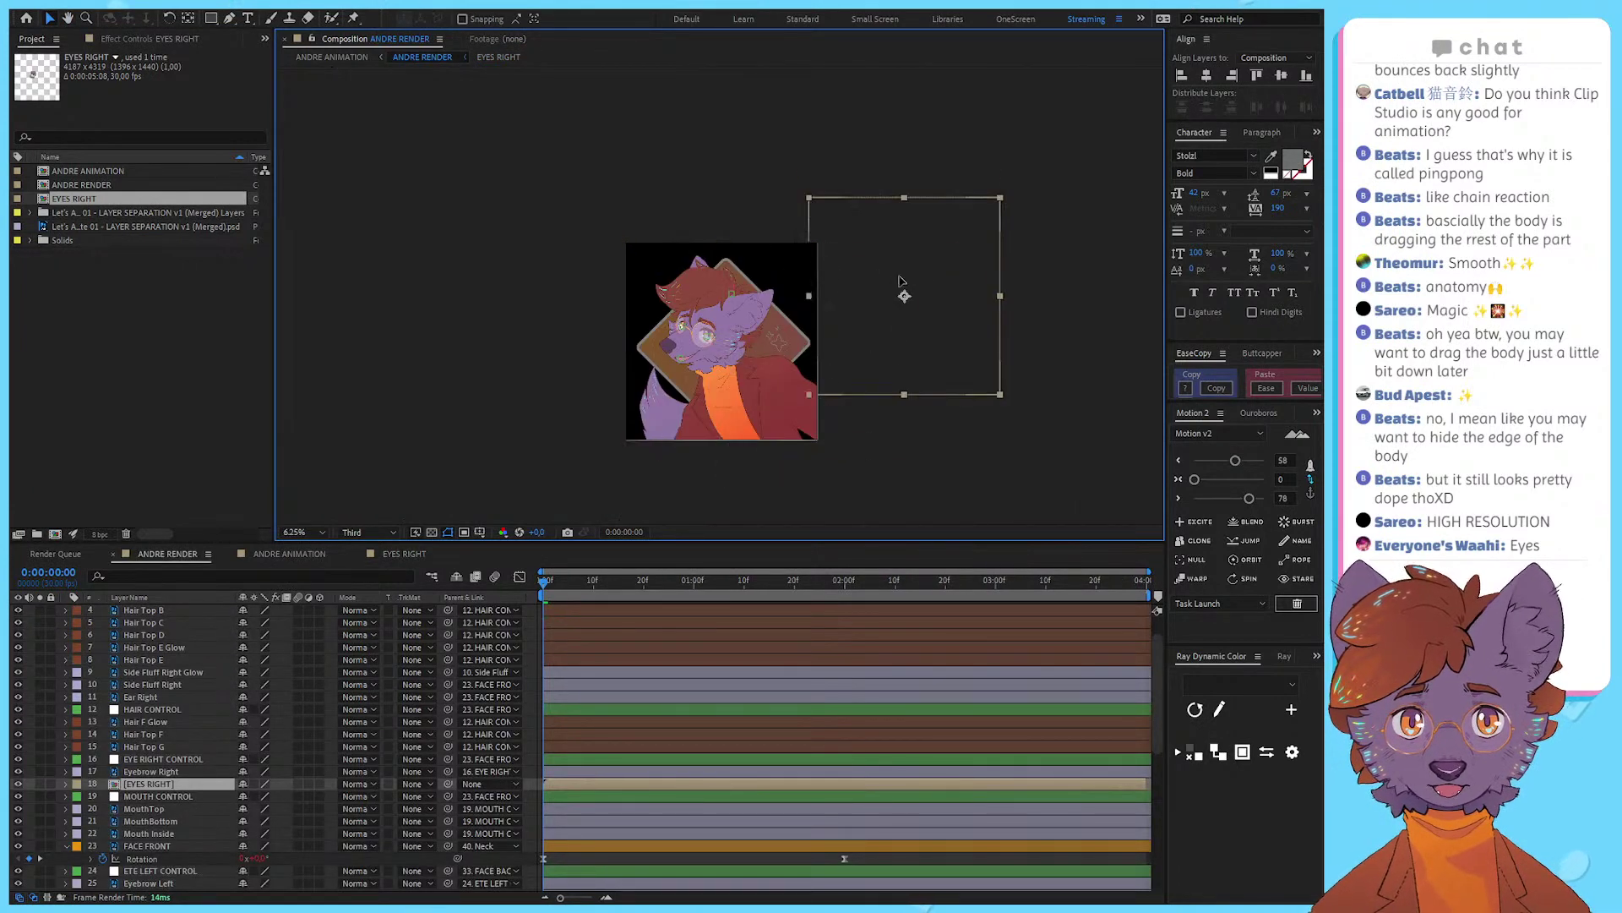
pyautogui.moveTo(776, 307); pyautogui.dragTo(815, 297)
pyautogui.scroll(1, 788, 294)
pyautogui.doubleClick(814, 297)
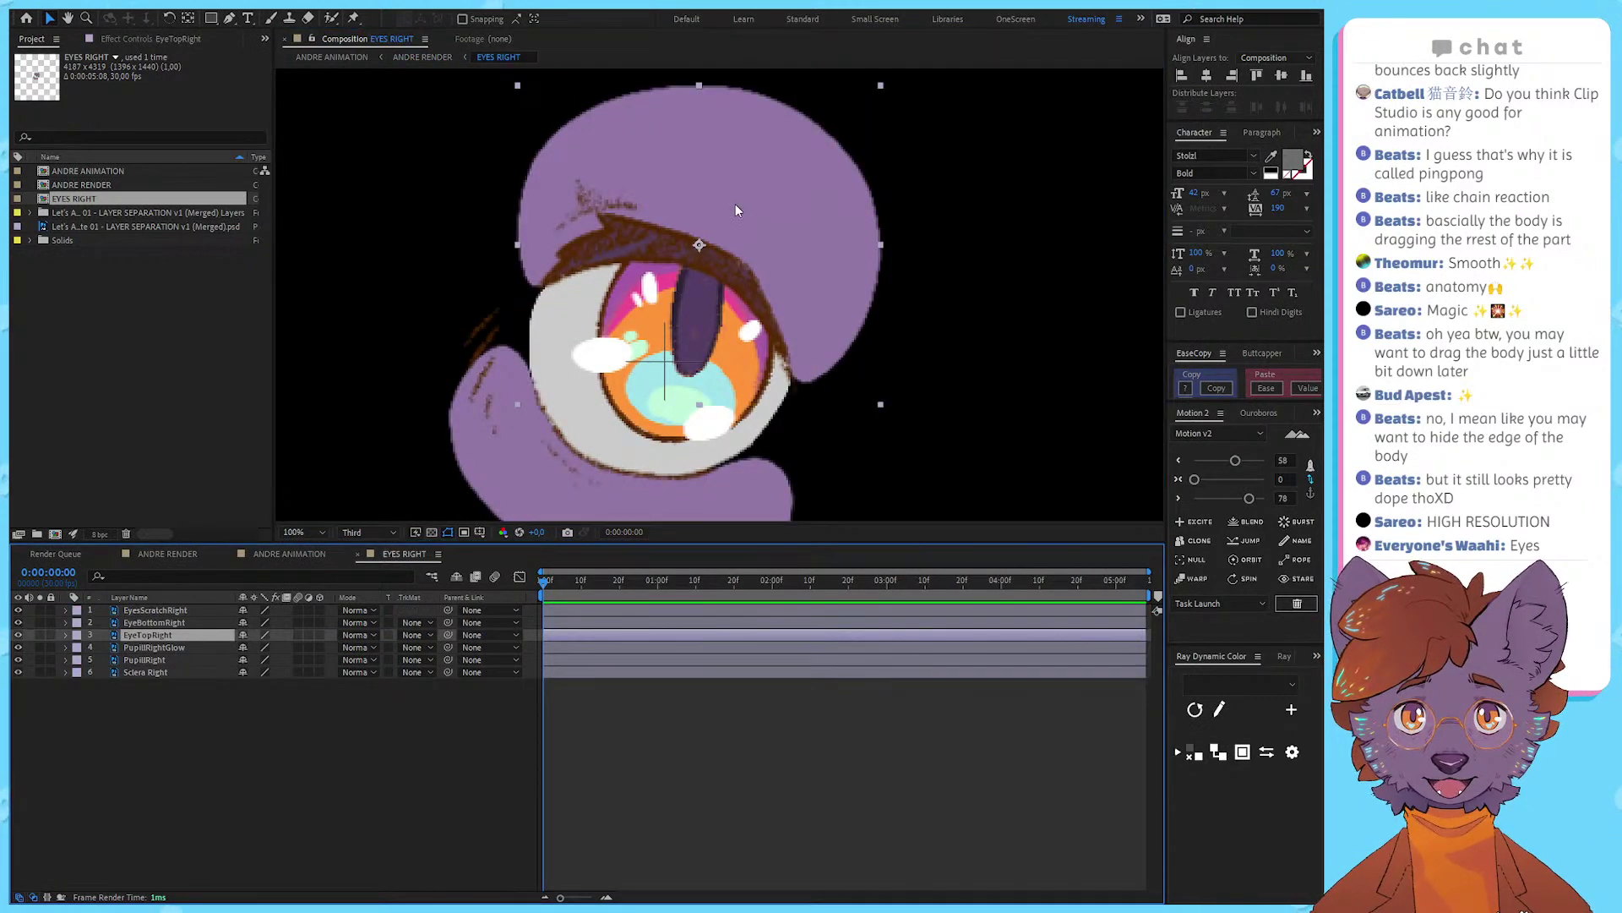
pyautogui.scroll(-3, 735, 209)
pyautogui.click(420, 57)
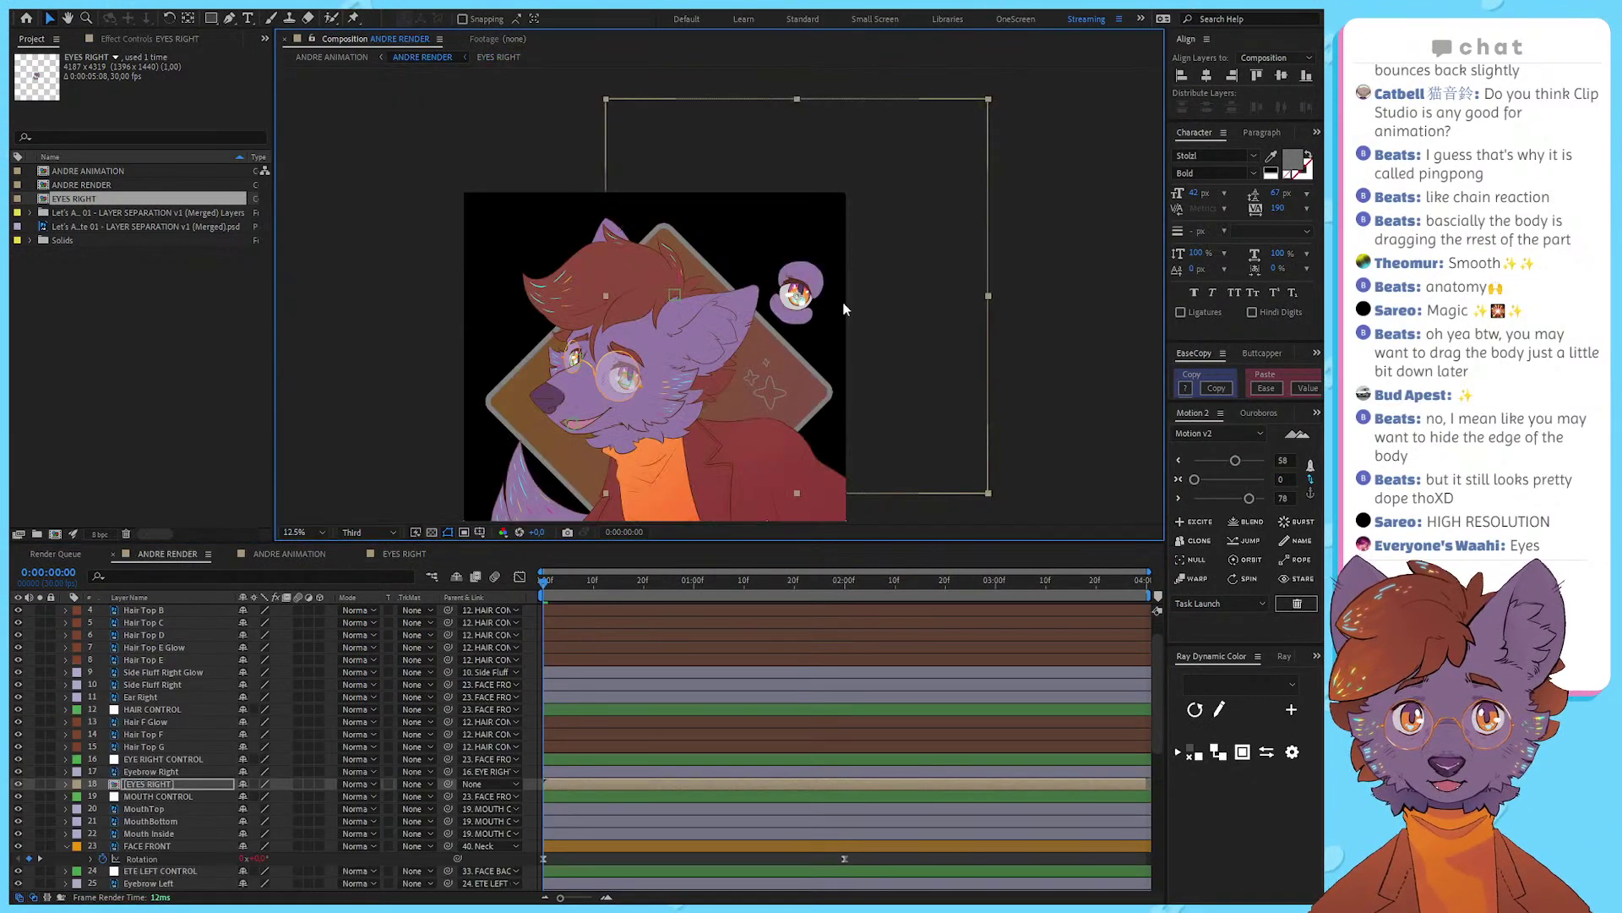
# Step: Reposition the EYES RIGHT layer in ANDRE RENDER over the character's right eye, matching the half-transparent artwork
pyautogui.moveTo(845, 309); pyautogui.dragTo(854, 275)
pyautogui.scroll(1, 833, 226)
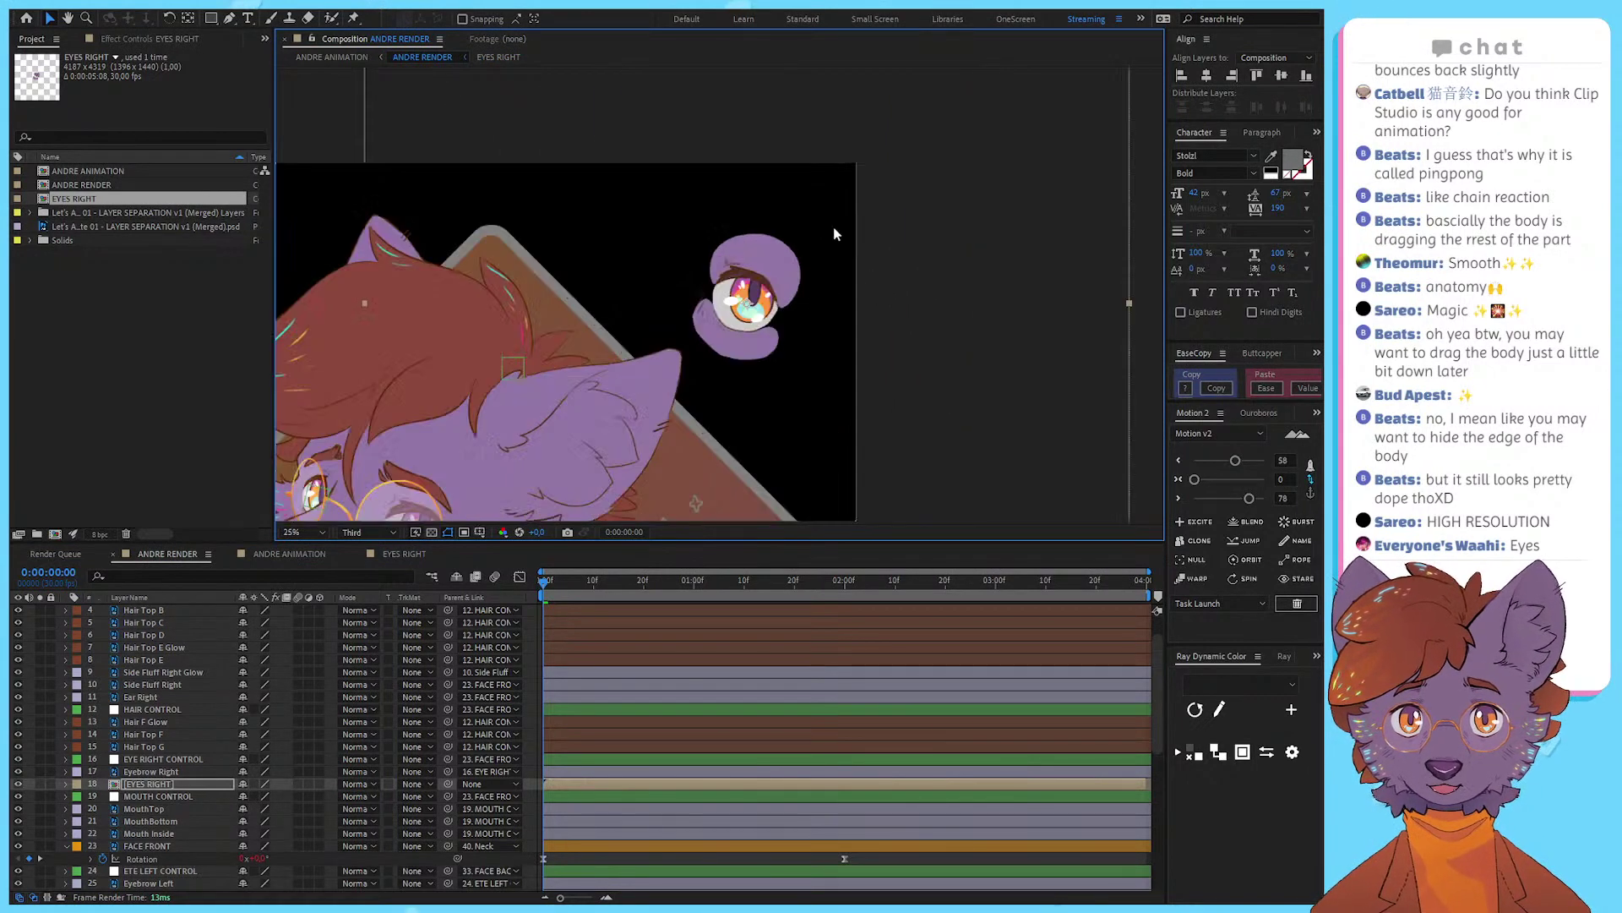
pyautogui.moveTo(769, 319); pyautogui.dragTo(588, 365)
pyautogui.scroll(-1, 758, 371)
pyautogui.moveTo(725, 357); pyautogui.dragTo(626, 407)
pyautogui.scroll(2, 586, 460)
pyautogui.scroll(1, 587, 425)
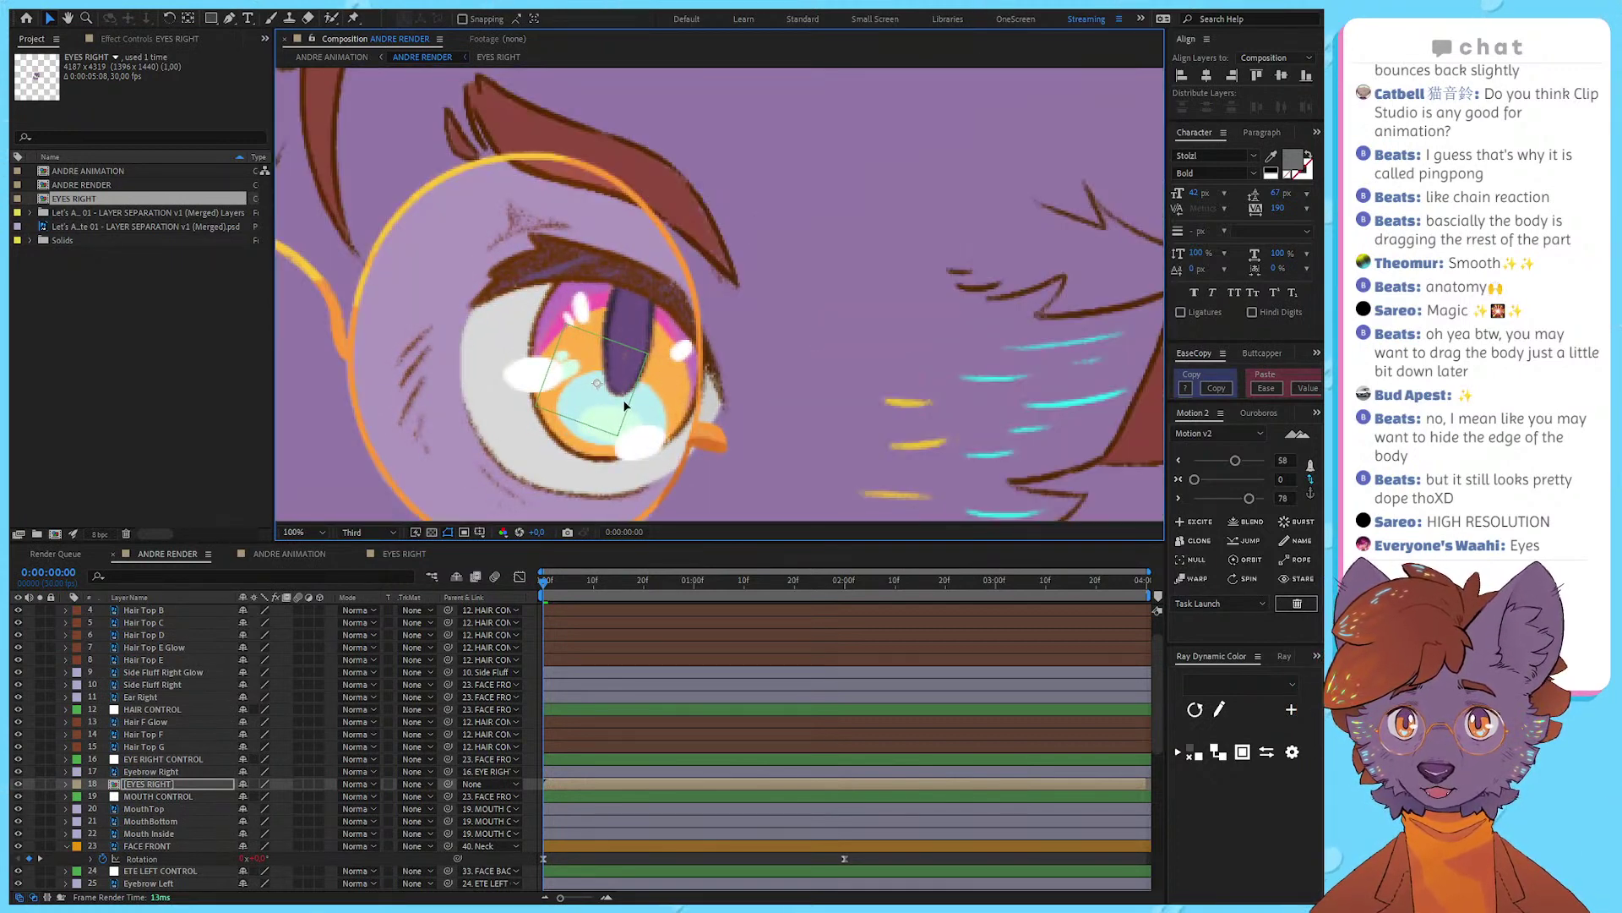
# Step: Draw a region of interest around the eye artwork in EYES RIGHT and crop the composition to it, about 840 x 896 px
pyautogui.click(497, 56)
pyautogui.scroll(-1, 558, 174)
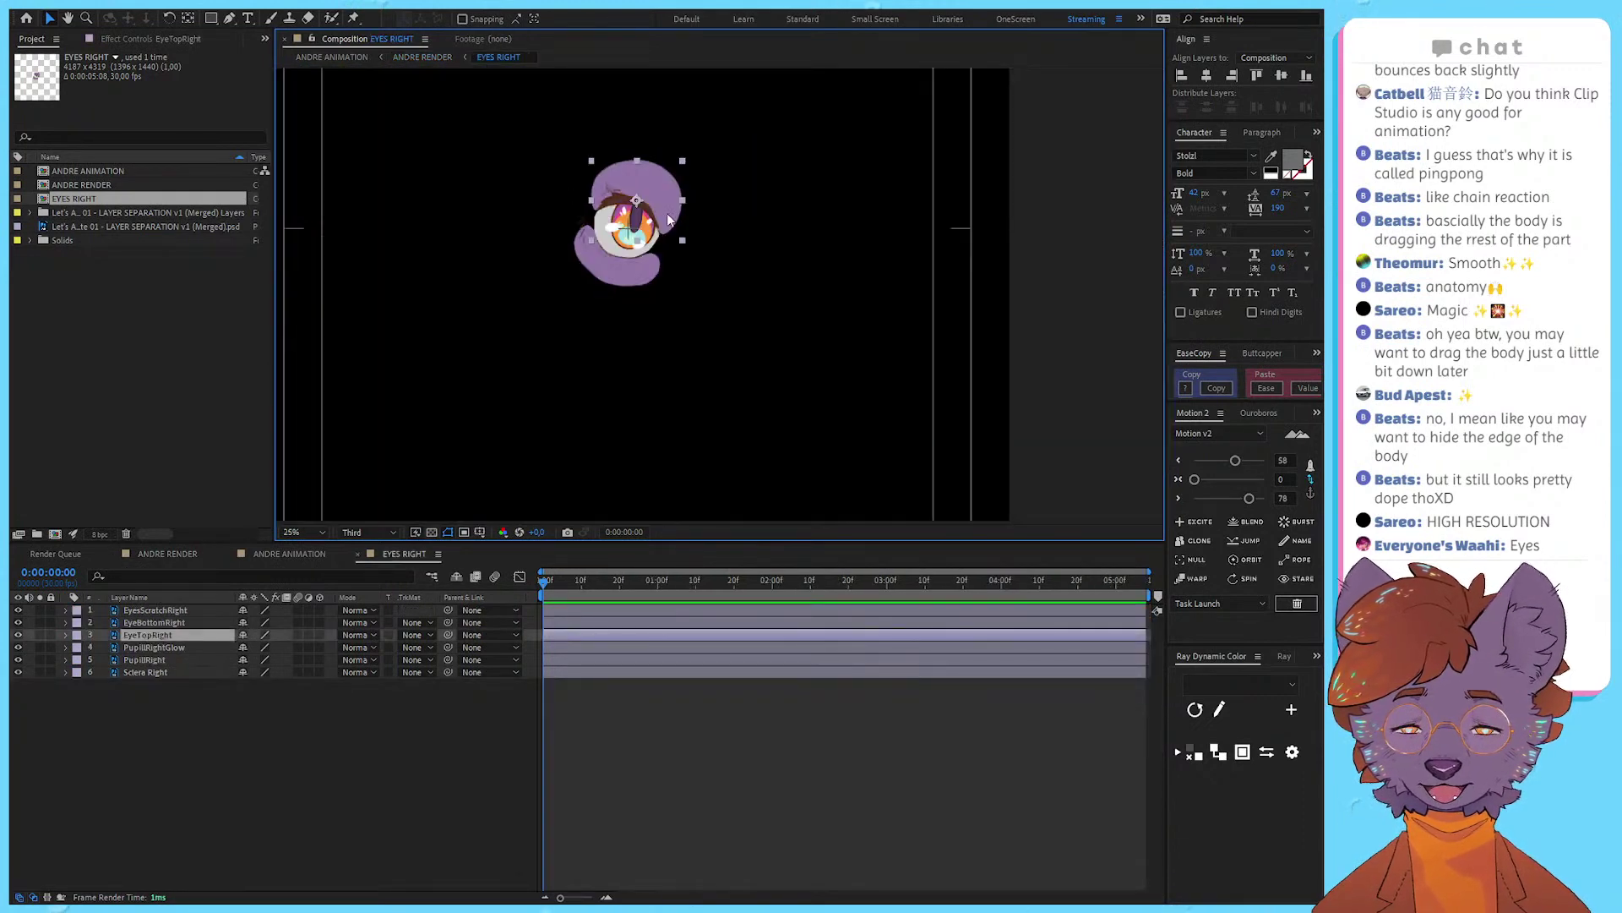
pyautogui.click(747, 215)
pyautogui.moveTo(748, 214); pyautogui.dragTo(743, 326)
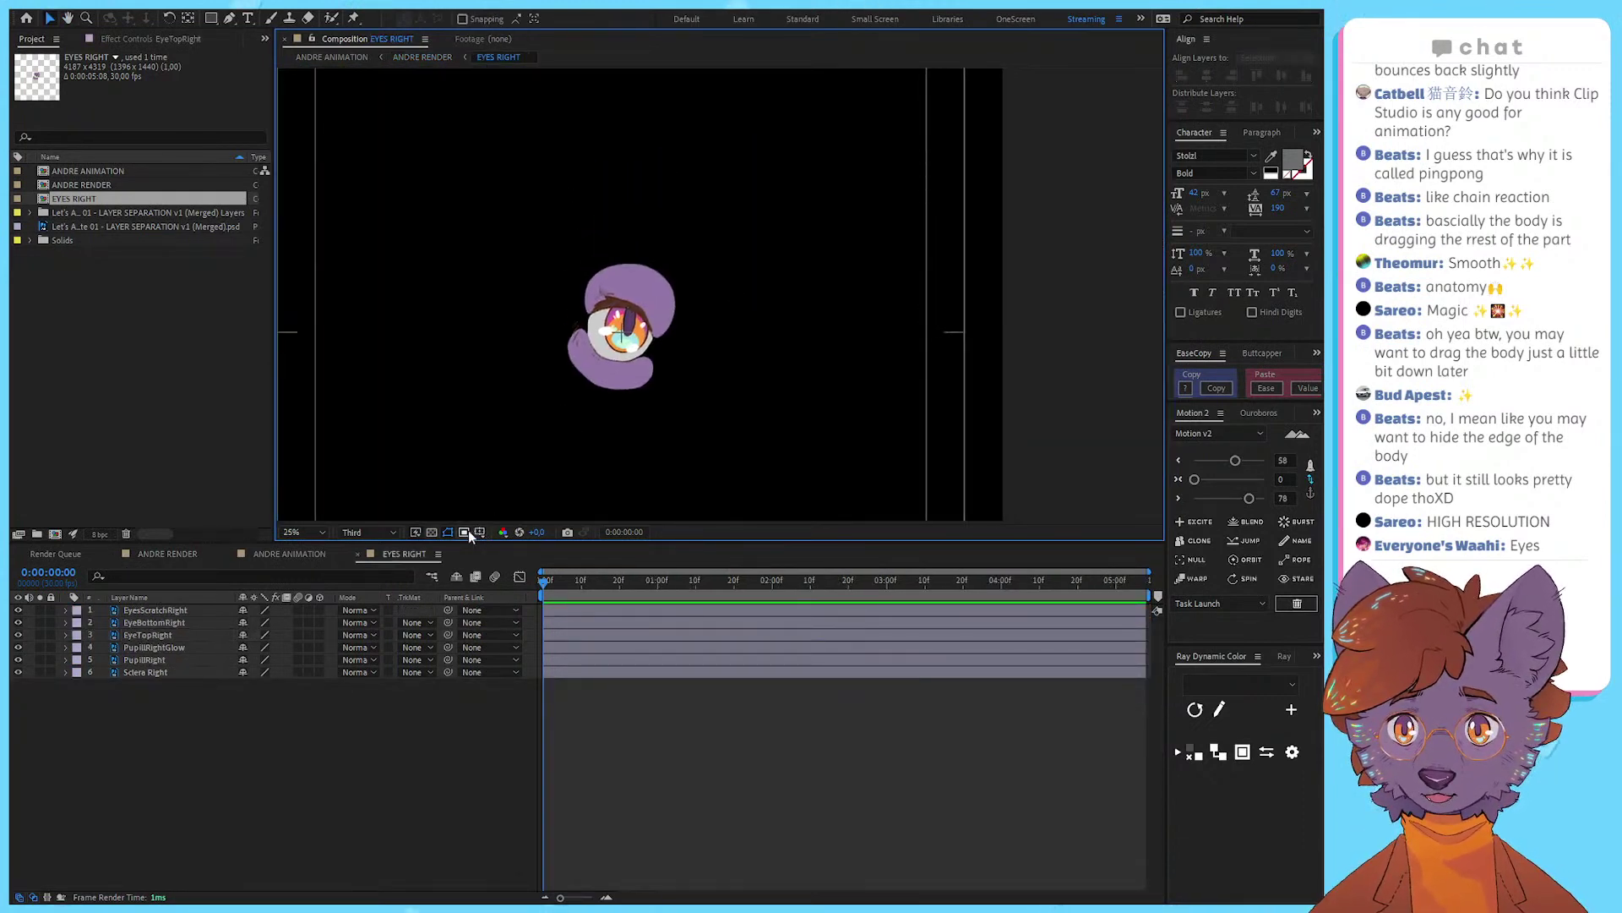
pyautogui.moveTo(539, 242); pyautogui.dragTo(696, 410)
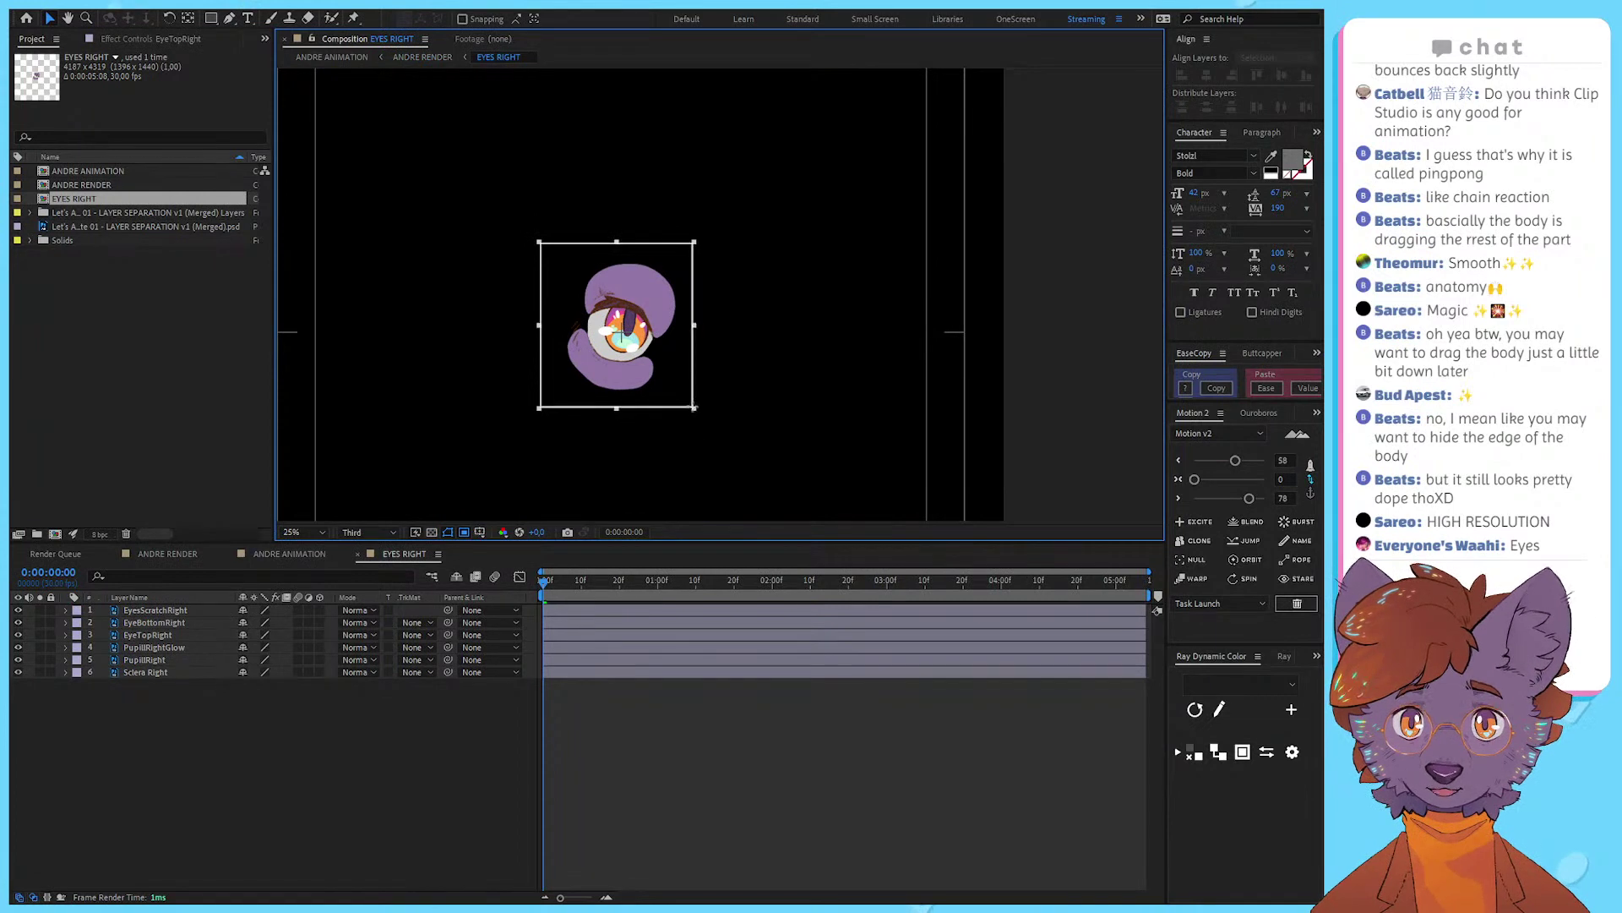
pyautogui.click(137, 88)
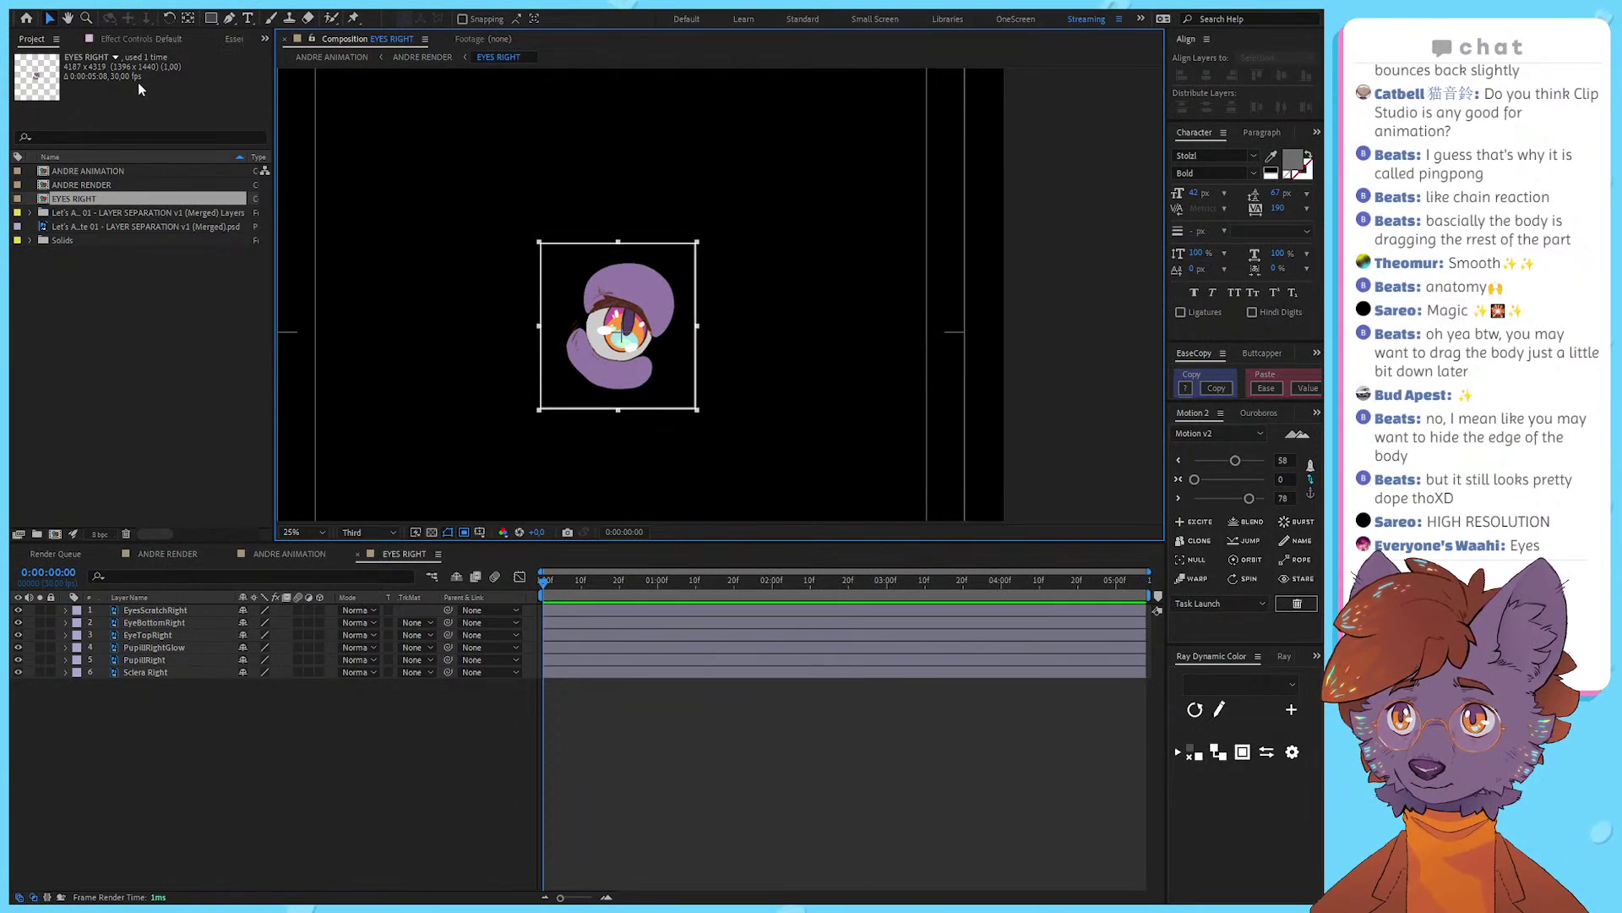
# Step: Play back the cropped EYES RIGHT composition and look over the eye artwork inside its new frame
pyautogui.click(627, 775)
pyautogui.press('space')
pyautogui.moveTo(766, 274); pyautogui.dragTo(834, 336)
pyautogui.scroll(1, 757, 319)
pyautogui.press('space')
pyautogui.click(614, 717)
pyautogui.press('v')
pyautogui.click(786, 309)
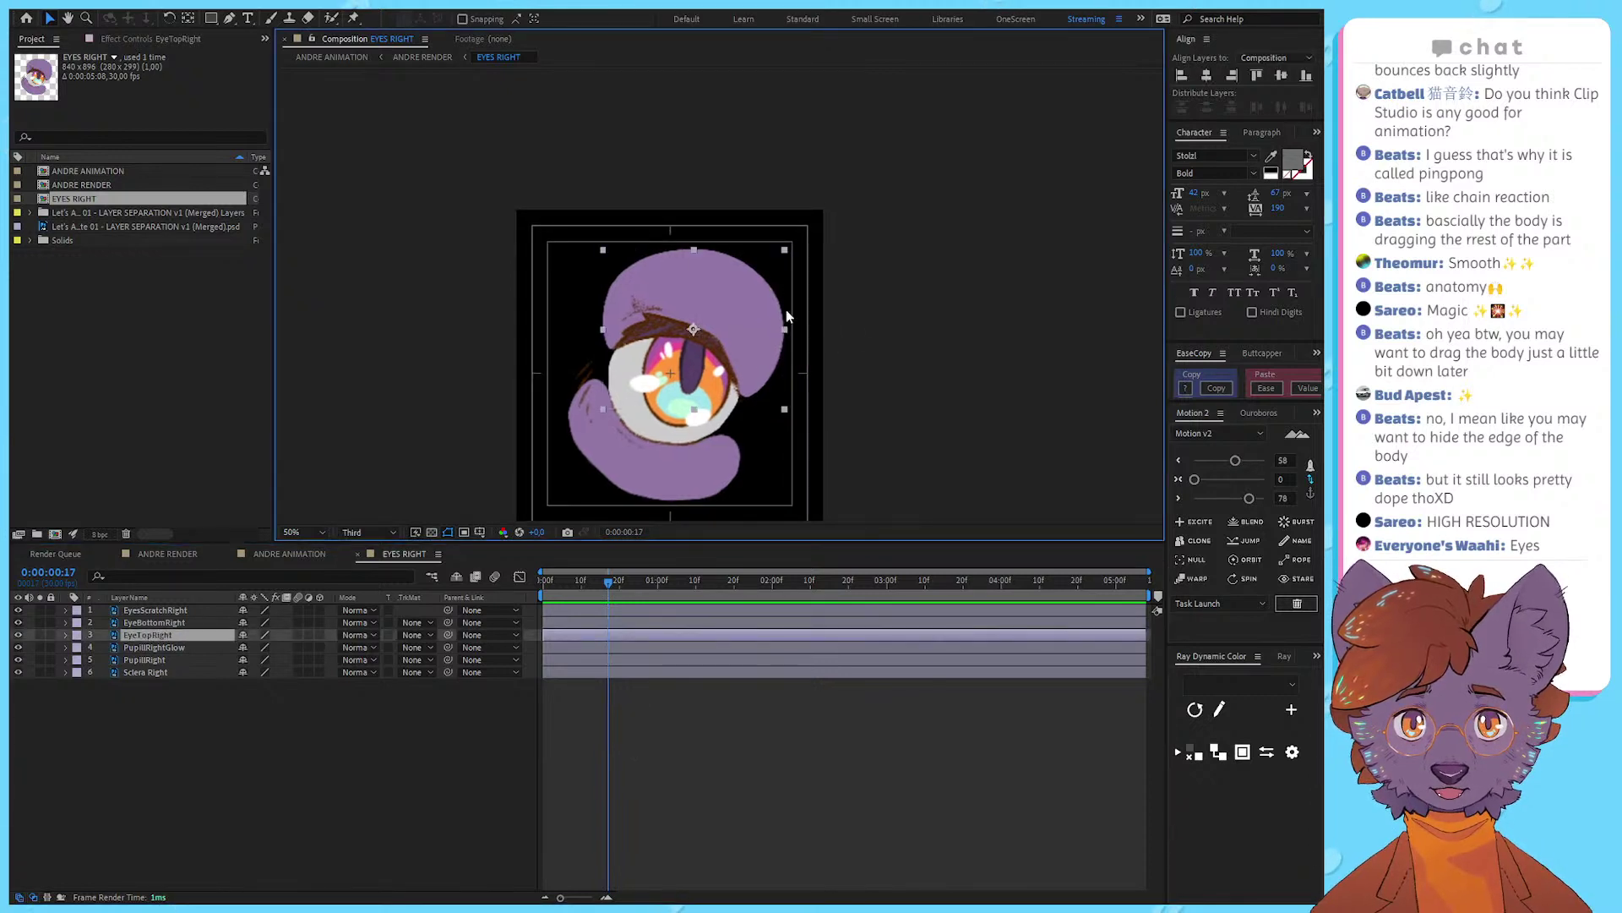
pyautogui.click(859, 337)
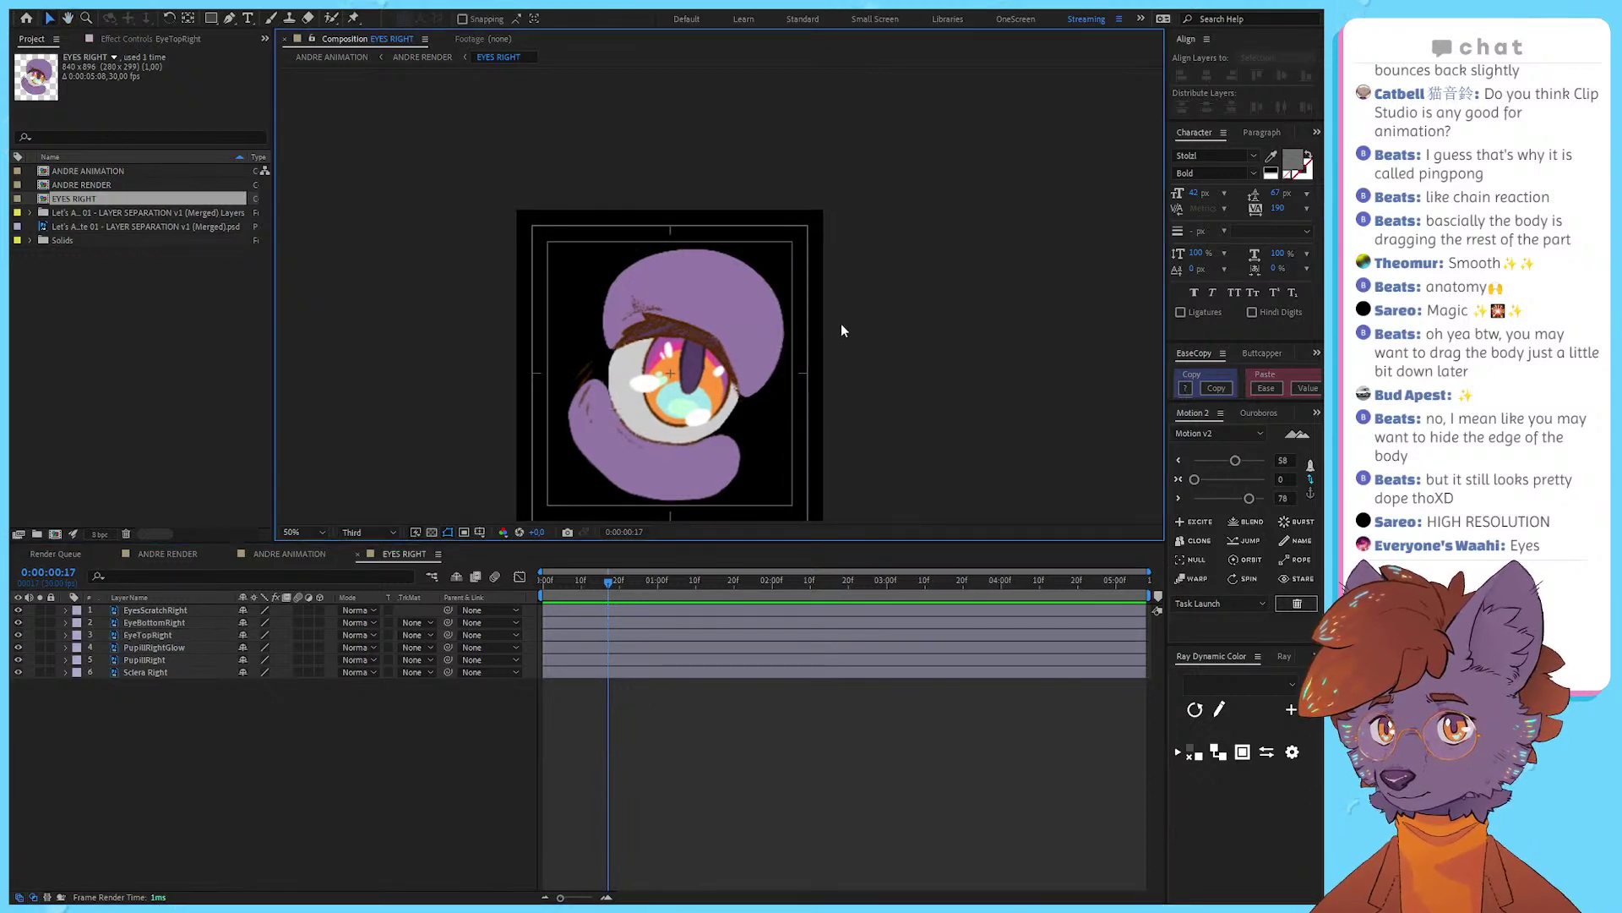
pyautogui.click(747, 294)
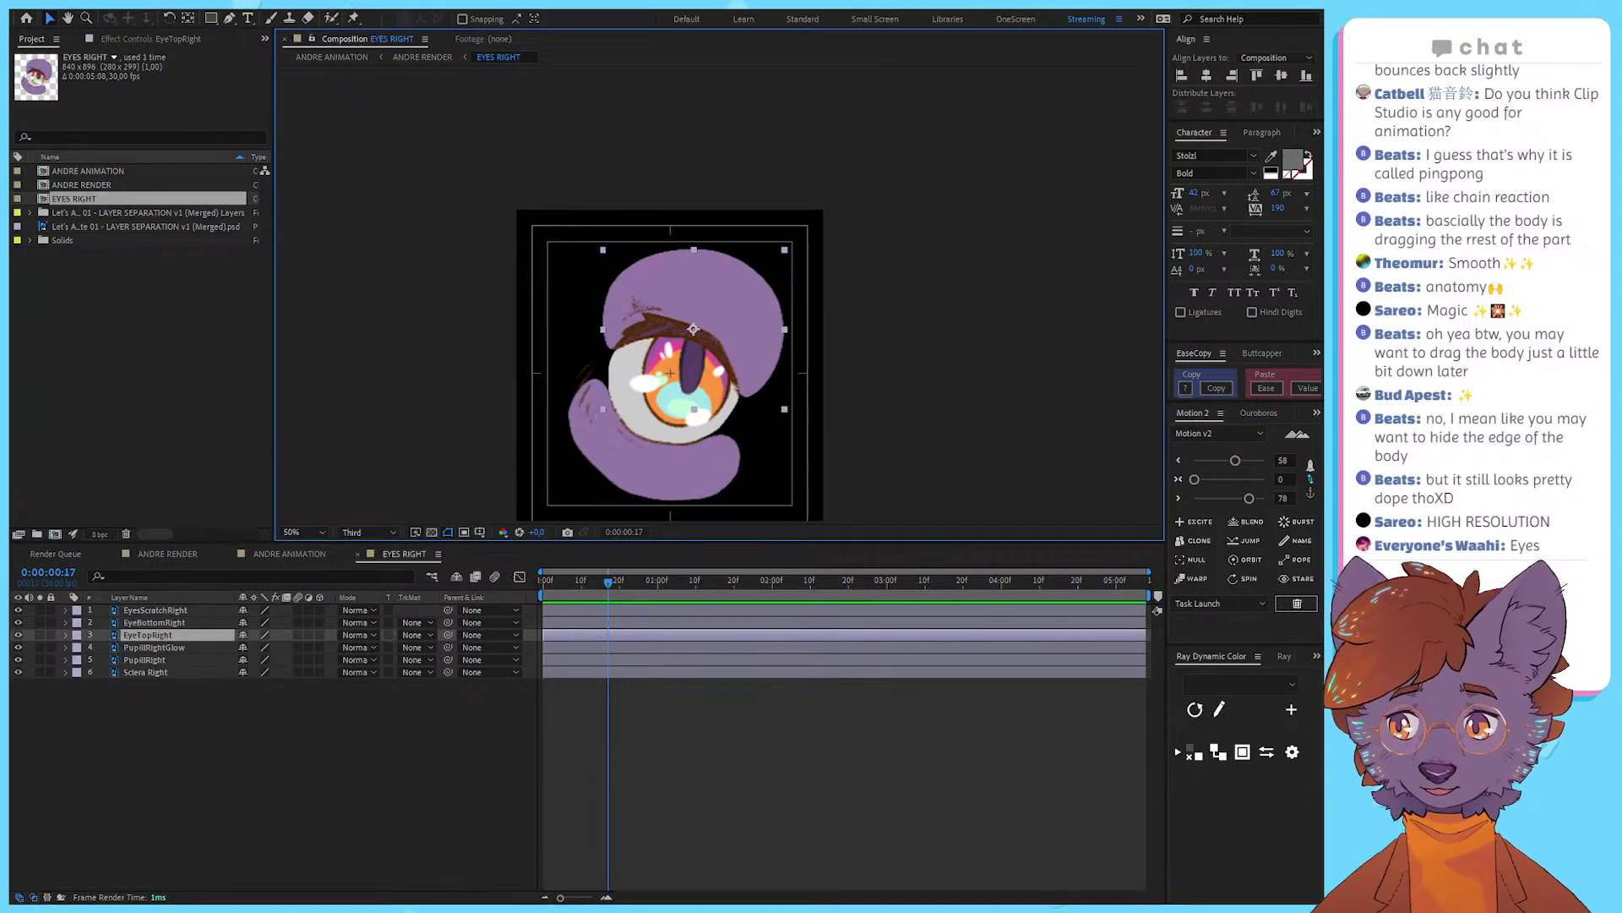
pyautogui.click(824, 286)
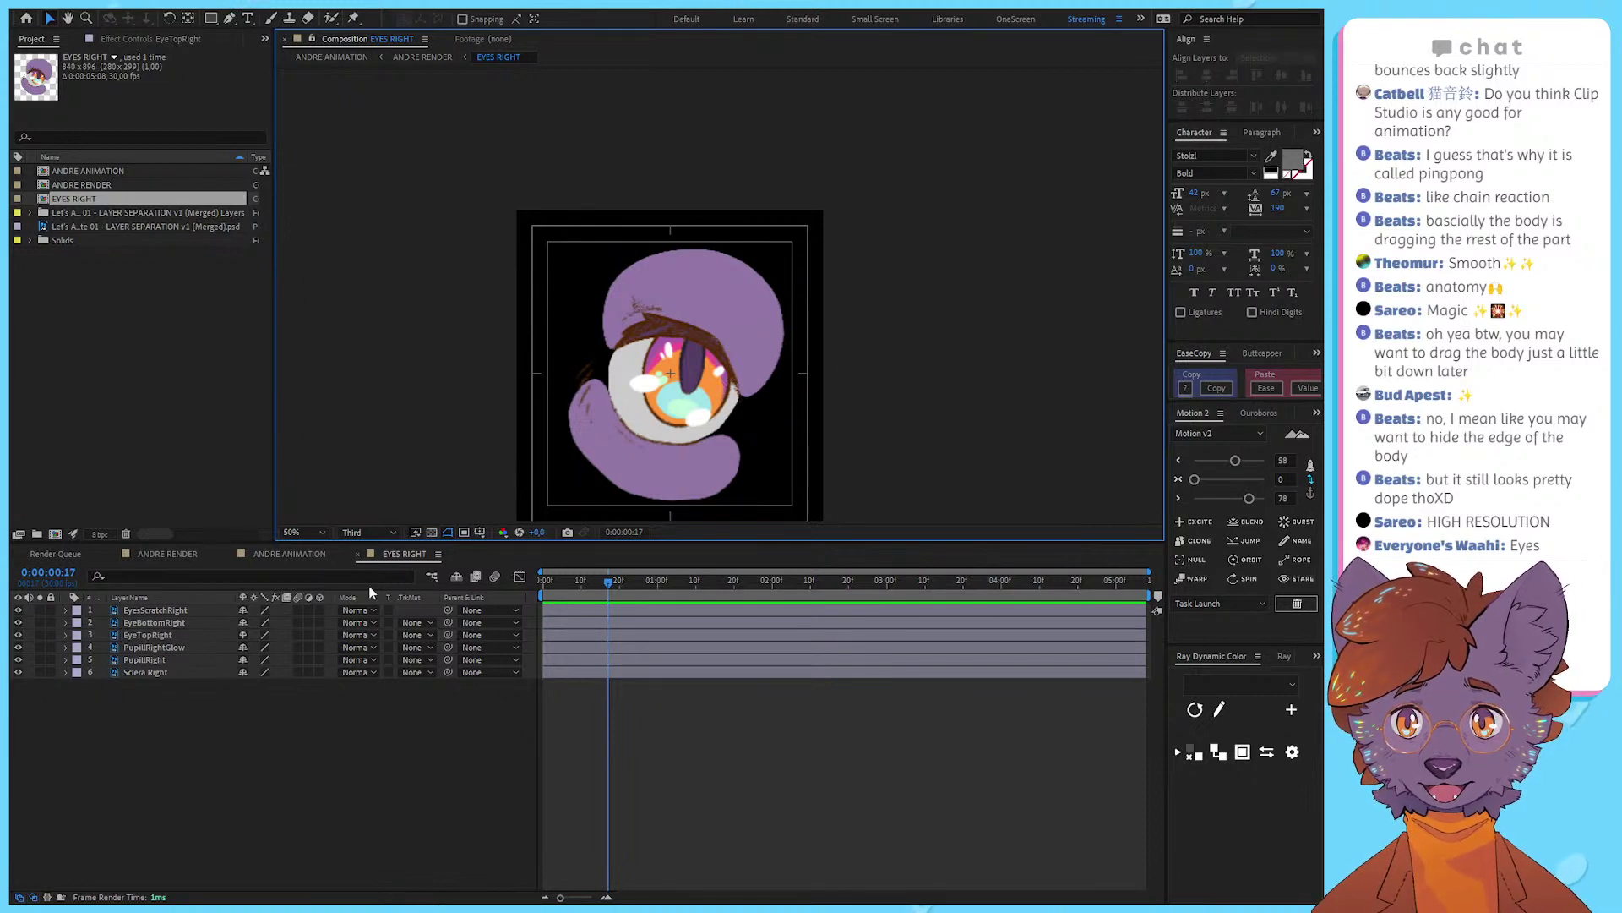
pyautogui.click(267, 738)
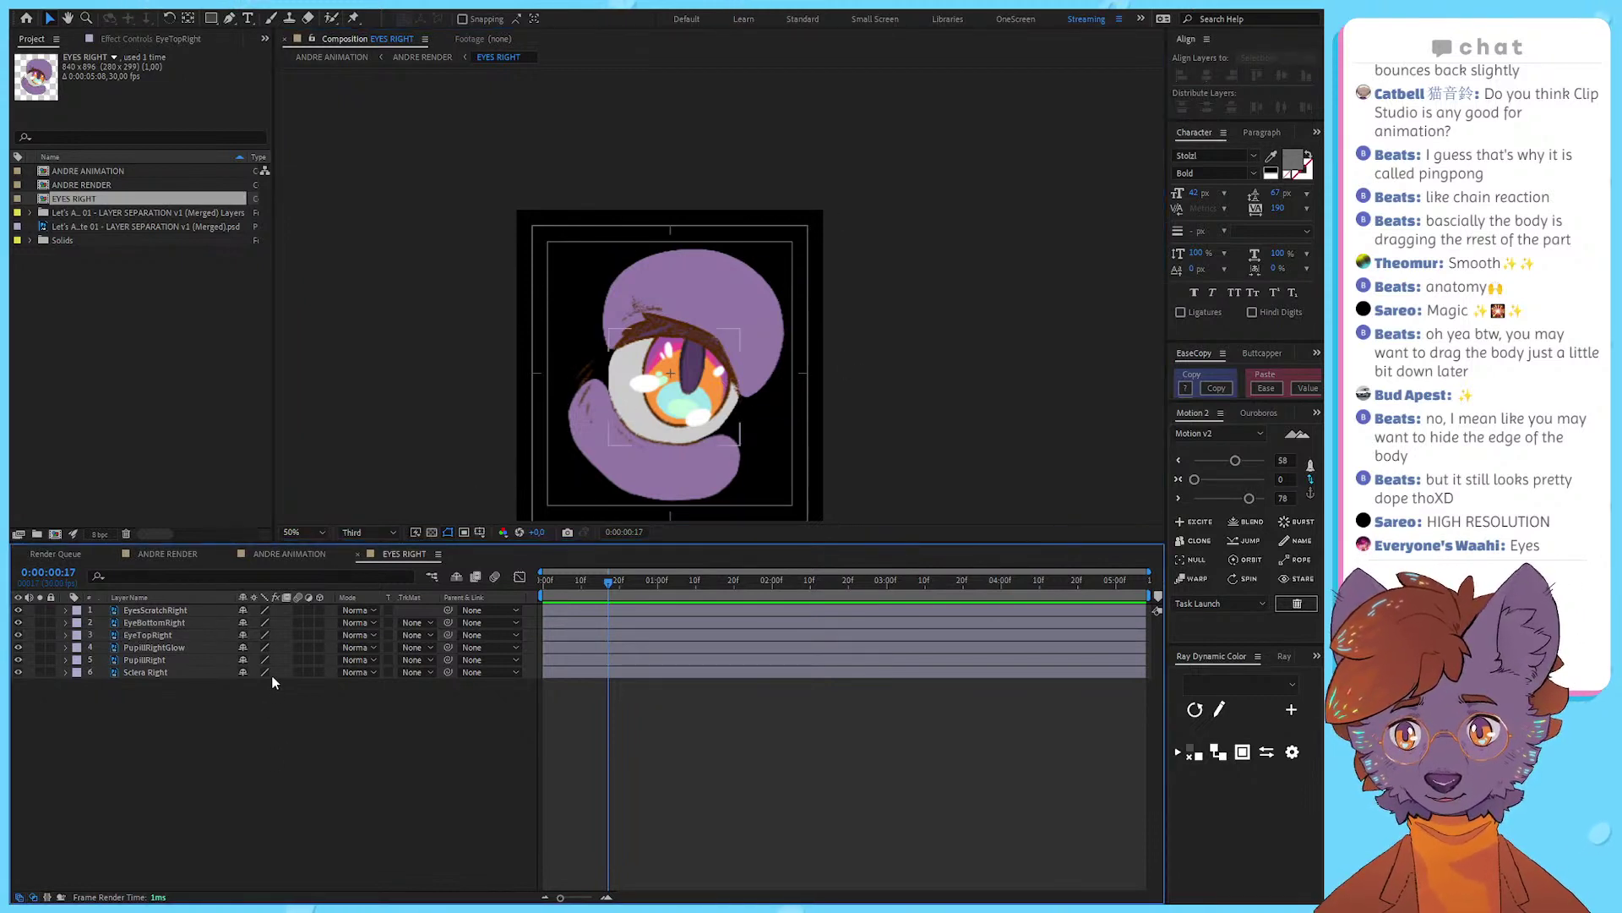
pyautogui.doubleClick(195, 622)
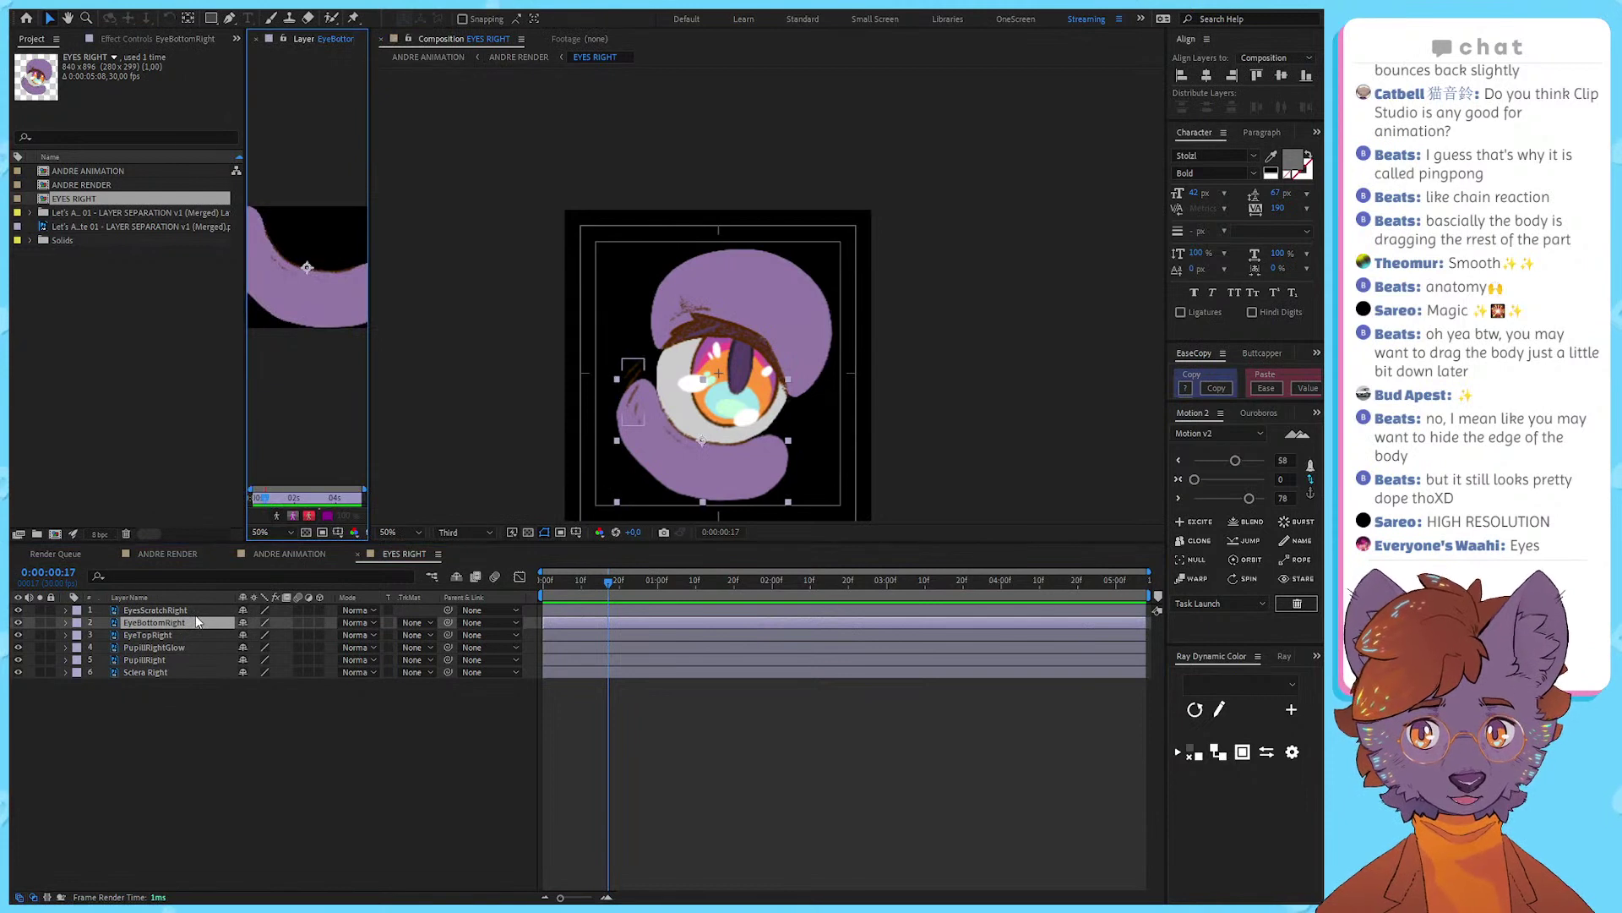
pyautogui.click(256, 39)
pyautogui.click(684, 315)
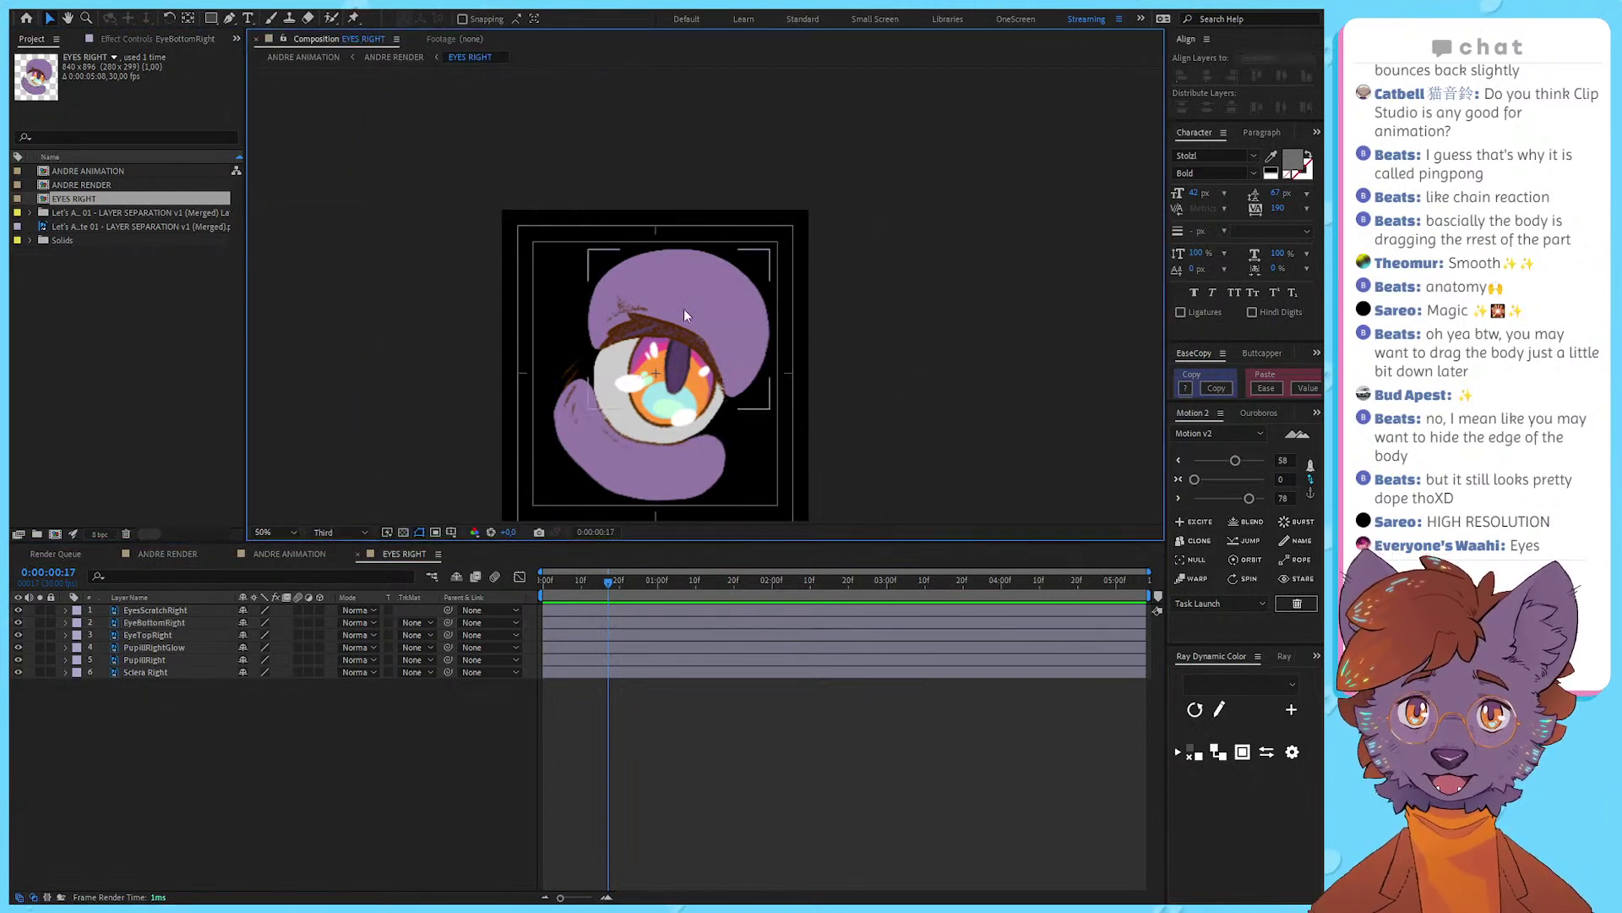
# Step: Place puppet pins along the lash line of the EyeTopRight layer and try pulling the lid down over the eye
pyautogui.click(684, 314)
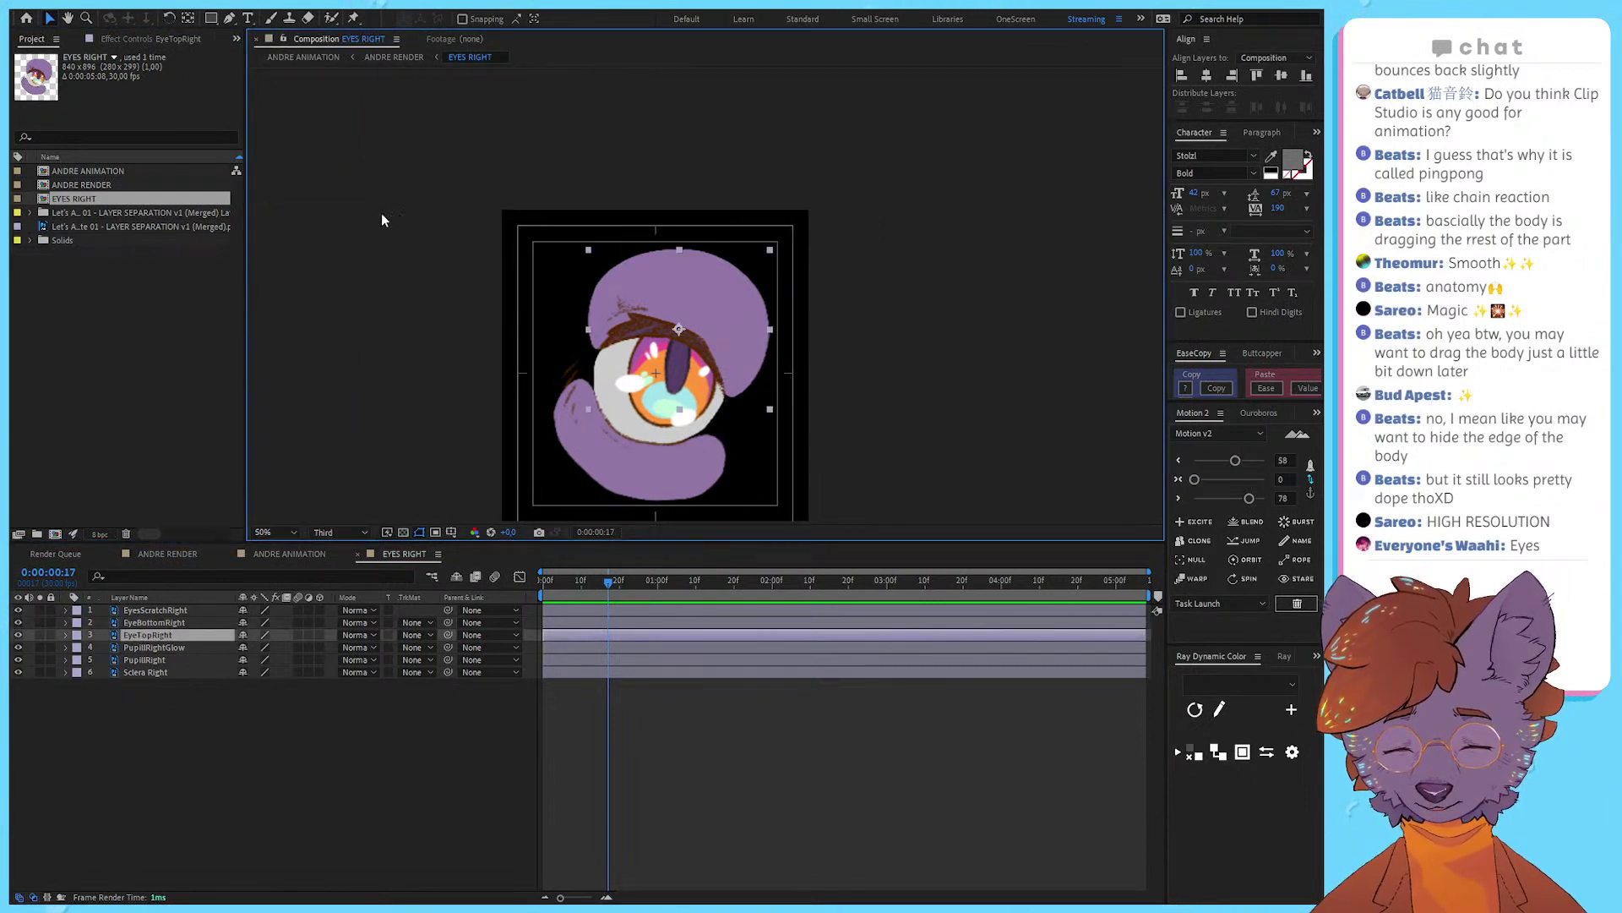
pyautogui.click(353, 18)
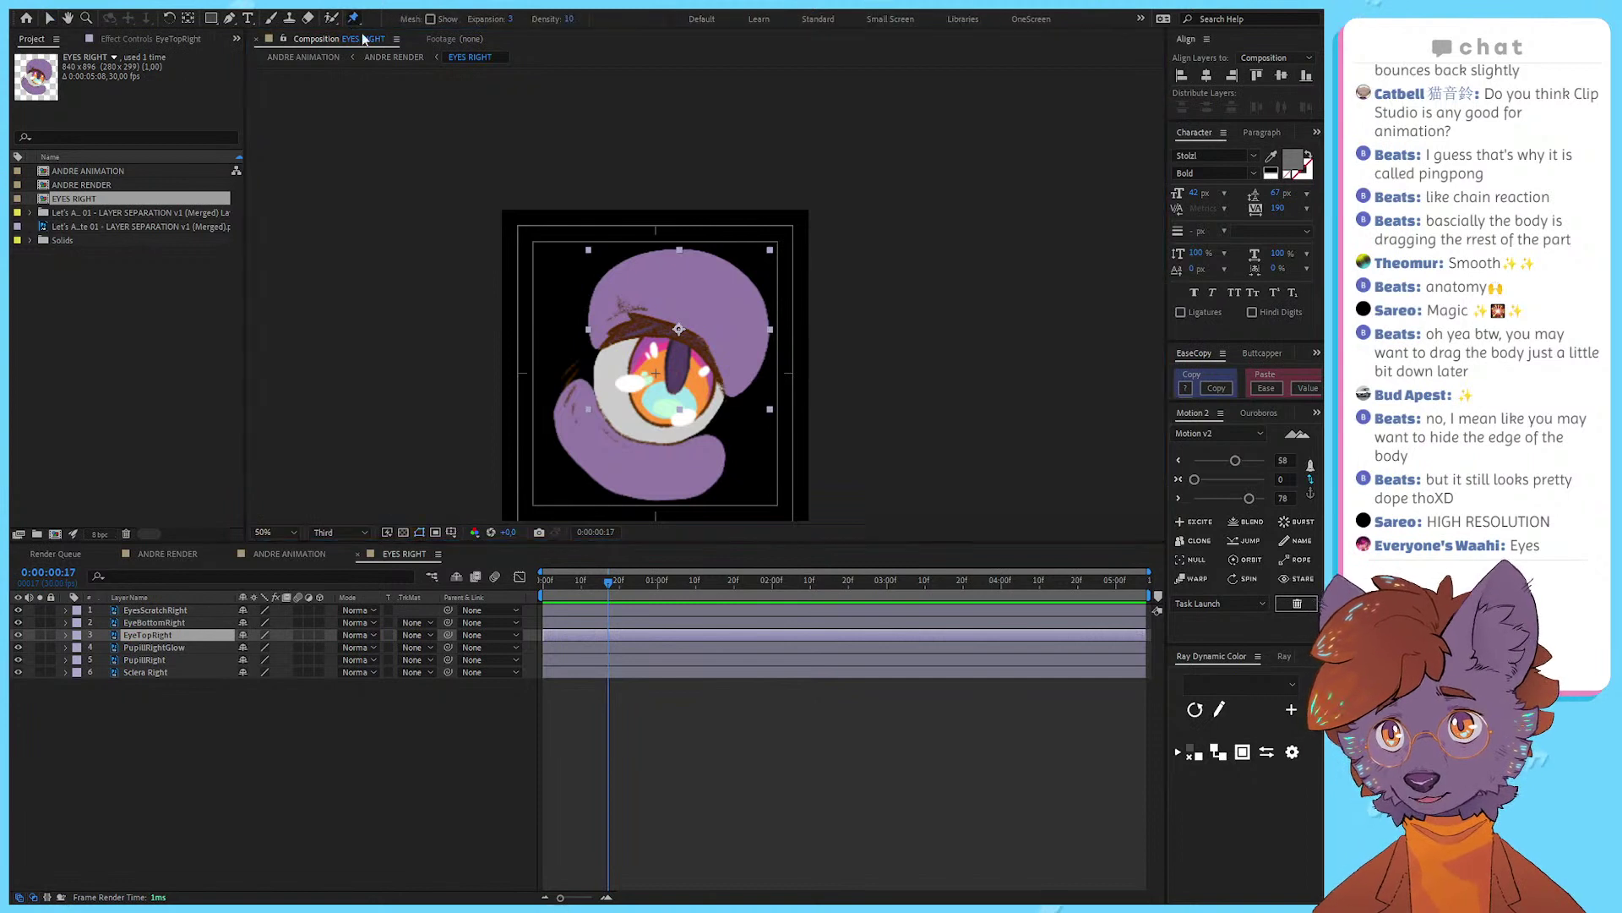
pyautogui.click(606, 340)
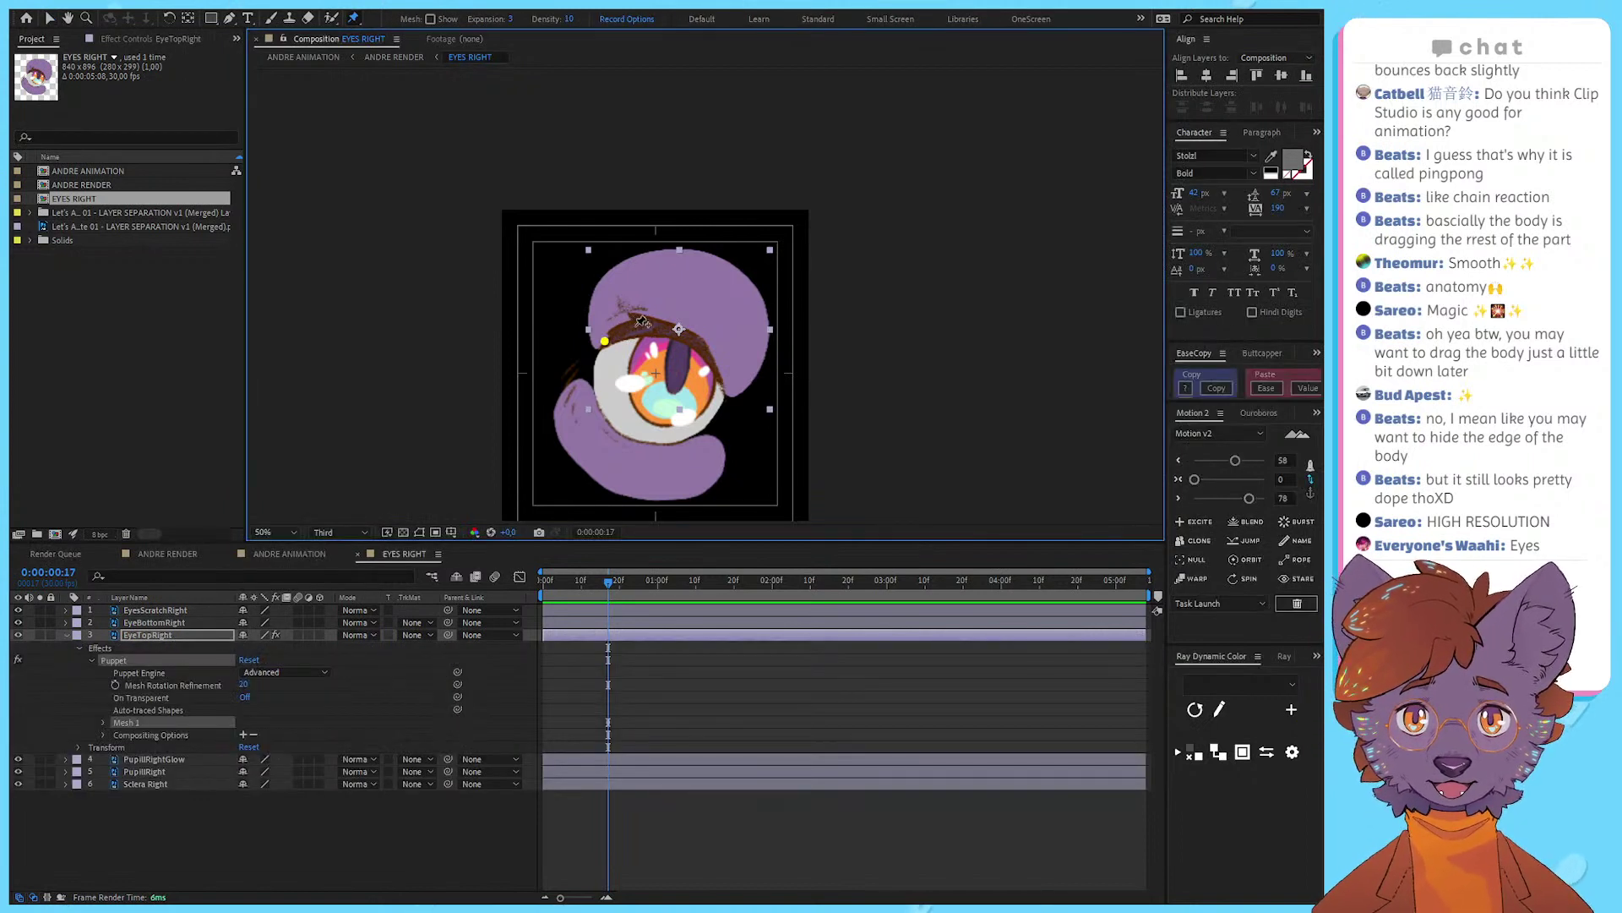
pyautogui.click(635, 325)
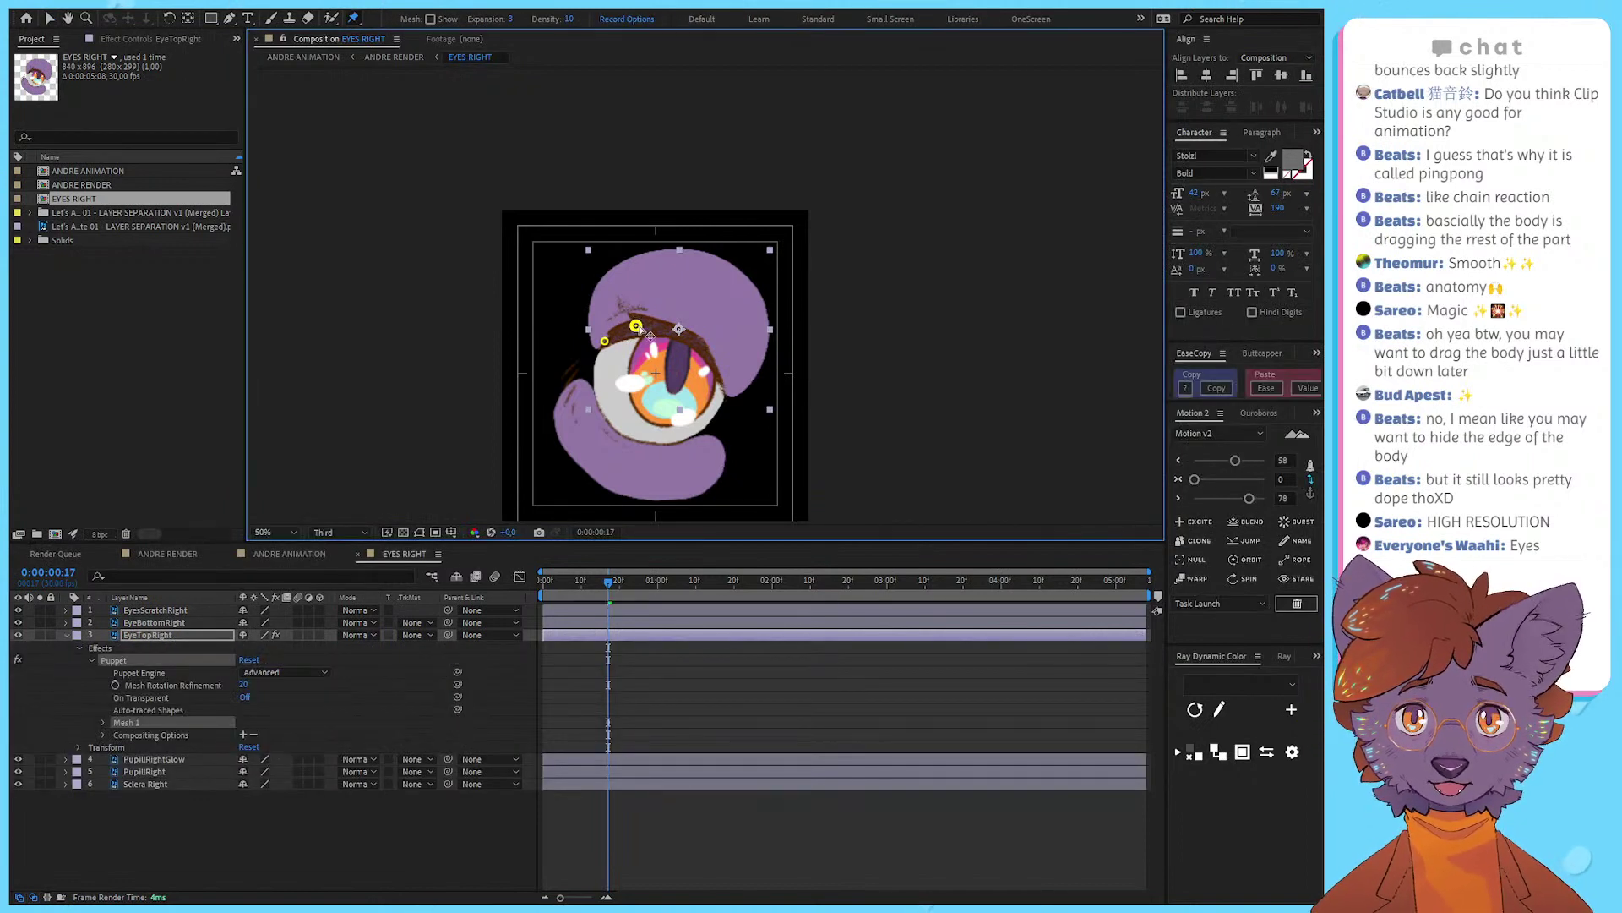
pyautogui.click(725, 390)
pyautogui.click(690, 358)
pyautogui.moveTo(681, 389); pyautogui.dragTo(678, 398)
pyautogui.moveTo(636, 327); pyautogui.dragTo(705, 409)
# Step: Undo the lid deformation and delete the puppet pins from the EyeTopRight layer
pyautogui.hotkey('ctrl', 'z')
pyautogui.hotkey('ctrl', 'z')
pyautogui.click(671, 681)
pyautogui.press('space')
pyautogui.press('v')
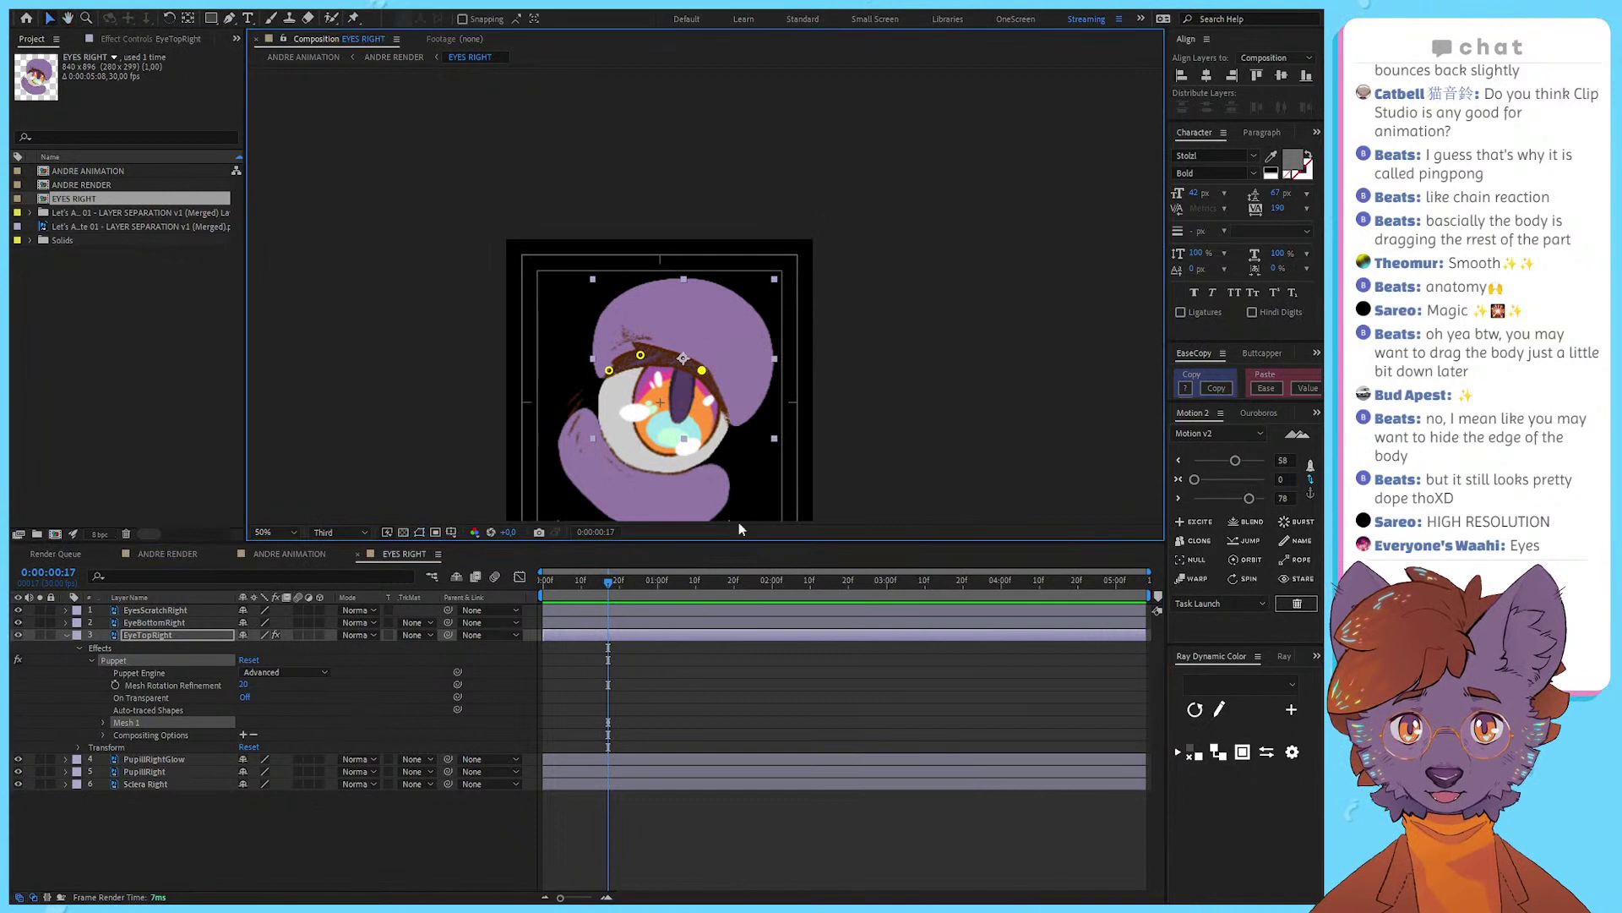
pyautogui.press('Delete')
pyautogui.moveTo(714, 342)
pyautogui.mouseDown()
pyautogui.moveTo(735, 297)
pyautogui.moveTo(717, 345)
pyautogui.mouseUp()
pyautogui.hotkey('ctrl', 'z')
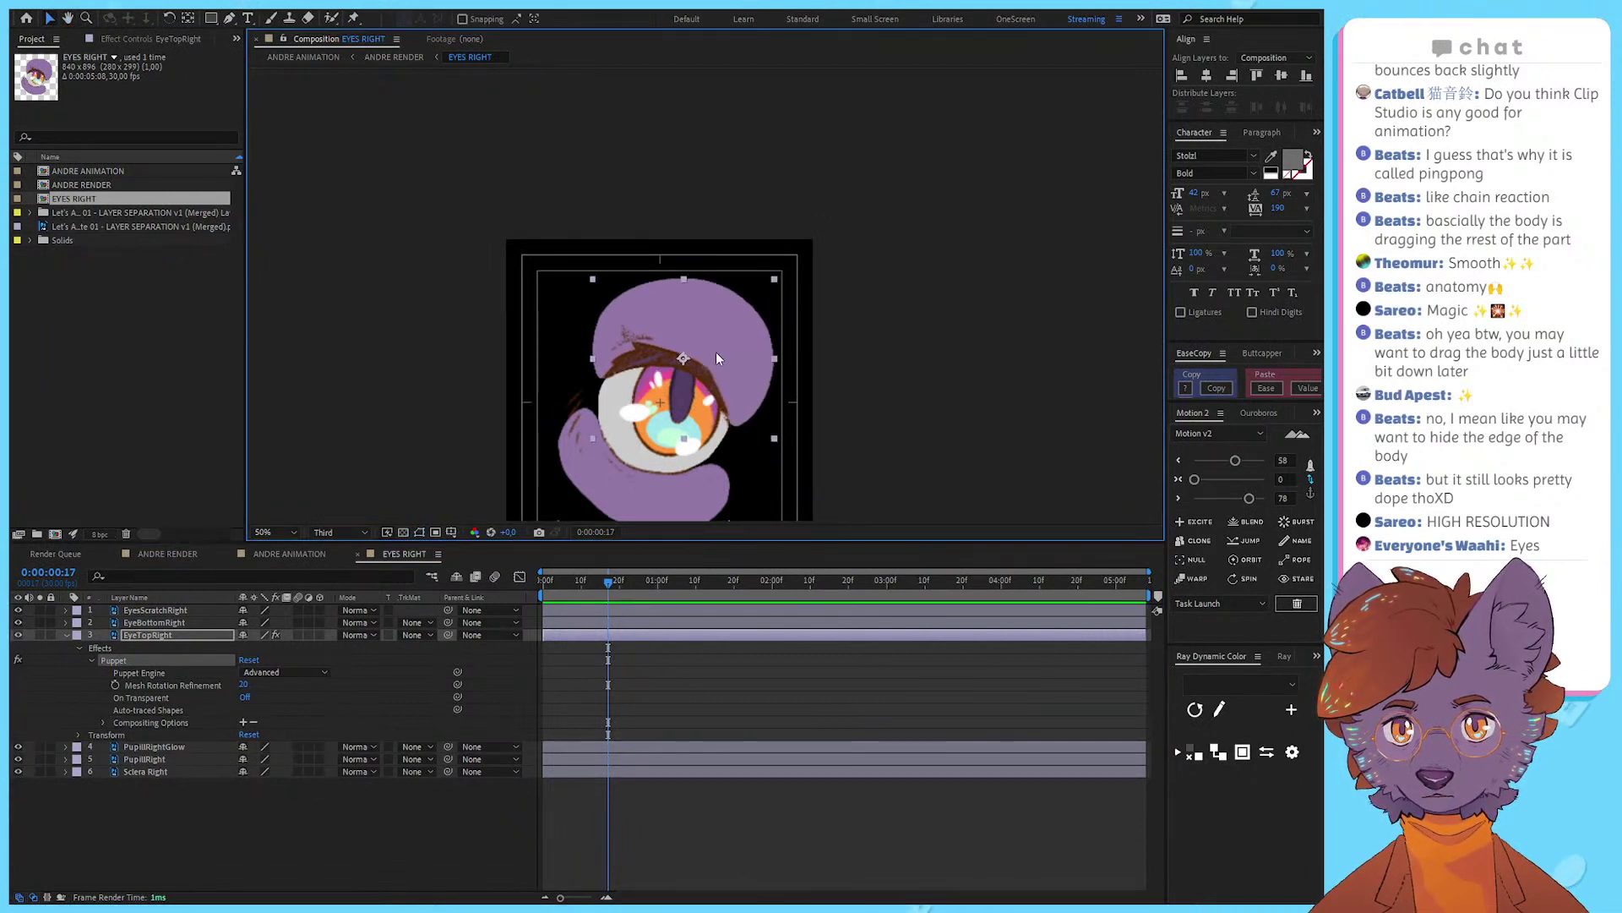
pyautogui.click(631, 672)
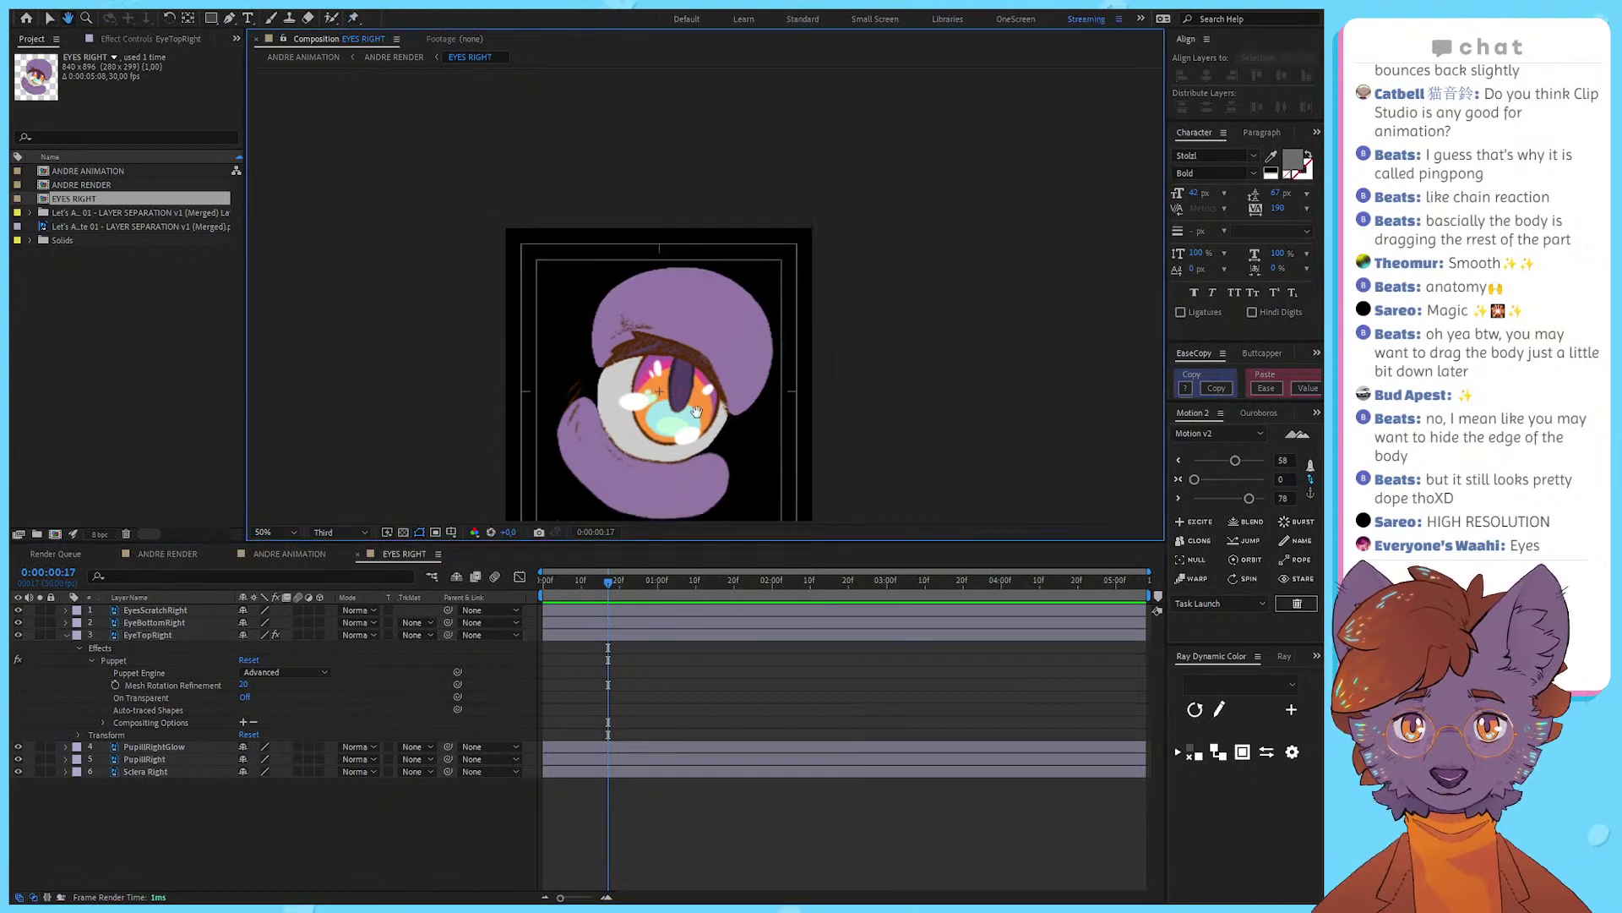
# Step: Place puppet pins along EyeTopRight's lash line, at both corners and at two points between them
pyautogui.scroll(2, 698, 370)
pyautogui.moveTo(698, 370); pyautogui.dragTo(731, 254)
pyautogui.press('v')
pyautogui.click(148, 635)
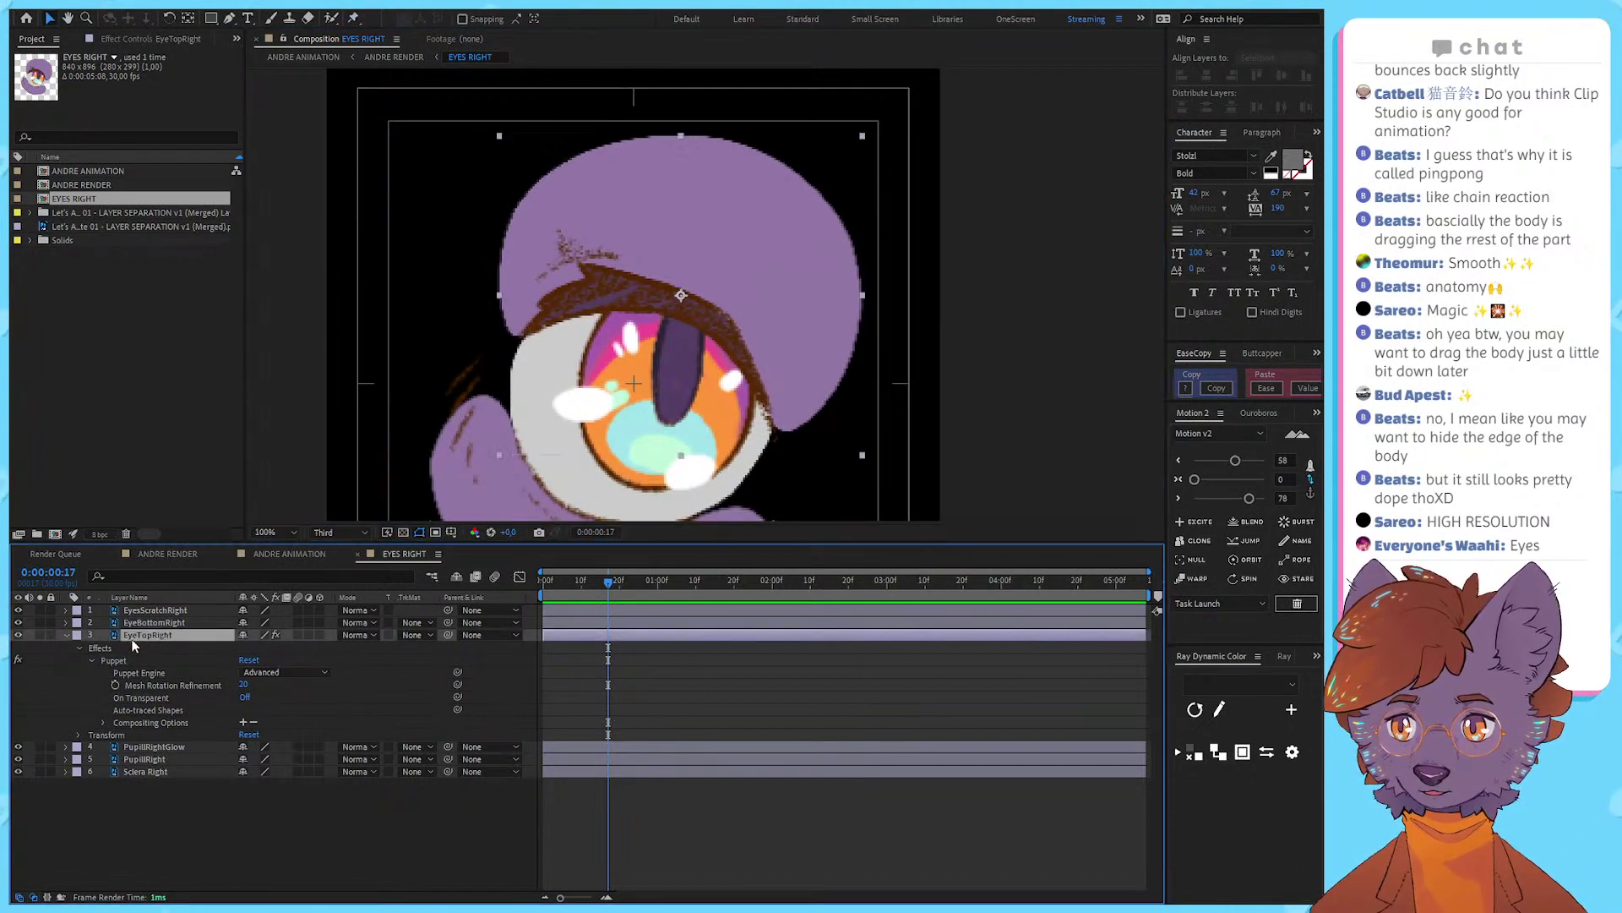
pyautogui.click(67, 635)
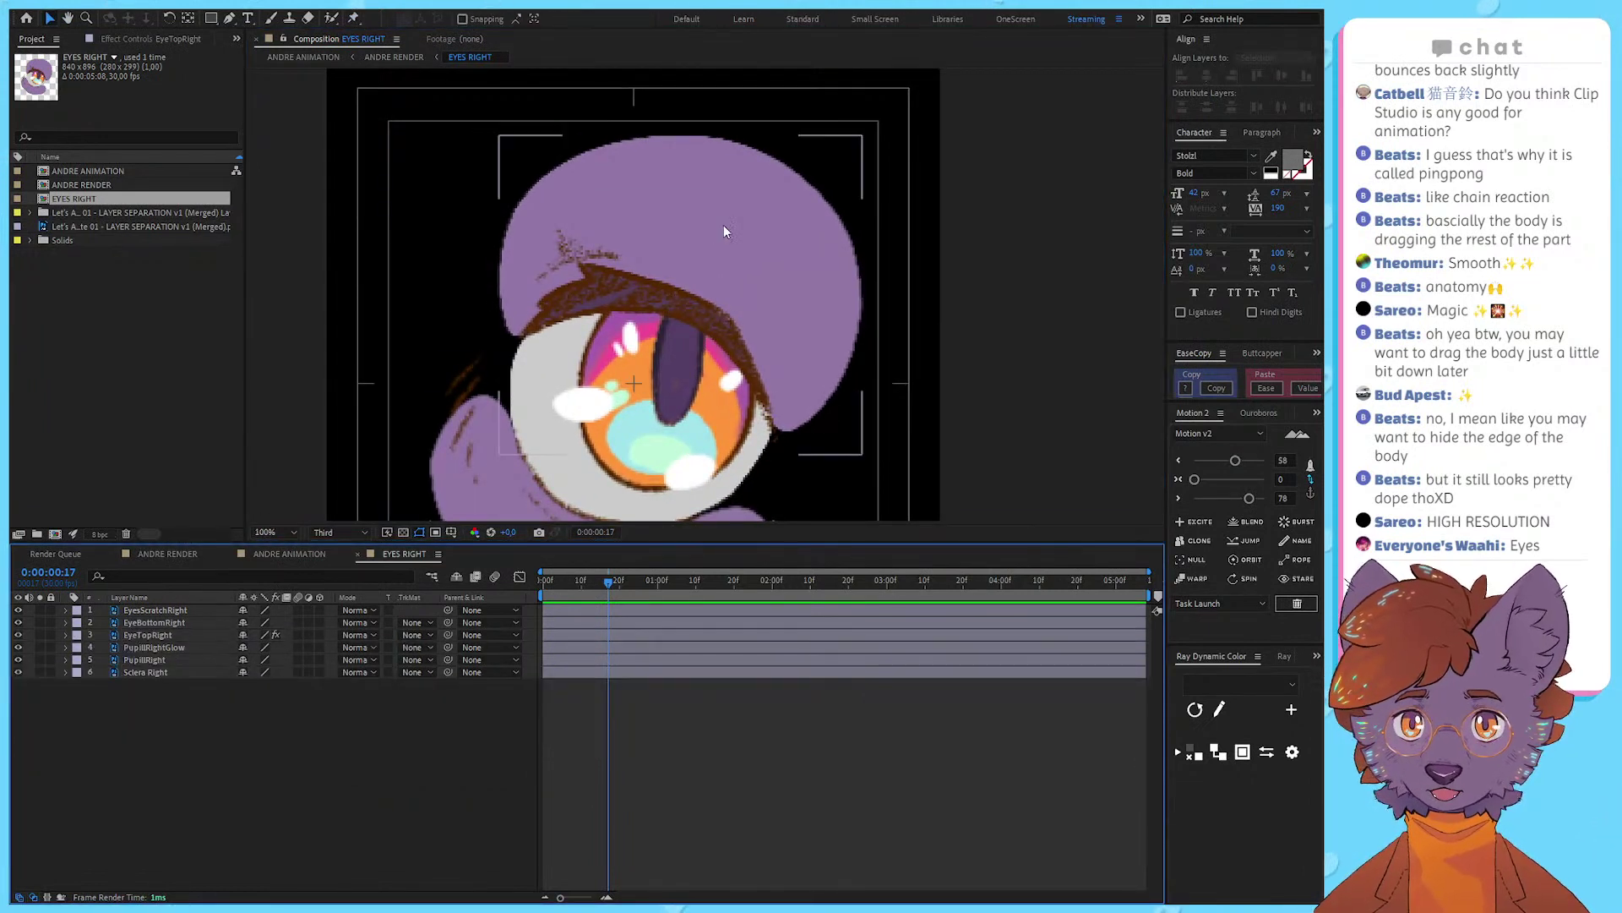
pyautogui.click(354, 17)
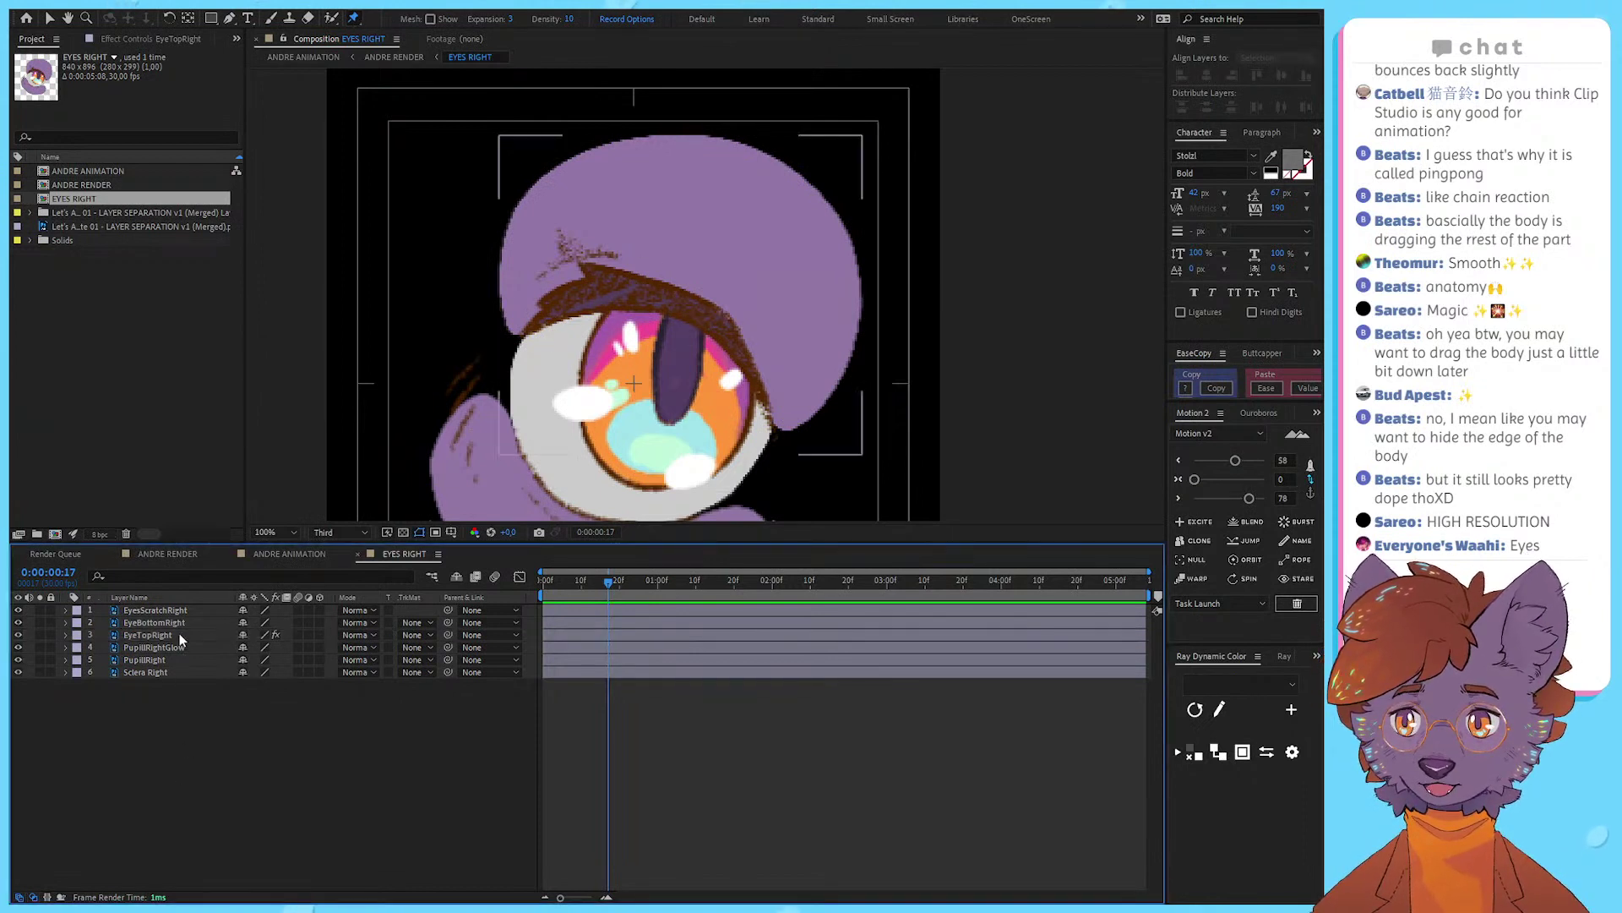
pyautogui.click(540, 318)
pyautogui.click(599, 290)
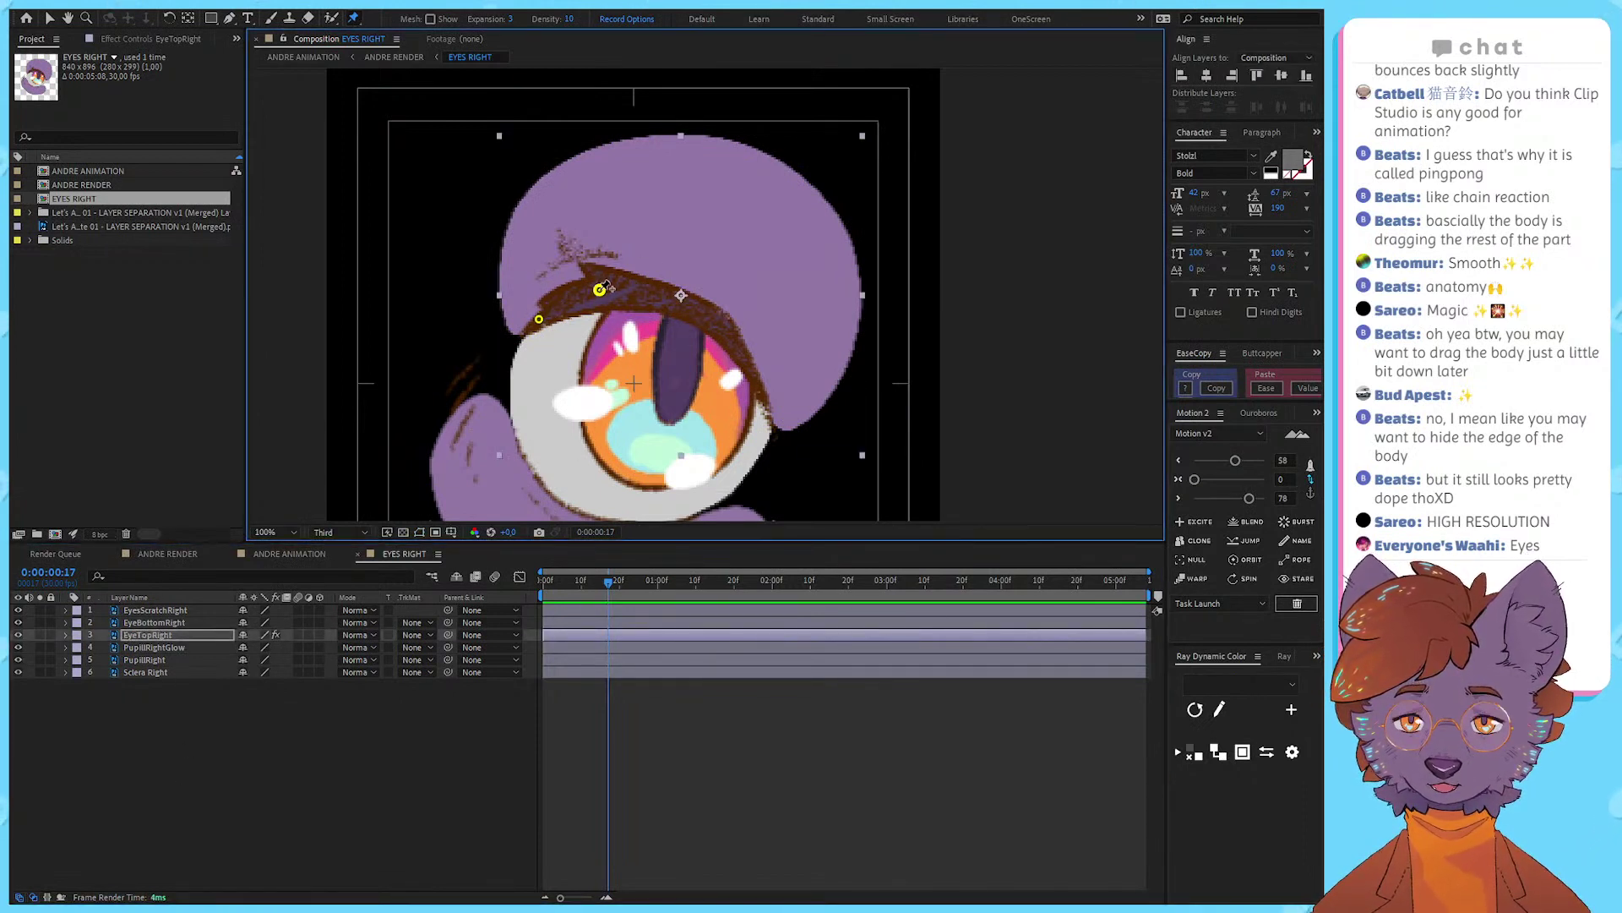
pyautogui.click(723, 317)
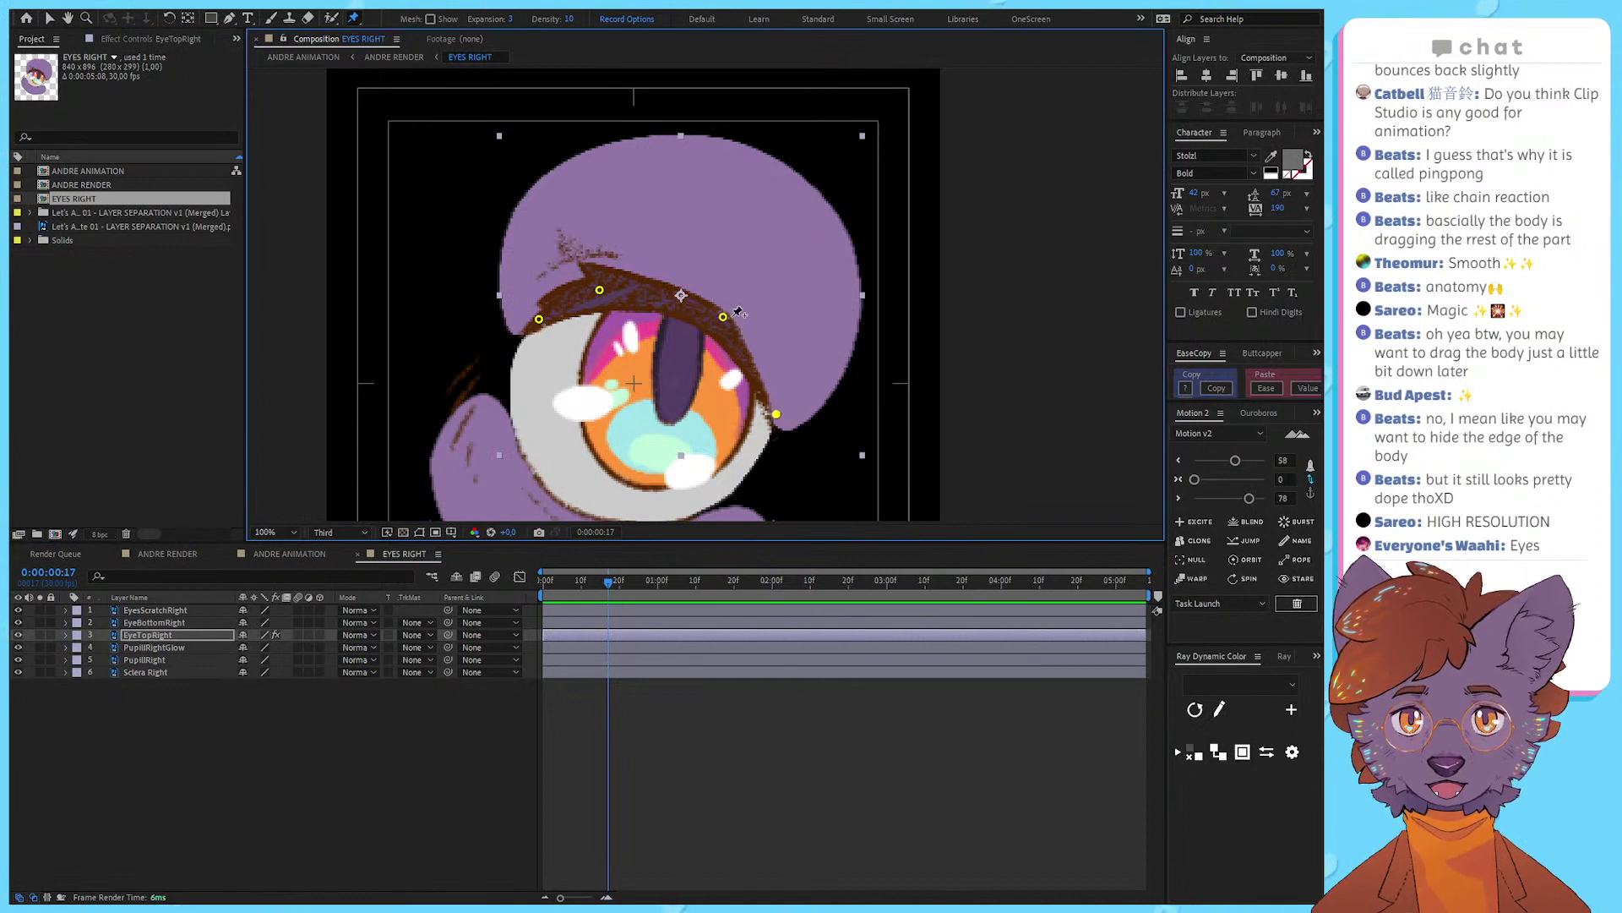
# Step: Try closing the upper lid by pulling its two middle puppet pins down over the iris, and undo the moves and pins
pyautogui.moveTo(724, 317); pyautogui.dragTo(668, 456)
pyautogui.moveTo(600, 290); pyautogui.dragTo(573, 420)
pyautogui.moveTo(670, 458); pyautogui.dragTo(684, 450)
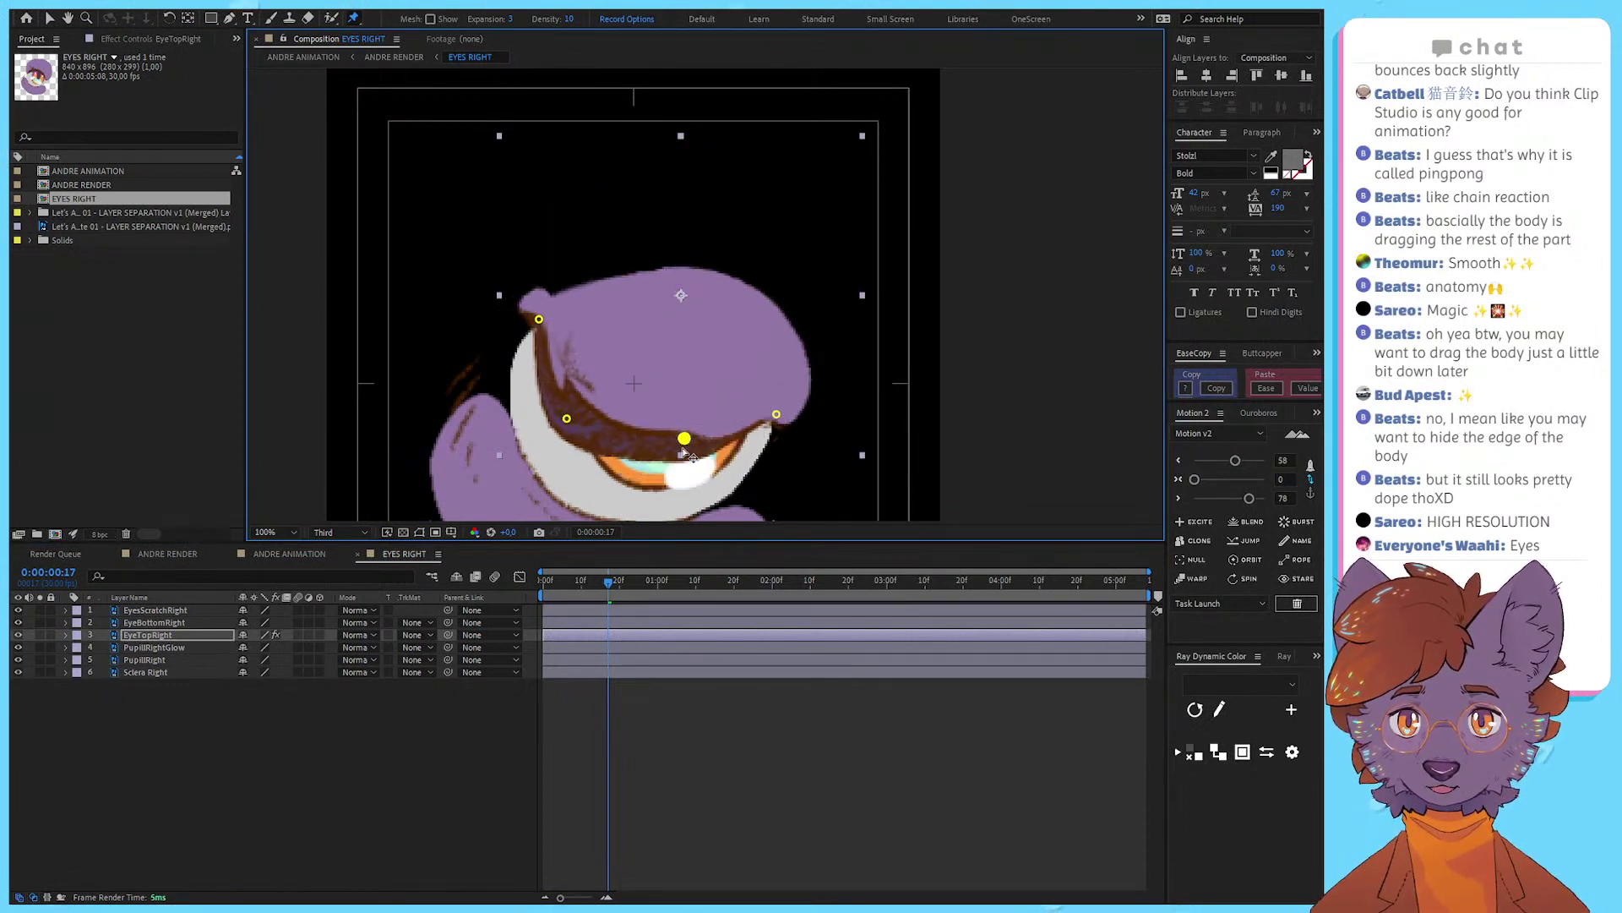
pyautogui.hotkey('ctrl', 'z')
pyautogui.hotkey('ctrl', 'z')
pyautogui.hotkey('ctrl', 'z')
pyautogui.hotkey('ctrl', 'z')
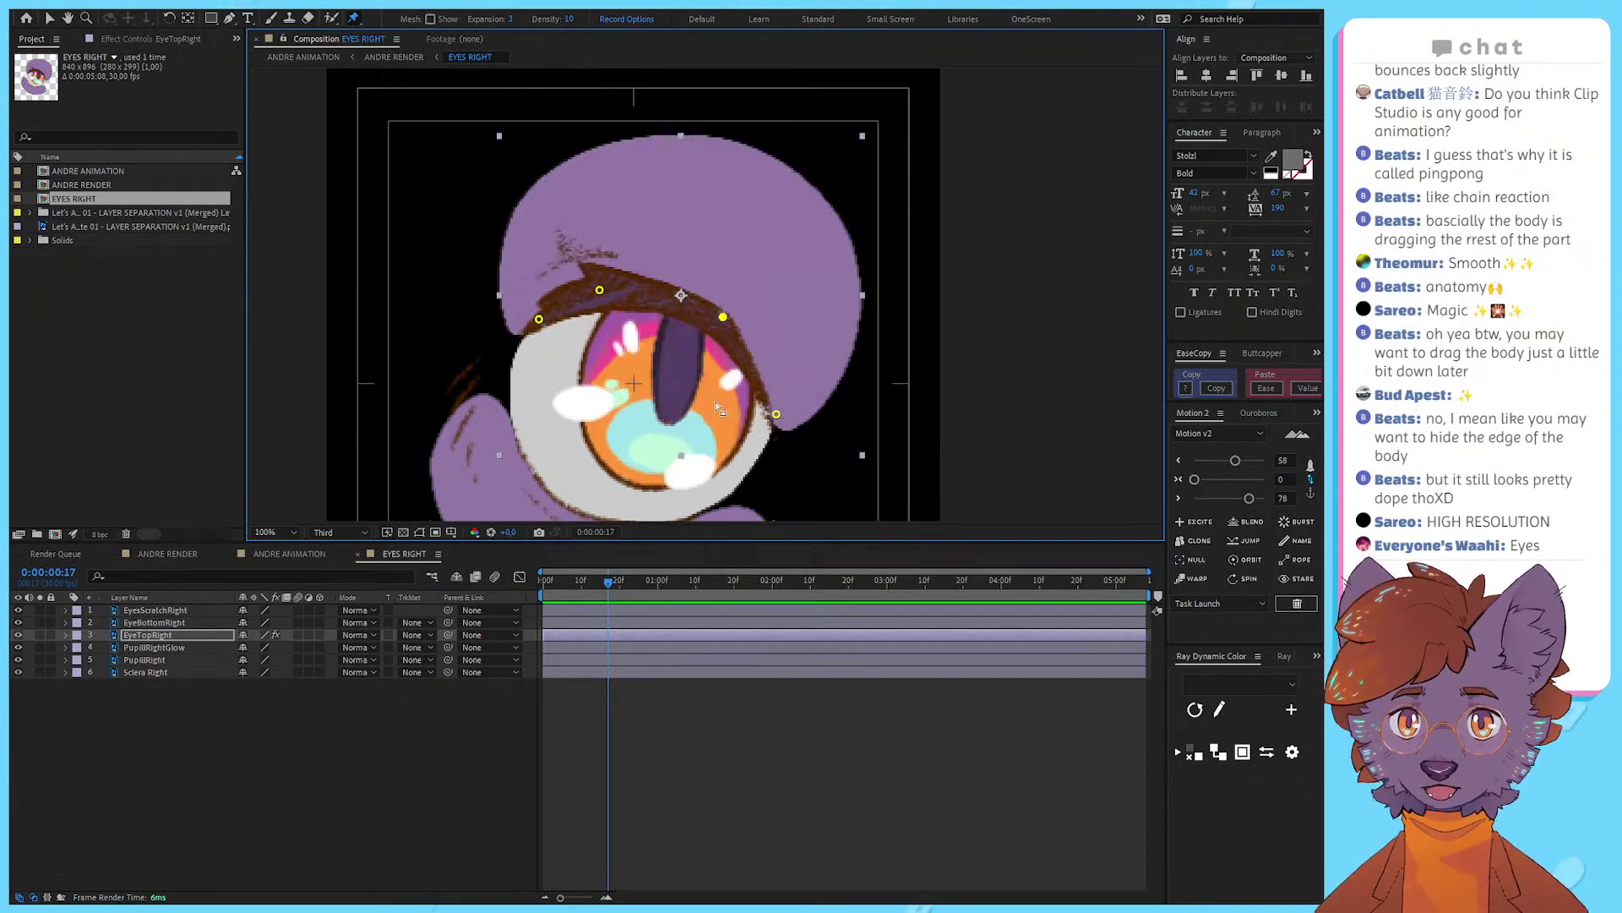
pyautogui.click(404, 744)
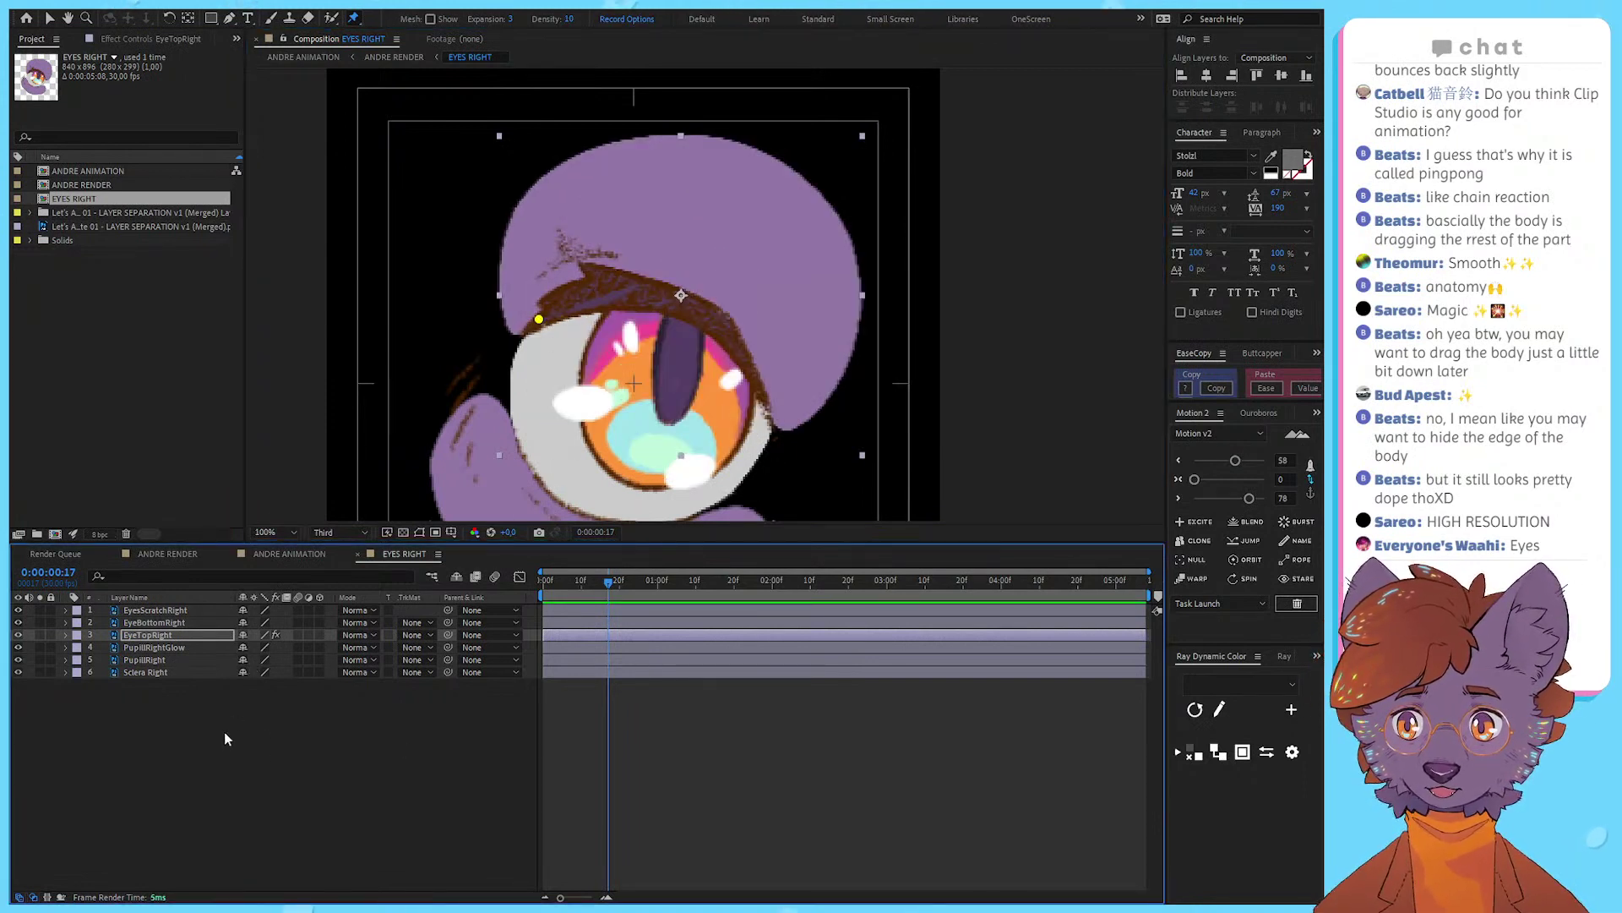
pyautogui.click(169, 635)
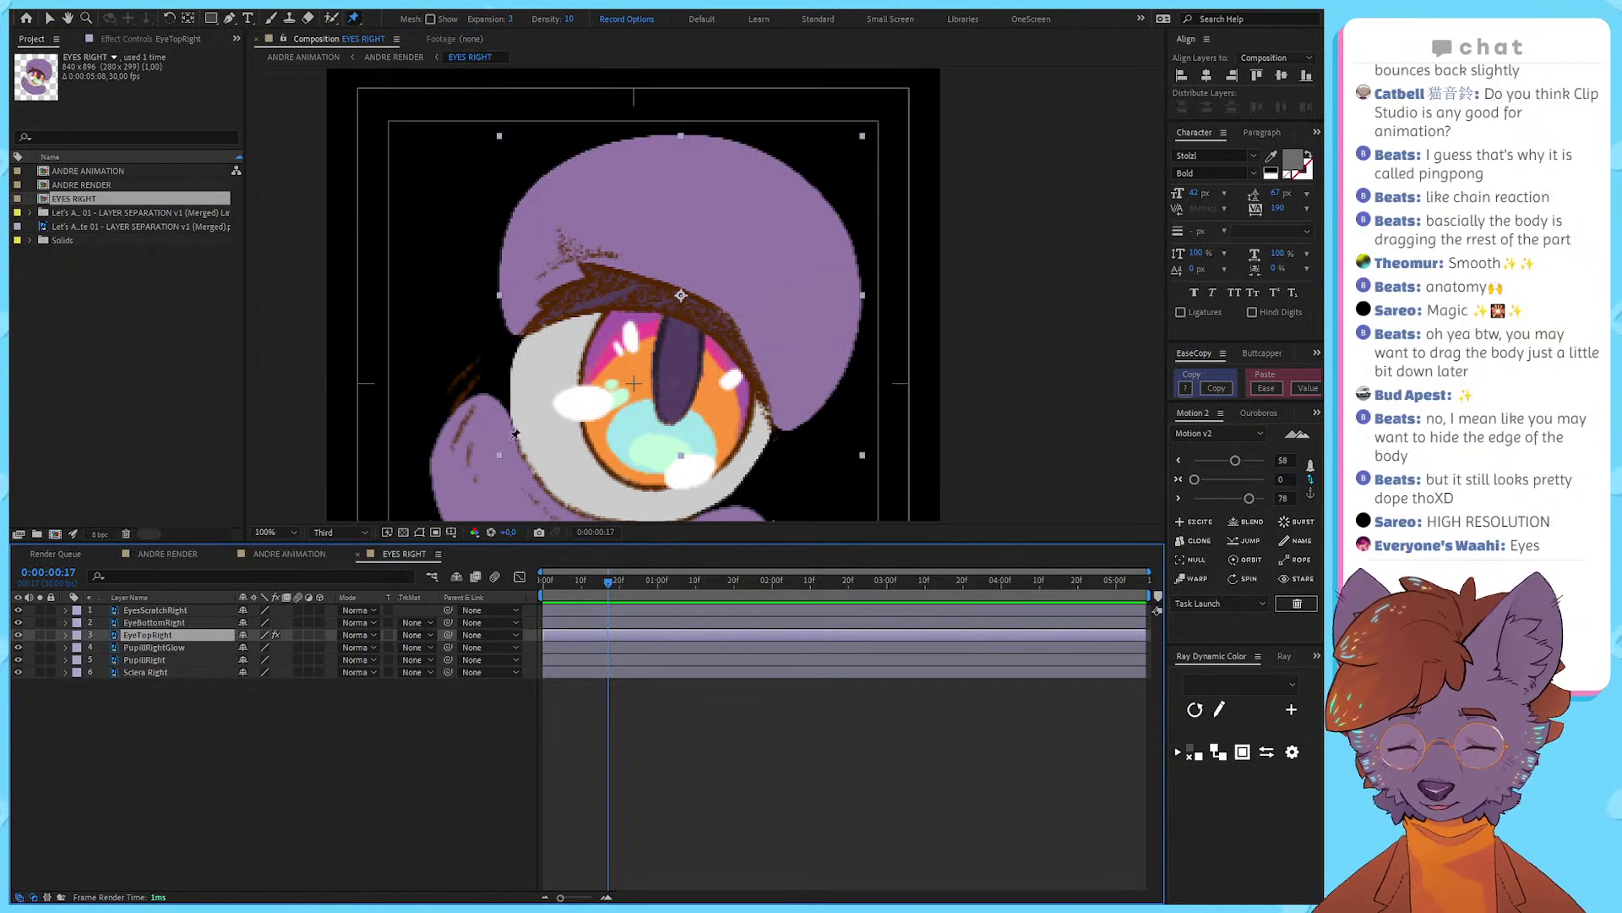
# Step: Separate the EyeTopRight layer's position dimensions and set a Y Position keyframe at the start of the composition
pyautogui.press('p')
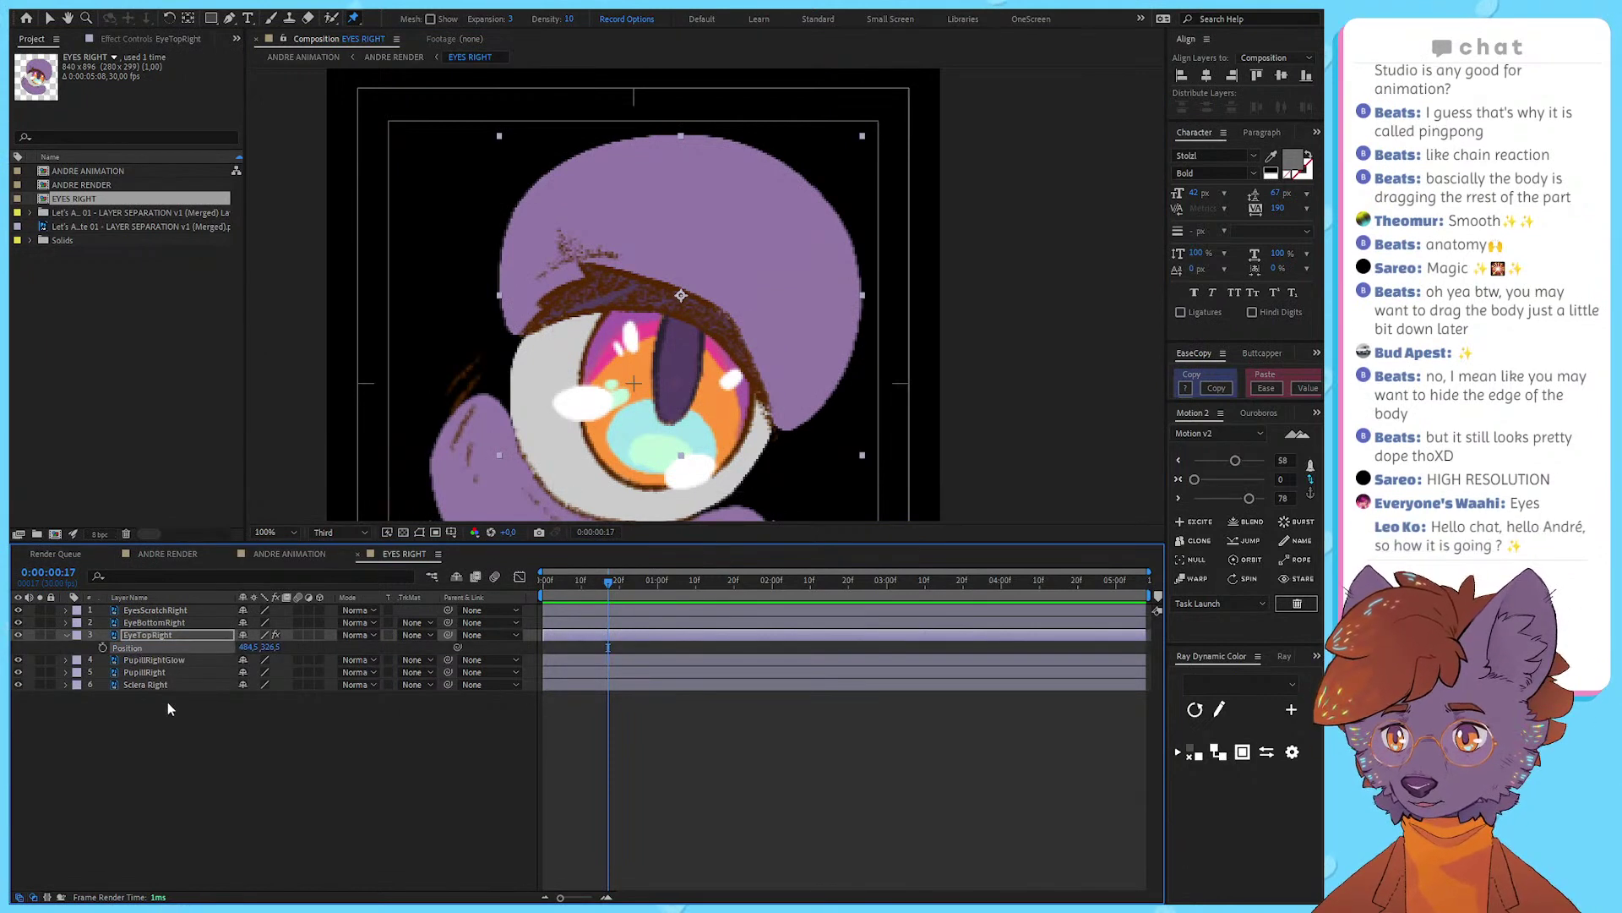
pyautogui.click(167, 702)
pyautogui.click(95, 658)
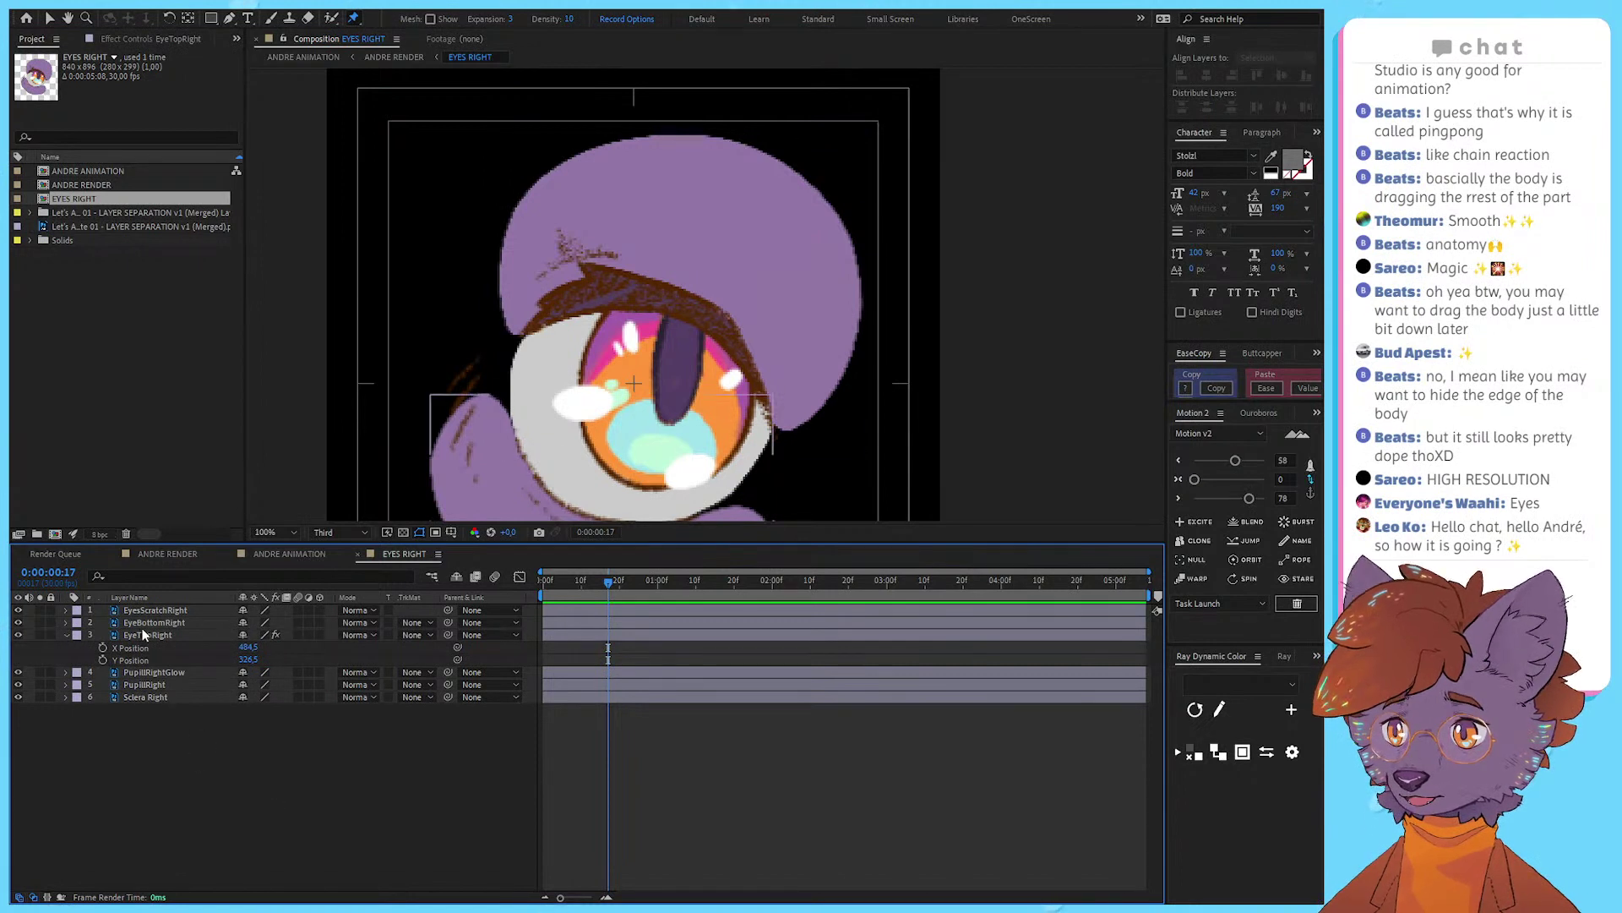
pyautogui.click(142, 634)
pyautogui.click(134, 660)
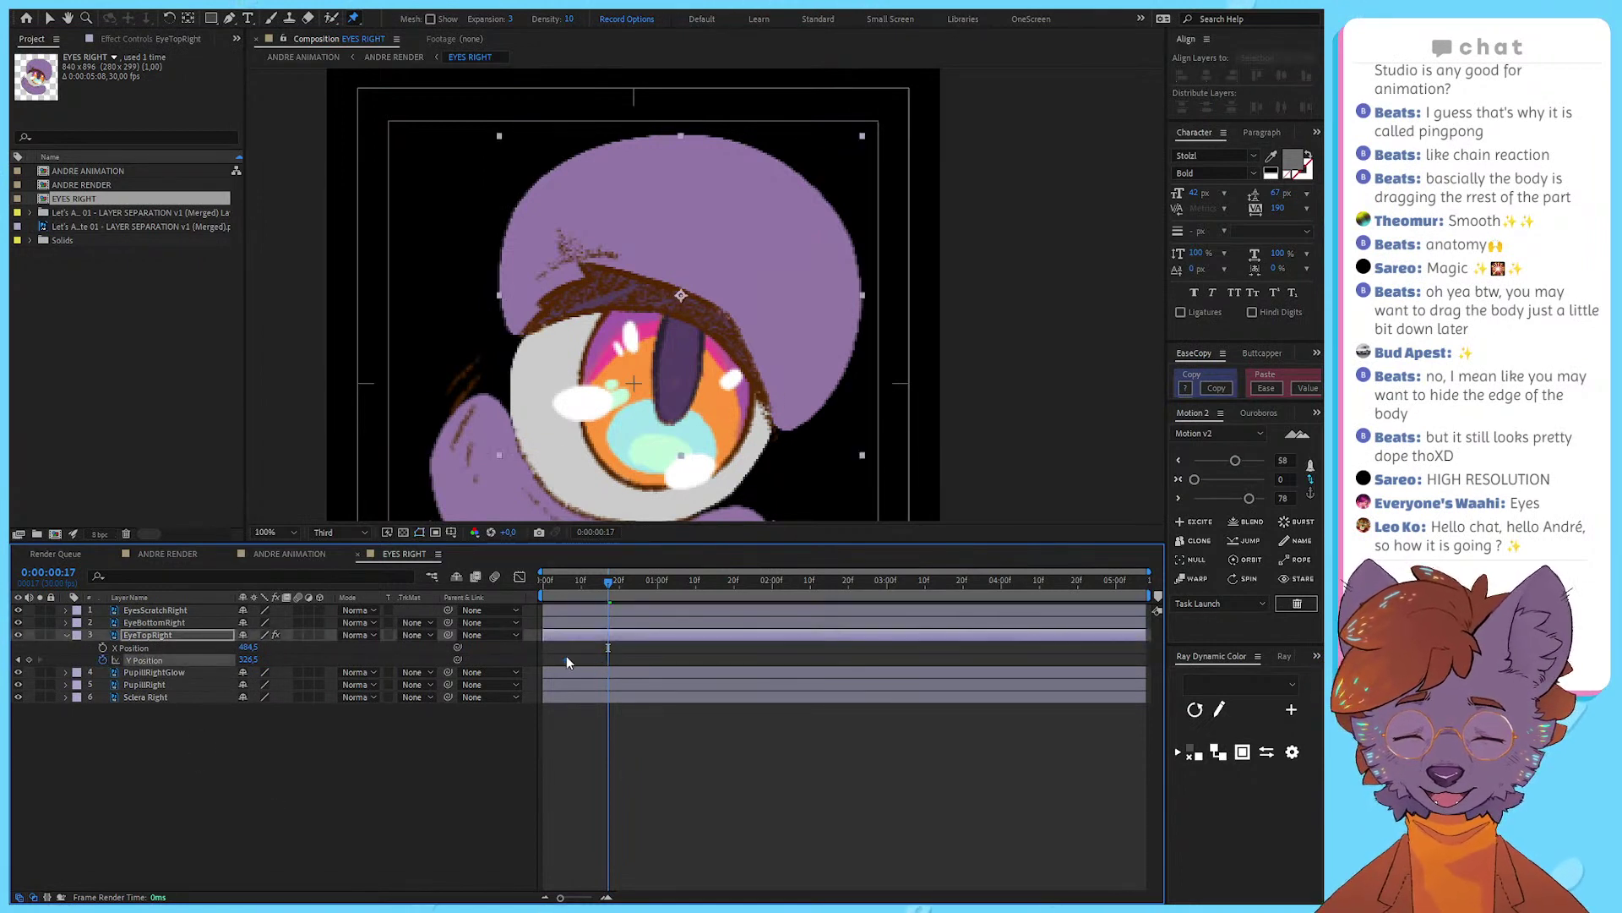
pyautogui.moveTo(546, 669); pyautogui.dragTo(542, 668)
pyautogui.press('F2')
# Step: Move the current time to 0:00:02:00 and set the EYES RIGHT composition's duration to 0:00:04:00
pyautogui.moveTo(771, 581); pyautogui.dragTo(776, 602)
pyautogui.press('pageup')
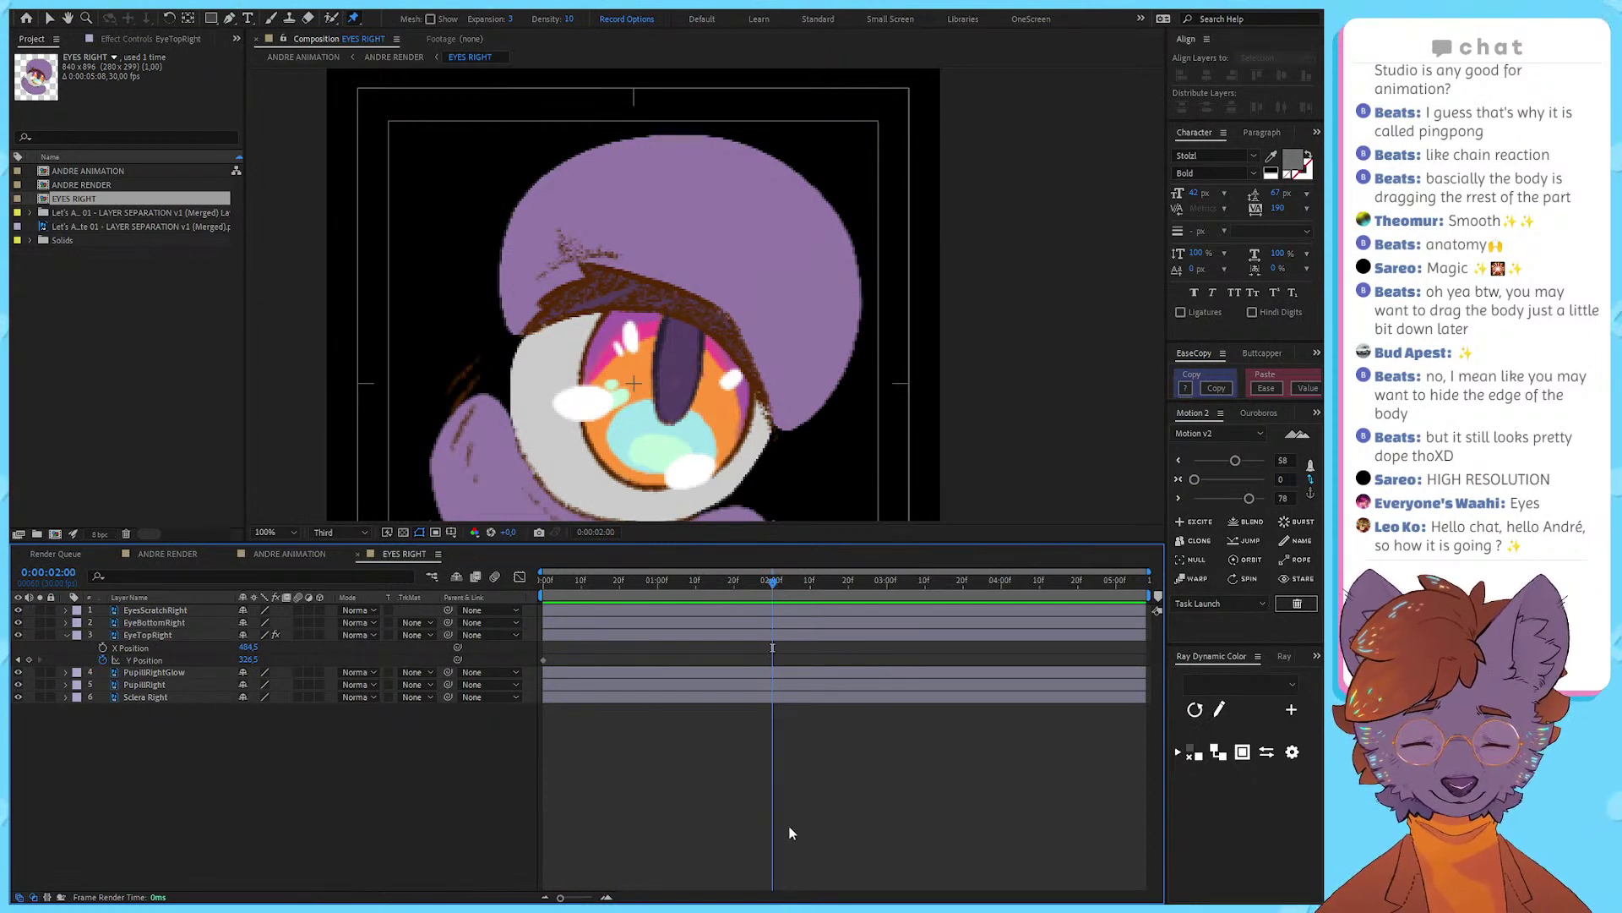
pyautogui.hotkey('ctrl', 's')
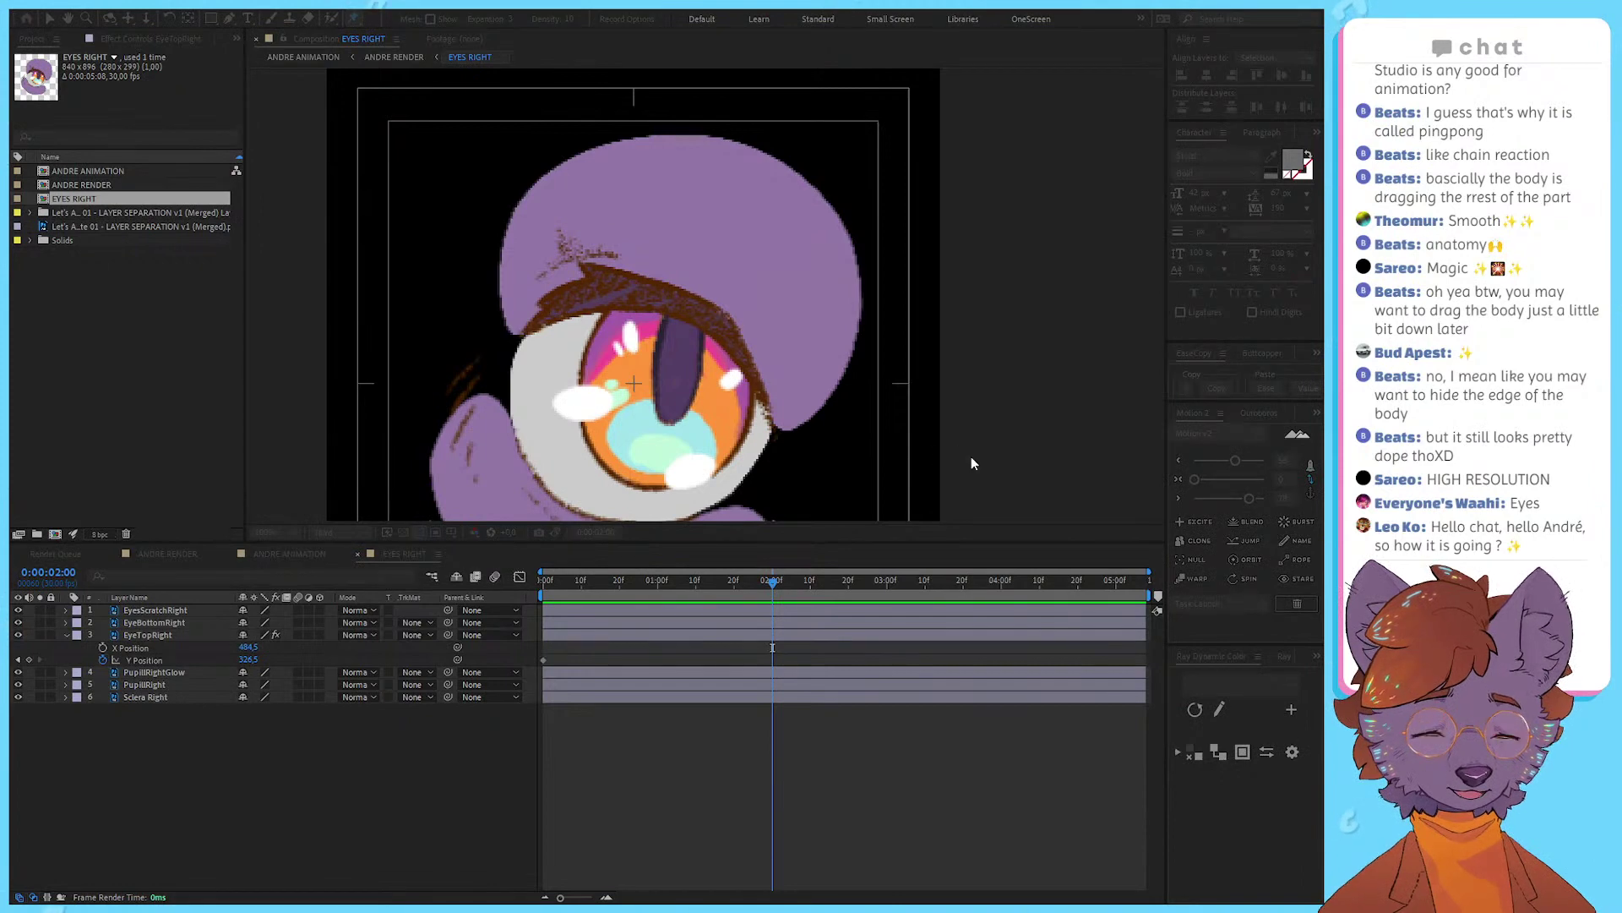
pyautogui.press('Return')
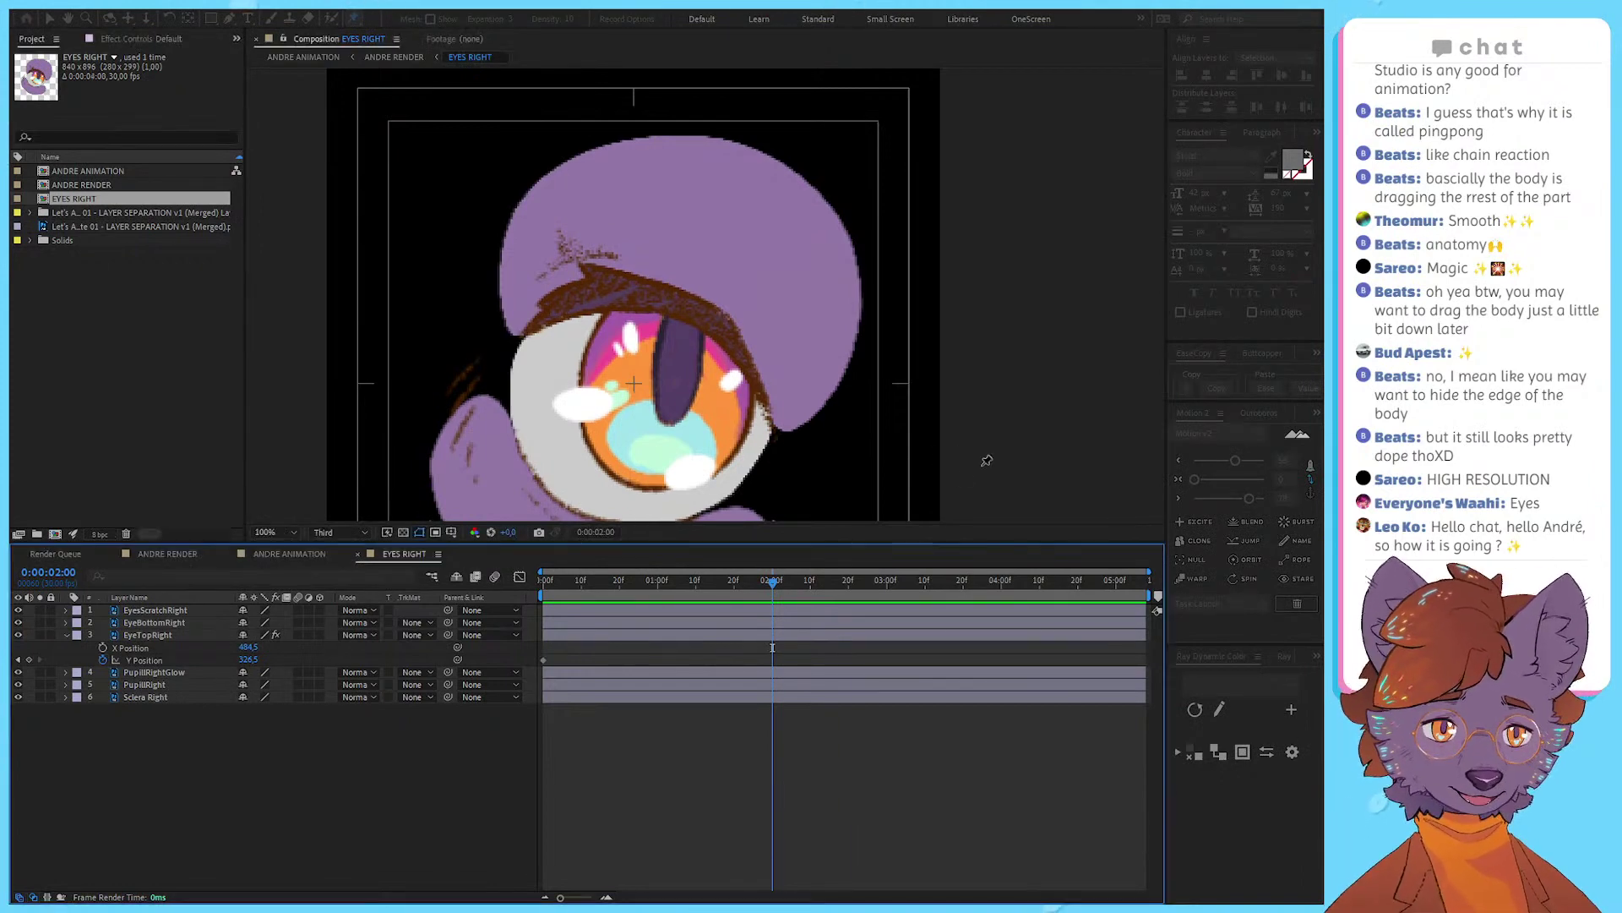
# Step: Recombine the EyeTopRight layer's separate X and Y positions into a single Position property
pyautogui.scroll(-2, 676, 321)
pyautogui.scroll(2, 682, 296)
pyautogui.moveTo(712, 340); pyautogui.dragTo(804, 207)
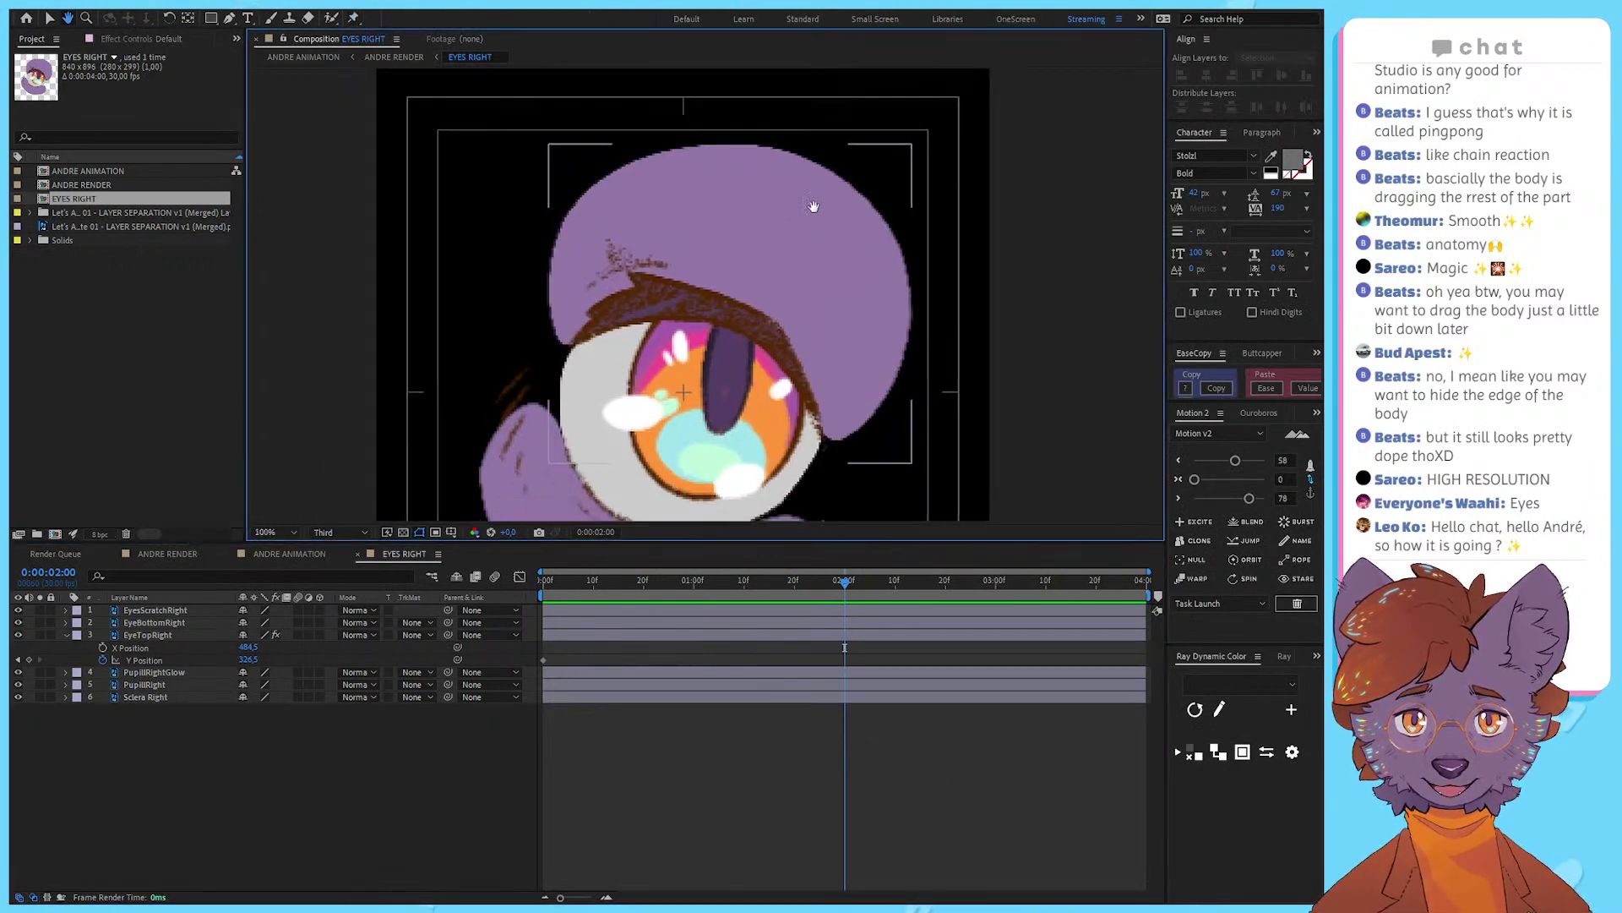
pyautogui.press('v')
pyautogui.click(788, 243)
pyautogui.scroll(-1, 786, 244)
pyautogui.moveTo(770, 299); pyautogui.dragTo(739, 309)
pyautogui.scroll(1, 735, 317)
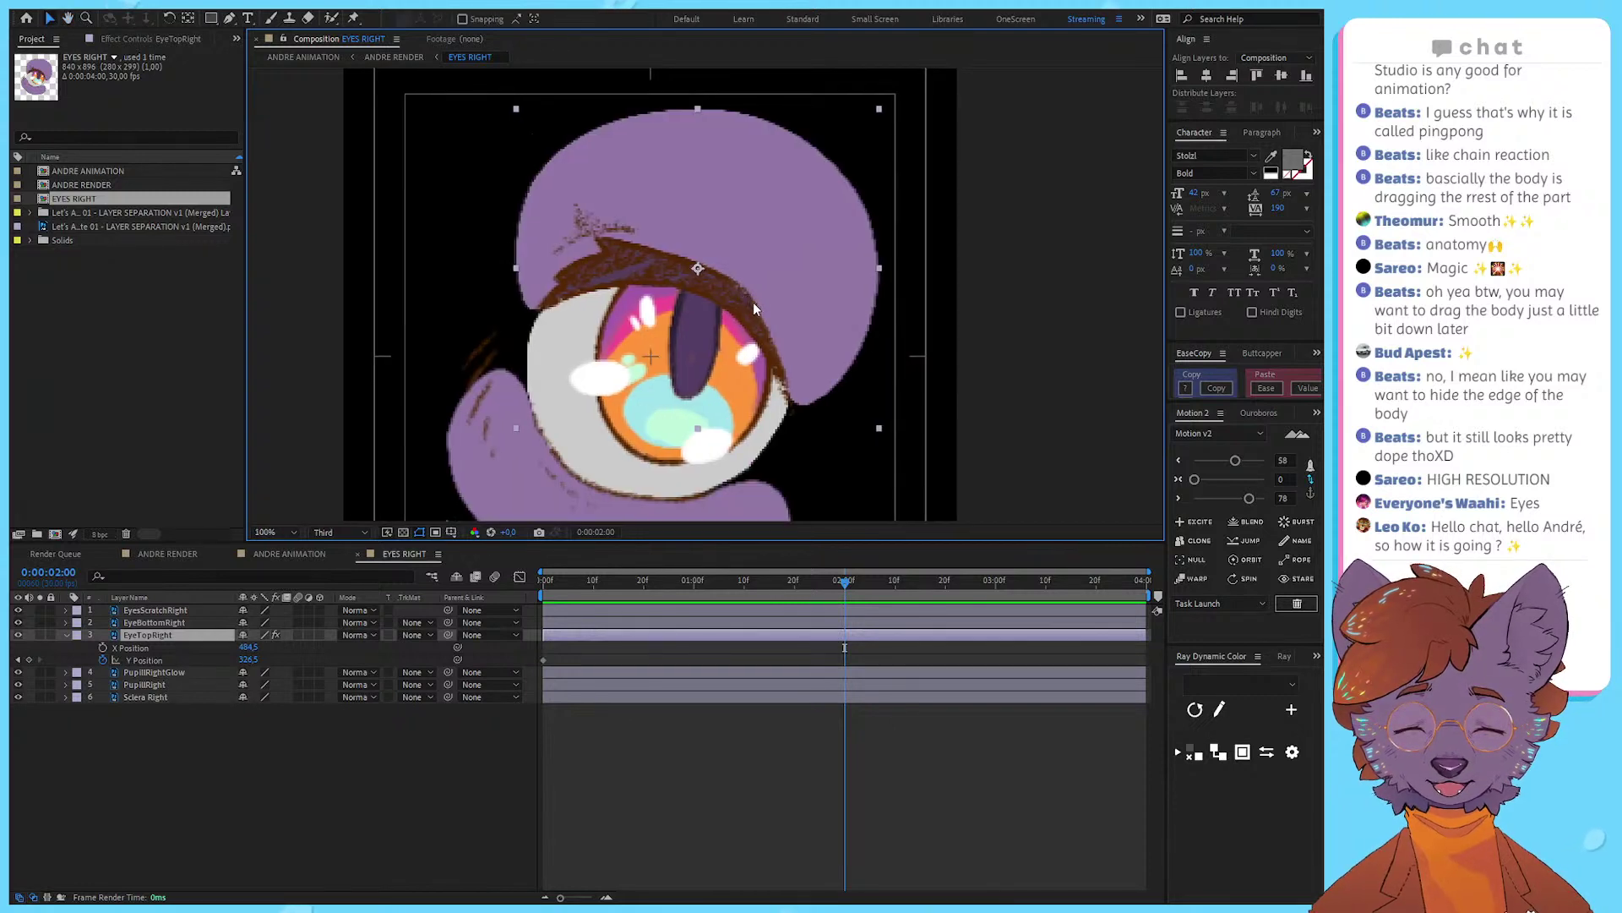
pyautogui.click(796, 435)
pyautogui.click(794, 326)
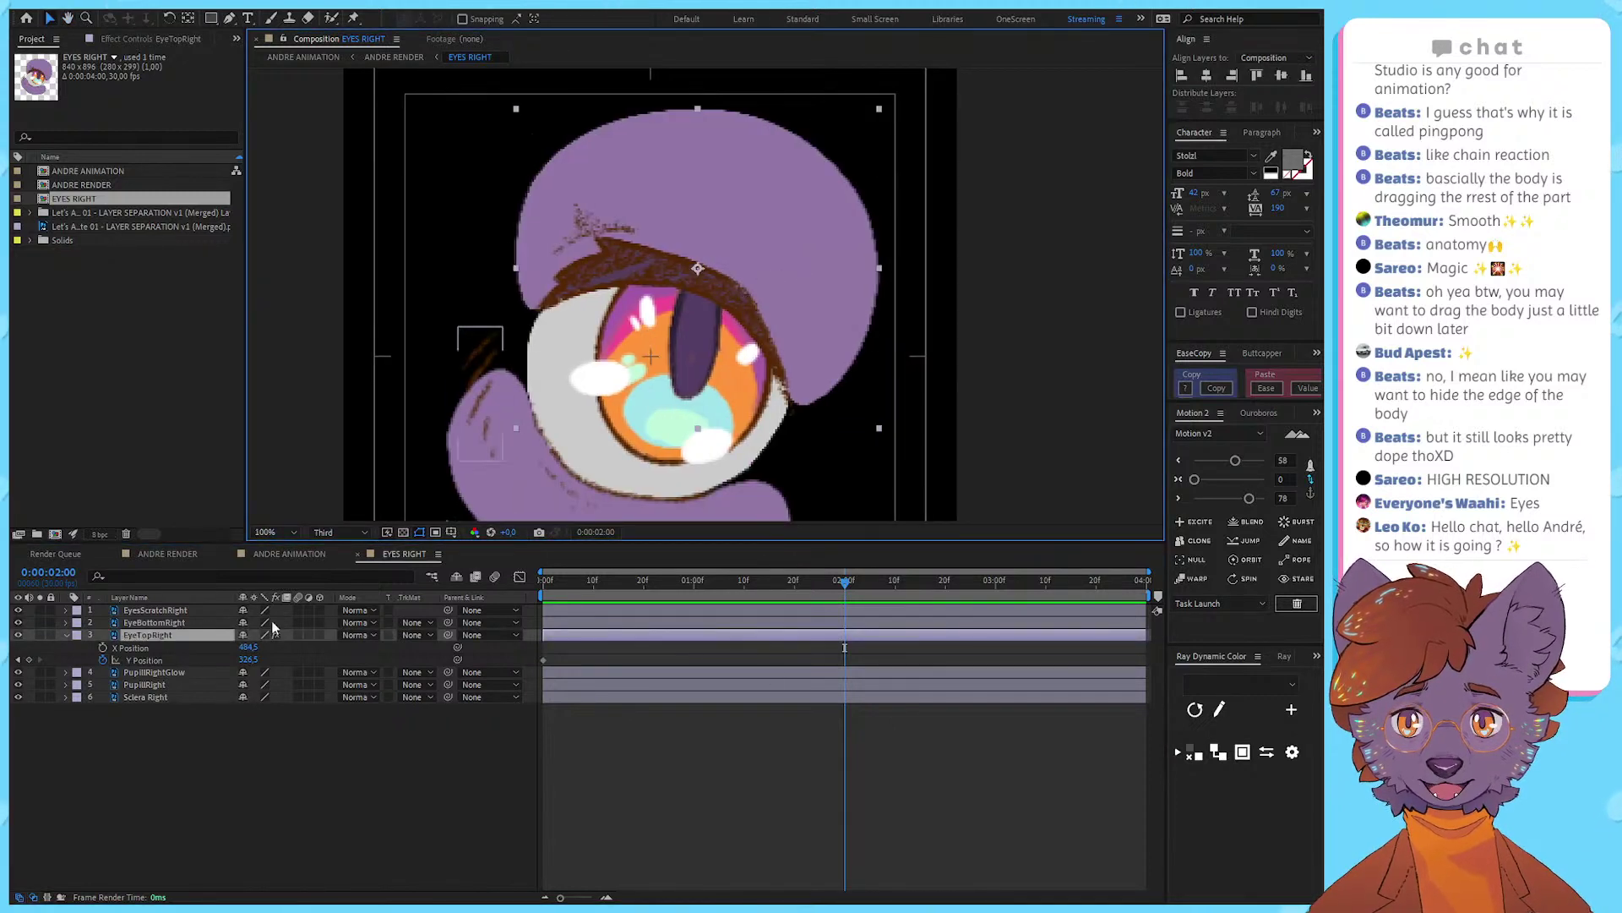
pyautogui.click(140, 663)
pyautogui.rightClick(131, 664)
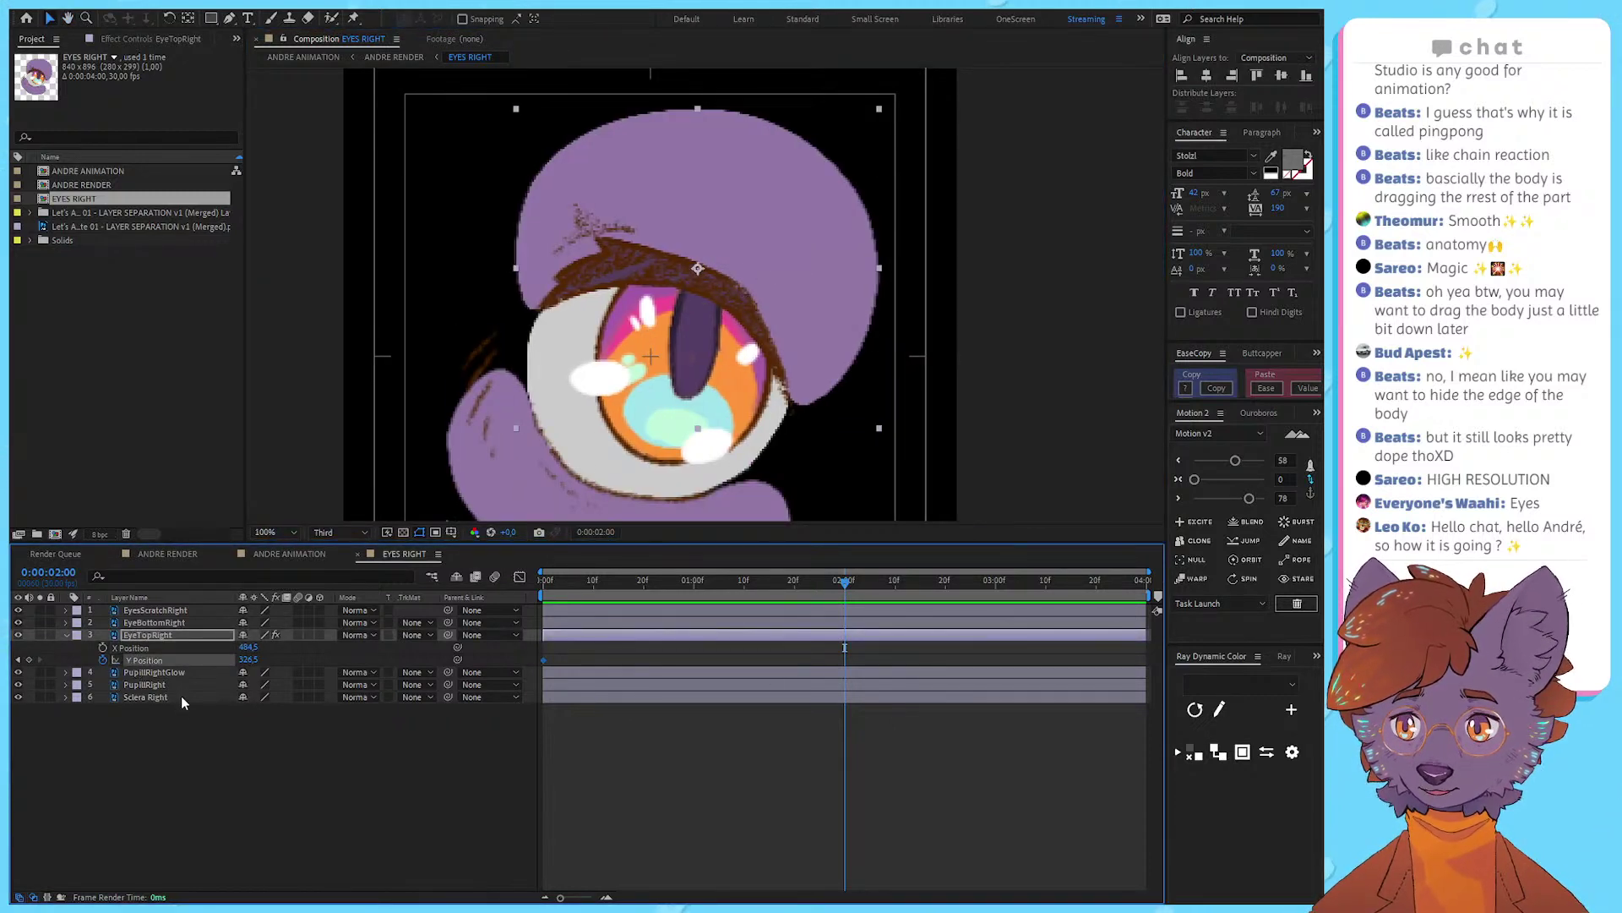
pyautogui.click(182, 700)
# Step: Lower EyeTopRight over the eye to about 440, 450 at 0:00:02:00, and place EyeBottomRight beneath it in the layer order
pyautogui.click(474, 764)
pyautogui.moveTo(801, 216); pyautogui.dragTo(754, 325)
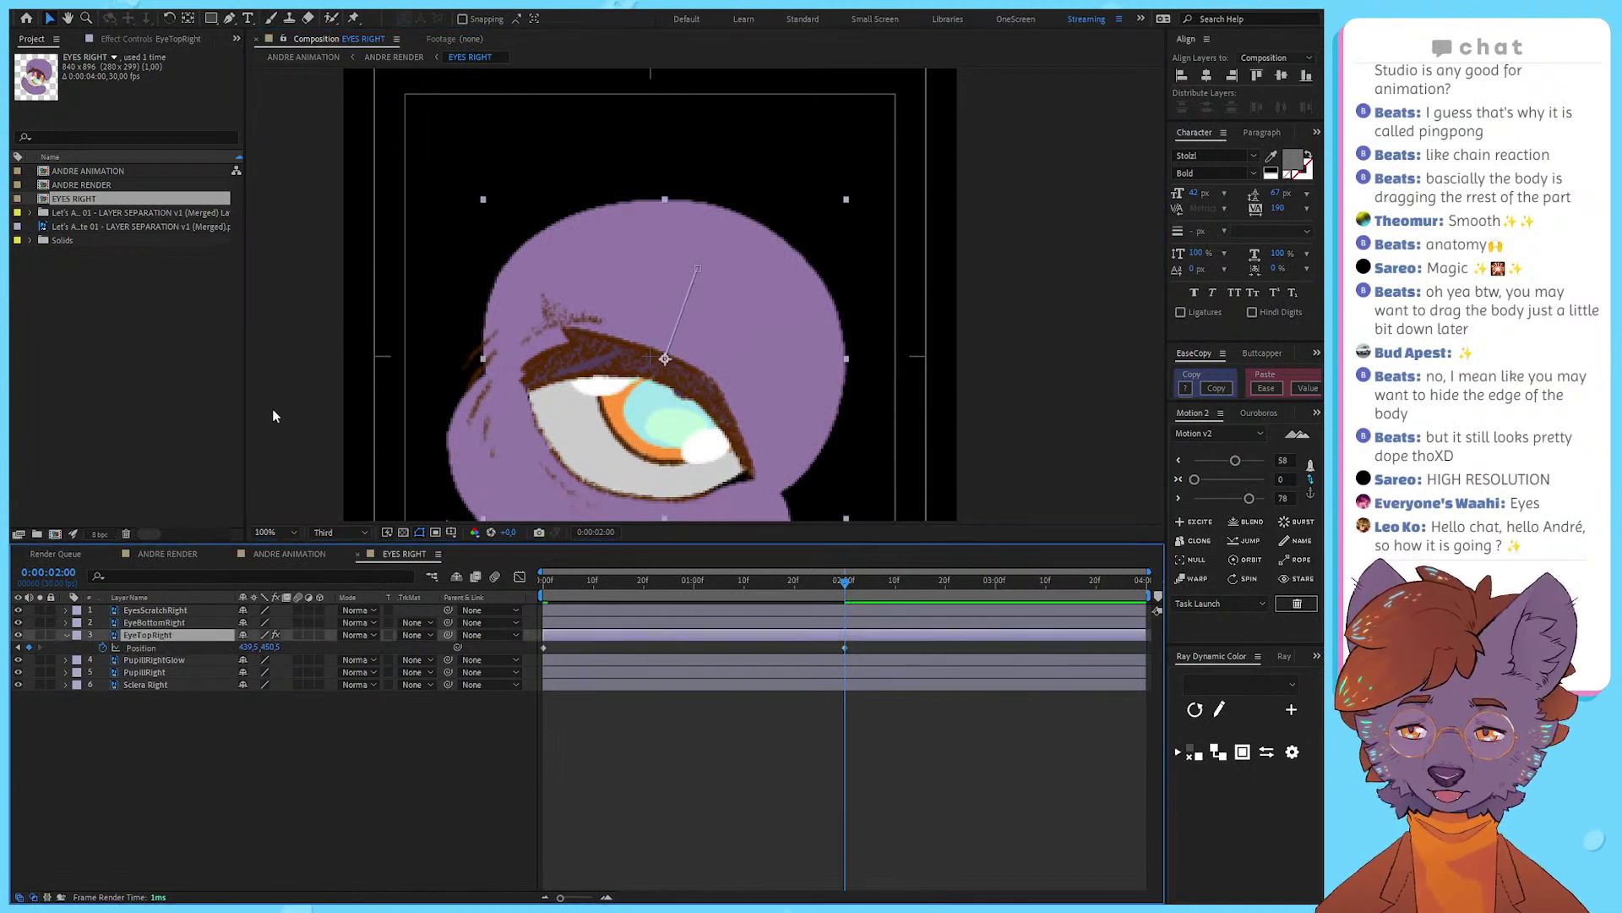
pyautogui.moveTo(166, 623); pyautogui.dragTo(169, 653)
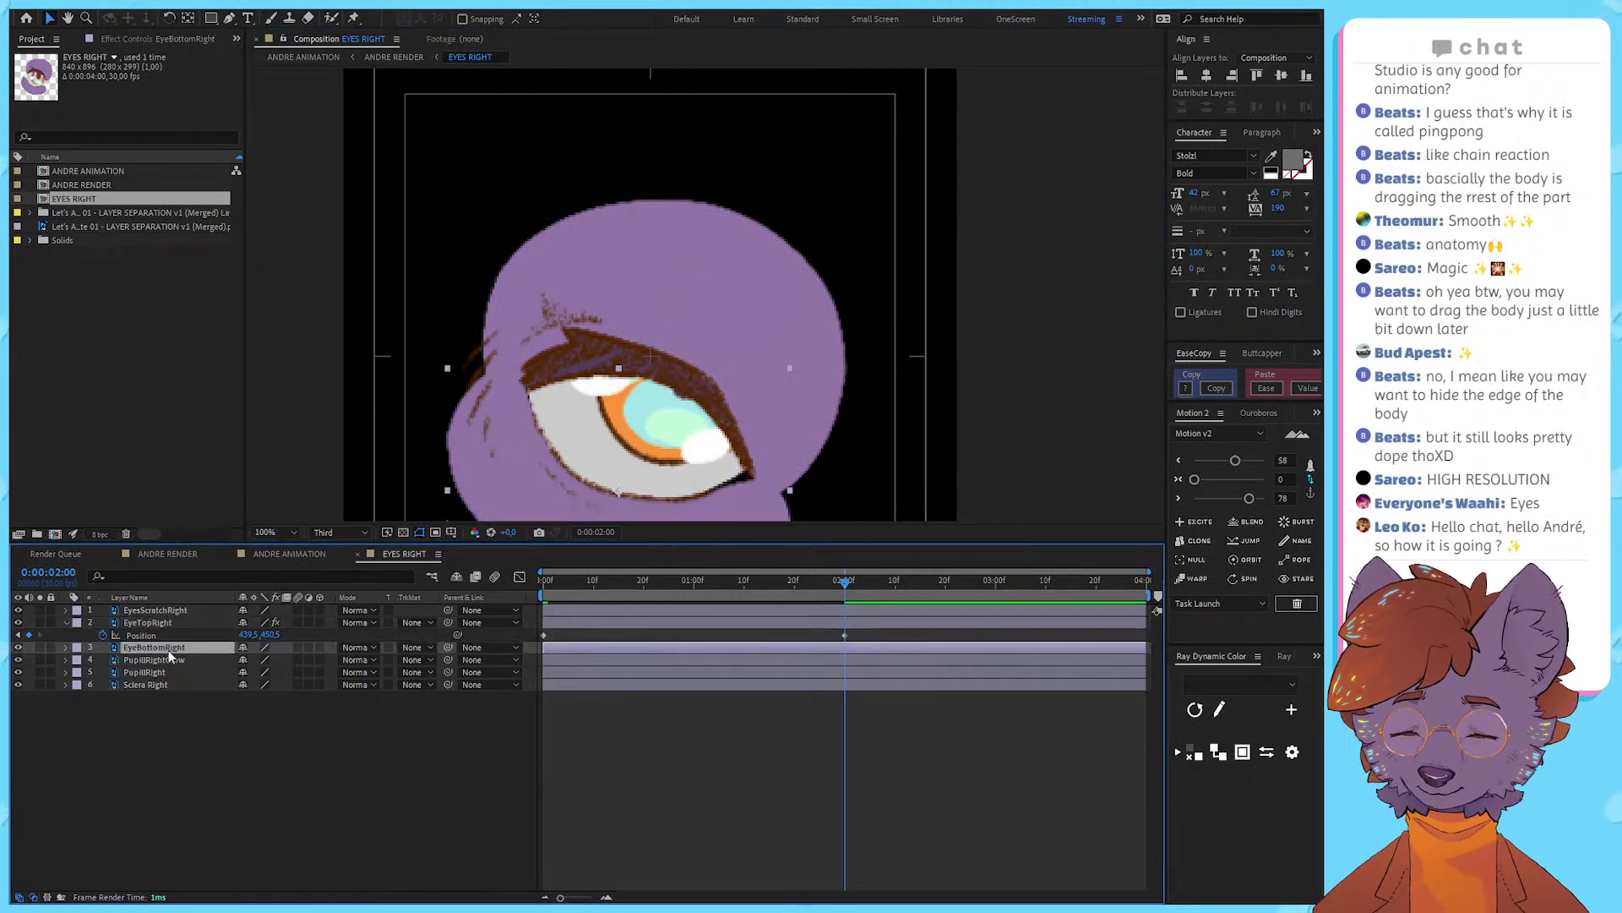
# Step: Place four Puppet pins along EyeTopRight's dark lash line, one at each end and two across the upper curve
pyautogui.click(181, 611)
pyautogui.click(181, 622)
pyautogui.click(353, 18)
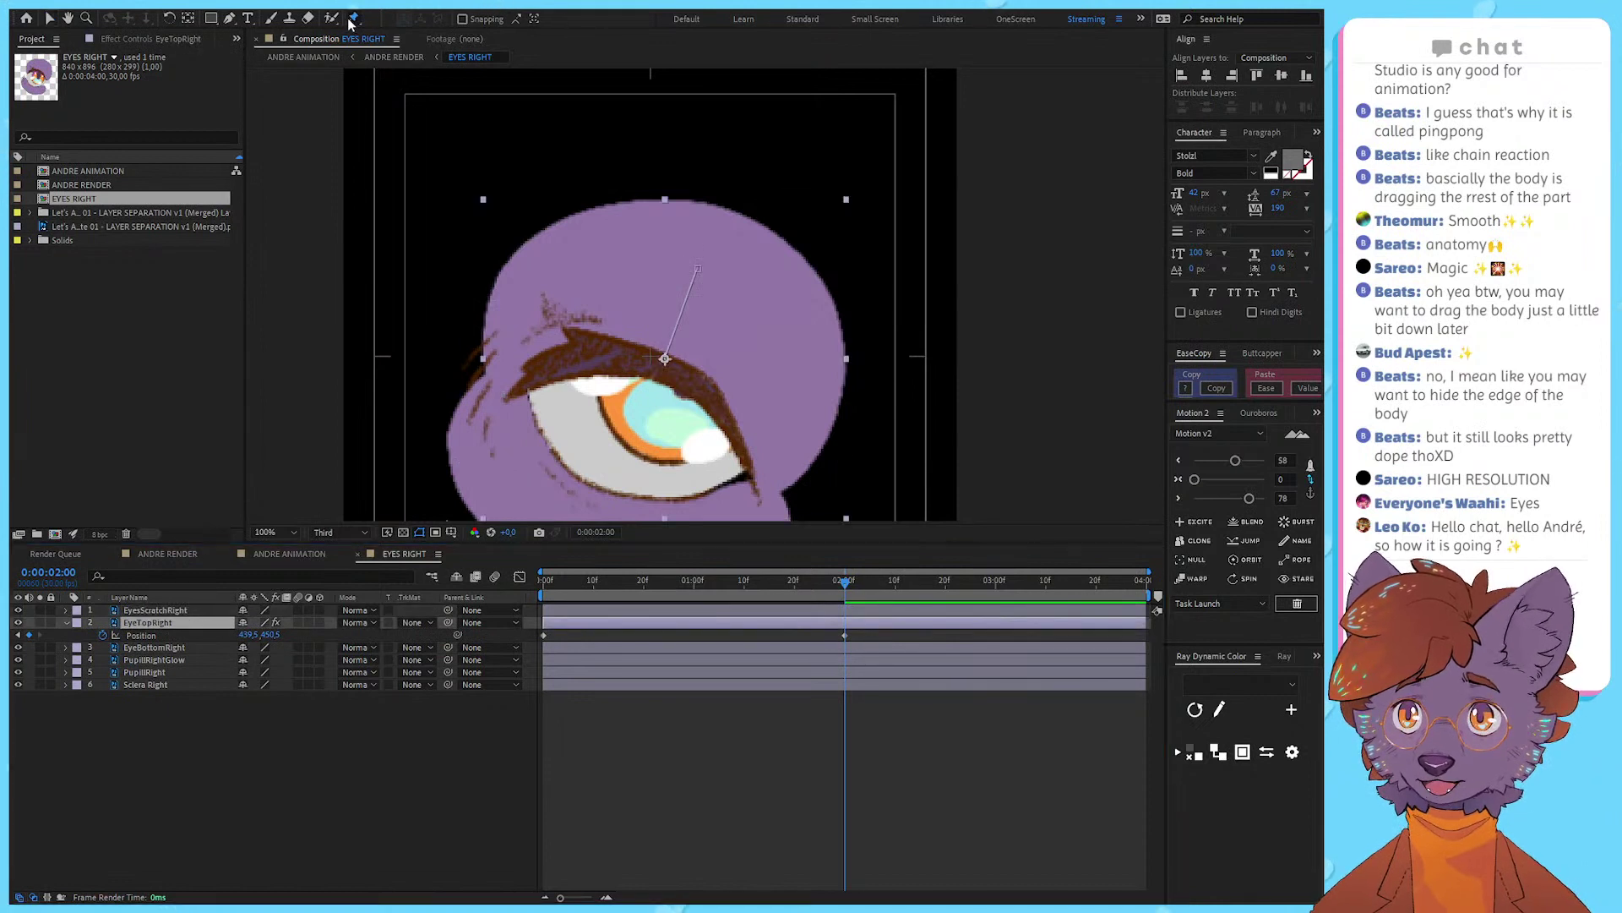
pyautogui.click(615, 622)
pyautogui.press('u')
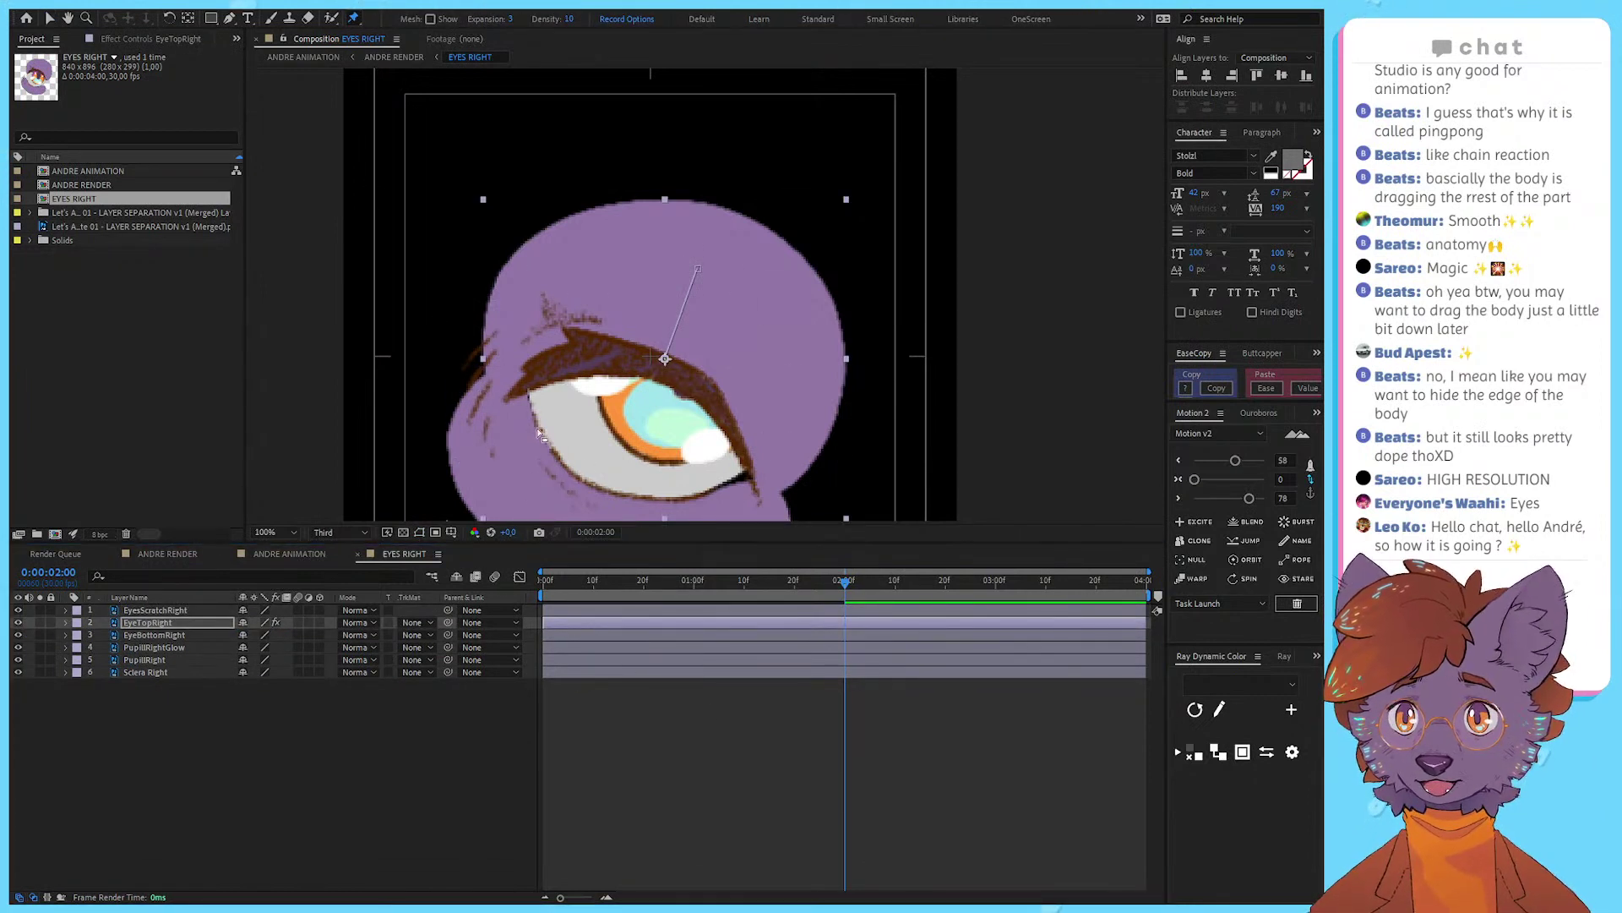
pyautogui.click(522, 386)
pyautogui.click(584, 352)
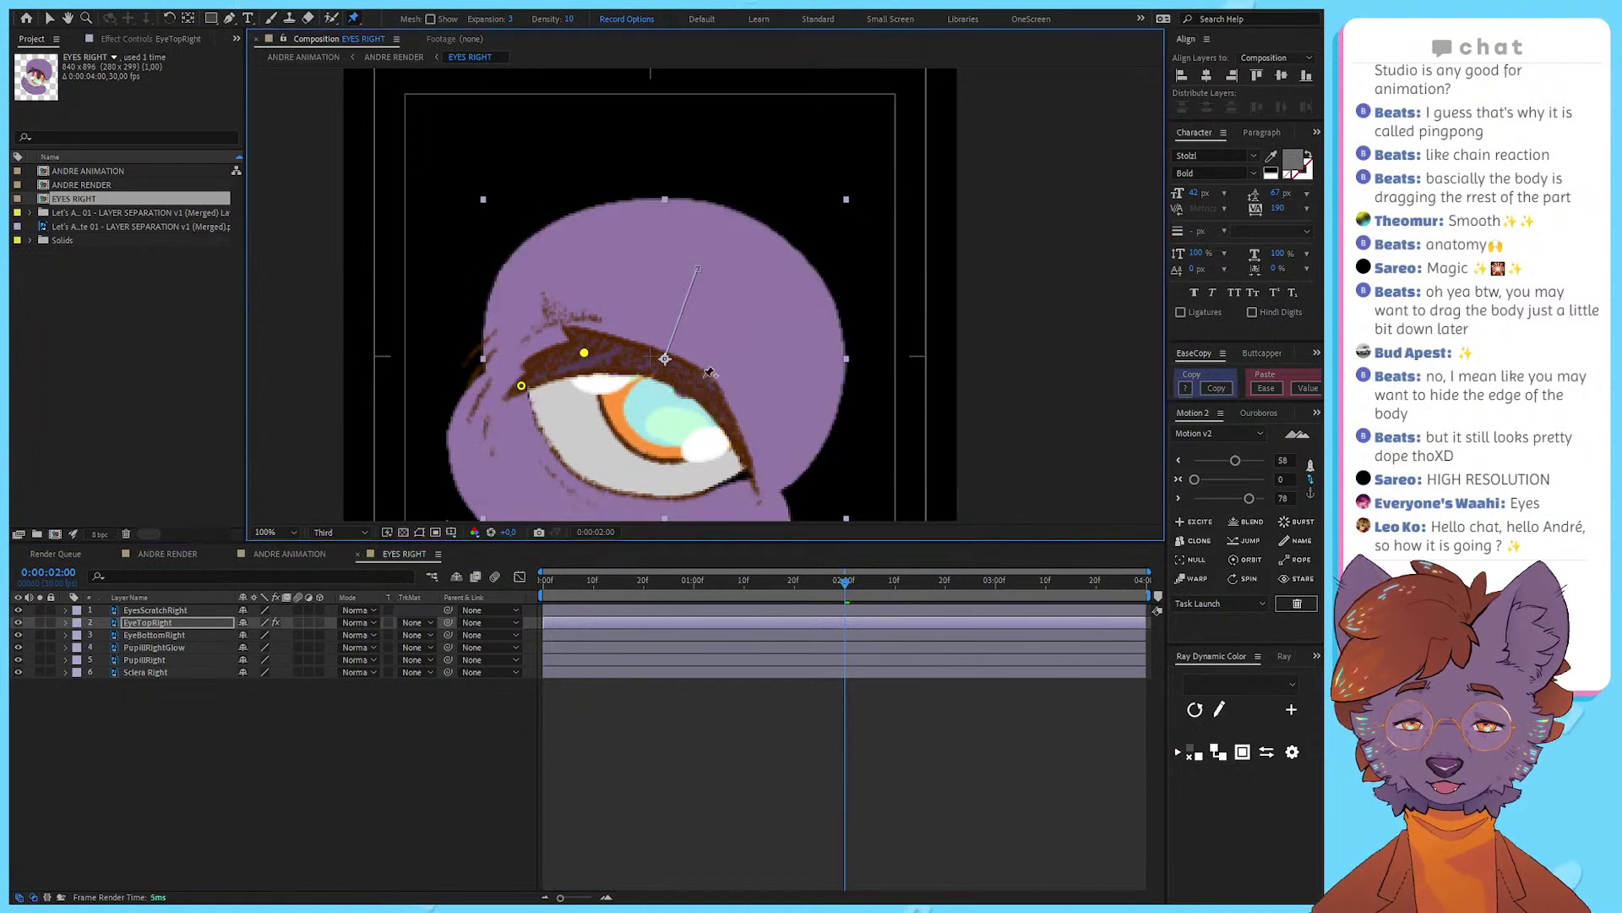
pyautogui.click(702, 380)
pyautogui.click(761, 484)
pyautogui.moveTo(702, 380); pyautogui.dragTo(693, 399)
pyautogui.hotkey('ctrl', 'z')
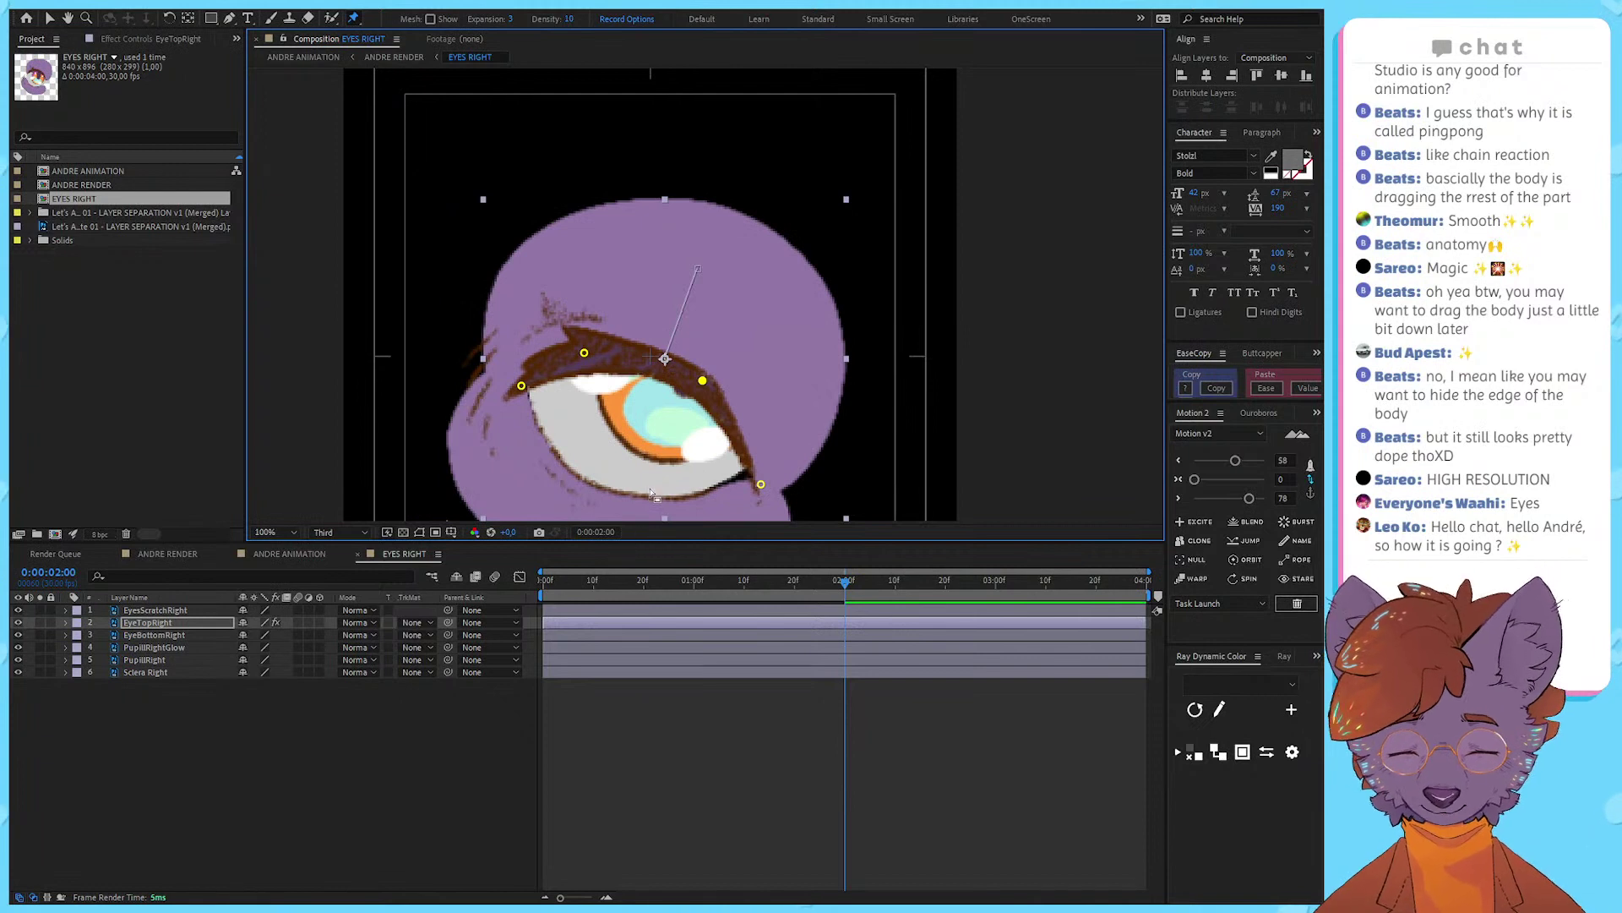
# Step: Keyframe the positions of all four EyeTopRight puppet pins at 0:00:00:00
pyautogui.press('u')
pyautogui.press('space')
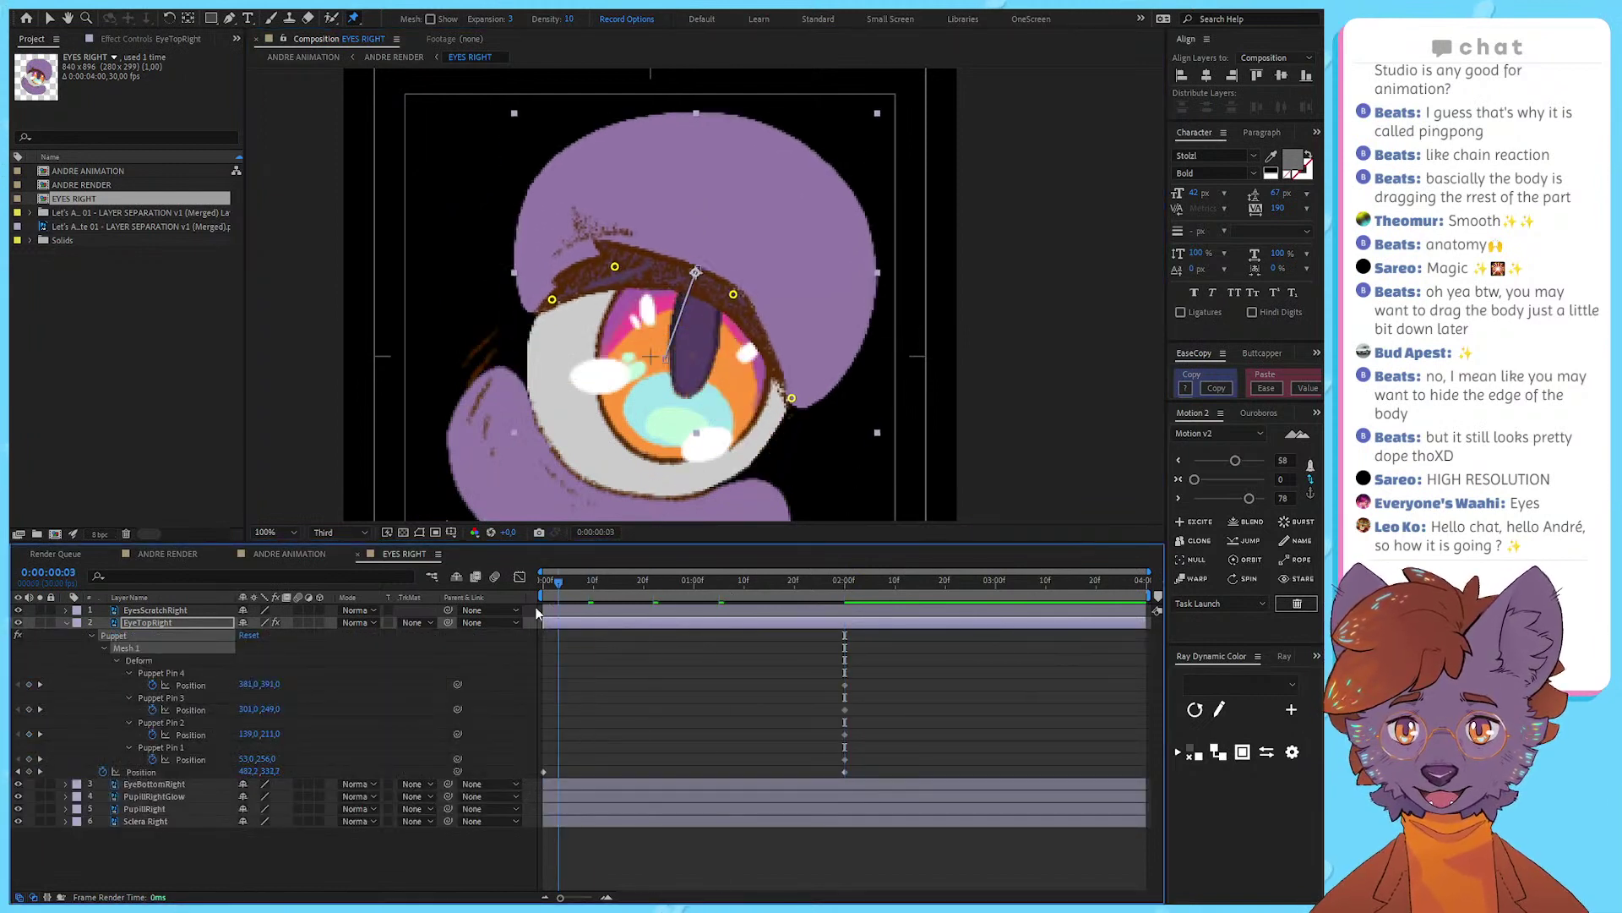
pyautogui.press('F2')
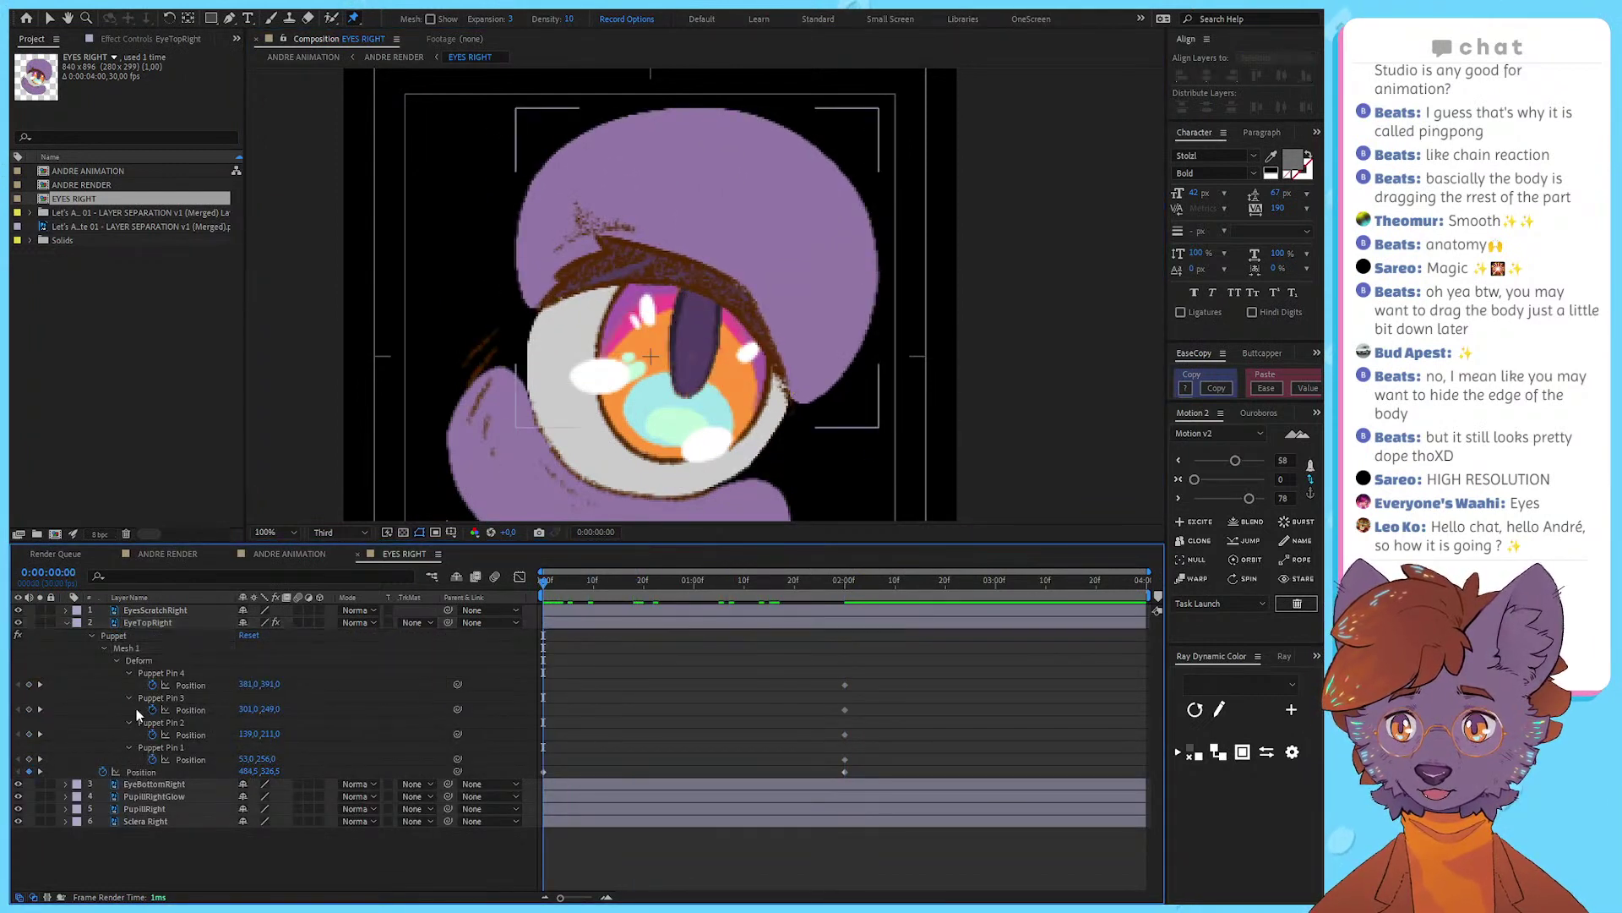
pyautogui.moveTo(30, 686); pyautogui.dragTo(30, 761)
# Step: At 0:00:02:00, pull the two middle lash pins down over the eye to close the lid, and nudge Puppet Pin 1 slightly up
pyautogui.click(40, 685)
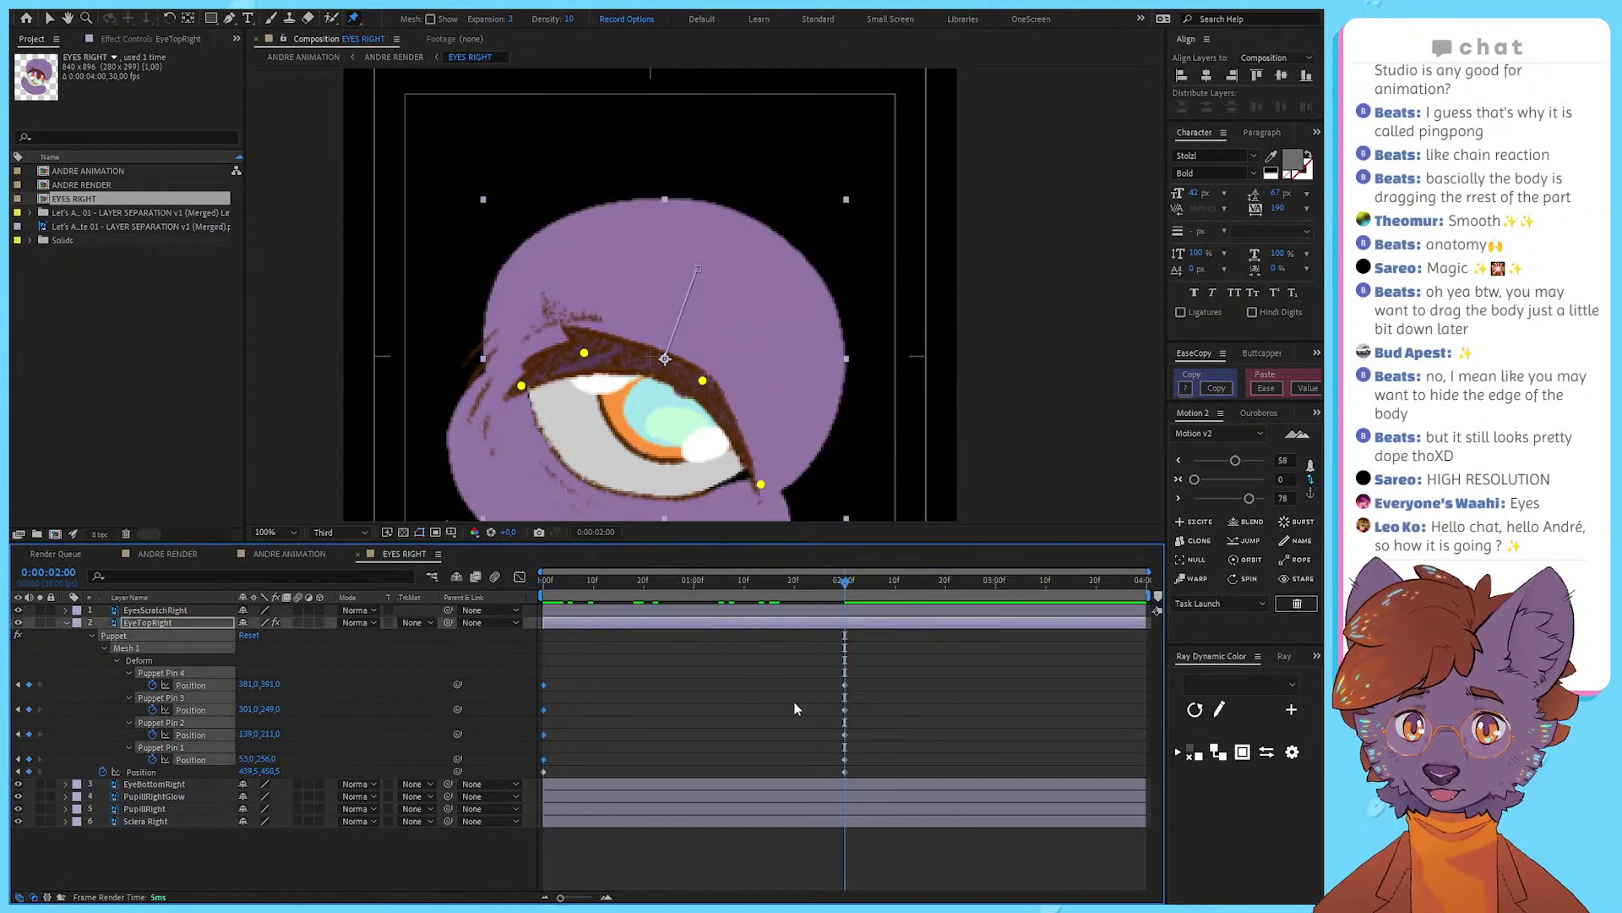
pyautogui.click(903, 694)
pyautogui.moveTo(702, 380); pyautogui.dragTo(663, 498)
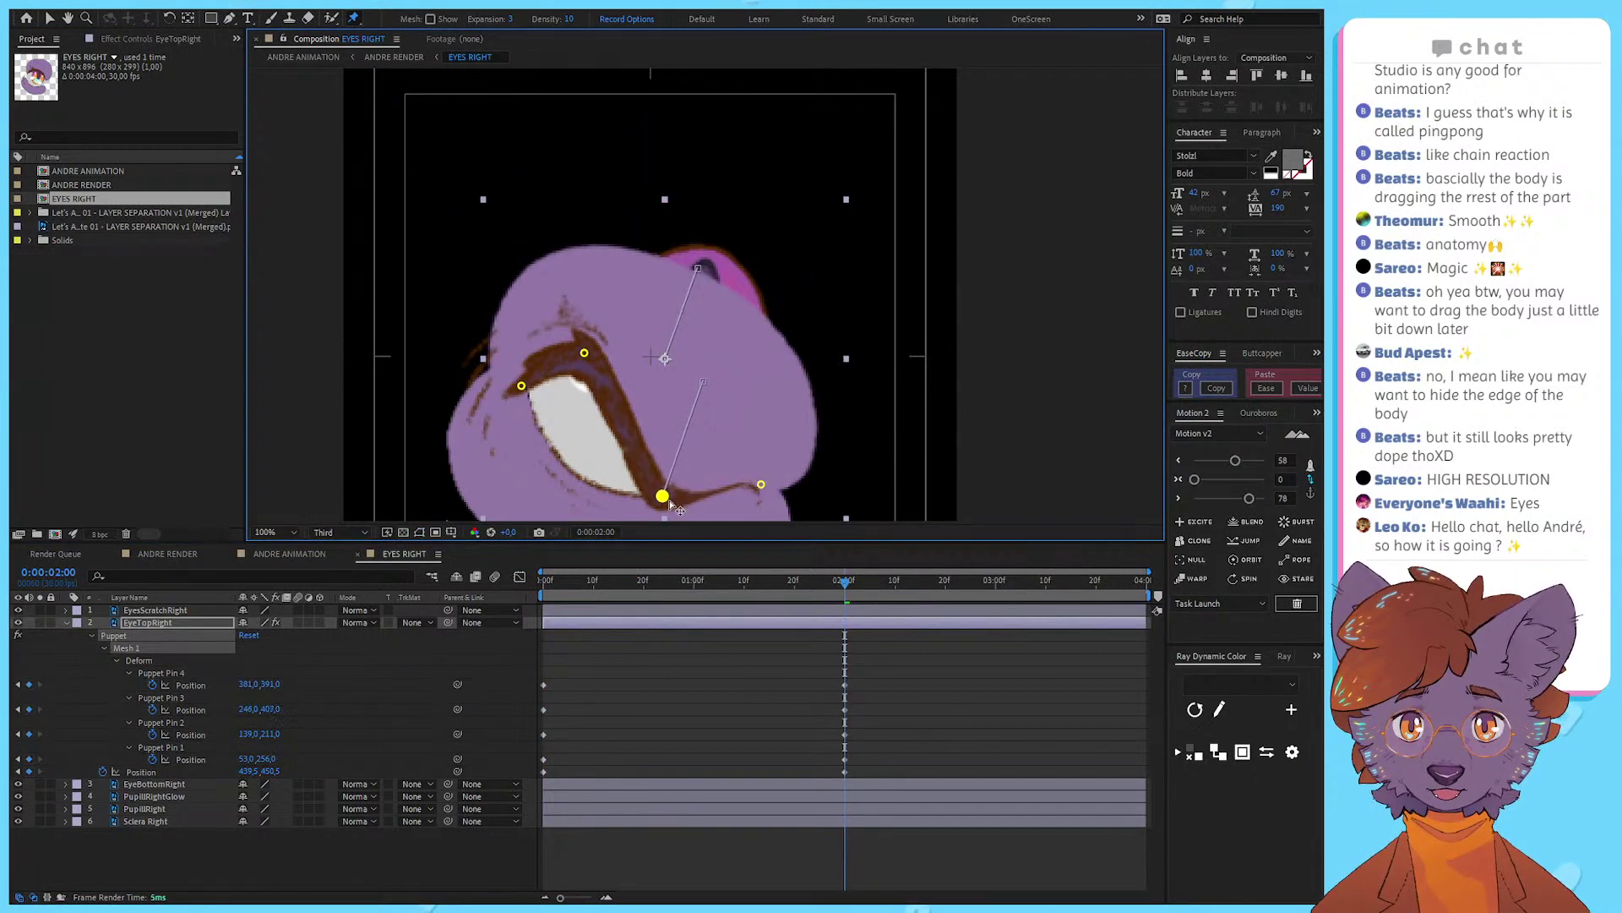
pyautogui.moveTo(584, 352); pyautogui.dragTo(556, 443)
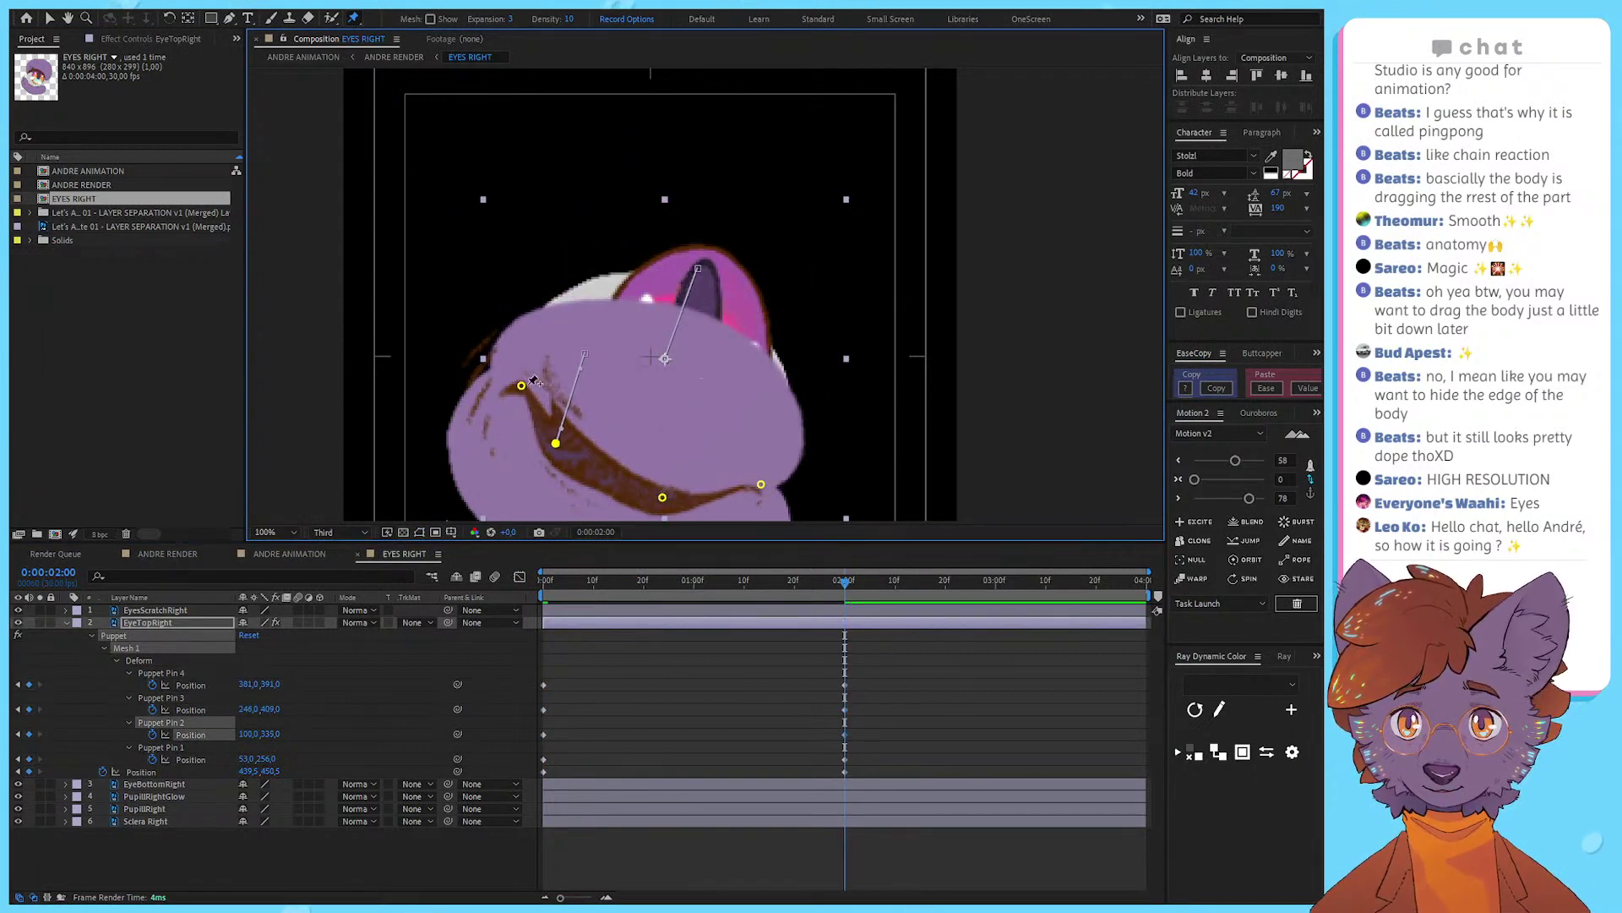
pyautogui.moveTo(521, 385)
pyautogui.mouseDown()
pyautogui.moveTo(527, 364)
pyautogui.moveTo(523, 382)
pyautogui.mouseUp()
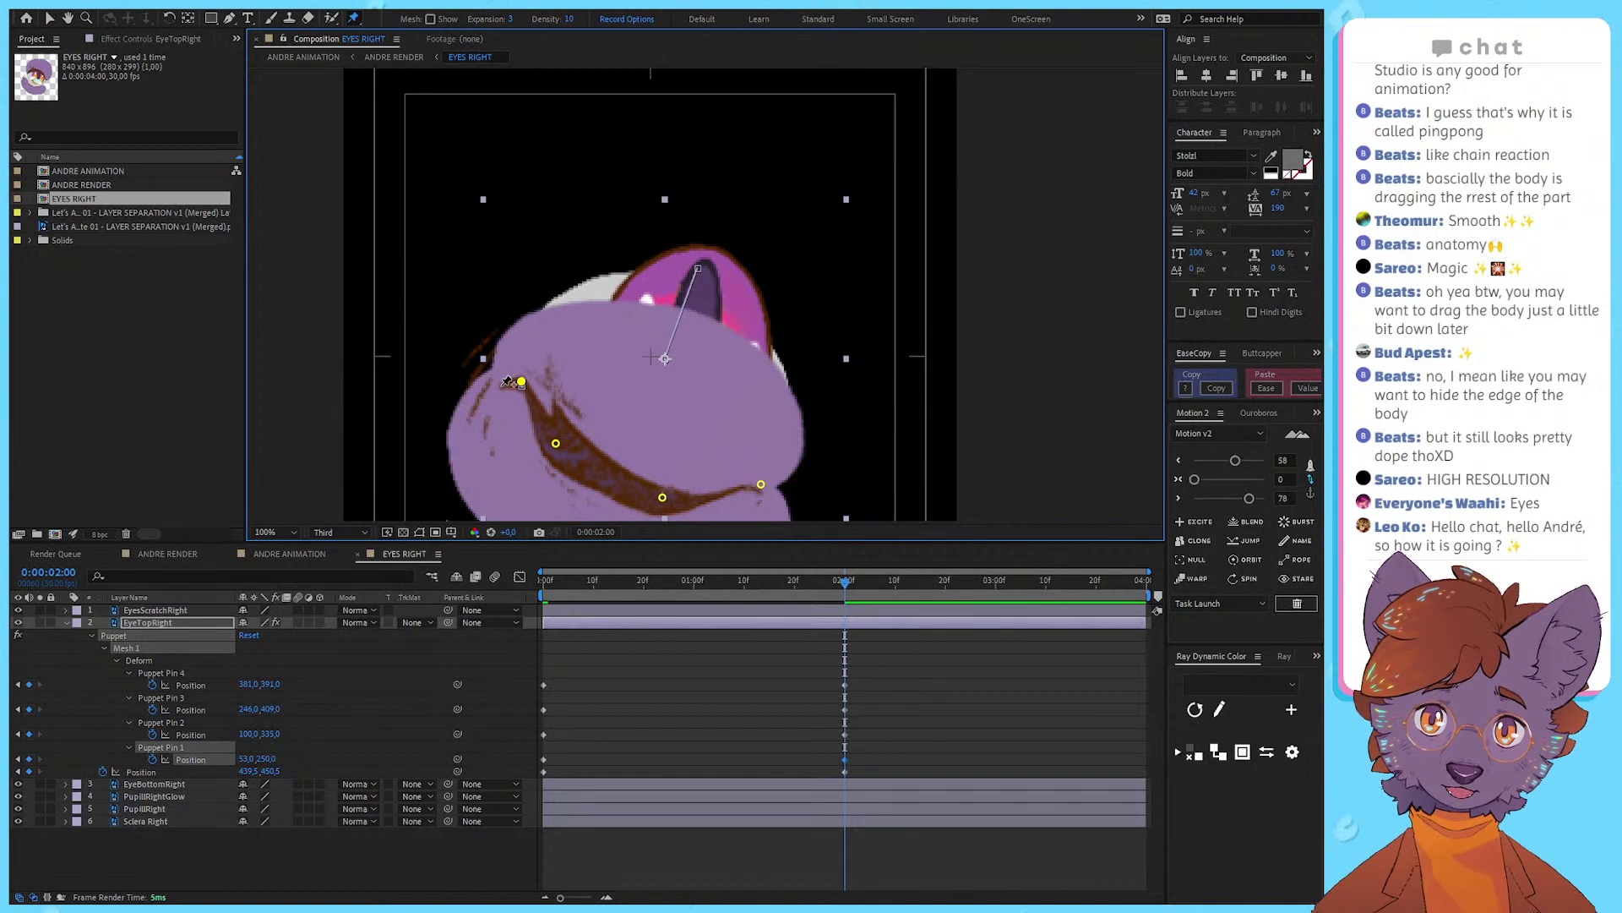
# Step: Delete the two end pins, Puppet Pin 1 and Puppet Pin 4, from the EyeTopRight mesh
pyautogui.press('Home')
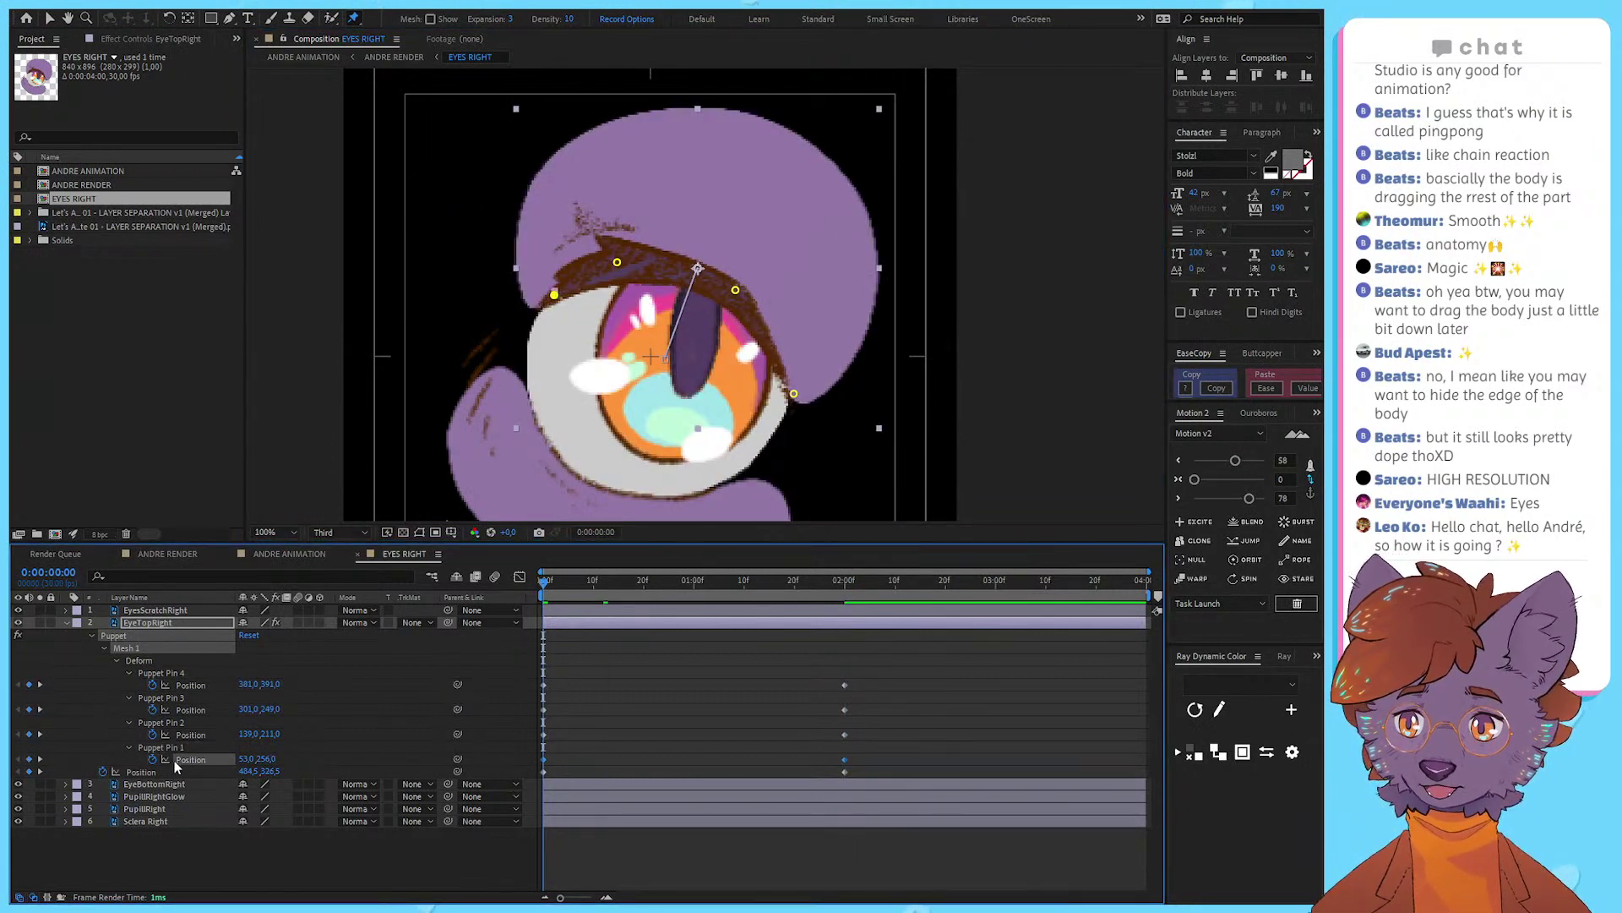
pyautogui.press('Delete')
pyautogui.click(195, 676)
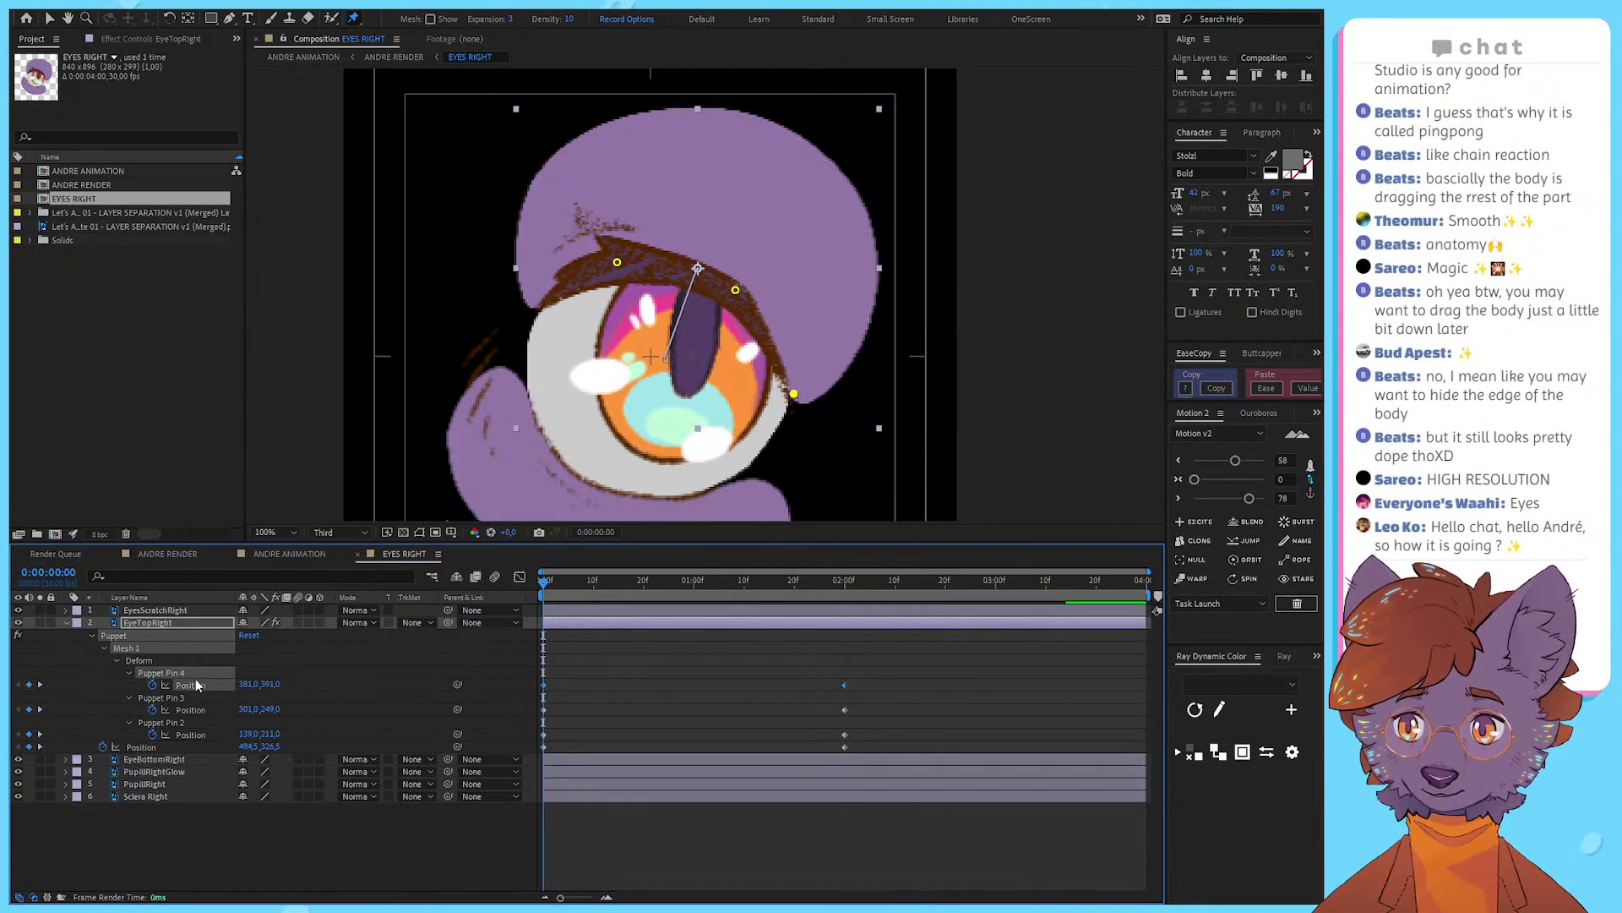
pyautogui.press('Delete')
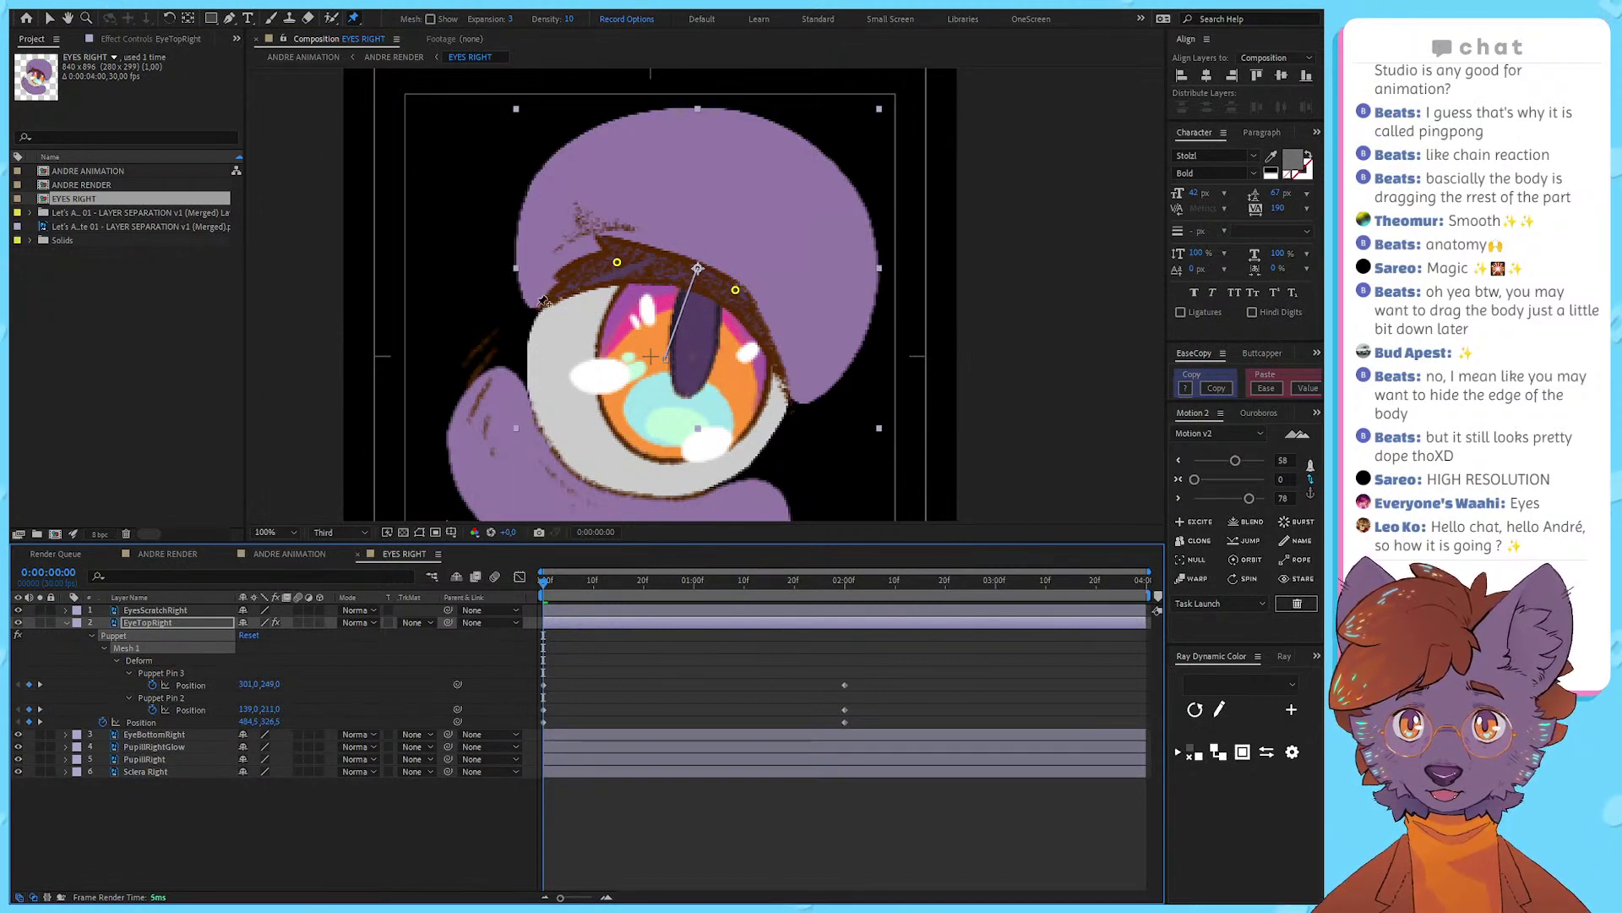
pyautogui.click(537, 304)
pyautogui.press('Delete')
pyautogui.press('v')
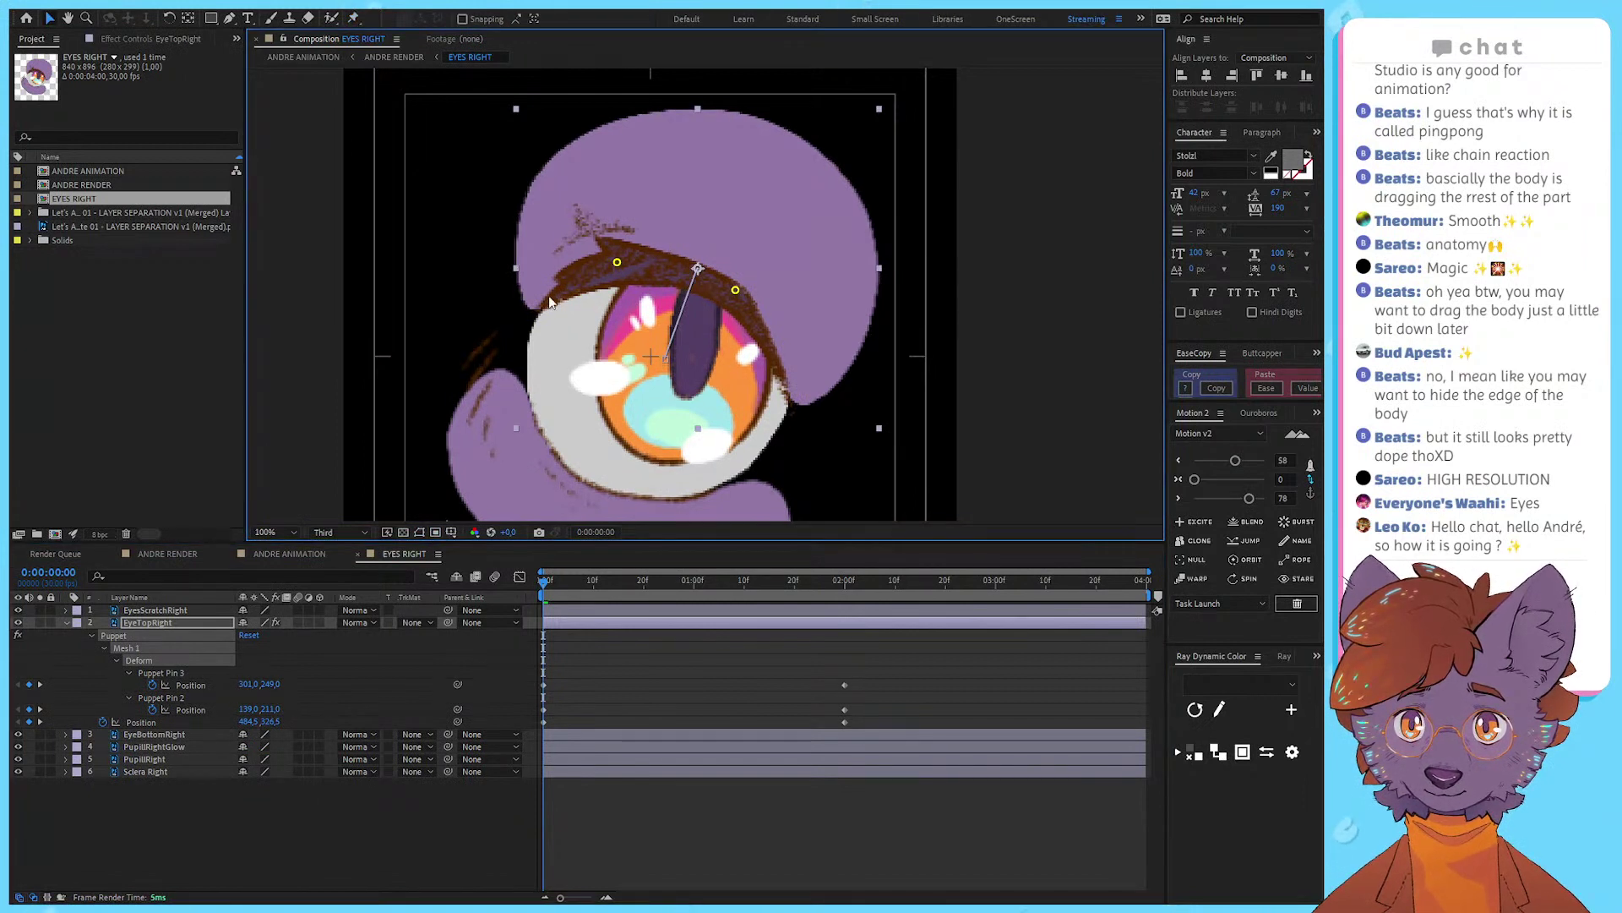
# Step: Add two new Puppet pins at 0:00:00:00, one at each outer corner of EyeTopRight's lash line
pyautogui.click(157, 672)
pyautogui.click(354, 18)
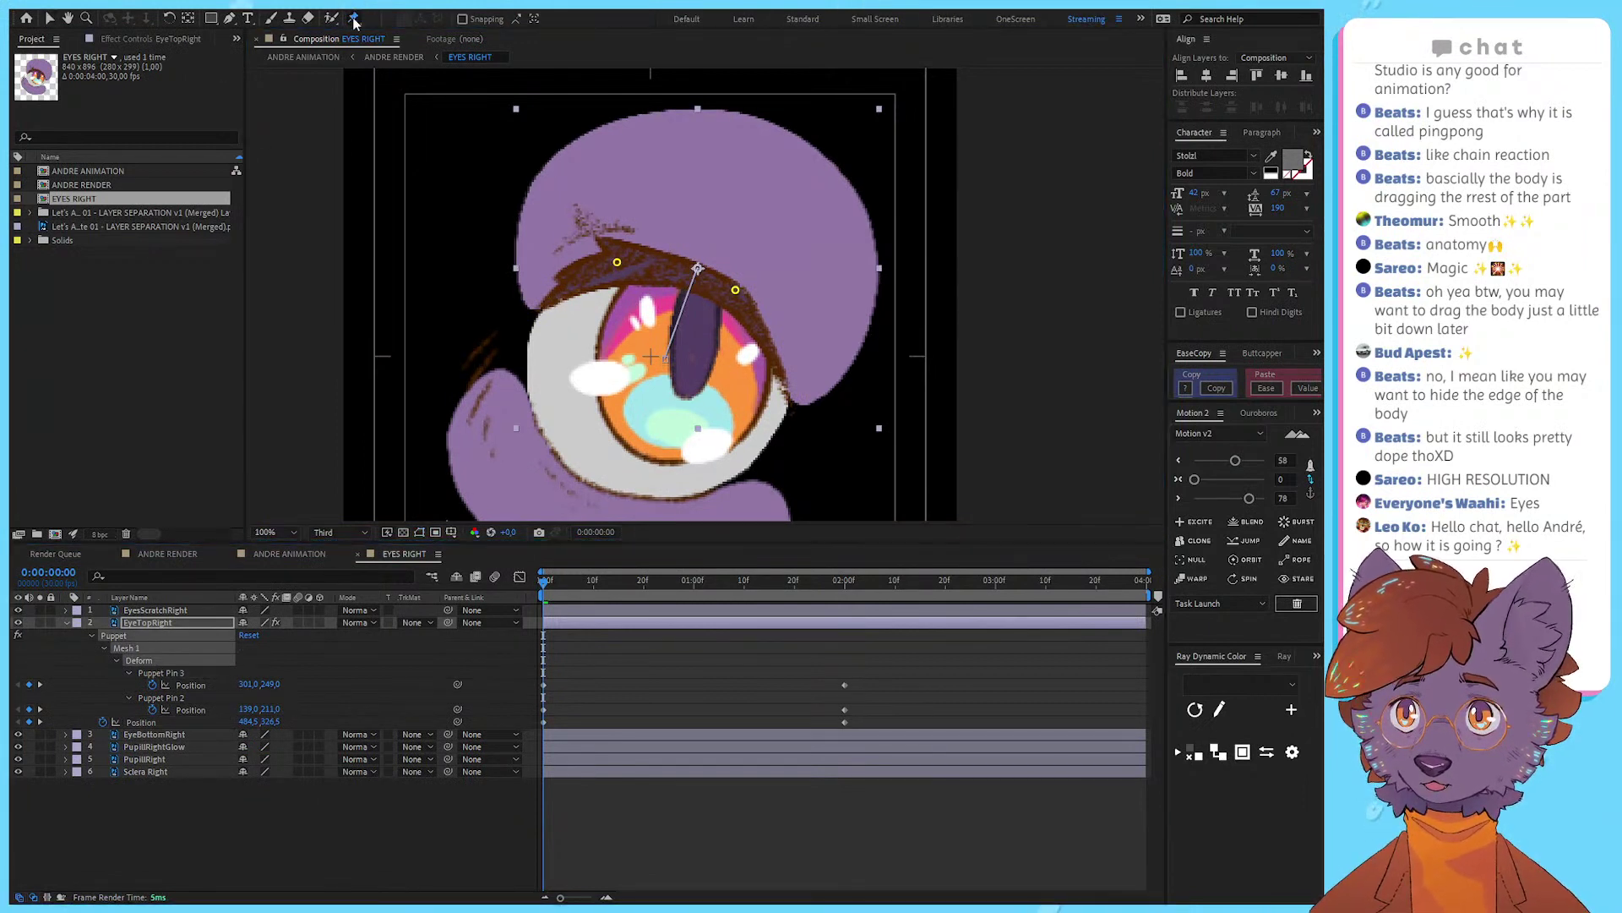
pyautogui.click(540, 306)
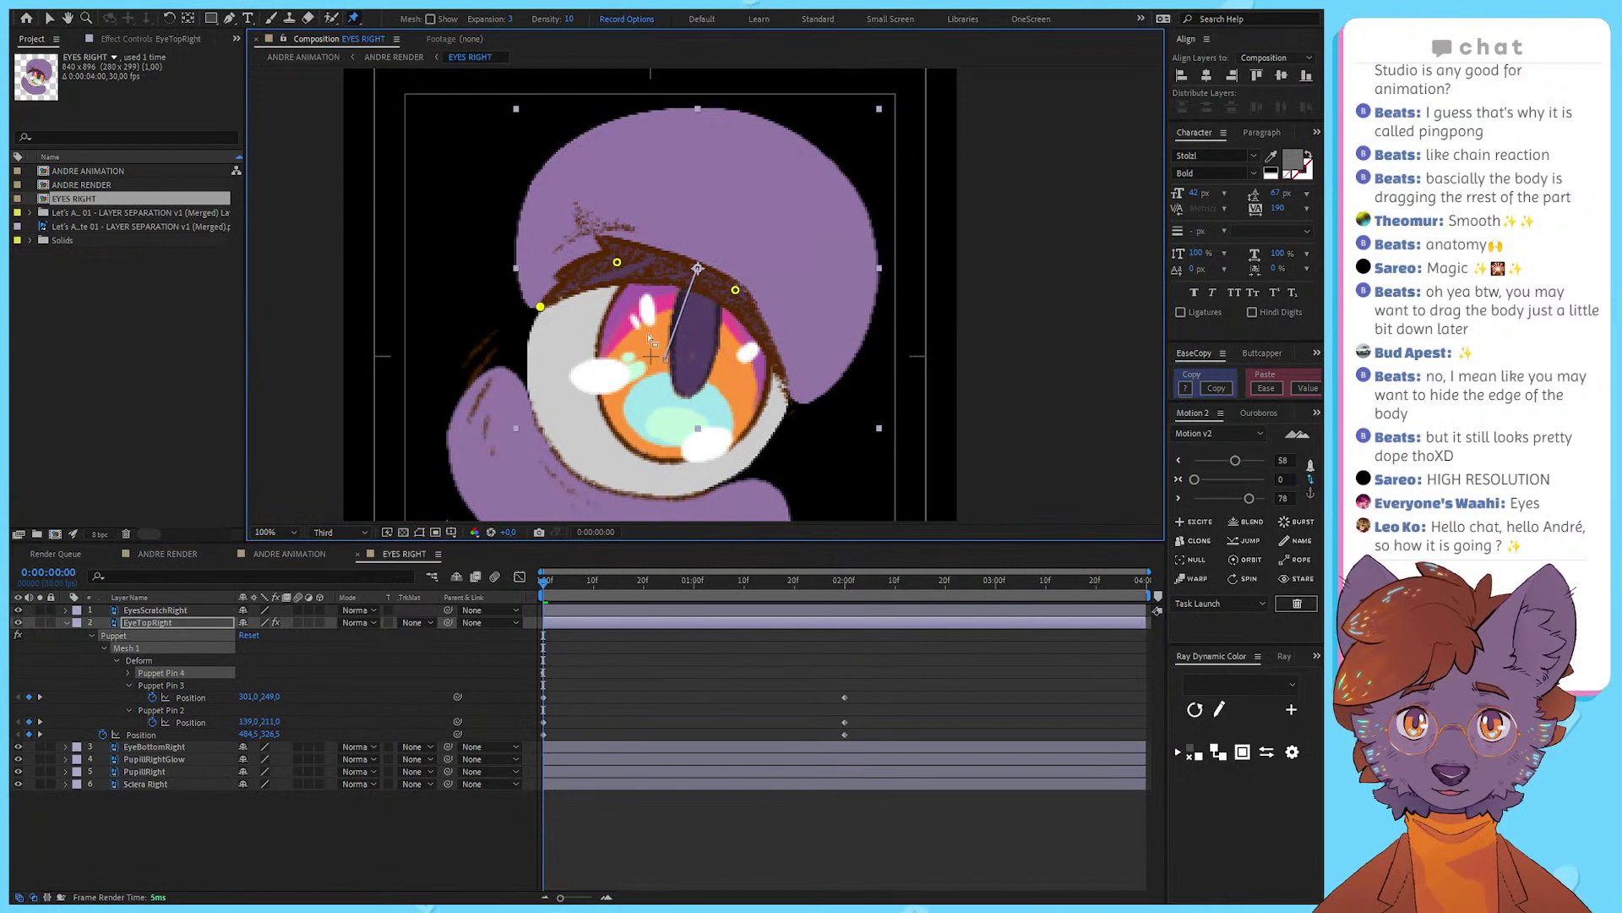
pyautogui.hotkey('ctrl', 'z')
pyautogui.click(537, 303)
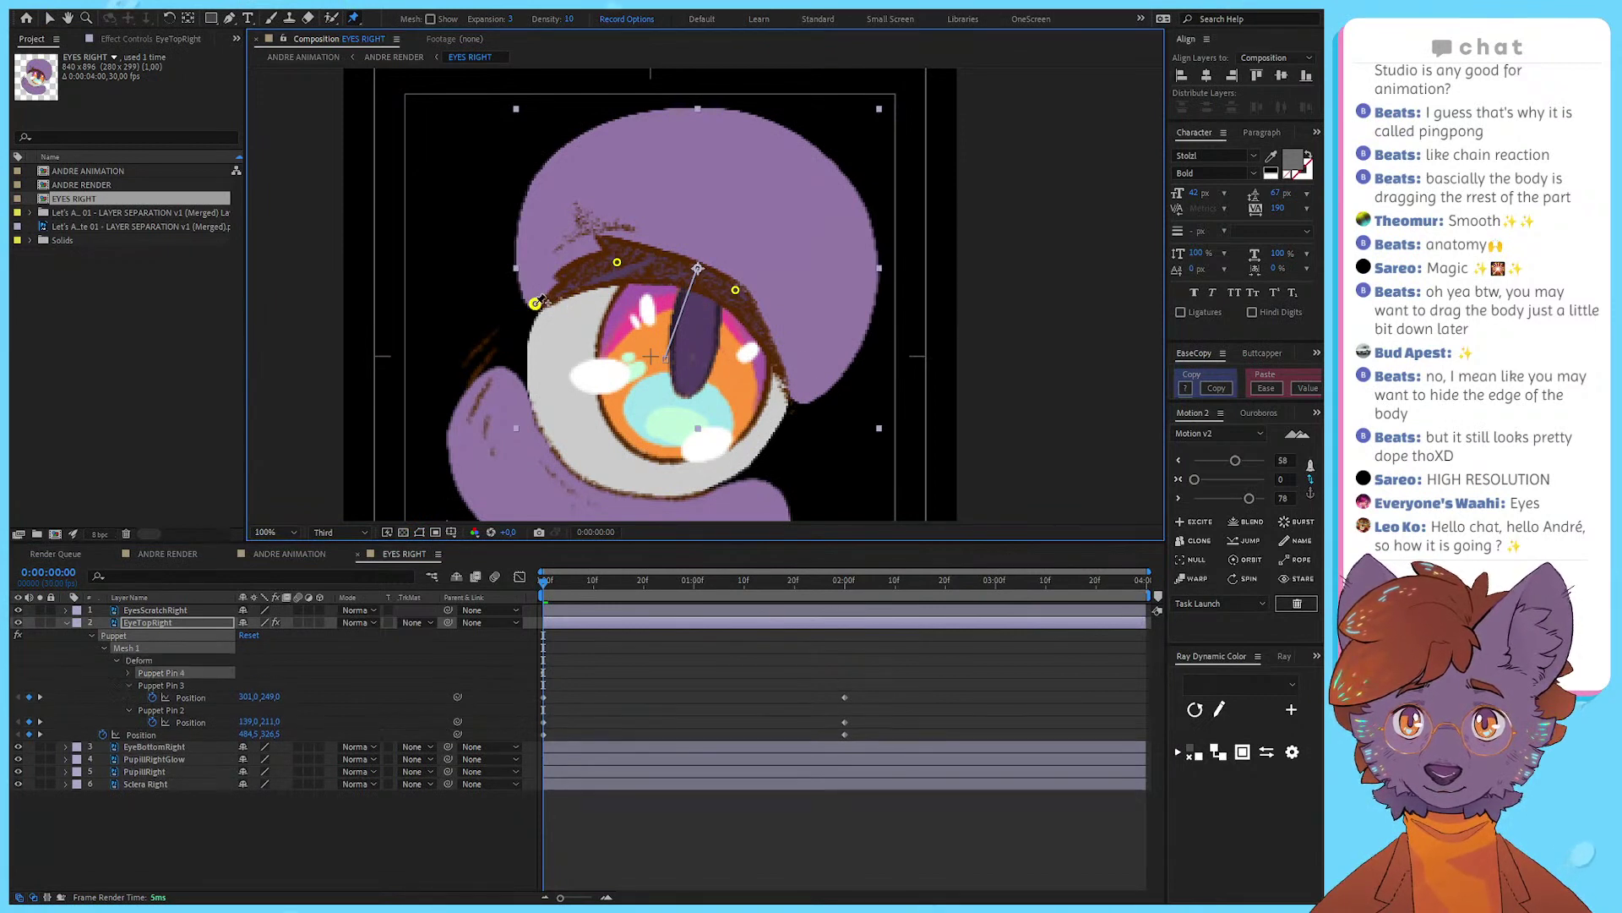
pyautogui.click(801, 389)
# Step: Move Puppet Pin 3 to about 251, 403 at 0:00:02:00 to refine the closed lash curve
pyautogui.moveTo(545, 581); pyautogui.dragTo(848, 606)
pyautogui.scroll(-2, 659, 381)
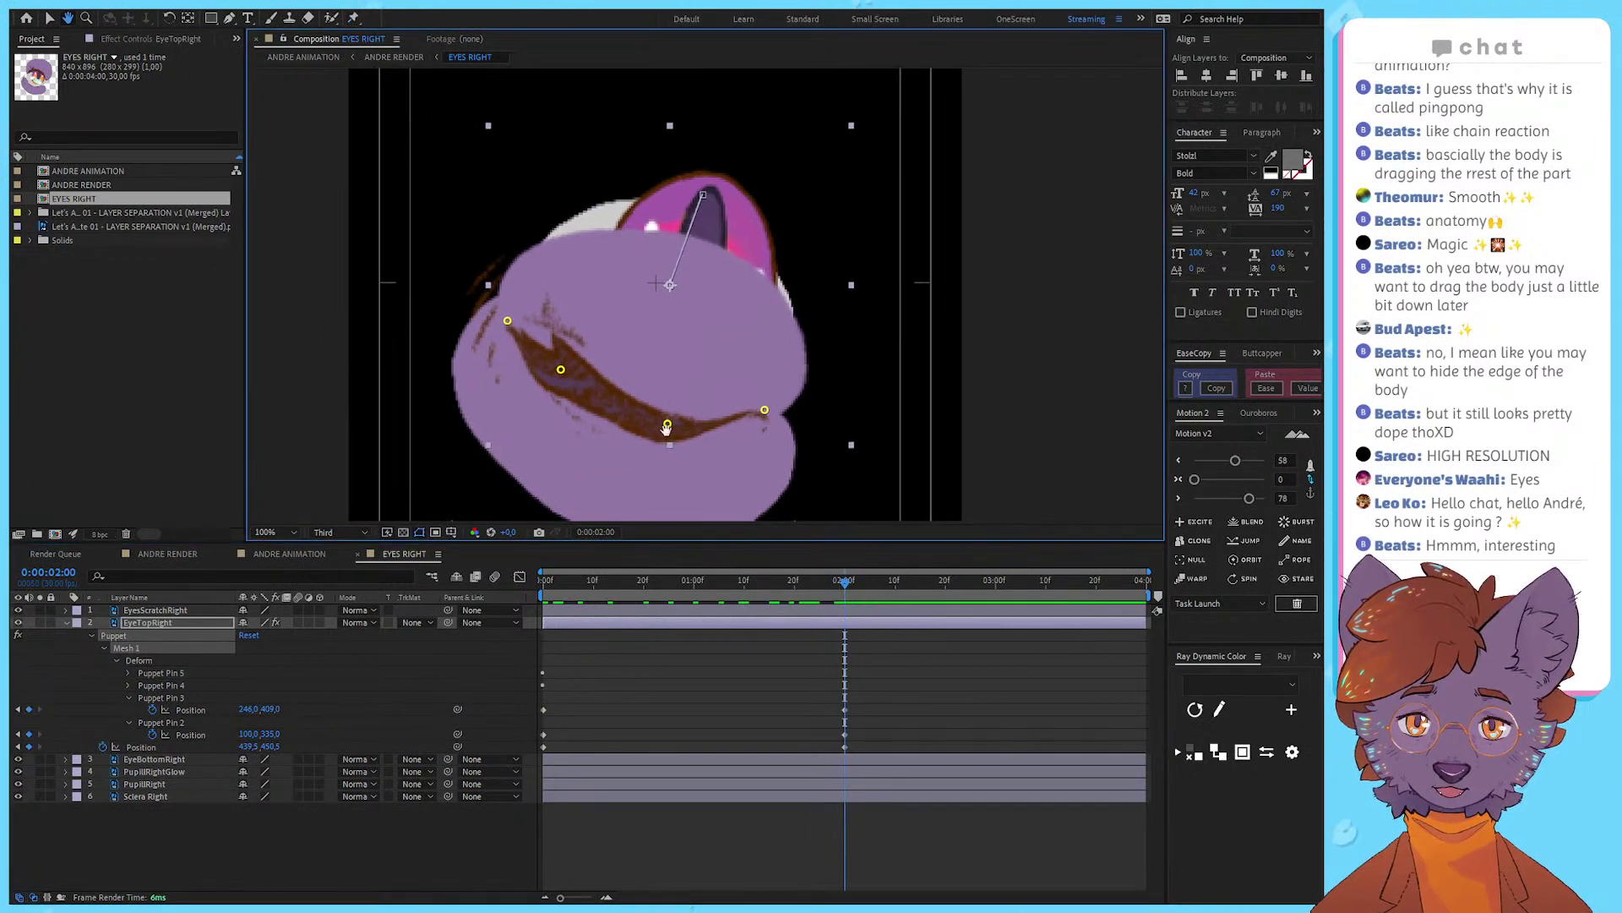
pyautogui.click(668, 424)
pyautogui.moveTo(668, 427); pyautogui.dragTo(672, 422)
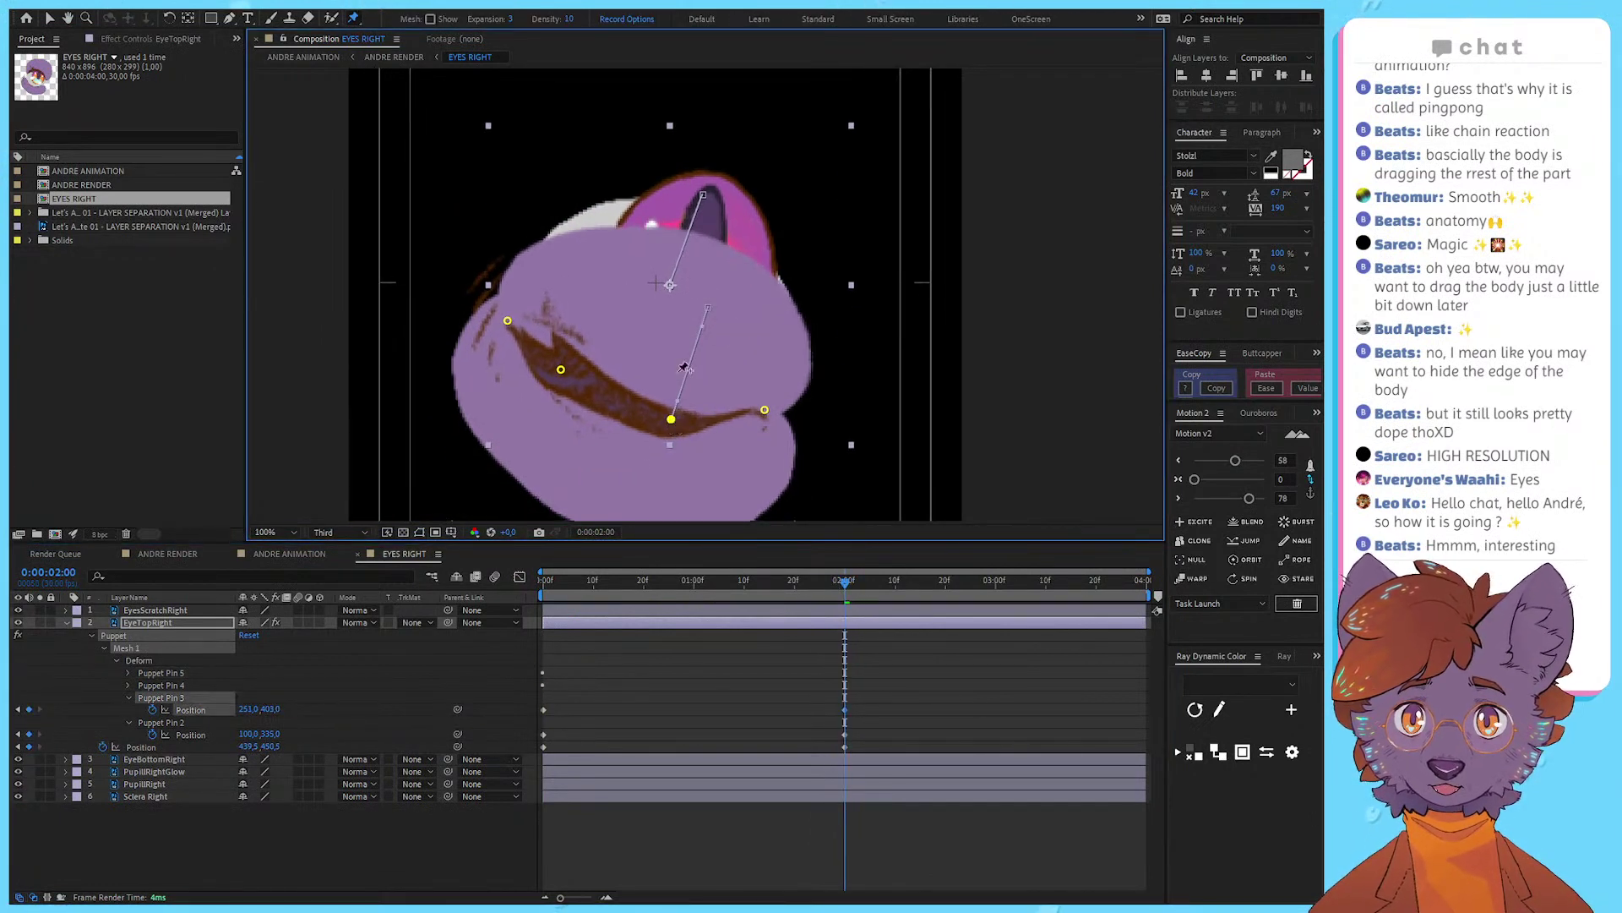
pyautogui.moveTo(683, 164); pyautogui.dragTo(638, 213)
pyautogui.press('v')
pyautogui.click(702, 710)
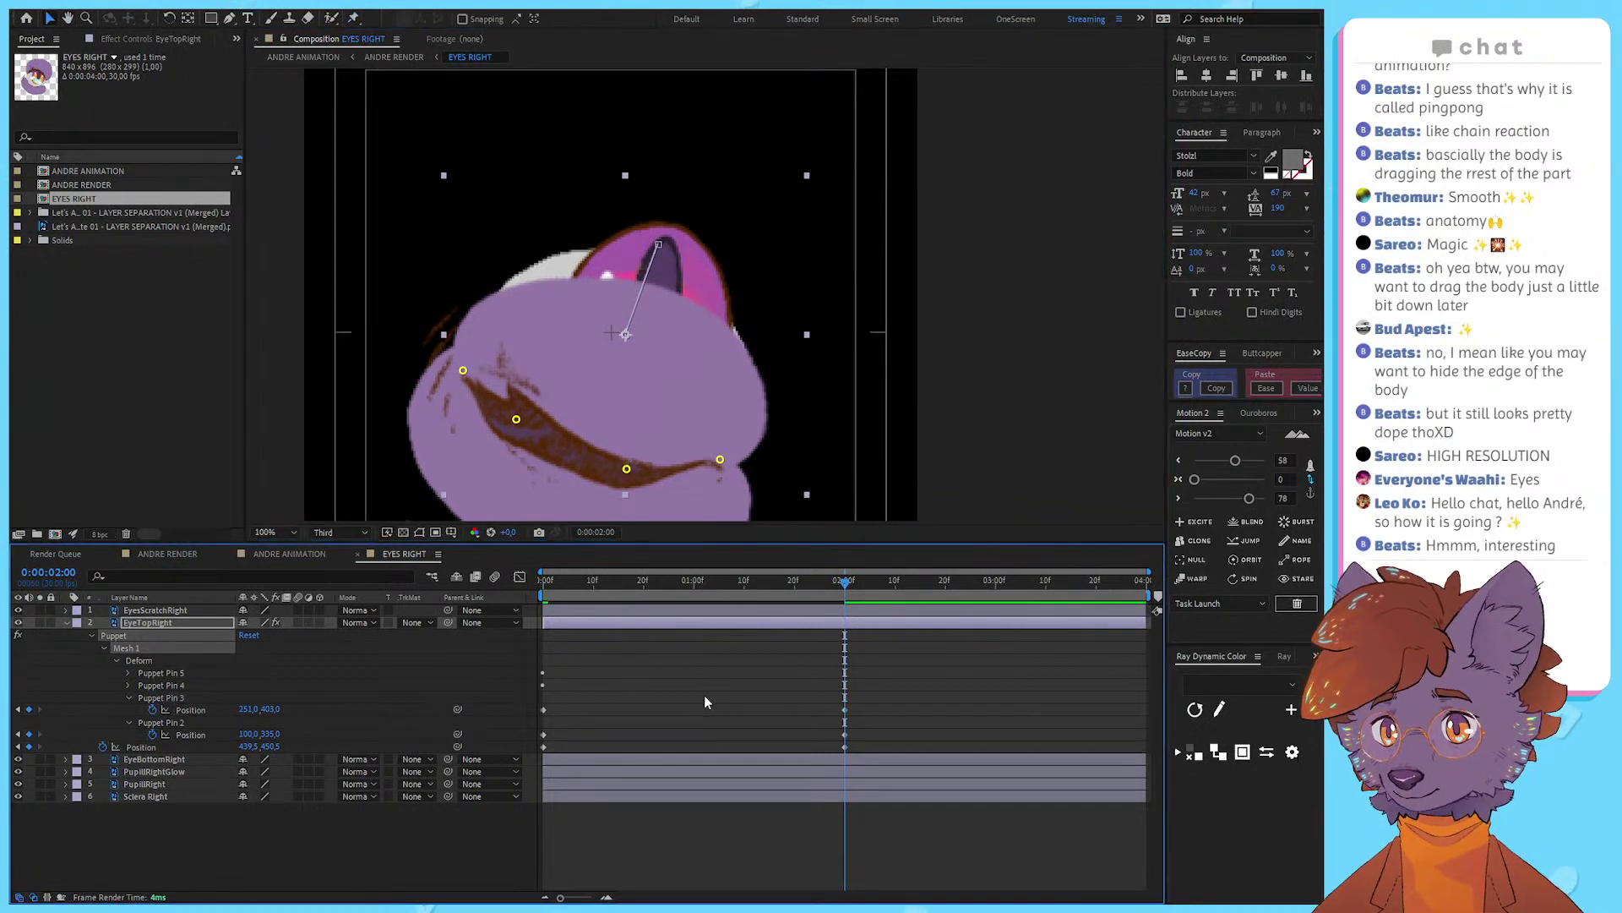
pyautogui.click(705, 698)
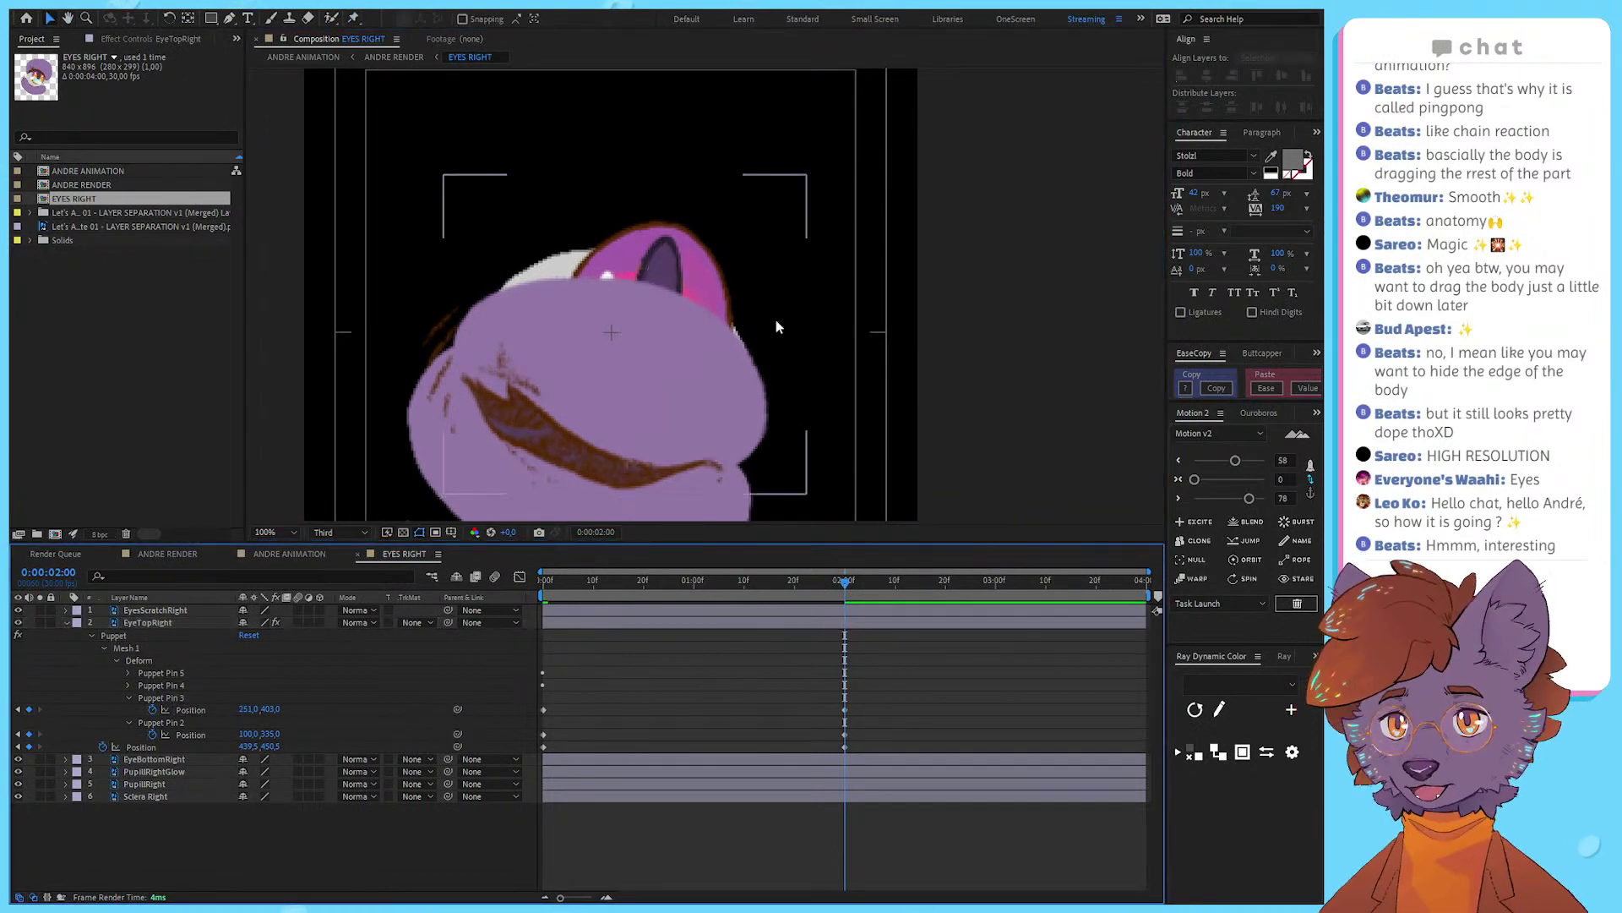
pyautogui.moveTo(758, 336); pyautogui.dragTo(793, 312)
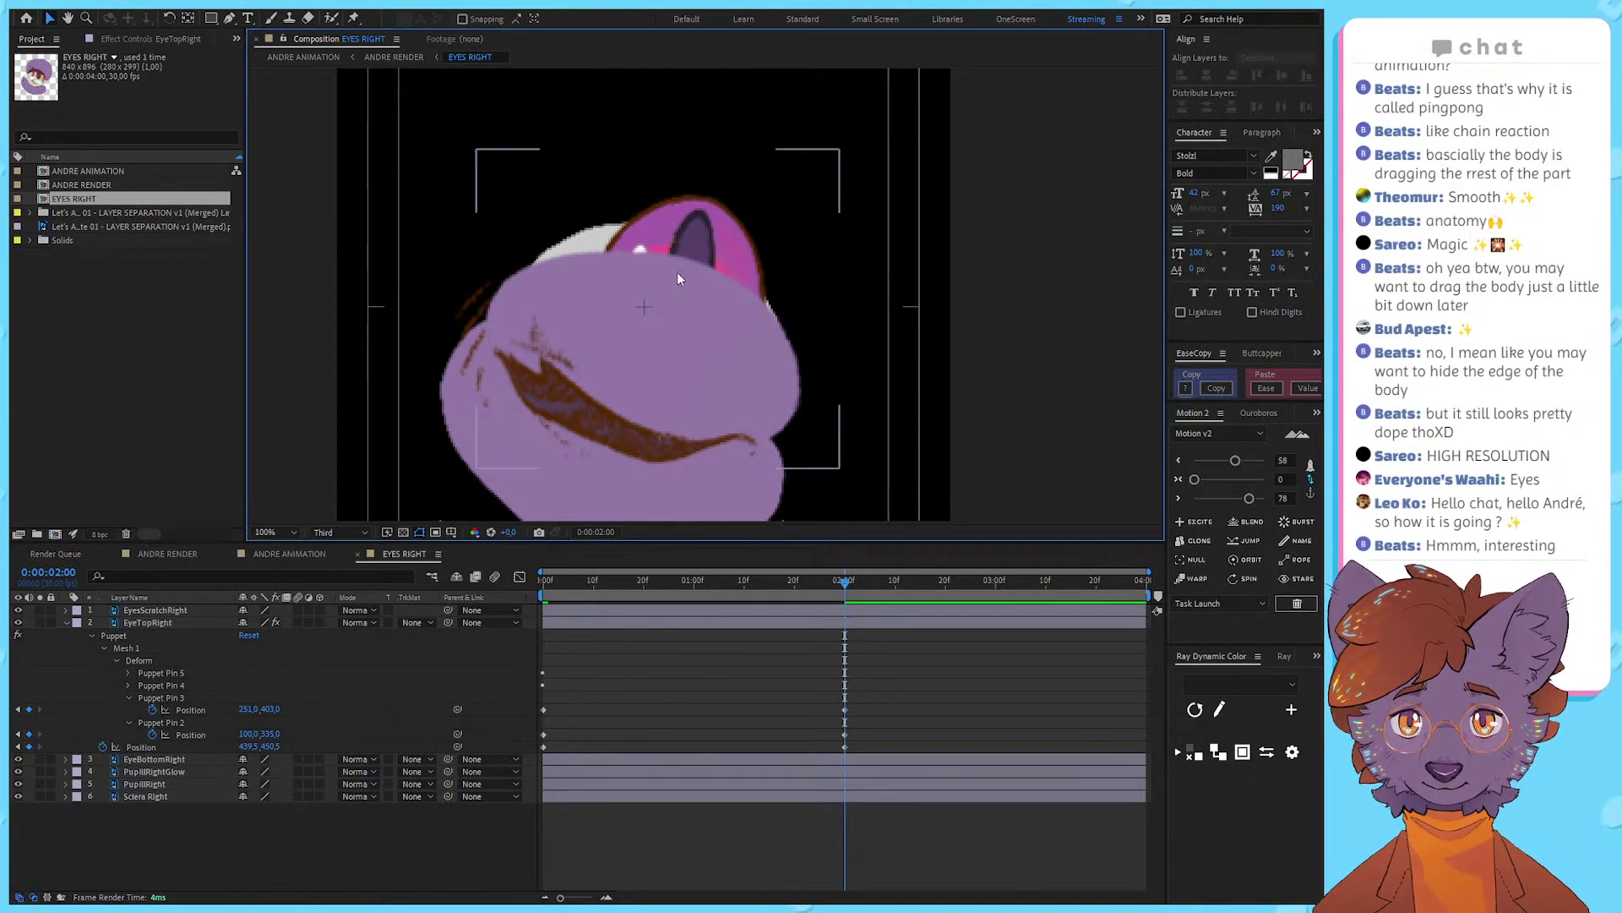
# Step: Turn on the transparency grid, and parent the EYES RIGHT layer to EYE RIGHT CONTROL at 0:00:00:00 in the ANDRE RENDER composition
pyautogui.click(403, 534)
pyautogui.click(388, 58)
pyautogui.scroll(-2, 693, 348)
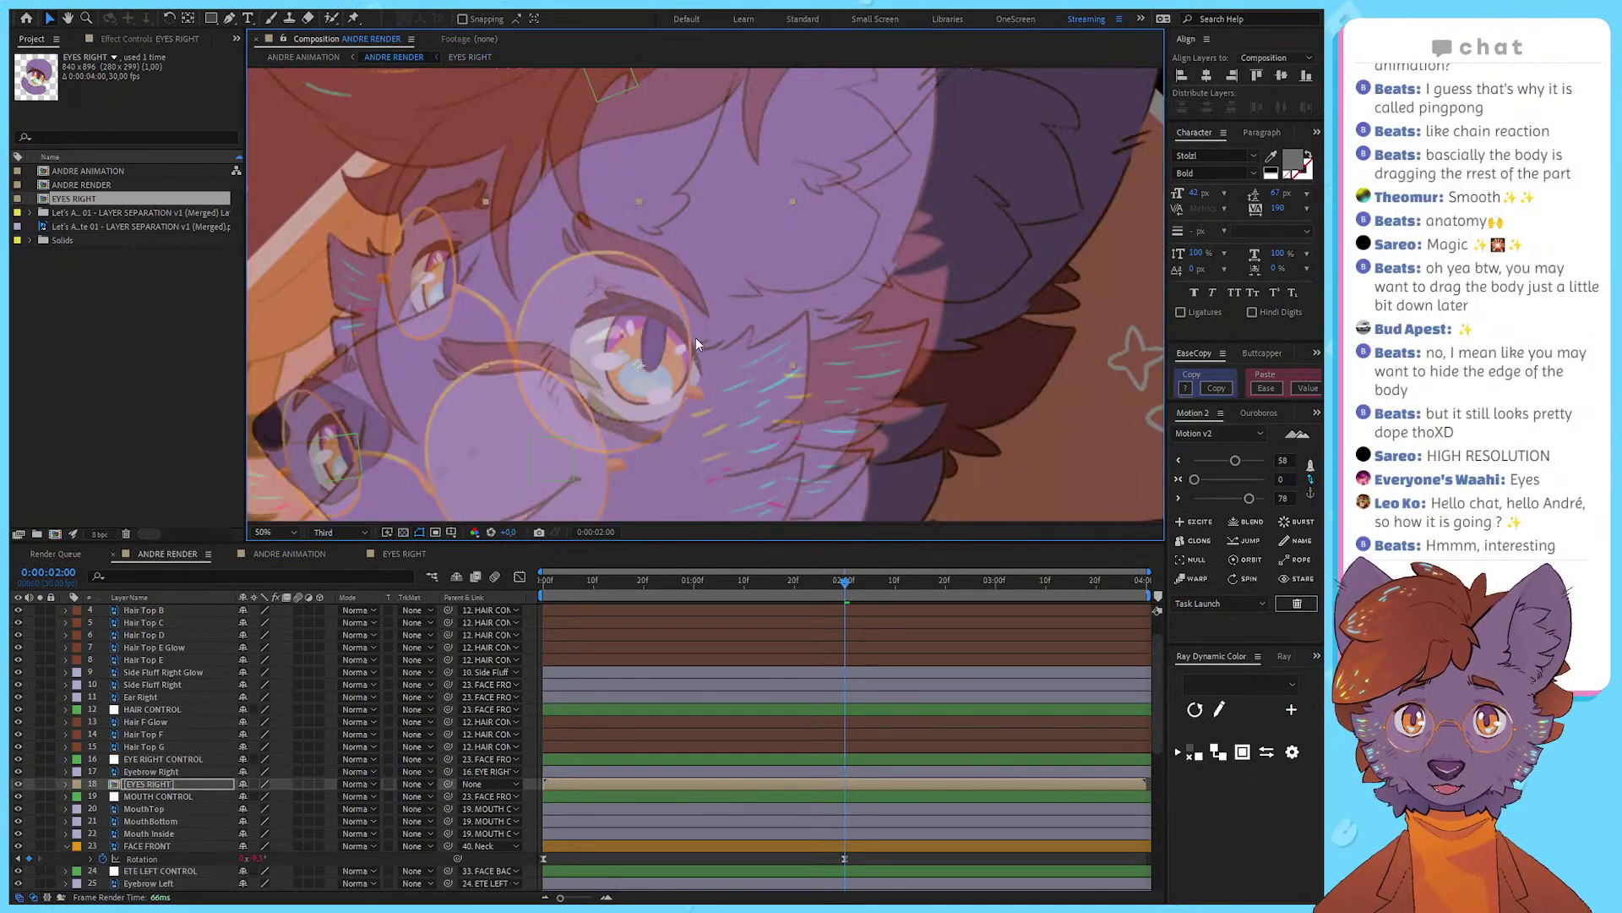
pyautogui.scroll(2, 66, 617)
pyautogui.press('Home')
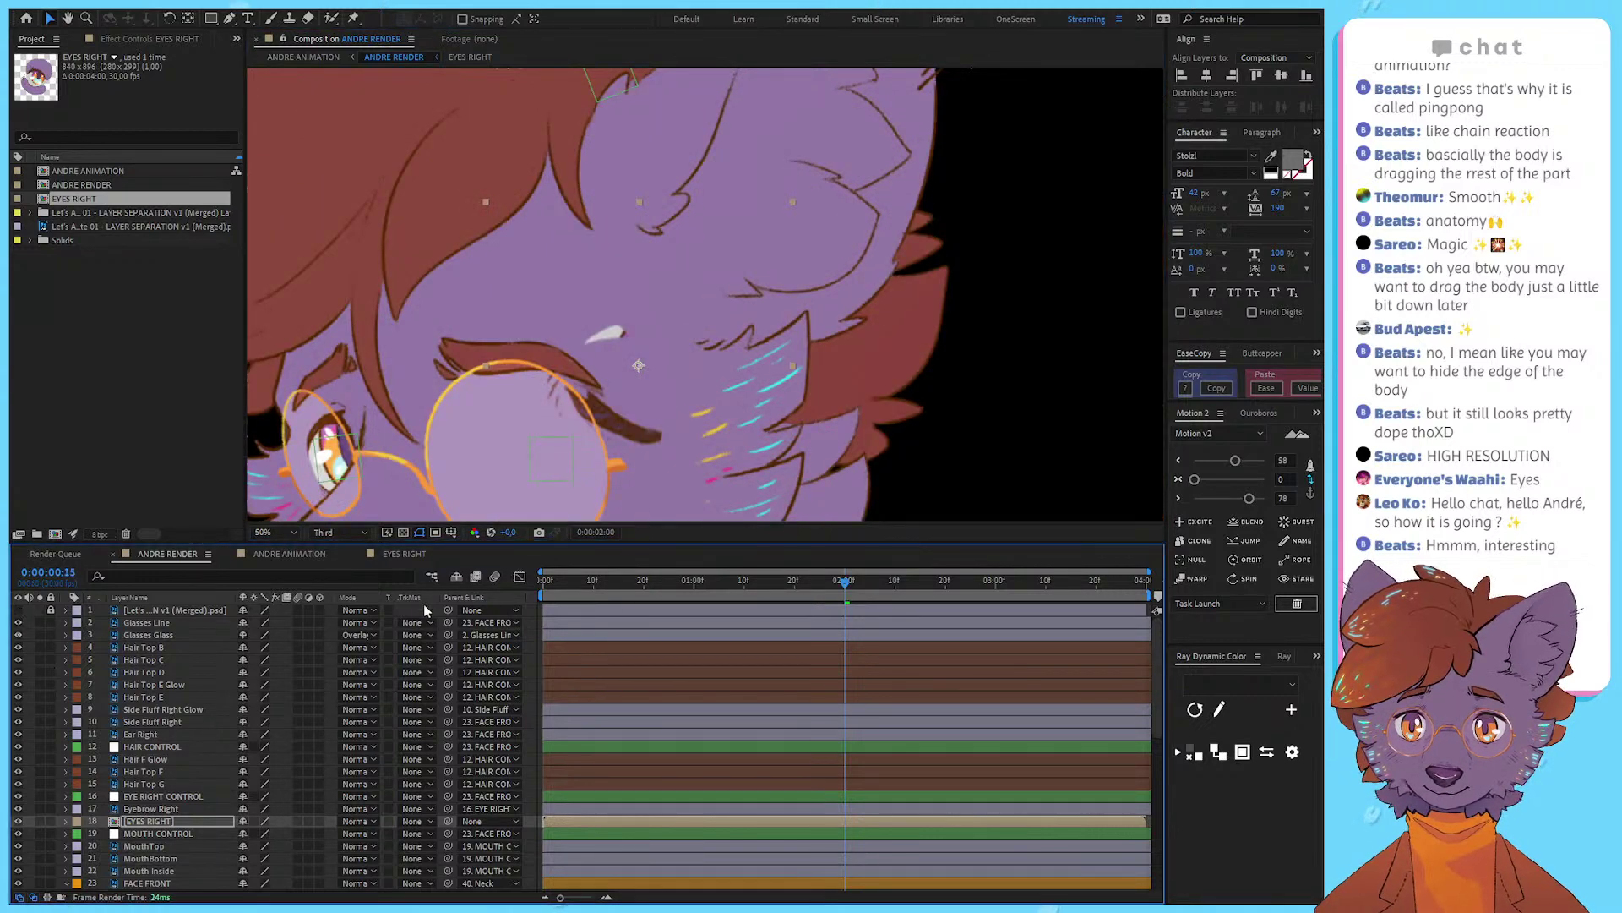
pyautogui.scroll(-1, 785, 329)
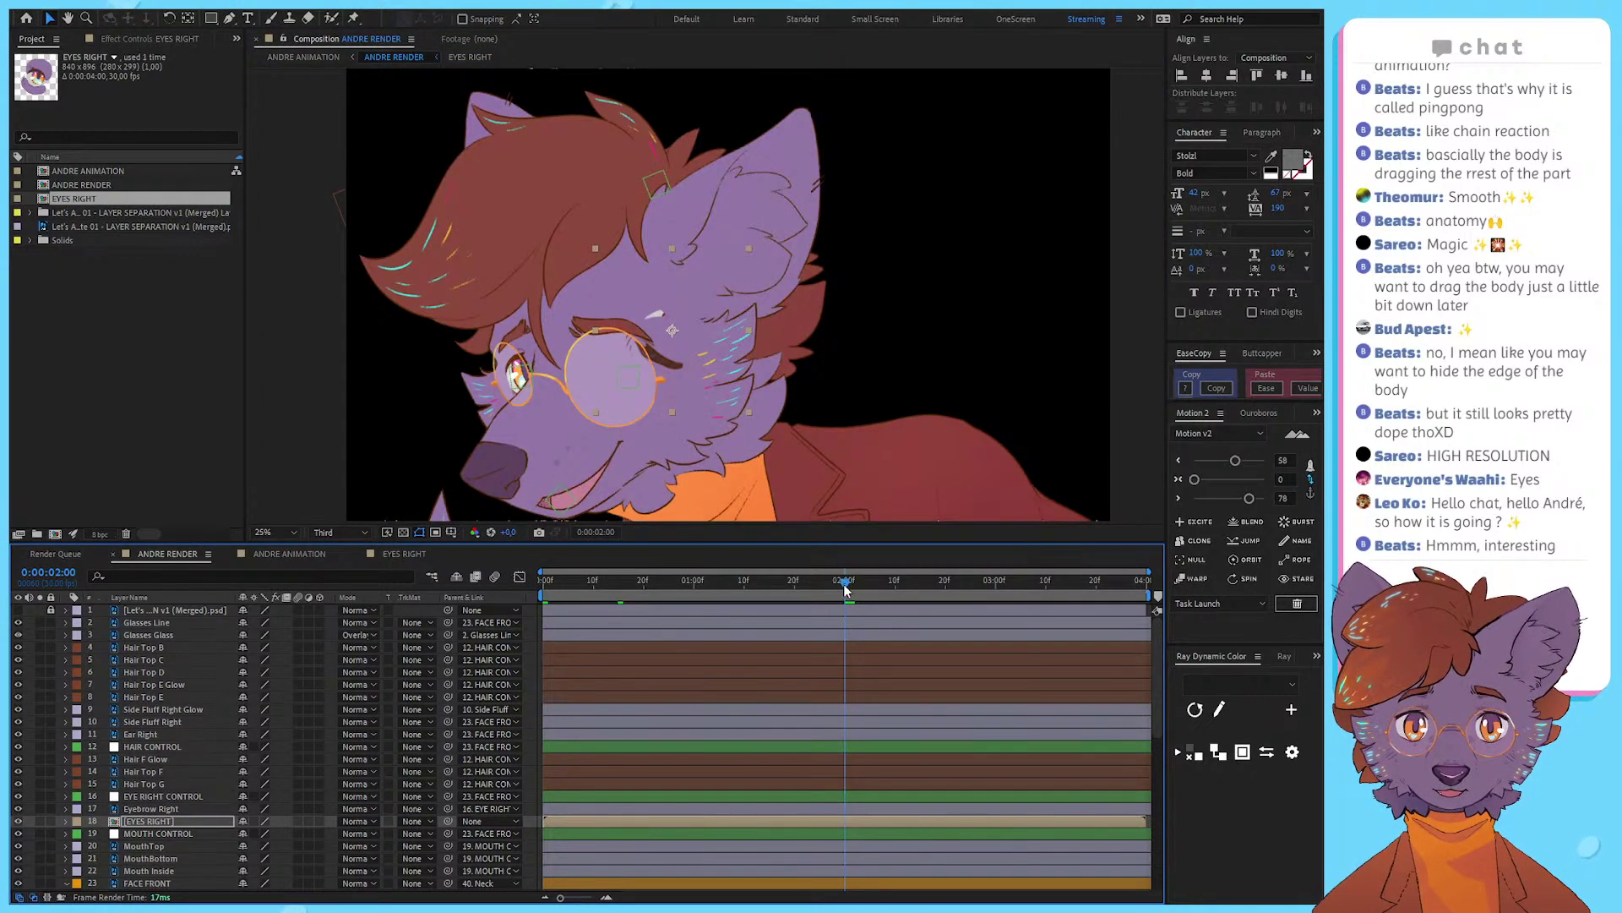
pyautogui.scroll(1, 629, 338)
pyautogui.moveTo(629, 338); pyautogui.dragTo(565, 362)
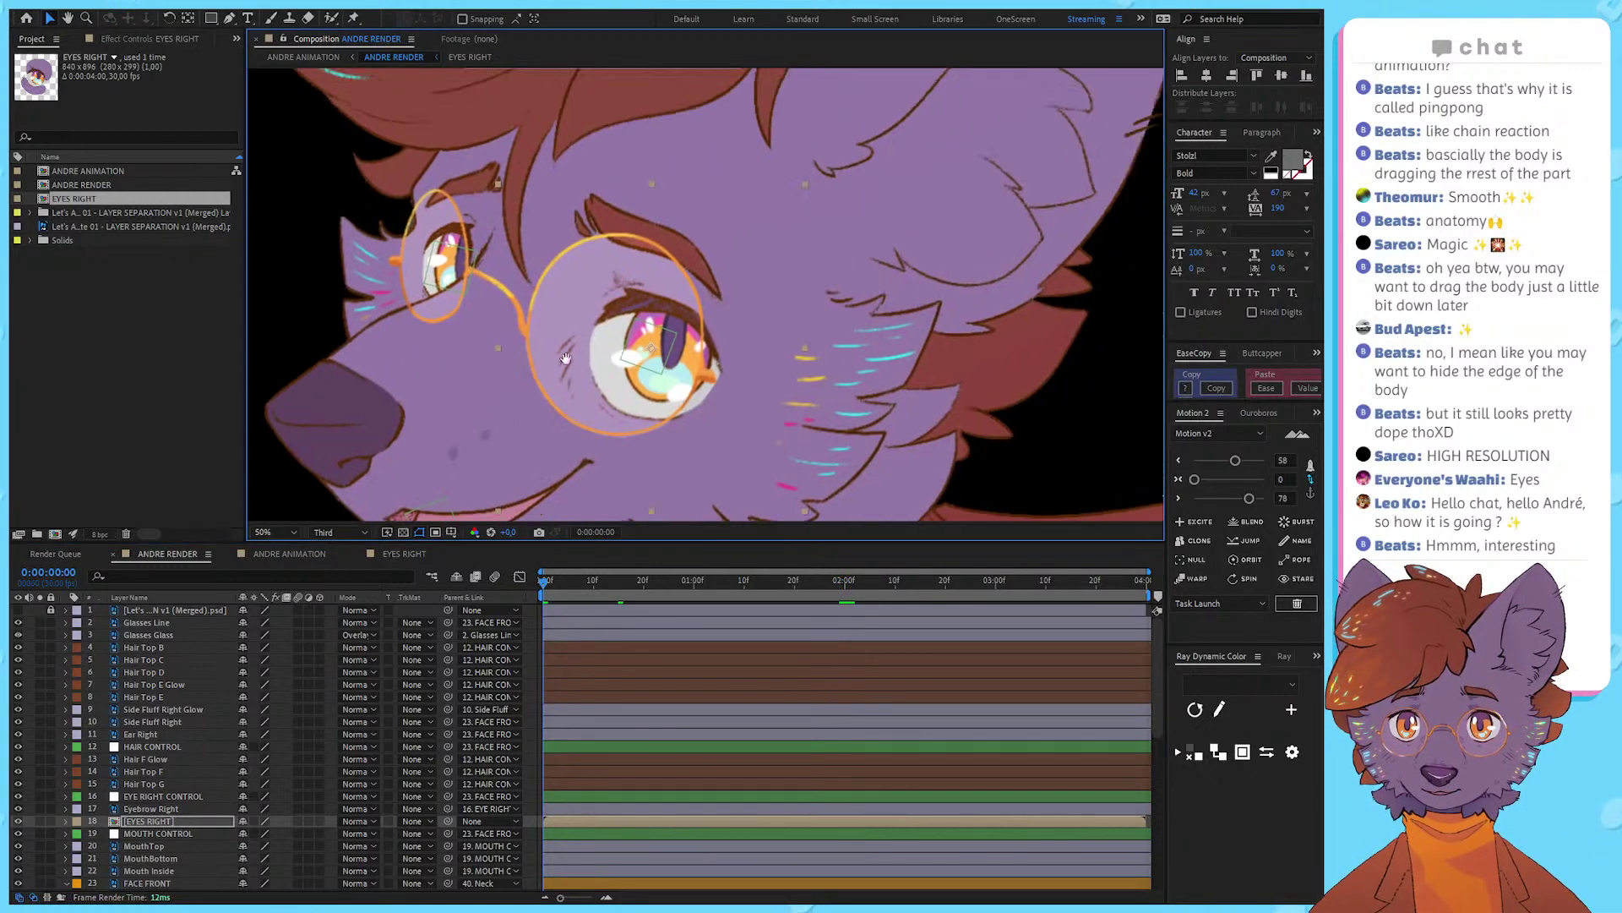
pyautogui.moveTo(449, 821); pyautogui.dragTo(212, 795)
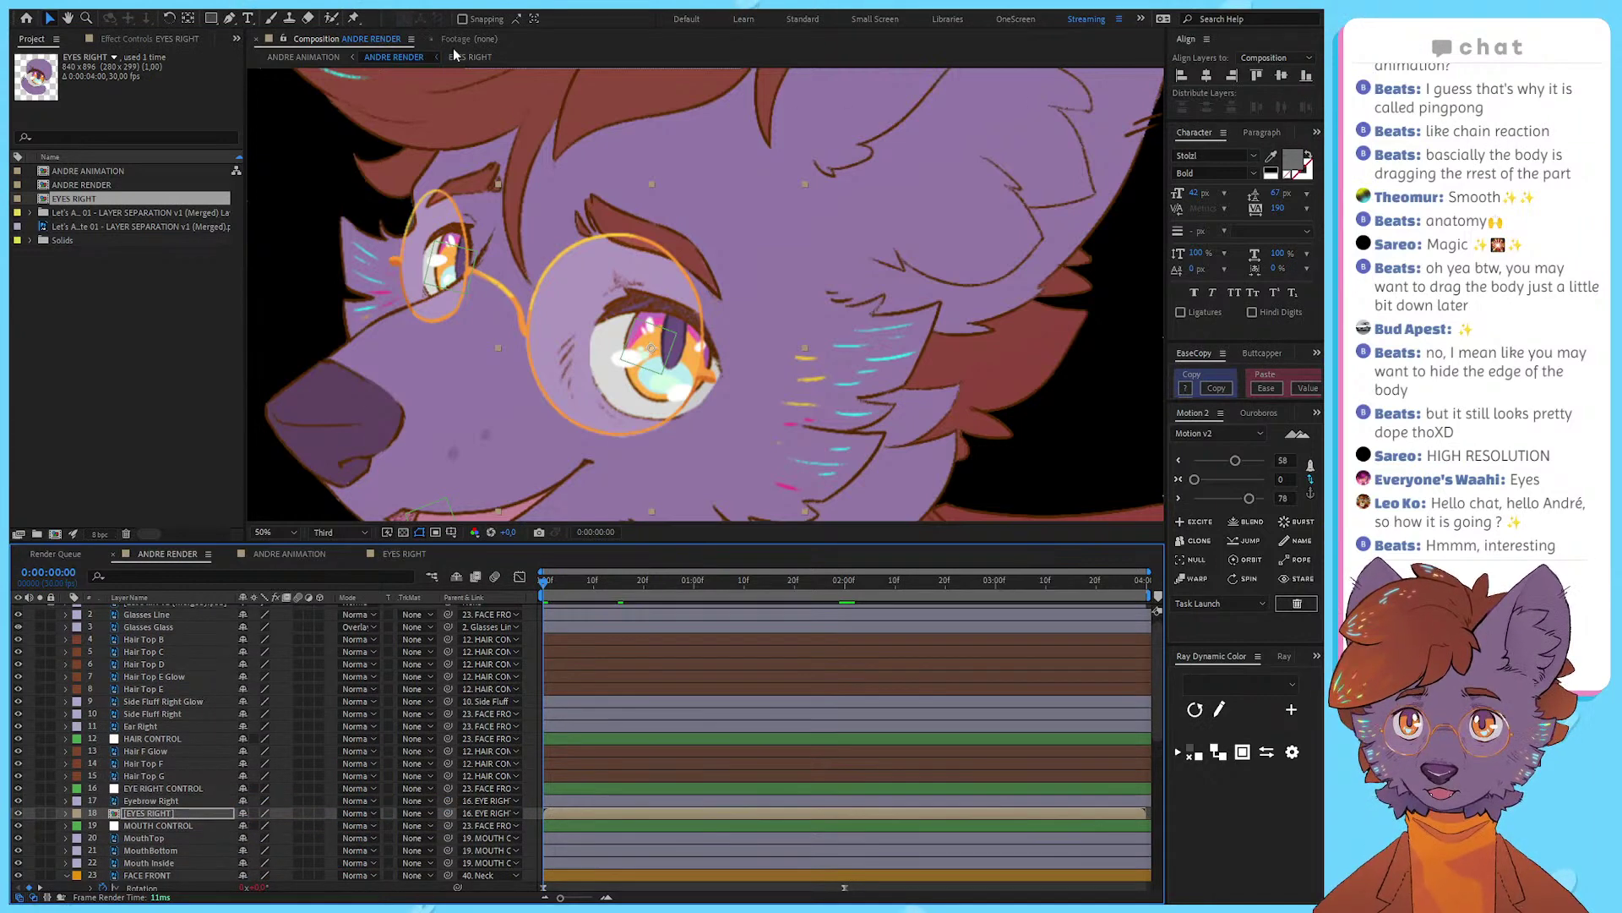
# Step: Check the closing lid in ANDRE RENDER up to 0:00:01:26, and reopen EYES RIGHT at 0:00:00:00
pyautogui.moveTo(582, 570); pyautogui.dragTo(824, 601)
pyautogui.scroll(2, 566, 423)
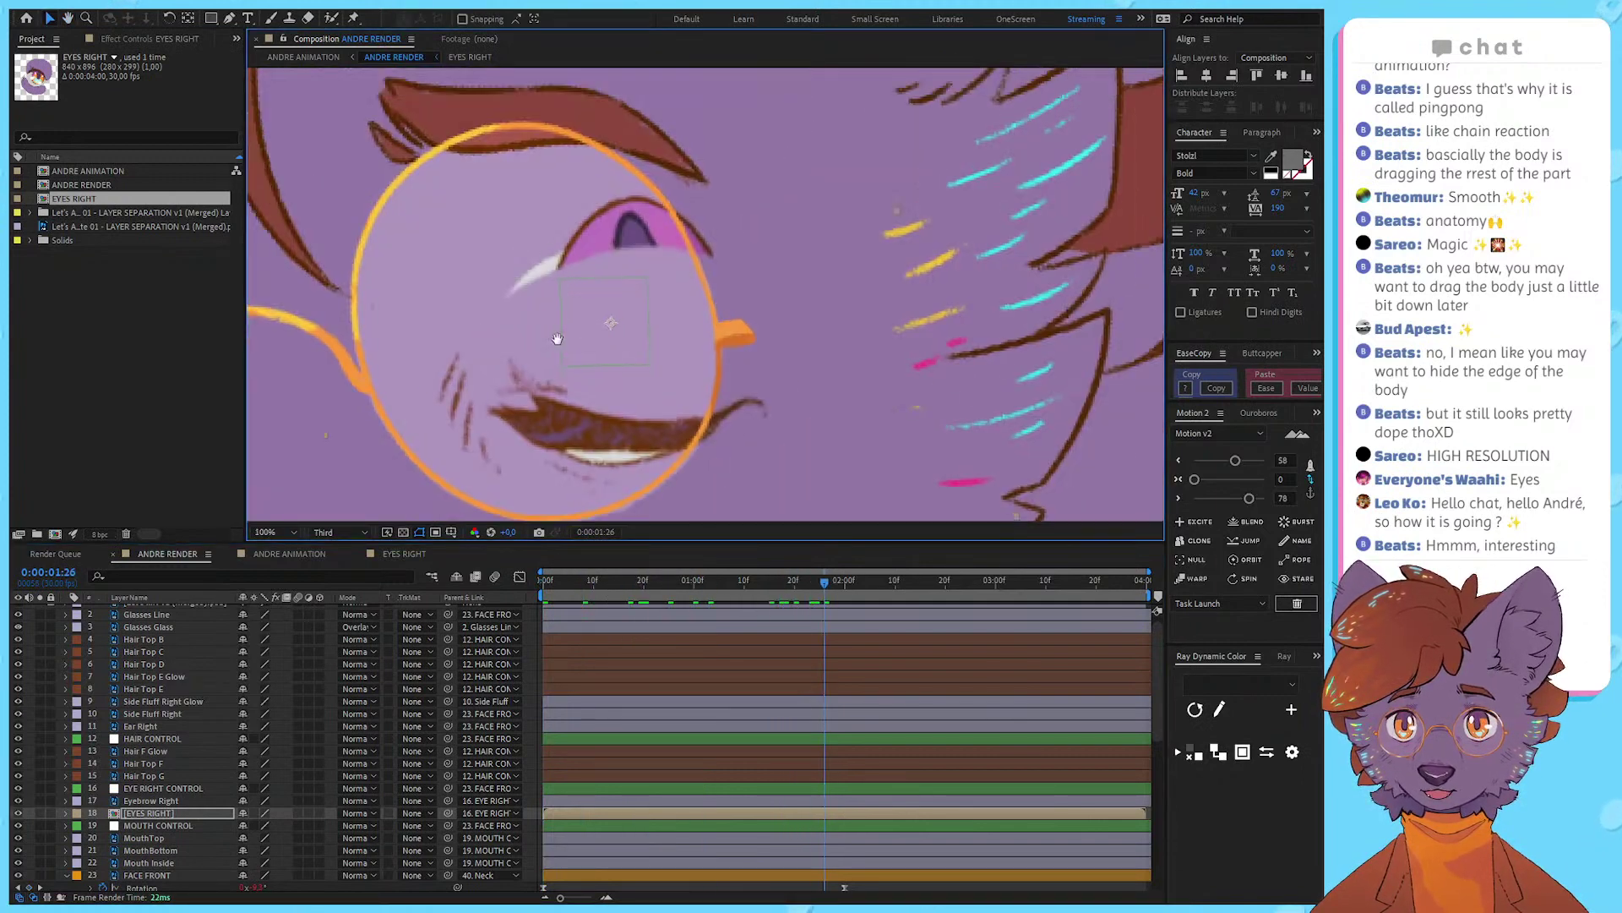
pyautogui.click(467, 45)
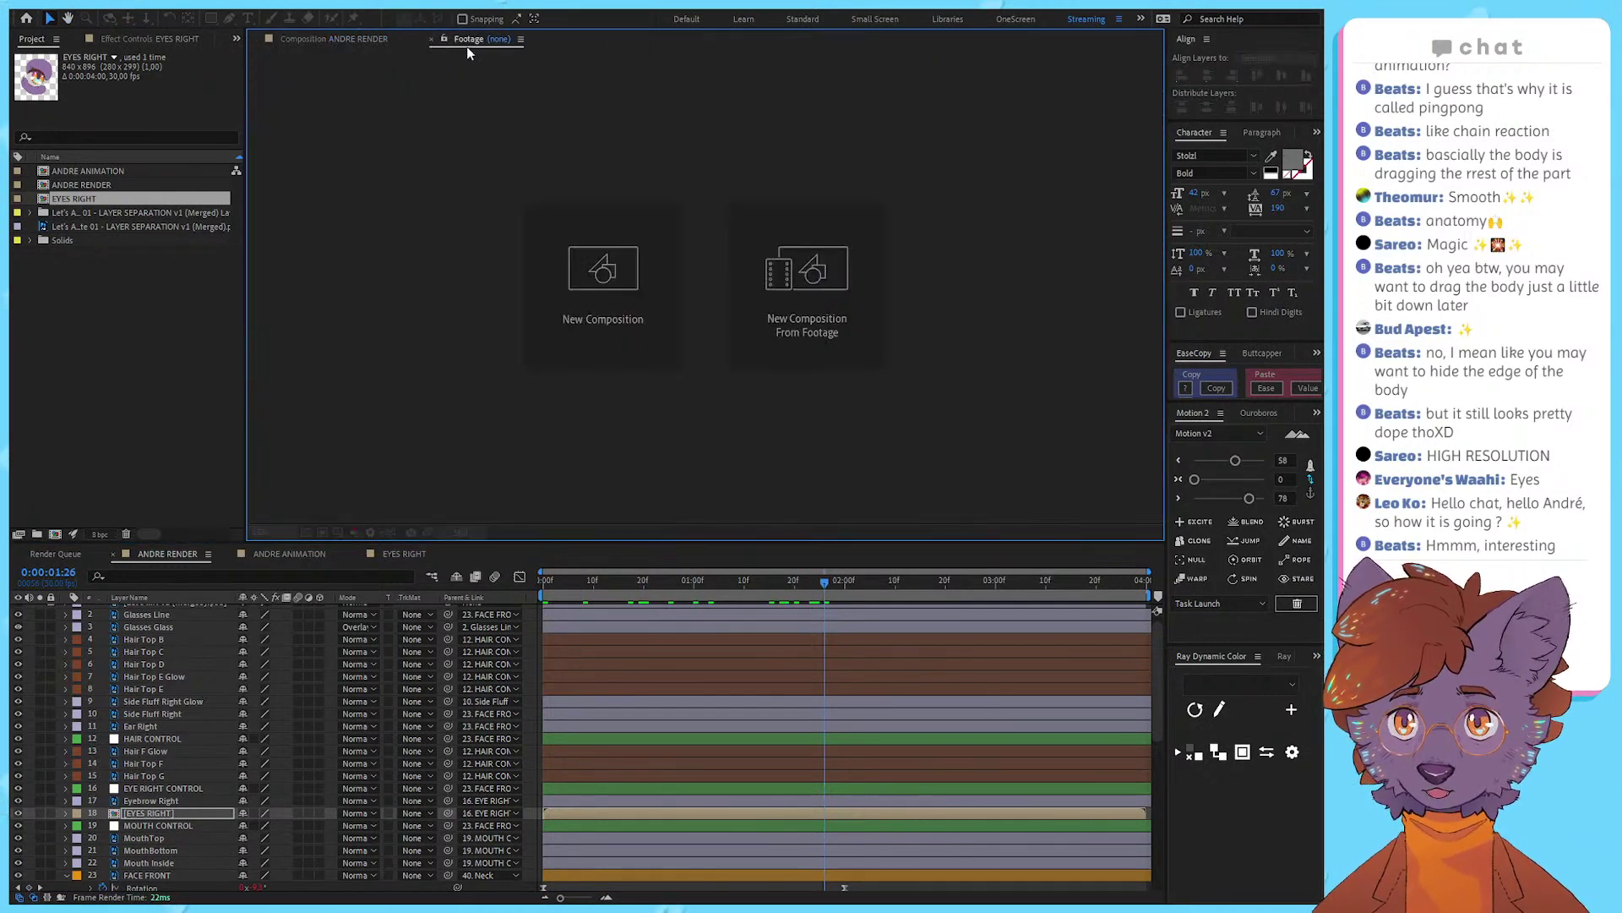
pyautogui.click(424, 52)
pyautogui.click(470, 57)
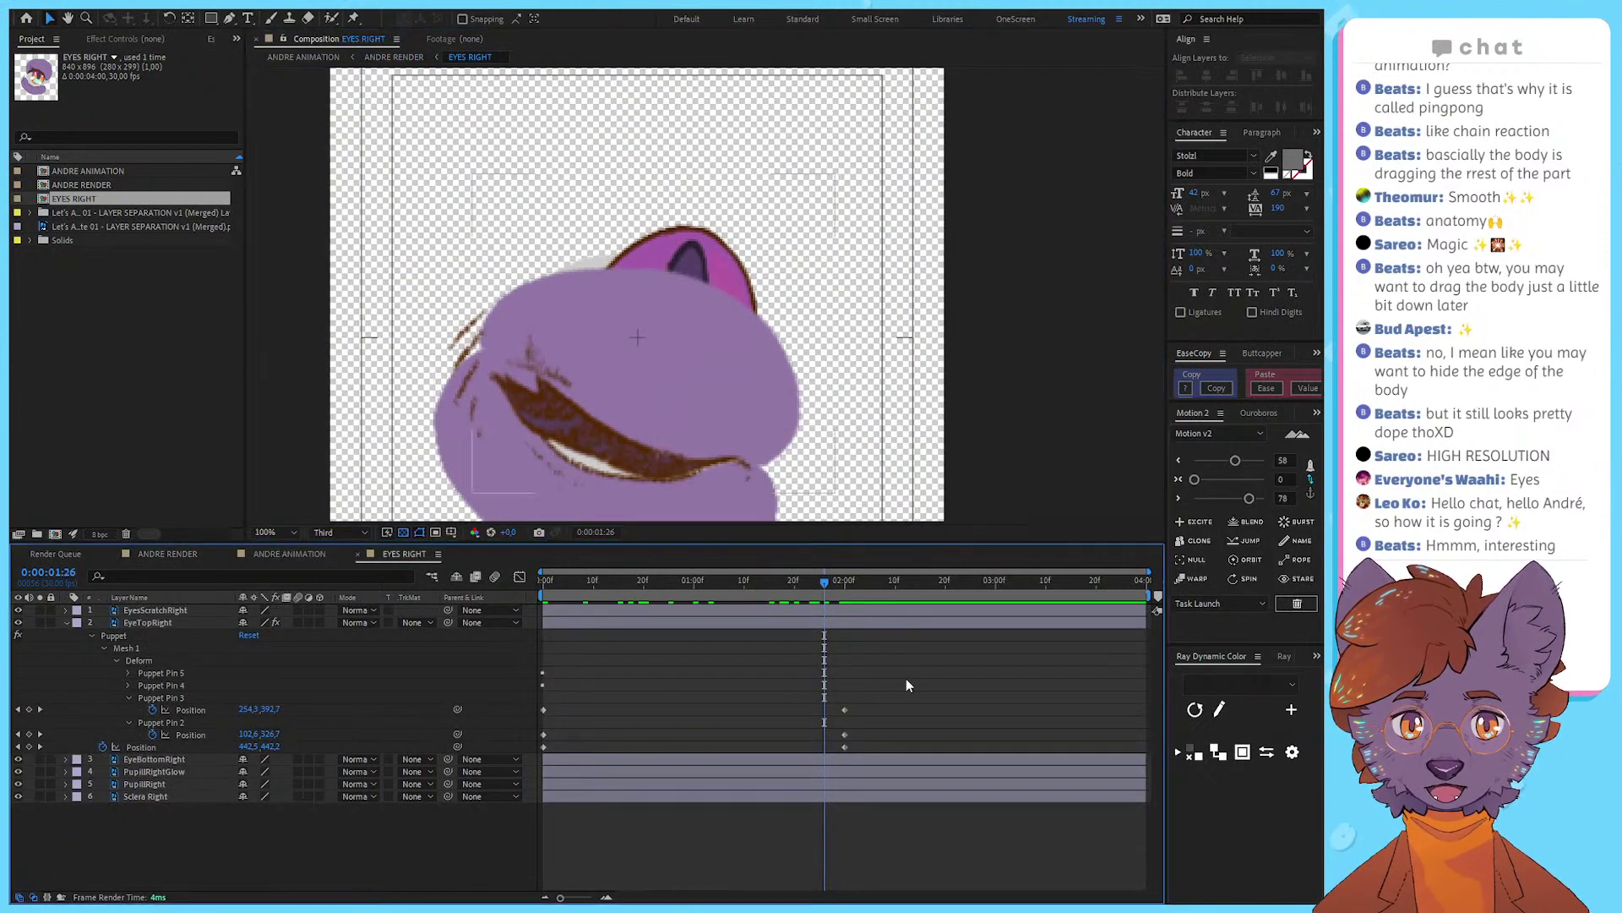
pyautogui.moveTo(492, 597); pyautogui.dragTo(483, 593)
pyautogui.moveTo(732, 201); pyautogui.dragTo(716, 246)
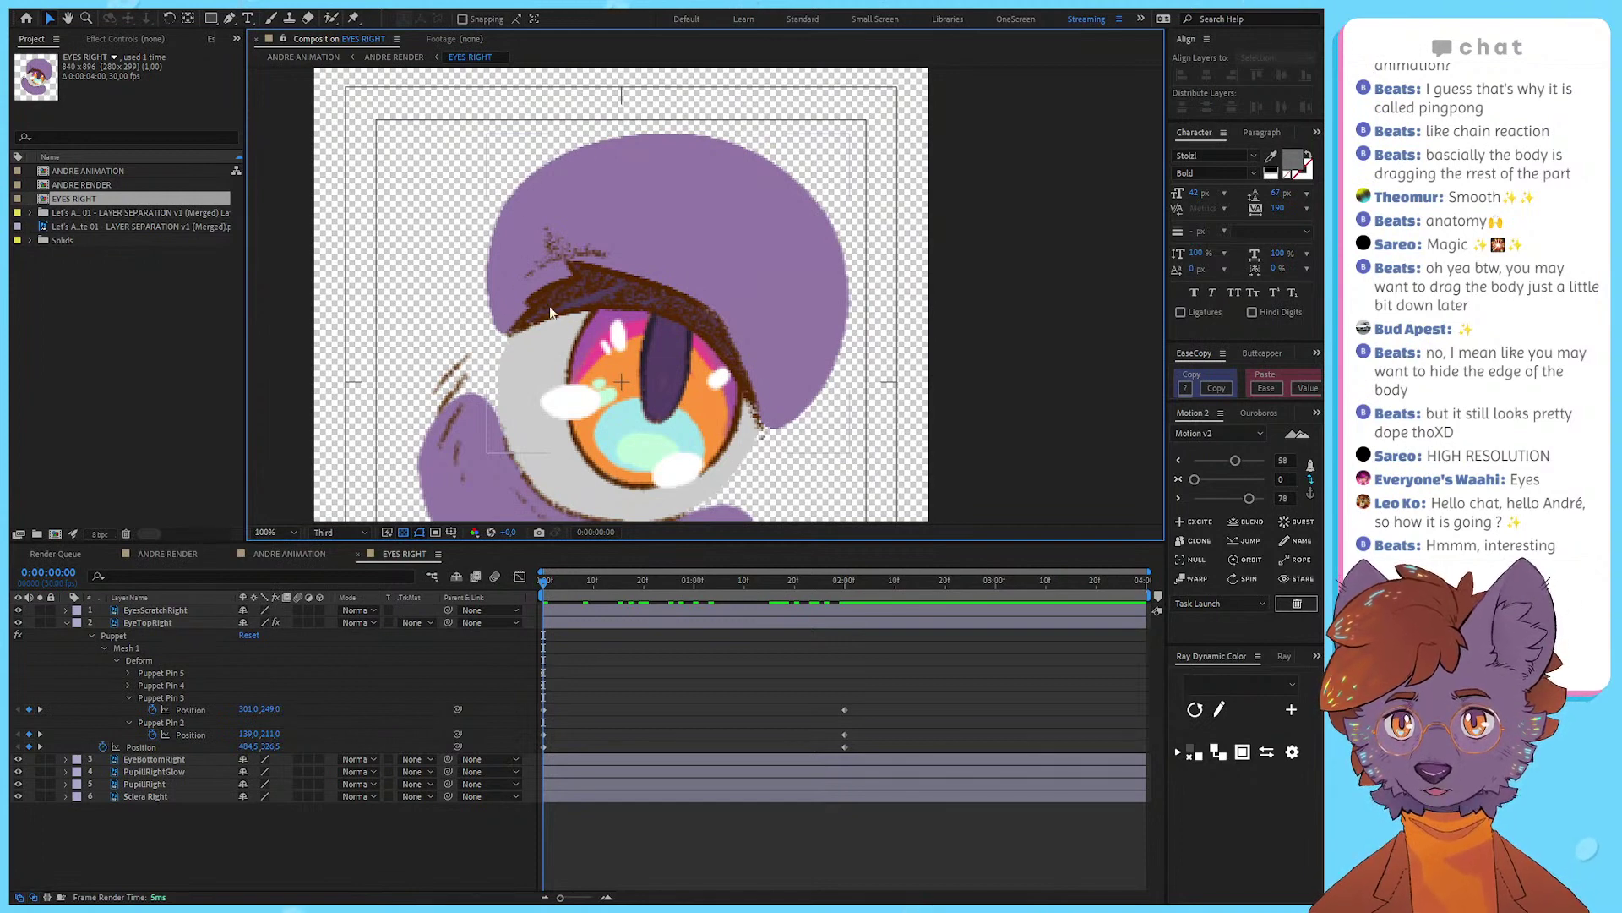
pyautogui.moveTo(717, 285); pyautogui.dragTo(768, 317)
pyautogui.hotkey('ctrl', 'z')
pyautogui.moveTo(567, 582); pyautogui.dragTo(495, 677)
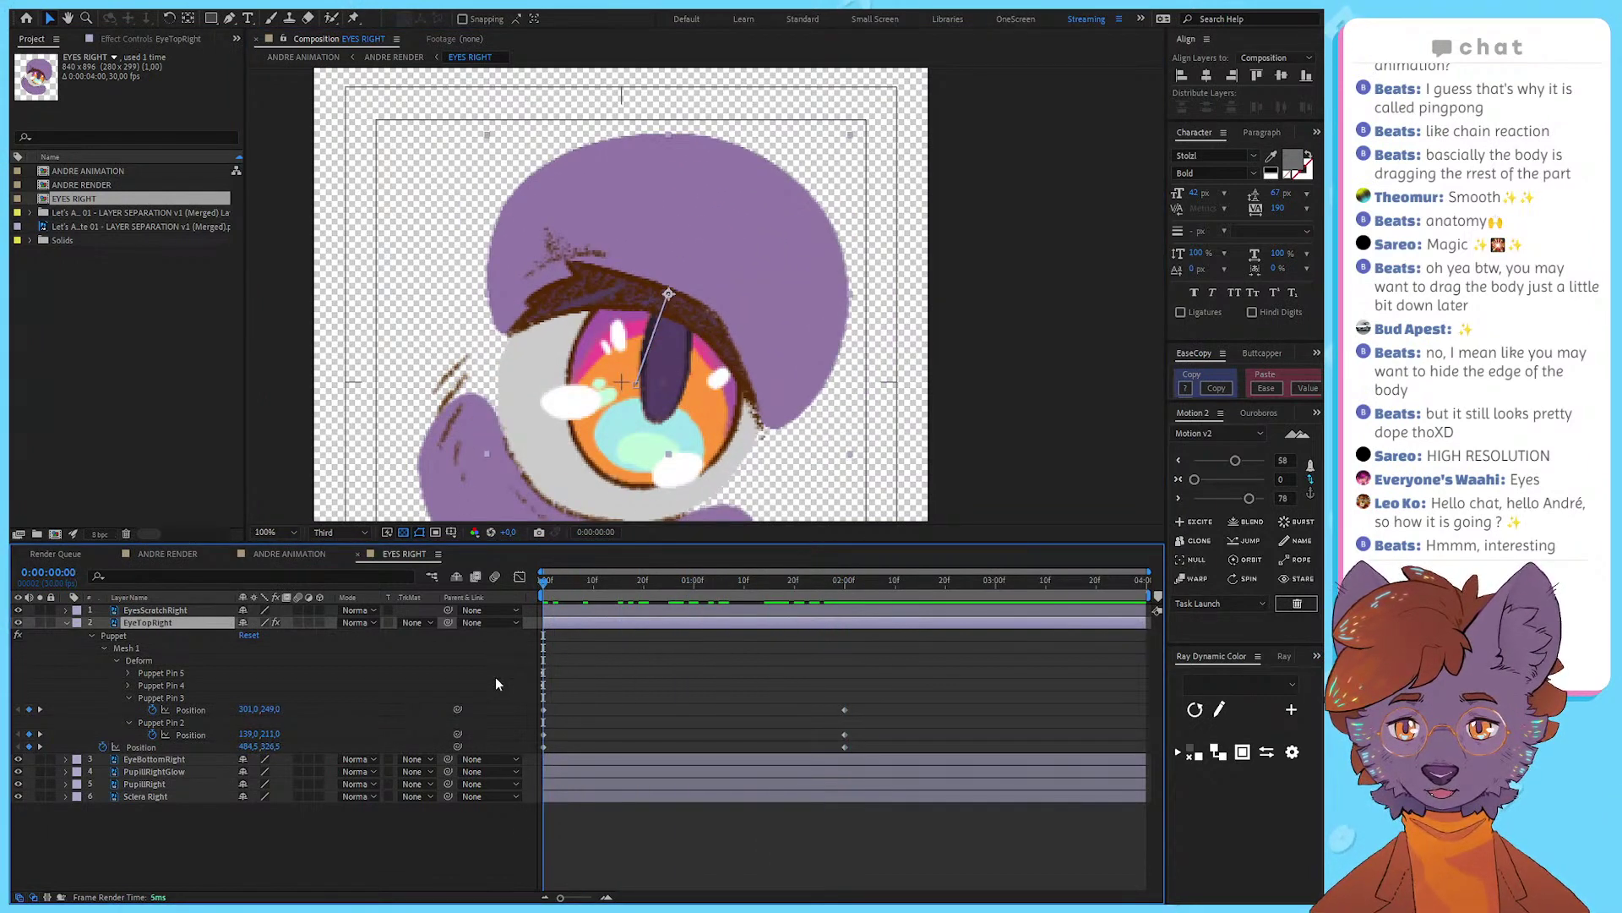
# Step: Draw a closed, curved Pen shape on a new shape layer over the upper part of the eyelid, extending beyond its upper edge
pyautogui.click(495, 683)
pyautogui.click(229, 19)
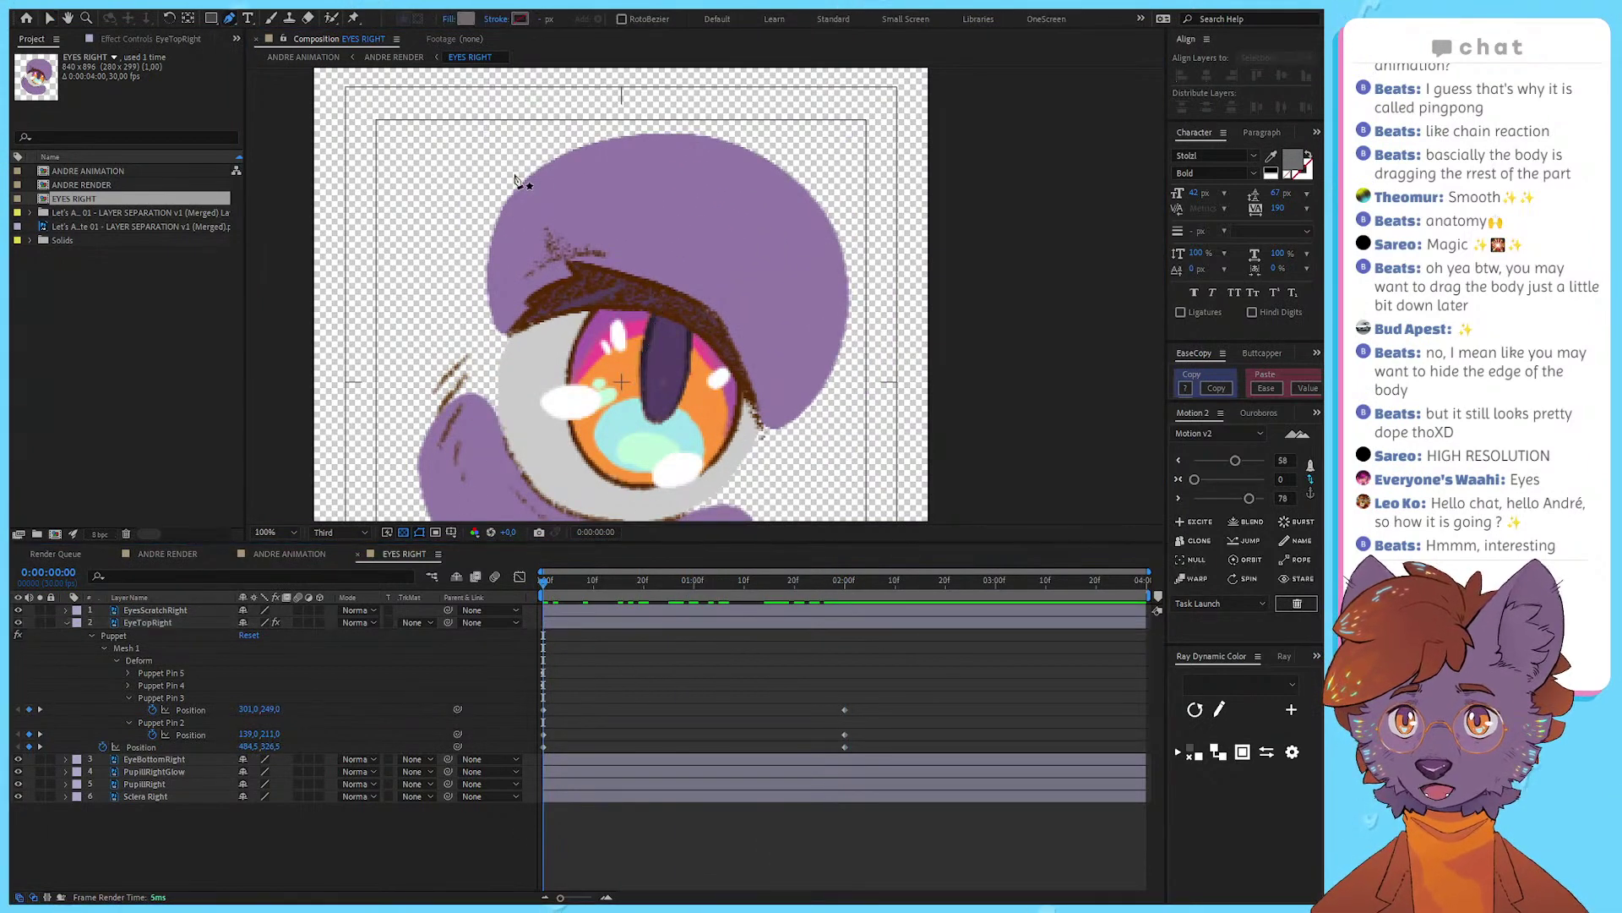
pyautogui.moveTo(497, 103); pyautogui.dragTo(415, 159)
pyautogui.moveTo(562, 233); pyautogui.dragTo(701, 205)
pyautogui.moveTo(834, 373); pyautogui.dragTo(894, 435)
pyautogui.moveTo(916, 220); pyautogui.dragTo(891, 124)
pyautogui.moveTo(497, 104); pyautogui.dragTo(385, 199)
pyautogui.moveTo(587, 188); pyautogui.dragTo(562, 238)
pyautogui.moveTo(473, 155); pyautogui.dragTo(478, 159)
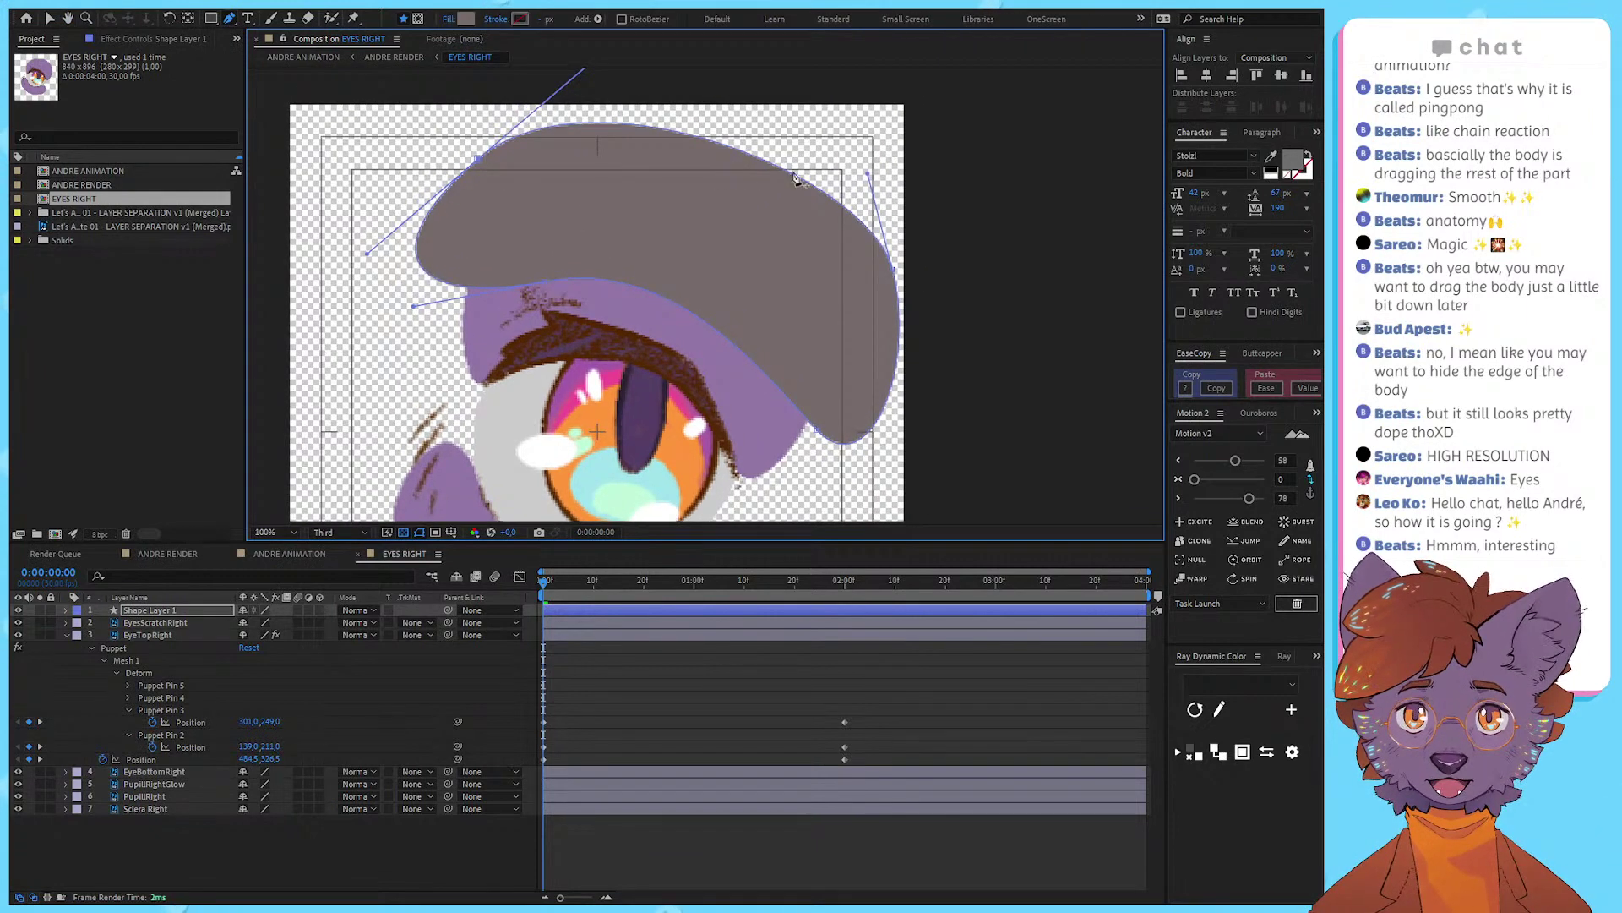
pyautogui.moveTo(868, 174); pyautogui.dragTo(853, 93)
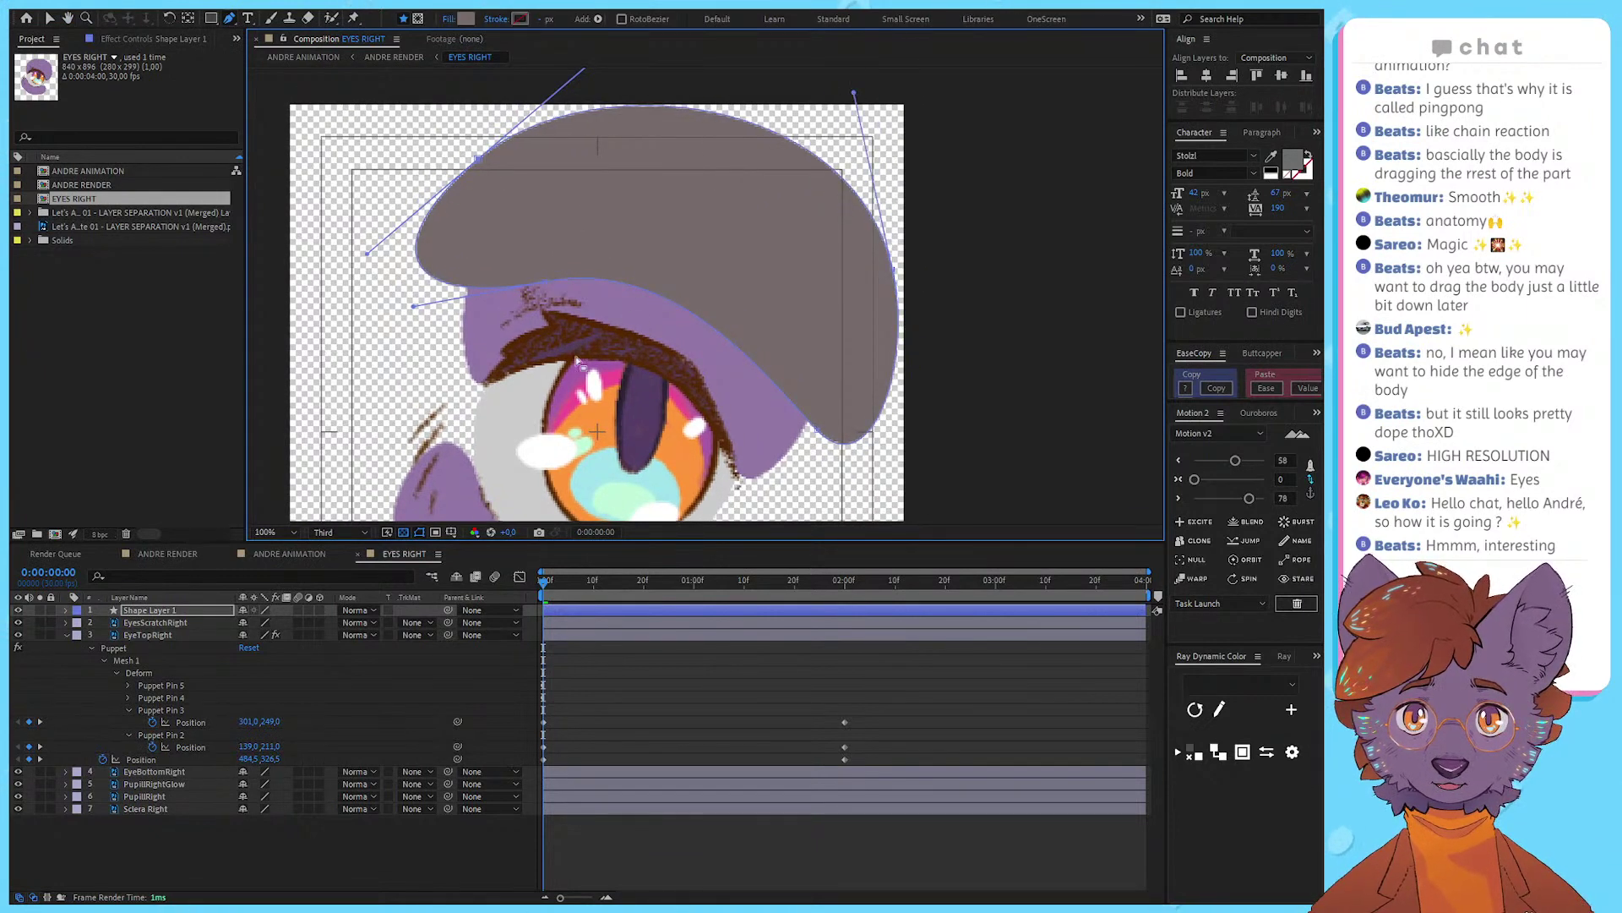
# Step: Rename the new shape layer as PUPILL CACHE and hide it
pyautogui.press('v')
pyautogui.click(152, 613)
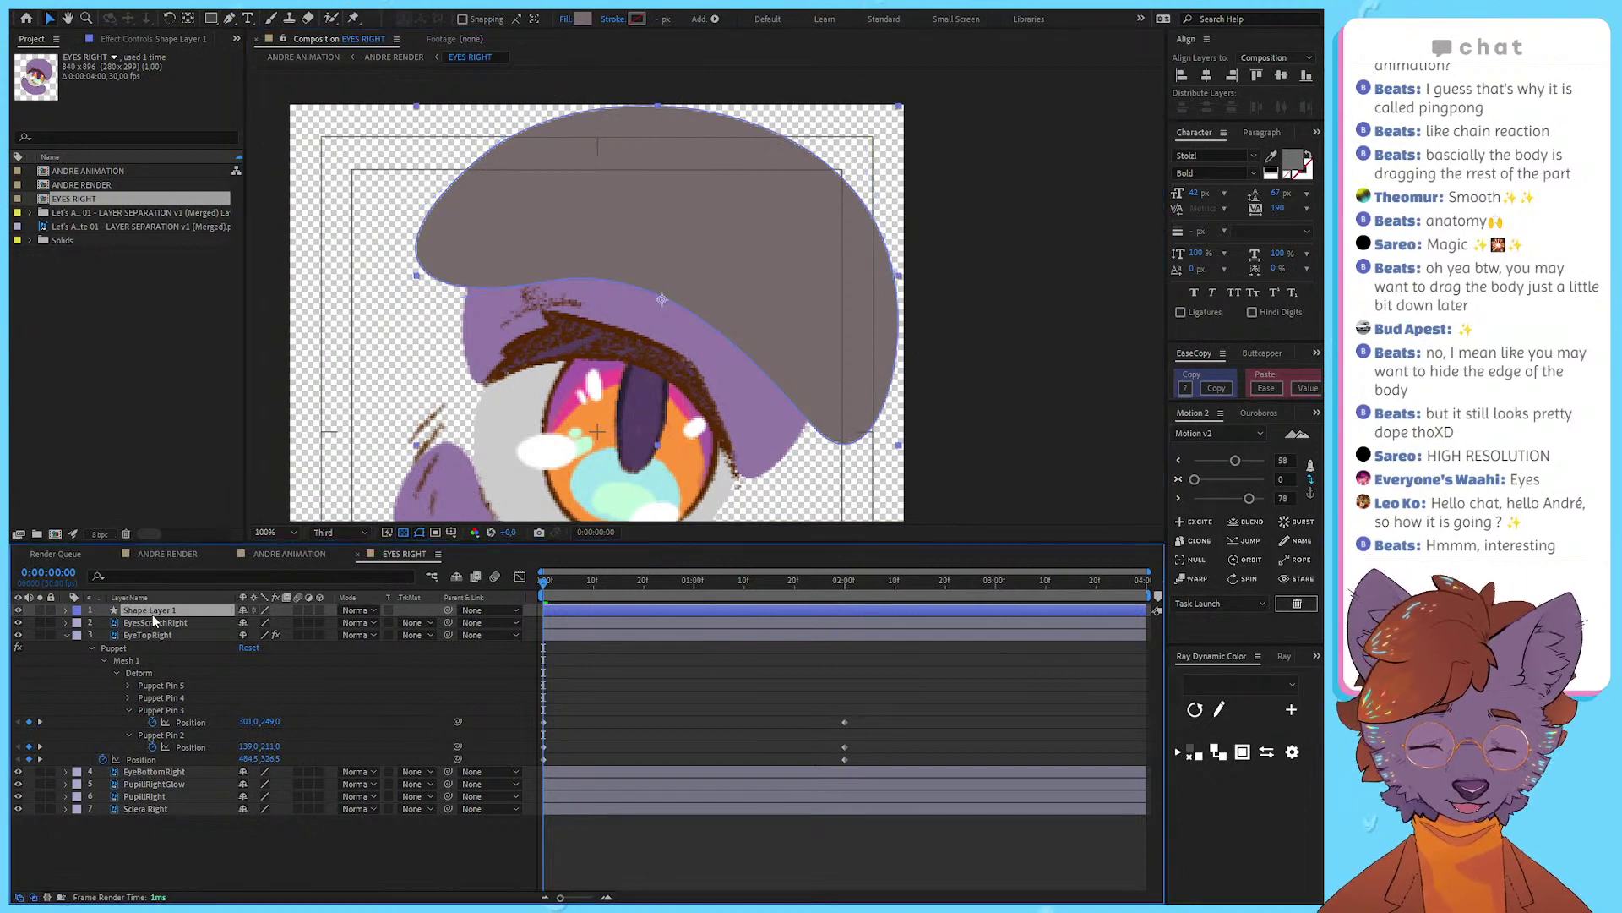
pyautogui.press('Return')
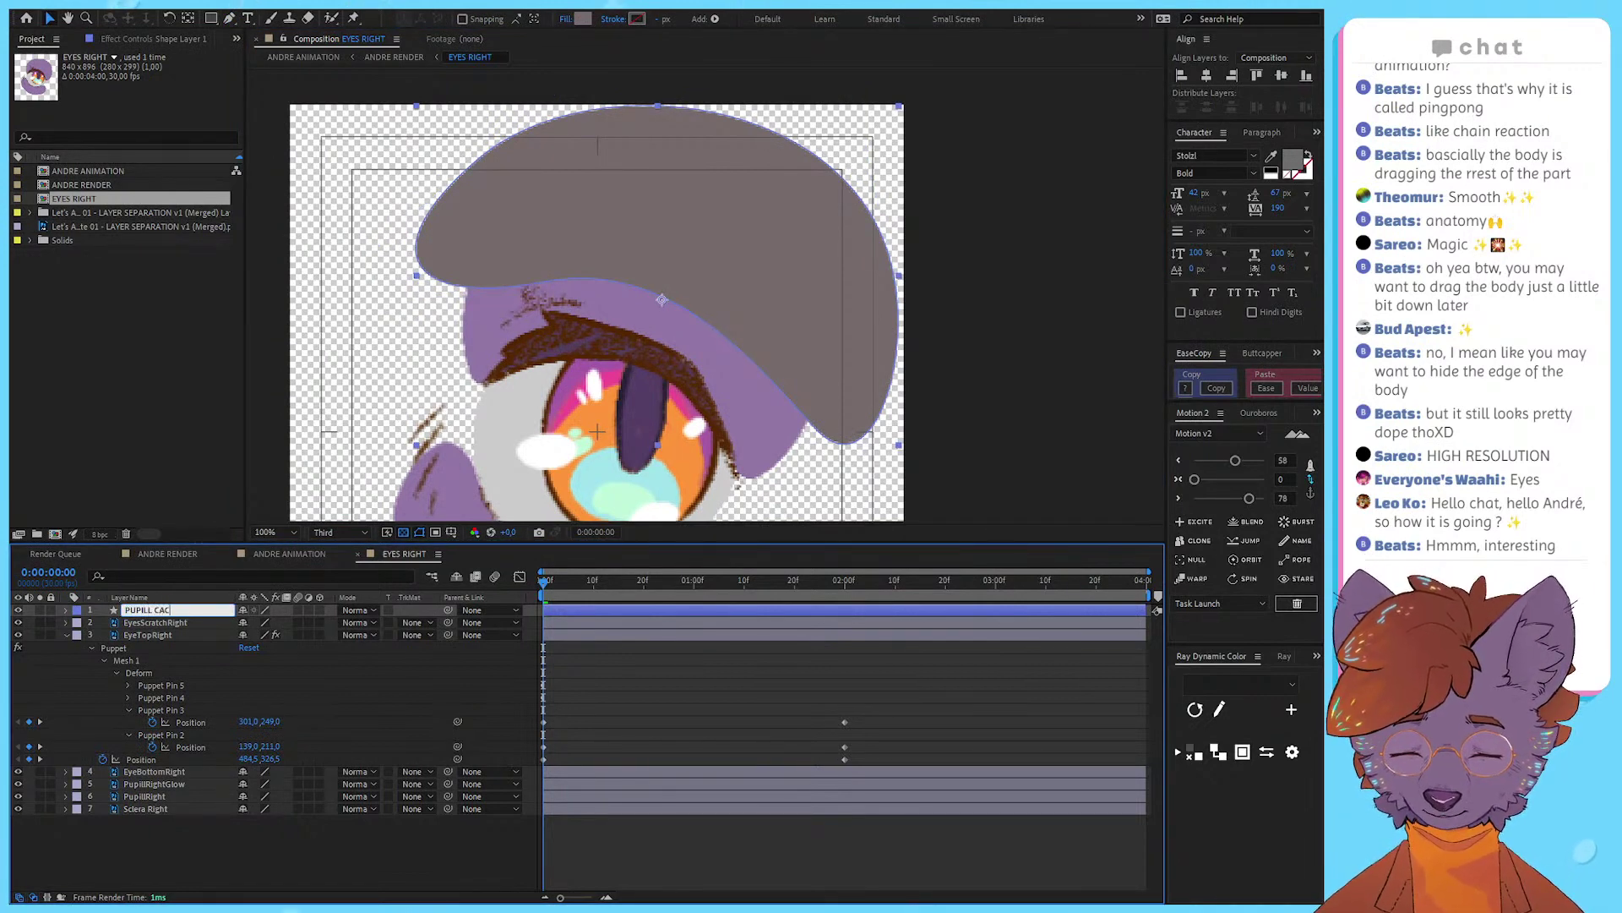
pyautogui.press('Return')
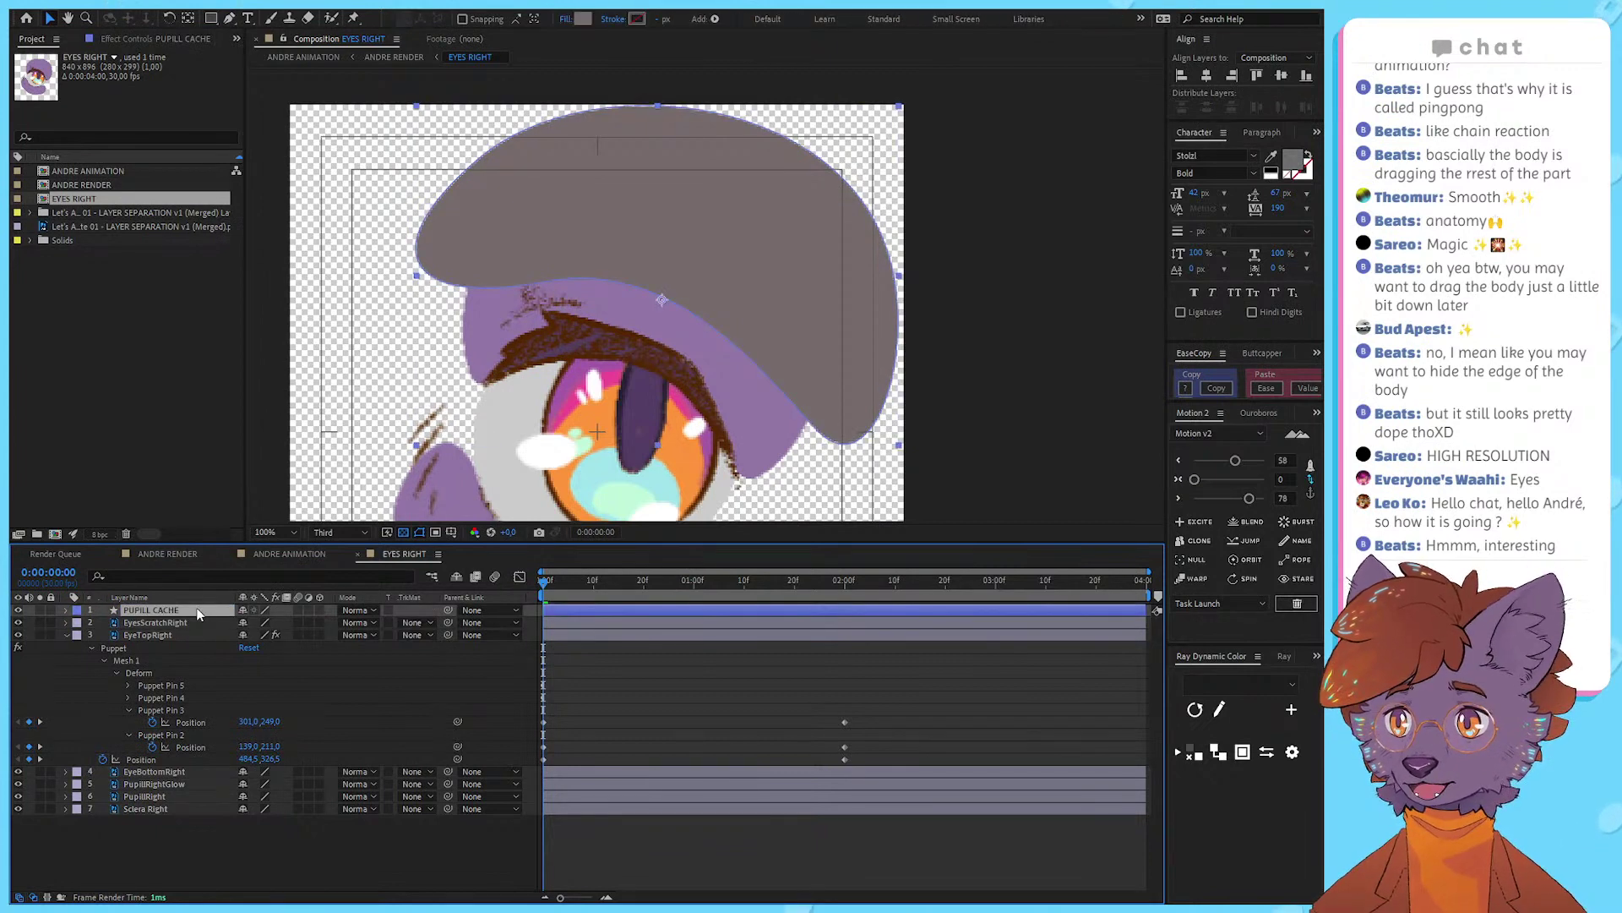
pyautogui.click(18, 609)
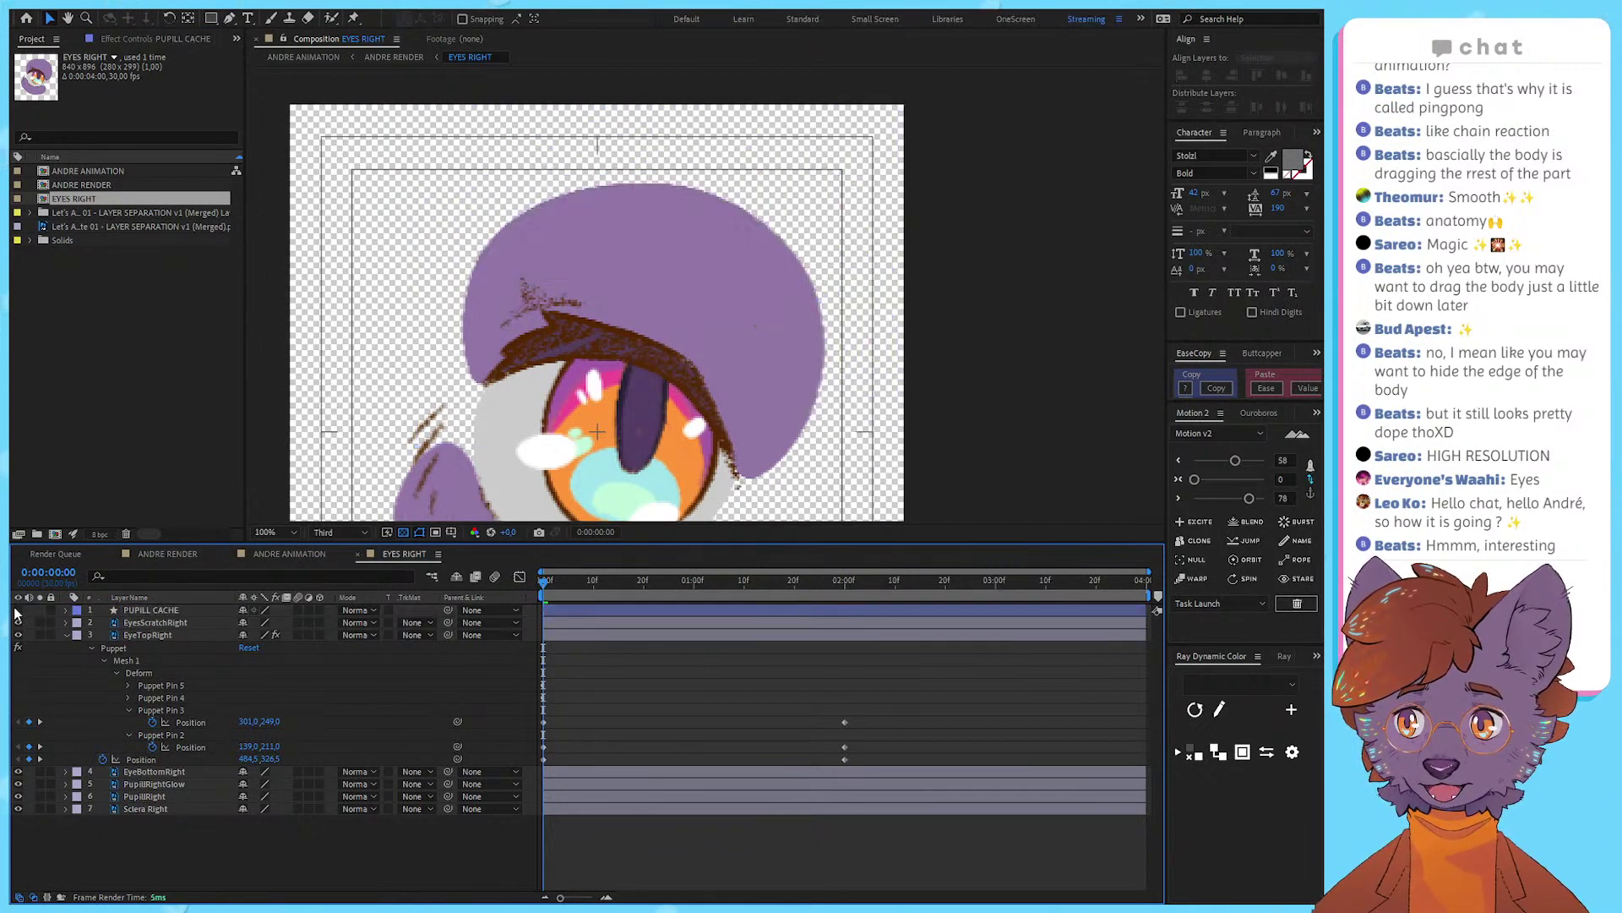
pyautogui.click(752, 318)
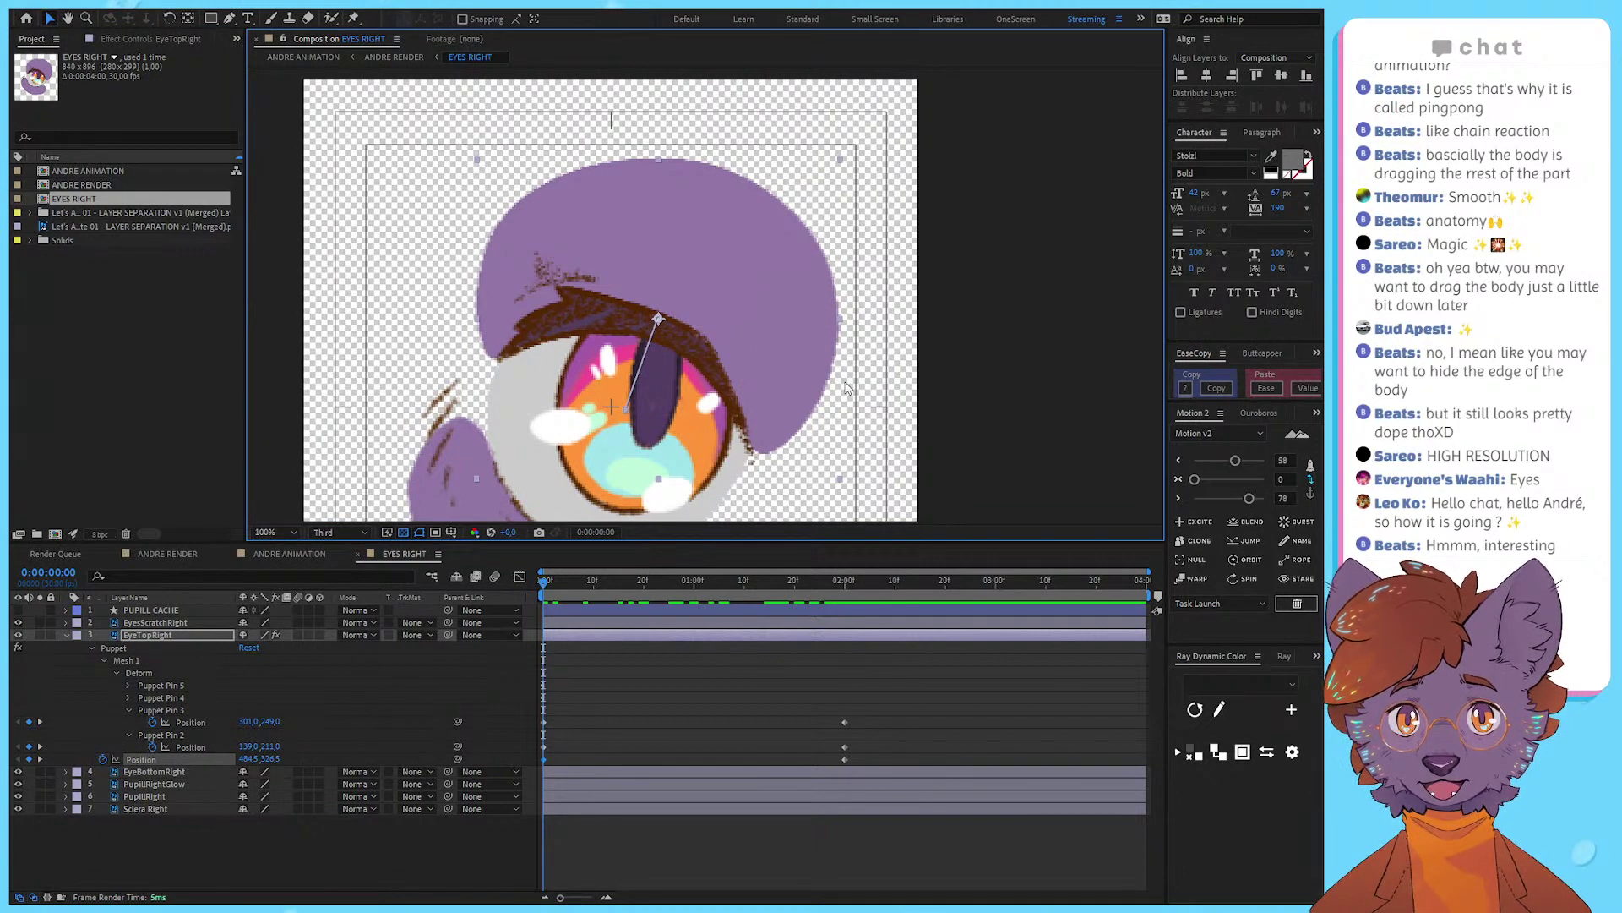
pyautogui.moveTo(710, 311)
pyautogui.mouseDown()
pyautogui.moveTo(677, 318)
pyautogui.moveTo(710, 308)
pyautogui.mouseUp()
pyautogui.hotkey('ctrl', 'z')
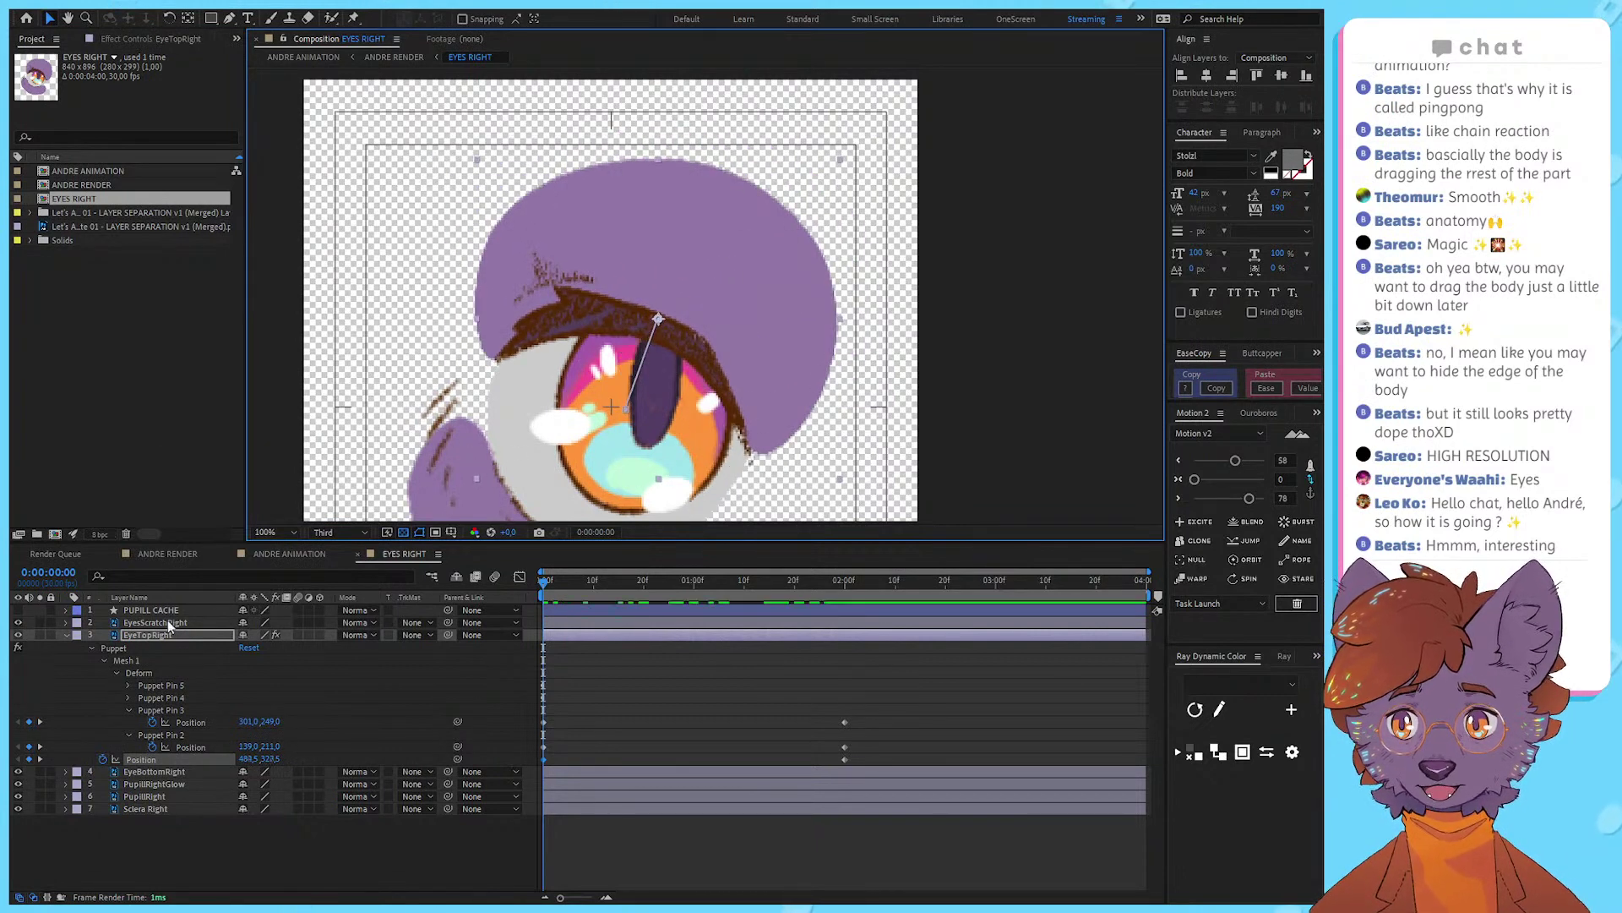
# Step: Draw a closed Pen mask on EyeTopRight following the upper lash outline, cutting away the purple lid above it
pyautogui.click(230, 18)
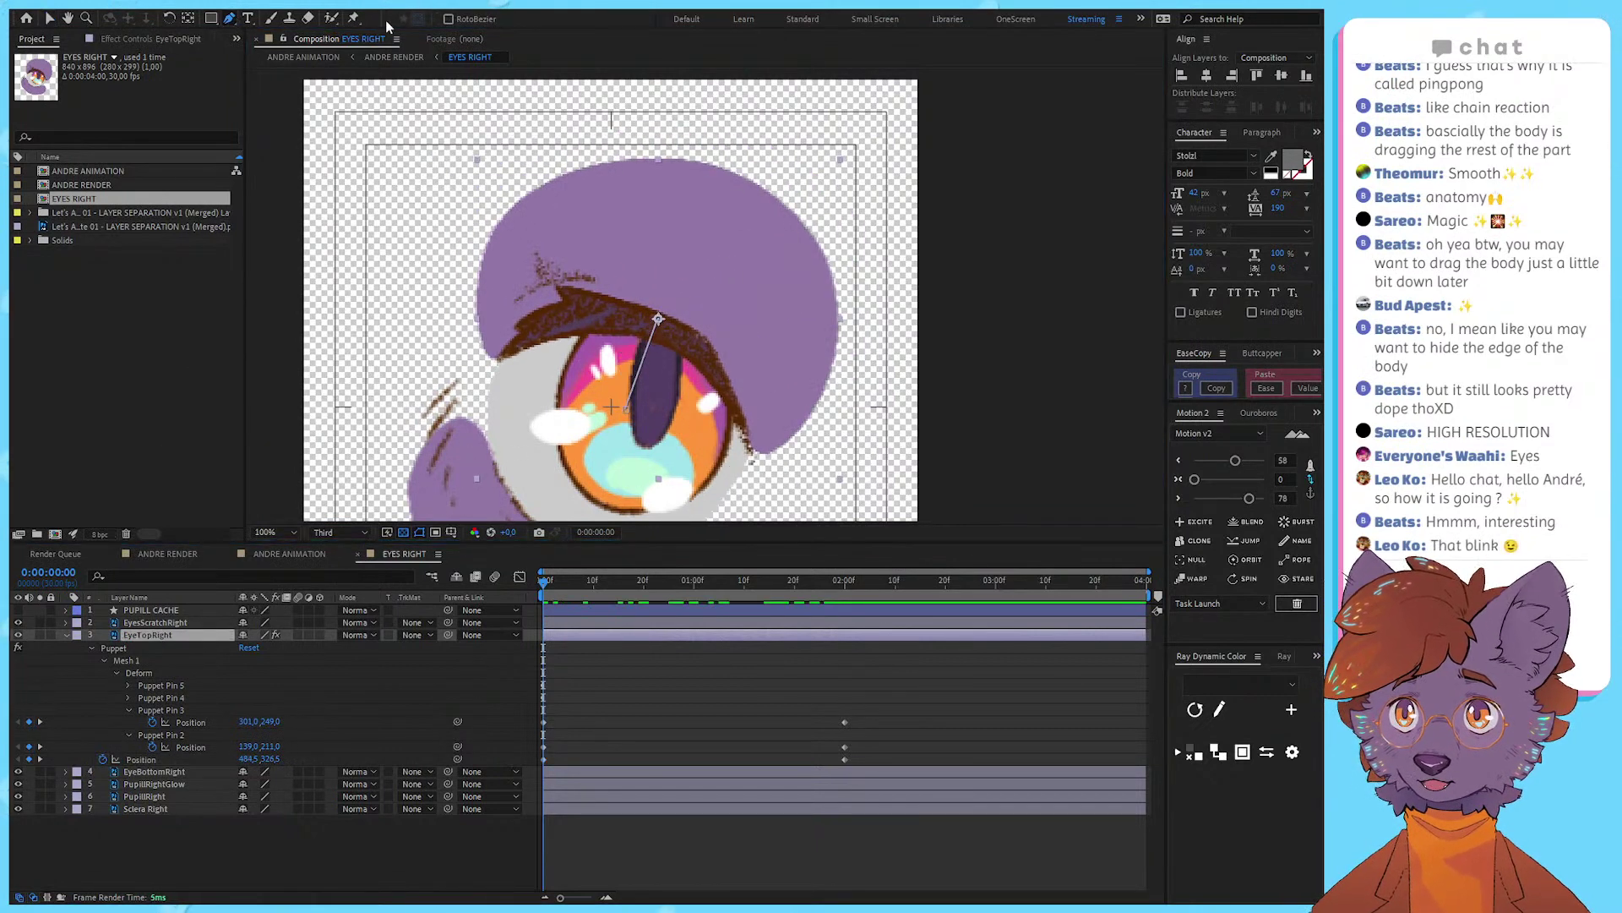
pyautogui.click(493, 364)
pyautogui.click(511, 330)
pyautogui.click(508, 316)
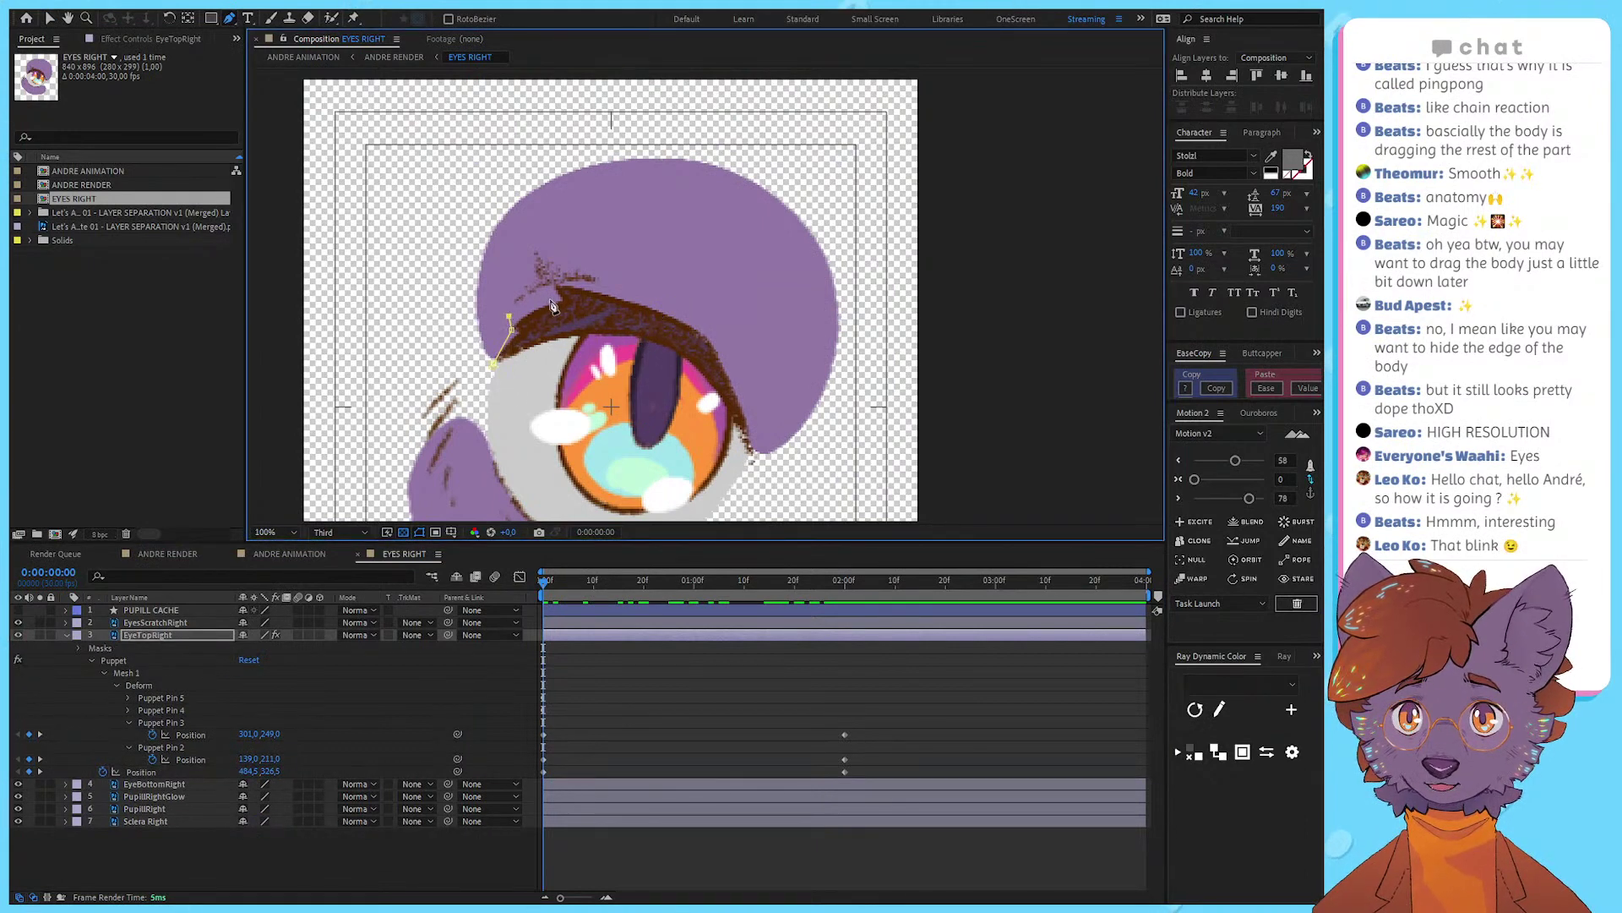
pyautogui.click(561, 300)
pyautogui.click(552, 281)
pyautogui.click(704, 330)
pyautogui.click(720, 388)
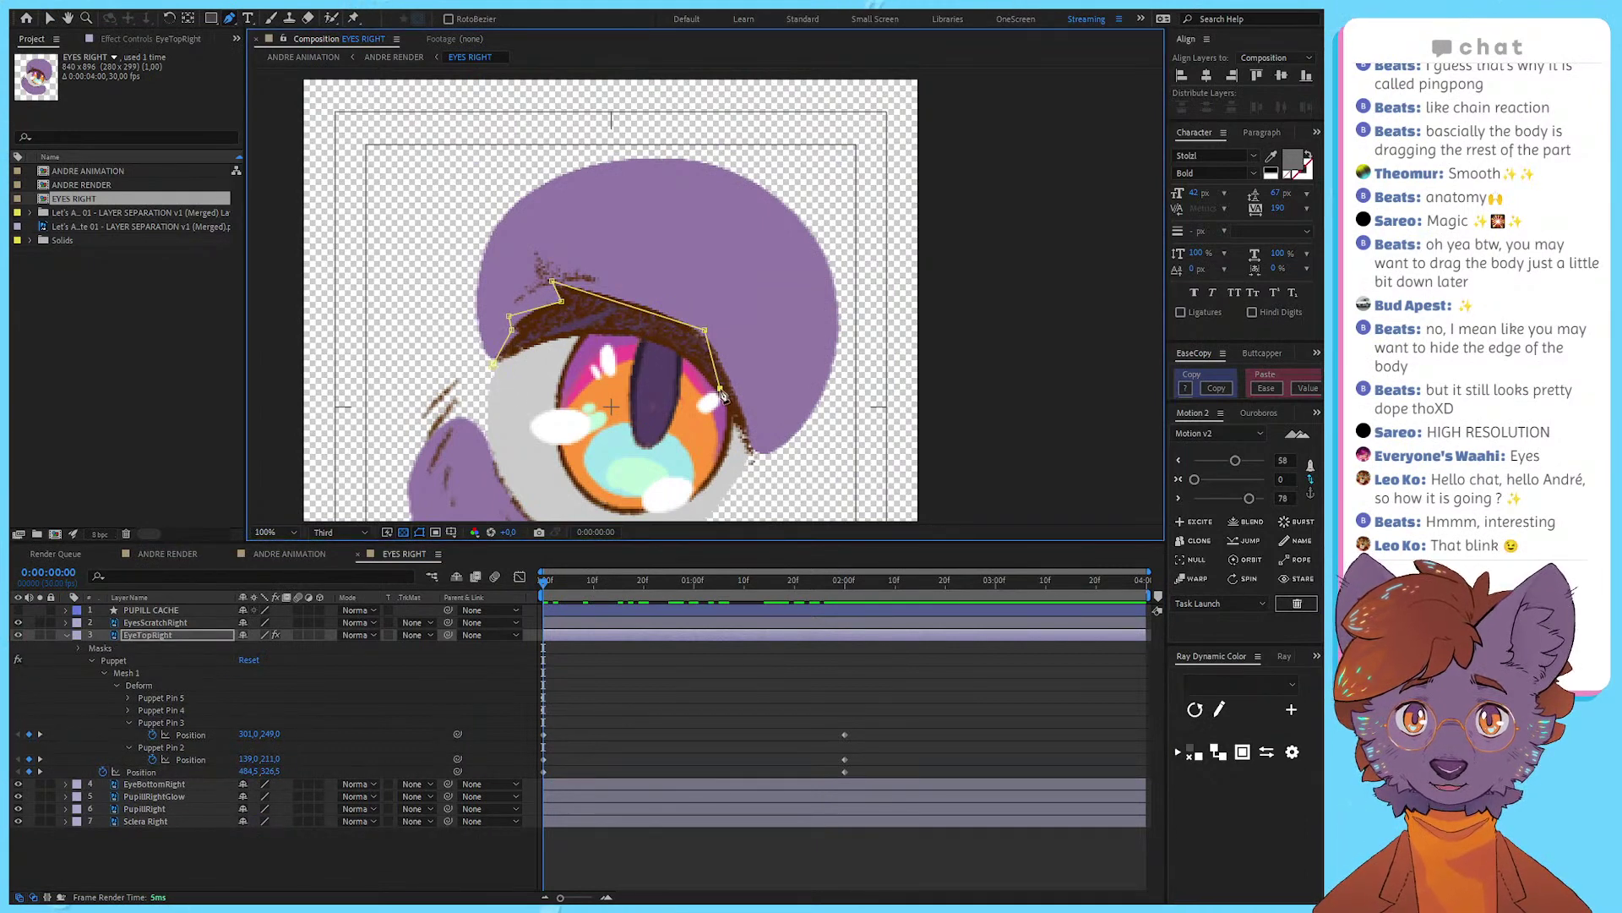
pyautogui.click(751, 438)
pyautogui.click(493, 364)
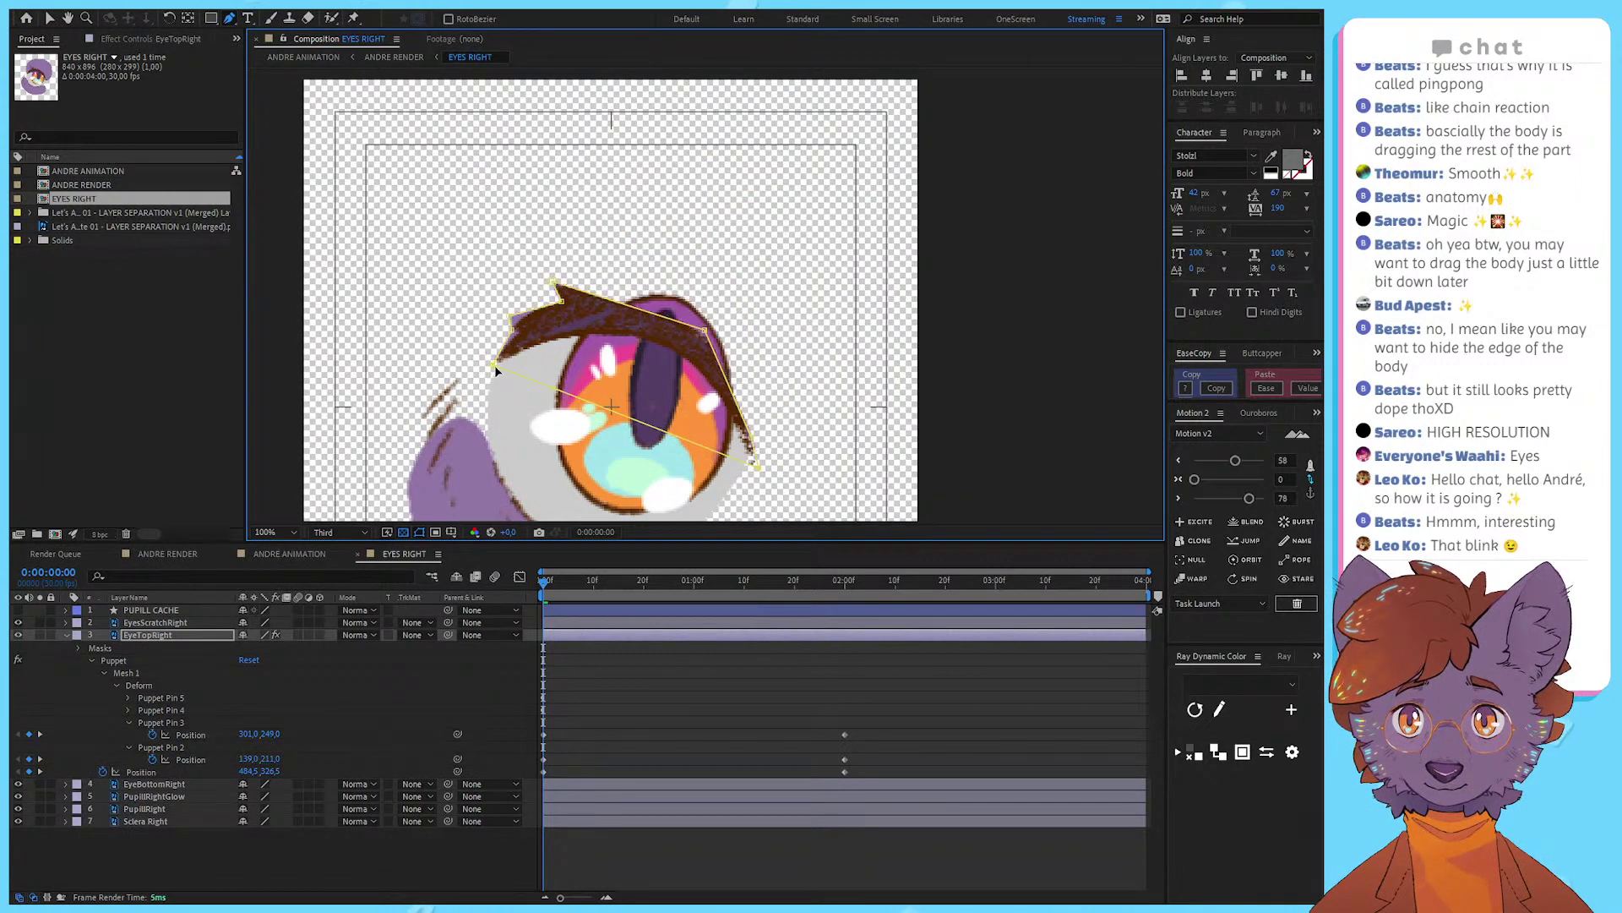
pyautogui.click(735, 670)
pyautogui.press('v')
# Step: Show the PUPILL CACHE shape and move it down and slightly left so its lower edge follows the upper lash
pyautogui.click(119, 623)
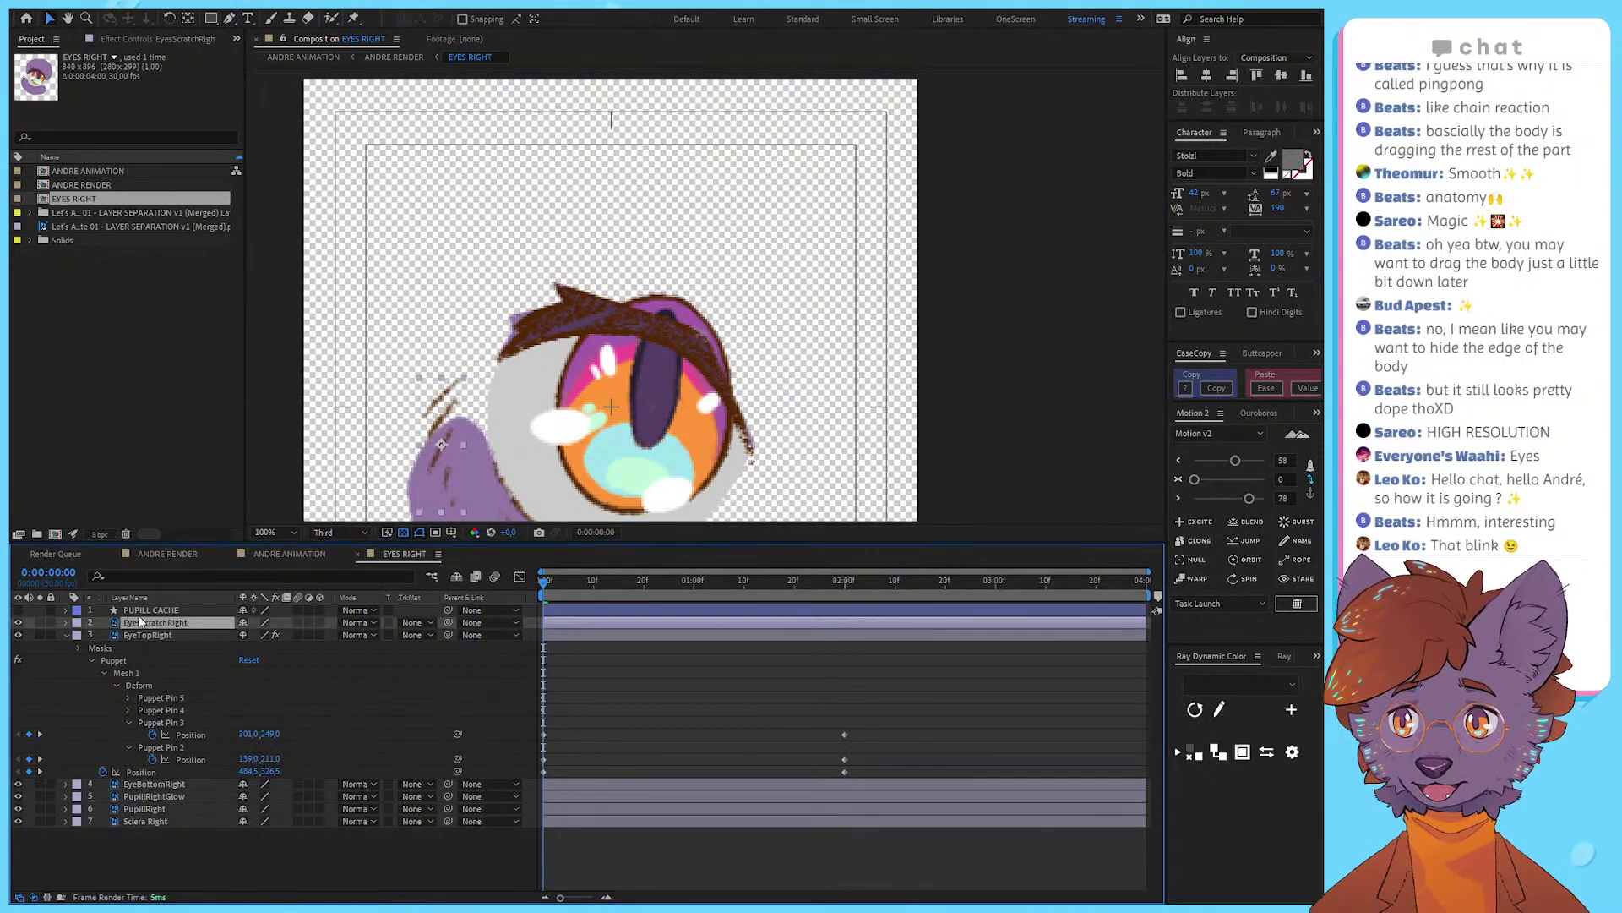
pyautogui.click(126, 610)
pyautogui.click(768, 250)
pyautogui.click(676, 334)
pyautogui.click(171, 612)
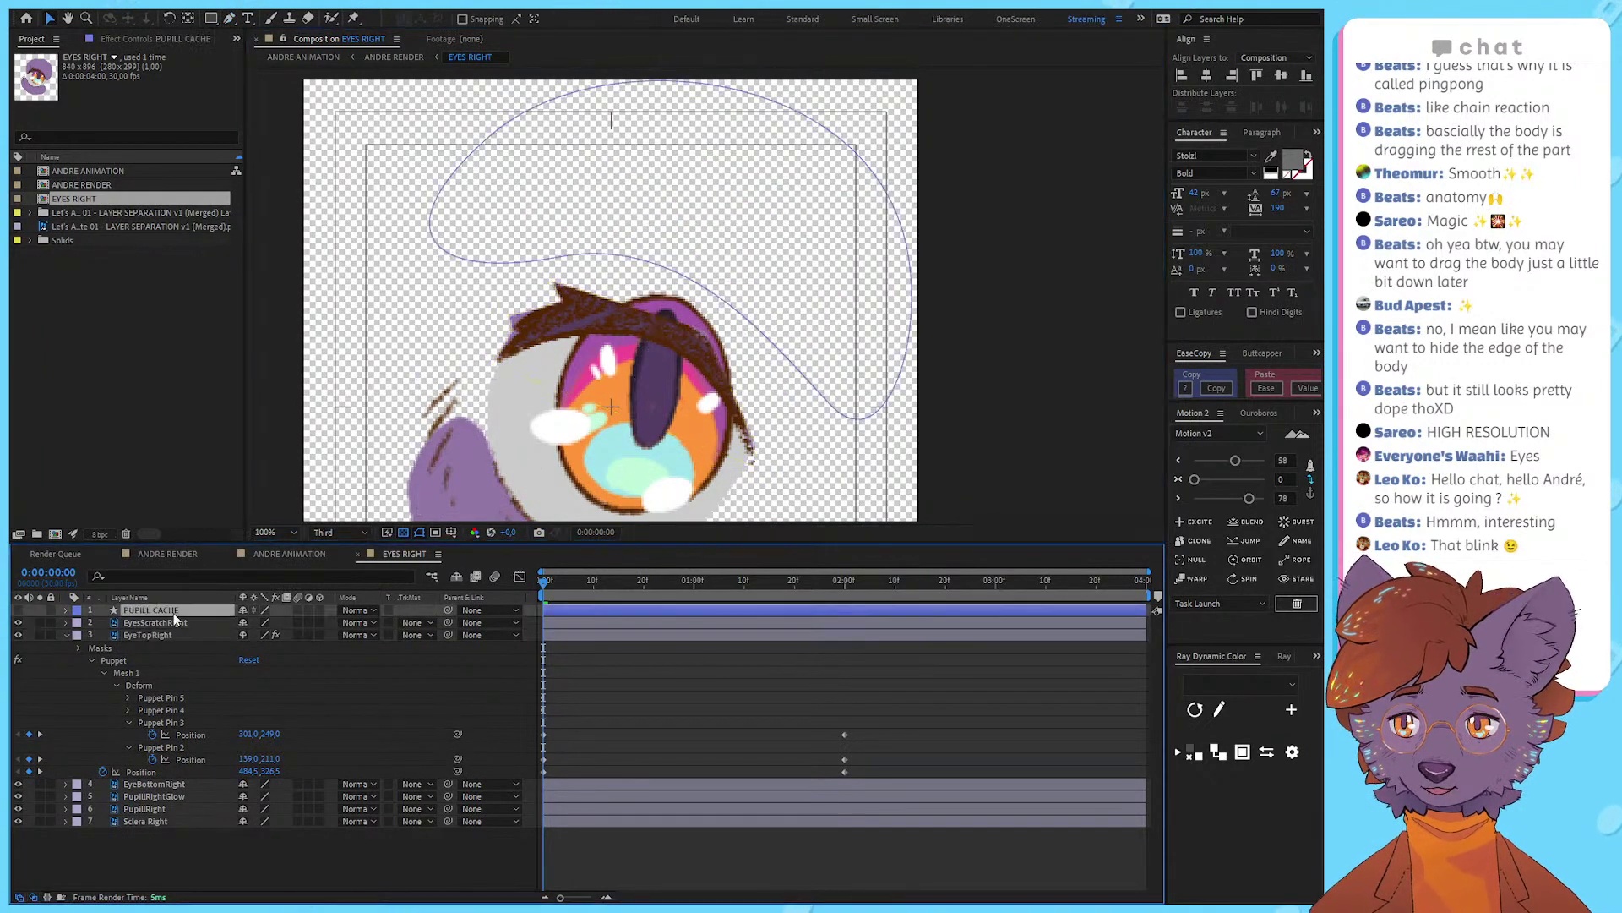
pyautogui.moveTo(666, 268); pyautogui.dragTo(707, 300)
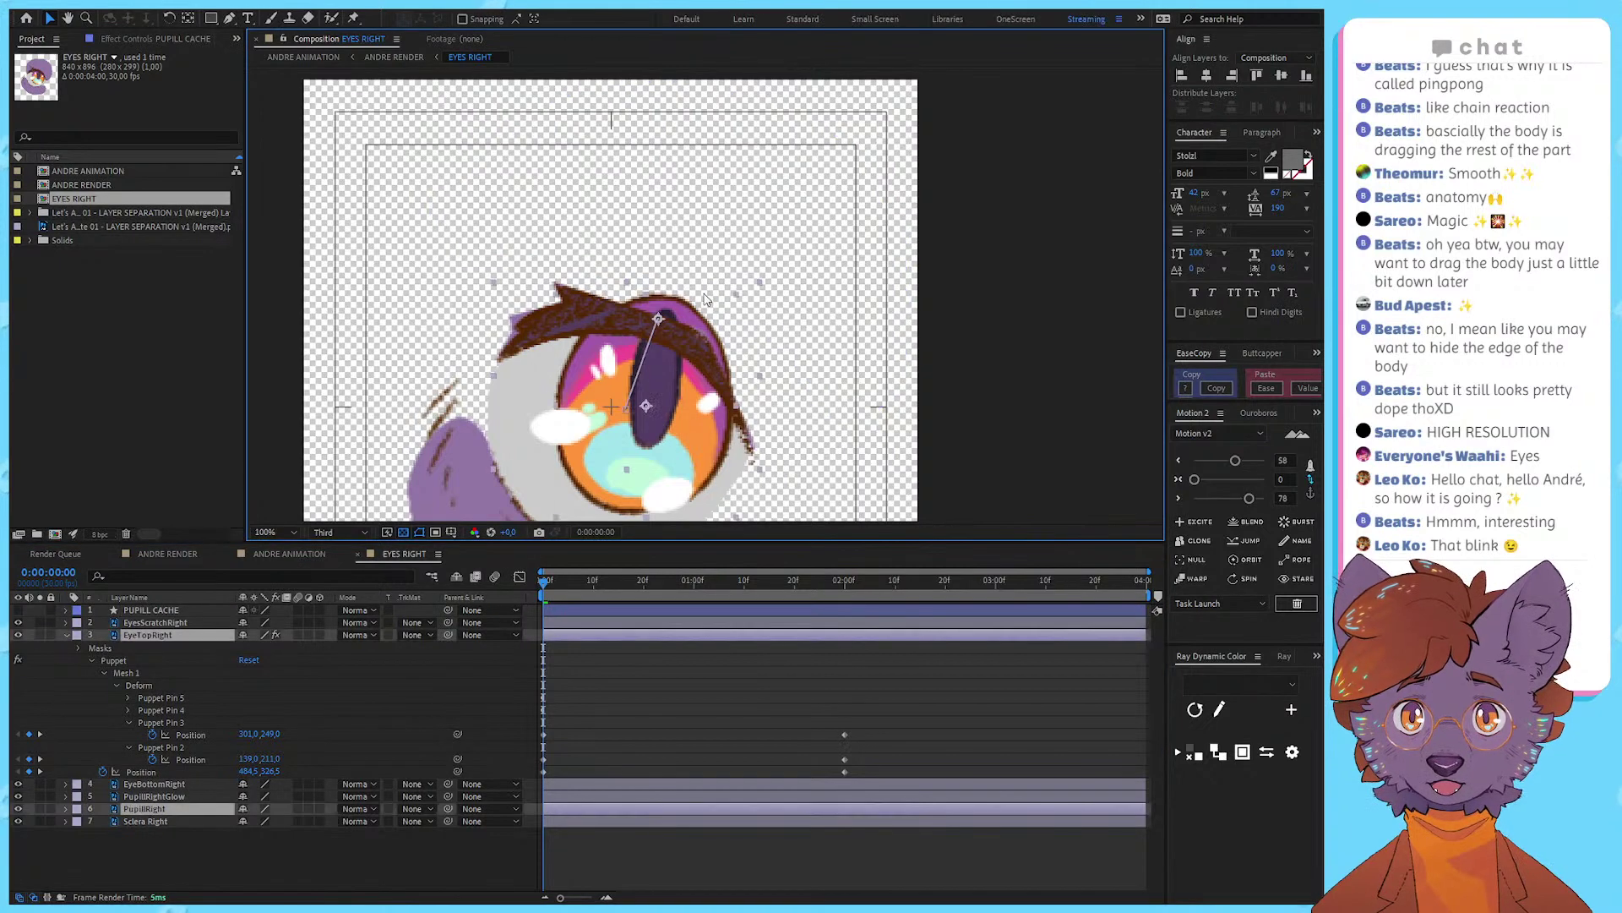
pyautogui.click(147, 609)
pyautogui.click(18, 609)
pyautogui.moveTo(727, 217); pyautogui.dragTo(704, 273)
# Step: Place PUPILL CACHE directly above PupillRight in the layer stack and hide it
pyautogui.moveTo(153, 609); pyautogui.dragTo(159, 807)
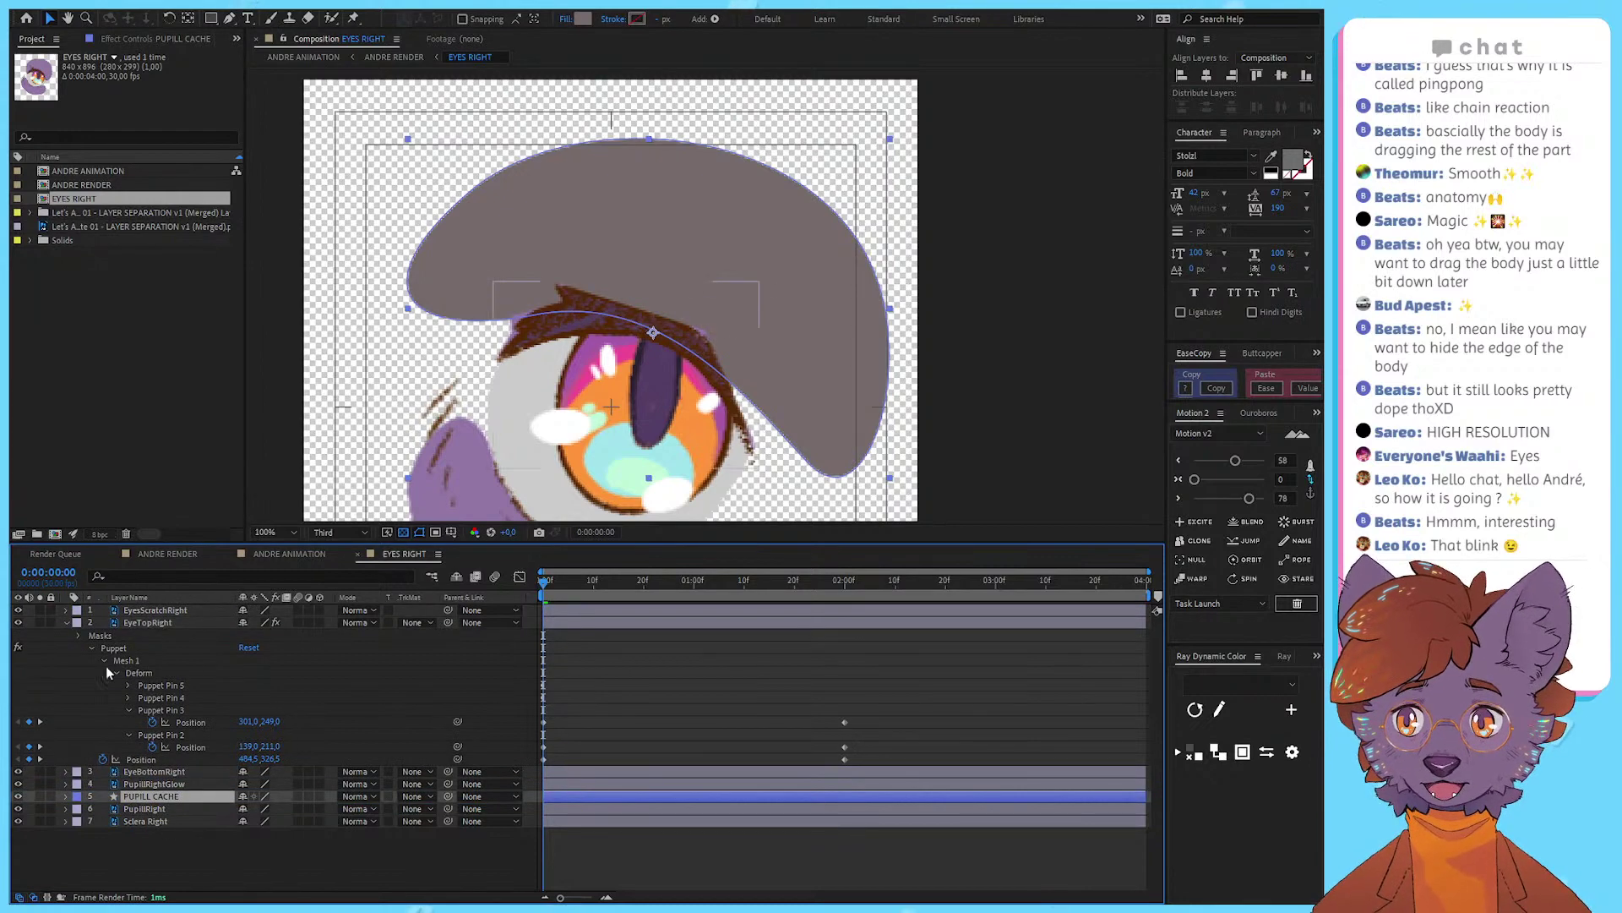
pyautogui.click(18, 796)
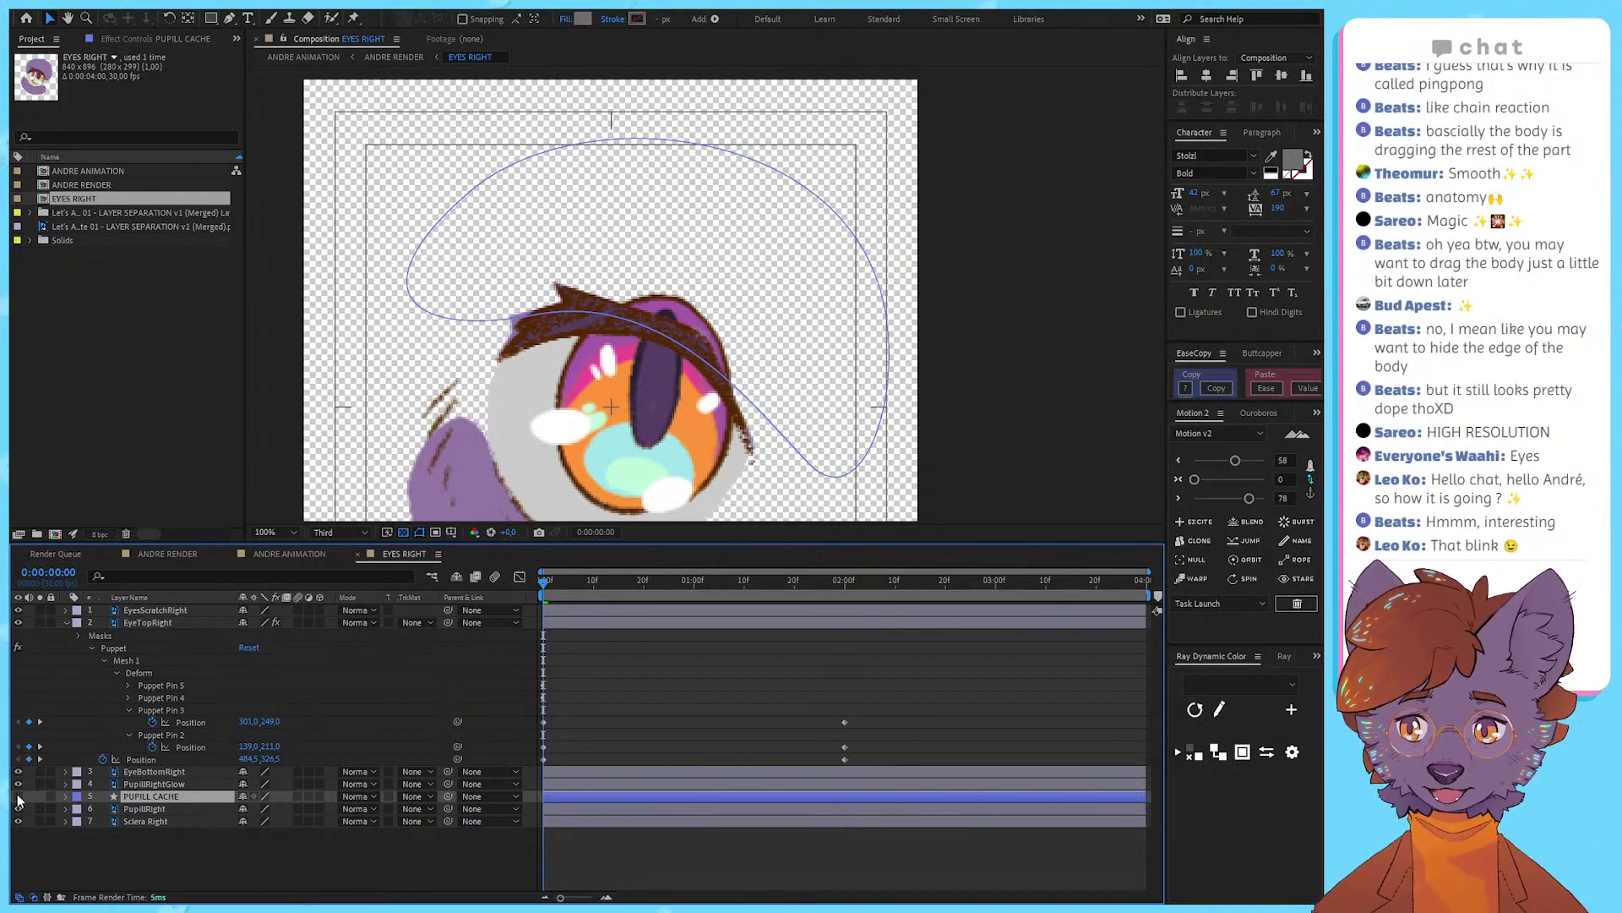
pyautogui.click(17, 797)
pyautogui.click(18, 796)
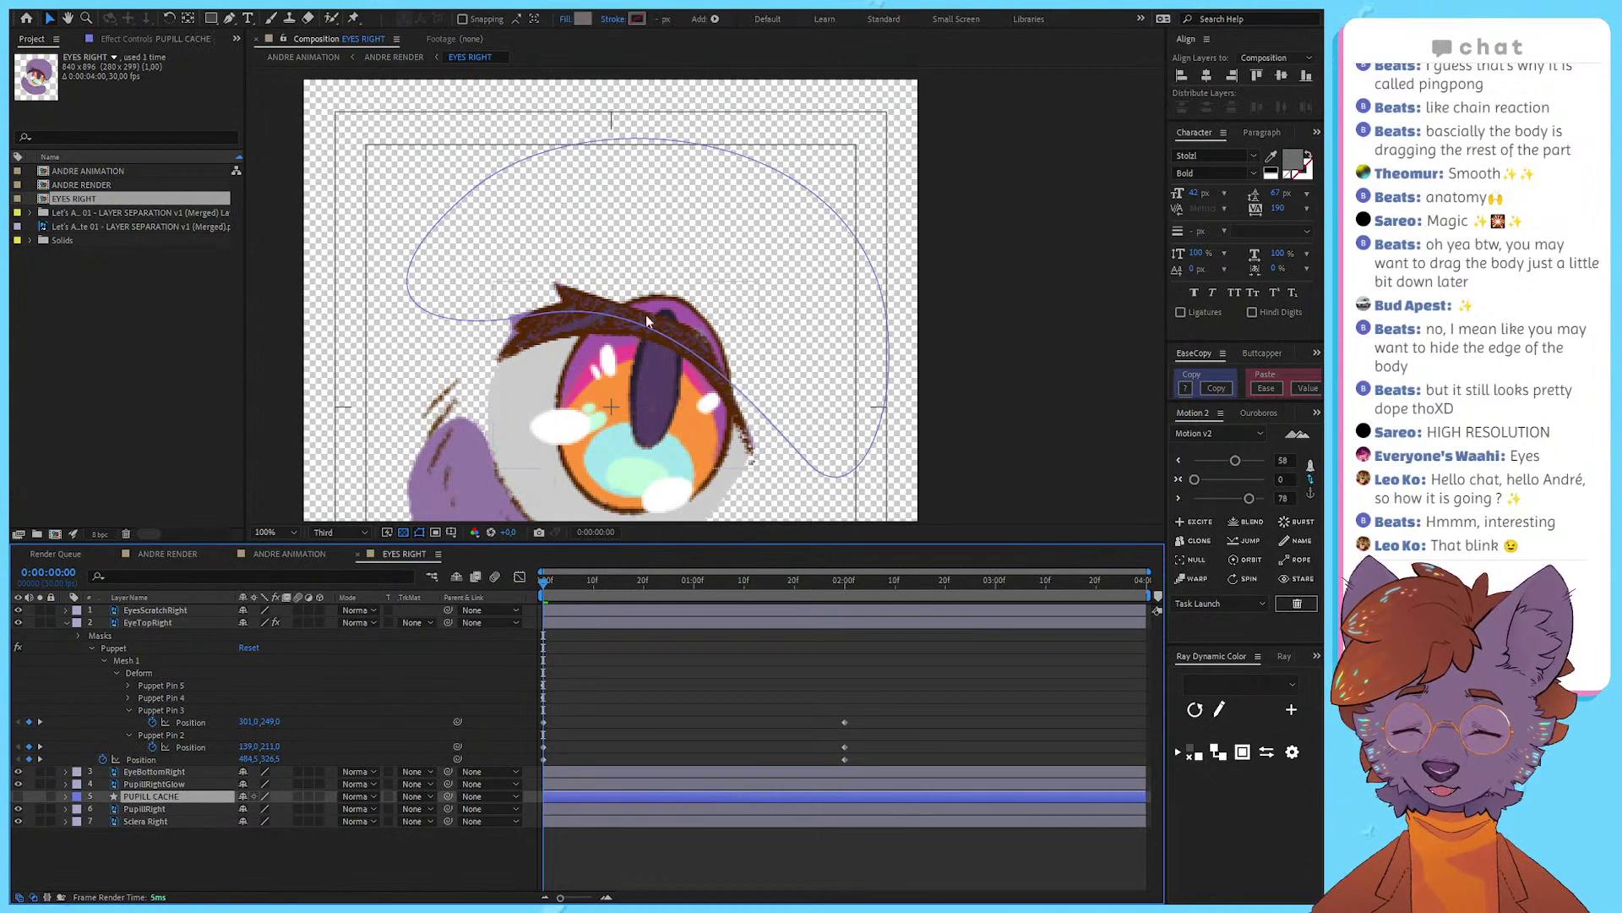
# Step: Delete Mask 1 from the EyeTopRight layer
pyautogui.click(591, 364)
pyautogui.press('m')
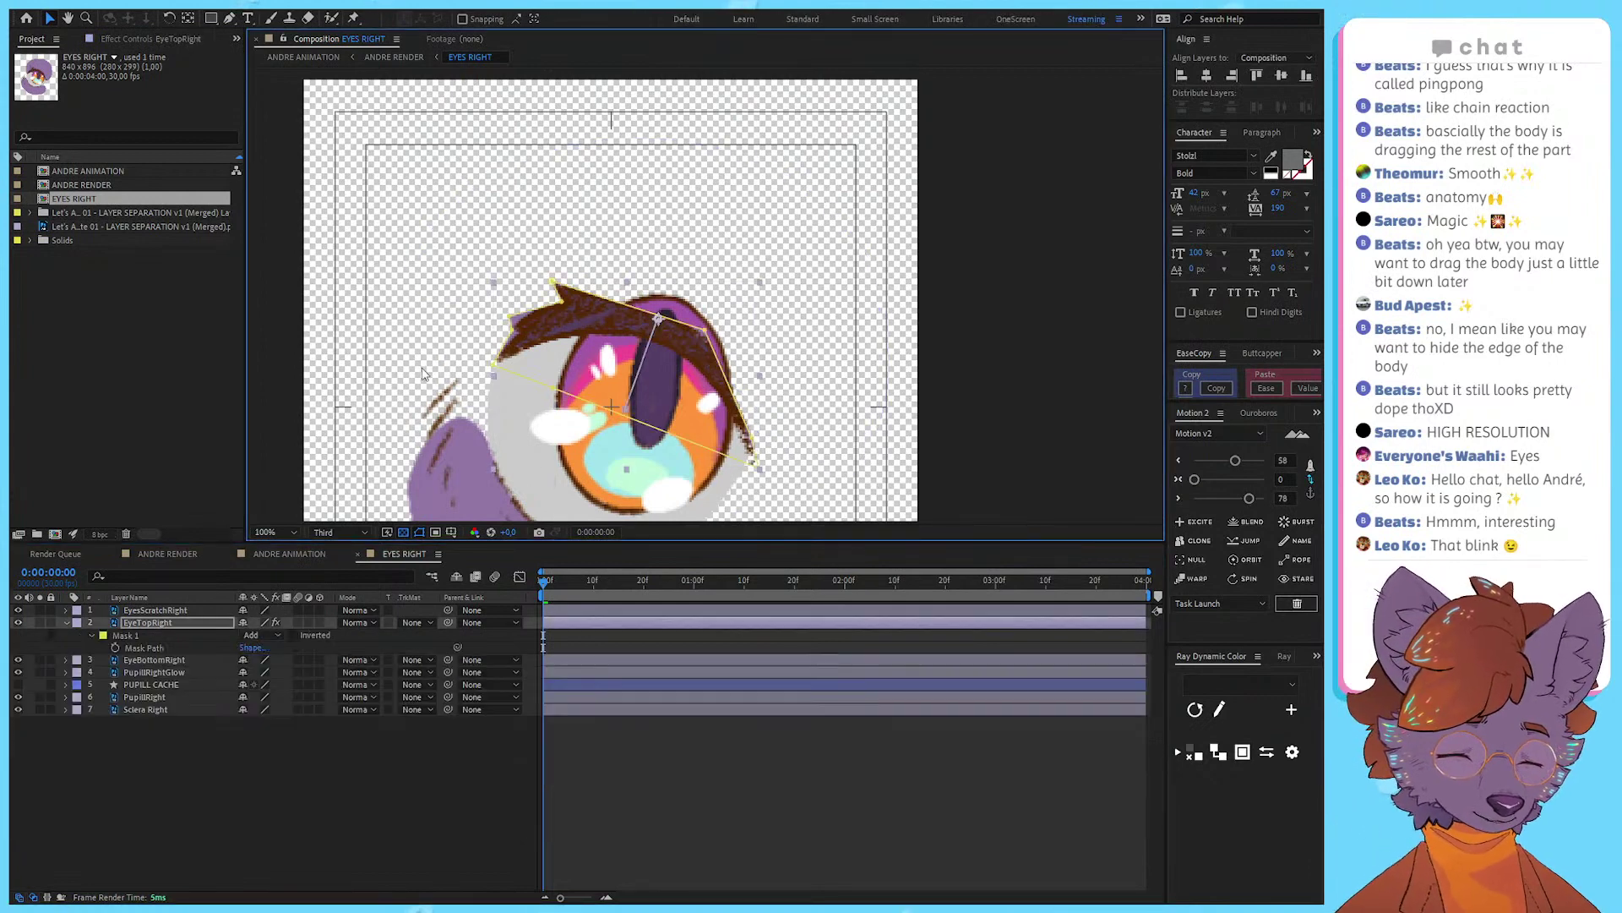
pyautogui.click(195, 636)
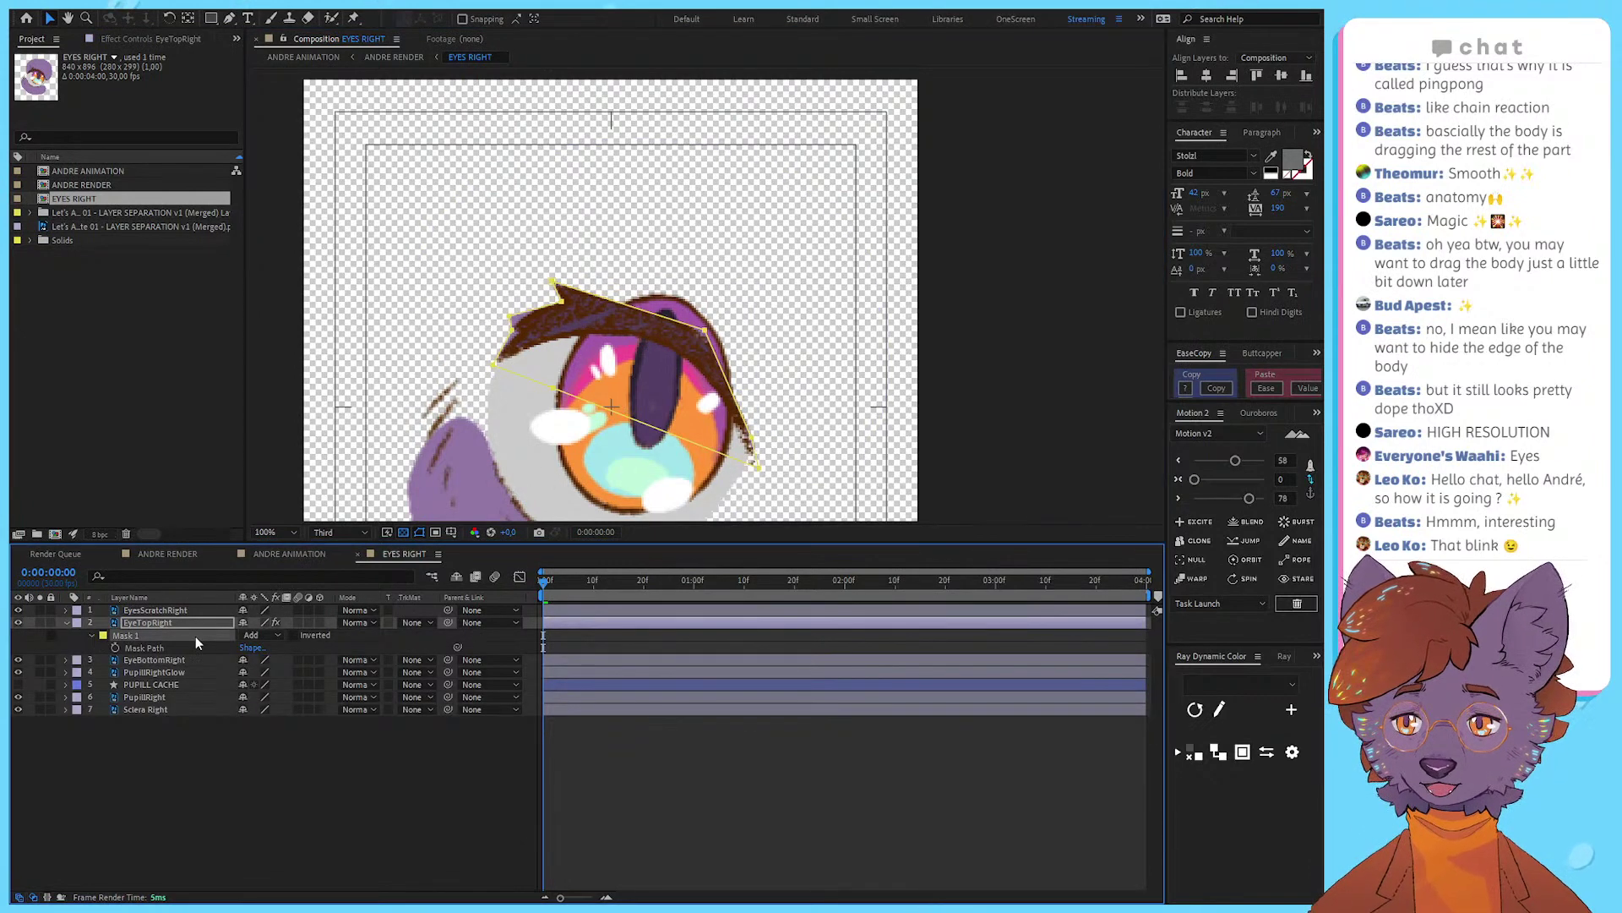
pyautogui.press('Delete')
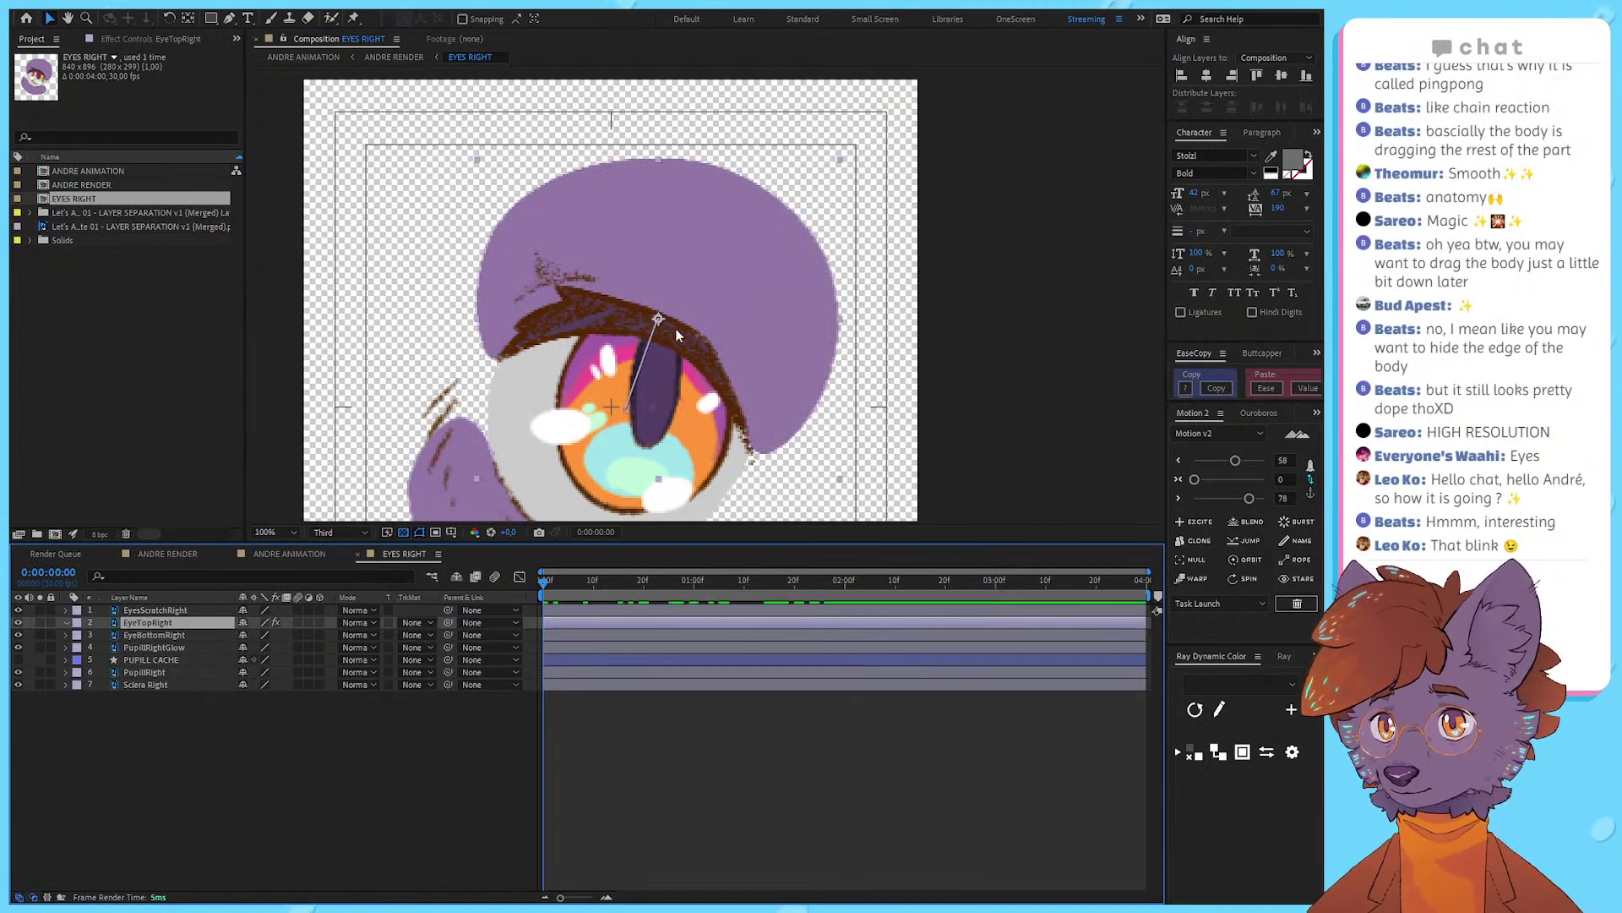
pyautogui.click(808, 724)
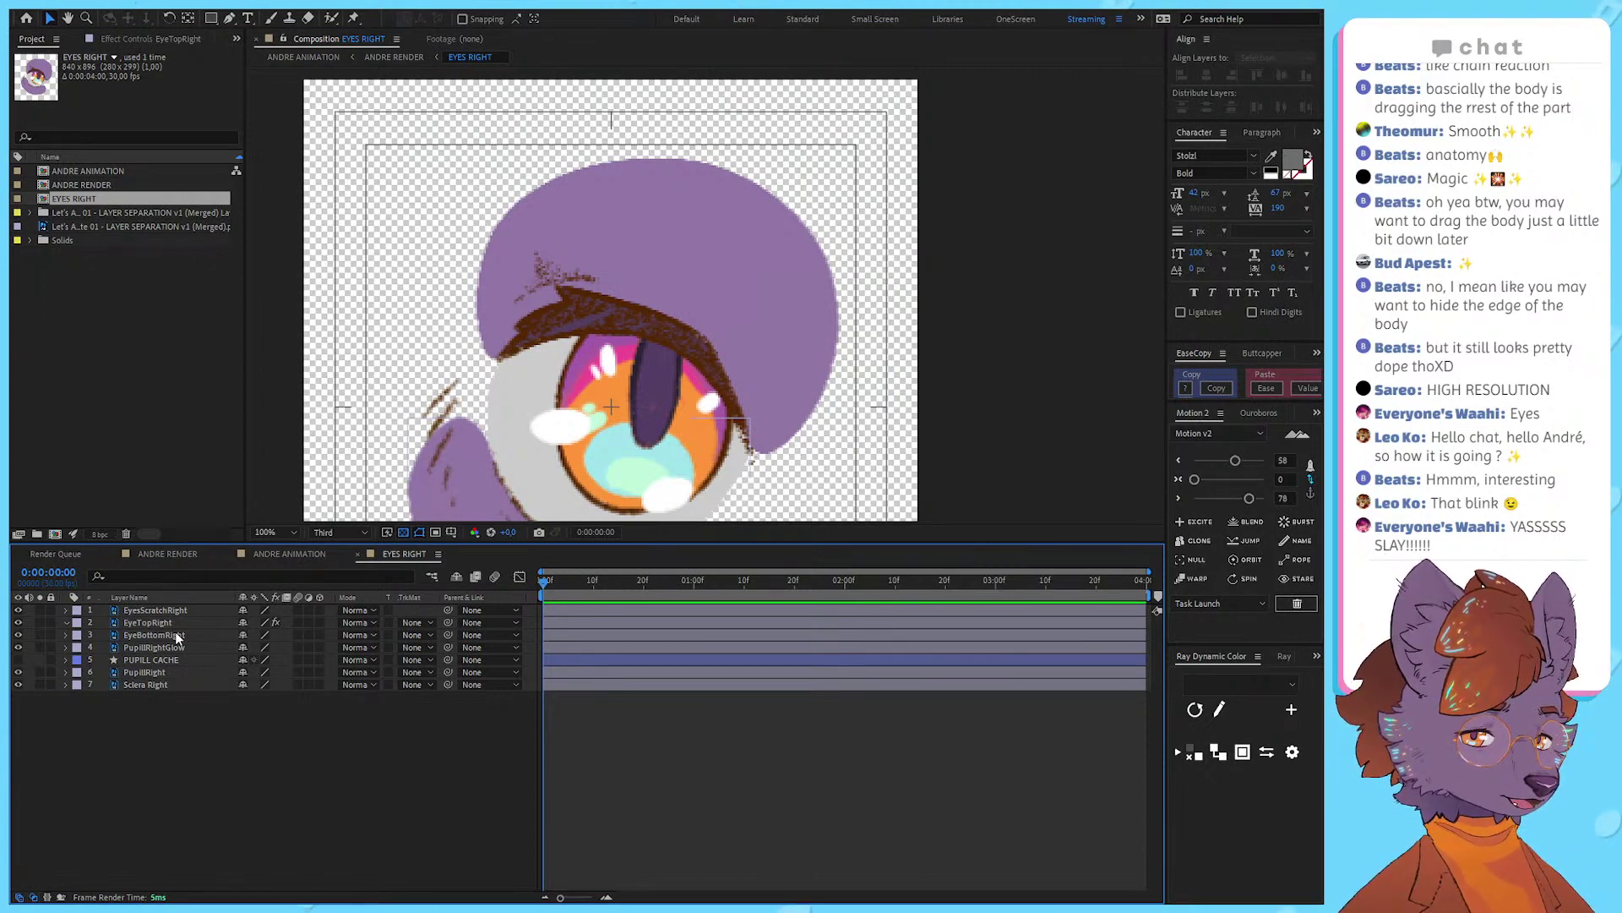
pyautogui.click(187, 673)
pyautogui.click(93, 648)
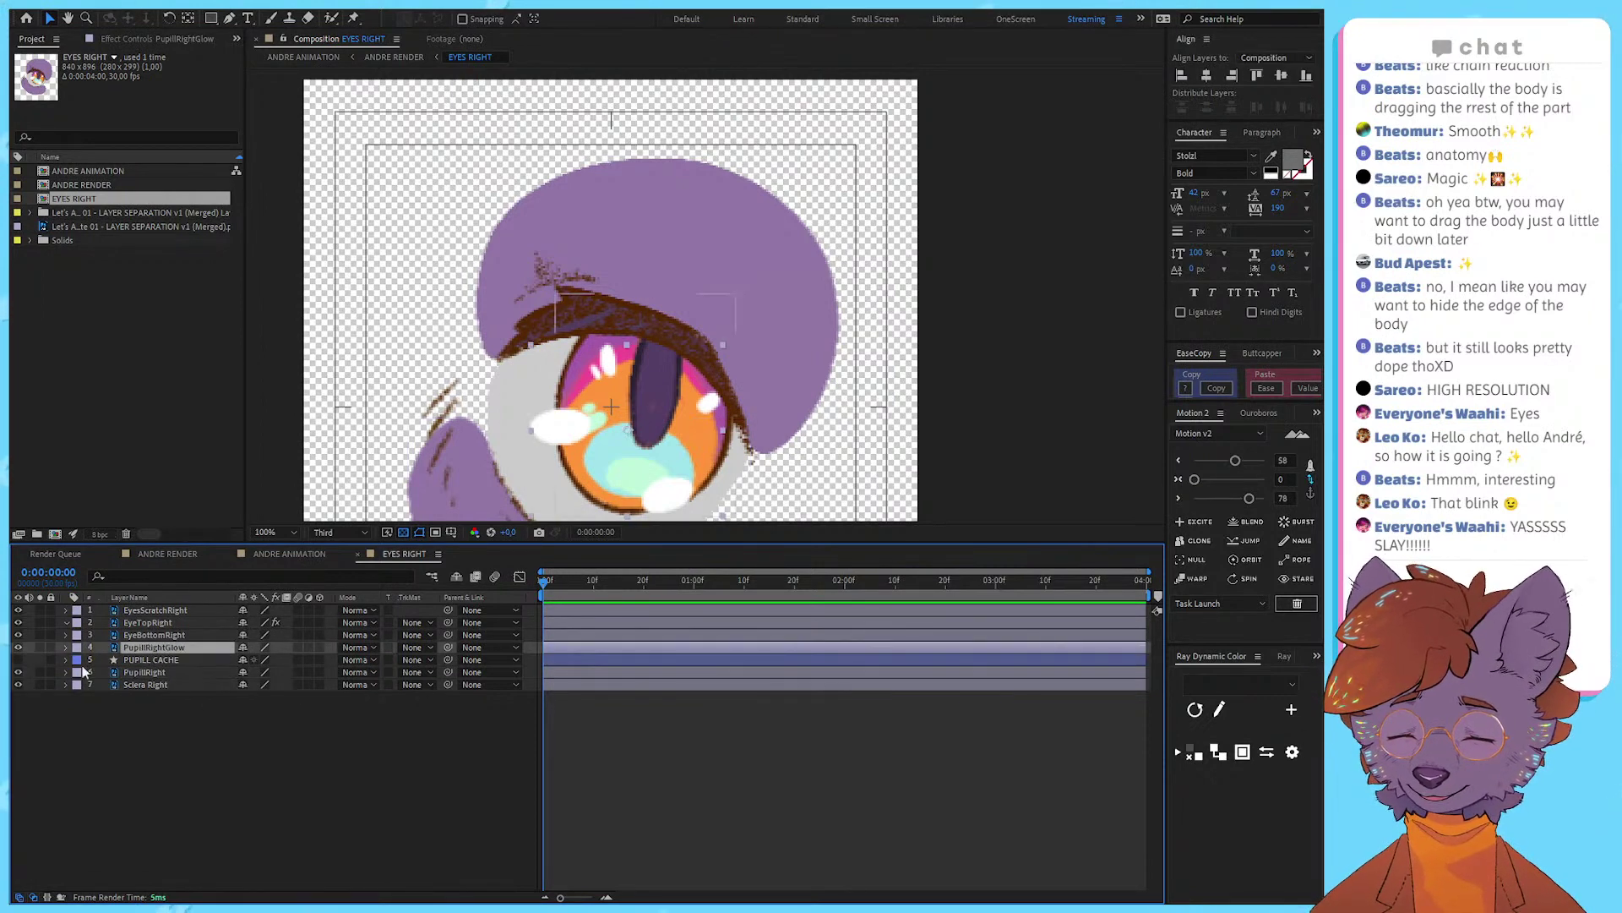
pyautogui.click(127, 743)
pyautogui.click(93, 660)
pyautogui.click(356, 753)
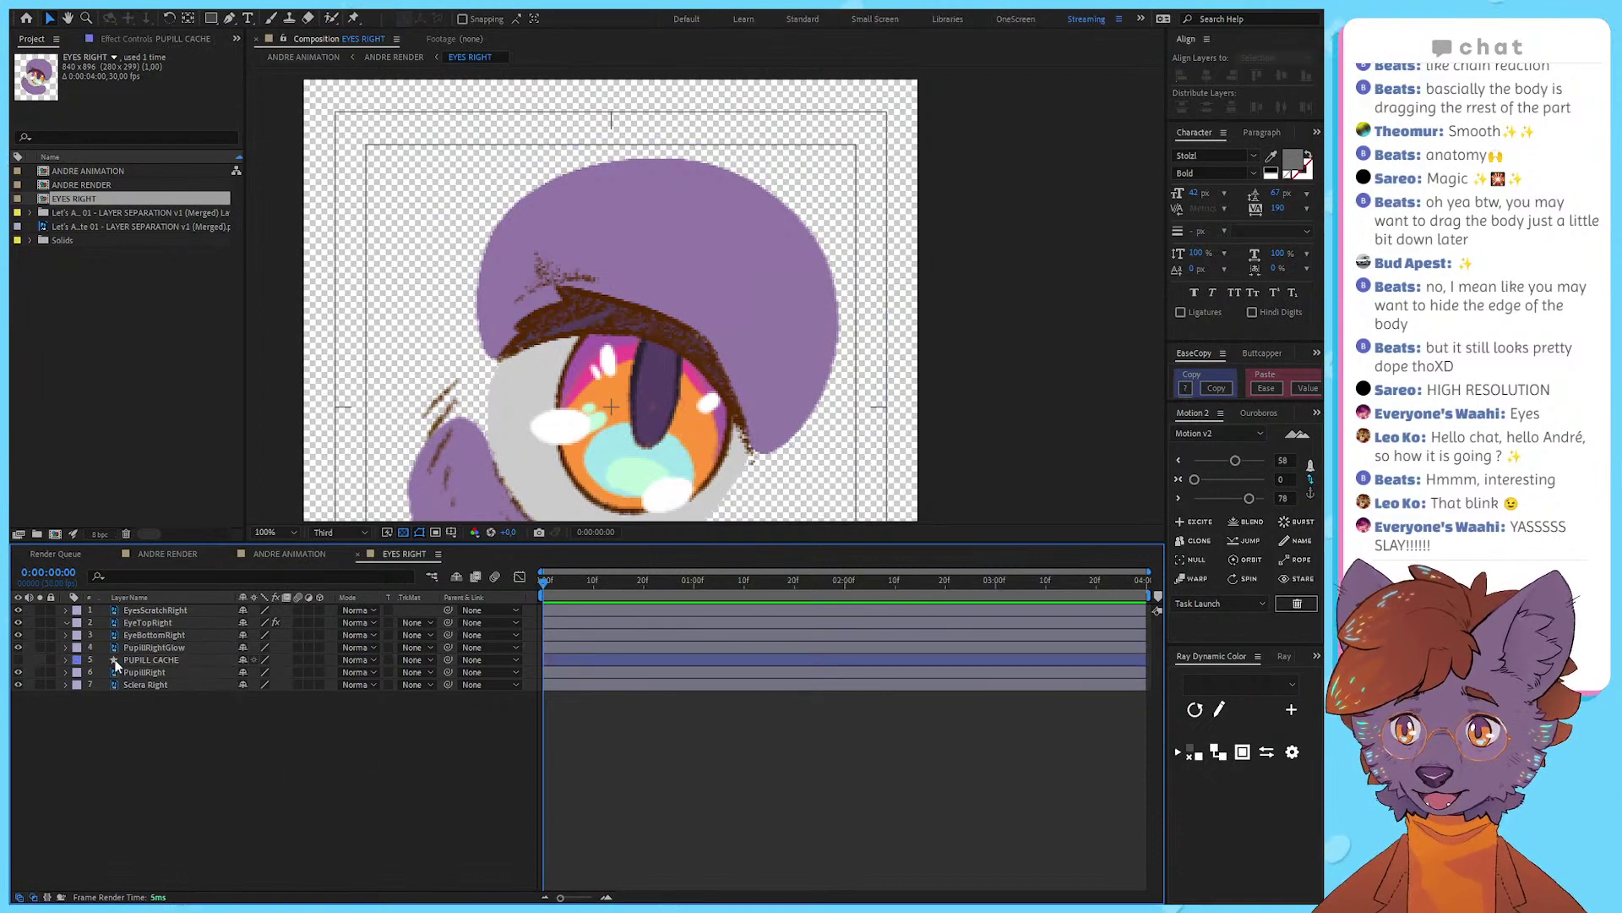
# Step: Show PUPILL CACHE at 0:00:03:05 and shift it slightly right and down over the top of the pupil
pyautogui.click(152, 660)
pyautogui.moveTo(580, 583); pyautogui.dragTo(1021, 592)
pyautogui.click(807, 714)
pyautogui.click(717, 268)
pyautogui.click(815, 307)
pyautogui.moveTo(811, 366)
pyautogui.mouseDown()
pyautogui.moveTo(825, 365)
pyautogui.moveTo(774, 342)
pyautogui.moveTo(840, 338)
pyautogui.moveTo(819, 371)
pyautogui.mouseUp()
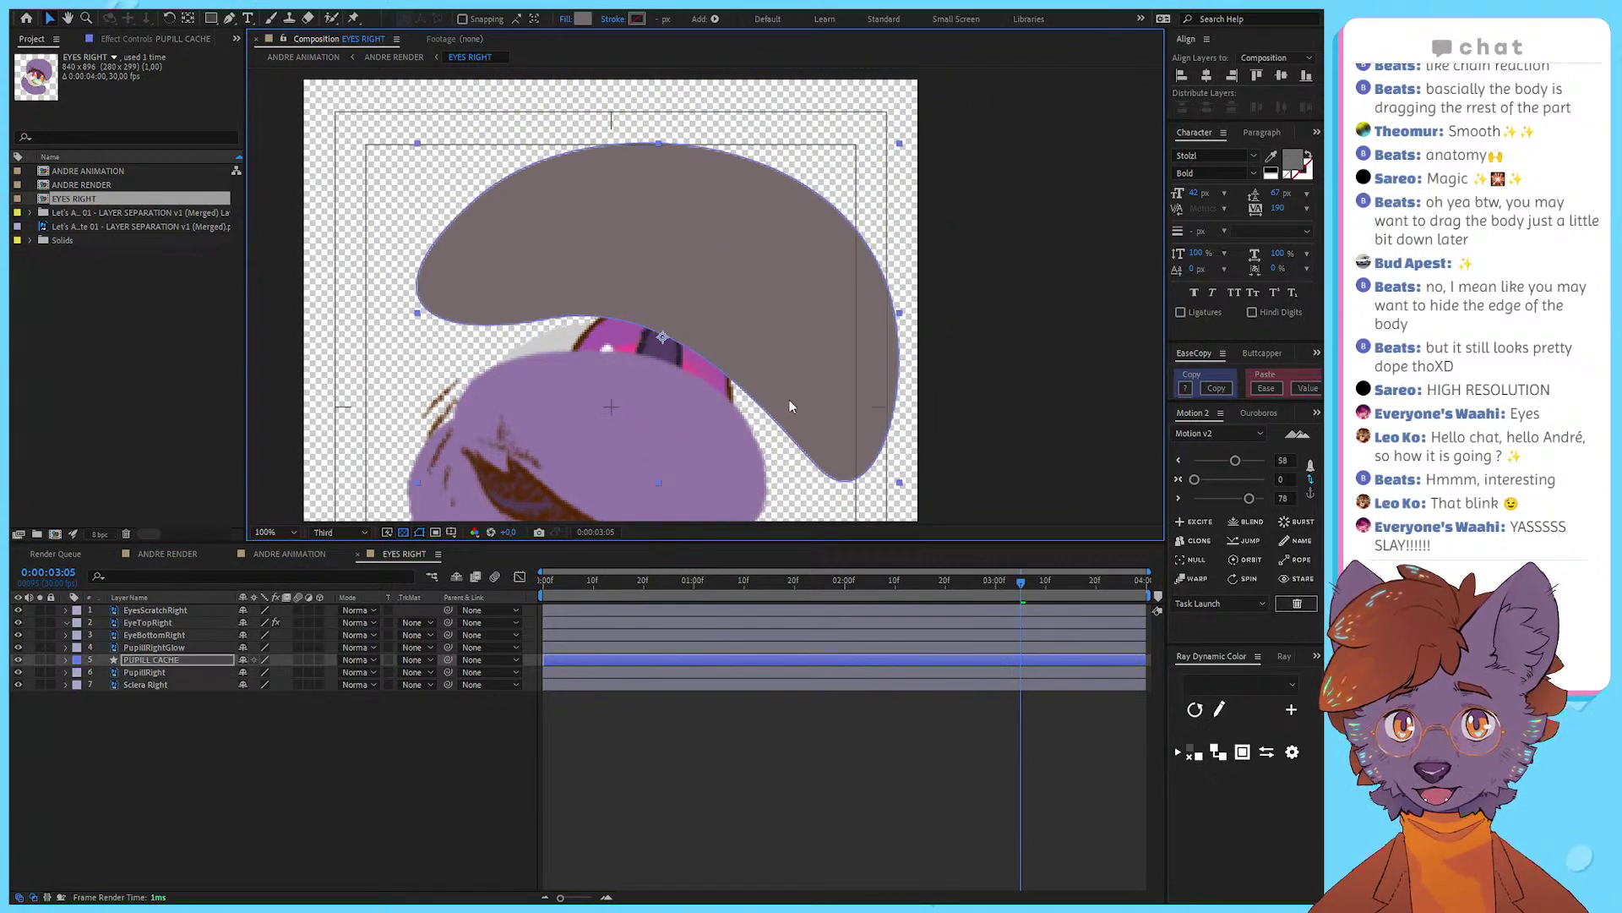
# Step: Change the PUPILL CACHE layer's label colour to purple
pyautogui.click(160, 647)
pyautogui.click(159, 660)
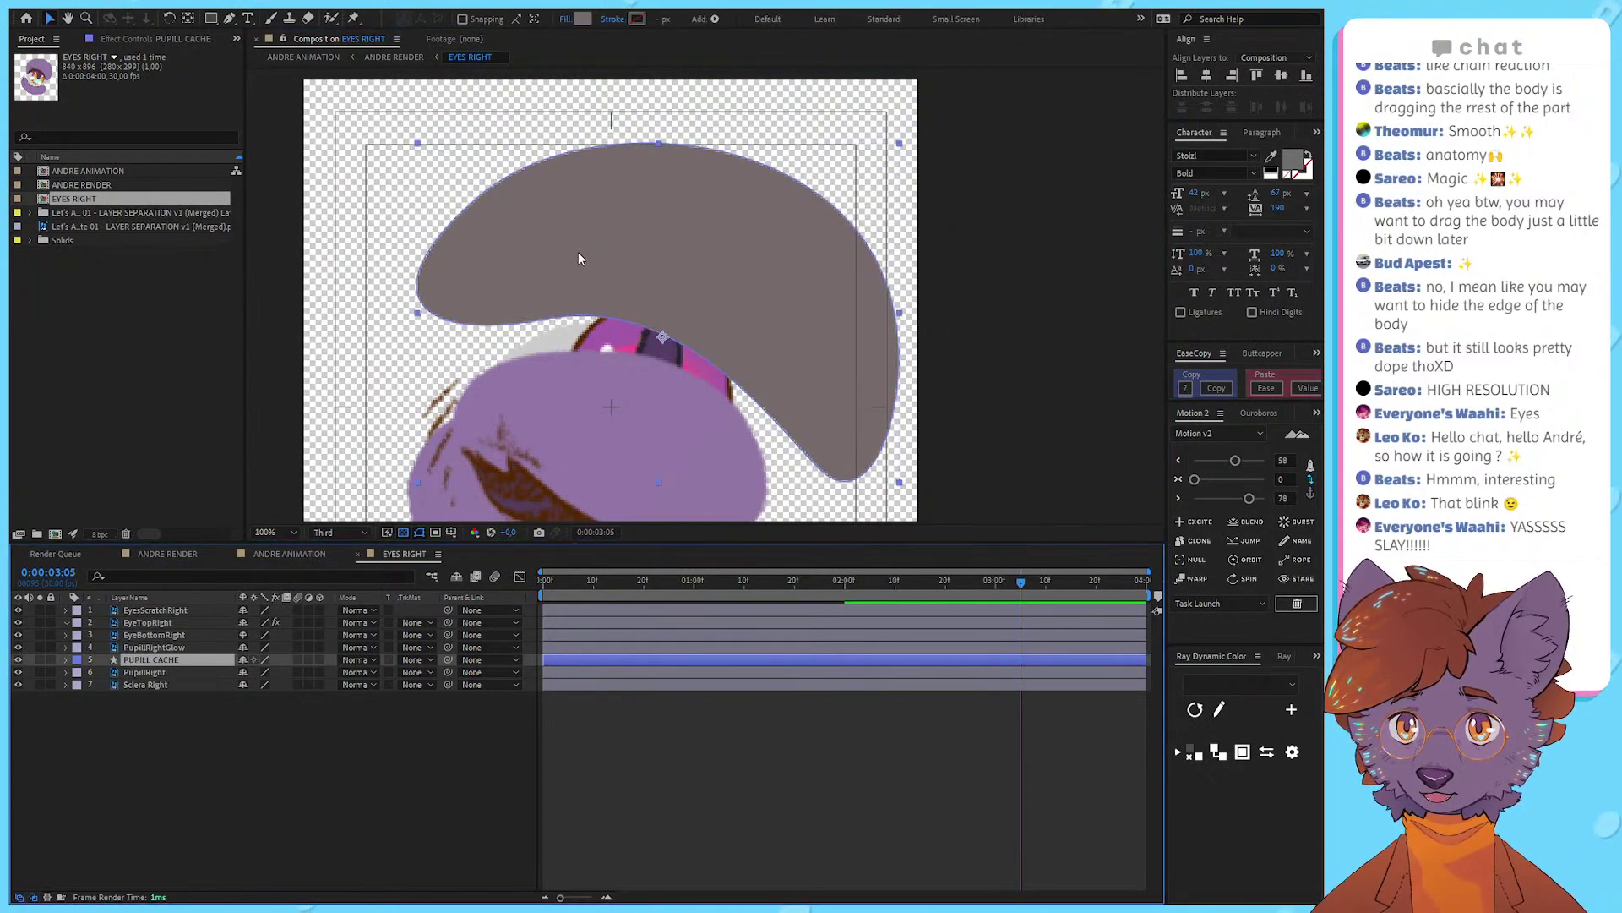
pyautogui.click(80, 666)
pyautogui.click(91, 661)
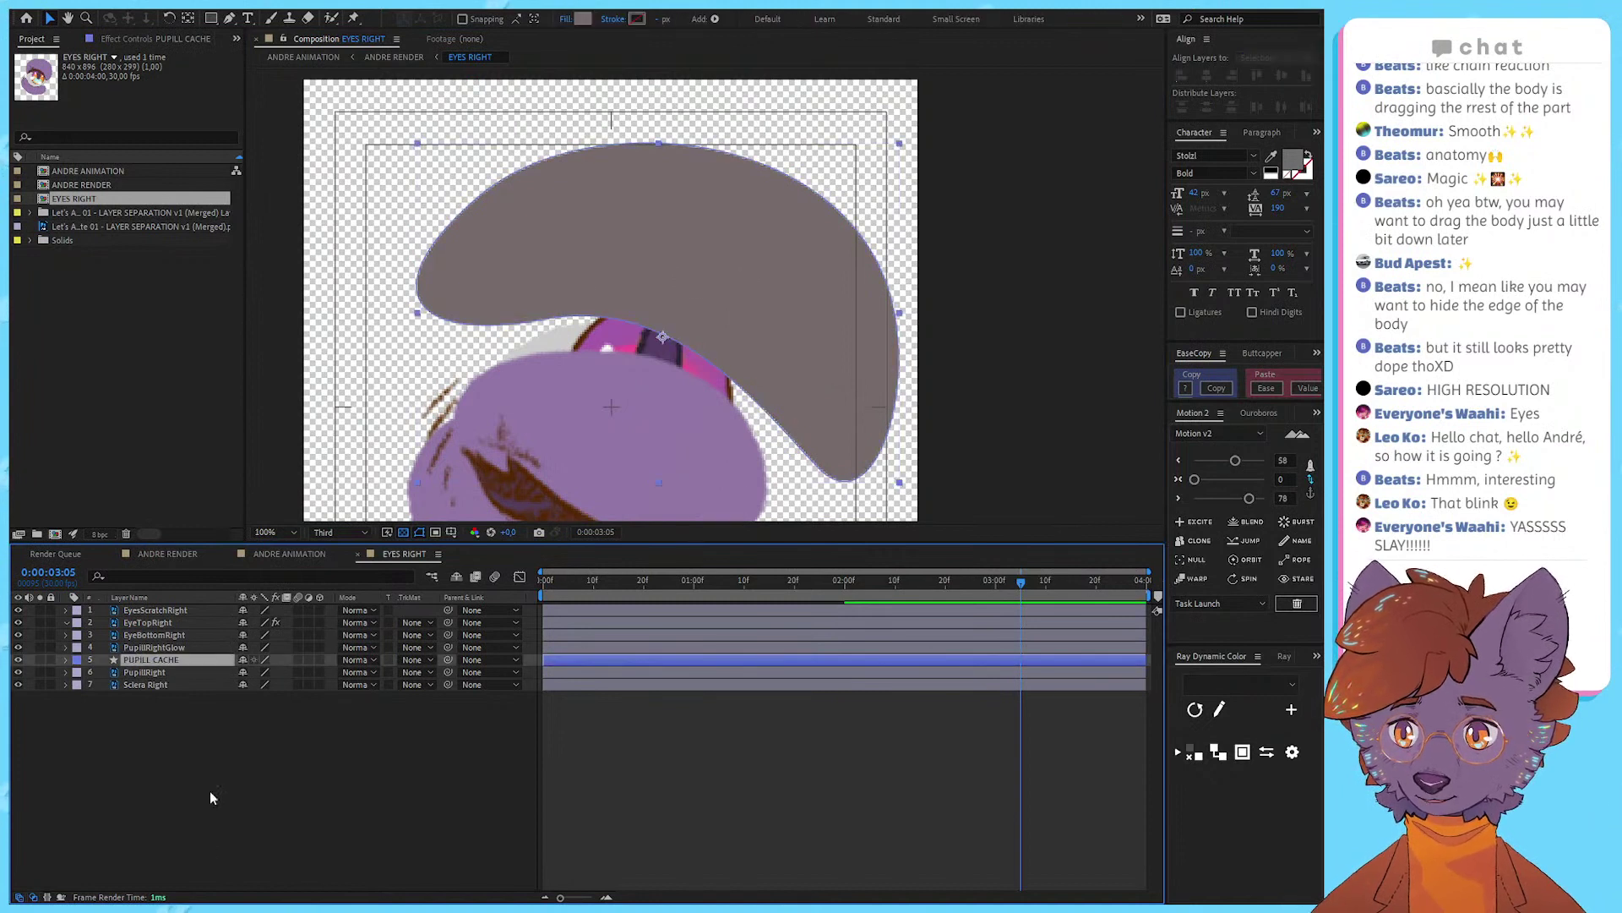
pyautogui.click(157, 863)
pyautogui.click(161, 673)
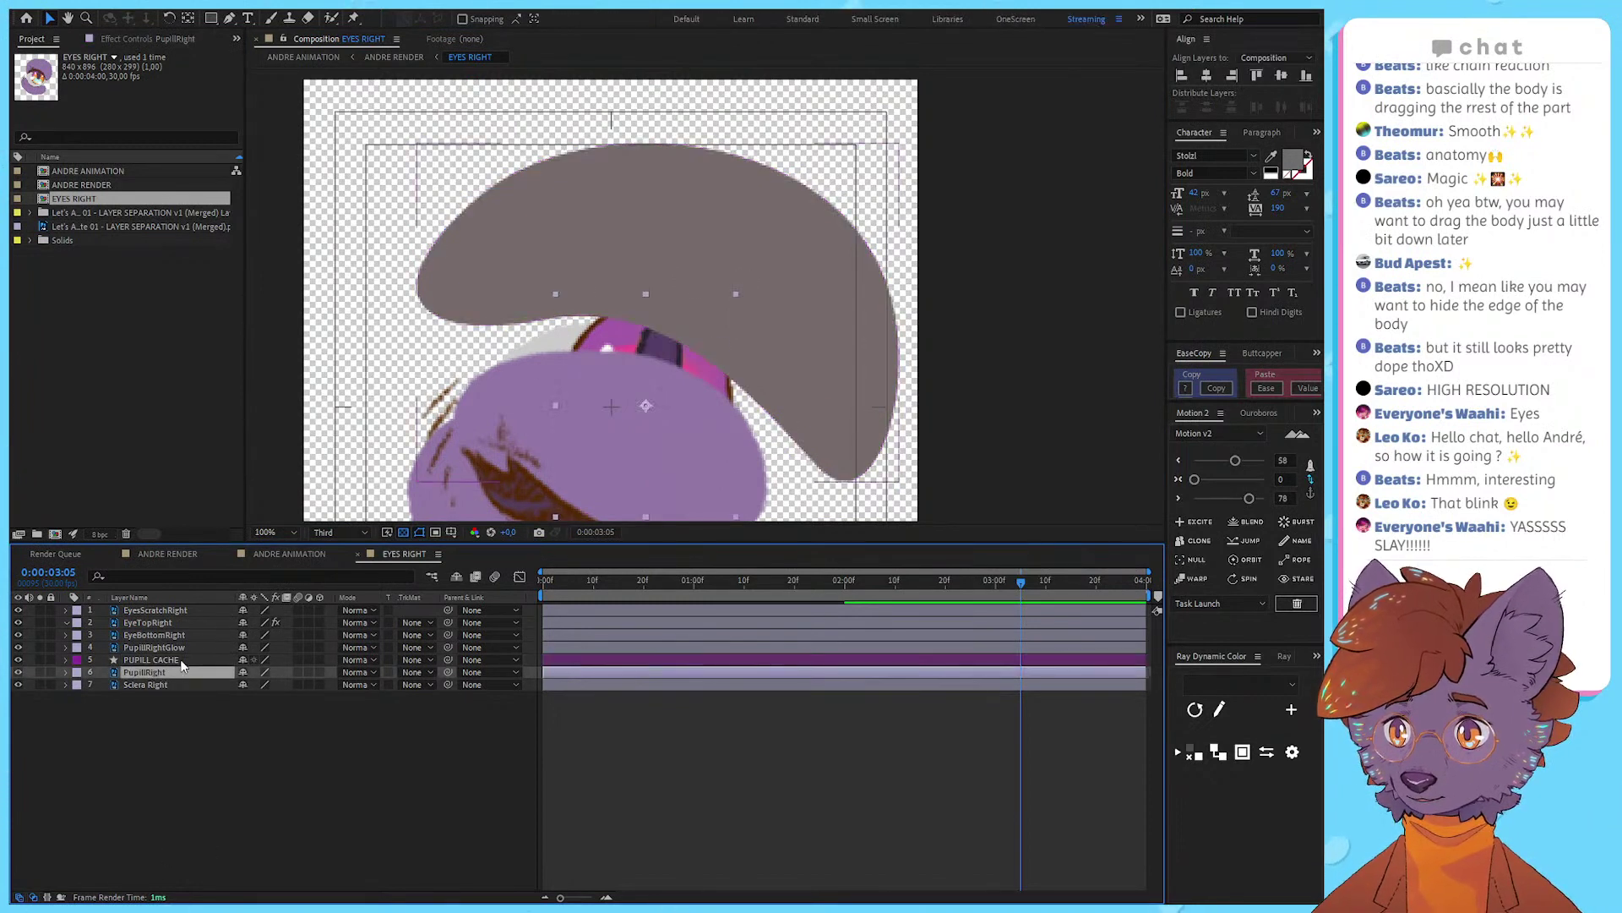
pyautogui.click(180, 660)
pyautogui.click(184, 669)
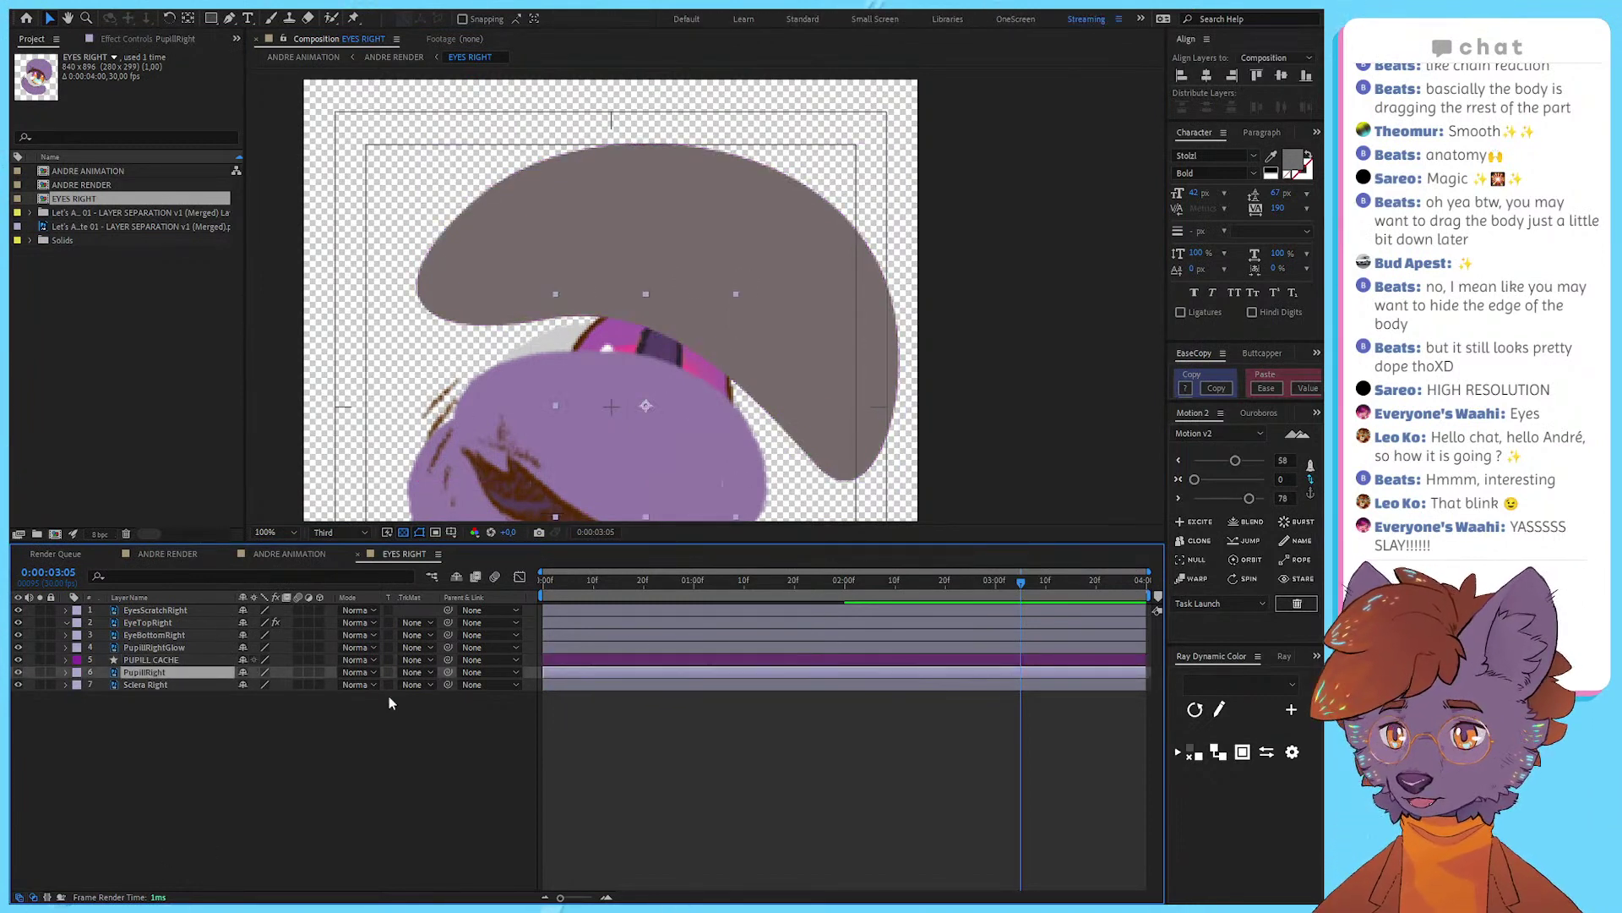
pyautogui.click(127, 662)
pyautogui.click(132, 672)
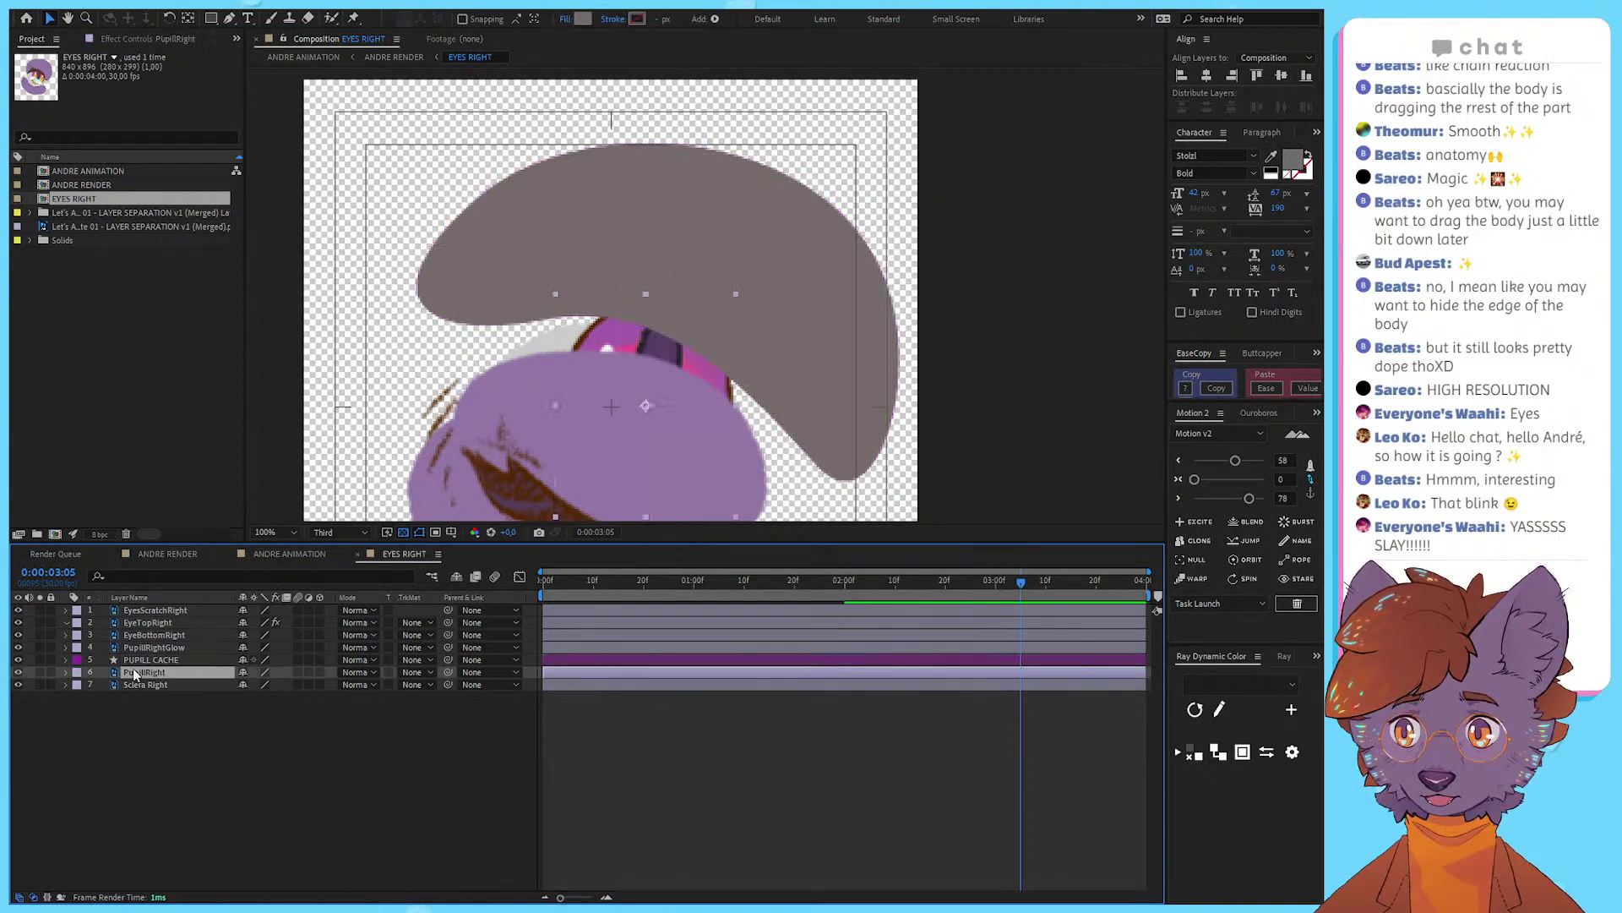
pyautogui.click(108, 661)
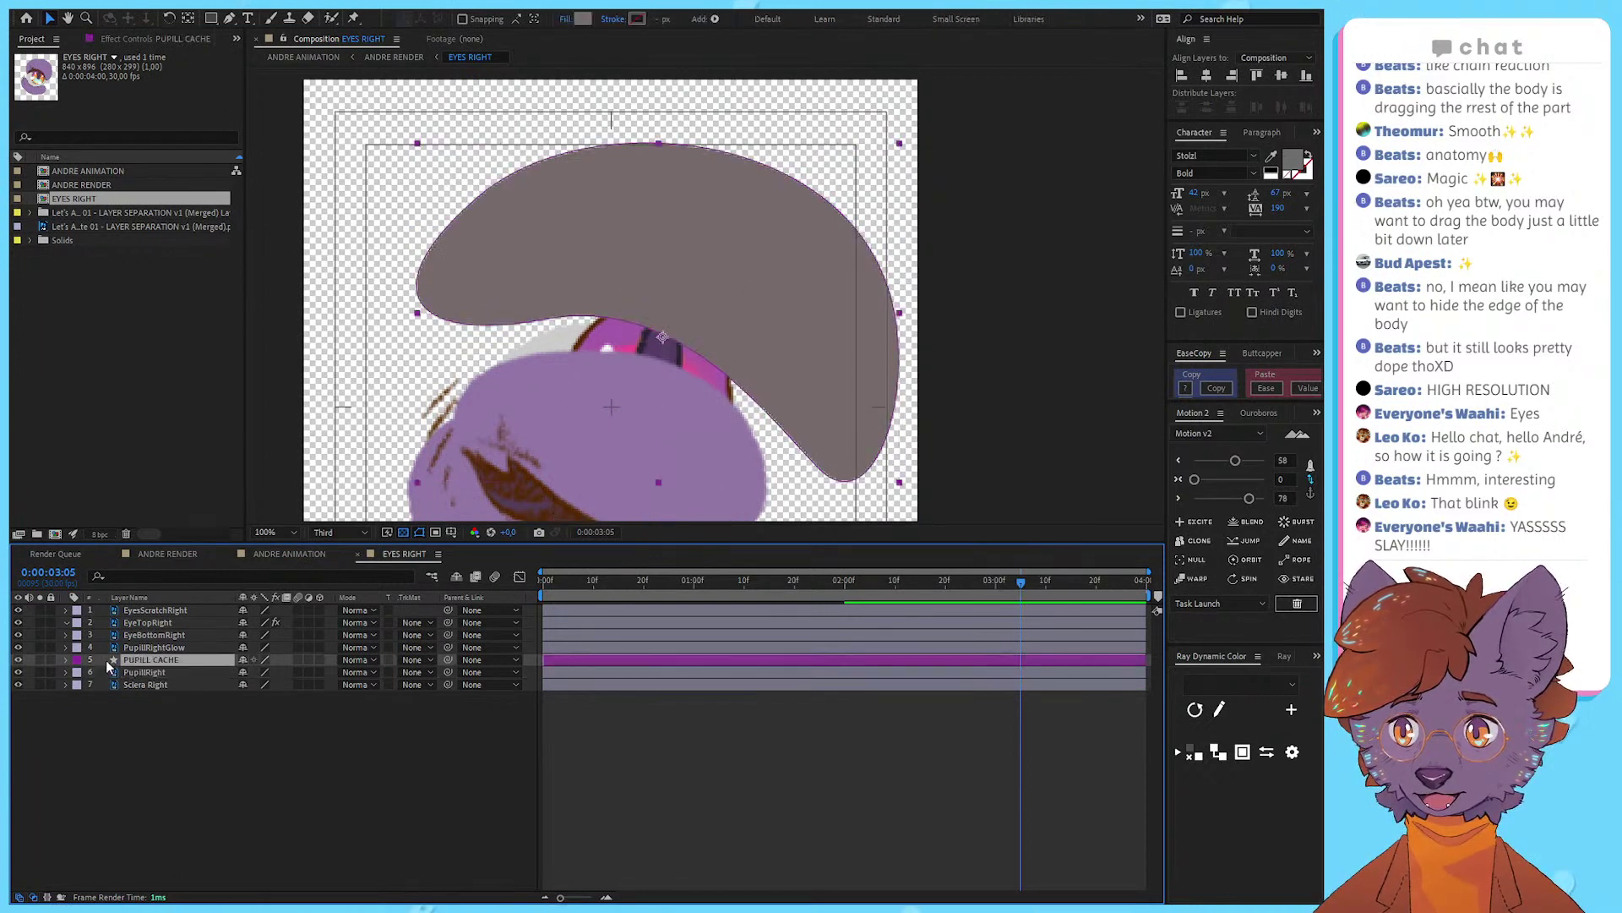
pyautogui.click(180, 672)
pyautogui.click(148, 662)
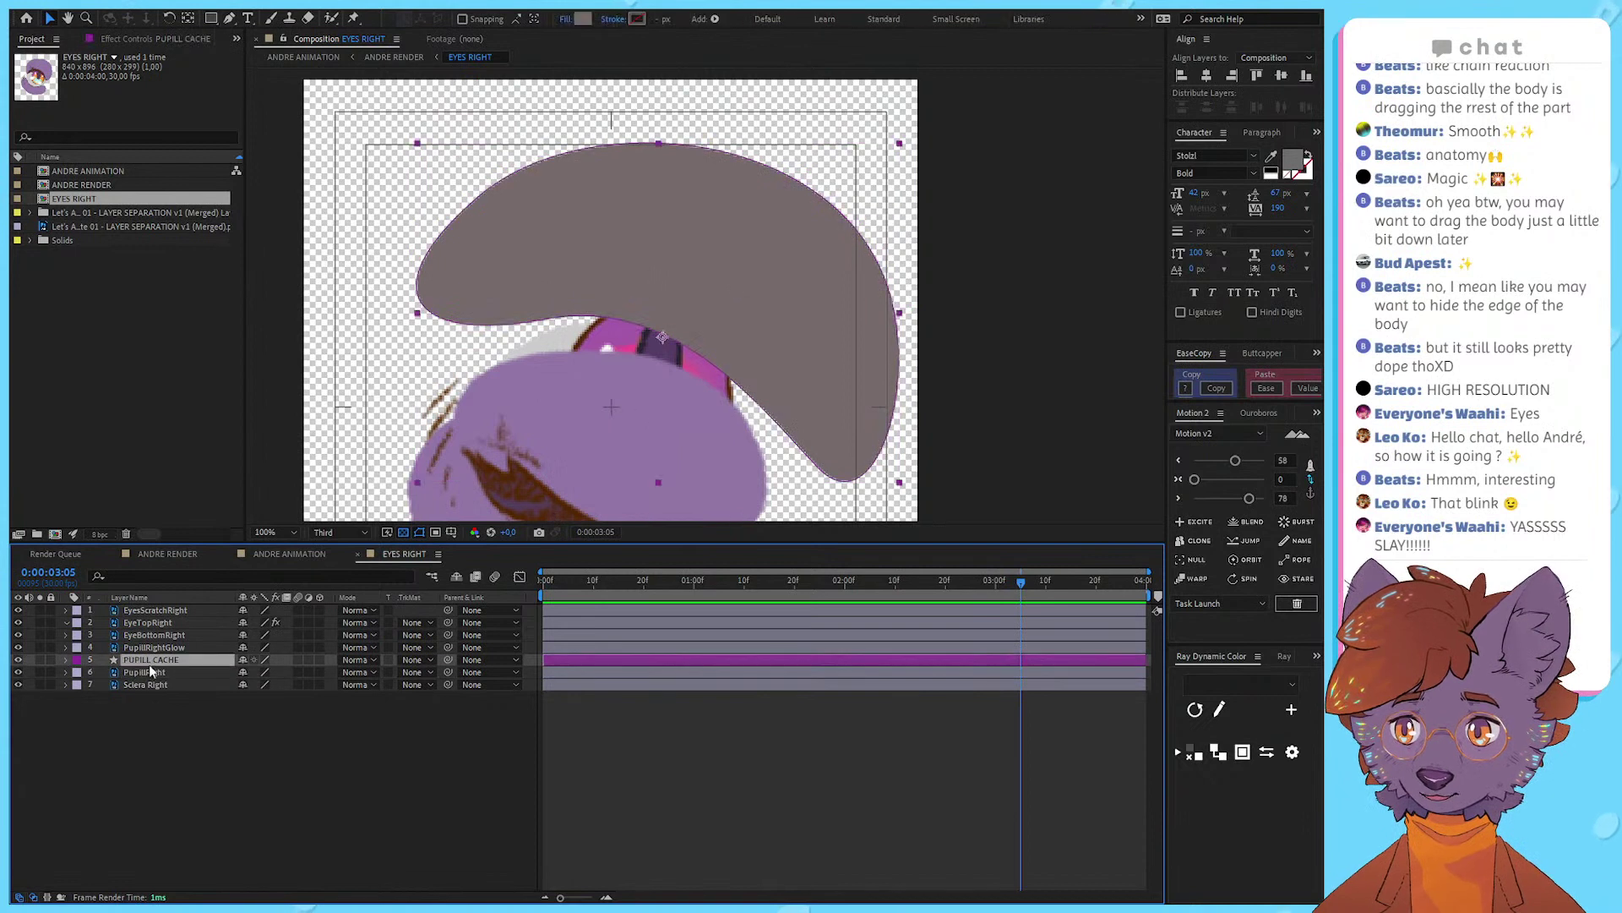
pyautogui.click(161, 674)
# Step: Set PupillRight's track matte to Alpha Inverted, using the PUPILL CACHE layer above it
pyautogui.click(160, 673)
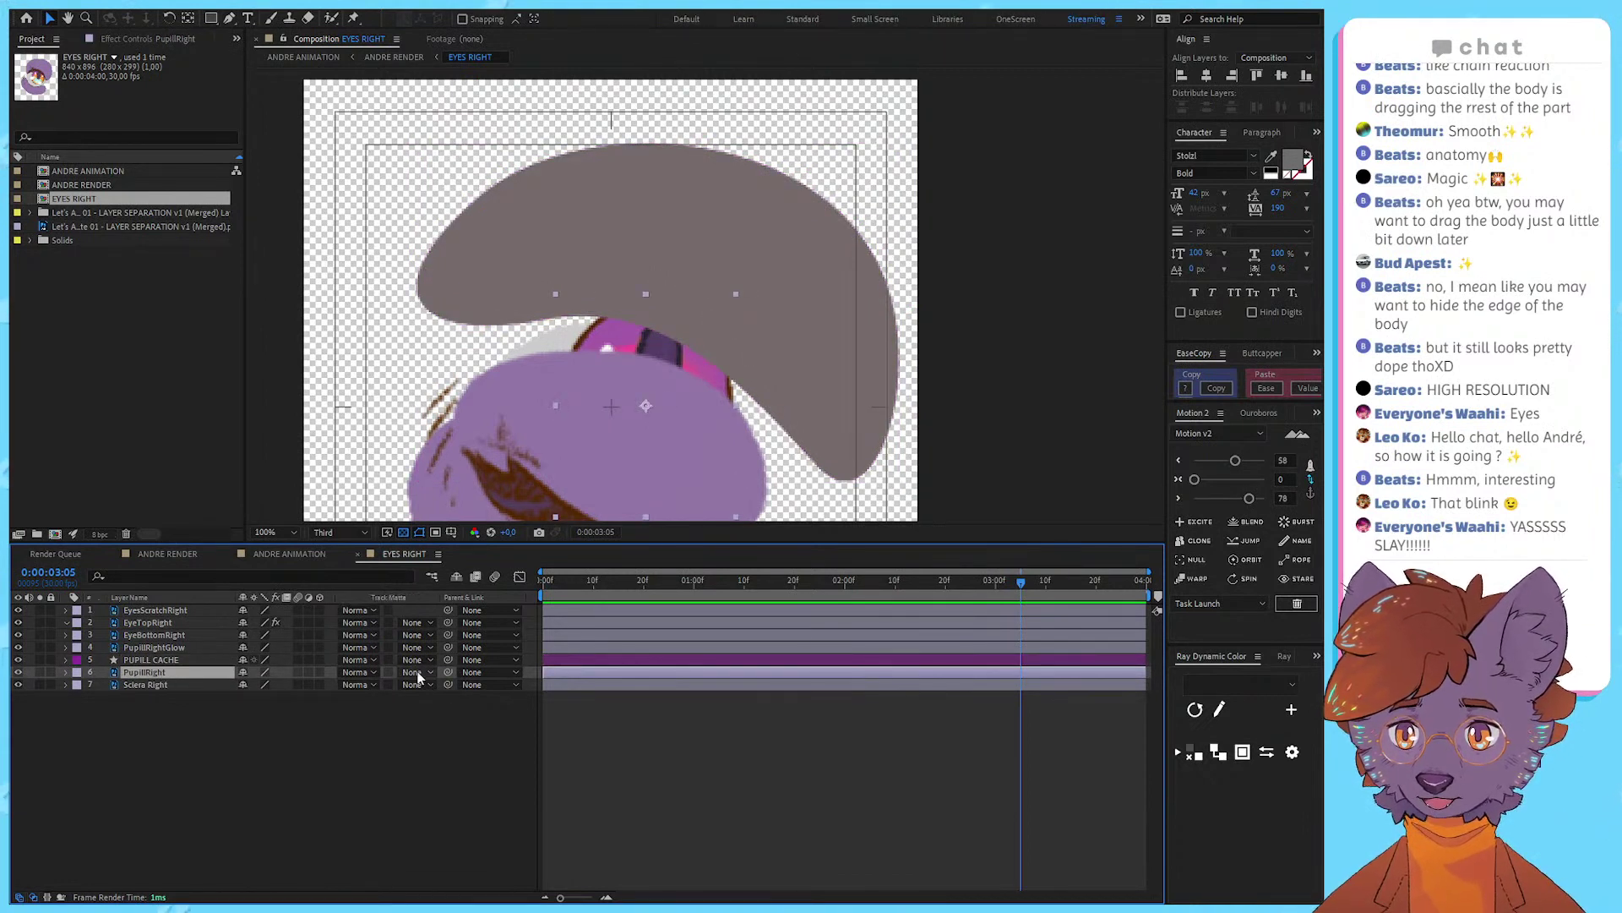
pyautogui.click(443, 738)
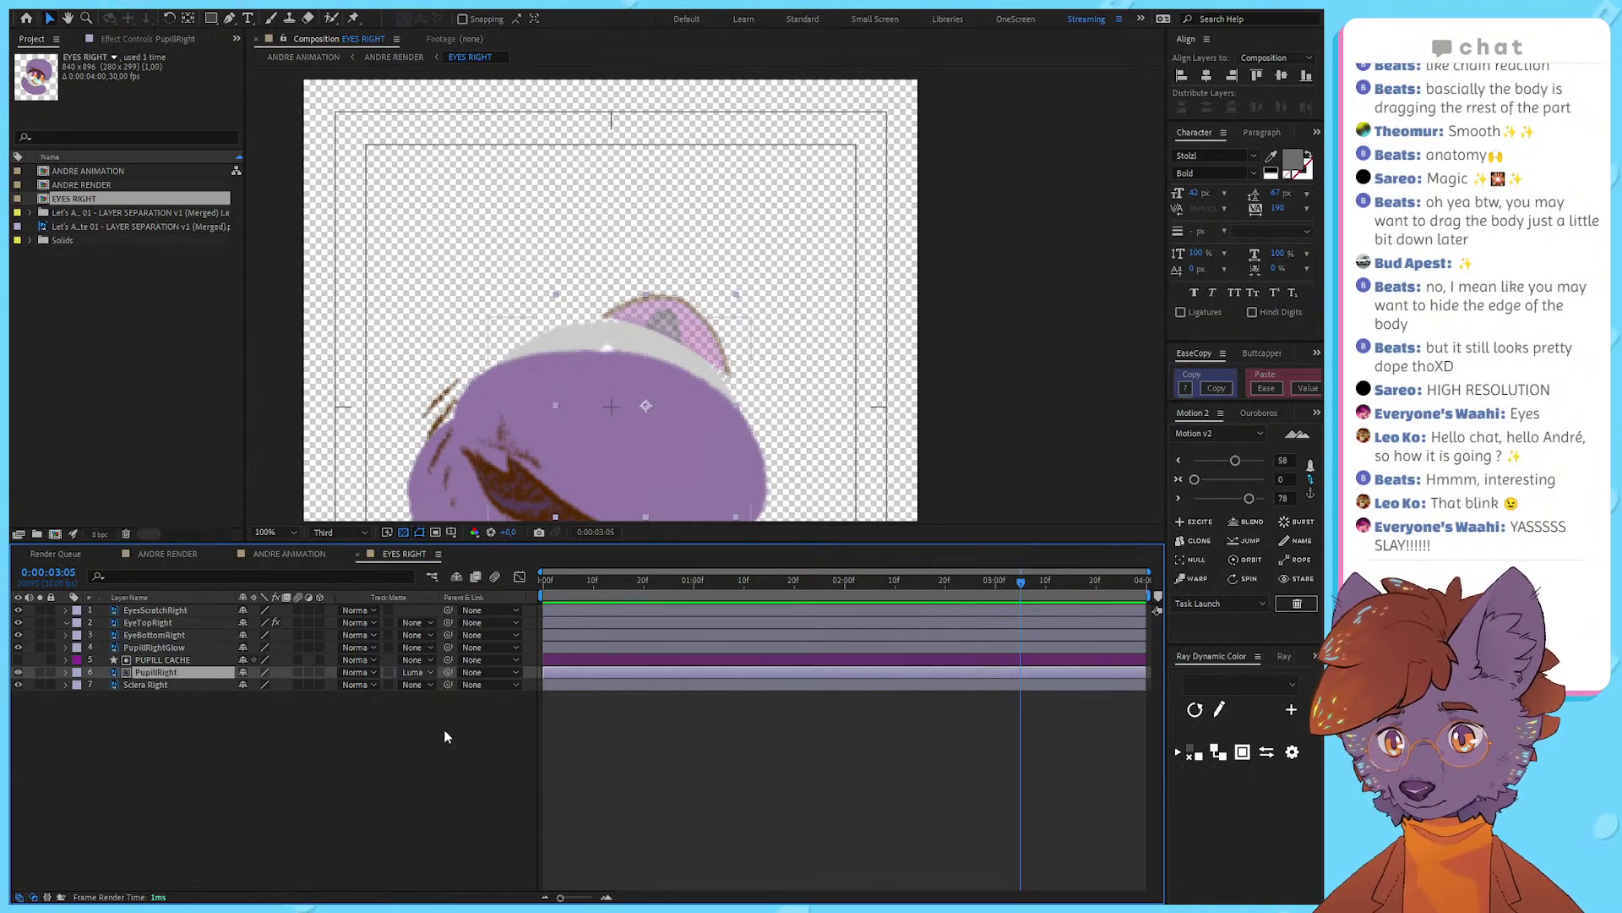
pyautogui.click(444, 726)
pyautogui.click(288, 778)
# Step: Move the PUPILL CACHE matte shape slightly down and right so it hides more of the pupil's upper edge
pyautogui.click(185, 659)
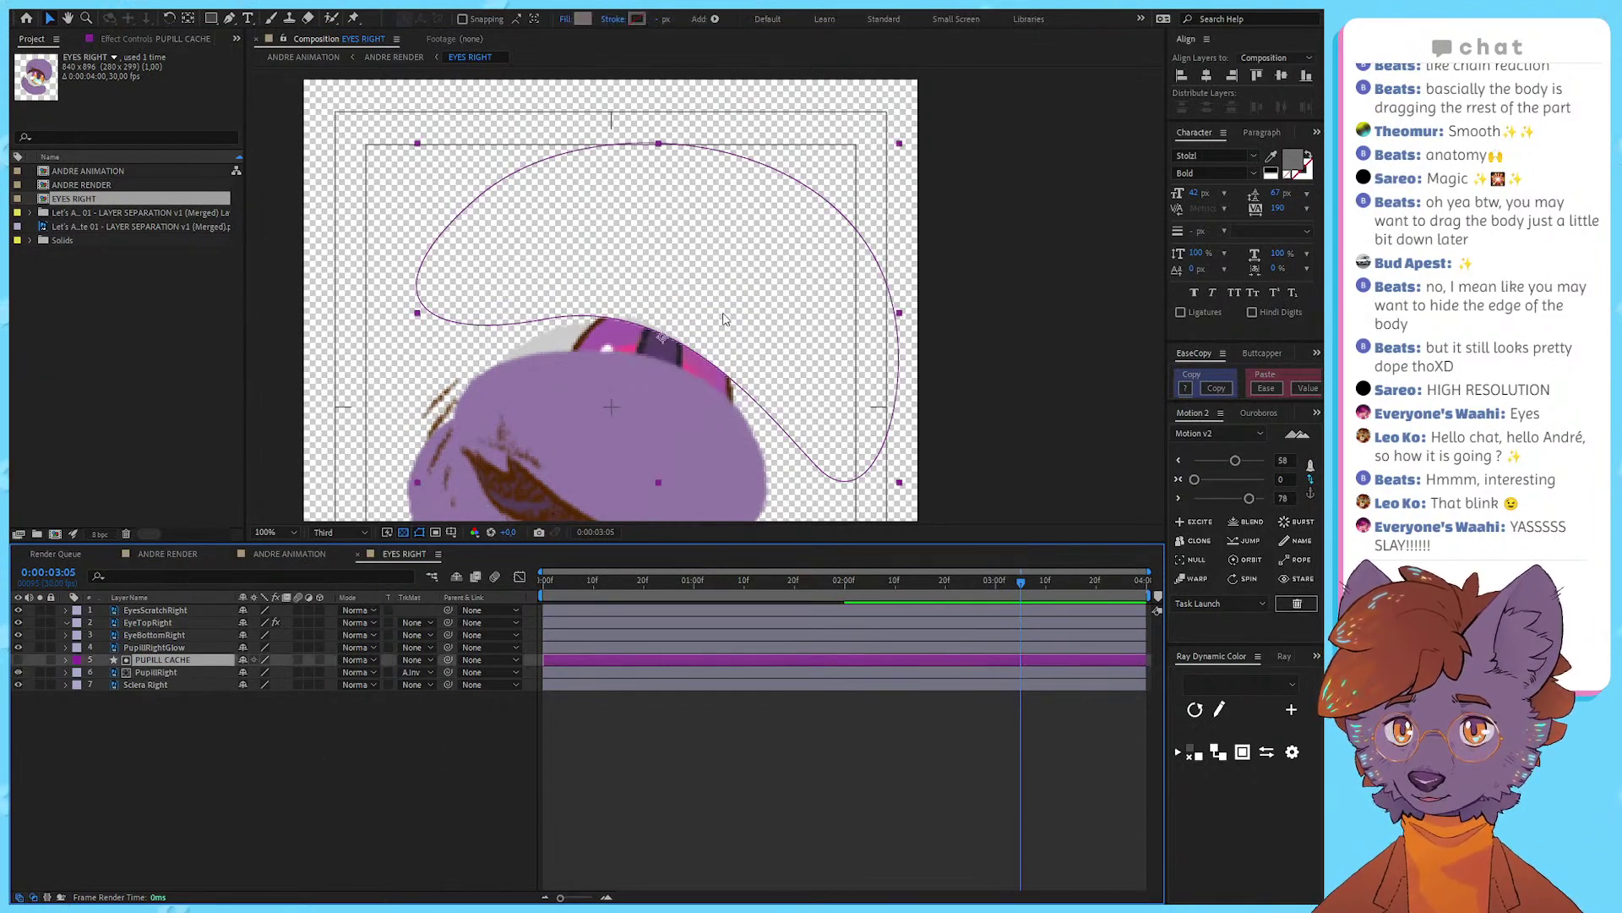
pyautogui.click(152, 672)
pyautogui.click(166, 659)
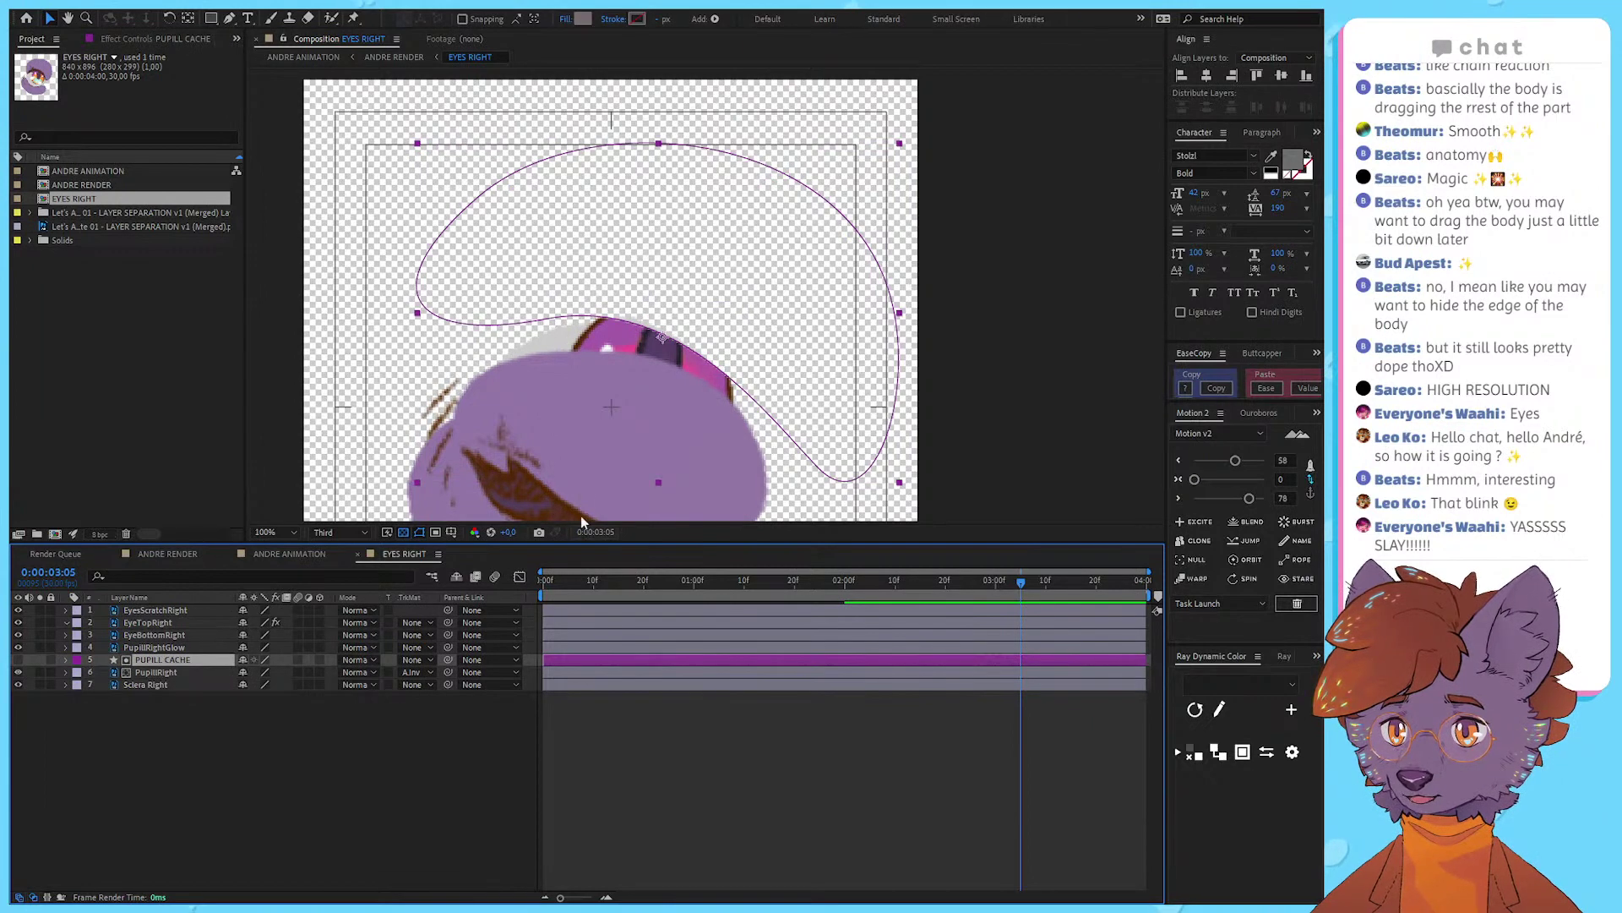
pyautogui.moveTo(724, 338)
pyautogui.mouseDown()
pyautogui.moveTo(765, 329)
pyautogui.moveTo(698, 378)
pyautogui.moveTo(688, 358)
pyautogui.moveTo(769, 387)
pyautogui.moveTo(775, 287)
pyautogui.moveTo(662, 362)
pyautogui.moveTo(841, 420)
pyautogui.moveTo(799, 245)
pyautogui.moveTo(761, 287)
pyautogui.moveTo(741, 351)
pyautogui.mouseUp()
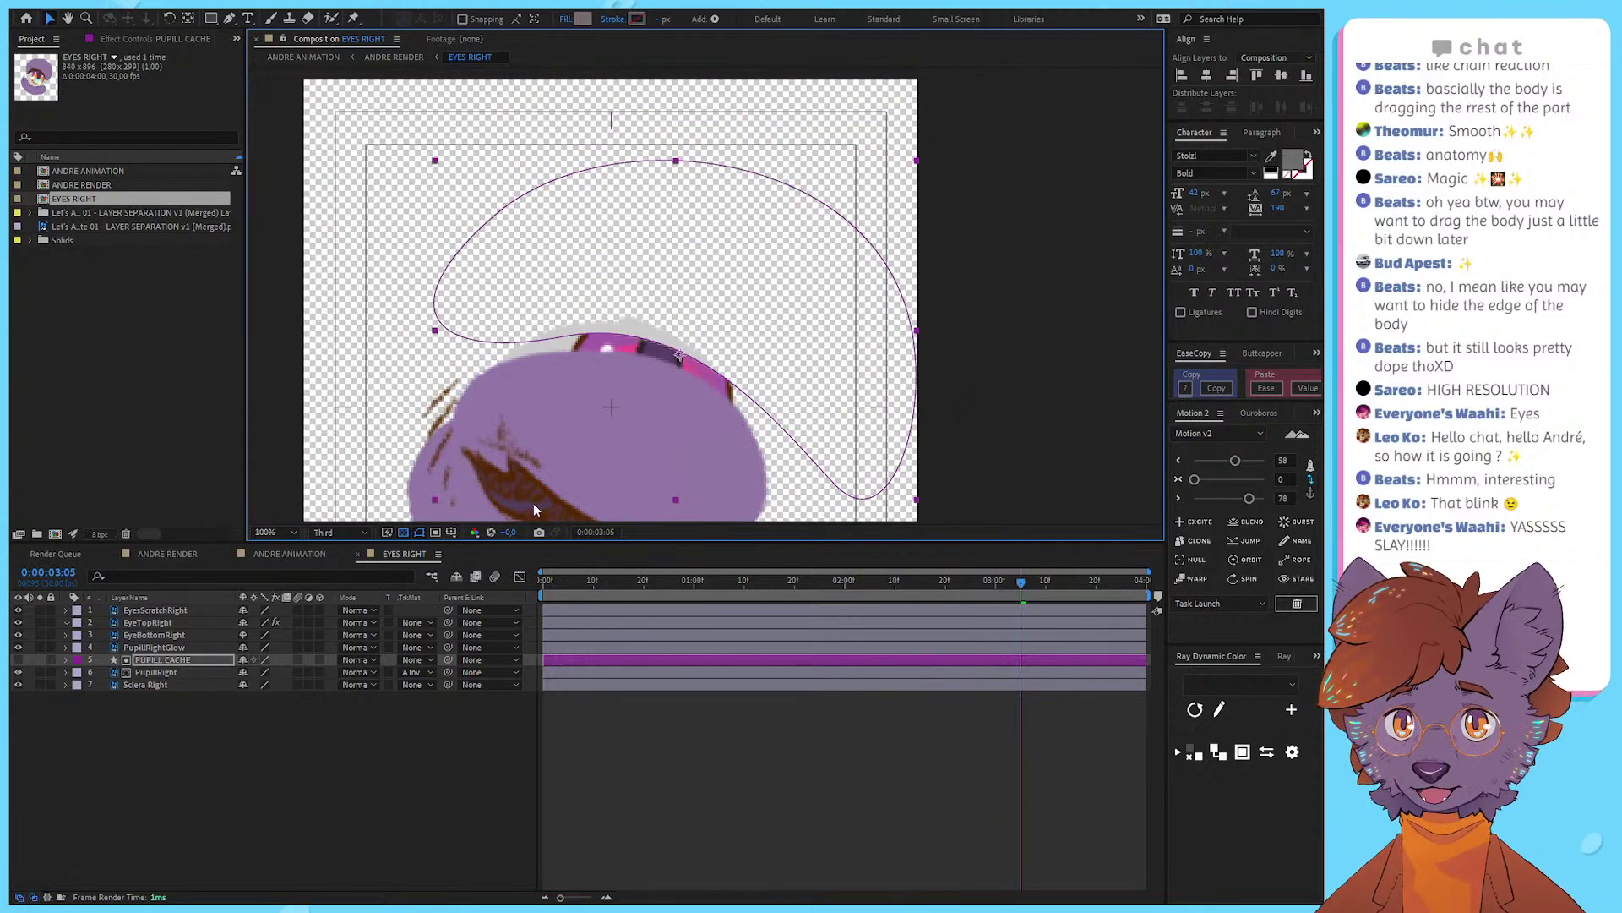
# Step: Move the PUPILL CACHE shape down and left over the pupil, keeping PupillRight's track matte on Alpha Inverted
pyautogui.click(414, 685)
pyautogui.click(422, 709)
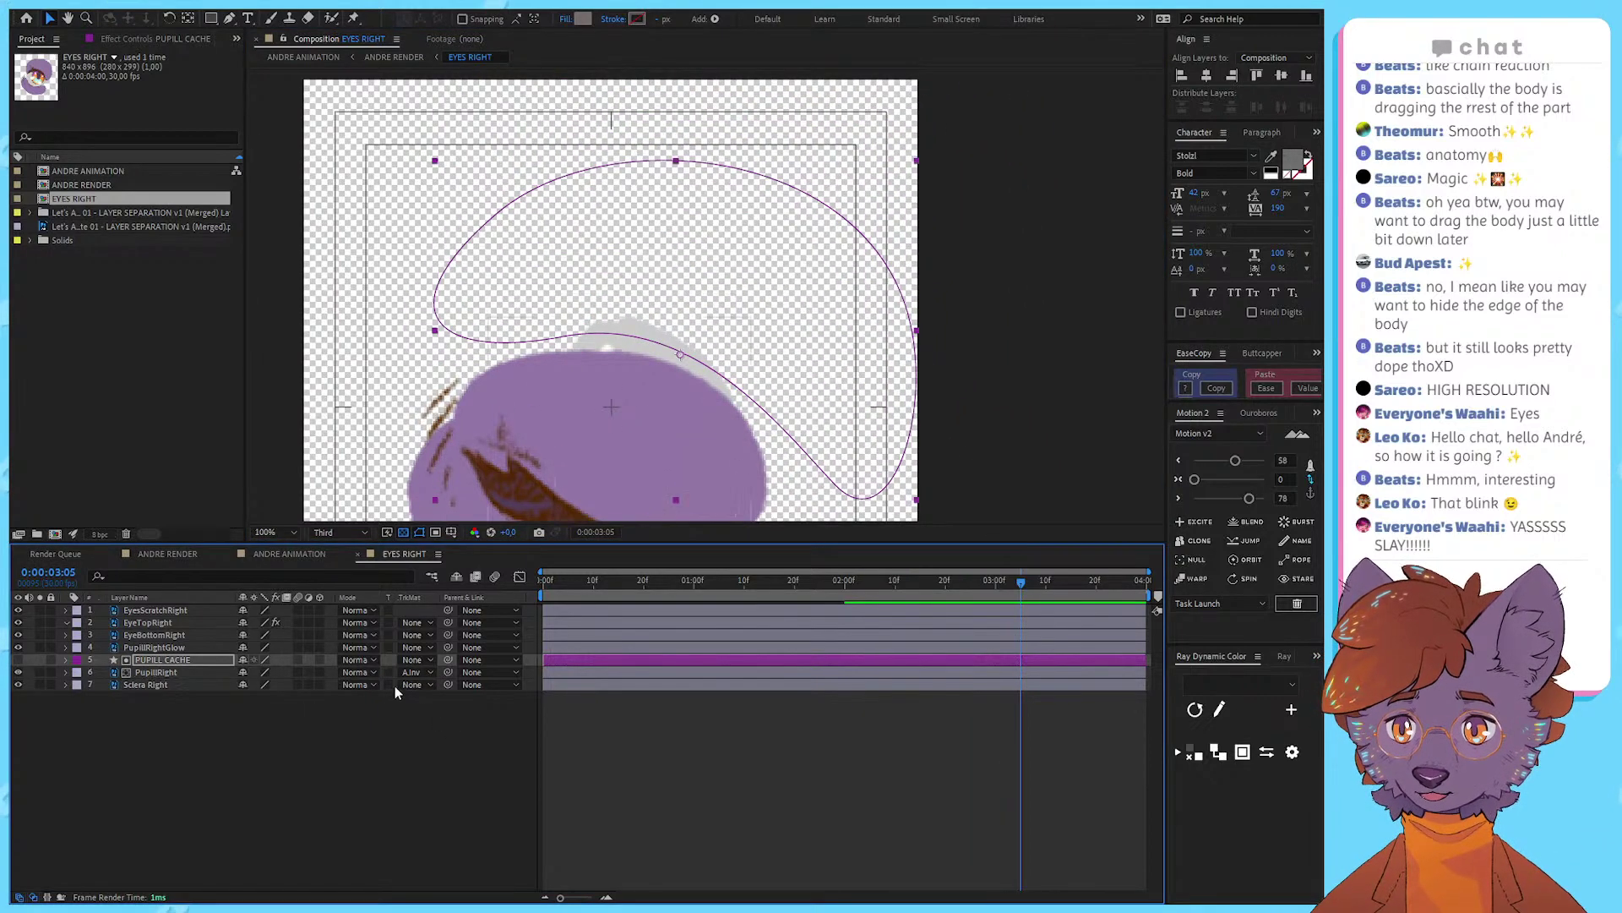
pyautogui.hotkey('ctrl', 'z')
pyautogui.moveTo(805, 305); pyautogui.dragTo(719, 419)
pyautogui.click(422, 674)
pyautogui.click(440, 730)
pyautogui.click(707, 797)
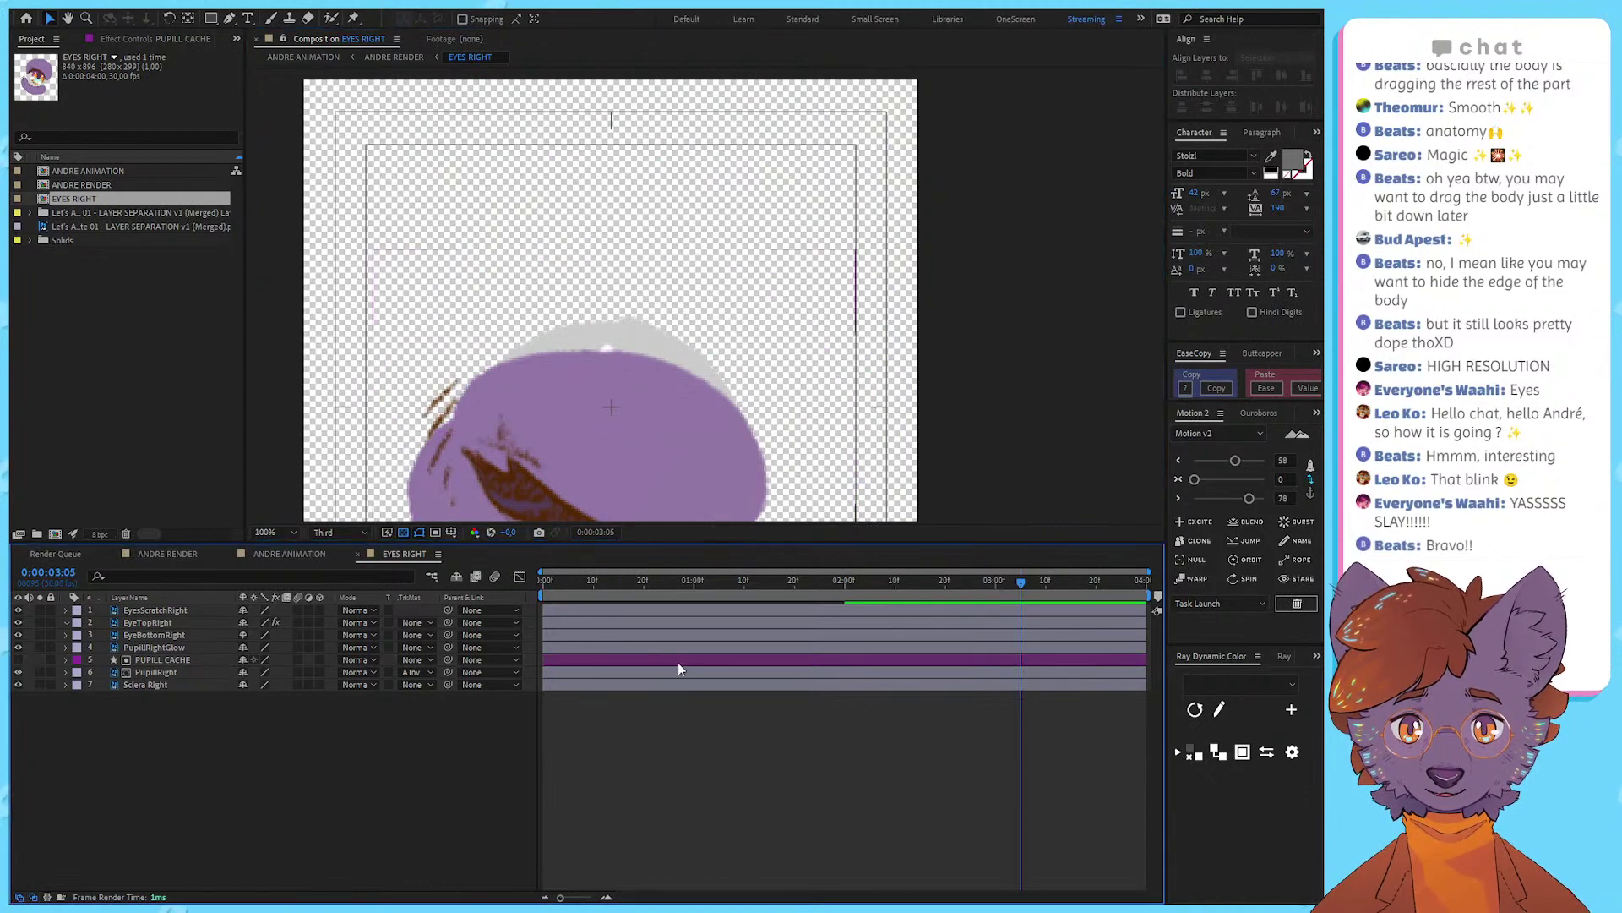
# Step: Reveal the keyframed properties in EYES RIGHT and scrub through the blink between 0:00:02:00 and 0:00:00:00
pyautogui.press('u')
pyautogui.moveTo(834, 587); pyautogui.dragTo(504, 548)
pyautogui.click(151, 797)
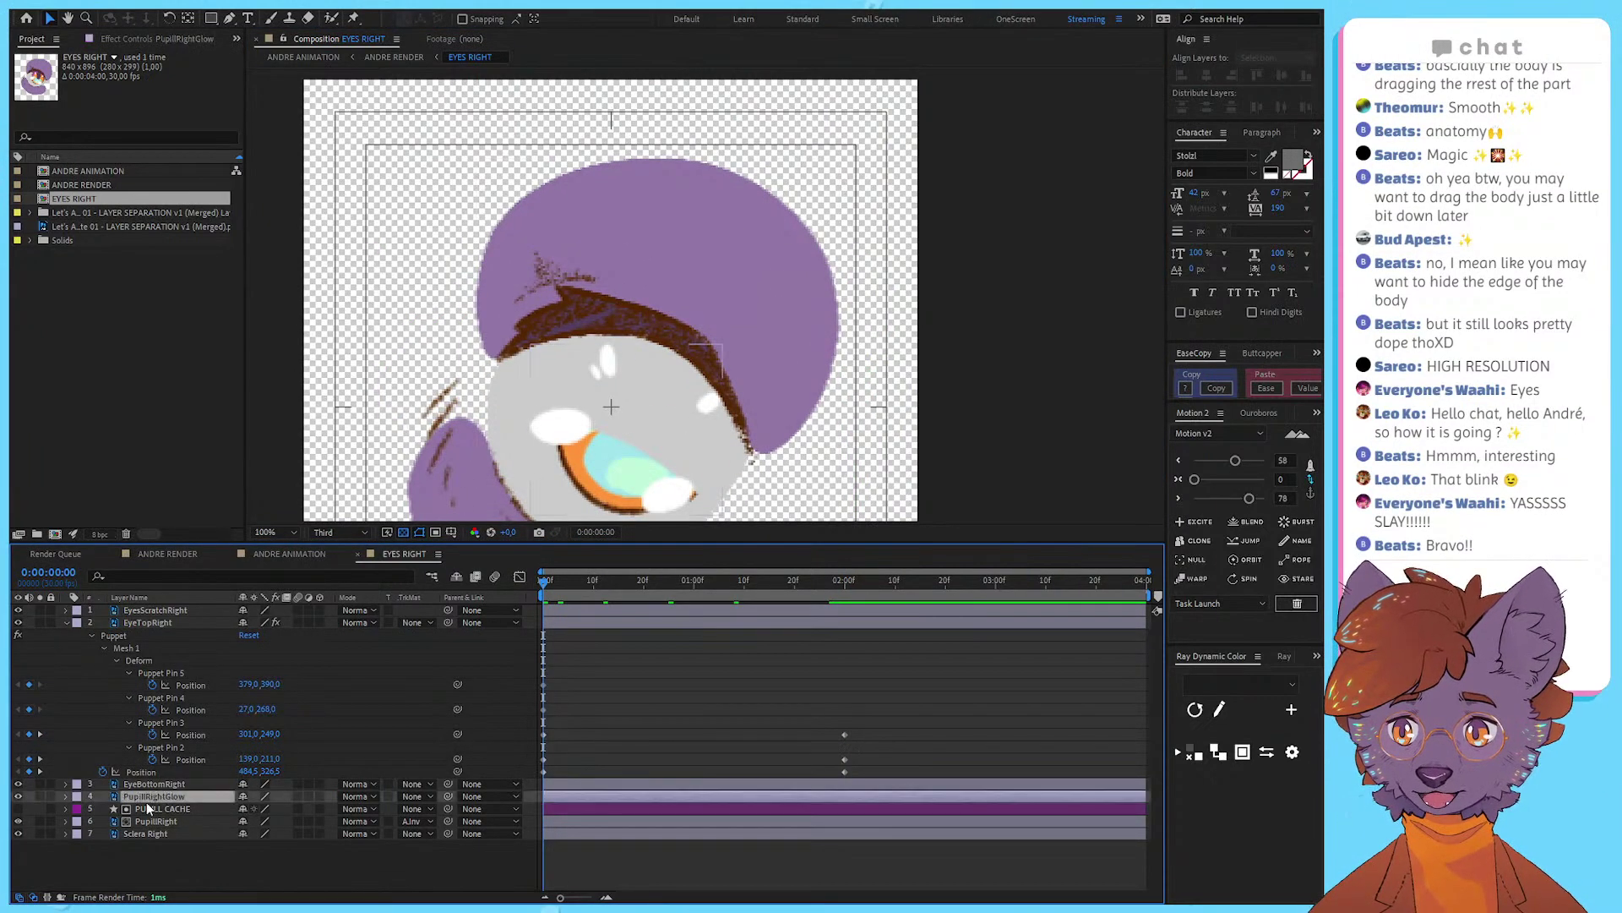
pyautogui.click(152, 808)
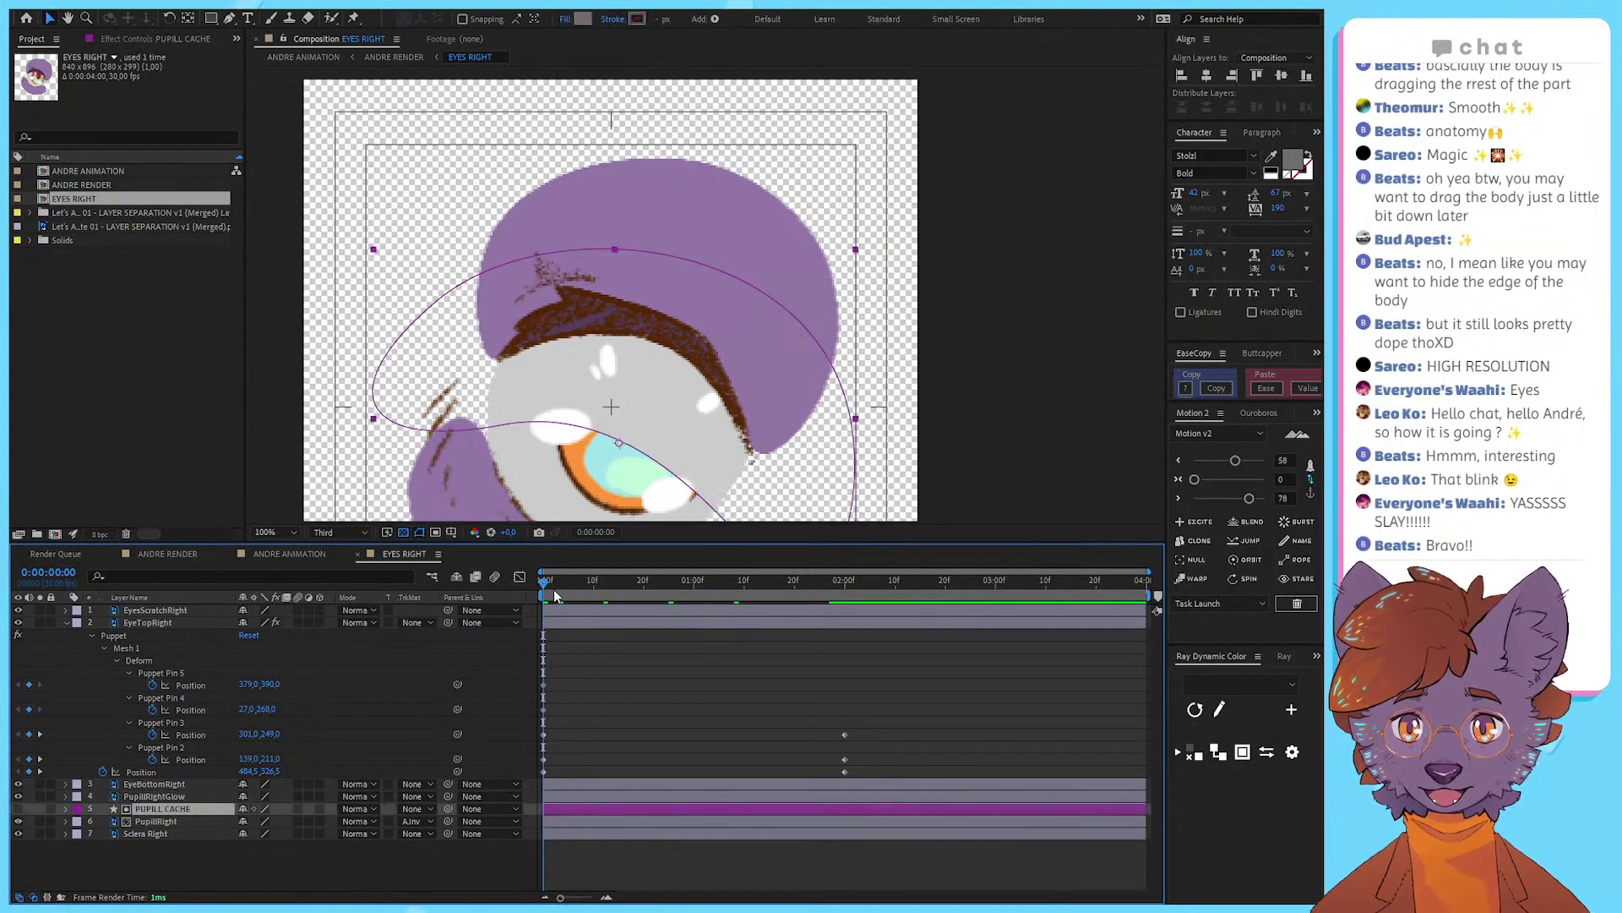
pyautogui.moveTo(555, 596); pyautogui.dragTo(489, 621)
pyautogui.click(836, 613)
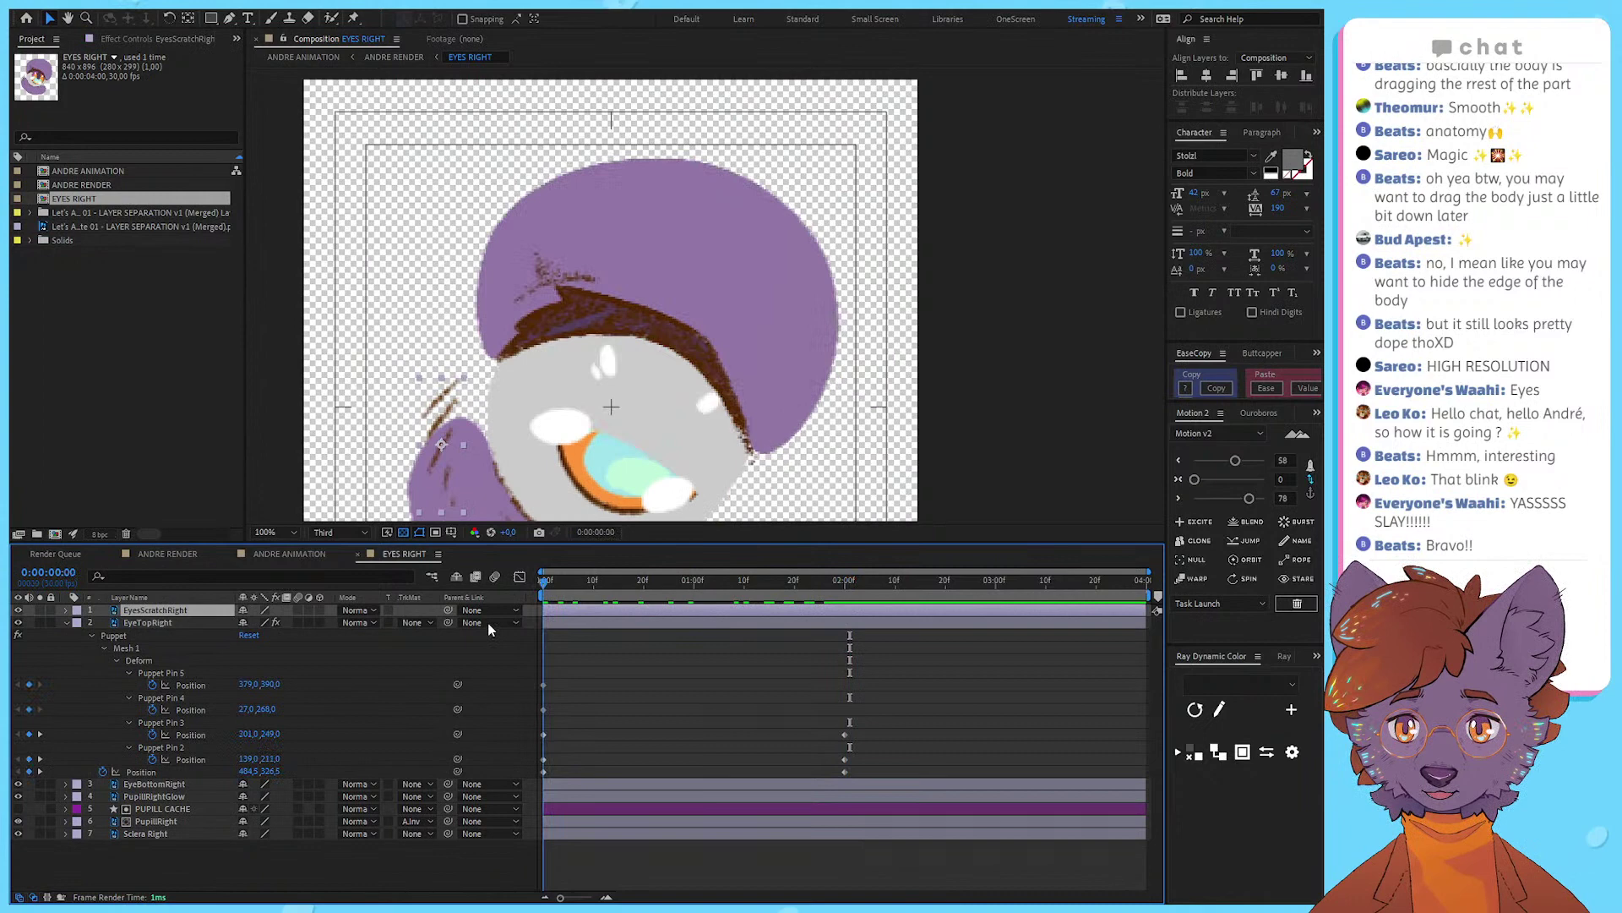
# Step: Keyframe PUPILL CACHE's position at 0:00:00:00 and 0:00:02:00, moving the shape up clear of the pupil at 0:00:00:00
pyautogui.click(135, 821)
pyautogui.click(142, 810)
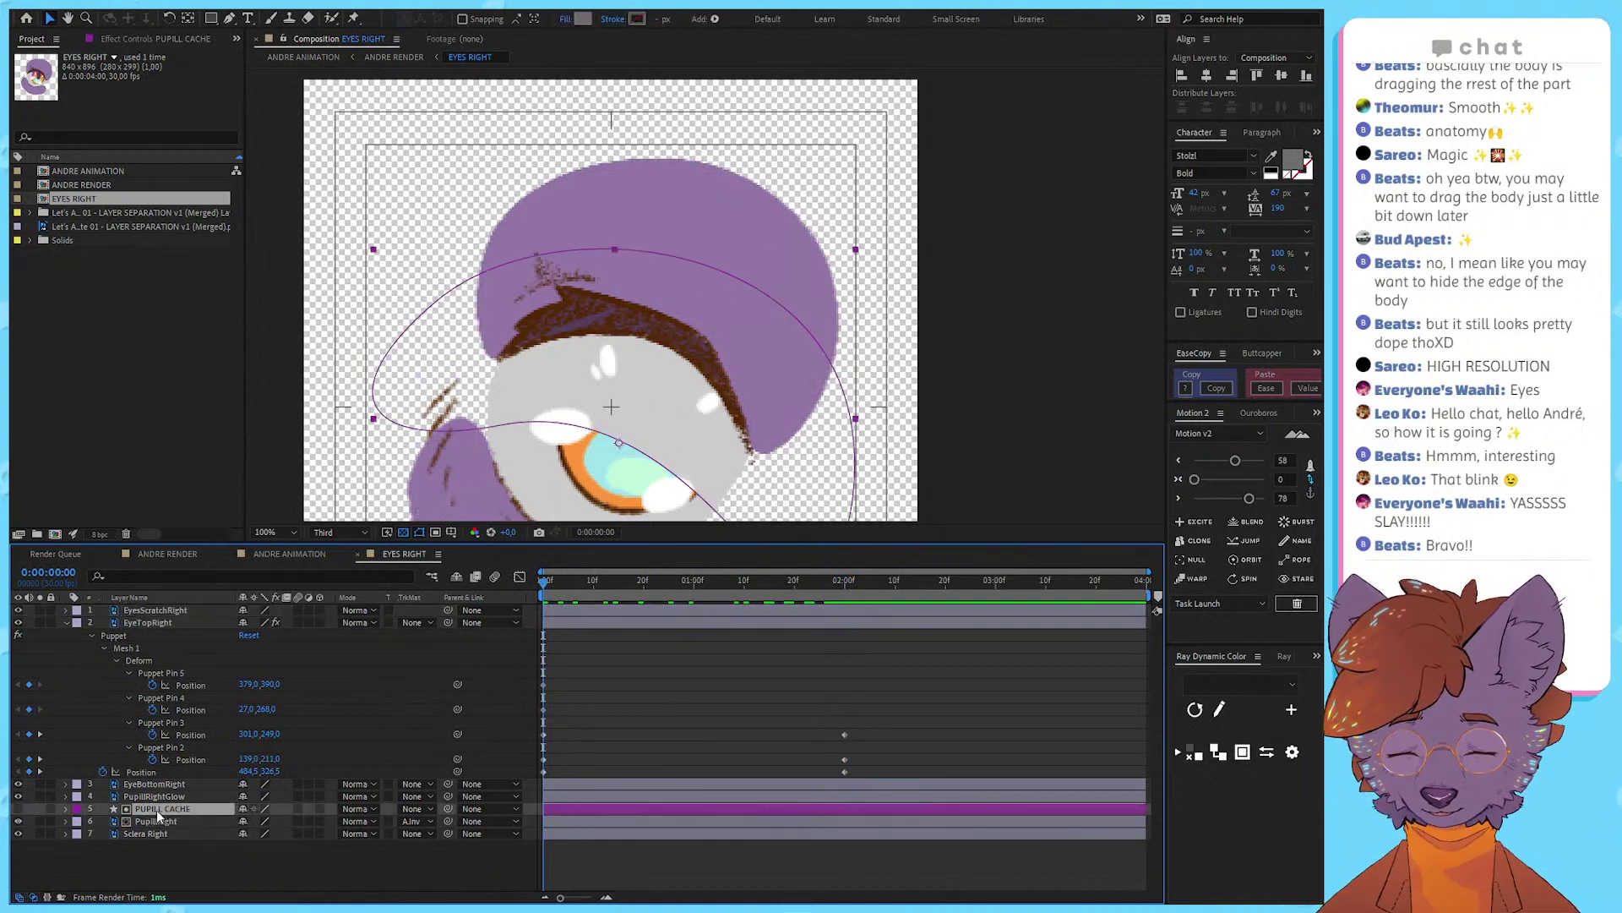
pyautogui.press('p')
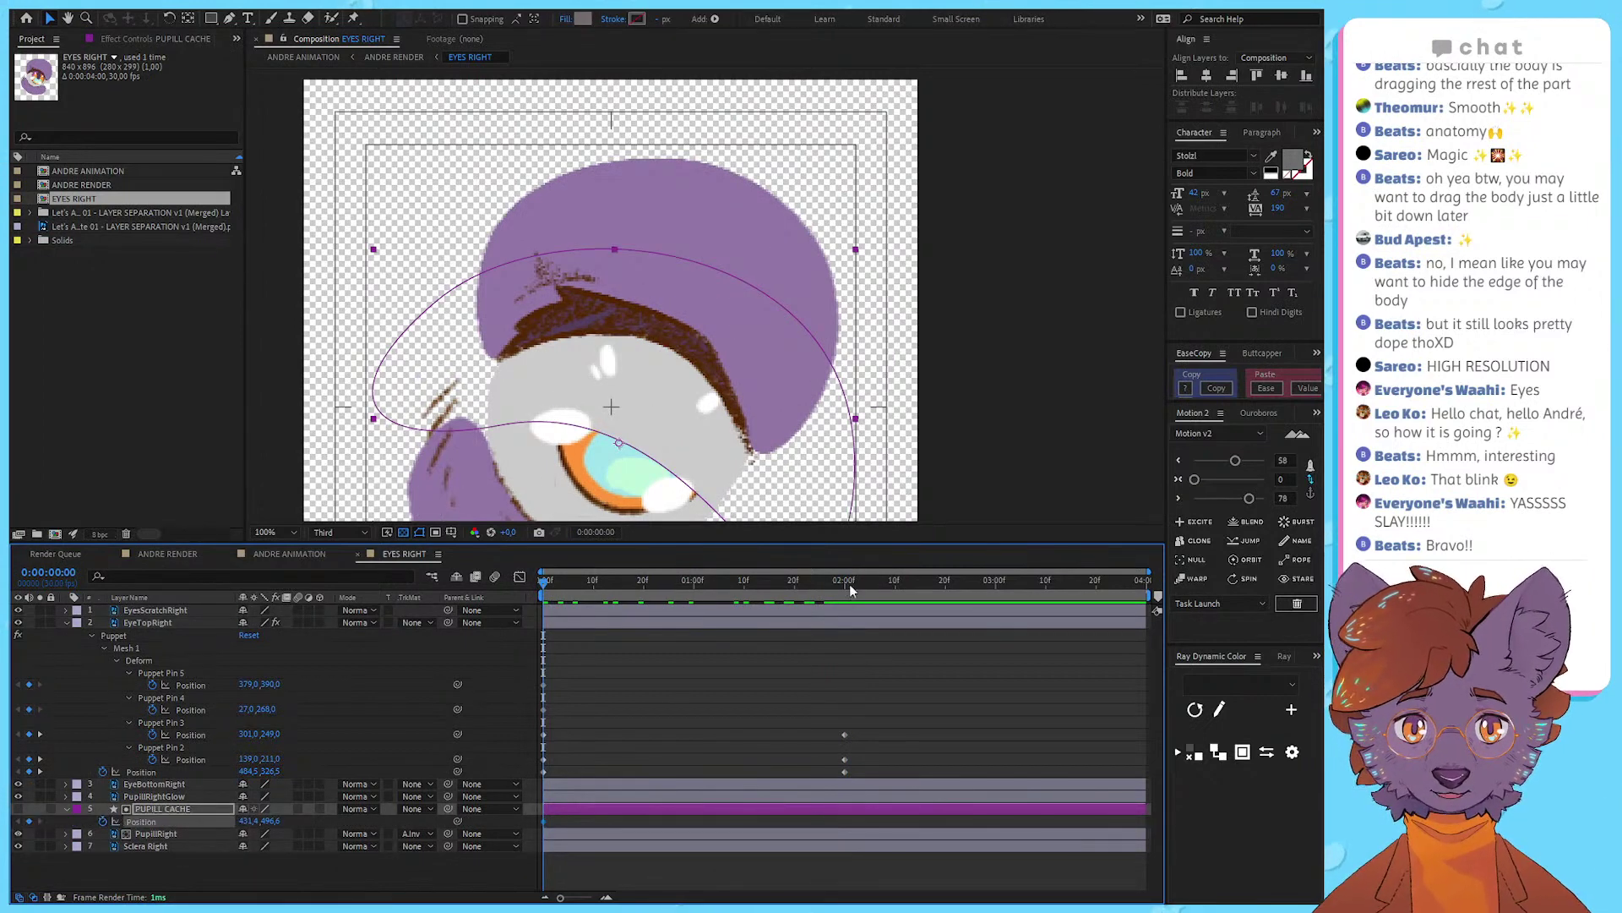
pyautogui.click(845, 581)
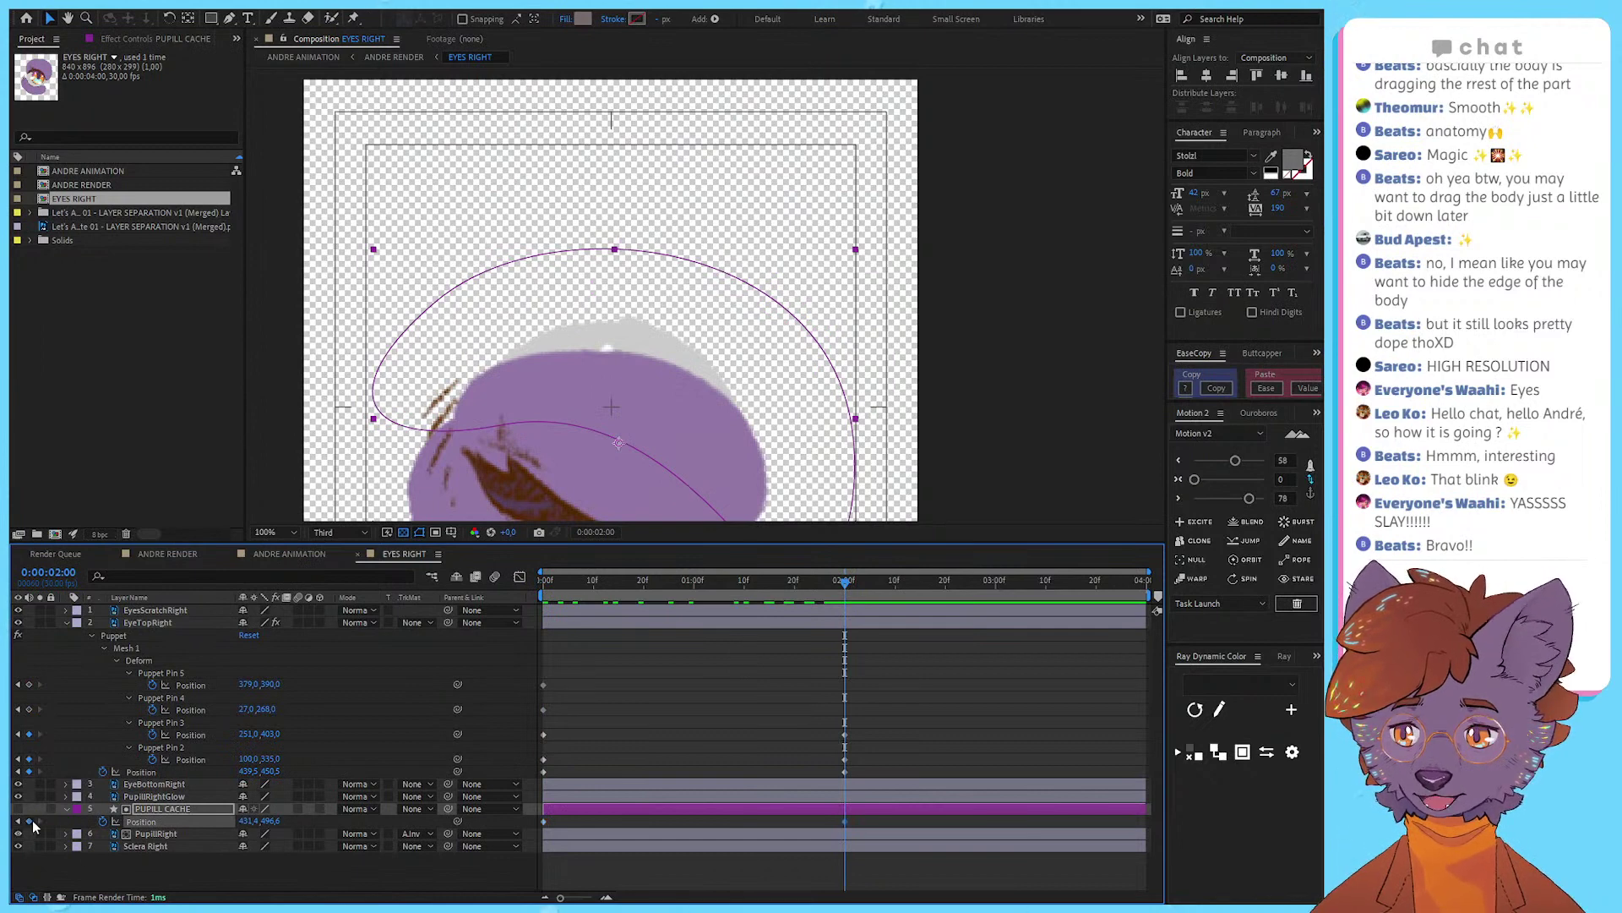
pyautogui.click(29, 821)
pyautogui.press('Home')
pyautogui.moveTo(646, 456); pyautogui.dragTo(719, 290)
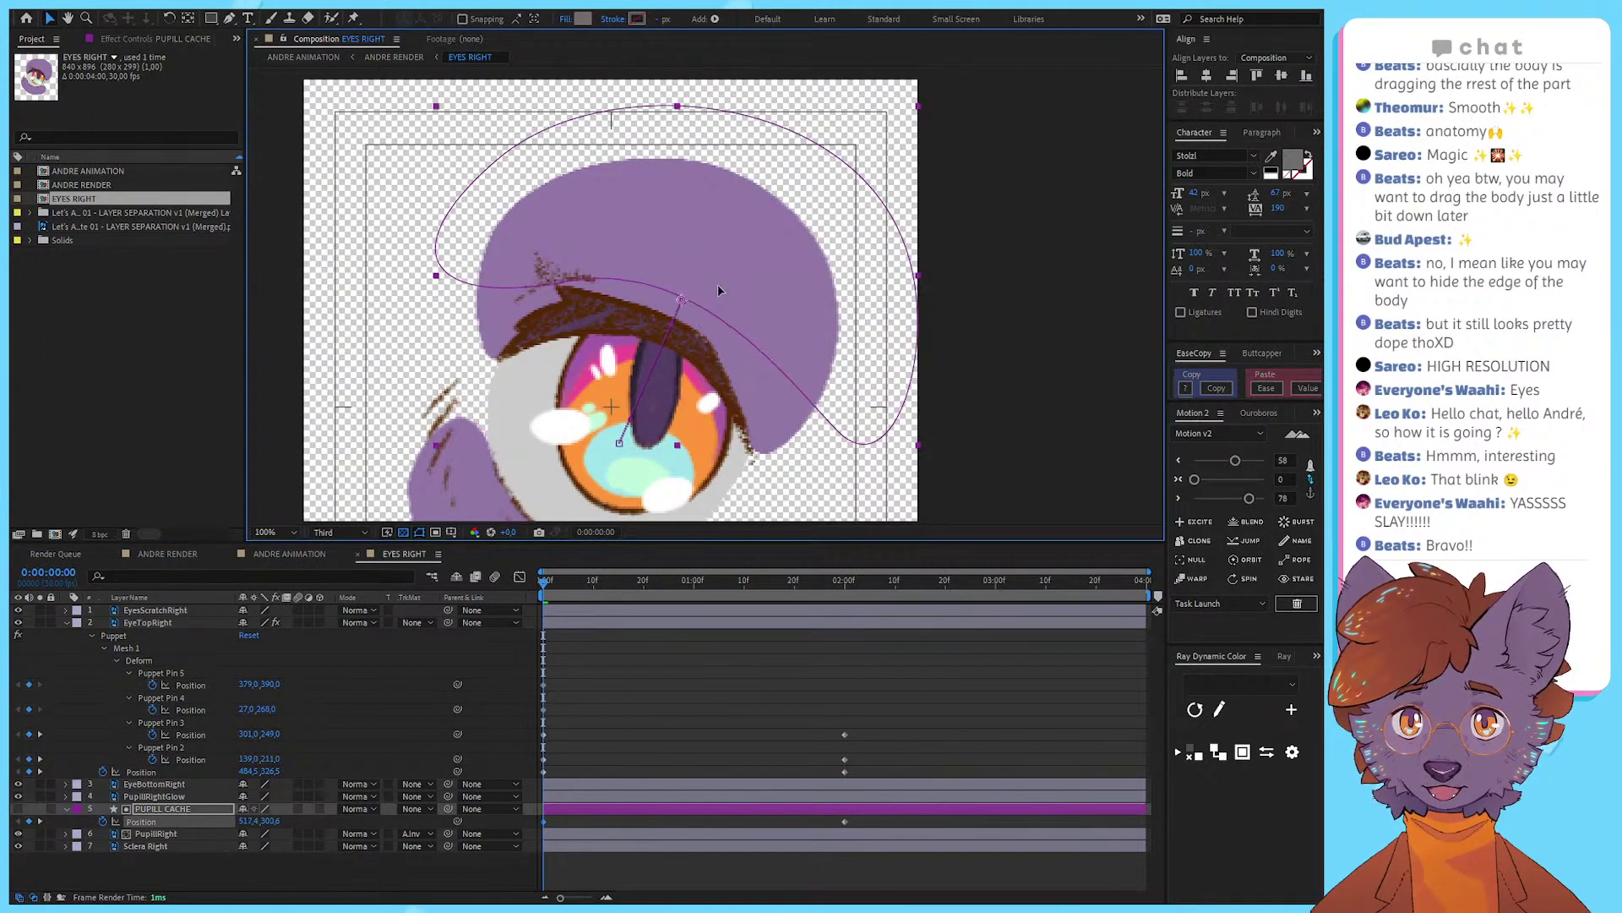
# Step: Preview how the PUPILL CACHE matte follows the upper eyelid during the blink
pyautogui.press('space')
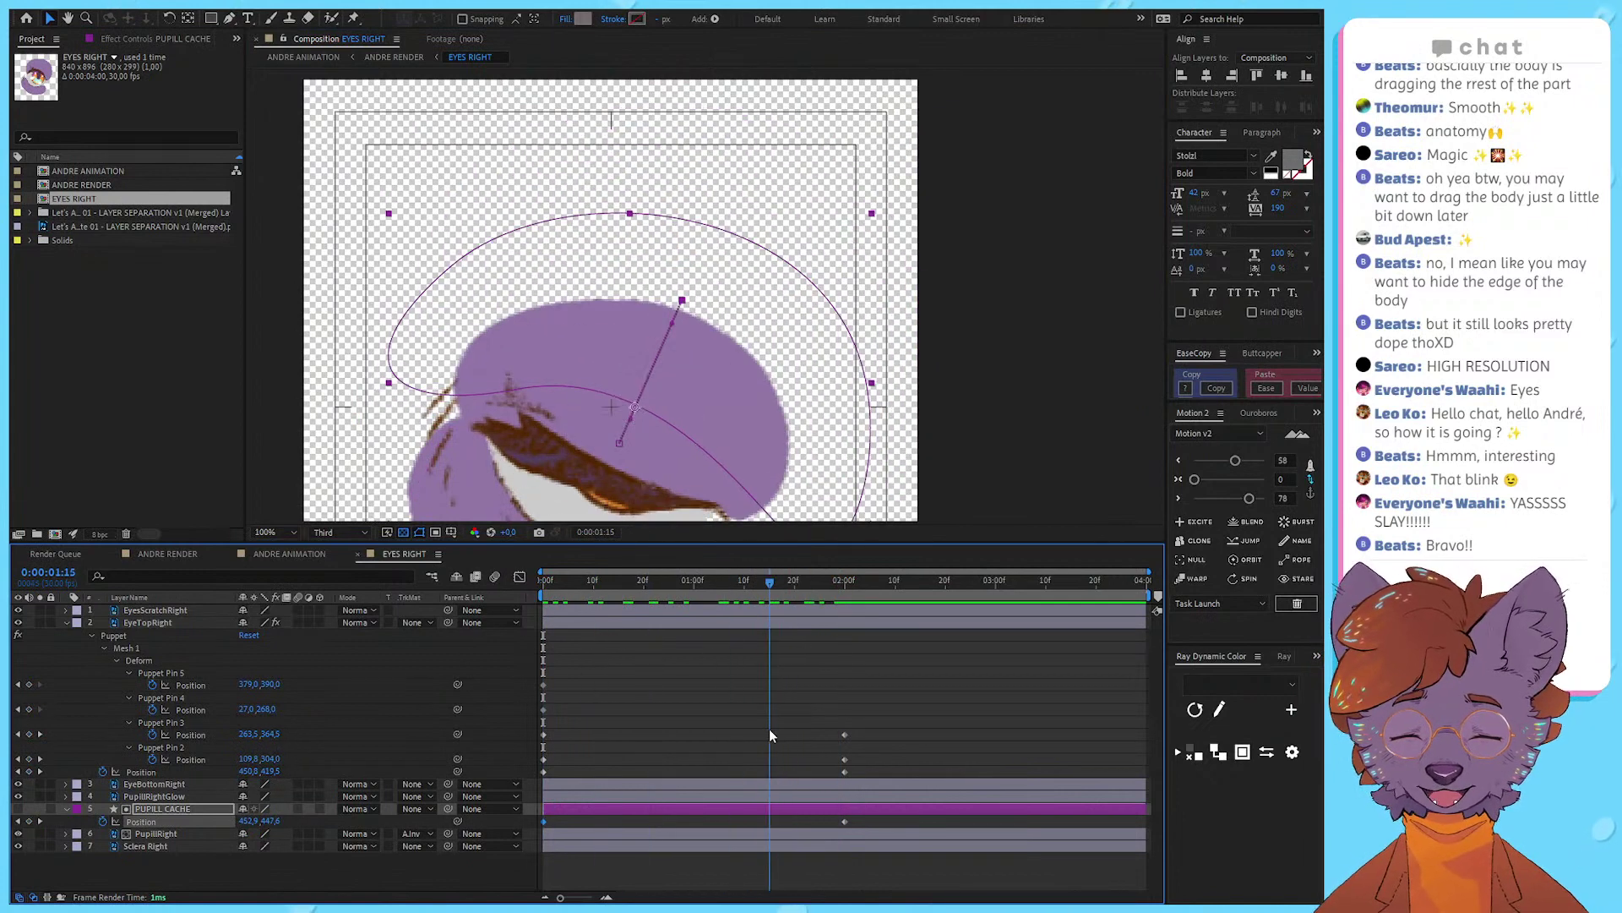
pyautogui.click(769, 735)
pyautogui.moveTo(839, 574); pyautogui.dragTo(450, 646)
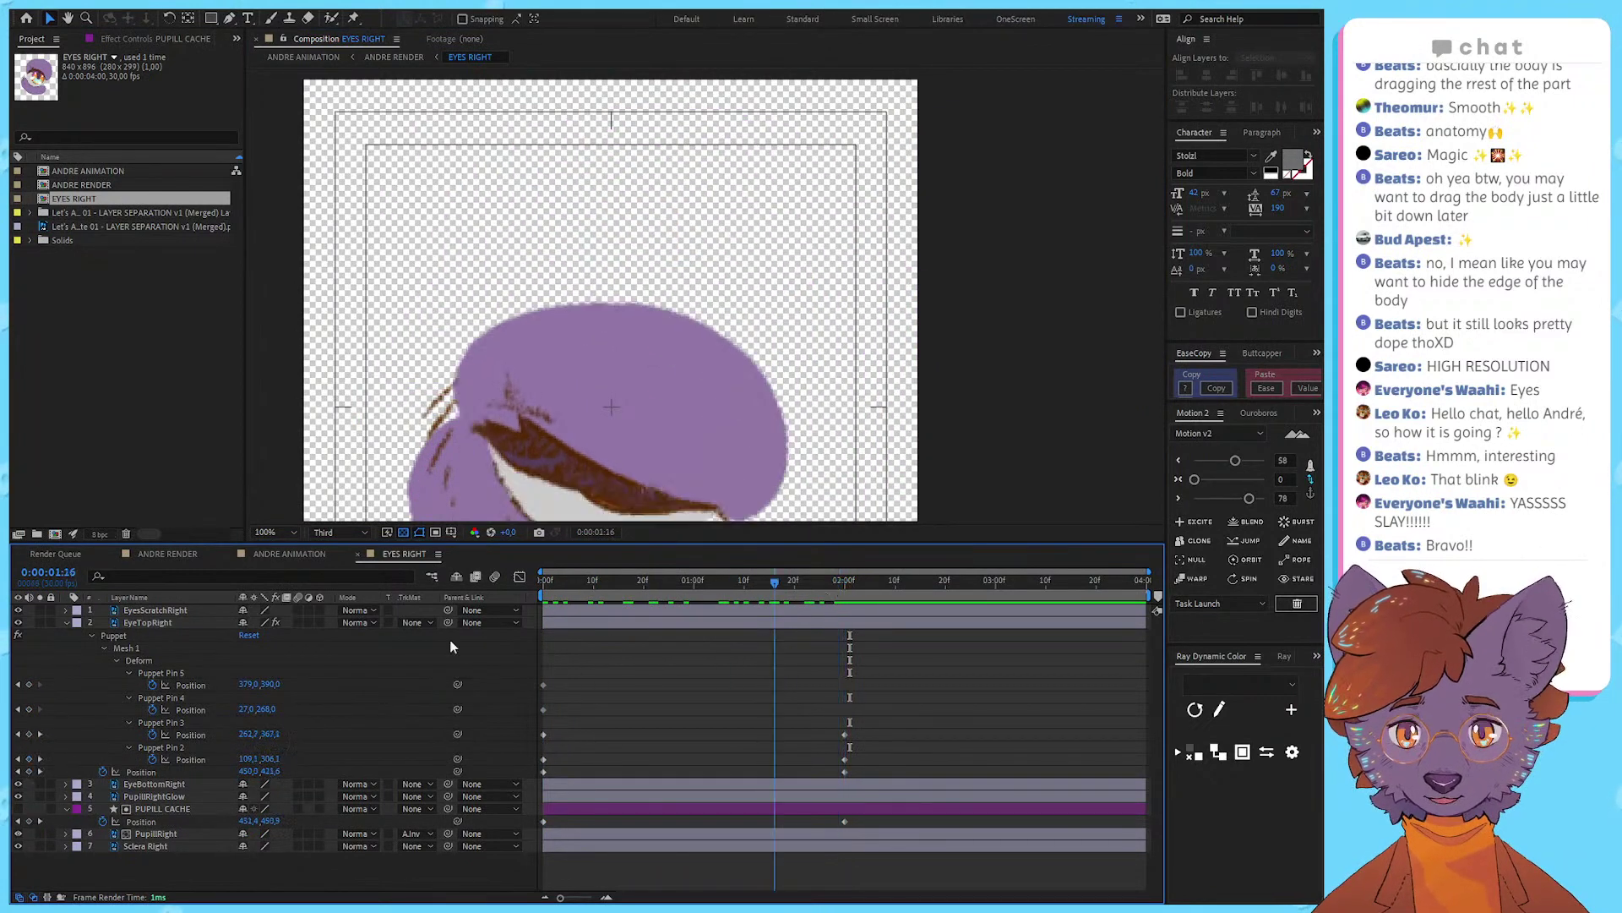
pyautogui.press('space')
# Step: Remove the position animation from PUPILL CACHE at 0:00:00:00 and parent the layer to EyeTopRight
pyautogui.click(103, 820)
pyautogui.click(157, 809)
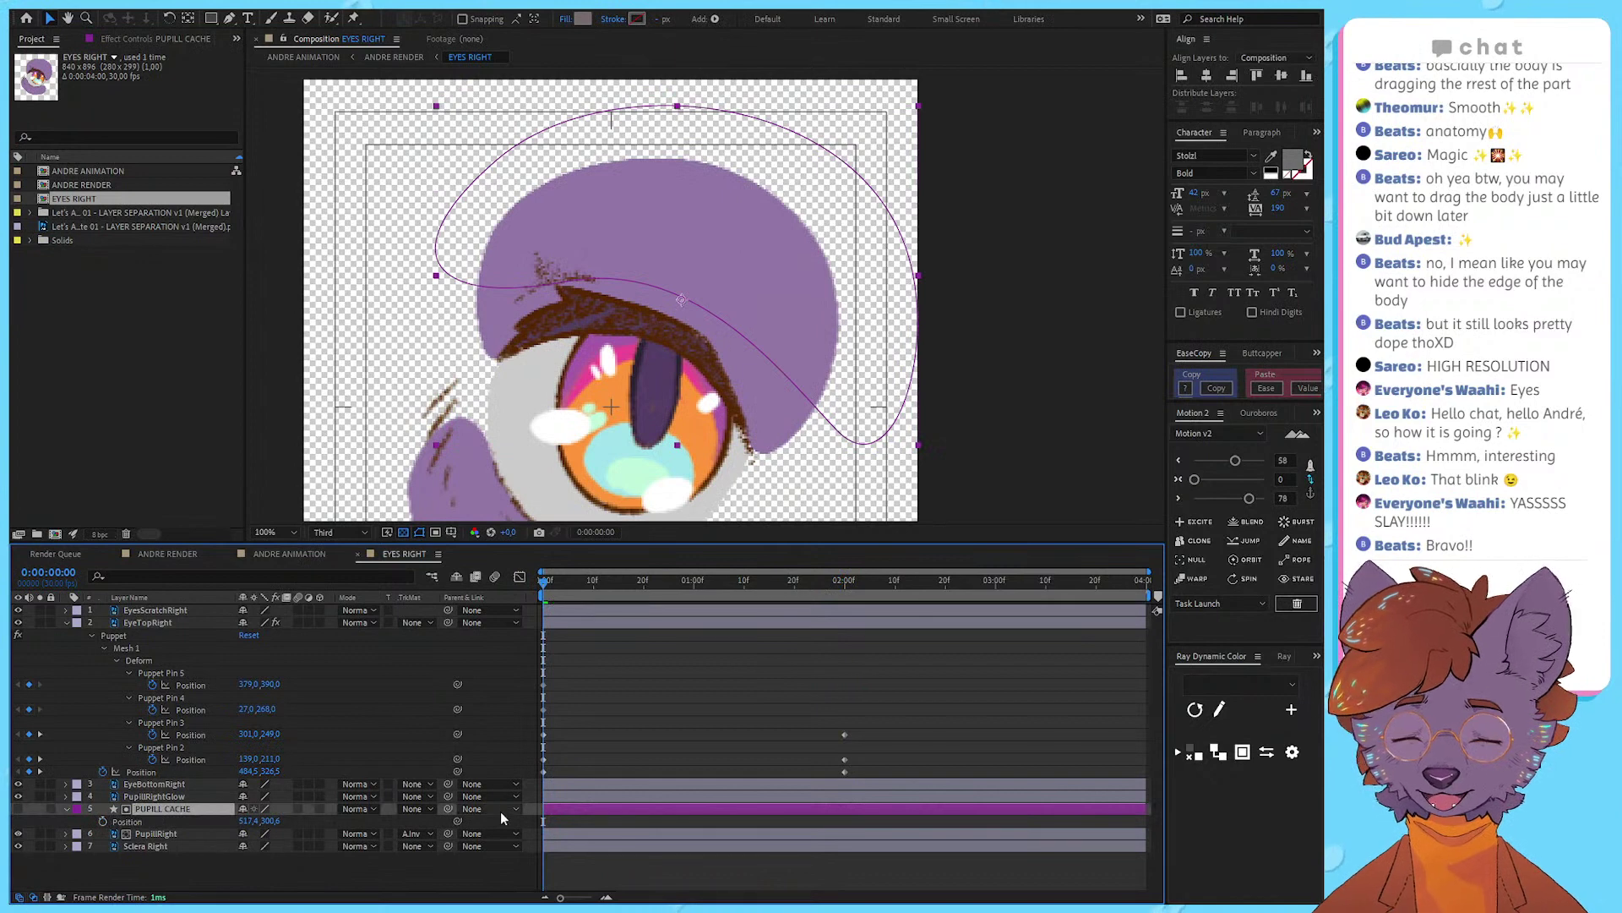
pyautogui.moveTo(447, 809); pyautogui.dragTo(173, 624)
pyautogui.click(607, 682)
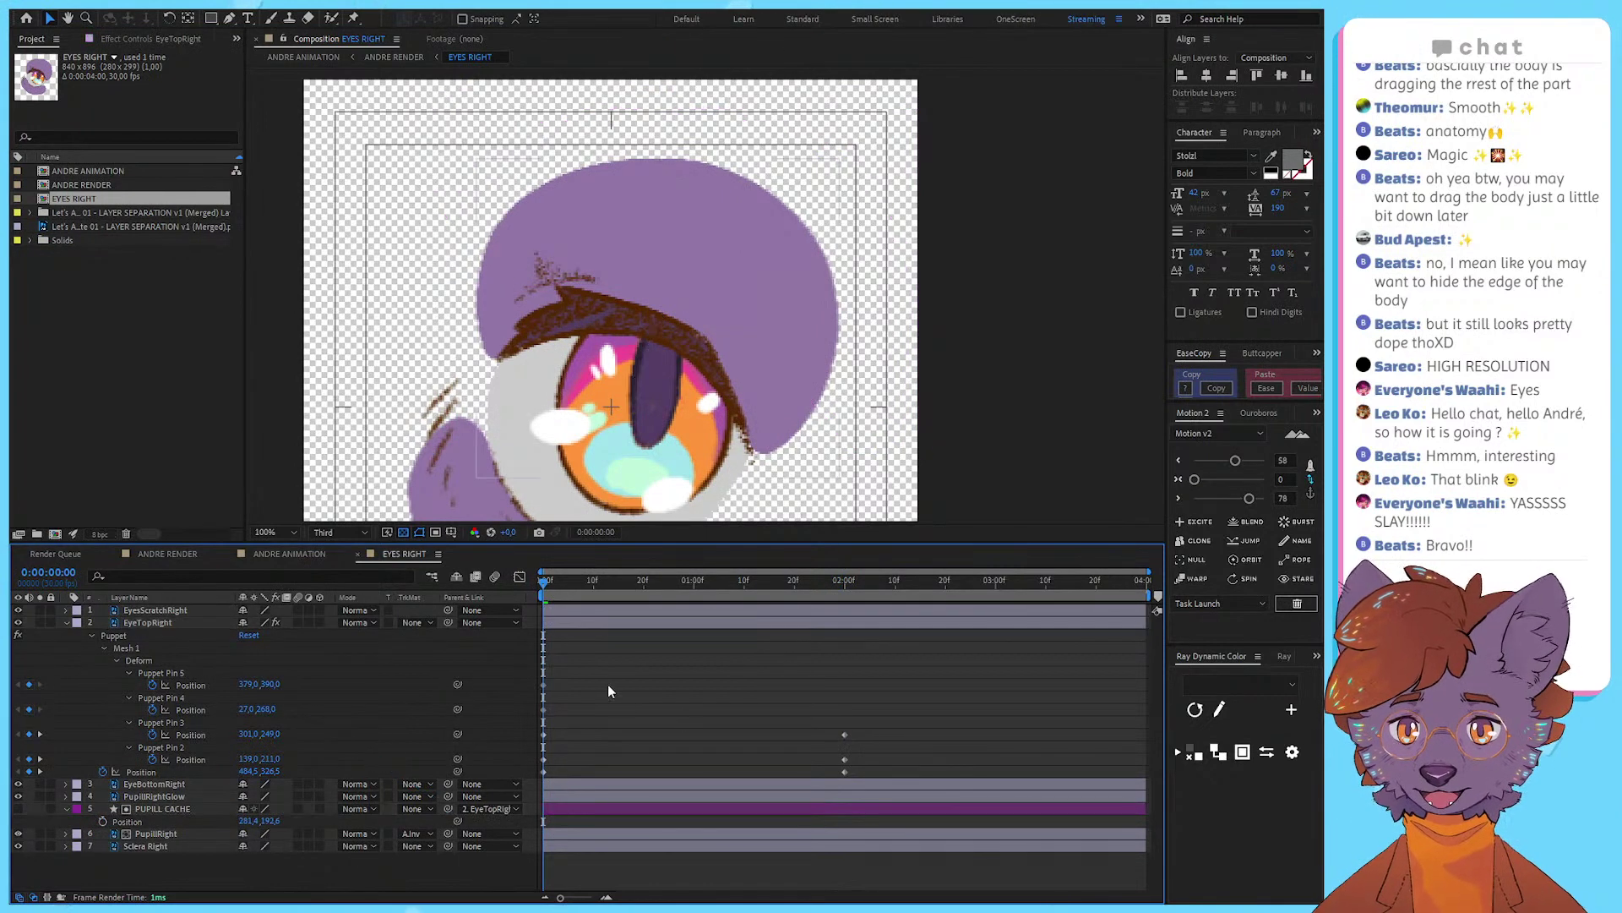
# Step: Inspect the parented PUPILL CACHE matte against the closed eyelid at 0:00:02:00
pyautogui.click(158, 809)
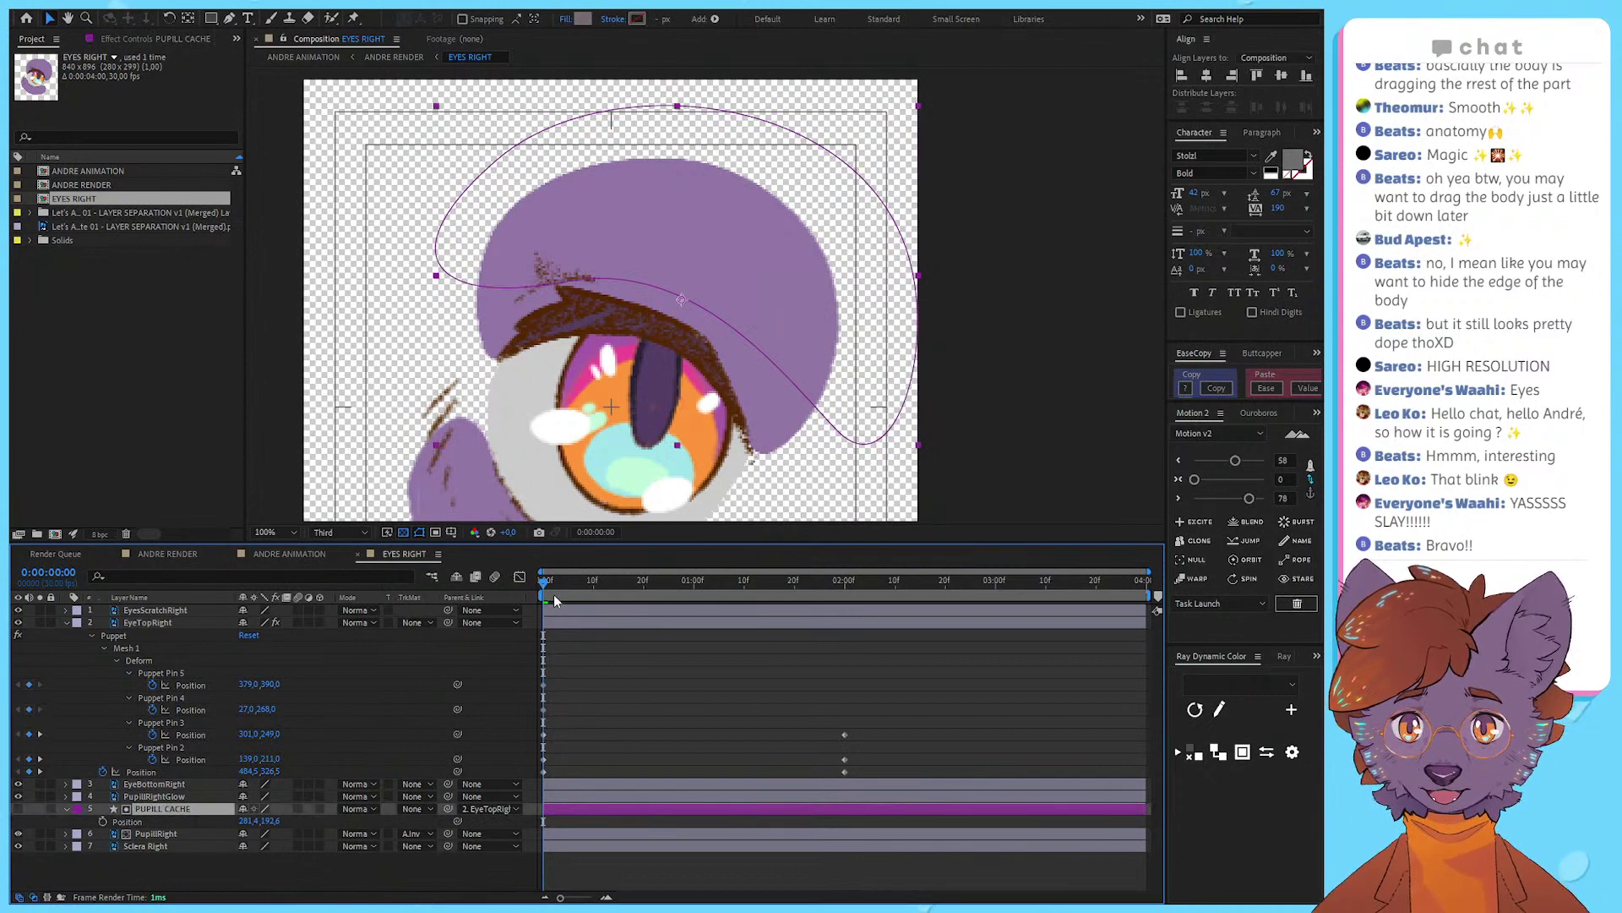
pyautogui.moveTo(555, 594); pyautogui.dragTo(847, 626)
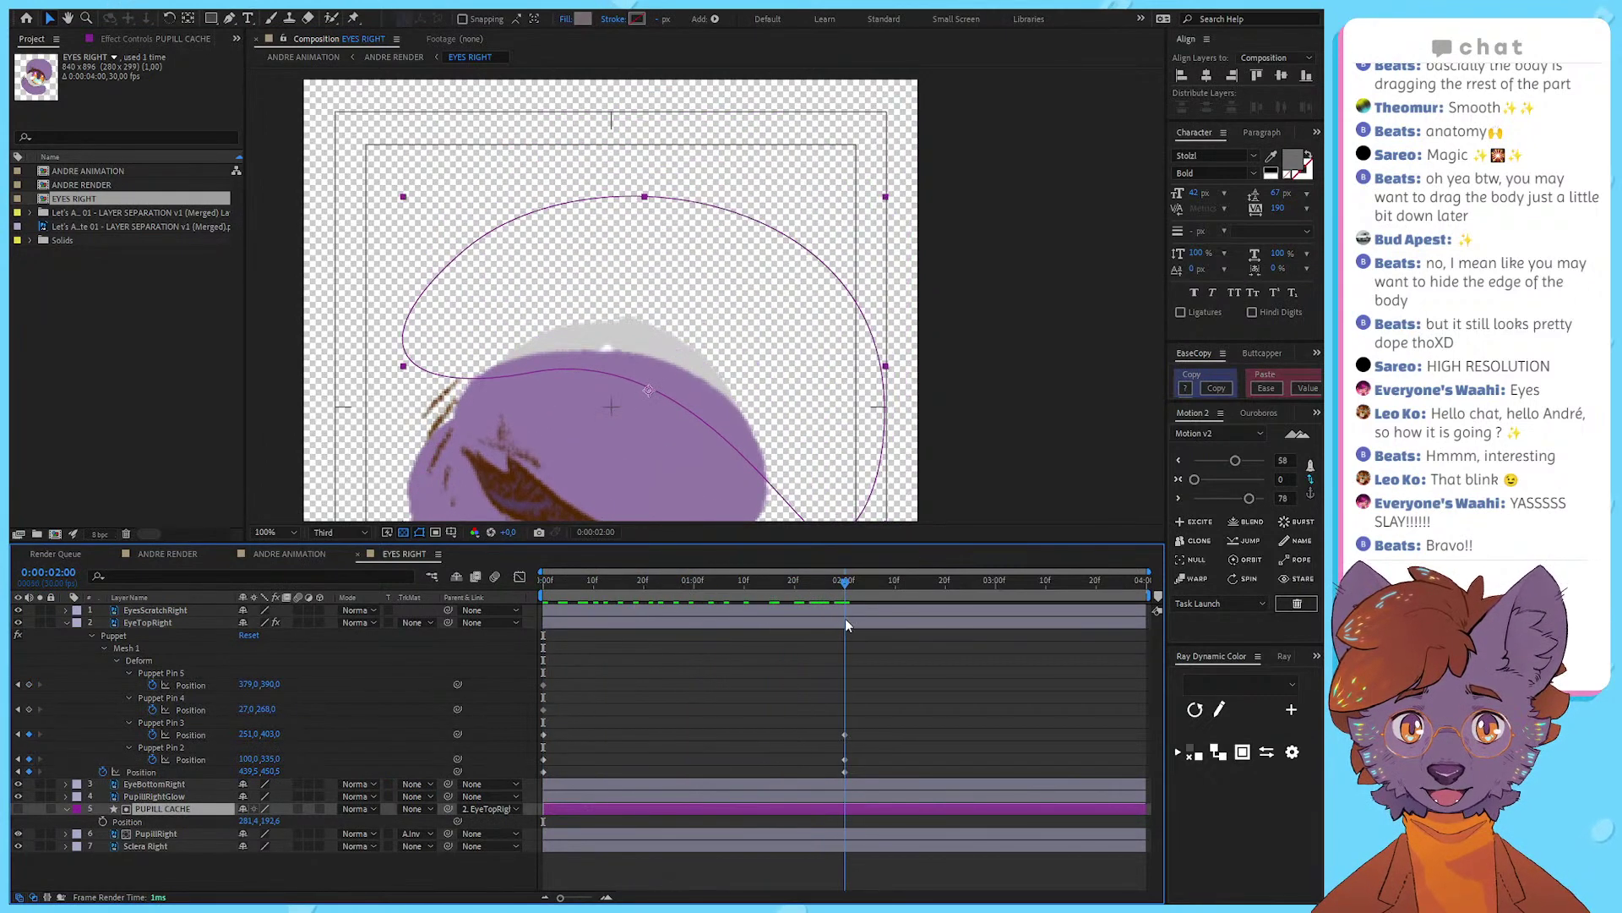
pyautogui.scroll(-2, 703, 368)
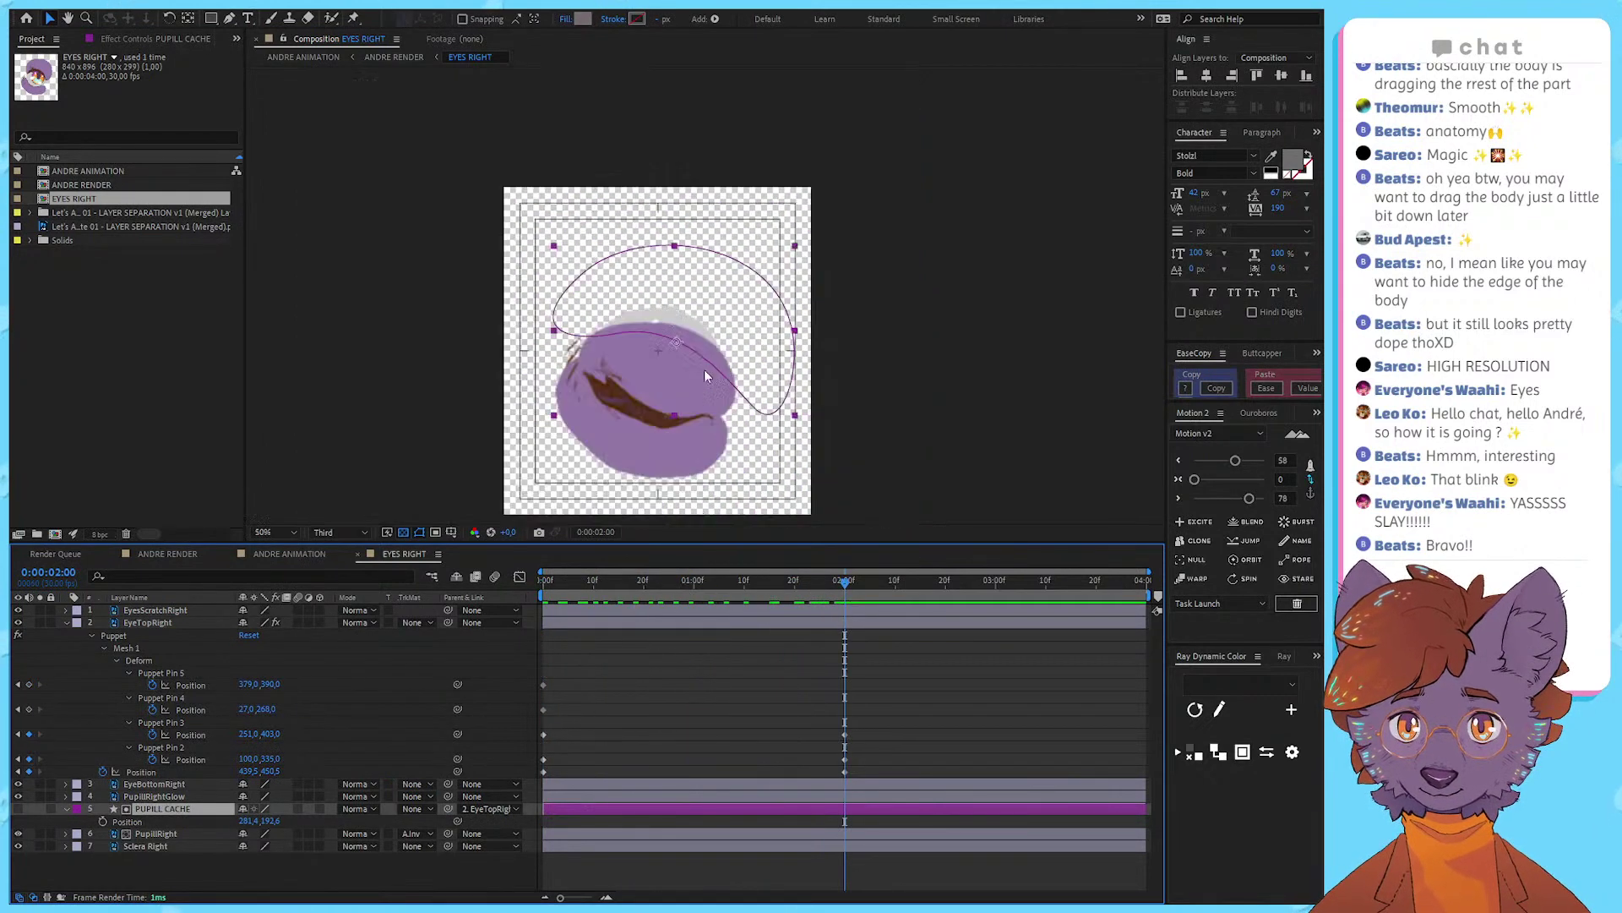
pyautogui.scroll(2, 674, 381)
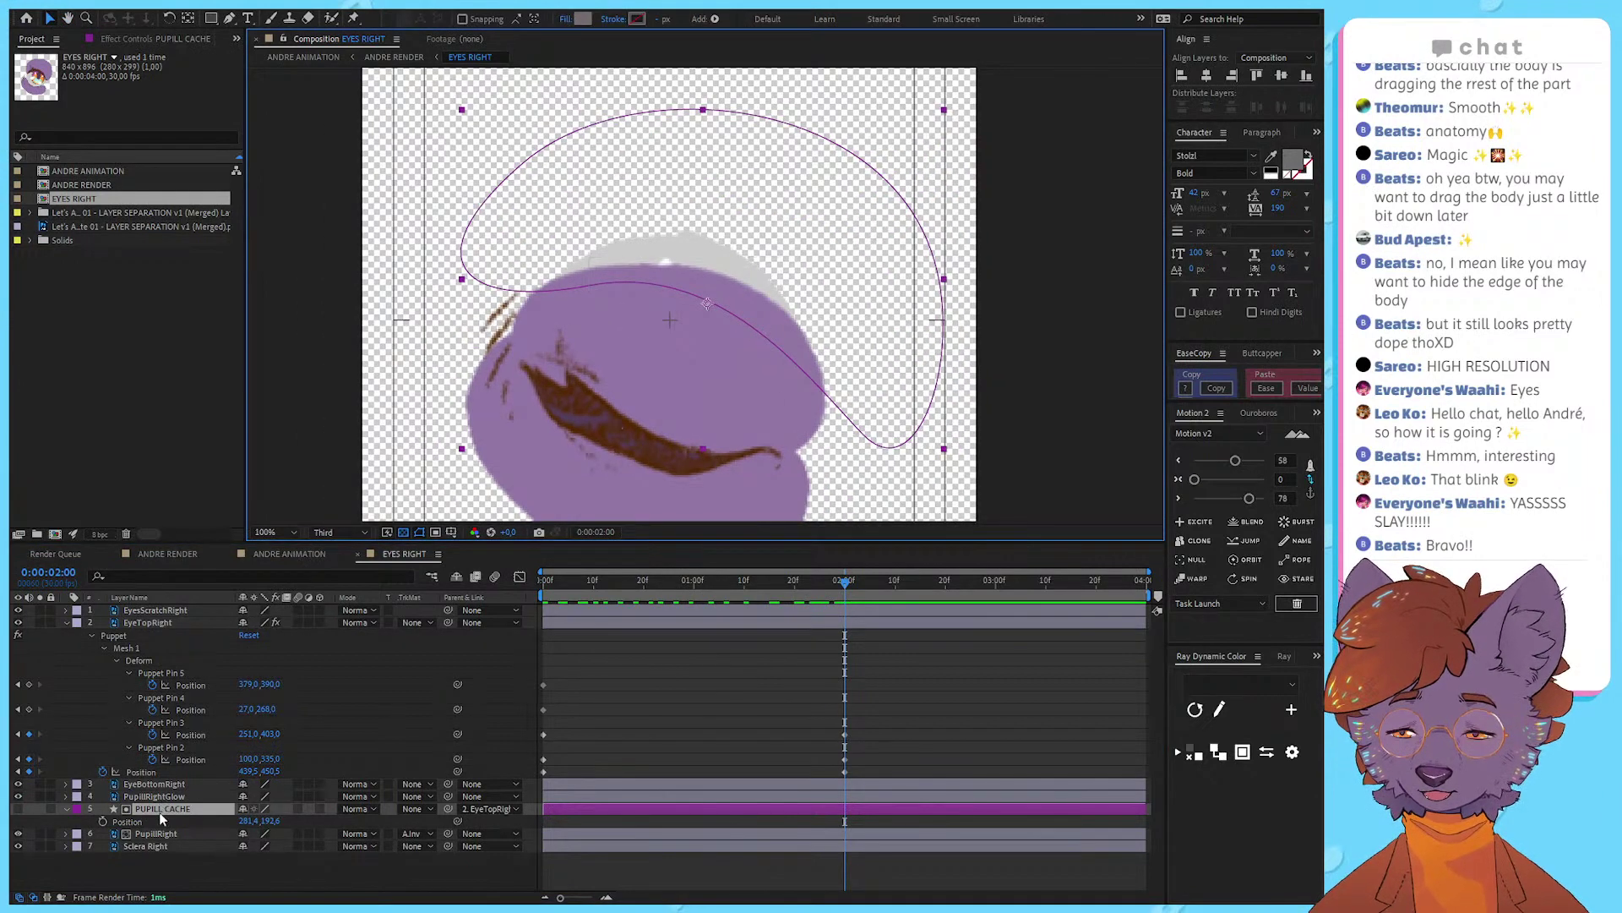
# Step: Check PUPILL CACHE against the neighbouring pupil and sclera layers, switching its visibility on and off again
pyautogui.click(170, 797)
pyautogui.click(162, 844)
pyautogui.click(166, 809)
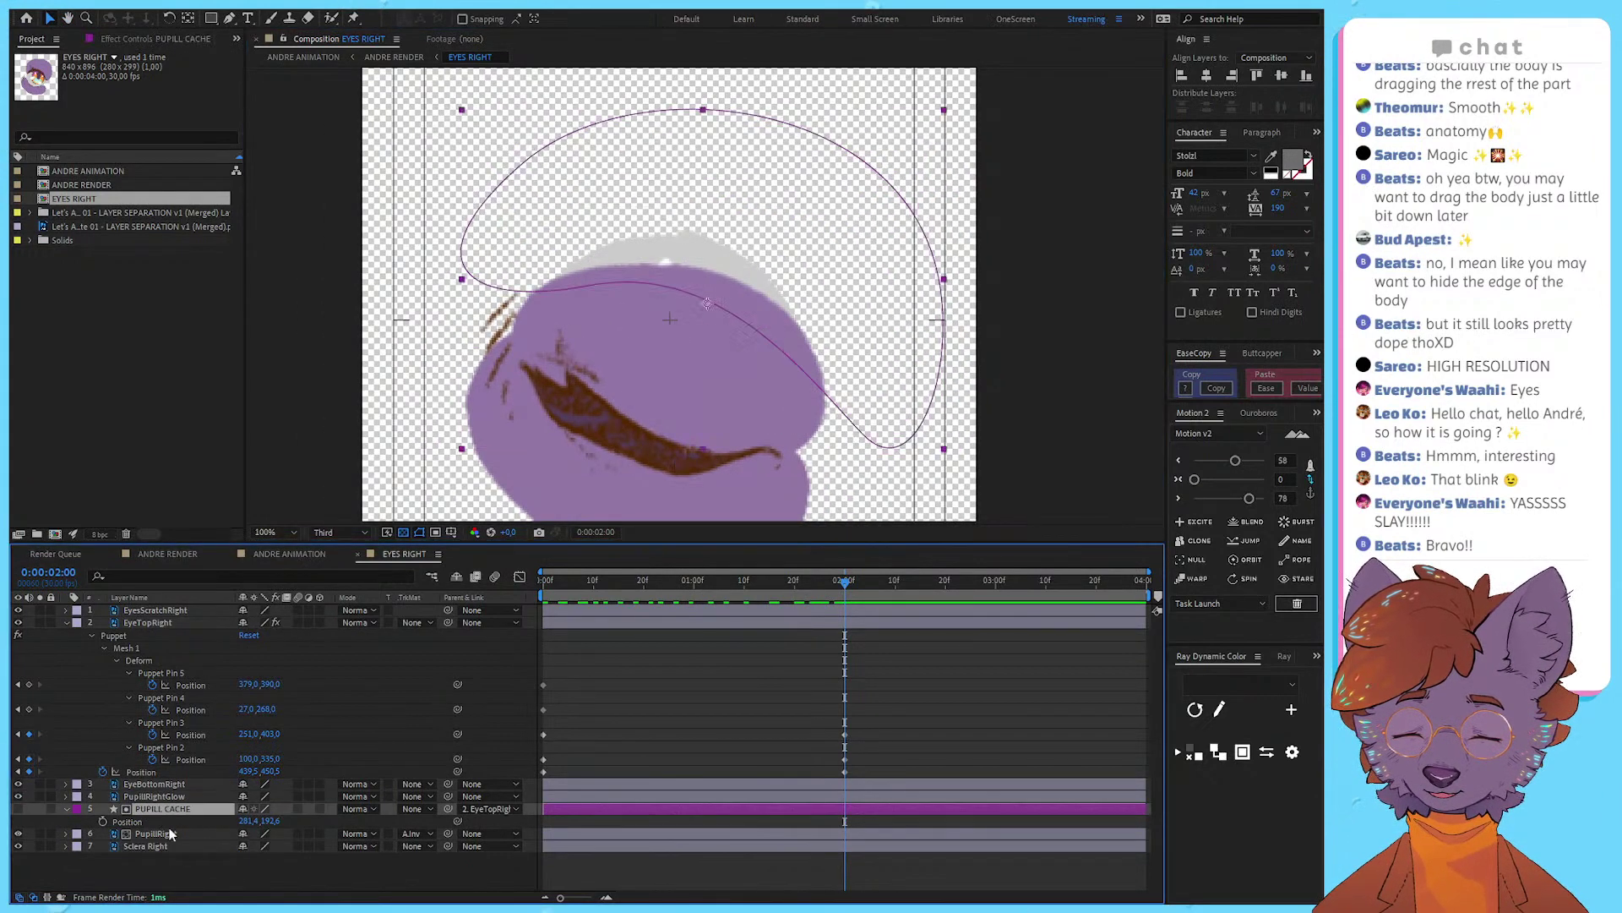
pyautogui.click(164, 833)
pyautogui.click(117, 797)
pyautogui.click(95, 809)
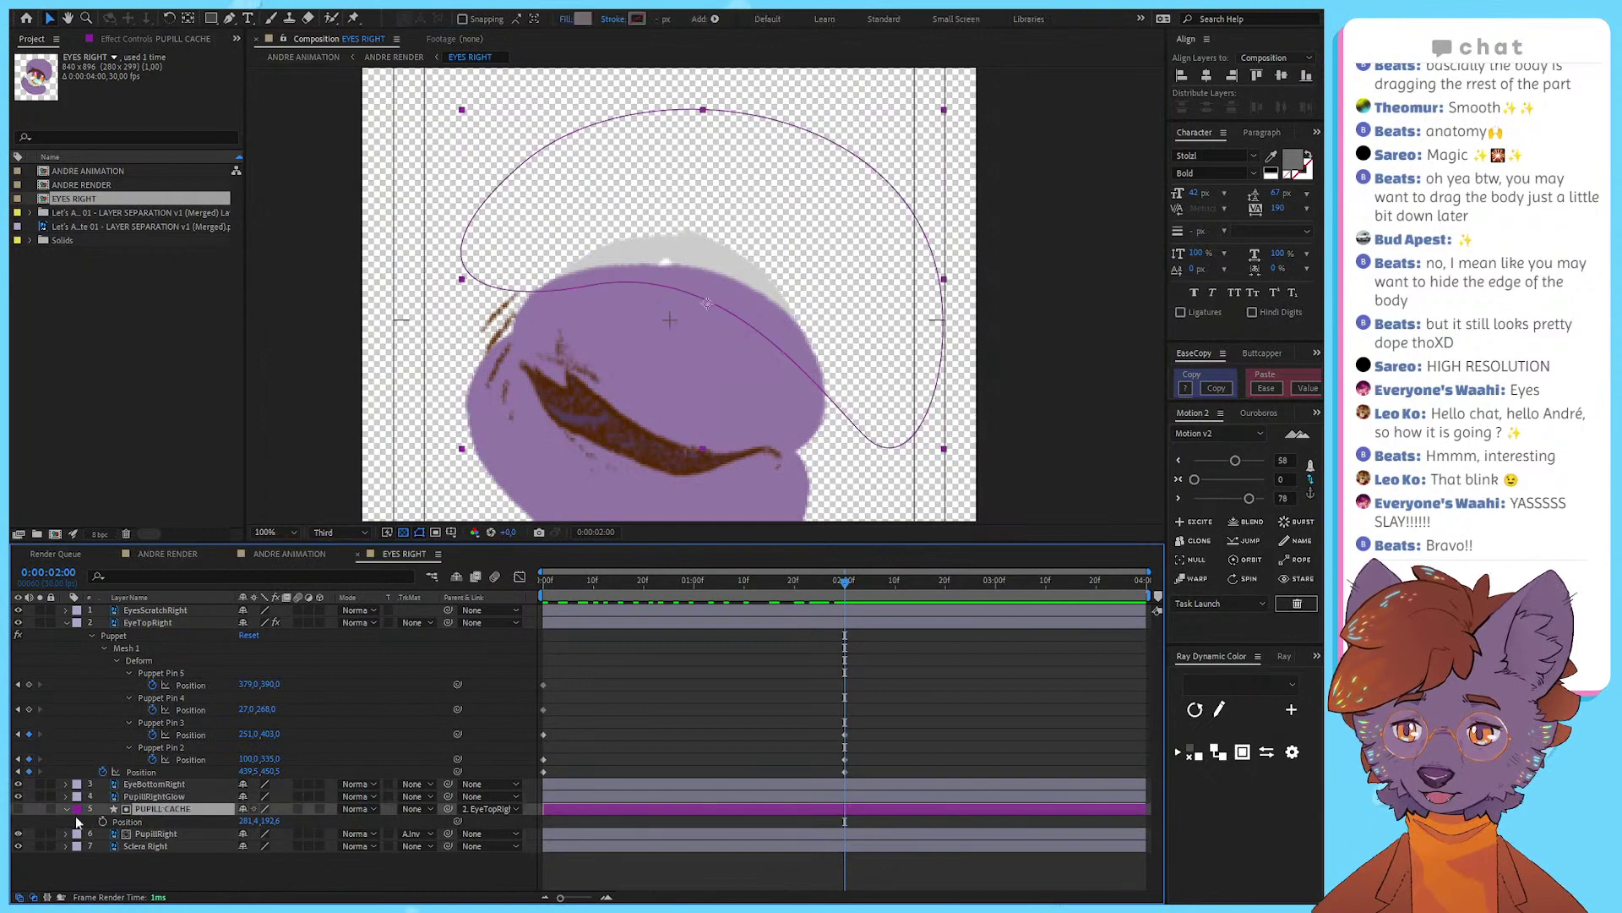
pyautogui.click(19, 809)
pyautogui.click(19, 808)
pyautogui.click(592, 676)
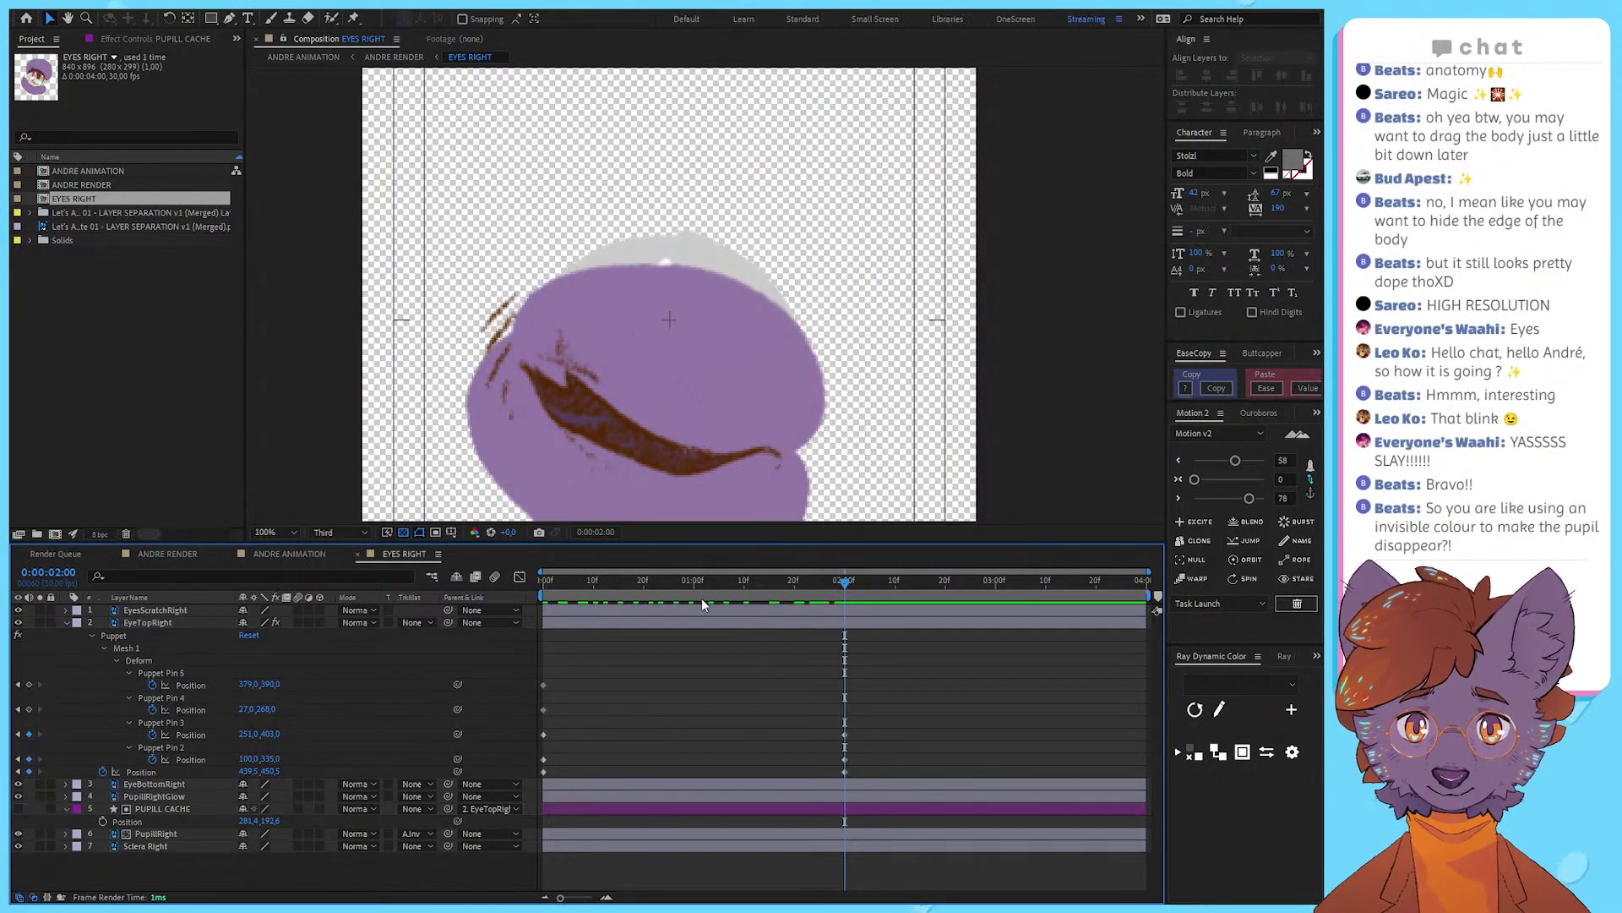
# Step: Preview the blink from 0:00:00:00 to 0:00:02:00 and check the PUPILL CACHE and PupillRight layers on the closed eye
pyautogui.press('space')
pyautogui.press('Home')
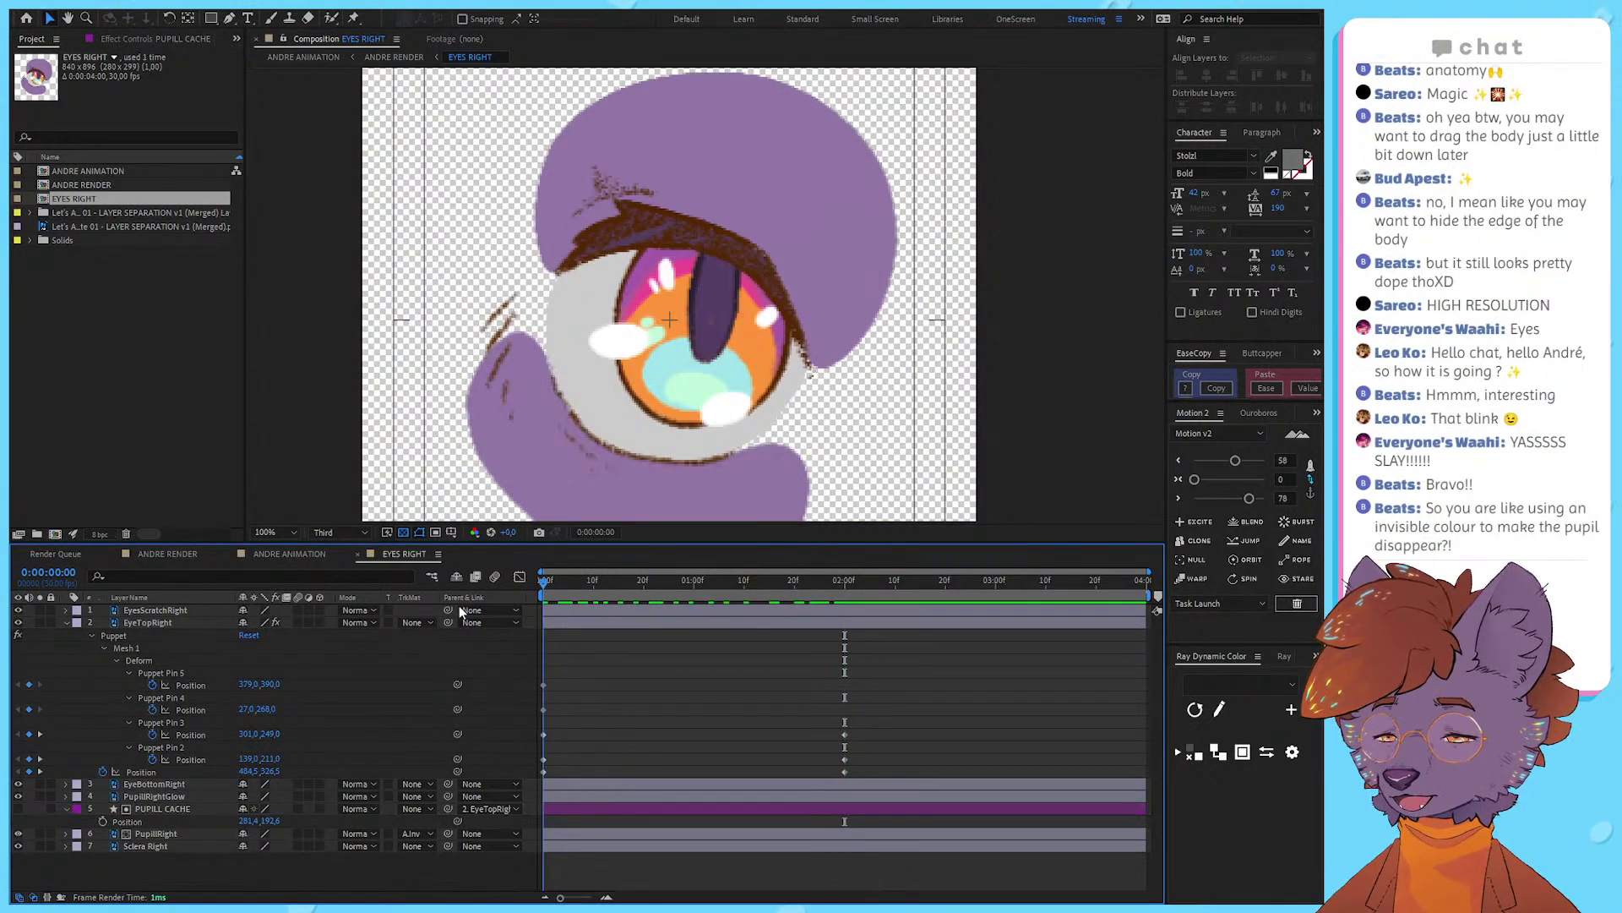
pyautogui.press('space')
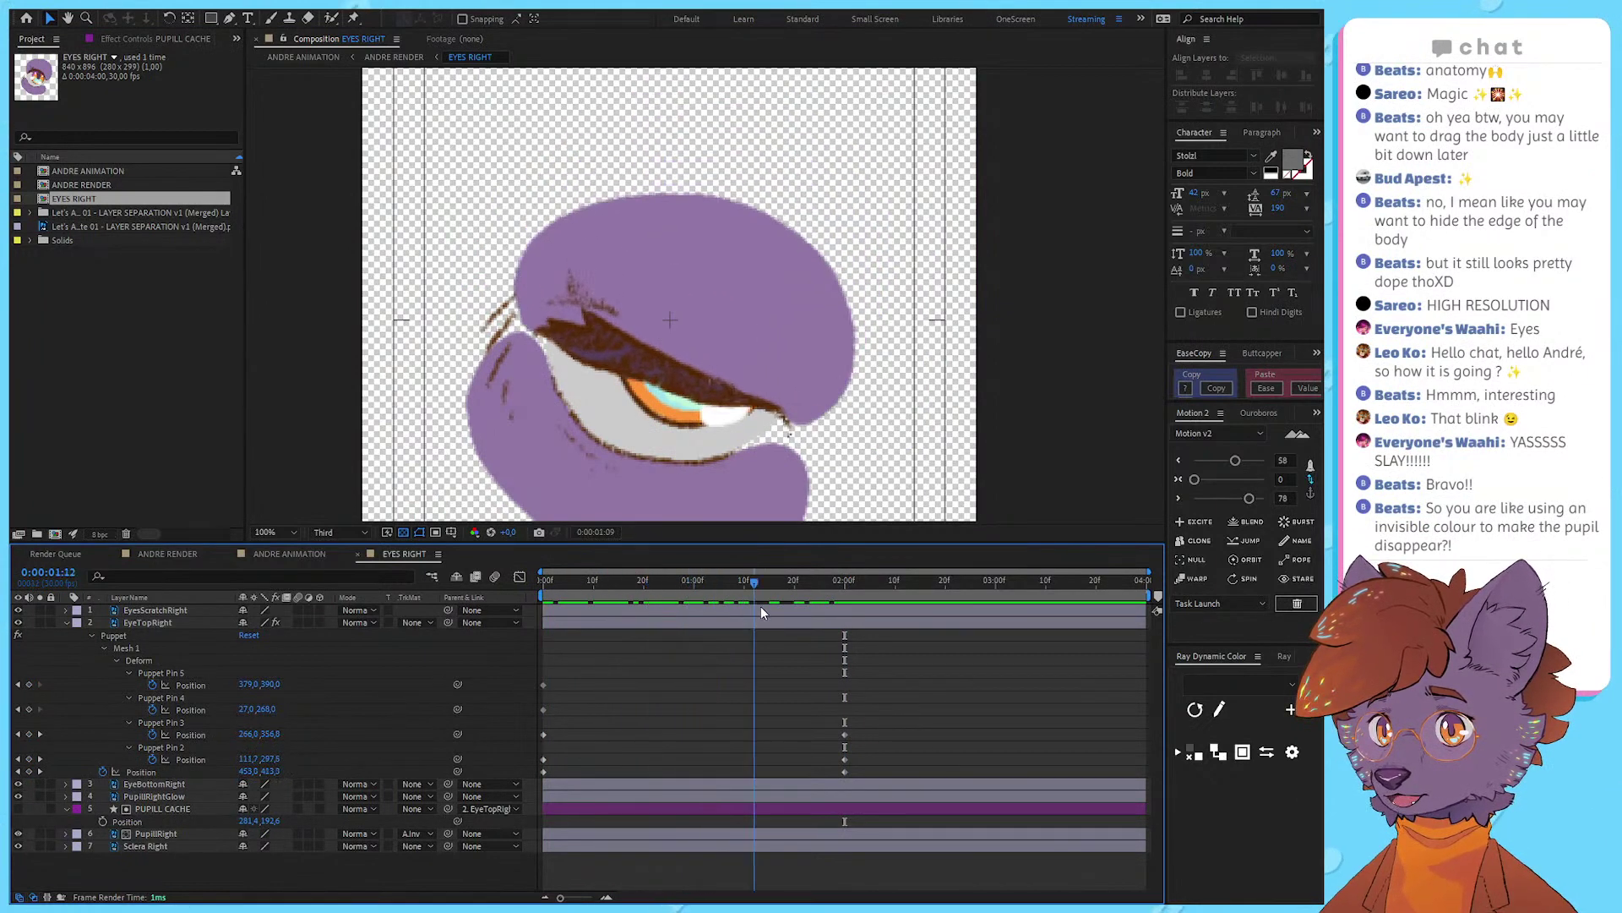
pyautogui.moveTo(819, 599); pyautogui.dragTo(840, 642)
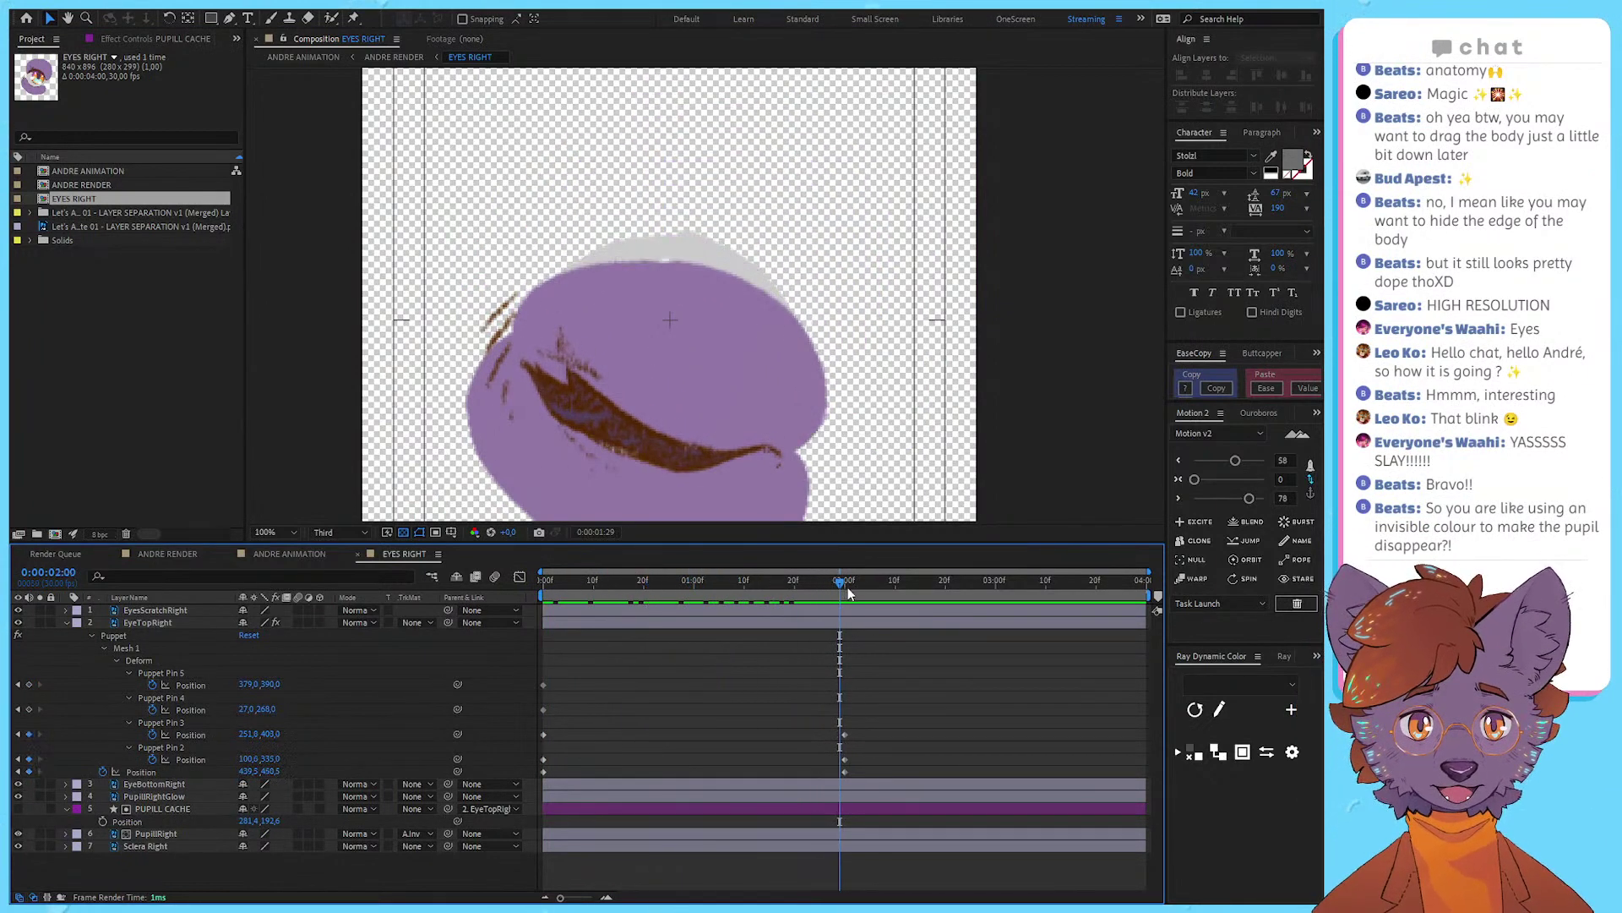
pyautogui.moveTo(848, 587); pyautogui.dragTo(846, 597)
pyautogui.click(162, 808)
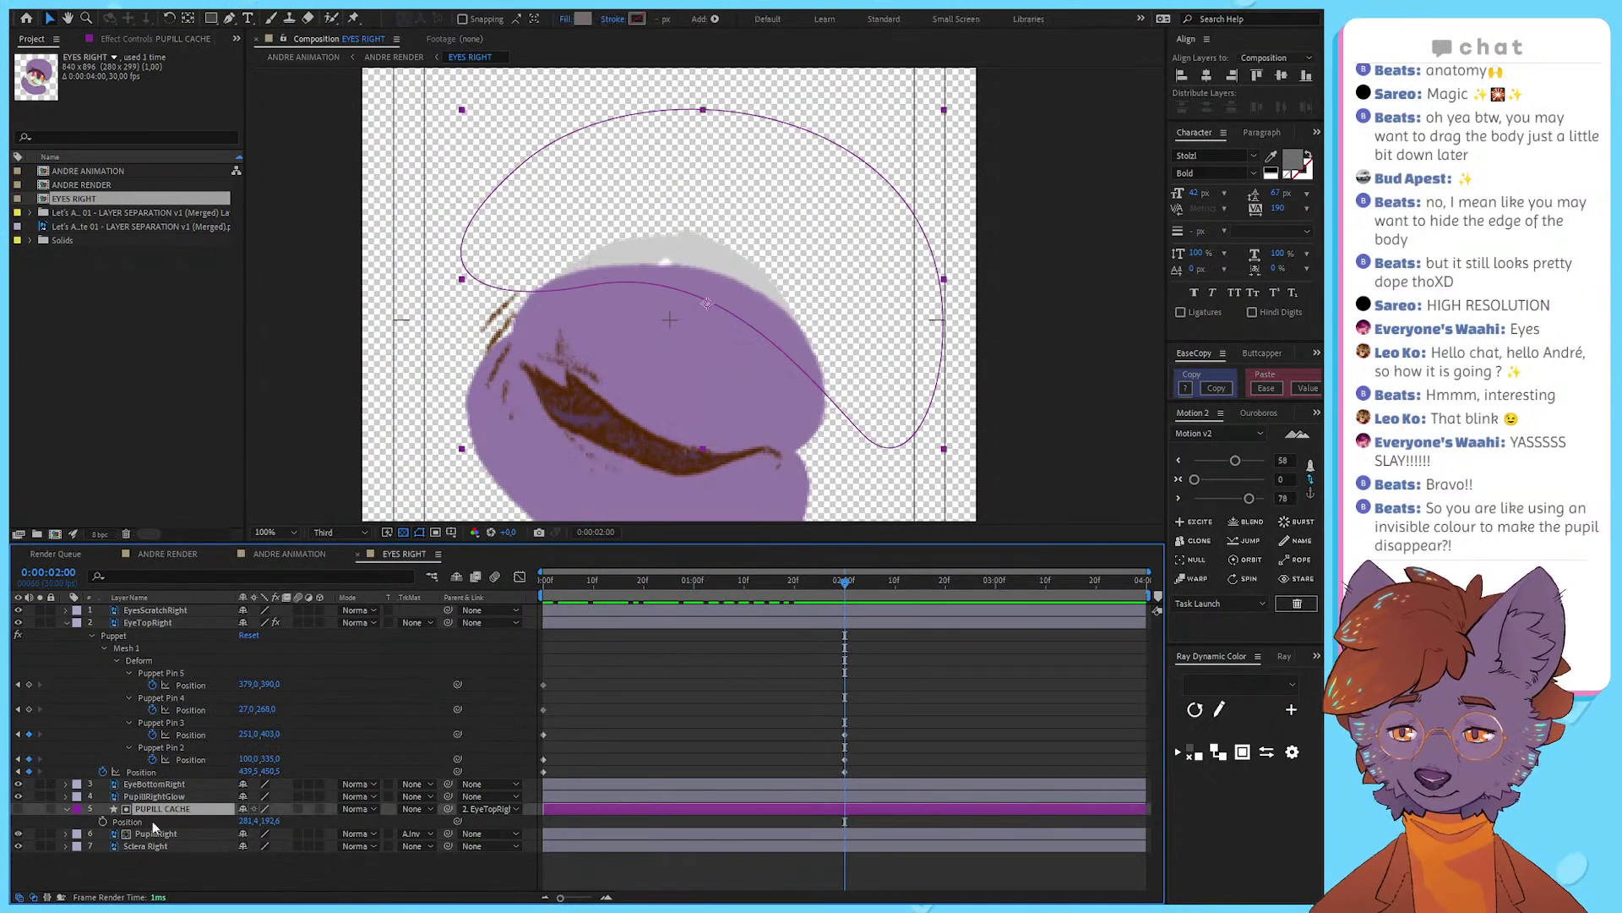
pyautogui.click(156, 833)
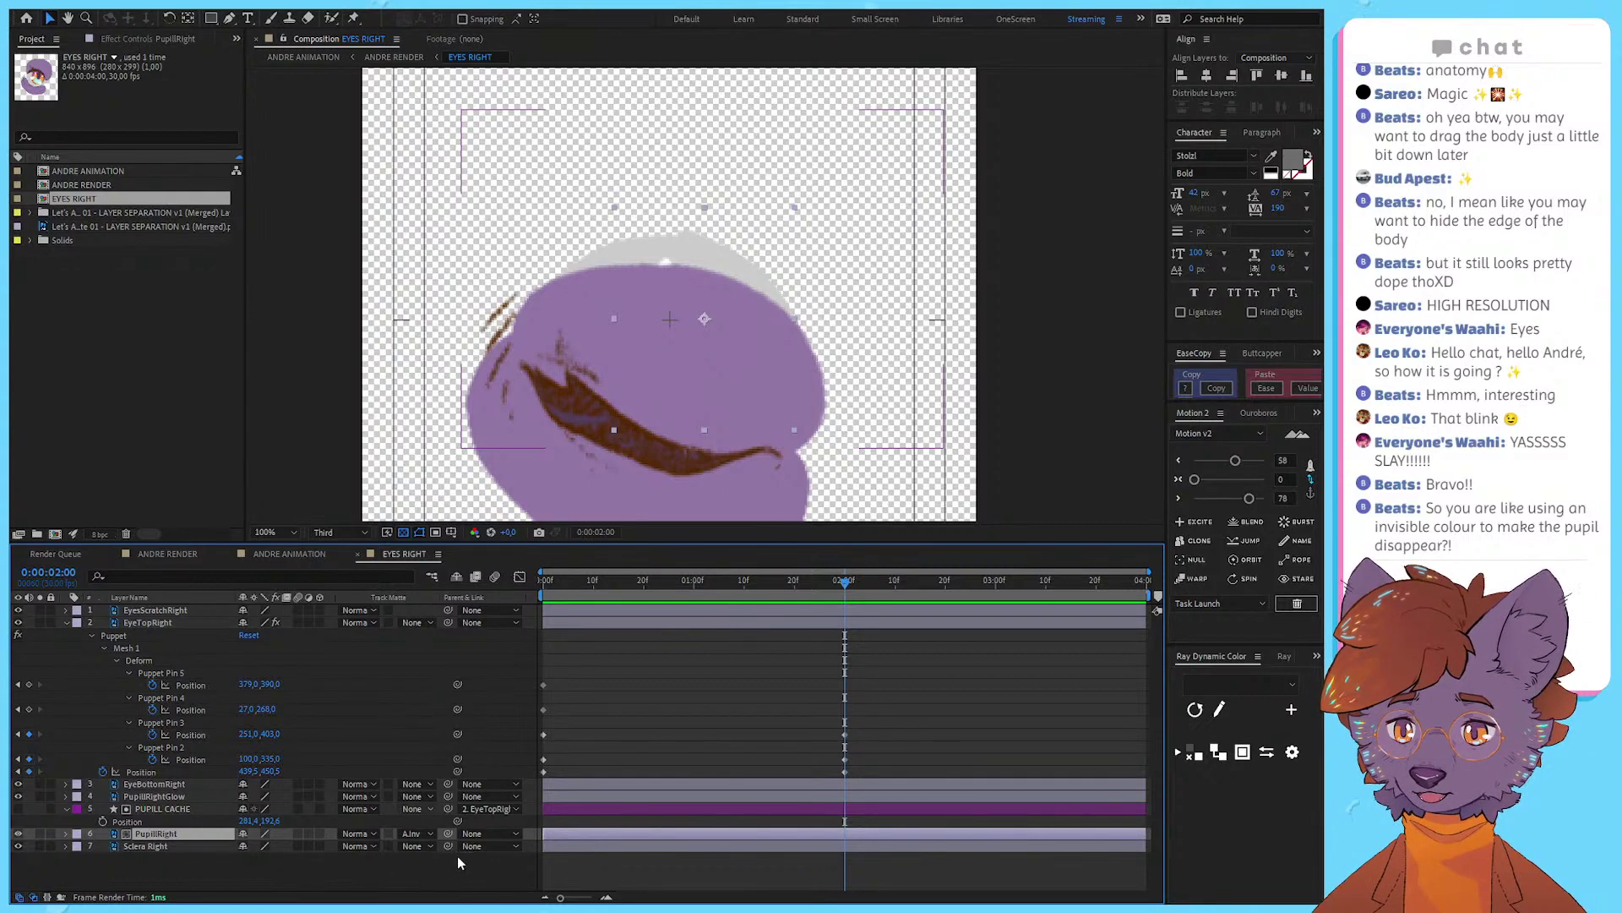
pyautogui.click(564, 718)
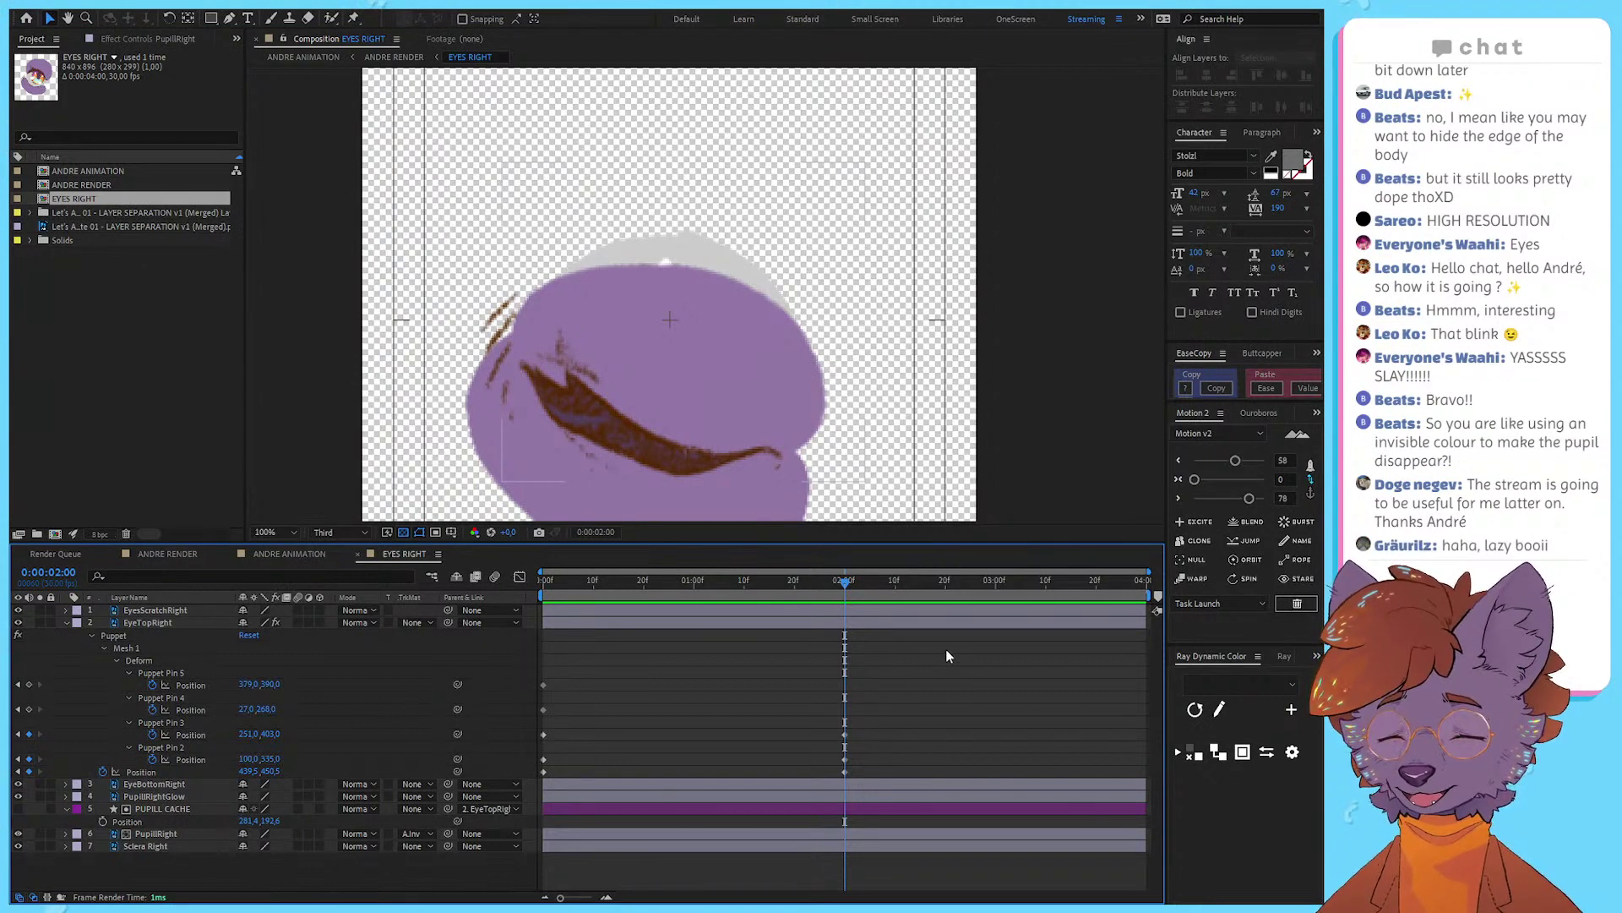
# Step: Delete the position keyframes of Puppet Pin 4 and Puppet Pin 5 on EyeTopRight
pyautogui.moveTo(881, 695); pyautogui.dragTo(497, 722)
pyautogui.press('Delete')
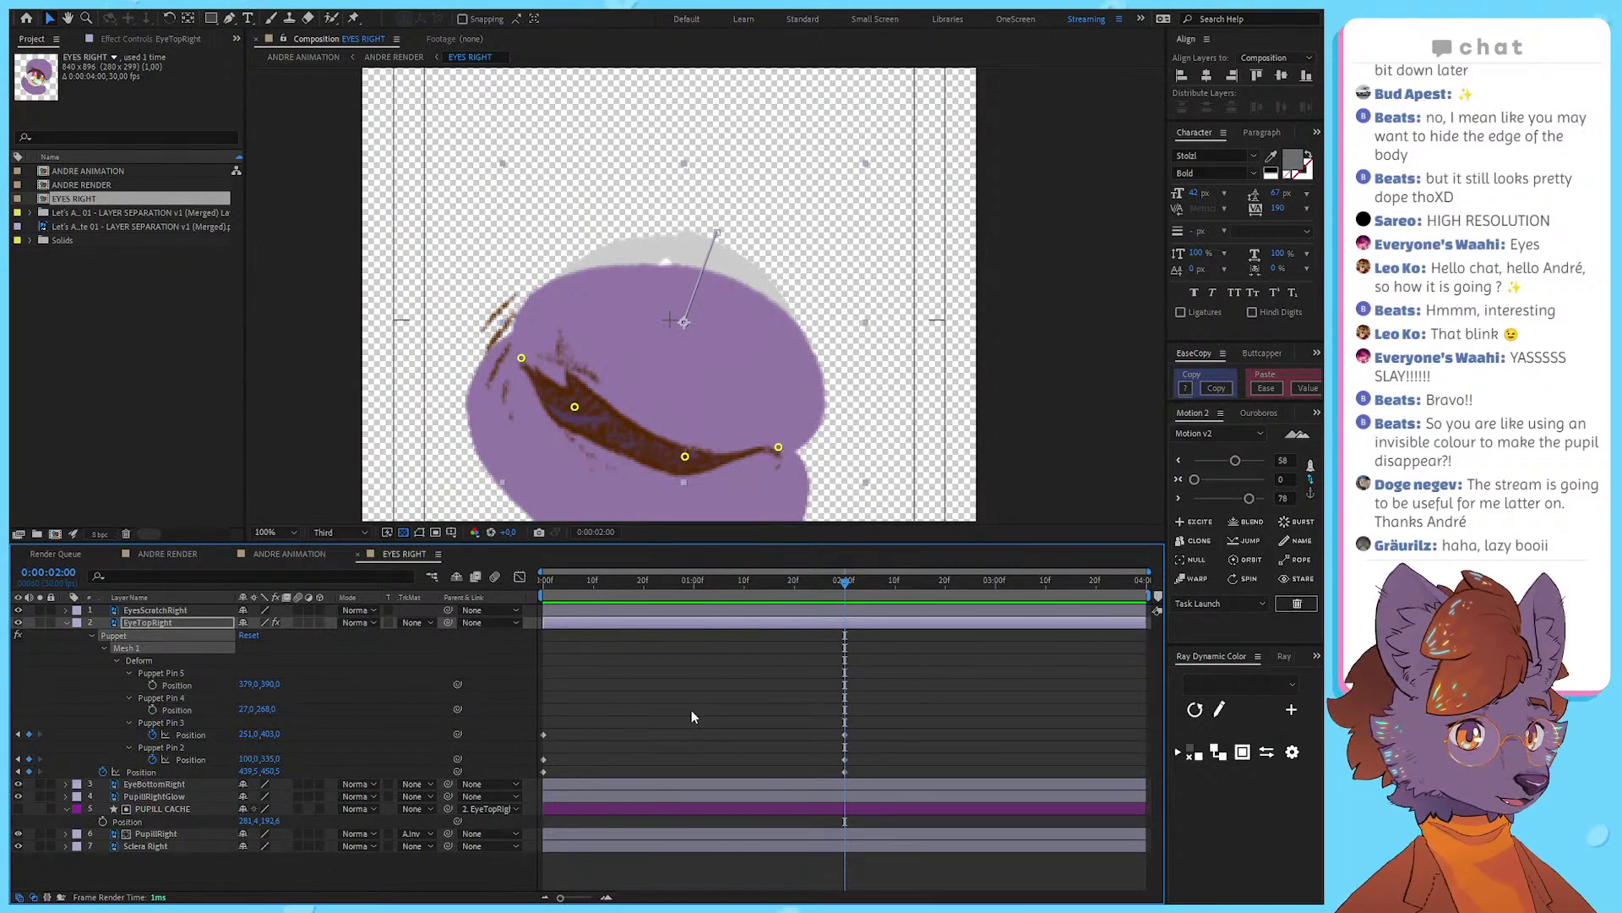
pyautogui.click(691, 709)
pyautogui.moveTo(971, 724); pyautogui.dragTo(652, 739)
pyautogui.click(657, 729)
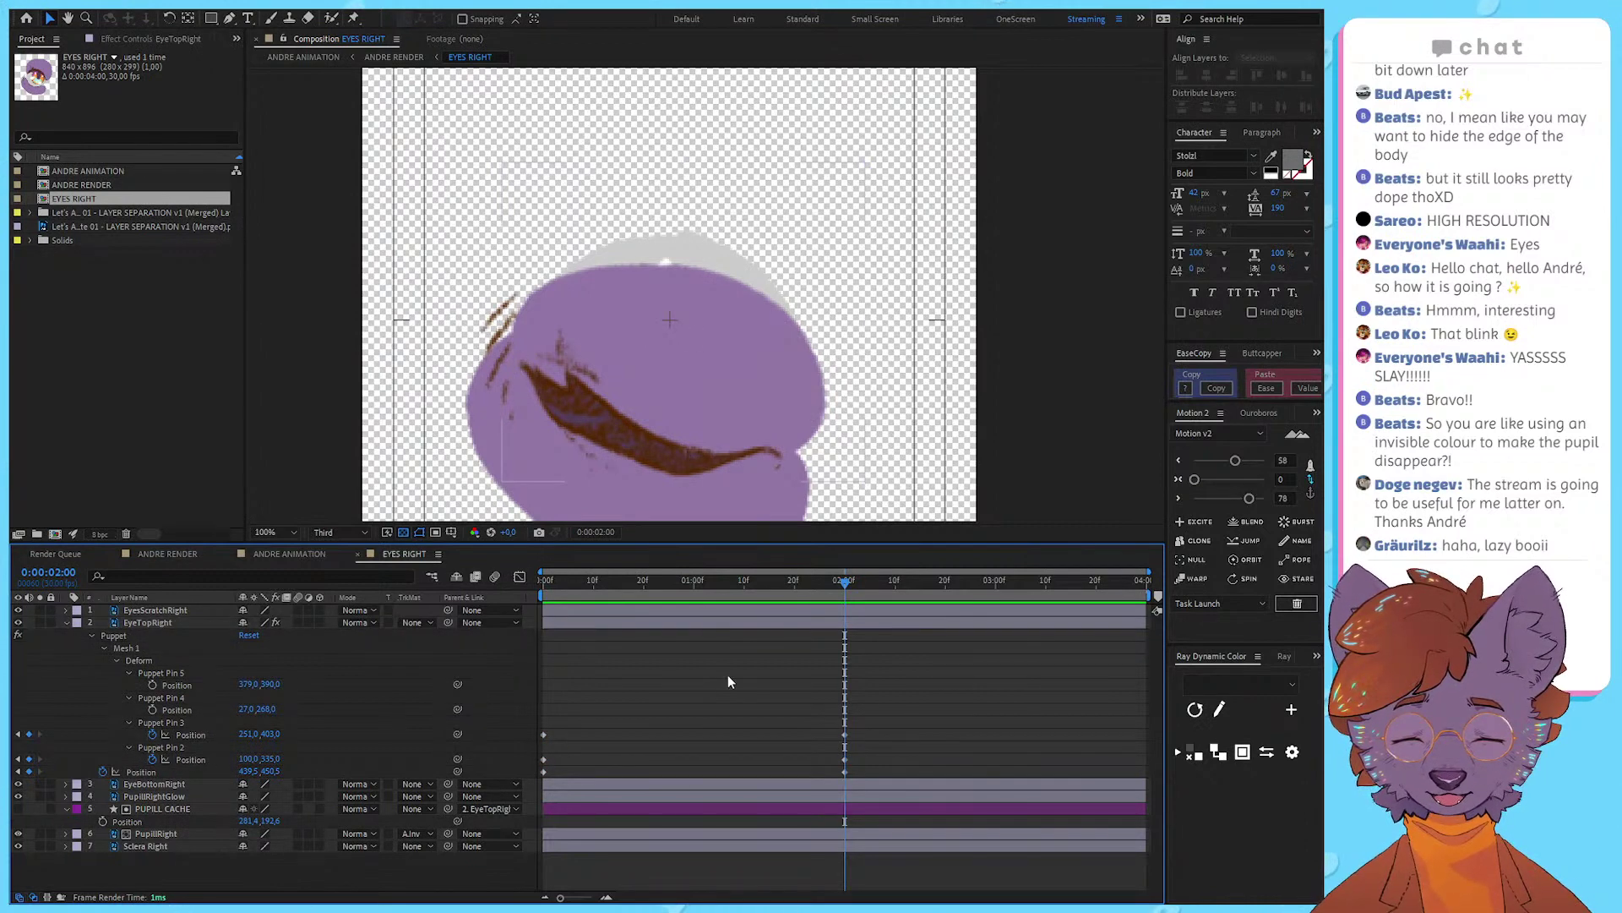
pyautogui.click(128, 723)
pyautogui.click(129, 723)
pyautogui.click(128, 734)
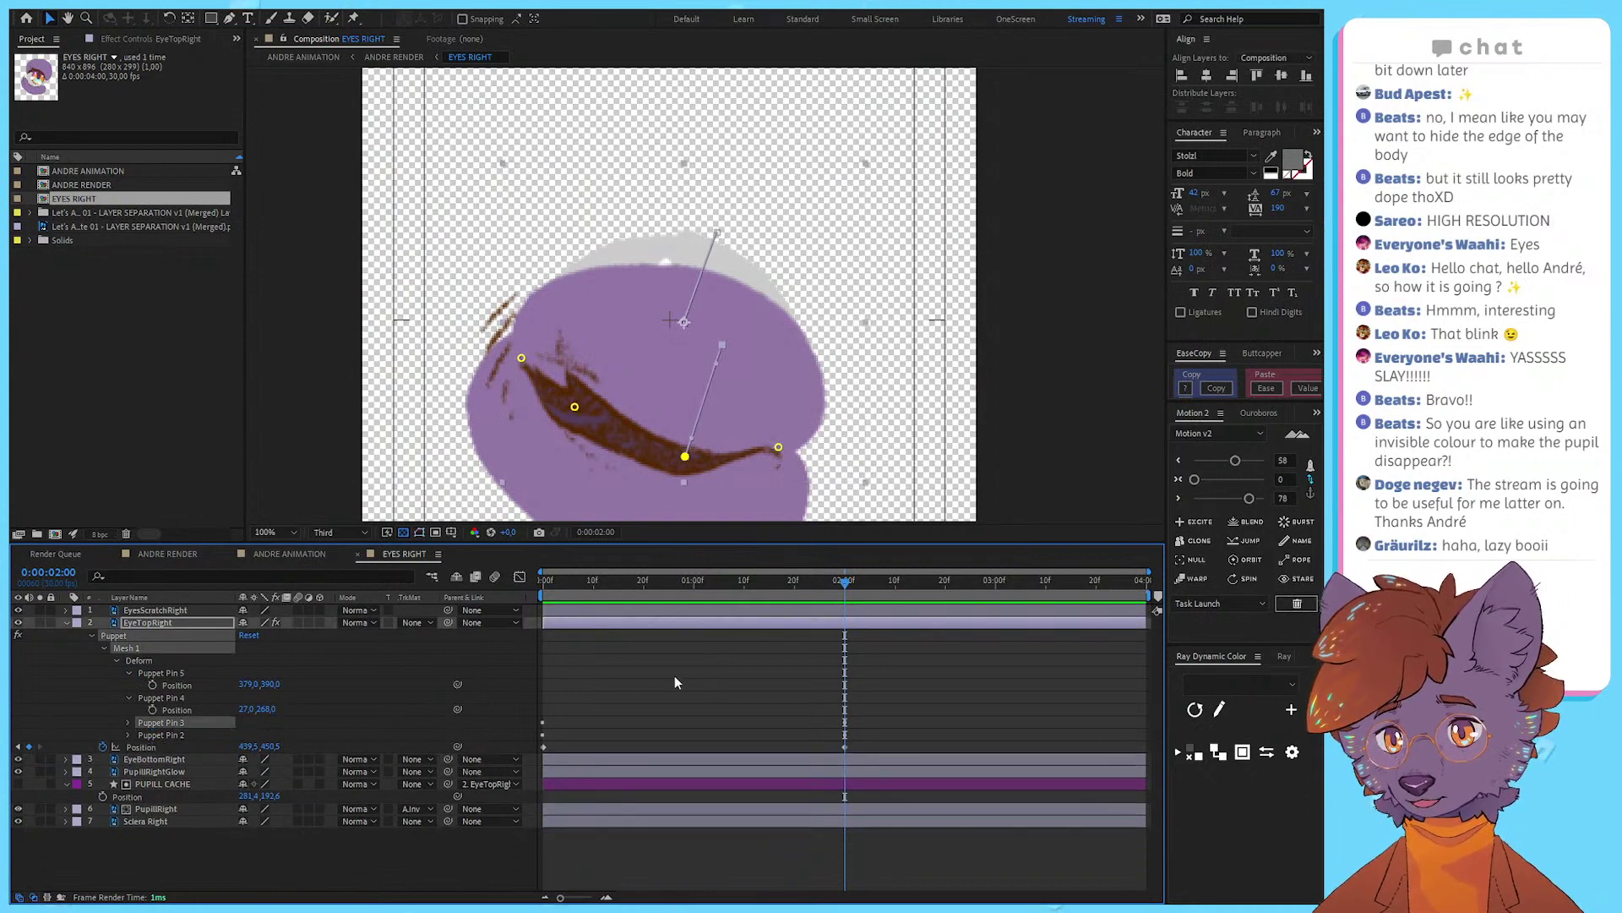
pyautogui.click(675, 677)
pyautogui.click(129, 722)
pyautogui.click(129, 759)
pyautogui.click(681, 681)
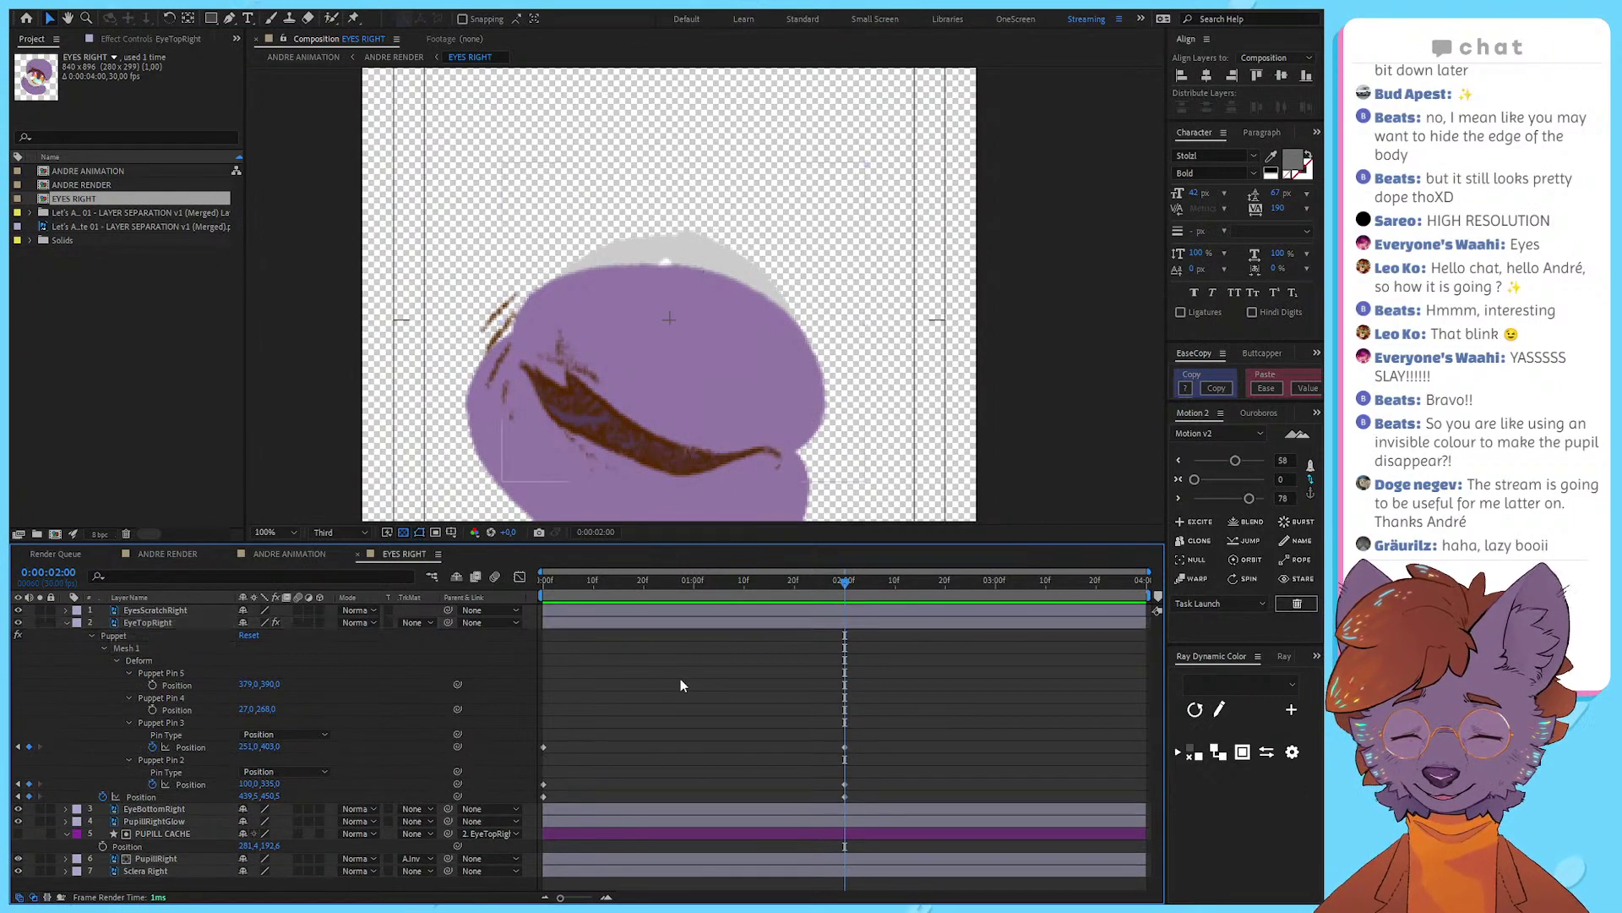
# Step: Turn off the transparency grid and inspect the matte's effect at 0:00:02:00 and at 0:00:00:00
pyautogui.moveTo(773, 578)
pyautogui.mouseDown()
pyautogui.moveTo(569, 597)
pyautogui.moveTo(760, 592)
pyautogui.mouseUp()
pyautogui.moveTo(759, 650); pyautogui.dragTo(847, 727)
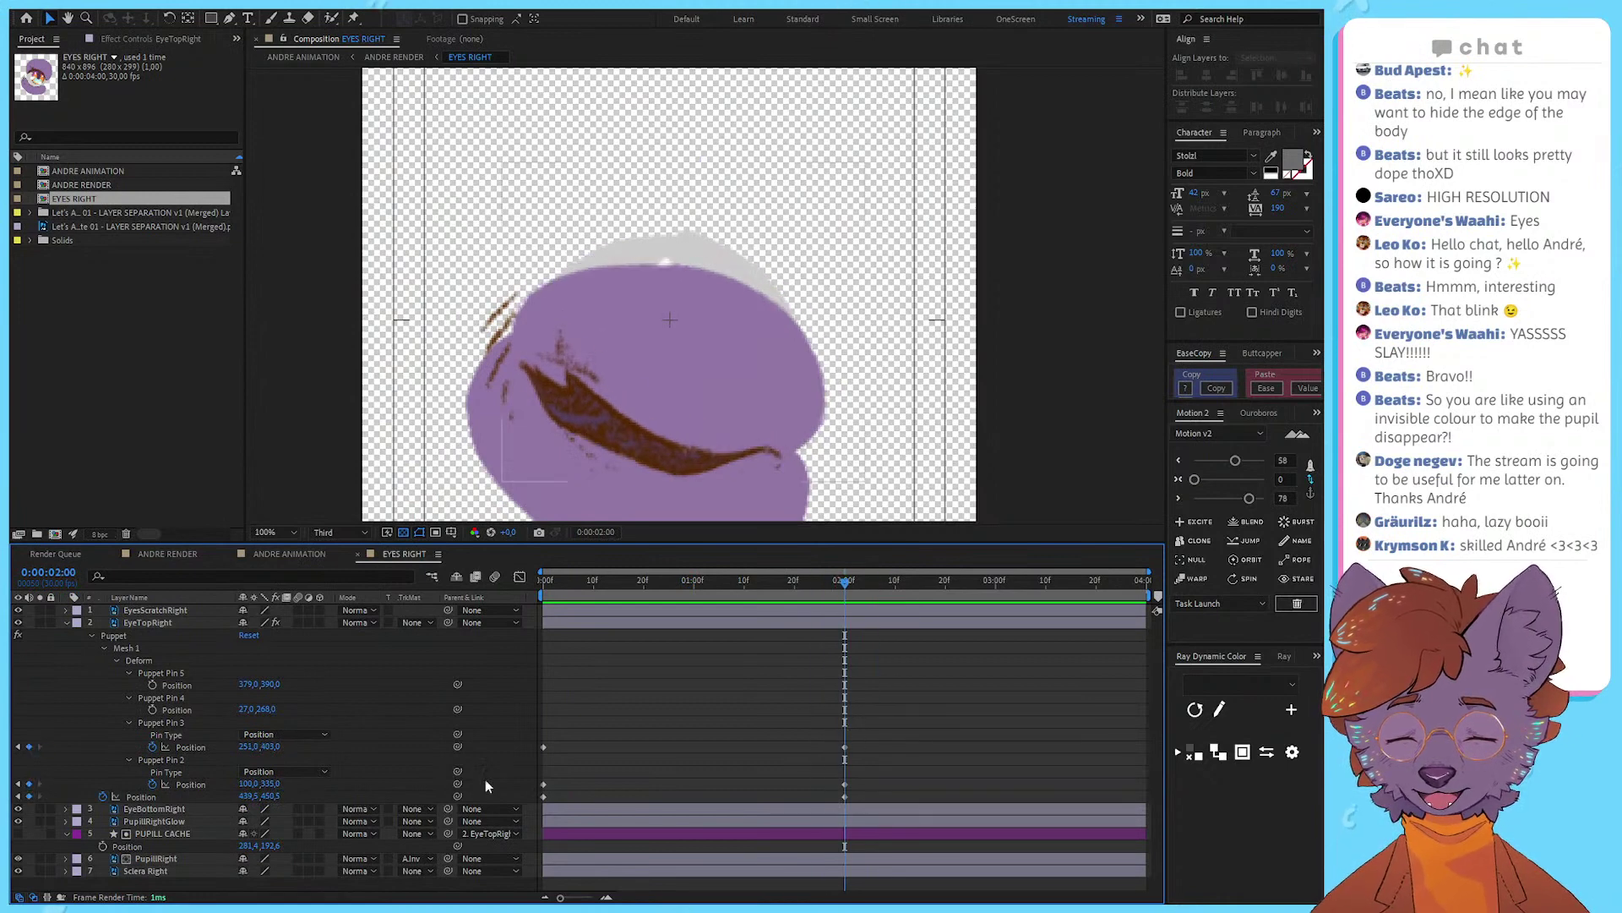
pyautogui.click(163, 833)
pyautogui.press('.')
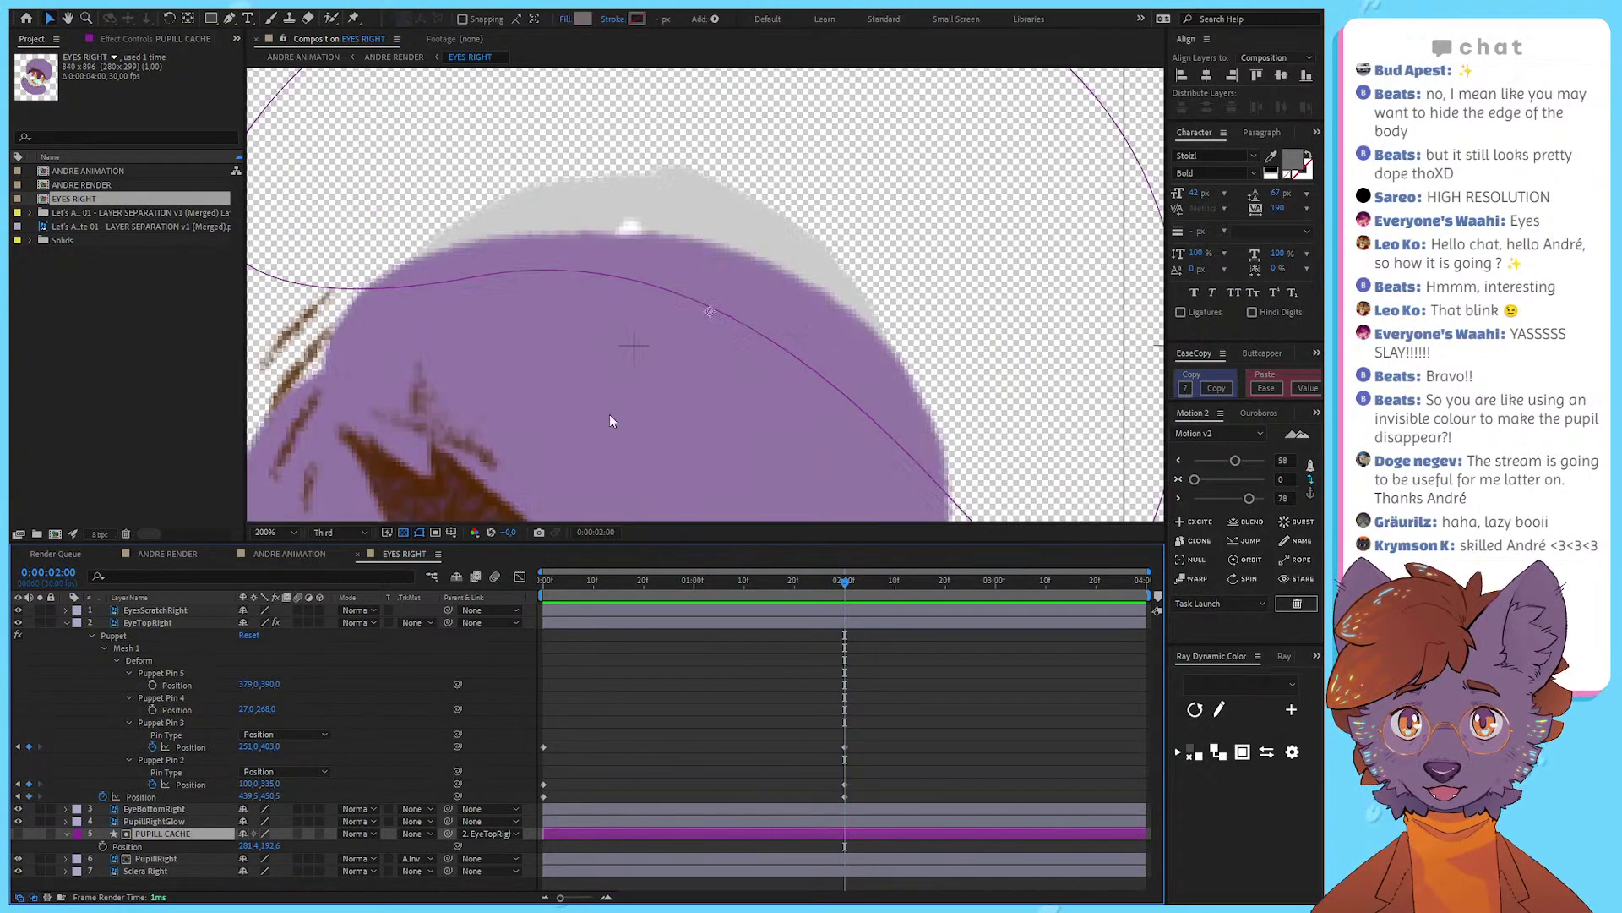
pyautogui.click(388, 532)
pyautogui.scroll(2, 566, 317)
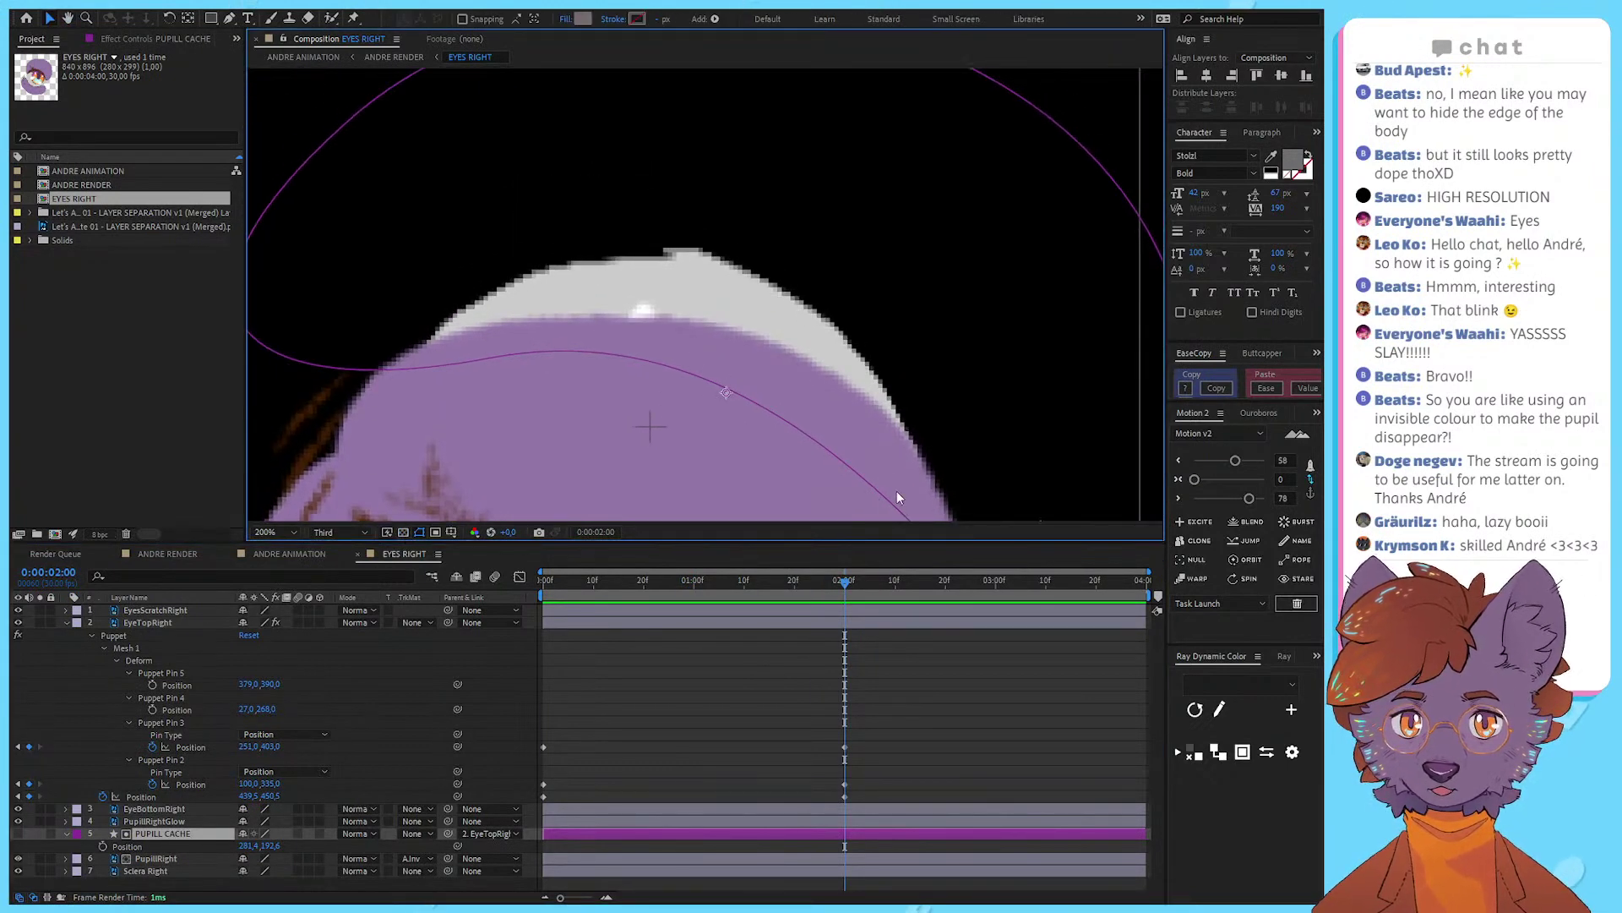
pyautogui.scroll(-2, 826, 414)
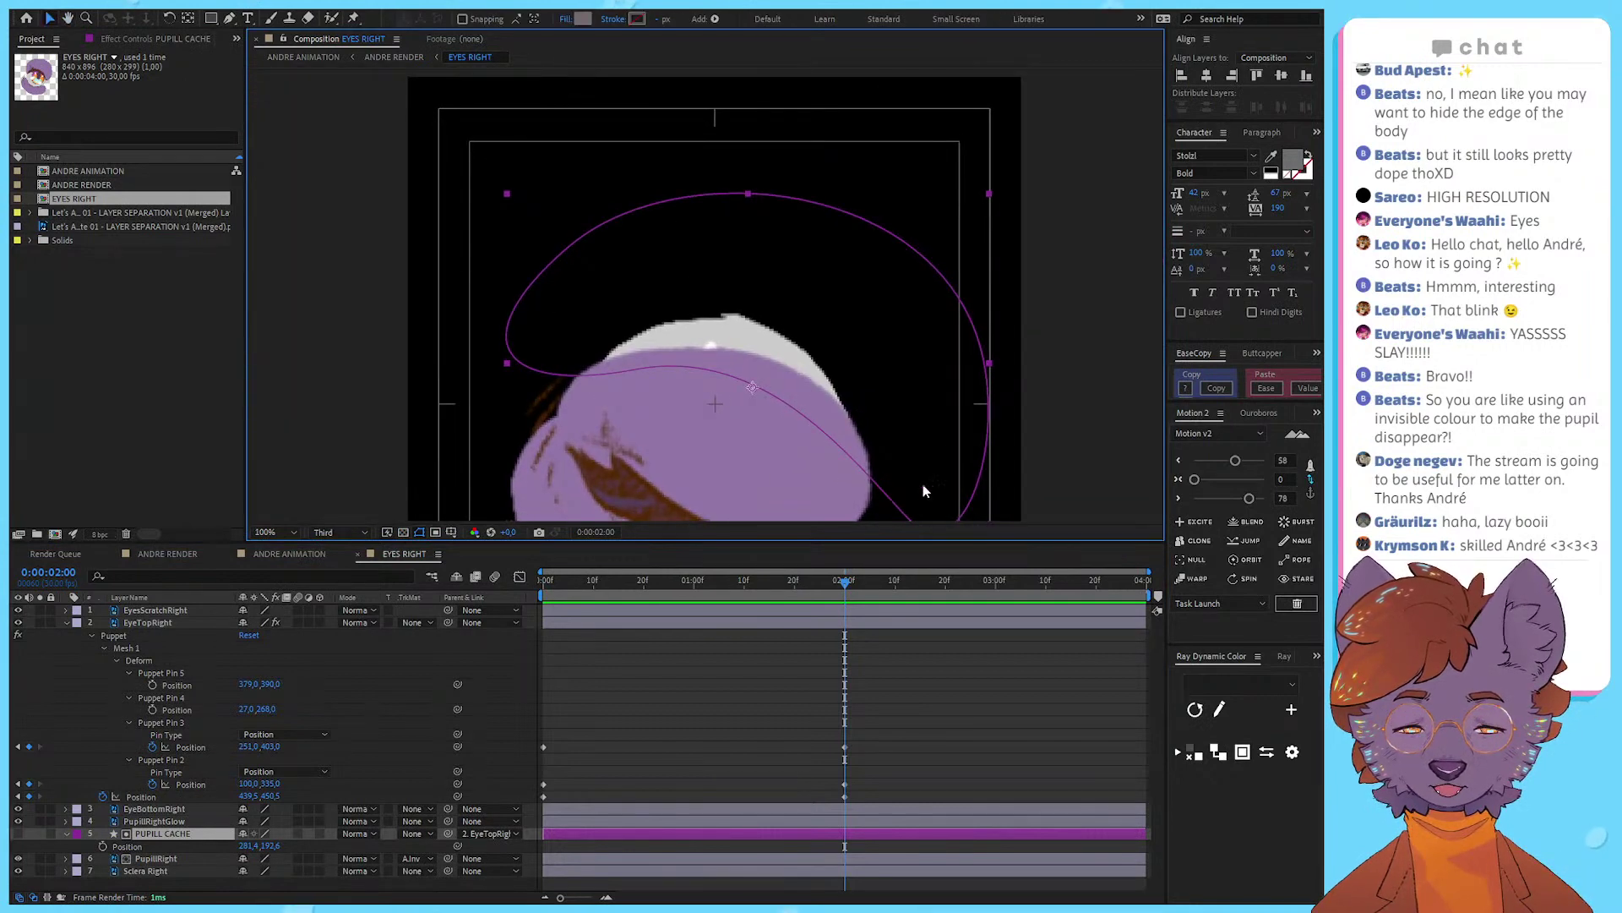
pyautogui.click(794, 592)
pyautogui.press('Home')
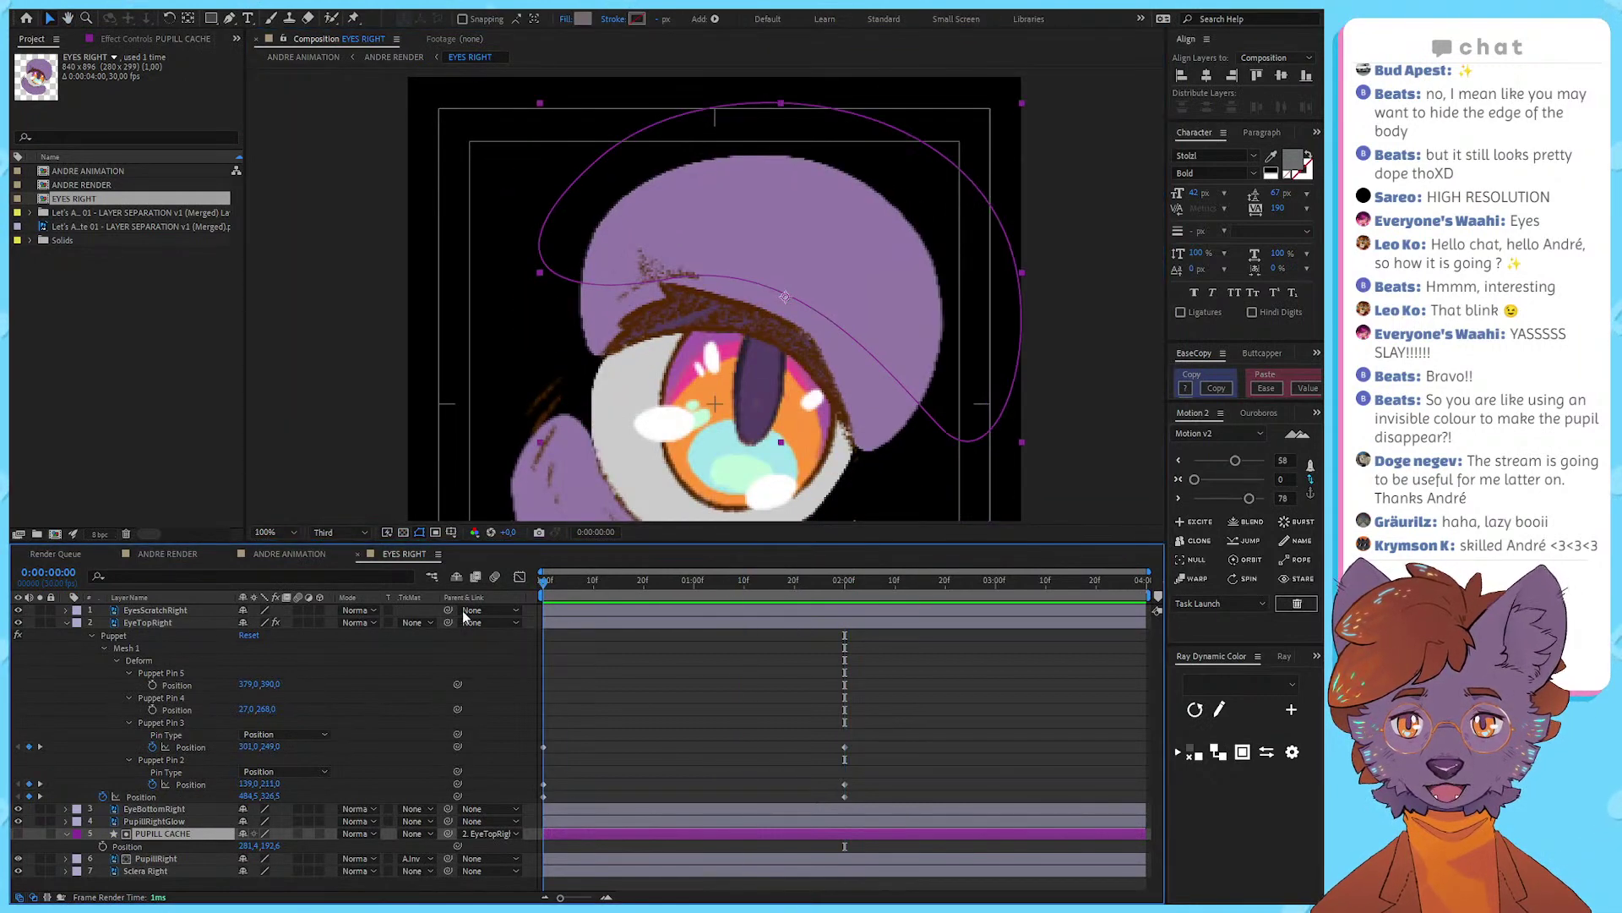
# Step: Preview the blink from 0:00:00:00 and scrub to 0:00:02:00 to examine the closed eye's upper edge
pyautogui.press('space')
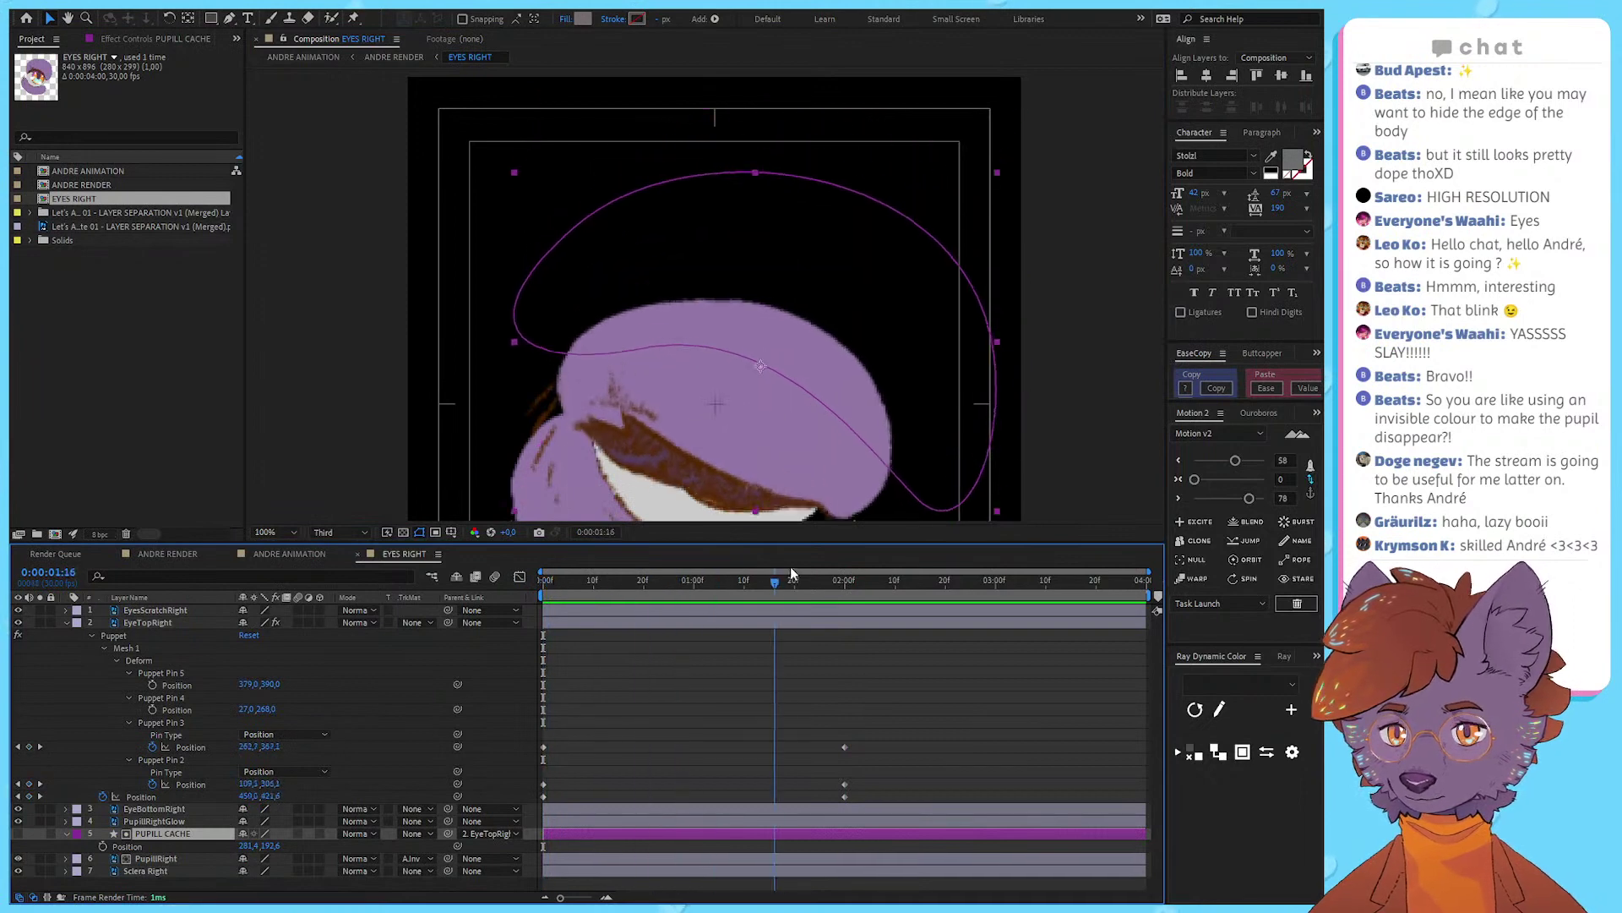
pyautogui.moveTo(834, 623); pyautogui.dragTo(789, 642)
pyautogui.click(761, 636)
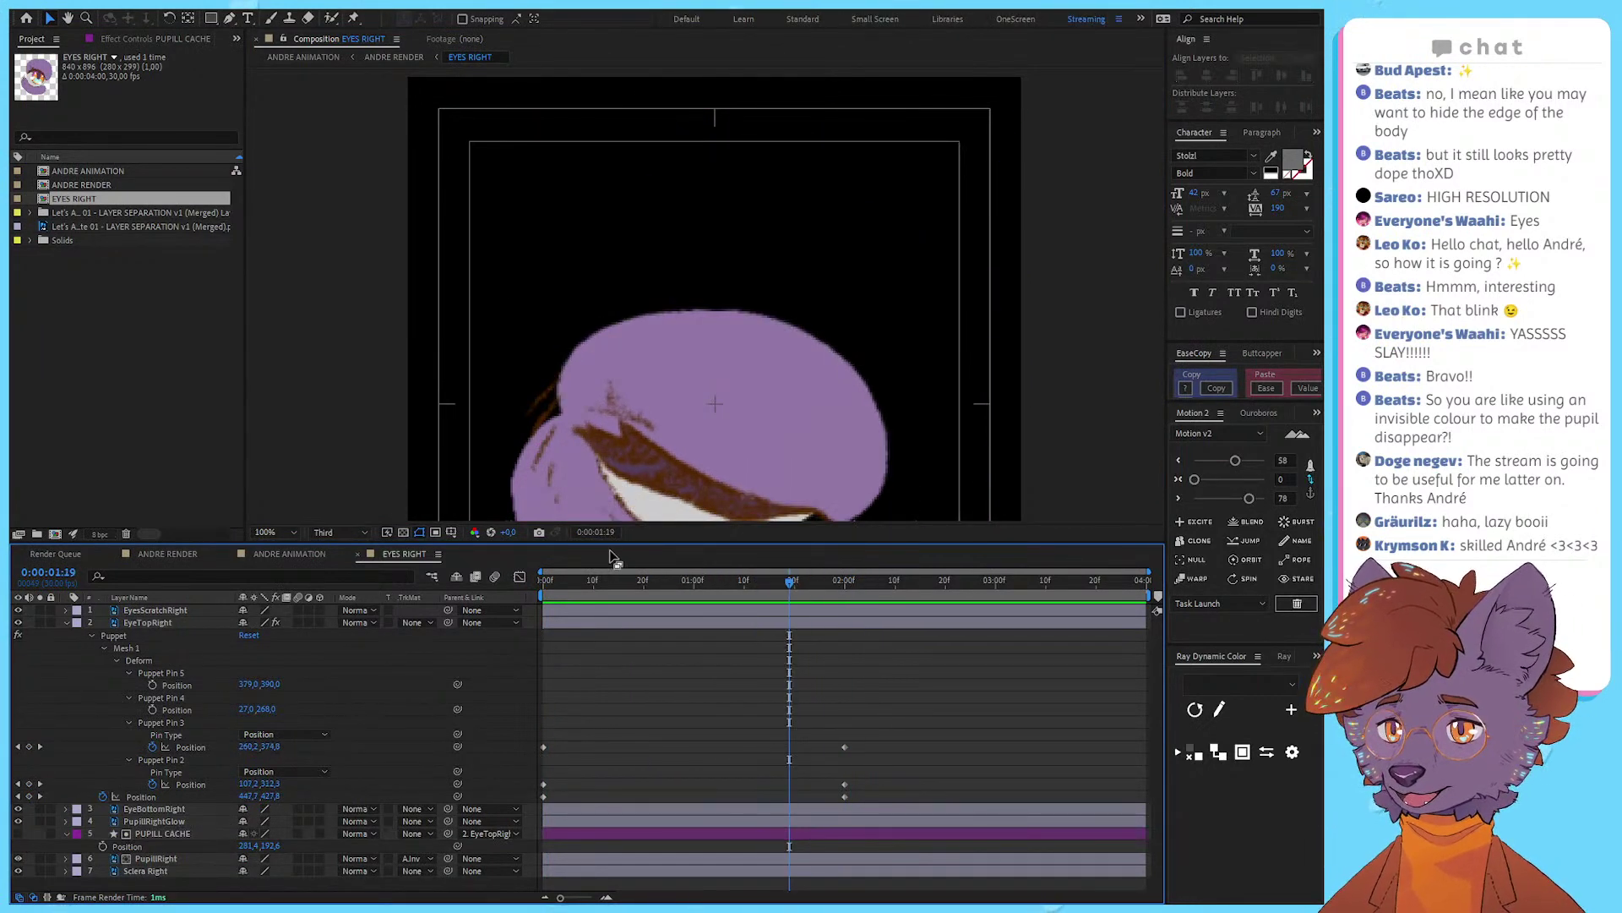
pyautogui.moveTo(646, 589)
pyautogui.mouseDown()
pyautogui.moveTo(641, 574)
pyautogui.moveTo(485, 601)
pyautogui.moveTo(653, 590)
pyautogui.mouseUp()
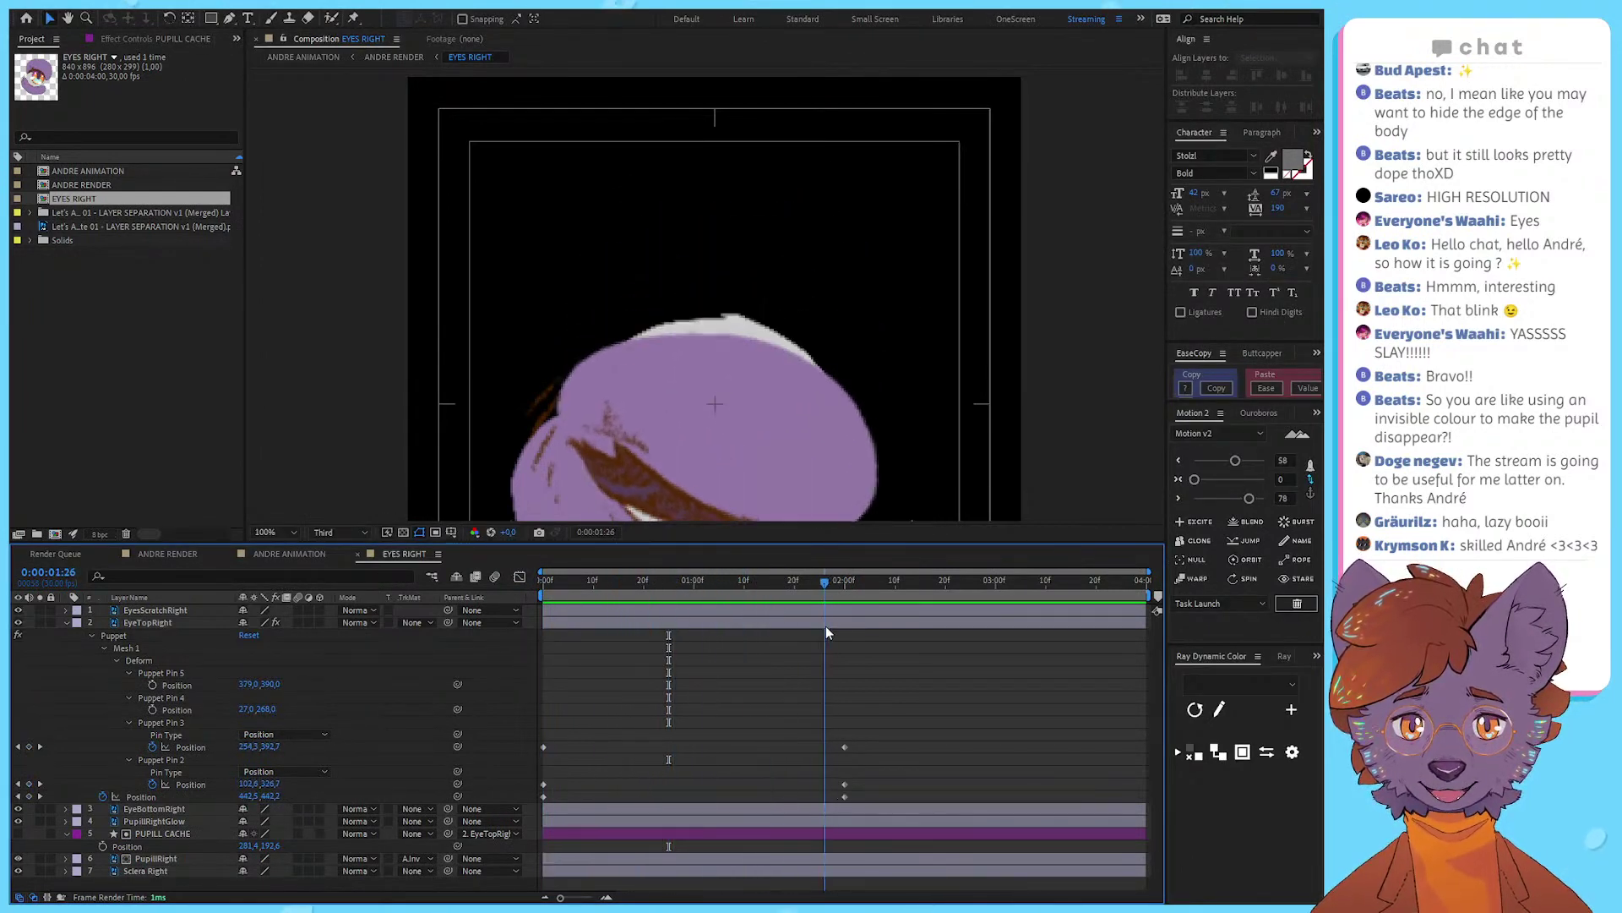
pyautogui.moveTo(851, 638); pyautogui.dragTo(843, 638)
pyautogui.moveTo(713, 398); pyautogui.dragTo(713, 344)
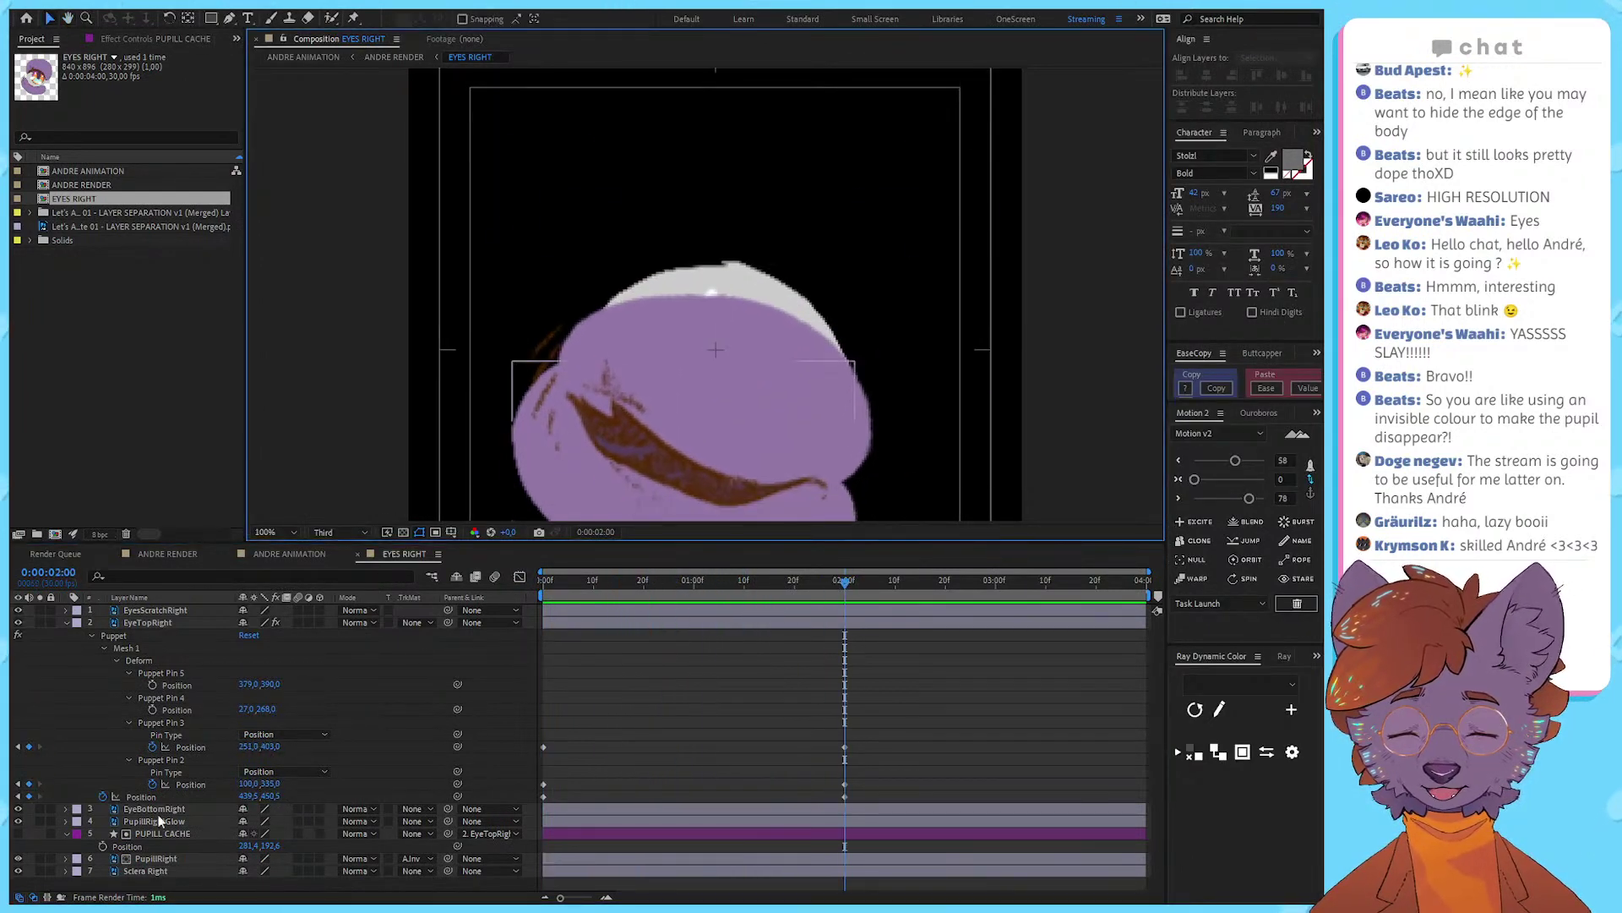
# Step: Compare the extents of the PUPILL CACHE, PupillRight and Sclera Right layers on the closed eye at 0:00:02:00
pyautogui.click(136, 844)
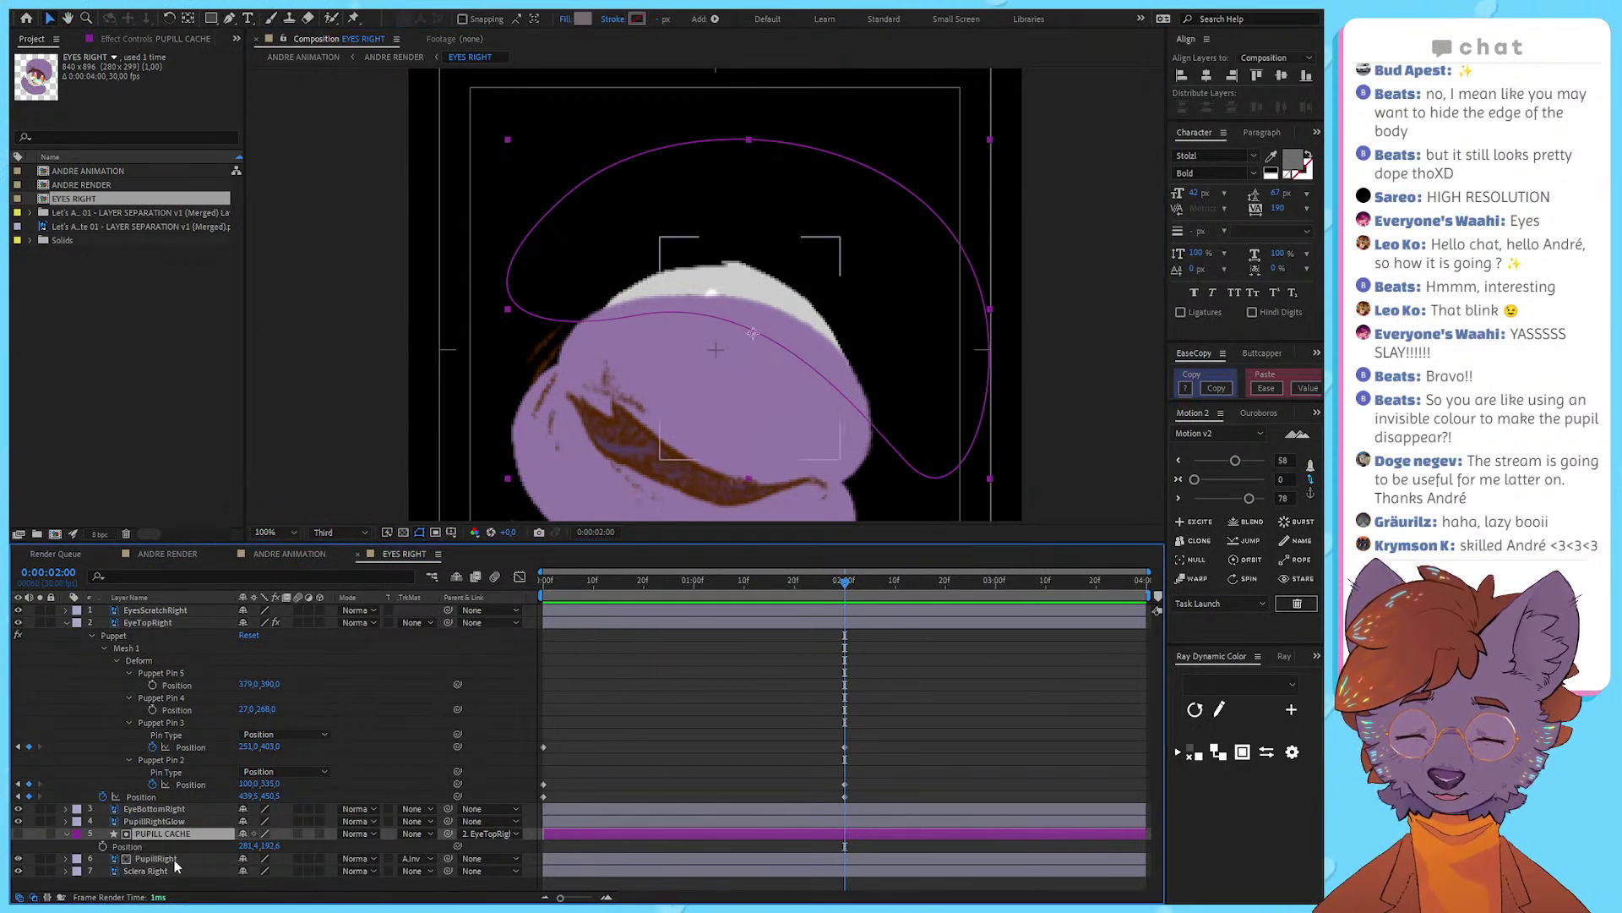
pyautogui.click(174, 859)
pyautogui.click(181, 834)
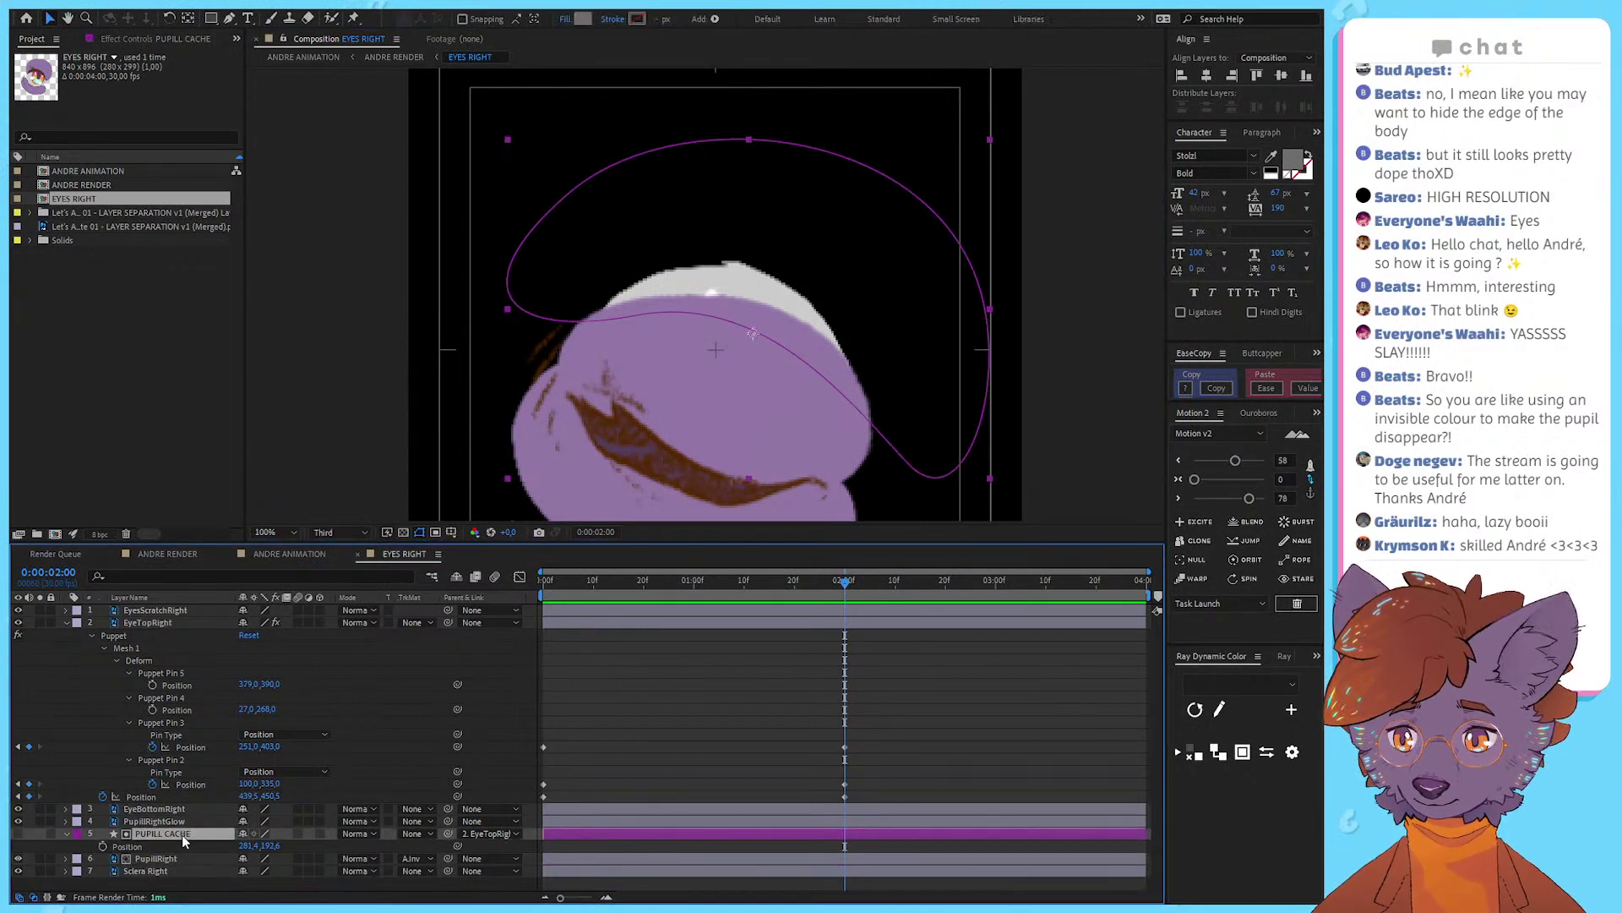
pyautogui.click(168, 860)
pyautogui.click(162, 871)
pyautogui.click(175, 831)
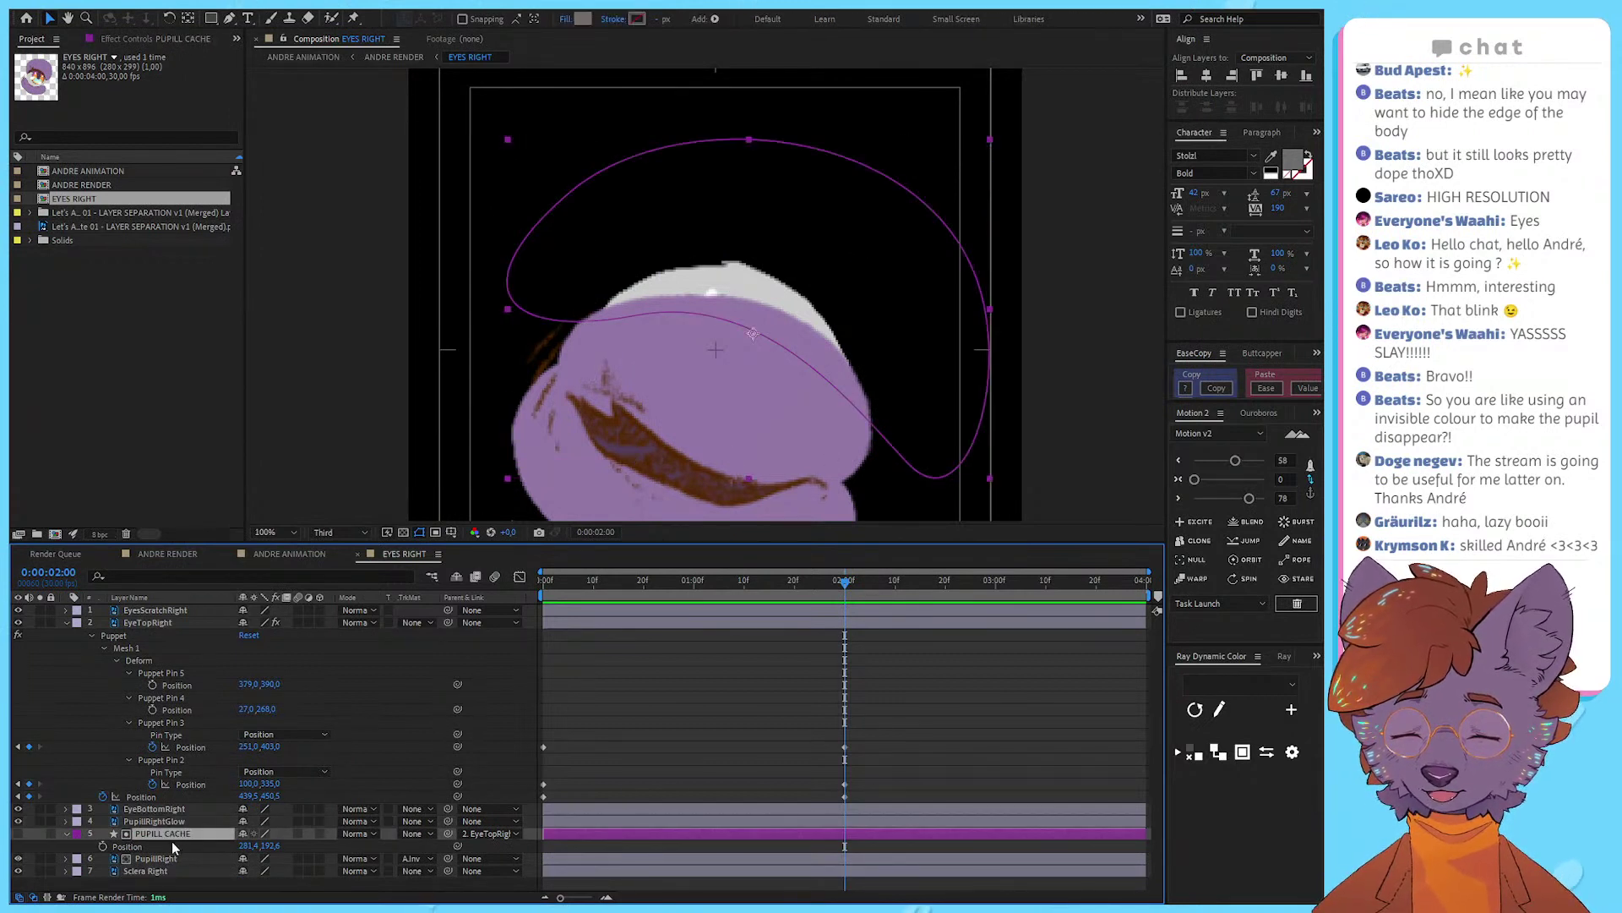
pyautogui.click(163, 871)
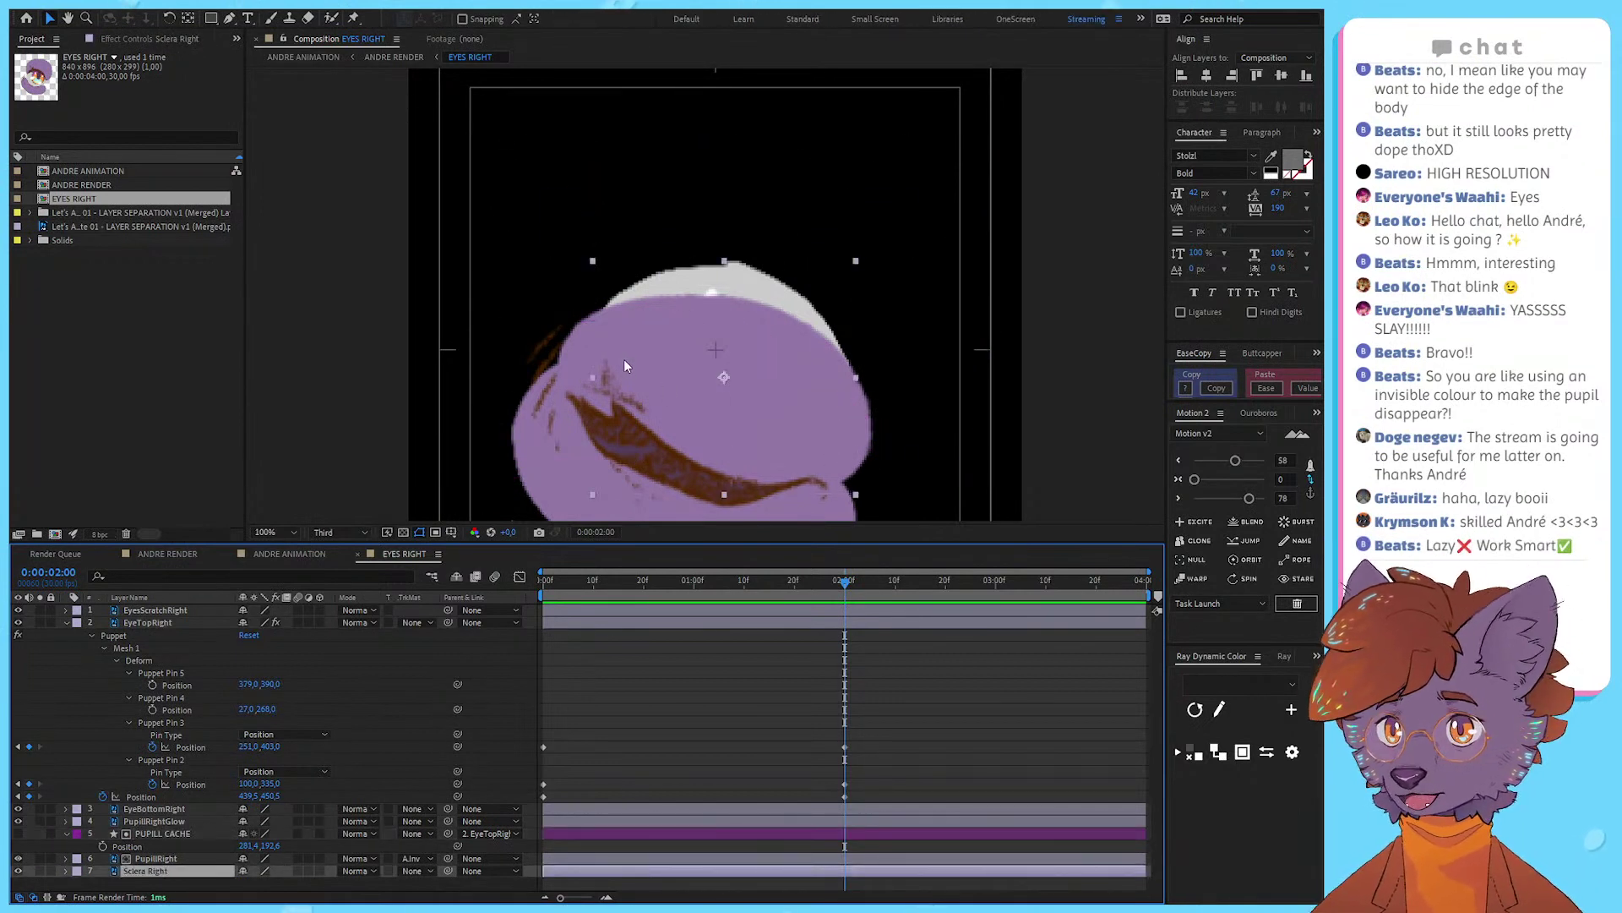
# Step: Deselect the Sclera Right layer and collapse the properties of EyeTopRight
pyautogui.click(782, 751)
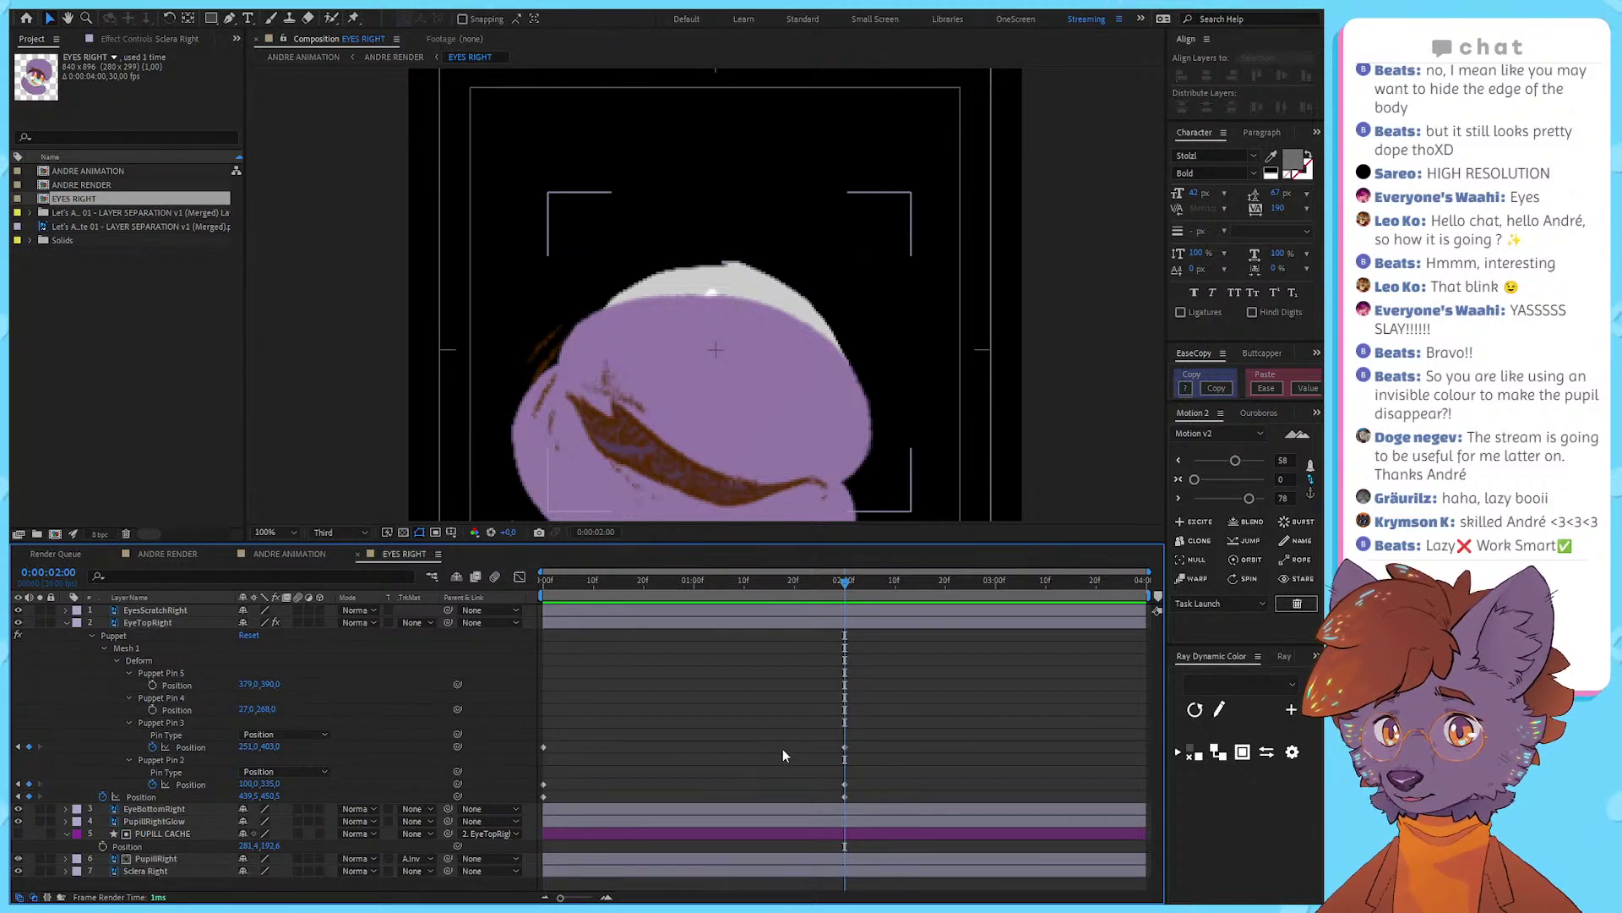
pyautogui.click(68, 622)
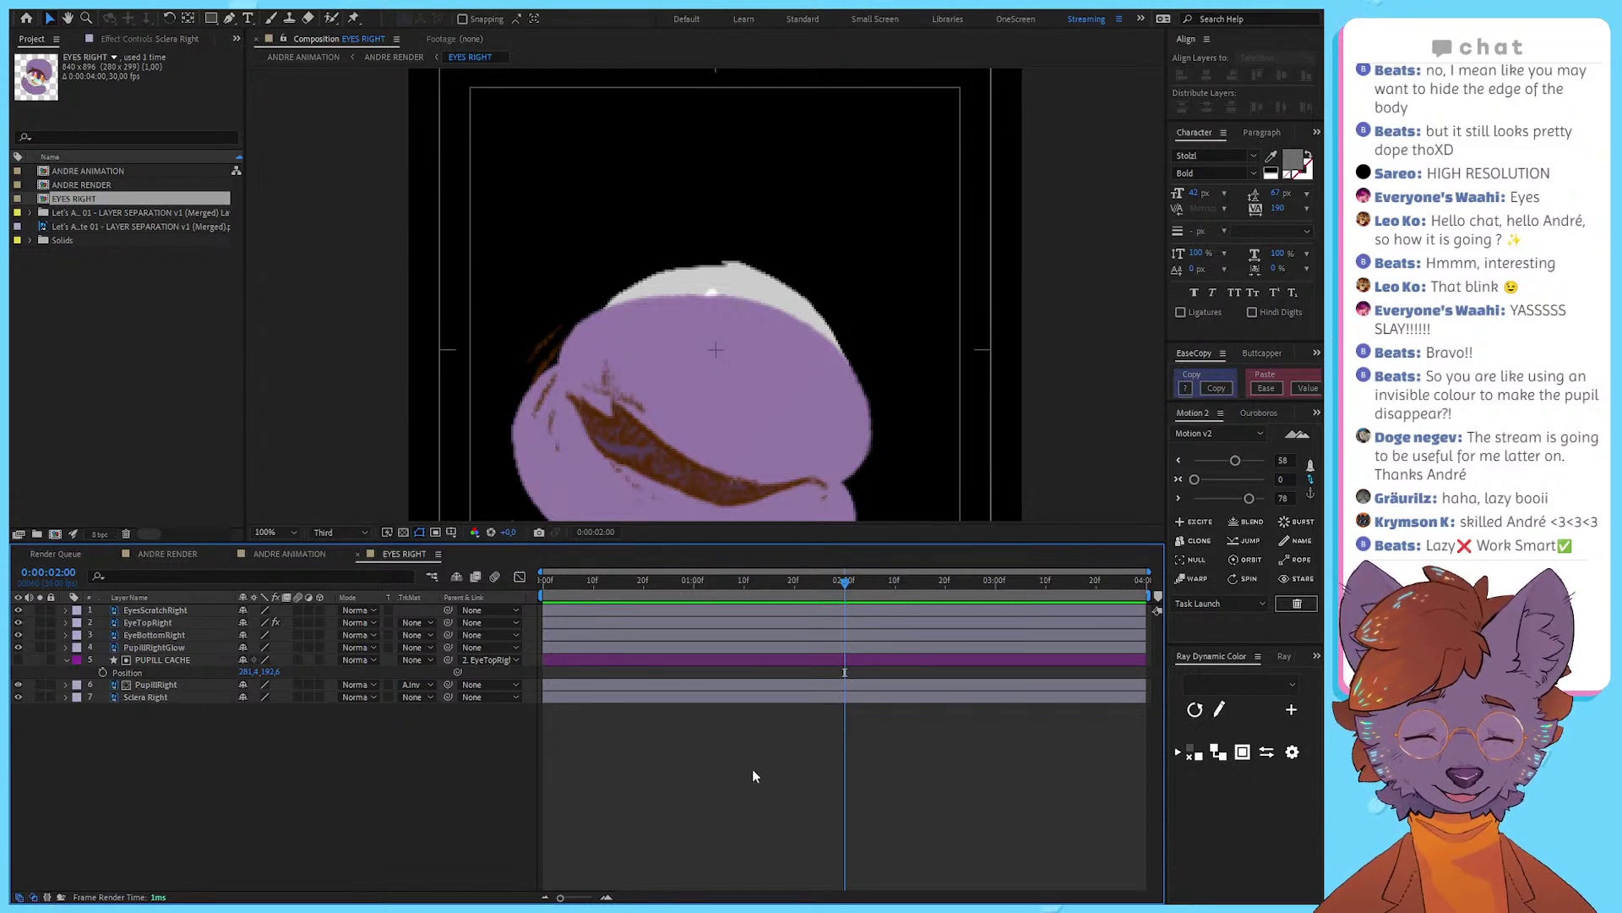
# Step: Reveal the keyframed properties of the layers in the EYES RIGHT composition, staying at the two-second closed-eye frame
pyautogui.click(194, 647)
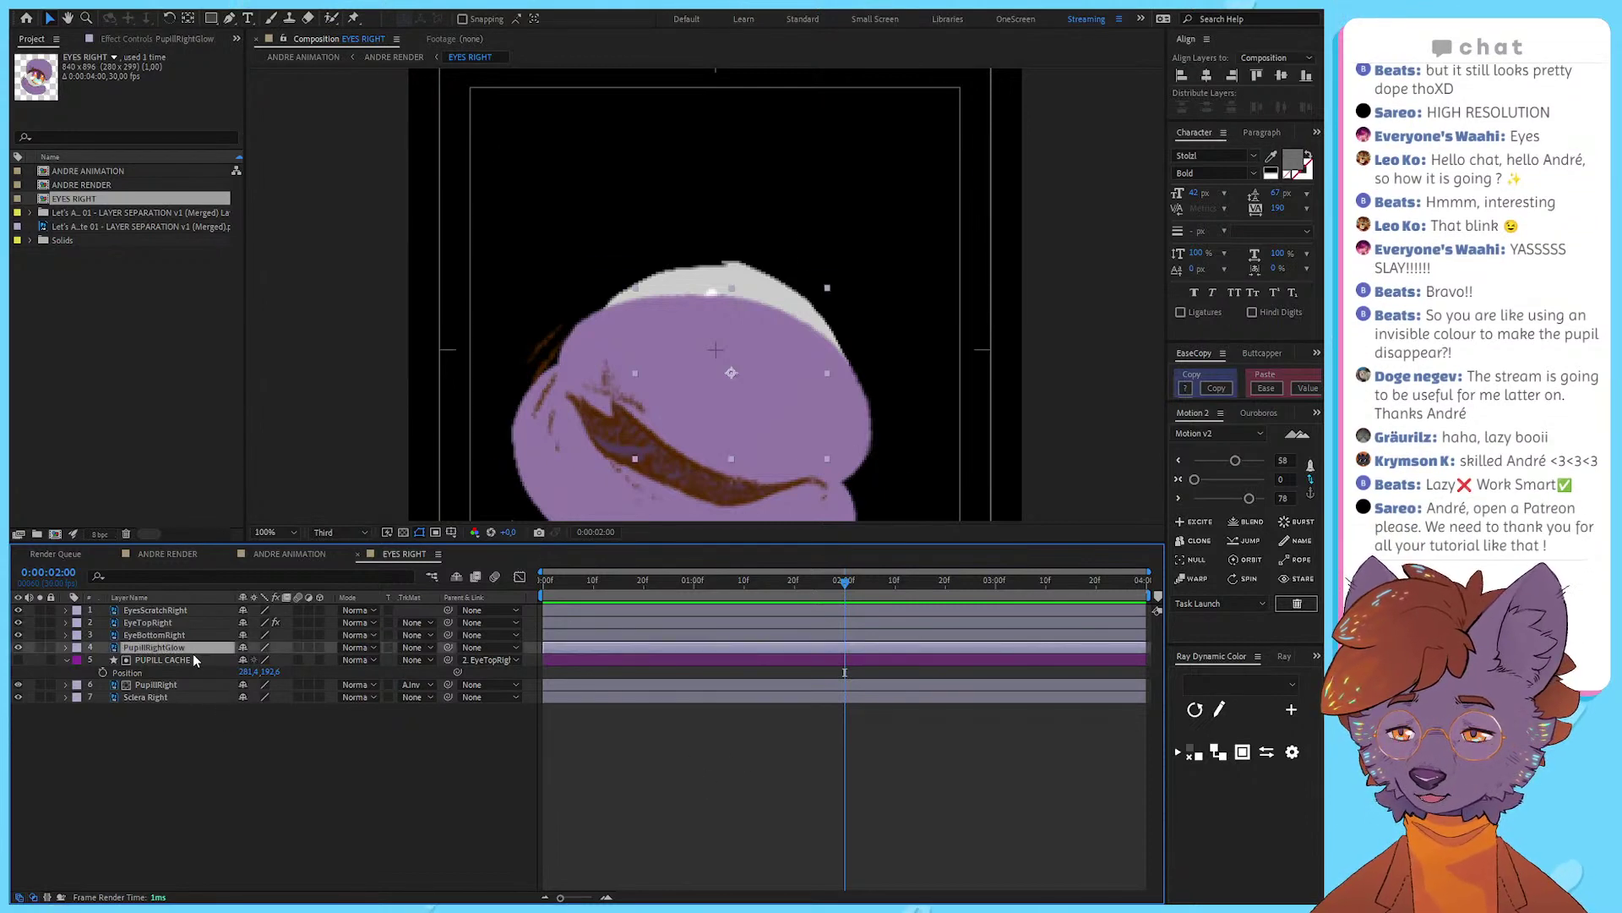
pyautogui.click(193, 657)
pyautogui.click(304, 774)
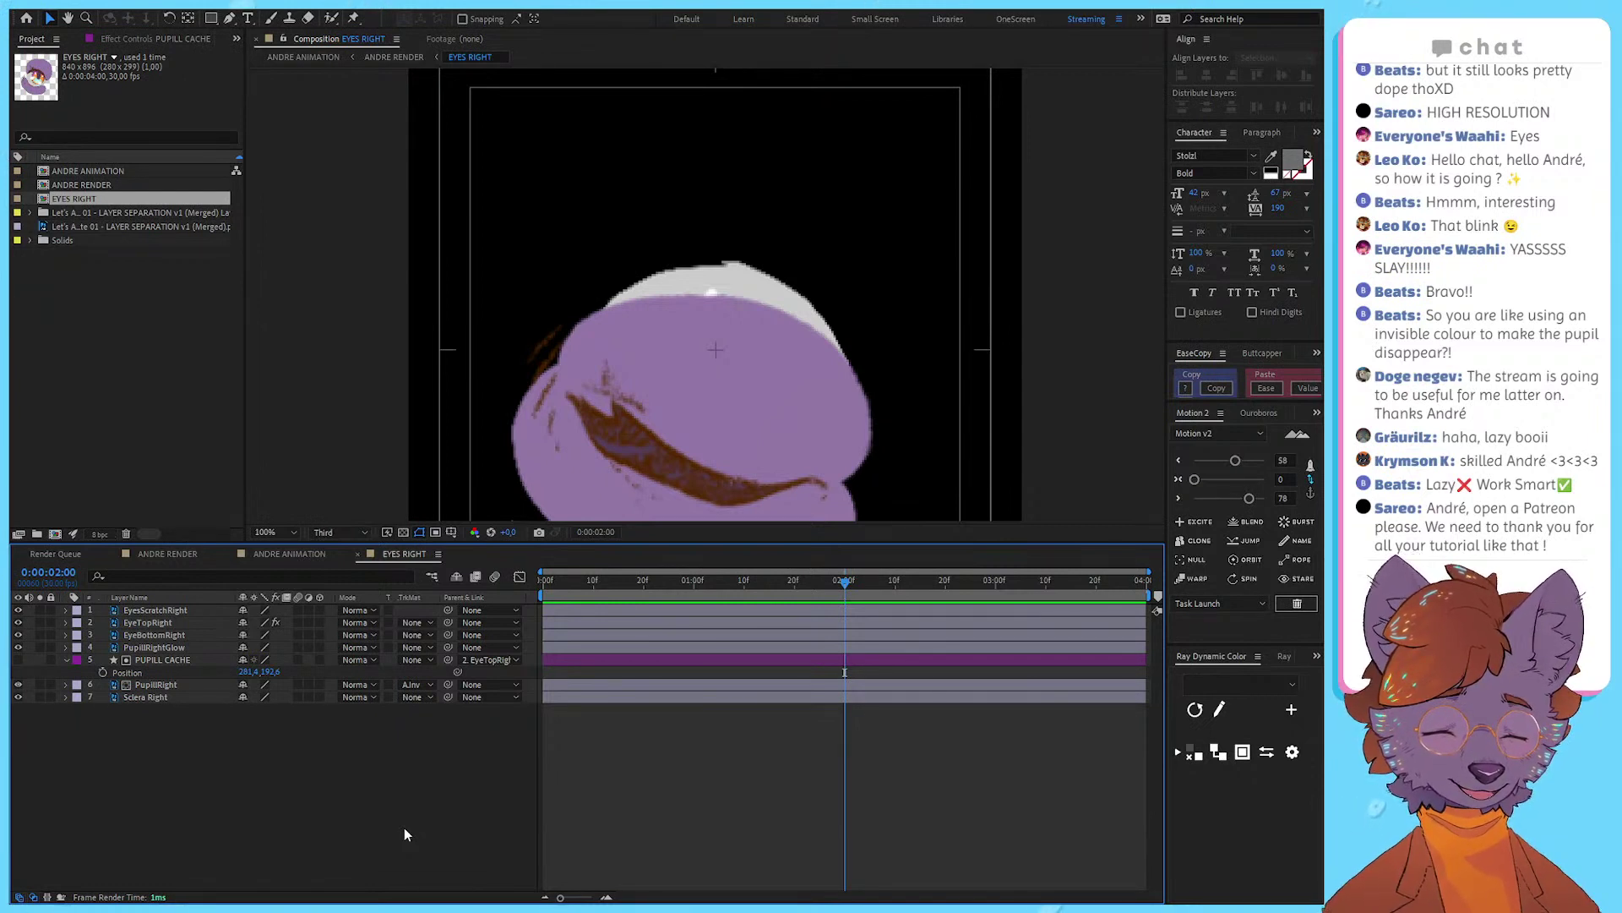
pyautogui.press('u')
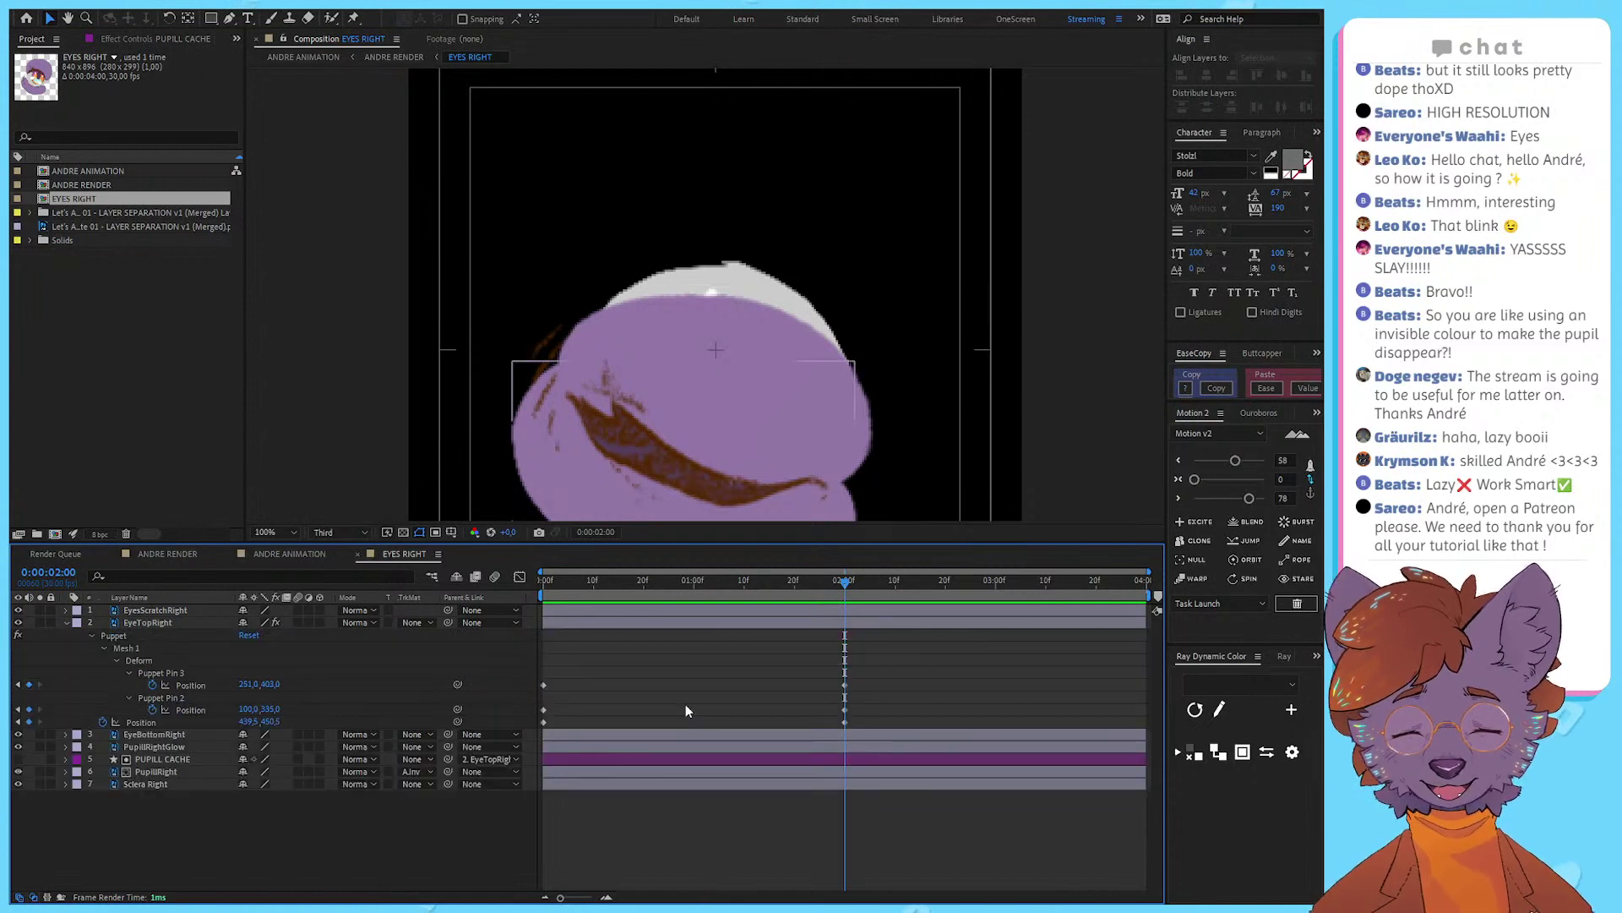
pyautogui.press('u')
pyautogui.press('u')
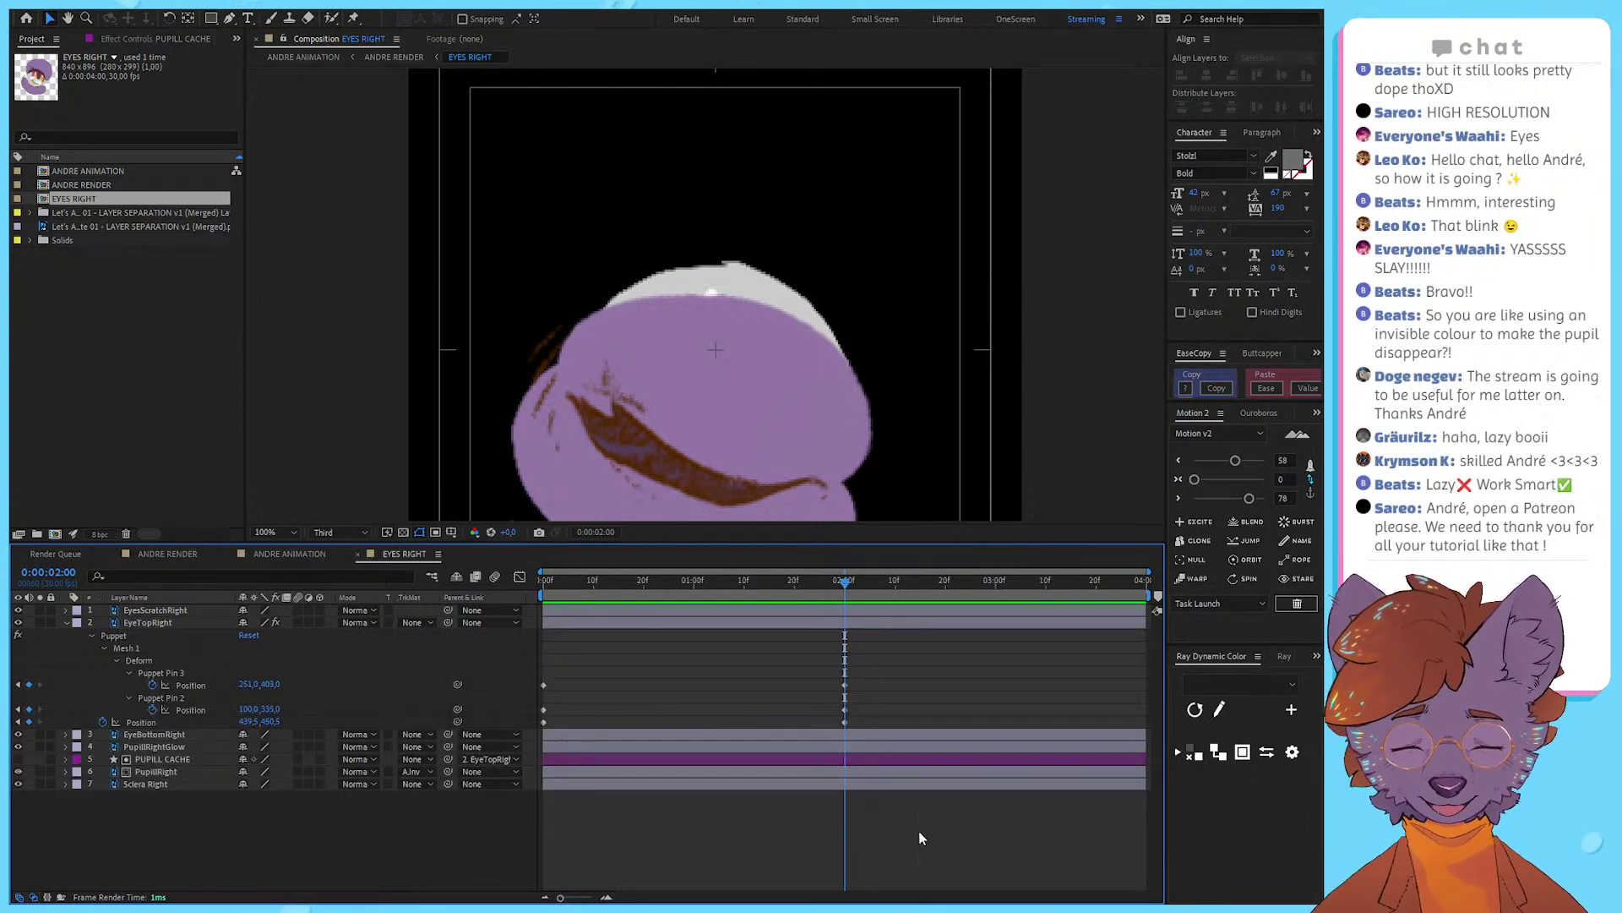
pyautogui.moveTo(813, 591)
pyautogui.mouseDown()
pyautogui.moveTo(770, 602)
pyautogui.moveTo(840, 612)
pyautogui.moveTo(850, 642)
pyautogui.moveTo(835, 649)
pyautogui.moveTo(854, 612)
pyautogui.moveTo(843, 597)
pyautogui.mouseUp()
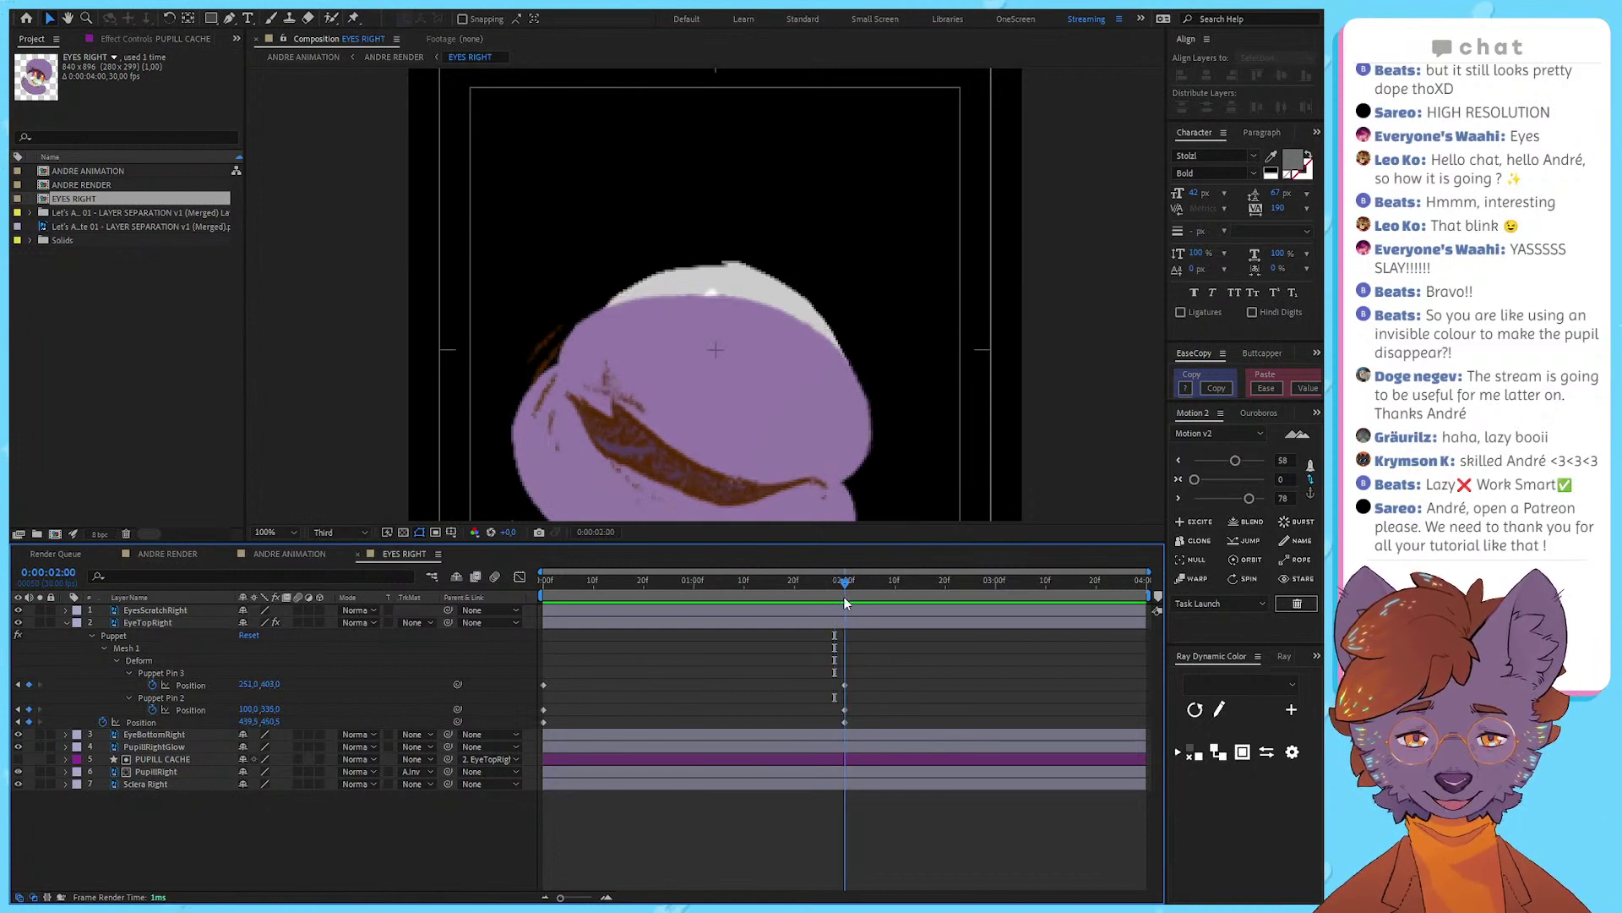
# Step: Duplicate the PUPILL CACHE layer, place the copy directly above Sclera Right and make it that layer's inverted alpha matte
pyautogui.click(177, 759)
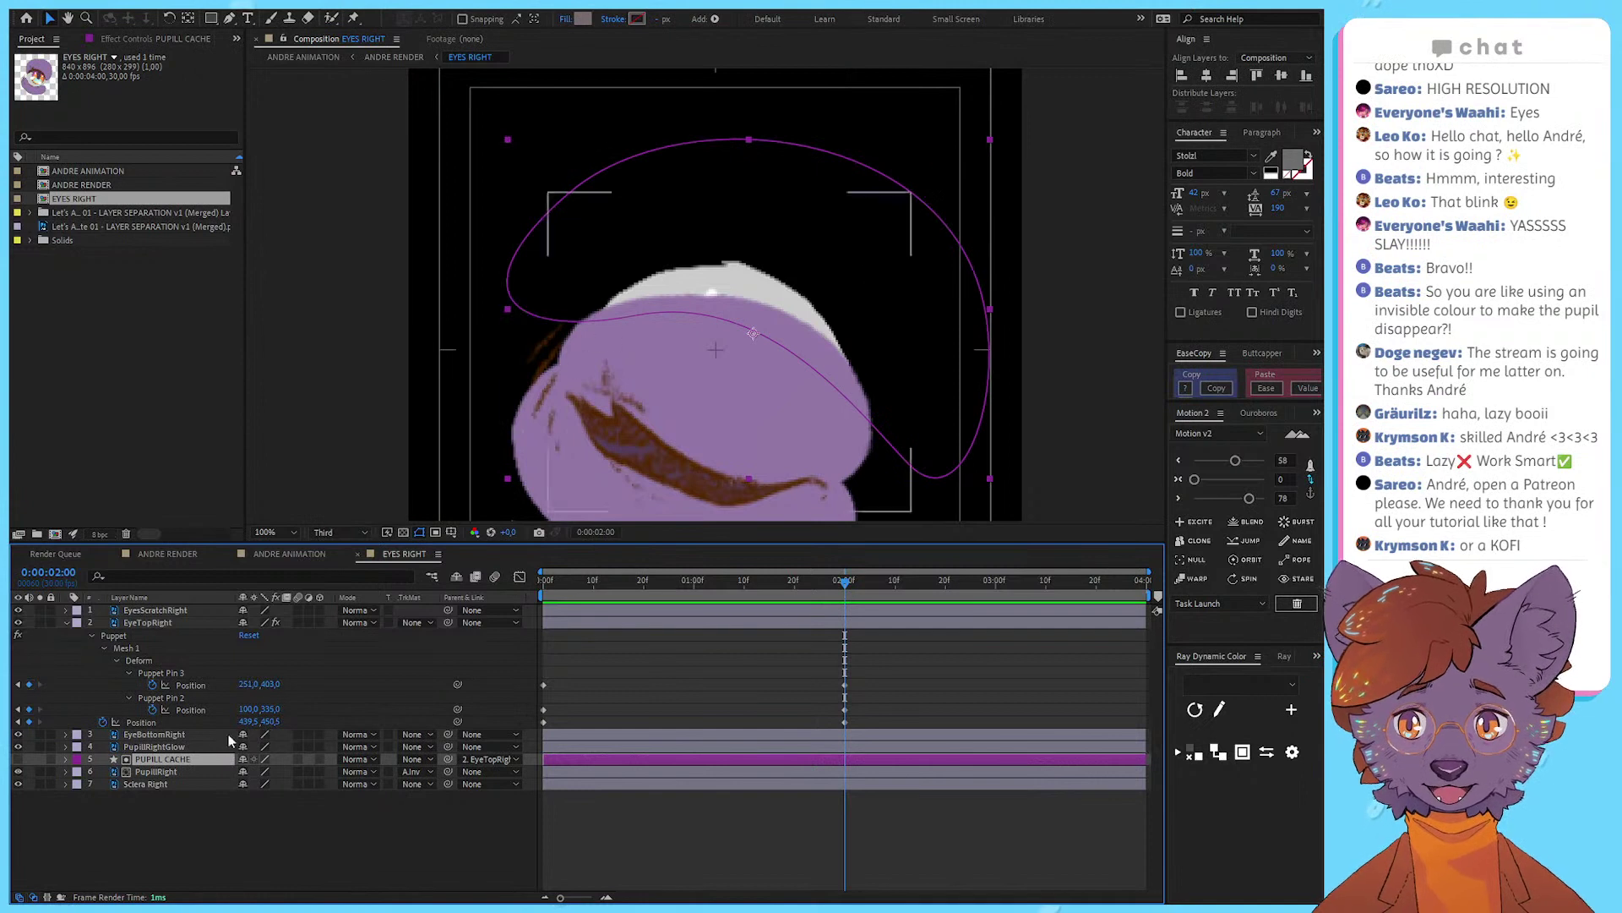
pyautogui.click(204, 768)
pyautogui.click(205, 760)
pyautogui.hotkey('ctrl', 'd')
pyautogui.moveTo(185, 764); pyautogui.dragTo(183, 789)
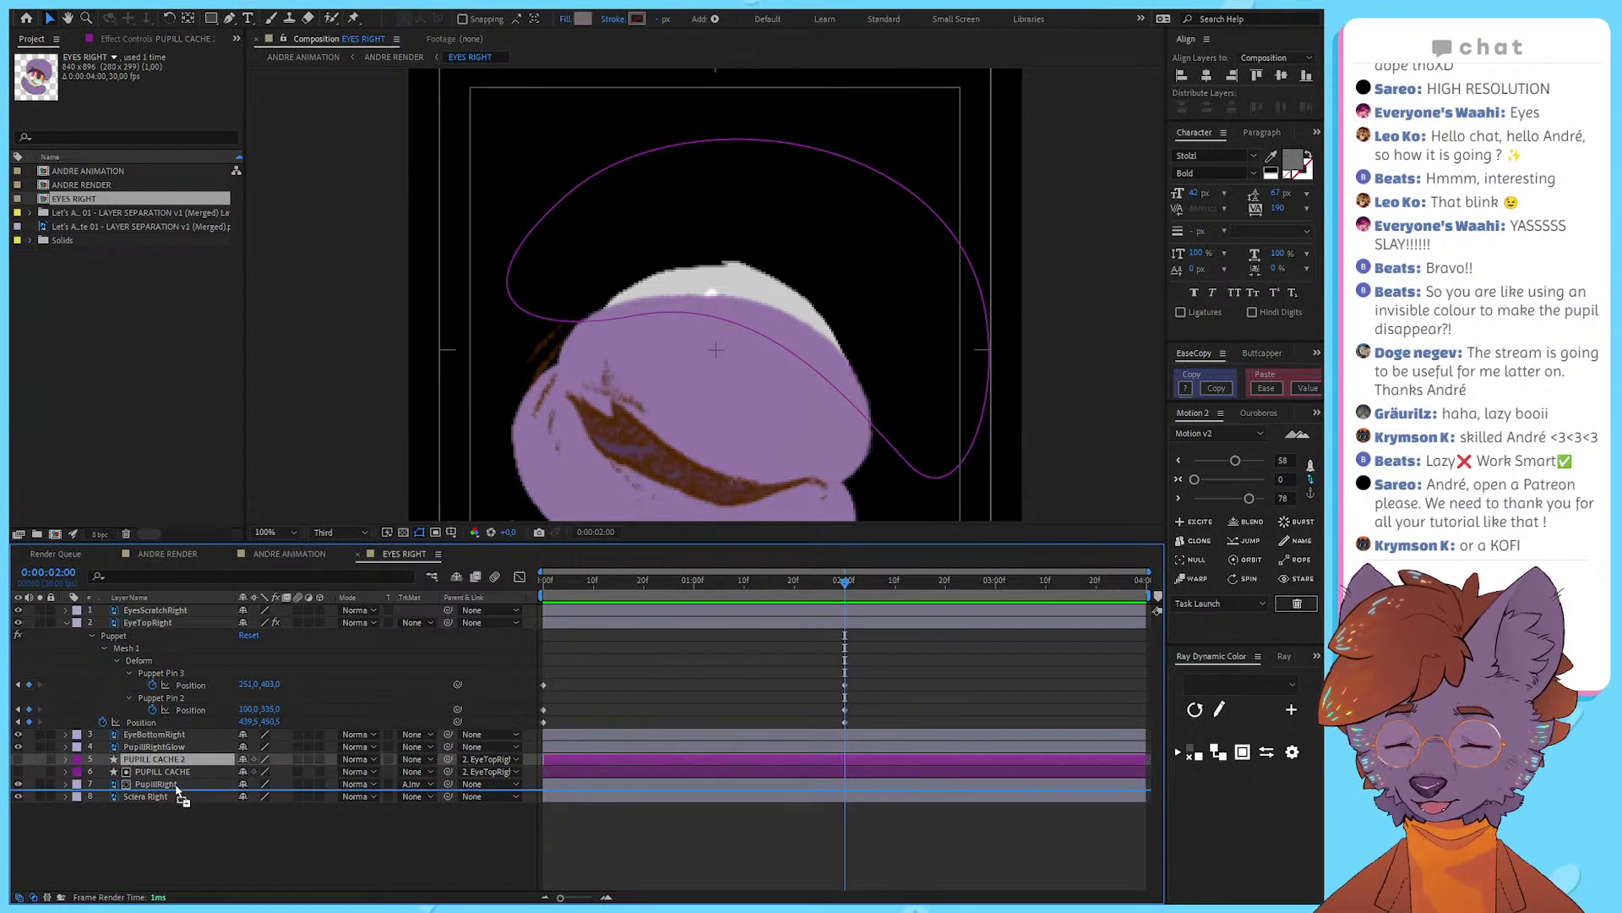
pyautogui.click(747, 691)
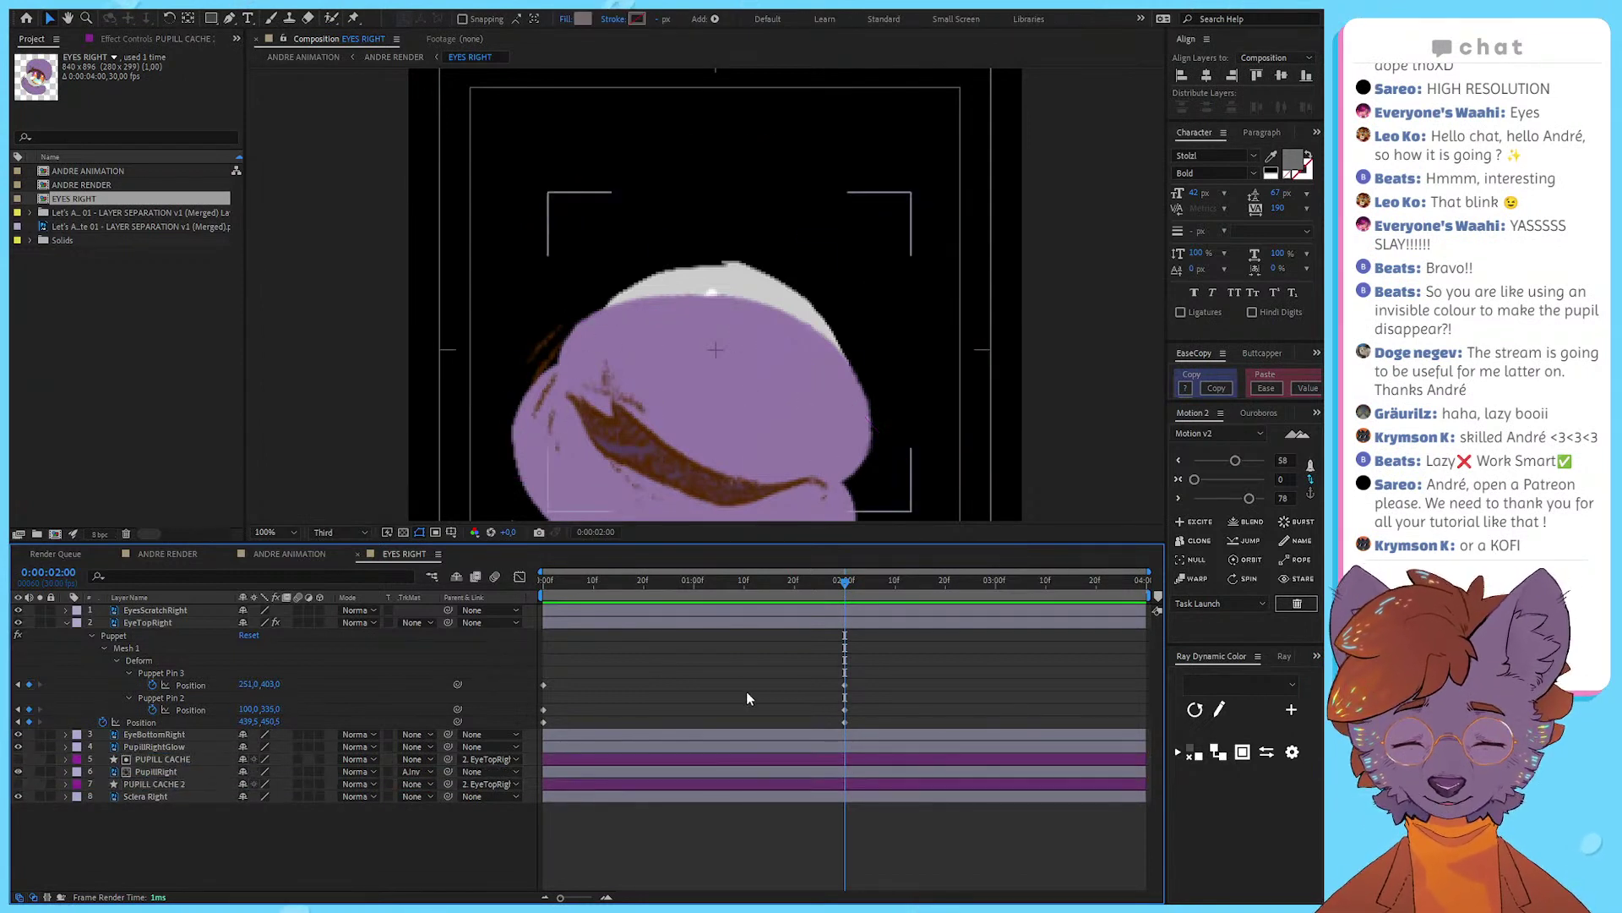
pyautogui.click(169, 796)
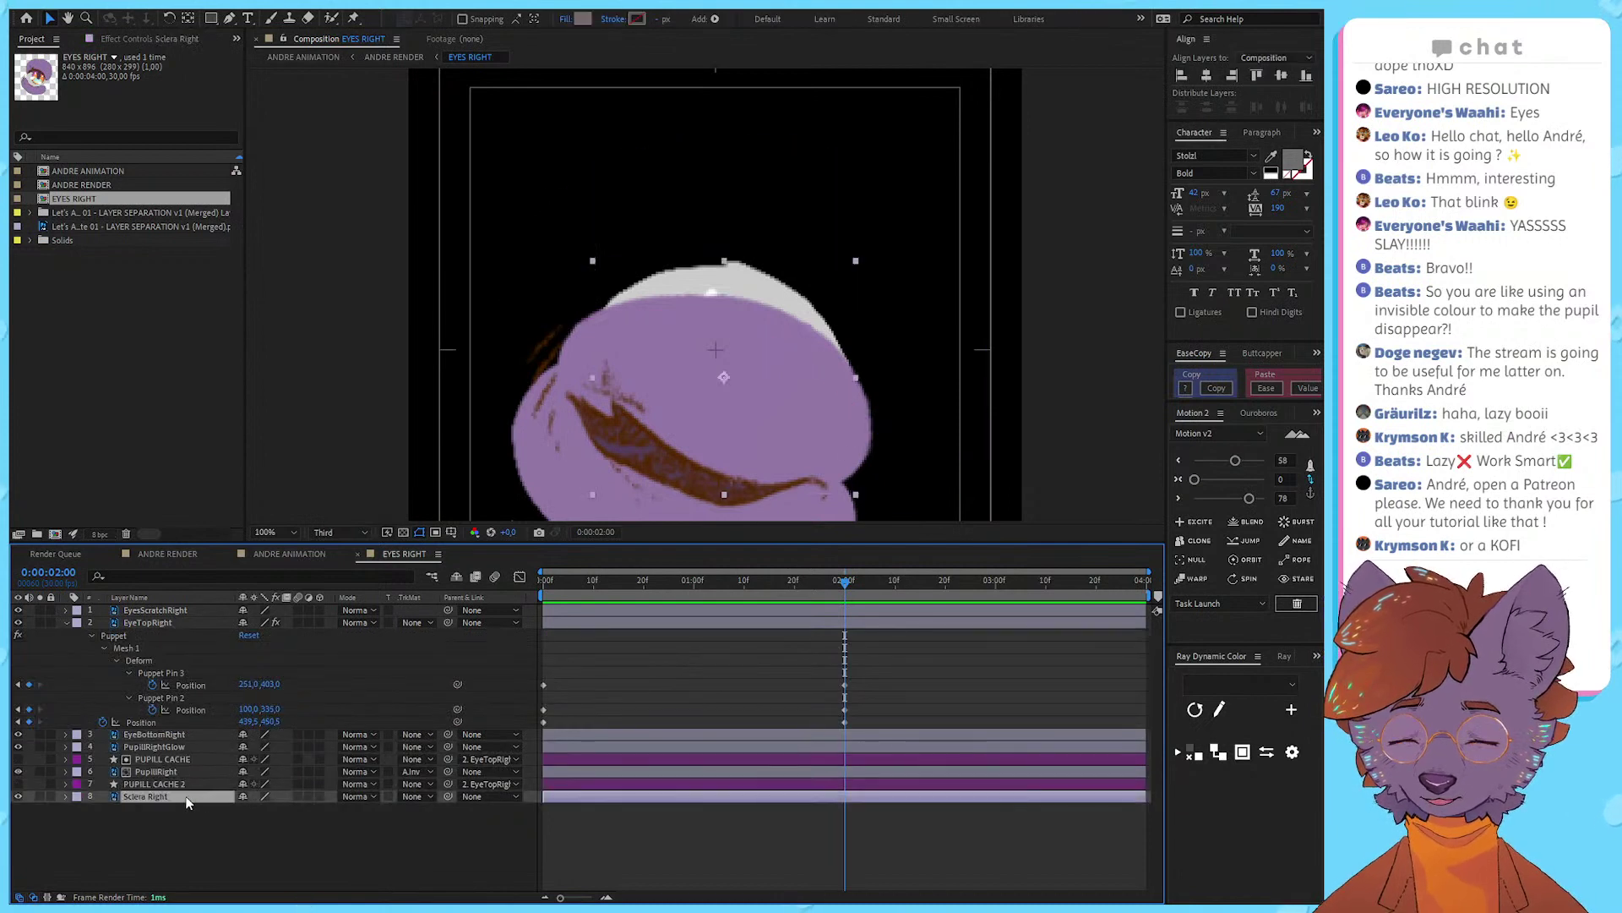
pyautogui.click(160, 783)
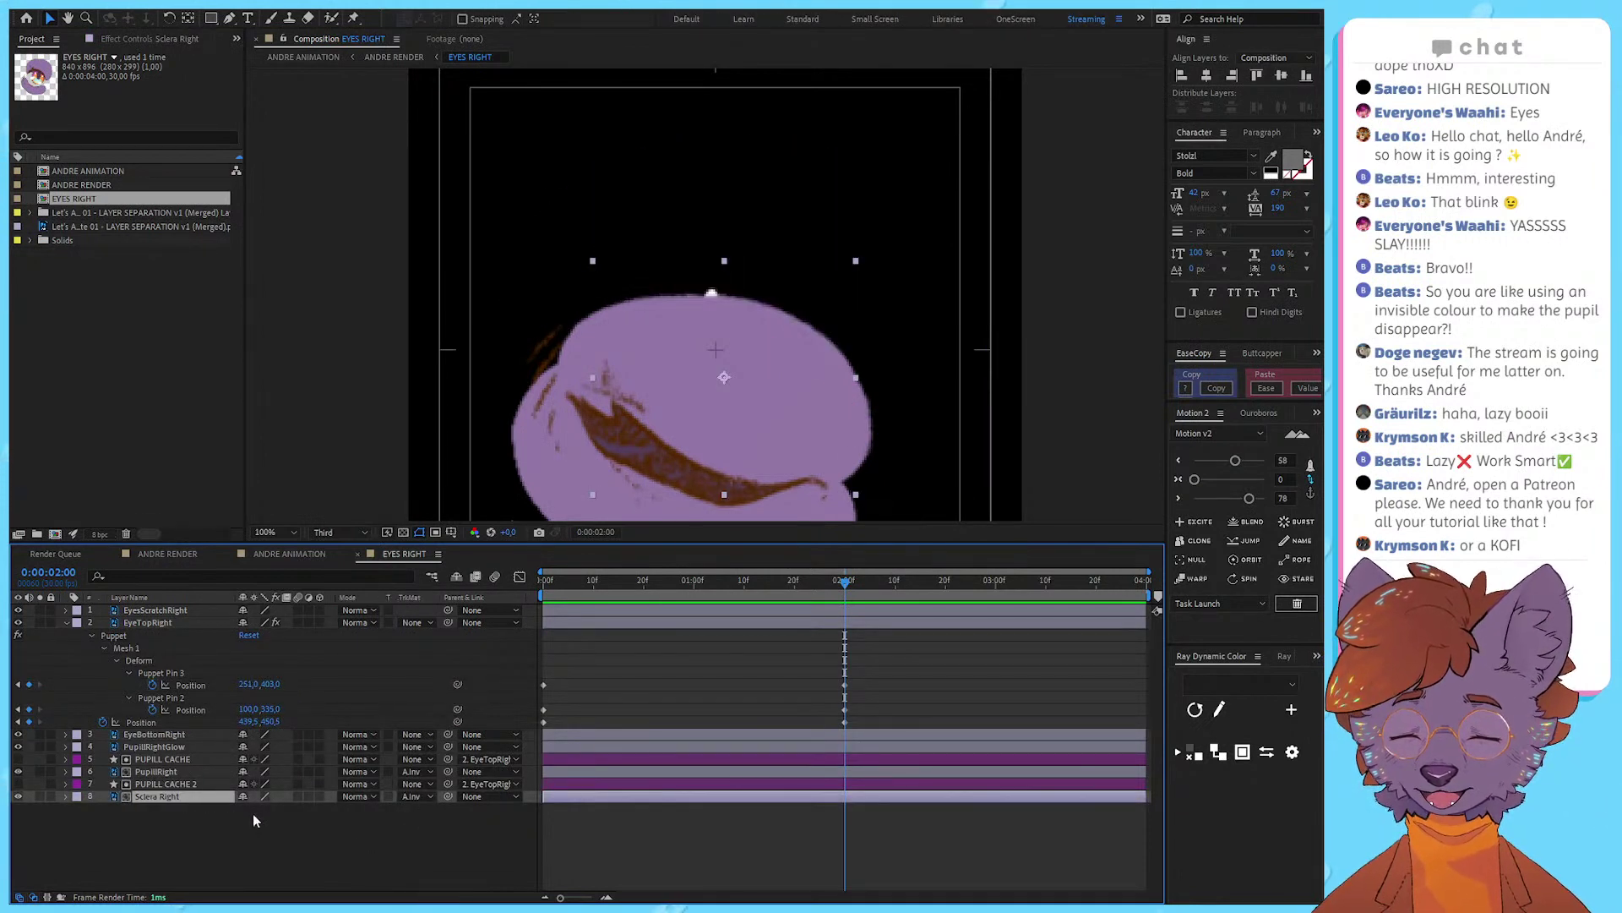
# Step: Duplicate the matte shape again, place the copy directly above PupilRightGlow and use it as that layer's inverted alpha matte
pyautogui.hotkey('ctrl', 'd')
pyautogui.moveTo(163, 783); pyautogui.dragTo(180, 748)
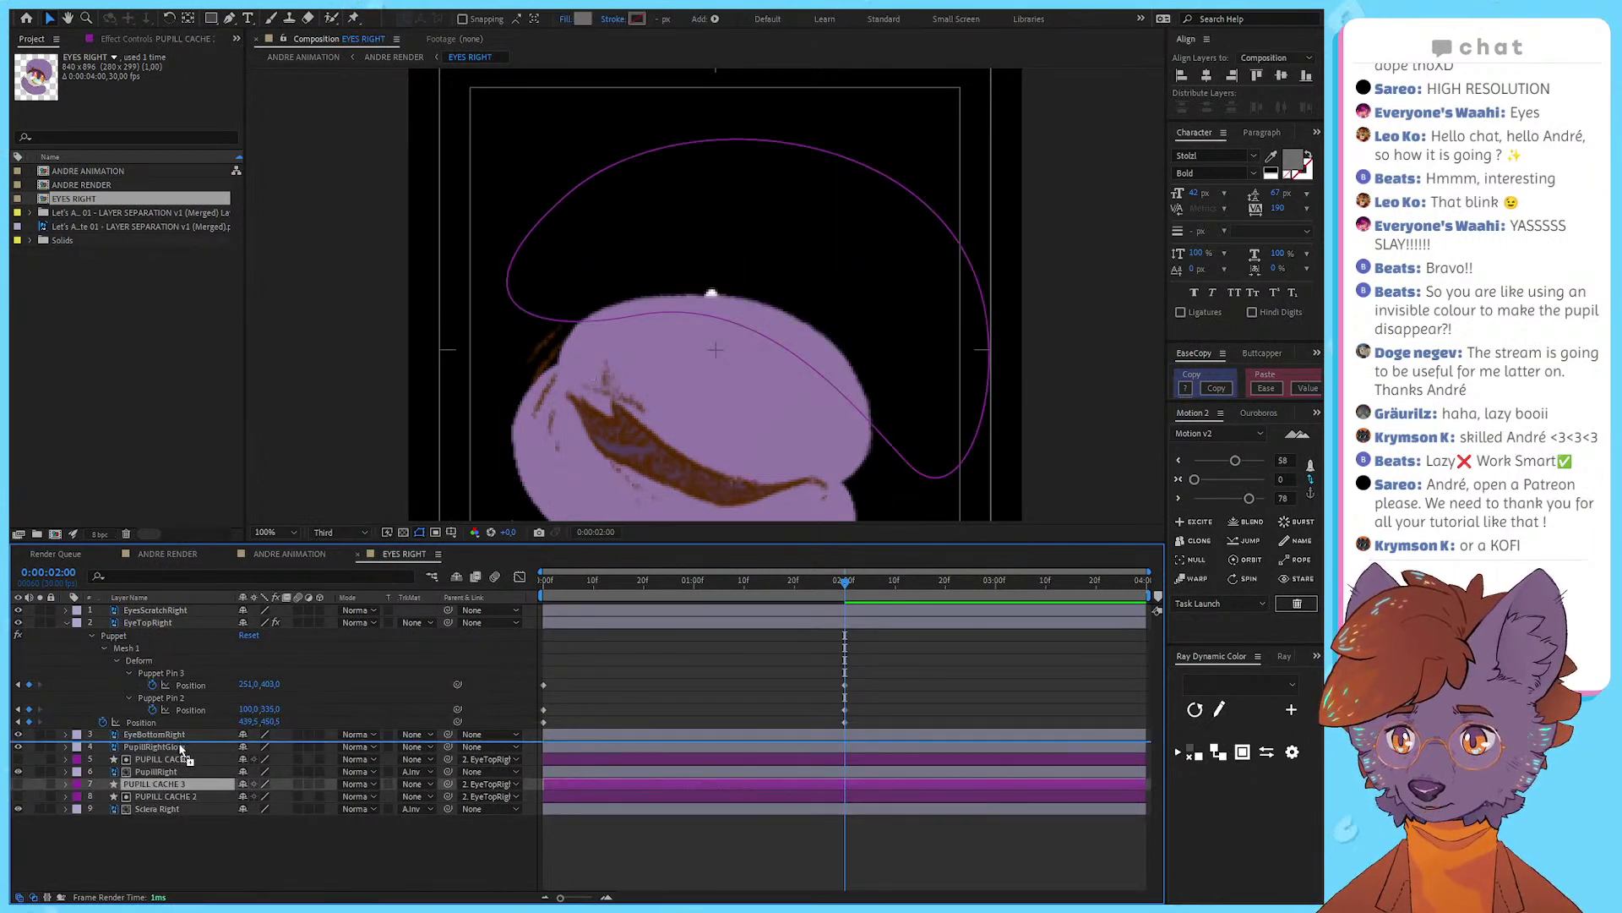
pyautogui.click(397, 761)
pyautogui.click(431, 807)
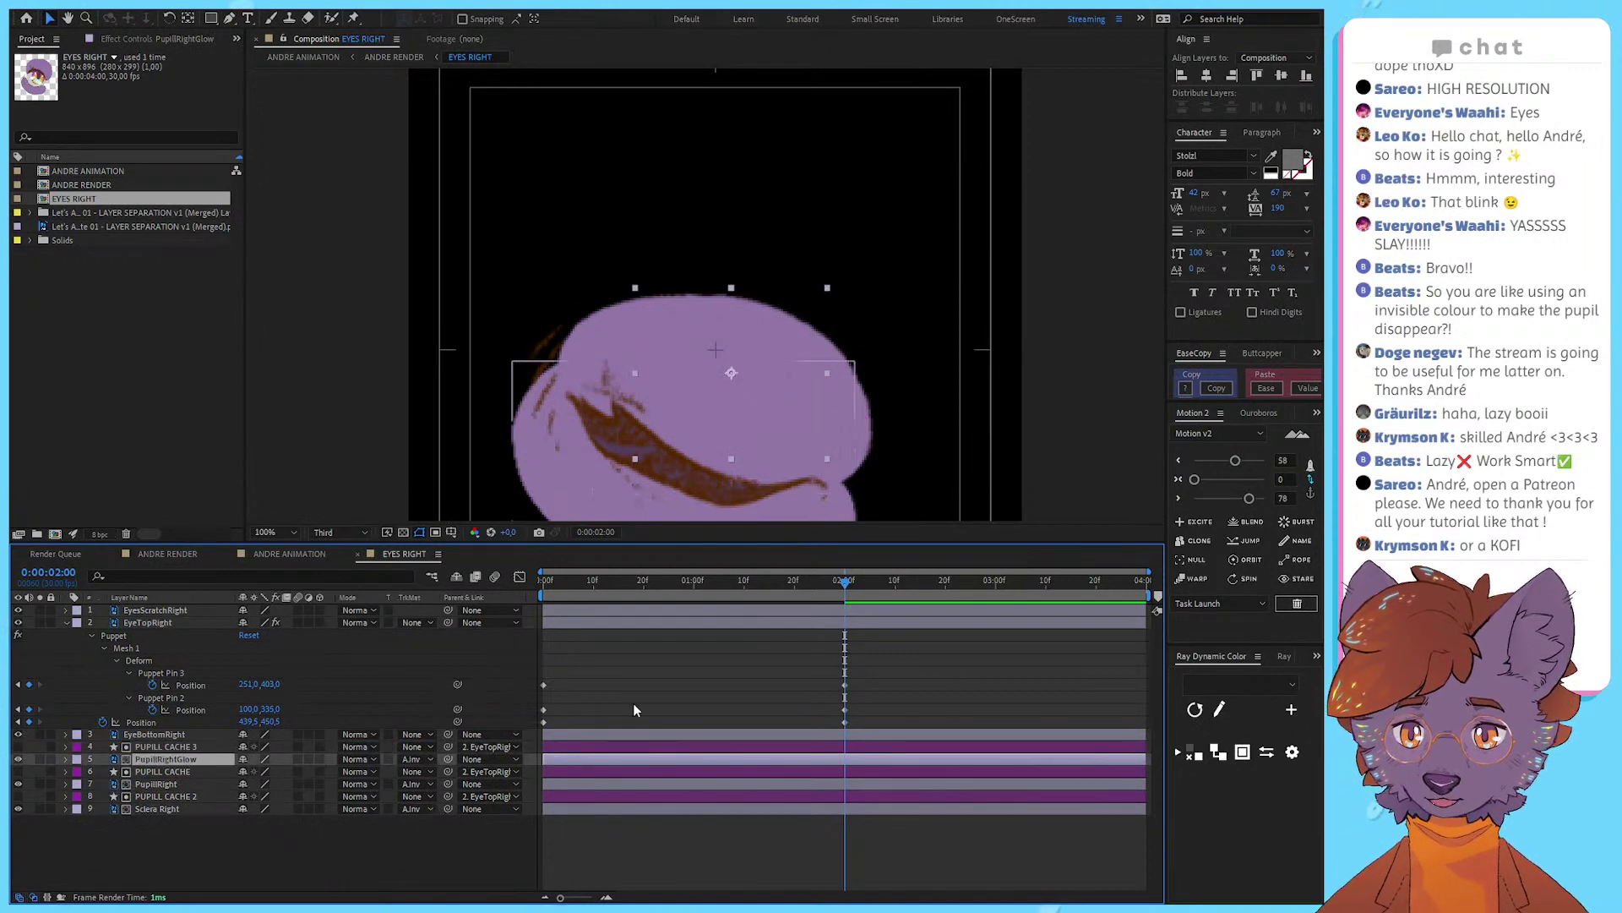
# Step: Scrub through the eye blink to check the mattes, ending on the first frame
pyautogui.click(633, 703)
pyautogui.moveTo(718, 586); pyautogui.dragTo(799, 644)
pyautogui.moveTo(665, 643); pyautogui.dragTo(798, 684)
pyautogui.moveTo(849, 591); pyautogui.dragTo(312, 709)
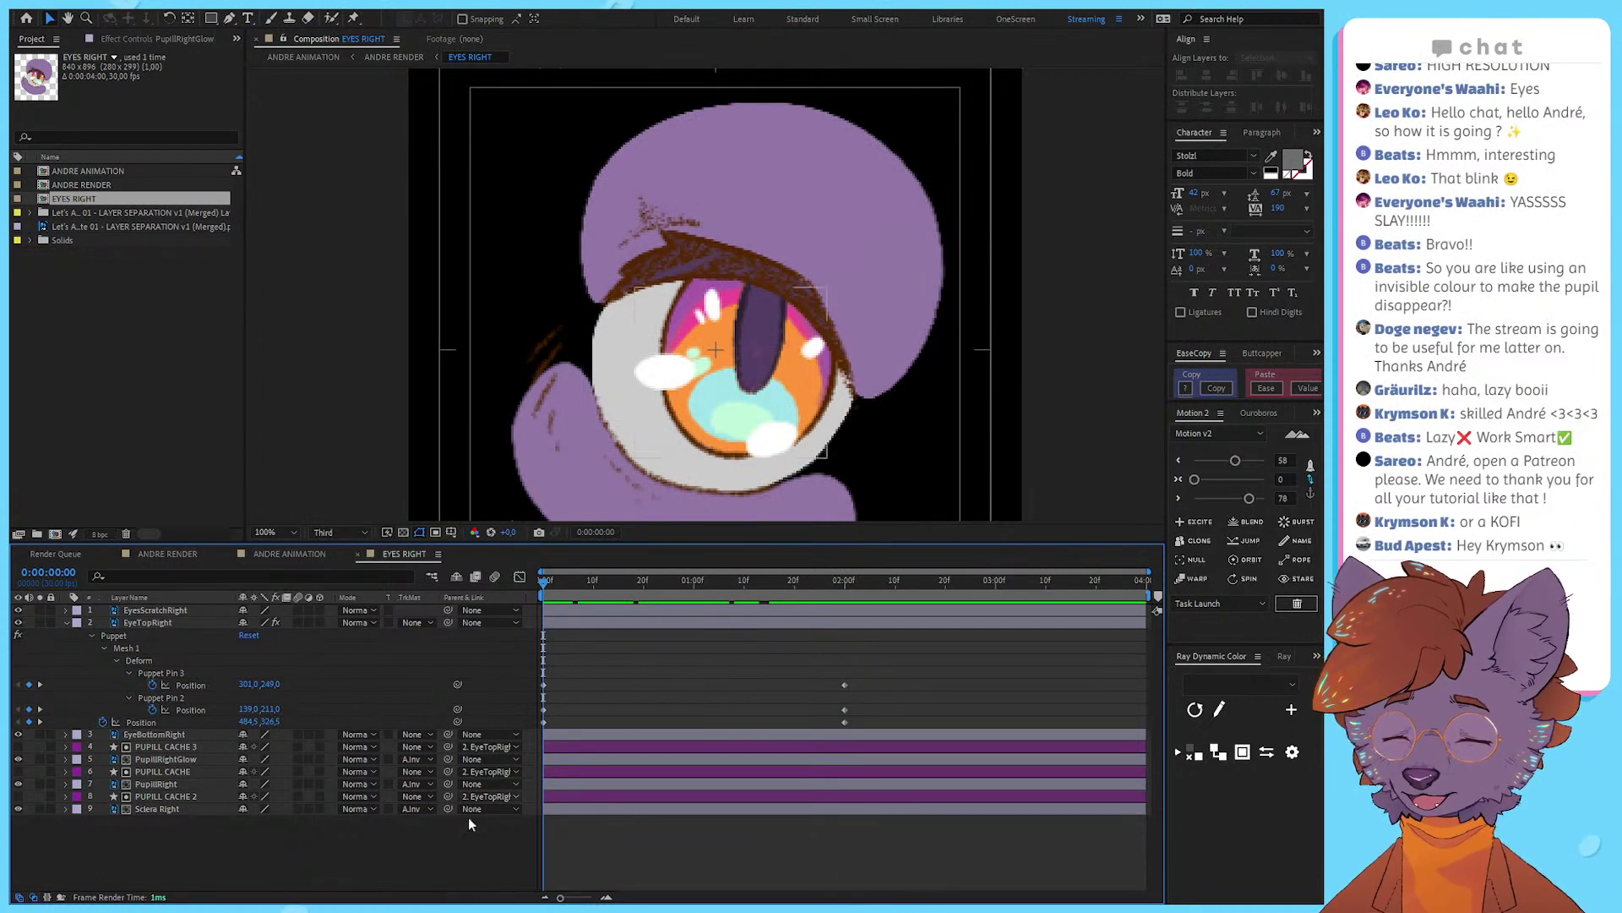
# Step: Delete the duplicated matte layers PUPILL CACHE 2 and PUPILL CACHE 3
pyautogui.click(165, 796)
pyautogui.keyDown('ctrl'); pyautogui.click(182, 747); pyautogui.keyUp('ctrl')
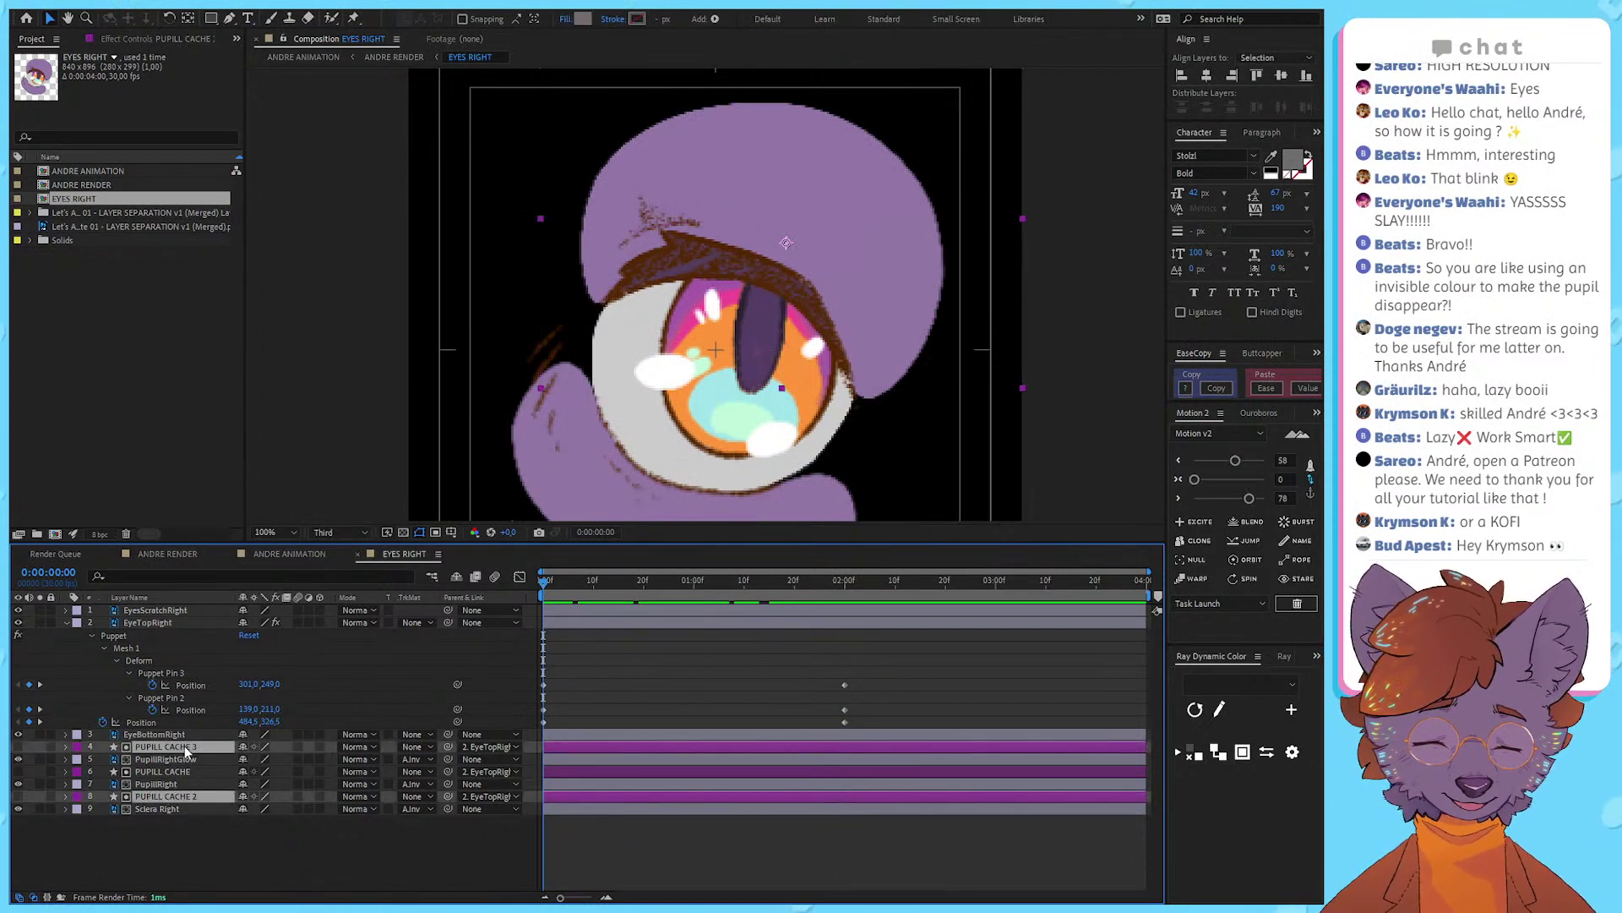
pyautogui.press('Delete')
# Step: Try the Set Matte effect on the Sclera Right layer
pyautogui.click(165, 762)
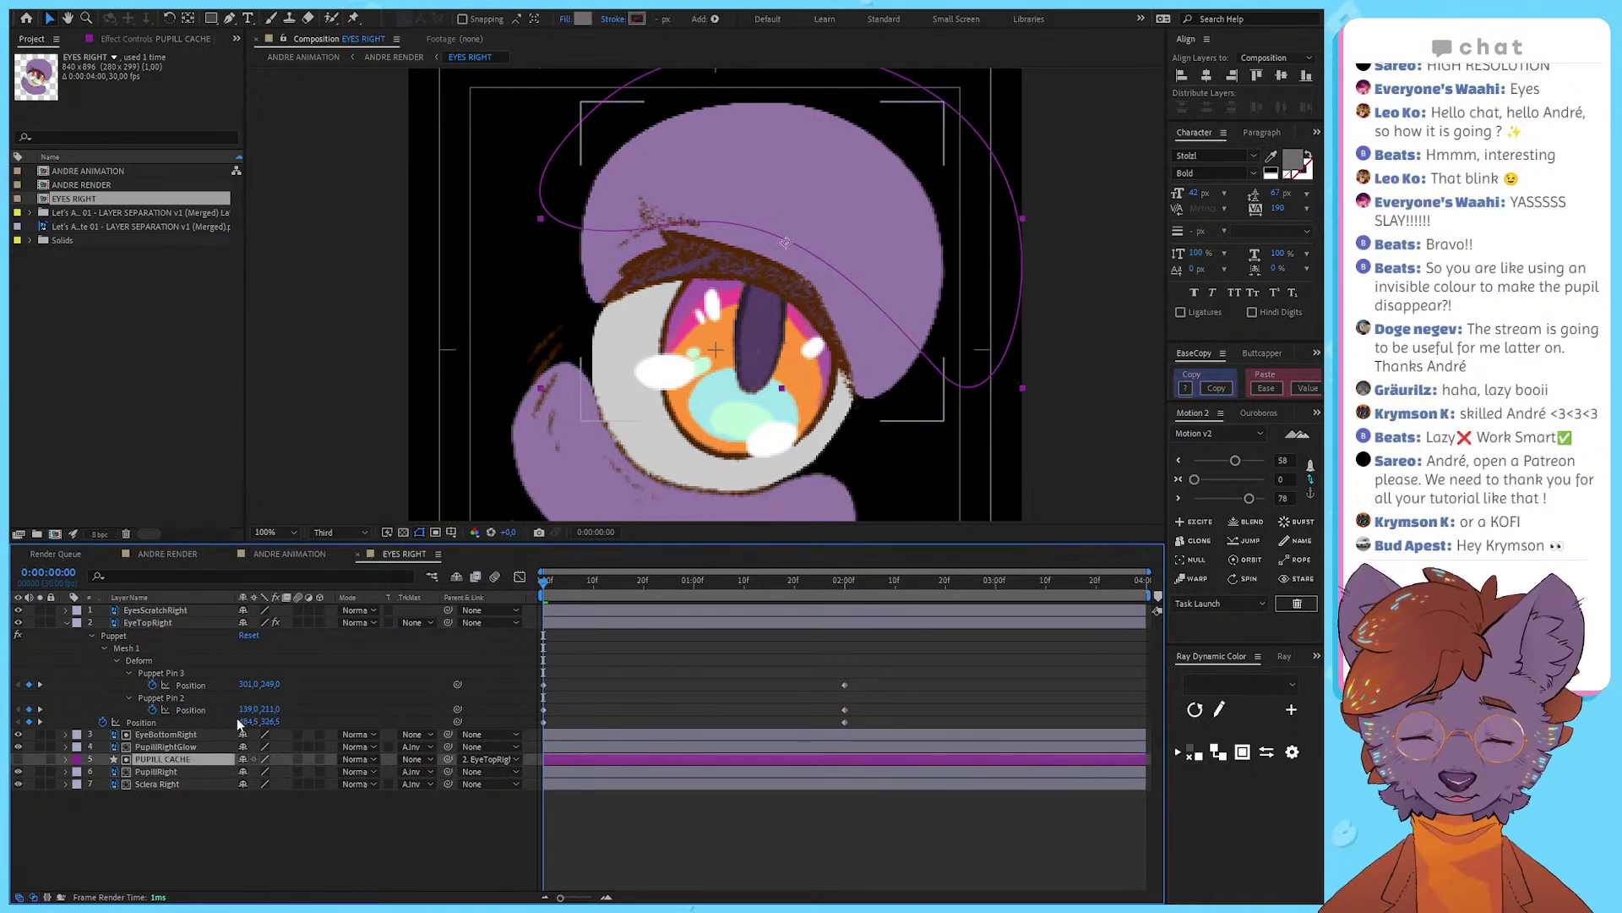
pyautogui.click(176, 784)
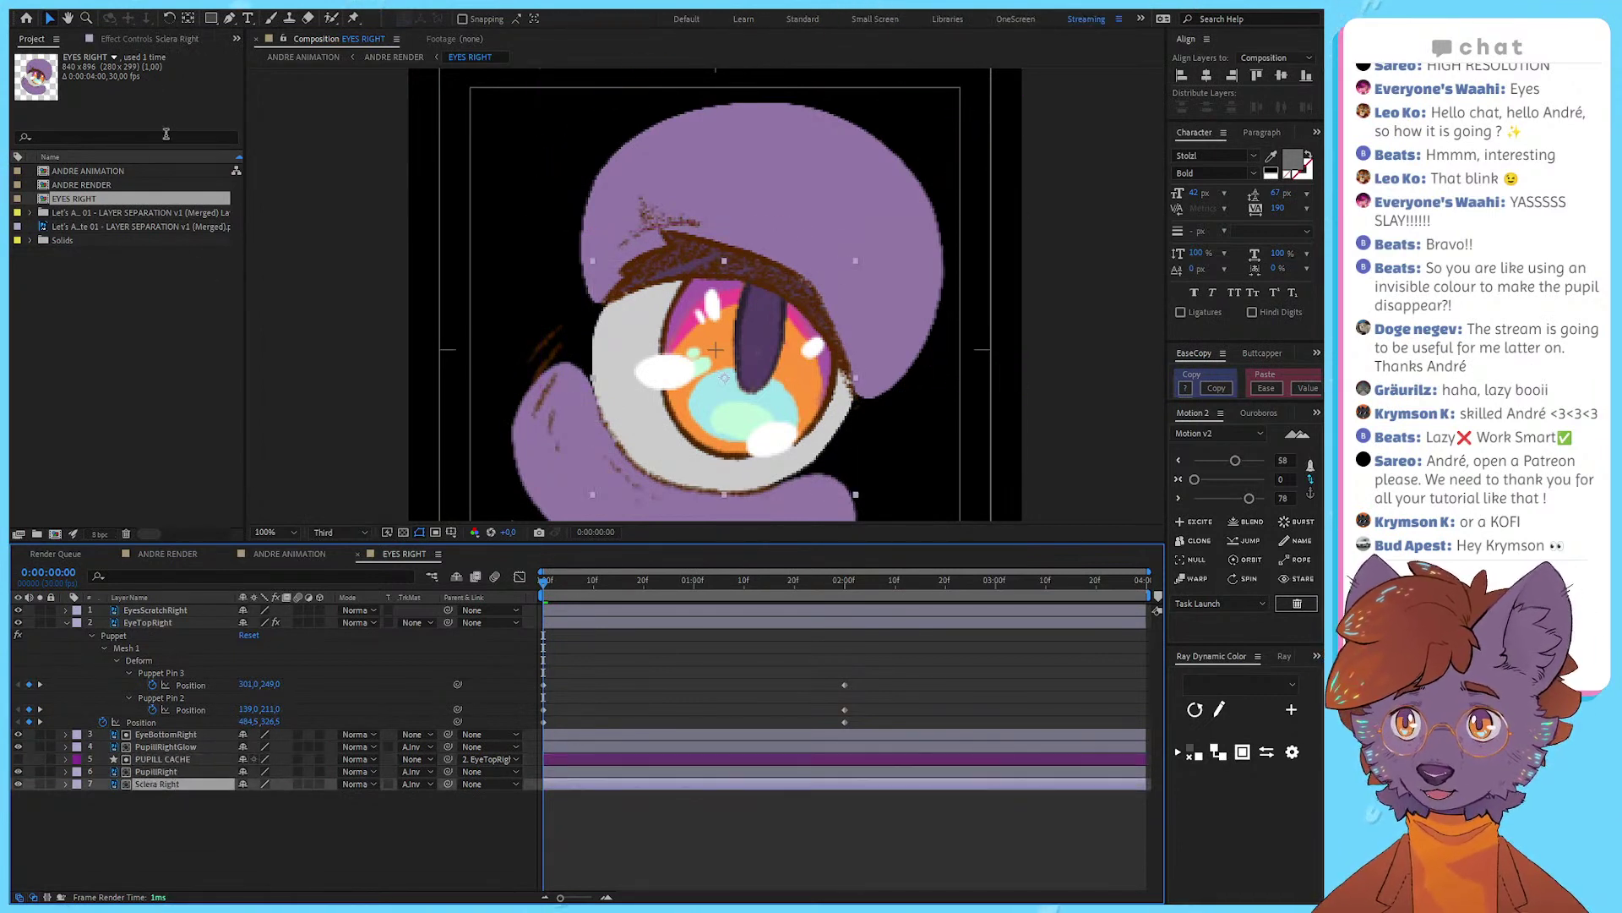
pyautogui.click(151, 39)
pyautogui.hotkey('ctrl', 'space')
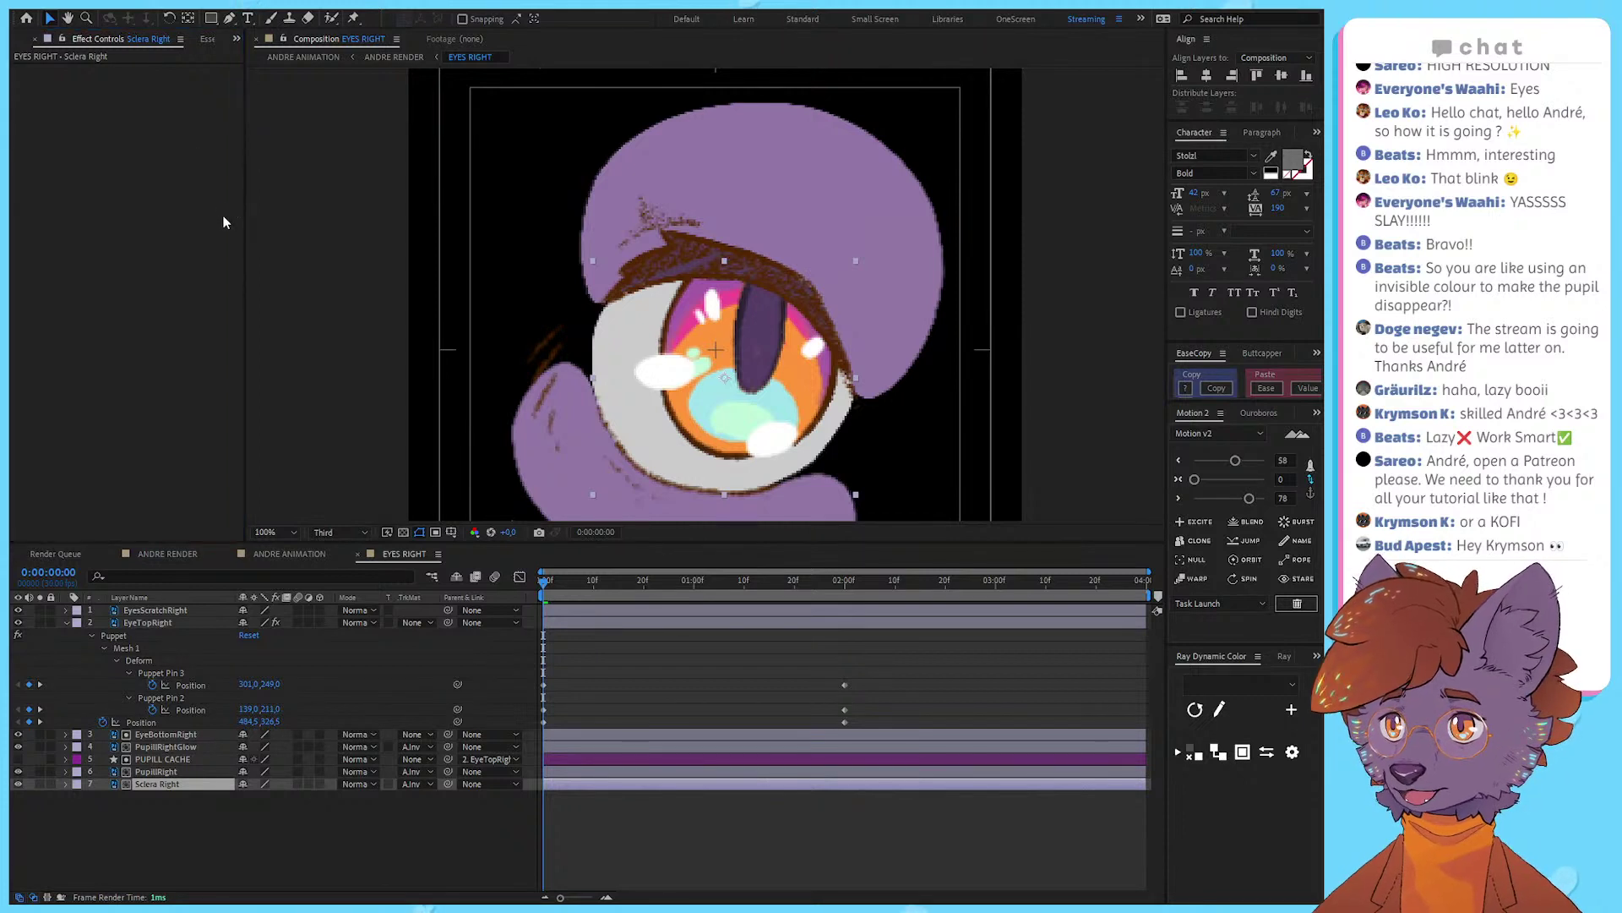
pyautogui.press('Return')
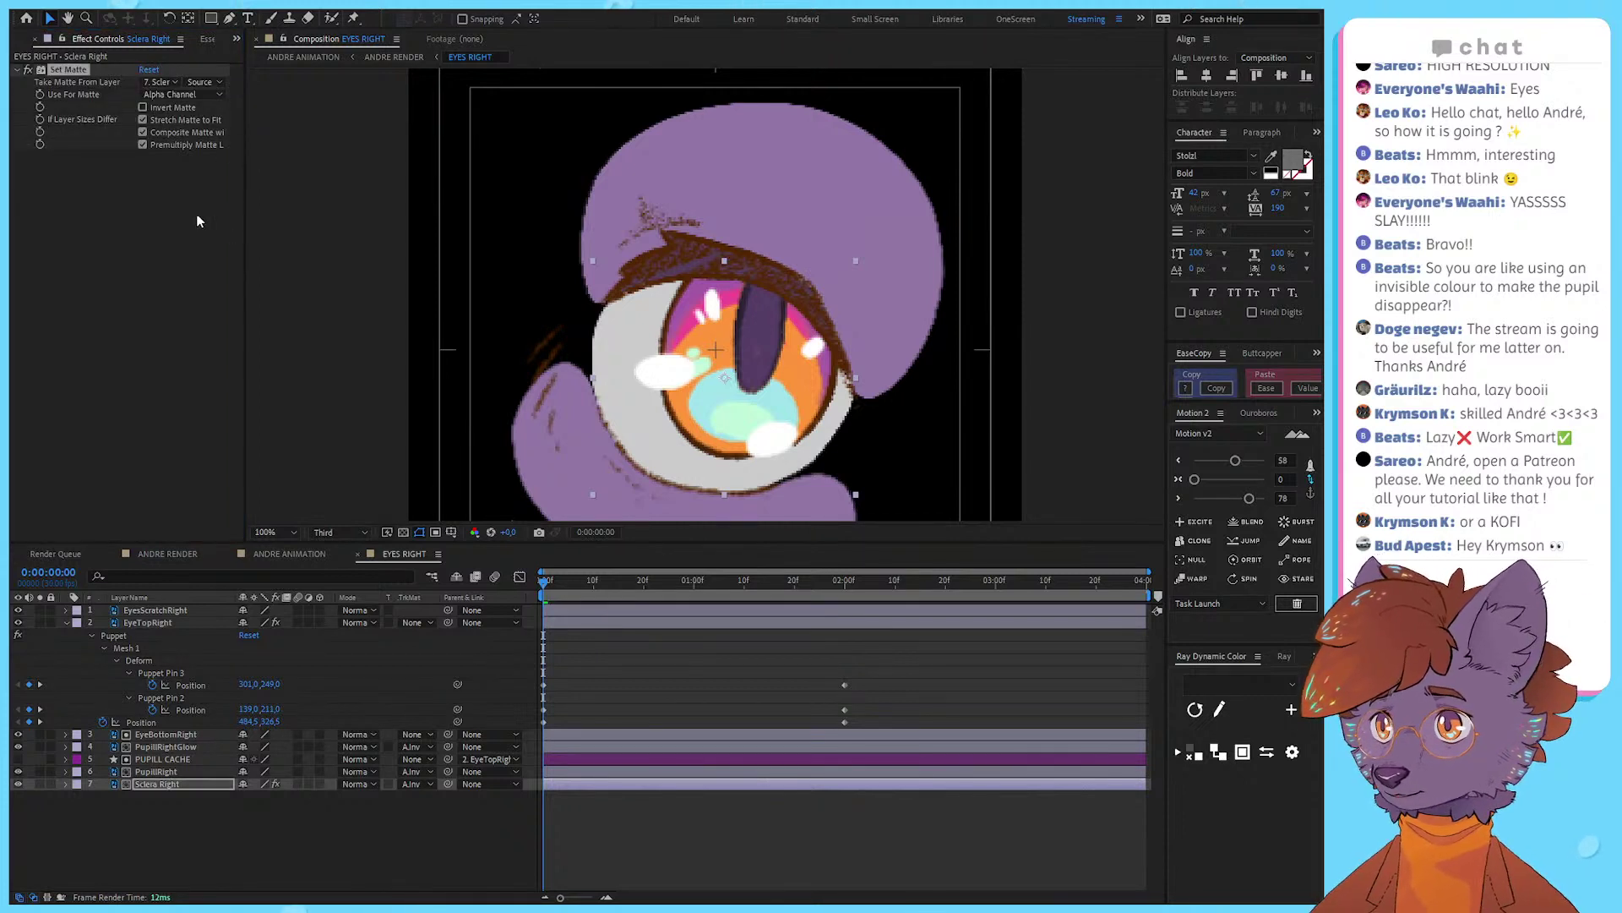
# Step: Remove PupilRight's track matte and transfer the Set Matte effect from Sclera Right to PupilRight
pyautogui.click(174, 760)
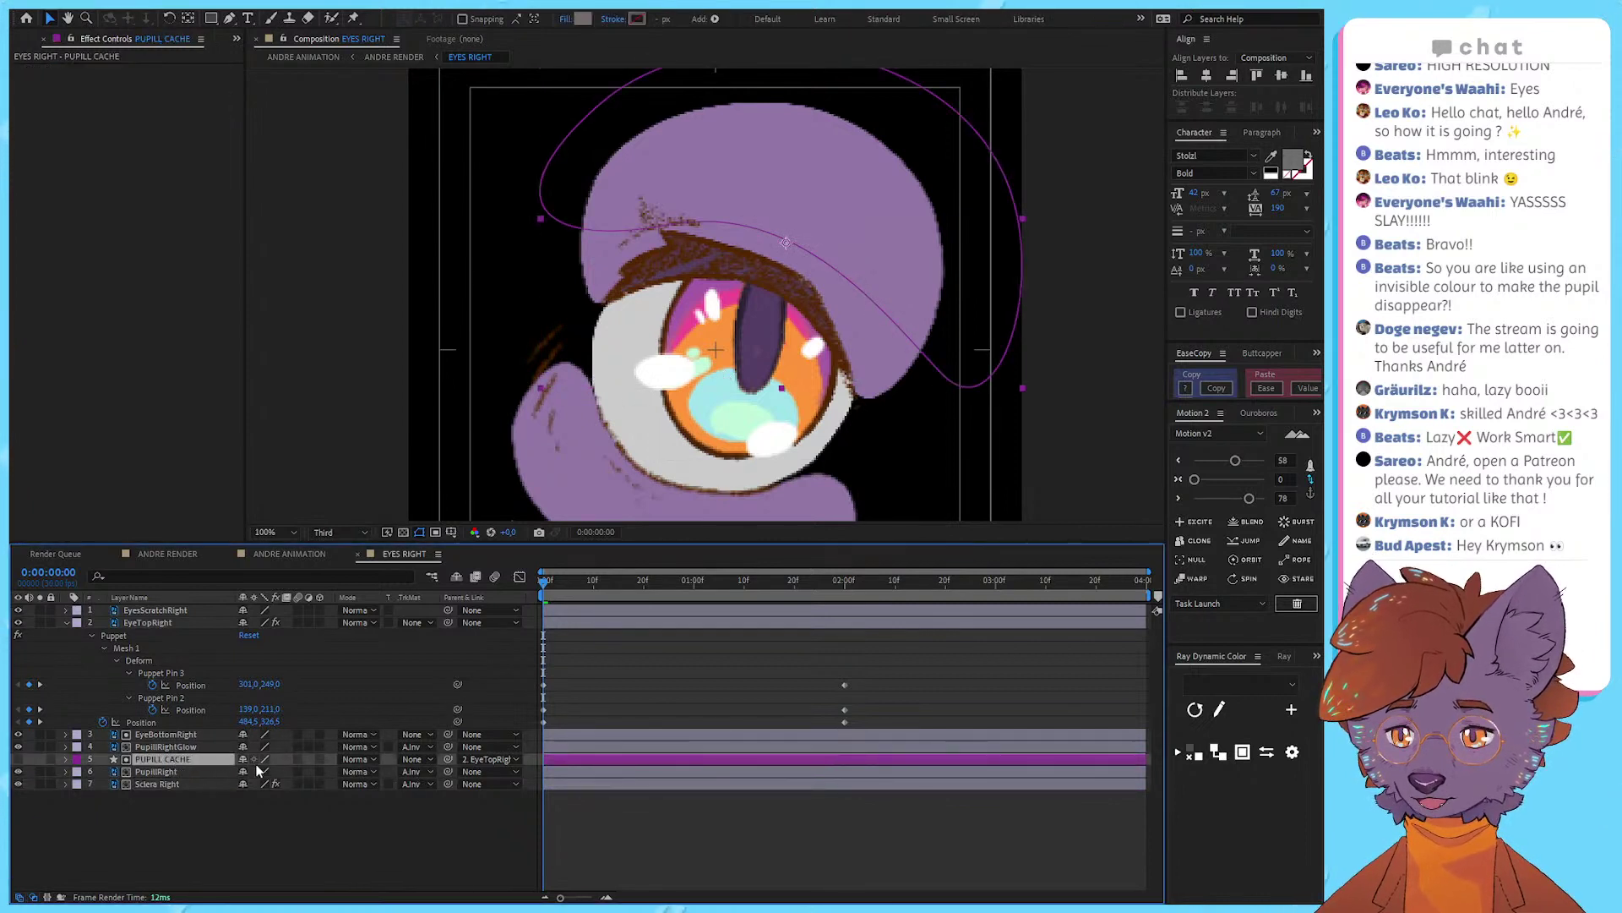
pyautogui.moveTo(181, 781); pyautogui.dragTo(186, 772)
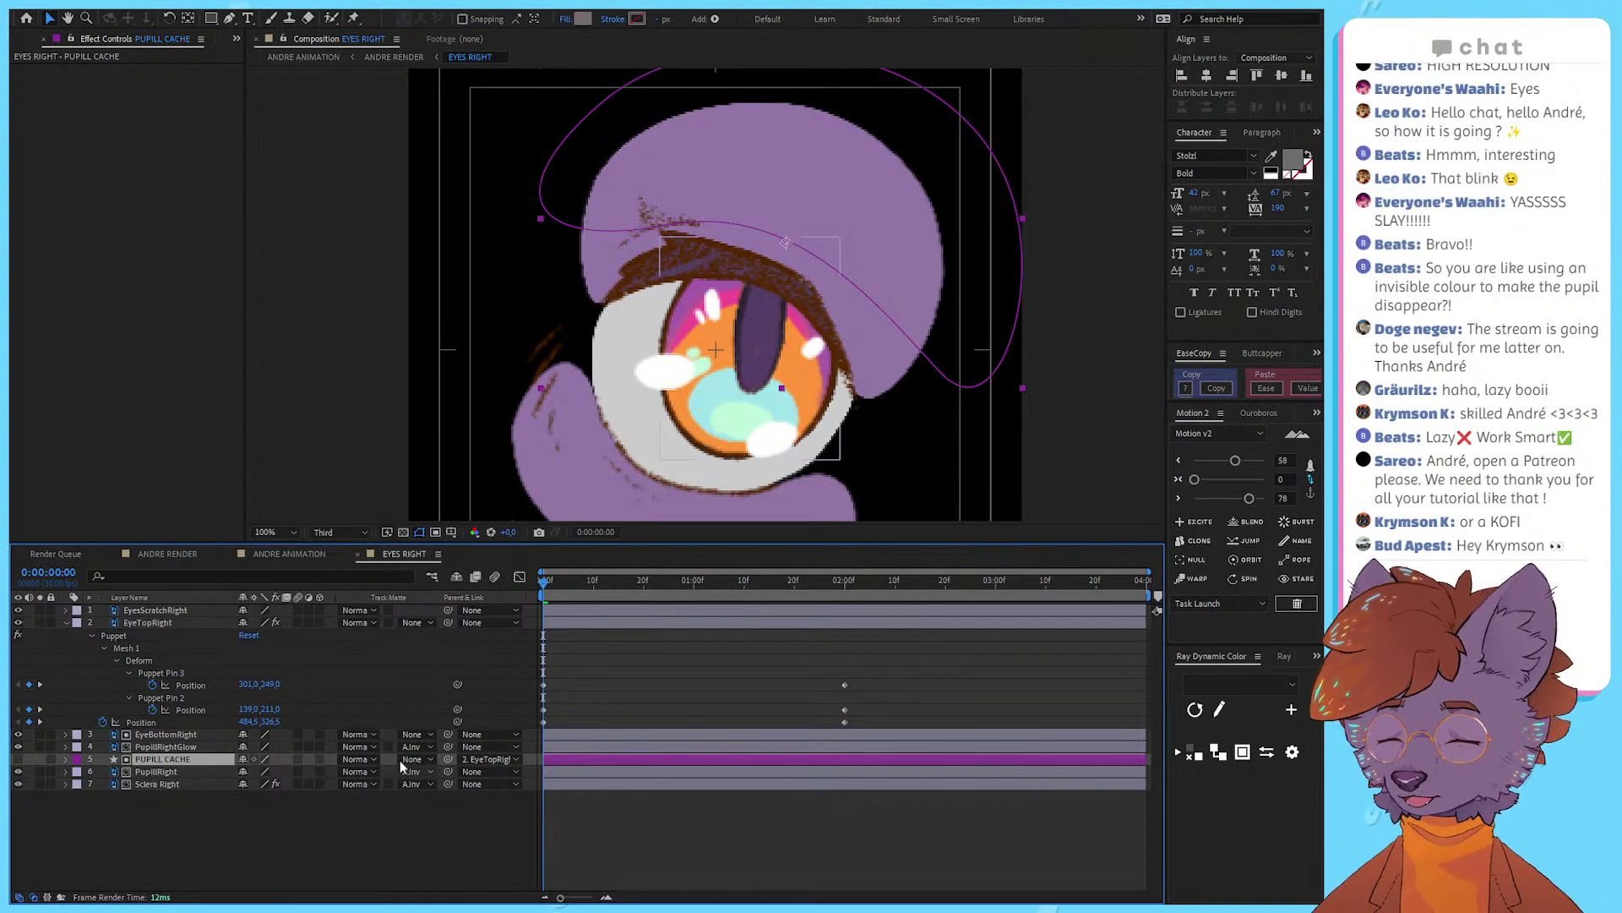
pyautogui.click(370, 803)
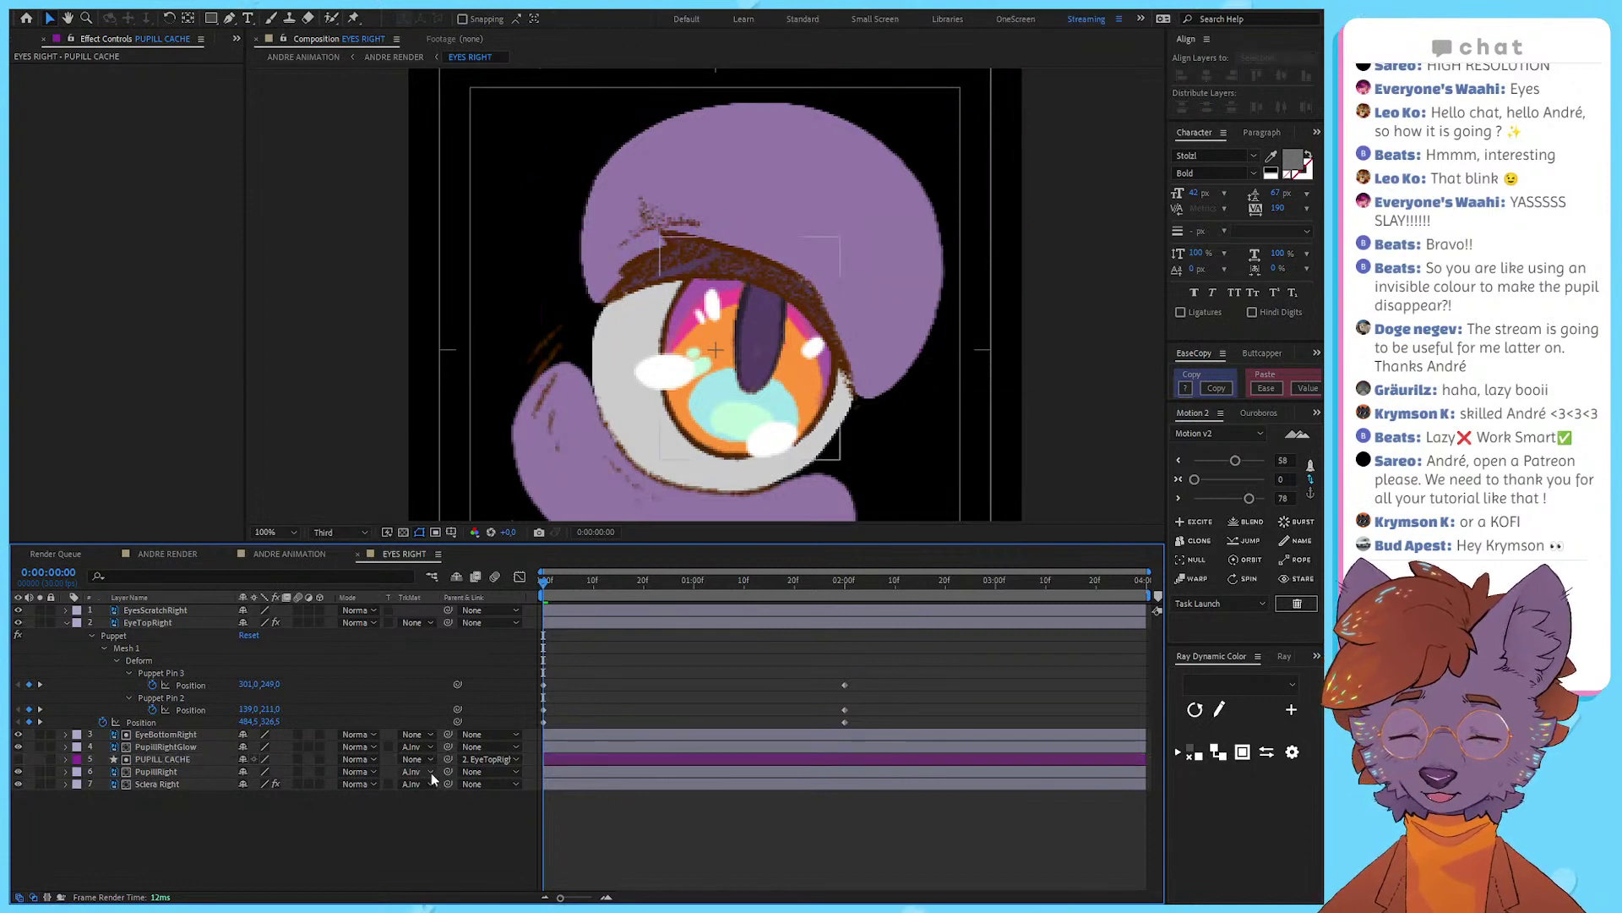
pyautogui.click(163, 769)
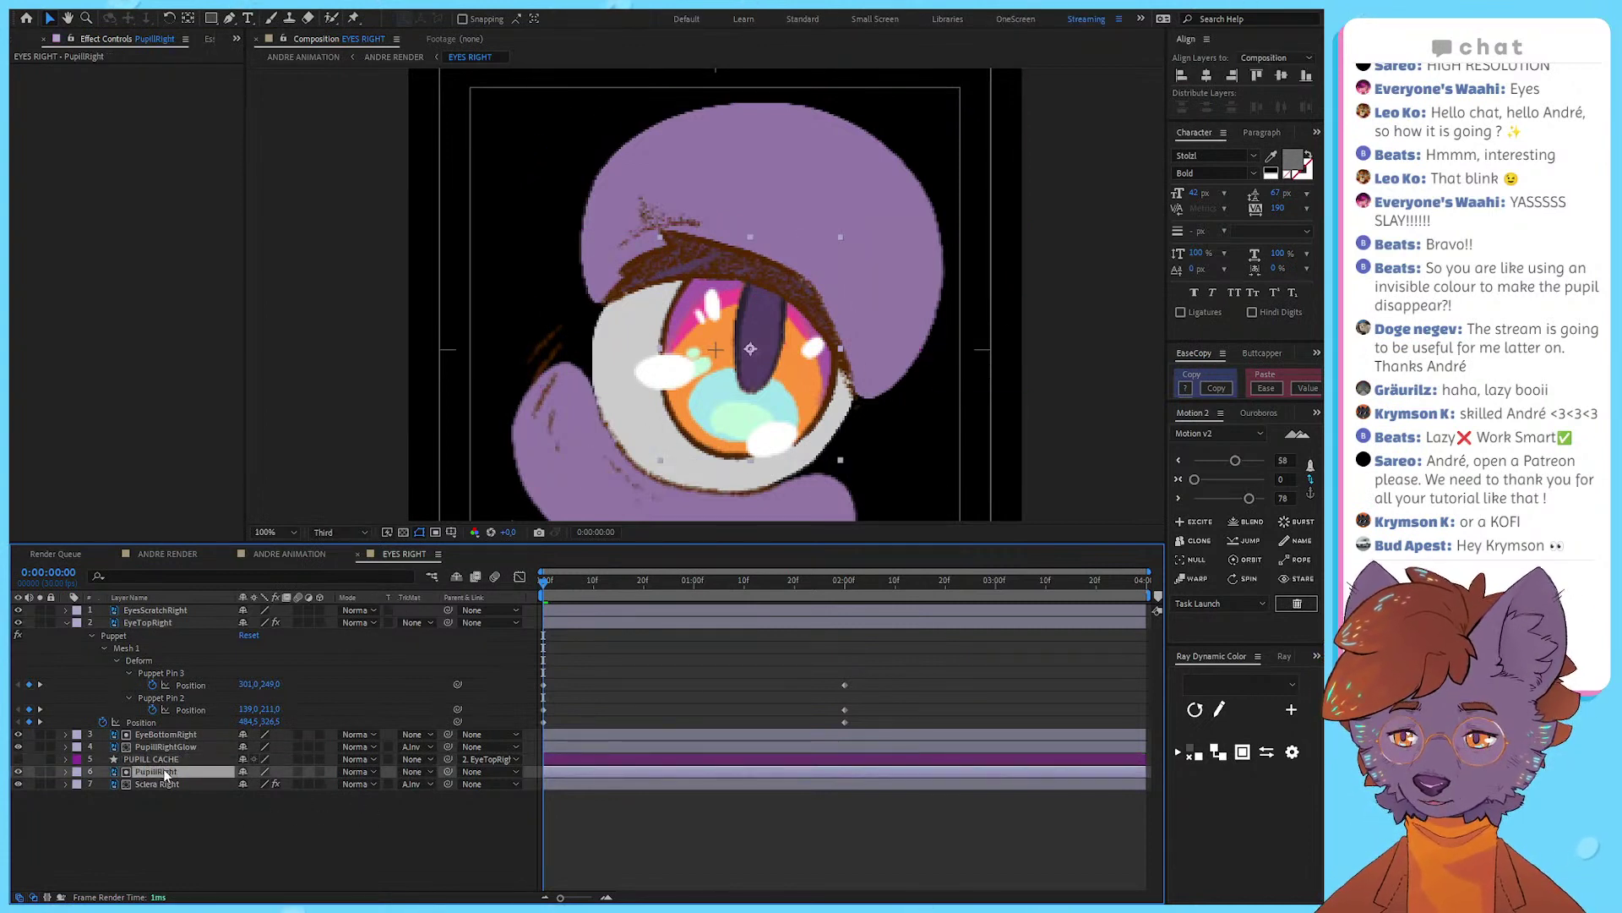
pyautogui.click(167, 786)
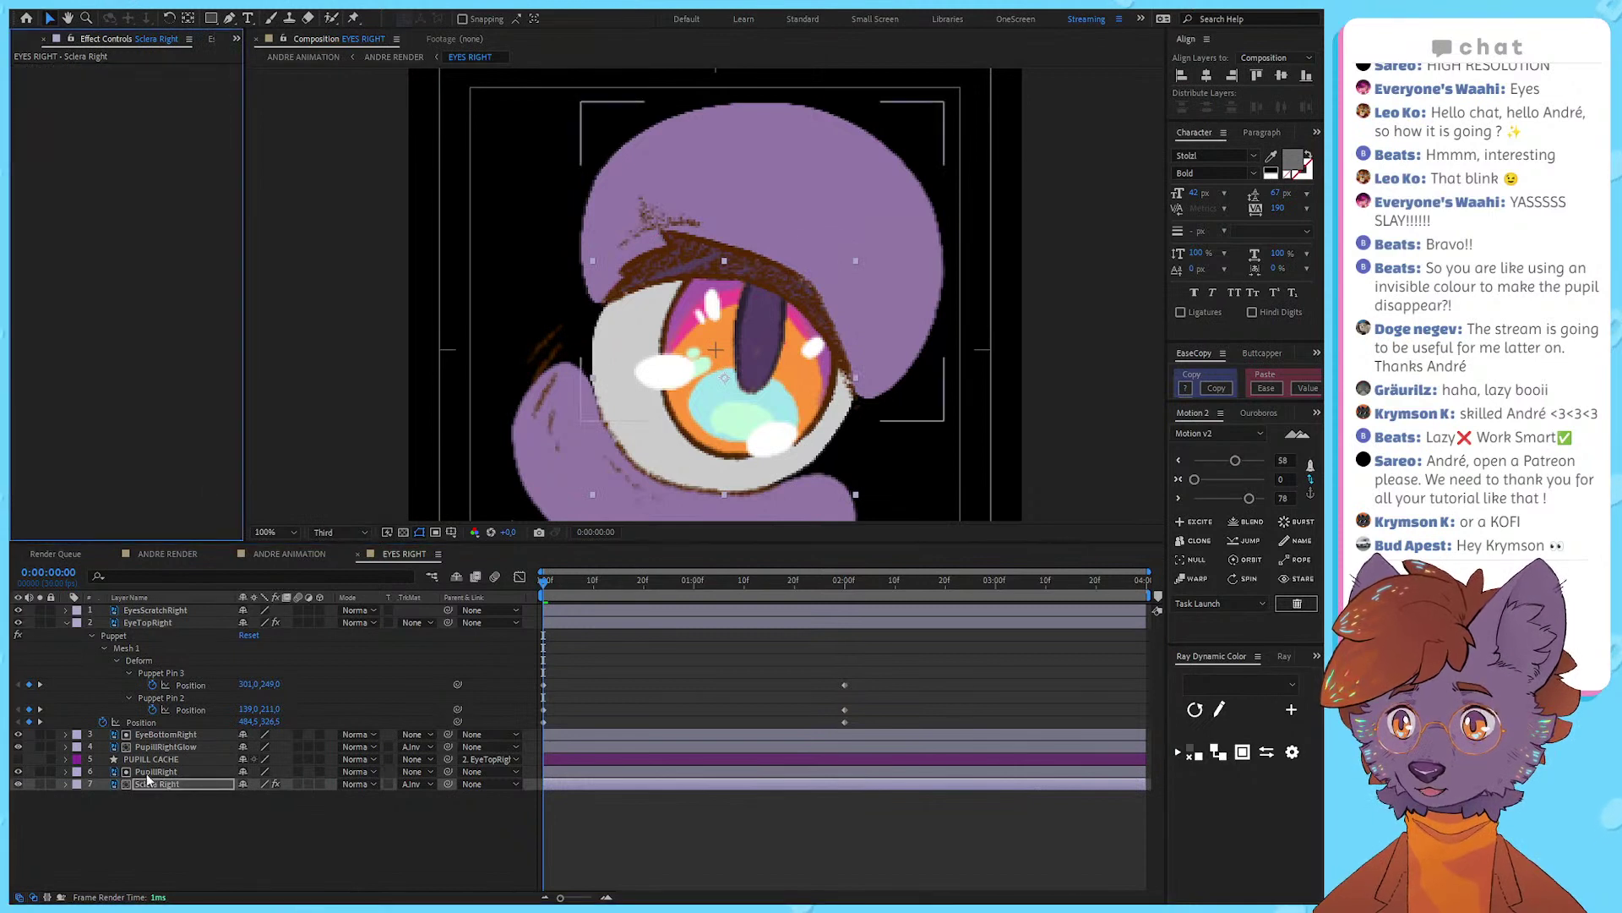
pyautogui.click(159, 771)
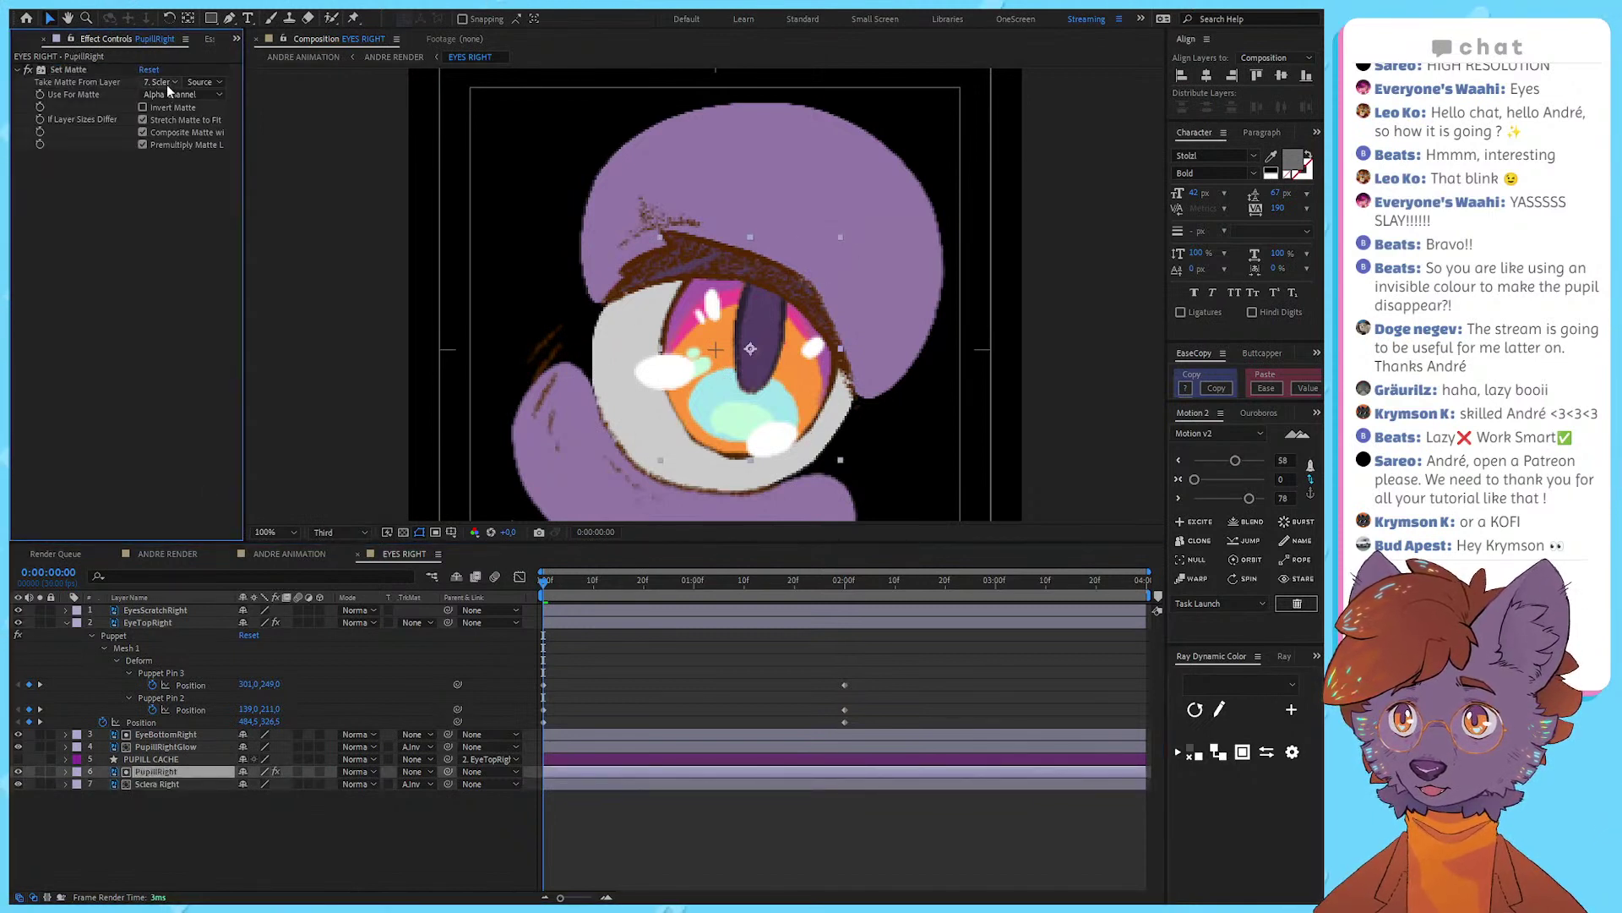
# Step: At the two-second frame, set PupilRight's Set Matte effect to take its matte from the PUPILL CACHE layer
pyautogui.click(852, 584)
pyautogui.click(845, 598)
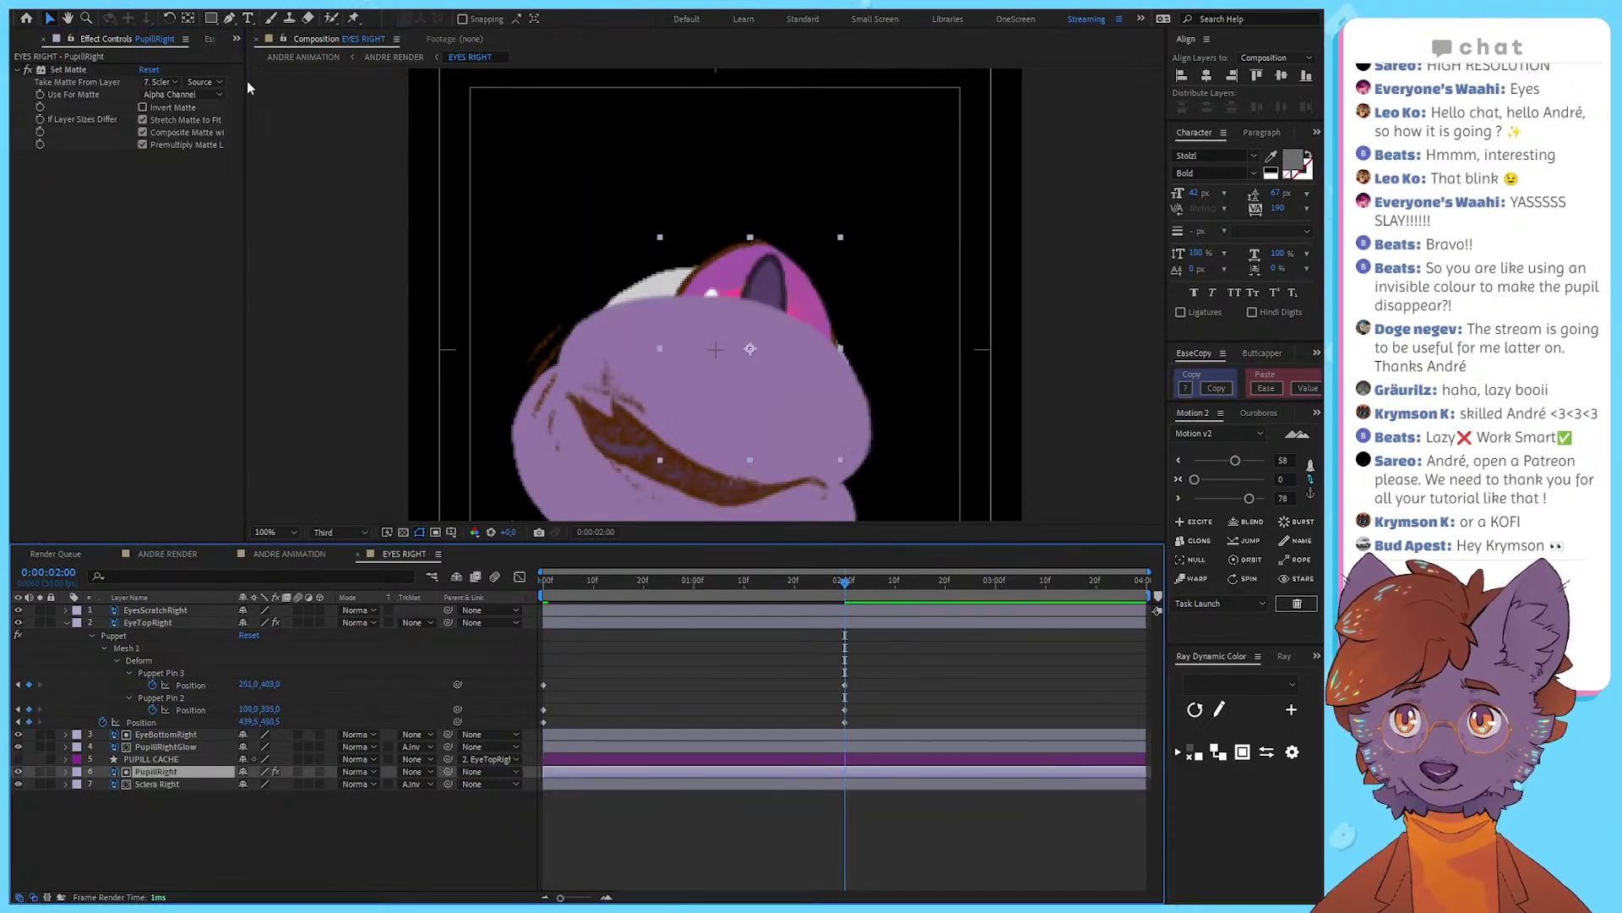
pyautogui.moveTo(247, 85); pyautogui.dragTo(332, 98)
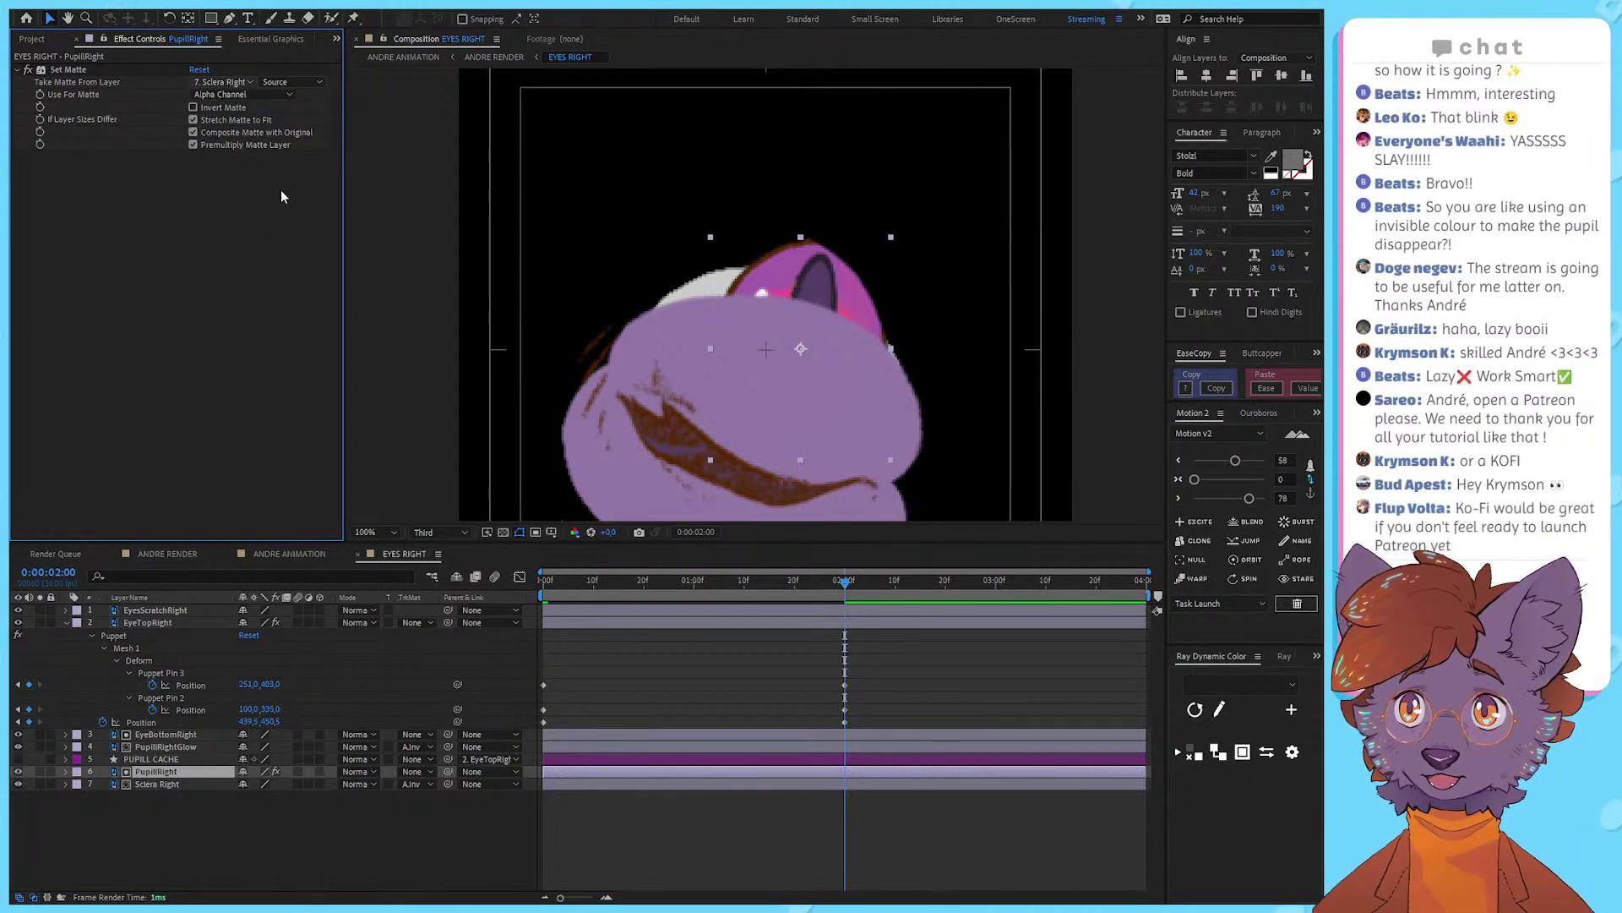
pyautogui.hotkey('ctrl', 'z')
pyautogui.click(270, 216)
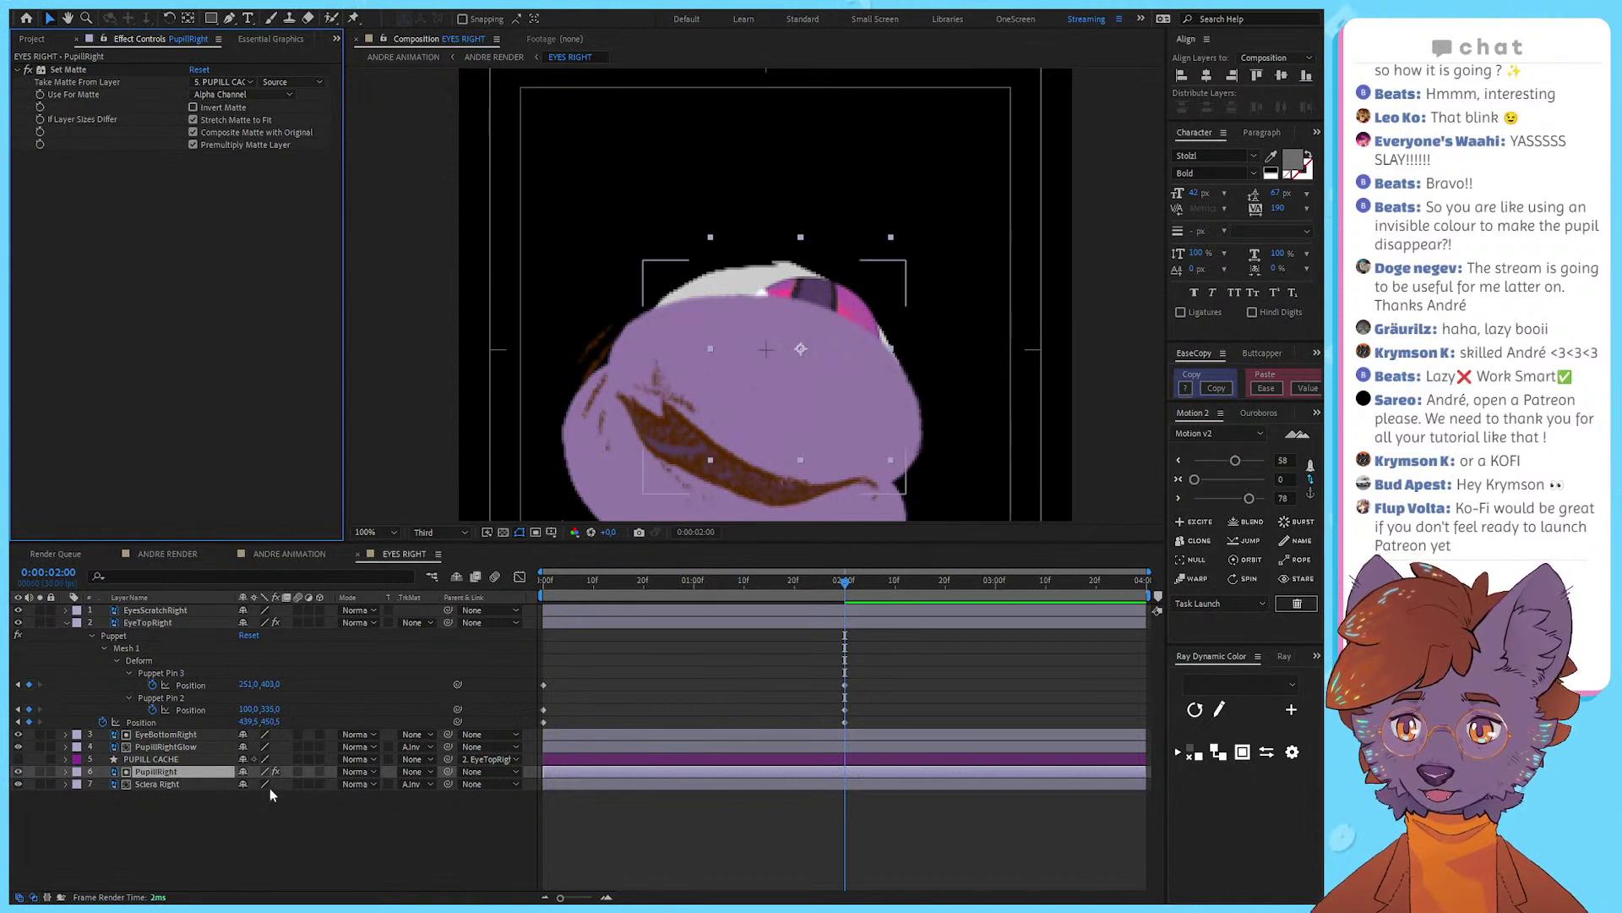
# Step: Delete the Set Matte effect from the PupilRight layer
pyautogui.click(192, 783)
pyautogui.click(189, 772)
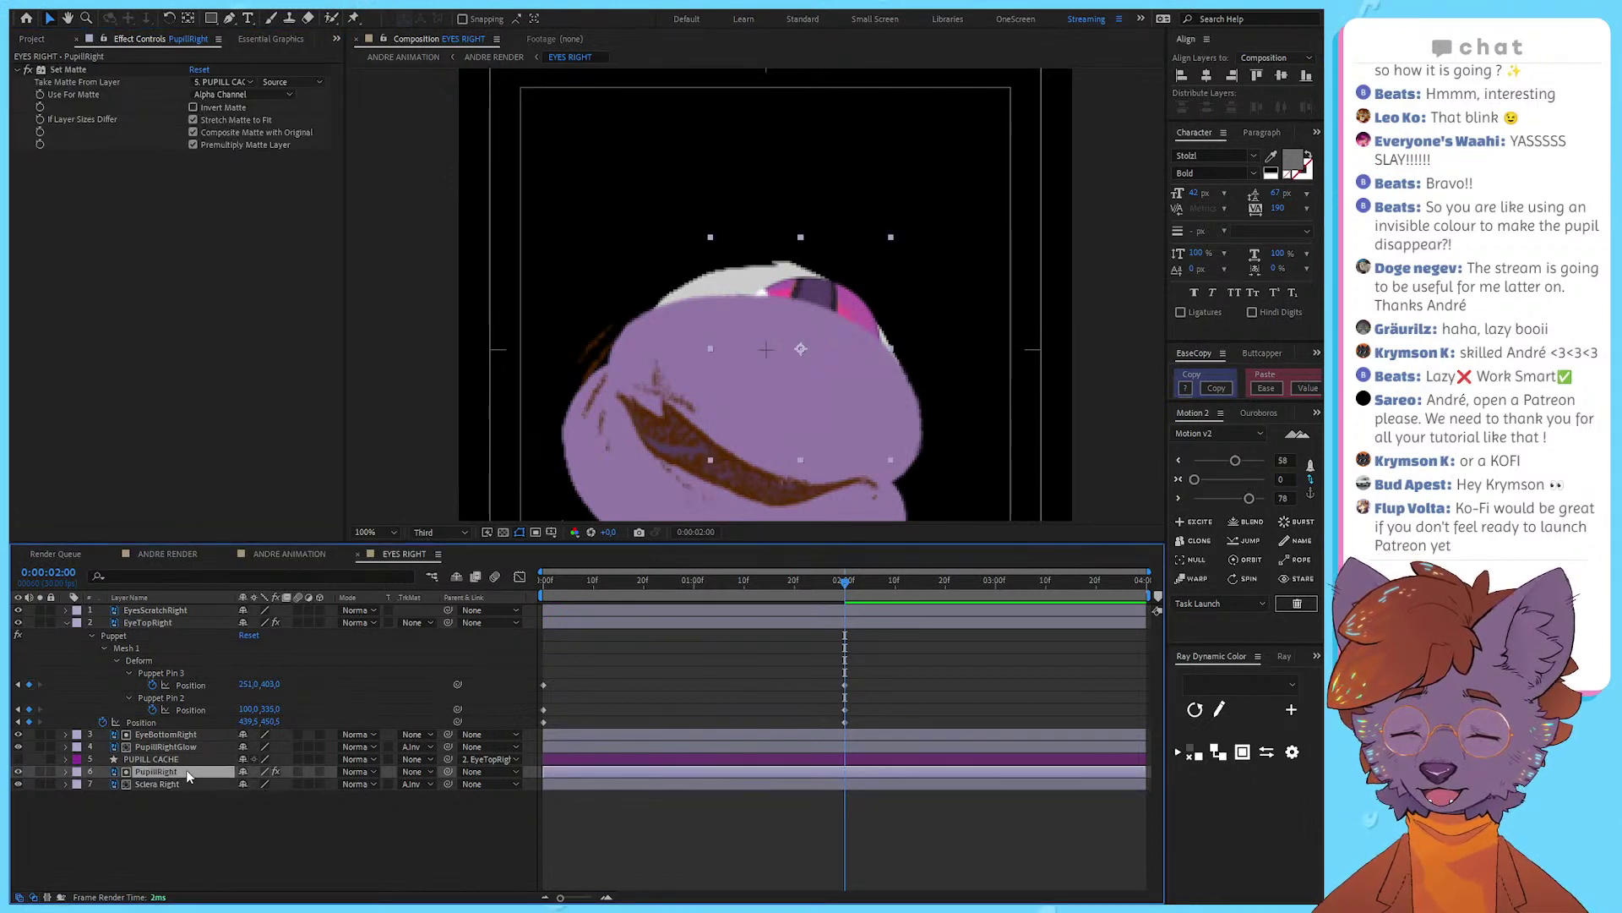
pyautogui.click(123, 131)
pyautogui.click(83, 70)
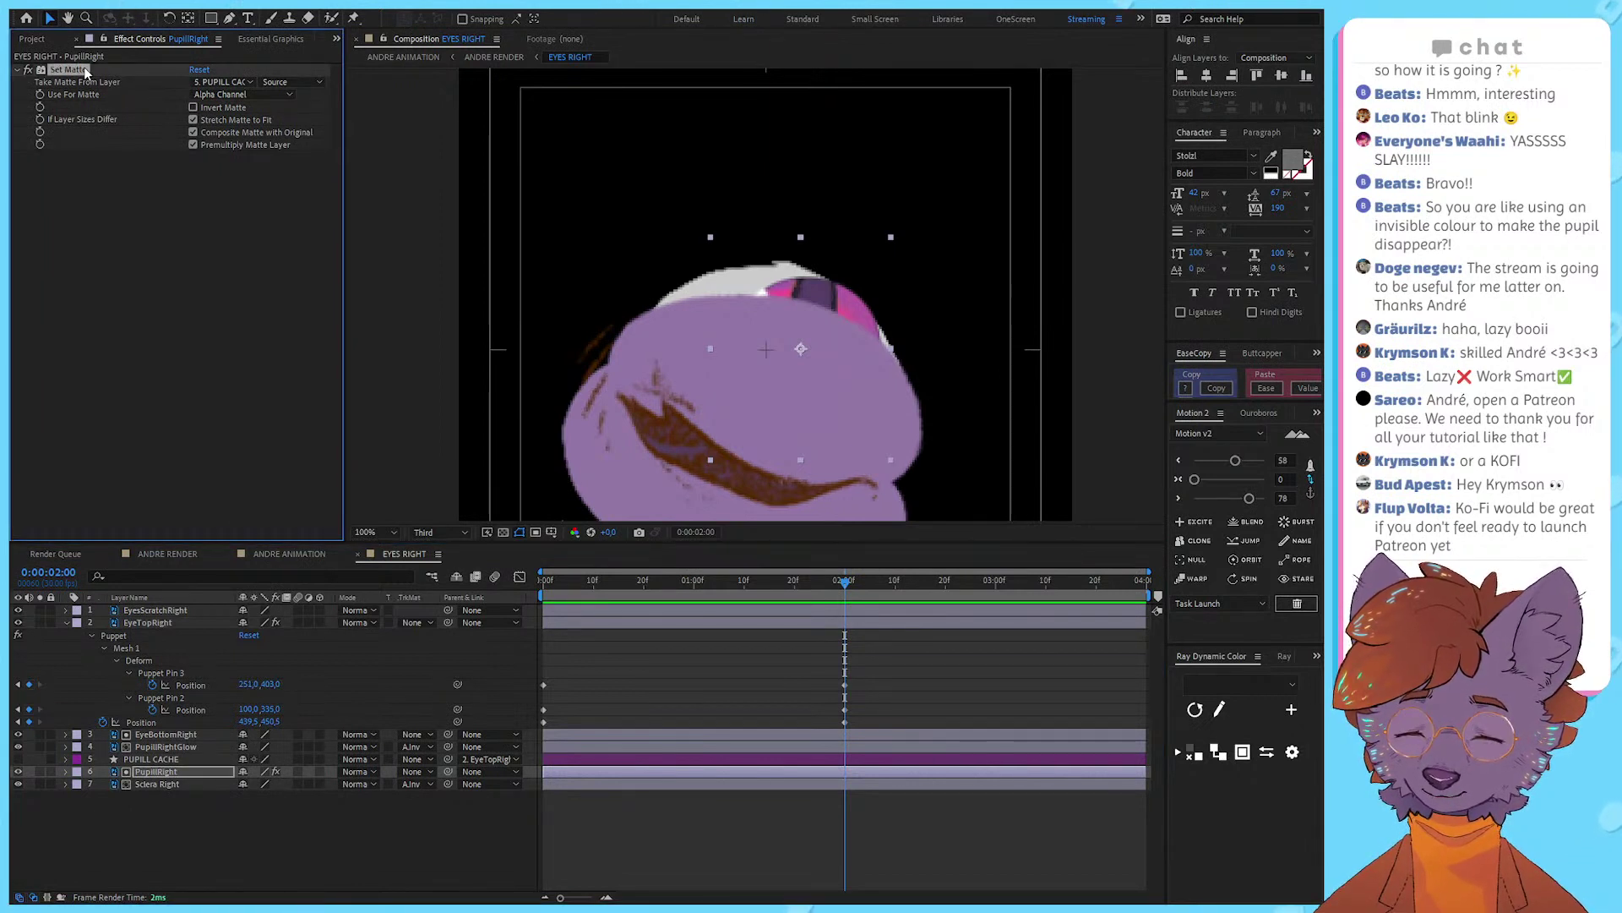
pyautogui.press('Delete')
pyautogui.click(468, 829)
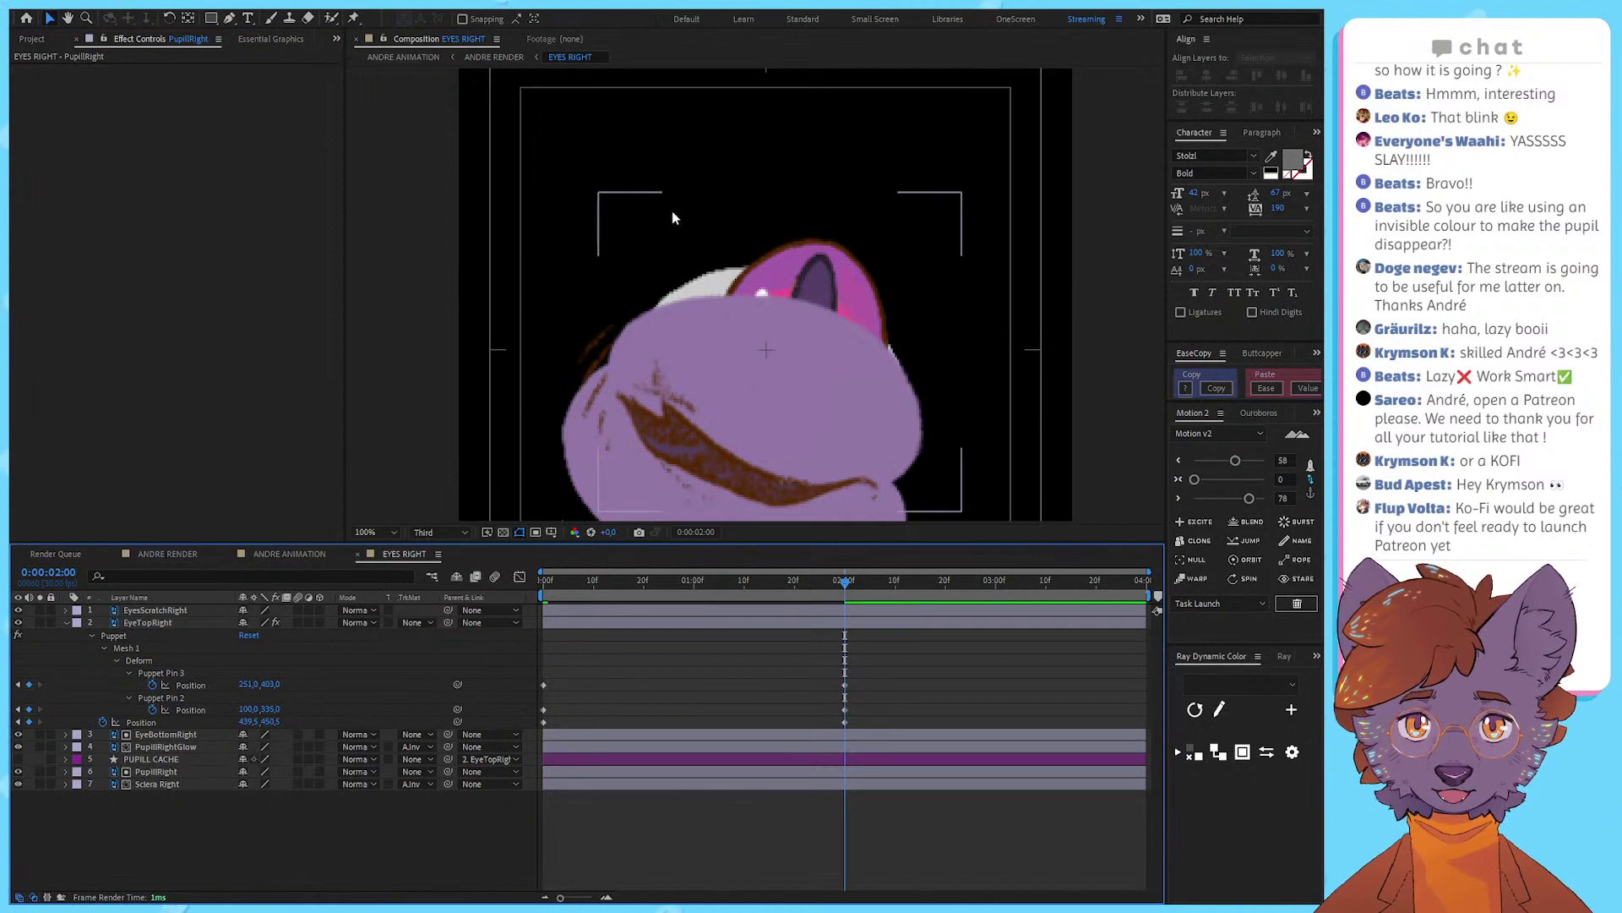
# Step: Undo the Set Matte trial back to the state with duplicated PUPILL CACHE layers above PupilRightGlow and Sclera Right
pyautogui.press(',')
pyautogui.press(',')
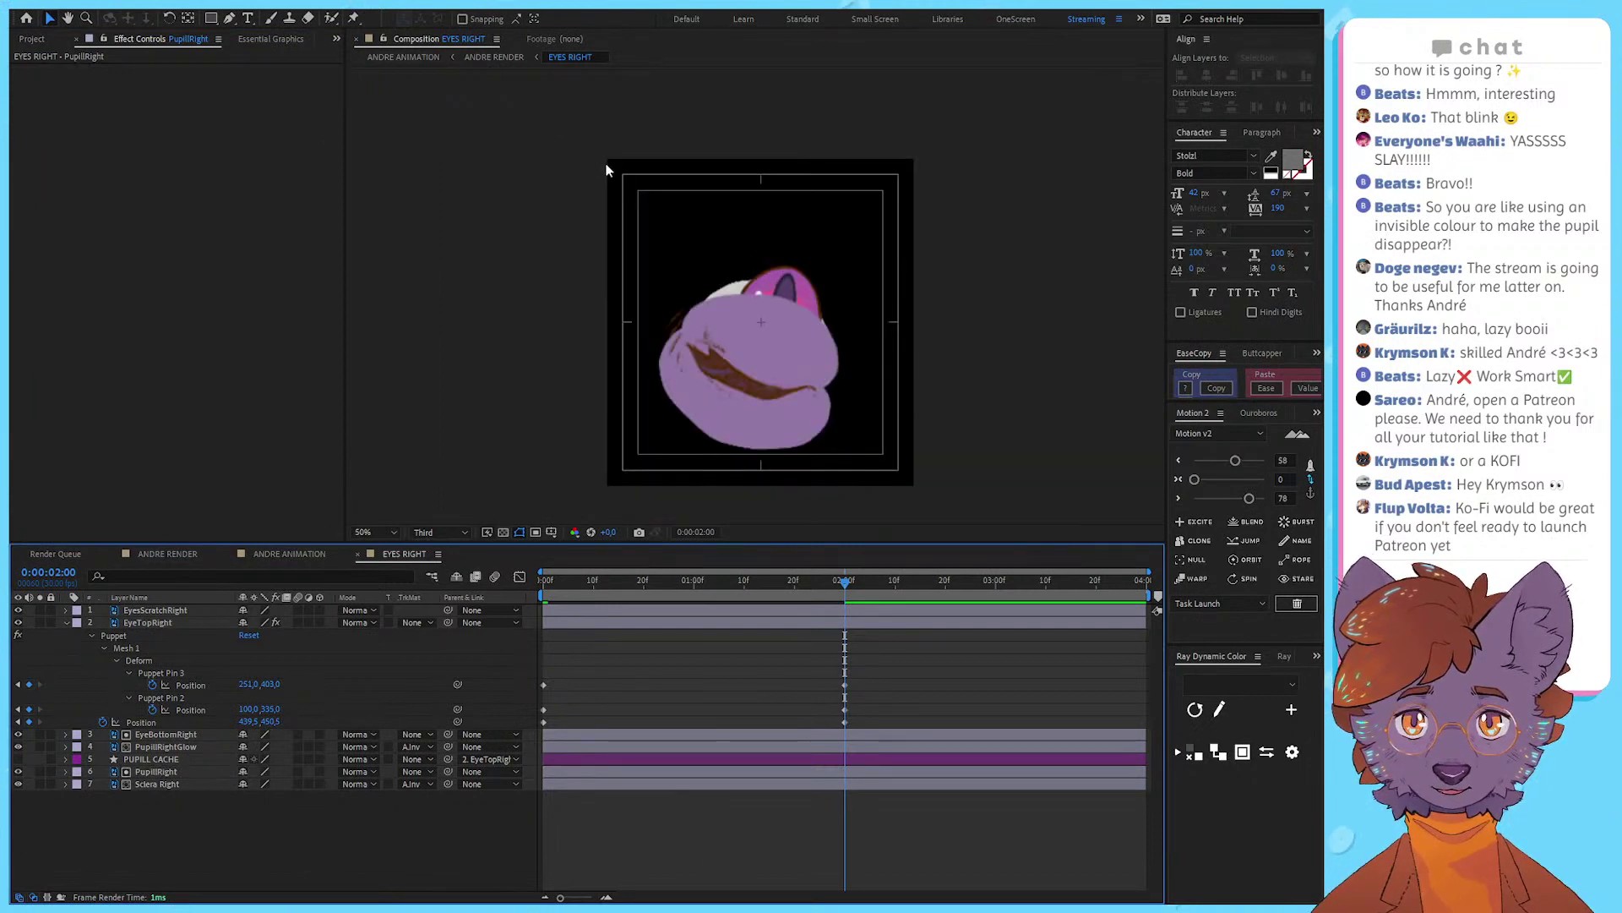
pyautogui.click(731, 413)
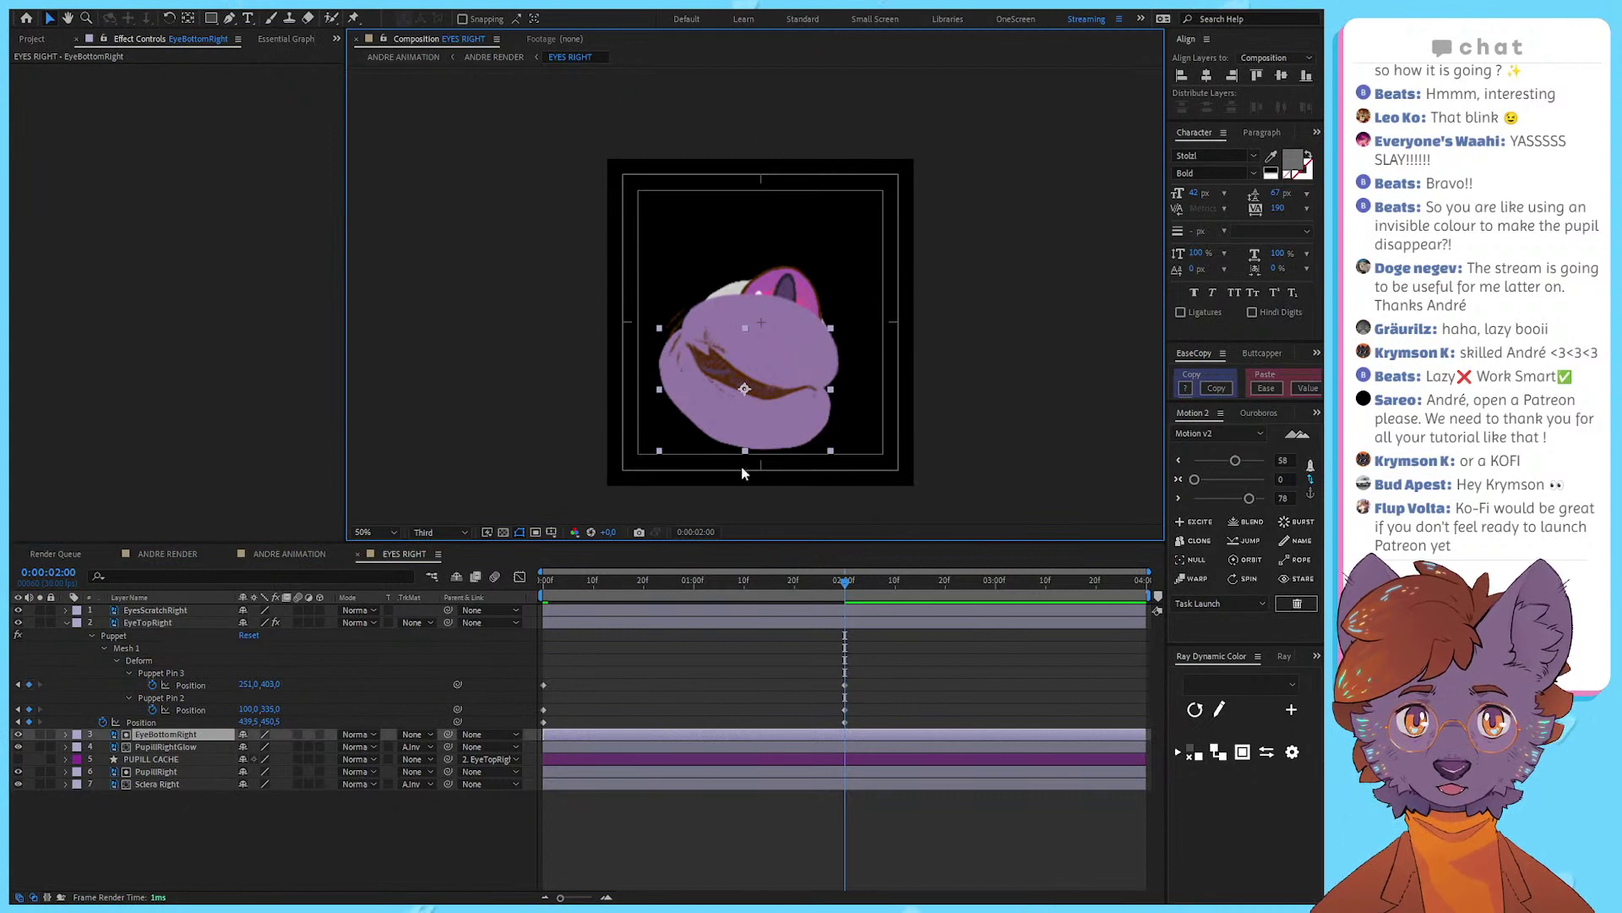
pyautogui.click(455, 863)
pyautogui.hotkey('ctrl', 'z')
pyautogui.hotkey('ctrl', 'z')
pyautogui.hotkey('ctrl', 'z')
pyautogui.hotkey('ctrl', 'z')
pyautogui.hotkey('ctrl', 'z')
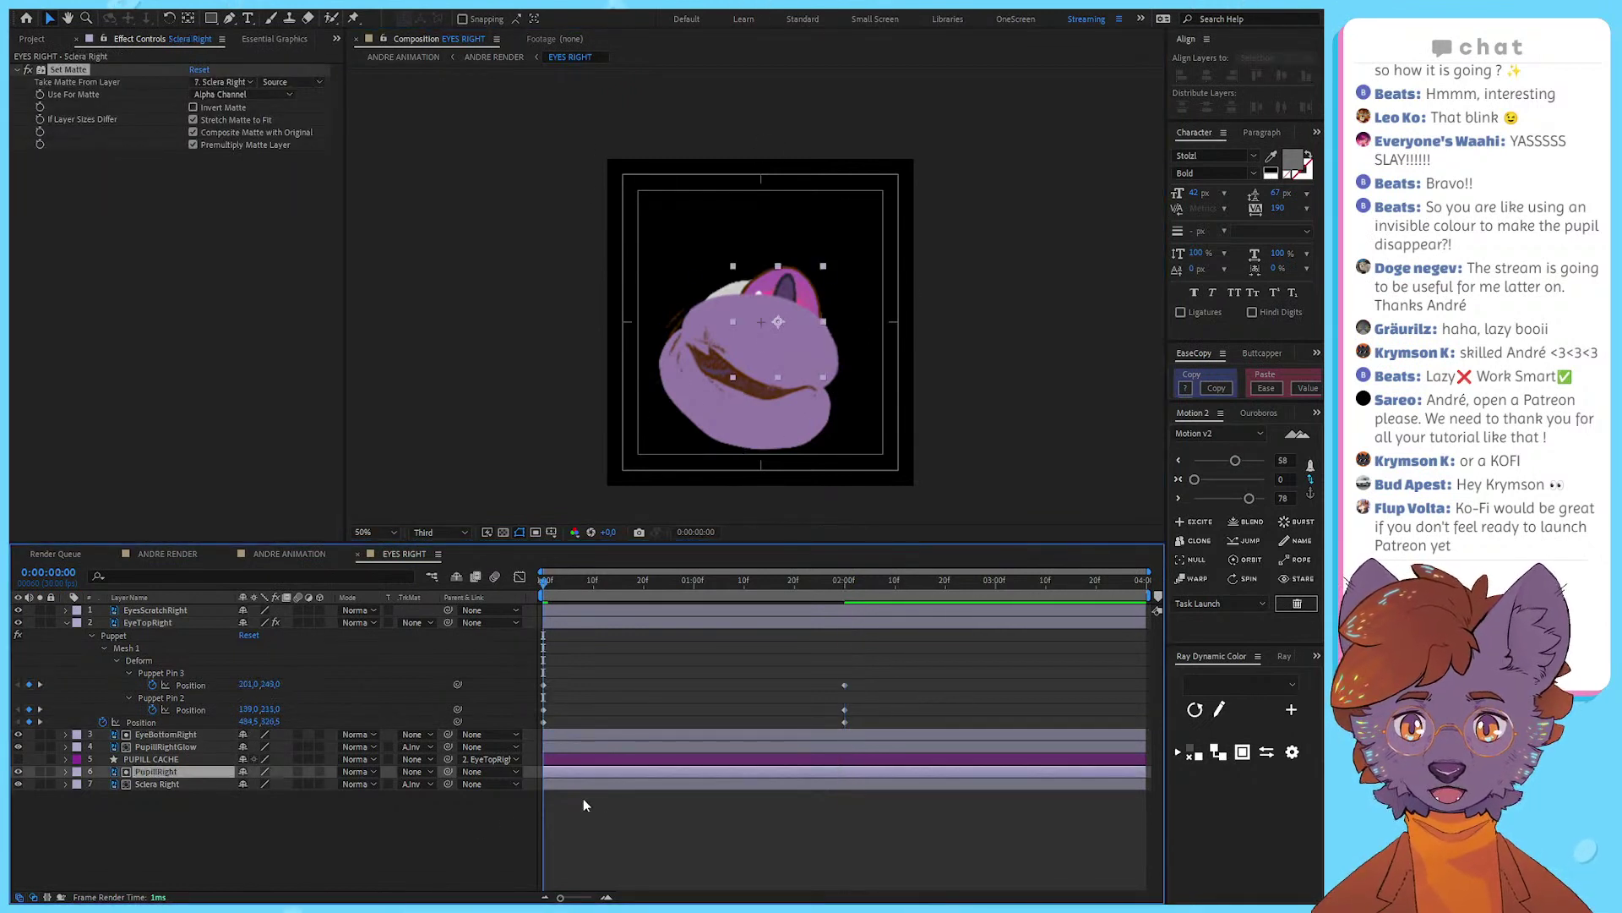
pyautogui.hotkey('ctrl', 'z')
pyautogui.hotkey('ctrl', 'z')
pyautogui.hotkey('ctrl', 'z')
pyautogui.hotkey('ctrl', 'z')
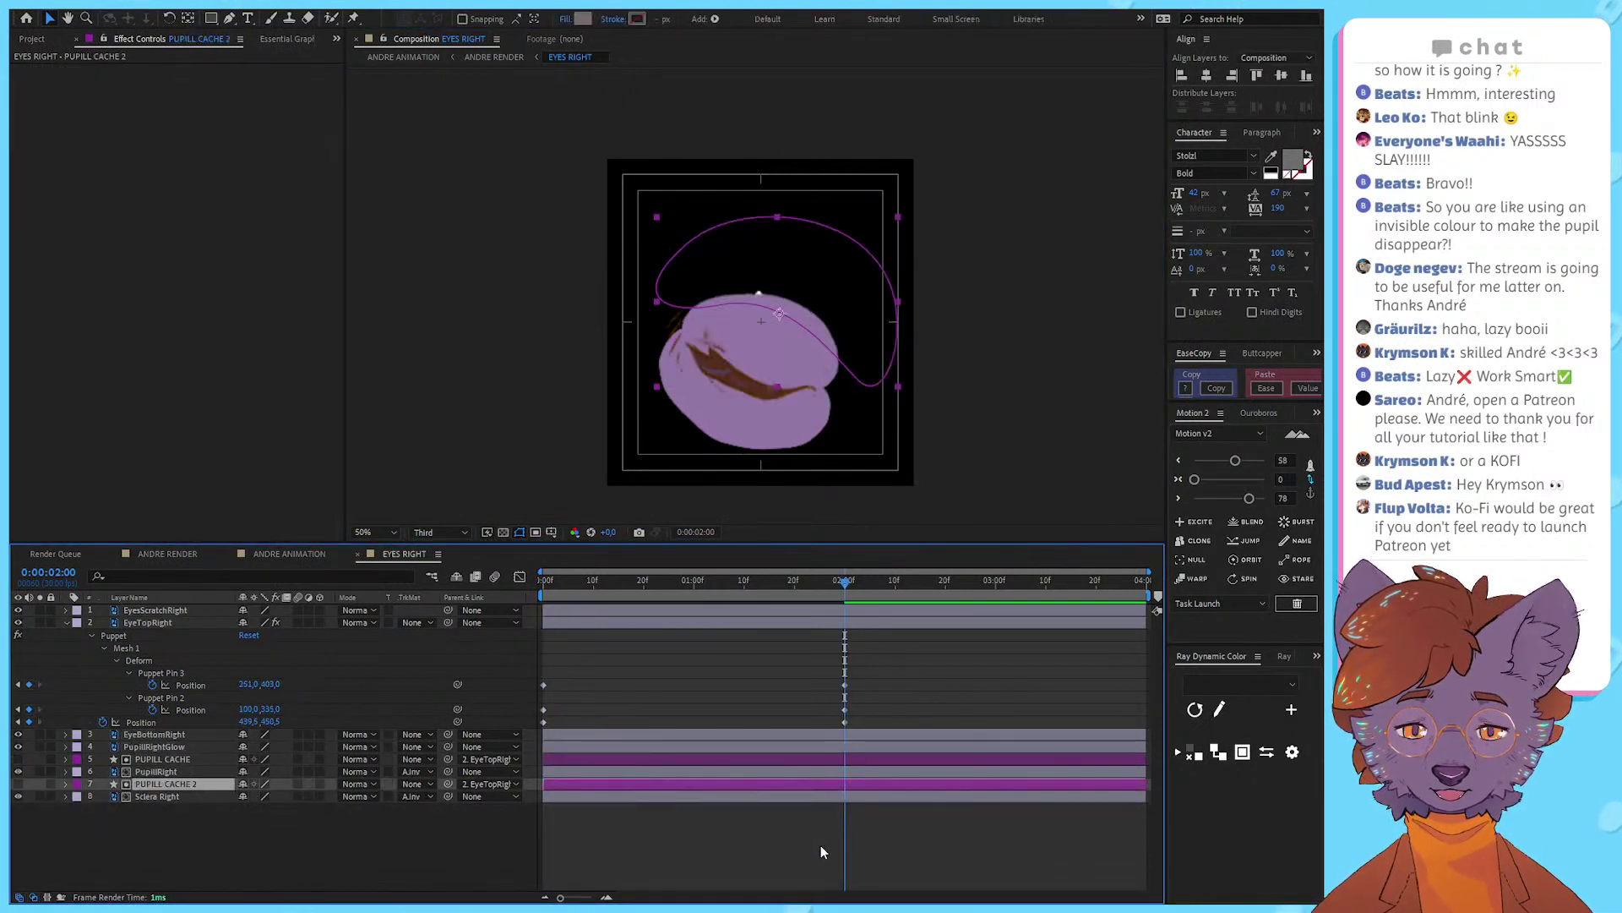
pyautogui.hotkey('ctrl', 'shift', 'z')
pyautogui.hotkey('ctrl', 'shift', 'z')
pyautogui.click(817, 841)
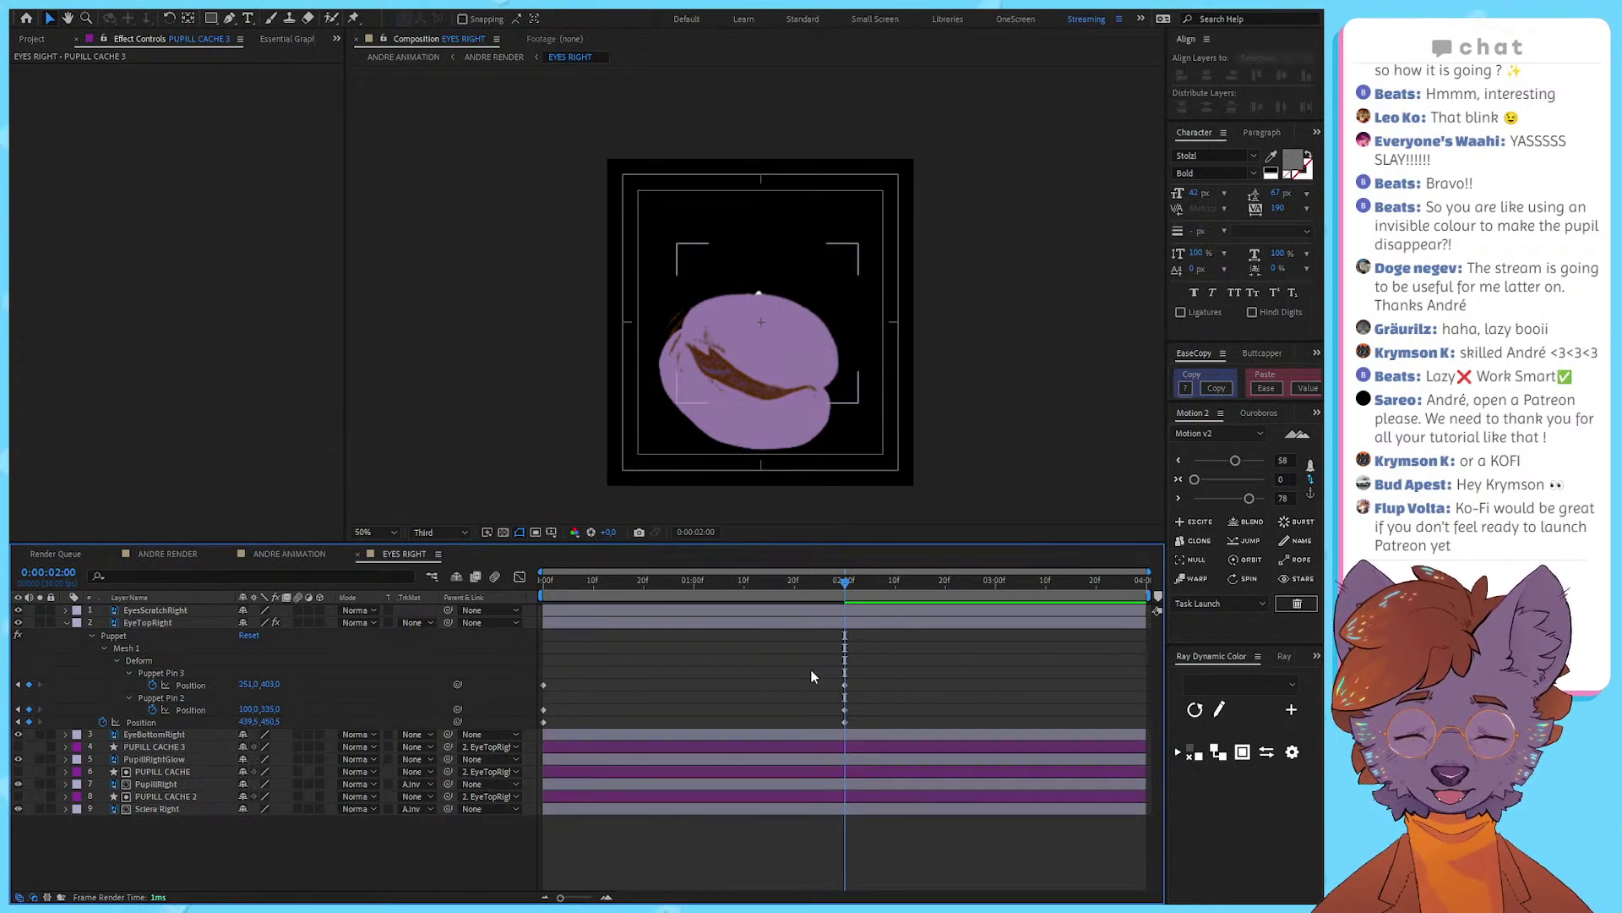
# Step: Reveal EyeTopRight's keyframes and inspect the closed upper eyelid around the two-second frame
pyautogui.press('u')
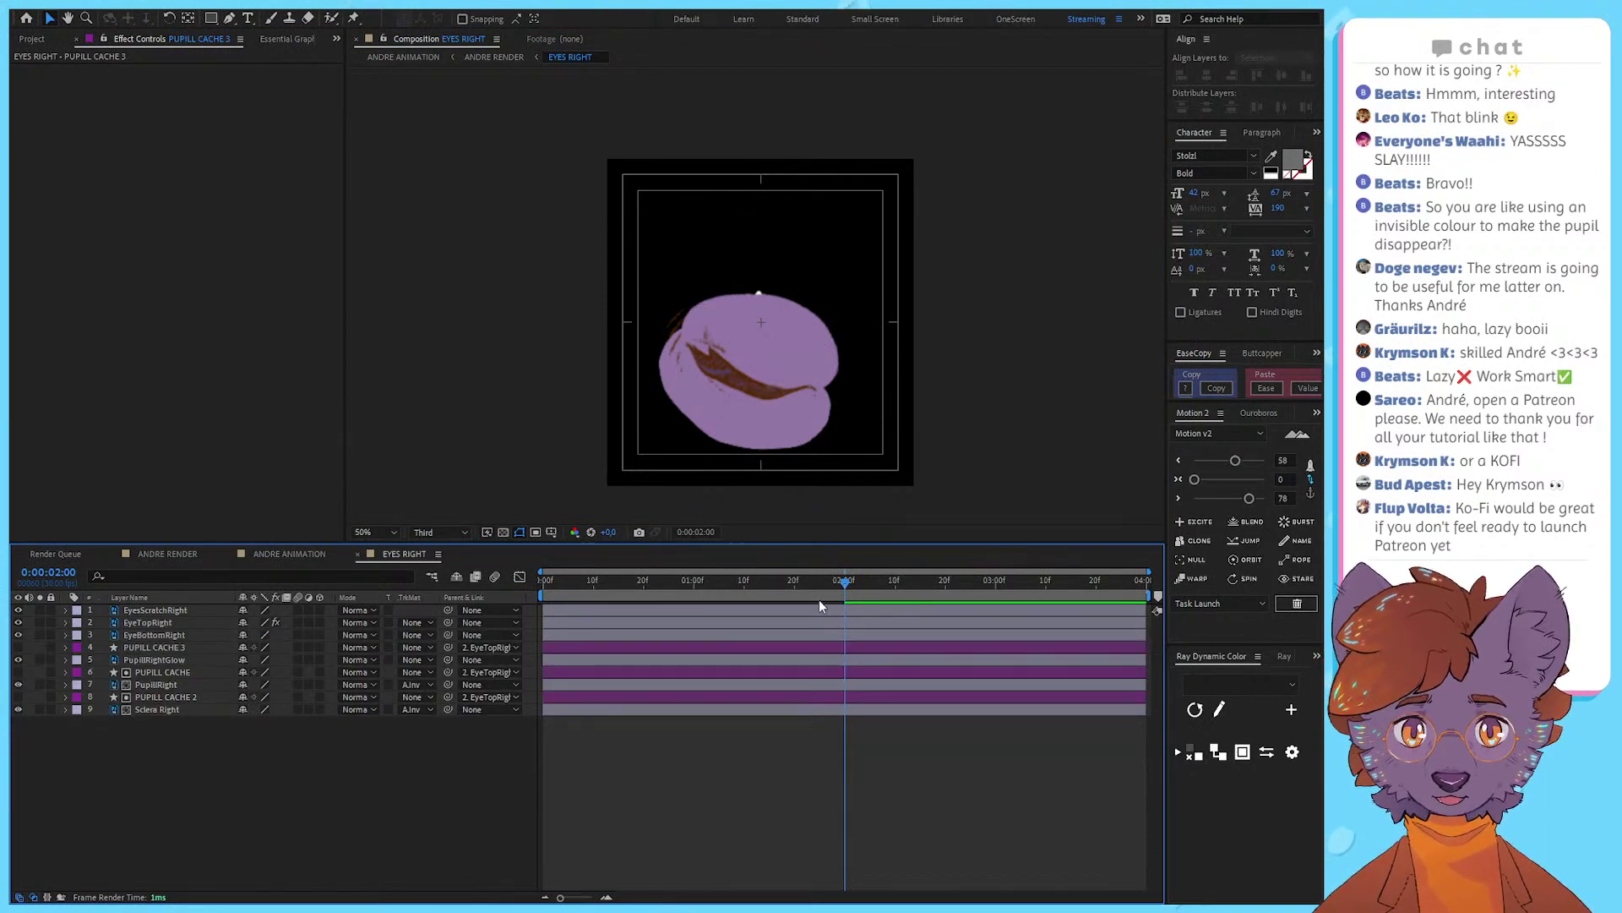
pyautogui.click(206, 648)
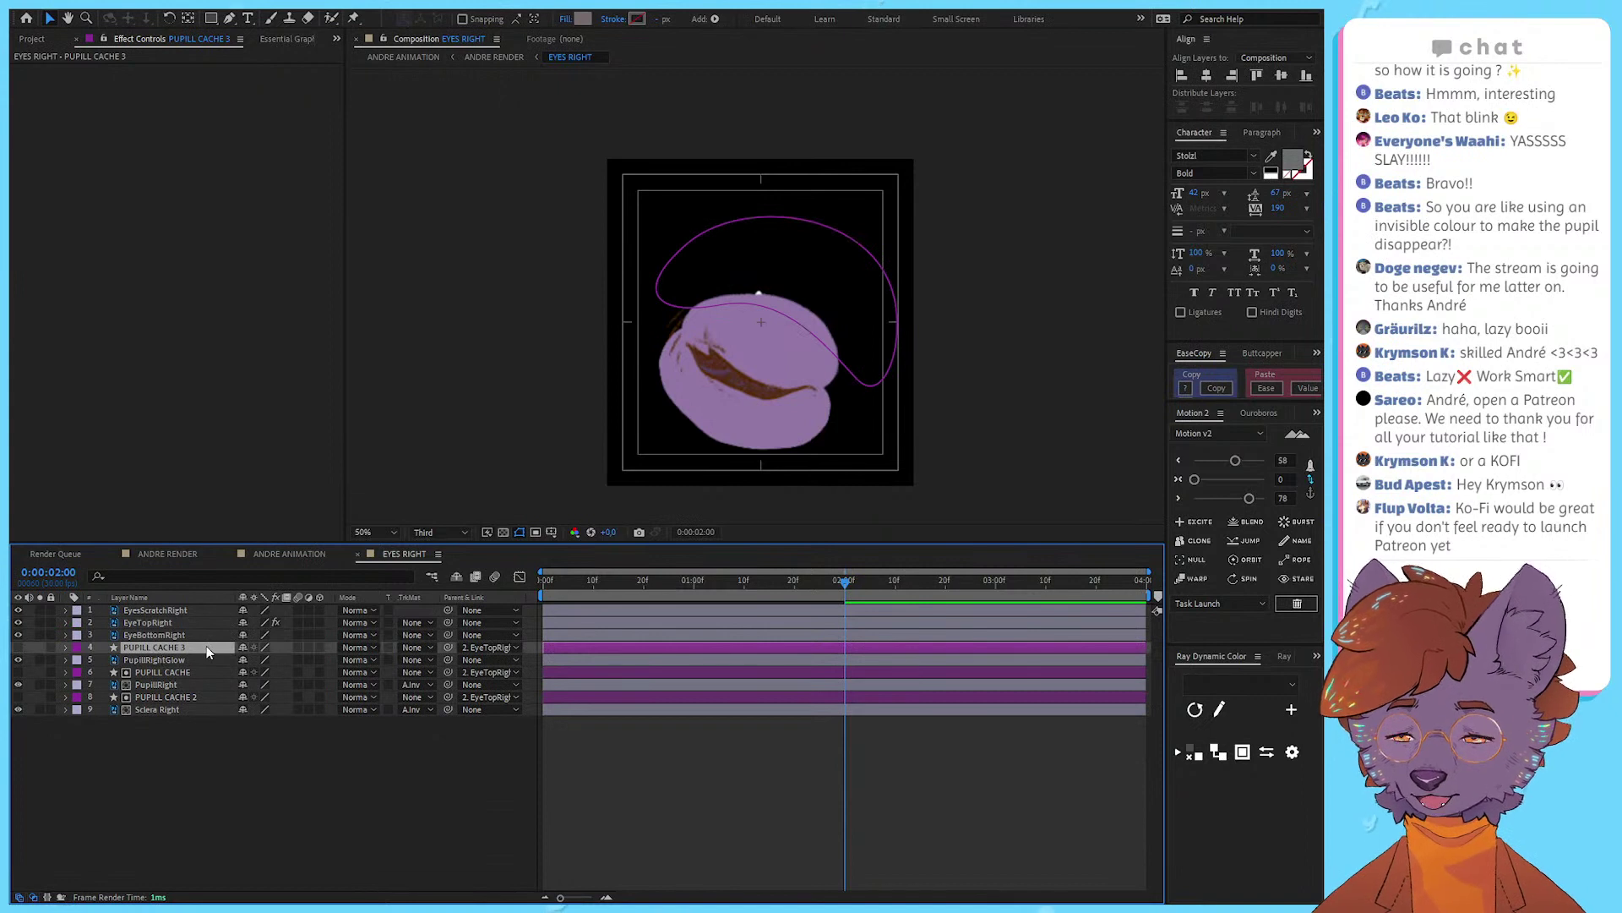
pyautogui.click(293, 739)
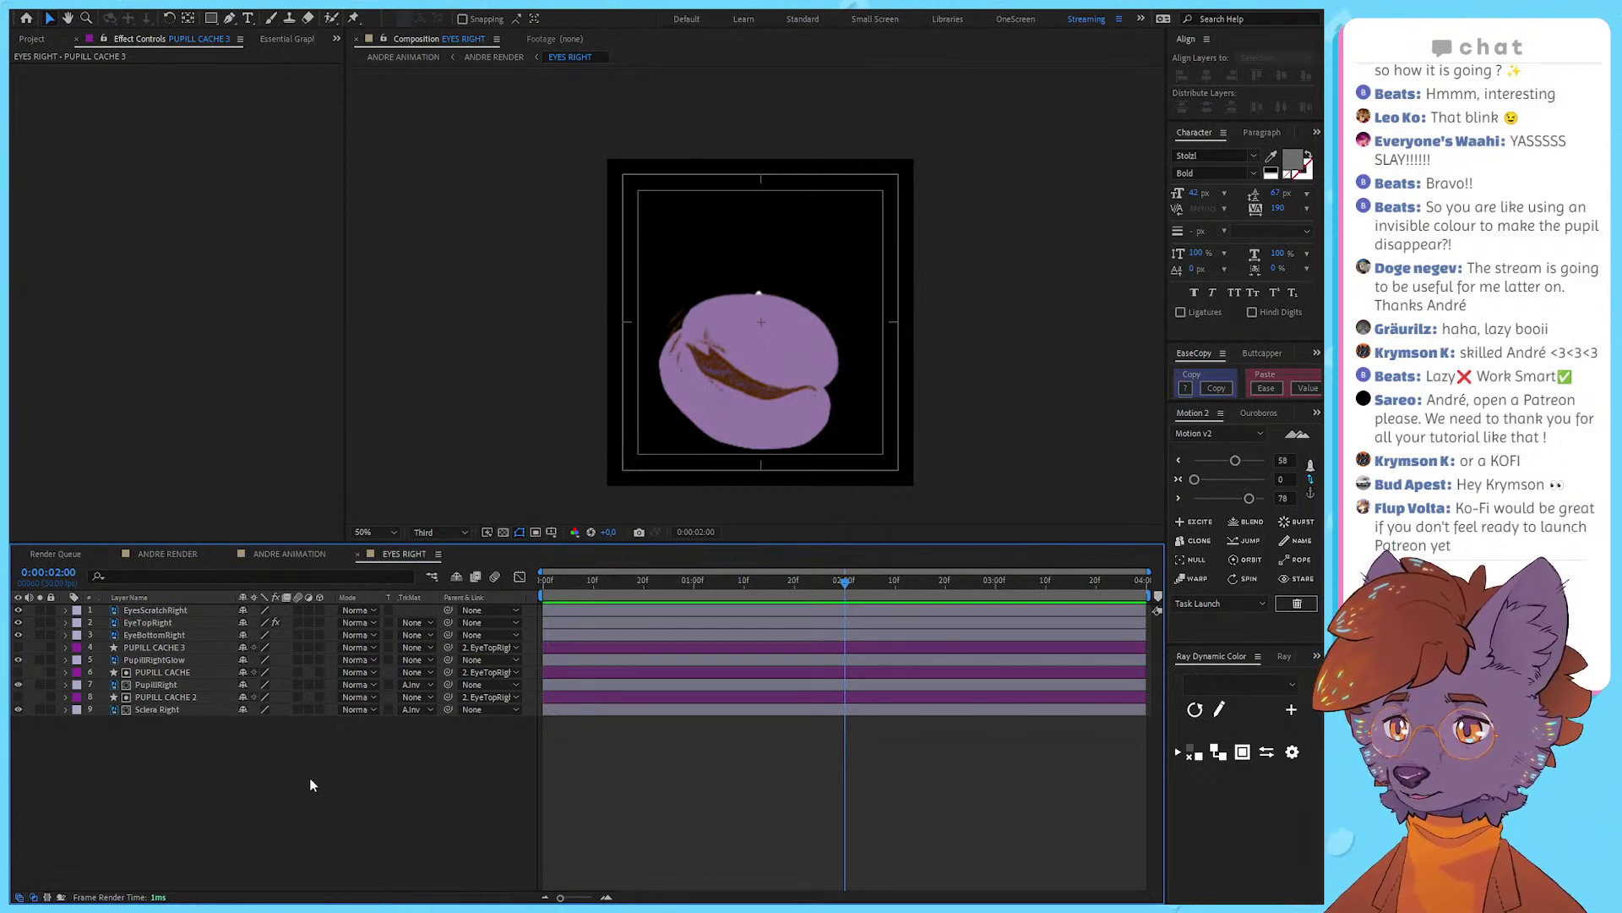
pyautogui.click(554, 621)
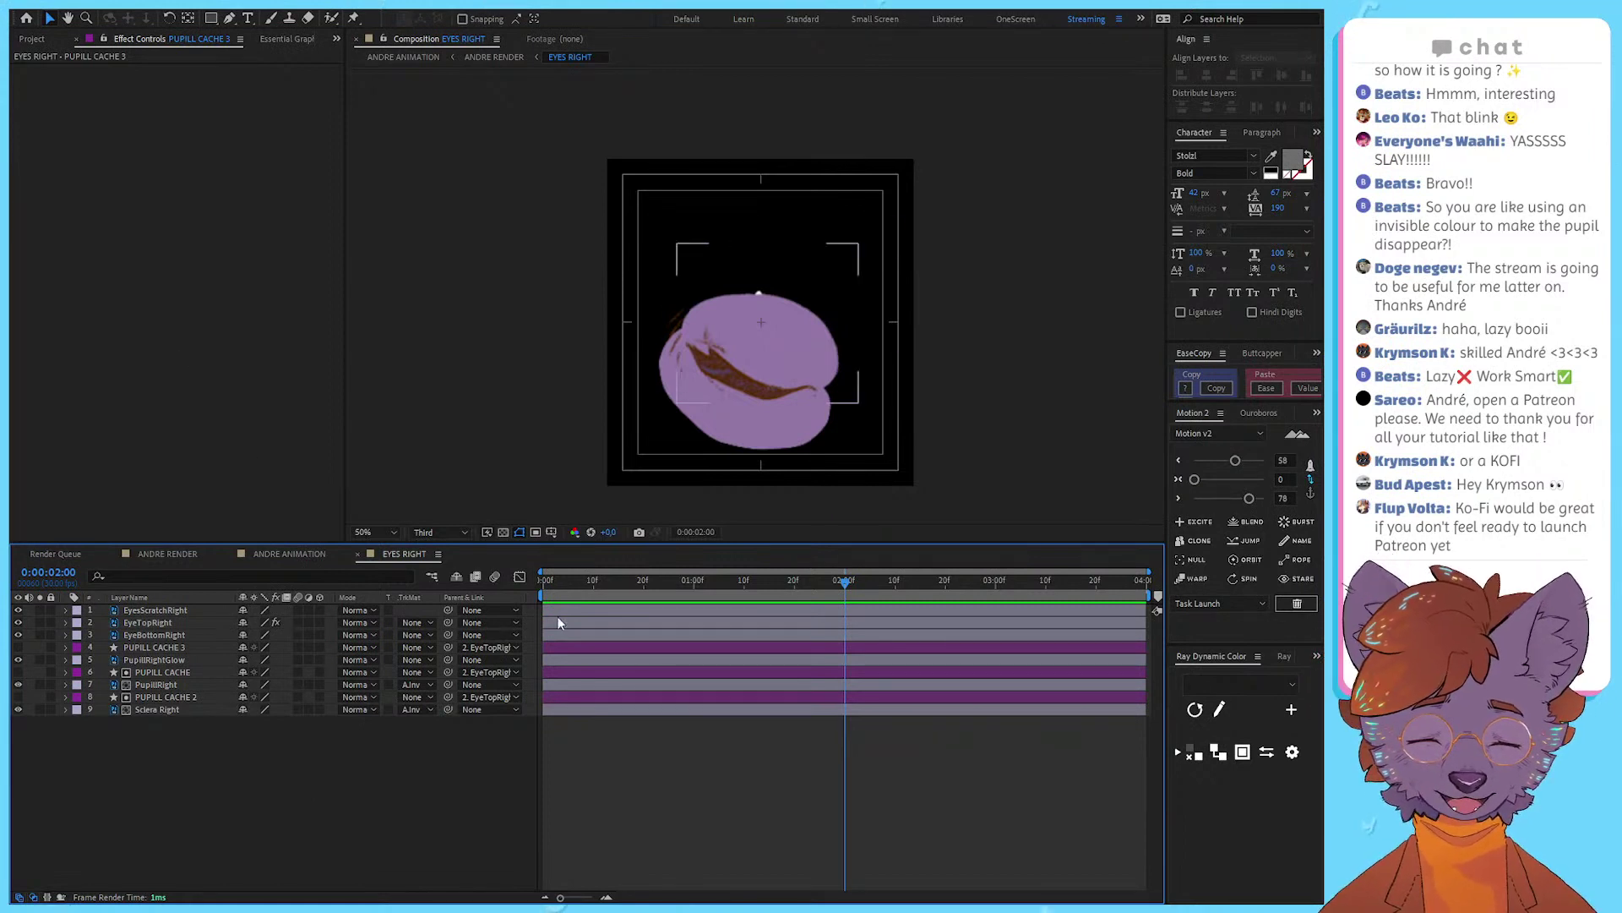
pyautogui.press('u')
pyautogui.moveTo(843, 582); pyautogui.dragTo(865, 630)
pyautogui.moveTo(832, 641); pyautogui.dragTo(875, 583)
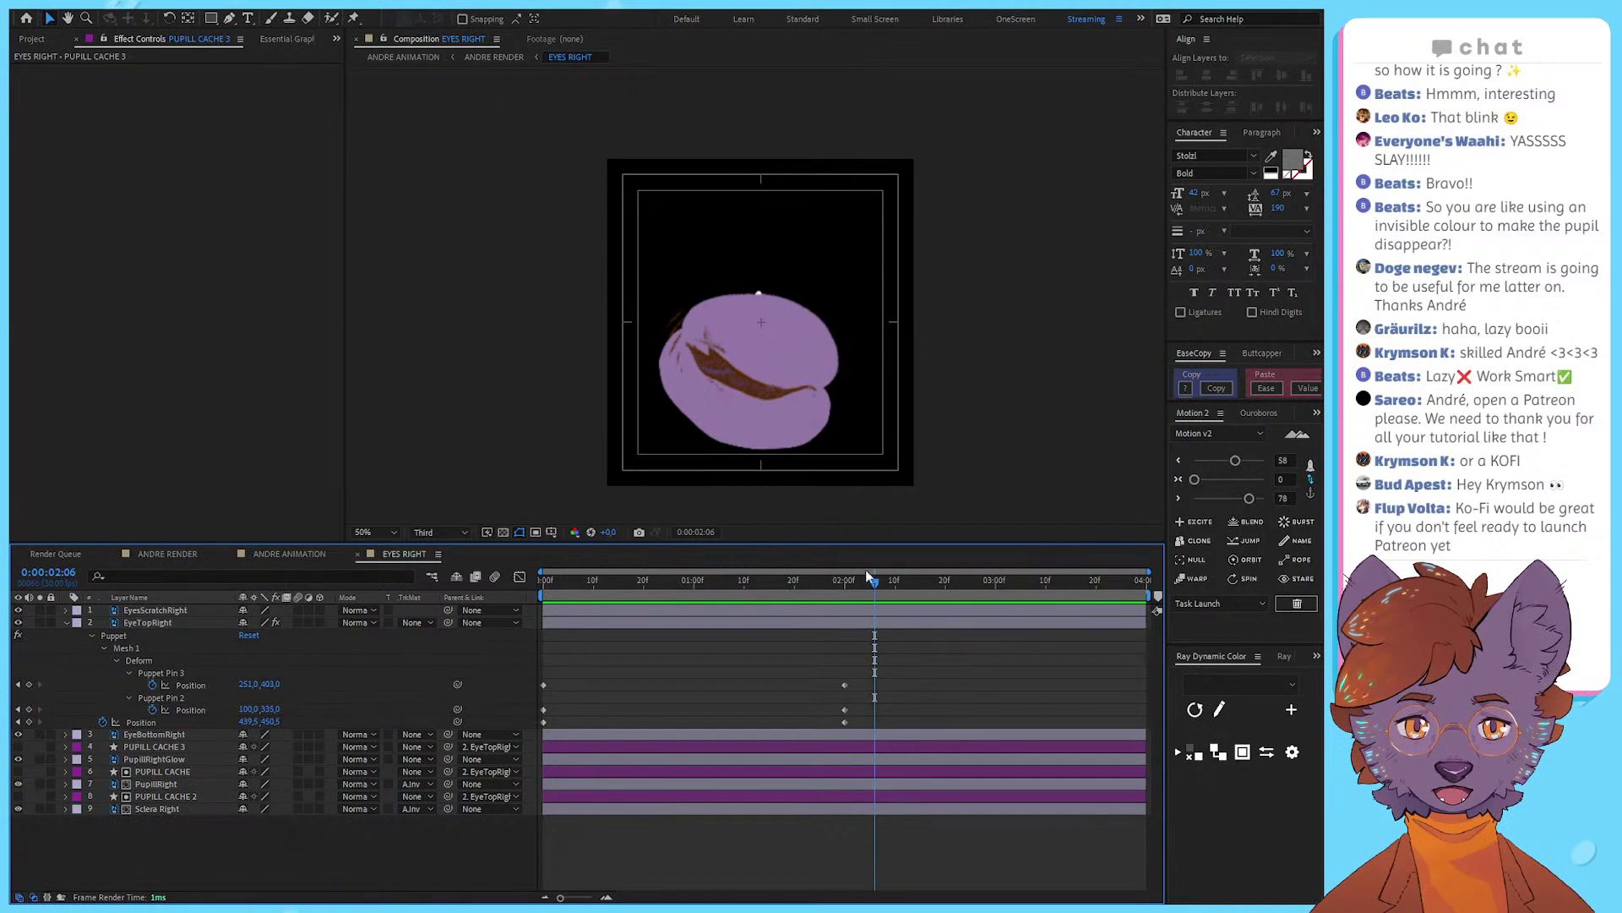
pyautogui.click(835, 379)
pyautogui.scroll(1, 761, 366)
pyautogui.click(869, 672)
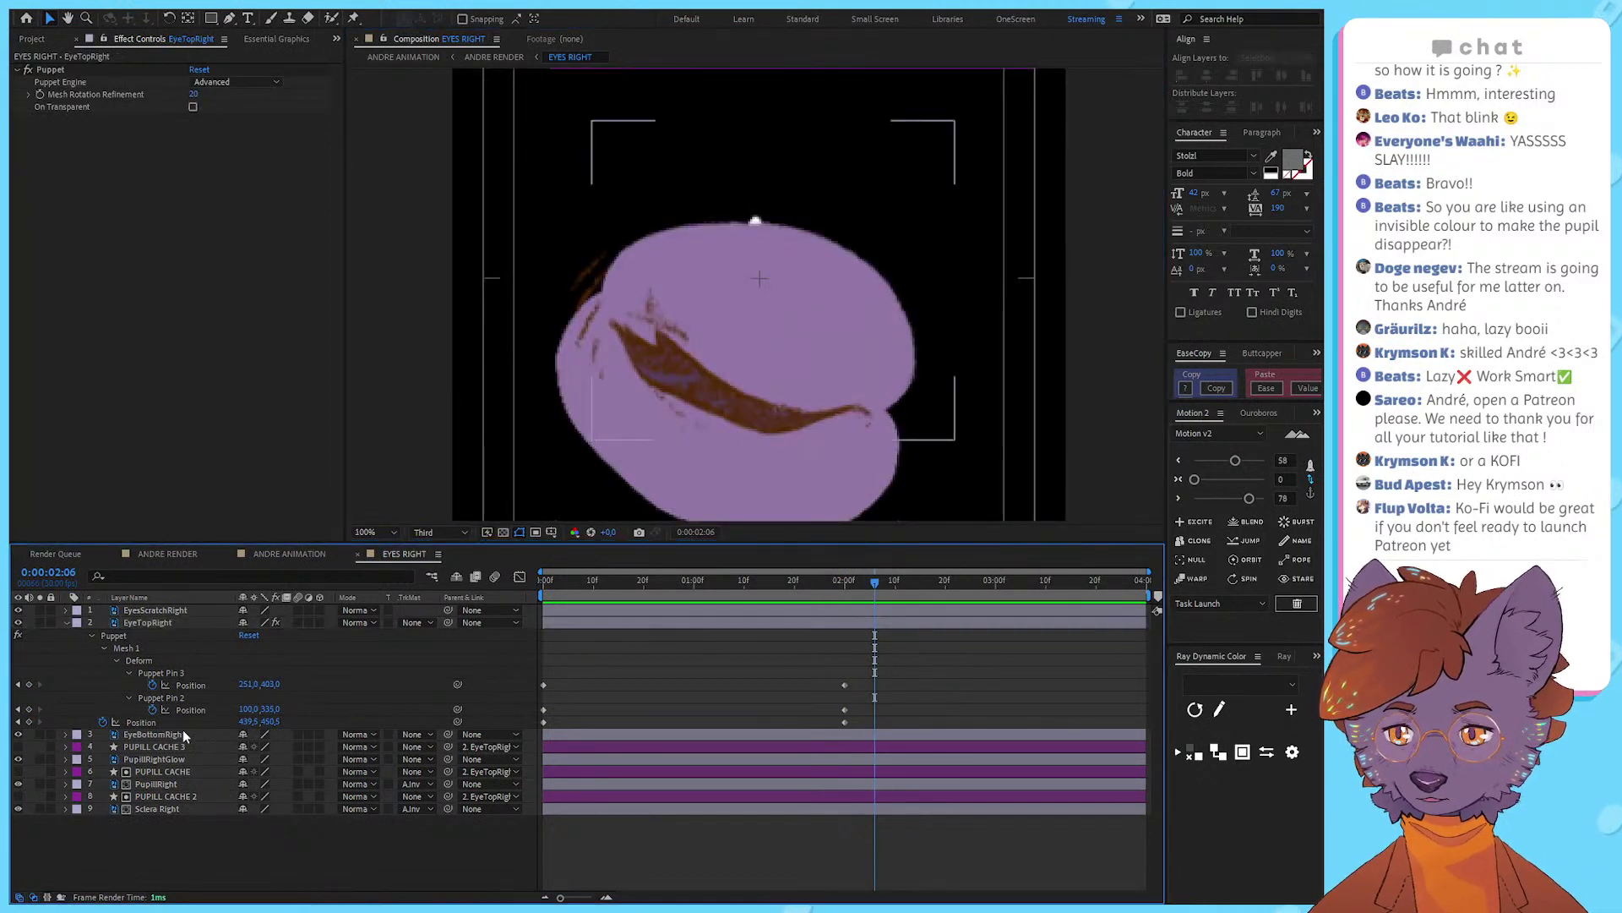
# Step: Examine the EyeBottomRight, PupilRightGlow and PUPILL CACHE layers to see how they cover the closed eye around two seconds
pyautogui.click(183, 732)
pyautogui.click(179, 757)
pyautogui.click(185, 747)
pyautogui.click(181, 773)
pyautogui.click(181, 796)
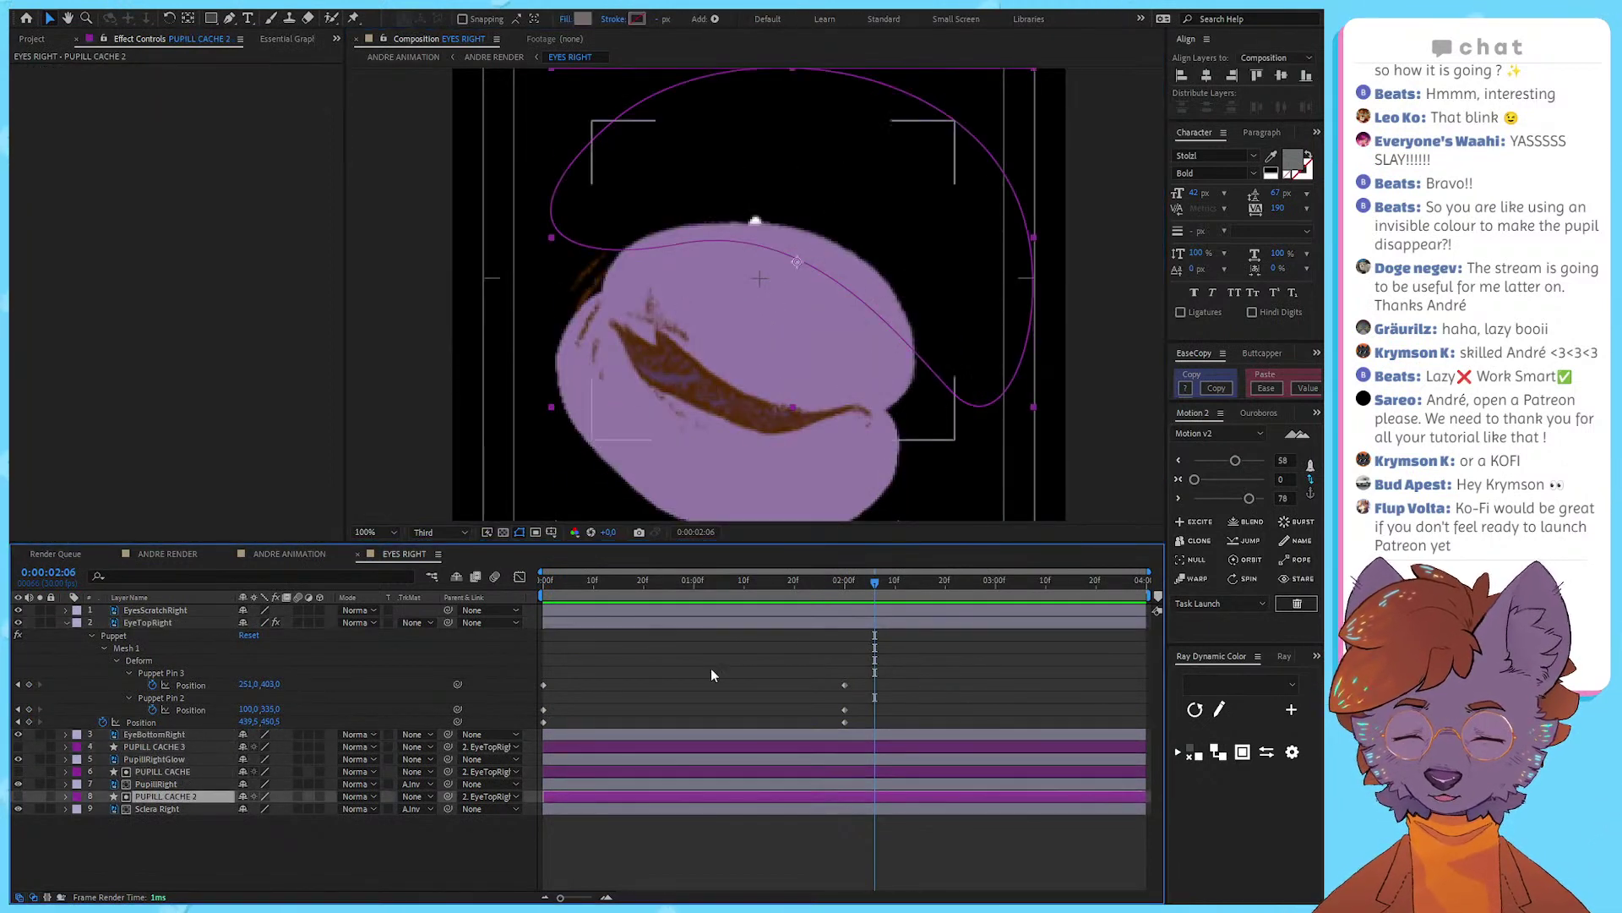
pyautogui.click(718, 659)
pyautogui.click(544, 610)
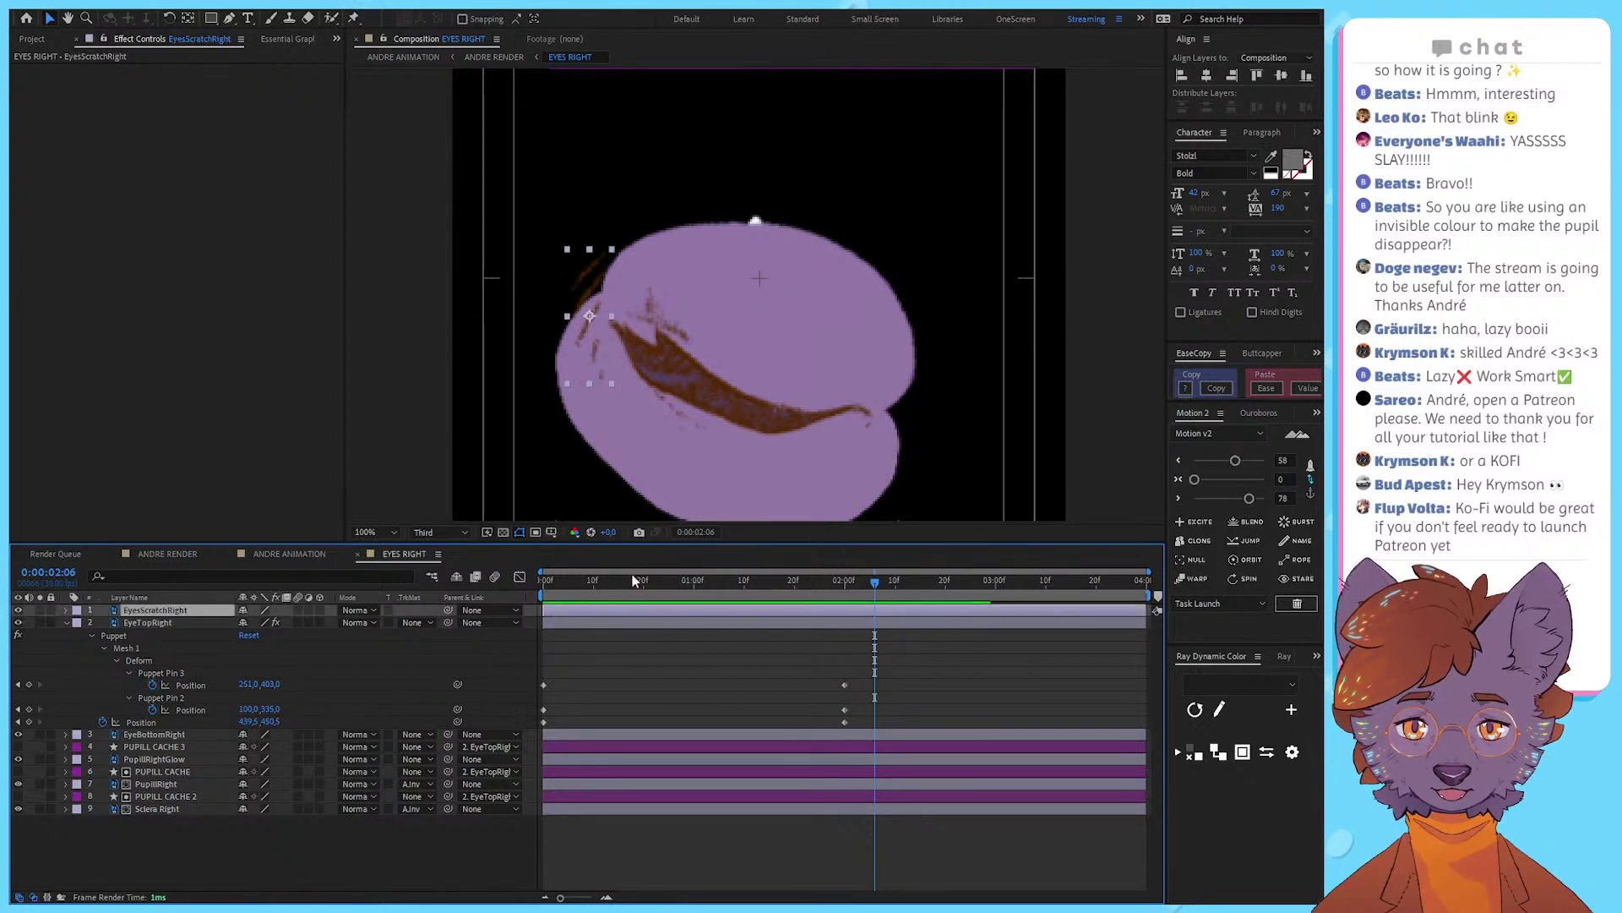
pyautogui.moveTo(553, 584); pyautogui.dragTo(845, 627)
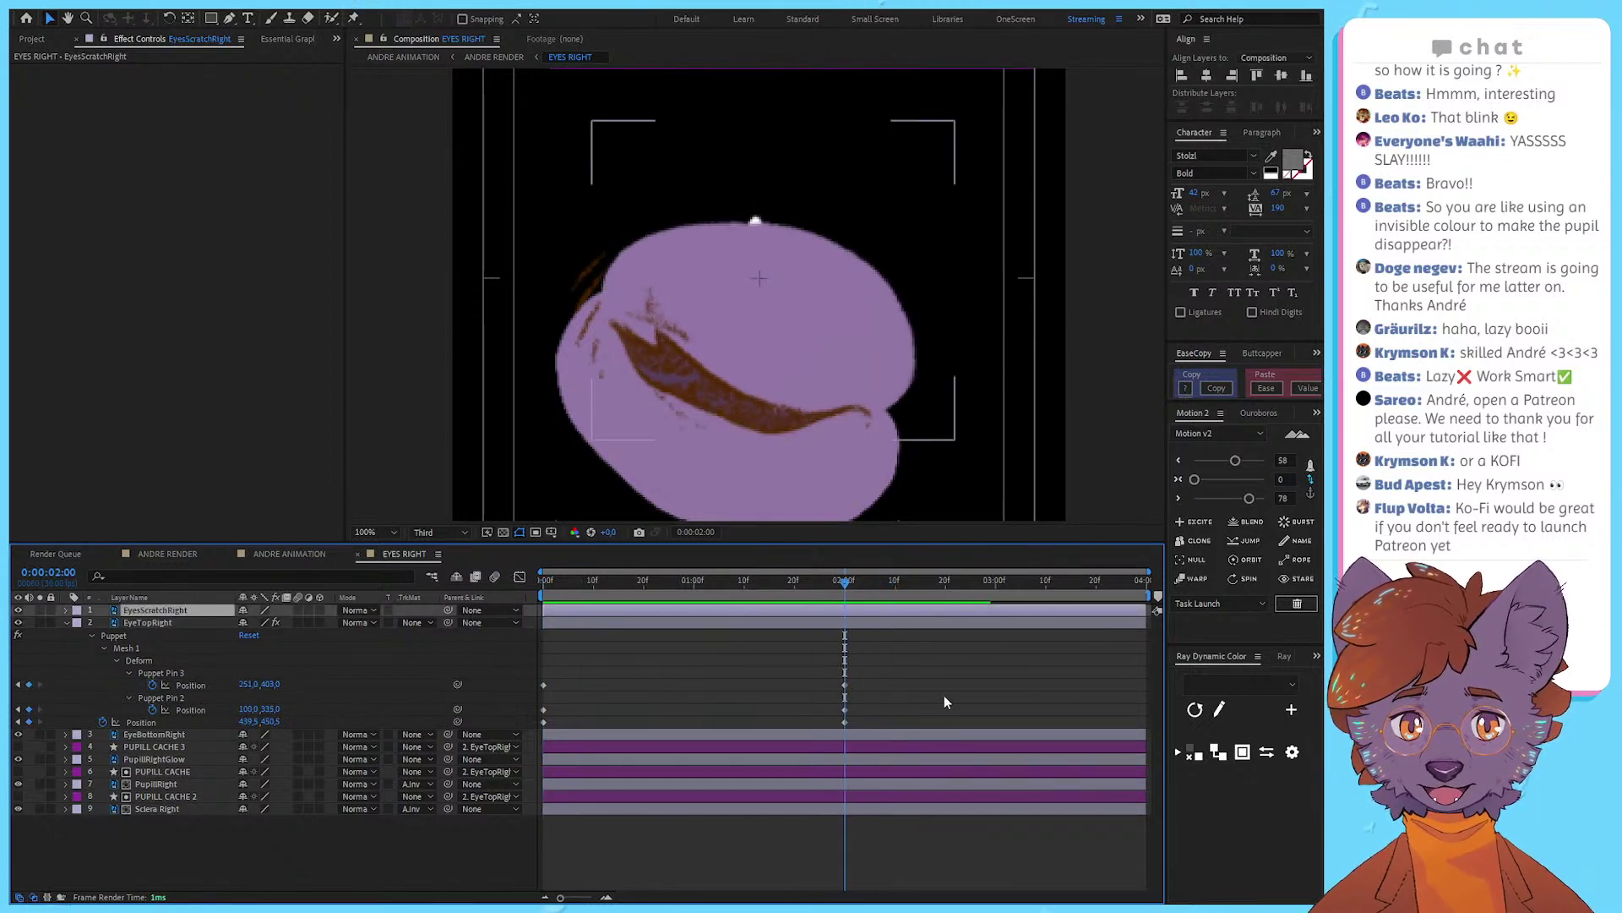
pyautogui.click(945, 696)
# Step: Set PupilRightGlow's track matte to alpha inverted, using the PUPILL CACHE 3 layer directly above it
pyautogui.click(208, 759)
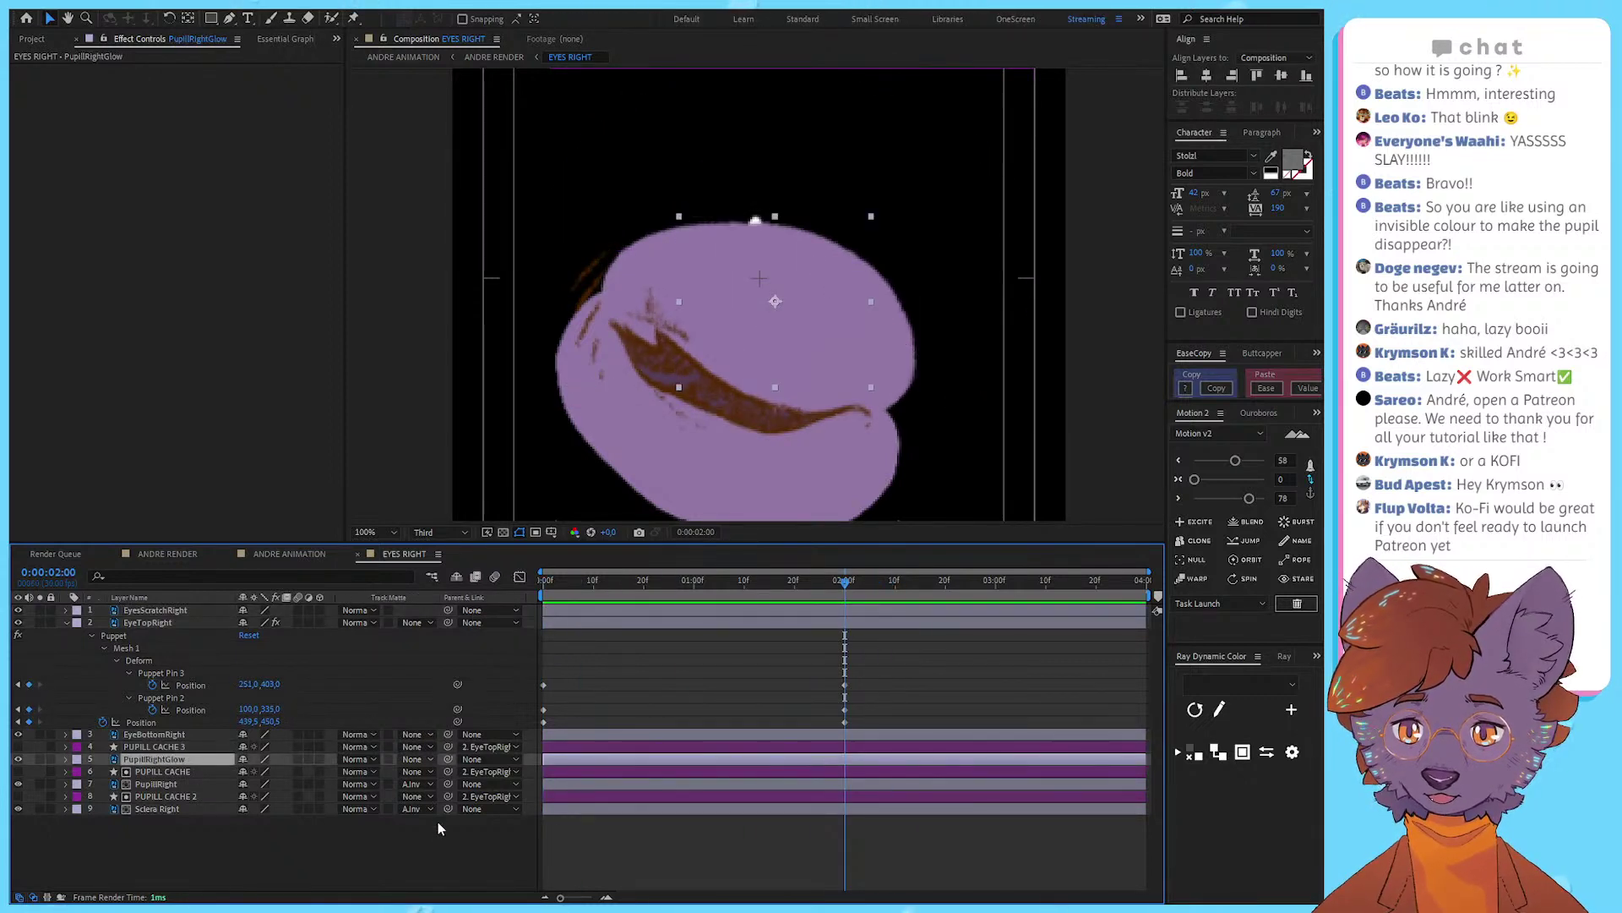
pyautogui.click(491, 807)
pyautogui.click(627, 692)
# Step: At the first frame, add a puppet pin to EyeTopRight in the middle of the upper lash line, between the two central pins
pyautogui.moveTo(710, 585); pyautogui.dragTo(545, 591)
pyautogui.click(749, 226)
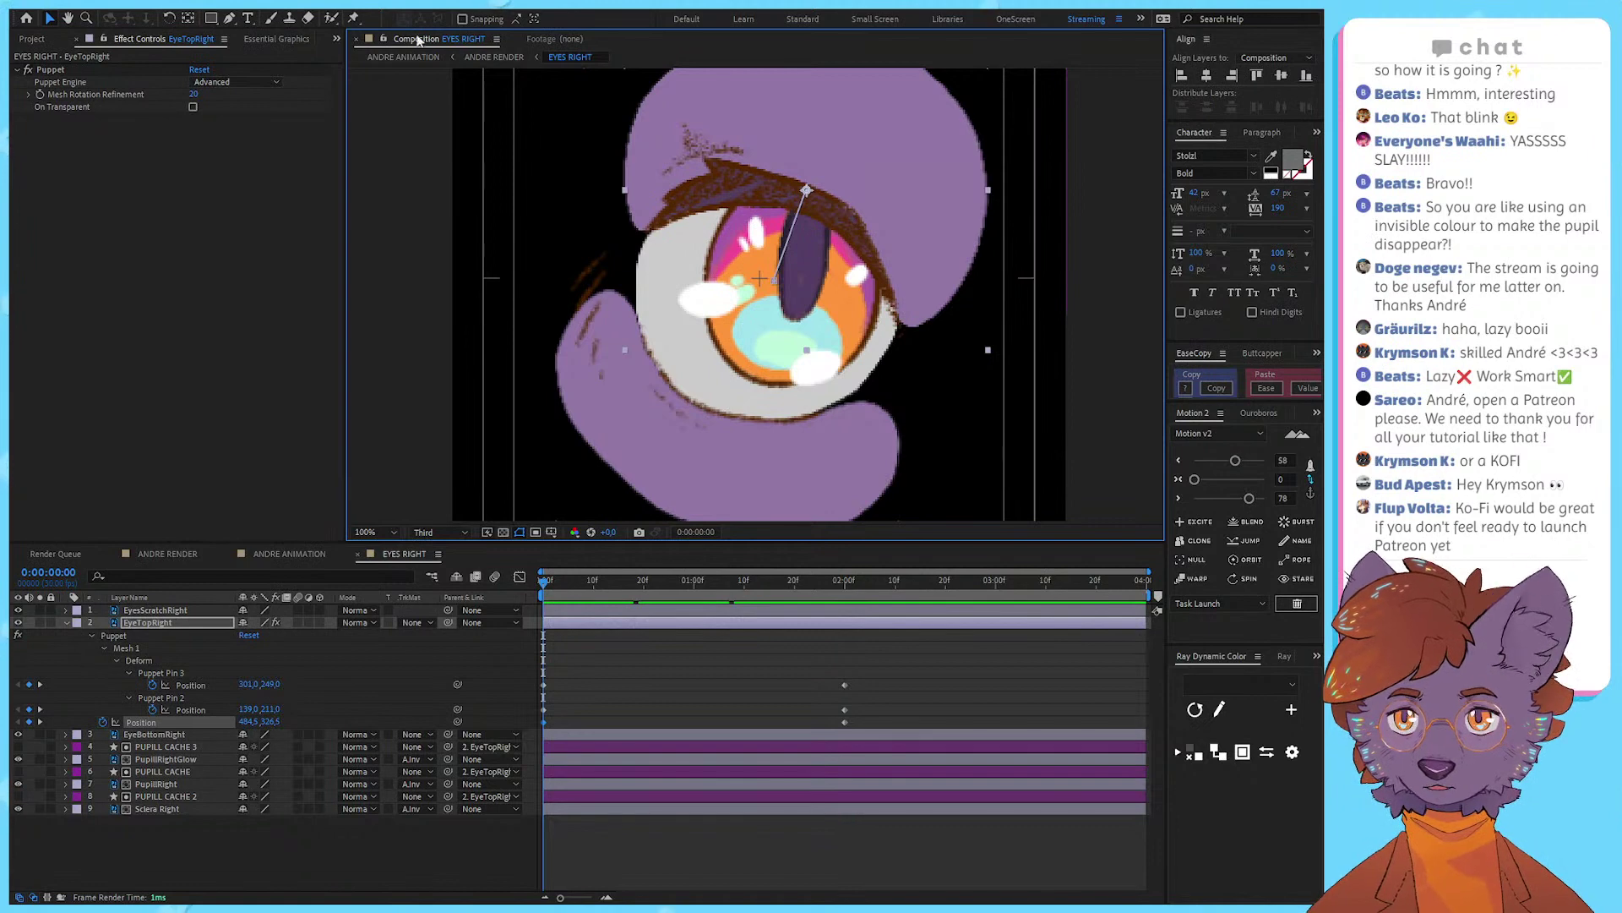
pyautogui.click(356, 19)
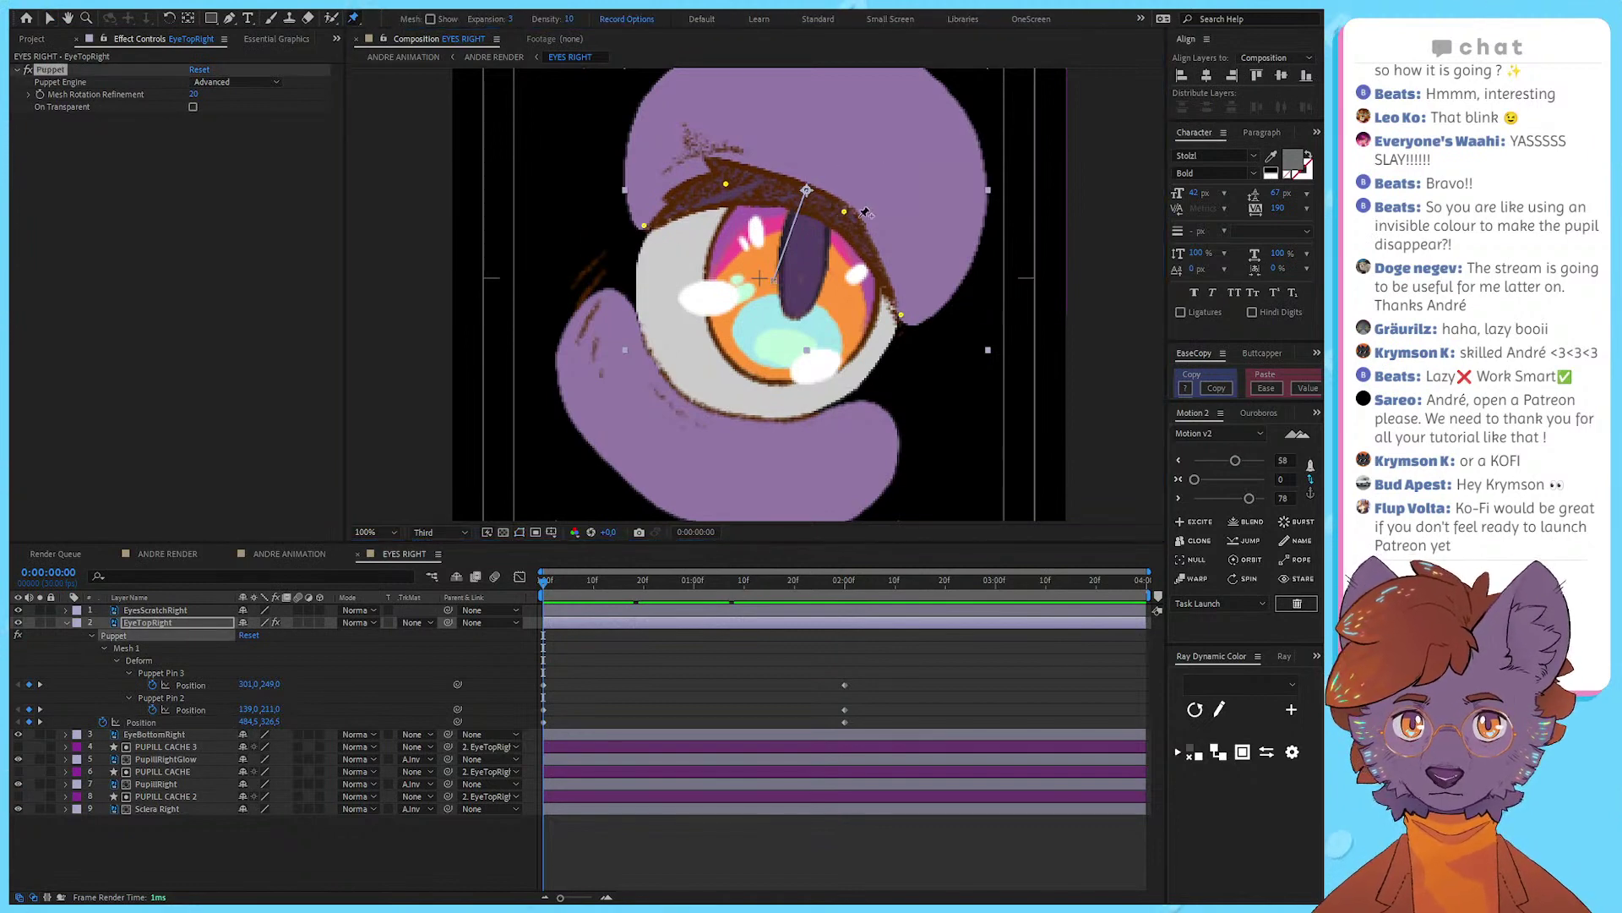
pyautogui.moveTo(826, 278); pyautogui.dragTo(793, 350)
pyautogui.press('u')
pyautogui.press('u')
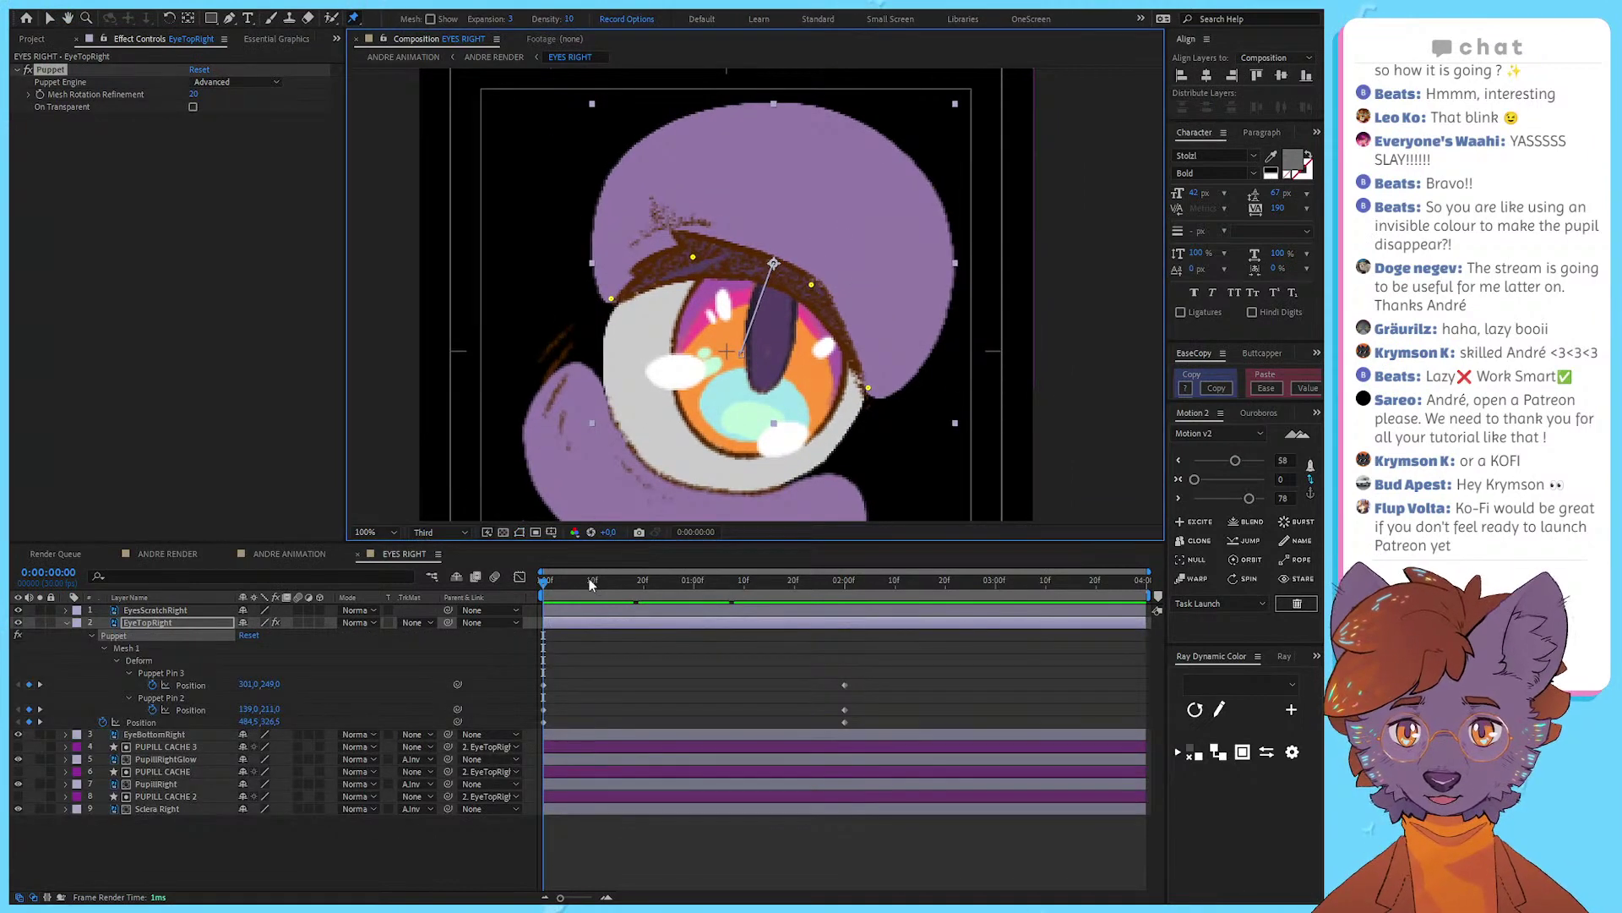
pyautogui.moveTo(591, 583); pyautogui.dragTo(520, 599)
pyautogui.press('Home')
pyautogui.click(844, 580)
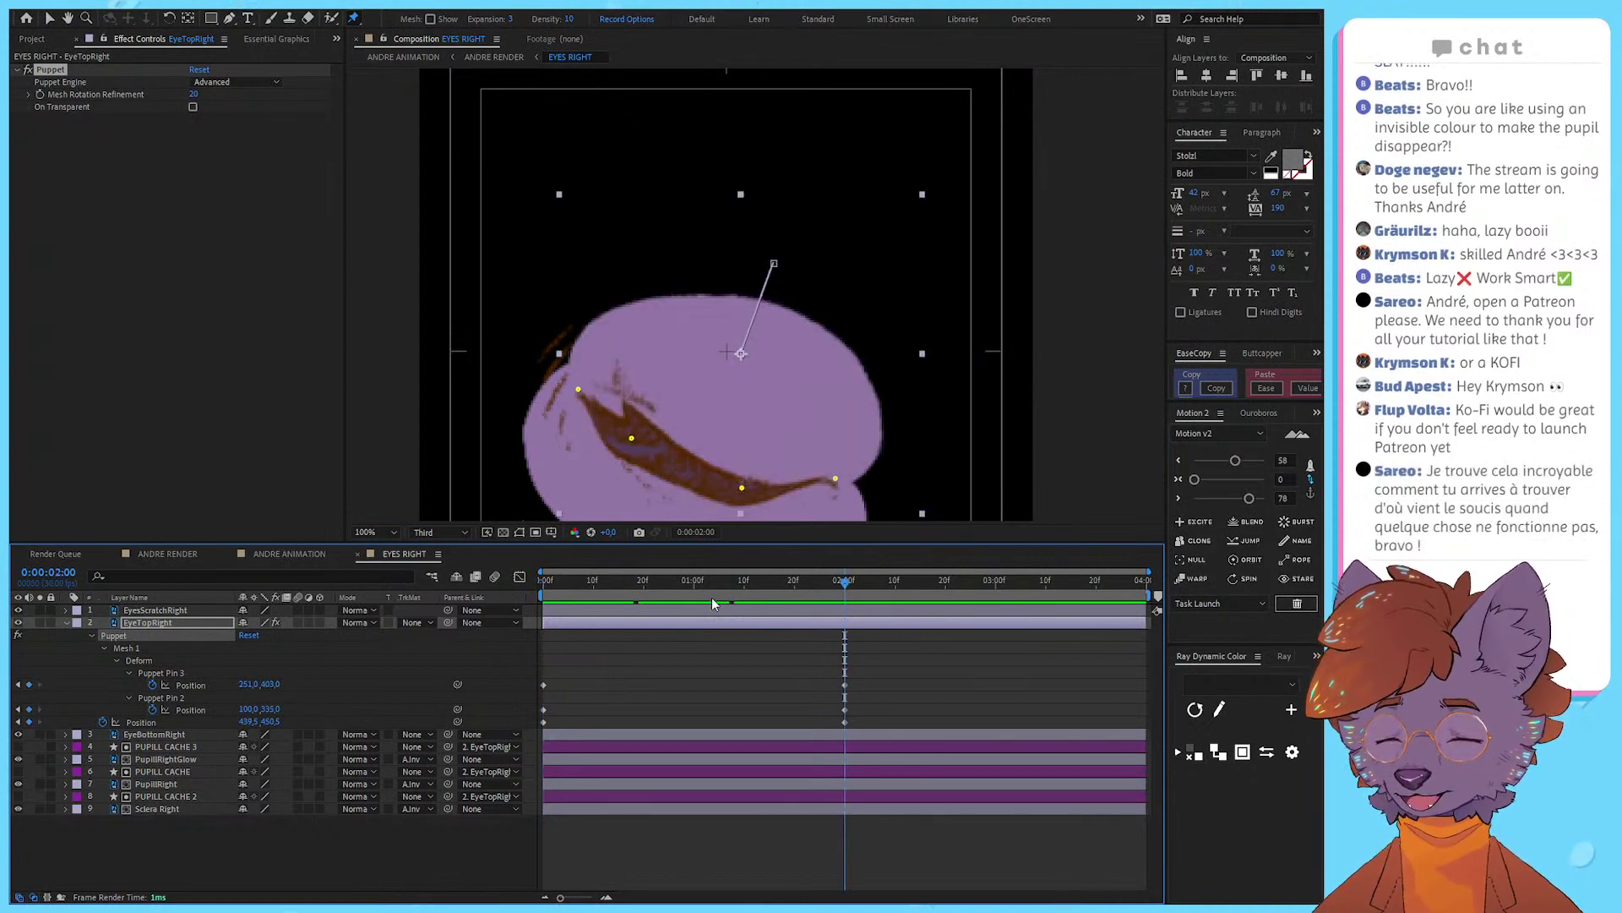
pyautogui.press('Home')
pyautogui.click(771, 262)
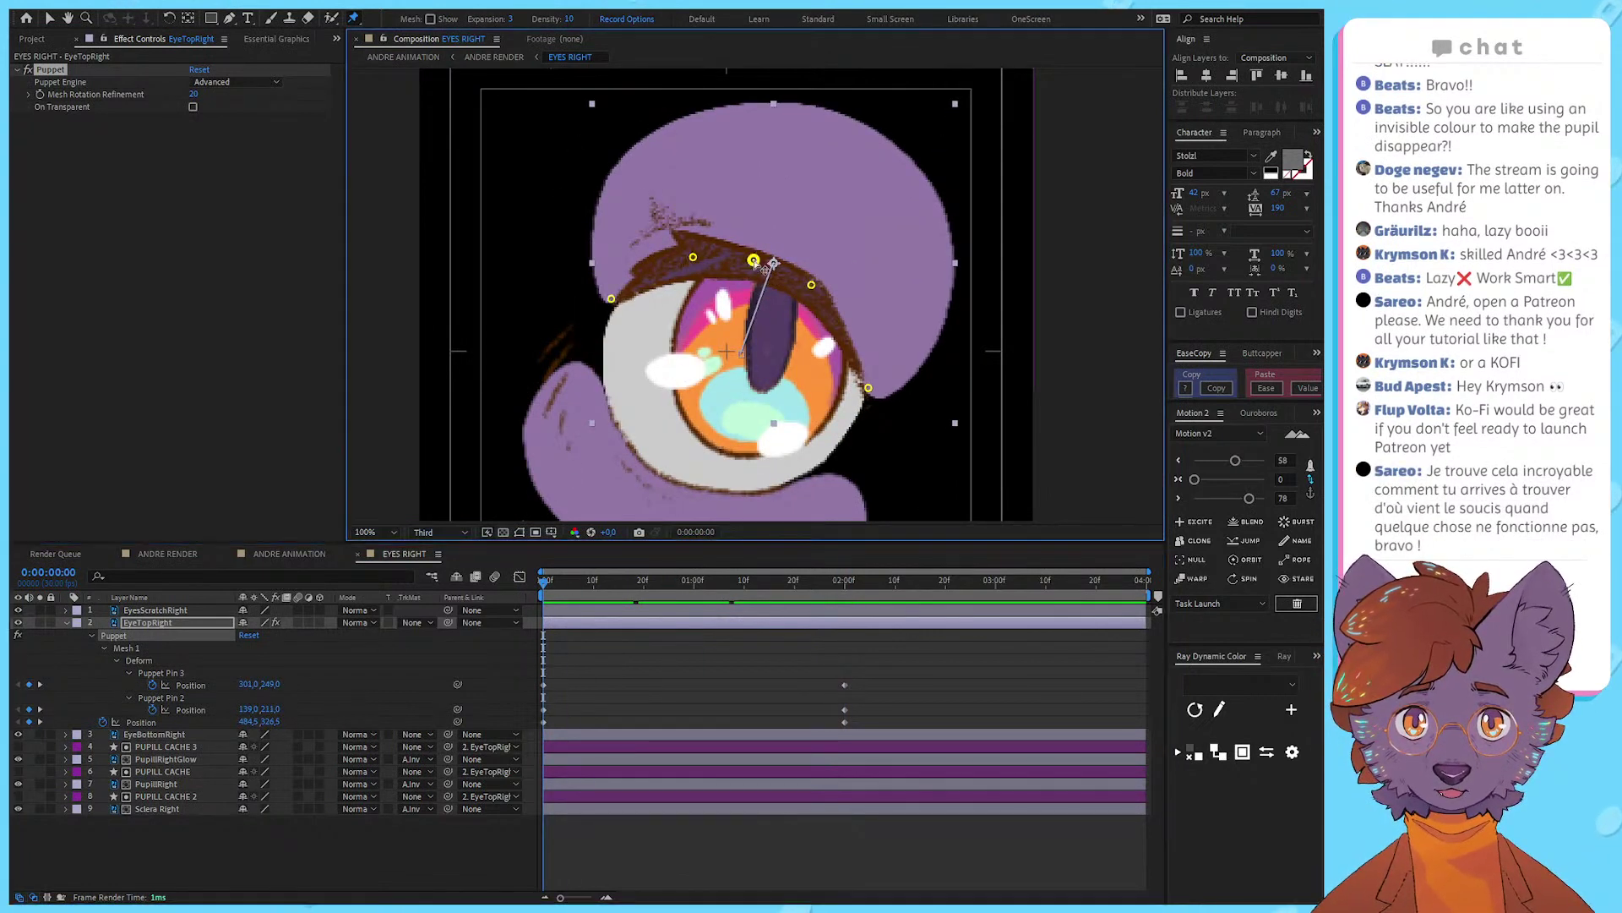
# Step: At the two-second frame, move the new middle puppet pin down onto the closed lash line to close the eyelid gap
pyautogui.click(844, 580)
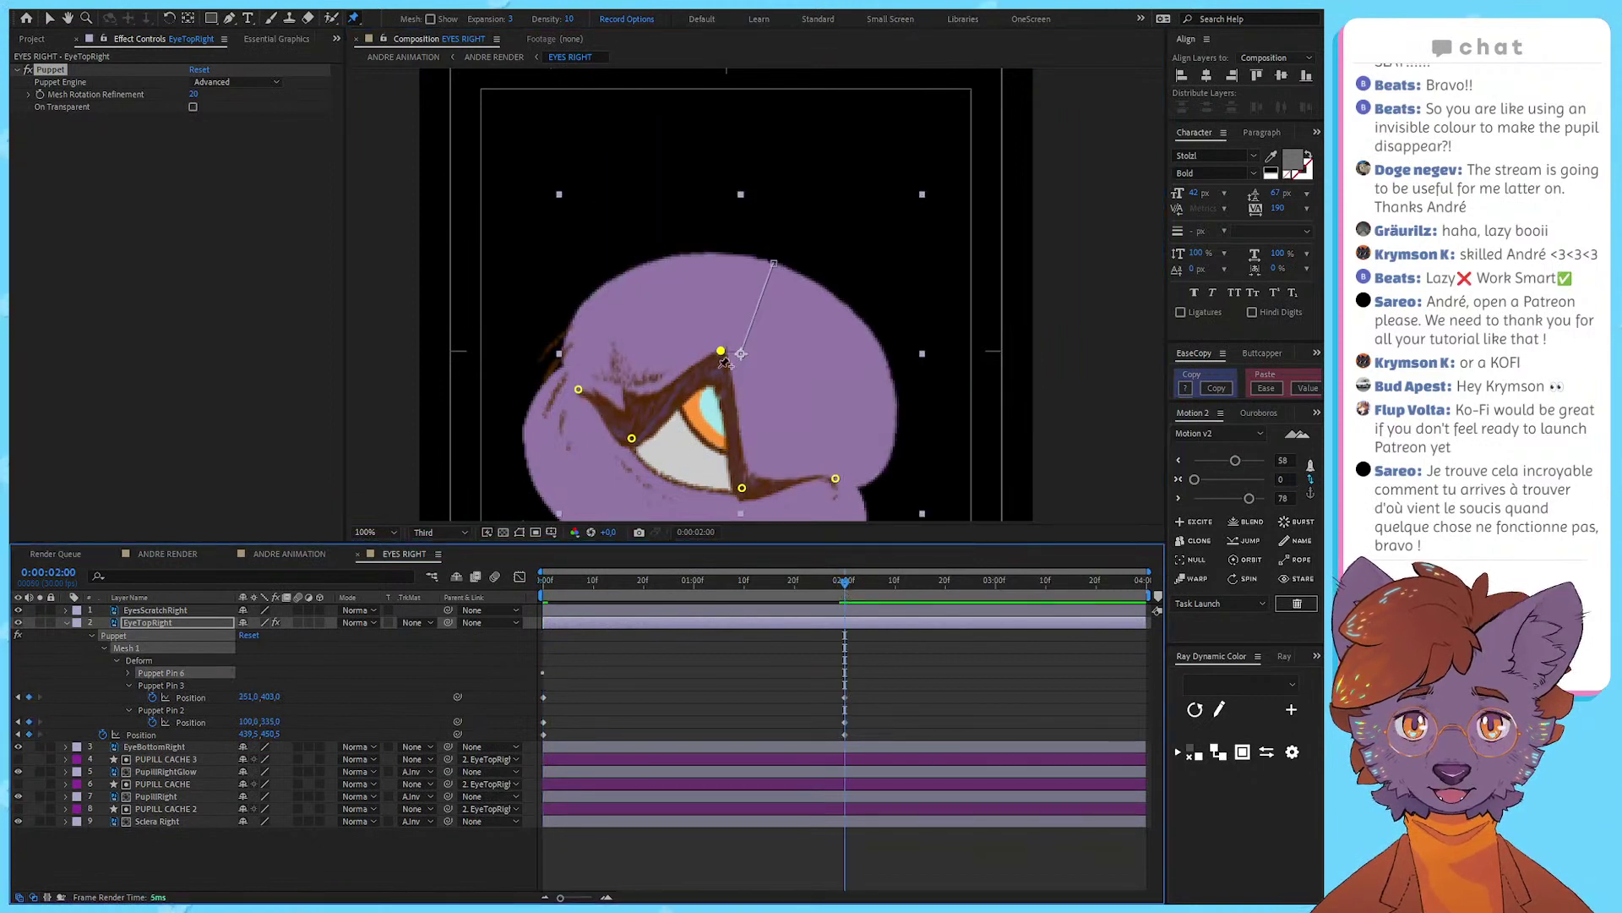
pyautogui.moveTo(721, 350); pyautogui.dragTo(679, 474)
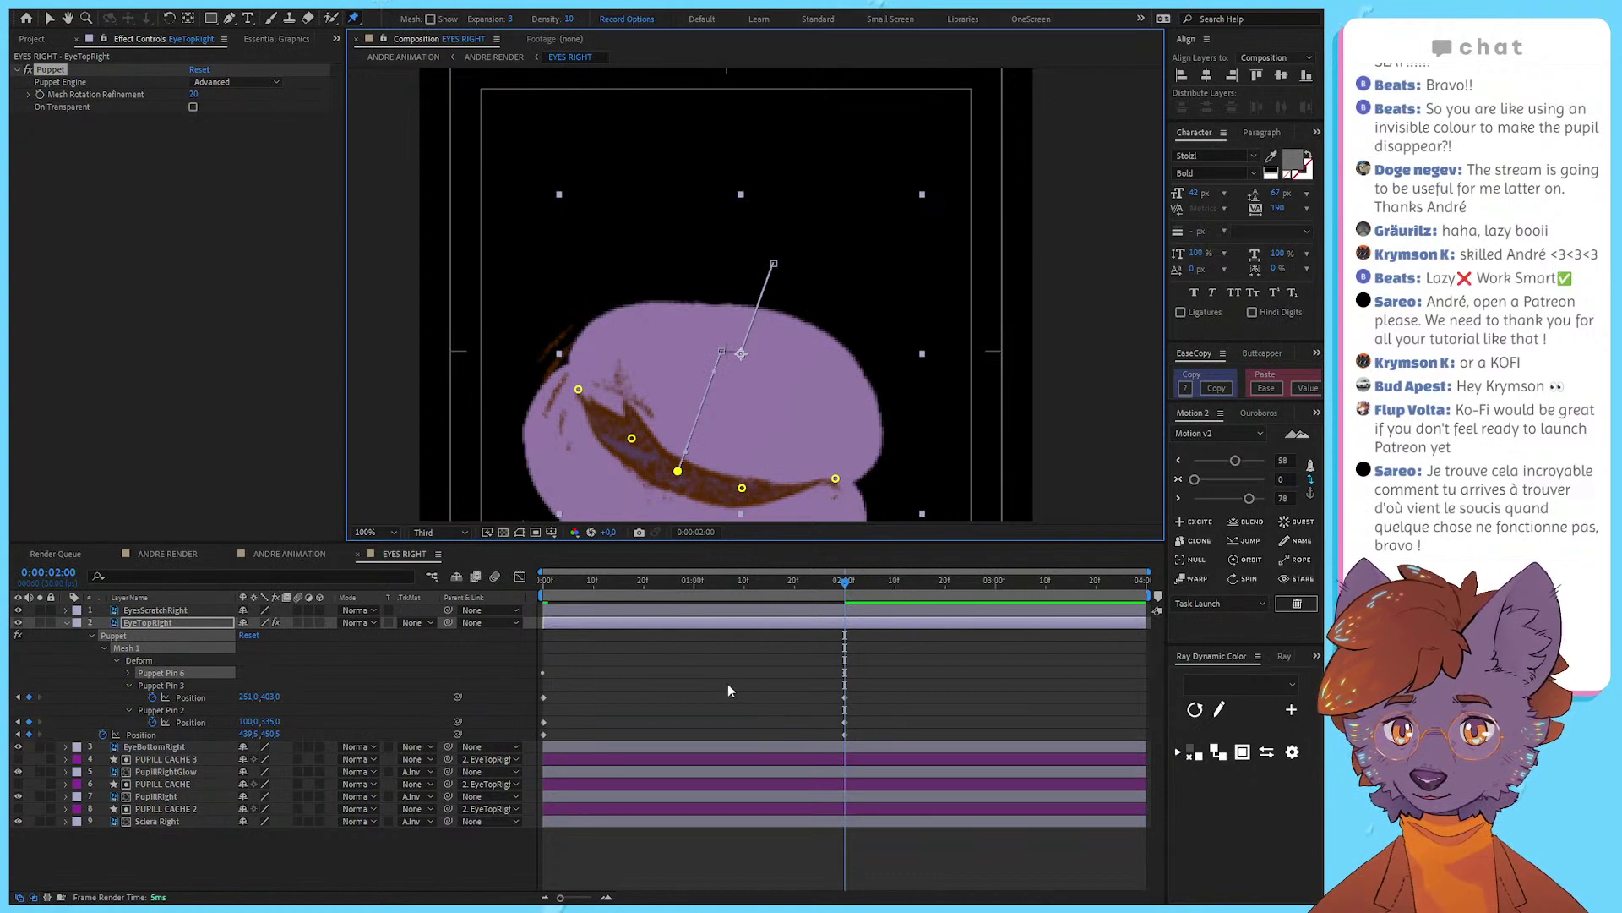
pyautogui.press('u')
pyautogui.click(872, 684)
pyautogui.moveTo(777, 581); pyautogui.dragTo(850, 642)
pyautogui.click(850, 642)
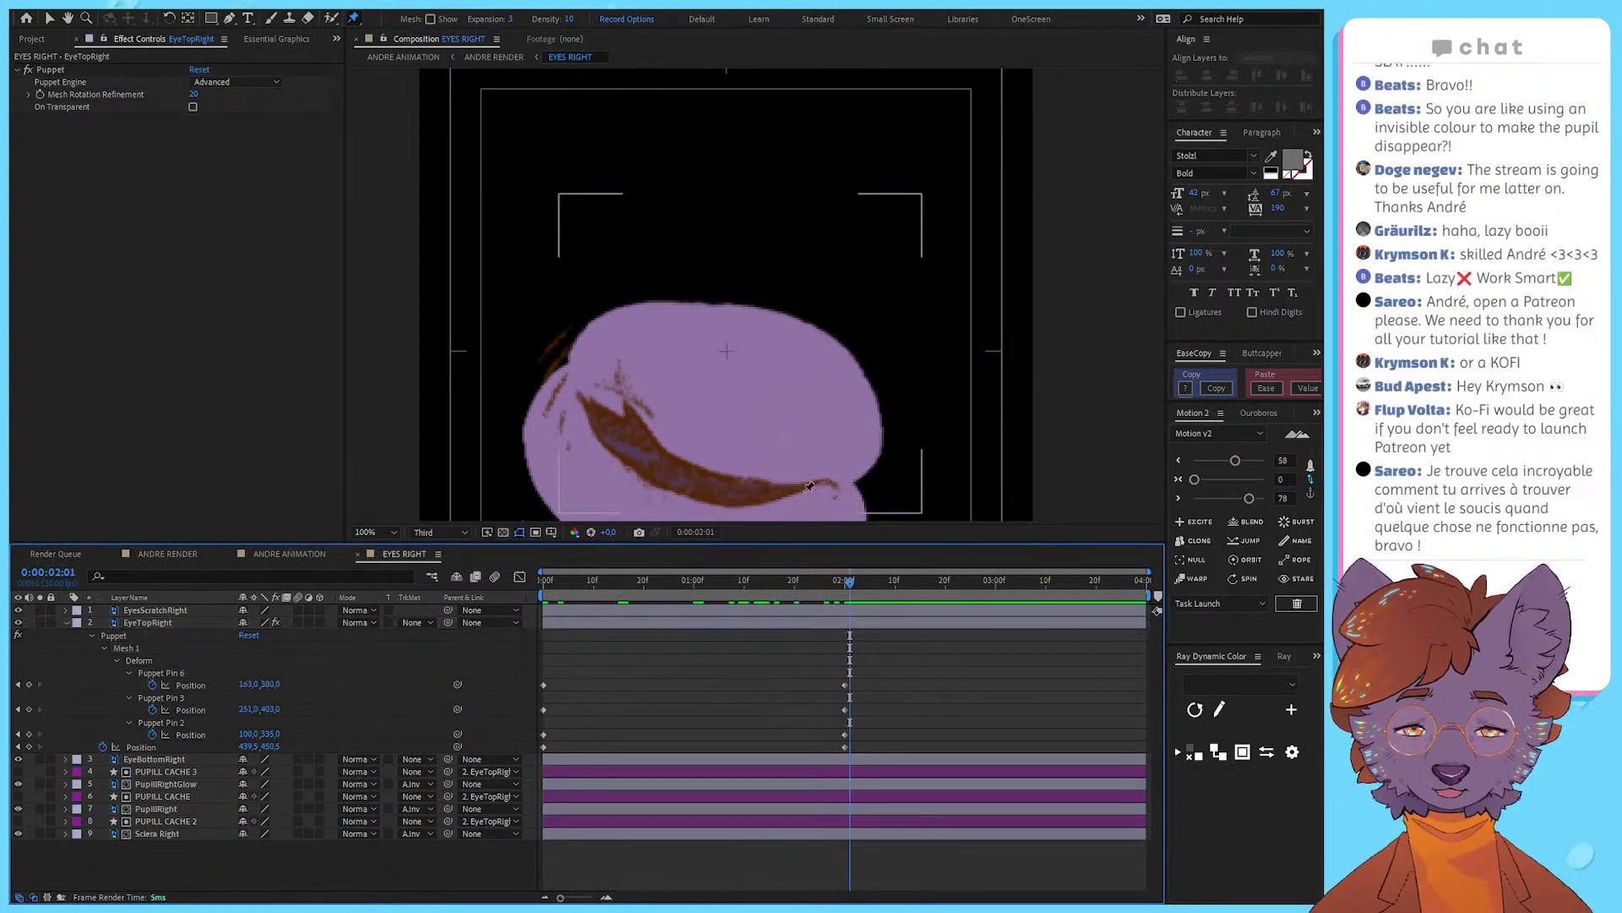
pyautogui.press('v')
# Step: Return to the first frame and reveal the Position property of the EyeBottomRight layer
pyautogui.moveTo(849, 585); pyautogui.dragTo(405, 601)
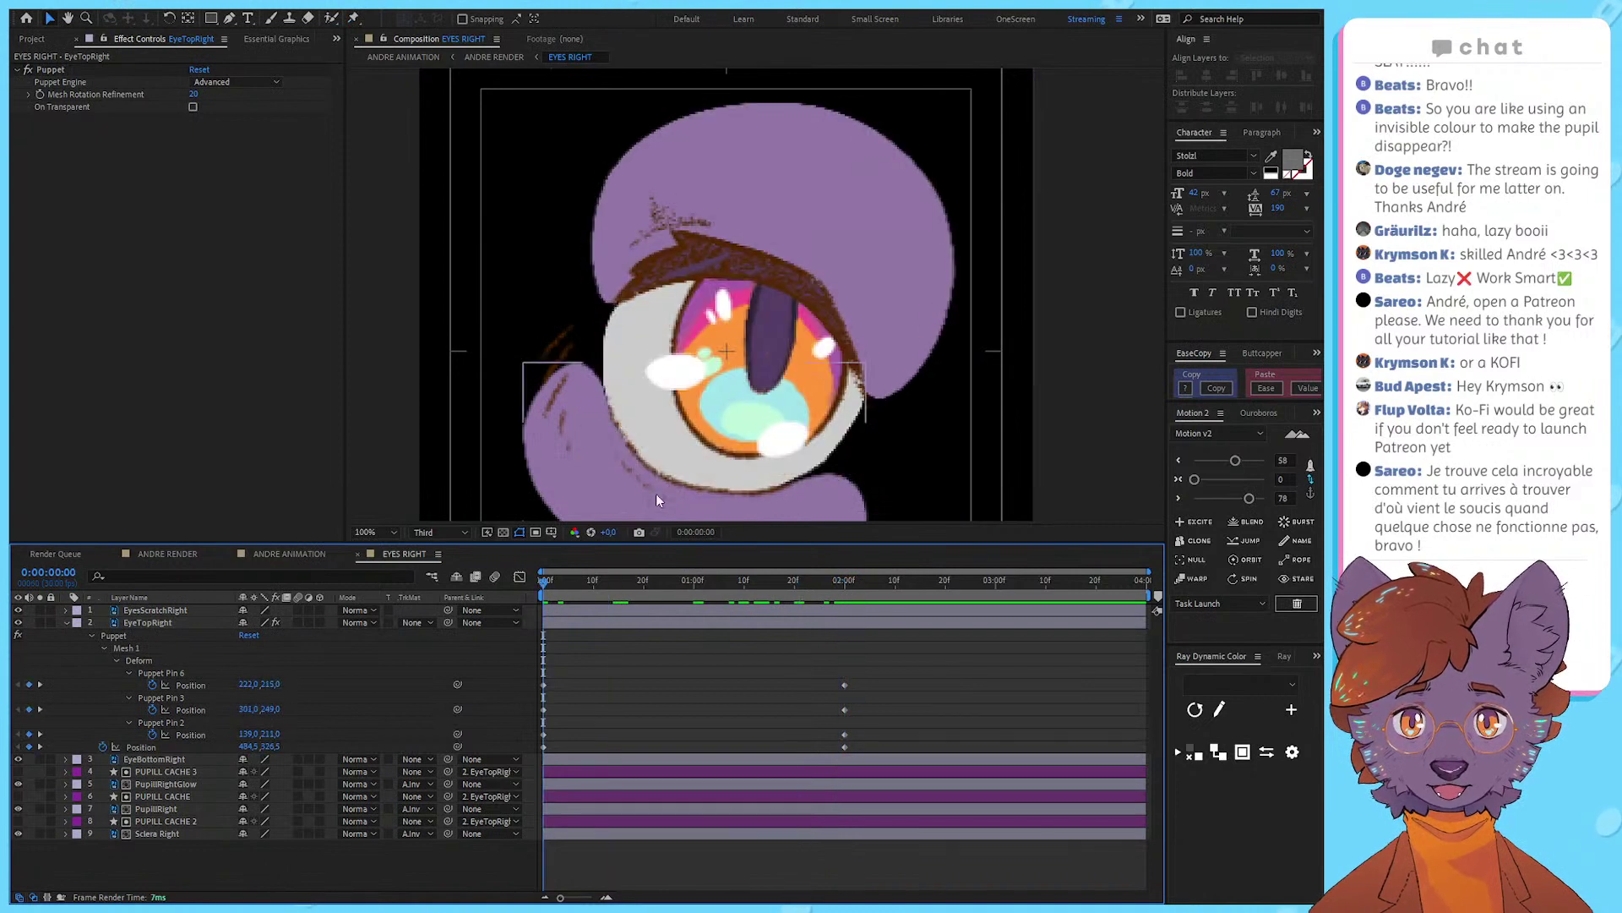
pyautogui.click(656, 493)
pyautogui.moveTo(646, 500); pyautogui.dragTo(625, 441)
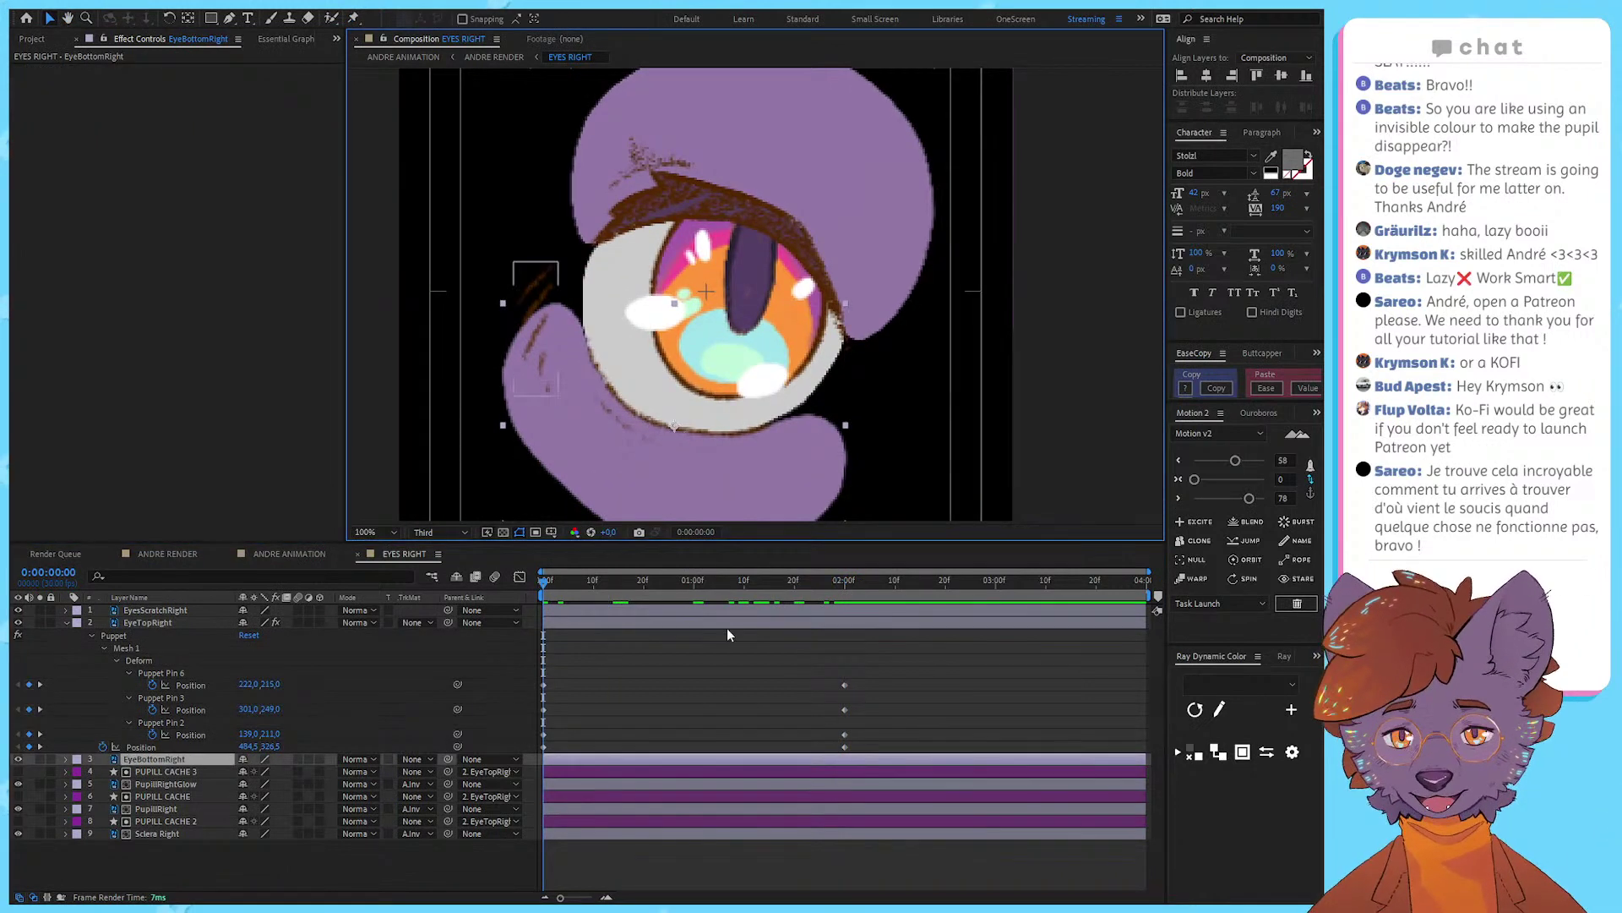
pyautogui.press('p')
# Step: Try separating the dimensions of EyeBottomRight's Position property
pyautogui.rightClick(169, 773)
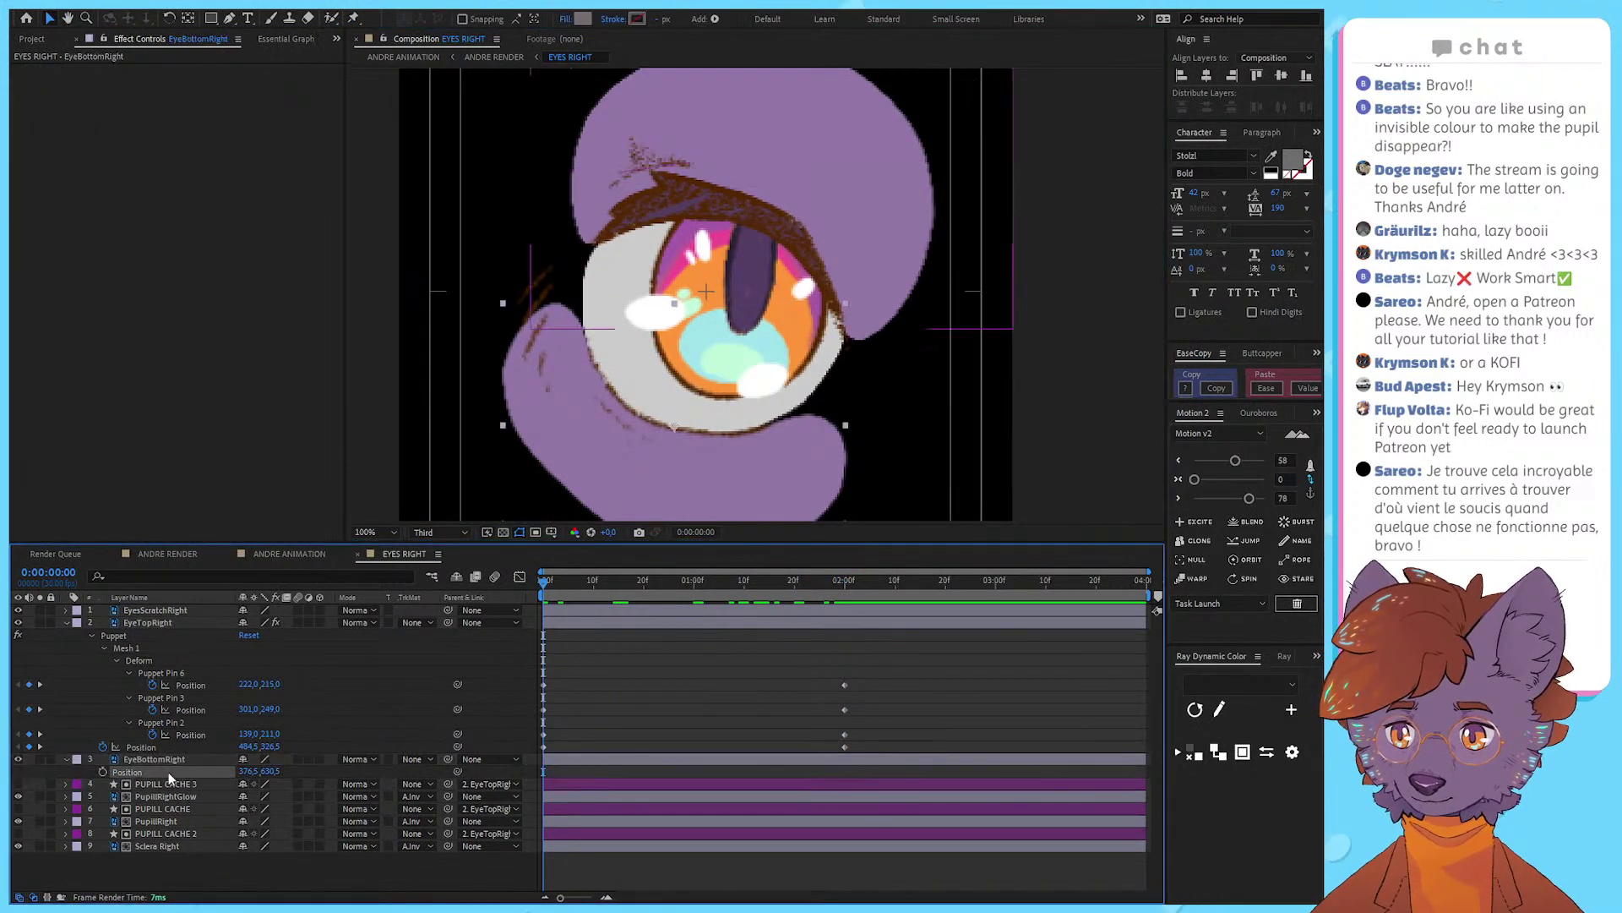
pyautogui.click(251, 586)
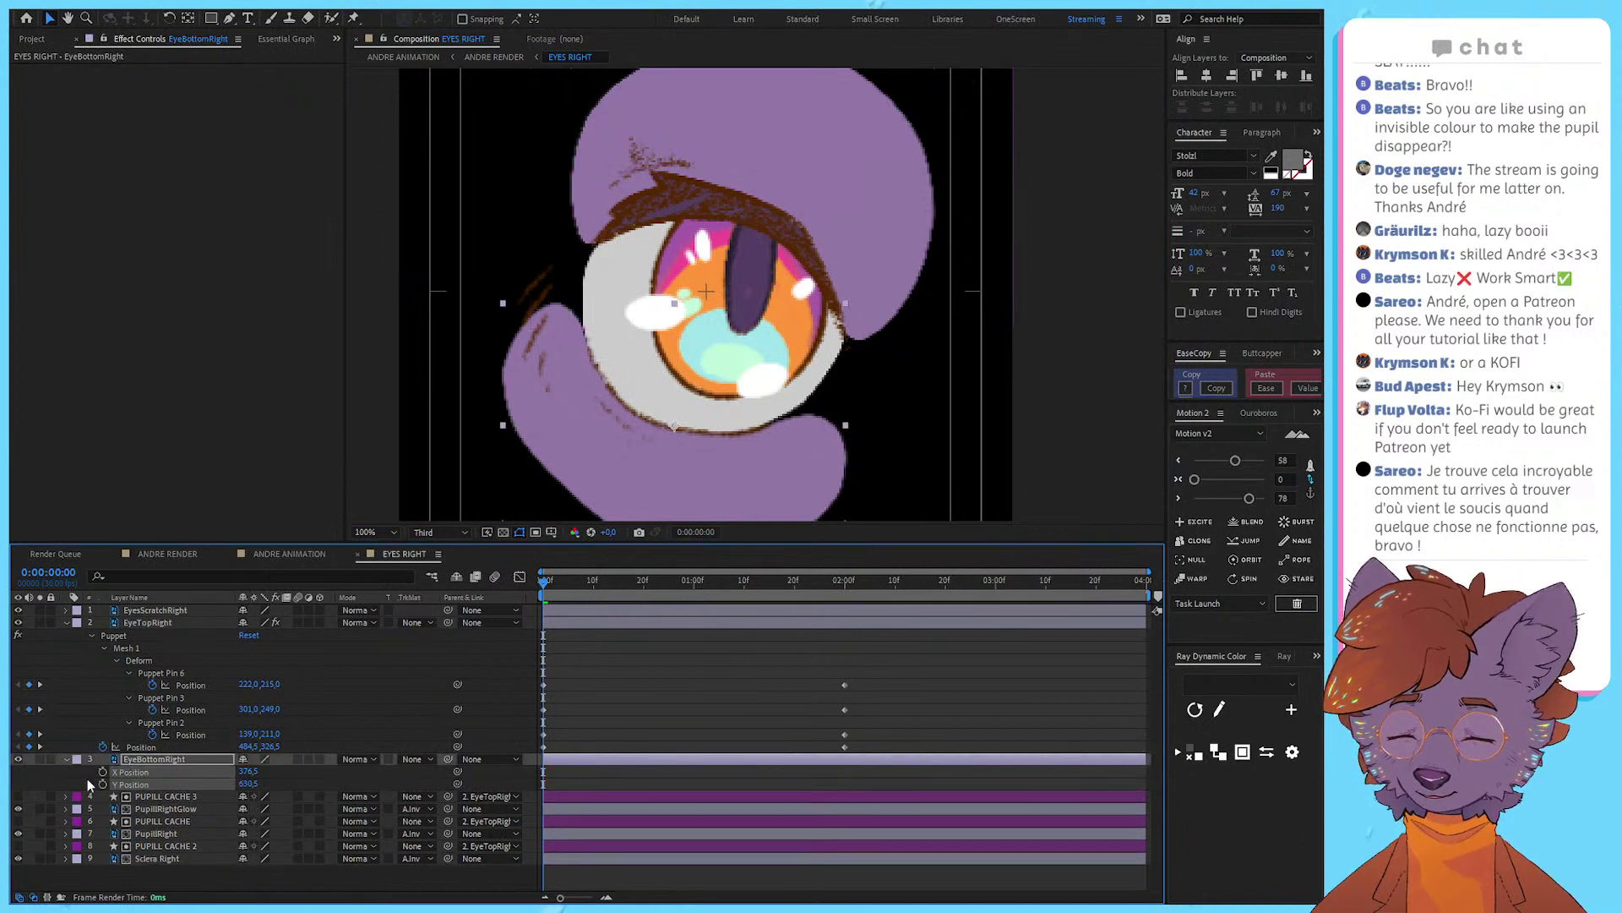
pyautogui.hotkey('ctrl', 'z')
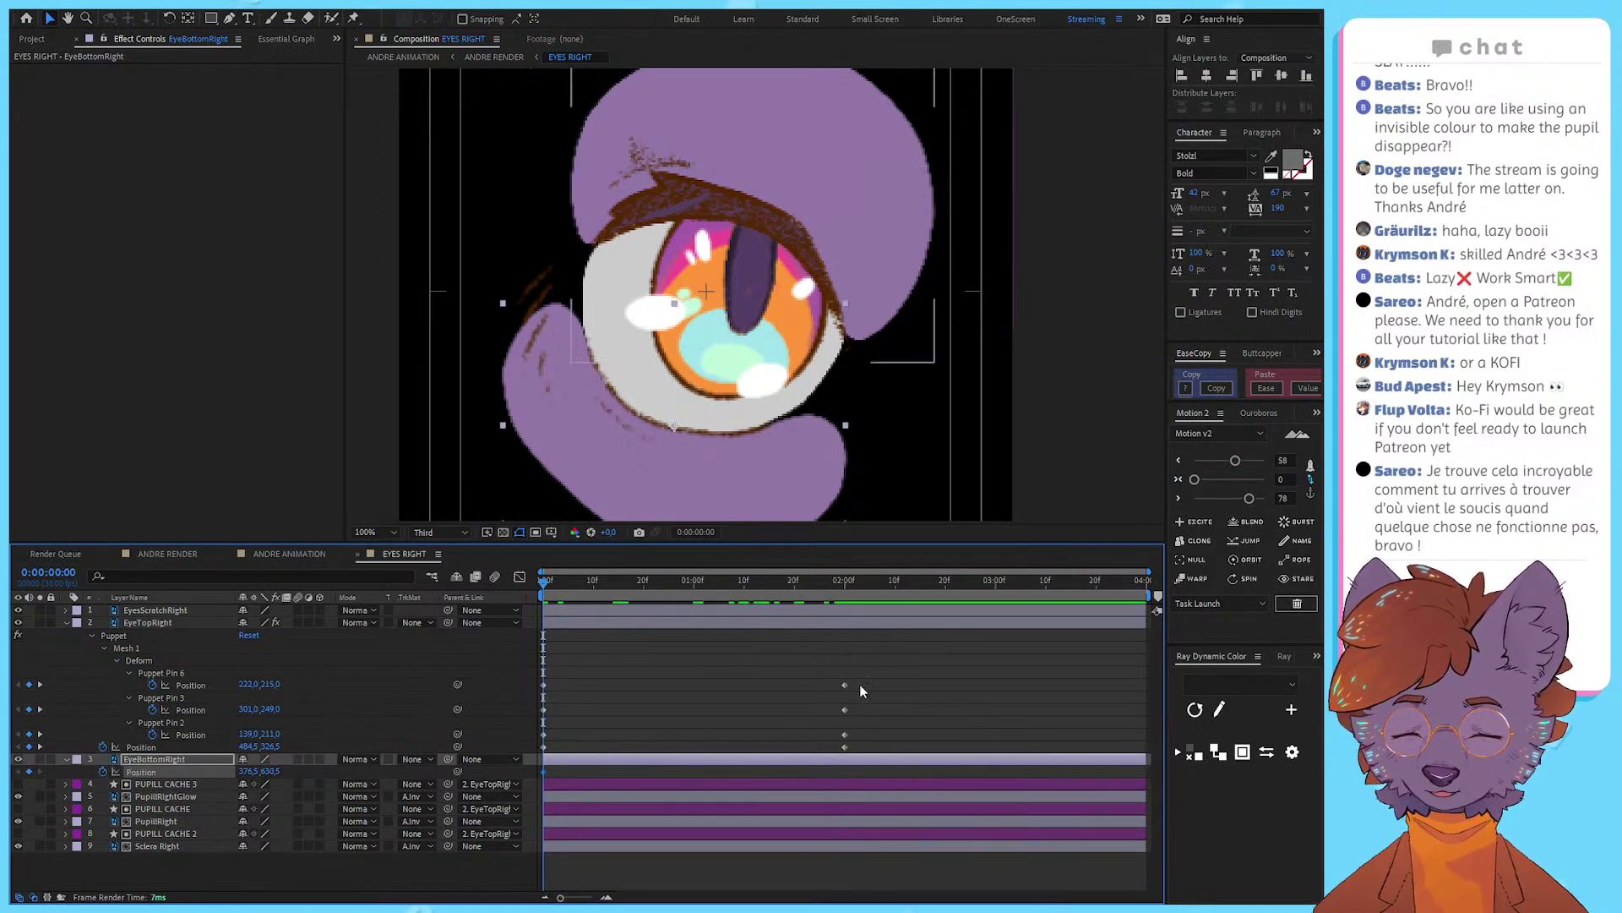
# Step: Animate EyeBottomRight's Position from its first-frame keyframe to a two-second keyframe, with the lower lid shifted slightly up and to the right
pyautogui.click(860, 683)
pyautogui.click(846, 584)
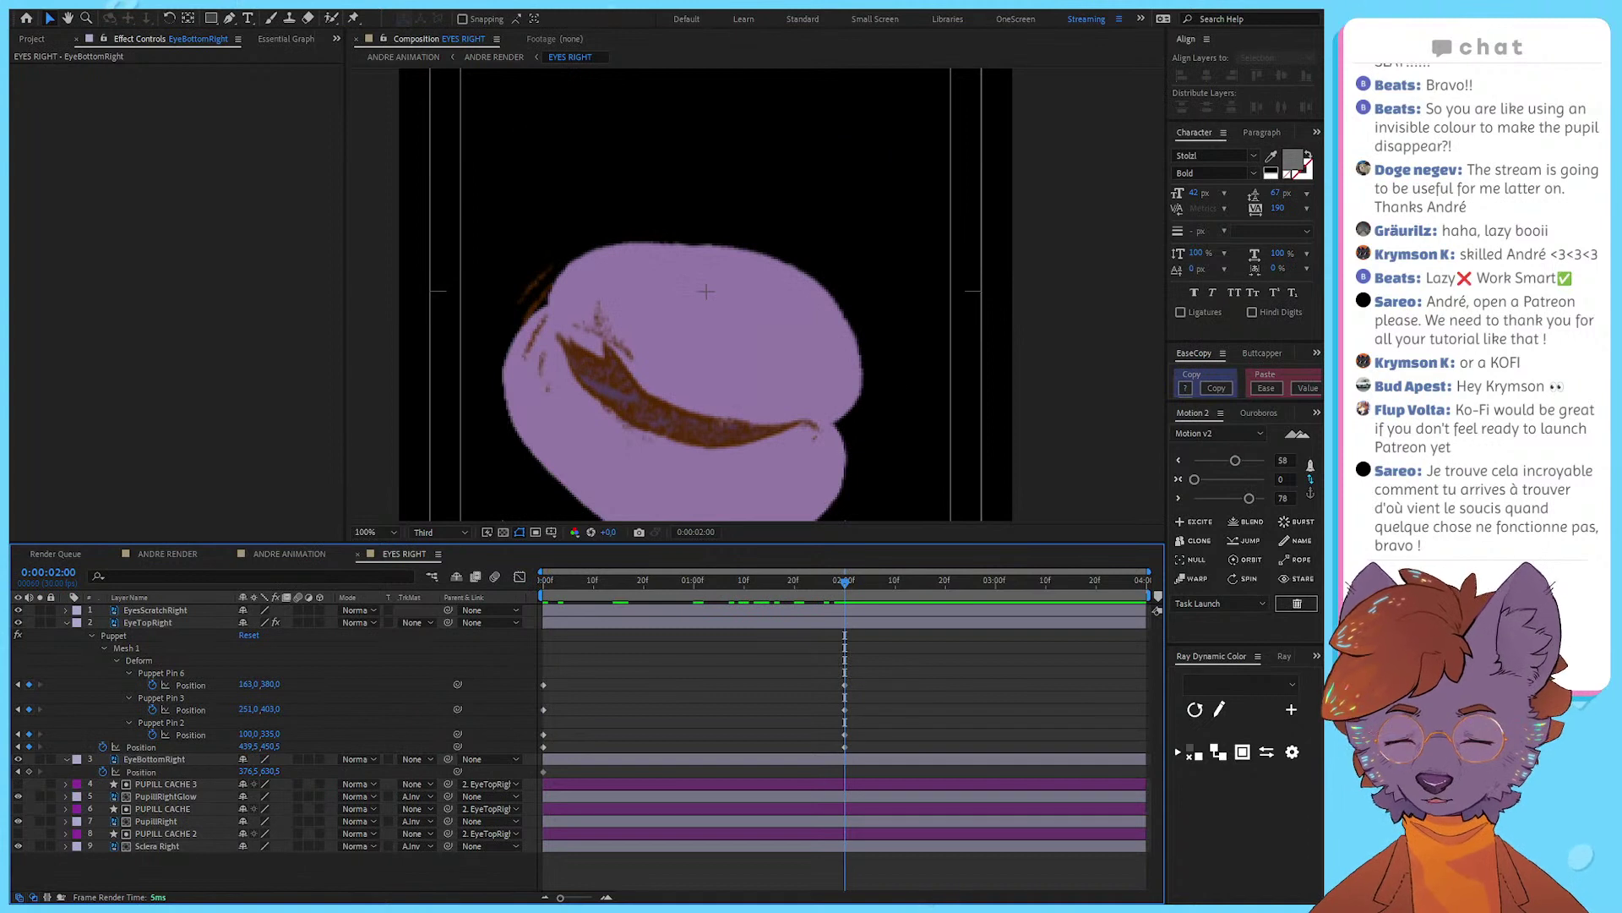
pyautogui.click(30, 771)
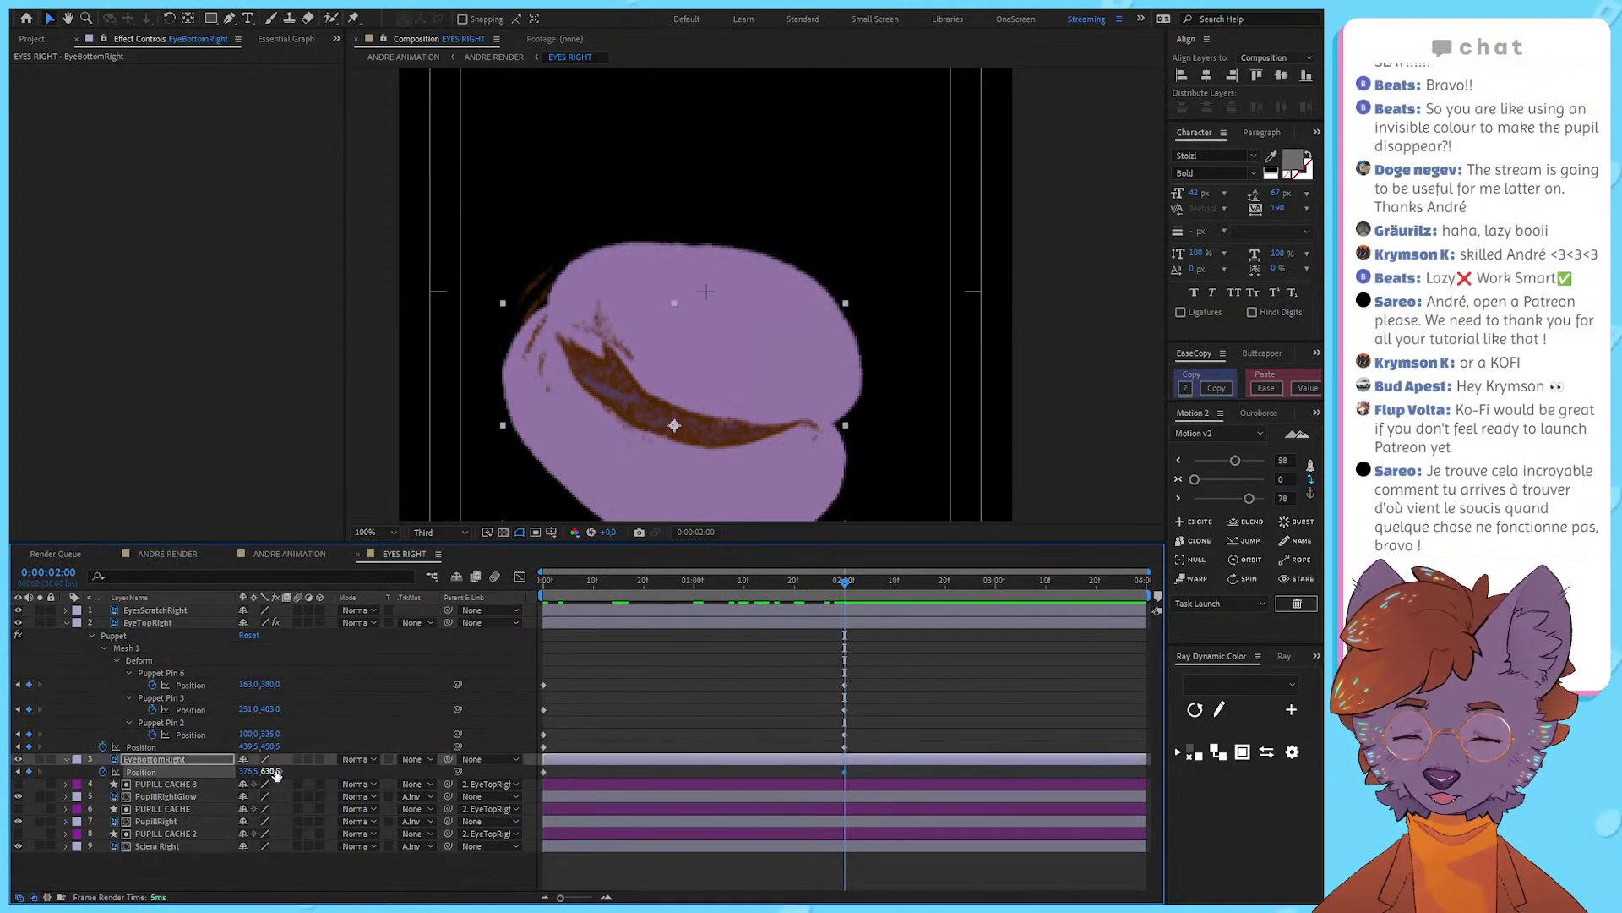
pyautogui.moveTo(703, 473); pyautogui.dragTo(709, 461)
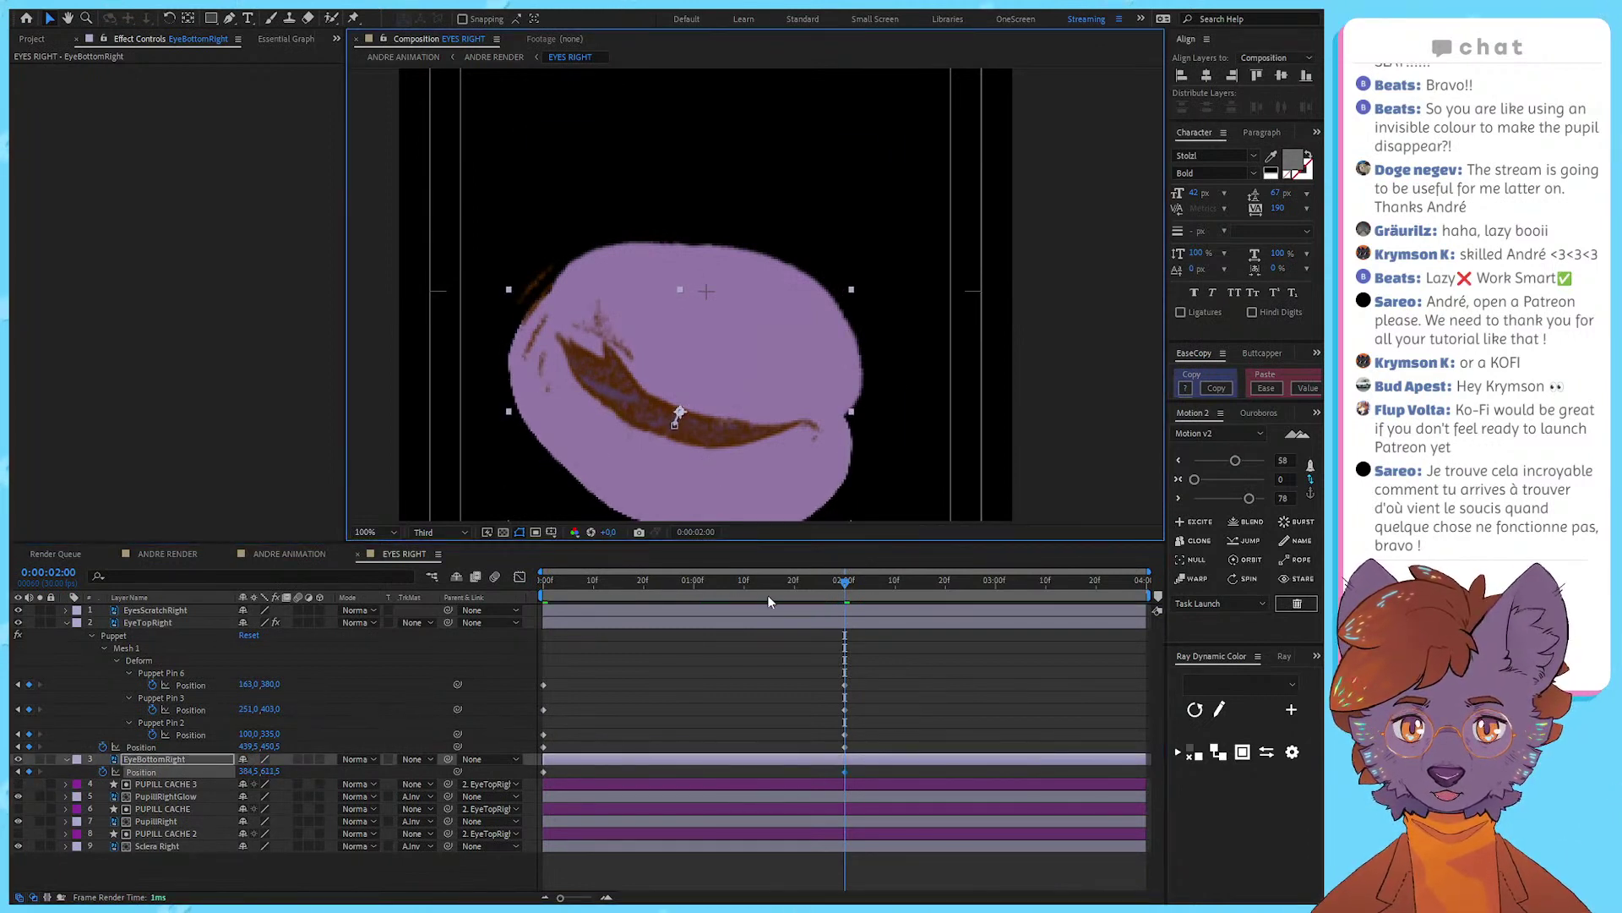
# Step: Scrub between the first frame and two seconds to examine how both eyelids move during the blink
pyautogui.moveTo(771, 597); pyautogui.dragTo(558, 636)
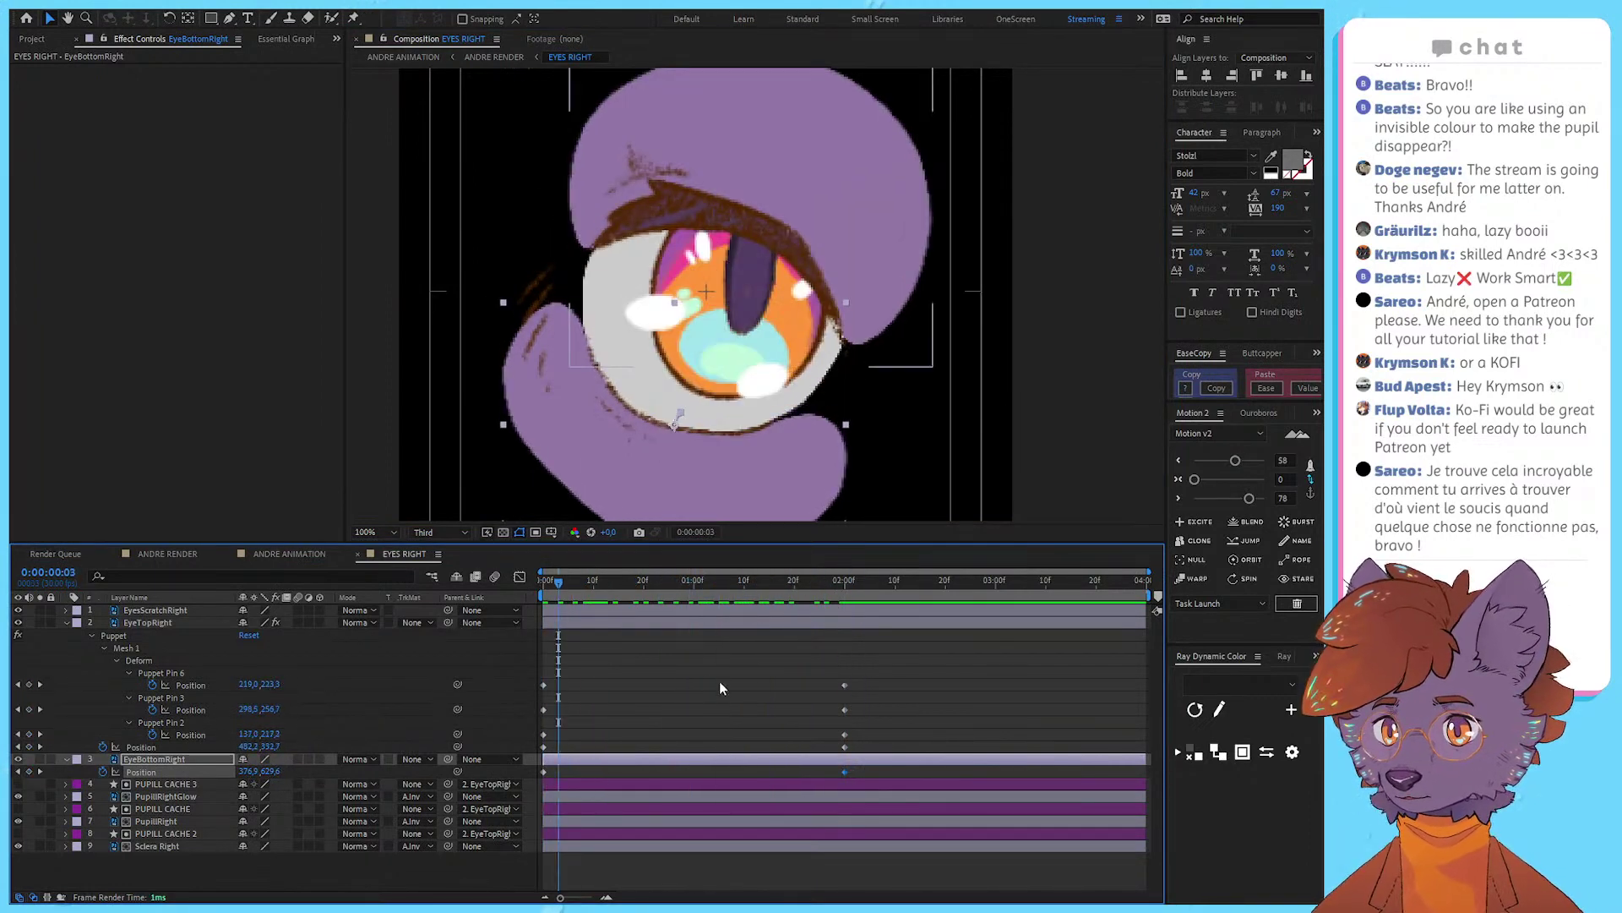
pyautogui.click(720, 681)
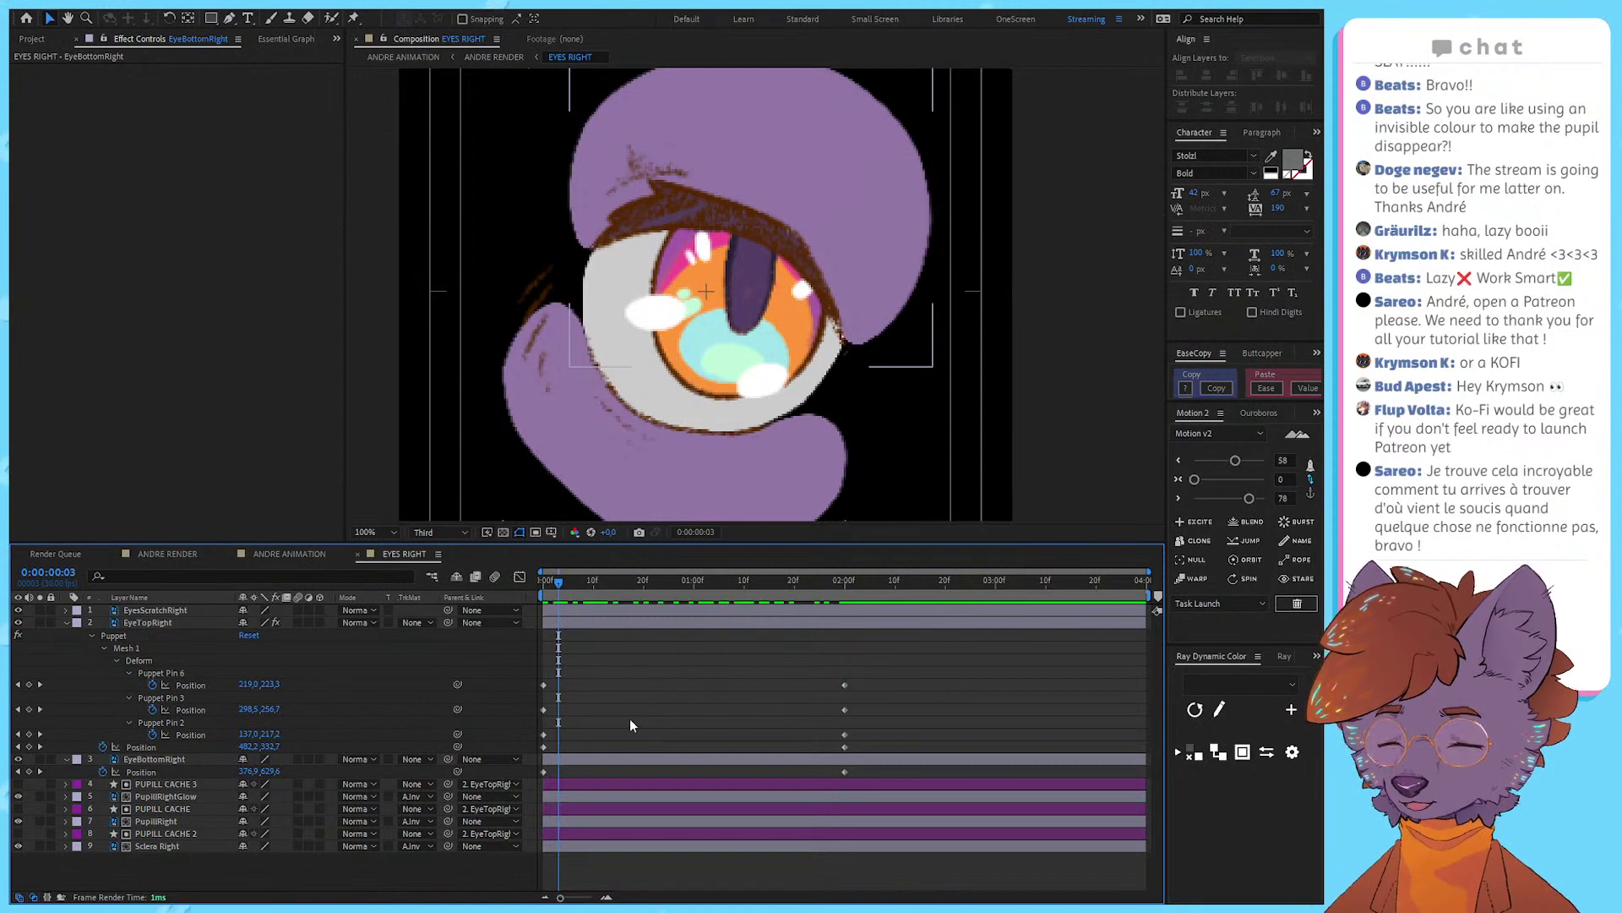
pyautogui.moveTo(584, 579); pyautogui.dragTo(714, 683)
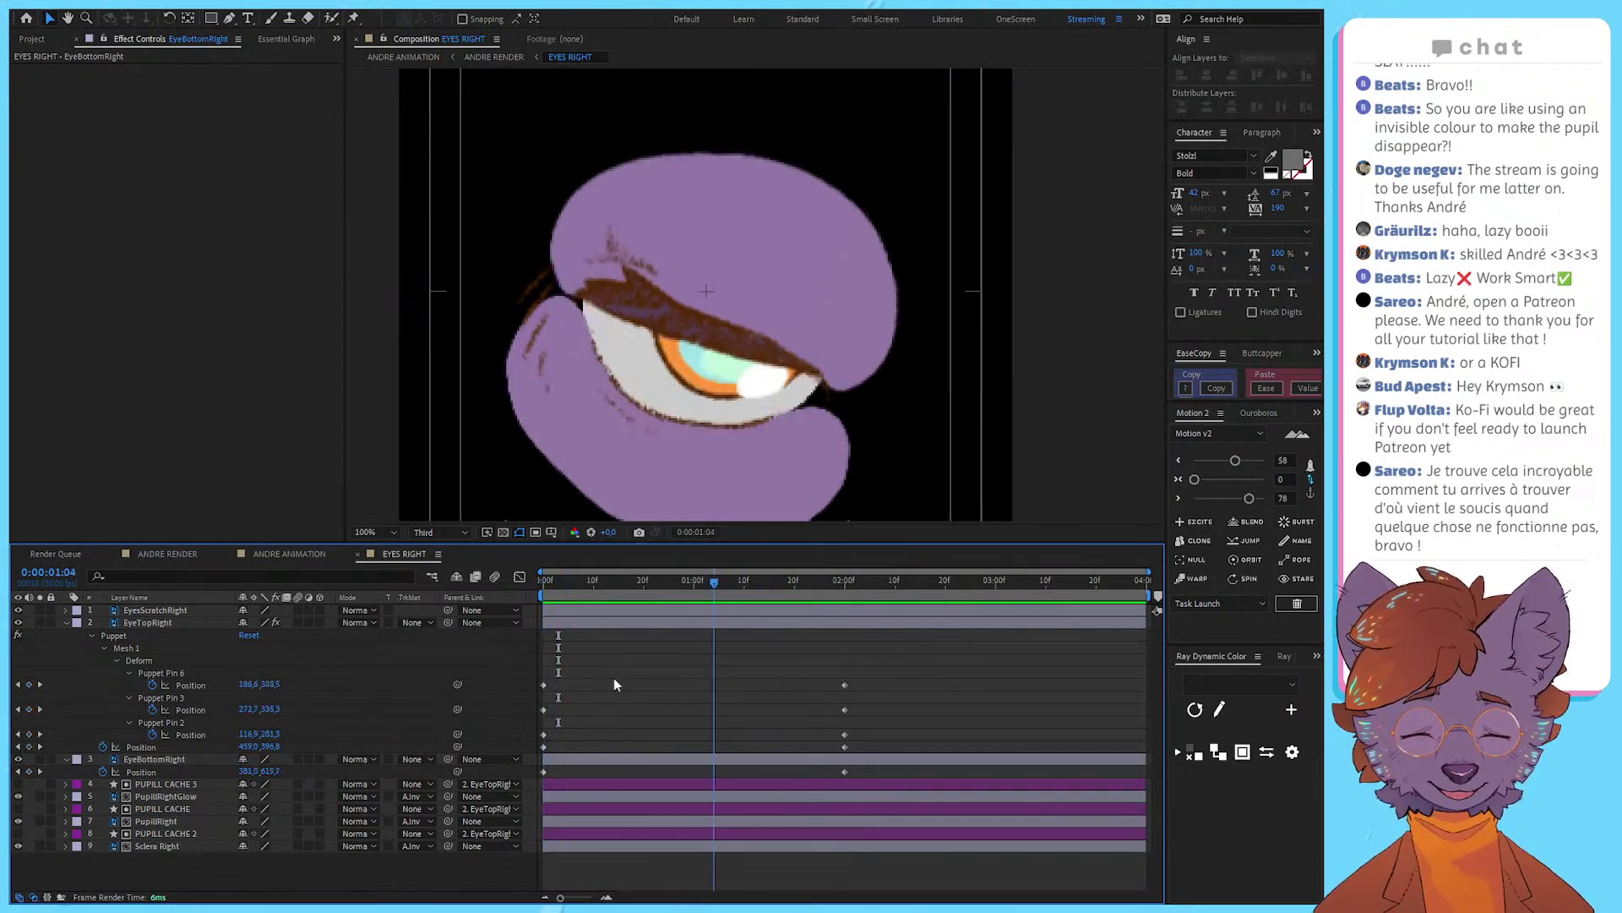
pyautogui.moveTo(614, 678); pyautogui.dragTo(845, 581)
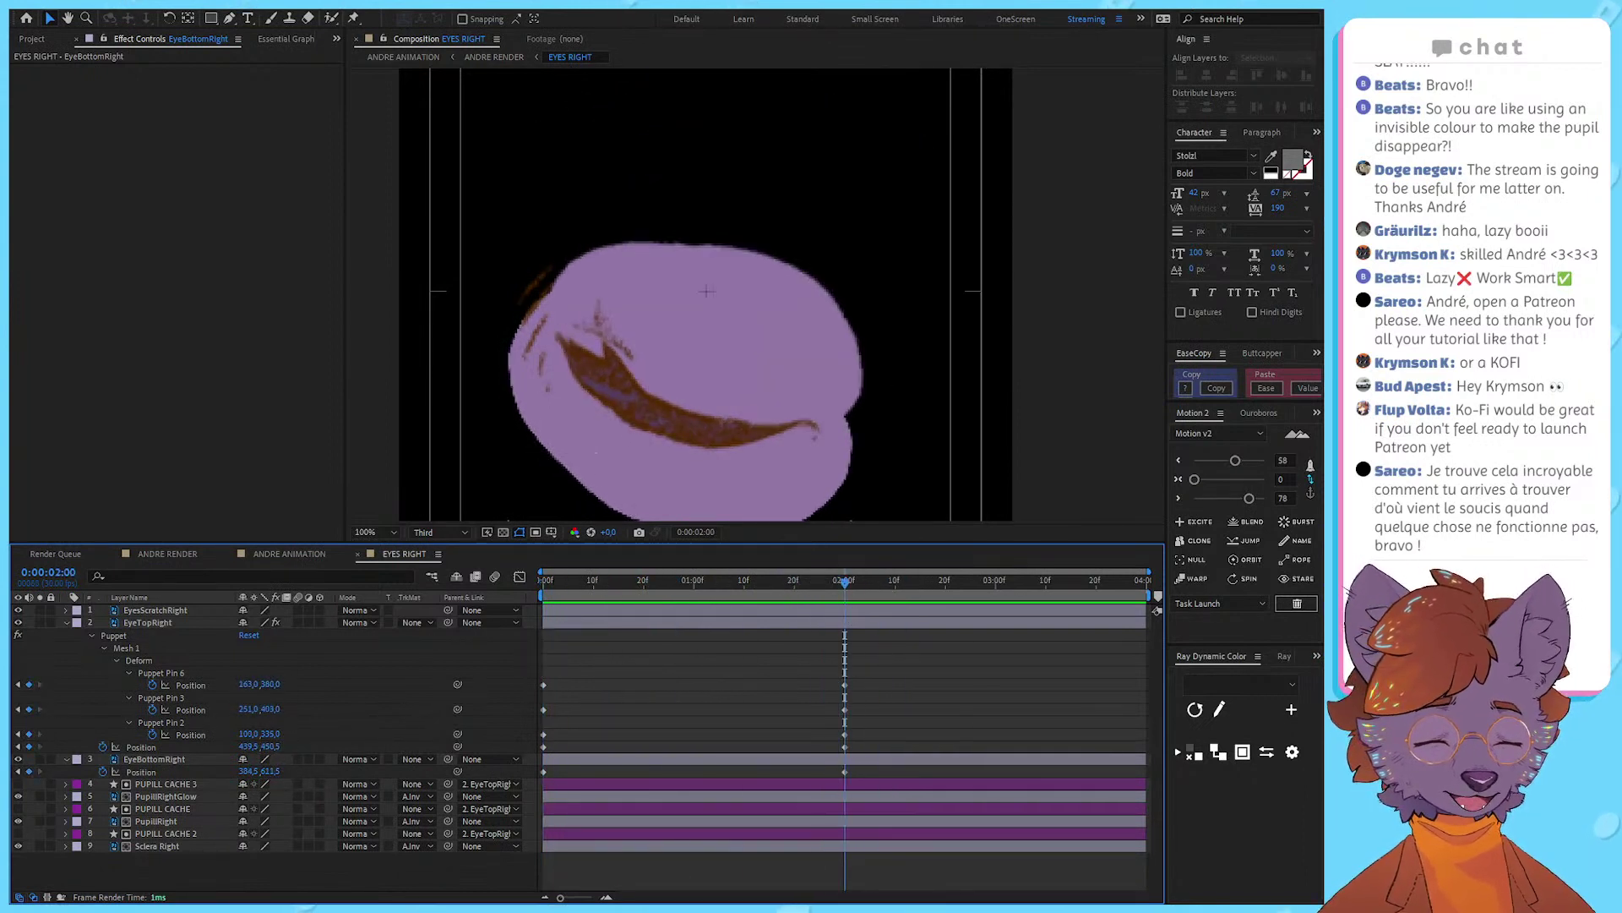
pyautogui.press('Home')
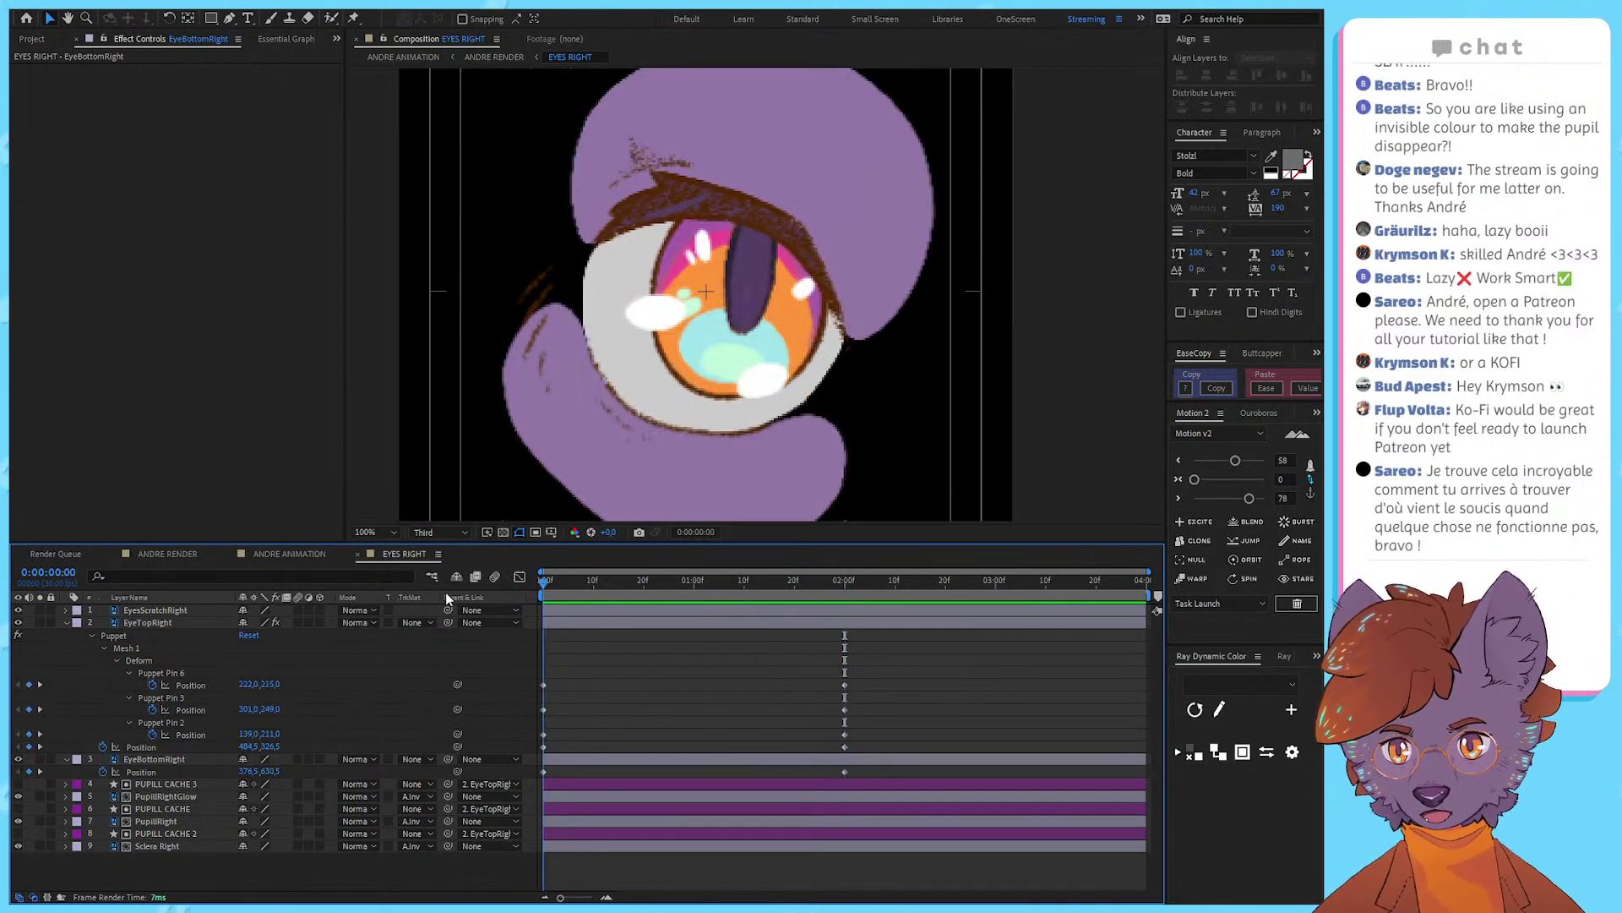
pyautogui.moveTo(566, 586); pyautogui.dragTo(469, 687)
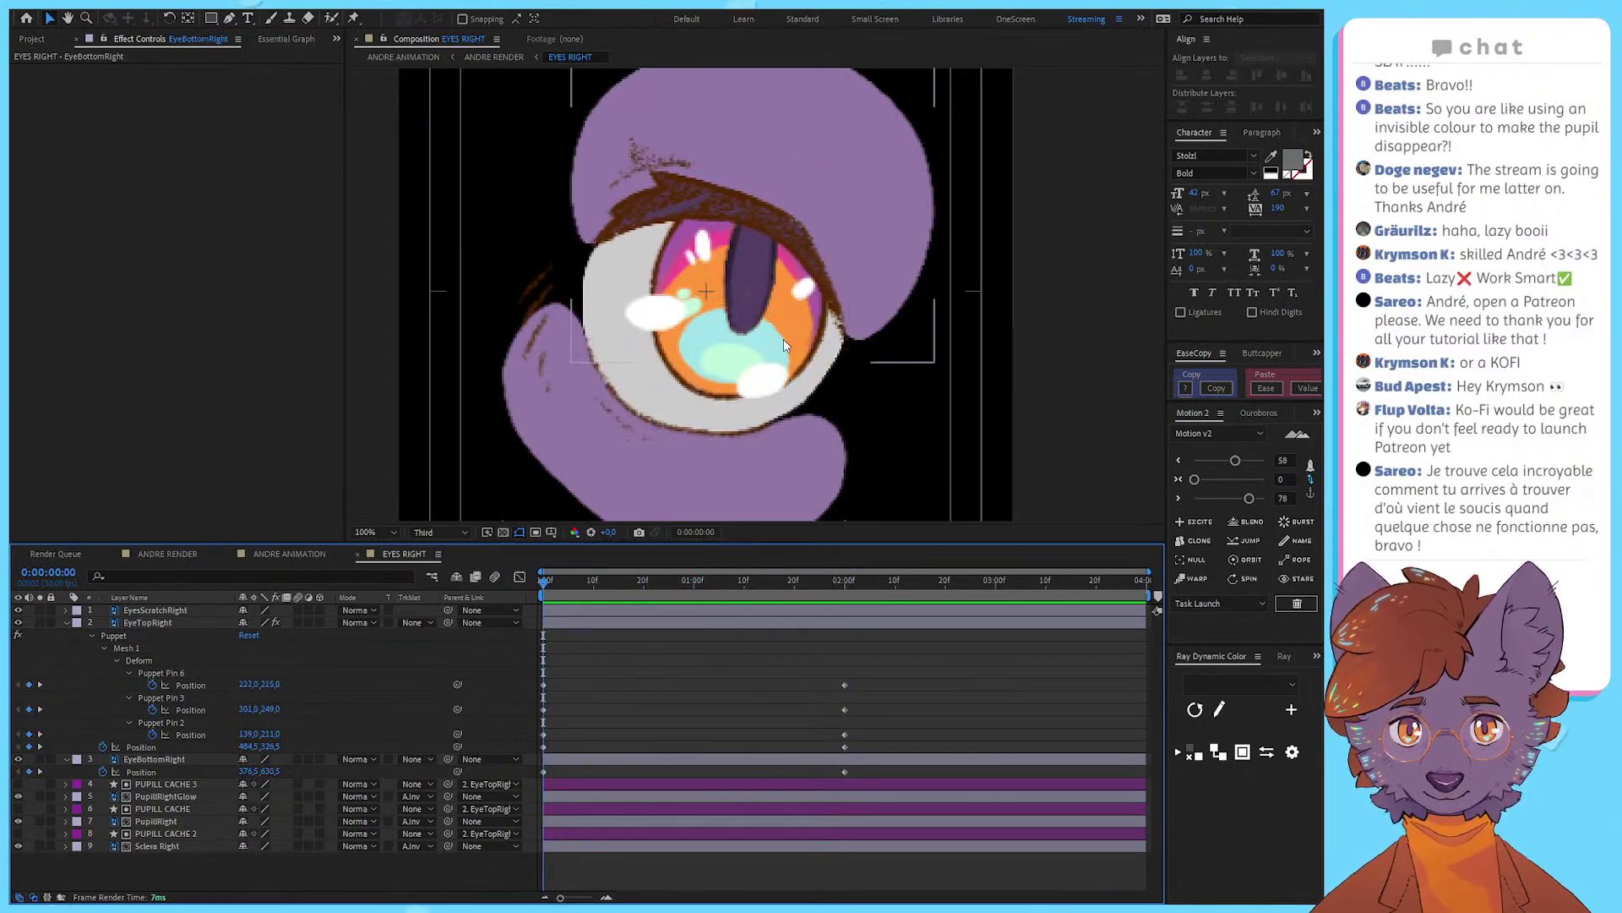
# Step: Collapse EyeTopRight's puppet properties and reveal only its Position property
pyautogui.click(66, 624)
pyautogui.click(185, 662)
pyautogui.click(170, 622)
pyautogui.click(181, 610)
pyautogui.middleClick(763, 392)
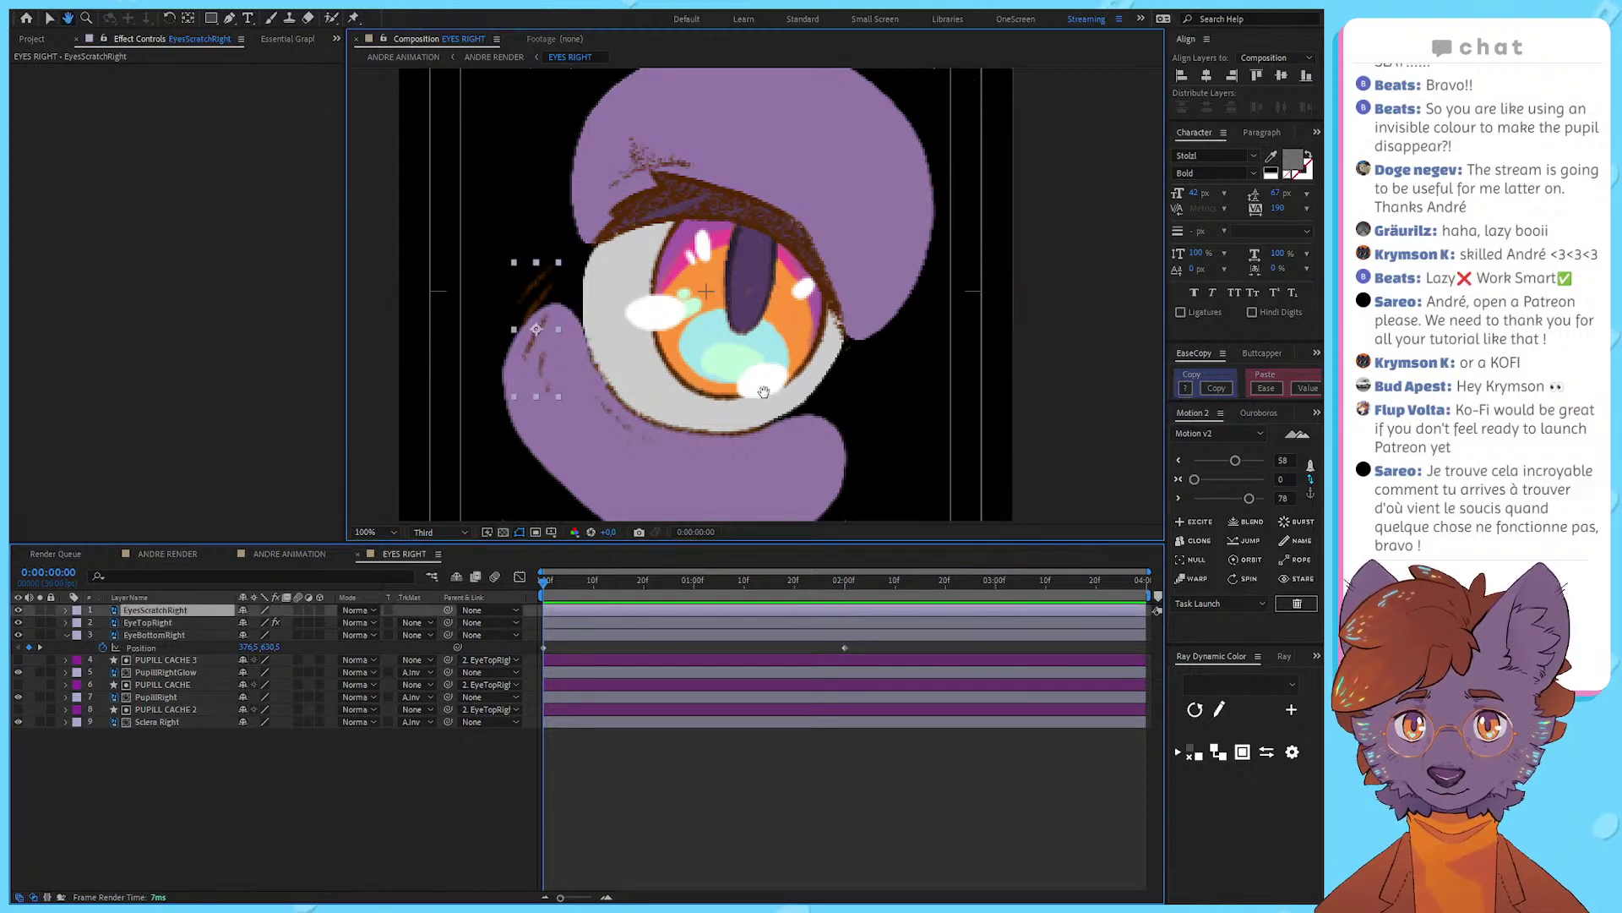
pyautogui.moveTo(763, 391); pyautogui.dragTo(681, 462)
pyautogui.click(152, 622)
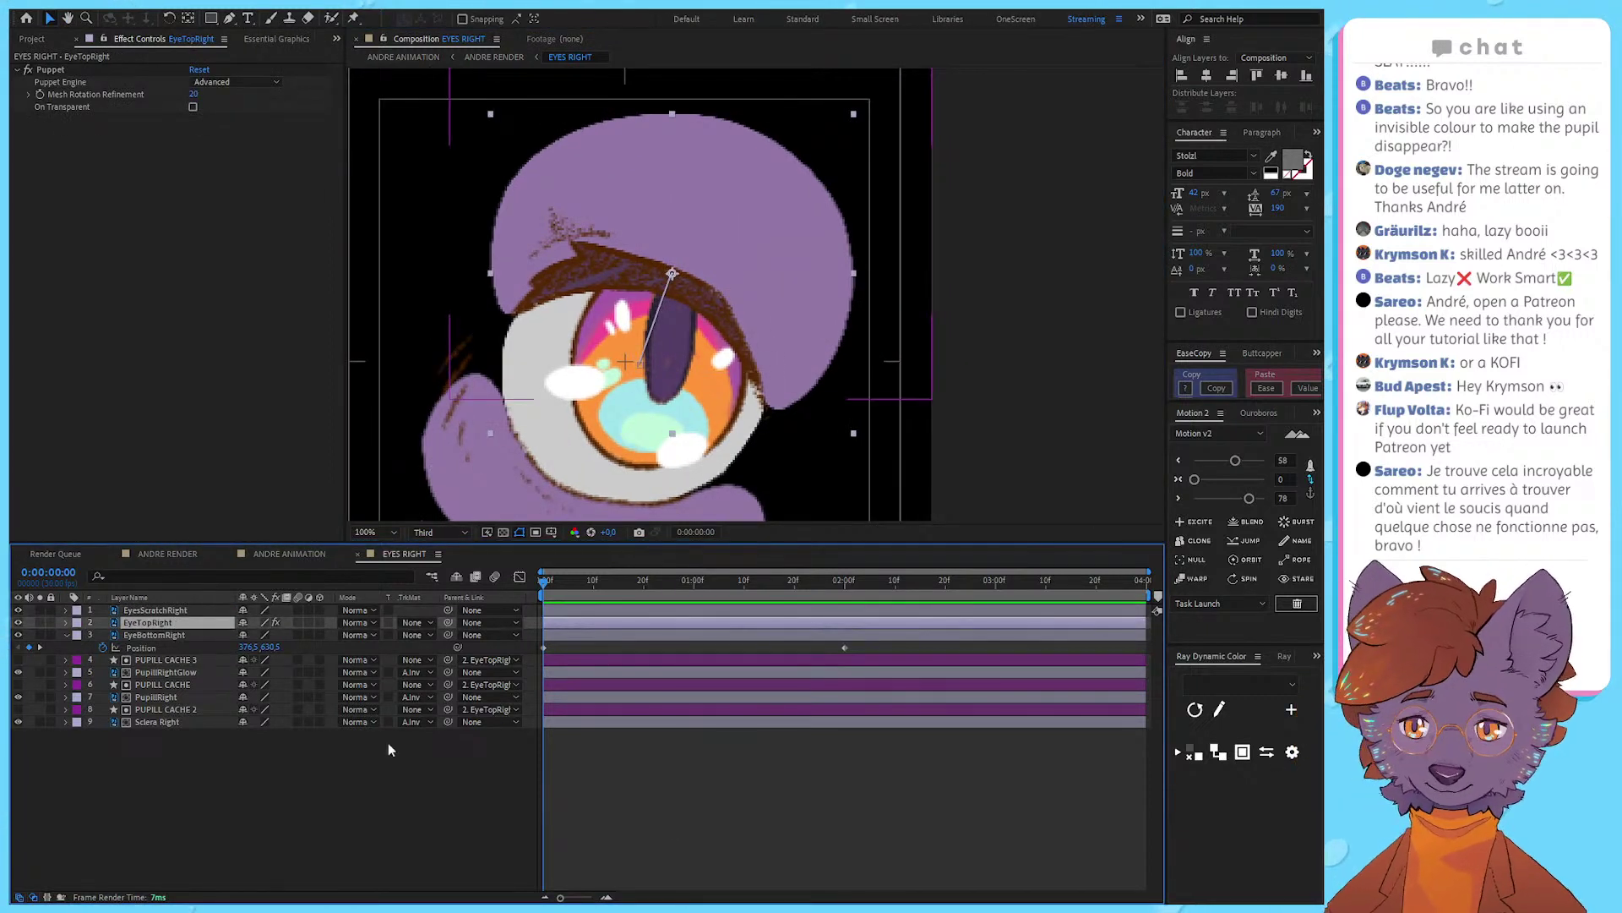
pyautogui.click(582, 769)
pyautogui.click(139, 623)
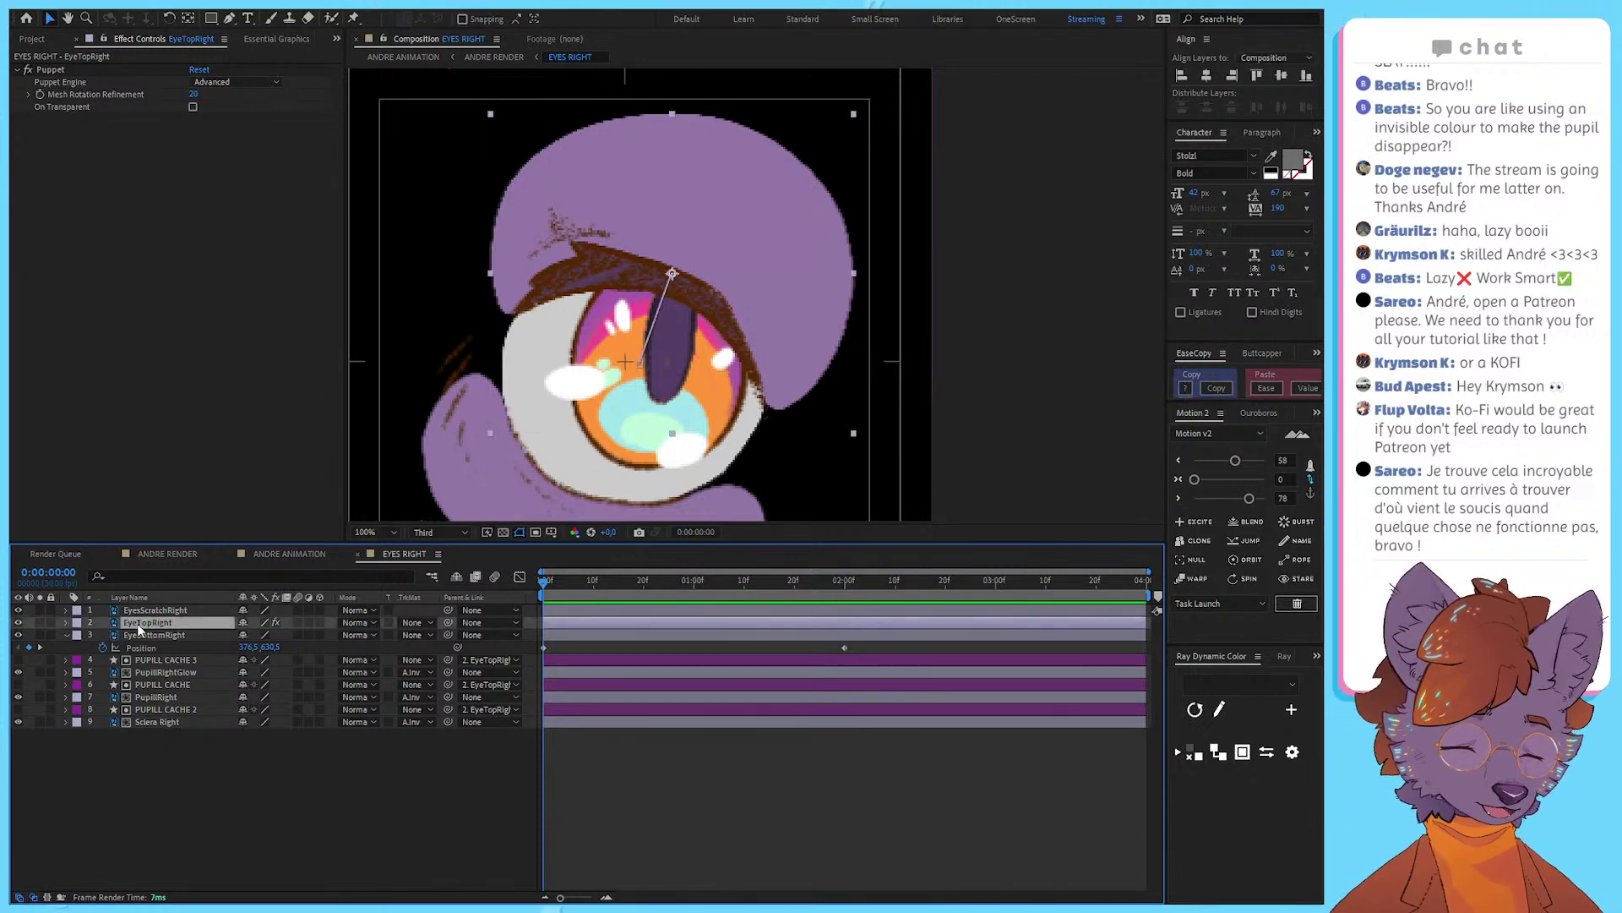
pyautogui.press('p')
pyautogui.click(82, 642)
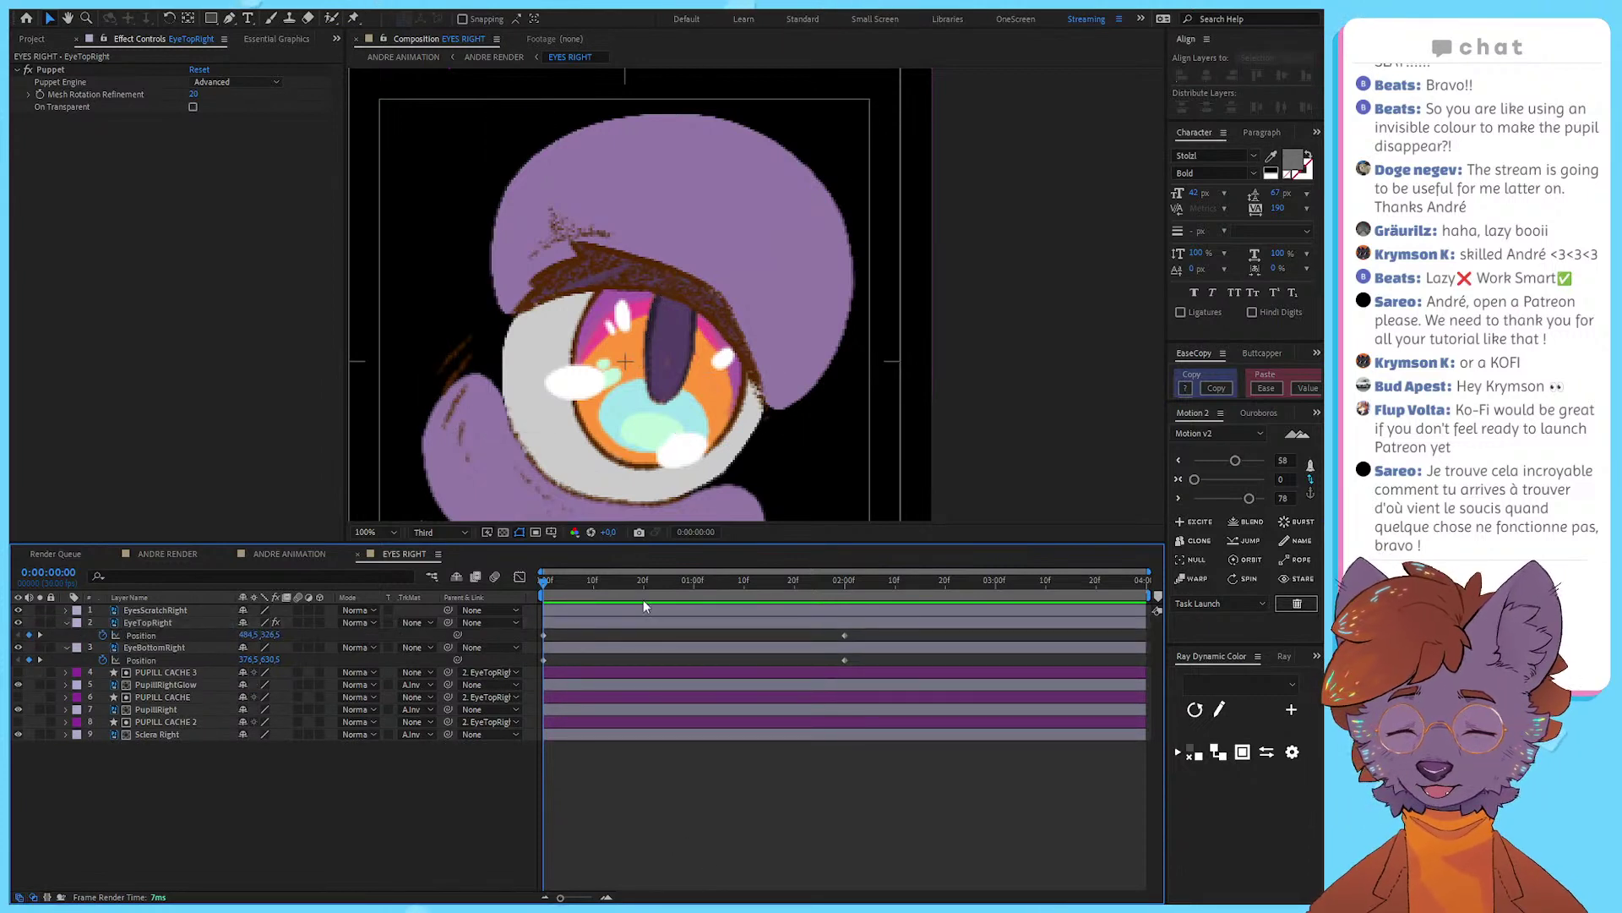
# Step: Give the PupillRight layer an orange label and scrub the blink between the first frame and two seconds
pyautogui.moveTo(545, 581); pyautogui.dragTo(846, 606)
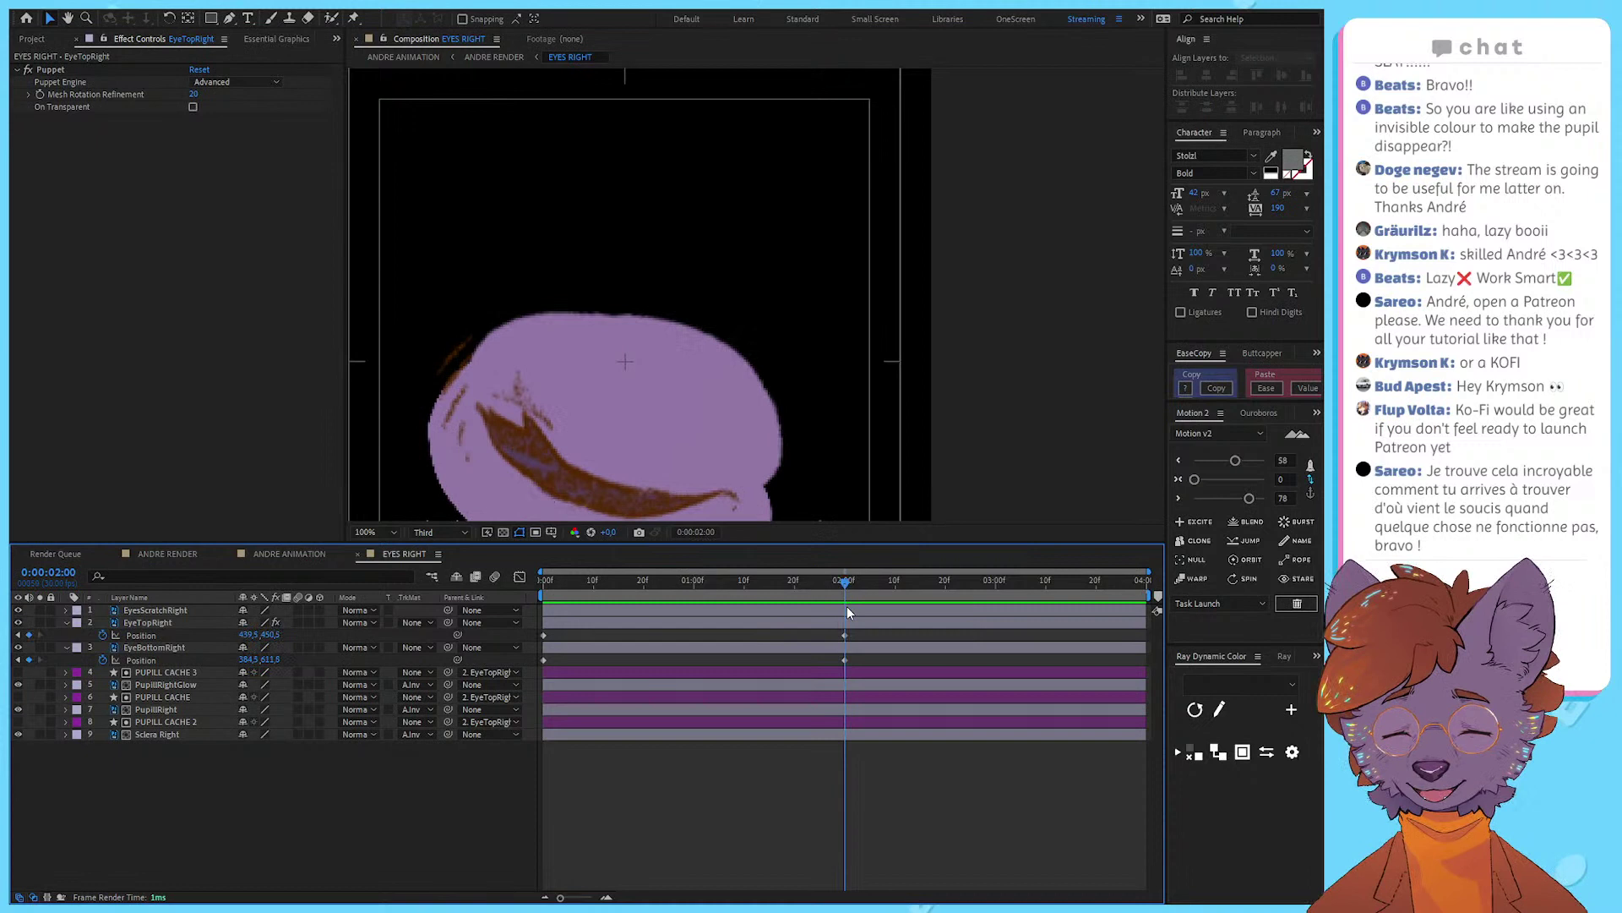
pyautogui.click(200, 623)
pyautogui.click(181, 696)
pyautogui.click(177, 723)
pyautogui.click(164, 735)
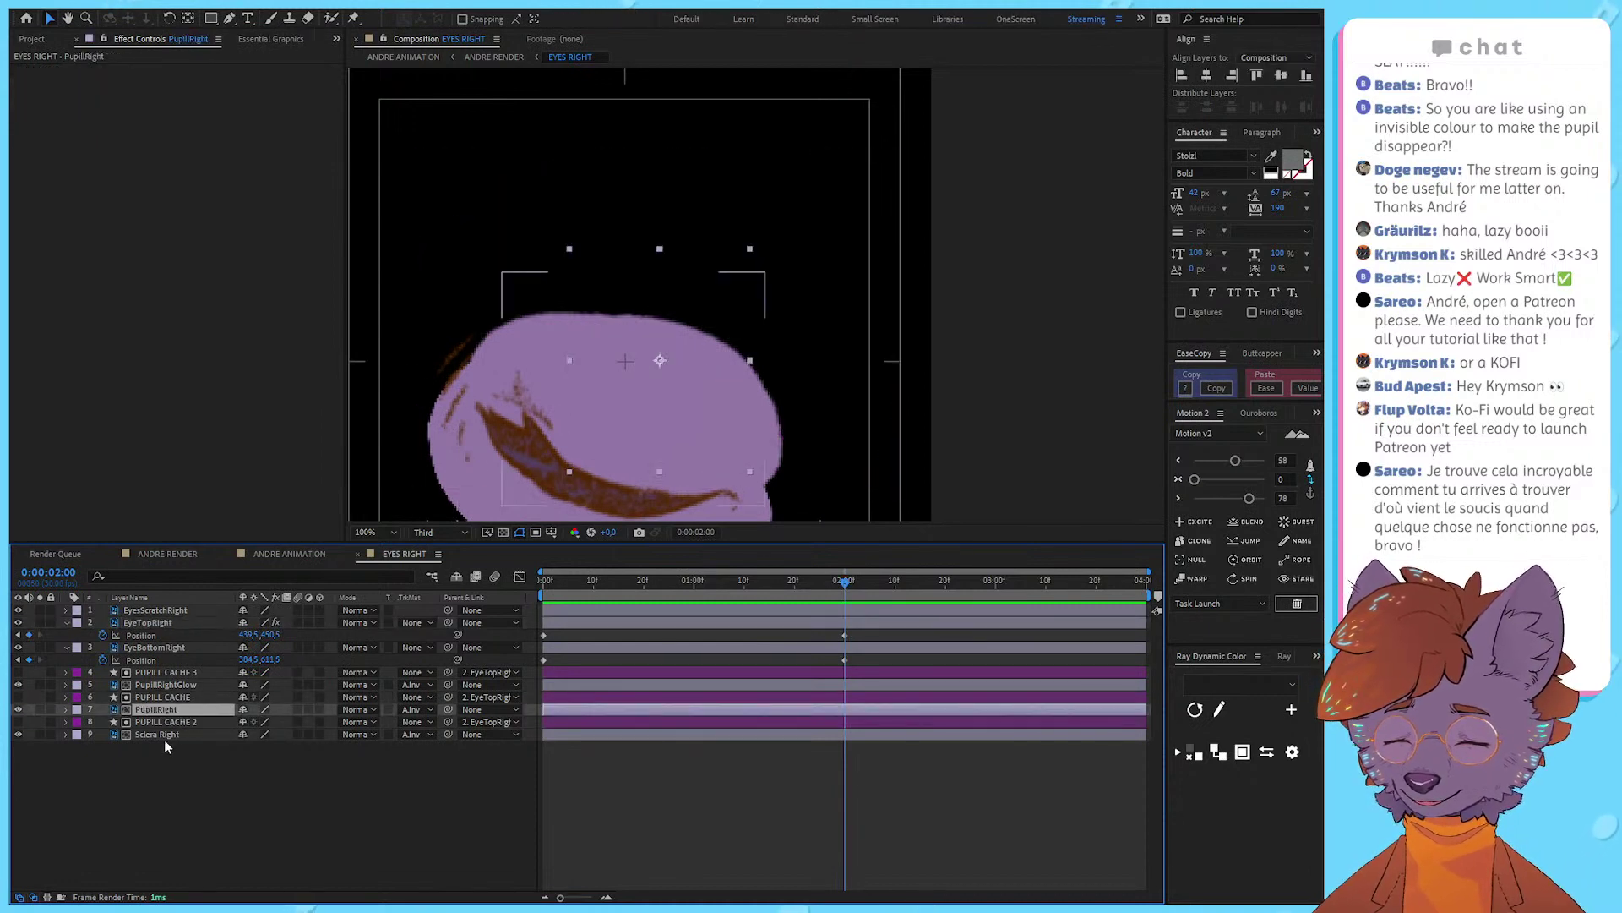
pyautogui.click(235, 829)
pyautogui.click(160, 697)
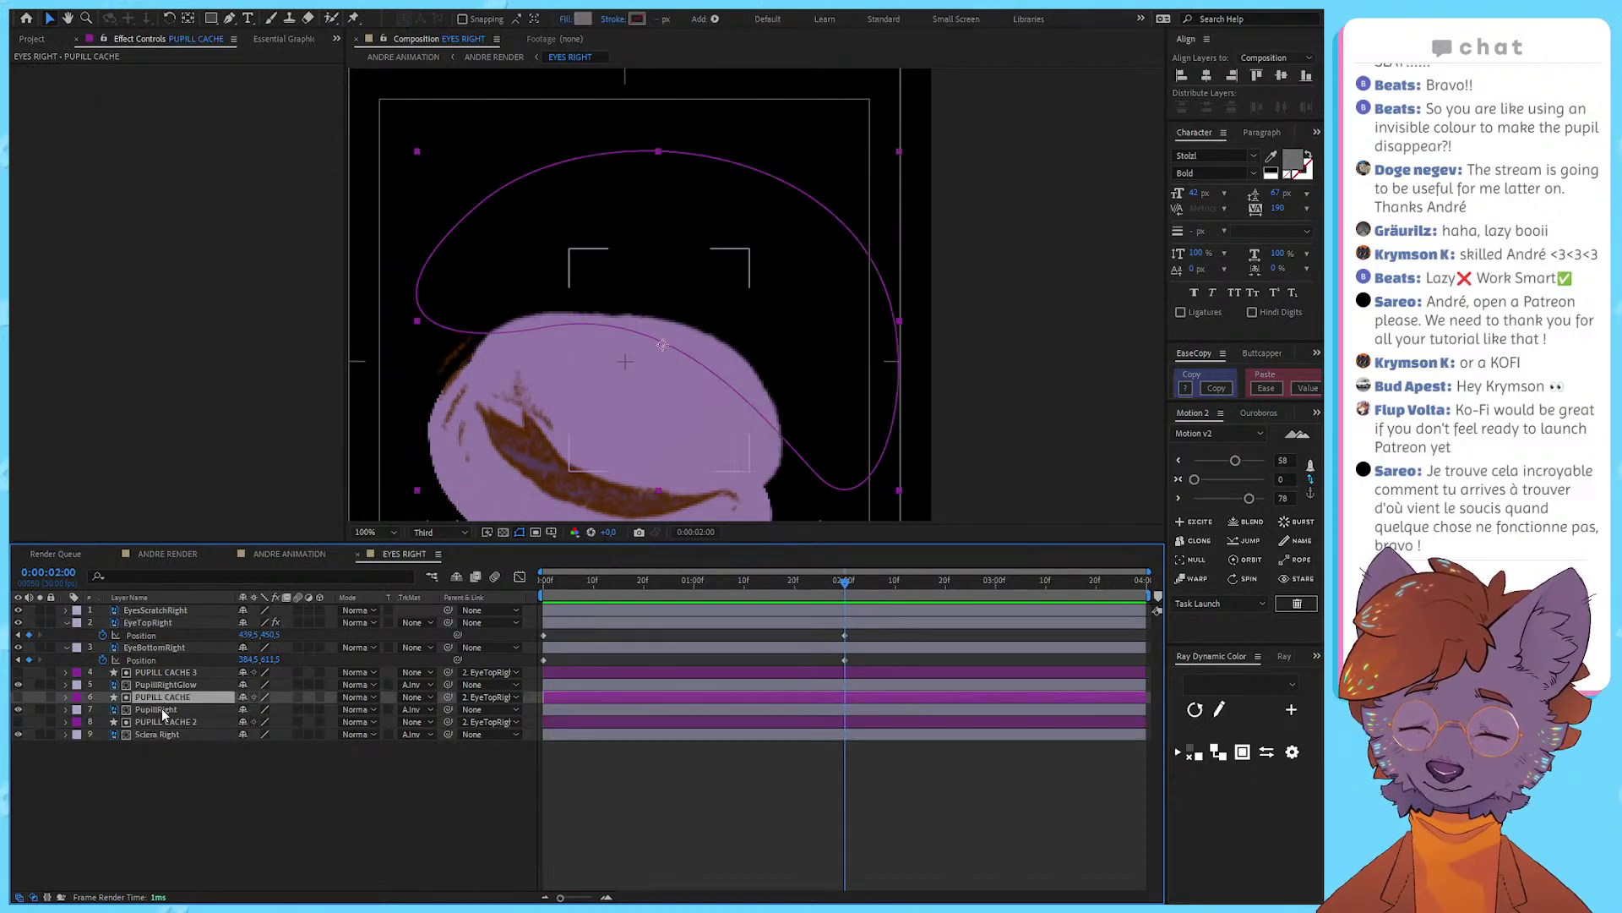
pyautogui.click(160, 708)
pyautogui.press('Home')
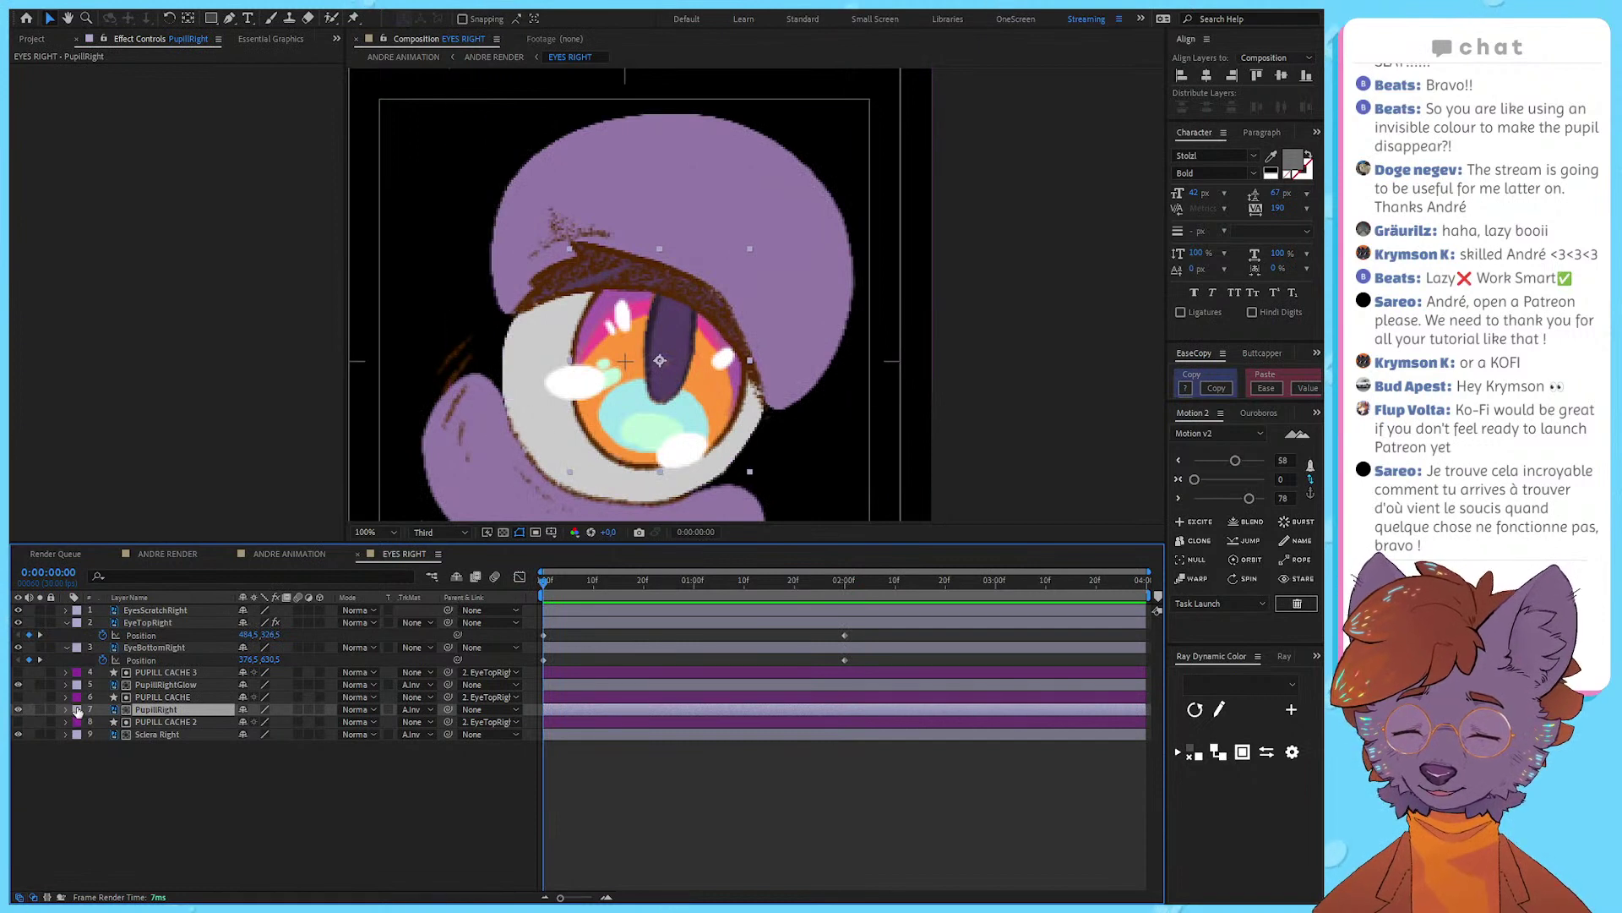
pyautogui.click(601, 808)
pyautogui.moveTo(569, 583); pyautogui.dragTo(860, 605)
pyautogui.press('Home')
# Step: Animate PupillRight's Position from the first frame to two seconds, shifting the pupil slightly up and to the right, and play back the blink
pyautogui.click(174, 710)
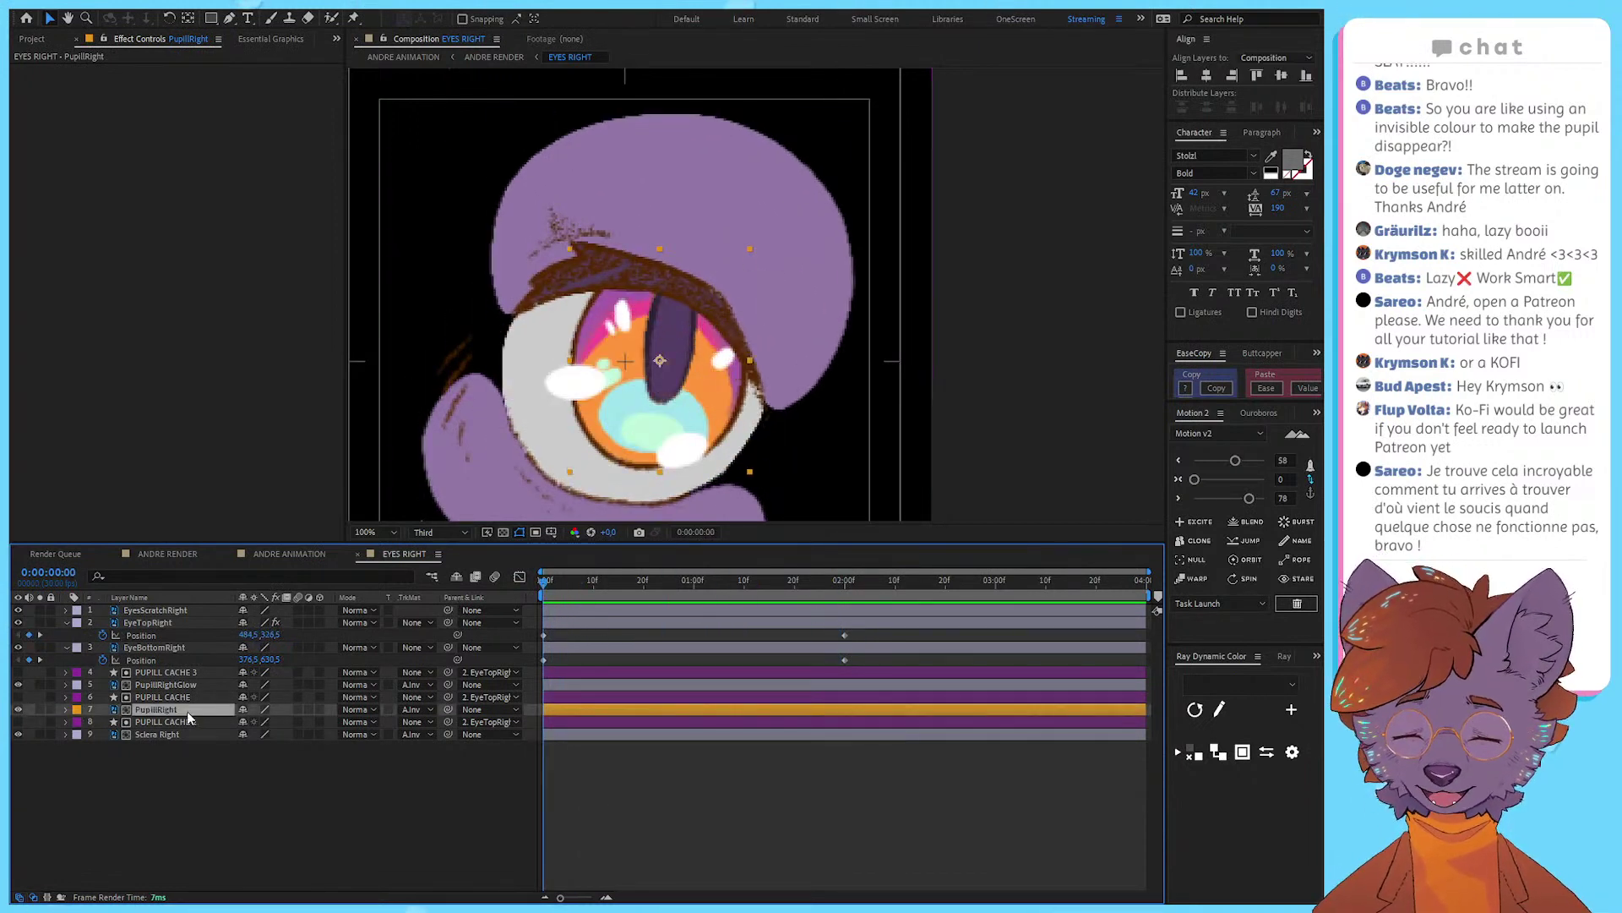
pyautogui.press('p')
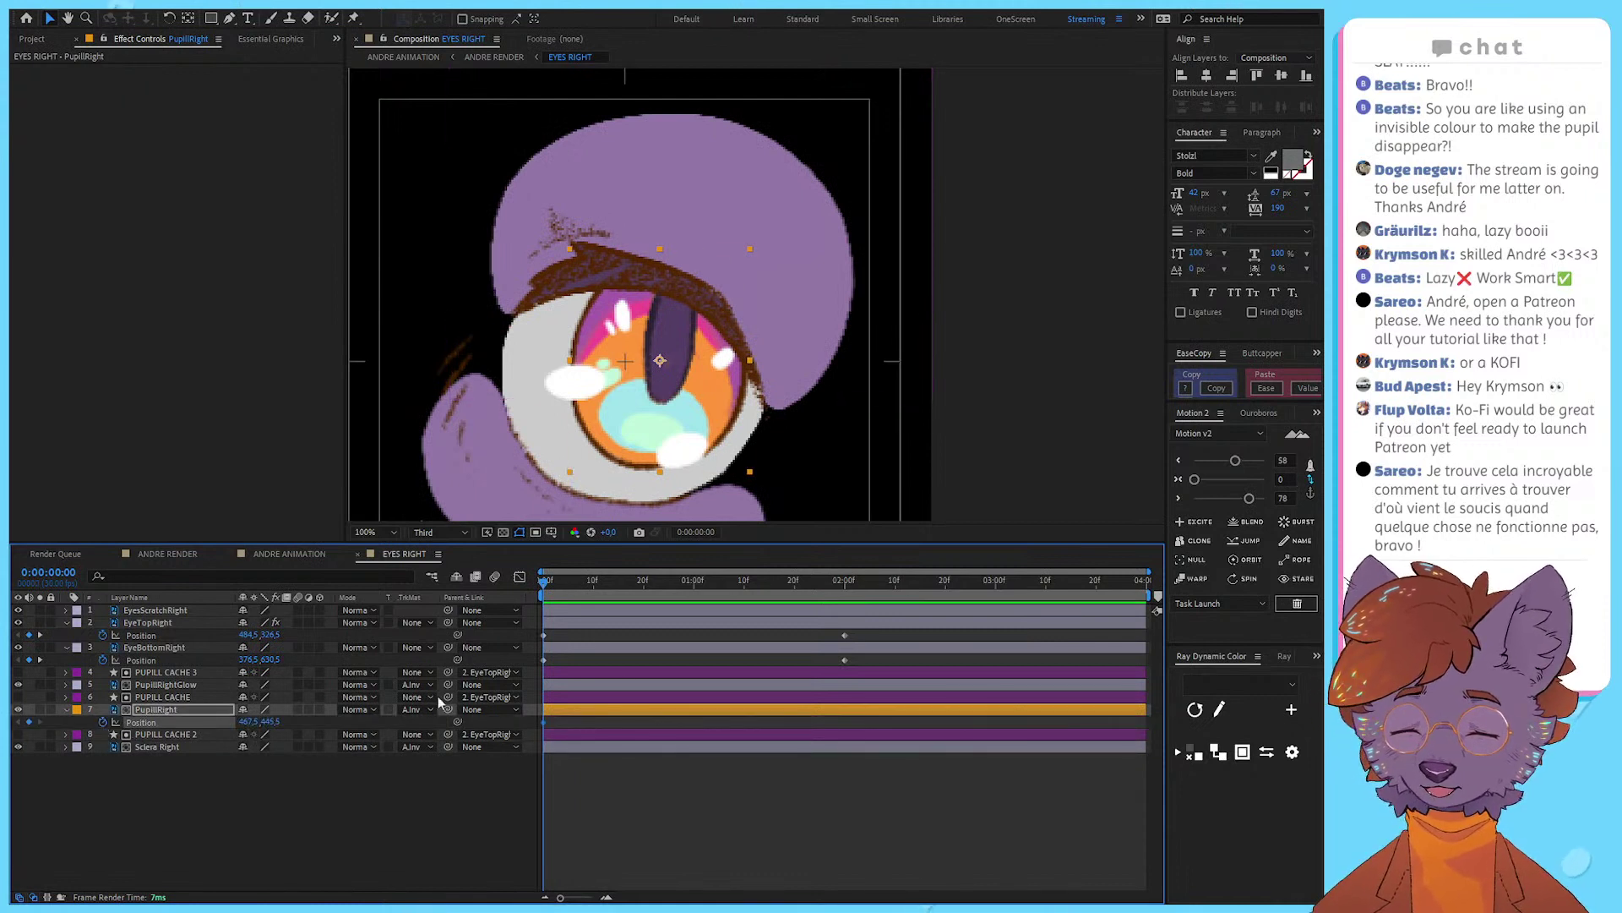
pyautogui.click(844, 594)
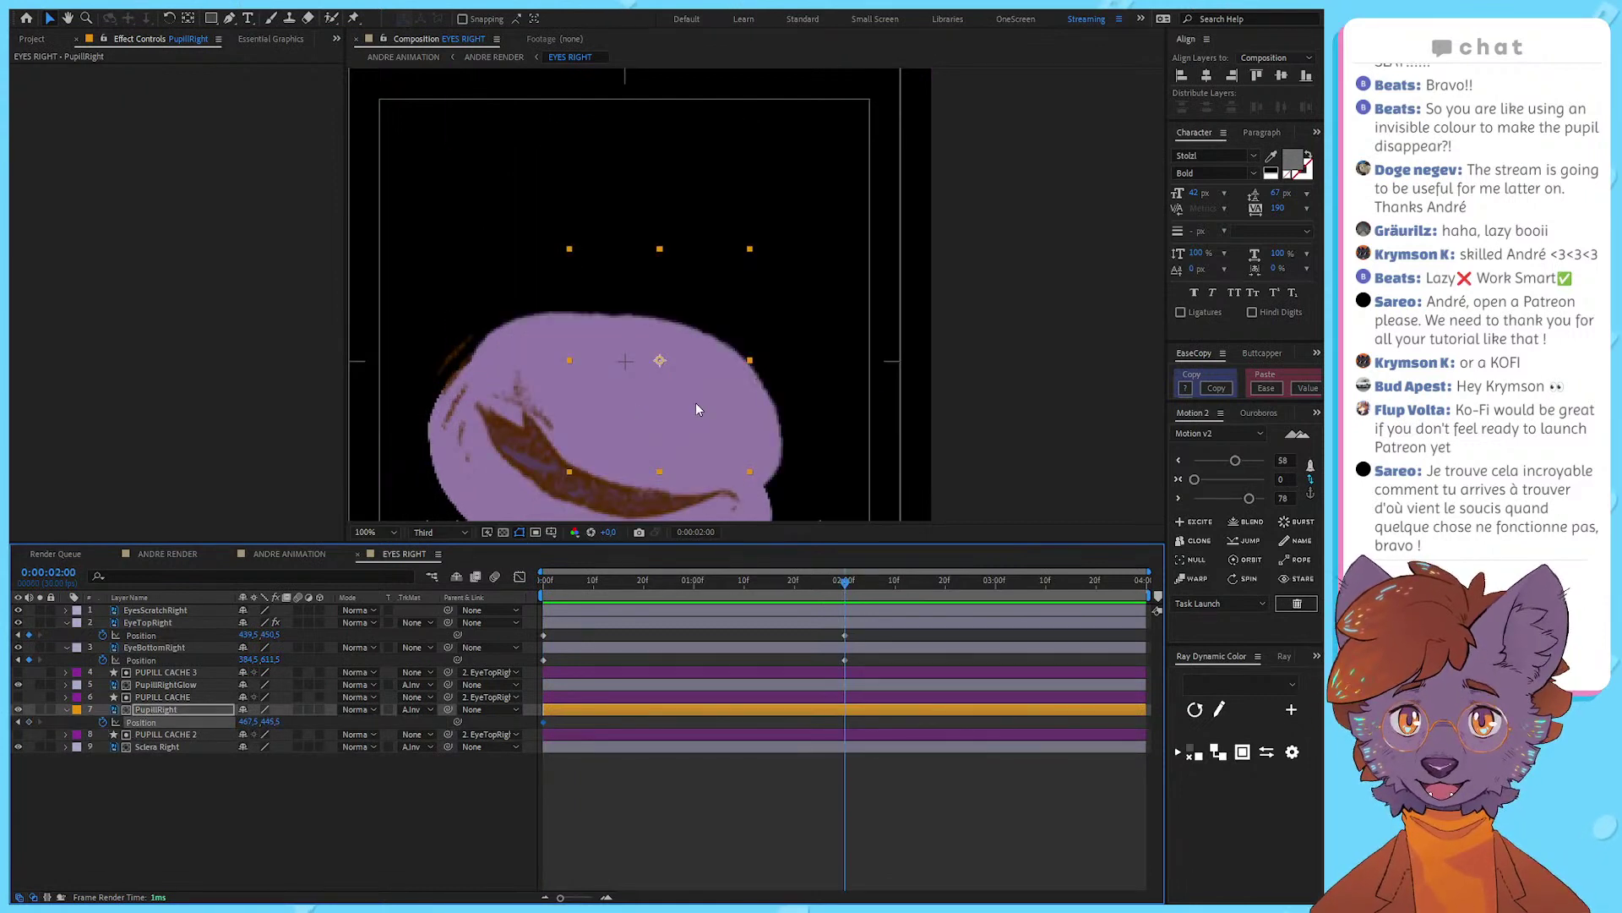
pyautogui.moveTo(696, 409); pyautogui.dragTo(704, 374)
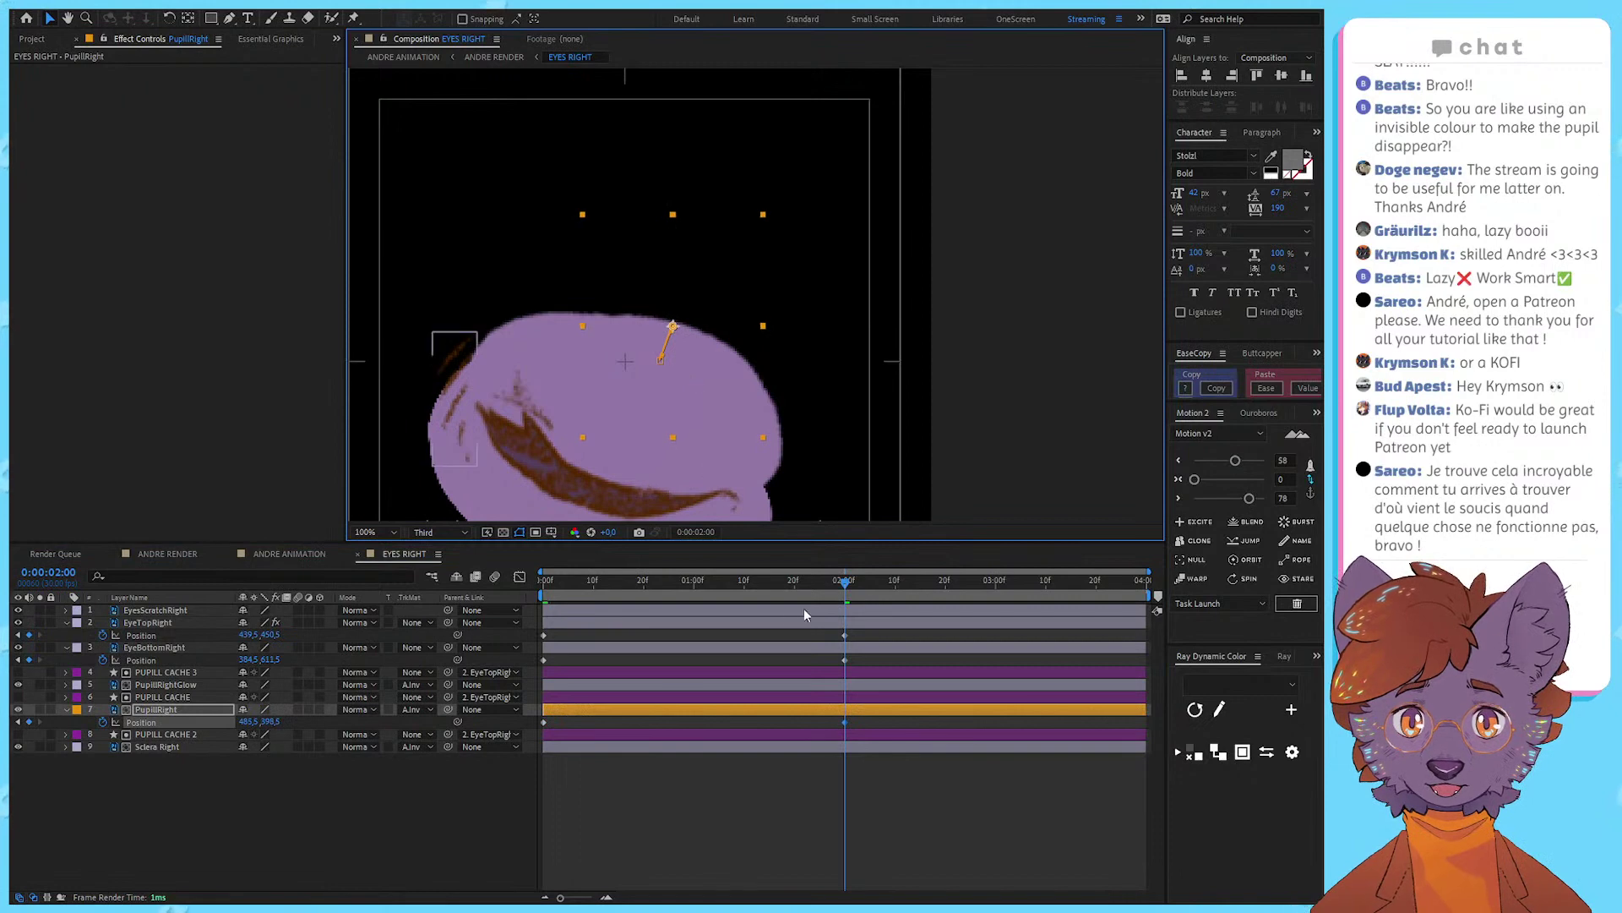
pyautogui.press('space')
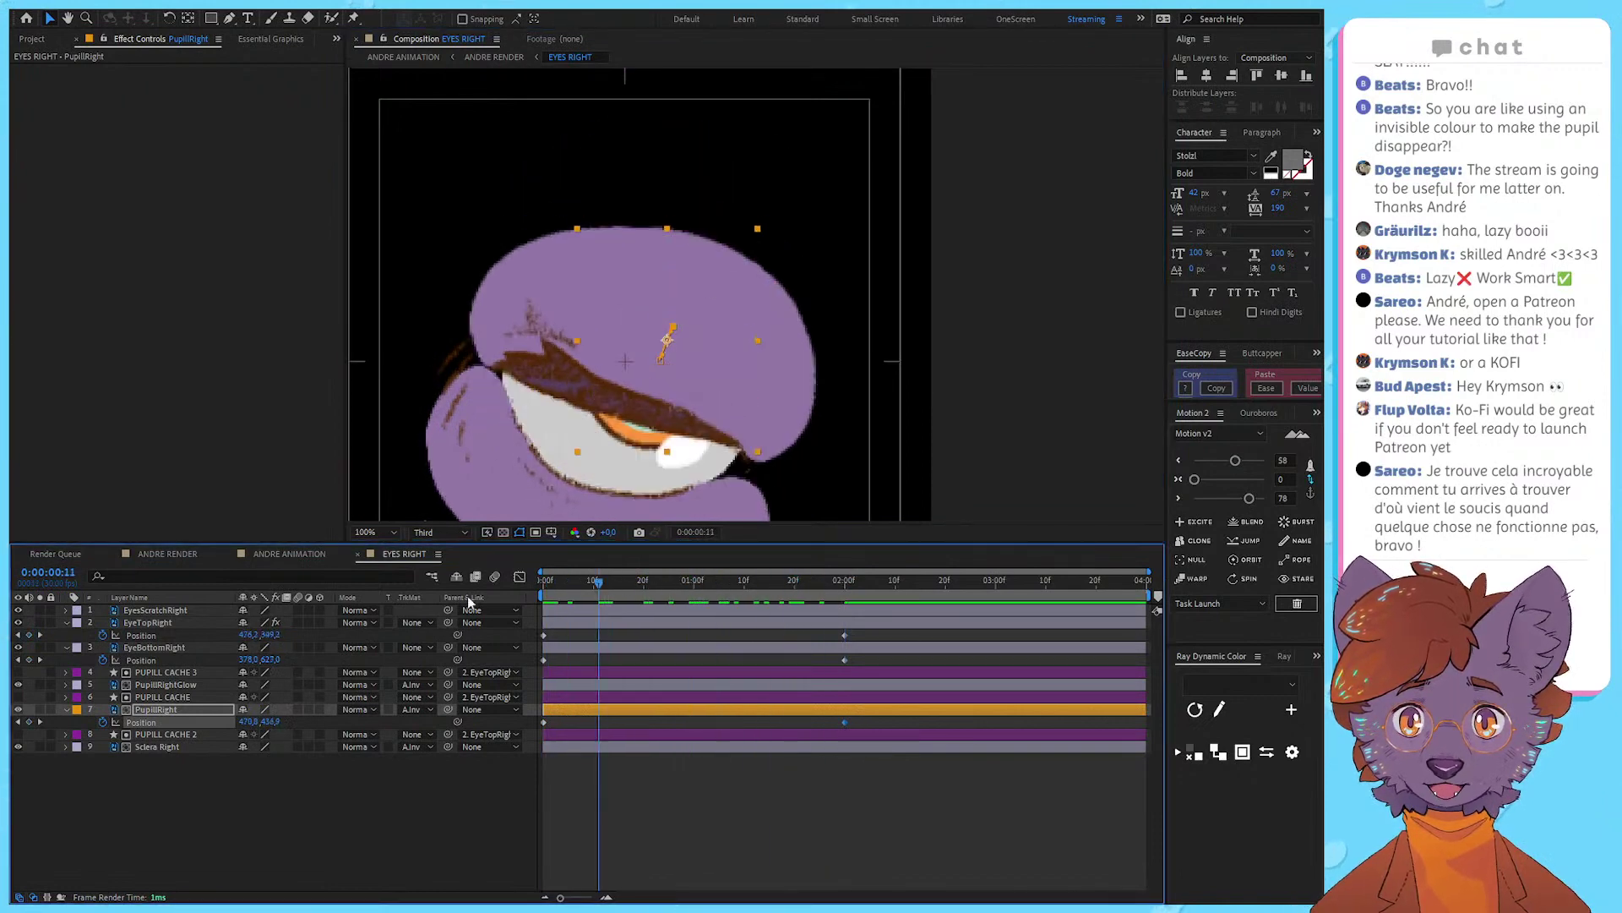
pyautogui.moveTo(470, 601); pyautogui.dragTo(456, 603)
pyautogui.click(691, 779)
pyautogui.scroll(-3, 747, 272)
pyautogui.press('space')
pyautogui.scroll(2, 809, 459)
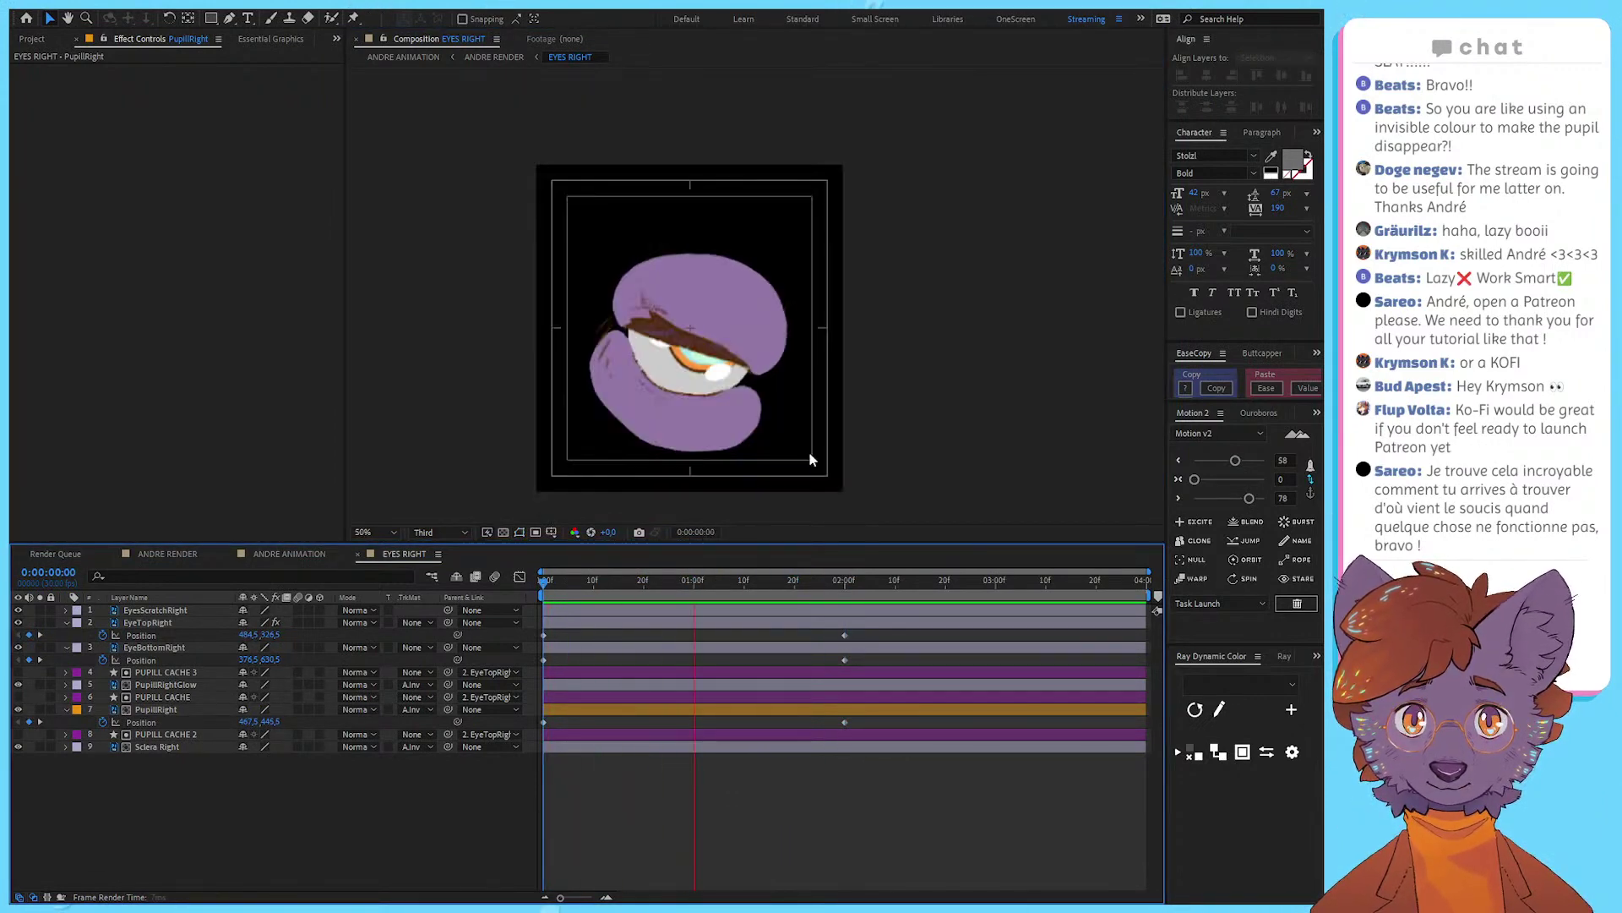
# Step: Reveal all animated properties and move every two-second keyframe to frame 10, including the puppet pins, then preview the faster blink
pyautogui.press('space')
pyautogui.press('u')
pyautogui.moveTo(884, 633); pyautogui.dragTo(763, 833)
pyautogui.moveTo(764, 734); pyautogui.dragTo(480, 592)
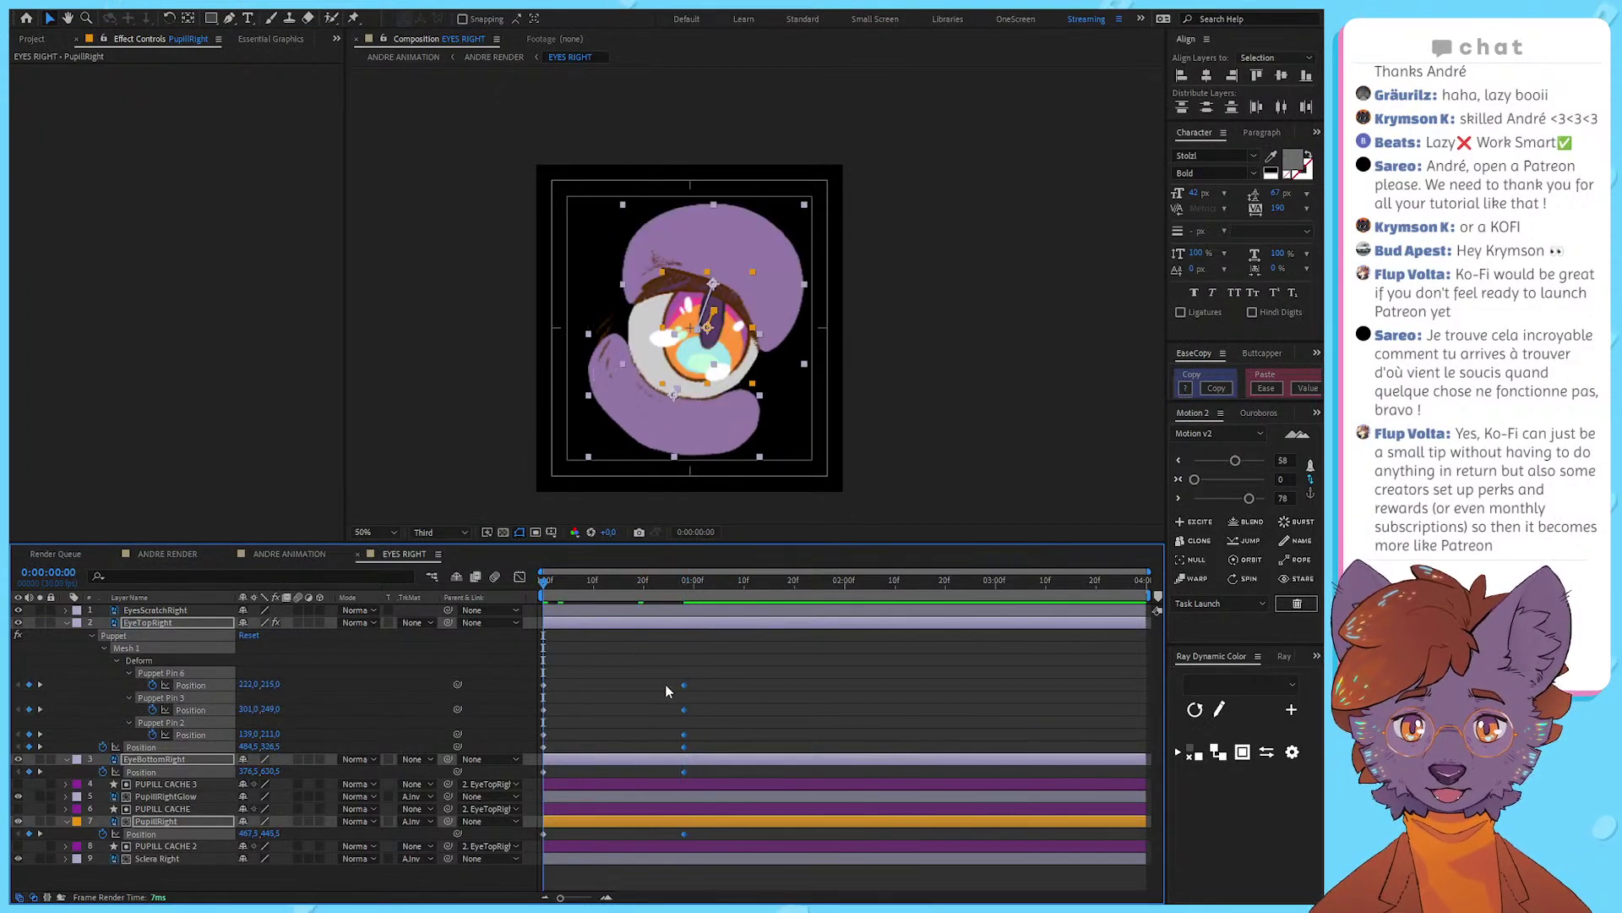
pyautogui.moveTo(685, 685); pyautogui.dragTo(594, 684)
pyautogui.press('space')
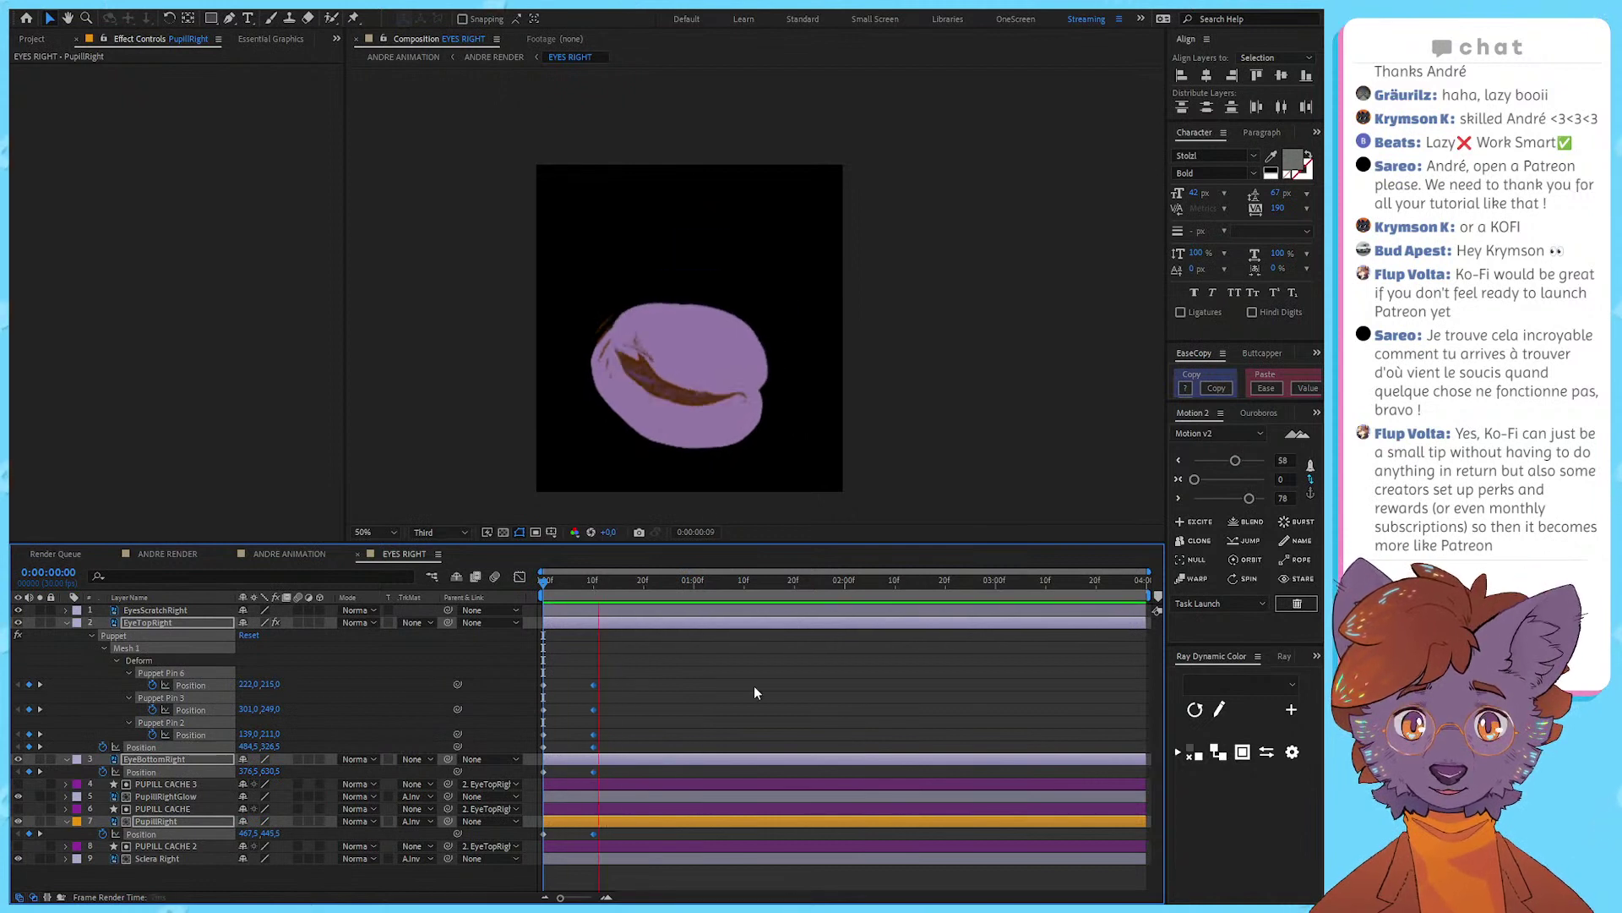
pyautogui.click(626, 672)
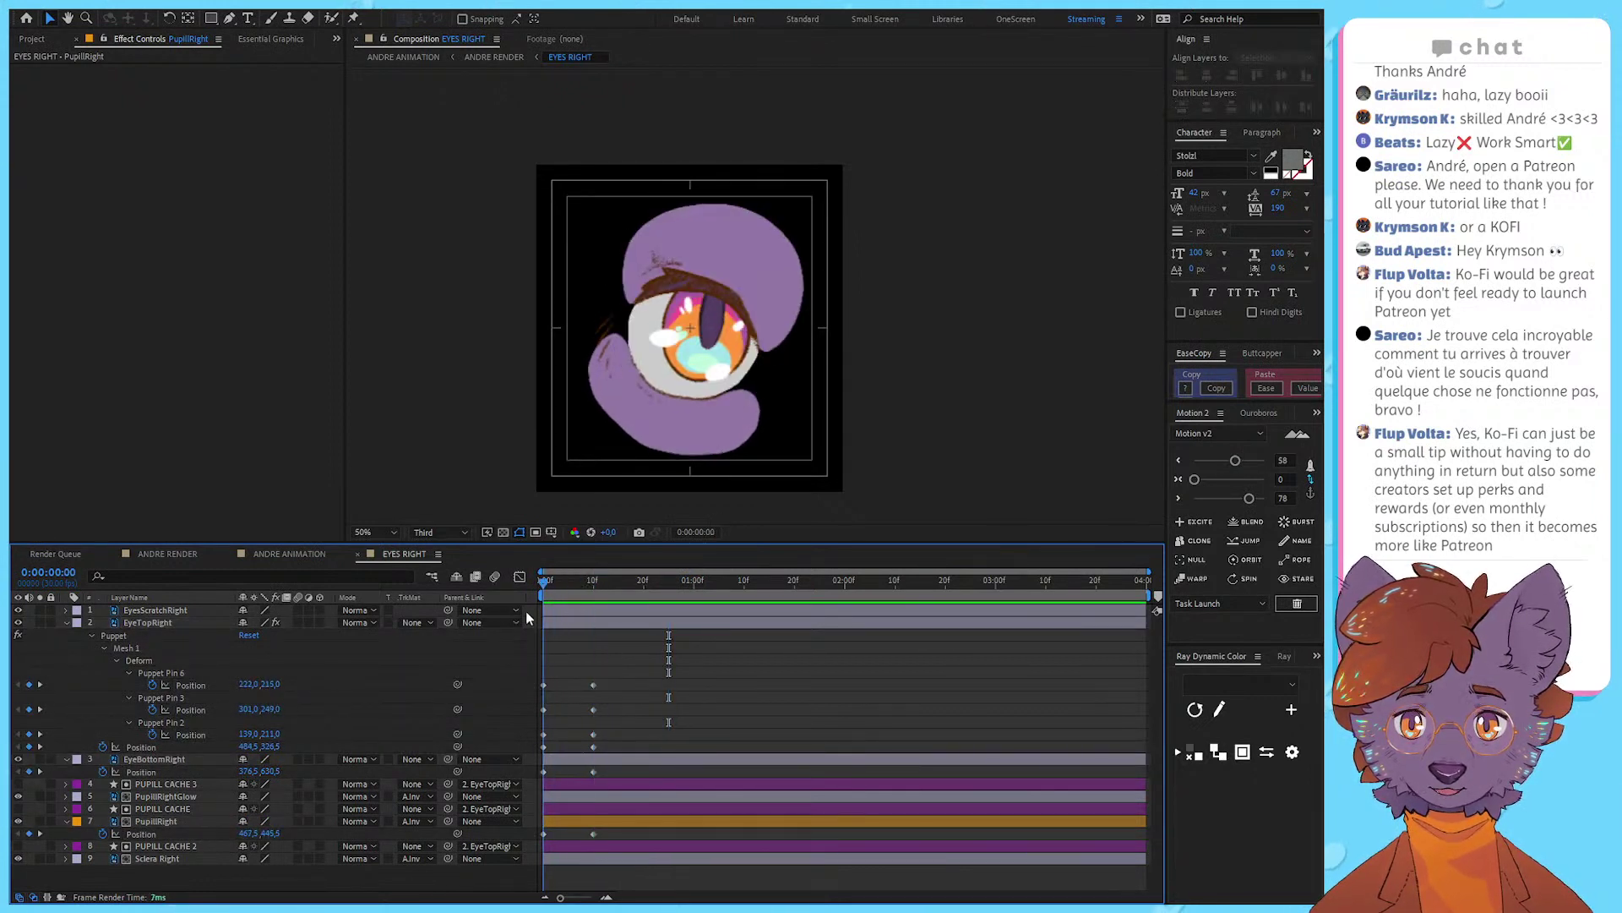
# Step: At frame 10, shift the PupillRight layer down and slightly to the left of its first-frame position
pyautogui.press('.')
pyautogui.click(594, 590)
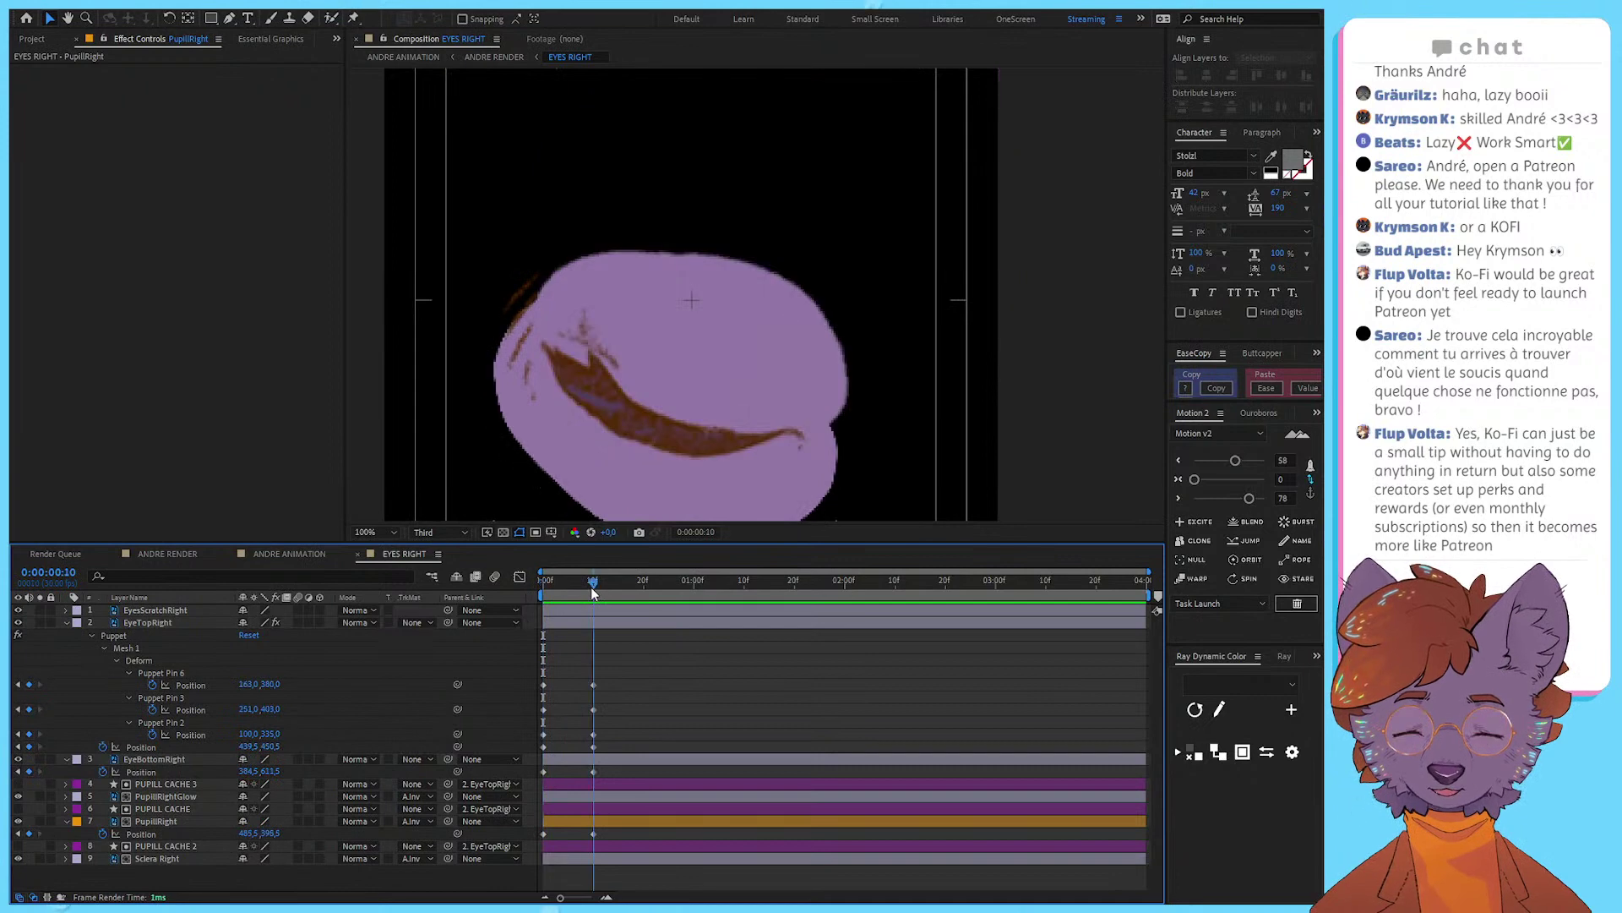
pyautogui.click(595, 822)
pyautogui.moveTo(735, 329); pyautogui.dragTo(706, 408)
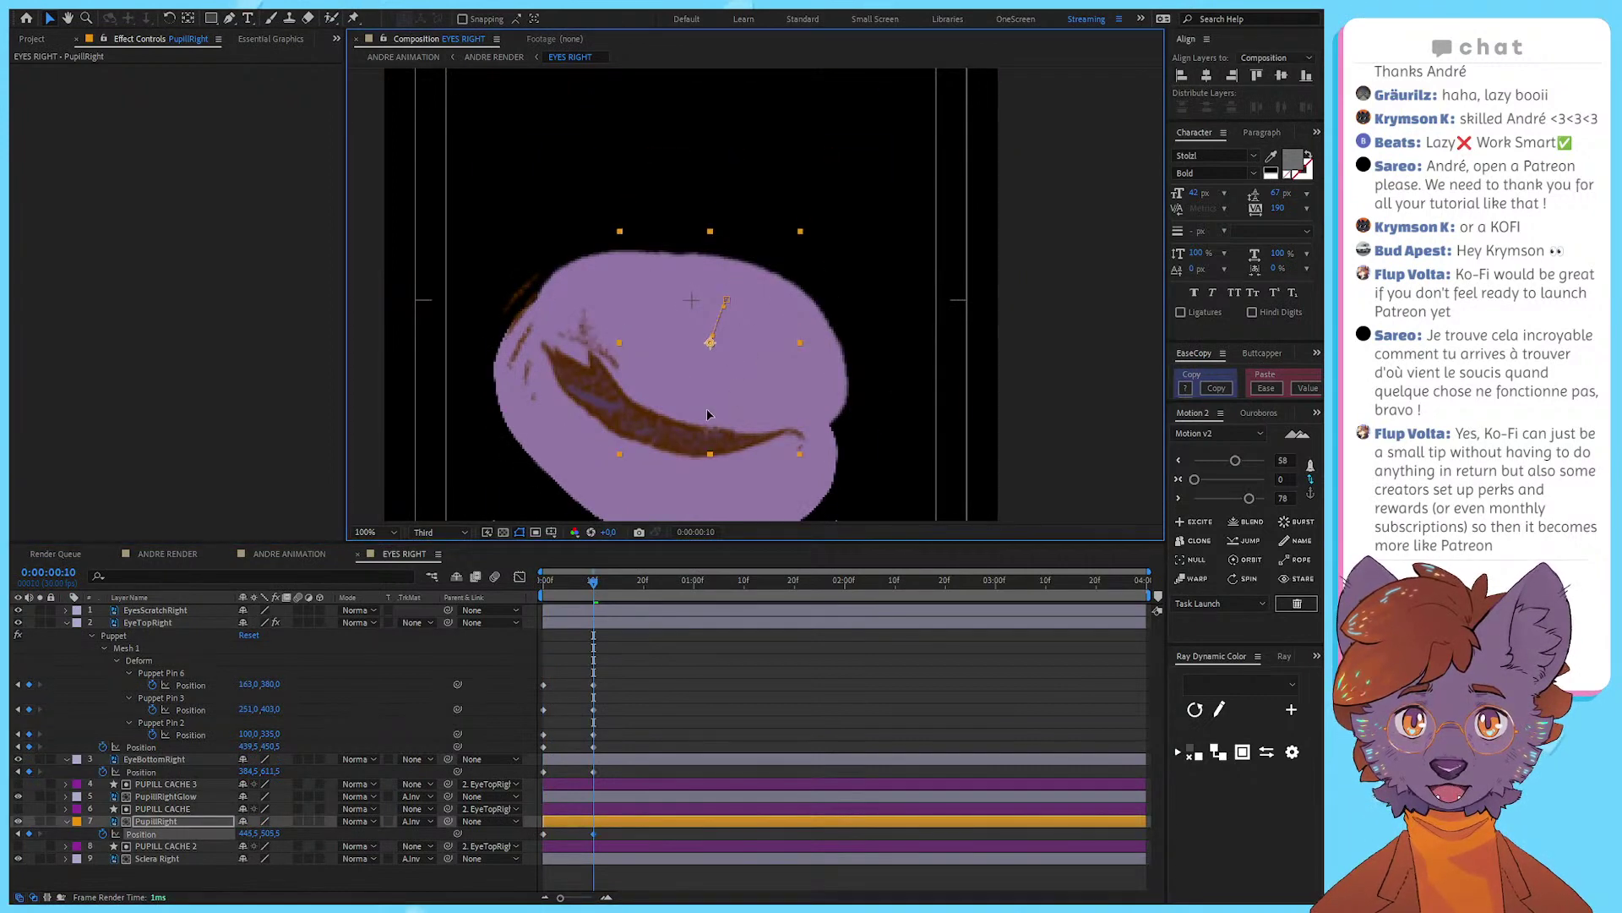
# Step: Play and scrub through the blink to examine how the pupil follows the closing eyelids
pyautogui.press('space')
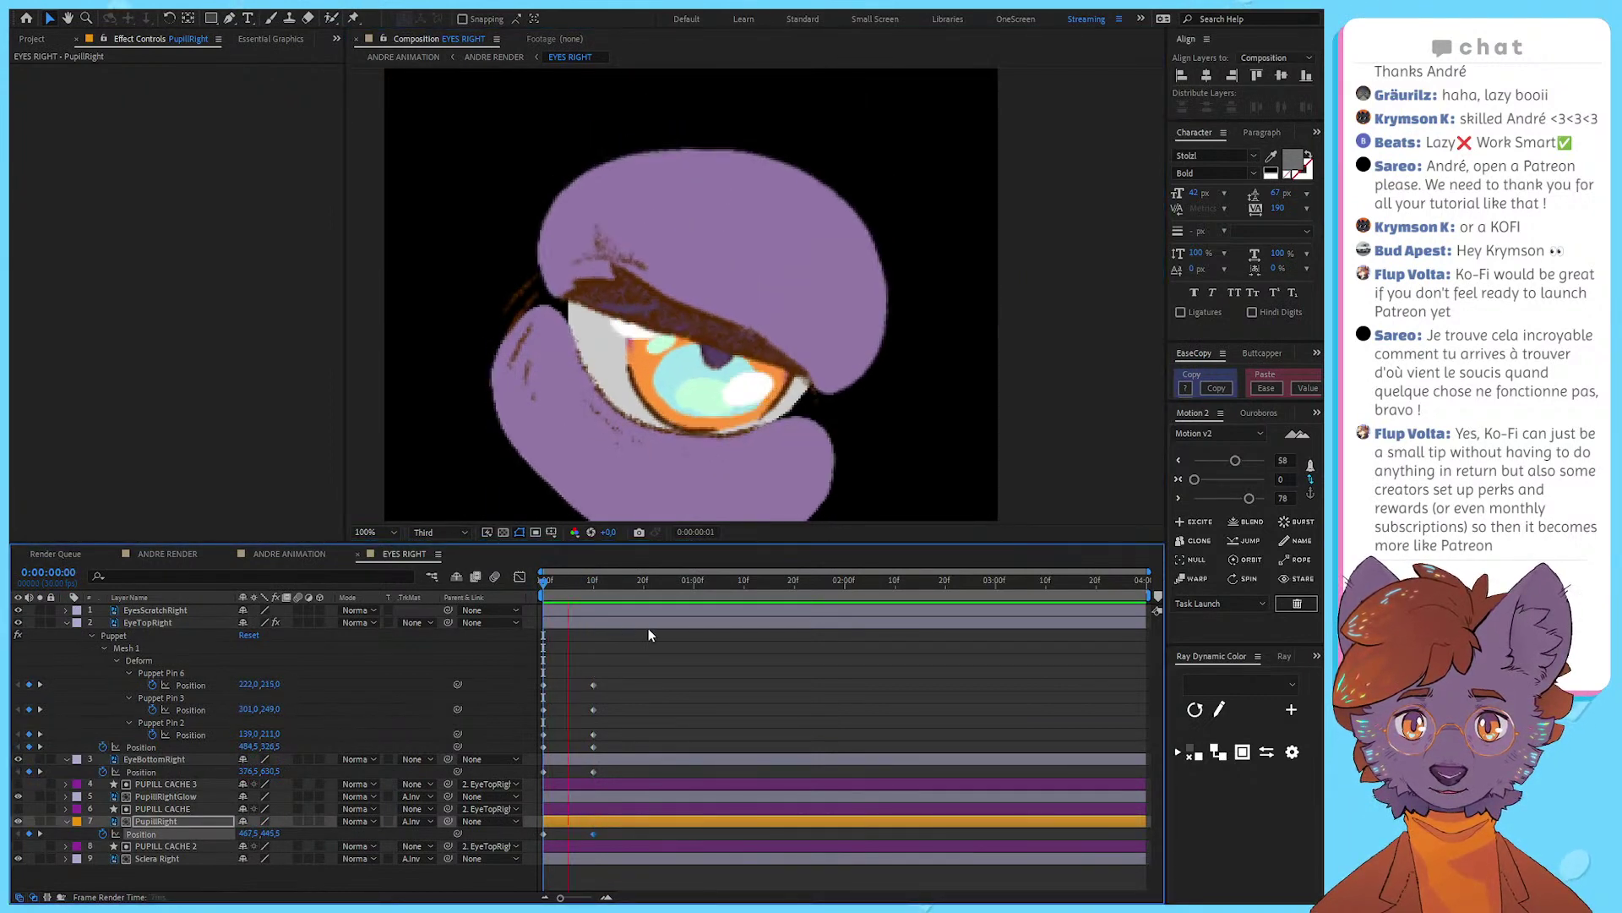
pyautogui.press('space')
pyautogui.moveTo(551, 585); pyautogui.dragTo(507, 585)
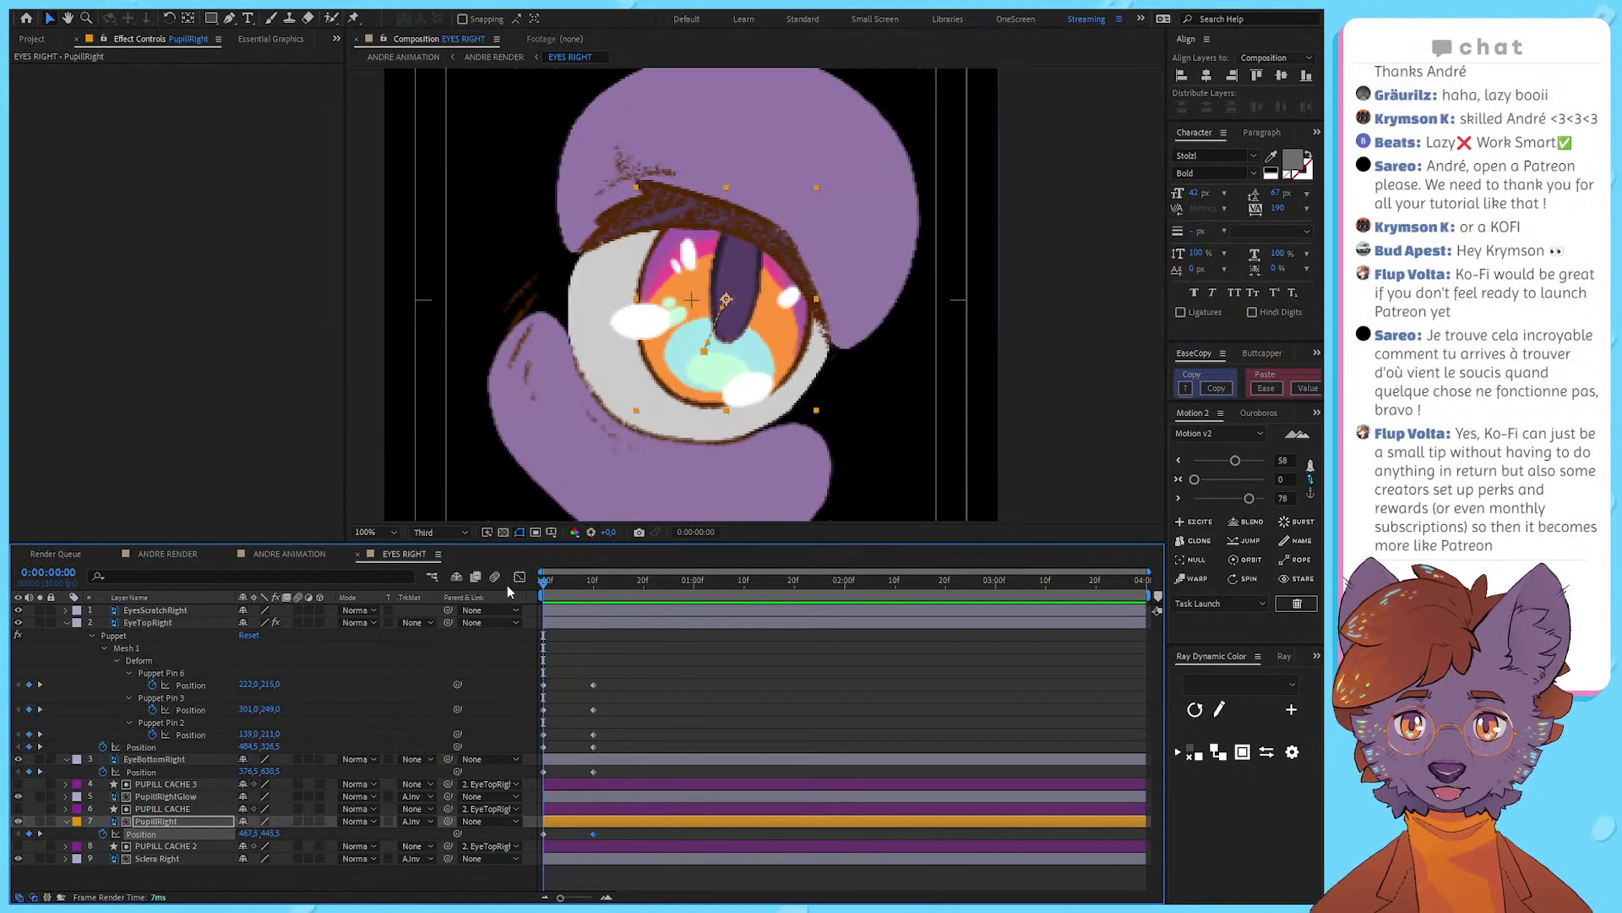
pyautogui.press('space')
pyautogui.press(',')
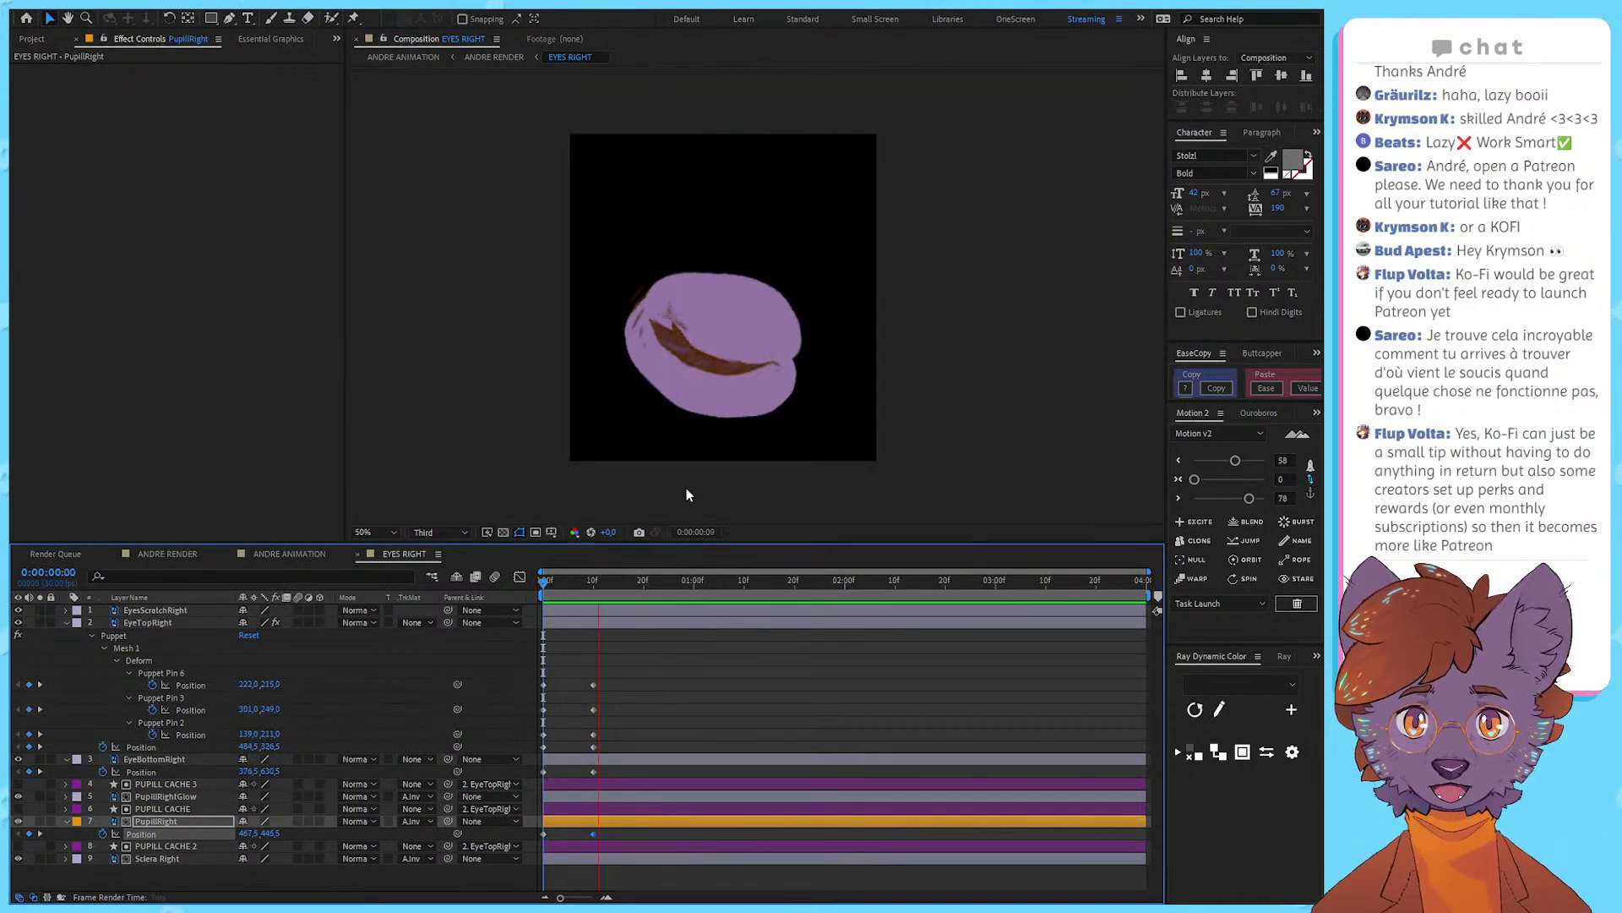
pyautogui.click(694, 484)
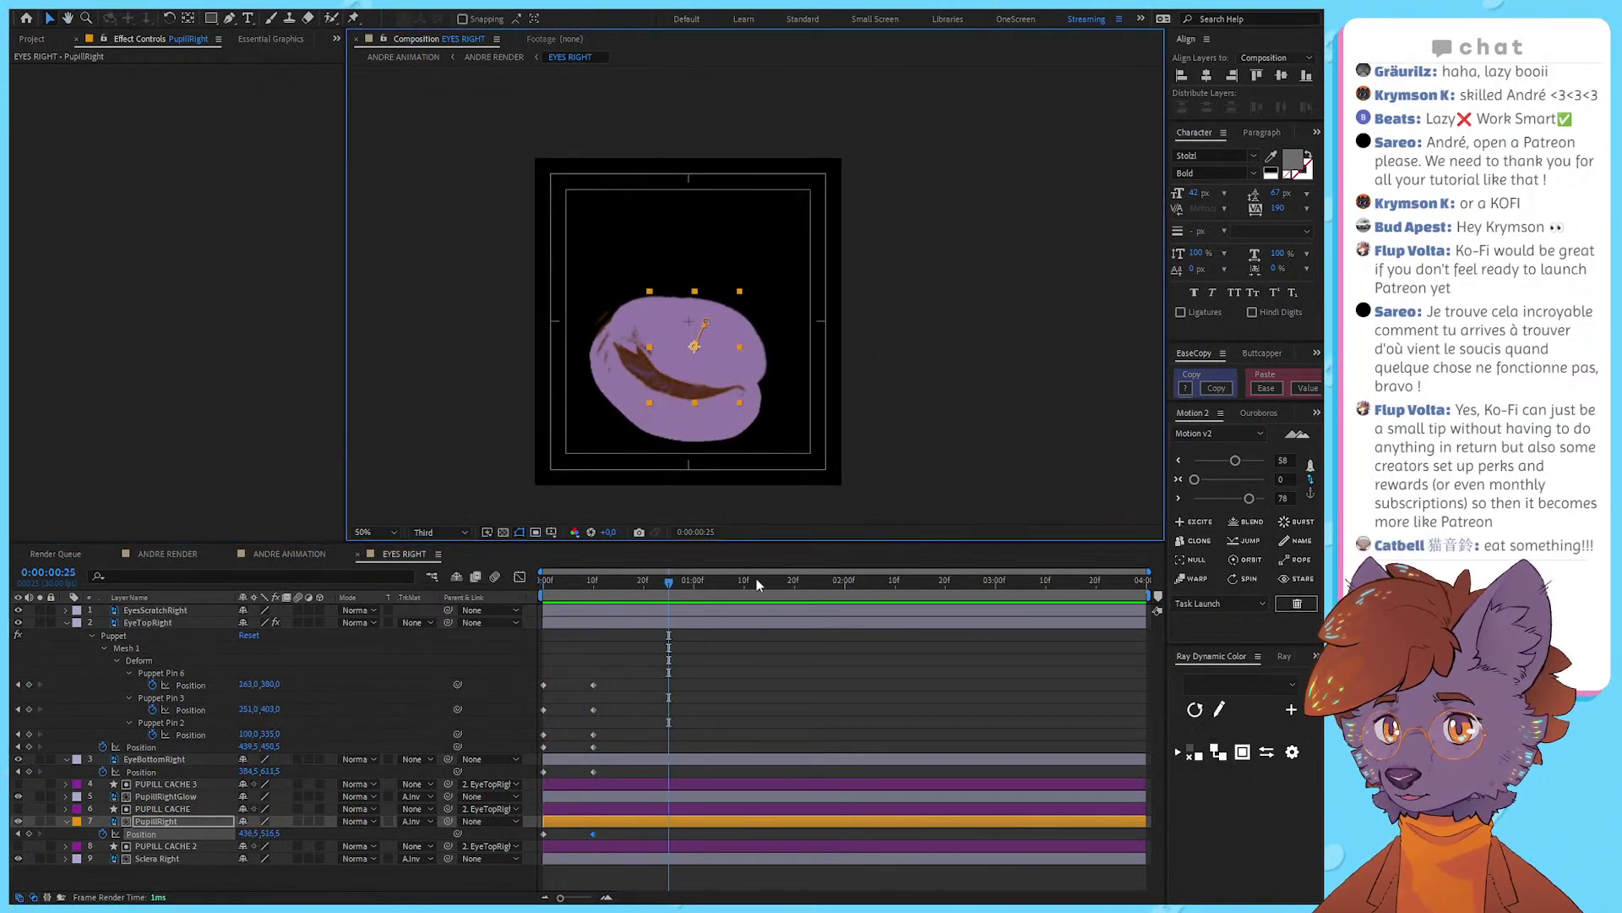
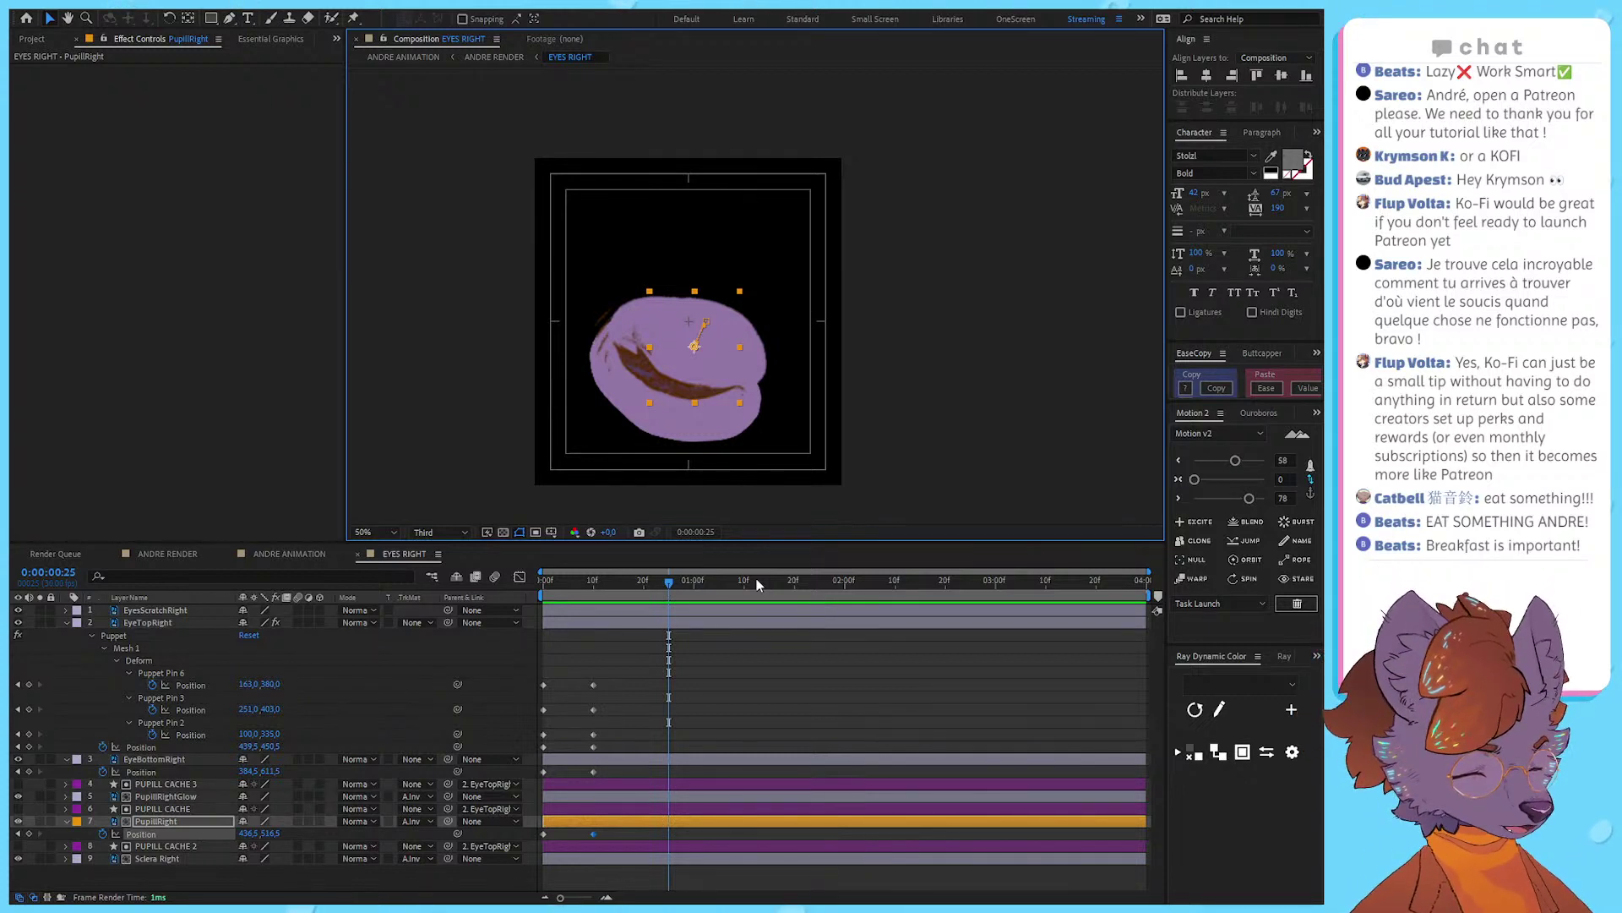
pyautogui.click(637, 647)
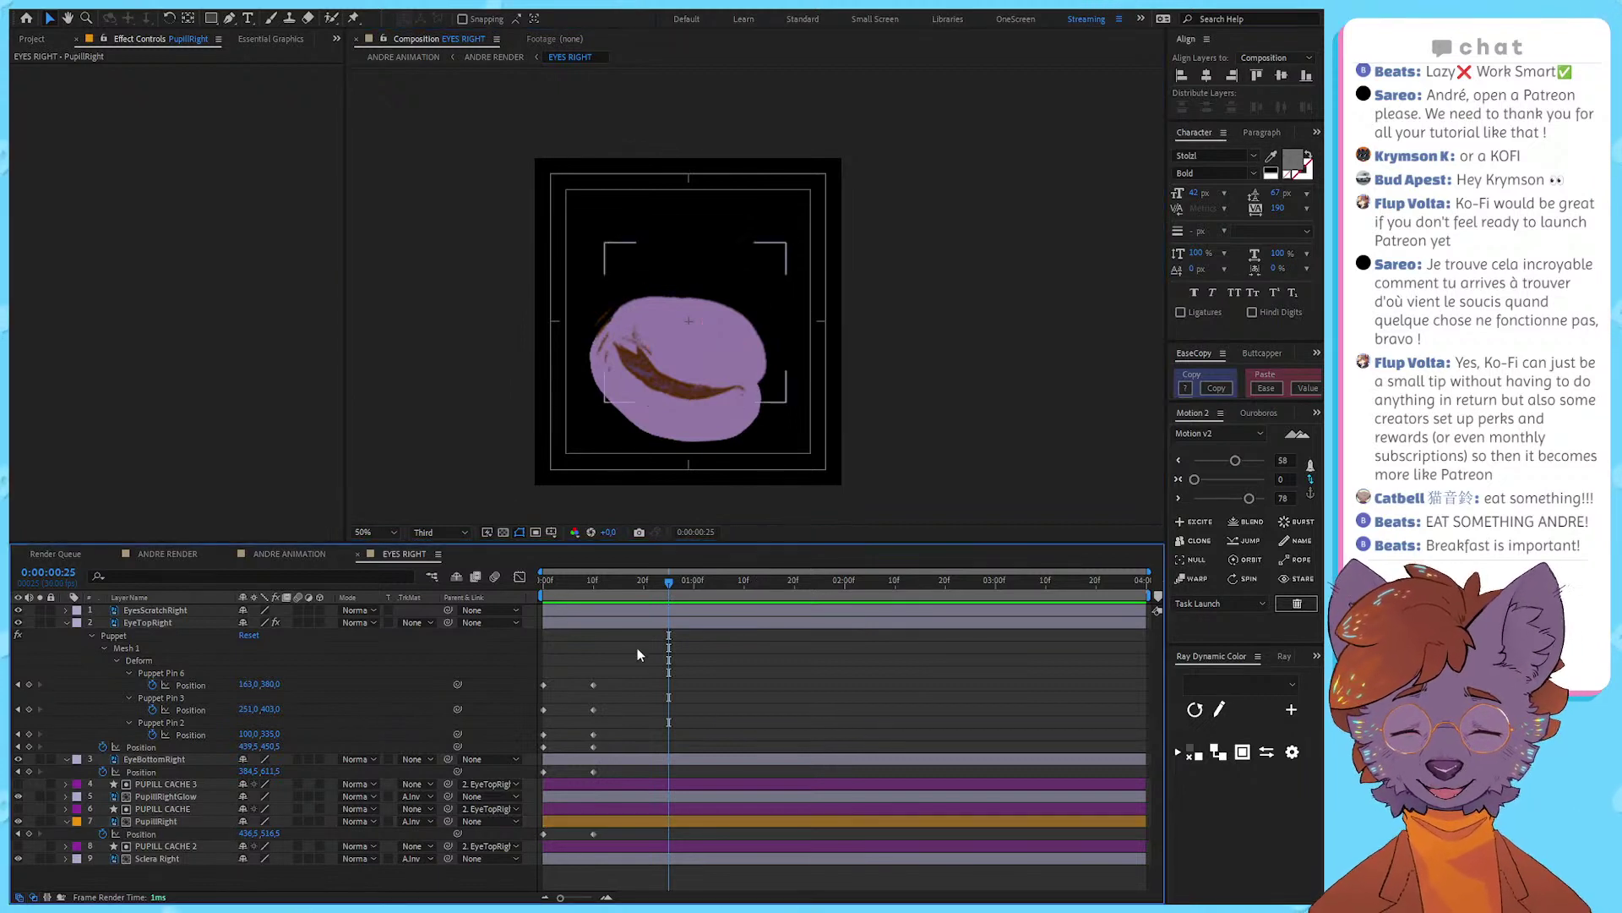
pyautogui.moveTo(614, 589); pyautogui.dragTo(603, 626)
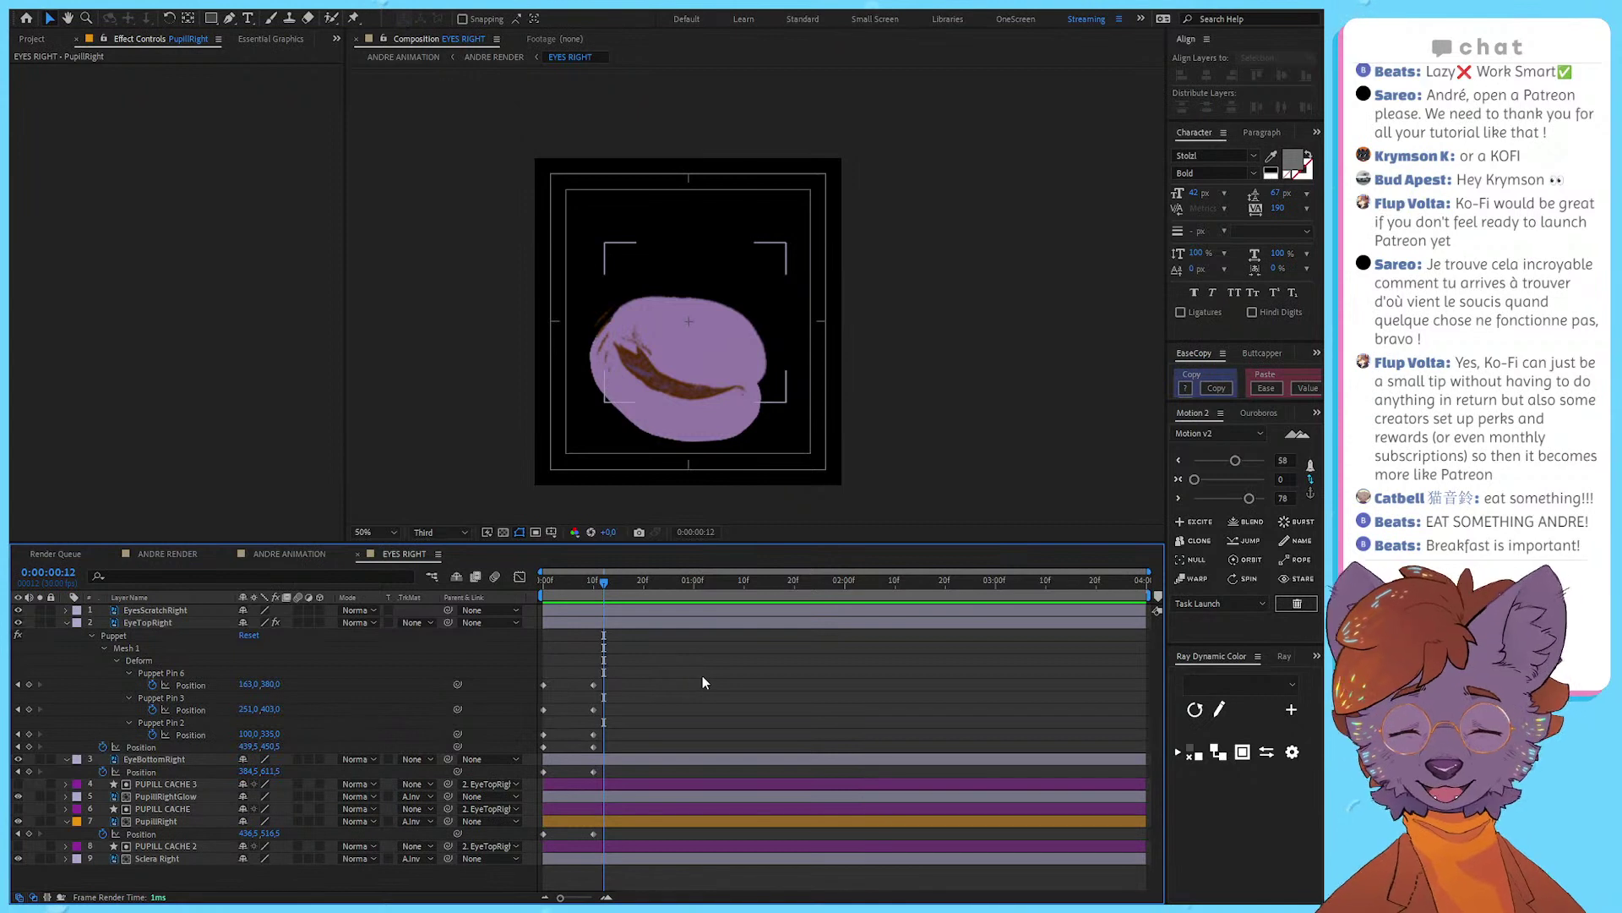
pyautogui.moveTo(588, 580); pyautogui.dragTo(541, 617)
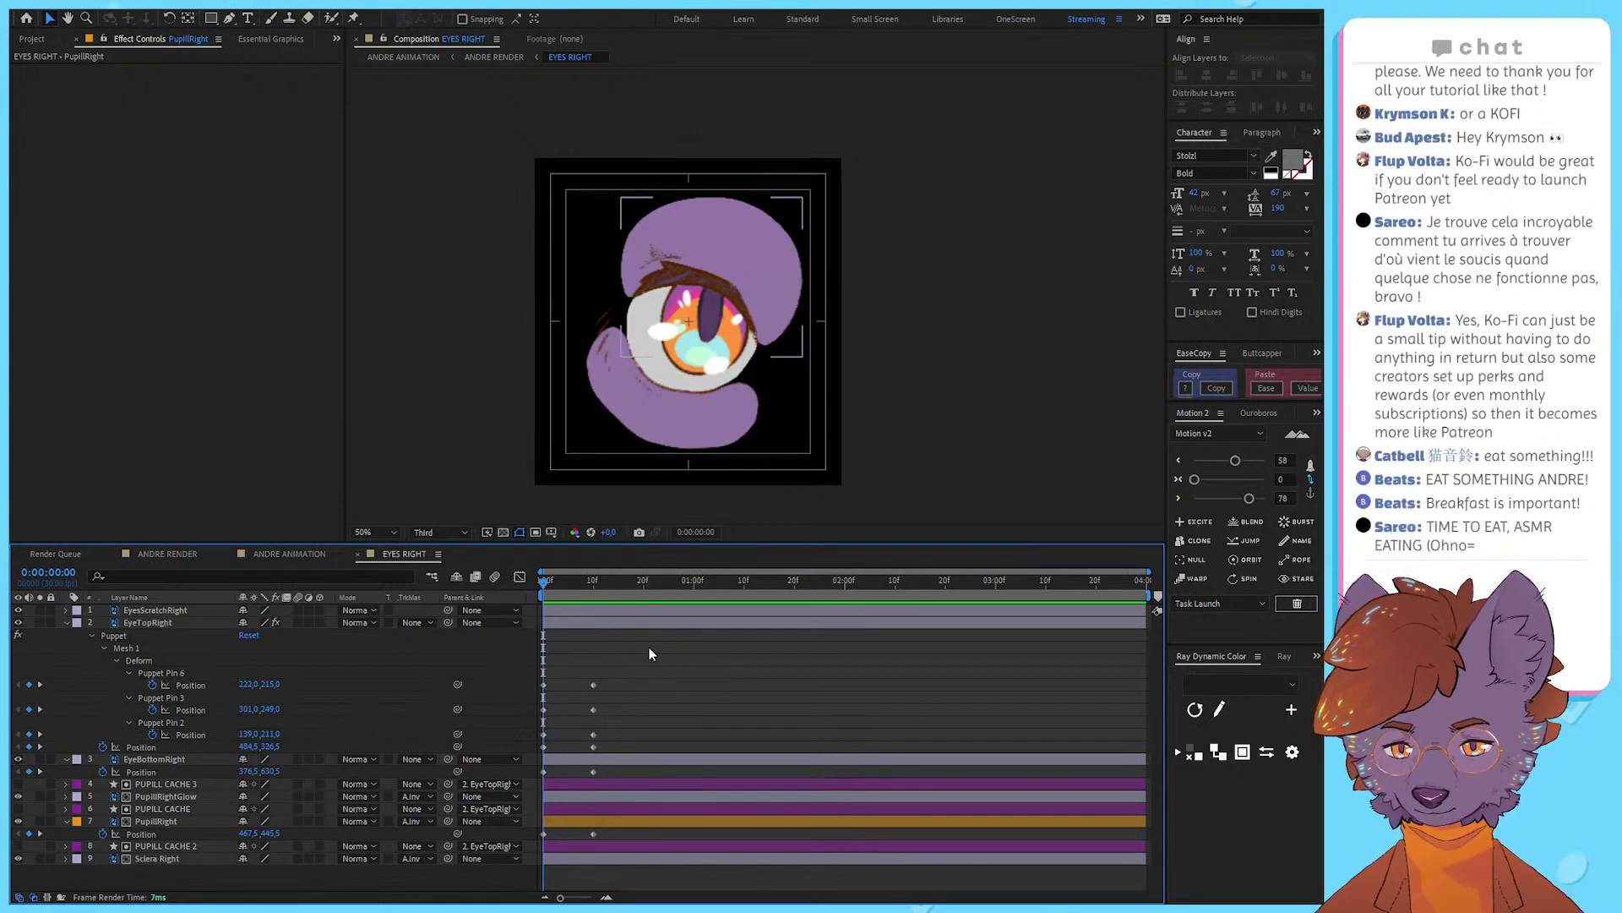
pyautogui.press('space')
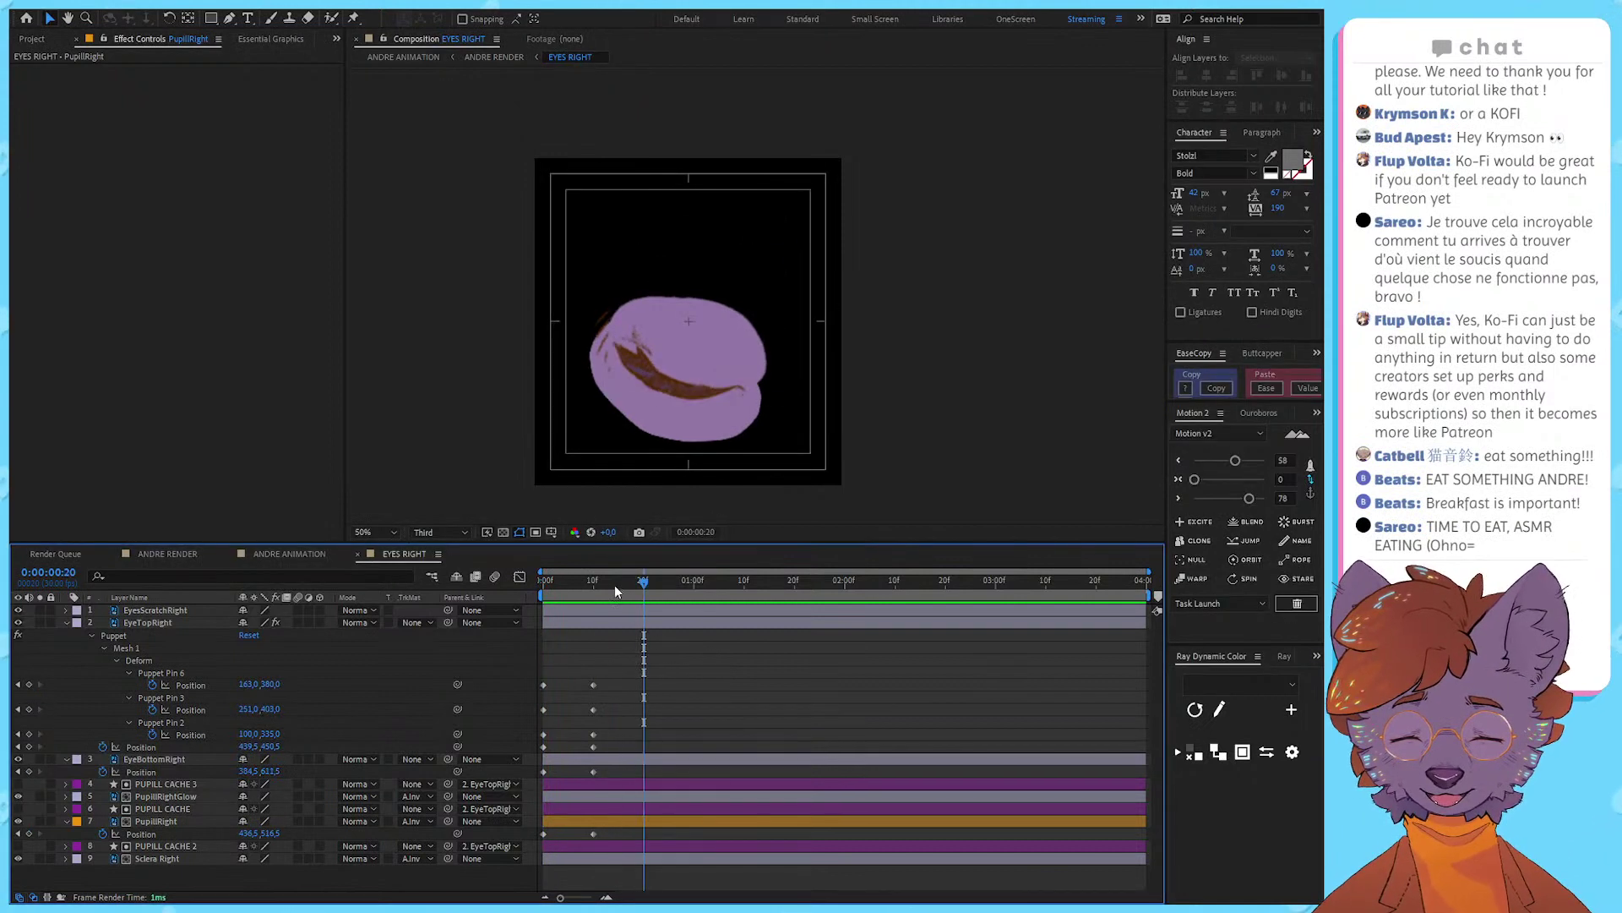
pyautogui.press('space')
pyautogui.press('space')
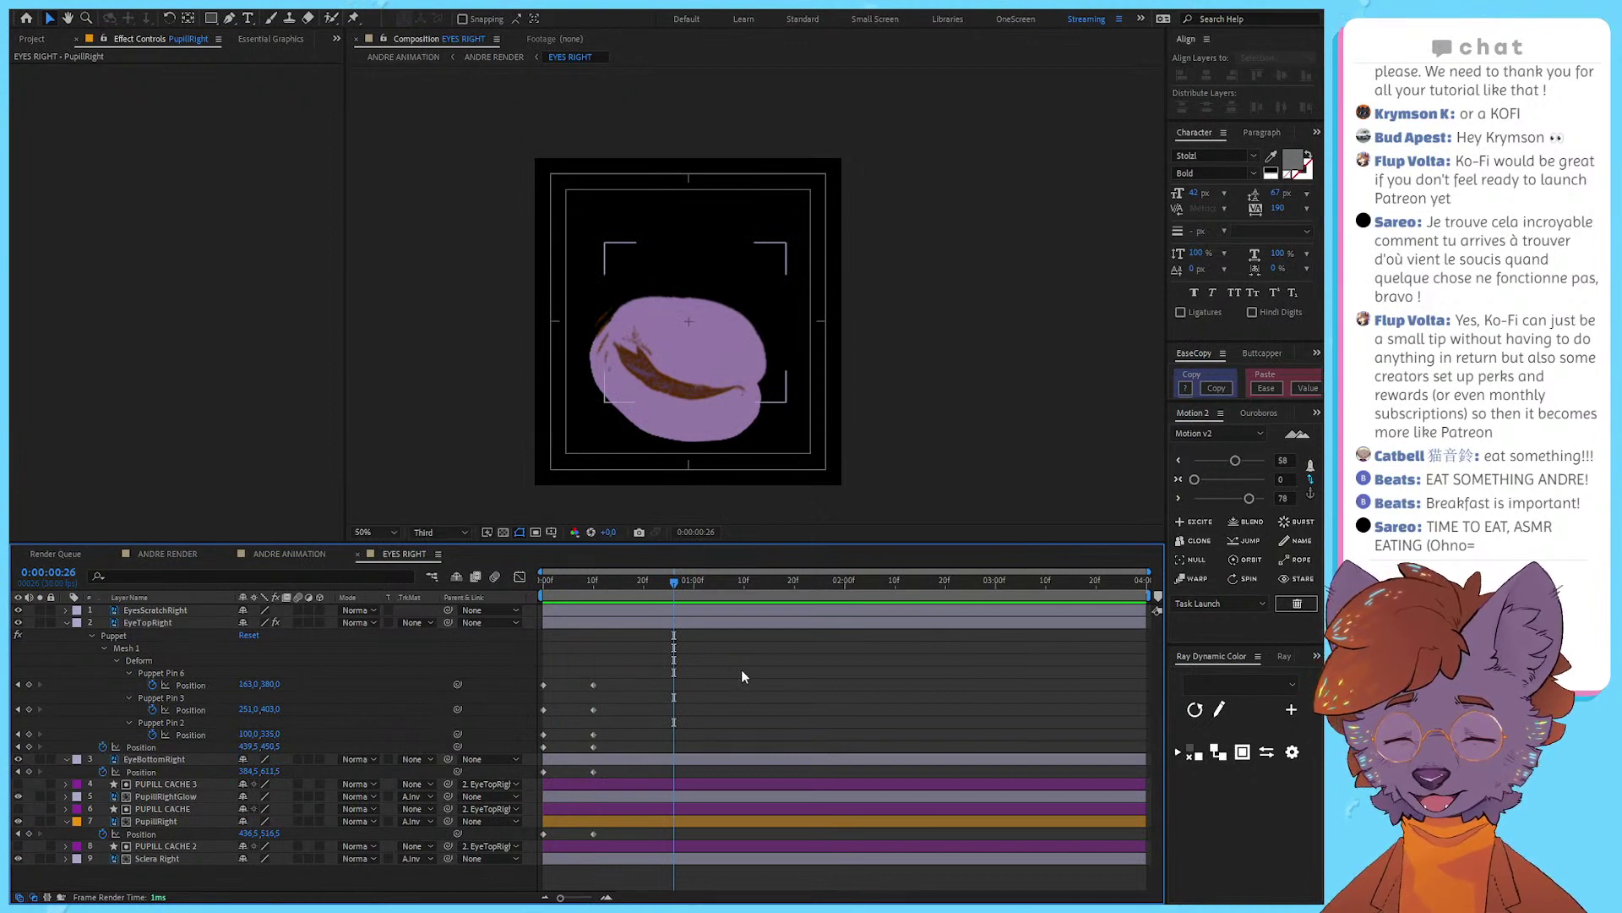
pyautogui.moveTo(661, 581); pyautogui.dragTo(692, 622)
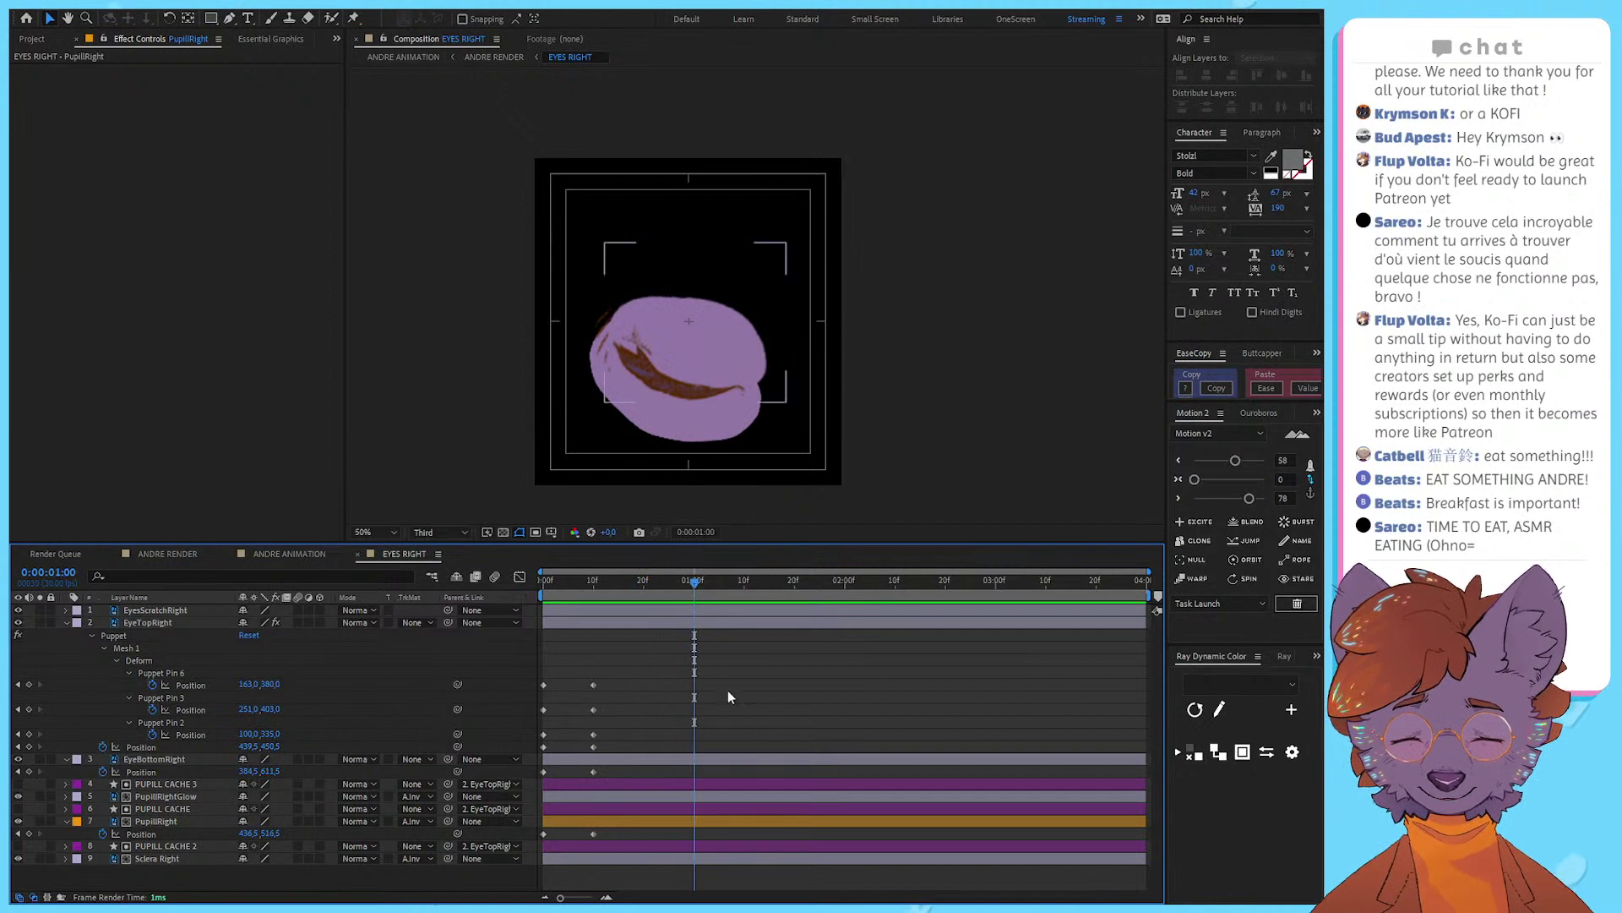
pyautogui.moveTo(585, 579); pyautogui.dragTo(509, 637)
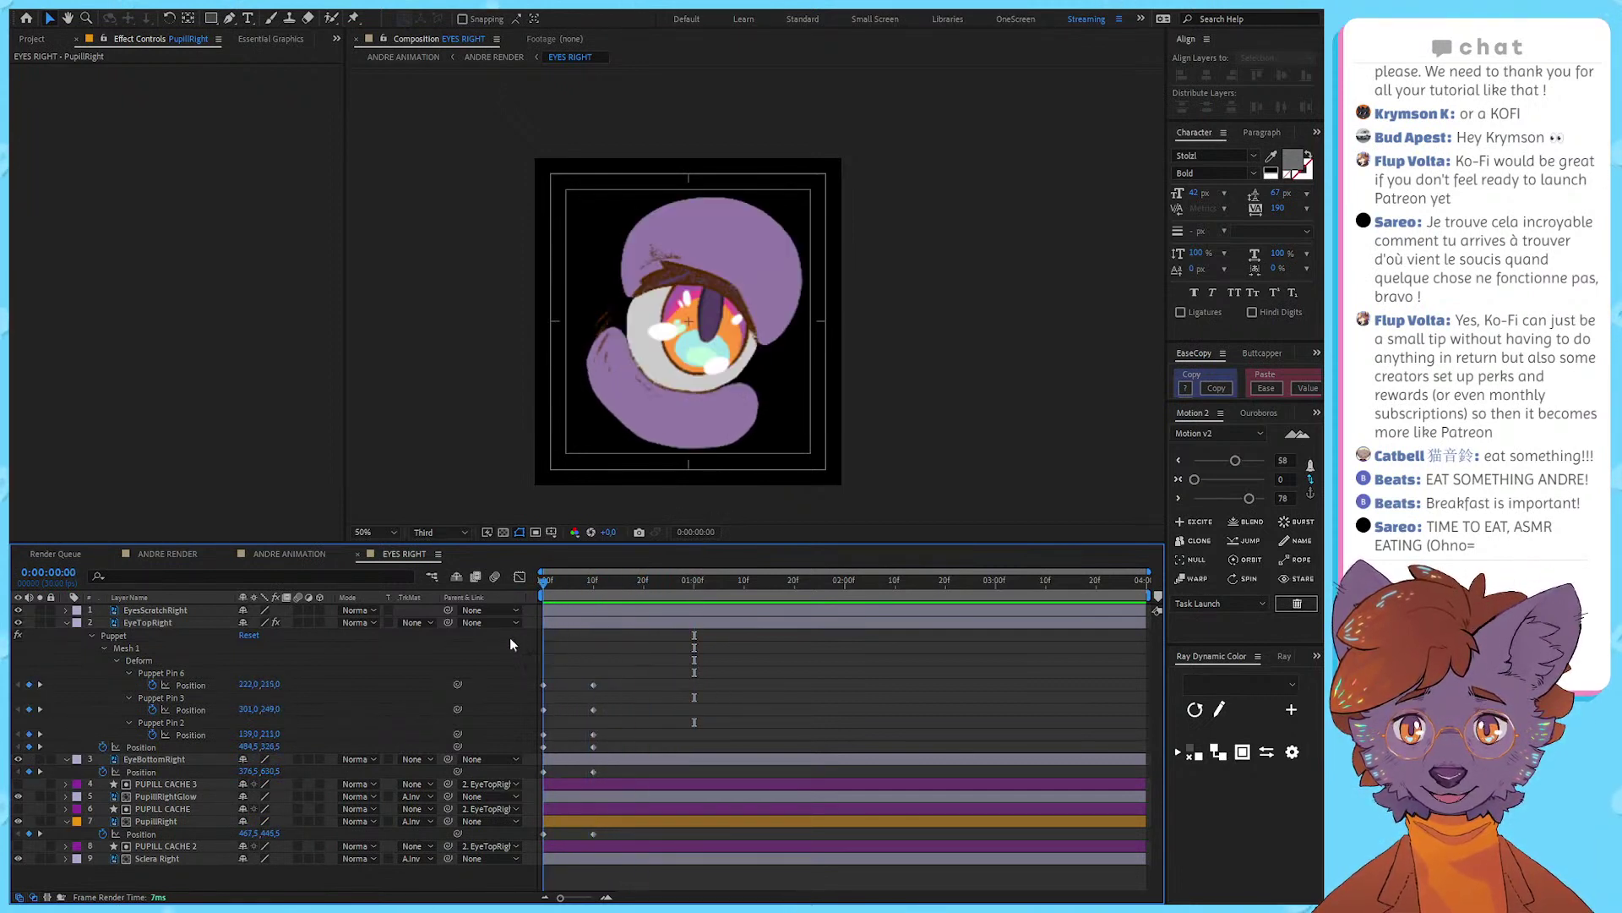
# Step: Collapse EyeTopRight's properties and select the PupillRightGlow layer, finishing with no layer selected
pyautogui.scroll(1, 615, 406)
pyautogui.moveTo(871, 329); pyautogui.dragTo(783, 406)
pyautogui.click(784, 405)
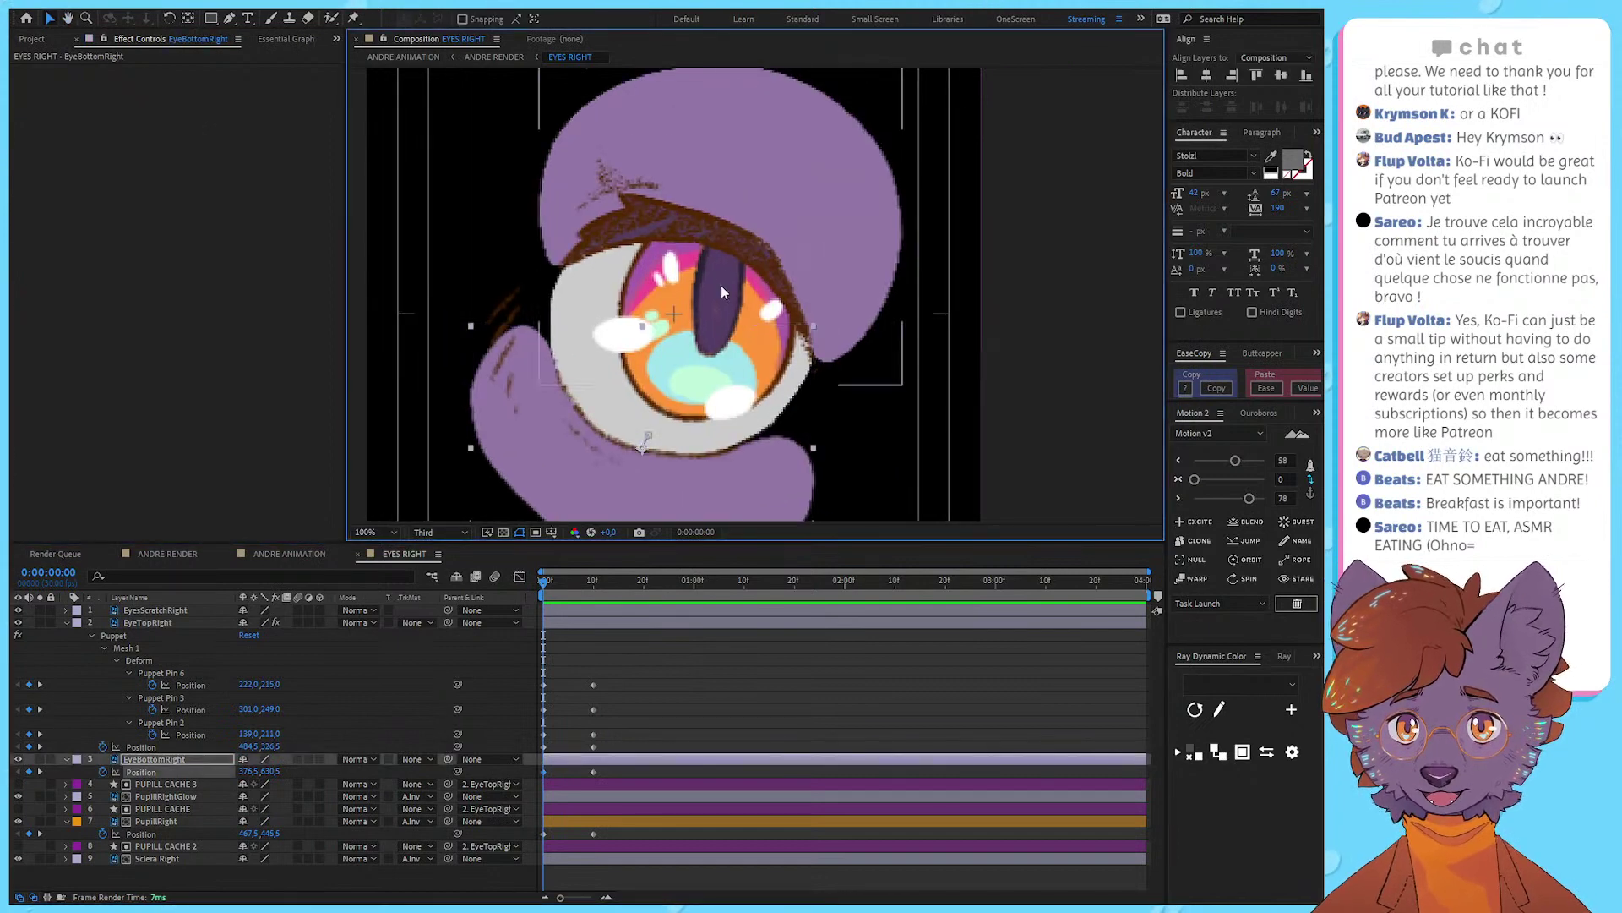
pyautogui.click(722, 285)
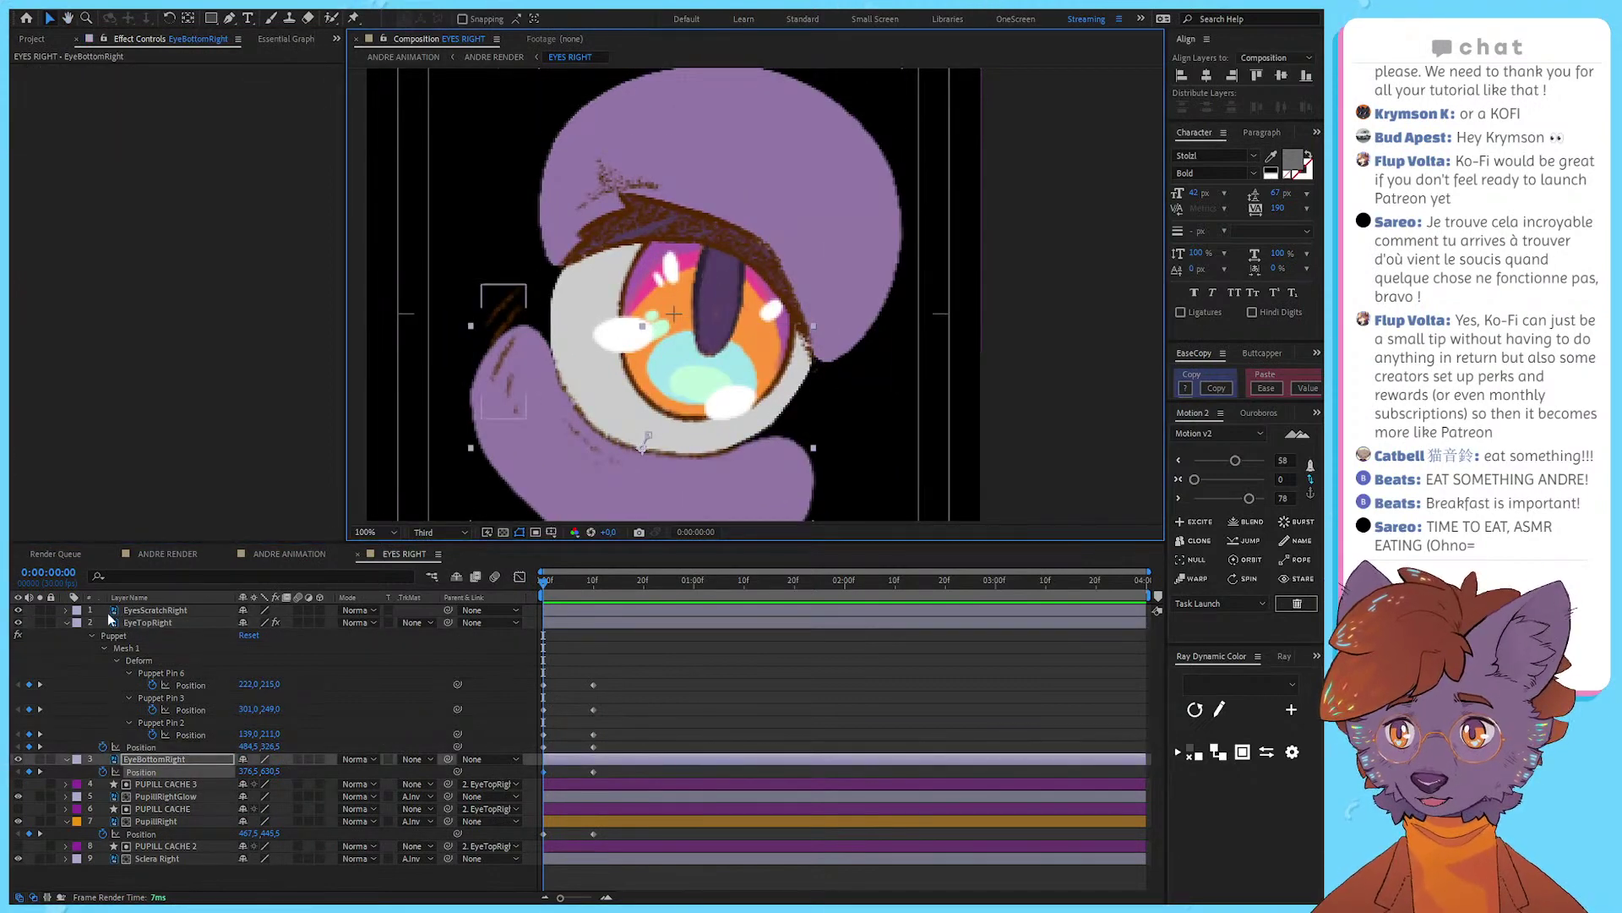
pyautogui.click(67, 622)
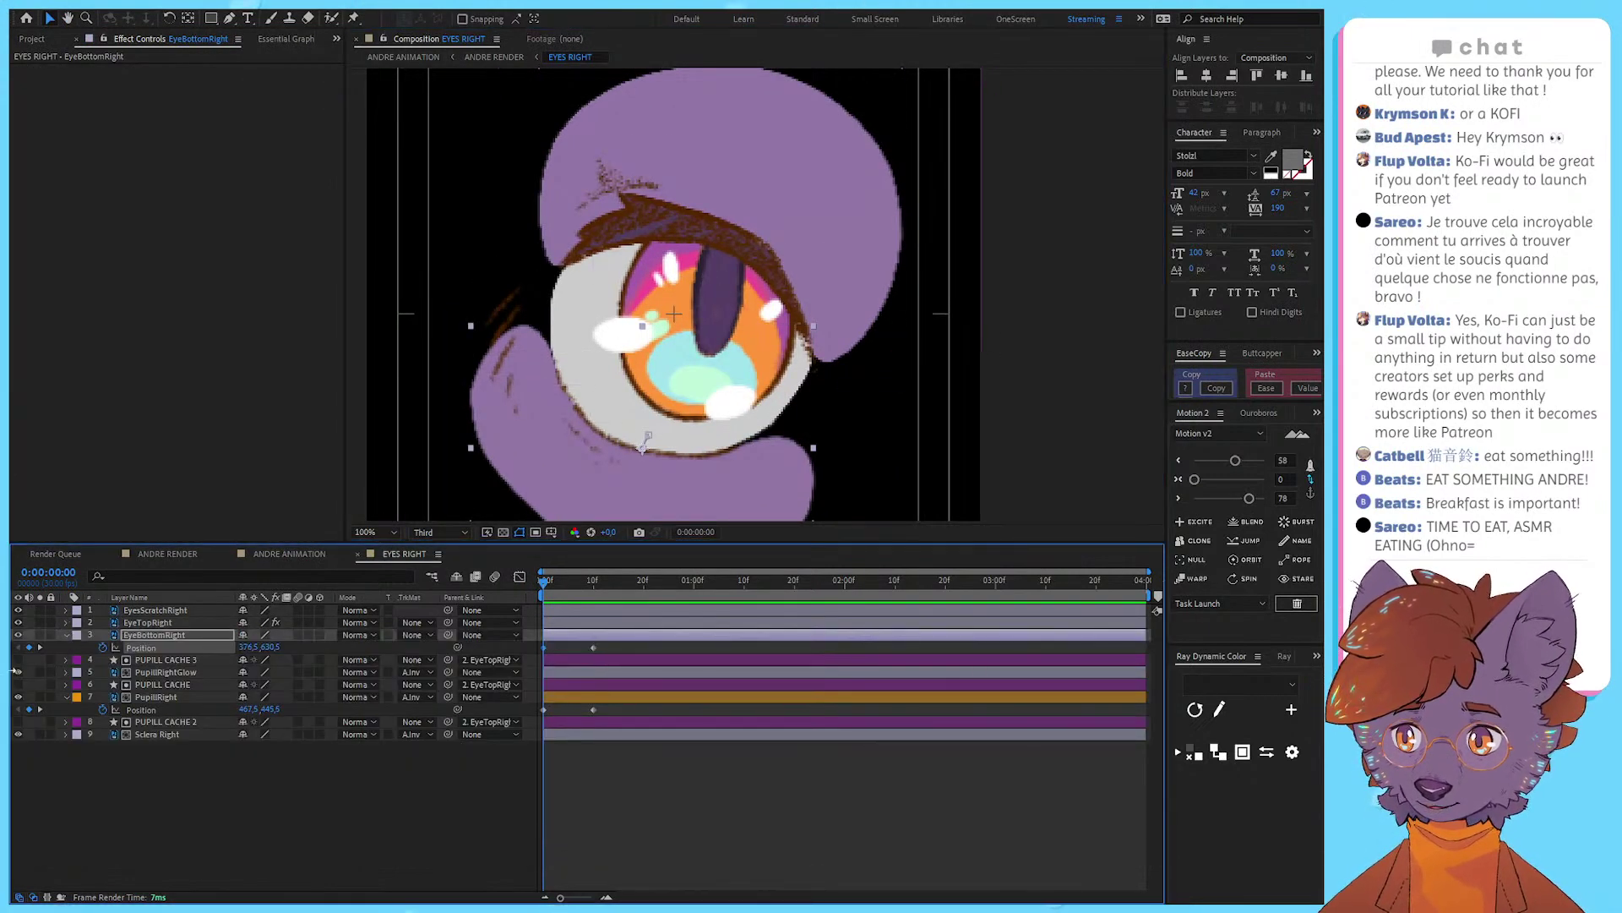
pyautogui.click(141, 675)
pyautogui.click(441, 758)
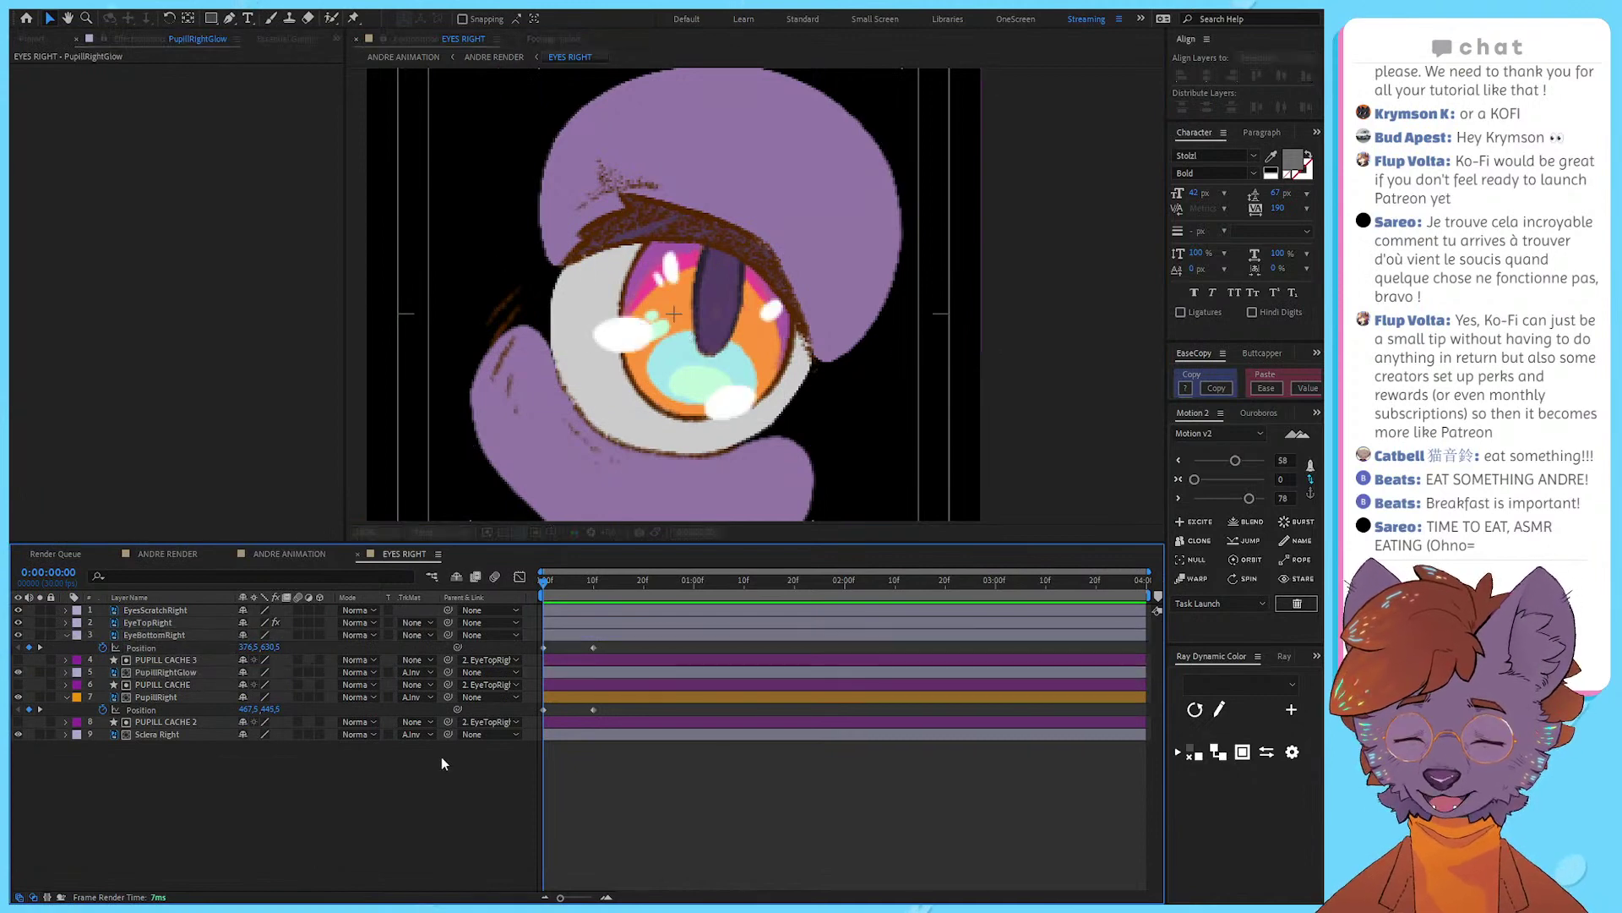
# Step: Create a new 1080 x 1080 composition lasting four seconds at 30 fps
pyautogui.click(44, 43)
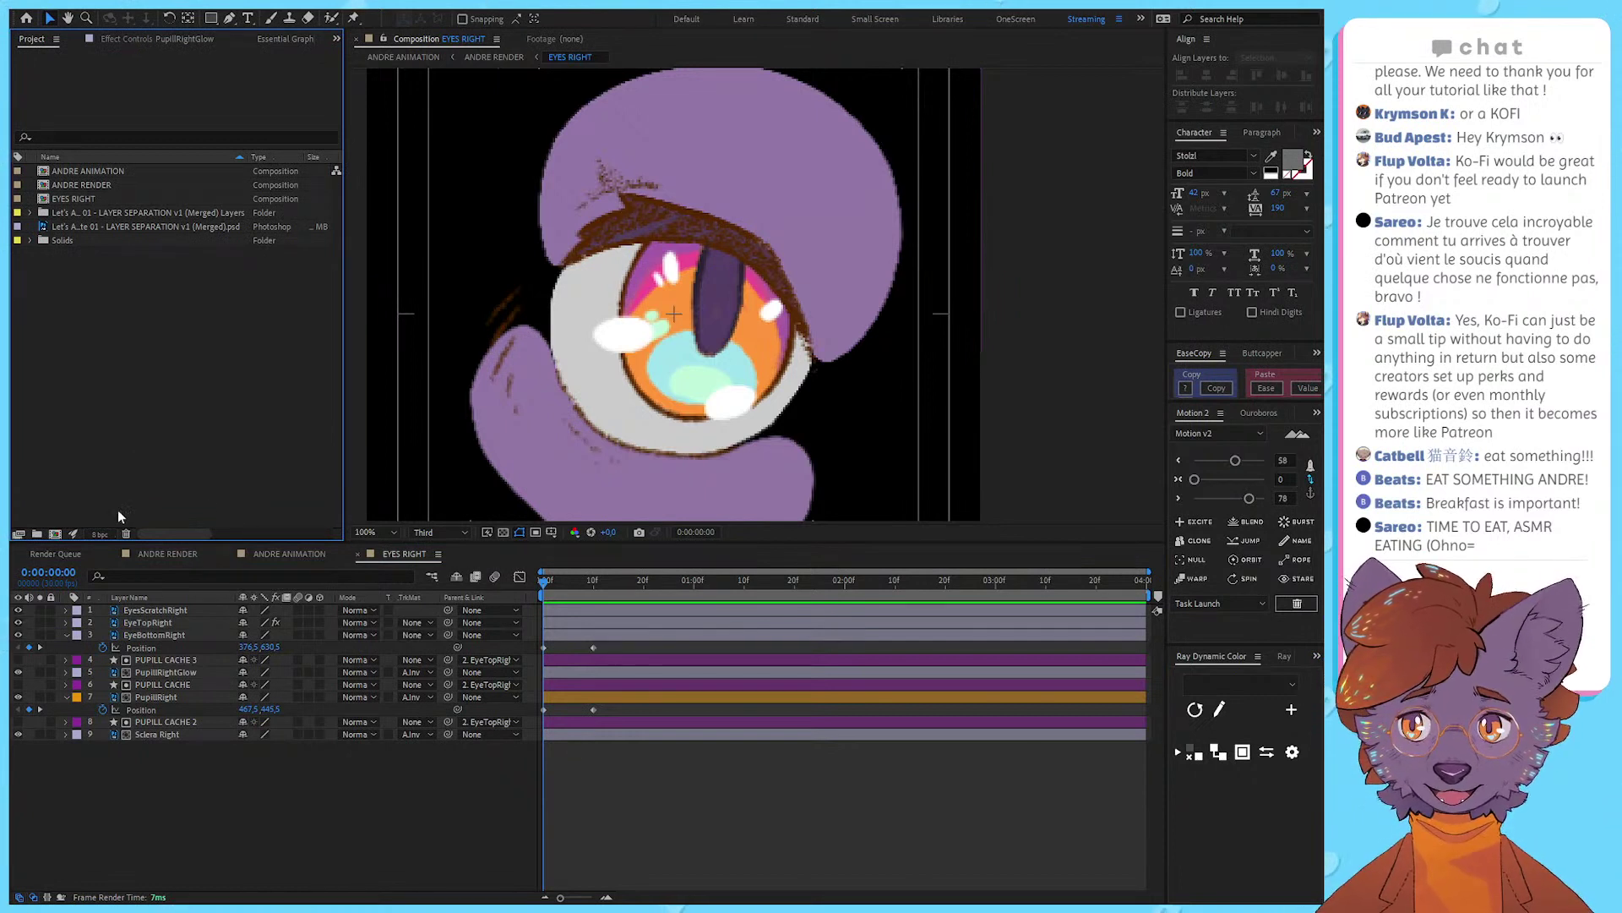
pyautogui.click(58, 534)
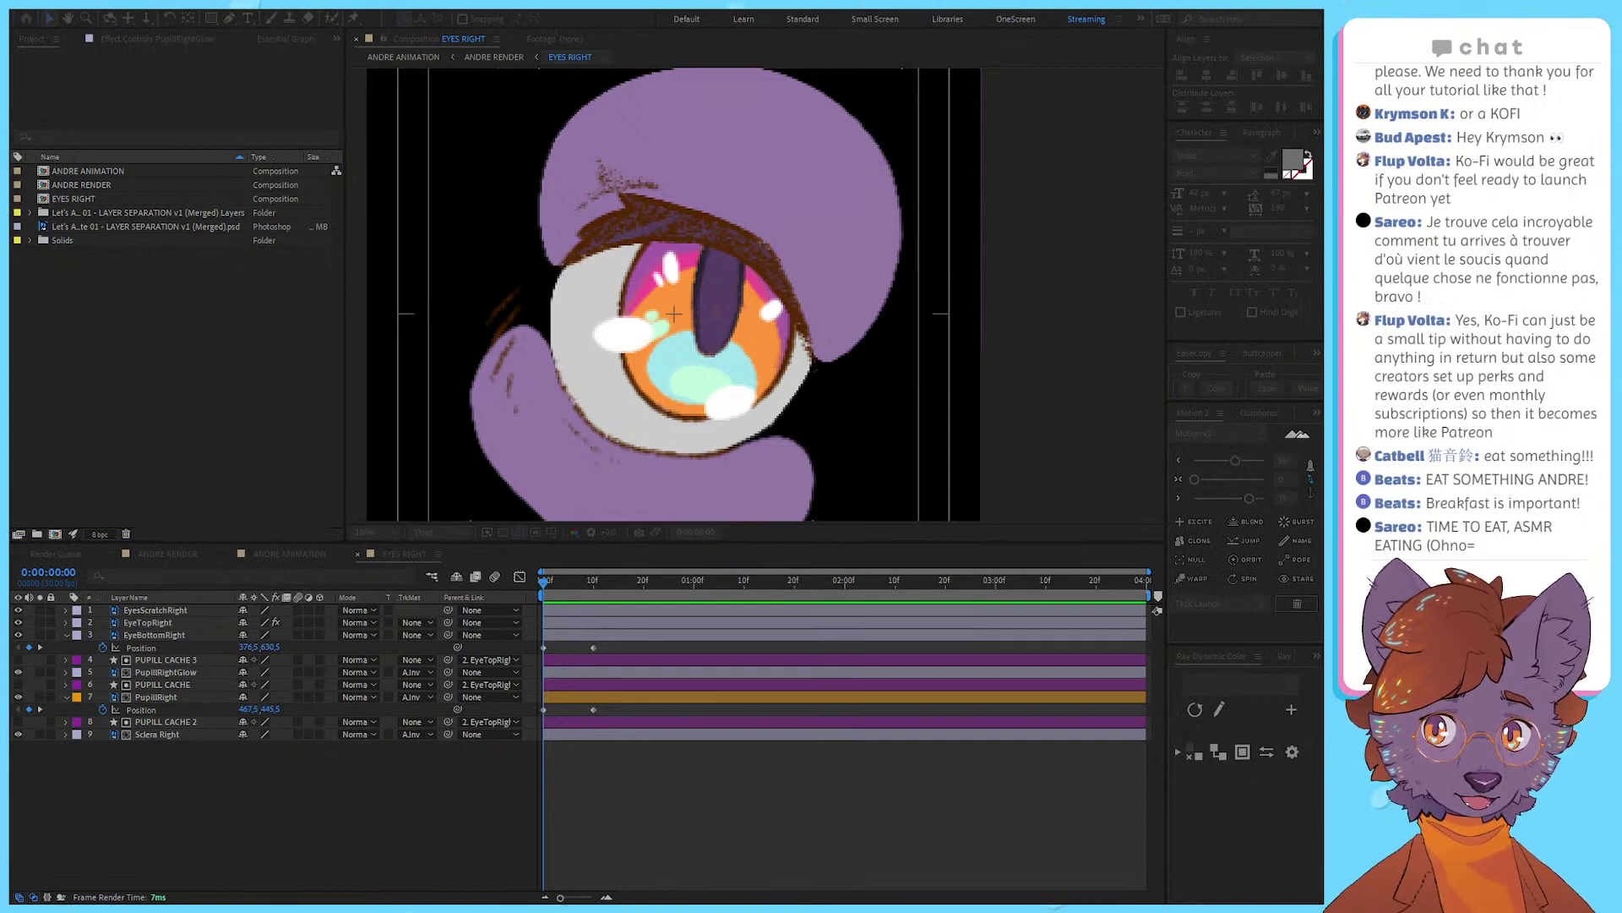
pyautogui.press('Return')
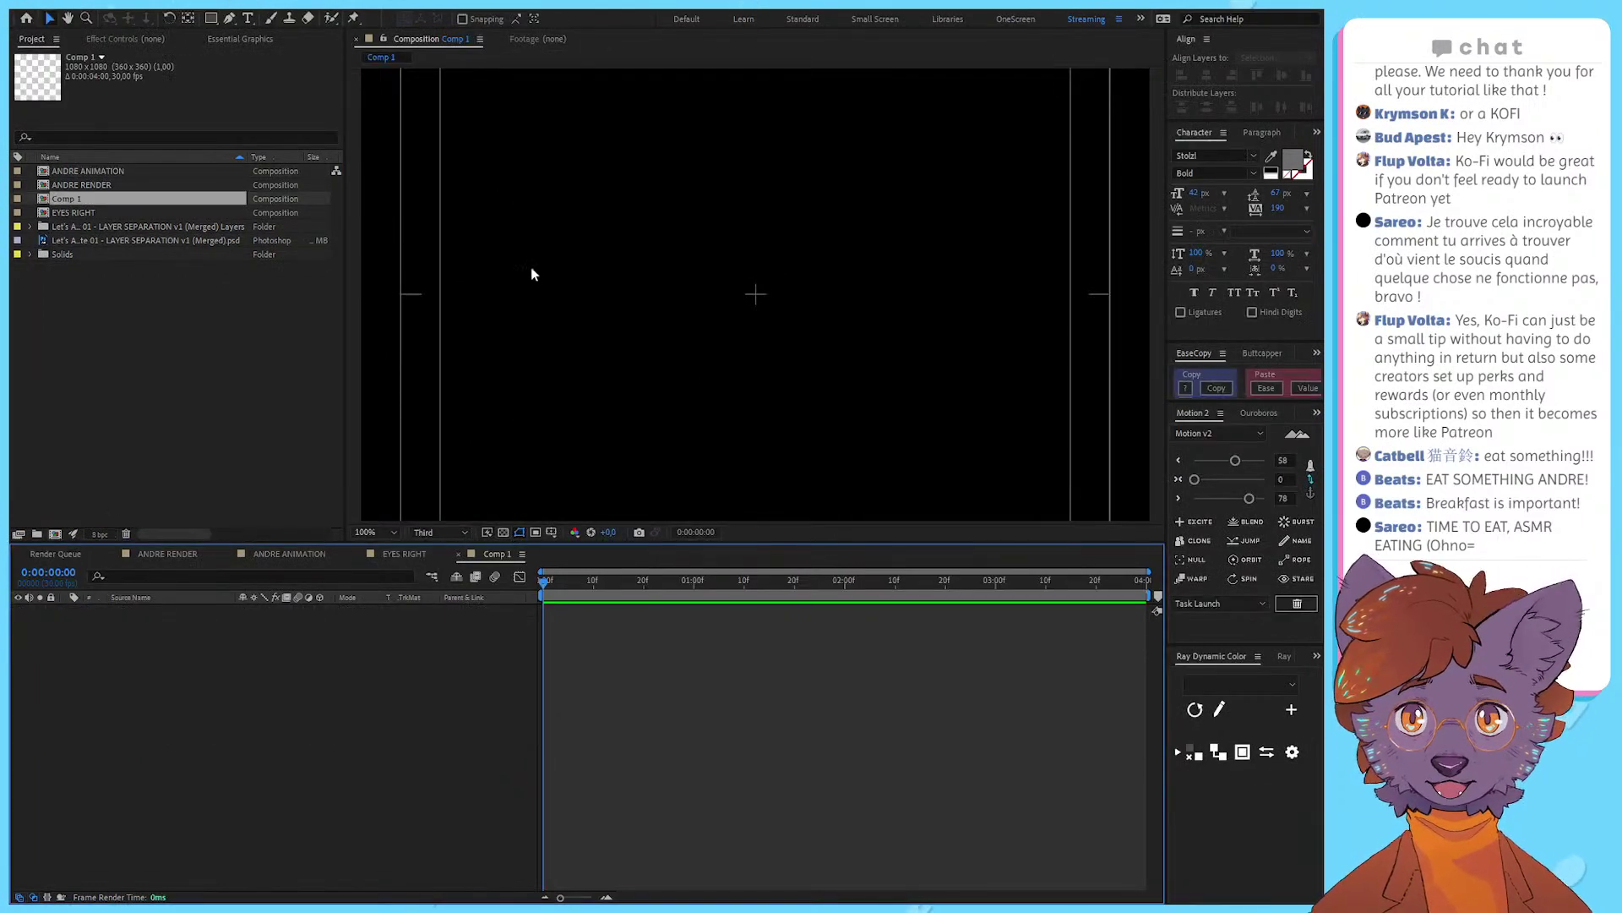
pyautogui.moveTo(531, 274); pyautogui.dragTo(523, 340)
pyautogui.scroll(-1, 624, 296)
pyautogui.moveTo(747, 299); pyautogui.dragTo(682, 283)
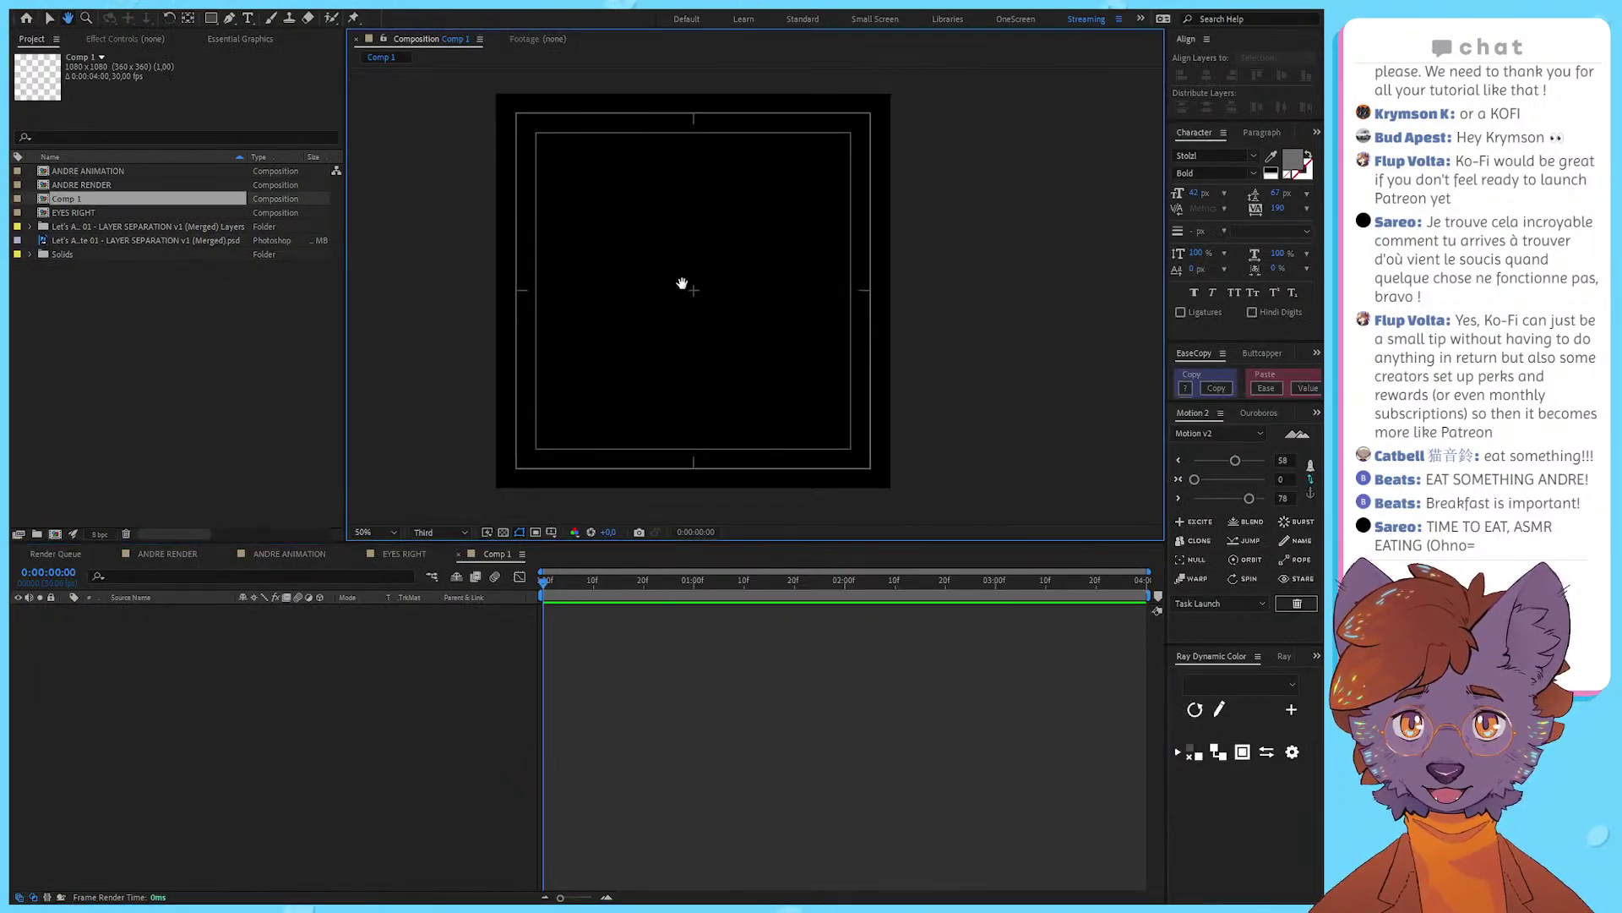
pyautogui.press('v')
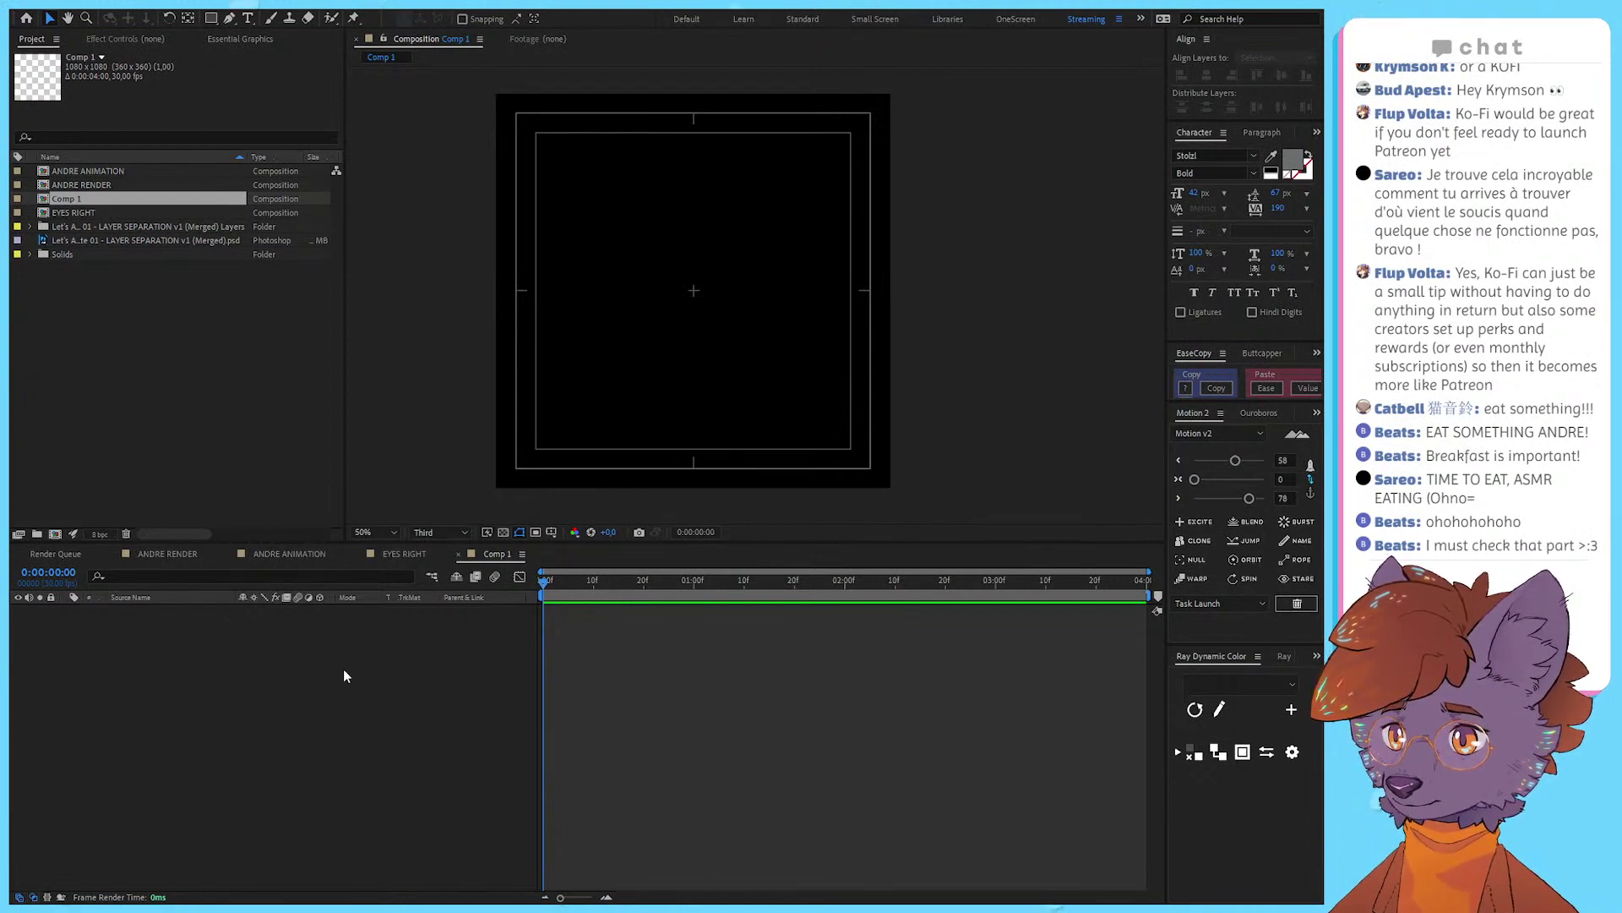
pyautogui.click(357, 670)
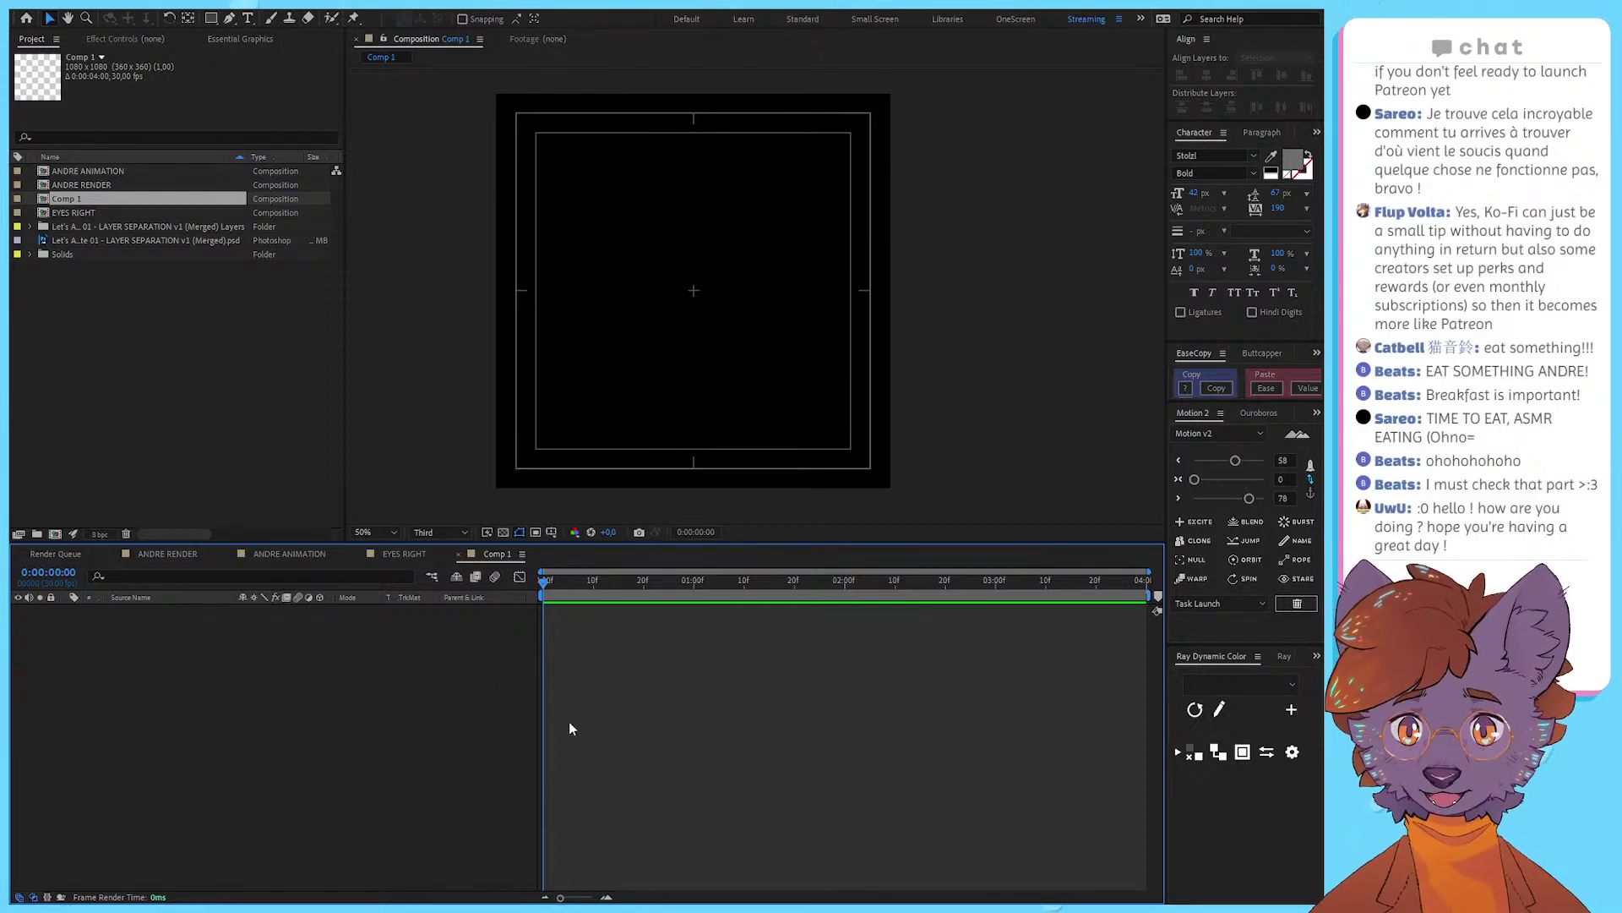
# Step: Rename the new composition as FX - Displacement Source
pyautogui.moveTo(605, 335); pyautogui.dragTo(580, 373)
pyautogui.click(79, 184)
pyautogui.click(79, 200)
pyautogui.press('Return')
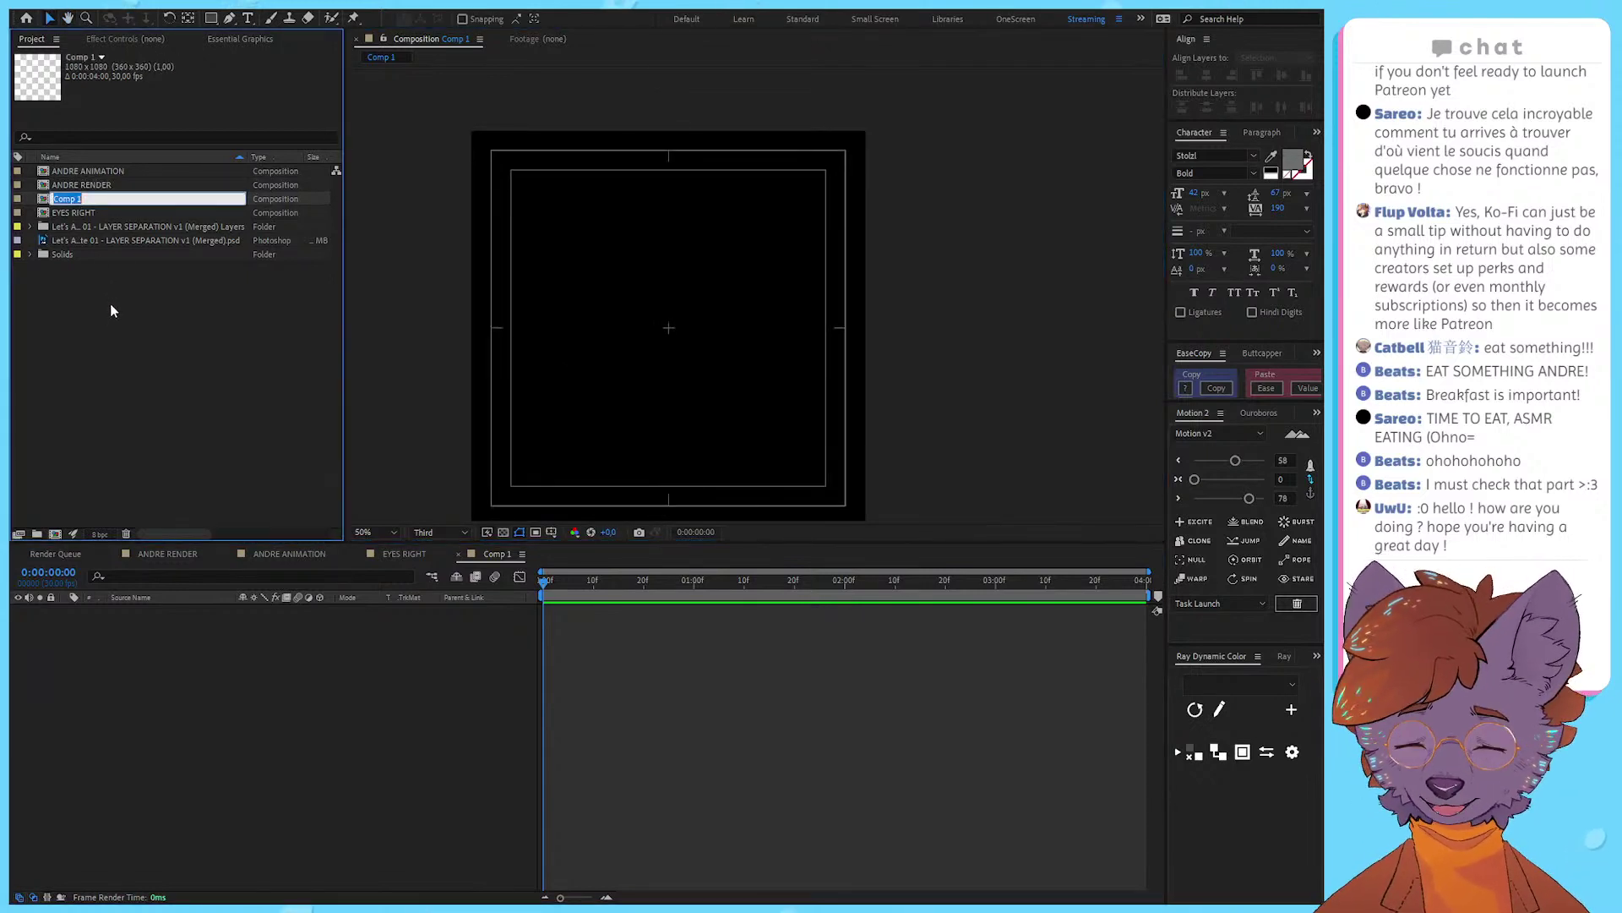
pyautogui.write('FX - ')
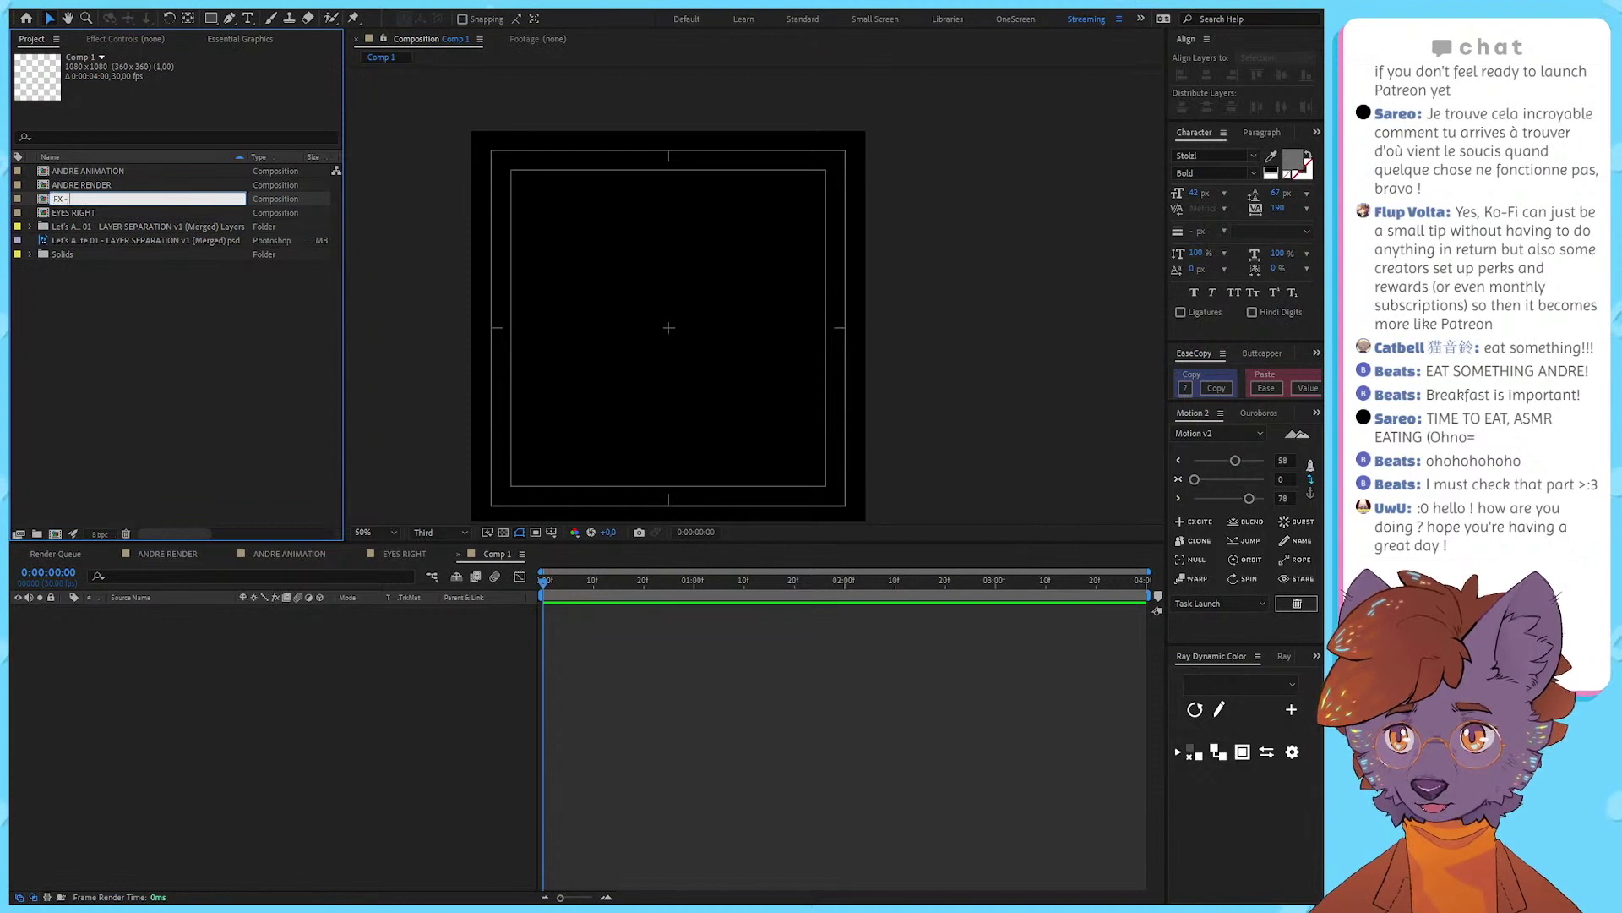
pyautogui.write('D')
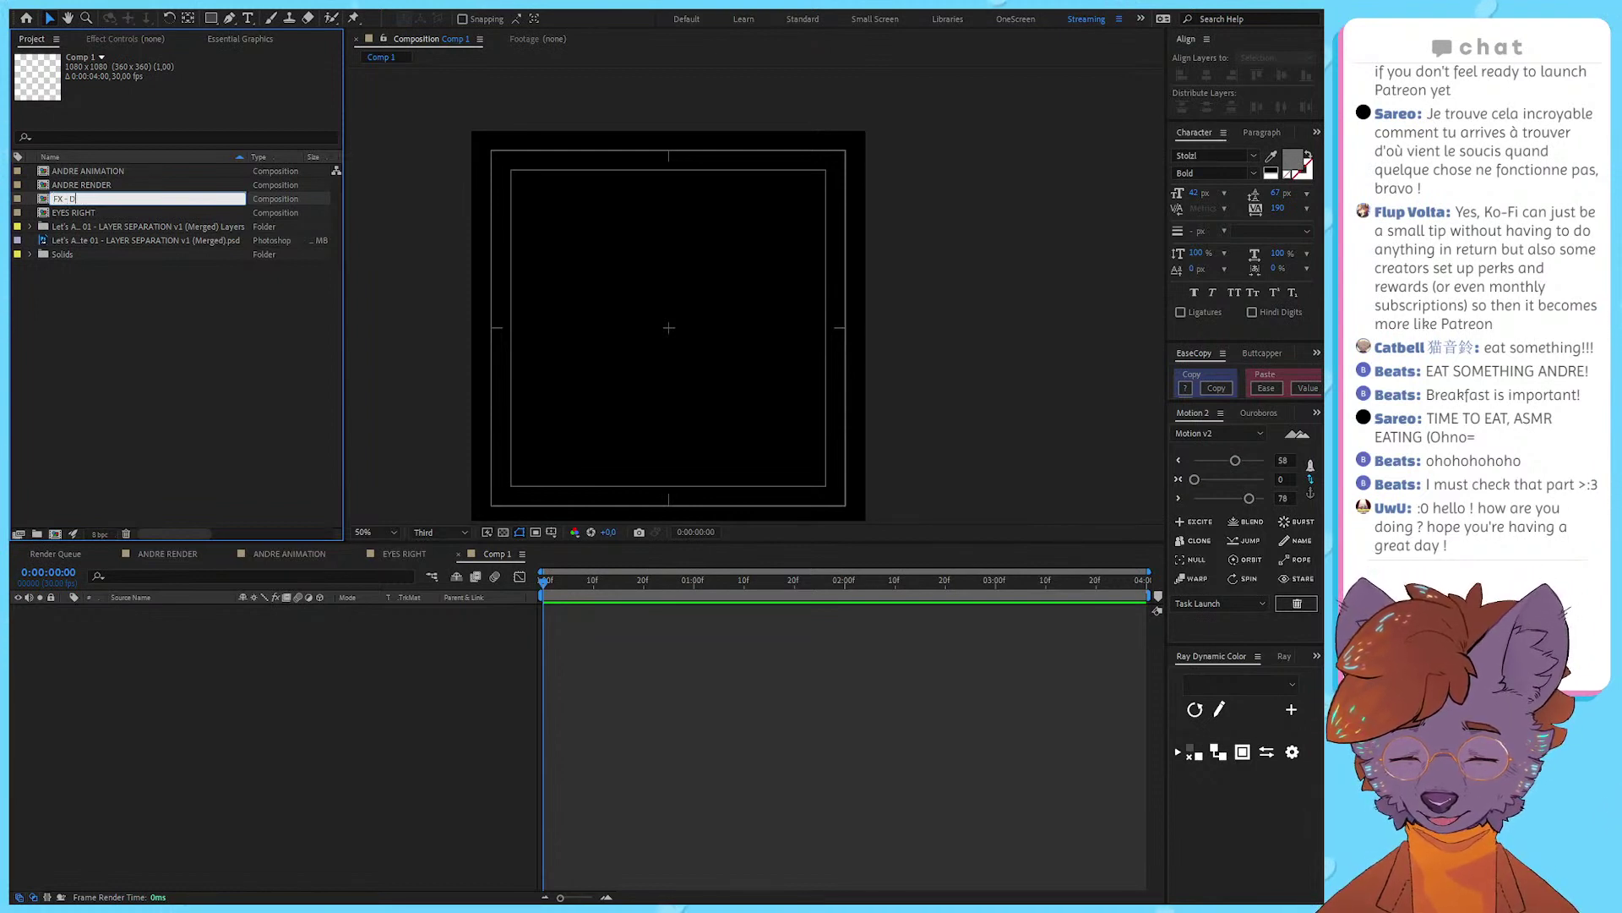
pyautogui.write('isplacement Source')
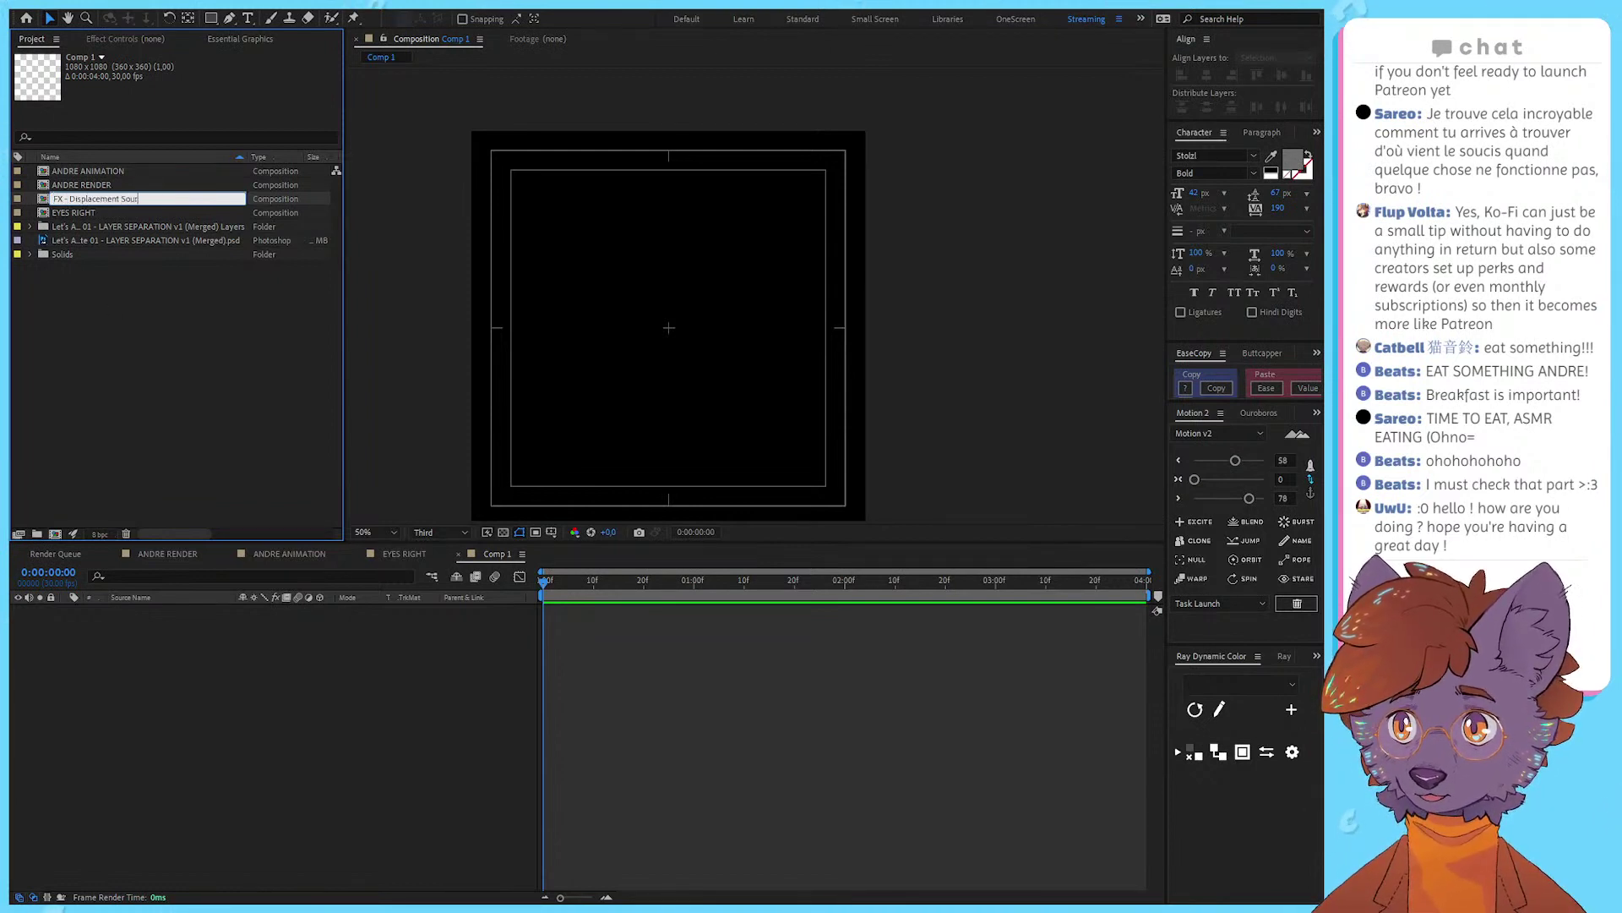
pyautogui.press('Return')
pyautogui.click(297, 668)
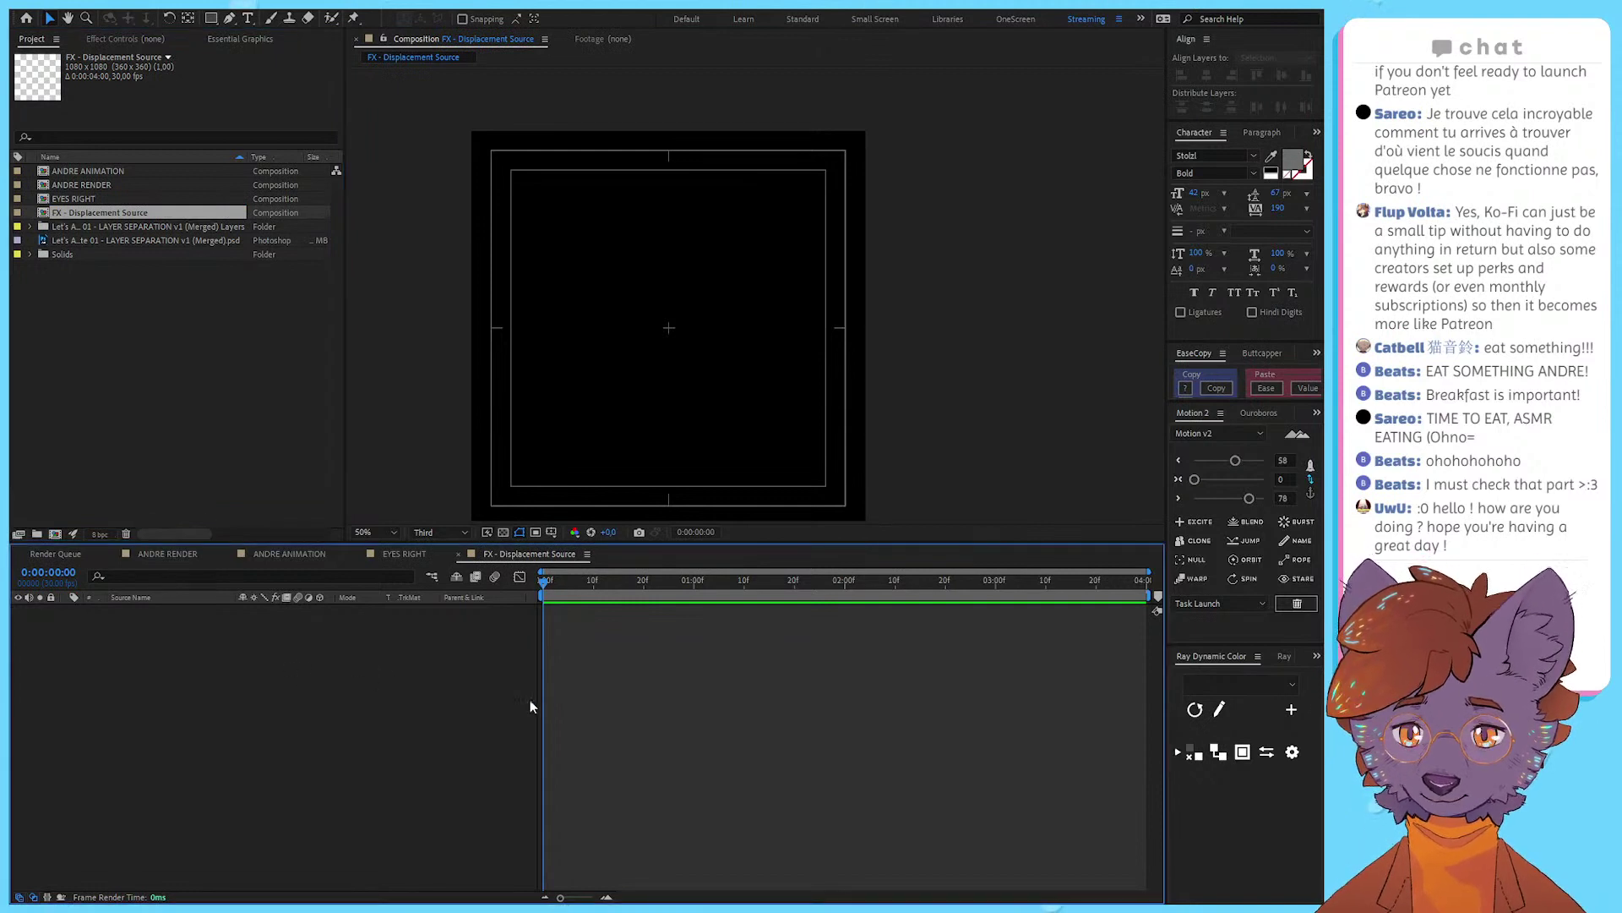
# Step: Add a composition-sized white solid and apply the Turbulent Noise effect to it
pyautogui.hotkey('ctrl', 'y')
pyautogui.press('Return')
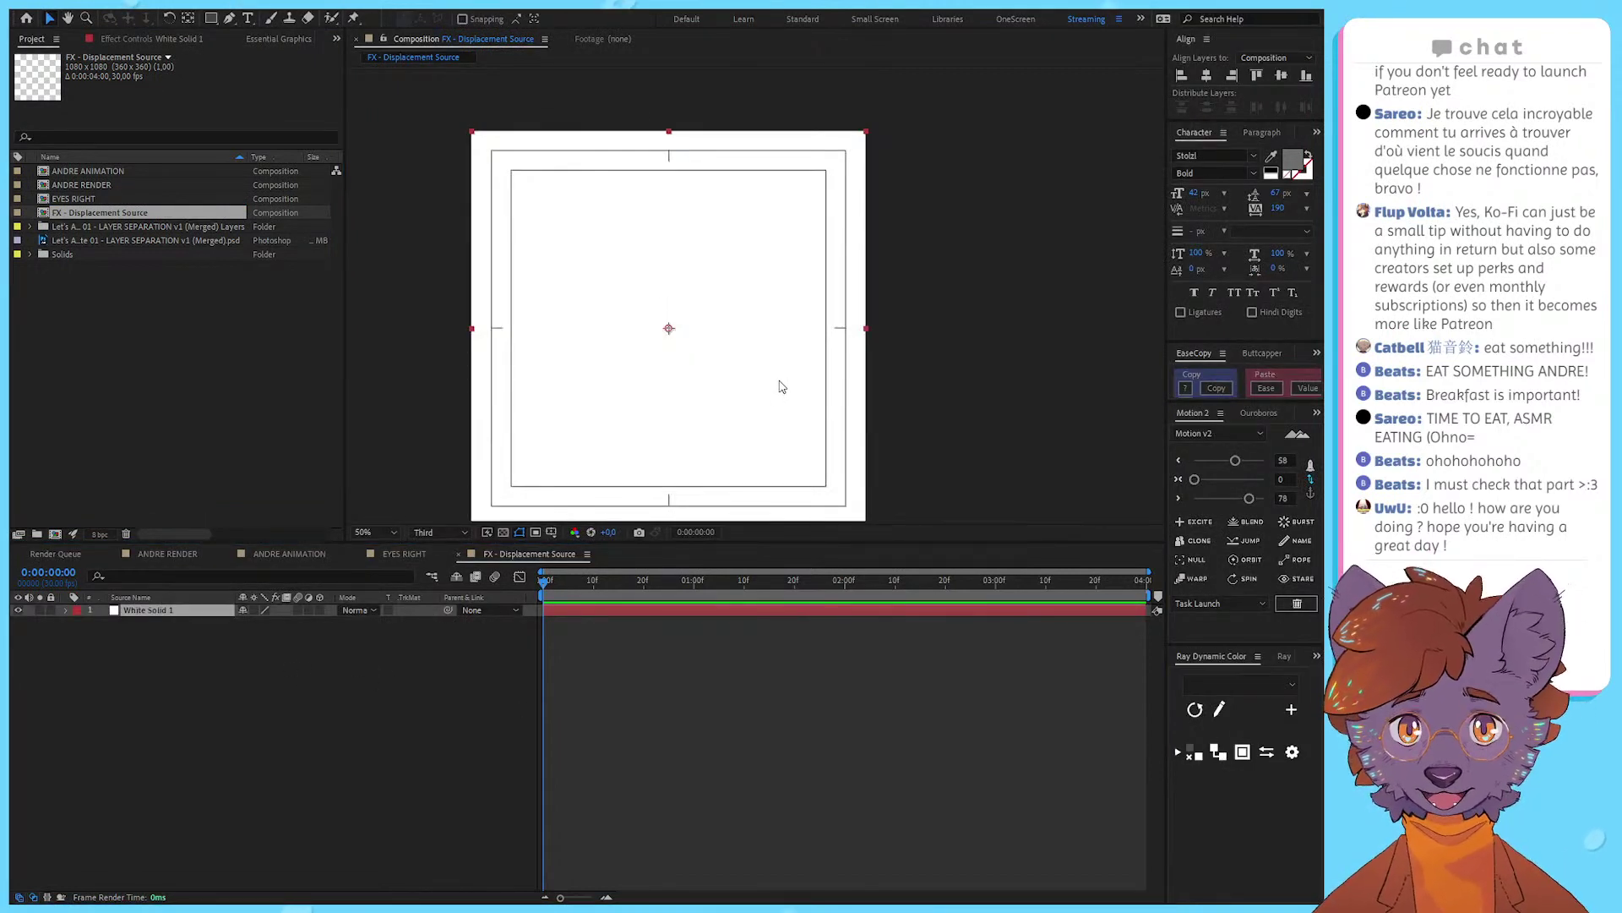
pyautogui.press('Return')
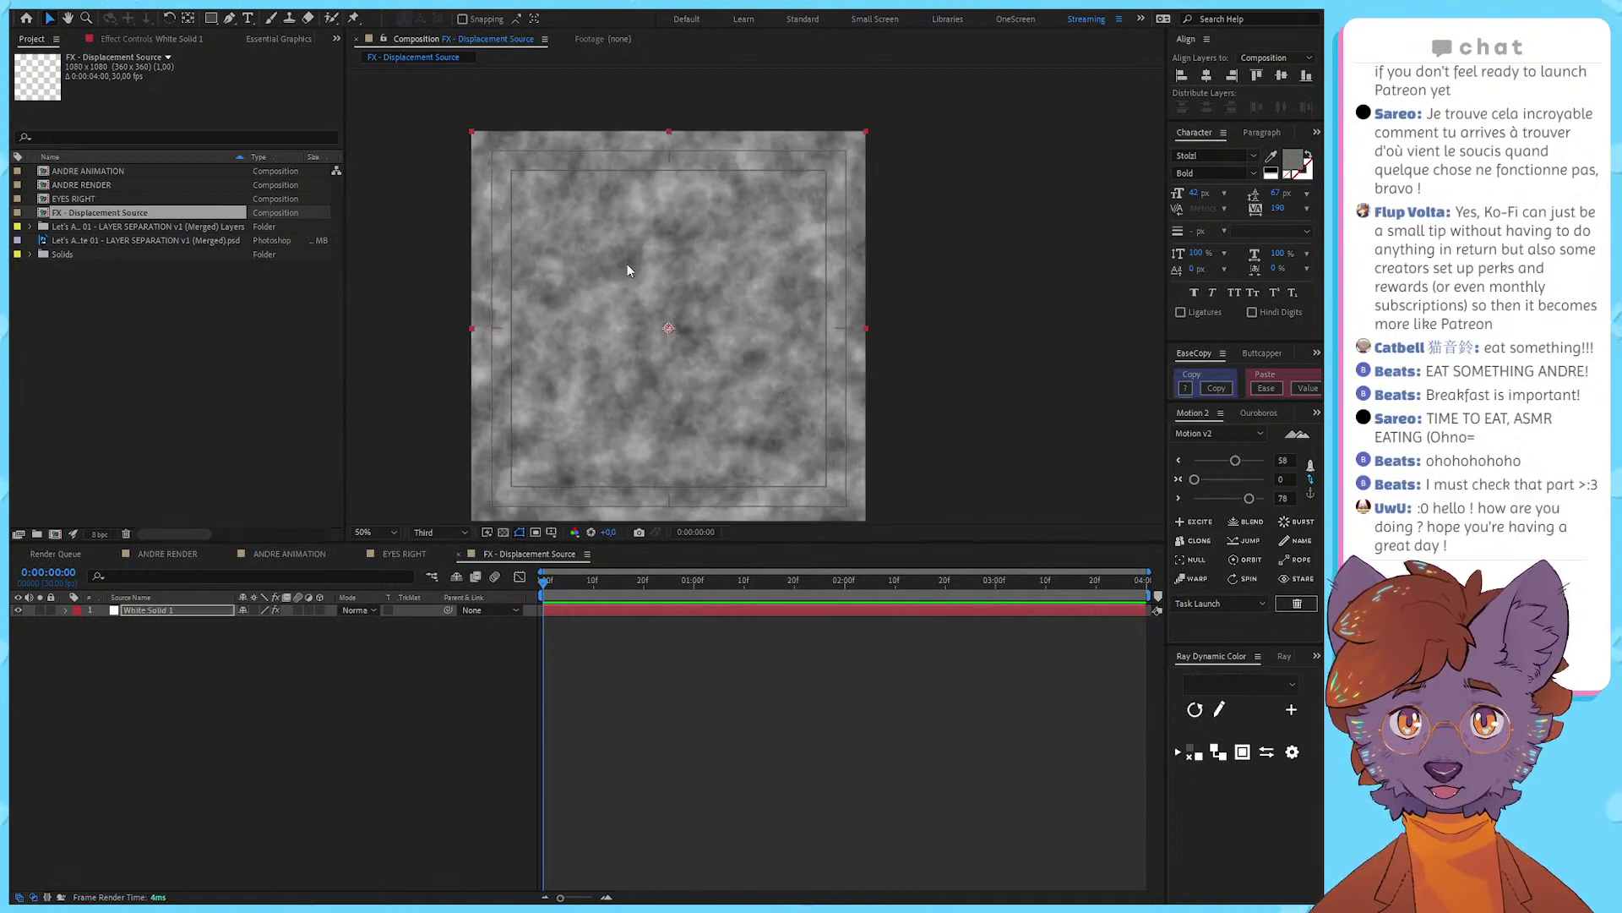
# Step: Raise the Turbulent Noise contrast to 909 and preview the noise over time
pyautogui.click(81, 41)
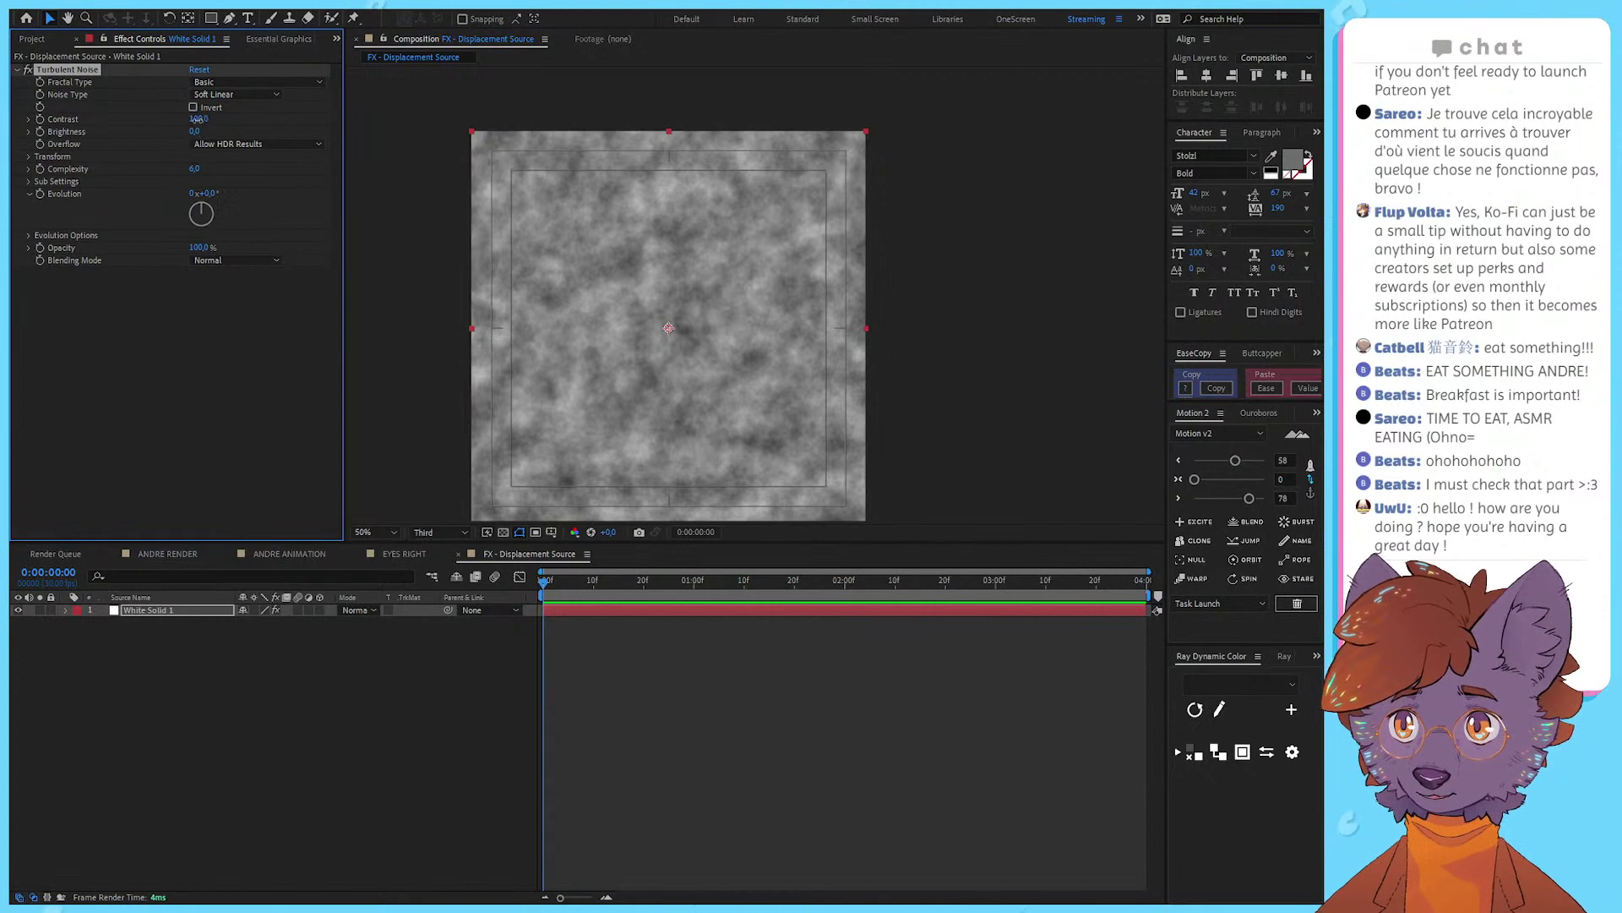
pyautogui.moveTo(199, 119); pyautogui.dragTo(747, 177)
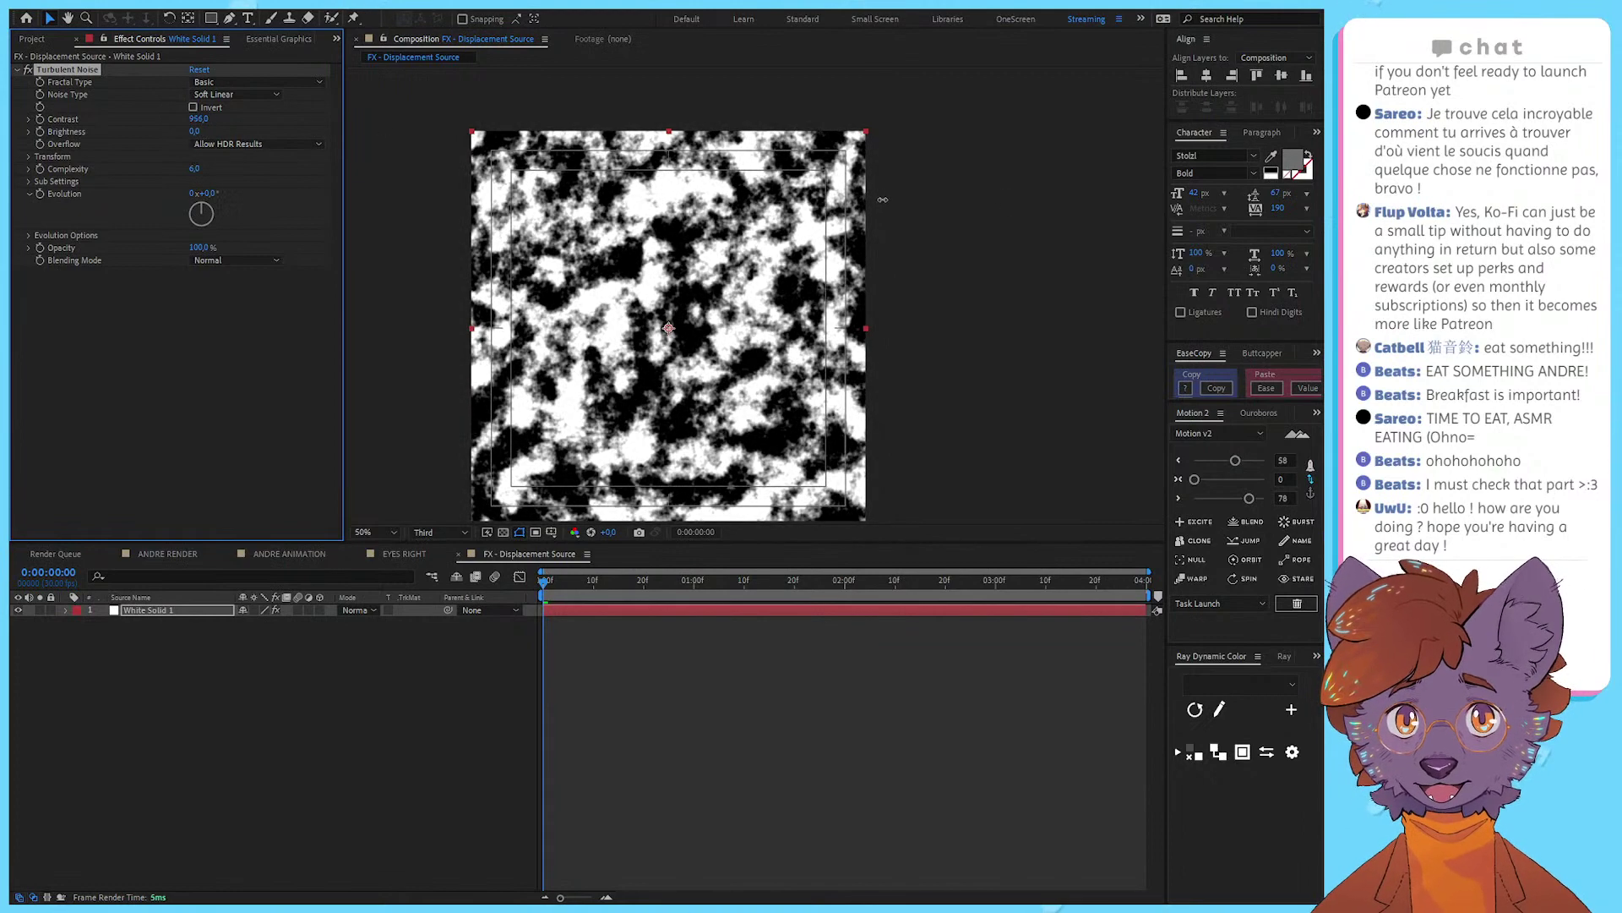
pyautogui.click(955, 228)
pyautogui.scroll(1, 583, 378)
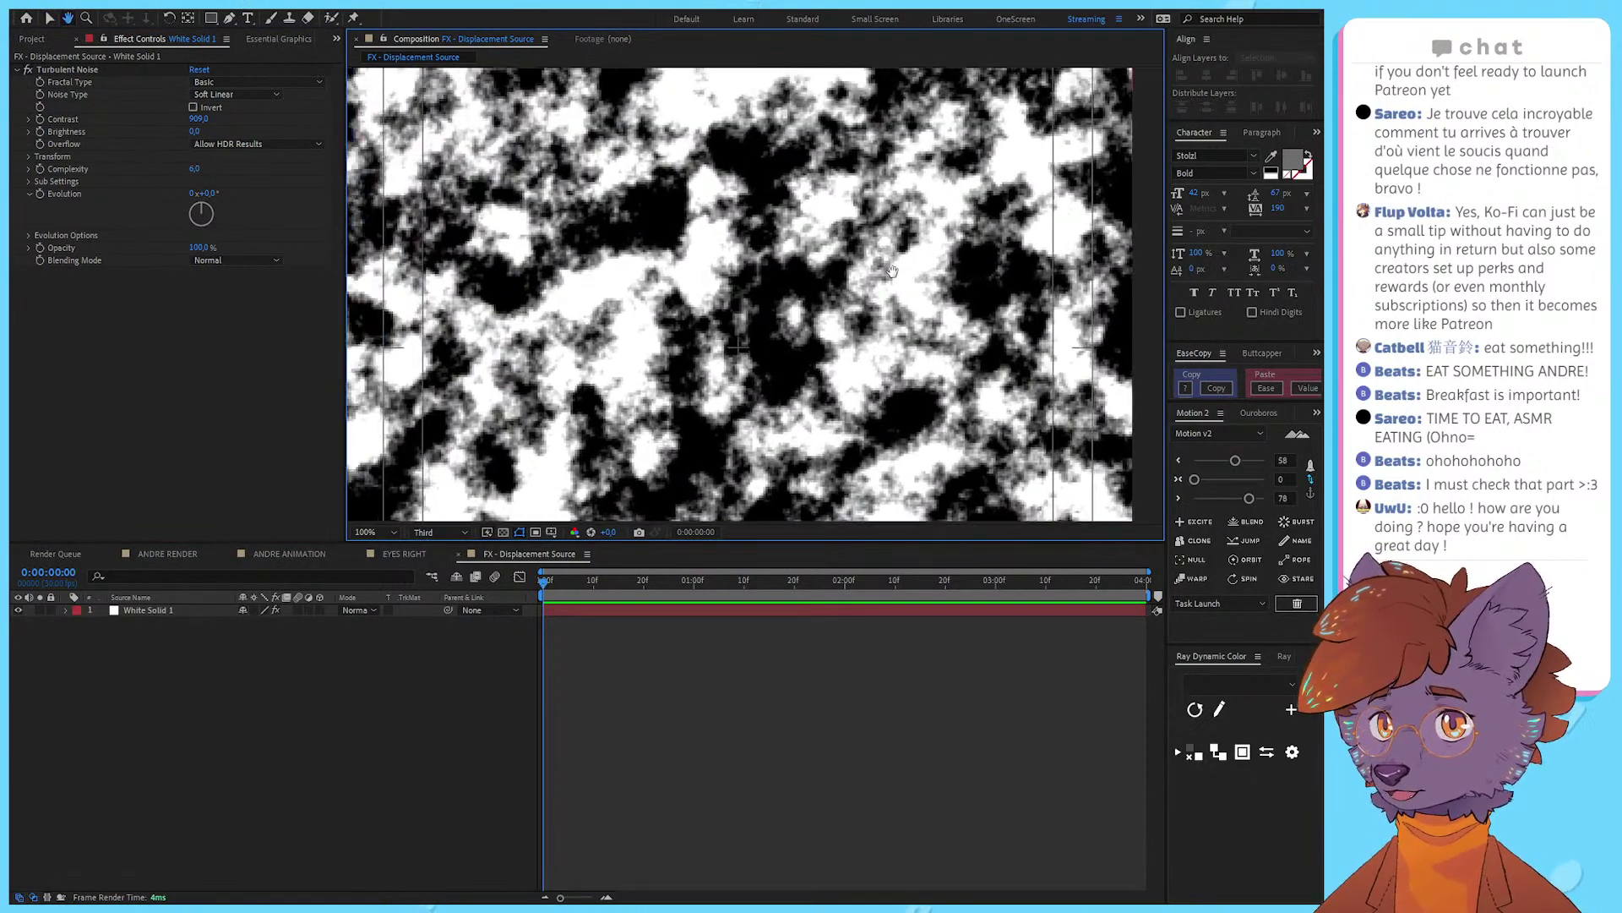
pyautogui.scroll(-2, 736, 285)
pyautogui.moveTo(581, 580); pyautogui.dragTo(498, 637)
pyautogui.press('space')
pyautogui.press('space')
pyautogui.moveTo(643, 581); pyautogui.dragTo(474, 581)
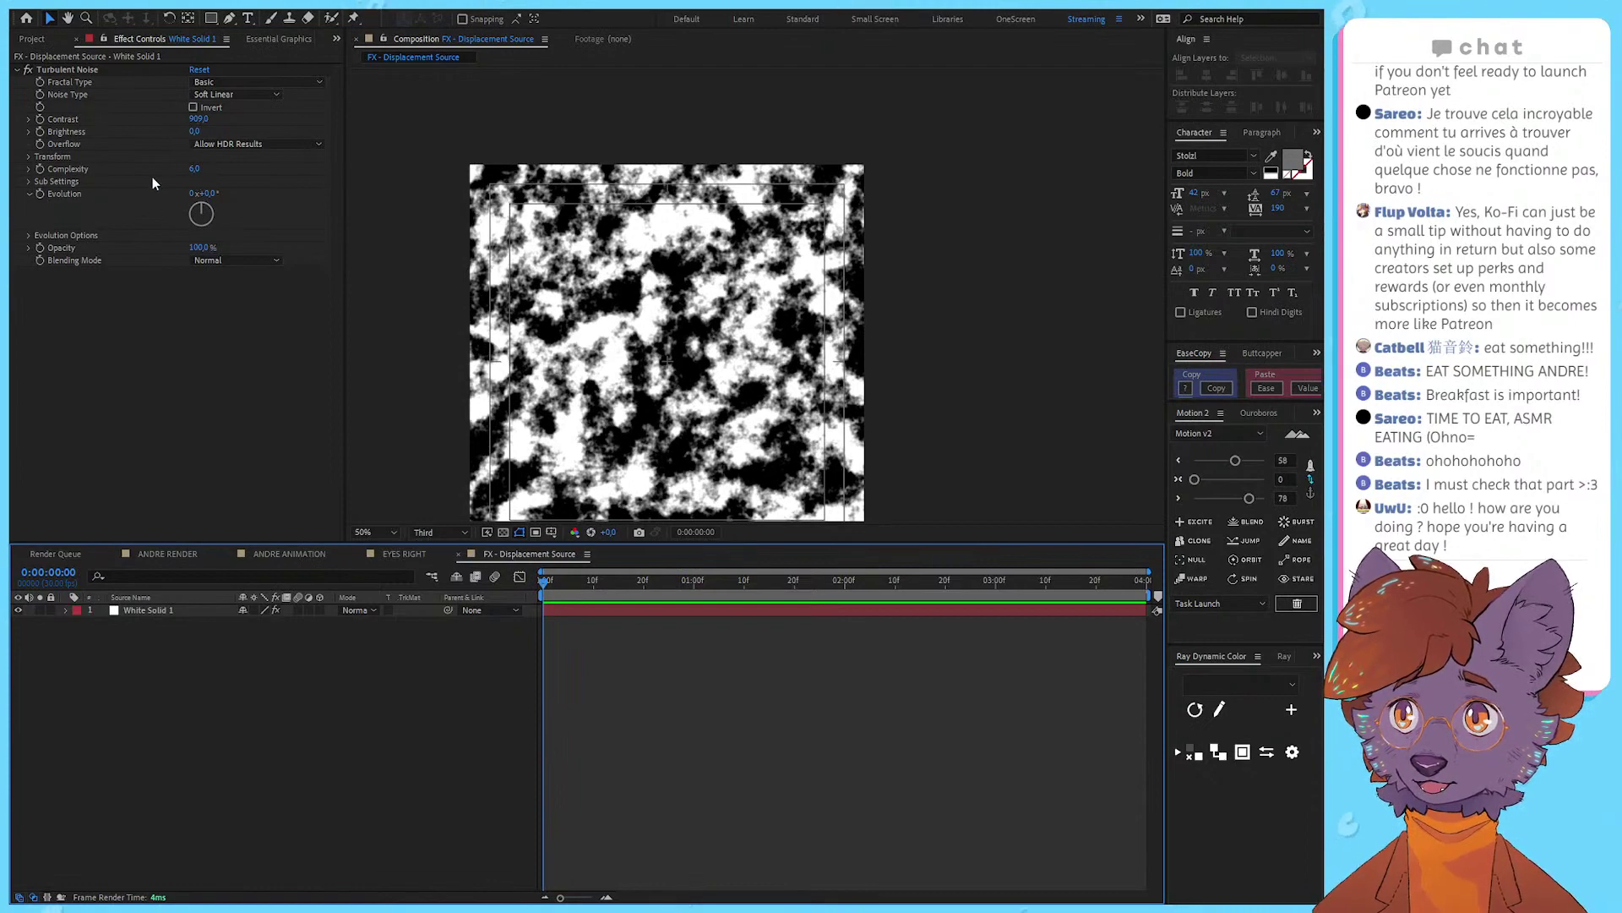
# Step: Try other Evolution values on the Turbulent Noise and undo them
pyautogui.moveTo(203, 193); pyautogui.dragTo(214, 264)
pyautogui.hotkey('ctrl', 'z')
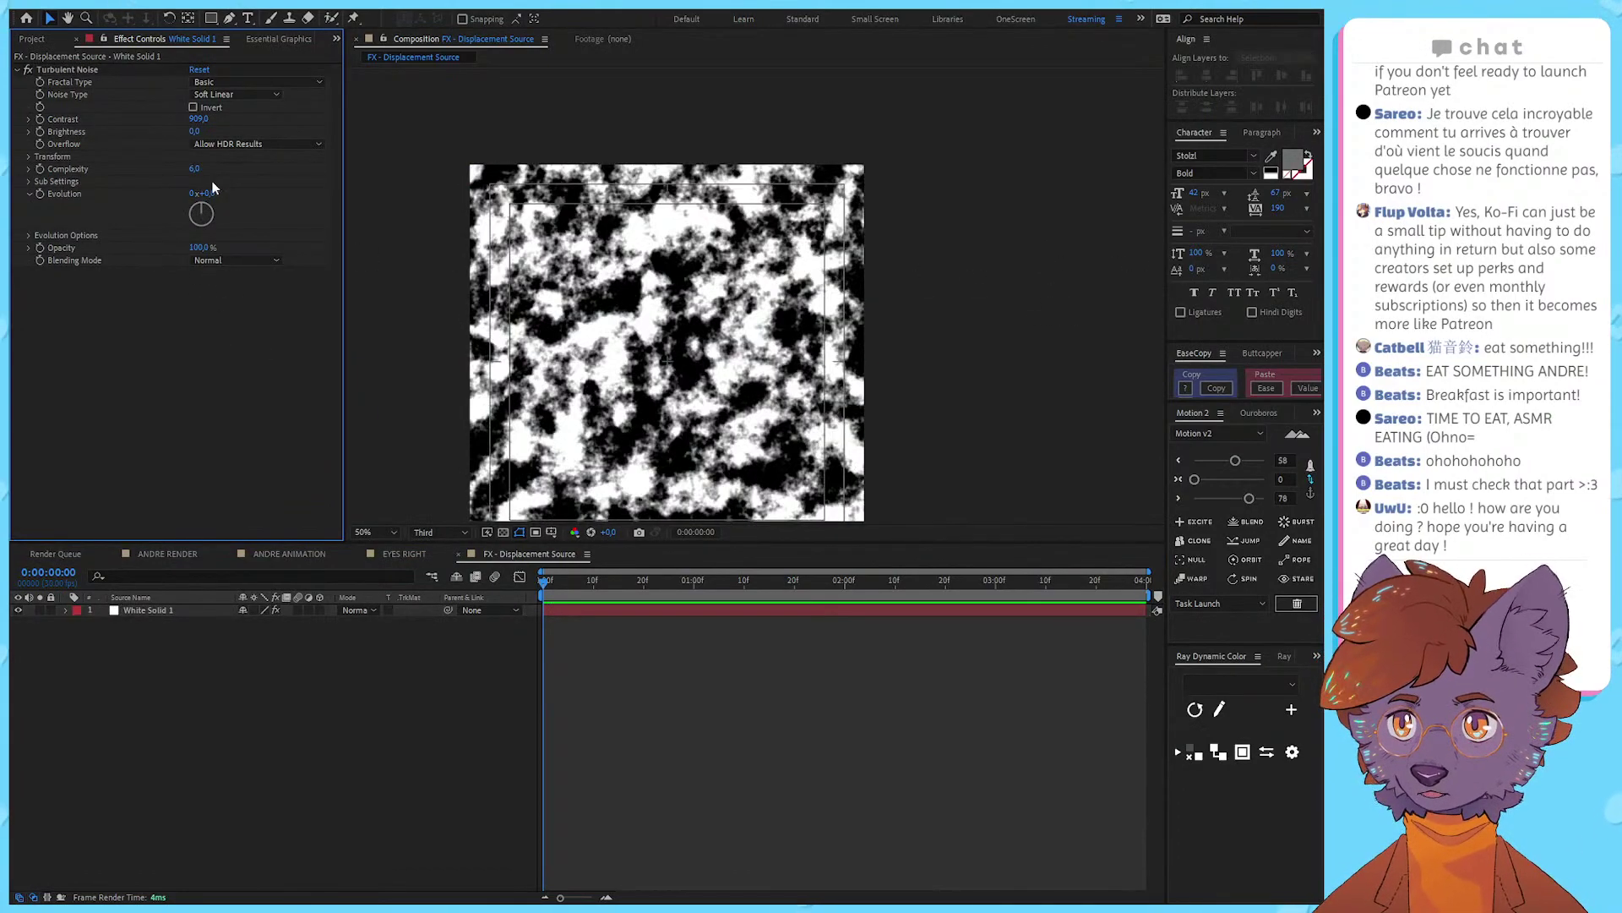
pyautogui.moveTo(208, 195); pyautogui.dragTo(128, 367)
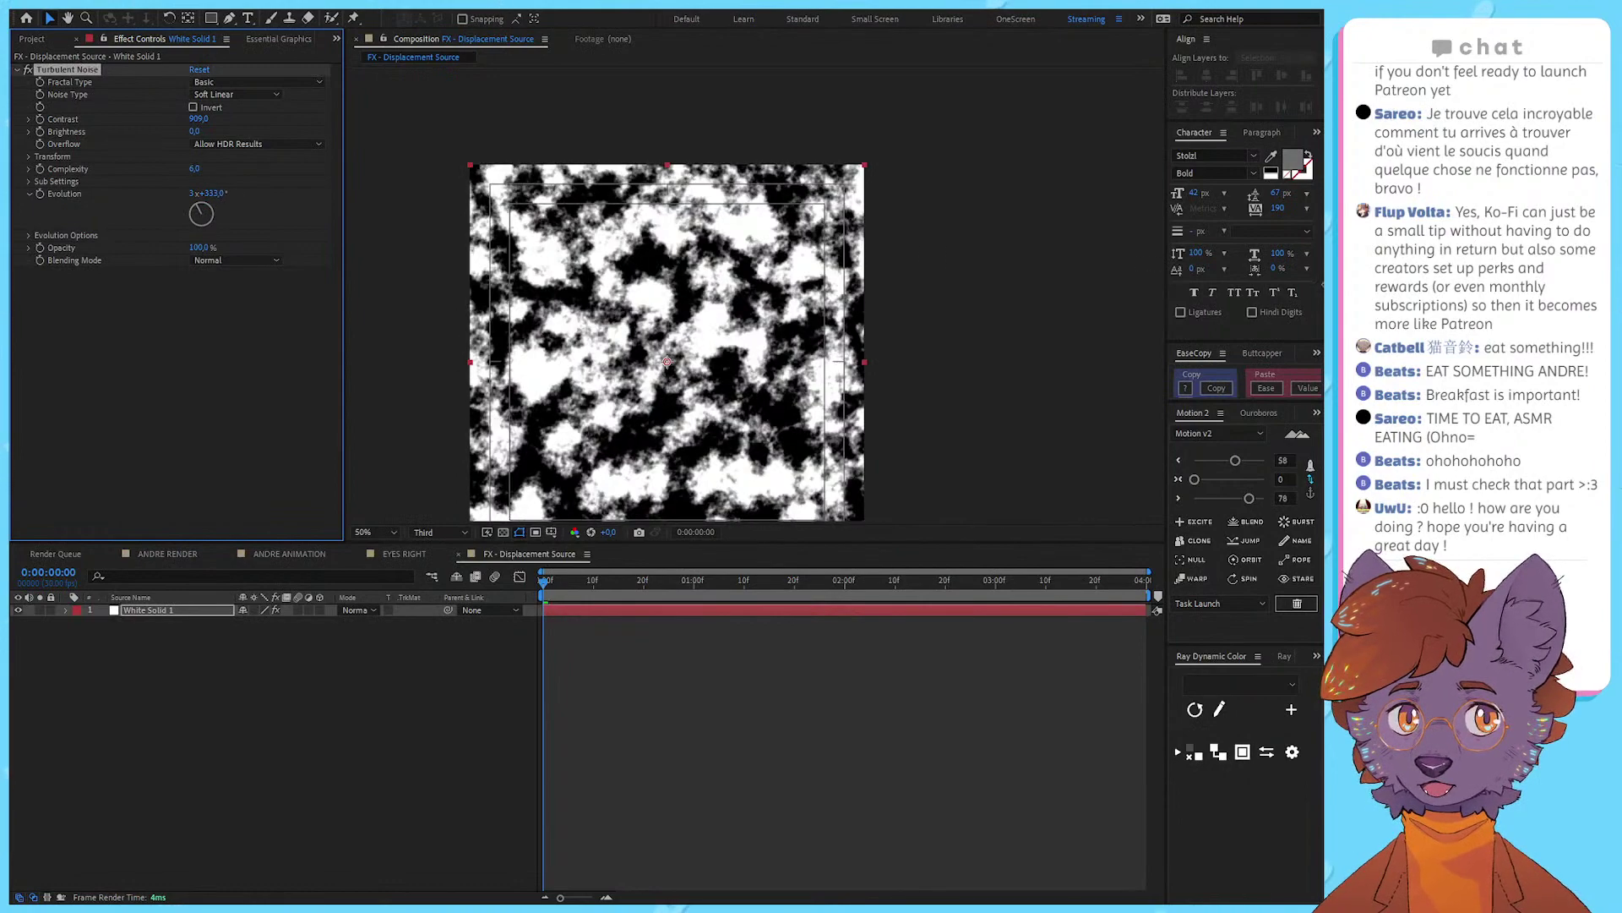
pyautogui.hotkey('ctrl', 'z')
pyautogui.scroll(3, 423, 228)
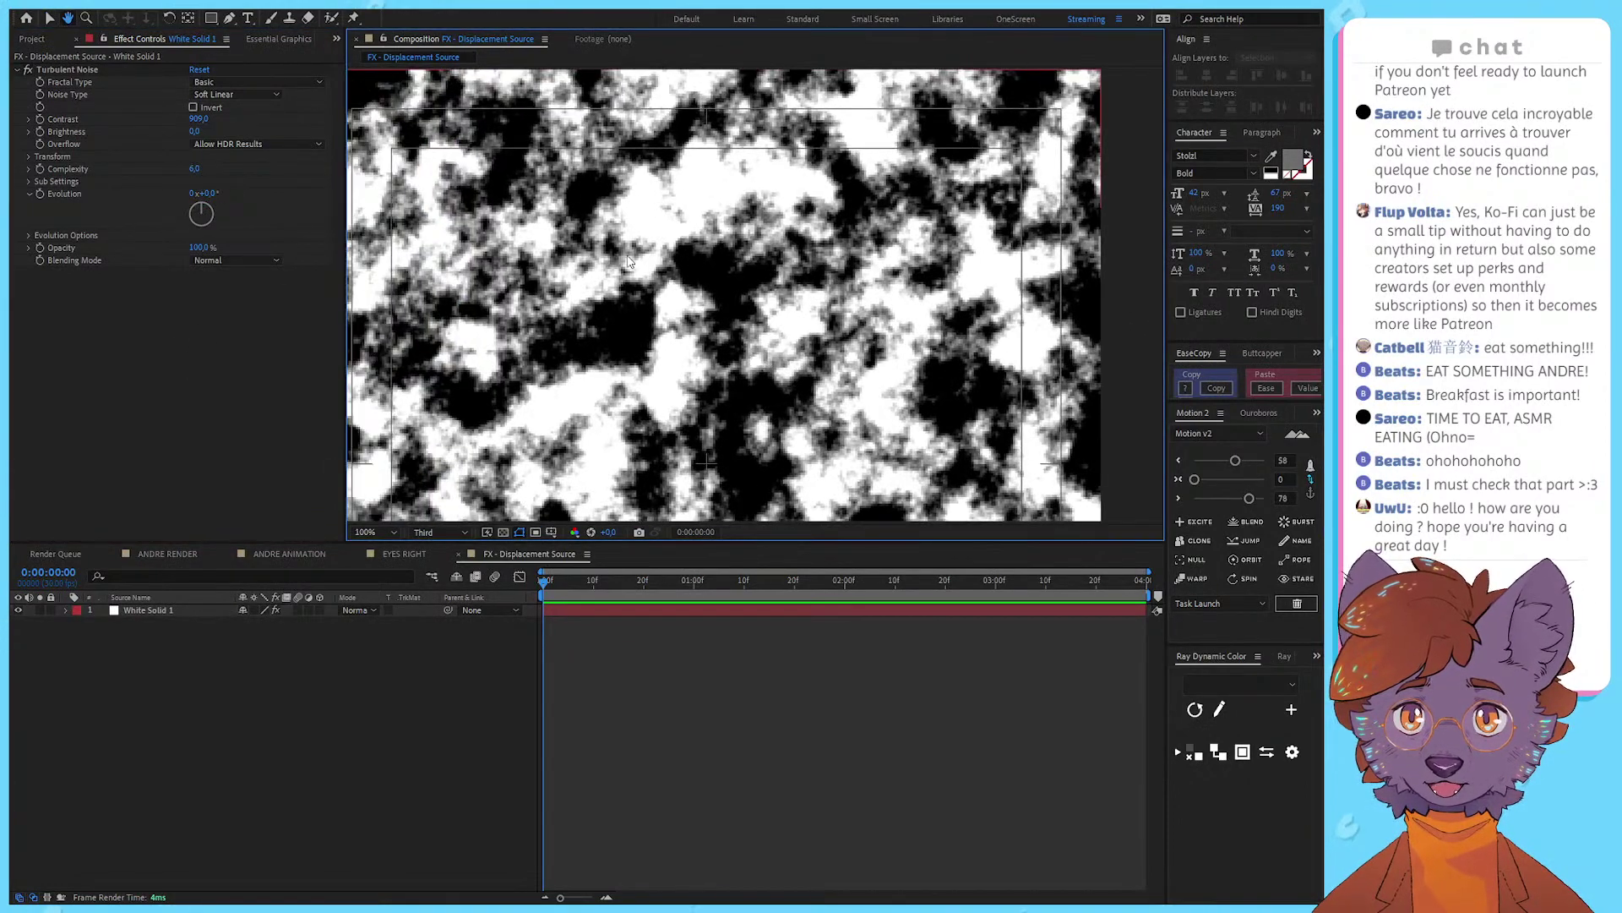
pyautogui.scroll(-3, 467, 219)
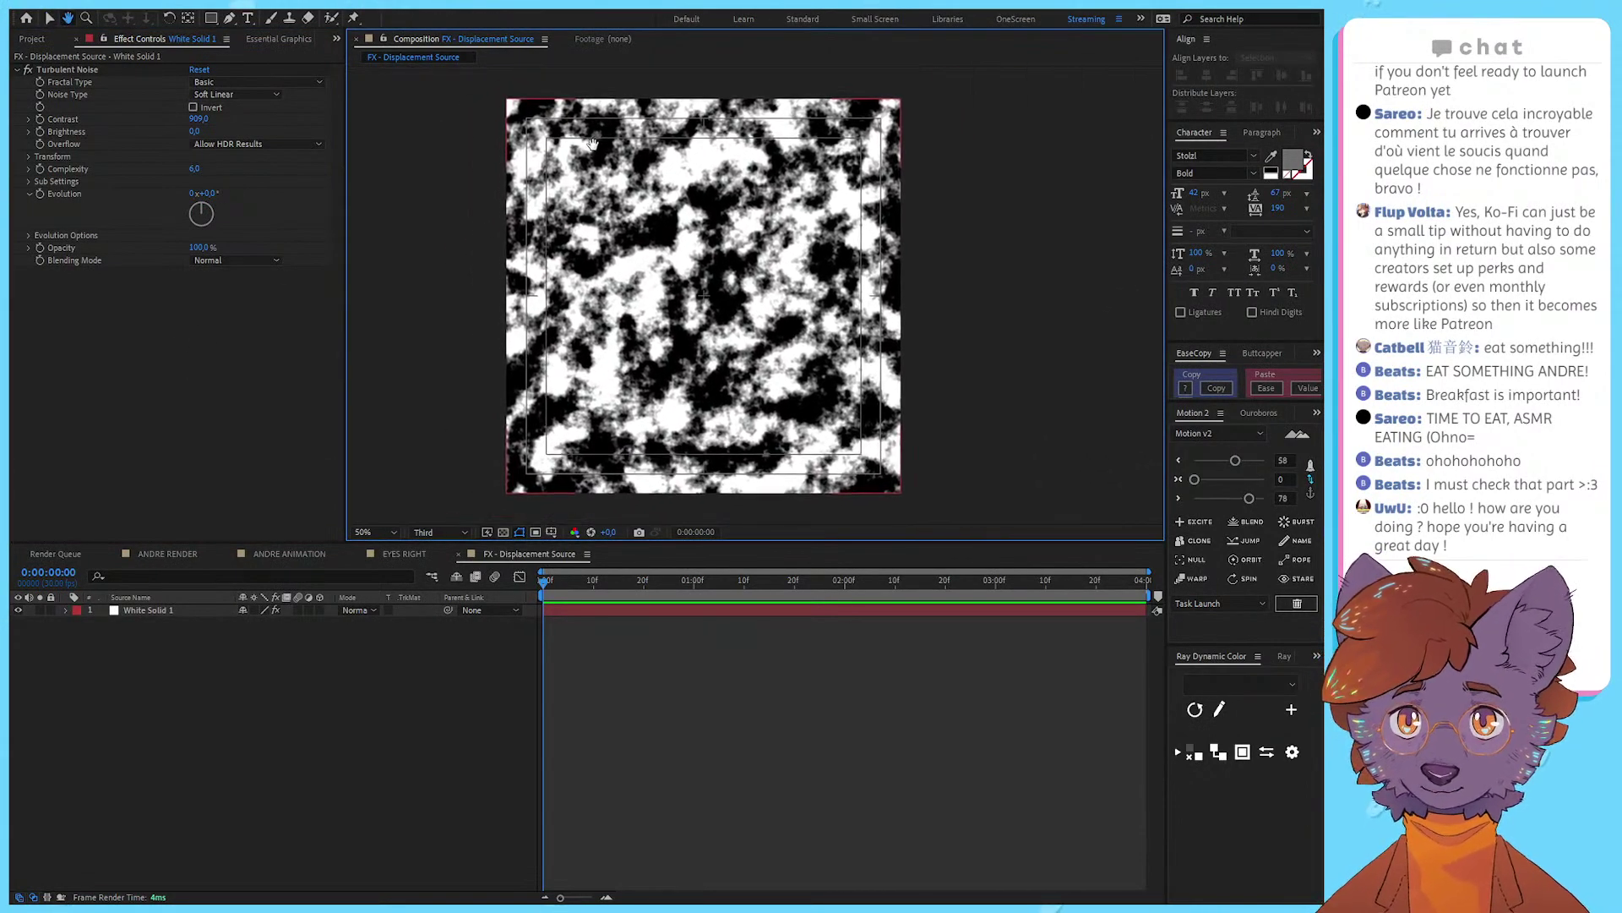
# Step: Try a different Complexity value on the Turbulent Noise and undo it
pyautogui.click(276, 230)
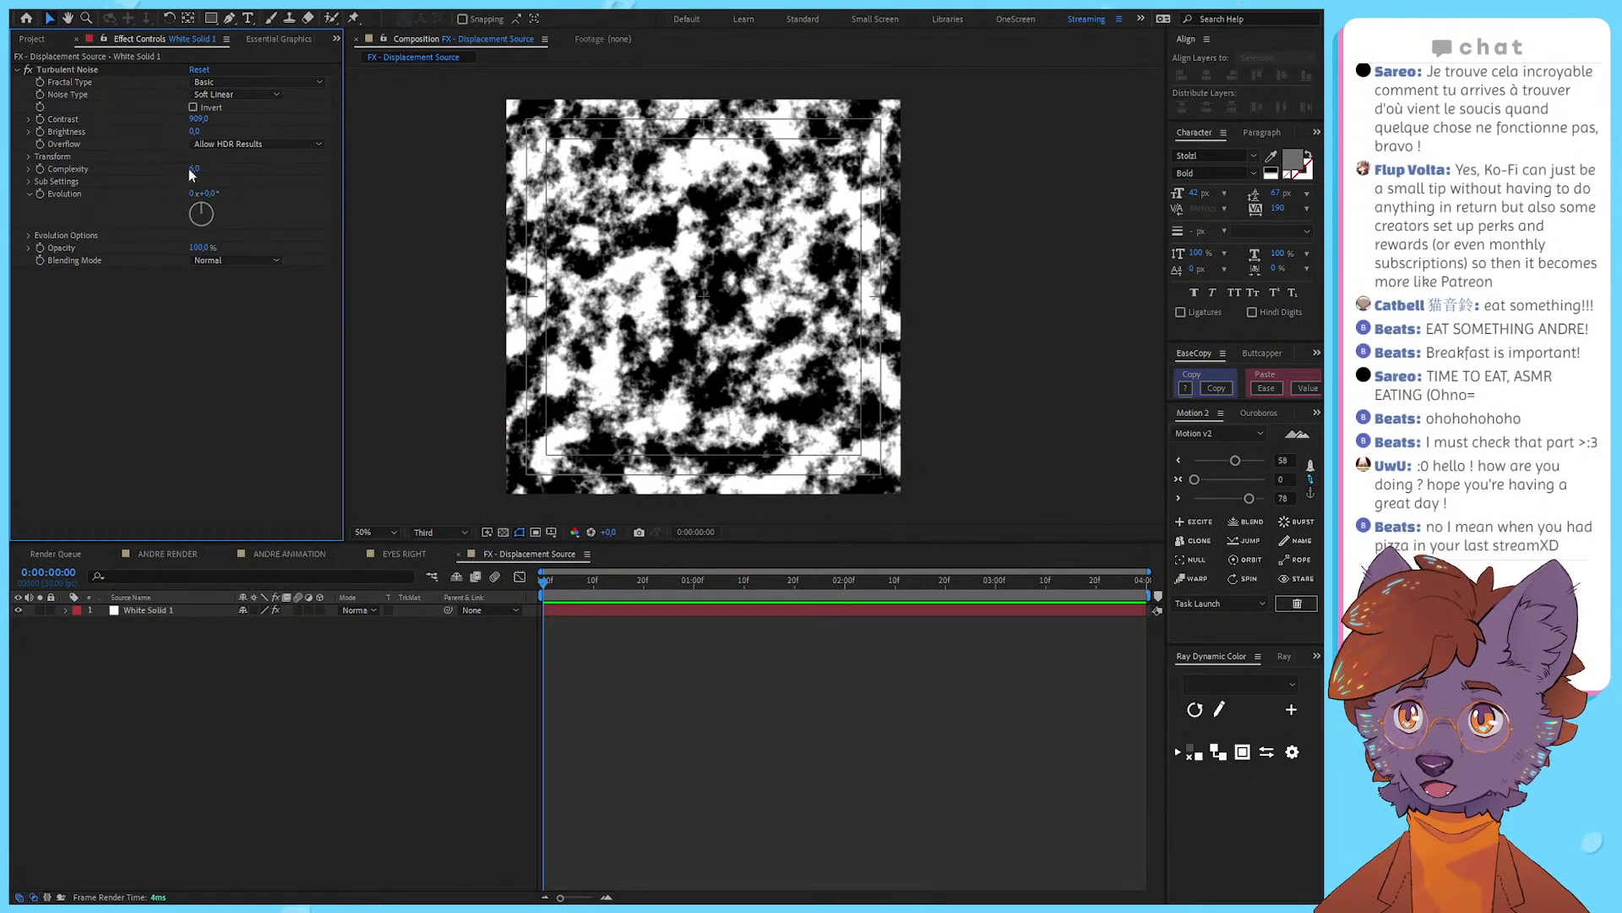
pyautogui.moveTo(194, 170); pyautogui.dragTo(192, 228)
pyautogui.hotkey('ctrl', 'z')
pyautogui.hotkey('ctrl', 'z')
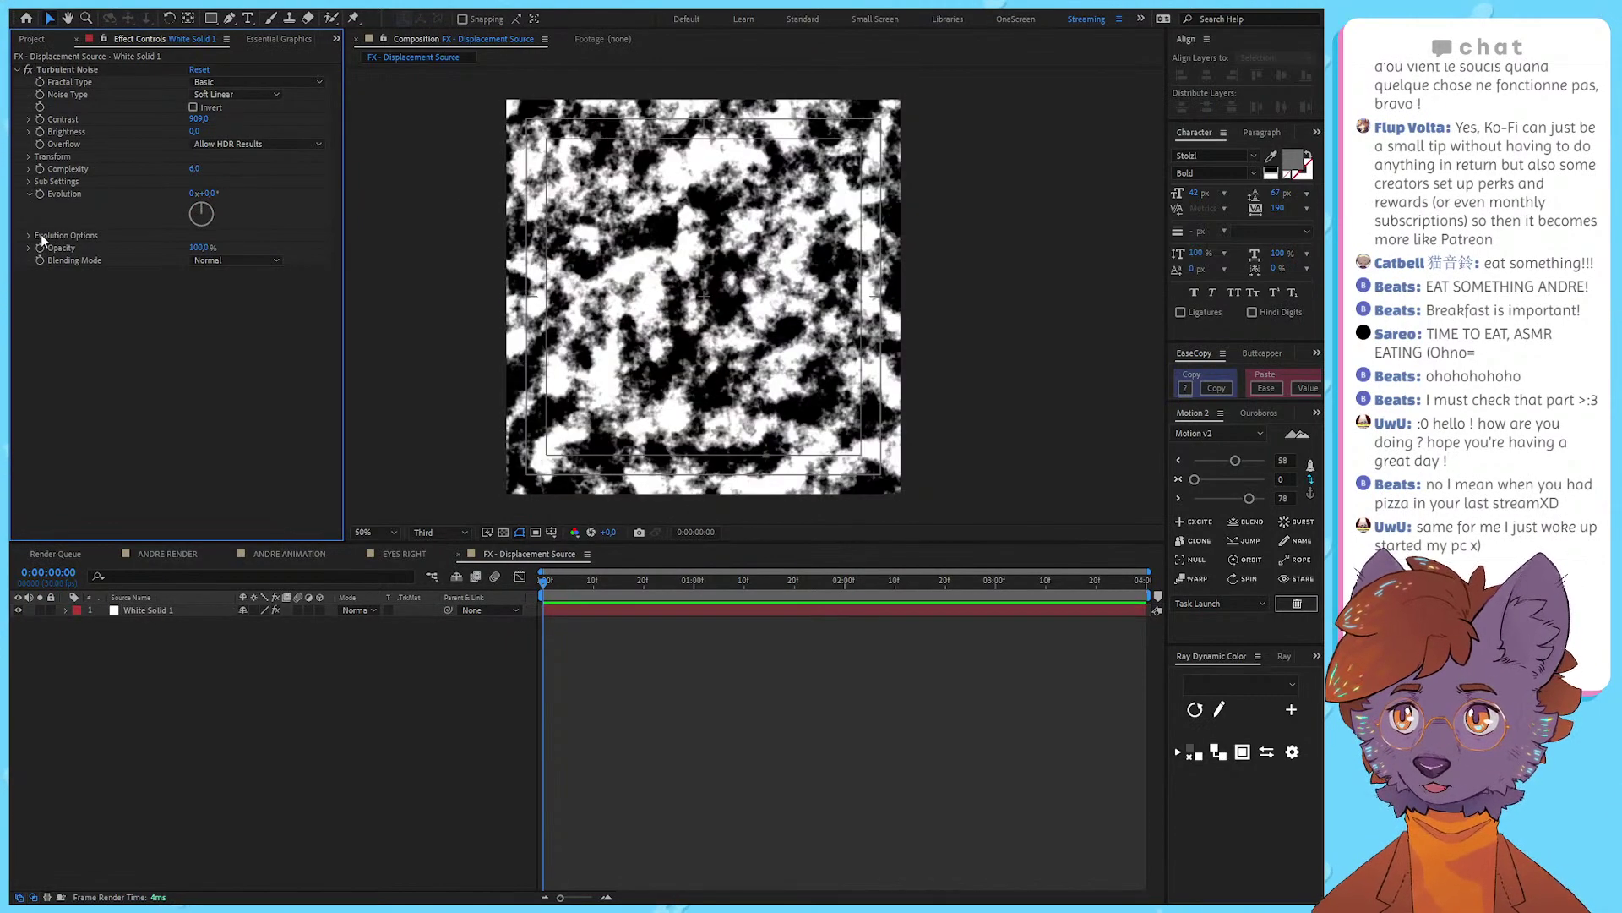
# Step: Set a Random Seed keyframe on the Turbulent Noise at the first frame and reveal the solid's keyframed properties
pyautogui.click(28, 235)
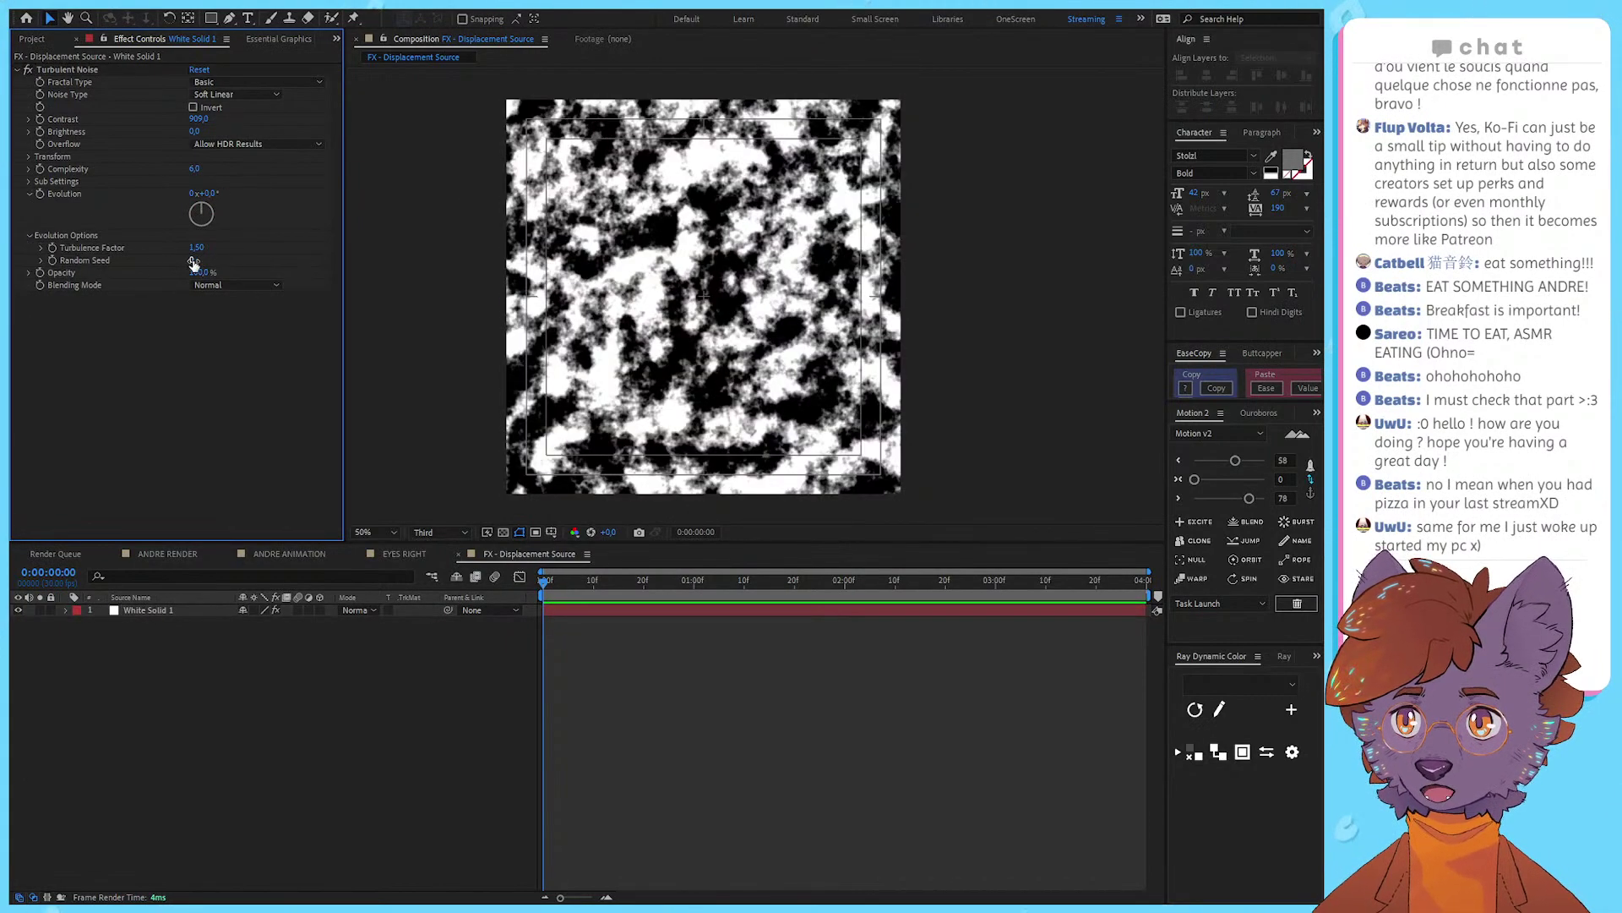
pyautogui.moveTo(193, 265); pyautogui.dragTo(44, 257)
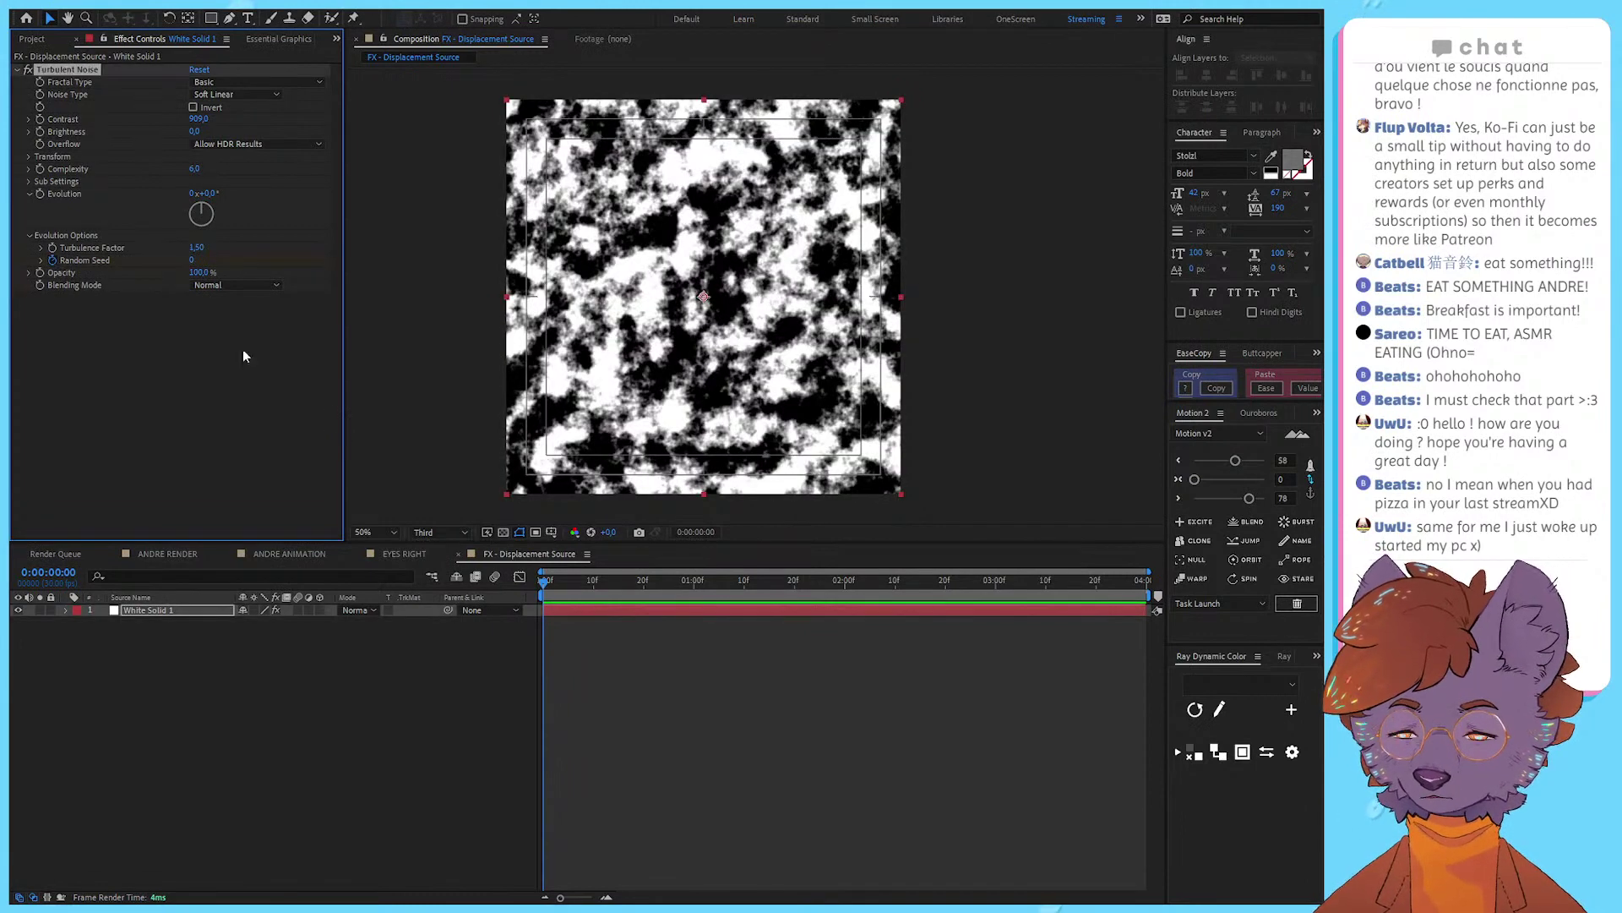
pyautogui.click(507, 712)
pyautogui.click(562, 609)
pyautogui.press('u')
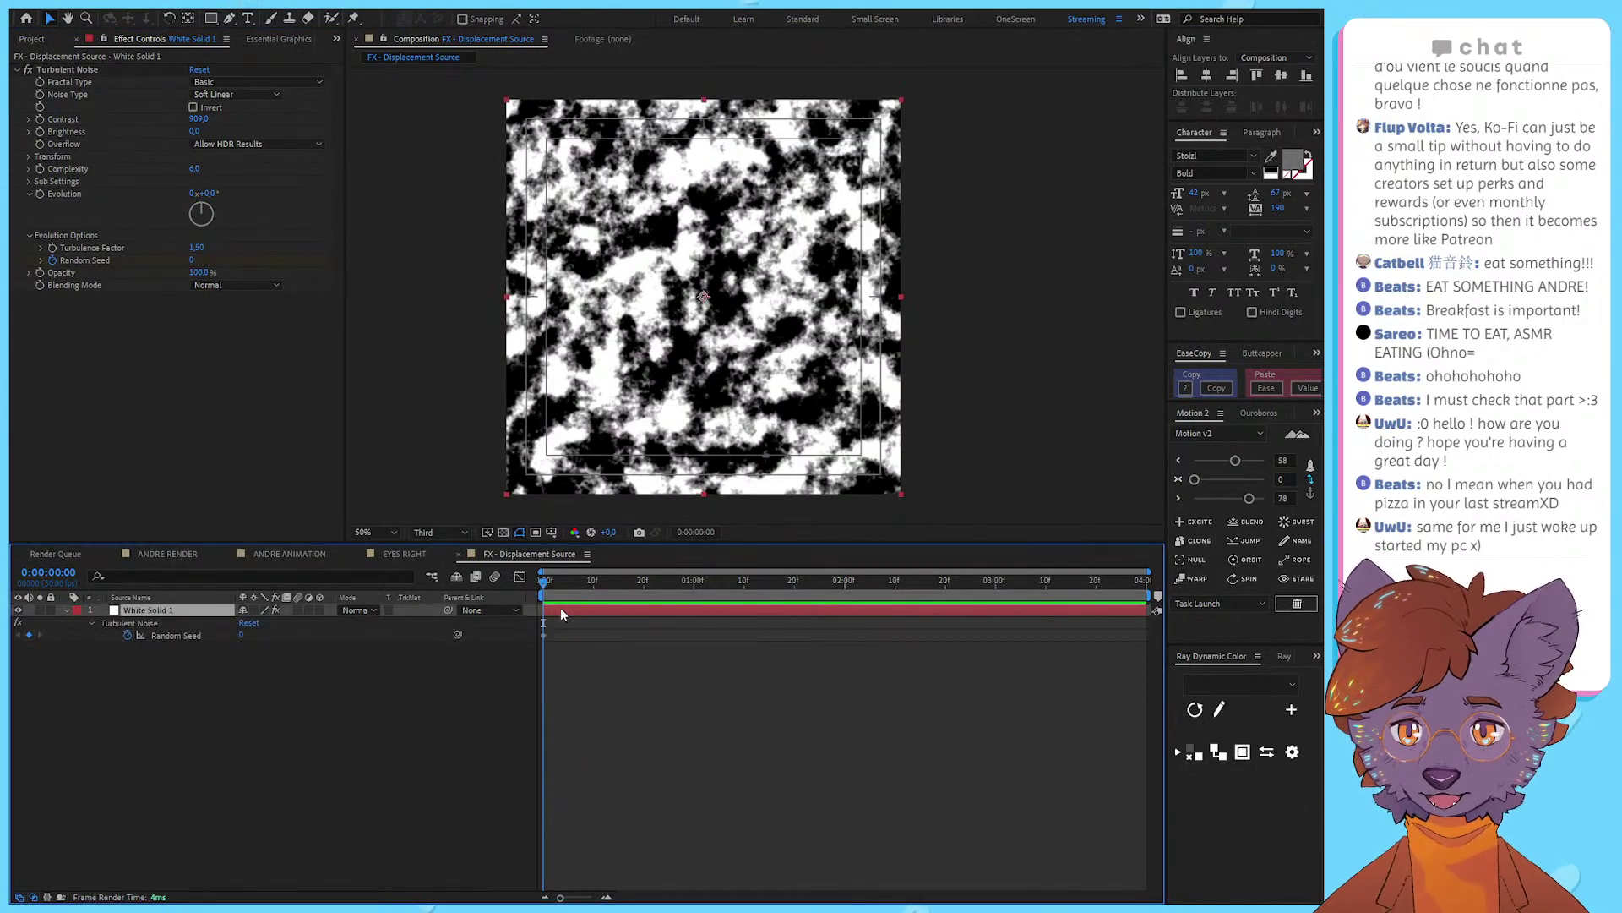
pyautogui.moveTo(618, 383); pyautogui.dragTo(659, 378)
pyautogui.scroll(1, 607, 387)
pyautogui.scroll(-1, 658, 381)
pyautogui.click(607, 668)
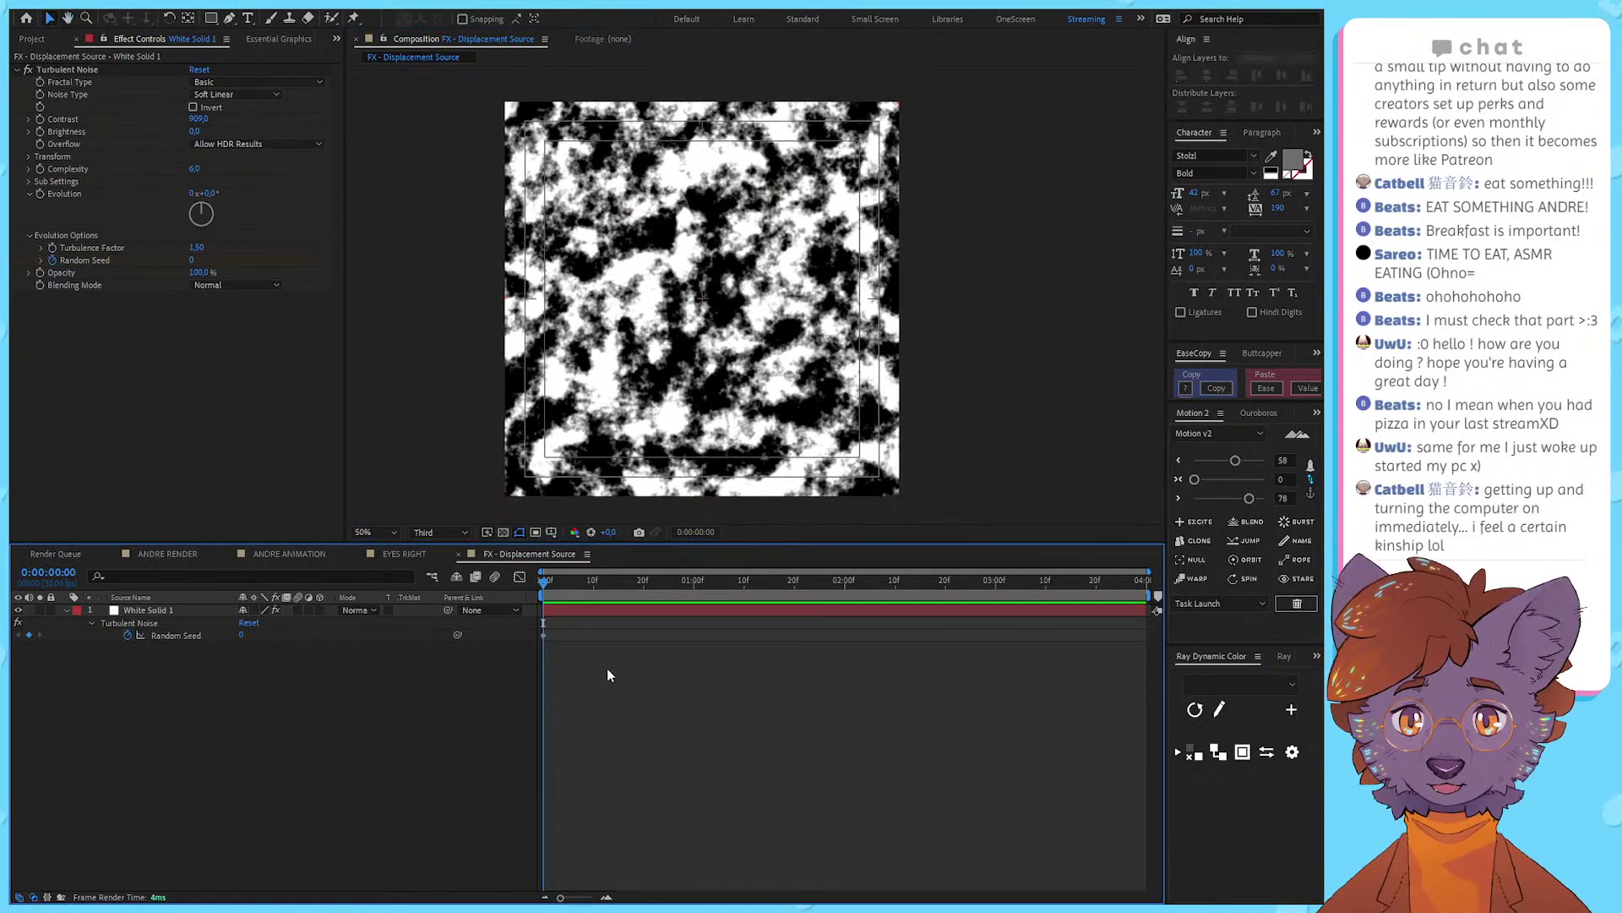
pyautogui.click(553, 610)
pyautogui.click(572, 625)
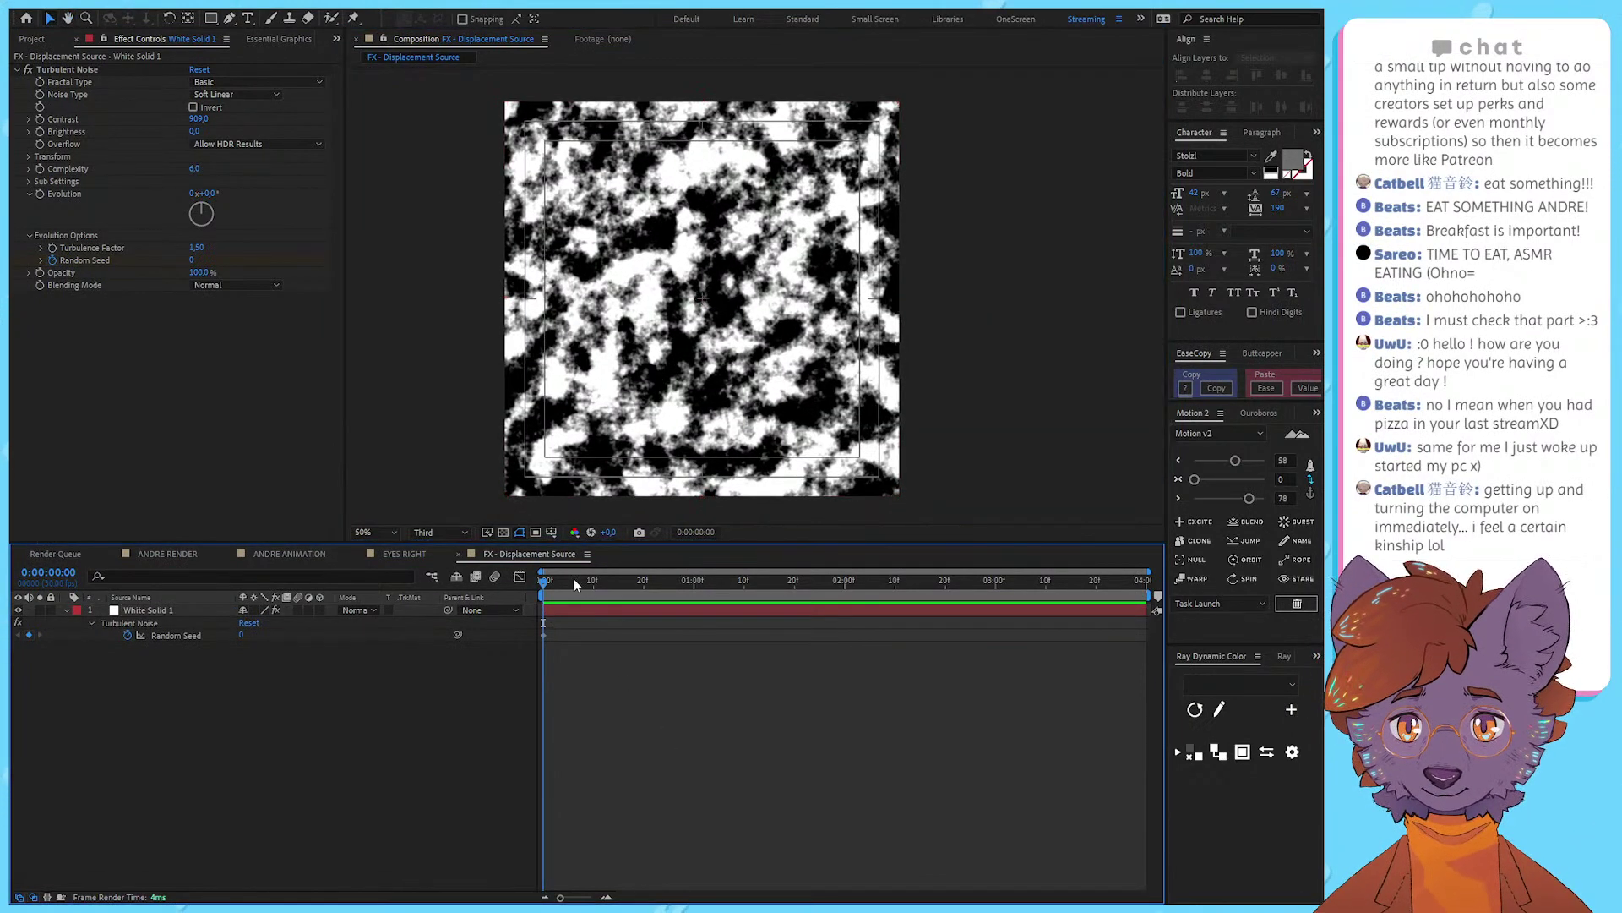
# Step: Try a Random Seed keyframe of 6 at the composition's last frame
pyautogui.moveTo(571, 583); pyautogui.dragTo(1146, 582)
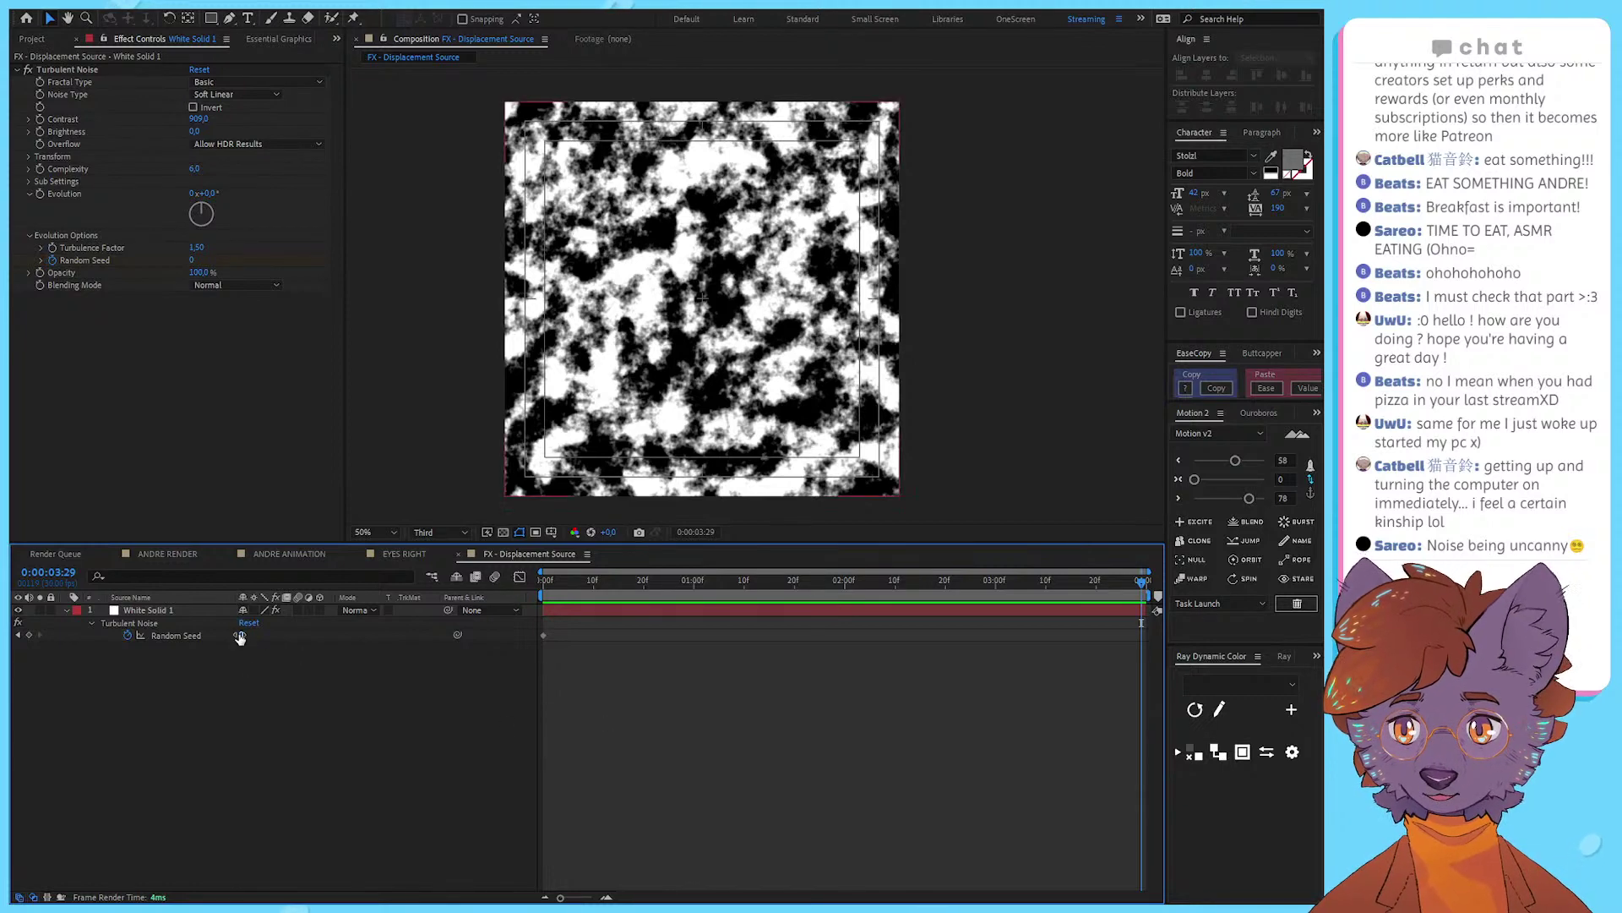
pyautogui.moveTo(878, 476); pyautogui.dragTo(885, 478)
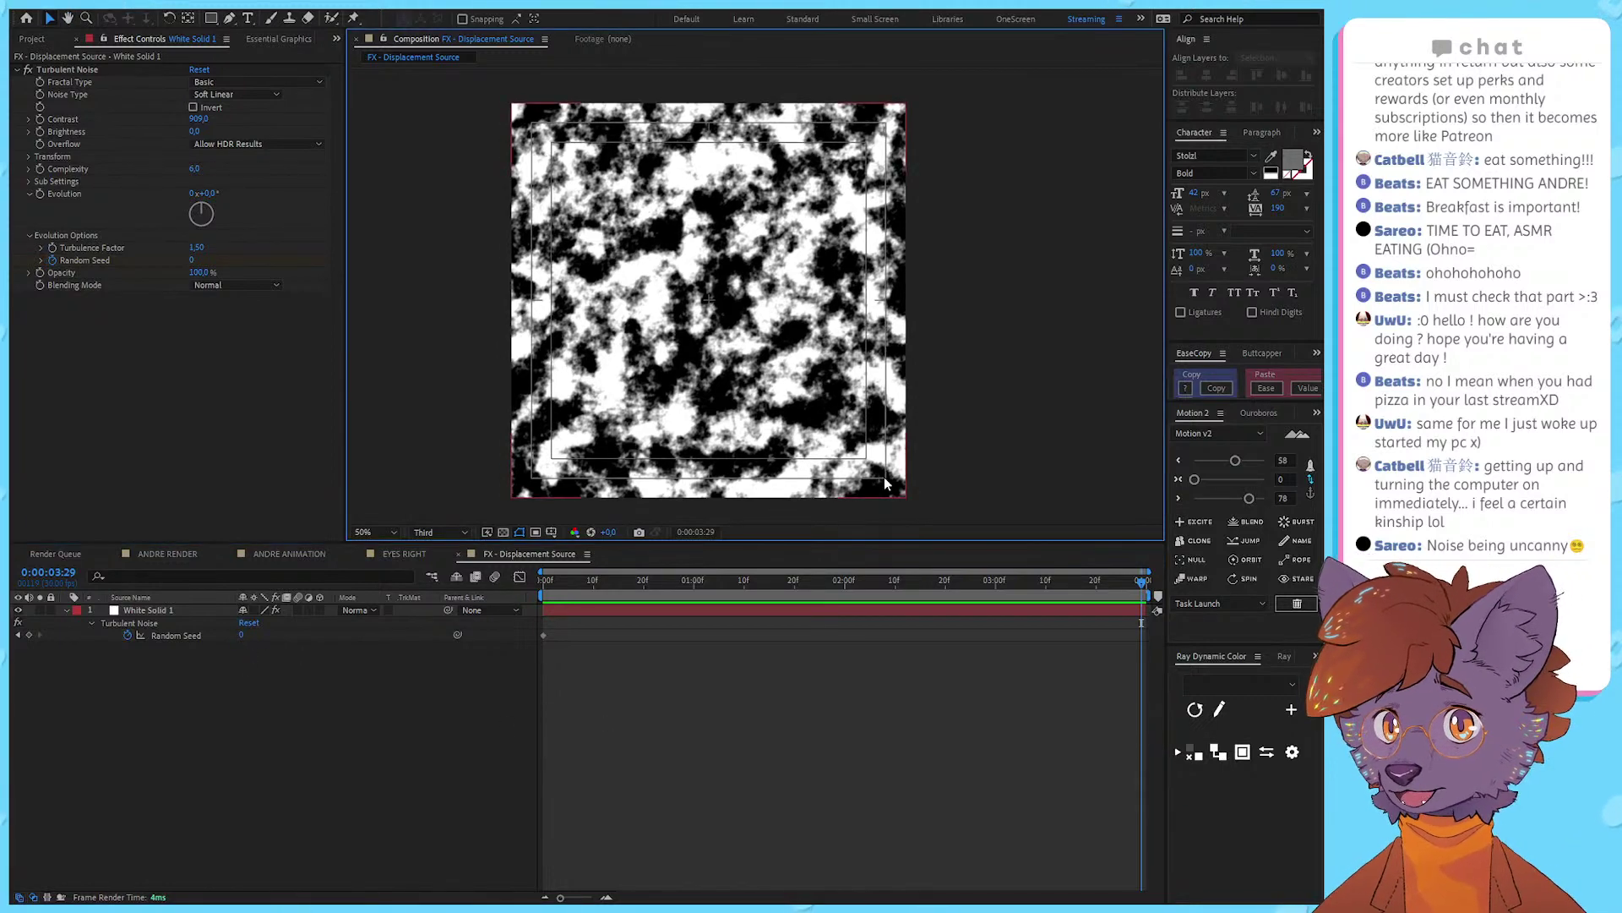
pyautogui.click(777, 762)
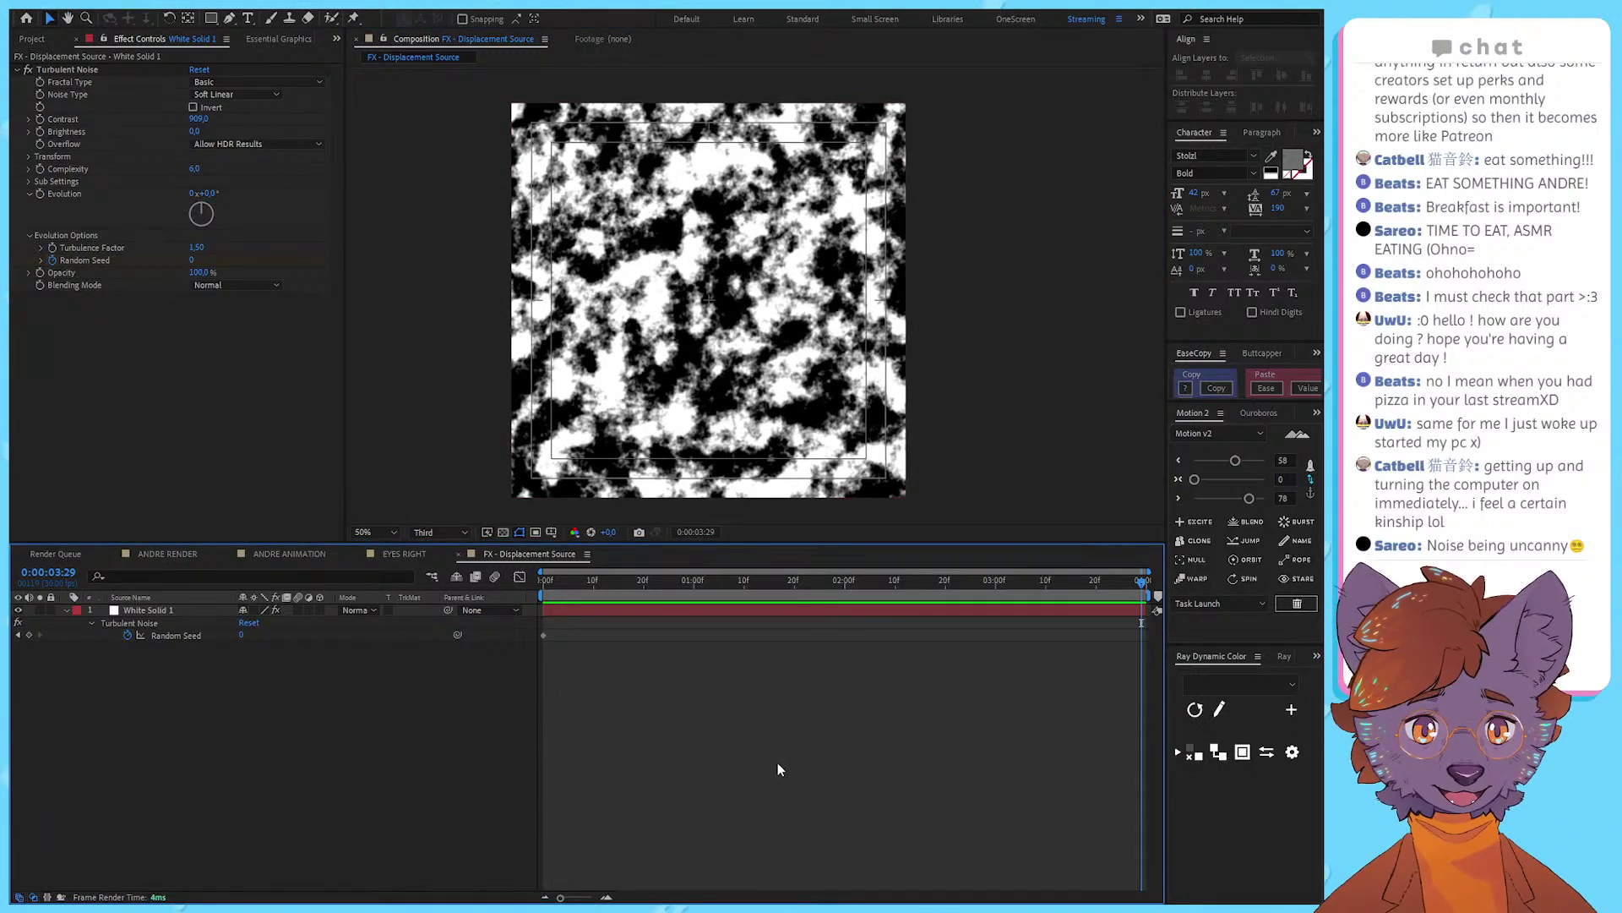
pyautogui.click(970, 425)
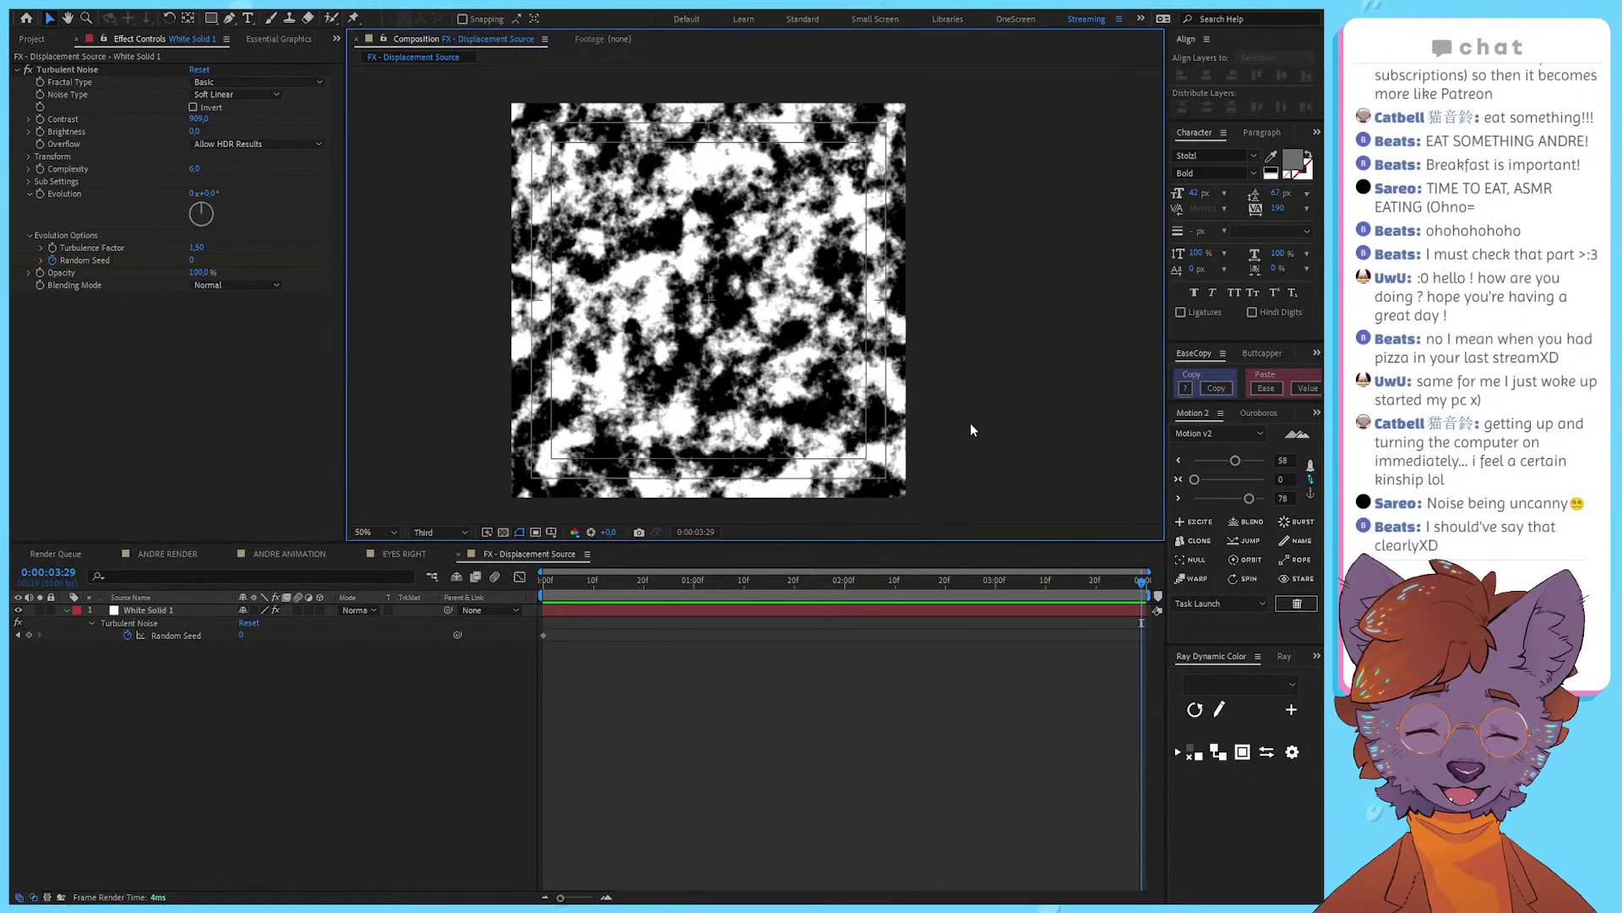
pyautogui.click(744, 199)
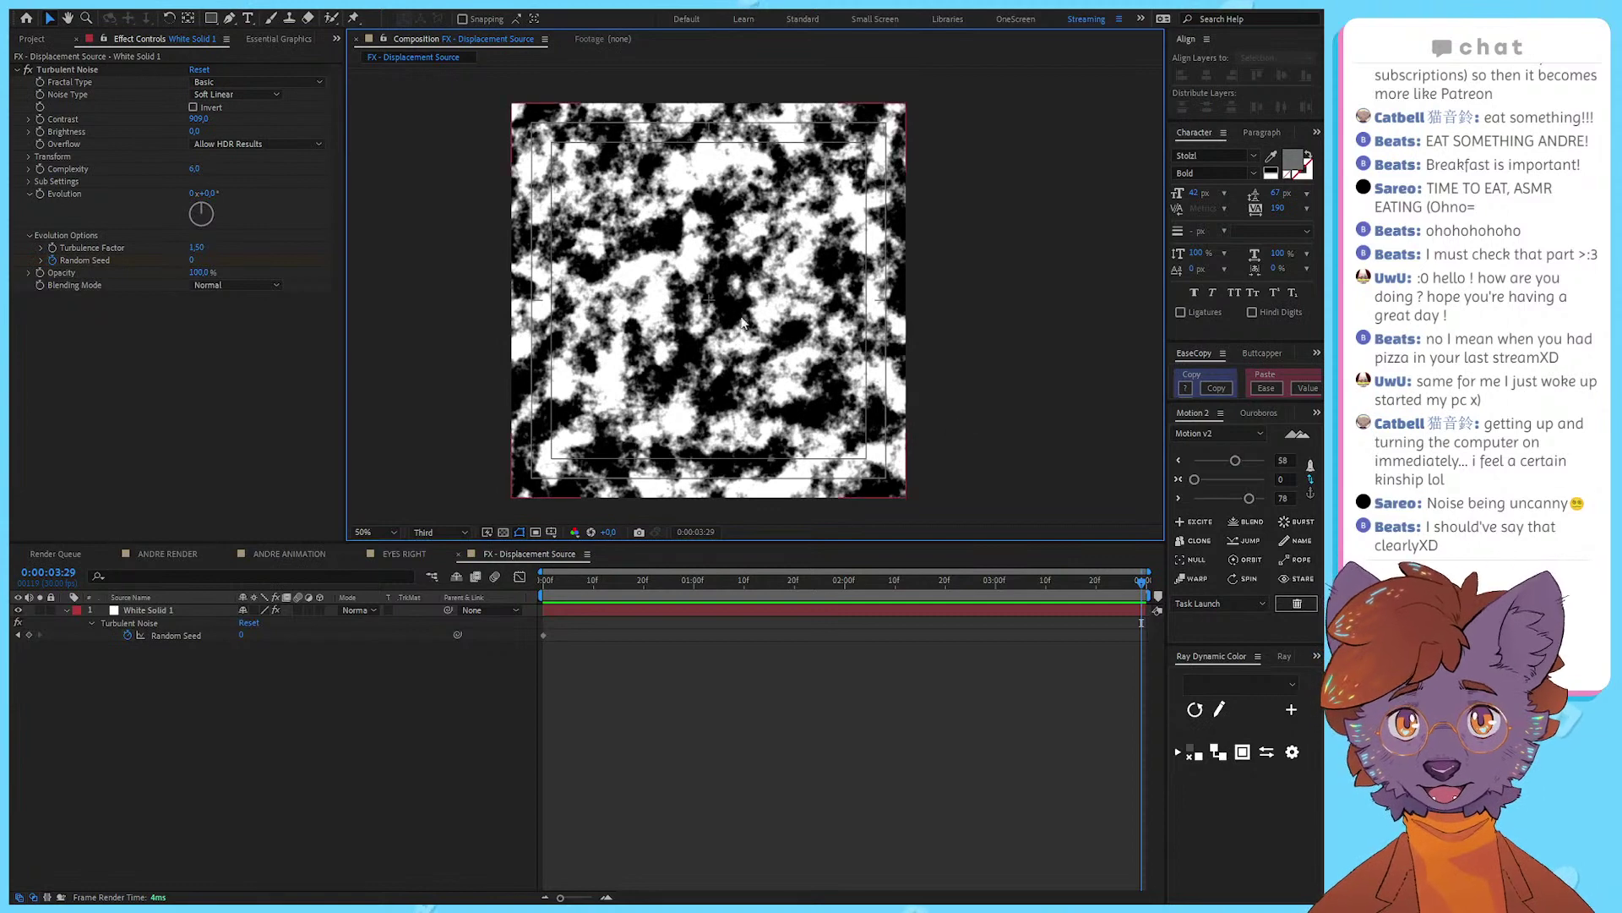
pyautogui.click(398, 708)
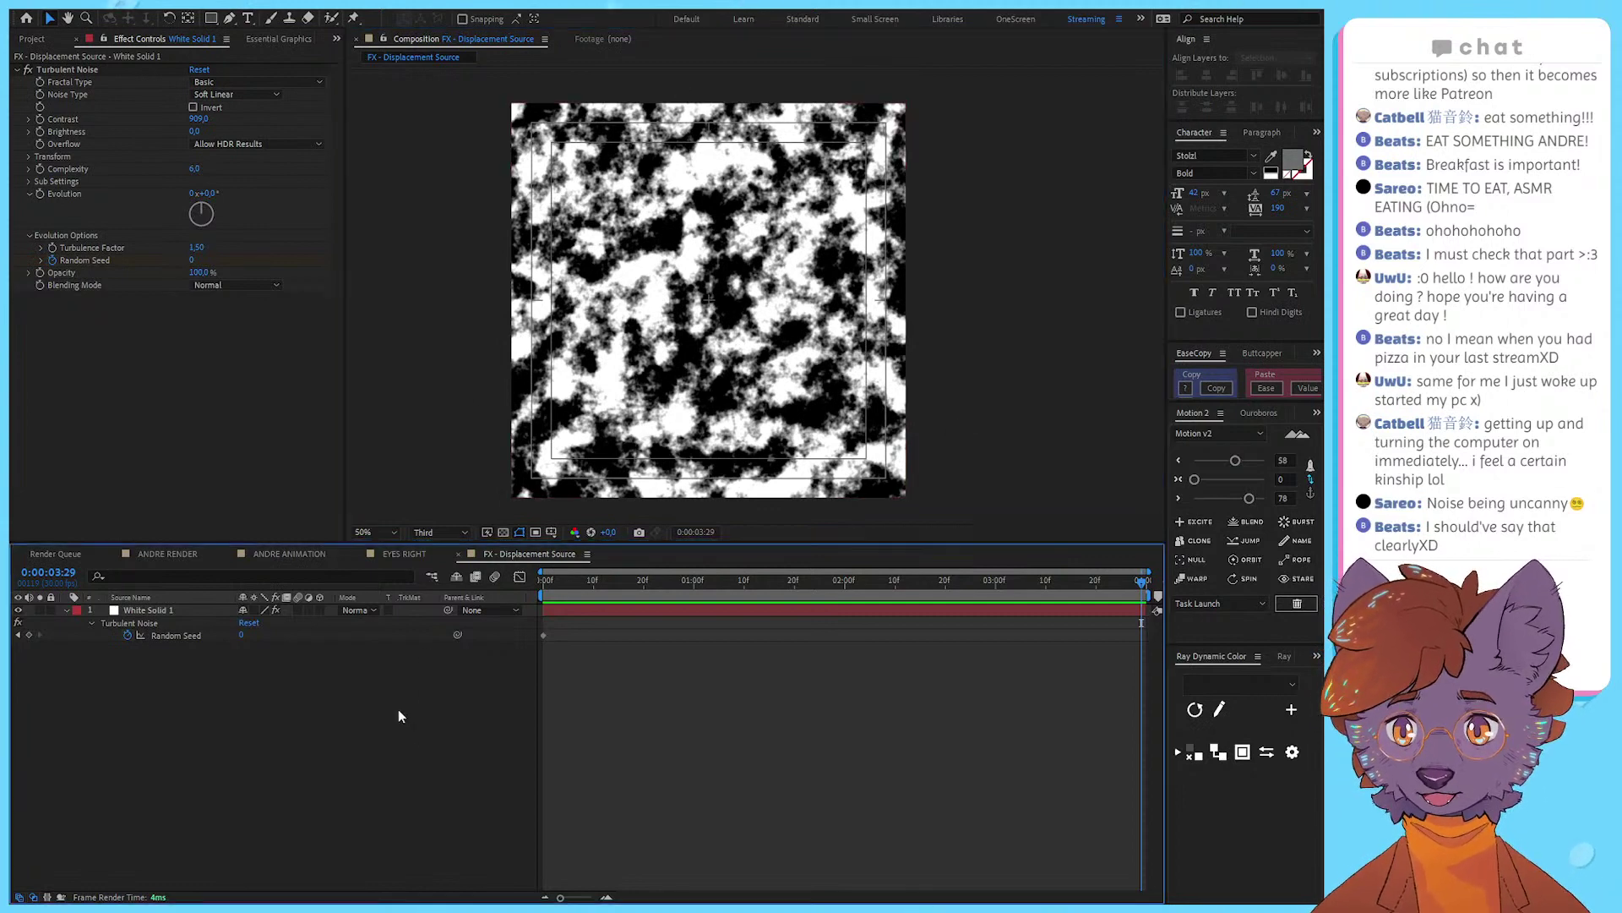
pyautogui.click(243, 635)
pyautogui.write('6')
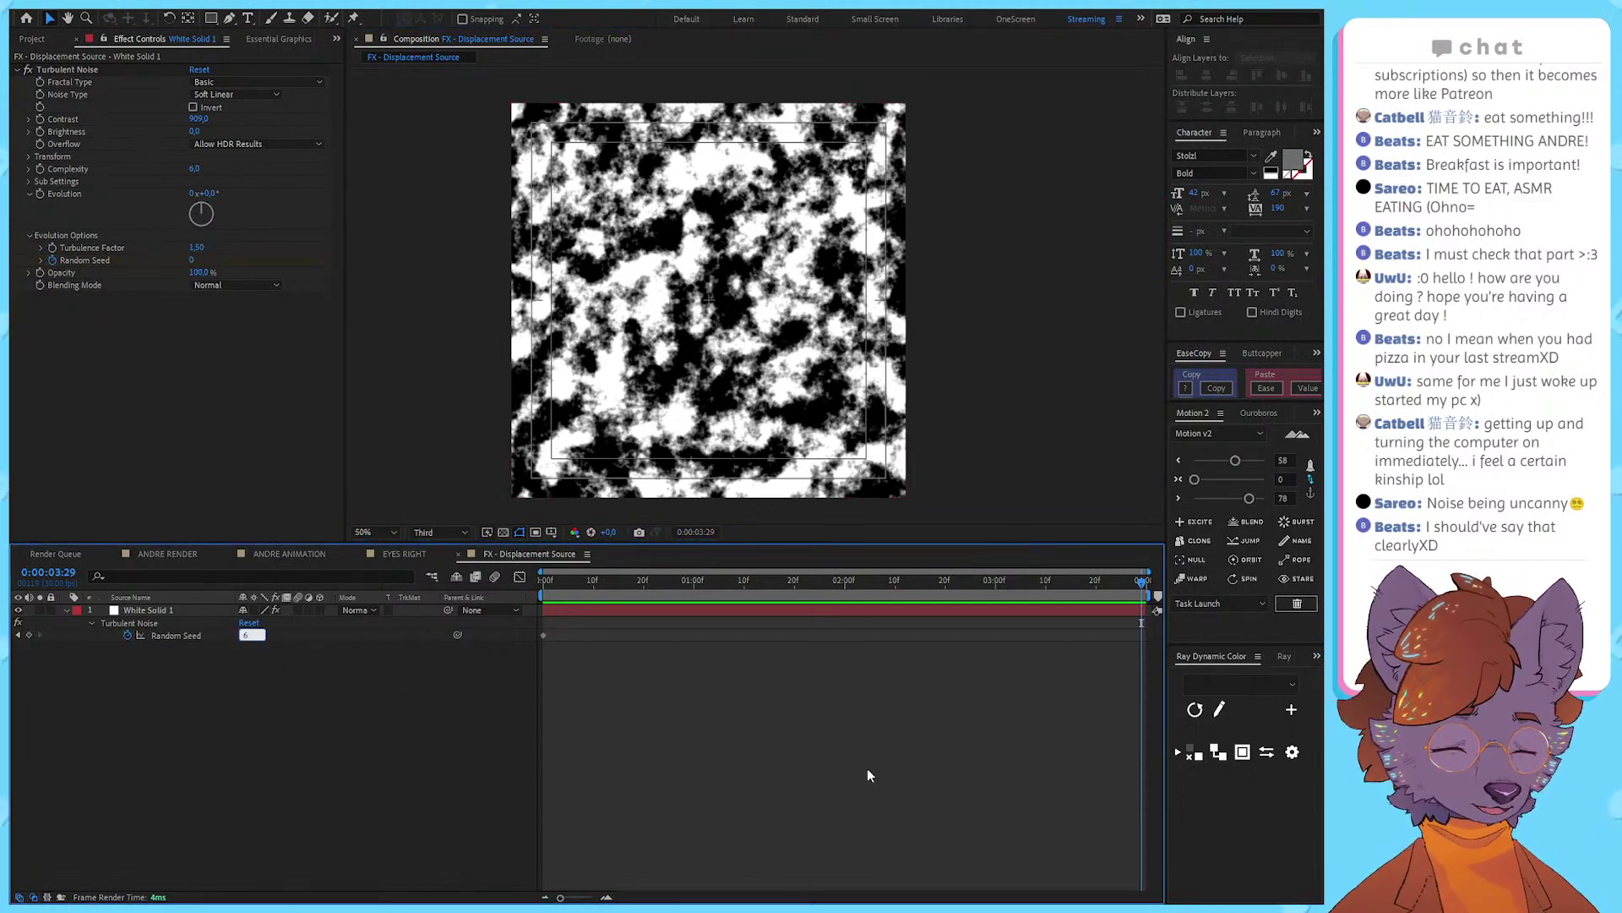
pyautogui.press('Return')
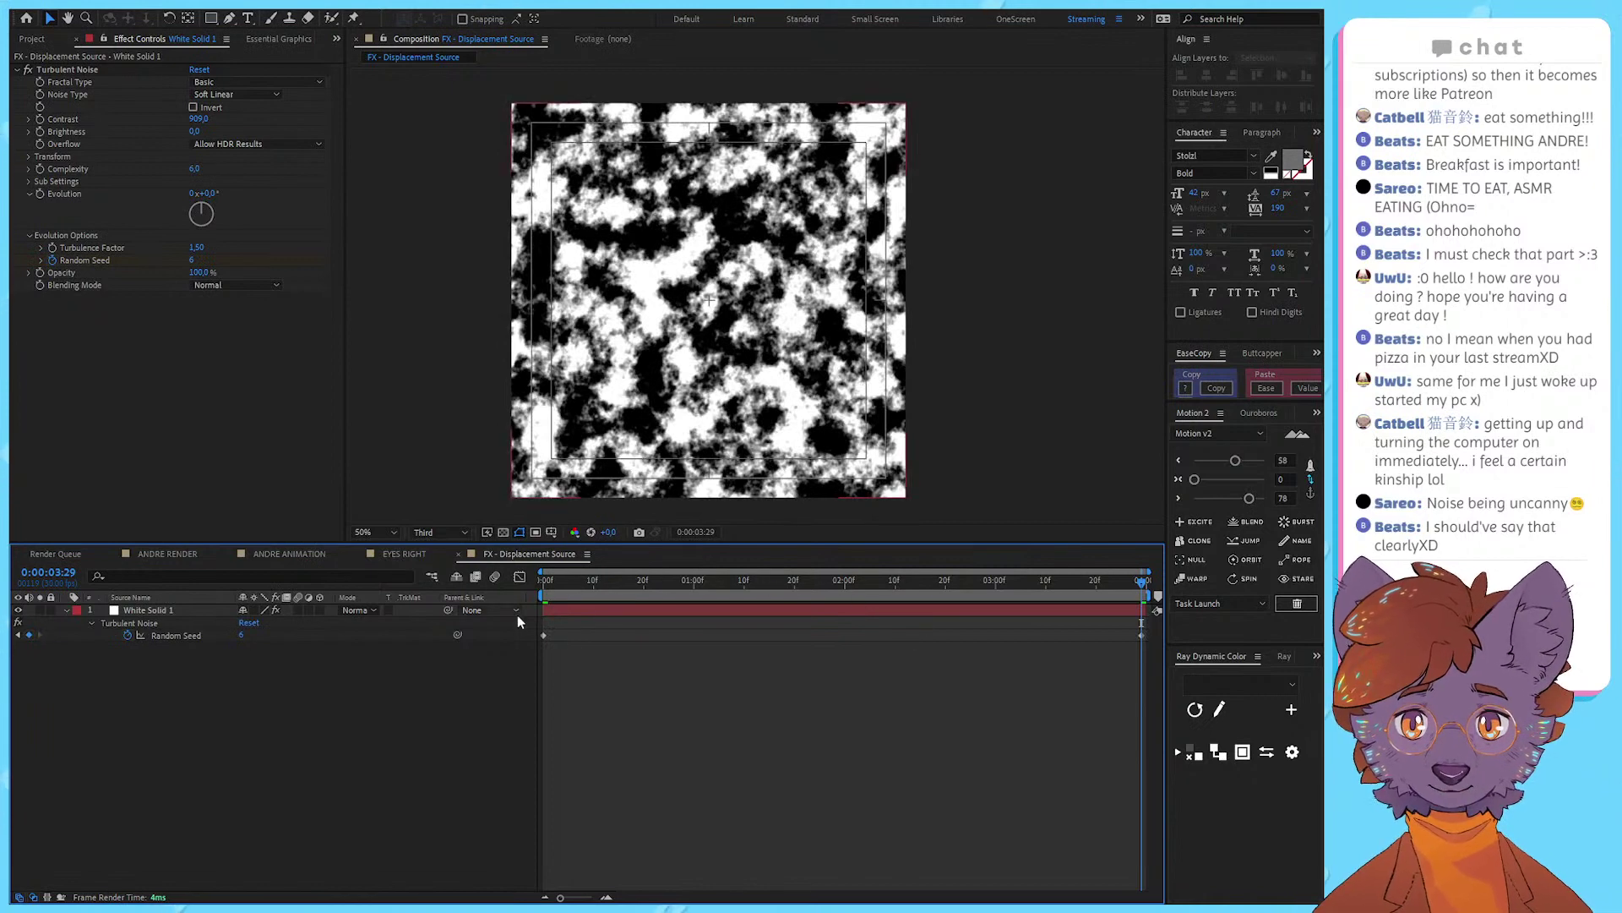
# Step: Play and scrub through the composition to check how the noise changes between the two Random Seed keyframes
pyautogui.press('space')
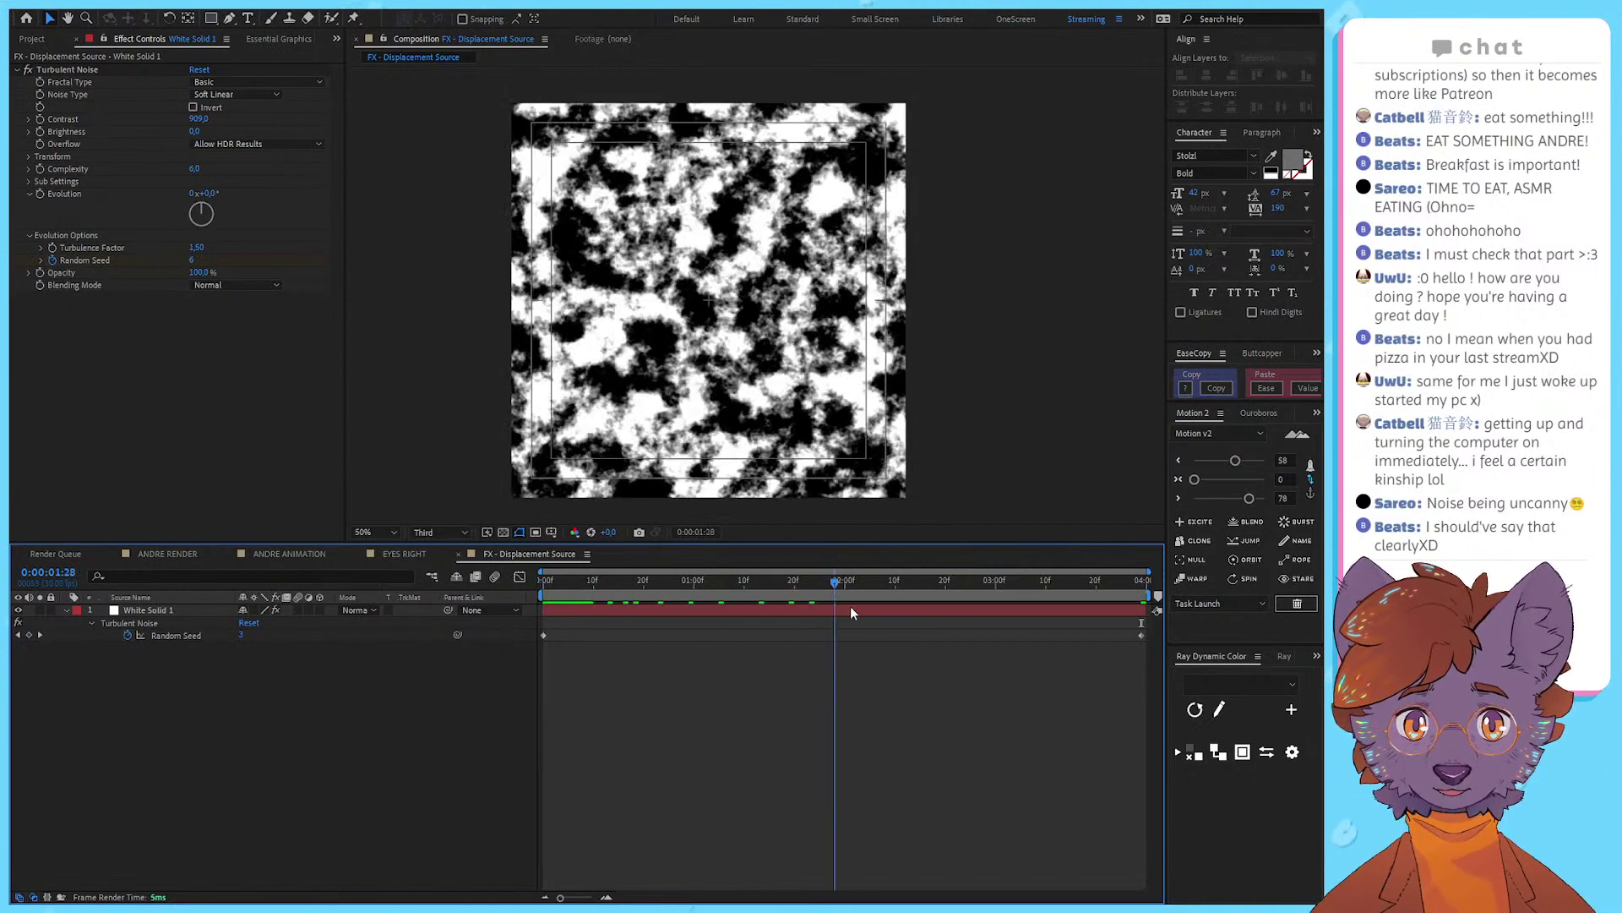
pyautogui.moveTo(1225, 605); pyautogui.dragTo(310, 676)
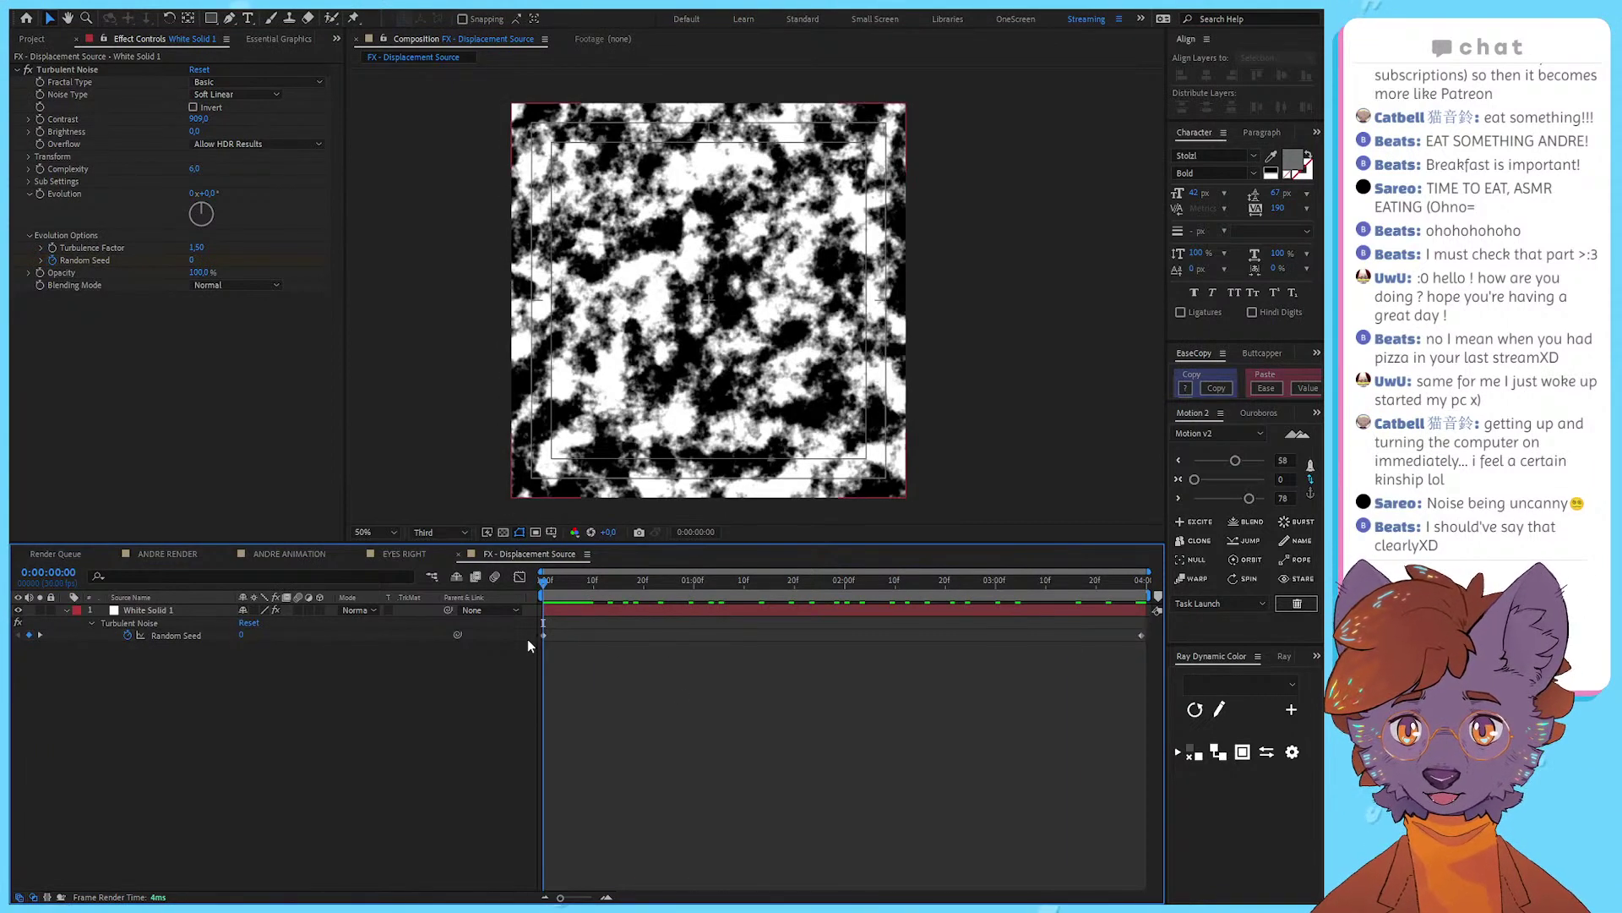
pyautogui.moveTo(530, 642); pyautogui.dragTo(1151, 659)
pyautogui.moveTo(543, 582); pyautogui.dragTo(1116, 592)
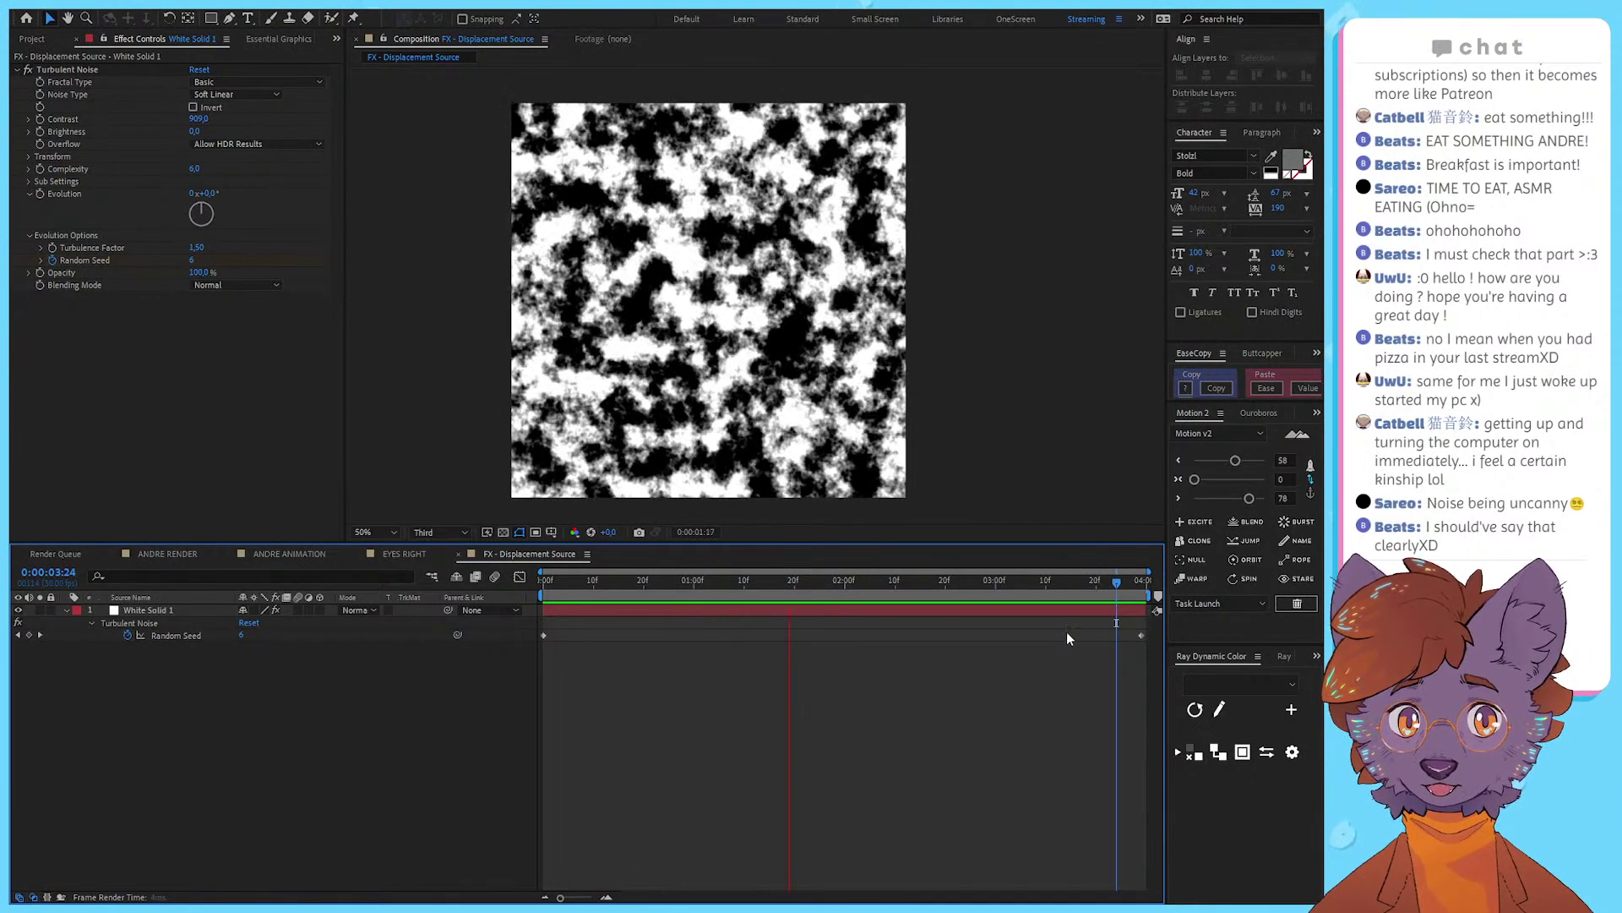
pyautogui.press('space')
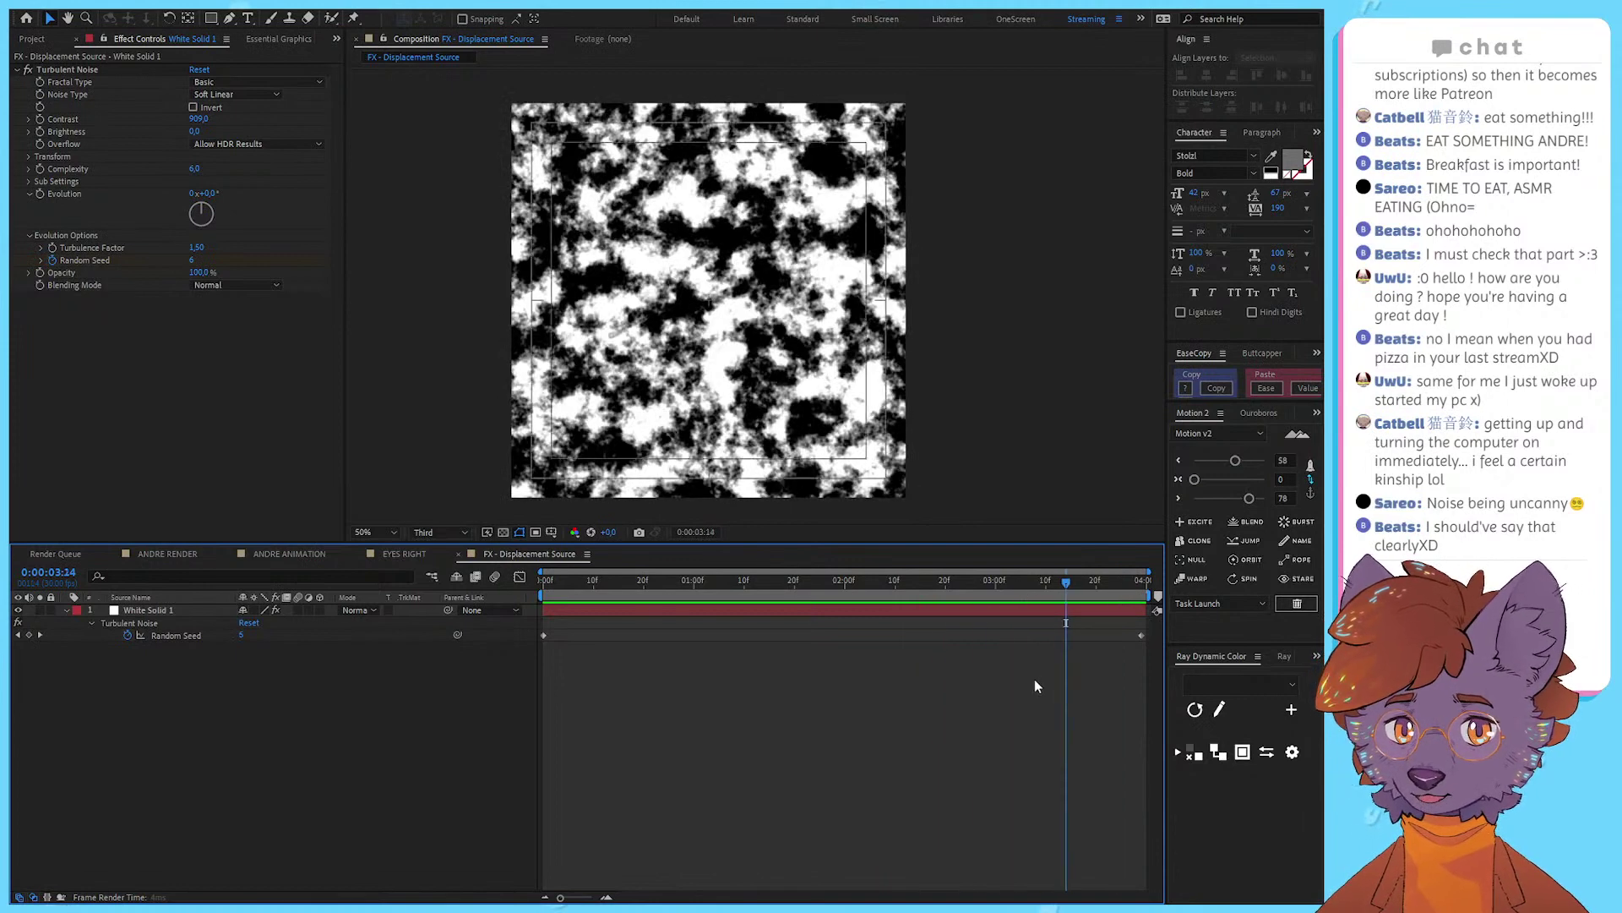
# Step: Try a Random Seed of 15 on the last-frame keyframe and preview the noise
pyautogui.press('End')
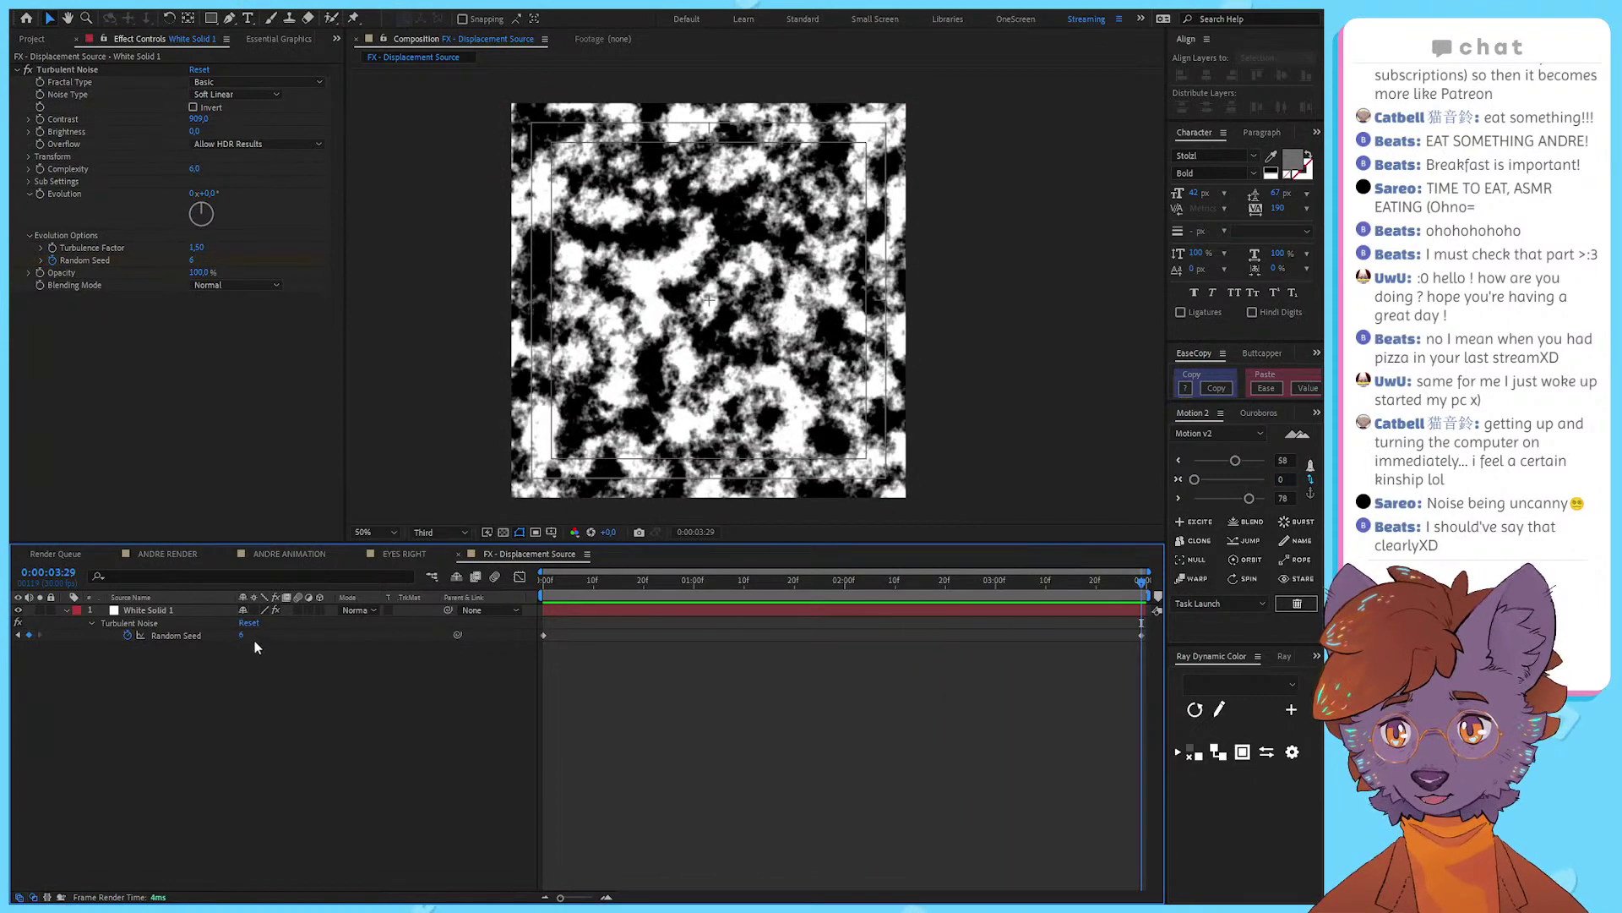
pyautogui.click(243, 634)
pyautogui.write('15')
pyautogui.press('Return')
pyautogui.press('space')
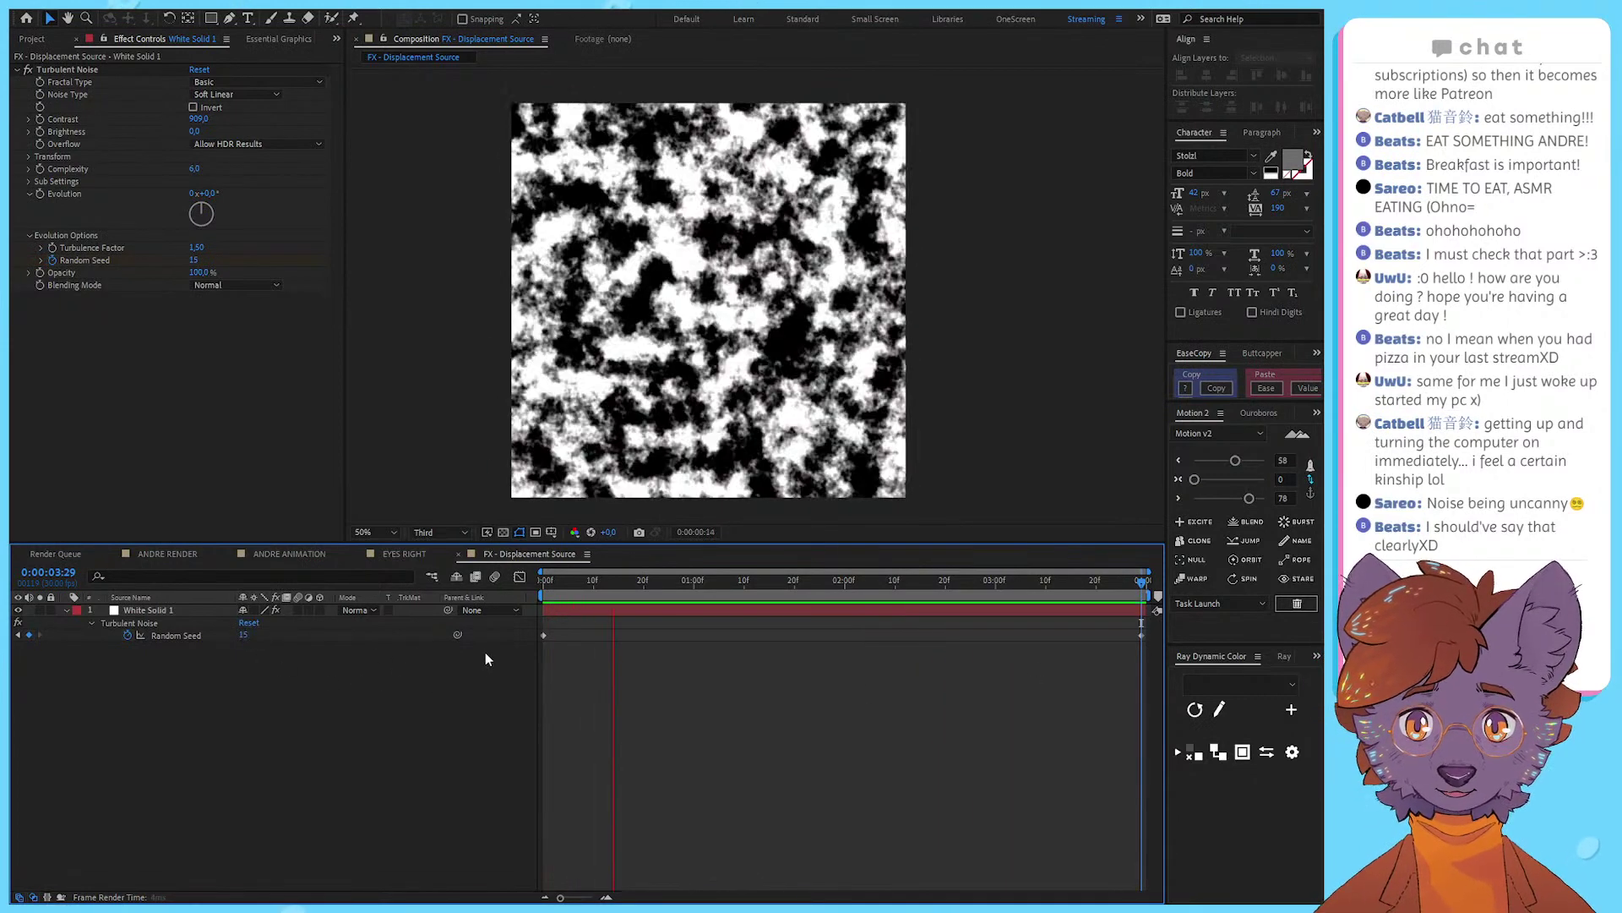
pyautogui.press('space')
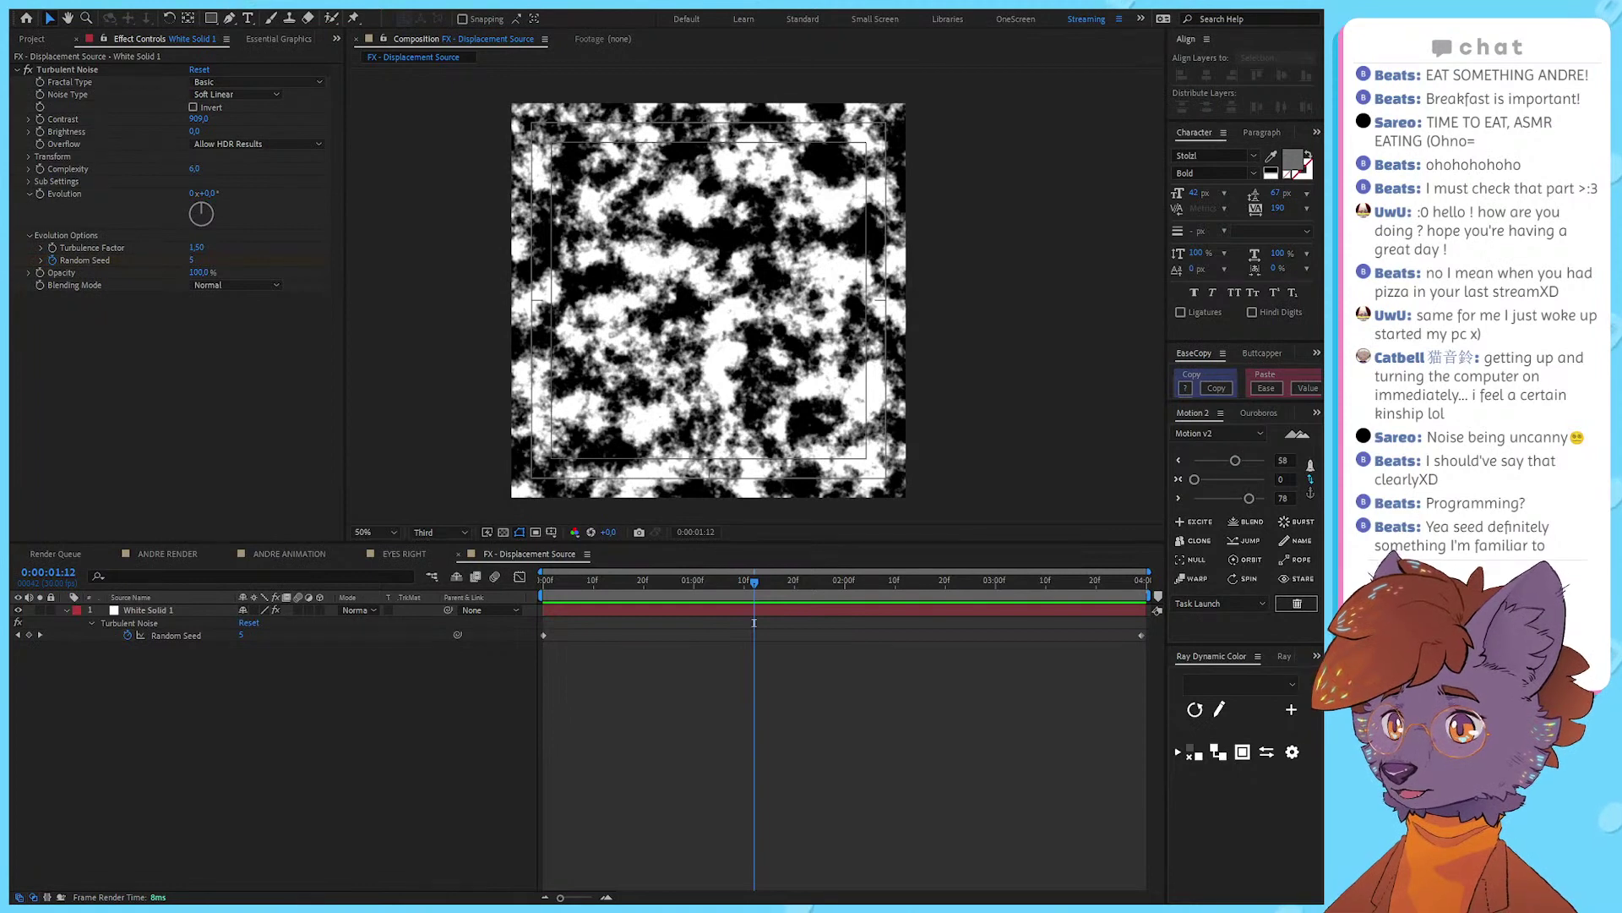
pyautogui.click(590, 652)
pyautogui.press('Home')
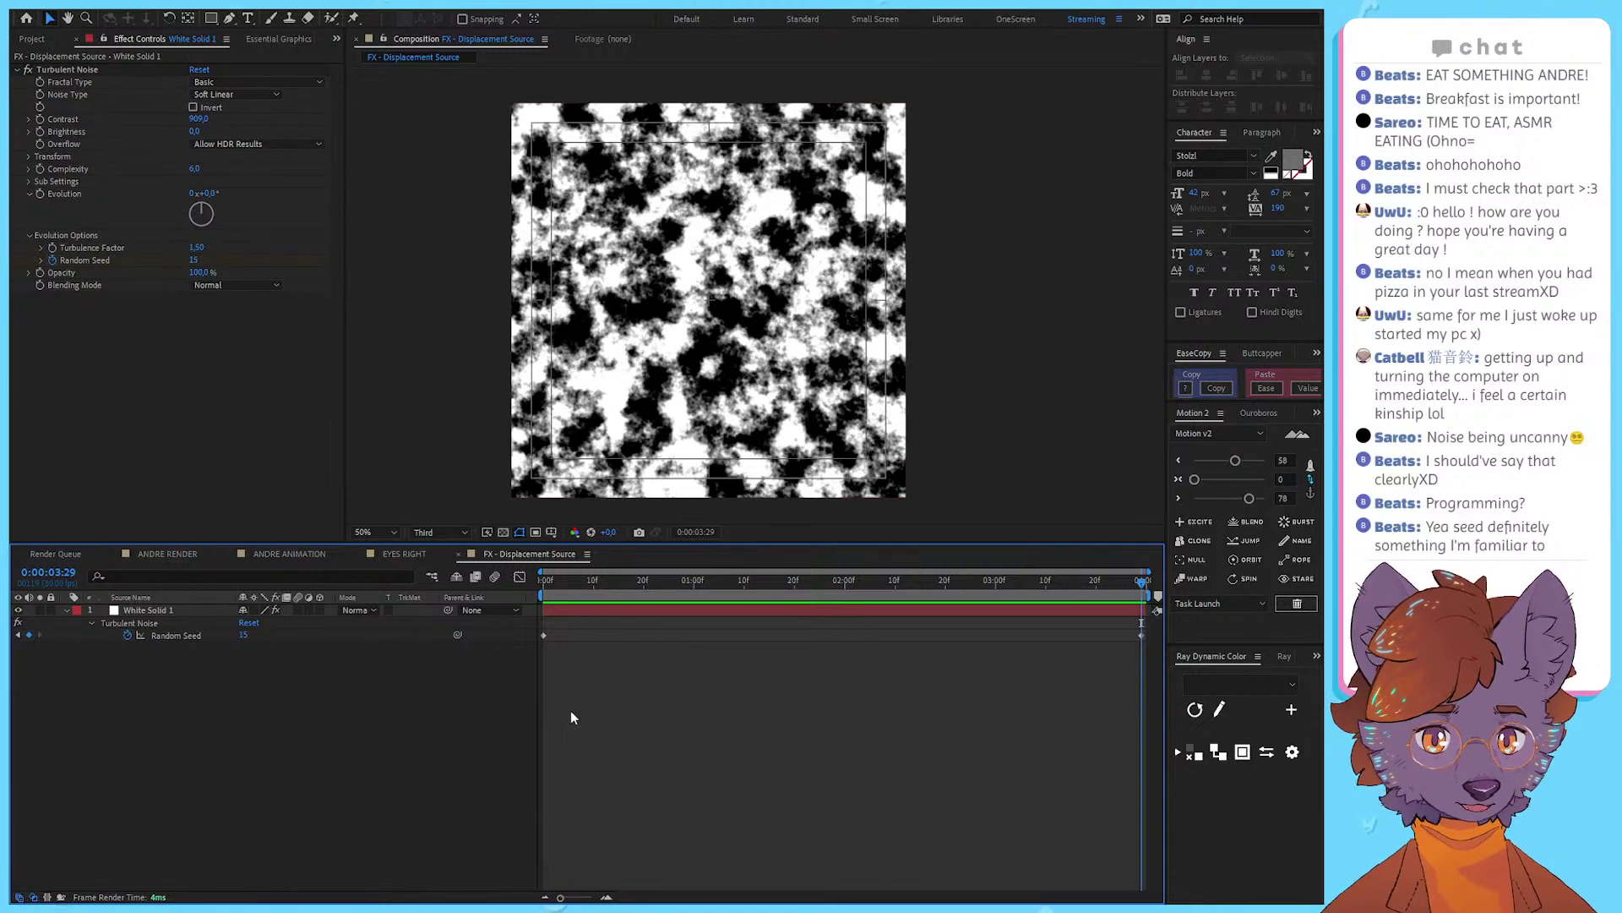
pyautogui.hotkey('ctrl', 'k')
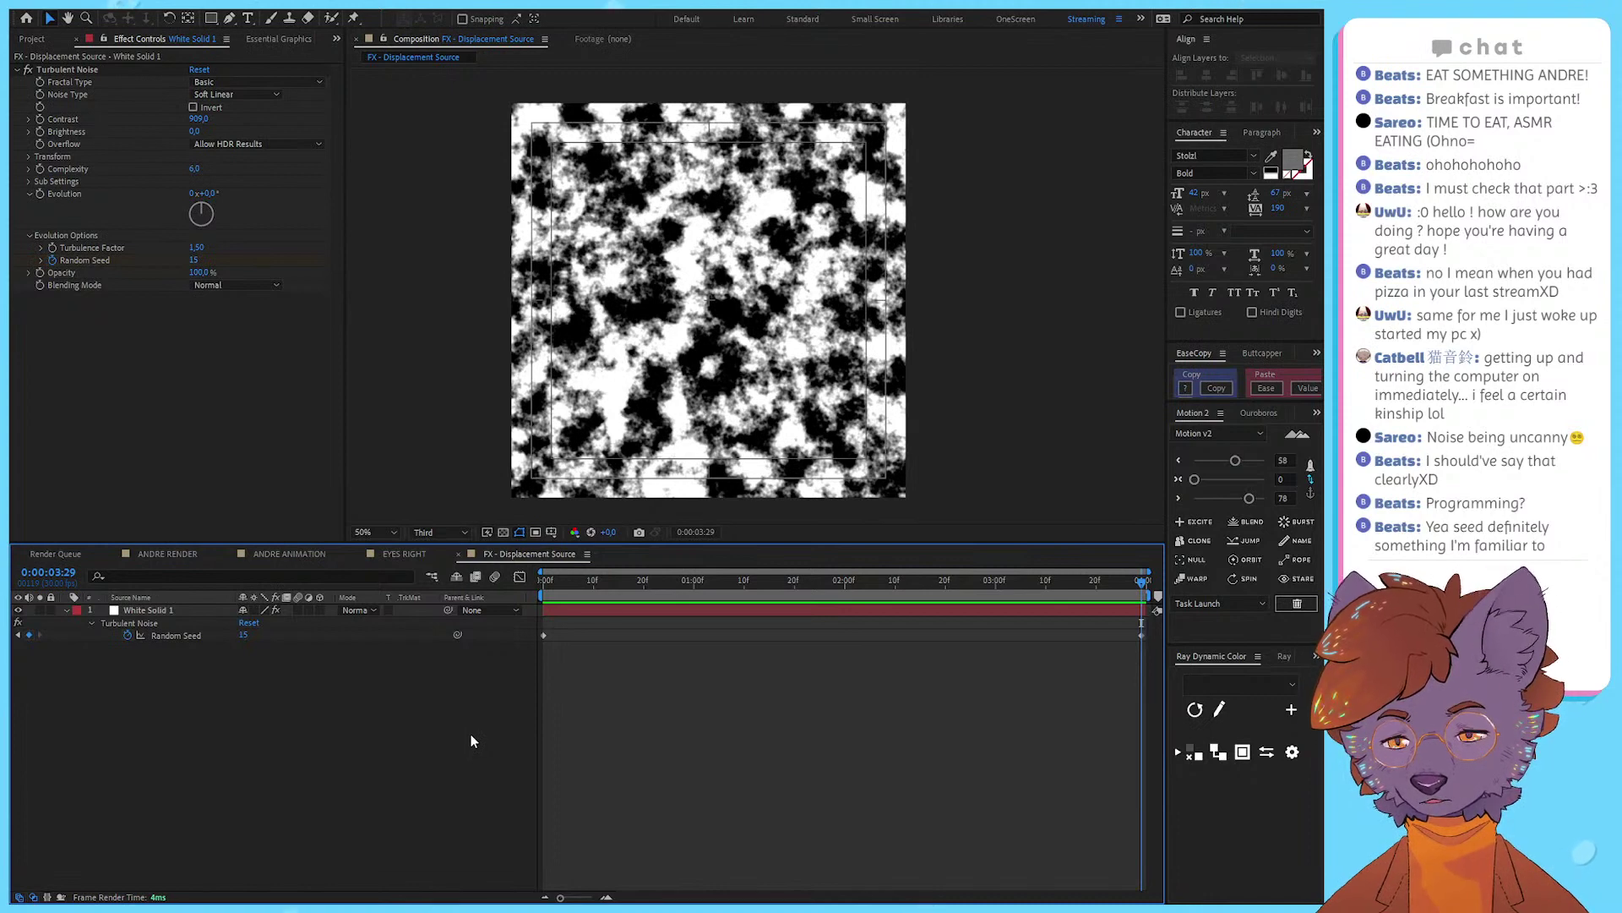
# Step: Try a Random Seed of 16 on the last-frame keyframe, preview the noise and show the keyframed properties again
pyautogui.click(245, 635)
pyautogui.write('16')
pyautogui.press('Return')
pyautogui.press('space')
pyautogui.press('s')
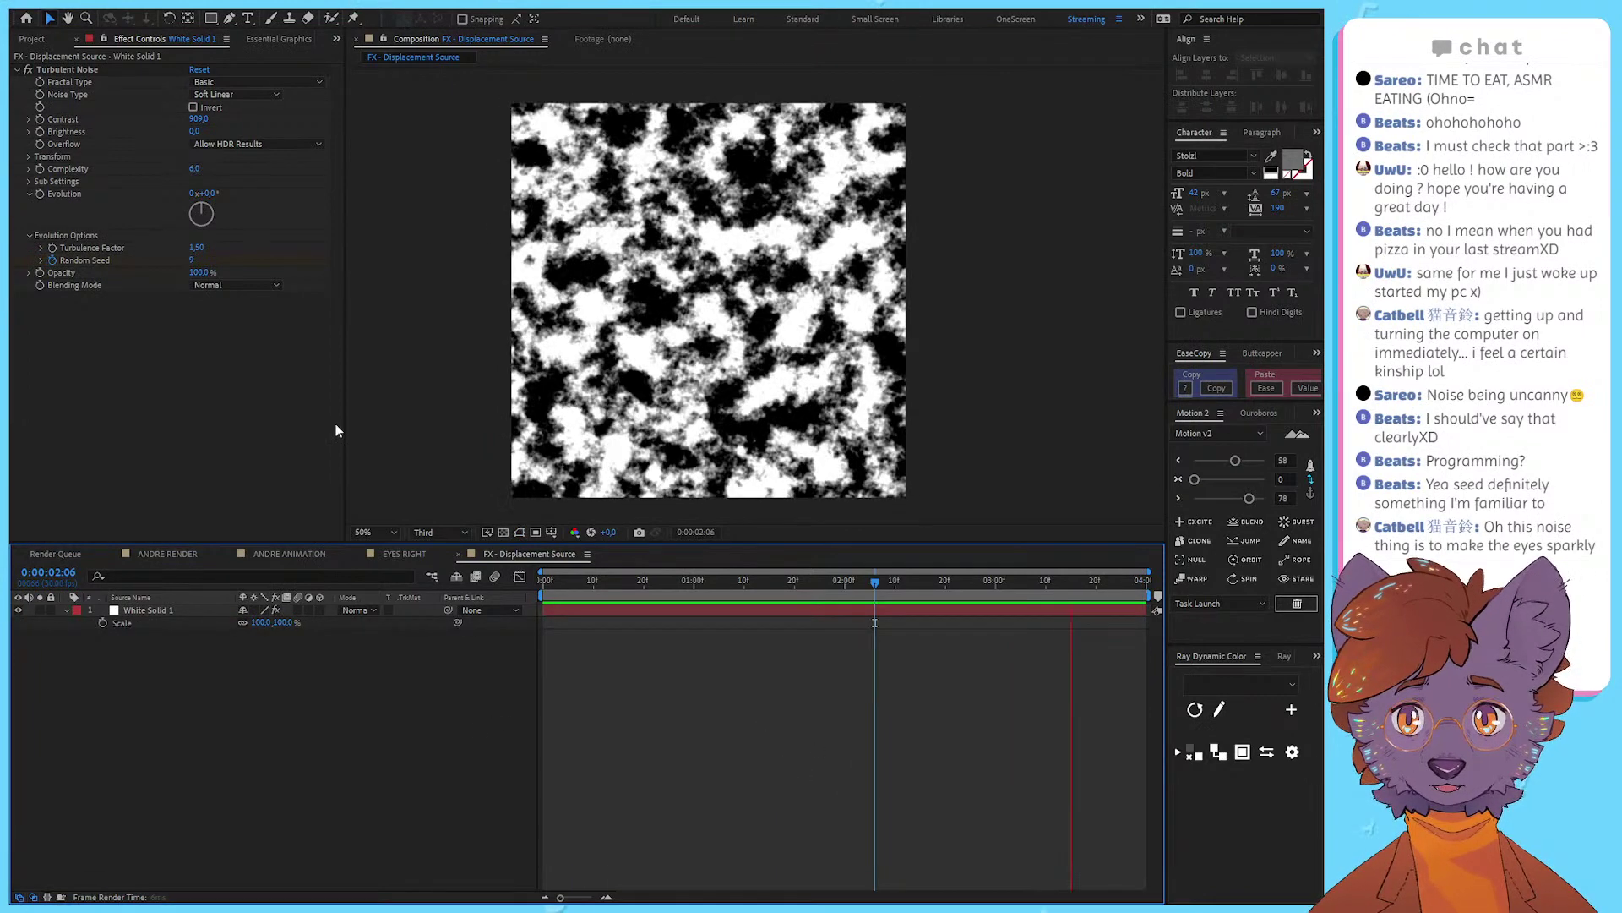
pyautogui.press("'")
pyautogui.press('u')
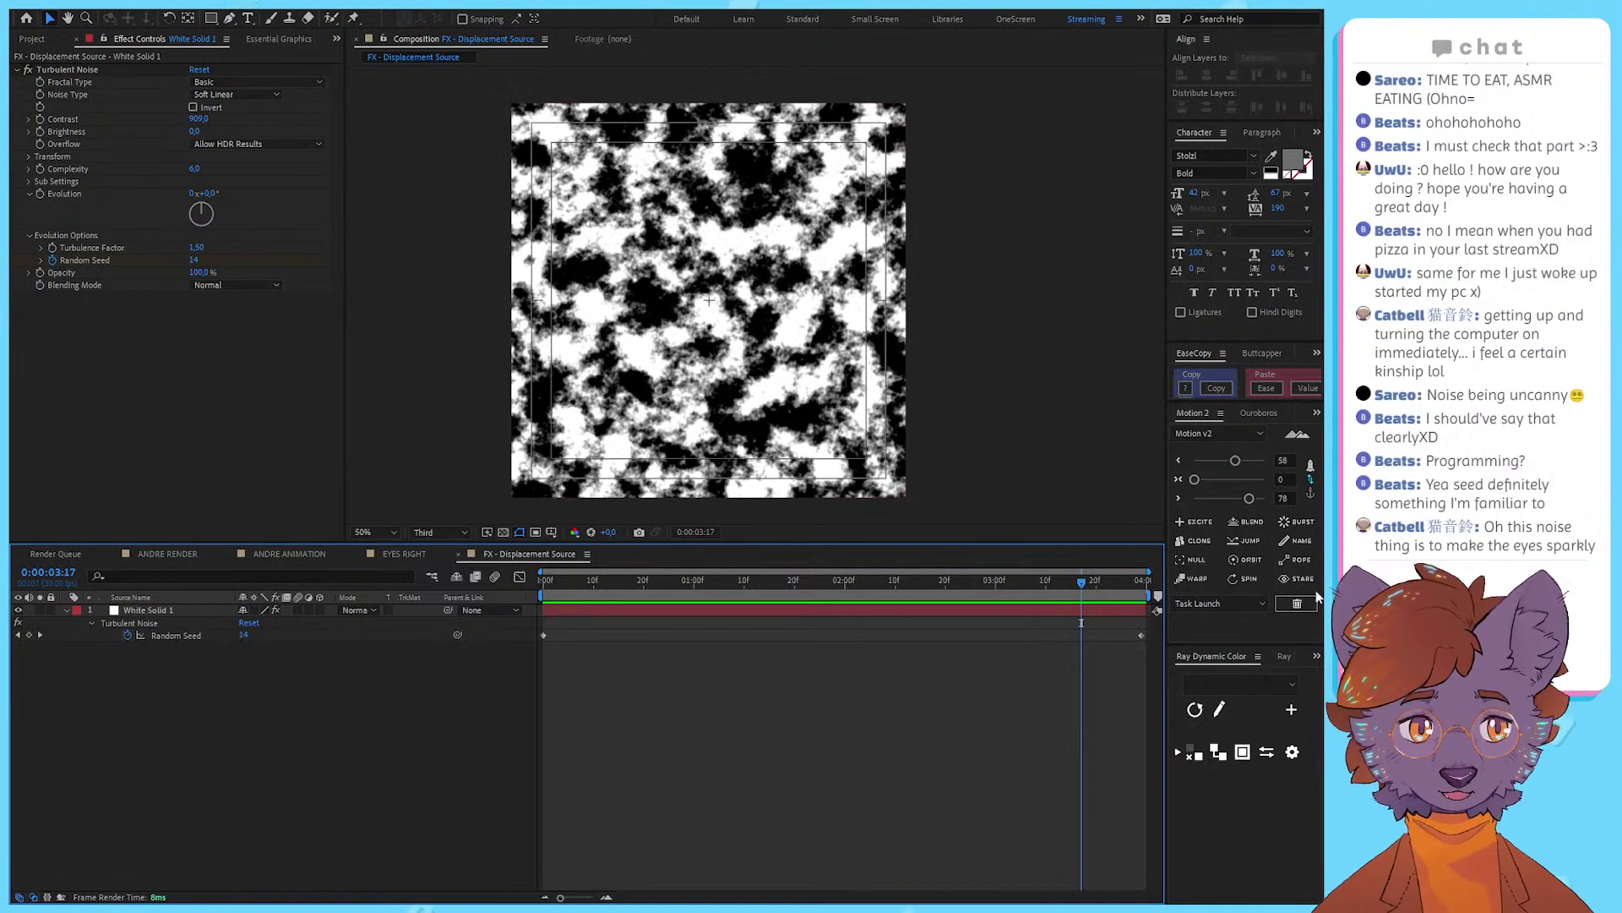
# Step: Set the last-frame Random Seed keyframe to 32 and preview the faster noise animation
pyautogui.click(246, 636)
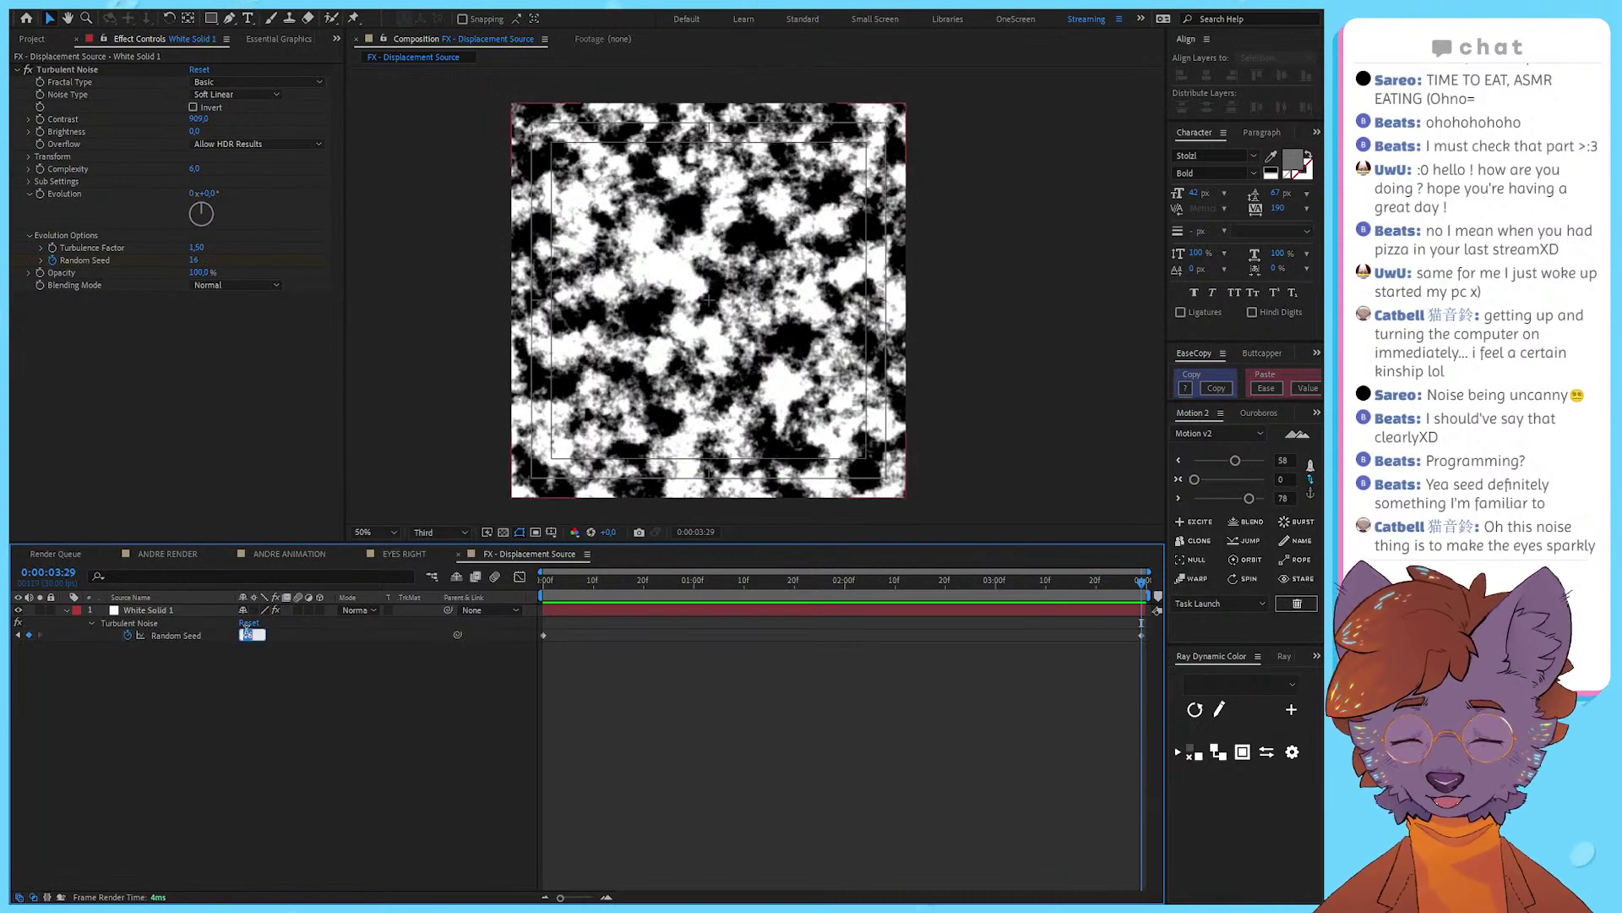
pyautogui.write('32')
pyautogui.press('Return')
pyautogui.press('space')
pyautogui.press('space')
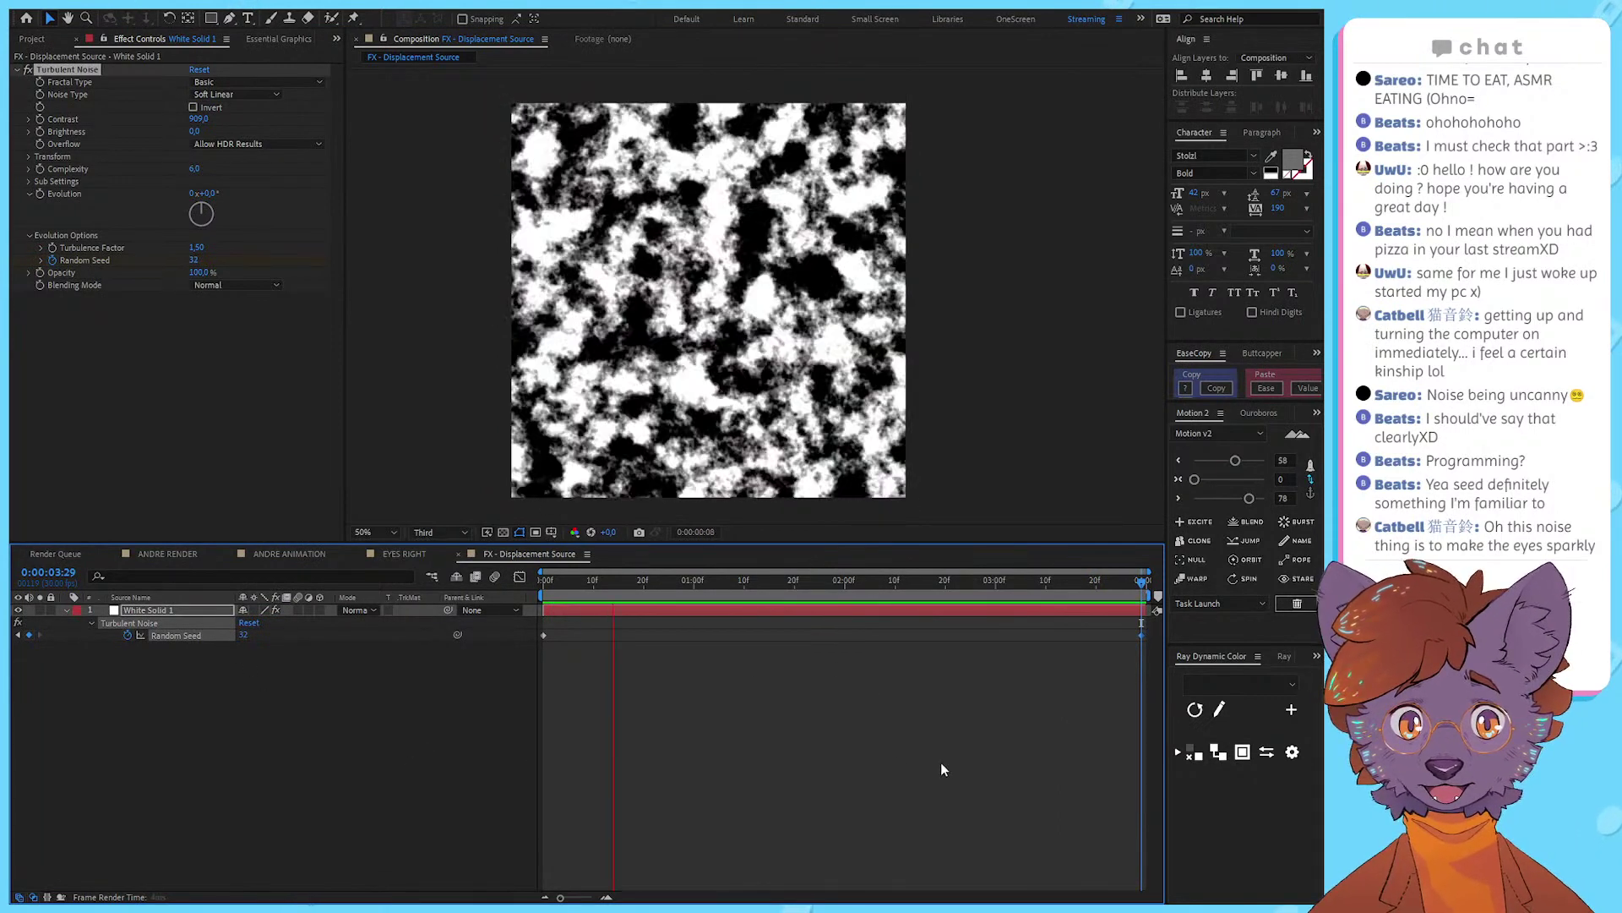
pyautogui.click(923, 775)
pyautogui.press('space')
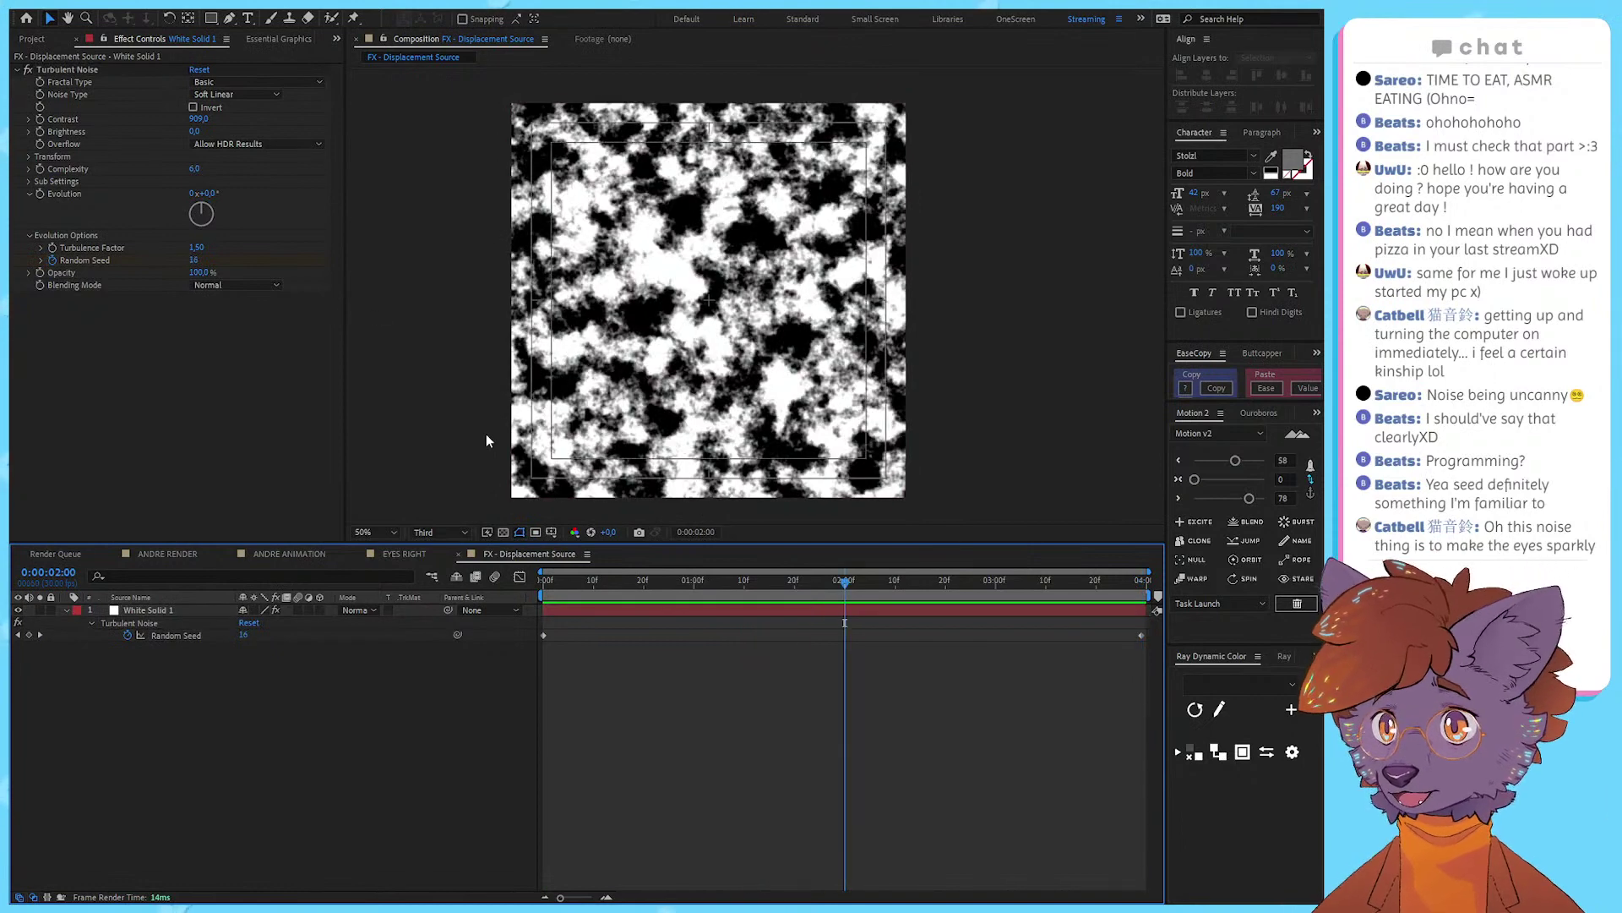
# Step: Open the EYES RIGHT composition from the project items
pyautogui.click(235, 434)
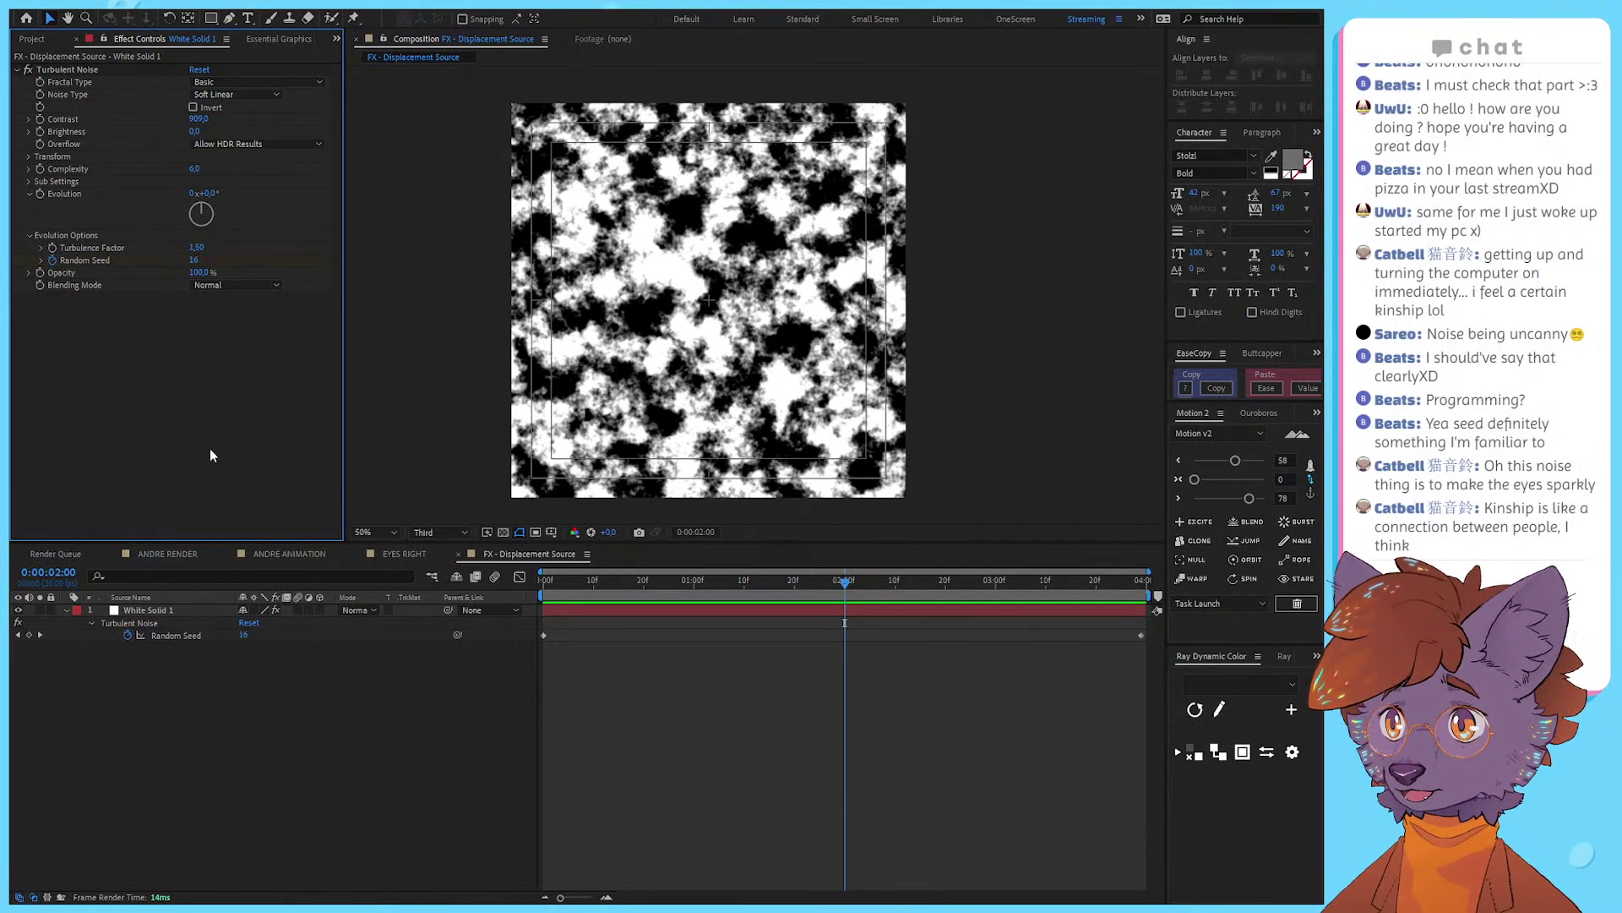
pyautogui.click(33, 39)
pyautogui.click(158, 417)
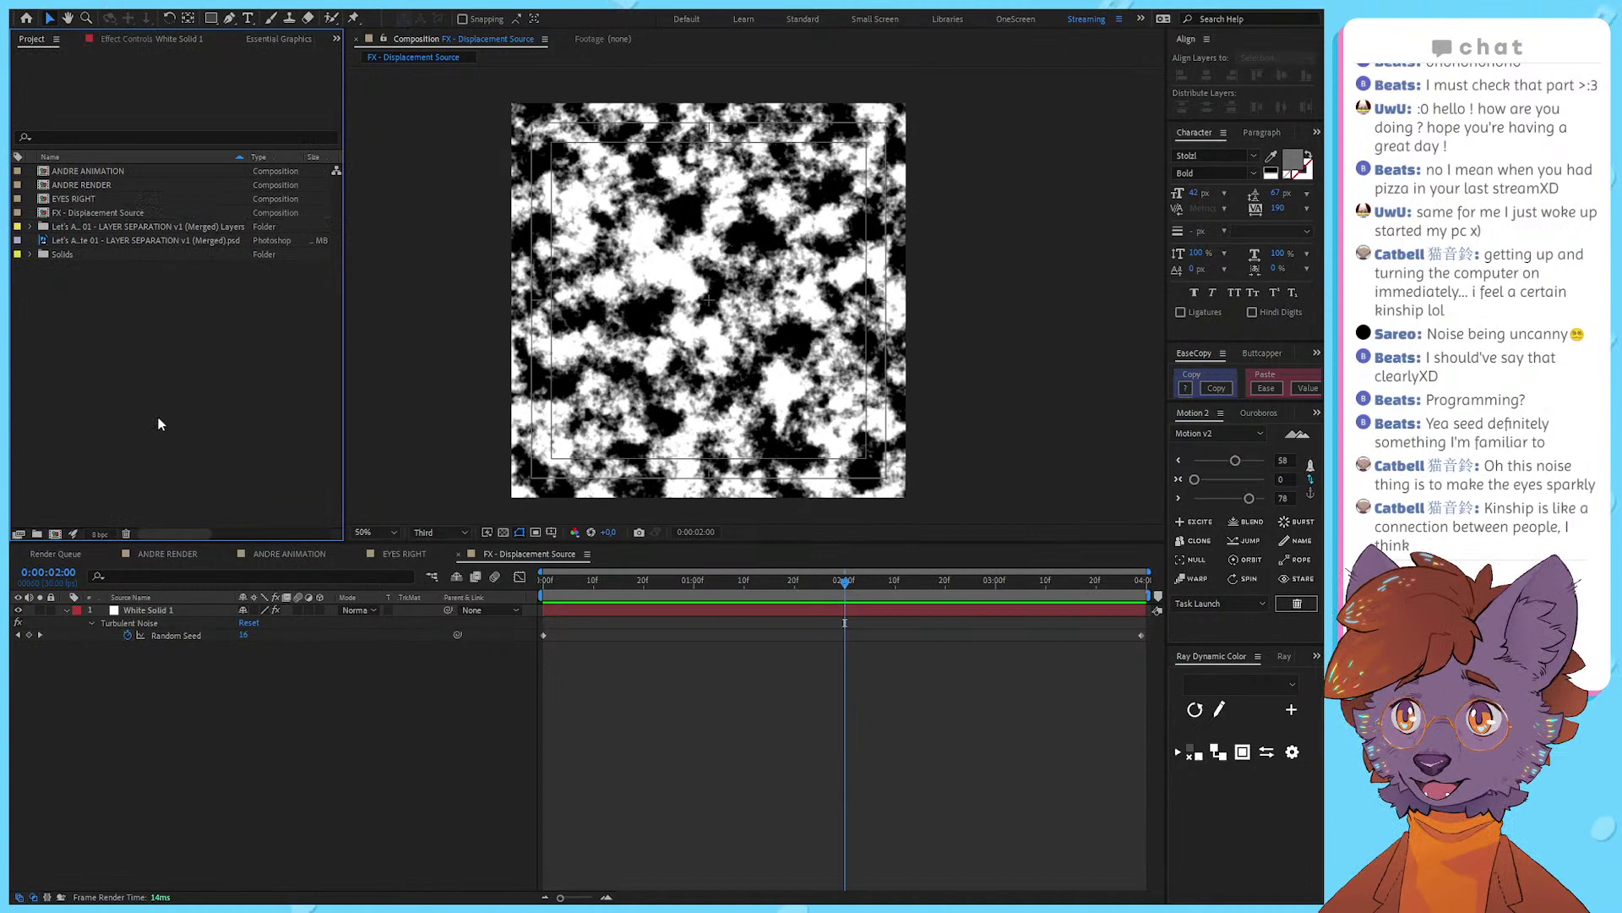
pyautogui.click(113, 196)
pyautogui.click(104, 209)
pyautogui.doubleClick(53, 199)
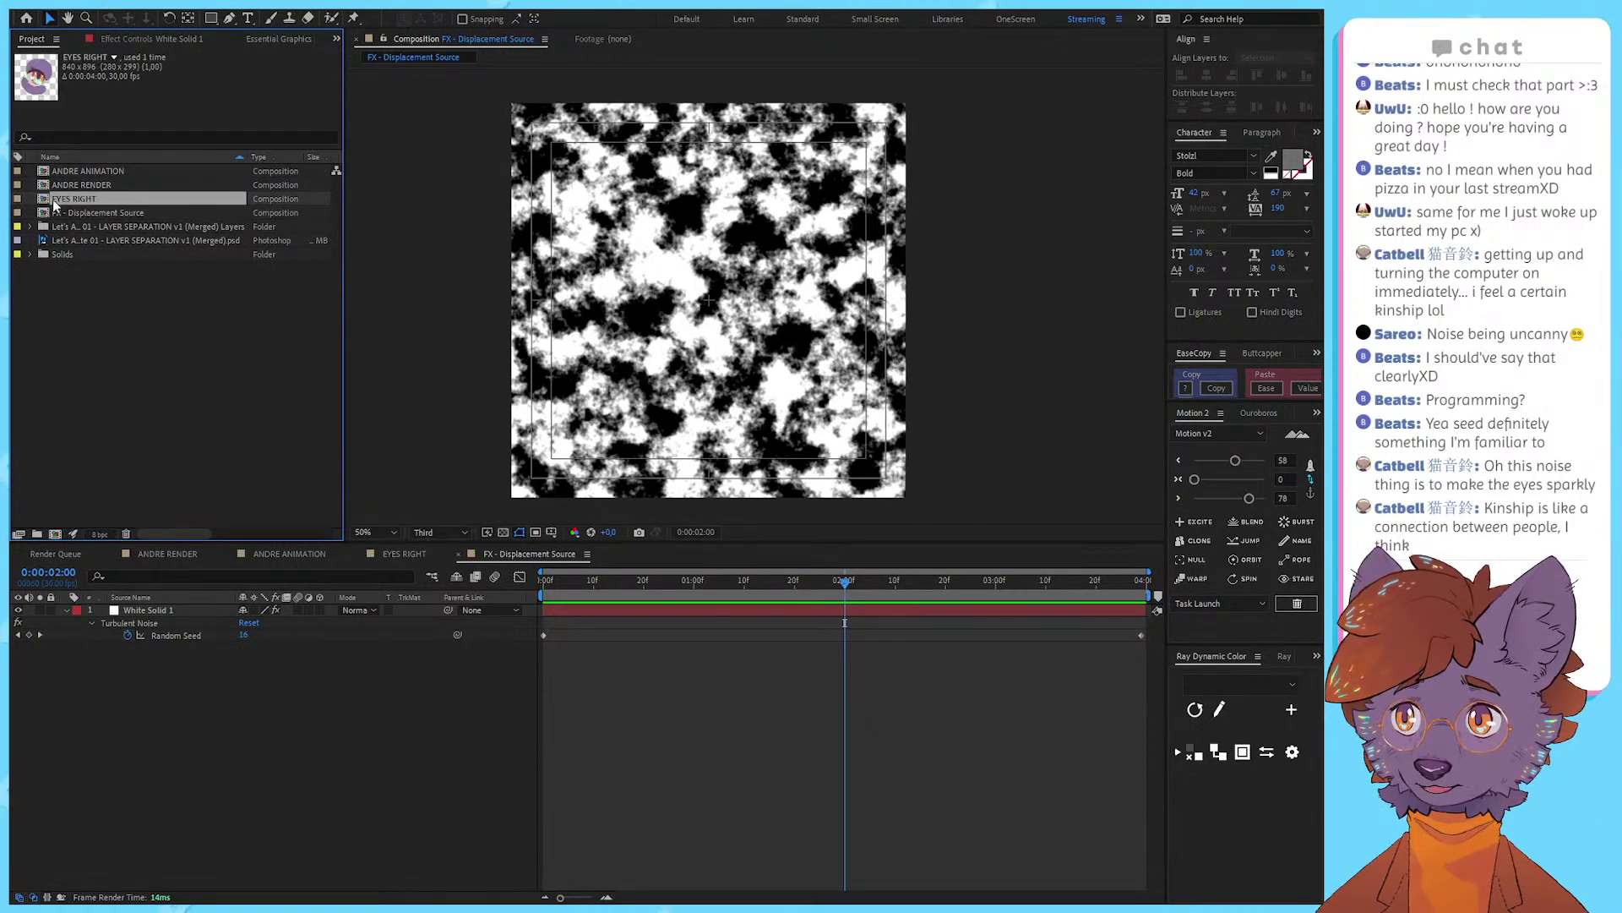
# Step: Play back the right-eye blink in the EYES RIGHT composition
pyautogui.press('space')
pyautogui.moveTo(849, 372); pyautogui.dragTo(884, 326)
pyautogui.scroll(-1, 854, 355)
pyautogui.moveTo(836, 381); pyautogui.dragTo(809, 382)
pyautogui.press('space')
pyautogui.scroll(1, 775, 377)
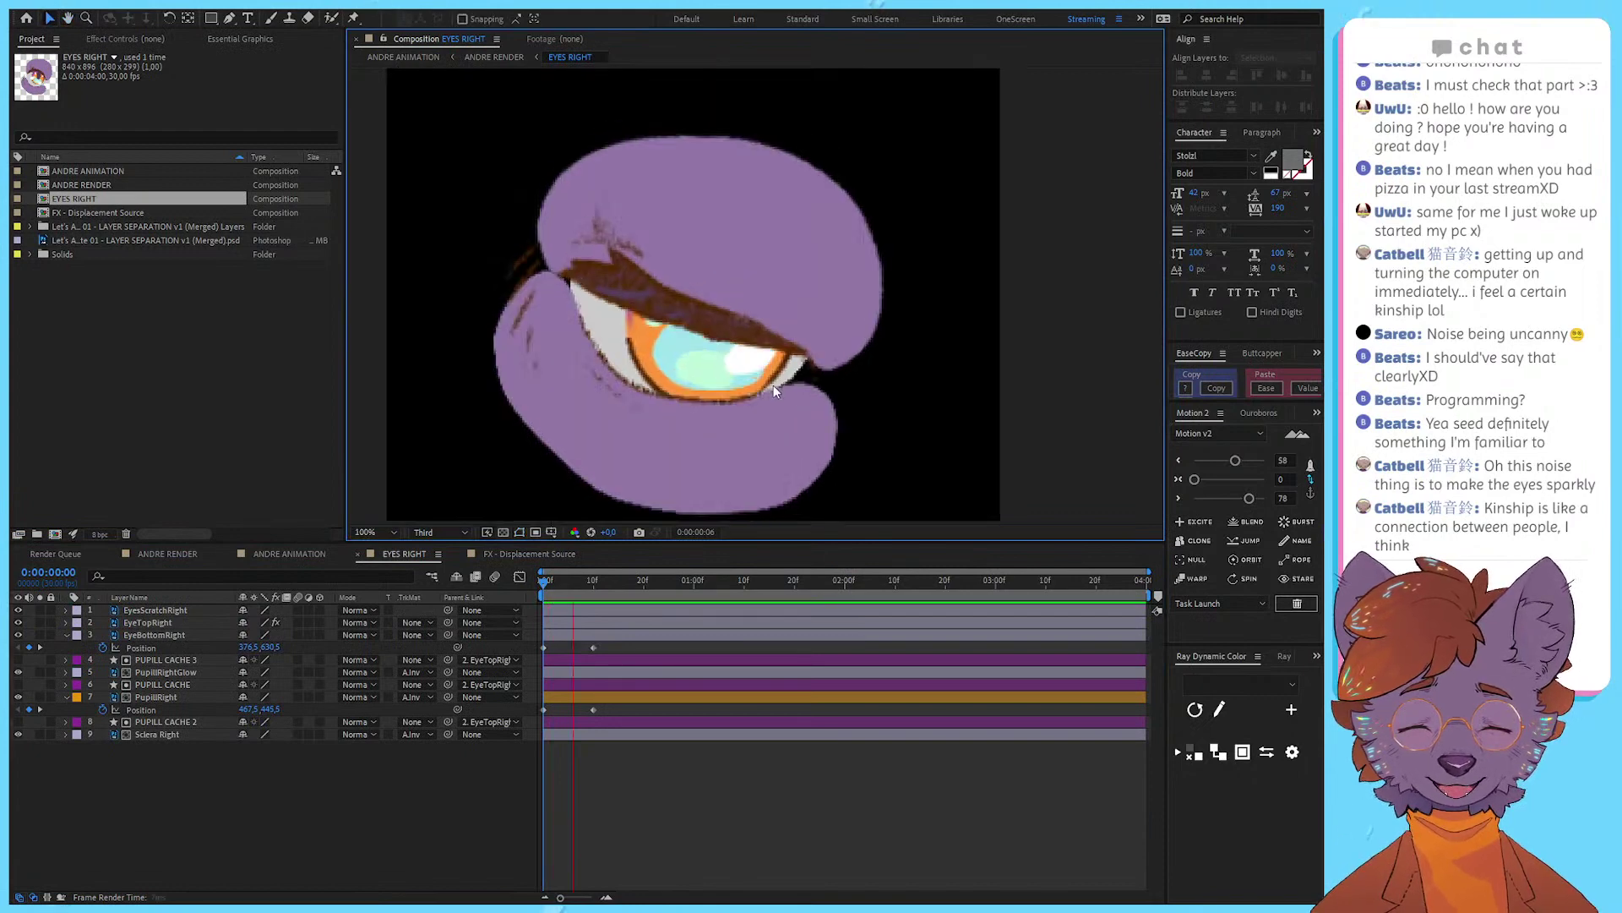
pyautogui.click(433, 773)
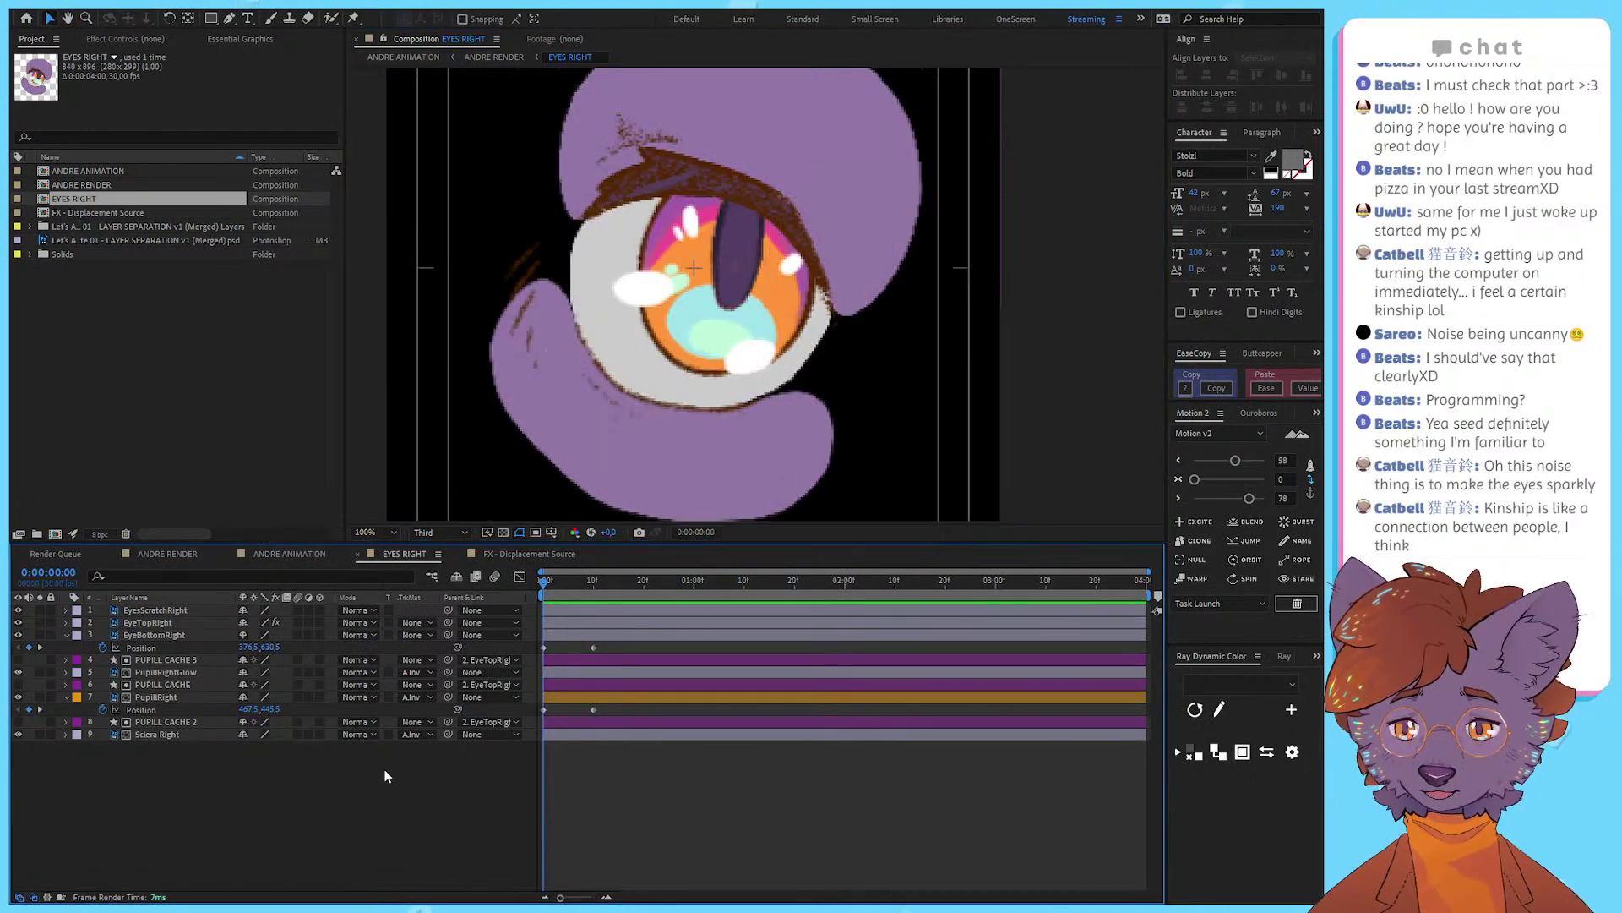
# Step: Apply a Displacement Map effect to the PupillRightGlow layer and show its effect settings
pyautogui.click(218, 722)
pyautogui.click(175, 635)
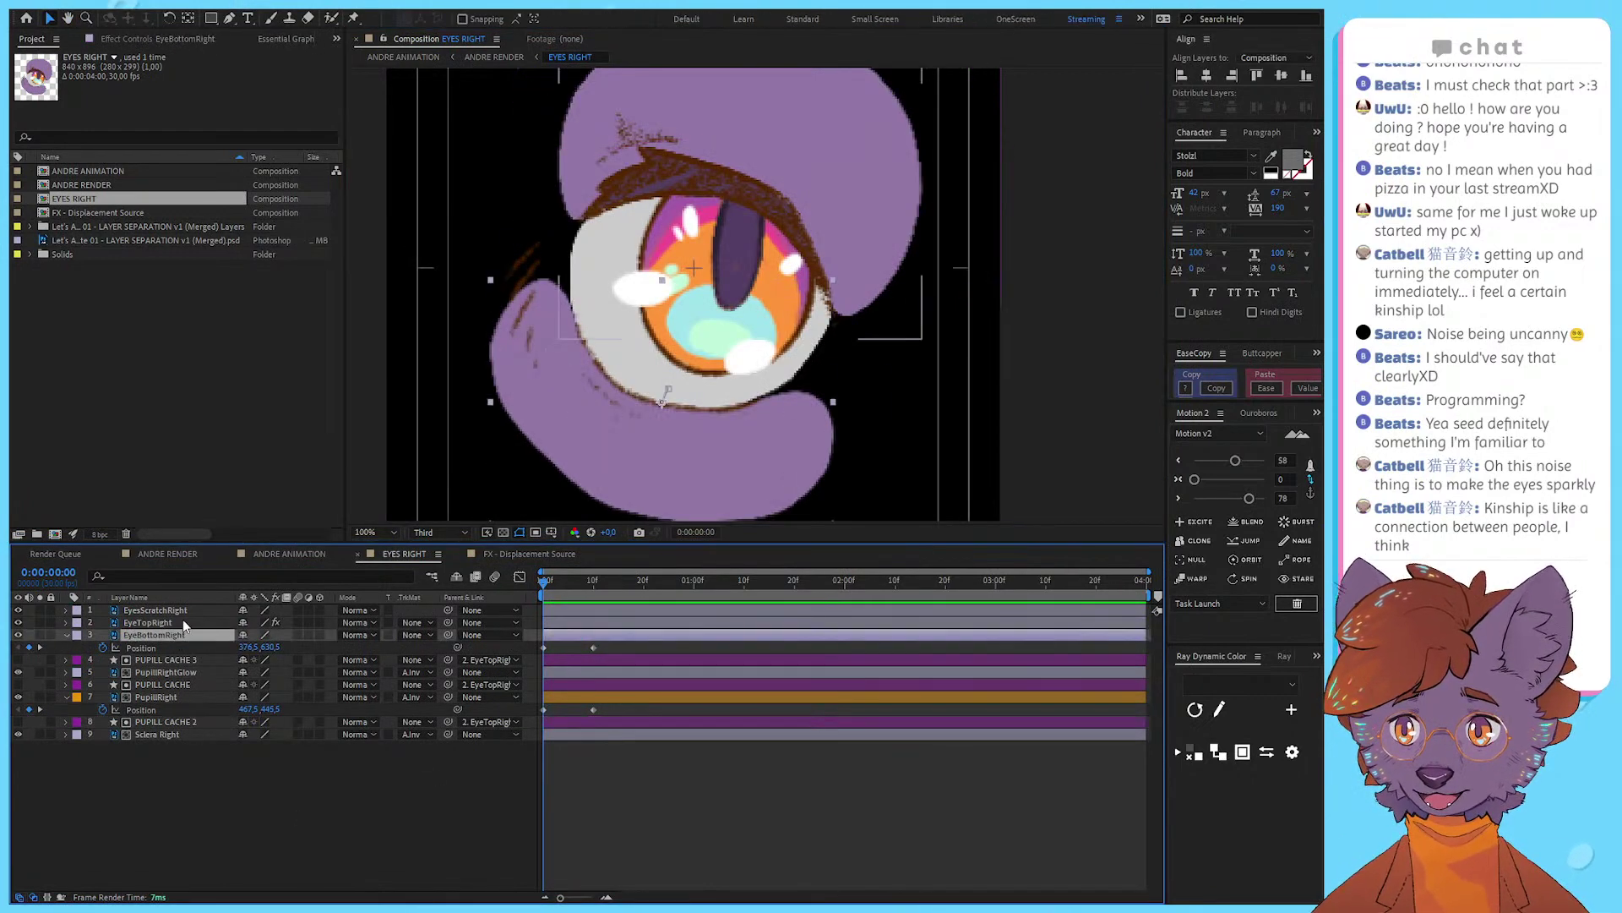
pyautogui.click(182, 622)
pyautogui.click(186, 633)
pyautogui.click(176, 684)
pyautogui.click(177, 672)
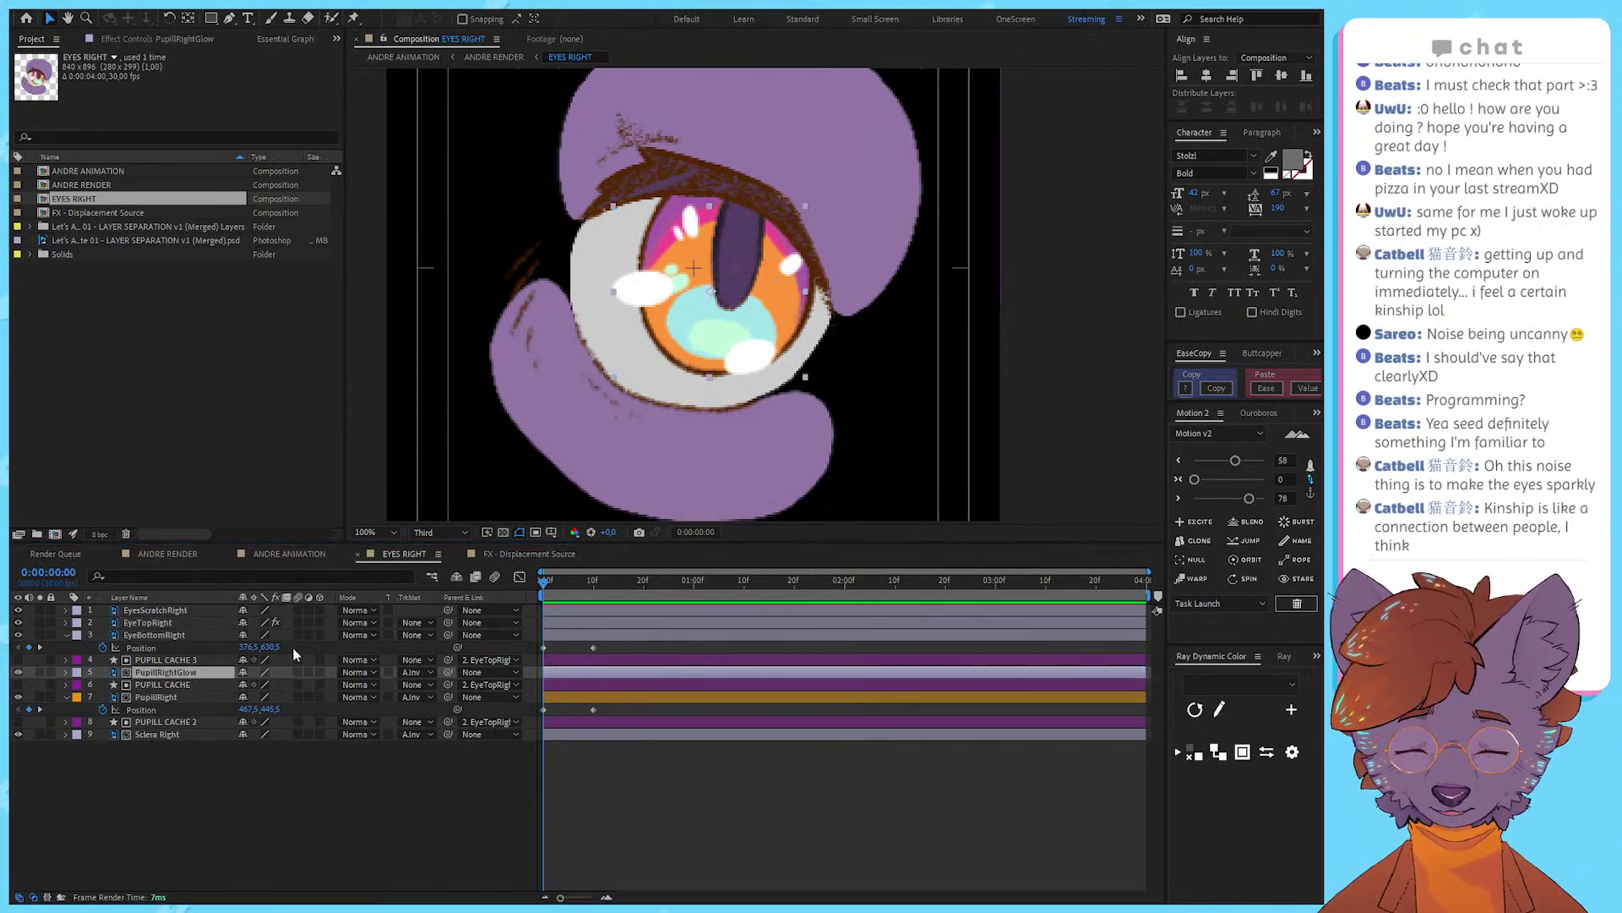
pyautogui.hotkey('ctrl', 'v')
pyautogui.click(150, 39)
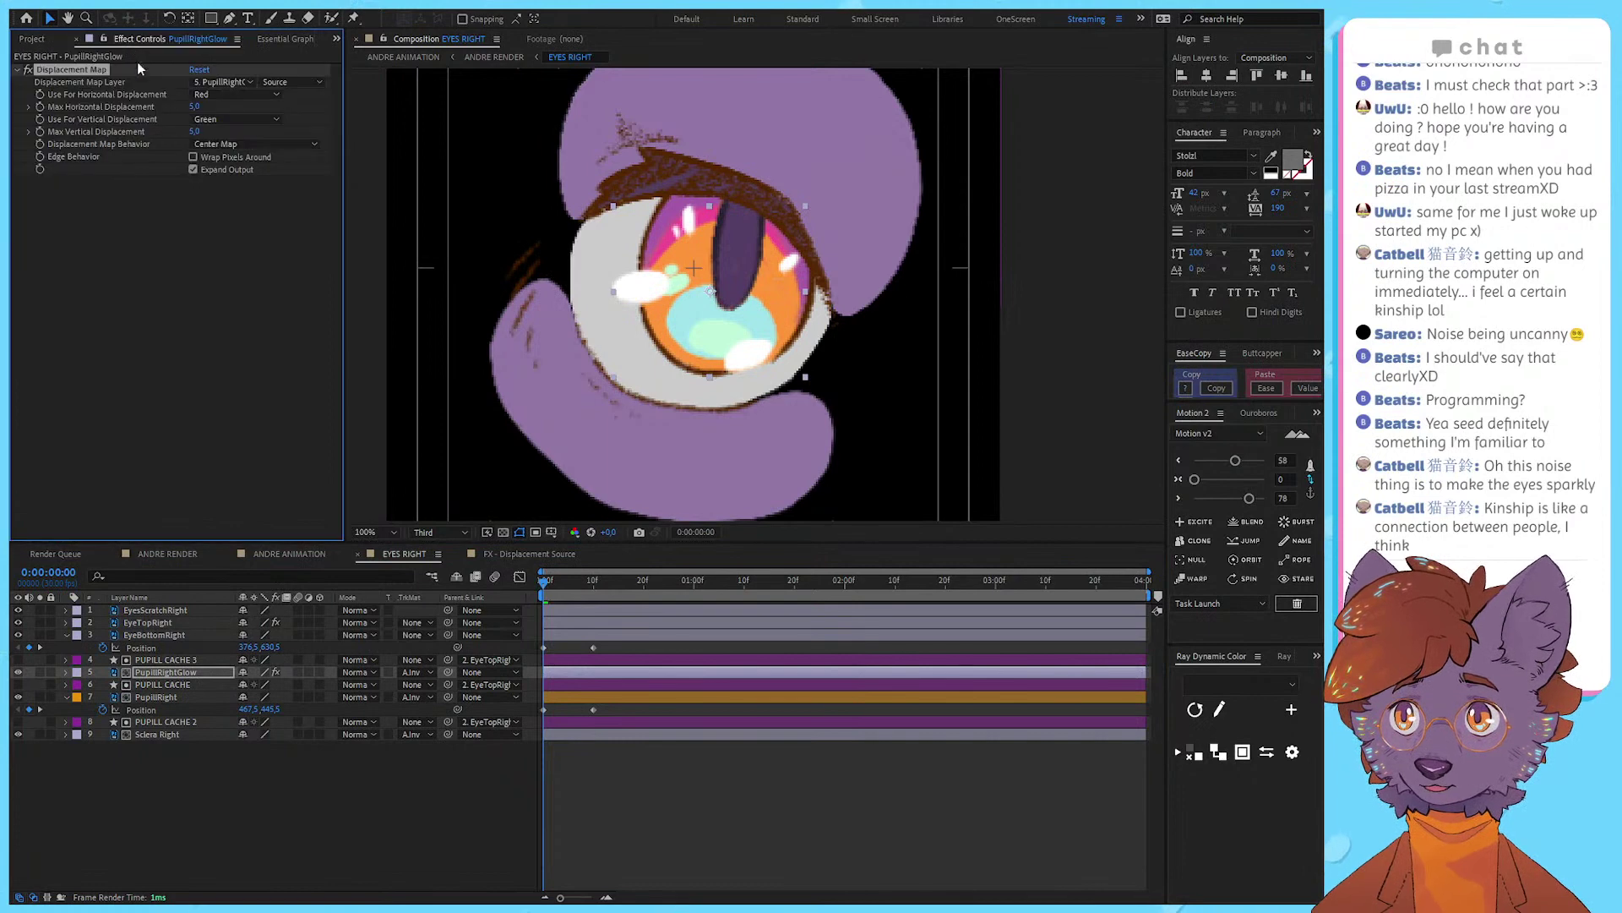
# Step: Set both the horizontal and vertical displacement of the Displacement Map to use Luminance, and return to the project items
pyautogui.scroll(2, 778, 297)
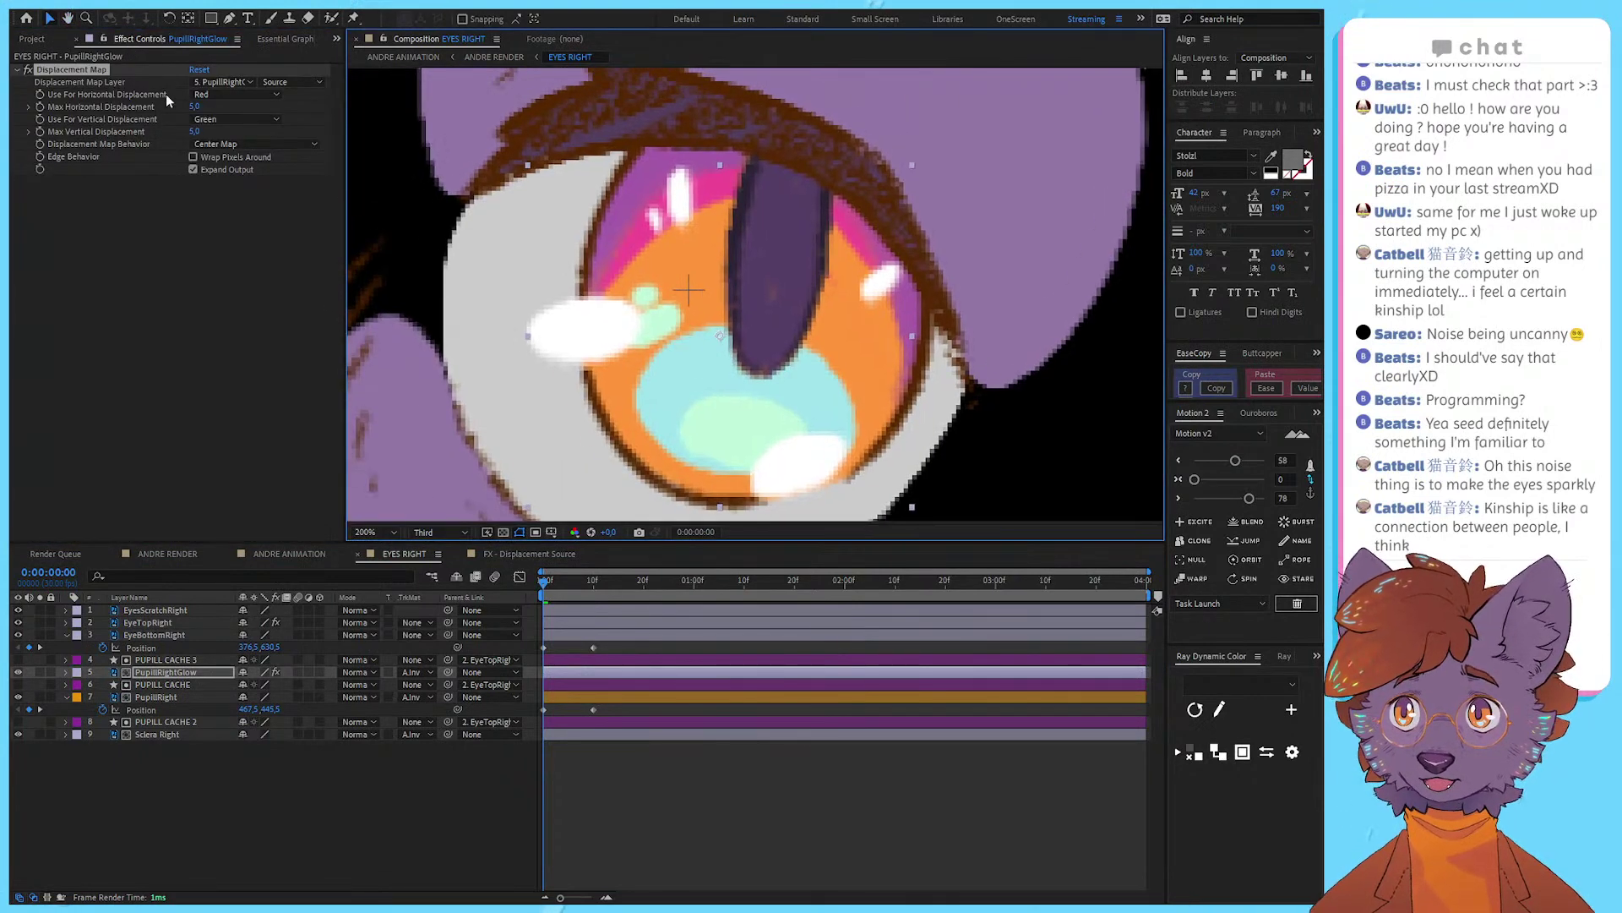
pyautogui.click(224, 82)
pyautogui.click(244, 114)
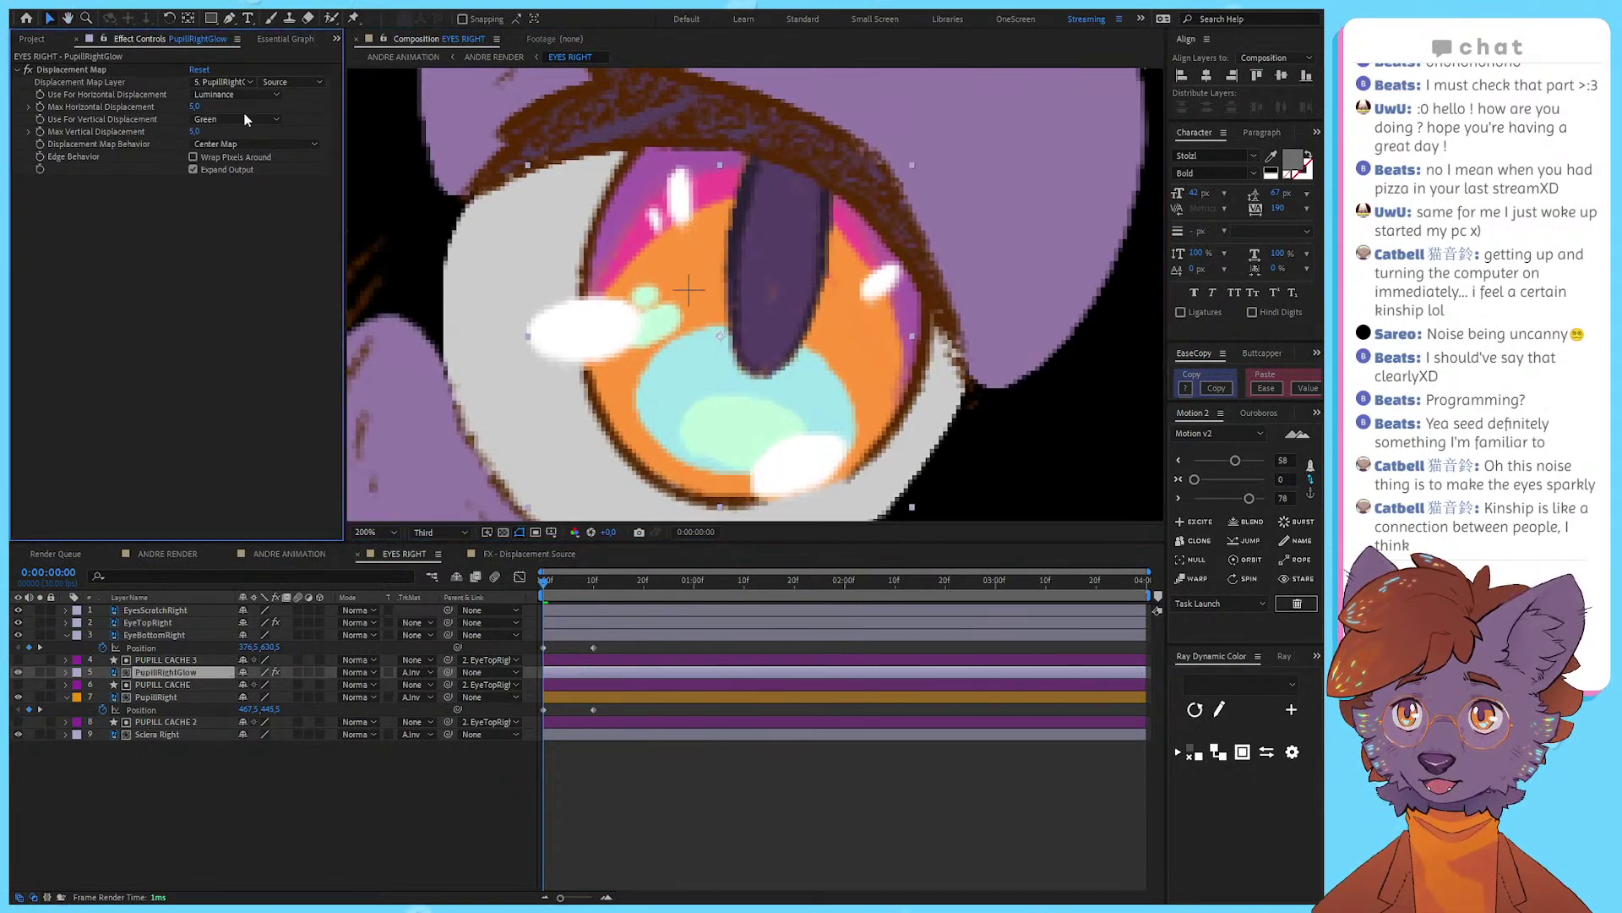
pyautogui.hotkey('ctrl', 'z')
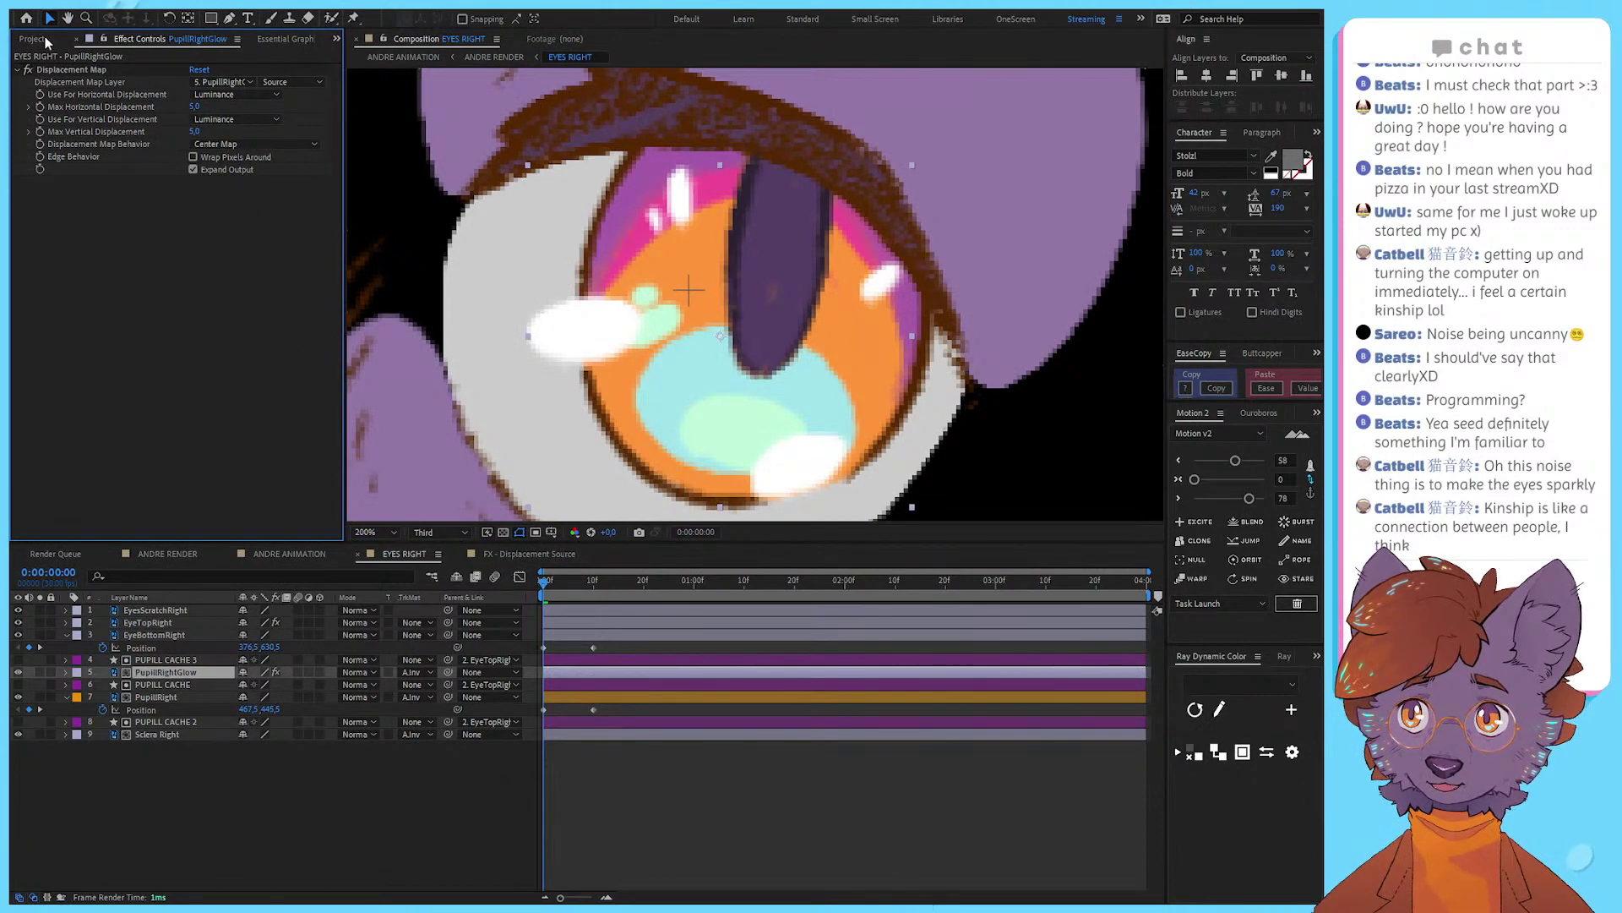
pyautogui.press(',')
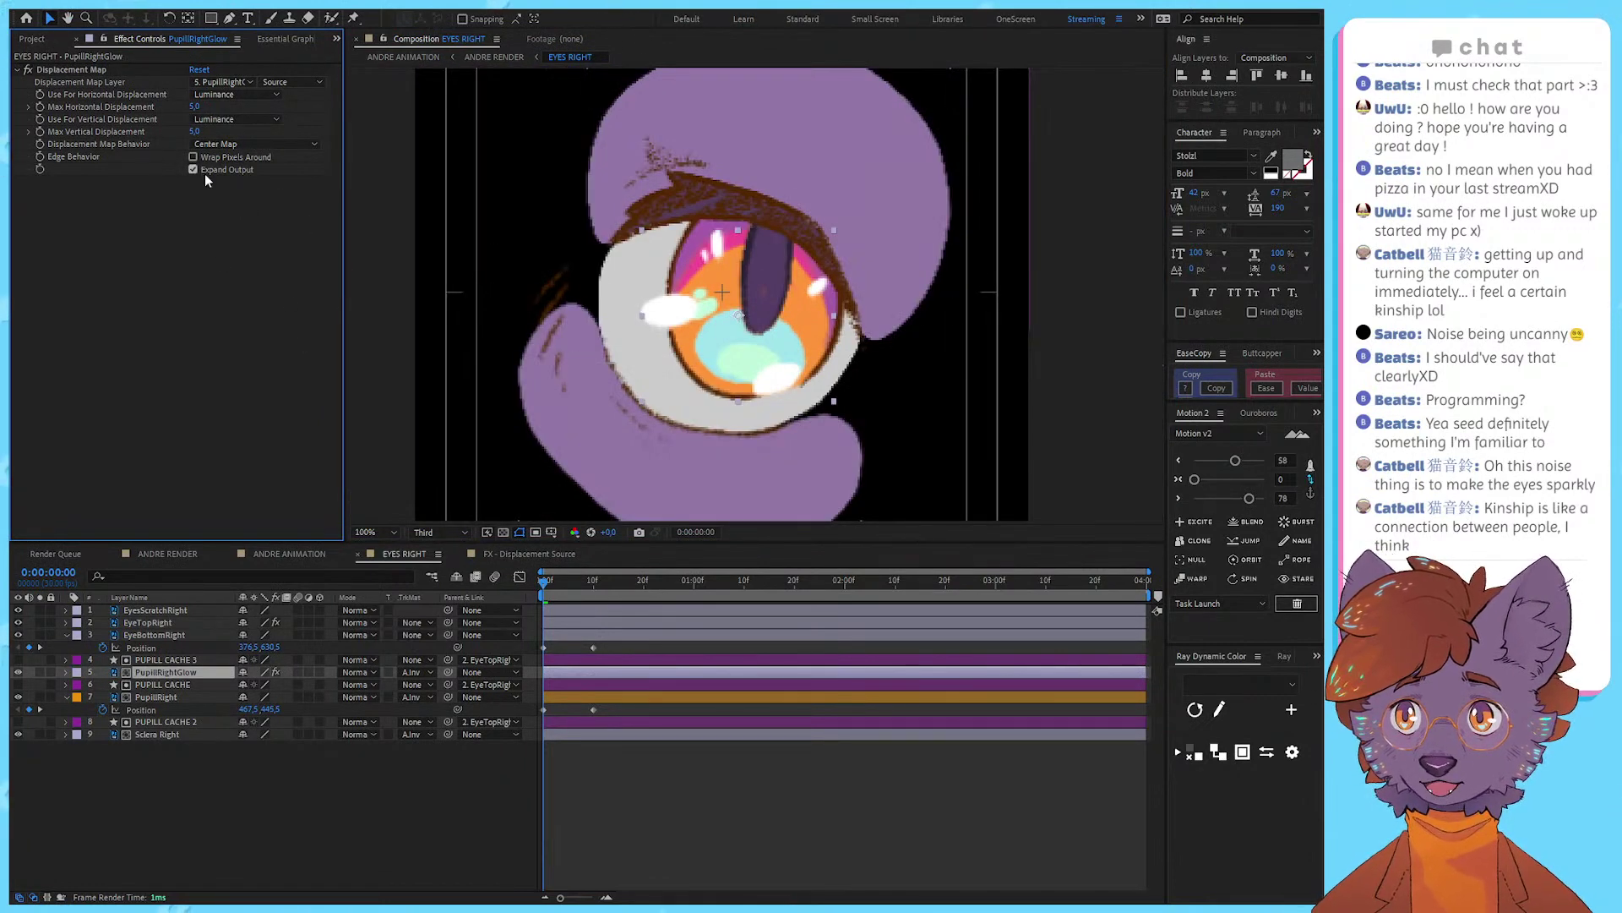
pyautogui.click(34, 39)
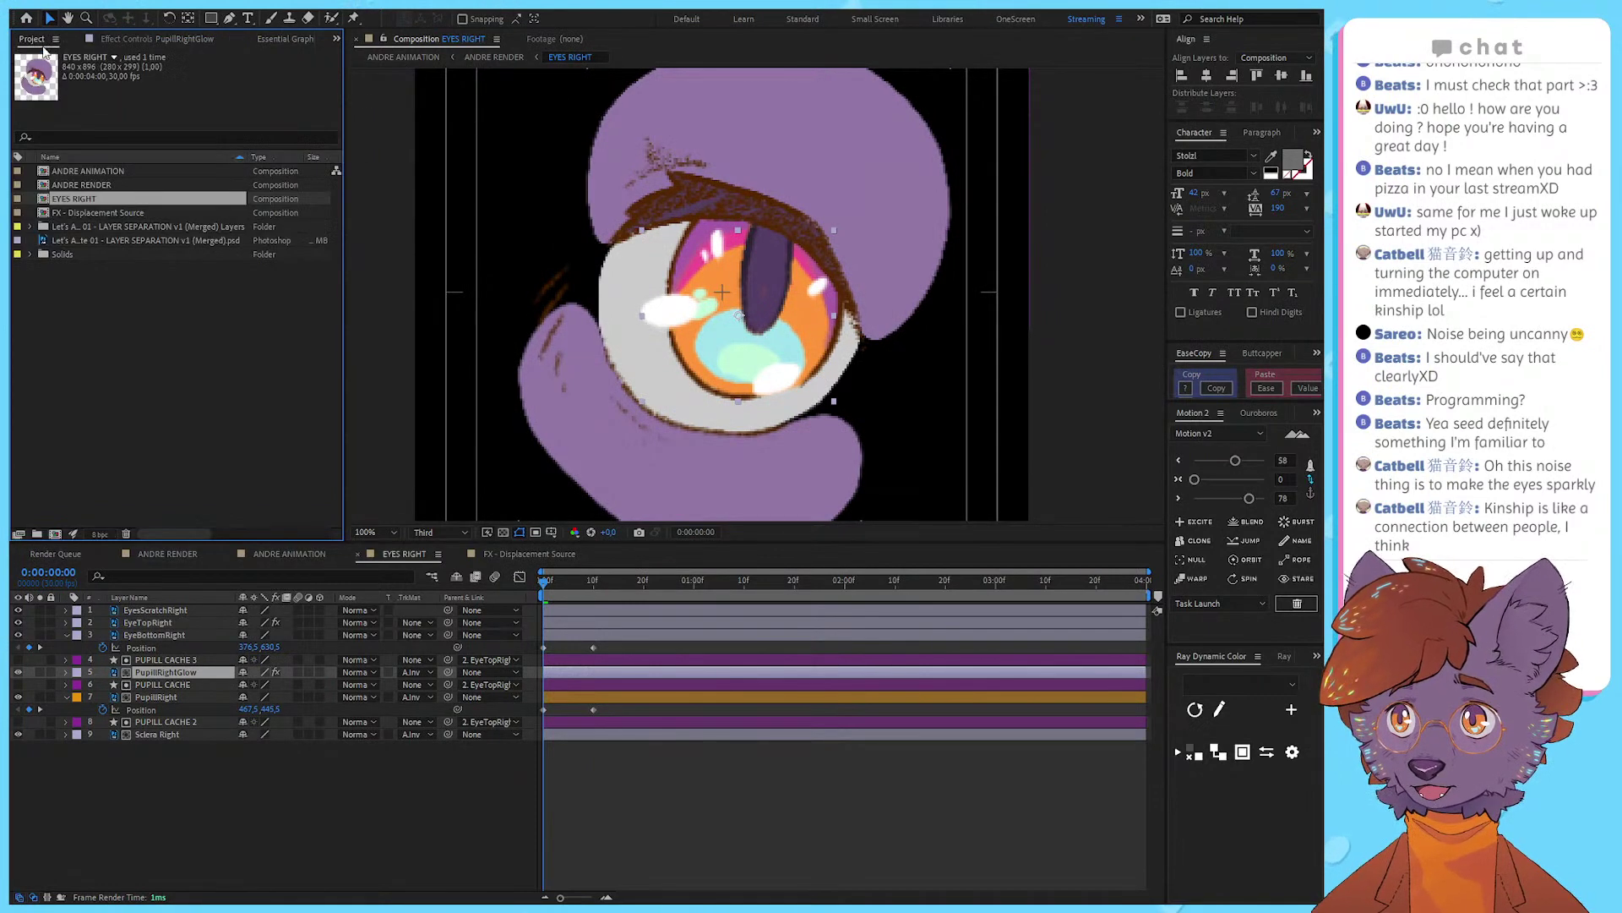
# Step: Add the FX - Displacement Source composition as the lowest layer of EYES RIGHT and set its label colour to red
pyautogui.moveTo(90, 217); pyautogui.dragTo(106, 747)
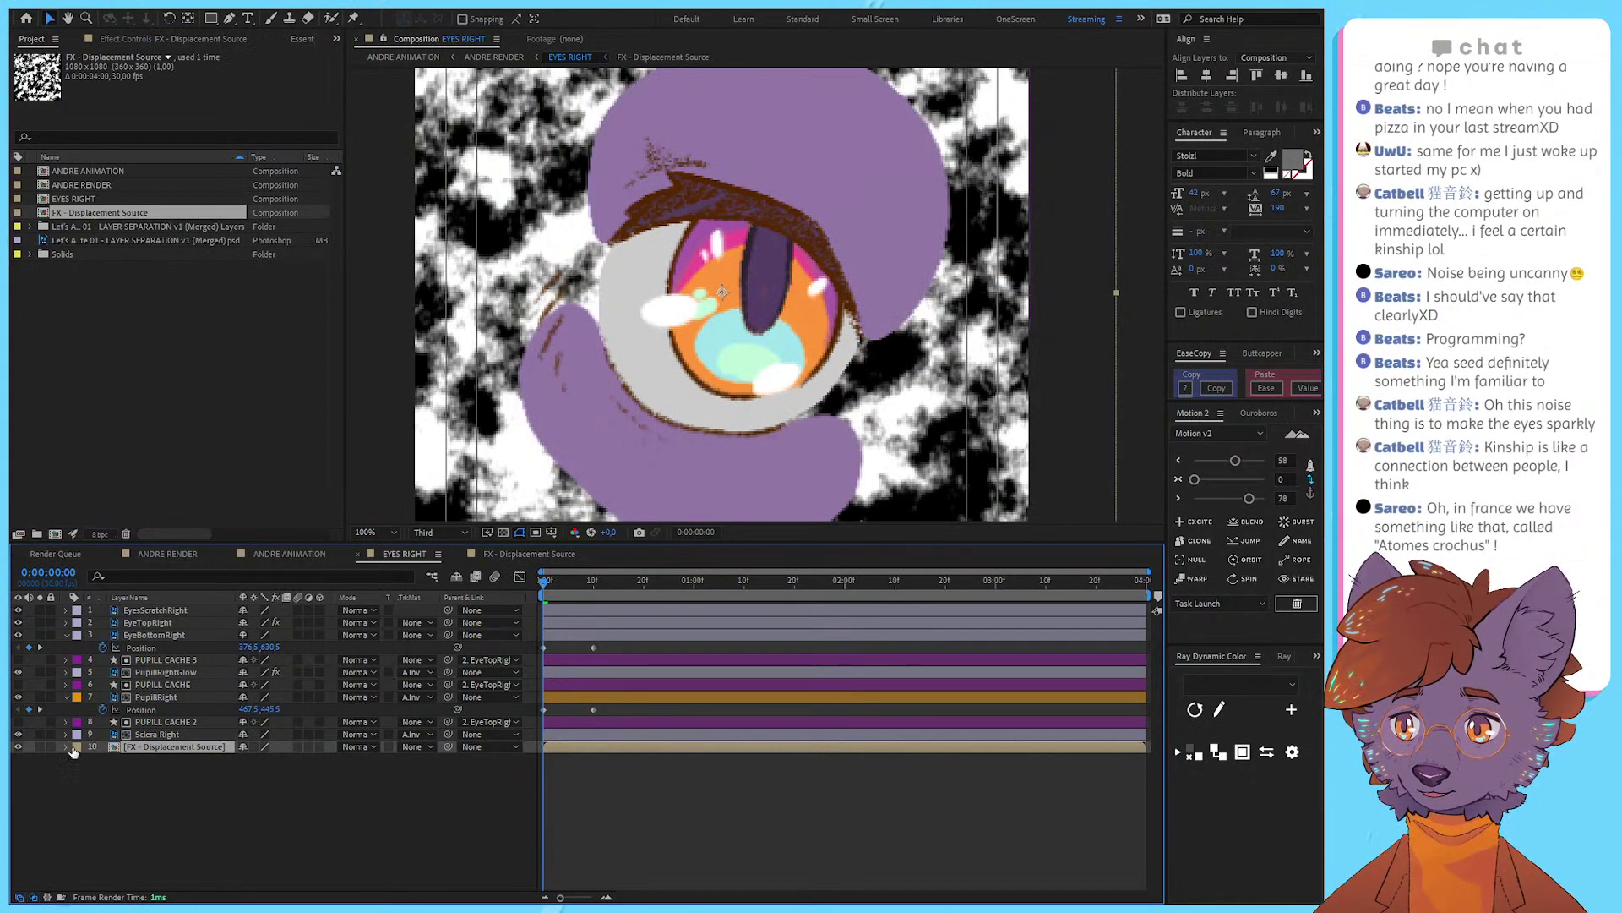
pyautogui.click(23, 746)
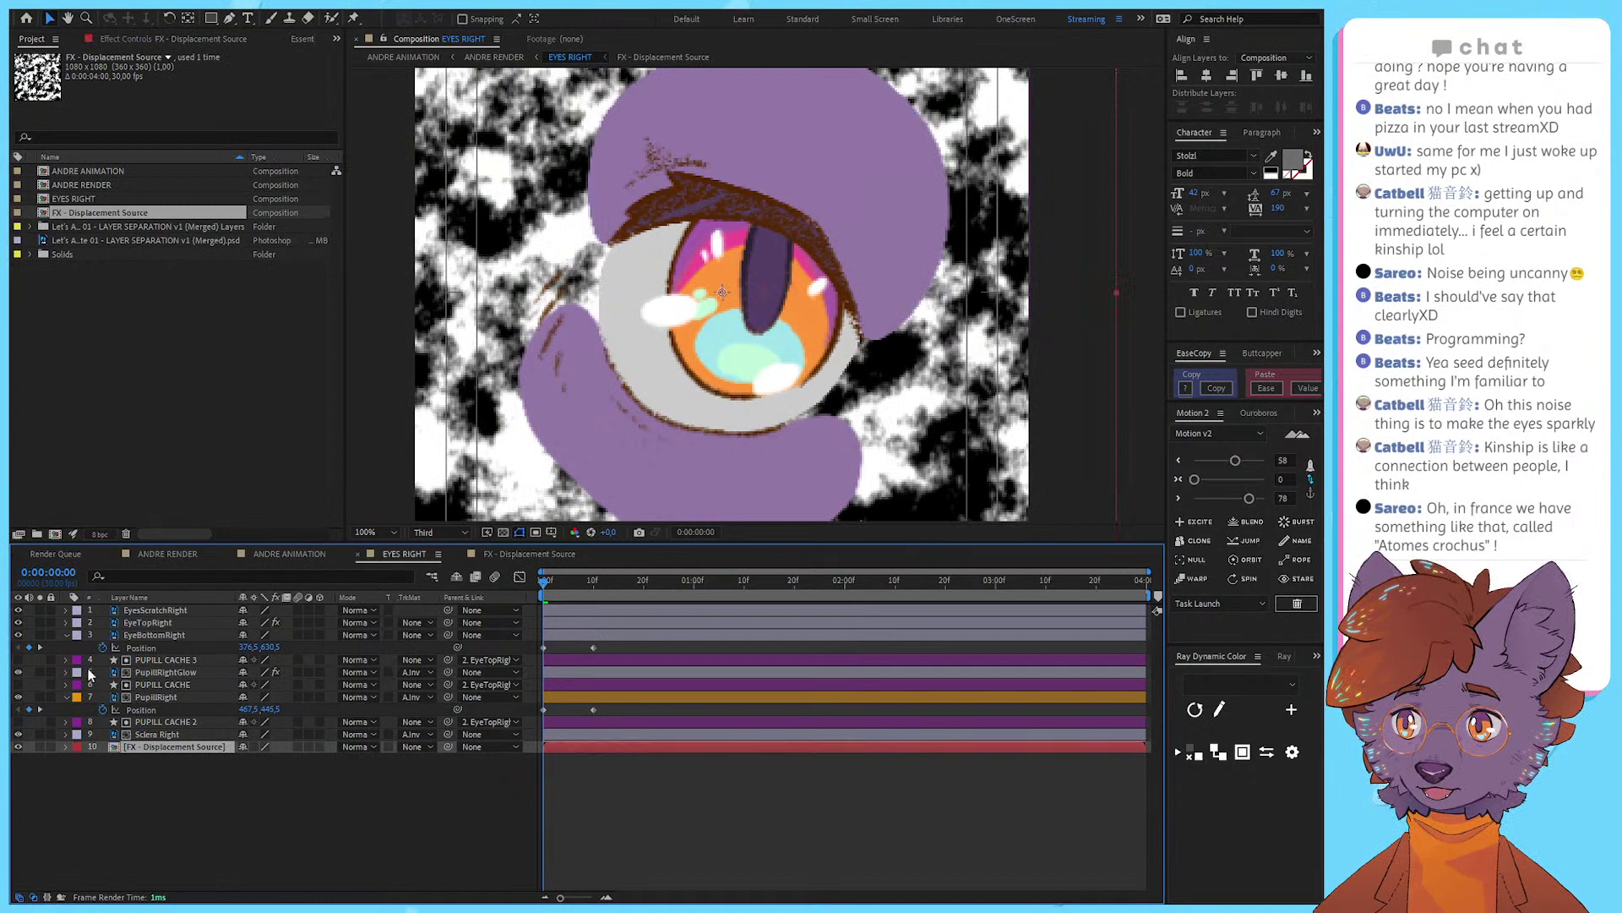
pyautogui.click(18, 747)
pyautogui.click(18, 746)
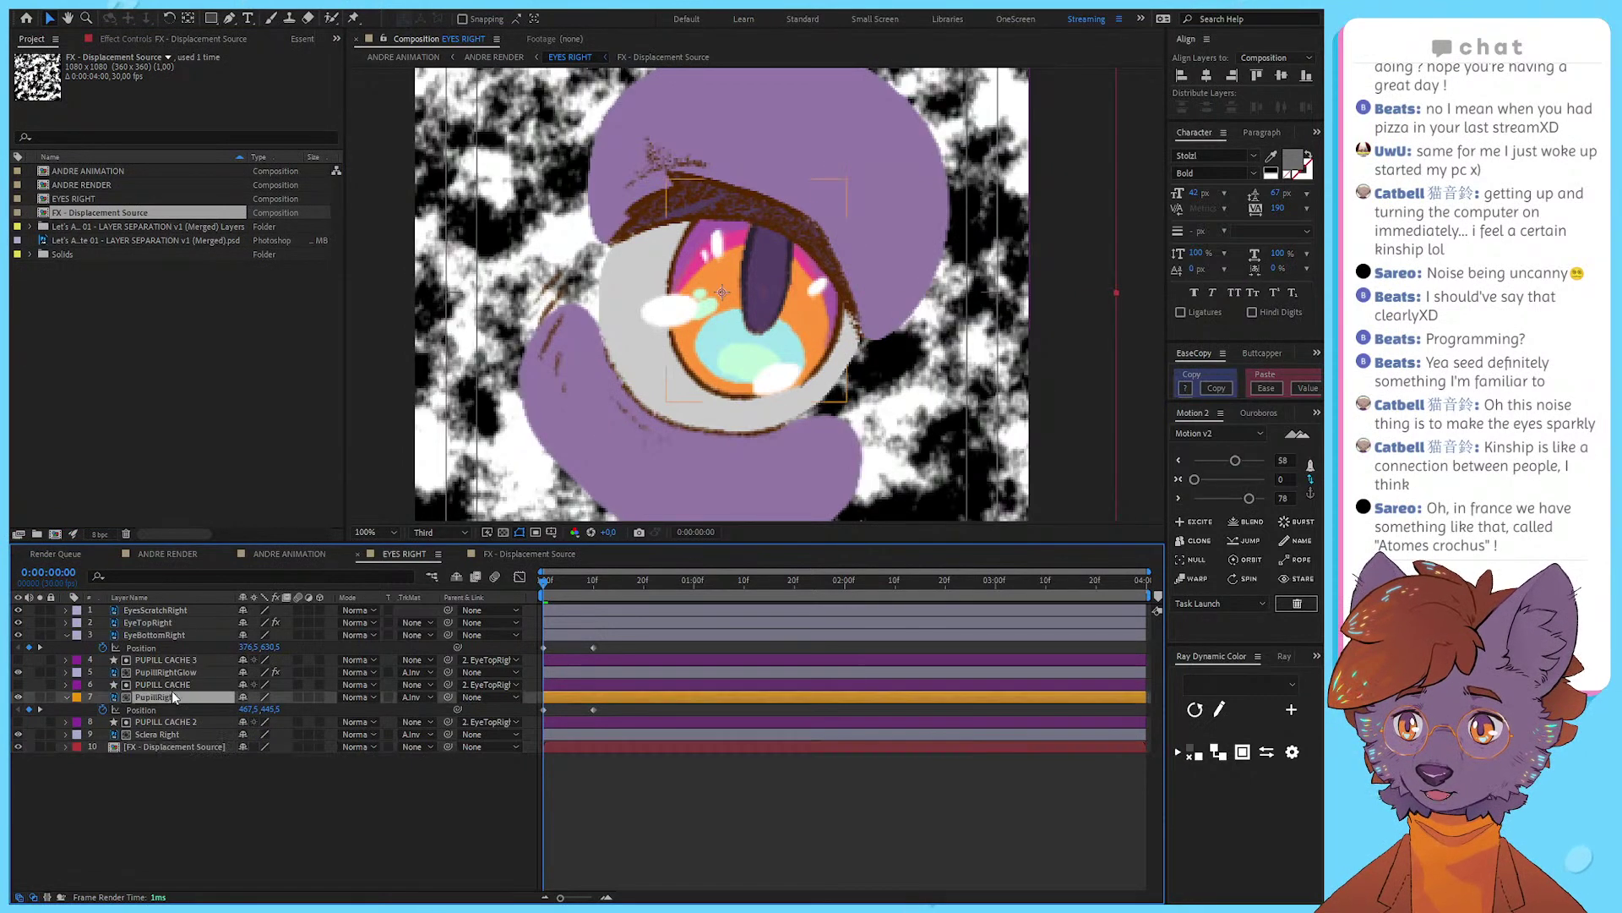
# Step: Set the Displacement Map layer of PupillRightGlow to FX - Displacement Source and preview the animation
pyautogui.click(165, 671)
pyautogui.click(133, 39)
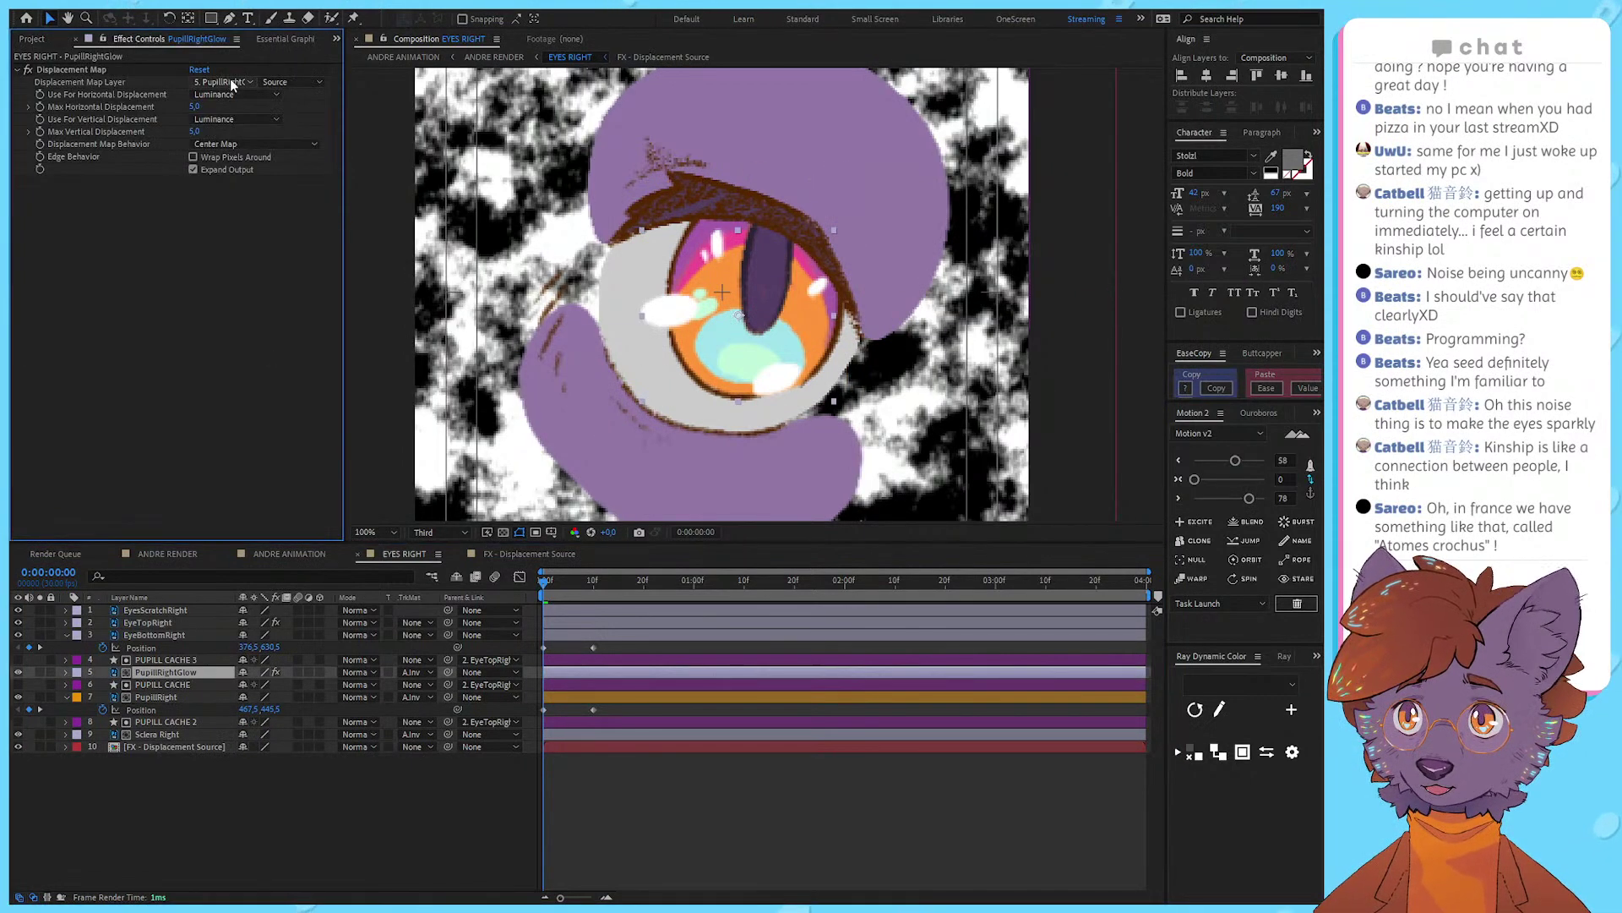
pyautogui.click(278, 264)
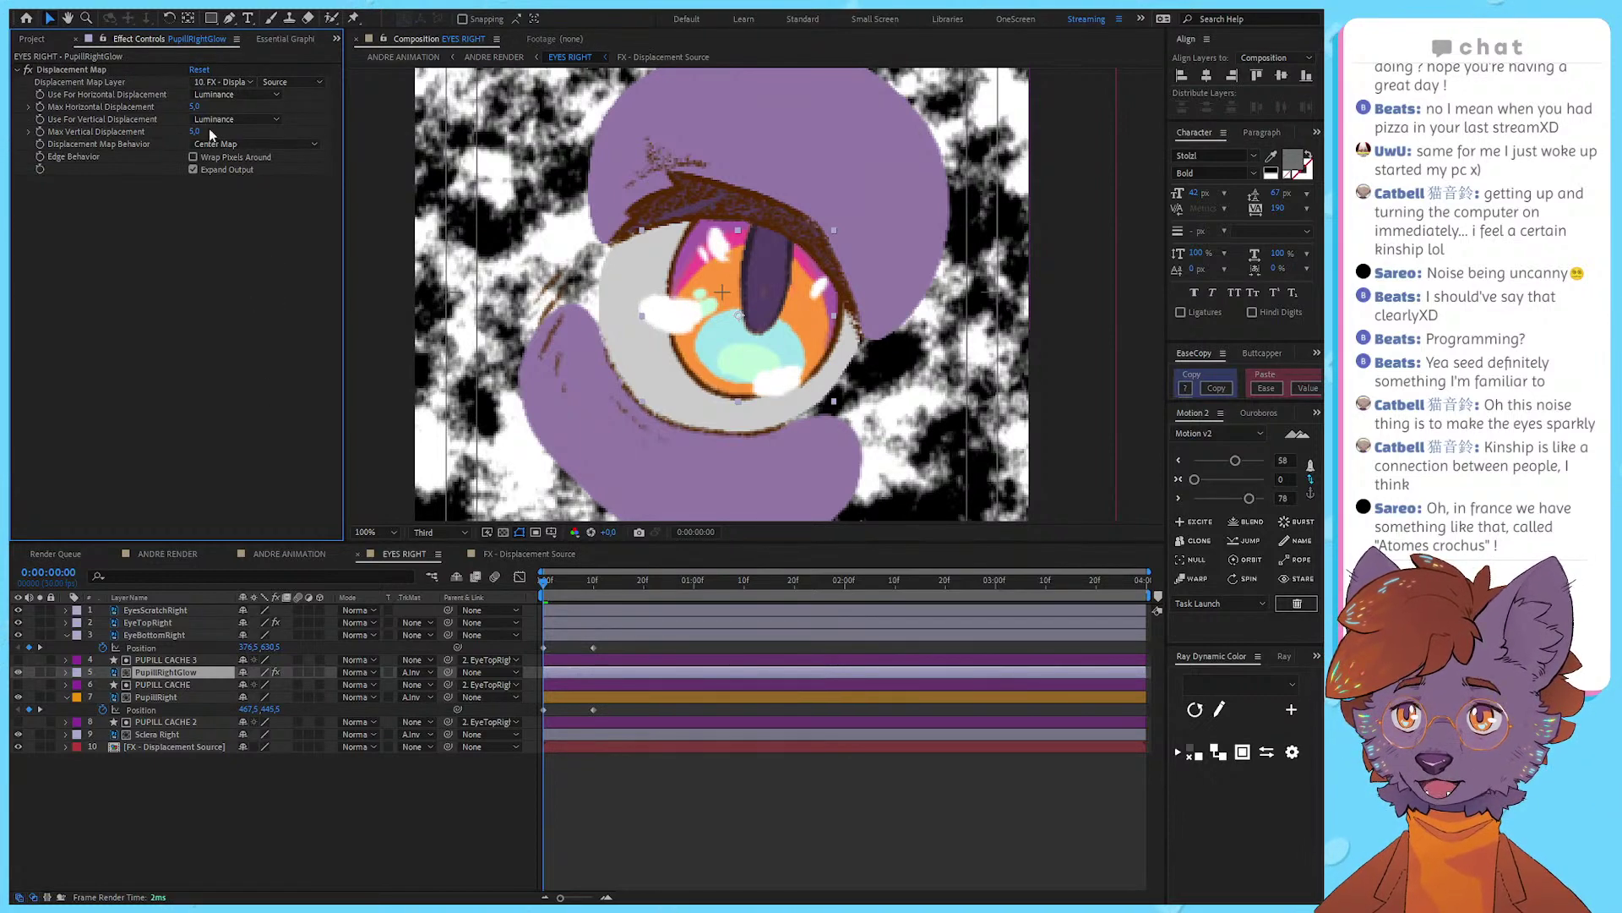
pyautogui.press('space')
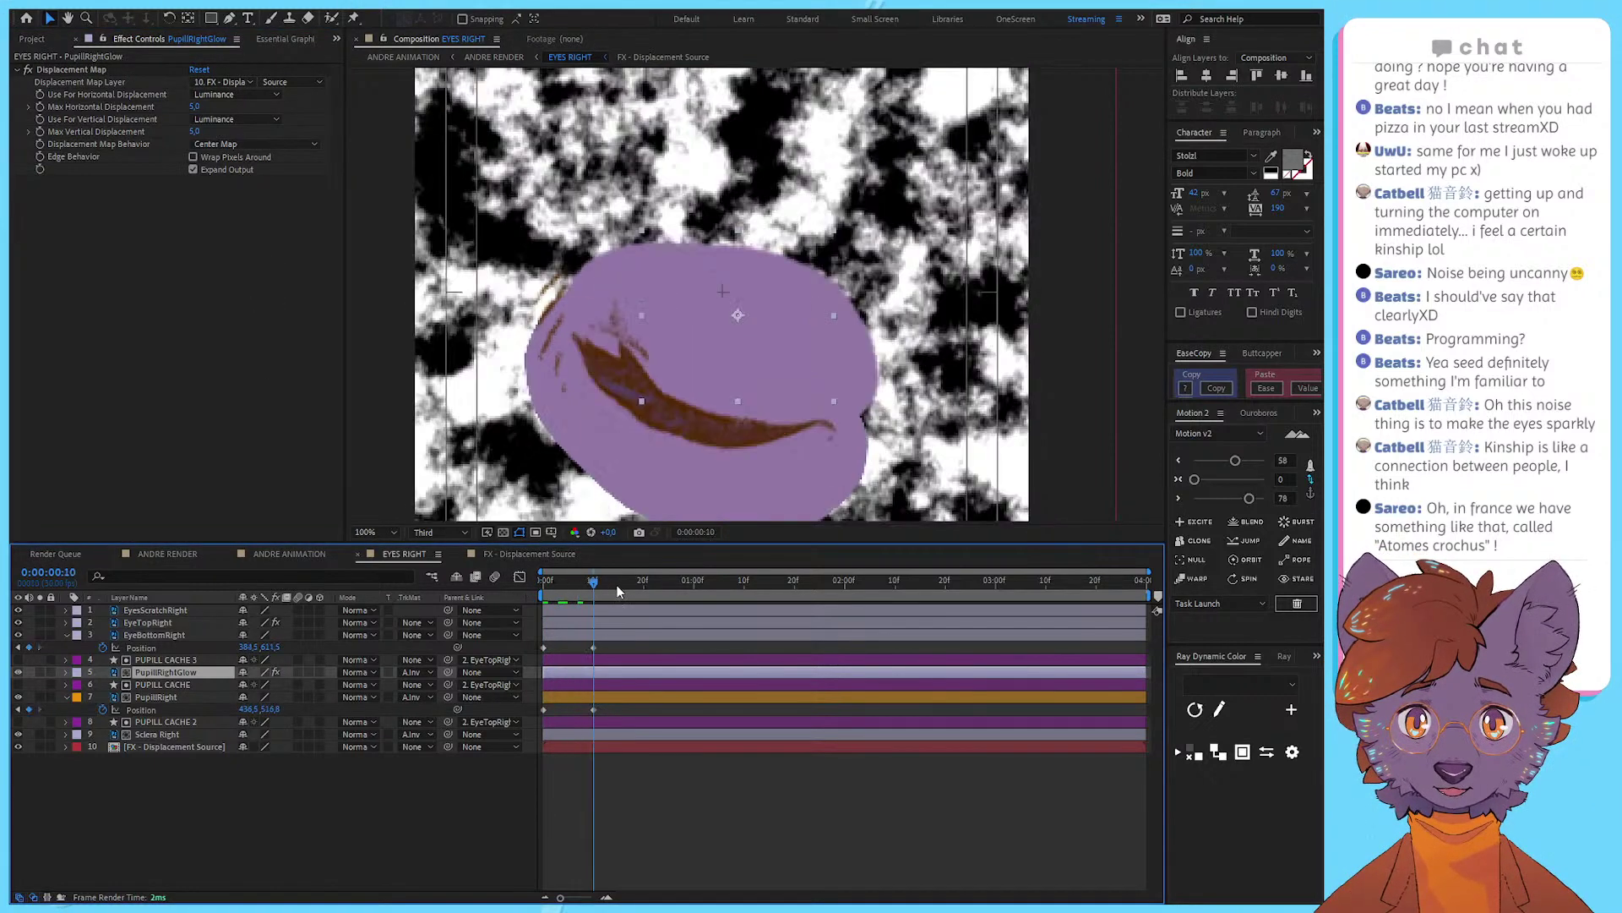
pyautogui.press('space')
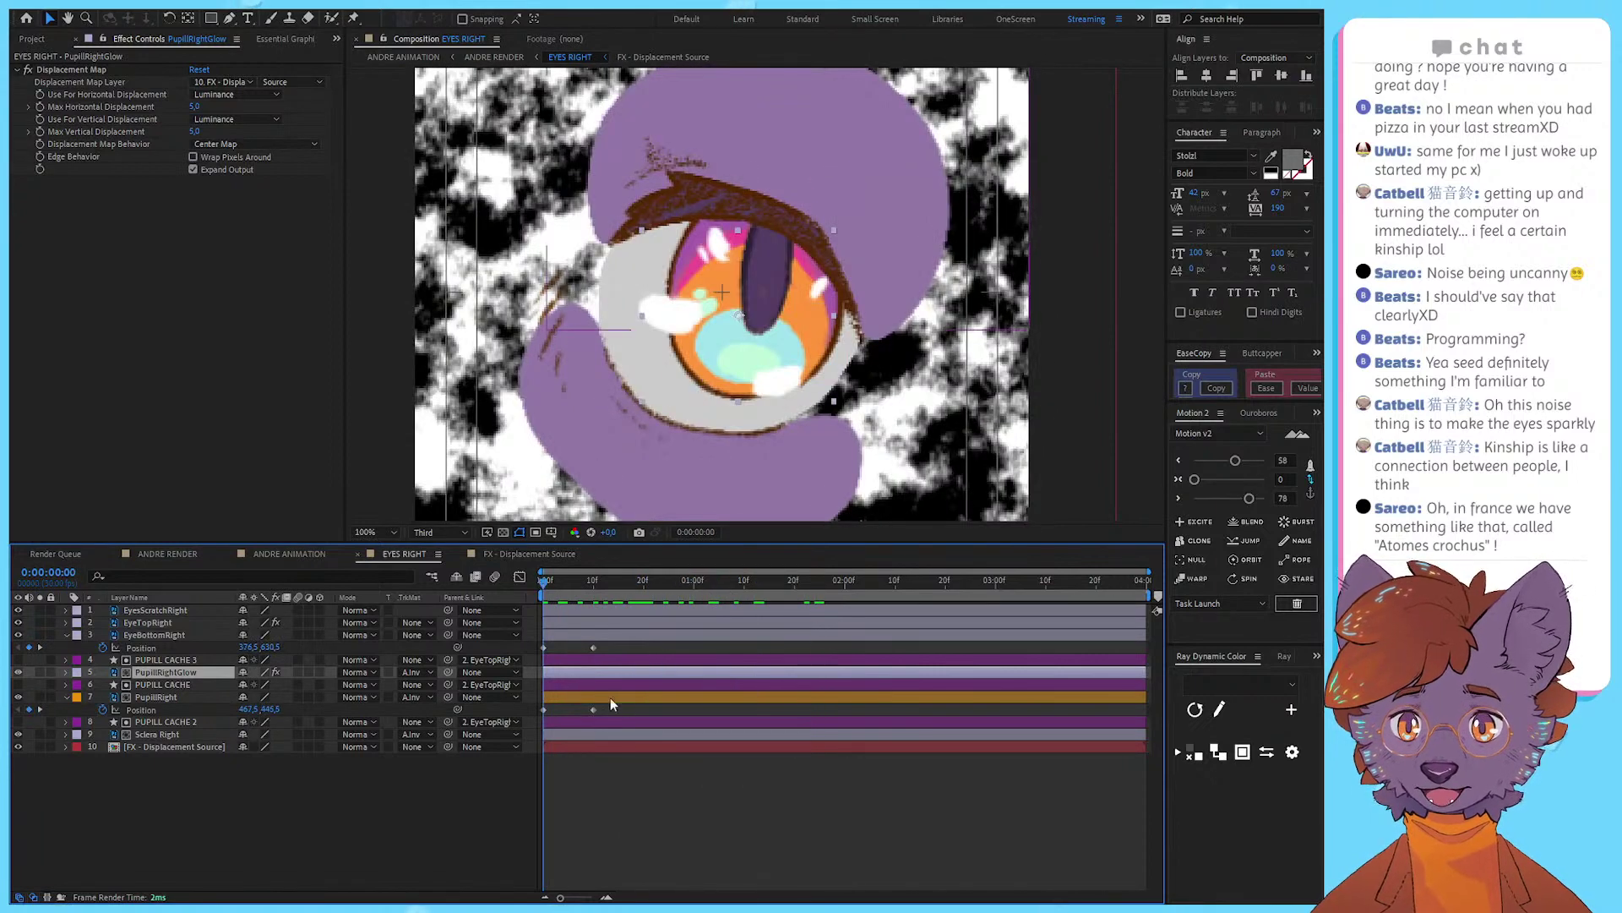
pyautogui.click(621, 709)
pyautogui.press('u')
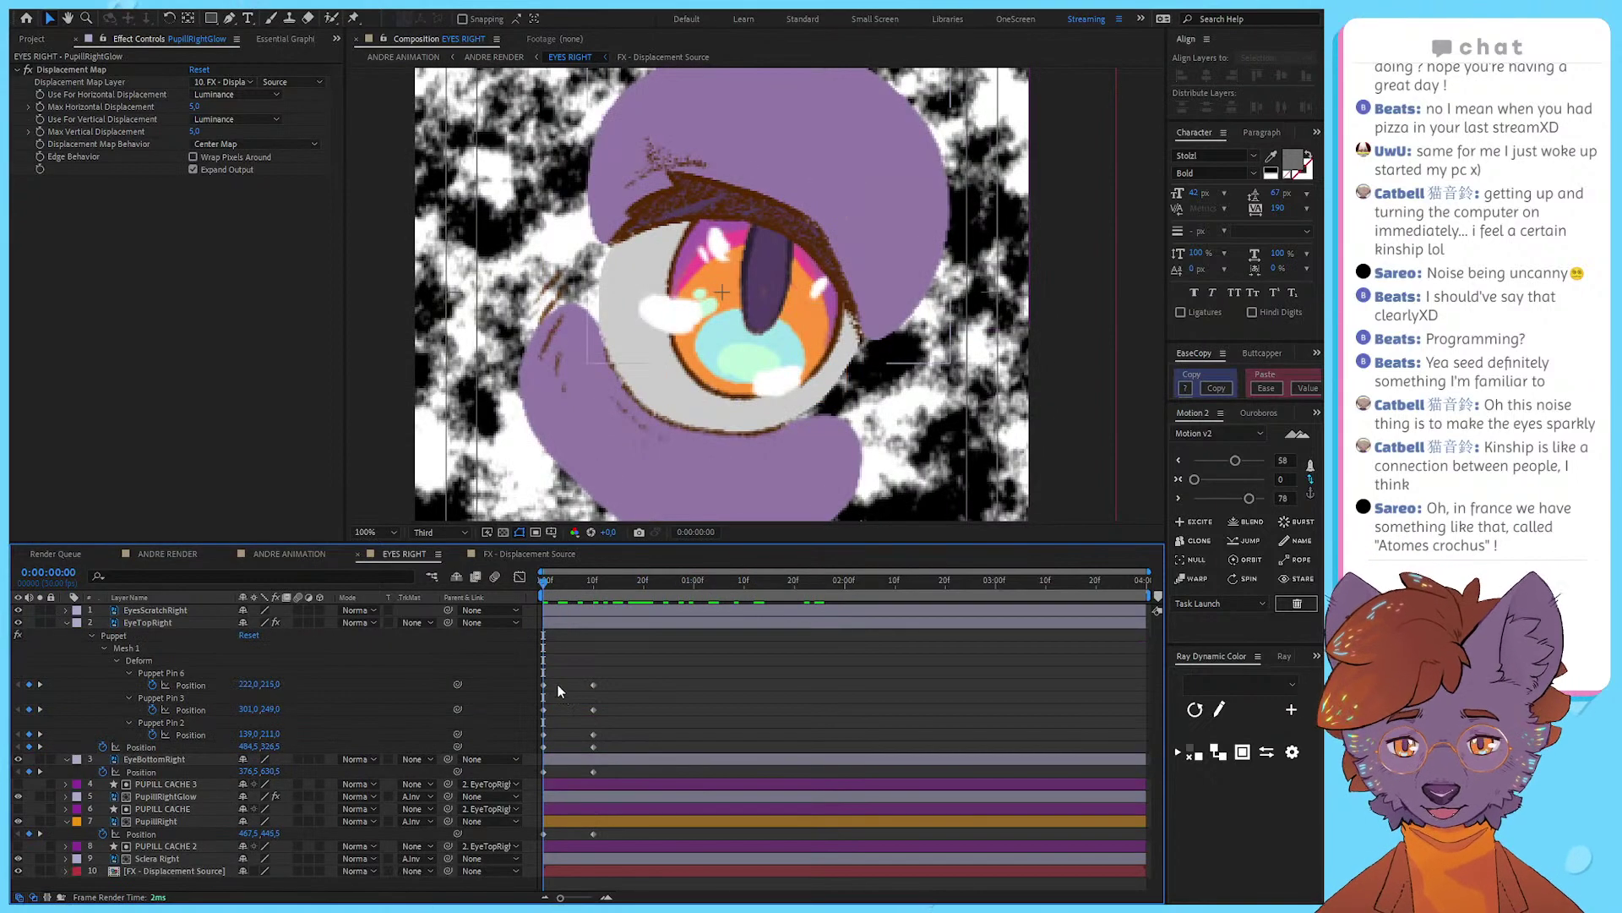
pyautogui.moveTo(561, 674); pyautogui.dragTo(629, 789)
pyautogui.click(650, 664)
pyautogui.hotkey('ctrl', 'z')
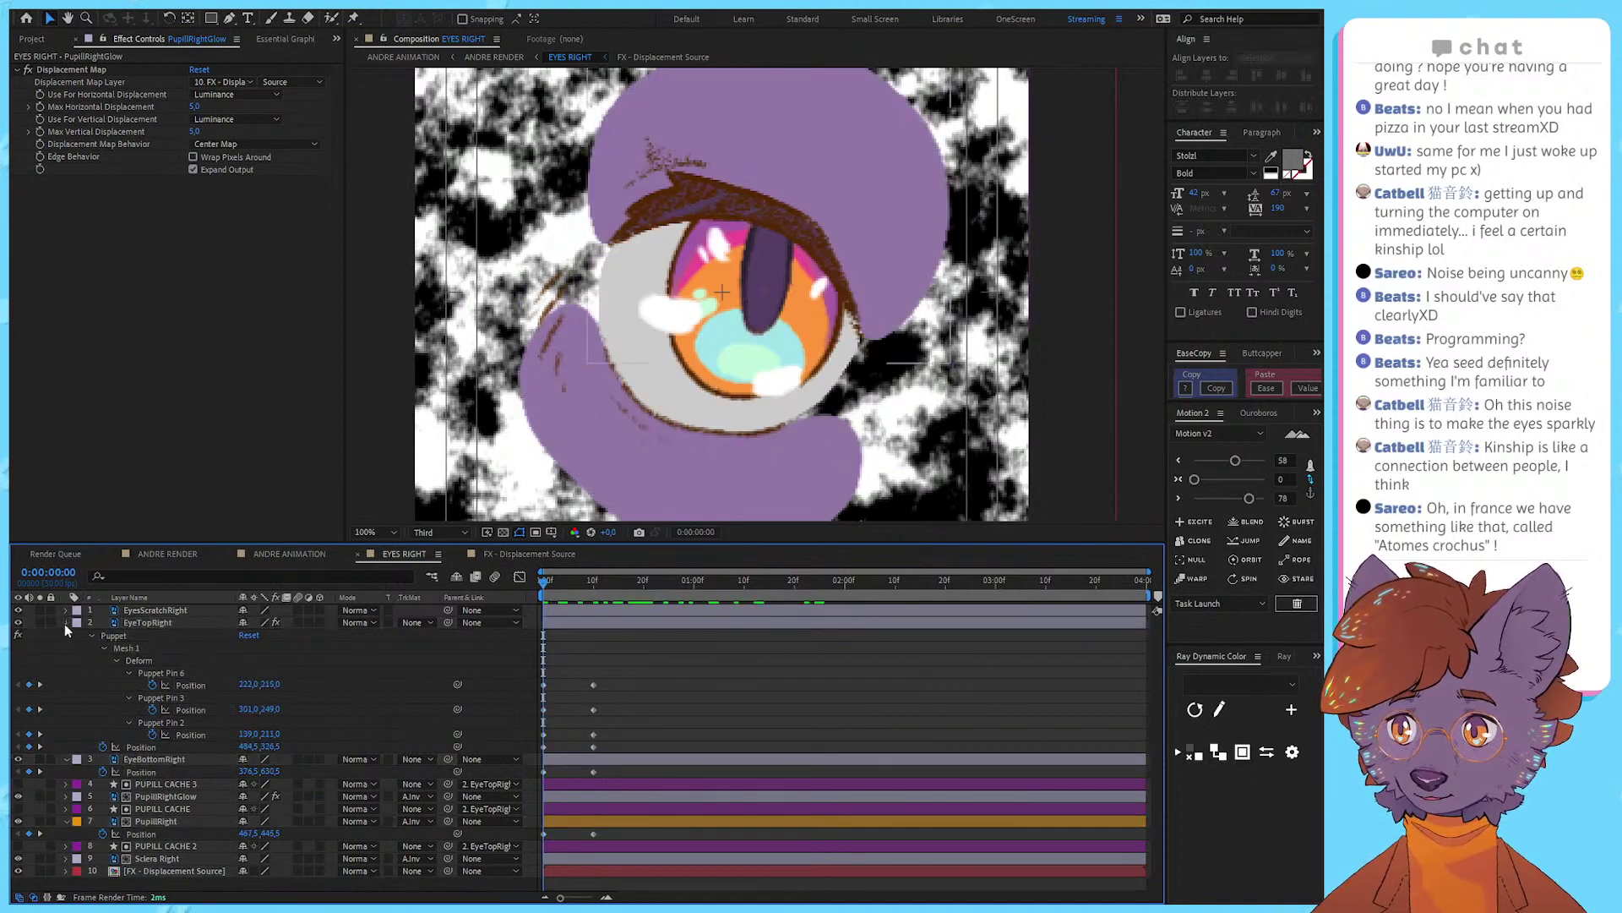
pyautogui.click(65, 623)
# Step: Hide the EyeTopRight and FX - Displacement Source layers in the EYES RIGHT composition
pyautogui.click(154, 634)
pyautogui.click(141, 623)
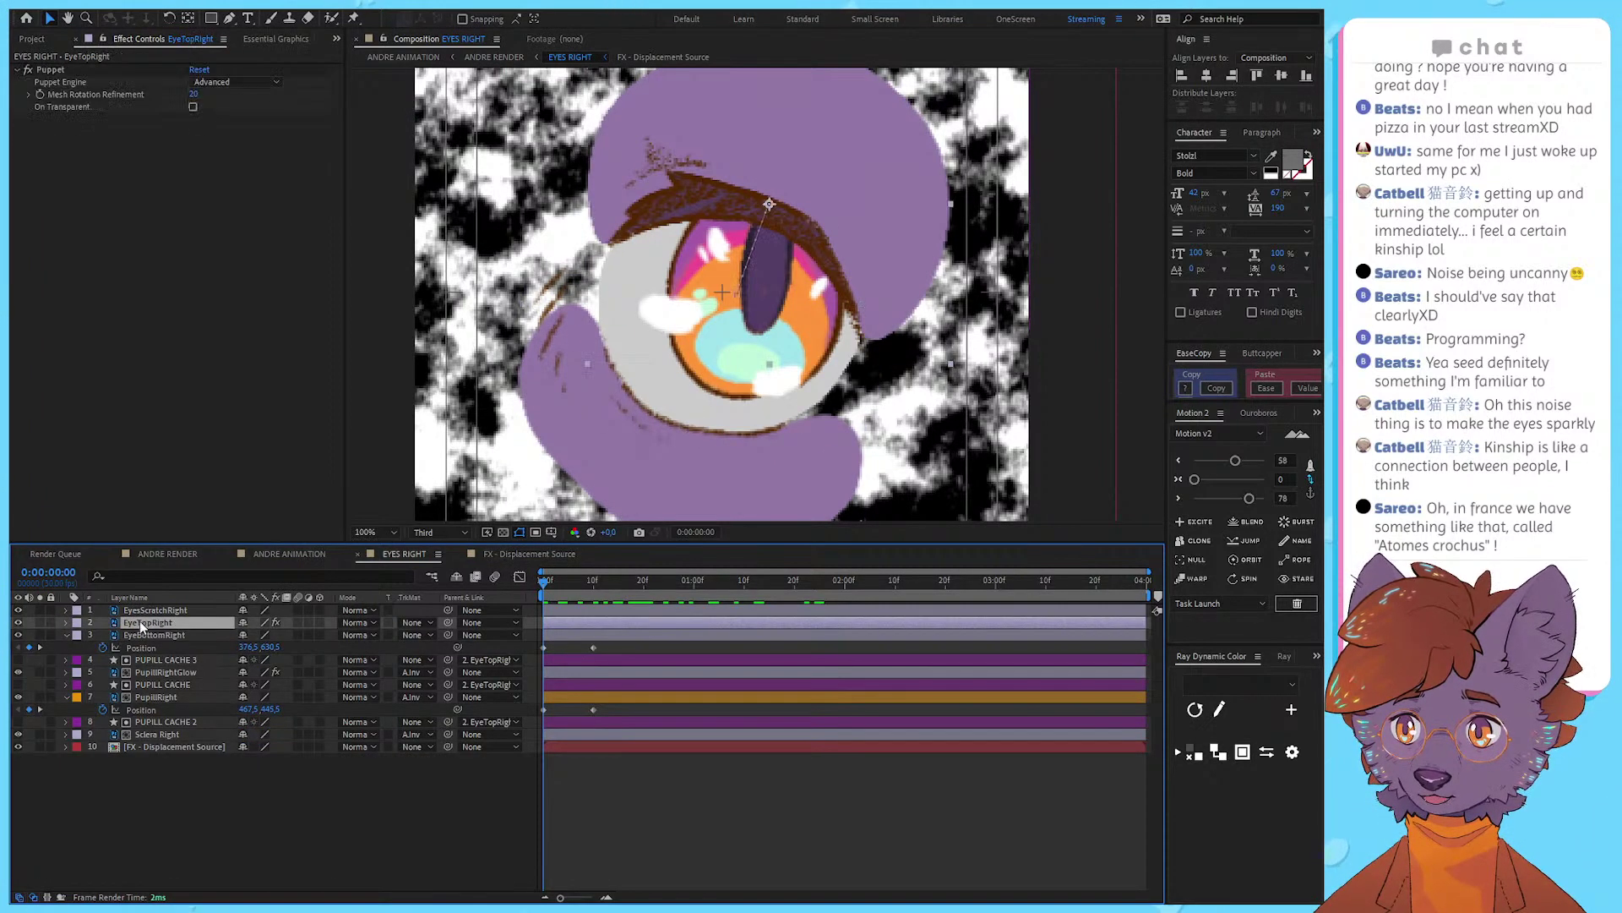
pyautogui.press('space')
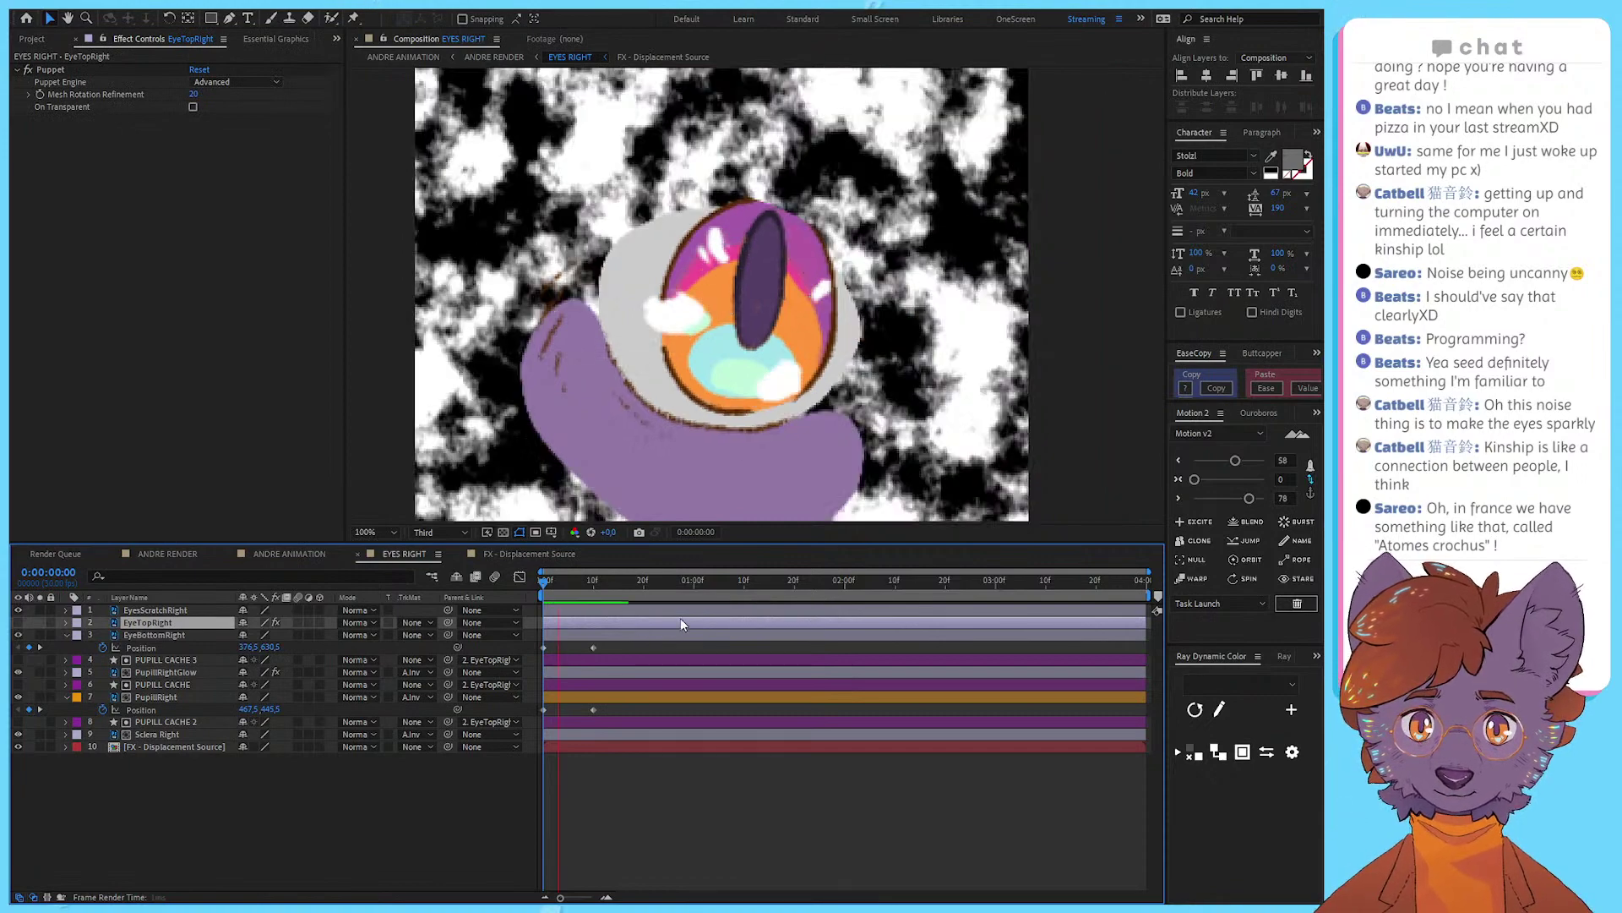
pyautogui.scroll(1, 737, 301)
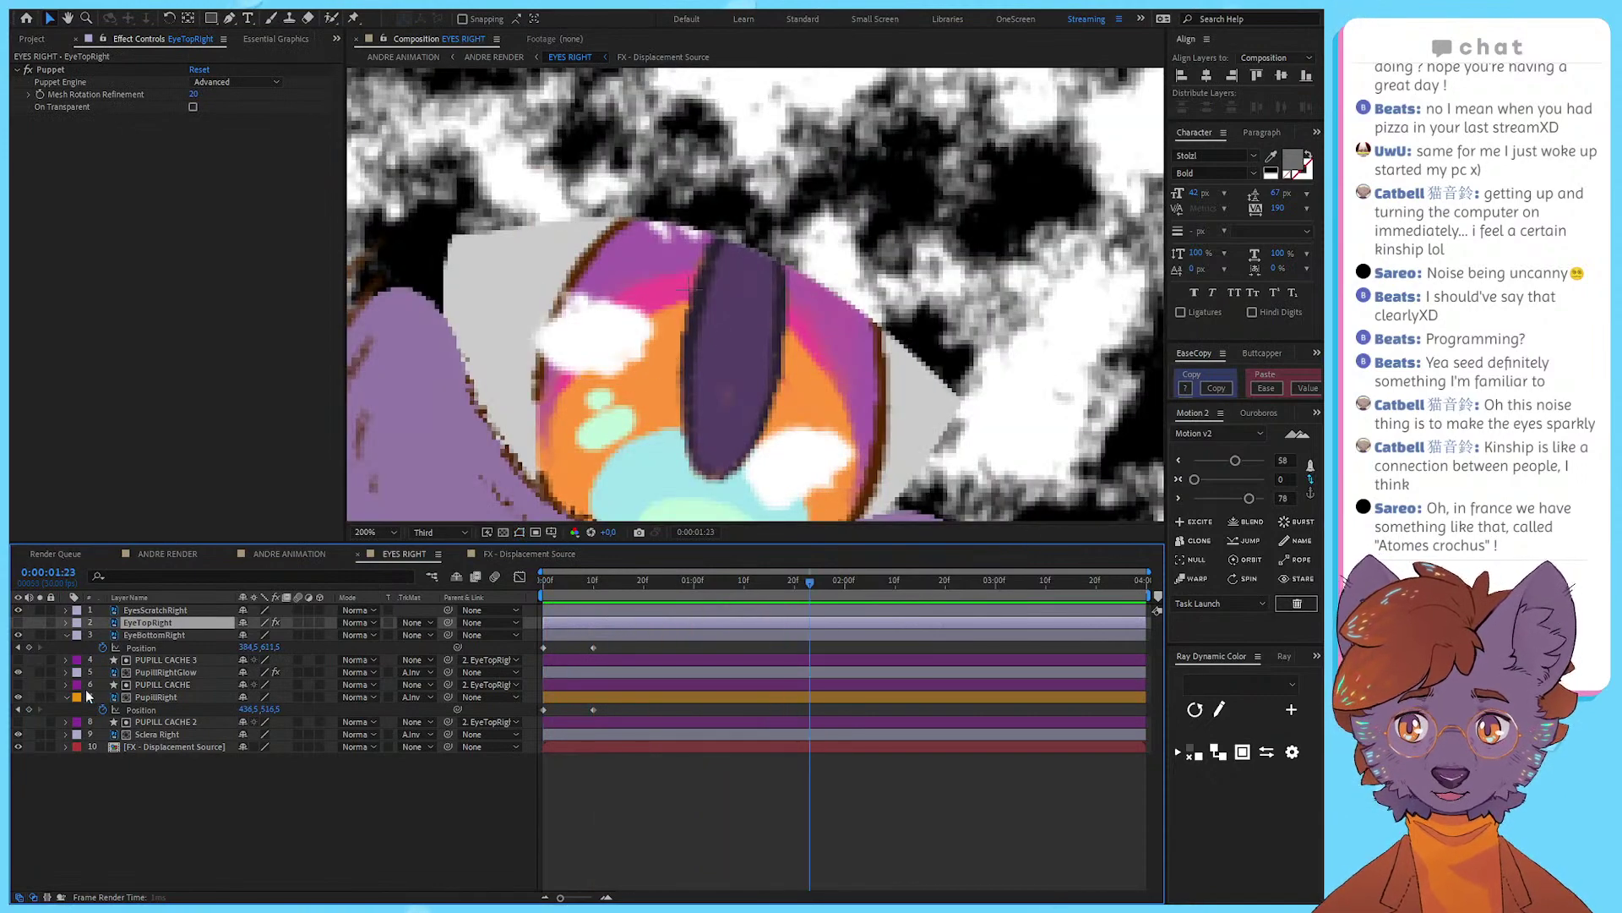
pyautogui.click(17, 747)
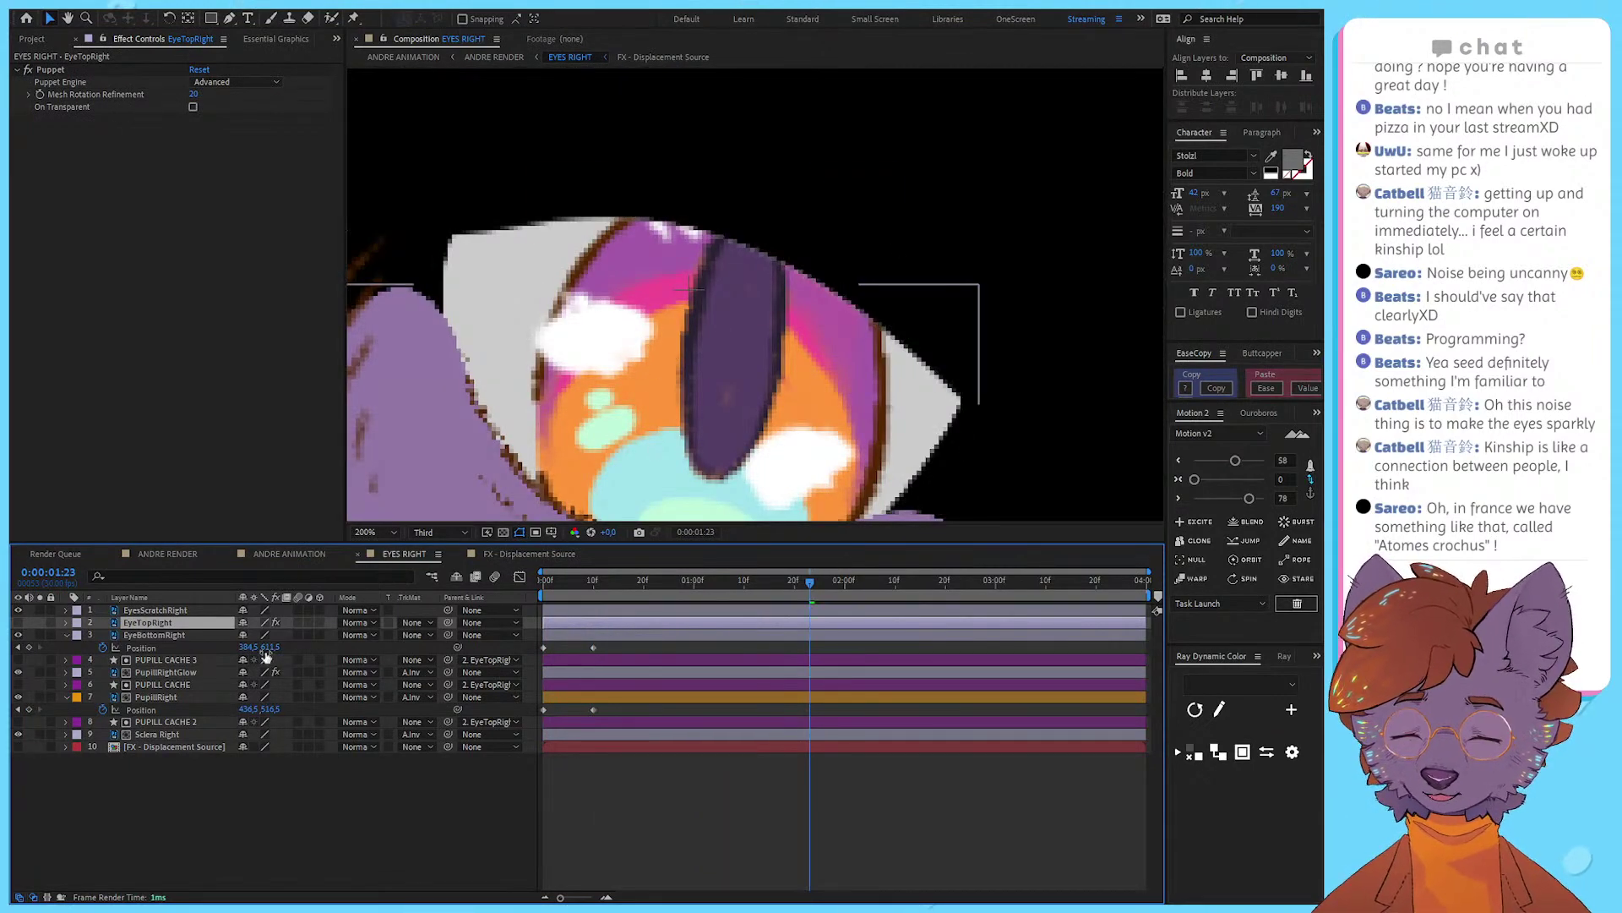
# Step: Play back the eye animation from the start and examine the displaced pupil highlights up close
pyautogui.moveTo(632, 585); pyautogui.dragTo(489, 600)
pyautogui.scroll(-1, 712, 303)
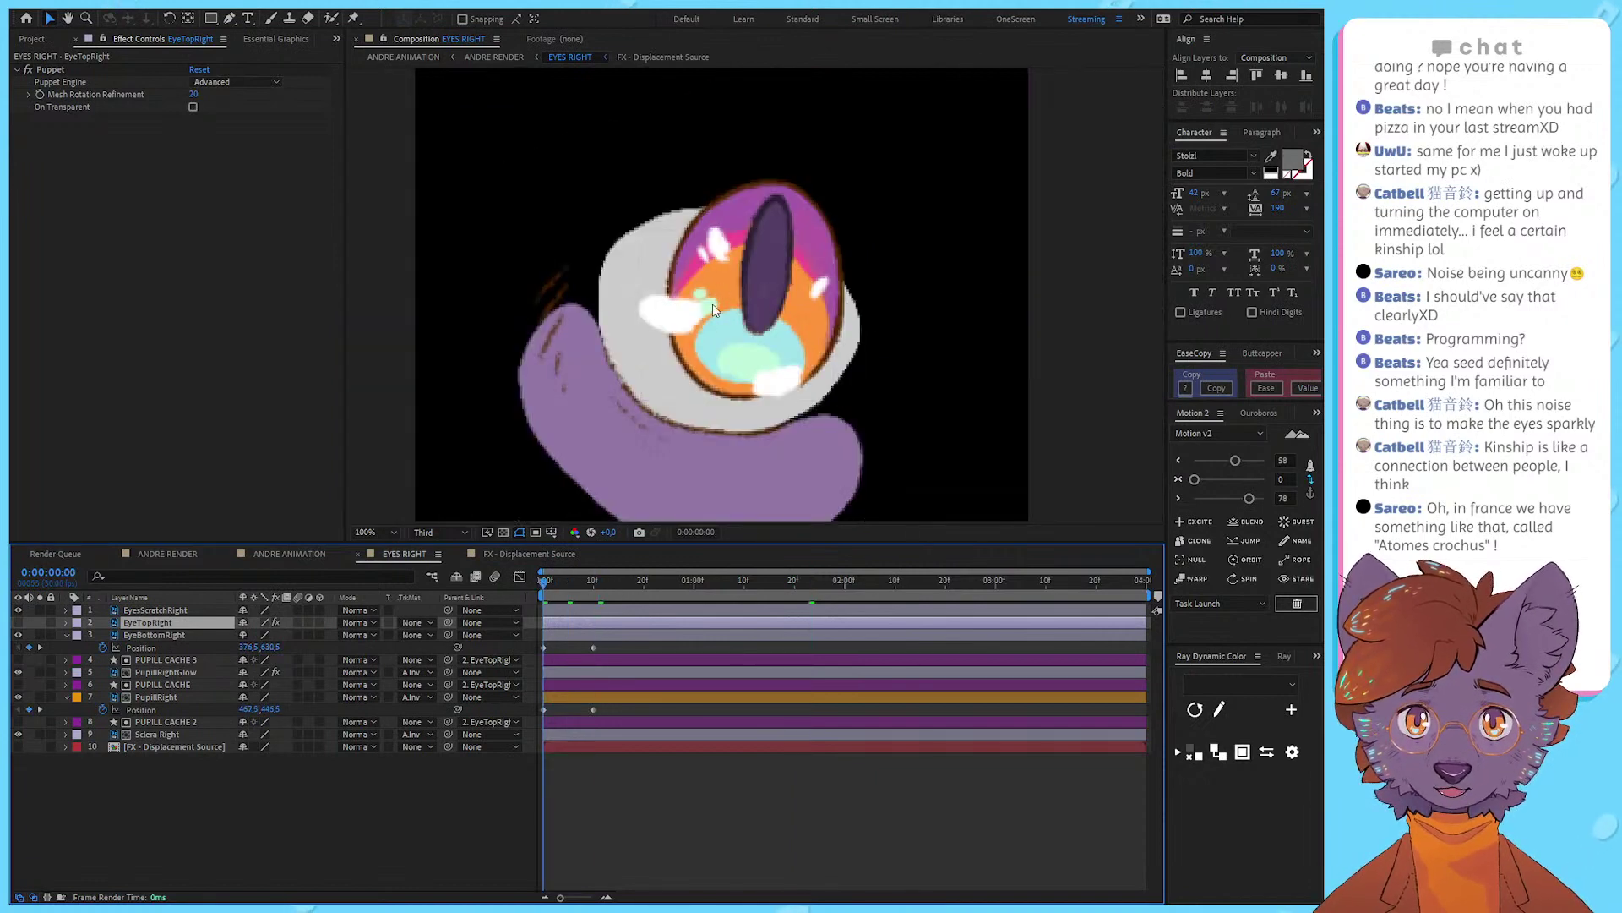
pyautogui.press('space')
pyautogui.scroll(2, 708, 339)
pyautogui.press('space')
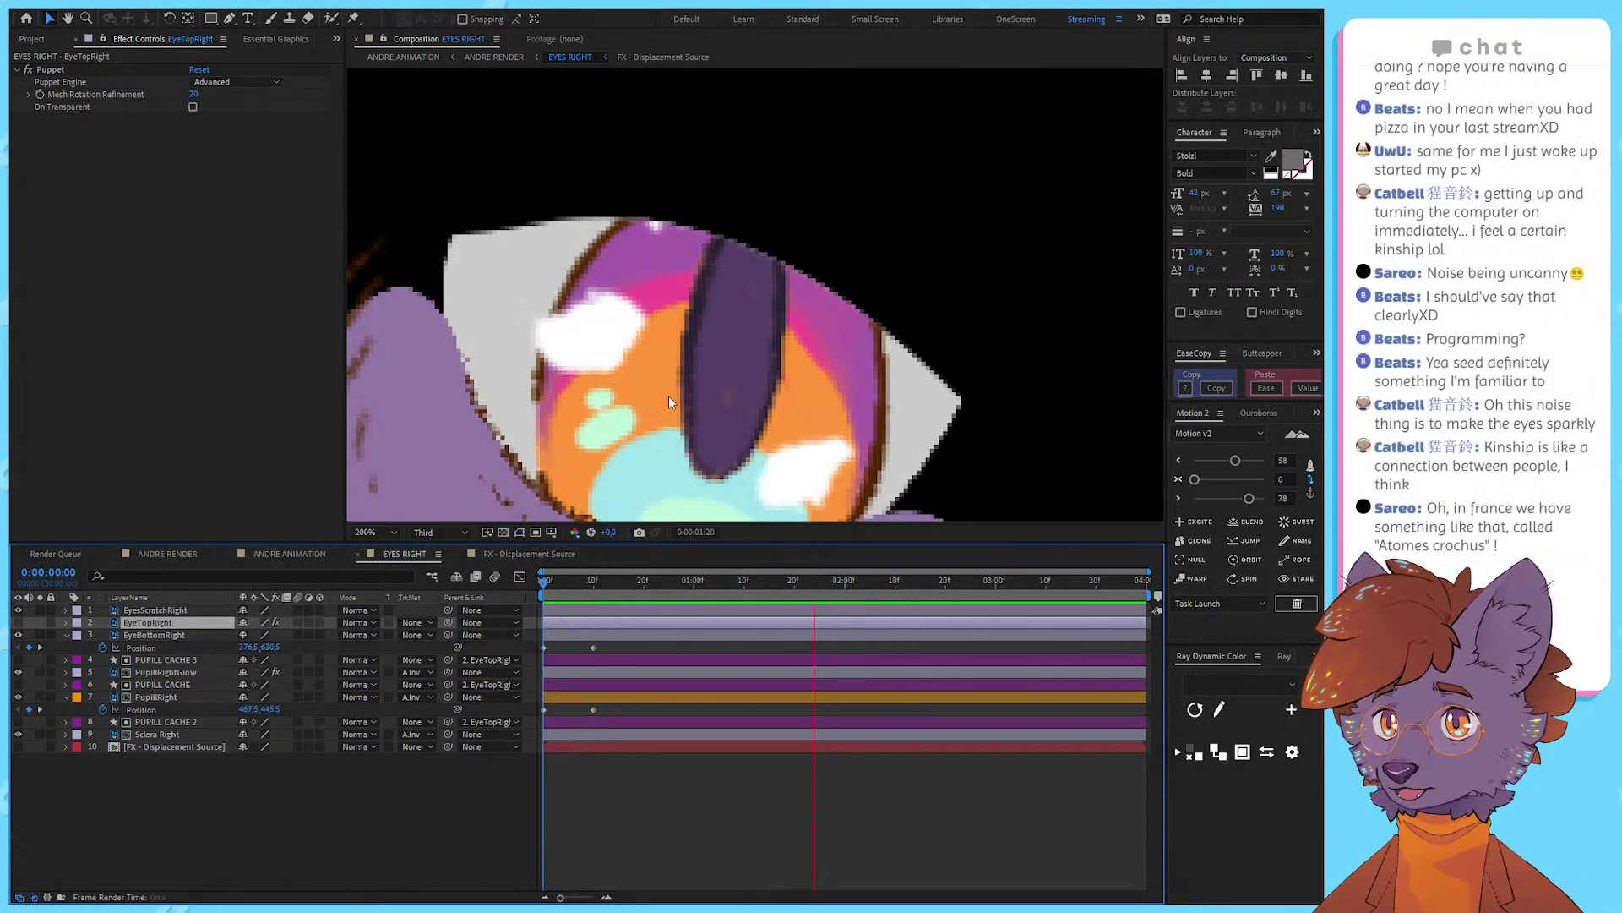
# Step: Try a different maximum horizontal displacement in PupillRightGlow's Displacement Map, and undo it
pyautogui.click(154, 637)
pyautogui.click(167, 658)
pyautogui.click(167, 673)
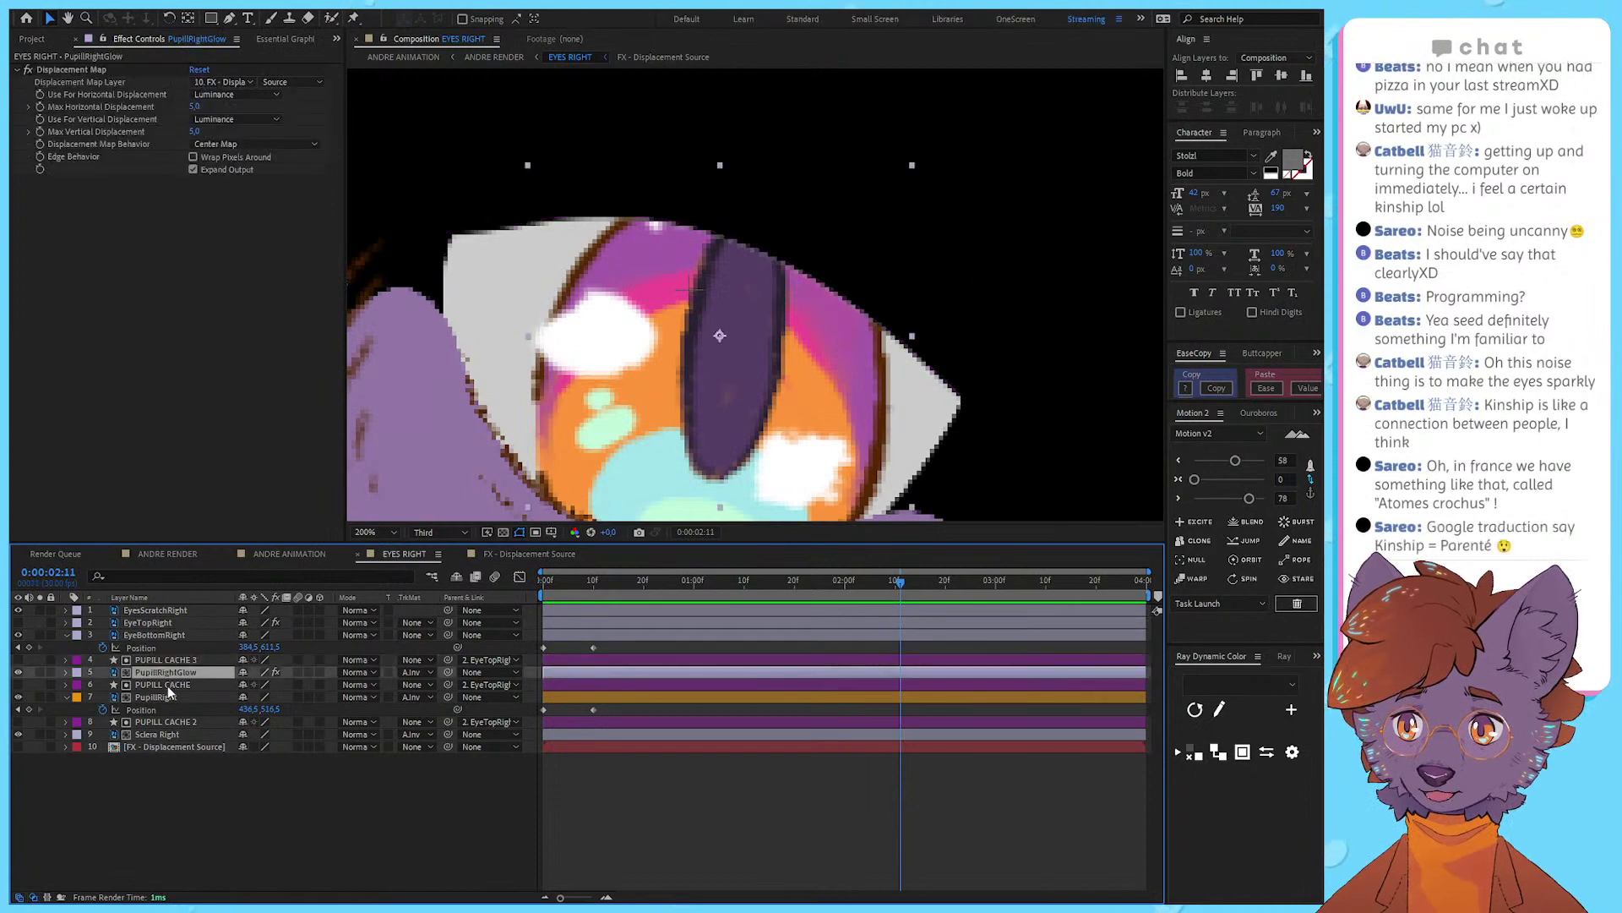
pyautogui.click(168, 685)
pyautogui.click(174, 673)
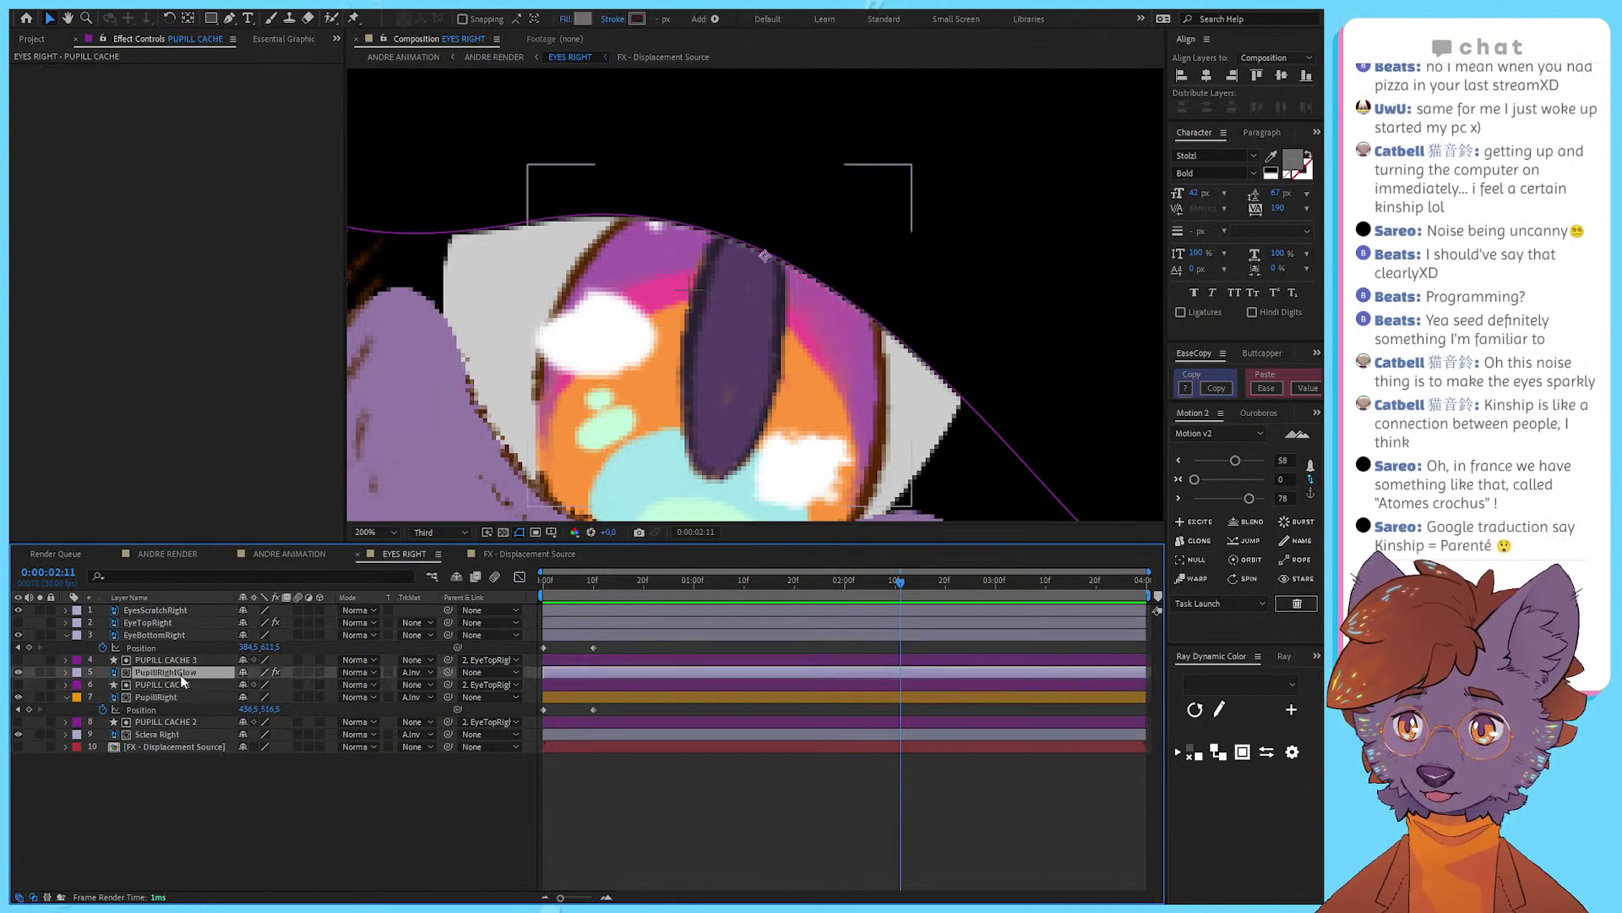
pyautogui.moveTo(196, 107); pyautogui.dragTo(279, 167)
pyautogui.hotkey('ctrl', 'z')
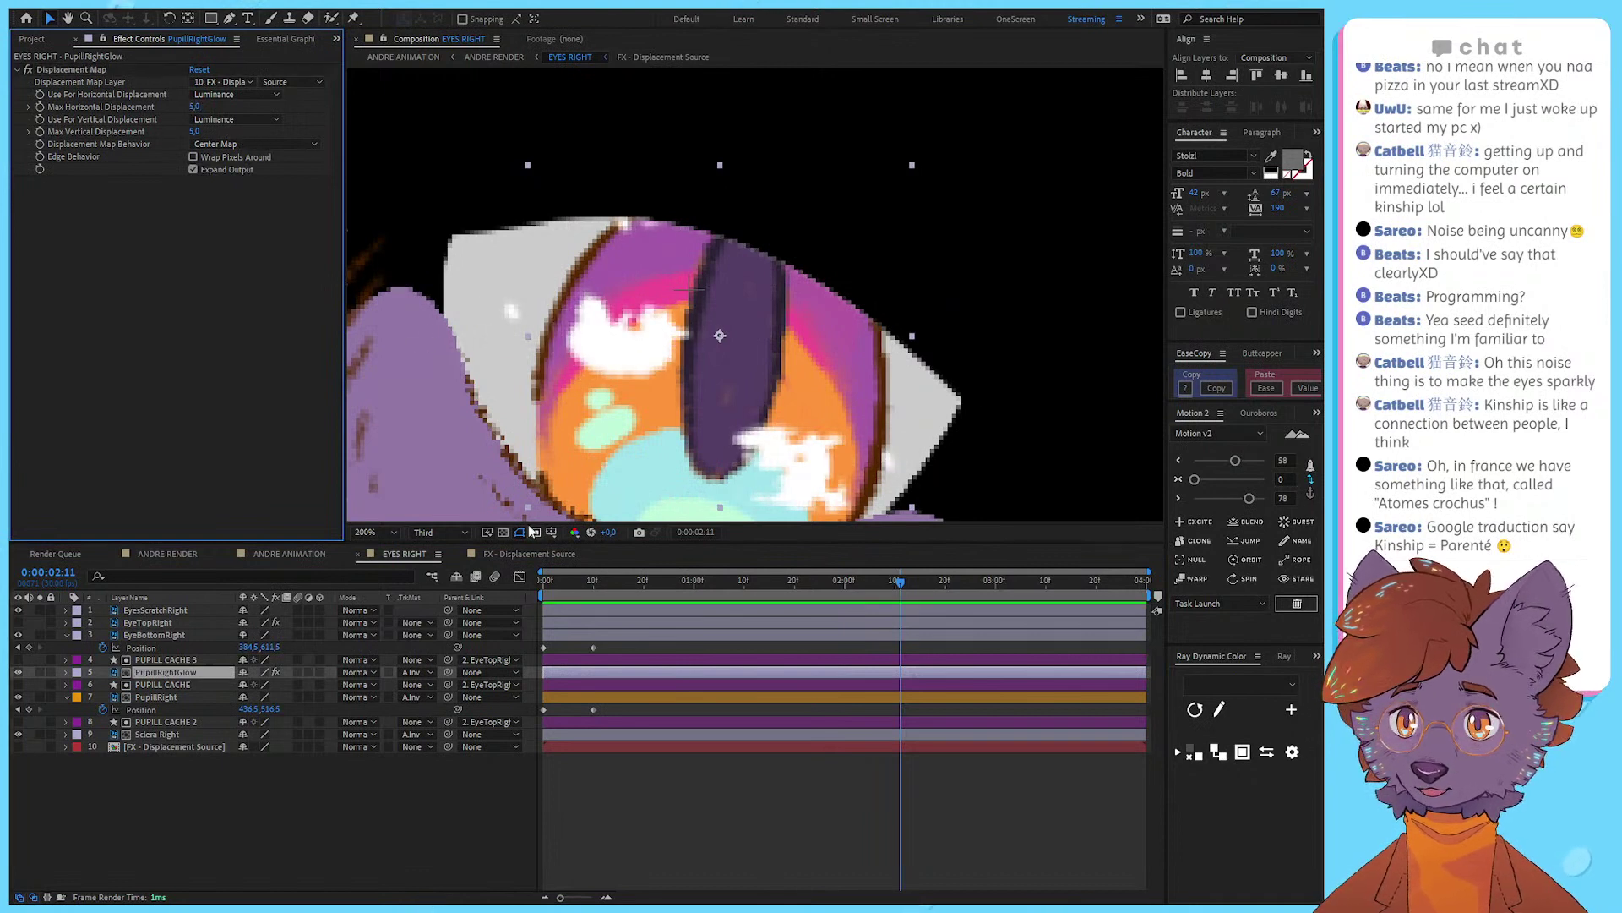
# Step: Set the composition's preview resolution to Half
pyautogui.click(440, 532)
pyautogui.click(429, 579)
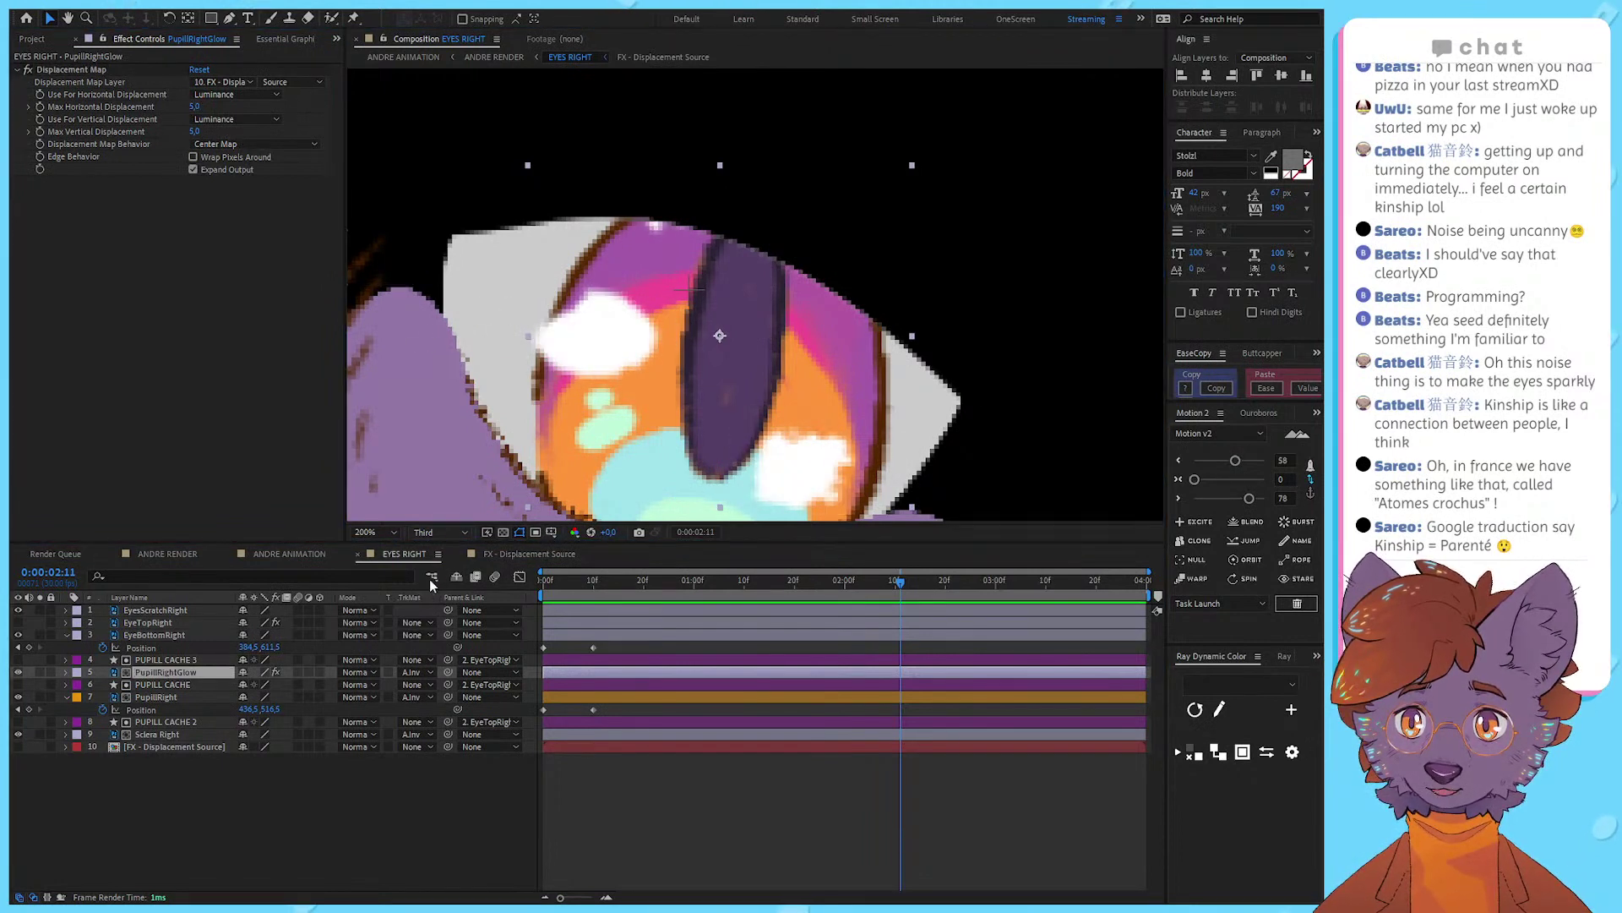
# Step: Set the maximum horizontal and vertical displacement of PupillRightGlow's Displacement Map to 10 and preview the animation
pyautogui.click(196, 108)
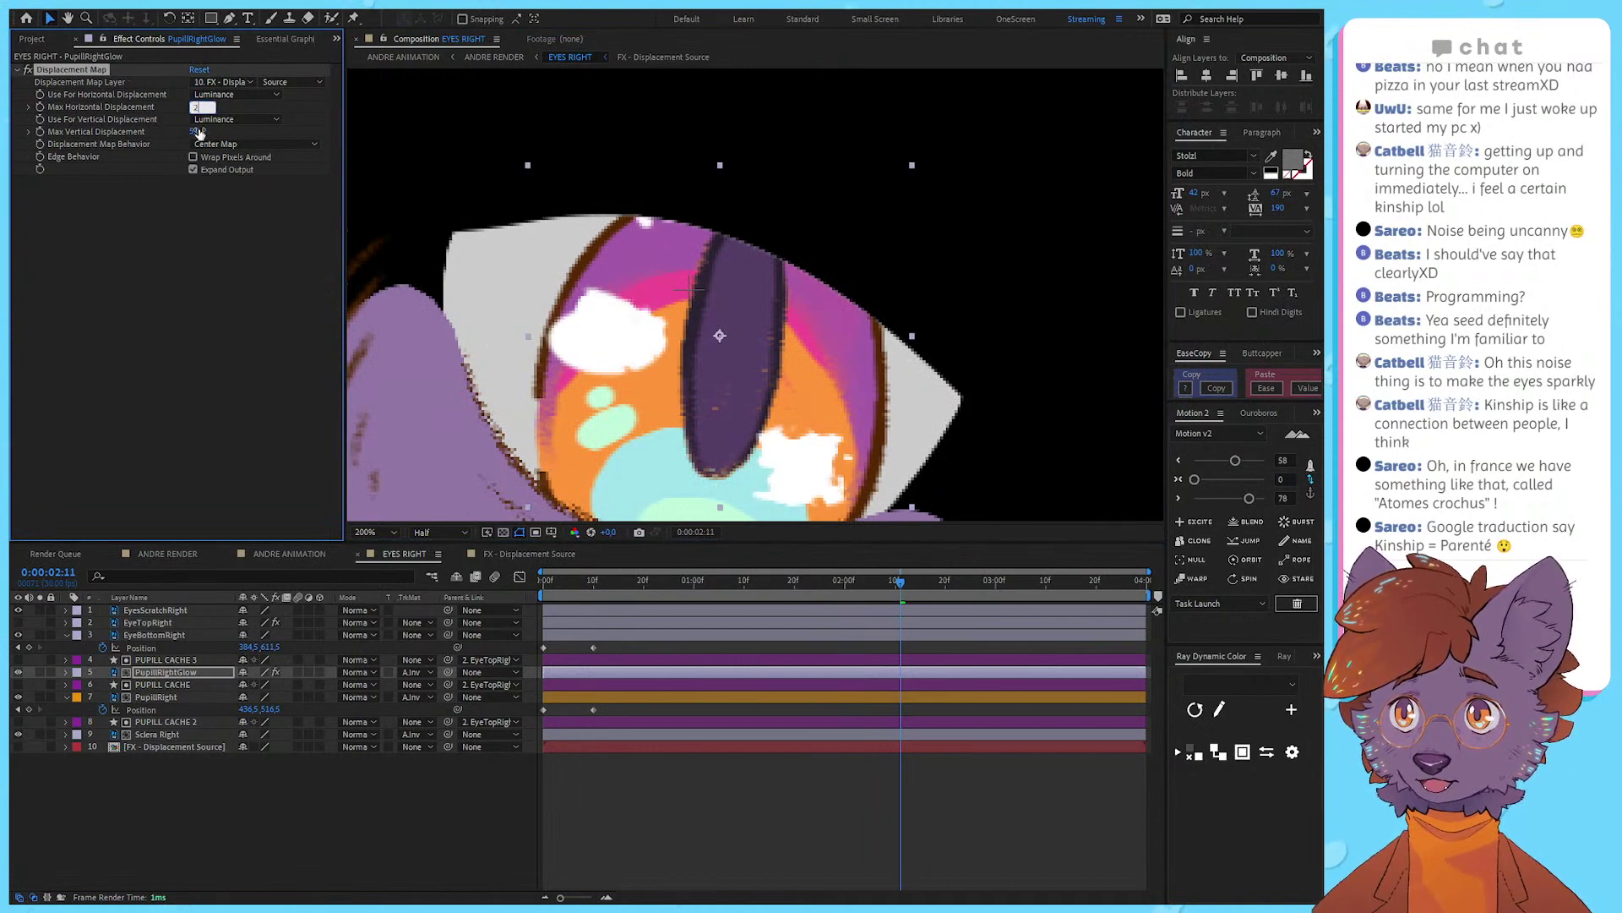
pyautogui.write('2')
pyautogui.press('BackSpace')
pyautogui.write('10')
pyautogui.press('Tab')
pyautogui.write('10')
pyautogui.click(245, 232)
pyautogui.scroll(-1, 581, 321)
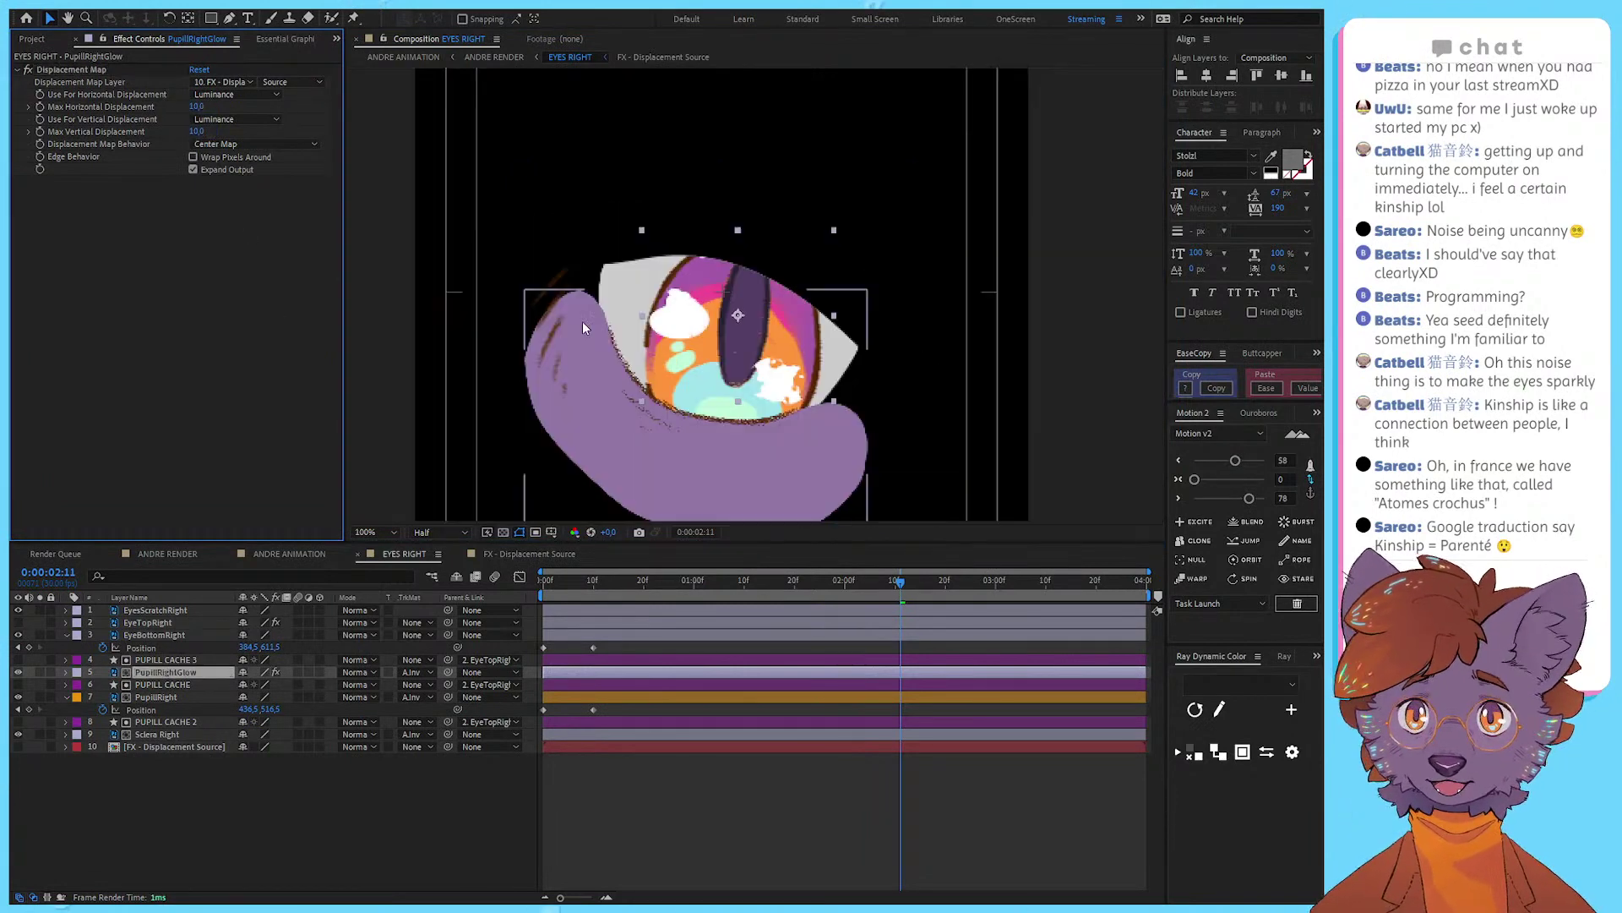
pyautogui.press('space')
pyautogui.scroll(-1, 748, 376)
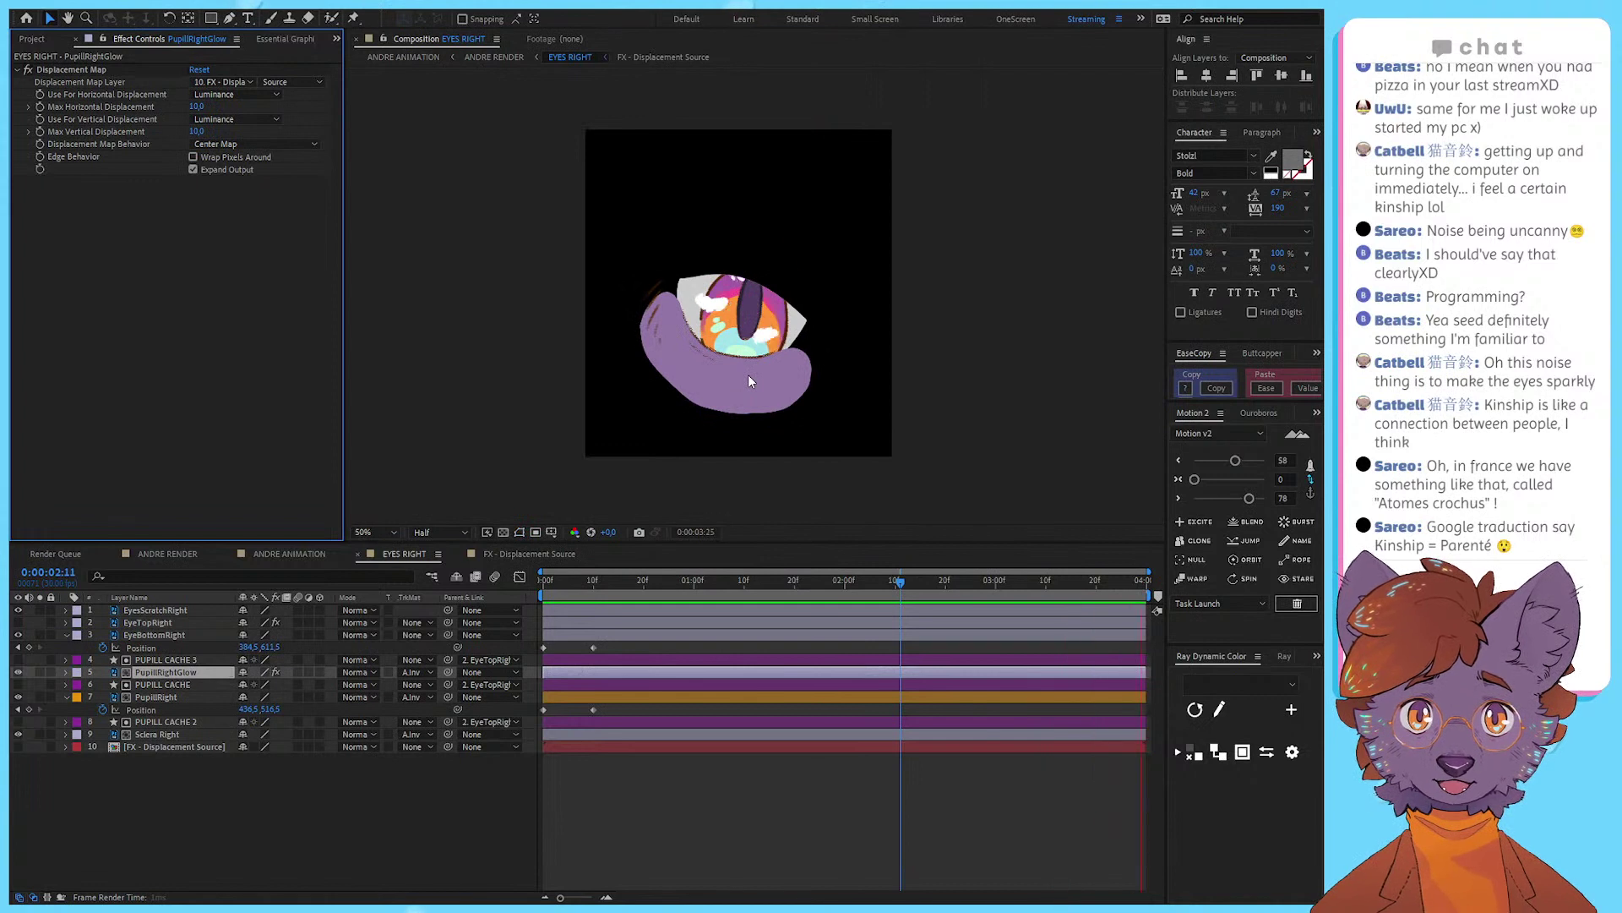
pyautogui.press('space')
# Step: Set the maximum horizontal and vertical displacement of PupillRightGlow's Displacement Map to 8
pyautogui.click(194, 107)
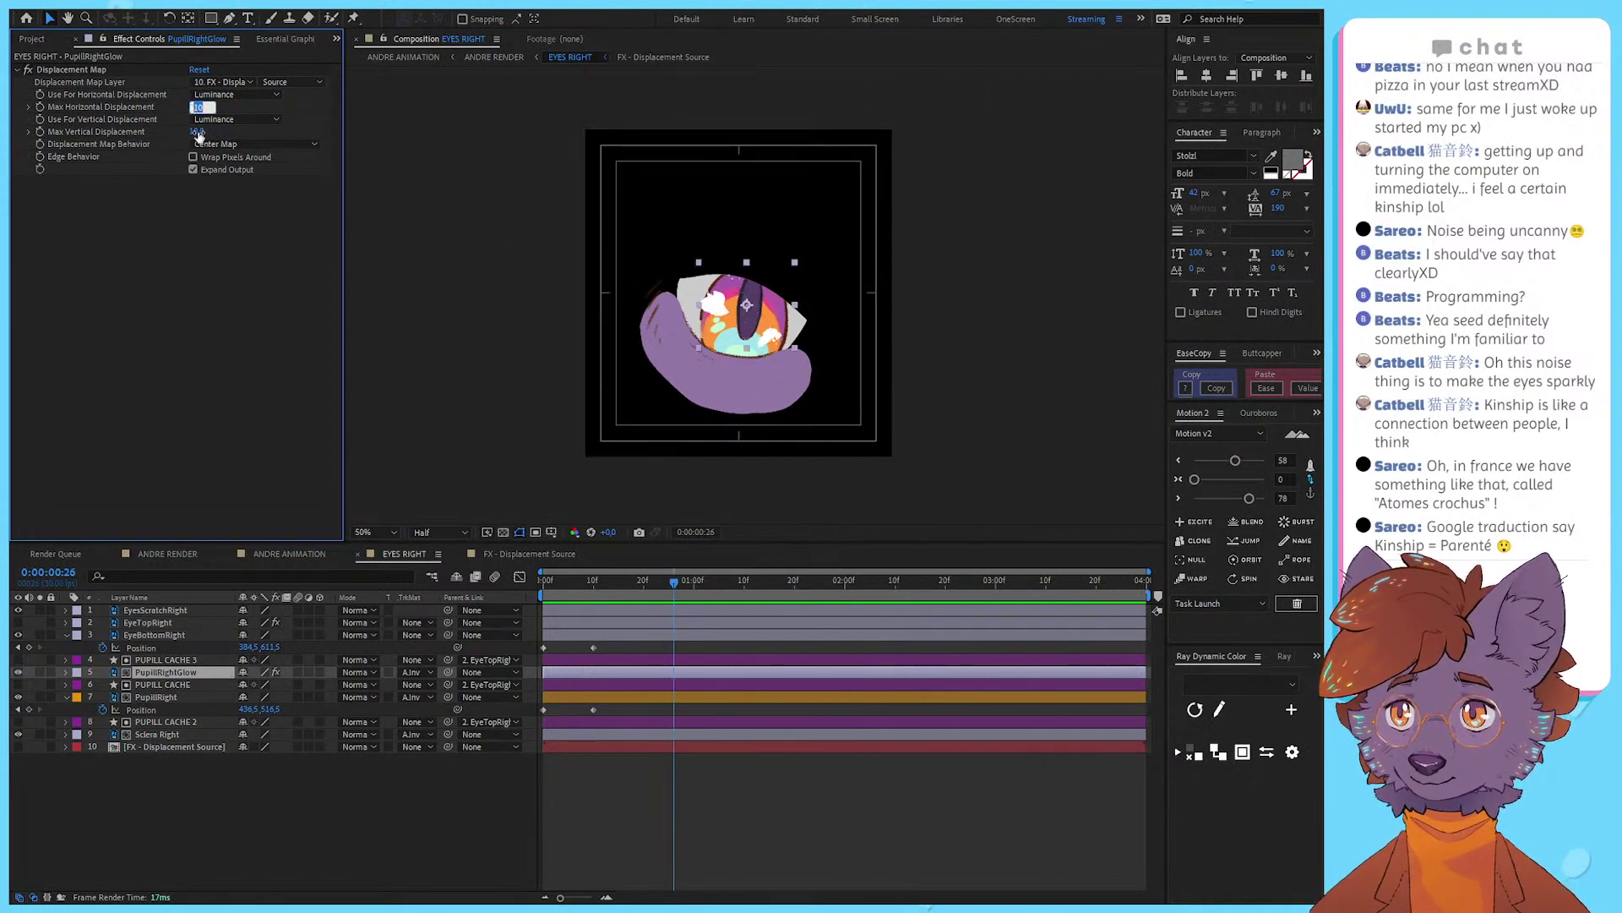
pyautogui.write('8')
pyautogui.click(197, 133)
pyautogui.moveTo(196, 133); pyautogui.dragTo(187, 133)
# Step: Play back the EYES RIGHT animation at several zoom levels to examine the shimmer of the pupil glow
pyautogui.press('space')
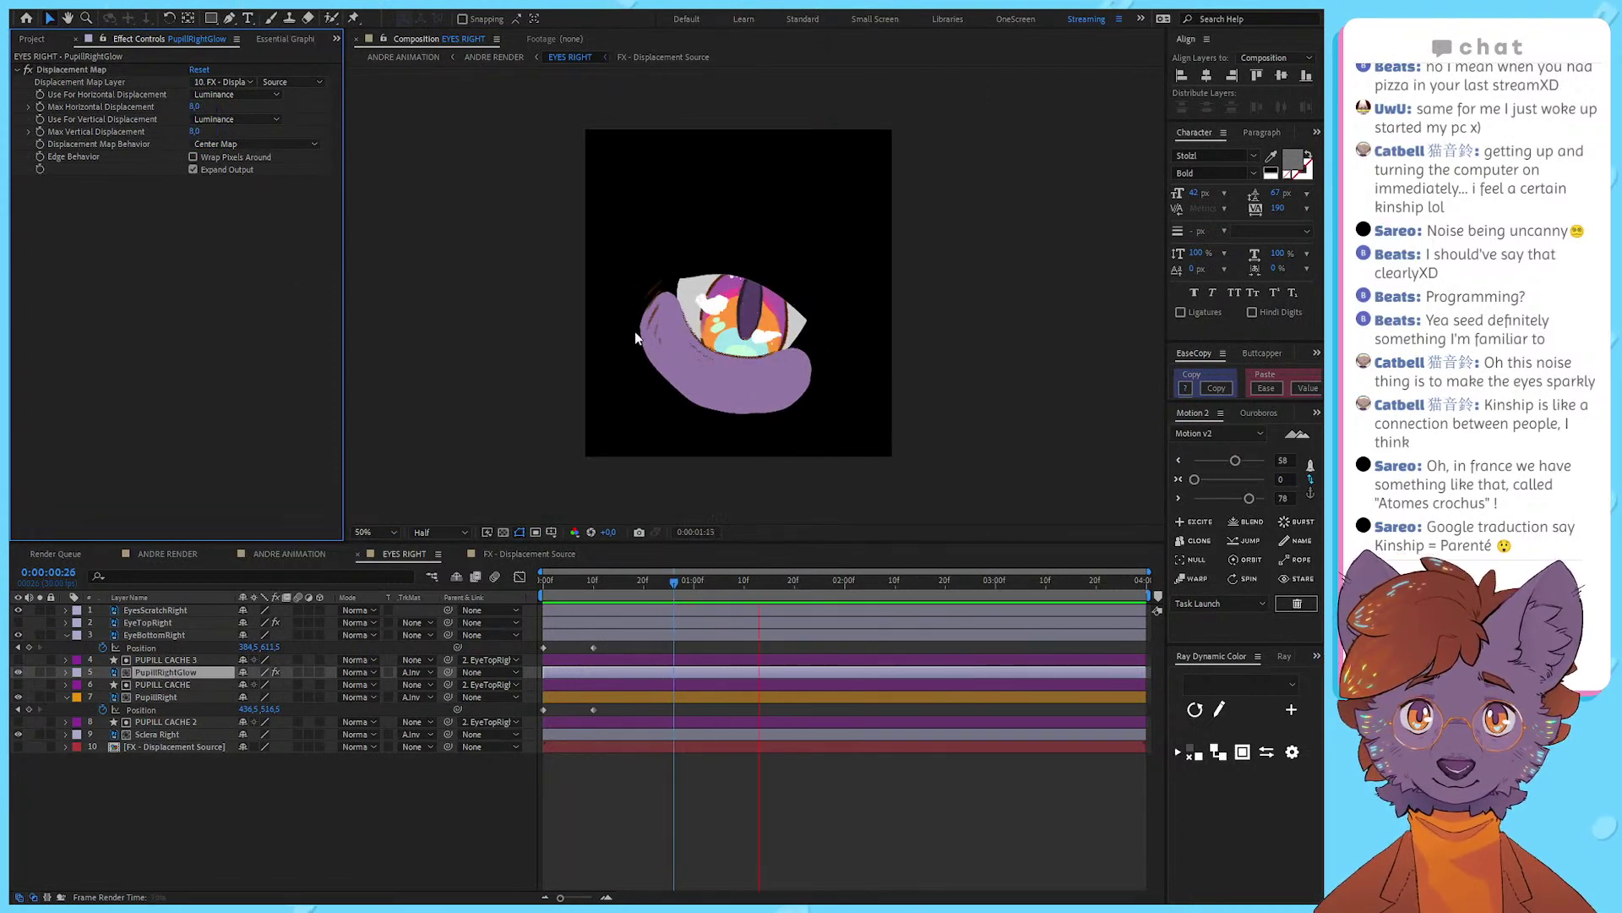
pyautogui.scroll(-1, 826, 314)
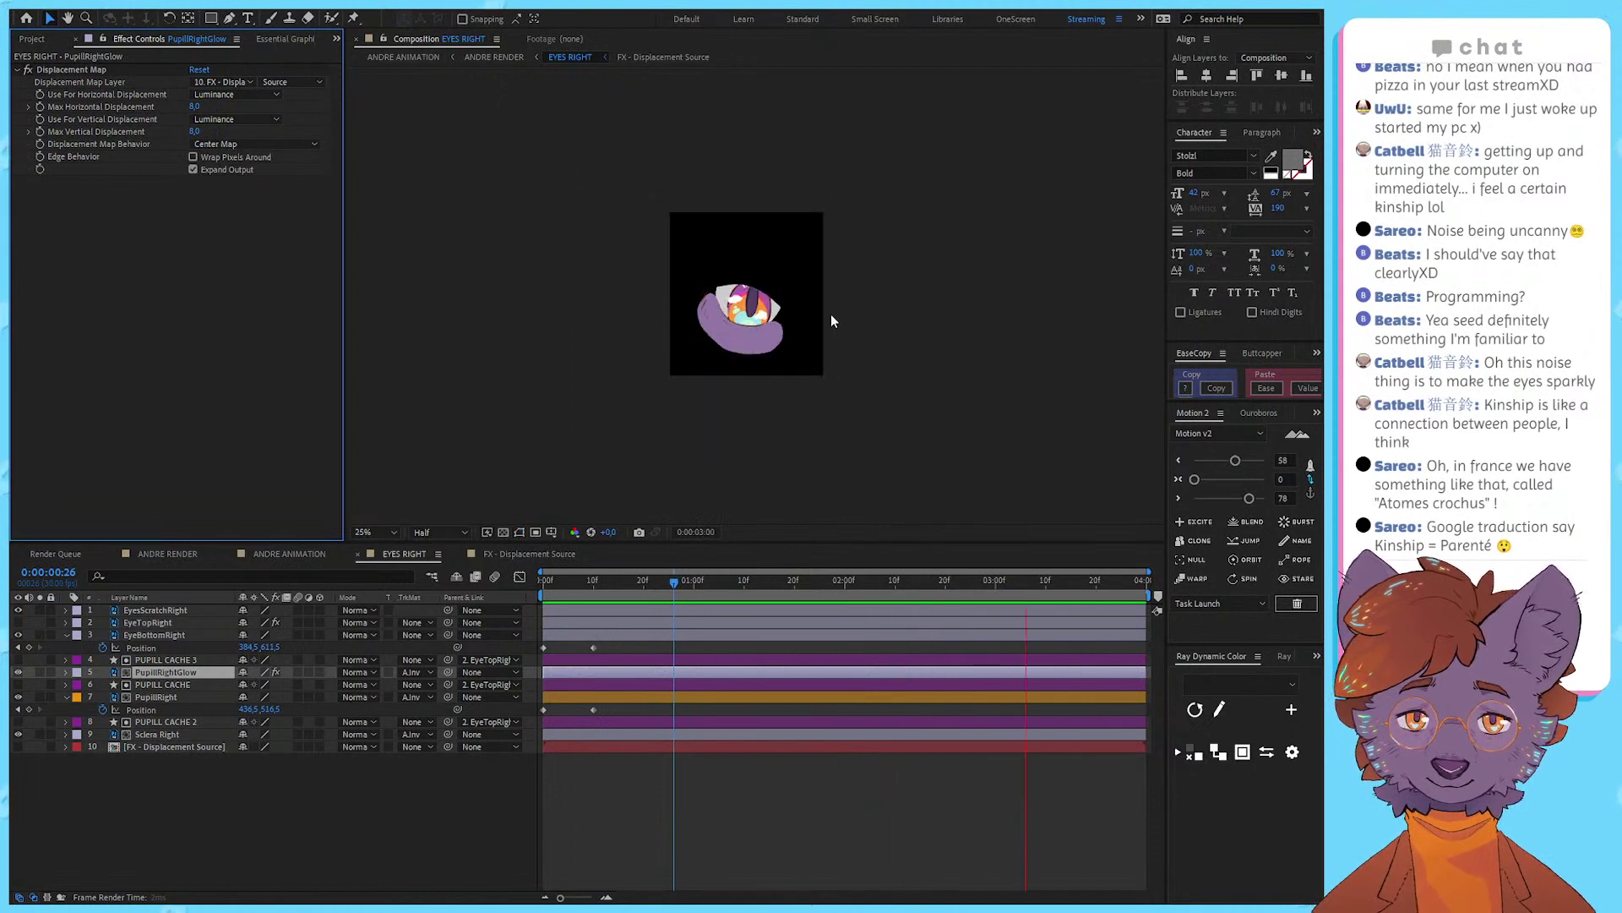
pyautogui.scroll(-1, 828, 320)
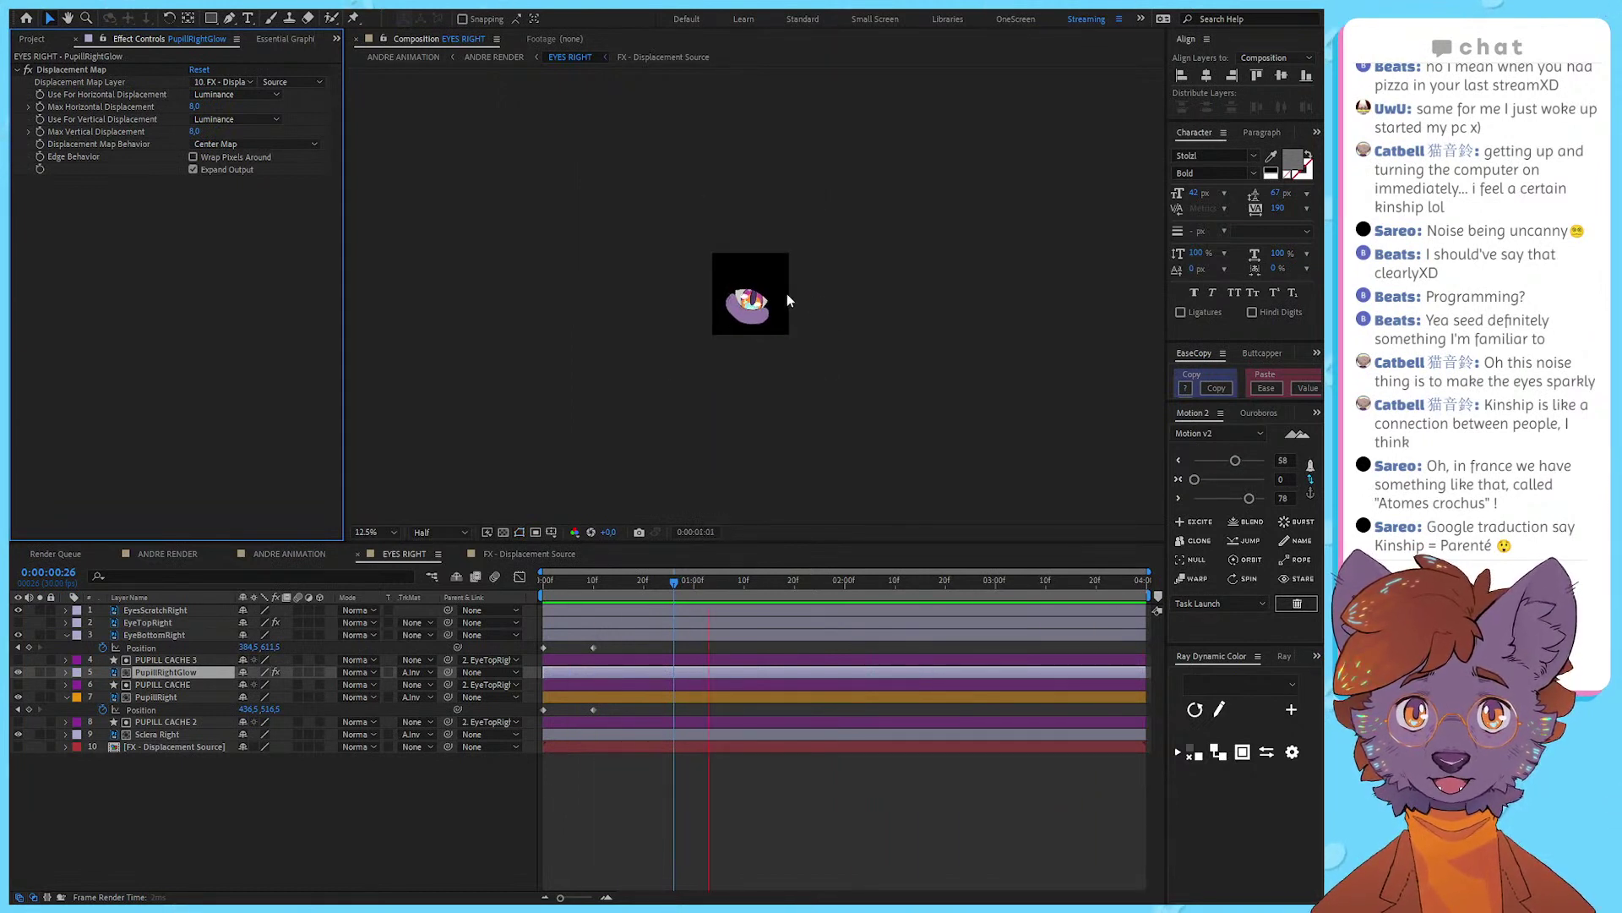
pyautogui.scroll(2, 808, 313)
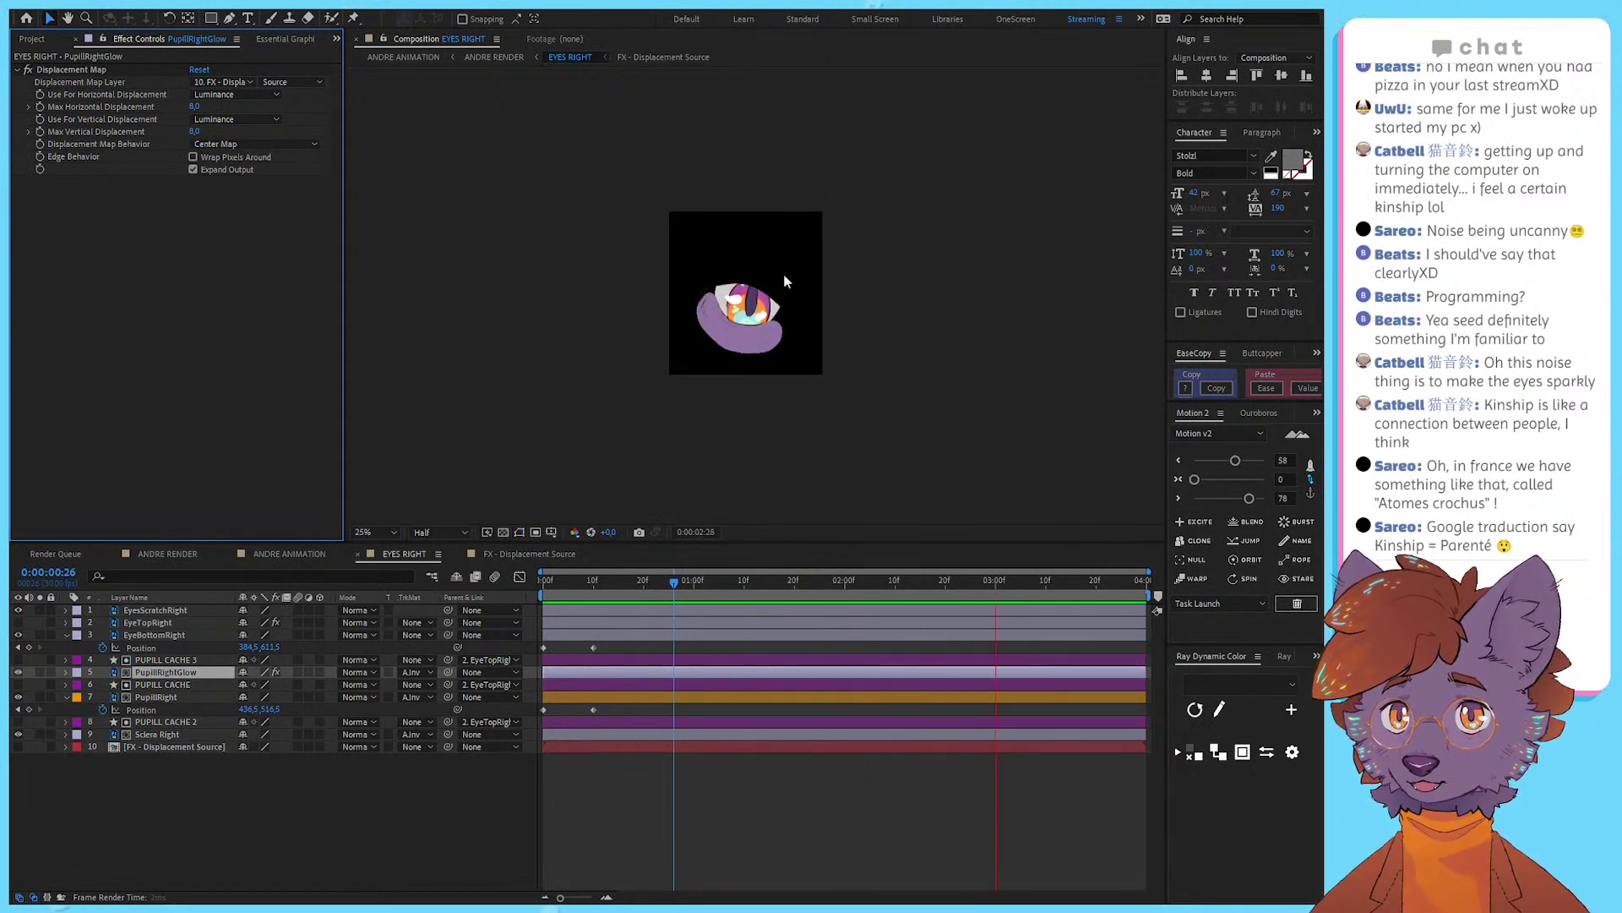
pyautogui.scroll(1, 876, 293)
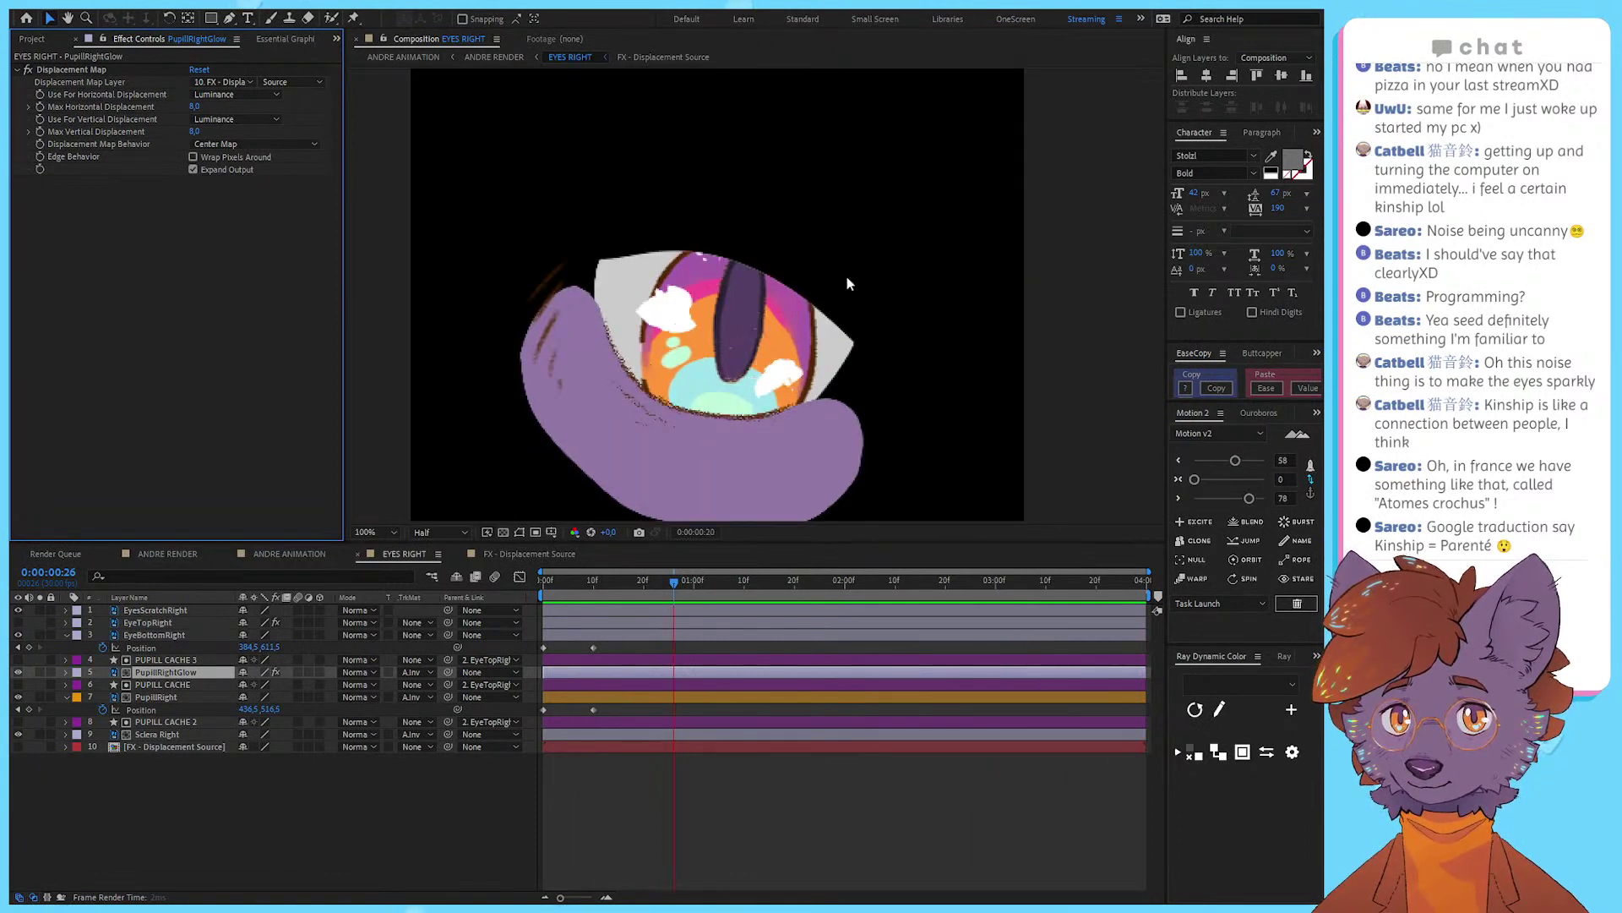
pyautogui.press('space')
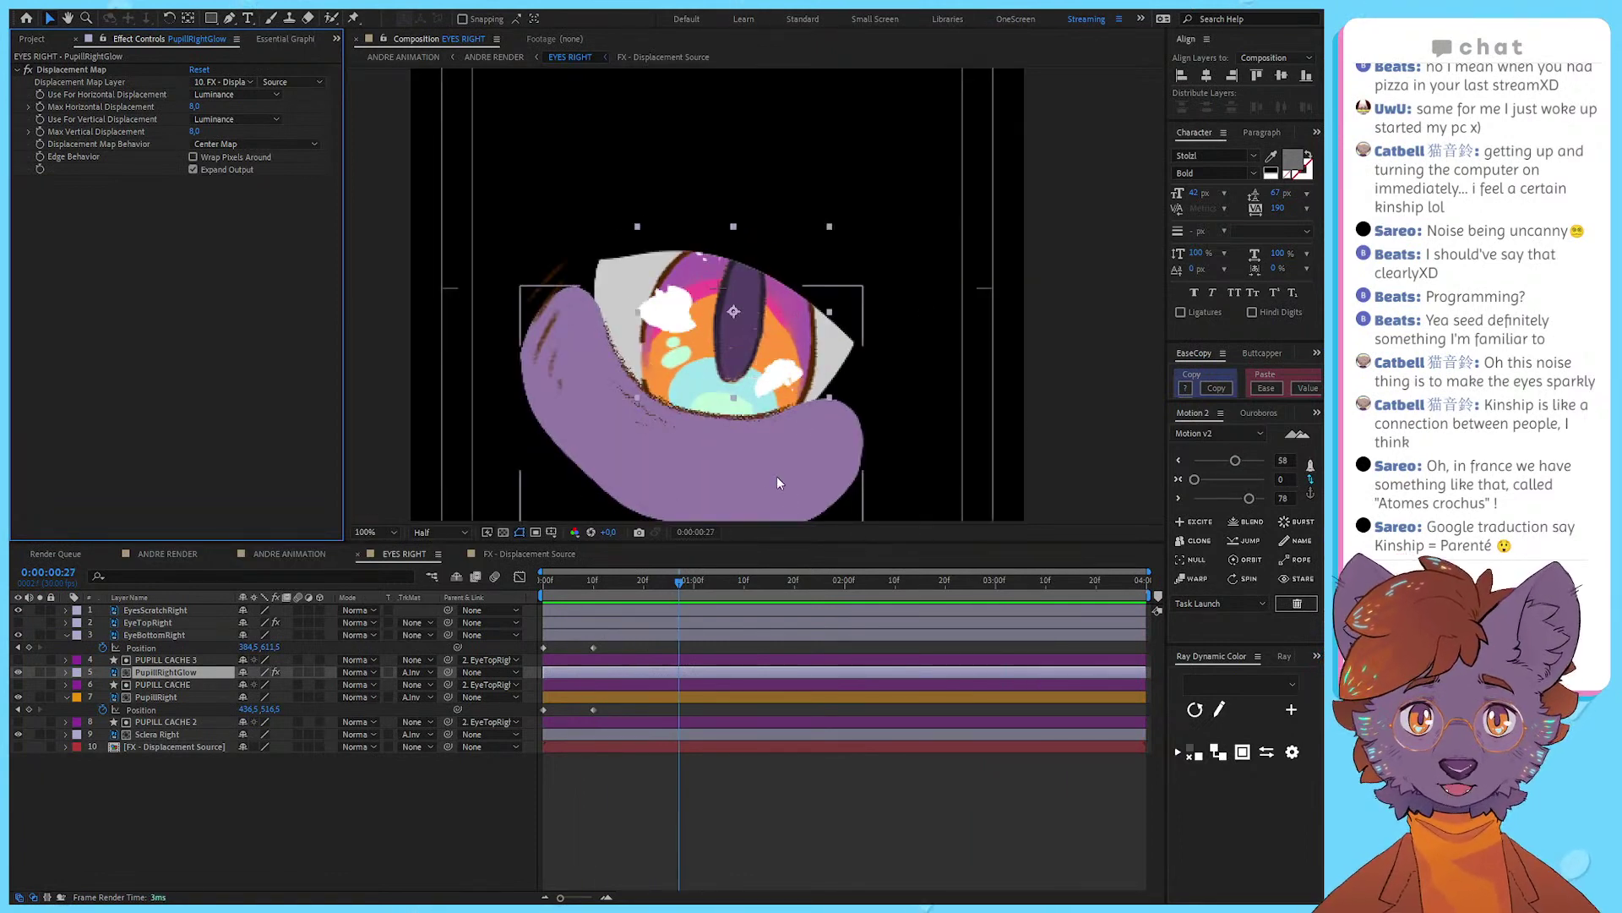
pyautogui.moveTo(607, 587); pyautogui.dragTo(804, 668)
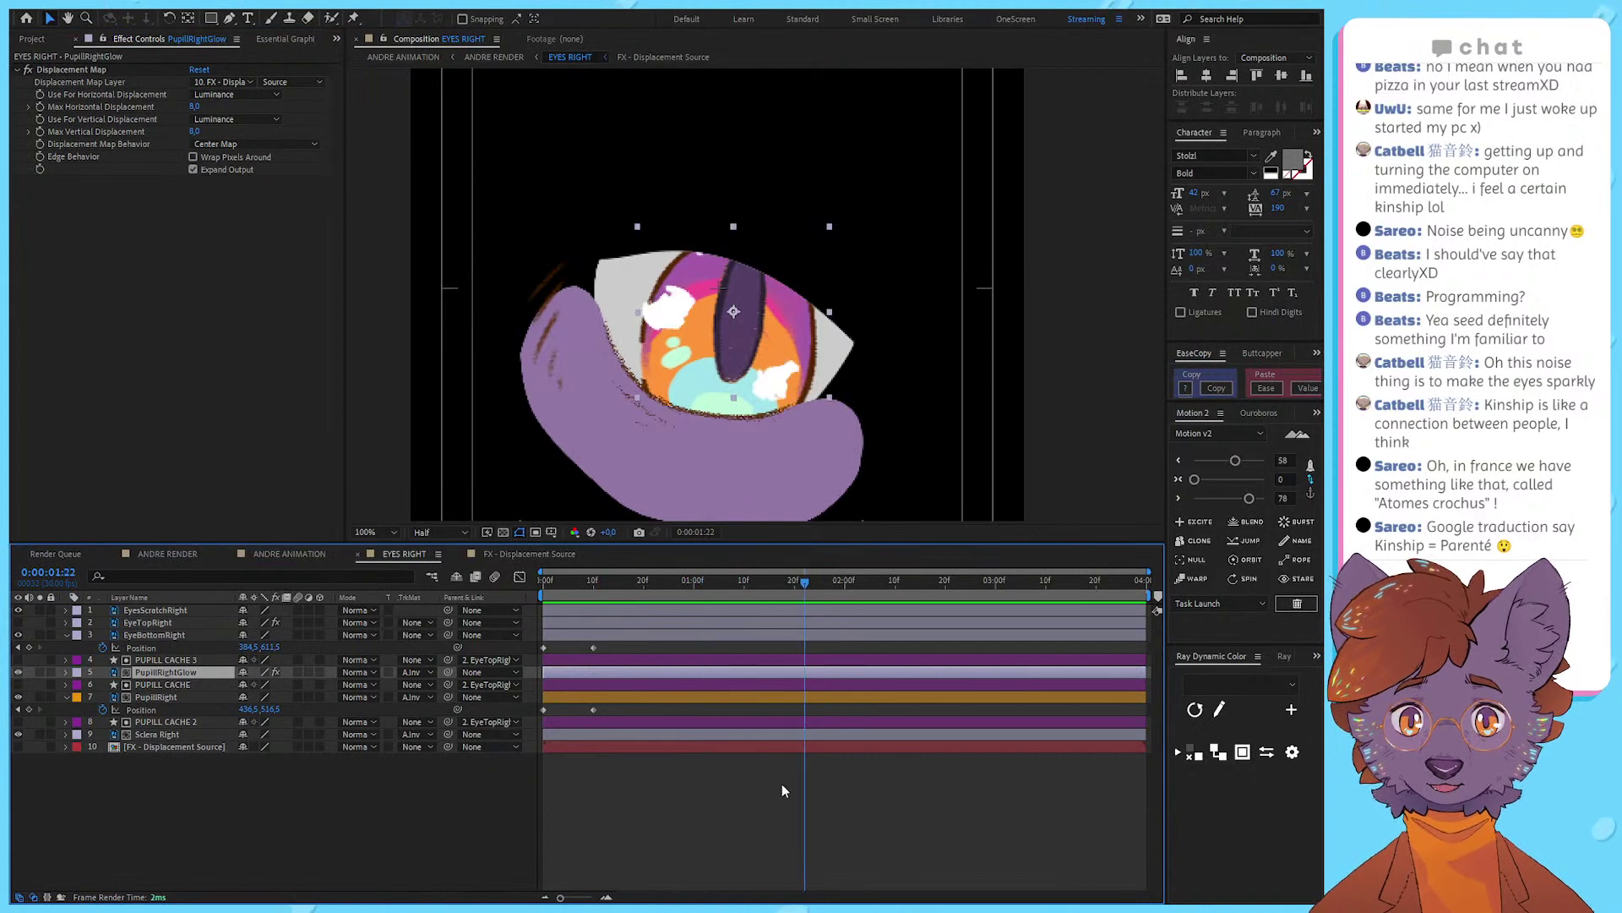
pyautogui.click(784, 791)
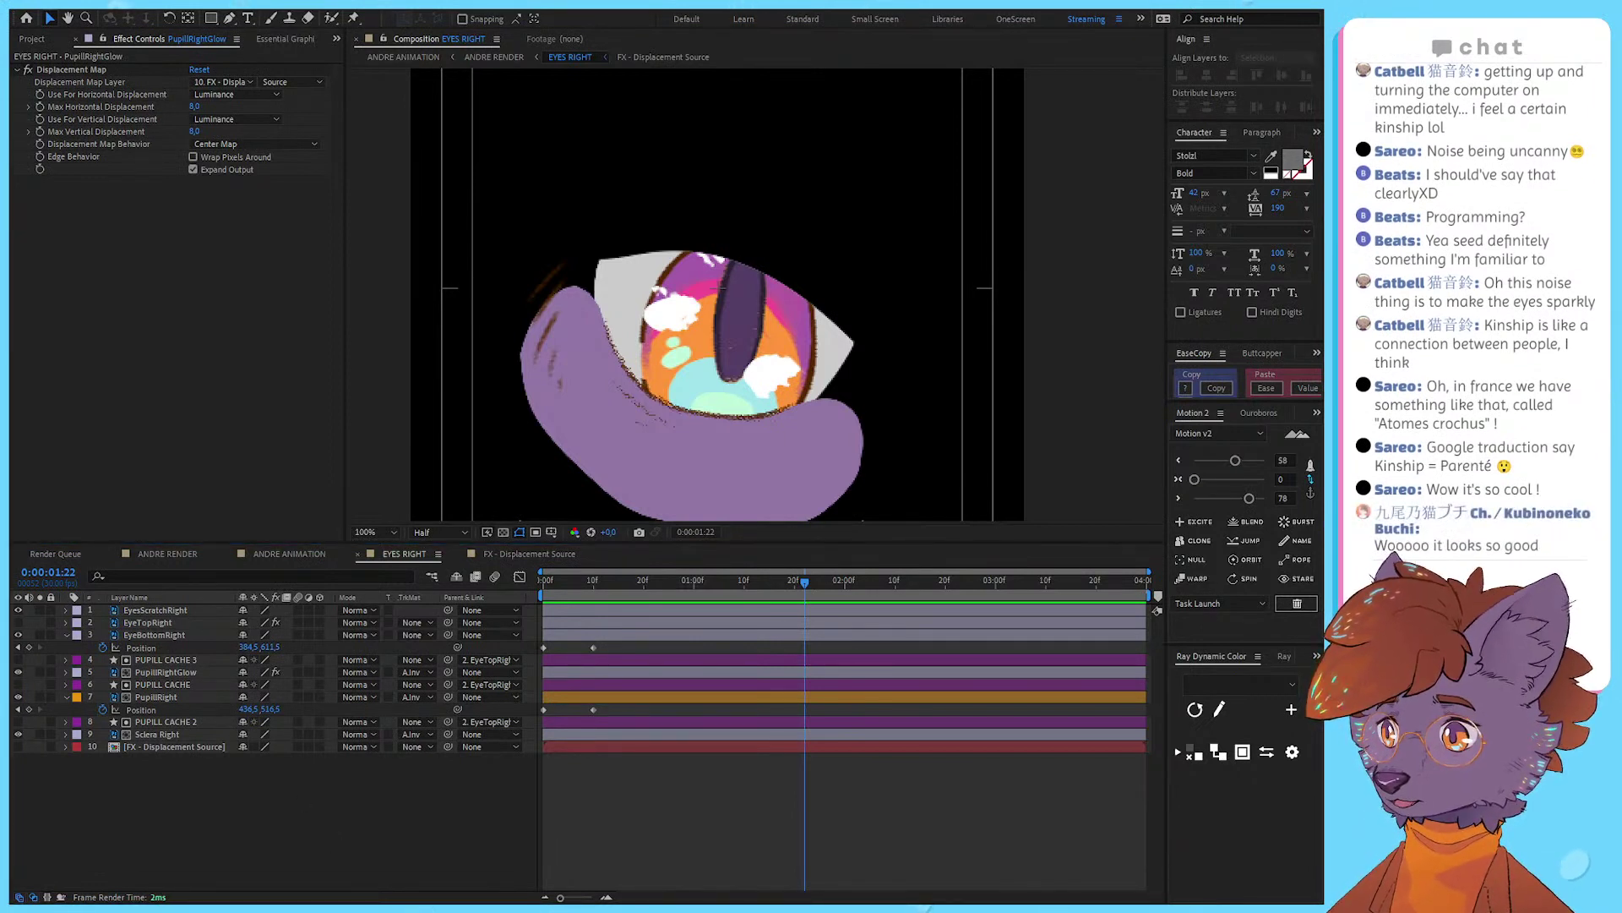
pyautogui.hotkey('alt', 'Tab')
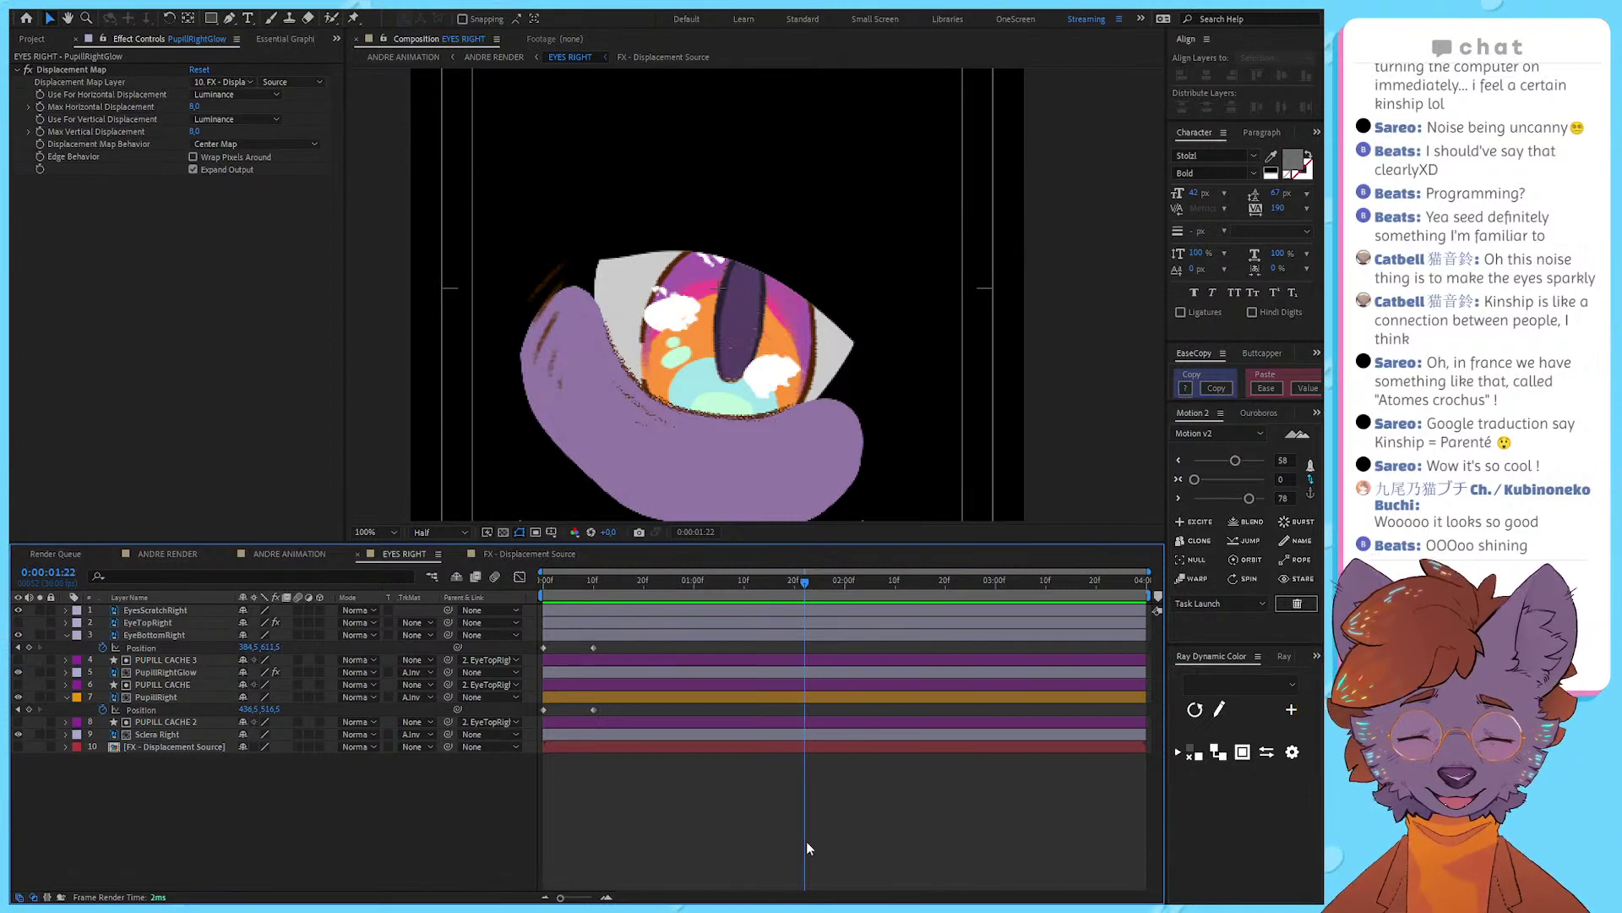
pyautogui.press('space')
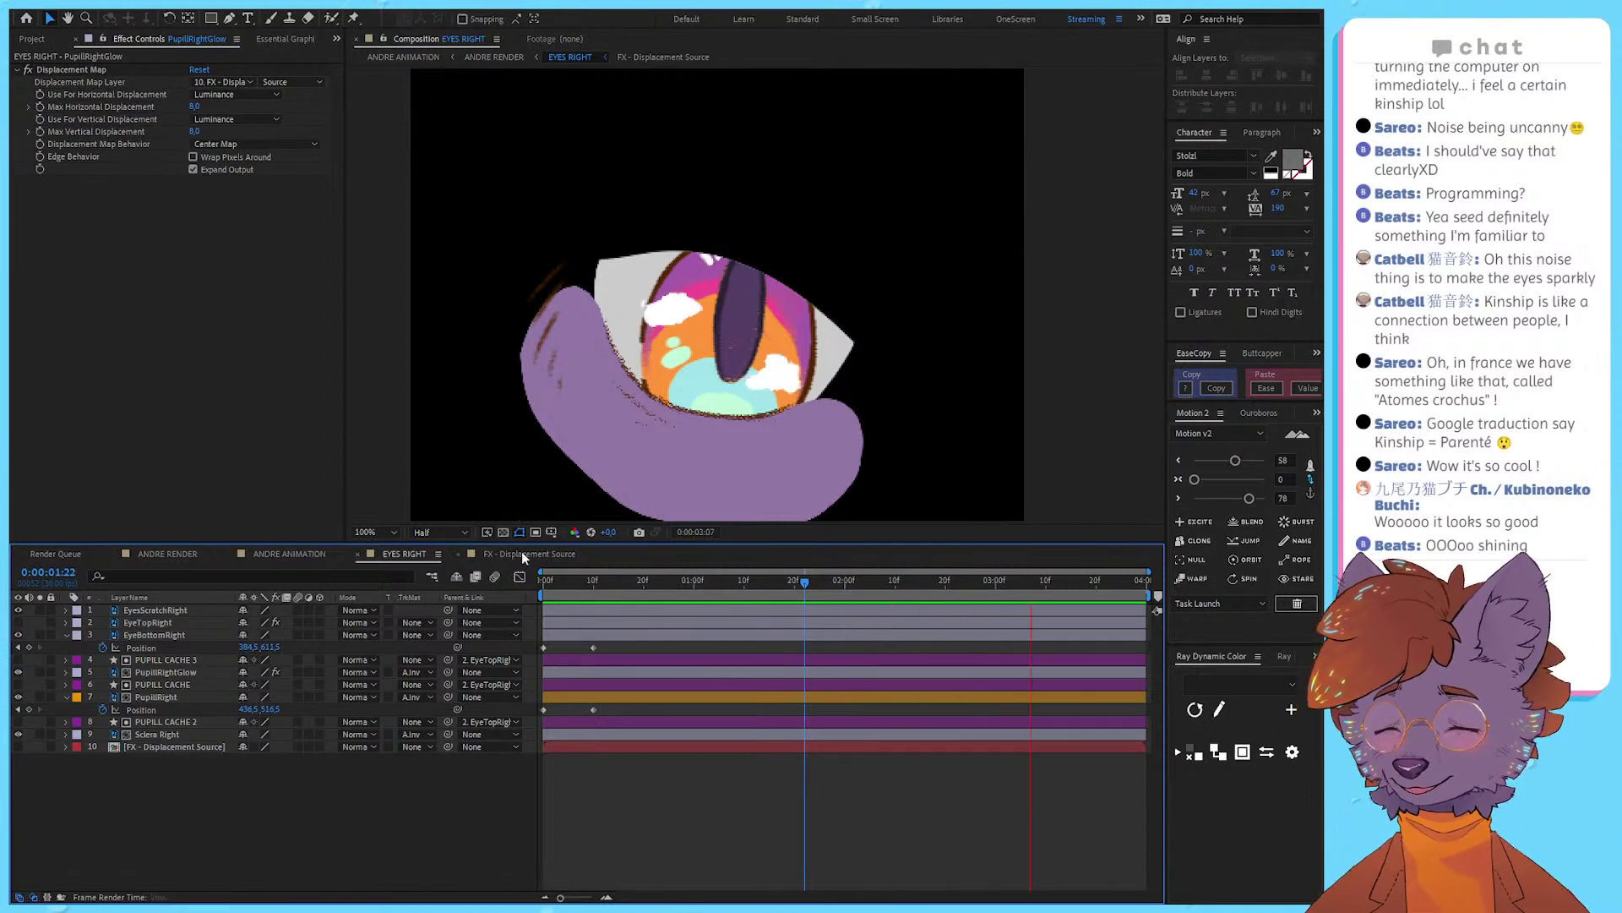
pyautogui.press('space')
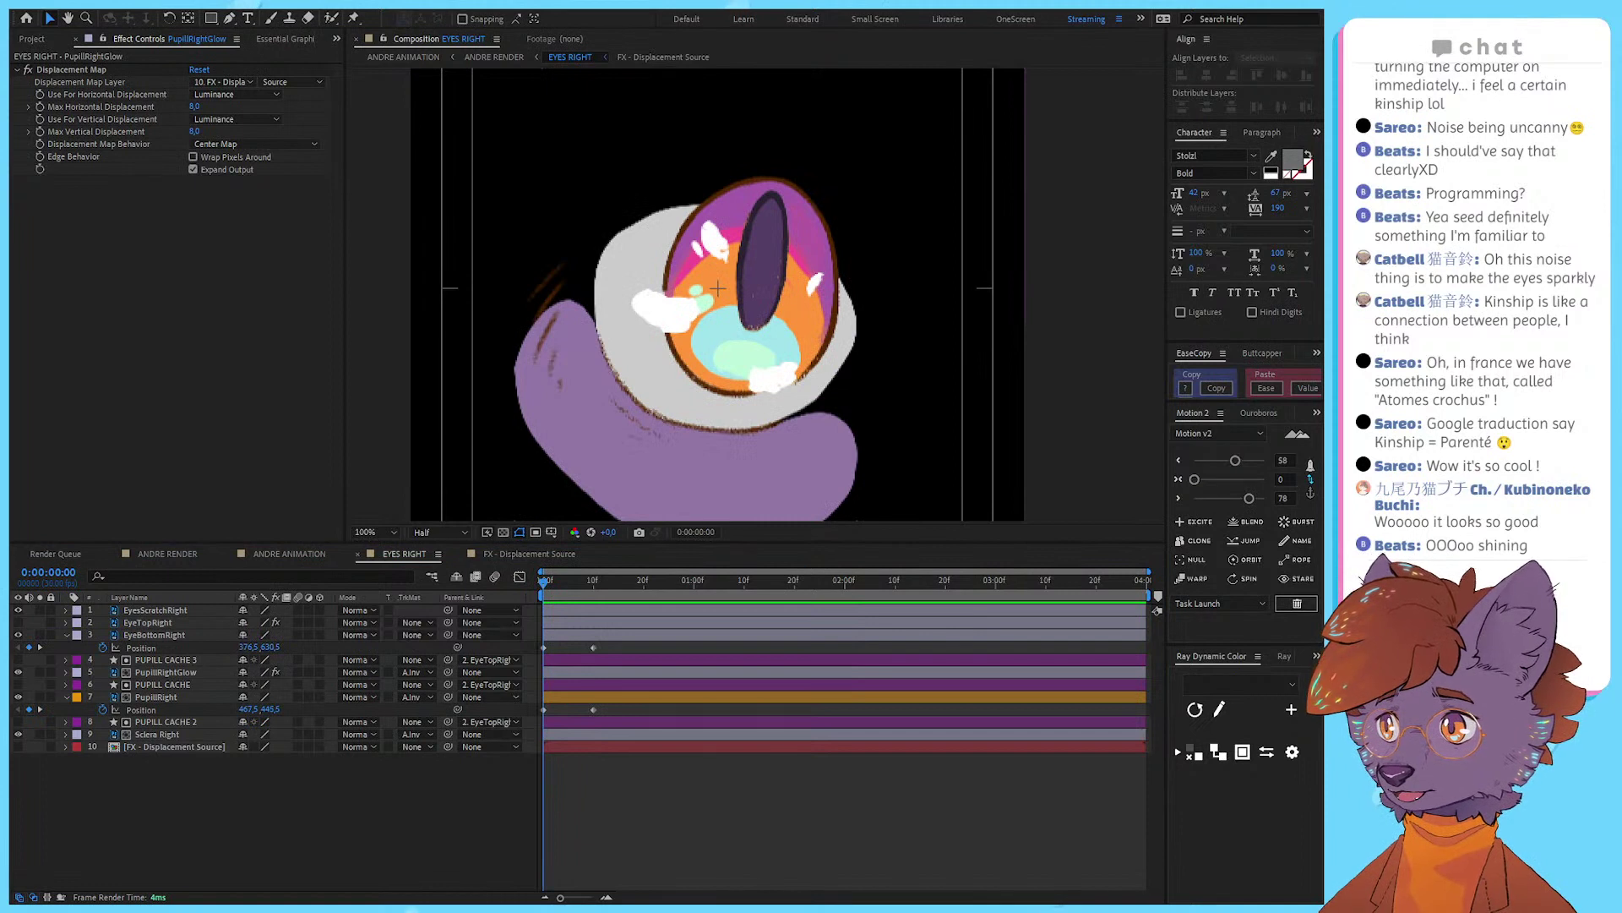
pyautogui.click(414, 763)
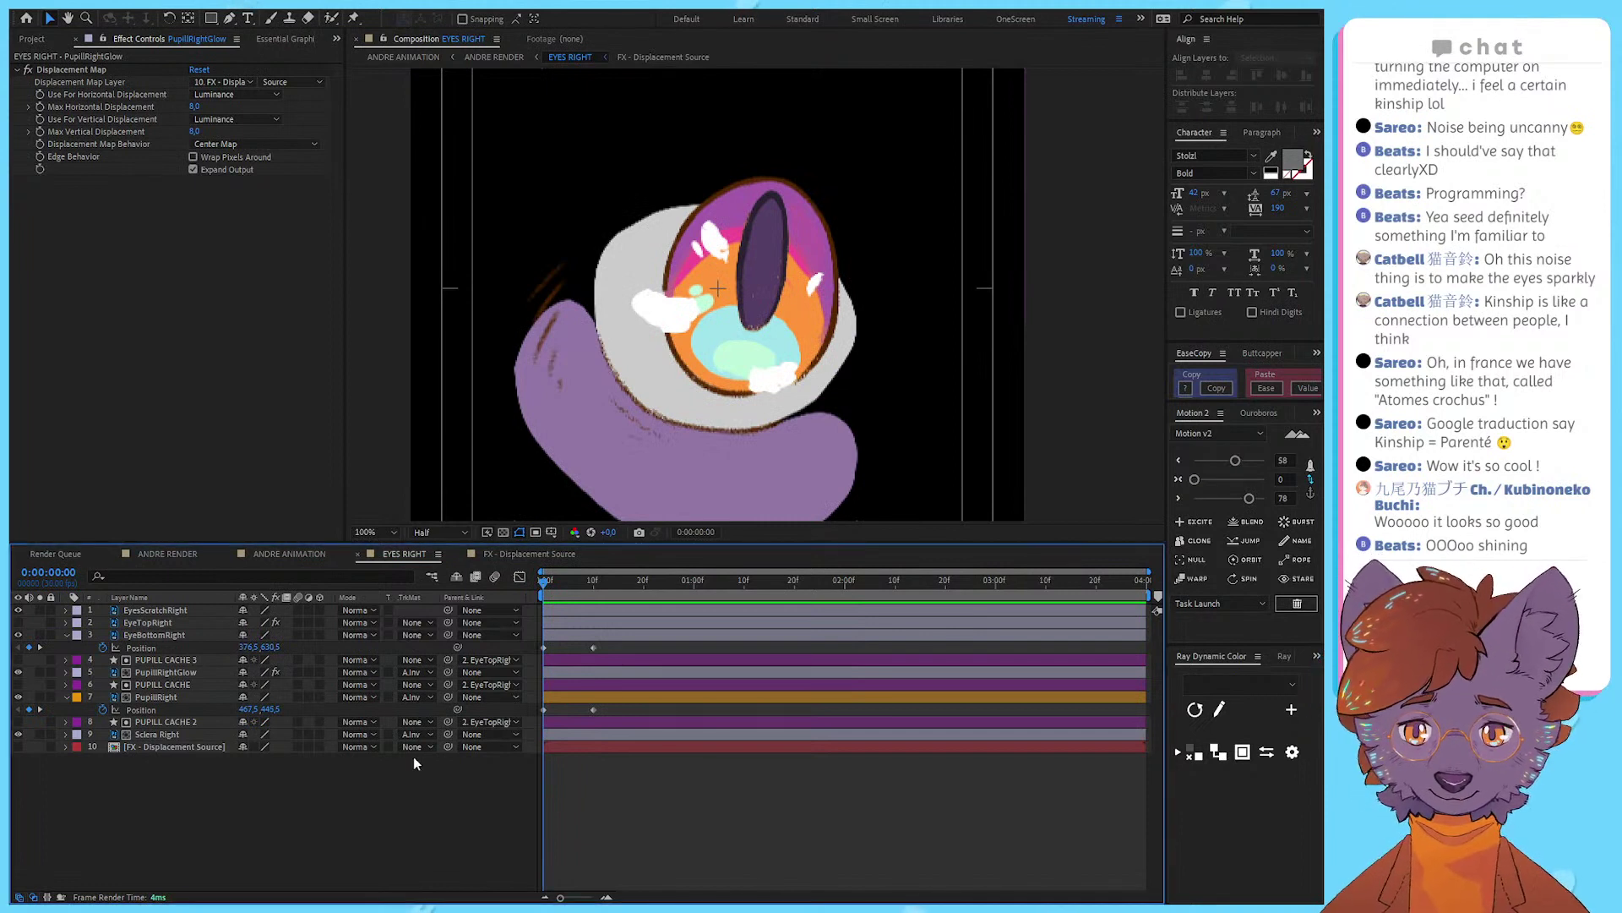
# Step: Make the EyeTopRight layer visible again and preview the right eye's closing animation
pyautogui.click(159, 696)
pyautogui.click(176, 659)
pyautogui.click(182, 633)
pyautogui.click(175, 659)
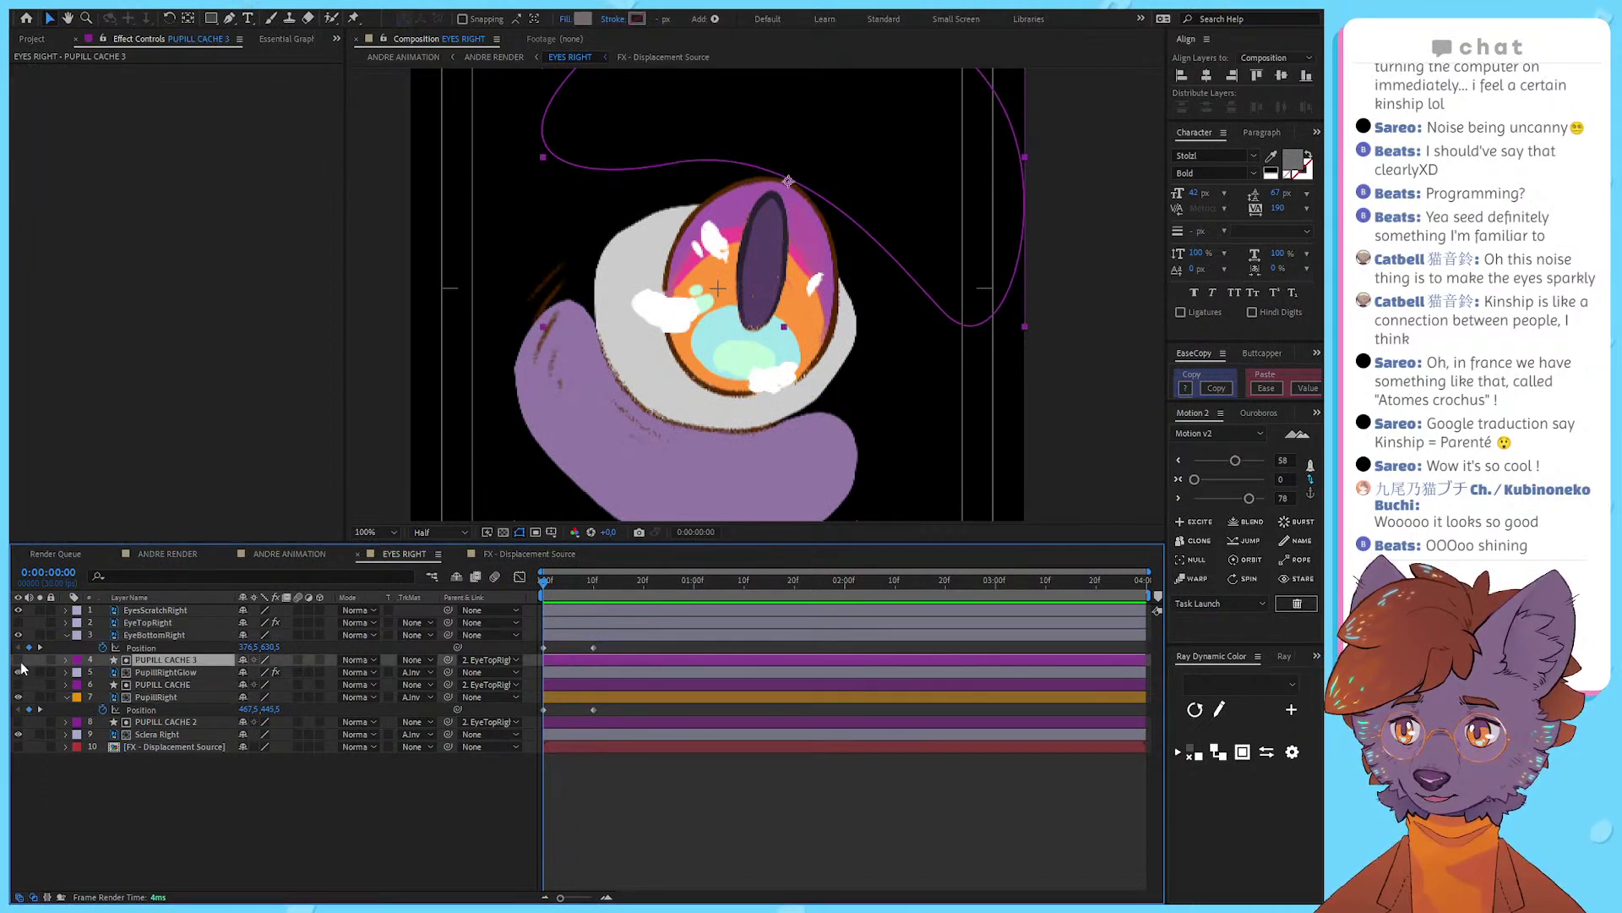
pyautogui.click(18, 622)
pyautogui.click(18, 621)
pyautogui.click(18, 622)
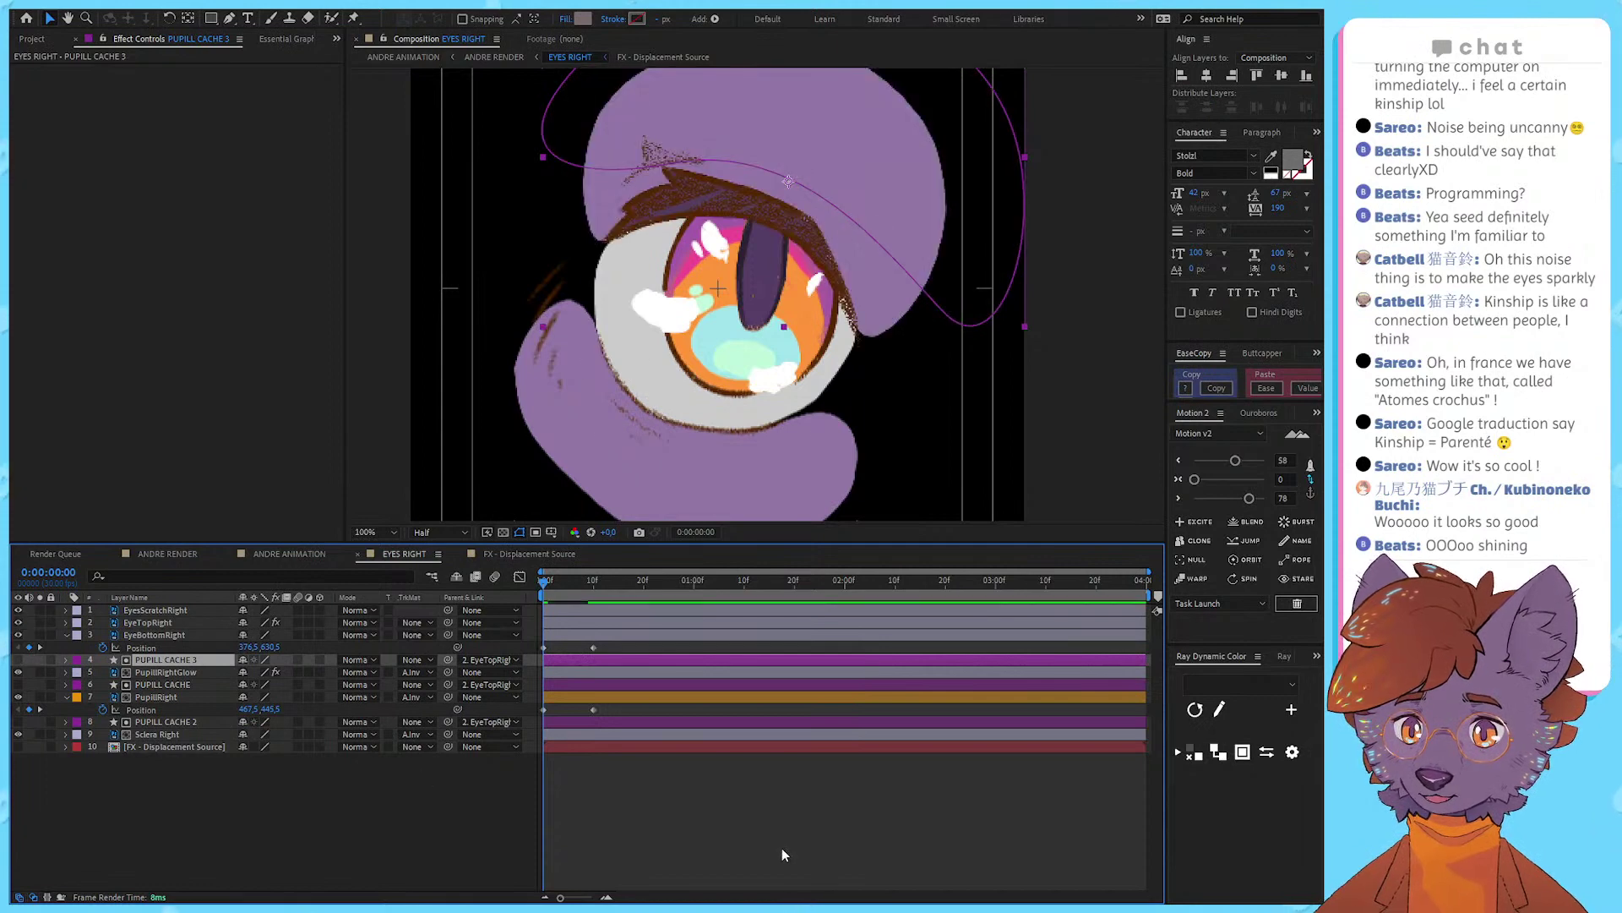
pyautogui.click(783, 848)
pyautogui.press('space')
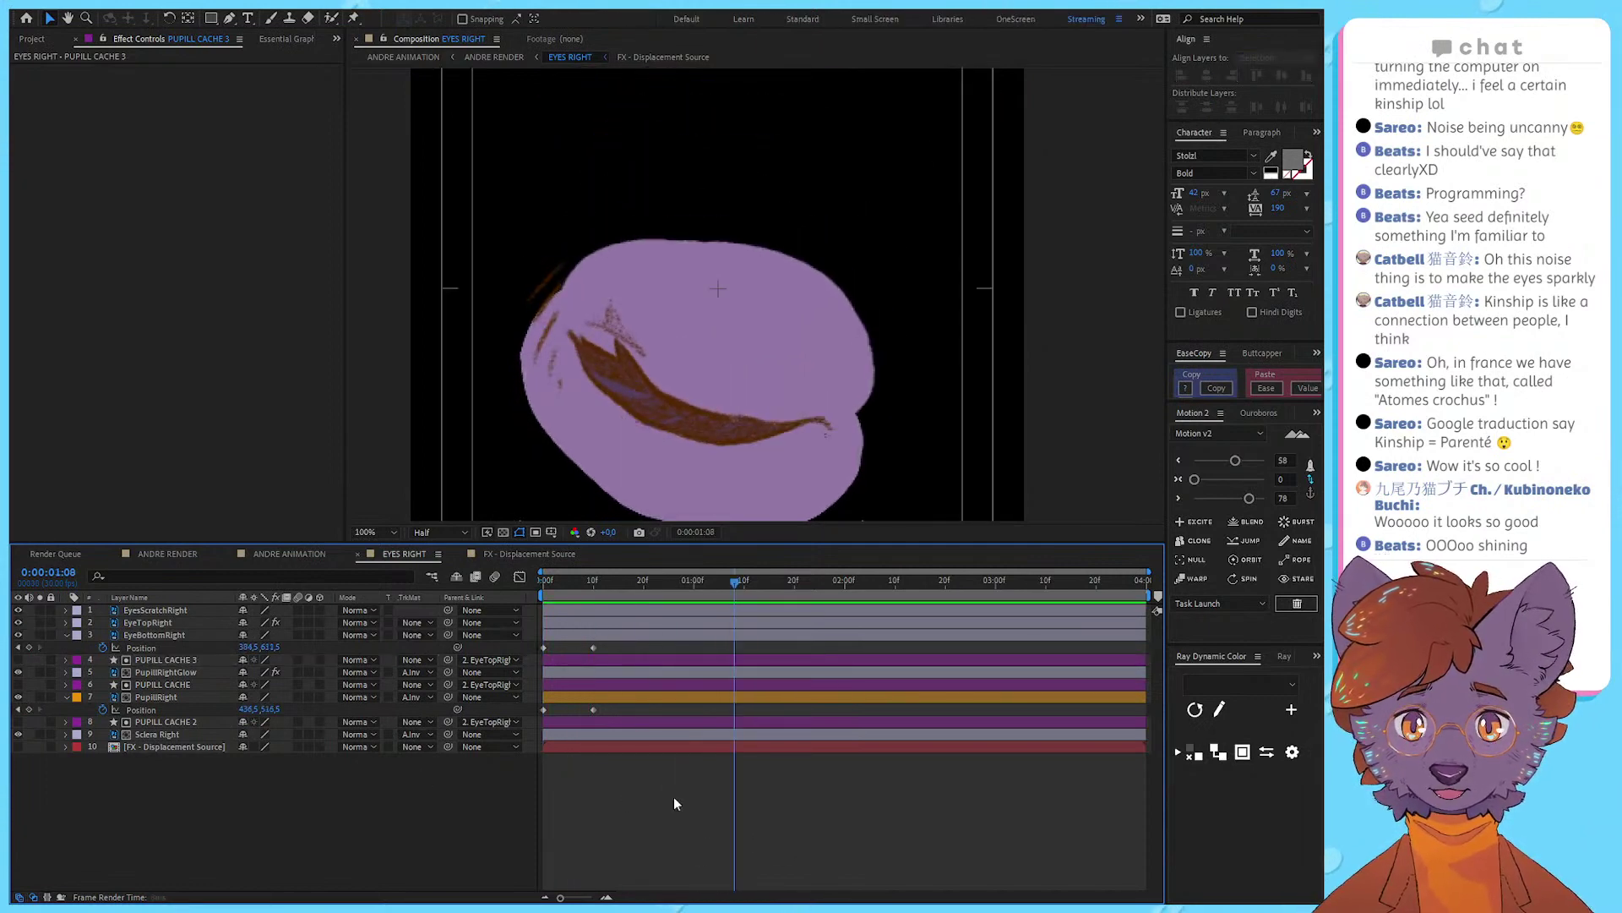
# Step: Reveal the keyframes of the right eye's layers and move the current time to 0:00:00:20
pyautogui.press('u')
pyautogui.moveTo(578, 655); pyautogui.dragTo(528, 854)
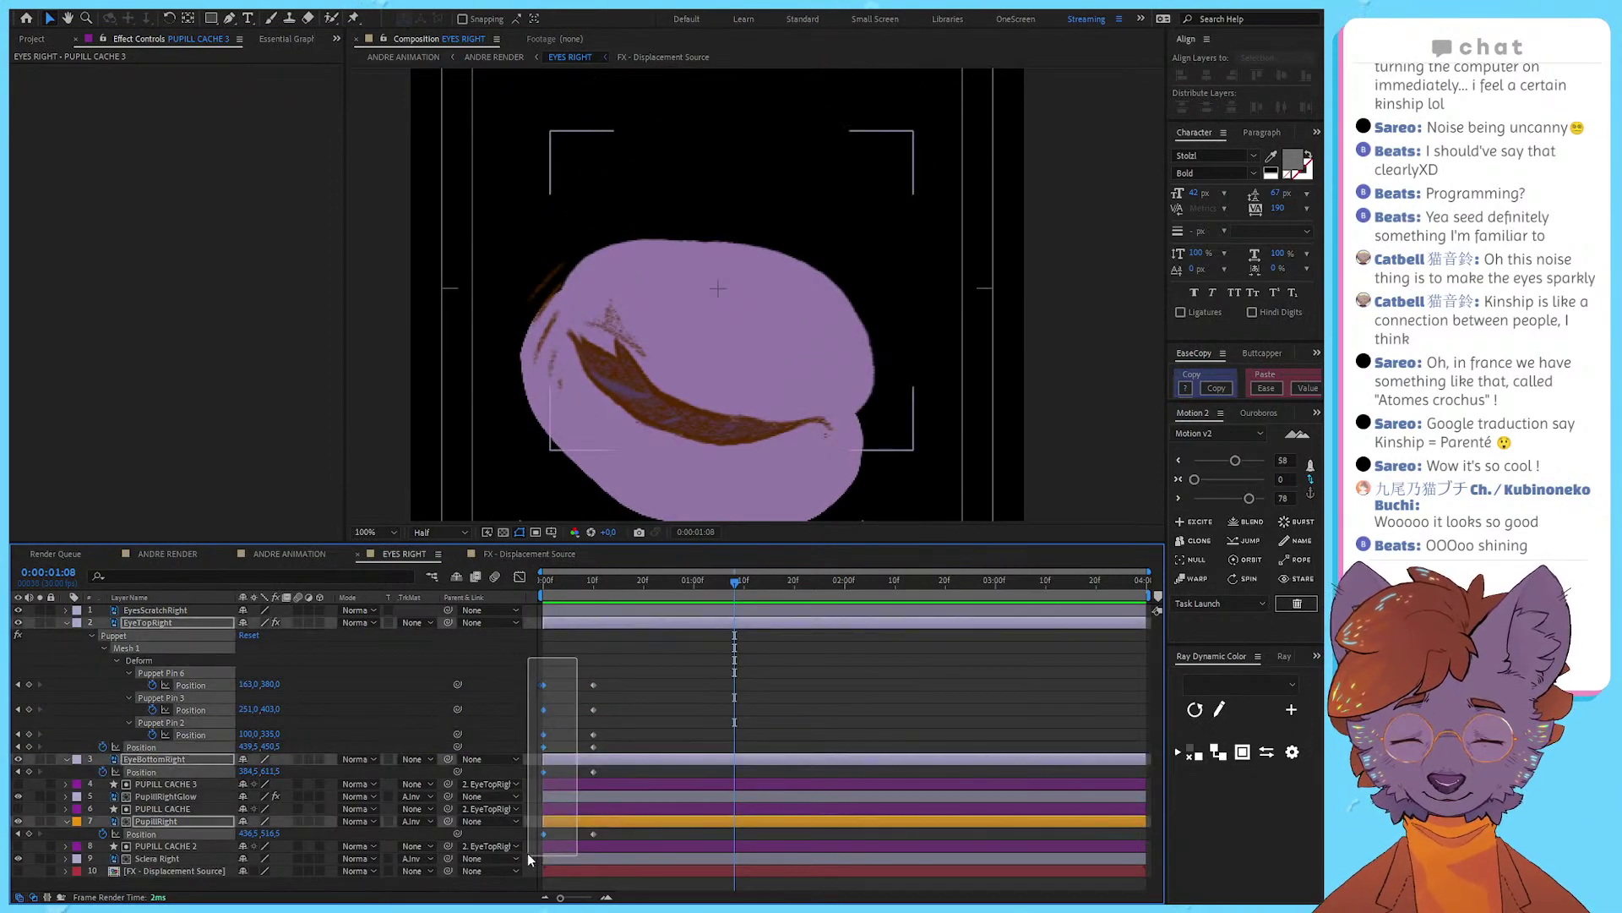
pyautogui.moveTo(667, 583); pyautogui.dragTo(636, 599)
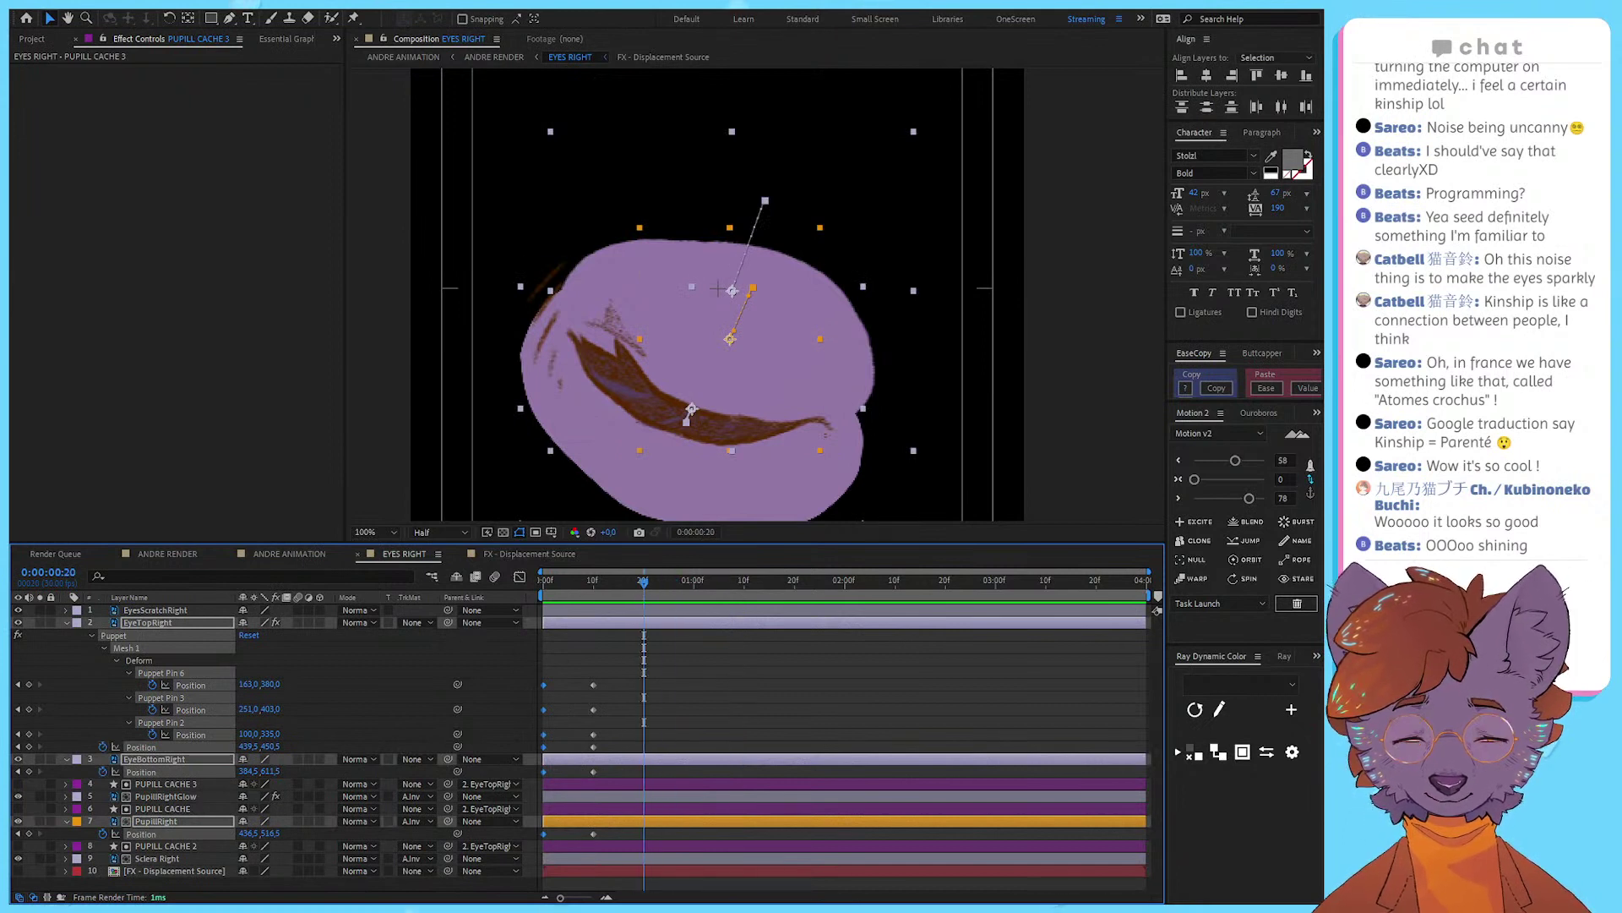
pyautogui.click(490, 735)
pyautogui.press('=')
# Step: Try to paste copies of EyeTopRight's first keyframes at 0:00:00:20
pyautogui.moveTo(559, 670); pyautogui.dragTo(536, 752)
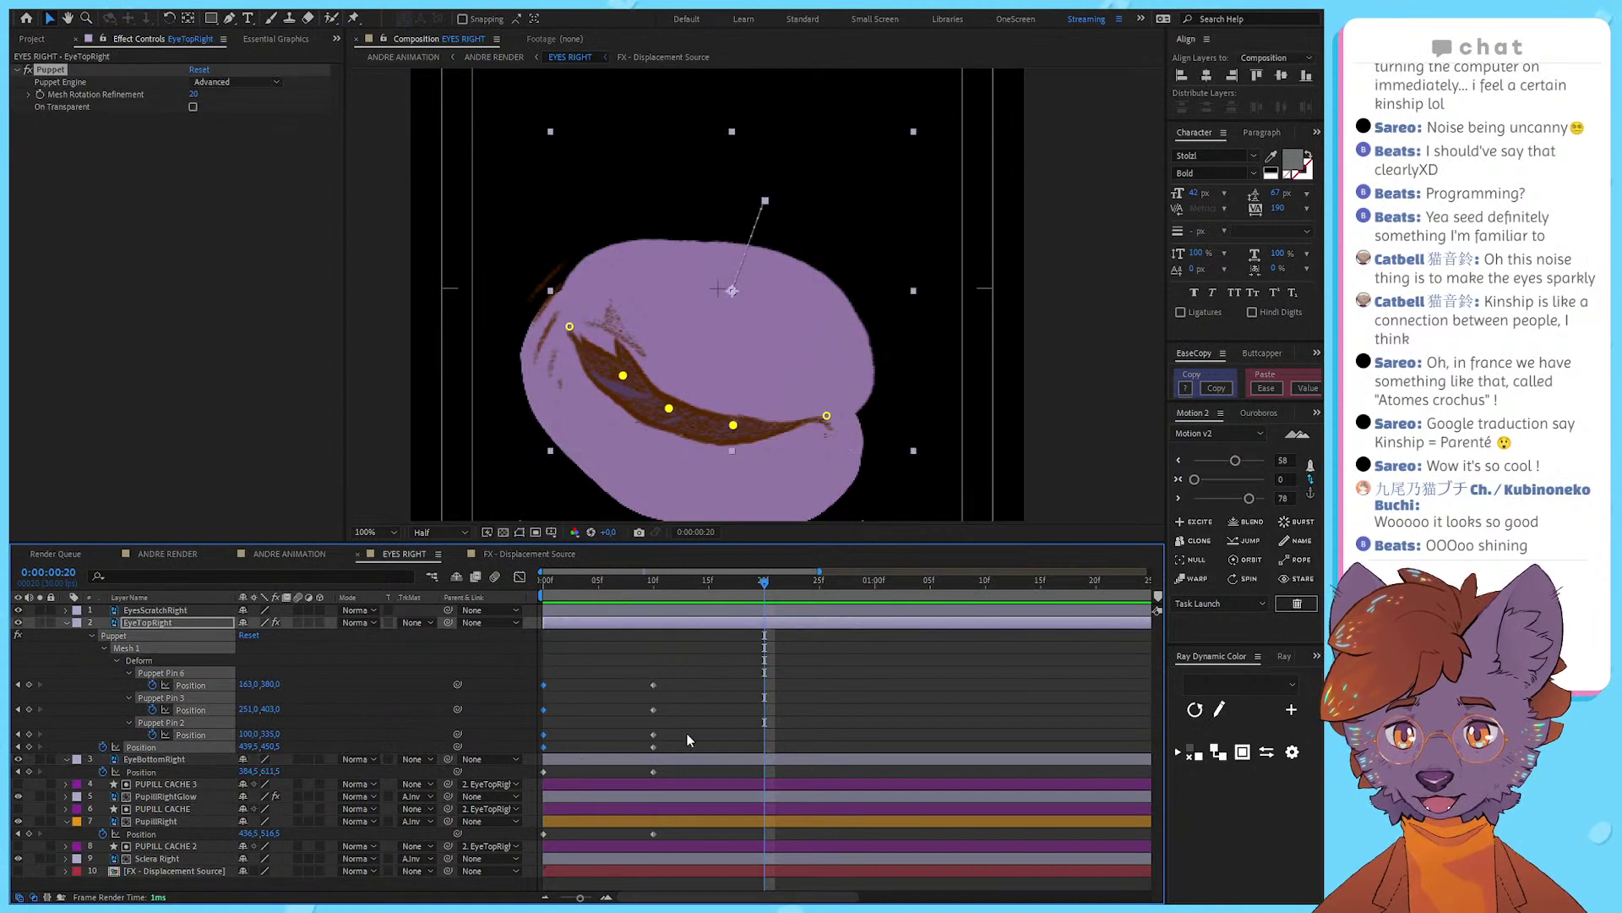
pyautogui.hotkey('ctrl', 'c')
pyautogui.hotkey('ctrl', 'v')
pyautogui.hotkey('ctrl', 'z')
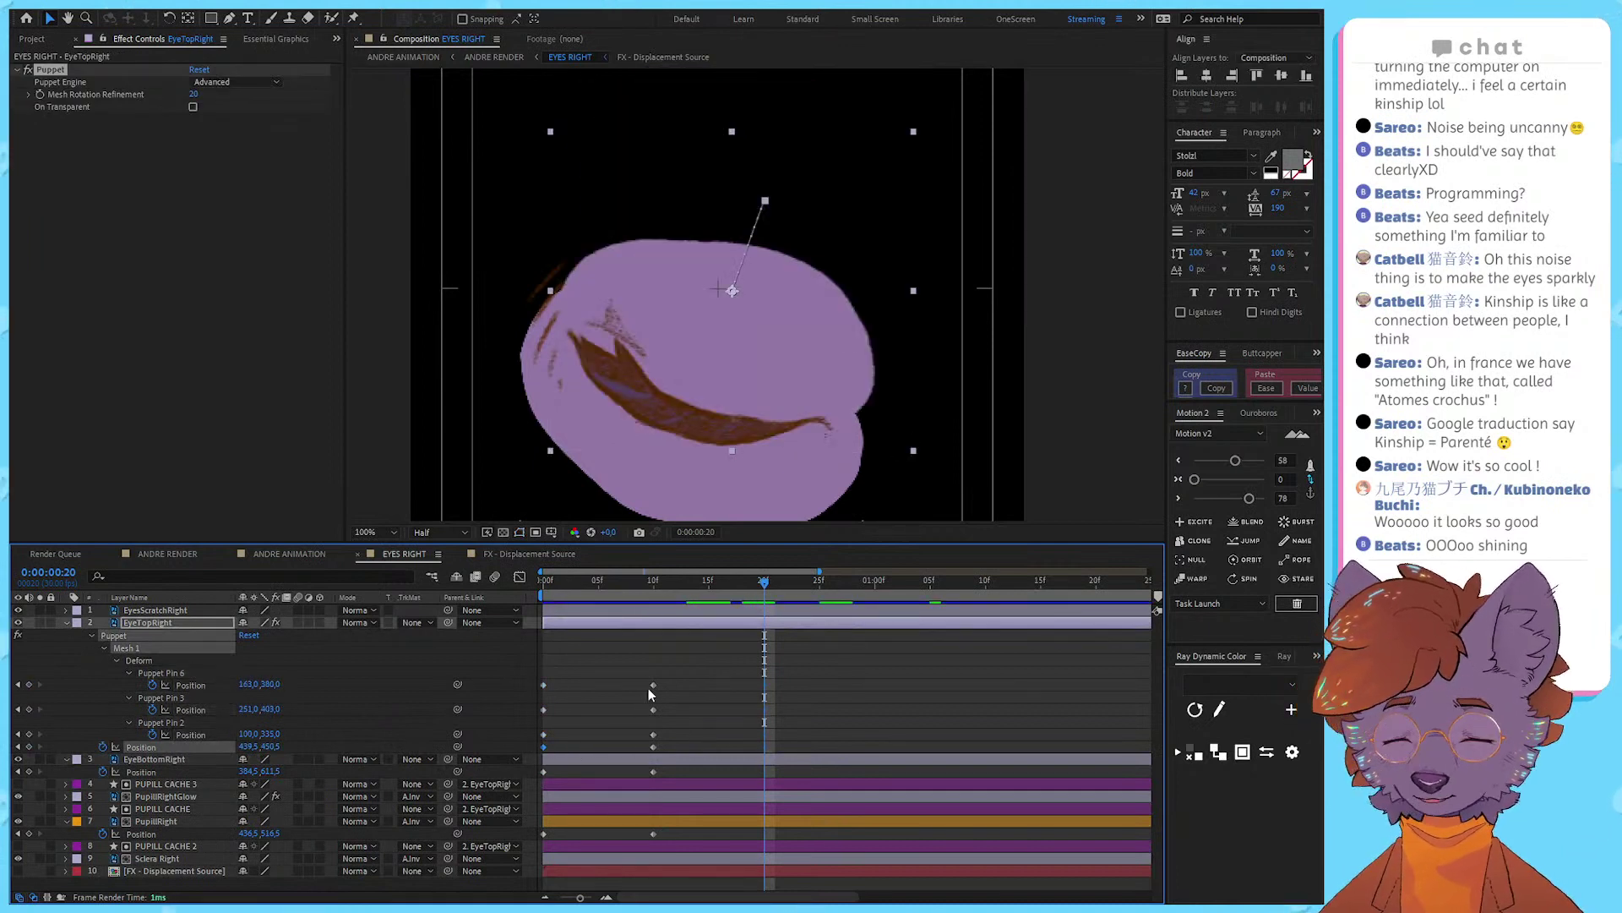
# Step: Try to duplicate the first keyframes of EyeTopRight, EyeBottomRight and PupillRight, and undo the resulting layer copies
pyautogui.moveTo(596, 746); pyautogui.dragTo(511, 777)
pyautogui.moveTo(590, 669); pyautogui.dragTo(512, 848)
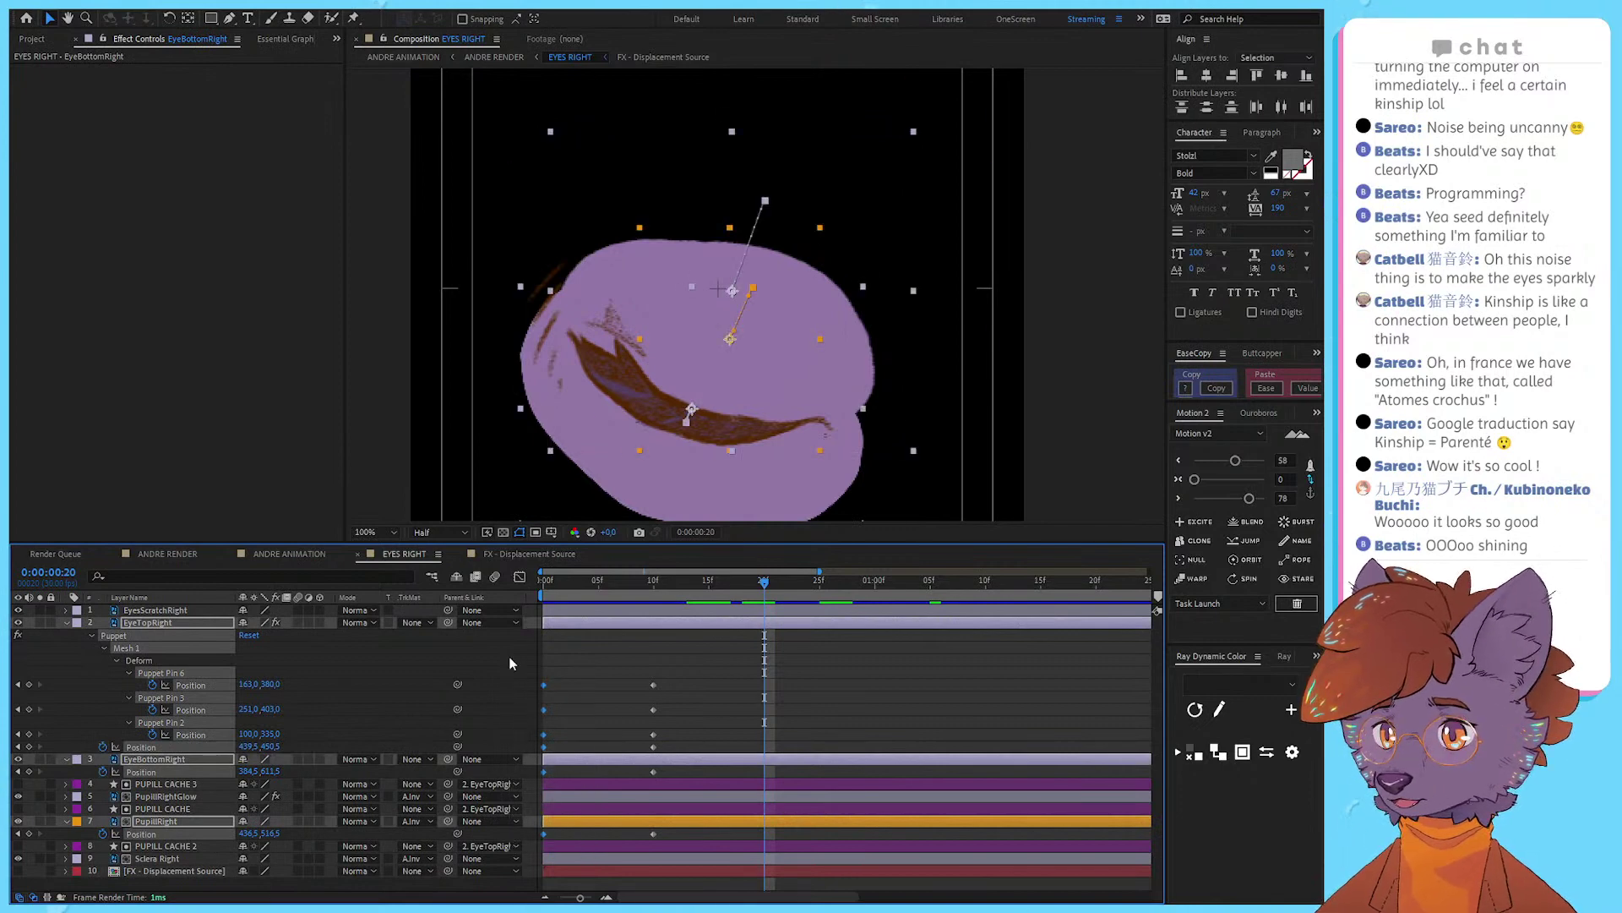
pyautogui.hotkey('ctrl', 'd')
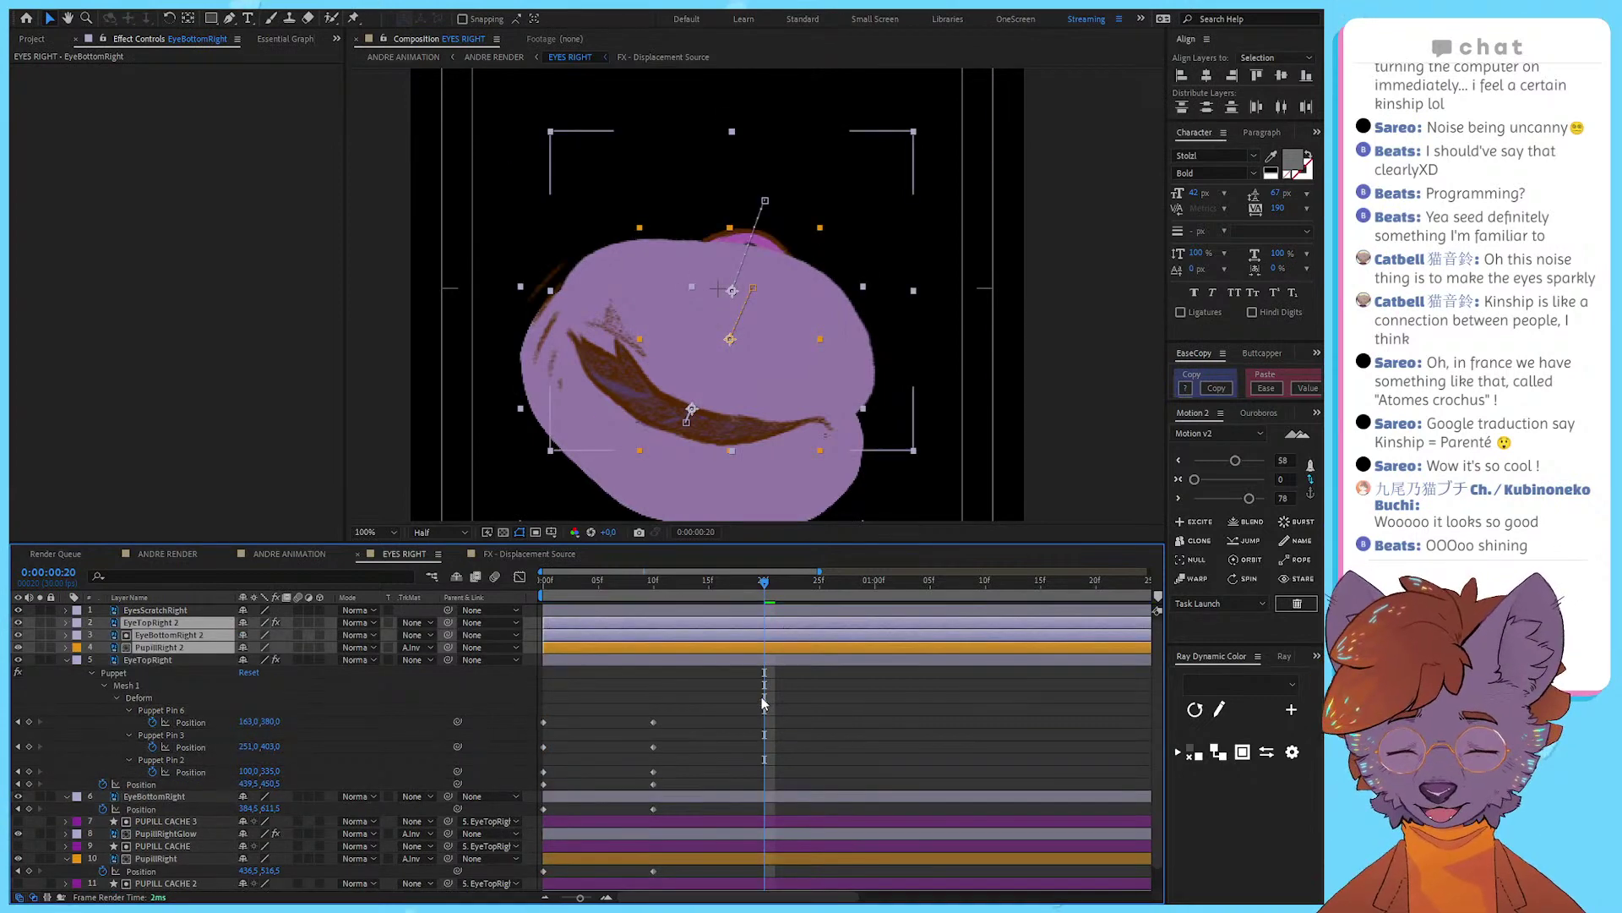
pyautogui.press('u')
pyautogui.hotkey('ctrl', 'z')
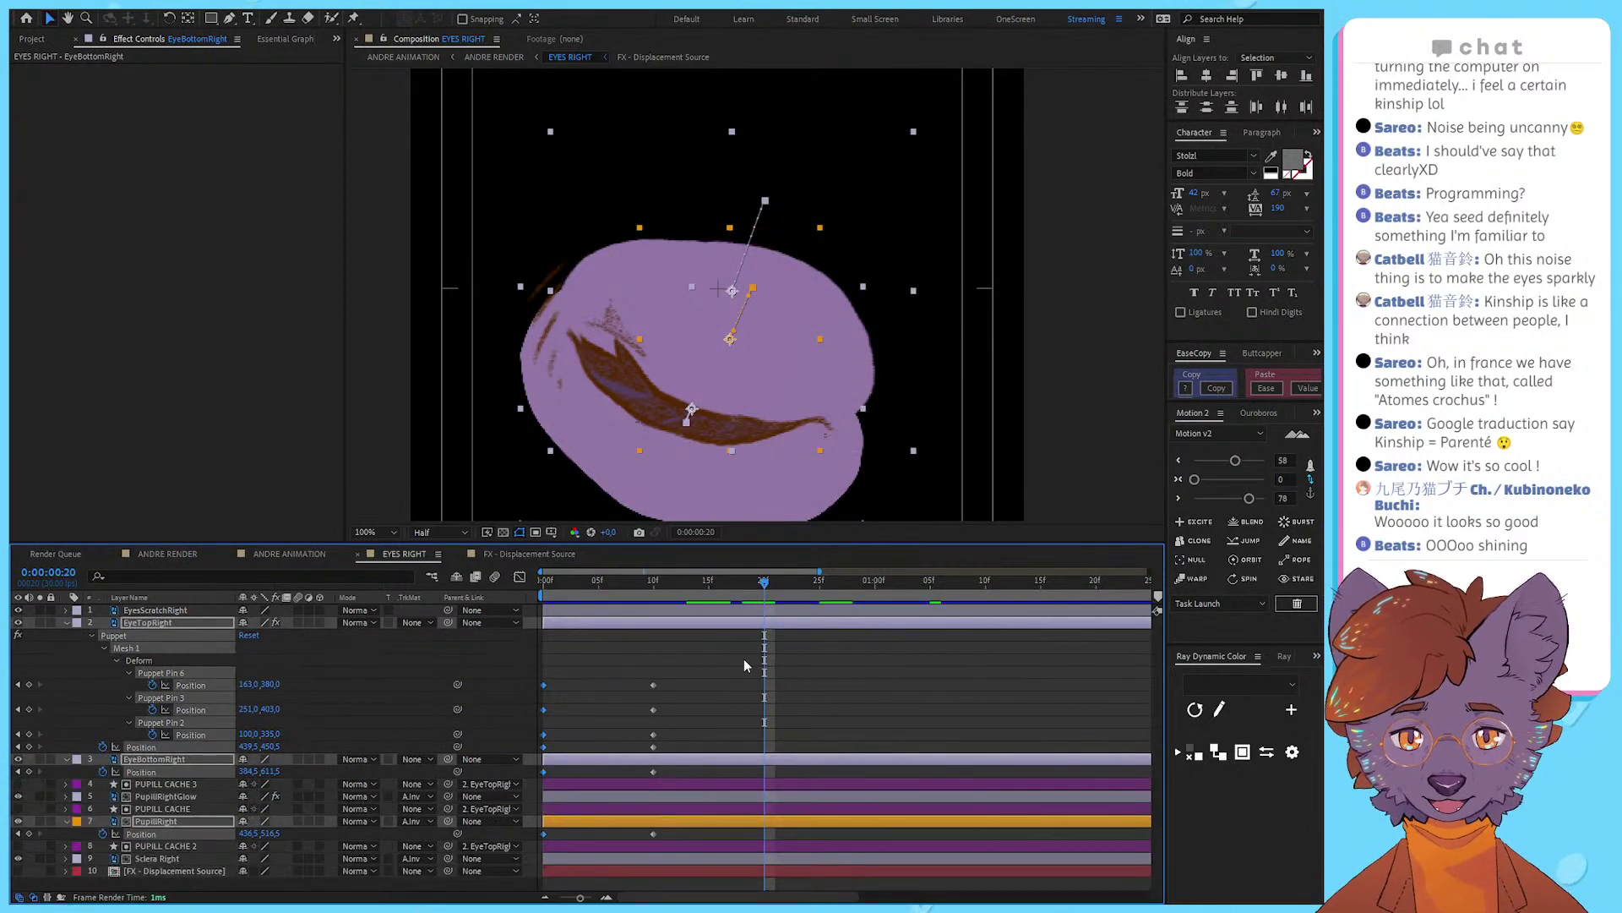
pyautogui.hotkey('ctrl', 'z')
pyautogui.hotkey('ctrl', 'shift', 'z')
pyautogui.click(768, 591)
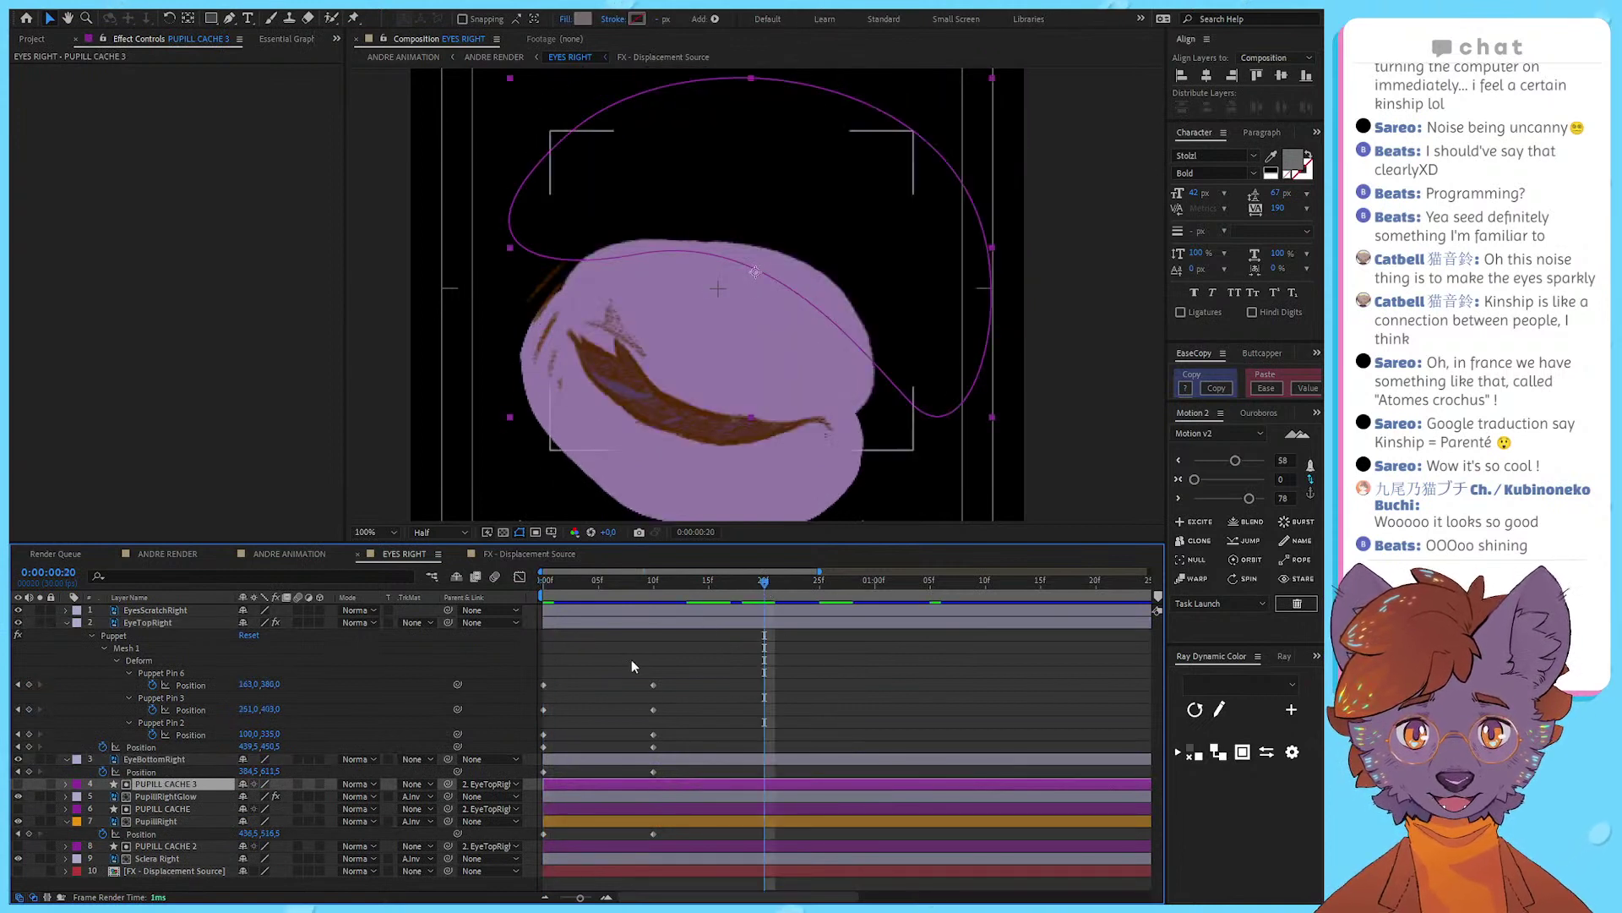
# Step: Clone the open-eye start keyframes of EyeTopRight, EyeBottomRight and PupillRight to 0:00:00:20 with Motion 2
pyautogui.moveTo(560, 655); pyautogui.dragTo(512, 850)
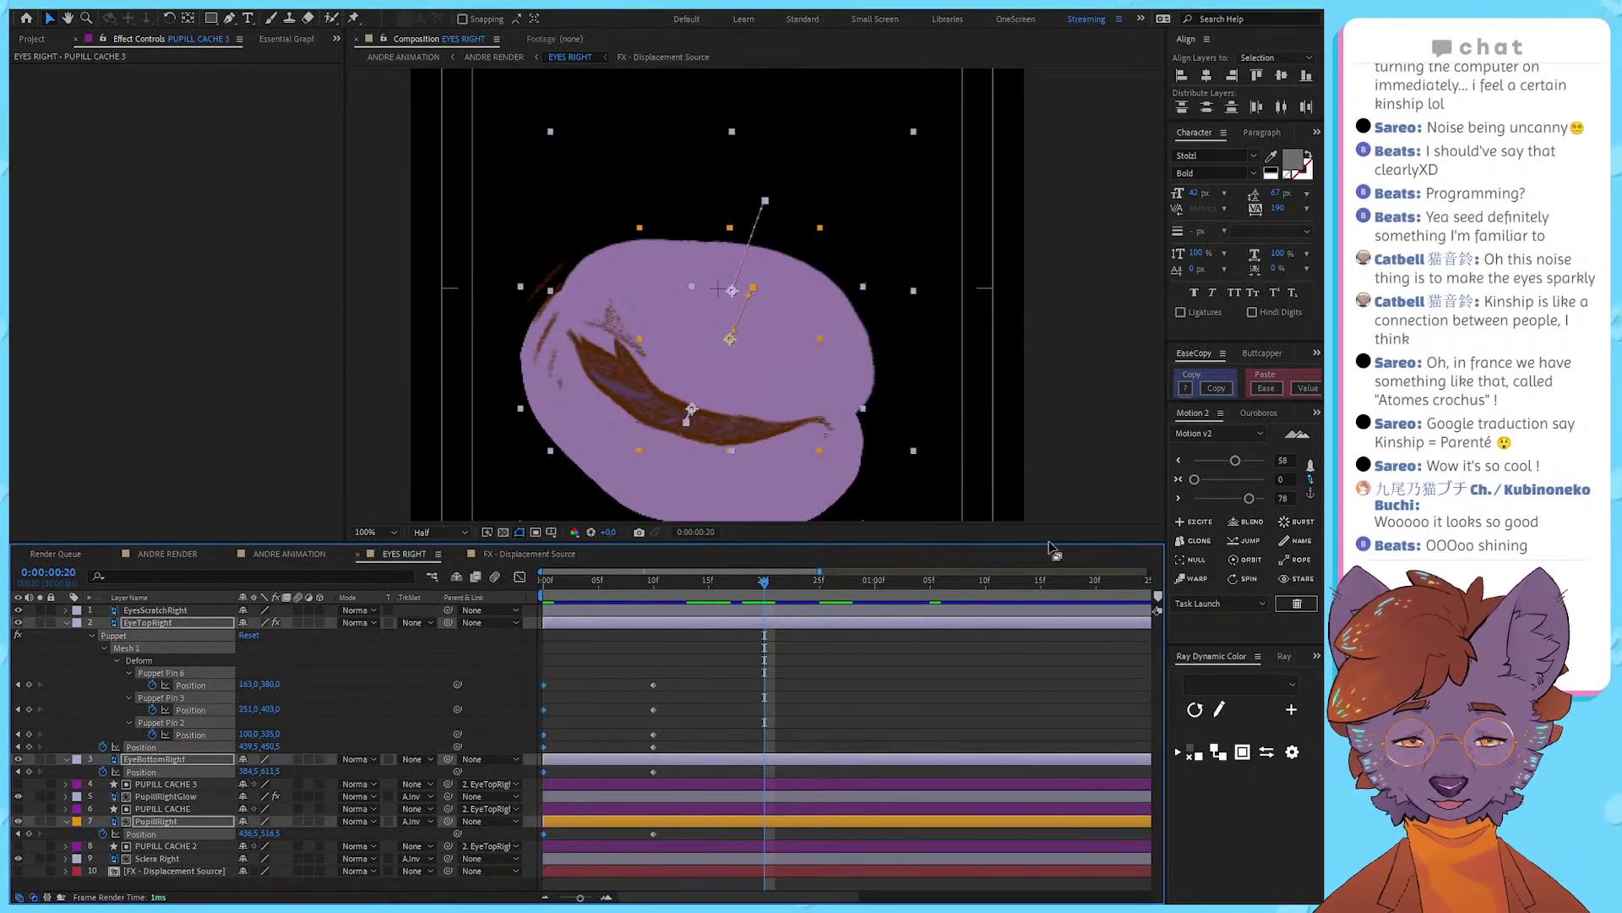
pyautogui.click(1200, 542)
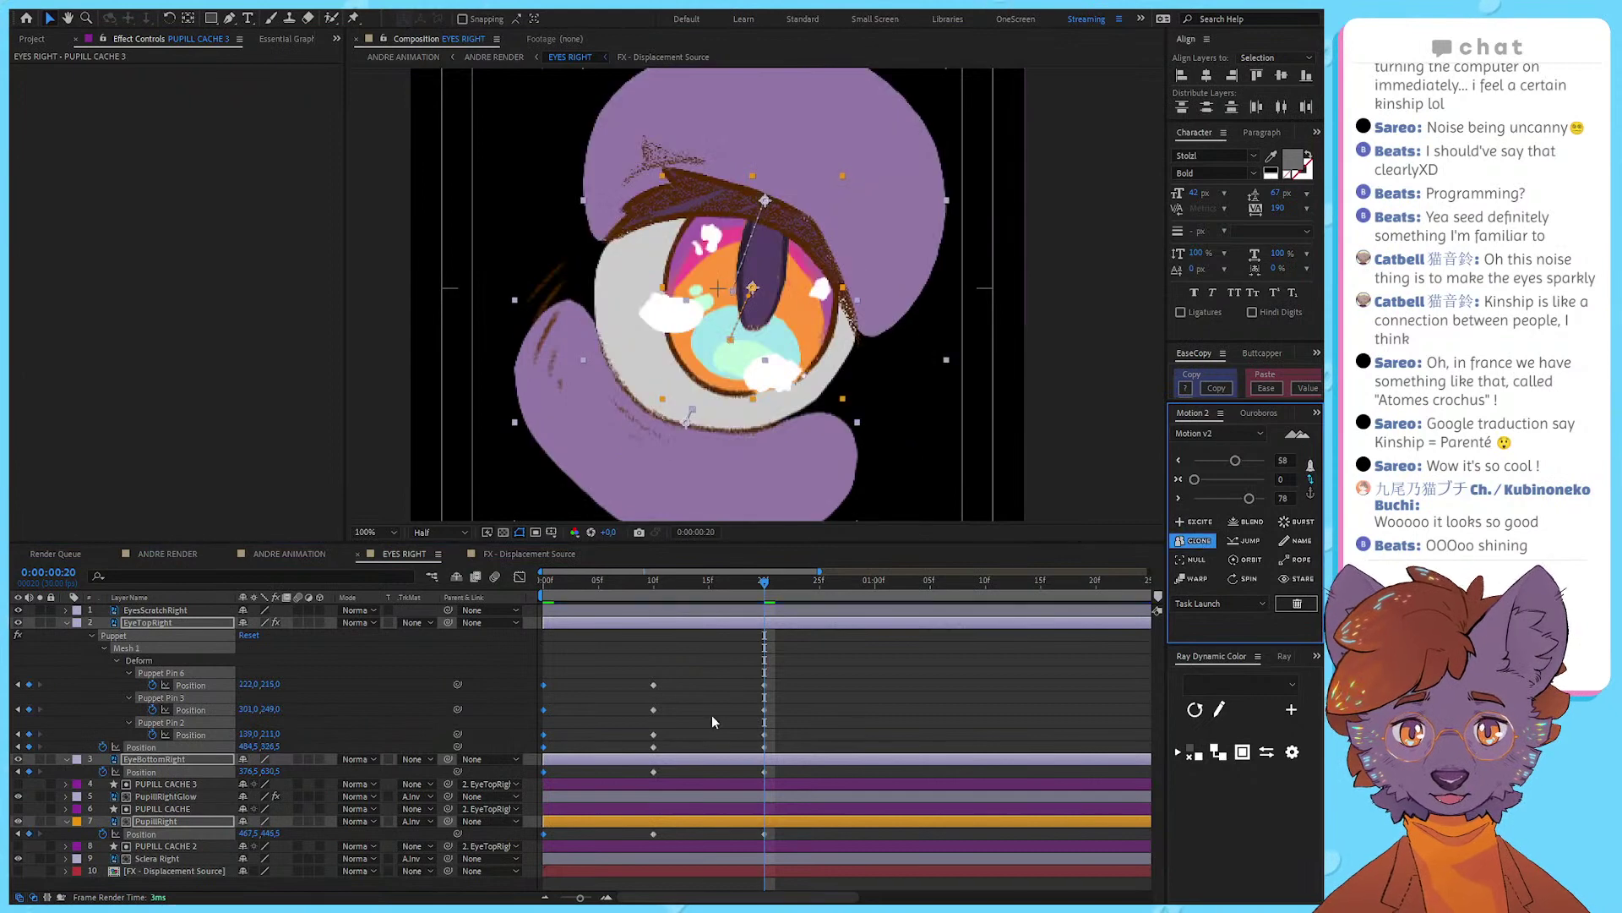
pyautogui.click(712, 716)
# Step: Move the closed-eye keyframes of the eyelids and pupil earlier to frame 7 and preview the blink
pyautogui.moveTo(761, 592)
pyautogui.mouseDown()
pyautogui.moveTo(590, 596)
pyautogui.moveTo(735, 592)
pyautogui.moveTo(522, 616)
pyautogui.moveTo(791, 611)
pyautogui.moveTo(597, 743)
pyautogui.moveTo(489, 845)
pyautogui.mouseUp()
pyautogui.moveTo(703, 693); pyautogui.dragTo(597, 815)
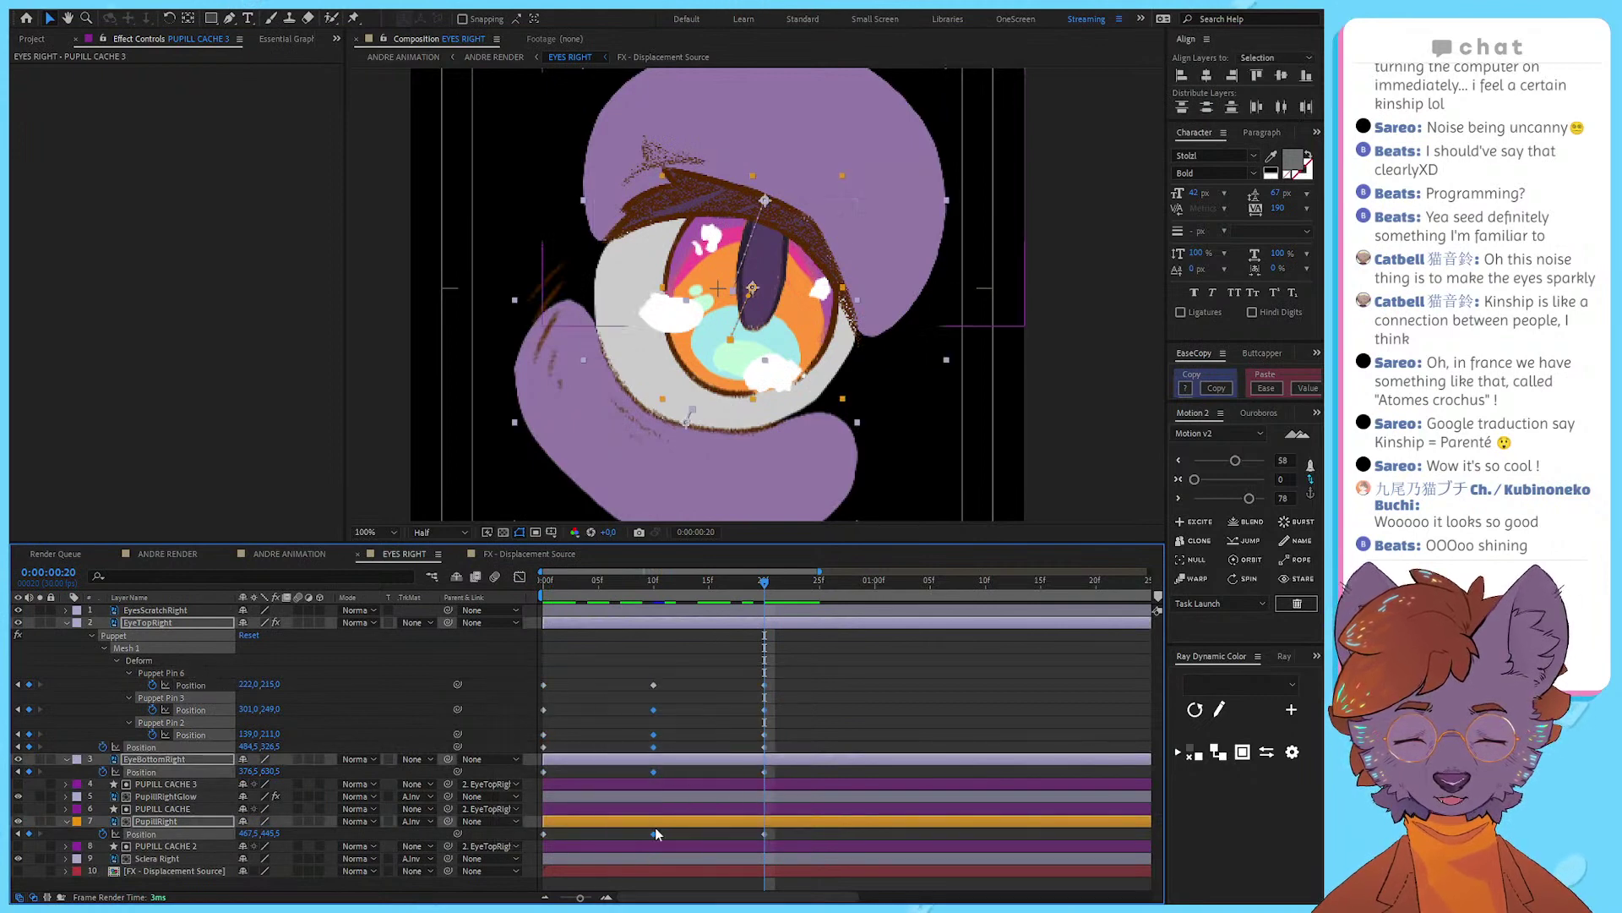
pyautogui.moveTo(685, 653); pyautogui.dragTo(618, 835)
pyautogui.press('space')
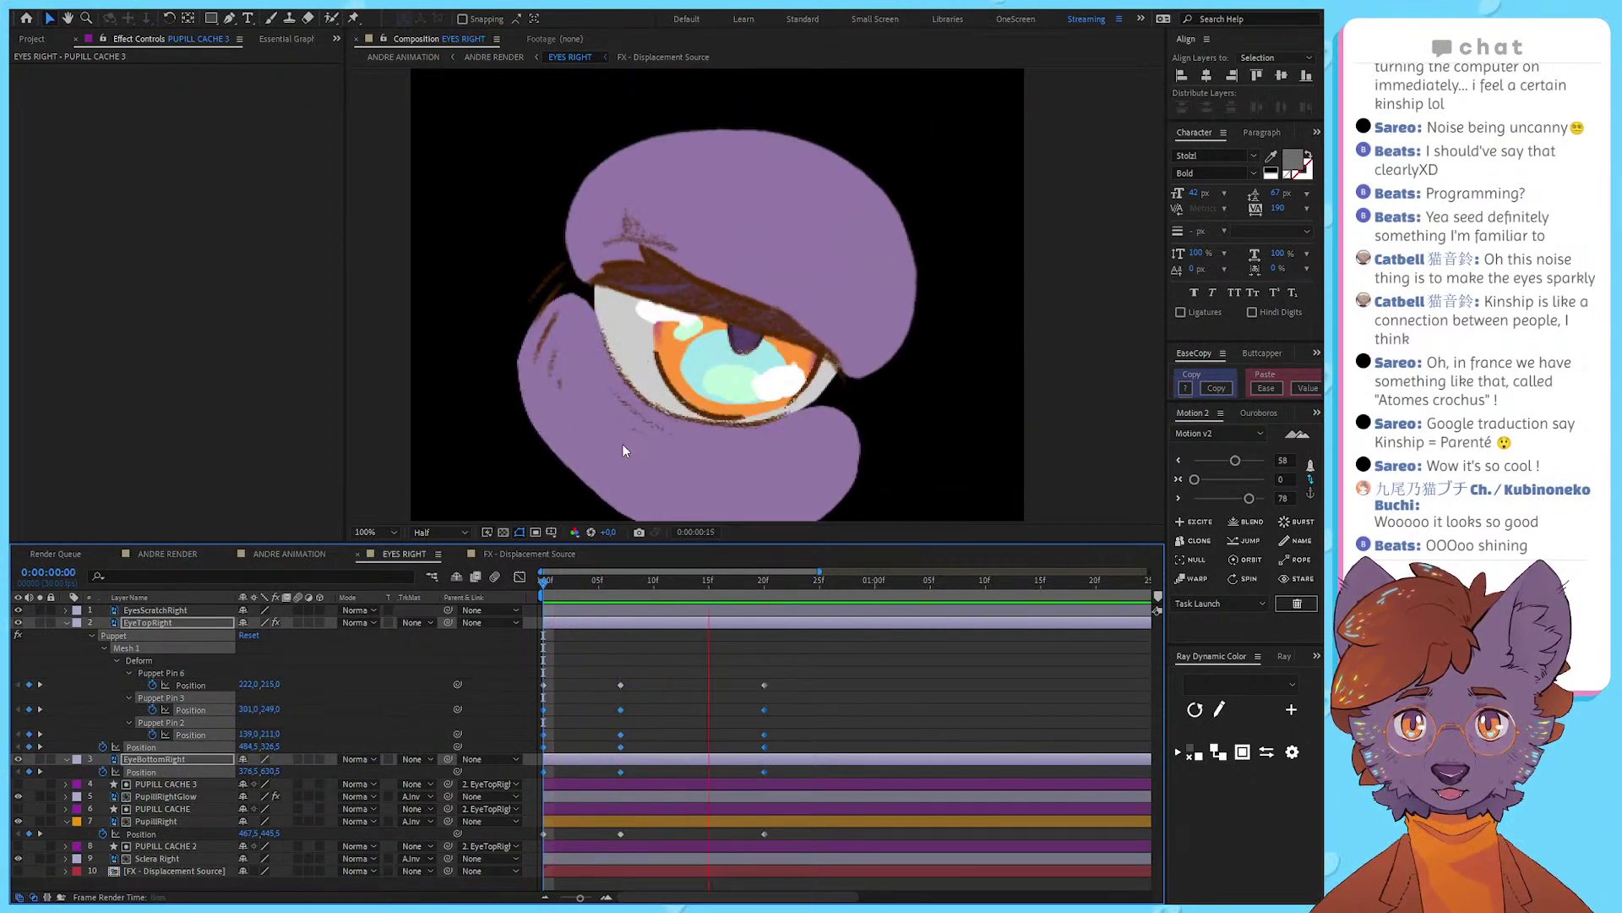
pyautogui.press('space')
pyautogui.scroll(-1, 586, 456)
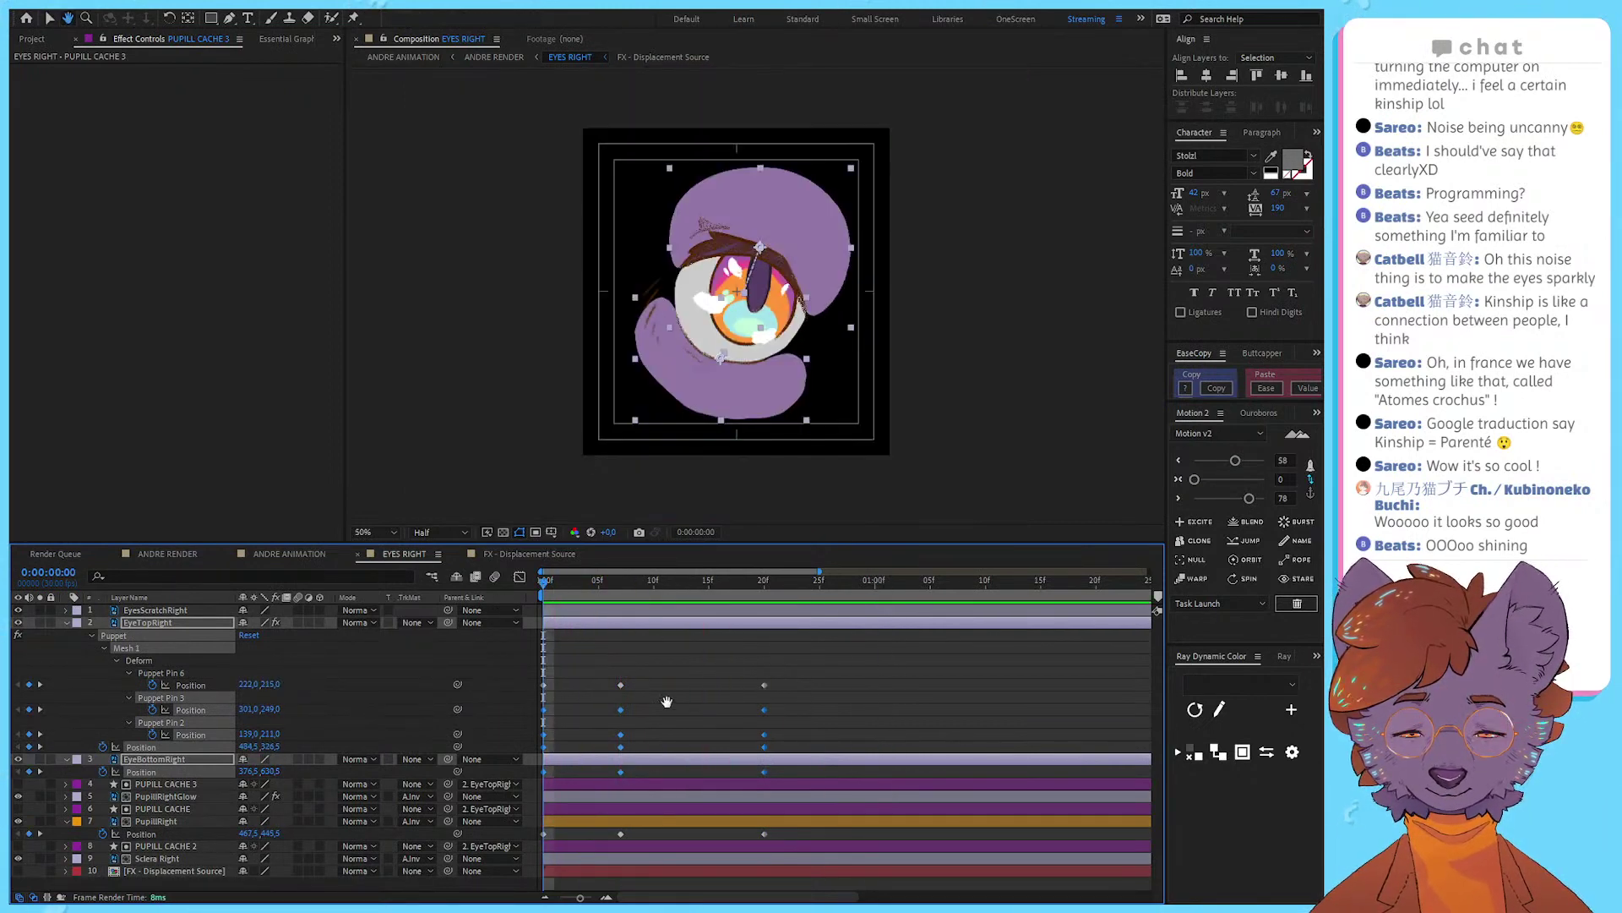
# Step: Apply Easy Ease to all eyelid and pupil keyframes and display their speed graph
pyautogui.moveTo(573, 668); pyautogui.dragTo(515, 843)
pyautogui.click(521, 576)
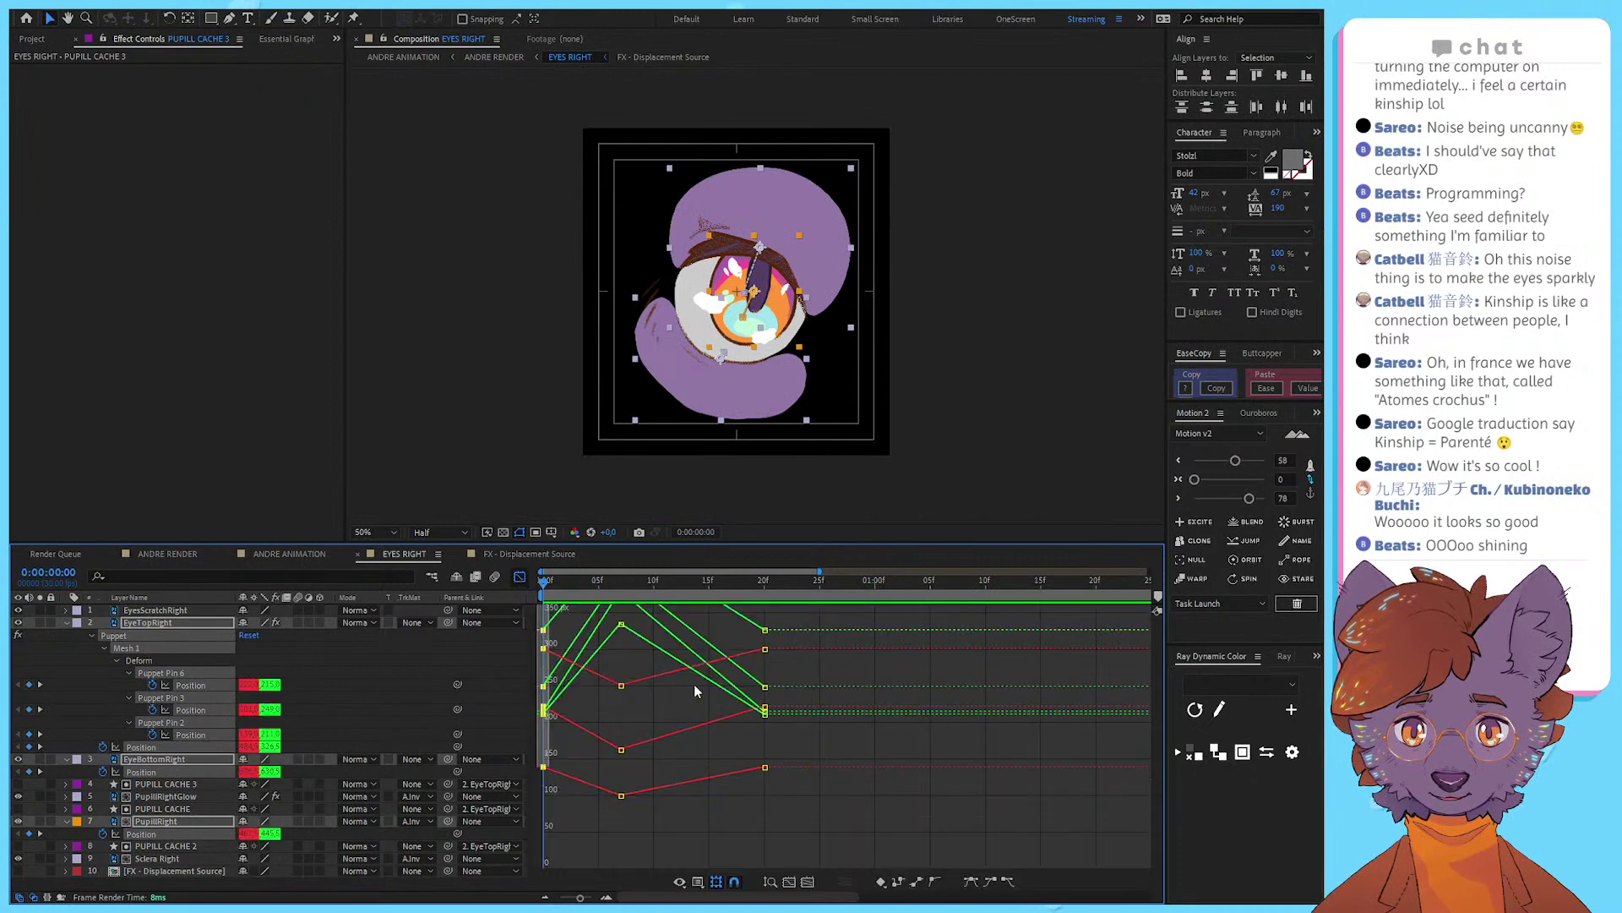
pyautogui.moveTo(870, 845); pyautogui.dragTo(483, 585)
pyautogui.click(970, 880)
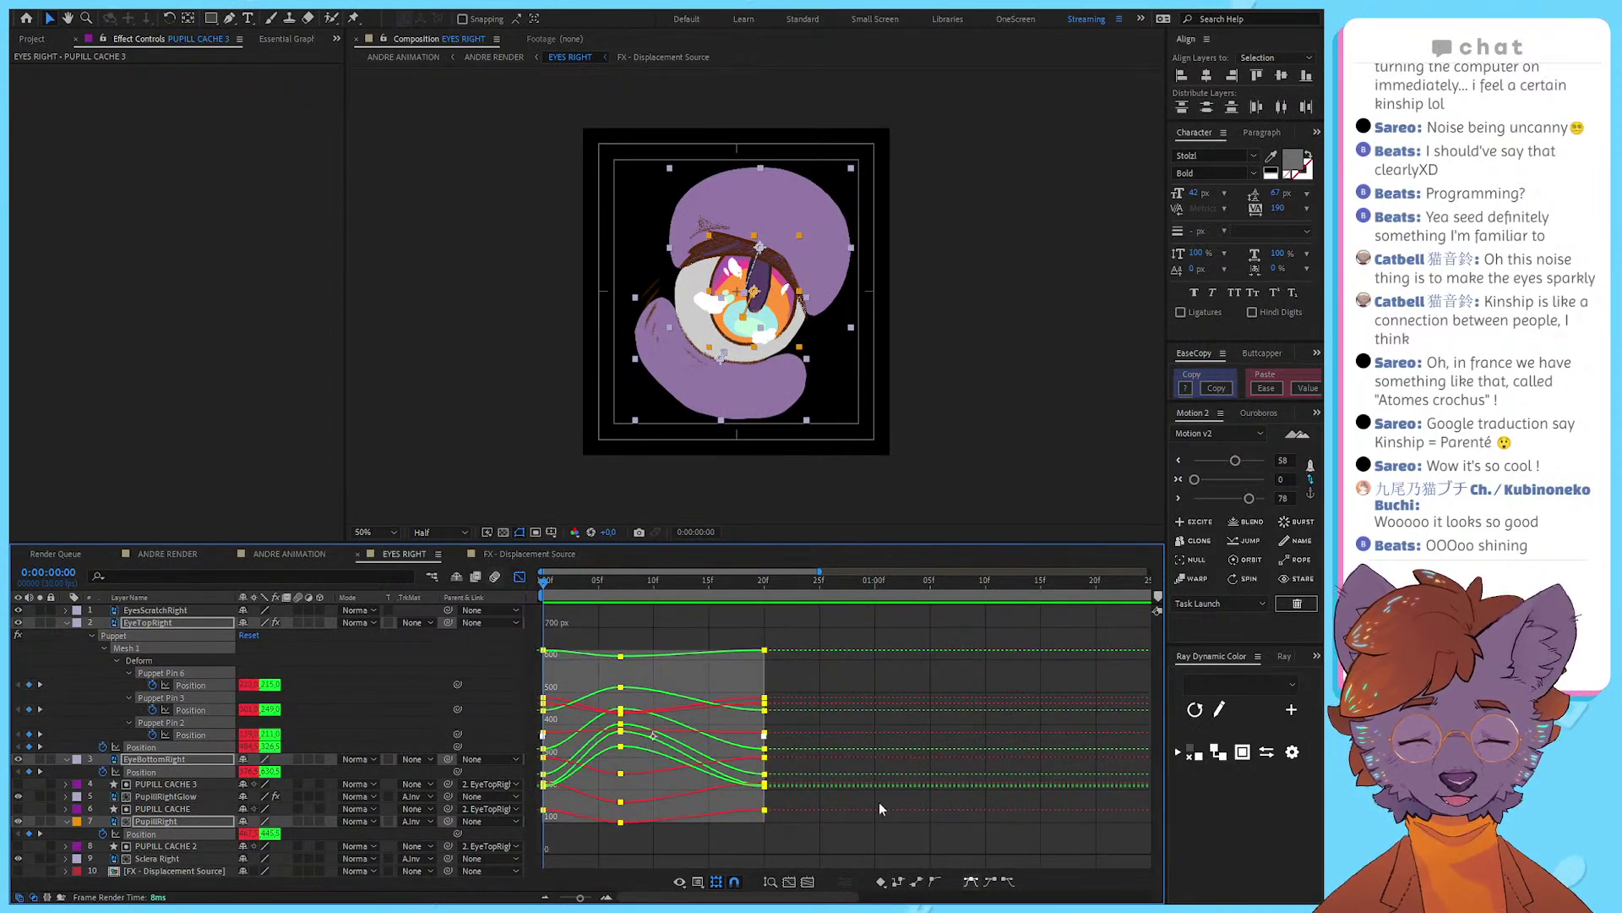
pyautogui.click(987, 603)
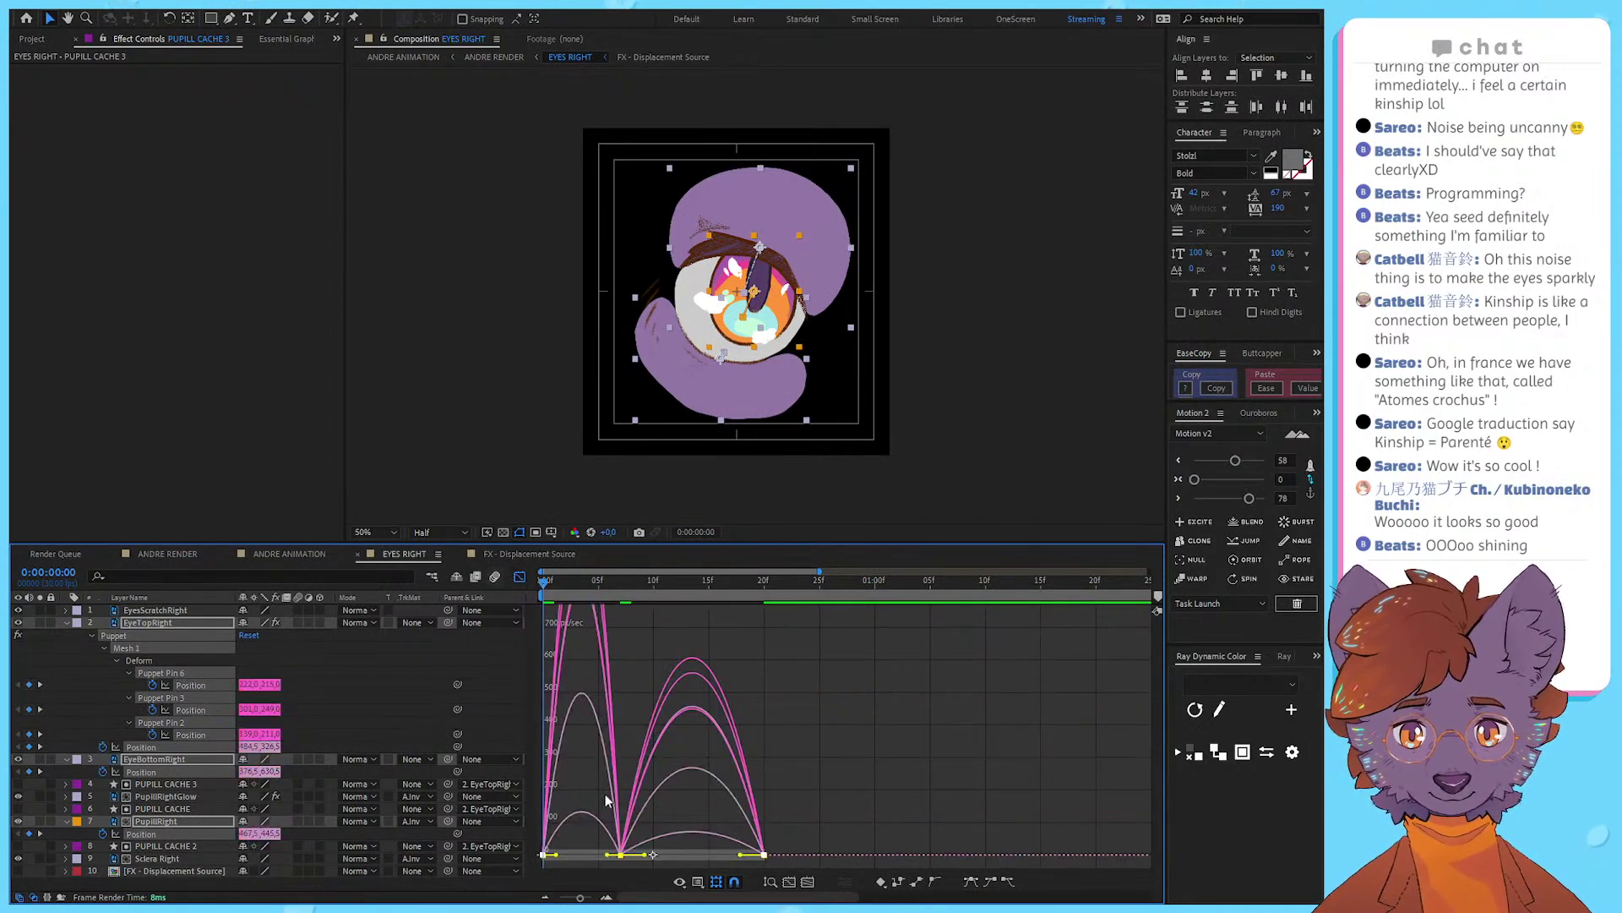
pyautogui.scroll(-3, 692, 756)
# Step: Set the Motion 2 easing to 67 on the middle keyframes, 71 on the first and 80 on the last, and preview the blink
pyautogui.moveTo(559, 785); pyautogui.dragTo(495, 750)
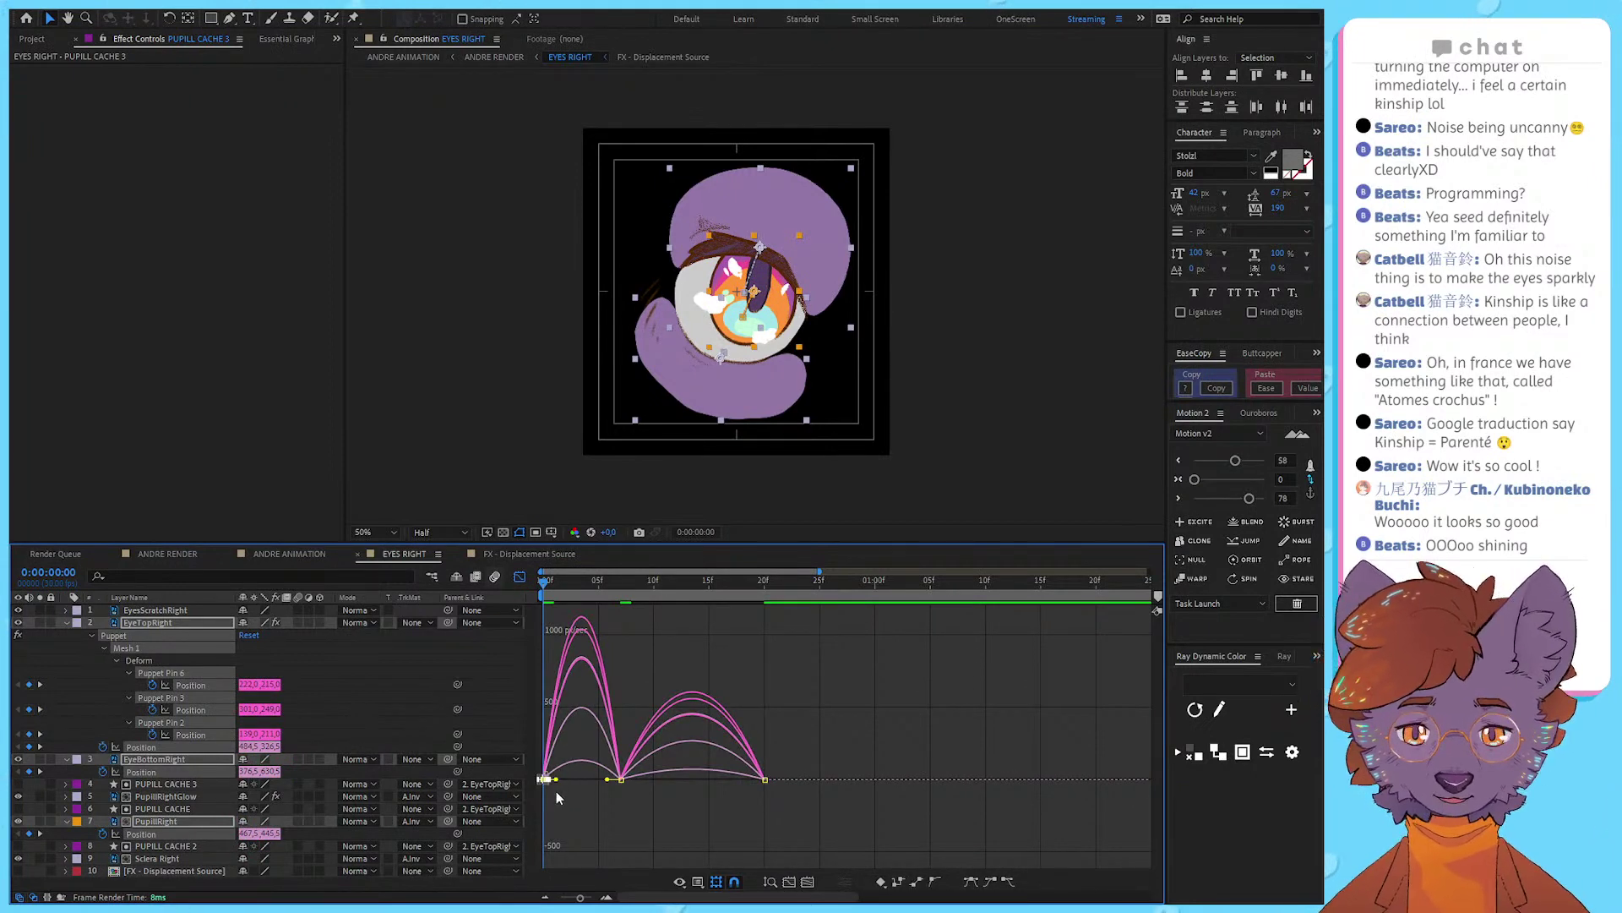
pyautogui.scroll(2, 556, 791)
pyautogui.scroll(3, 541, 789)
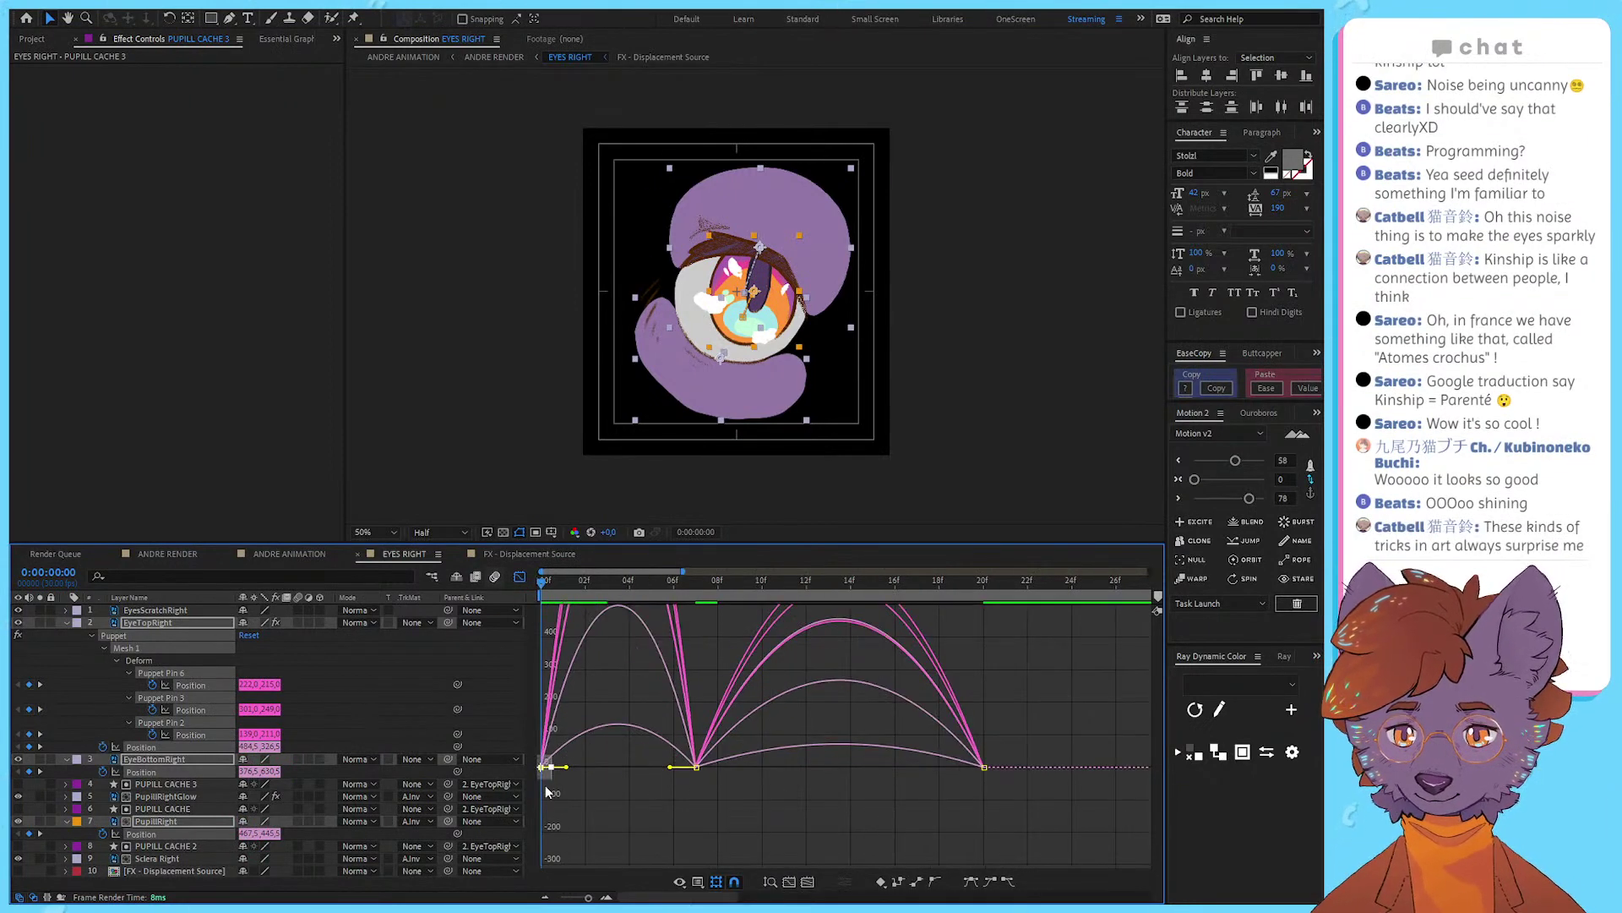
pyautogui.scroll(1, 564, 789)
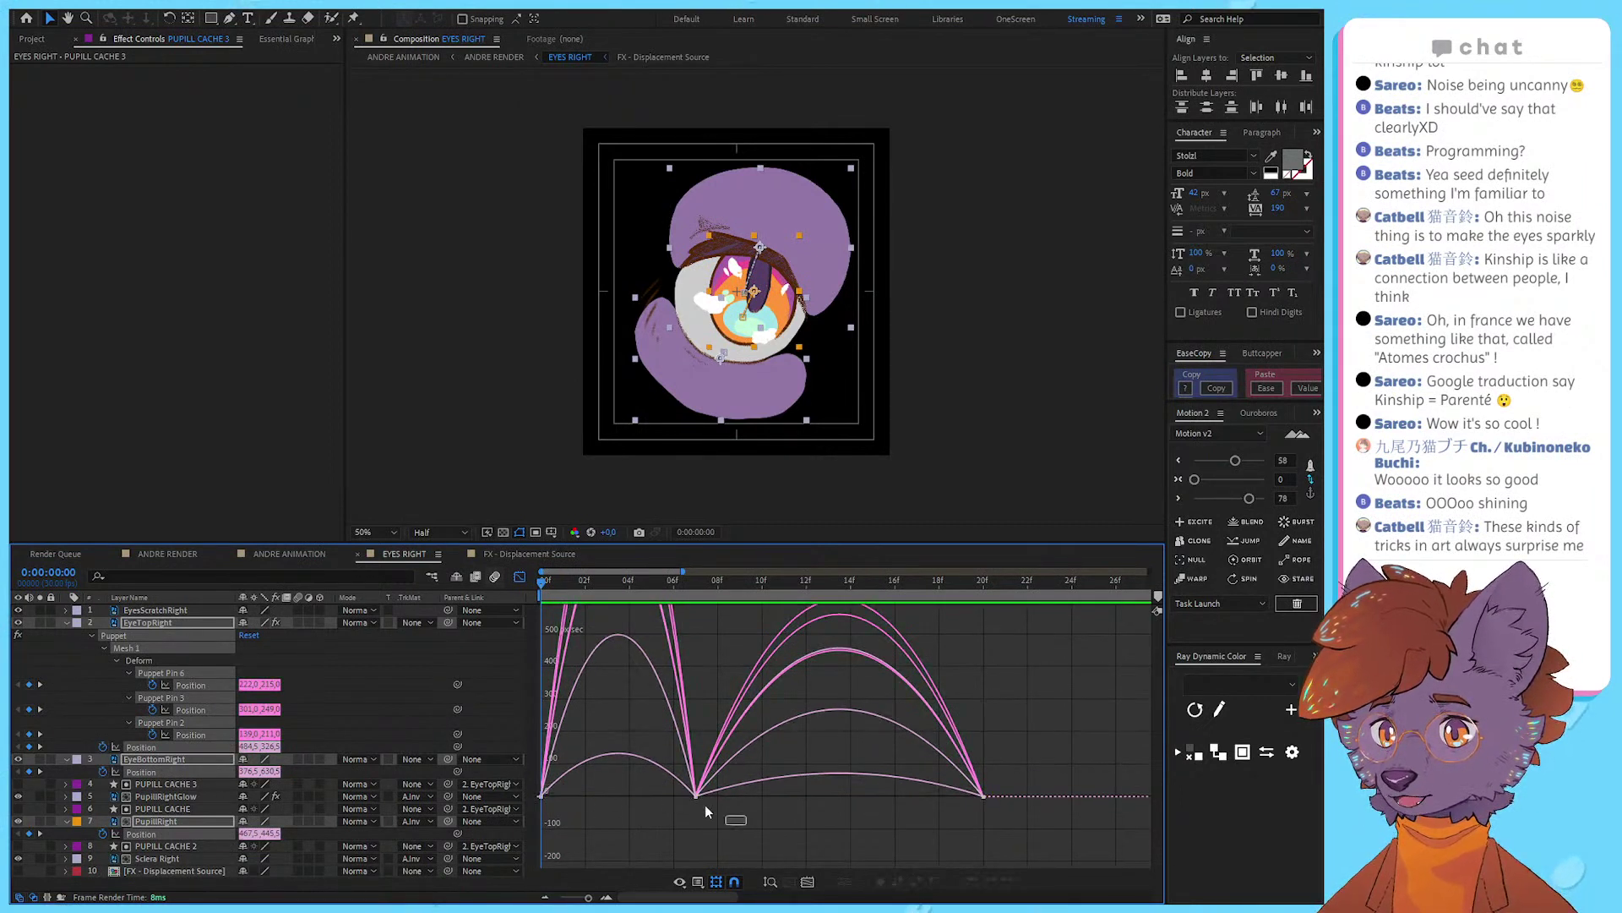
pyautogui.moveTo(636, 743); pyautogui.dragTo(747, 826)
pyautogui.moveTo(1234, 461)
pyautogui.mouseDown()
pyautogui.moveTo(1219, 484)
pyautogui.moveTo(1239, 483)
pyautogui.mouseUp()
pyautogui.moveTo(1037, 724); pyautogui.dragTo(905, 844)
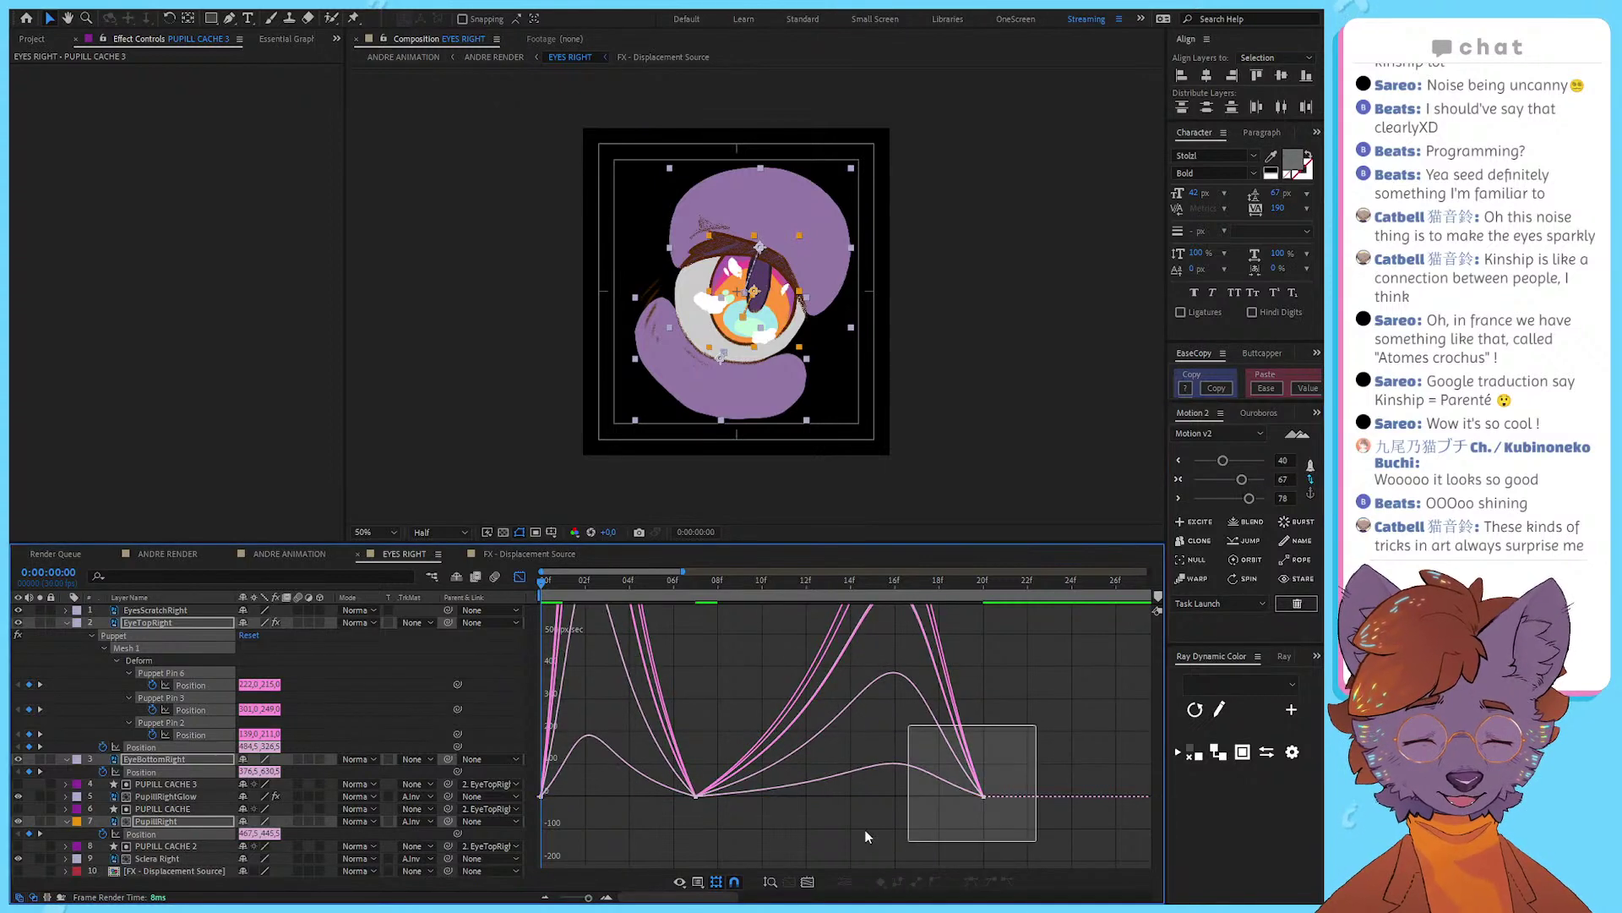
pyautogui.moveTo(622, 817); pyautogui.dragTo(524, 764)
pyautogui.moveTo(1223, 460); pyautogui.dragTo(1255, 499)
pyautogui.click(1013, 720)
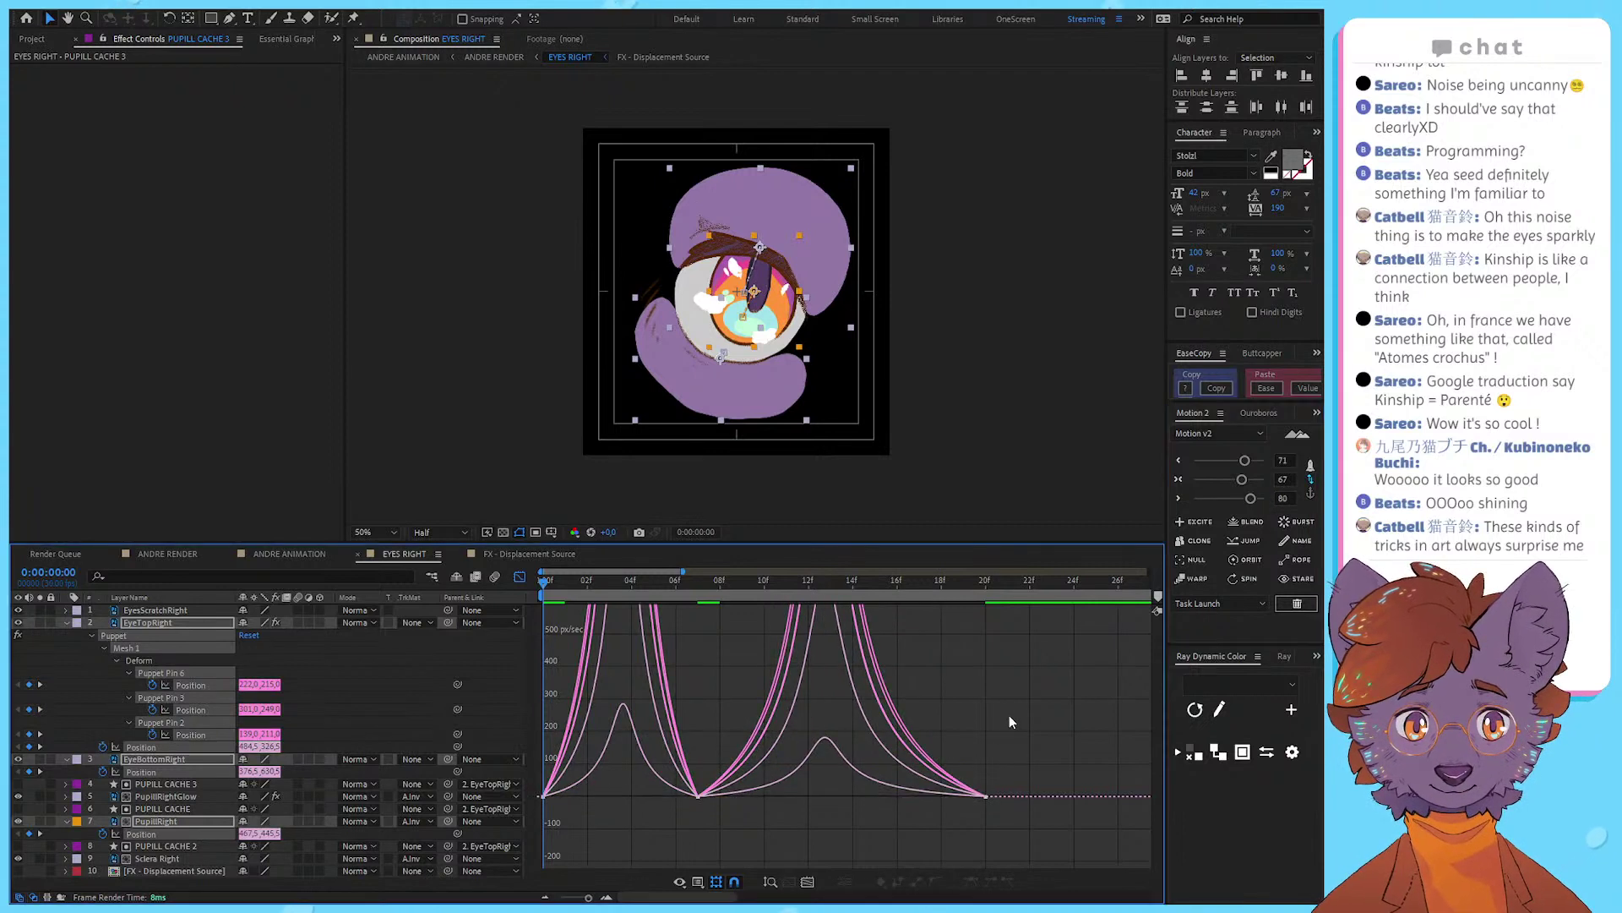
pyautogui.press('space')
# Step: Reduce the Motion 2 easing of the closed-eye keyframes at frame 7 to 12 and scrub through the blink
pyautogui.moveTo(724, 834); pyautogui.dragTo(648, 755)
pyautogui.moveTo(634, 591); pyautogui.dragTo(395, 611)
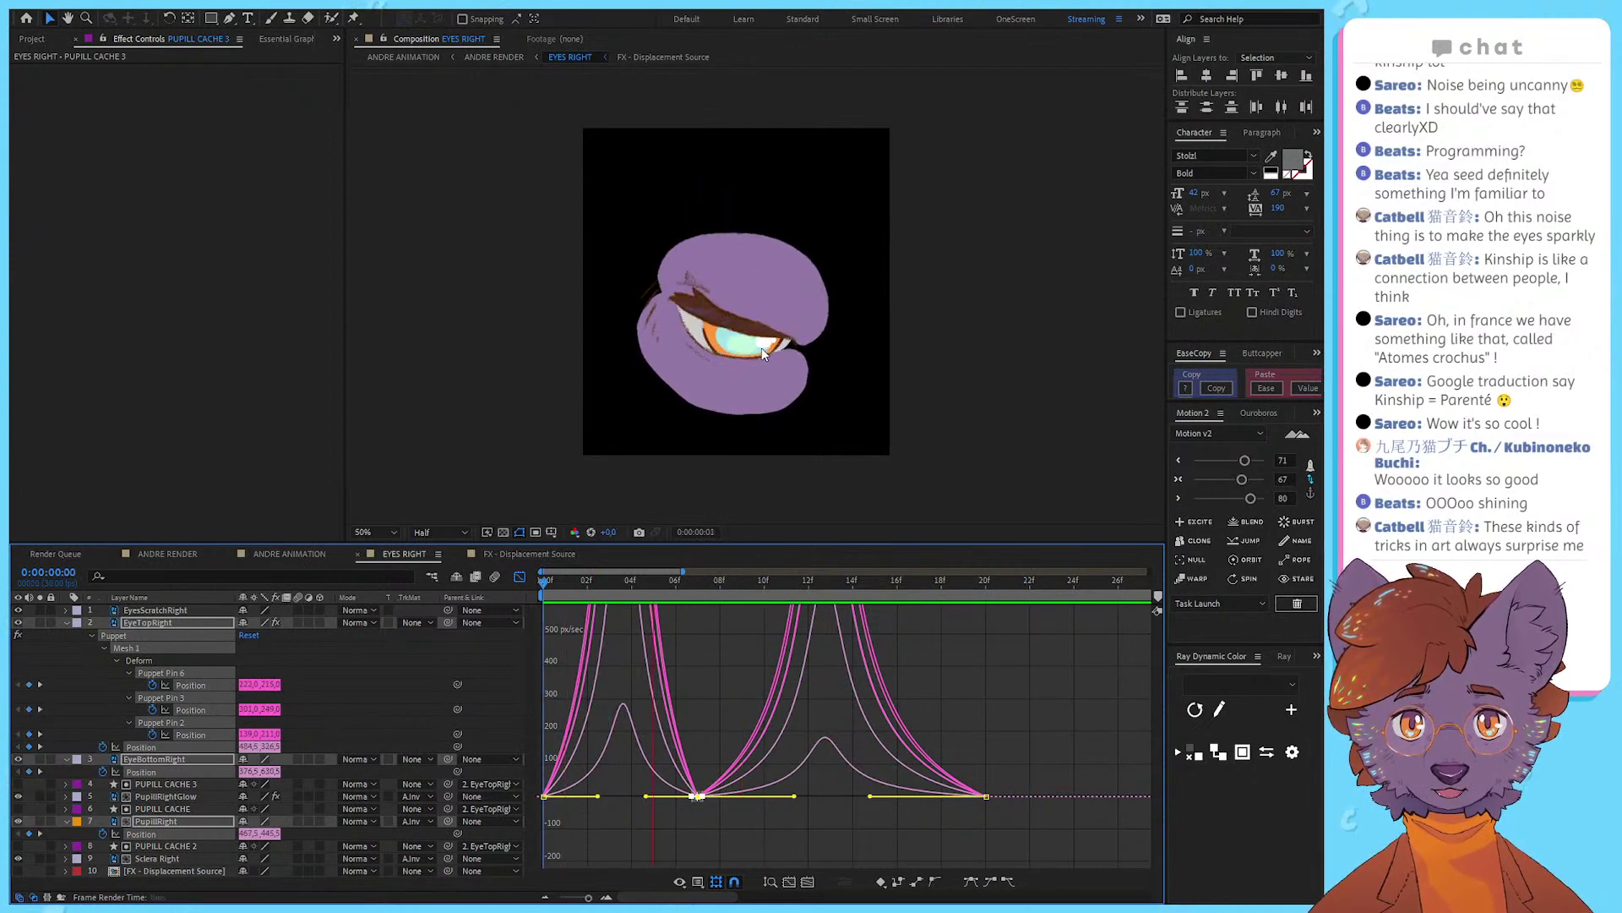
pyautogui.press('space')
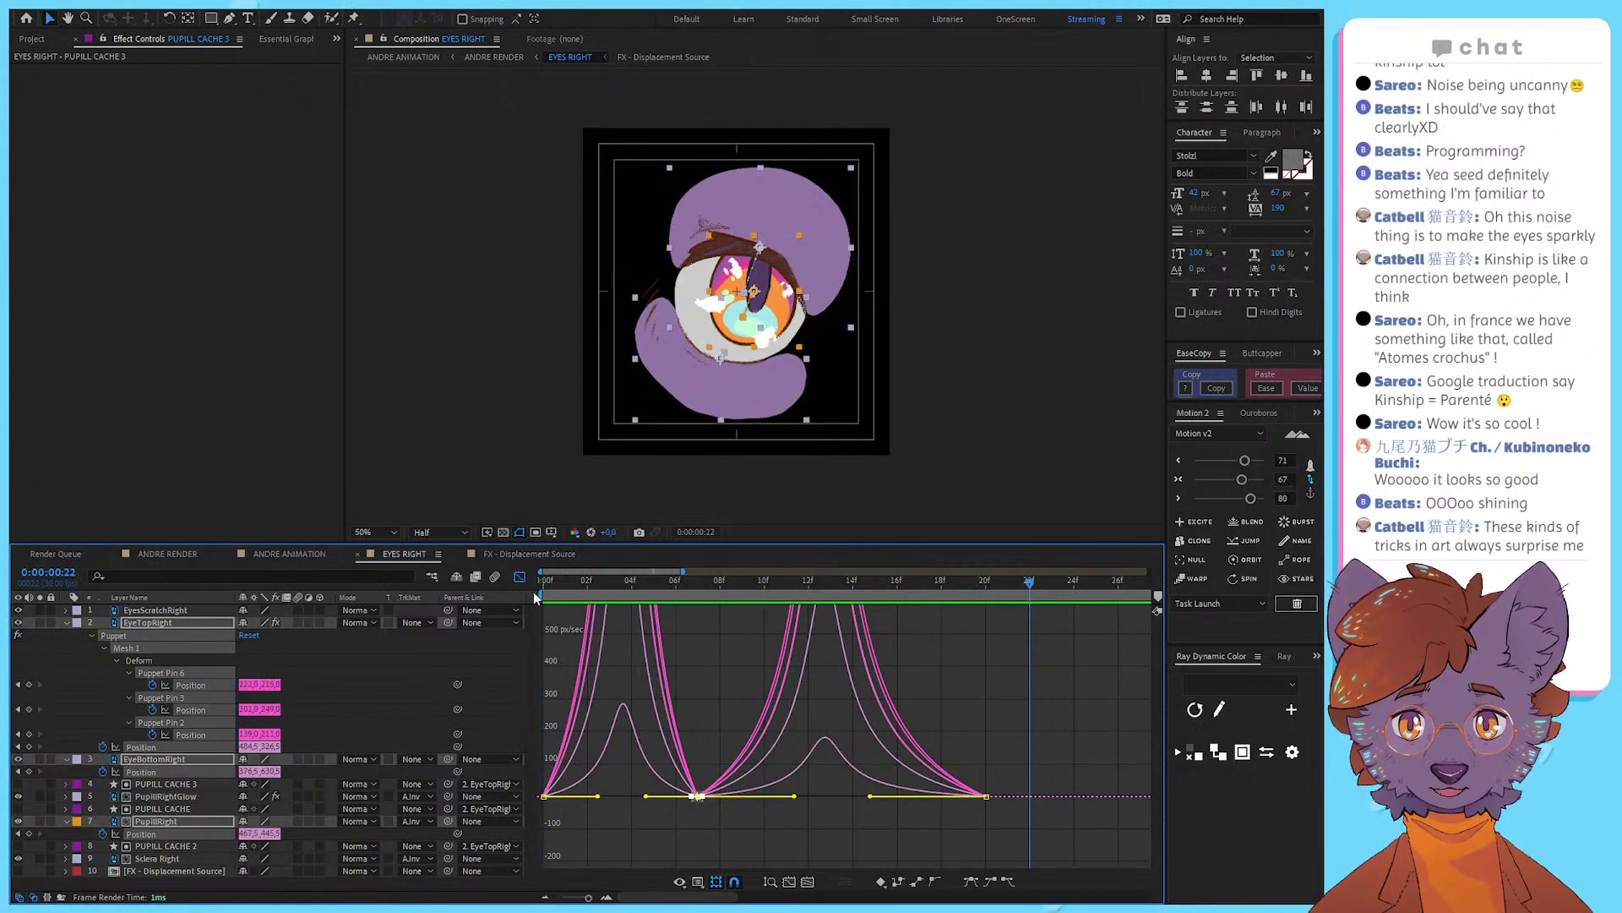
pyautogui.moveTo(536, 592); pyautogui.dragTo(632, 591)
pyautogui.moveTo(754, 663)
pyautogui.mouseDown()
pyautogui.moveTo(640, 867)
pyautogui.moveTo(698, 825)
pyautogui.mouseUp()
pyautogui.moveTo(1241, 479); pyautogui.dragTo(1202, 479)
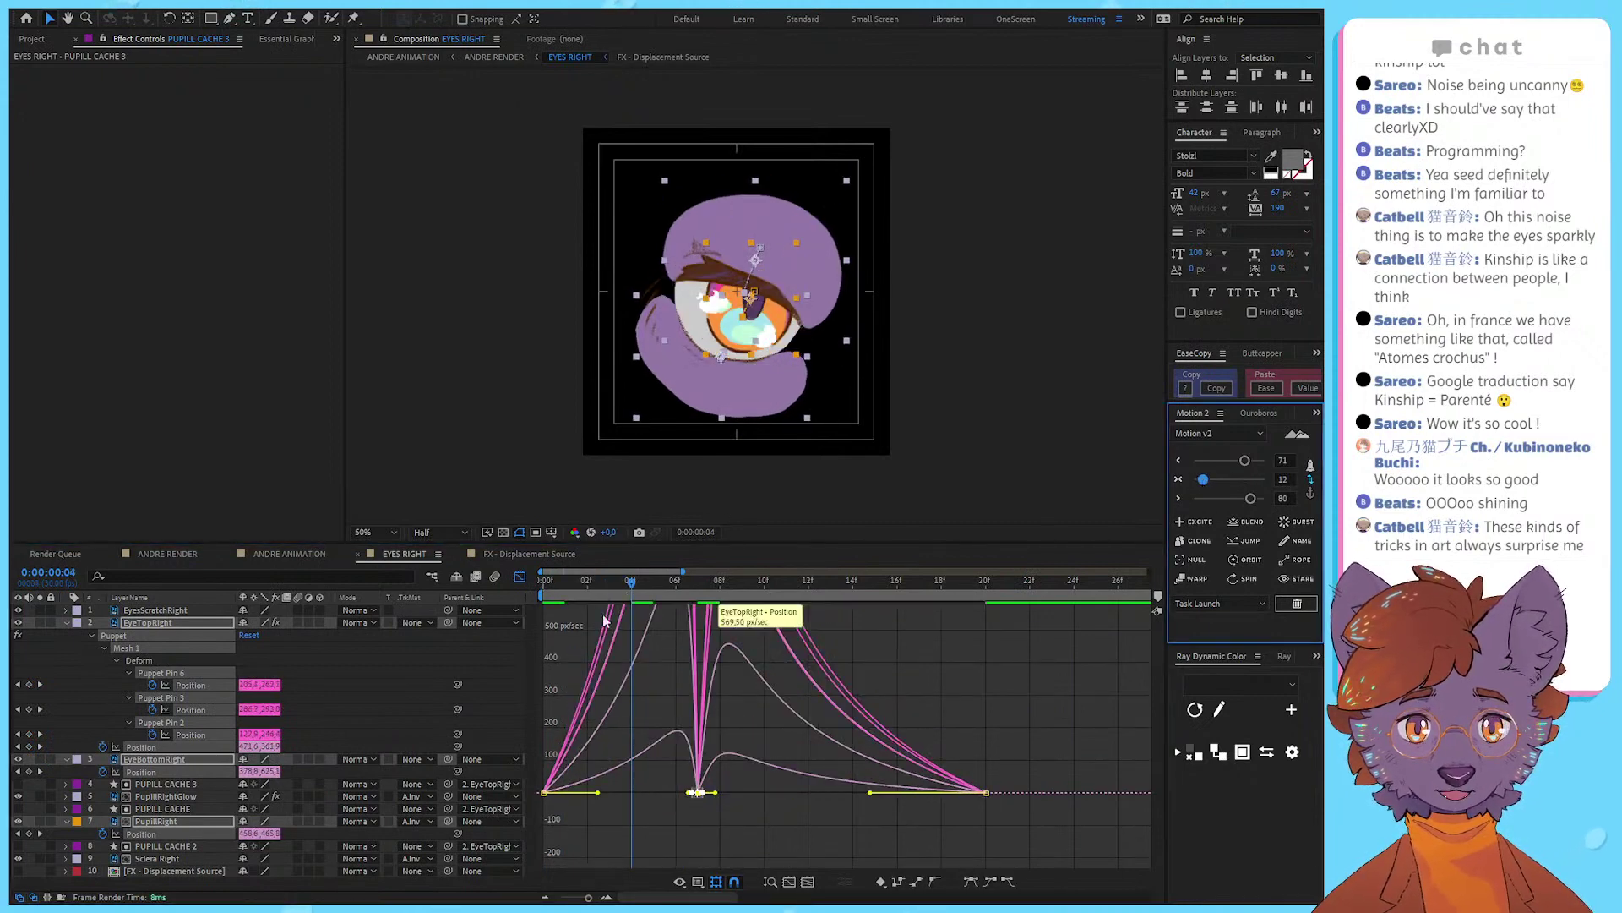
pyautogui.moveTo(605, 591); pyautogui.dragTo(537, 591)
# Step: Adjust the easing of the first eyelid and pupil keyframes, ending with a Motion 2 value of 92
pyautogui.moveTo(652, 860); pyautogui.dragTo(473, 762)
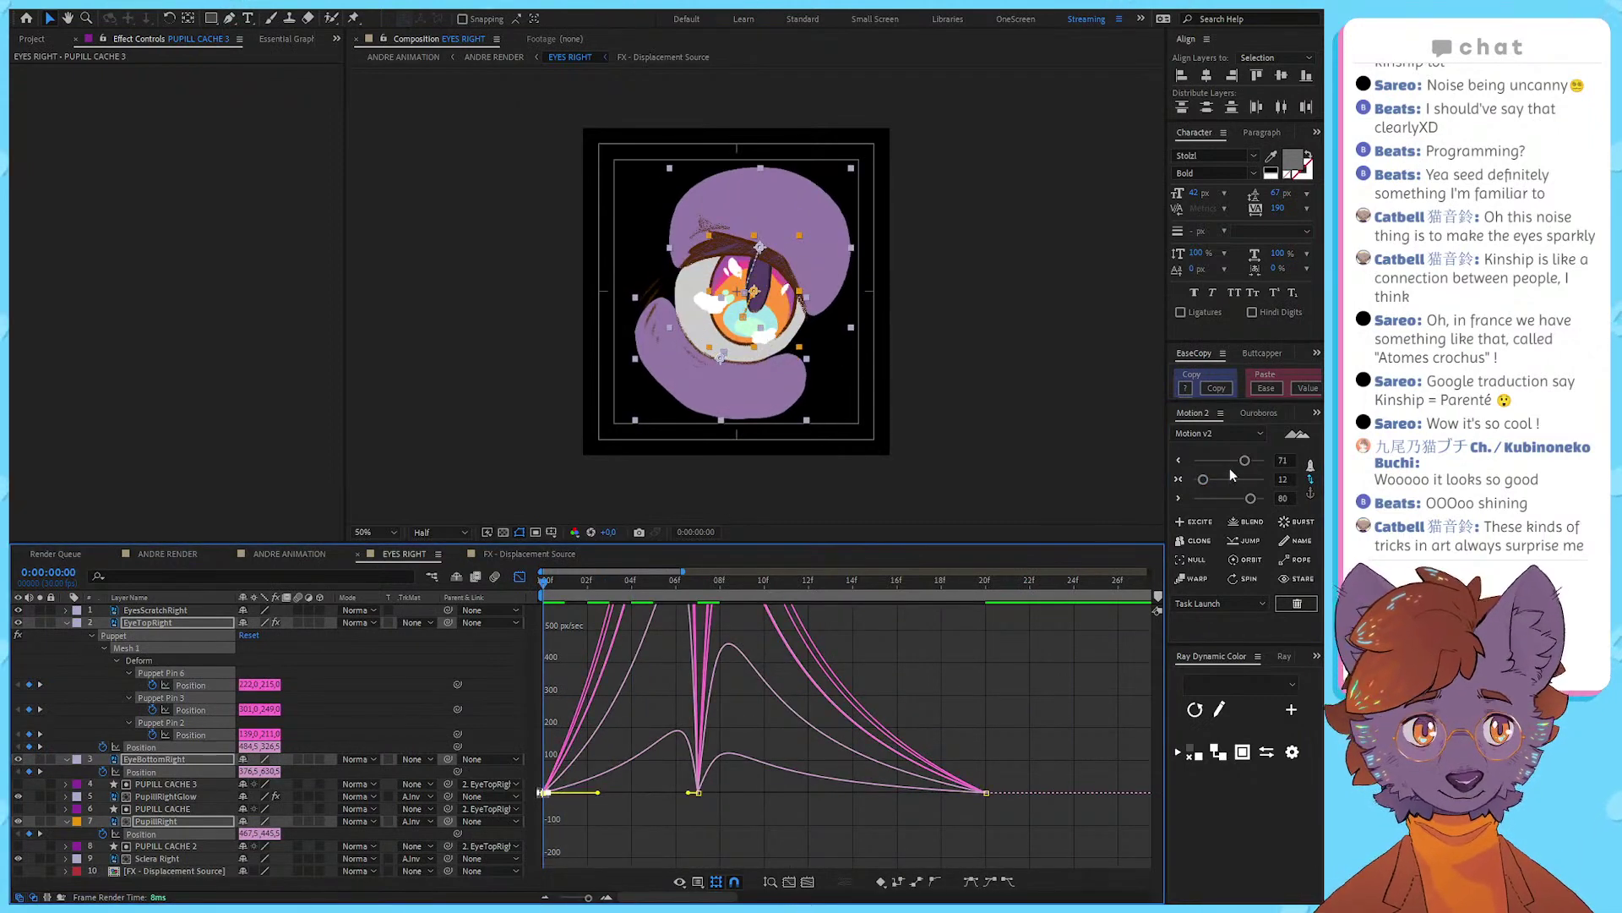
pyautogui.moveTo(1229, 469); pyautogui.dragTo(1236, 468)
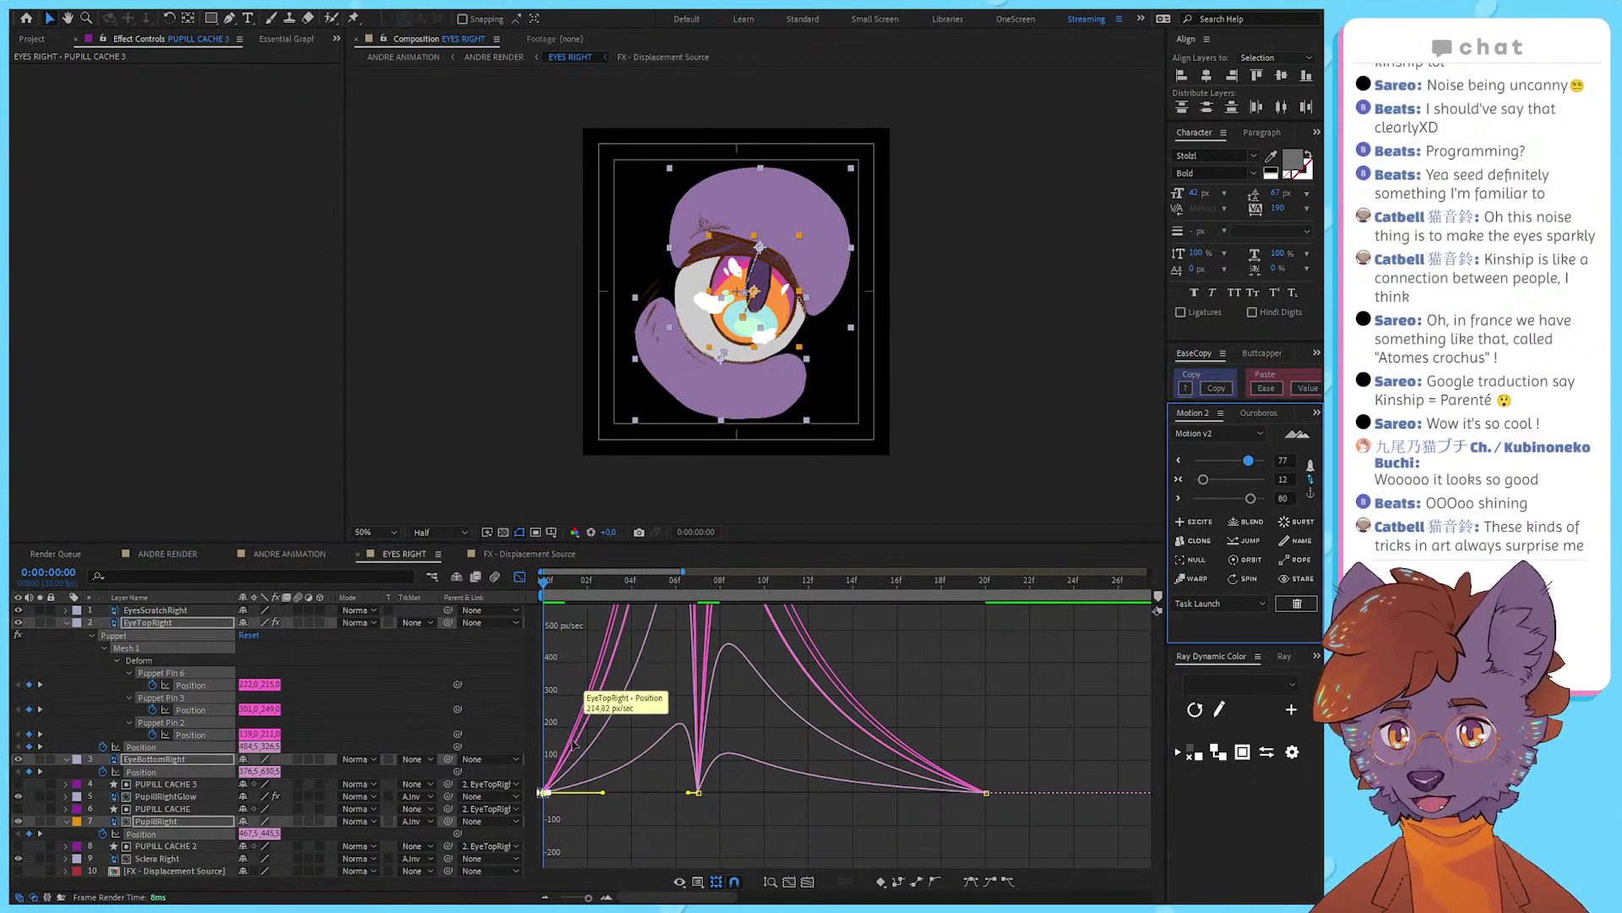
pyautogui.moveTo(605, 825); pyautogui.dragTo(498, 732)
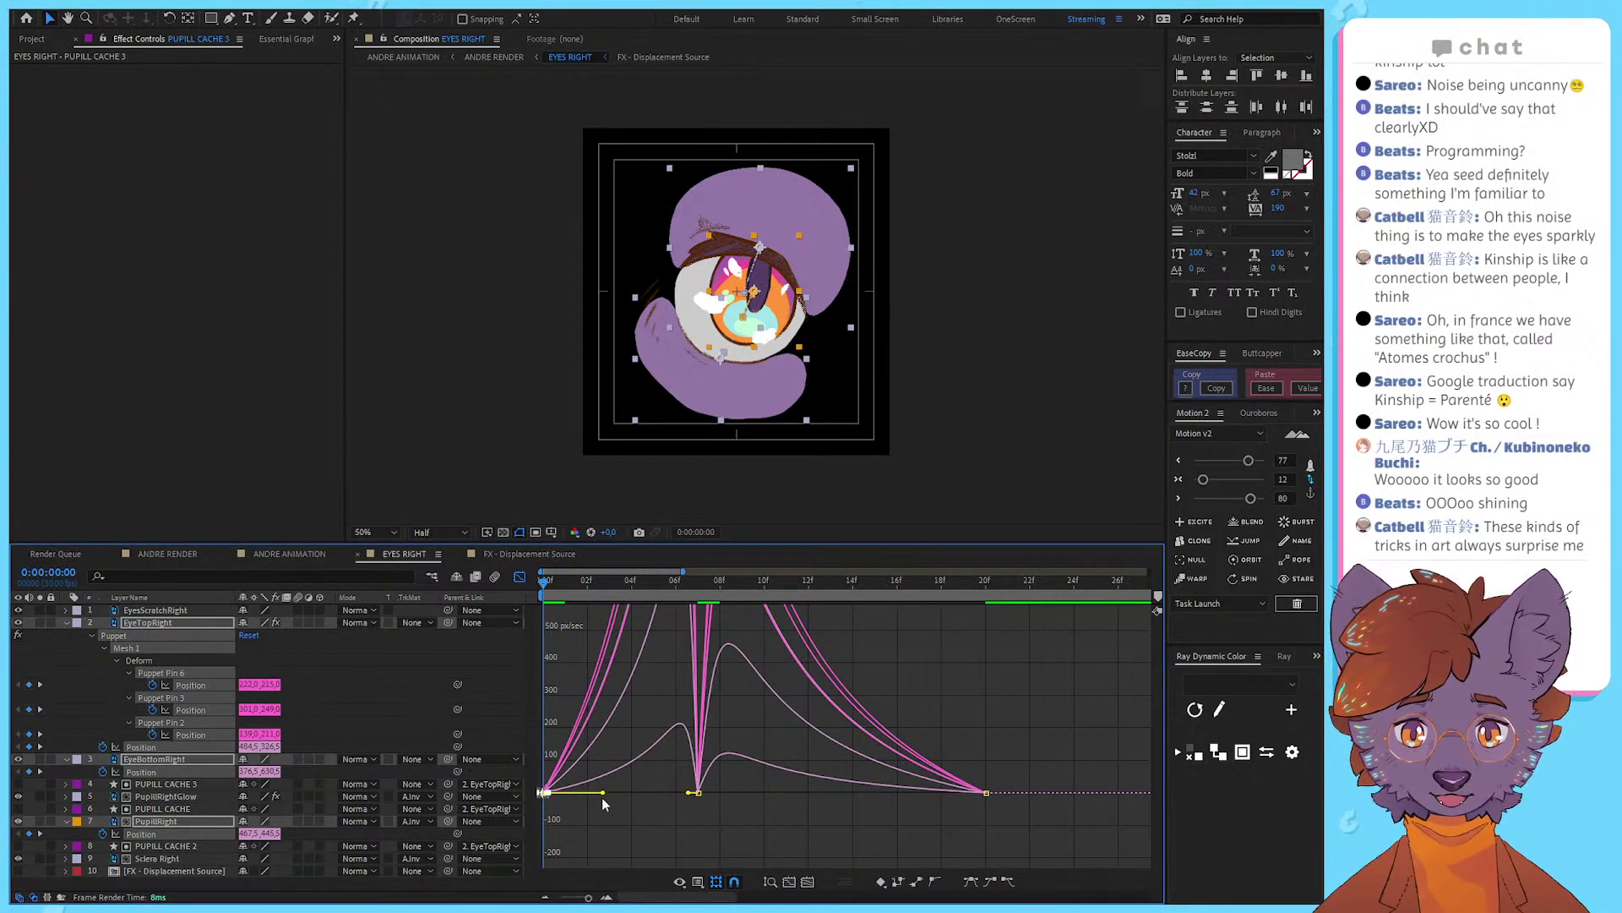
pyautogui.moveTo(603, 796); pyautogui.dragTo(627, 833)
pyautogui.moveTo(1103, 769); pyautogui.dragTo(868, 836)
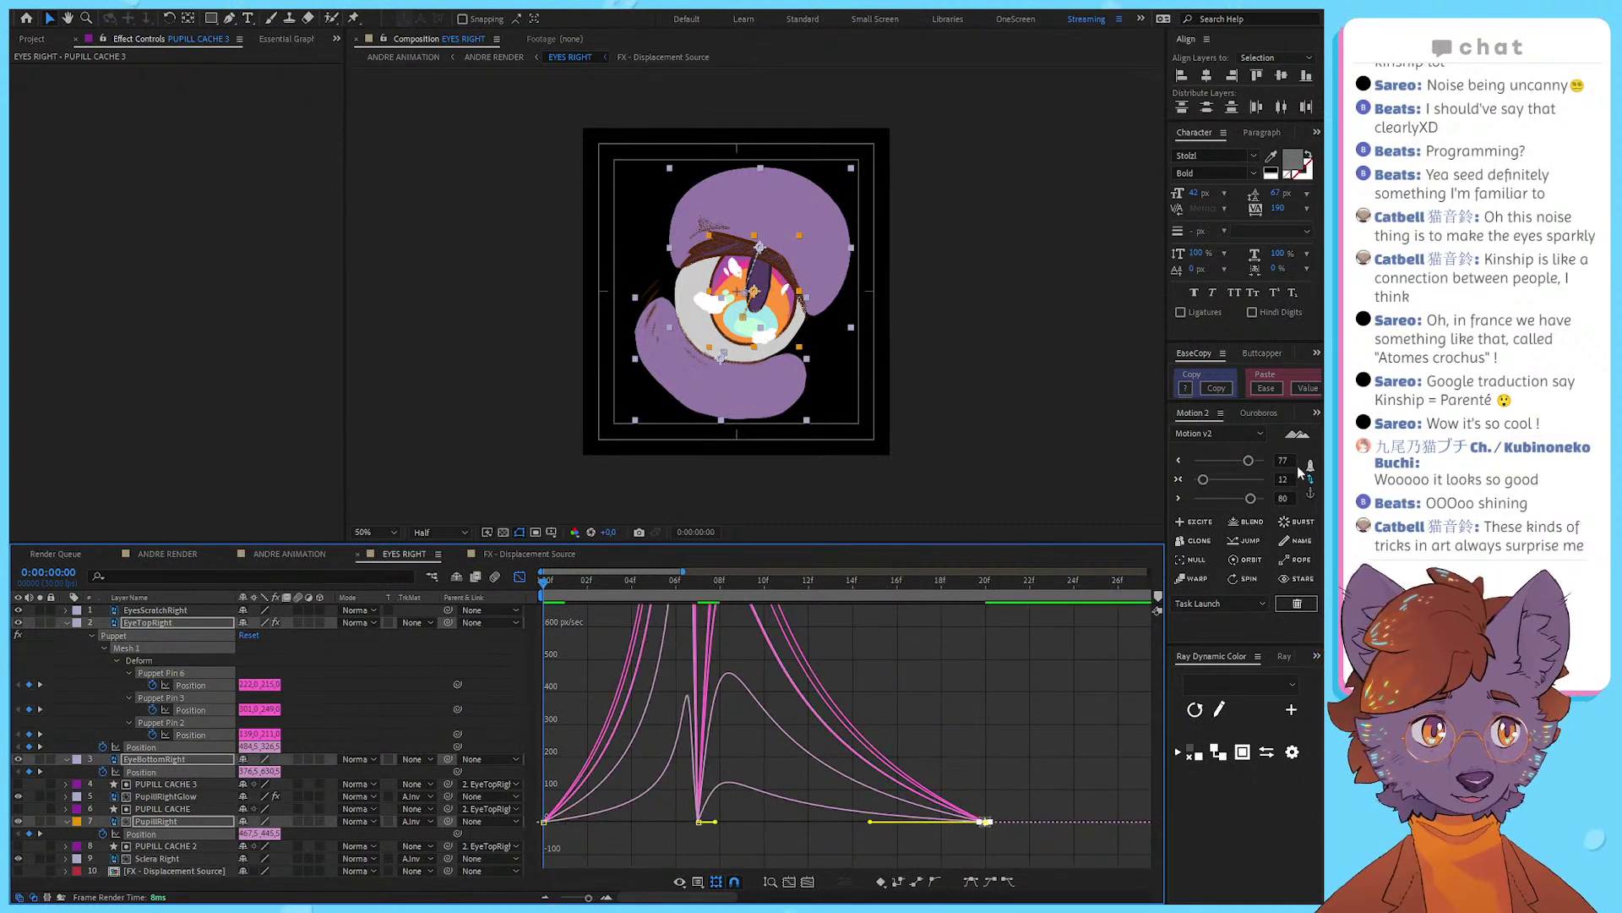
pyautogui.click(658, 782)
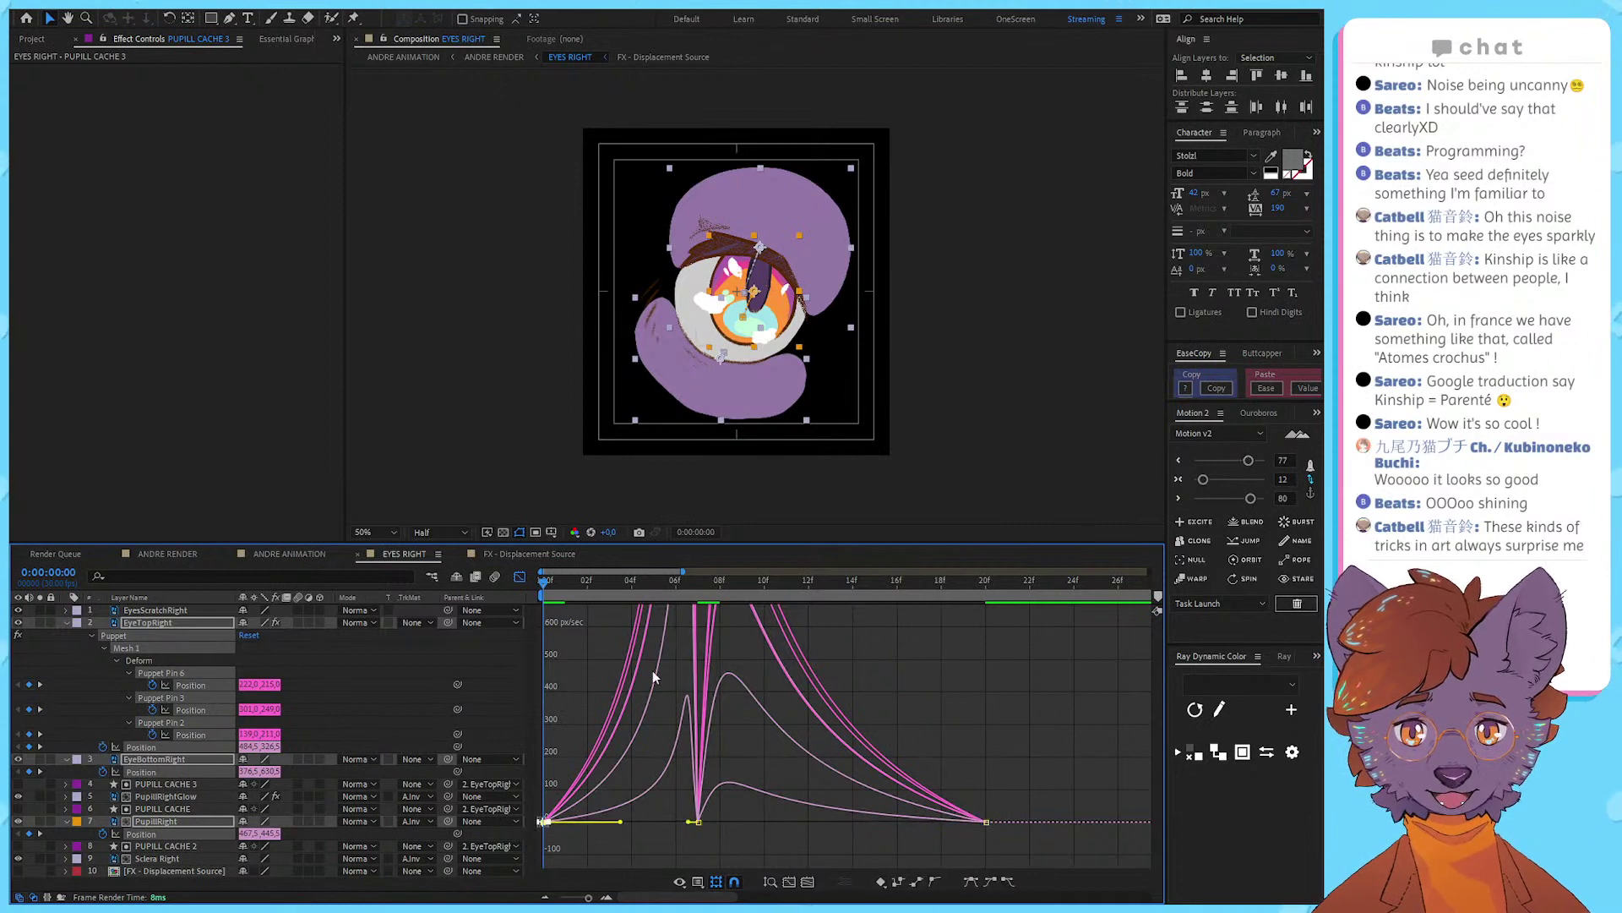
pyautogui.click(1198, 460)
pyautogui.moveTo(1239, 476); pyautogui.dragTo(1260, 472)
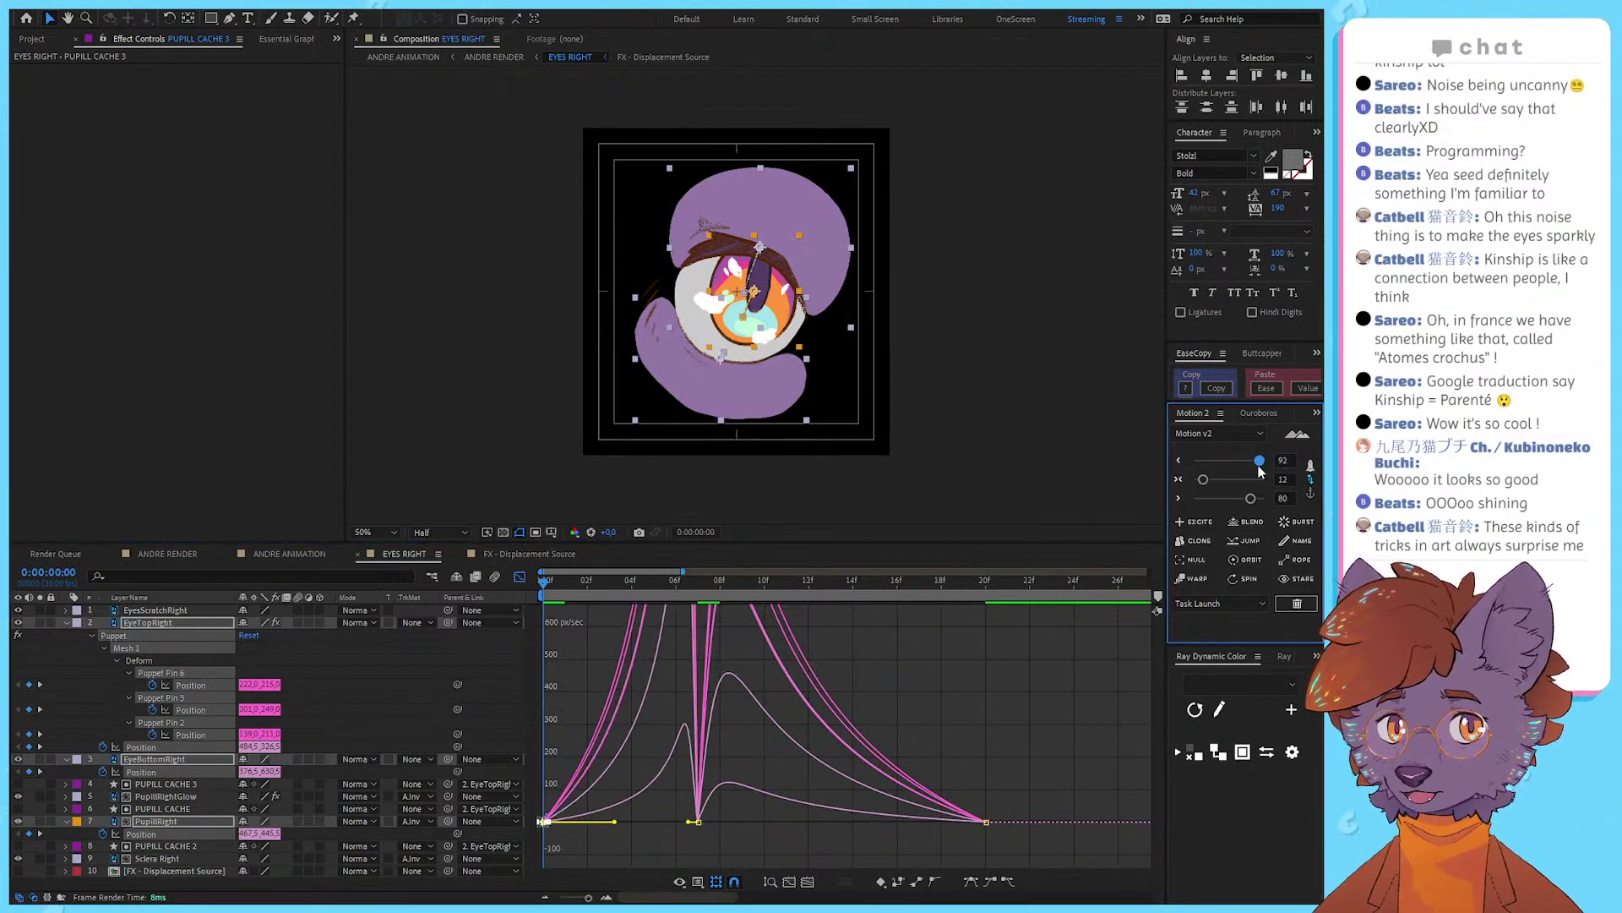
# Step: Set the Motion 2 easing of the last eyelid and pupil keyframes to 89 and play back the blink
pyautogui.moveTo(962, 784); pyautogui.dragTo(1011, 848)
pyautogui.click(1252, 500)
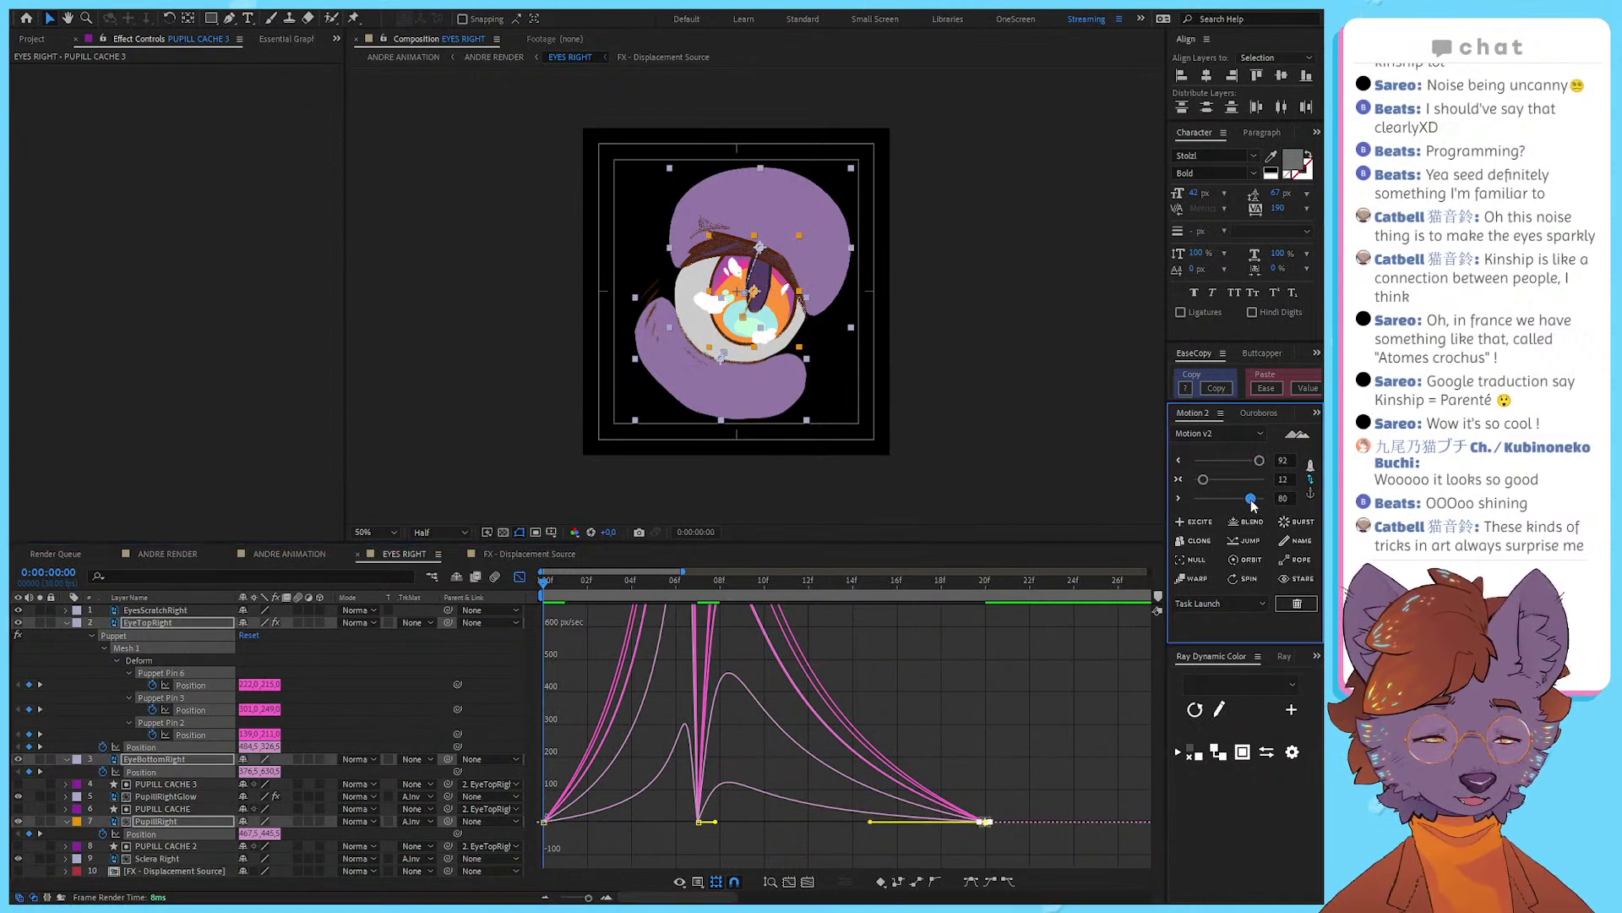
pyautogui.moveTo(1258, 500); pyautogui.dragTo(1257, 500)
pyautogui.moveTo(1066, 682); pyautogui.dragTo(877, 826)
pyautogui.click(894, 663)
pyautogui.press('space')
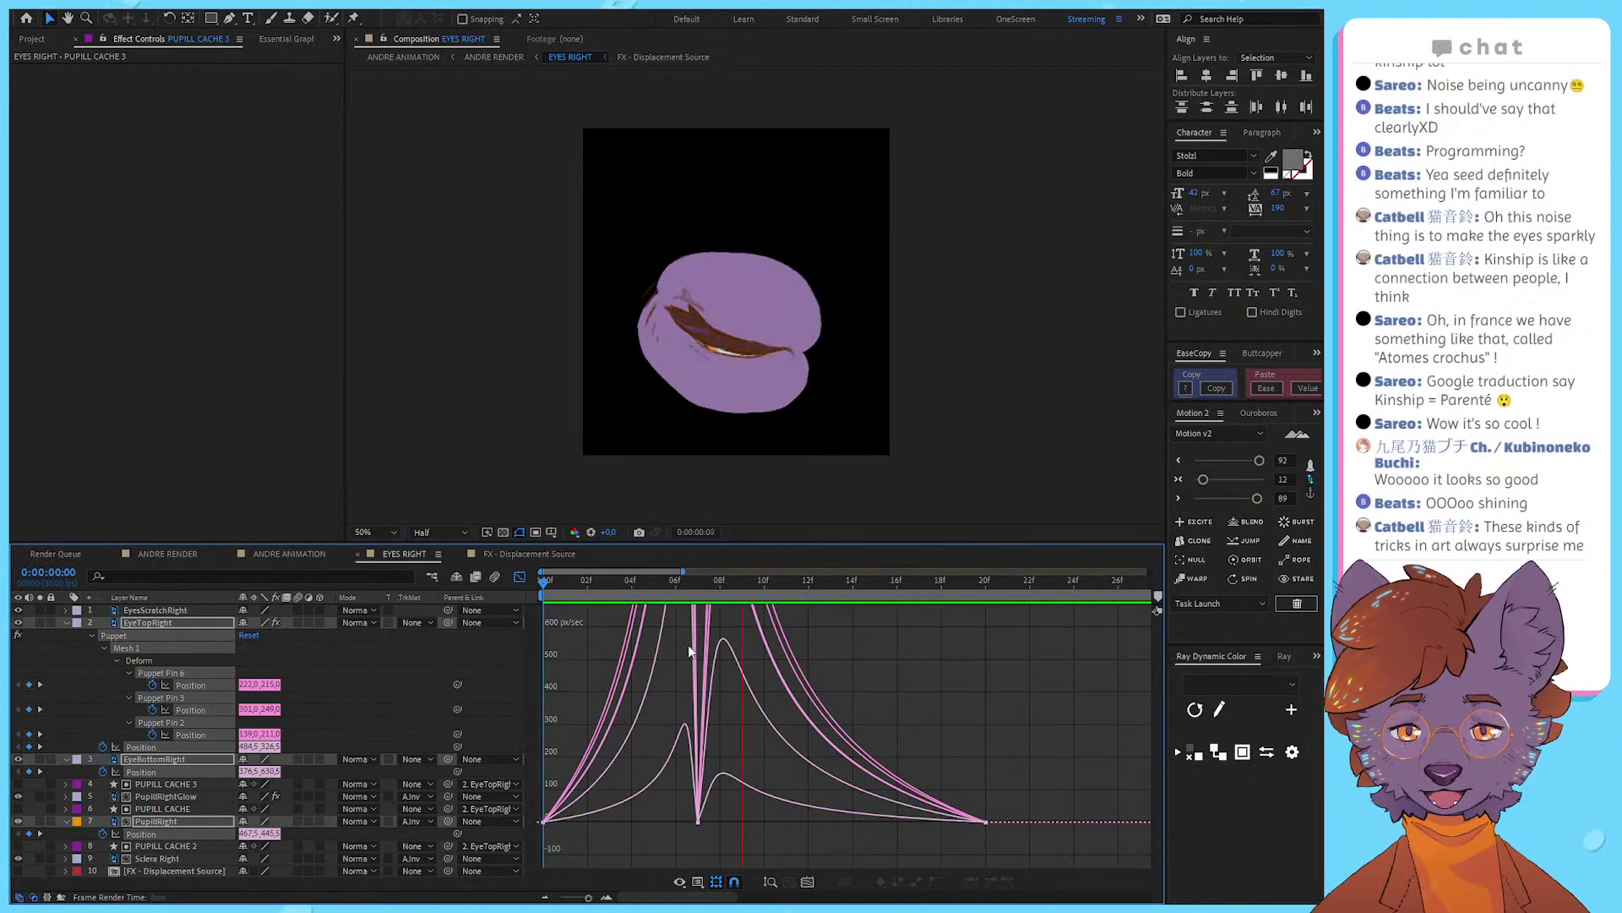
# Step: Review the blink, set the first Motion 2 easing value of the closed-eye keyframes to 38, and play it back
pyautogui.moveTo(568, 583); pyautogui.dragTo(831, 596)
pyautogui.press('space')
pyautogui.press('space')
pyautogui.press('space')
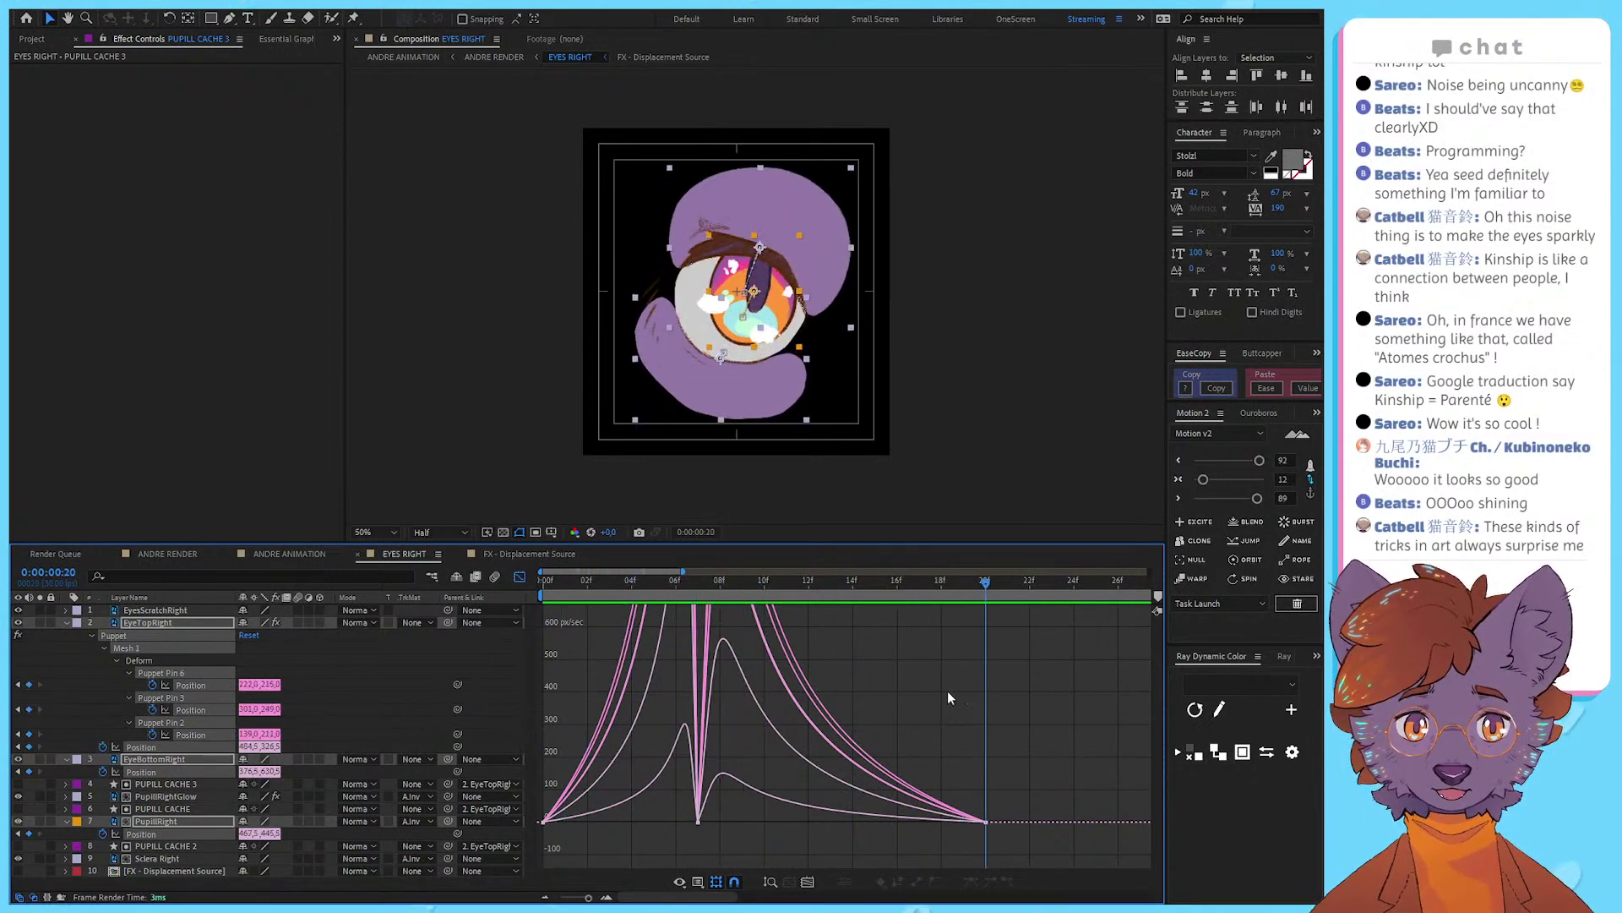
pyautogui.moveTo(742, 845); pyautogui.dragTo(646, 809)
pyautogui.moveTo(1259, 460); pyautogui.dragTo(1219, 460)
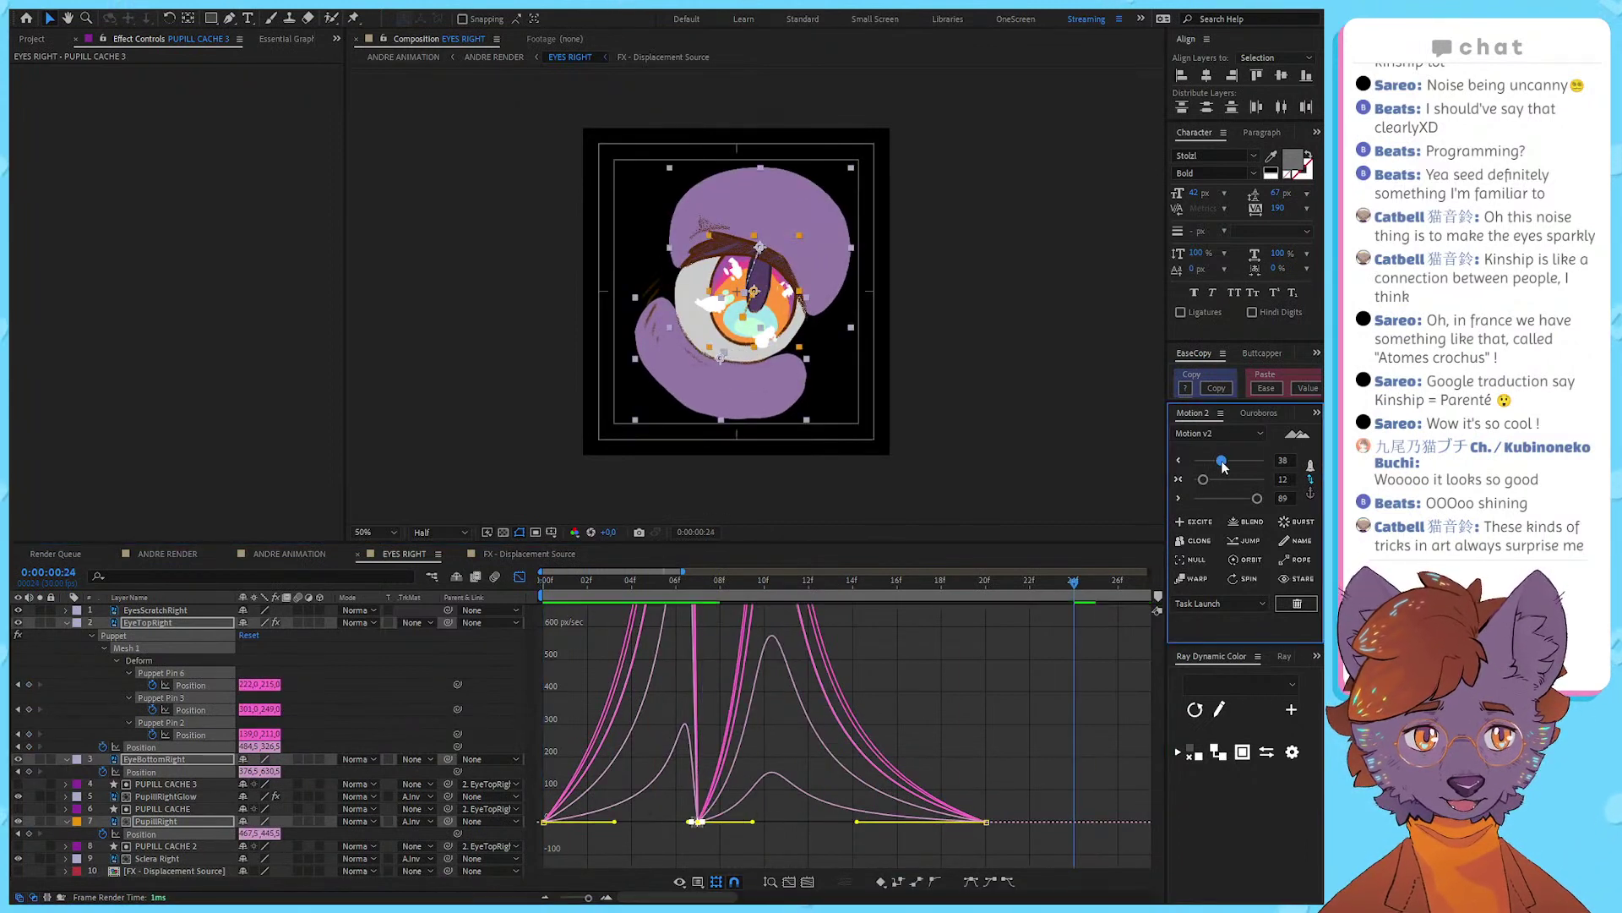
pyautogui.moveTo(637, 593); pyautogui.dragTo(543, 595)
pyautogui.press('space')
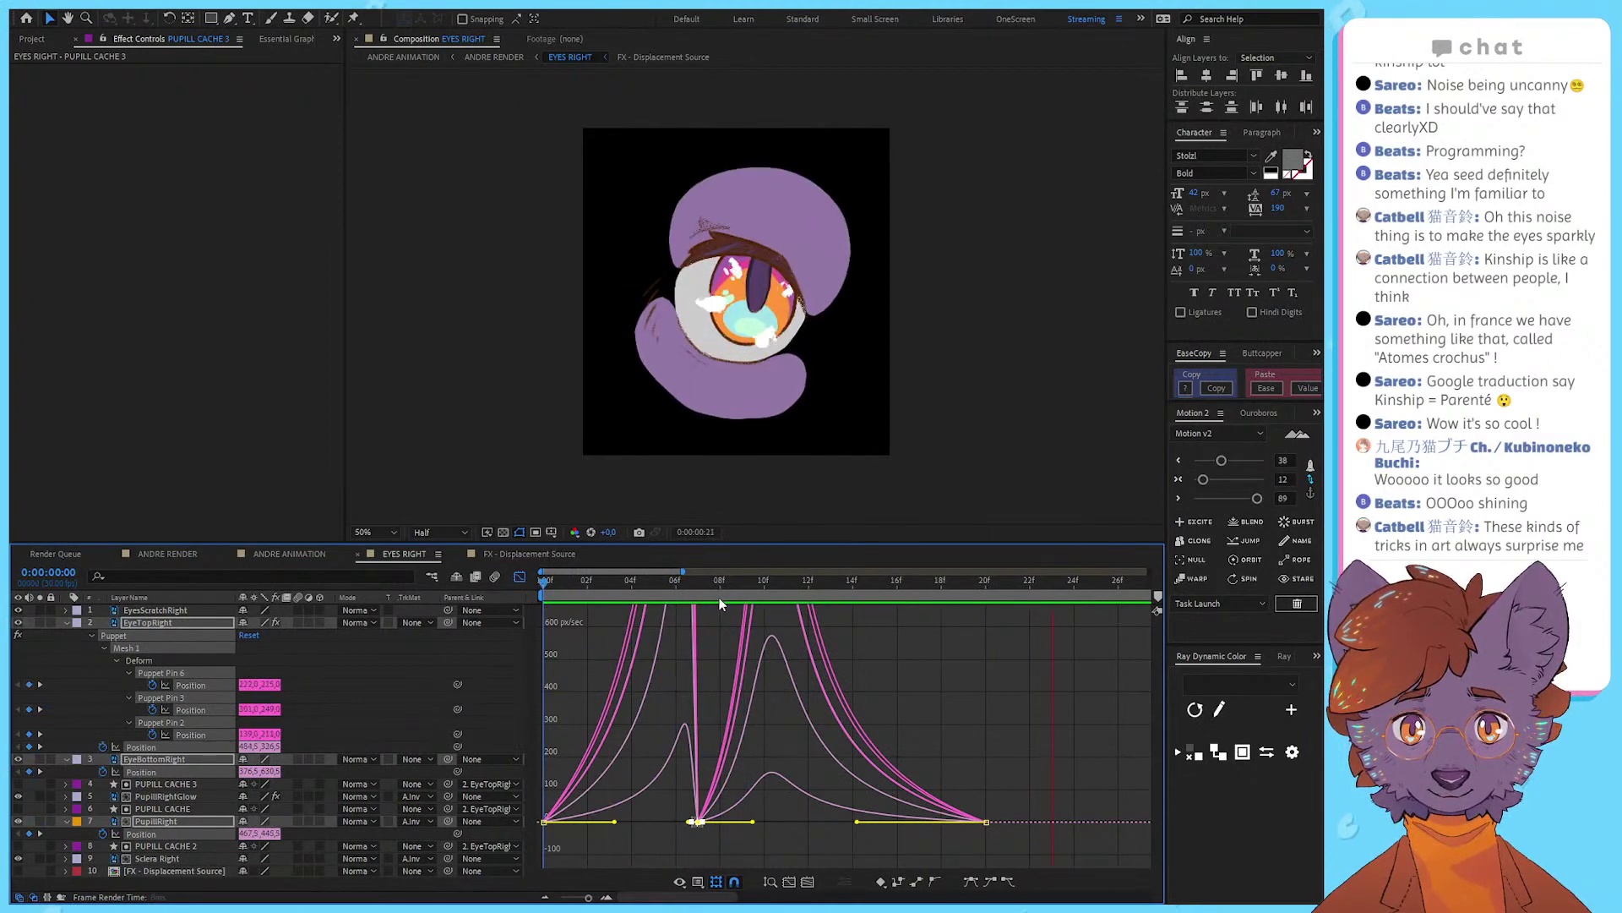
pyautogui.press('space')
# Step: Set the first Motion 2 easing value of the closed-eye eyelid and pupil keyframes to 23 and preview the blink
pyautogui.press(';')
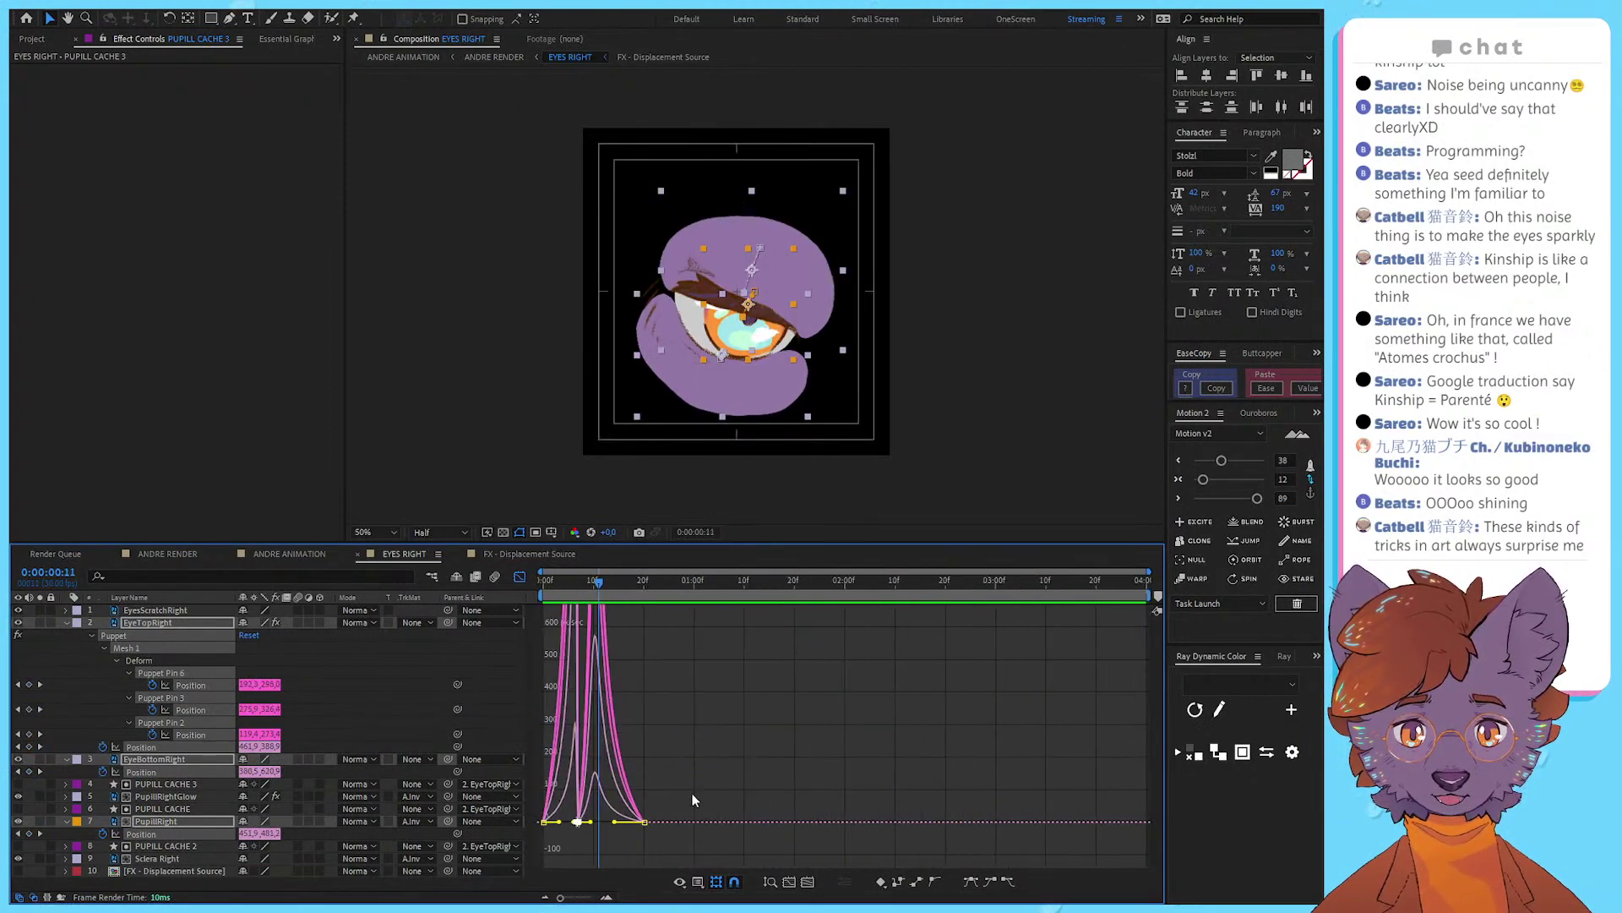
pyautogui.moveTo(1203, 479); pyautogui.dragTo(1265, 479)
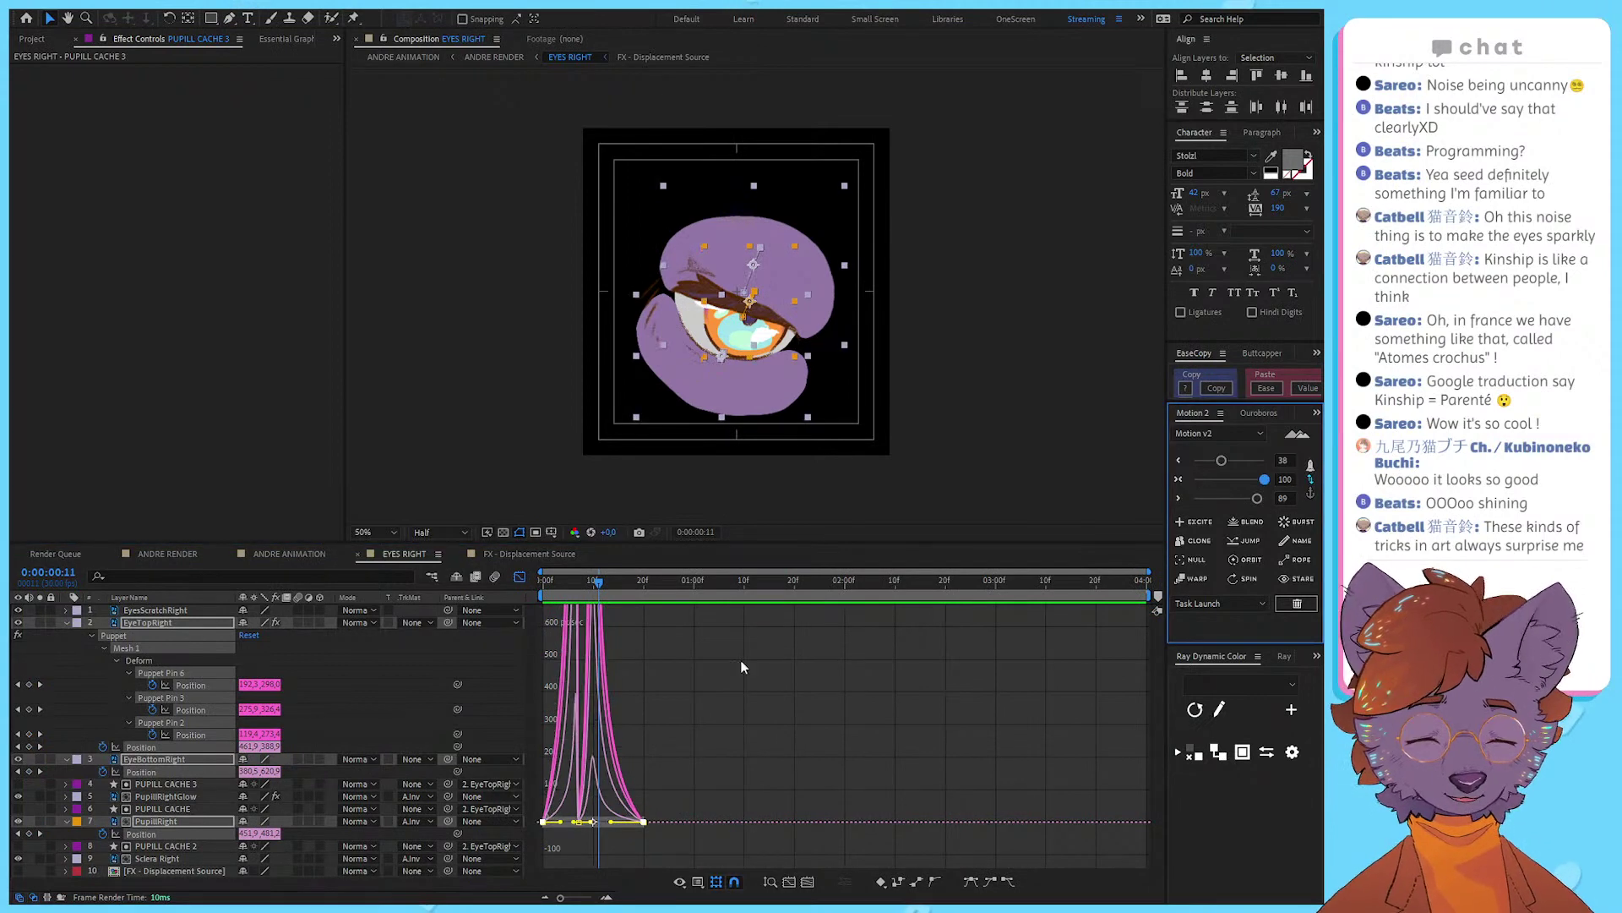
pyautogui.scroll(3, 554, 845)
pyautogui.moveTo(631, 841); pyautogui.dragTo(662, 804)
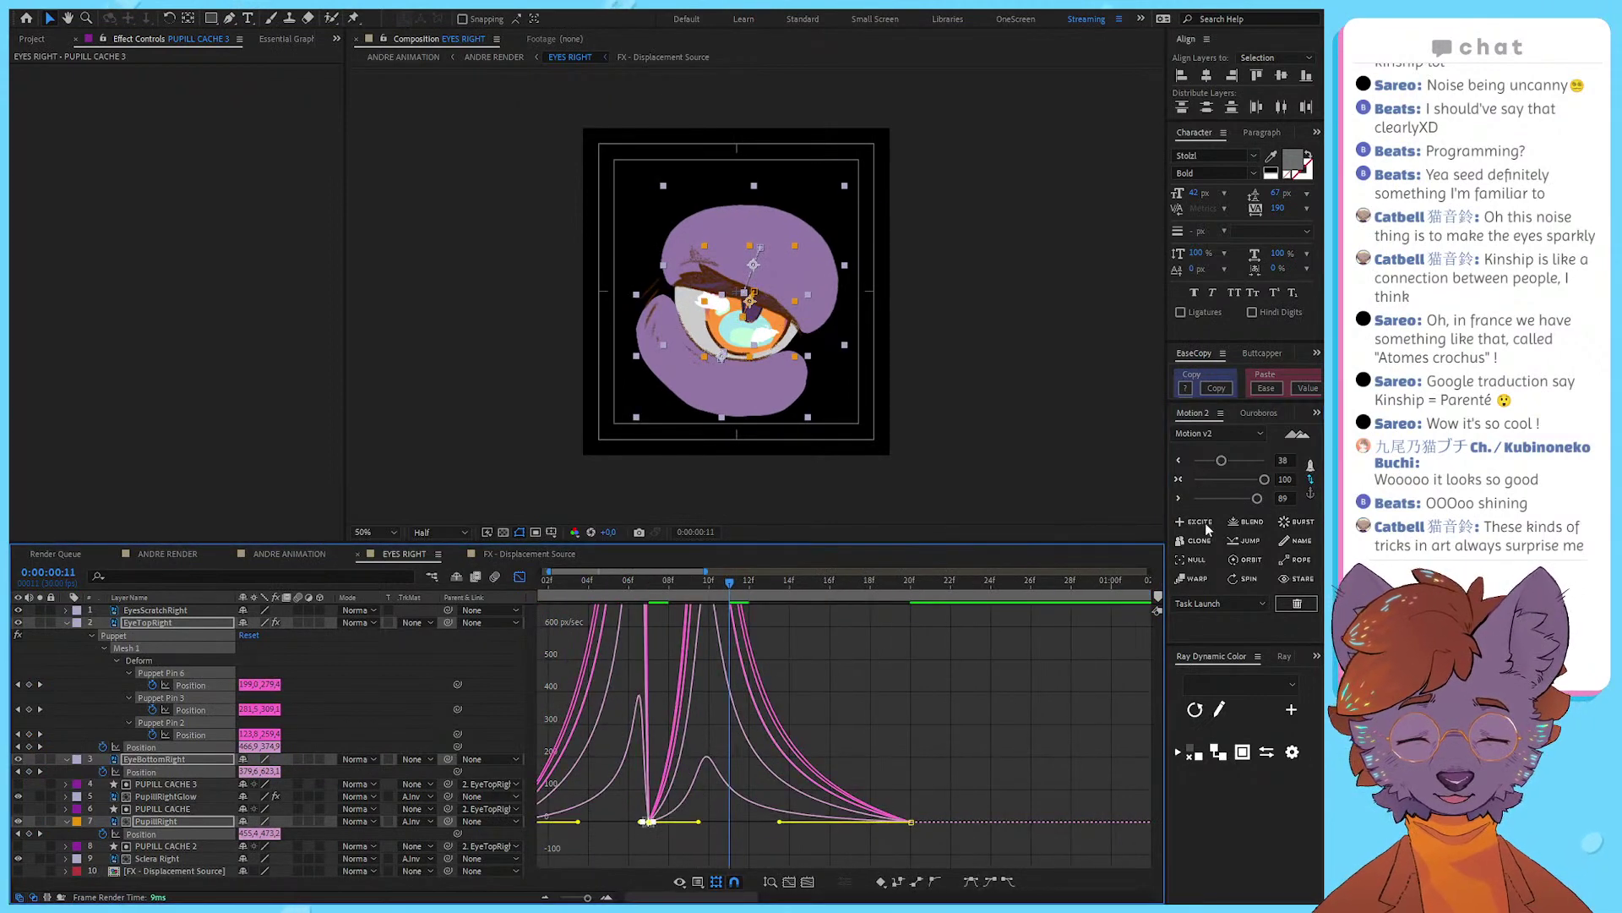
pyautogui.moveTo(1221, 459); pyautogui.dragTo(1211, 459)
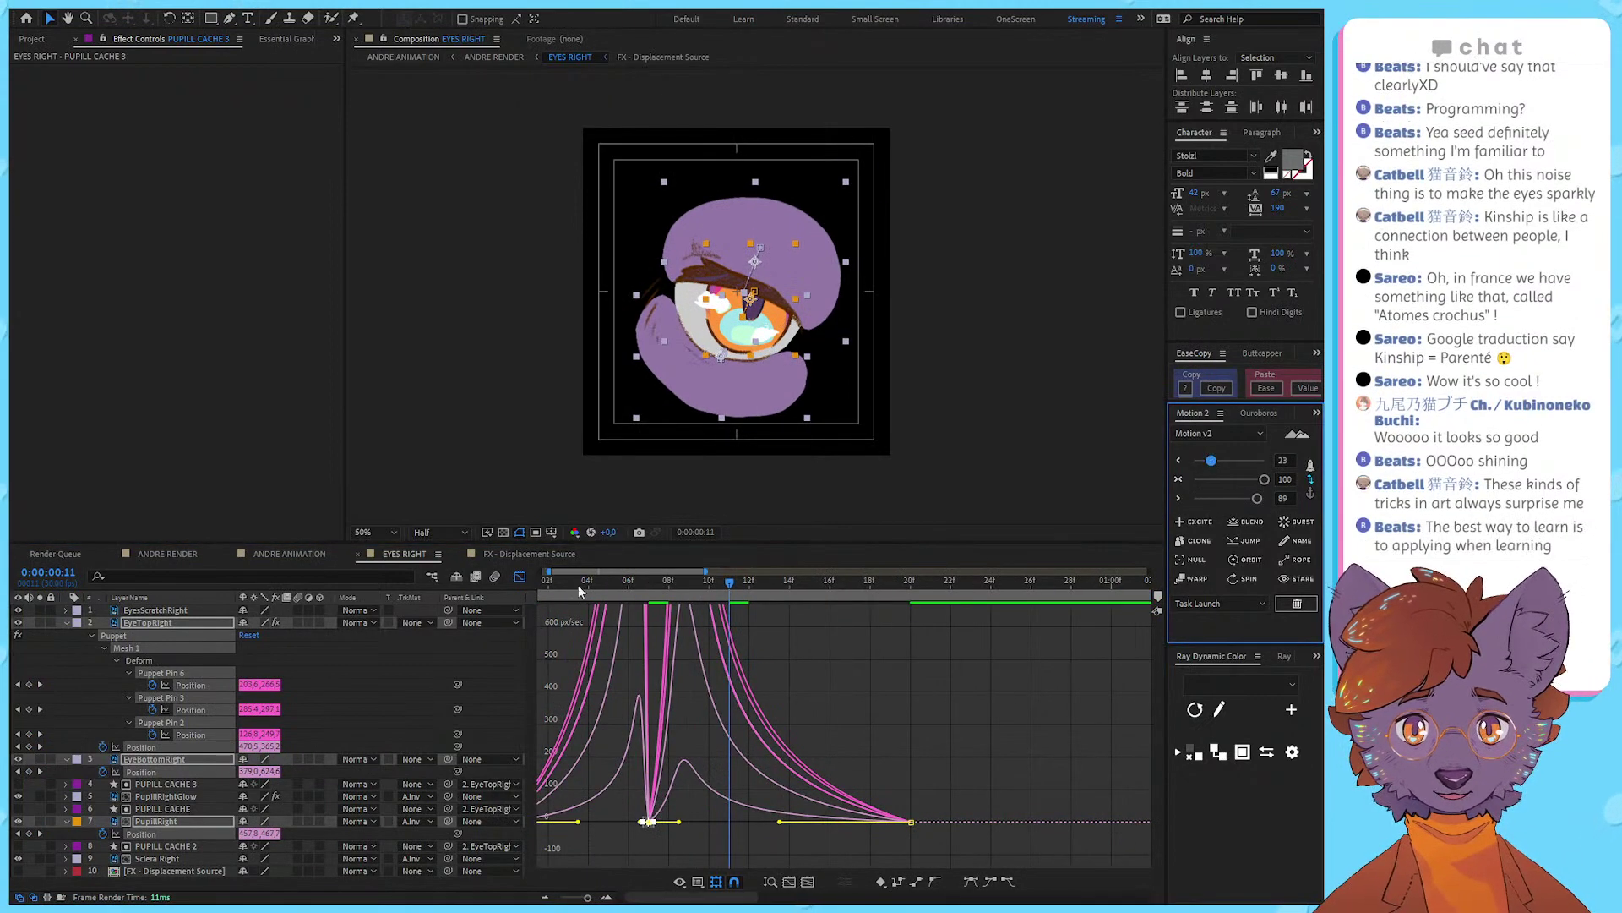
pyautogui.moveTo(578, 584); pyautogui.dragTo(347, 614)
pyautogui.press('space')
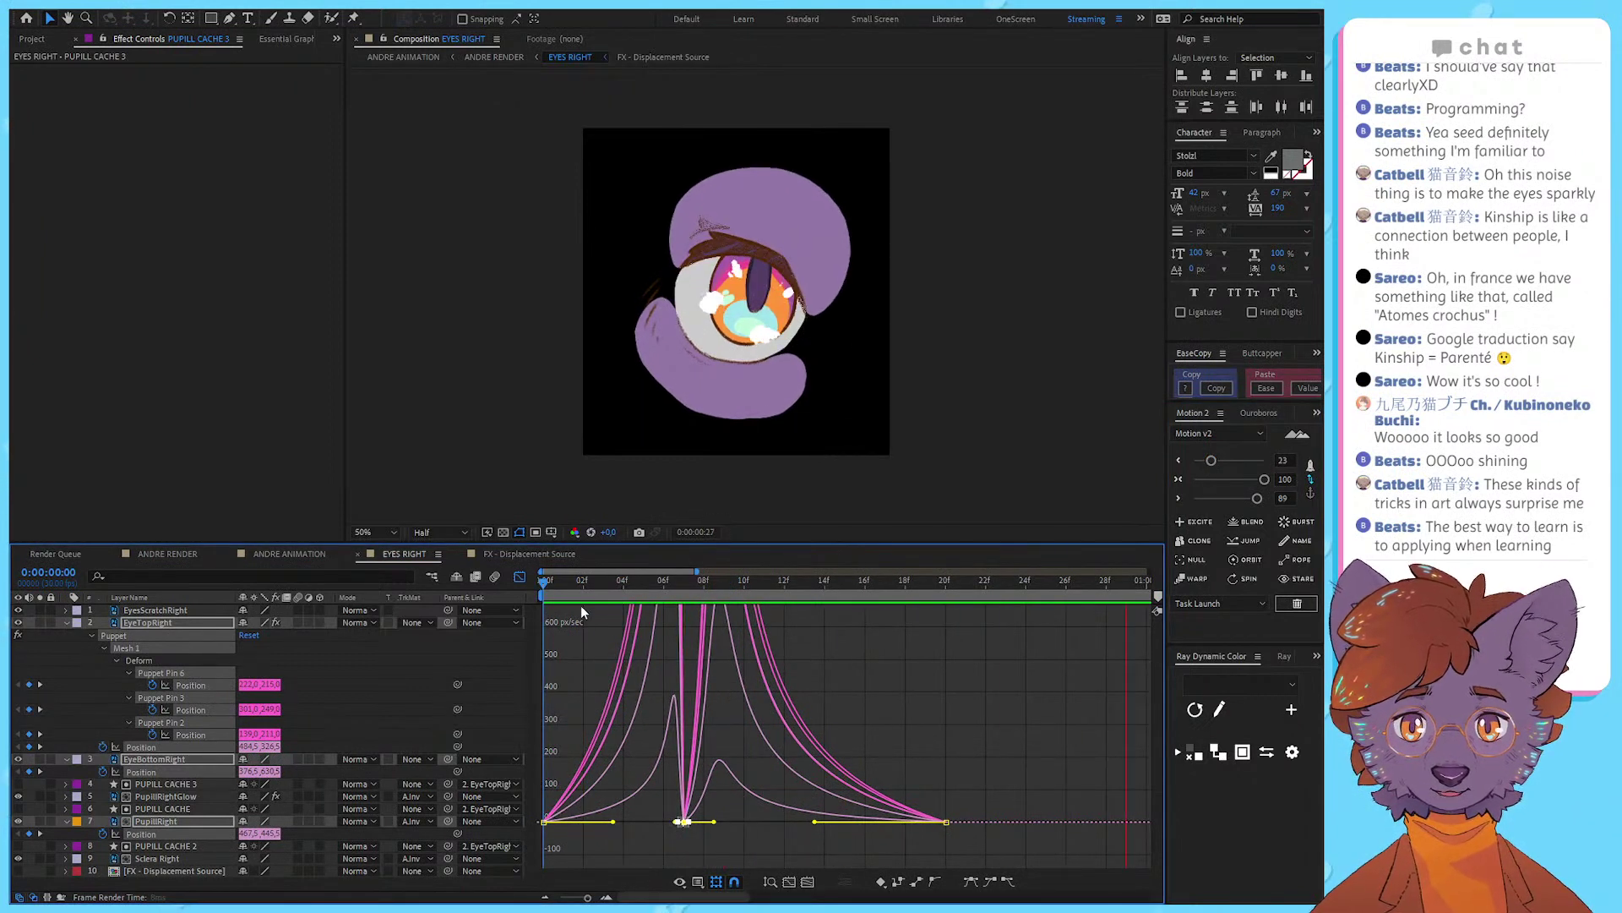
pyautogui.press('space')
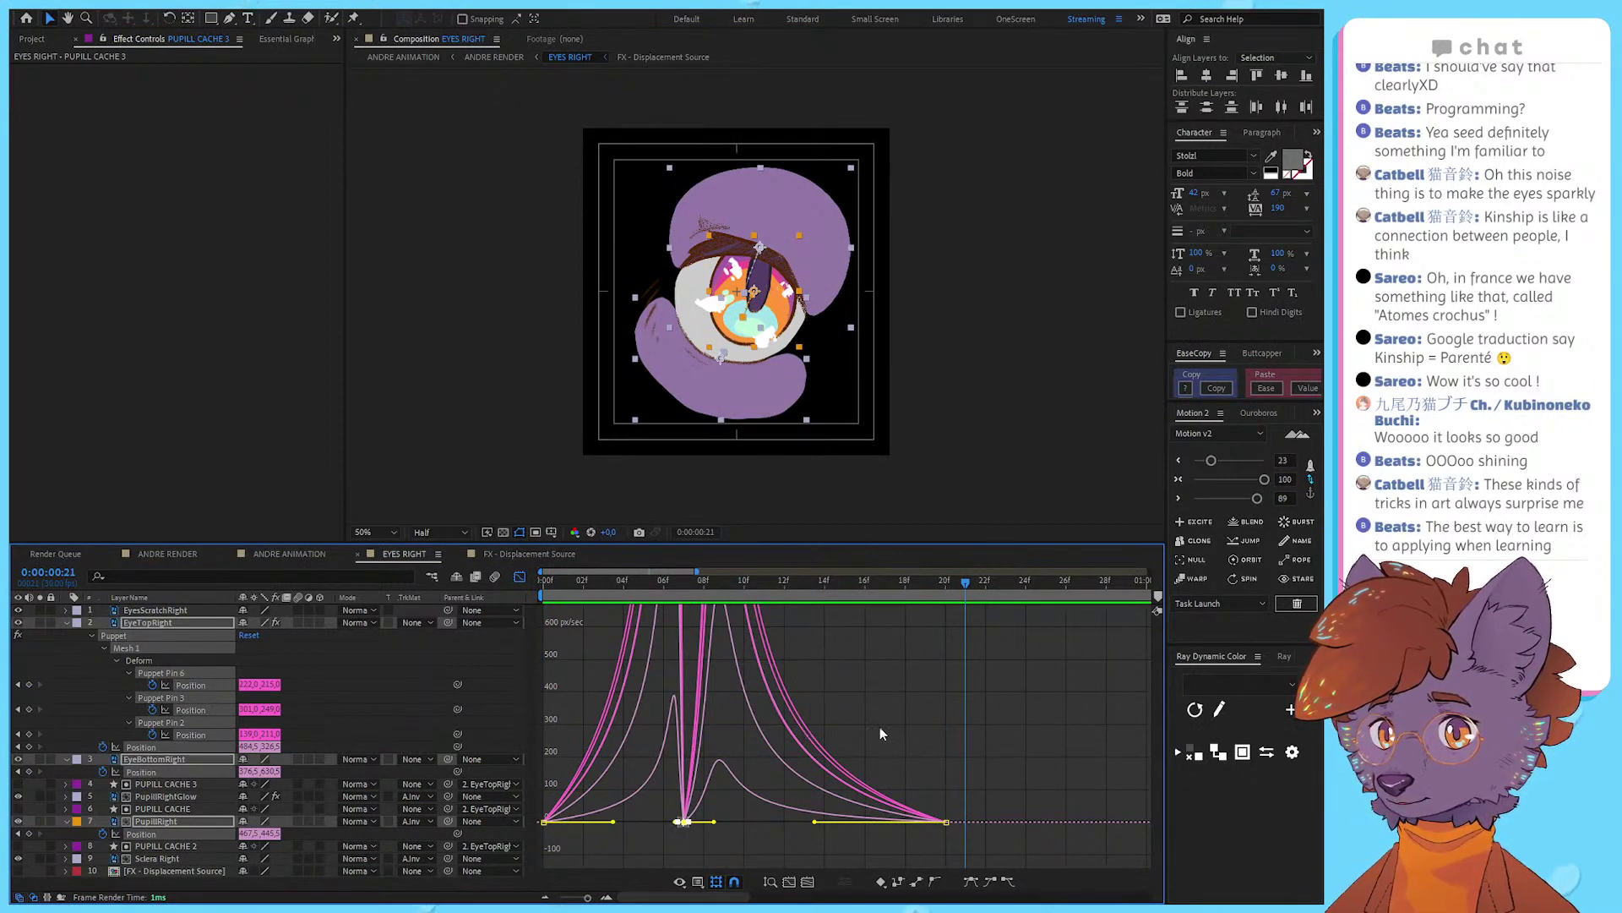
# Step: Deselect the keyframes and play back the eased blink from the first frame with the whole timeline in view
pyautogui.click(866, 710)
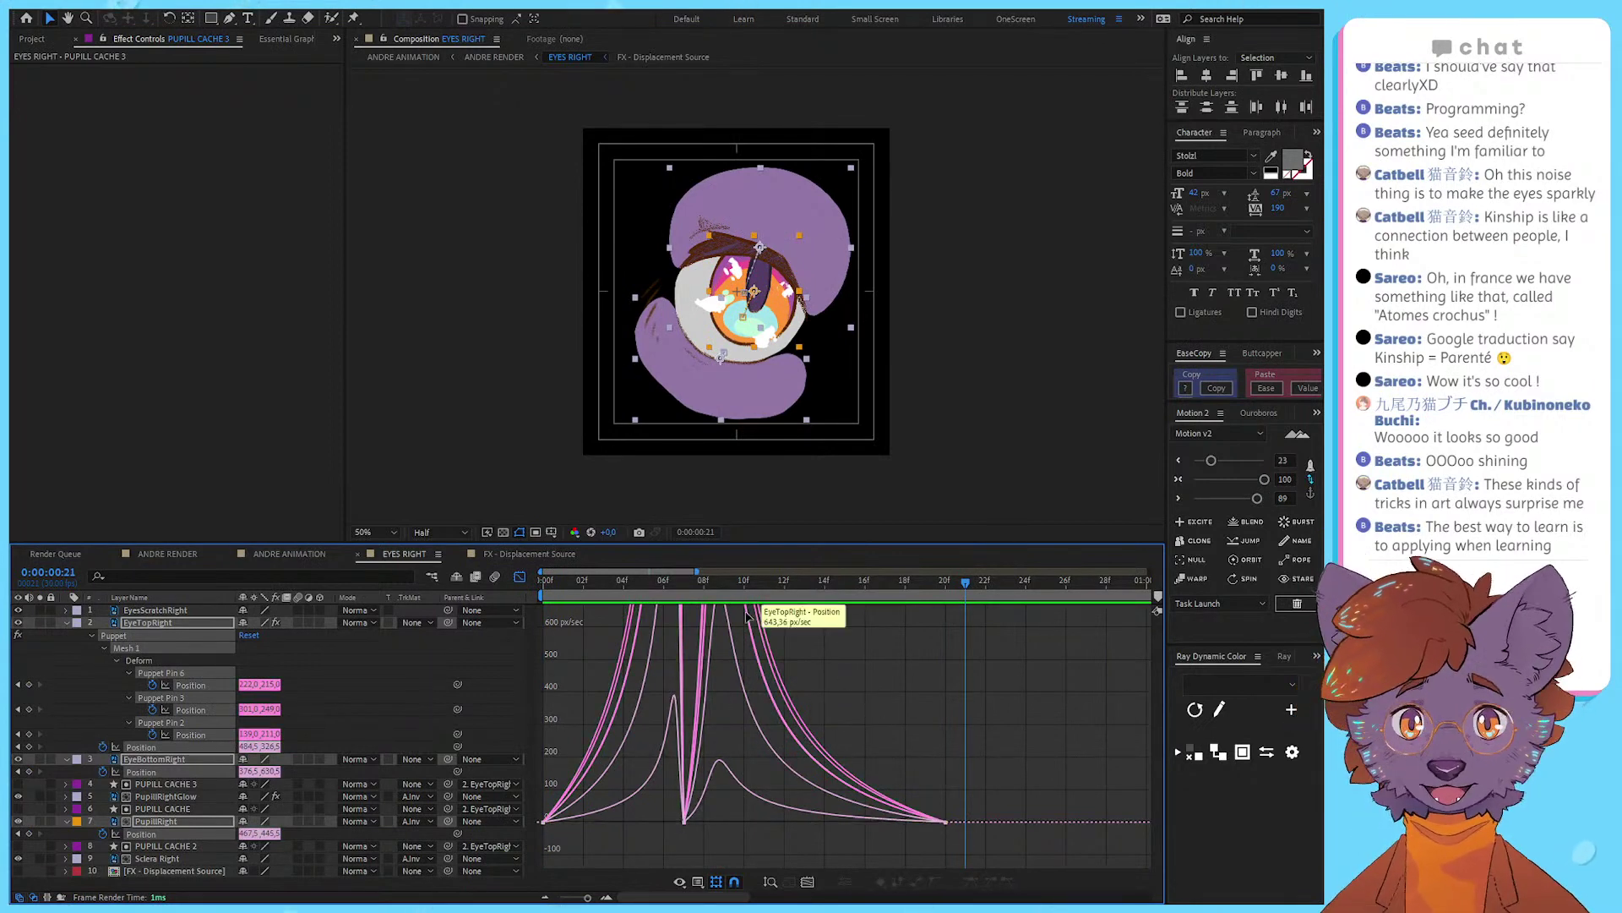
pyautogui.press('Home')
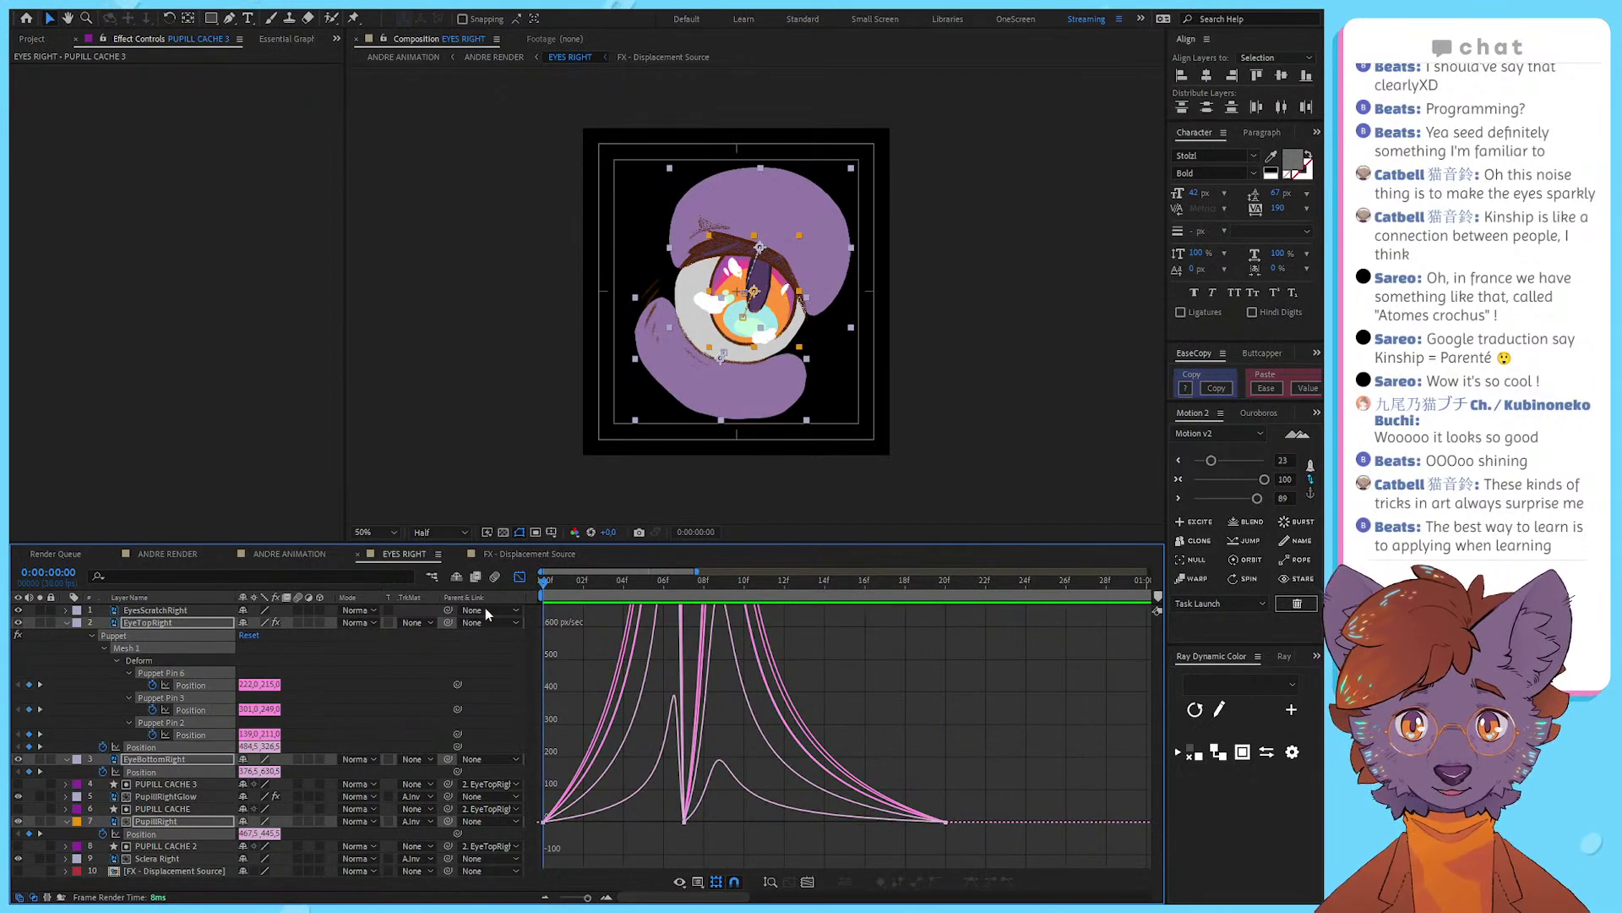
pyautogui.press('space')
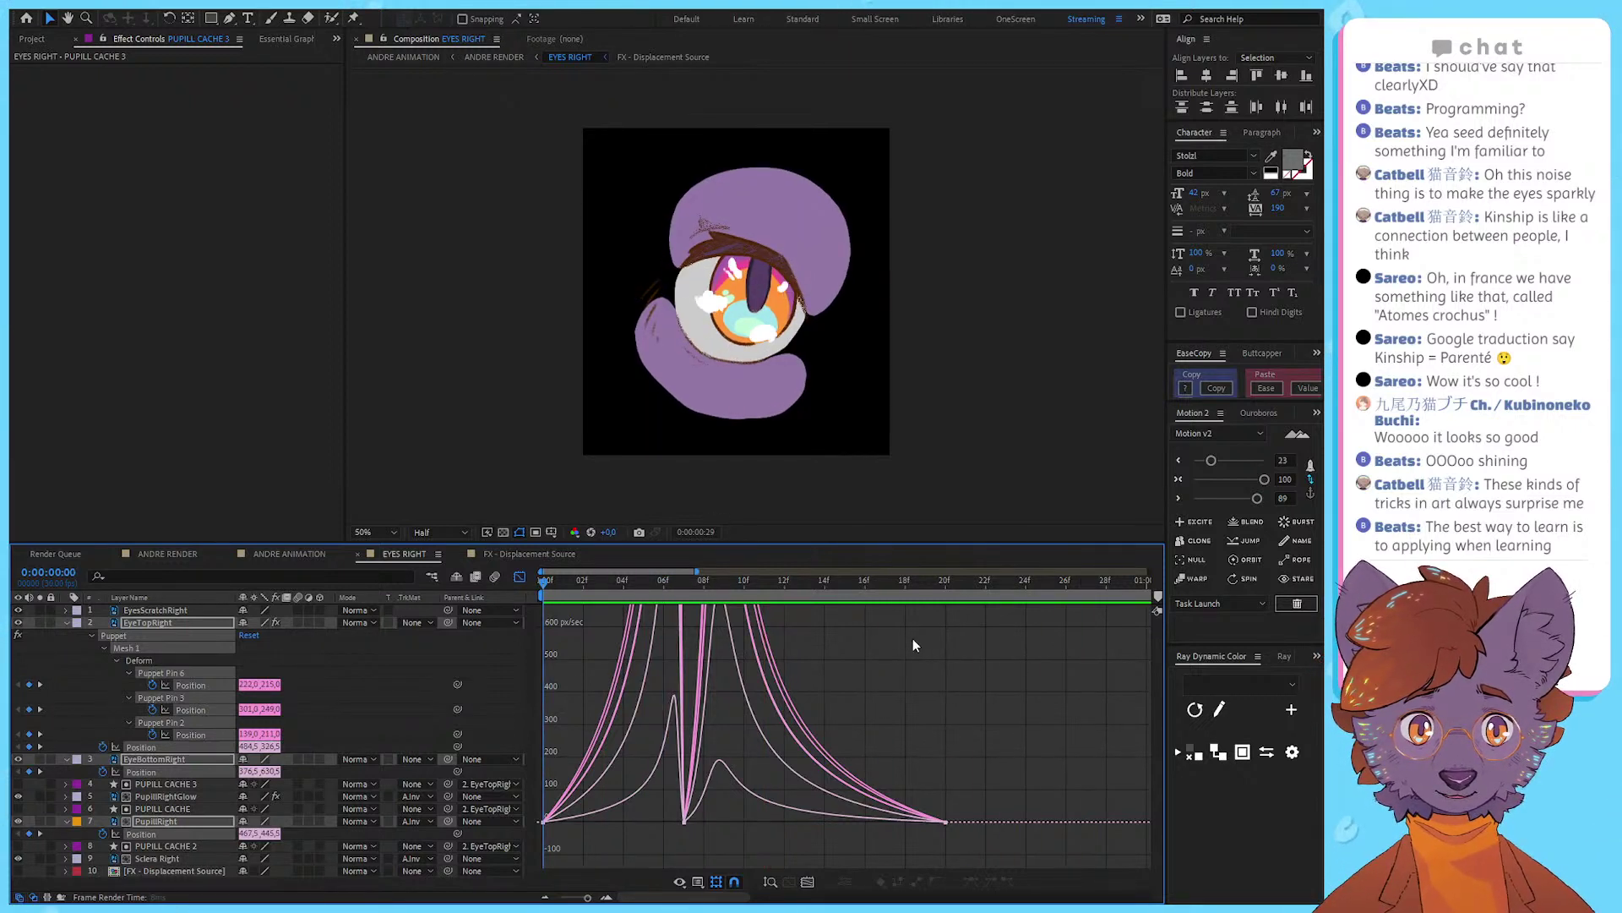
pyautogui.press('space')
pyautogui.press('-')
pyautogui.press('-')
pyautogui.press('-')
pyautogui.press('space')
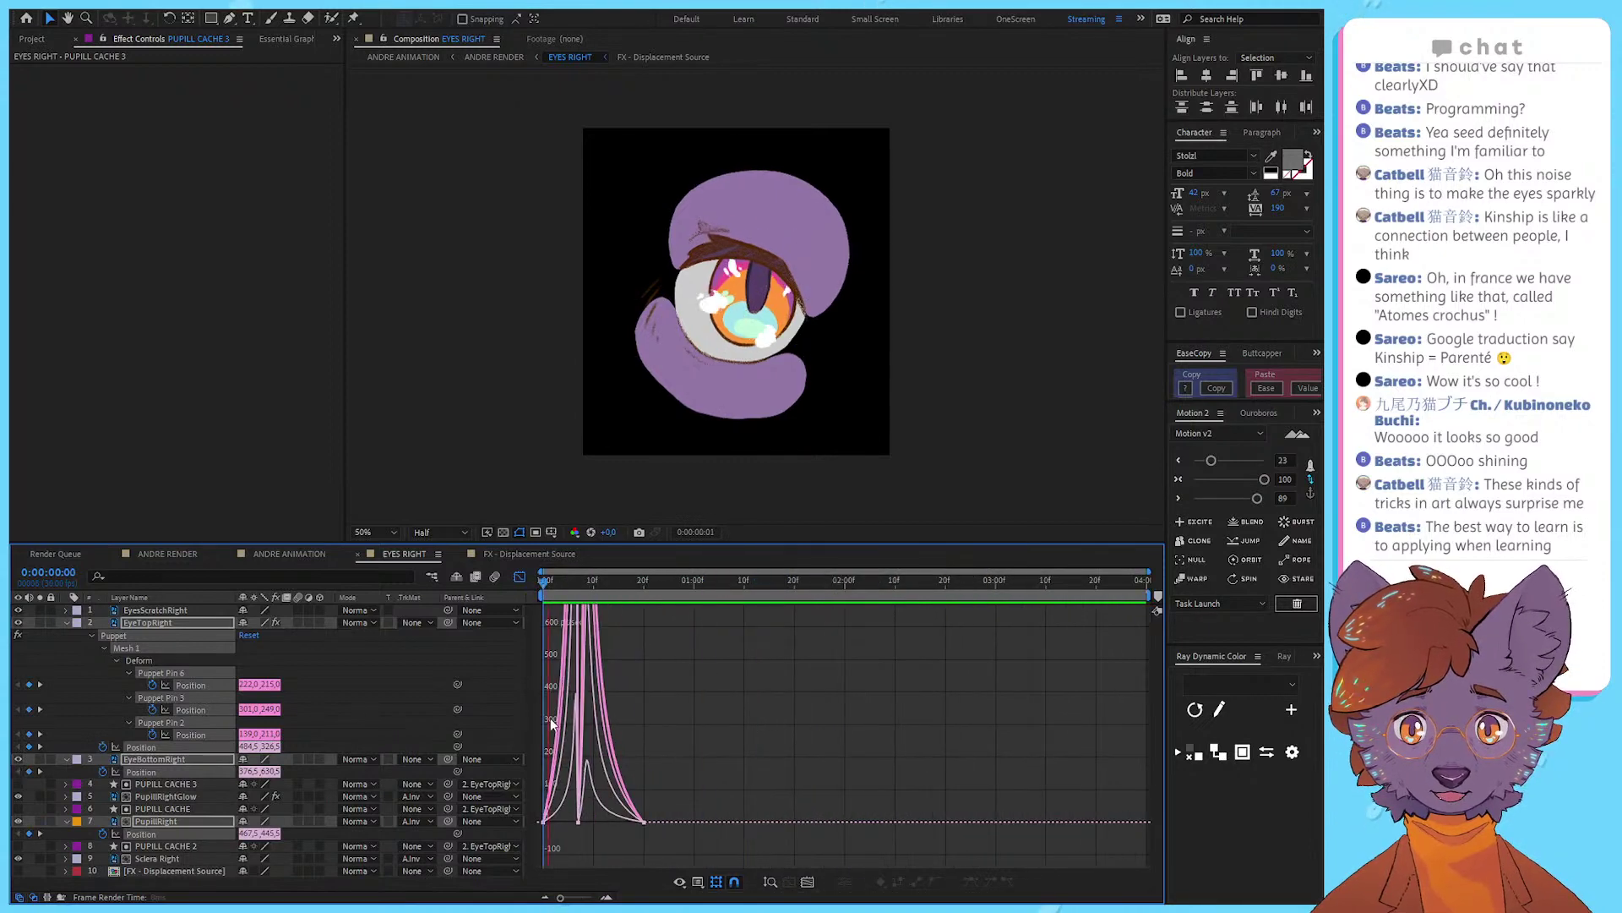
# Step: Return the timeline from graph curves to layer bars, play back the eye animation, and save the project
pyautogui.click(519, 576)
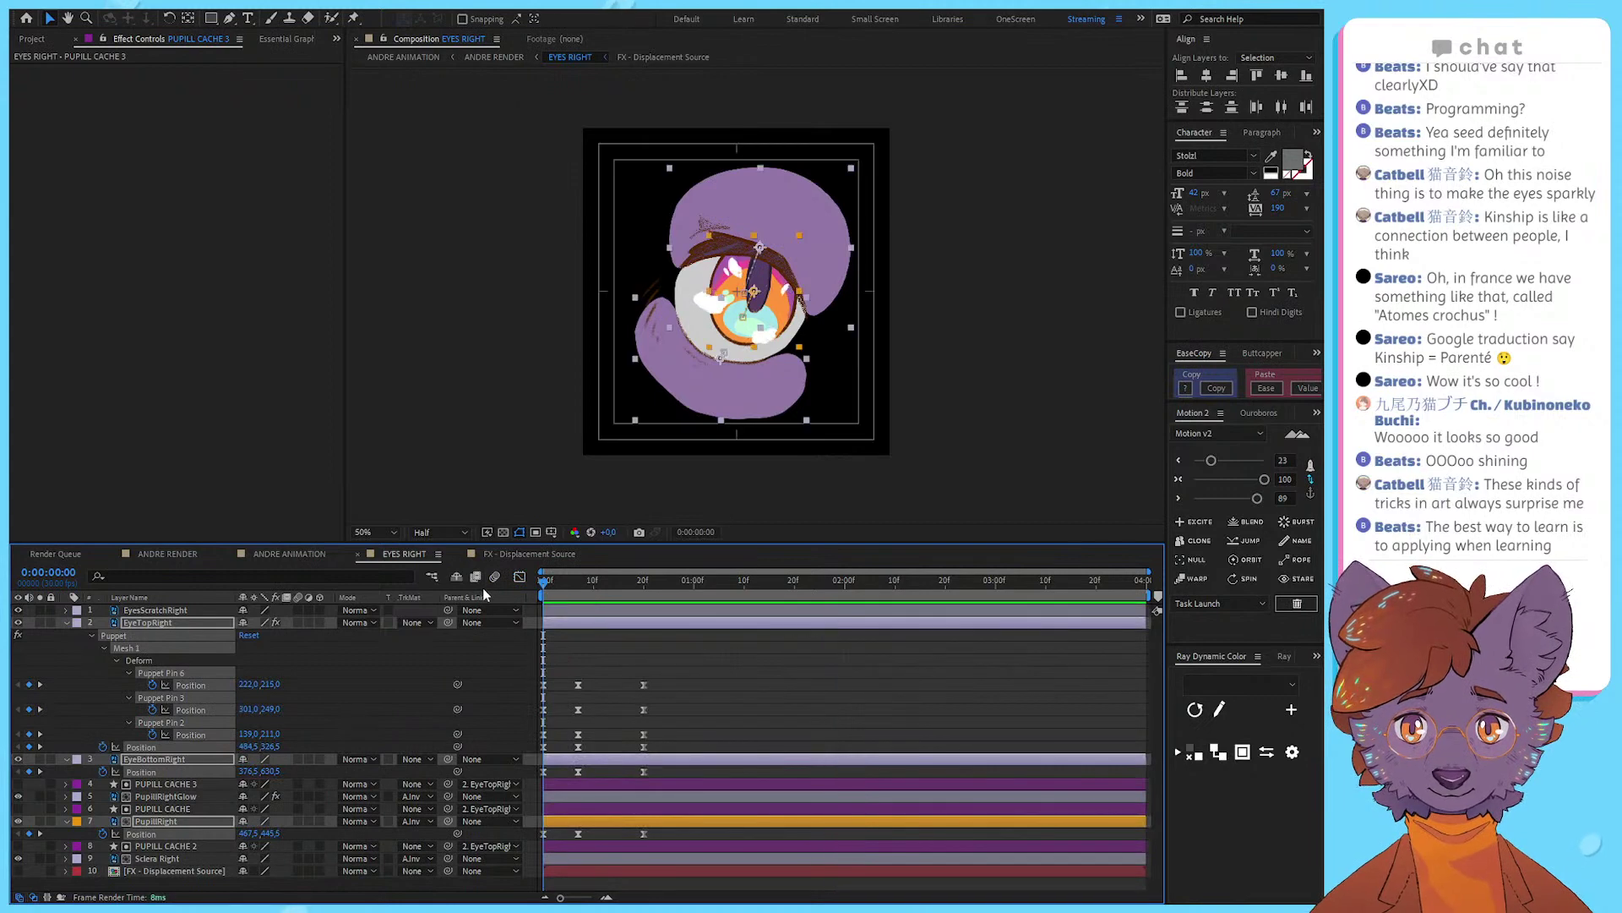
pyautogui.press('space')
pyautogui.click(867, 709)
pyautogui.press('space')
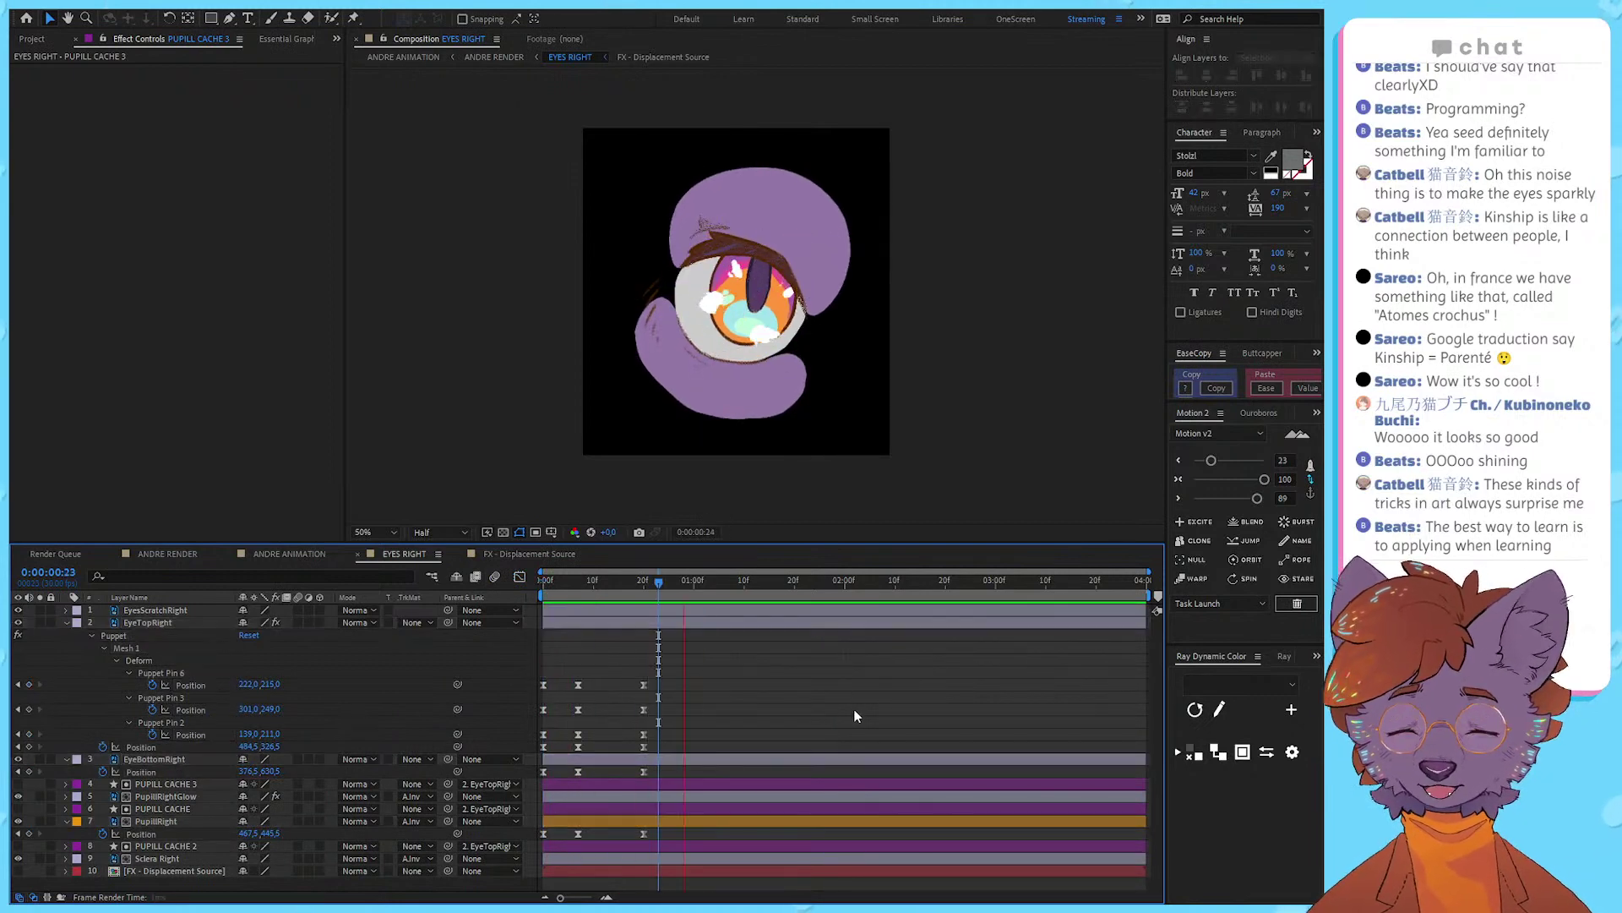
pyautogui.press('space')
pyautogui.hotkey('ctrl', 's')
# Step: Switch to the ANDRE RENDER composition and play back the blink together with the face animation
pyautogui.click(510, 69)
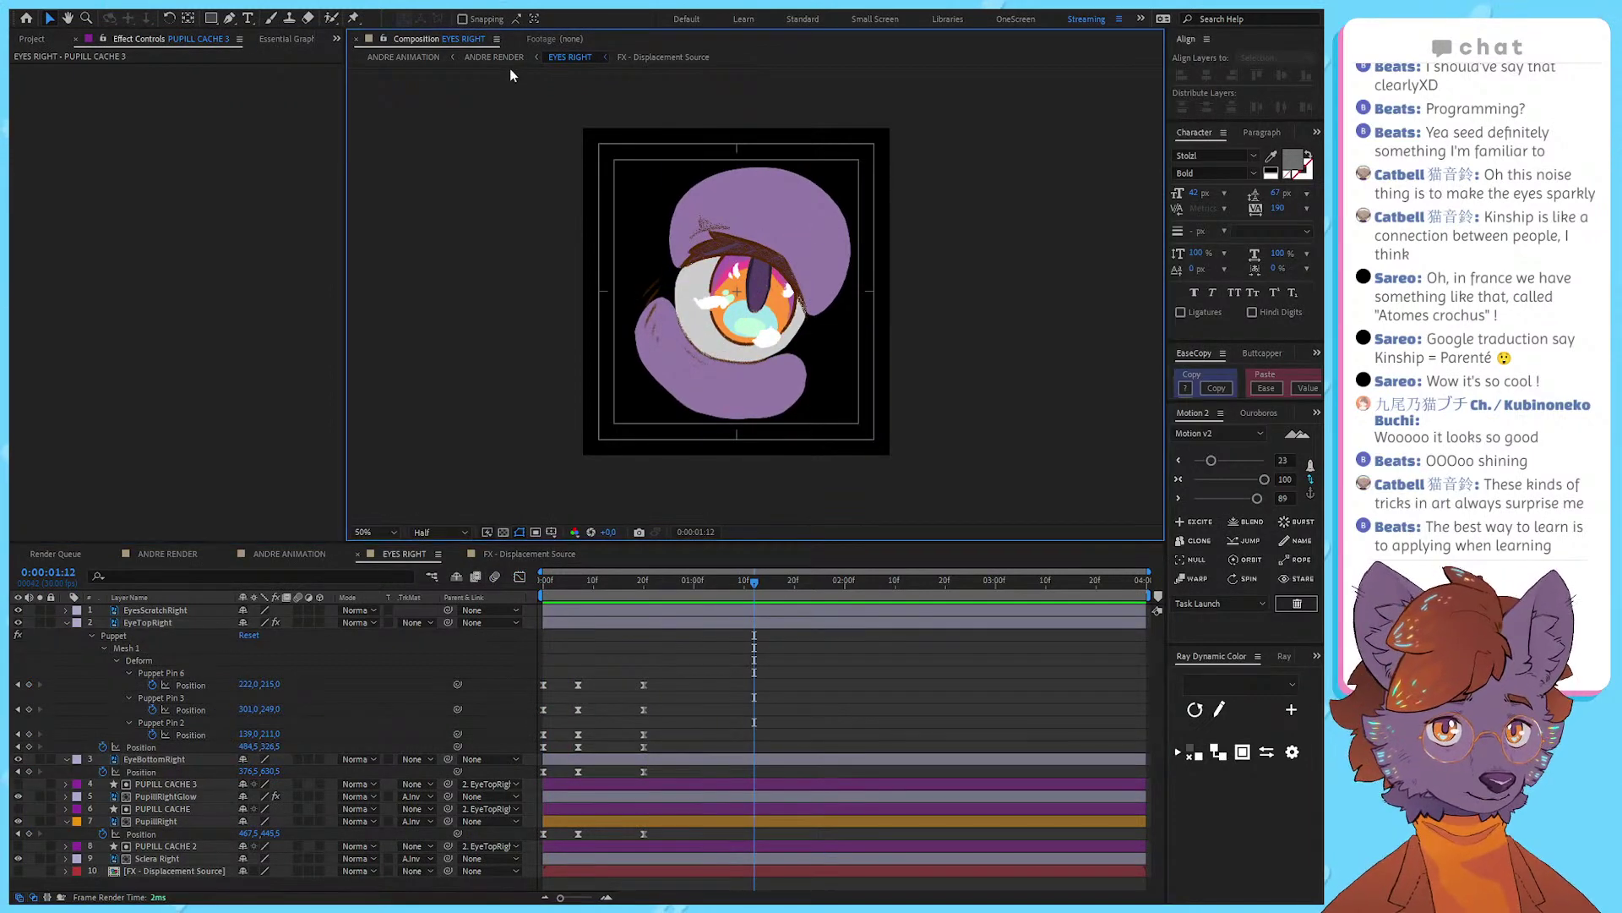
pyautogui.click(488, 63)
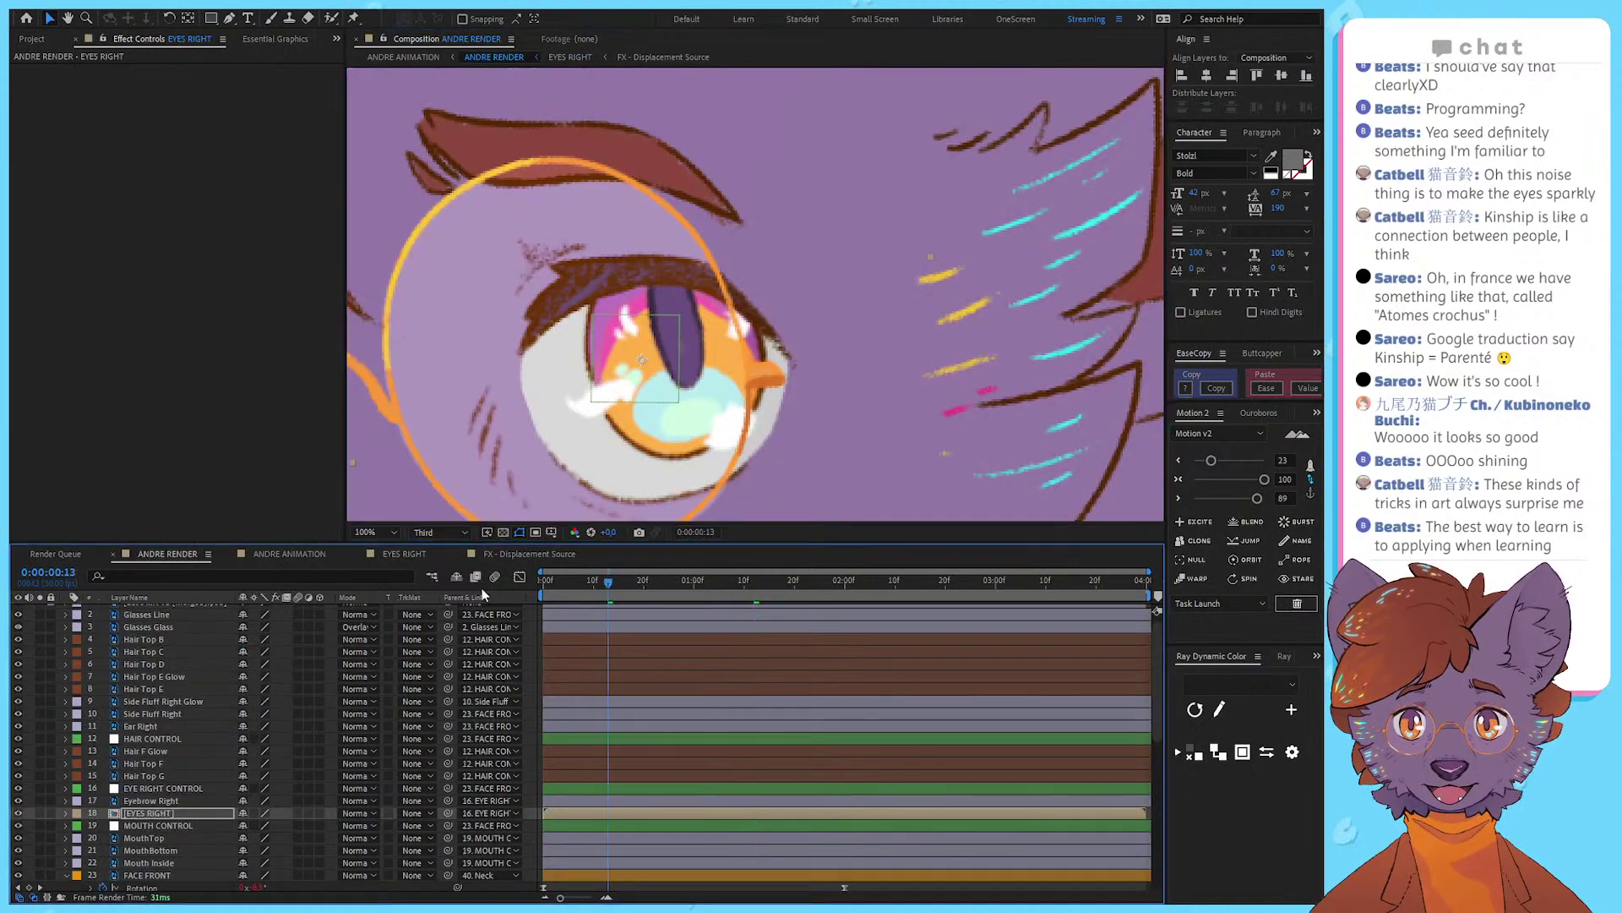
pyautogui.scroll(-4, 744, 371)
pyautogui.scroll(2, 797, 216)
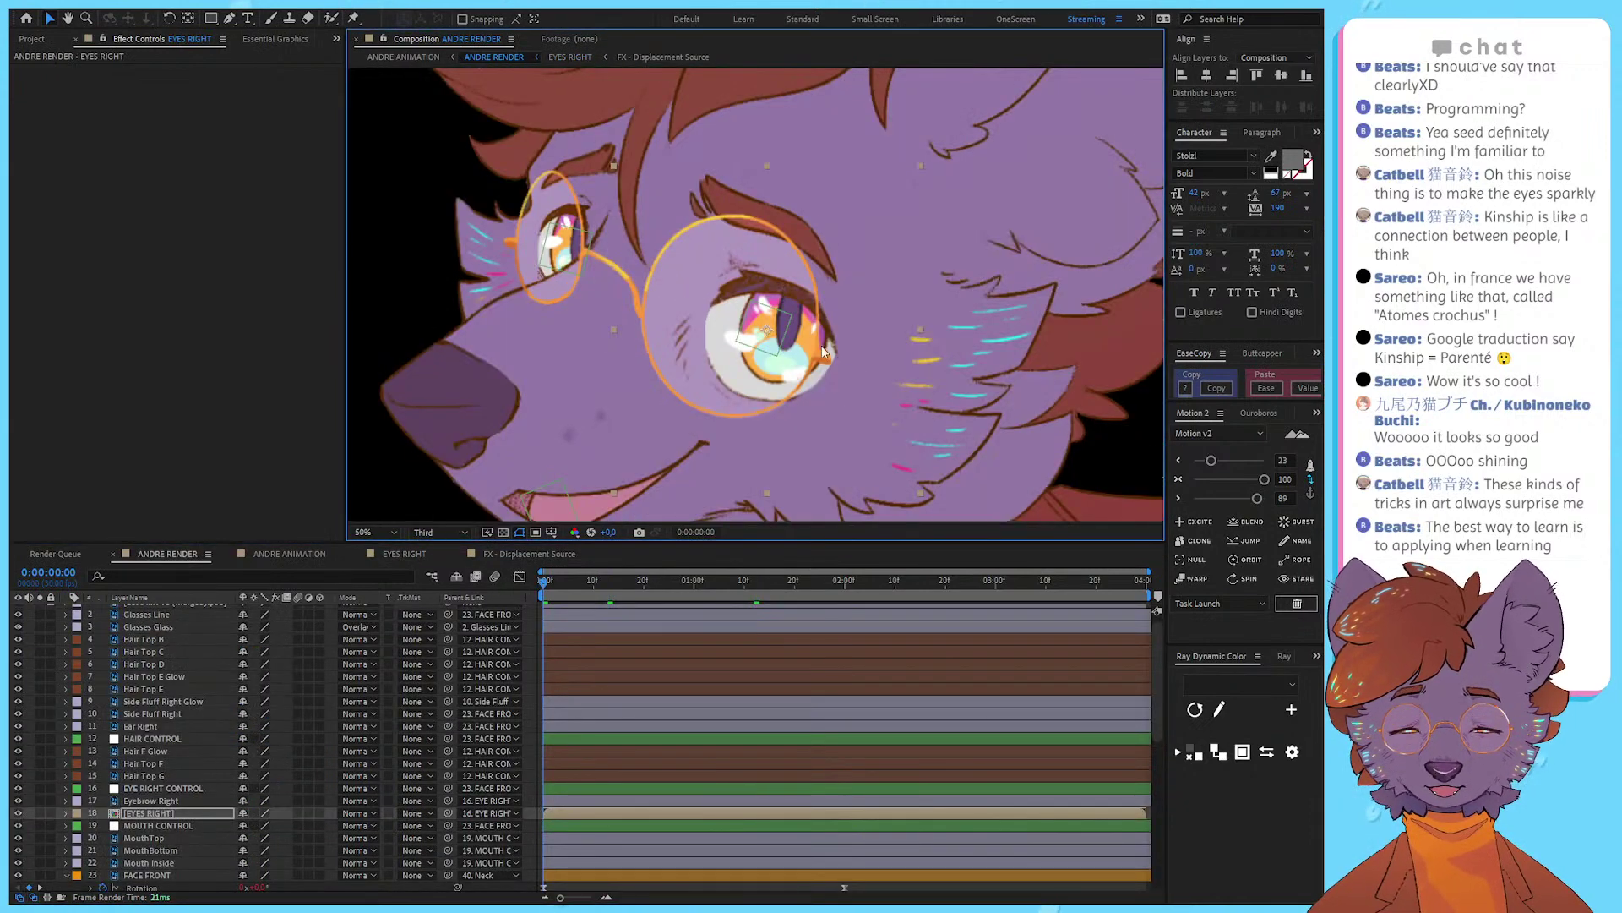
pyautogui.press('space')
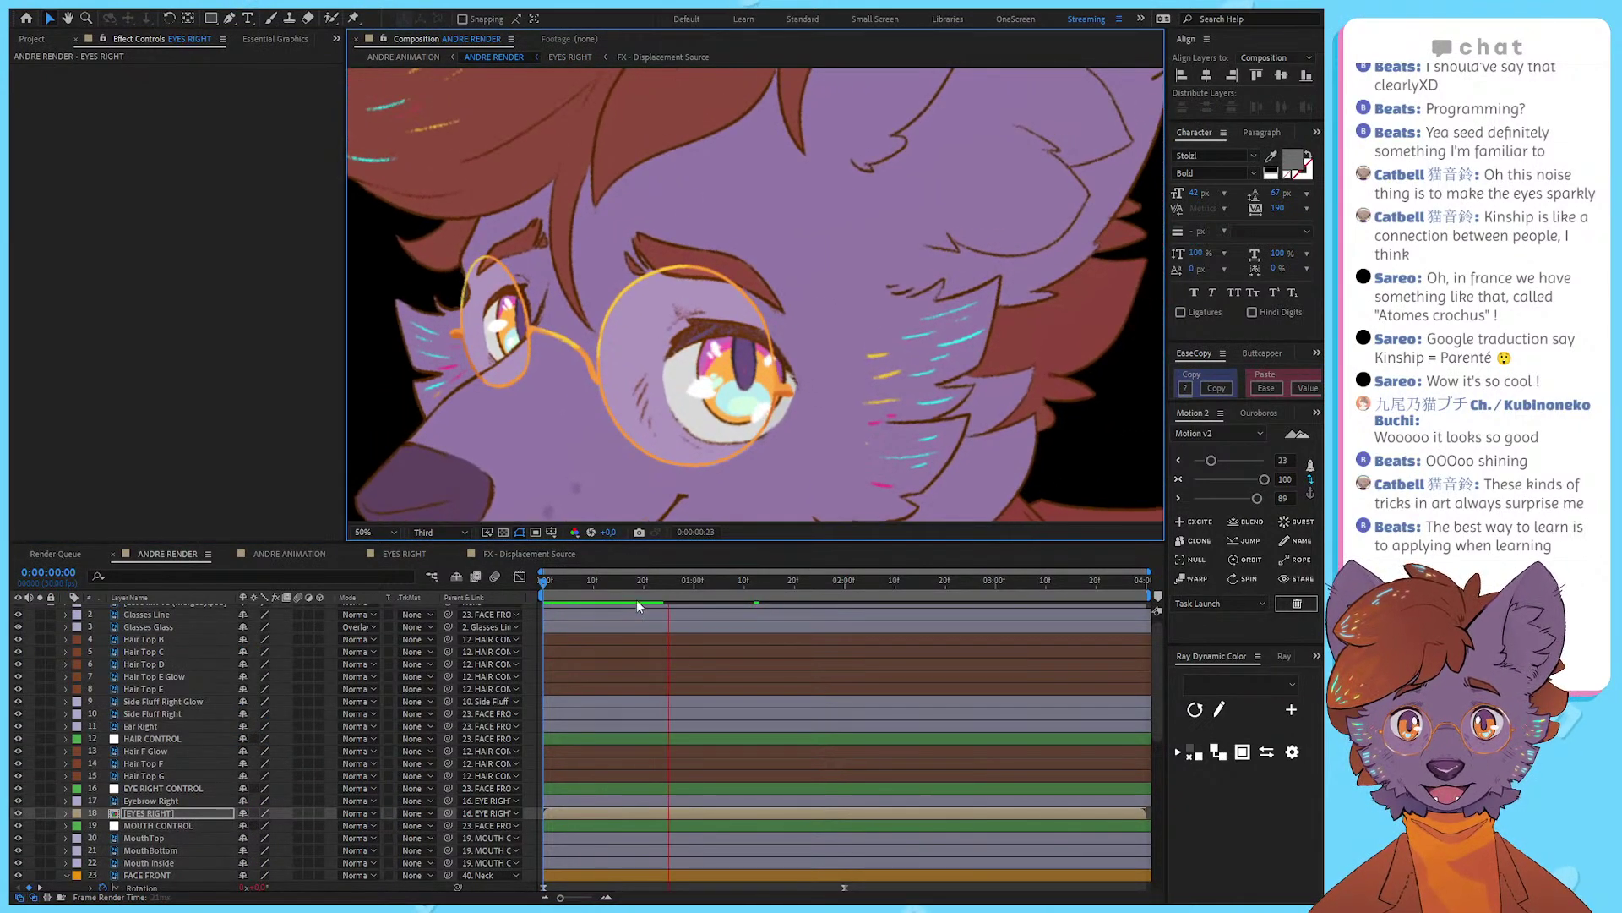
pyautogui.click(428, 600)
pyautogui.press('space')
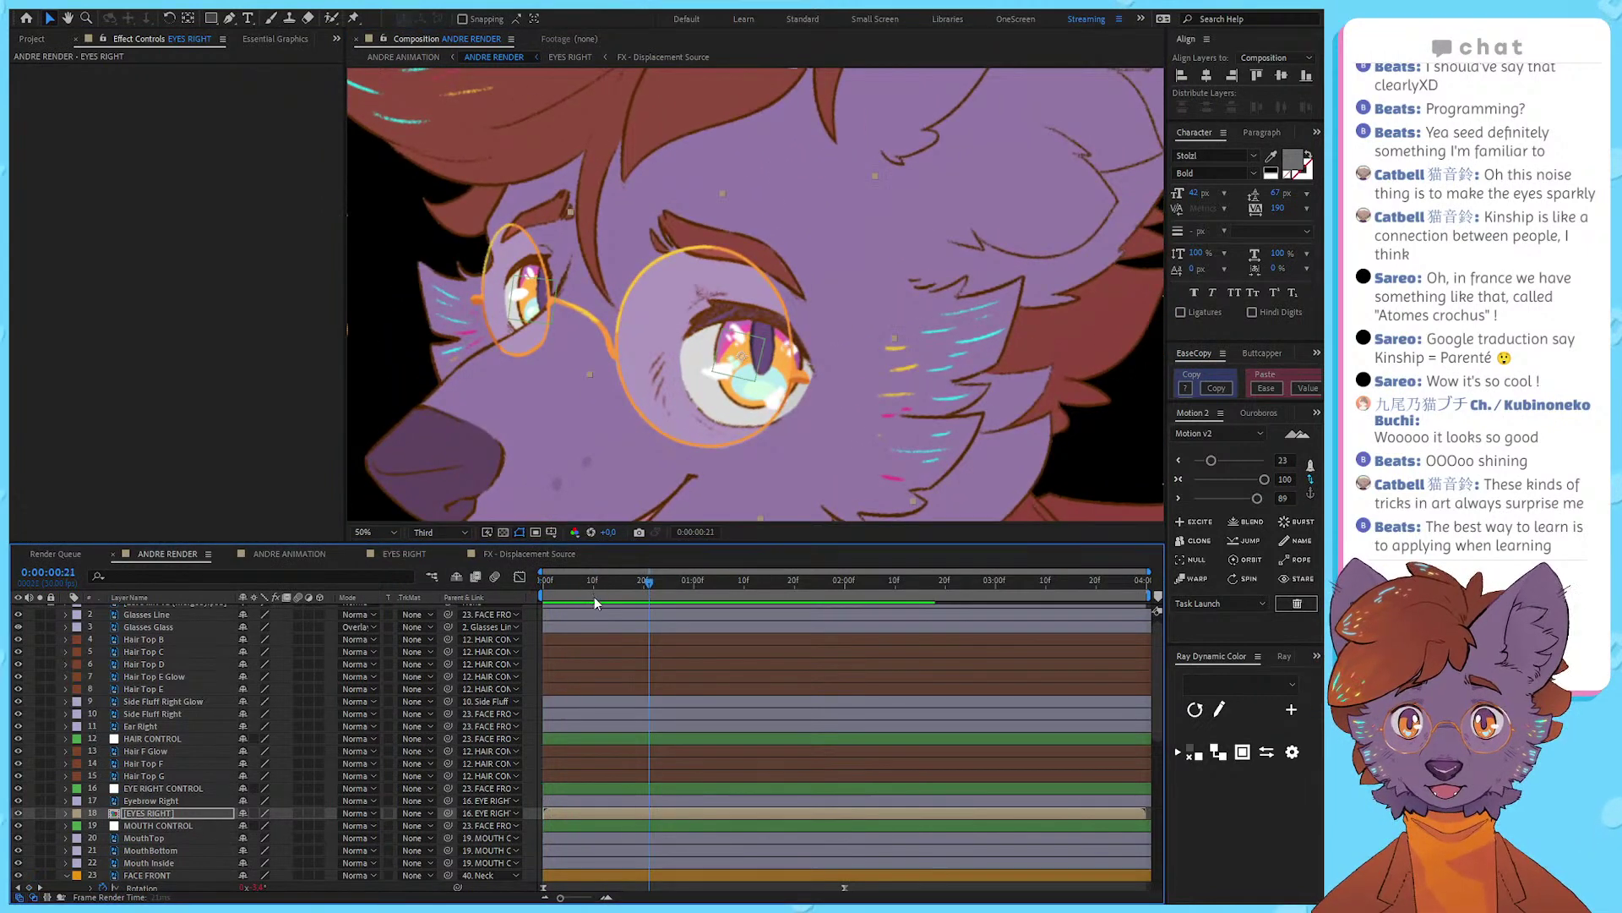
pyautogui.press('space')
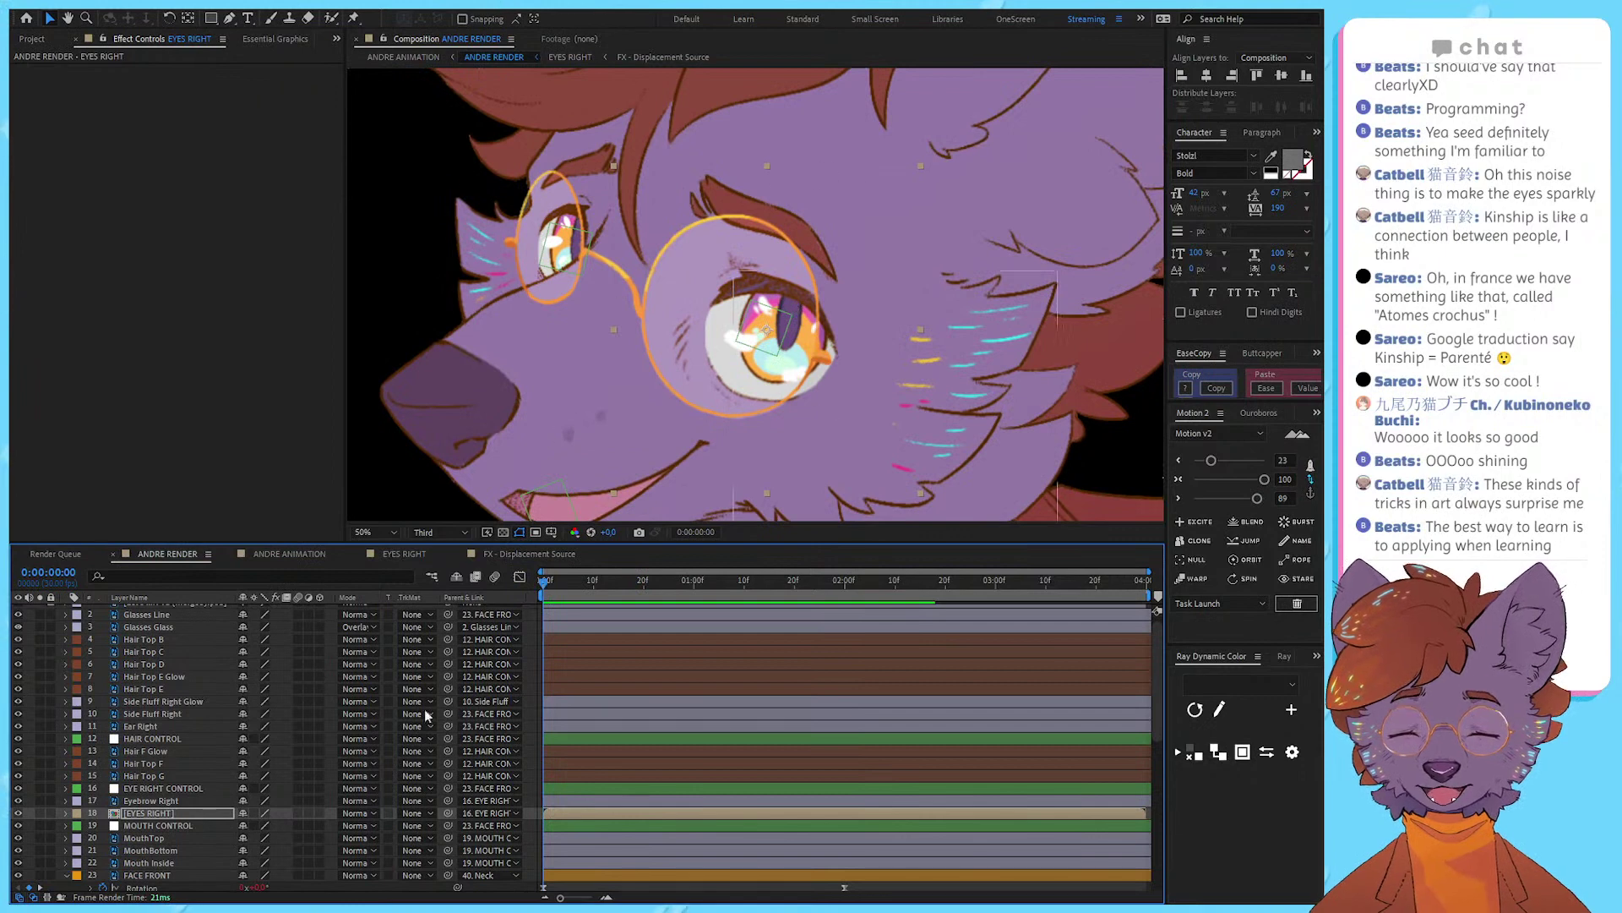
# Step: Look through the right-eye and left-eye layers of ANDRE RENDER to check which ones the eye animation involves
pyautogui.click(148, 814)
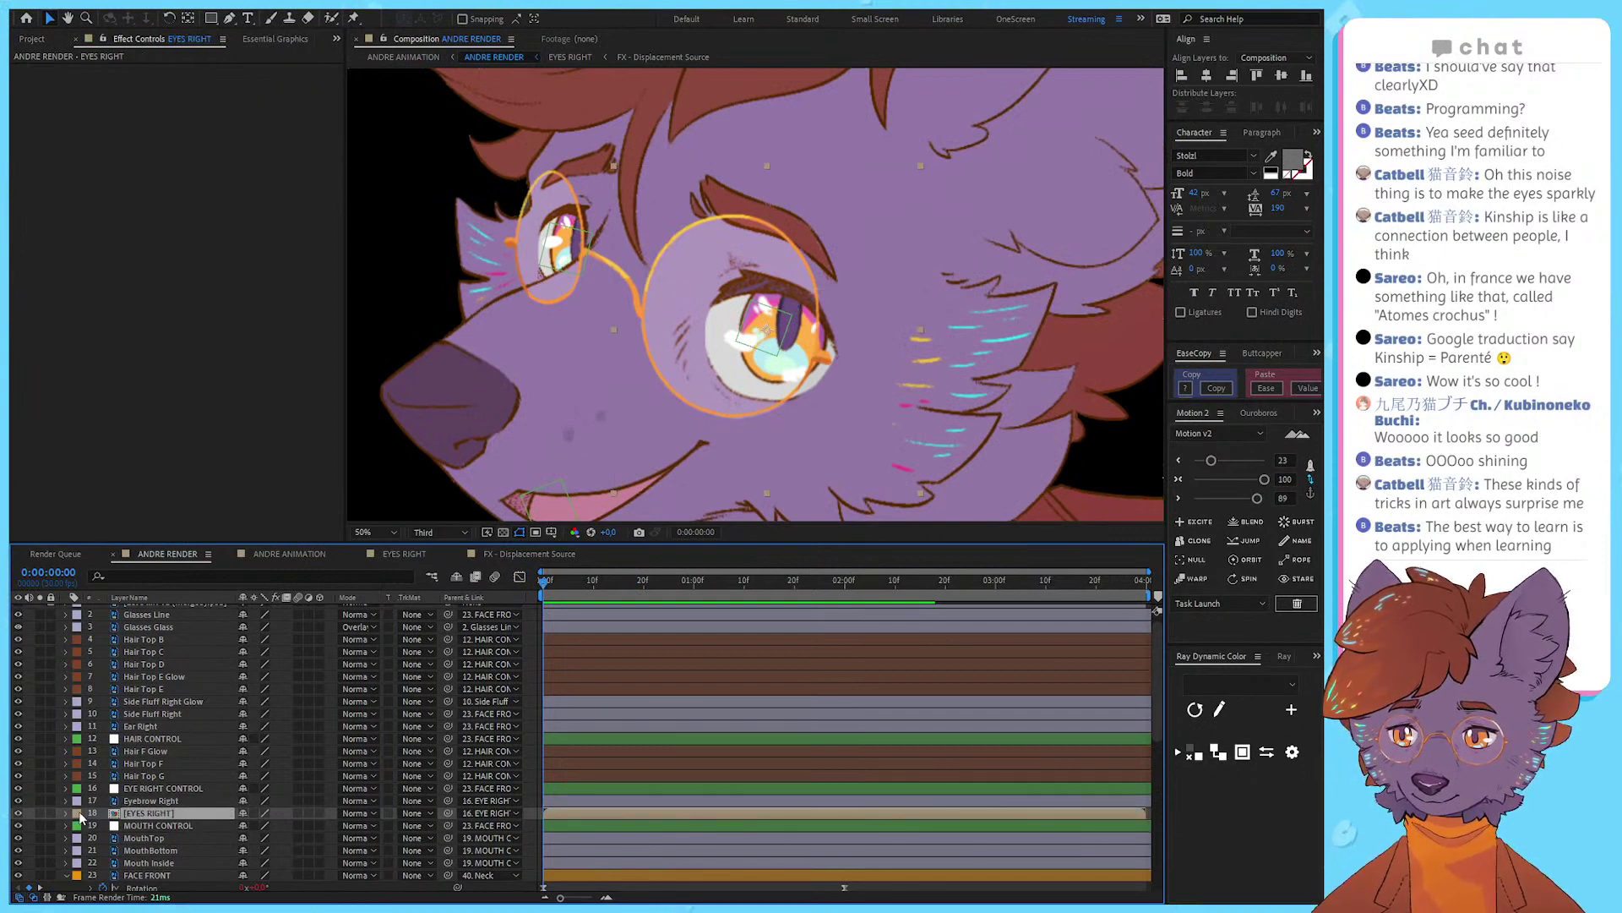
pyautogui.click(216, 818)
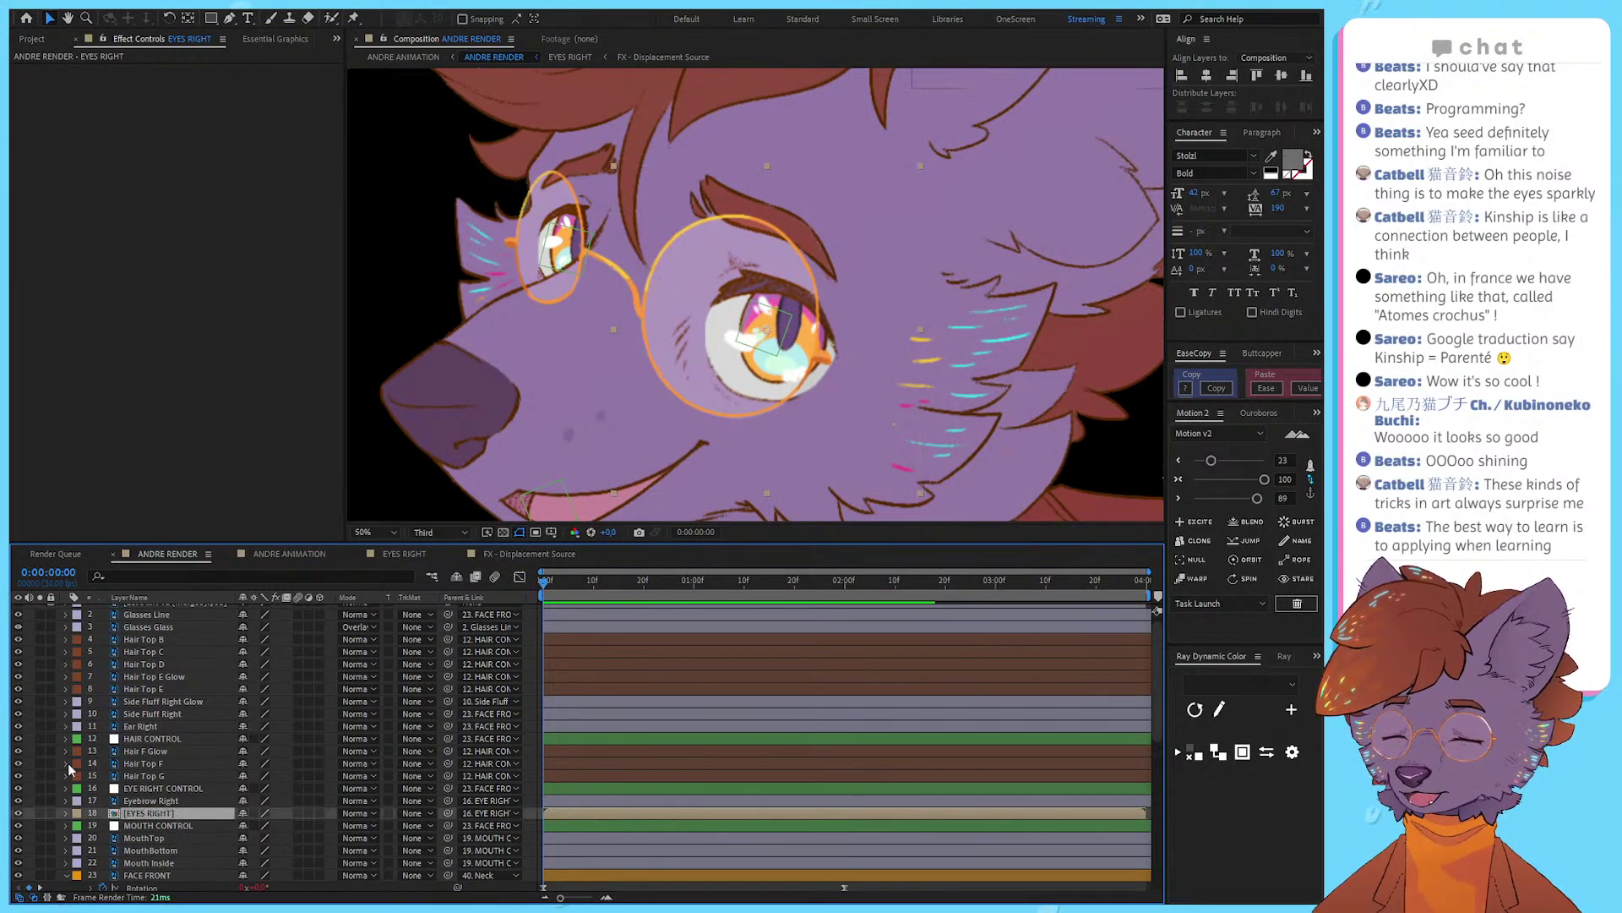
pyautogui.scroll(-3, 169, 706)
pyautogui.scroll(-4, 178, 726)
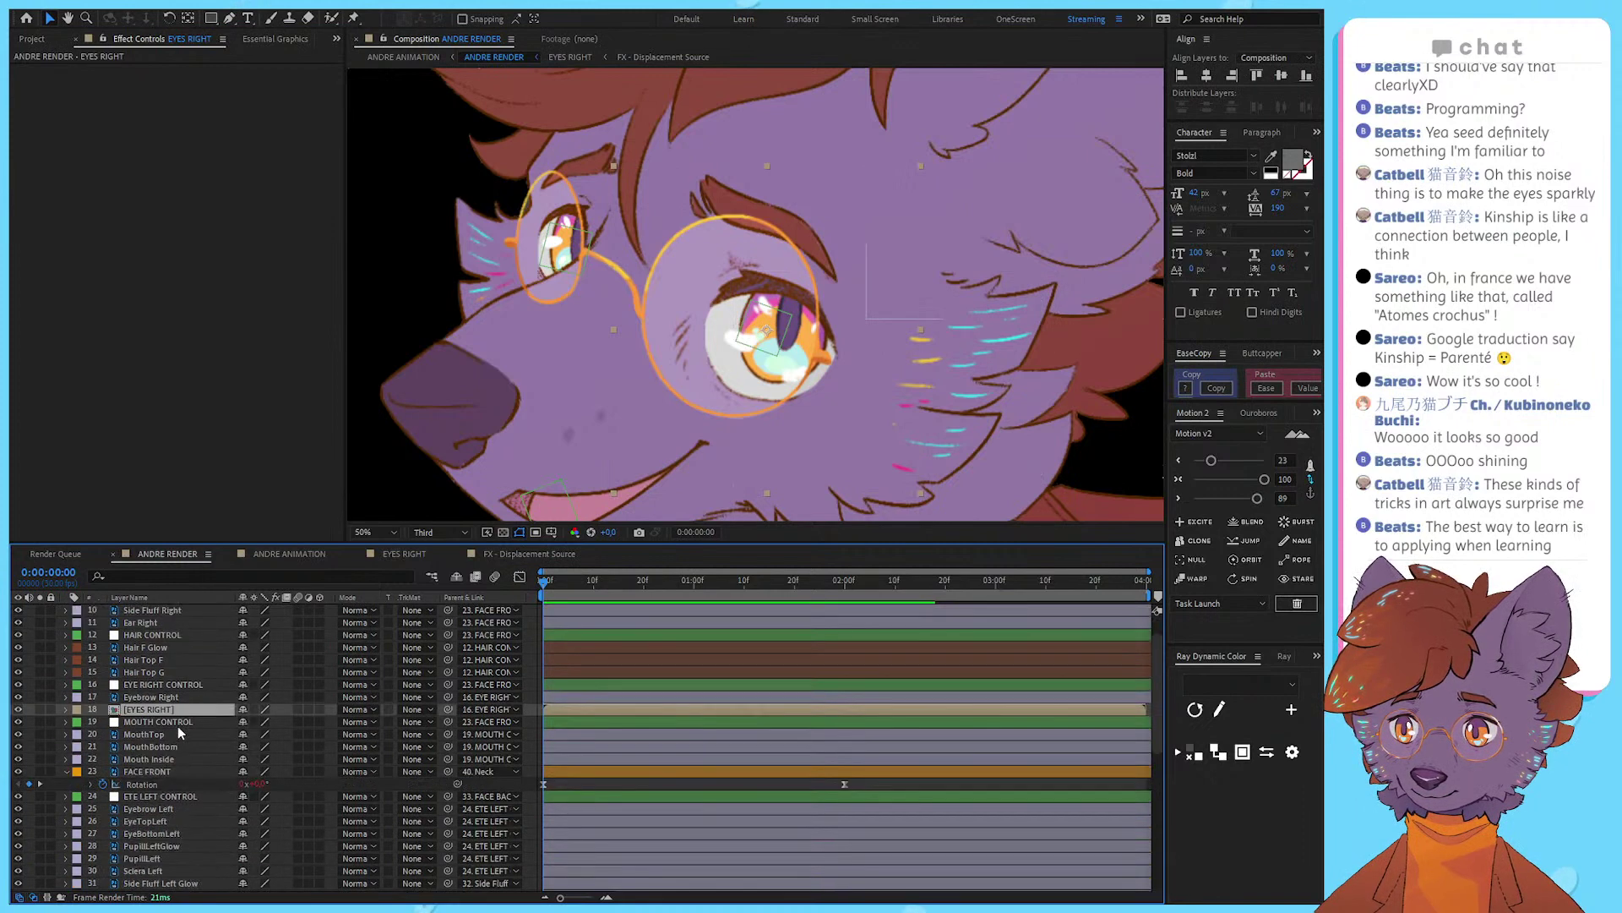
pyautogui.click(149, 772)
pyautogui.scroll(-2, 152, 771)
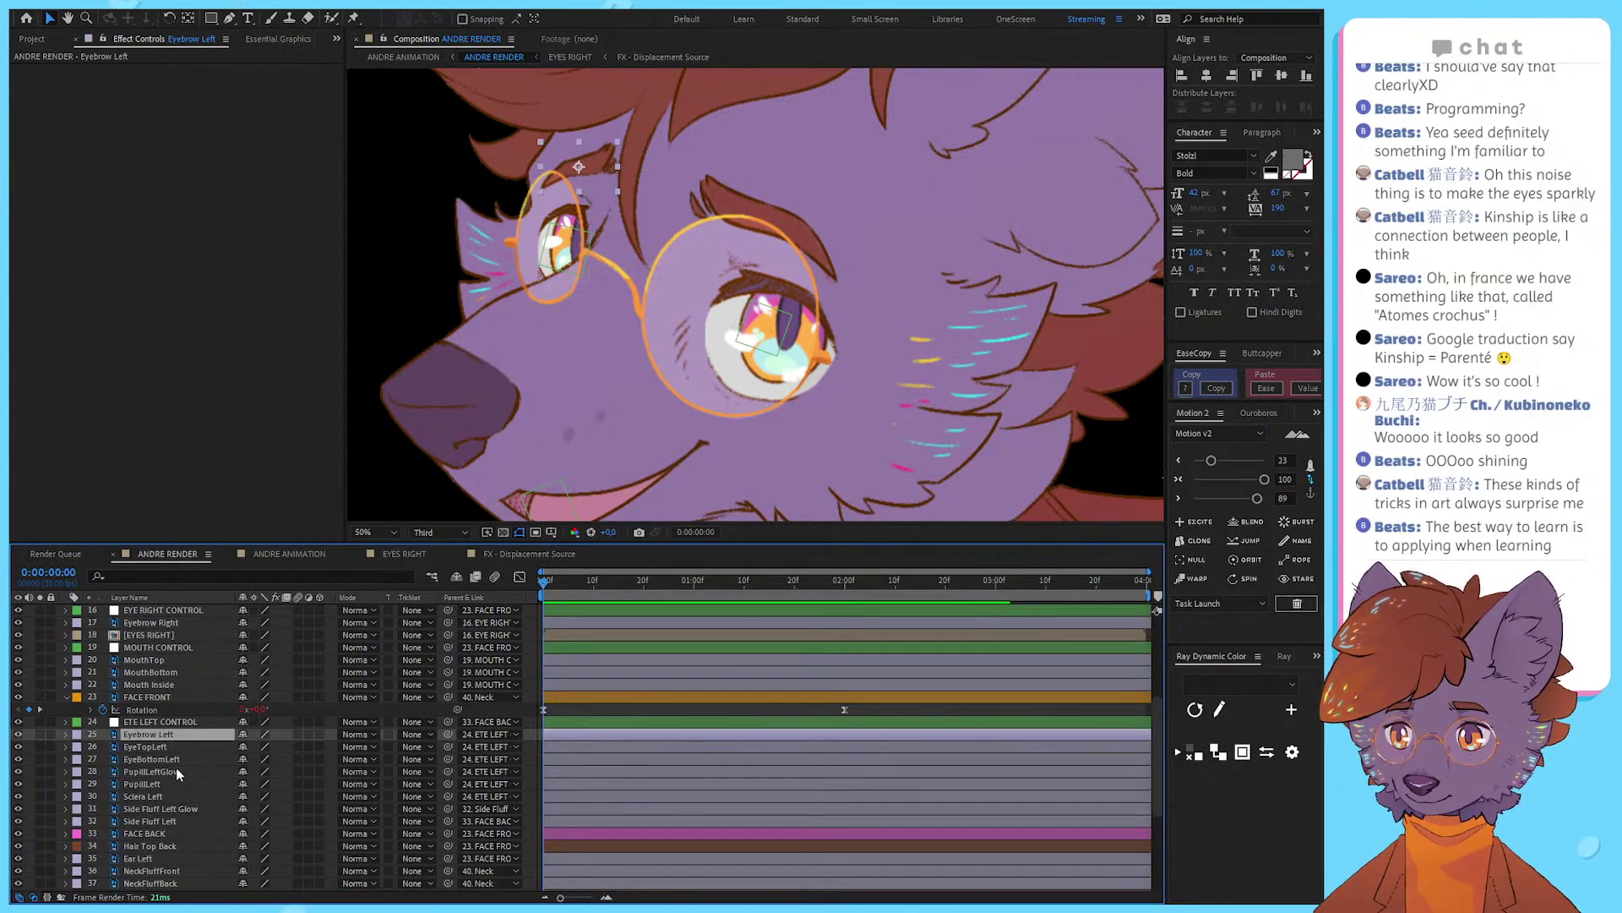
pyautogui.keyDown('shift'); pyautogui.click(176, 770); pyautogui.keyUp('shift')
pyautogui.keyDown('shift'); pyautogui.click(170, 783); pyautogui.keyUp('shift')
pyautogui.click(159, 798)
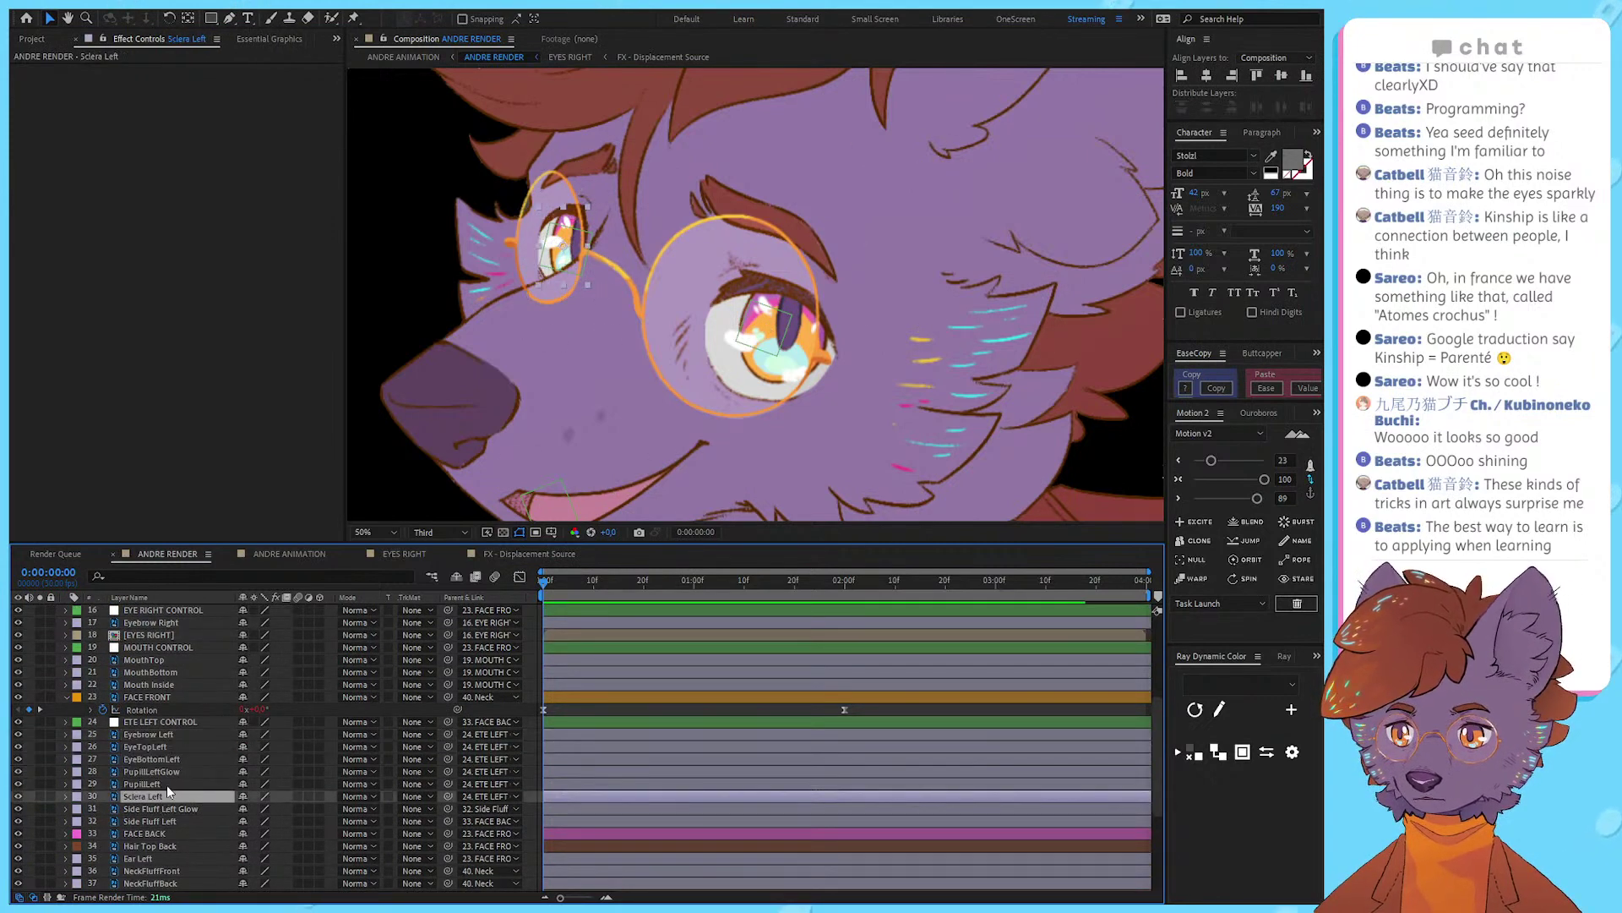
pyautogui.click(656, 709)
pyautogui.moveTo(567, 589); pyautogui.dragTo(475, 603)
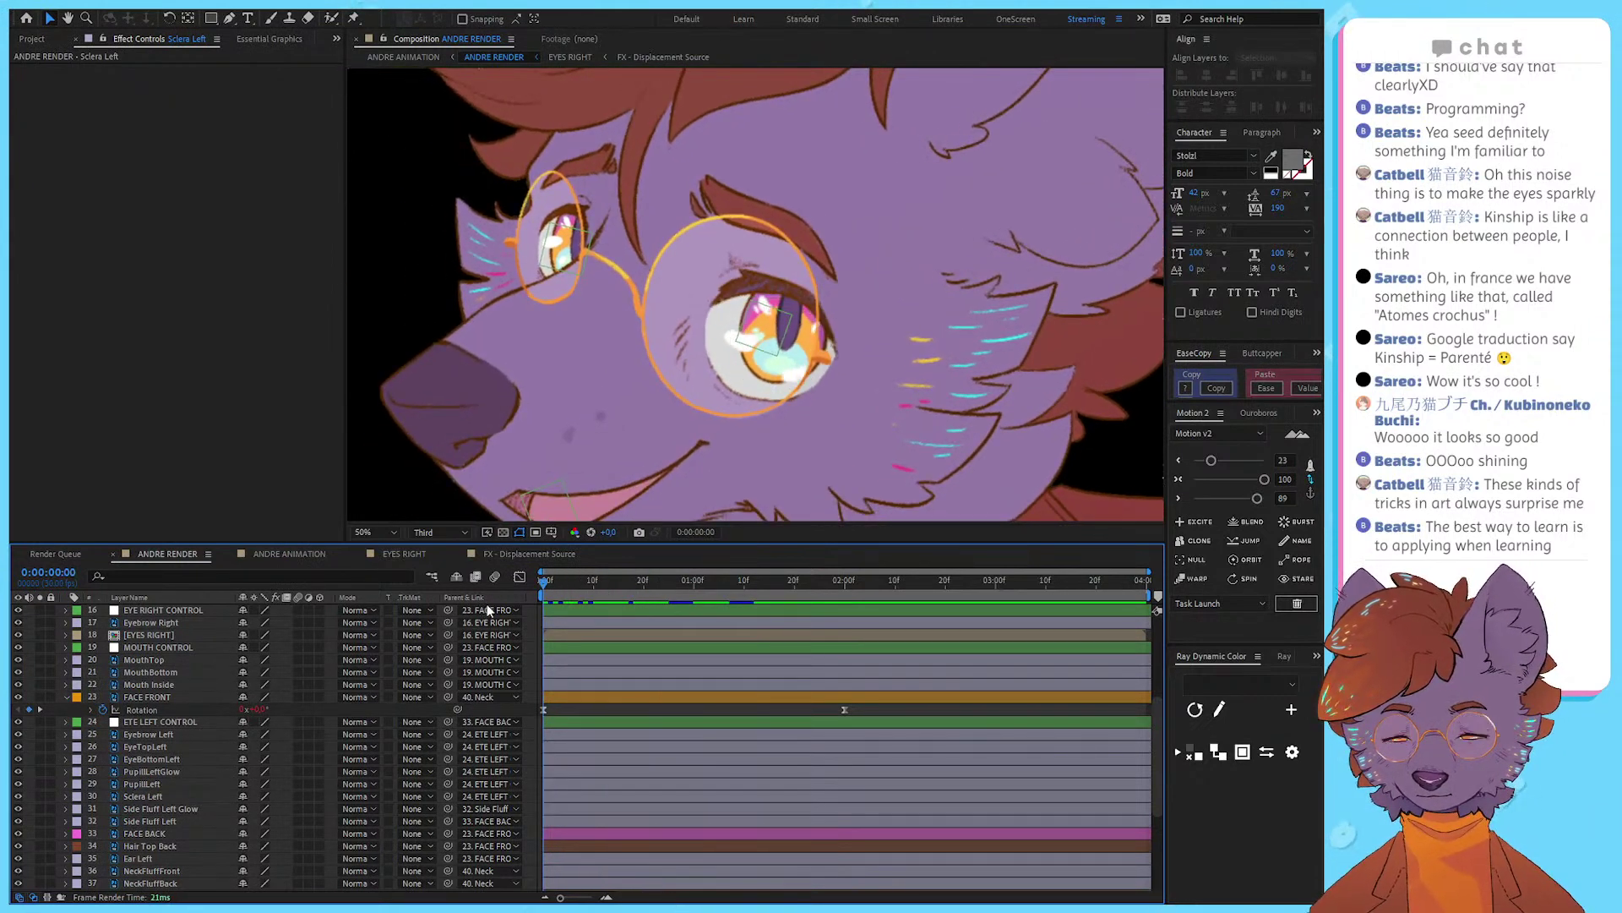
# Step: Move the Eyebrow Right layer out of ANDRE RENDER into the EYES RIGHT composition as its uppermost layer
pyautogui.click(818, 275)
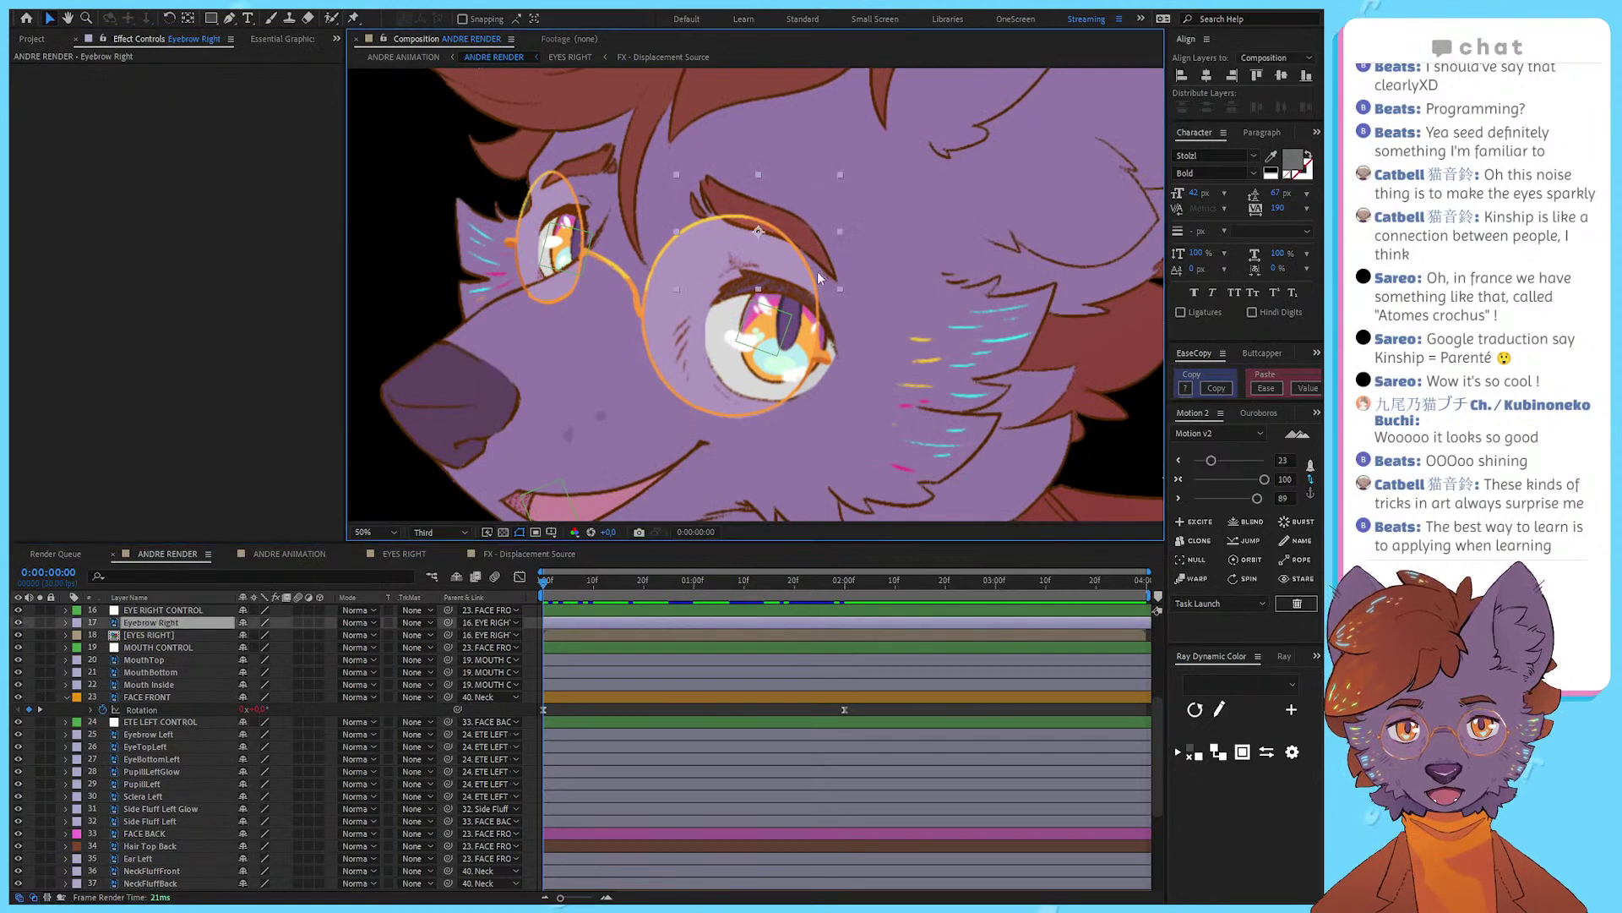
pyautogui.scroll(1, 155, 659)
pyautogui.scroll(-1, 154, 659)
pyautogui.click(174, 634)
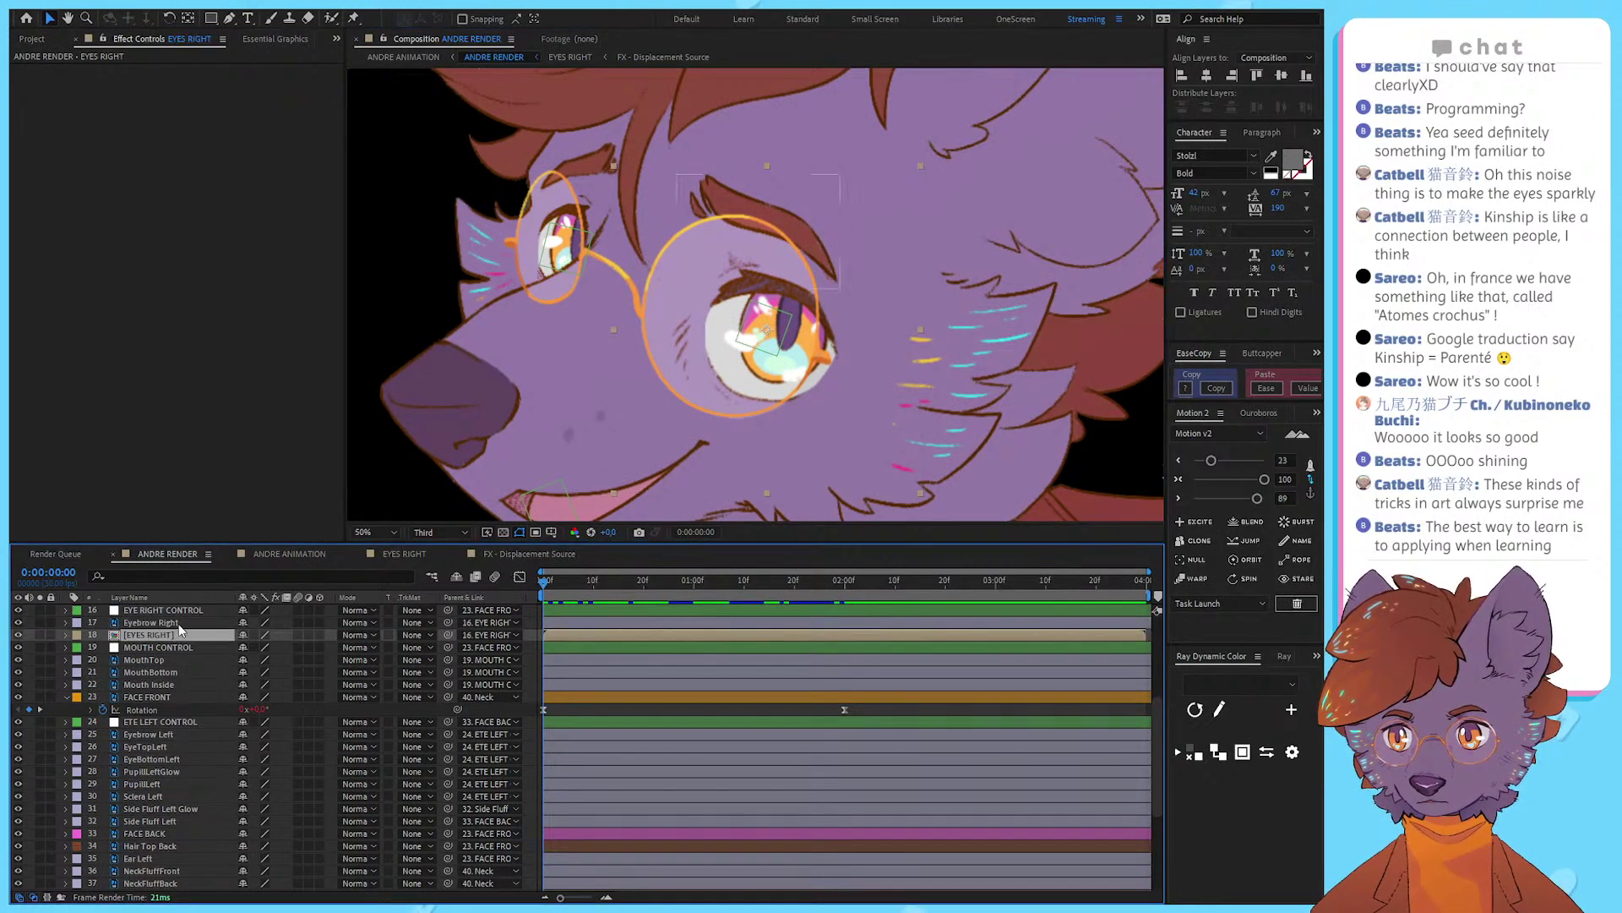
pyautogui.click(180, 623)
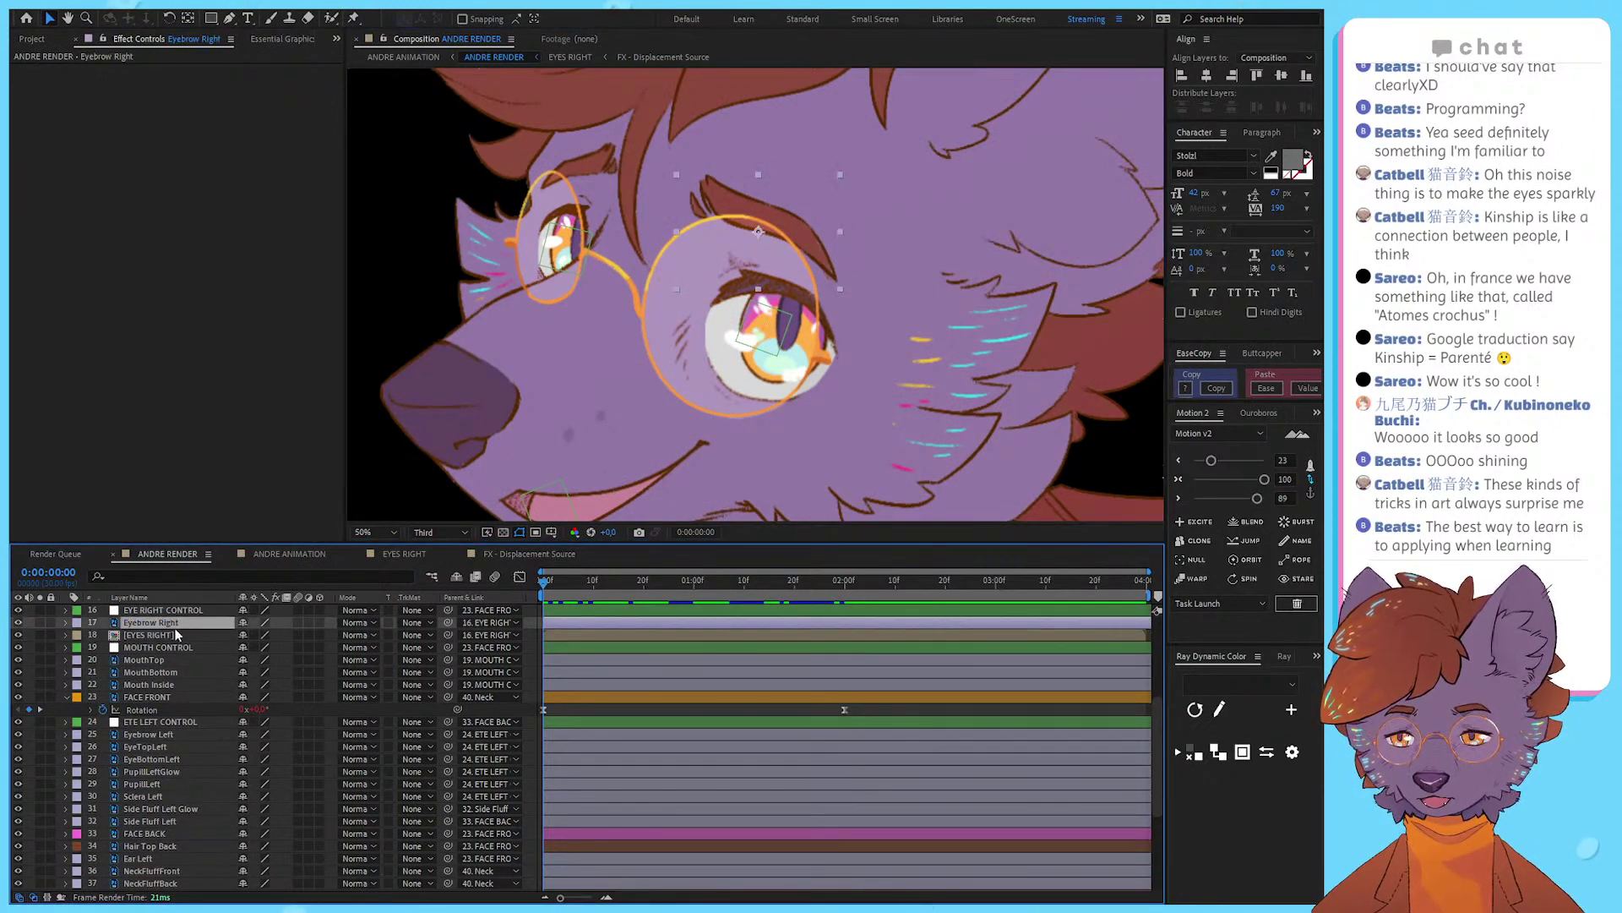
pyautogui.press('Delete')
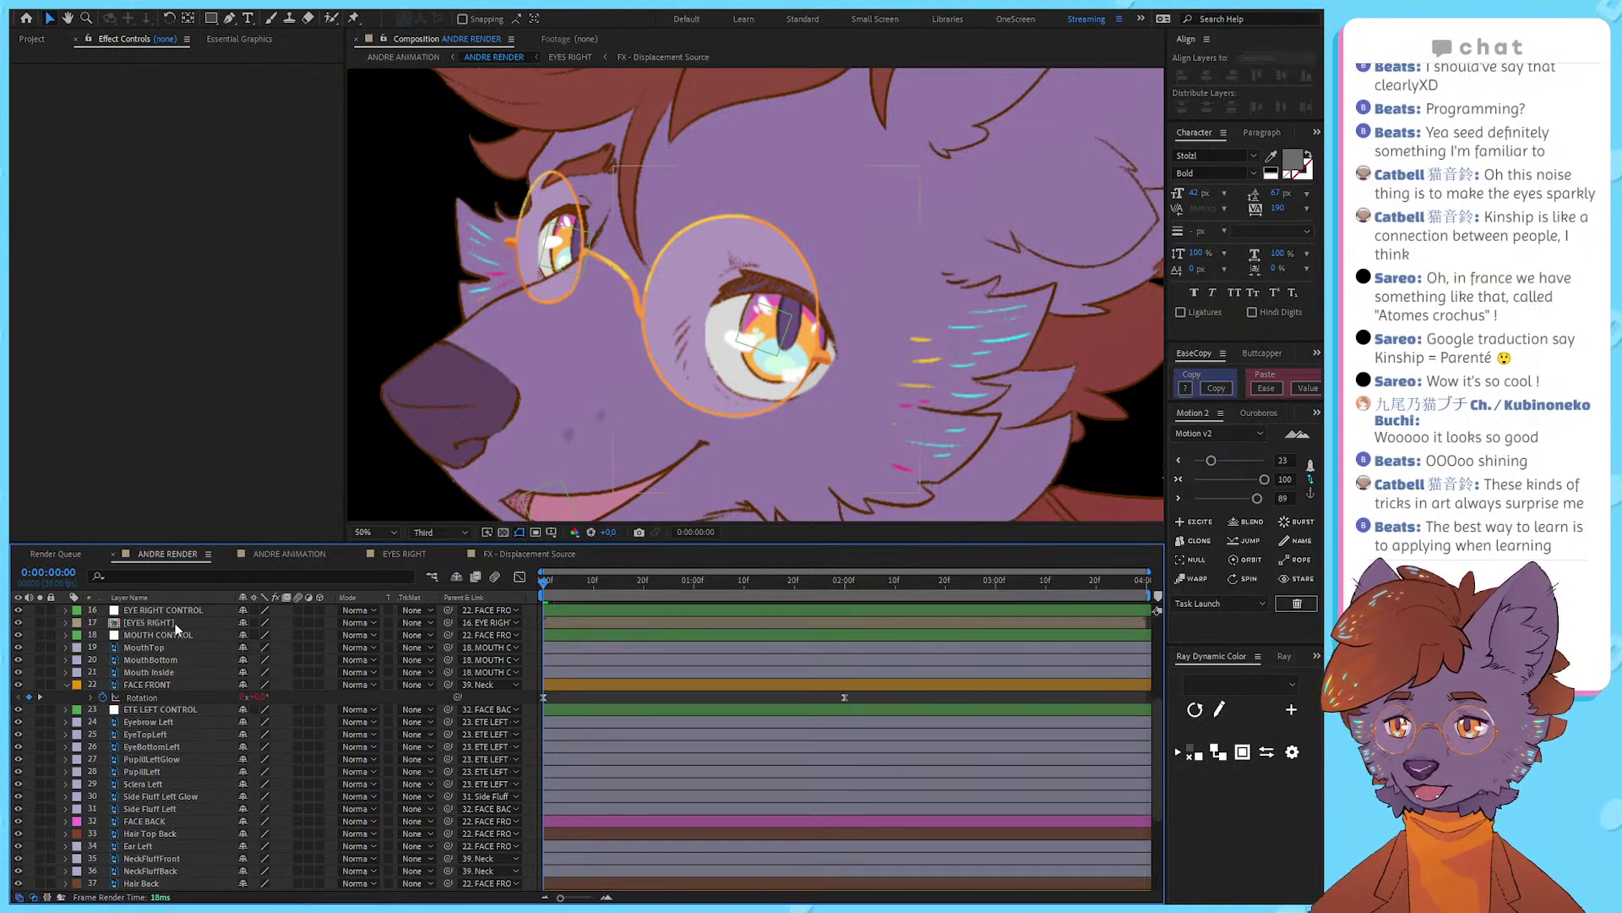
pyautogui.doubleClick(177, 629)
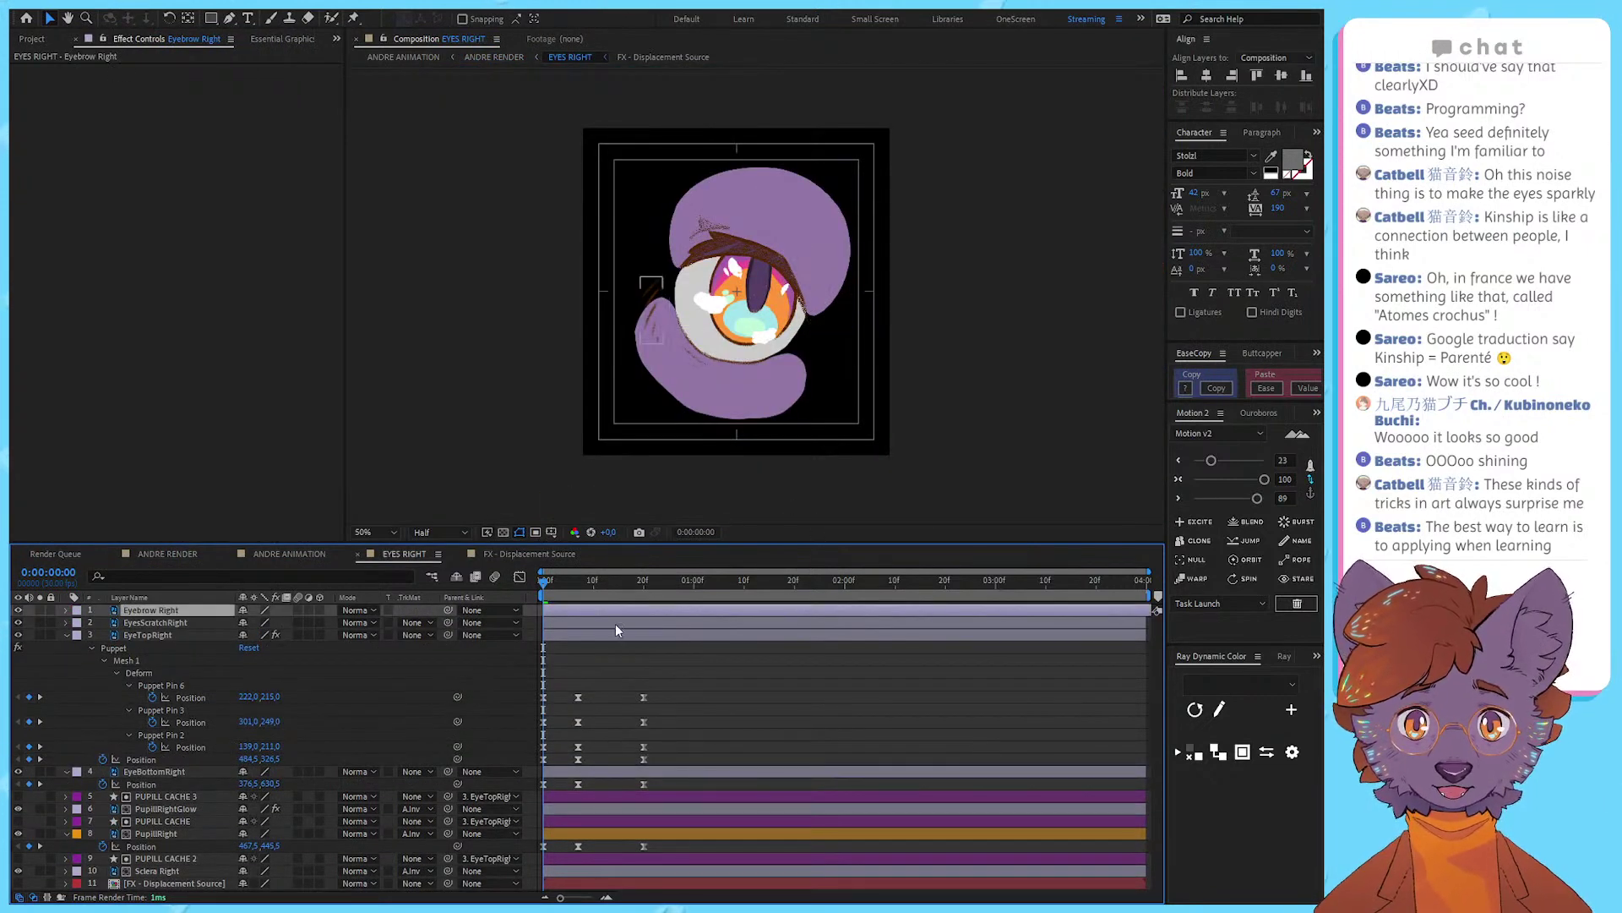
# Step: Position the right eyebrow just above the upper eyelid in the EYES RIGHT composition
pyautogui.scroll(-2, 791, 346)
pyautogui.moveTo(791, 350); pyautogui.dragTo(702, 381)
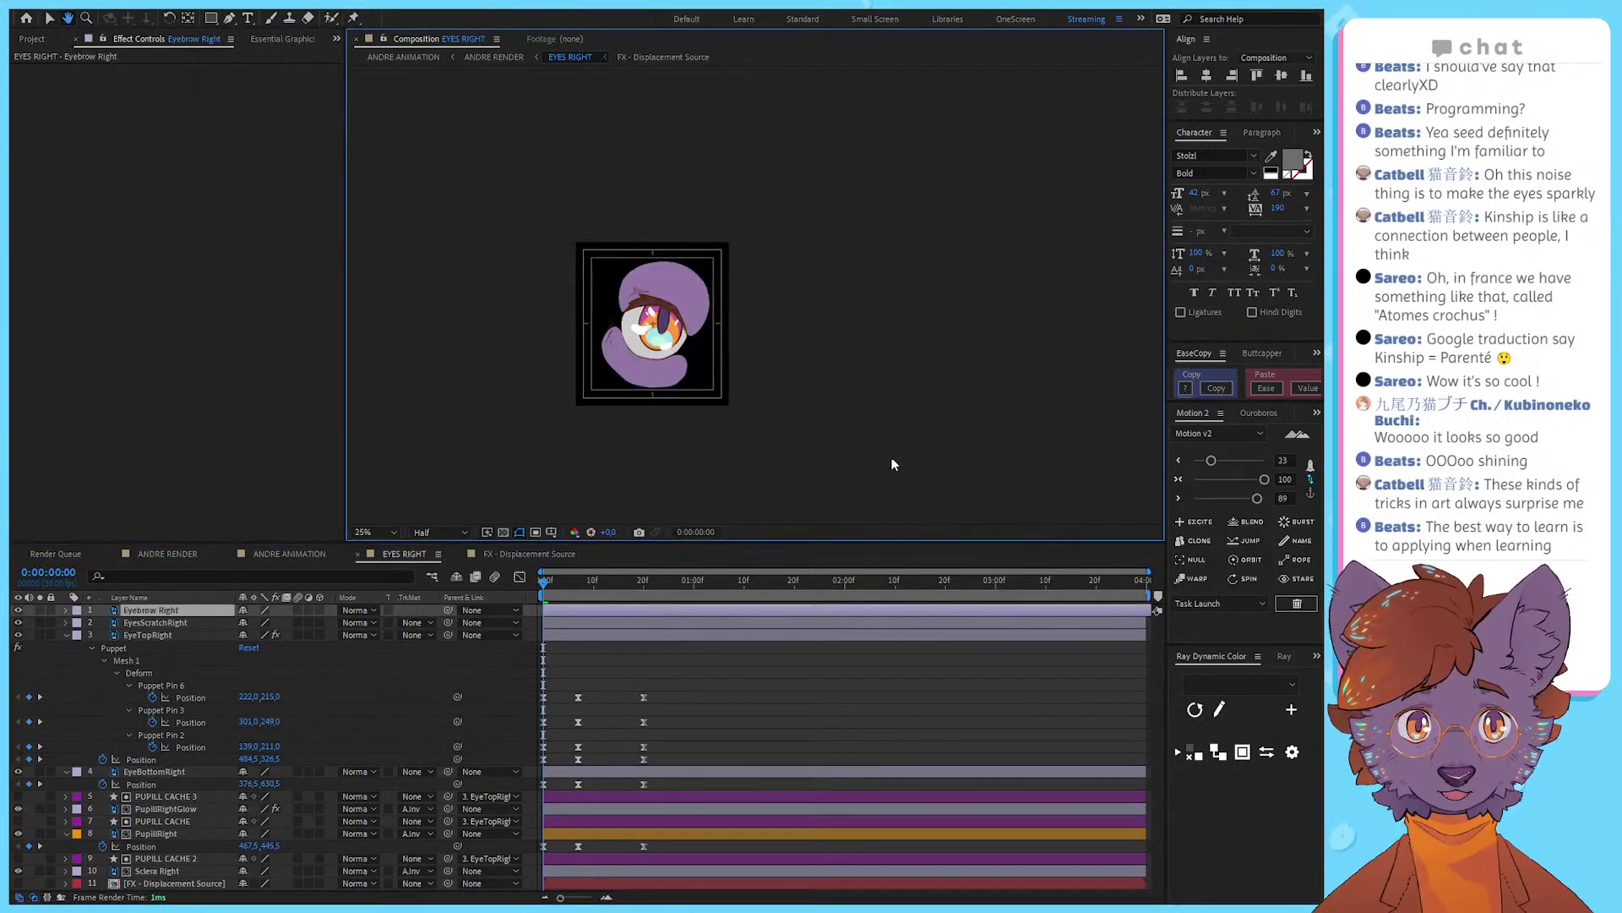
pyautogui.moveTo(895, 462); pyautogui.dragTo(1005, 392)
pyautogui.moveTo(1016, 511); pyautogui.dragTo(785, 215)
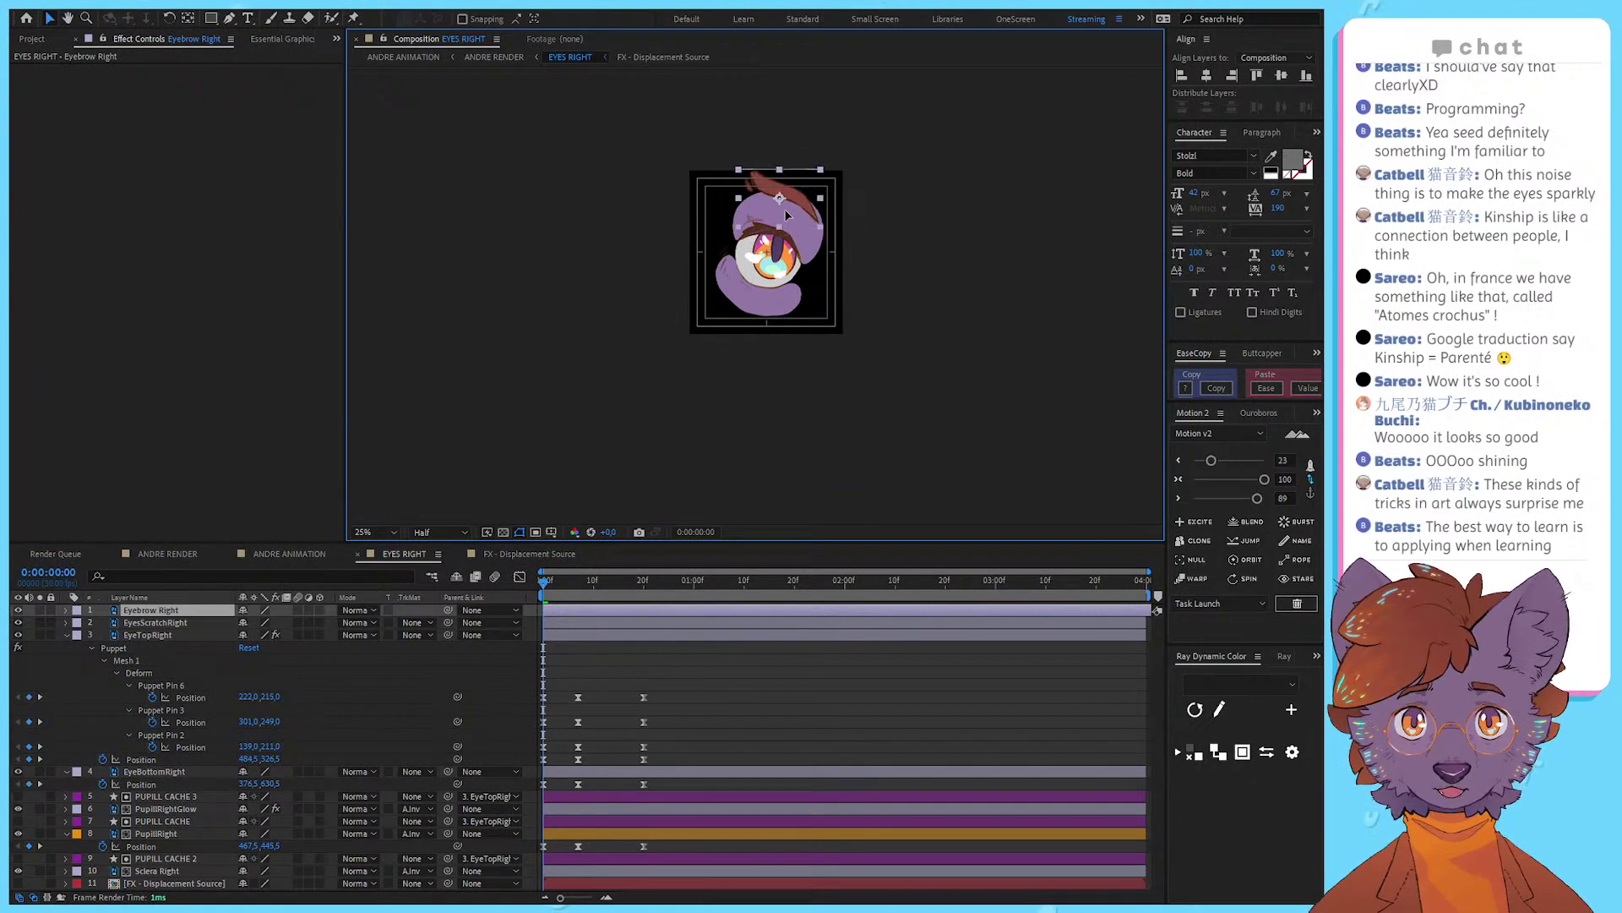
pyautogui.moveTo(780, 302); pyautogui.dragTo(763, 360)
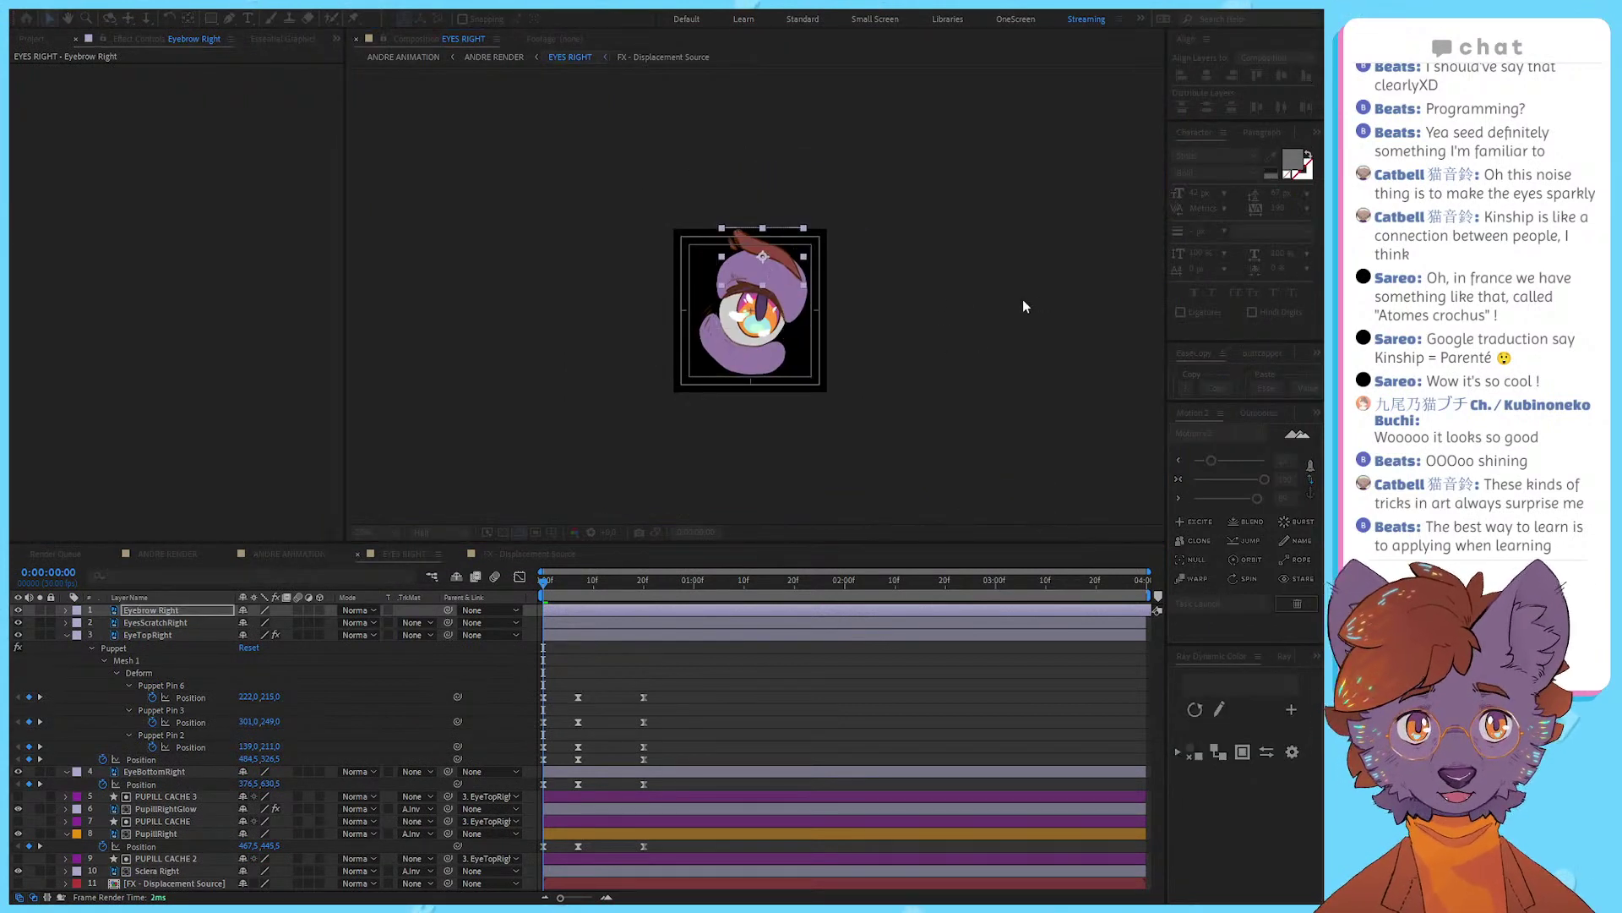
# Step: Increase the height of the EYES RIGHT composition to give the eyebrow more room, and nudge the right eyebrow slightly
pyautogui.moveTo(919, 313)
pyautogui.mouseDown()
pyautogui.moveTo(935, 318)
pyautogui.moveTo(914, 313)
pyautogui.moveTo(918, 330)
pyautogui.mouseUp()
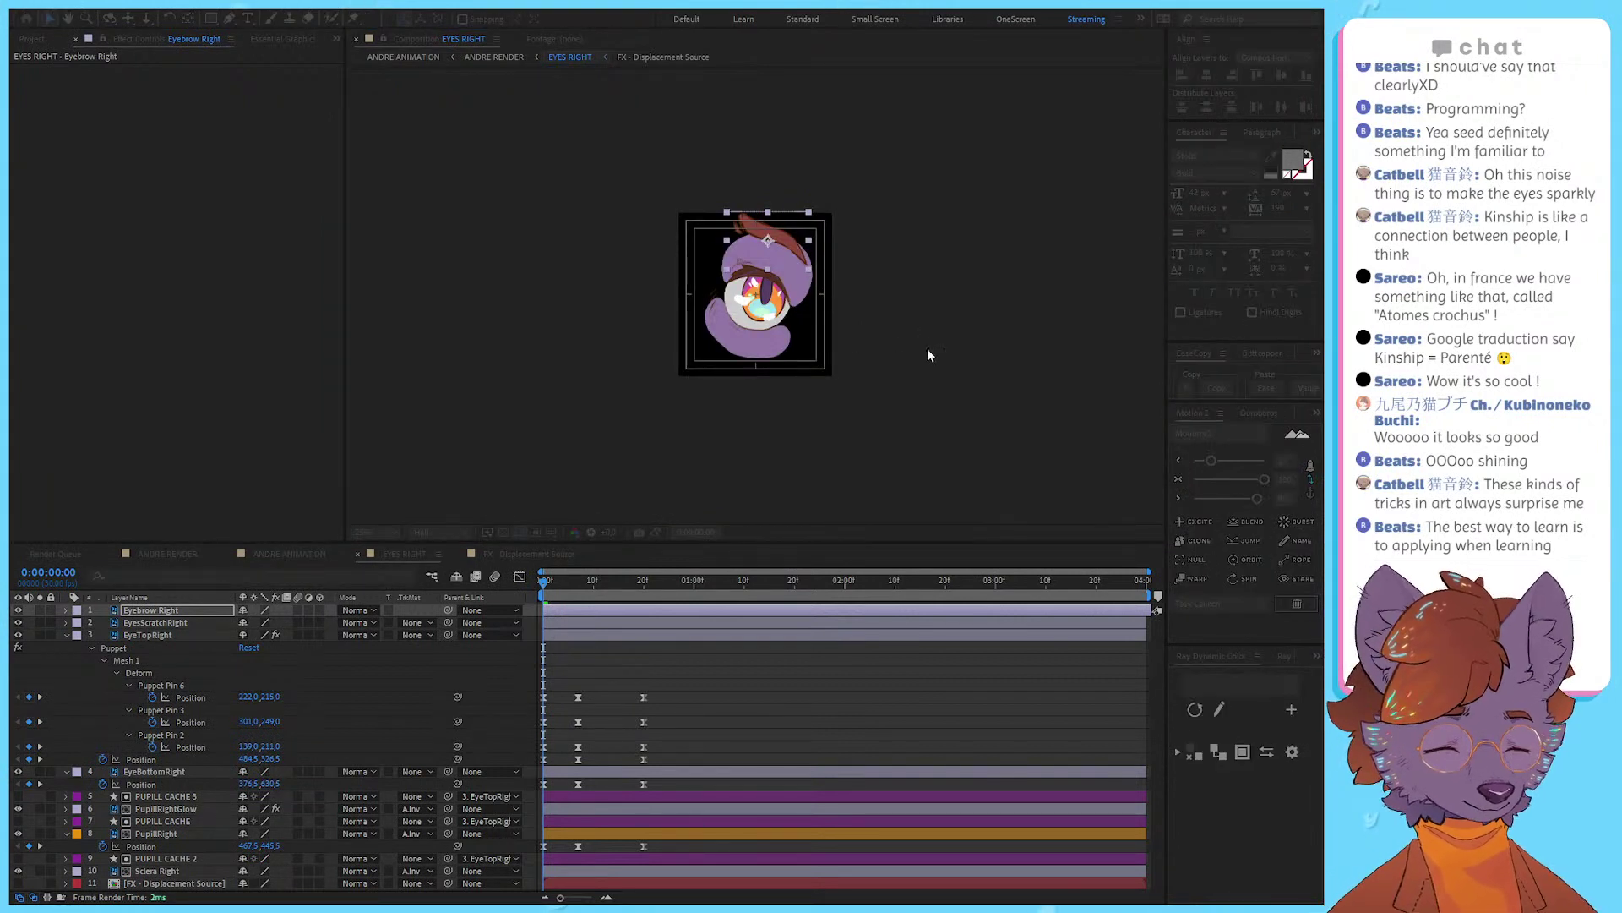
pyautogui.click(1153, 581)
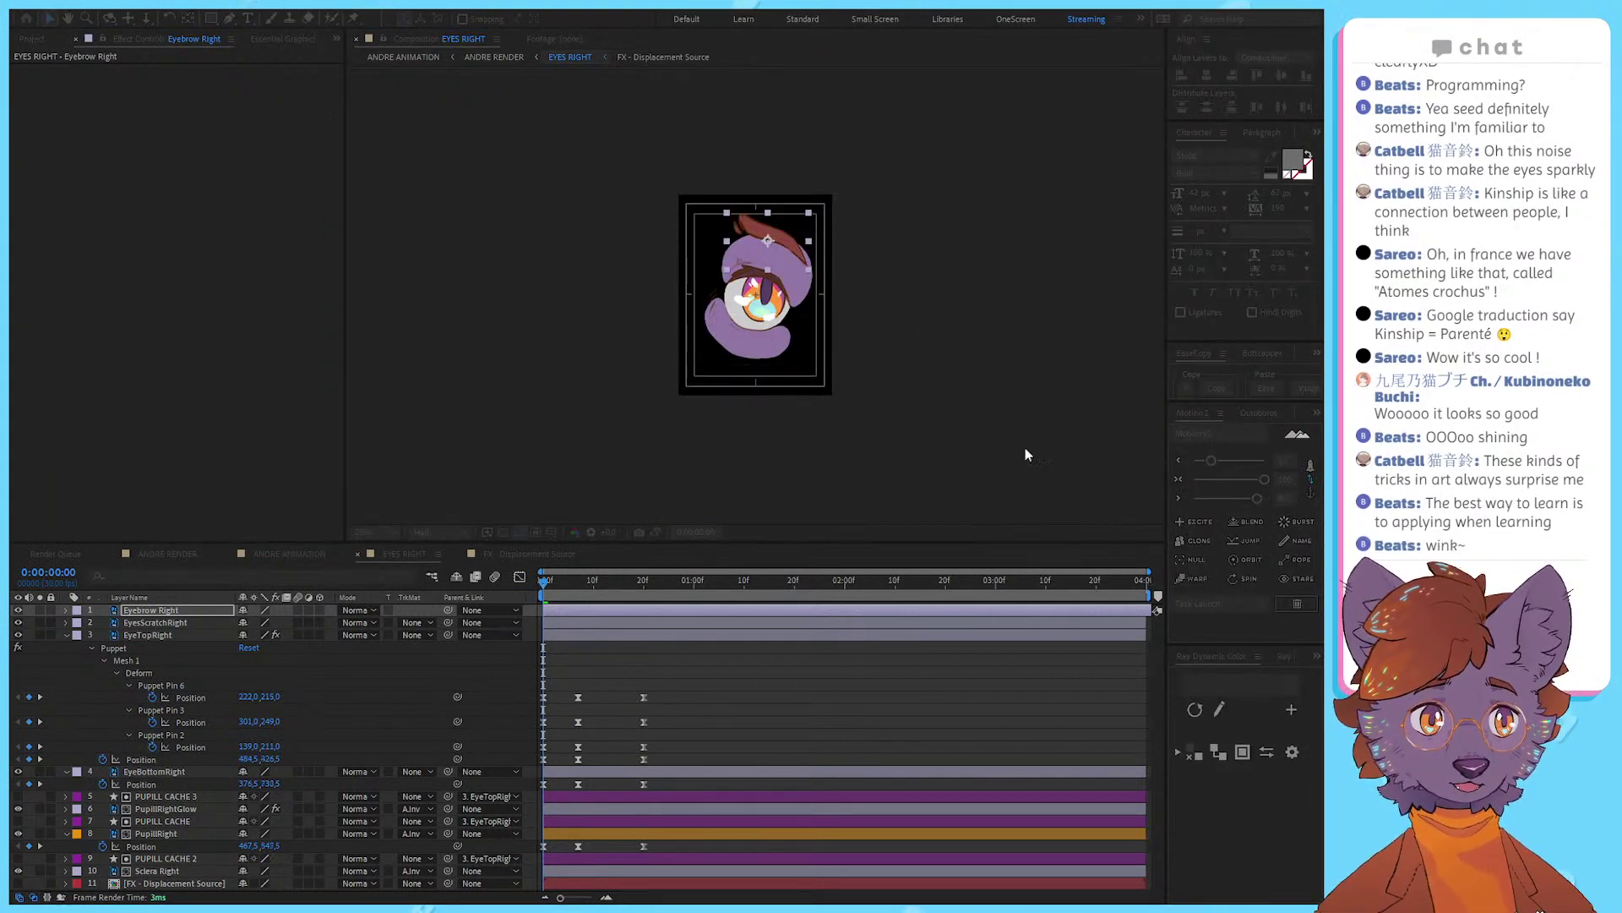
pyautogui.scroll(2, 804, 249)
pyautogui.moveTo(851, 238); pyautogui.dragTo(852, 294)
pyautogui.press('v')
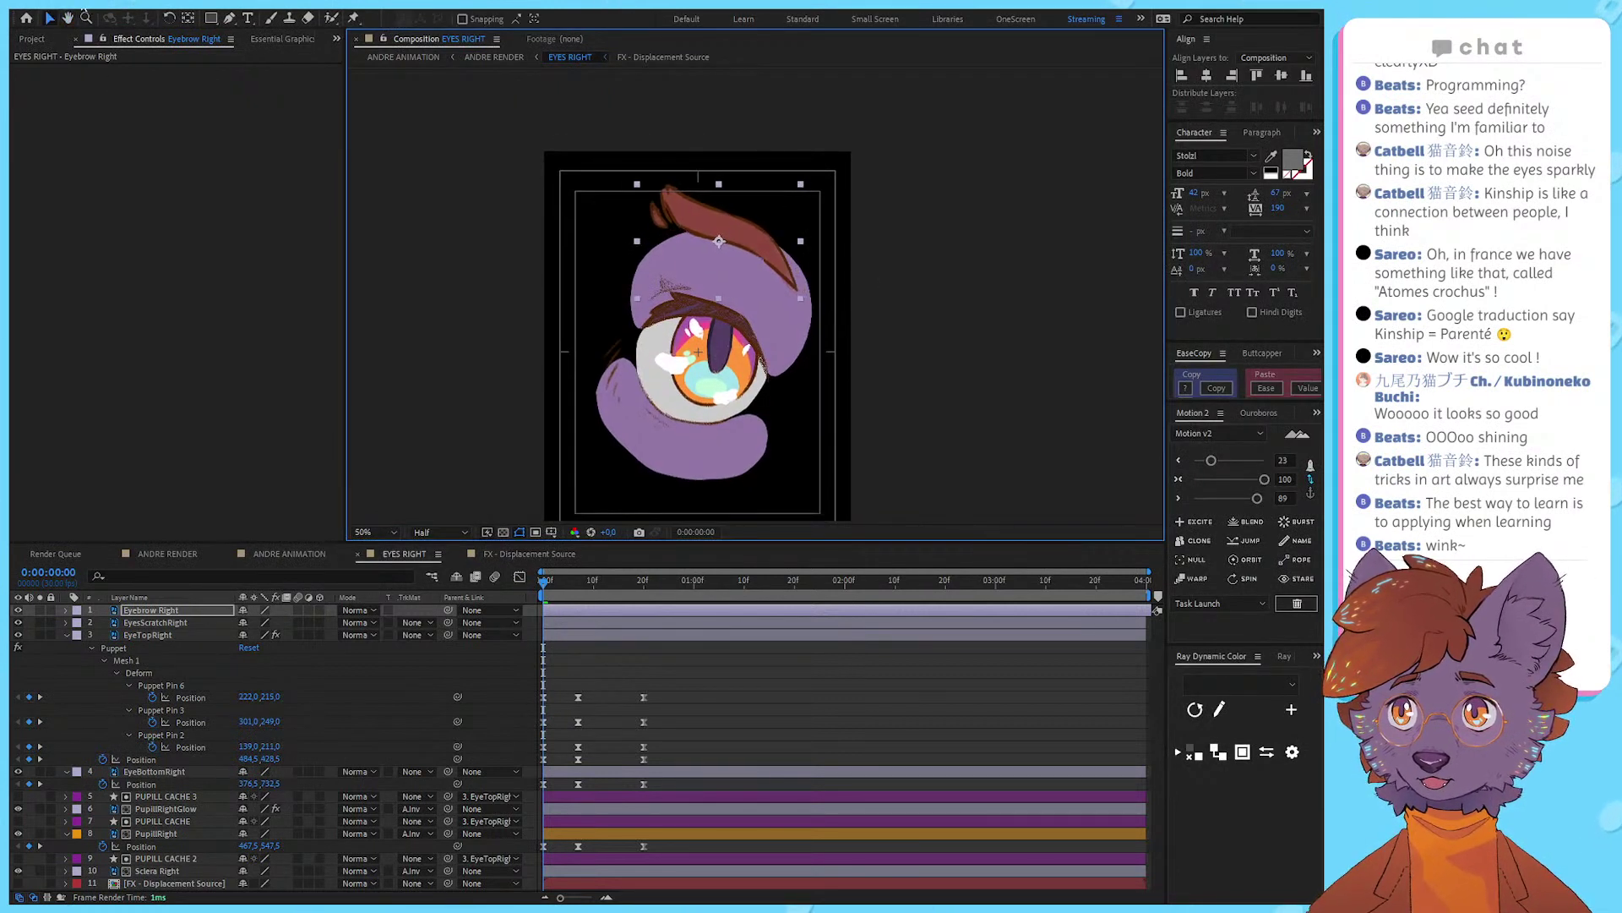
pyautogui.click(449, 305)
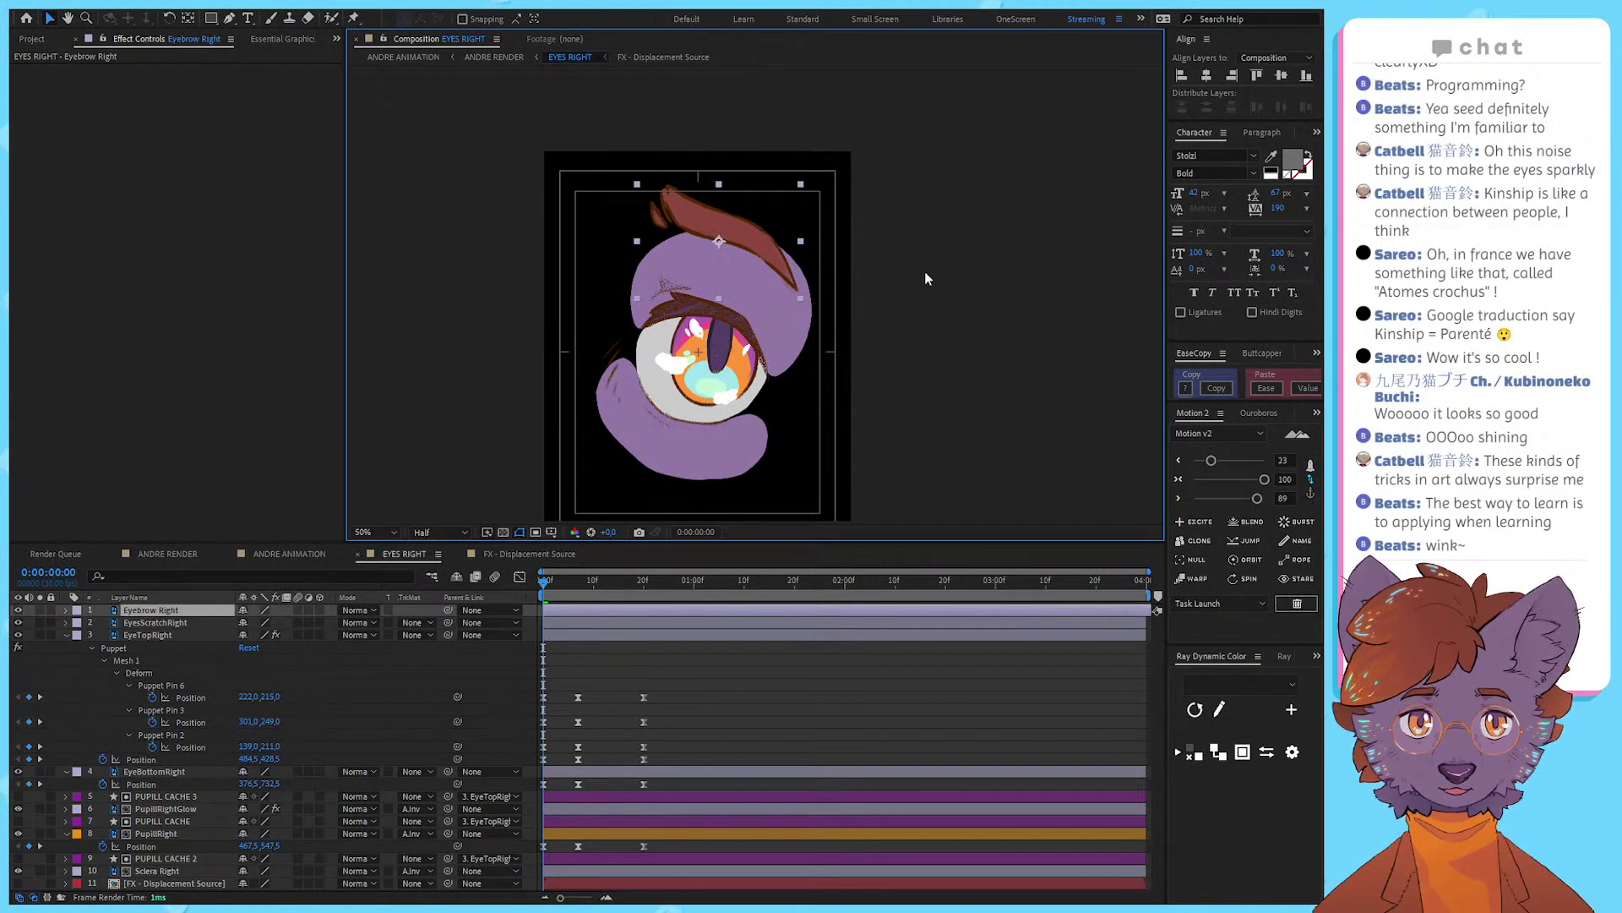
pyautogui.moveTo(888, 290); pyautogui.dragTo(895, 279)
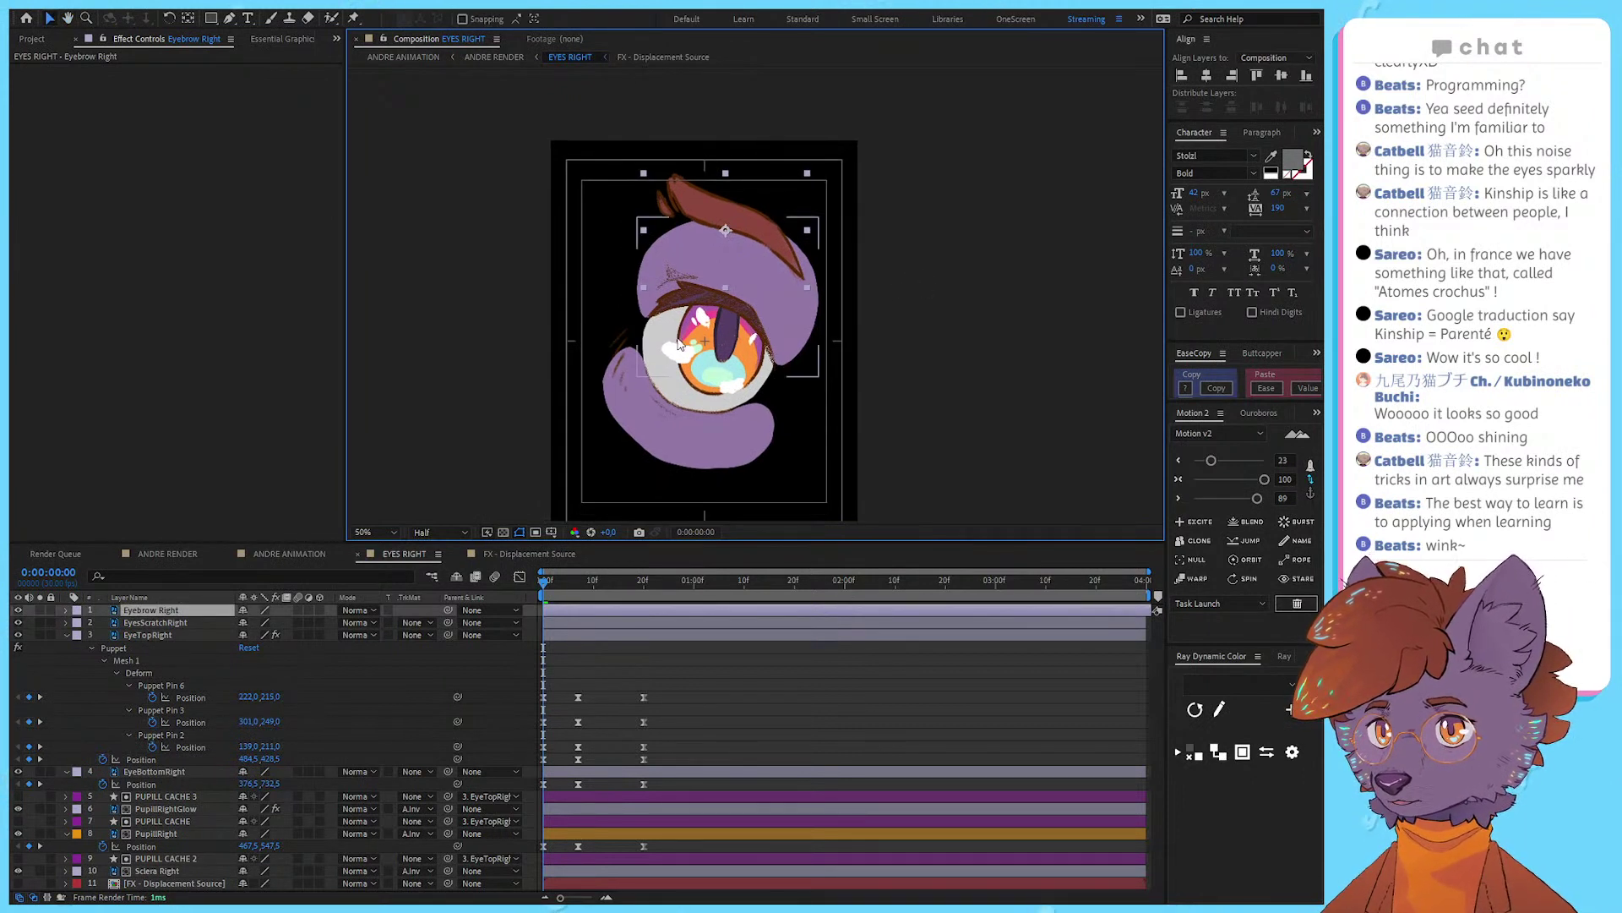
pyautogui.moveTo(685, 207); pyautogui.dragTo(683, 209)
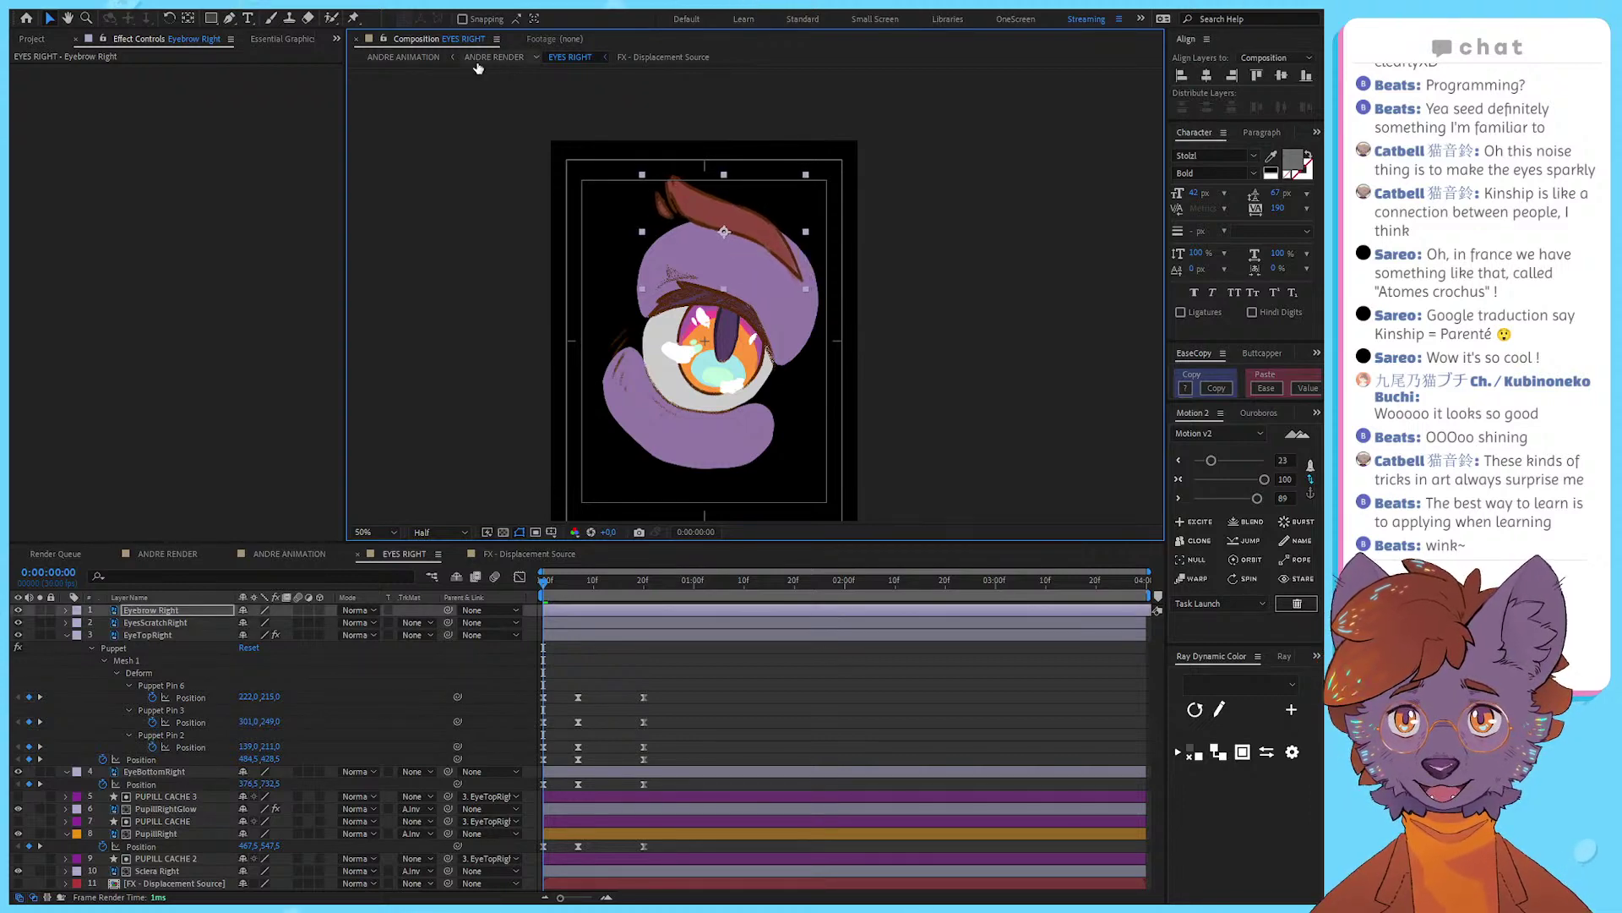
# Step: Show the merged reference artwork in ANDRE RENDER and shift the EYES RIGHT layer until the eye lines up with it
pyautogui.click(476, 58)
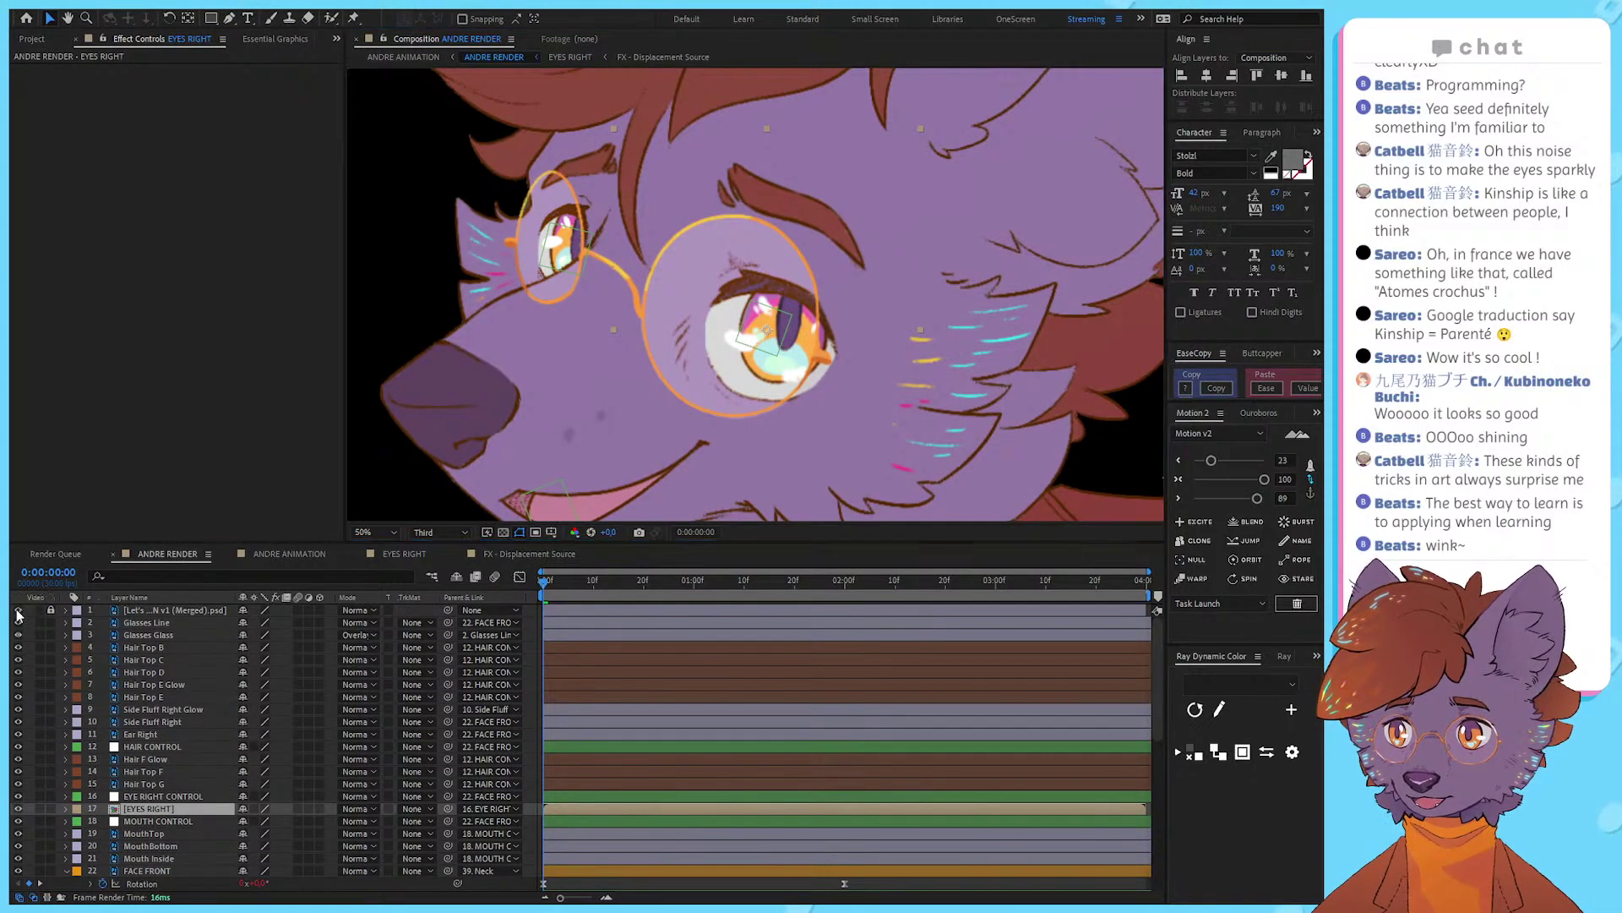
pyautogui.click(18, 610)
pyautogui.scroll(-5, 592, 616)
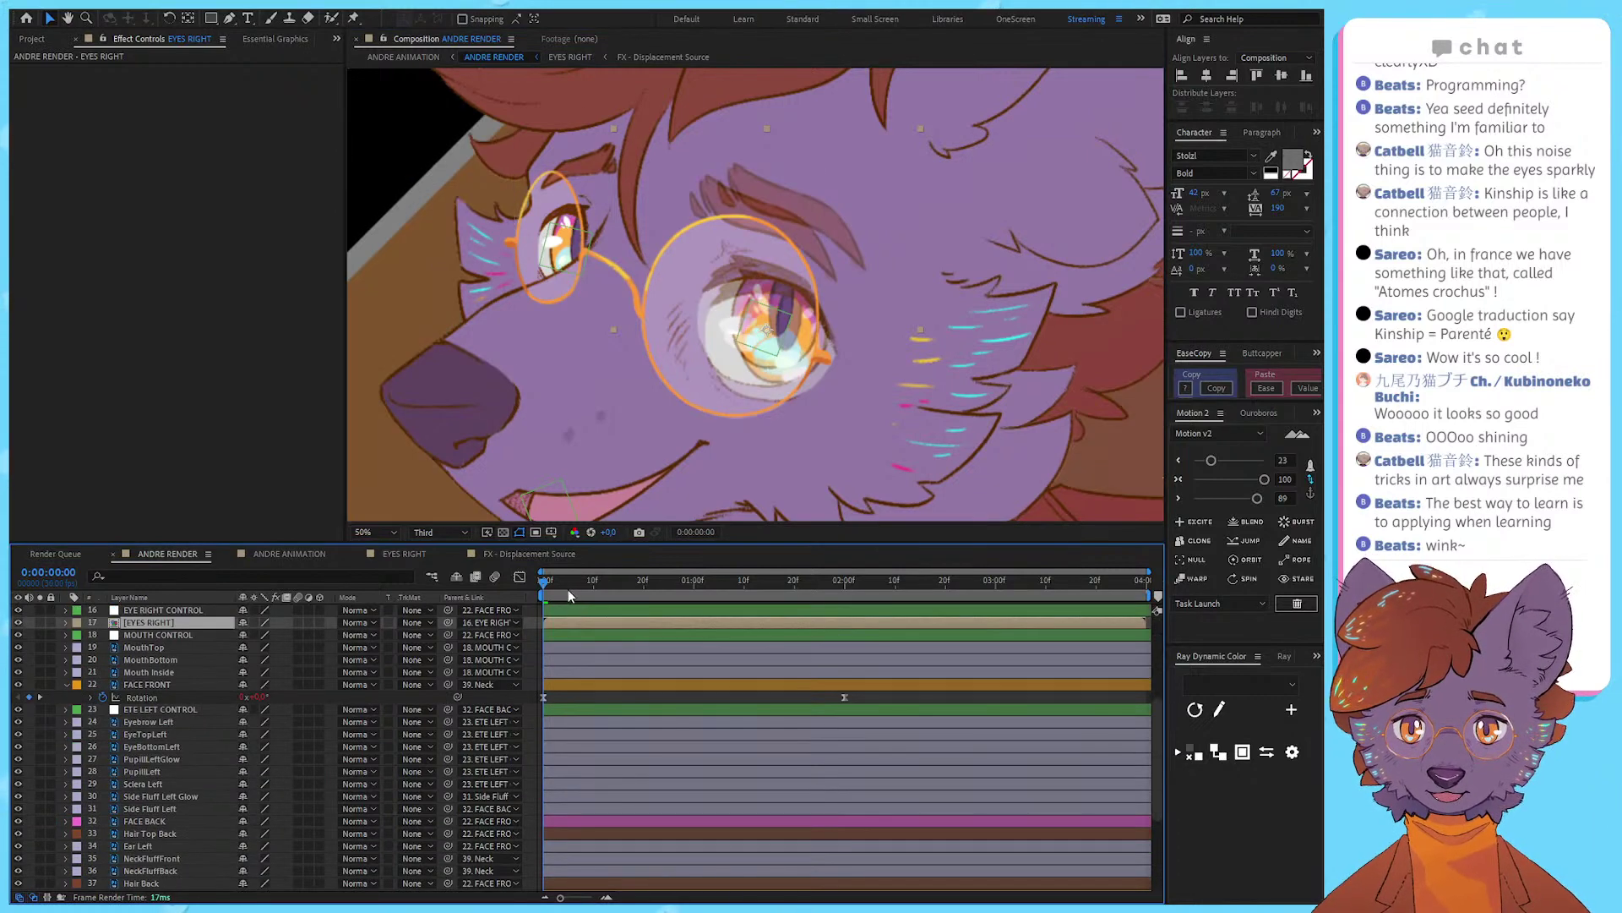
pyautogui.moveTo(551, 589); pyautogui.dragTo(430, 597)
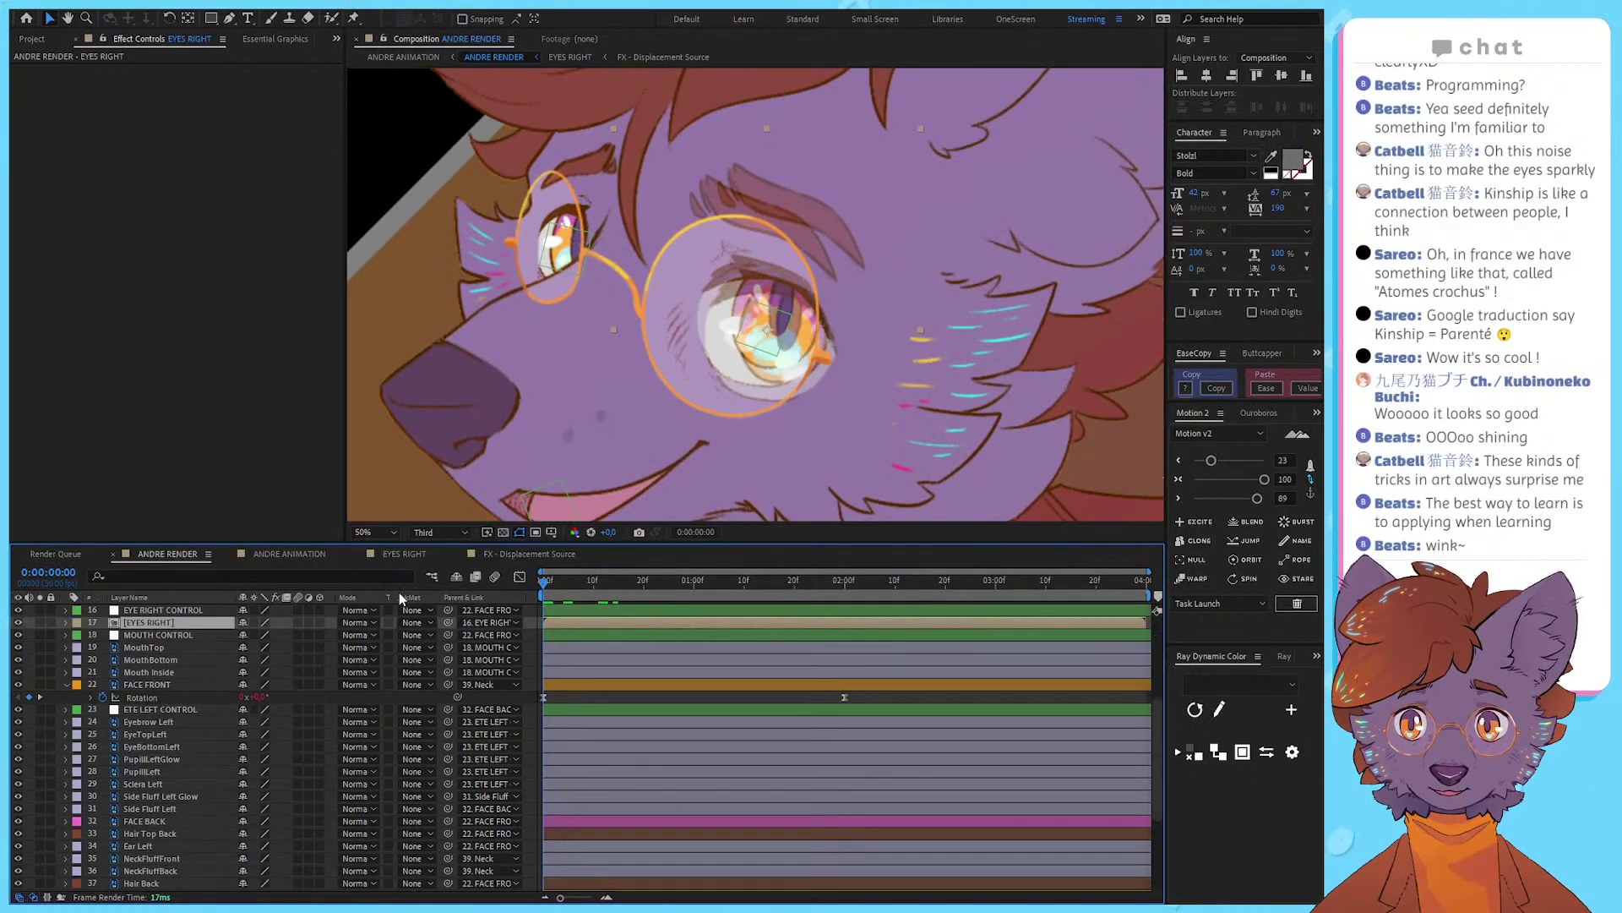
pyautogui.scroll(-2, 823, 337)
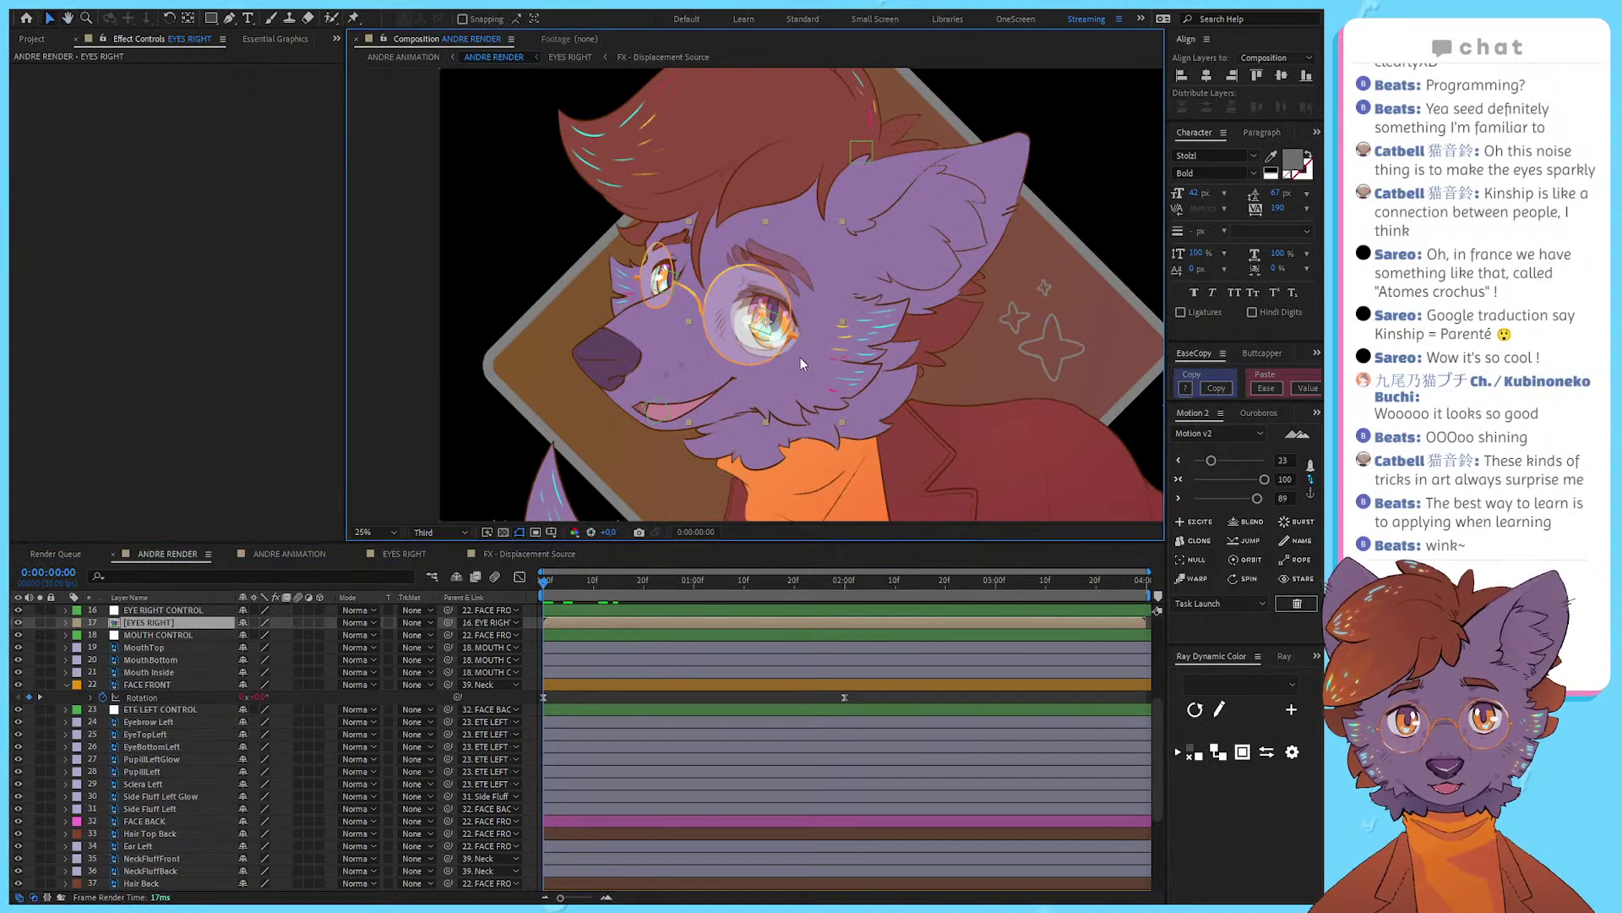
pyautogui.moveTo(800, 356); pyautogui.dragTo(797, 343)
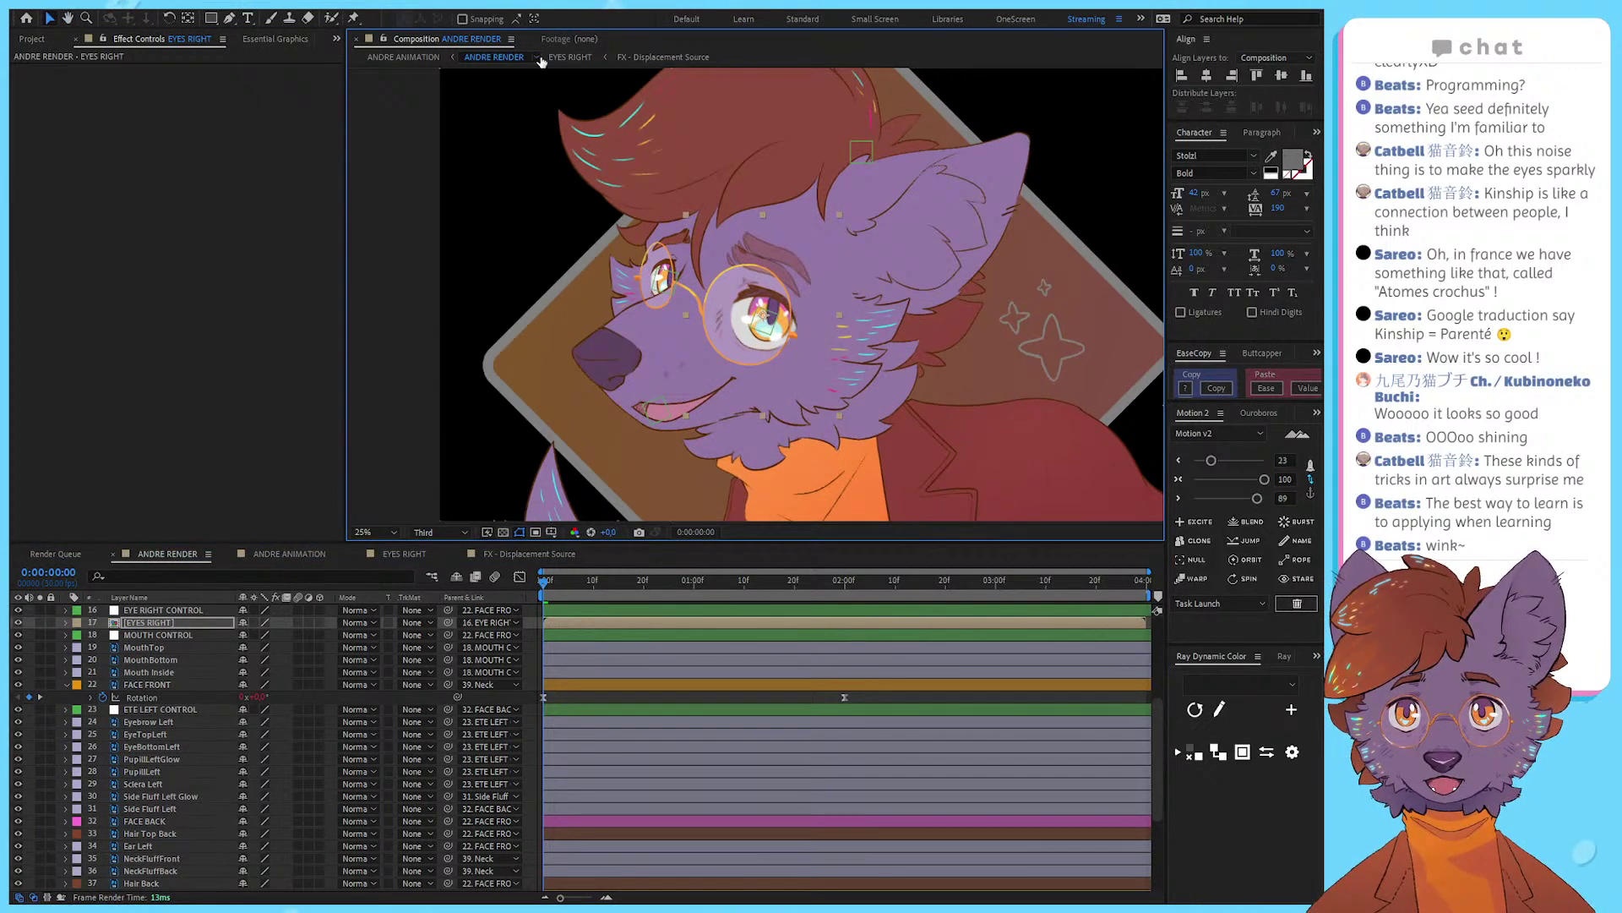
# Step: Nudge the right eyebrow in EYES RIGHT to about 420, 323.5 to match the reference artwork in ANDRE RENDER, and hide the reference
pyautogui.click(570, 57)
pyautogui.click(495, 57)
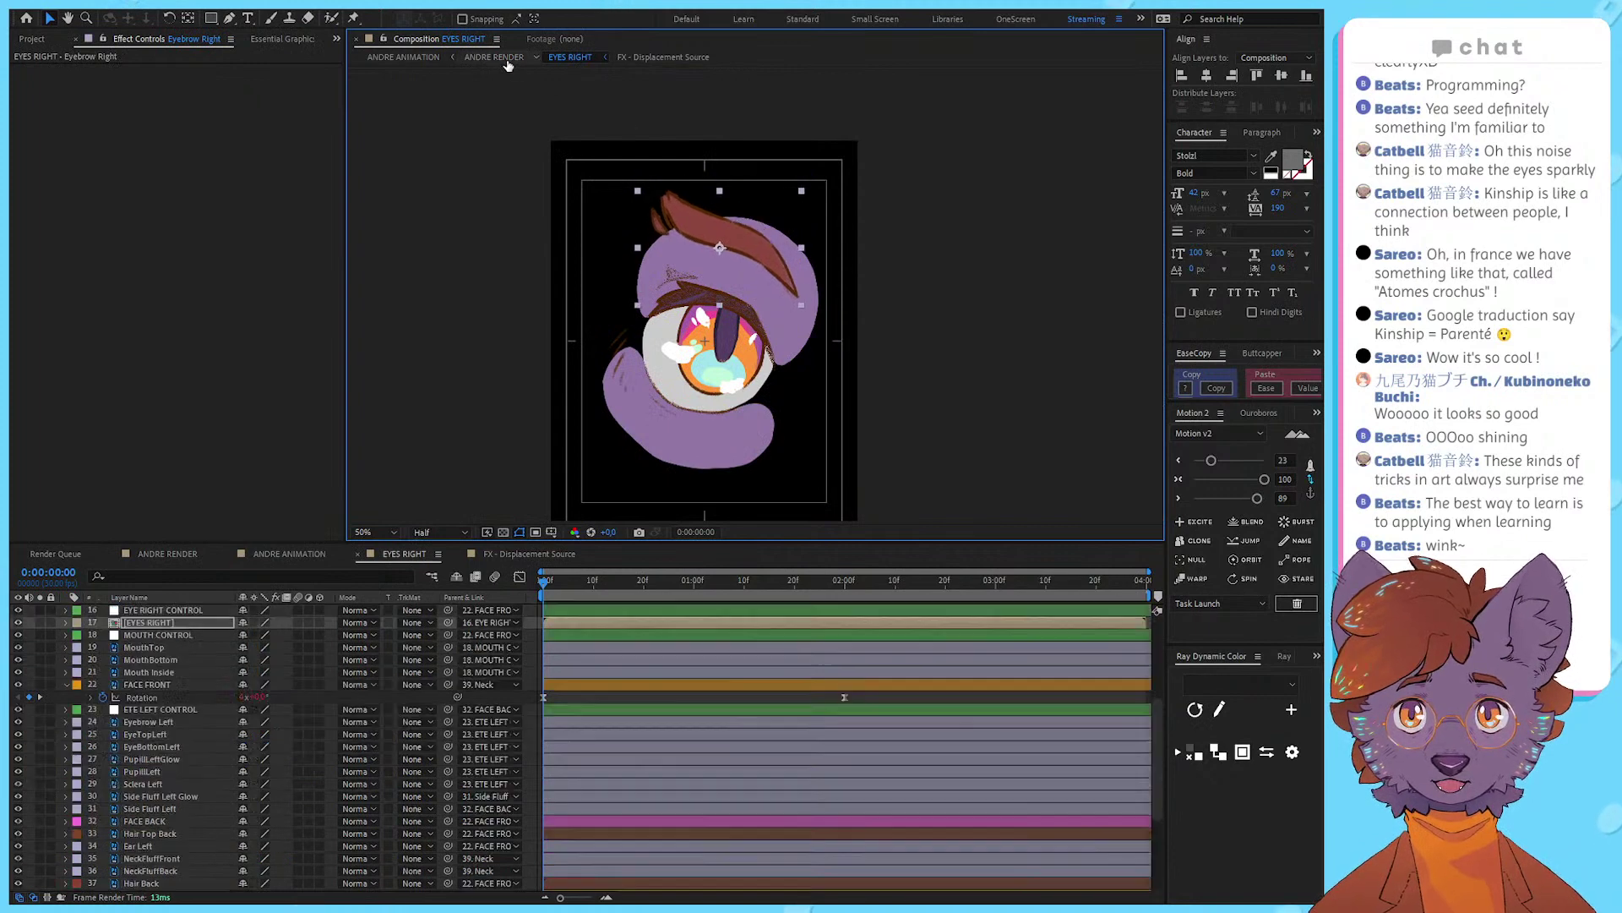
pyautogui.click(570, 57)
pyautogui.click(710, 222)
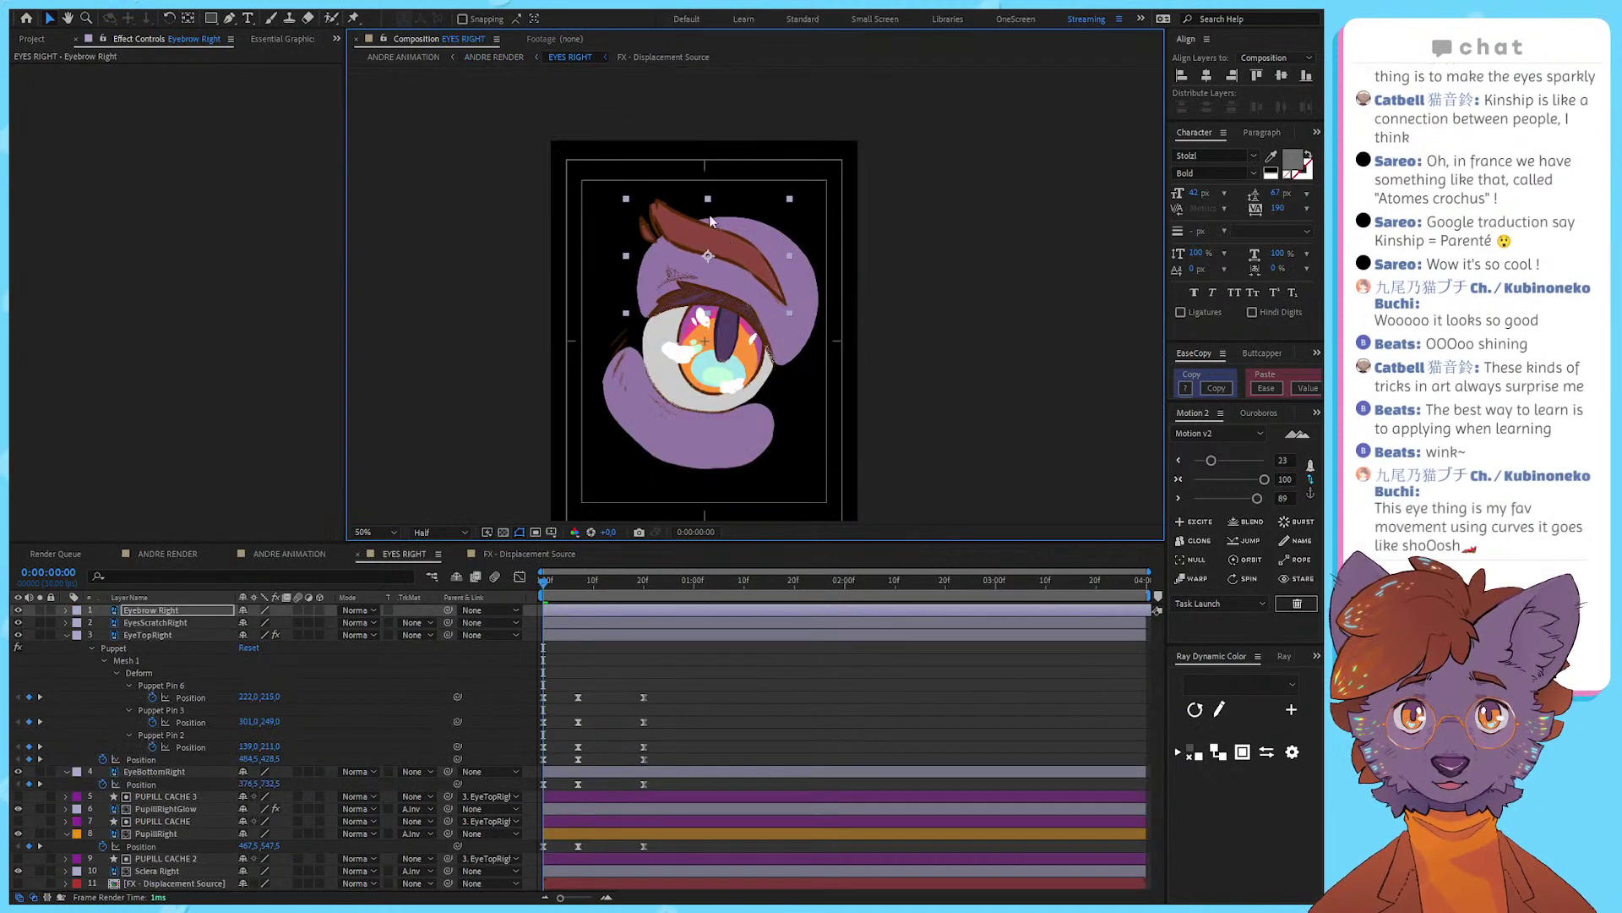
pyautogui.click(523, 60)
pyautogui.click(558, 60)
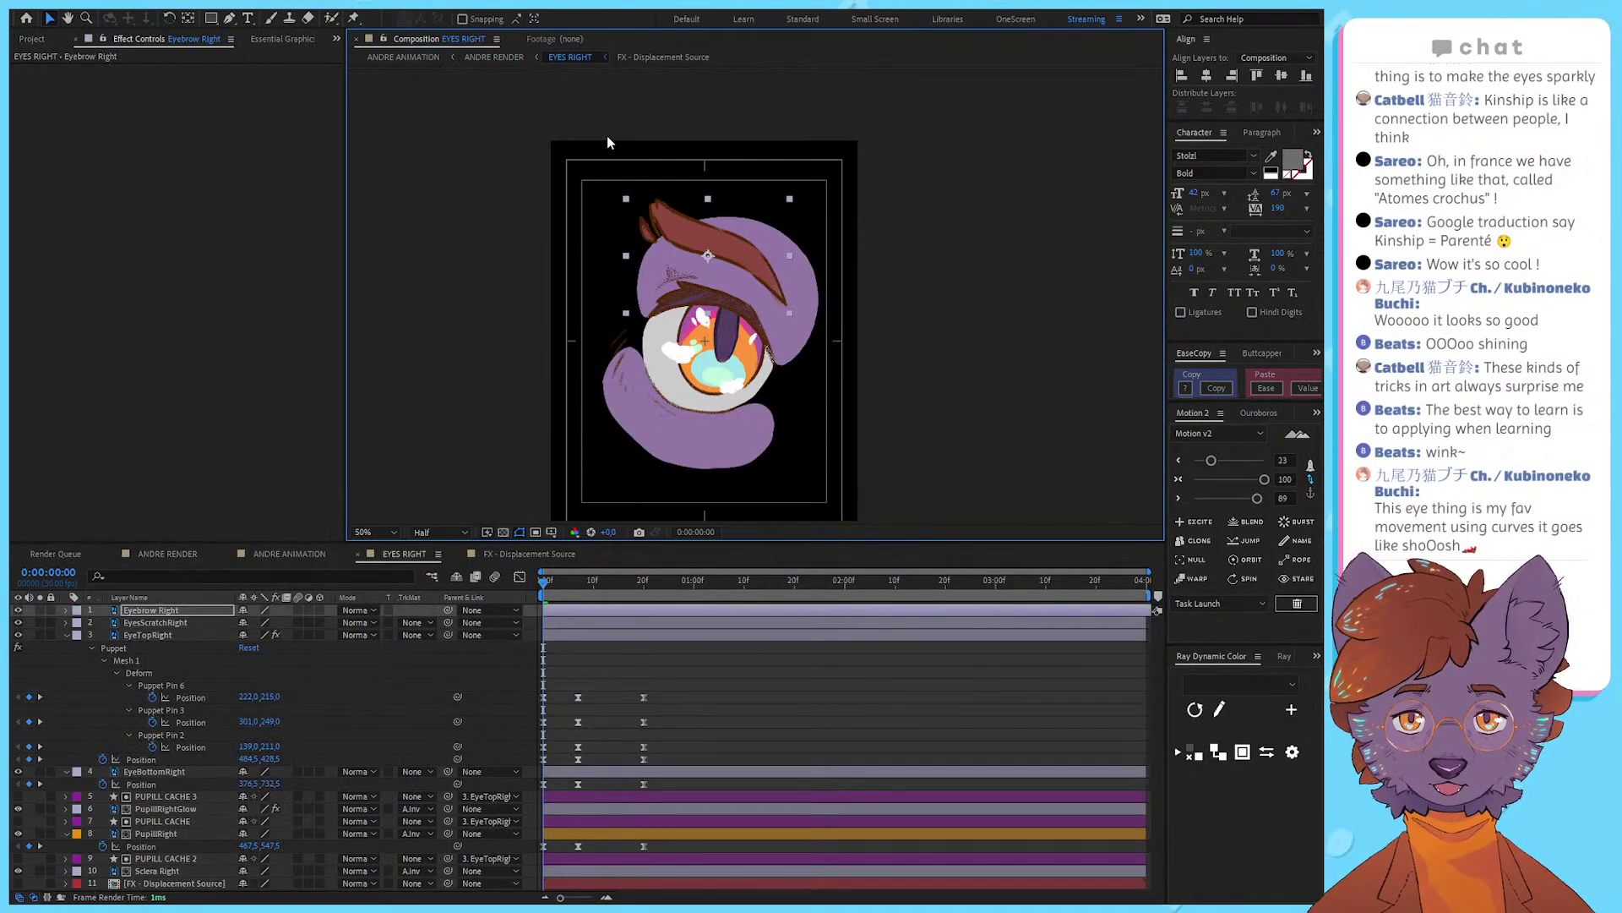
pyautogui.click(492, 57)
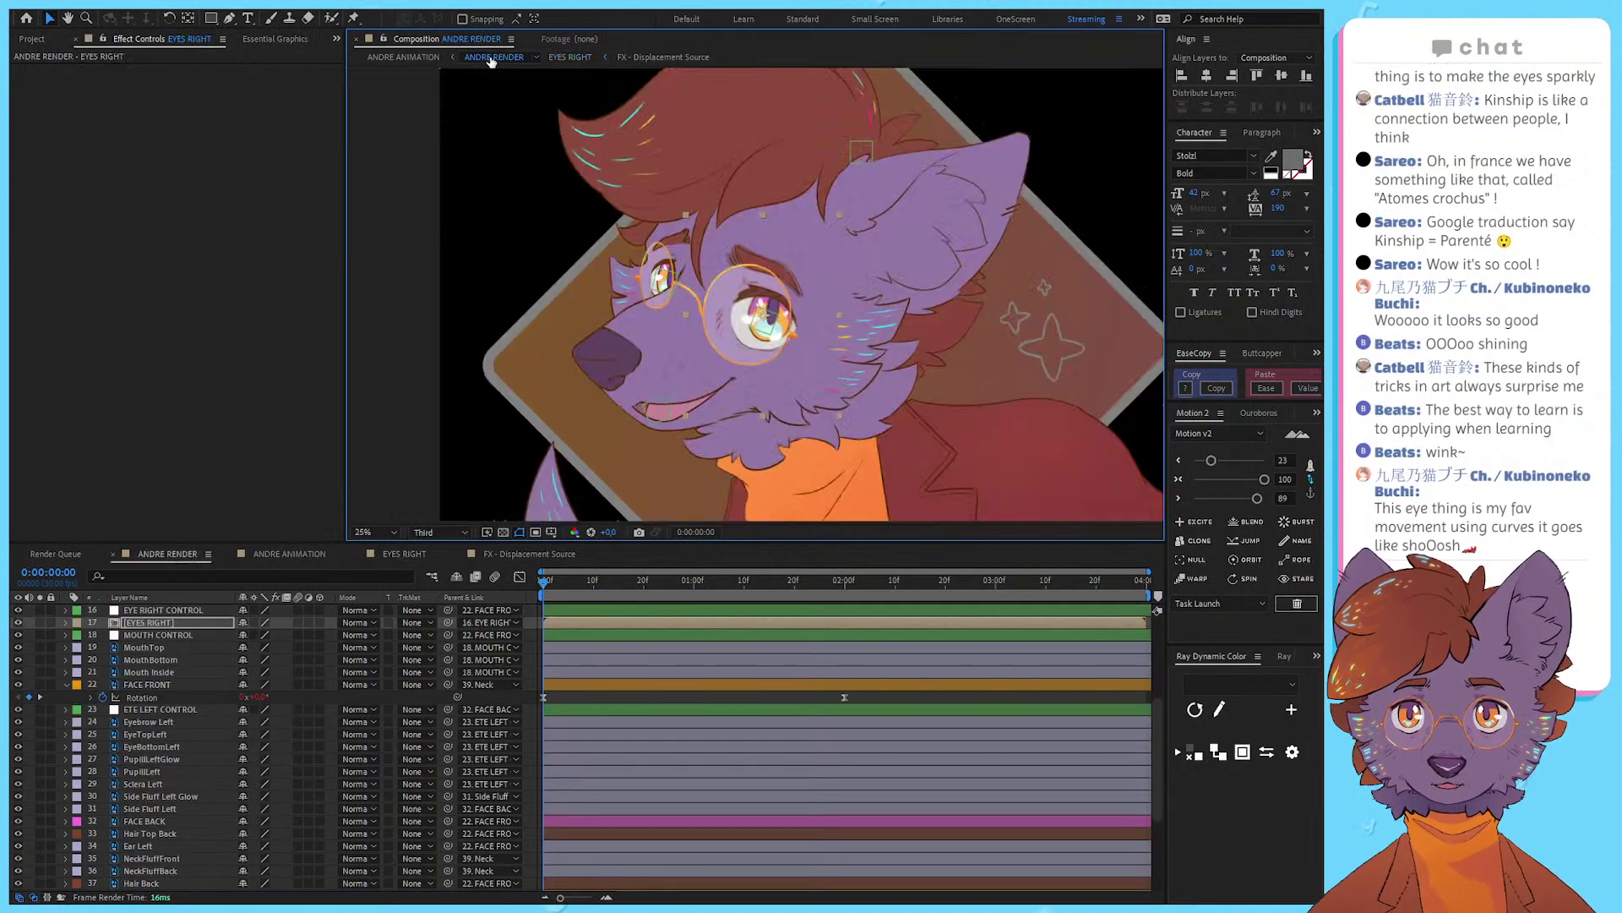
pyautogui.click(561, 57)
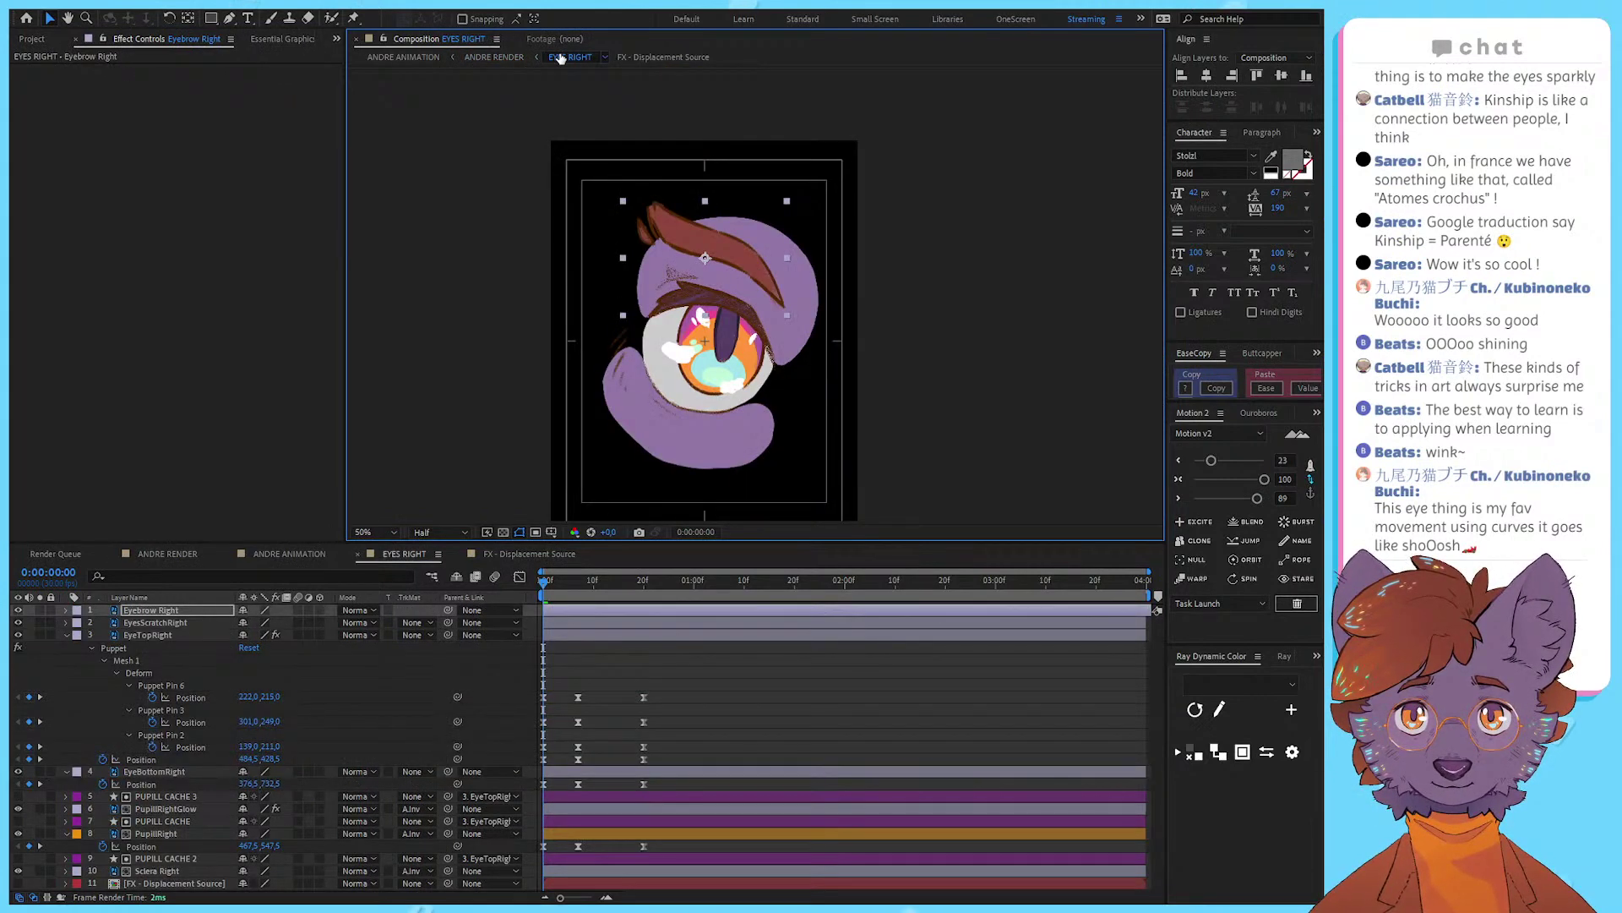
pyautogui.click(495, 57)
pyautogui.scroll(2, 806, 273)
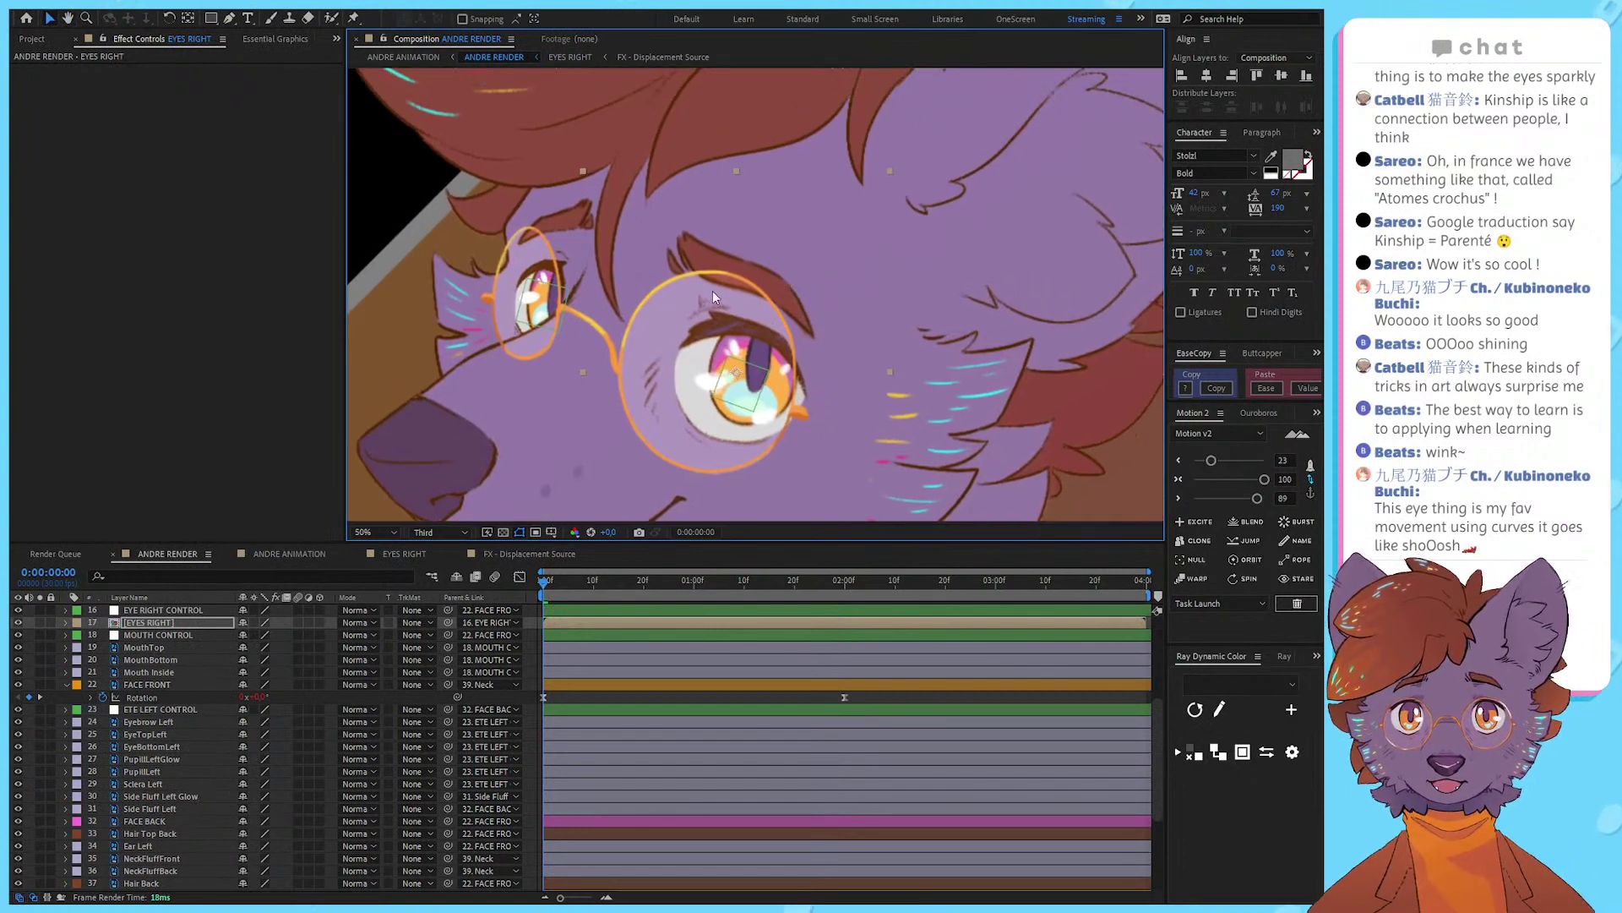
pyautogui.scroll(5, 68, 644)
pyautogui.click(18, 609)
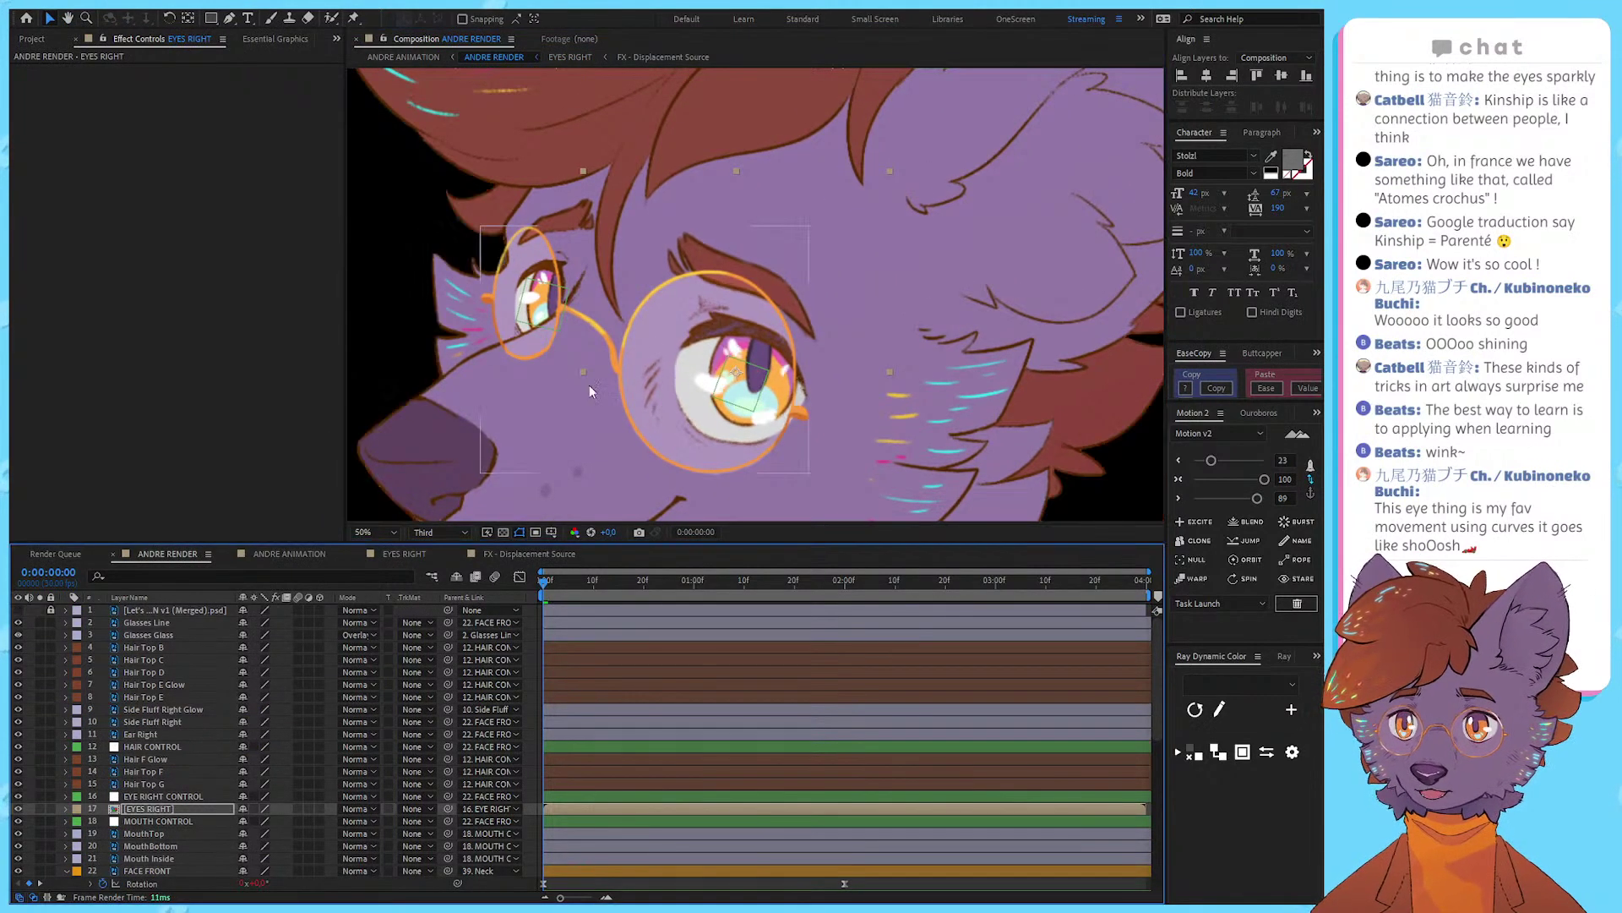
# Step: In EYES RIGHT, separate the position dimensions of Eyebrow Right and set a Y Position keyframe at 0:00:00:00
pyautogui.doubleClick(793, 303)
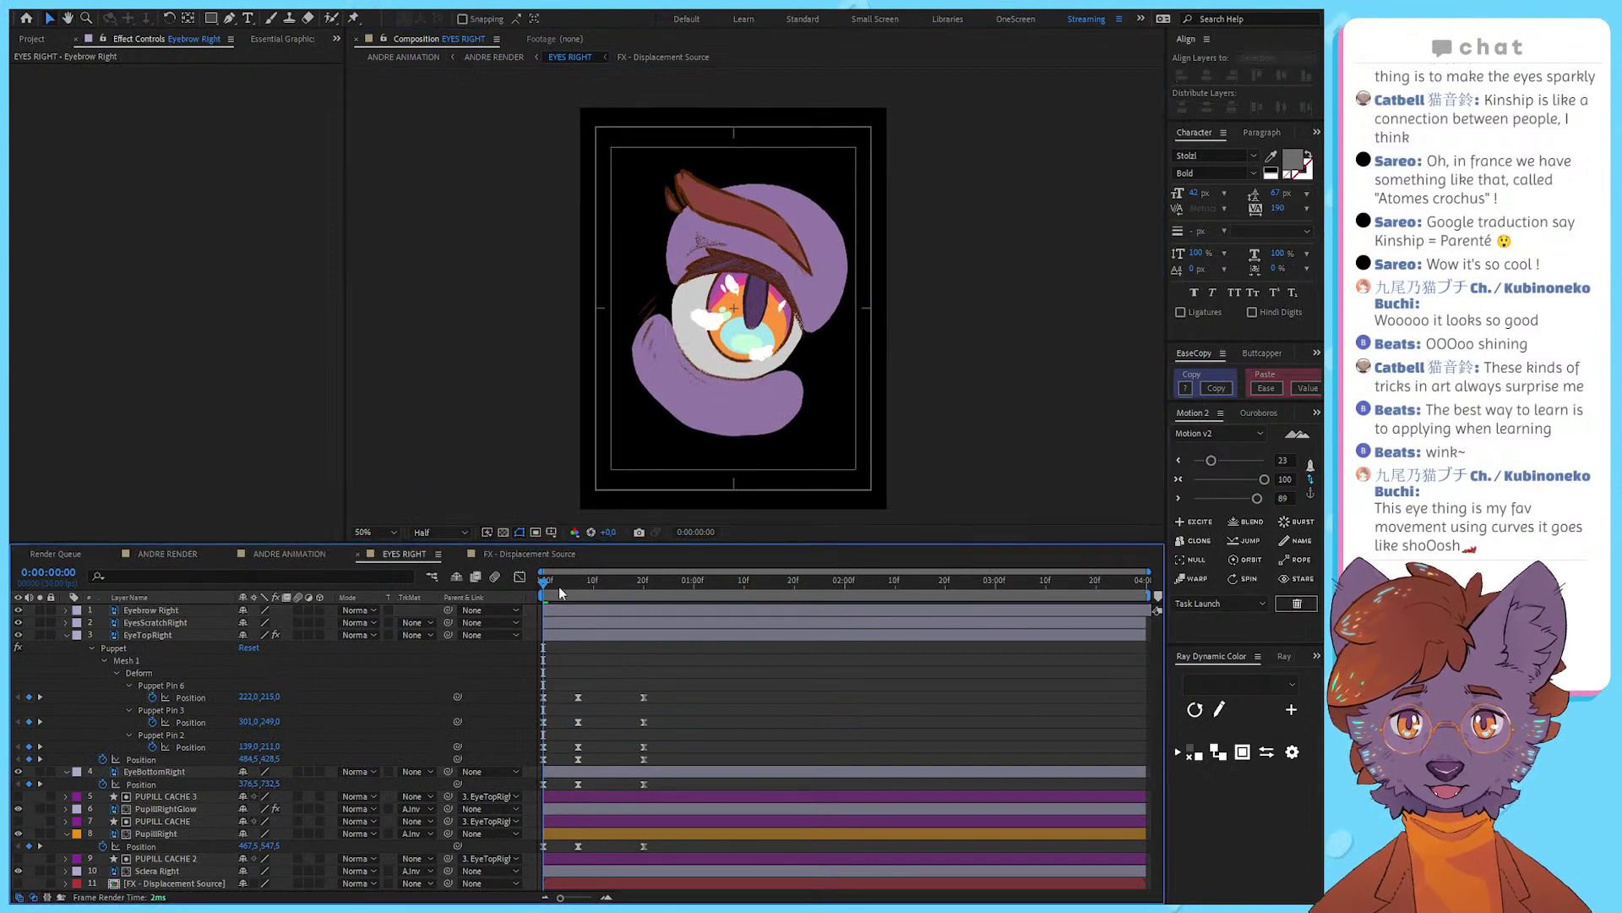
pyautogui.moveTo(559, 587); pyautogui.dragTo(505, 587)
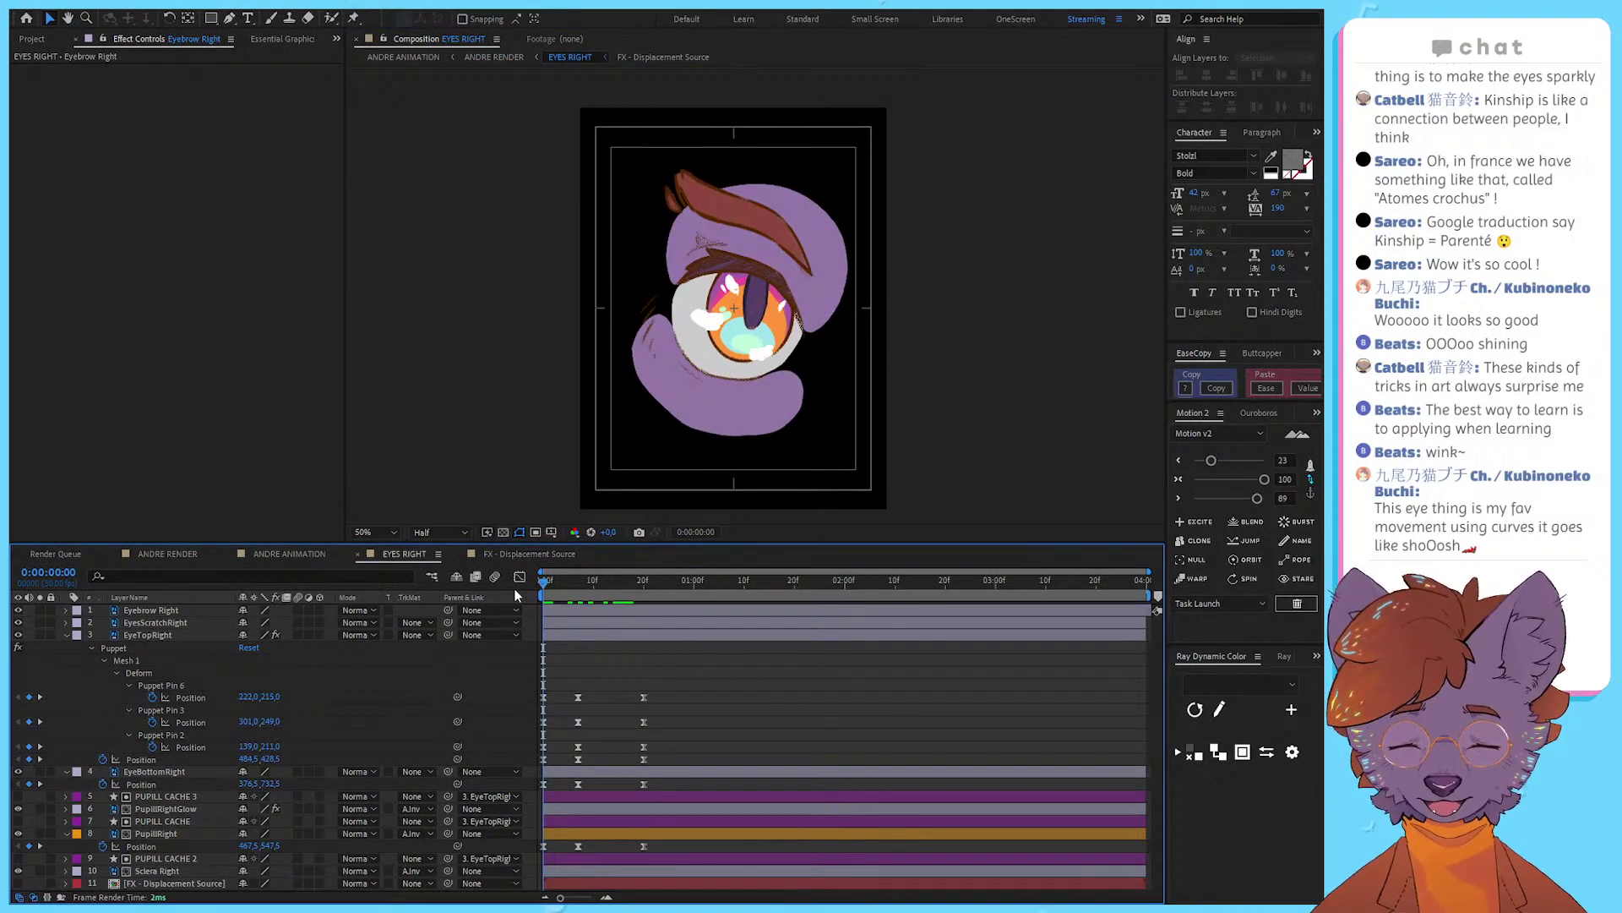
pyautogui.press('p')
pyautogui.press('p')
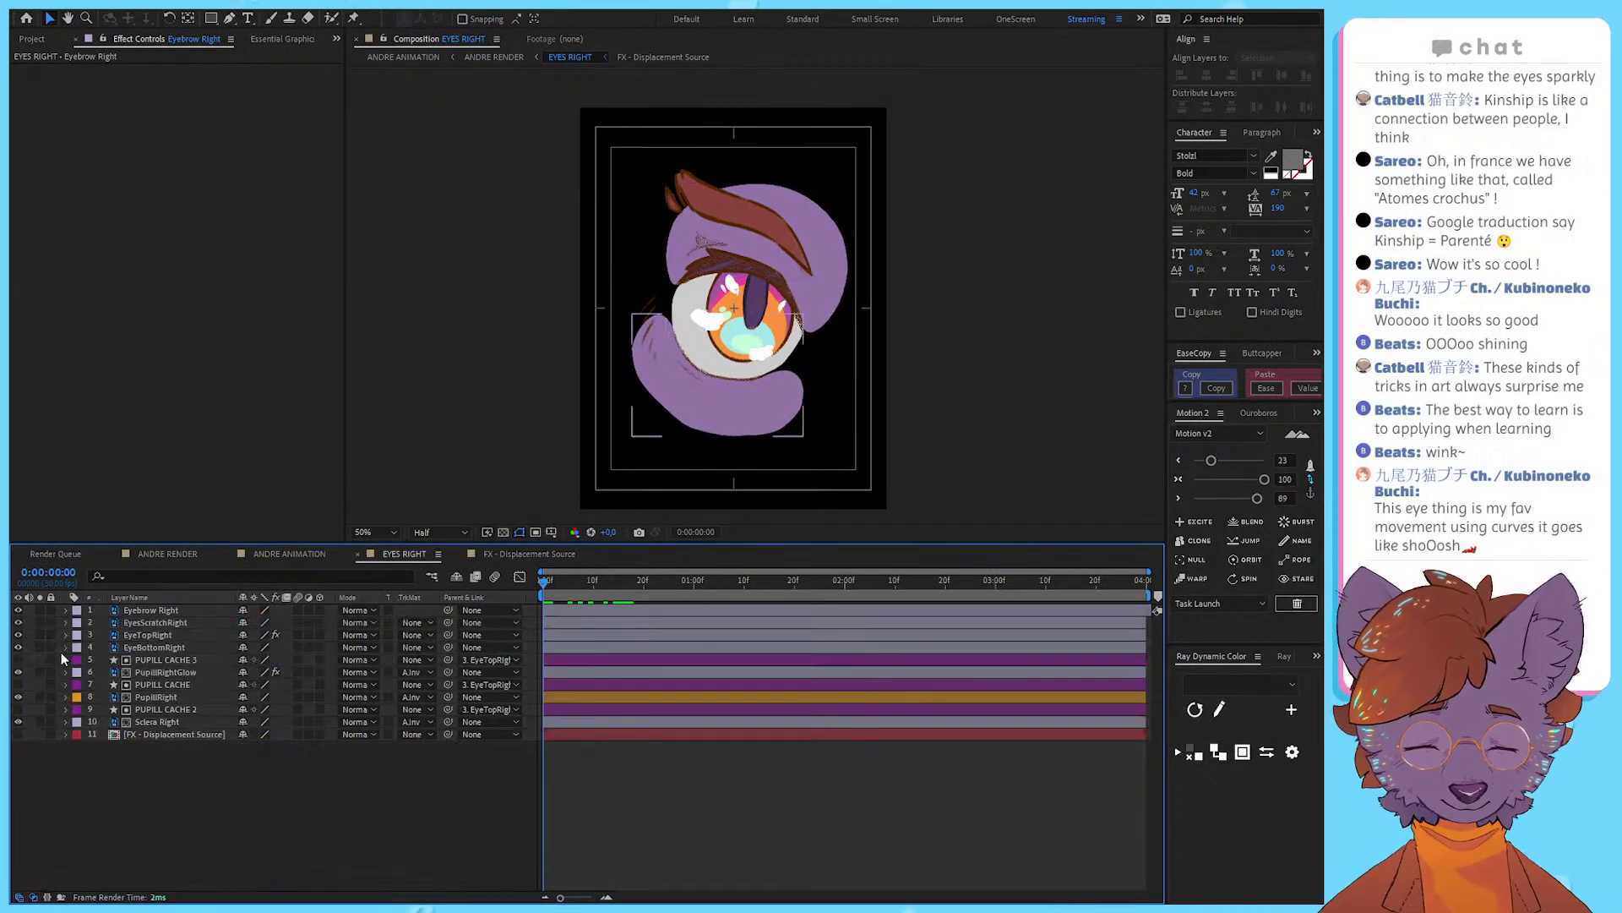
pyautogui.press('p')
pyautogui.click(129, 634)
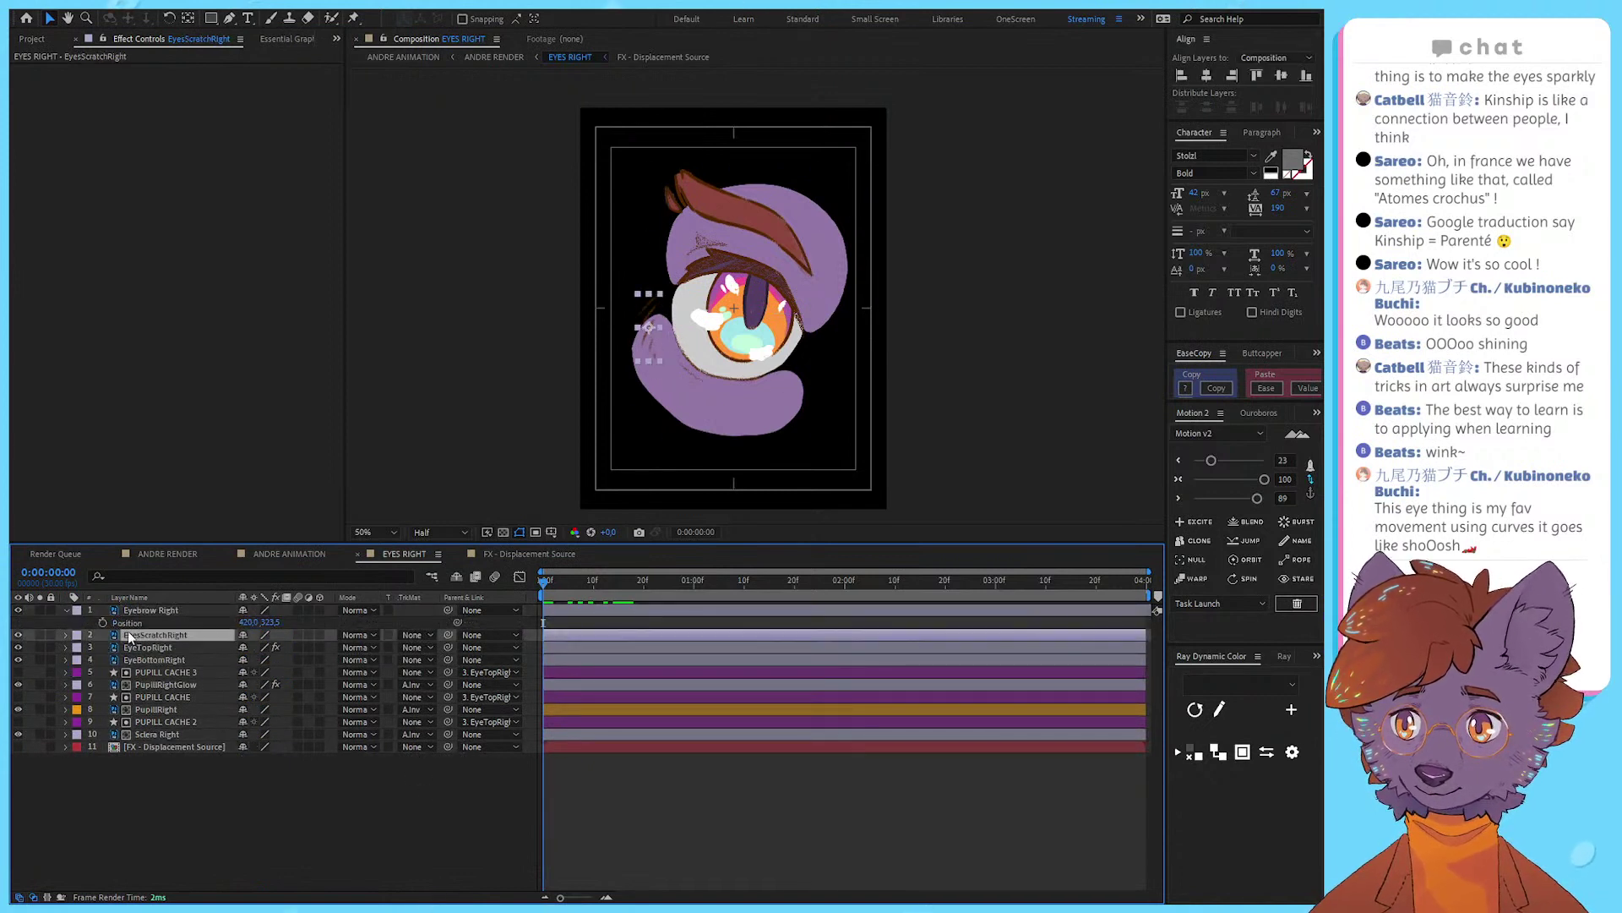
pyautogui.rightClick(122, 623)
pyautogui.click(171, 649)
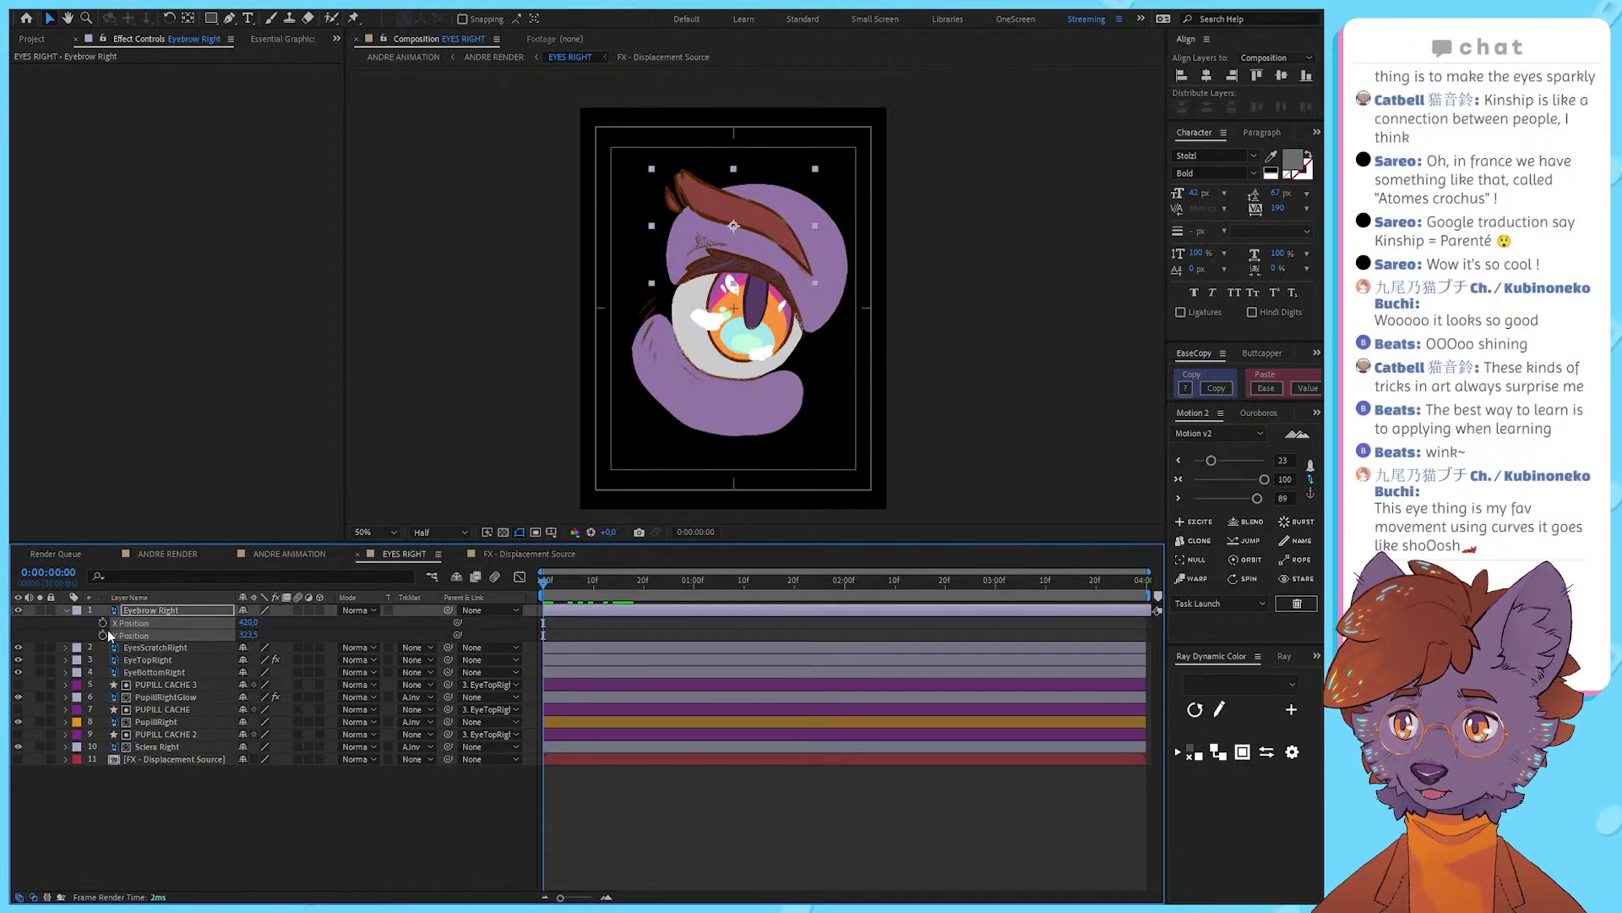
pyautogui.click(103, 635)
pyautogui.click(102, 636)
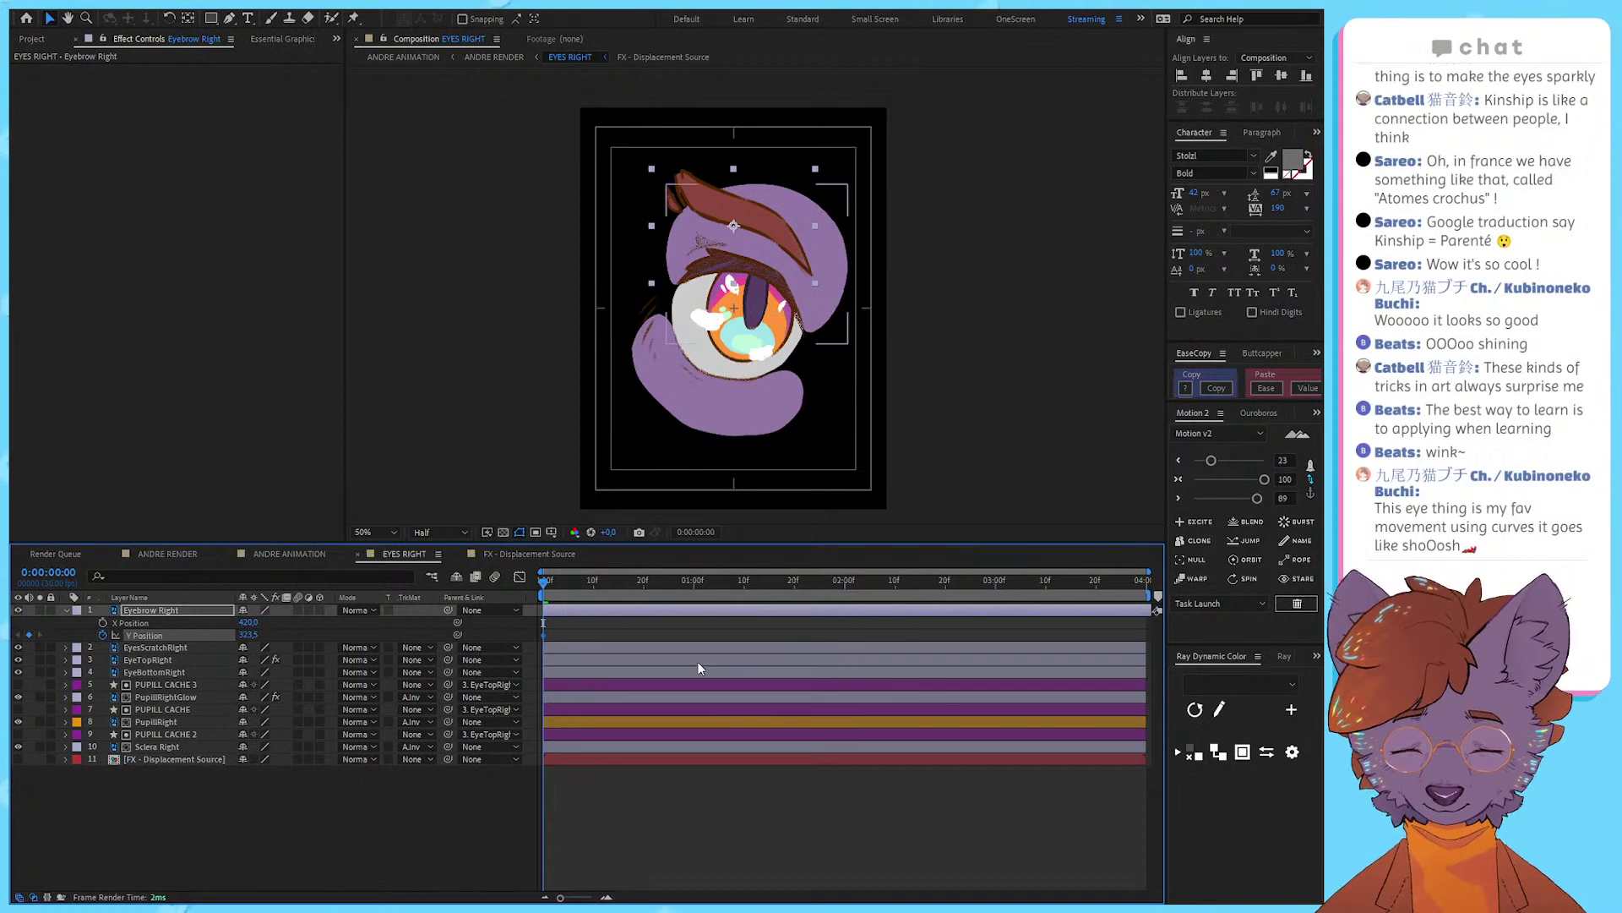
# Step: Reveal the keyframed properties of all EYES RIGHT layers and play back the blink
pyautogui.press('u')
pyautogui.click(634, 818)
pyautogui.press('u')
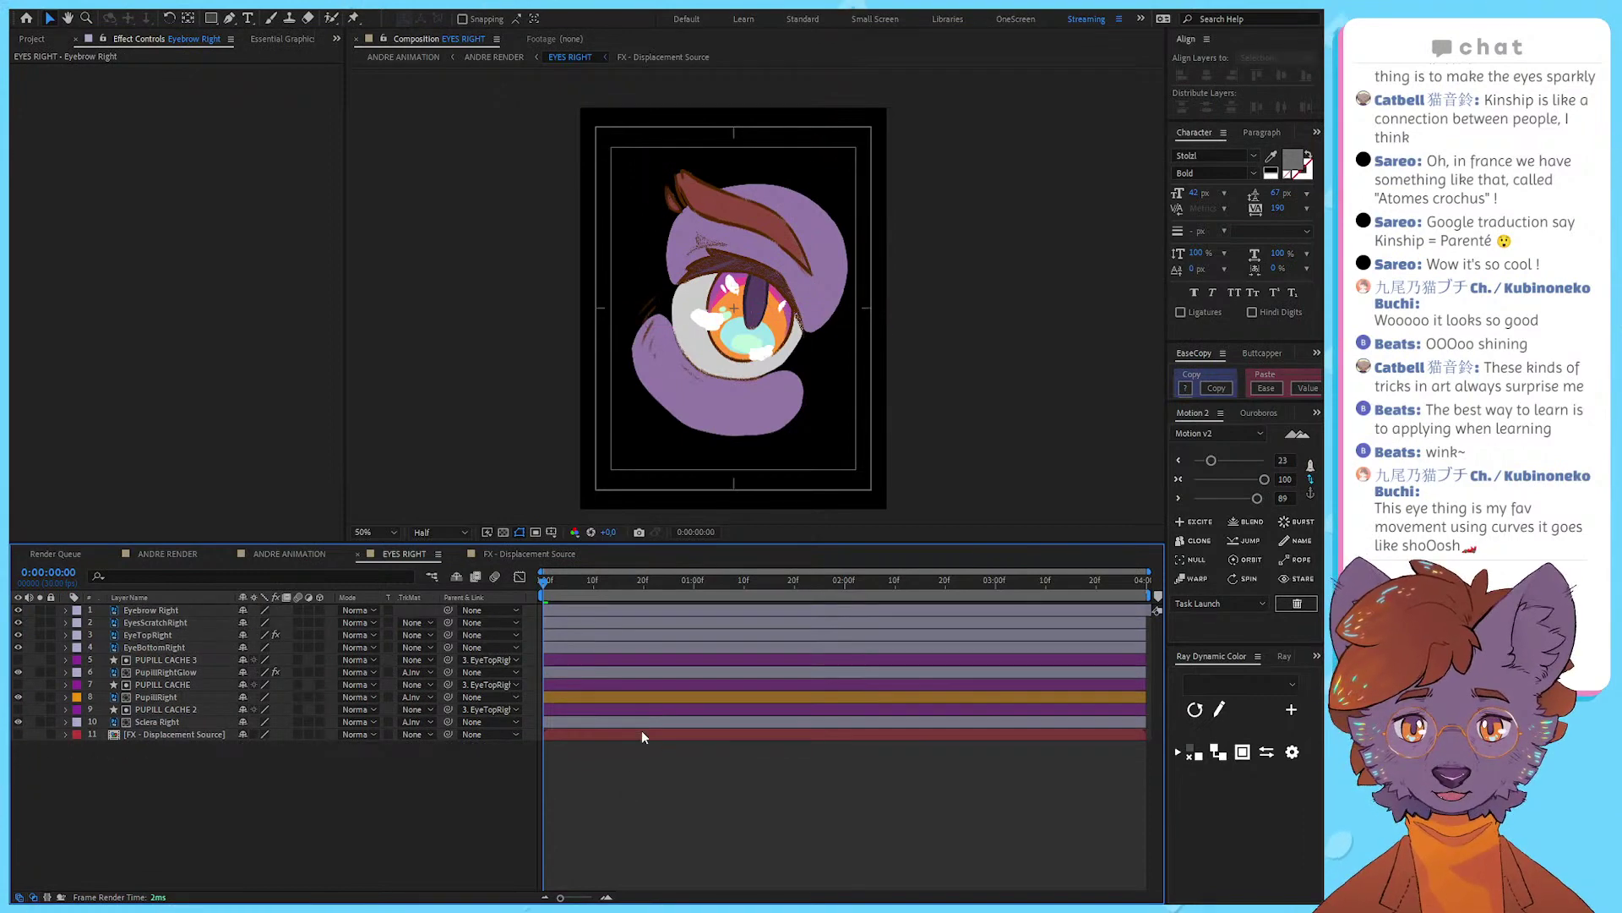
pyautogui.press('u')
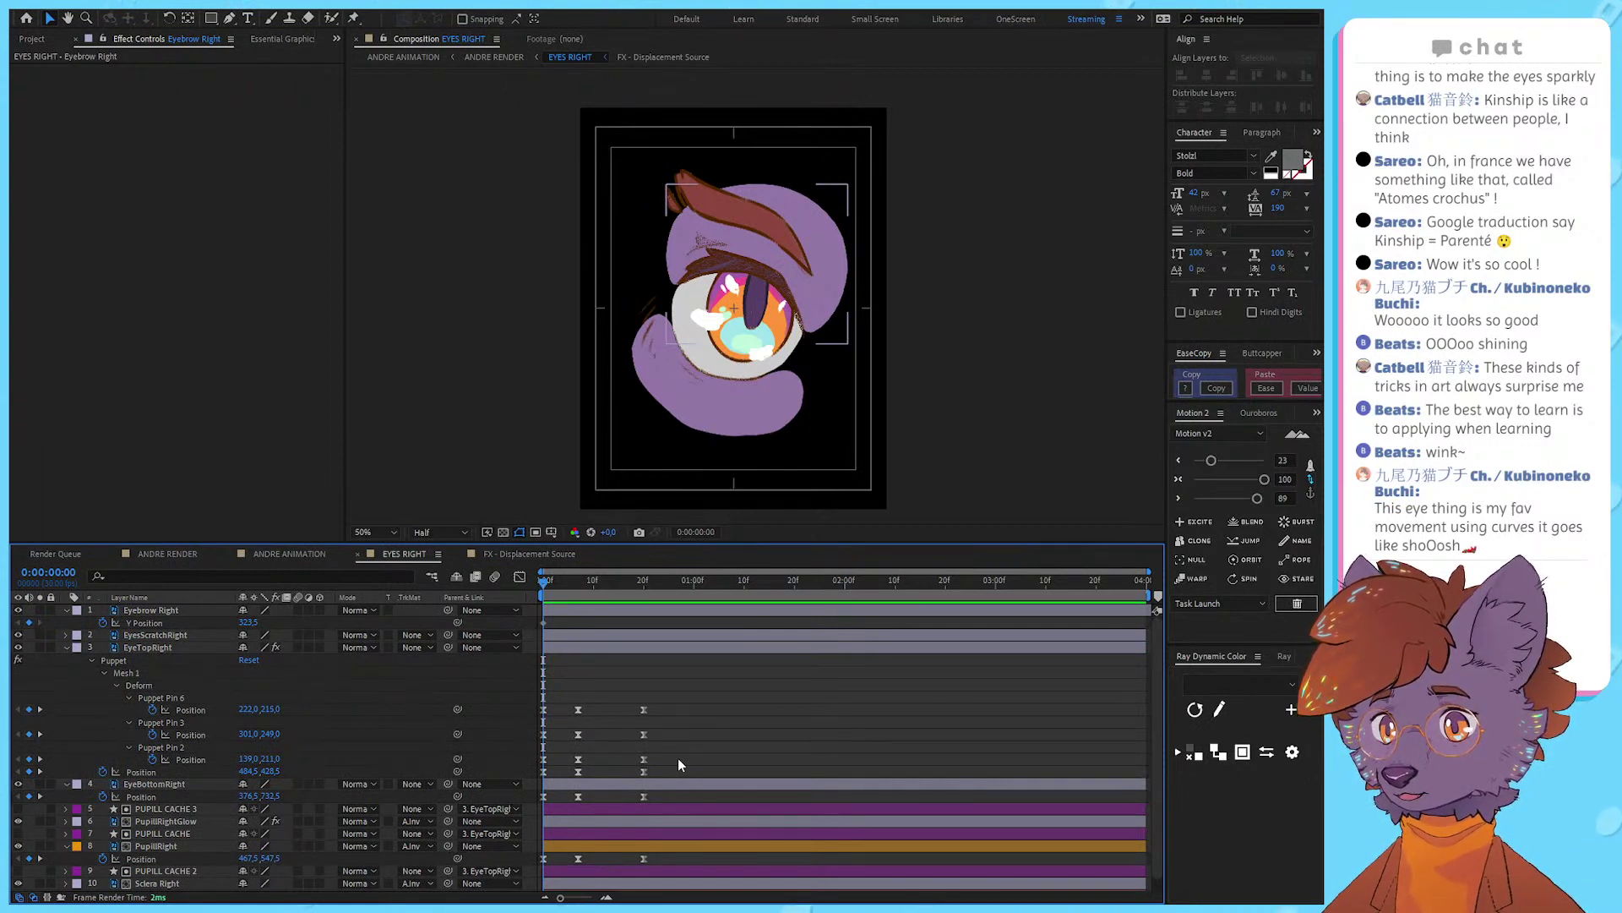
pyautogui.press('space')
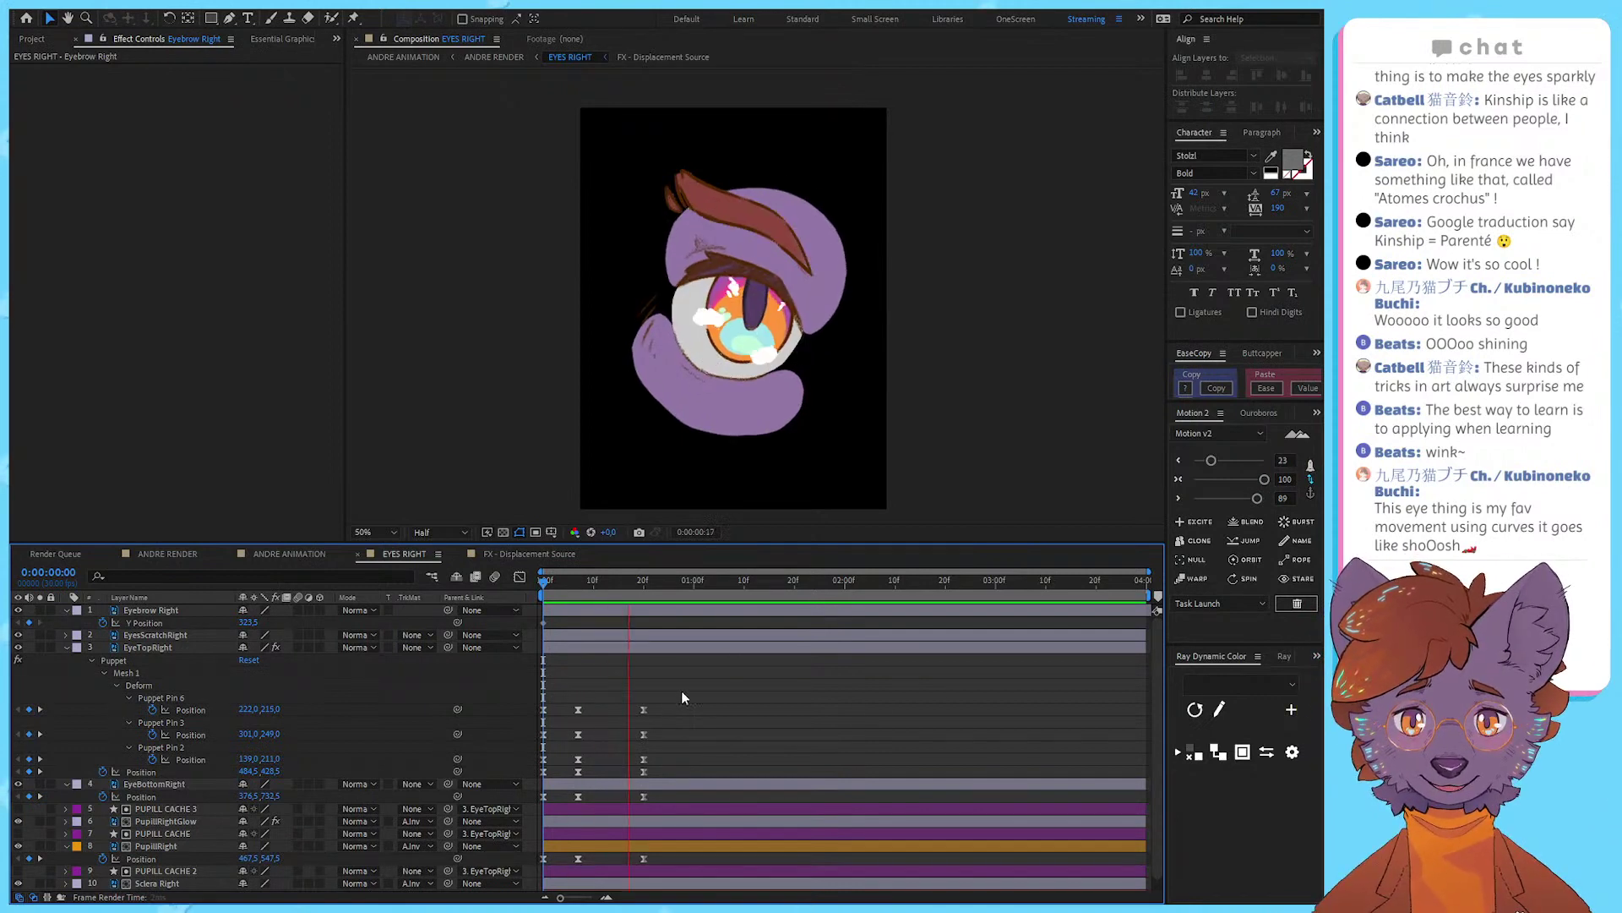
pyautogui.press('space')
# Step: Examine the speed curves of the eyelid and pupil keyframes in the graph editor and replay the blink
pyautogui.moveTo(611, 686); pyautogui.dragTo(568, 880)
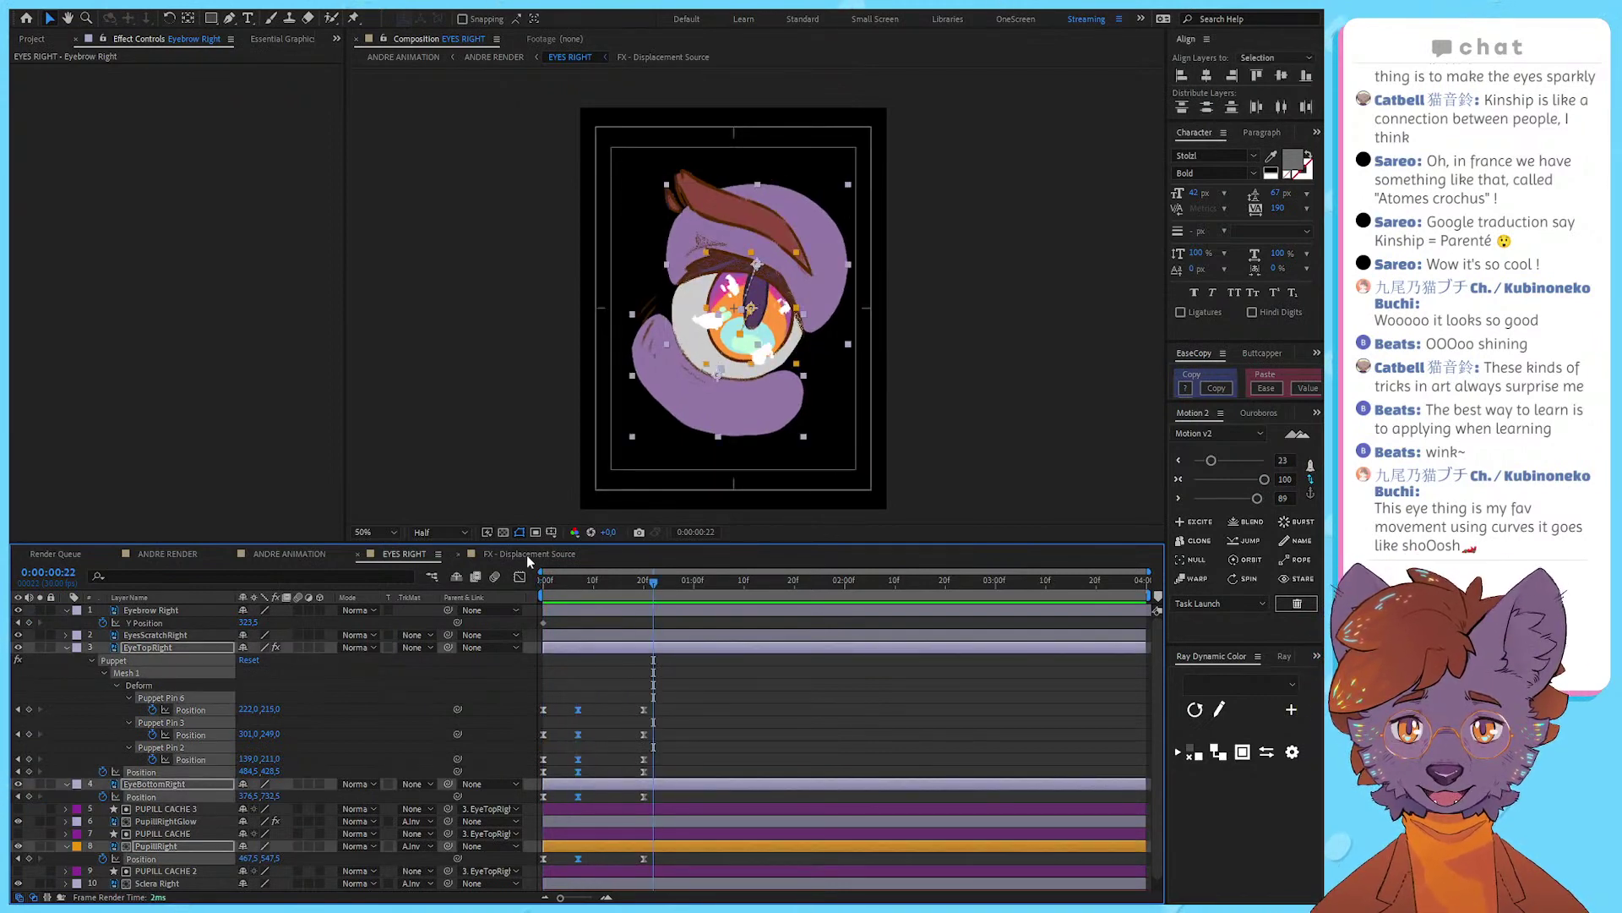
pyautogui.click(520, 576)
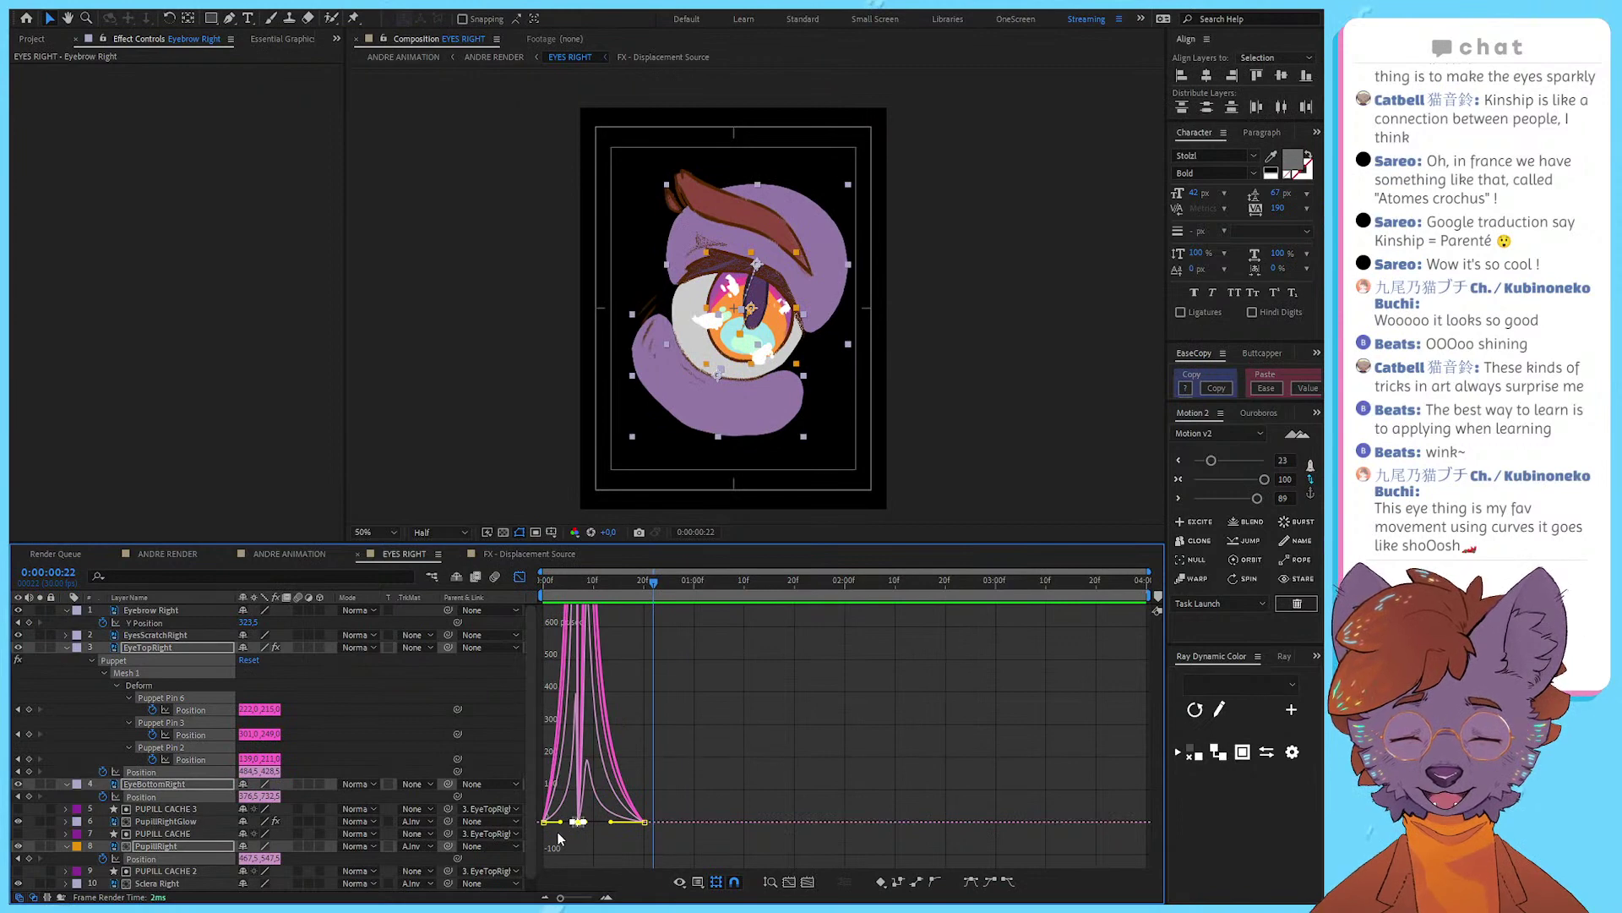
pyautogui.press('=')
pyautogui.scroll(-3, 602, 814)
pyautogui.scroll(4, 570, 830)
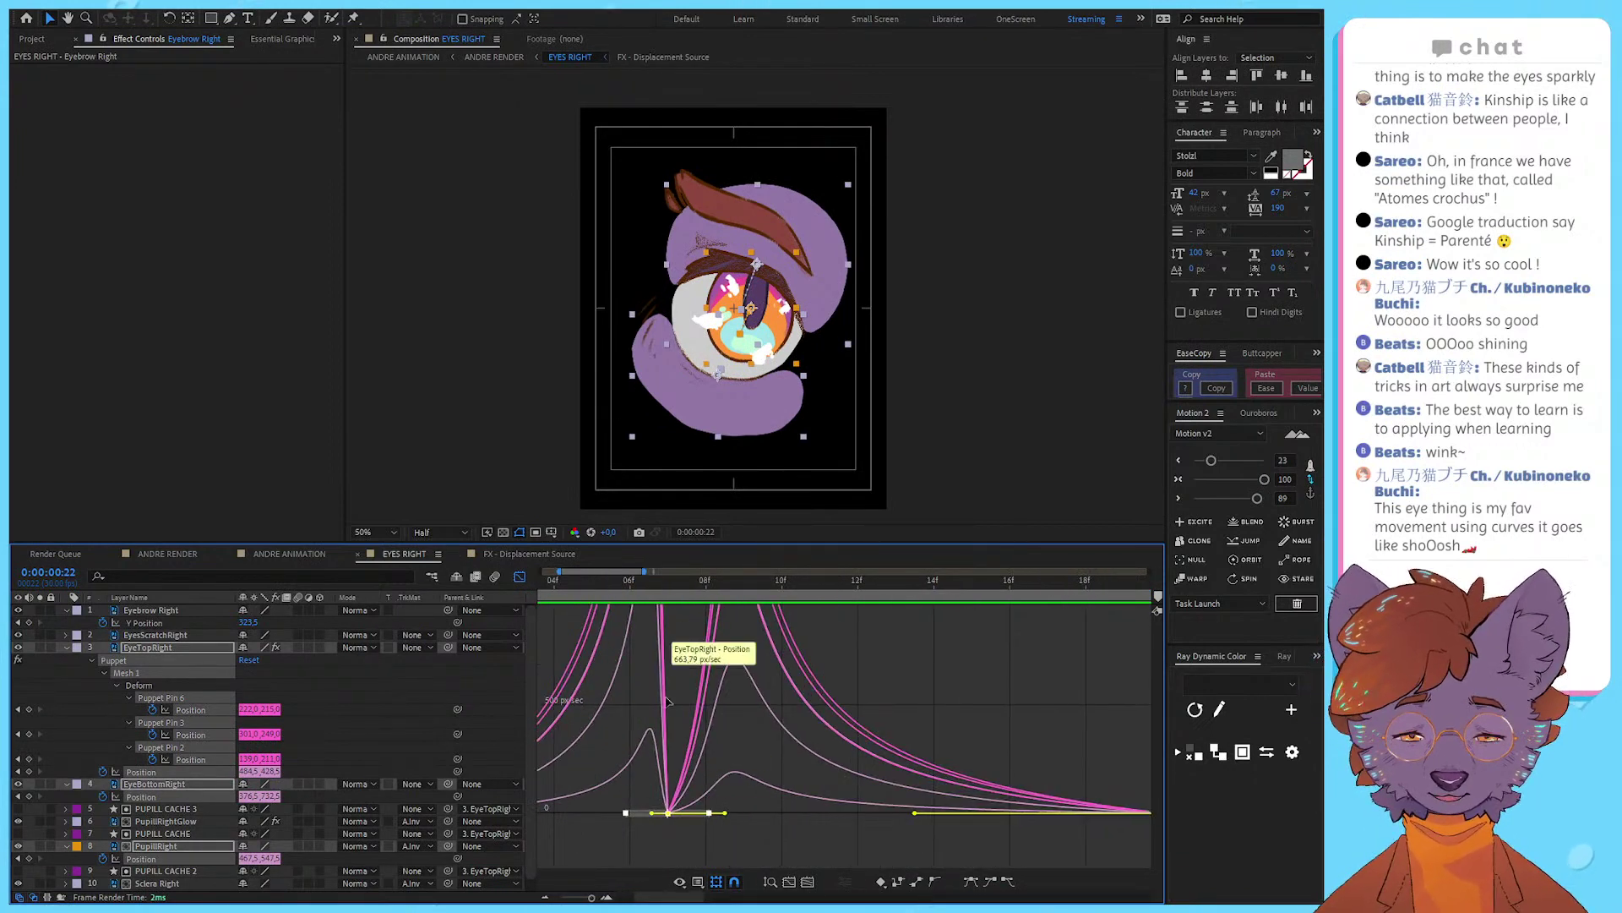
pyautogui.scroll(-2, 664, 671)
pyautogui.scroll(-4, 664, 671)
pyautogui.moveTo(646, 583); pyautogui.dragTo(571, 603)
pyautogui.press('space')
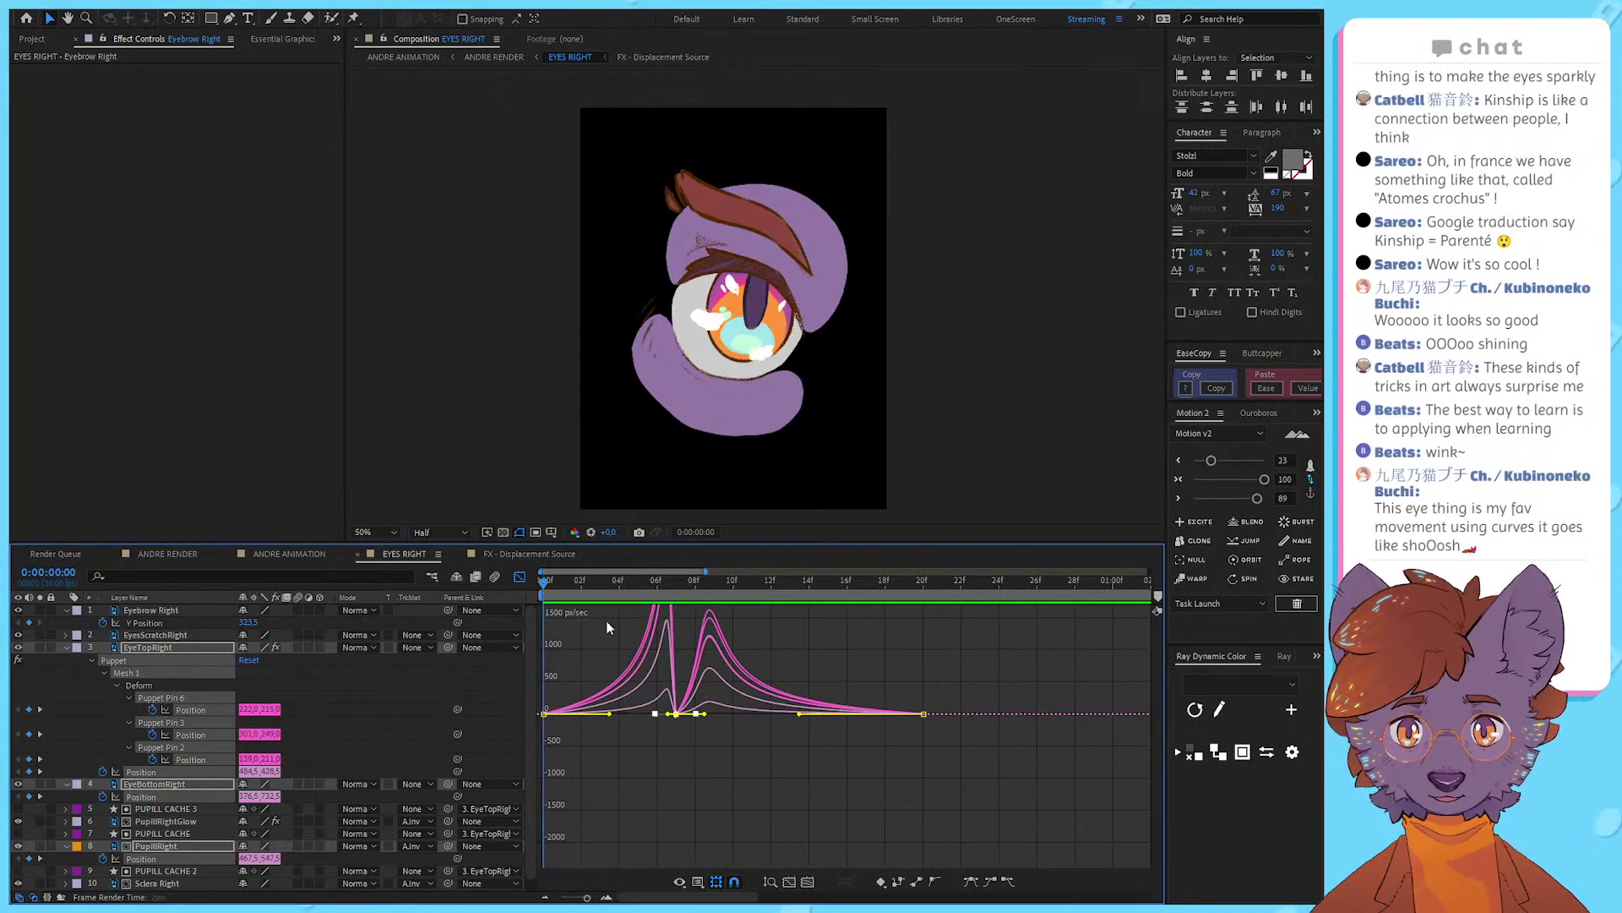
pyautogui.click(520, 577)
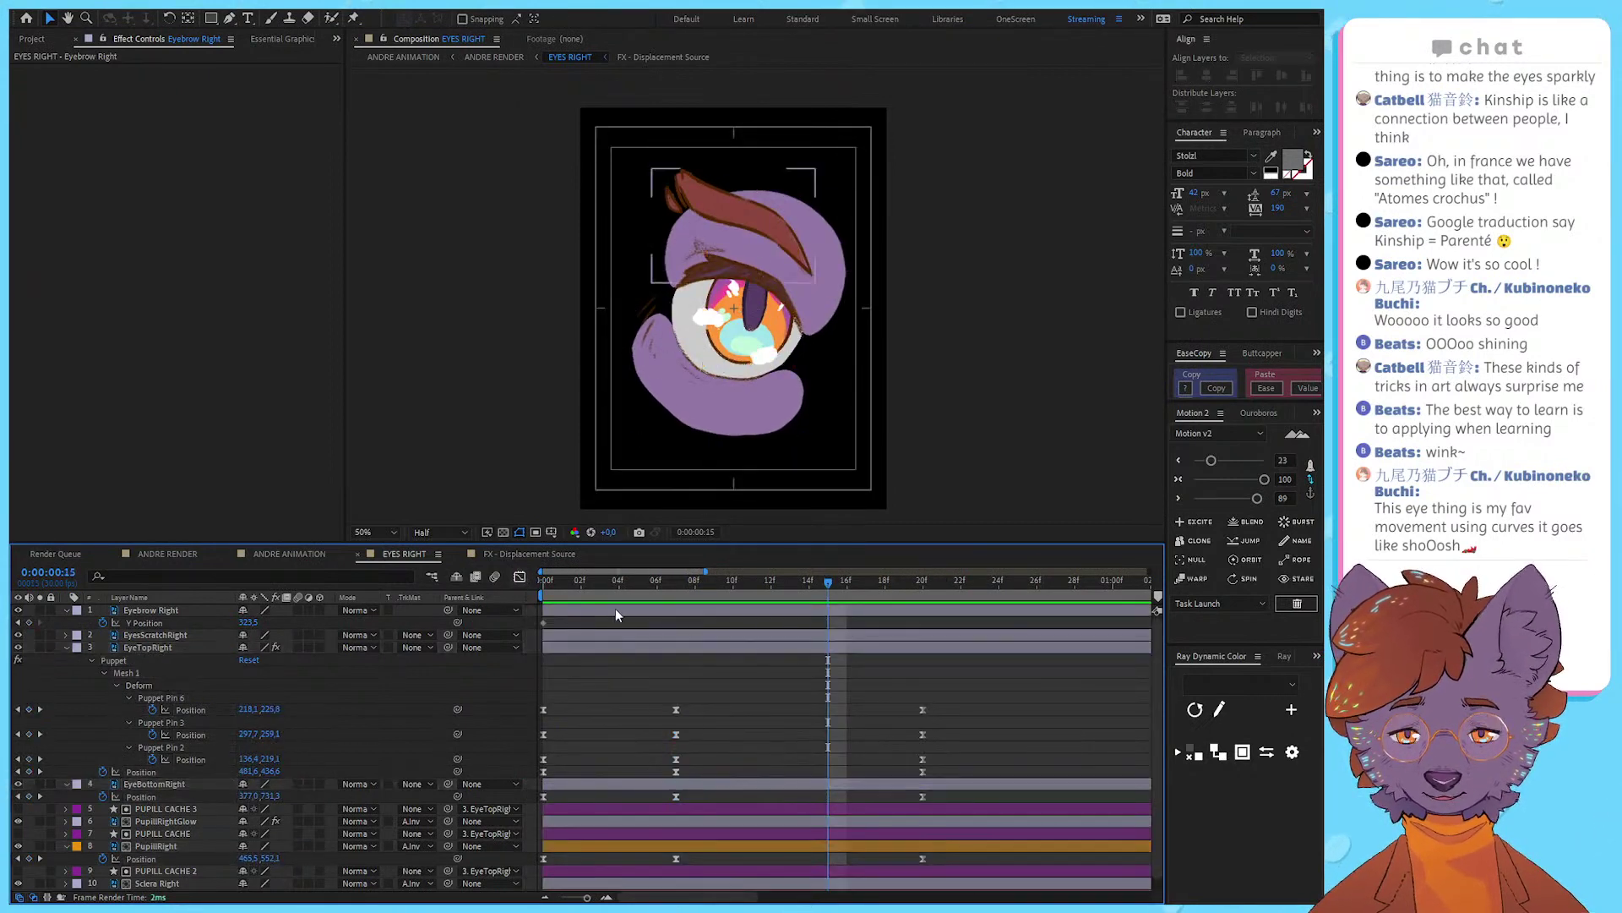
# Step: Try to lower Eyebrow Right at 0:00:00:07 using its separated Y Position
pyautogui.click(677, 603)
pyautogui.click(680, 606)
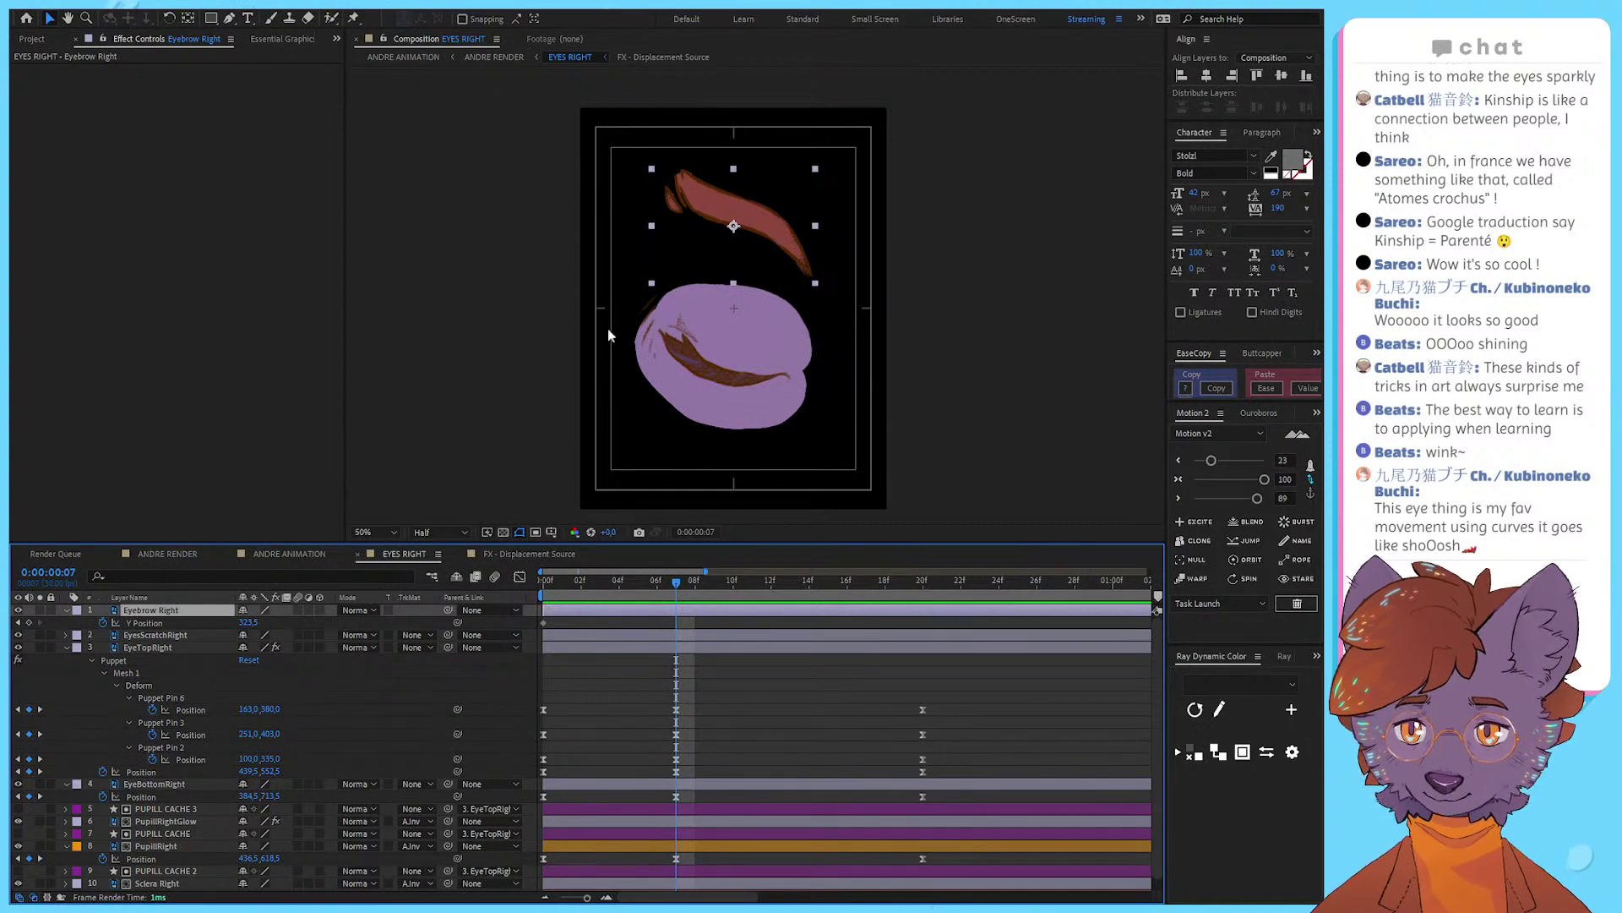
pyautogui.moveTo(764, 243); pyautogui.dragTo(765, 273)
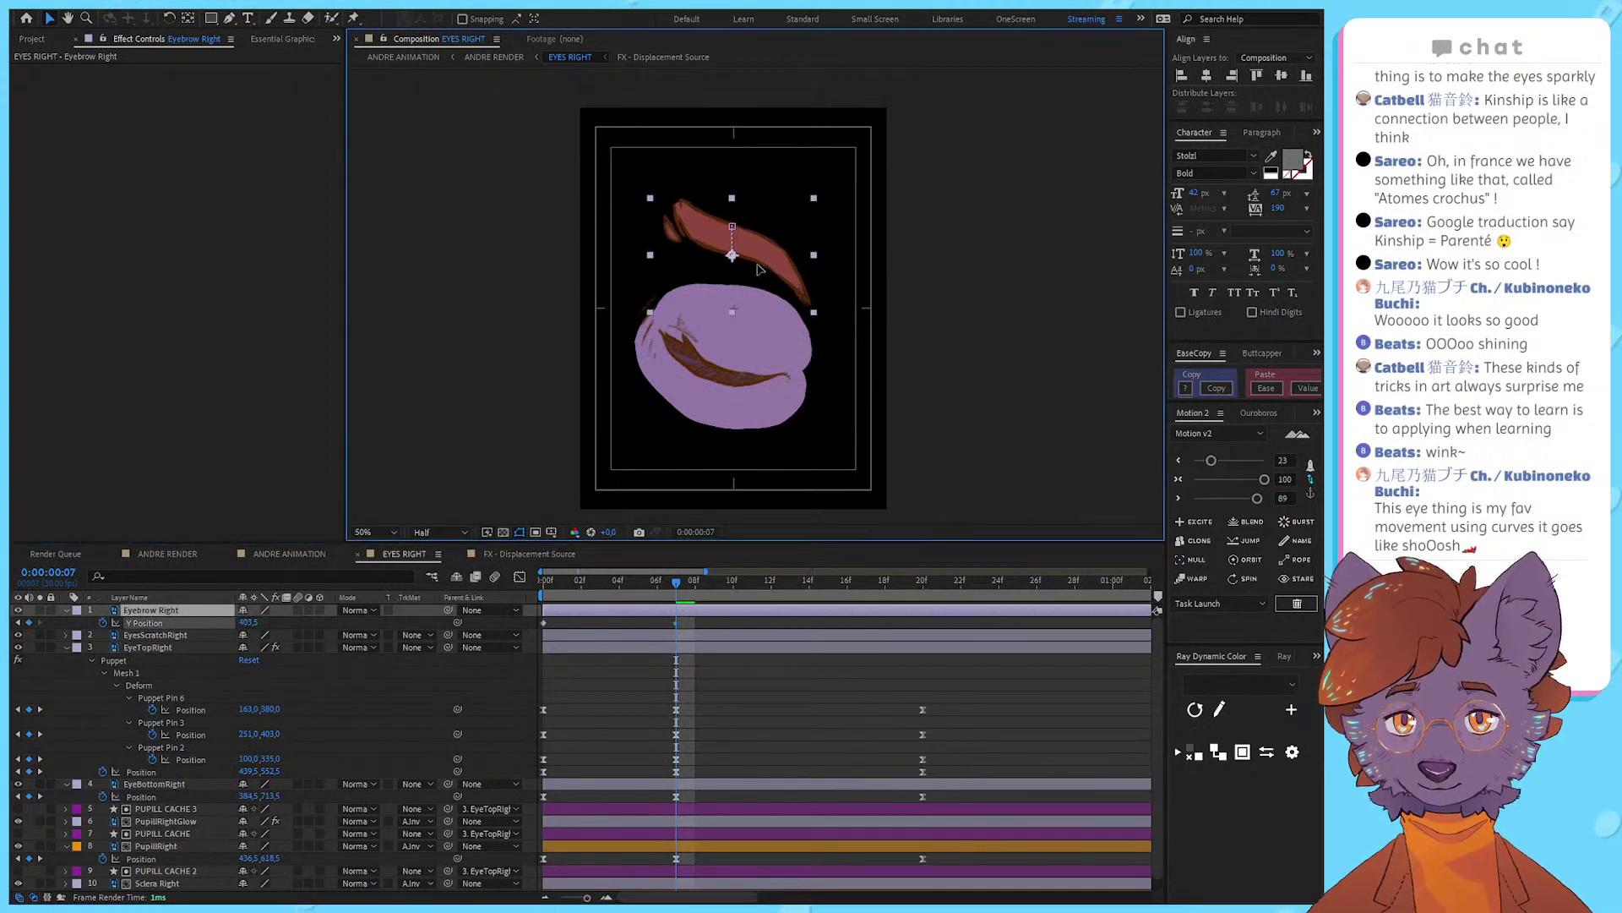
pyautogui.hotkey('ctrl', 'z')
# Step: Undo the separated position dimensions of Eyebrow Right and keyframe its Position at 0:00:00:07, lowering it to about 416, 395.5
pyautogui.click(144, 625)
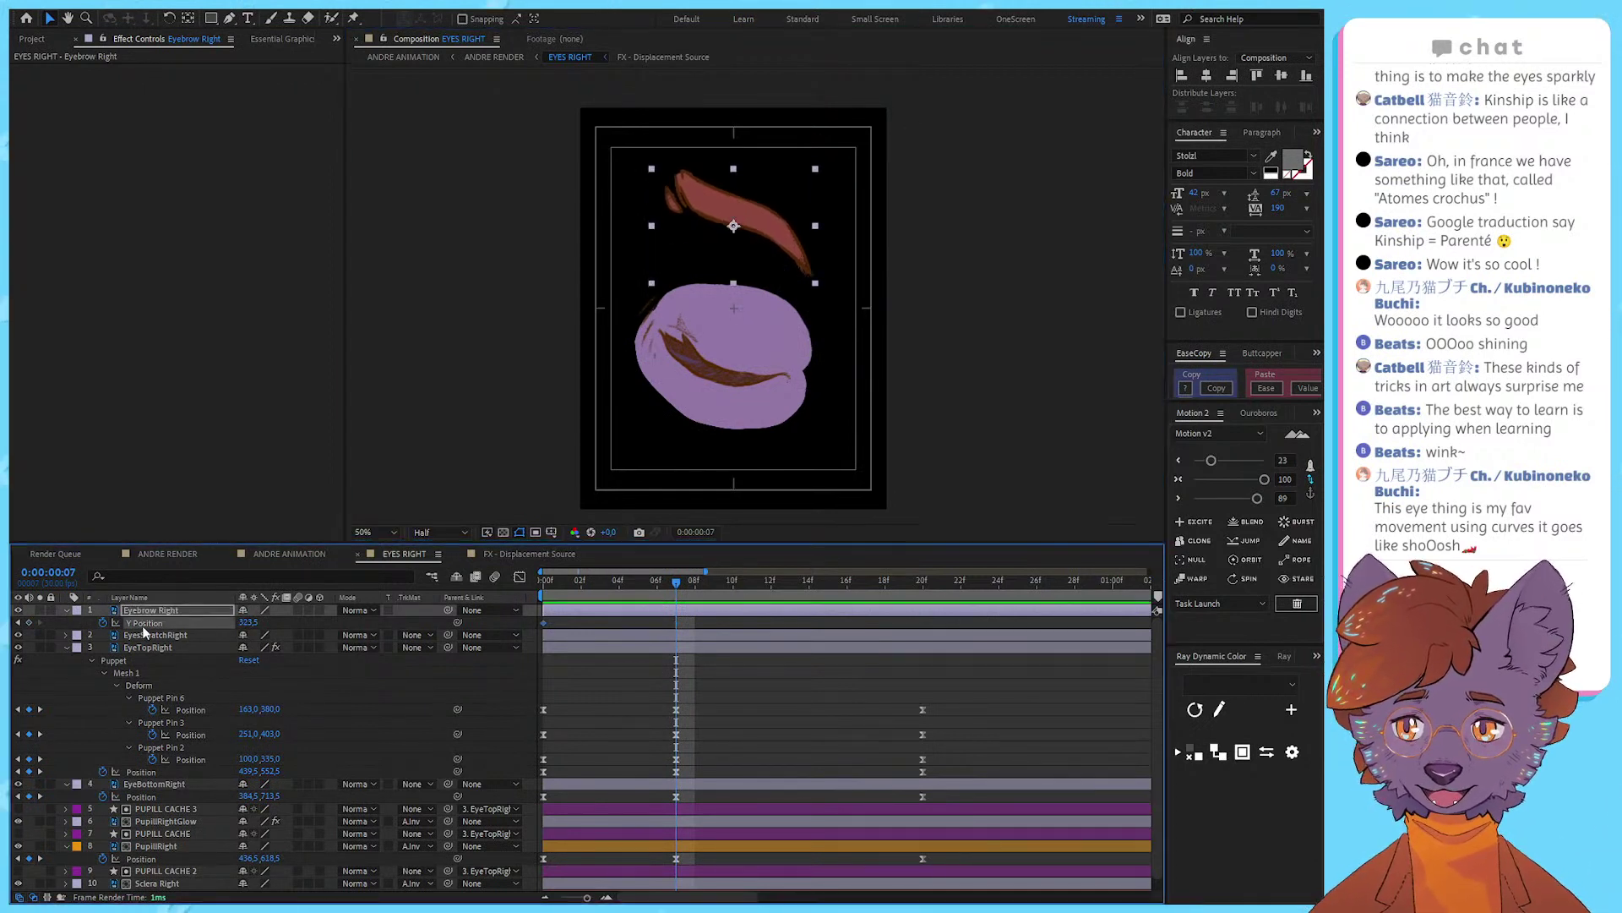
pyautogui.hotkey('ctrl', 'z')
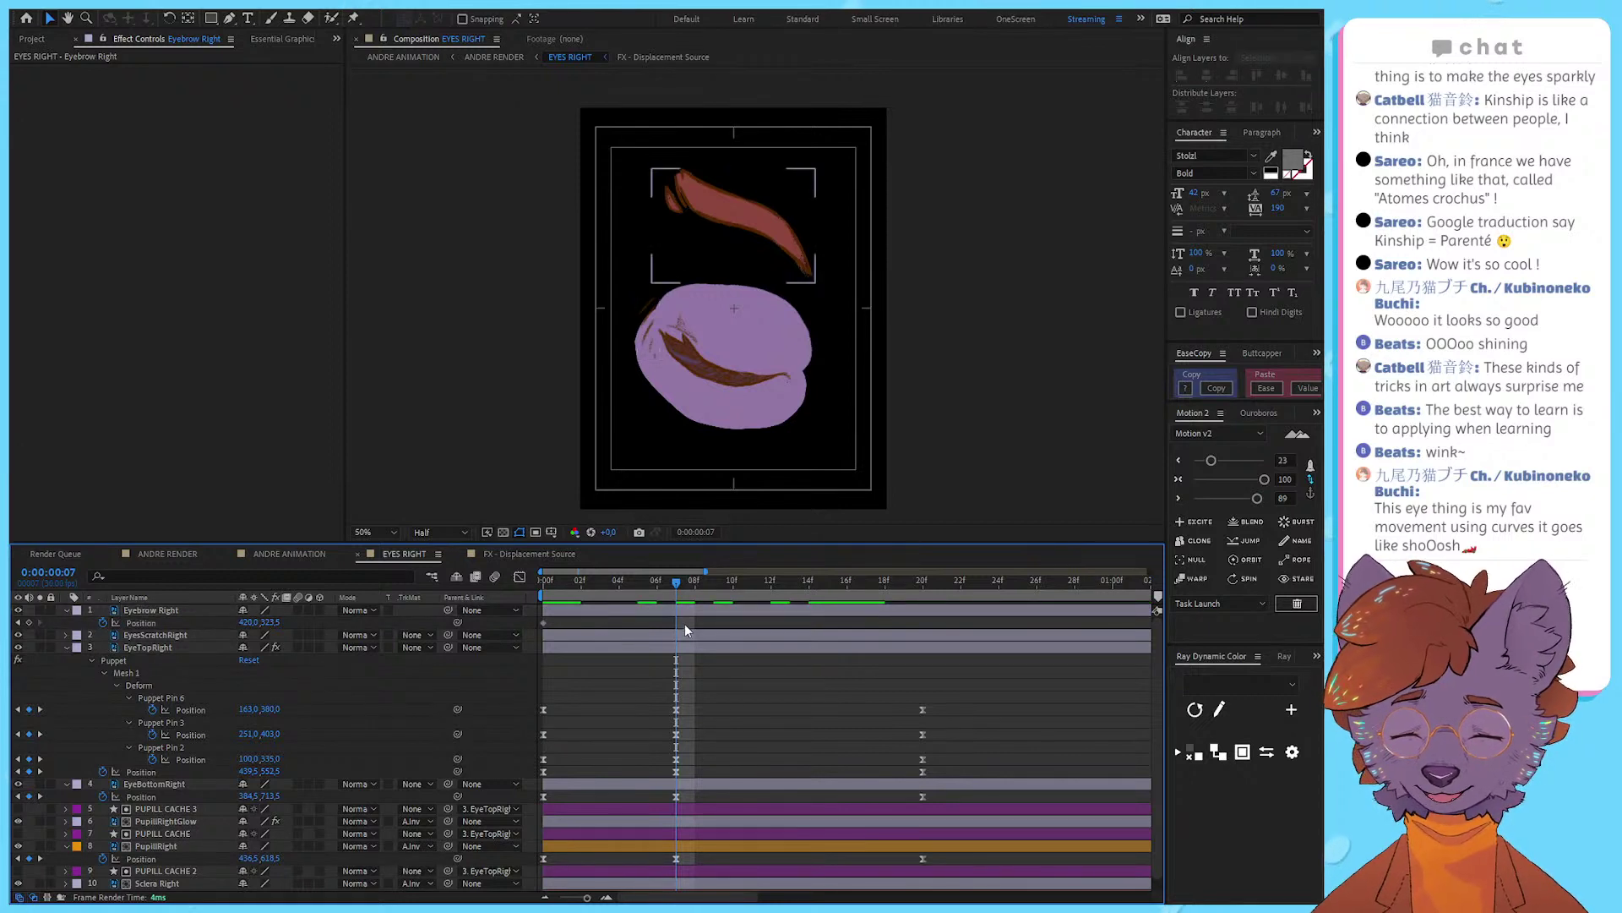
pyautogui.click(682, 613)
pyautogui.click(141, 623)
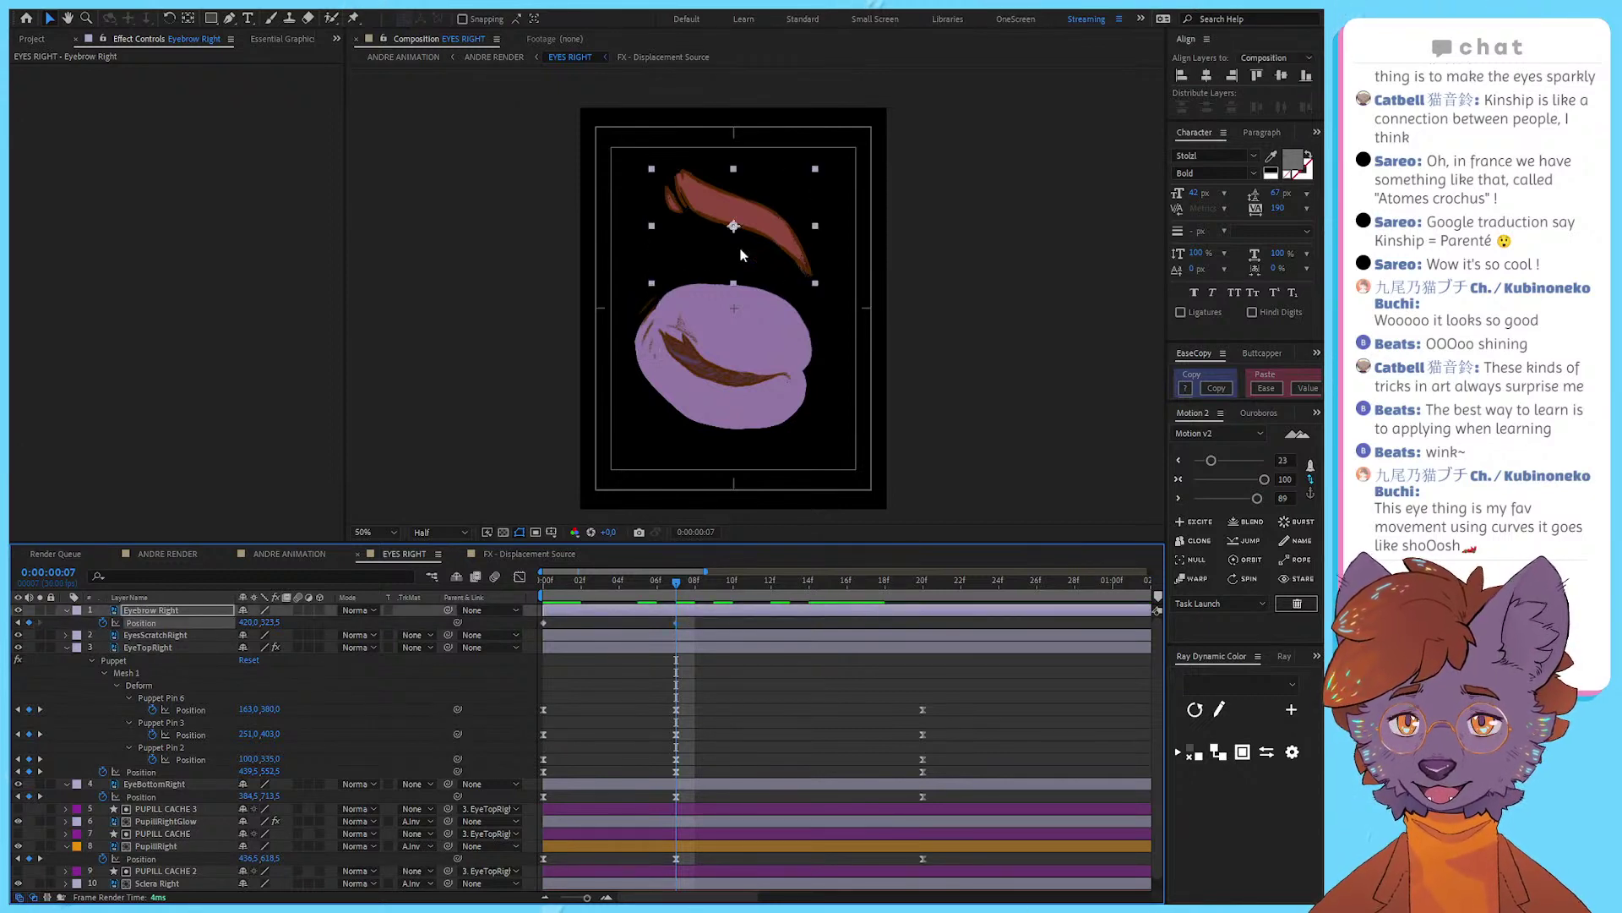
pyautogui.moveTo(788, 236); pyautogui.dragTo(786, 261)
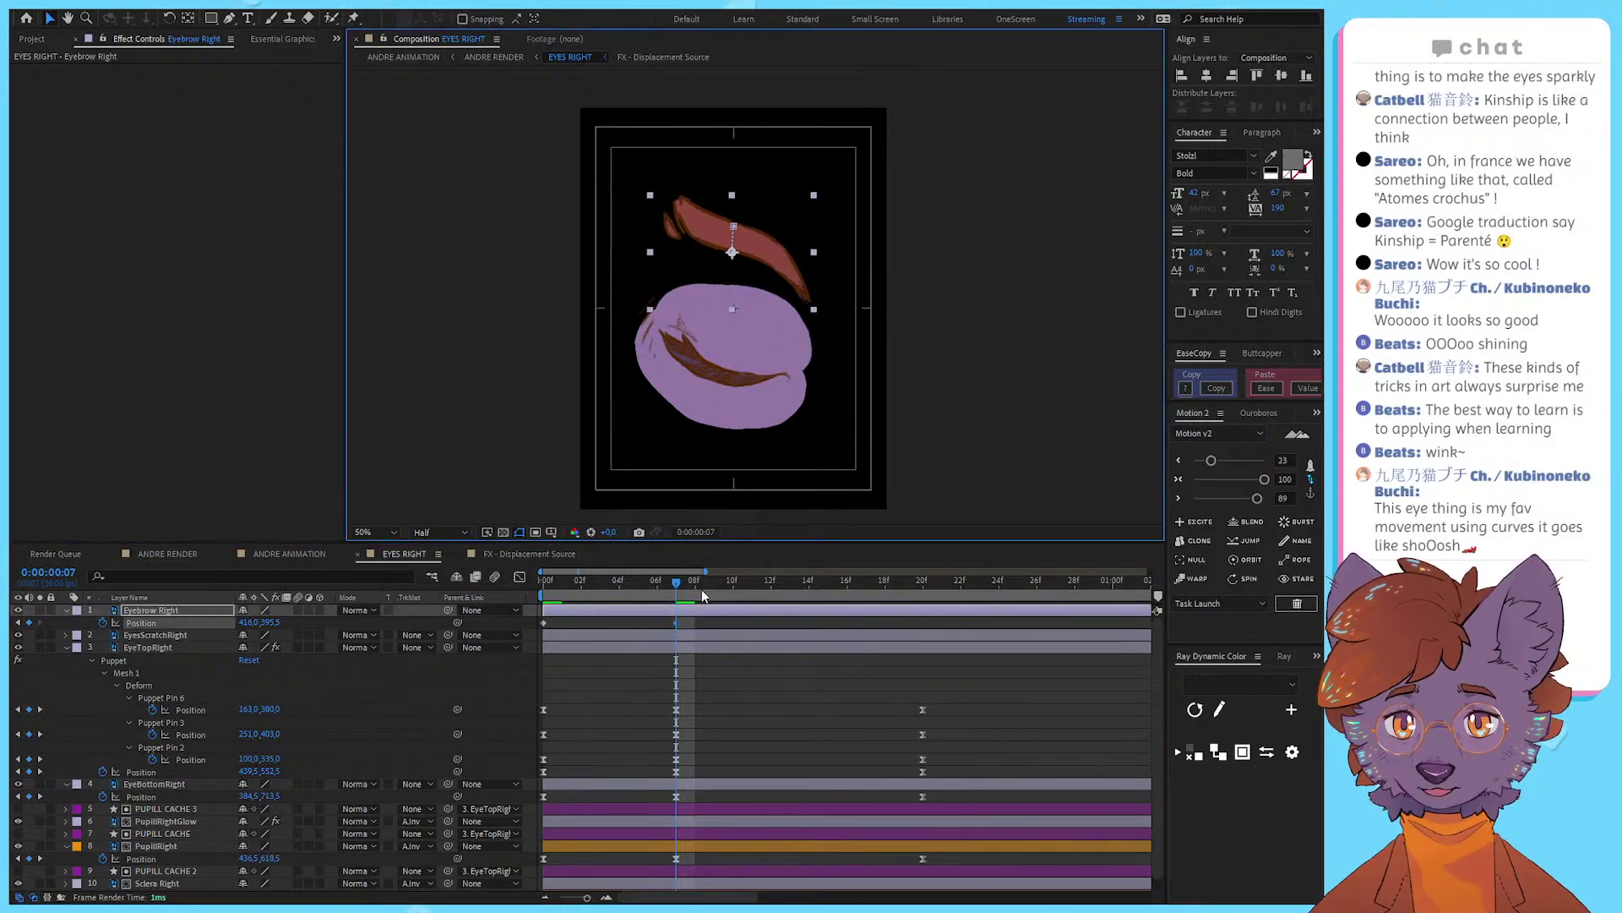
# Step: Copy Eyebrow Right's first Position keyframe to 0:00:00:20 so the eyebrow returns to its starting place
pyautogui.moveTo(701, 590); pyautogui.dragTo(929, 611)
pyautogui.click(916, 662)
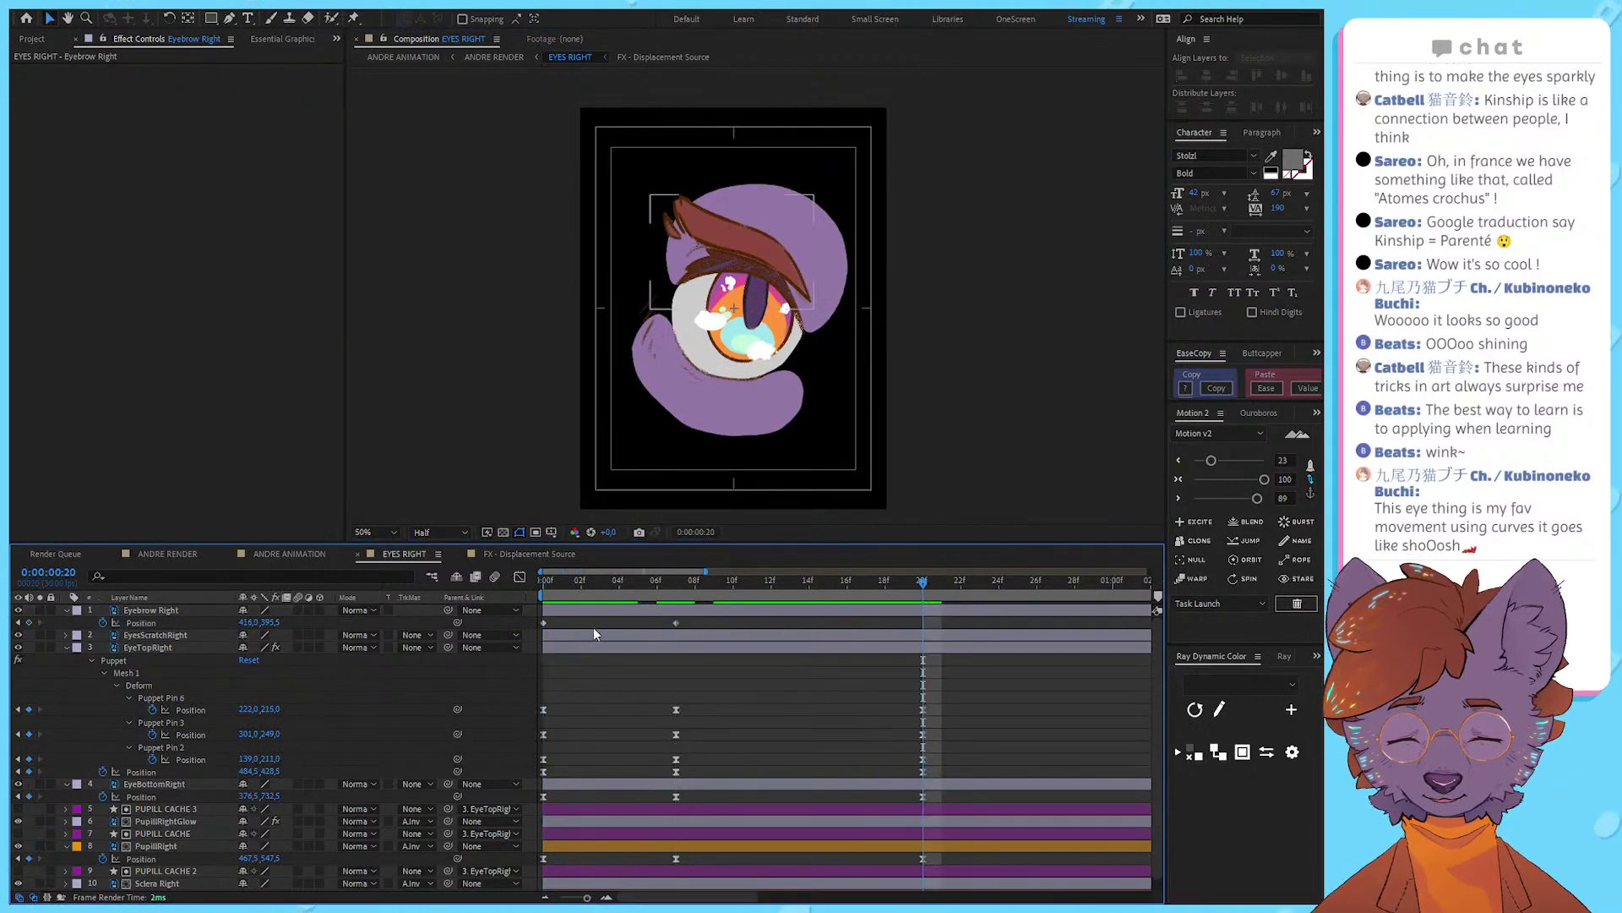
pyautogui.moveTo(593, 628); pyautogui.dragTo(531, 633)
pyautogui.hotkey('ctrl', 'c')
pyautogui.hotkey('ctrl', 'v')
pyautogui.click(893, 699)
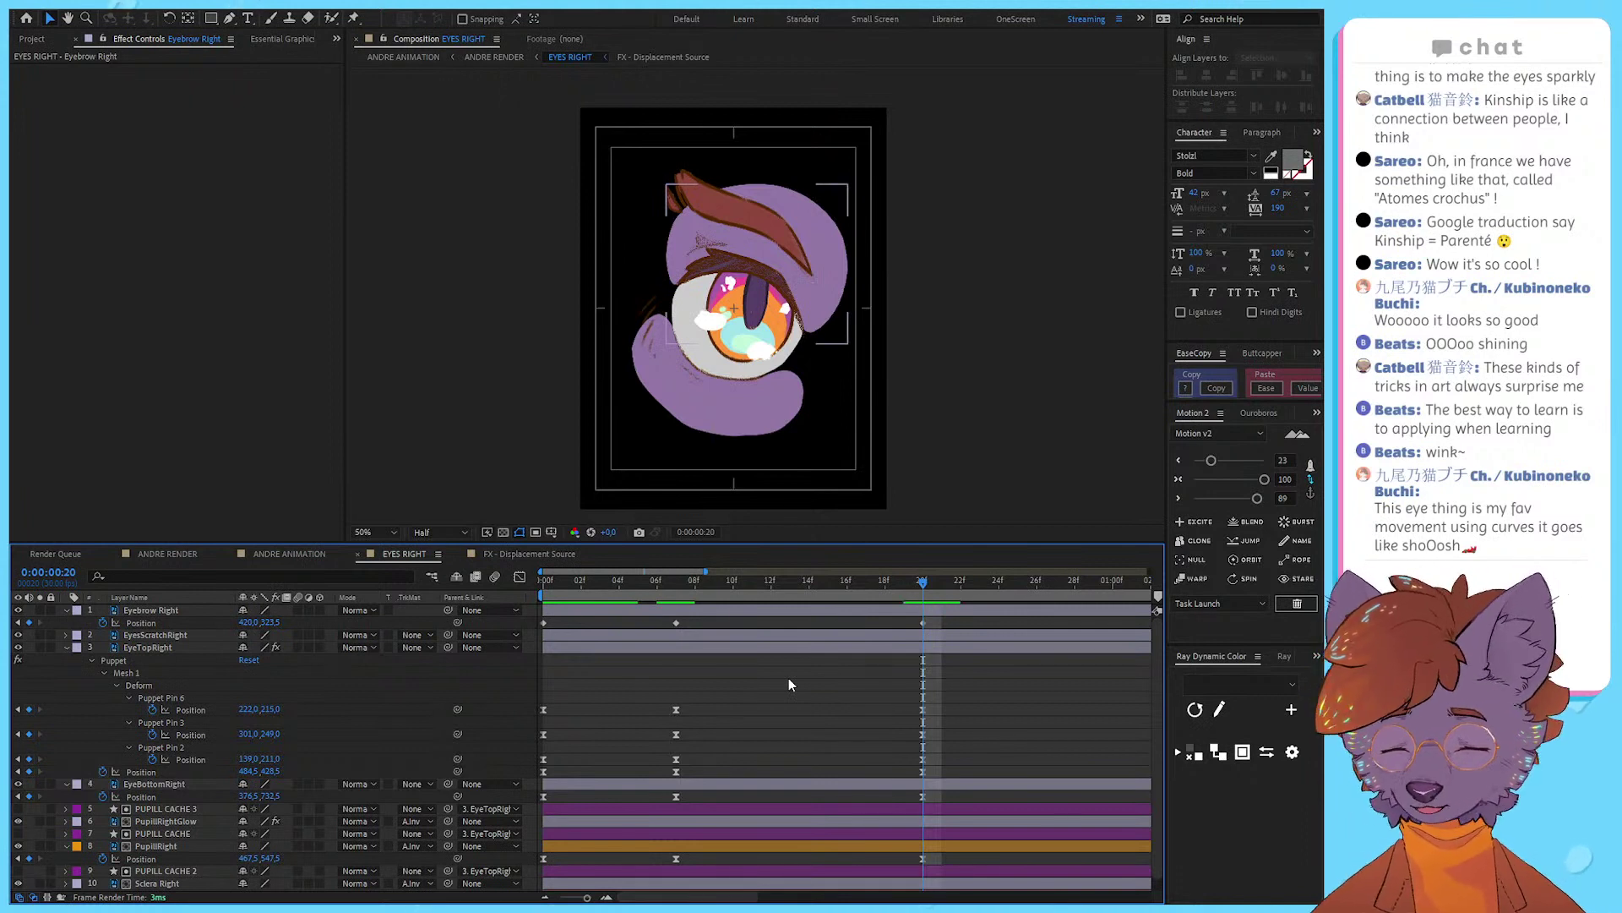
# Step: Show all three eyebrow Position keyframes in the graph editor and ease them in and out at 55 with Motion 2
pyautogui.moveTo(952, 618); pyautogui.dragTo(542, 635)
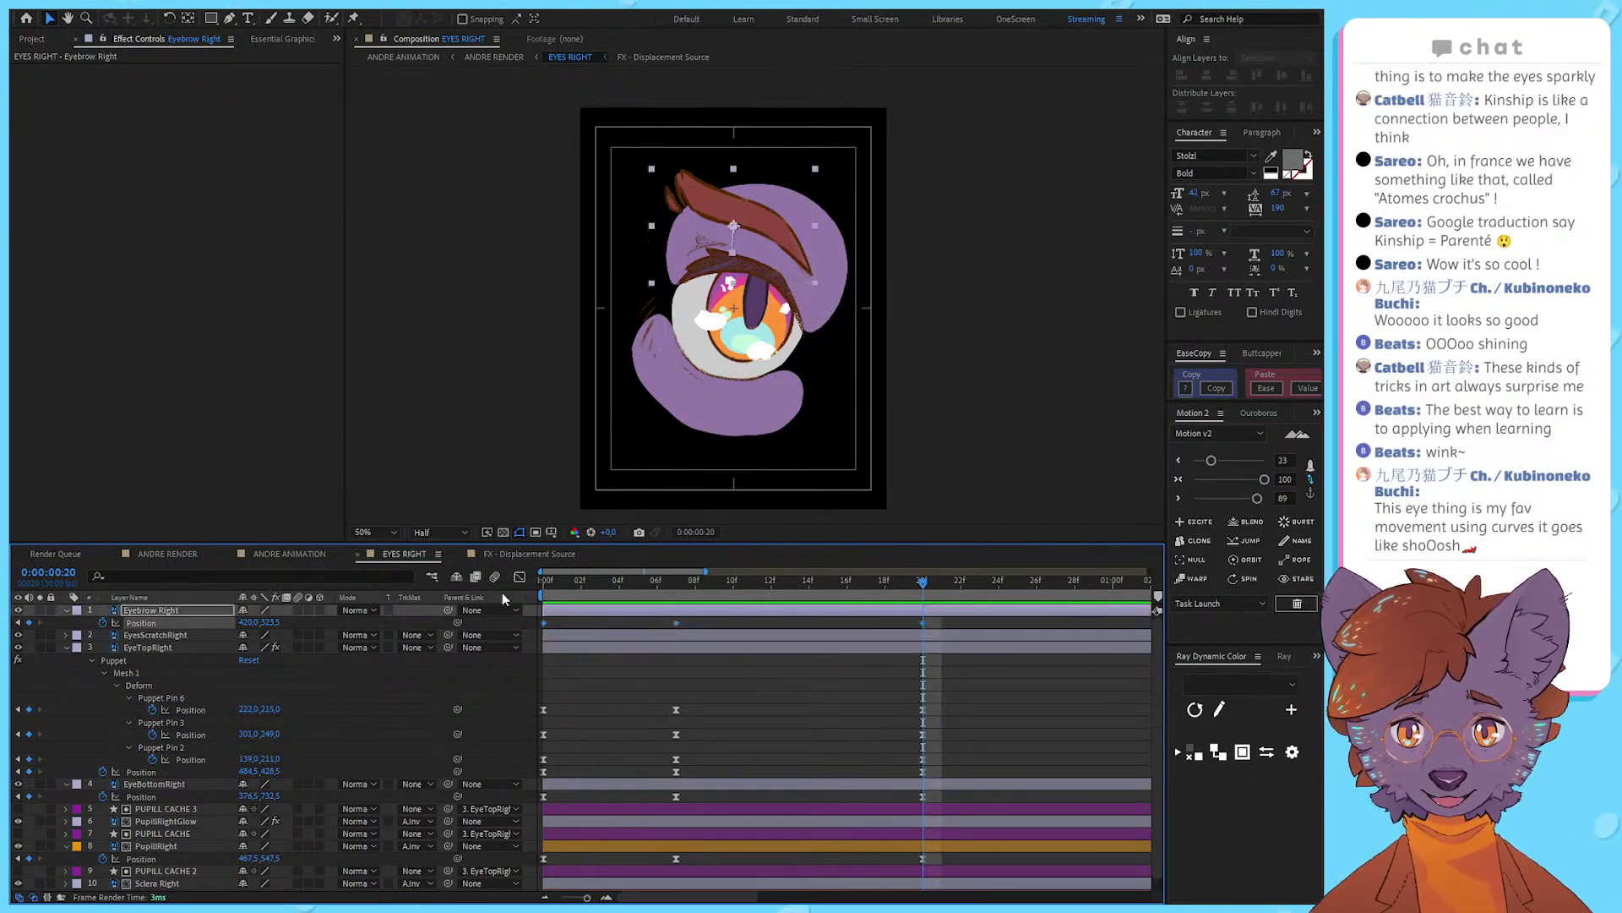
pyautogui.click(520, 576)
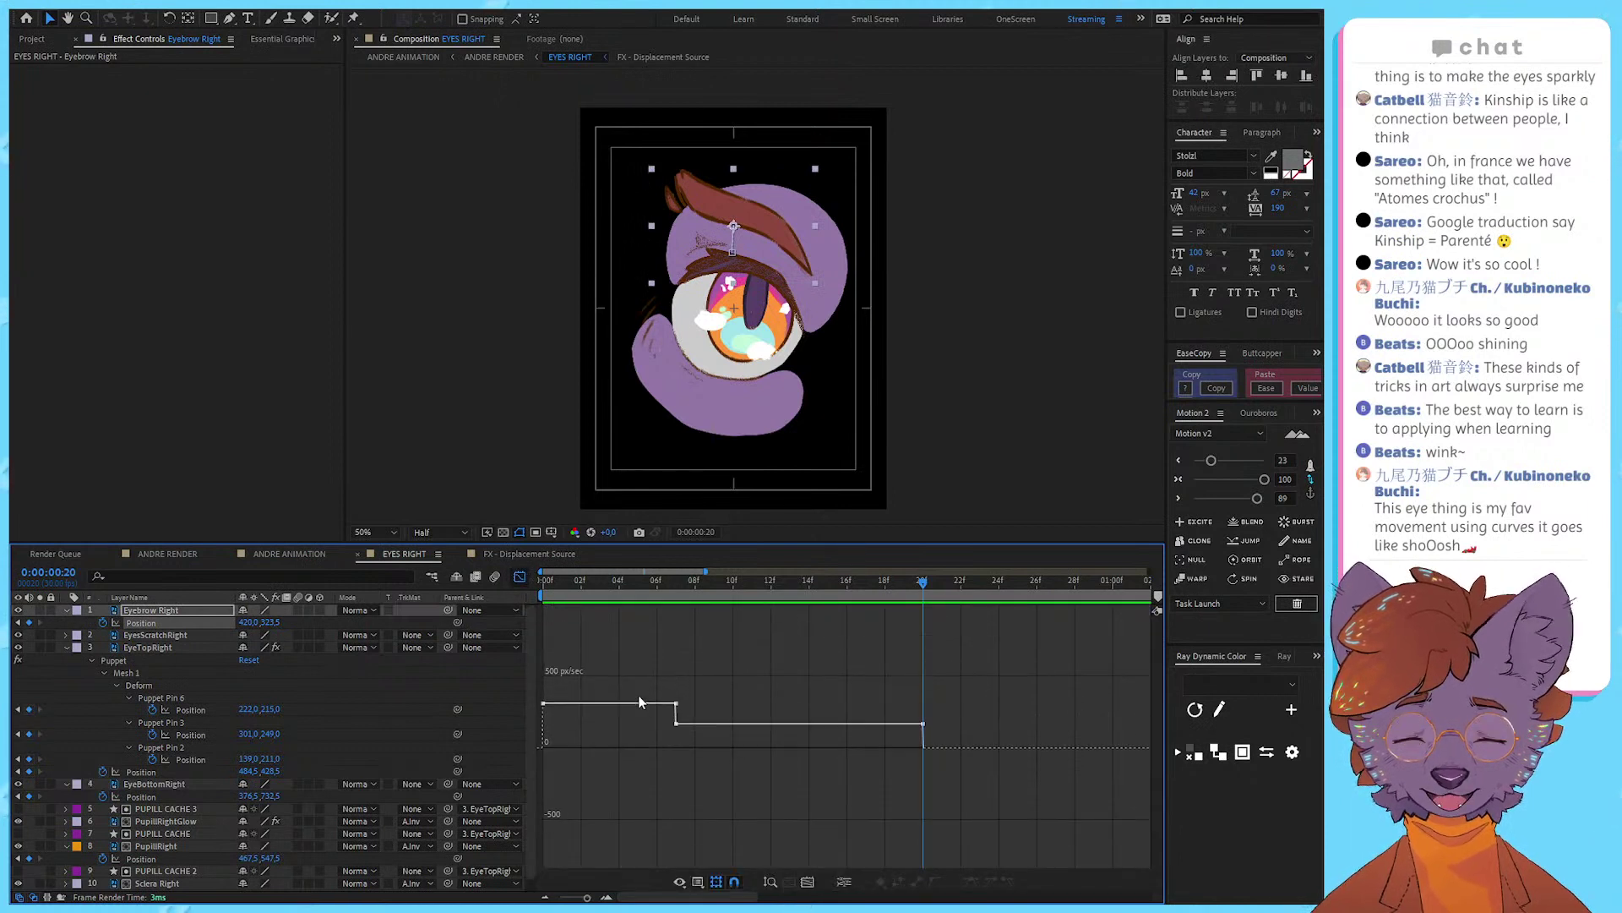
pyautogui.moveTo(996, 795); pyautogui.dragTo(439, 611)
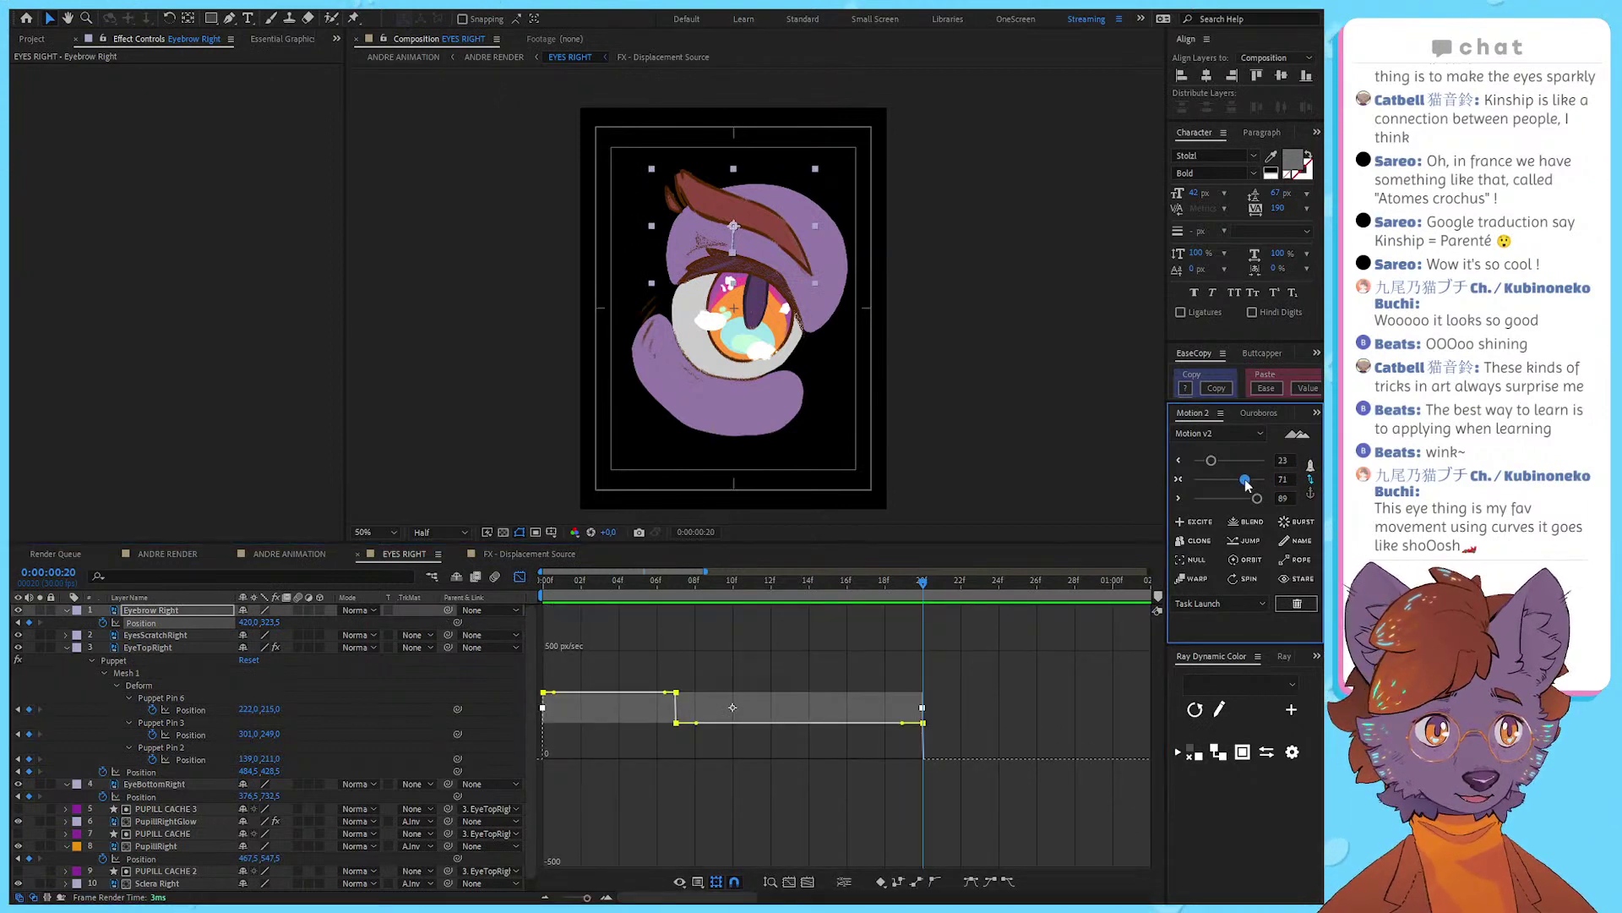
pyautogui.moveTo(1264, 479); pyautogui.dragTo(1233, 479)
pyautogui.click(962, 672)
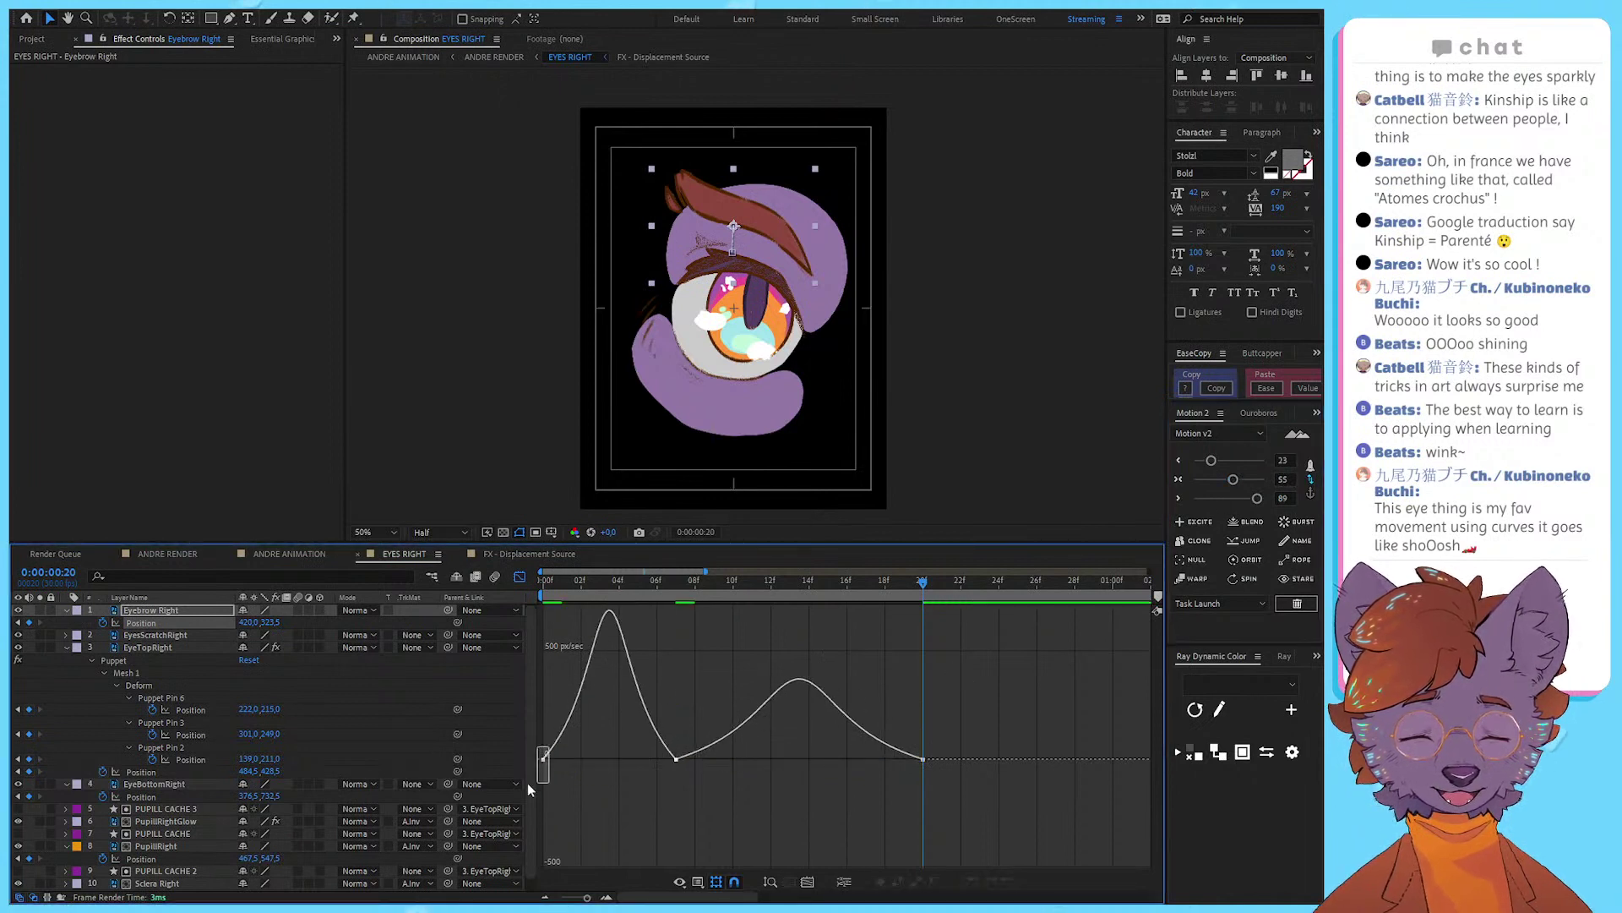
# Step: Set the Motion 2 ease of the first and last Position keyframes to 78 and the middle one to 19
pyautogui.moveTo(529, 786); pyautogui.dragTo(1019, 664)
pyautogui.click(1251, 480)
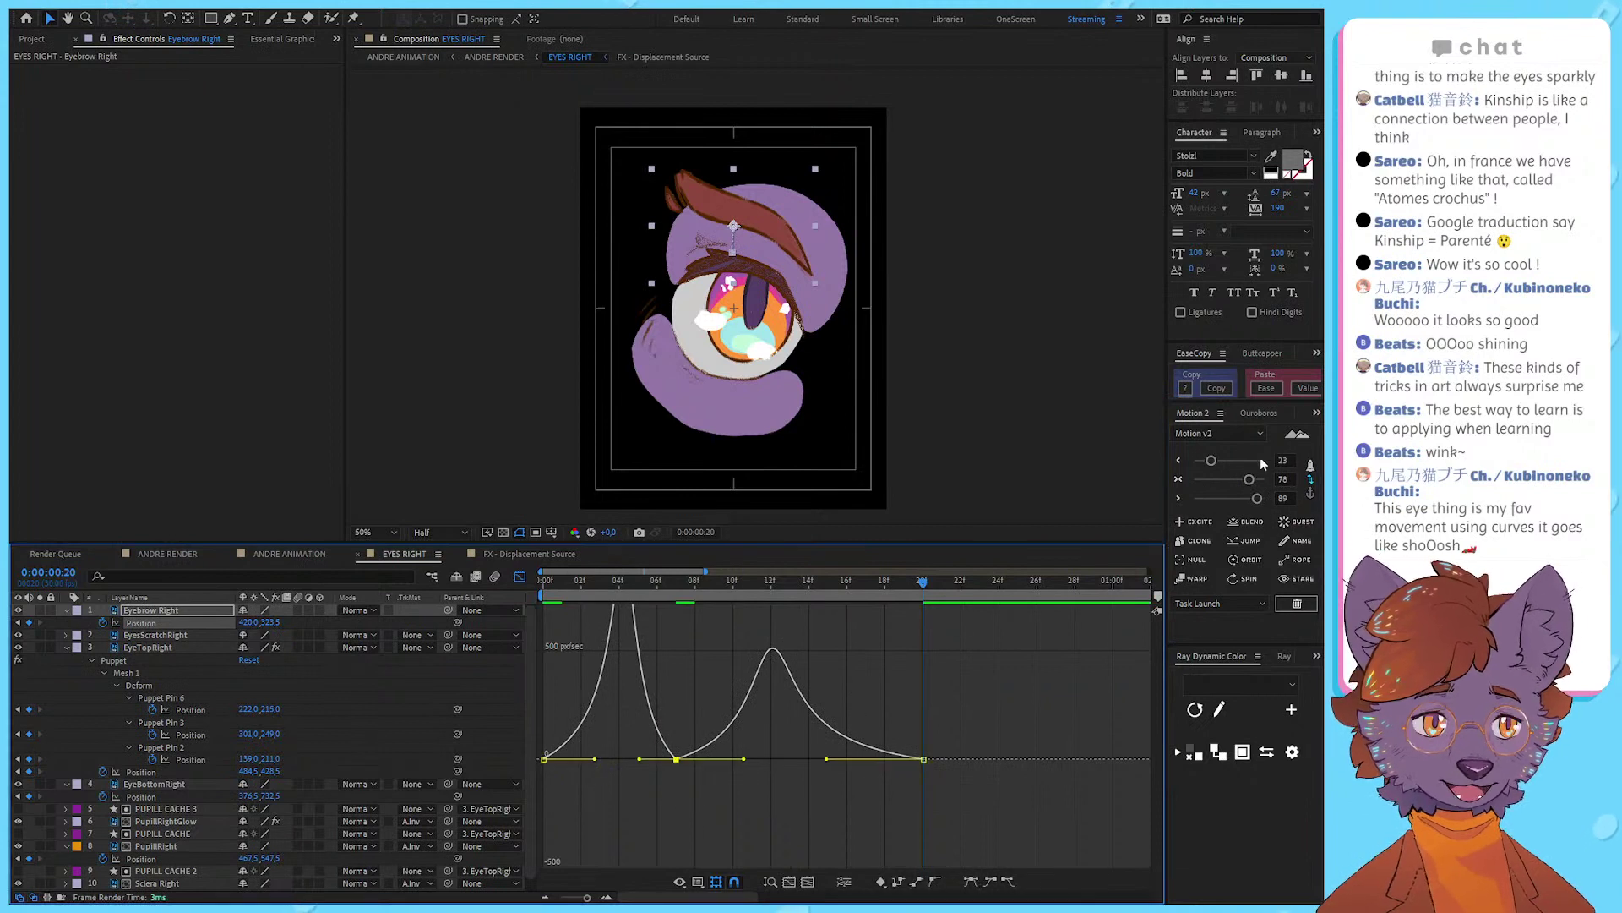
pyautogui.moveTo(1220, 479); pyautogui.dragTo(1209, 479)
pyautogui.click(867, 675)
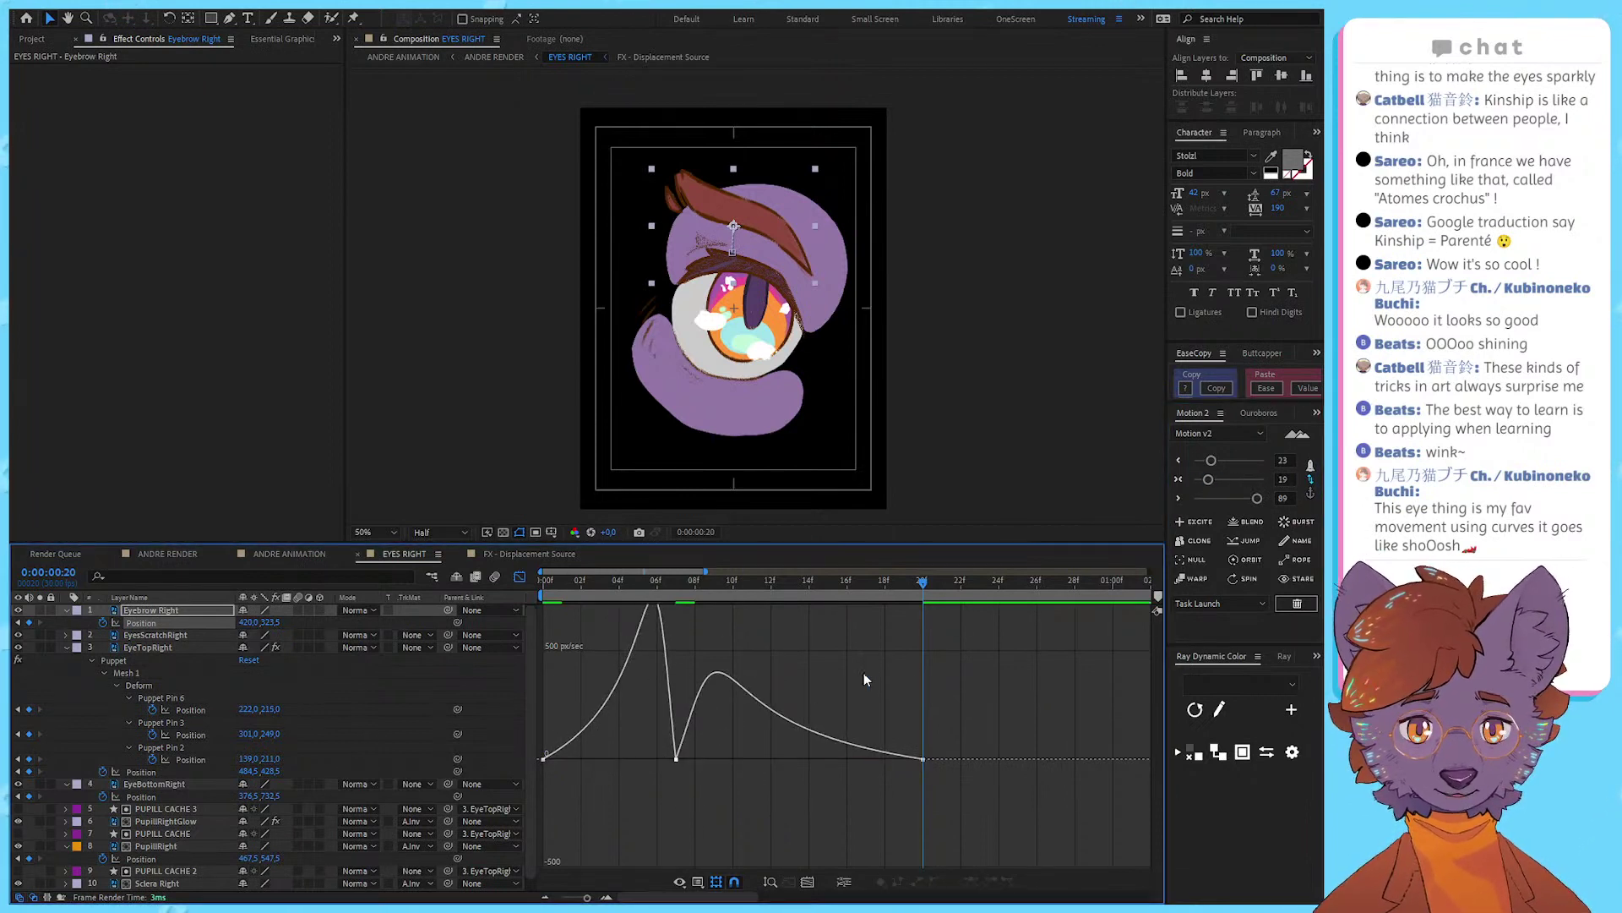
# Step: Set the ease of the first and last eyebrow Position keyframes to 89 and play back the blink
pyautogui.moveTo(931, 686); pyautogui.dragTo(814, 786)
pyautogui.moveTo(581, 793); pyautogui.dragTo(536, 694)
pyautogui.click(1250, 479)
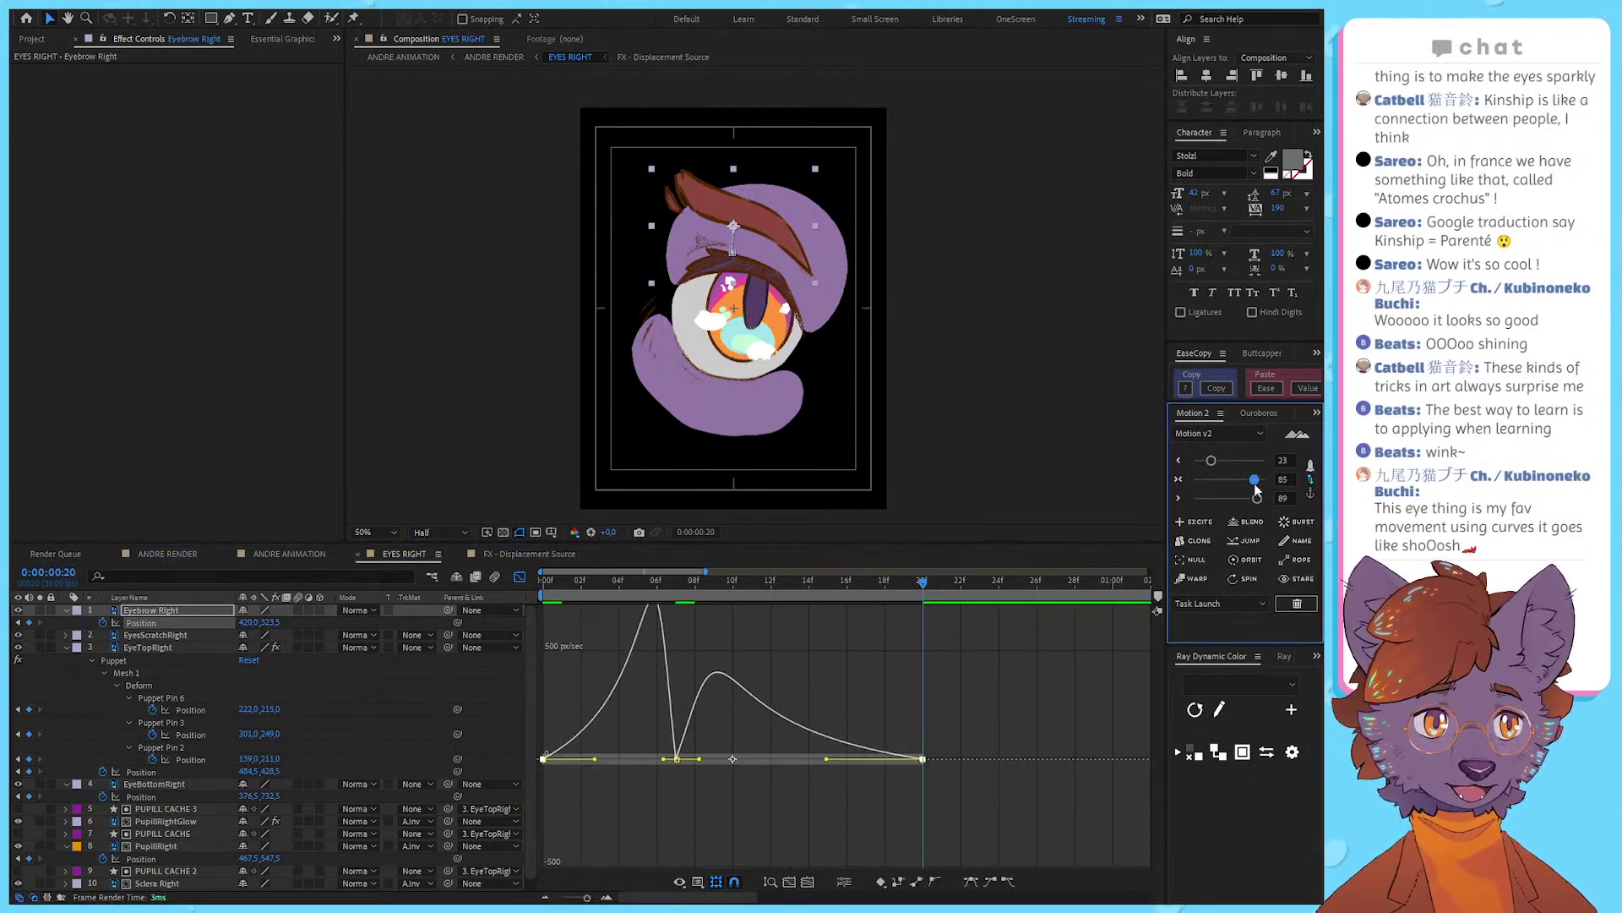
pyautogui.click(1256, 479)
pyautogui.click(709, 634)
pyautogui.press('space')
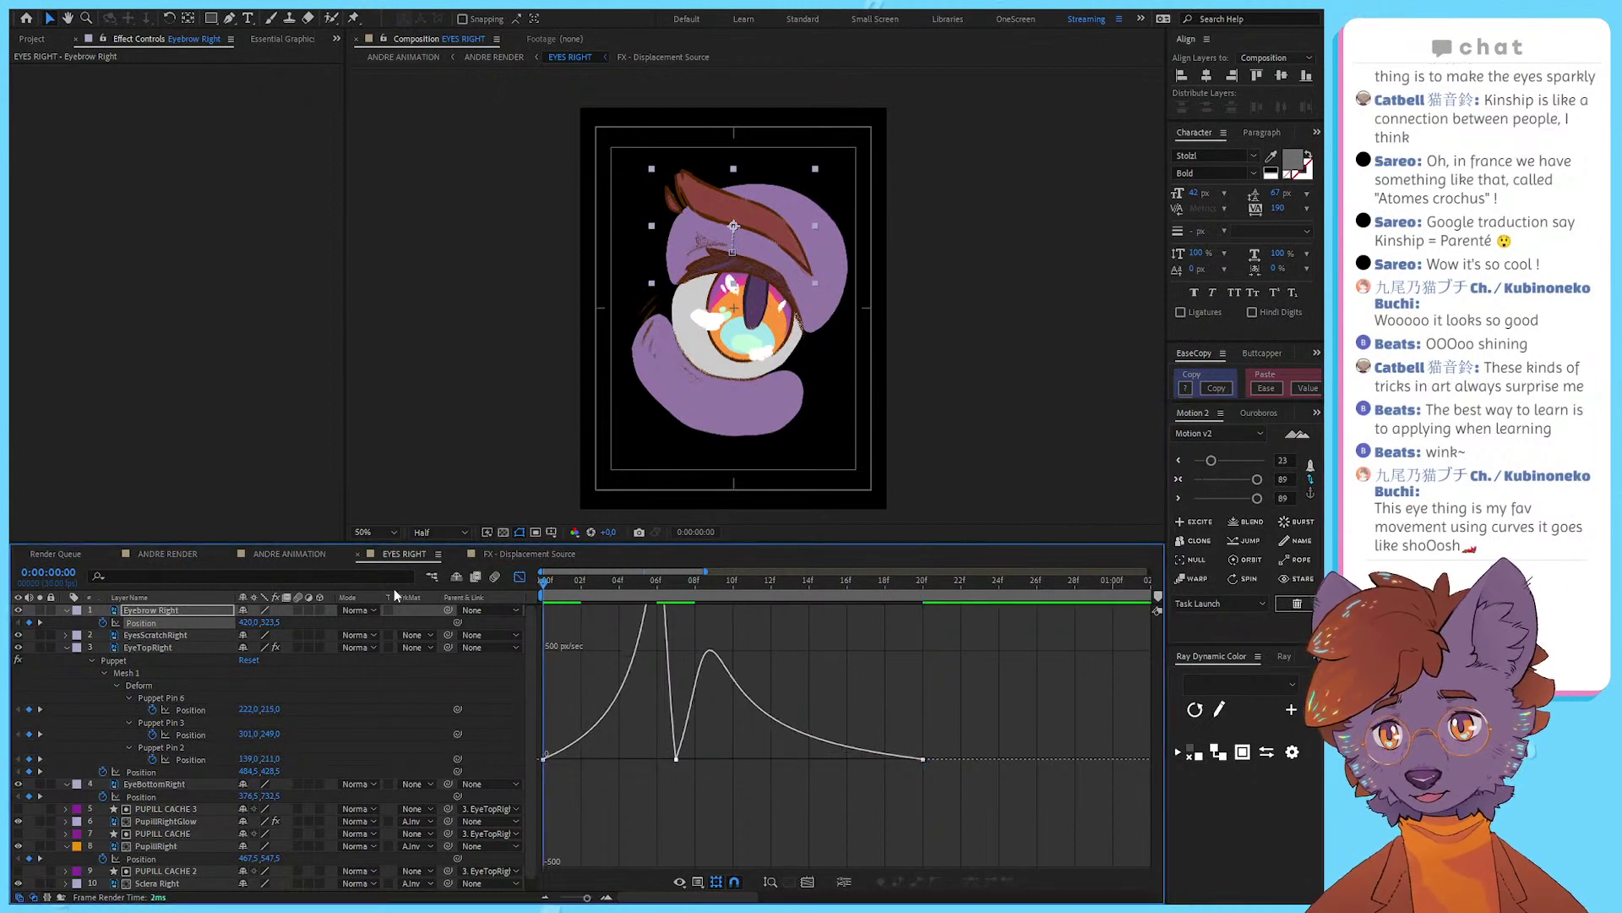
pyautogui.press('space')
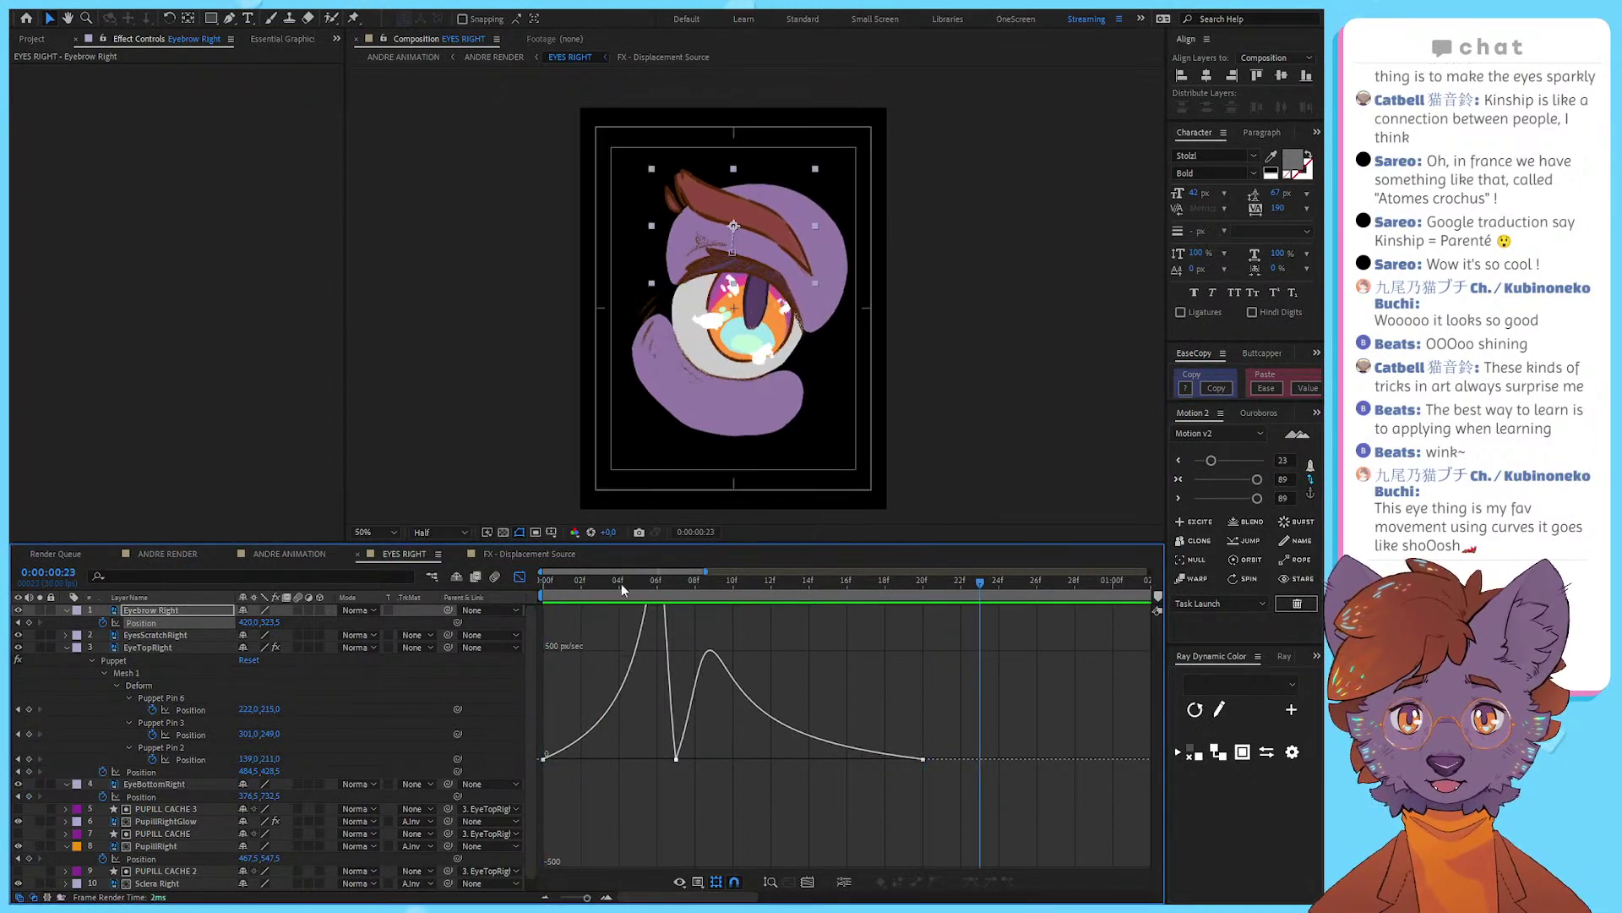
pyautogui.moveTo(545, 583); pyautogui.dragTo(499, 602)
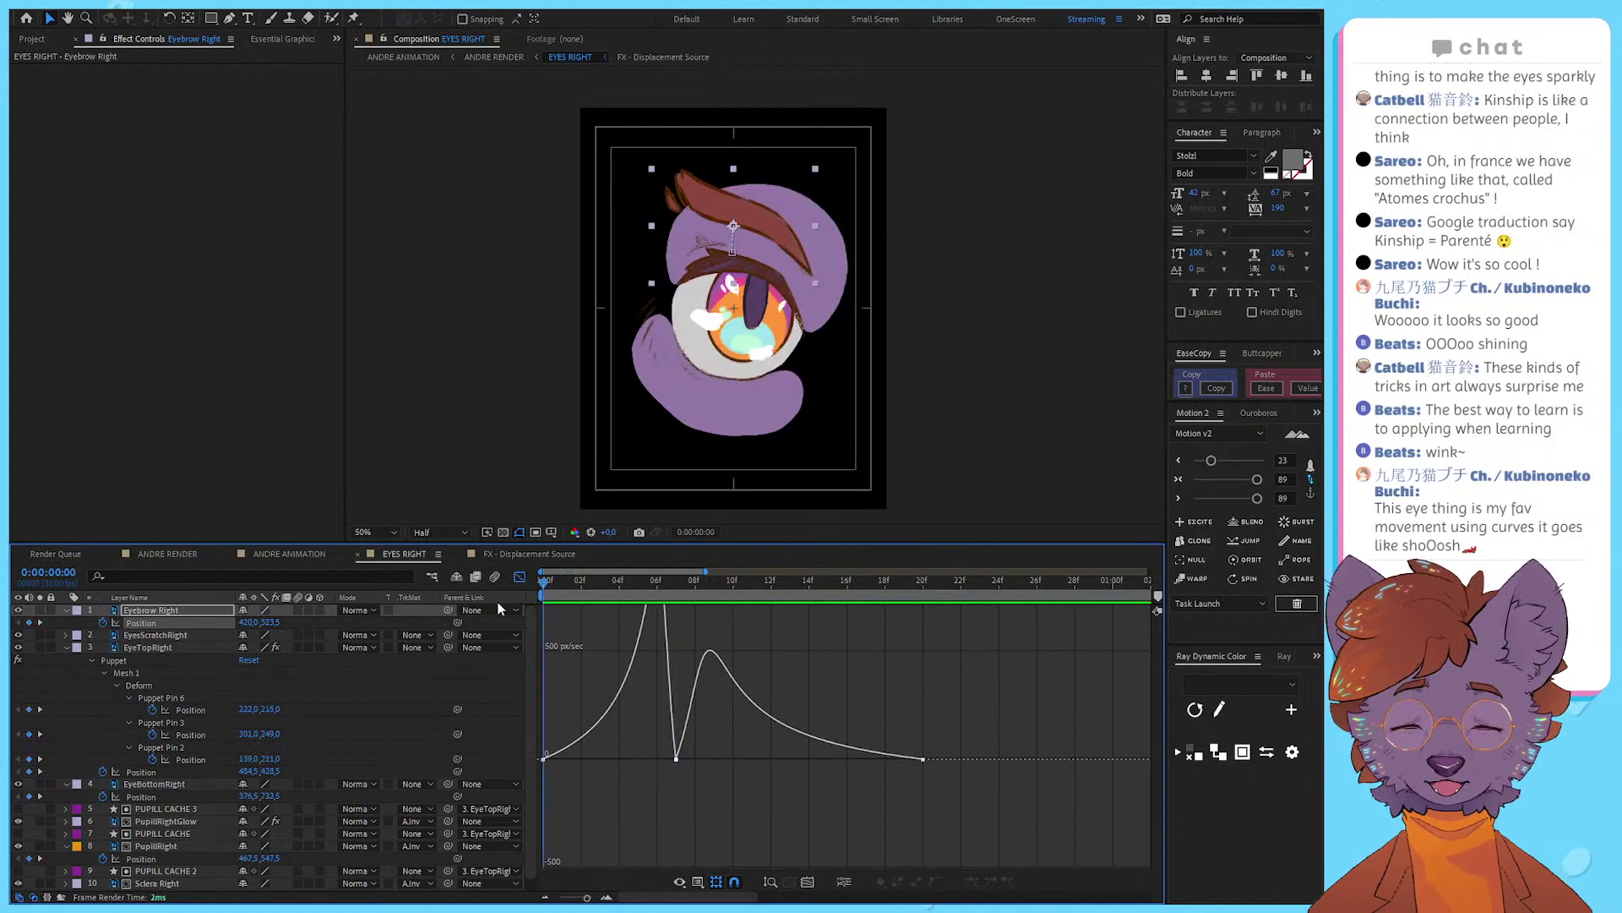
pyautogui.press('space')
# Step: Leave the graph editor, set a 0° Rotation keyframe for Eyebrow Right at 0:00:00:00, and show it alongside Position
pyautogui.click(520, 576)
pyautogui.moveTo(617, 581); pyautogui.dragTo(541, 585)
pyautogui.click(579, 622)
pyautogui.click(574, 610)
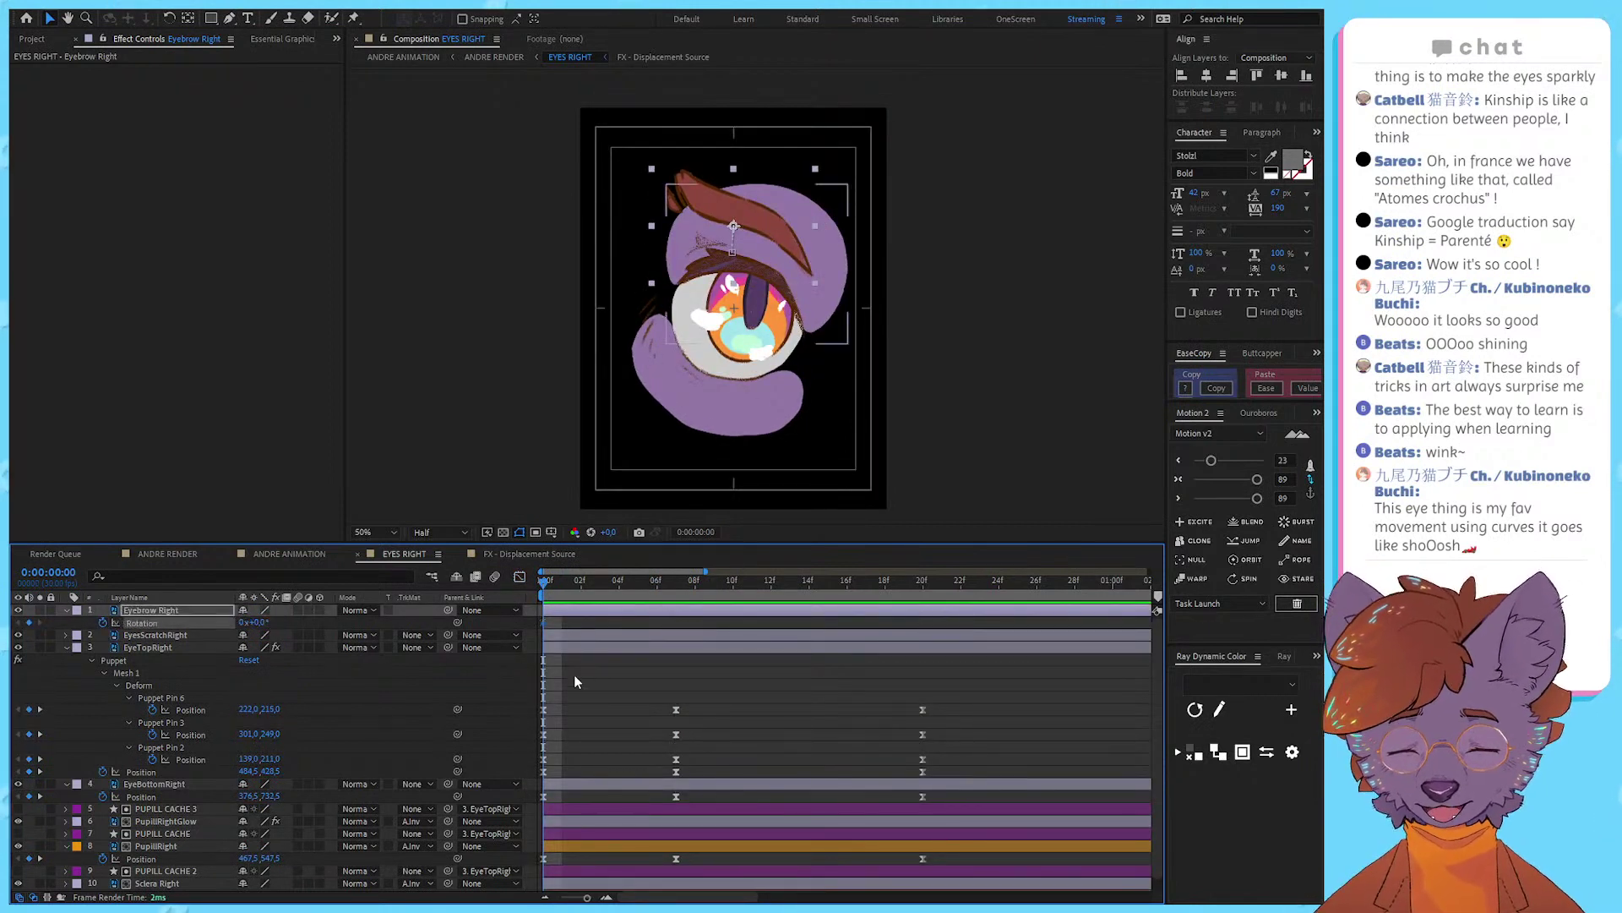
pyautogui.hotkey('shift', 'r')
# Step: Rotate Eyebrow Right to about -8° at 0:00:00:07 and back to 0° at 0:00:00:20
pyautogui.click(674, 595)
pyautogui.click(698, 636)
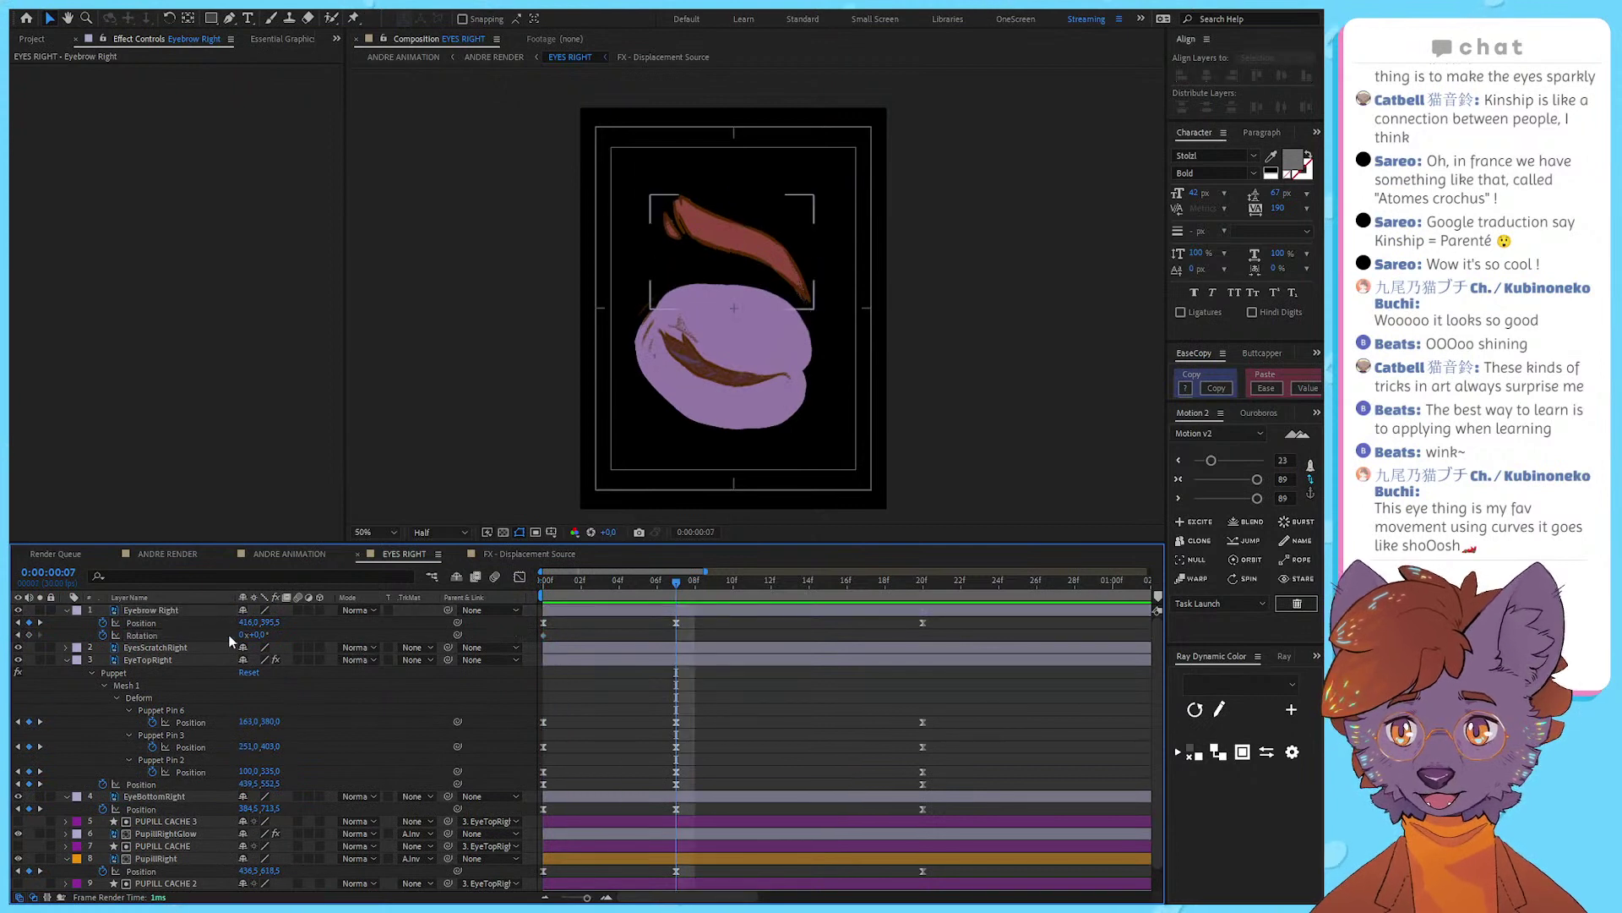
pyautogui.moveTo(251, 635); pyautogui.dragTo(283, 622)
pyautogui.moveTo(668, 592); pyautogui.dragTo(925, 623)
pyautogui.click(806, 637)
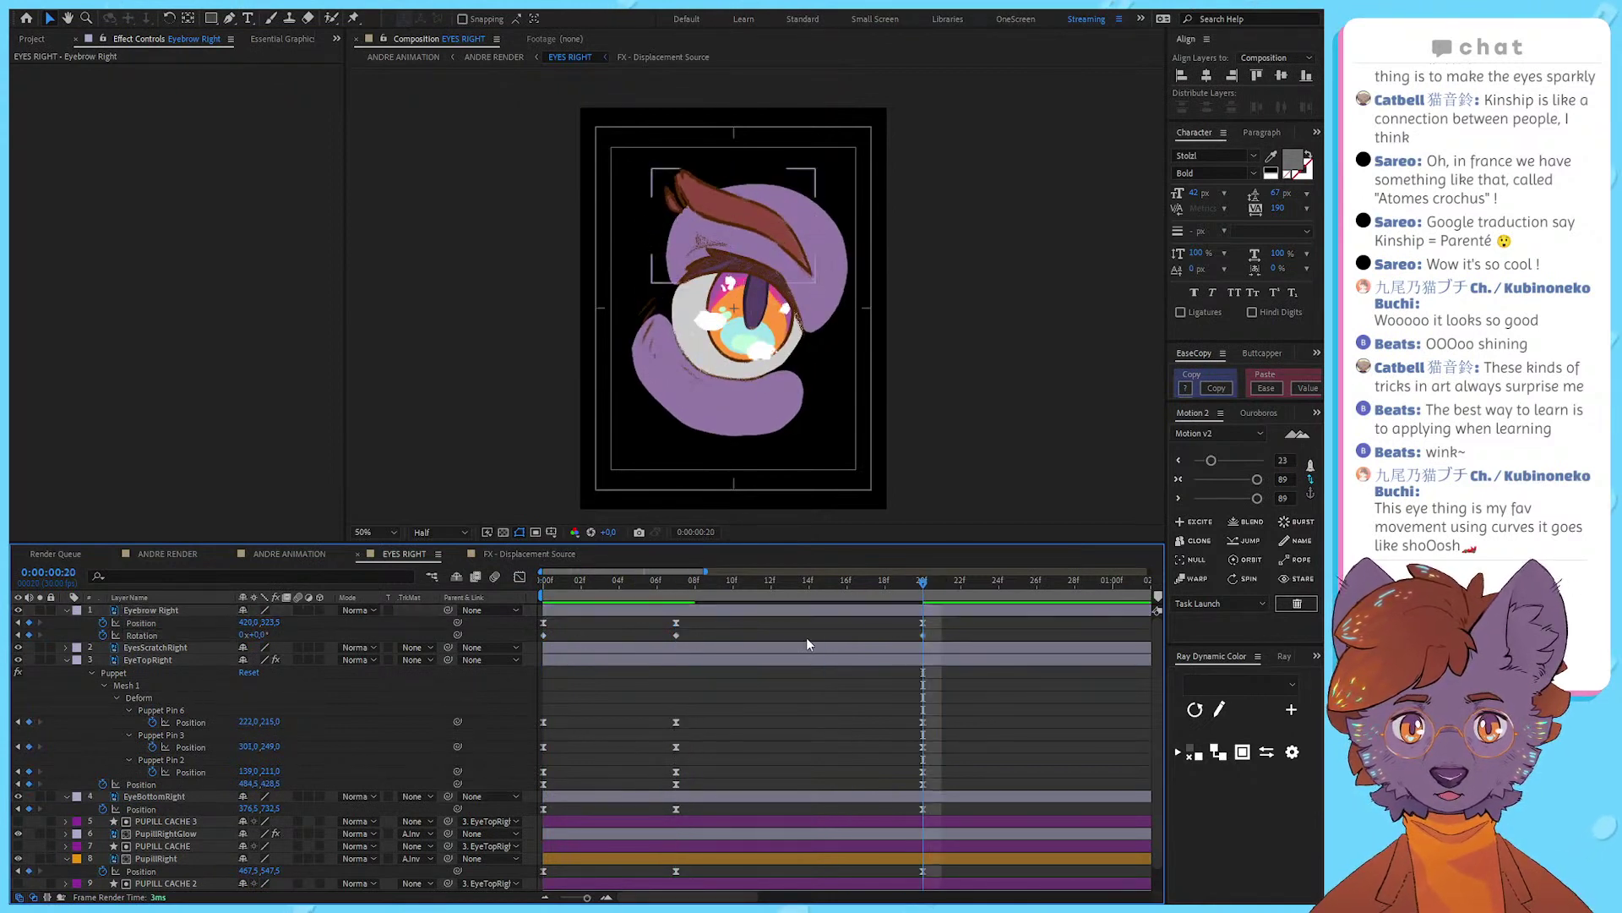
# Step: Select all of Eyebrow Right's Position keyframes in the graph editor and copy their easing with EaseCopy
pyautogui.click(640, 592)
pyautogui.click(519, 622)
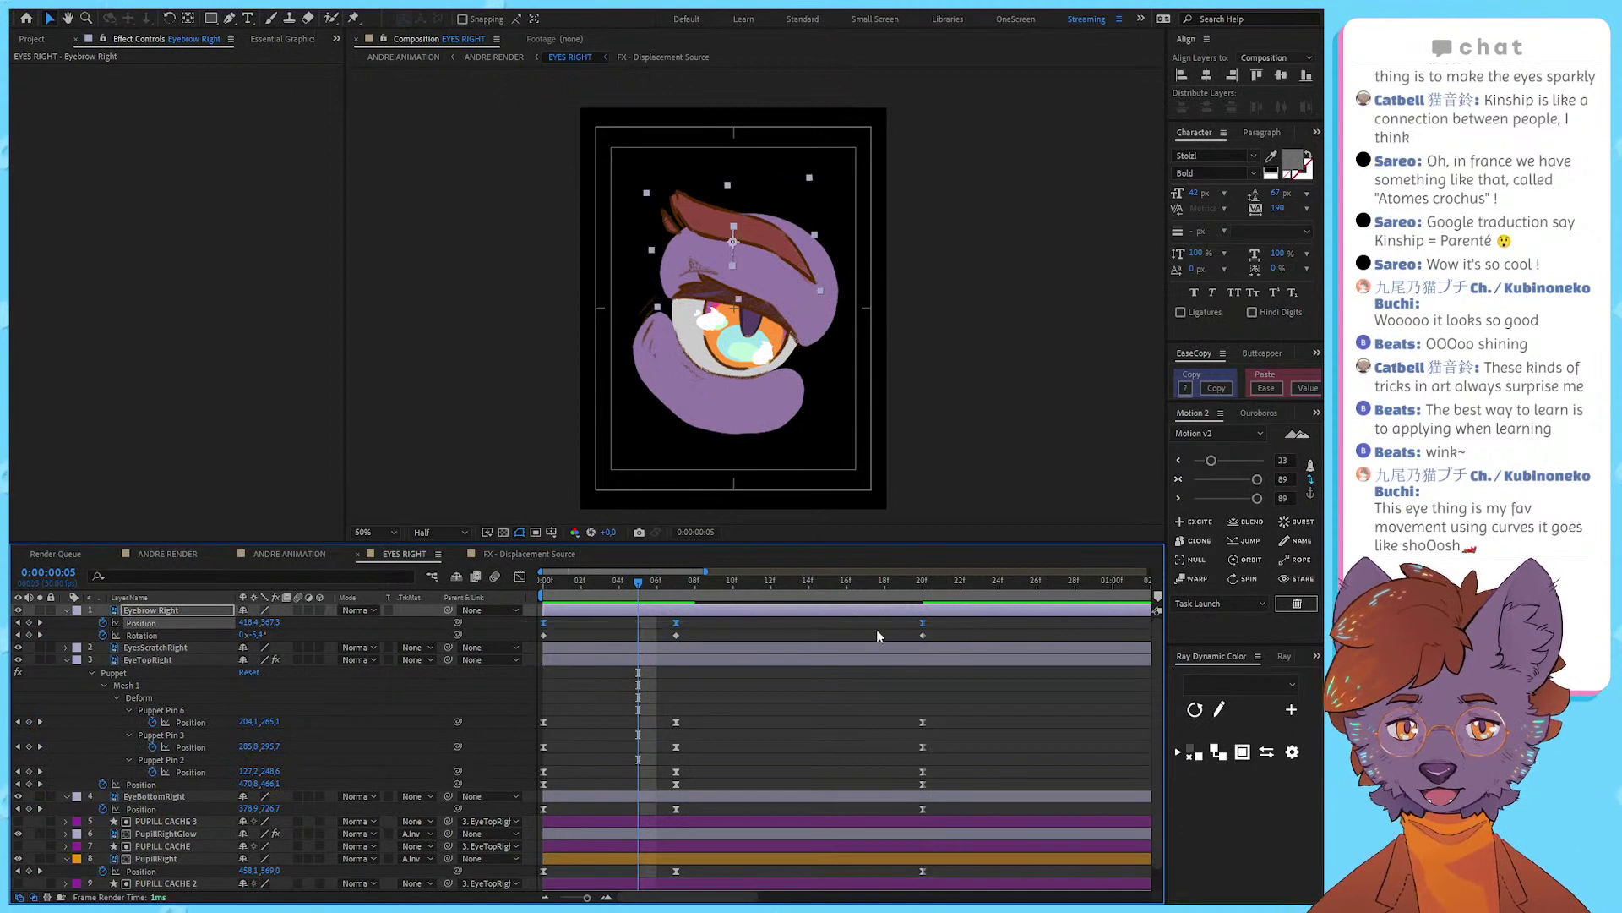
pyautogui.click(520, 577)
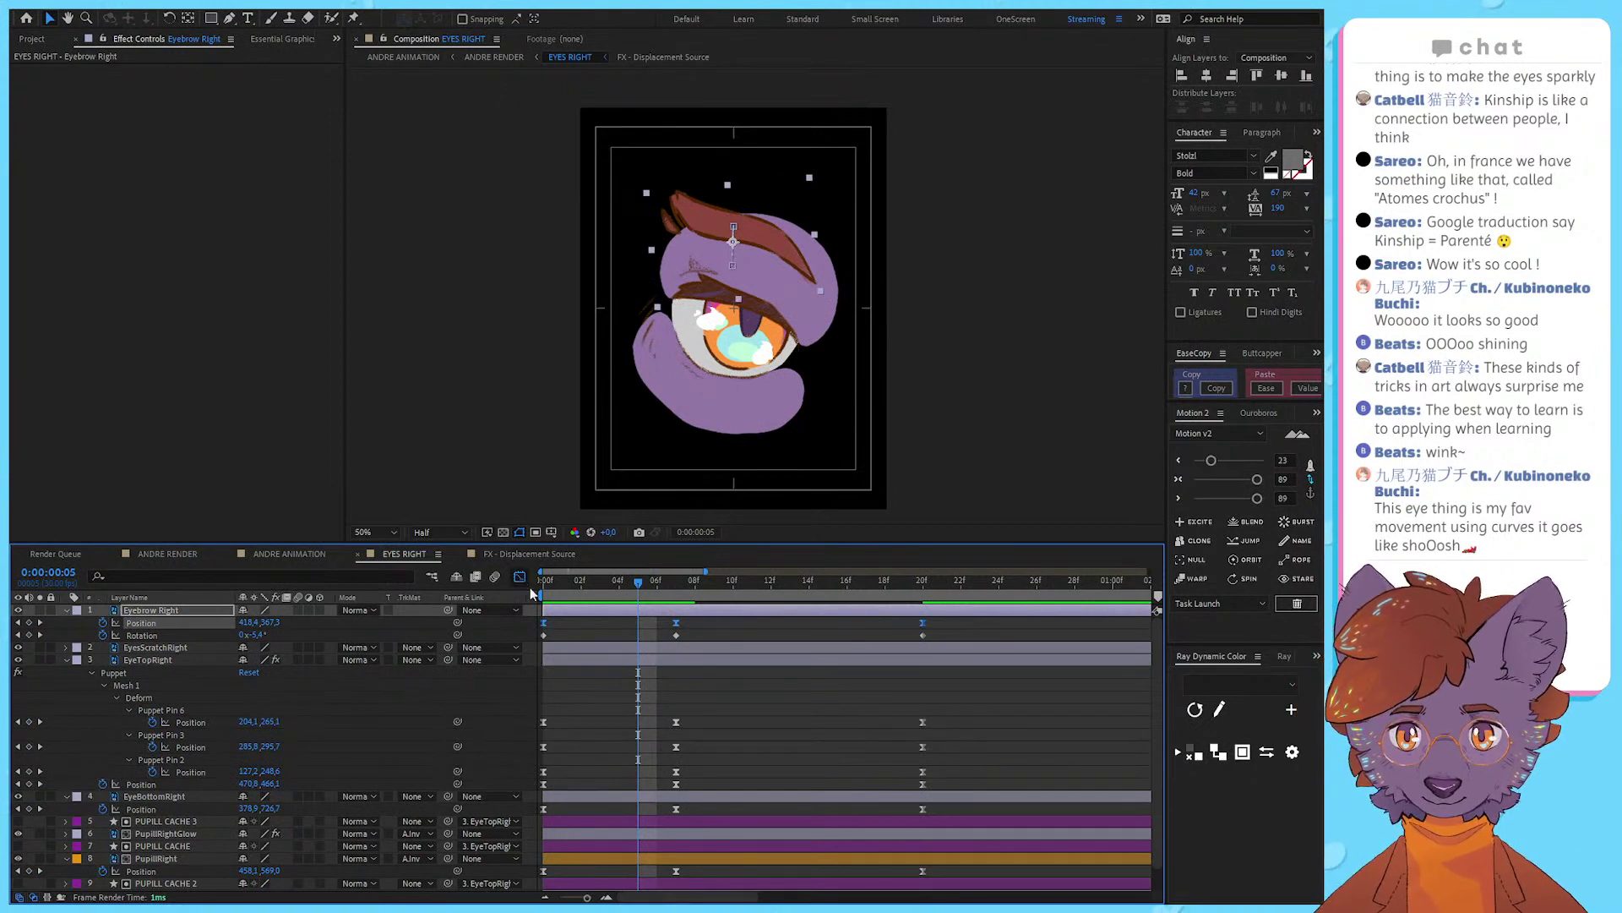
pyautogui.moveTo(387, 806); pyautogui.dragTo(387, 806)
pyautogui.scroll(3, 619, 742)
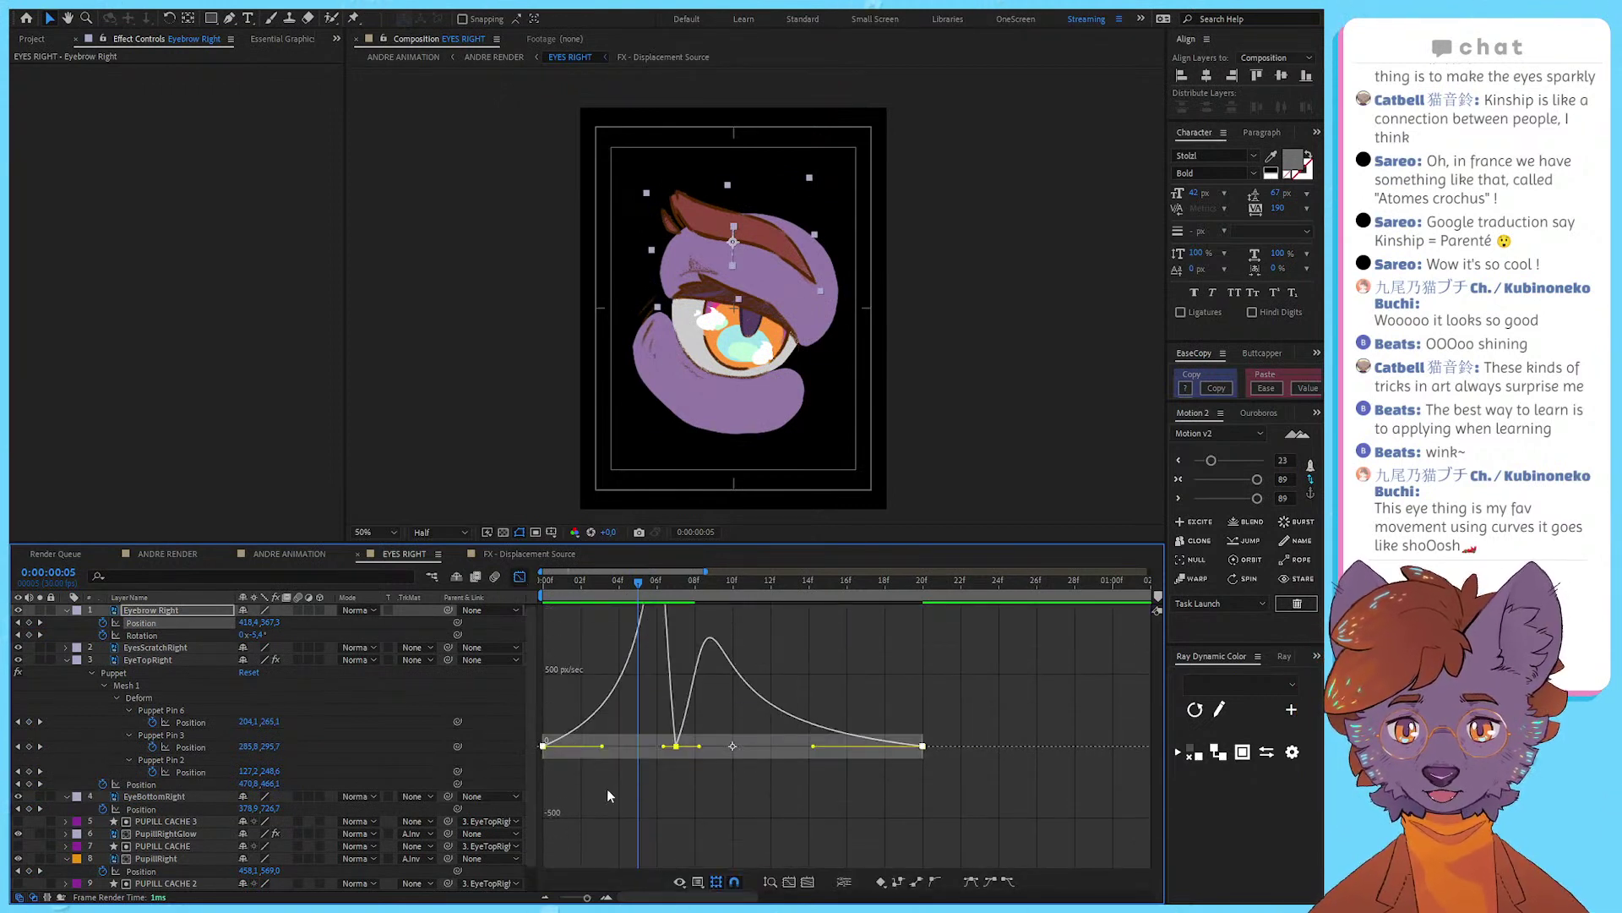
pyautogui.moveTo(606, 789); pyautogui.dragTo(538, 706)
pyautogui.moveTo(709, 790); pyautogui.dragTo(639, 715)
pyautogui.moveTo(956, 808); pyautogui.dragTo(788, 644)
pyautogui.moveTo(1027, 797); pyautogui.dragTo(534, 686)
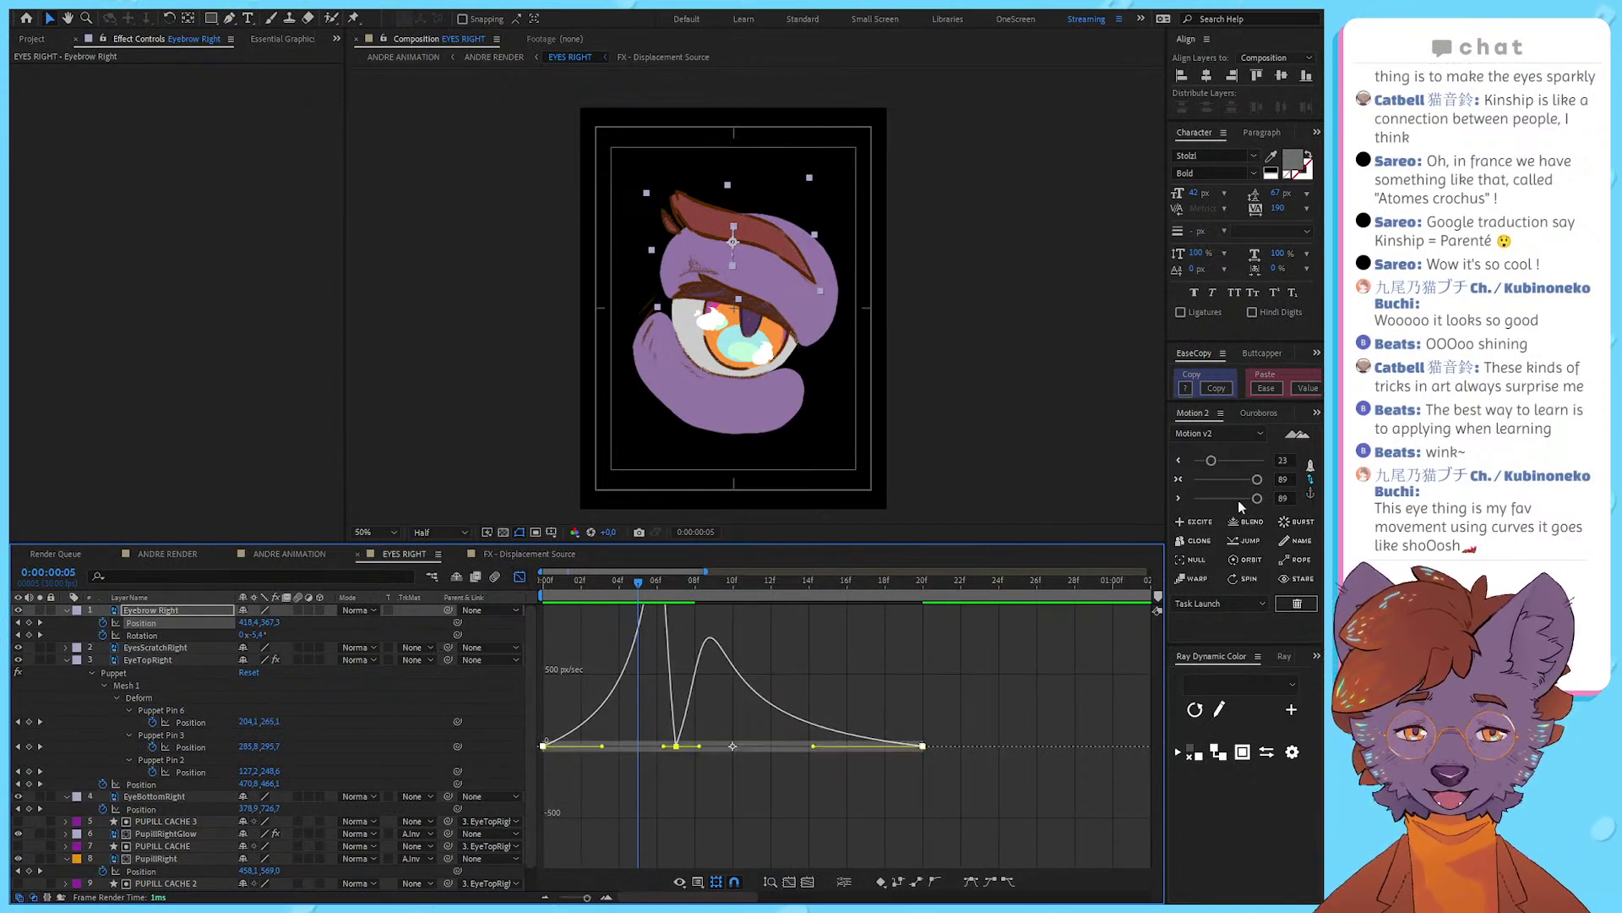
pyautogui.click(1224, 387)
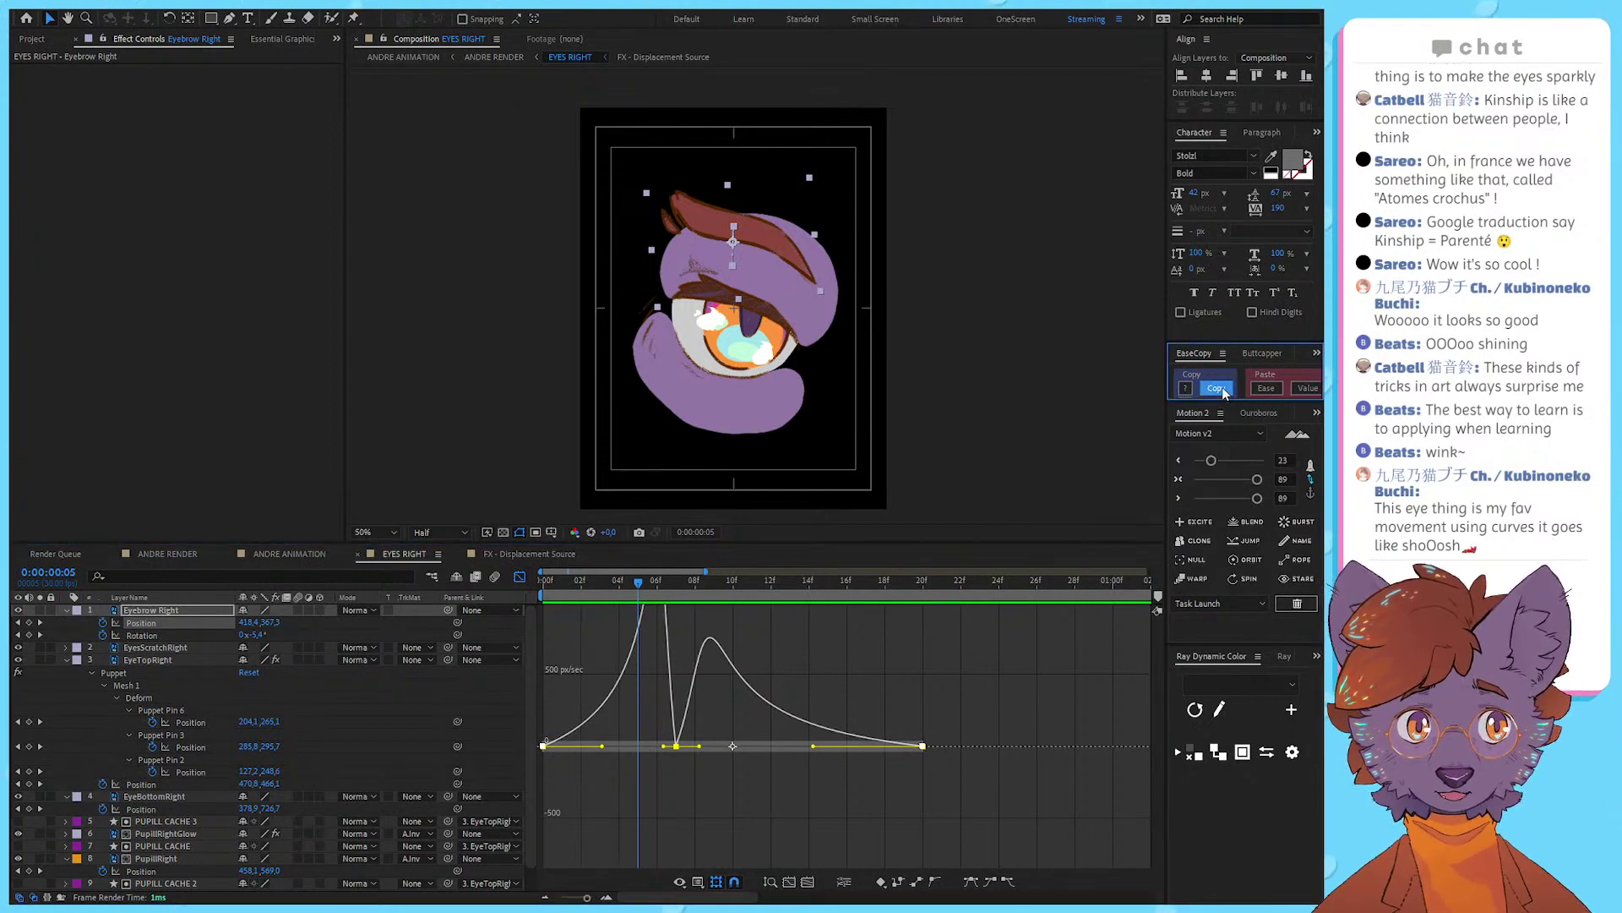
# Step: Paste the copied ease onto all of Eyebrow Right's Rotation keyframes
pyautogui.click(142, 634)
pyautogui.moveTo(1065, 652); pyautogui.dragTo(534, 815)
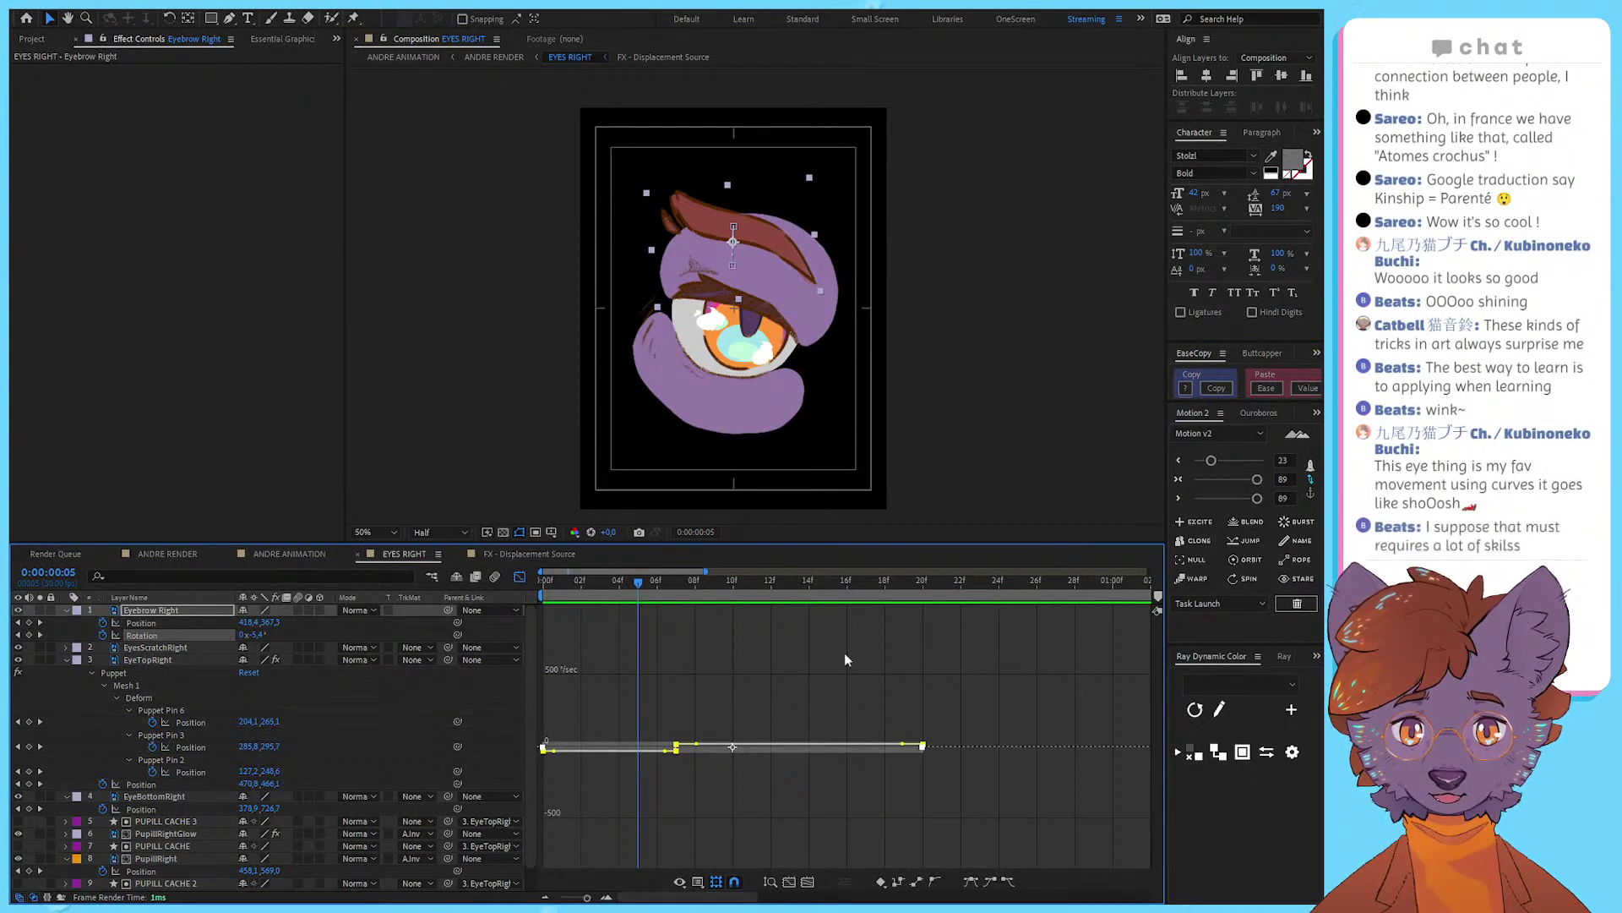
pyautogui.click(1265, 389)
pyautogui.scroll(5, 613, 742)
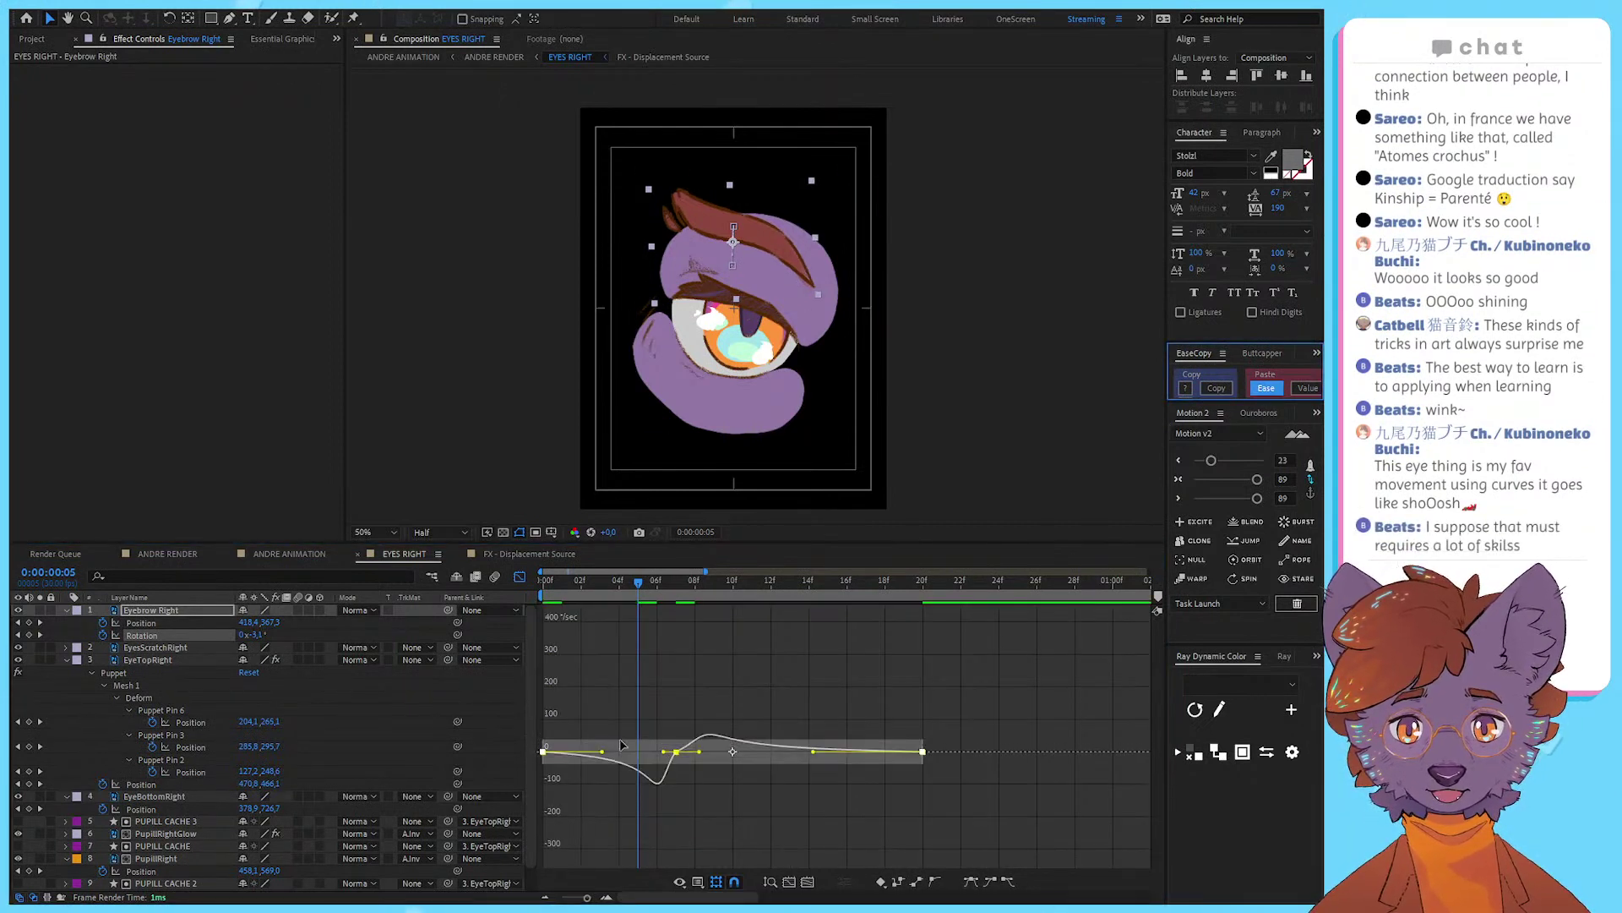
# Step: Compare the value curves of Eyebrow Right's Rotation and Position, then return to the start of the timeline and leave the graph editor
pyautogui.click(682, 680)
pyautogui.click(738, 777)
pyautogui.scroll(4, 640, 782)
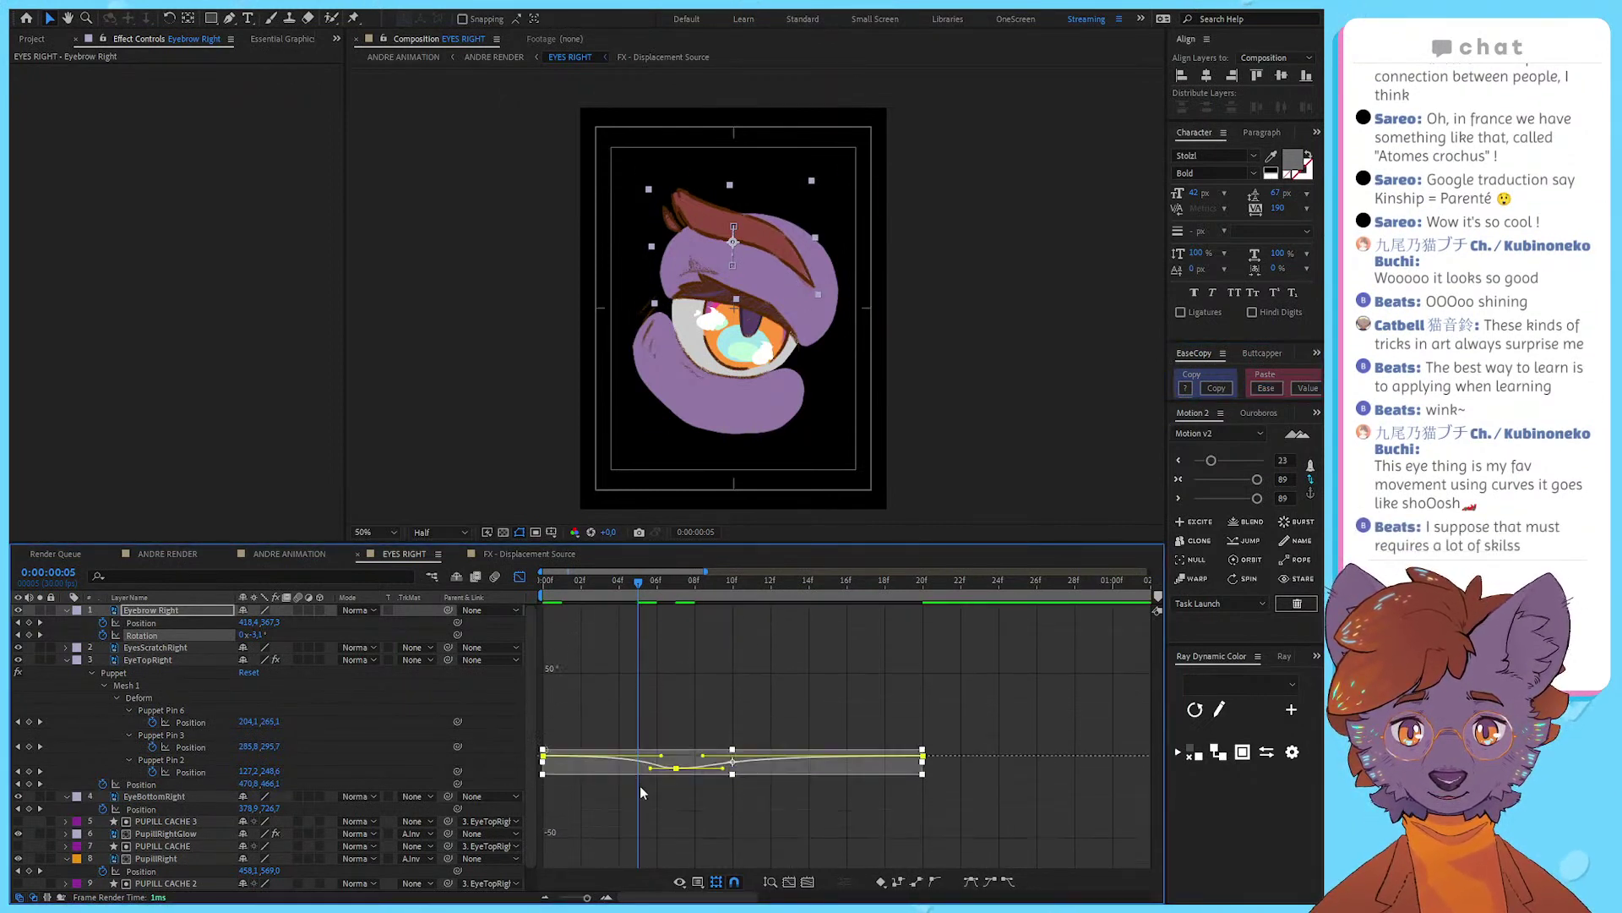
pyautogui.click(177, 622)
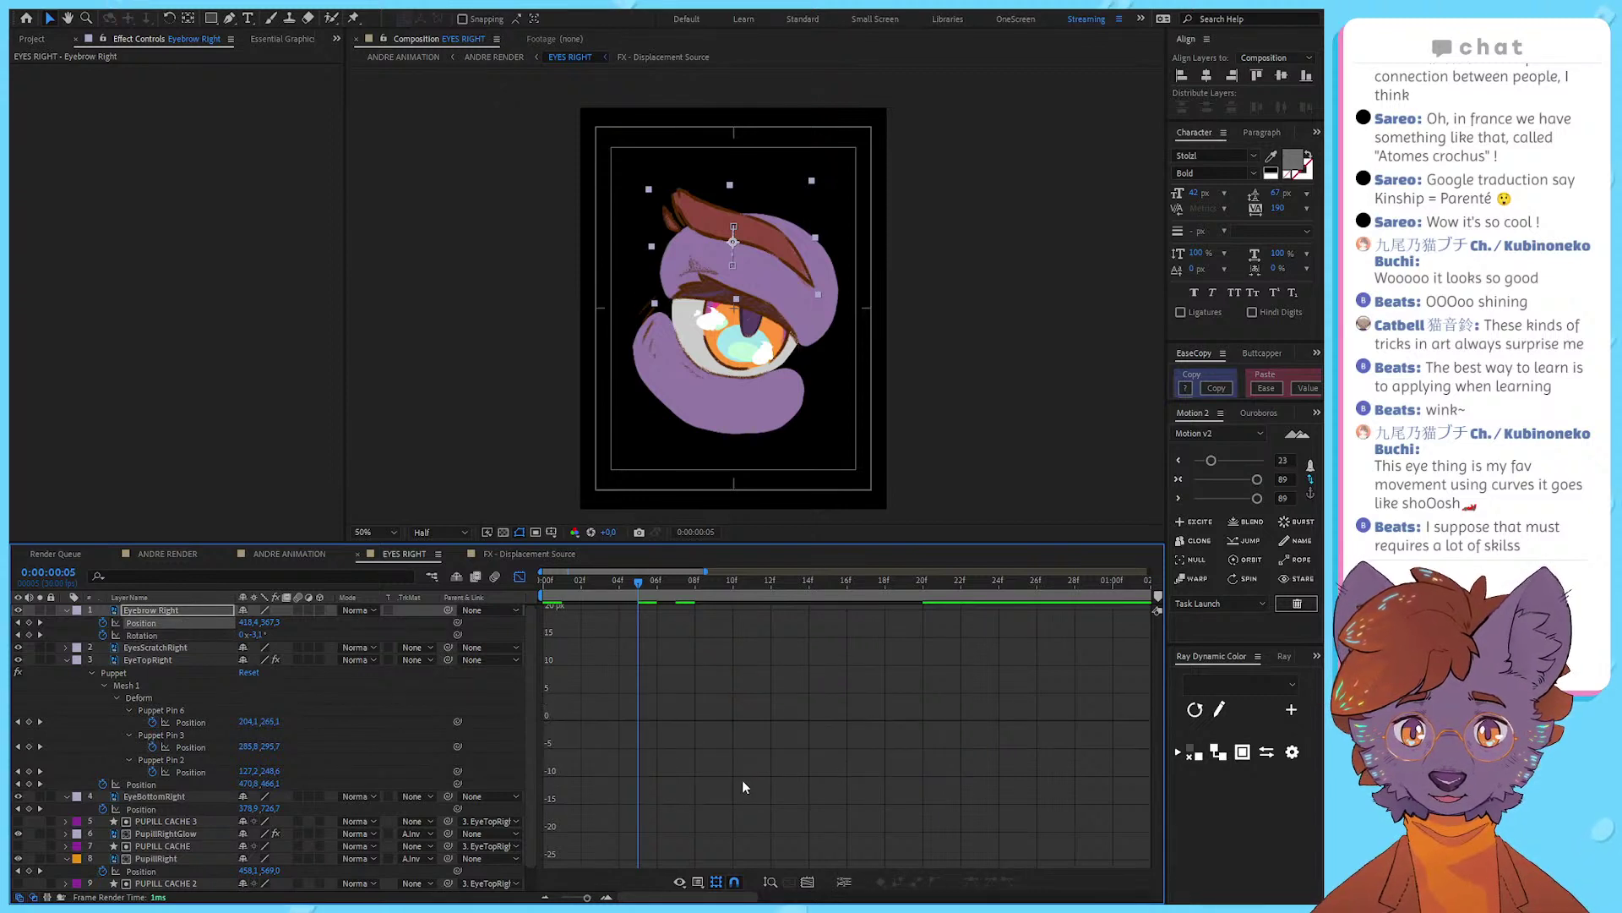
pyautogui.scroll(-8, 632, 718)
pyautogui.scroll(5, 627, 662)
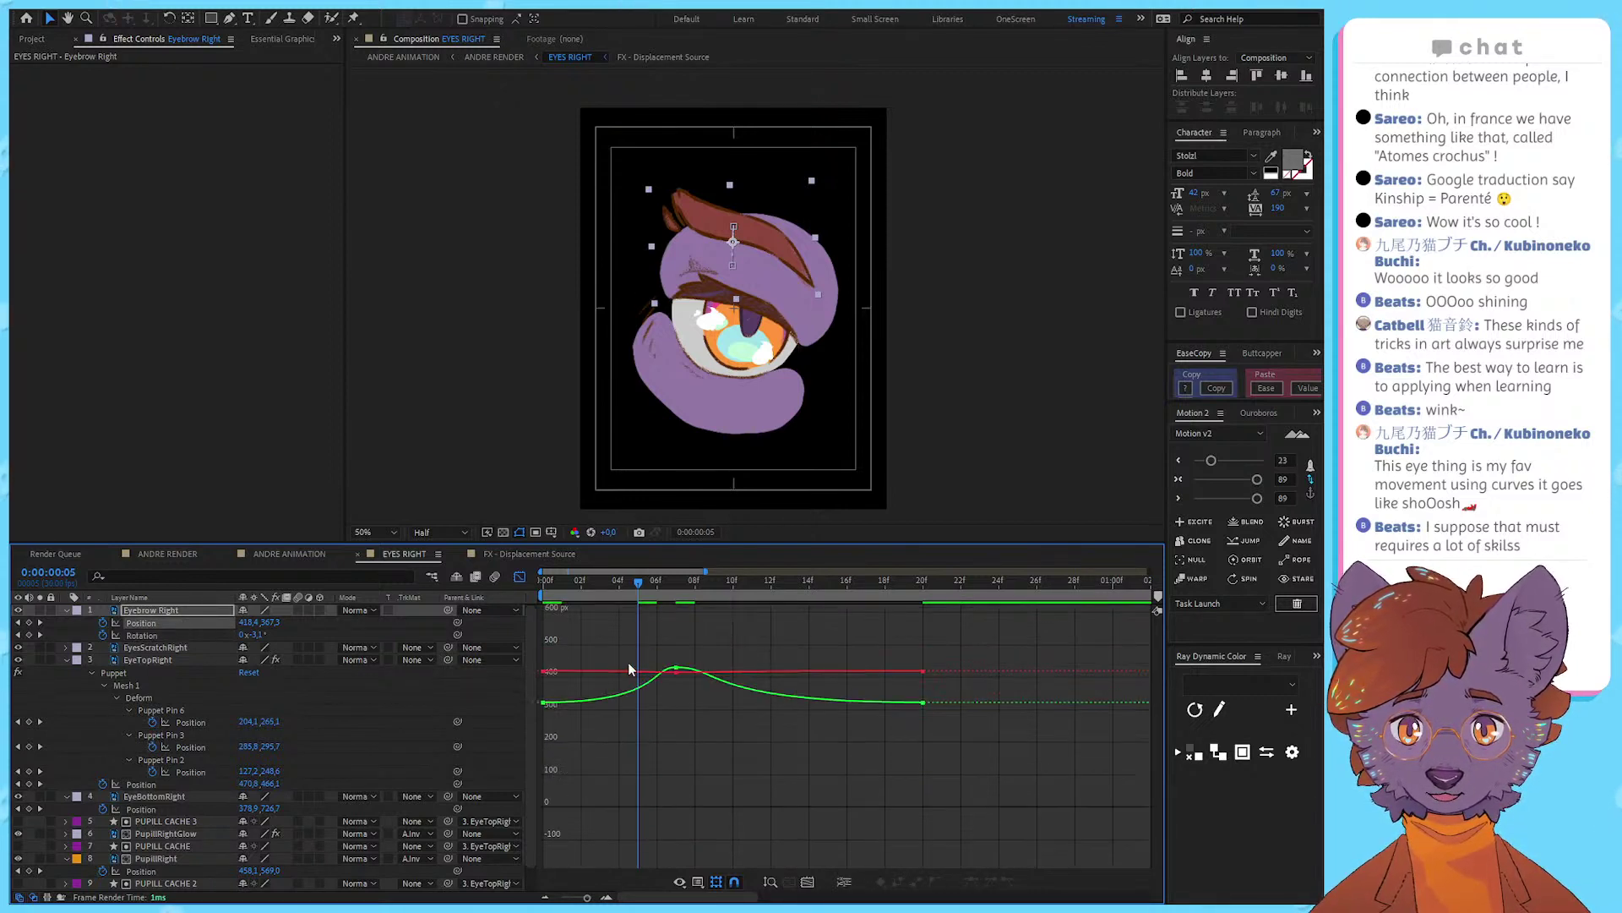
pyautogui.scroll(-2, 642, 744)
pyautogui.moveTo(998, 794); pyautogui.dragTo(370, 613)
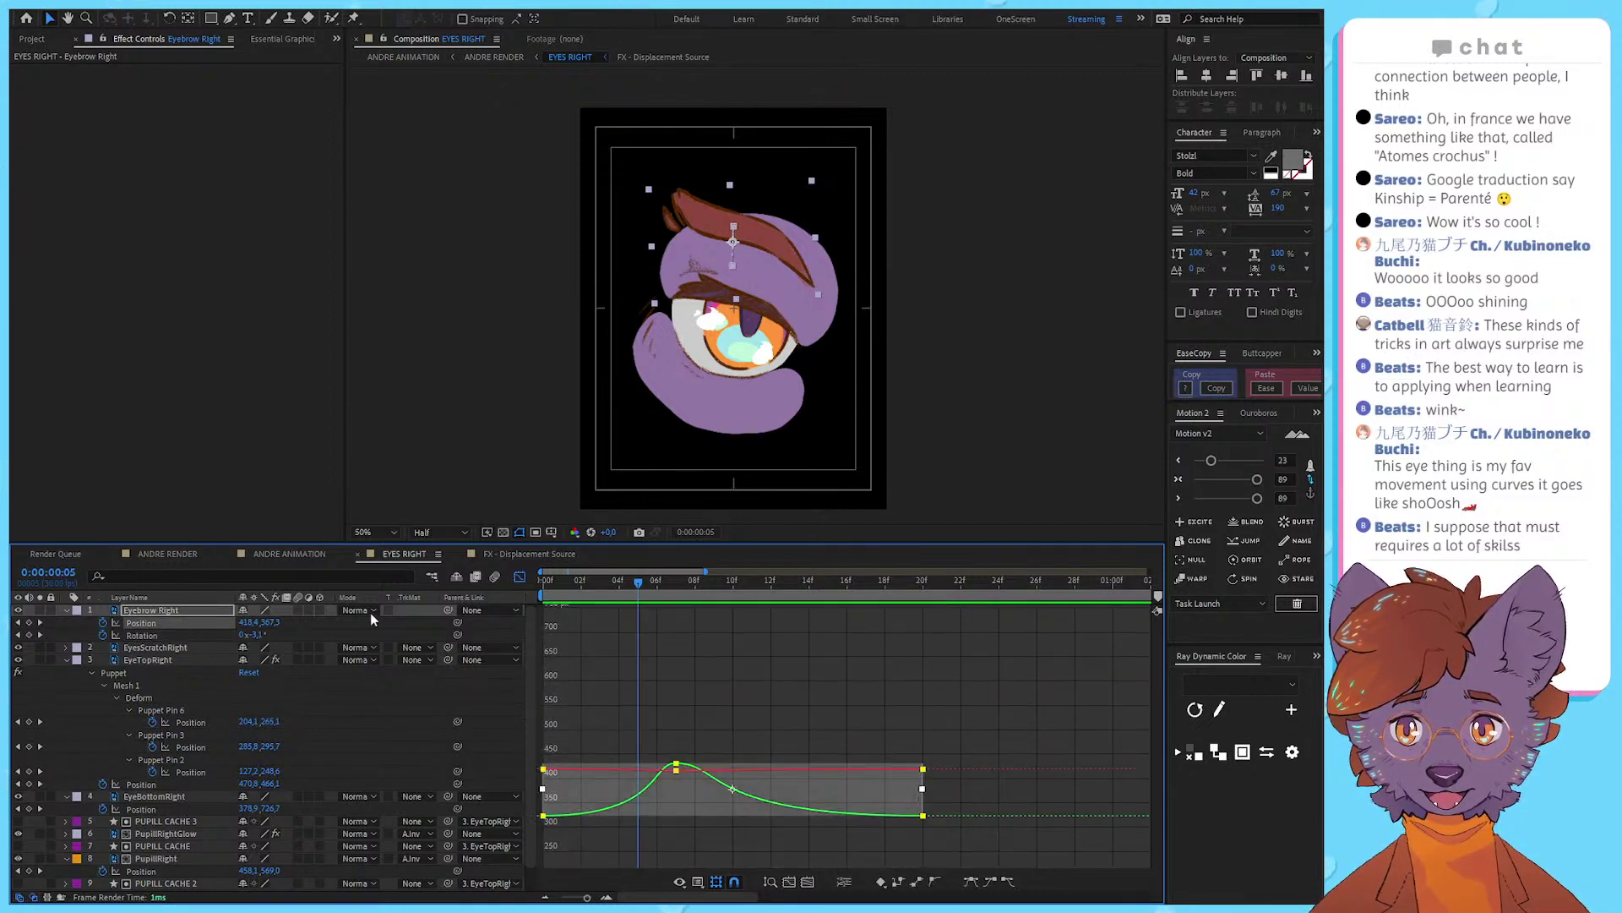
pyautogui.click(776, 689)
pyautogui.click(195, 636)
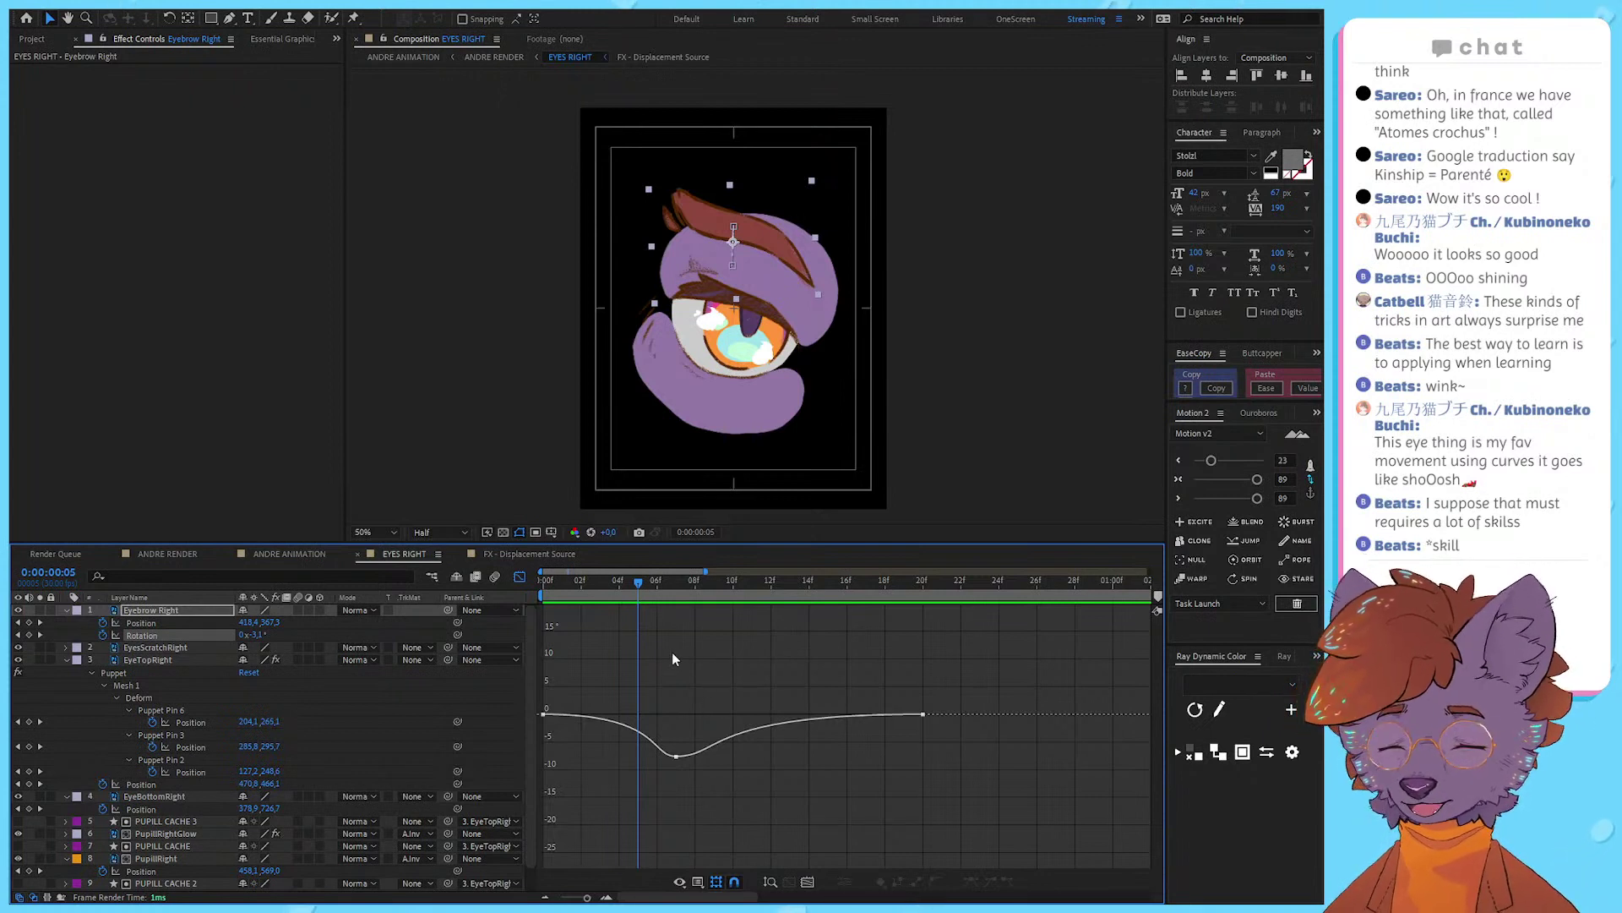
pyautogui.moveTo(575, 581); pyautogui.dragTo(502, 577)
pyautogui.click(518, 577)
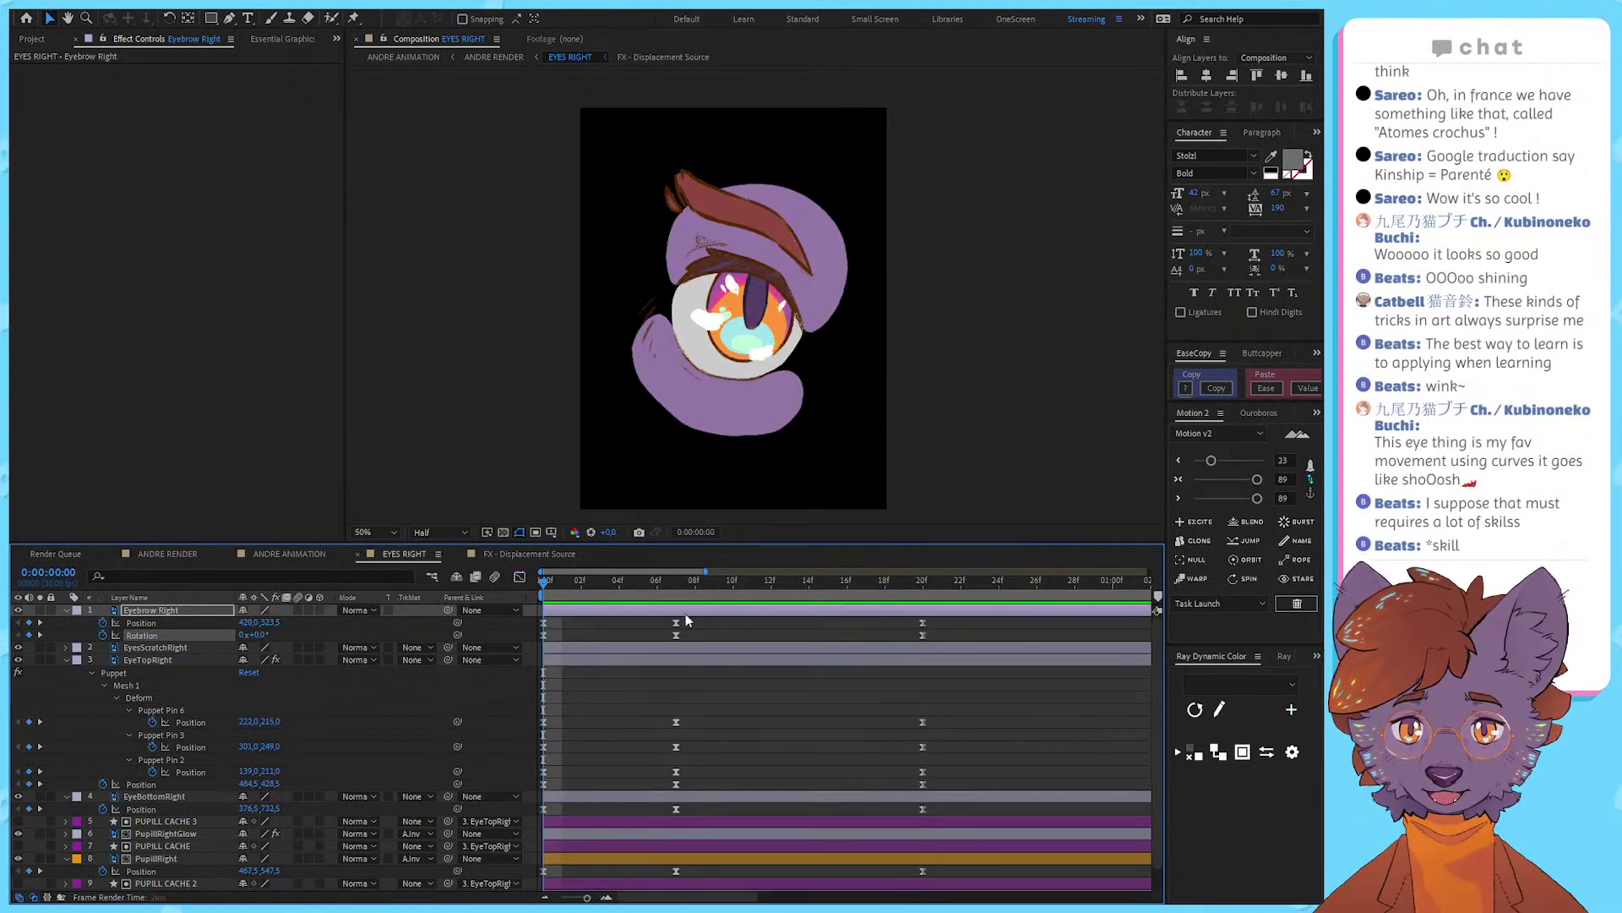
# Step: At 0:00:00:07, set Eyebrow Right's Rotation to -19° and lower its Position to 416, 424.5
pyautogui.click(667, 588)
pyautogui.moveTo(669, 592); pyautogui.dragTo(682, 595)
pyautogui.press('F2')
pyautogui.moveTo(259, 635); pyautogui.dragTo(155, 656)
pyautogui.moveTo(269, 623); pyautogui.dragTo(264, 623)
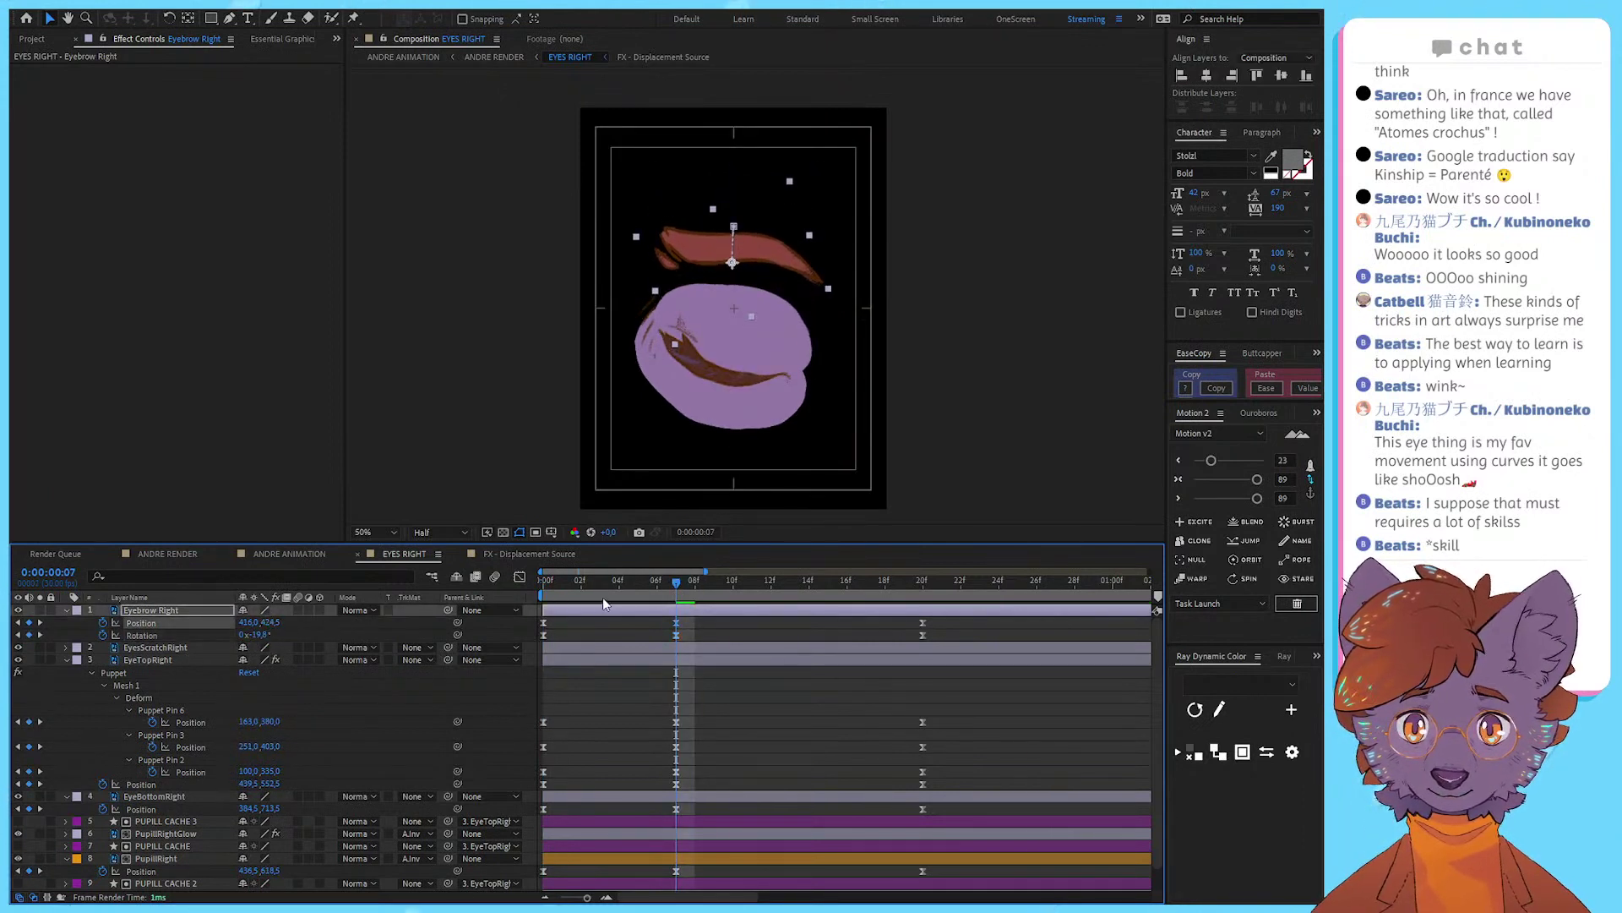
# Step: Preview the eye blink together with the adjusted eyebrow motion from the start of the timeline
pyautogui.moveTo(663, 590); pyautogui.dragTo(717, 604)
pyautogui.press('space')
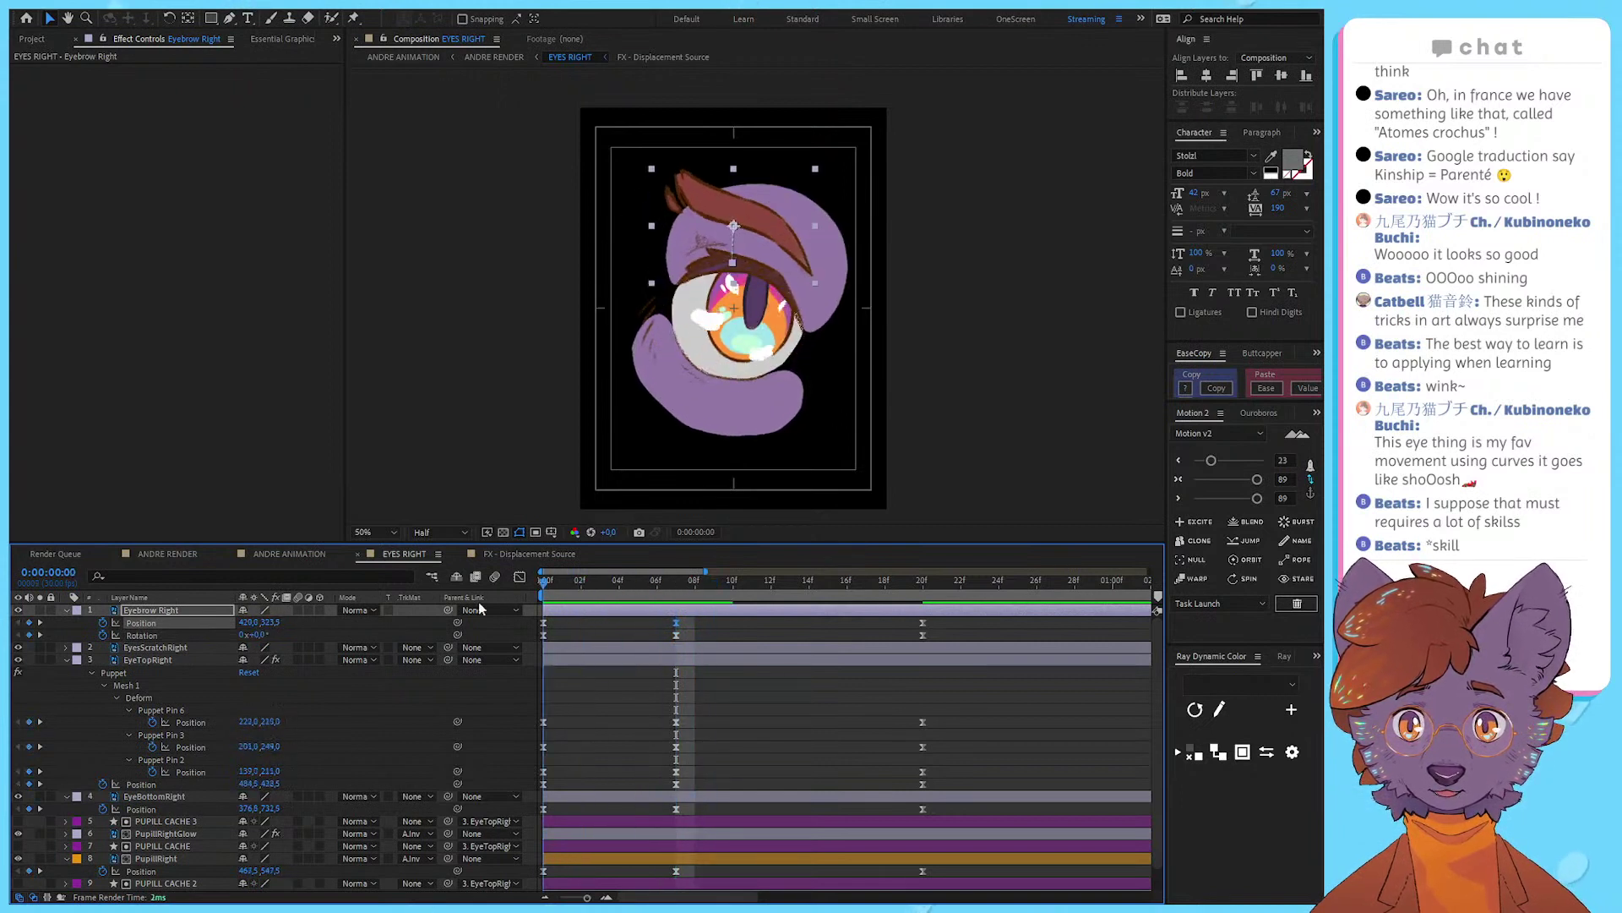
pyautogui.press('space')
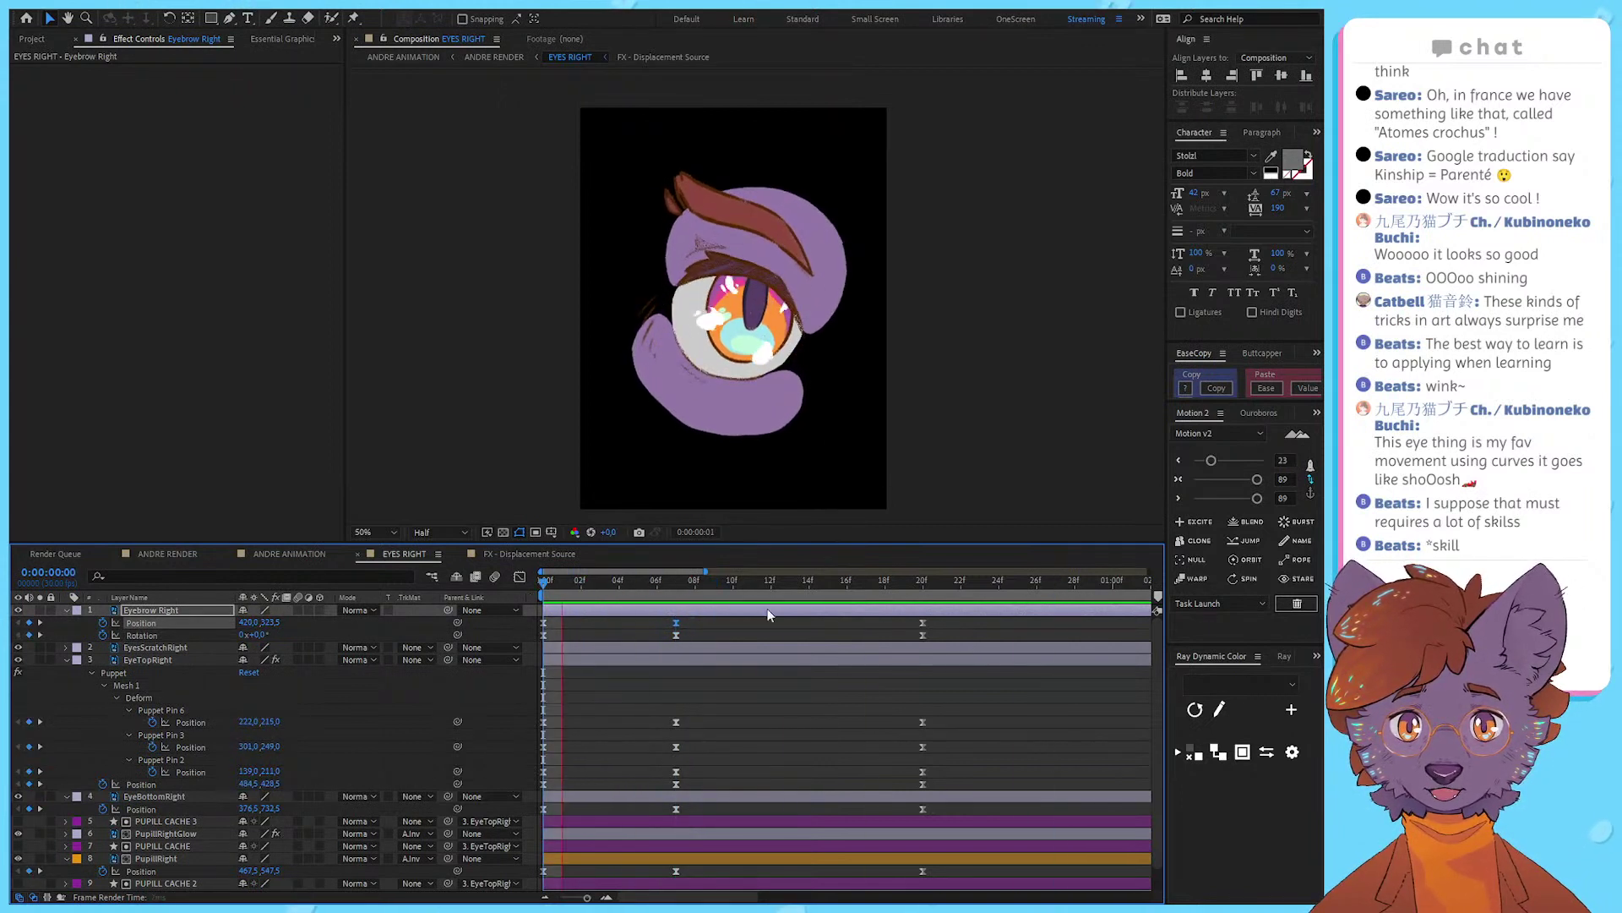
pyautogui.press('space')
# Step: Shift the Eyebrow Right layer so its Position and Rotation keyframes start at 0:00:00:02, and preview the delayed eyebrow
pyautogui.moveTo(983, 611); pyautogui.dragTo(705, 651)
pyautogui.hotkey('ctrl', 'z')
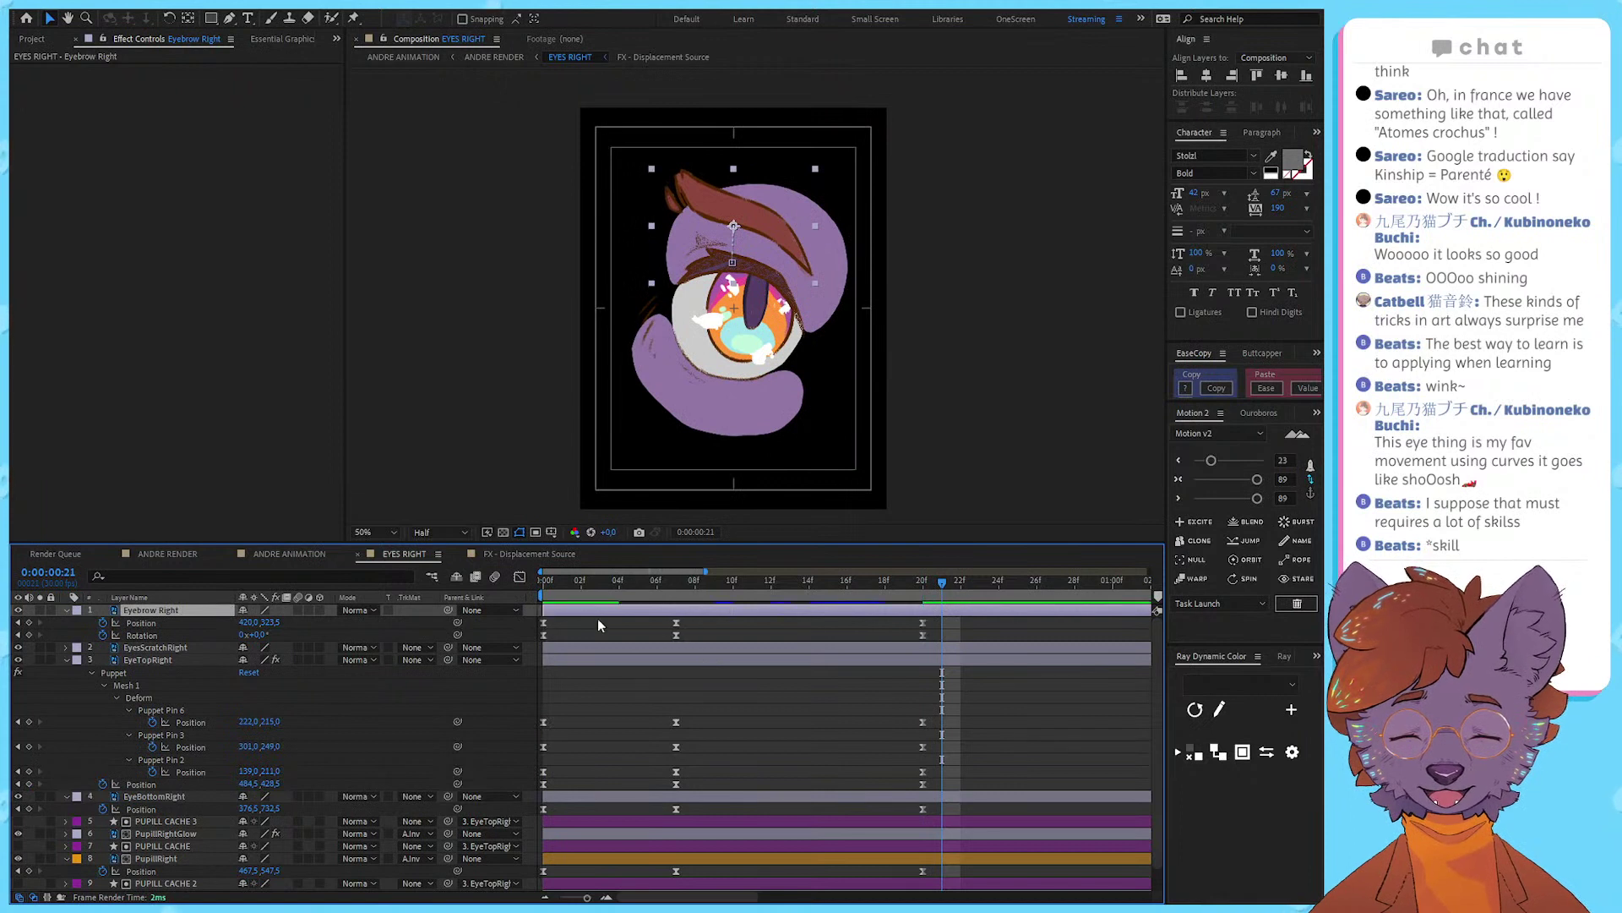
pyautogui.moveTo(596, 611); pyautogui.dragTo(531, 608)
pyautogui.press('Home')
pyautogui.press('space')
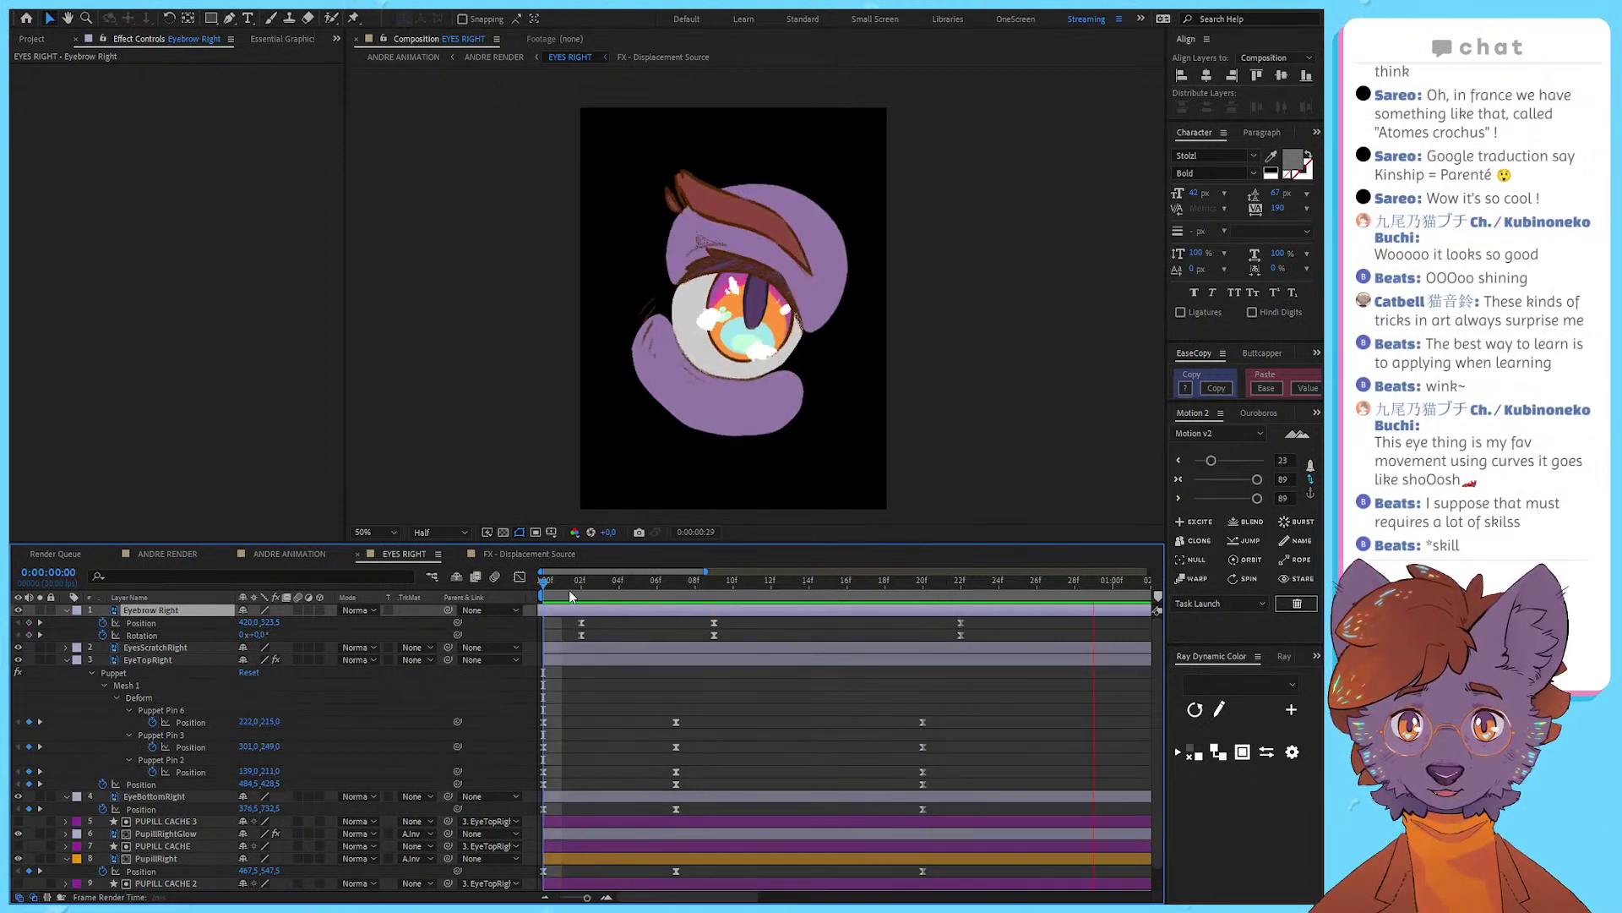
pyautogui.press('space')
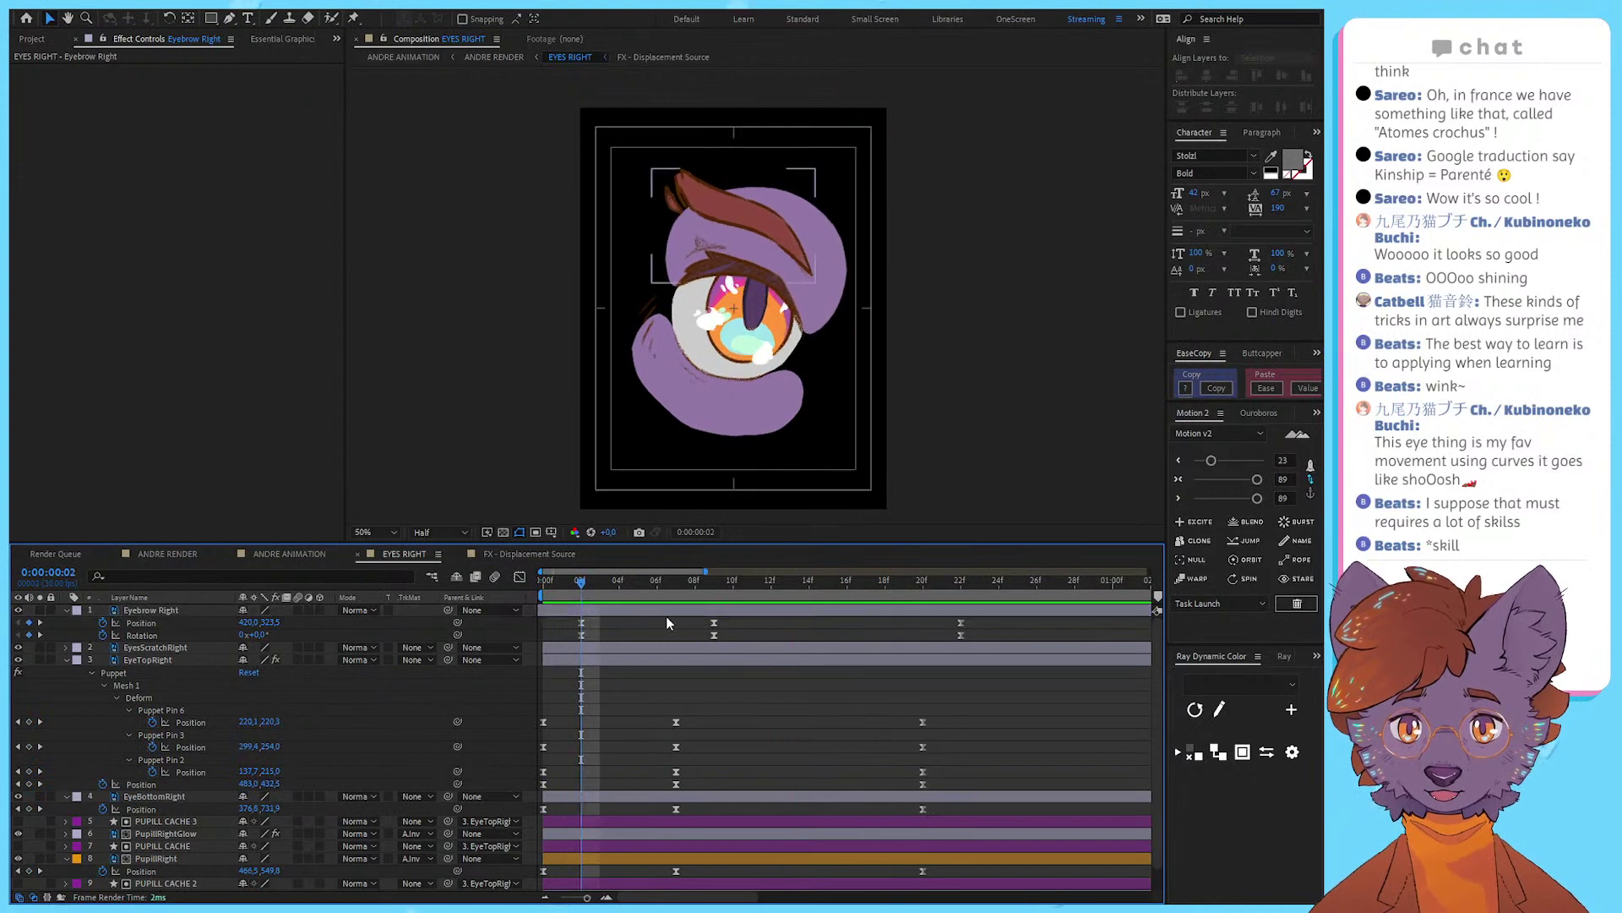
# Step: Set the in-and-out ease of Eyebrow Right's middle Position and Rotation keyframes to 36 with Motion 2 and preview it
pyautogui.moveTo(667, 616); pyautogui.dragTo(769, 643)
pyautogui.moveTo(1222, 480); pyautogui.dragTo(1221, 479)
pyautogui.press('space')
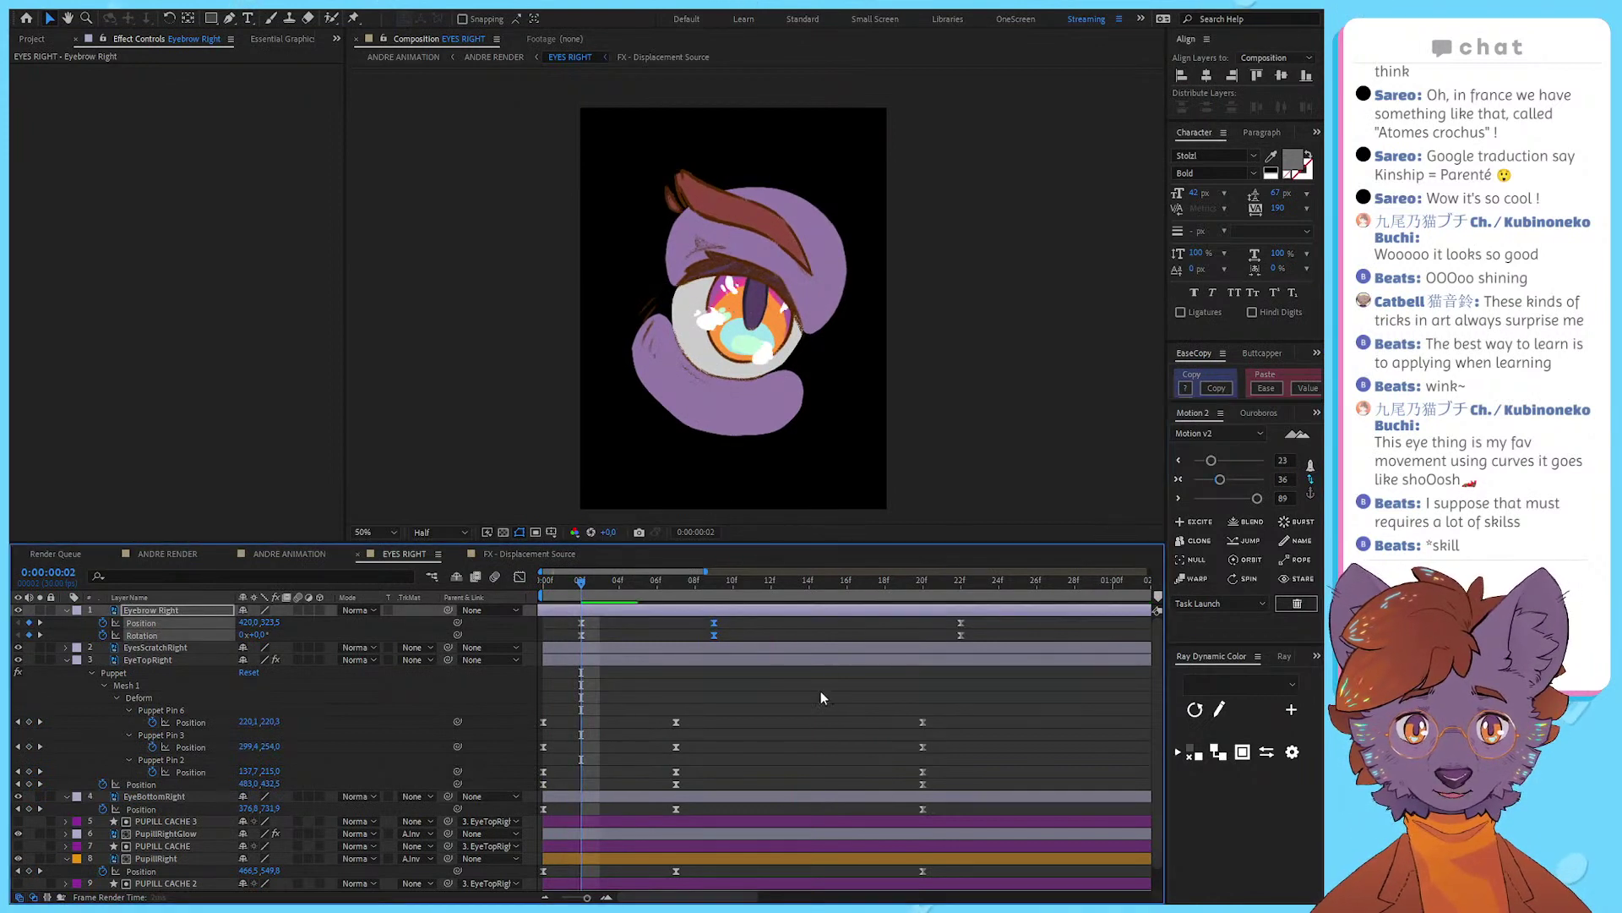
pyautogui.moveTo(594, 584); pyautogui.dragTo(579, 584)
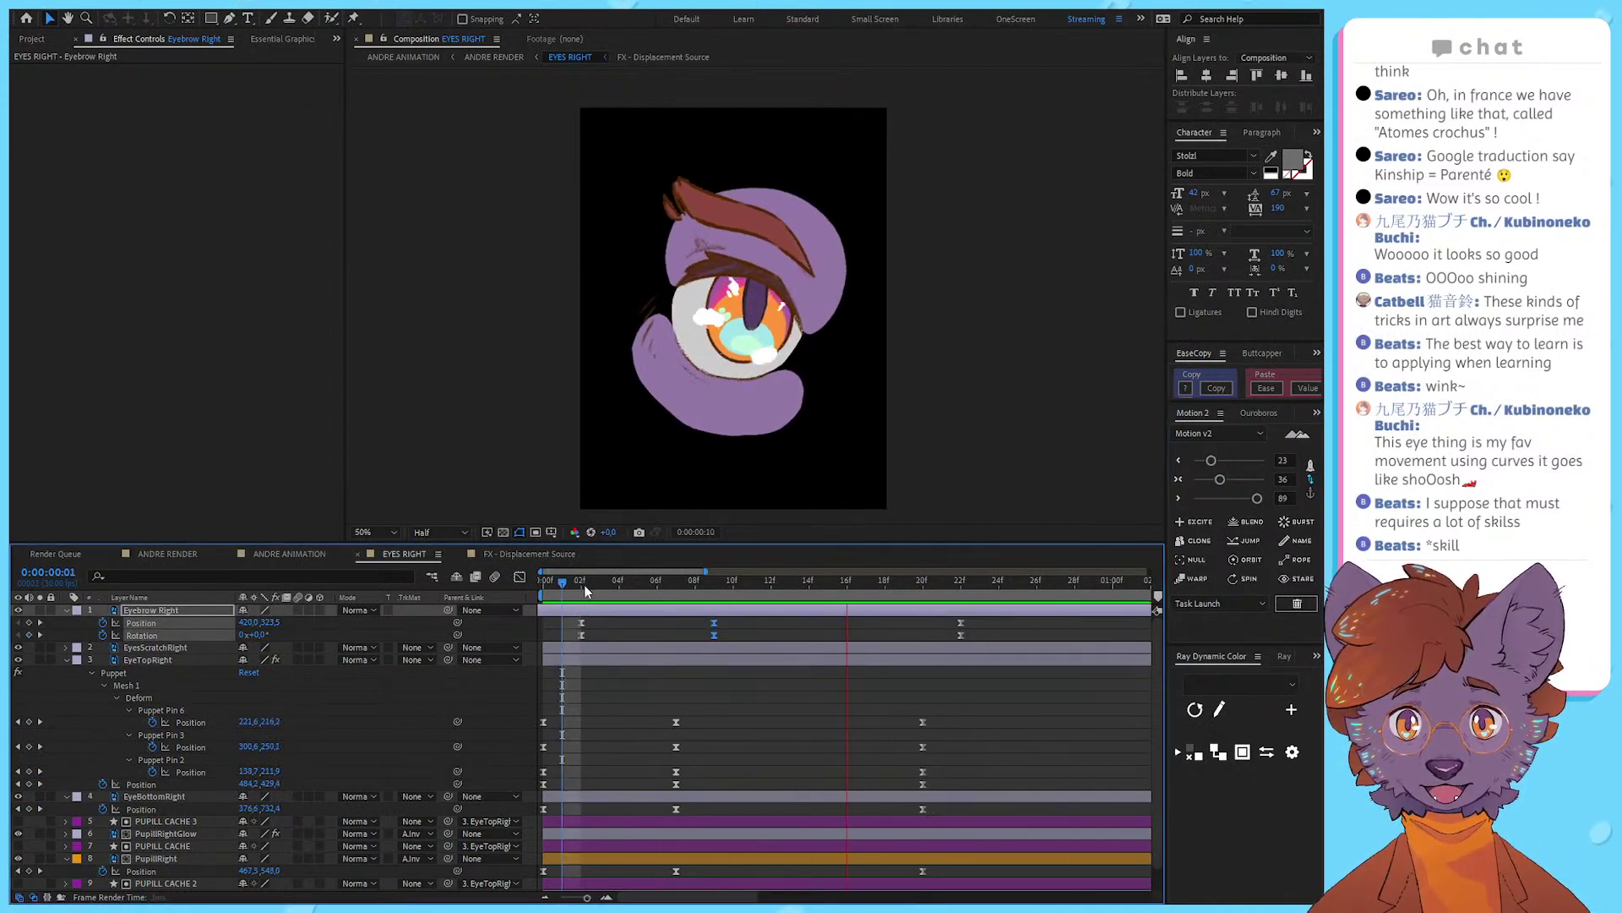
pyautogui.click(584, 589)
pyautogui.press('space')
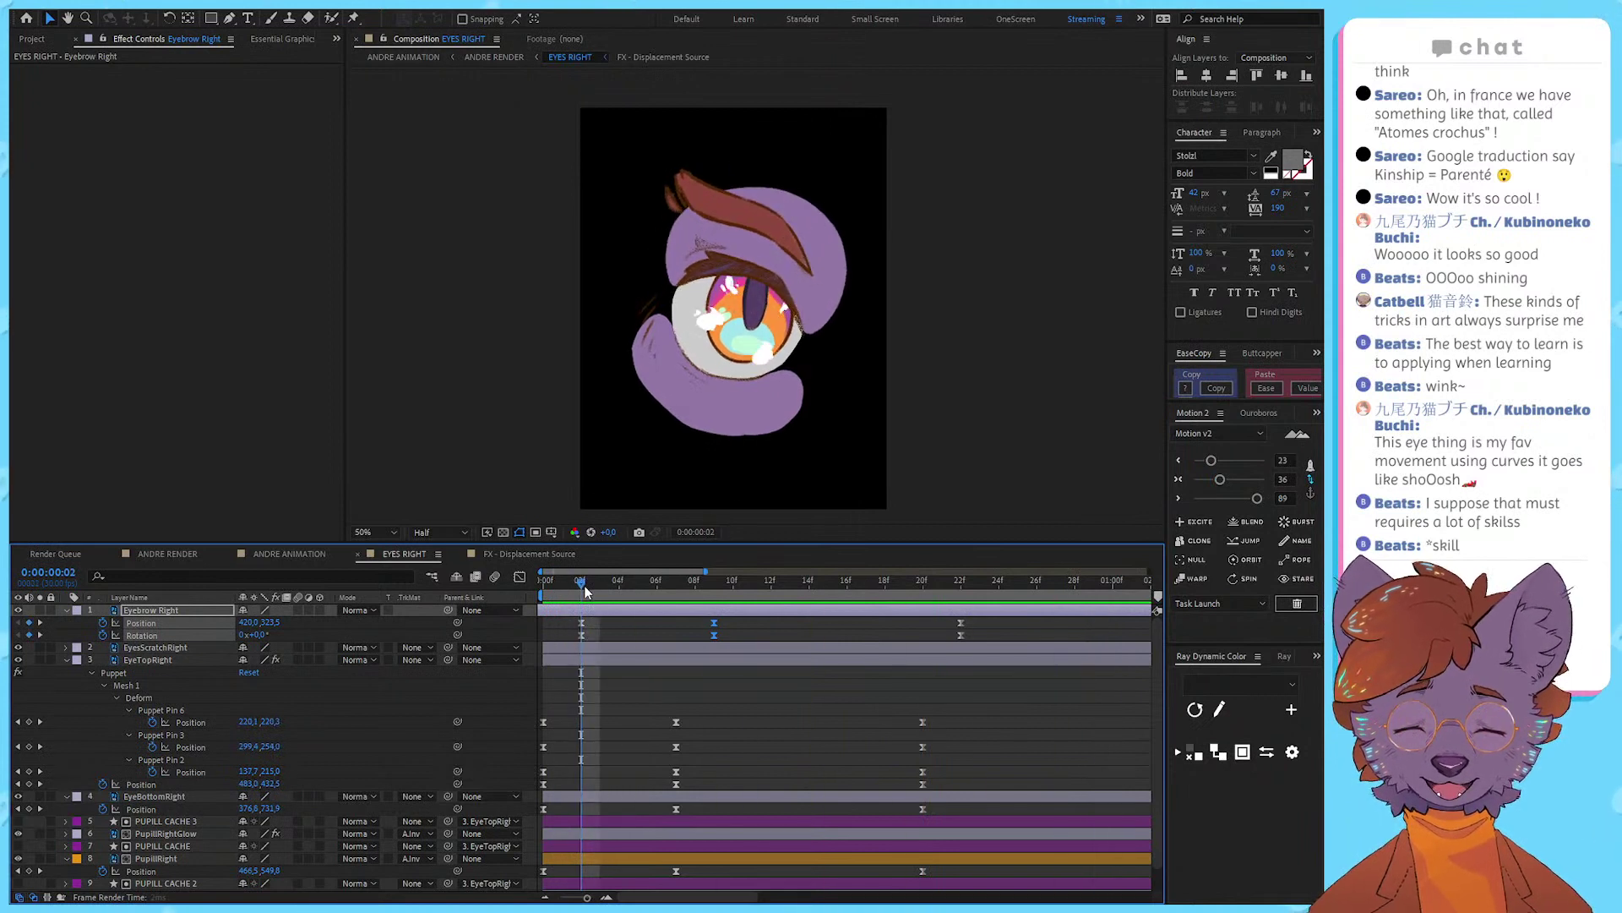
# Step: Play back the eye animation, check it on the whole face in ANDRE RENDER, and return to EYES RIGHT
pyautogui.click(569, 284)
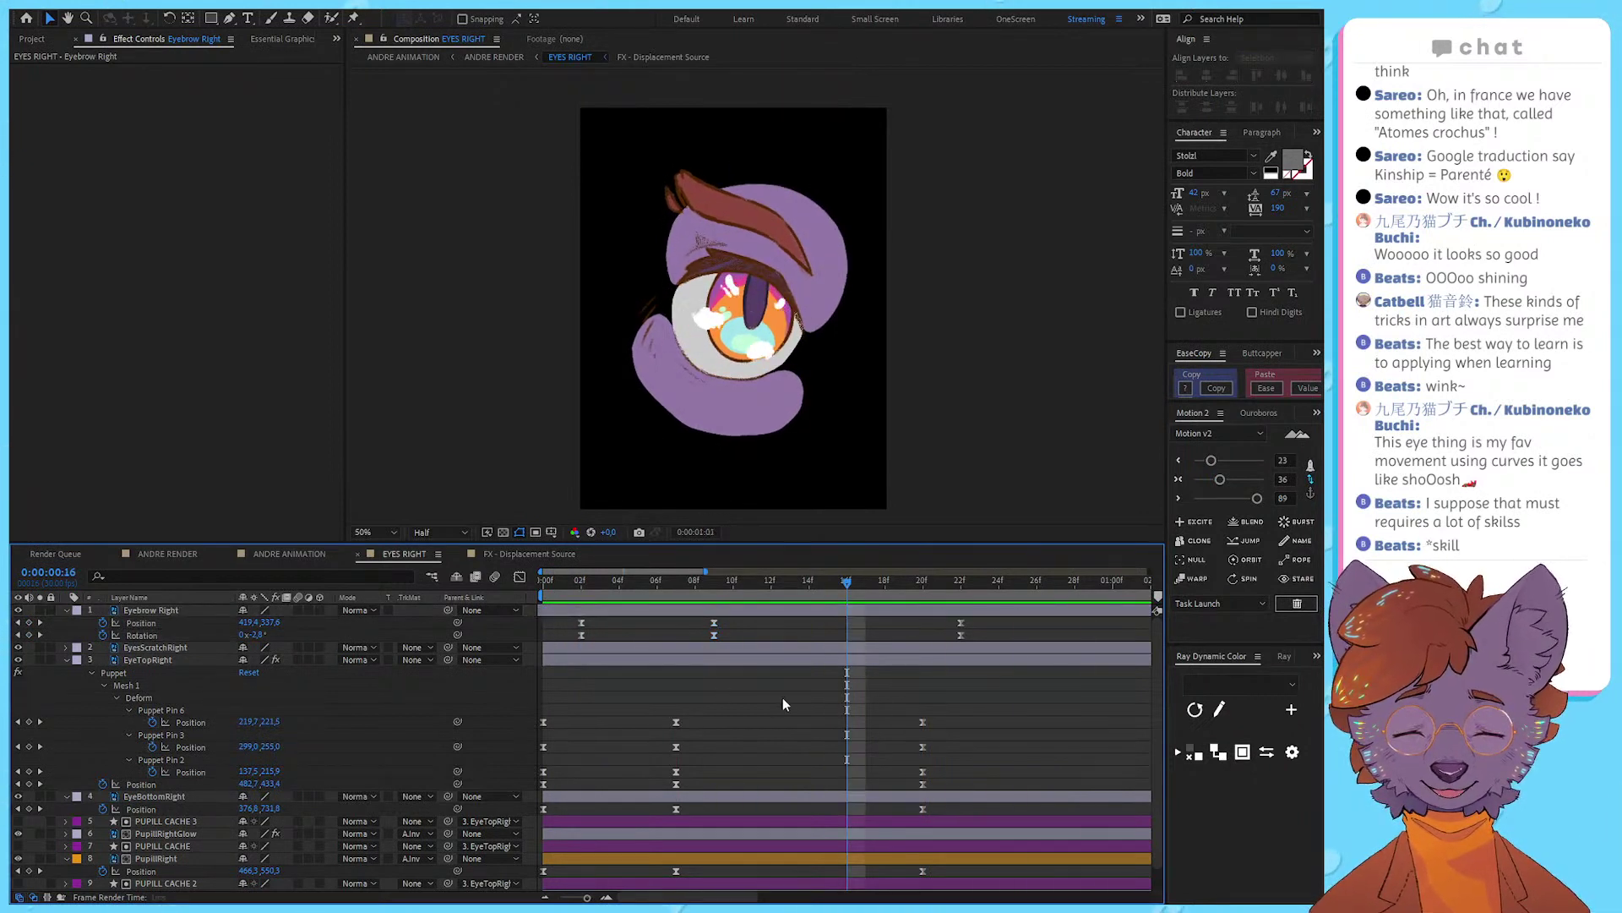
pyautogui.scroll(-3, 783, 698)
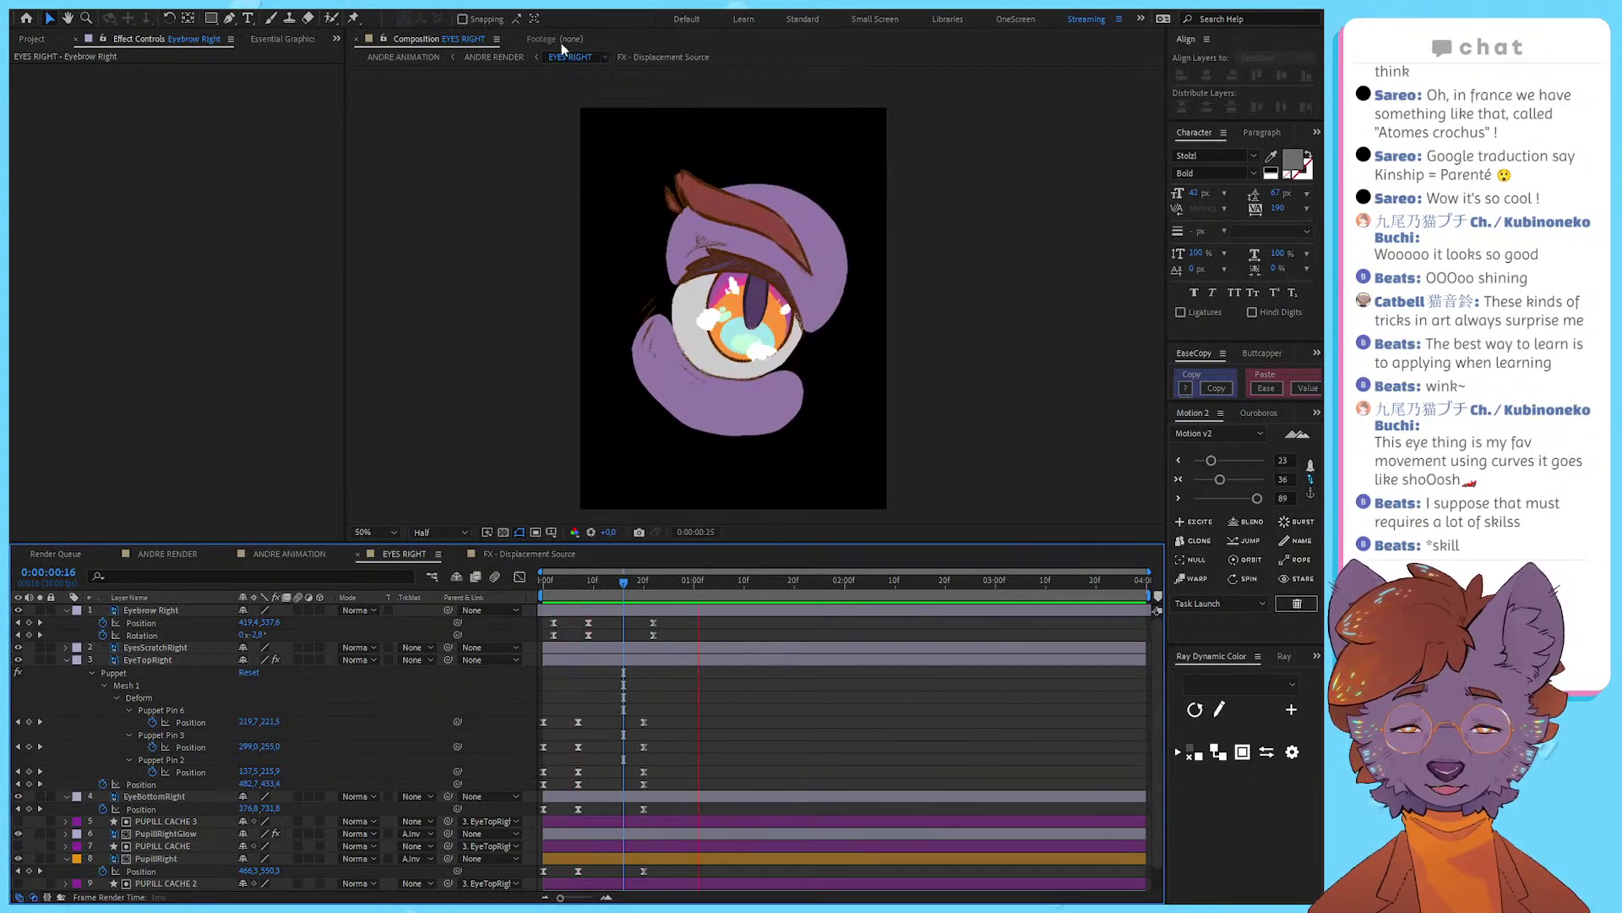
pyautogui.press('space')
pyautogui.click(496, 57)
pyautogui.press('space')
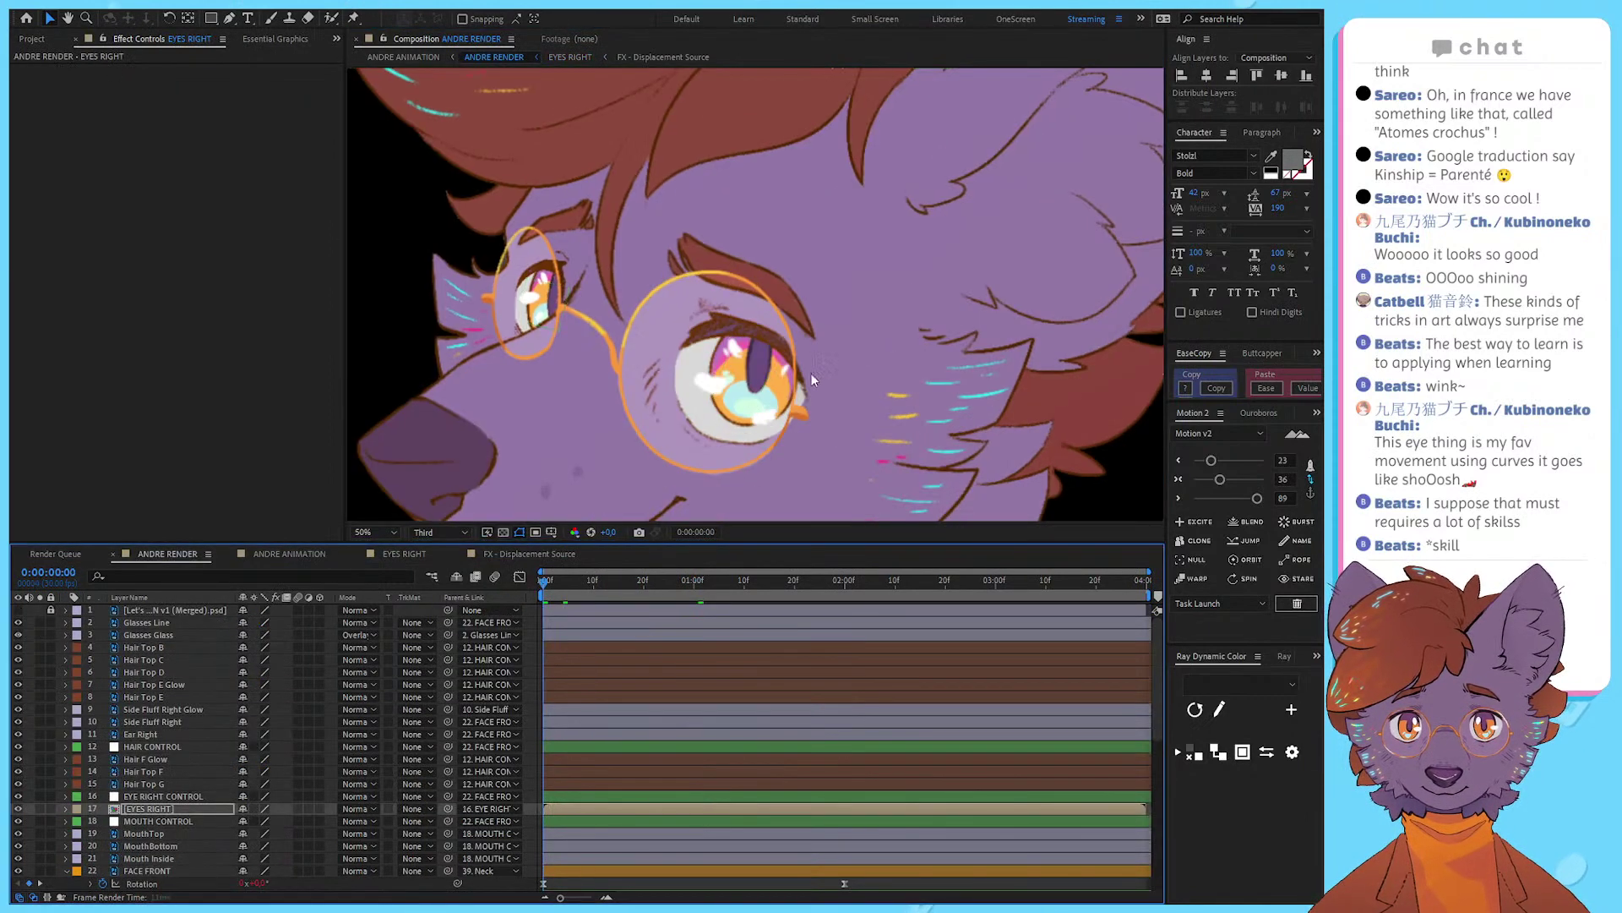
pyautogui.click(571, 58)
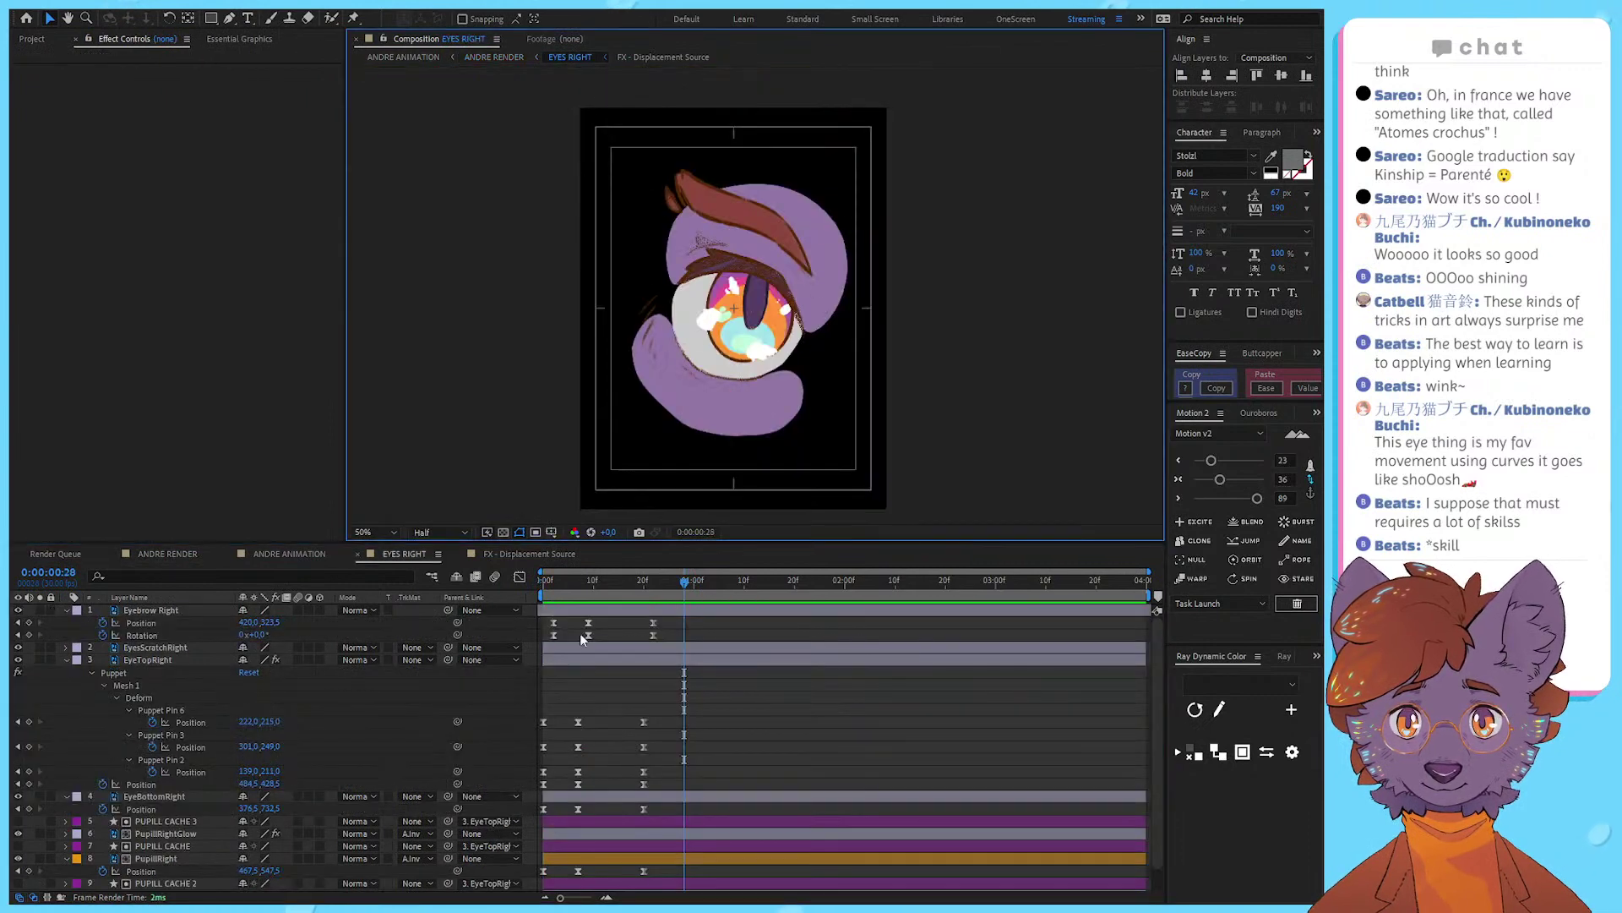
# Step: Set the in-and-out ease of Eyebrow Right's middle Position and Rotation keyframes to 18 with Motion 2 and play the result
pyautogui.moveTo(604, 626); pyautogui.dragTo(573, 636)
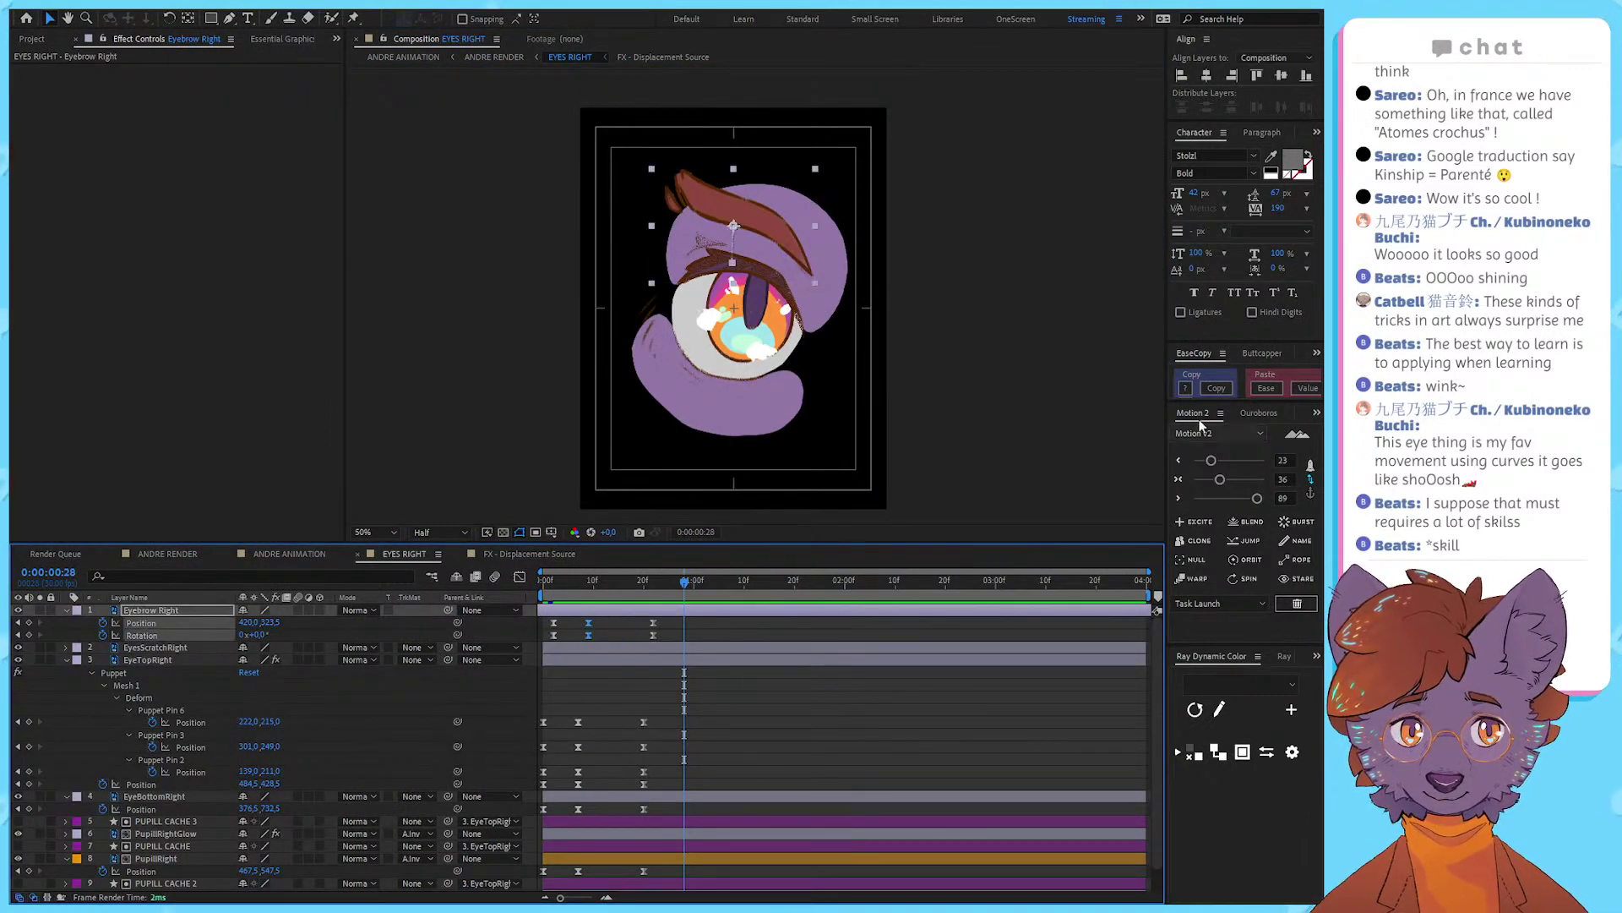
pyautogui.moveTo(1205, 481); pyautogui.dragTo(1207, 482)
pyautogui.moveTo(590, 582); pyautogui.dragTo(541, 579)
pyautogui.press('space')
pyautogui.press('space')
pyautogui.scroll(5, 522, 626)
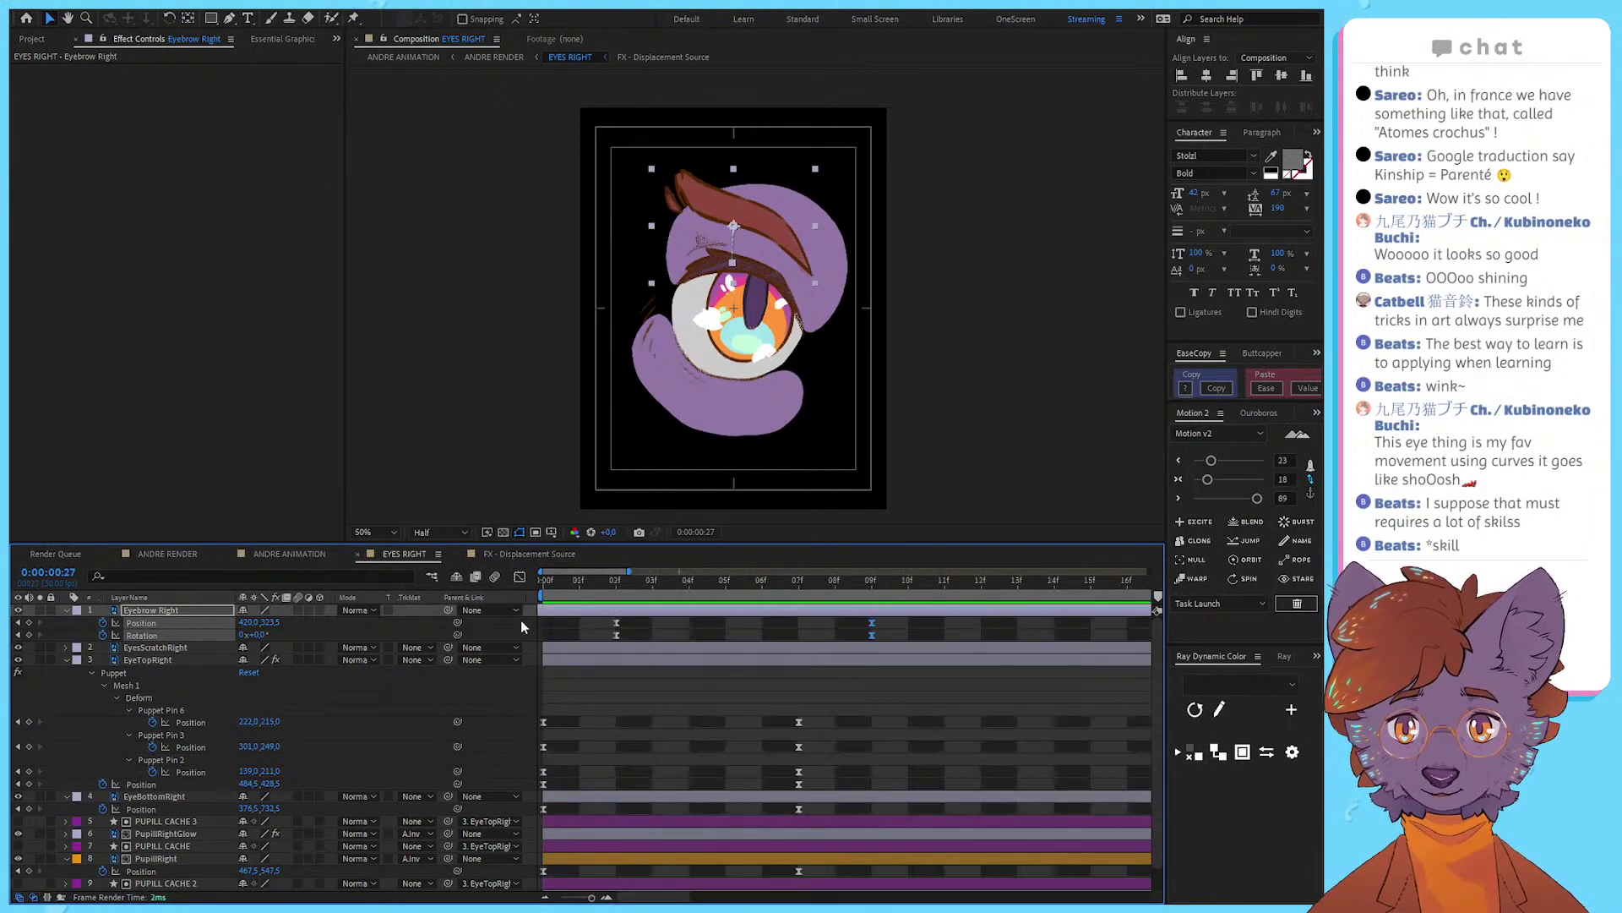
# Step: Try shifting the Eyebrow Right layer one frame earlier, so its keyframes start at 0:00:00:01
pyautogui.moveTo(649, 606); pyautogui.dragTo(542, 583)
pyautogui.press('space')
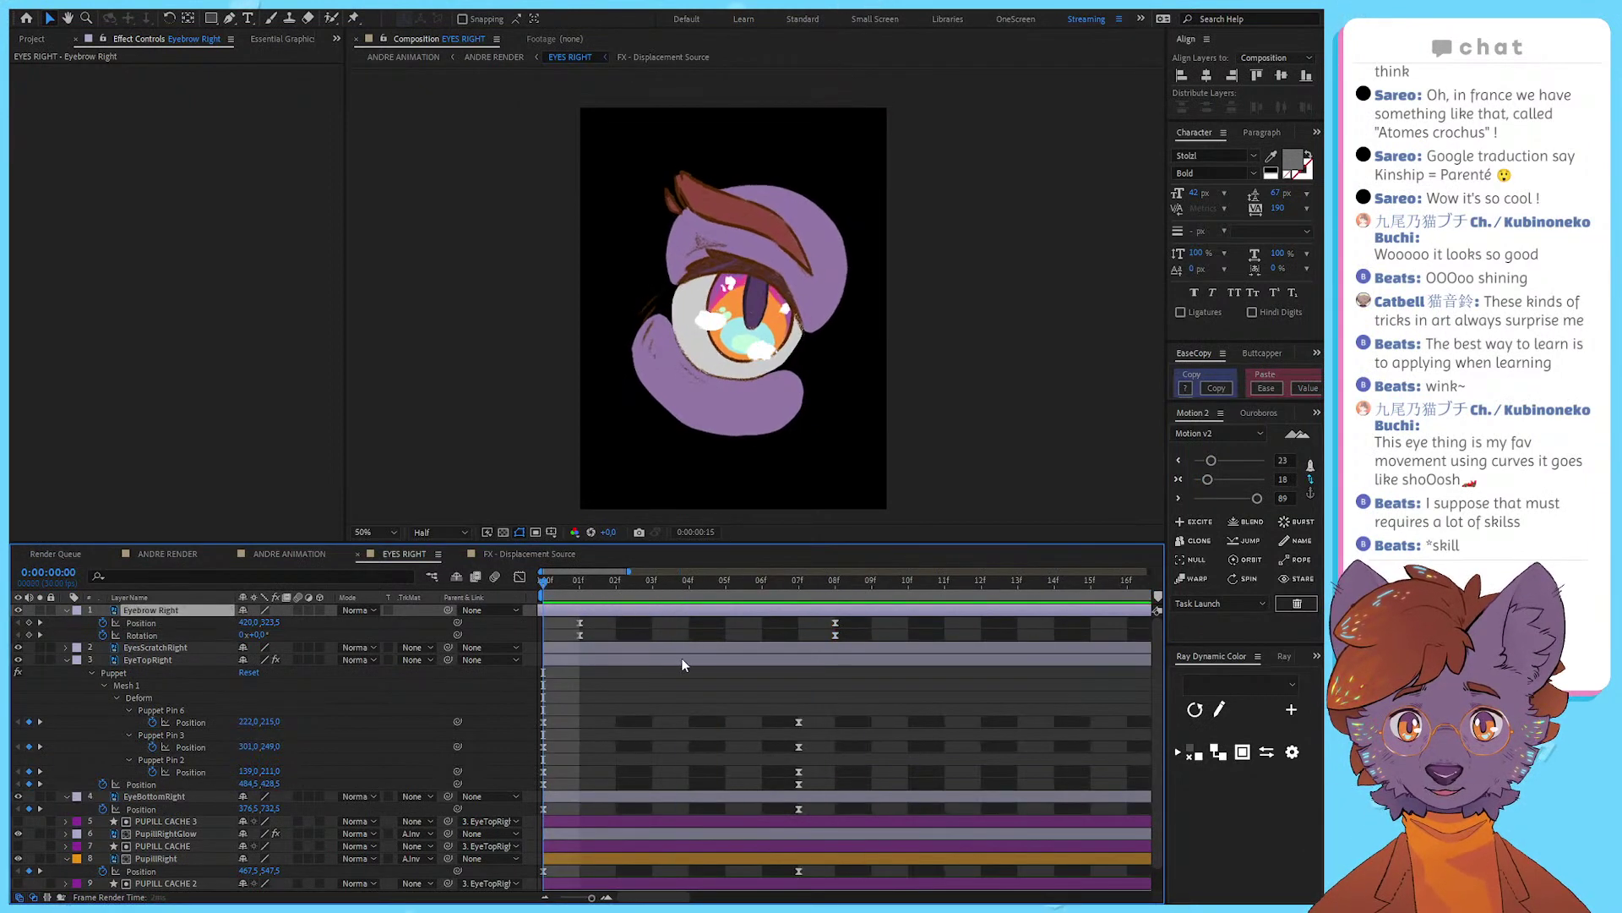
pyautogui.hotkey('ctrl', 'z')
# Step: Save the project and check the eye and eyebrow on the character's face in the ANDRE RENDER composition
pyautogui.scroll(-3, 803, 710)
pyautogui.click(819, 717)
pyautogui.hotkey('ctrl', 's')
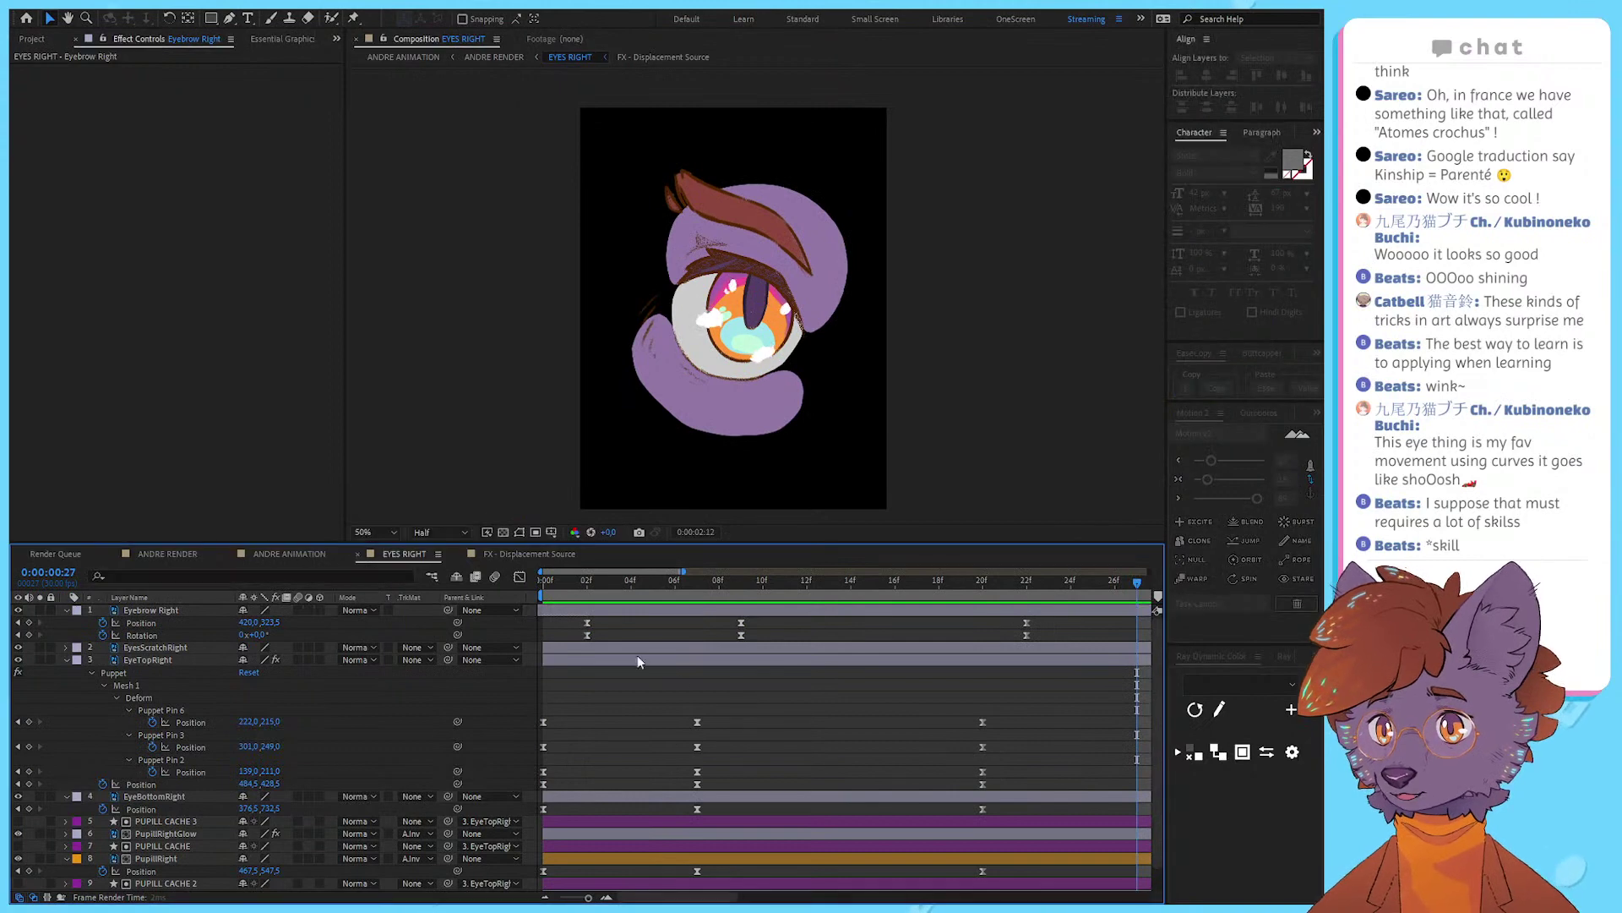
pyautogui.click(494, 57)
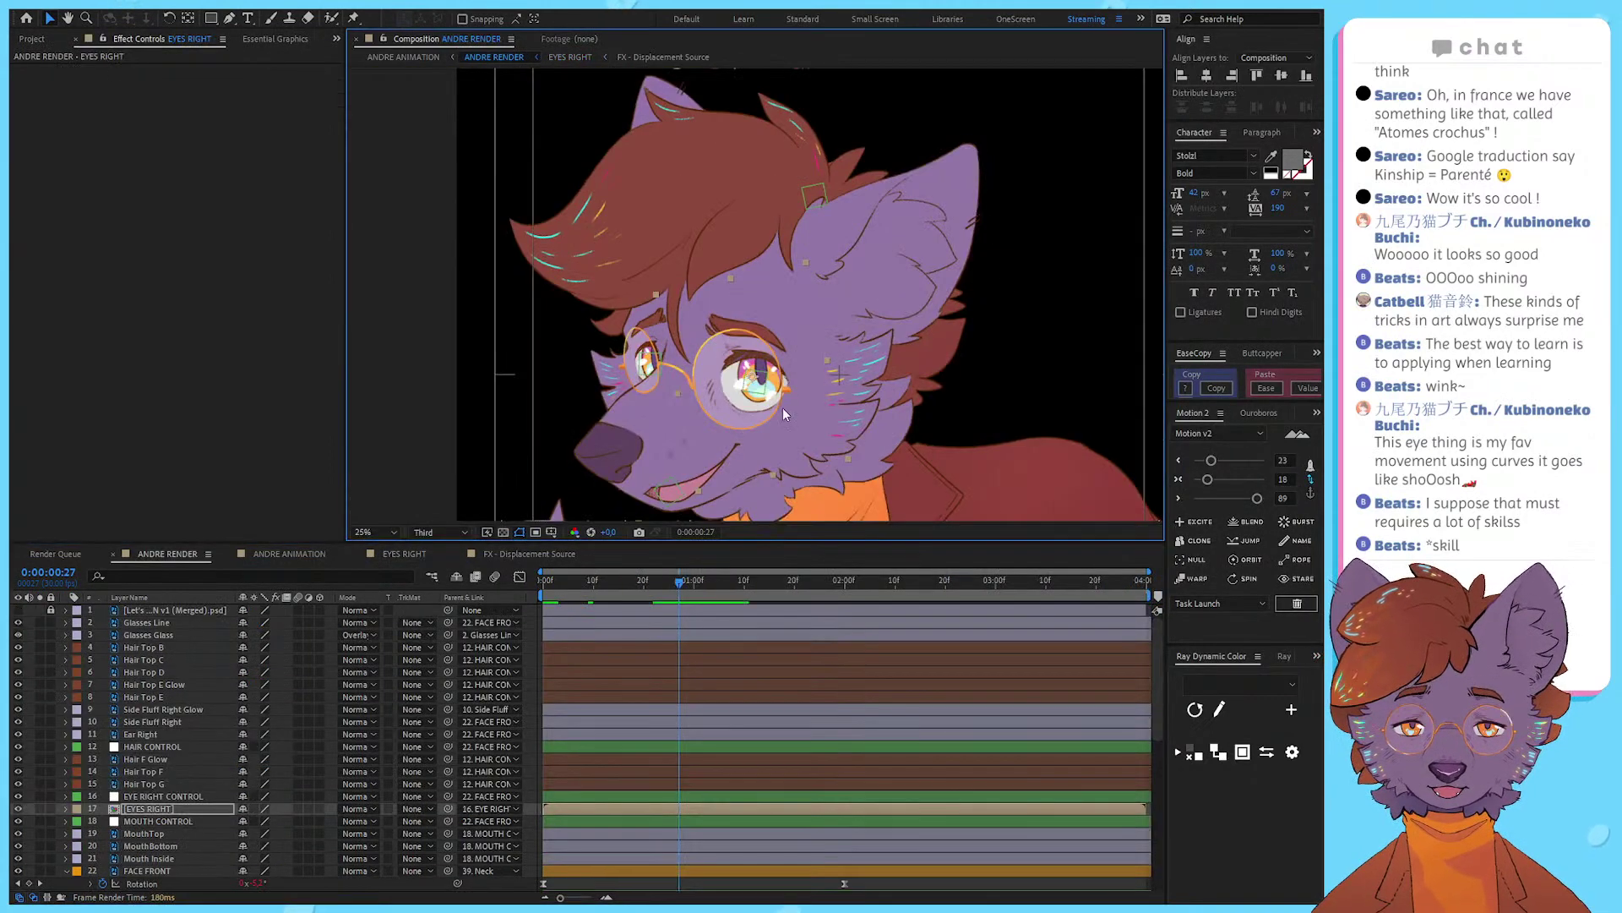
pyautogui.scroll(2, 617, 392)
pyautogui.press('space')
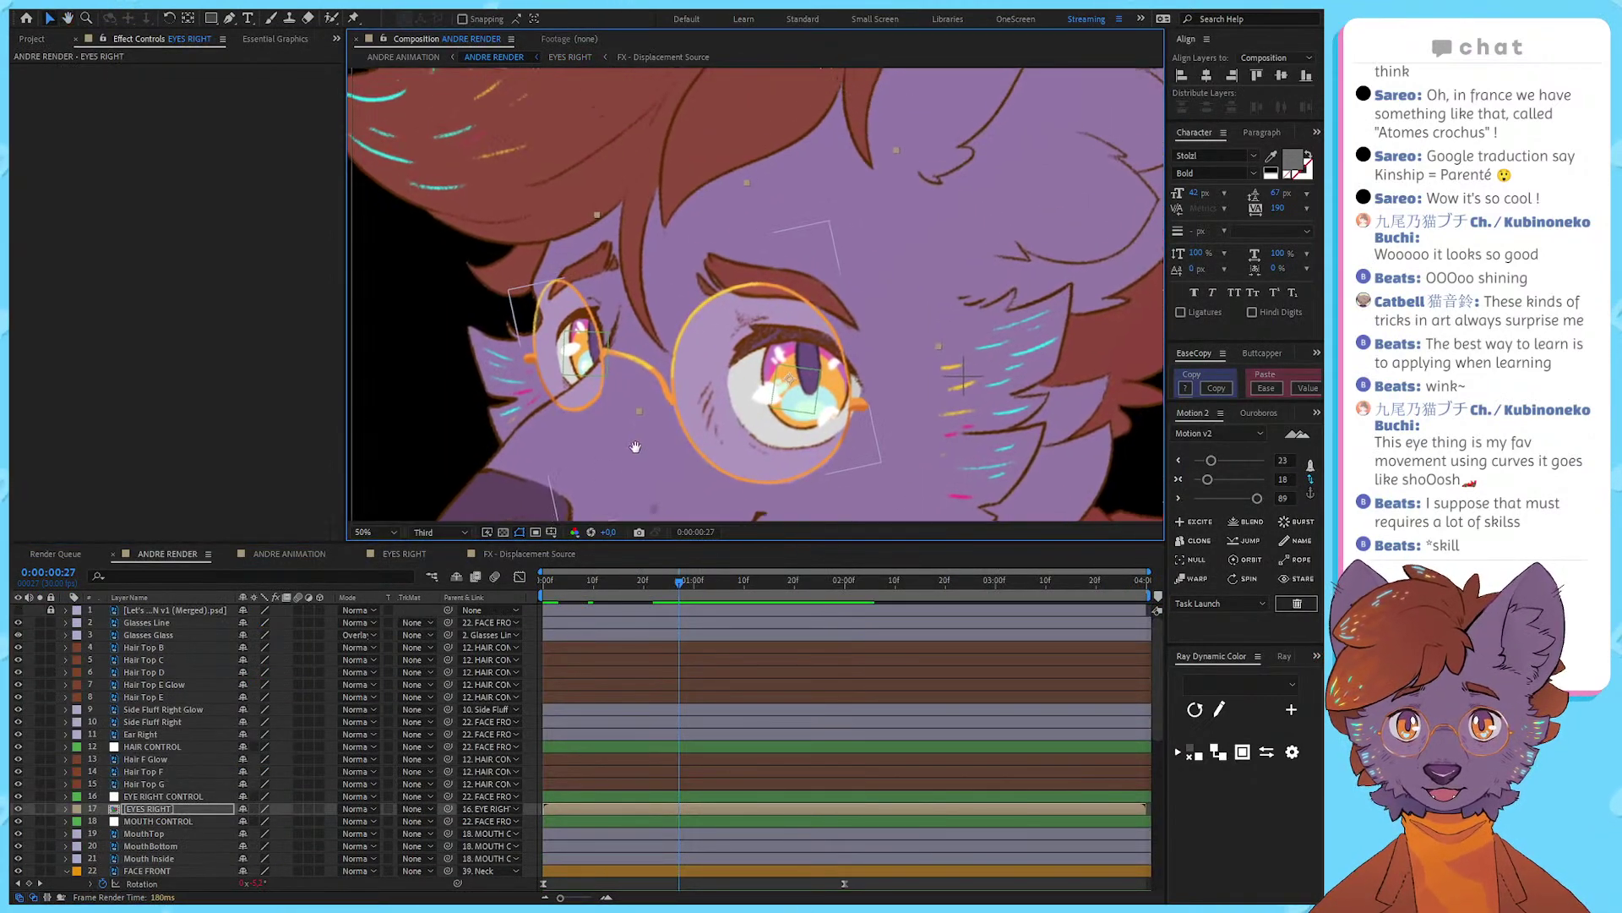
# Step: Examine the Hair Top F and Hair Top E layers at 0:00:01:25 and at the start, toggling the merged reference layer
pyautogui.click(189, 776)
pyautogui.scroll(-2, 784, 356)
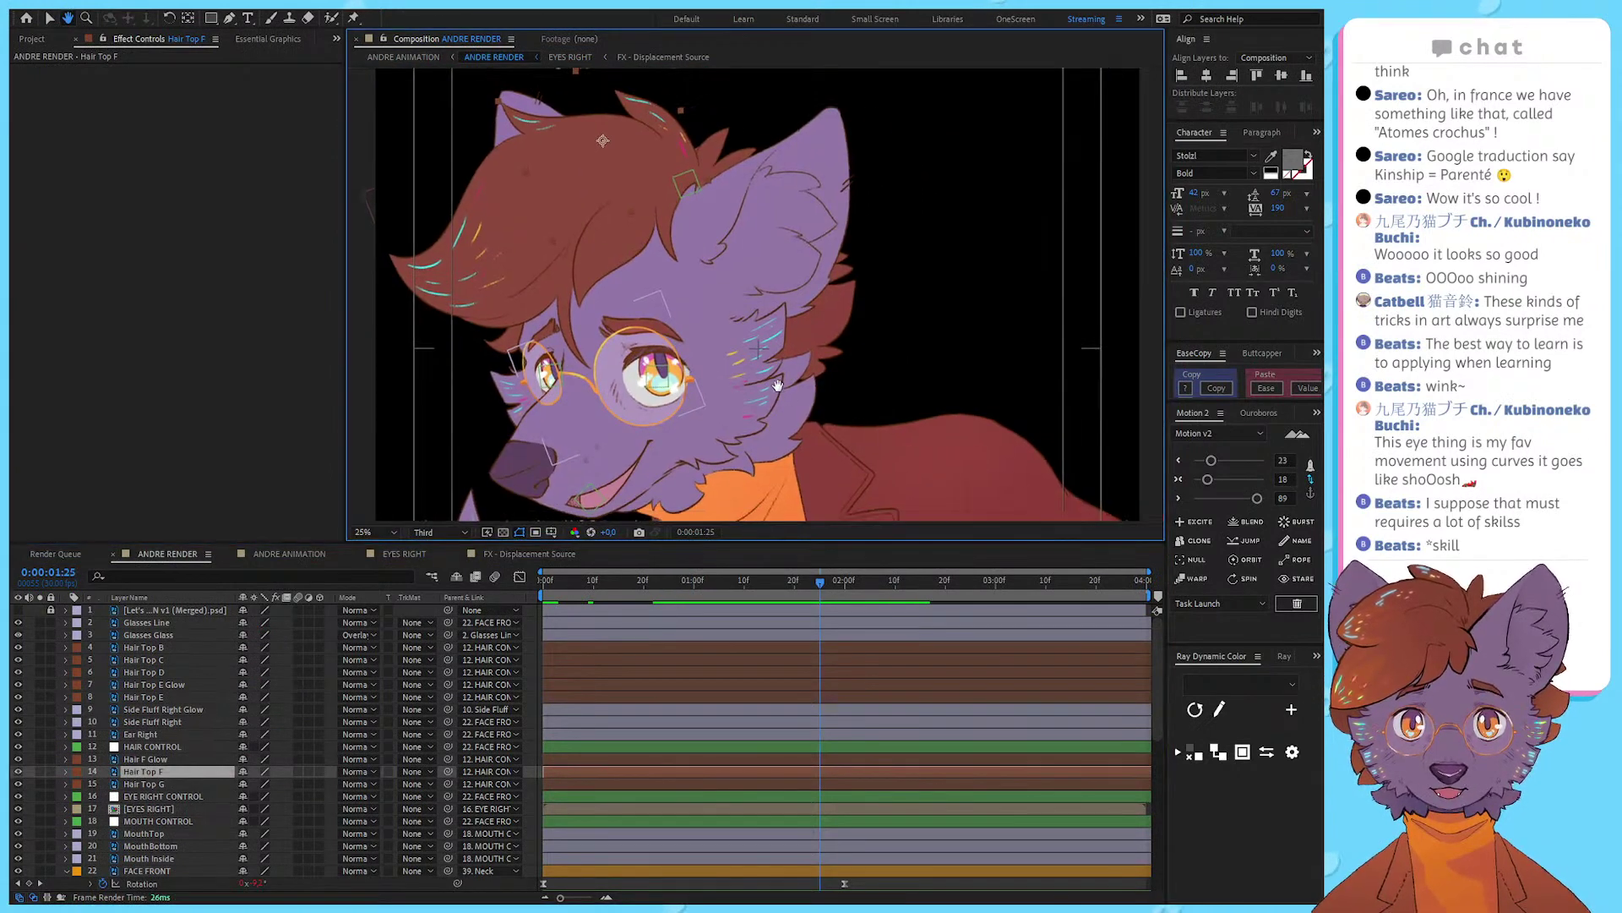
pyautogui.moveTo(705, 320); pyautogui.dragTo(736, 338)
pyautogui.press('v')
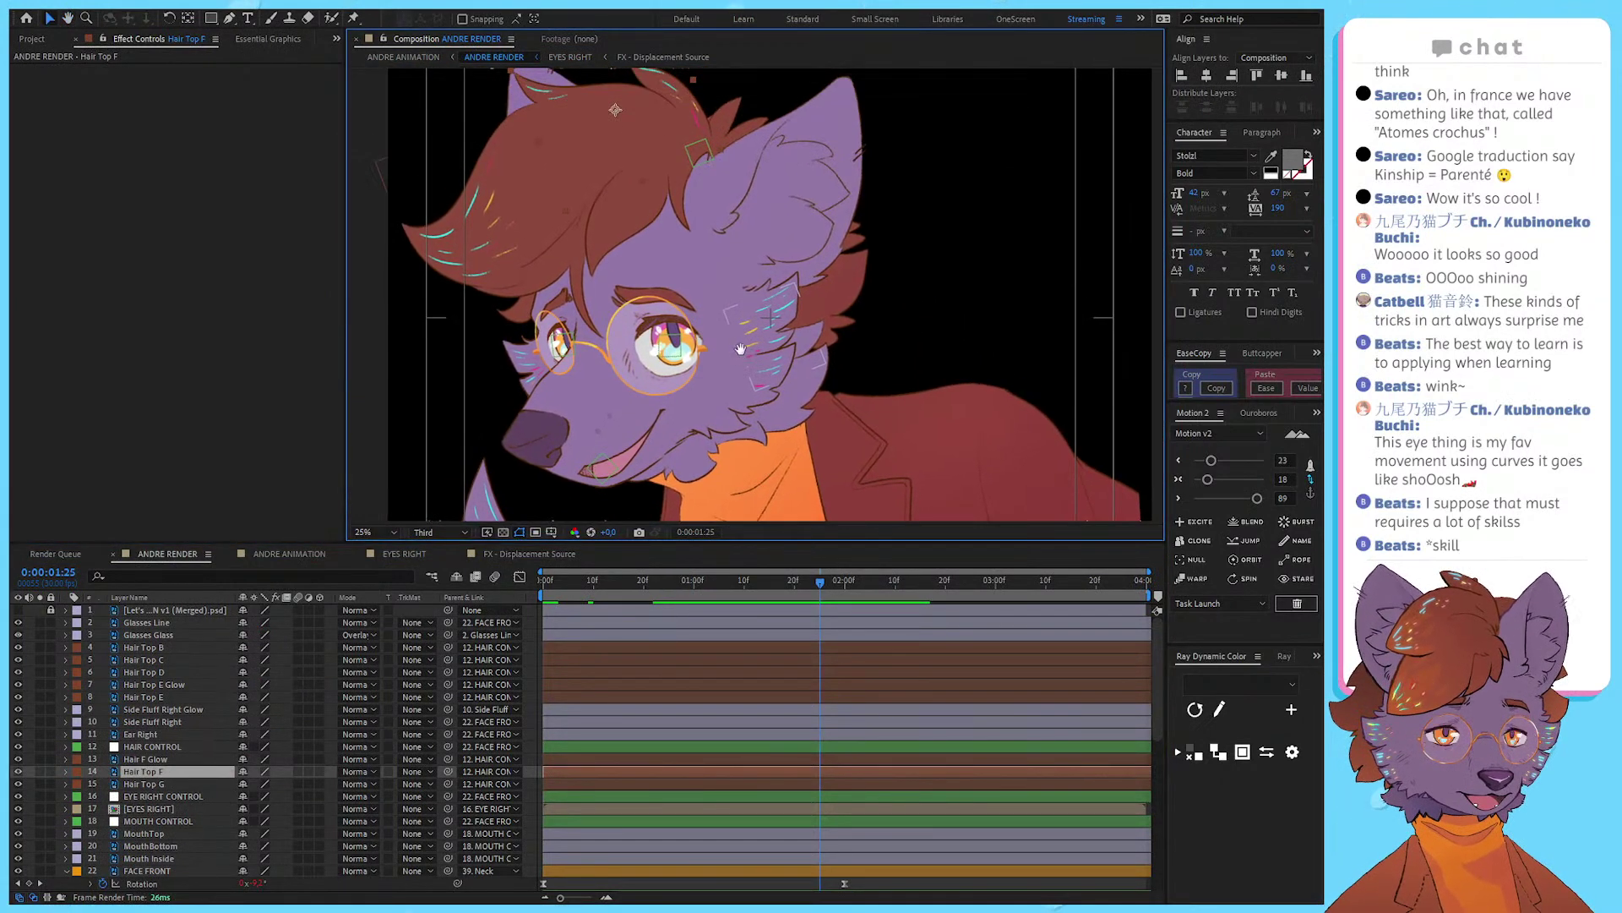
pyautogui.moveTo(604, 235); pyautogui.dragTo(592, 294)
pyautogui.click(532, 309)
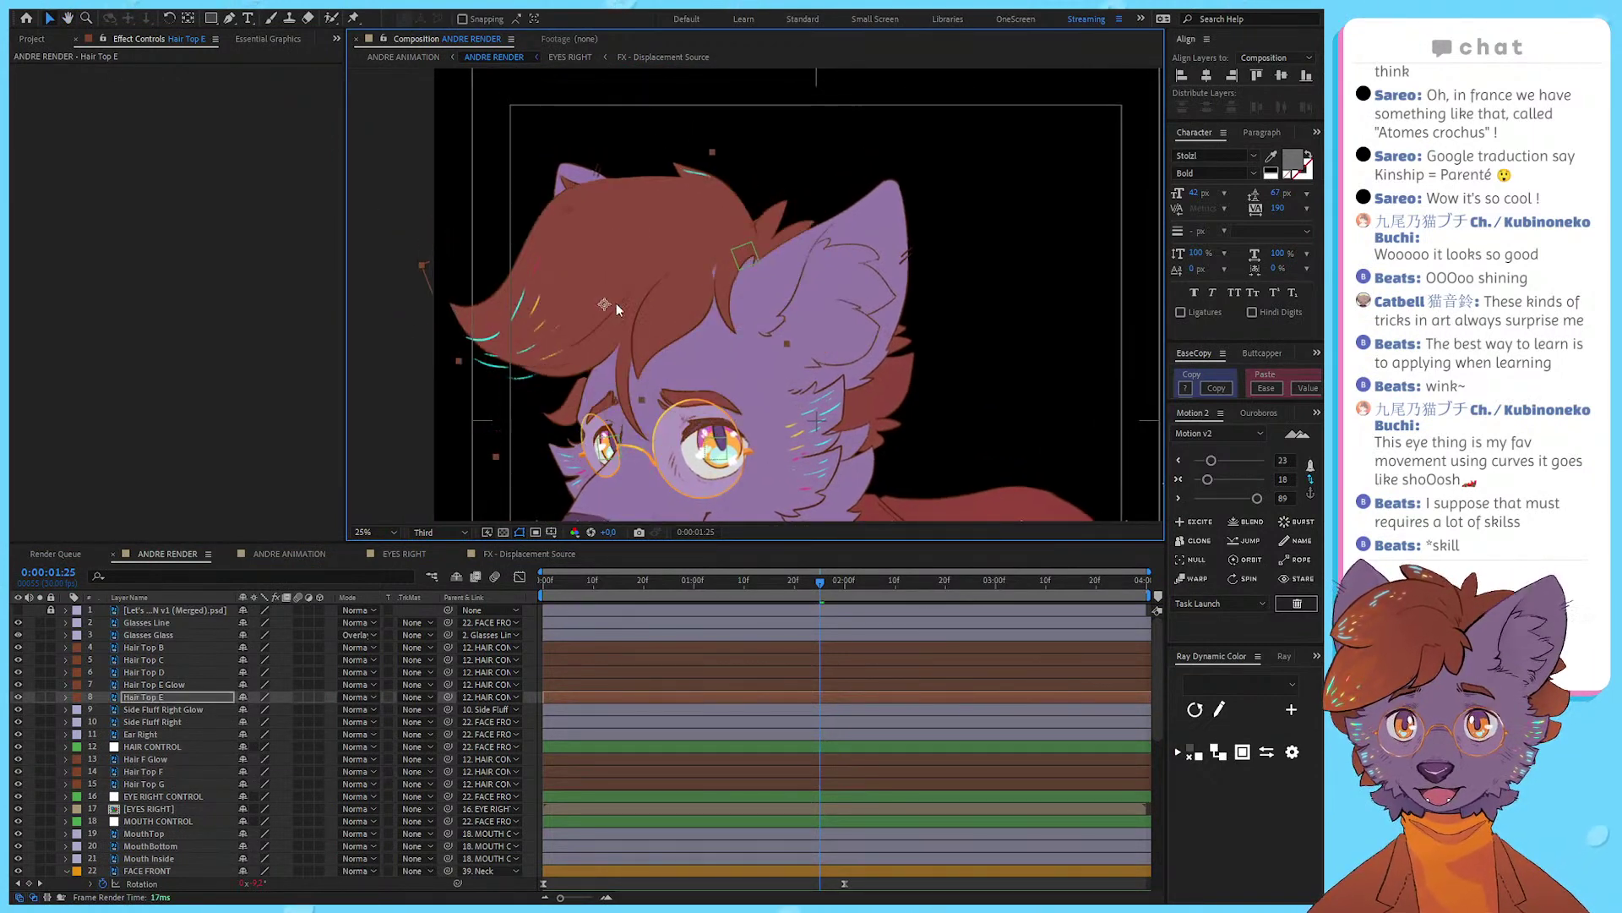
pyautogui.click(183, 686)
pyautogui.click(186, 694)
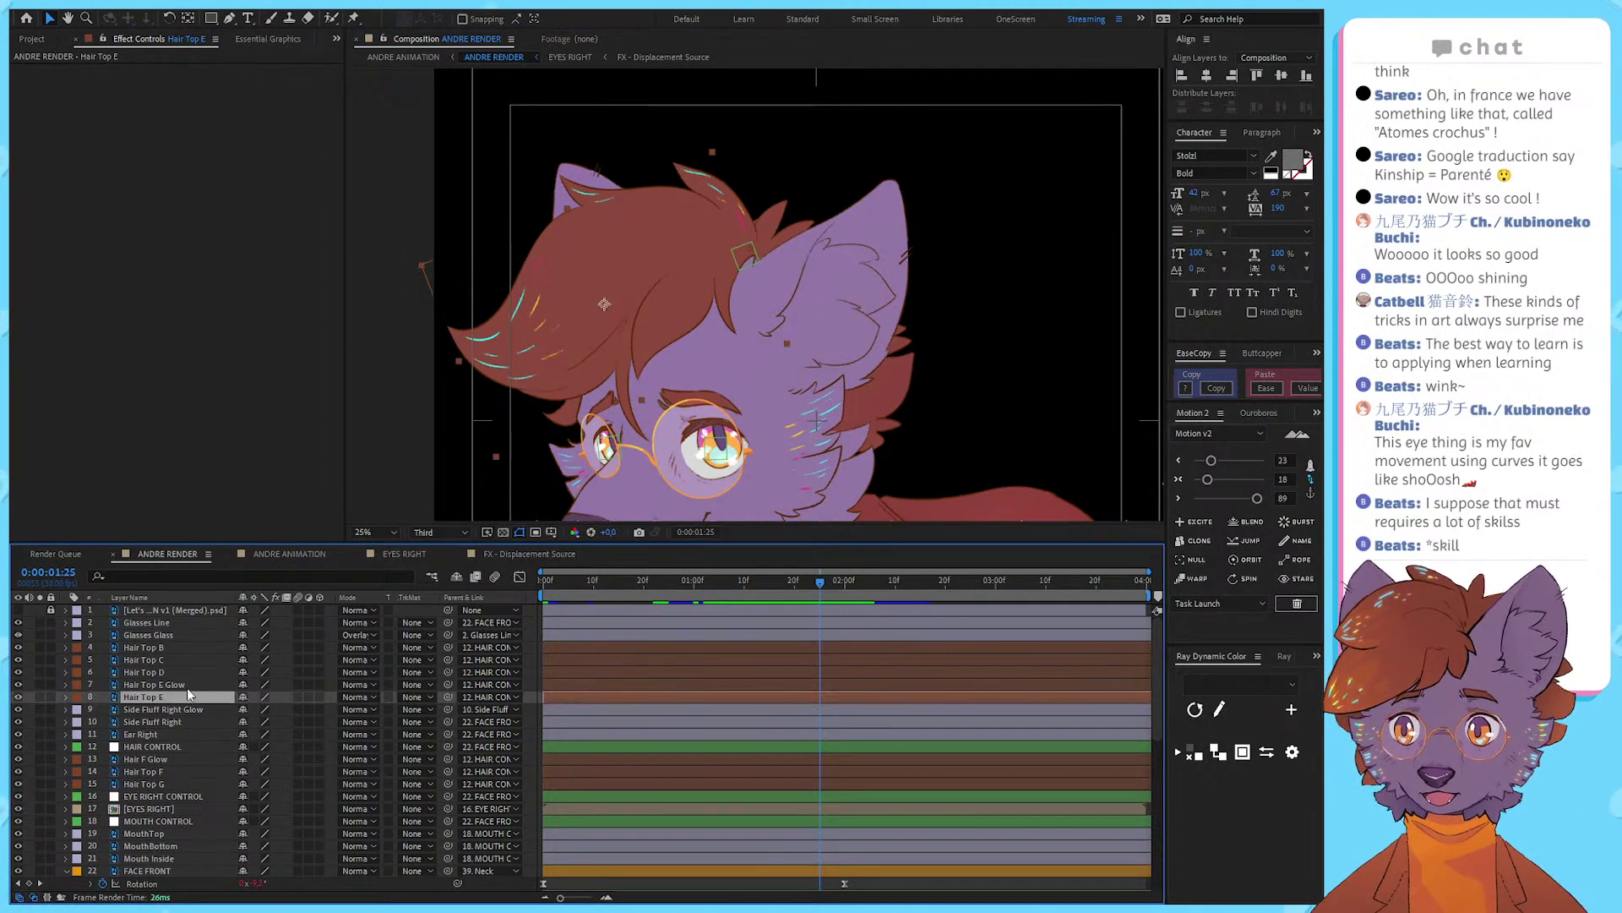
pyautogui.moveTo(681, 586); pyautogui.dragTo(330, 597)
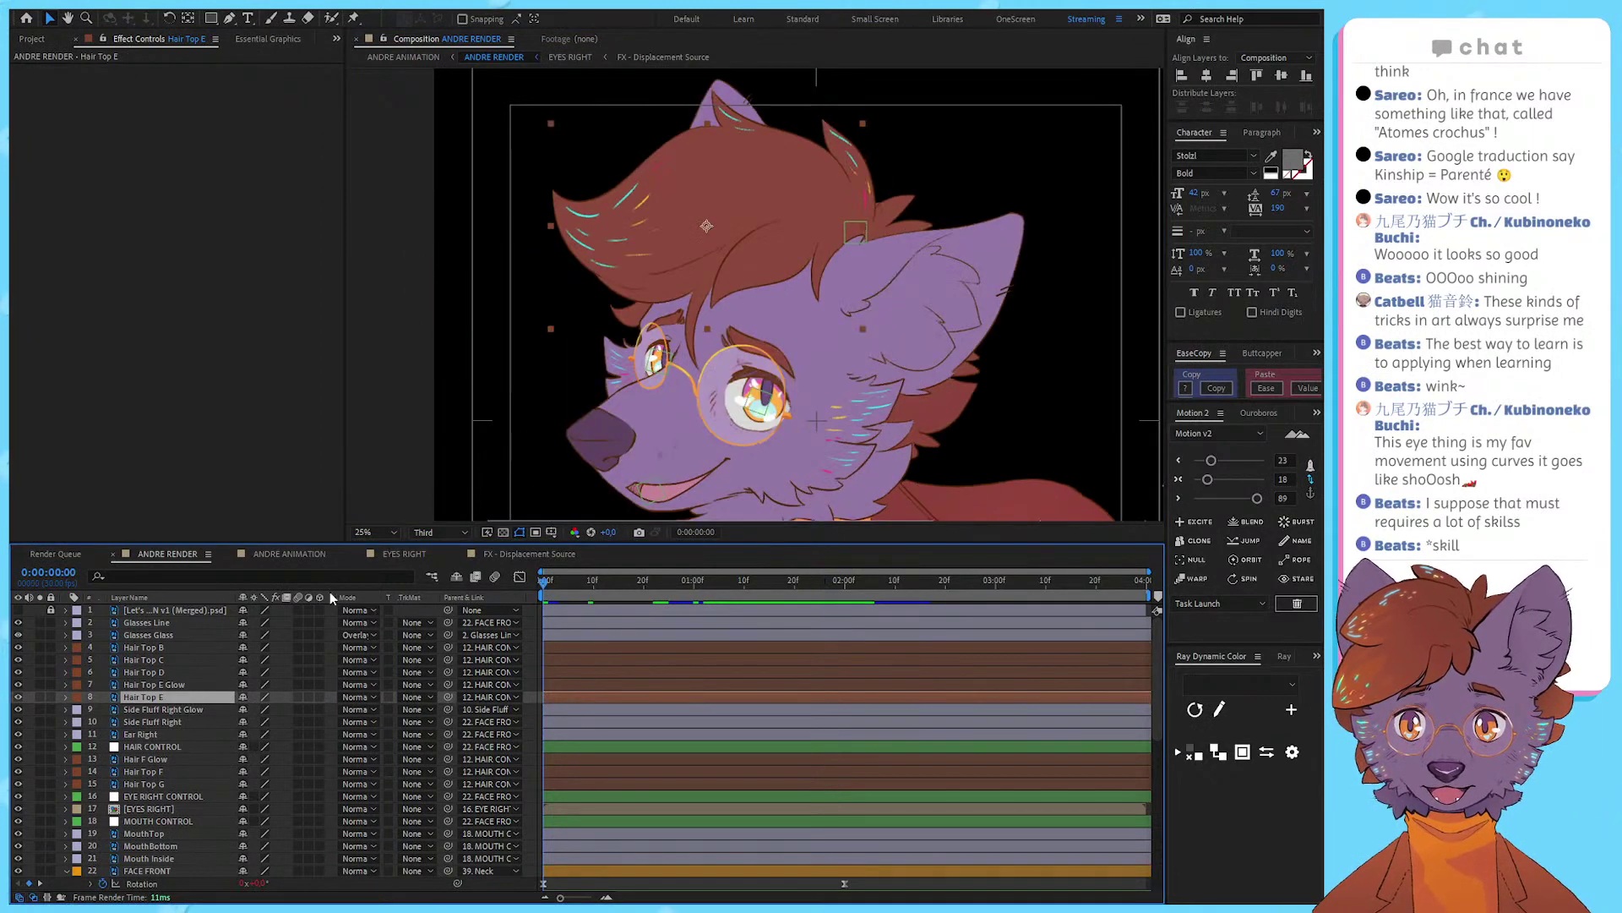
pyautogui.click(19, 610)
pyautogui.click(19, 609)
pyautogui.click(19, 609)
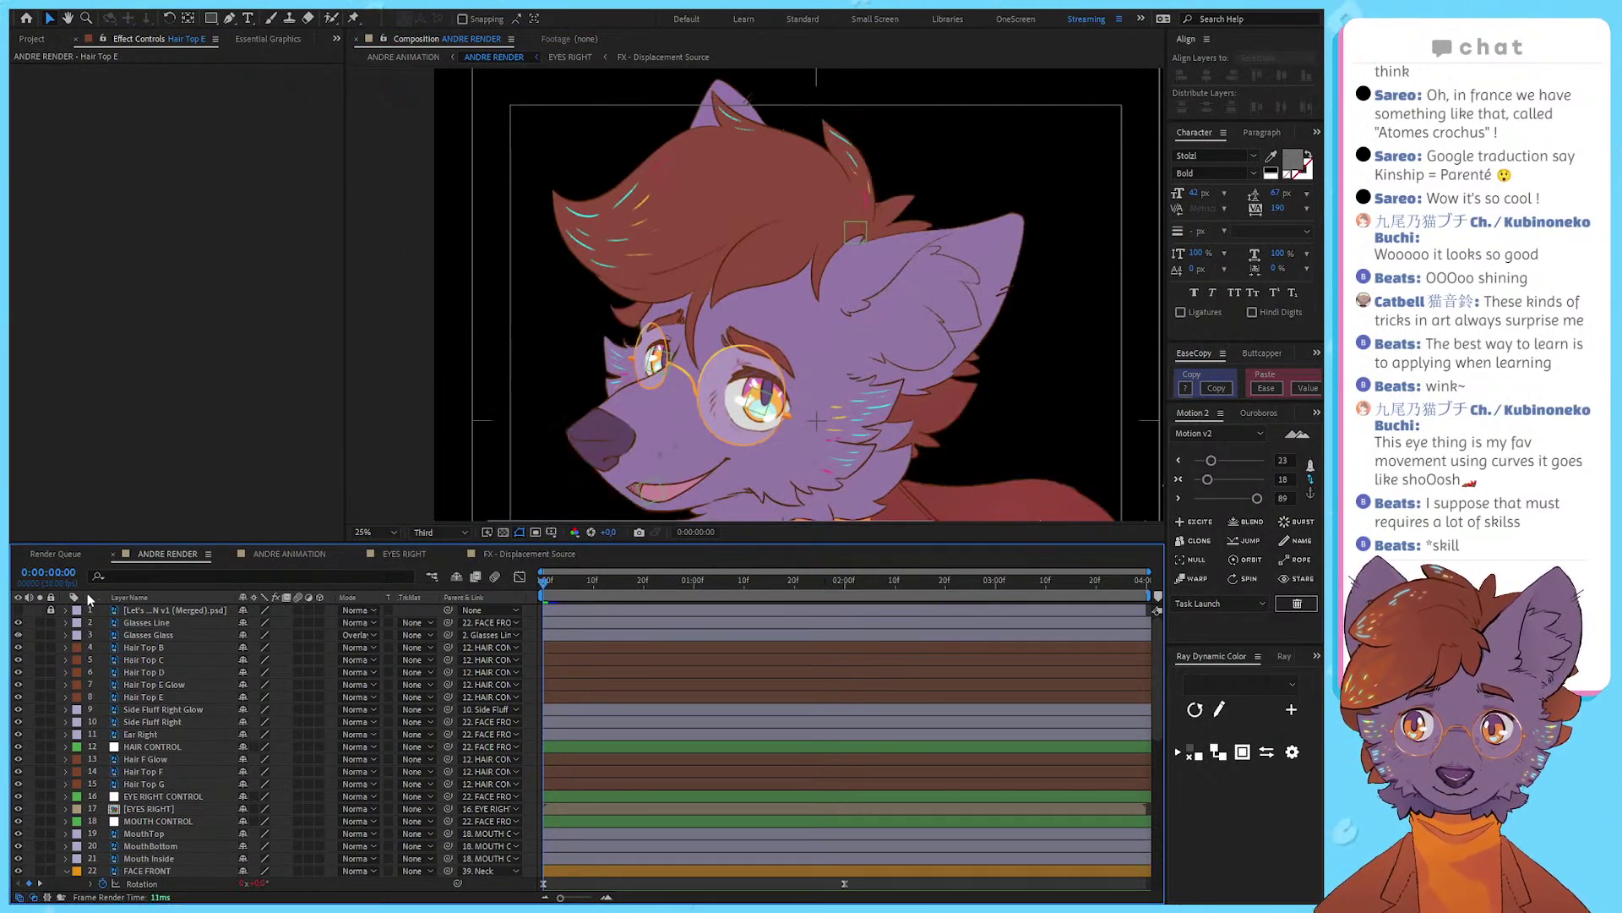
# Step: Precompose the Hair Top E layer as Hair Top E Precomp and enlarge the new composition's frame
pyautogui.click(622, 225)
pyautogui.keyDown('shift'); pyautogui.click(705, 223); pyautogui.keyUp('shift')
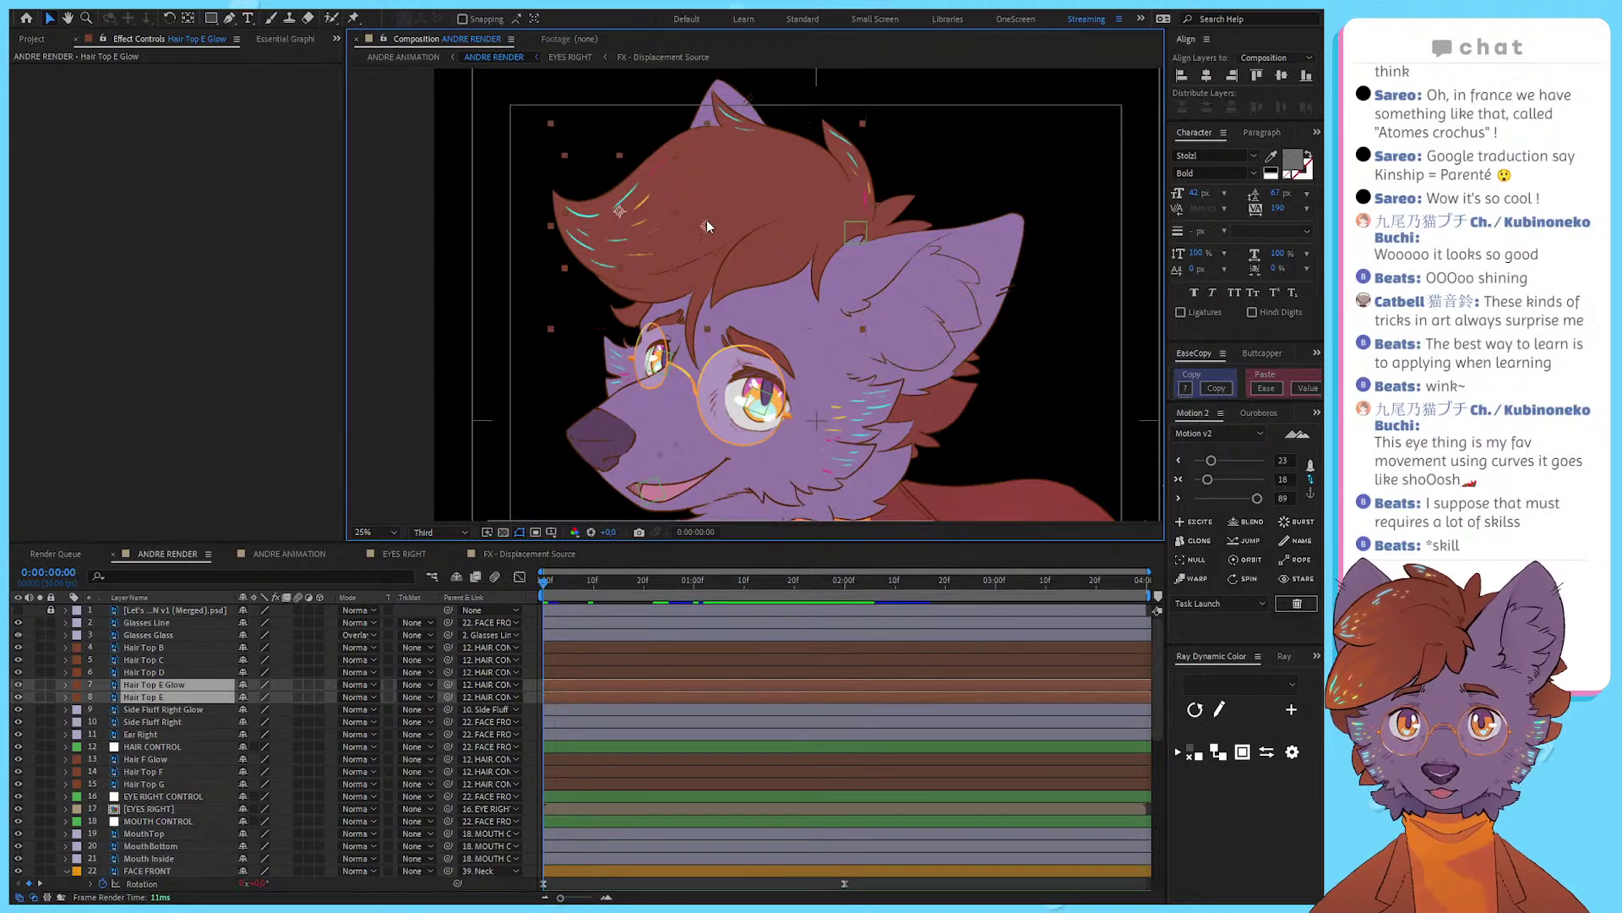
pyautogui.click(182, 683)
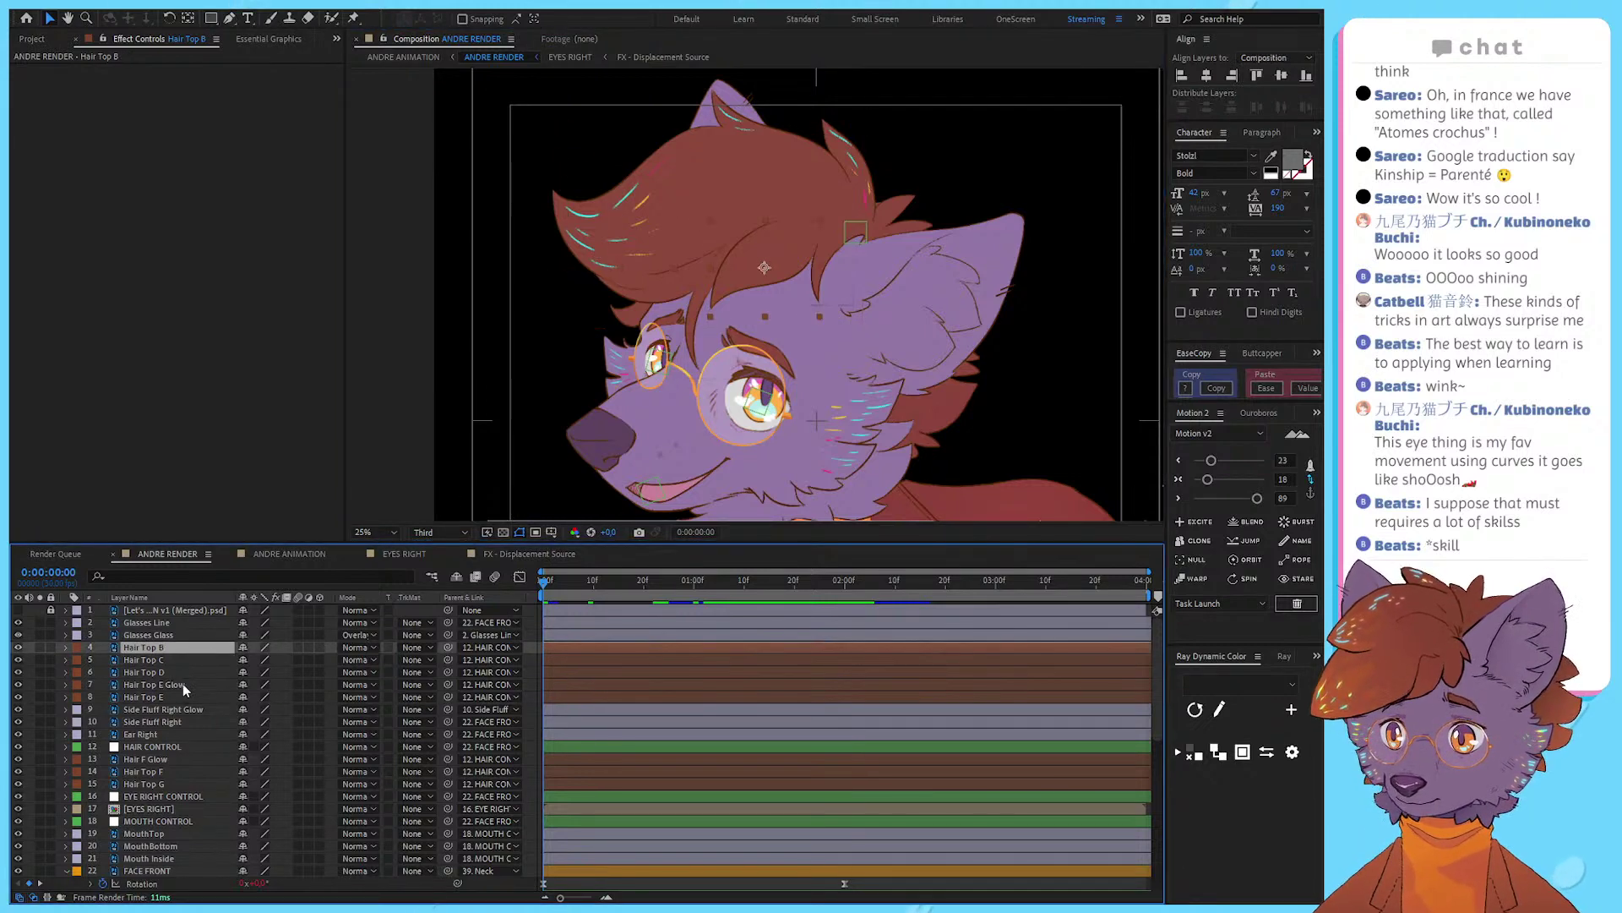
pyautogui.click(181, 698)
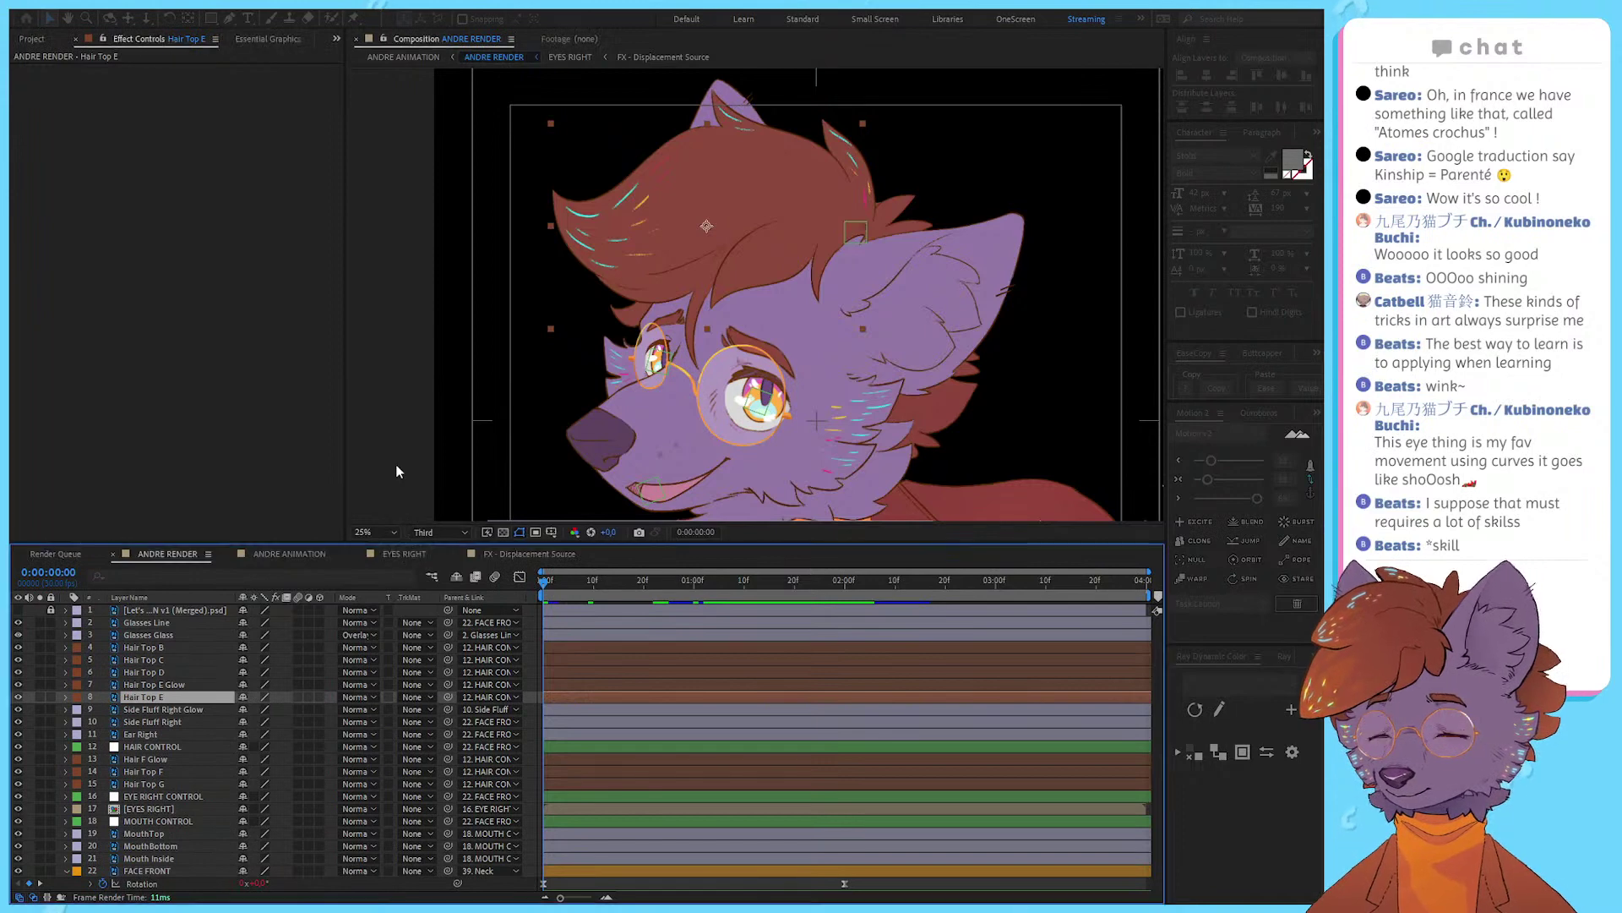
pyautogui.doubleClick(210, 693)
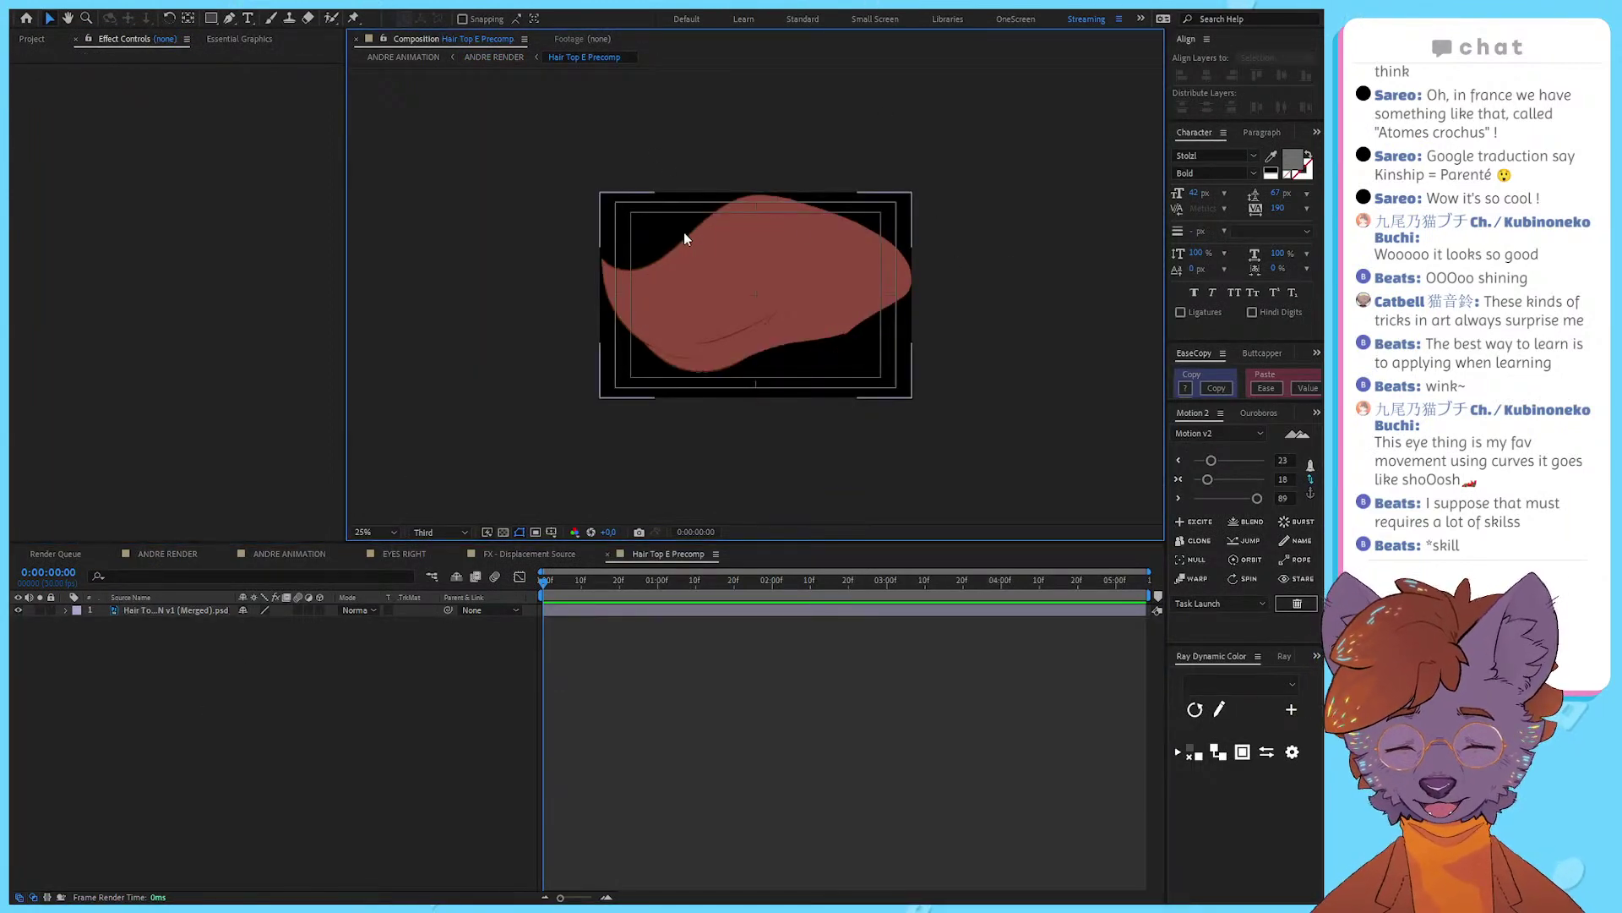
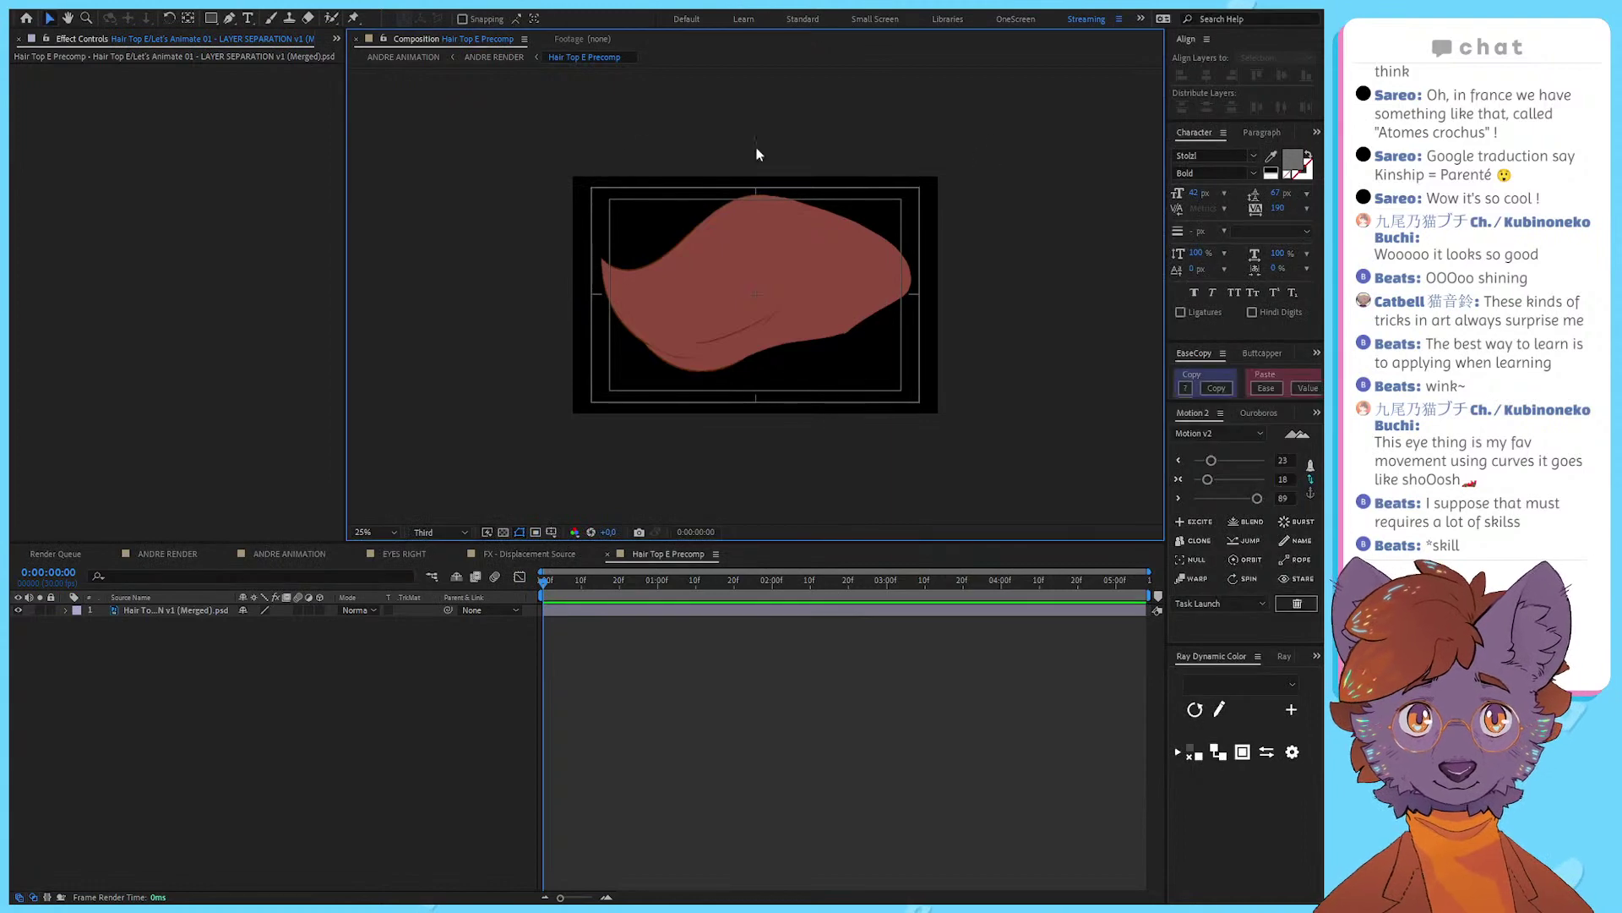
# Step: Move the Hair Top E Glow layer from ANDRE RENDER into Hair Top E Precomp above the hair layer, and preview it
pyautogui.click(474, 56)
pyautogui.click(174, 684)
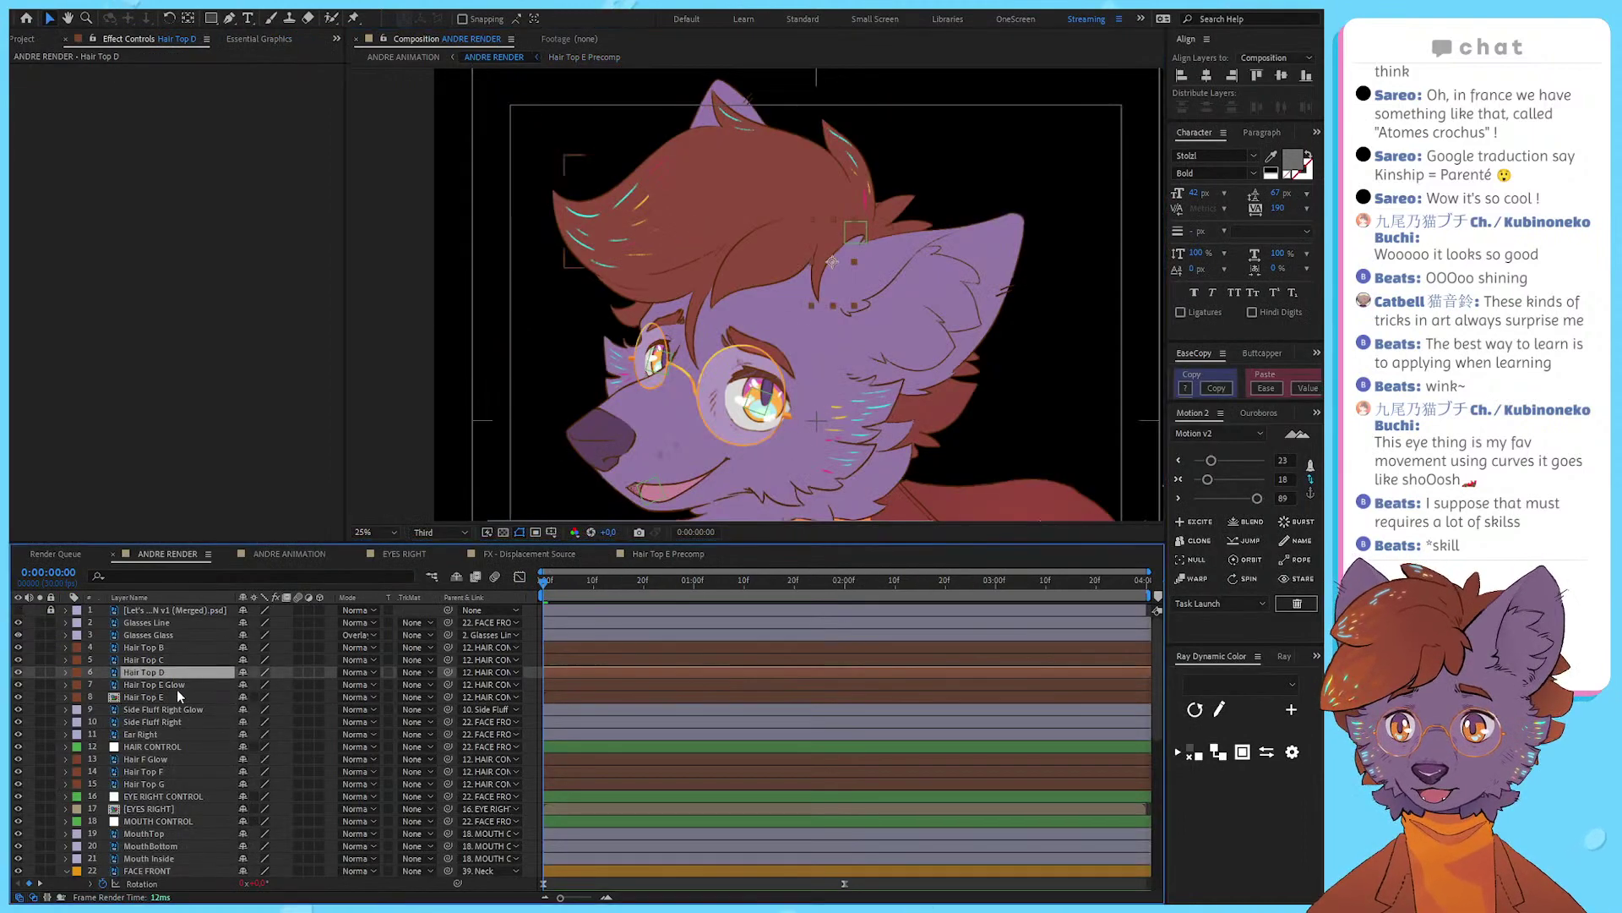
pyautogui.press('Delete')
pyautogui.doubleClick(171, 684)
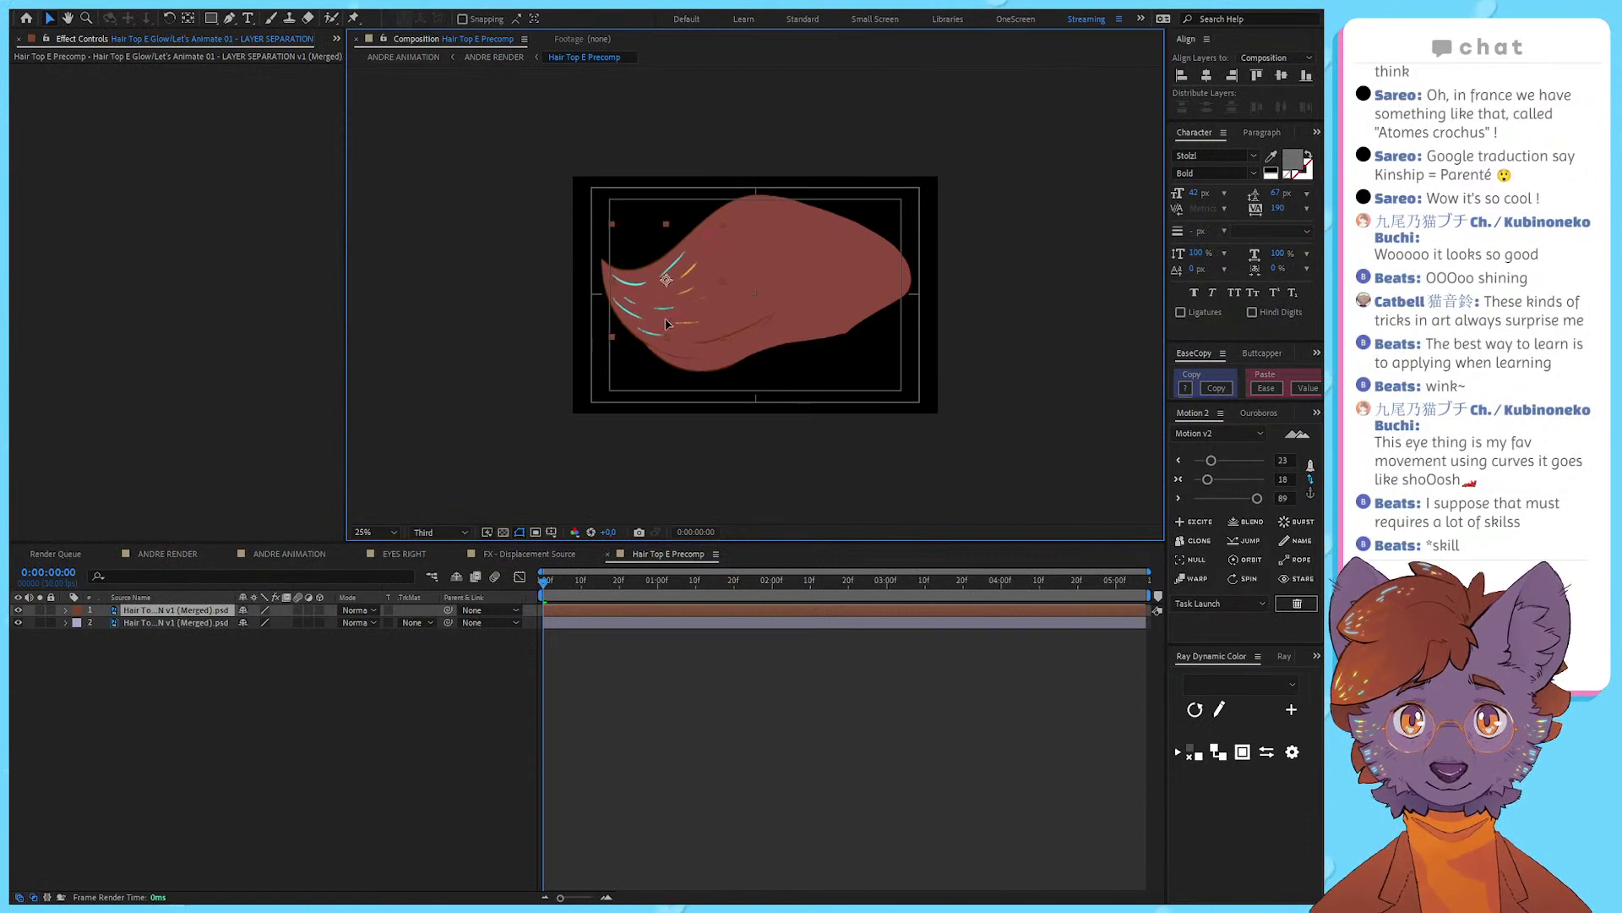
pyautogui.click(1059, 353)
pyautogui.press('space')
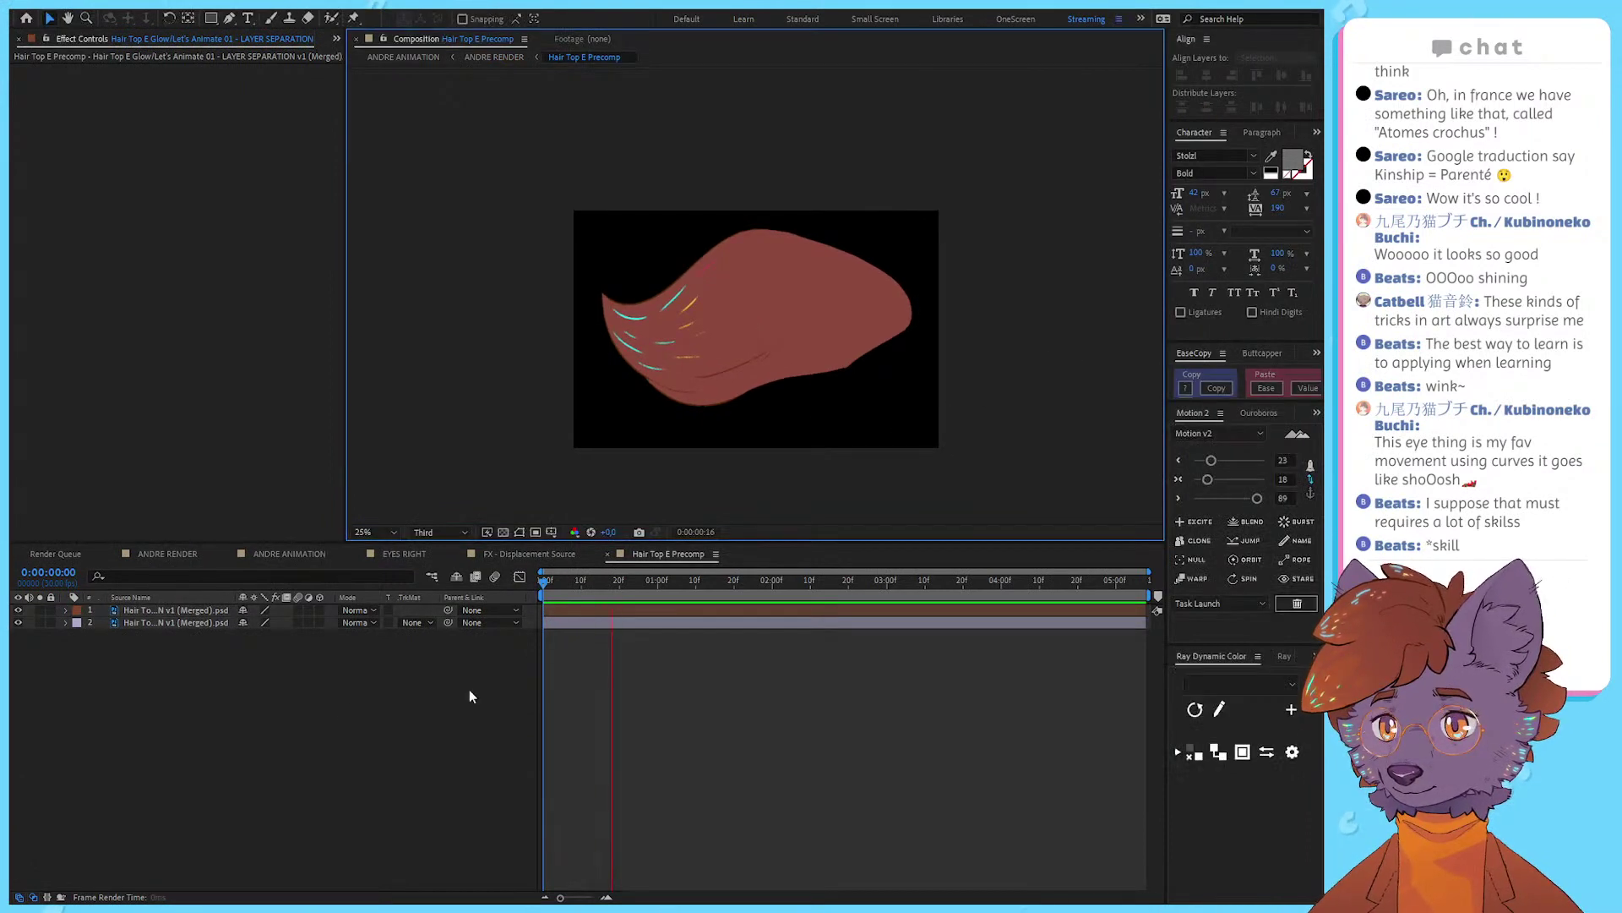
pyautogui.click(469, 695)
pyautogui.moveTo(565, 582); pyautogui.dragTo(453, 577)
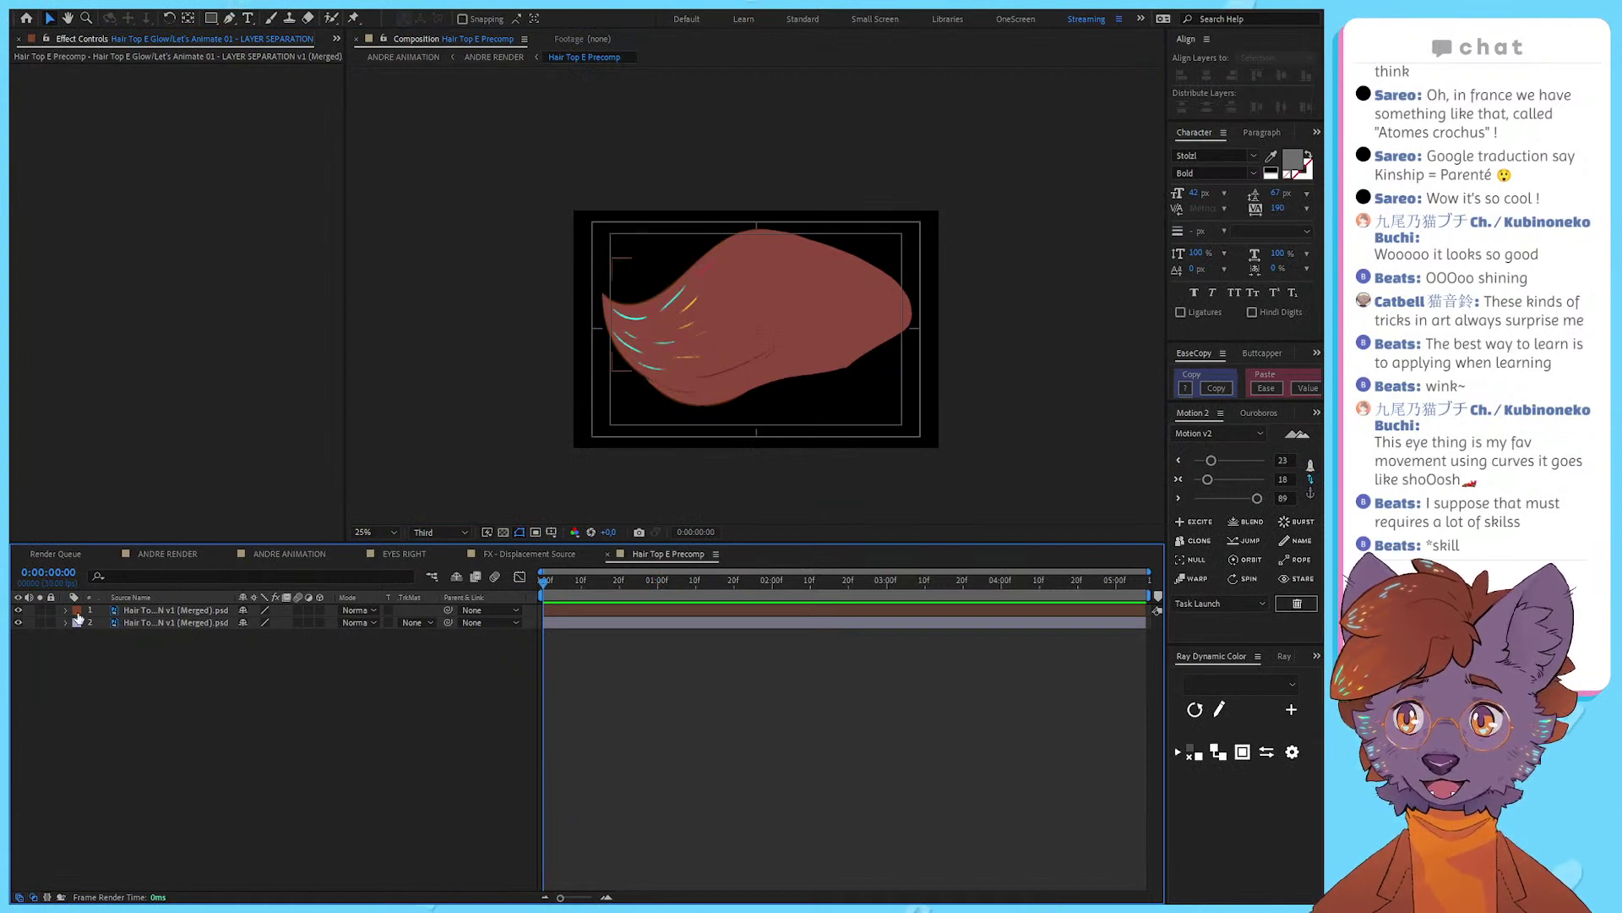
# Step: Try puppet pins along the base Hair Top E layer inside the precomp, test bending a pin near the tip, and undo them
pyautogui.click(177, 623)
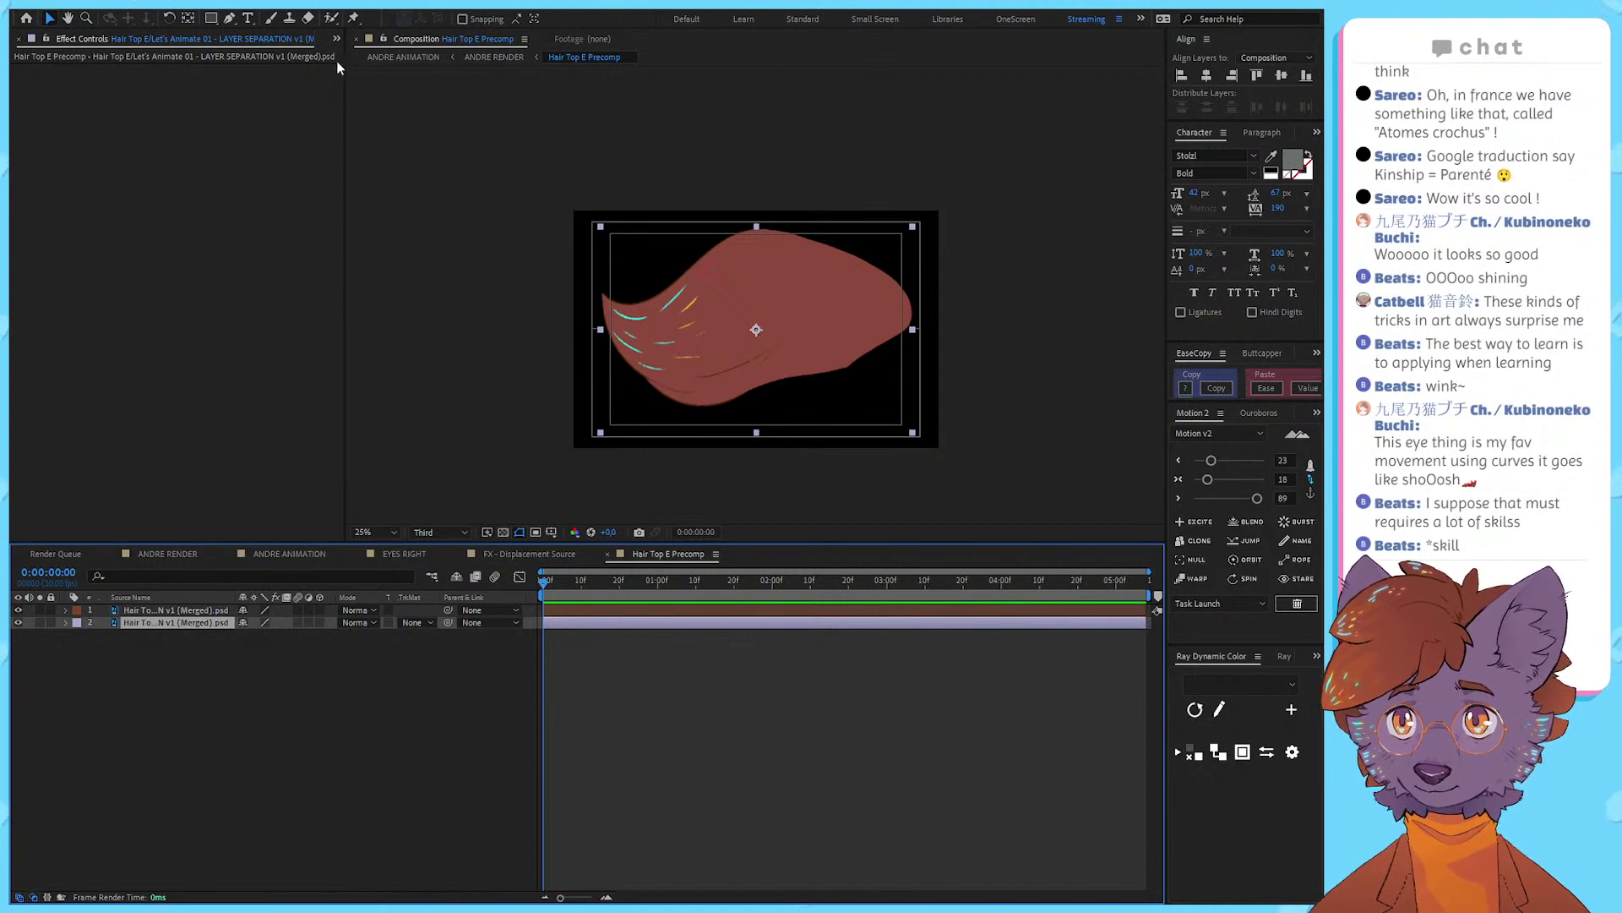
pyautogui.click(353, 18)
pyautogui.scroll(2, 735, 249)
pyautogui.moveTo(807, 300); pyautogui.dragTo(786, 241)
pyautogui.click(969, 259)
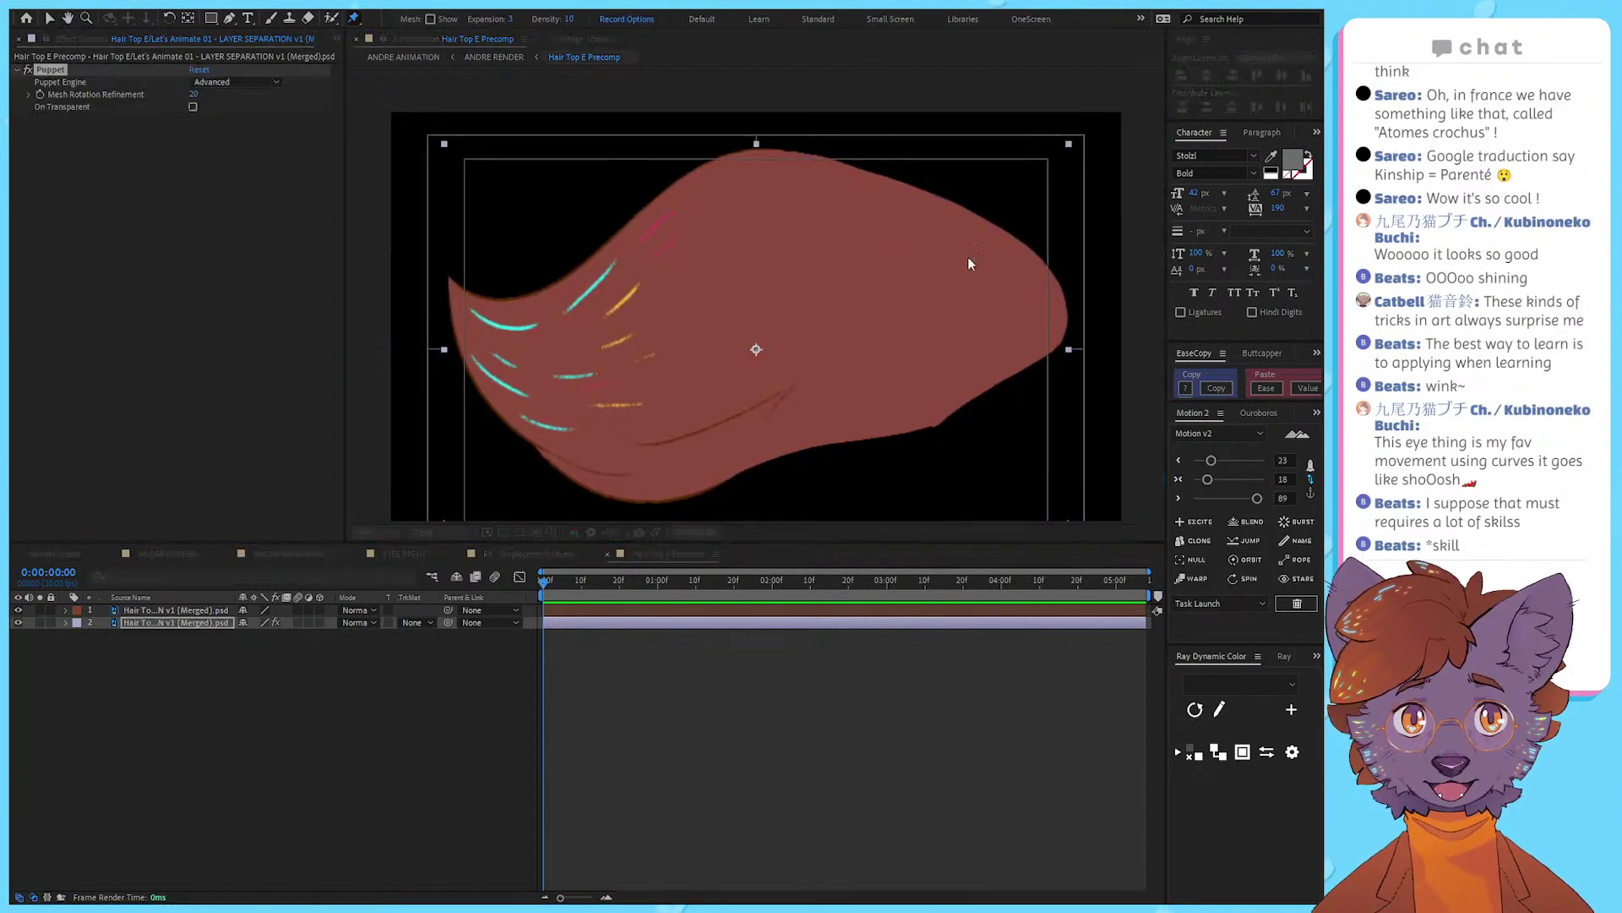
pyautogui.click(982, 260)
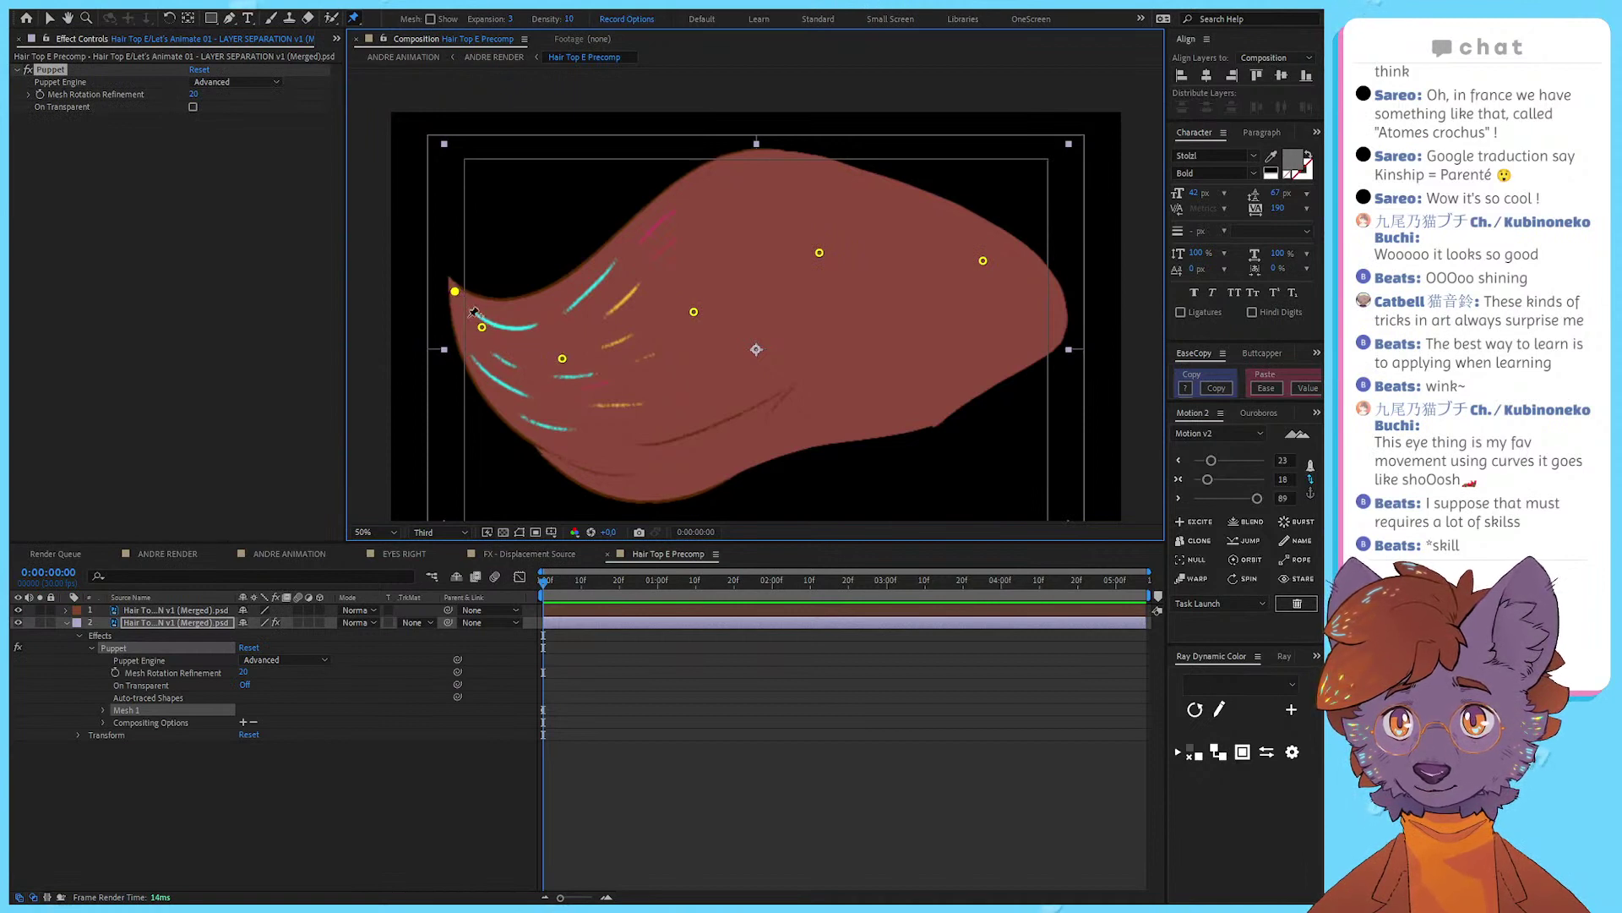
pyautogui.moveTo(482, 327); pyautogui.dragTo(645, 409)
pyautogui.hotkey('ctrl', 'z')
pyautogui.hotkey('ctrl', 'z')
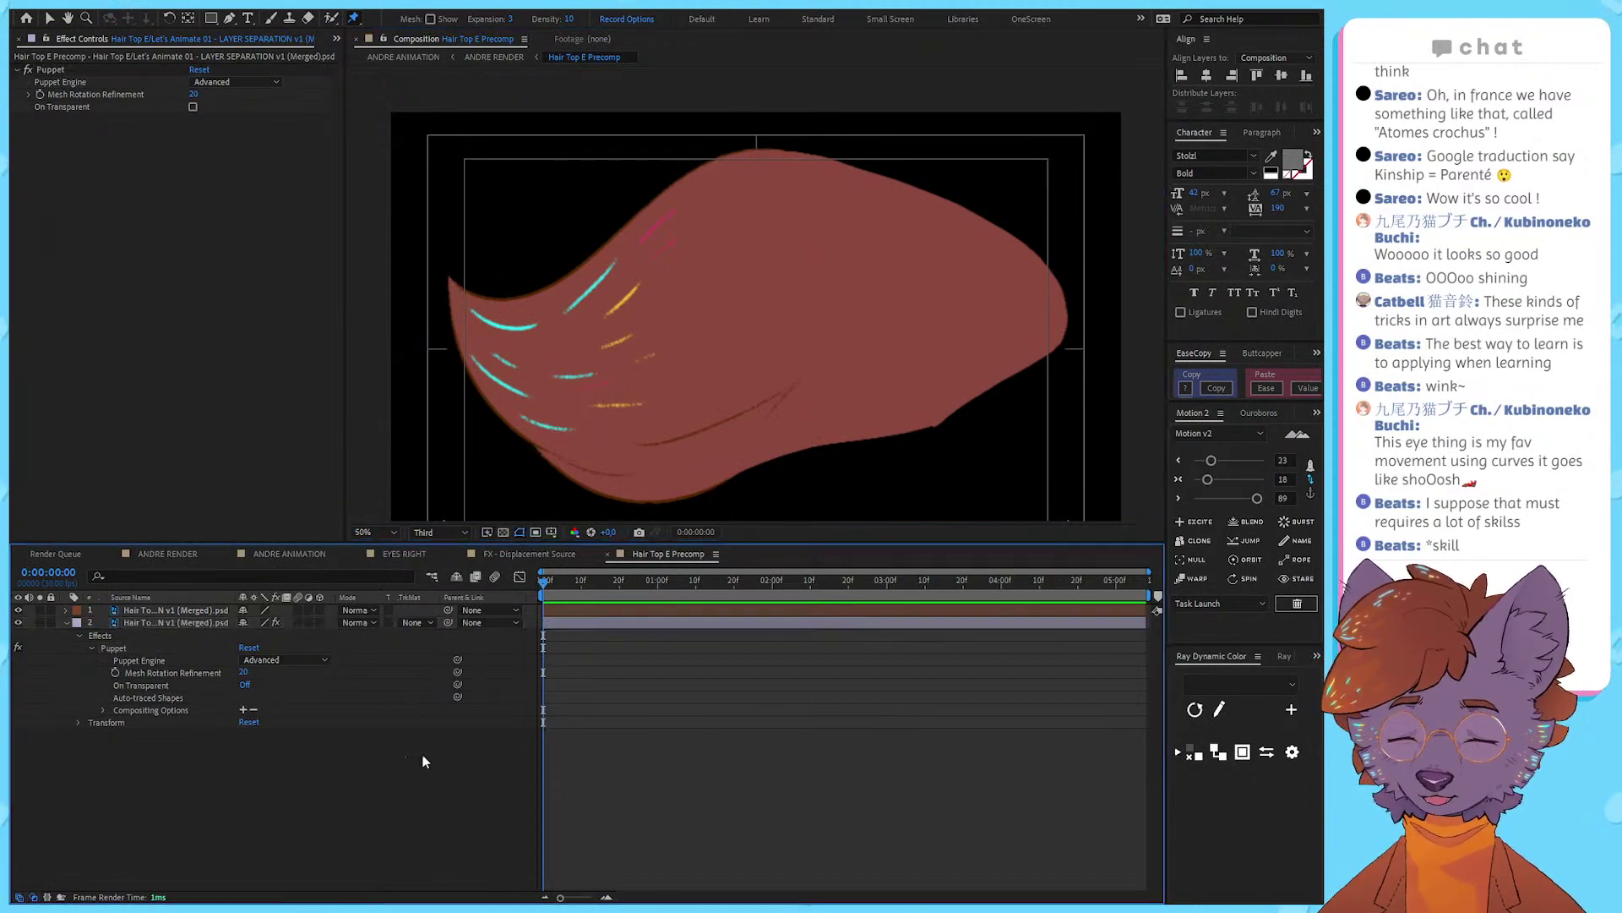
# Step: Try rigging the precomposed Hair Top E layer in ANDRE RENDER with puppet pins from base to tip, and test bending the hair
pyautogui.click(490, 64)
pyautogui.keyDown('ctrl'); pyautogui.click(590, 682); pyautogui.keyUp('ctrl')
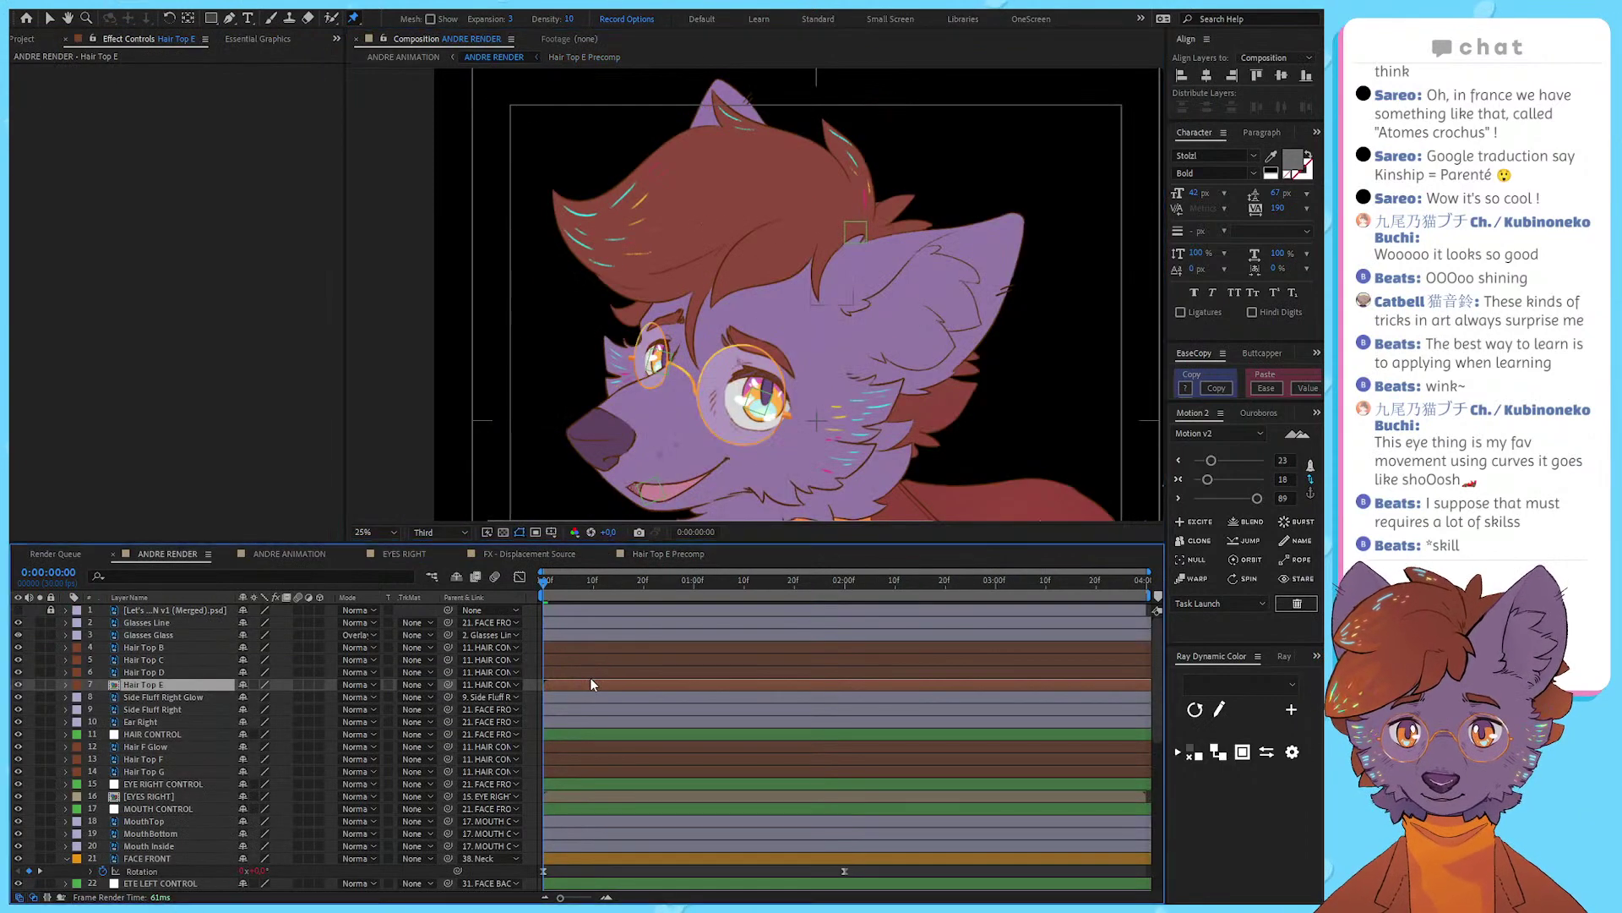
pyautogui.scroll(2, 691, 254)
pyautogui.moveTo(653, 285); pyautogui.dragTo(597, 399)
pyautogui.press('v')
pyautogui.click(181, 686)
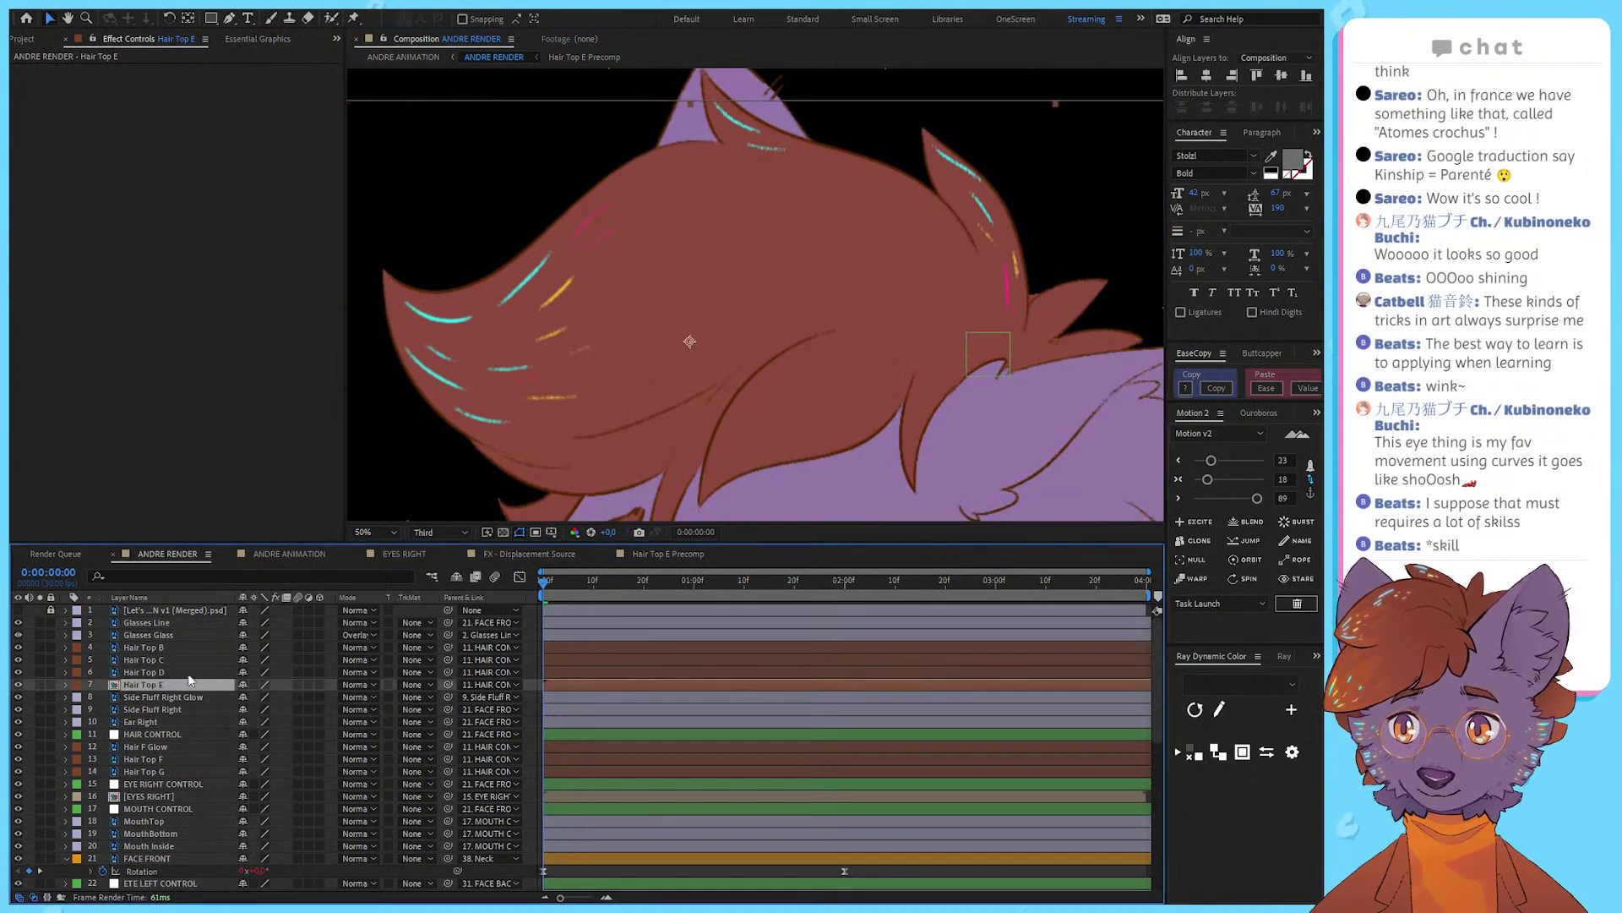
pyautogui.click(353, 18)
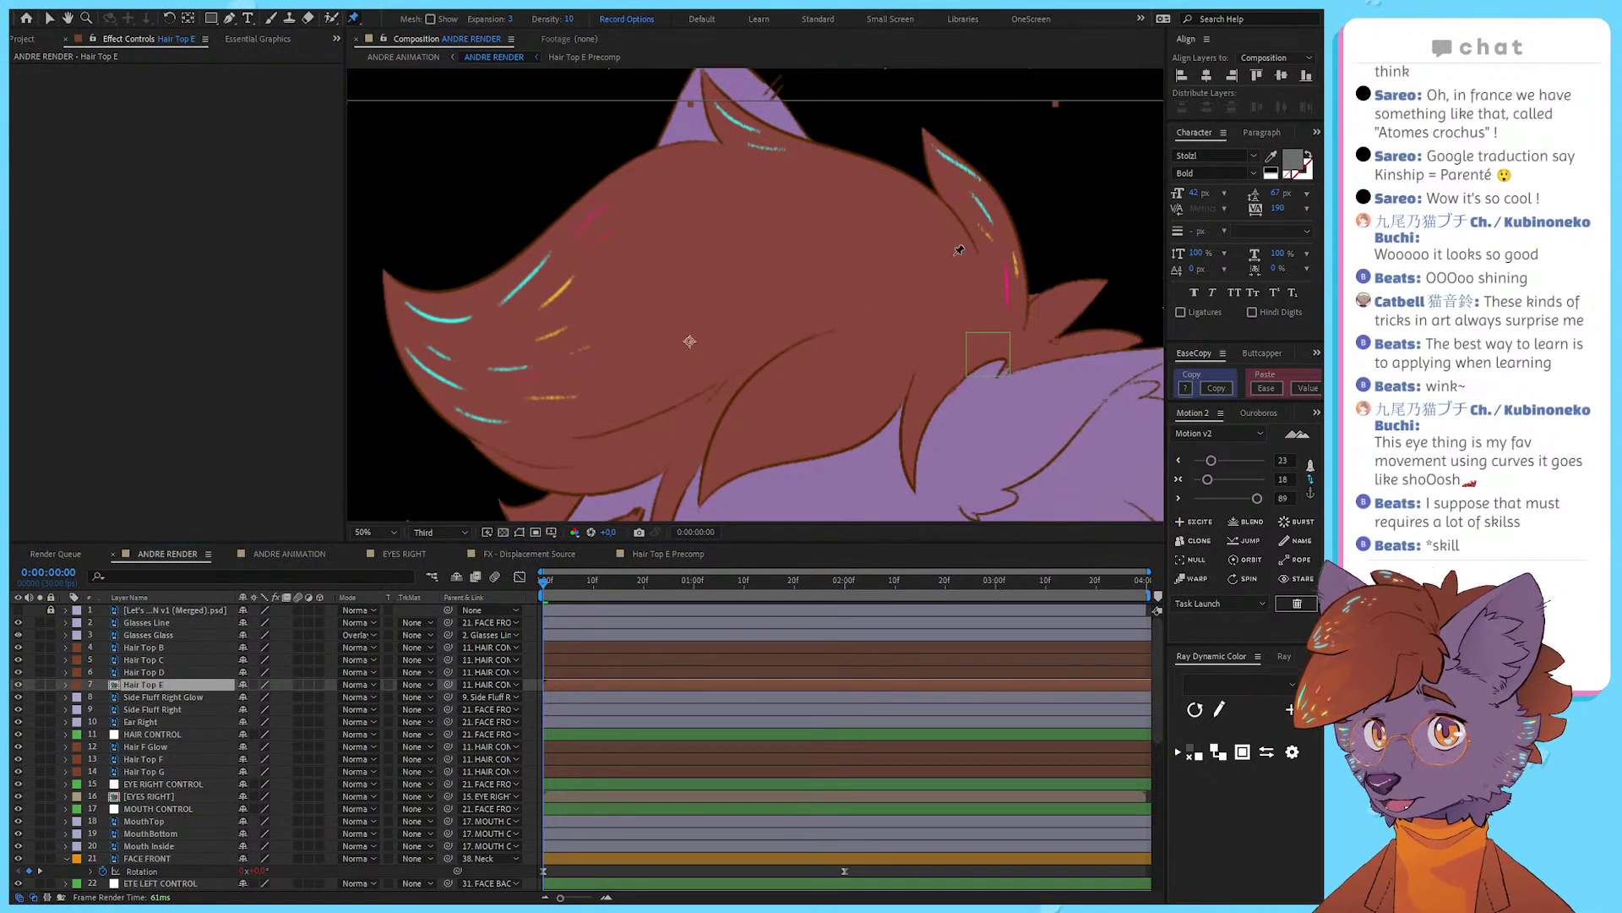
pyautogui.click(571, 57)
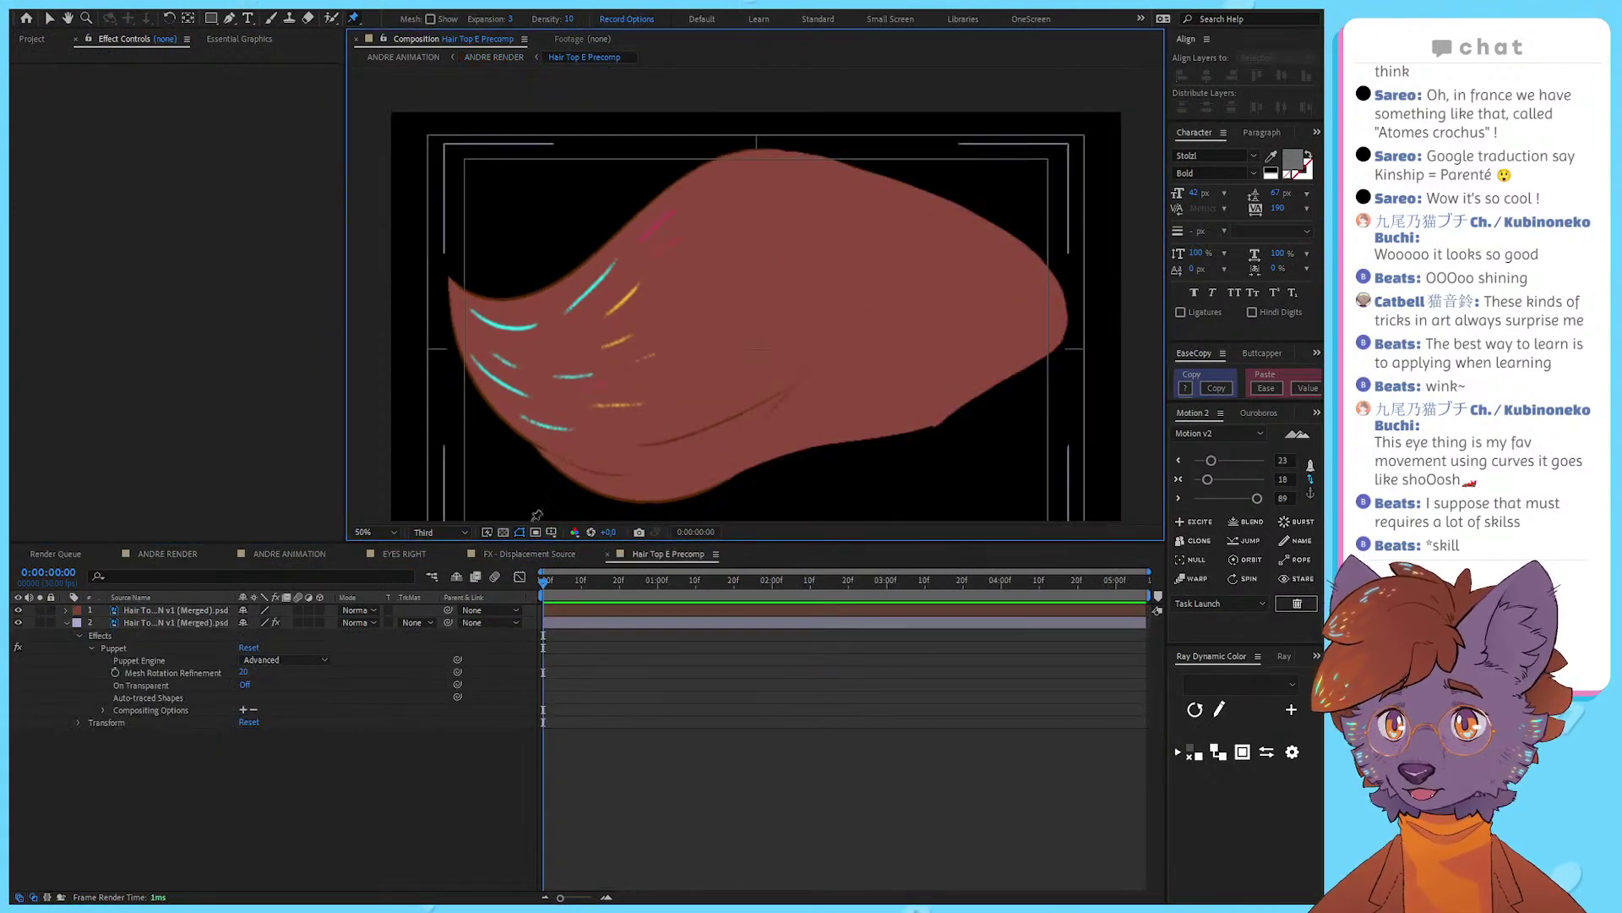
pyautogui.click(525, 60)
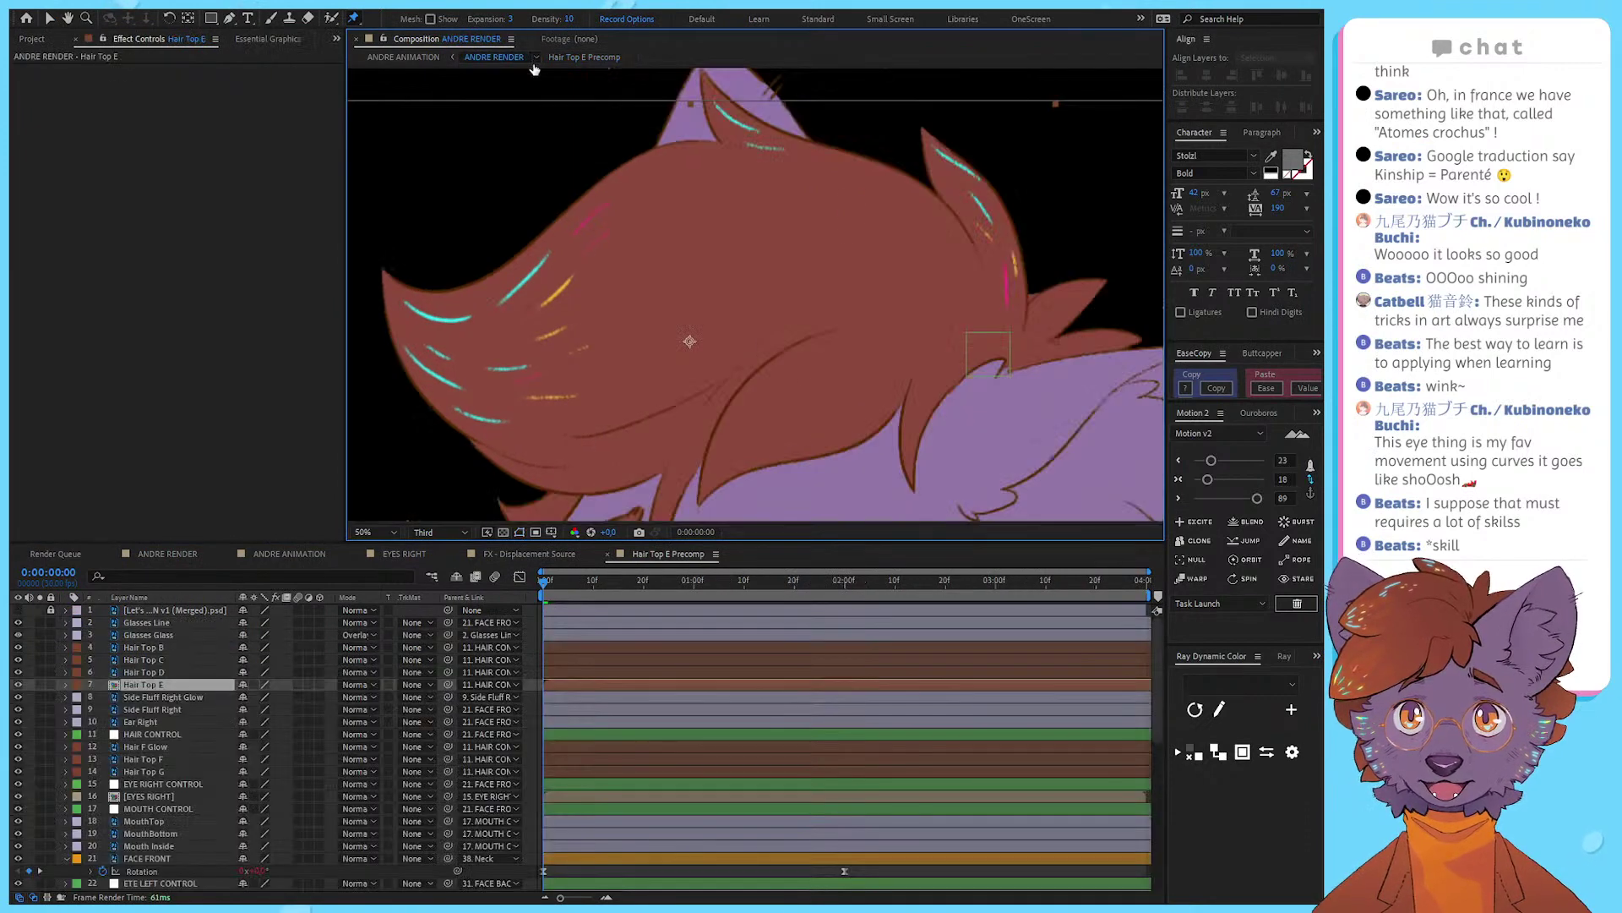
pyautogui.click(778, 229)
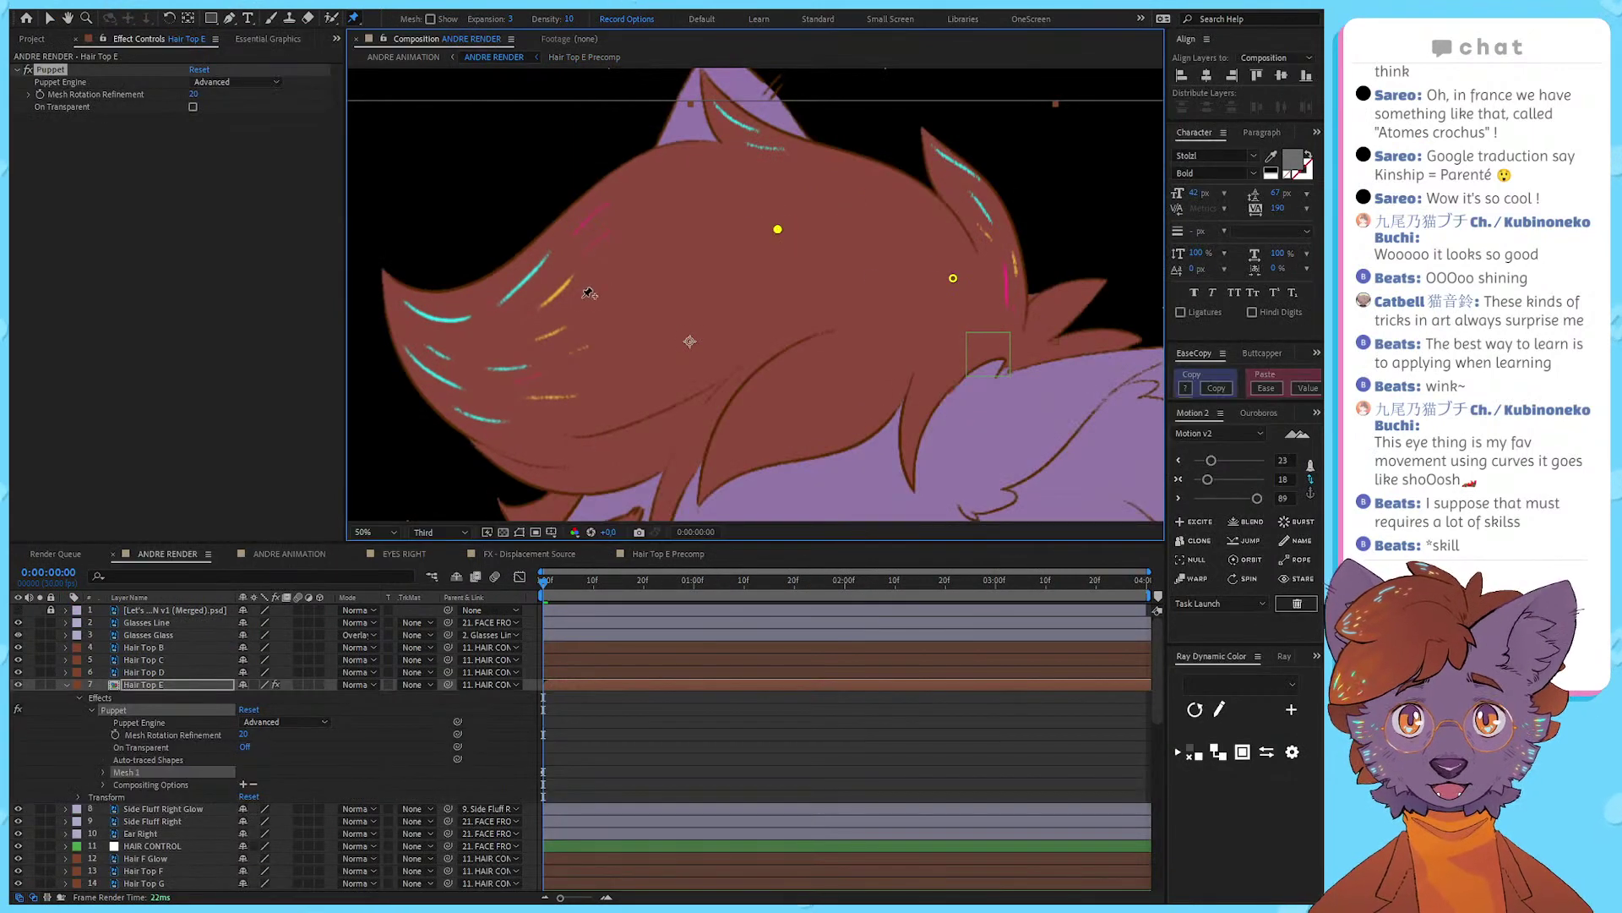
pyautogui.click(579, 304)
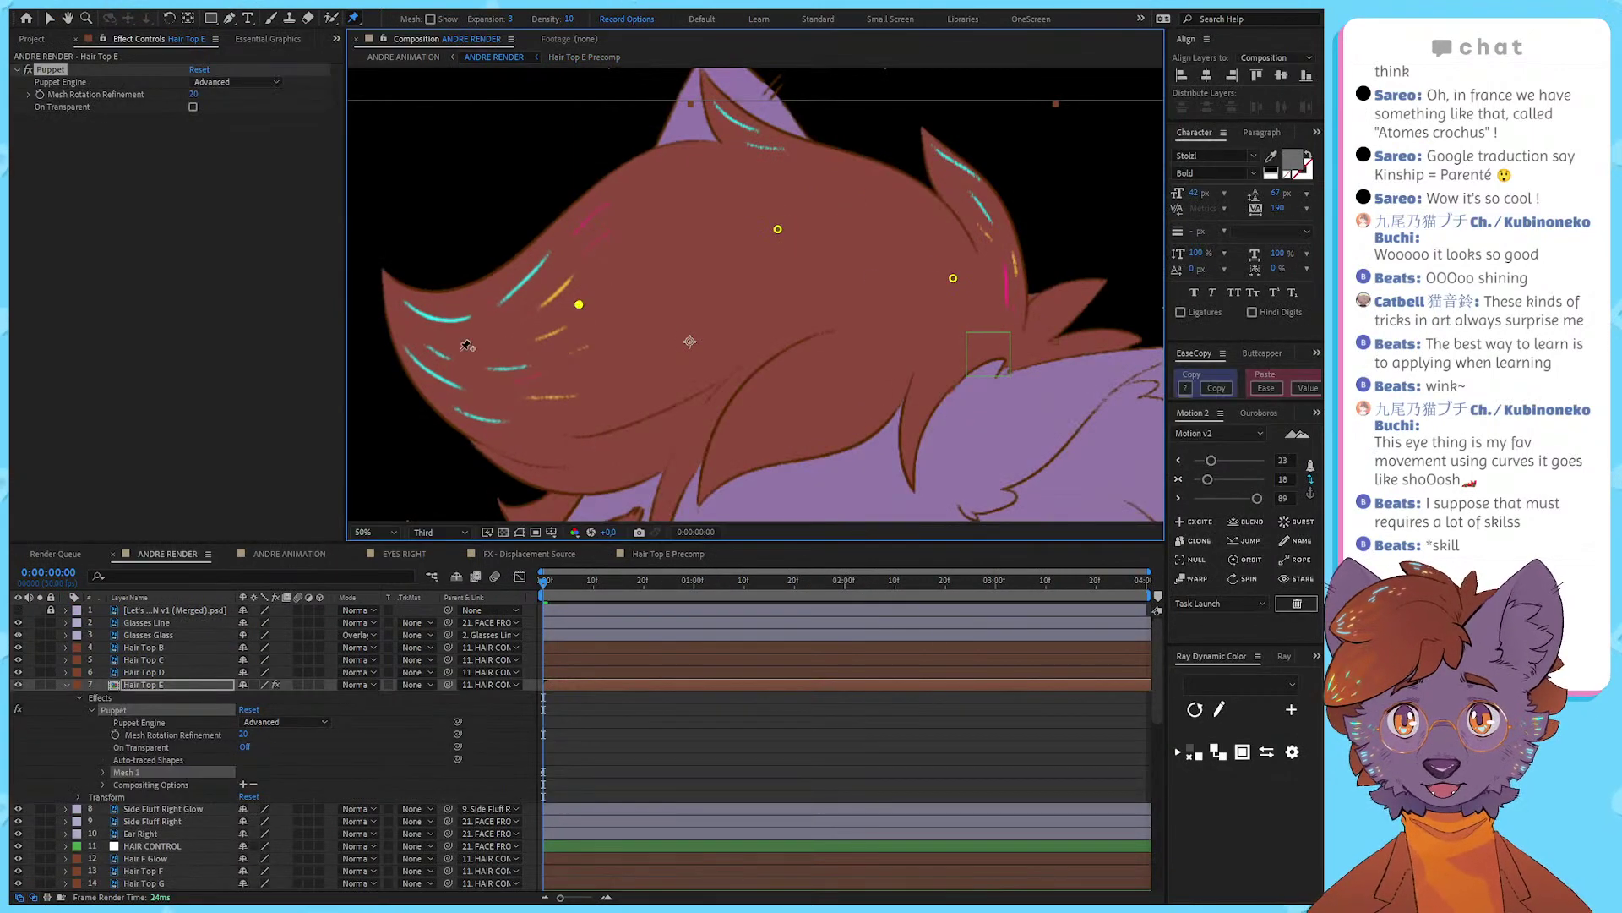
pyautogui.click(387, 274)
pyautogui.moveTo(462, 354); pyautogui.dragTo(519, 385)
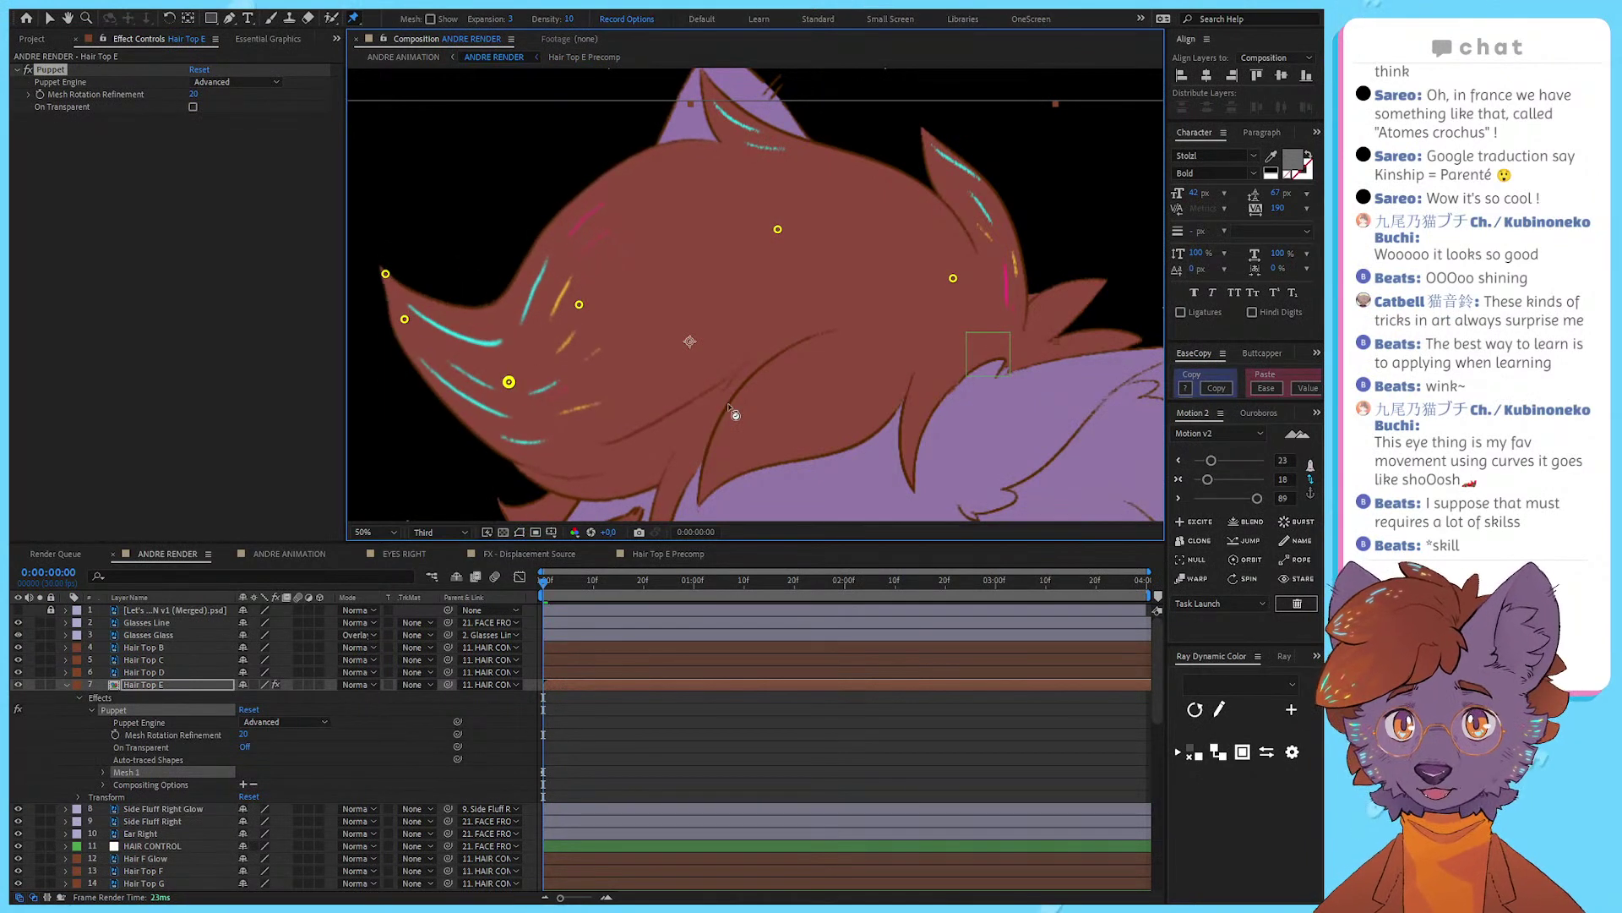
# Step: Undo the test bend and the puppet pins placed on Hair Top E in ANDRE RENDER
pyautogui.hotkey('ctrl', 'z')
pyautogui.hotkey('ctrl', 'z')
pyautogui.hotkey('ctrl', 'z')
pyautogui.hotkey('ctrl', 'z')
pyautogui.hotkey('ctrl', 'z')
pyautogui.press('z')
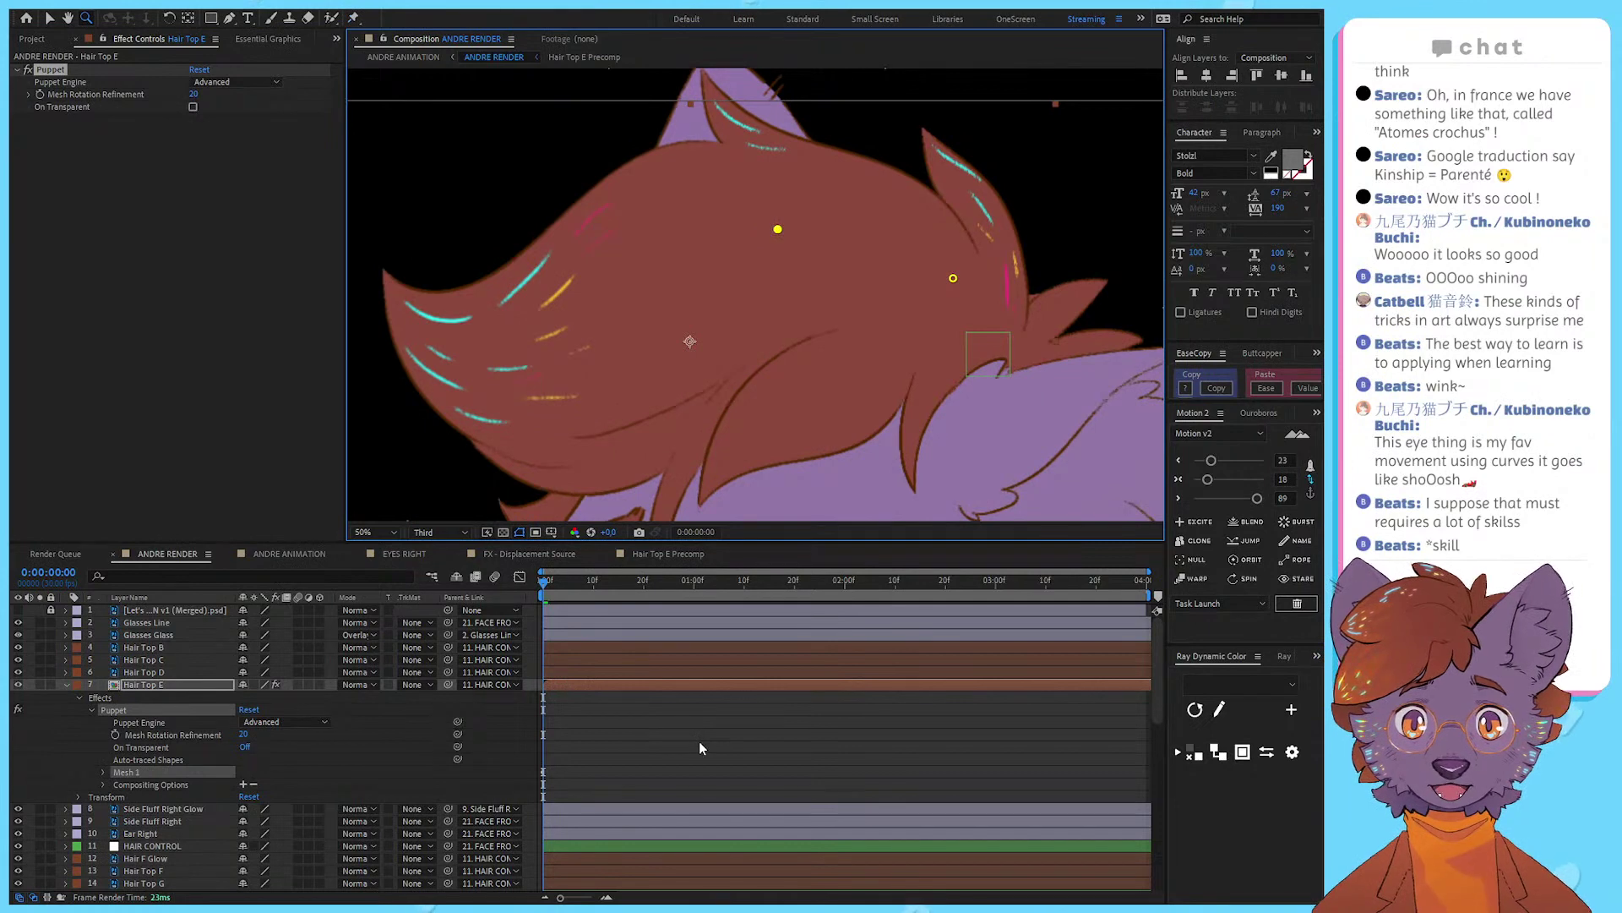
pyautogui.hotkey('ctrl', 'z')
pyautogui.hotkey('ctrl', 'z')
# Step: Return to Hair Top E Precomp and add an adjustment layer above the glow and hair layers
pyautogui.click(765, 742)
pyautogui.press('v')
pyautogui.click(565, 41)
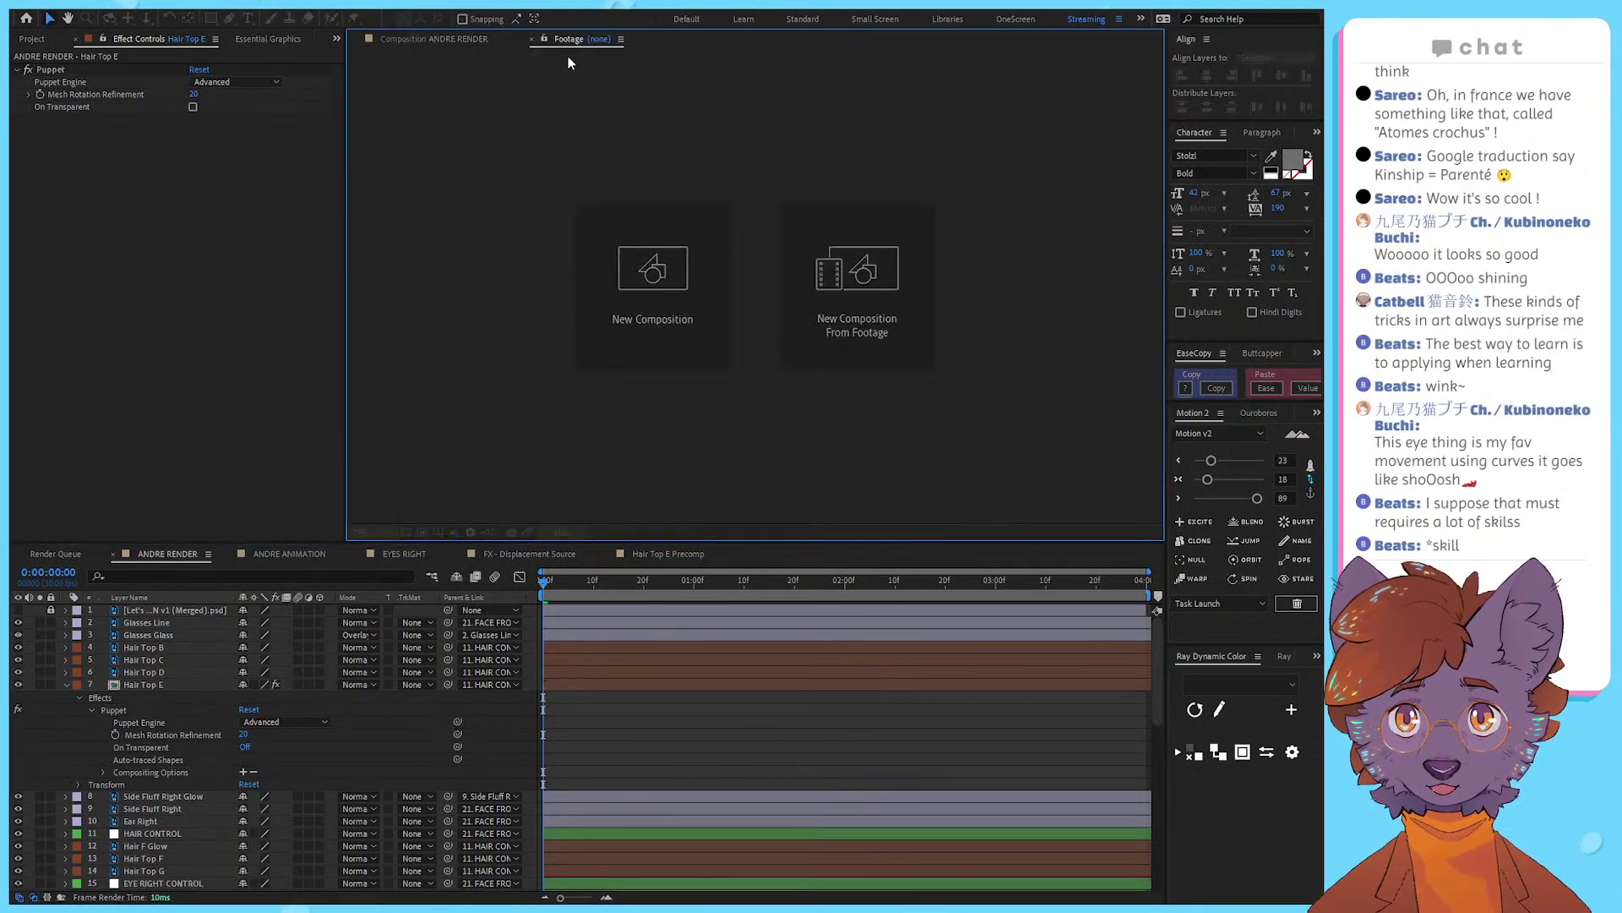
pyautogui.click(478, 39)
pyautogui.click(568, 58)
pyautogui.click(194, 786)
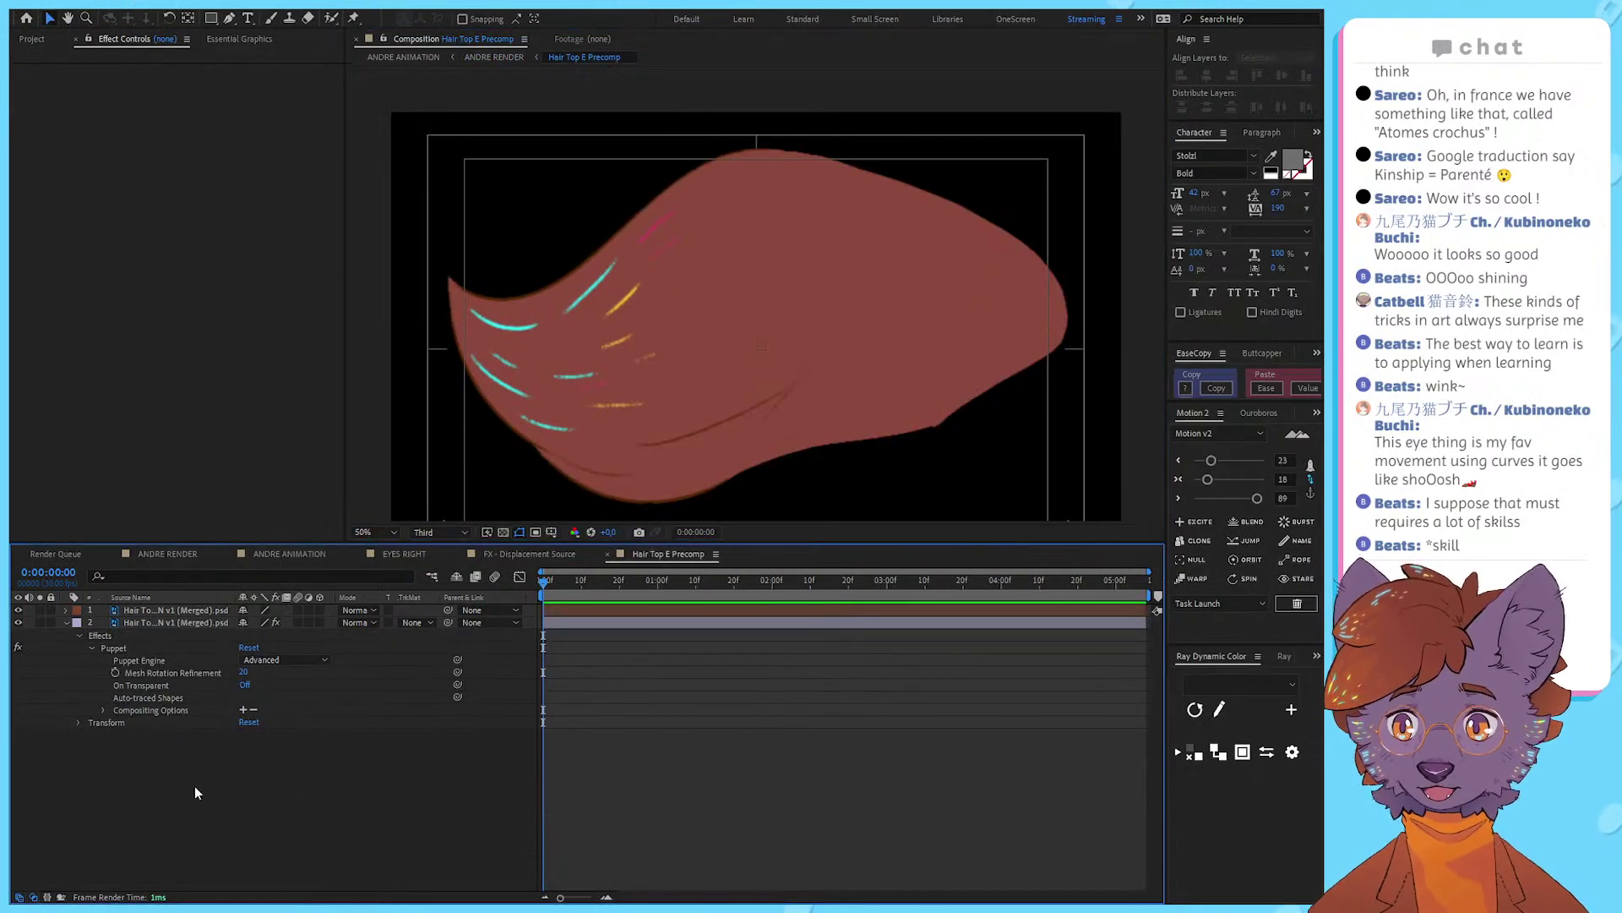
pyautogui.click(65, 622)
pyautogui.click(142, 708)
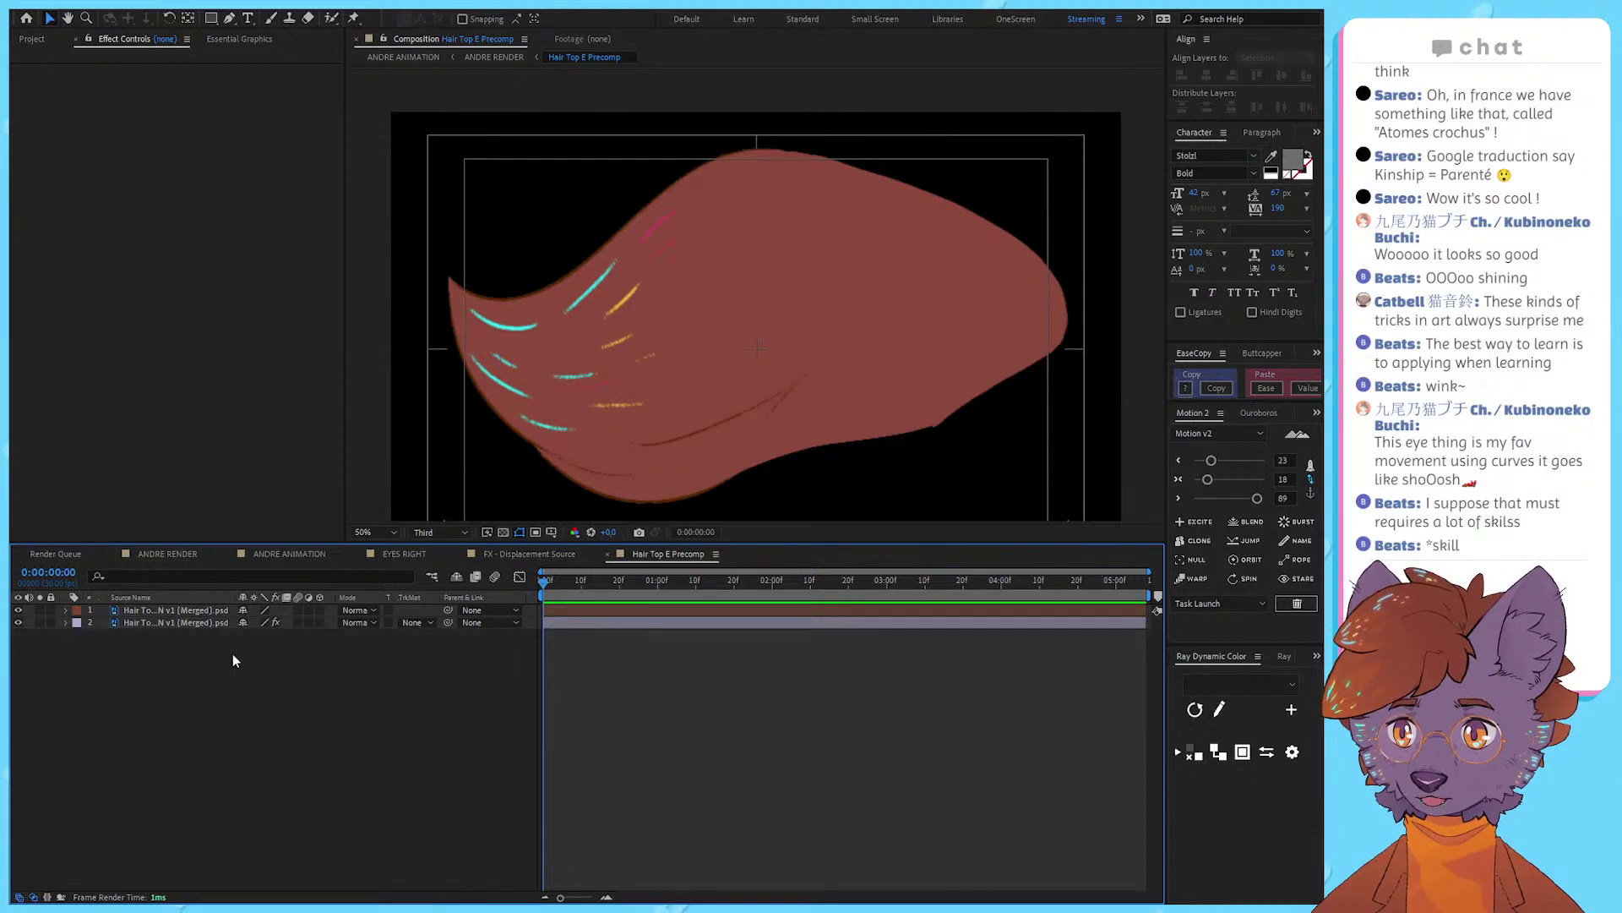
pyautogui.hotkey('ctrl', 'alt', 'y')
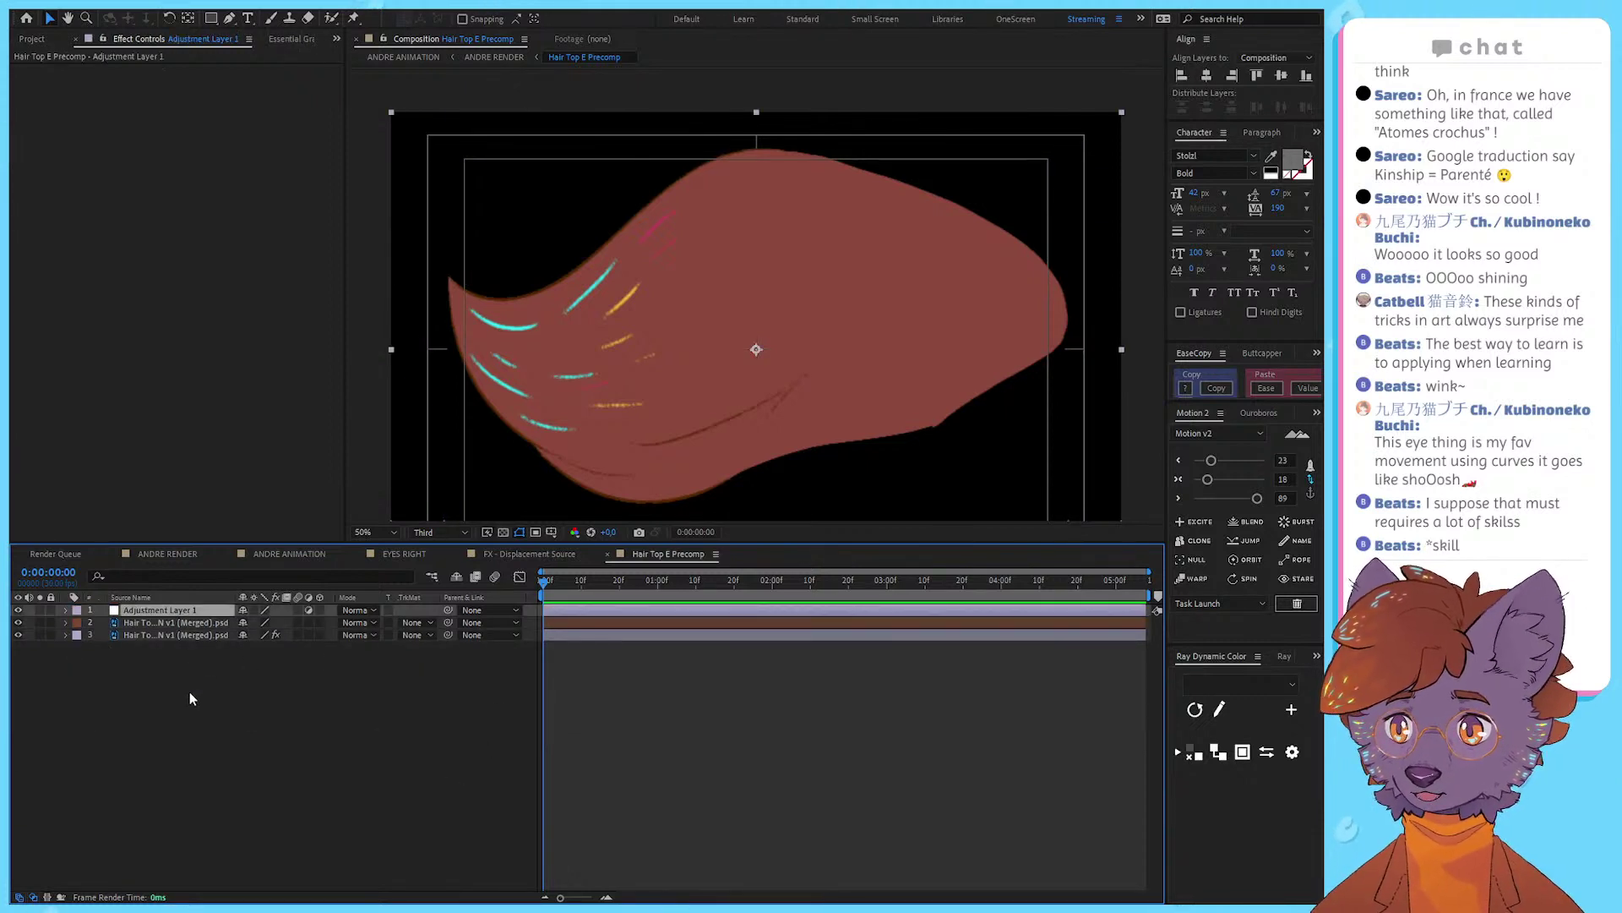
# Step: Place seven puppet pins on the adjustment layer along the hair shape, from its wide base to the pointed tip
pyautogui.click(189, 692)
pyautogui.click(171, 615)
pyautogui.moveTo(719, 323); pyautogui.dragTo(674, 304)
pyautogui.scroll(-1, 674, 304)
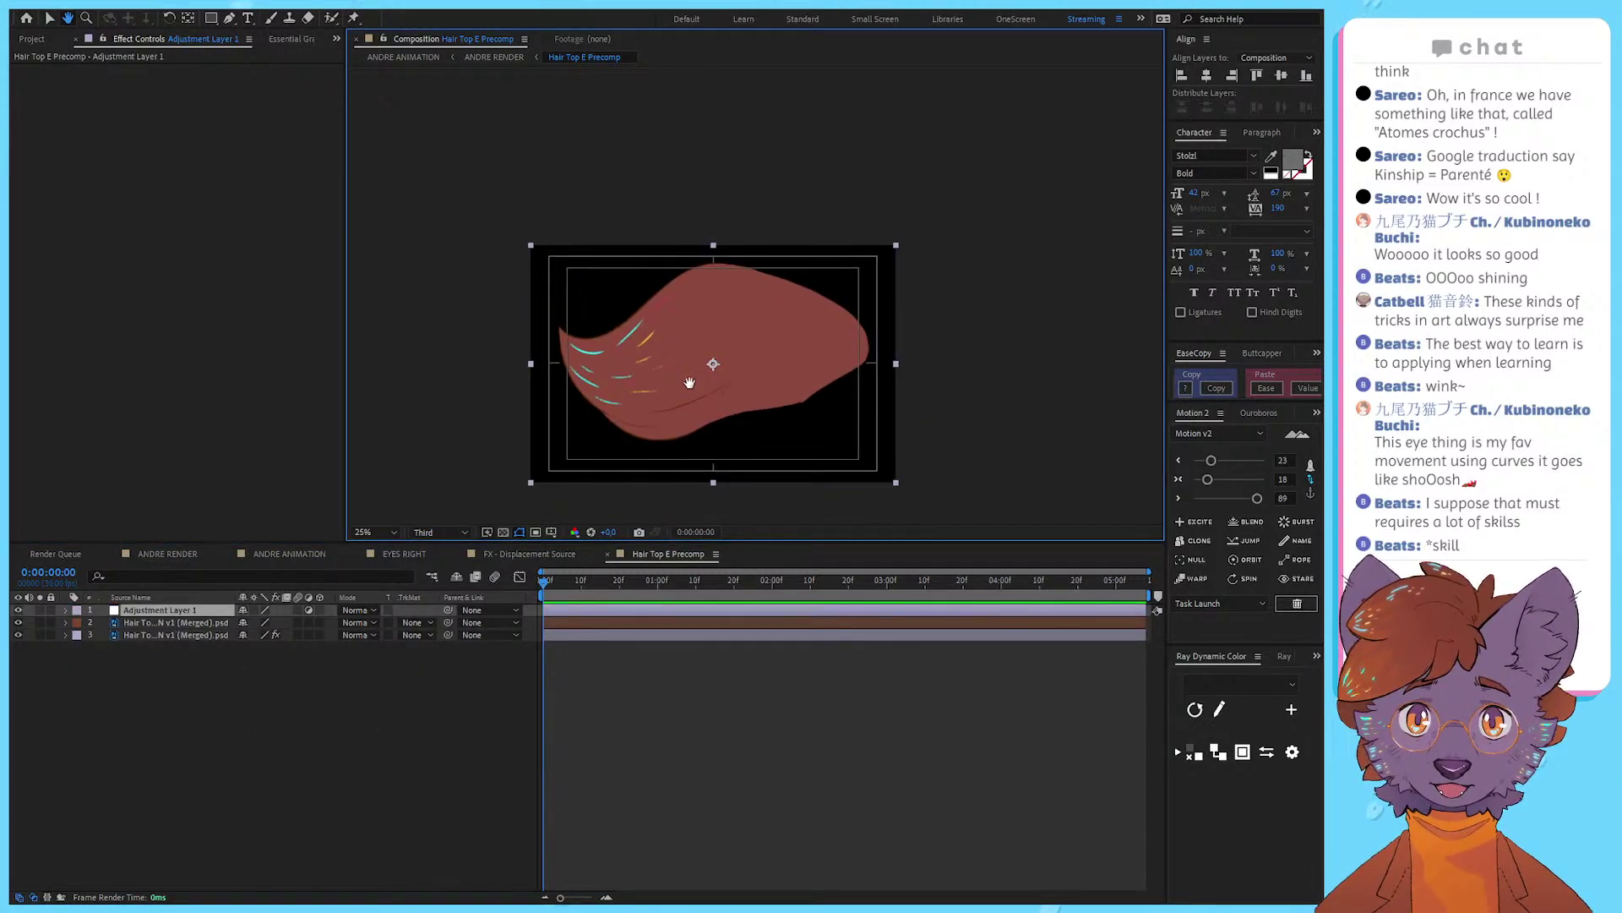
pyautogui.scroll(1, 674, 304)
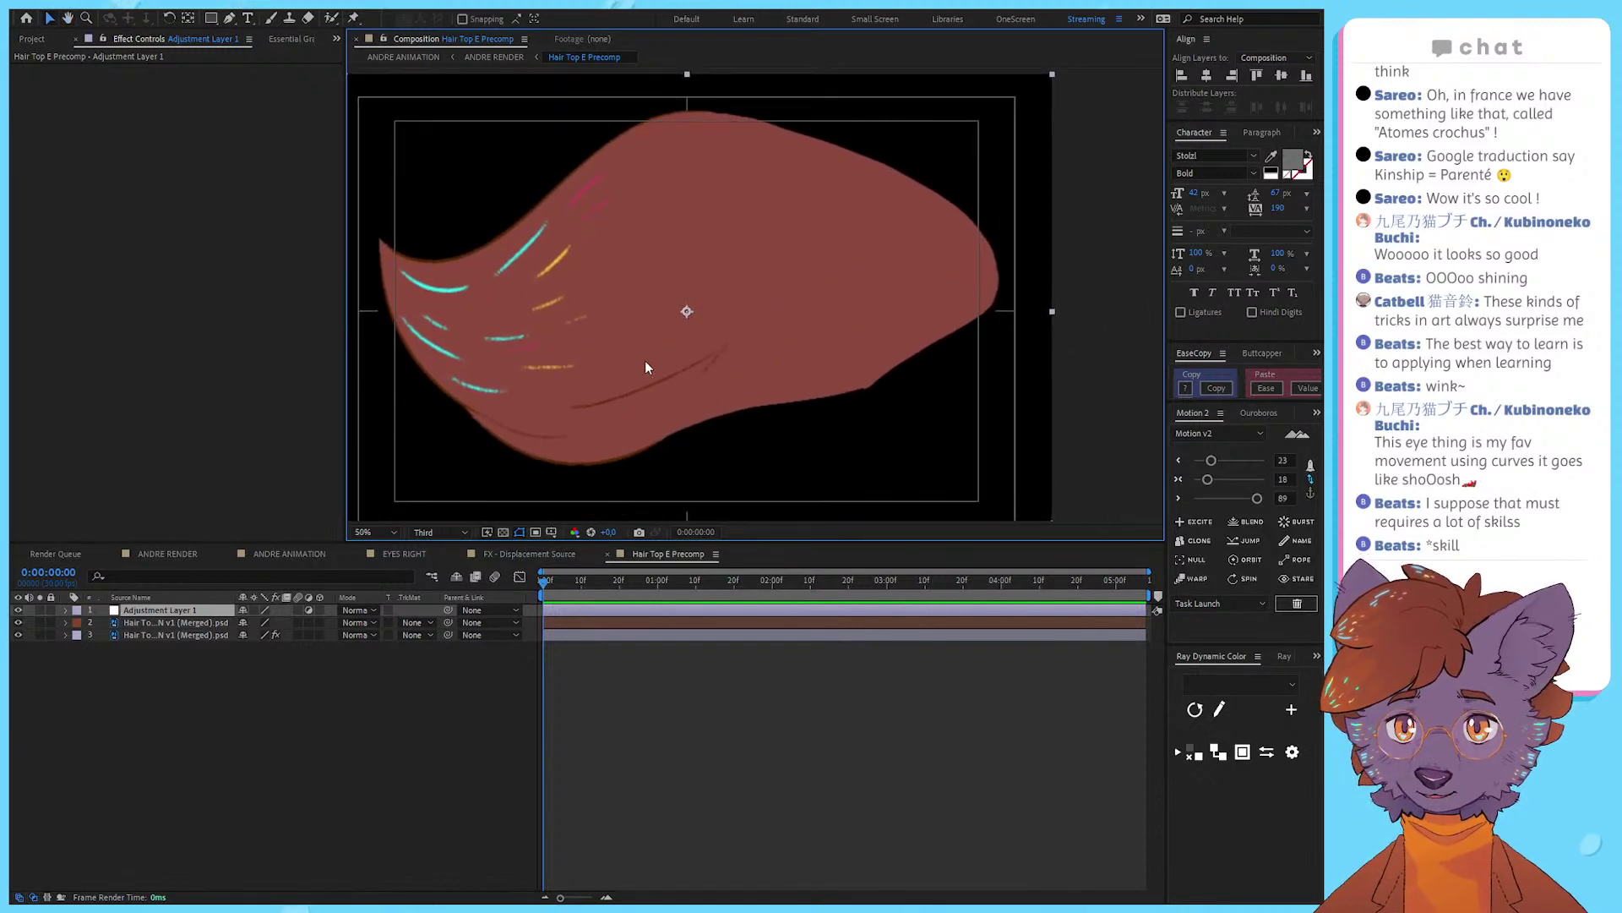
pyautogui.click(174, 622)
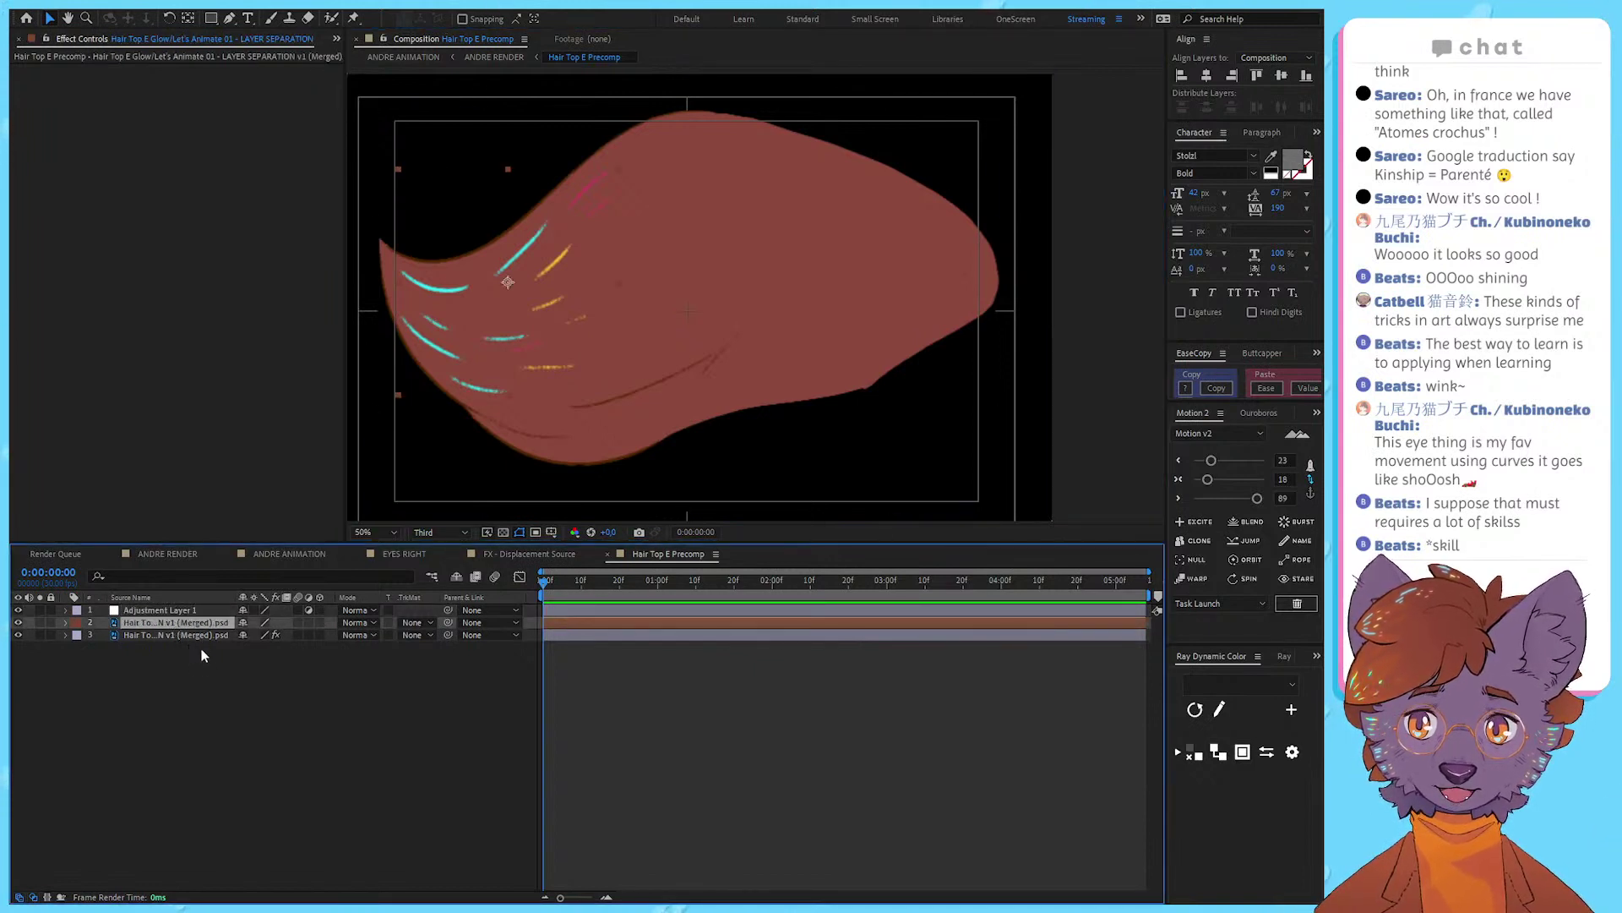
pyautogui.click(205, 672)
pyautogui.click(208, 632)
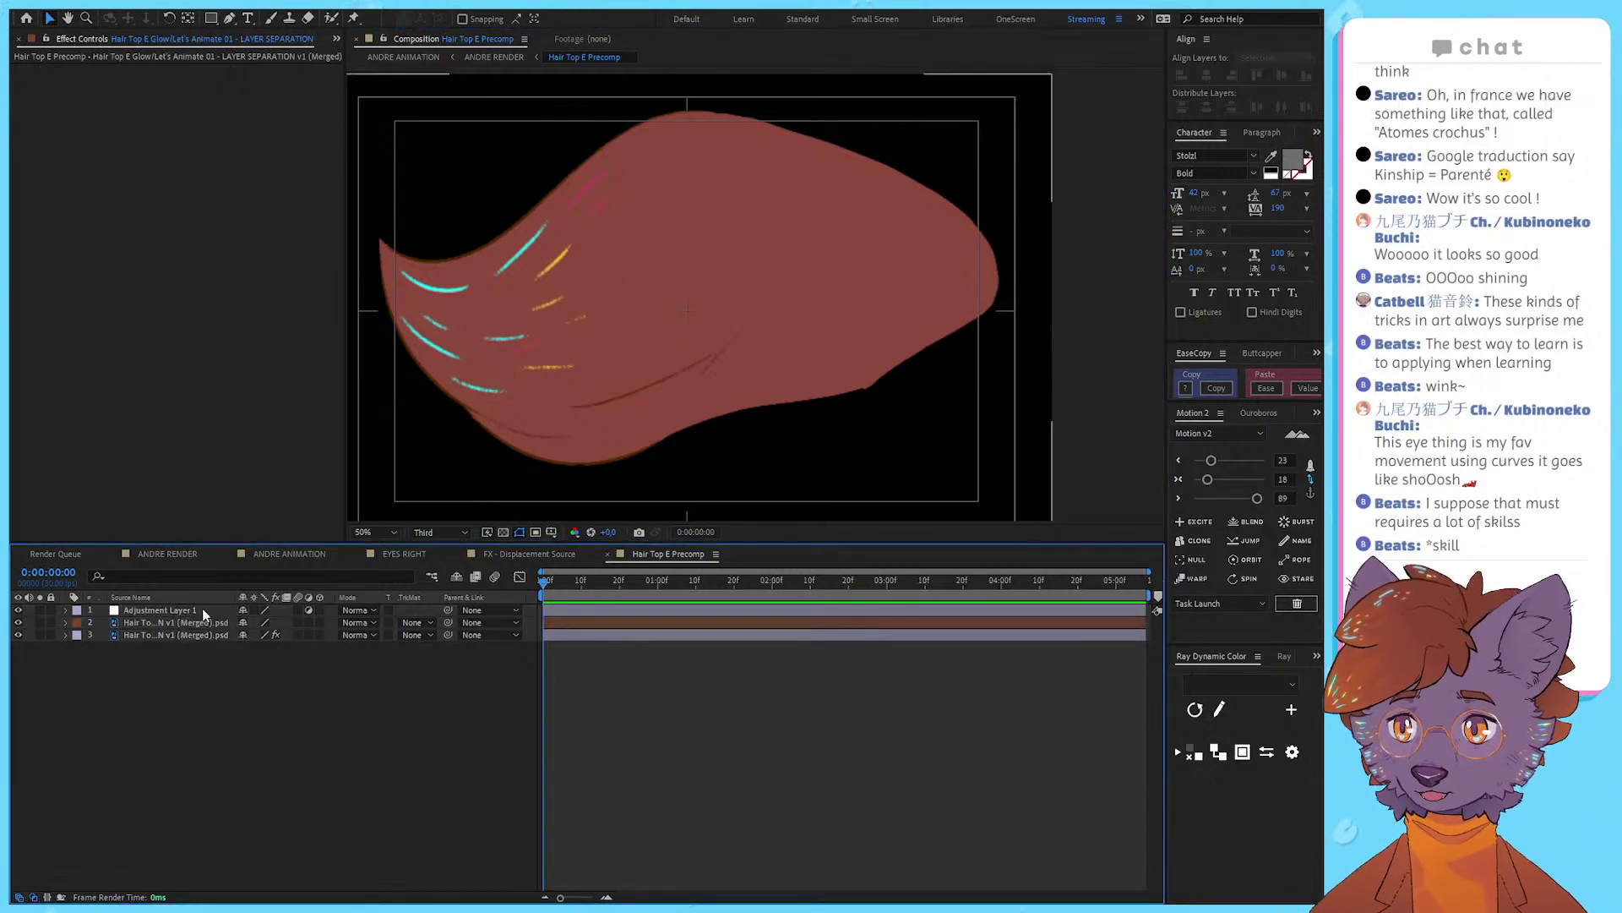
pyautogui.click(201, 607)
pyautogui.click(353, 18)
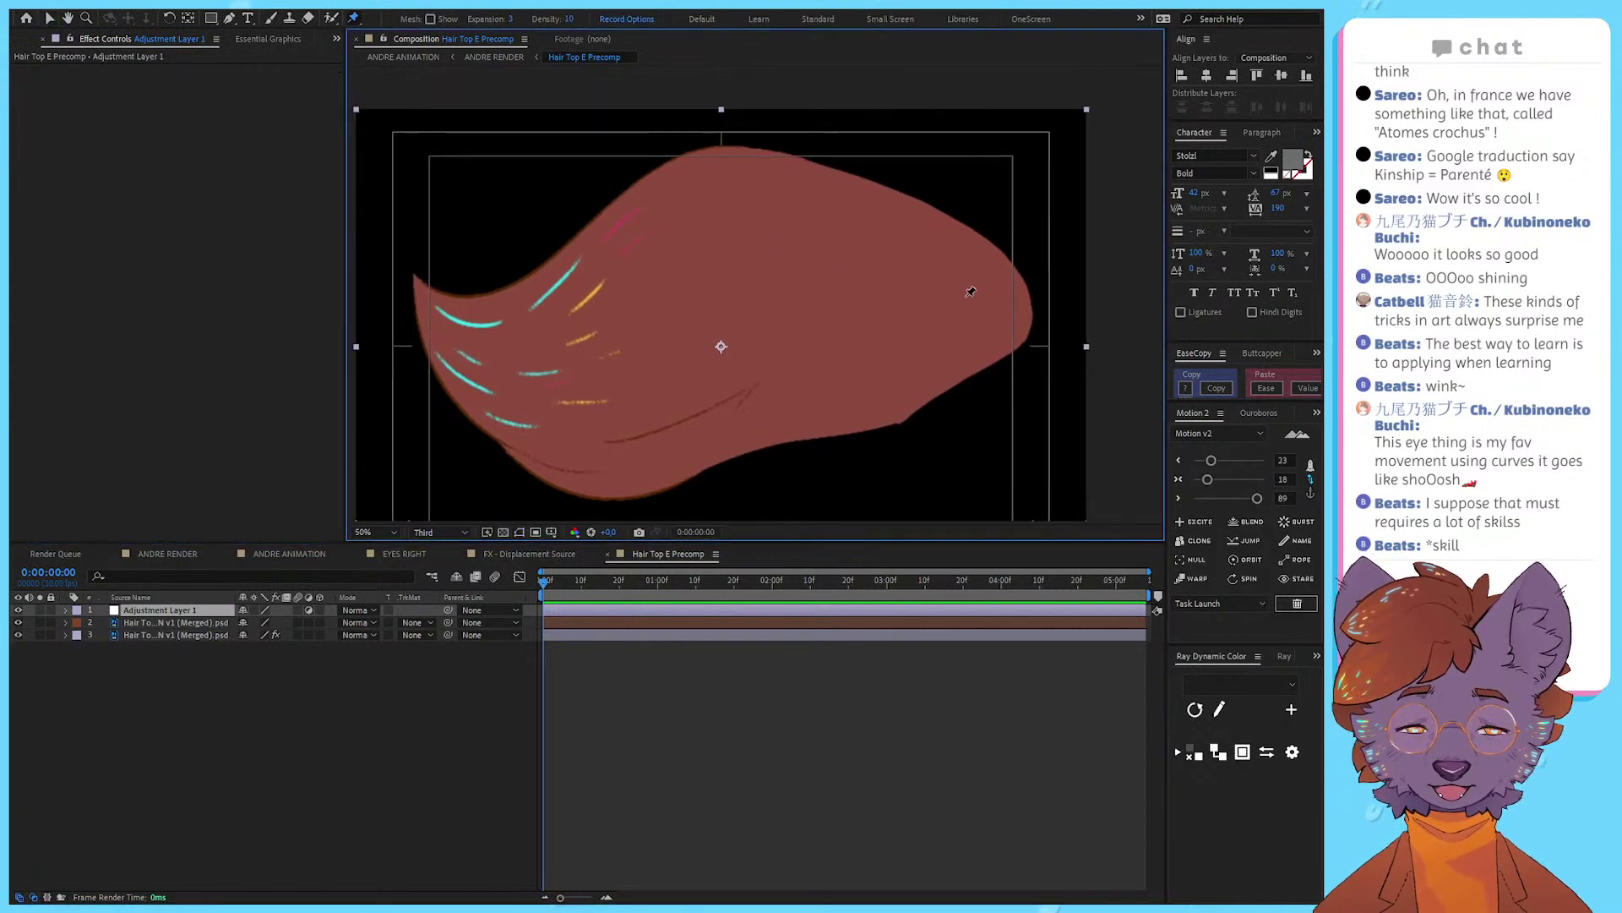
pyautogui.click(977, 331)
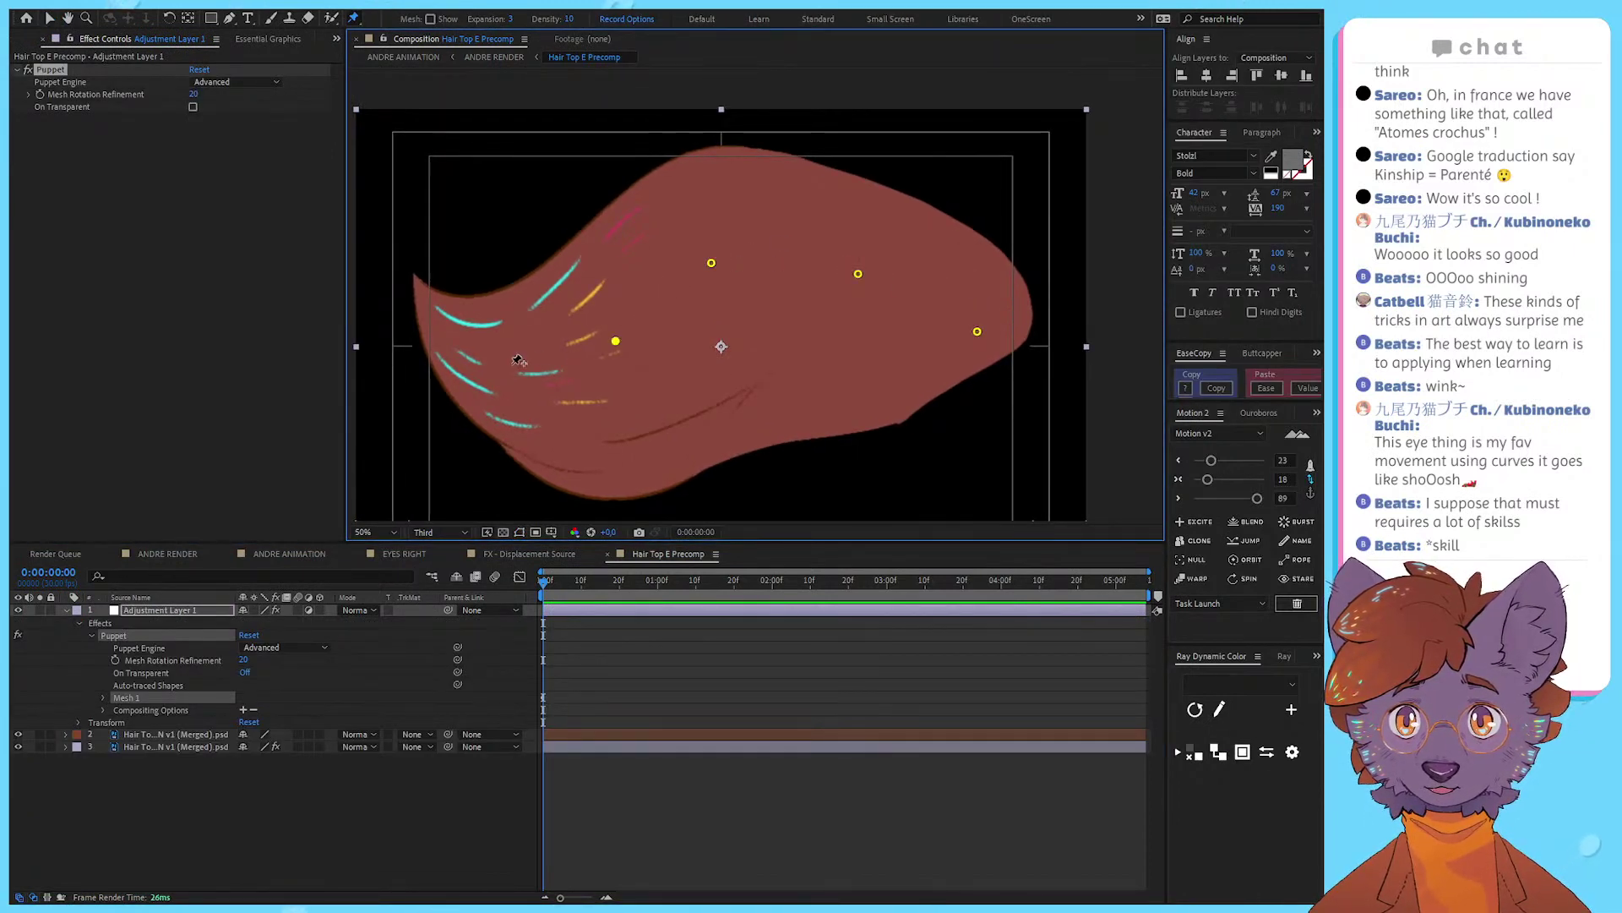
pyautogui.click(449, 335)
pyautogui.click(417, 279)
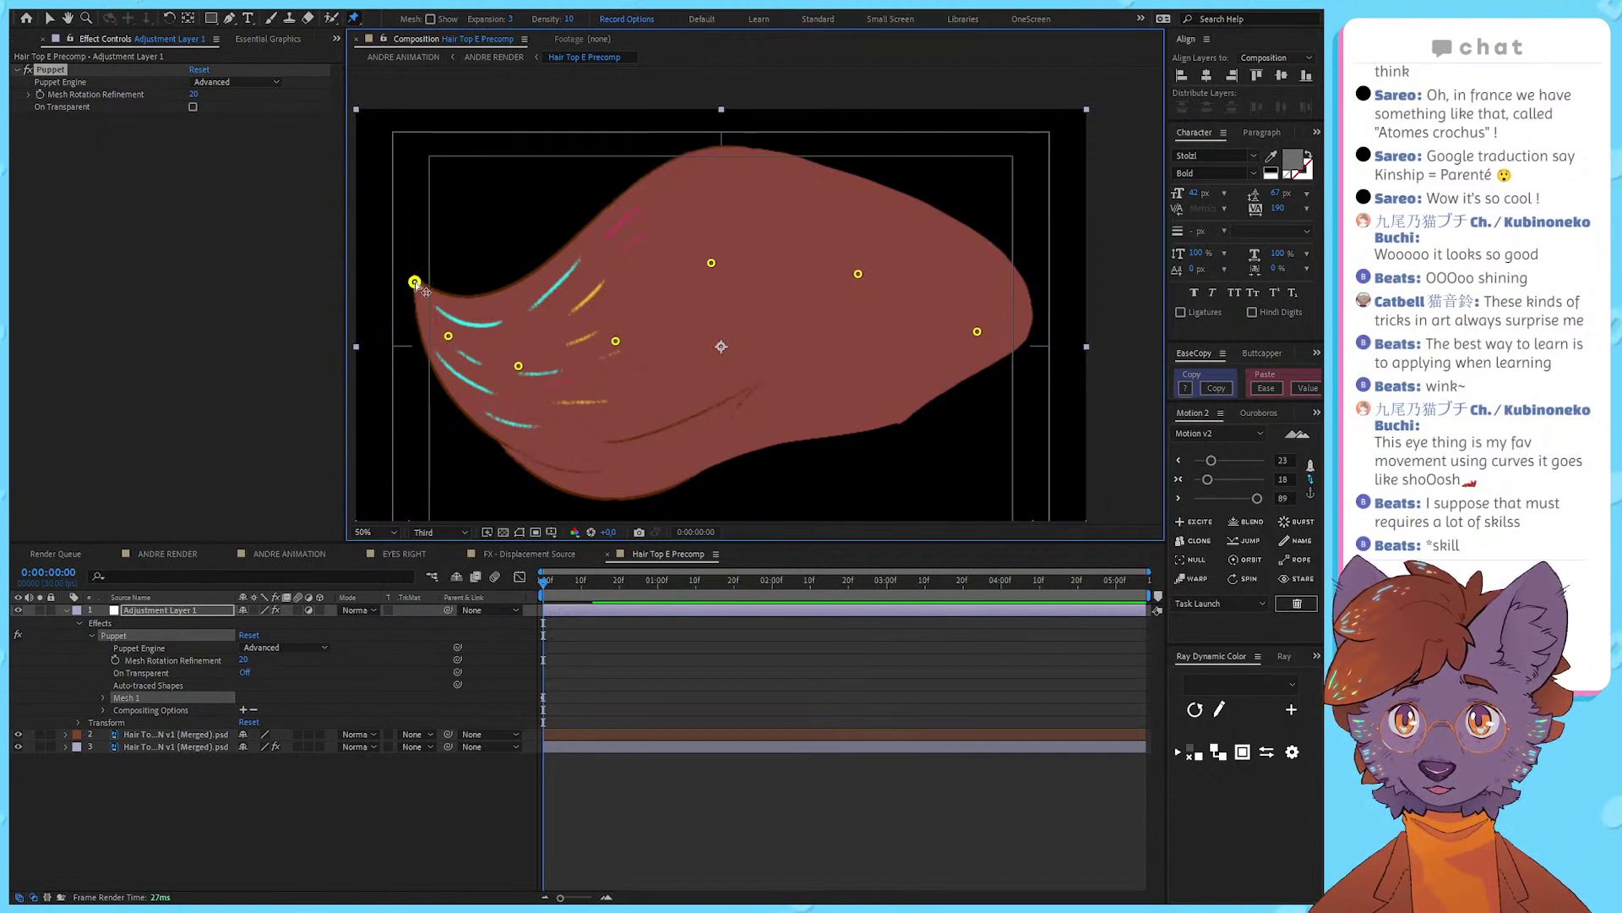
# Step: Draw a filled curved shape over the hair with the Pen tool and place its layer directly beneath Adjustment Layer 1
pyautogui.moveTo(410, 283)
pyautogui.mouseDown()
pyautogui.moveTo(390, 361)
pyautogui.moveTo(594, 213)
pyautogui.moveTo(363, 313)
pyautogui.moveTo(480, 313)
pyautogui.moveTo(505, 228)
pyautogui.moveTo(416, 319)
pyautogui.moveTo(415, 282)
pyautogui.mouseUp()
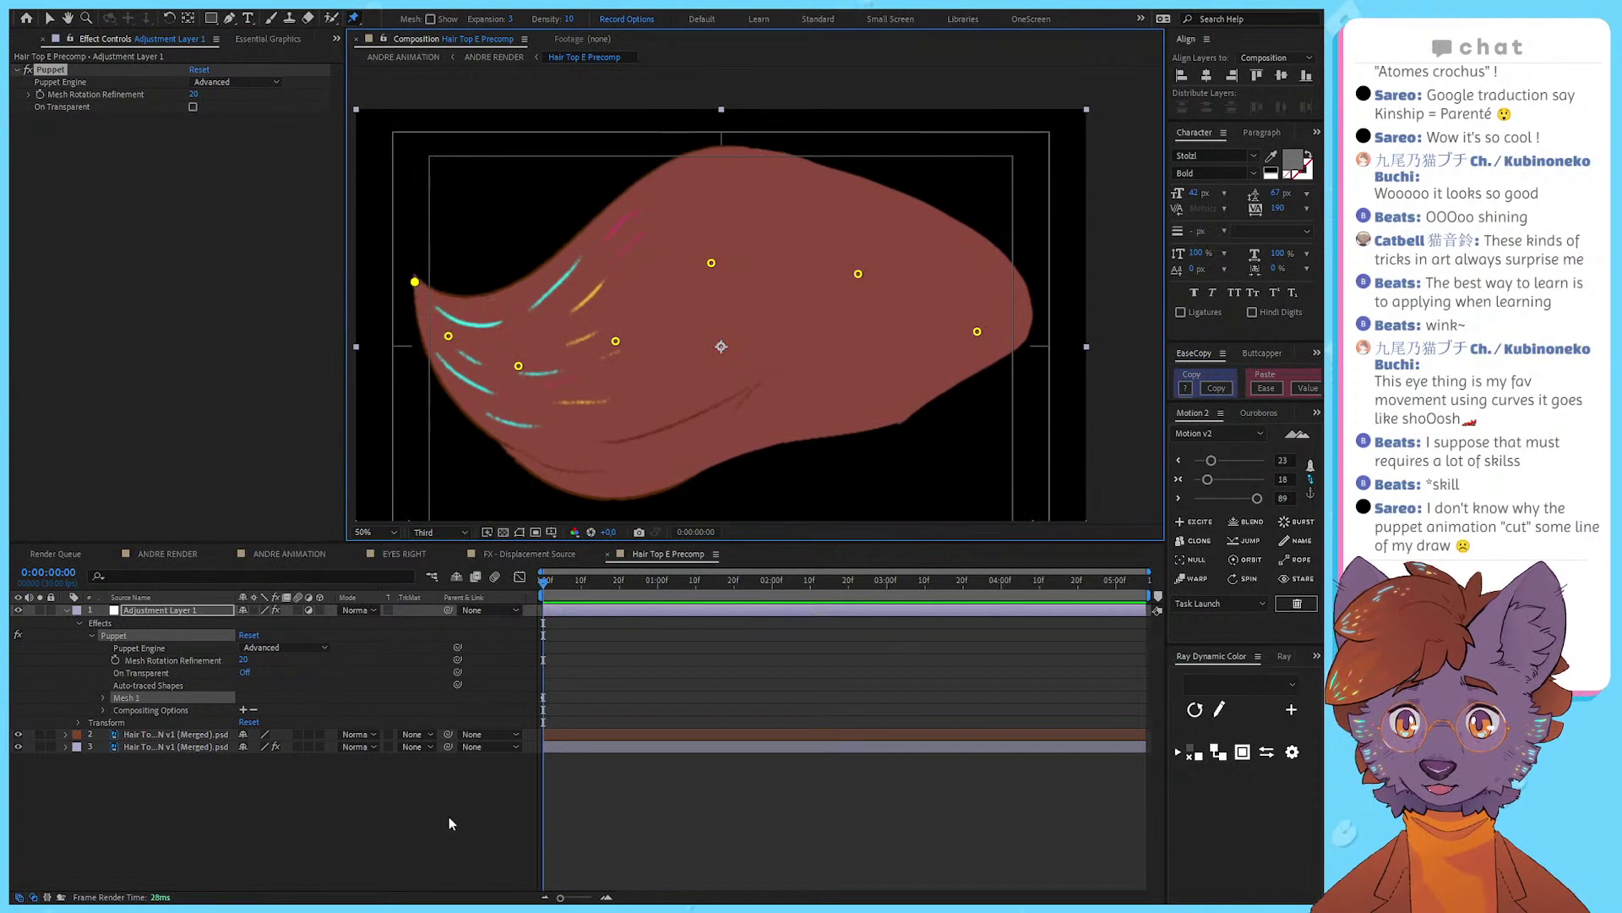
pyautogui.click(229, 19)
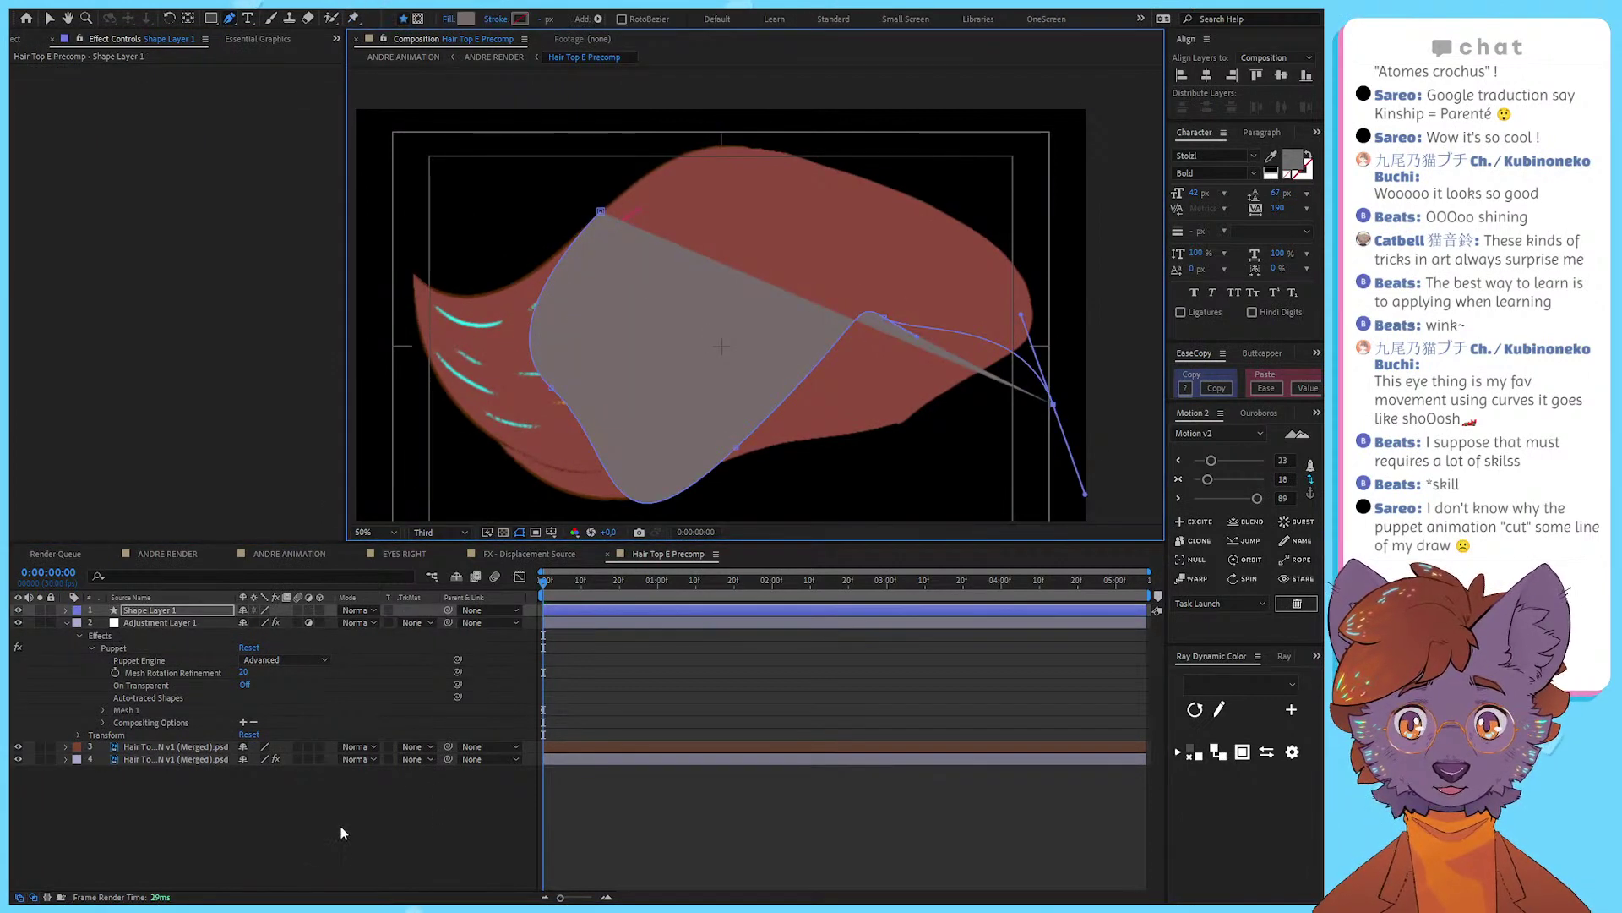
pyautogui.press('v')
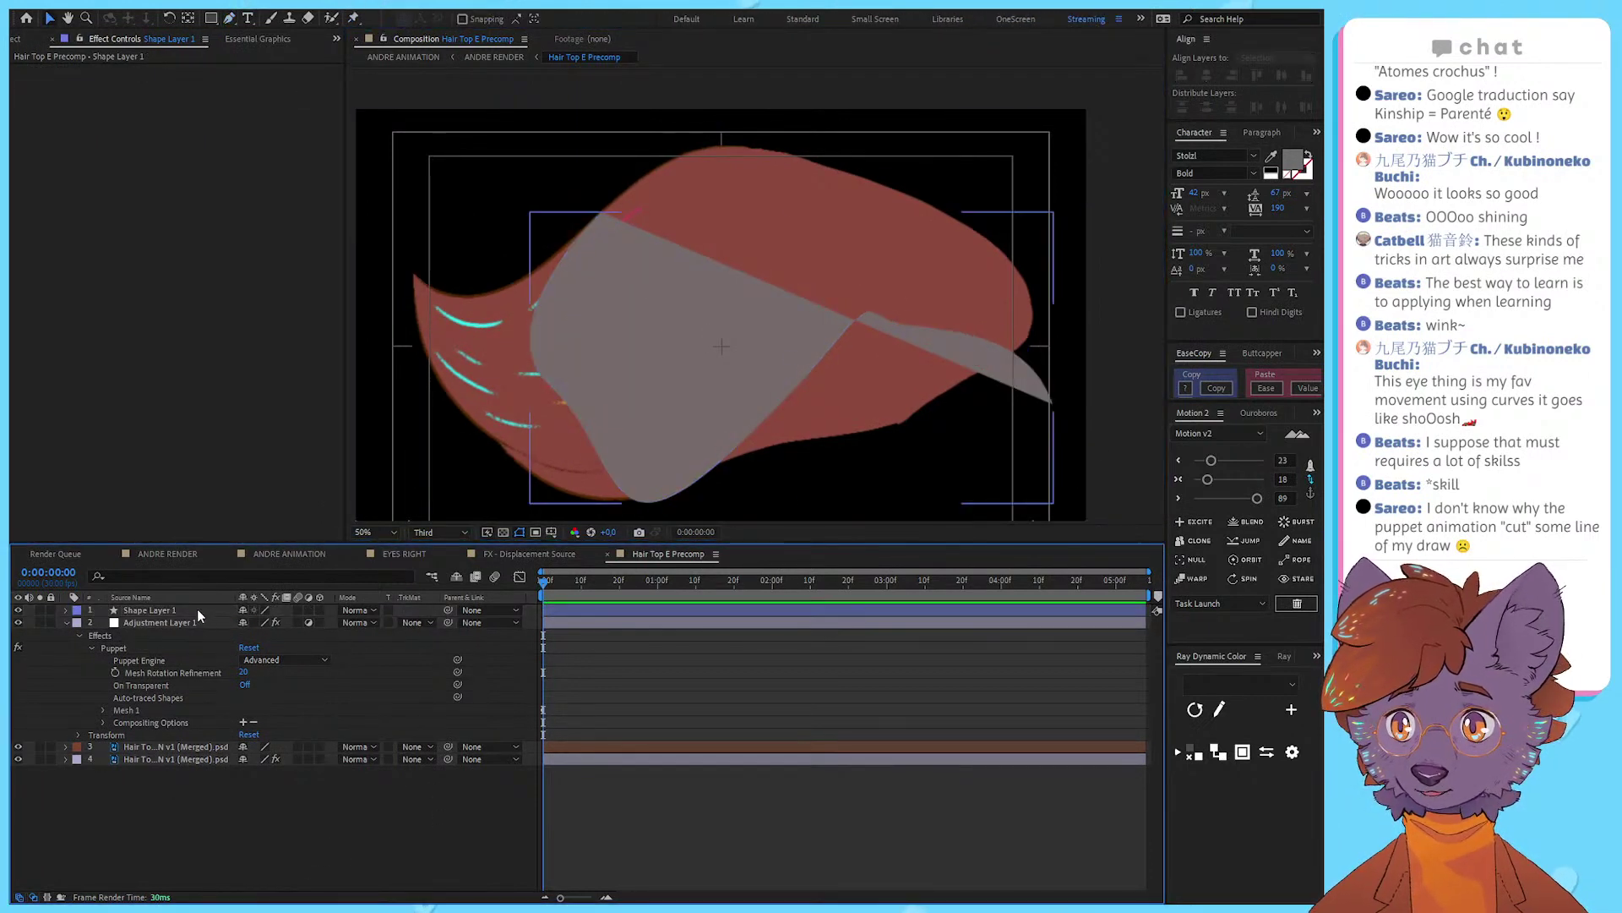
pyautogui.moveTo(196, 609); pyautogui.dragTo(181, 733)
pyautogui.click(205, 610)
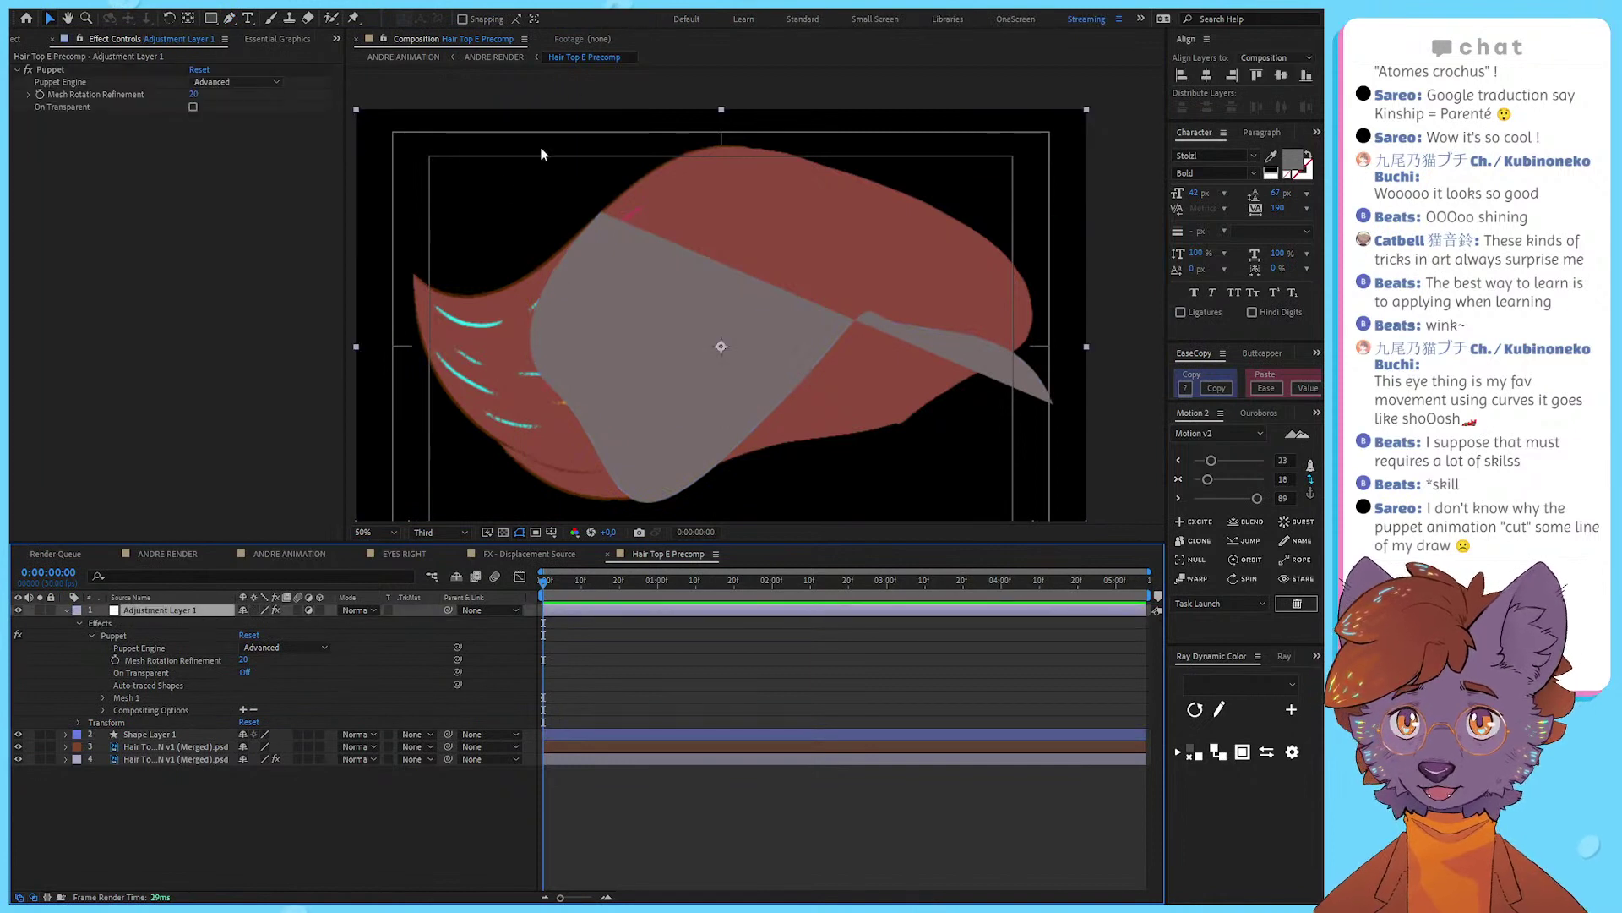
# Step: Try deforming the grey shape through the puppet mesh on Adjustment Layer 1 using the pin in the middle of the hair
pyautogui.click(353, 19)
pyautogui.click(113, 635)
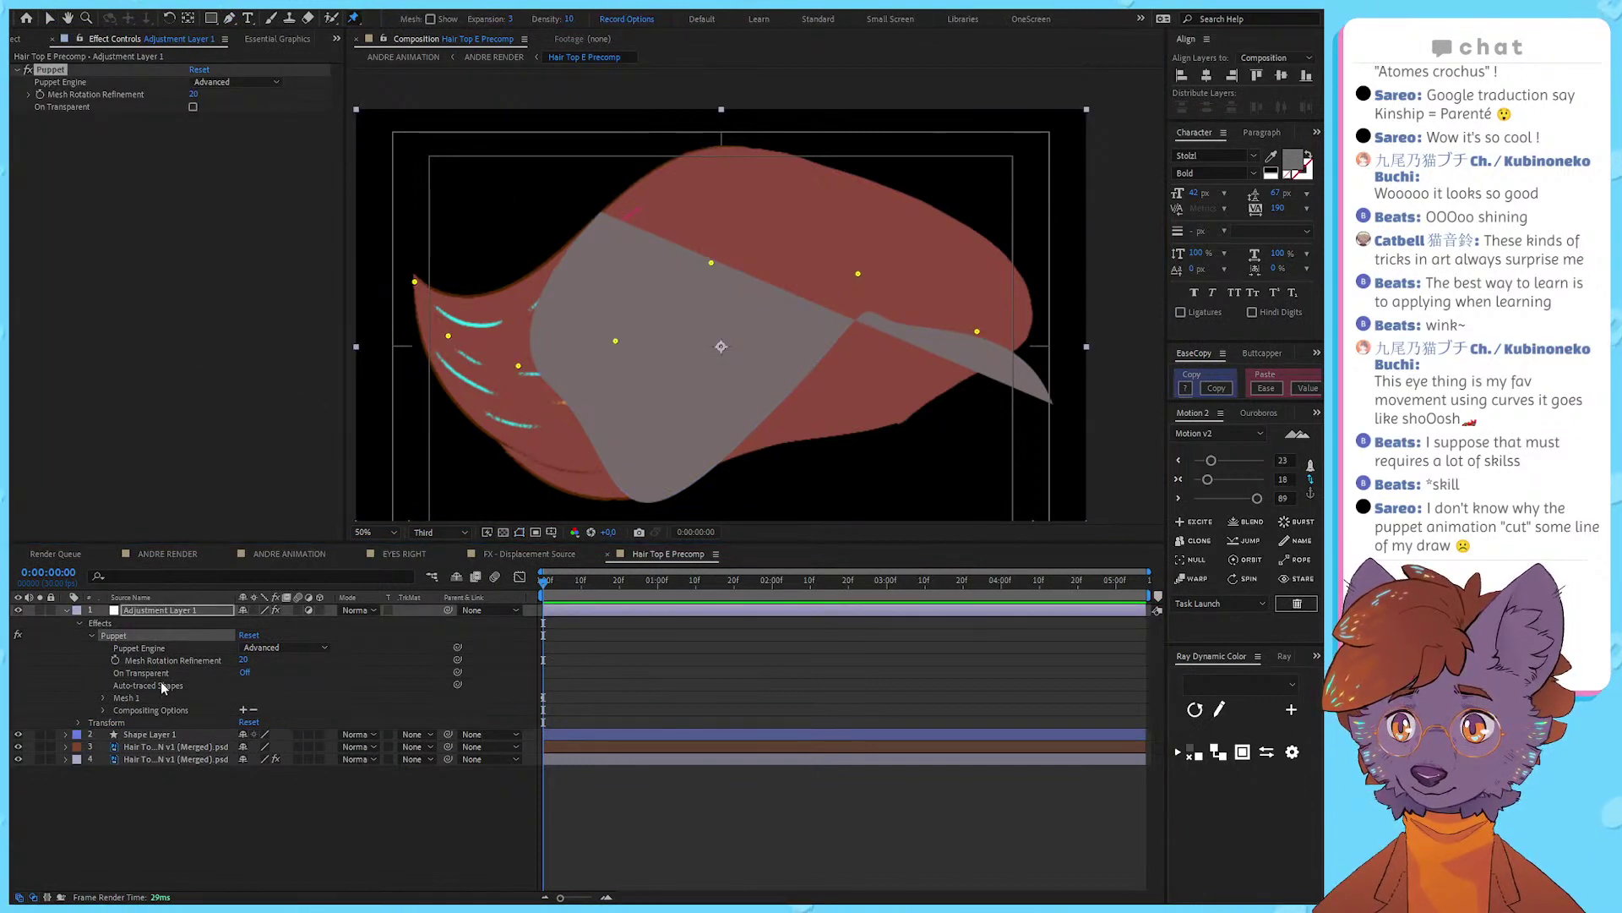
pyautogui.click(135, 697)
pyautogui.moveTo(632, 335)
pyautogui.mouseDown()
pyautogui.moveTo(665, 404)
pyautogui.moveTo(607, 183)
pyautogui.moveTo(654, 487)
pyautogui.moveTo(632, 355)
pyautogui.mouseUp()
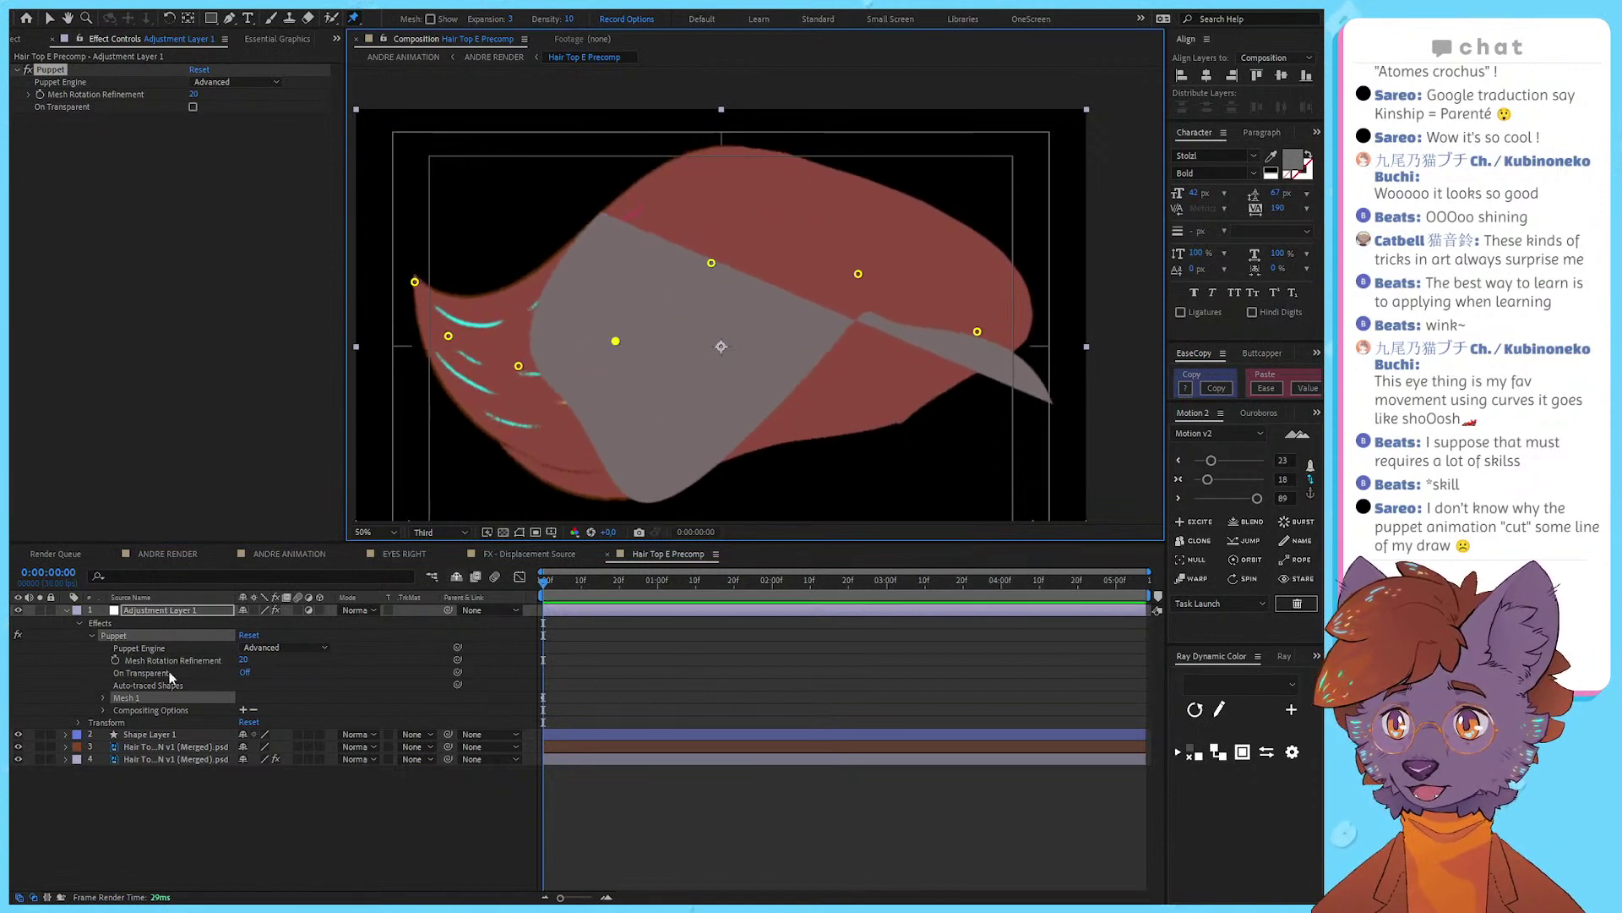
# Step: Delete the grey shape layer and reselect Adjustment Layer 1
pyautogui.click(161, 734)
pyautogui.press('Delete')
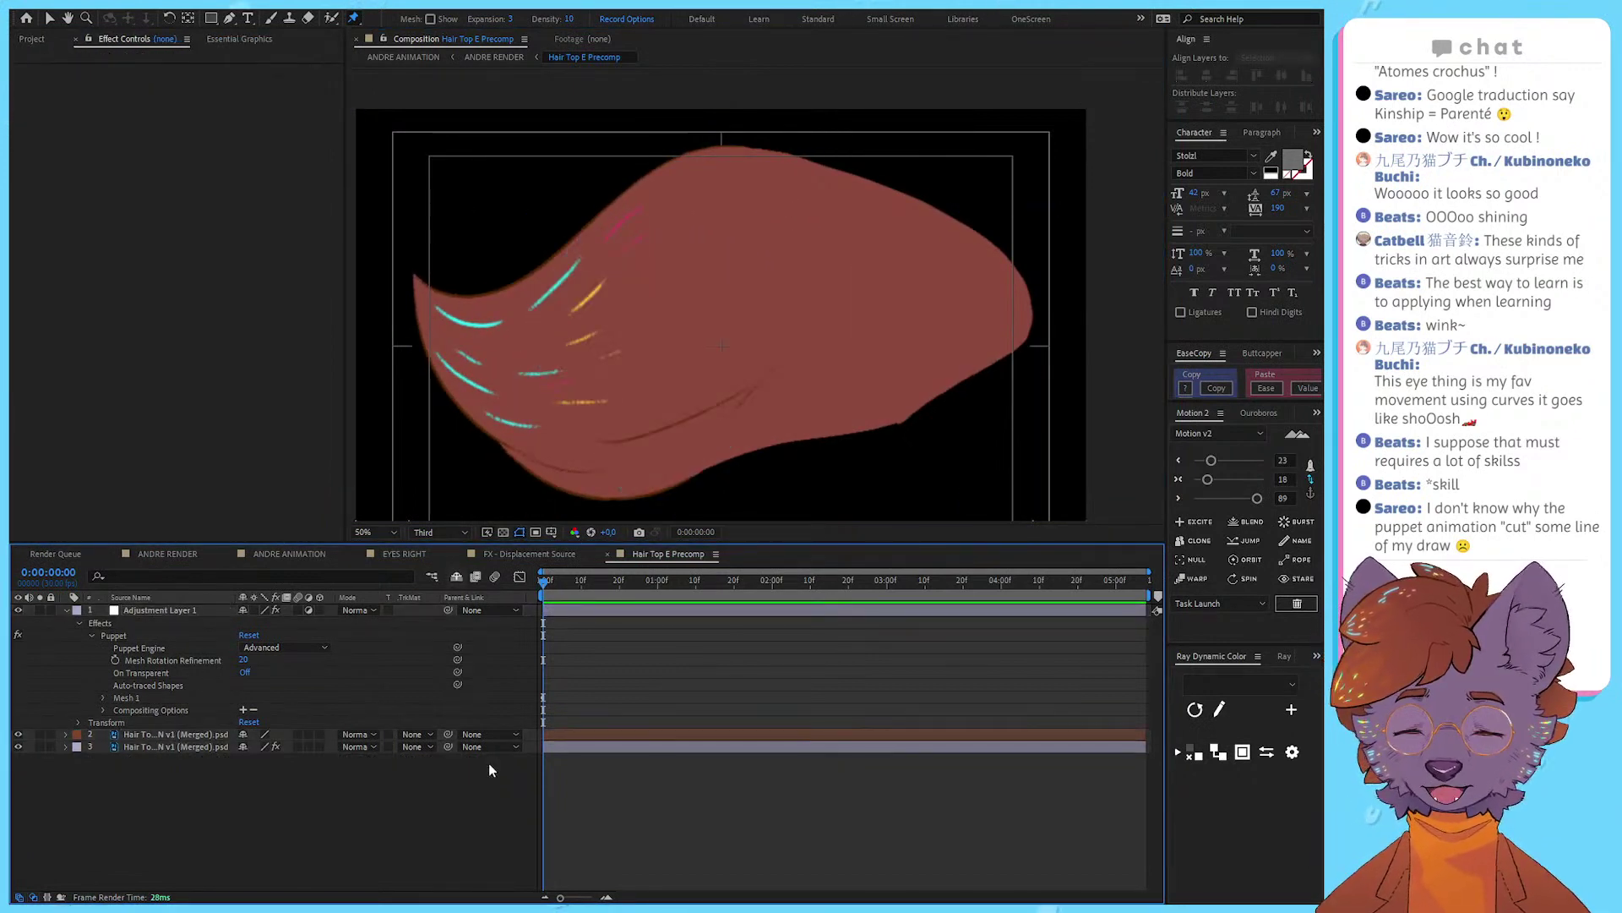
pyautogui.press('v')
pyautogui.click(173, 610)
pyautogui.click(621, 818)
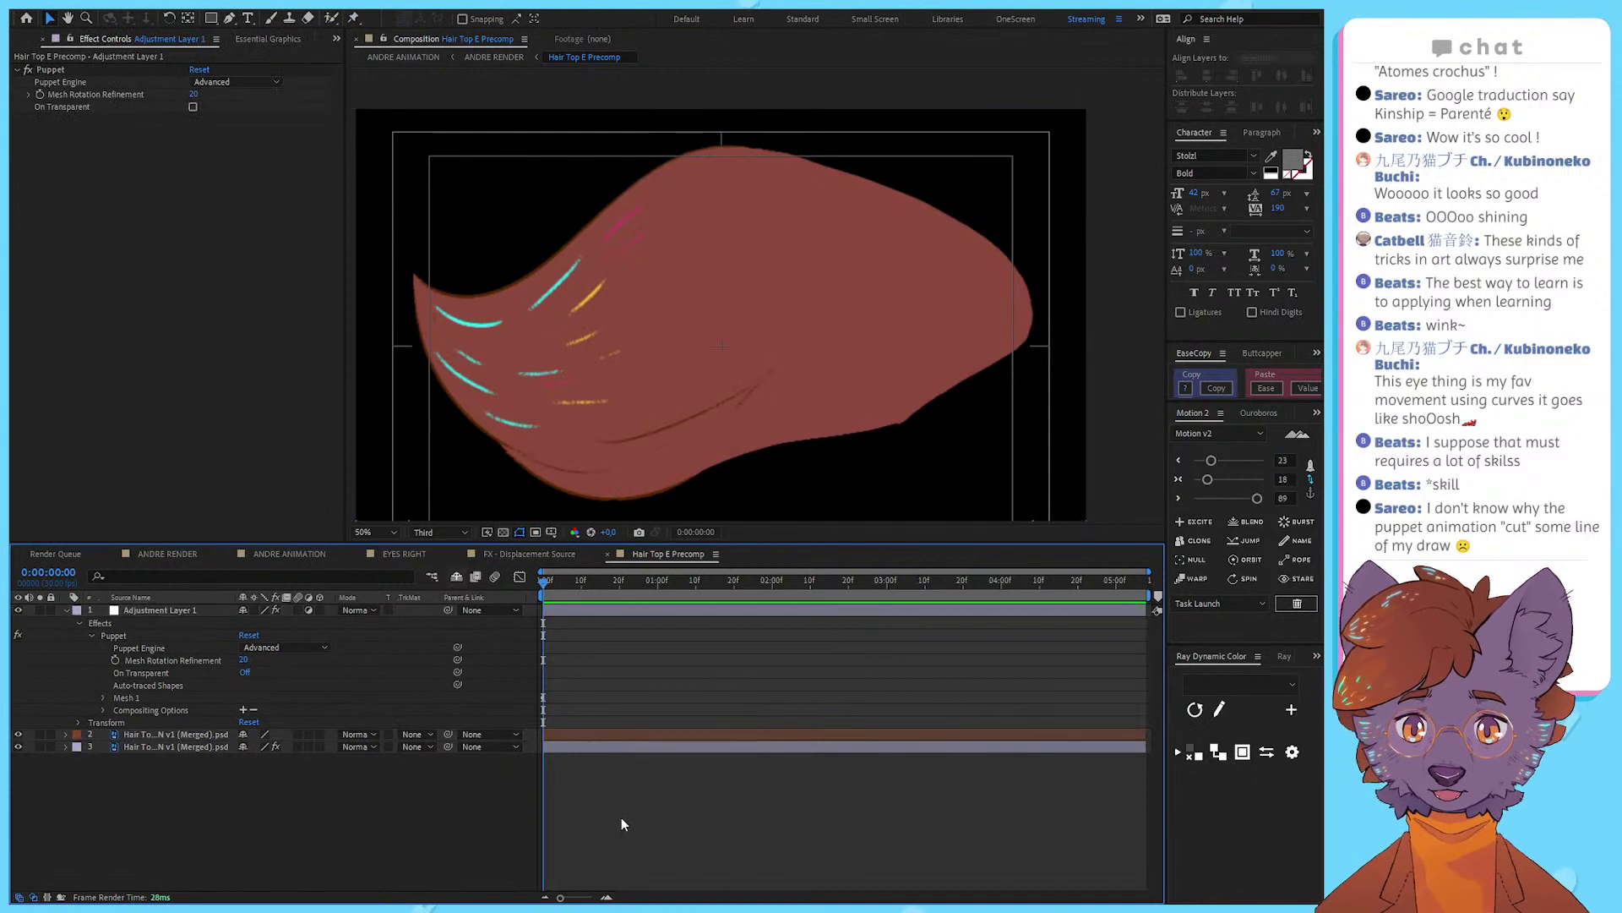
pyautogui.click(186, 610)
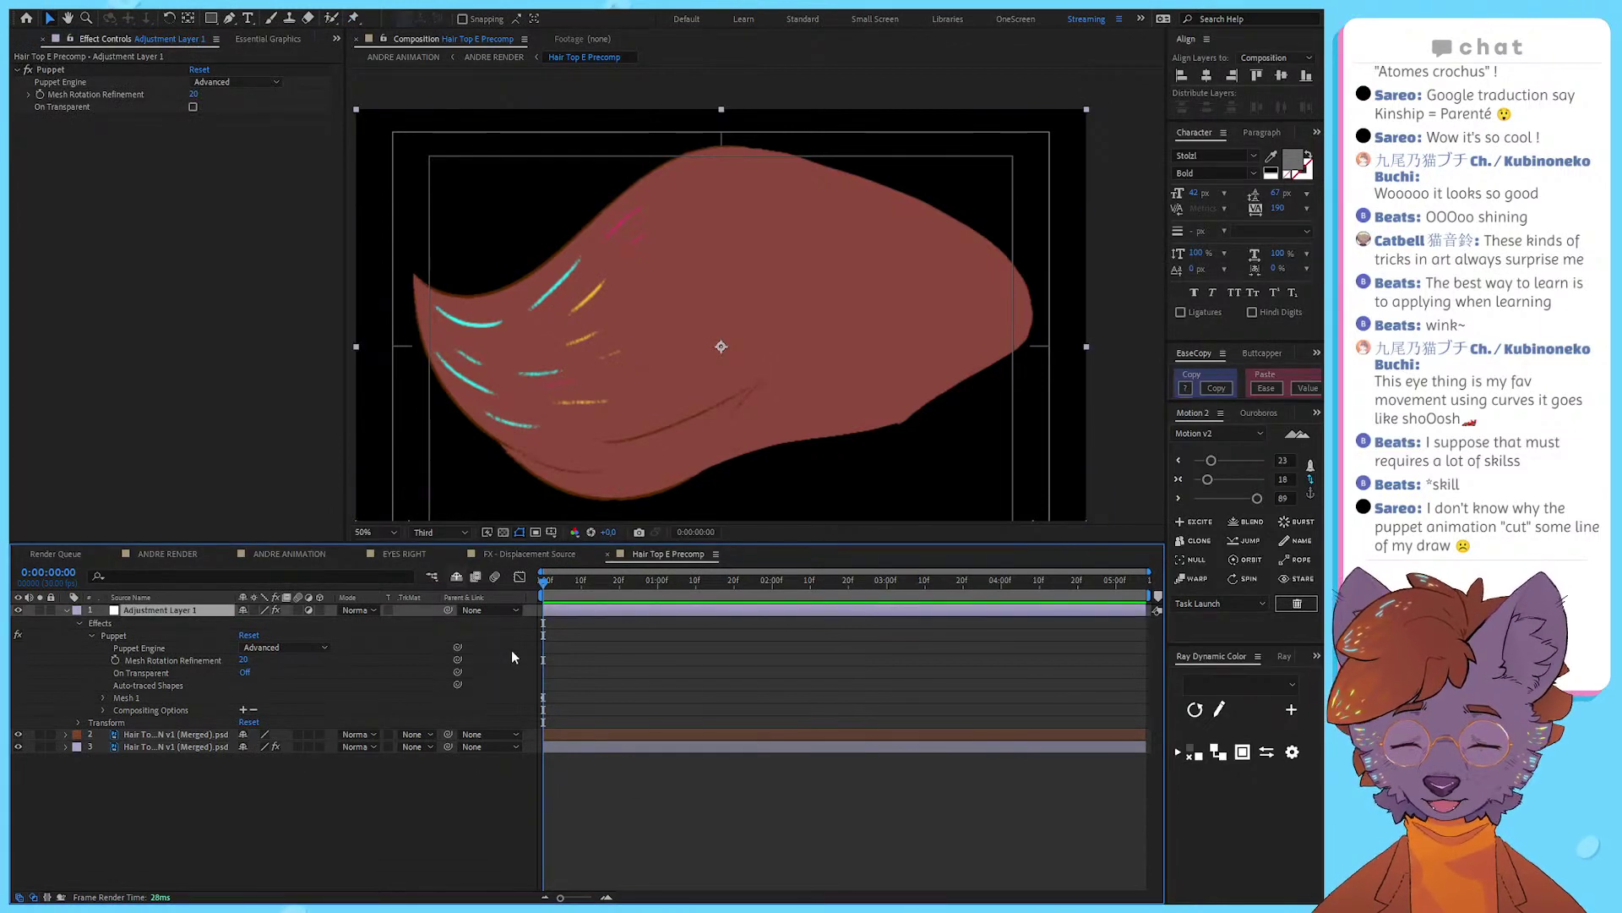
# Step: Reveal the keyframed puppet pin properties of Adjustment Layer 1 and move the current time to 0:00:02:00
pyautogui.press('u')
pyautogui.hotkey('ctrl', 'shift', 'a')
pyautogui.moveTo(565, 582); pyautogui.dragTo(771, 584)
# Step: Examine the whole head in the ANDRE RENDER composition at 0:00:02:00
pyautogui.click(491, 58)
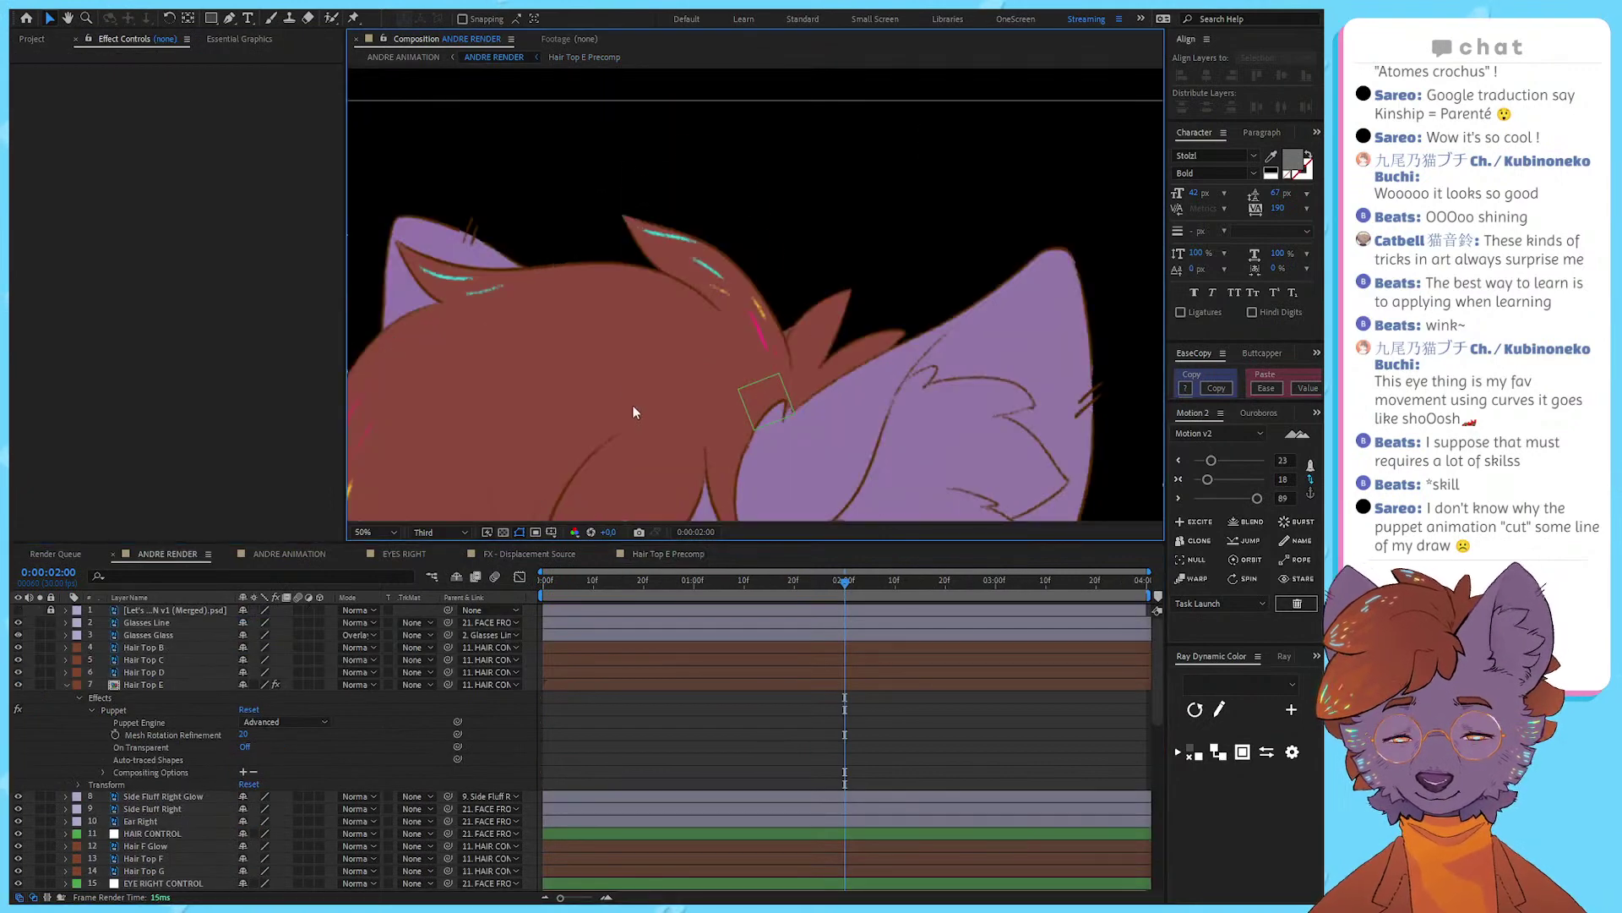
pyautogui.scroll(2, 738, 347)
pyautogui.scroll(2, 738, 346)
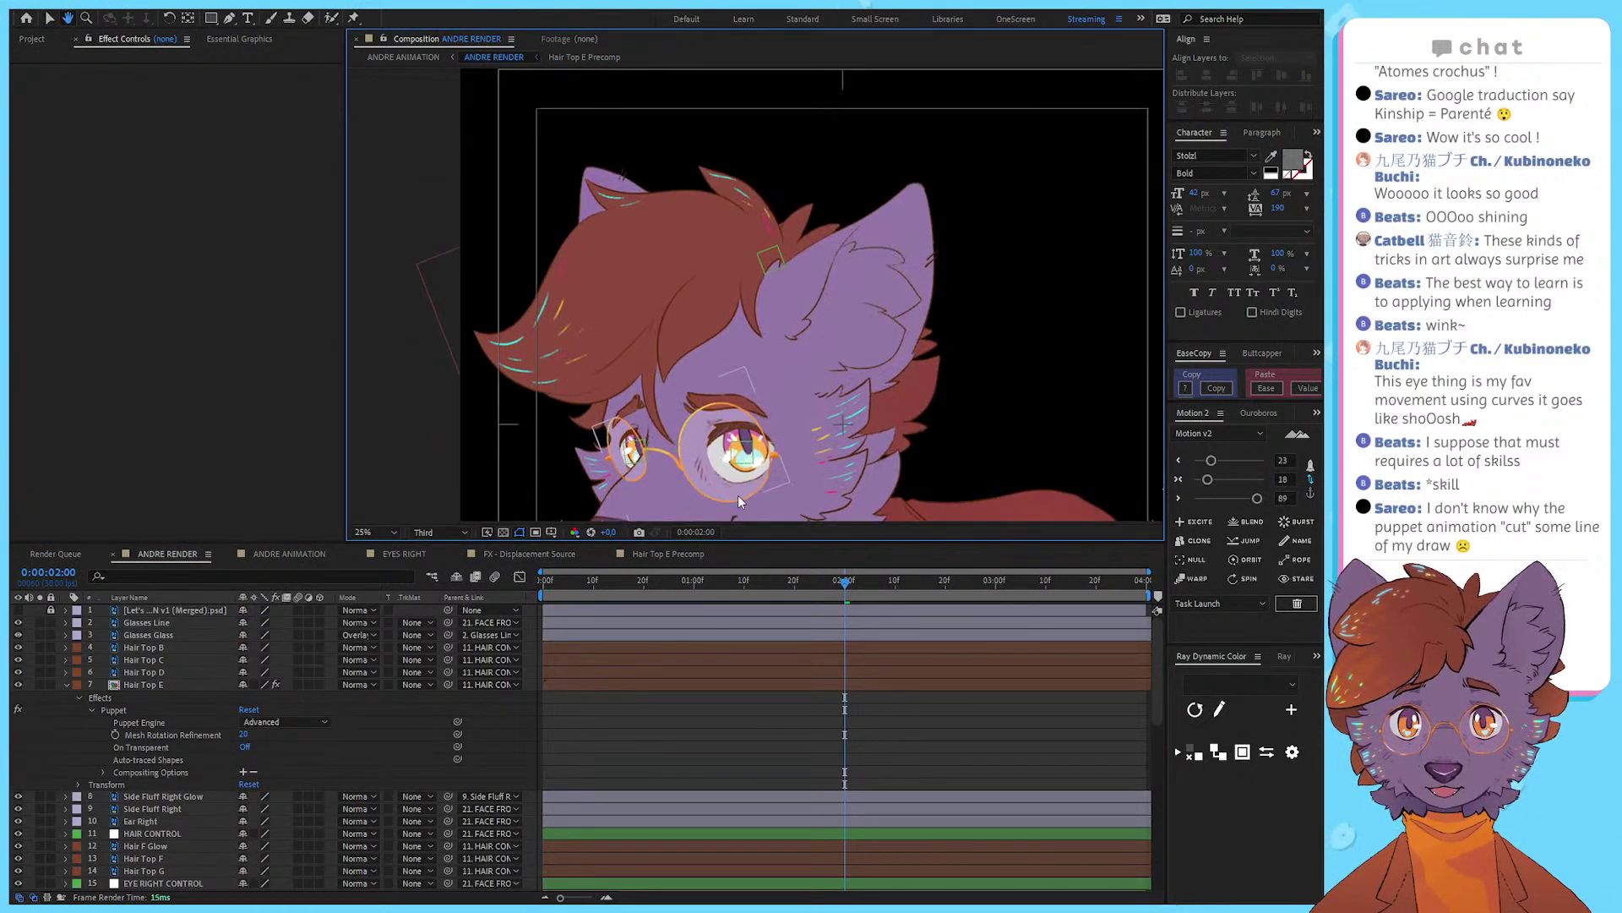
# Step: Add position keyframes for all seven puppet pins at 0:00:02:00 in Hair Top E Precomp
pyautogui.click(564, 62)
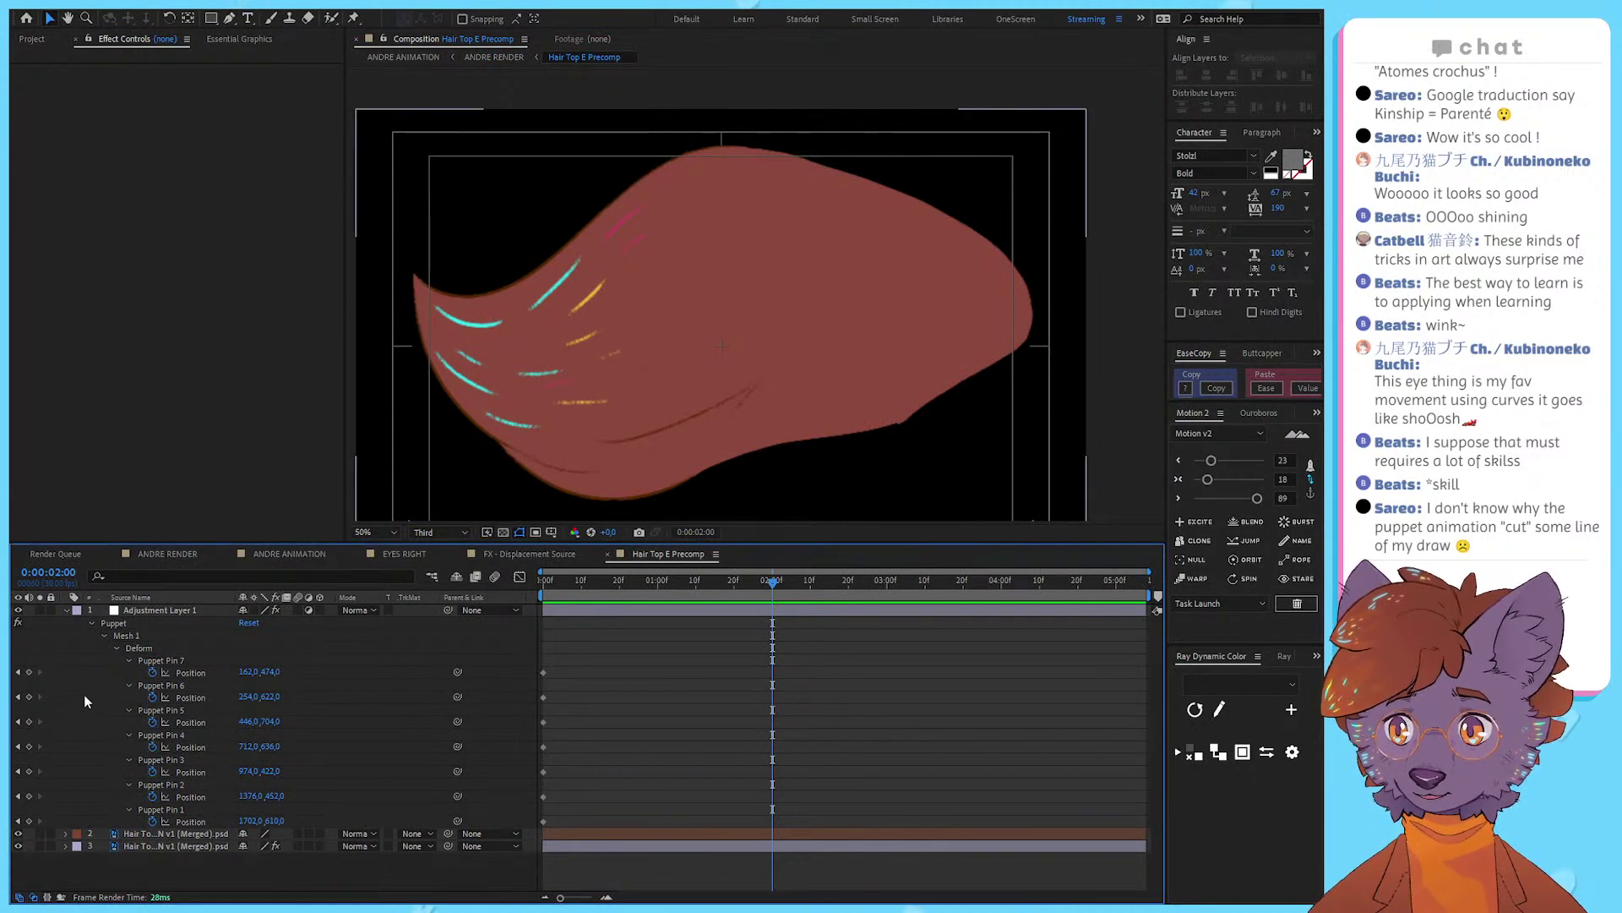
pyautogui.moveTo(29, 672); pyautogui.dragTo(29, 820)
pyautogui.click(197, 609)
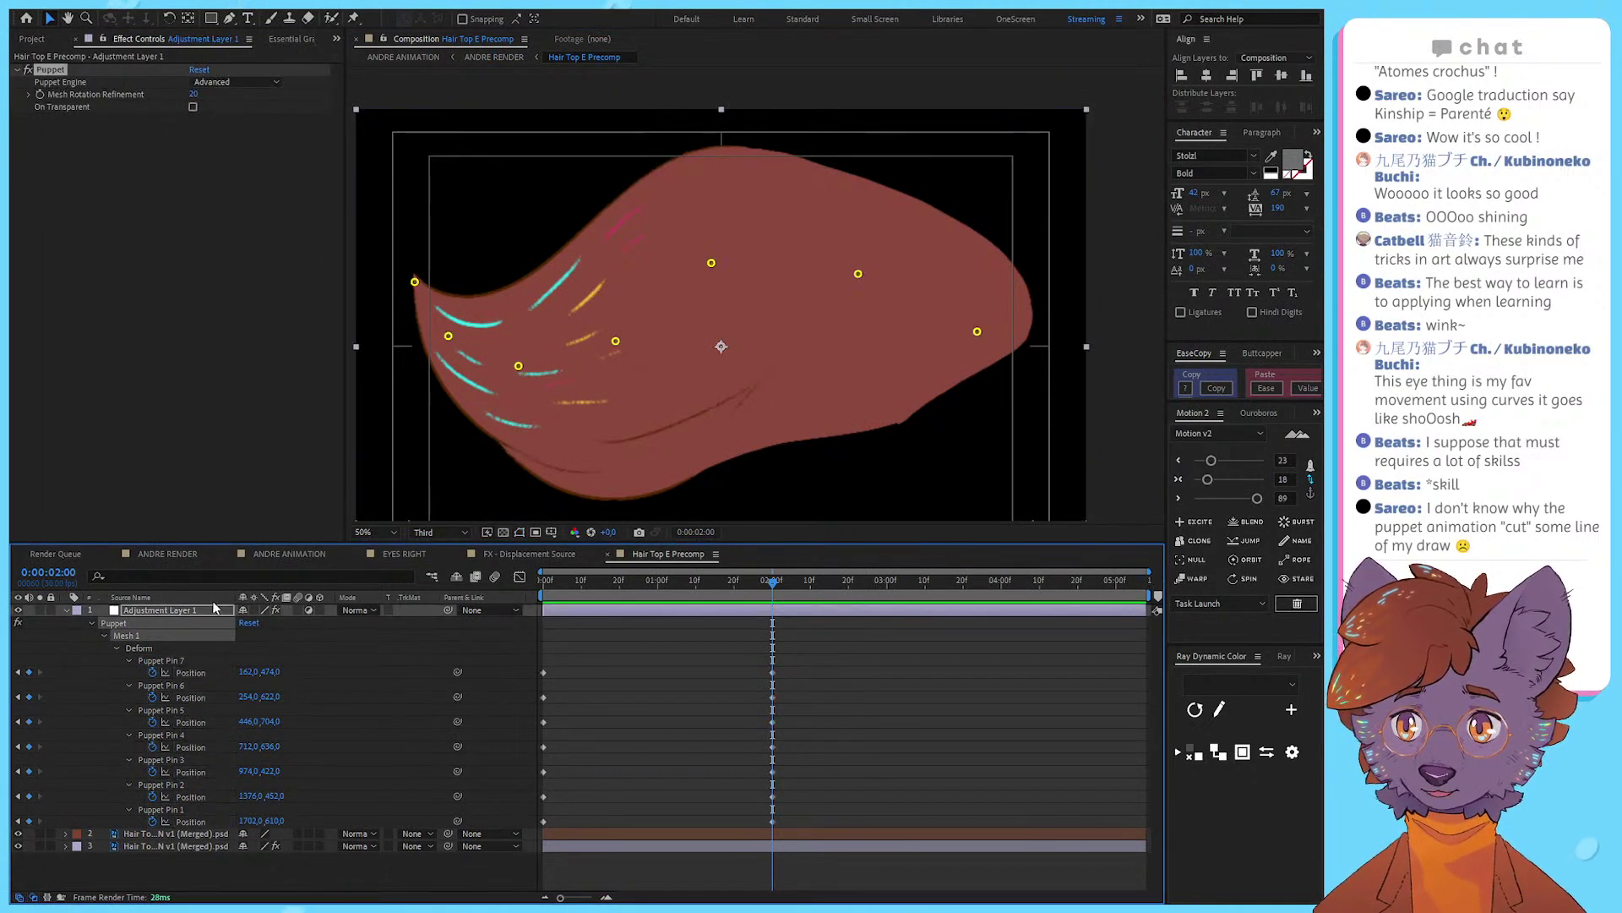
pyautogui.moveTo(789, 638); pyautogui.dragTo(721, 827)
pyautogui.click(759, 617)
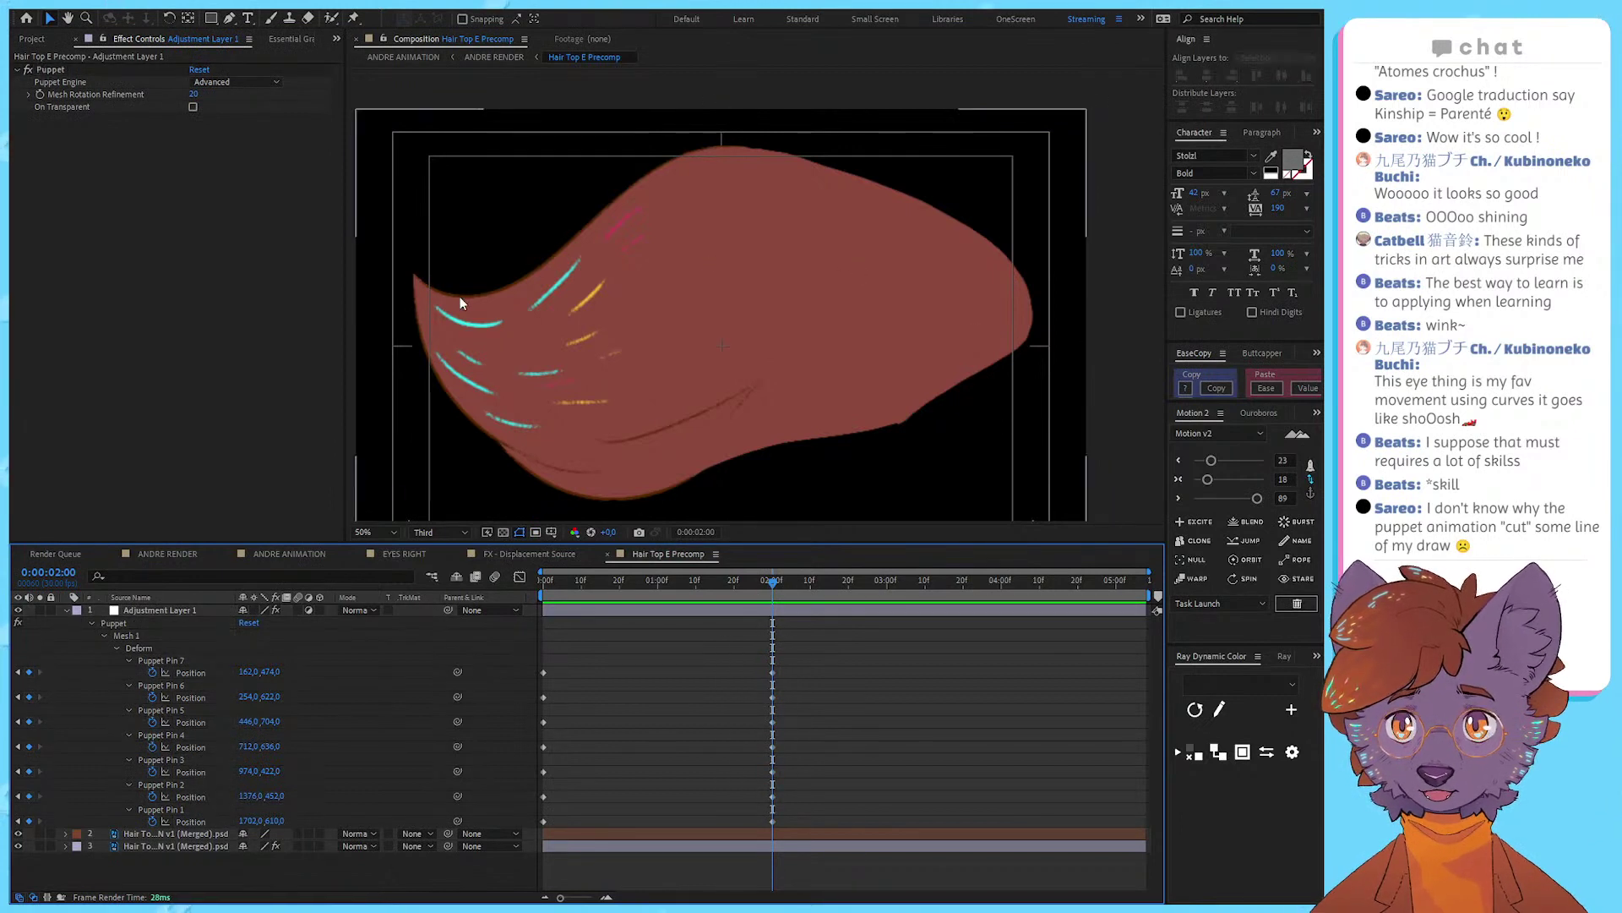
# Step: Move Puppet Pin 4 in the middle of the hair slightly down to 714, 650 at 0:00:02:00
pyautogui.click(701, 610)
pyautogui.click(353, 18)
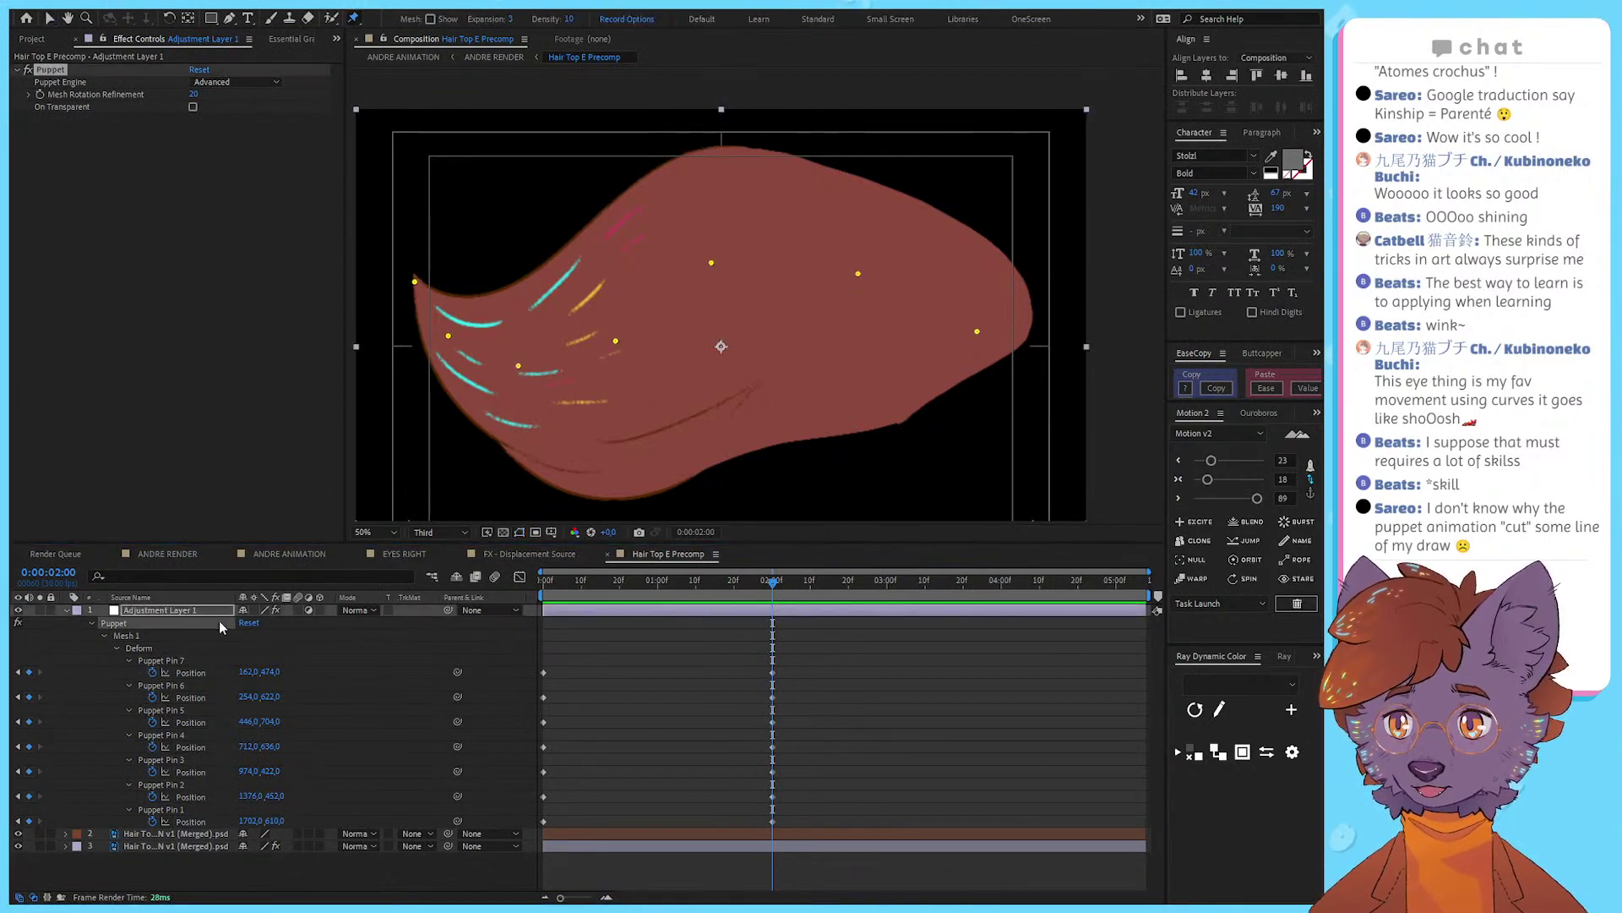
pyautogui.click(413, 284)
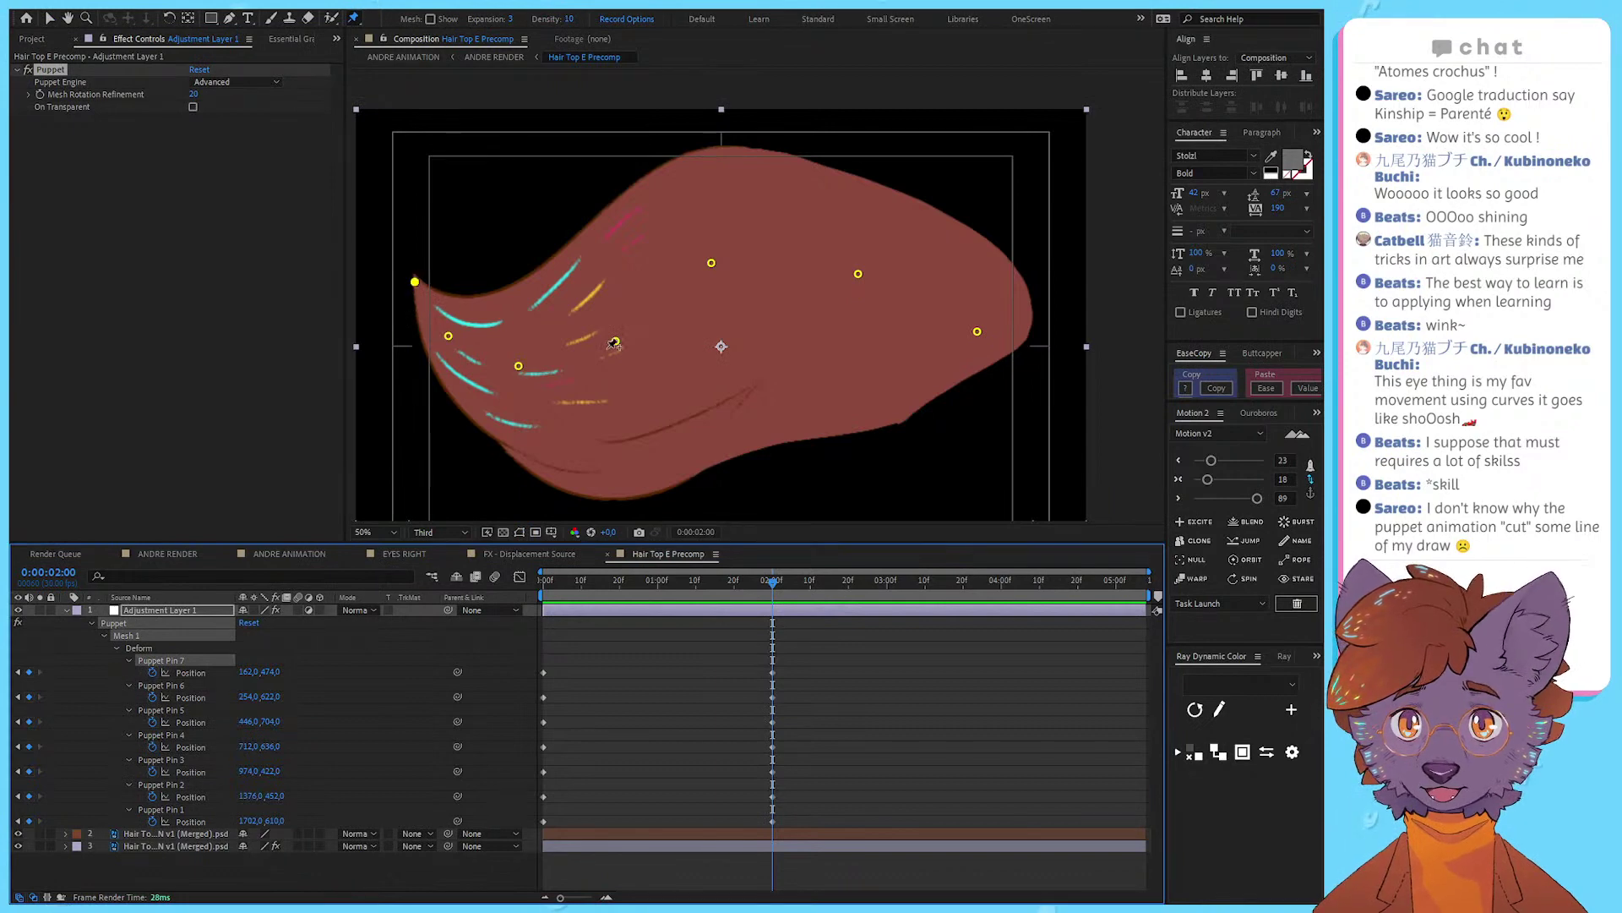
pyautogui.moveTo(615, 343); pyautogui.dragTo(616, 346)
# Step: Scrub through ANDRE RENDER to 0:00:03:08 to review the hair movement and compare it with the hair precomp
pyautogui.click(493, 56)
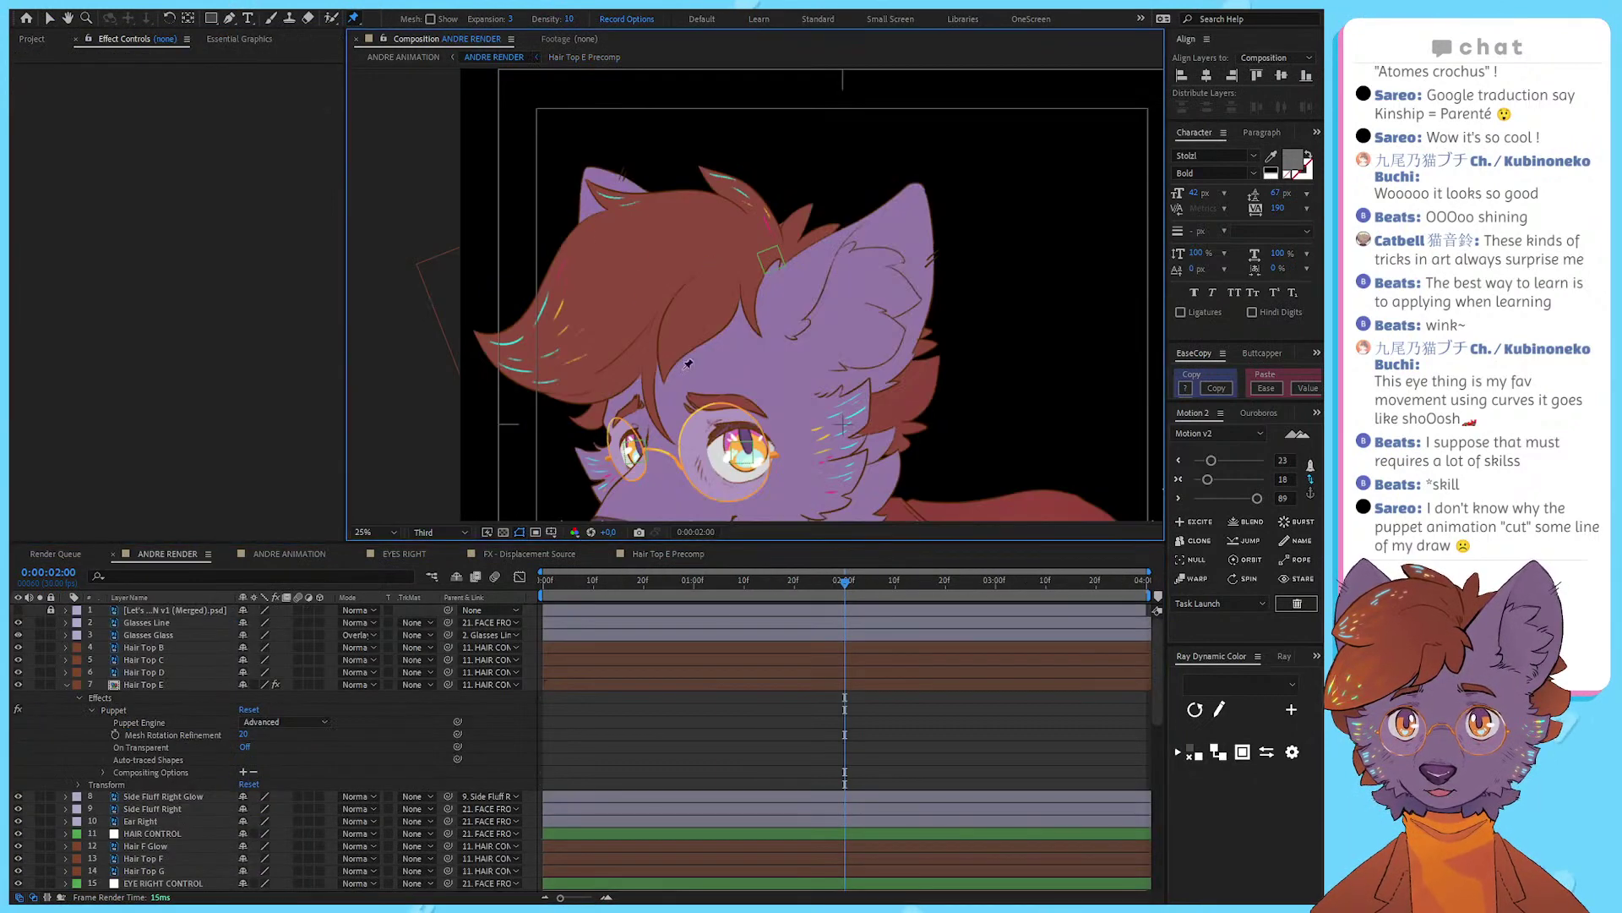
pyautogui.moveTo(597, 581); pyautogui.dragTo(1037, 571)
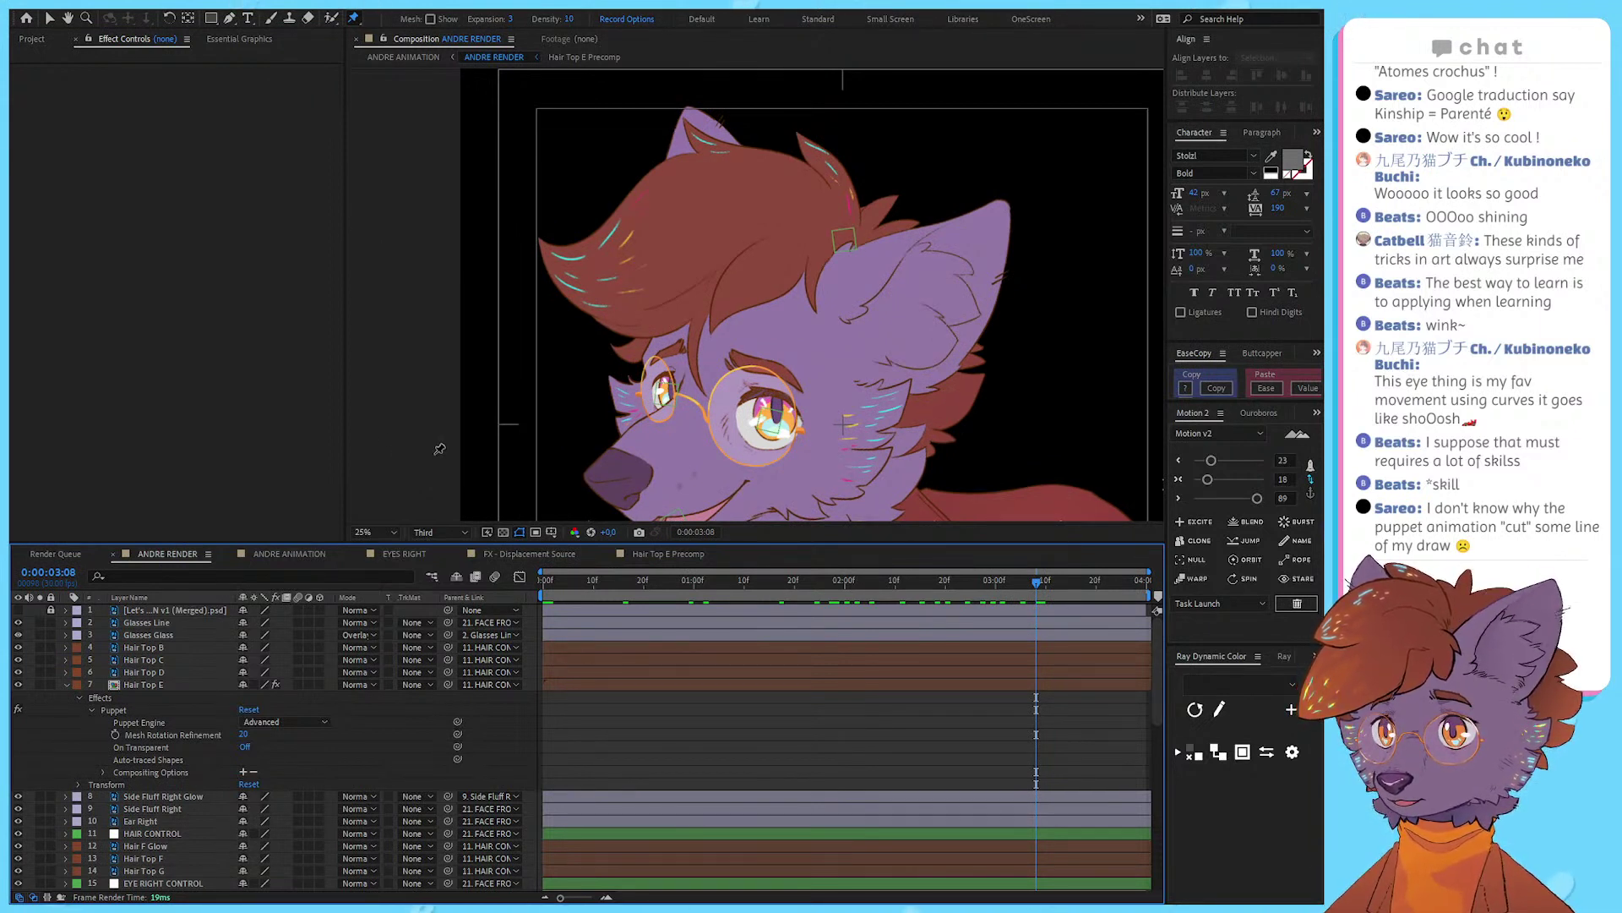
pyautogui.click(585, 57)
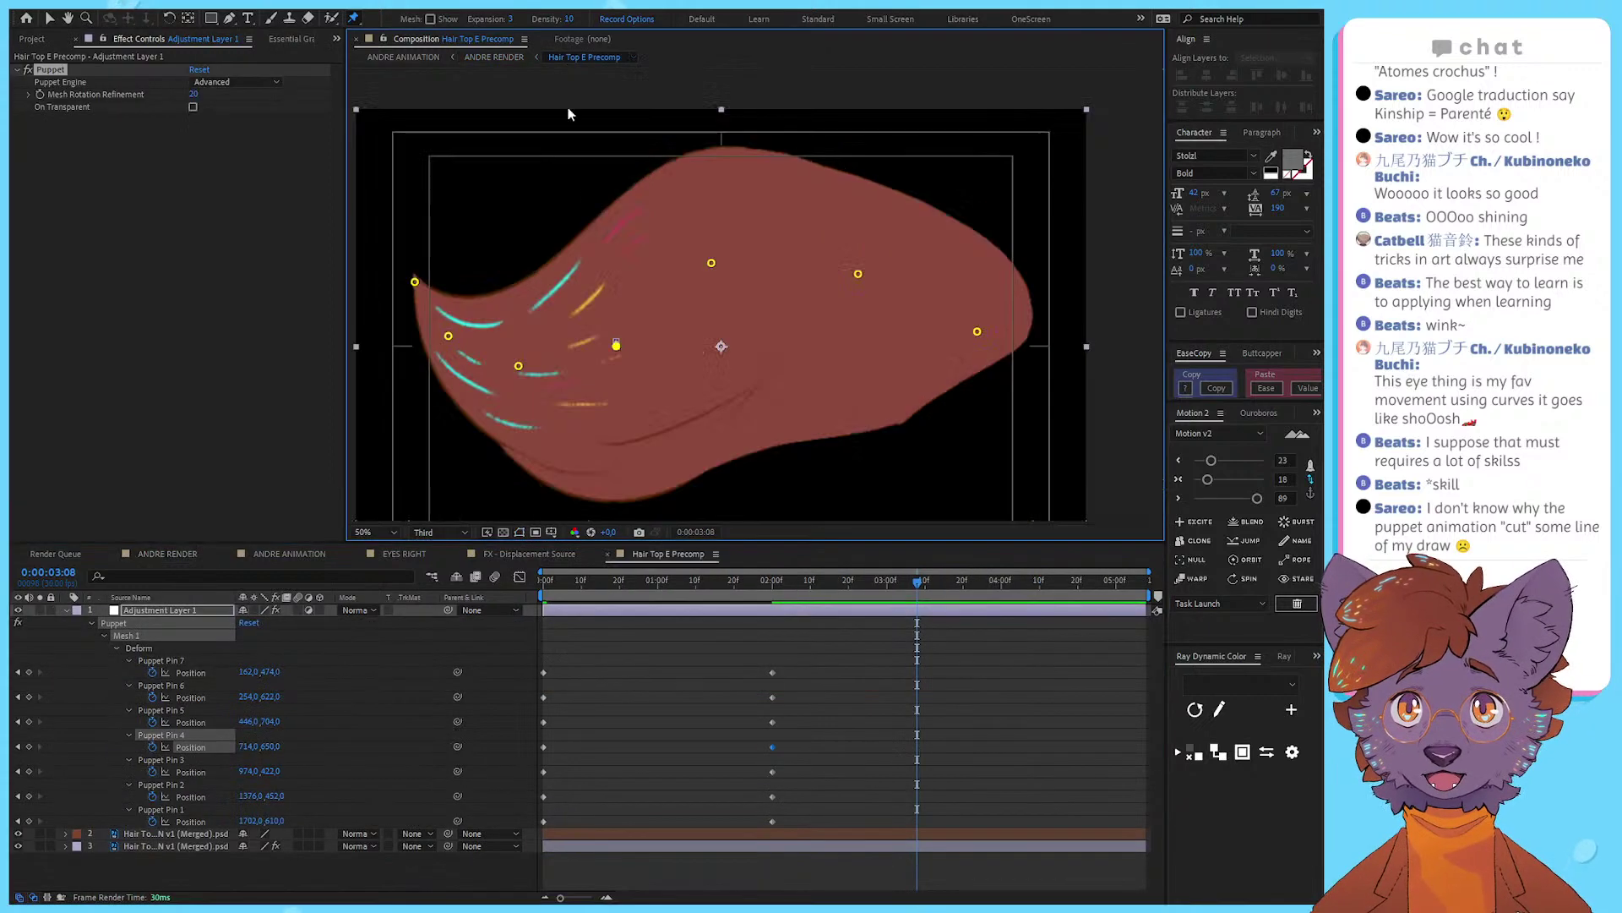
pyautogui.press('v')
pyautogui.click(478, 57)
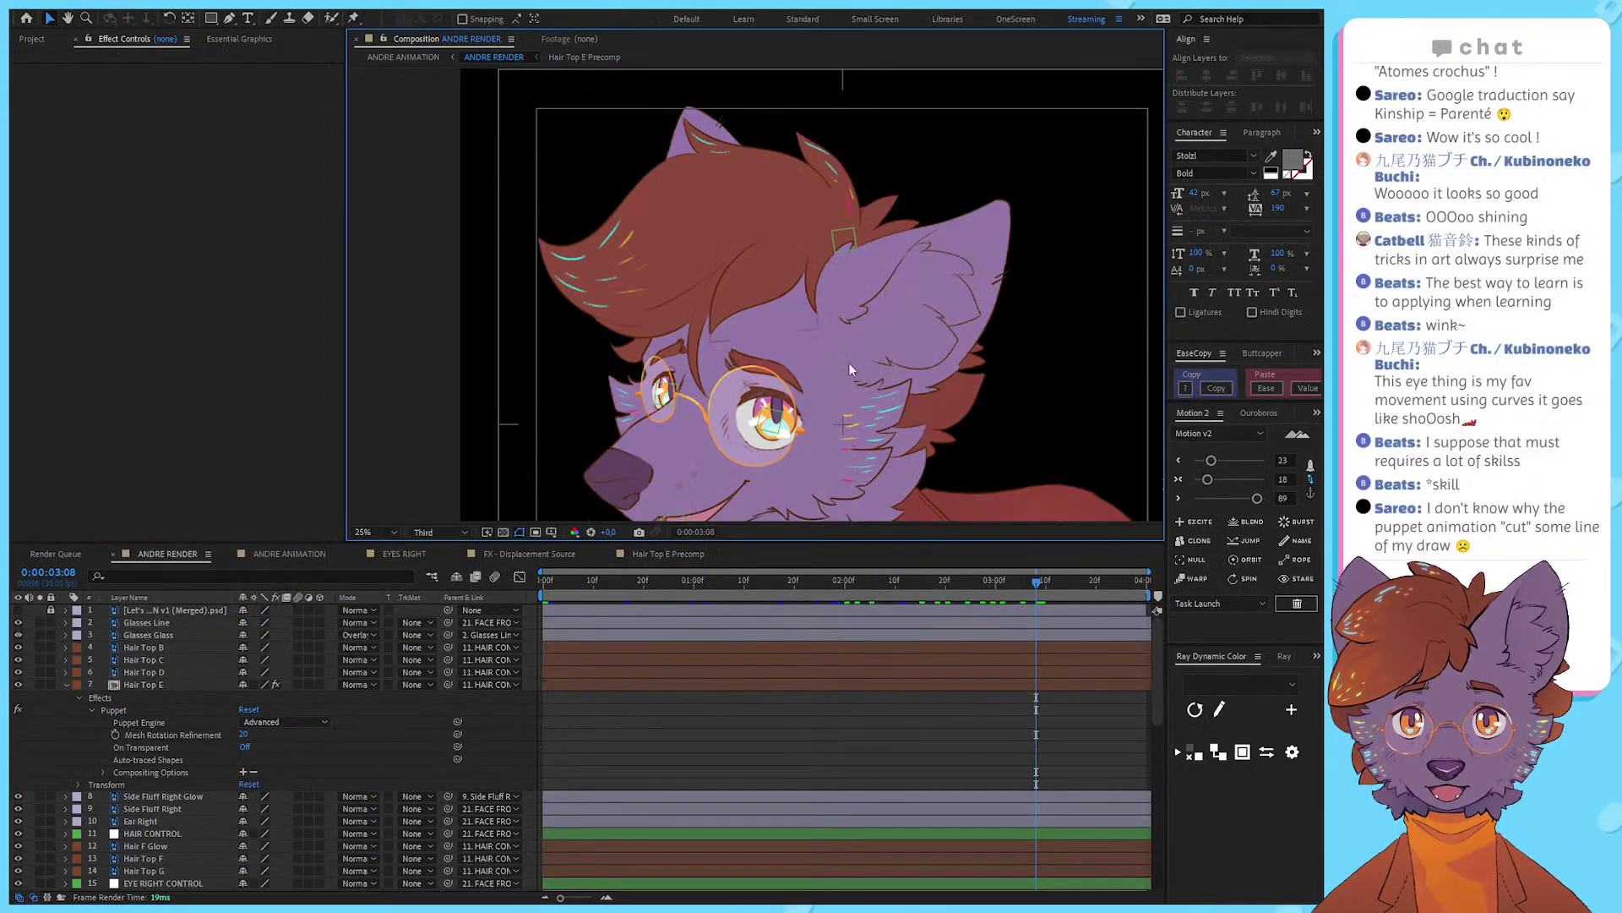
# Step: Select the Side Fluff Right Glow layer on the cheek, open it in its own viewer and activate the Puppet Pin tool
pyautogui.press('space')
pyautogui.moveTo(850, 477); pyautogui.dragTo(799, 291)
pyautogui.press('v')
pyautogui.click(754, 272)
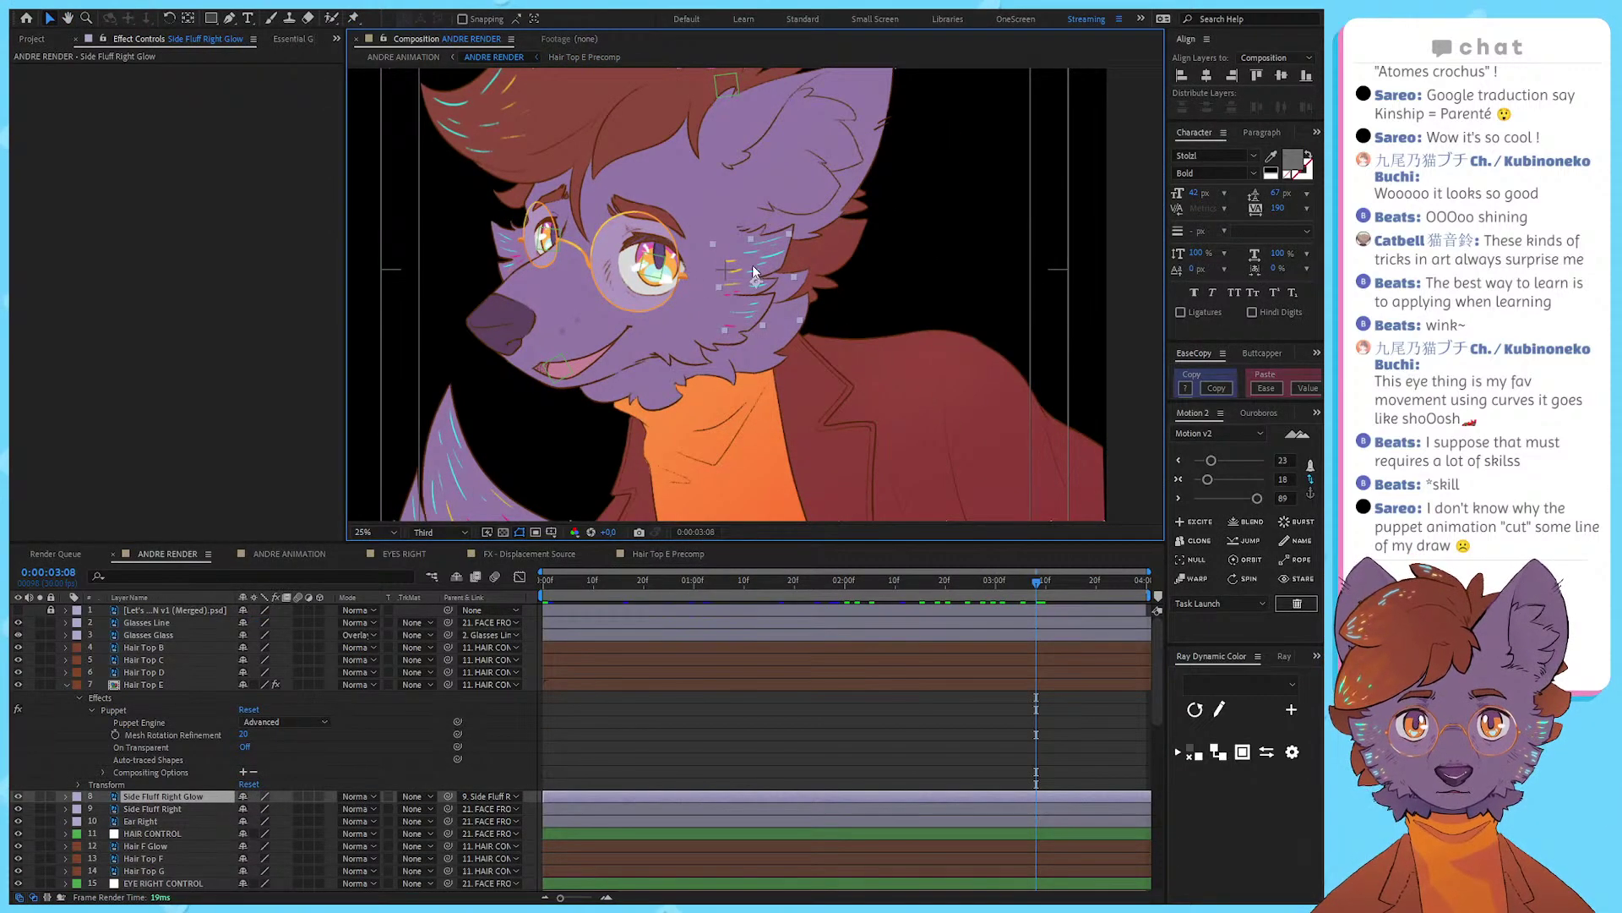
pyautogui.doubleClick(754, 272)
pyautogui.scroll(2, 753, 265)
pyautogui.moveTo(875, 389); pyautogui.dragTo(825, 306)
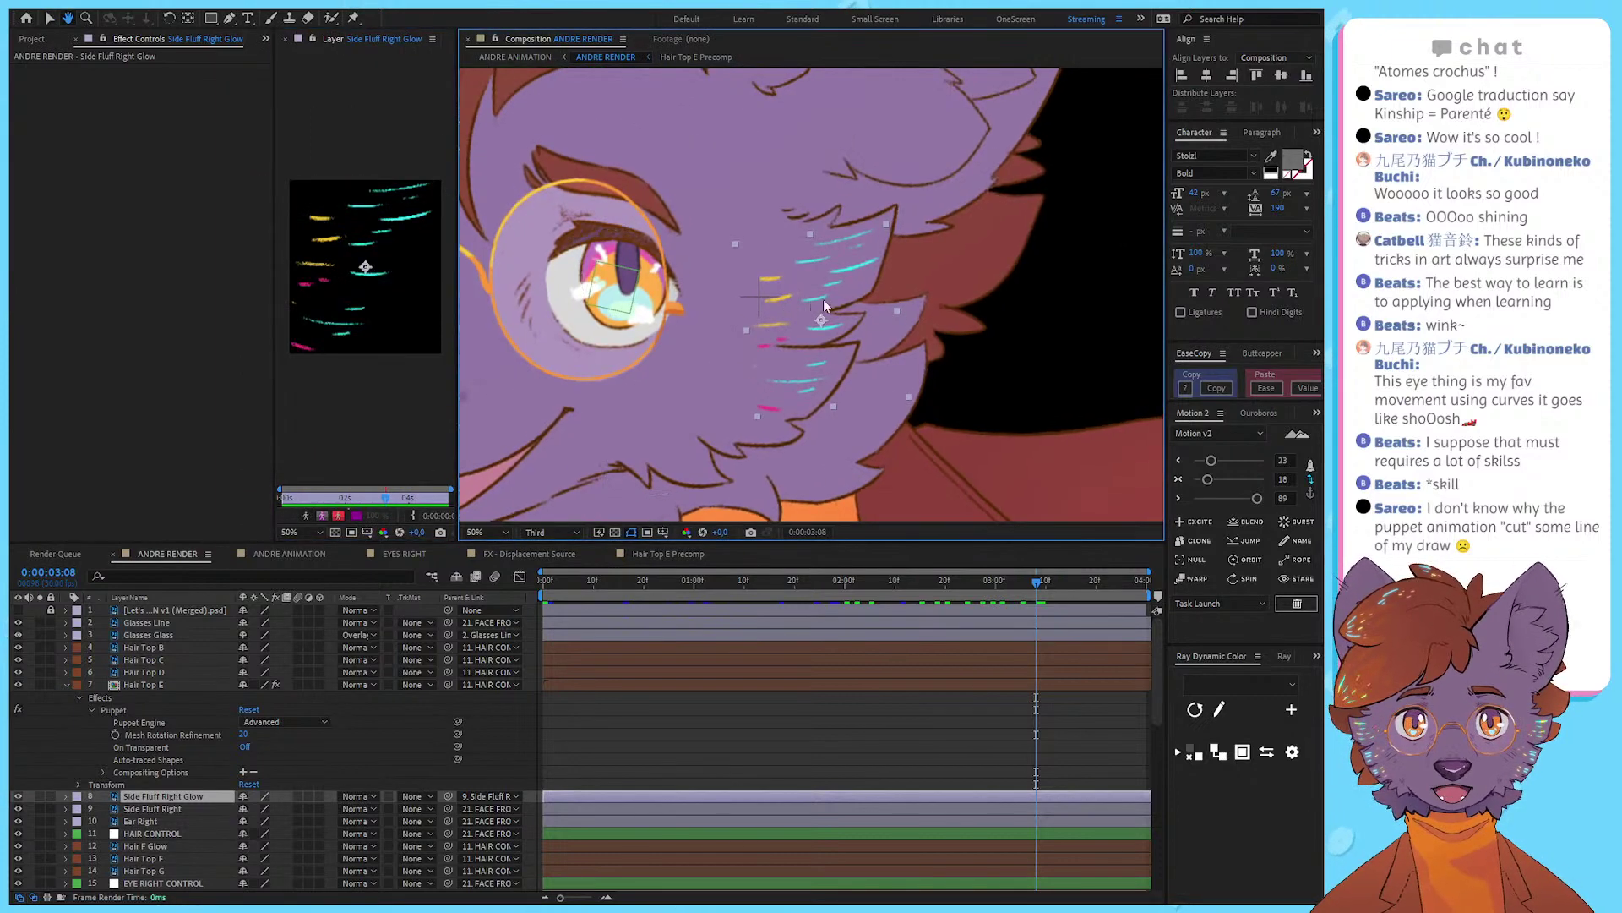
pyautogui.scroll(2, 844, 291)
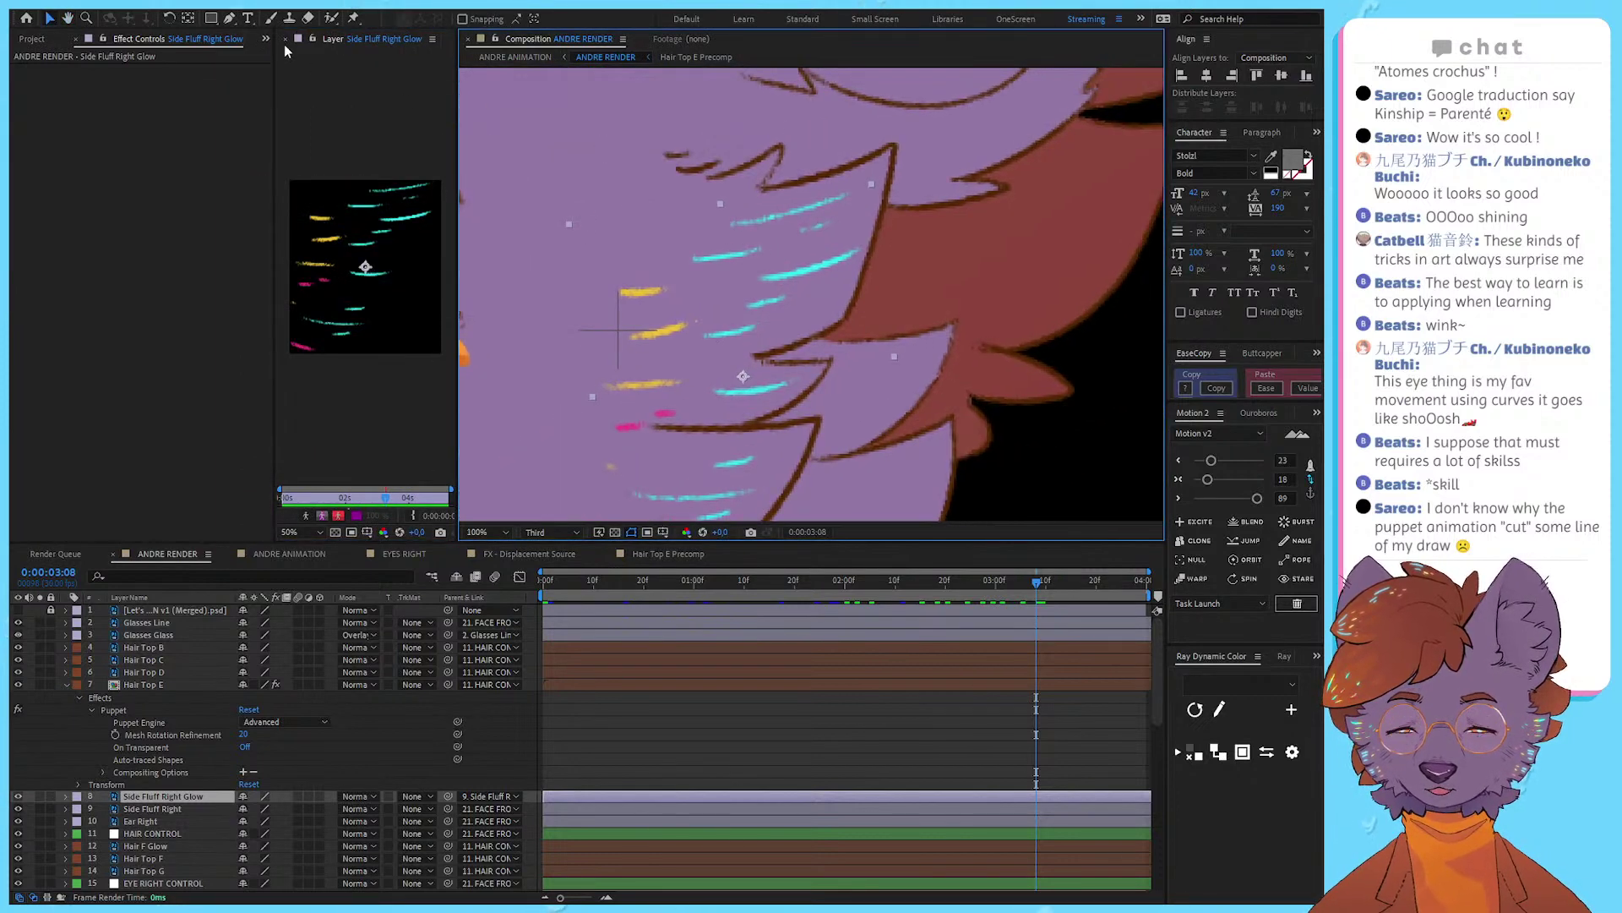
pyautogui.click(353, 19)
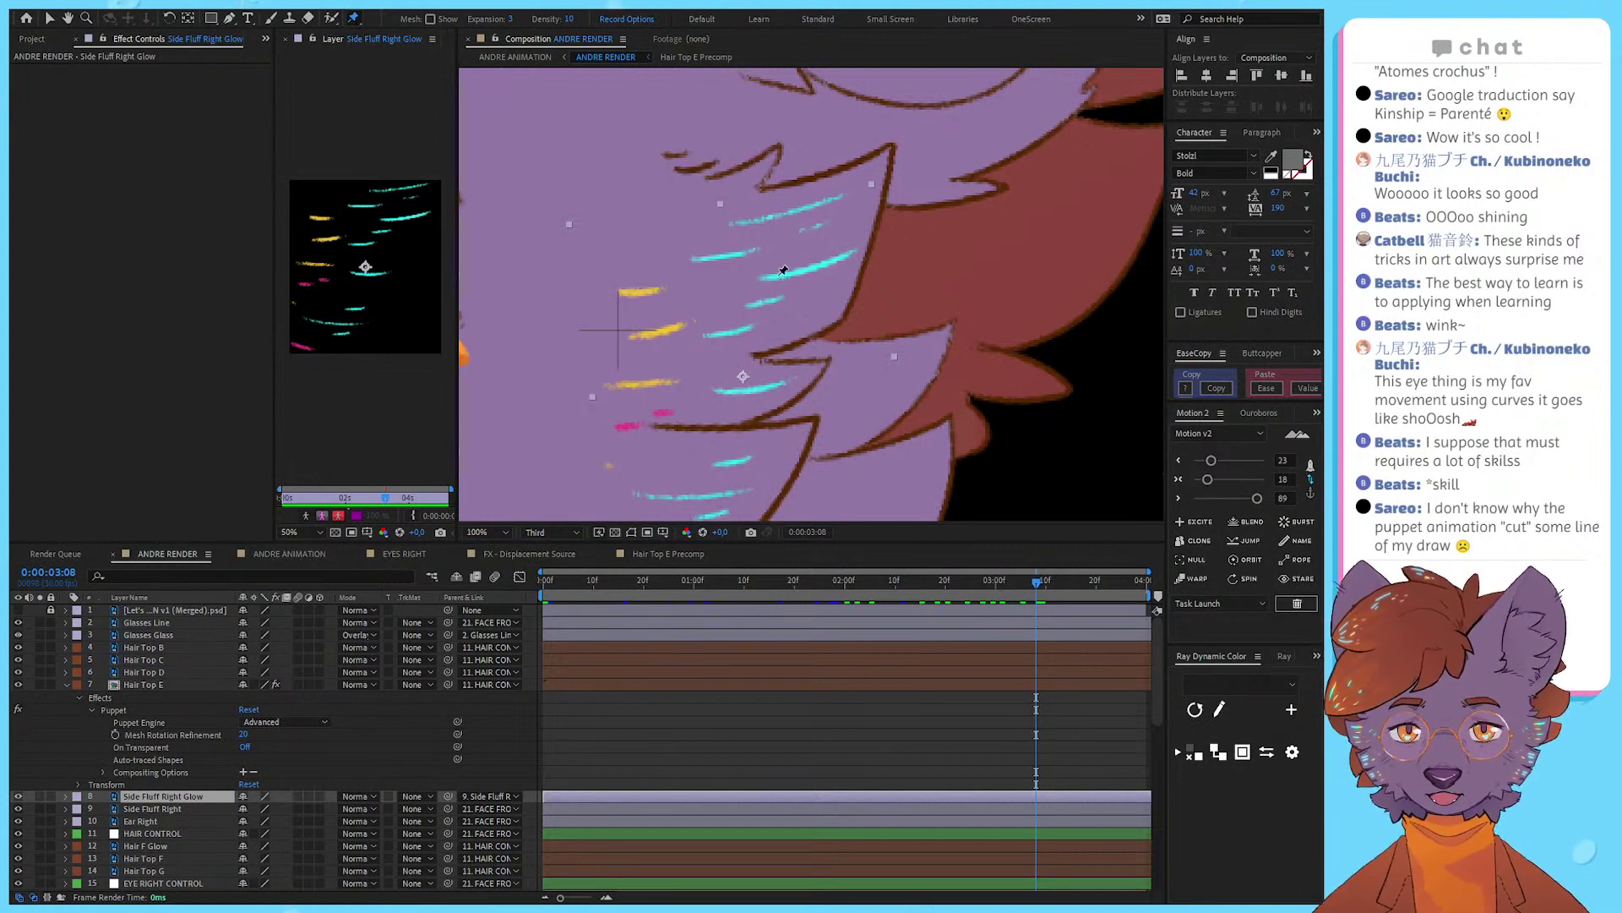
# Step: Place two puppet pins along the long cyan stroke on the Side Fluff Right Glow layer
pyautogui.scroll(-1, 760, 349)
pyautogui.press('v')
pyautogui.moveTo(540, 211); pyautogui.dragTo(702, 498)
pyautogui.click(733, 250)
pyautogui.moveTo(945, 301); pyautogui.dragTo(586, 114)
pyautogui.moveTo(804, 275); pyautogui.dragTo(784, 118)
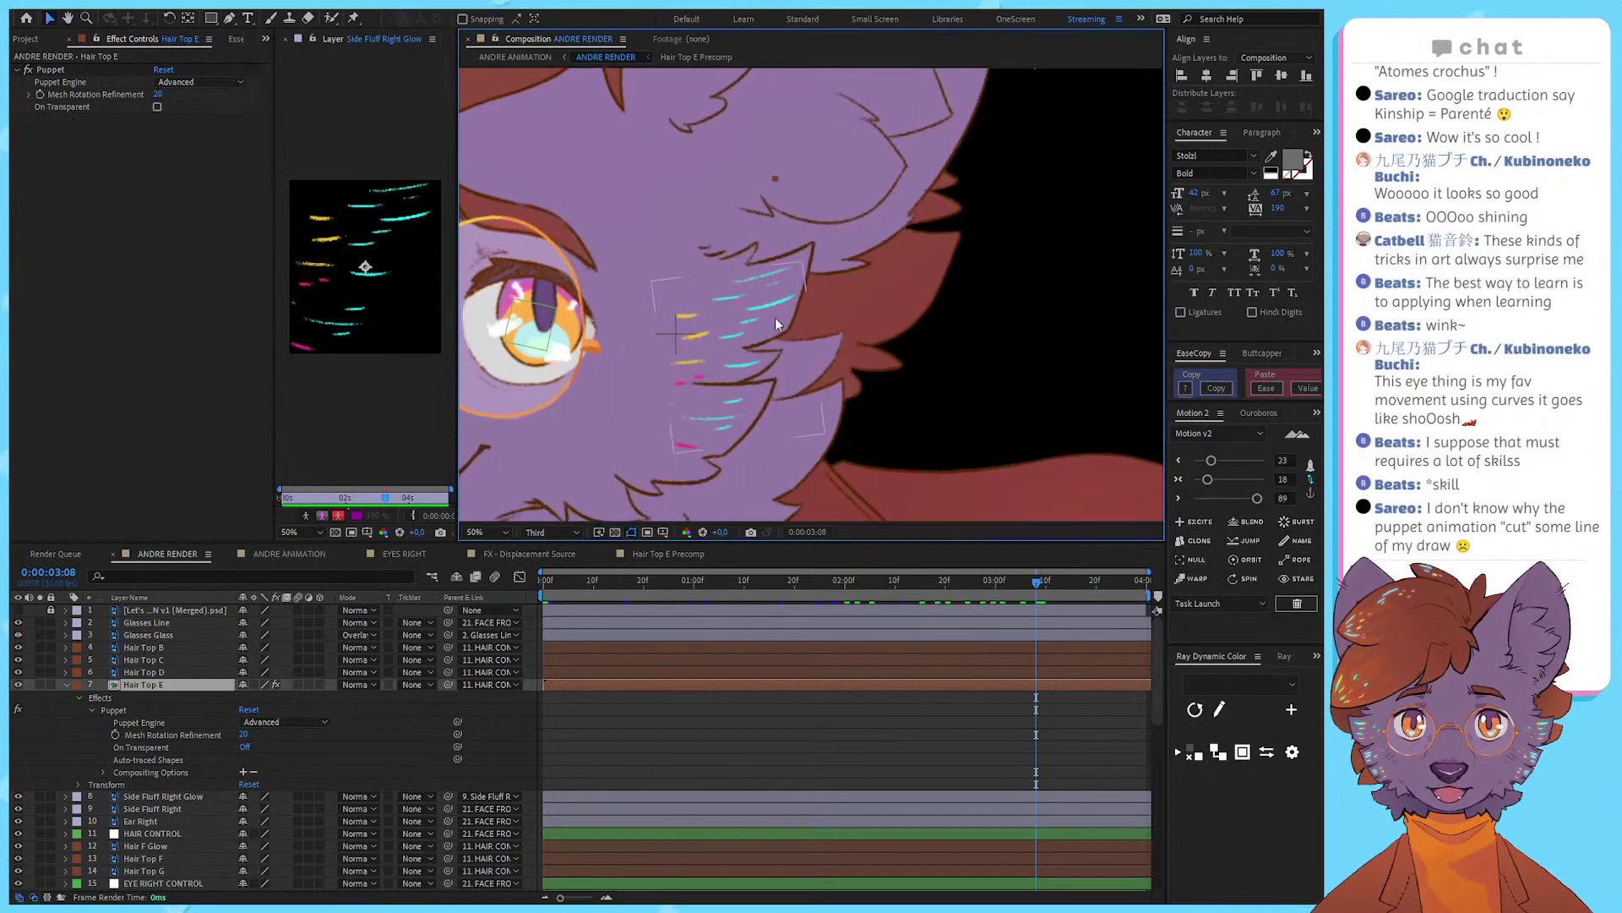
pyautogui.click(714, 336)
pyautogui.scroll(2, 713, 329)
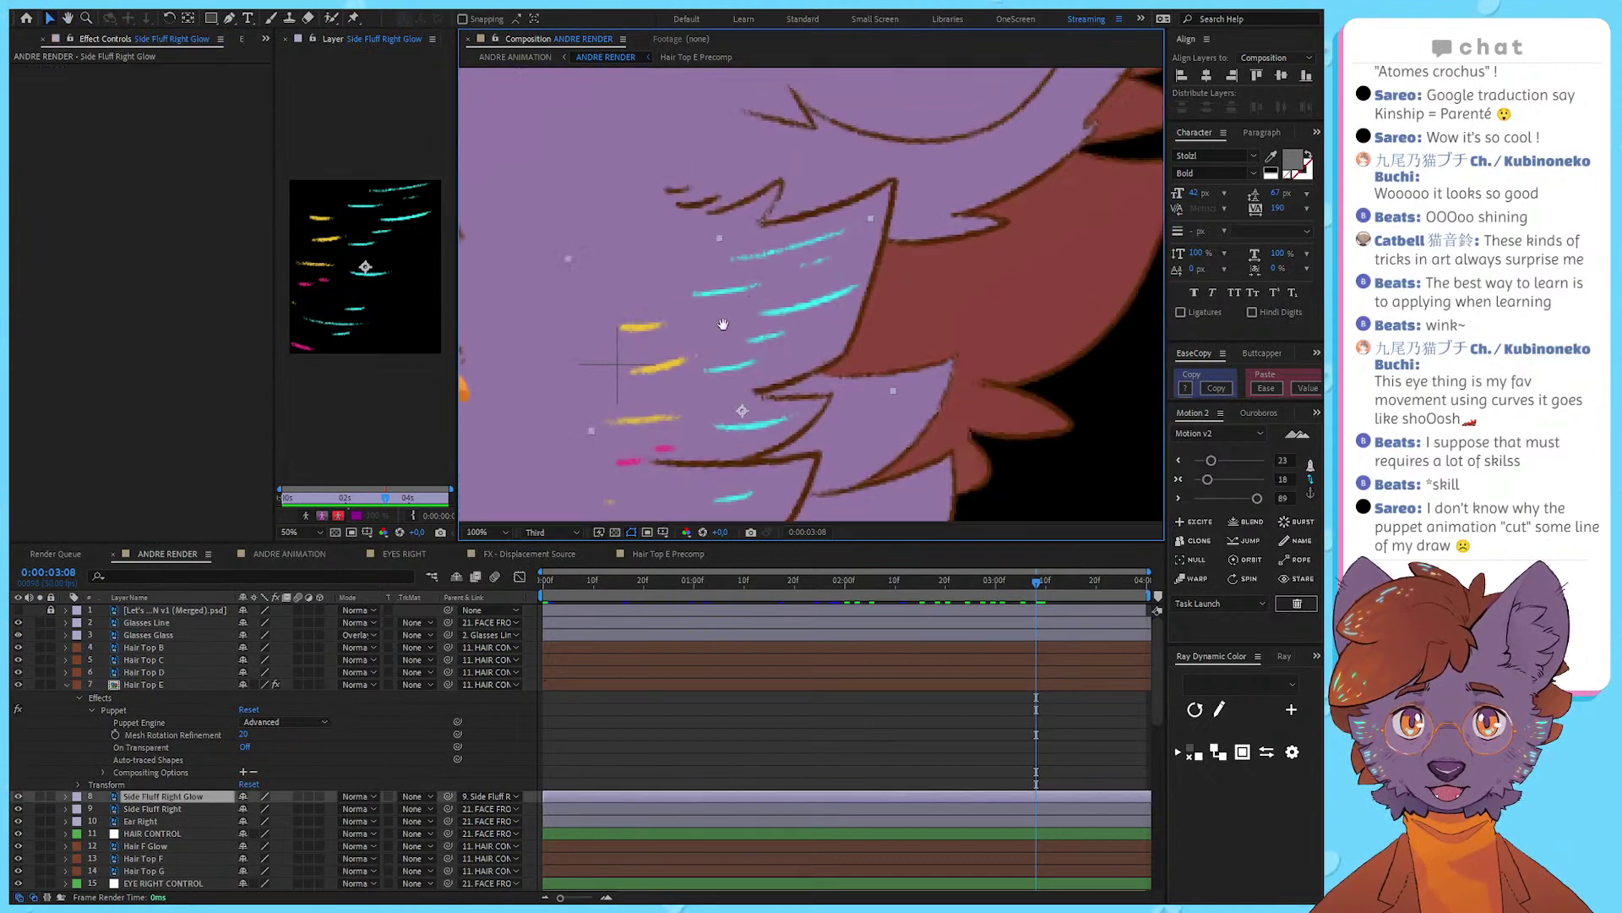
pyautogui.click(354, 19)
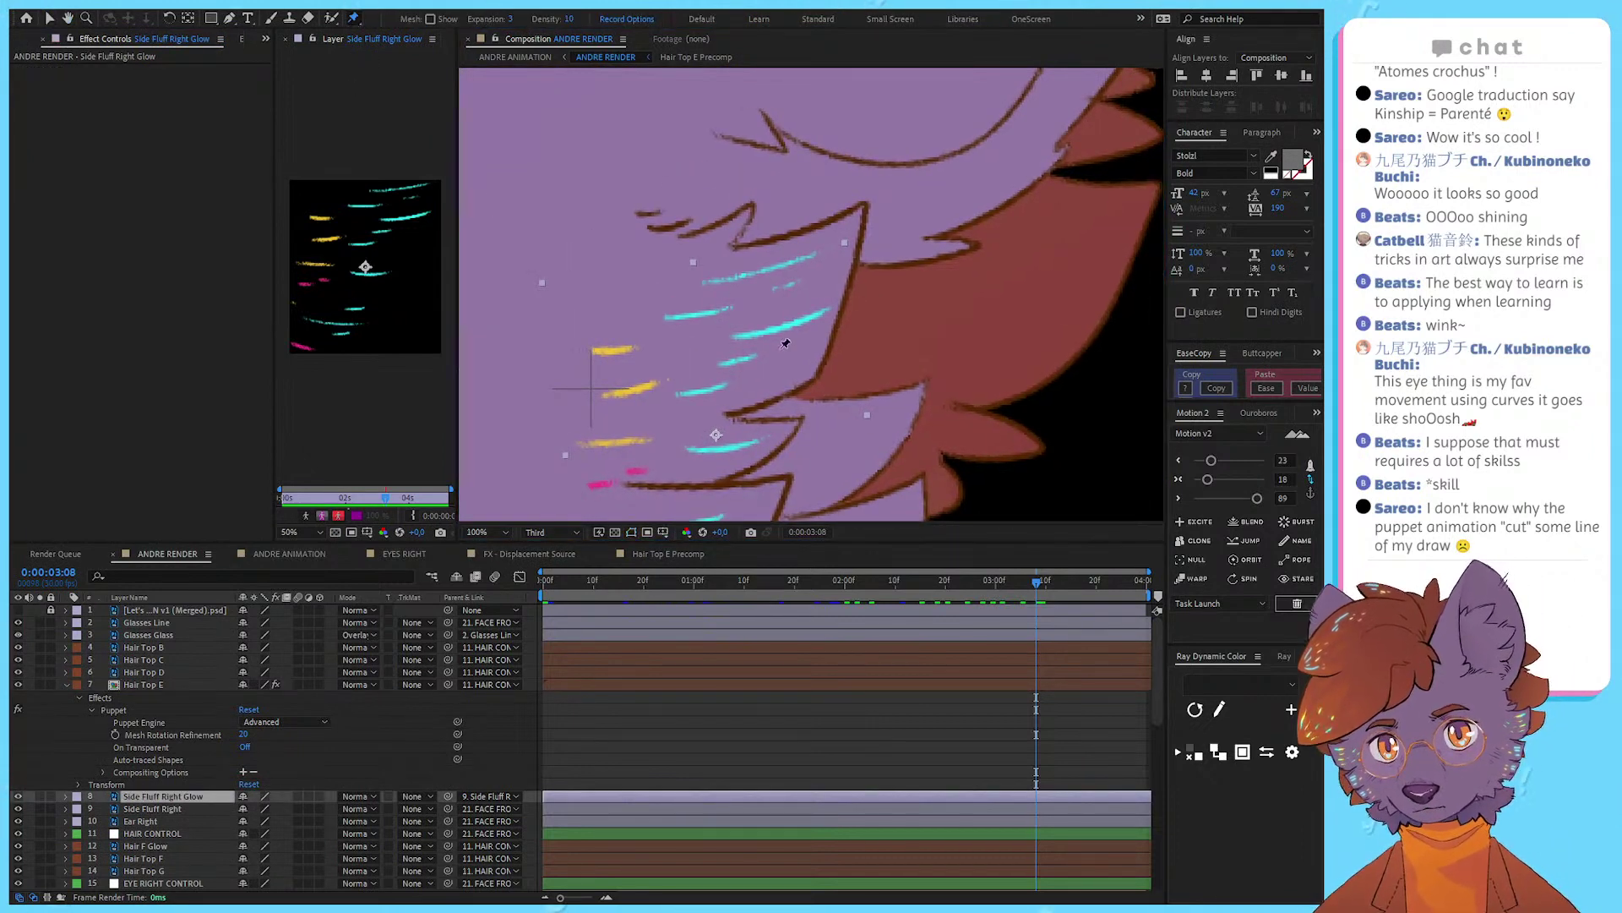
pyautogui.click(744, 334)
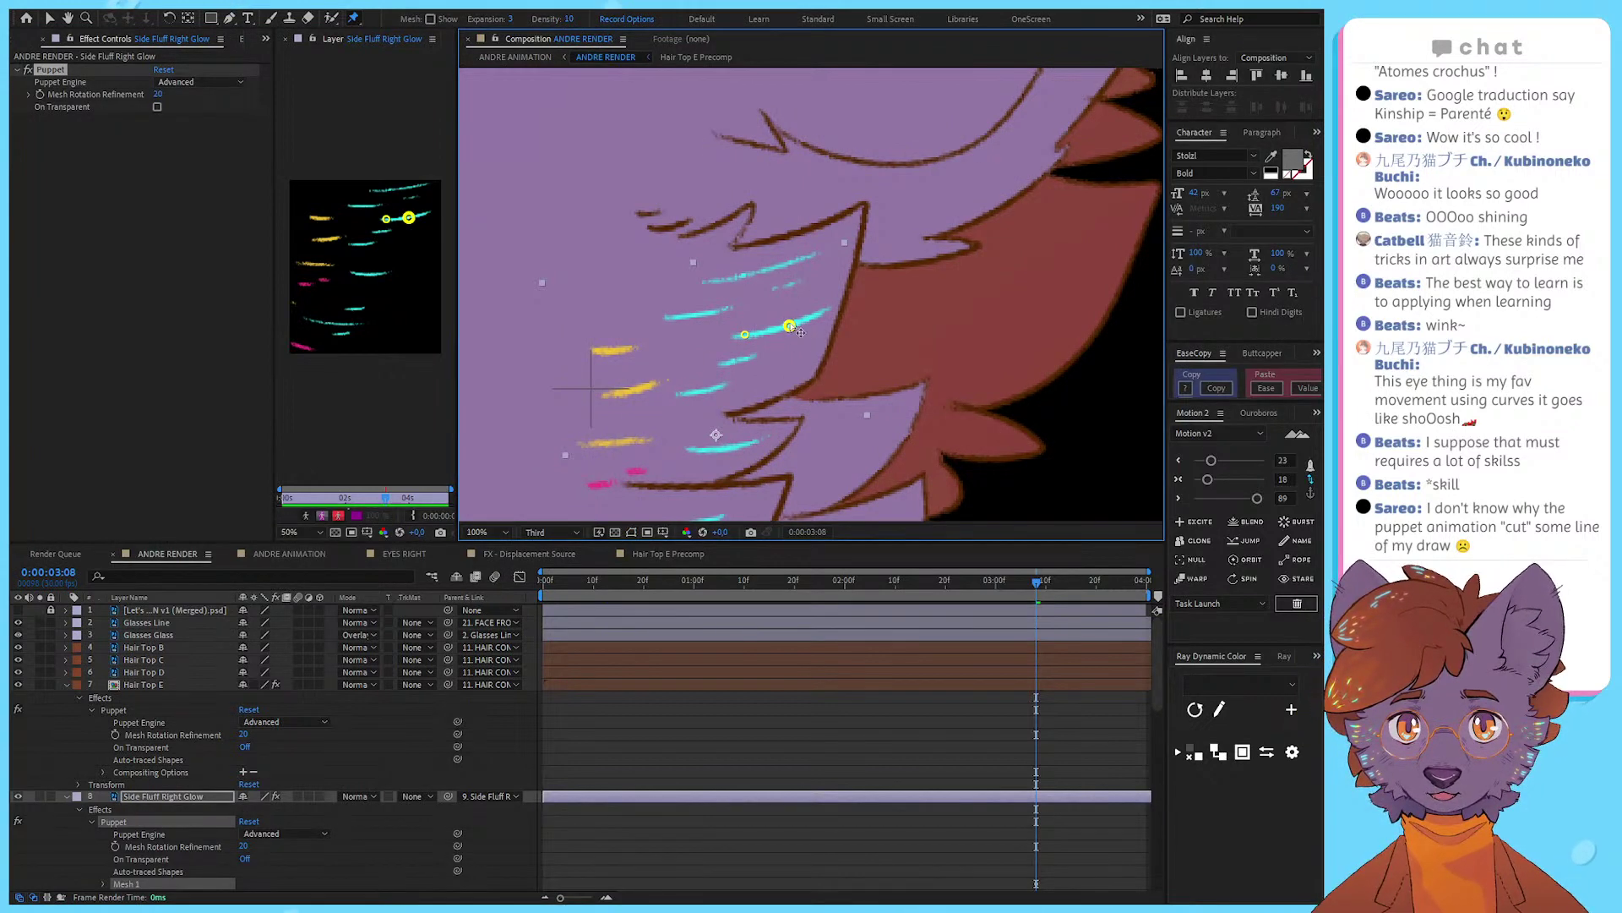
pyautogui.moveTo(790, 326)
pyautogui.mouseDown()
pyautogui.moveTo(795, 306)
pyautogui.moveTo(789, 325)
pyautogui.mouseUp()
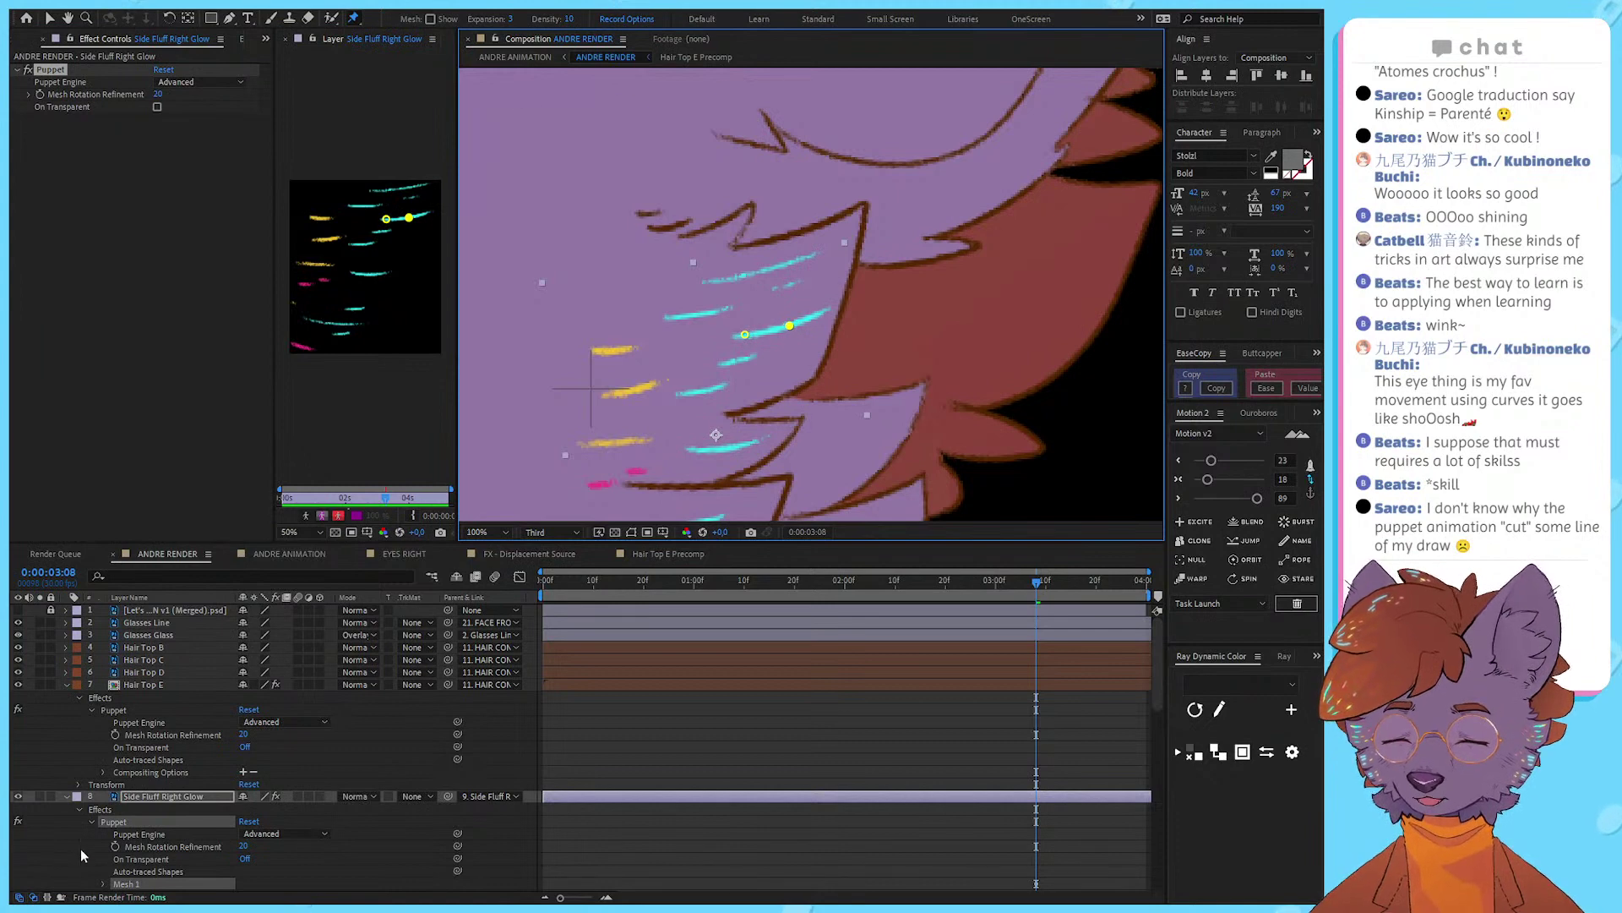
# Step: Try toggling the viewer's display option and the On Transparent setting of the glow layer's Puppet effect
pyautogui.scroll(-1, 80, 848)
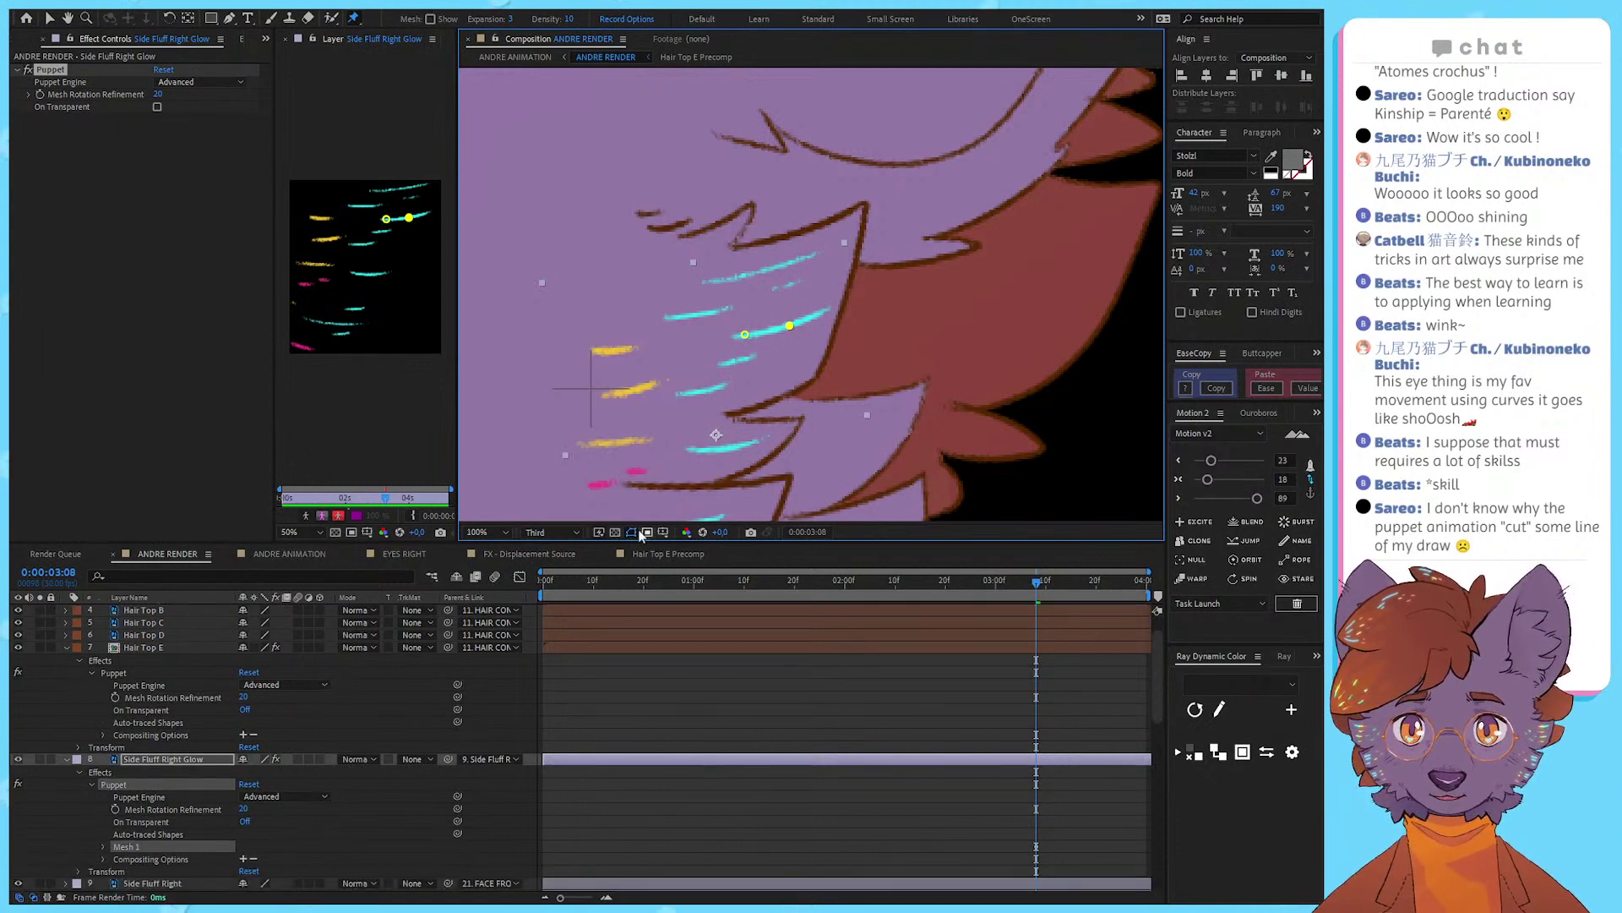
pyautogui.click(614, 531)
pyautogui.click(615, 531)
pyautogui.click(614, 532)
pyautogui.click(614, 531)
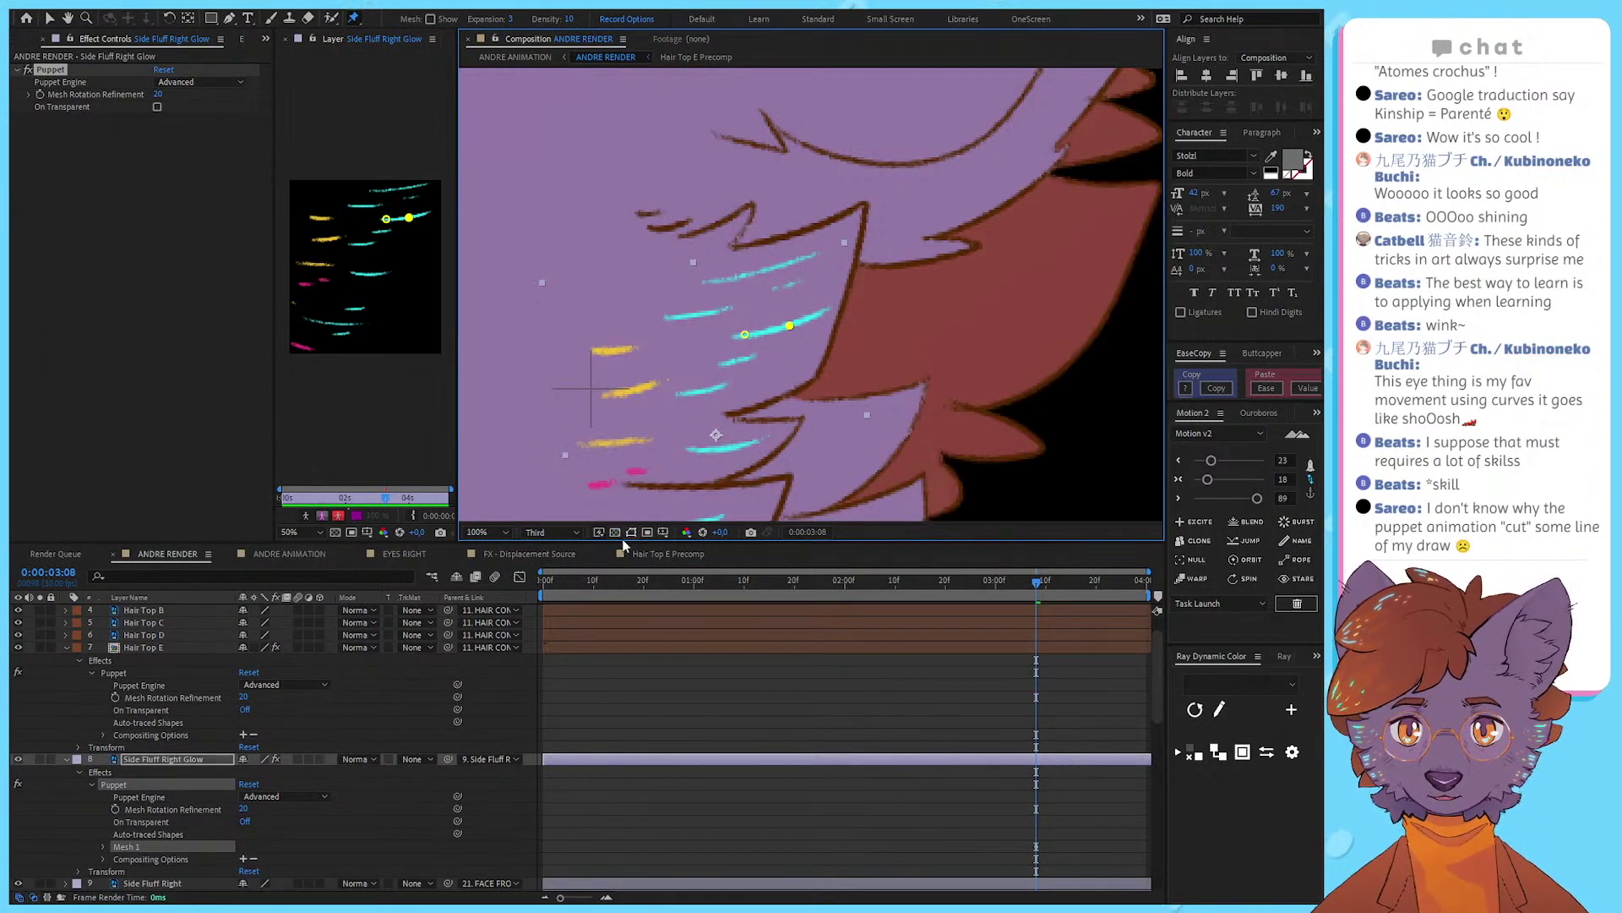
pyautogui.click(157, 107)
pyautogui.click(157, 107)
# Step: Expand the Mesh Rotation Refinement and Mesh 1 settings, try a different mesh Expansion, and undo it
pyautogui.click(29, 94)
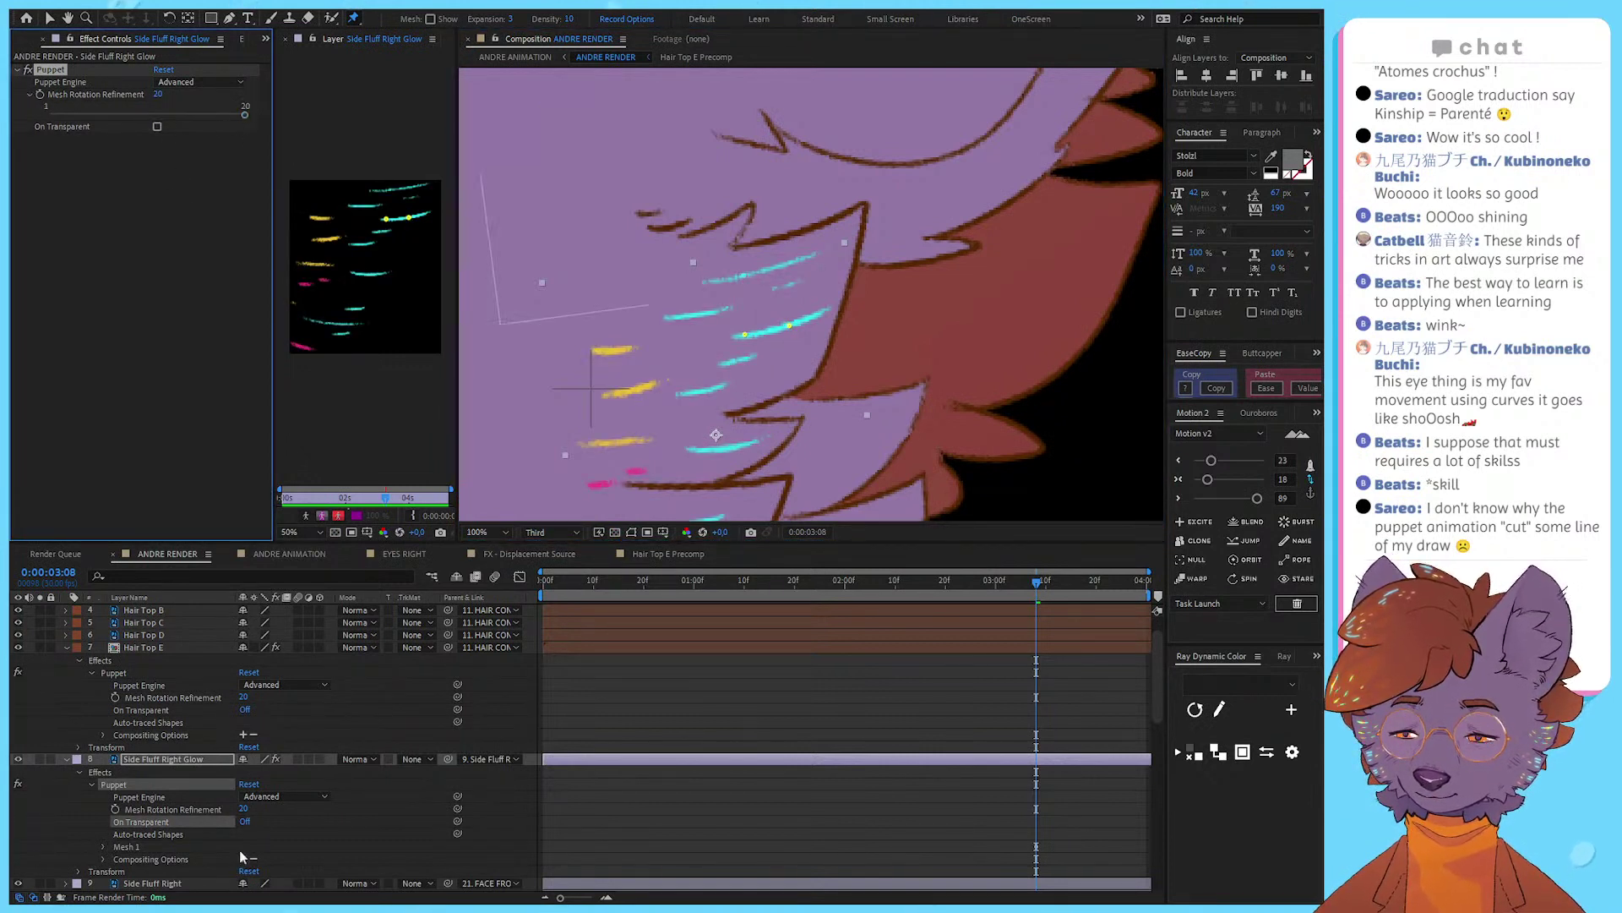
pyautogui.click(103, 847)
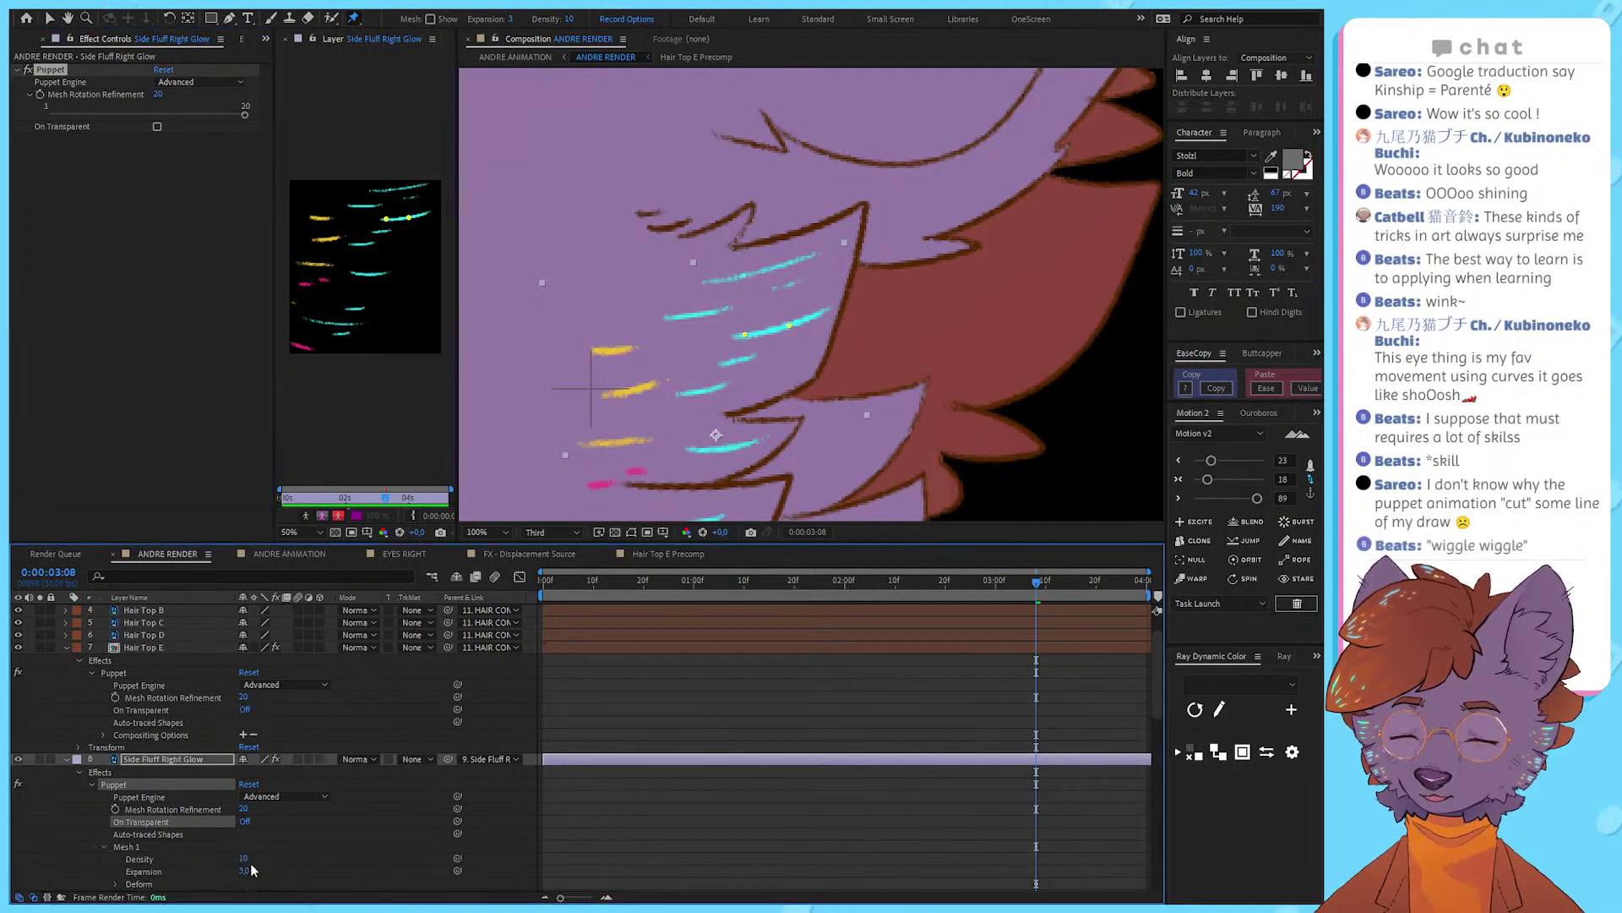
pyautogui.moveTo(245, 870); pyautogui.dragTo(221, 876)
pyautogui.hotkey('ctrl', 'z')
# Step: Delete the Puppet effect from the Side Fluff Right Glow layer
pyautogui.click(191, 783)
pyautogui.click(195, 771)
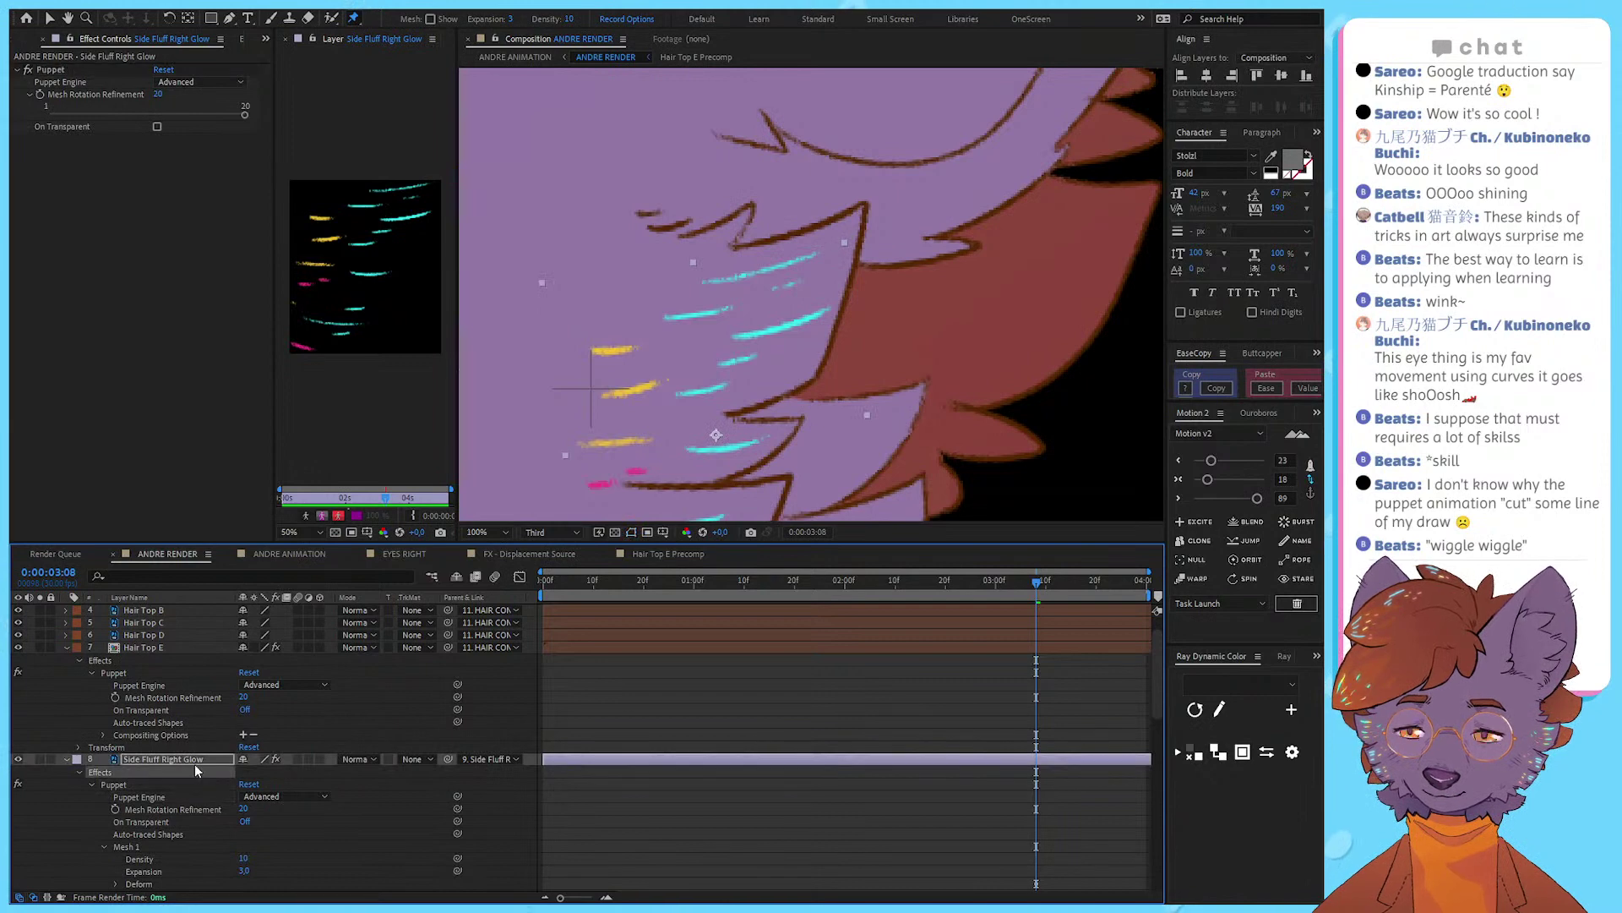
pyautogui.click(114, 784)
pyautogui.press('Delete')
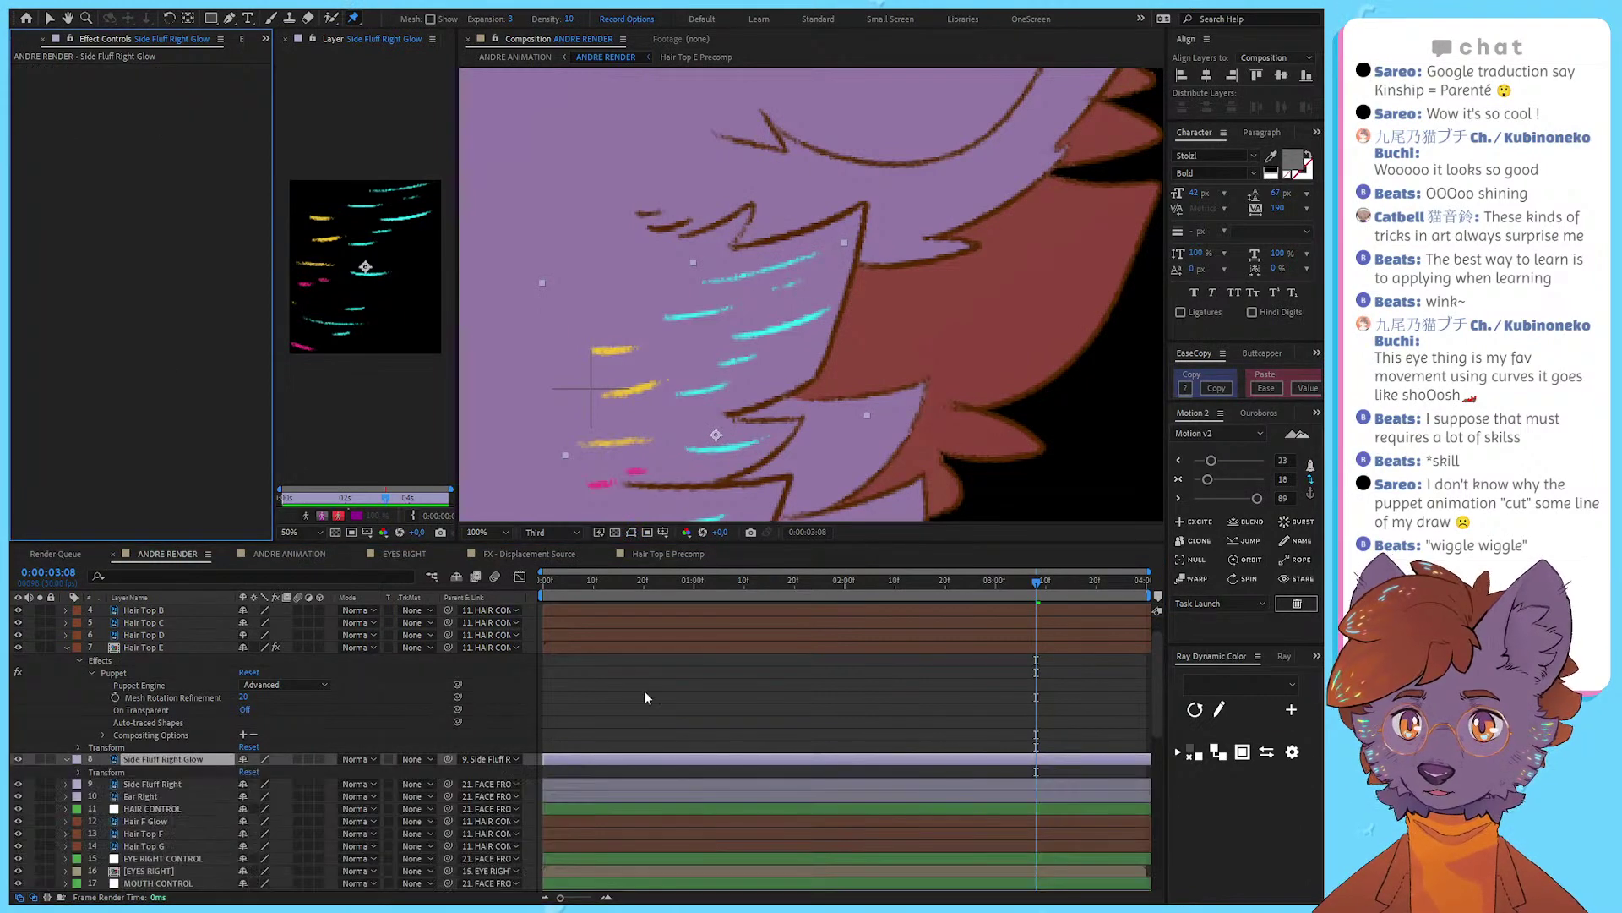
# Step: Collapse the Side Fluff Right Glow layer, open the Hair Top E Precomp, and select its glow layer
pyautogui.click(66, 758)
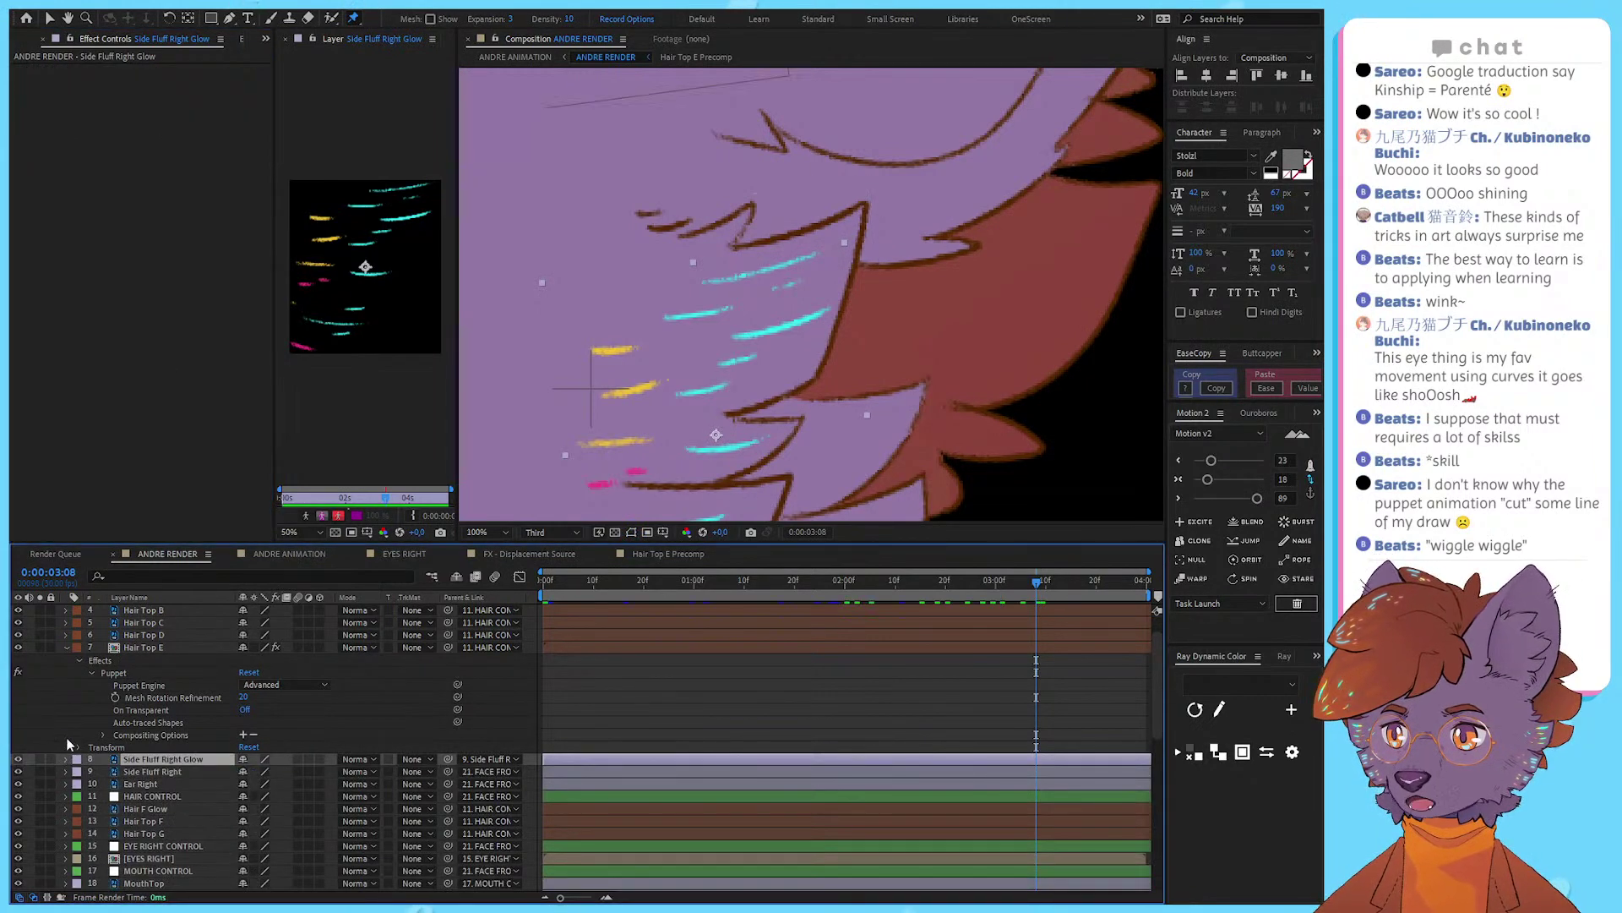
pyautogui.click(61, 729)
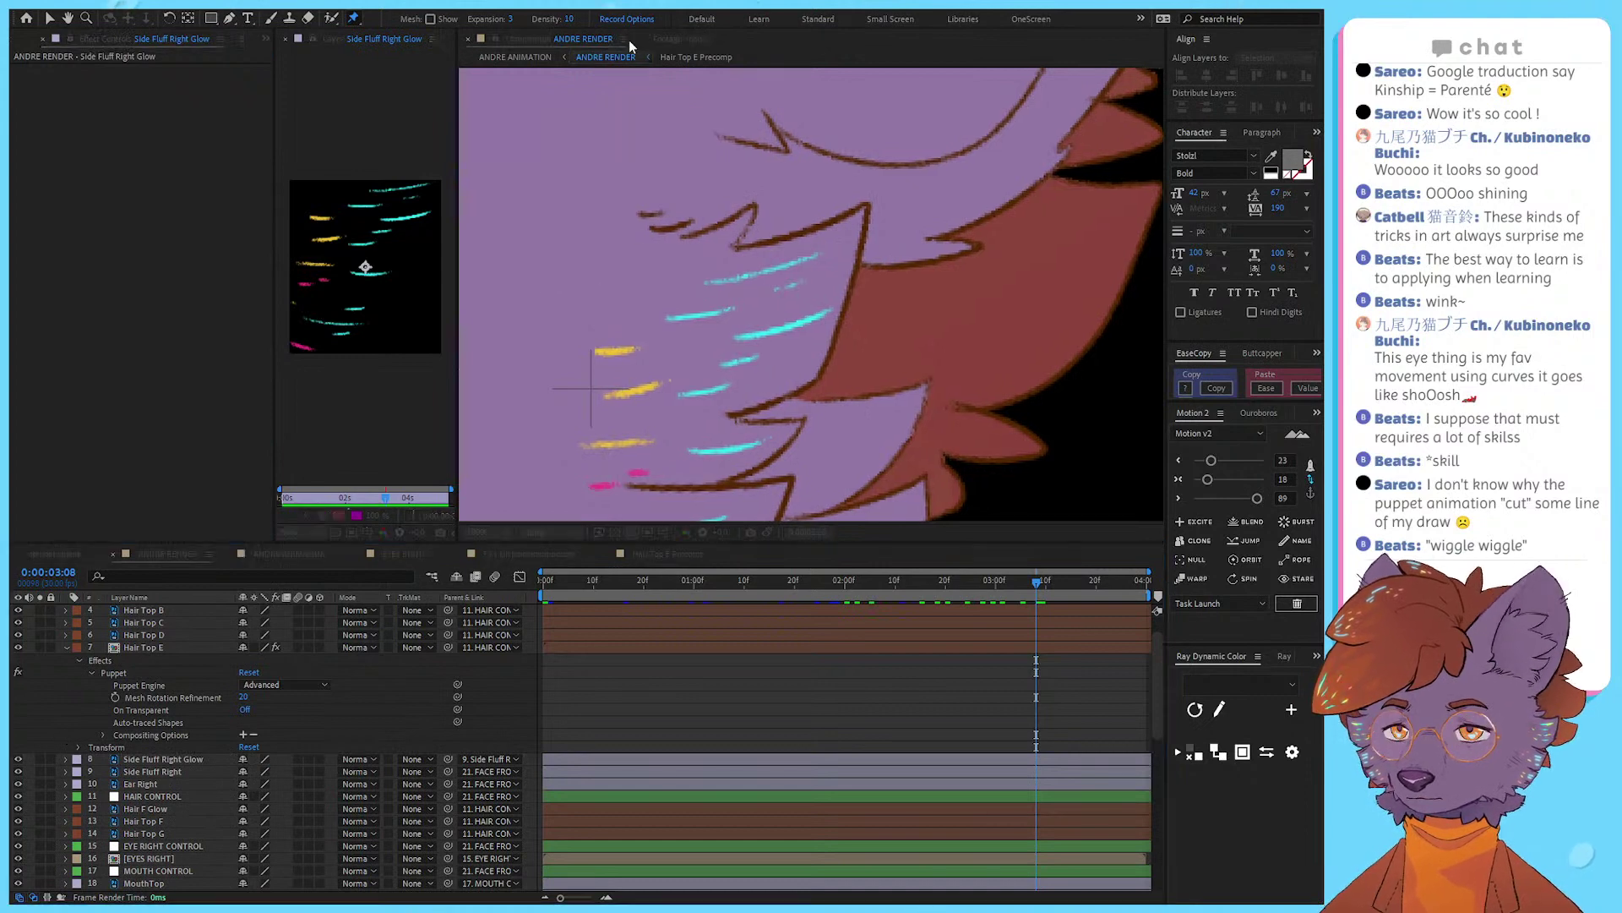
pyautogui.click(698, 54)
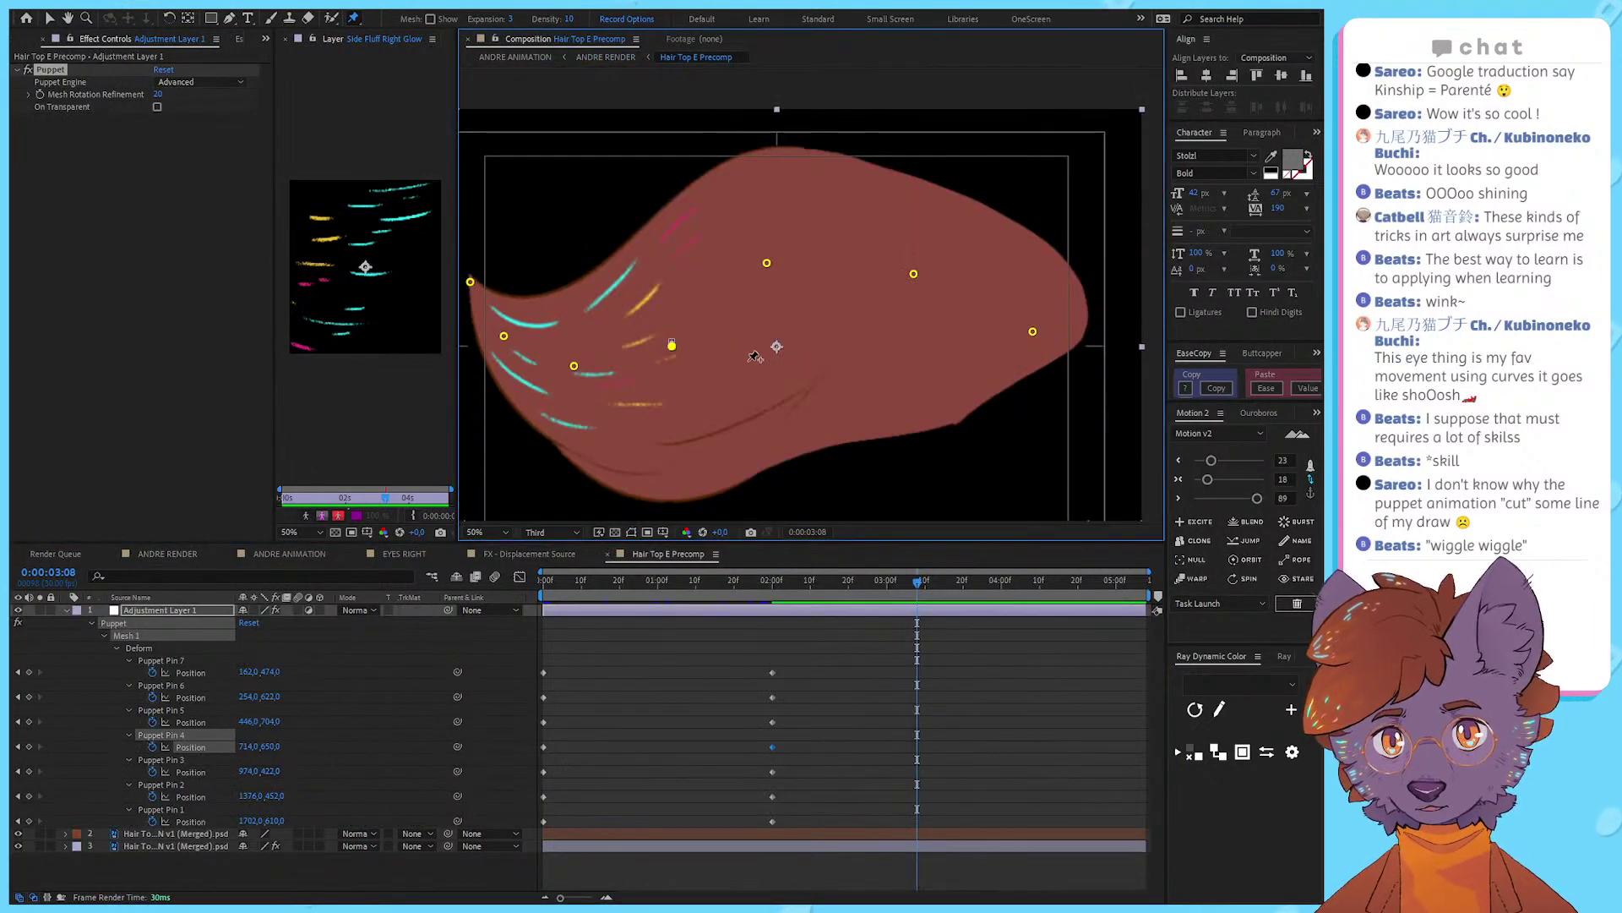
pyautogui.click(877, 742)
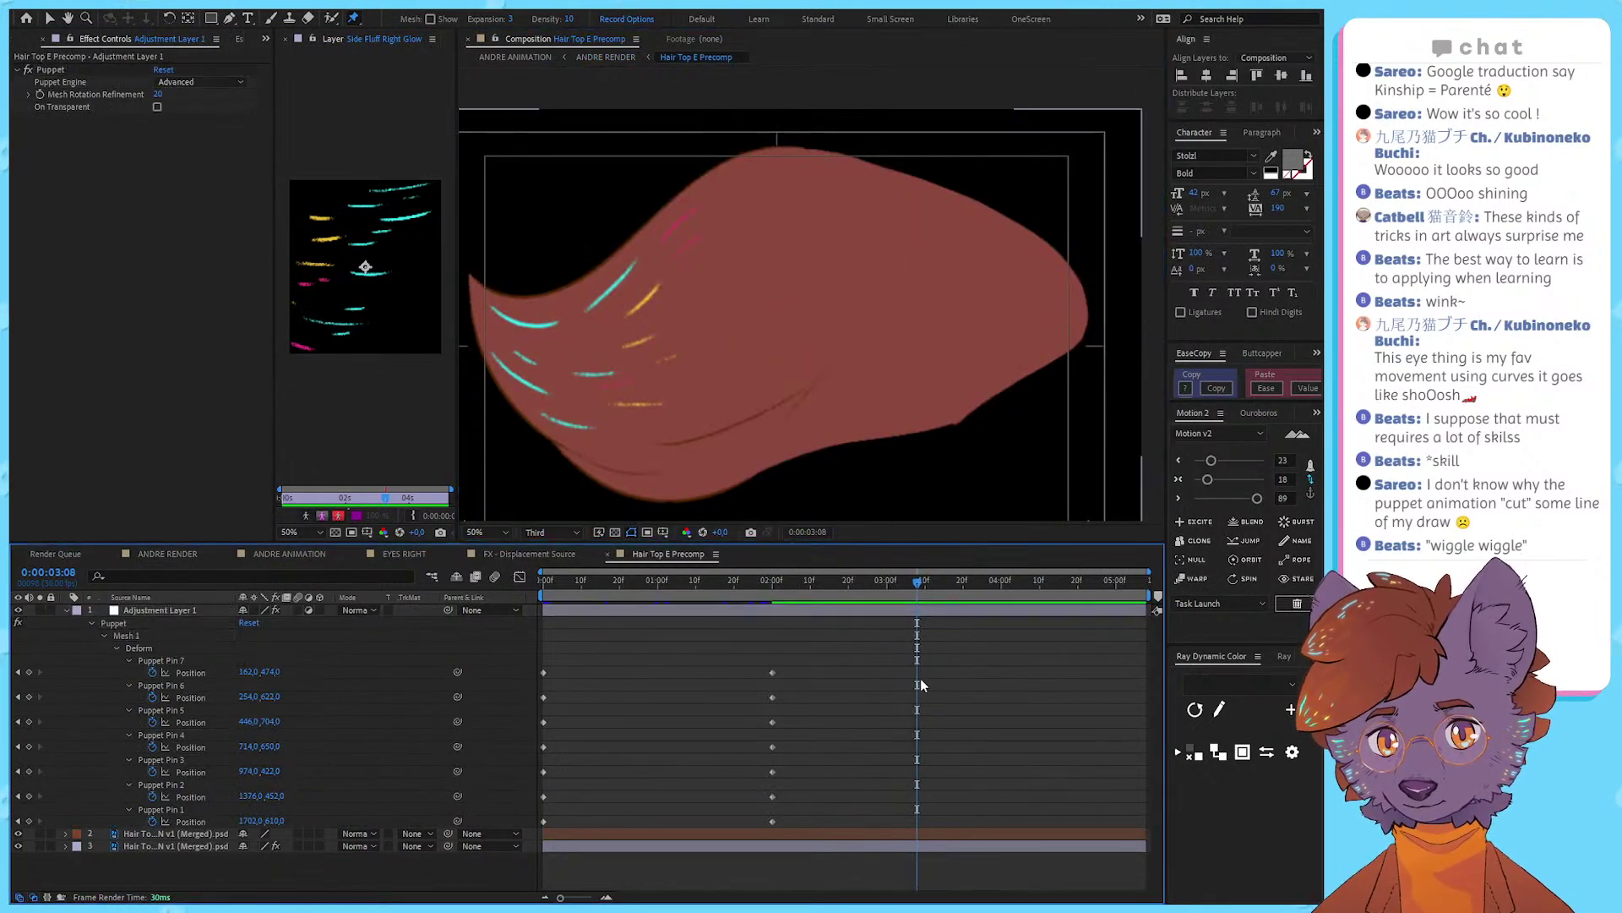
pyautogui.click(191, 833)
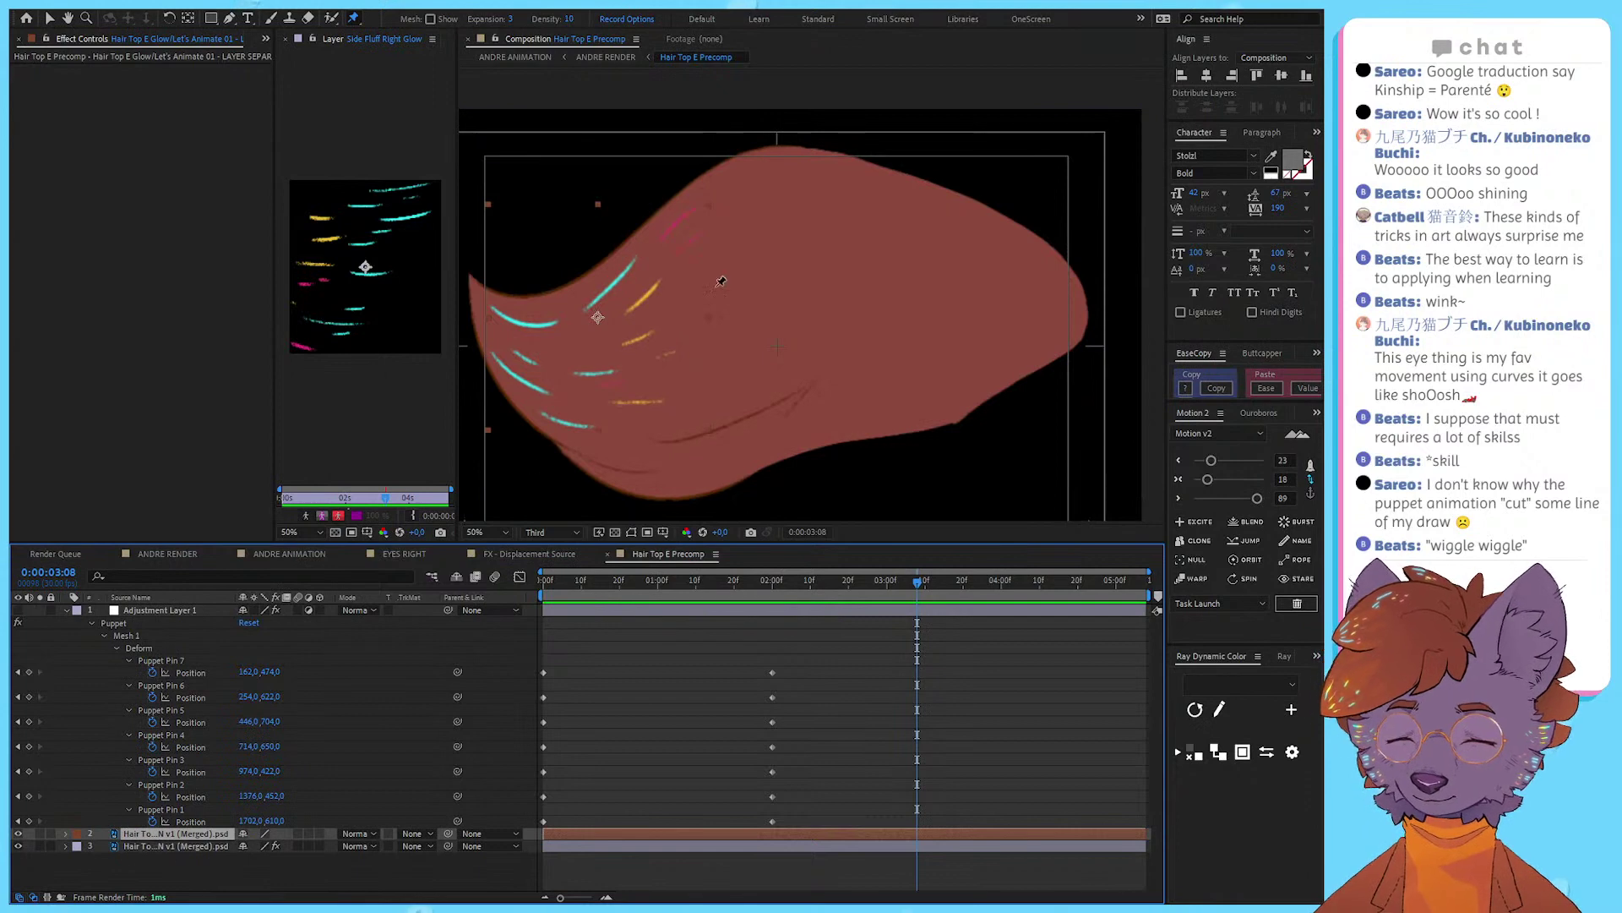
pyautogui.click(814, 313)
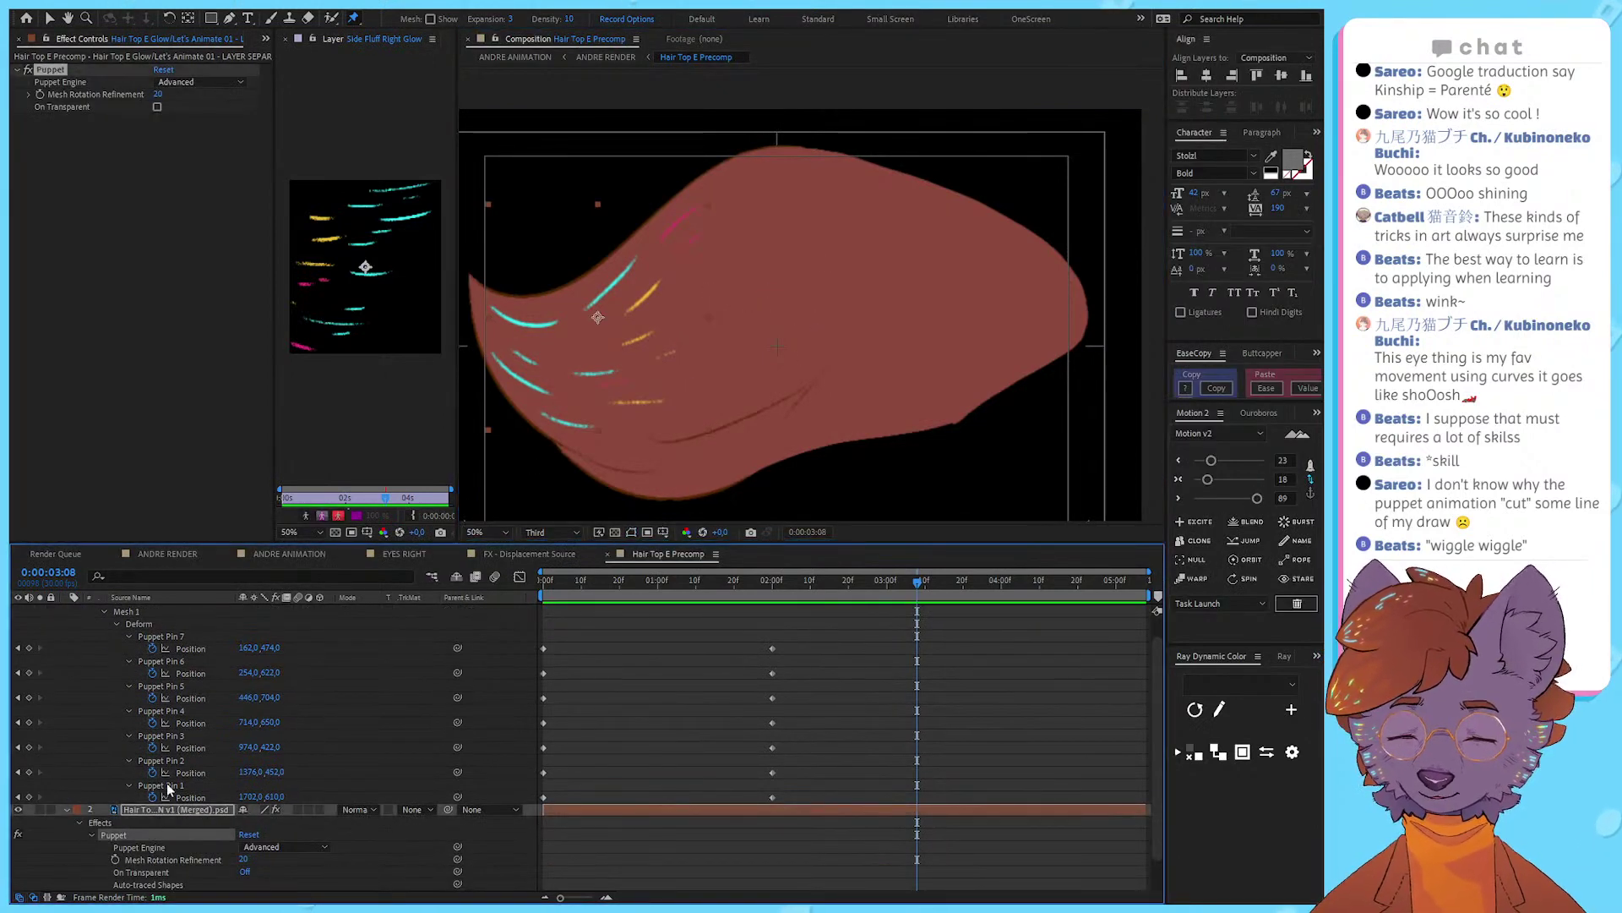
pyautogui.hotkey('ctrl', 'z')
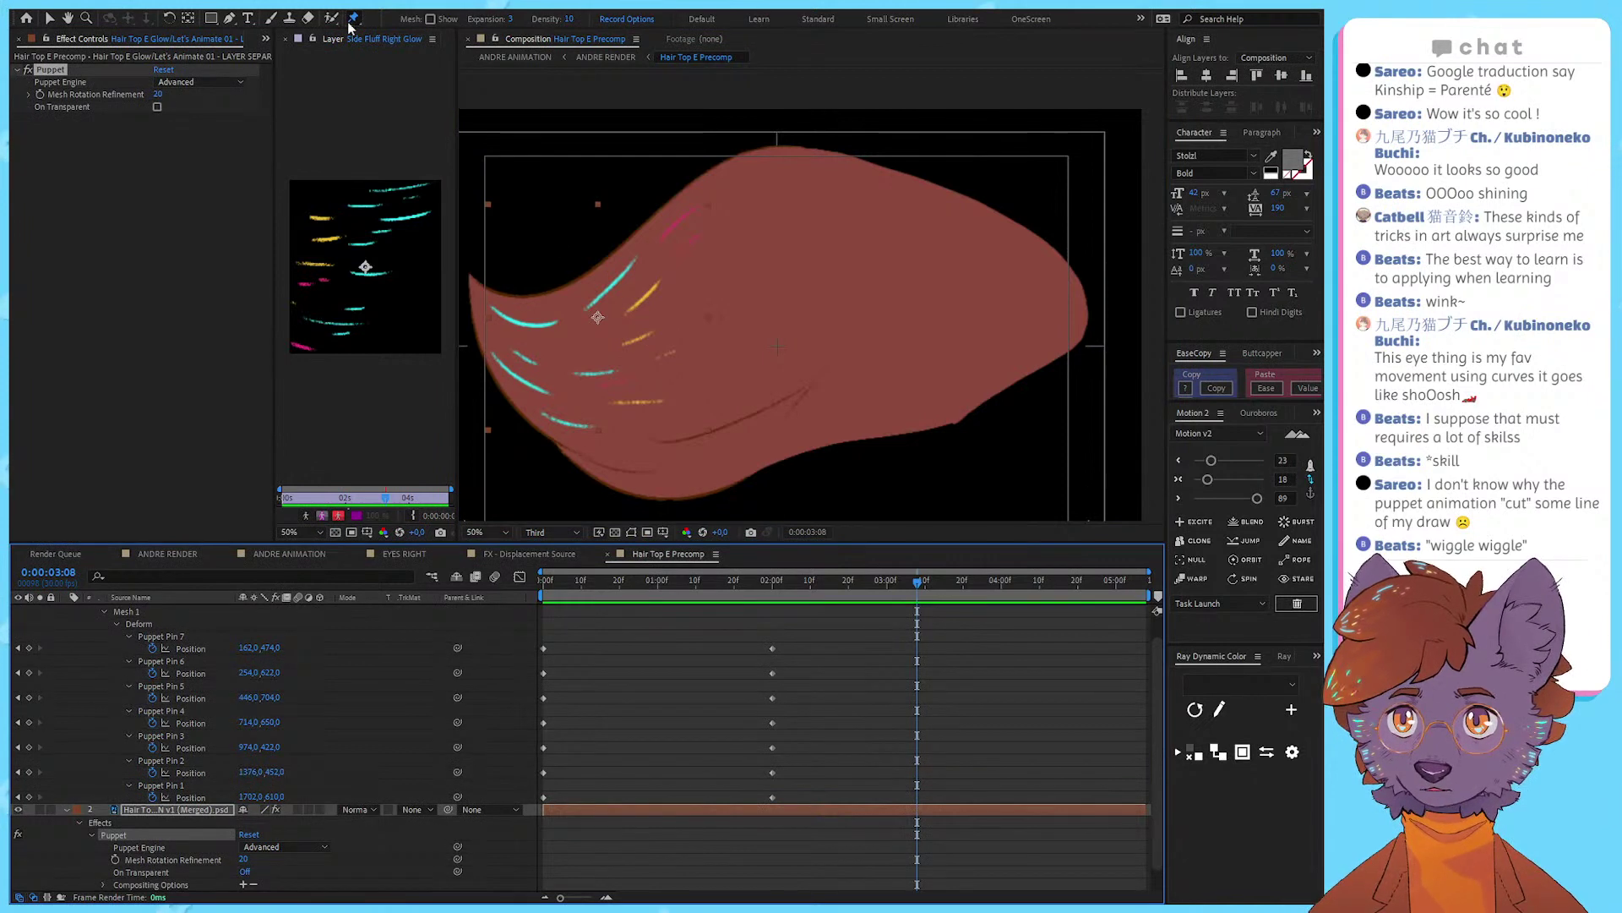
pyautogui.press('Delete')
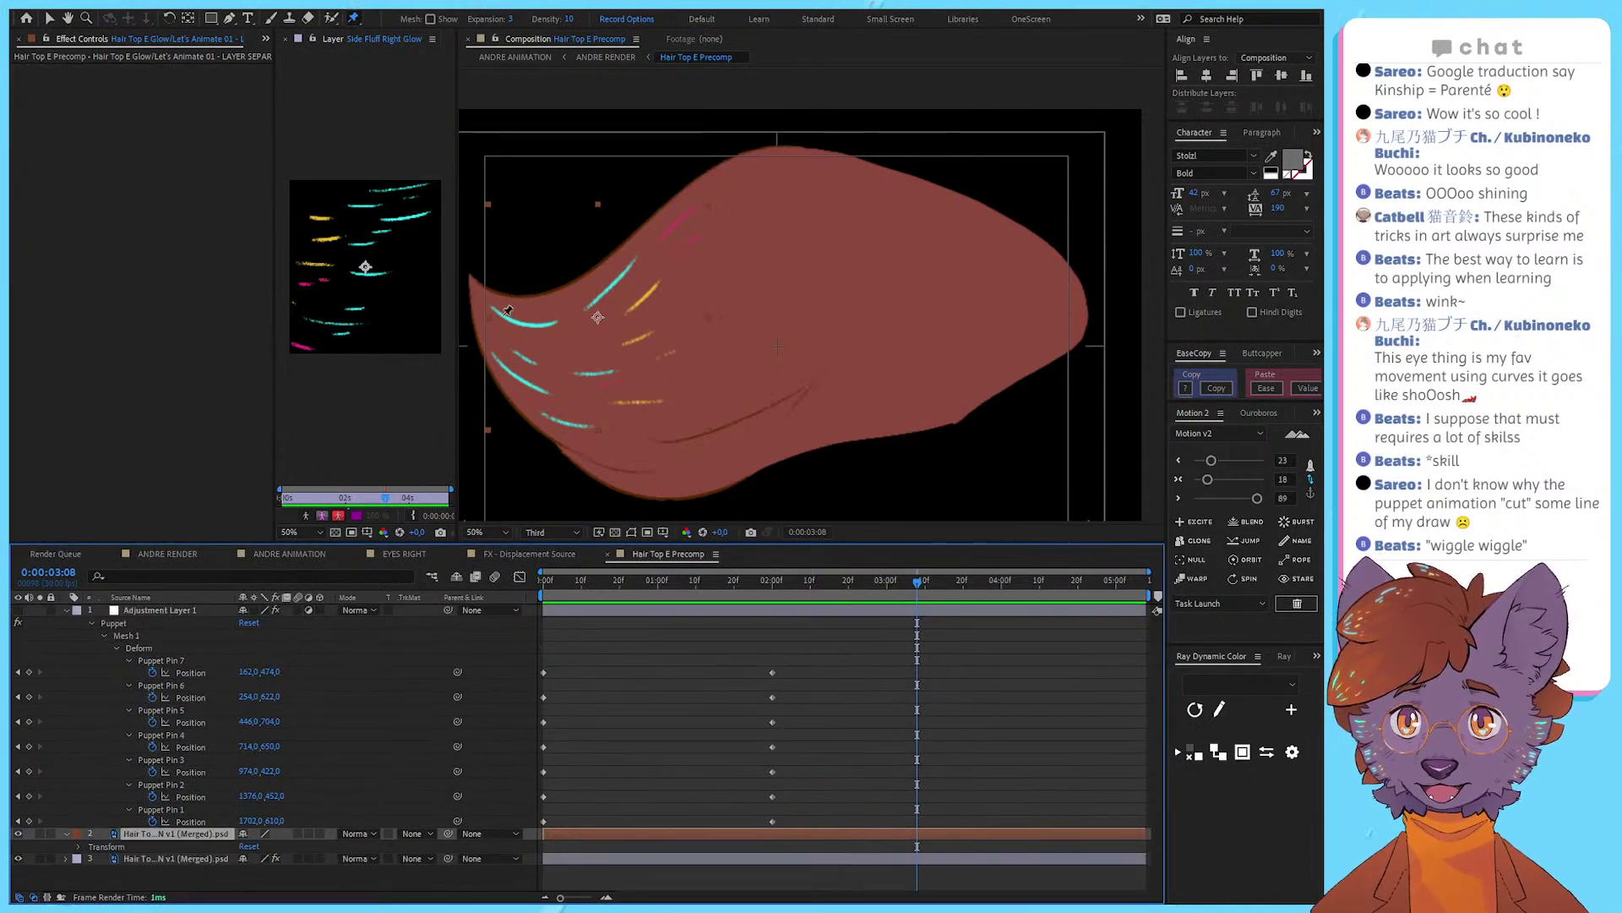
# Step: Place three puppet pins along the curved cyan stroke nearest the hair tip on the glow layer
pyautogui.scroll(1, 508, 311)
pyautogui.moveTo(576, 328); pyautogui.dragTo(887, 319)
pyautogui.click(578, 340)
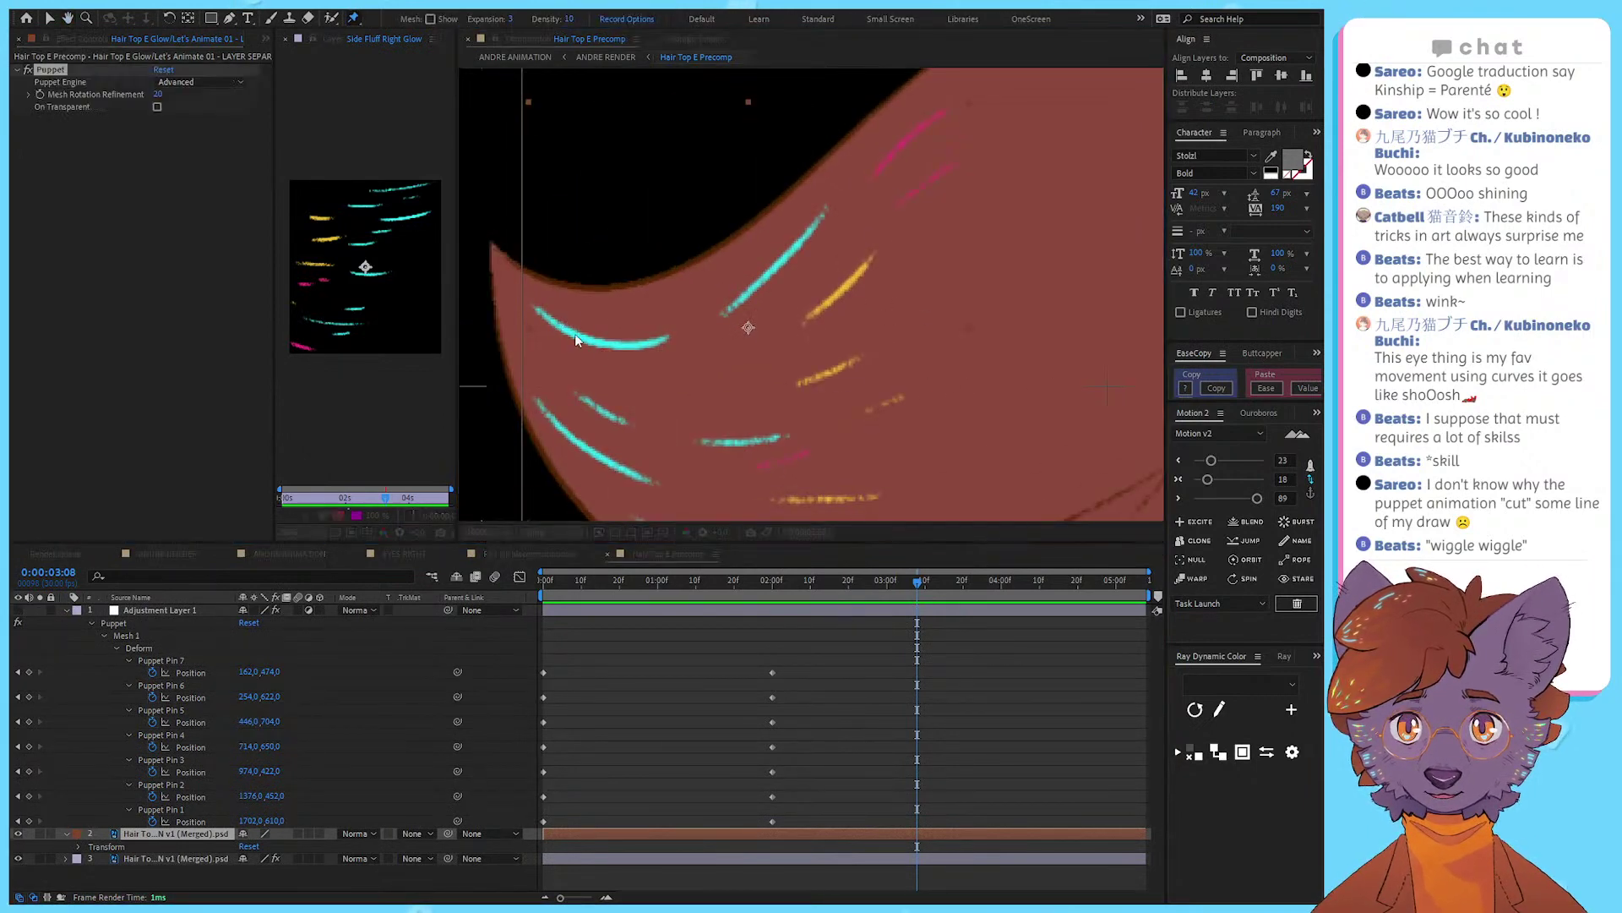
pyautogui.click(625, 343)
pyautogui.click(654, 341)
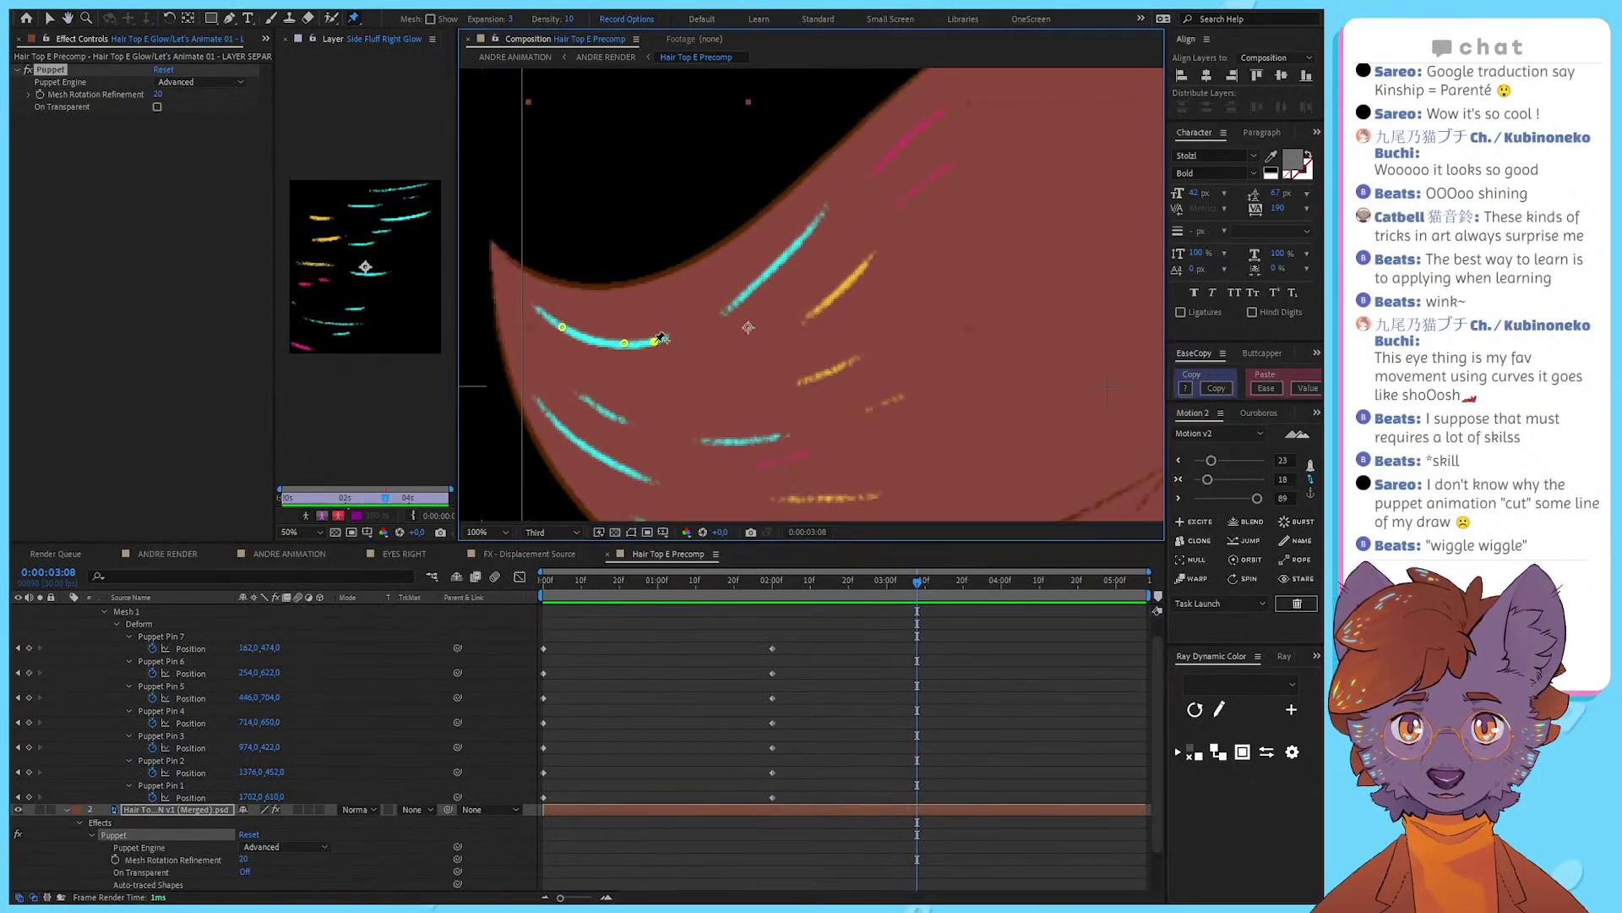
# Step: Turn on the Puppet effect's On Transparent setting and try bending the cyan stroke downwards by its middle pin
pyautogui.click(156, 107)
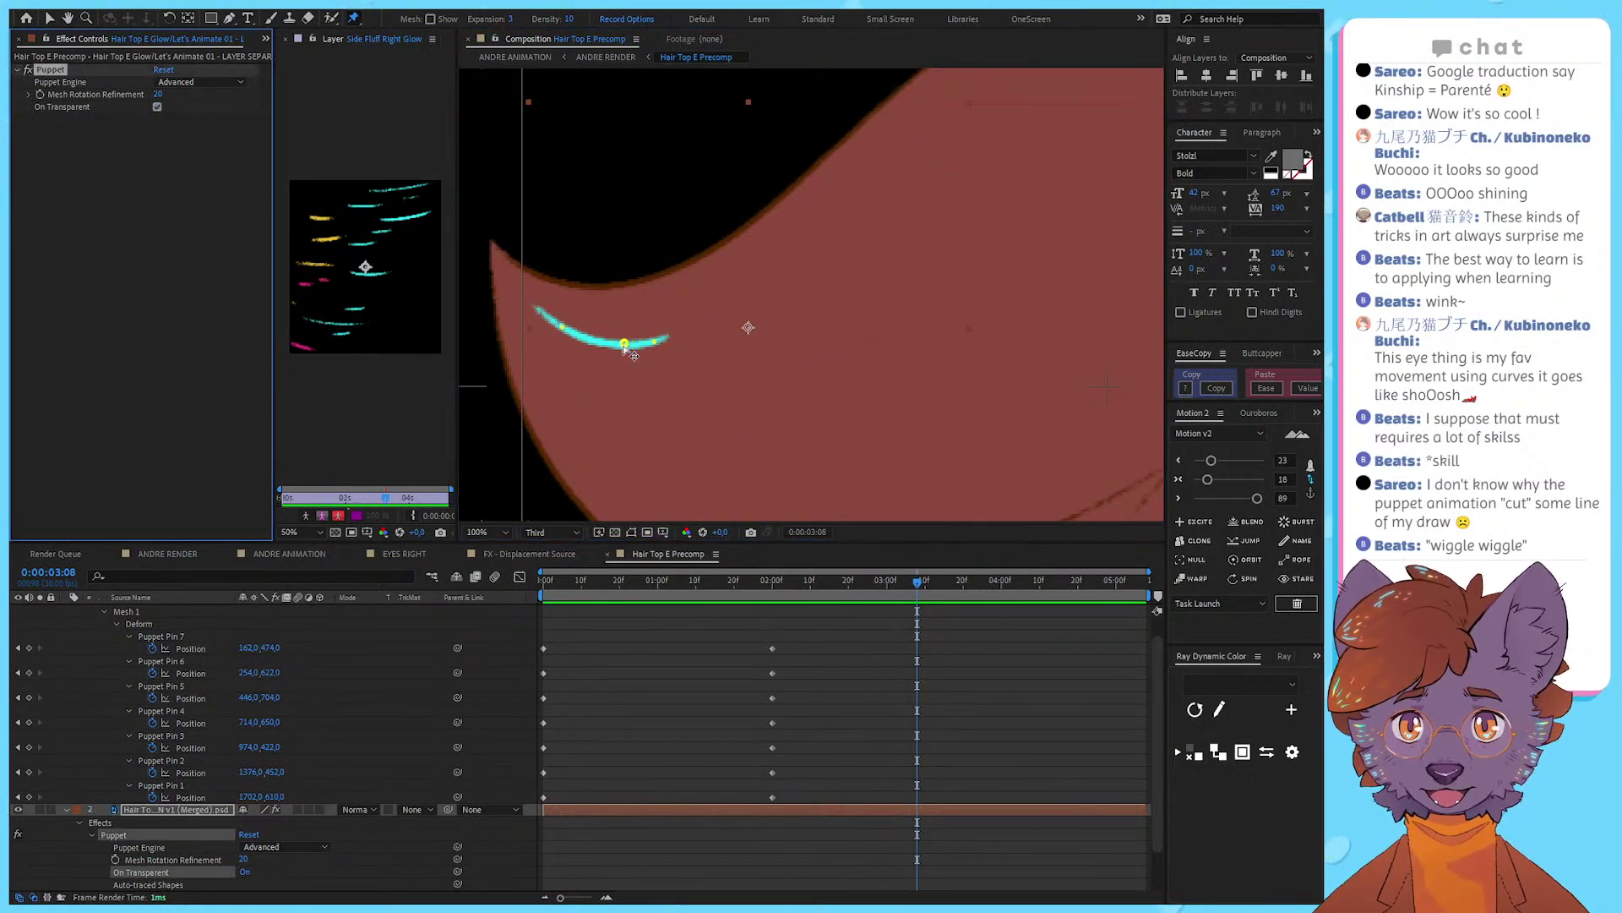
pyautogui.moveTo(625, 343)
pyautogui.mouseDown()
pyautogui.moveTo(603, 328)
pyautogui.moveTo(623, 372)
pyautogui.mouseUp()
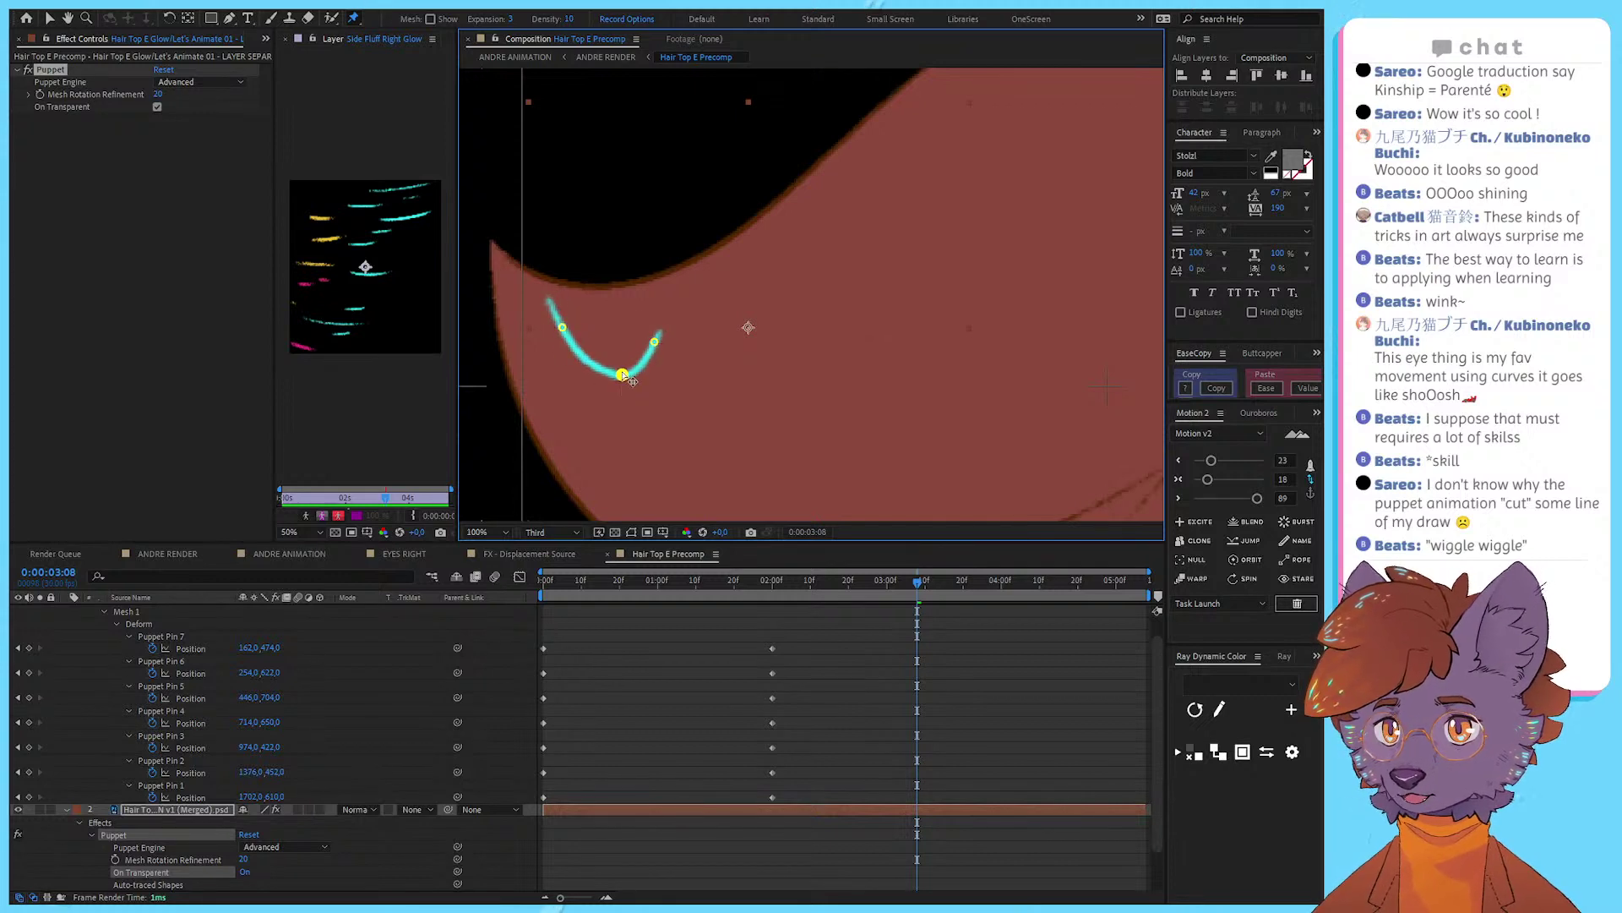
pyautogui.hotkey('ctrl', 'z')
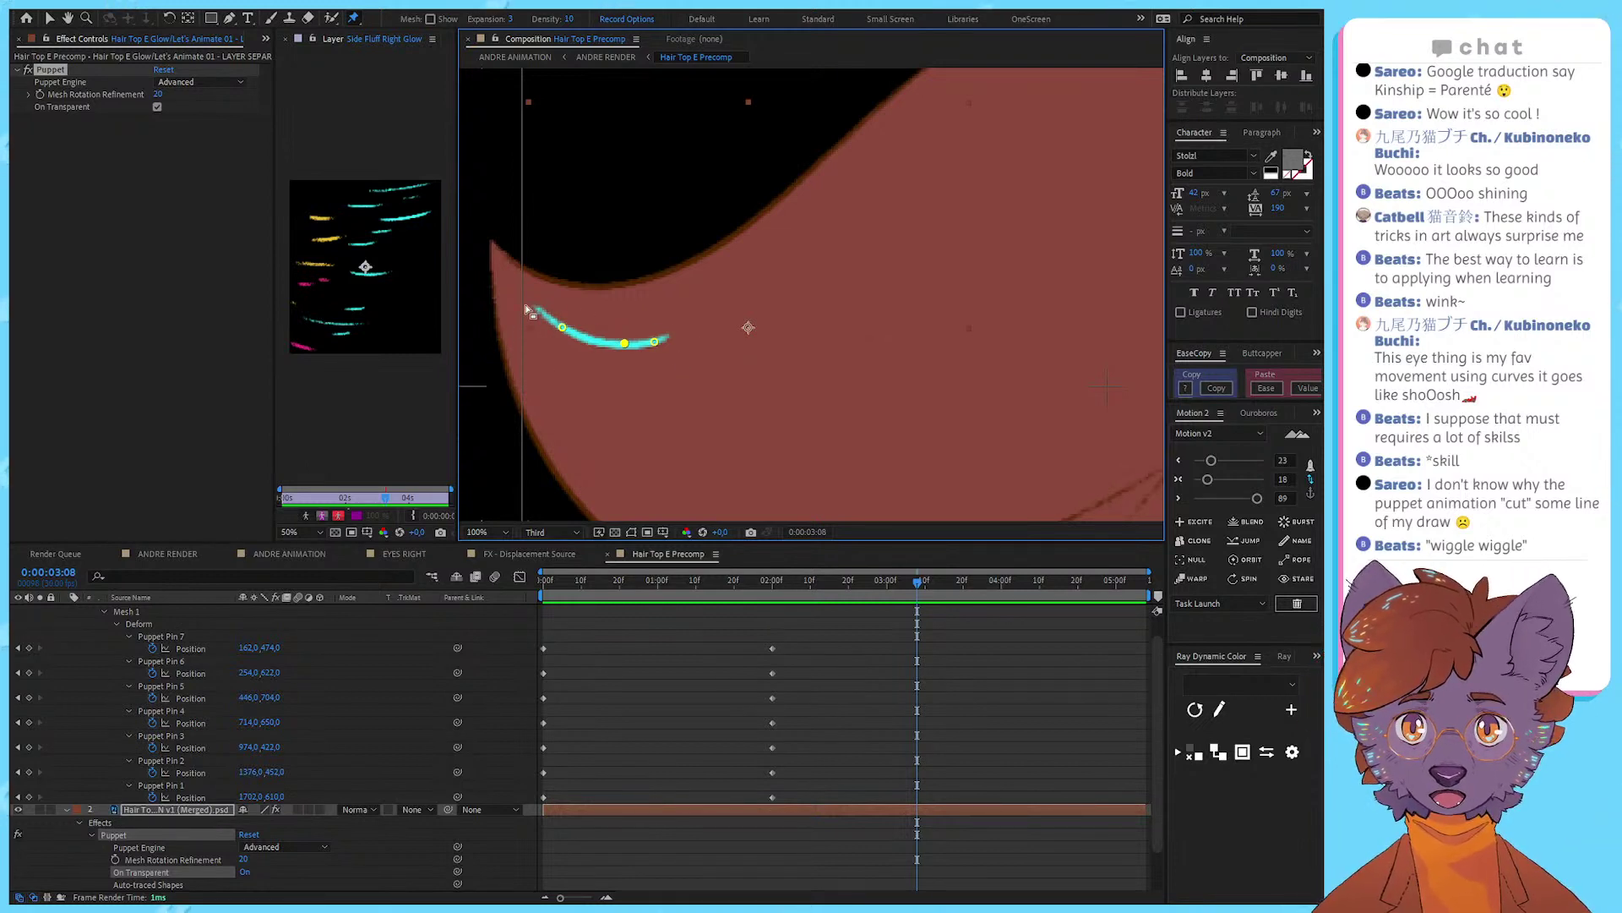
# Step: Expand Mesh 1 of the glow layer's Puppet effect to show its Density and Expansion settings
pyautogui.scroll(-2, 99, 860)
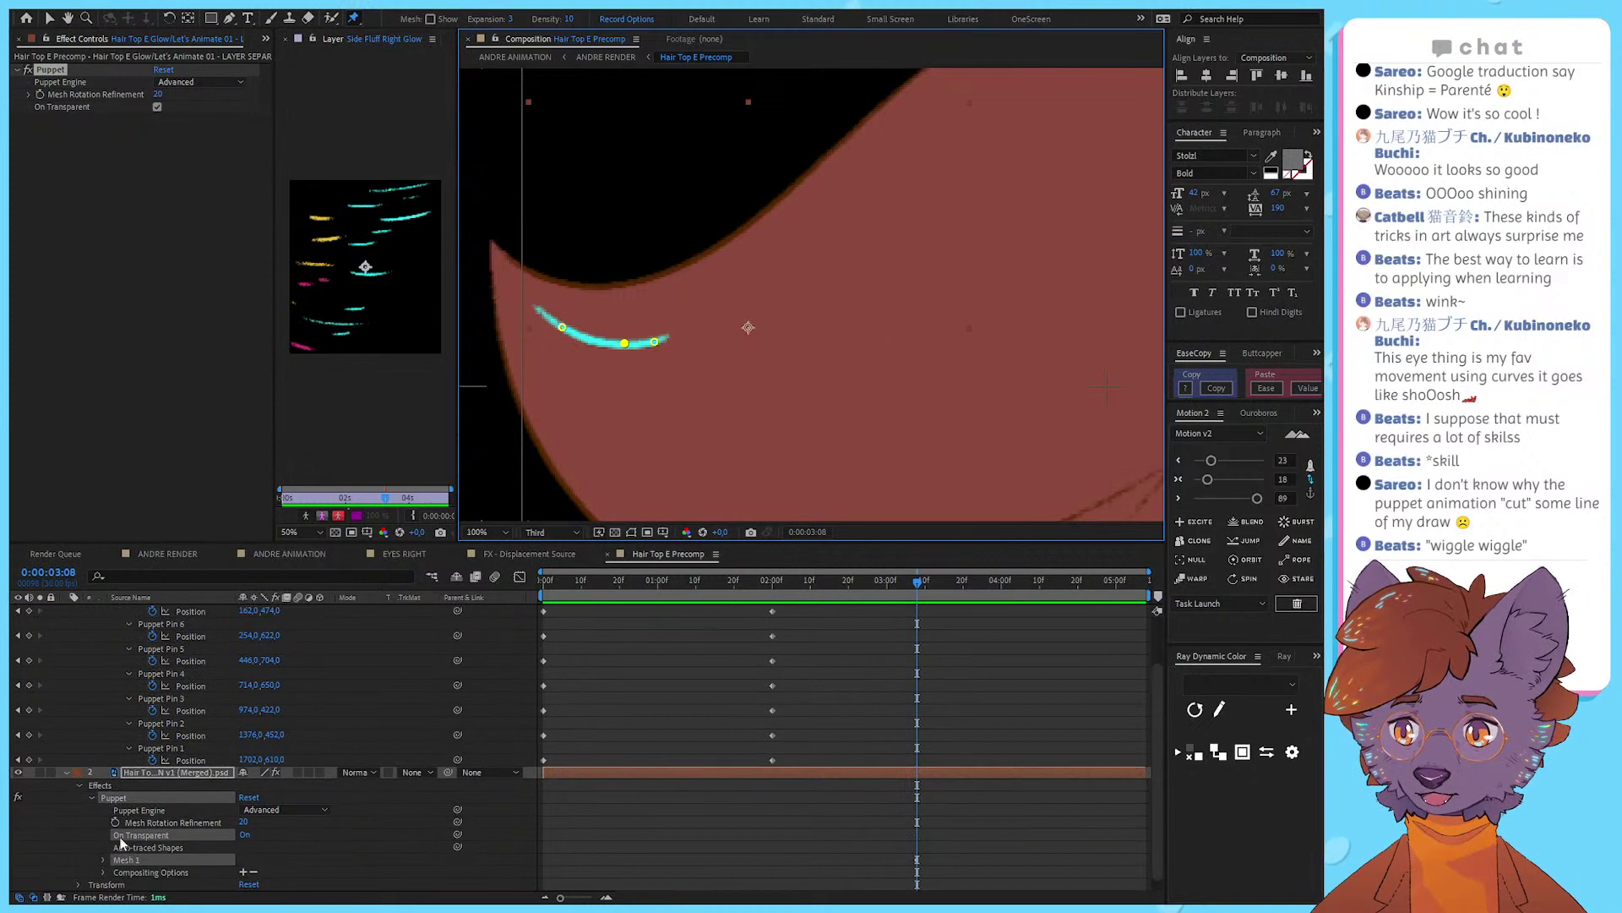
pyautogui.click(138, 848)
pyautogui.click(103, 859)
pyautogui.click(295, 854)
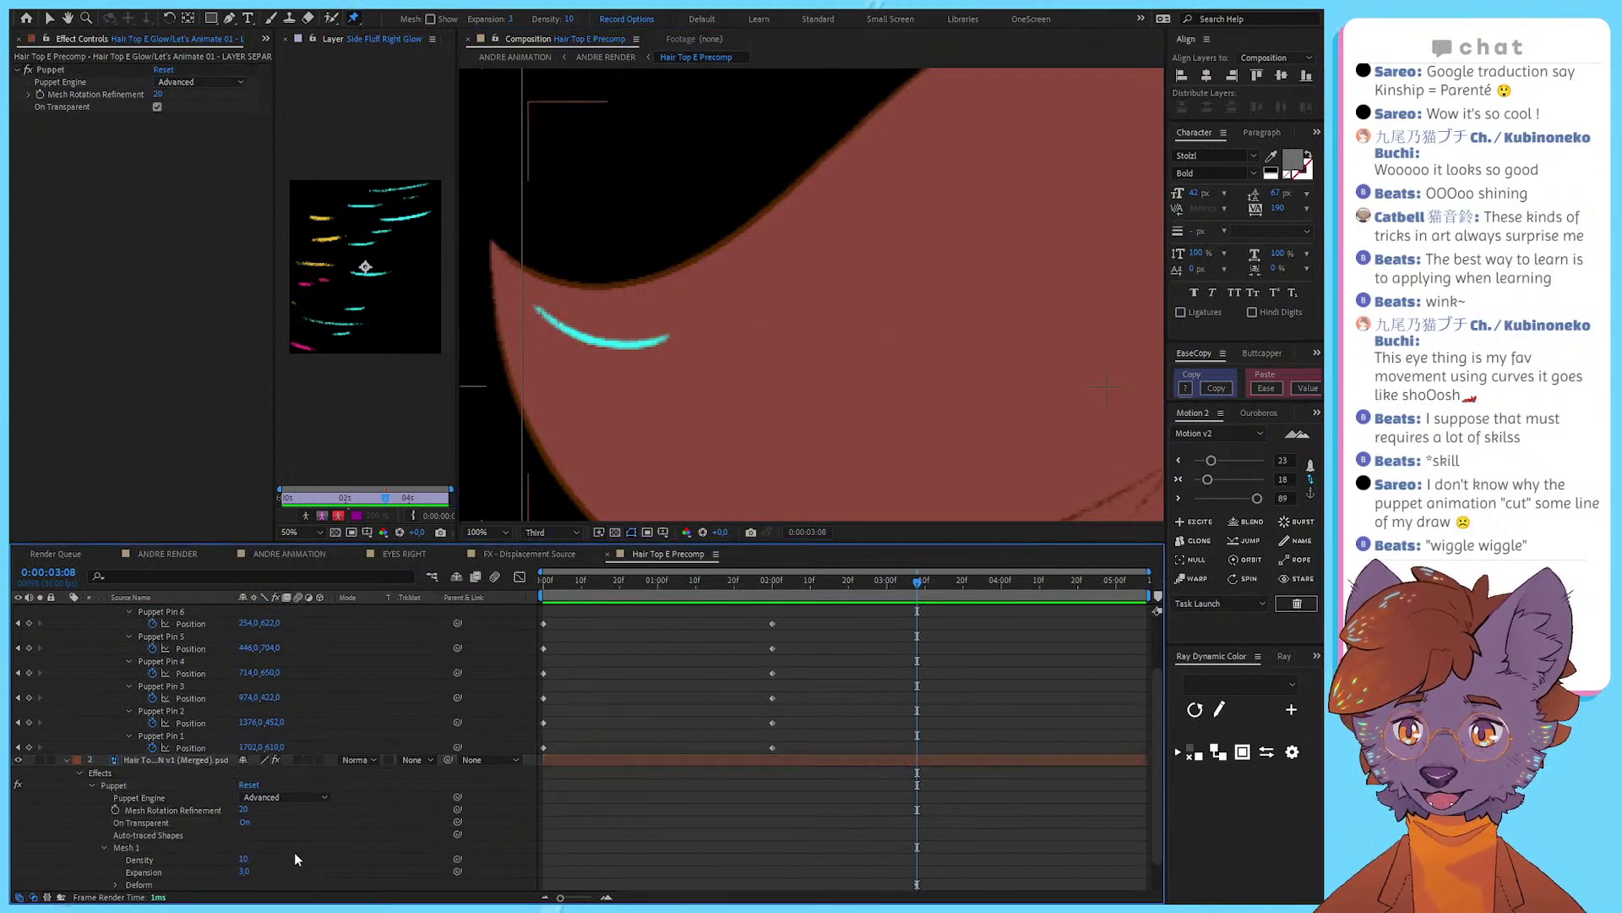
pyautogui.scroll(-2, 188, 831)
pyautogui.click(161, 835)
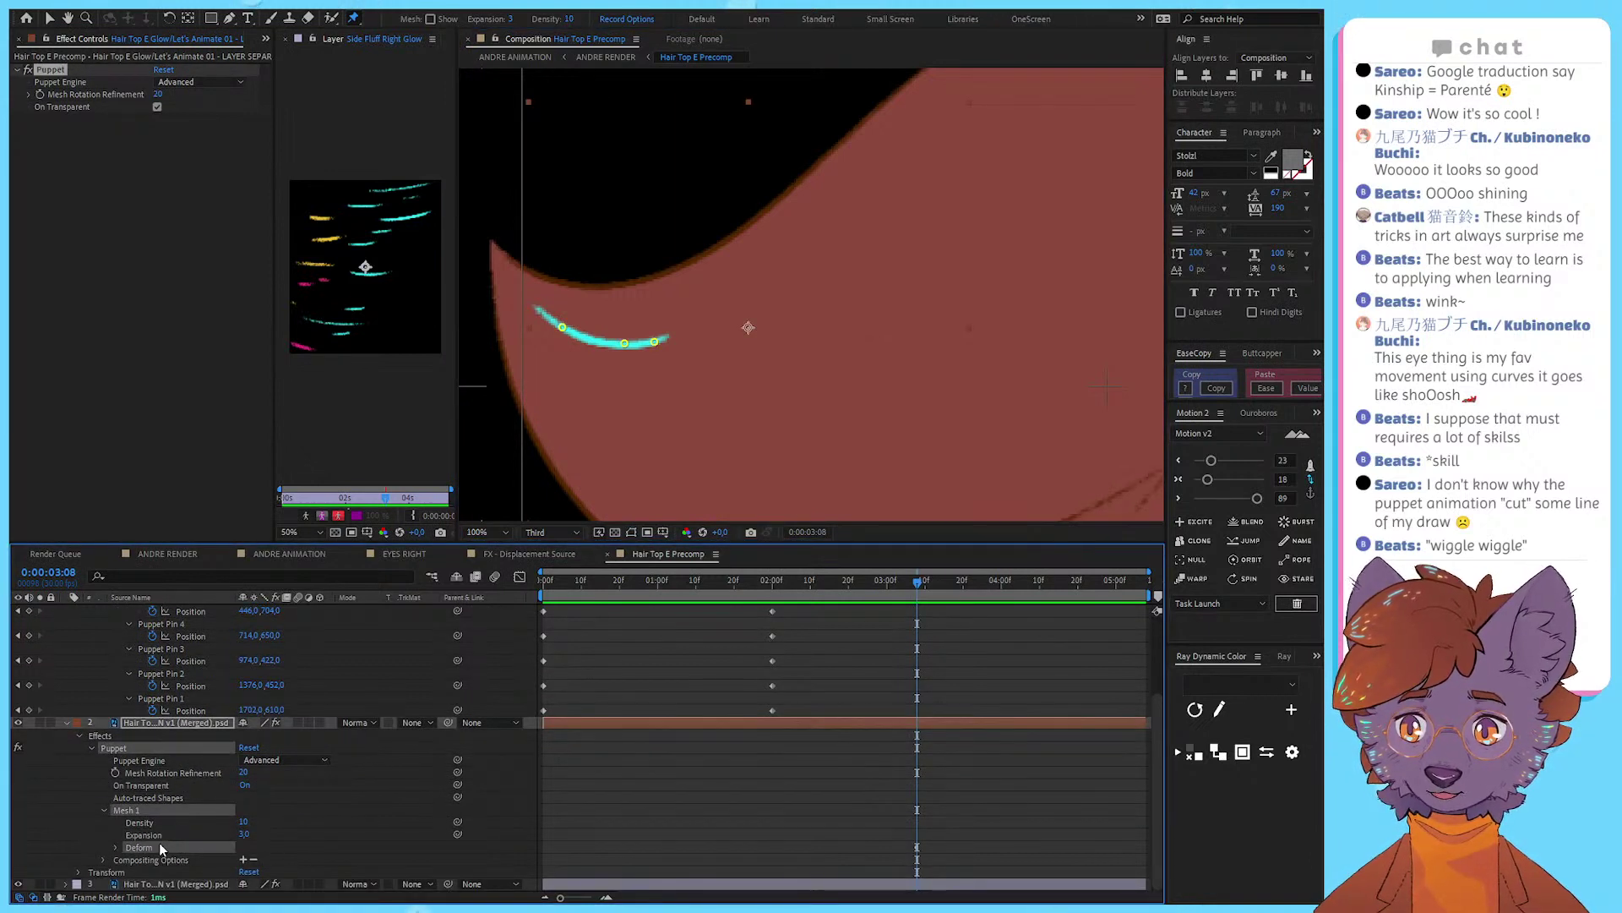
# Step: Try a Mesh 1 Expansion of 2000, reduce it in two stages, and undo the last reduction
pyautogui.moveTo(248, 836); pyautogui.dragTo(324, 826)
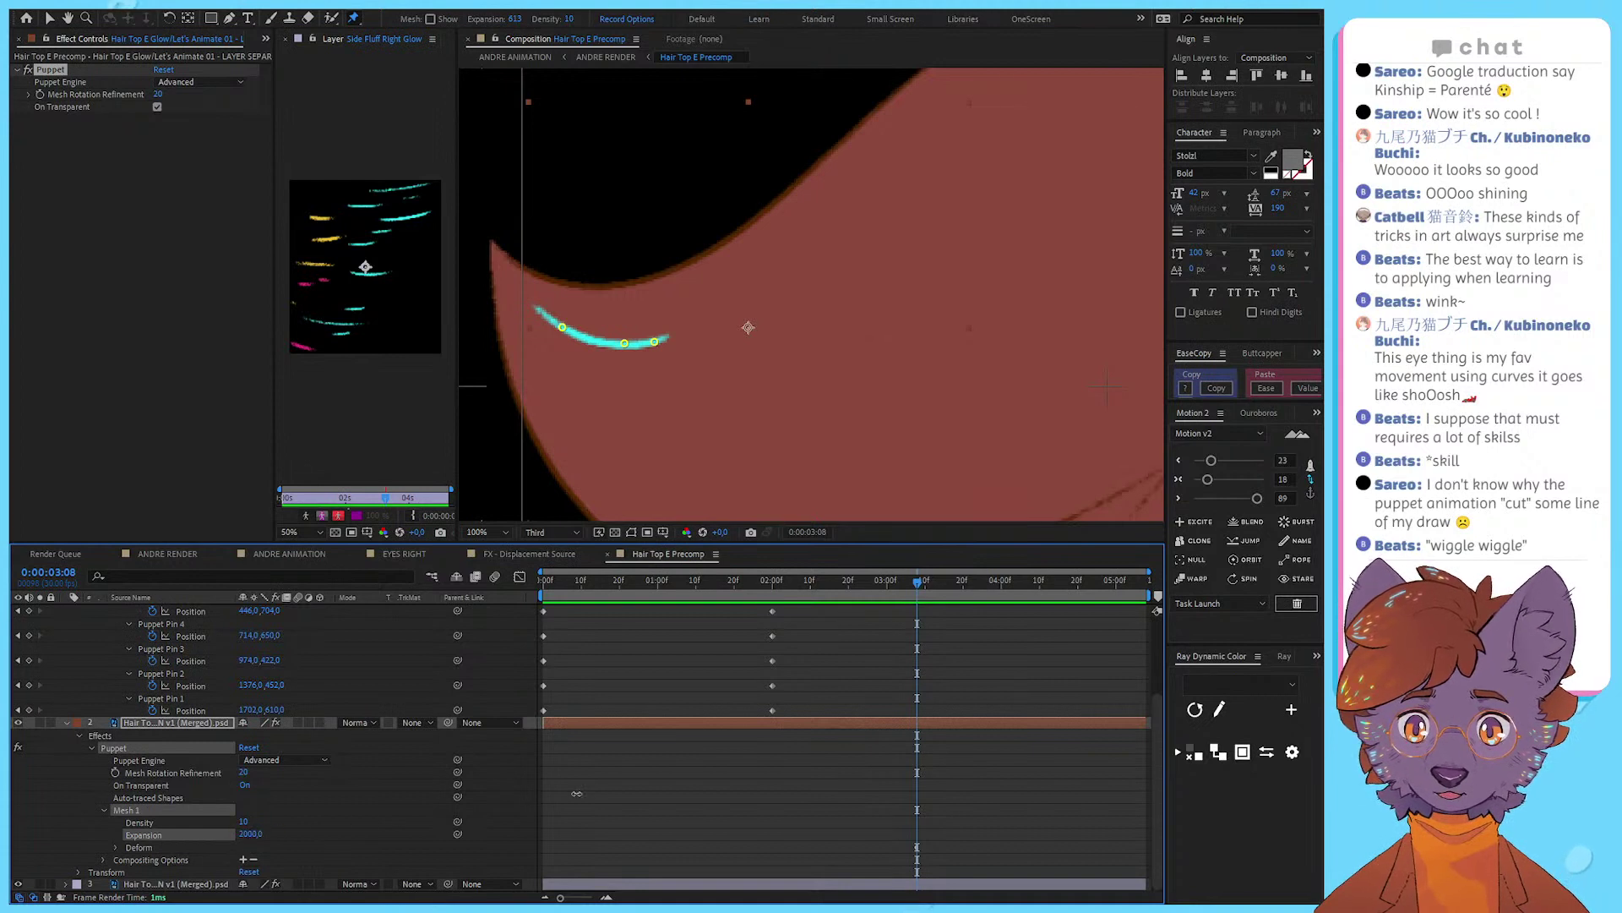
pyautogui.press(',')
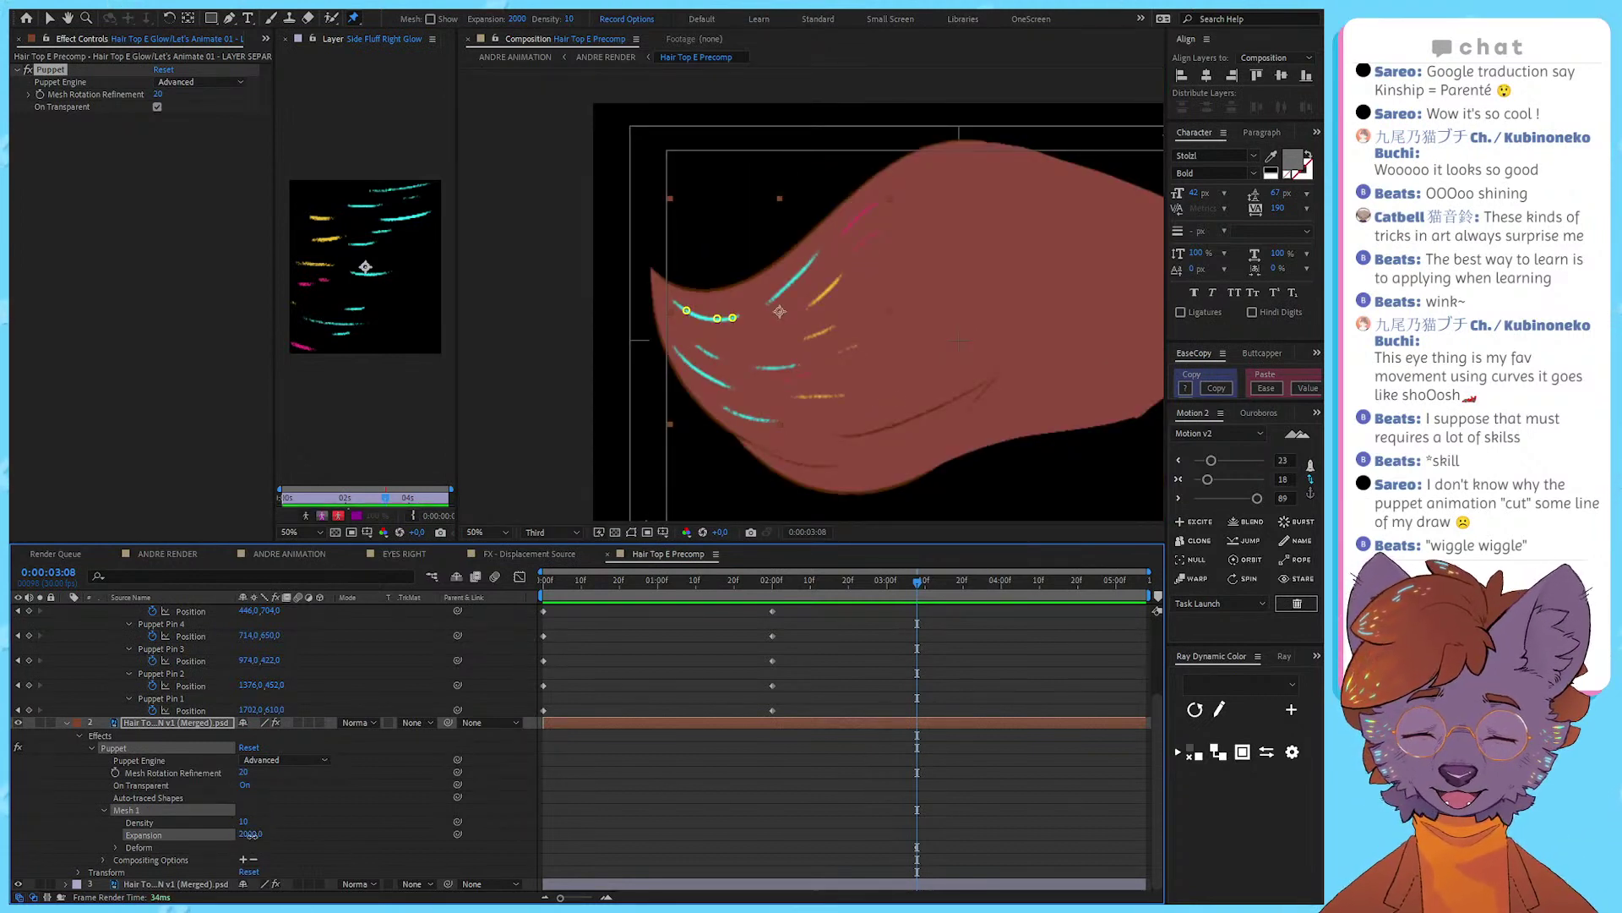
pyautogui.click(170, 833)
pyautogui.moveTo(253, 842); pyautogui.dragTo(181, 846)
pyautogui.press('/')
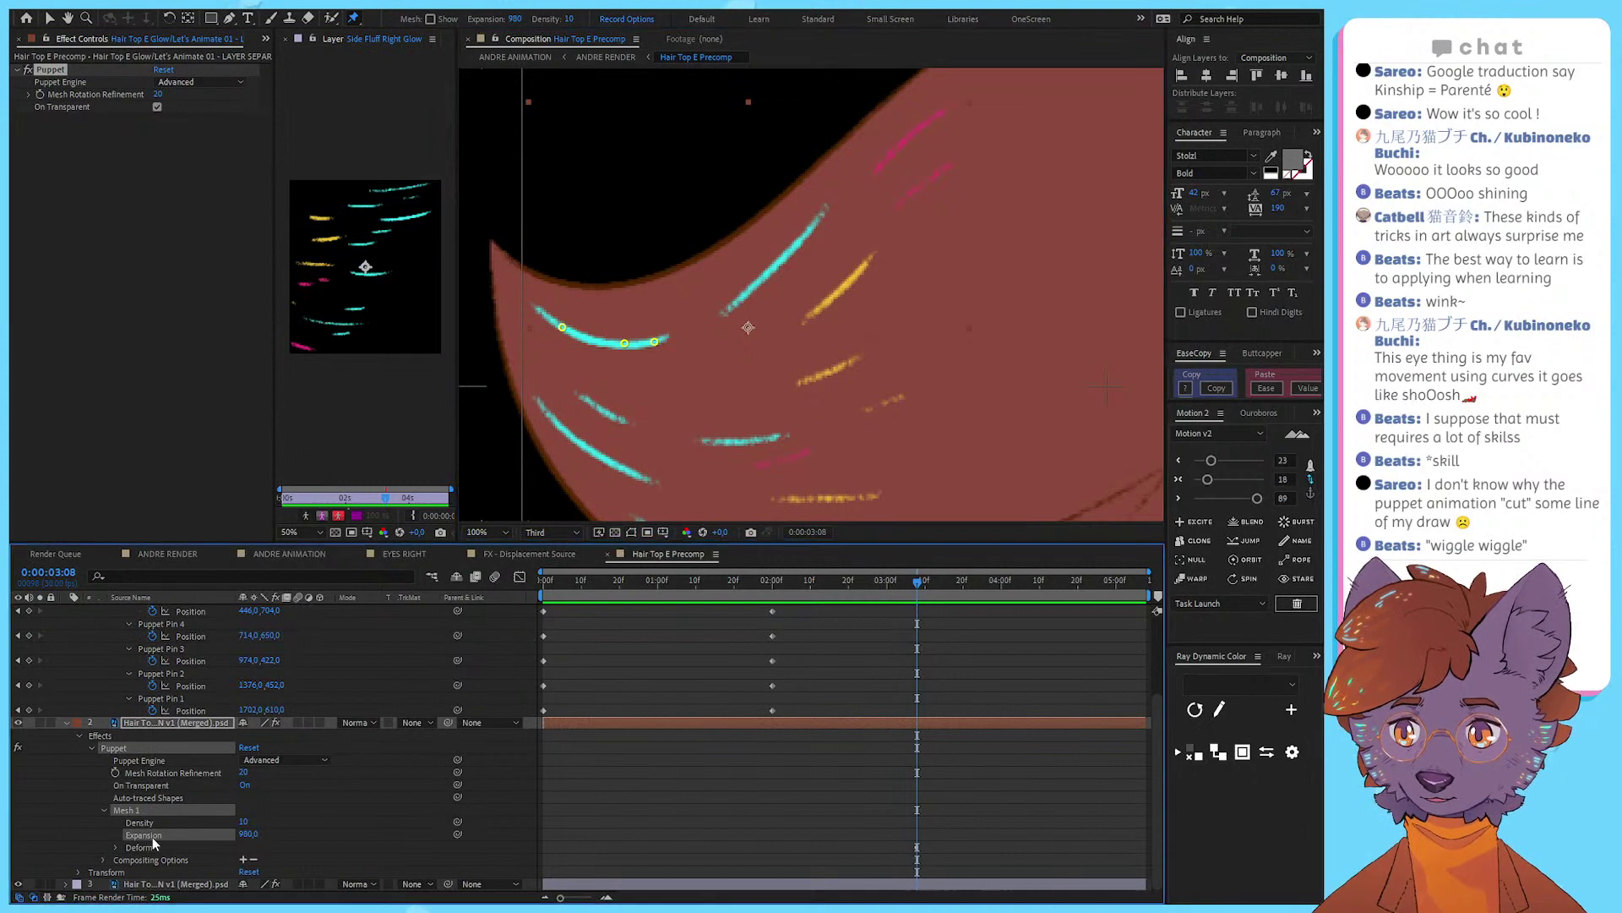
pyautogui.moveTo(247, 834); pyautogui.dragTo(169, 848)
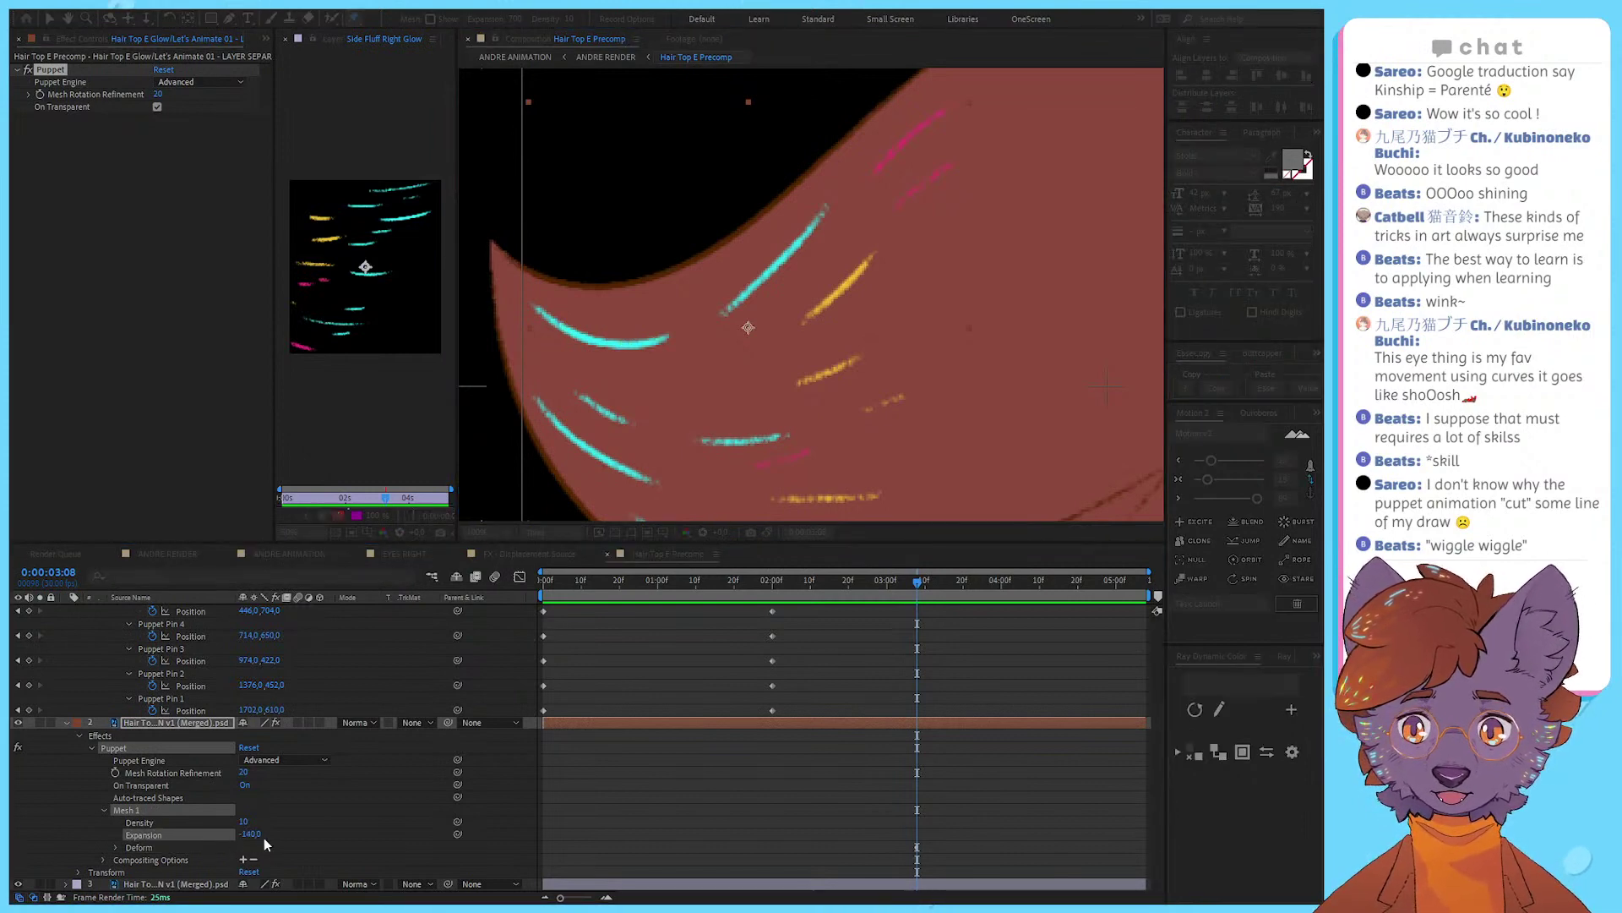
pyautogui.hotkey('ctrl', 'z')
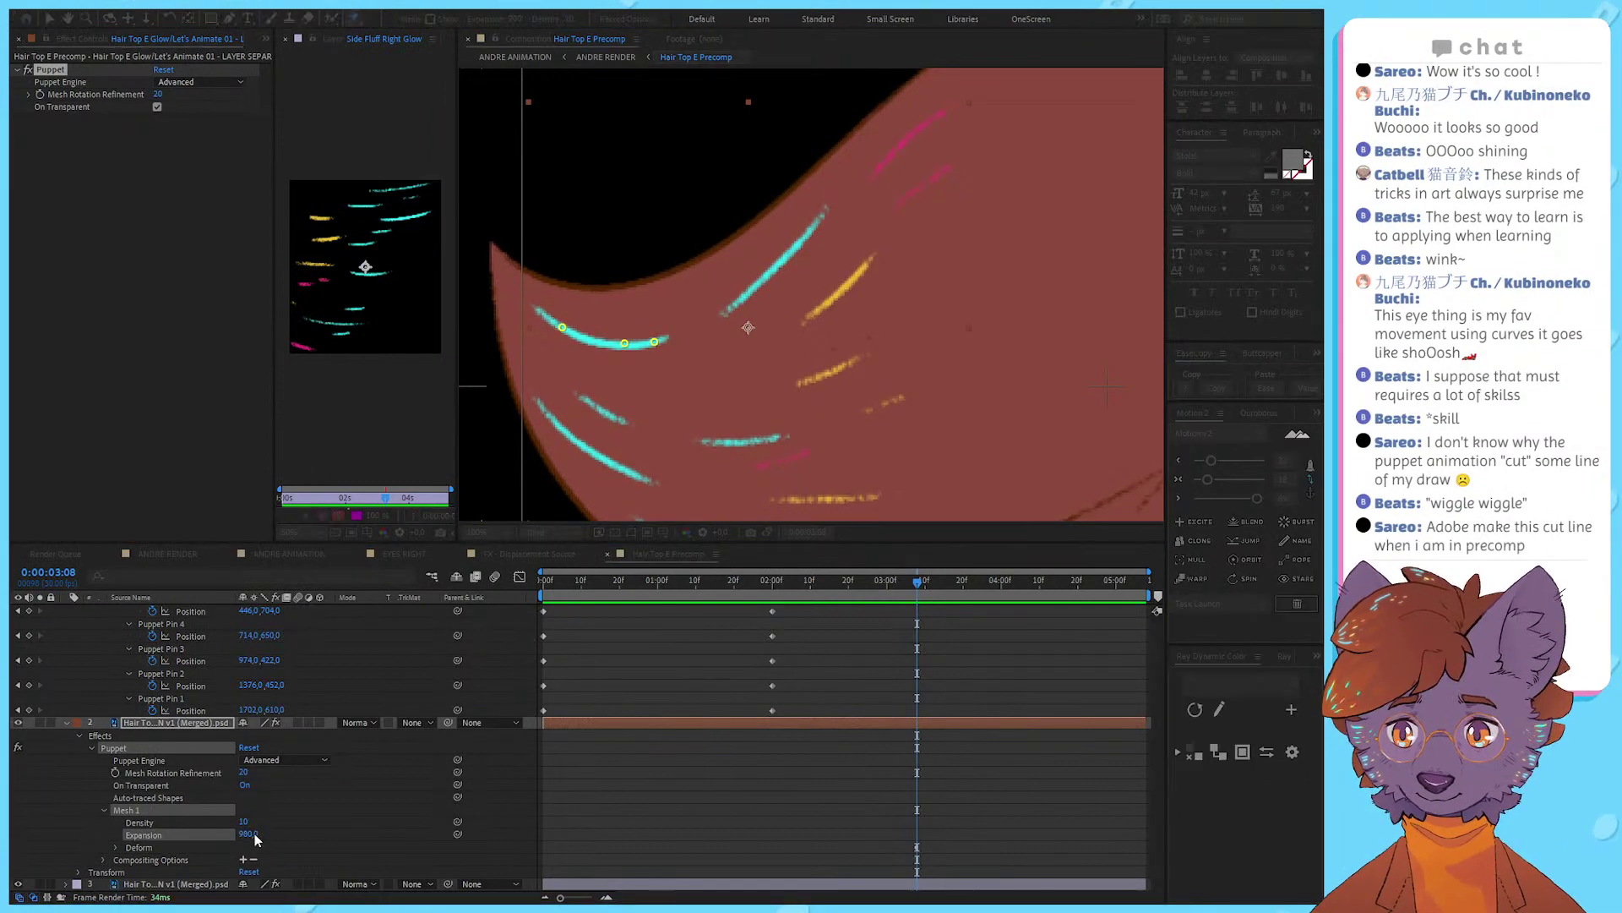
# Step: Set the Expansion of the glow layer's Mesh 1 to 30
pyautogui.click(250, 835)
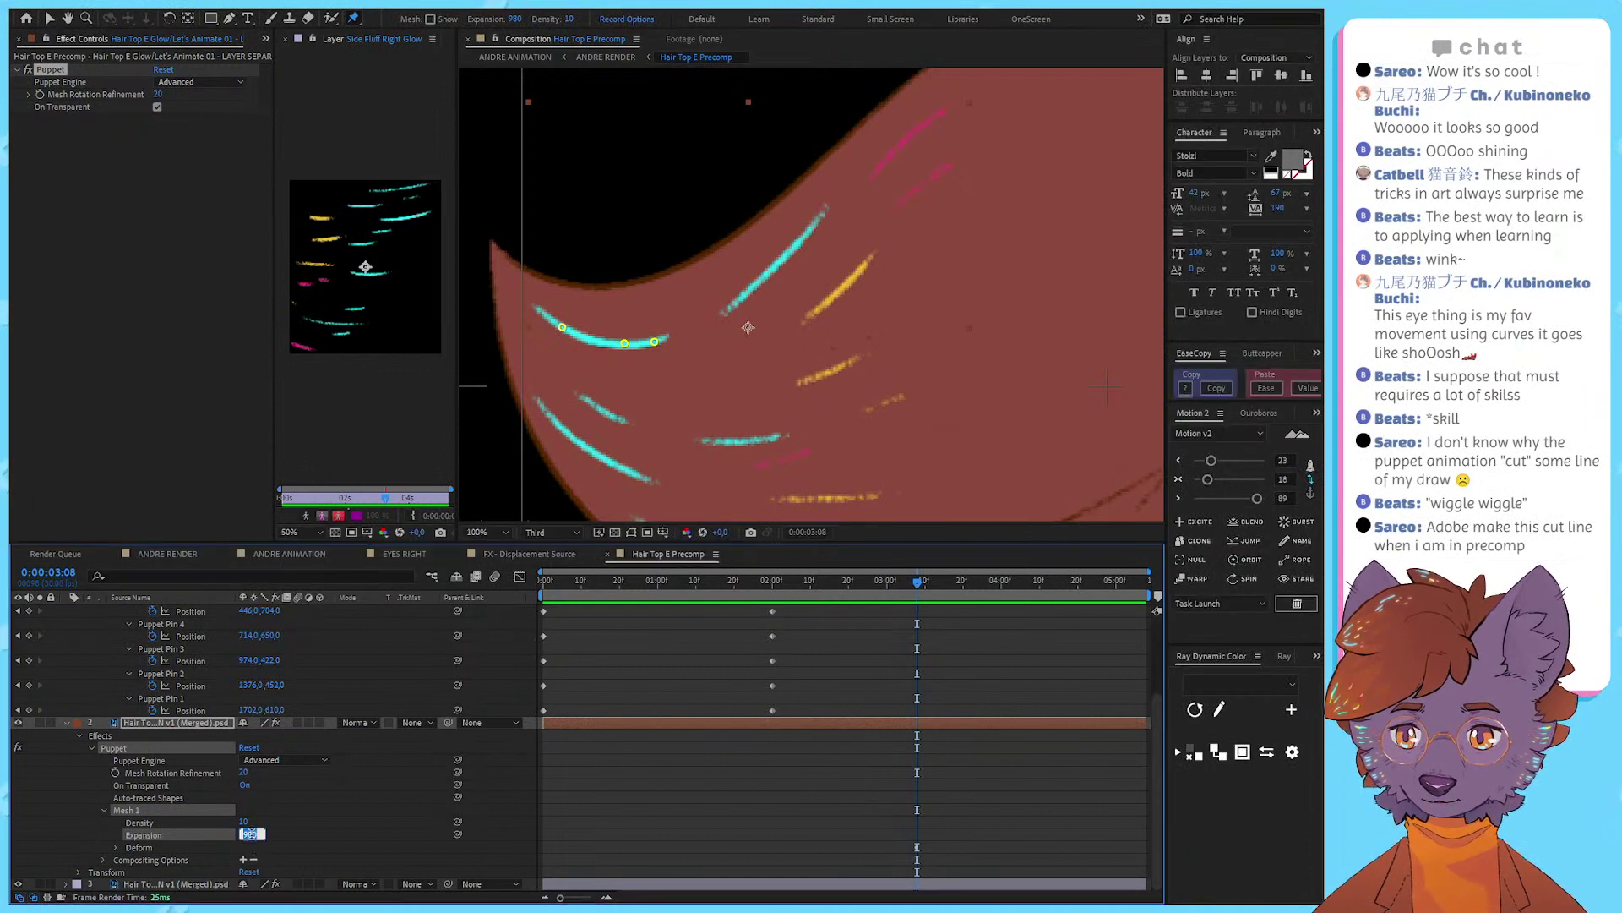
pyautogui.write('30')
pyautogui.press('Return')
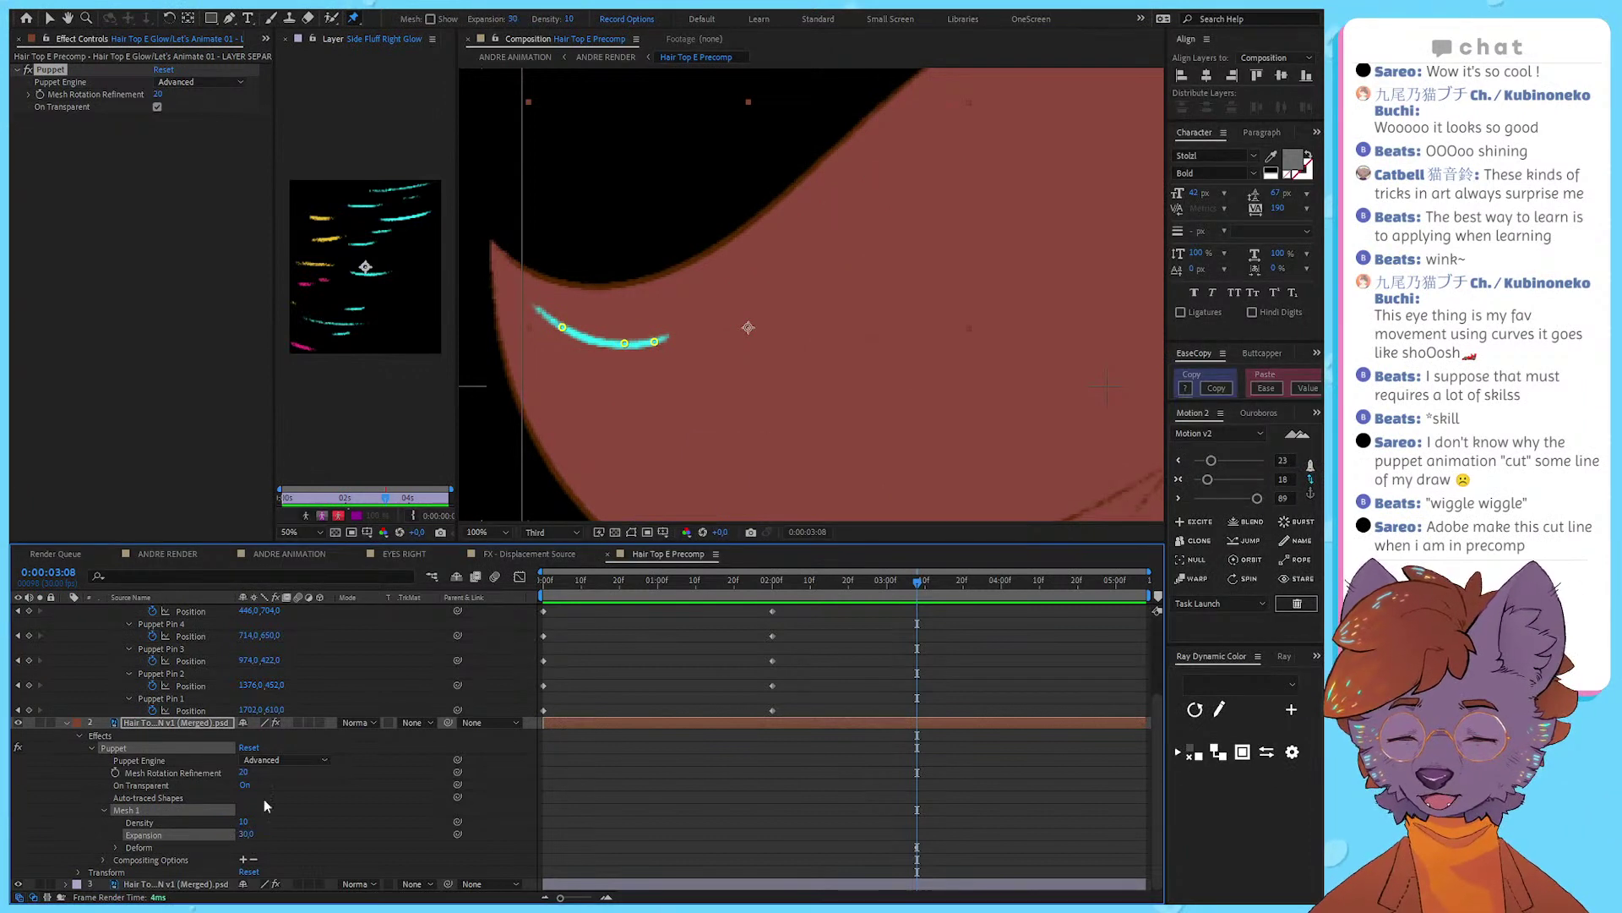
pyautogui.click(339, 787)
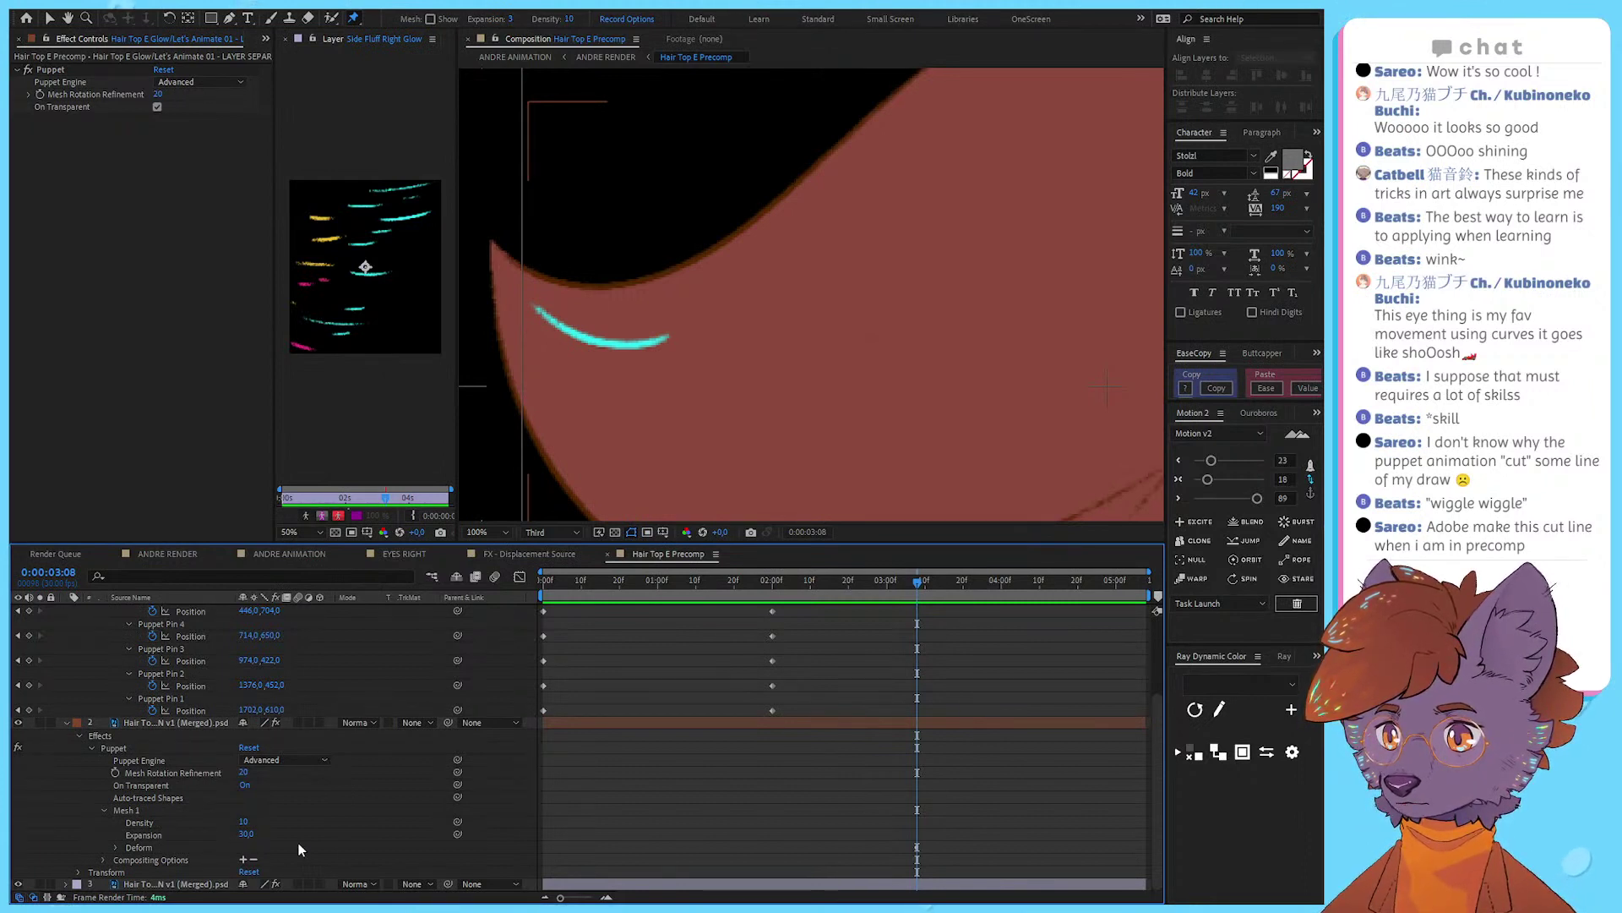
pyautogui.click(131, 722)
pyautogui.click(130, 759)
pyautogui.click(130, 813)
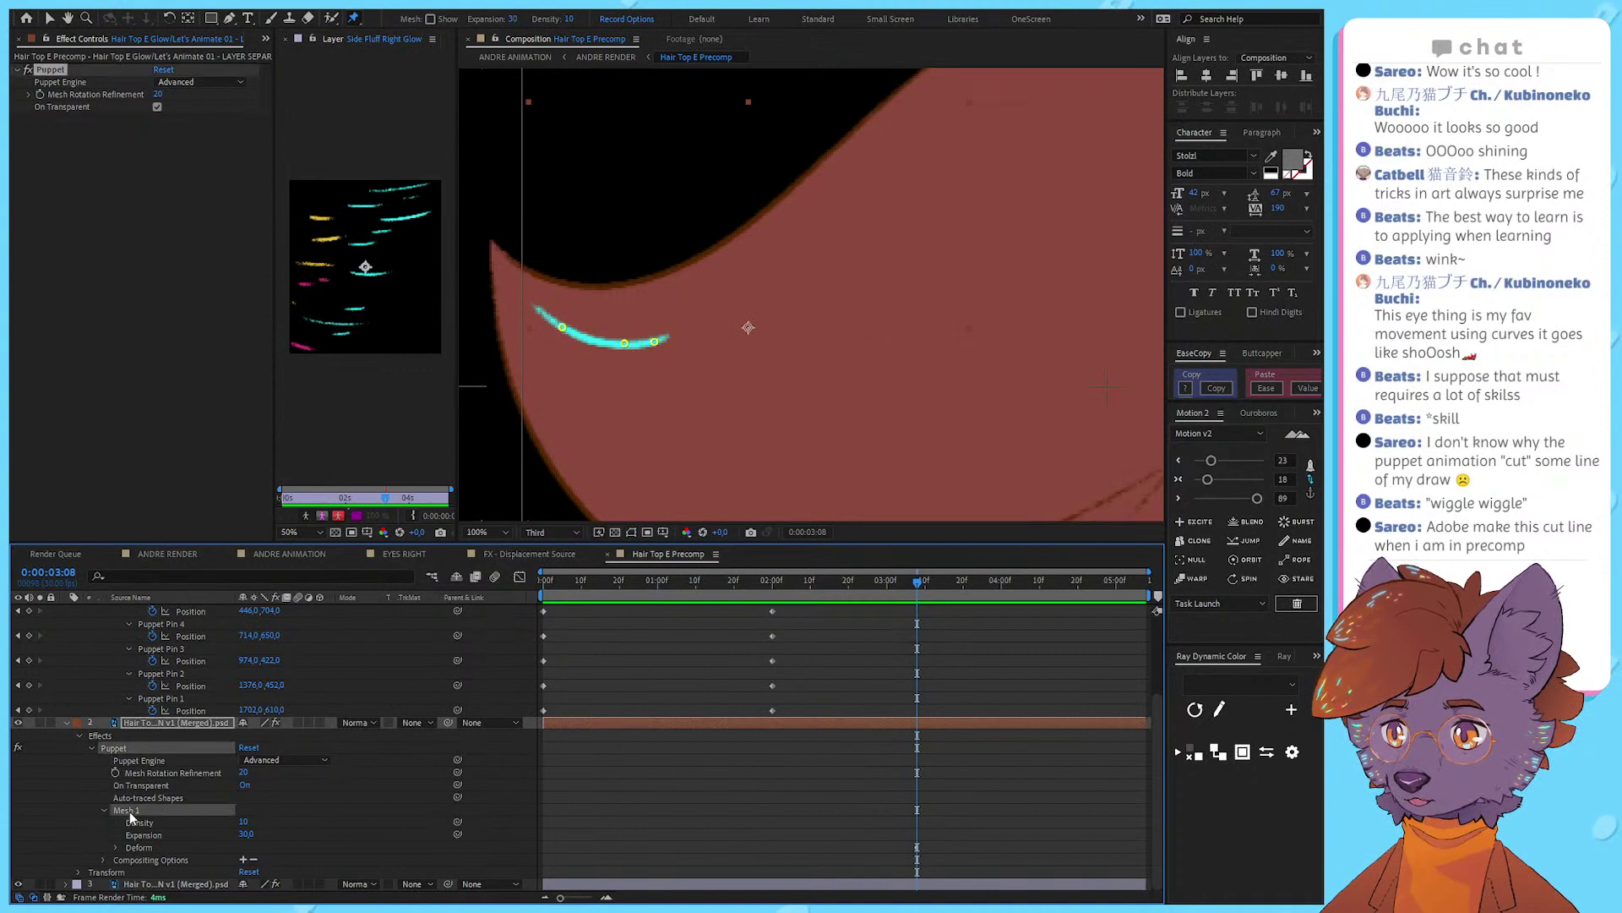
pyautogui.click(308, 832)
pyautogui.click(133, 811)
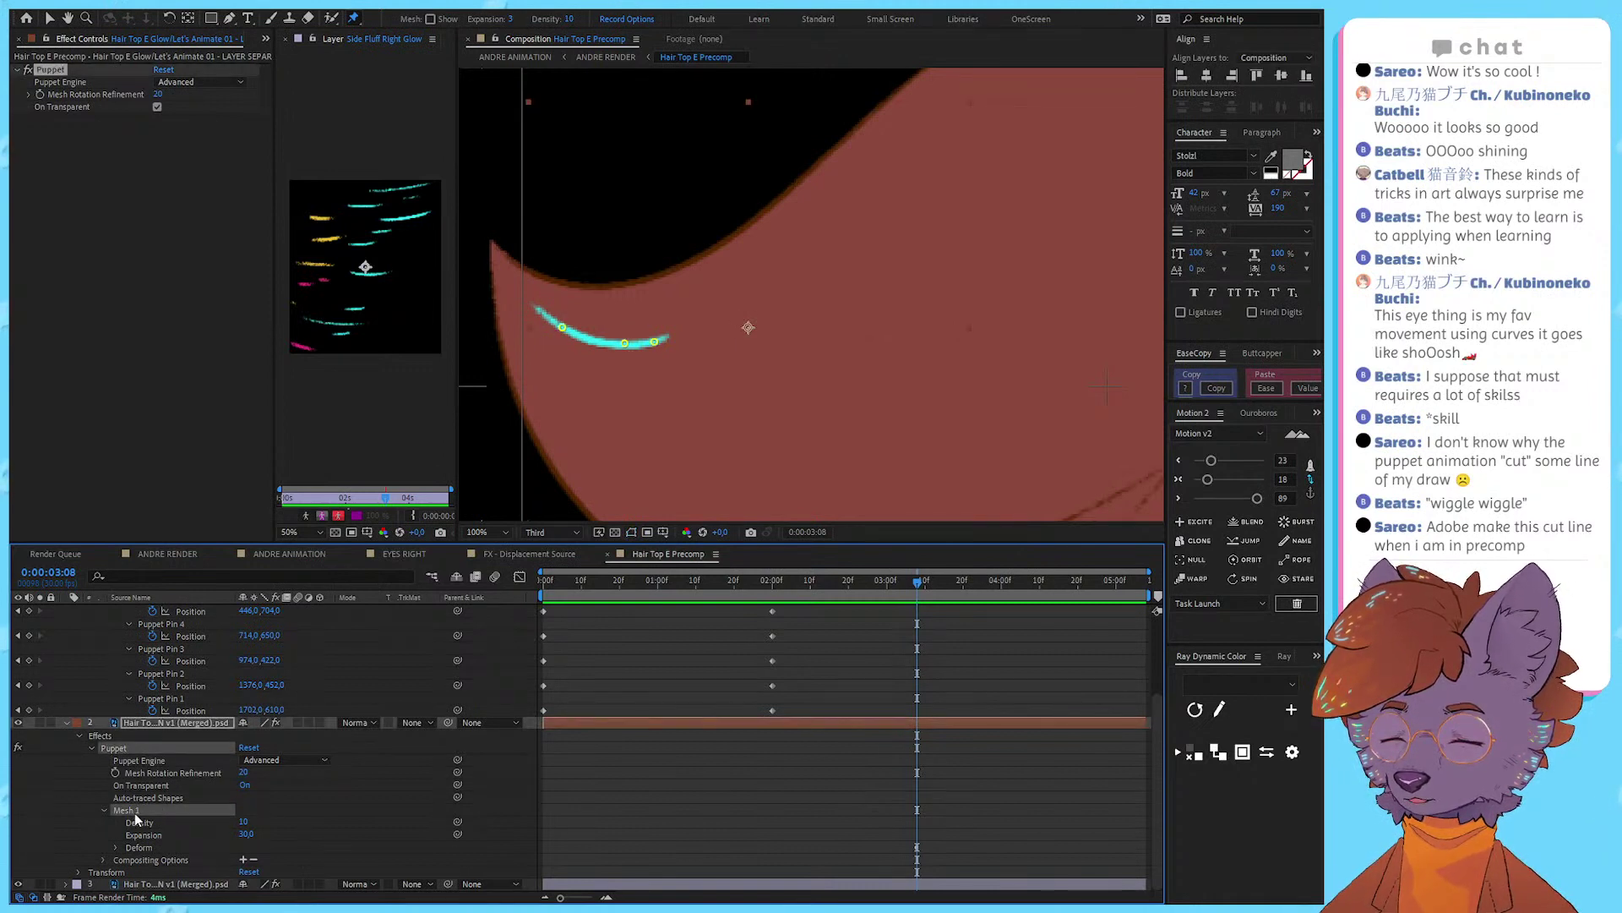
pyautogui.click(302, 863)
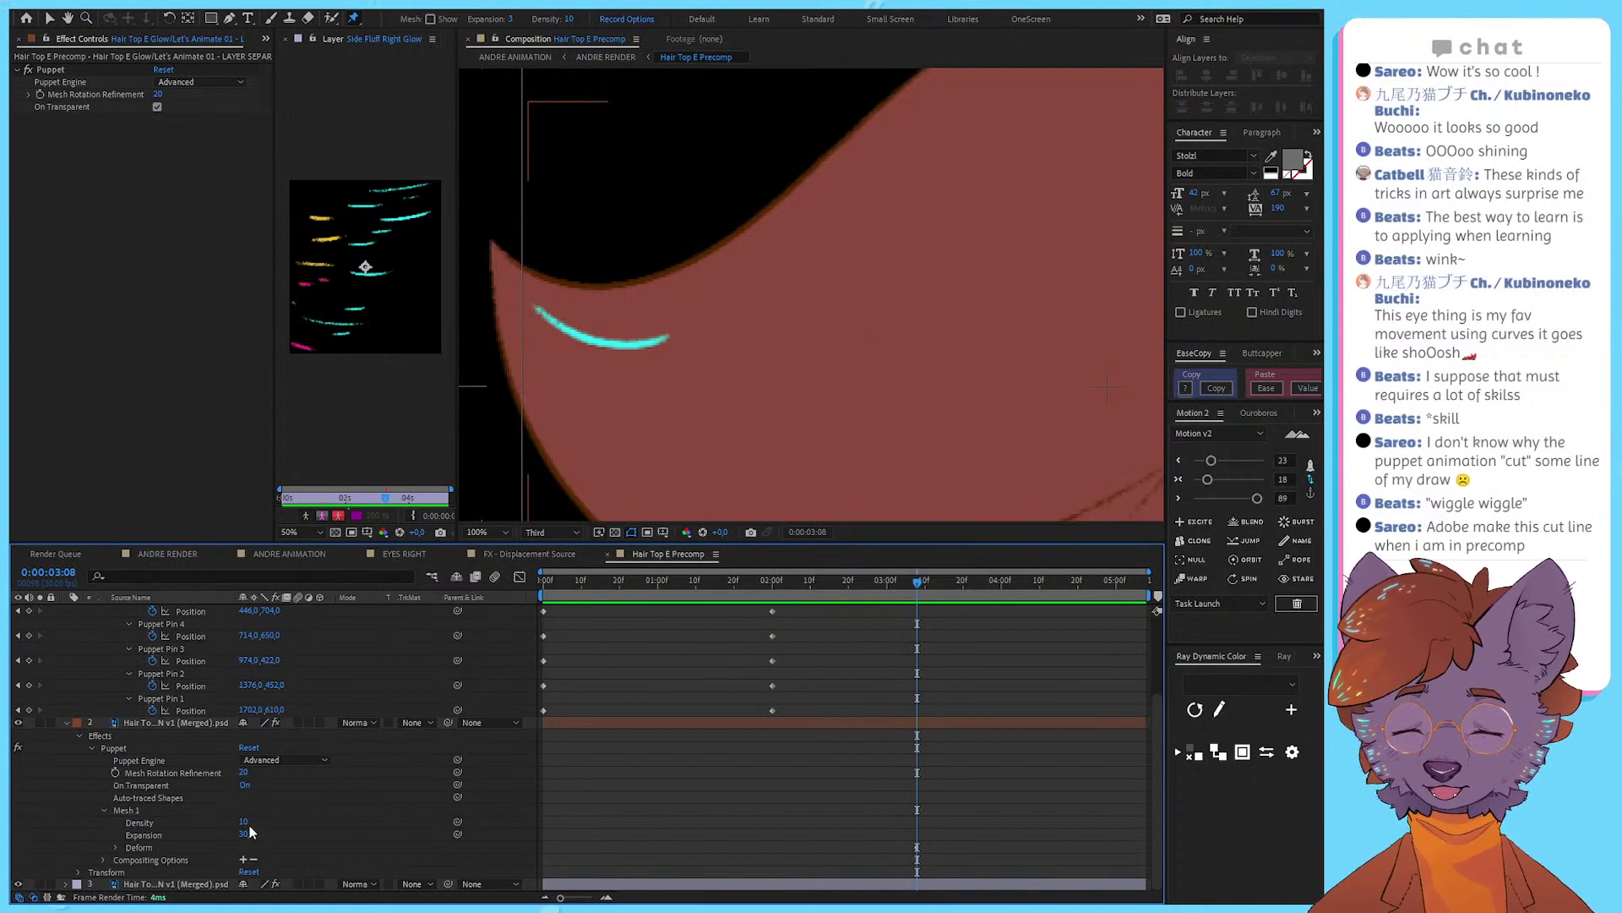
# Step: Try Mesh 1 Expansion values of 100 and 150 on the glow layer's Puppet effect
pyautogui.click(246, 834)
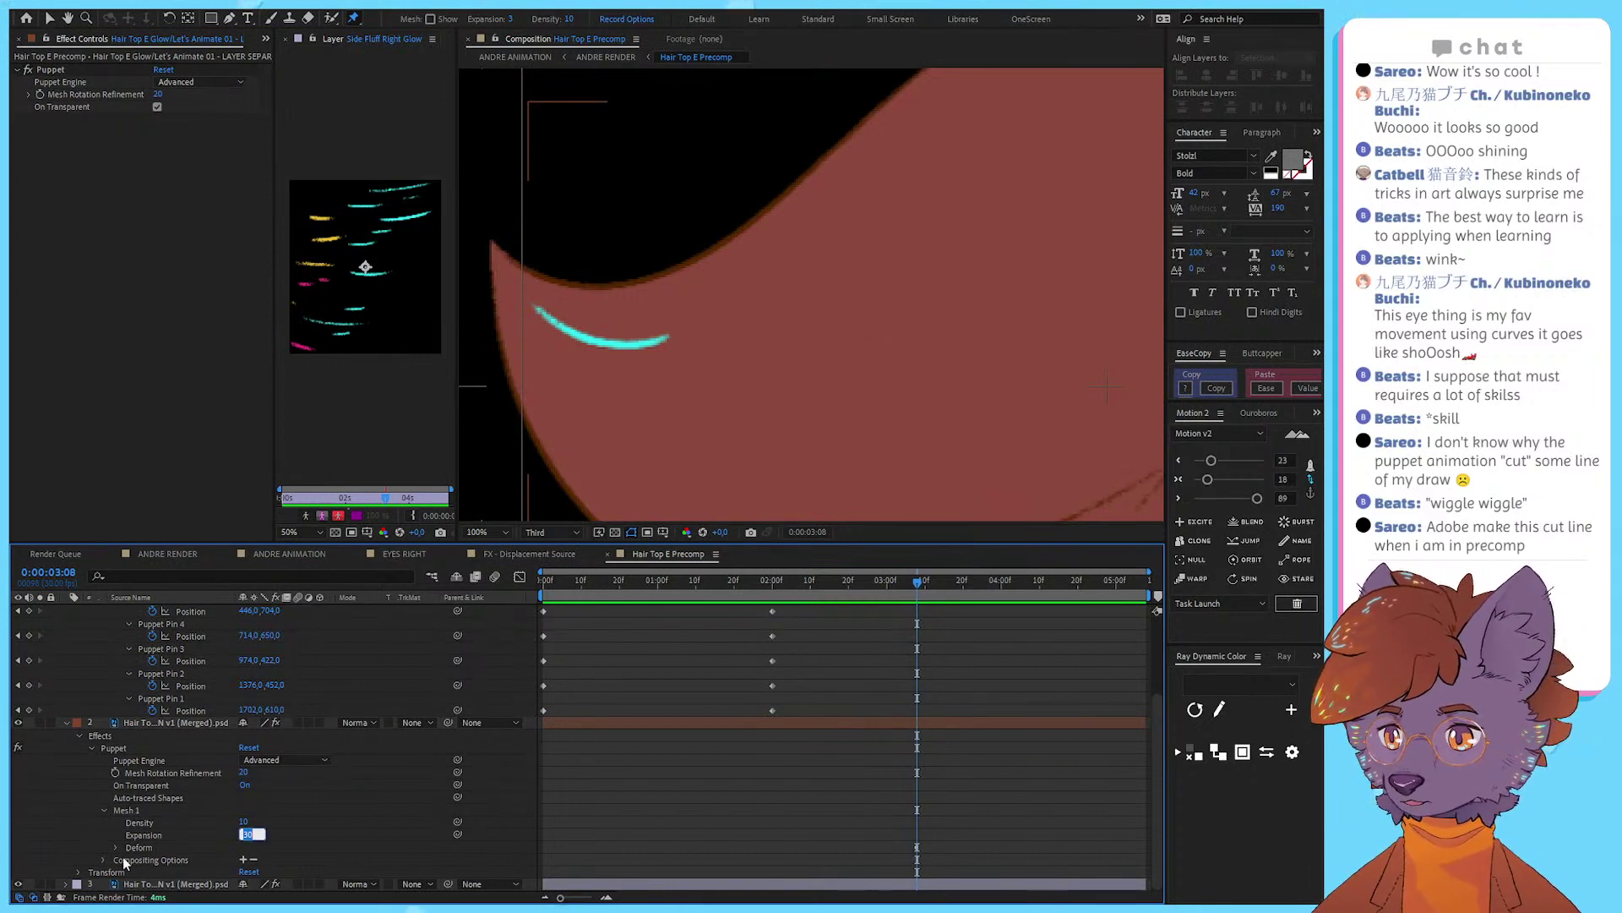
pyautogui.press('Return')
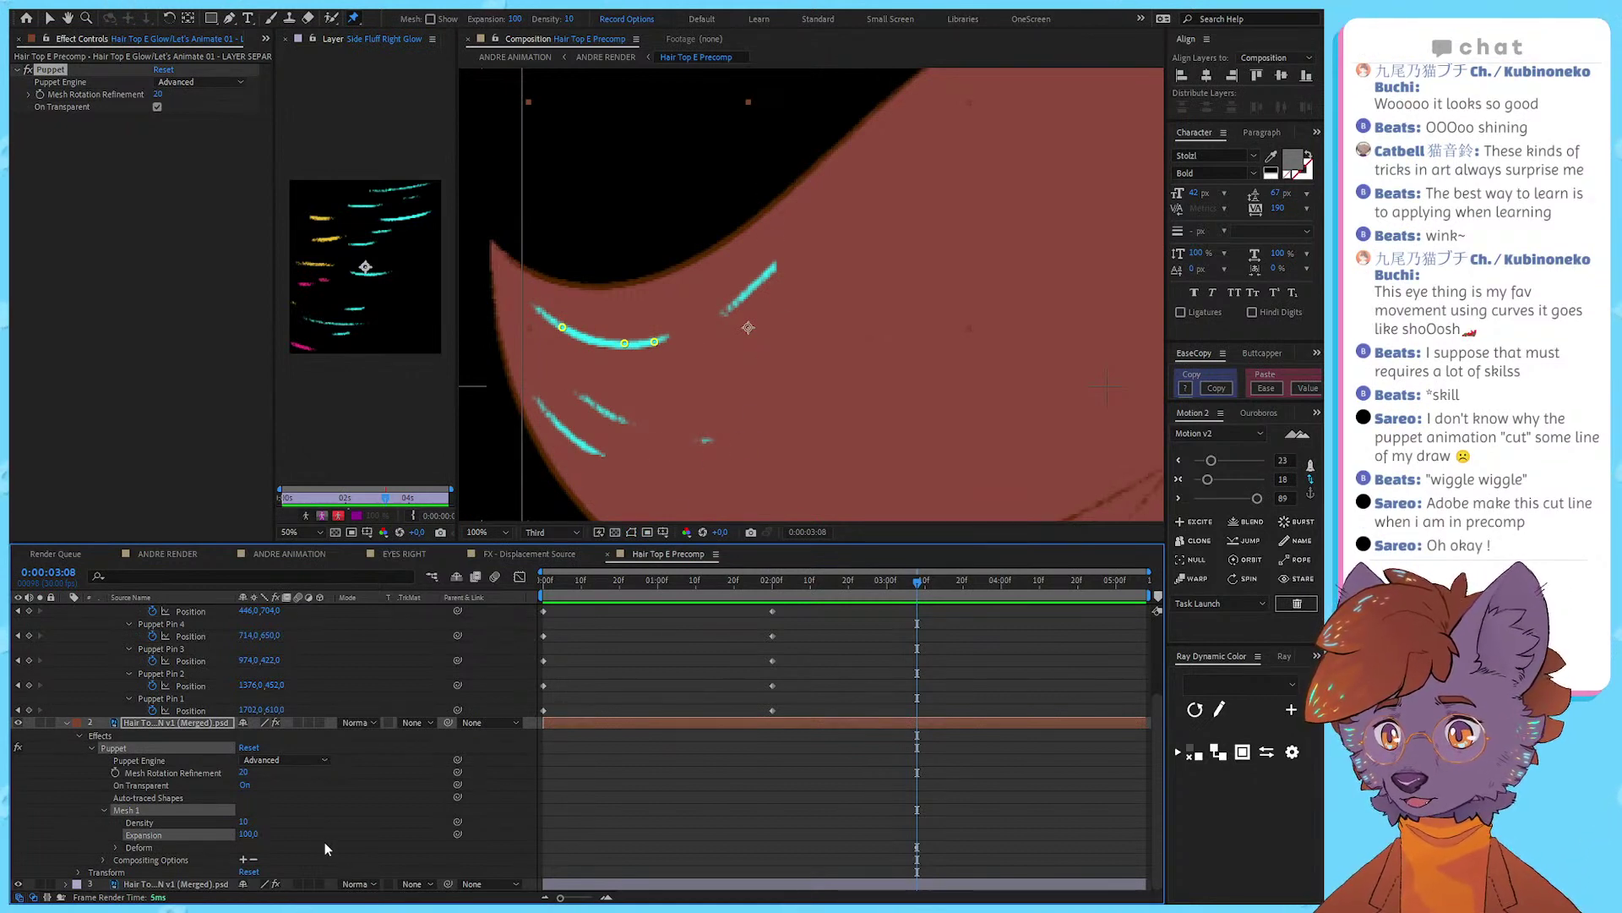
pyautogui.click(247, 834)
pyautogui.write('150')
pyautogui.press('Return')
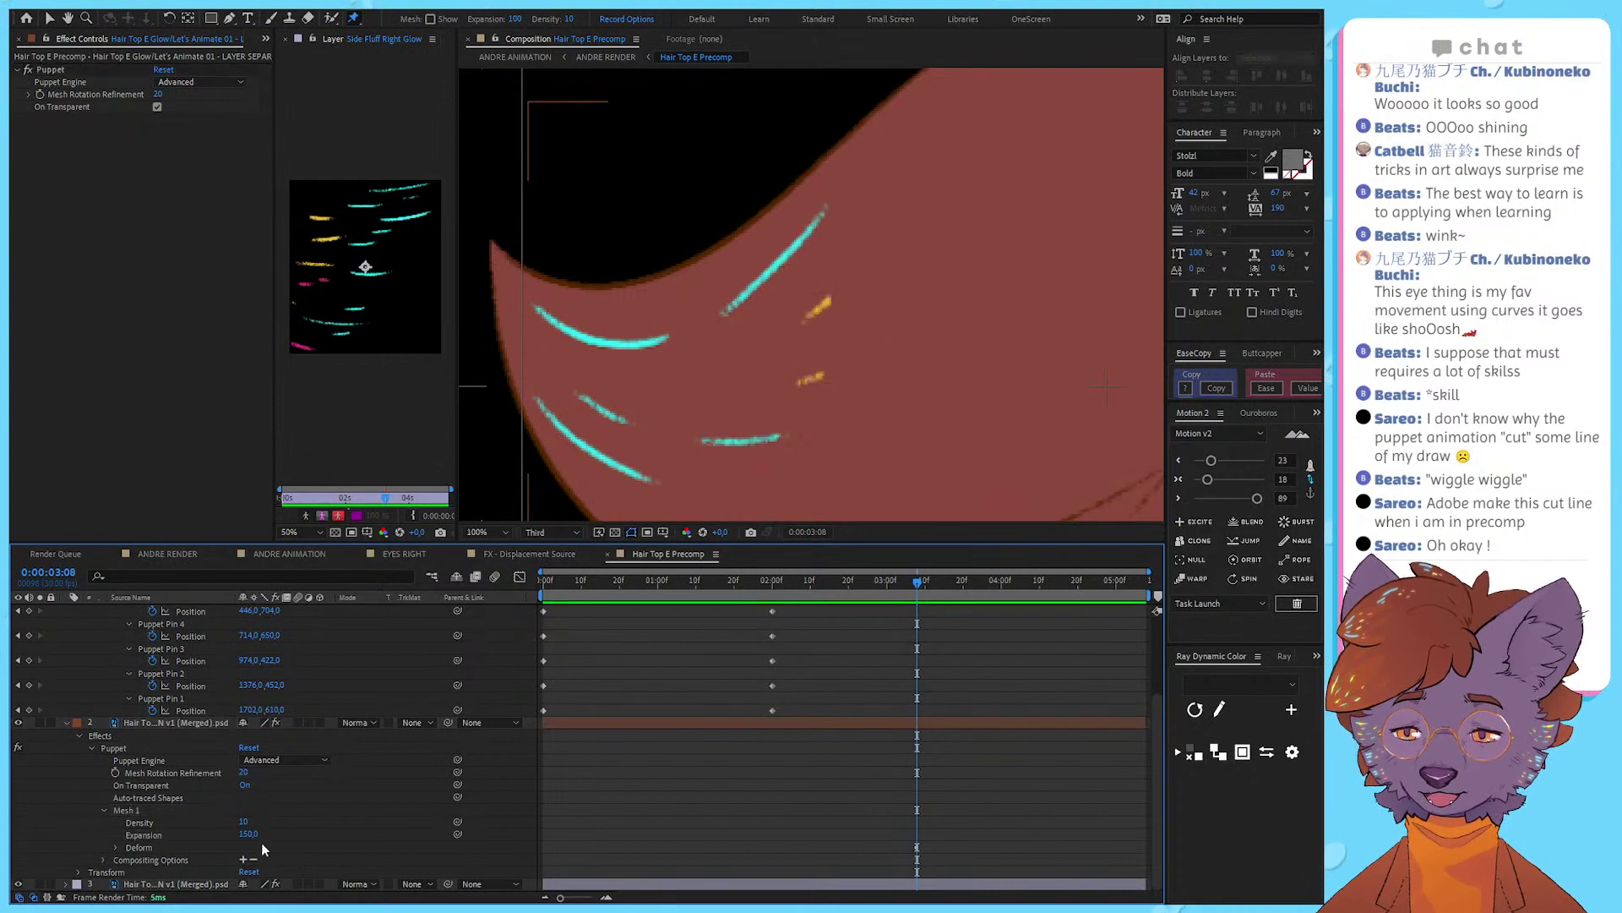
# Step: Try larger Mesh 1 Expansion values of 200 and 300 to cover more of the glow strokes
pyautogui.click(248, 834)
pyautogui.write('2')
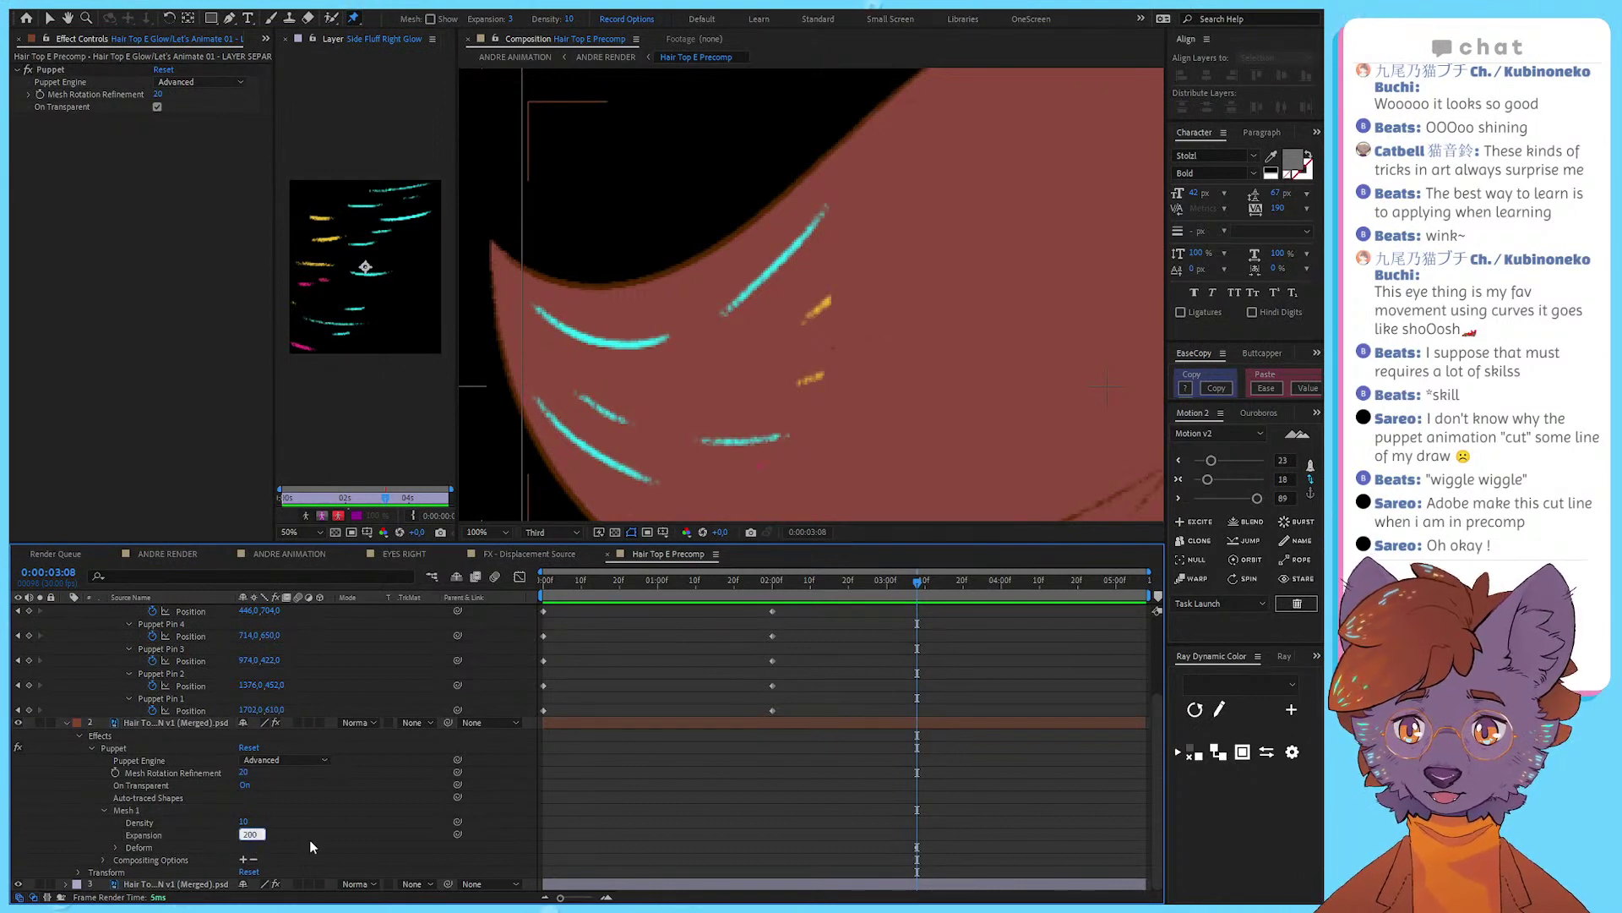
pyautogui.write('00')
pyautogui.press('Return')
pyautogui.scroll(-1, 832, 267)
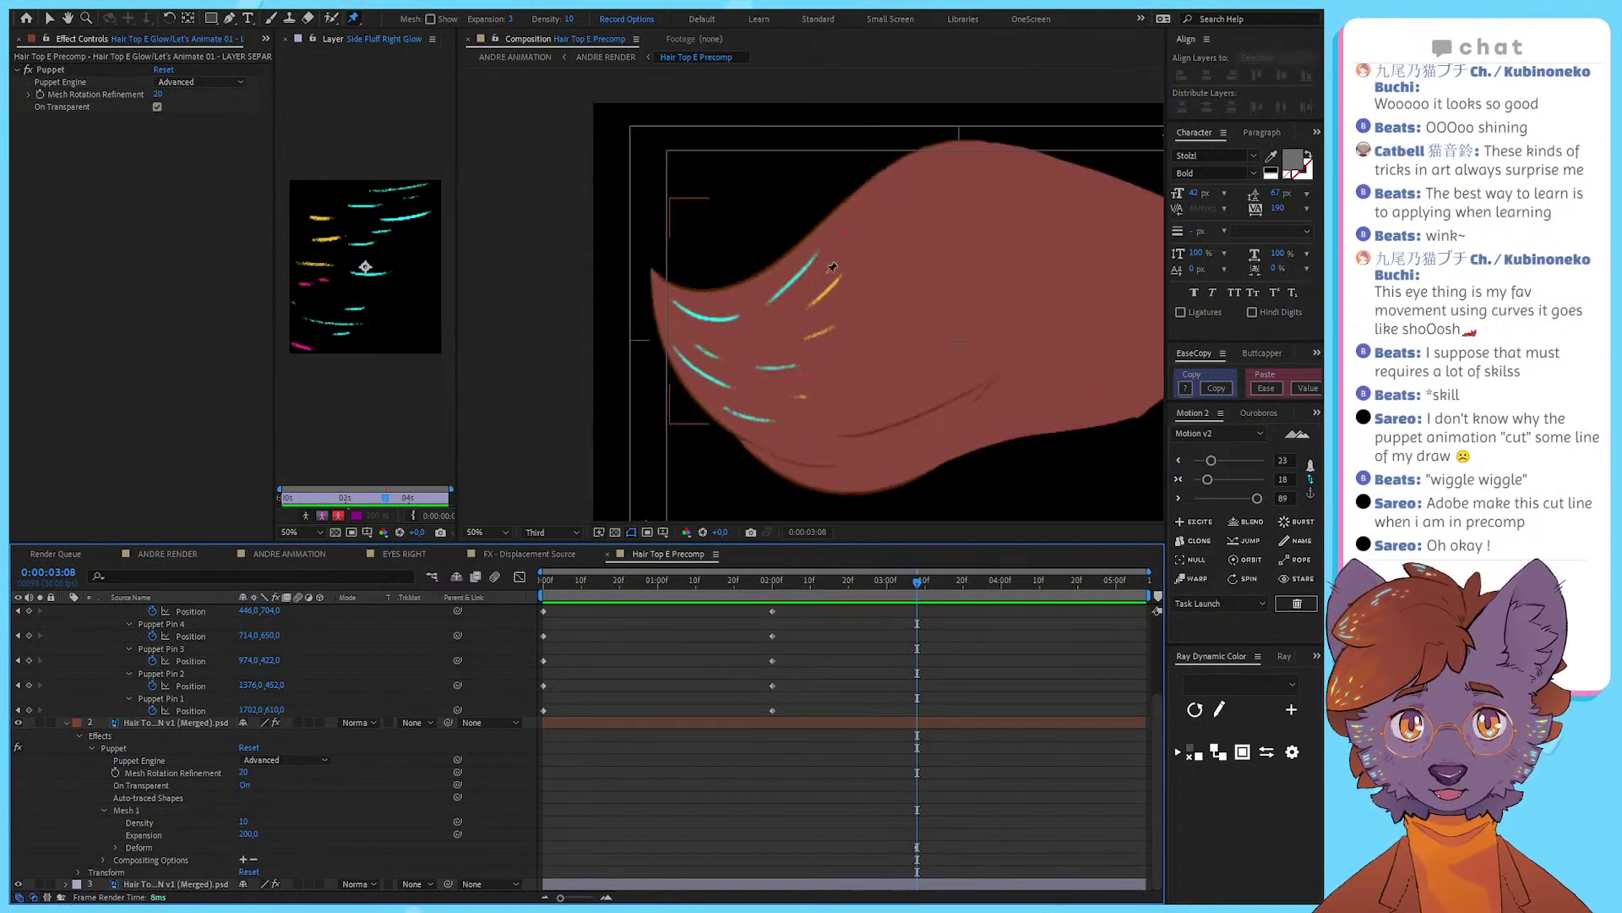
pyautogui.moveTo(251, 834); pyautogui.dragTo(304, 826)
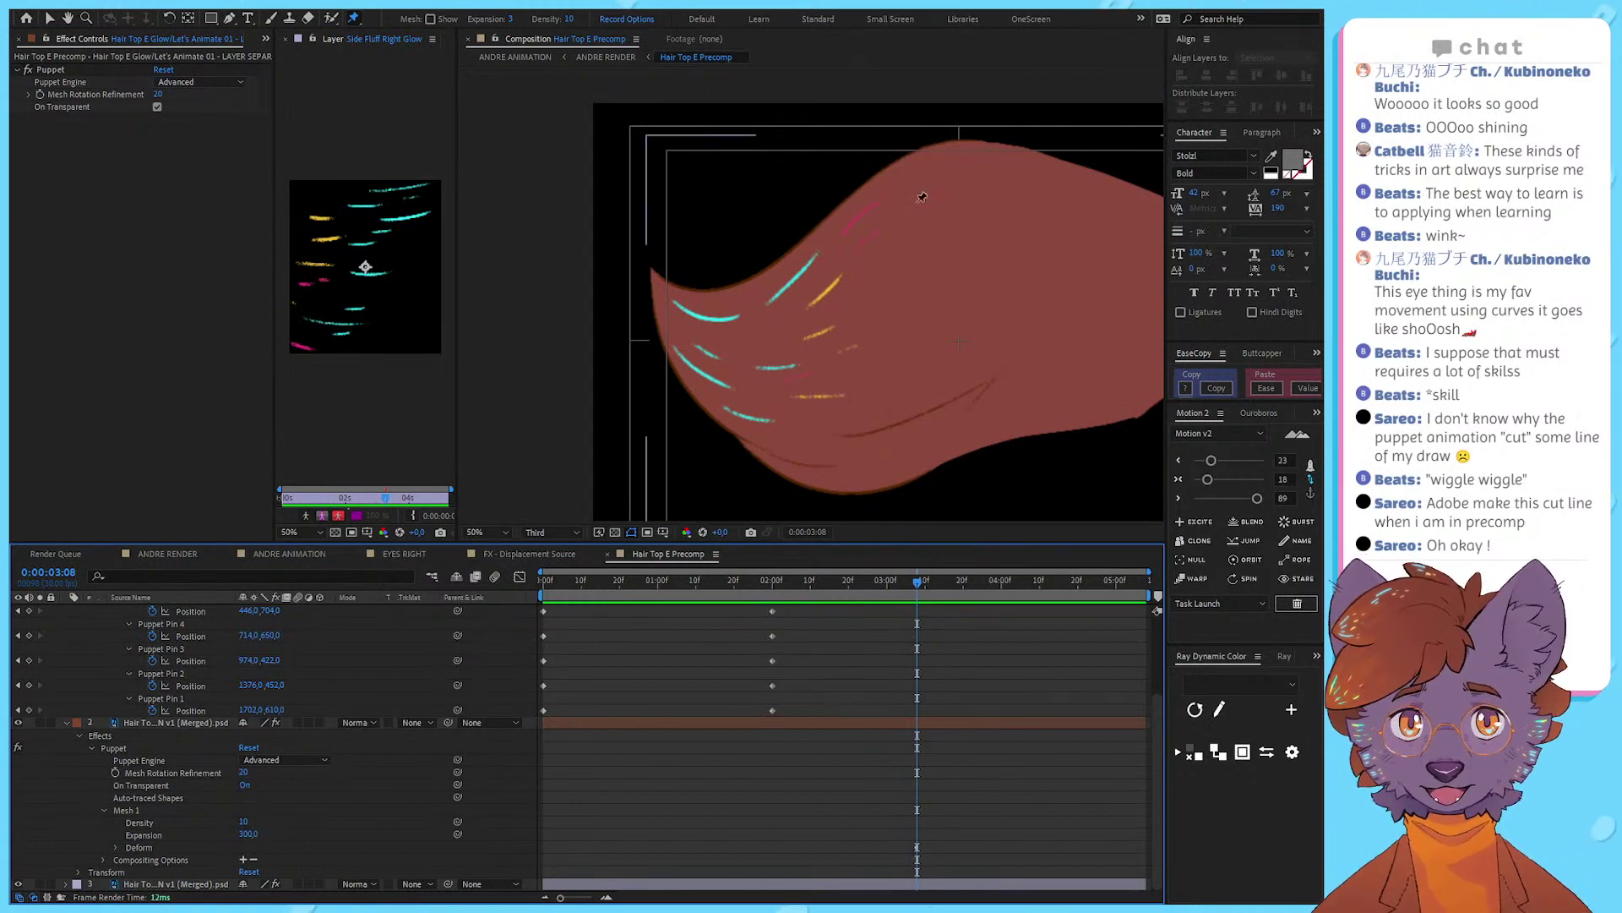
# Step: Set the Mesh 1 Expansion to 500 so the puppet mesh covers all the glow strokes
pyautogui.click(249, 834)
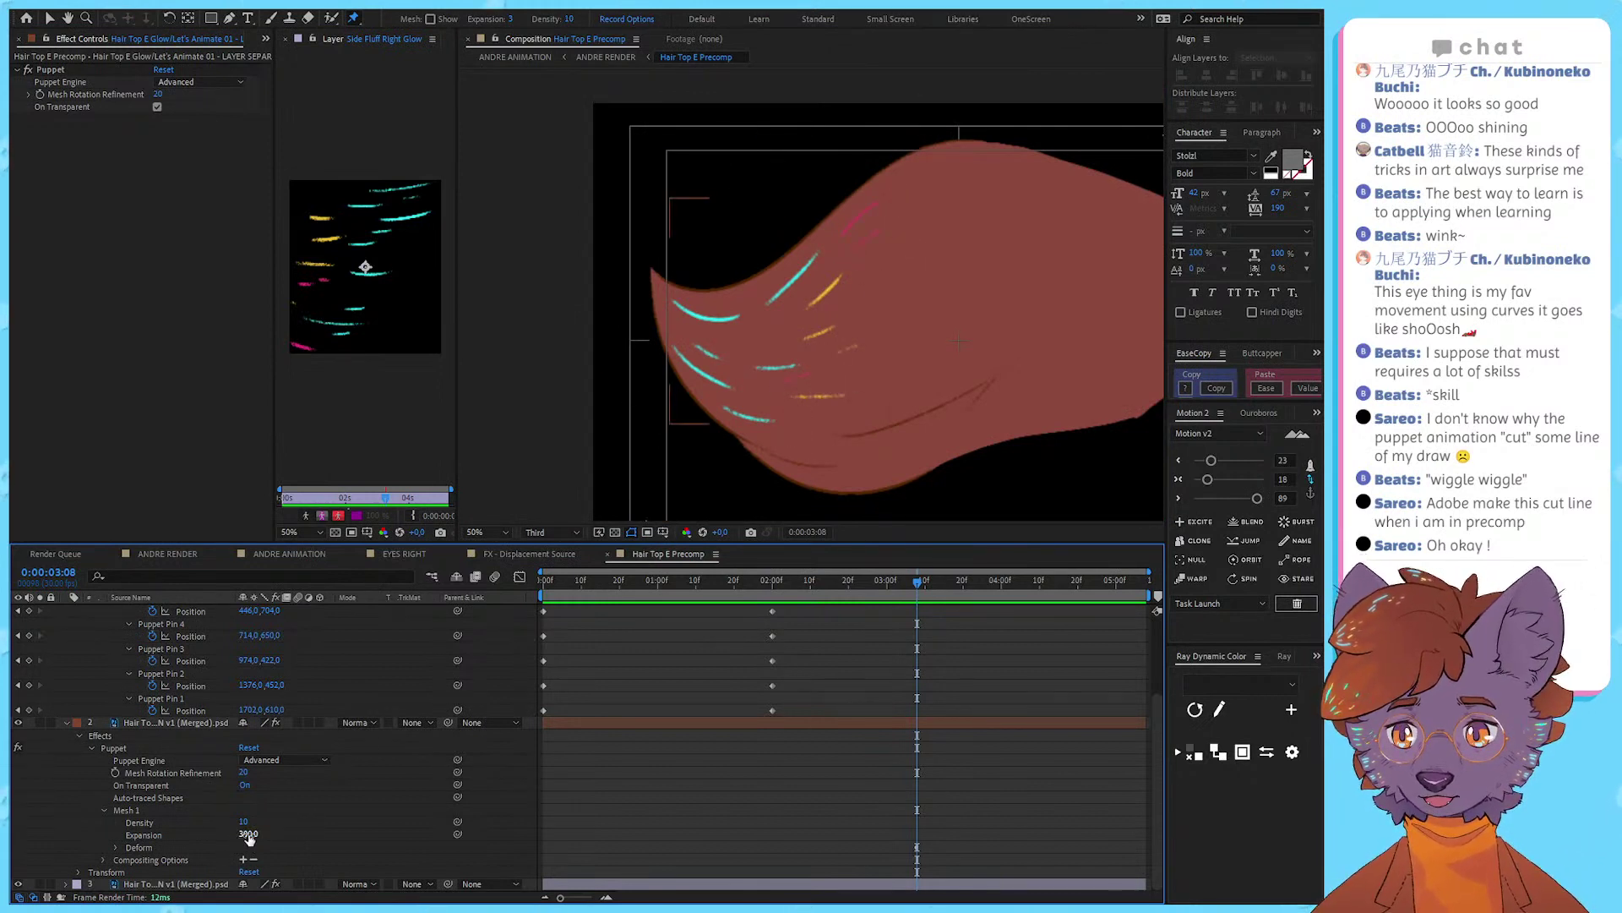
pyautogui.write('500')
pyautogui.press('Return')
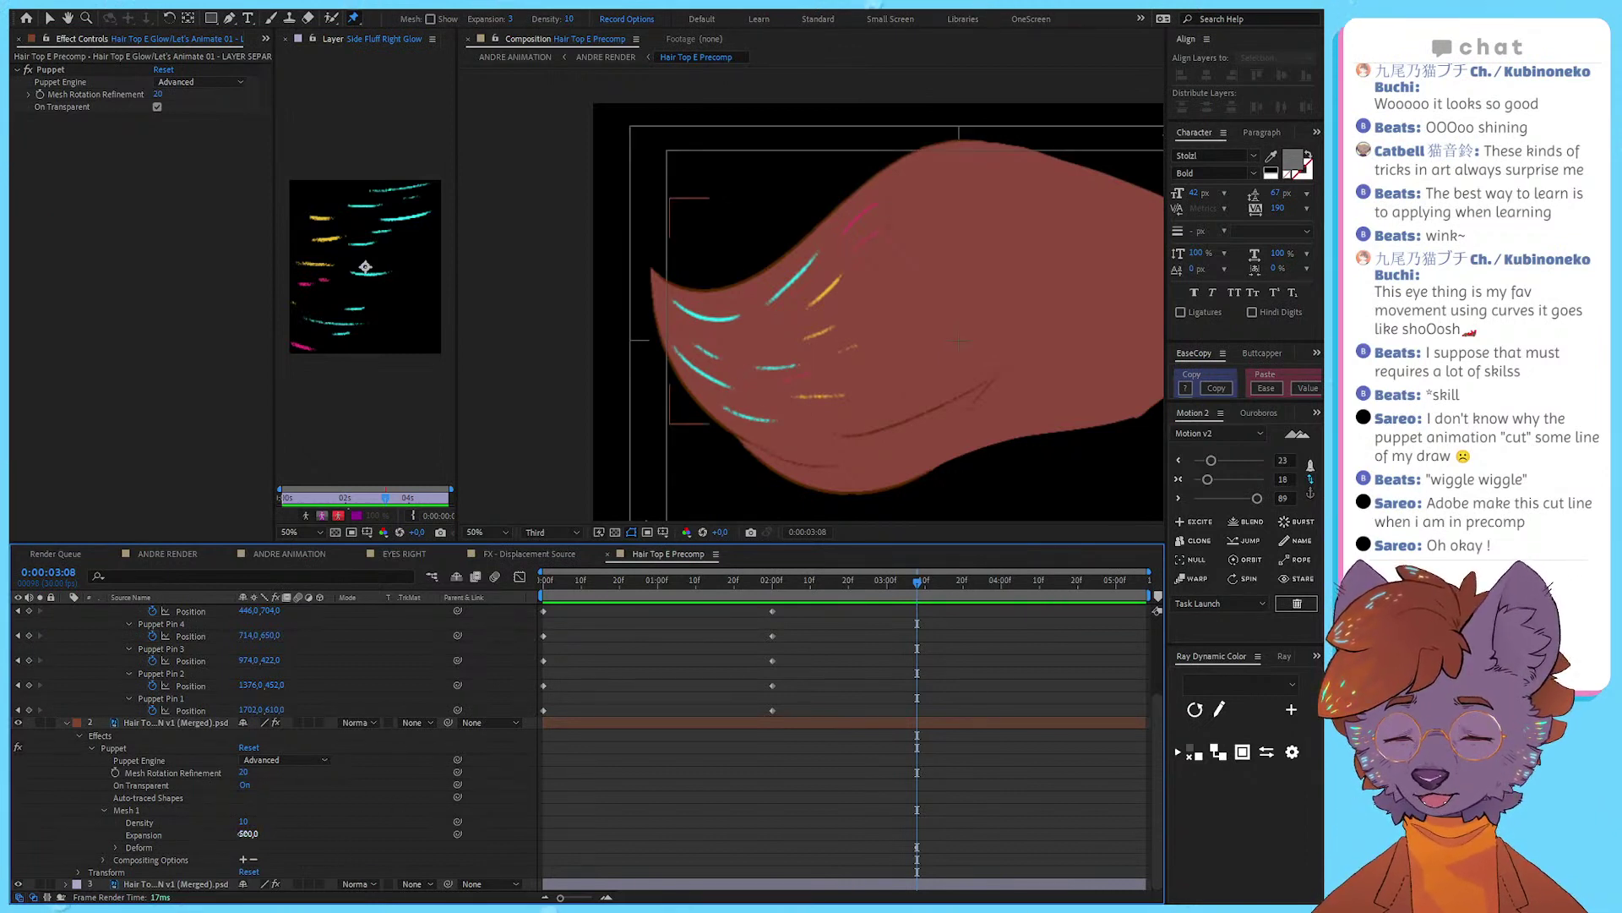
# Step: Delete the Puppet effect from the glow strokes layer
pyautogui.scroll(1, 250, 831)
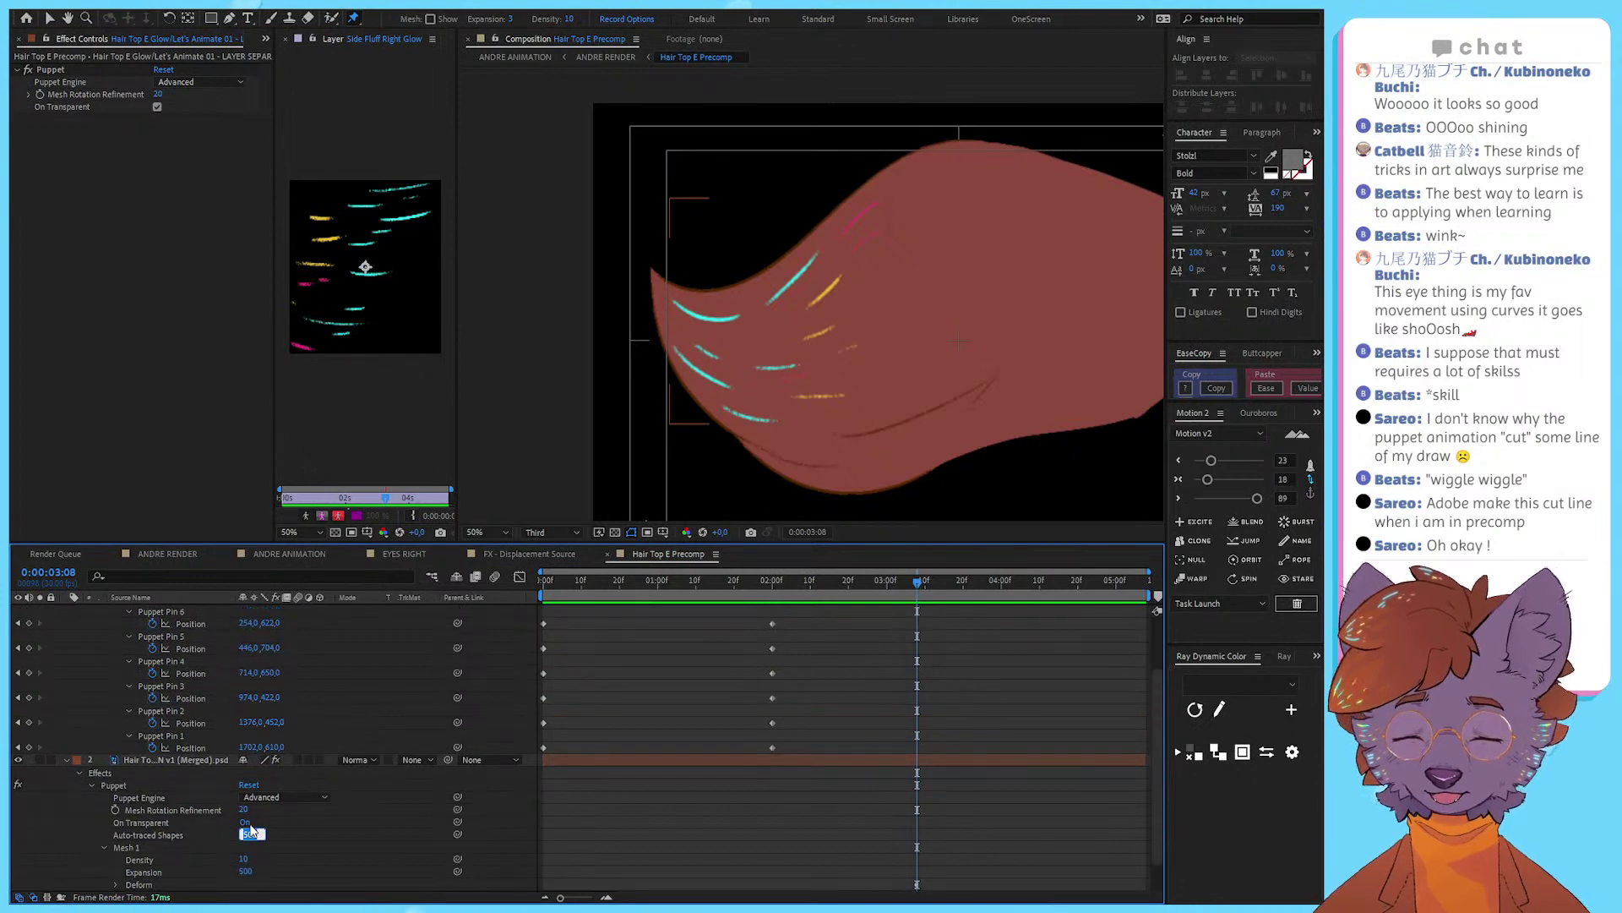
pyautogui.click(135, 786)
pyautogui.press('Delete')
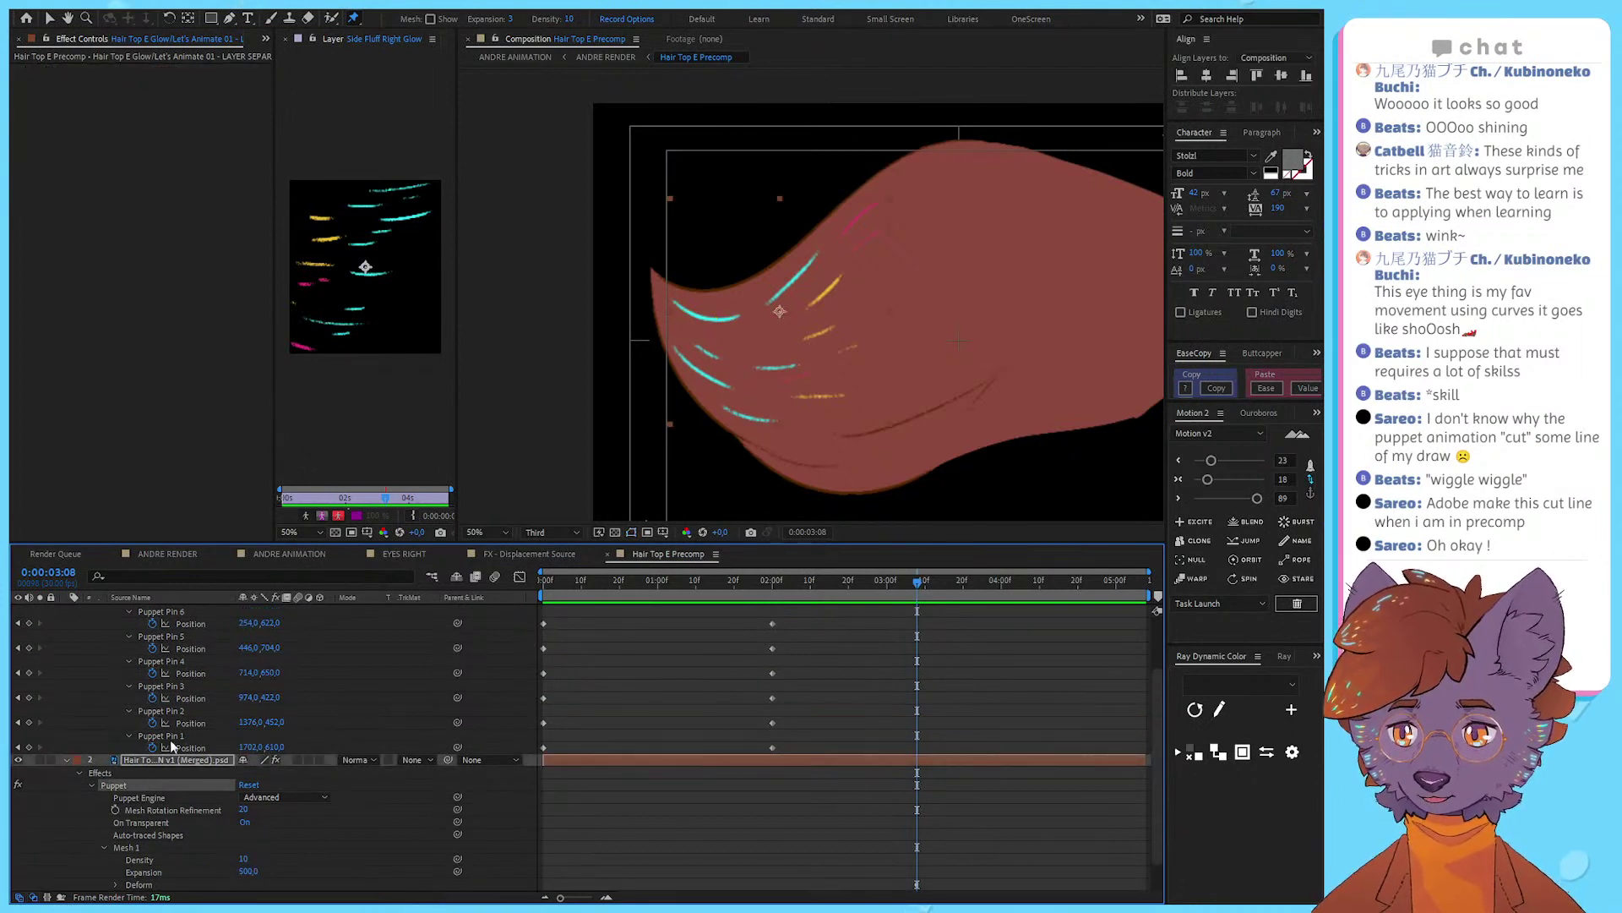
# Step: Collapse Adjustment Layer 1 and turn its visibility back on
pyautogui.click(136, 612)
pyautogui.click(65, 609)
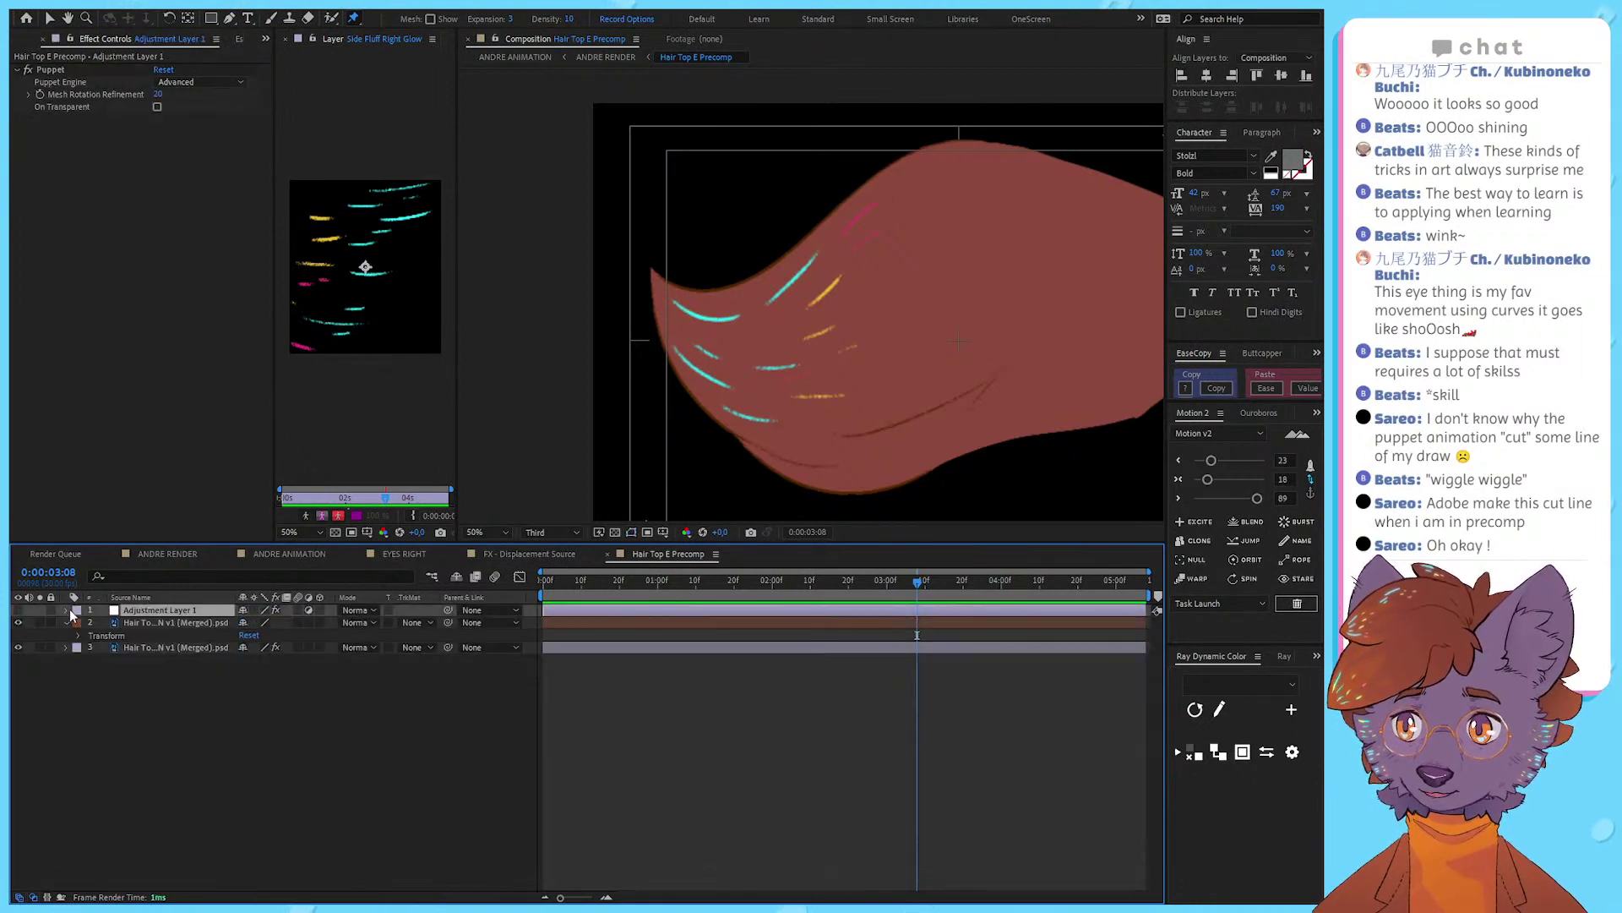
pyautogui.moveTo(901, 295); pyautogui.dragTo(794, 332)
pyautogui.press('v')
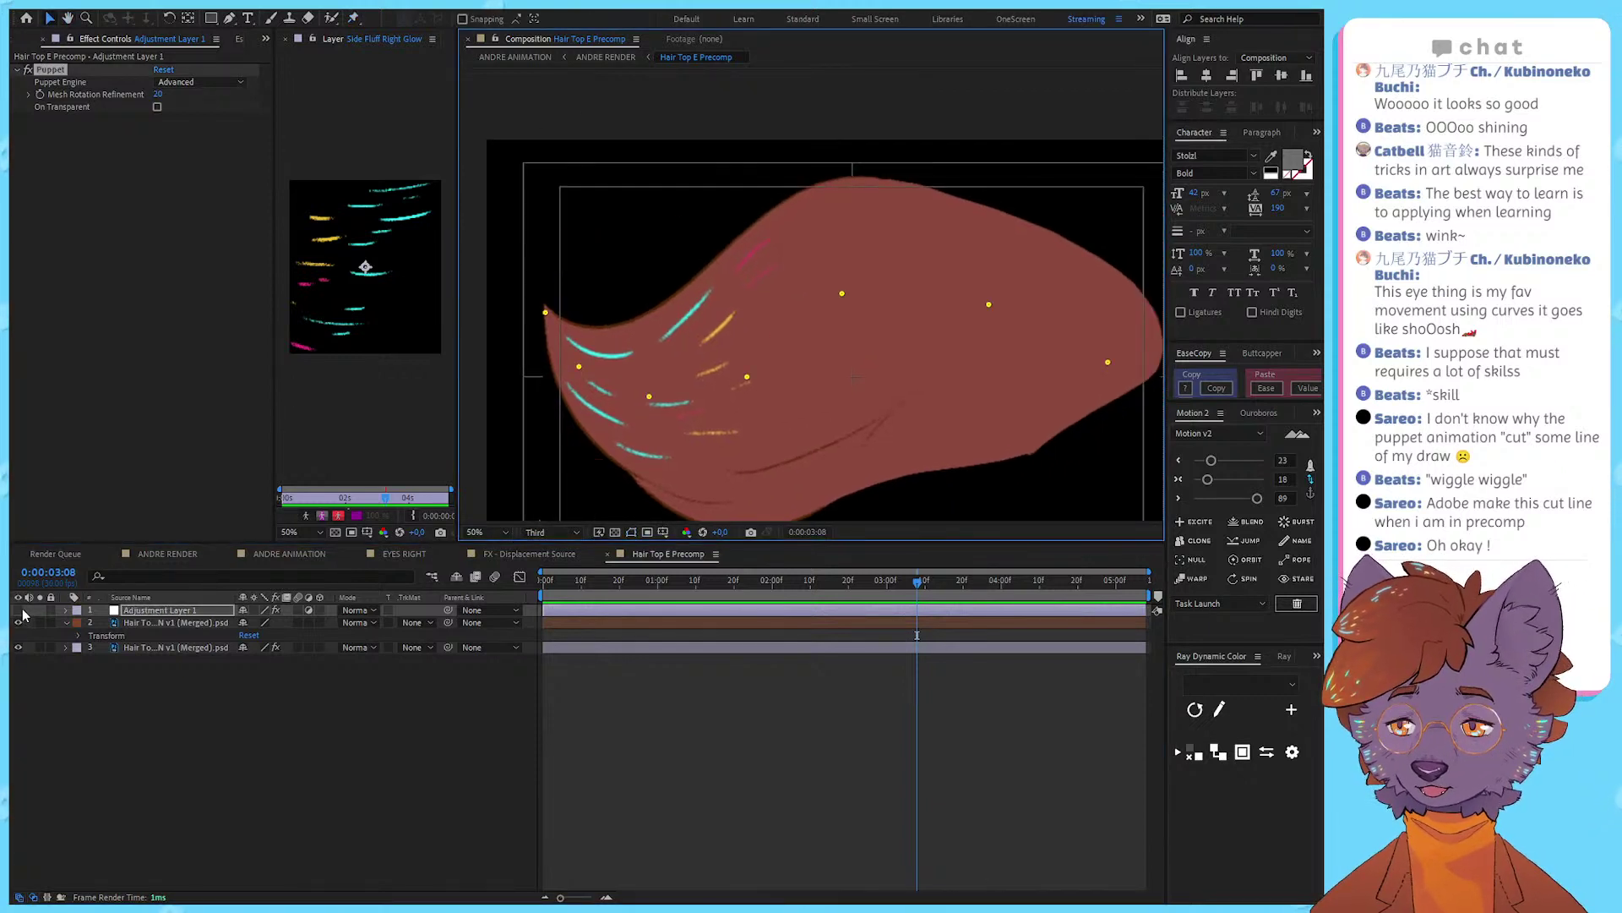
pyautogui.click(17, 609)
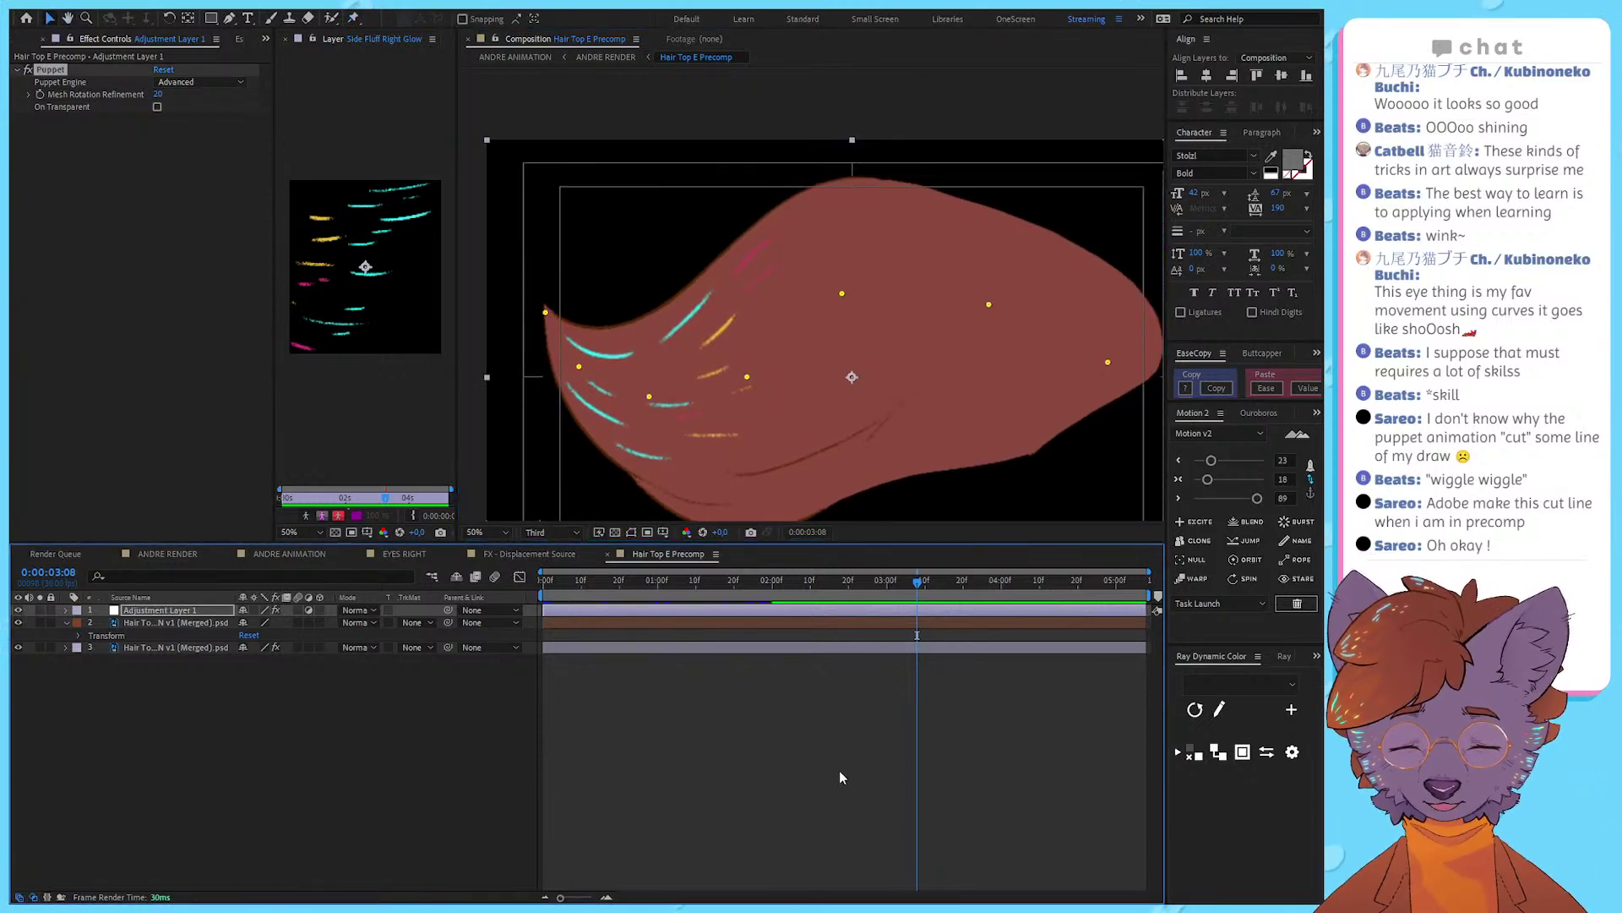
# Step: At Adjustment Layer 1's 2-second keyframes, move Puppet Pin 4 to about 724, 654 and lower Puppet Pin 5 to about 476, 780
pyautogui.press('u')
pyautogui.click(875, 664)
pyautogui.moveTo(761, 583); pyautogui.dragTo(718, 595)
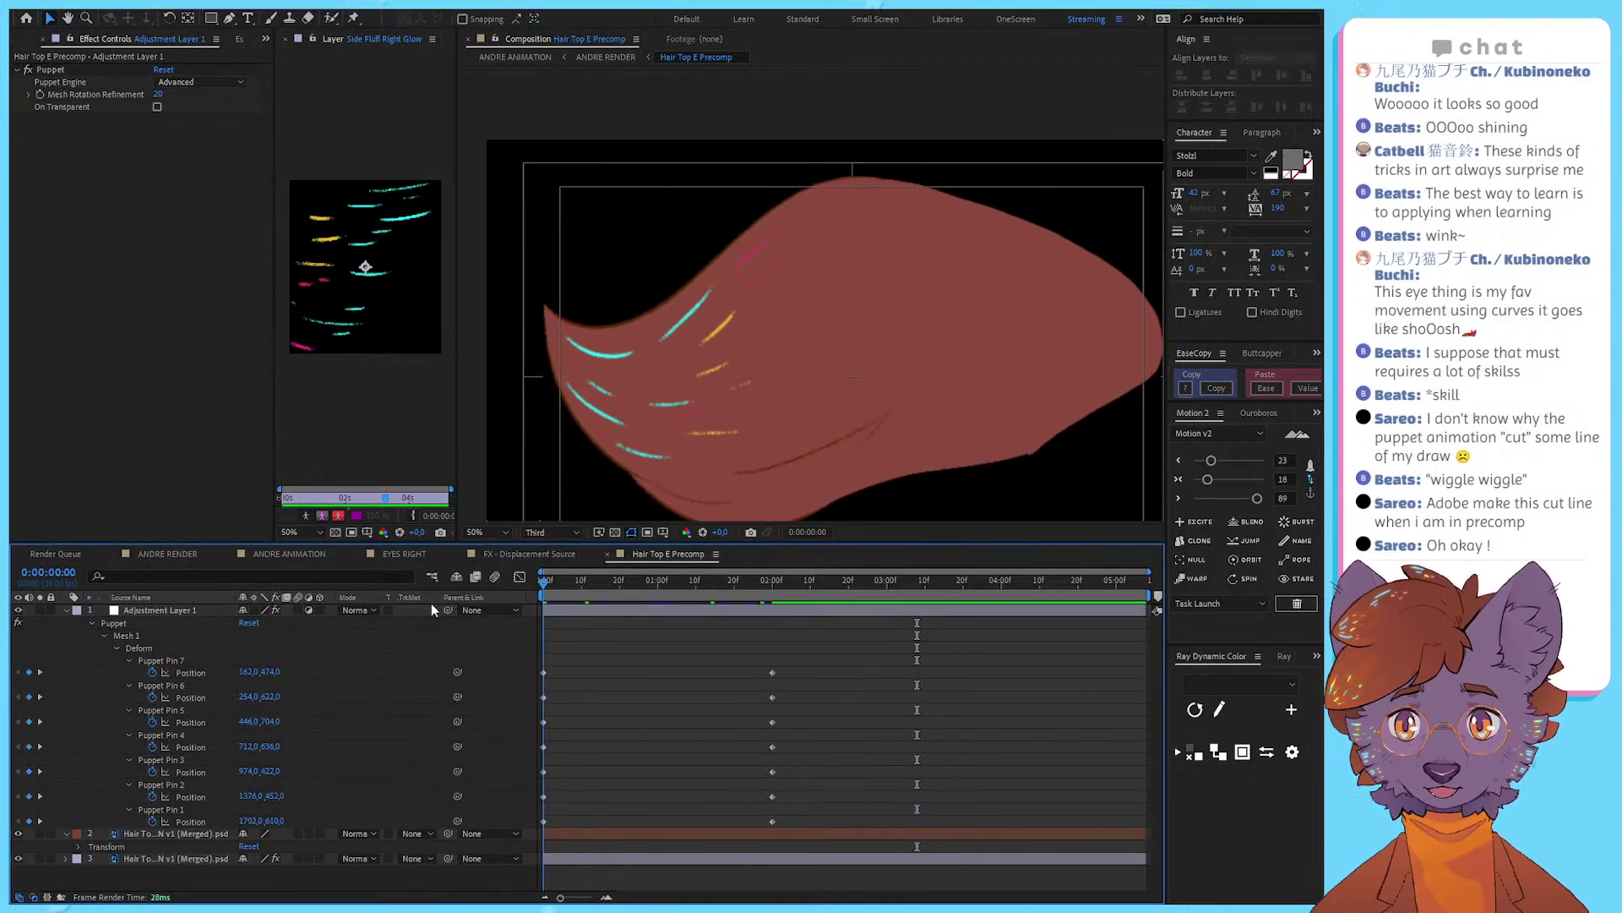
pyautogui.press('j')
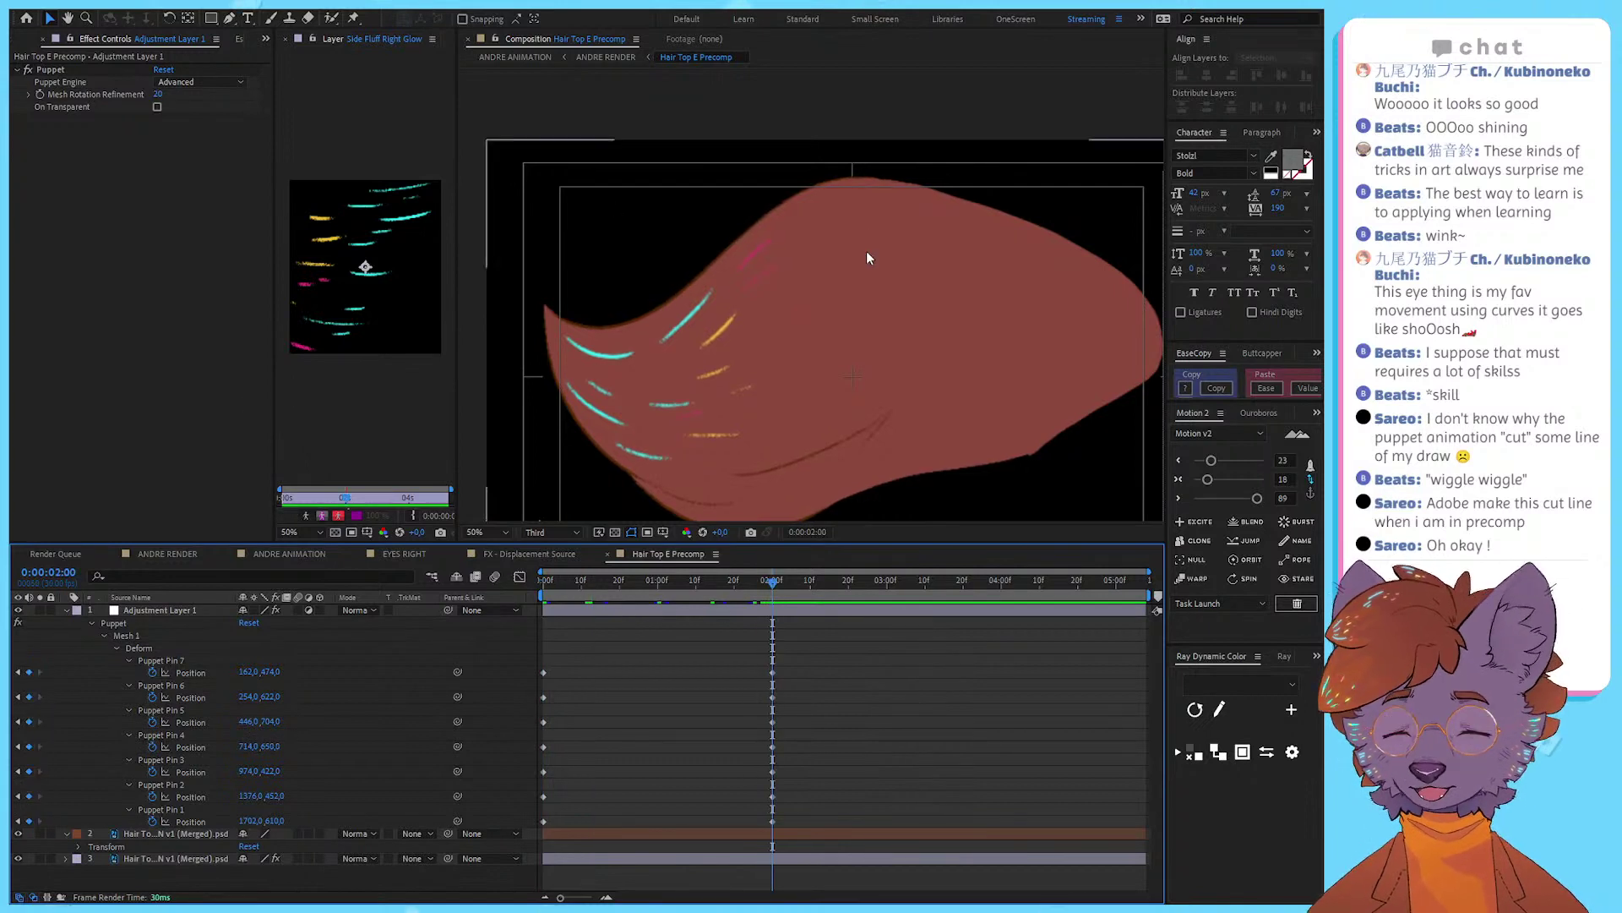
pyautogui.click(176, 609)
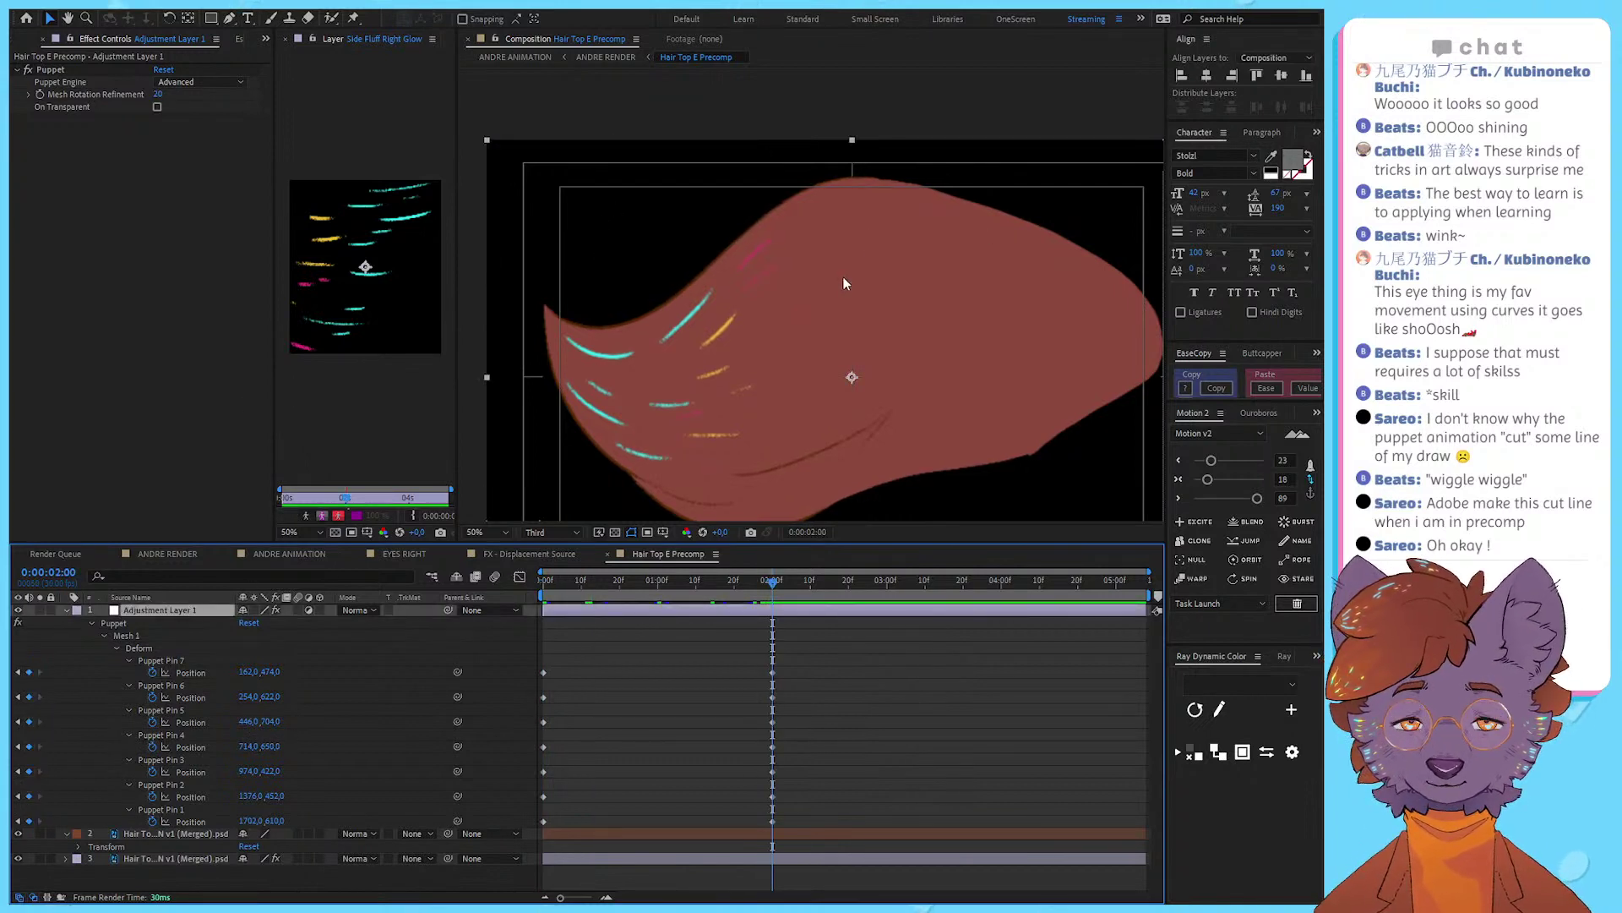
pyautogui.scroll(-2, 844, 283)
pyautogui.scroll(2, 815, 310)
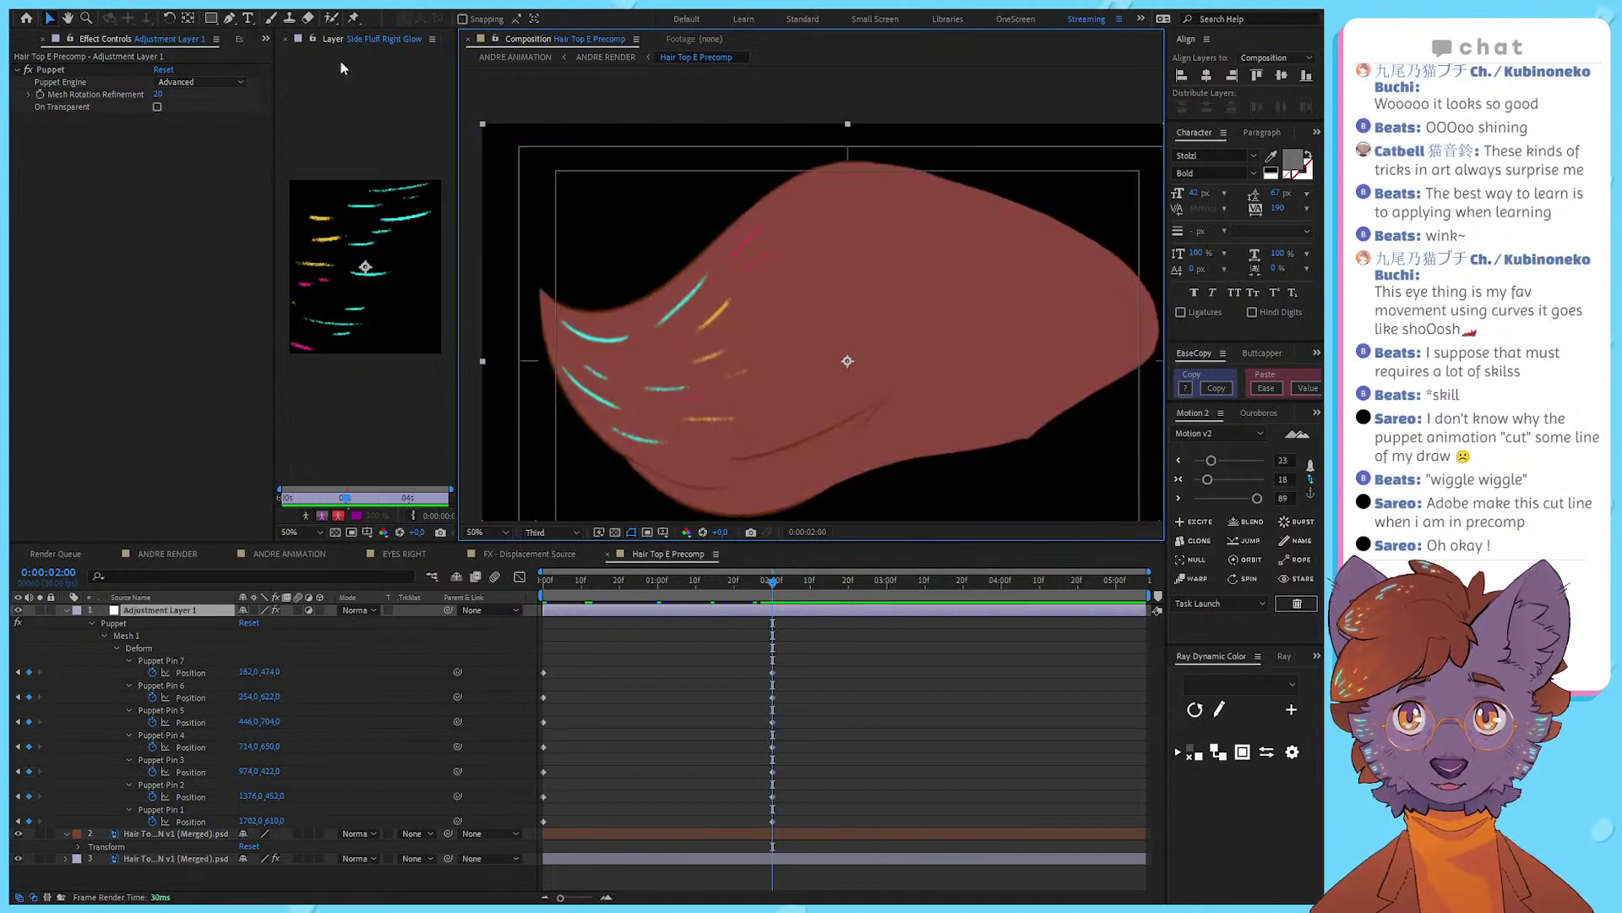
pyautogui.click(354, 18)
pyautogui.click(169, 661)
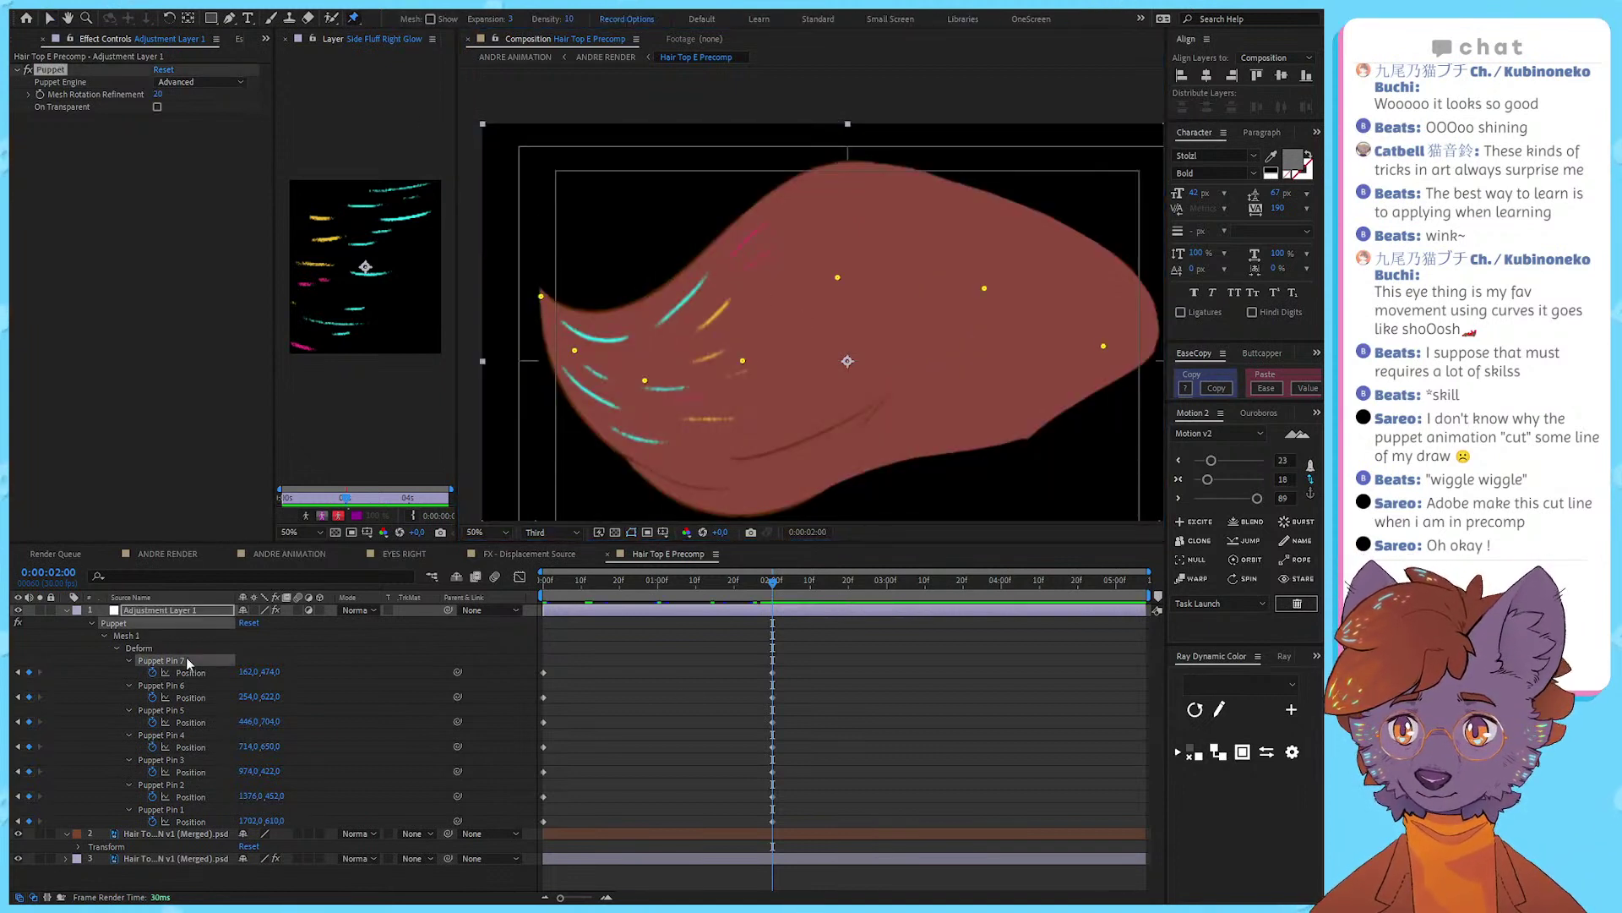
pyautogui.moveTo(743, 361); pyautogui.dragTo(746, 361)
pyautogui.moveTo(644, 381); pyautogui.dragTo(656, 408)
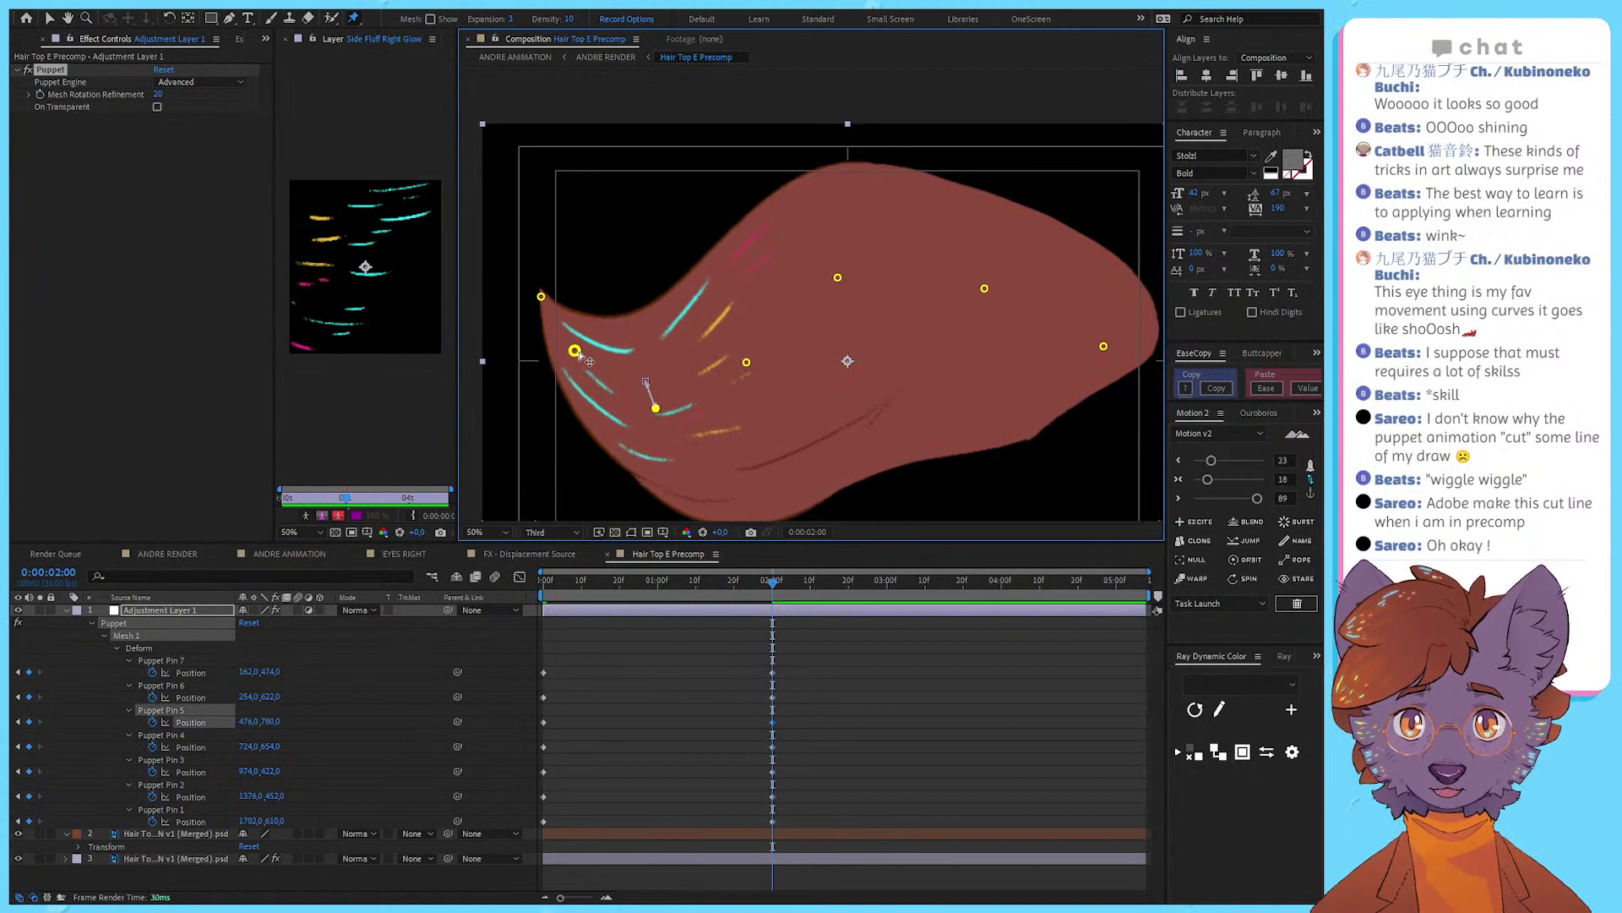
# Step: Swing the hair tip downward by moving Puppet Pin 6 to about 264, 870 and Puppet Pin 7 to about 116, 886
pyautogui.moveTo(578, 353); pyautogui.dragTo(579, 442)
pyautogui.moveTo(542, 298); pyautogui.dragTo(583, 443)
pyautogui.press('v')
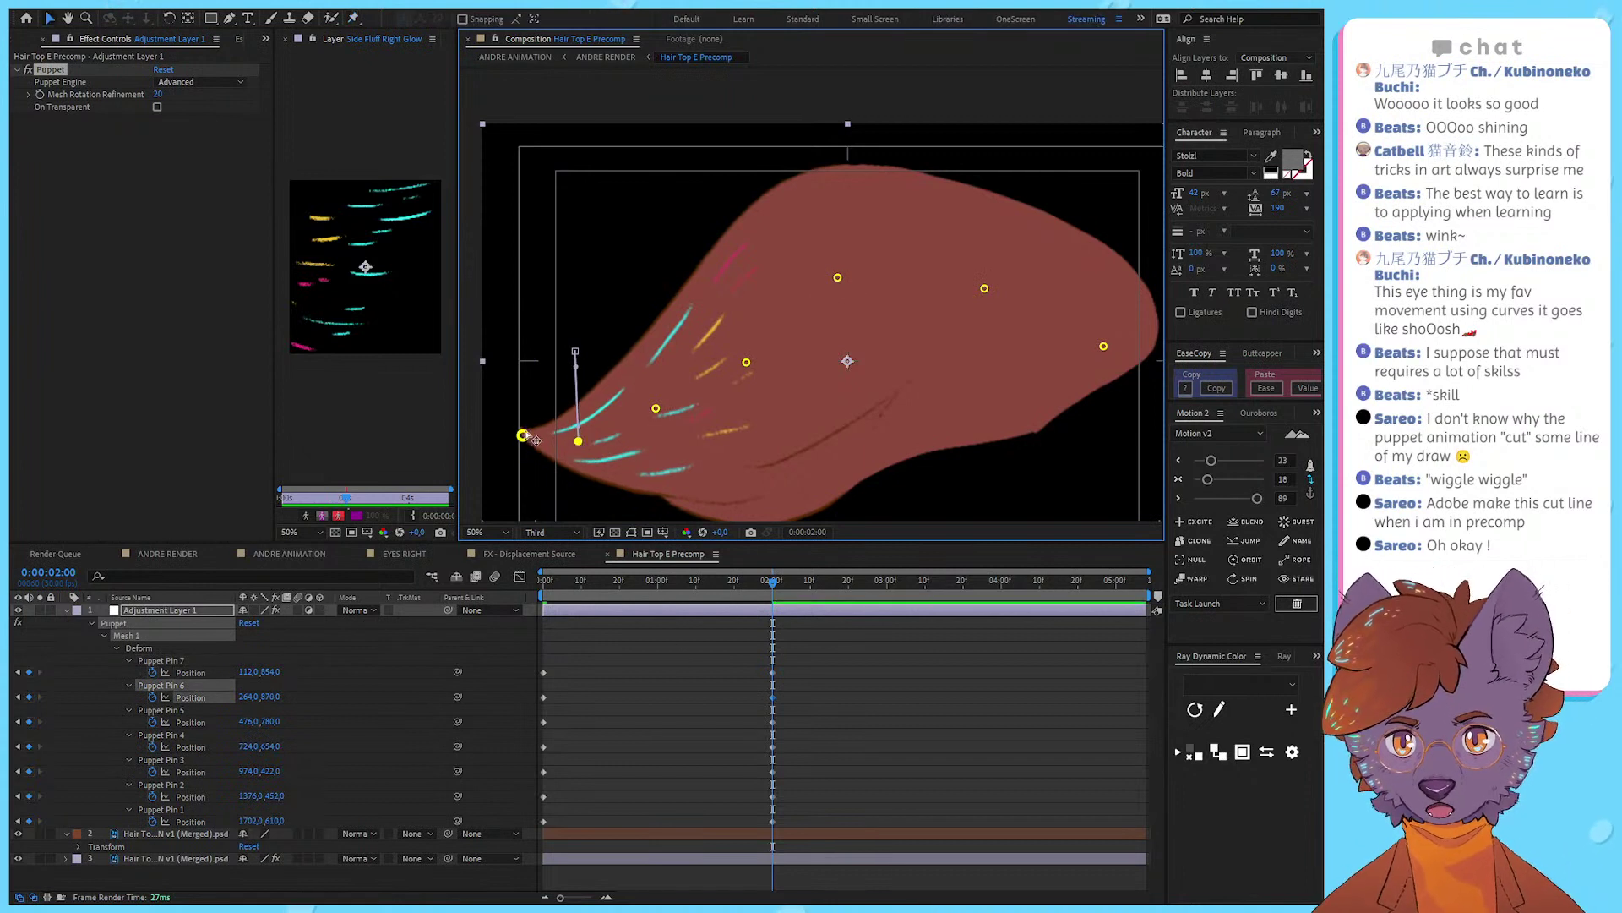
pyautogui.click(524, 435)
pyautogui.moveTo(524, 435); pyautogui.dragTo(525, 447)
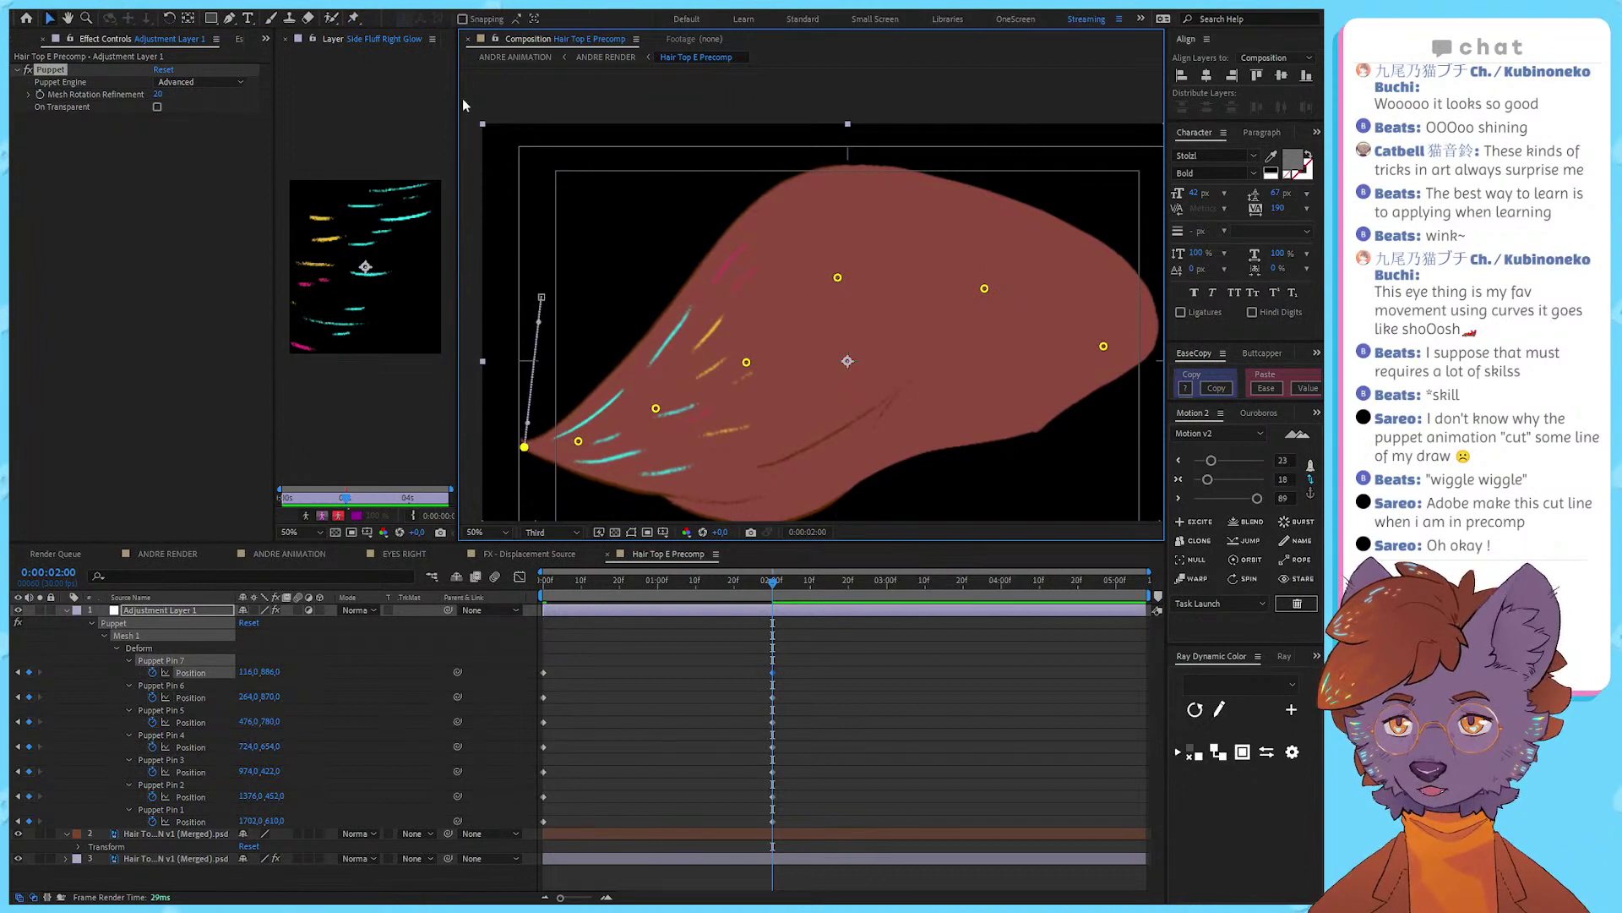
# Step: Preview the hair swing from the start and select all the puppet pin position keyframes
pyautogui.moveTo(717, 585)
pyautogui.mouseDown()
pyautogui.moveTo(433, 585)
pyautogui.moveTo(891, 583)
pyautogui.moveTo(746, 585)
pyautogui.mouseUp()
pyautogui.press('space')
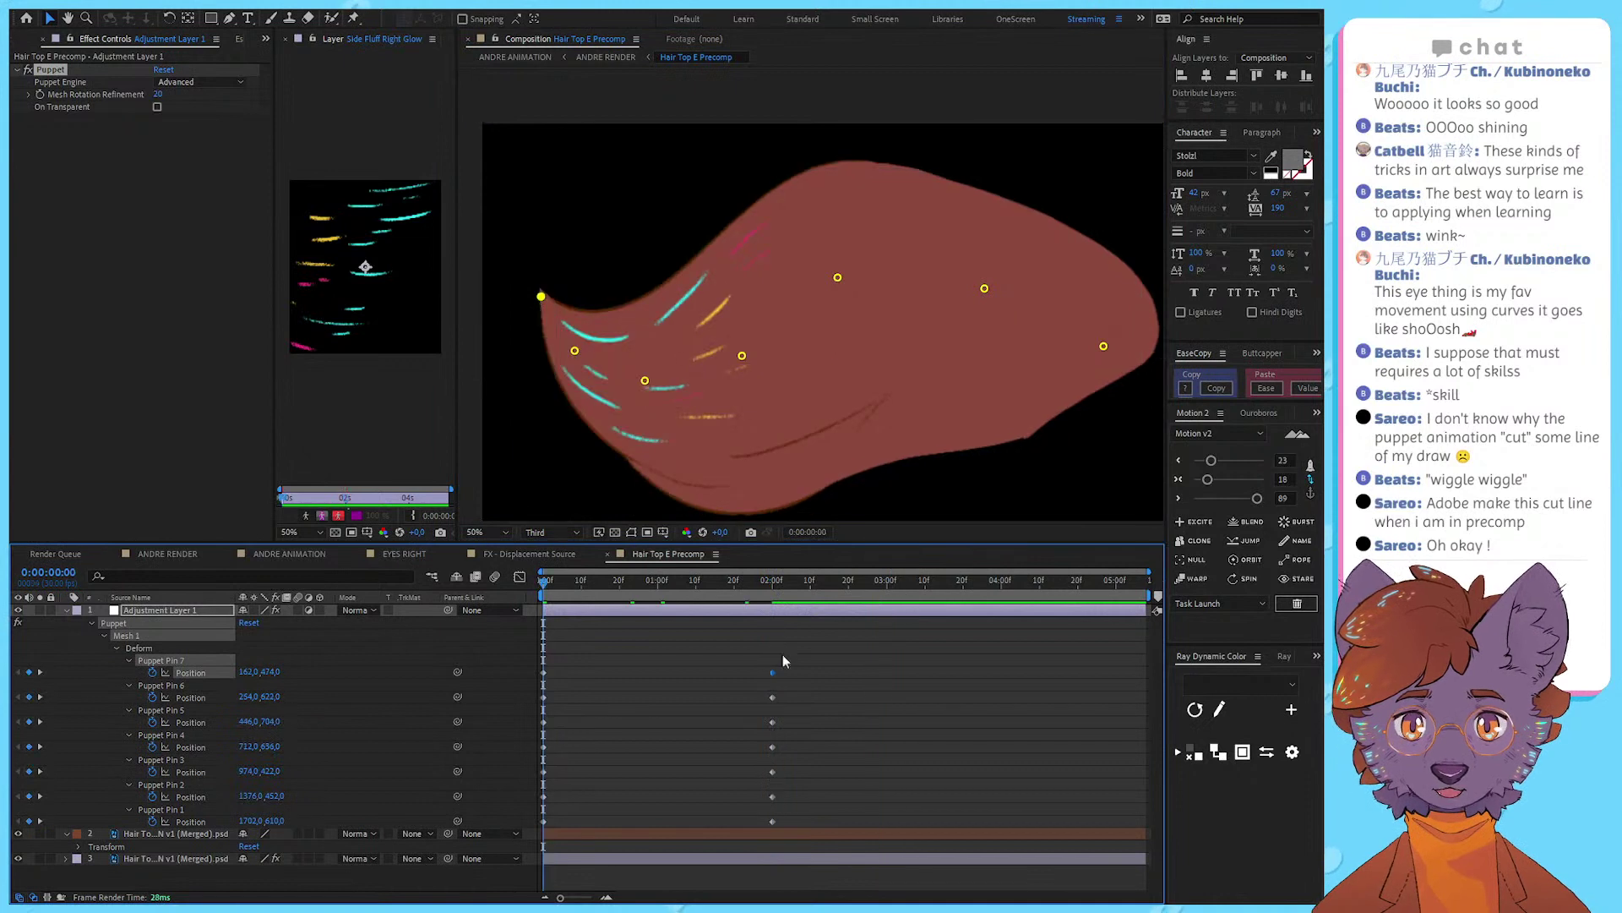
pyautogui.press('space')
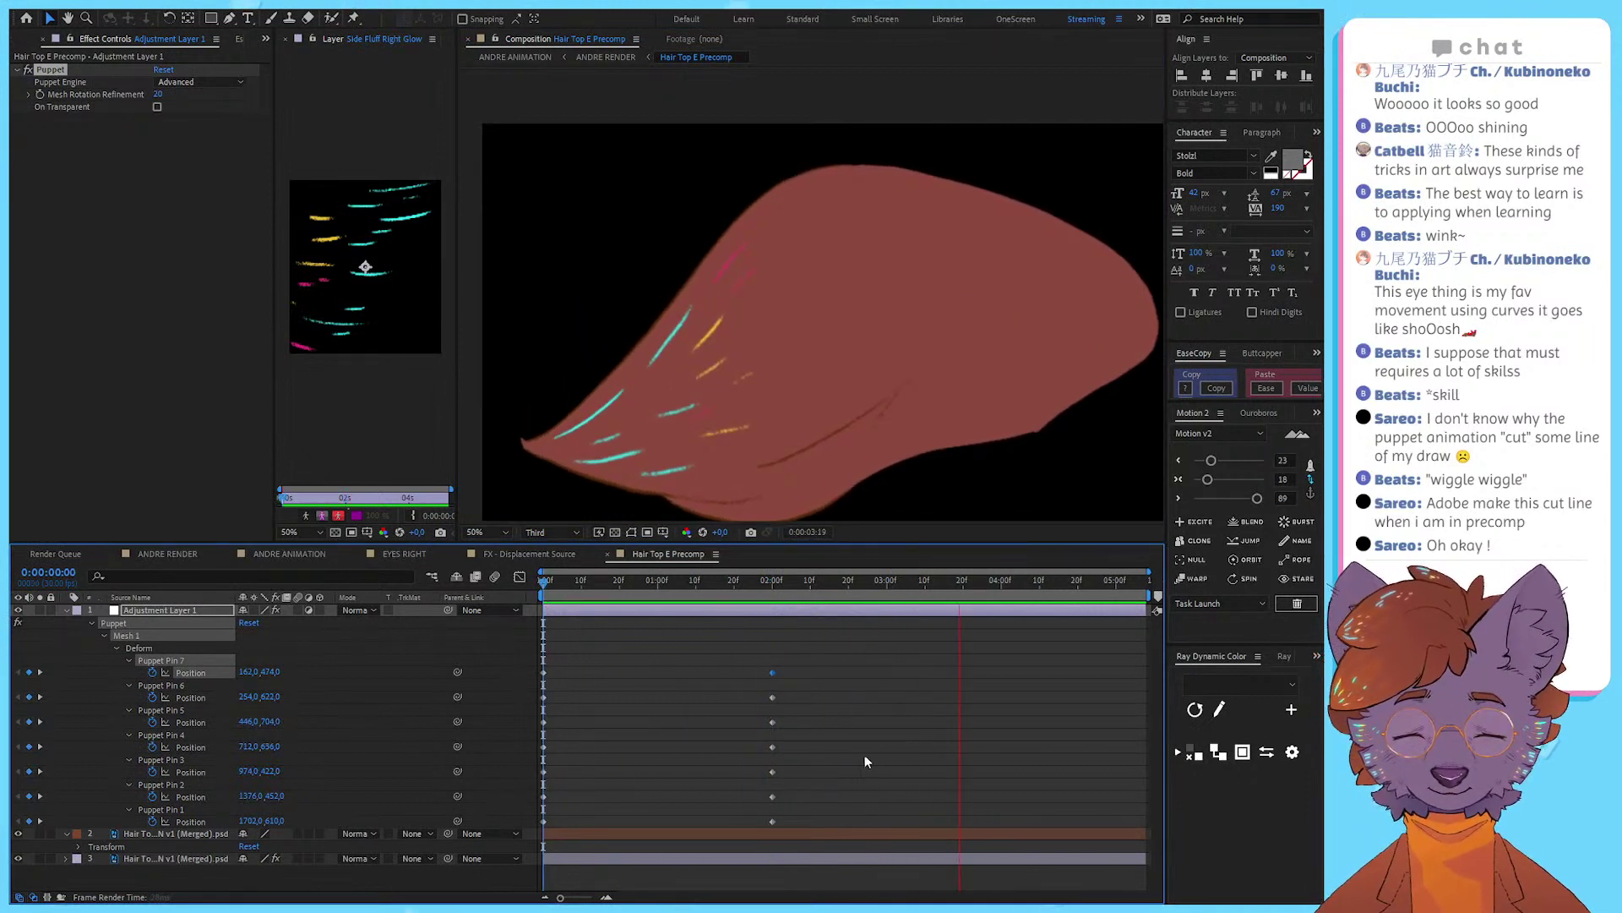
pyautogui.moveTo(825, 673); pyautogui.dragTo(568, 813)
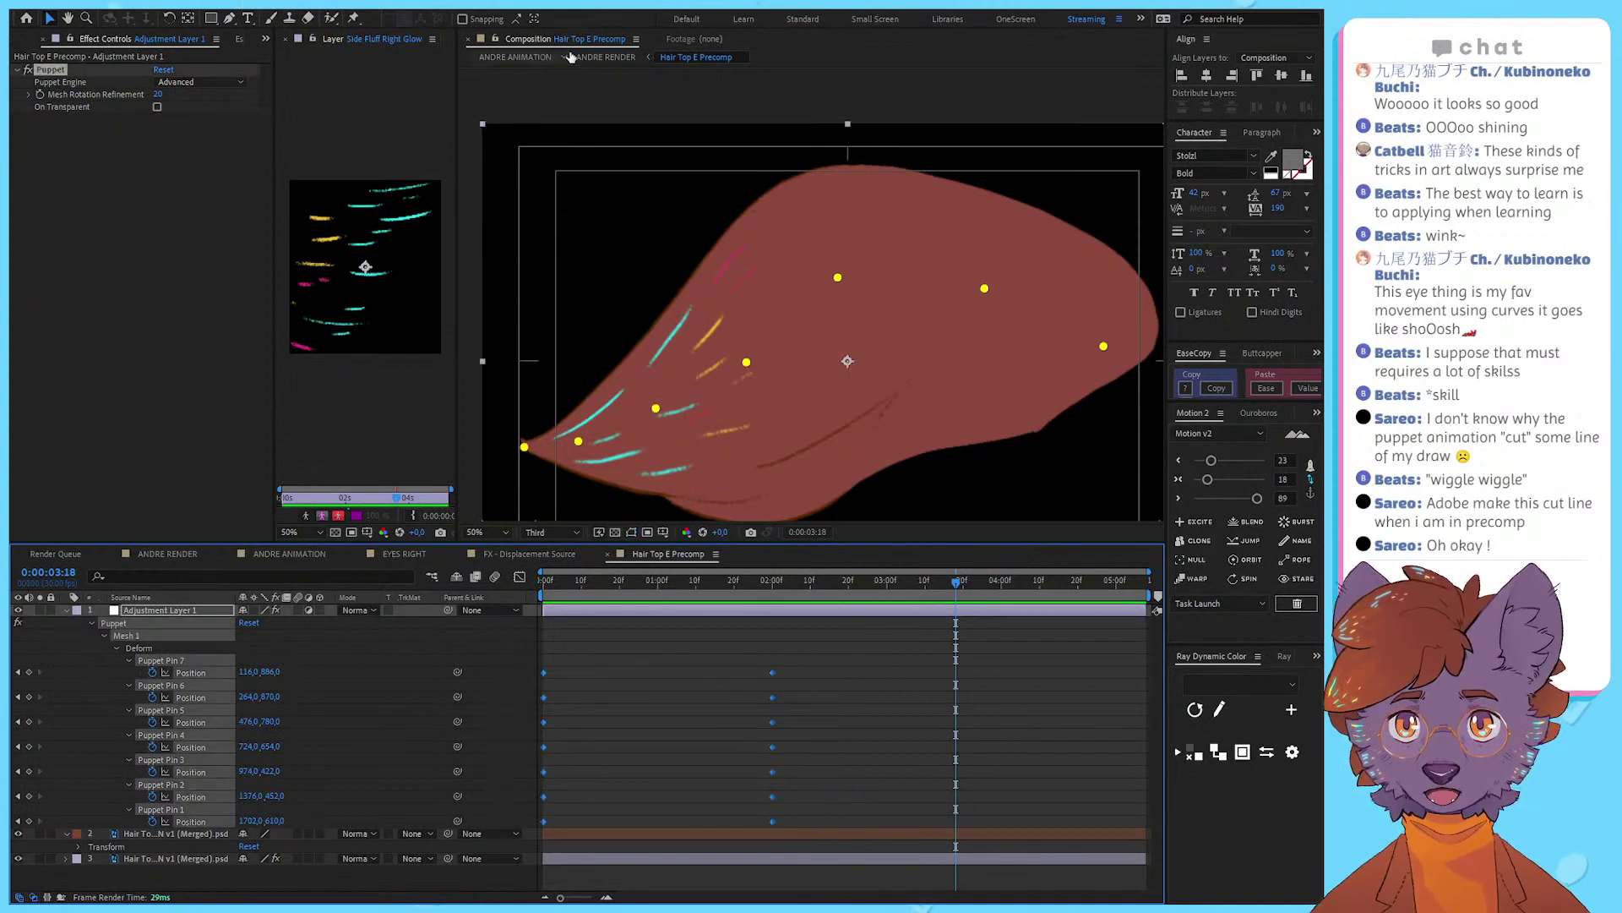
# Step: Look up the pingpong loop expression in the ANDRE RENDER composition and return to Hair Top E Precomp
pyautogui.click(602, 57)
pyautogui.scroll(-5, 697, 683)
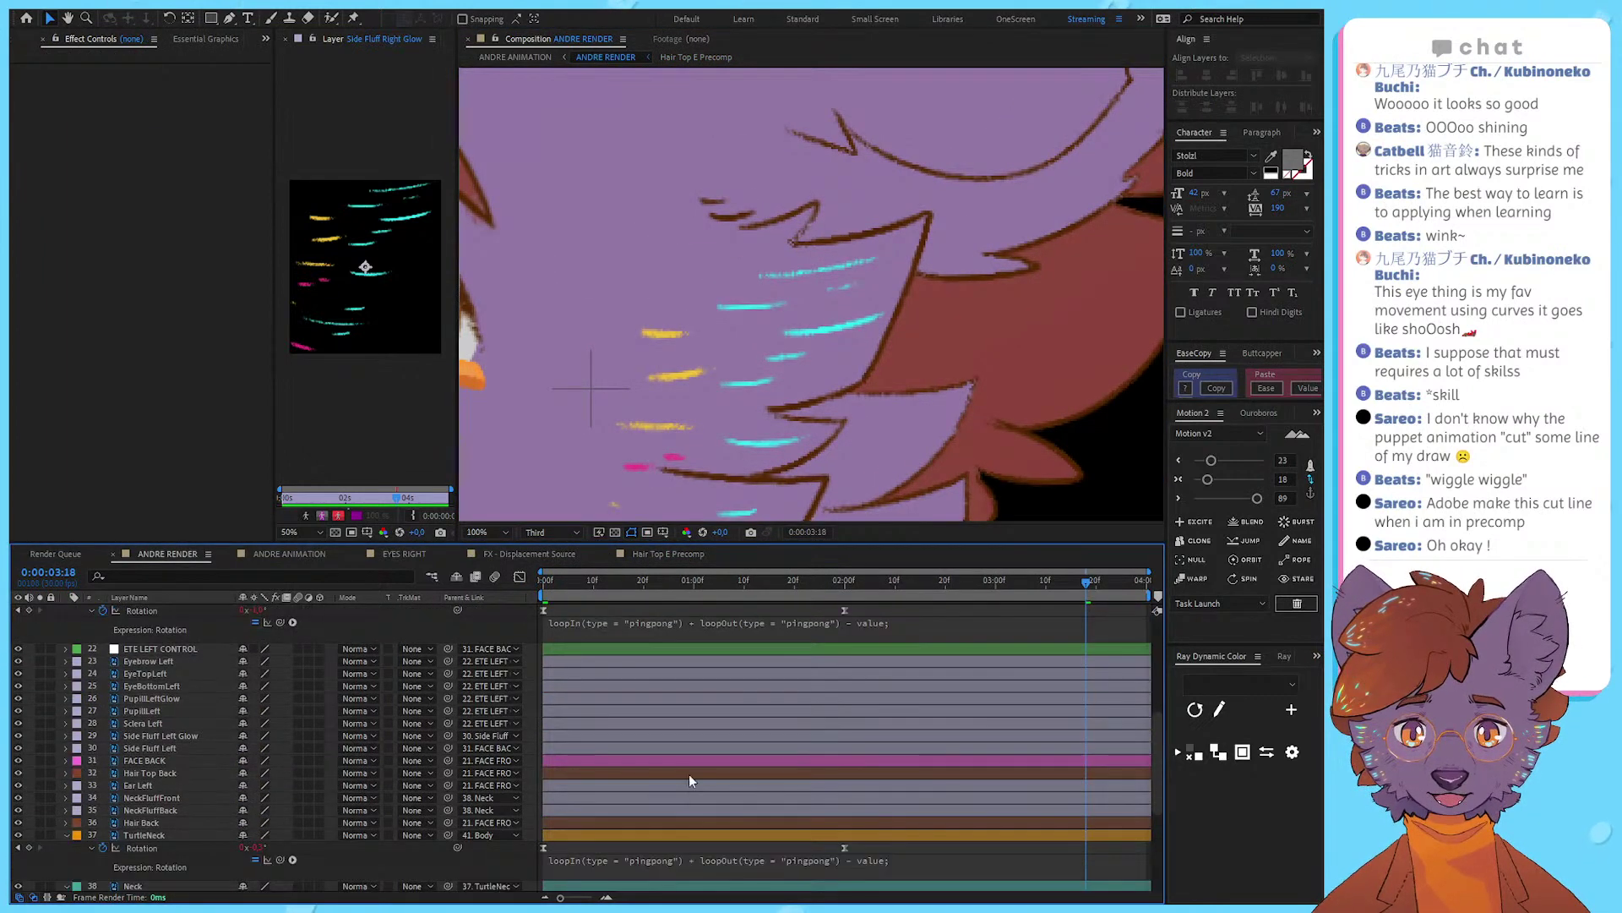
pyautogui.click(715, 44)
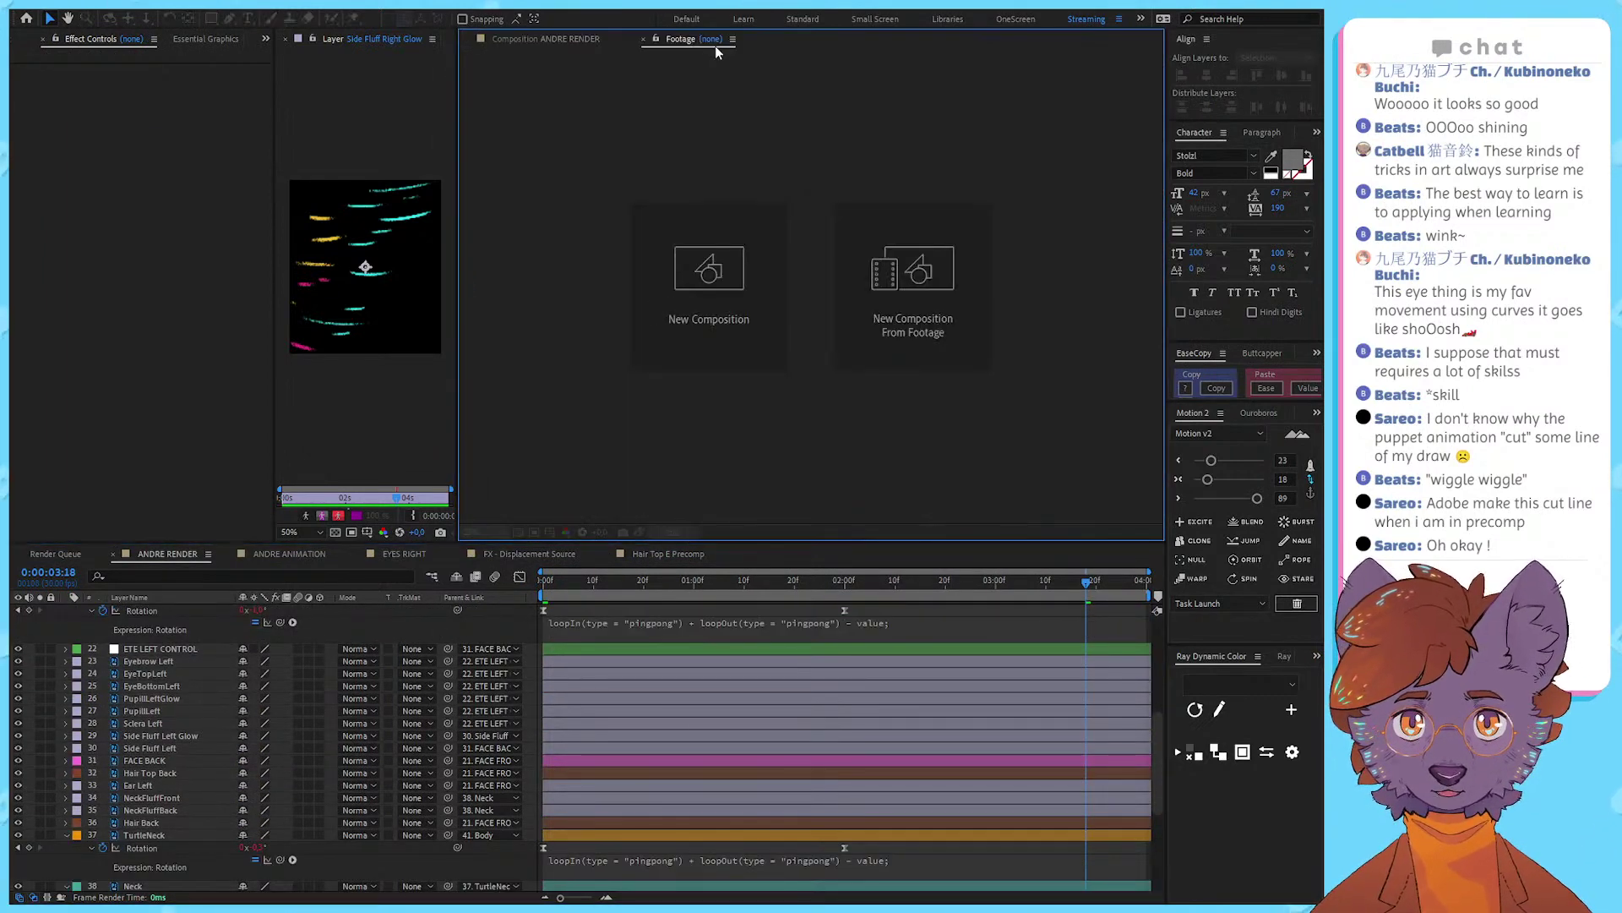
pyautogui.click(603, 44)
pyautogui.click(696, 57)
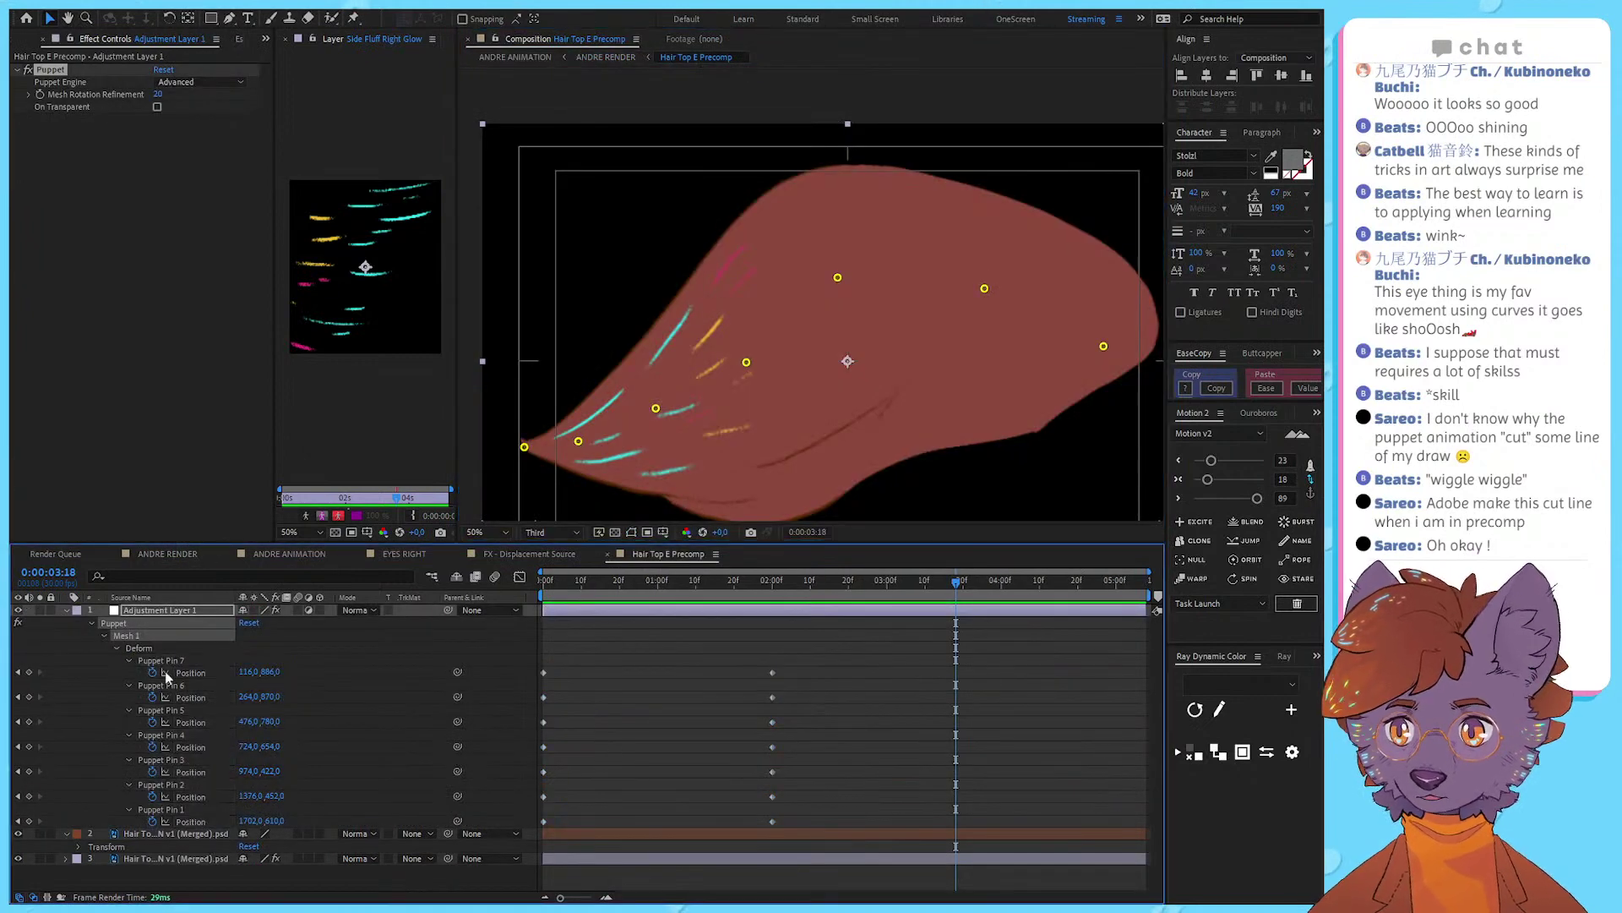
# Step: Add the expression loopIn(type = "pingpong") + loopOut(type = "pingpong") - value; to the Position of Puppet Pins 1 to 4
pyautogui.click(150, 813)
pyautogui.write('loopIn(type = "pingpong") + loopOut(type = "pingpong") - value;')
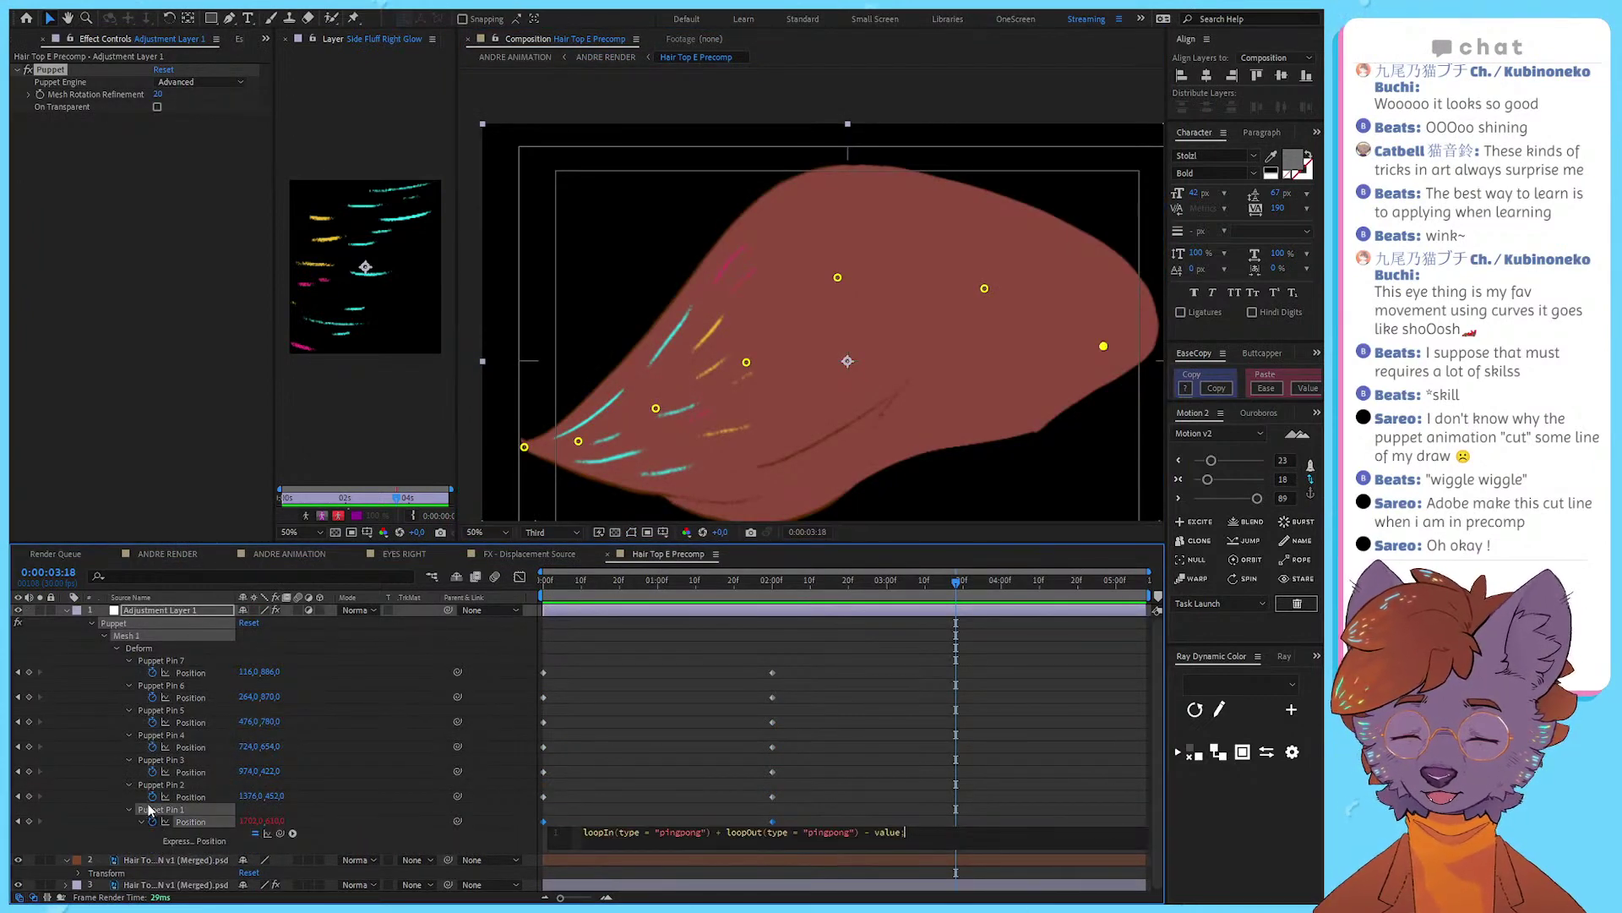
pyautogui.click(152, 784)
pyautogui.write('loopIn(type = "pingpong") + loopOut(type = "pingpong") - value;')
pyautogui.click(152, 760)
pyautogui.write('loopIn(type = "pingpong") + loopOut(type = "pingpong") - value;')
pyautogui.click(152, 734)
pyautogui.write('loopIn(type = "pingpong") + loopOut(type = "pingpong") - value;')
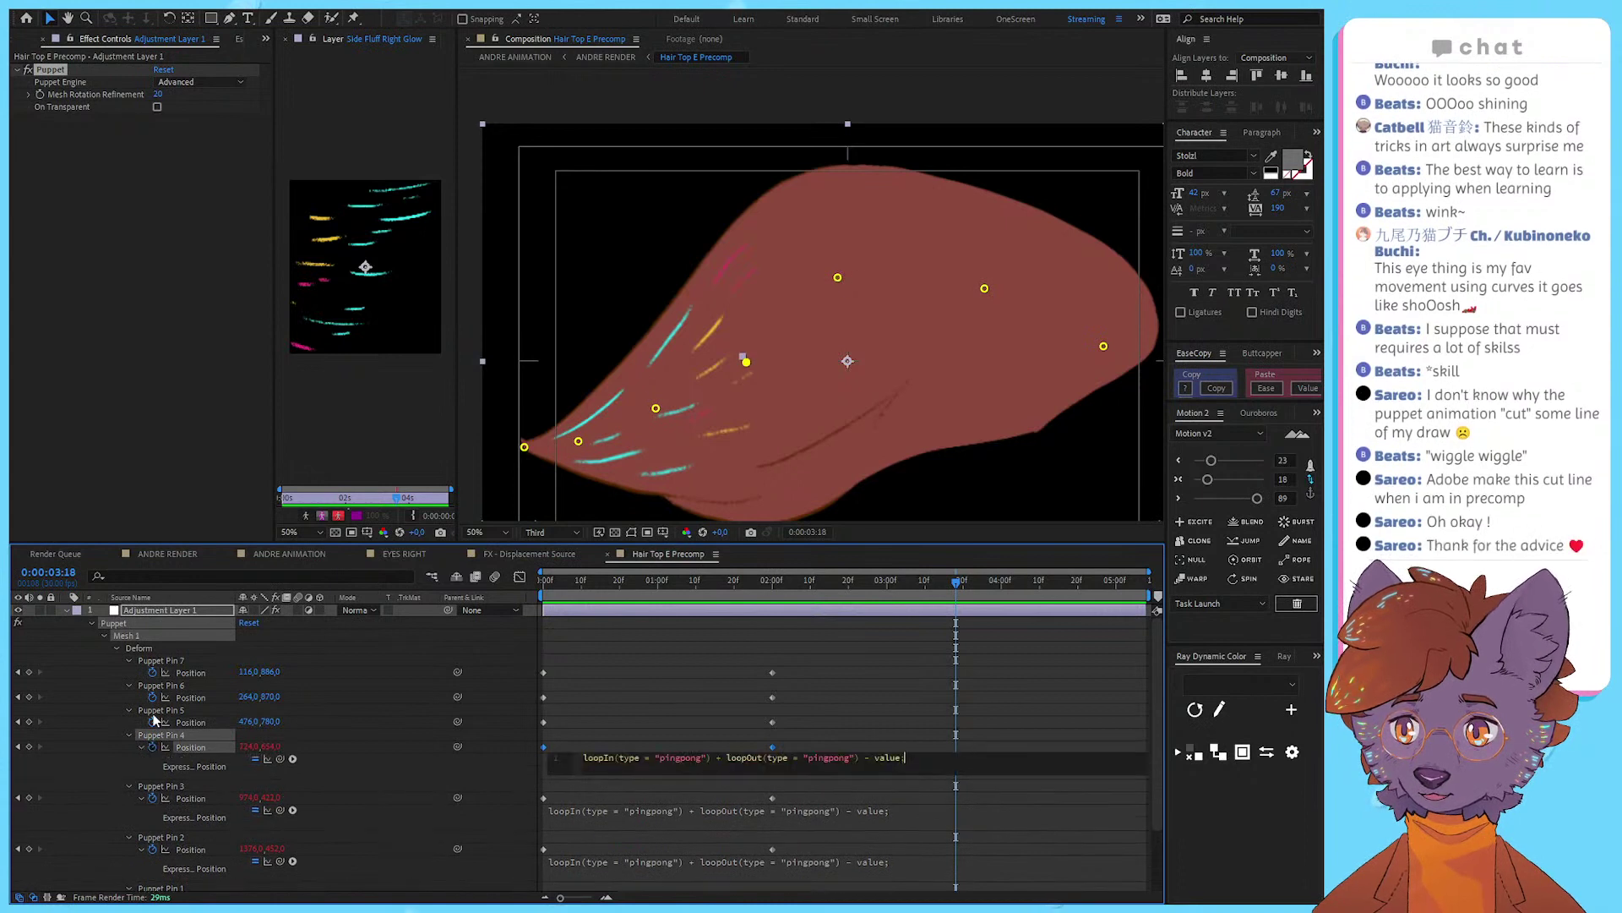
# Step: Paste the same pingpong loop expression into the Position of Puppet Pins 5, 6 and 7
pyautogui.click(155, 709)
pyautogui.hotkey('ctrl', 'v')
pyautogui.click(157, 685)
pyautogui.hotkey('ctrl', 'v')
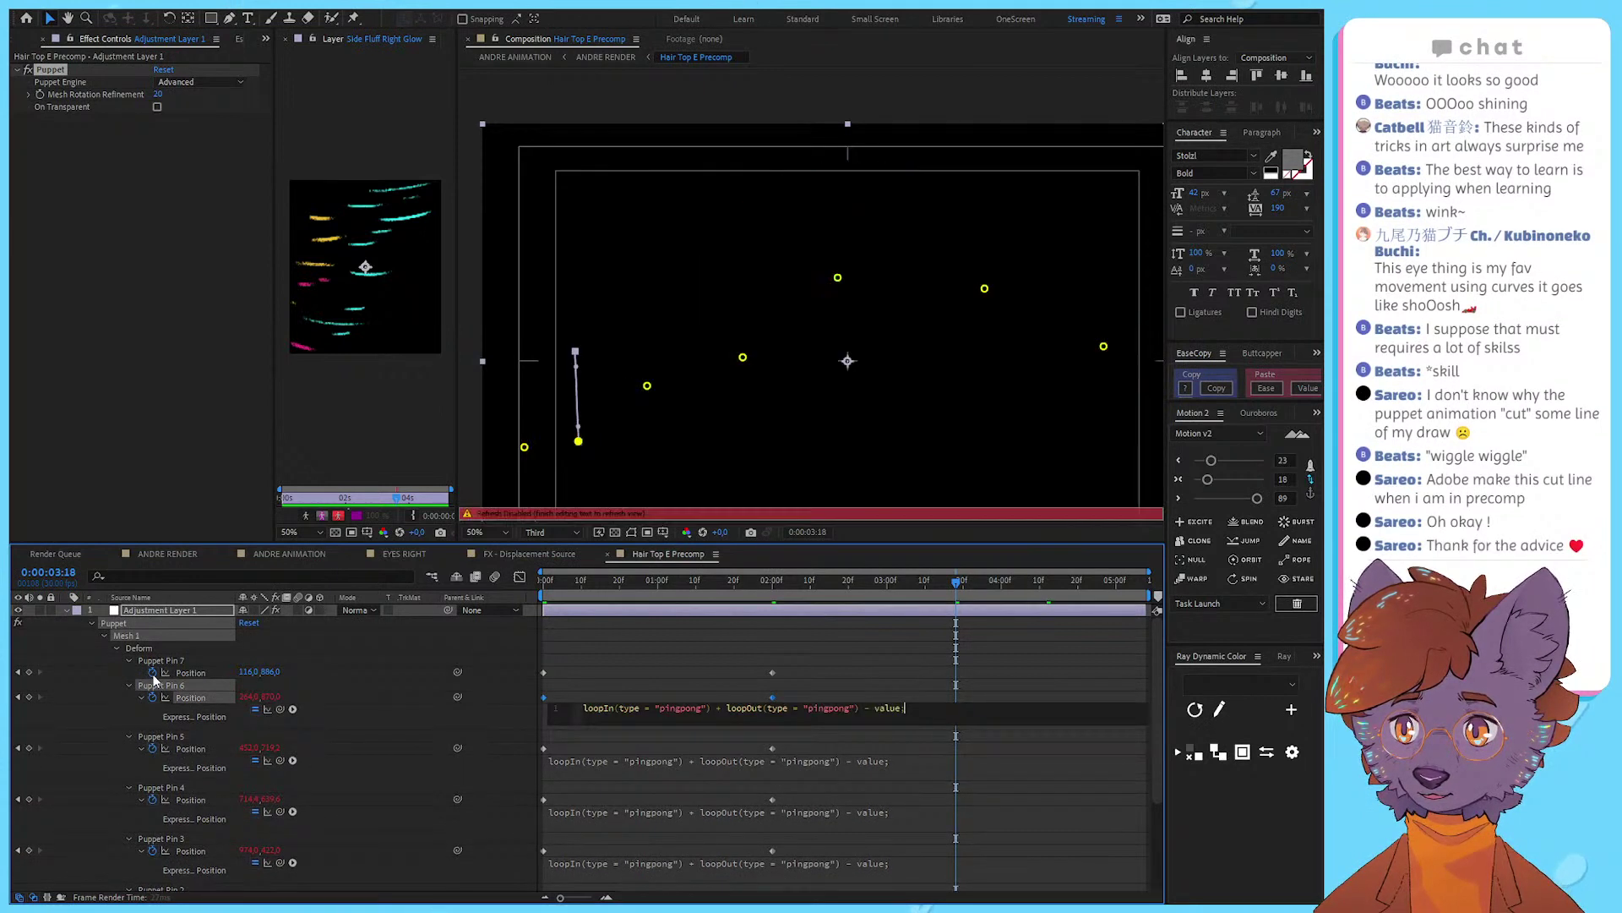
pyautogui.click(158, 659)
pyautogui.hotkey('ctrl', 'v')
# Step: Preview the looping hair swing with the composition's resolution set to Quarter
pyautogui.click(865, 656)
pyautogui.moveTo(546, 583); pyautogui.dragTo(1100, 618)
pyautogui.press('space')
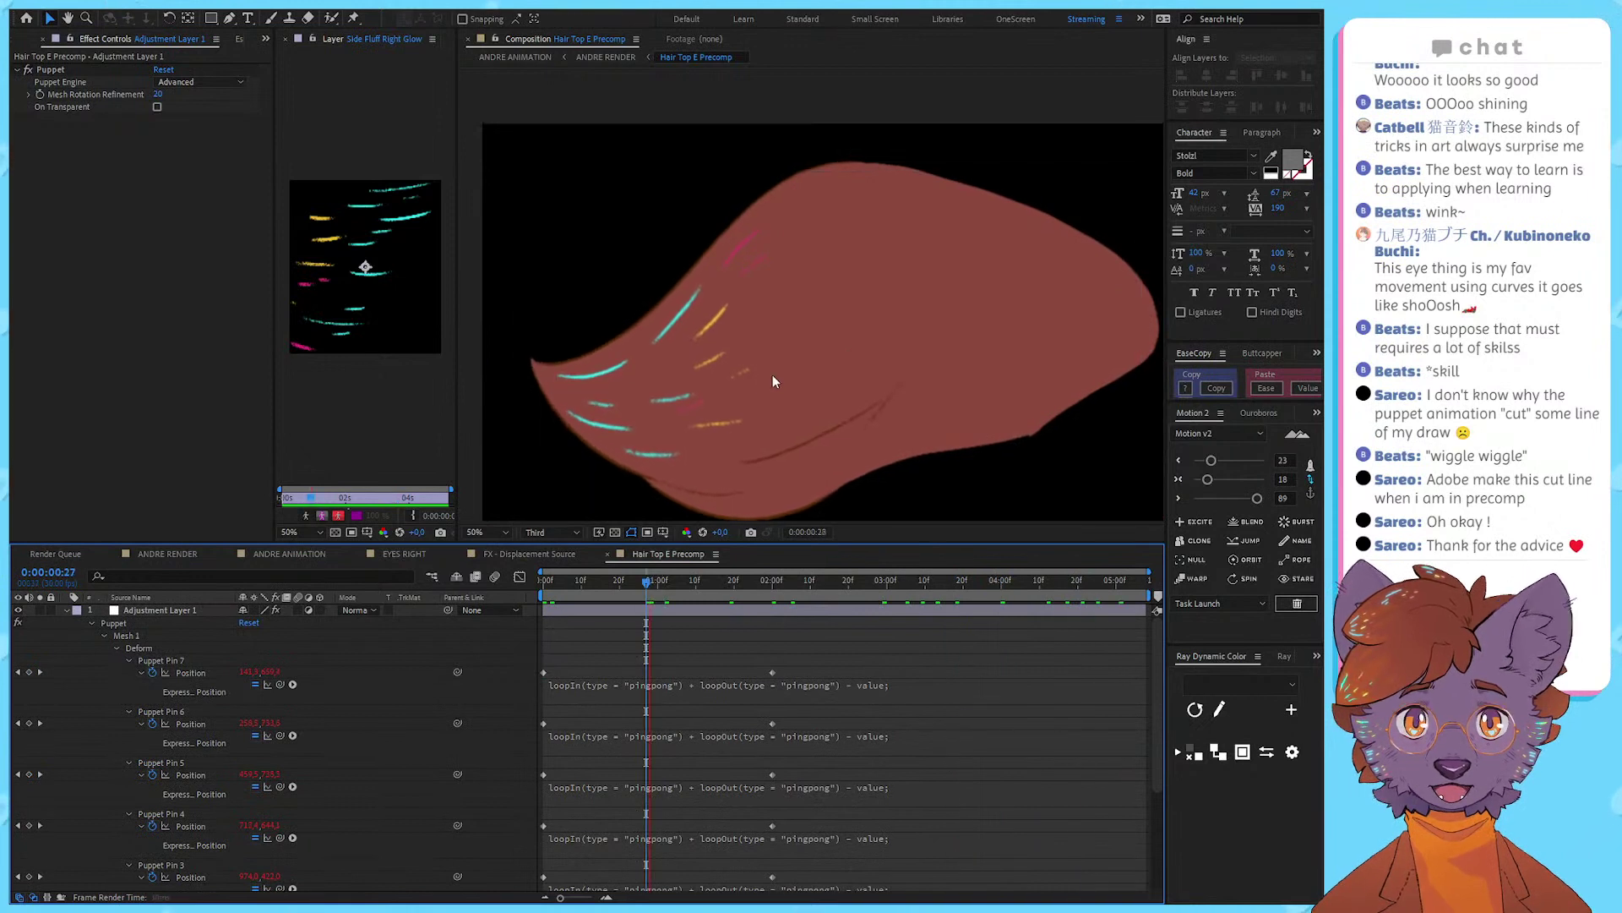
pyautogui.click(558, 532)
pyautogui.click(548, 615)
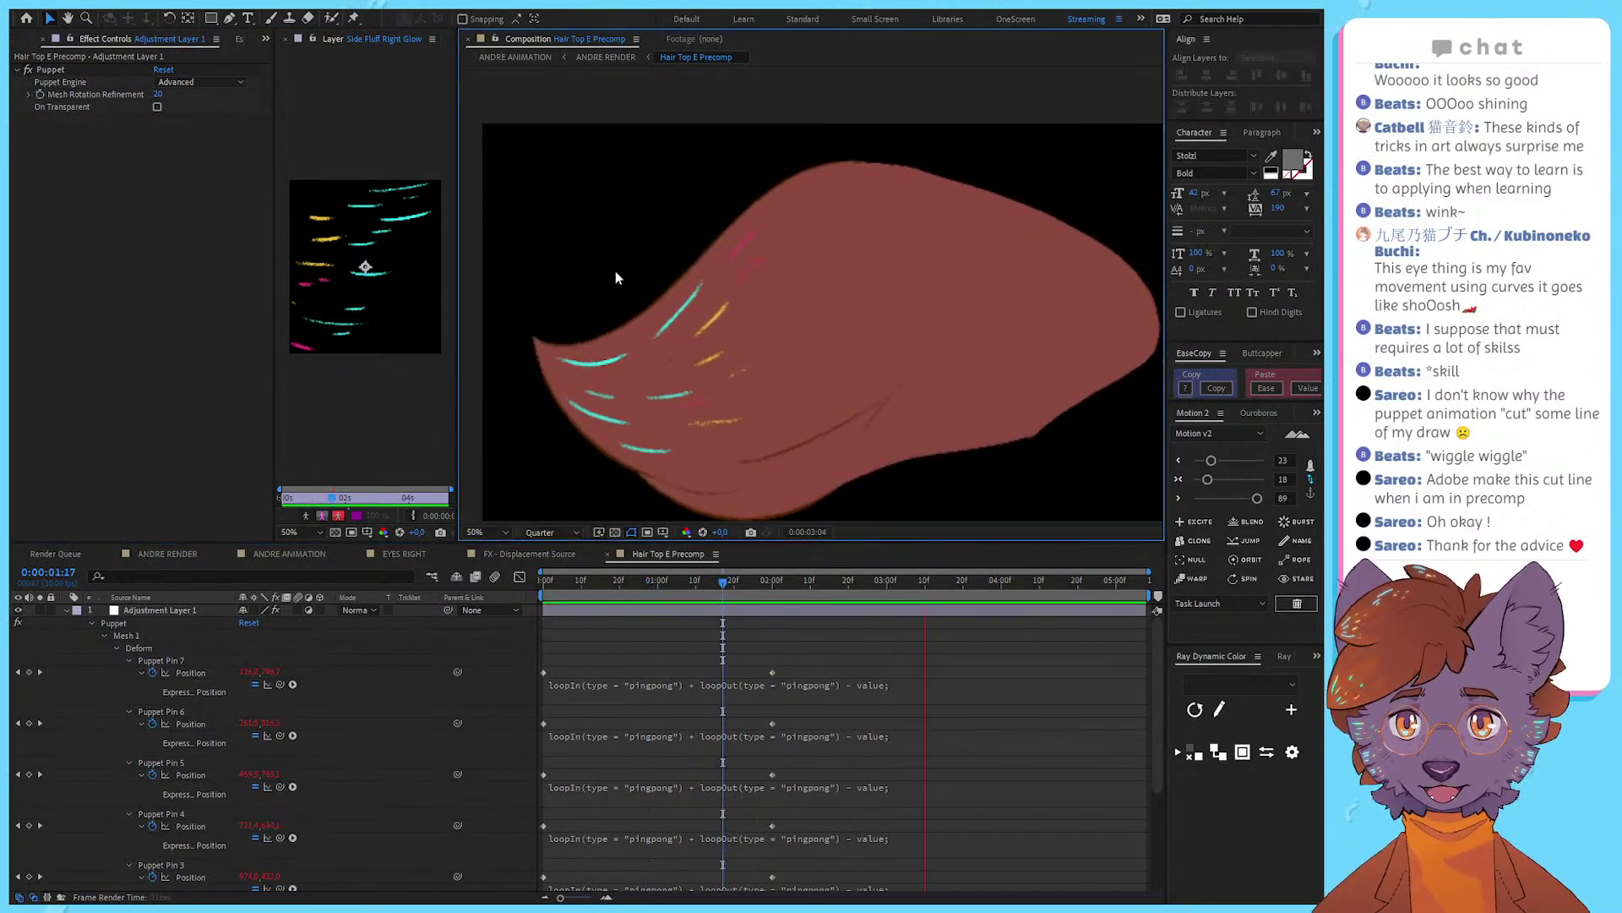
pyautogui.press('space')
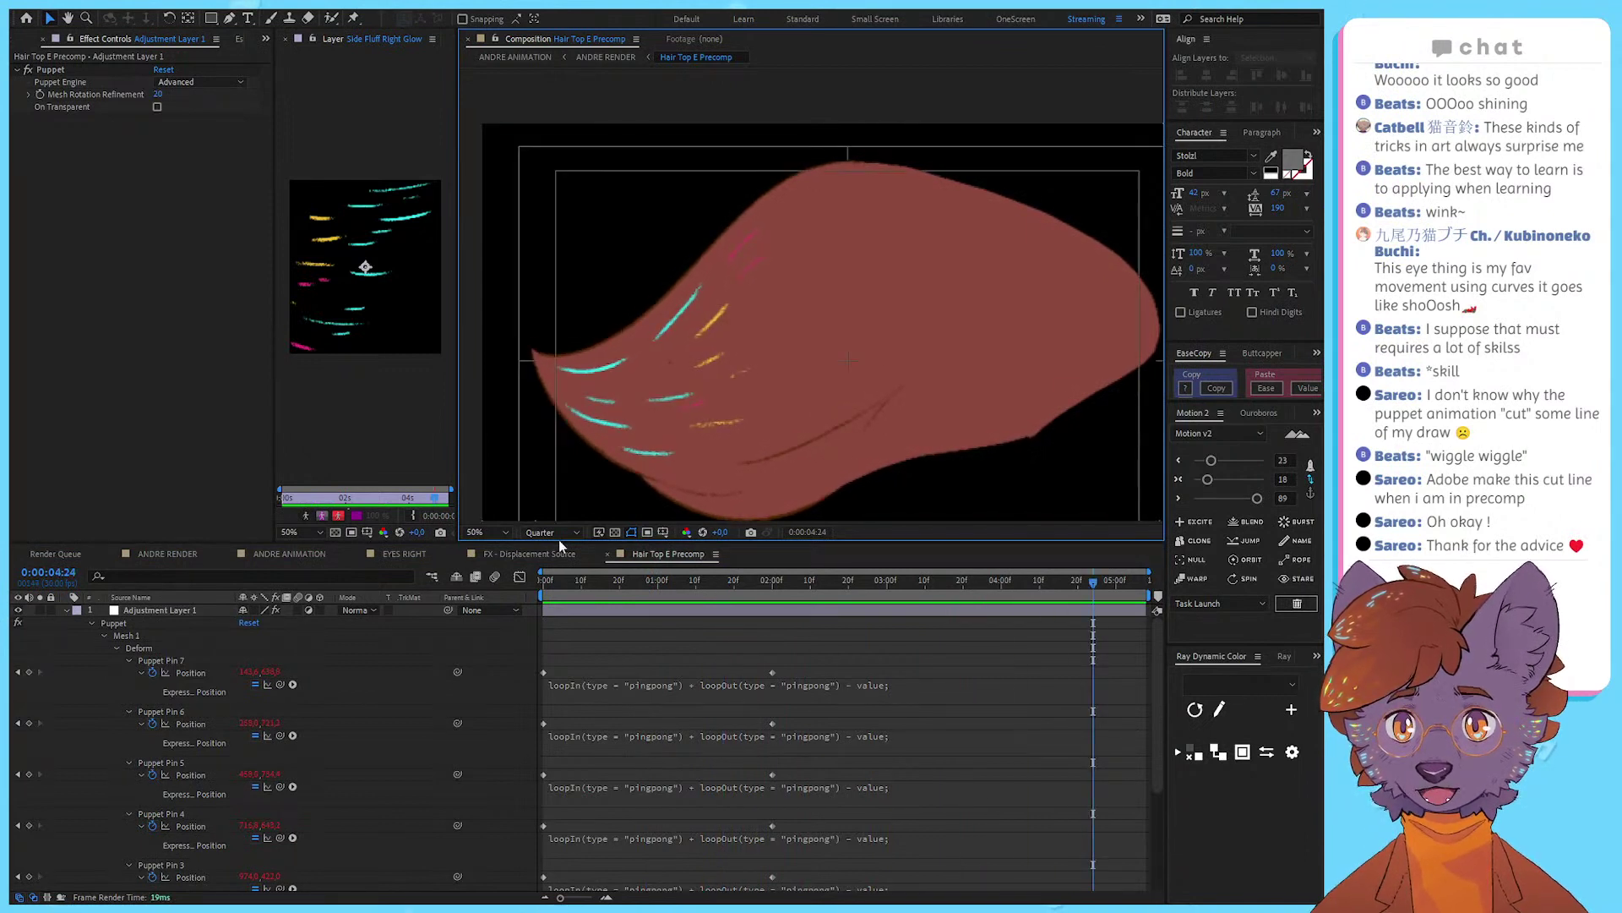
# Step: Set the composition's preview resolution to Full and close the Side Fluff Right Glow layer viewer
pyautogui.click(558, 532)
pyautogui.click(548, 564)
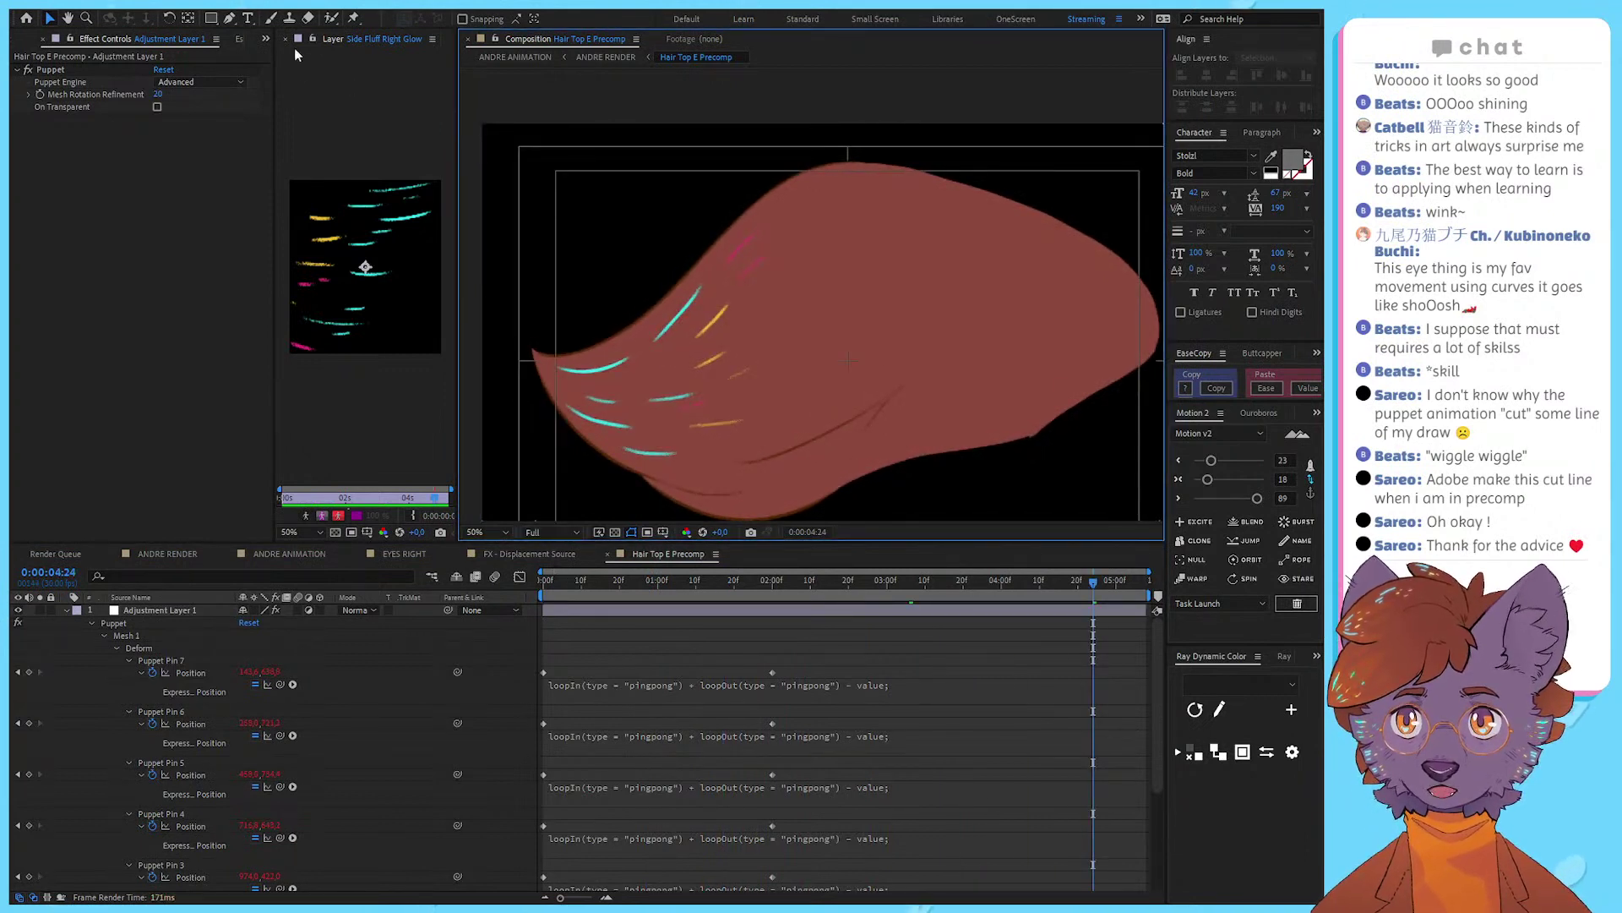
pyautogui.click(286, 39)
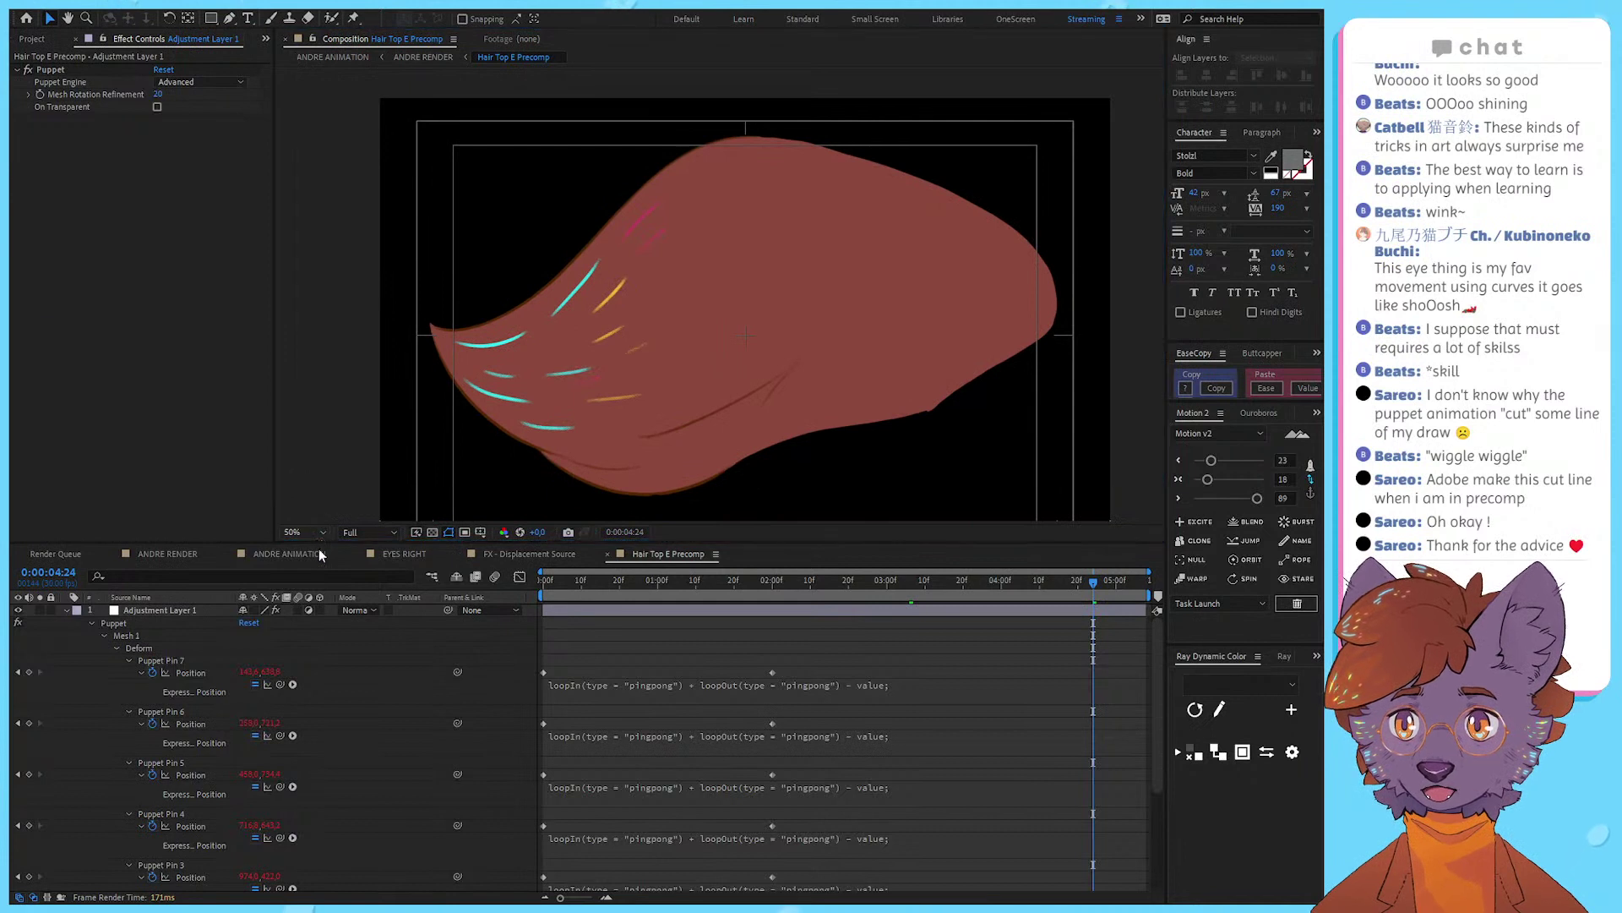
pyautogui.click(318, 550)
# Step: Play back the looping hair and set the preview resolution to Quarter for smoother playback
pyautogui.click(853, 637)
pyautogui.press('space')
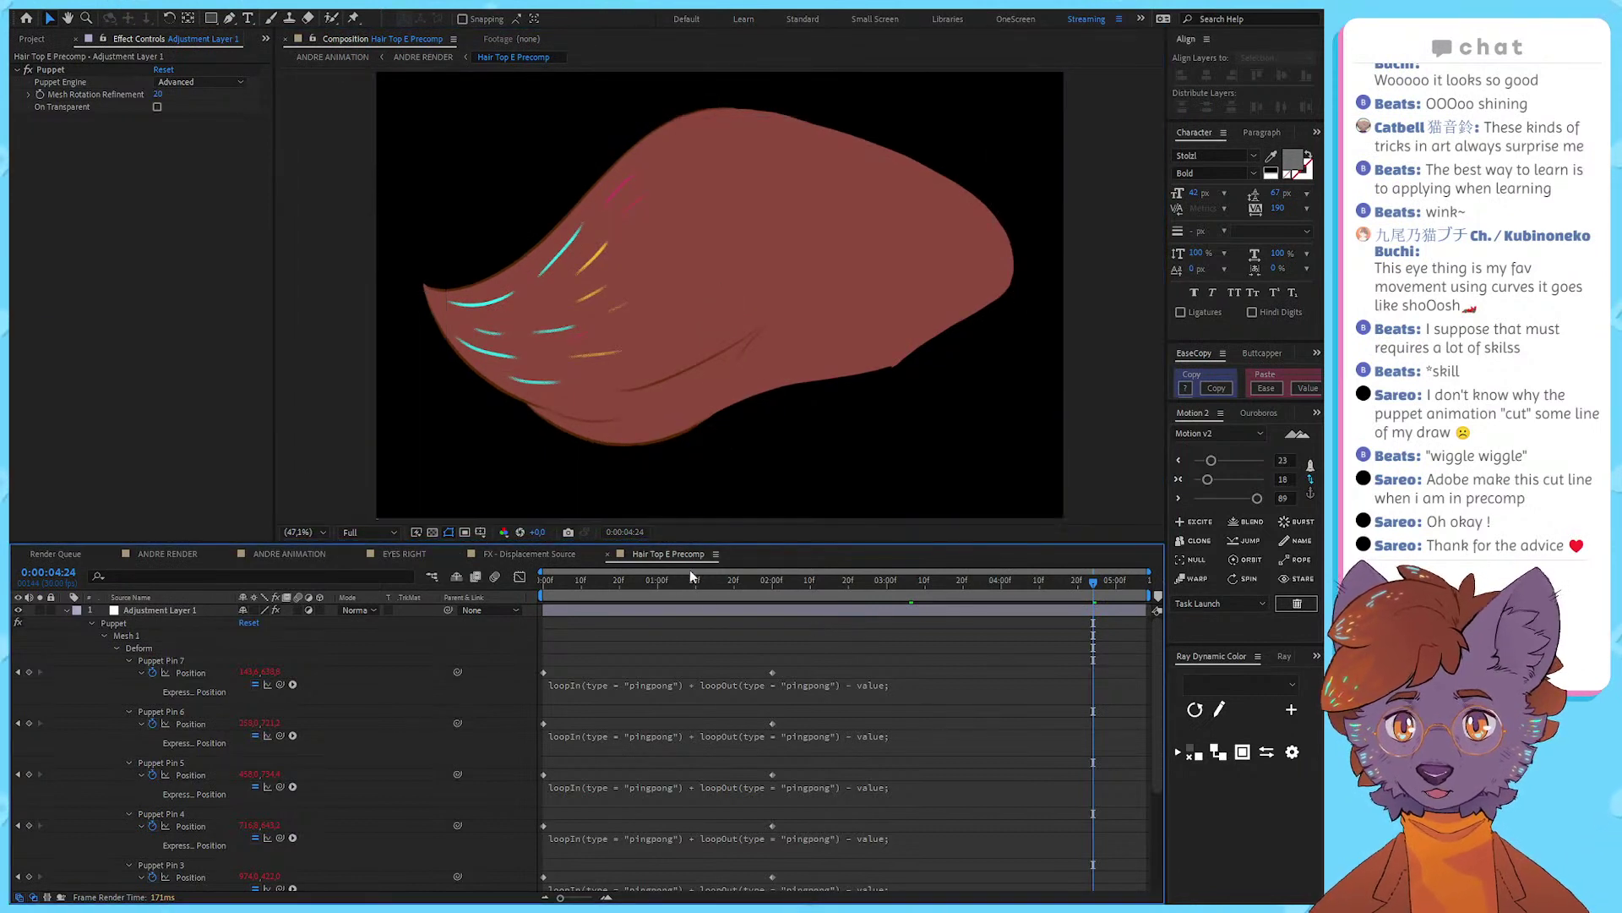
pyautogui.press('space')
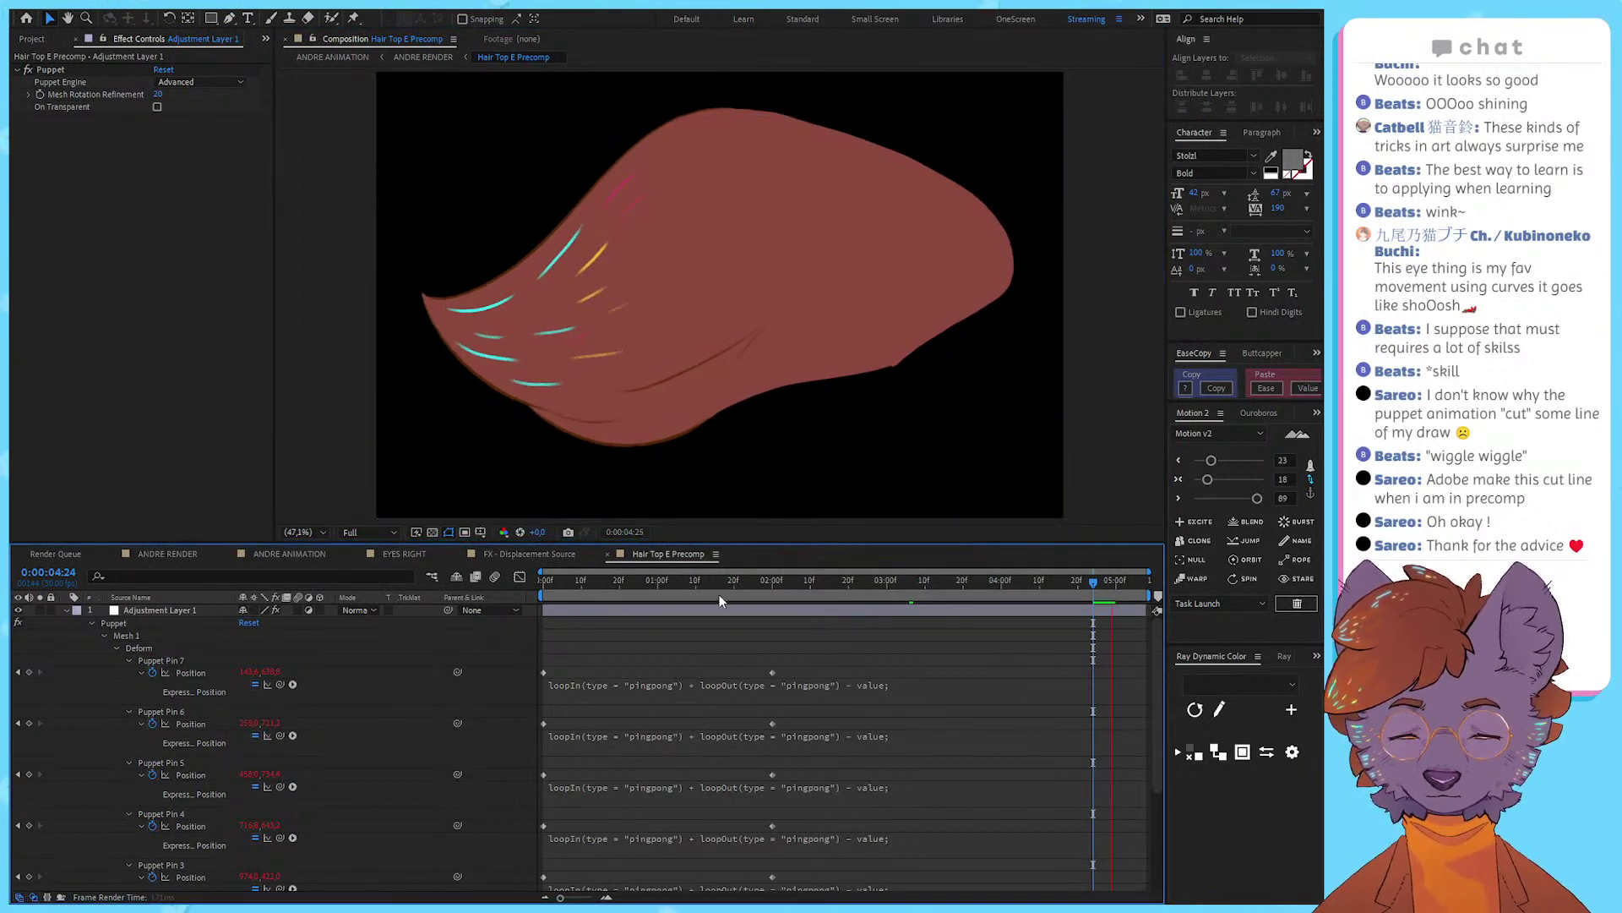
pyautogui.click(369, 532)
pyautogui.click(377, 596)
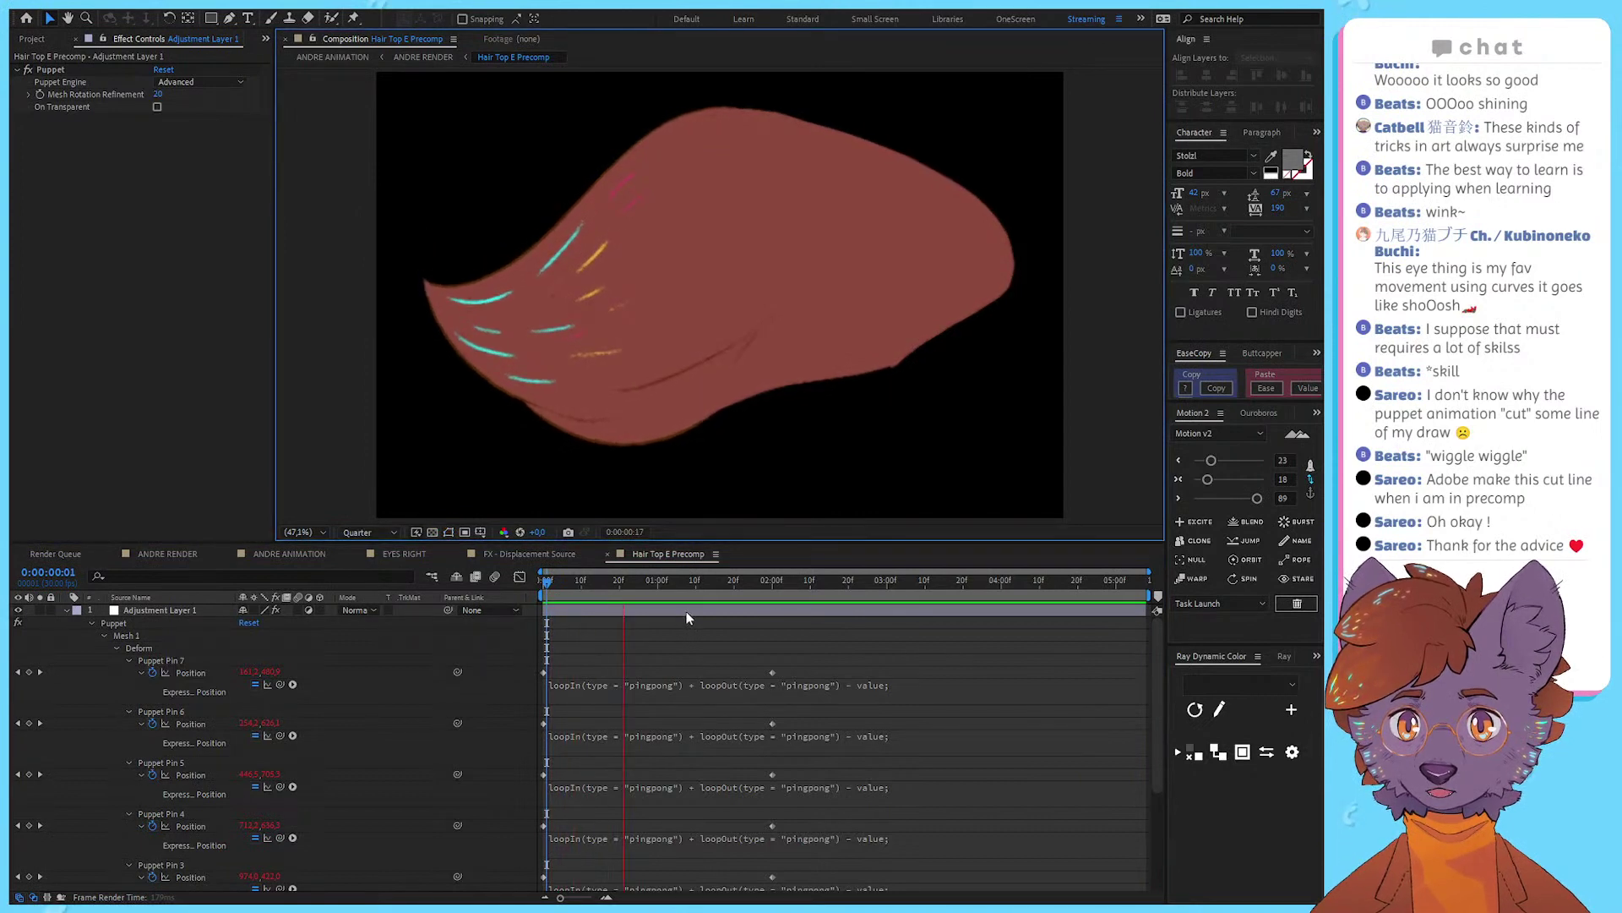
pyautogui.click(787, 640)
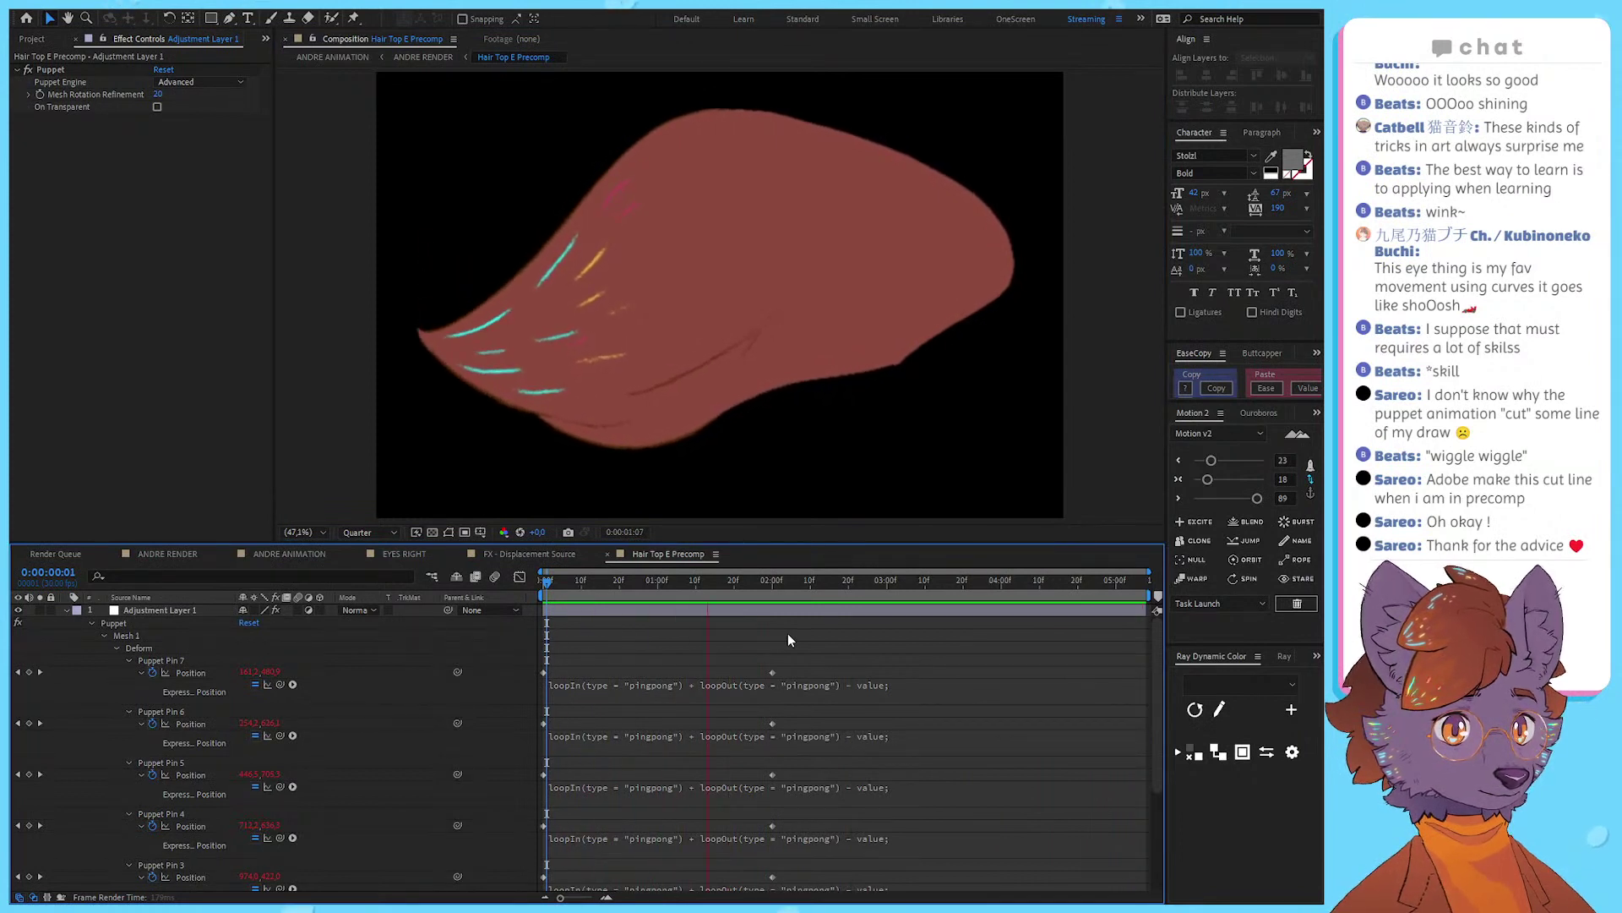
# Step: Select all the puppet pin position keyframes and apply easy ease to them in the Graph Editor
pyautogui.moveTo(815, 661); pyautogui.dragTo(534, 829)
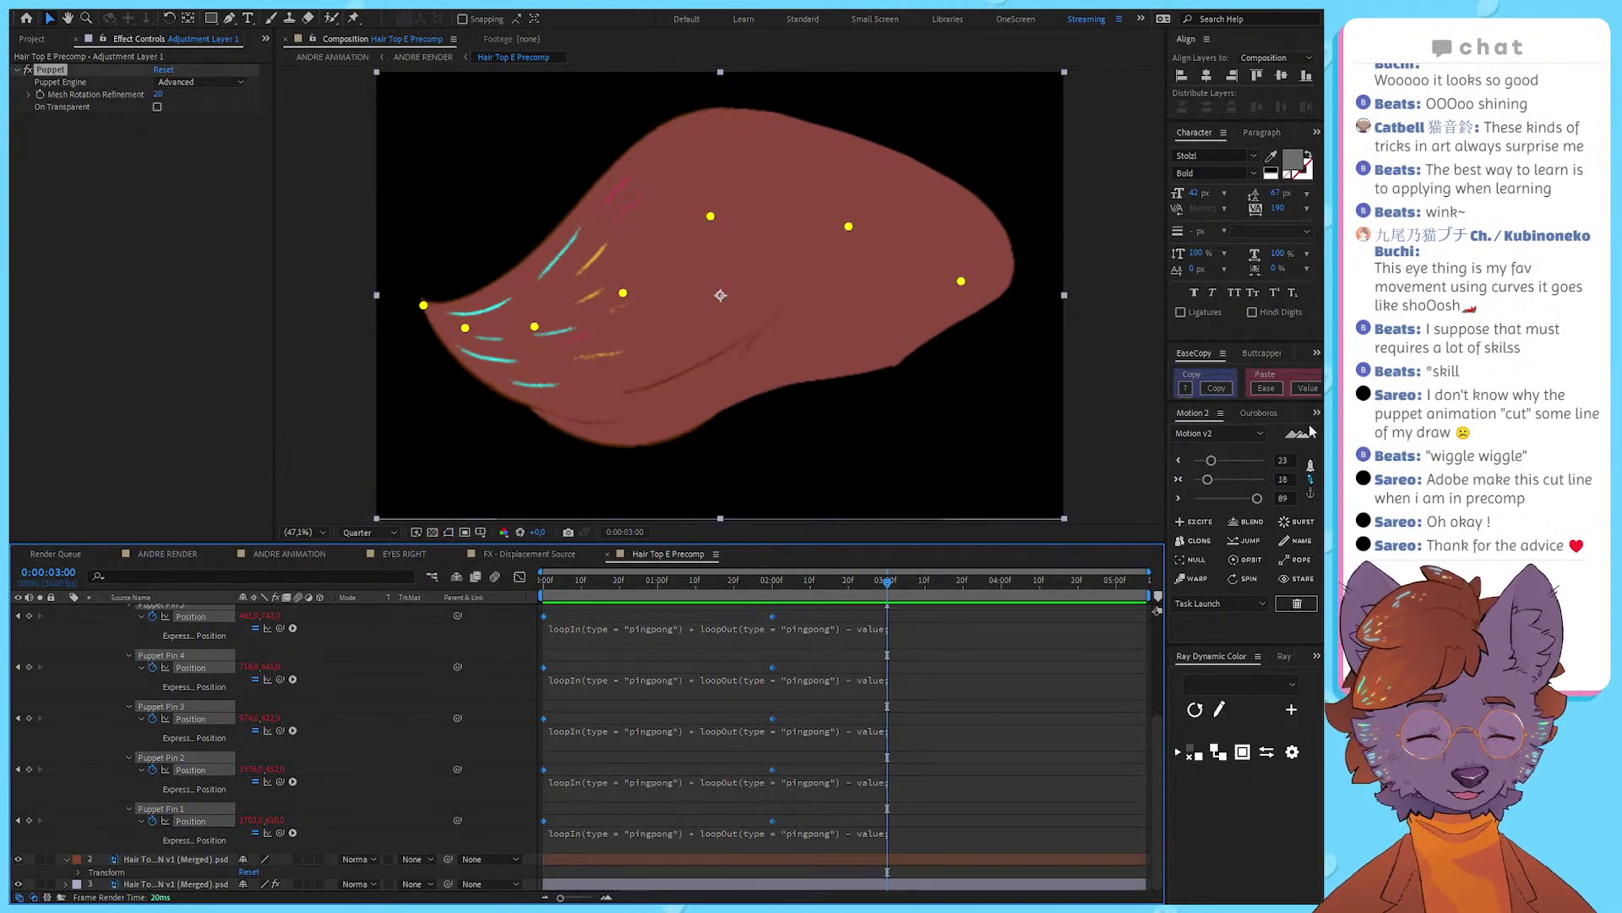
pyautogui.click(520, 578)
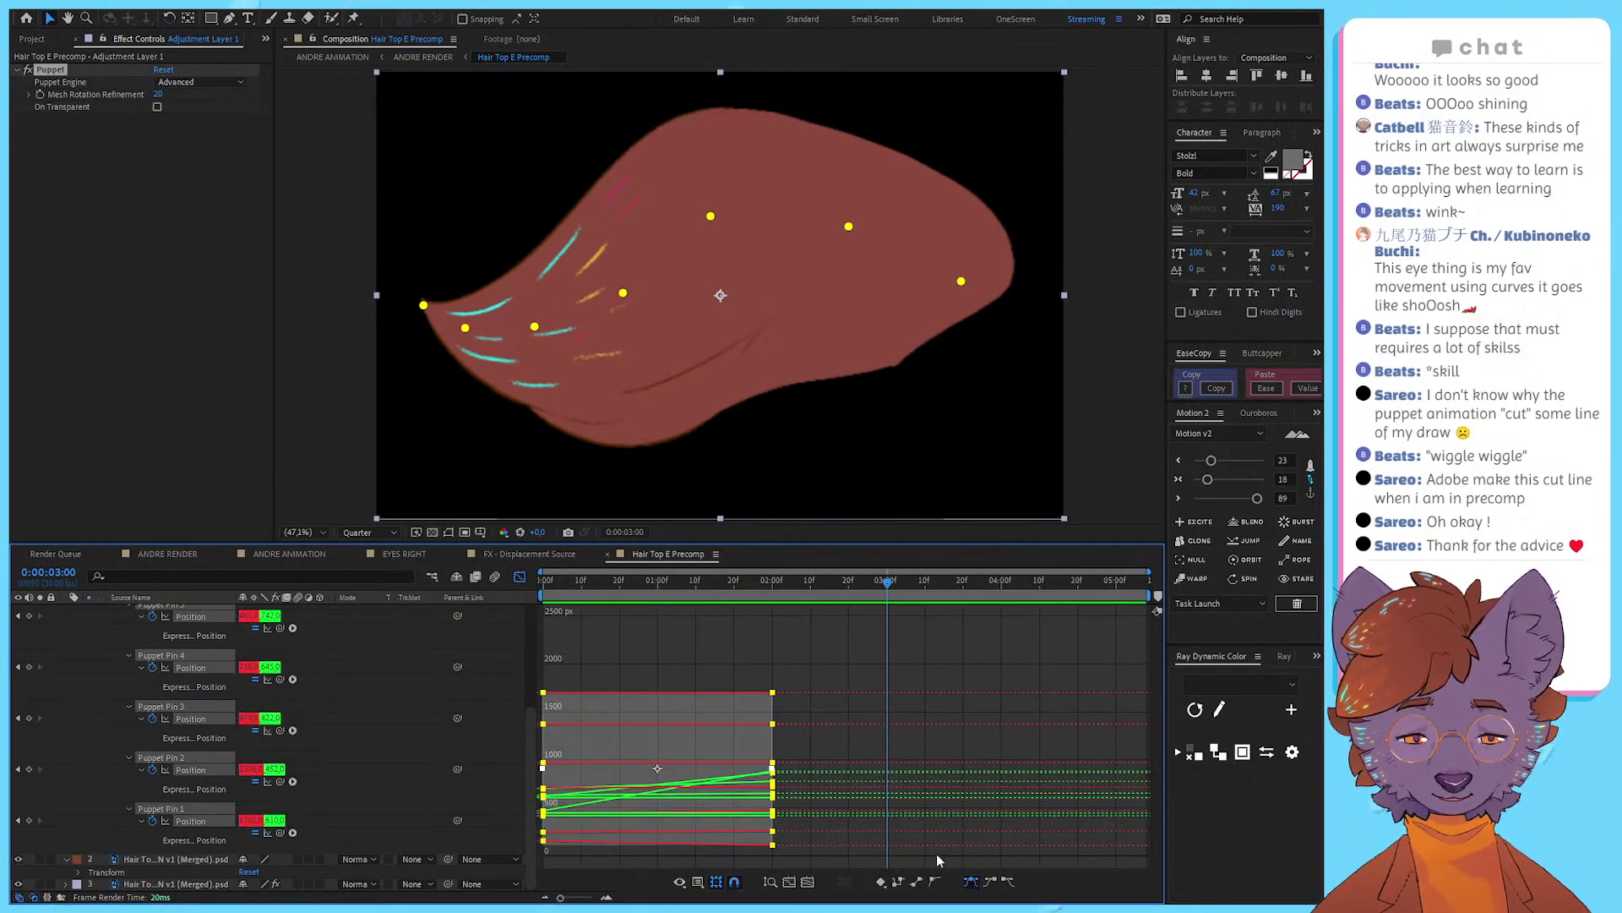
pyautogui.scroll(-3, 794, 778)
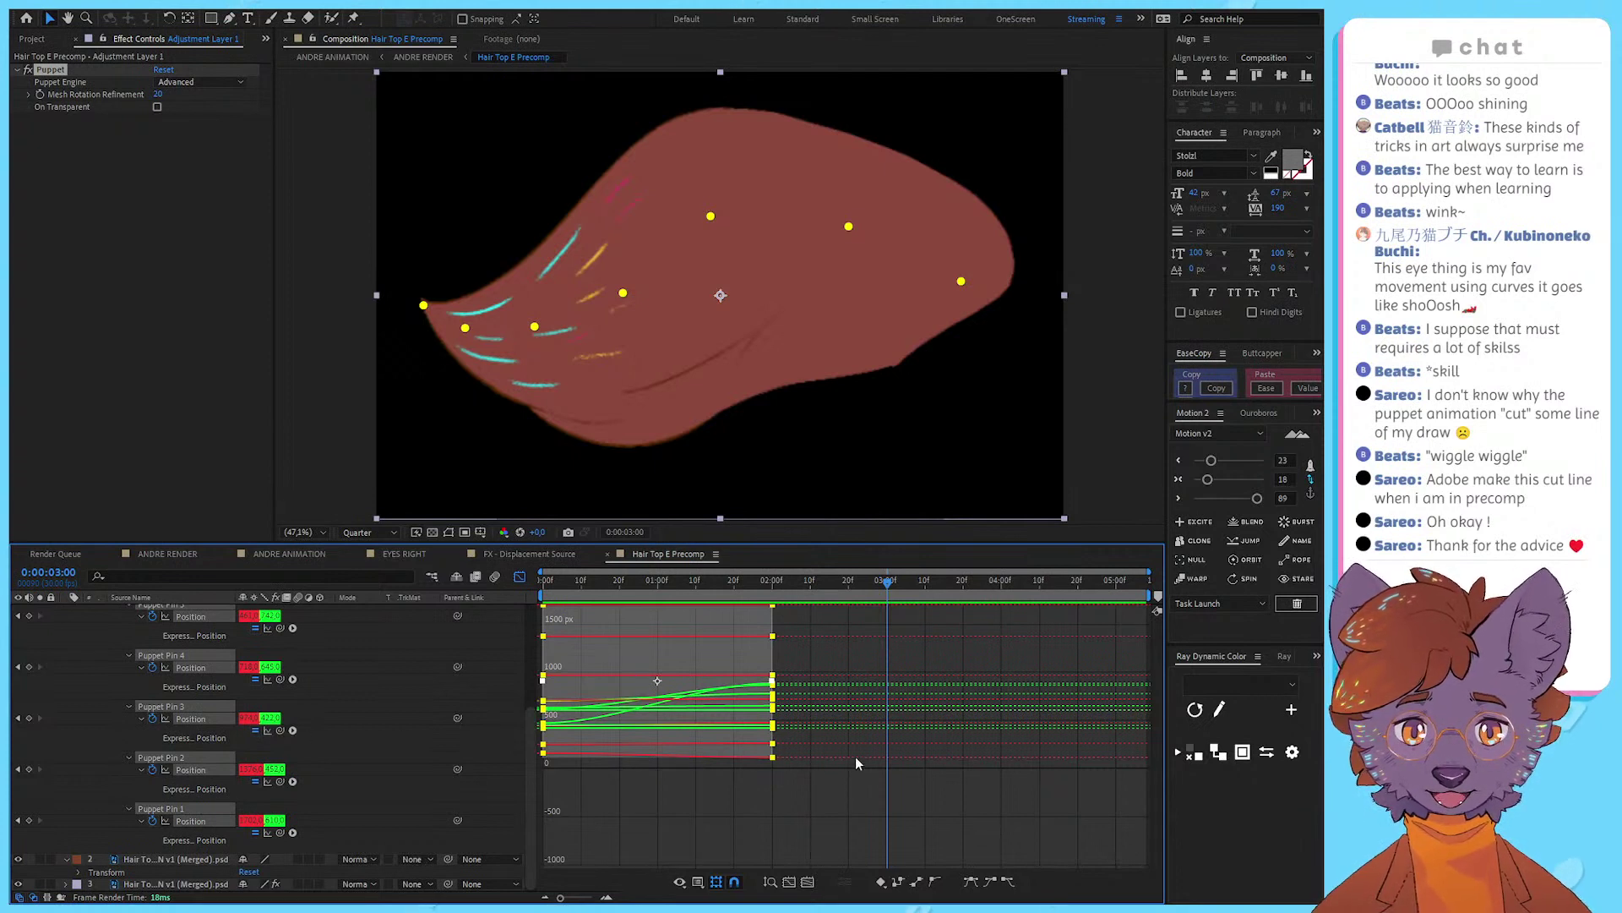
pyautogui.click(880, 659)
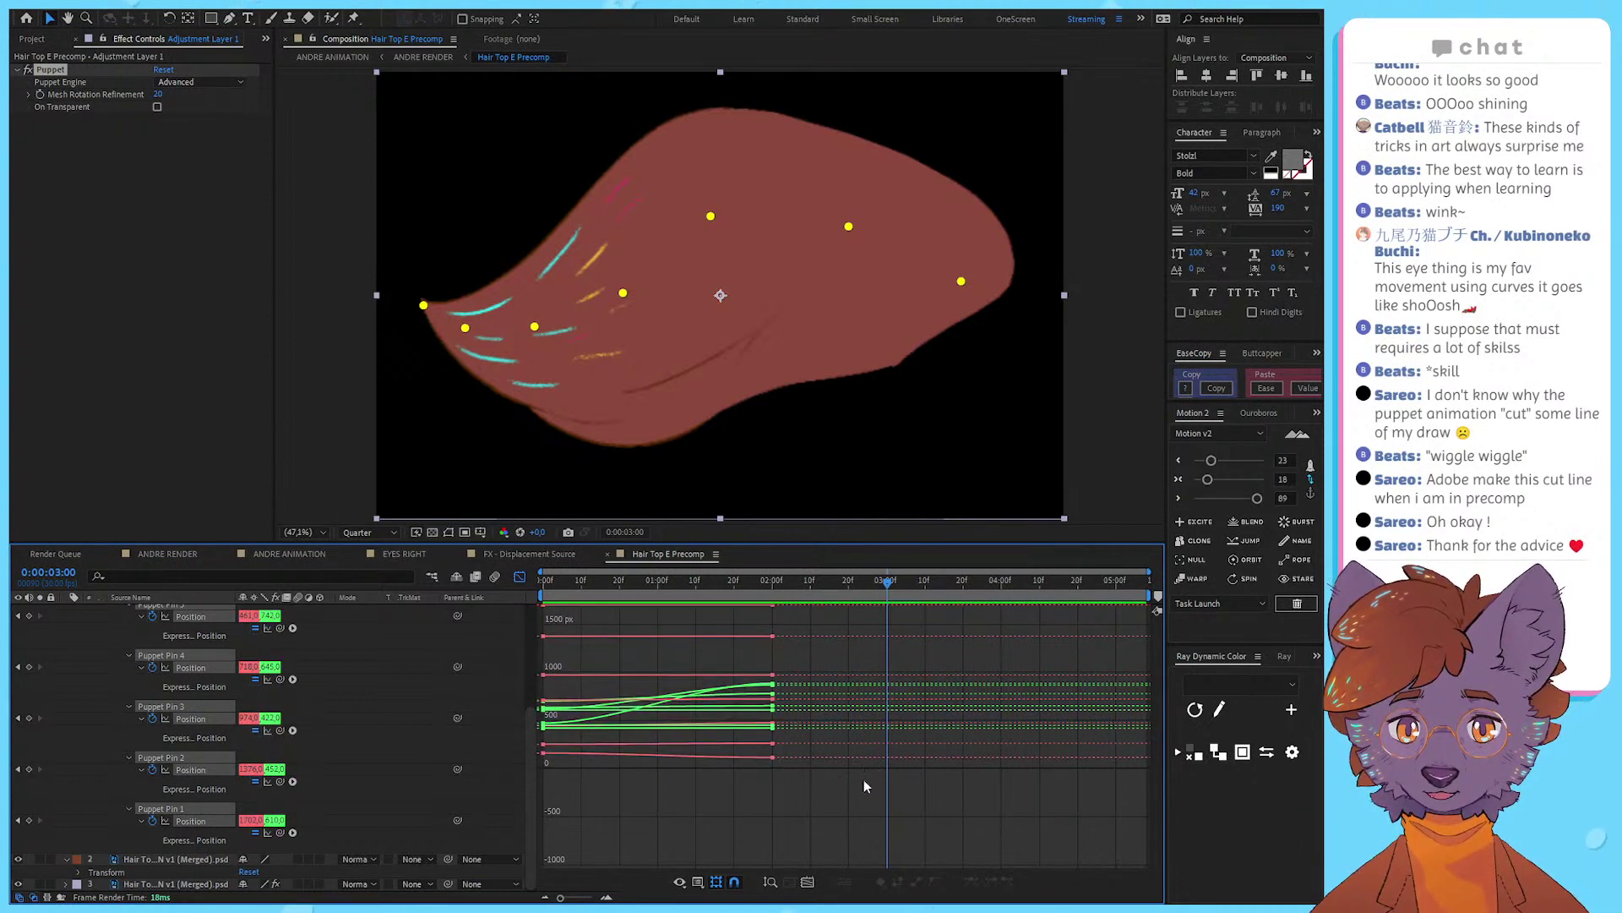
# Step: Select all pin position keyframes in the Graph Editor and set the Motion 2 easing to 54 at the start and 91 at the end
pyautogui.click(872, 827)
pyautogui.moveTo(808, 779); pyautogui.dragTo(536, 697)
pyautogui.scroll(3, 572, 748)
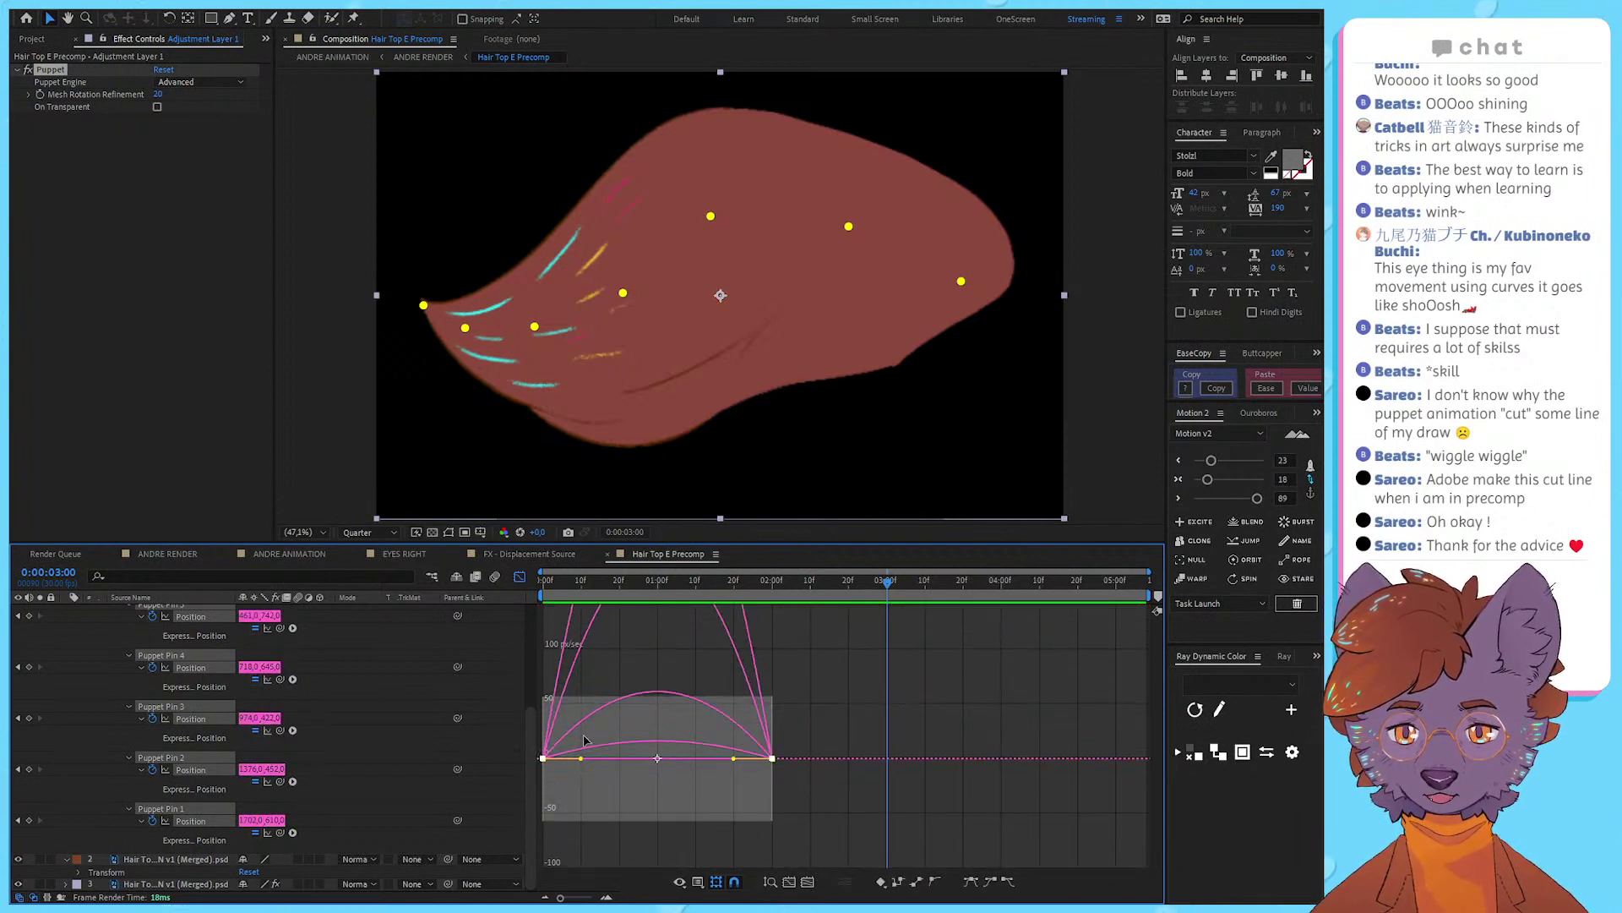
pyautogui.moveTo(1211, 461); pyautogui.dragTo(1241, 460)
pyautogui.moveTo(1240, 460); pyautogui.dragTo(1265, 499)
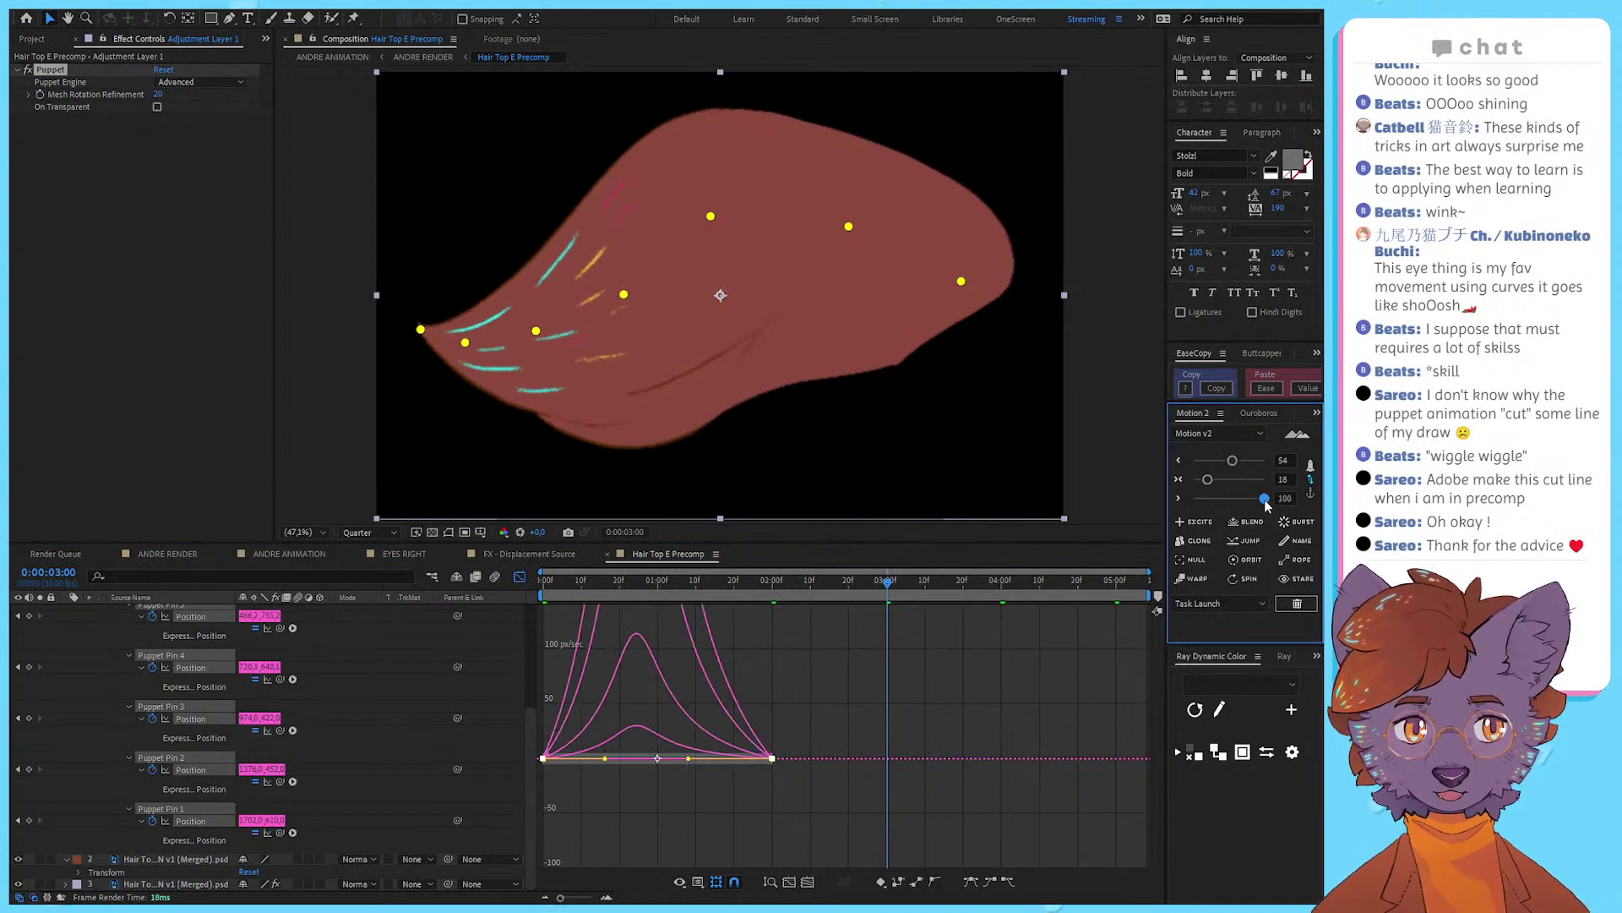
# Step: Play back the eased hair swing from the first frame
pyautogui.moveTo(613, 585); pyautogui.dragTo(452, 591)
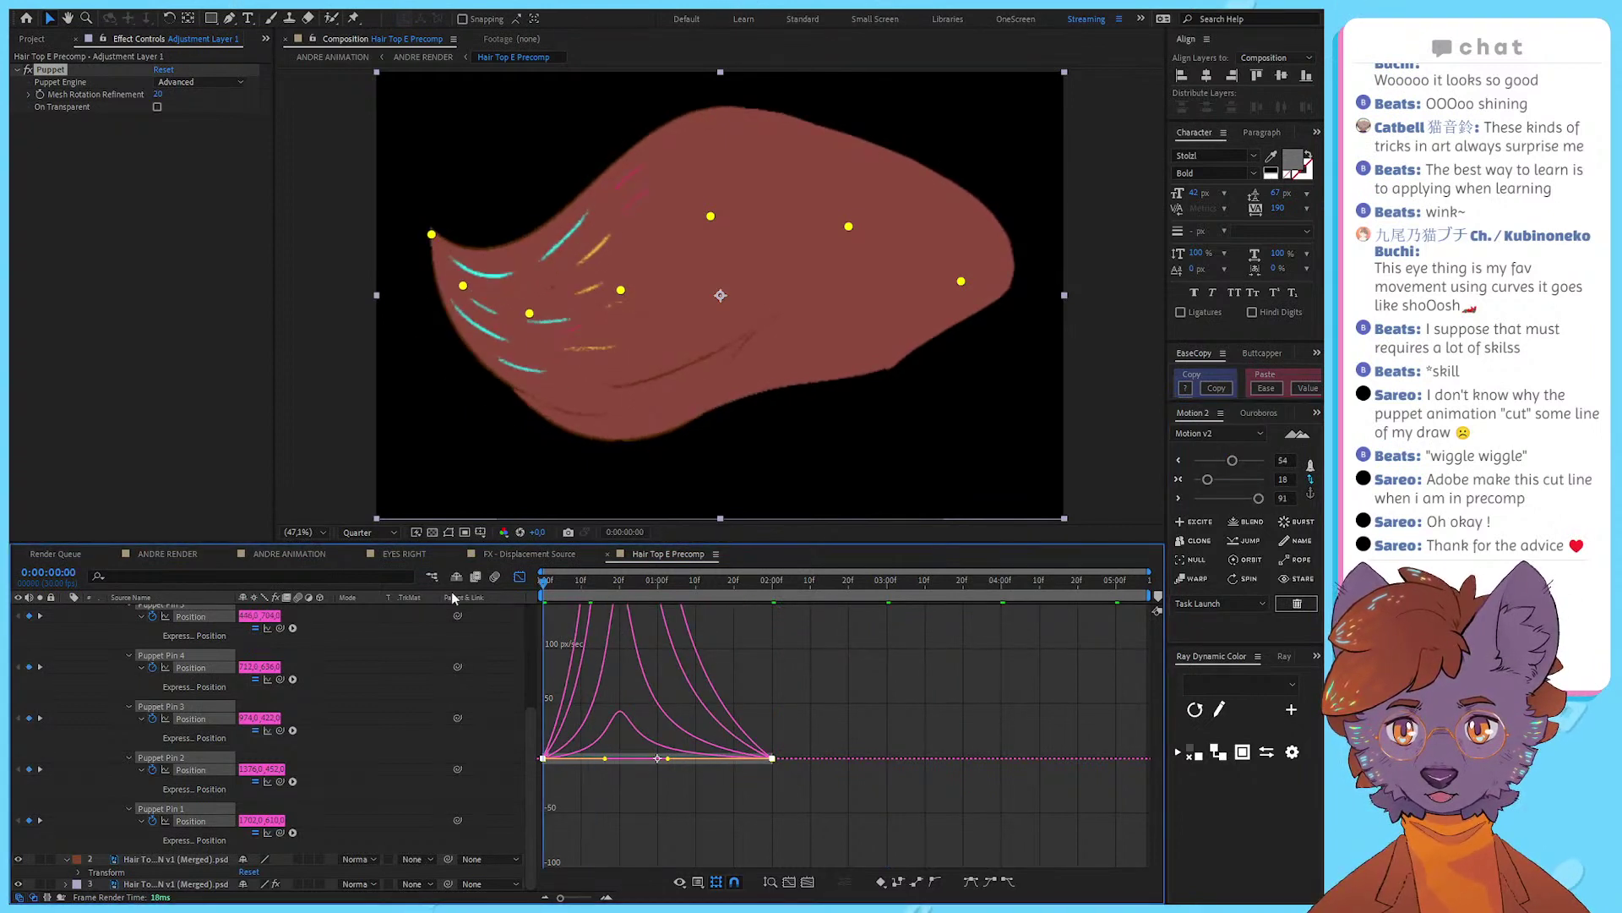
pyautogui.press('space')
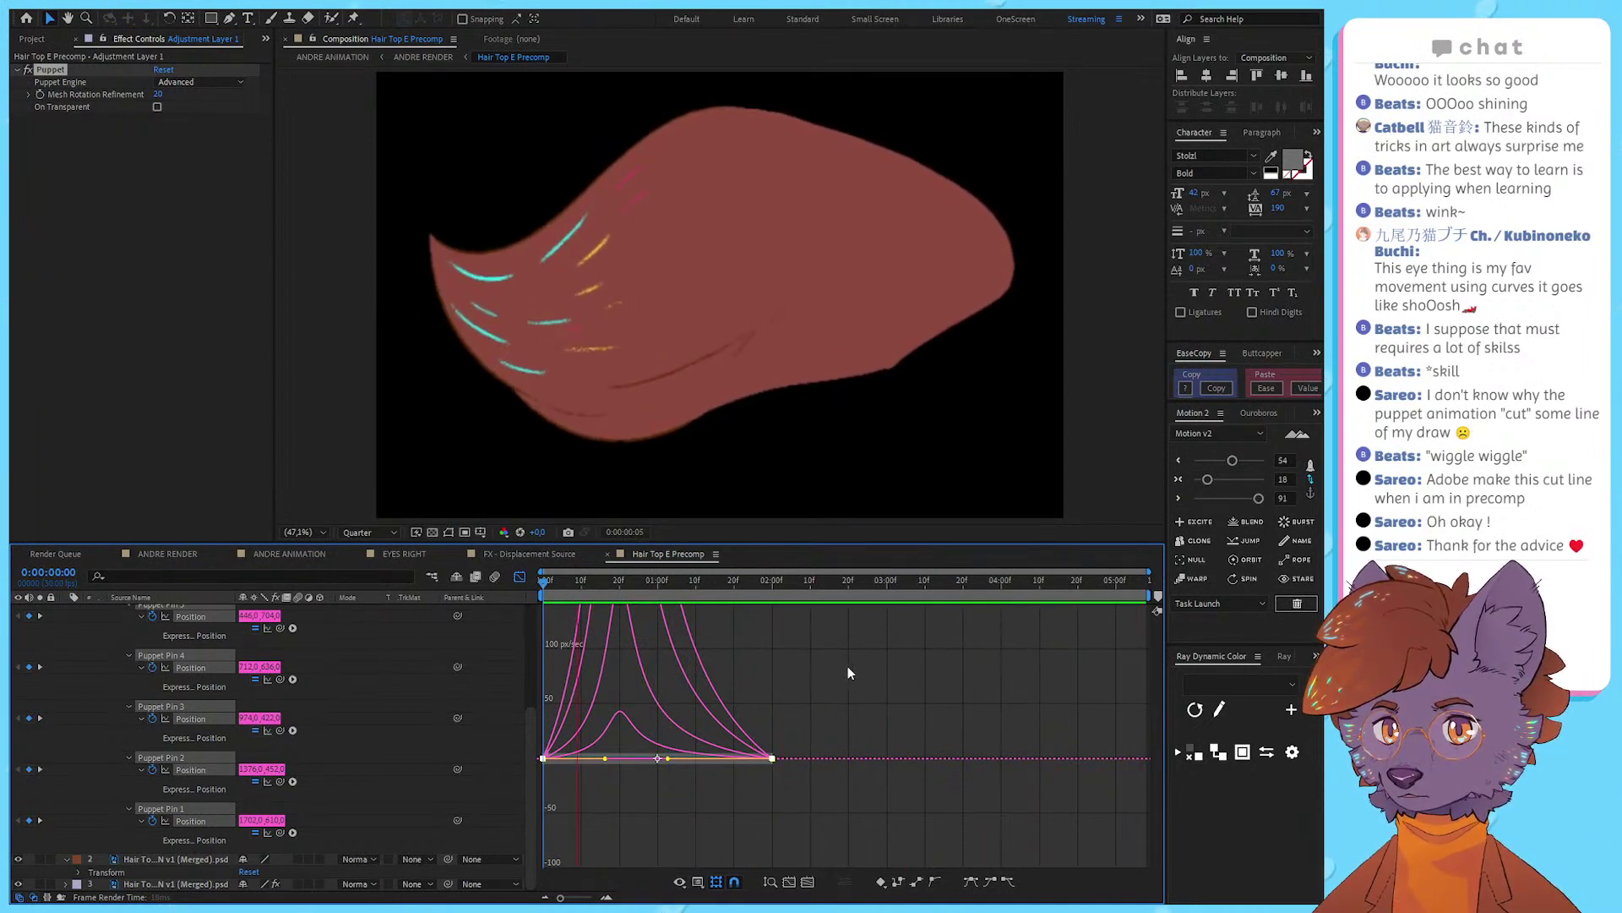
pyautogui.press('space')
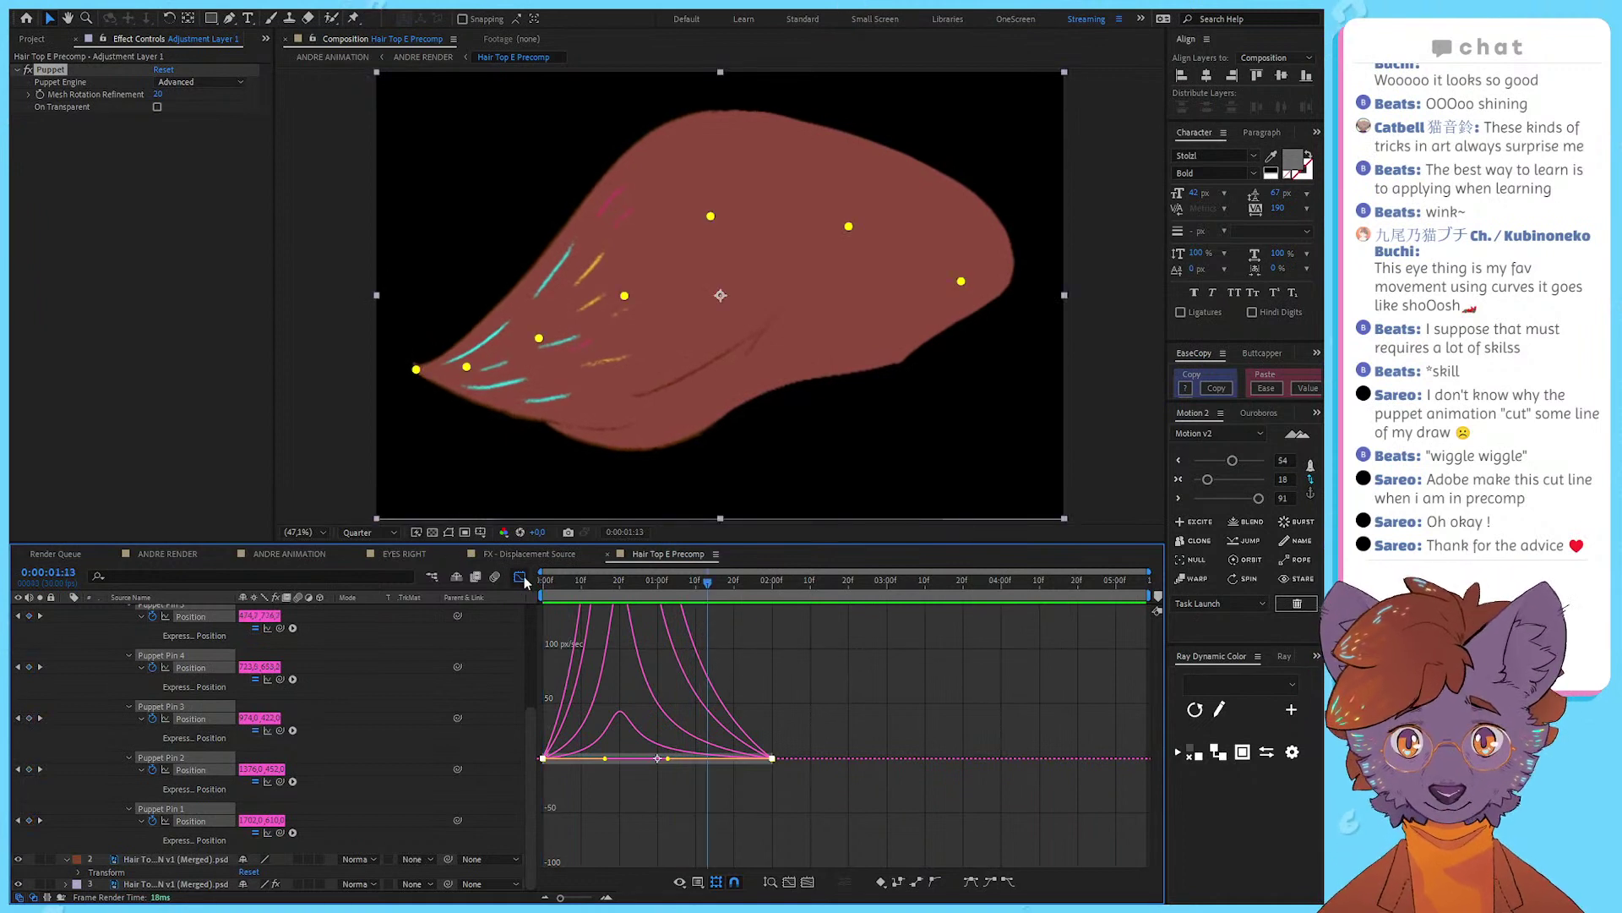
# Step: Close the Graph Editor, save the project and replay the looping hair
pyautogui.click(520, 577)
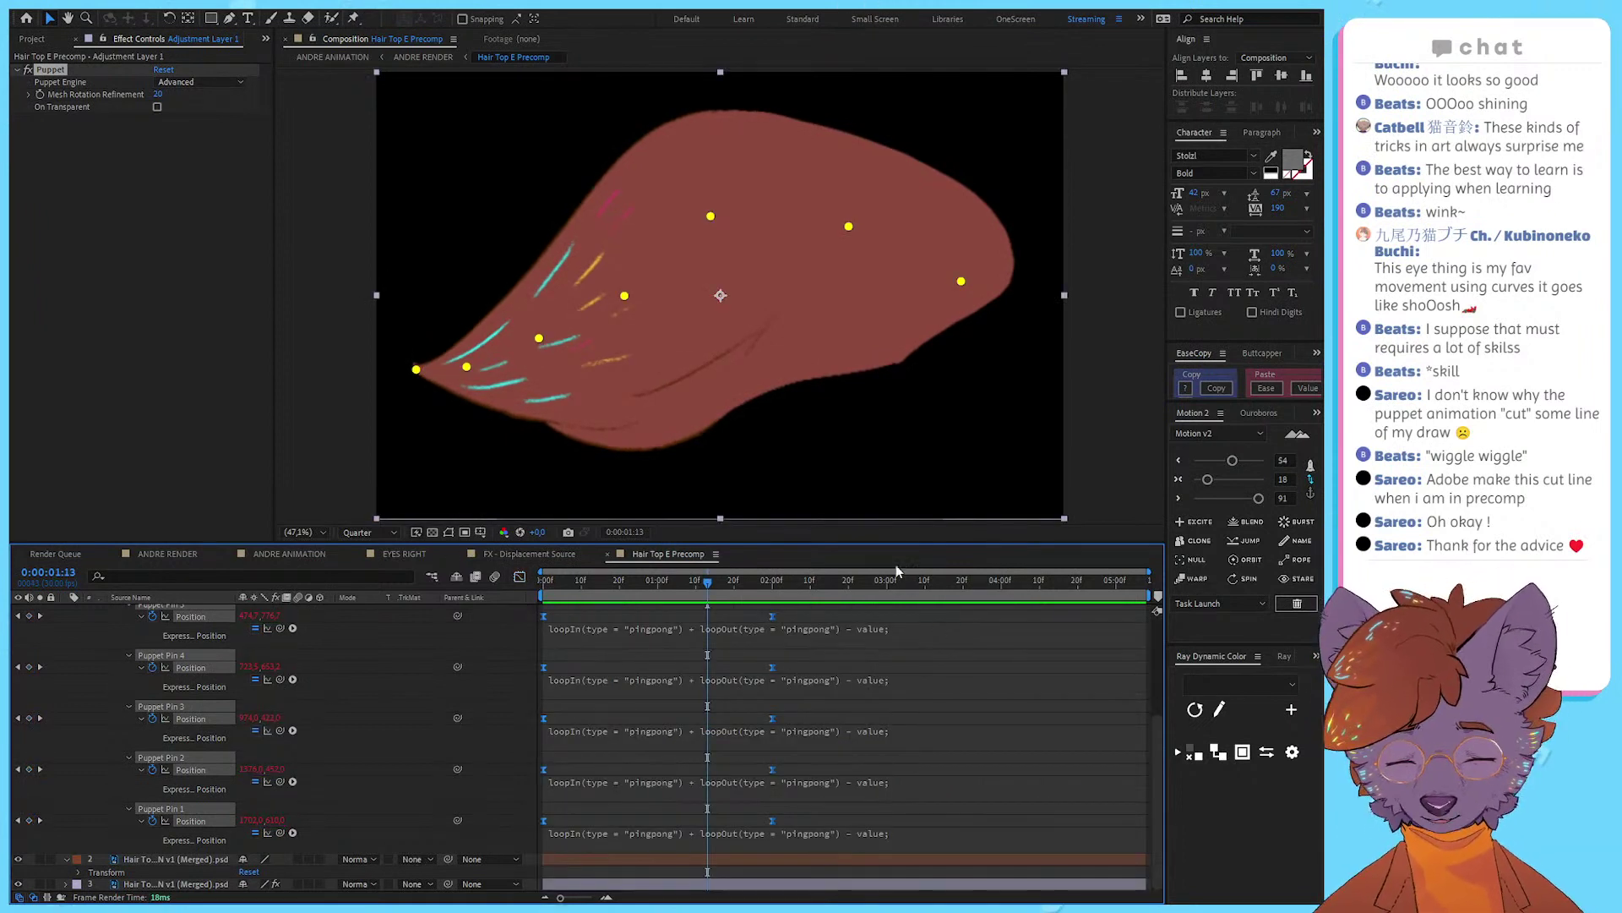
pyautogui.hotkey('ctrl', 's')
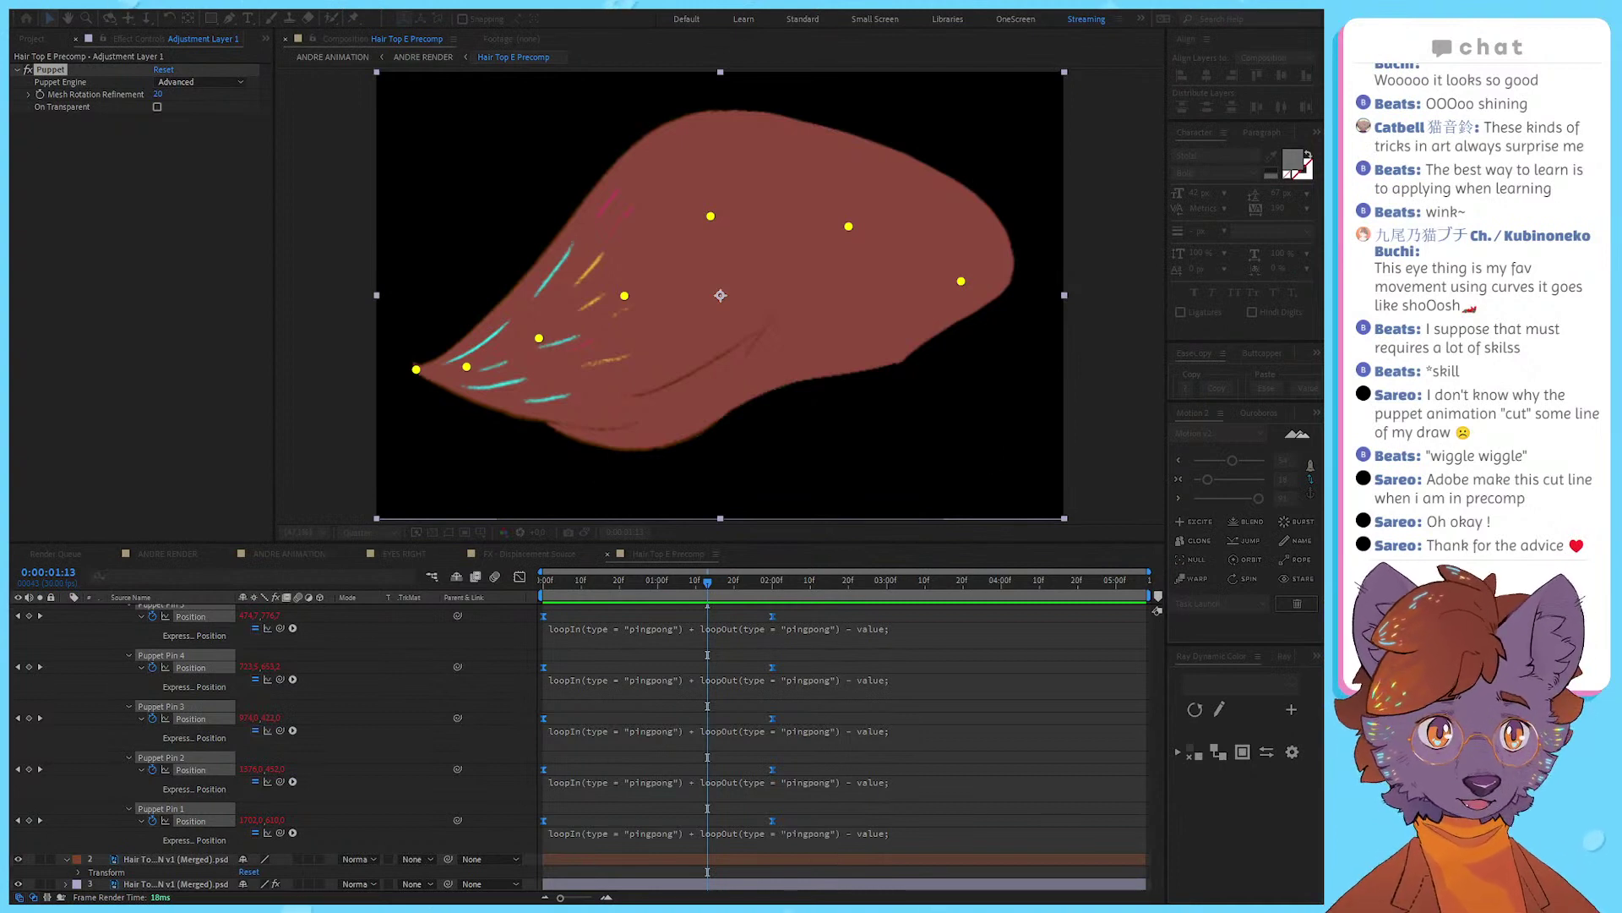
pyautogui.press('Return')
pyautogui.press('space')
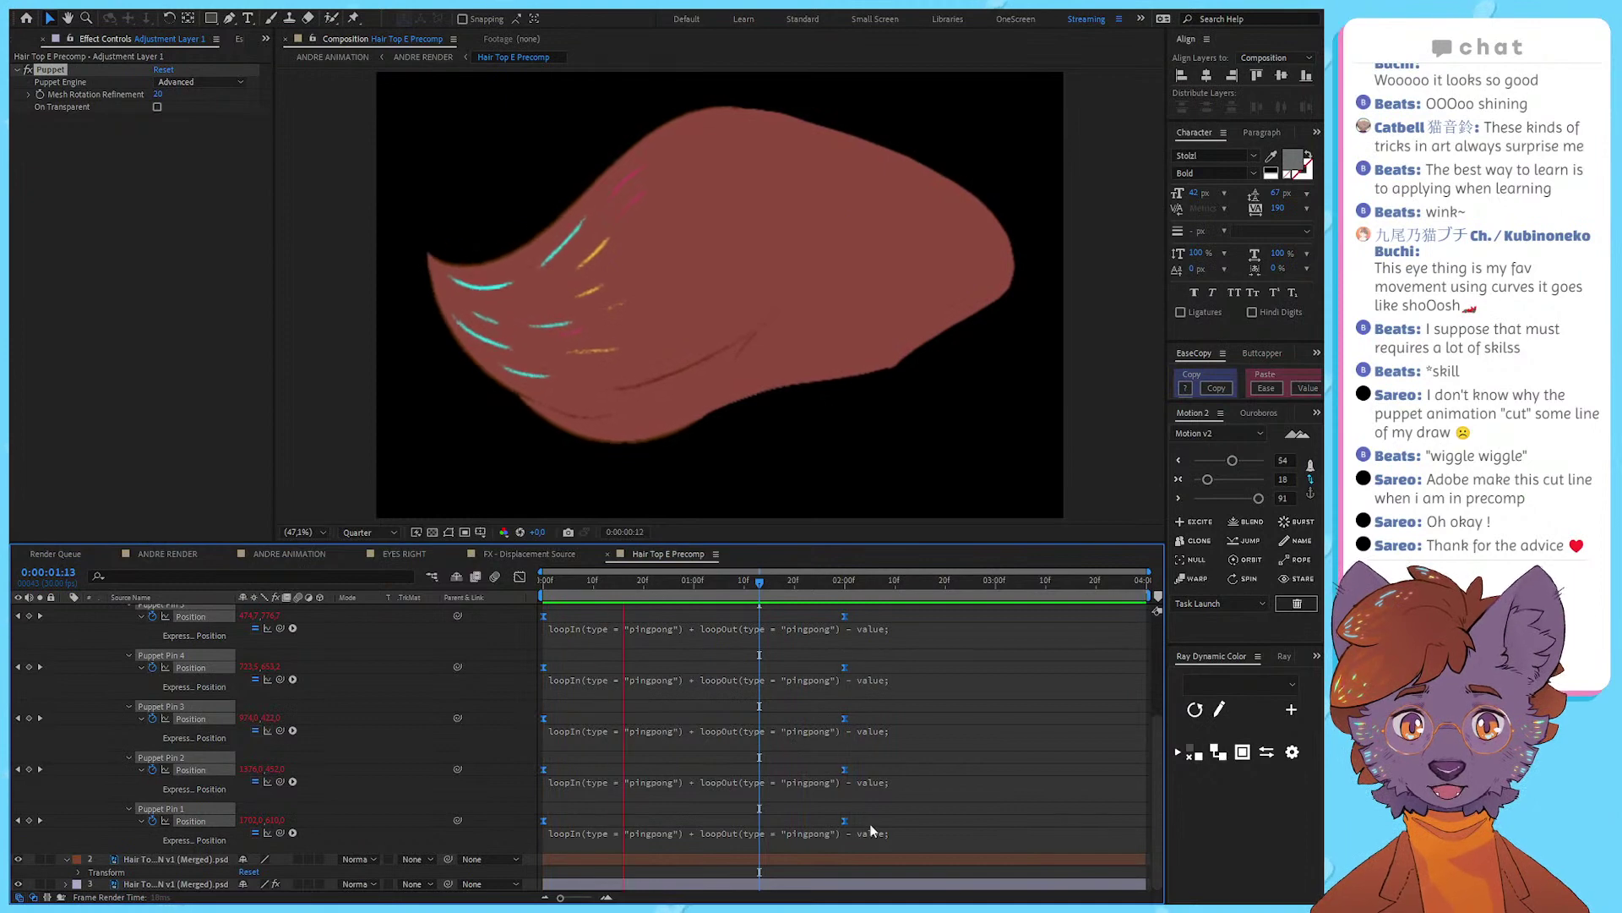
pyautogui.press('space')
# Step: Reselect all the puppet pin position keyframes and reduce their Motion 2 end easing to 58 in the Graph Editor
pyautogui.moveTo(863, 819); pyautogui.dragTo(396, 460)
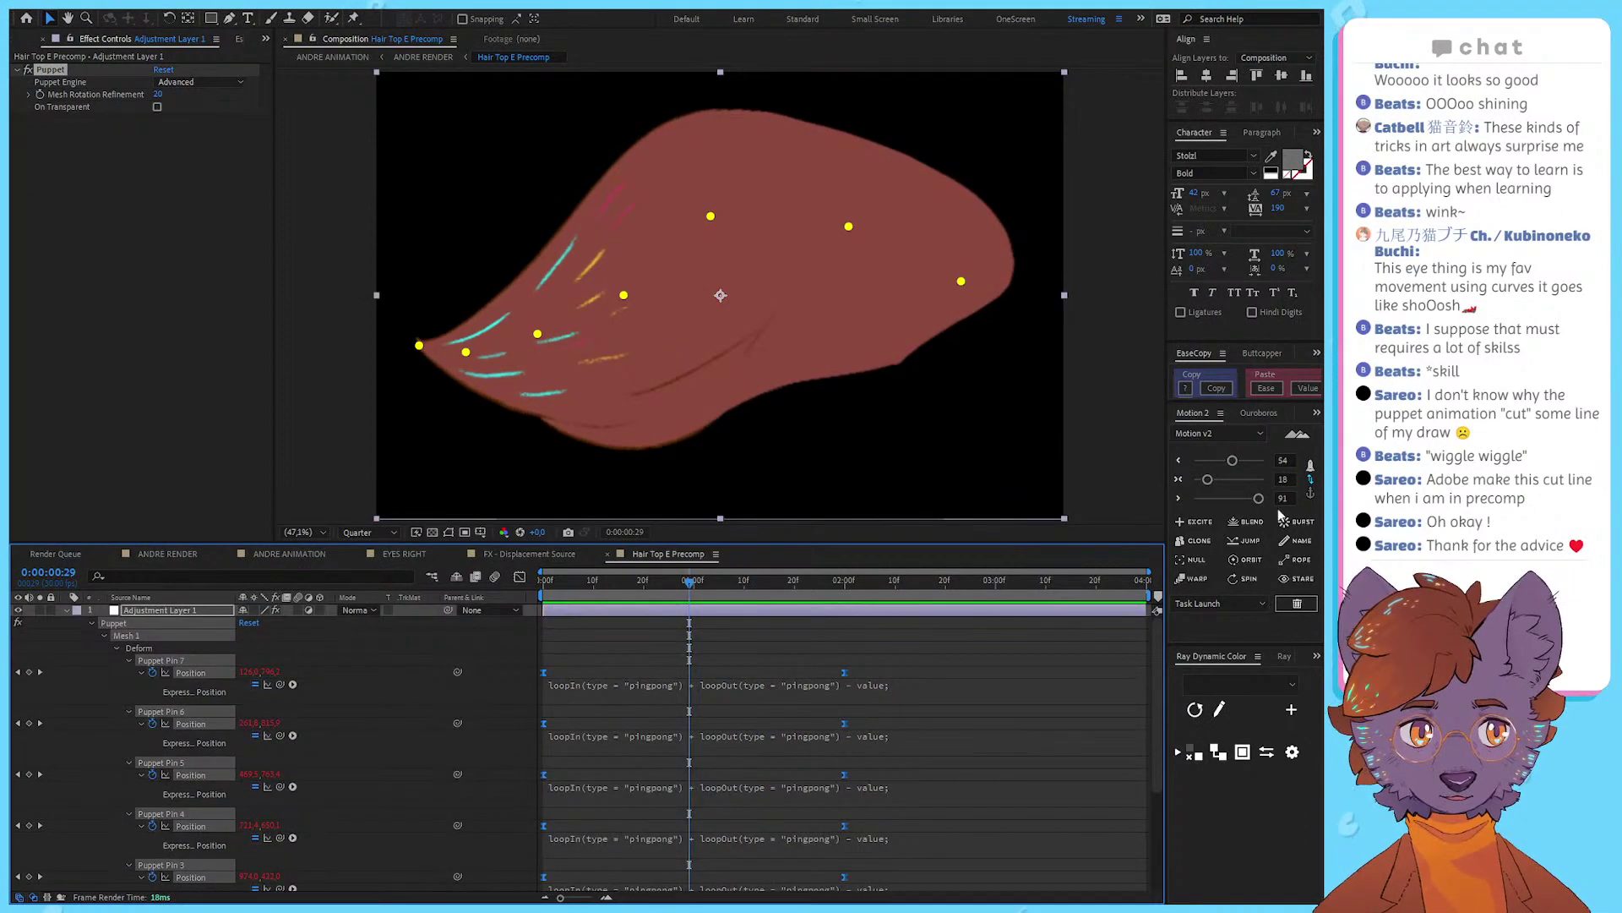
pyautogui.click(520, 579)
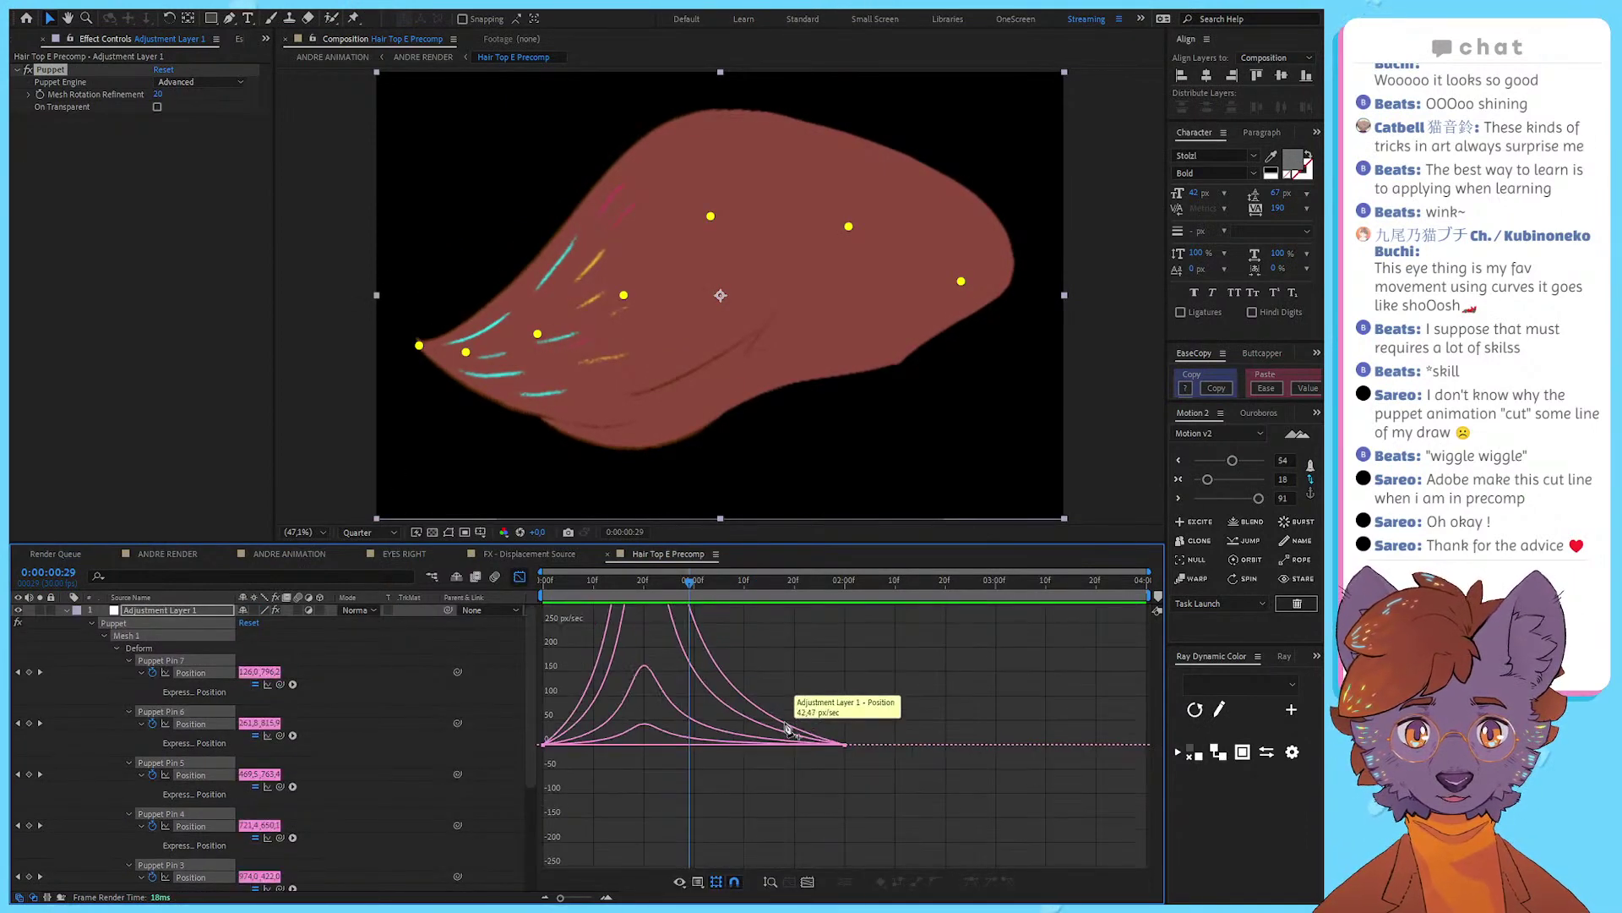
pyautogui.click(1229, 500)
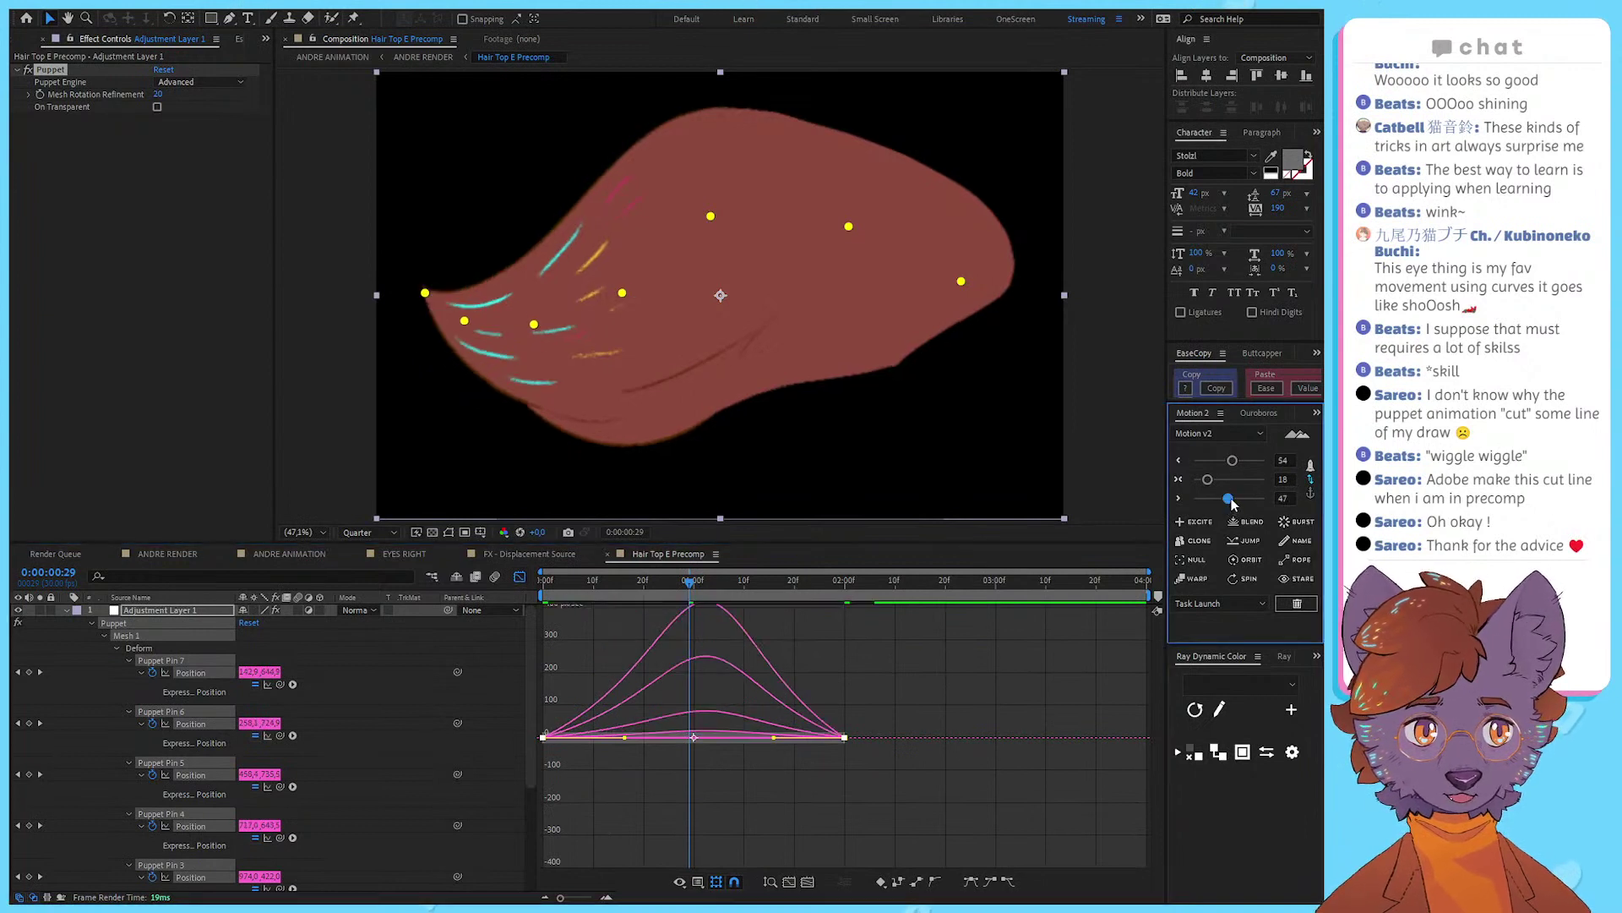
pyautogui.moveTo(1236, 503); pyautogui.dragTo(1236, 500)
# Step: Play back the softened hair loop and return to the keyframe view with only the animated pin positions listed, expressions hidden
pyautogui.click(891, 706)
pyautogui.press('space')
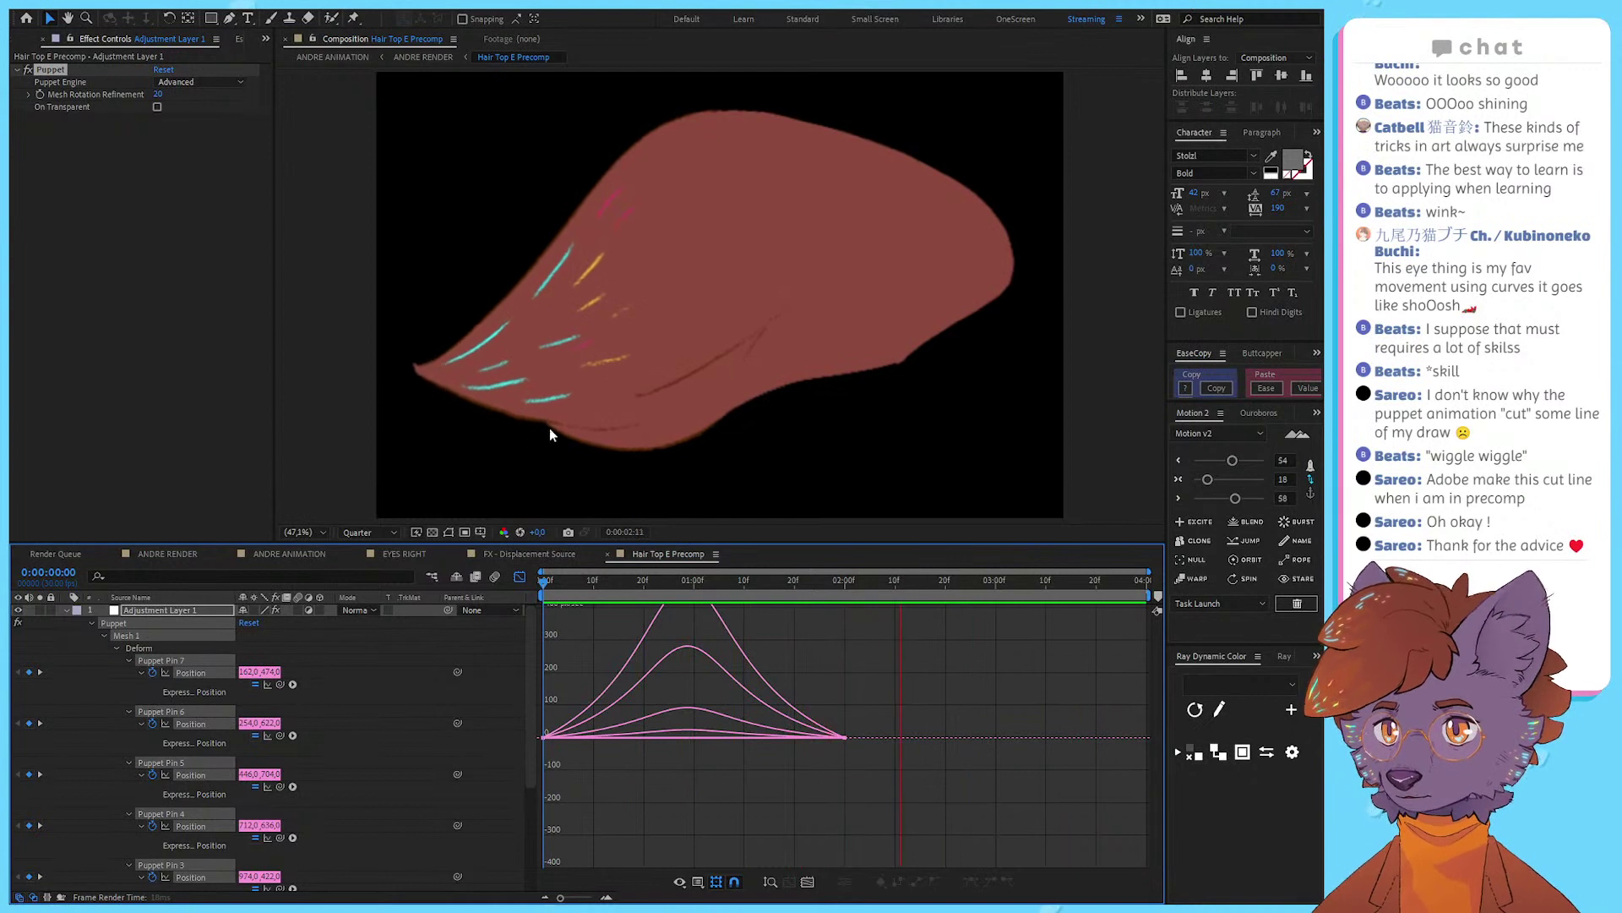
pyautogui.click(520, 576)
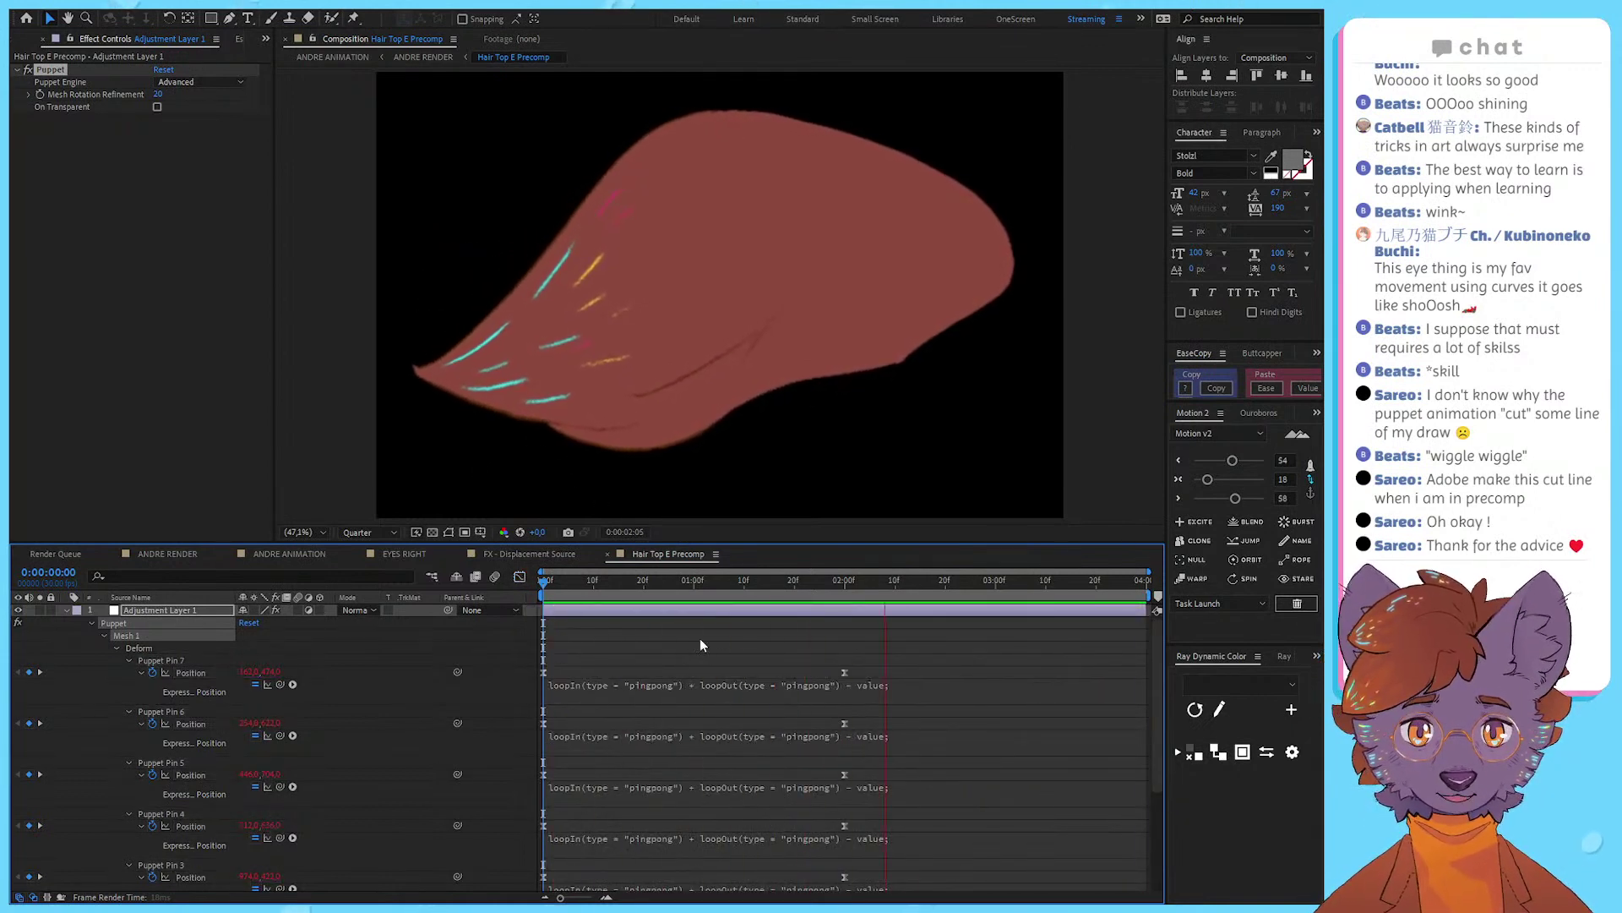
pyautogui.press('space')
pyautogui.press('u')
pyautogui.press('u')
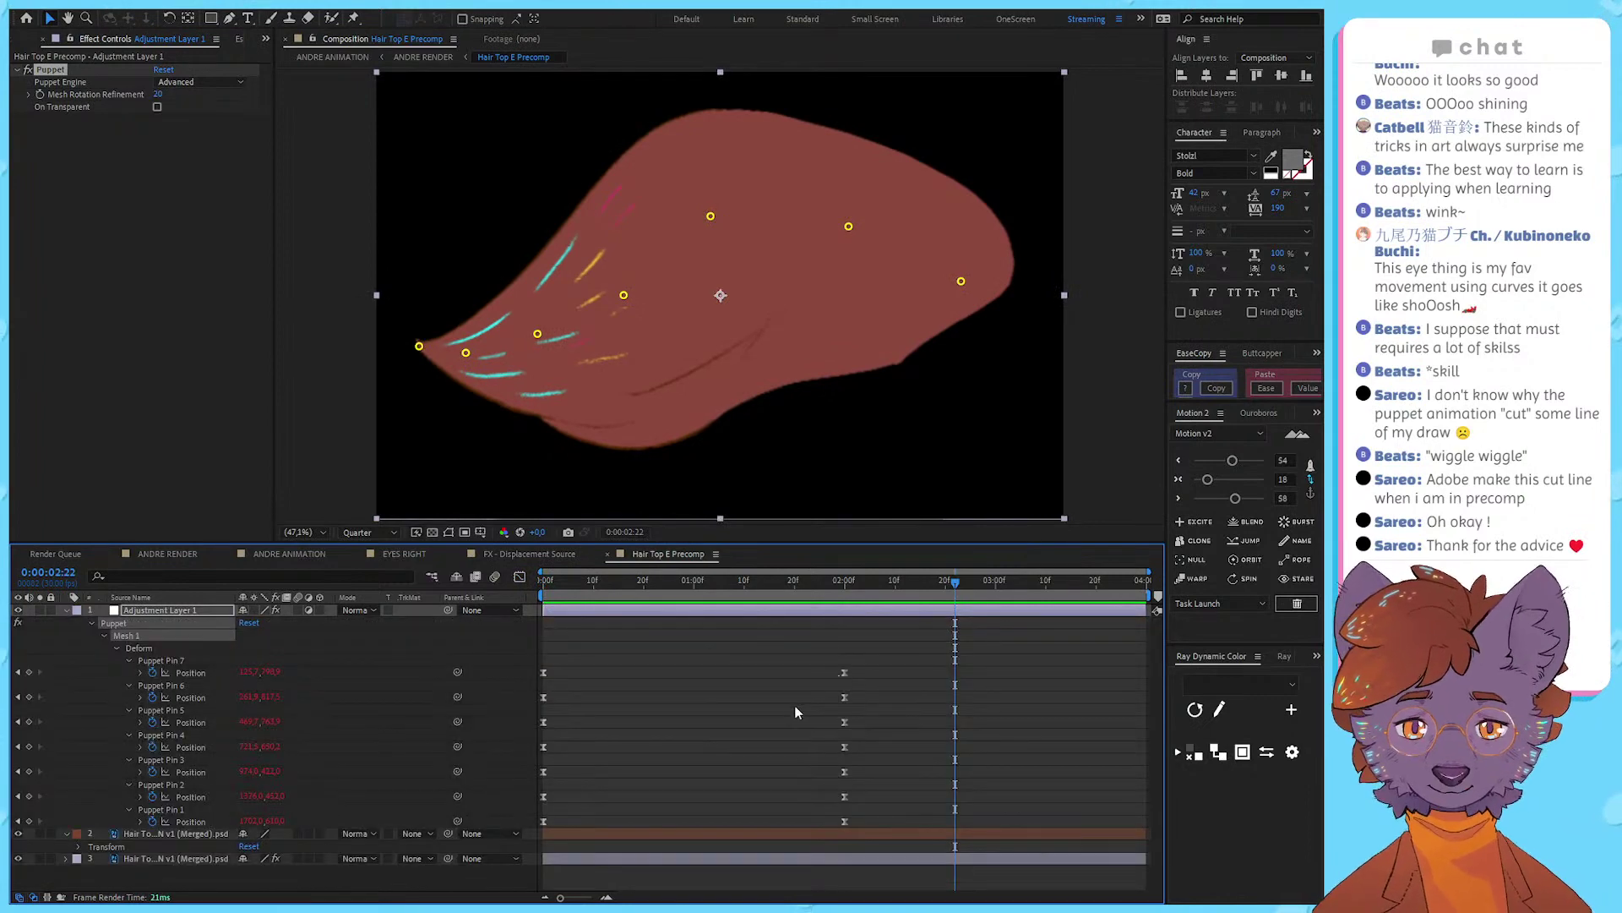
pyautogui.moveTo(902, 660); pyautogui.dragTo(541, 792)
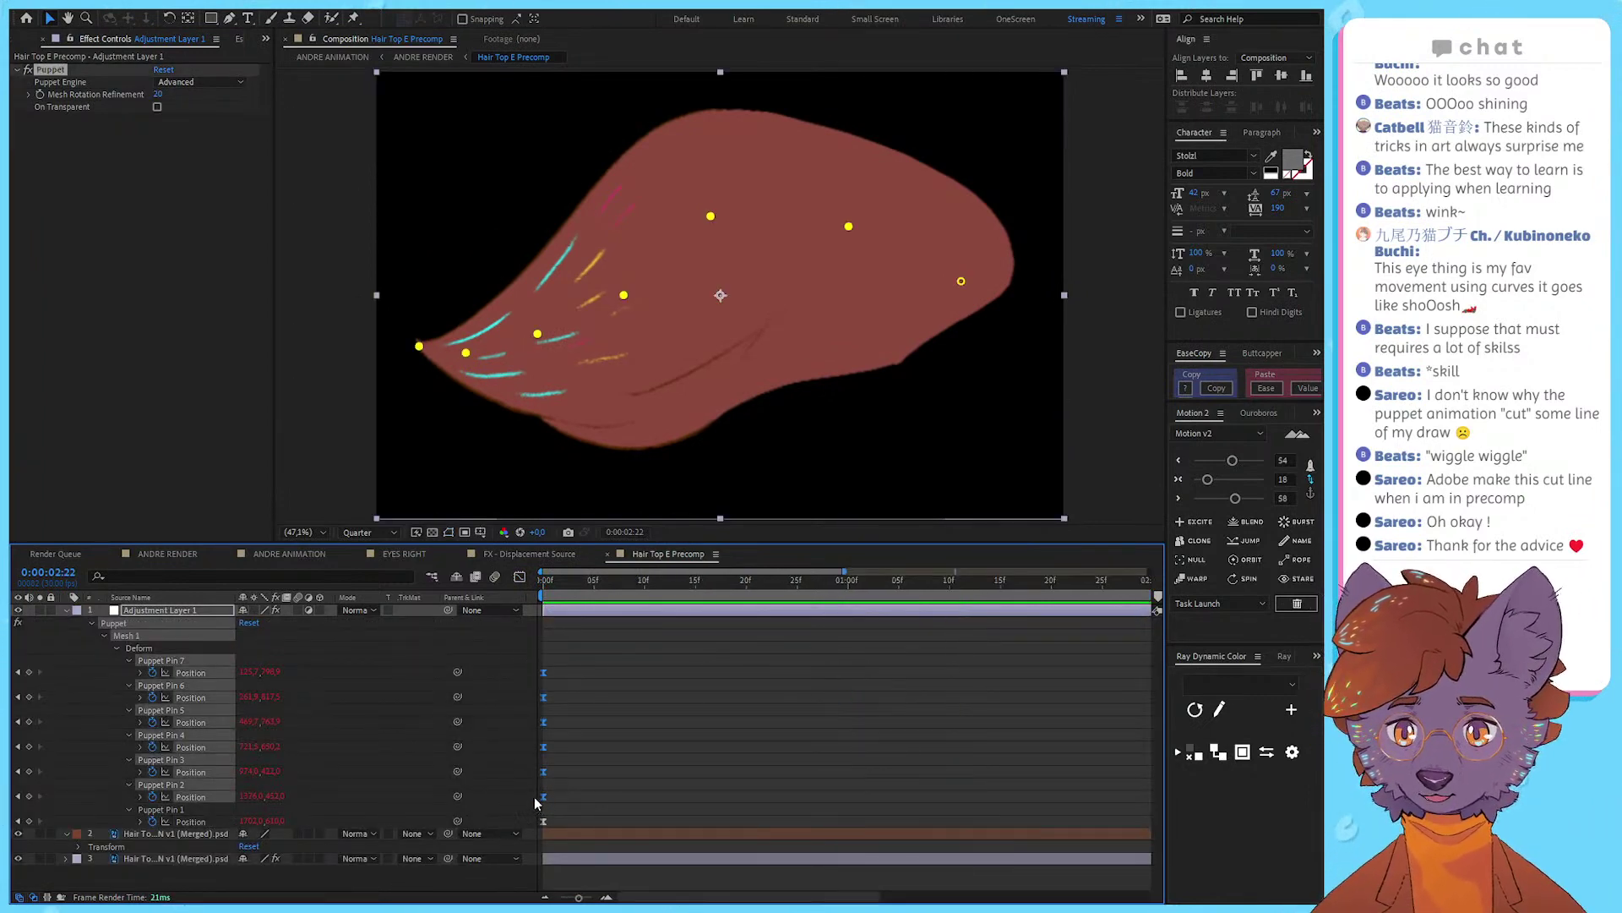
pyautogui.moveTo(966, 816); pyautogui.dragTo(528, 834)
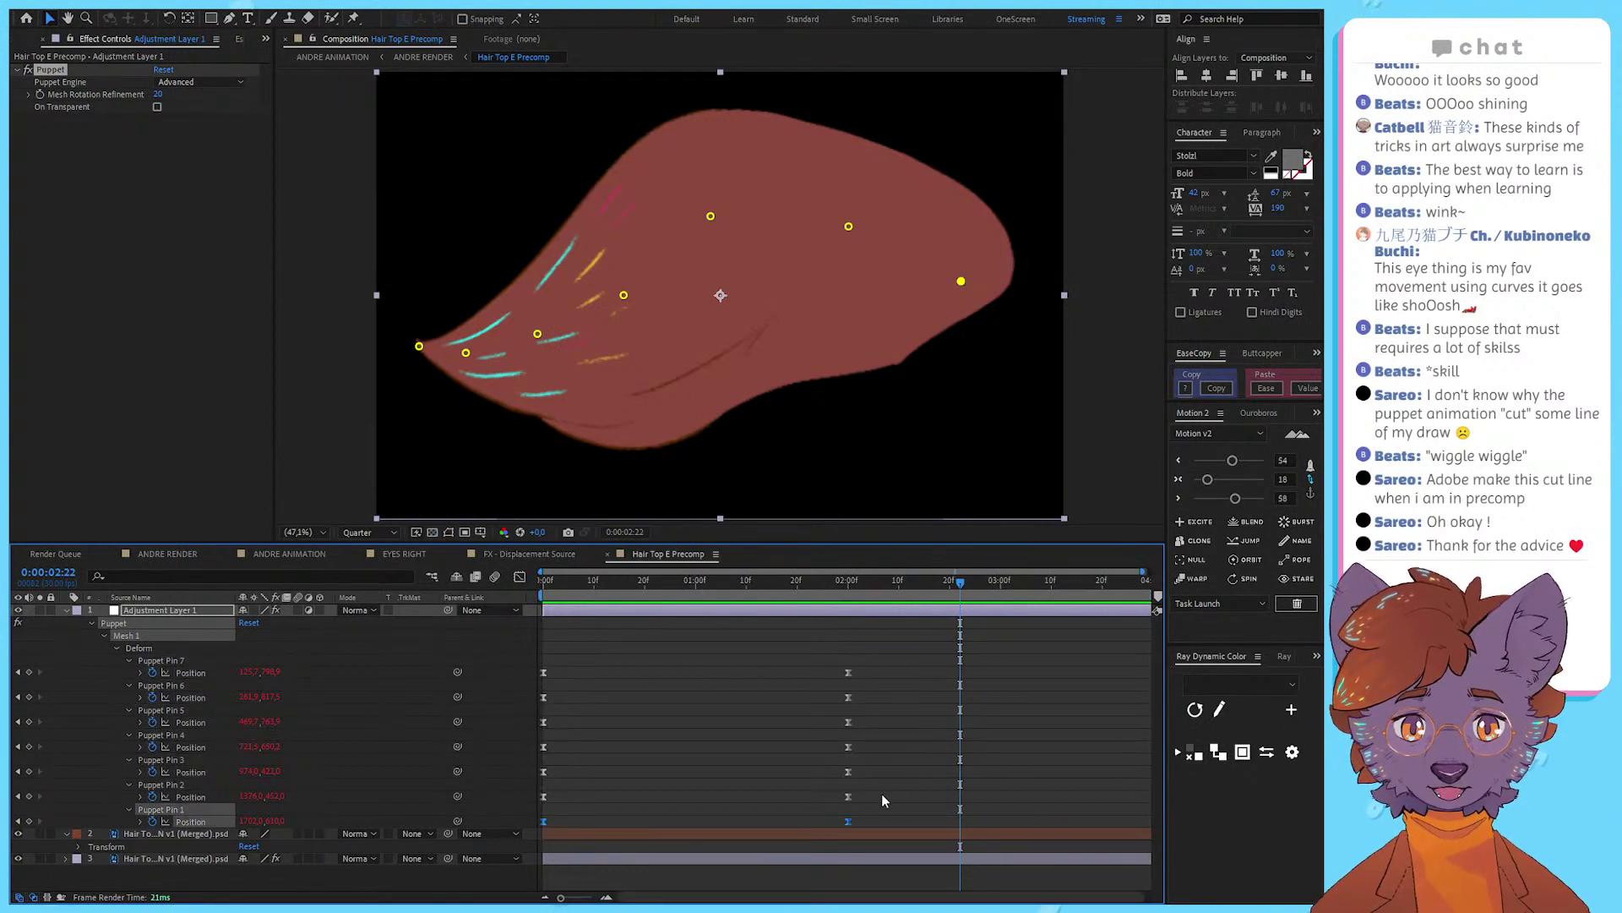
pyautogui.moveTo(883, 795); pyautogui.dragTo(674, 758)
pyautogui.hotkey('ctrl', 'z')
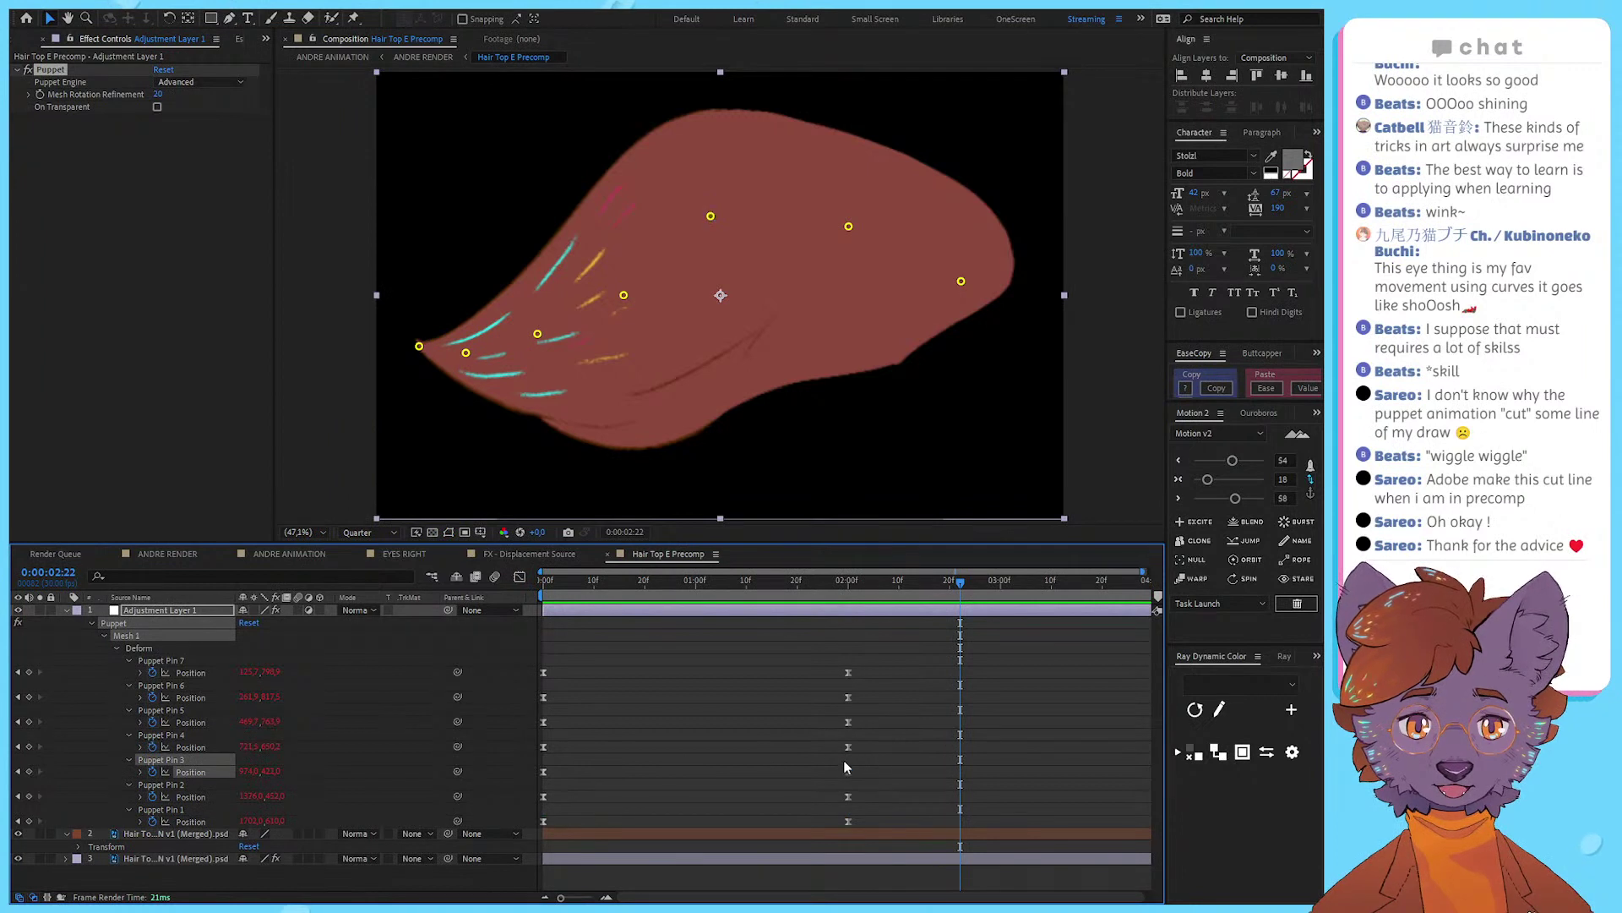
pyautogui.moveTo(889, 794); pyautogui.dragTo(535, 666)
pyautogui.click(884, 769)
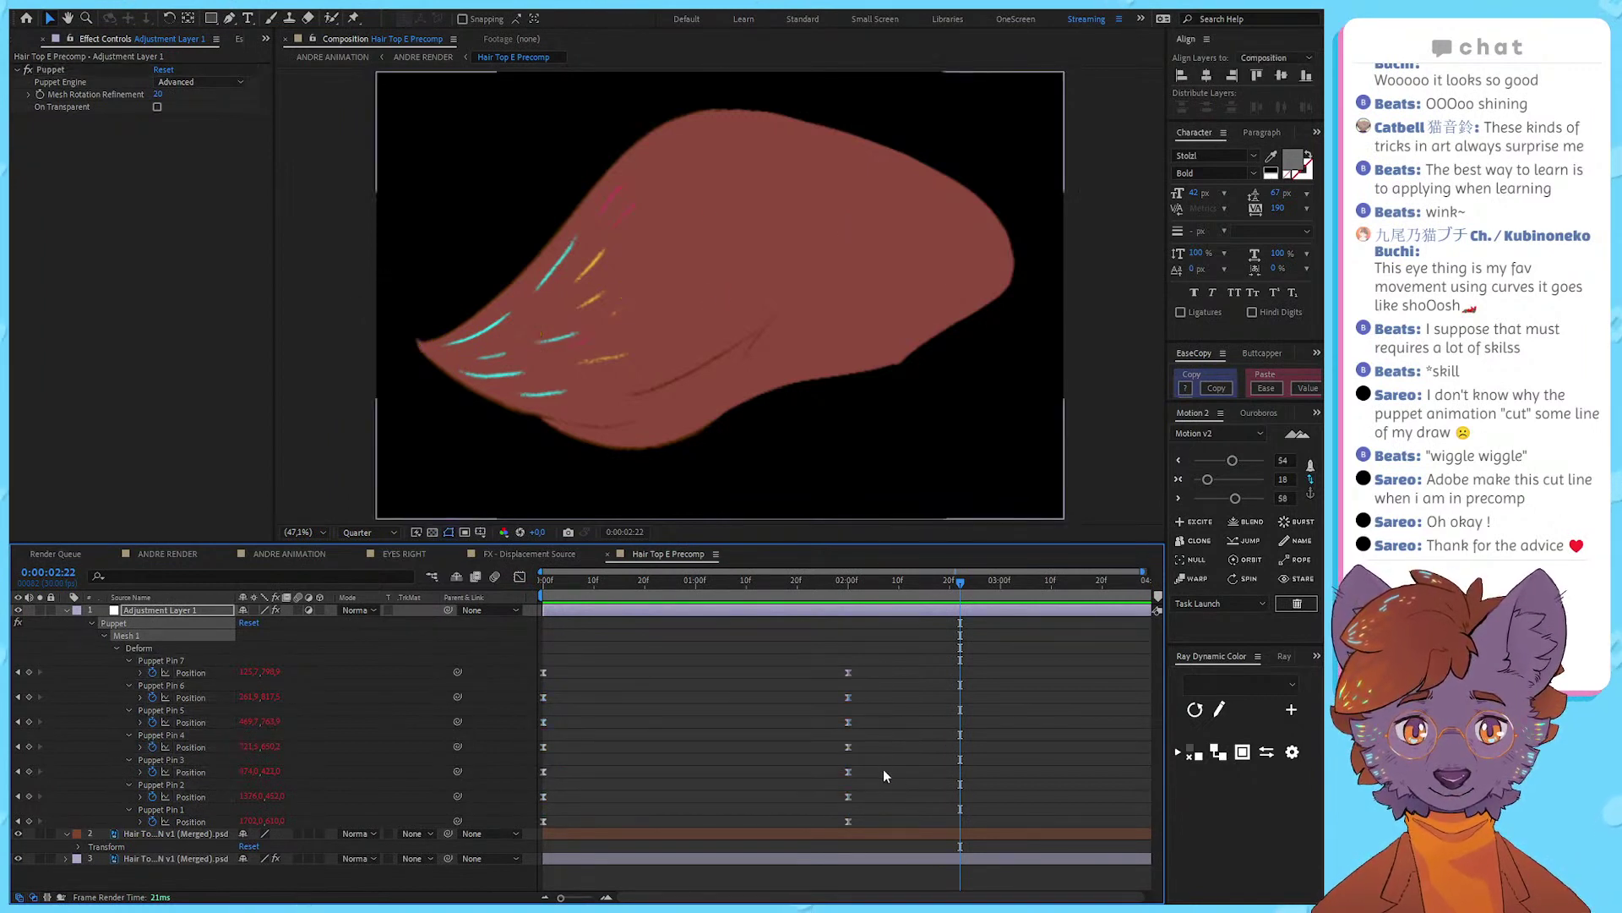
# Step: Shift the position keyframes of Puppet Pins 4 to 7 to start at frame 5, and those of pins 5 to 7 at frame 10
pyautogui.moveTo(884, 769); pyautogui.dragTo(460, 631)
pyautogui.scroll(2, 550, 753)
pyautogui.moveTo(543, 747); pyautogui.dragTo(598, 602)
pyautogui.click(598, 582)
pyautogui.scroll(-2, 611, 665)
pyautogui.moveTo(933, 638); pyautogui.dragTo(629, 581)
pyautogui.scroll(2, 569, 724)
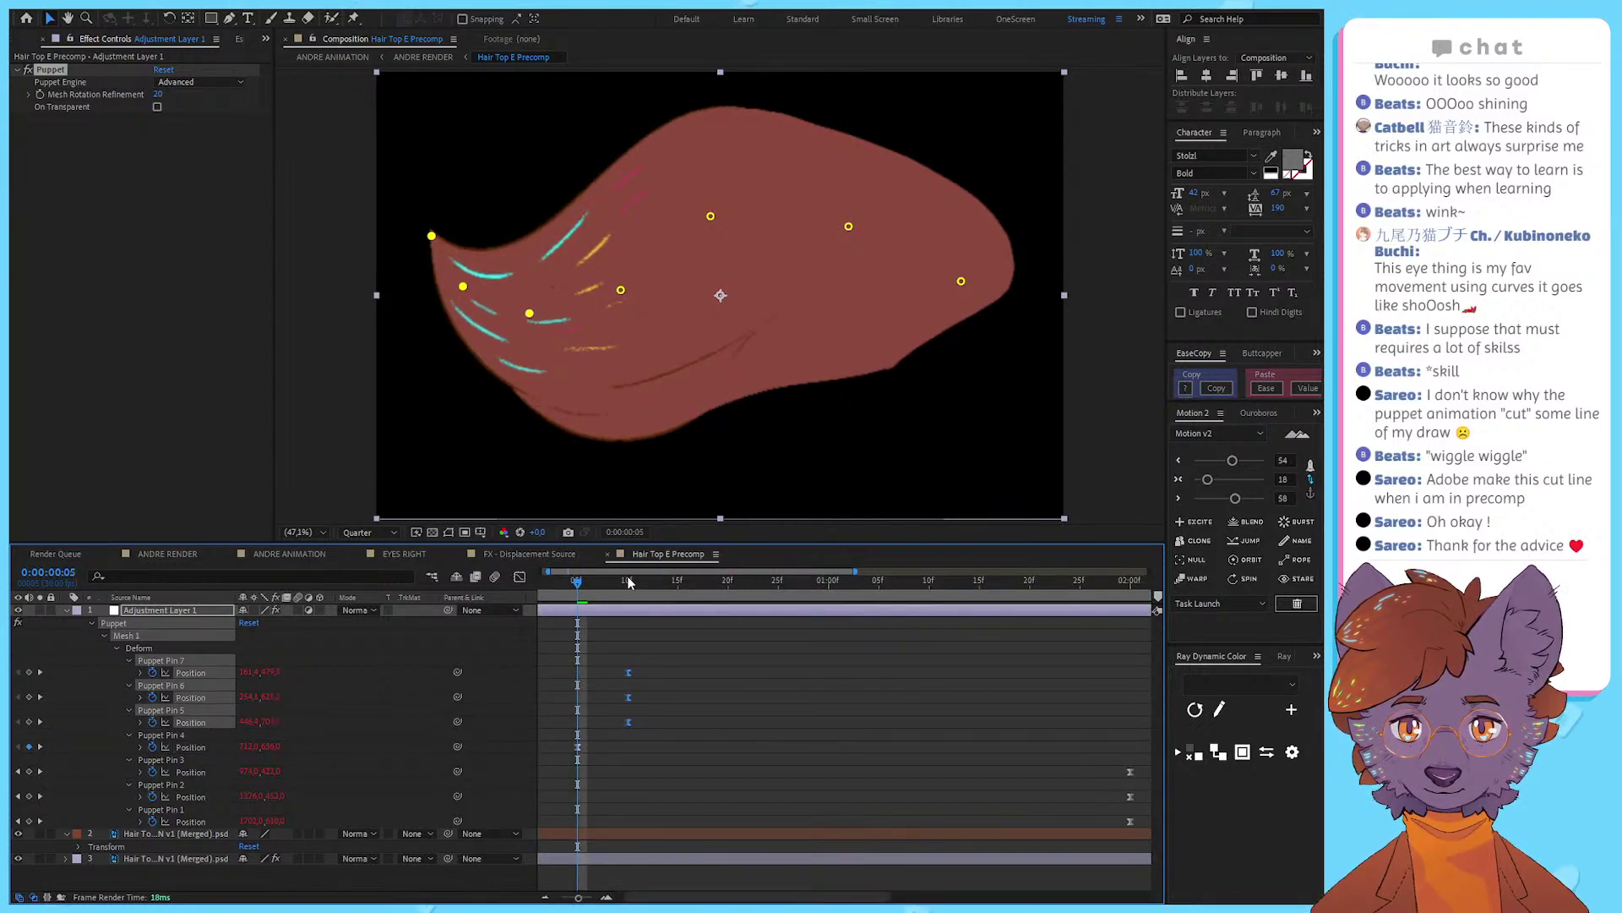
pyautogui.click(629, 584)
# Step: Shift the position keyframes of Puppet Pins 6 and 7 to start at frame 15, and those of pin 7 at frame 20
pyautogui.scroll(-2, 650, 647)
pyautogui.moveTo(994, 645); pyautogui.dragTo(580, 708)
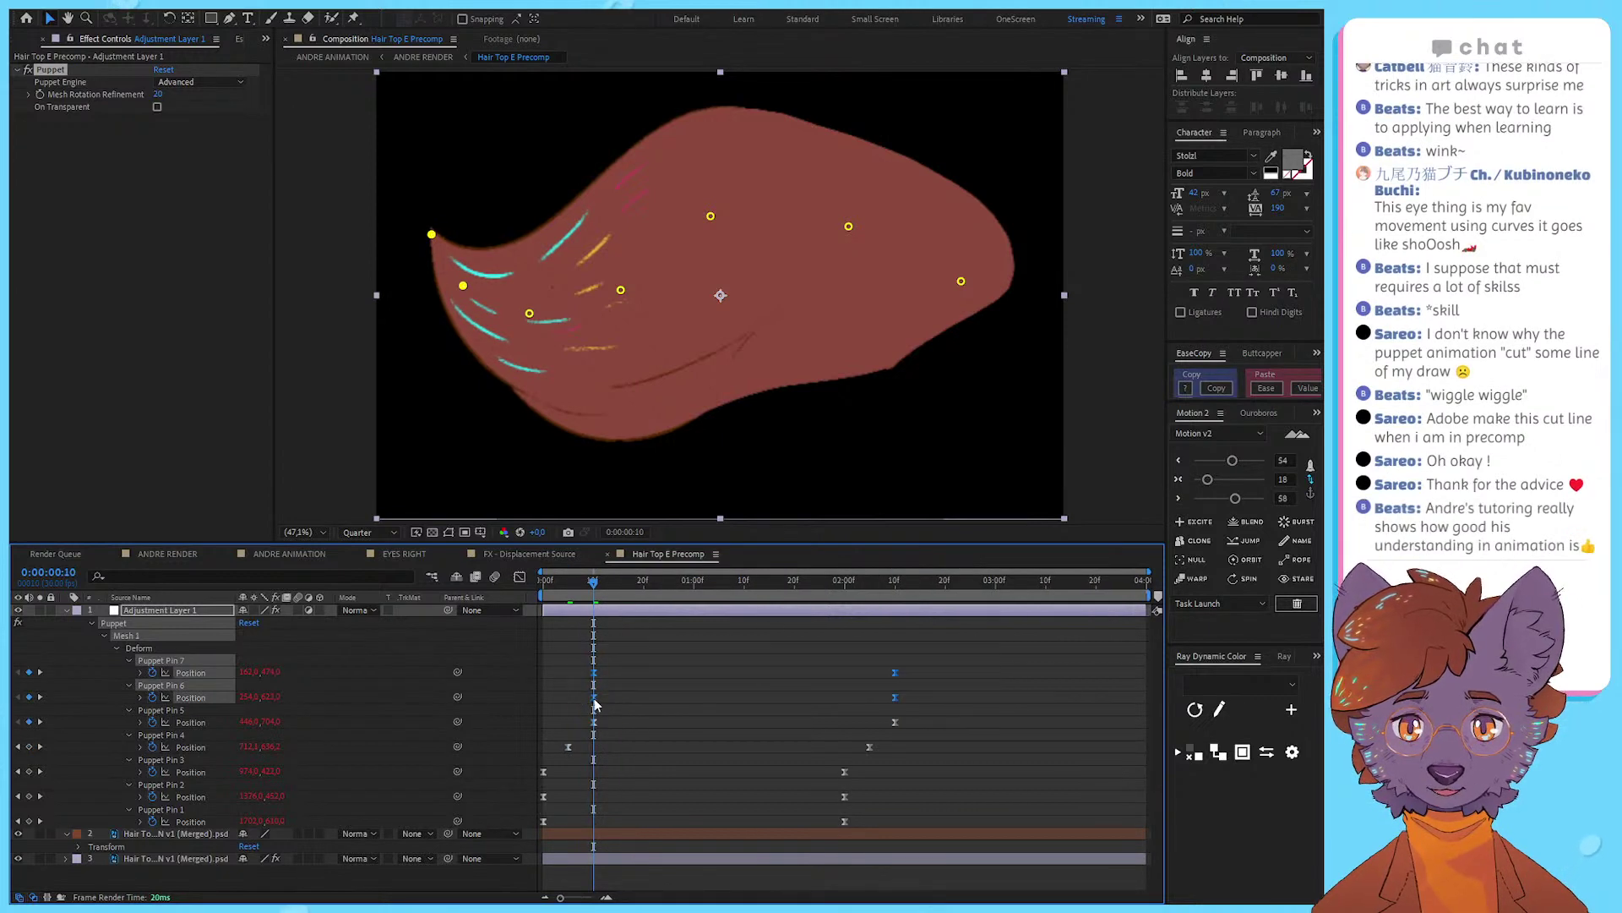
pyautogui.scroll(2, 576, 692)
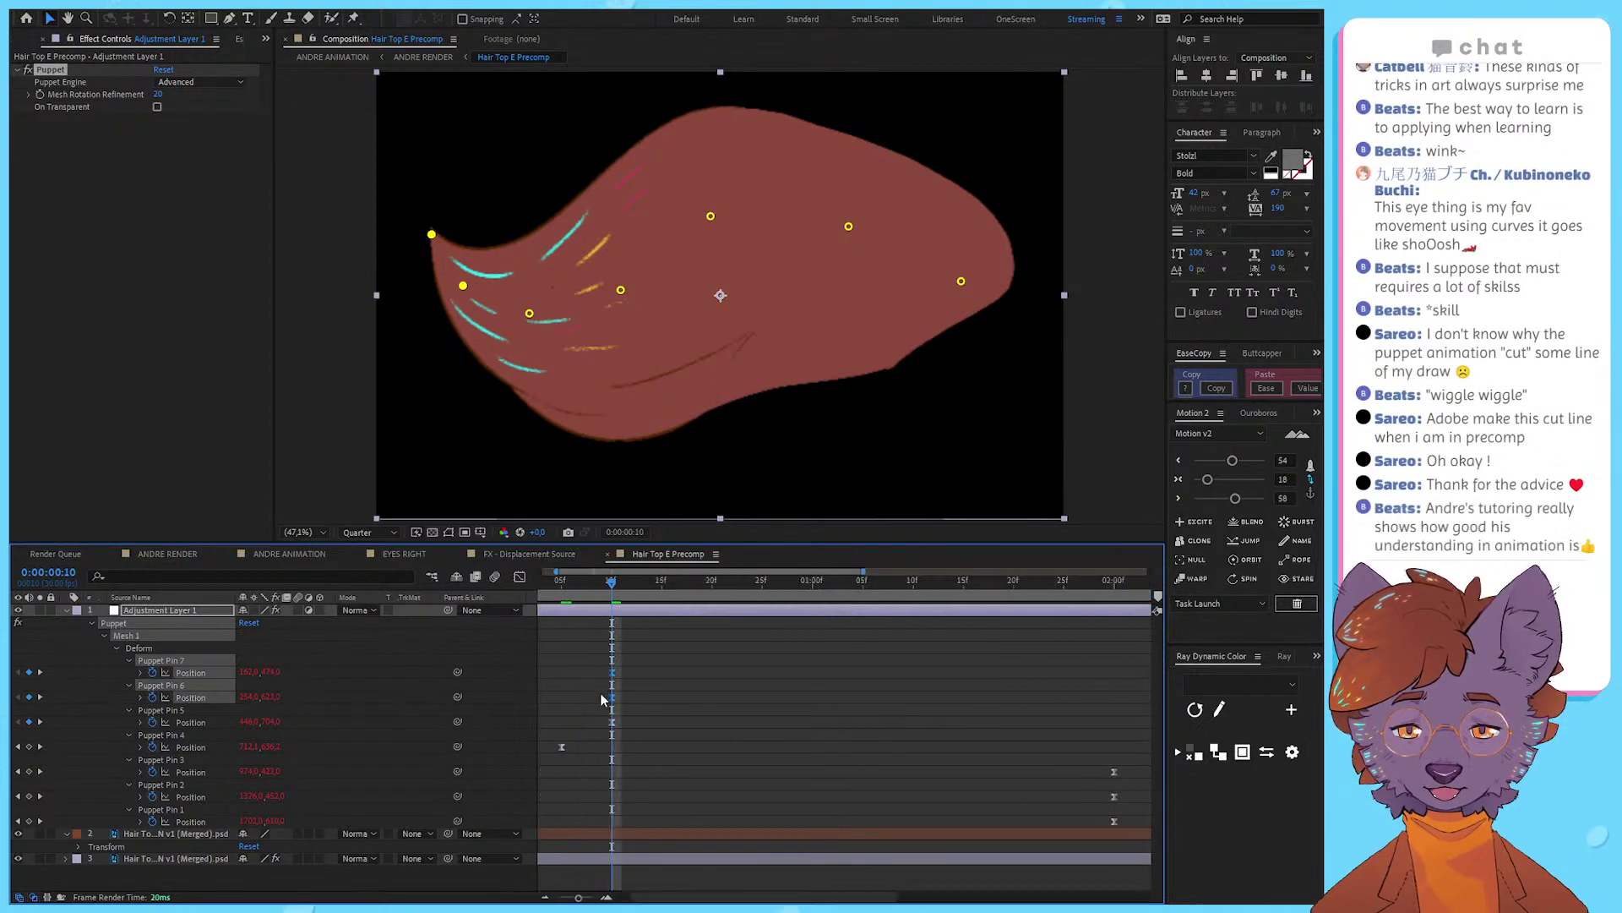
pyautogui.click(662, 587)
pyautogui.scroll(-2, 693, 642)
pyautogui.moveTo(1011, 659); pyautogui.dragTo(539, 702)
pyautogui.scroll(2, 625, 677)
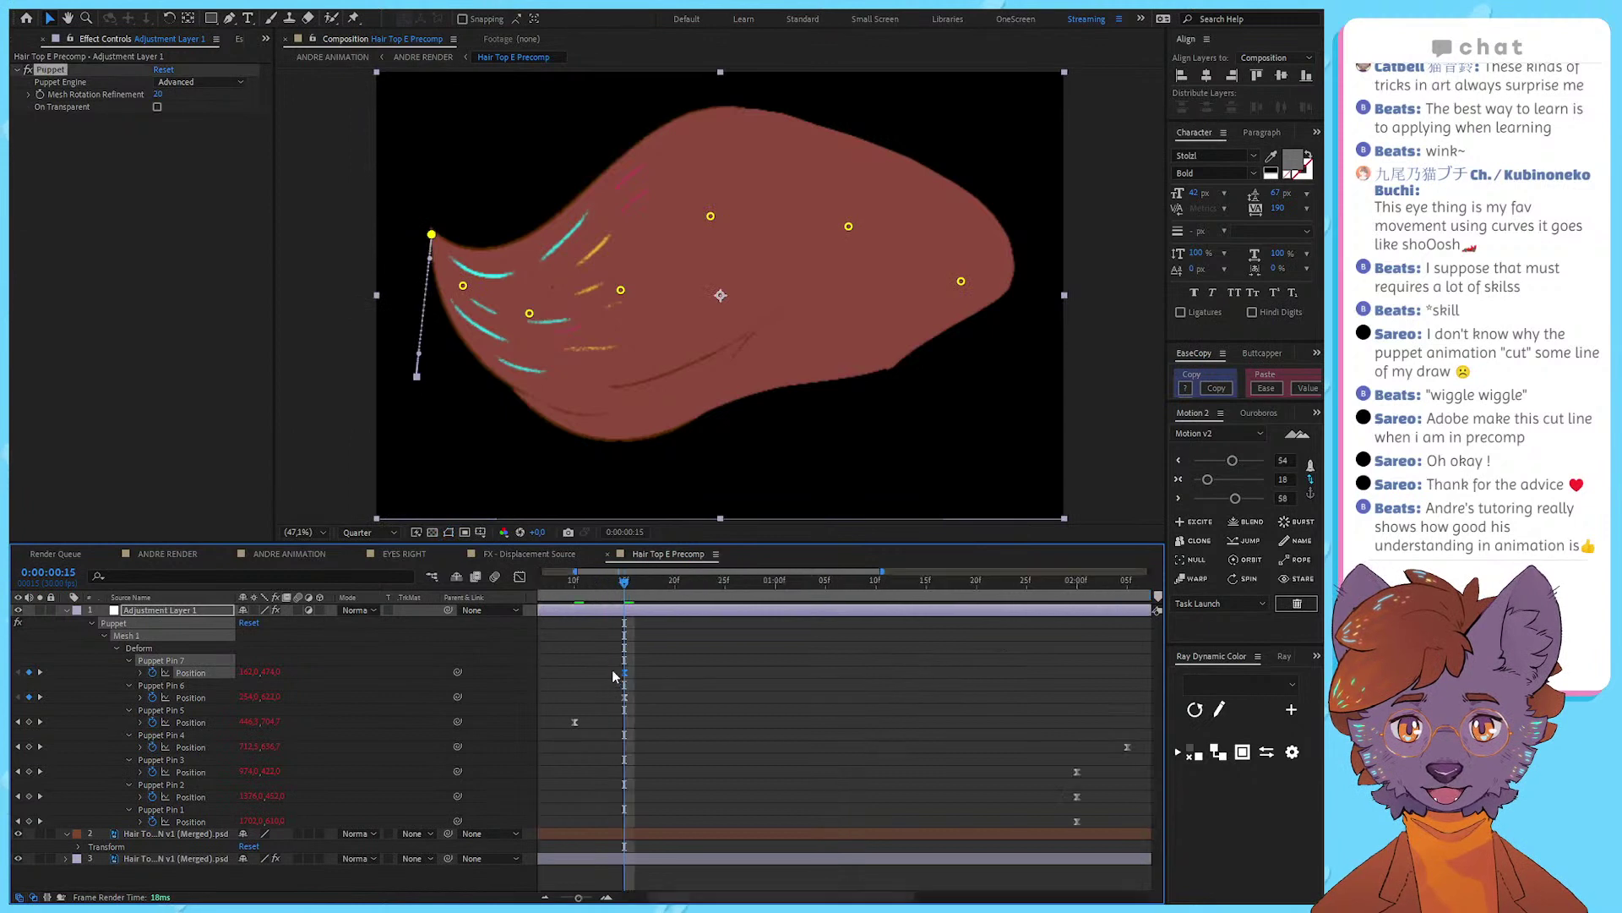
pyautogui.scroll(-2, 723, 641)
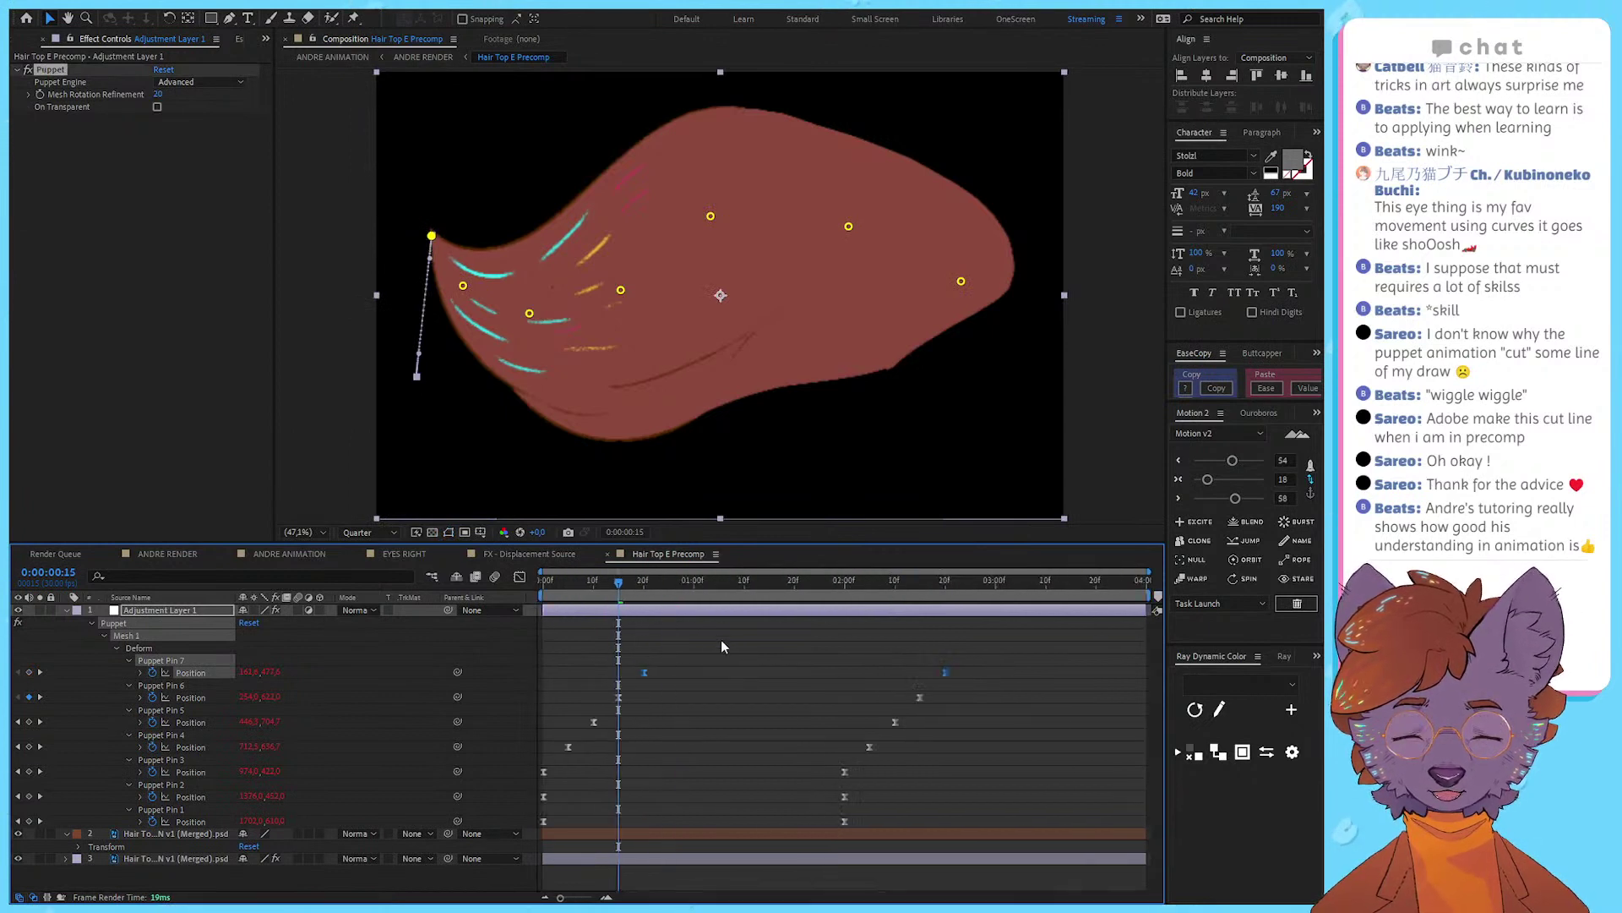
pyautogui.click(721, 641)
# Step: Play back the staggered hair motion from the first frame to check how the tip follows through
pyautogui.click(545, 581)
pyautogui.press('space')
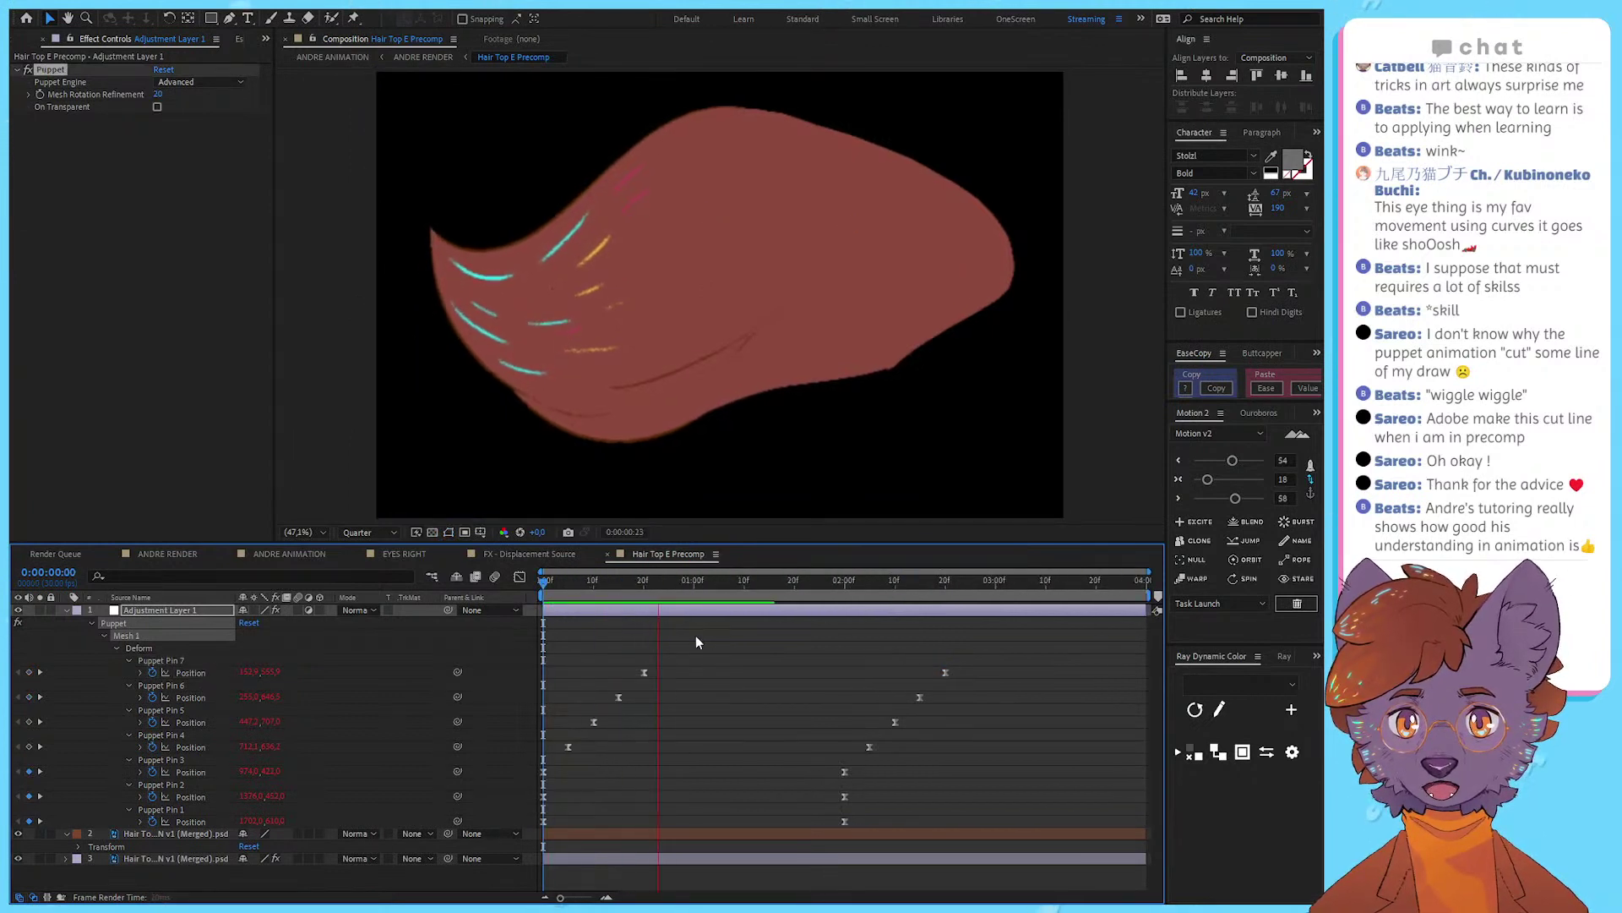
pyautogui.scroll(1, 422, 412)
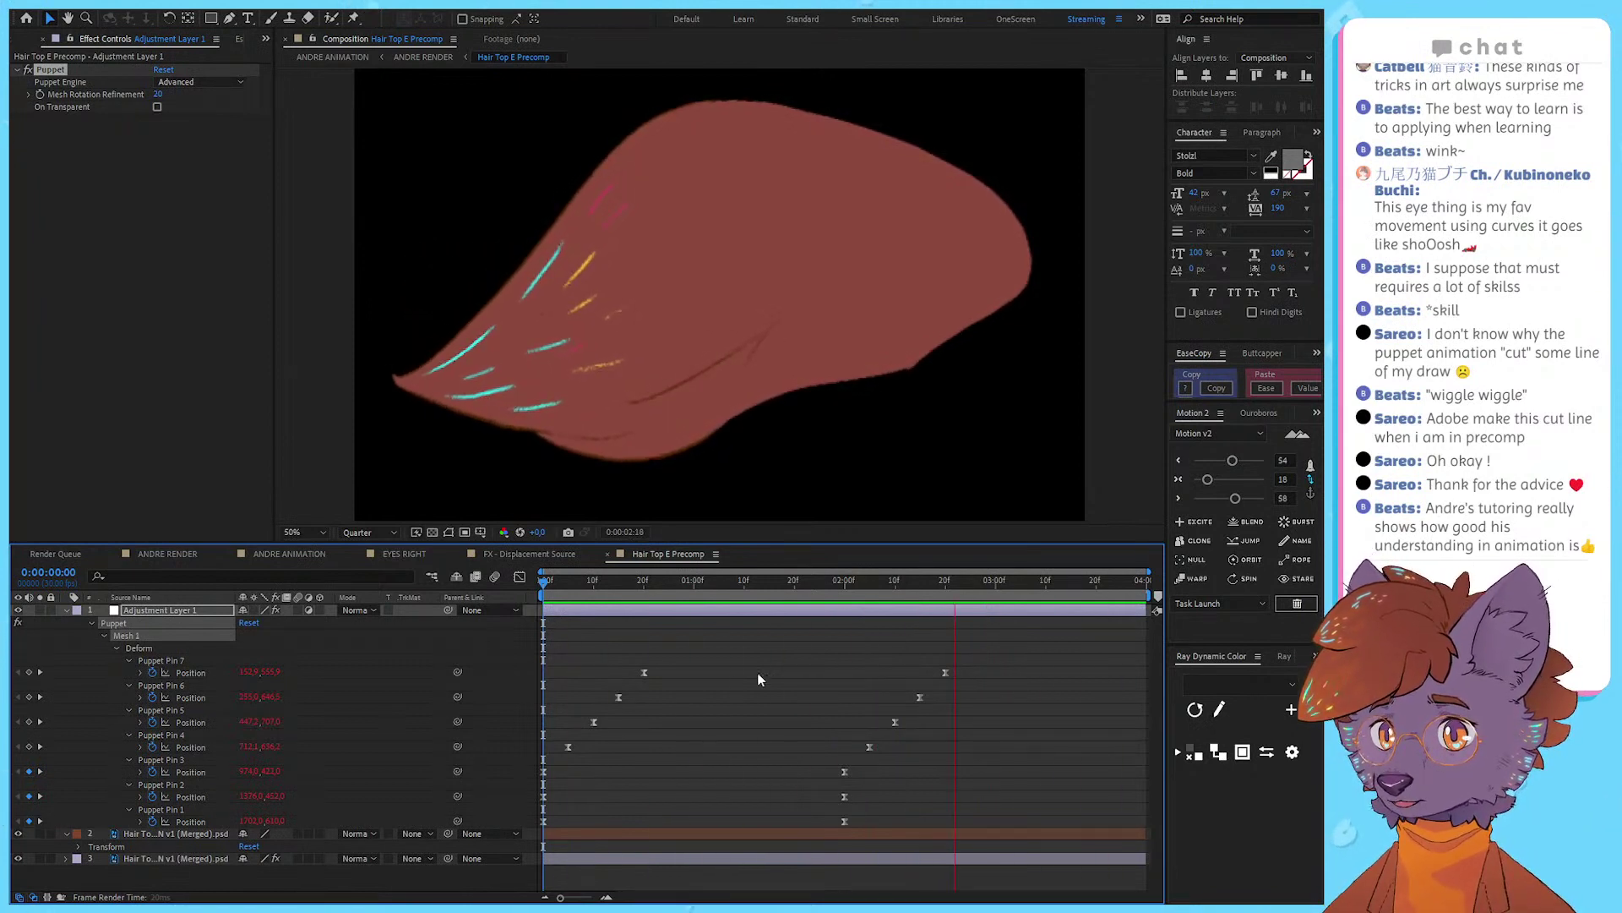
pyautogui.click(693, 719)
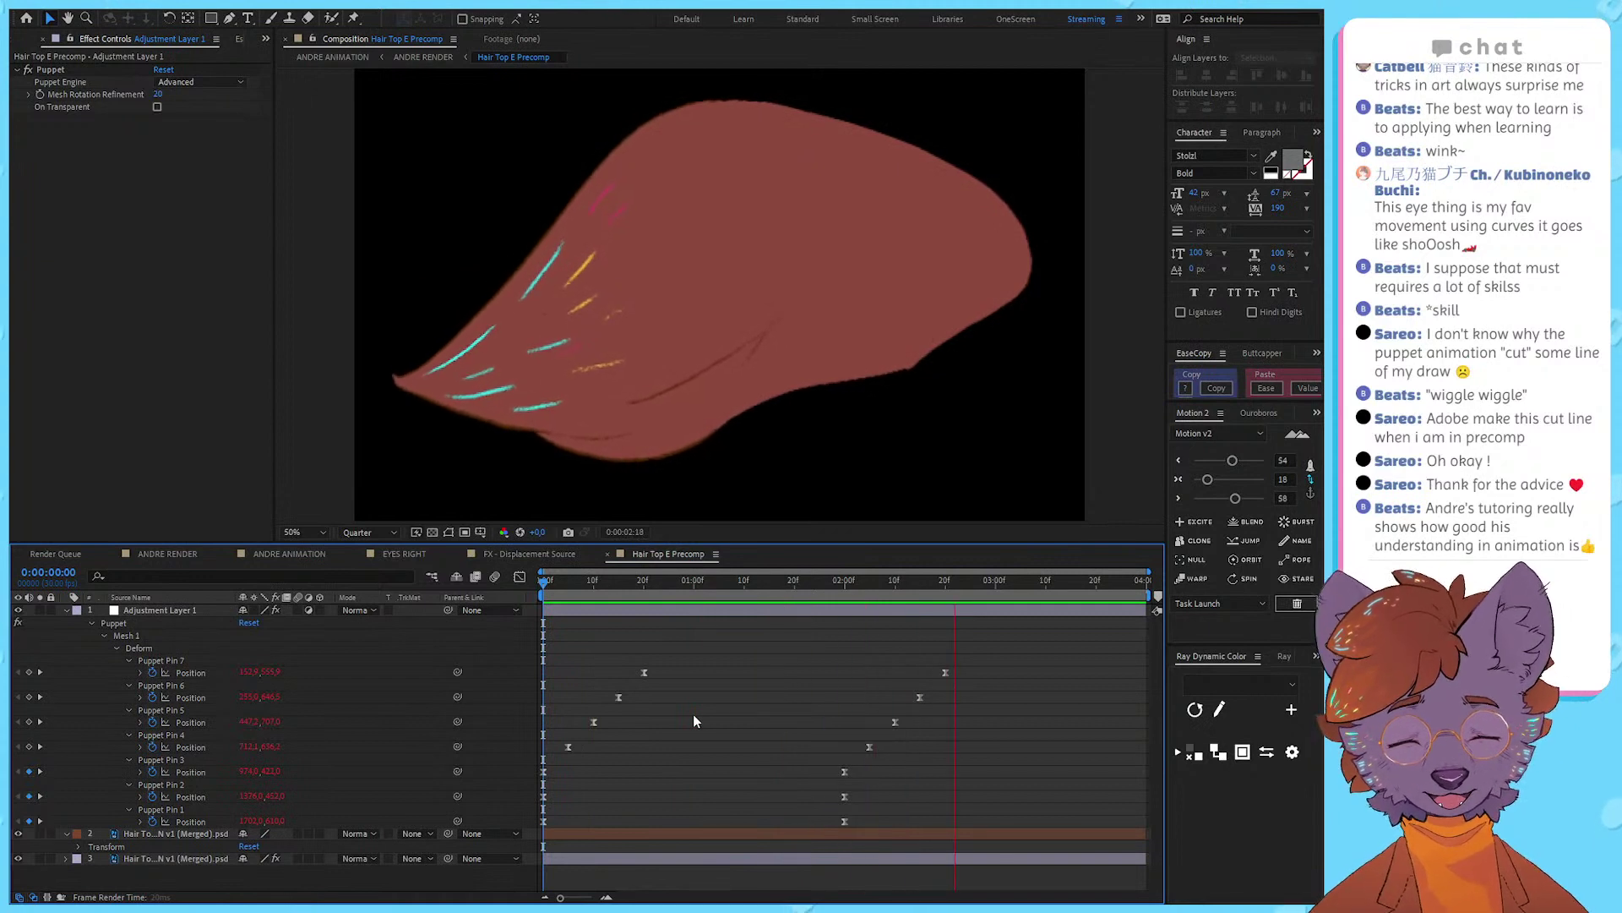
pyautogui.press('space')
pyautogui.moveTo(1030, 649); pyautogui.dragTo(538, 778)
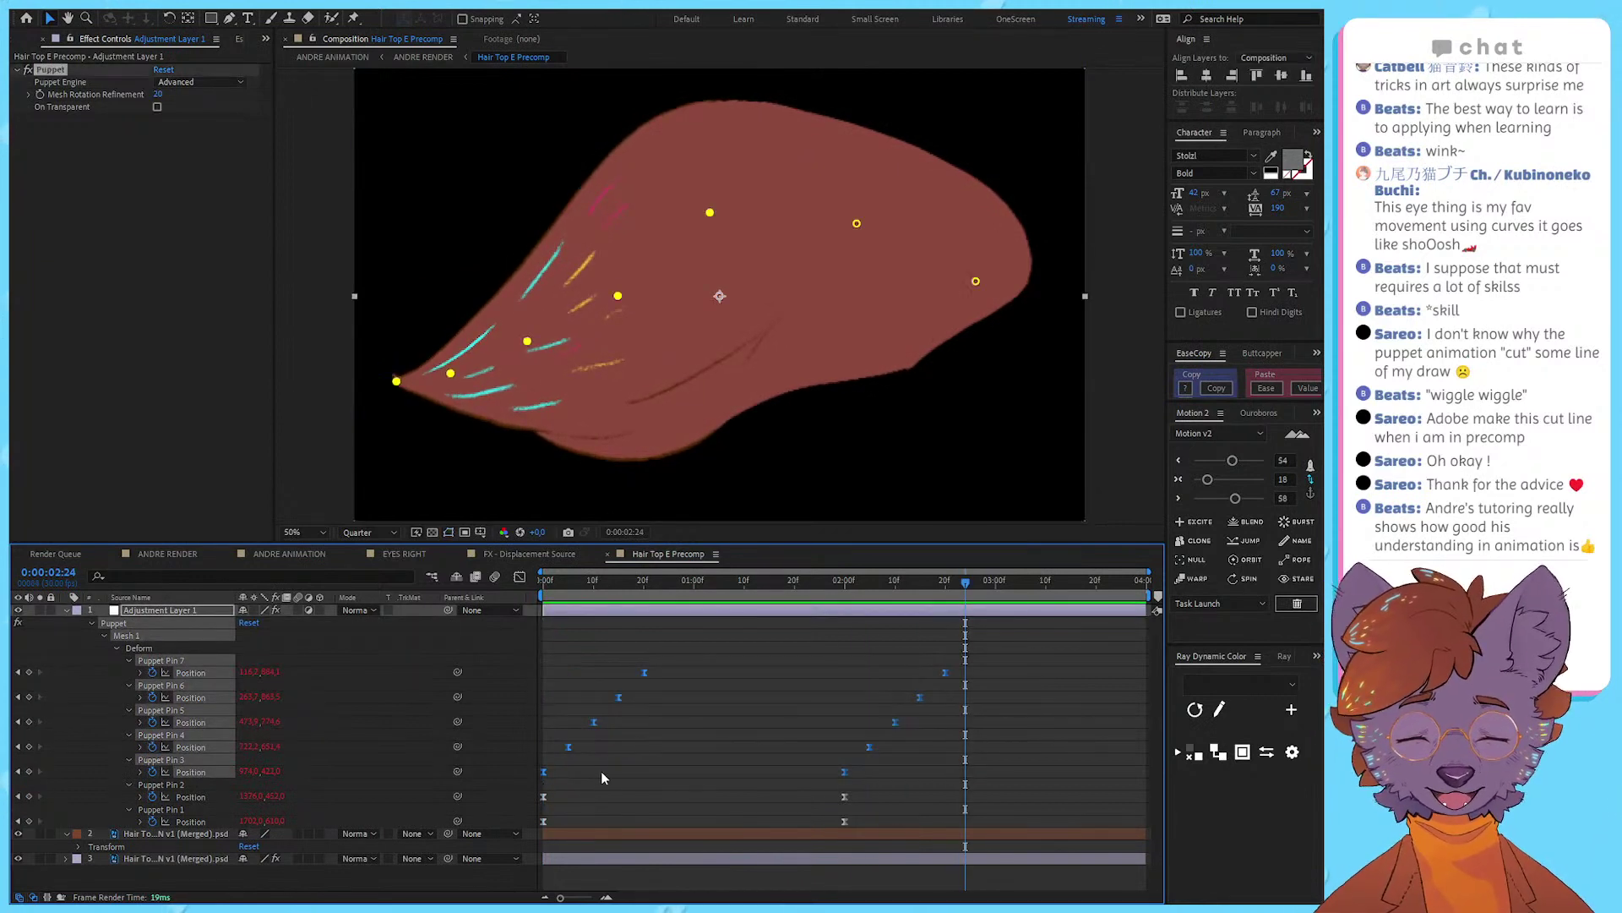
pyautogui.click(687, 737)
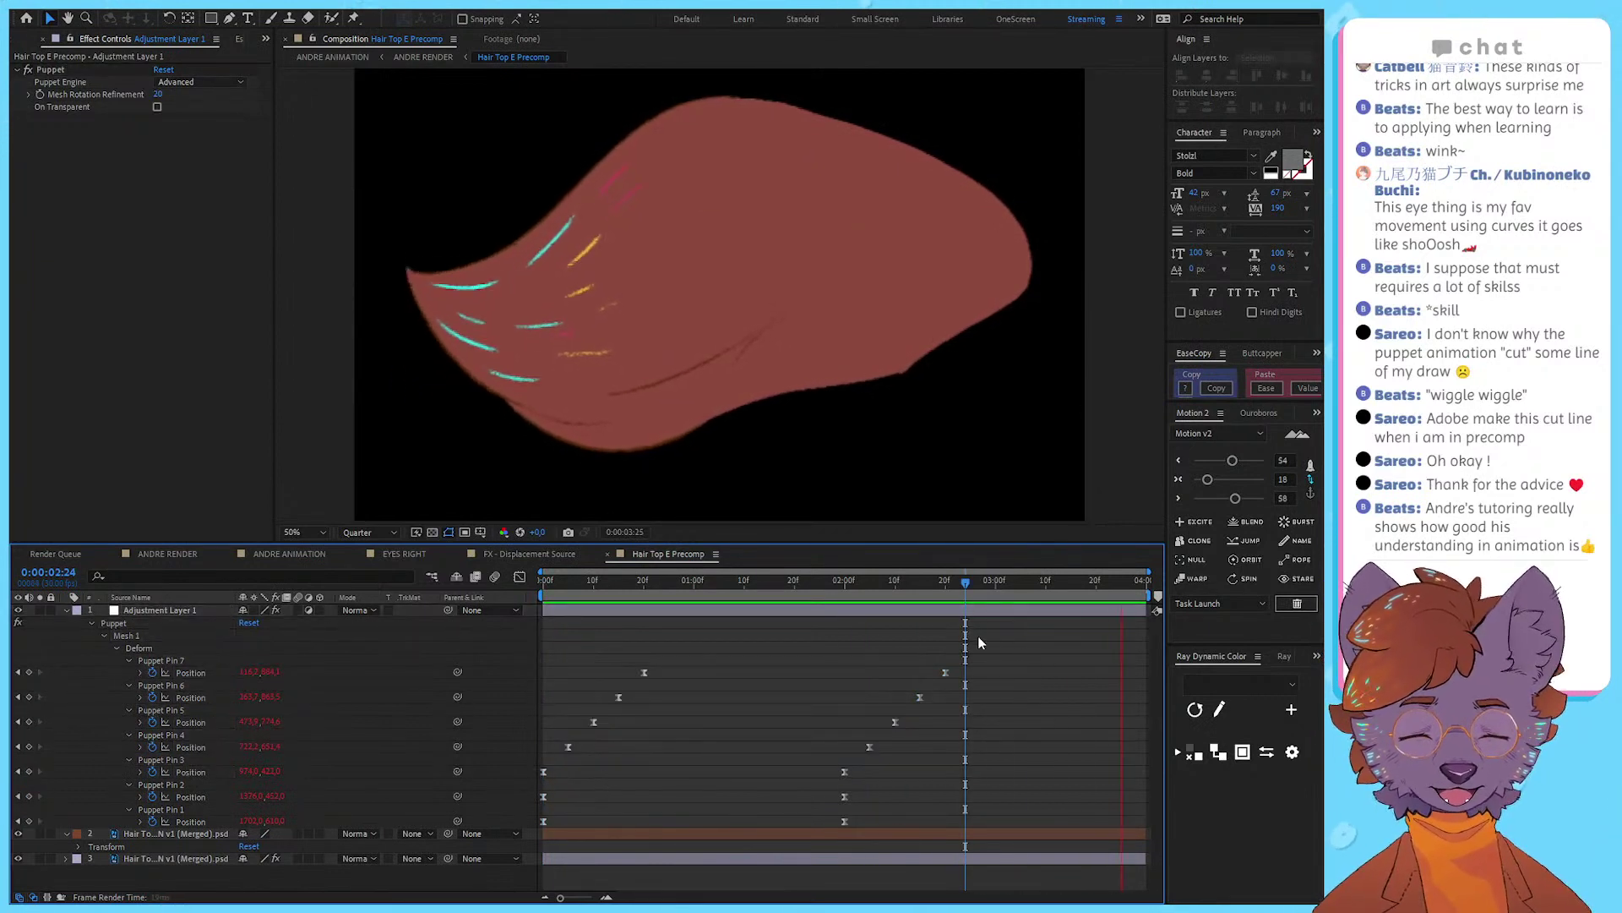
pyautogui.press('space')
# Step: Try to bend Puppet Pin 7's motion path outward into a curve with the playhead at 0:00:01:24
pyautogui.moveTo(767, 608); pyautogui.dragTo(814, 627)
pyautogui.click(815, 612)
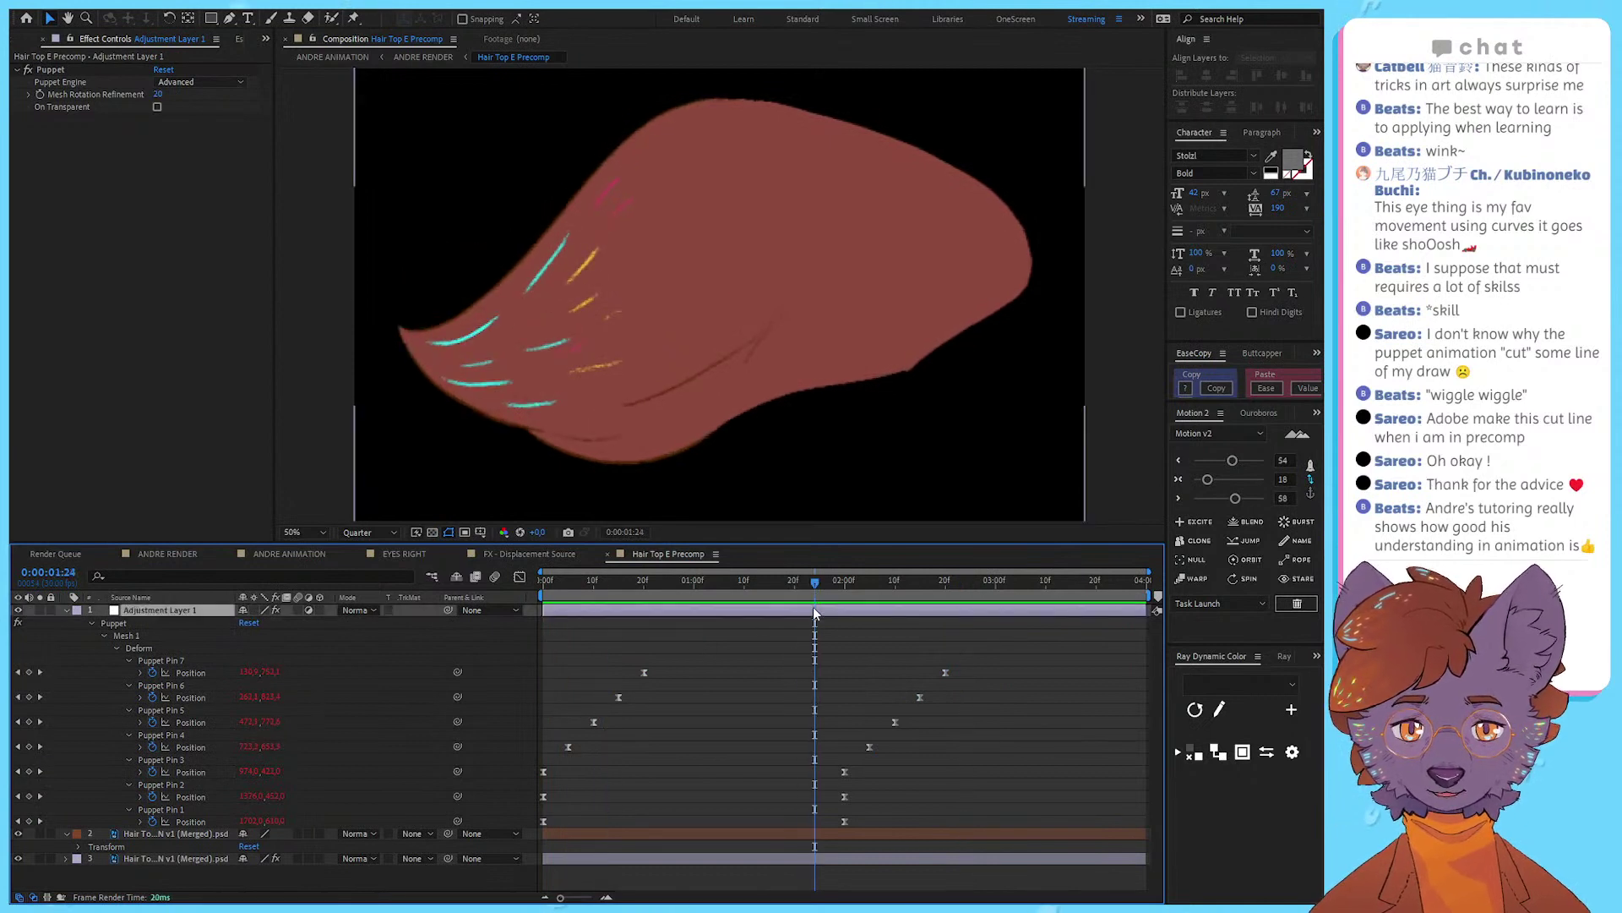
pyautogui.click(203, 666)
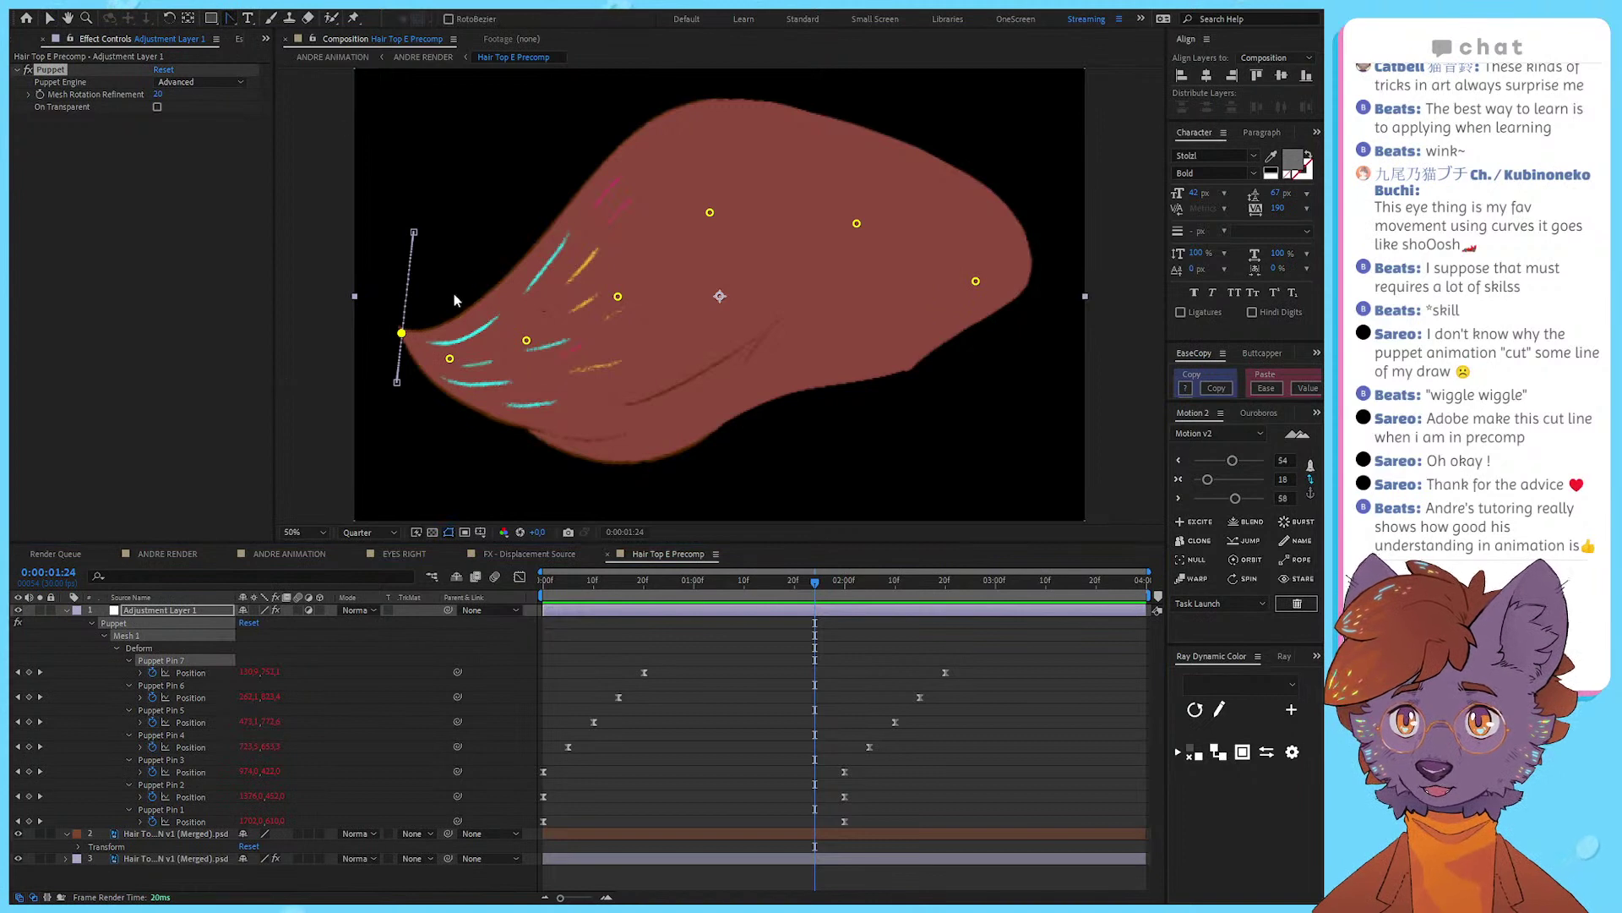
pyautogui.moveTo(415, 237); pyautogui.dragTo(382, 335)
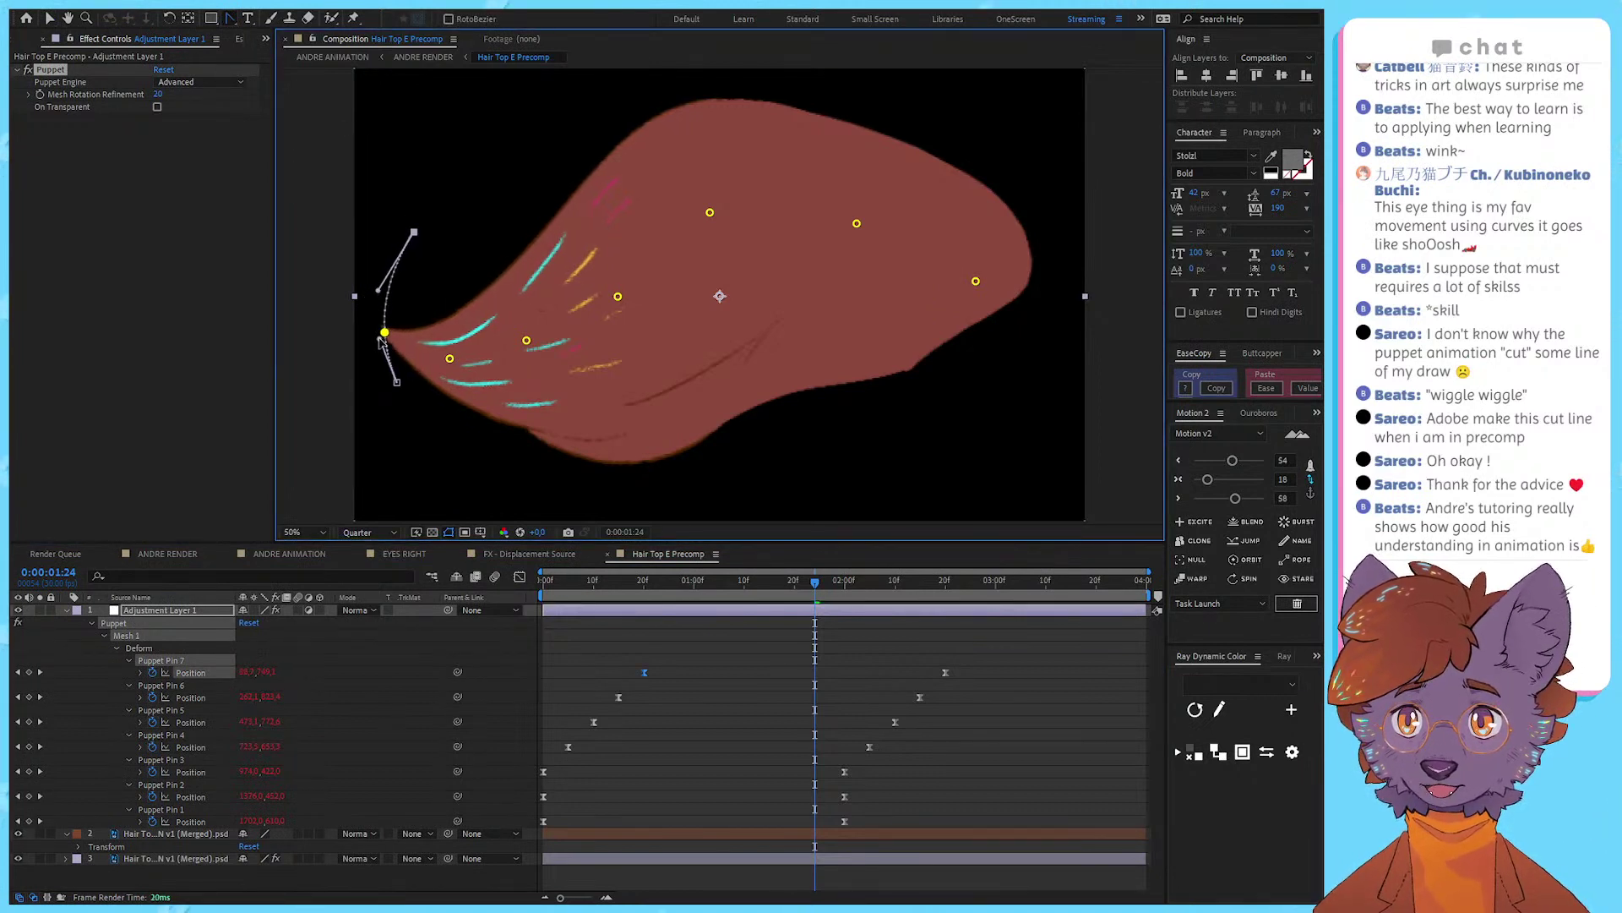
# Step: Try to curve Puppet Pin 6's motion path by pulling out its path handle
pyautogui.press('v')
pyautogui.click(450, 359)
pyautogui.click(229, 19)
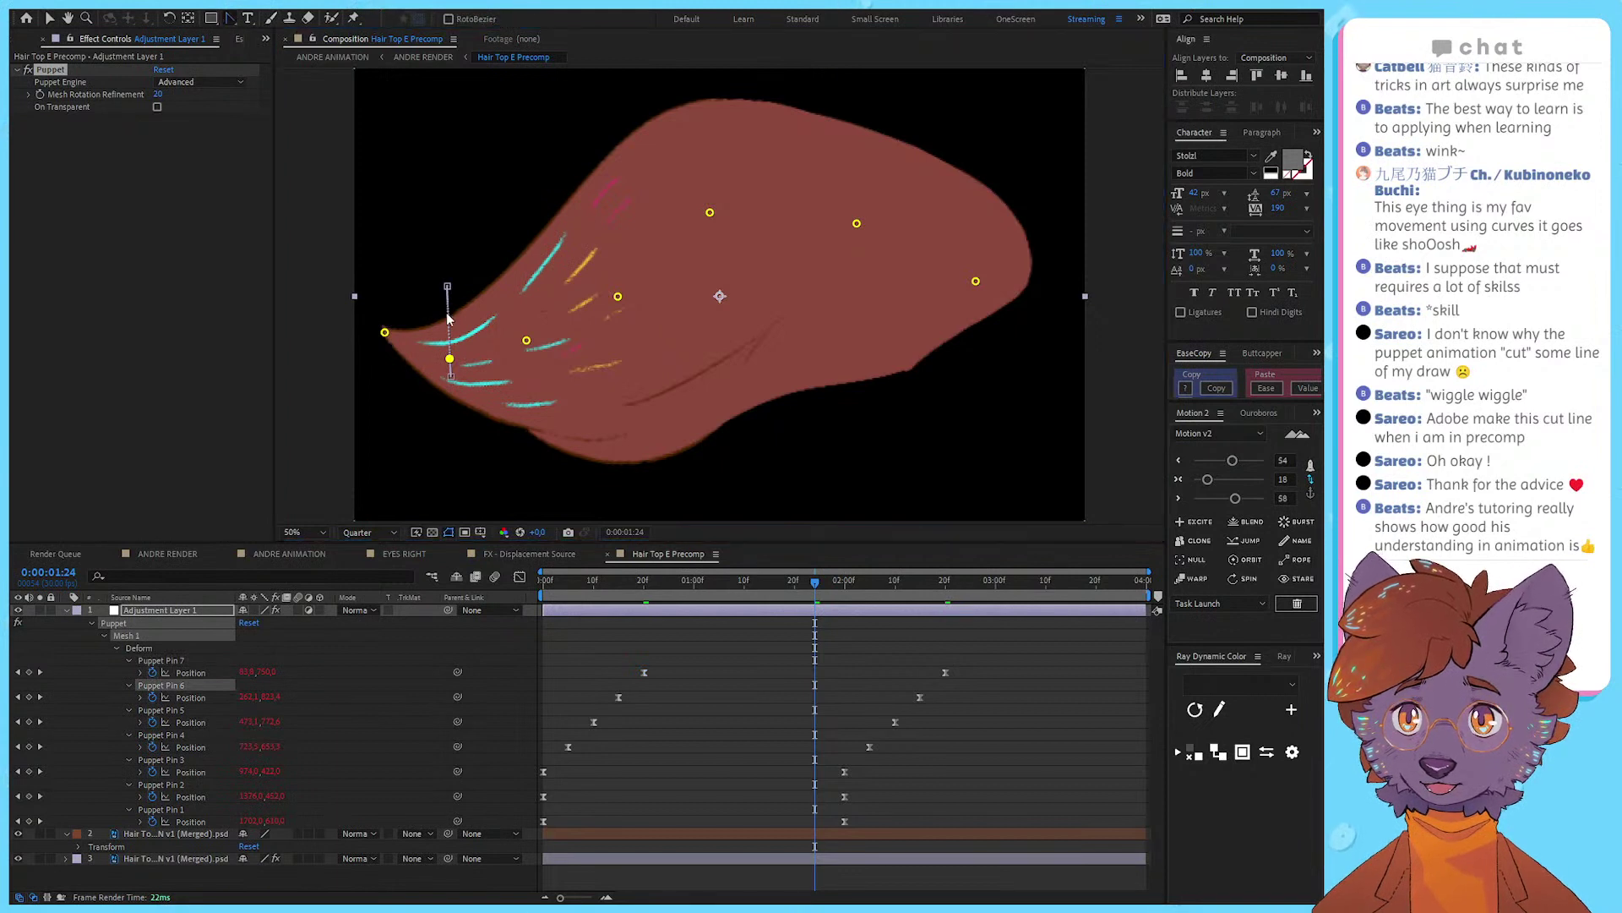
pyautogui.moveTo(448, 289); pyautogui.dragTo(439, 311)
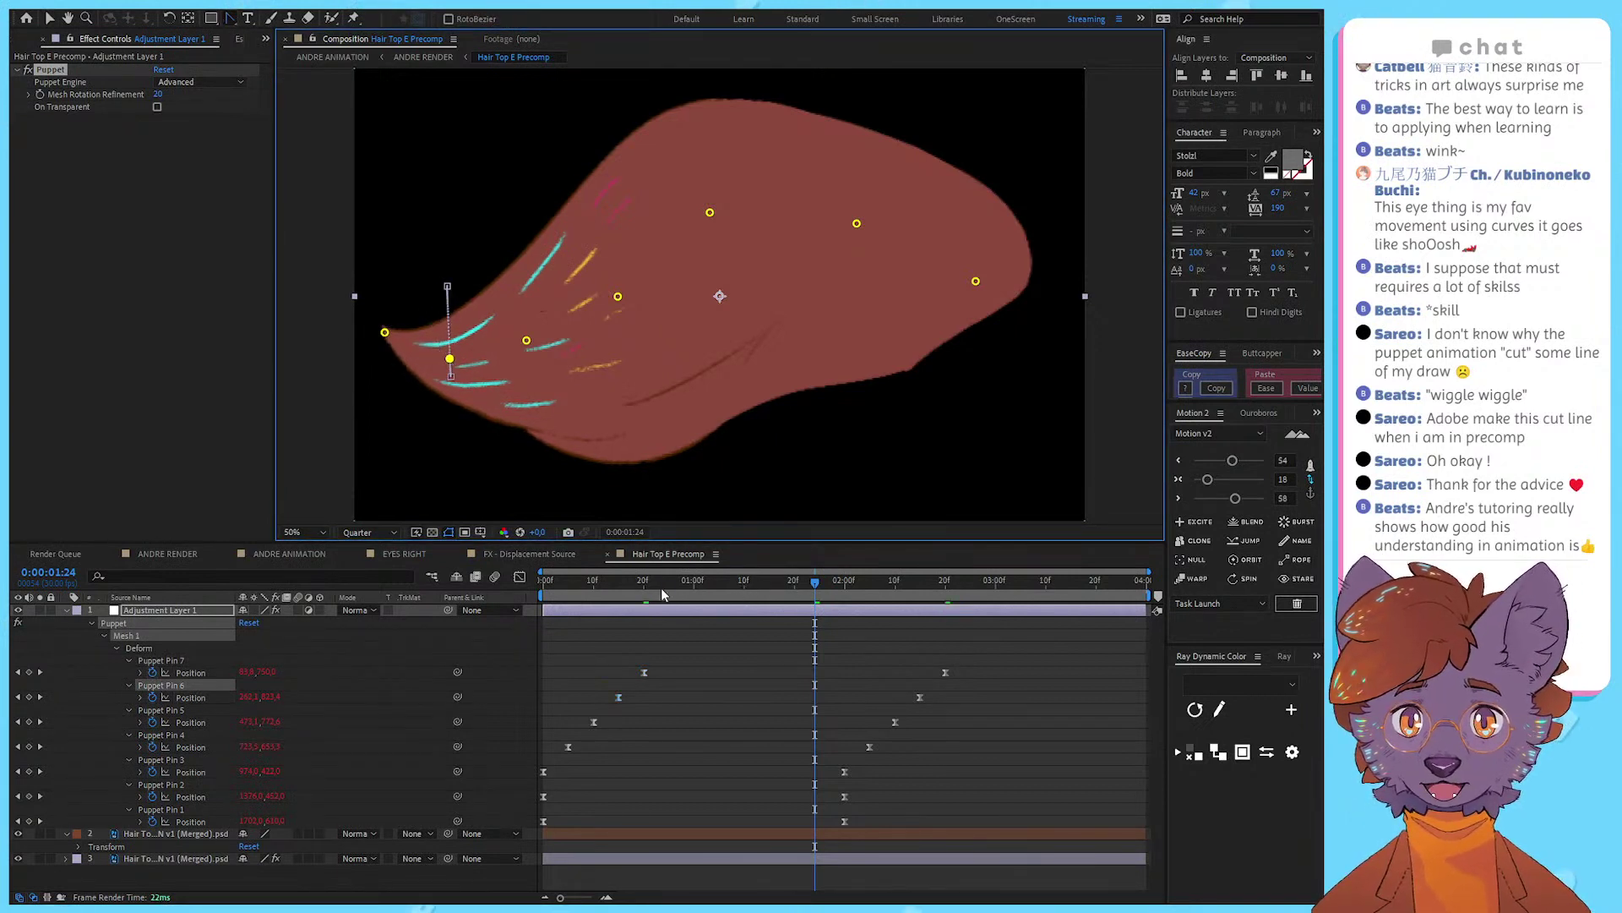
# Step: Scrub through the hair motion and undo the motion path edits on Puppet Pins 6 and 7
pyautogui.moveTo(661, 594); pyautogui.dragTo(766, 599)
pyautogui.hotkey('ctrl', 'z')
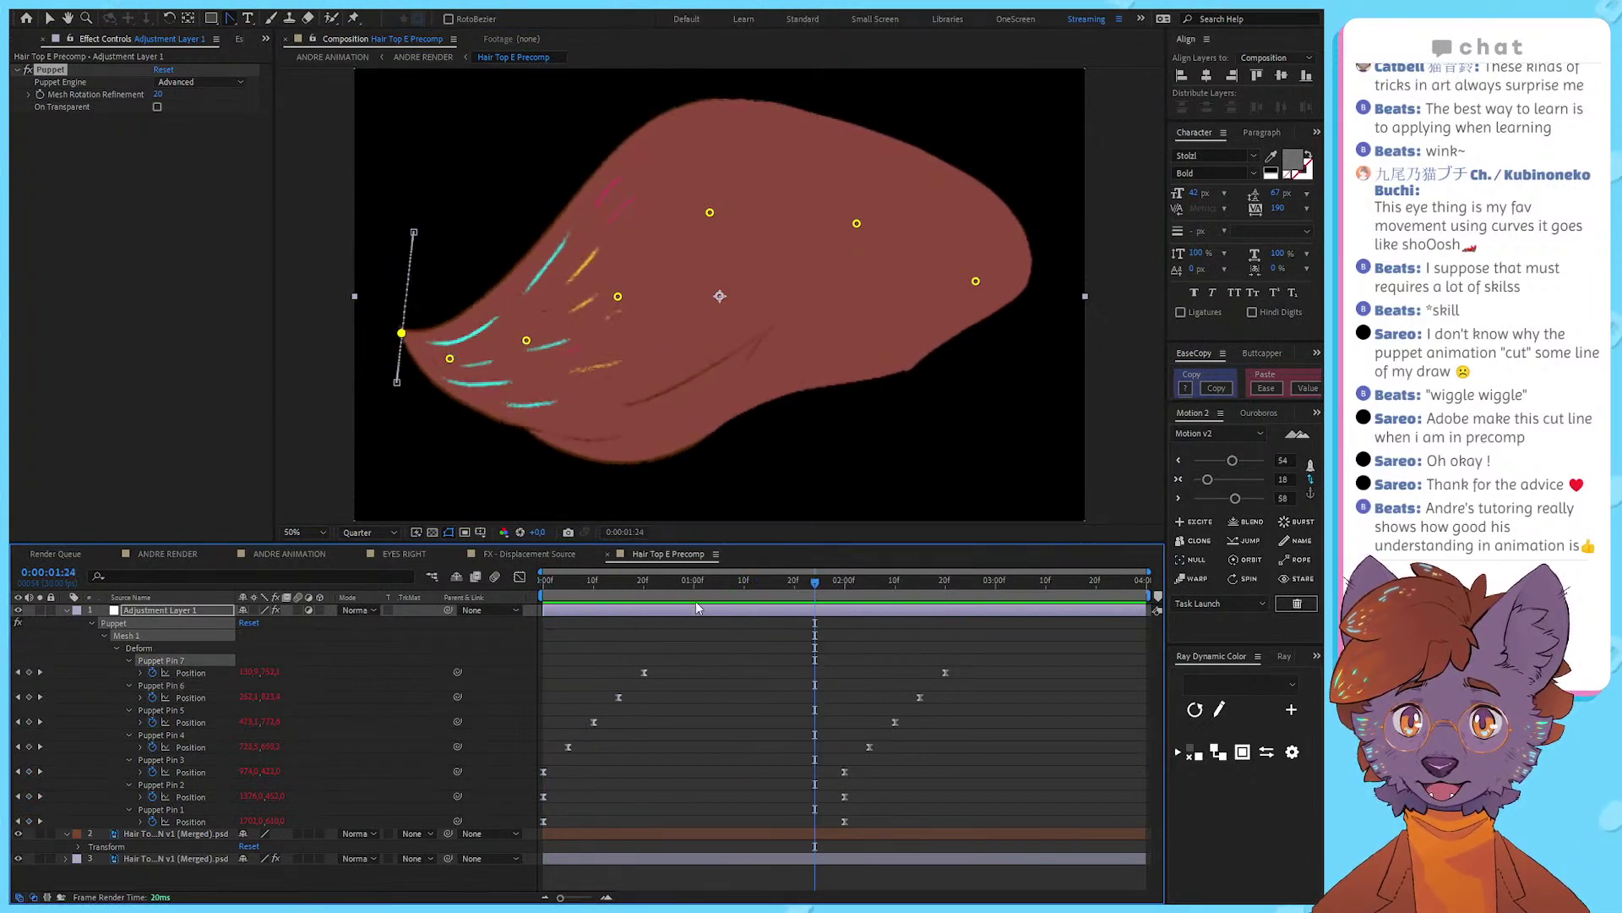
pyautogui.moveTo(580, 575); pyautogui.dragTo(715, 562)
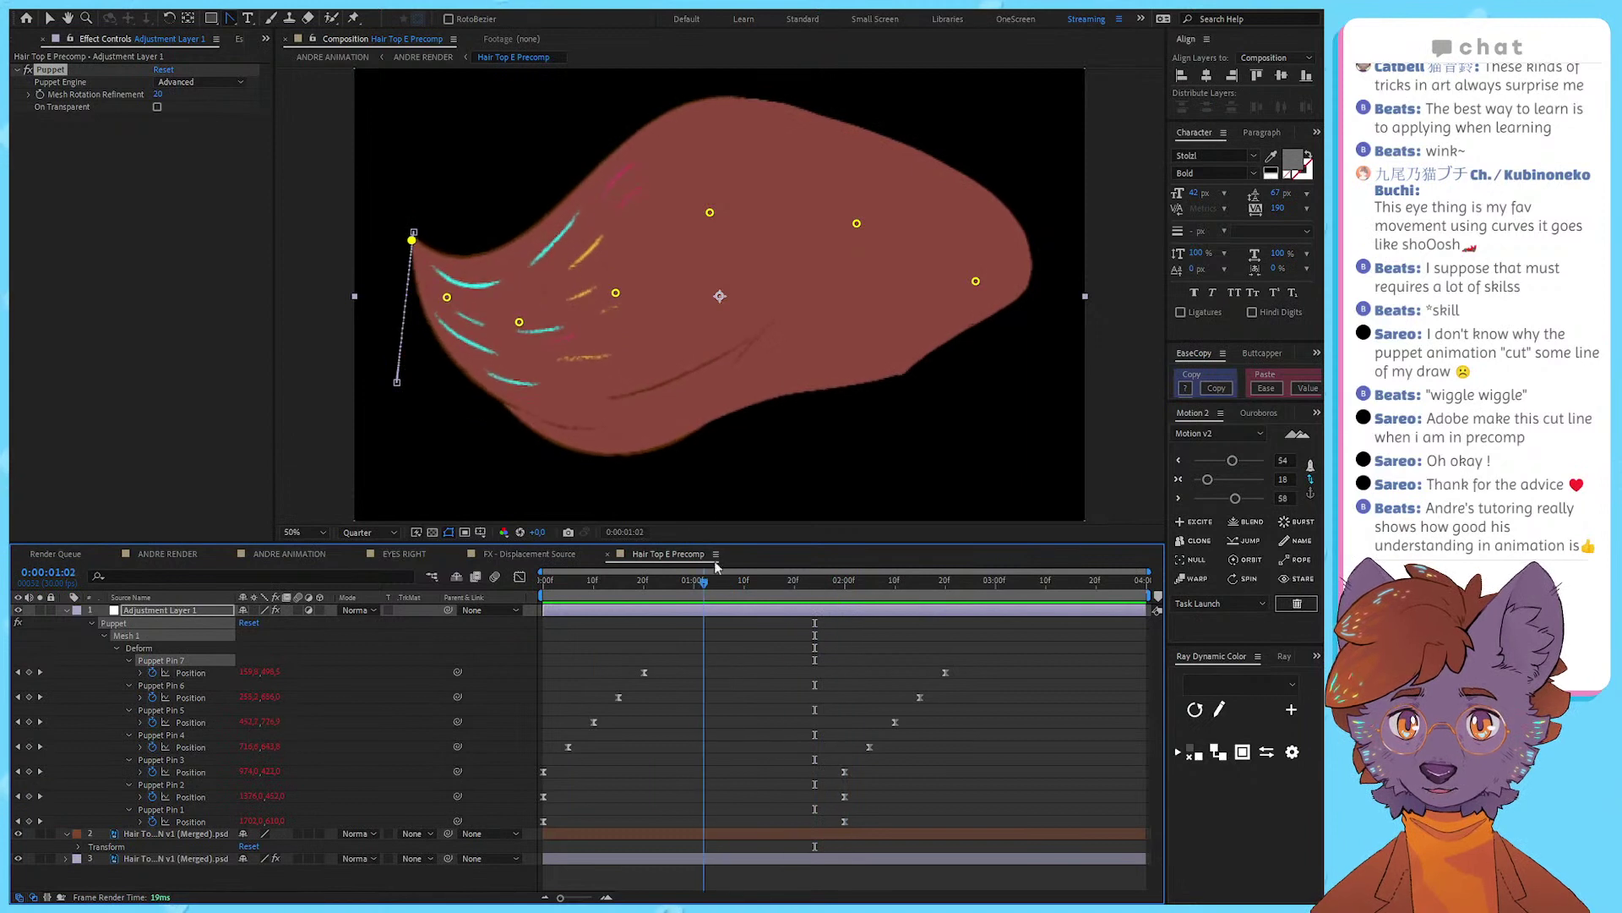
# Step: Bend Puppet Pin 7's motion path outward into a curve by pulling out the handles at both of its ends
pyautogui.moveTo(412, 239); pyautogui.dragTo(379, 293)
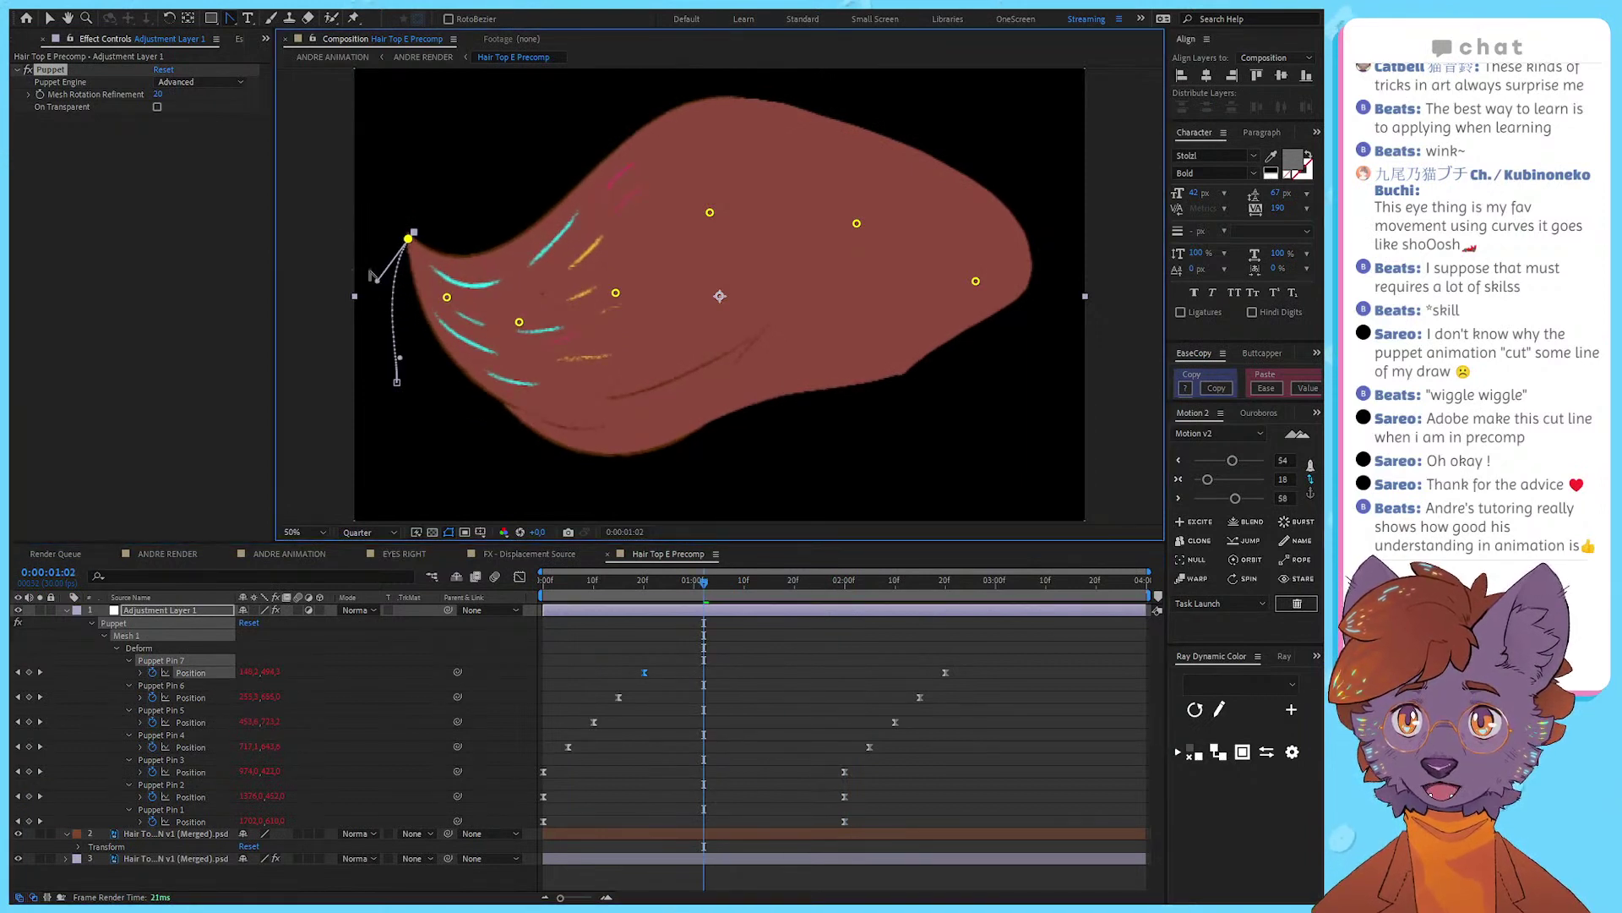
pyautogui.click(227, 19)
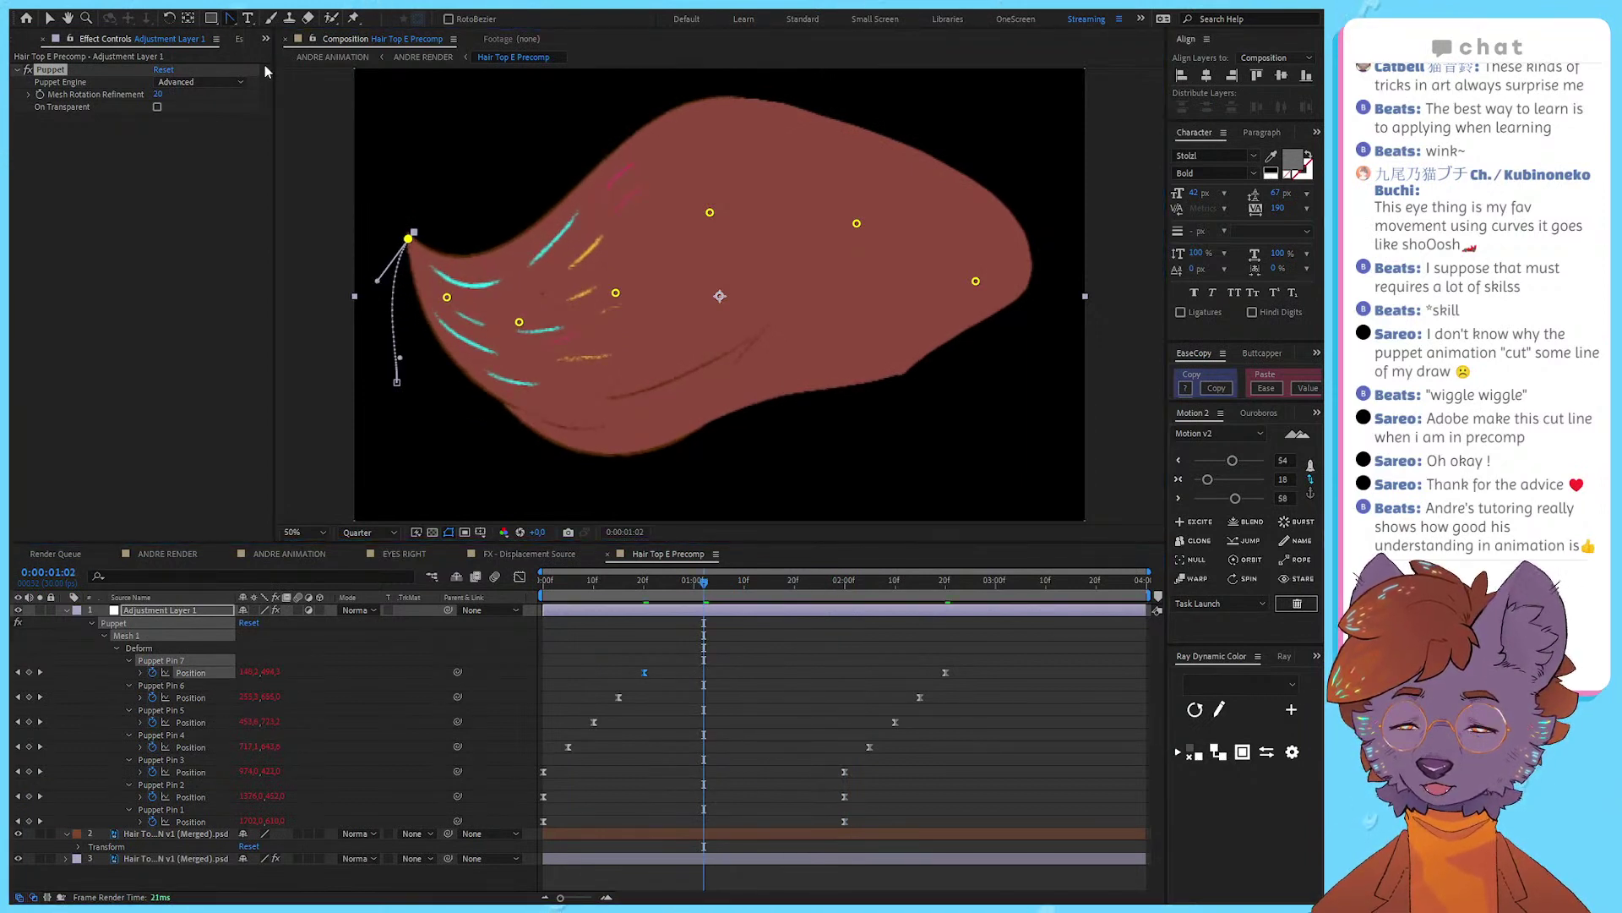
pyautogui.click(396, 359)
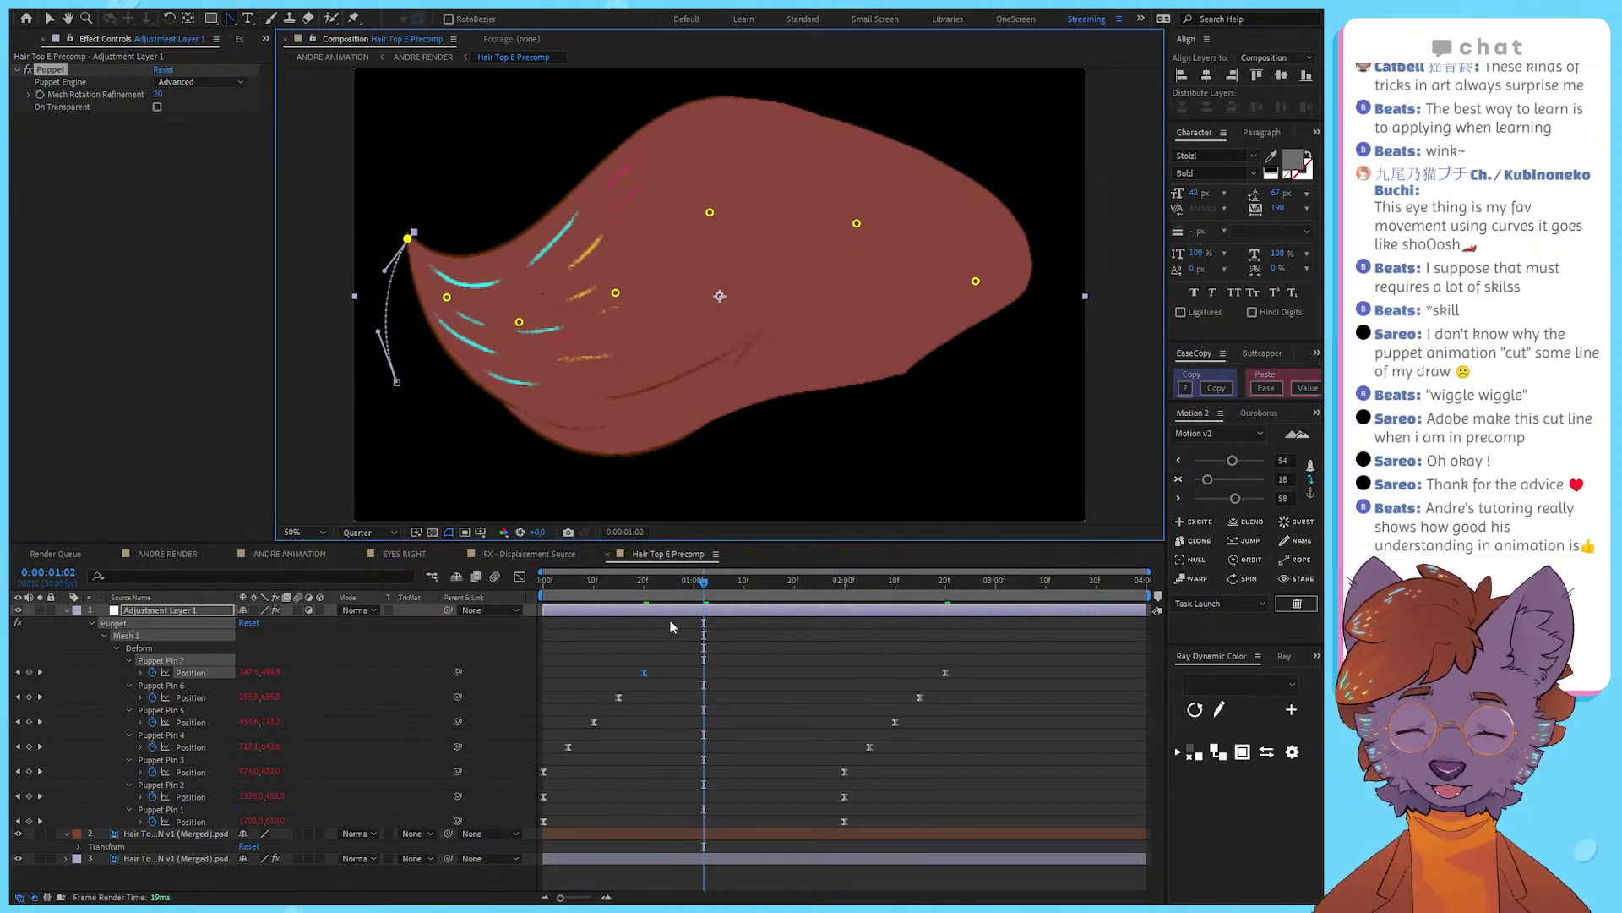
# Step: Curve Puppet Pin 6's motion path outward at its lower end and play back the hair motion
pyautogui.click(614, 699)
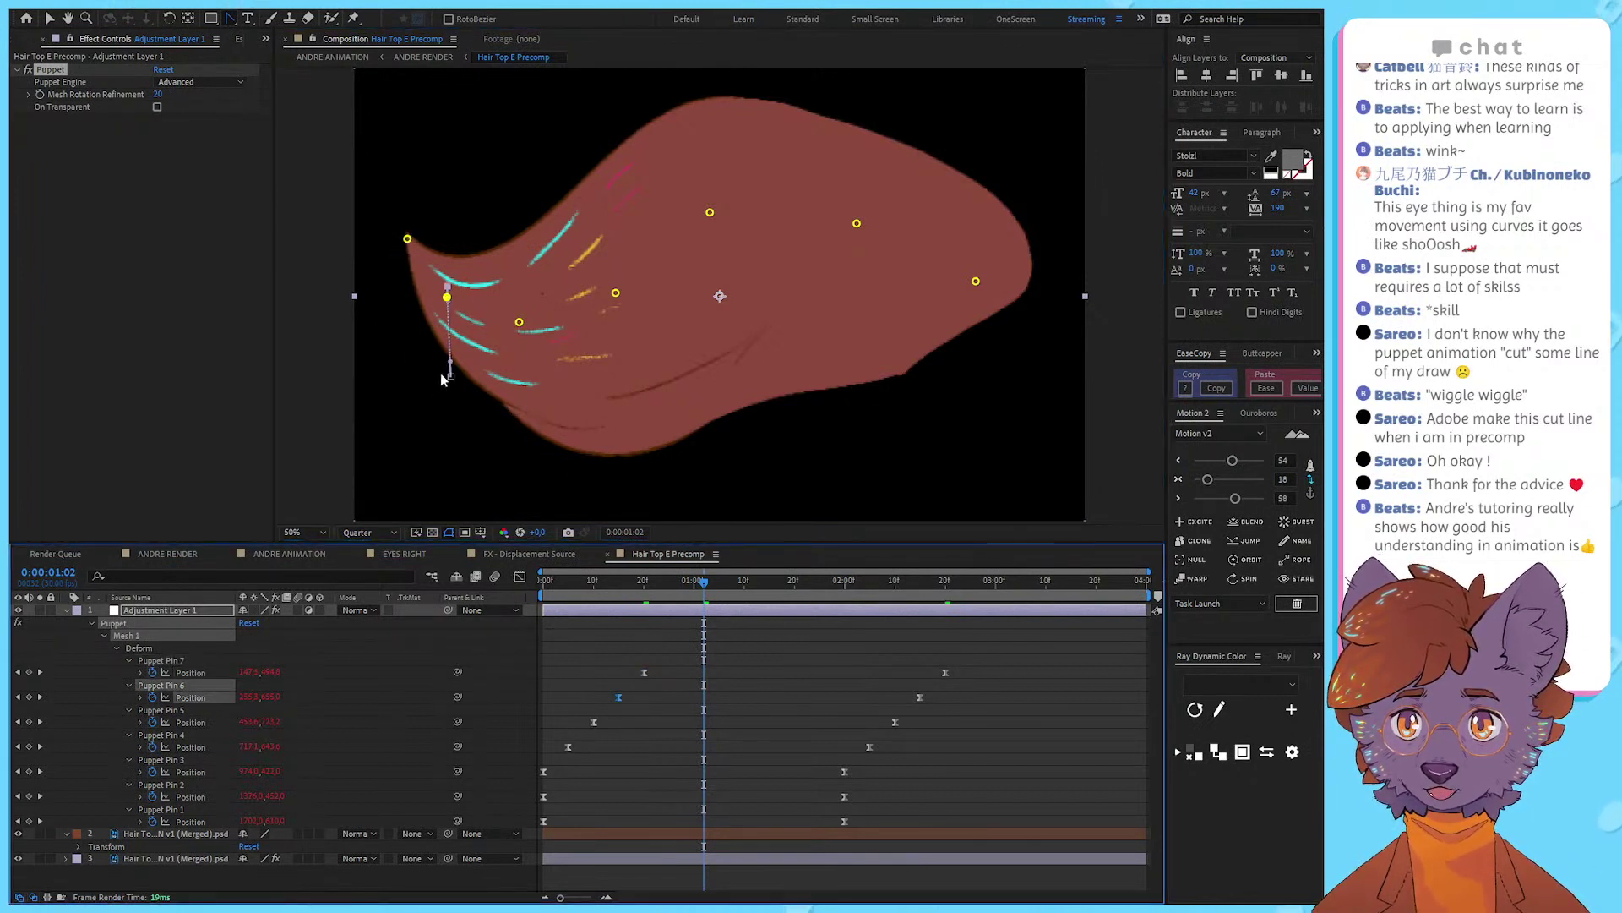
pyautogui.click(441, 364)
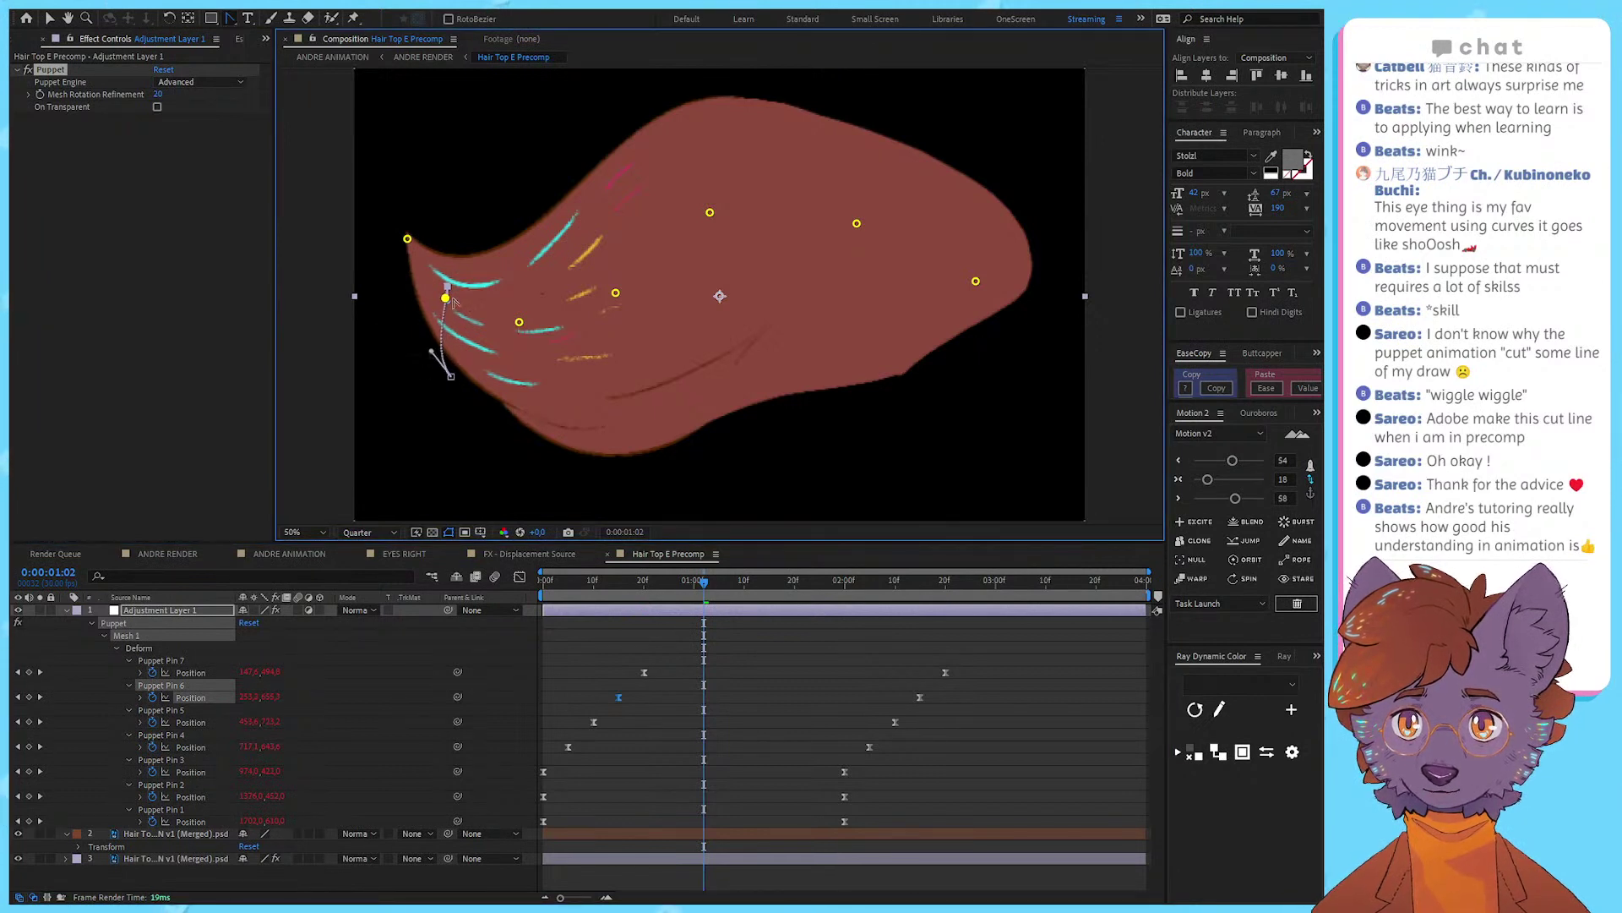
pyautogui.moveTo(629, 723); pyautogui.dragTo(561, 726)
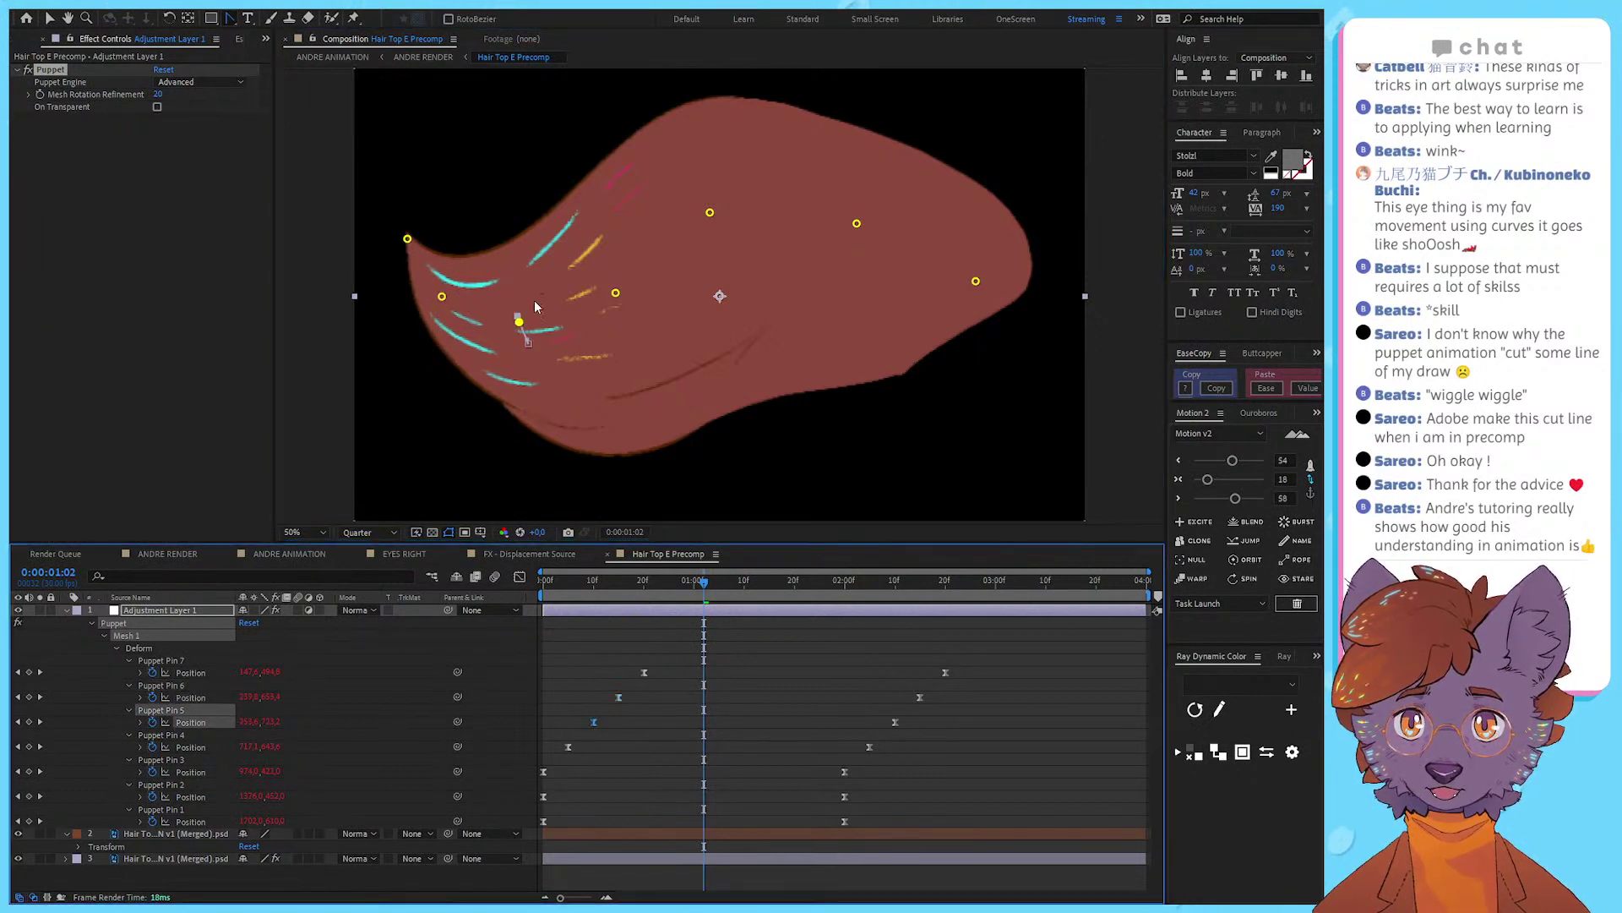
pyautogui.press('space')
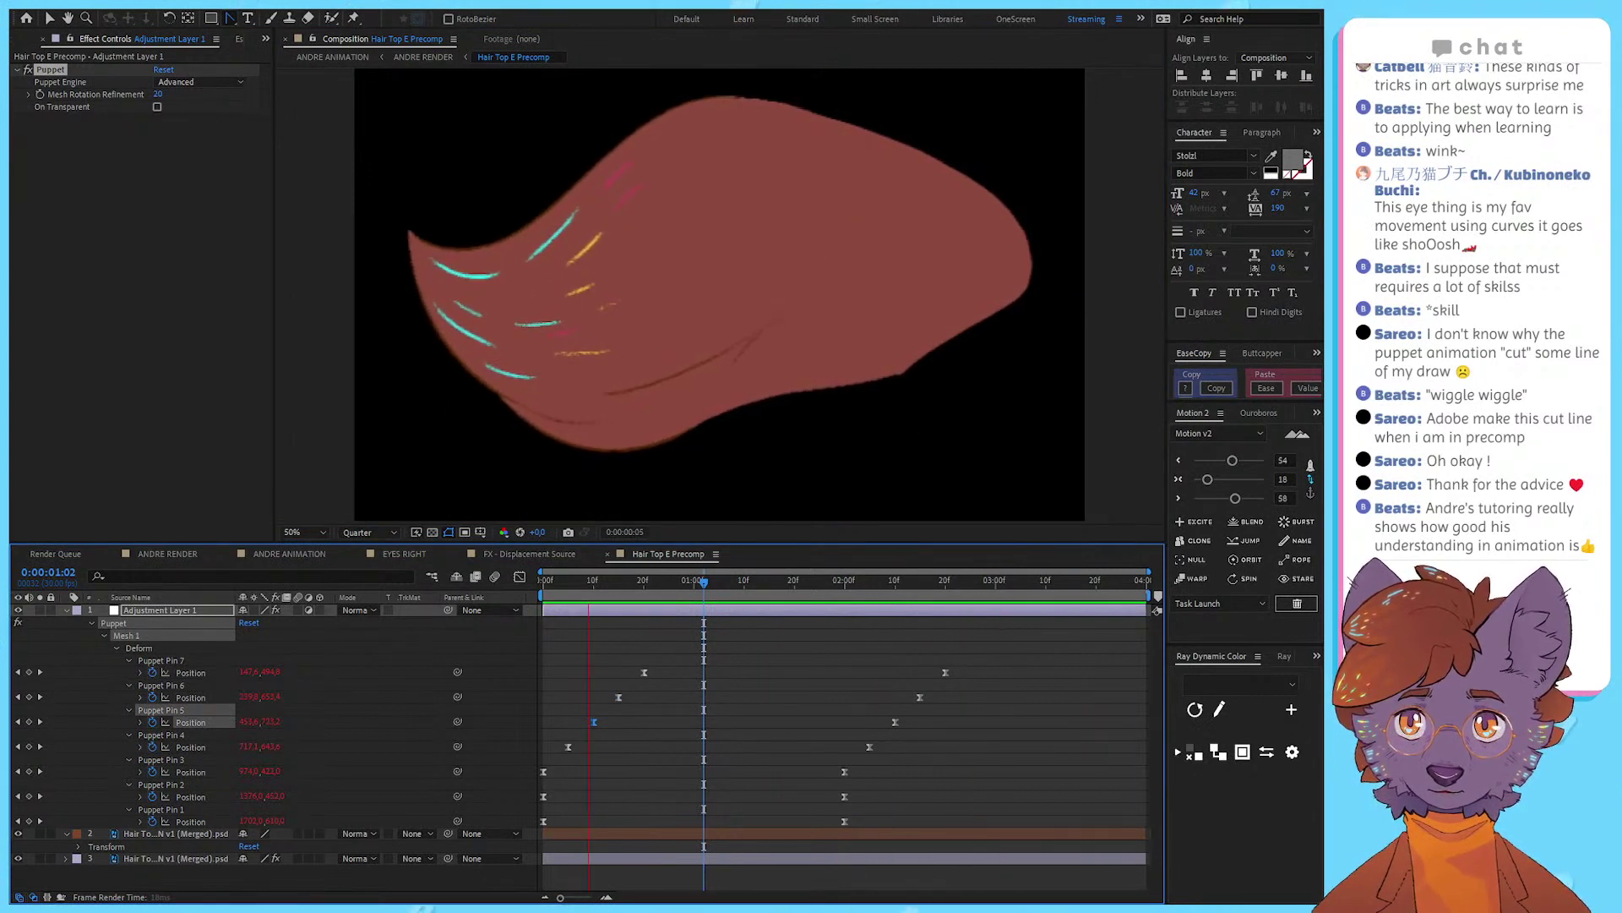
pyautogui.press('v')
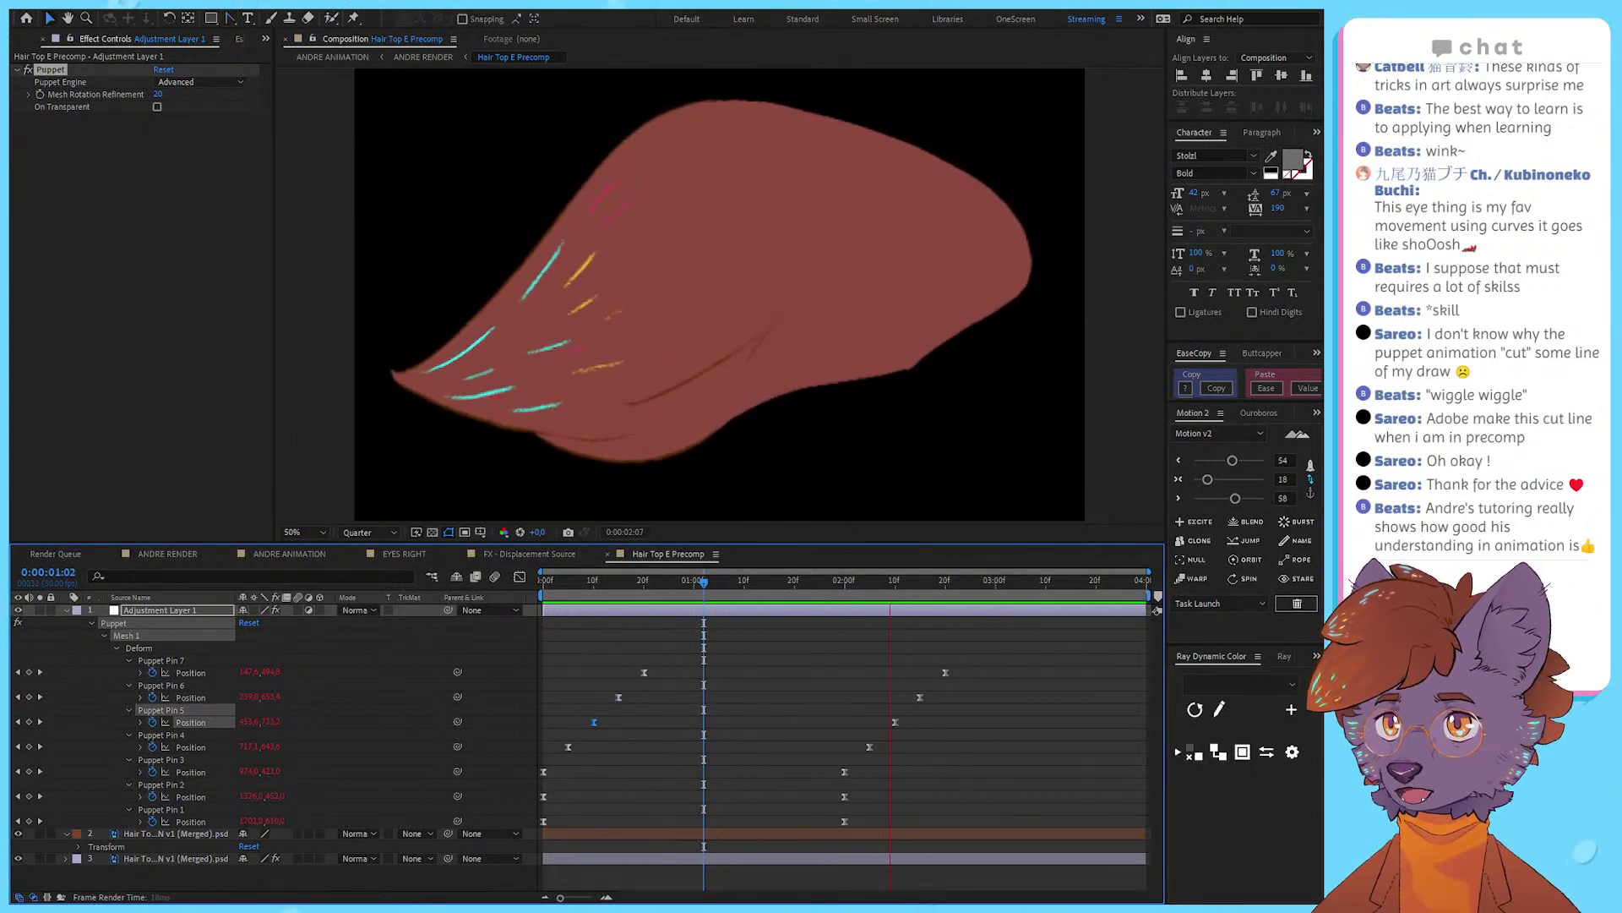
# Step: Play back the ANDRE RENDER composition from the first frame to check the curved hair motion on the whole character
pyautogui.click(423, 57)
pyautogui.scroll(-3, 783, 319)
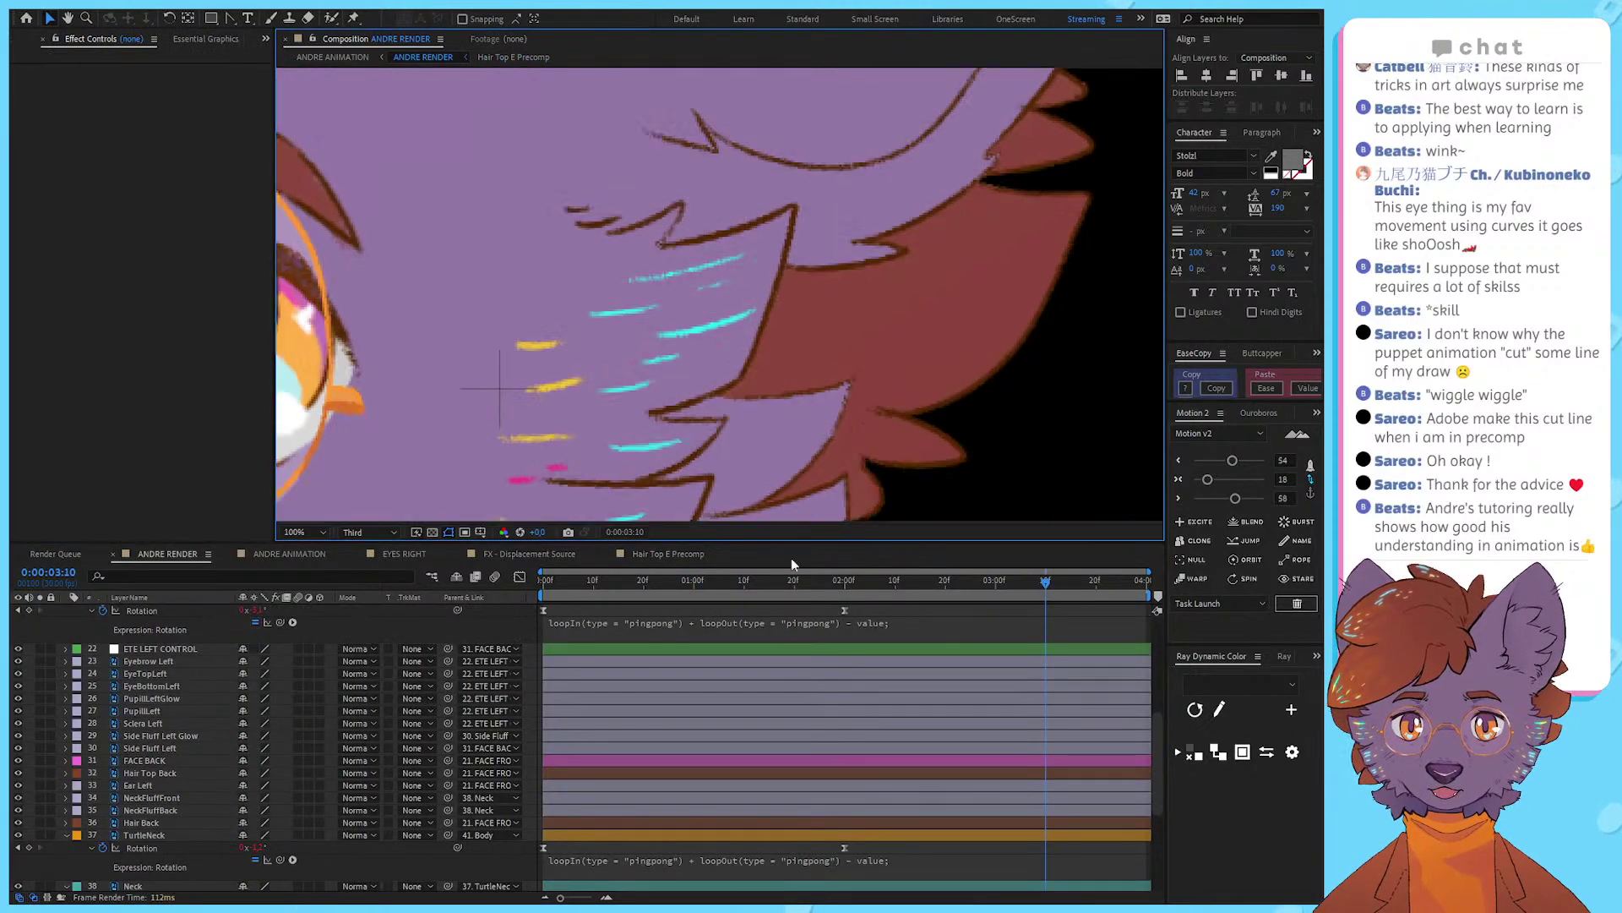
pyautogui.moveTo(782, 319); pyautogui.dragTo(1022, 421)
pyautogui.moveTo(470, 594); pyautogui.dragTo(465, 593)
pyautogui.moveTo(936, 306); pyautogui.dragTo(708, 318)
pyautogui.press('space')
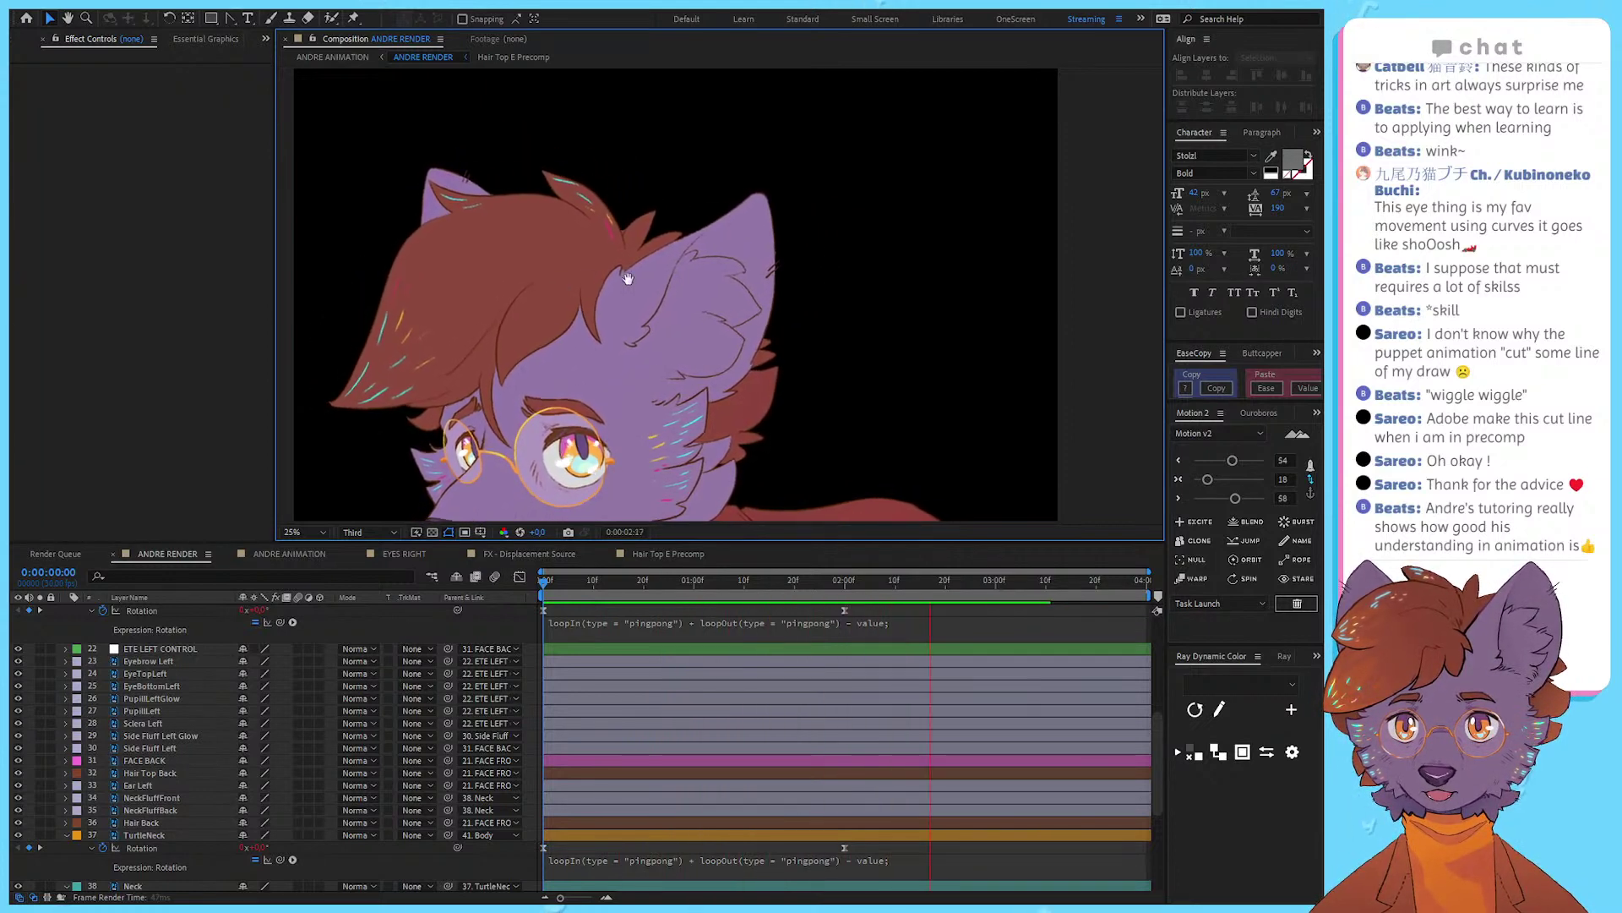
pyautogui.press('space')
pyautogui.moveTo(624, 279); pyautogui.dragTo(753, 246)
pyautogui.press('space')
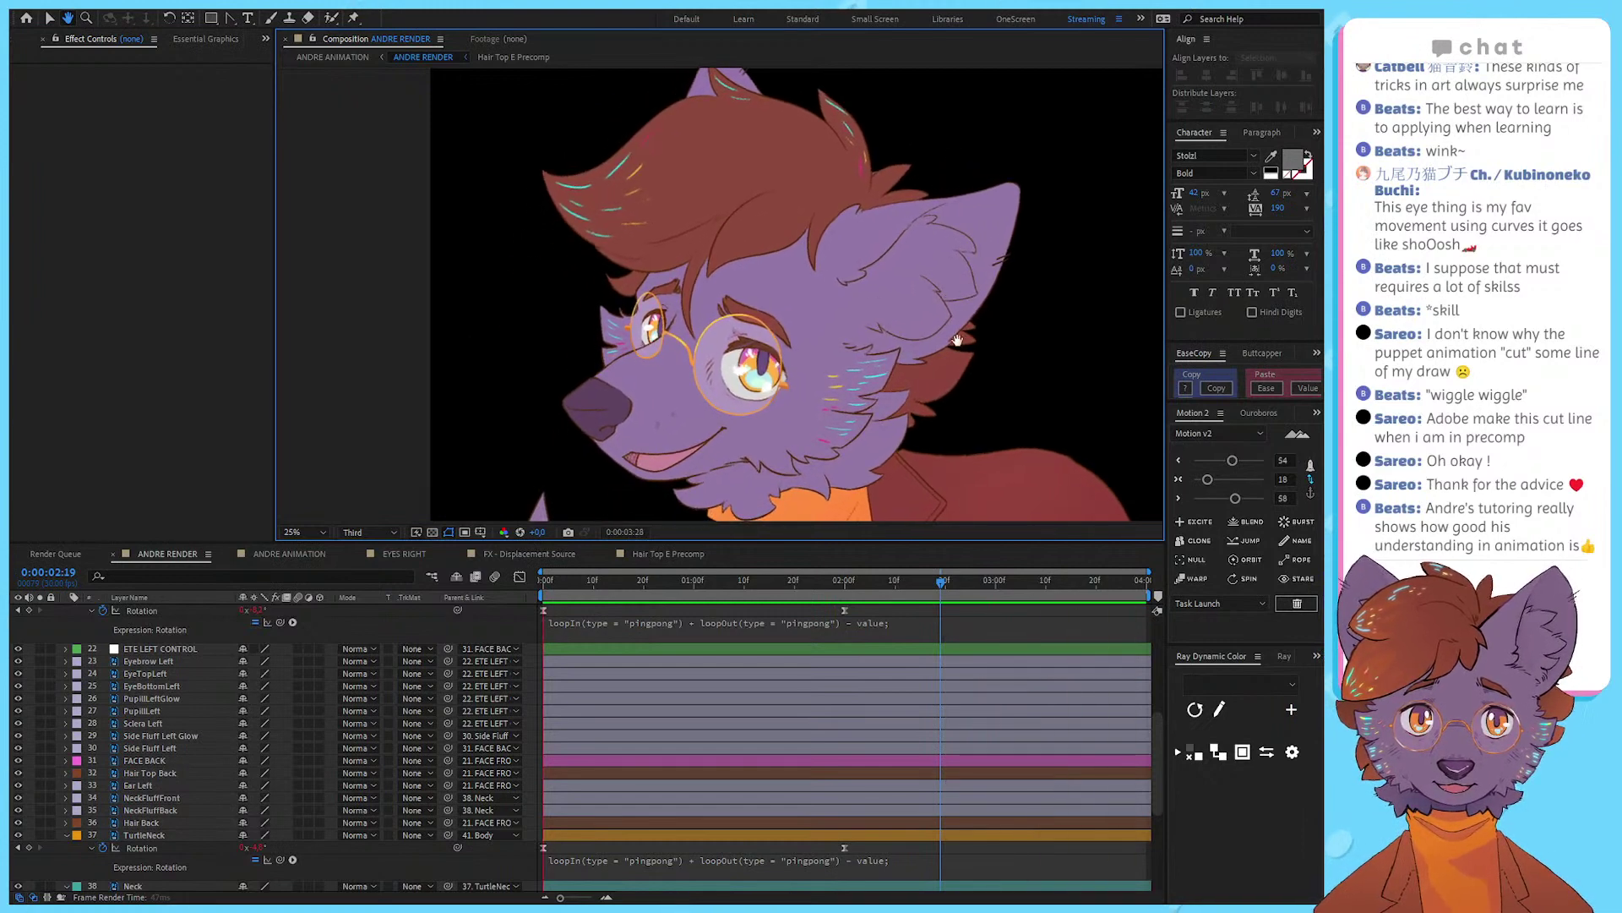
pyautogui.moveTo(938, 372); pyautogui.dragTo(884, 215)
pyautogui.click(845, 583)
pyautogui.press('space')
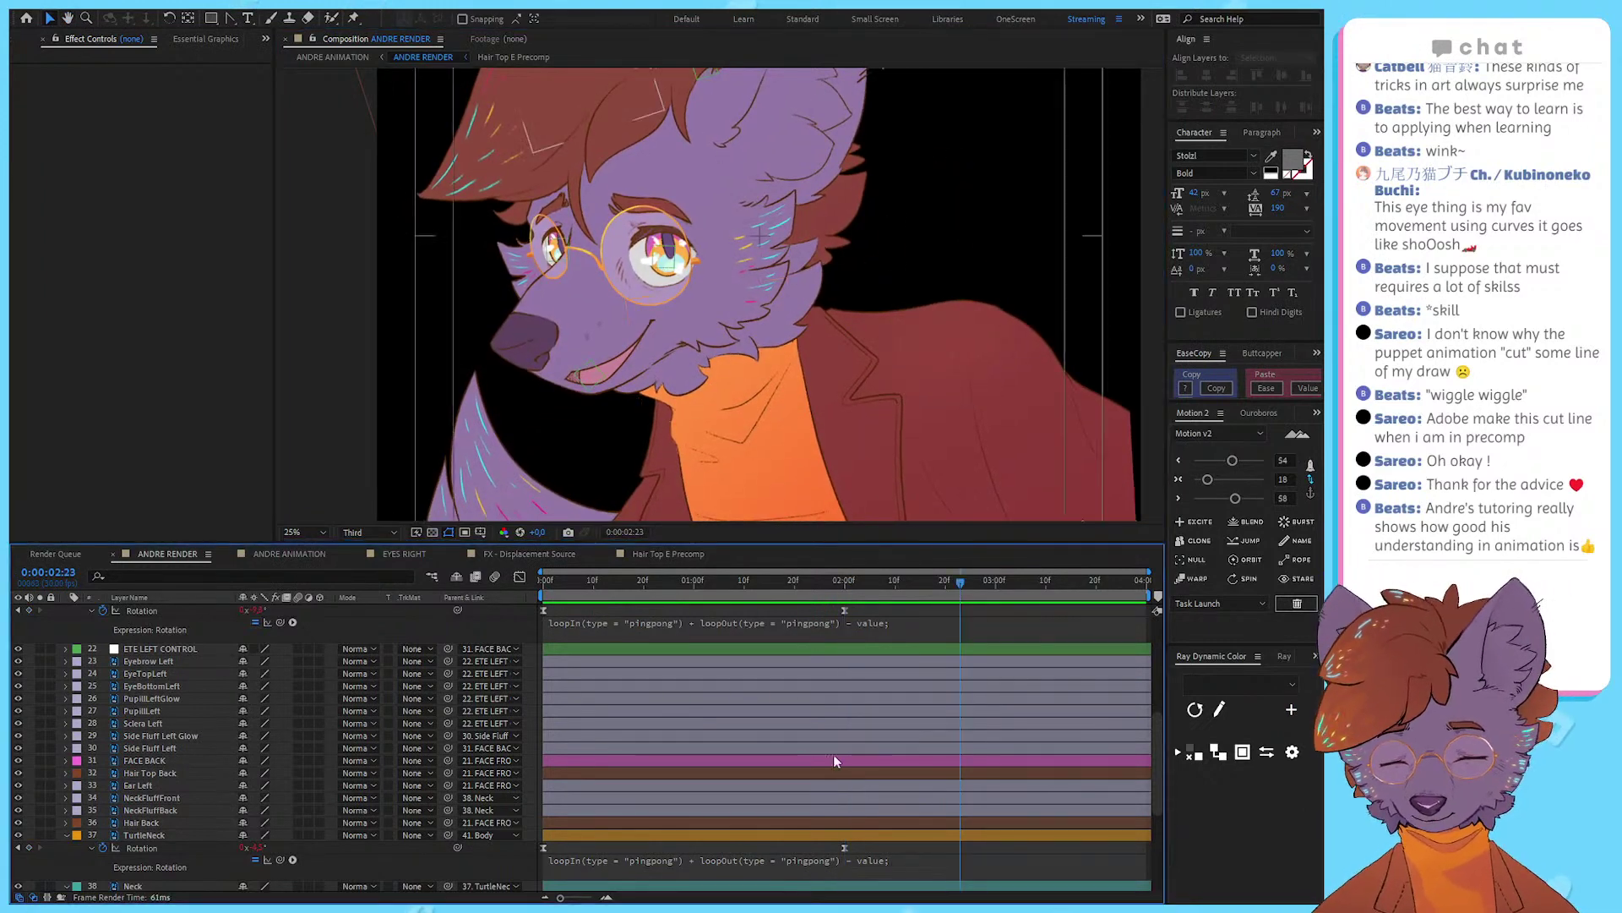
# Step: Reveal only the keyframed properties and show the FACE FRONT, TurtleNeck, Neck and Body keyframes at 0:00:02:00 in the graph editor
pyautogui.press('u')
pyautogui.press('u')
pyautogui.scroll(-3, 829, 702)
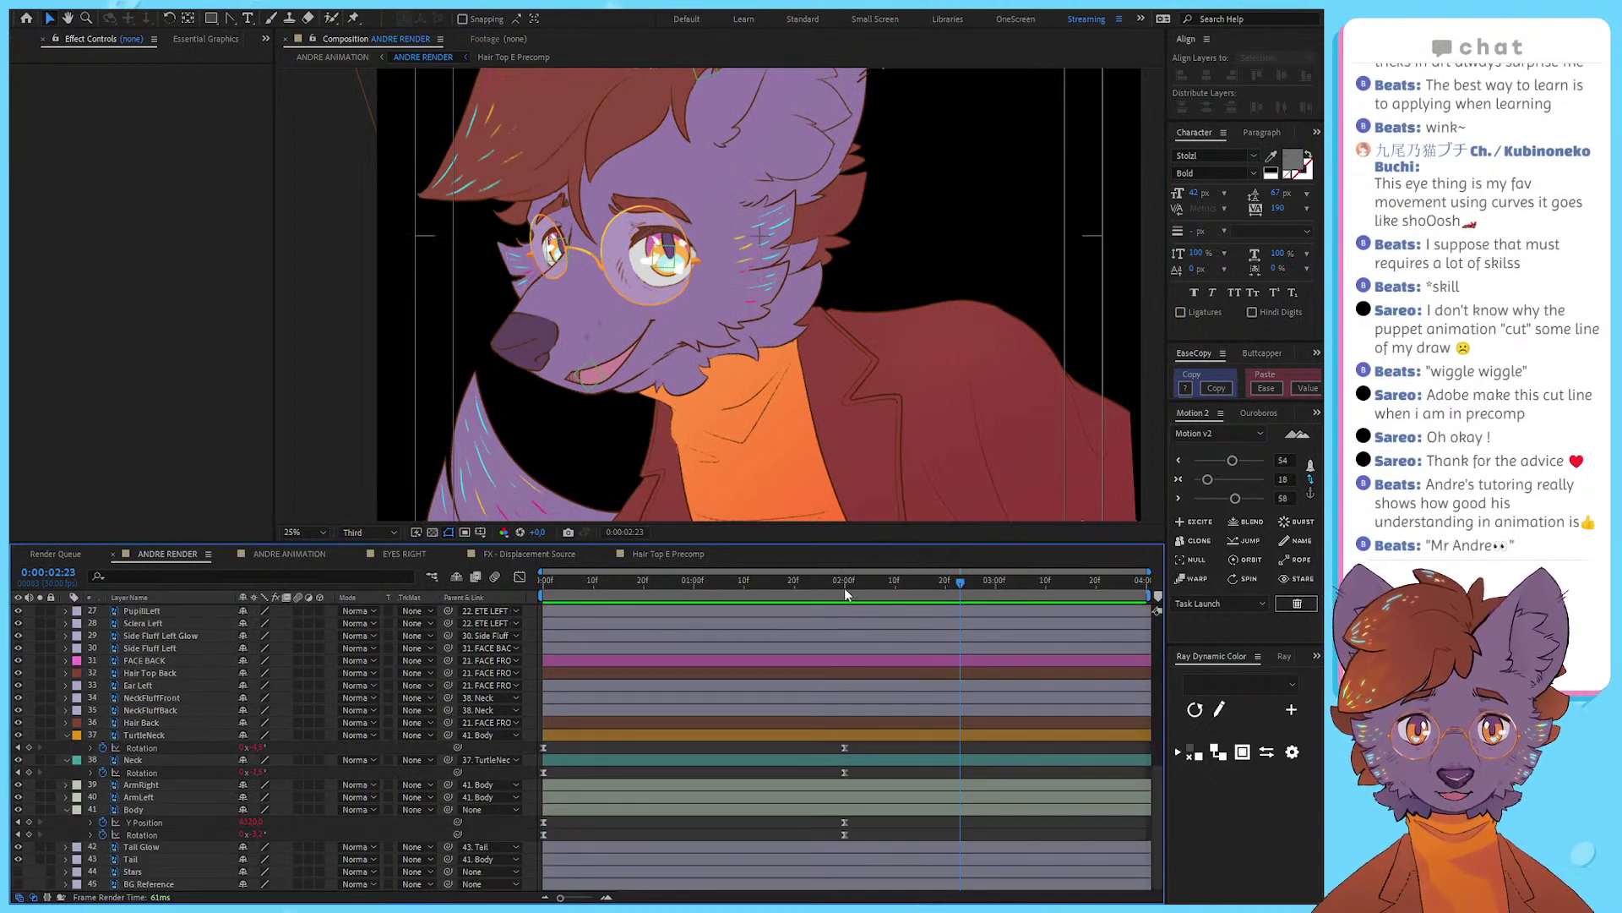
pyautogui.click(844, 587)
pyautogui.moveTo(861, 834); pyautogui.dragTo(814, 843)
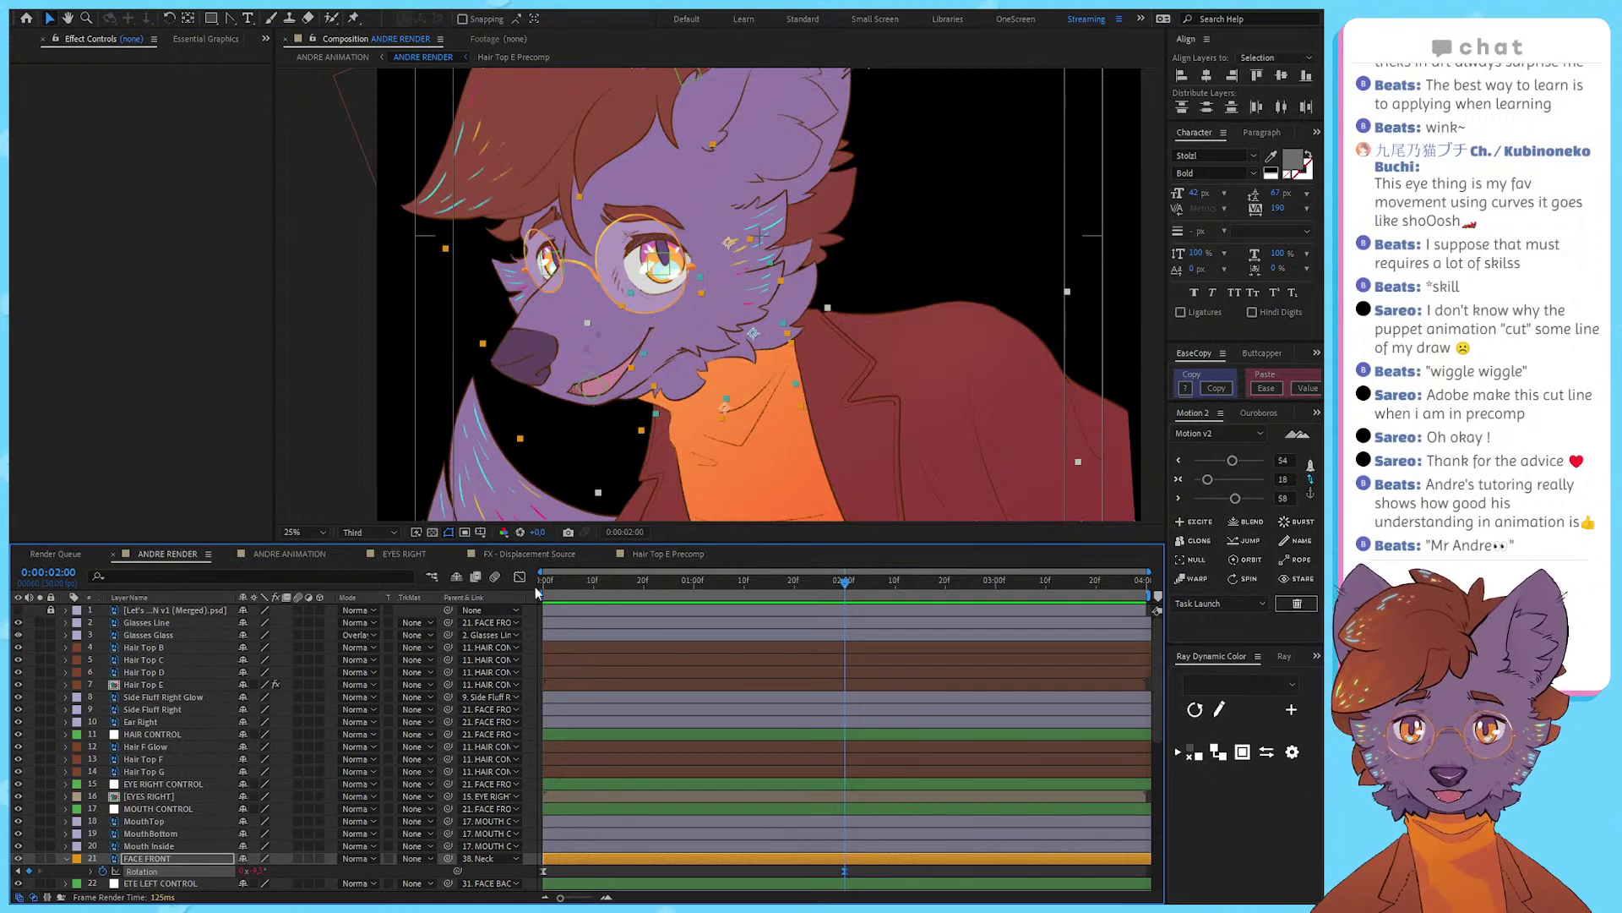
pyautogui.click(519, 577)
pyautogui.scroll(-5, 778, 660)
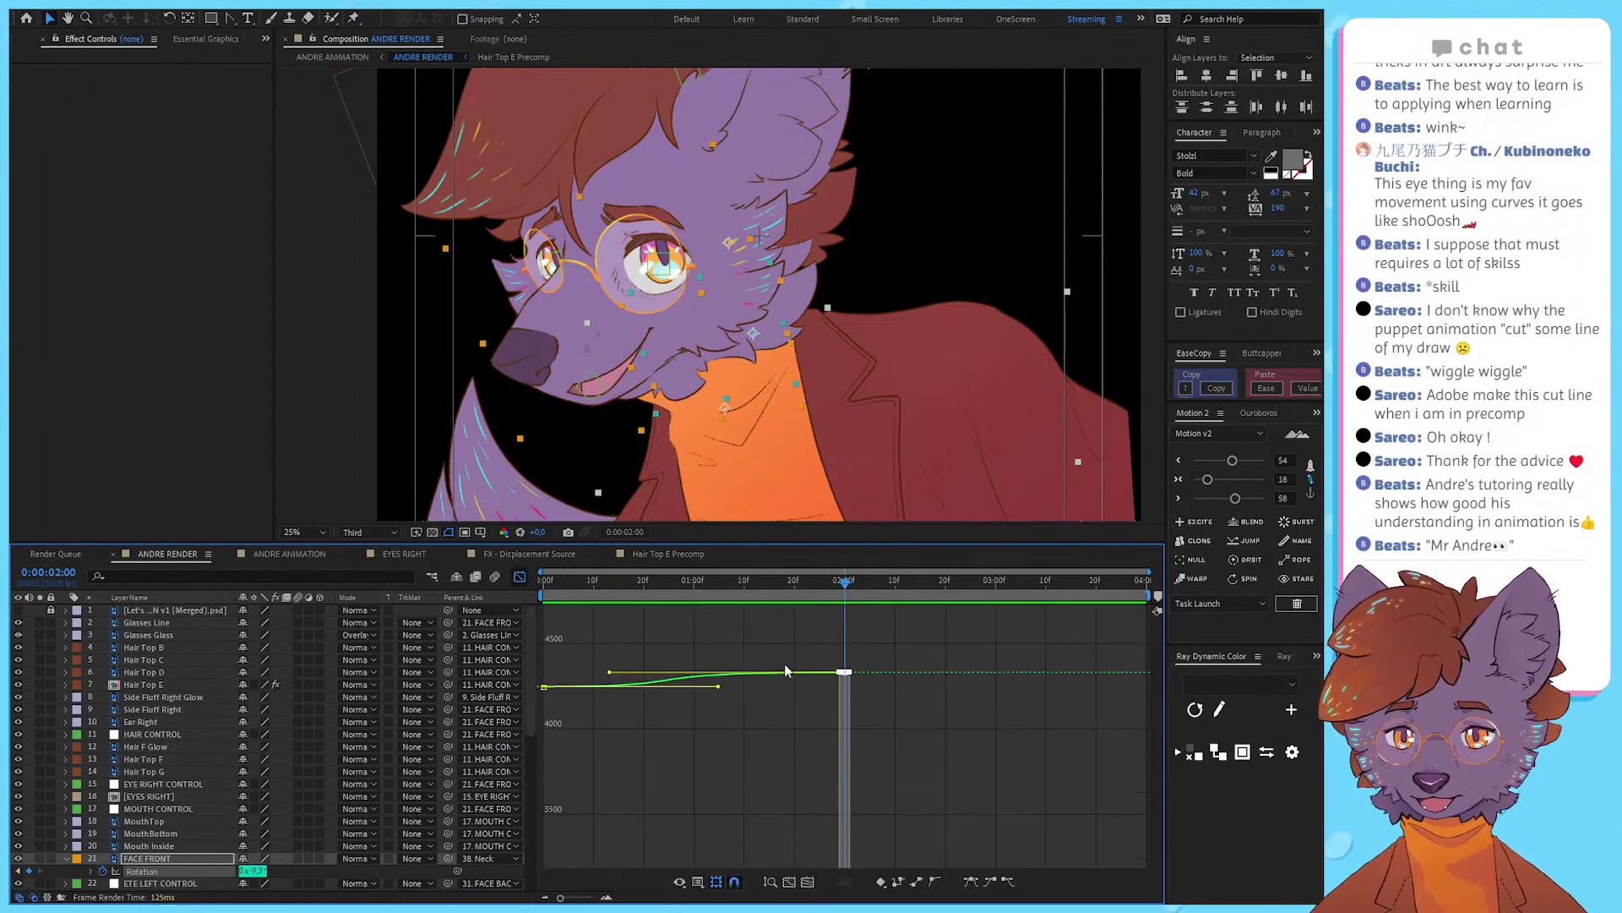
pyautogui.scroll(2, 772, 663)
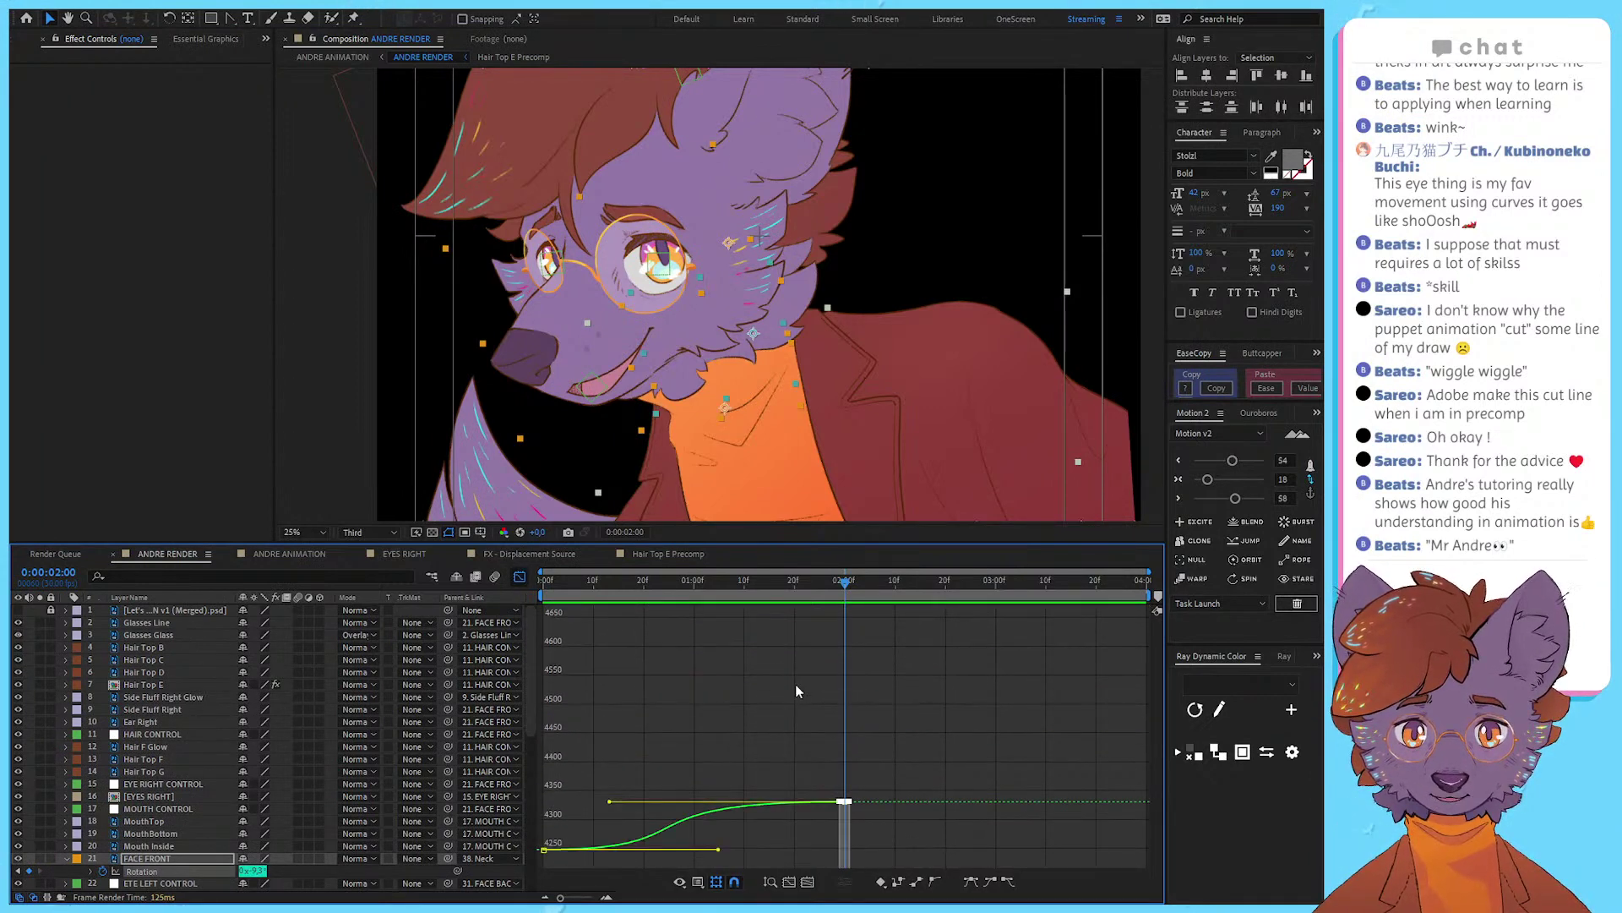
pyautogui.scroll(-7, 182, 813)
pyautogui.scroll(-3, 182, 813)
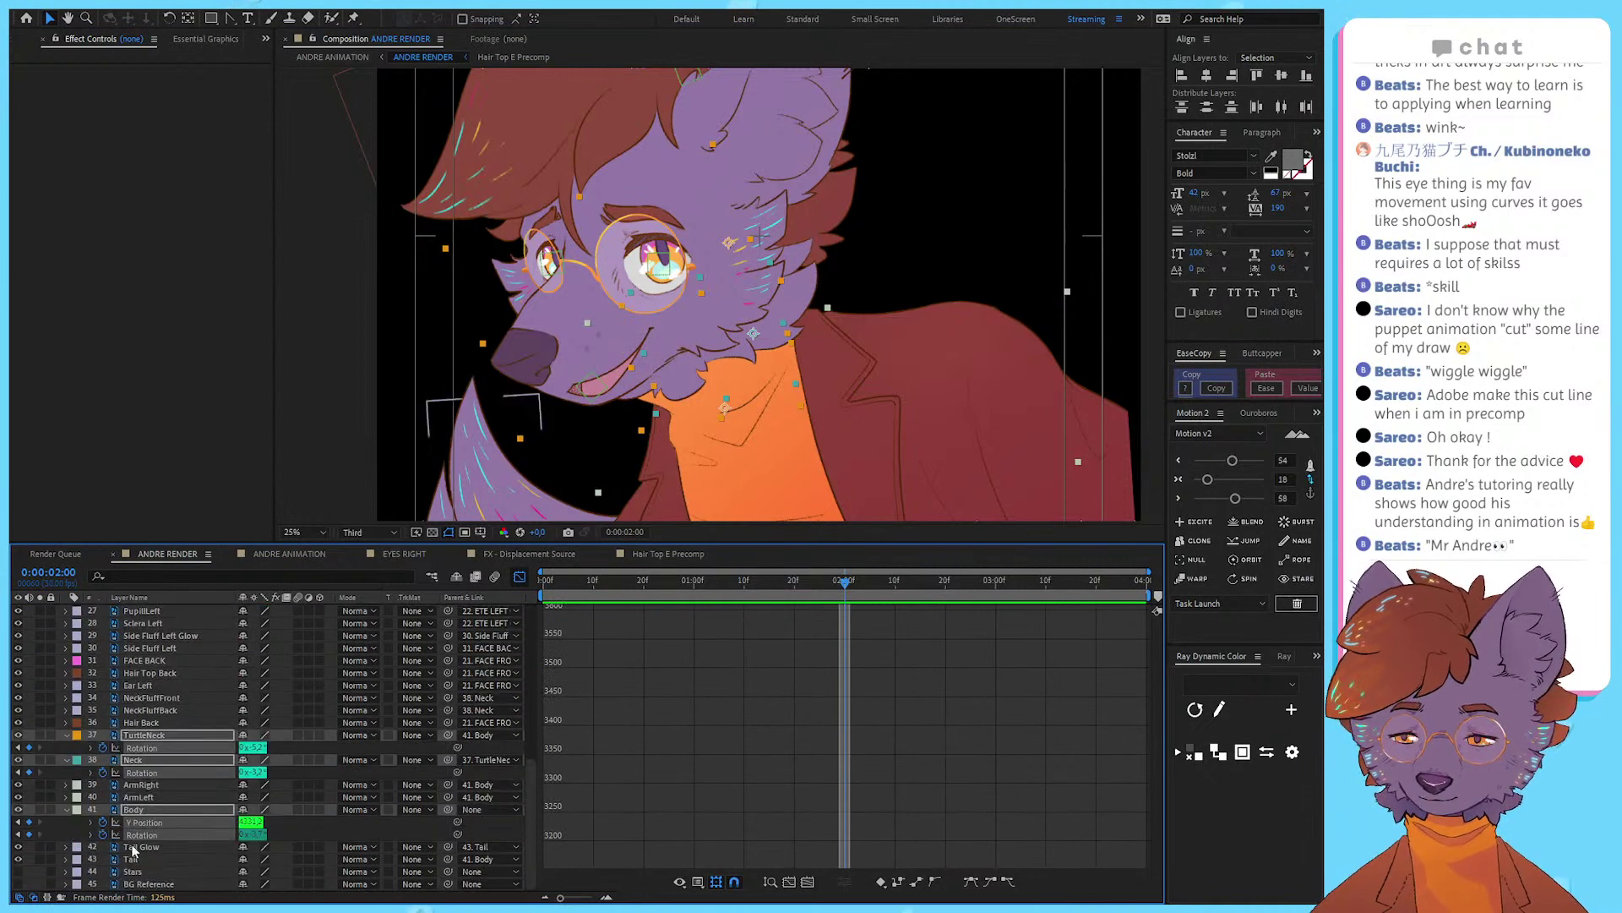
# Step: Set the Body layer's Rotation at 0:00:02:00 to -1° and play back the softer movement
pyautogui.click(80, 818)
pyautogui.hotkey('ctrl', 'alt', 'a')
pyautogui.click(63, 834)
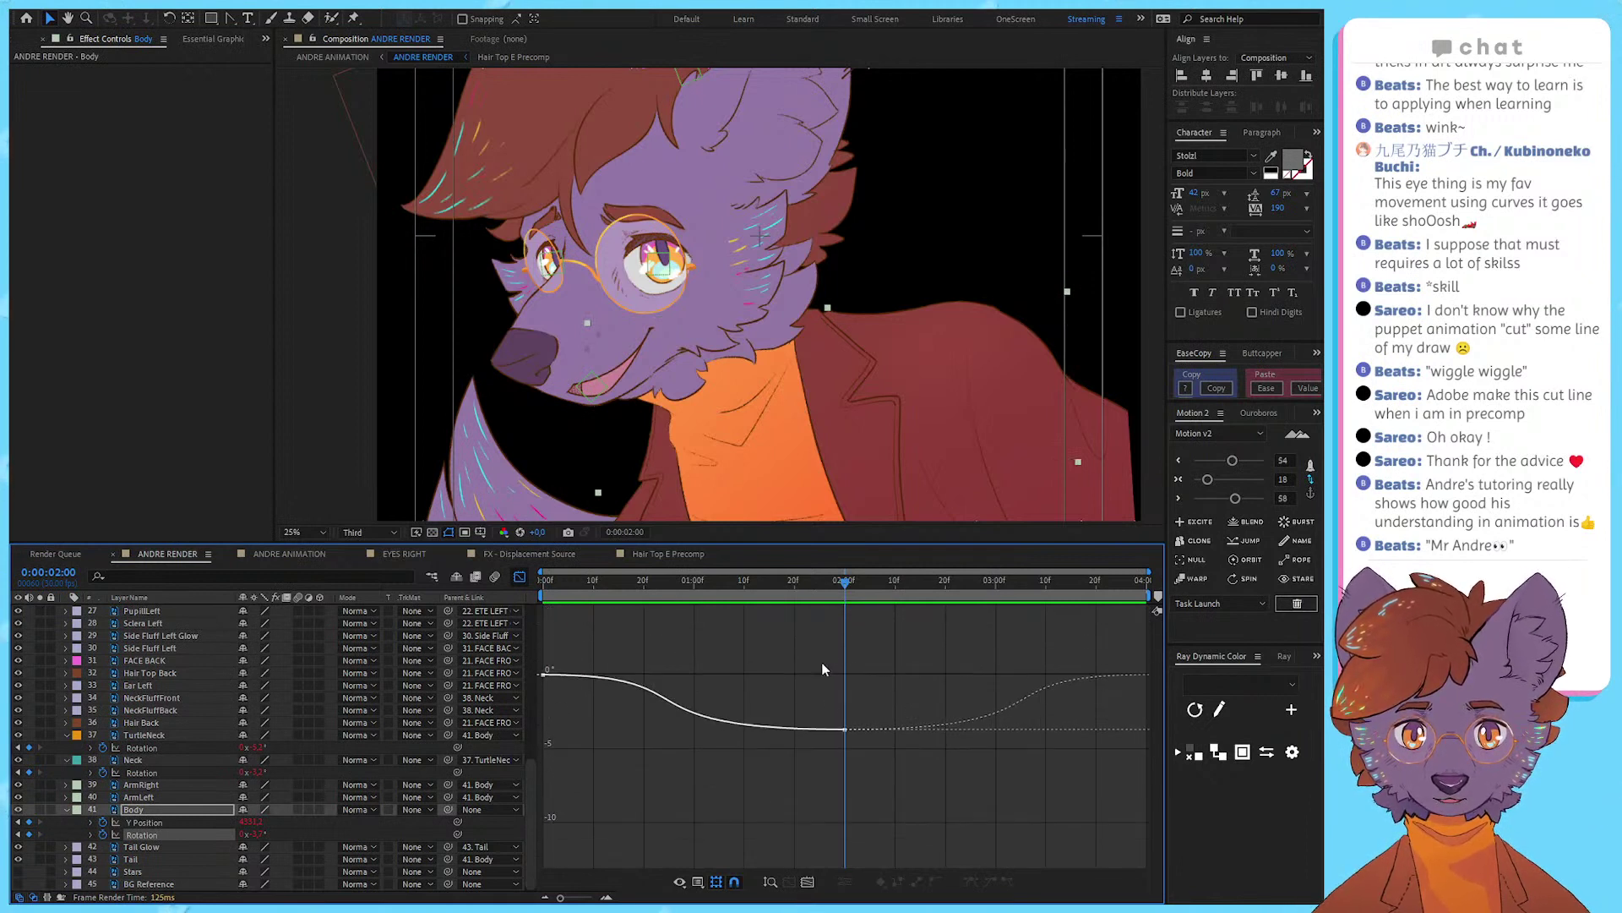
pyautogui.moveTo(845, 727); pyautogui.dragTo(849, 694)
pyautogui.click(251, 834)
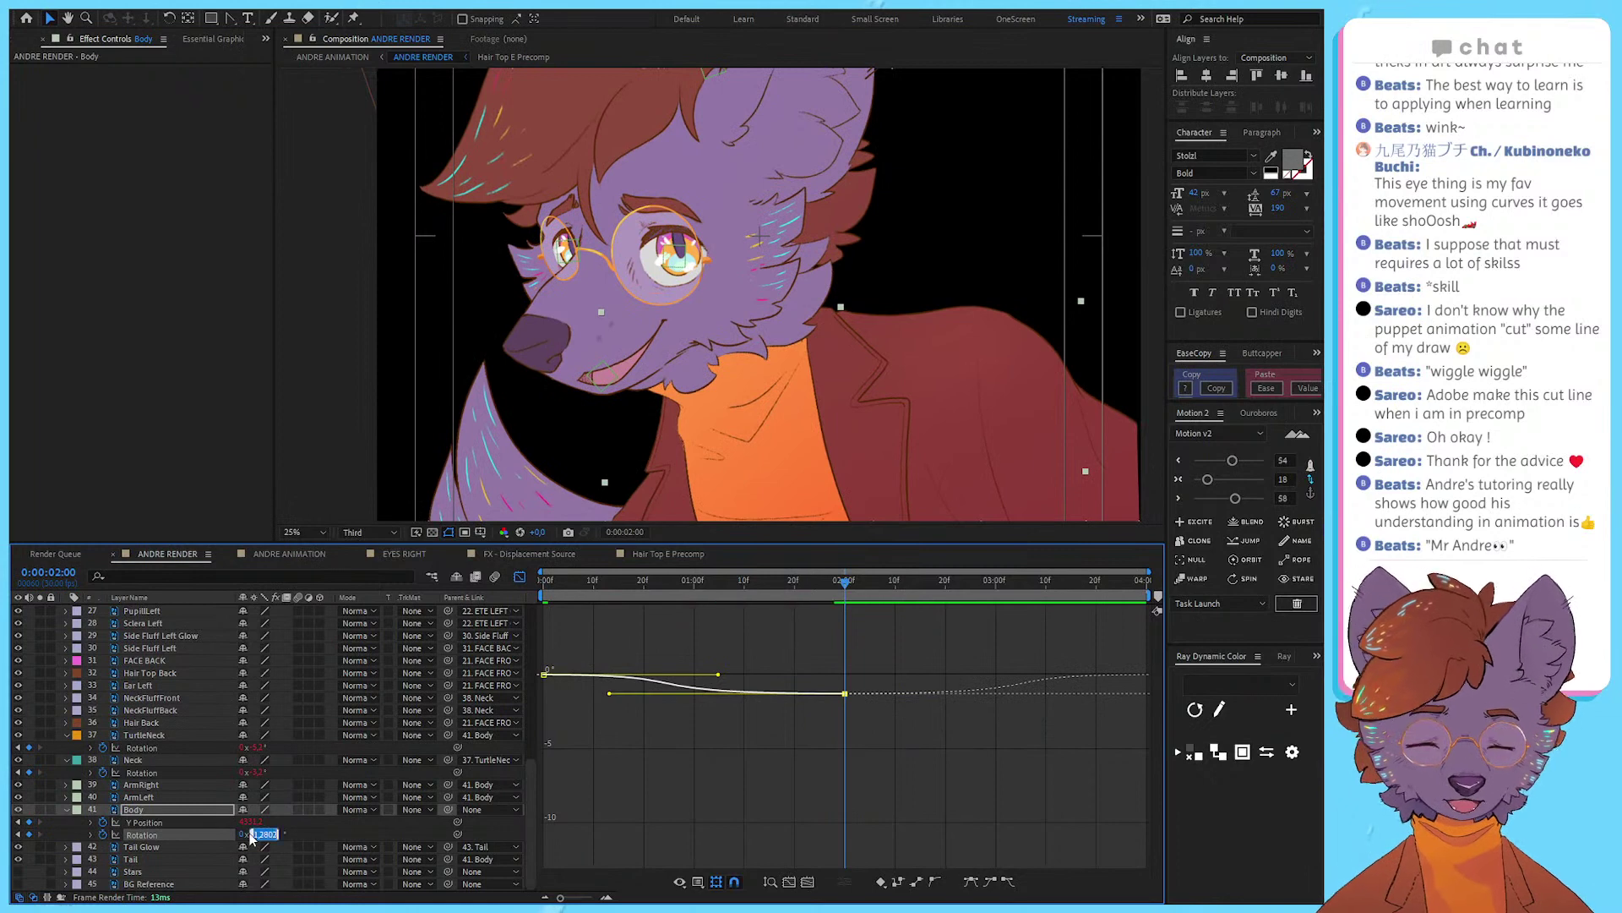
pyautogui.write('-1')
pyautogui.press('Return')
pyautogui.click(698, 646)
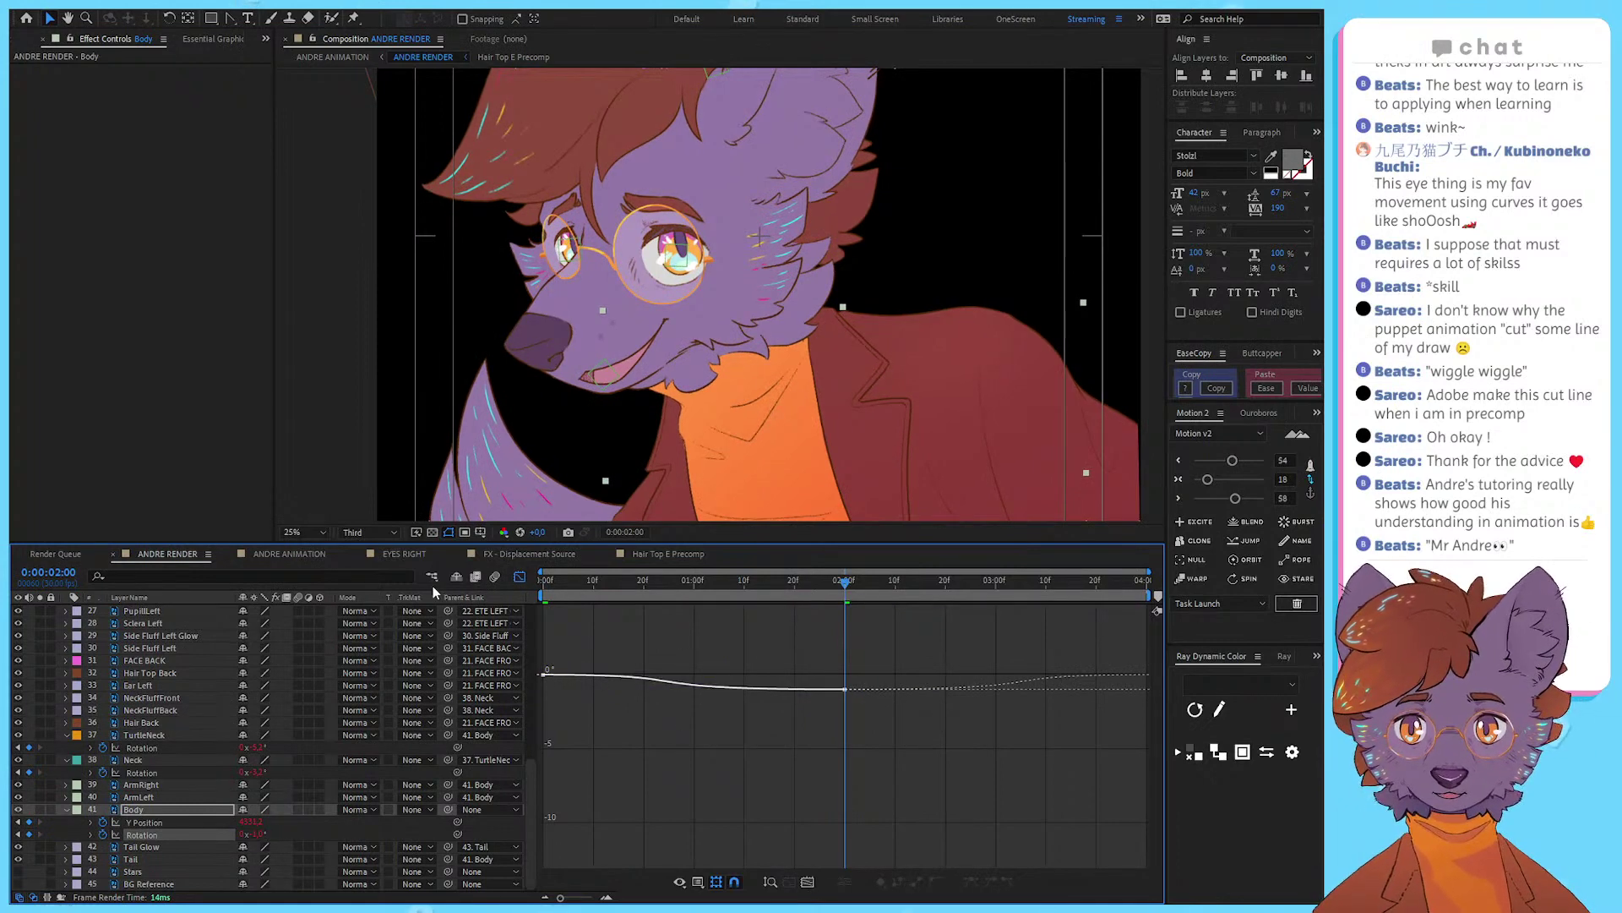
pyautogui.press('space')
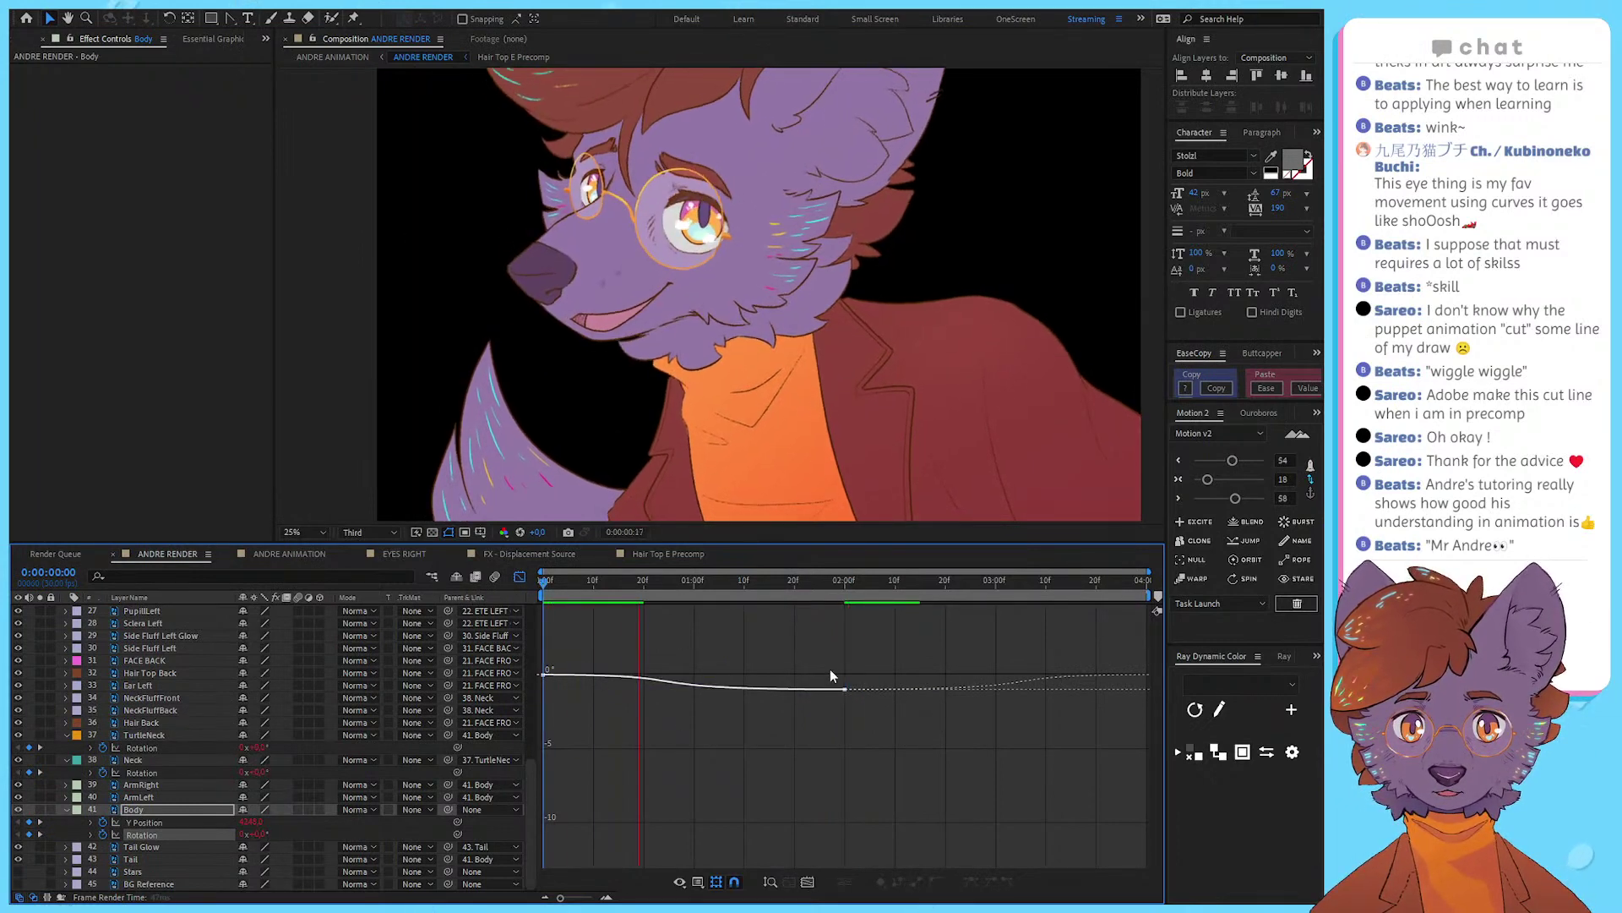
# Step: Reduce the Body layer's Y Position value at 0:00:02:00 in the graph, close to its starting value
pyautogui.click(147, 816)
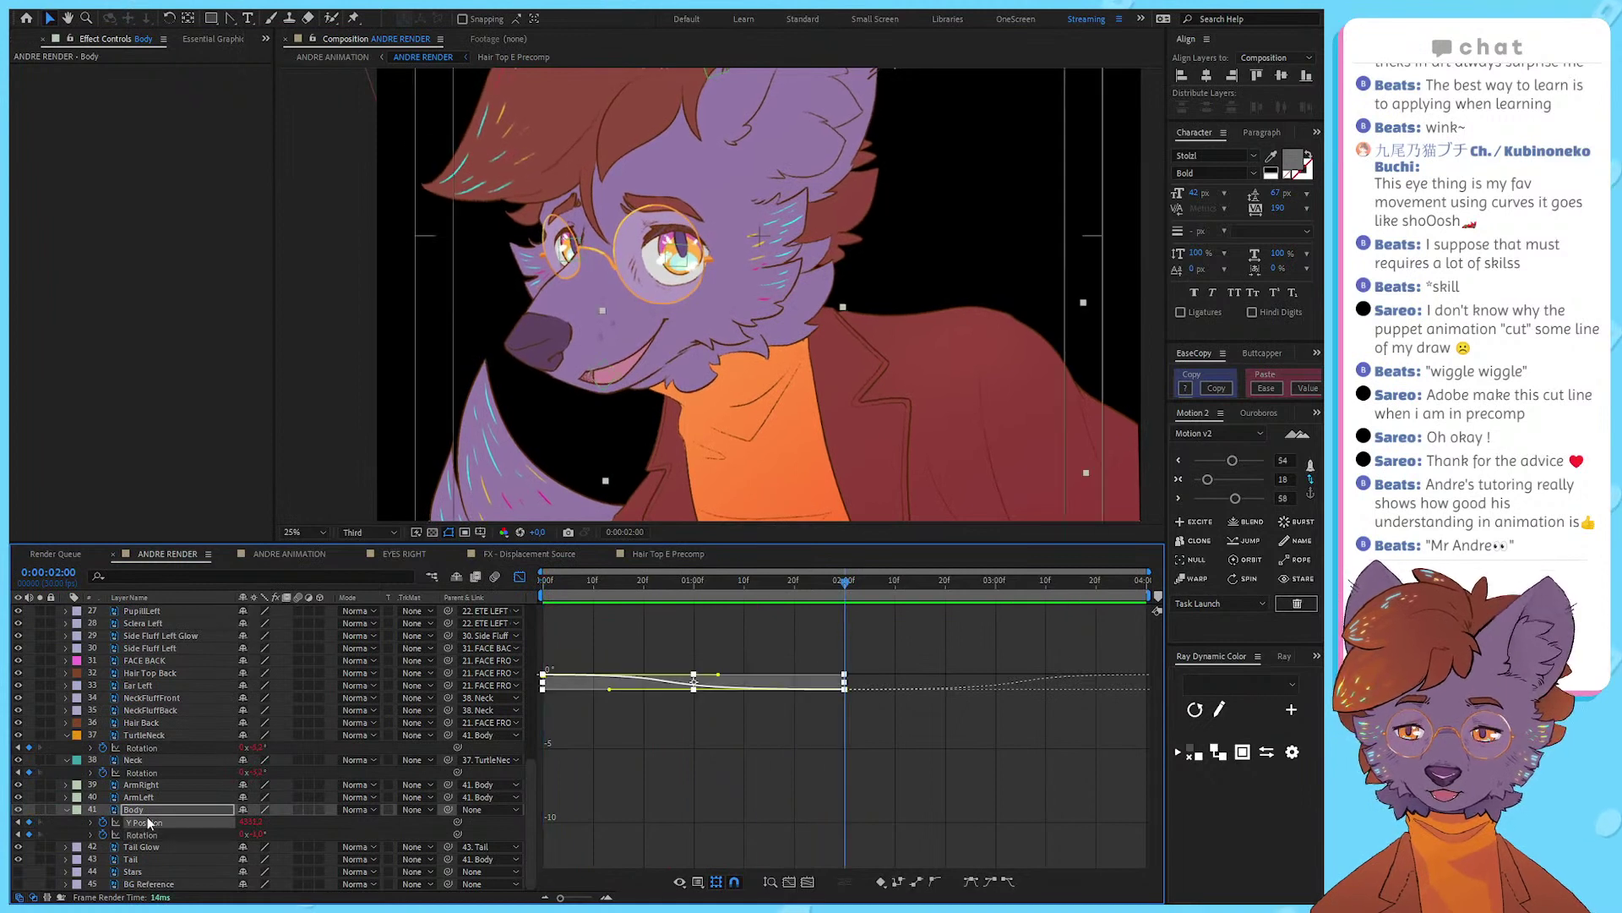
pyautogui.scroll(-15, 747, 679)
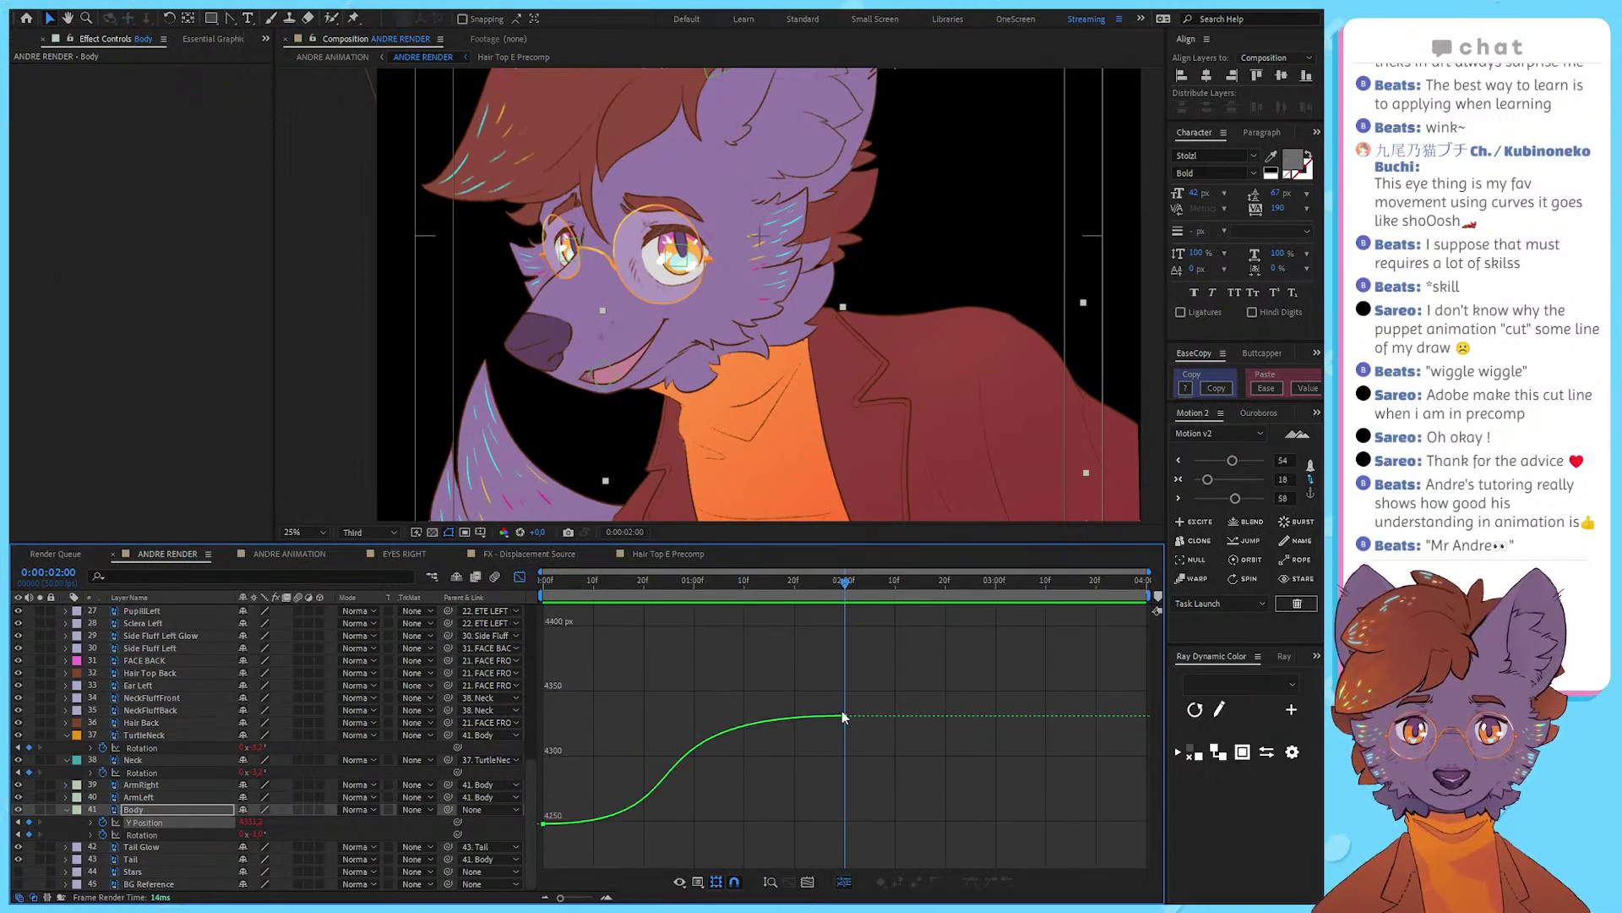
pyautogui.moveTo(843, 716); pyautogui.dragTo(844, 800)
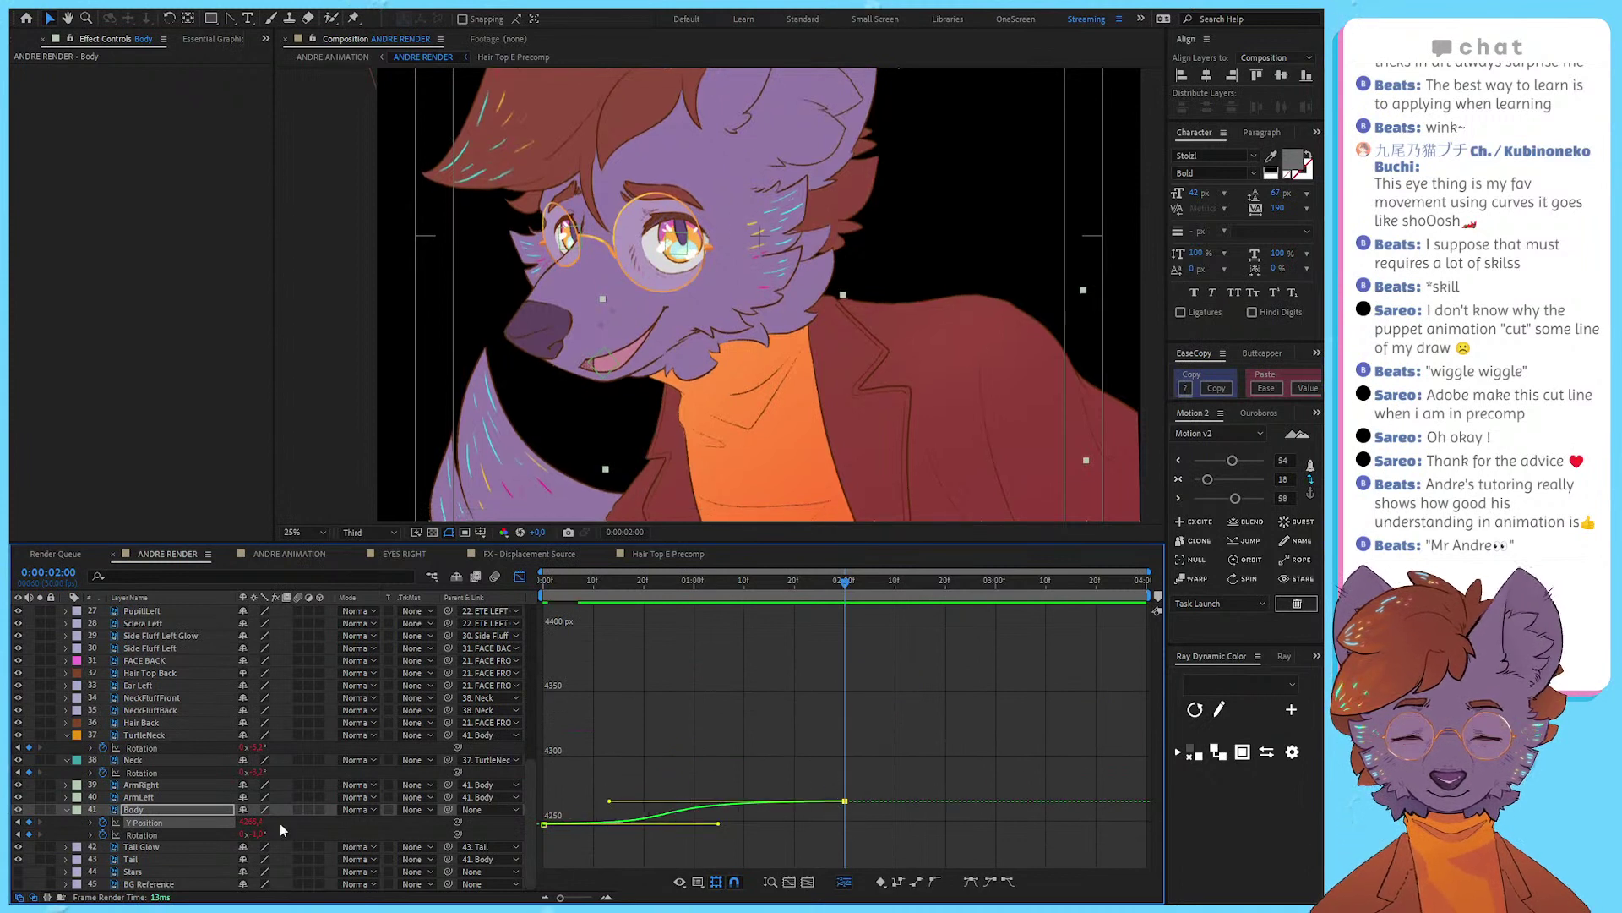
# Step: Change the Body layer's Rotation at 0:00:02:00 to about -1.5° in the graph and play back the result
pyautogui.click(204, 835)
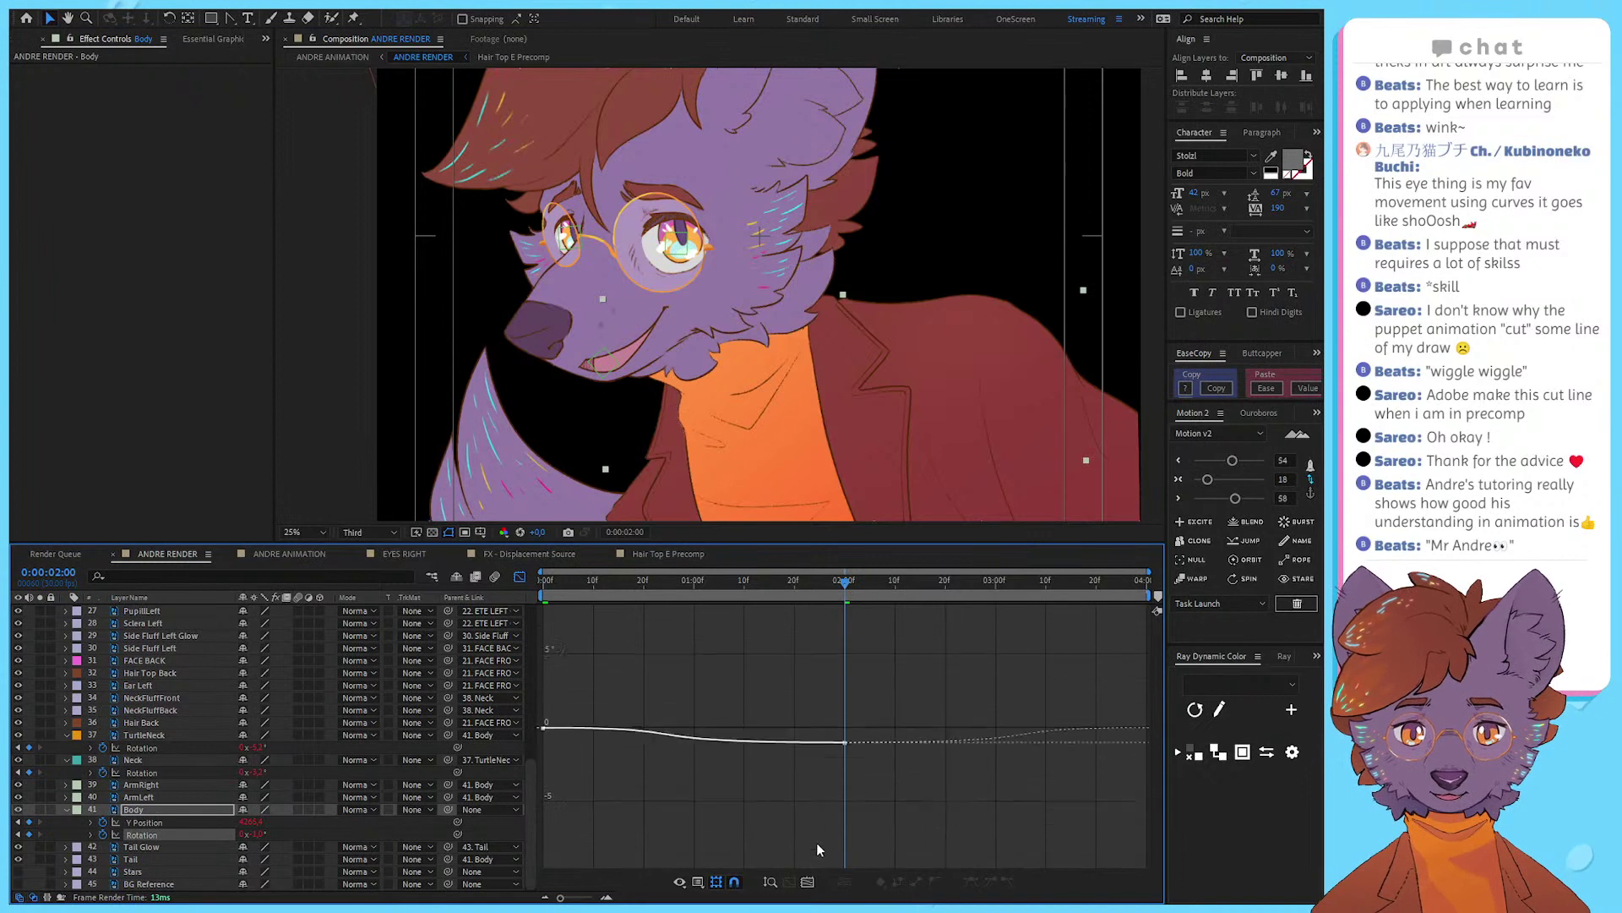
pyautogui.moveTo(845, 742)
pyautogui.mouseDown()
pyautogui.moveTo(841, 676)
pyautogui.moveTo(845, 753)
pyautogui.mouseUp()
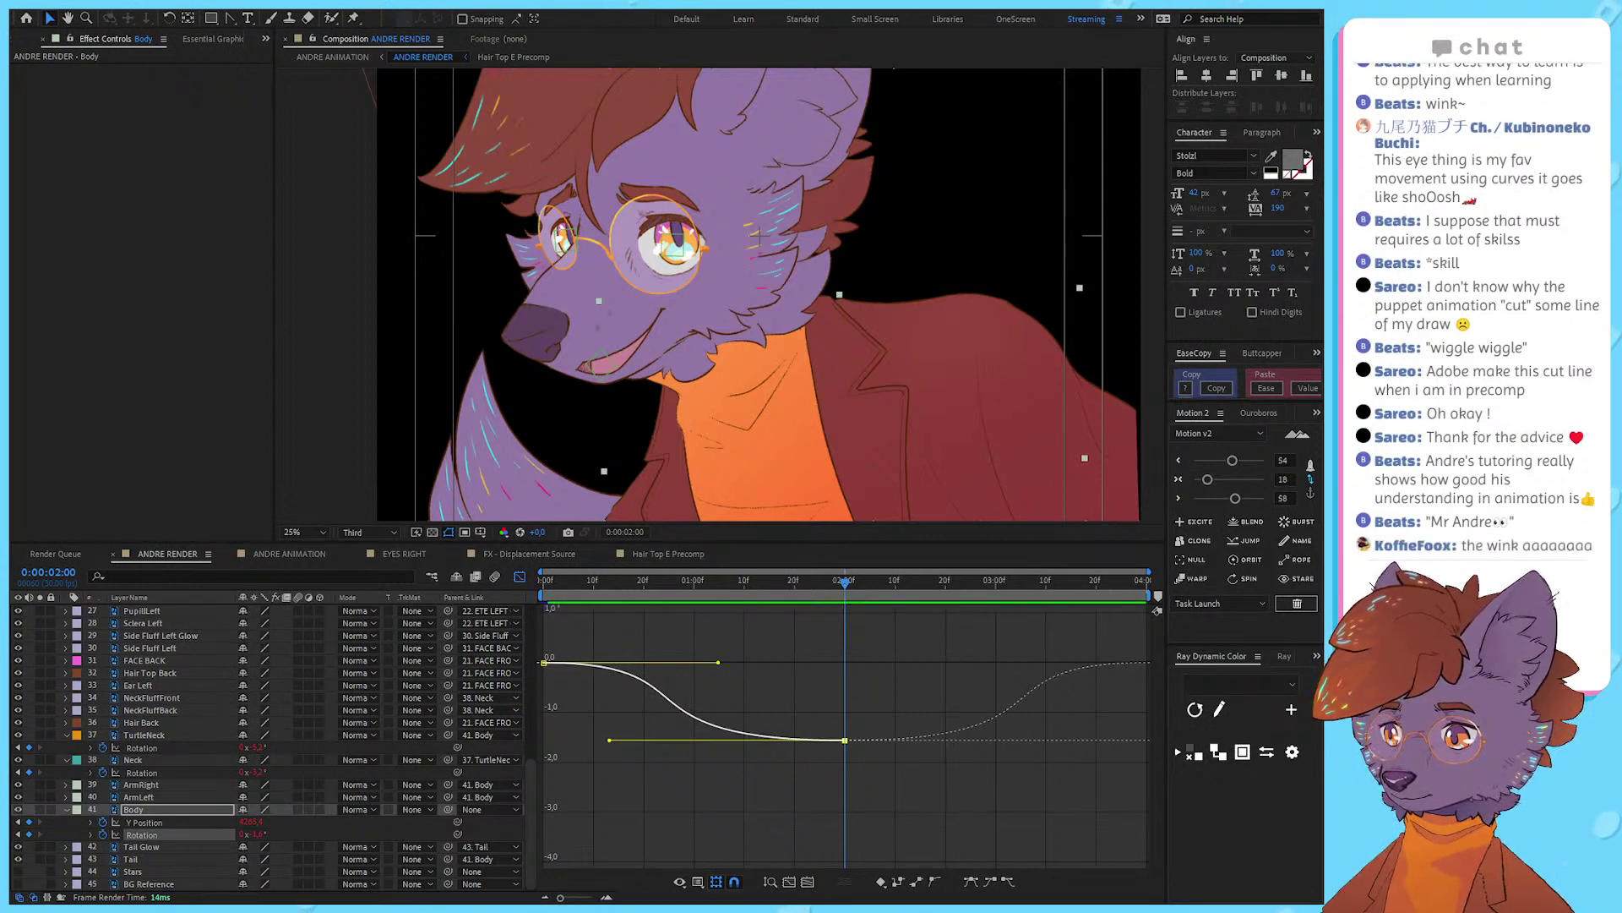
pyautogui.click(851, 810)
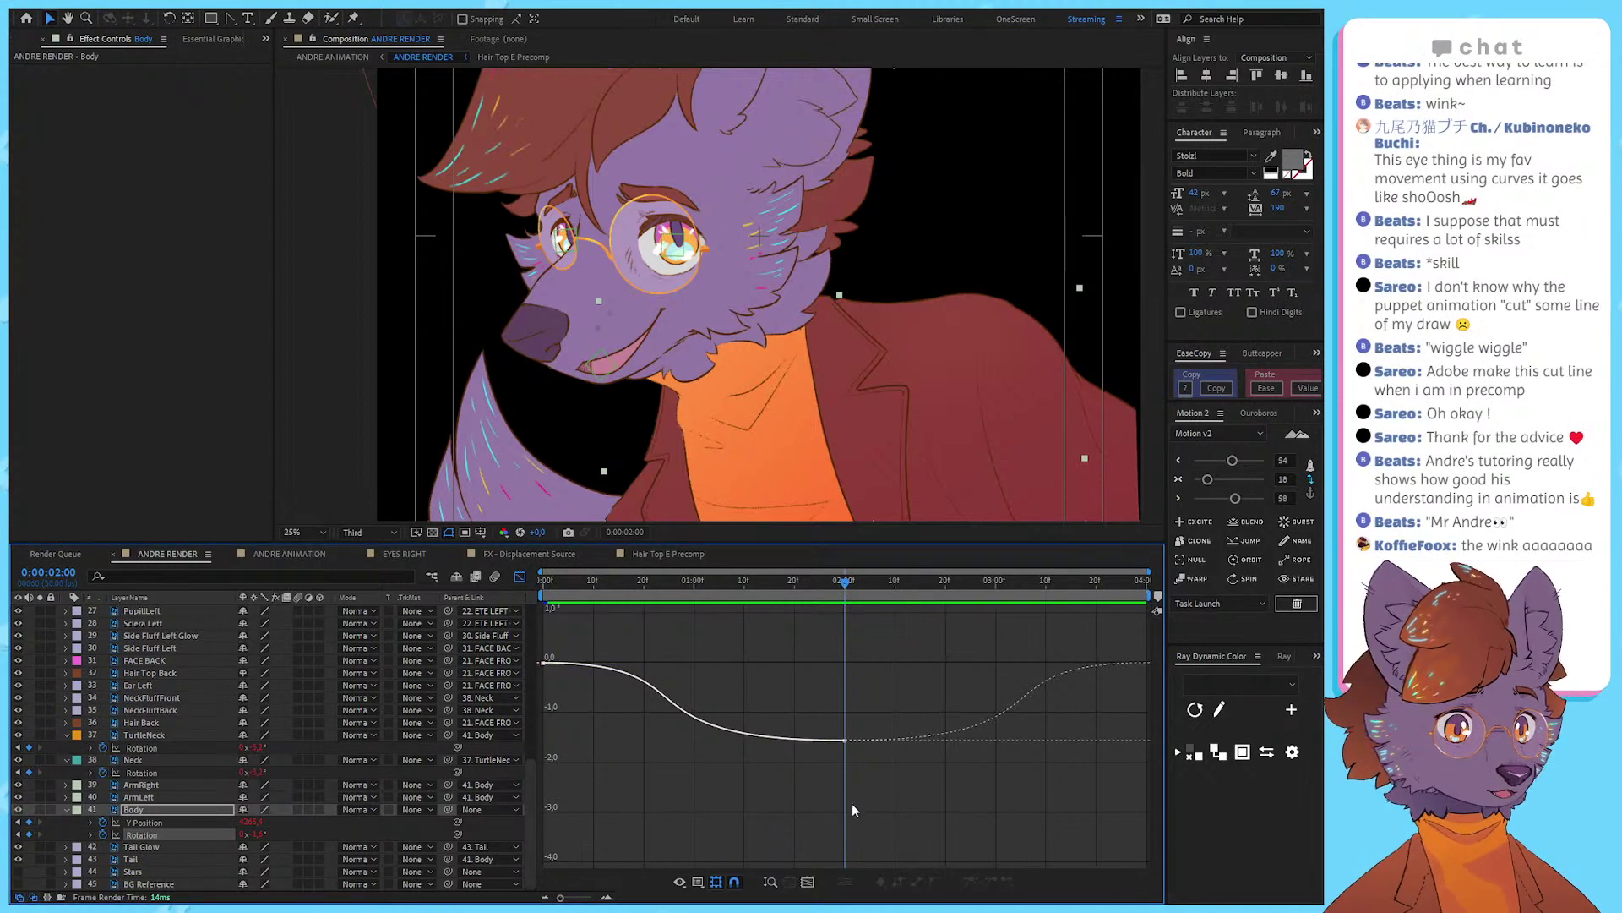
pyautogui.press('space')
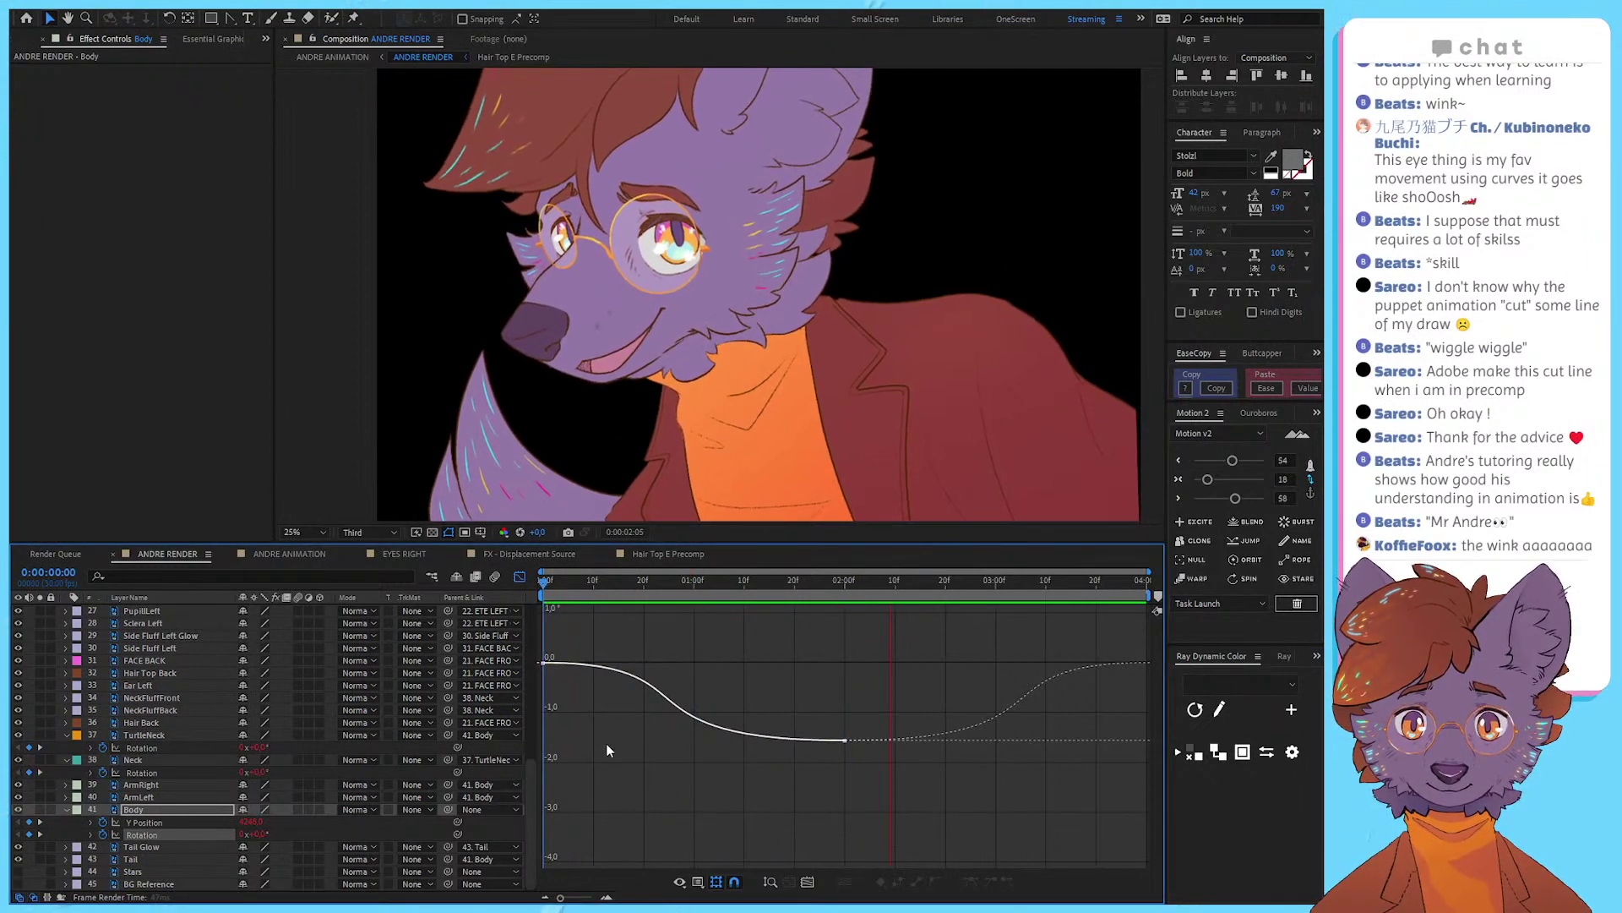
pyautogui.press('space')
# Step: Move the end keyframes of the FACE FRONT, TurtleNeck, Neck and Body layers to 0:00:01:00
pyautogui.click(142, 760)
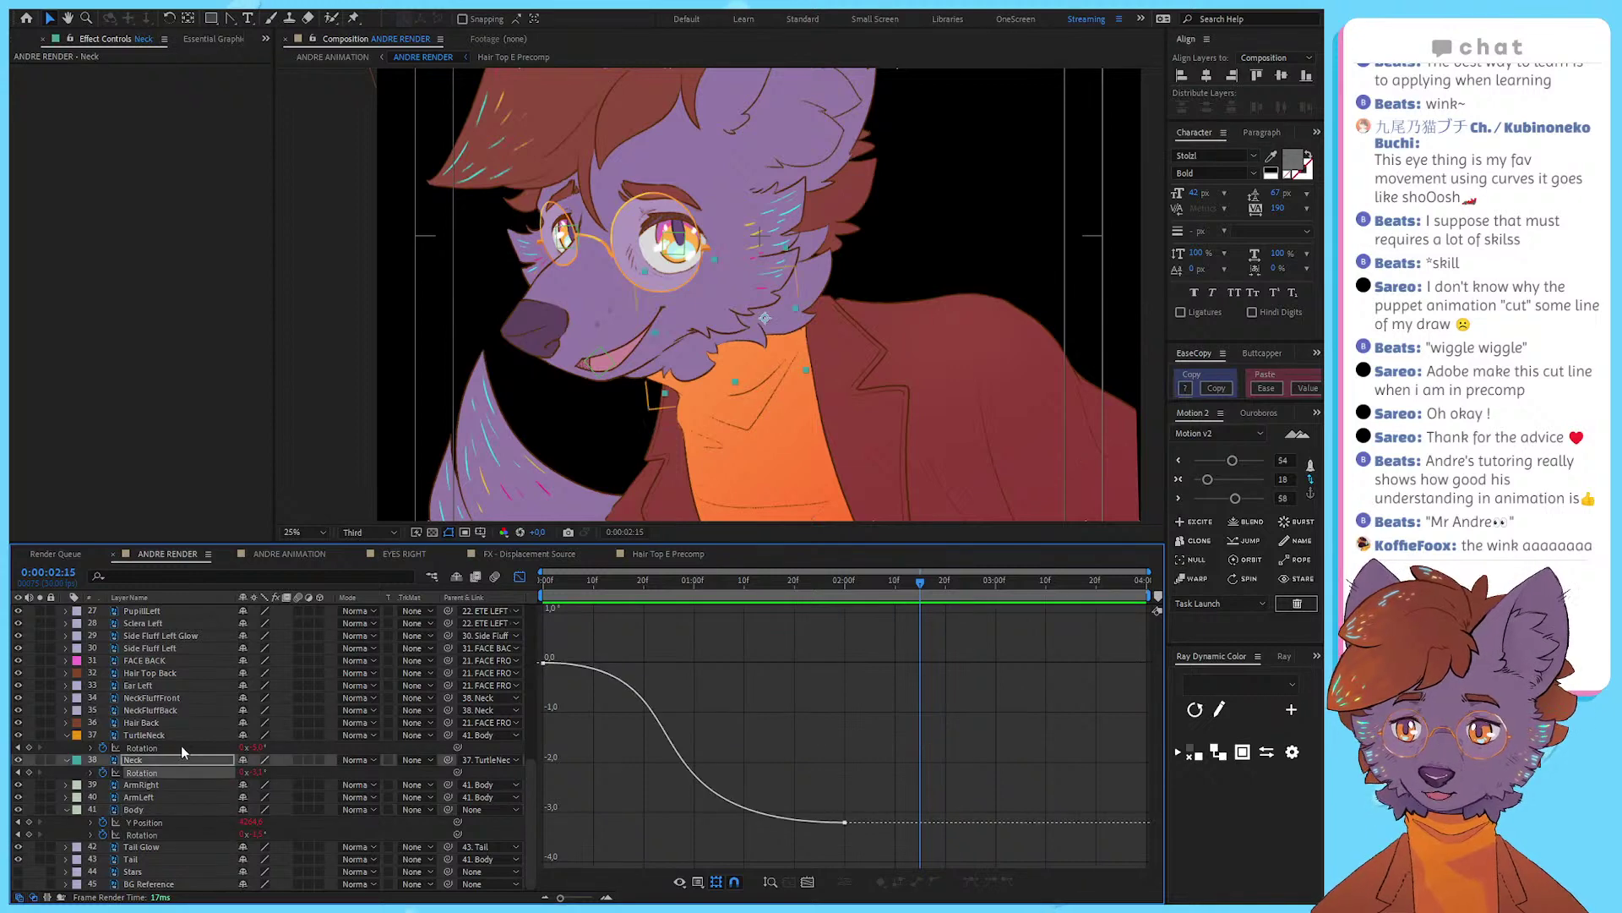
pyautogui.click(520, 577)
pyautogui.moveTo(863, 833); pyautogui.dragTo(816, 786)
pyautogui.click(695, 581)
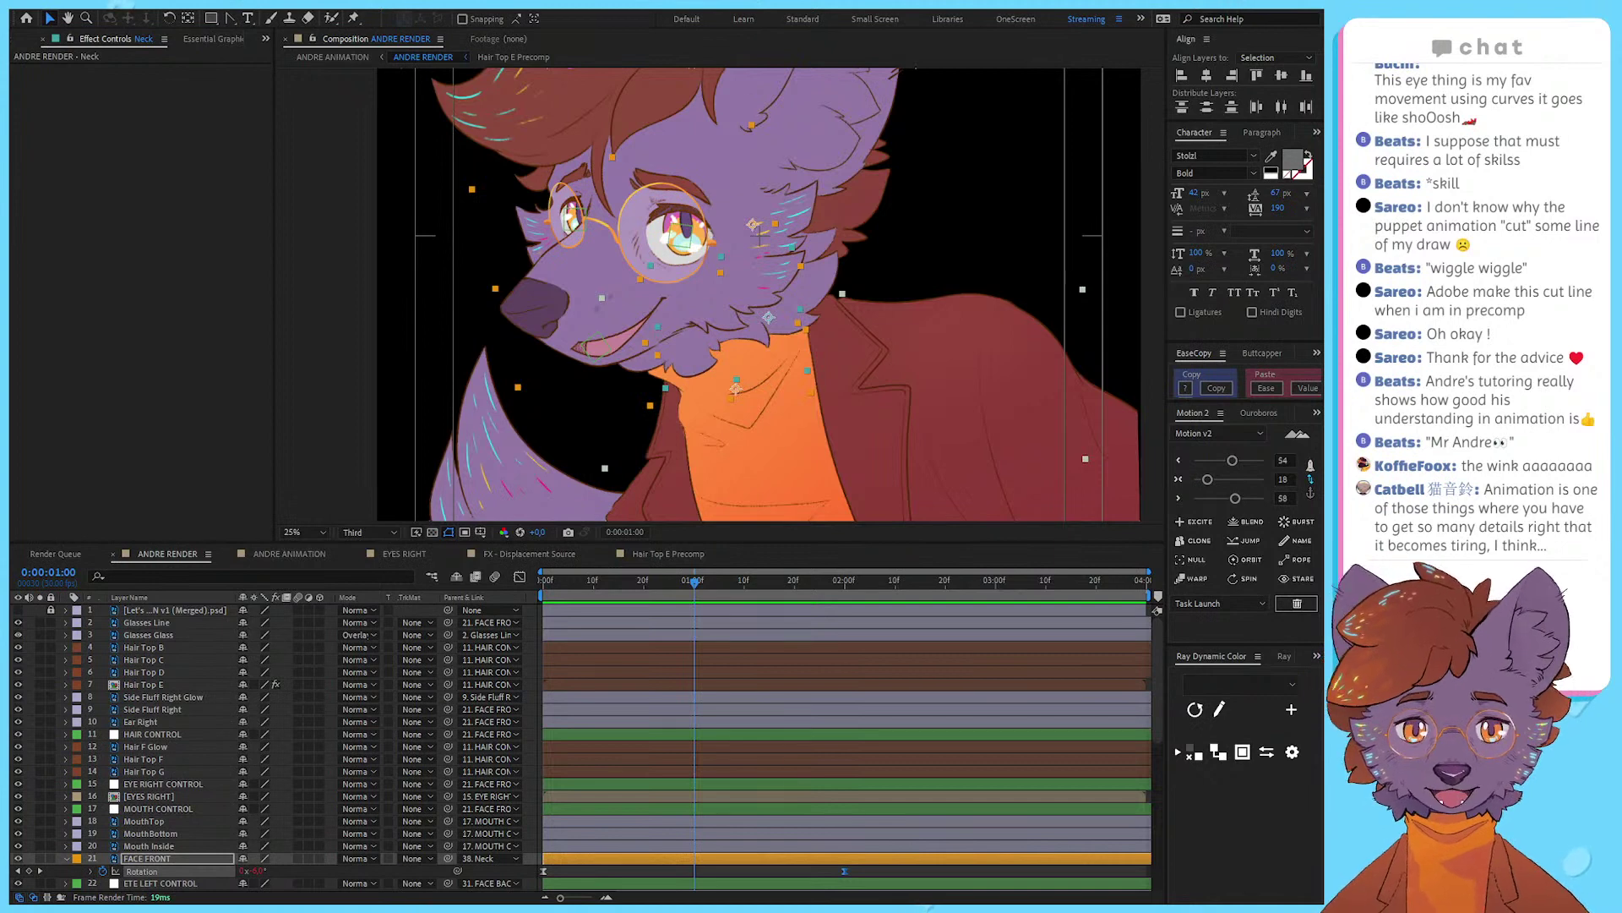
pyautogui.scroll(-8, 580, 747)
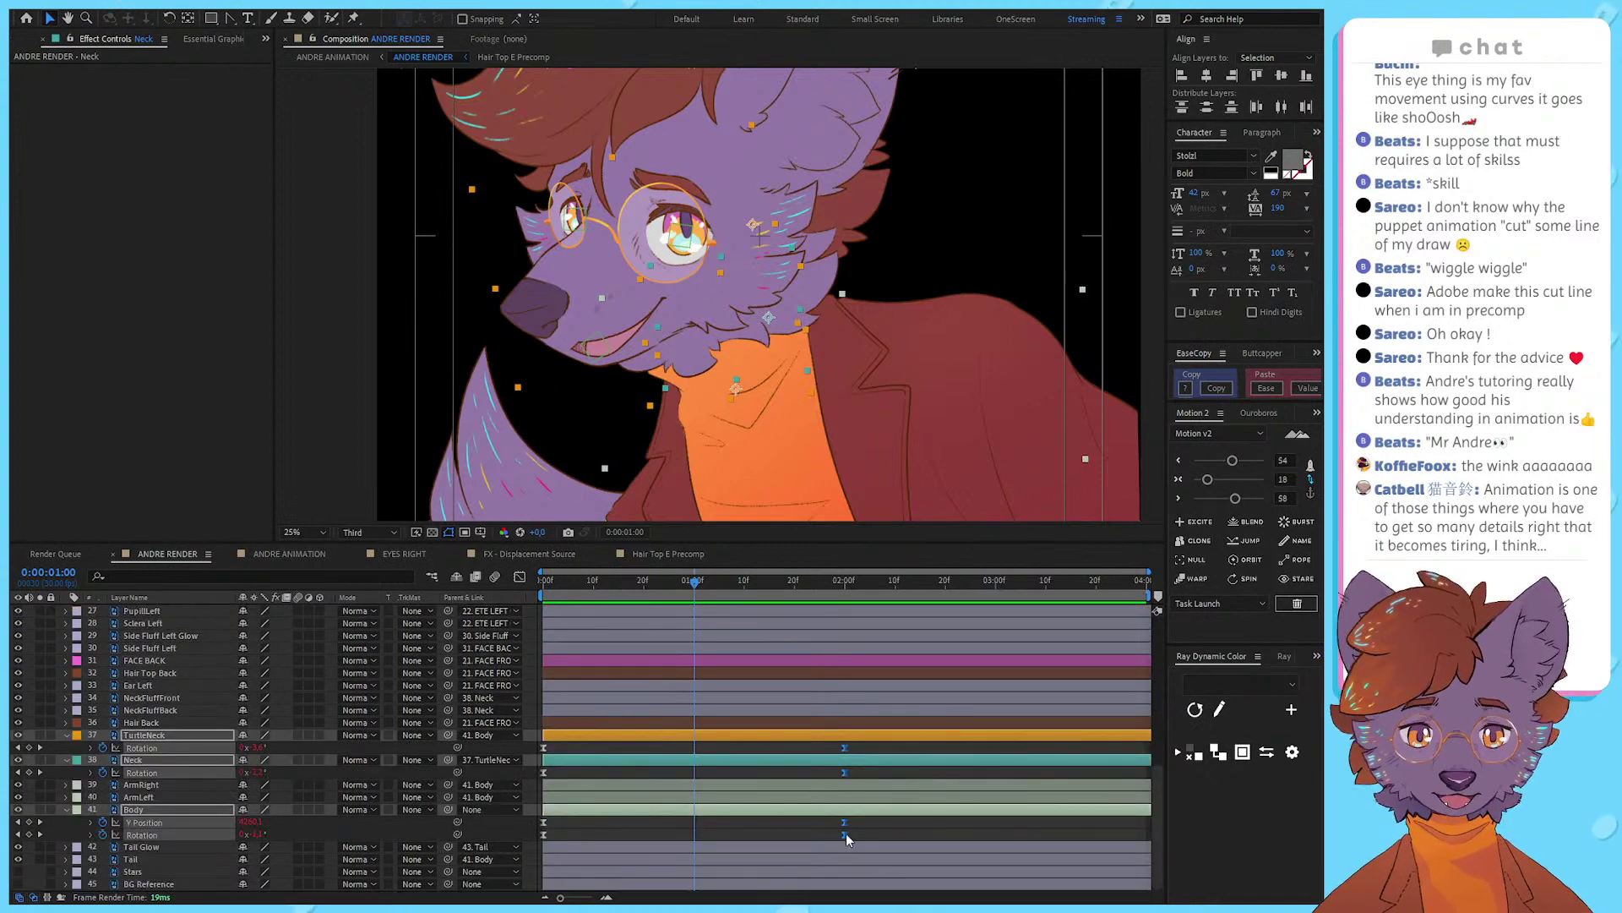
pyautogui.moveTo(845, 833); pyautogui.dragTo(696, 846)
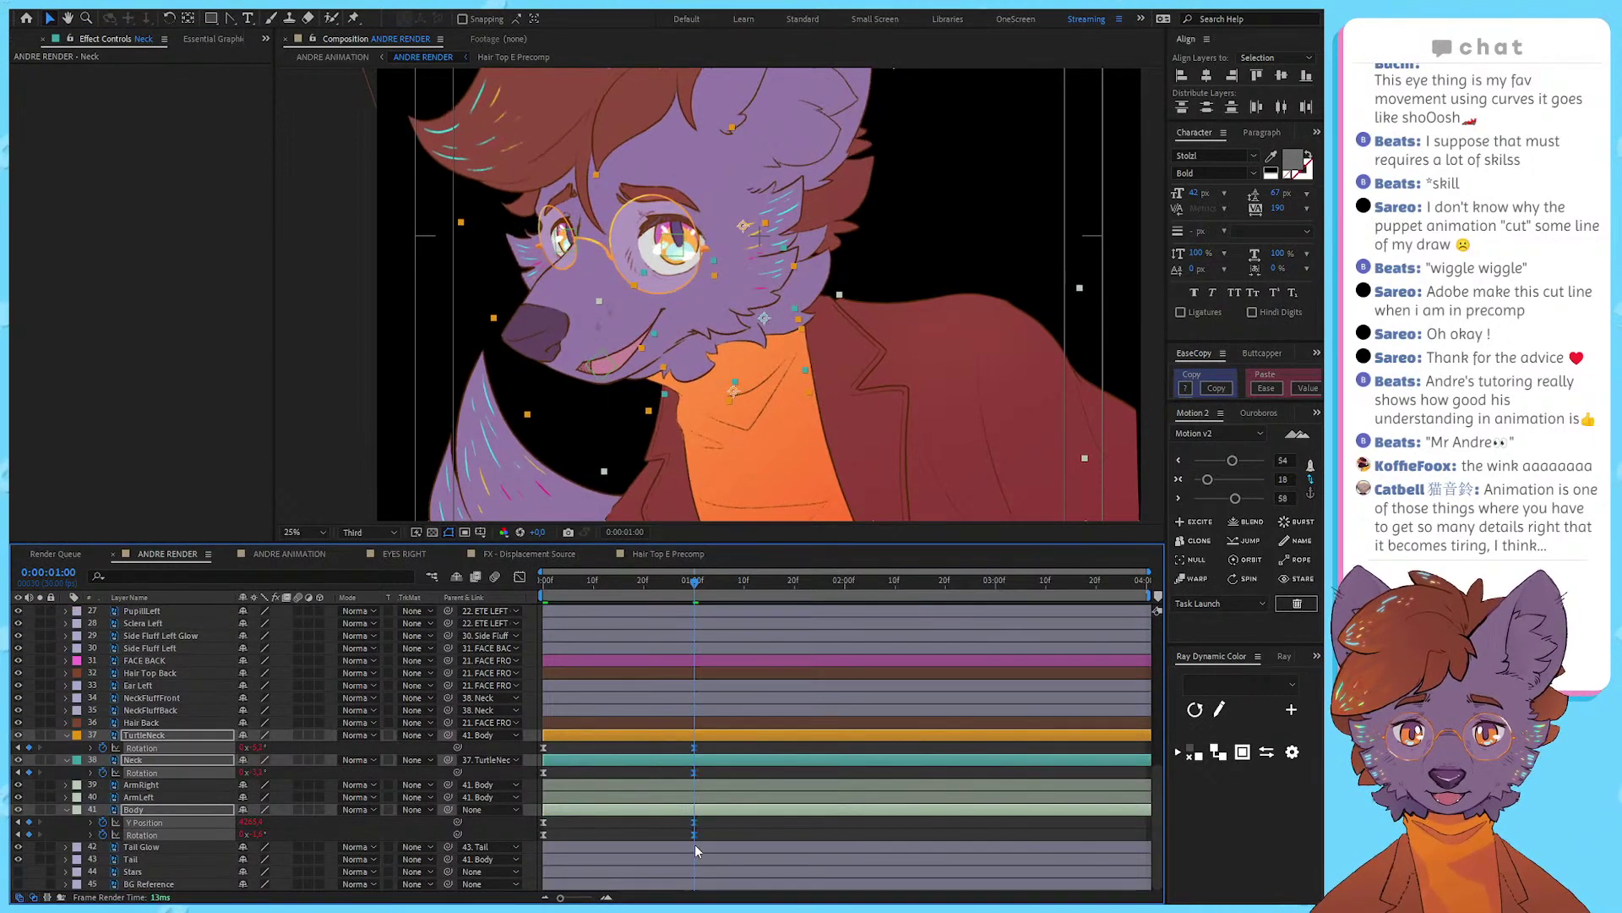
pyautogui.click(715, 823)
# Step: Play back the composition from the first frame to check the faster head and body movement
pyautogui.scroll(5, 709, 774)
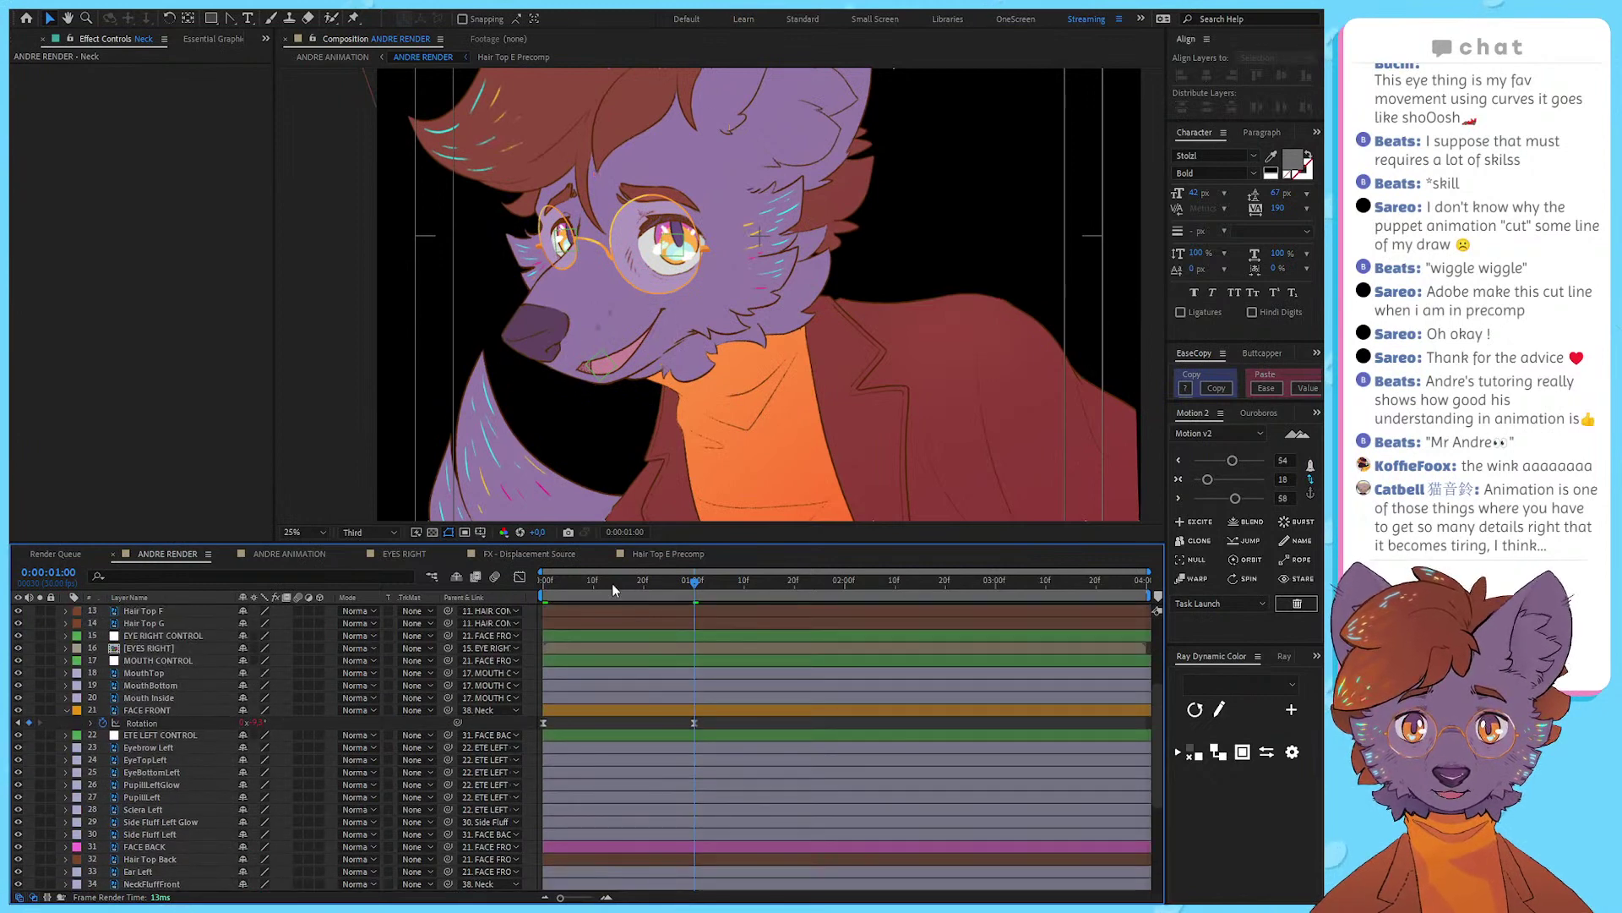
pyautogui.press('space')
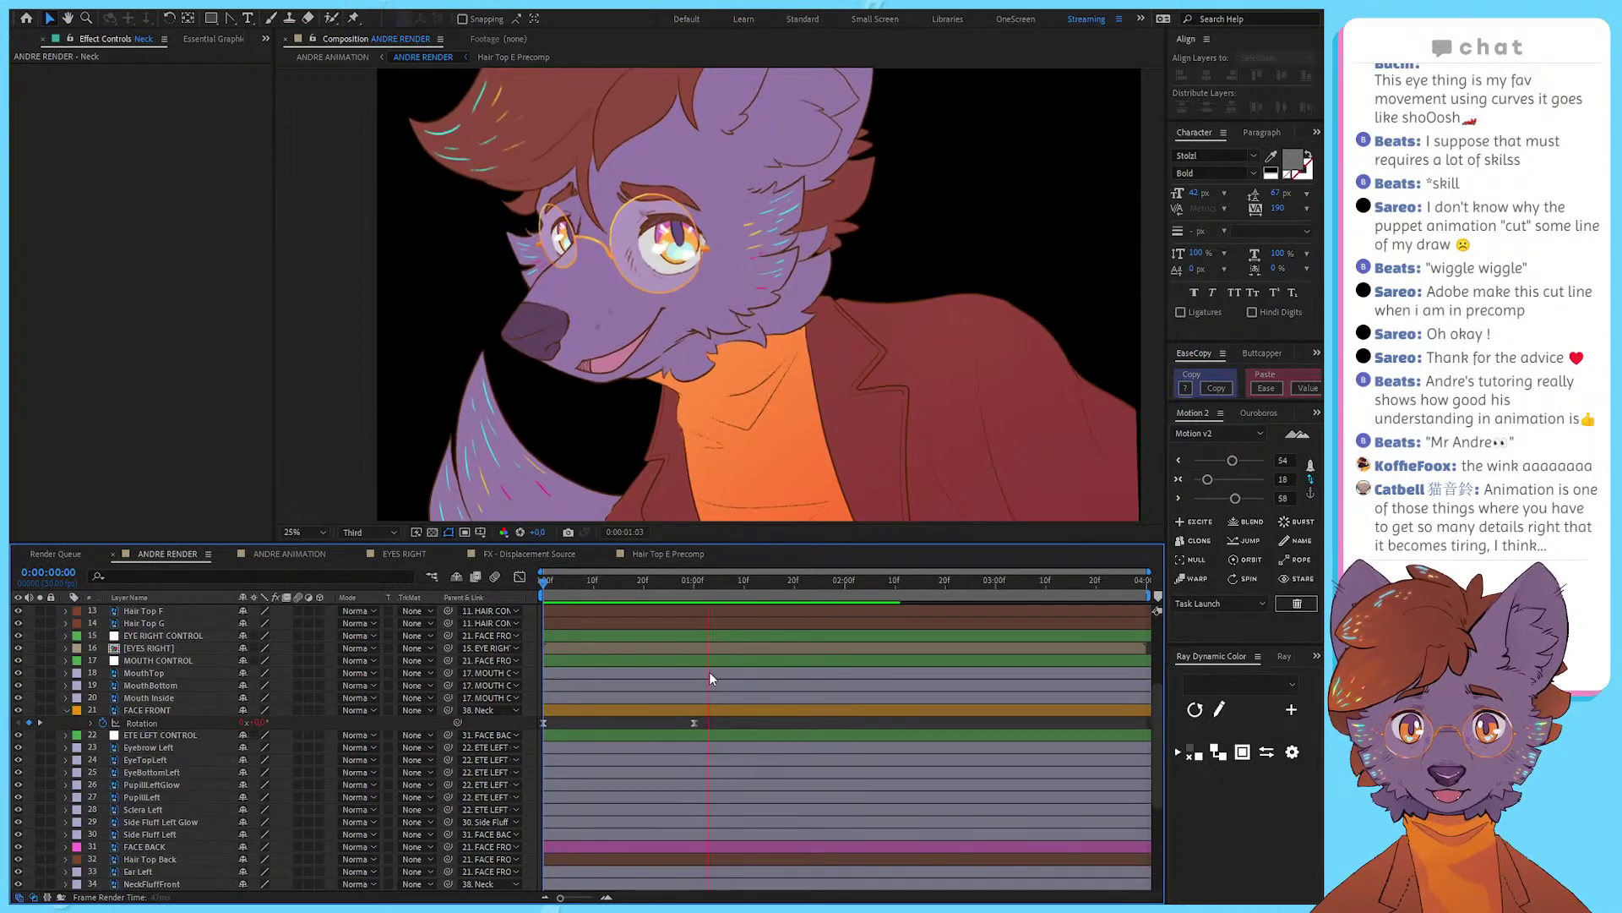
pyautogui.scroll(-2, 680, 655)
pyautogui.press('space')
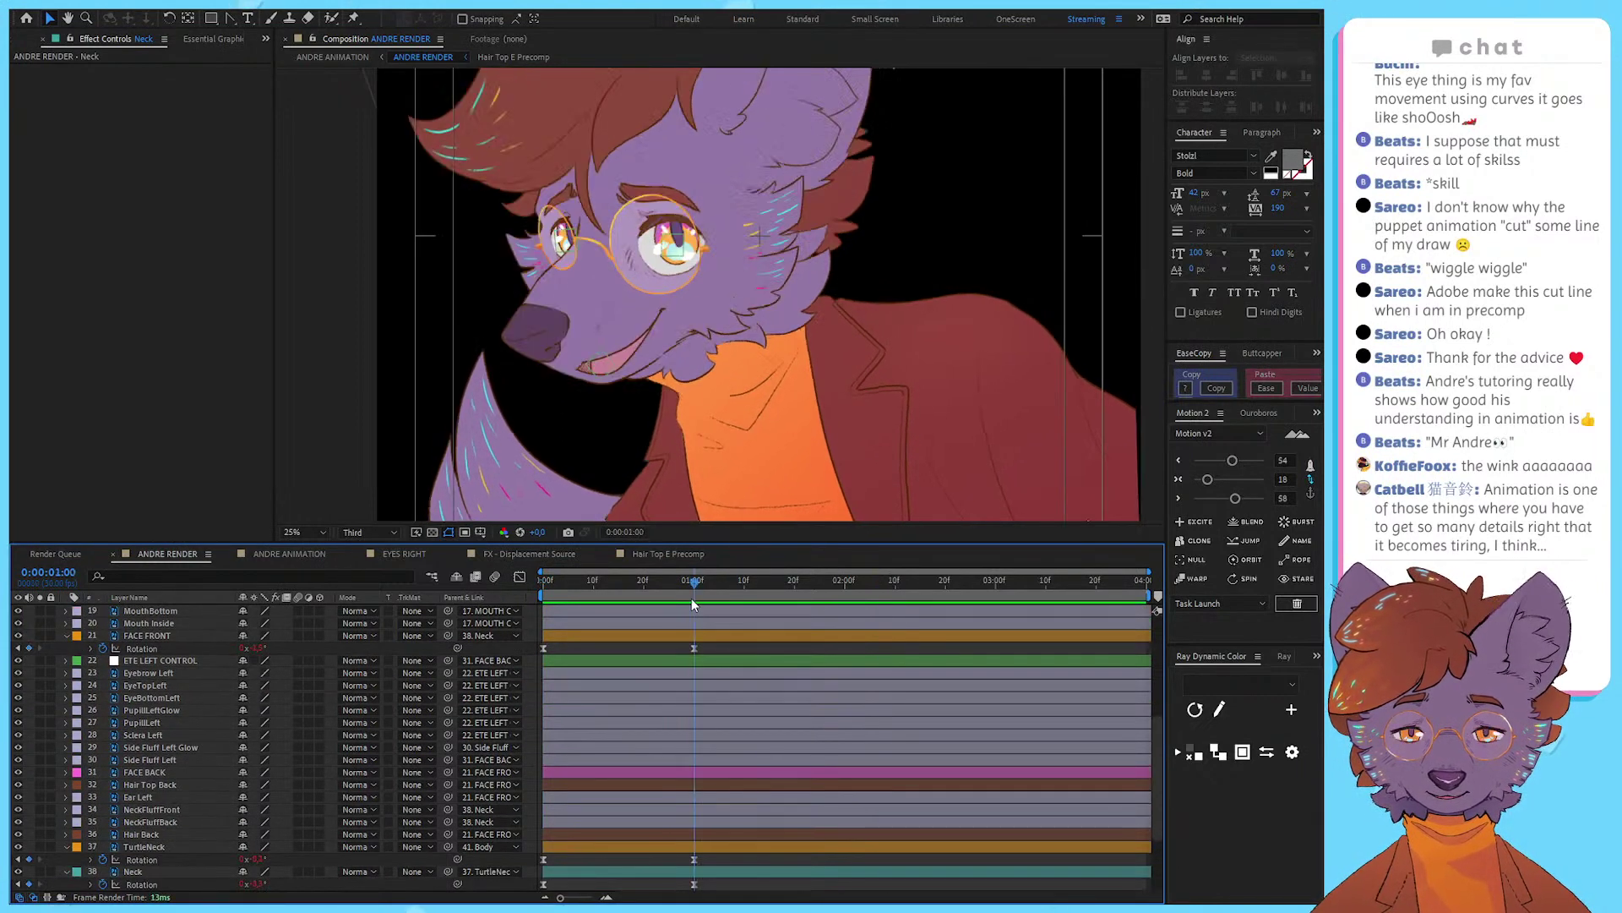
# Step: Reduce the FACE FRONT layer's Rotation at 0:00:01:00 to about -3° in the graph and play back the result
pyautogui.click(706, 637)
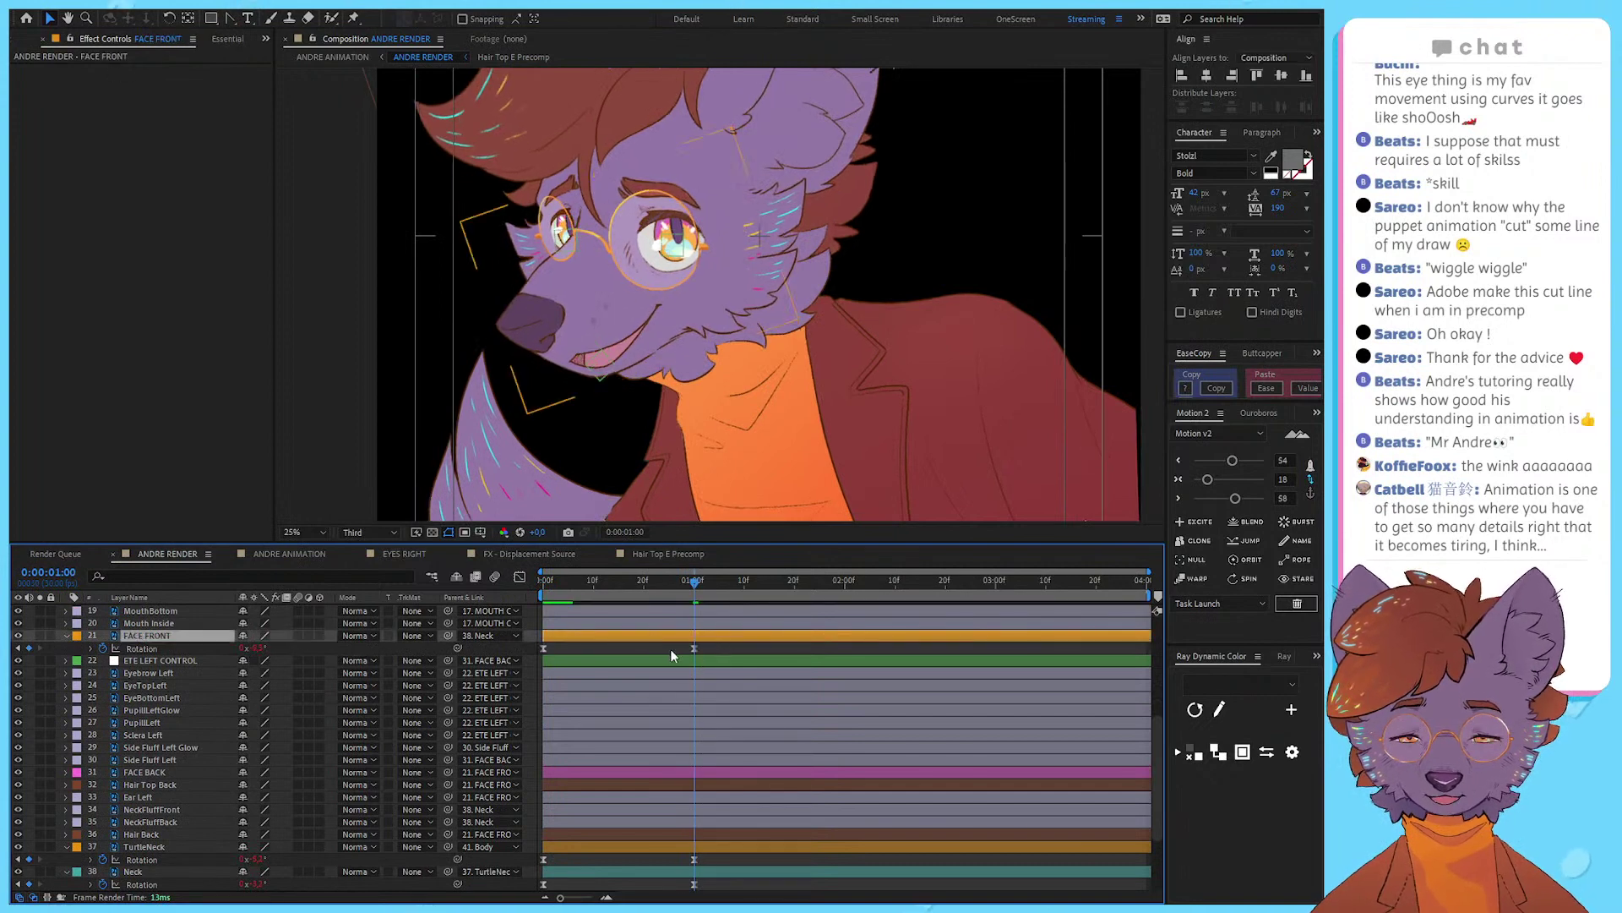
pyautogui.click(520, 577)
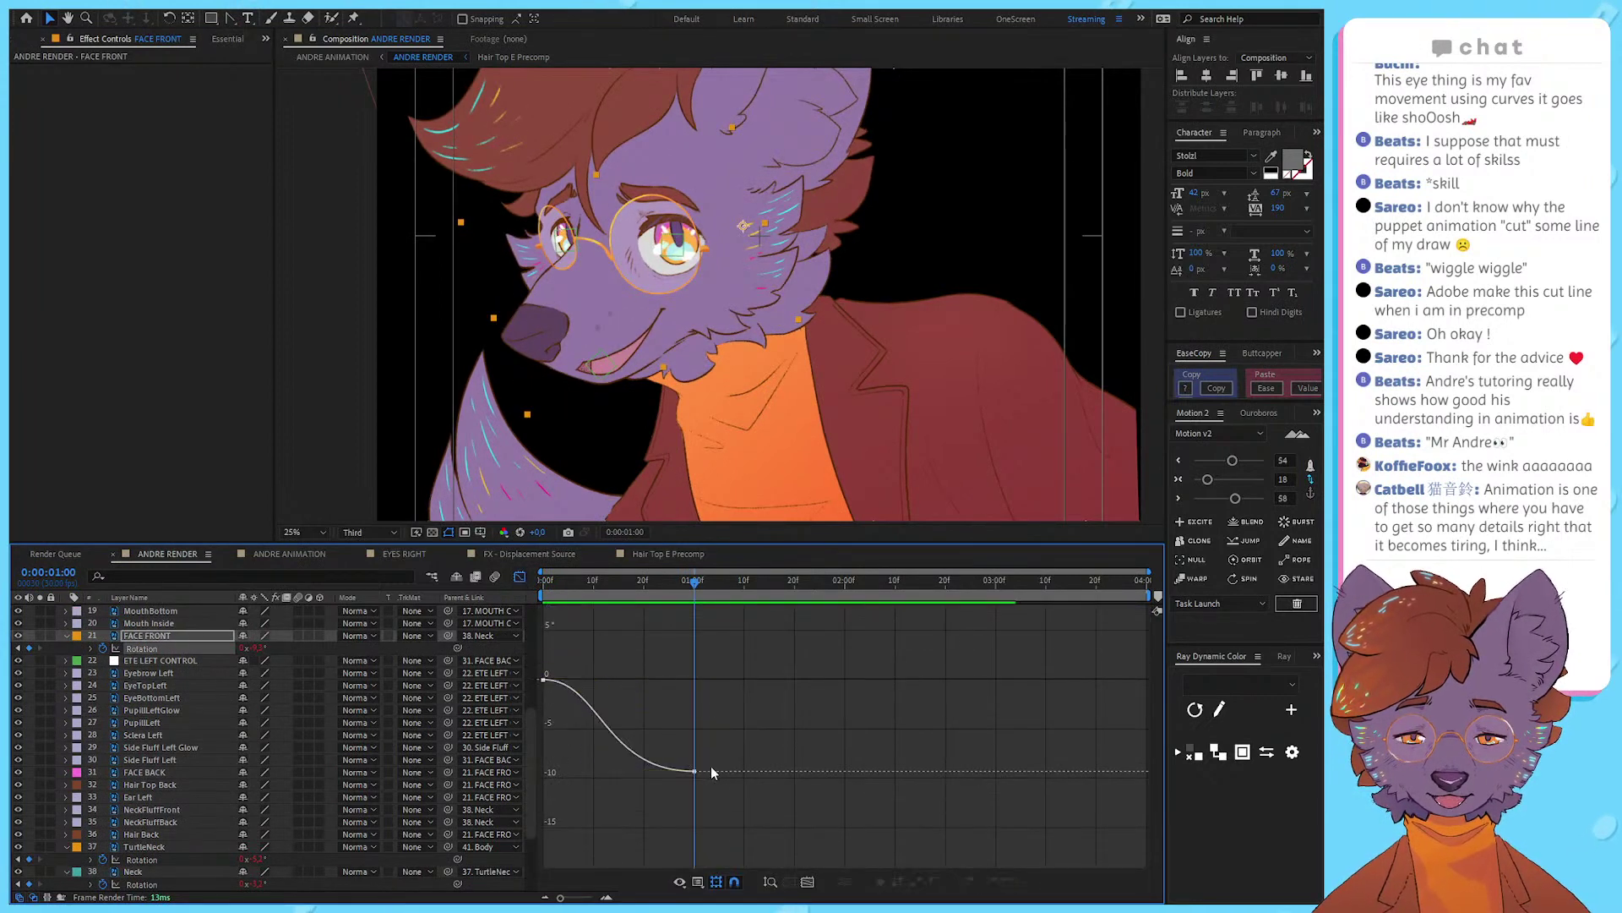
pyautogui.moveTo(696, 772)
pyautogui.moveTo(696, 772); pyautogui.dragTo(694, 708)
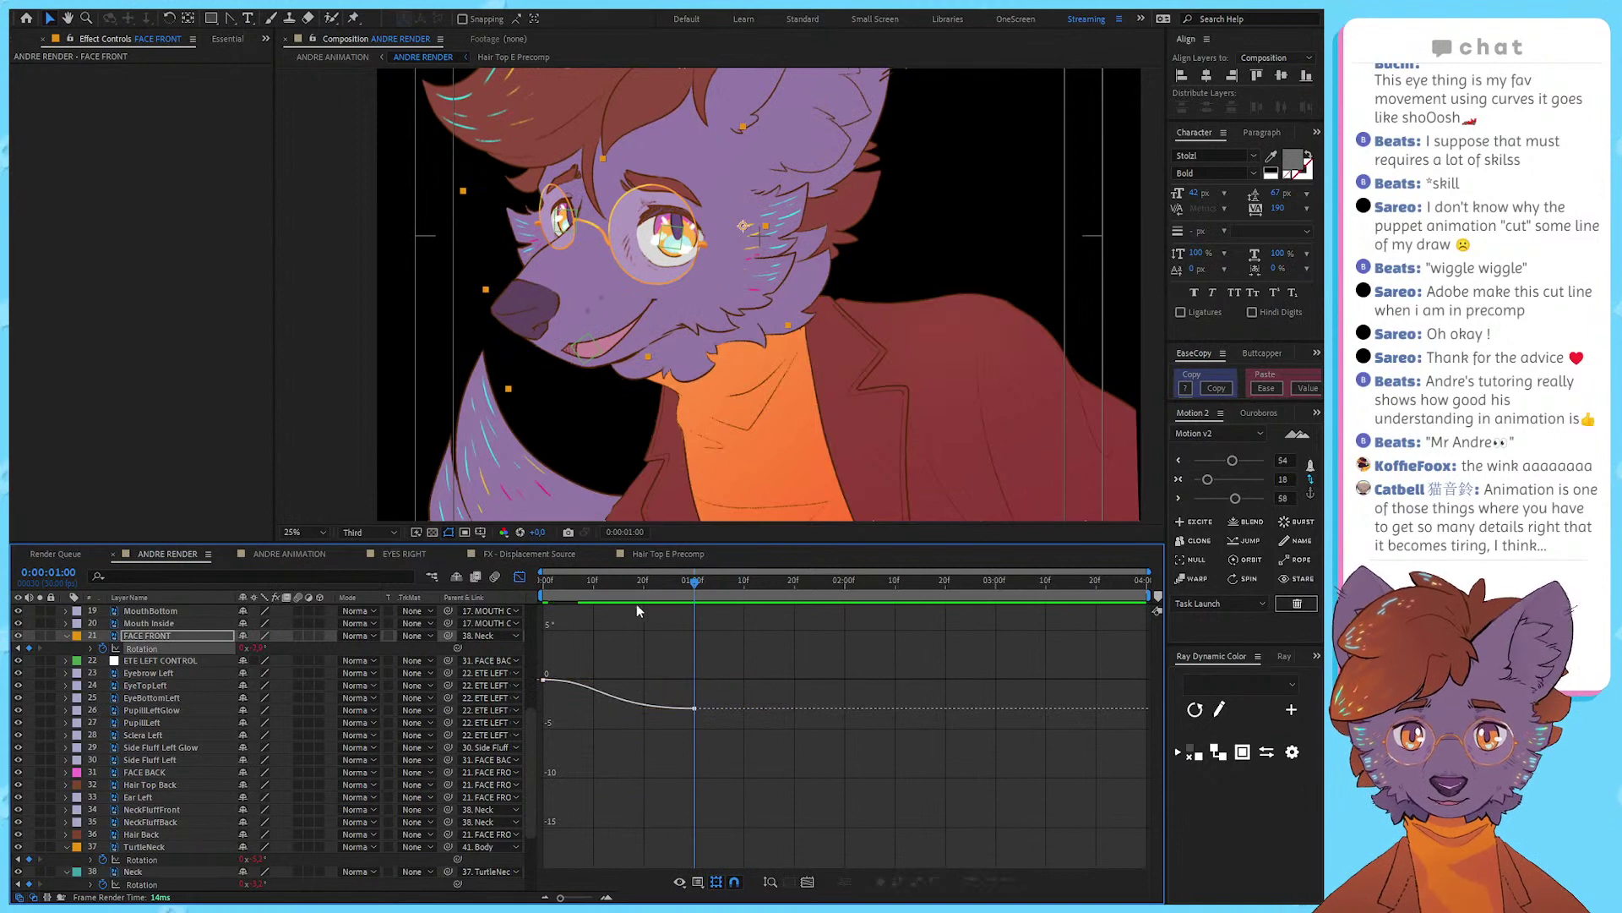
pyautogui.press('Home')
pyautogui.press('space')
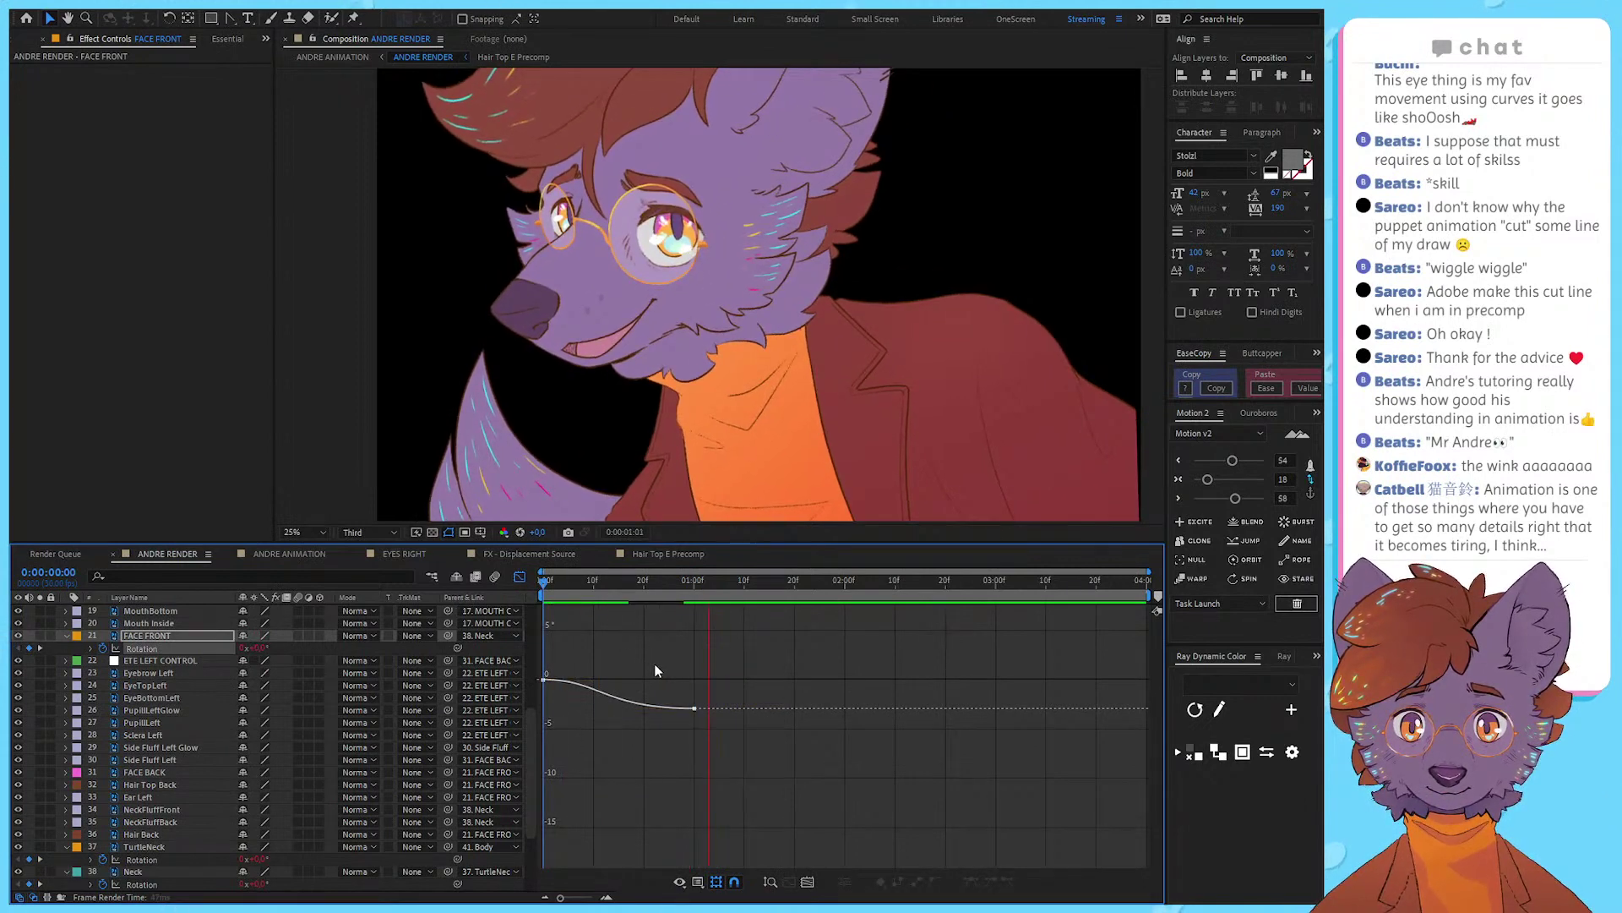
pyautogui.press('space')
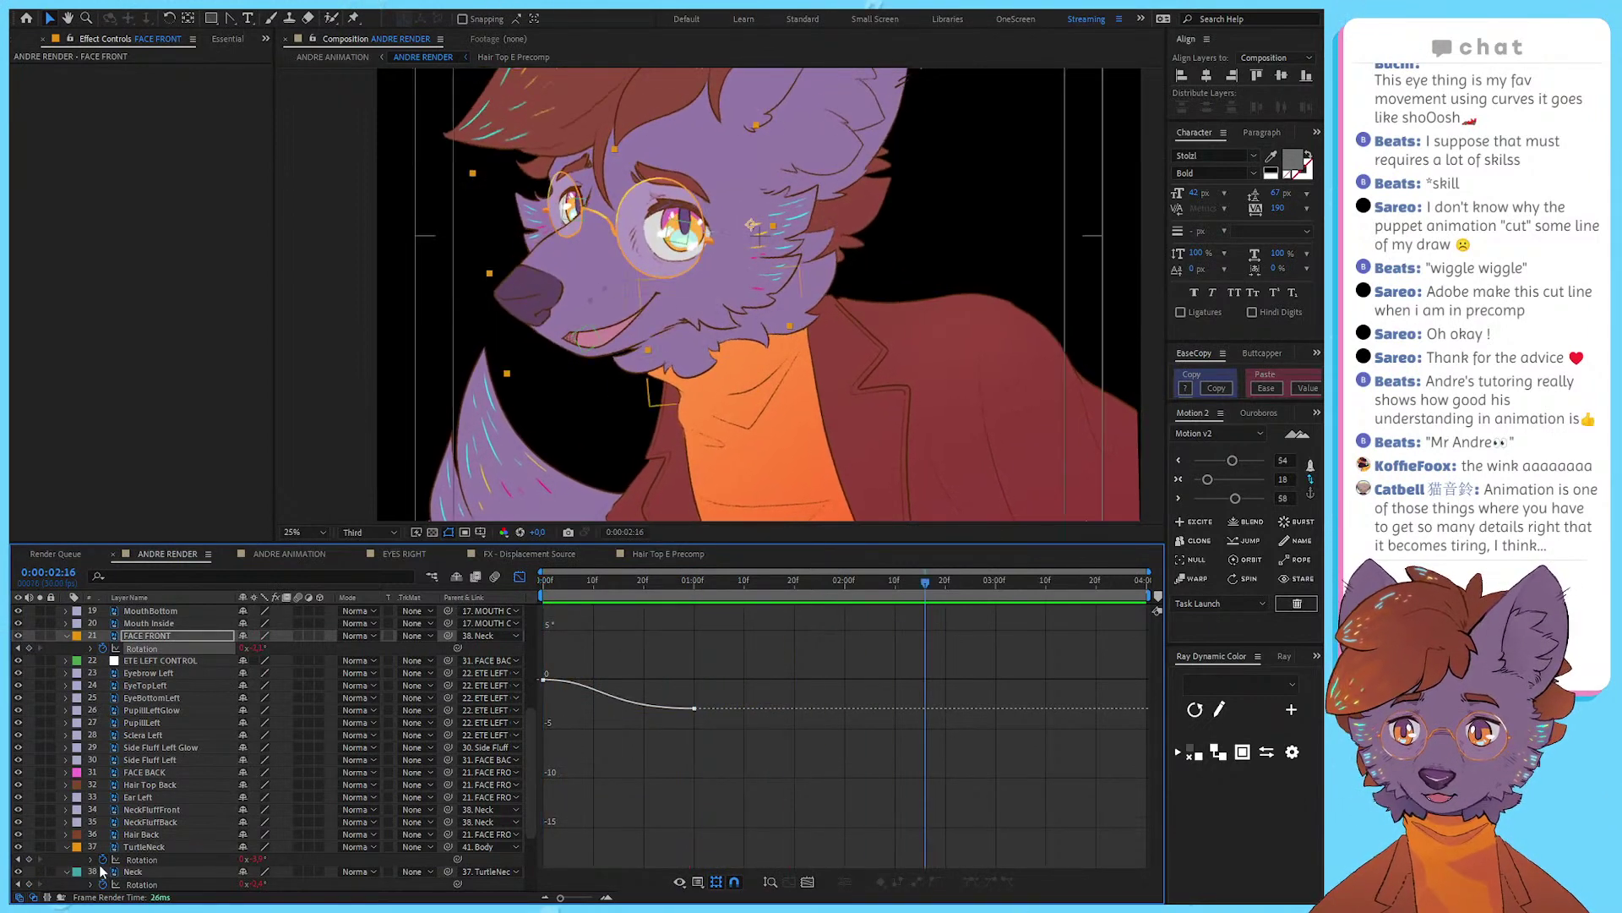
# Step: Set the Motion 2 in-and-out easing of all FACE FRONT, TurtleNeck, Neck and Body keyframes to 50 and play back
pyautogui.click(154, 859)
pyautogui.scroll(-2, 157, 847)
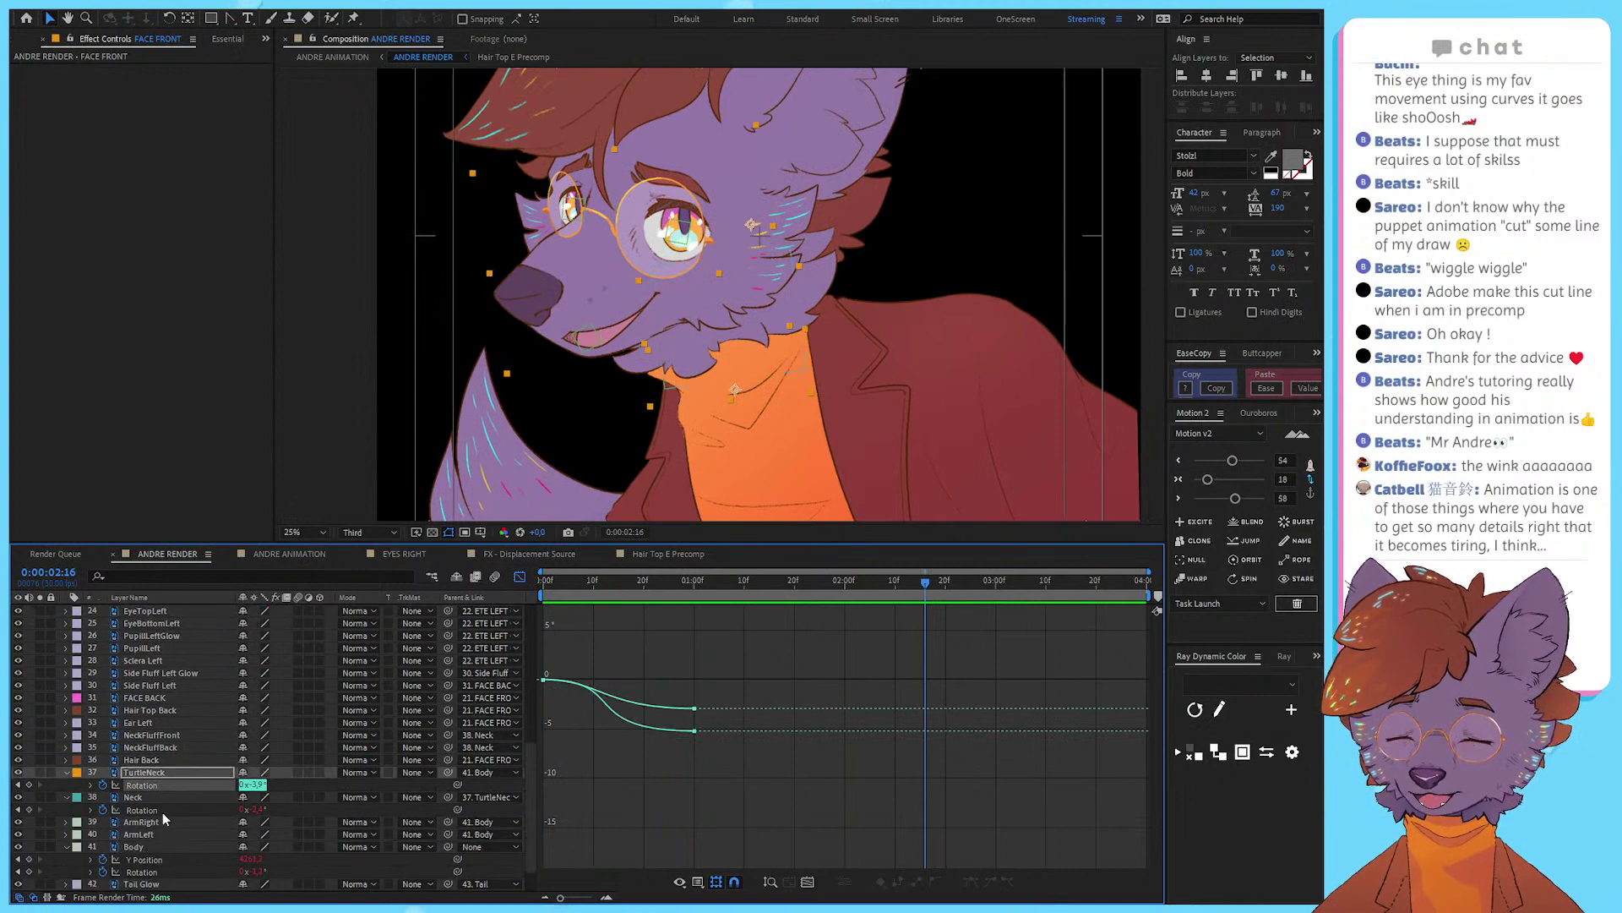
pyautogui.keyDown('shift'); pyautogui.click(160, 811); pyautogui.keyUp('shift')
pyautogui.keyDown('shift'); pyautogui.click(165, 872); pyautogui.keyUp('shift')
pyautogui.scroll(-1, 179, 811)
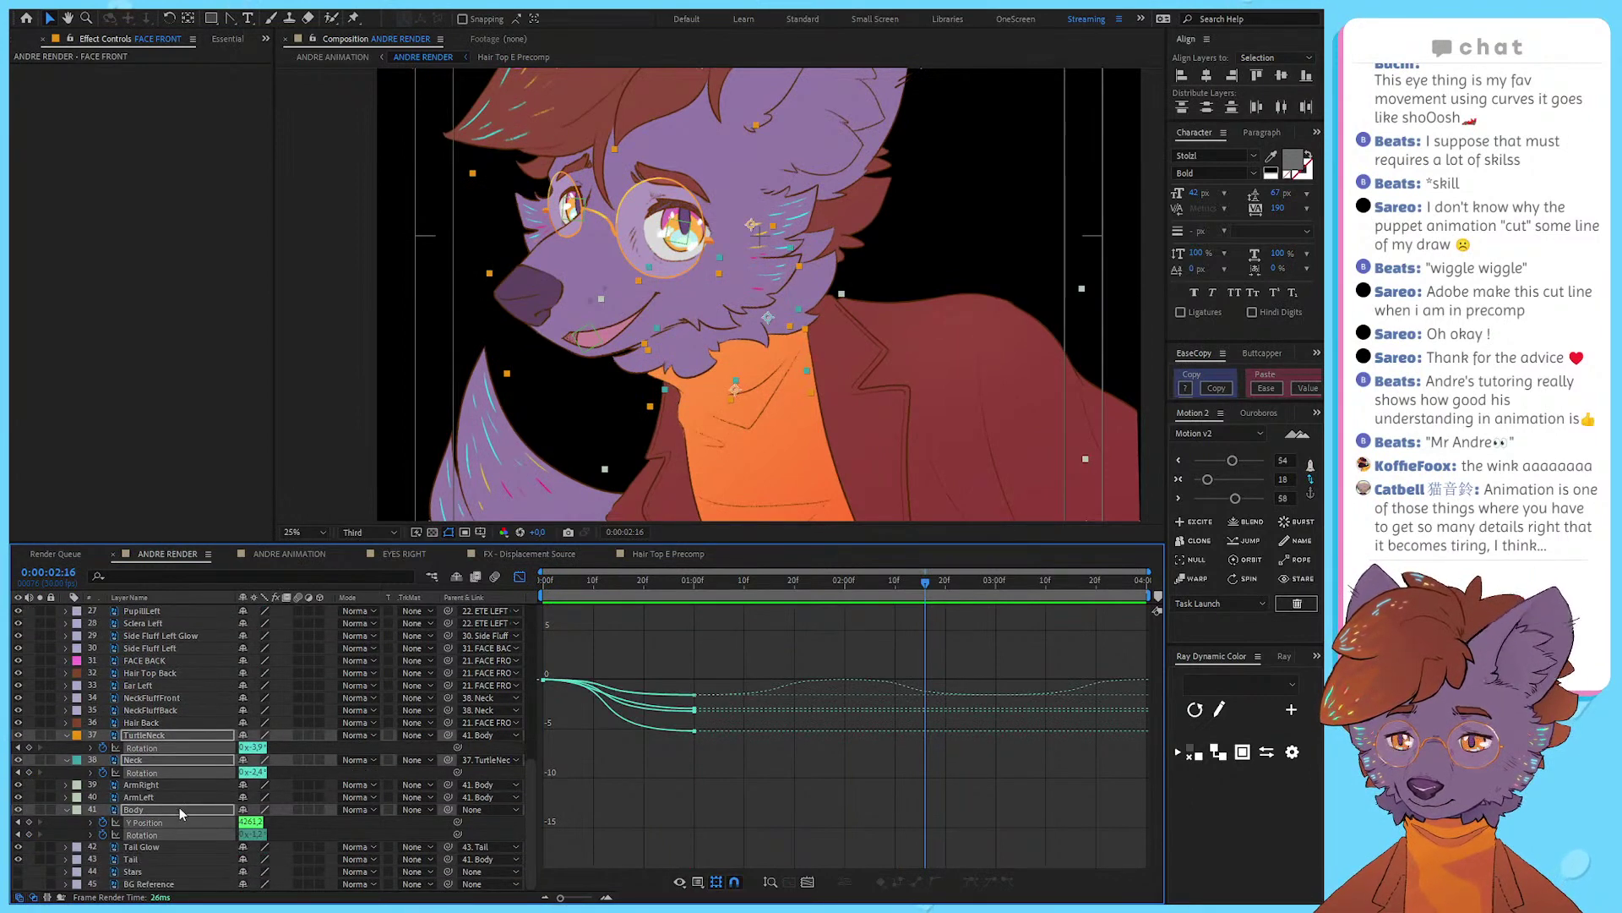
pyautogui.scroll(4, 160, 790)
pyautogui.moveTo(819, 652); pyautogui.dragTo(538, 742)
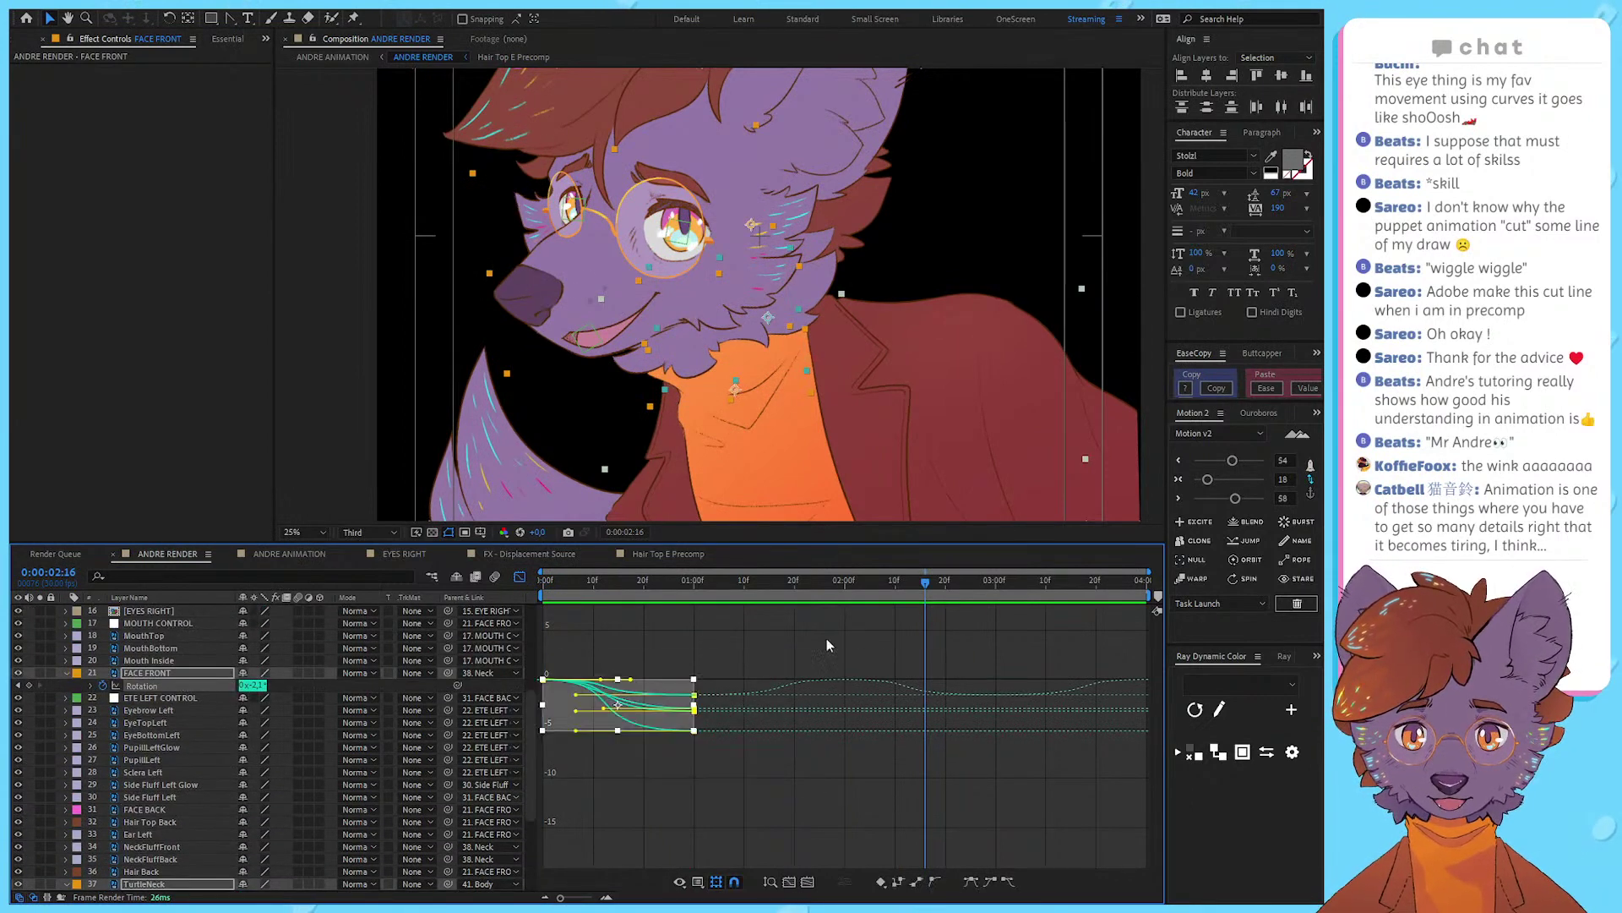
pyautogui.click(1230, 481)
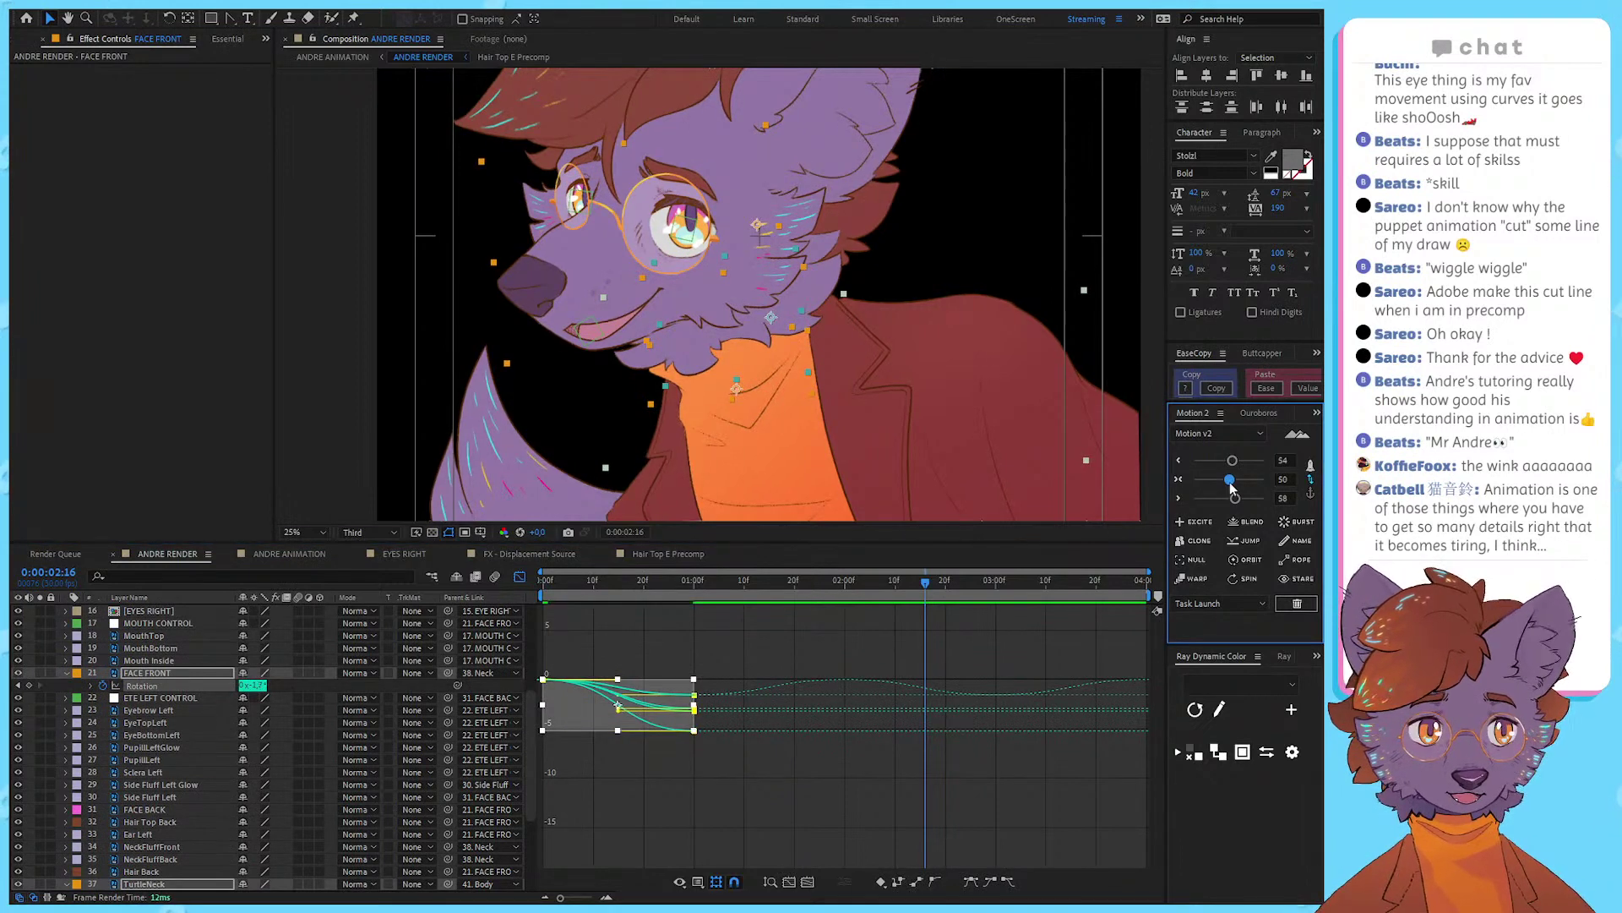
pyautogui.click(563, 602)
pyautogui.press('space')
pyautogui.press('space')
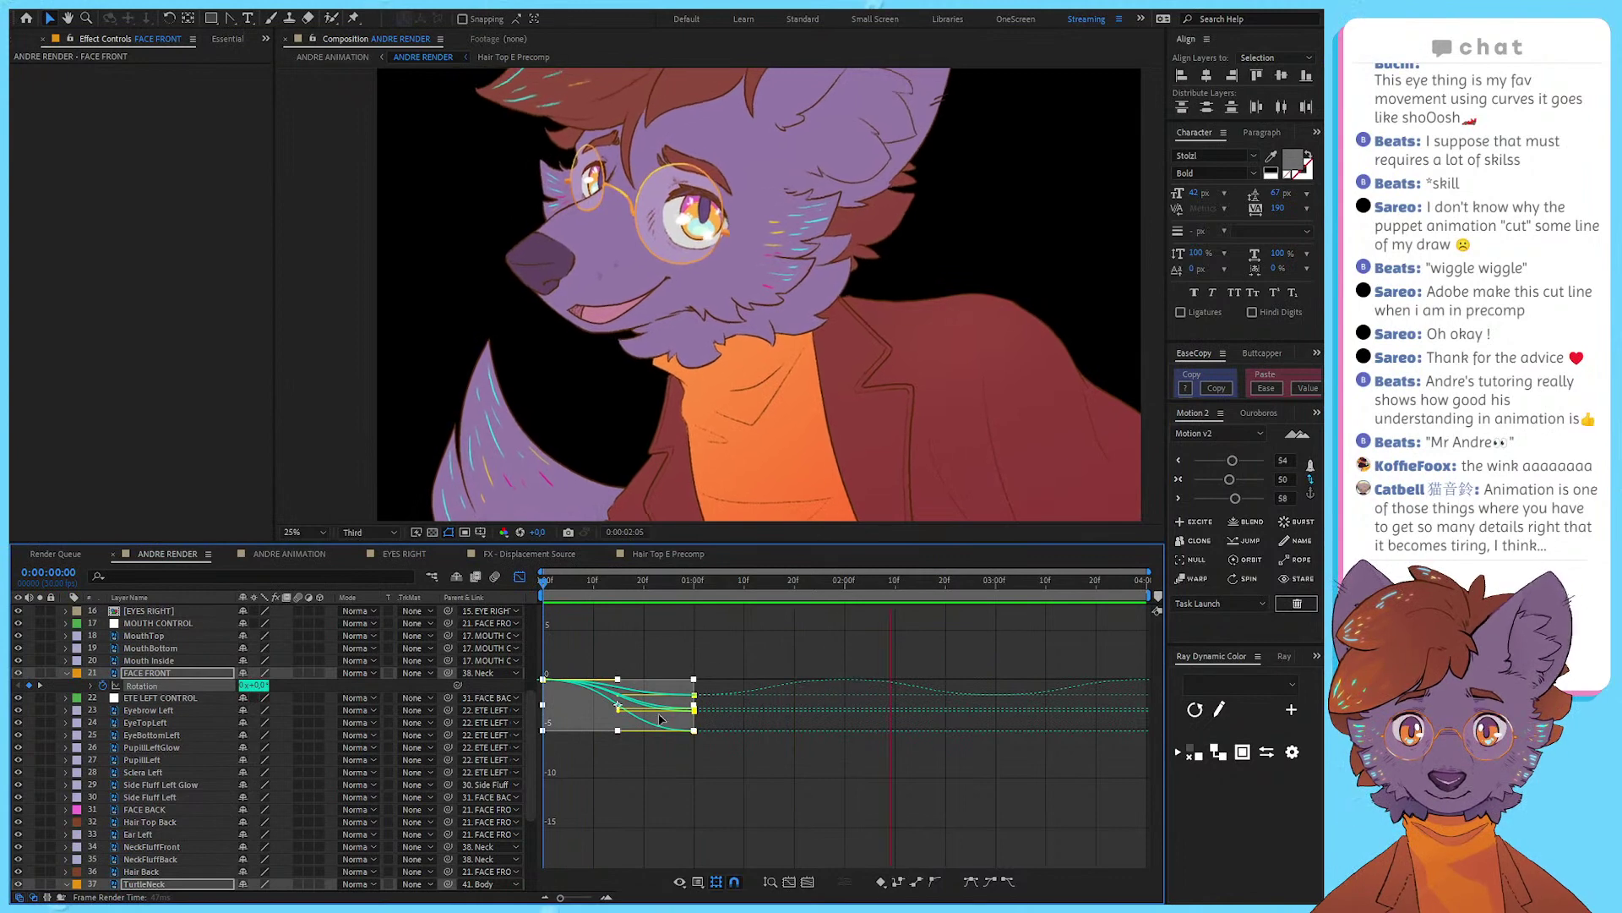
pyautogui.press('space')
# Step: Try delaying the TurtleNeck and Neck Rotation keyframes by about 4 frames
pyautogui.click(519, 578)
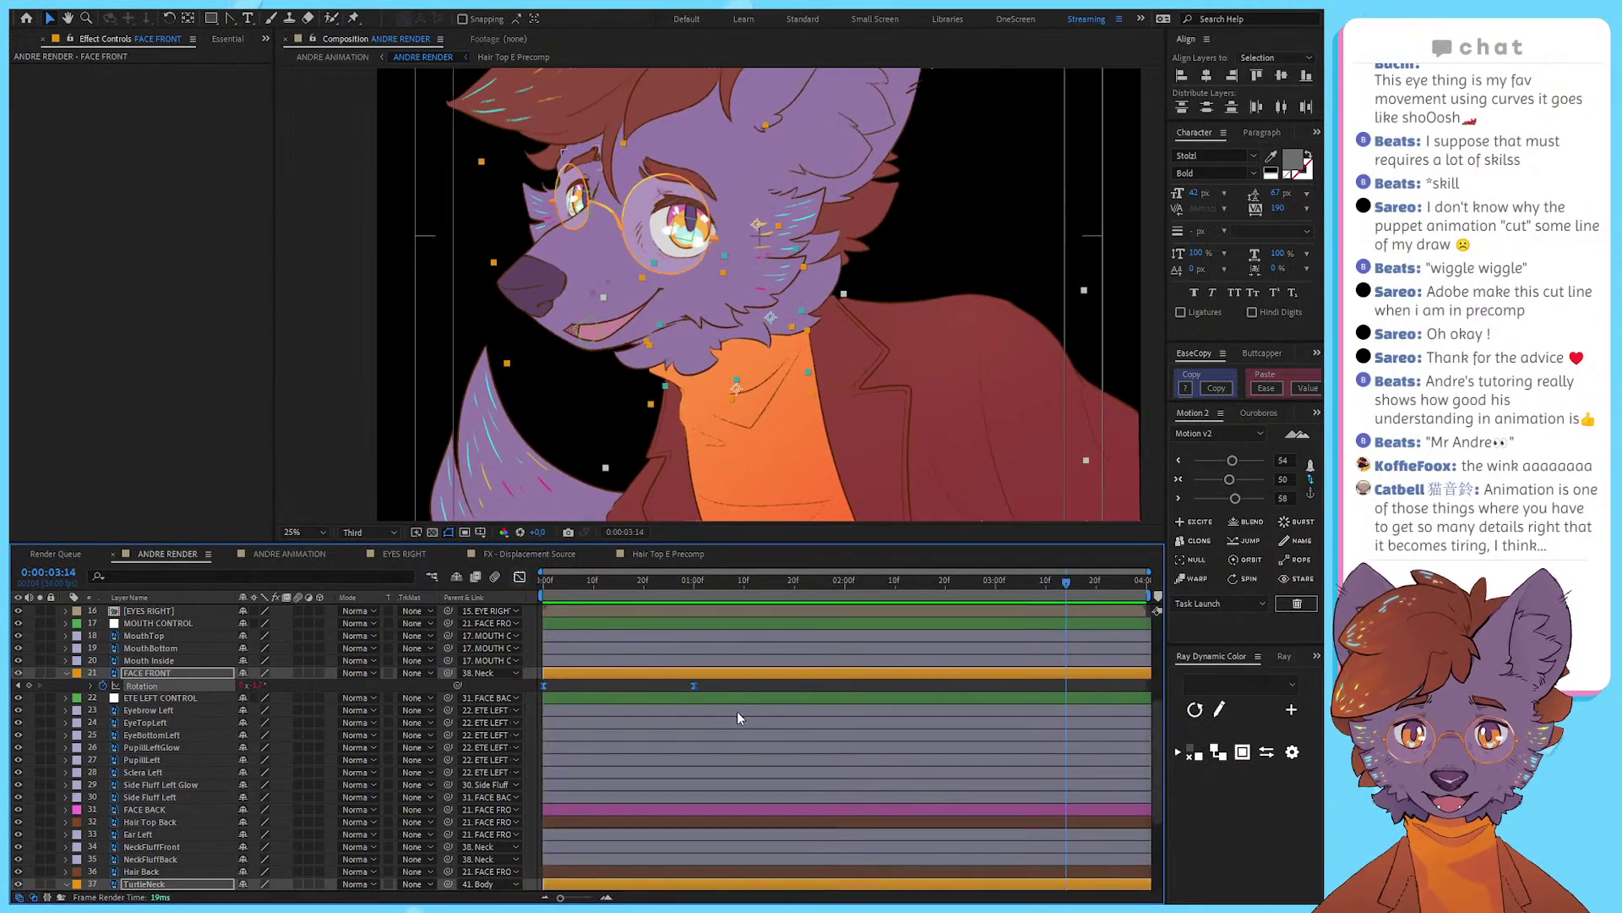
pyautogui.scroll(-4, 737, 712)
pyautogui.moveTo(724, 777); pyautogui.dragTo(507, 739)
pyautogui.keyDown('alt'); pyautogui.scroll(4, 542, 776); pyautogui.keyUp('alt')
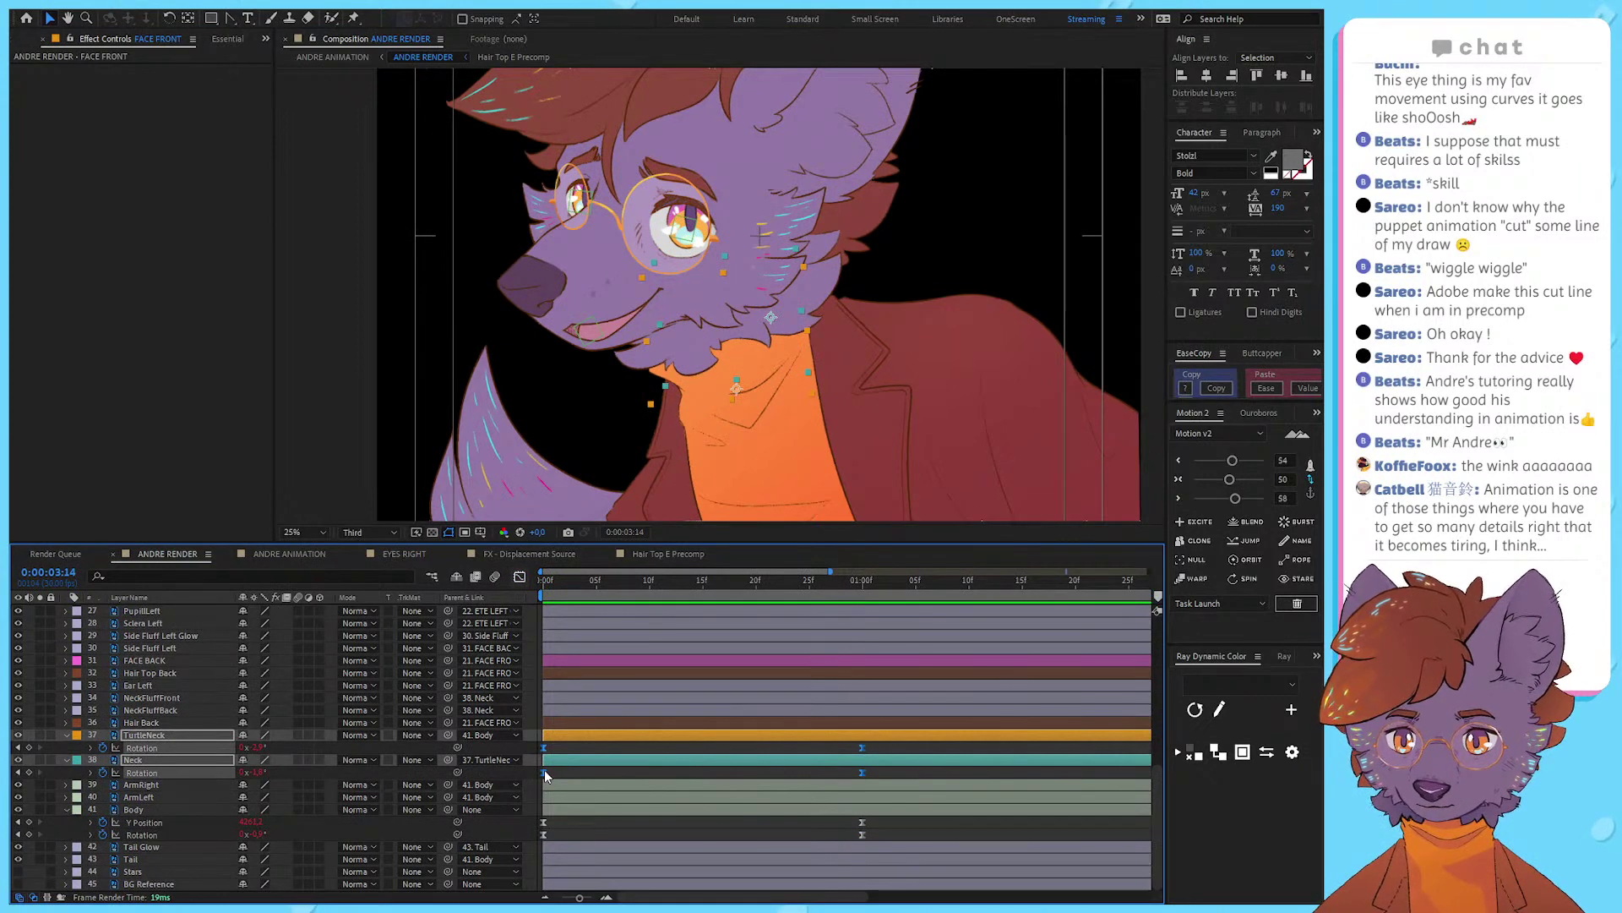
pyautogui.moveTo(545, 776); pyautogui.dragTo(592, 769)
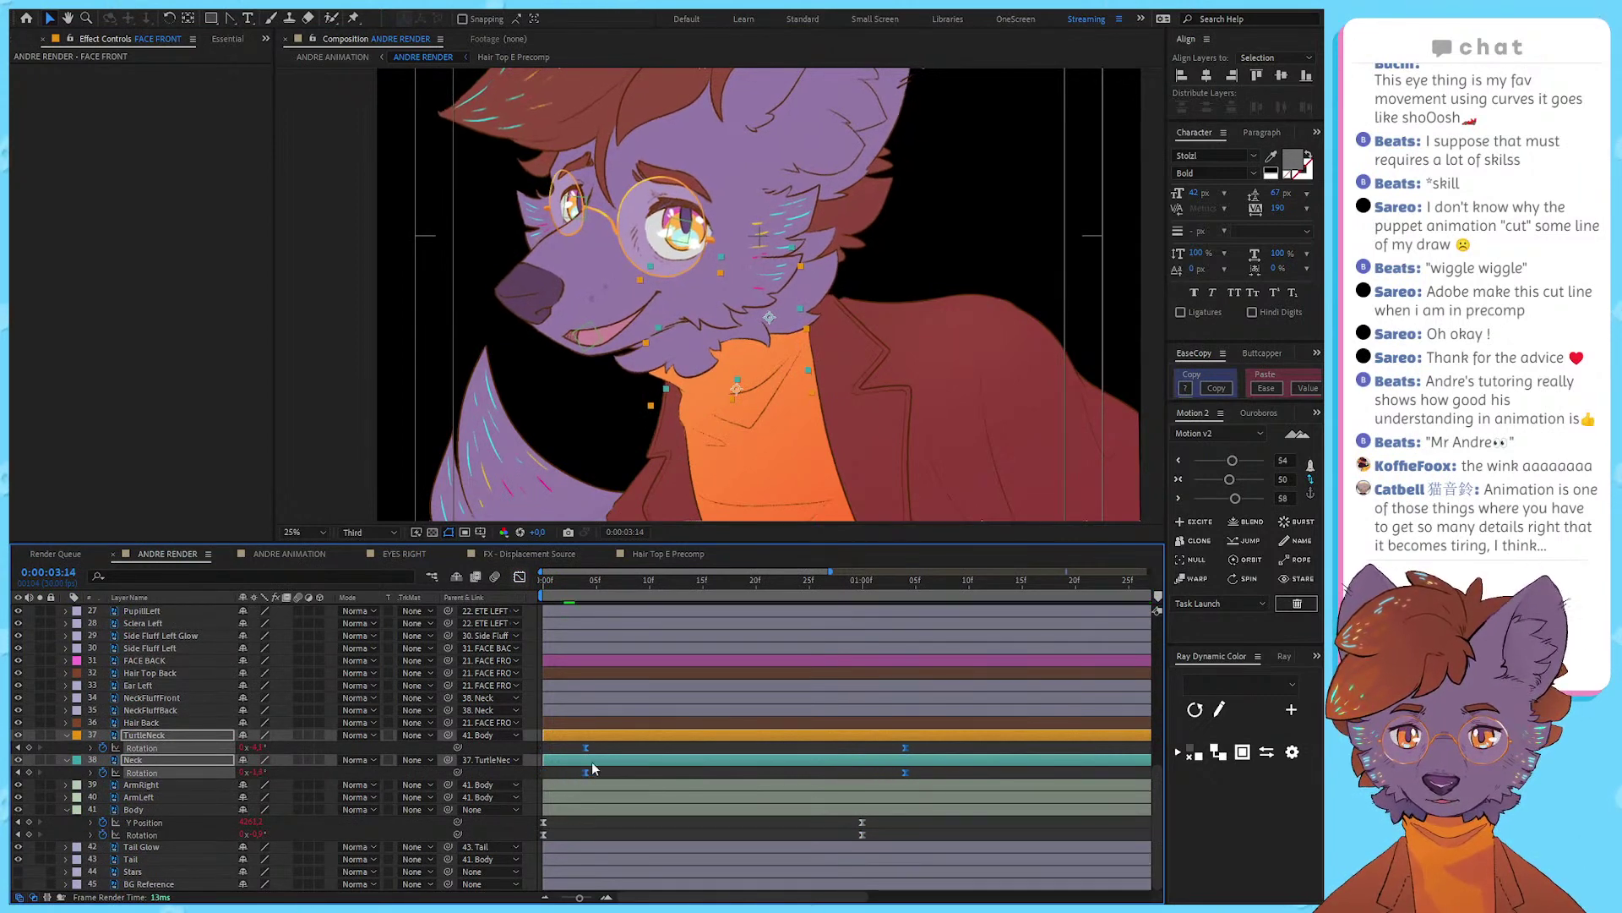
# Step: Try delaying both FACE FRONT Rotation keyframes by about 10 frames
pyautogui.scroll(6, 713, 712)
pyautogui.moveTo(949, 759); pyautogui.dragTo(546, 760)
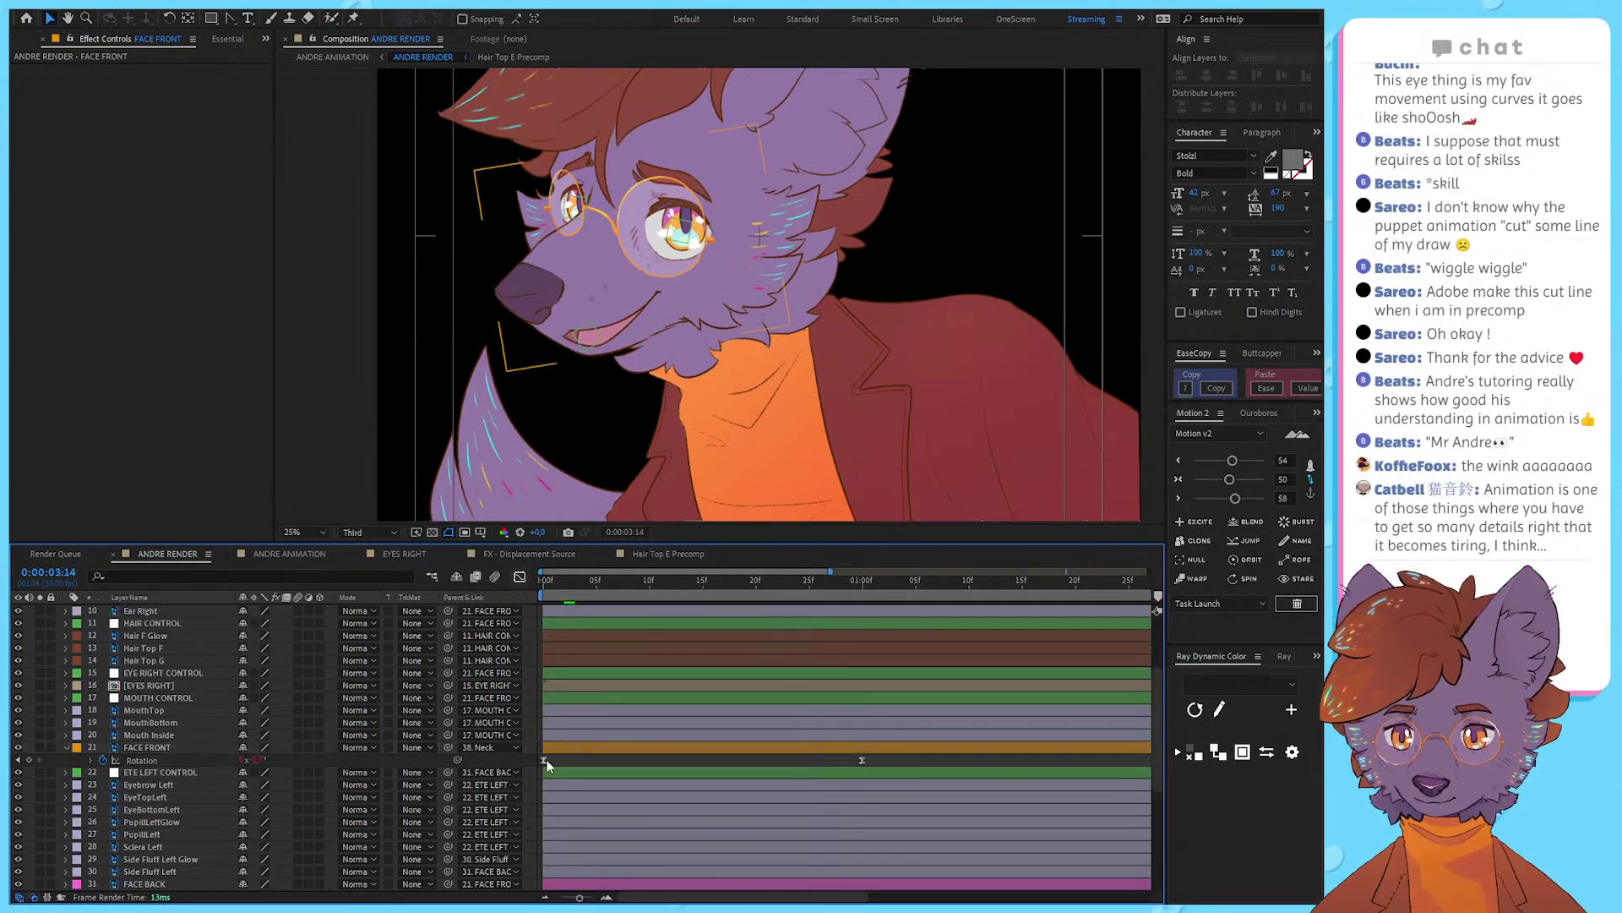
pyautogui.moveTo(916, 769)
pyautogui.mouseDown()
pyautogui.moveTo(516, 757)
pyautogui.moveTo(913, 766)
pyautogui.mouseUp()
pyautogui.moveTo(899, 758); pyautogui.dragTo(640, 761)
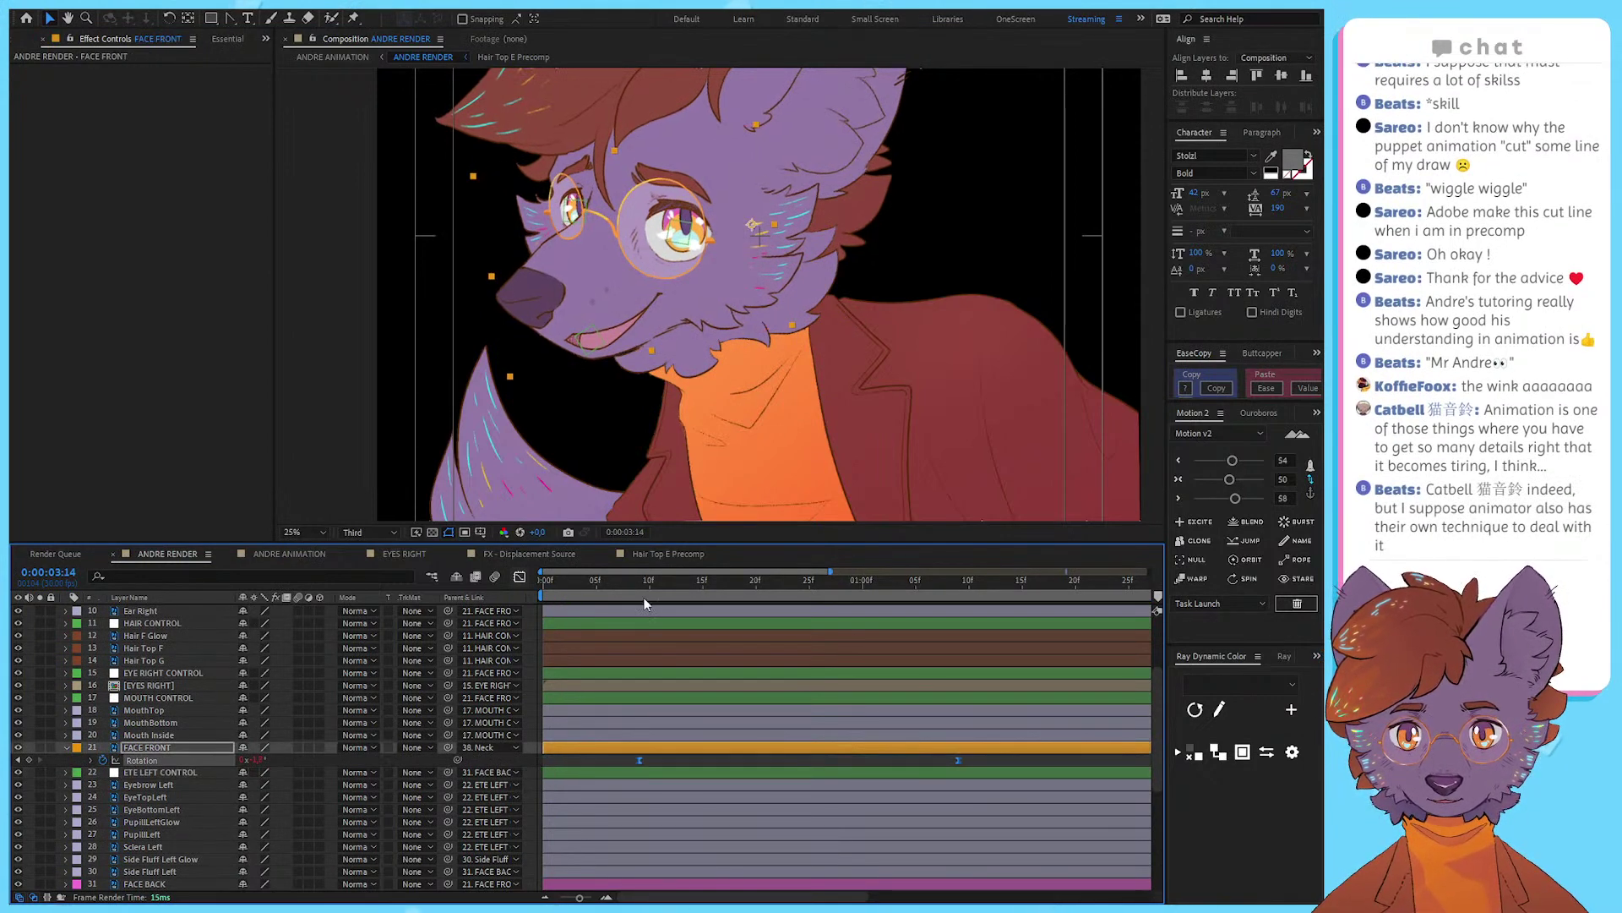
# Step: Play back the staggered head and neck movement and undo the keyframe delays
pyautogui.press('space')
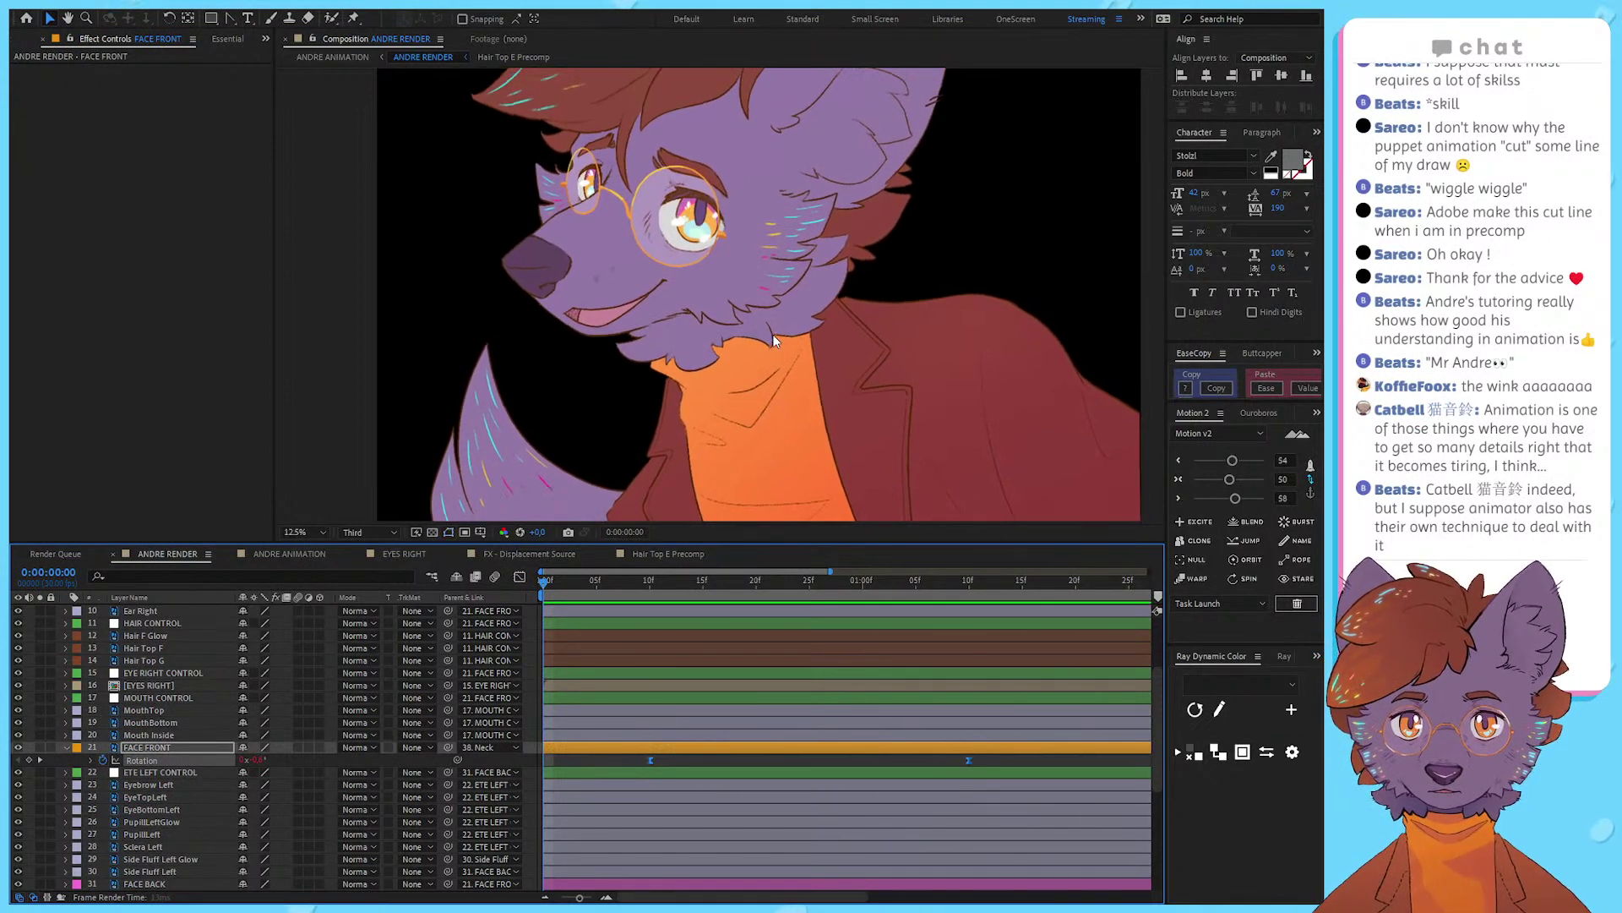
pyautogui.press(',')
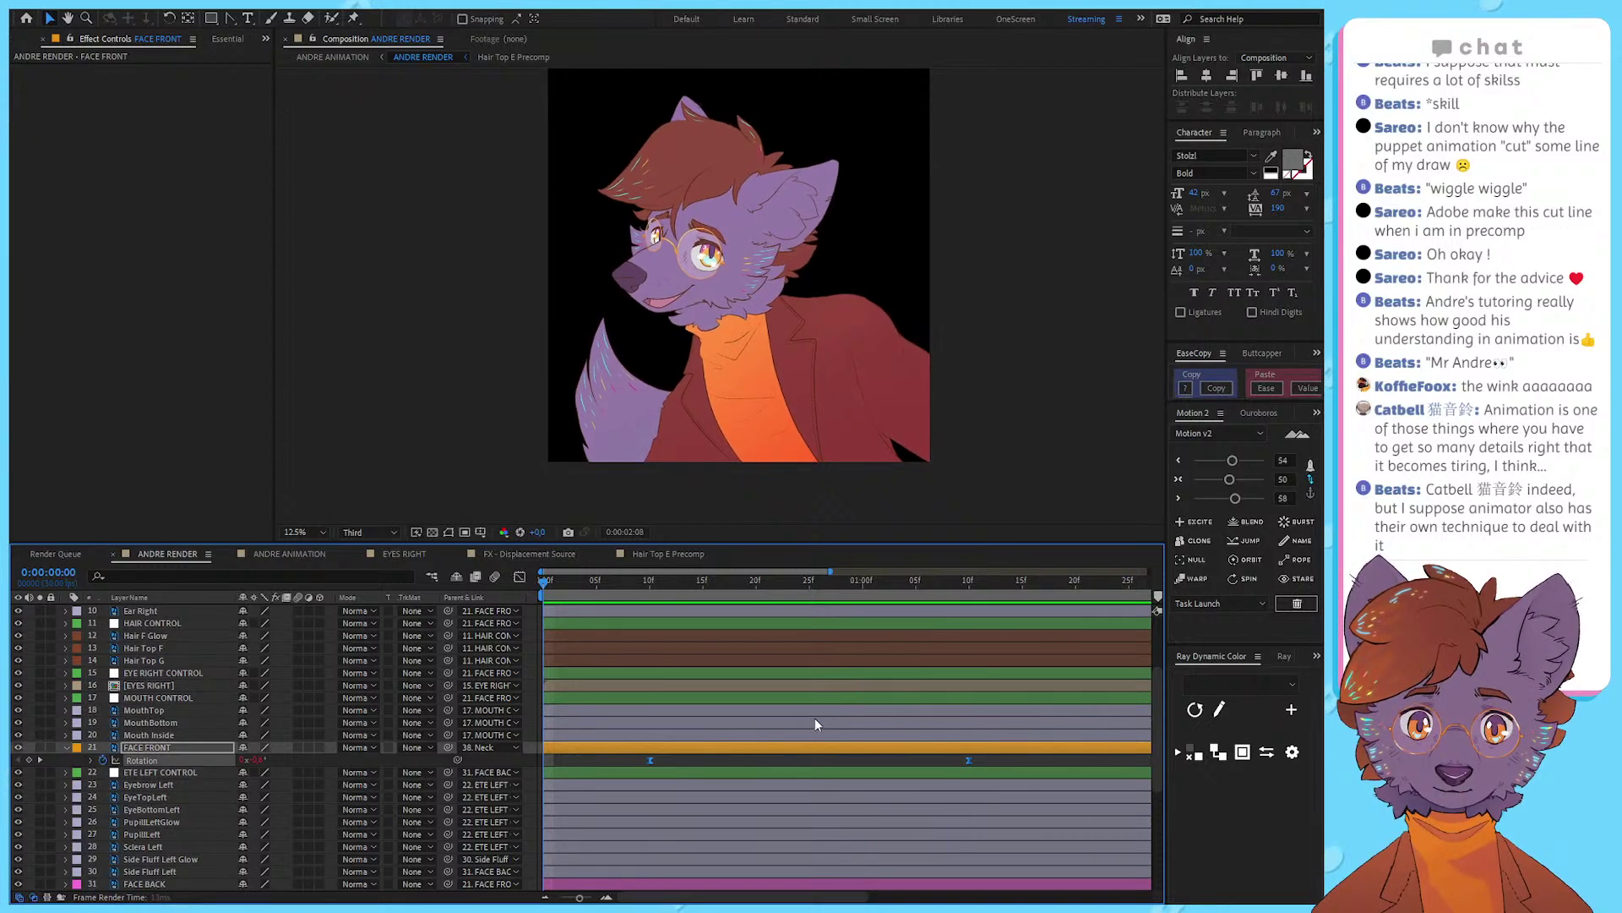
pyautogui.press('space')
pyautogui.hotkey('ctrl', 'z')
pyautogui.hotkey('ctrl', 'z')
# Step: Move the end keyframes of the FACE FRONT, TurtleNeck, Neck and Body layers to 0:00:01:15 and play back
pyautogui.press('-')
pyautogui.scroll(-6, 735, 743)
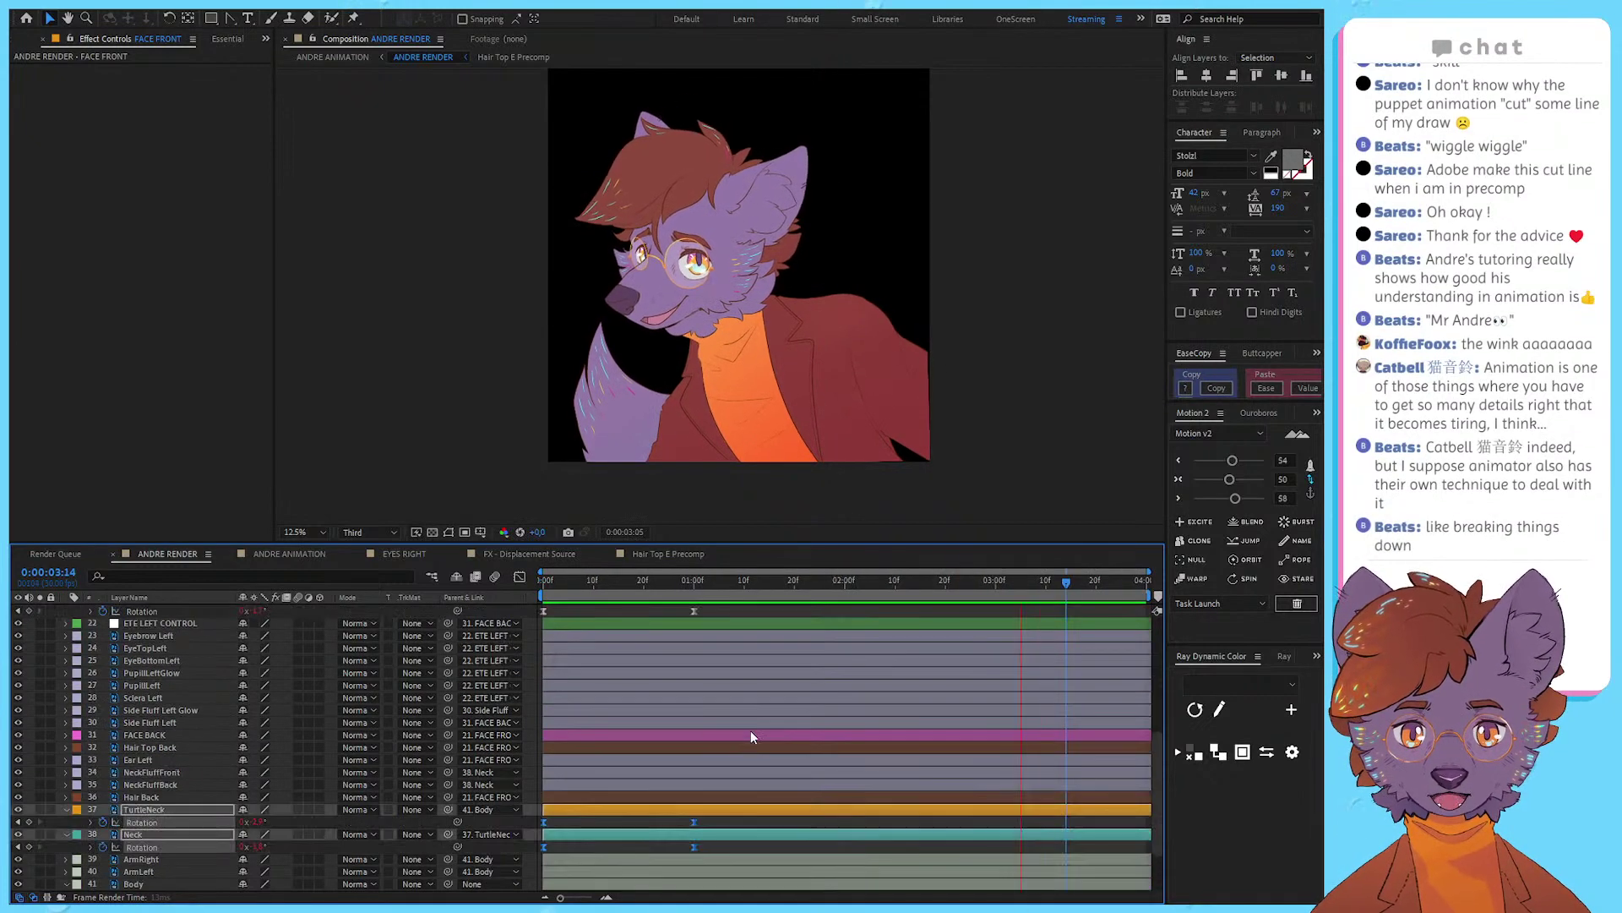
pyautogui.press('space')
pyautogui.moveTo(712, 836); pyautogui.dragTo(682, 748)
pyautogui.moveTo(693, 871); pyautogui.dragTo(714, 871)
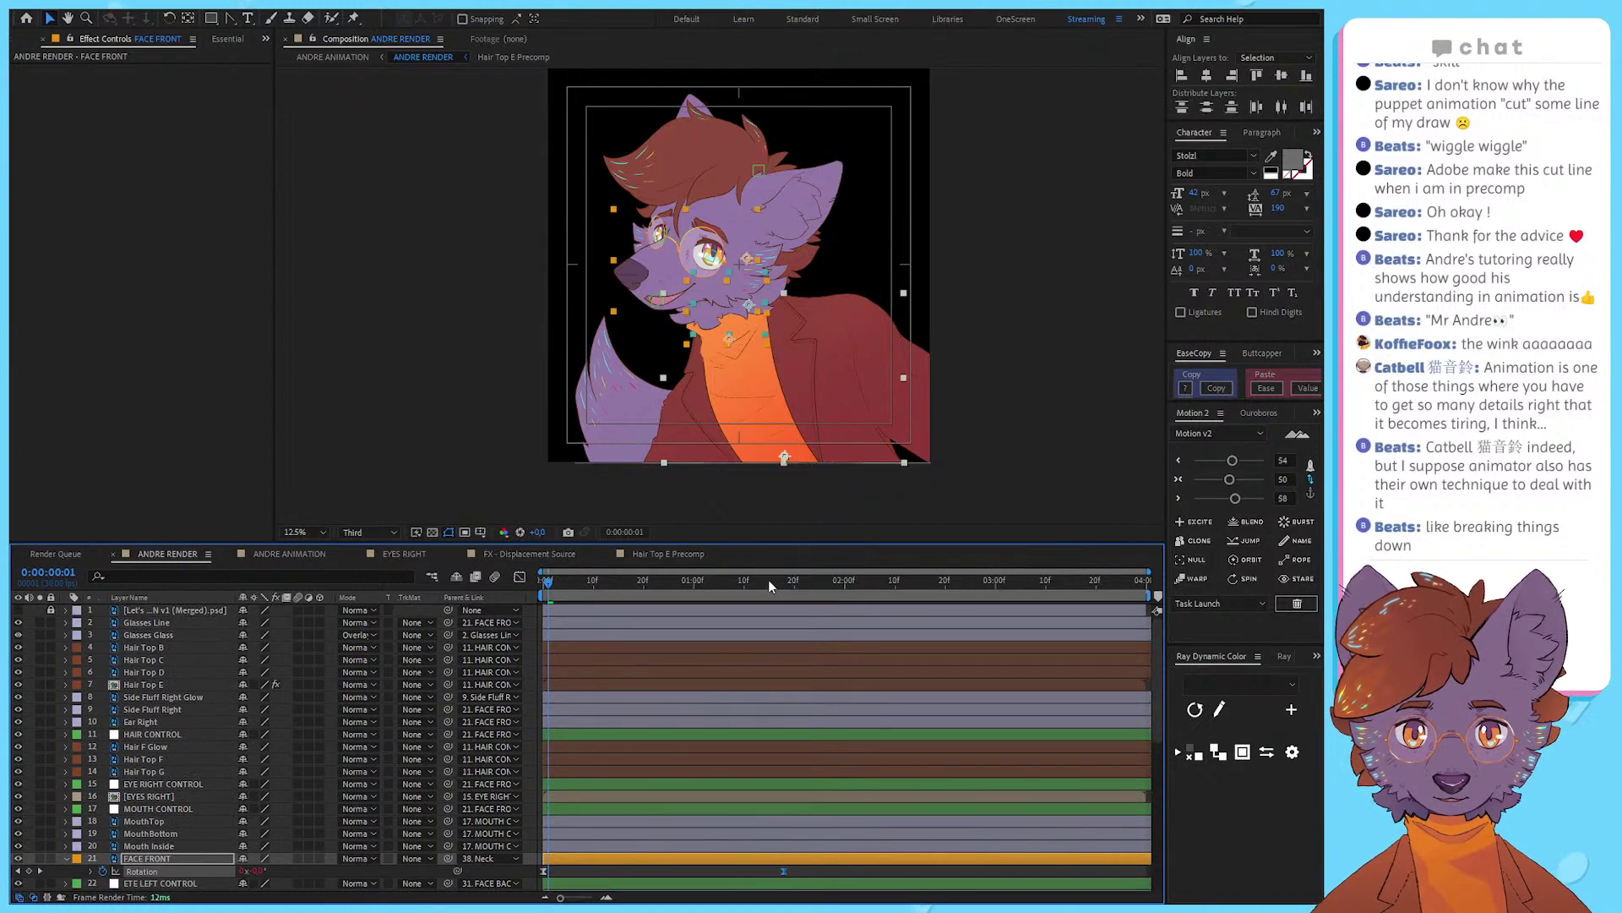
pyautogui.click(769, 580)
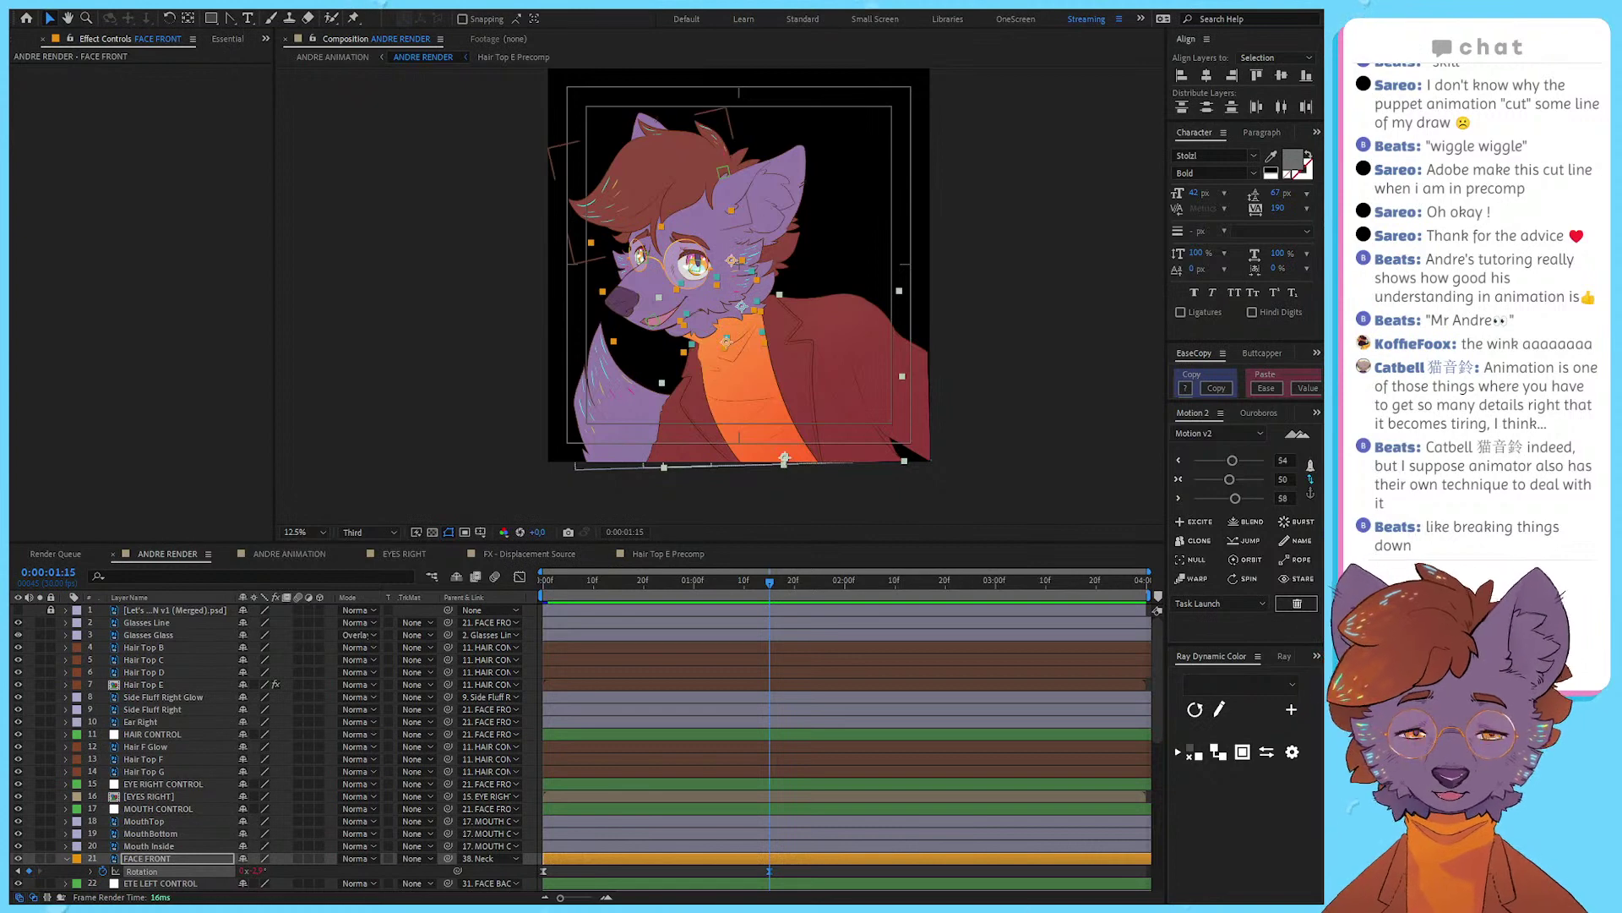
pyautogui.scroll(-3, 423, 743)
pyautogui.scroll(-5, 739, 758)
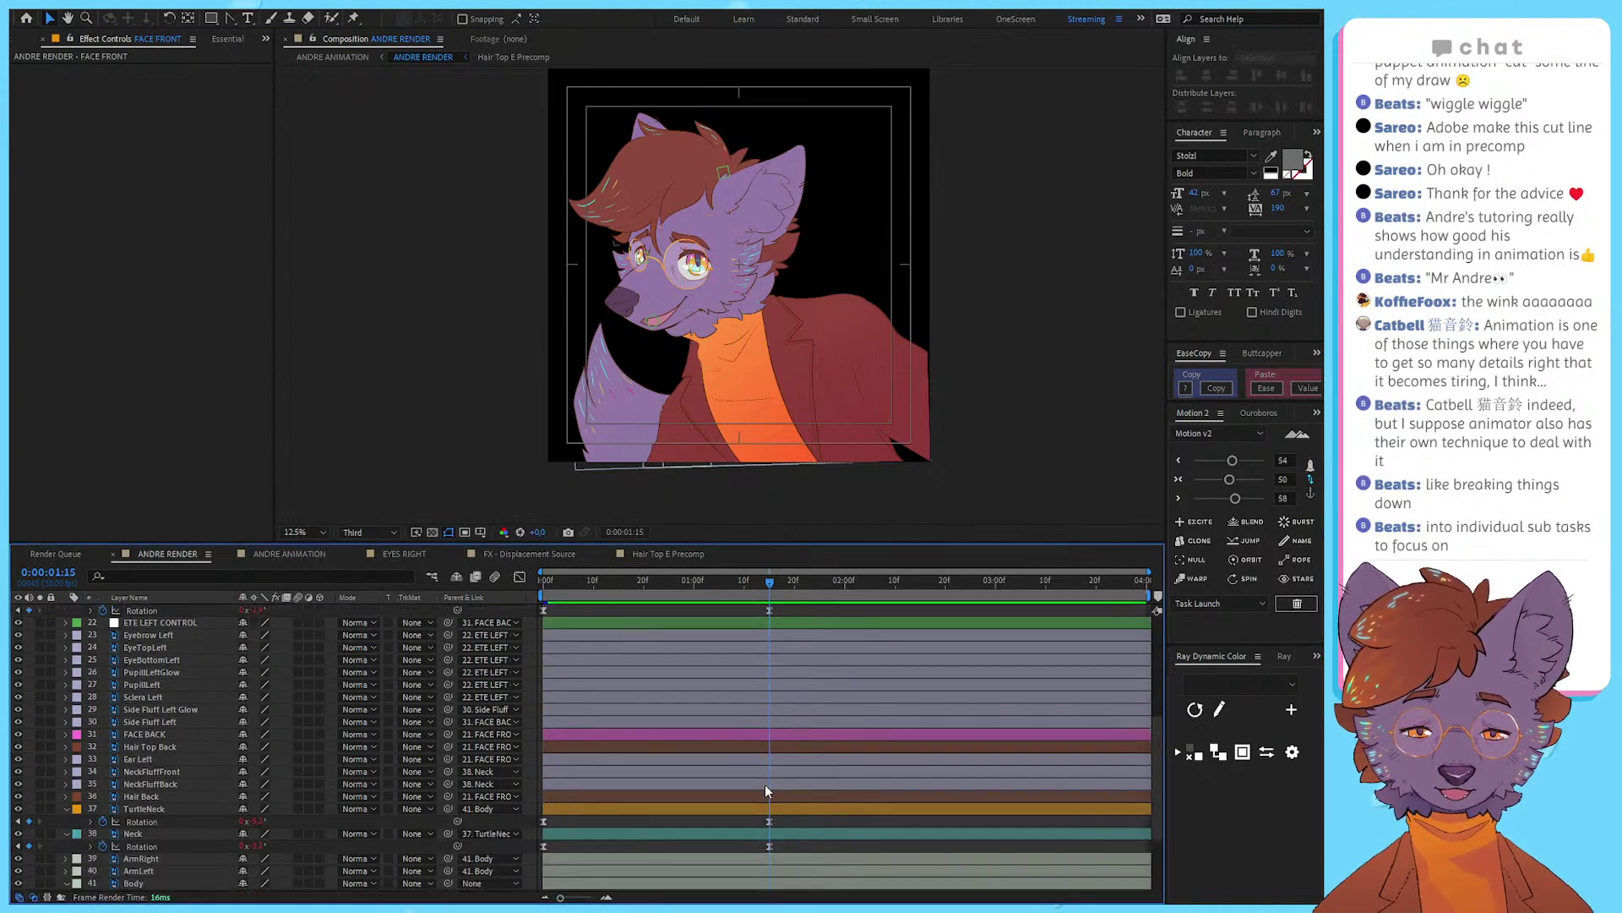
pyautogui.click(787, 811)
pyautogui.press('space')
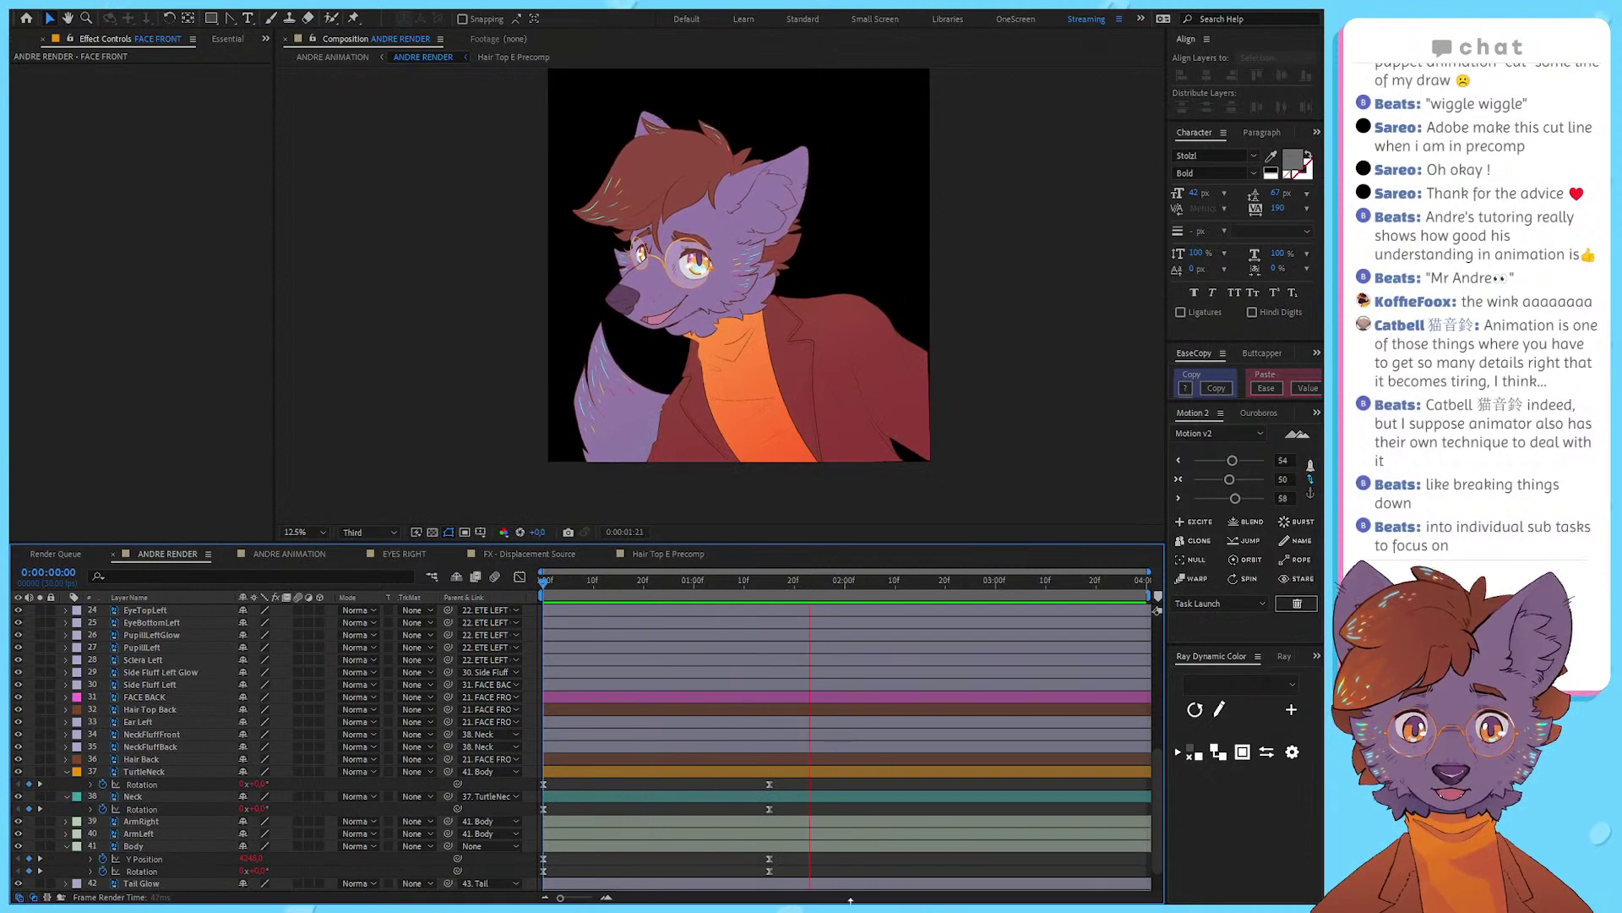
# Step: Set the Motion 2 easing of the face, turtleneck, neck and body keyframes to 42 outgoing and 82 incoming, and preview it
pyautogui.moveTo(814, 872); pyautogui.dragTo(522, 850)
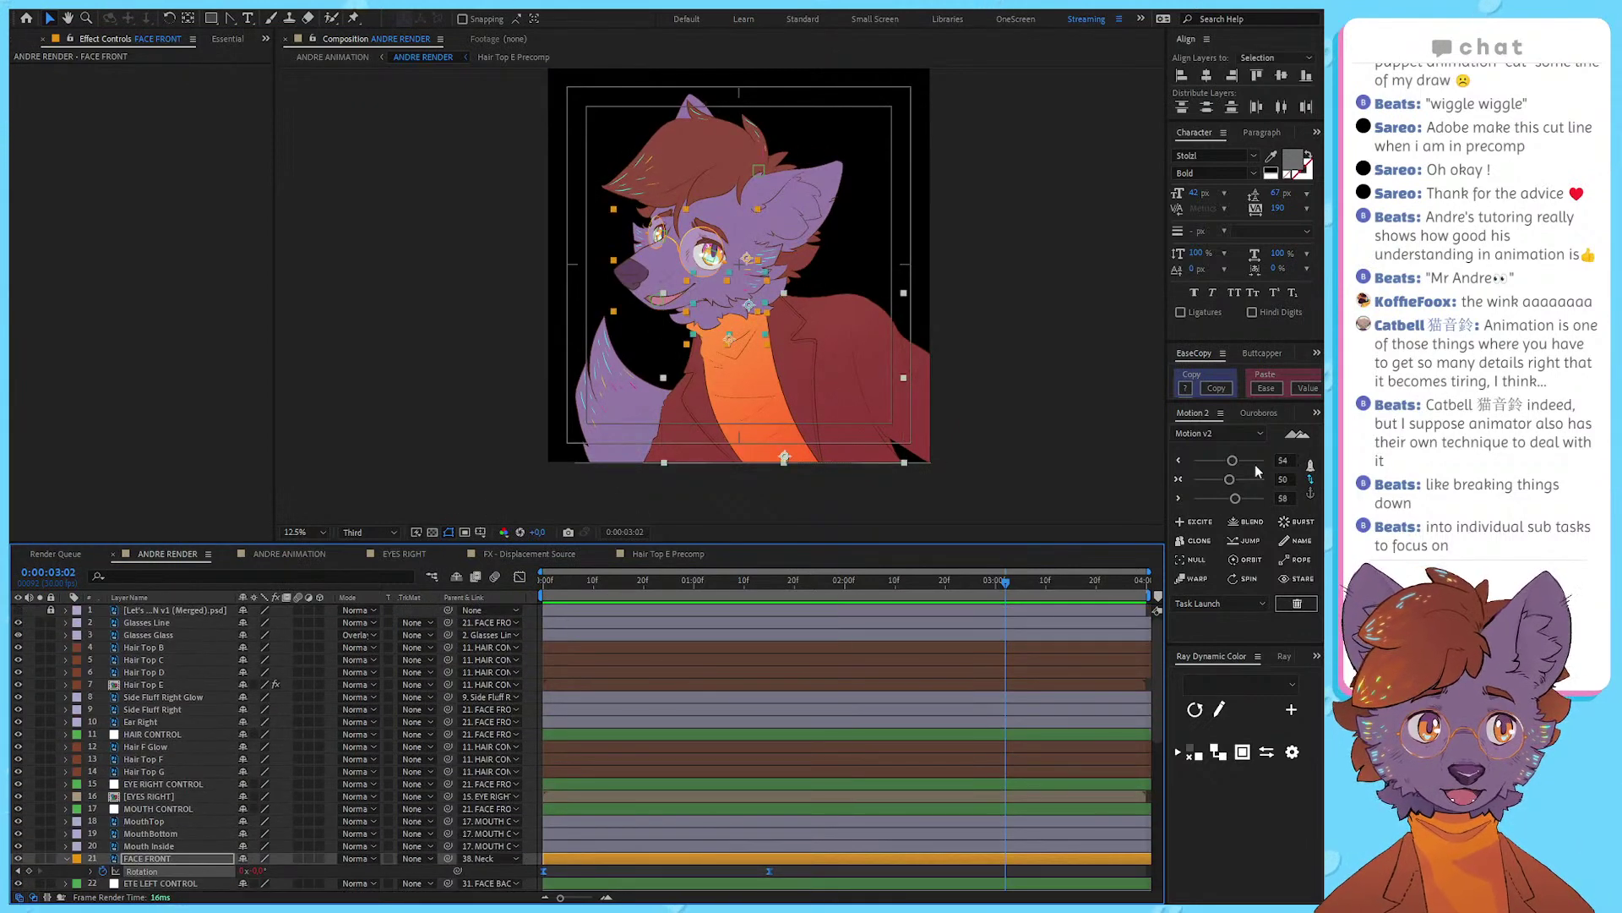
pyautogui.moveTo(1233, 460); pyautogui.dragTo(1217, 461)
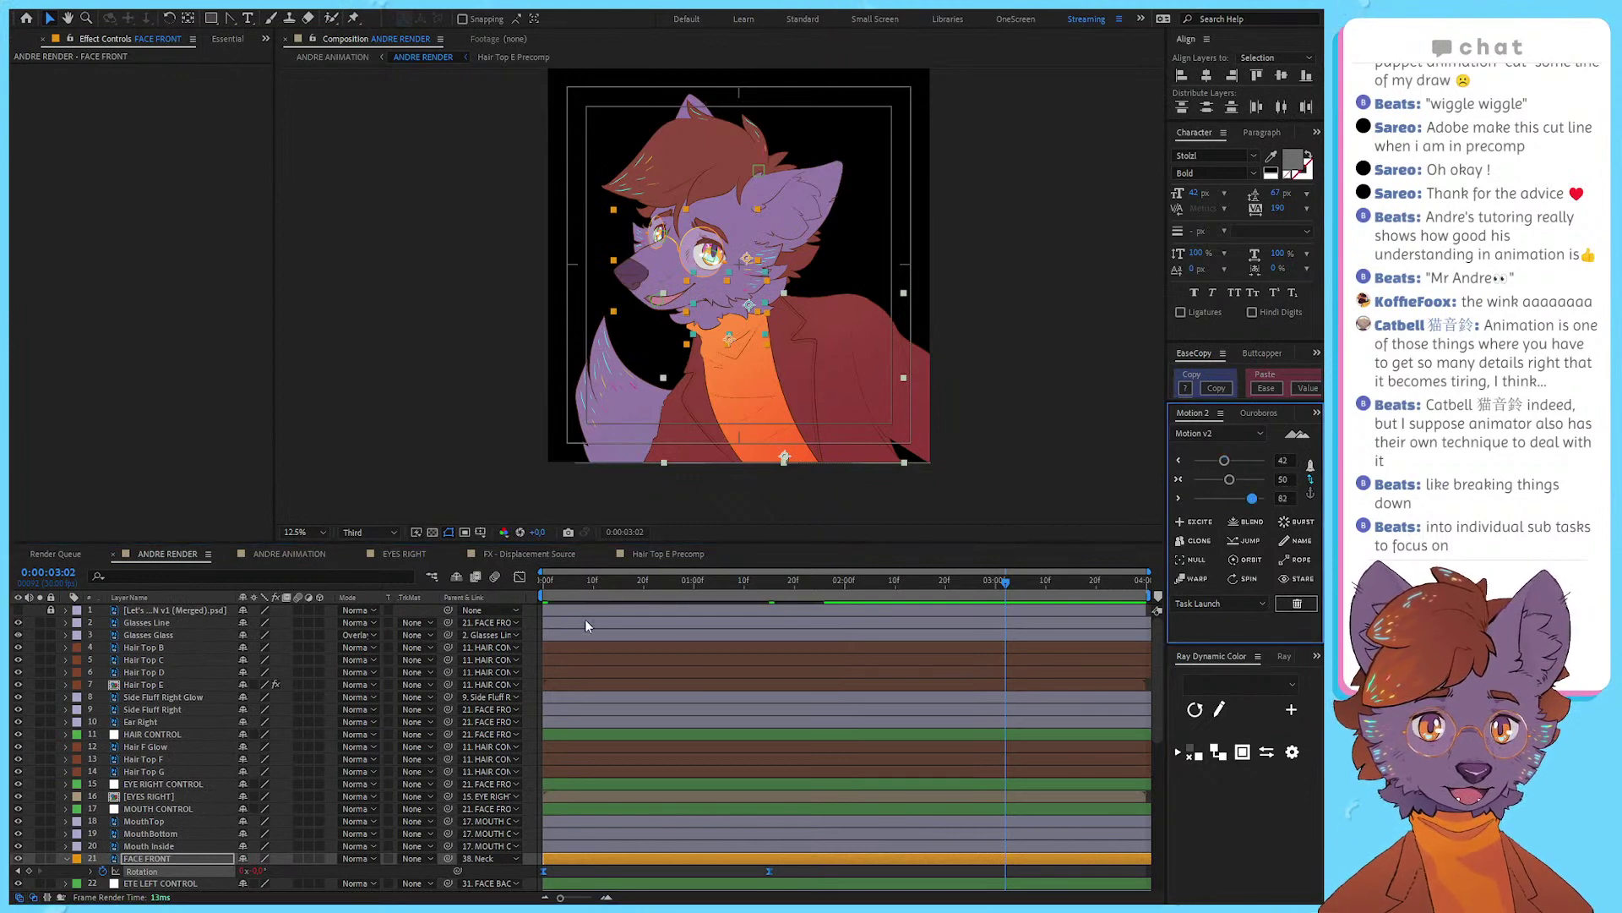
pyautogui.moveTo(560, 582); pyautogui.dragTo(460, 585)
pyautogui.press('space')
pyautogui.scroll(-6, 809, 707)
pyautogui.scroll(-1, 809, 698)
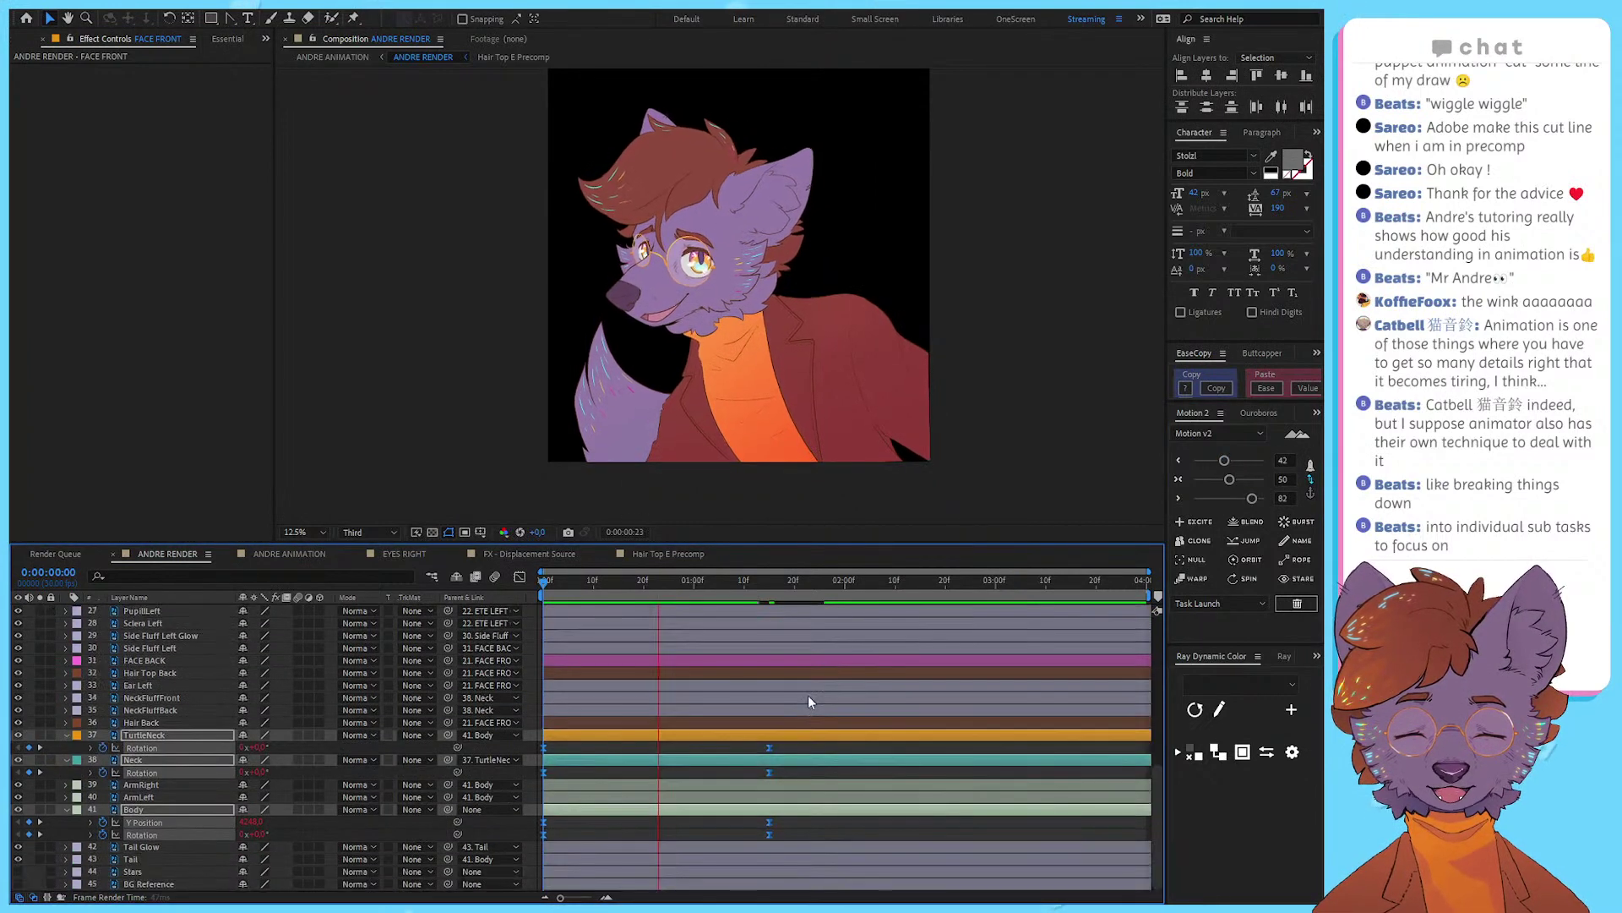
pyautogui.press('space')
pyautogui.click(823, 818)
pyautogui.press('space')
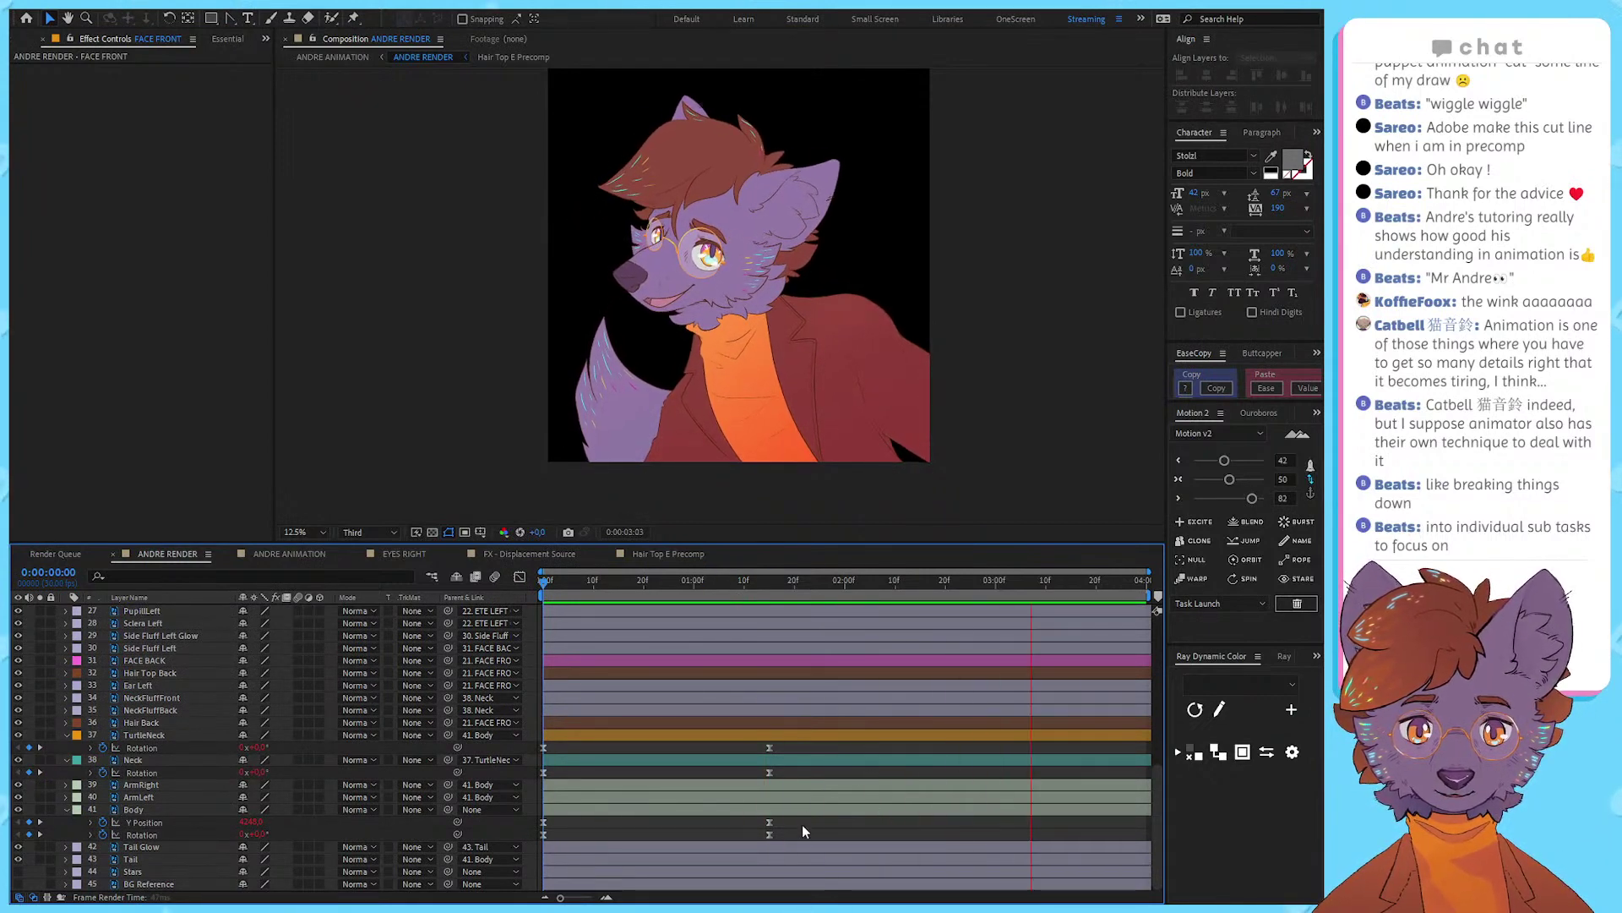
pyautogui.press('space')
# Step: Set the Motion 2 easing of the face, turtleneck, neck and body keyframes to 31 outgoing and 58 incoming, and preview it
pyautogui.scroll(9, 490, 634)
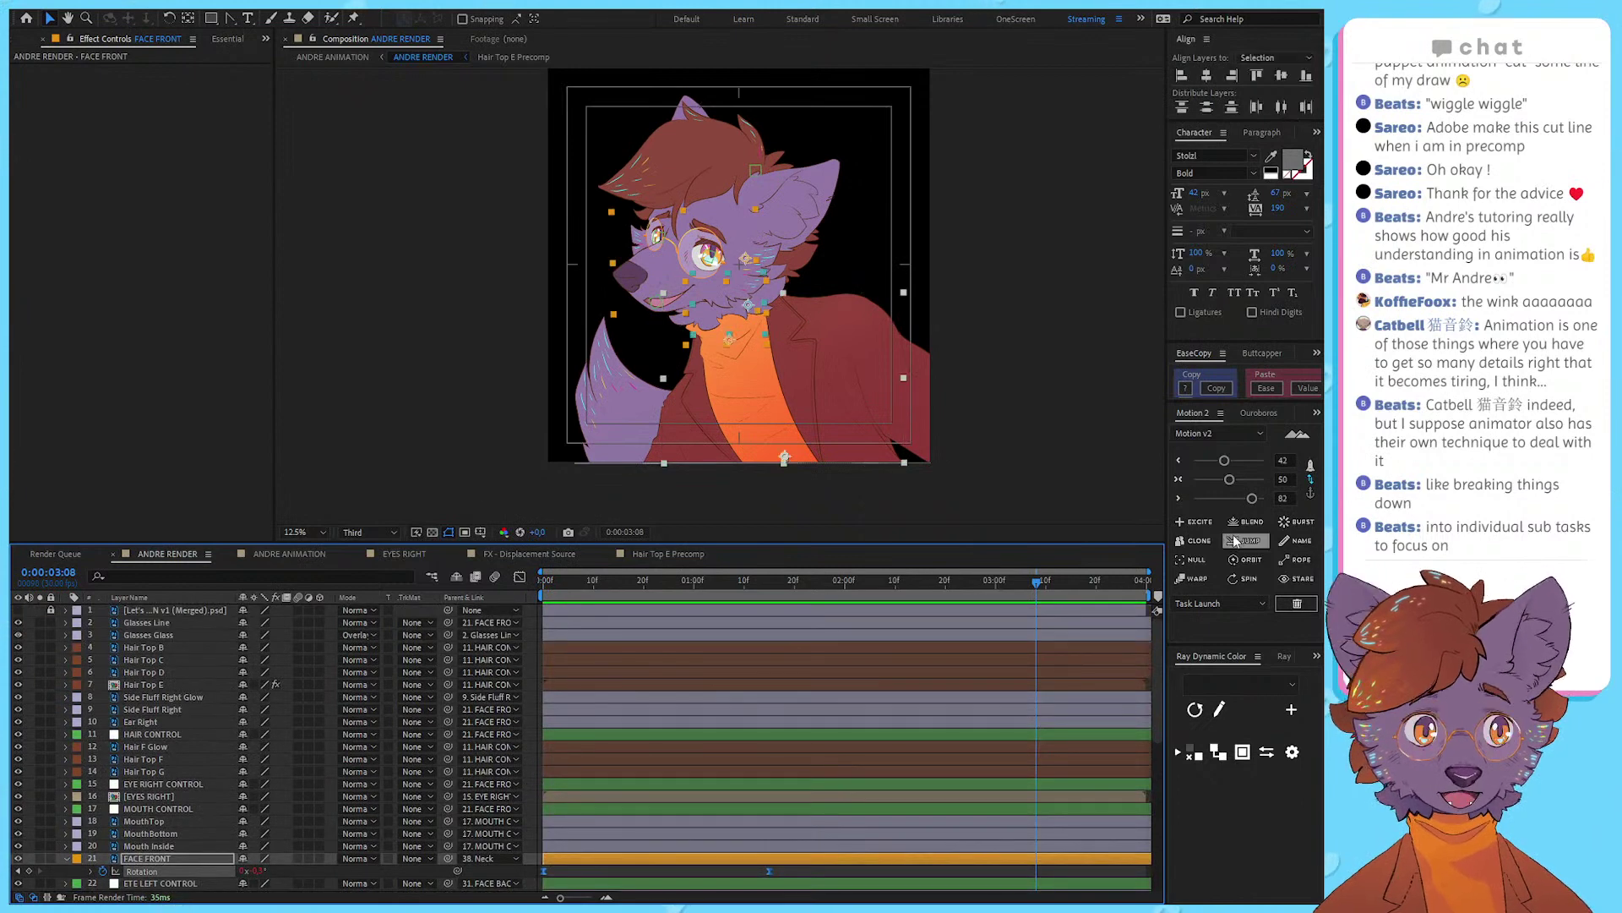
pyautogui.moveTo(1224, 460); pyautogui.dragTo(1236, 499)
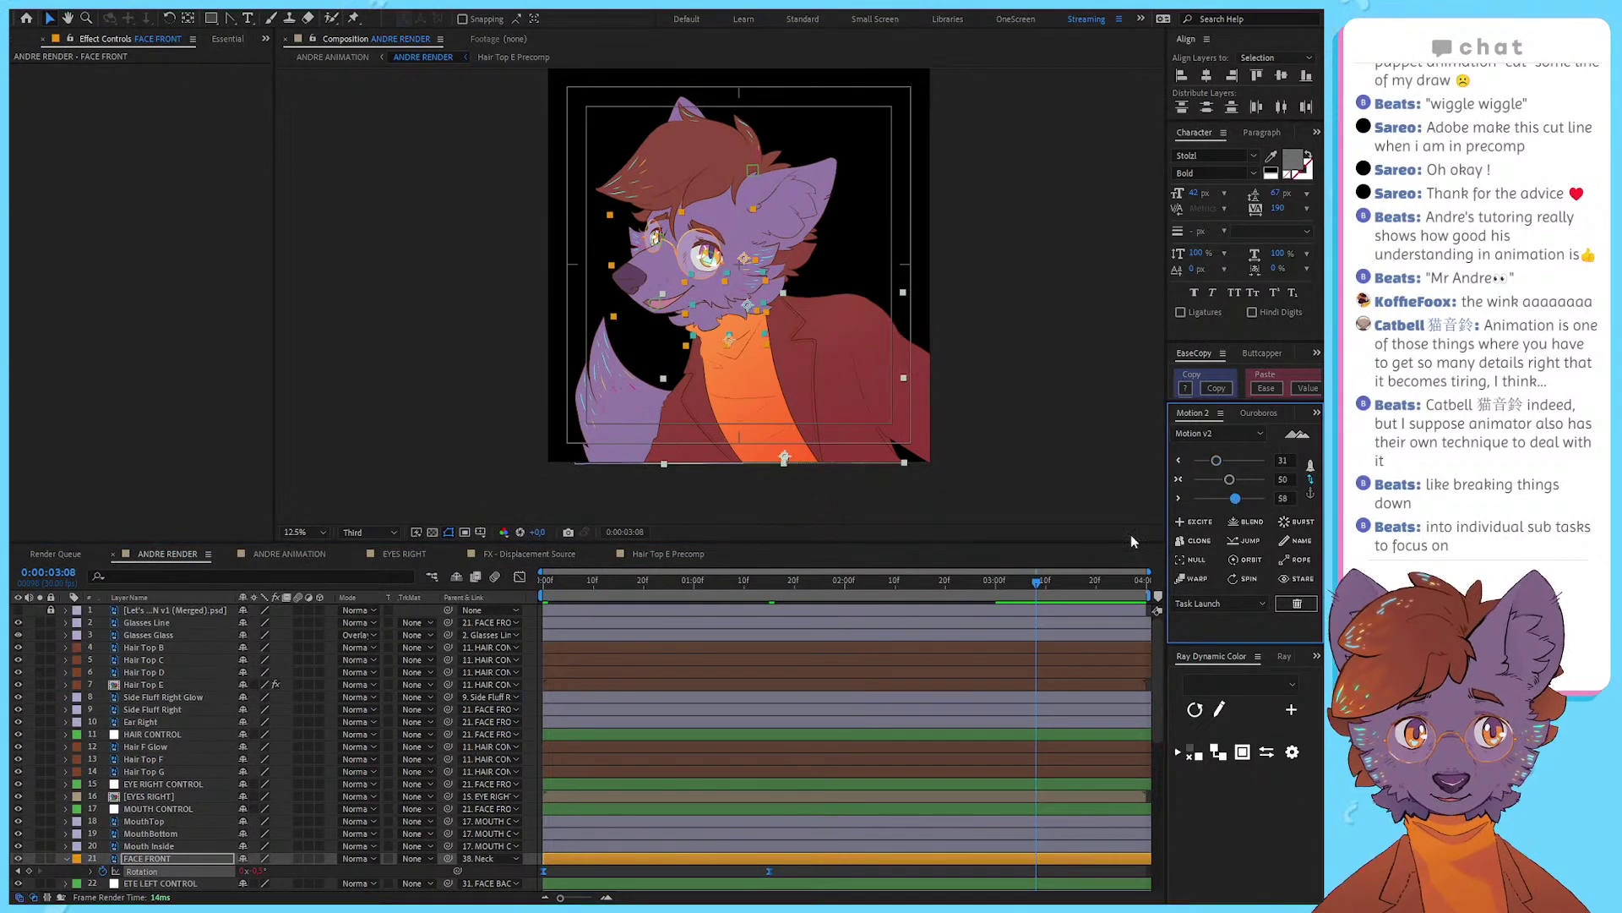
pyautogui.moveTo(570, 590); pyautogui.dragTo(497, 594)
pyautogui.press('space')
pyautogui.scroll(-5, 751, 759)
pyautogui.scroll(-2, 735, 748)
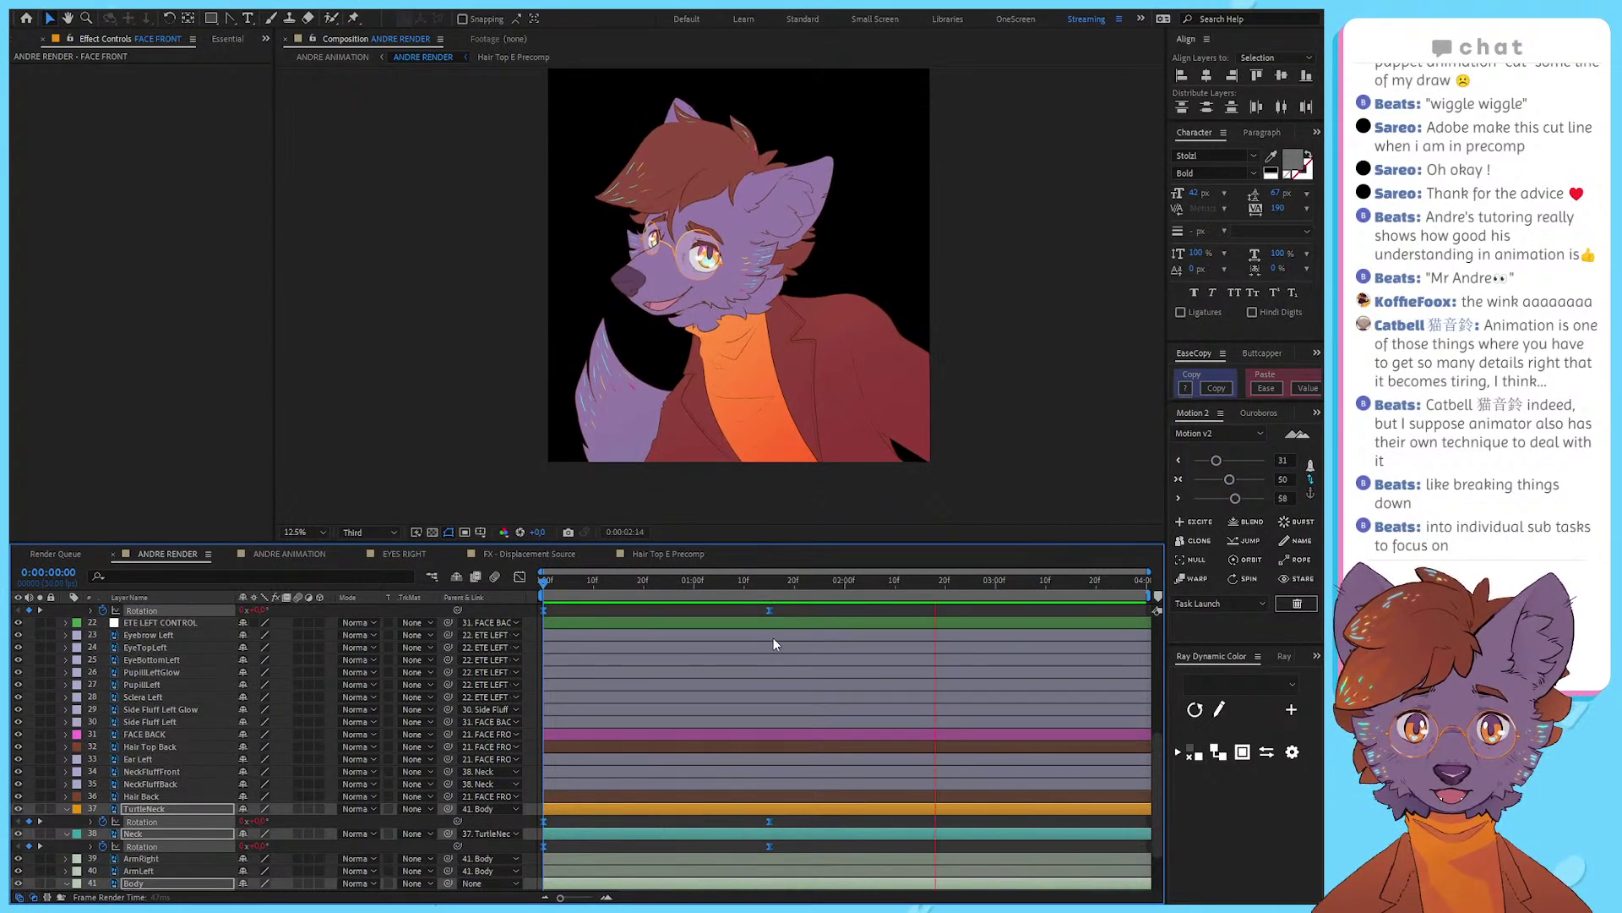
pyautogui.click(801, 611)
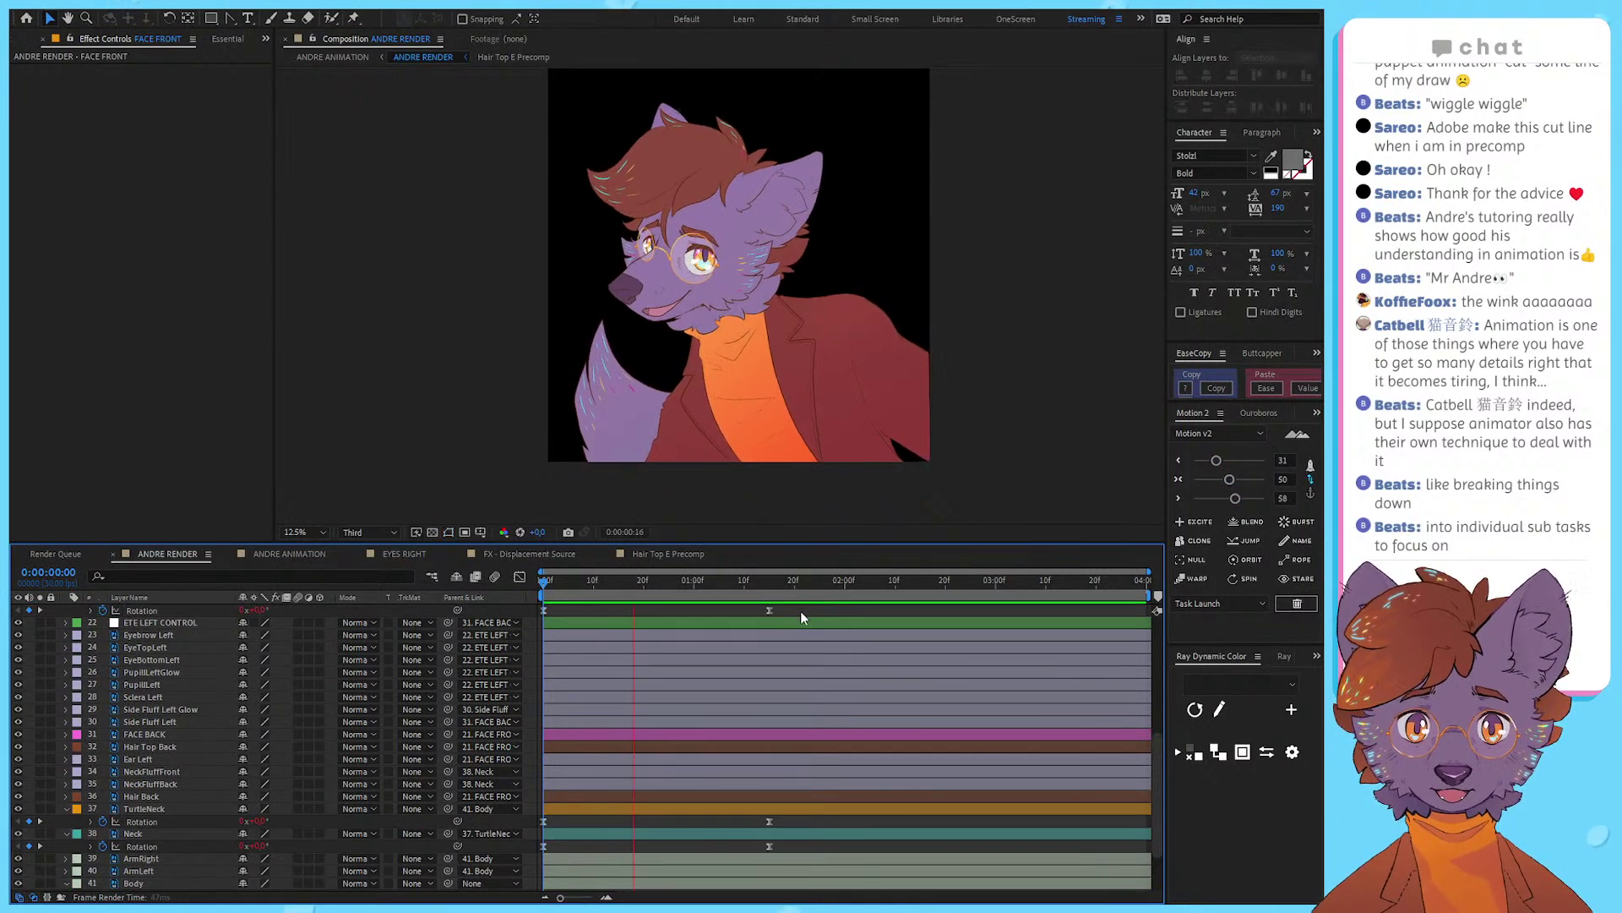
pyautogui.press('space')
# Step: Shorten the ANDRE RENDER composition's duration to 3 seconds and play it back
pyautogui.click(870, 624)
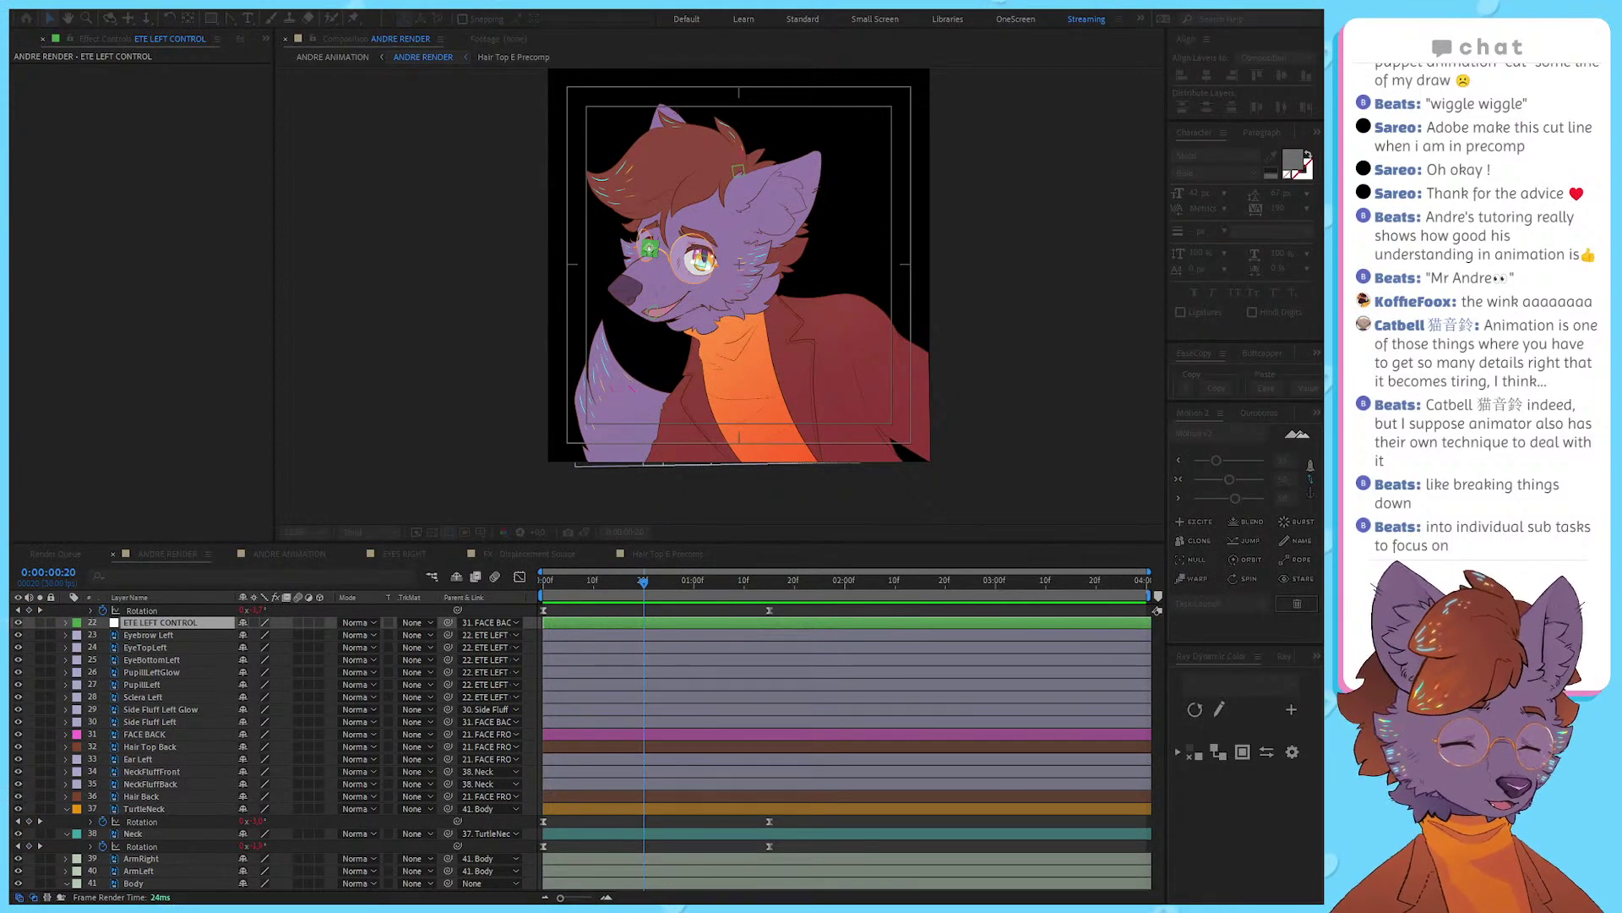
pyautogui.press('Return')
pyautogui.press('space')
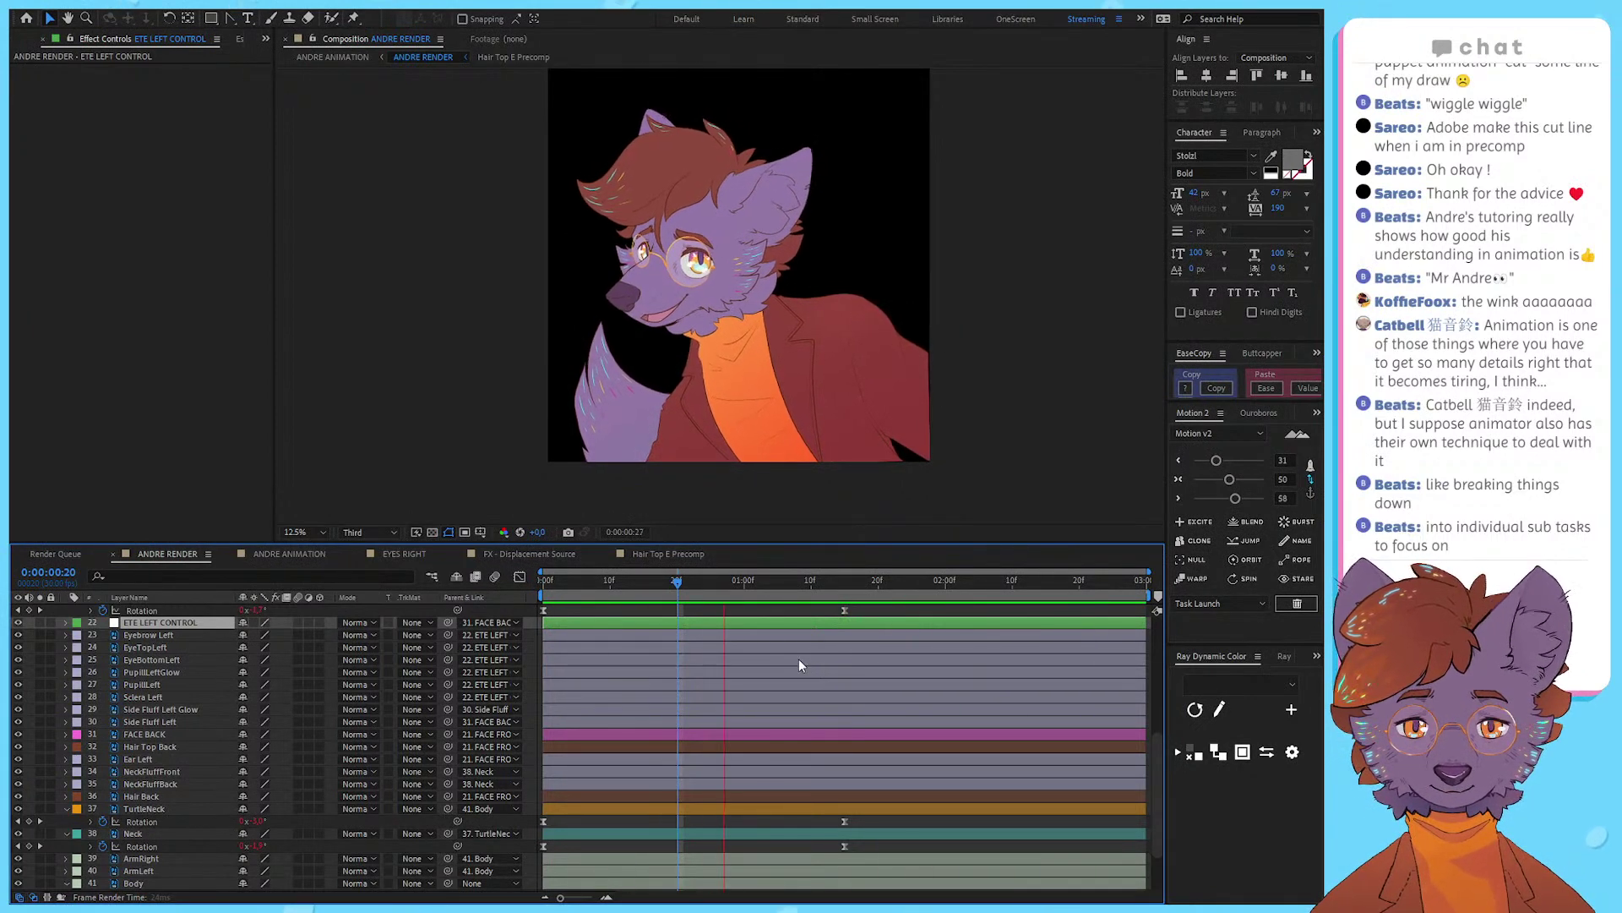
pyautogui.press('space')
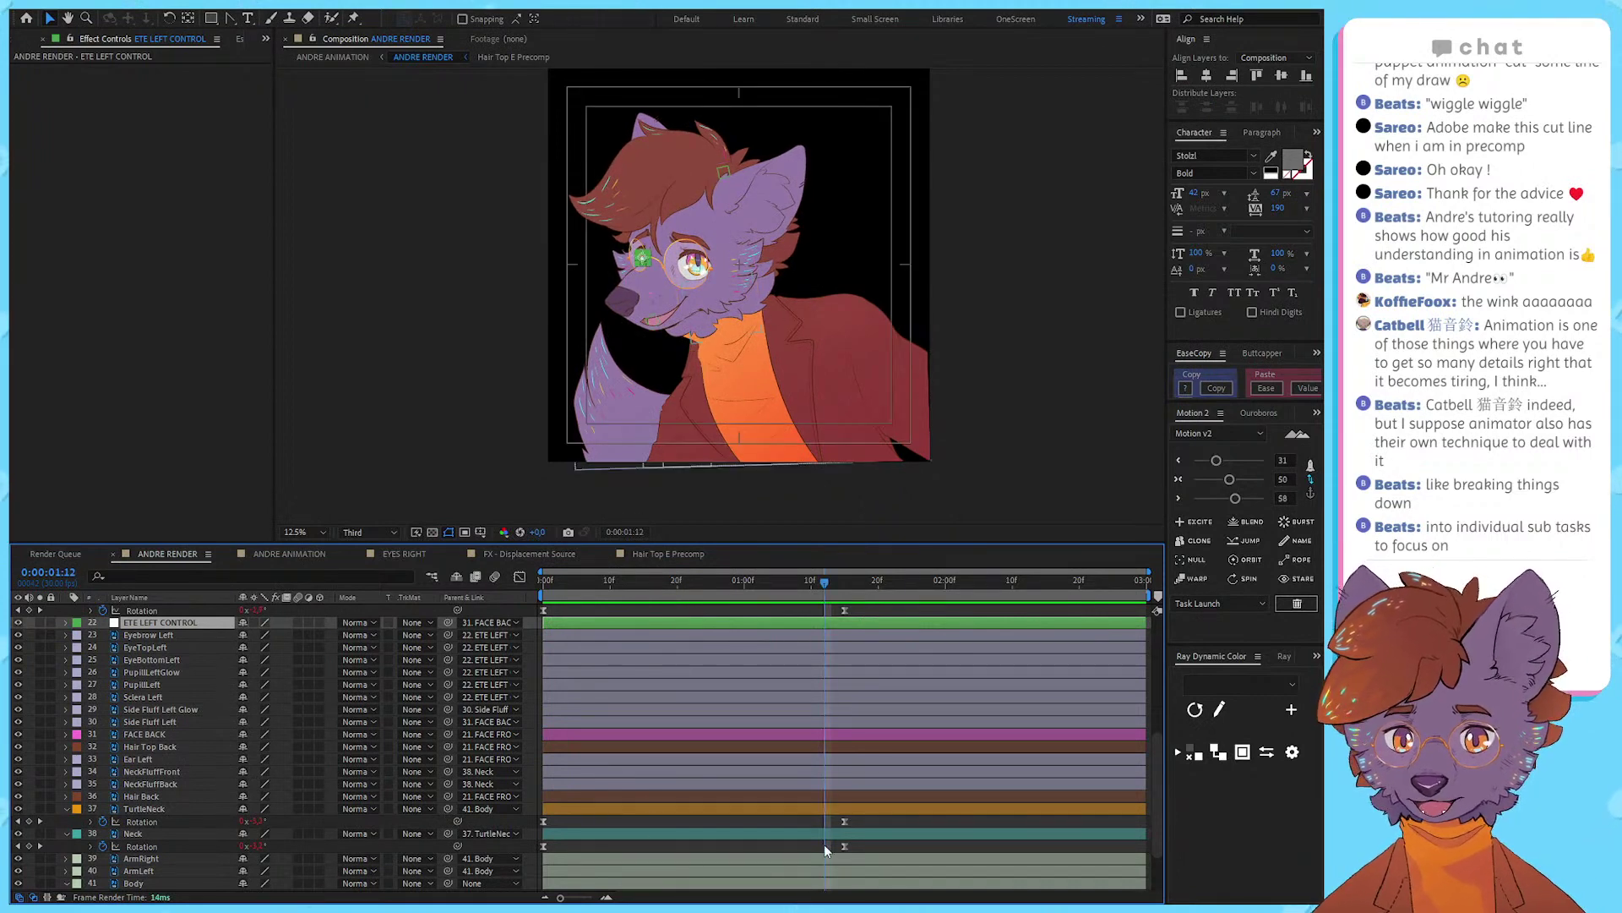
# Step: Lower the Body layer's end Rotation keyframe to about -3° in the graph editor, play back and return to 0:00:01:15
pyautogui.scroll(-2, 857, 849)
pyautogui.moveTo(852, 853); pyautogui.dragTo(813, 826)
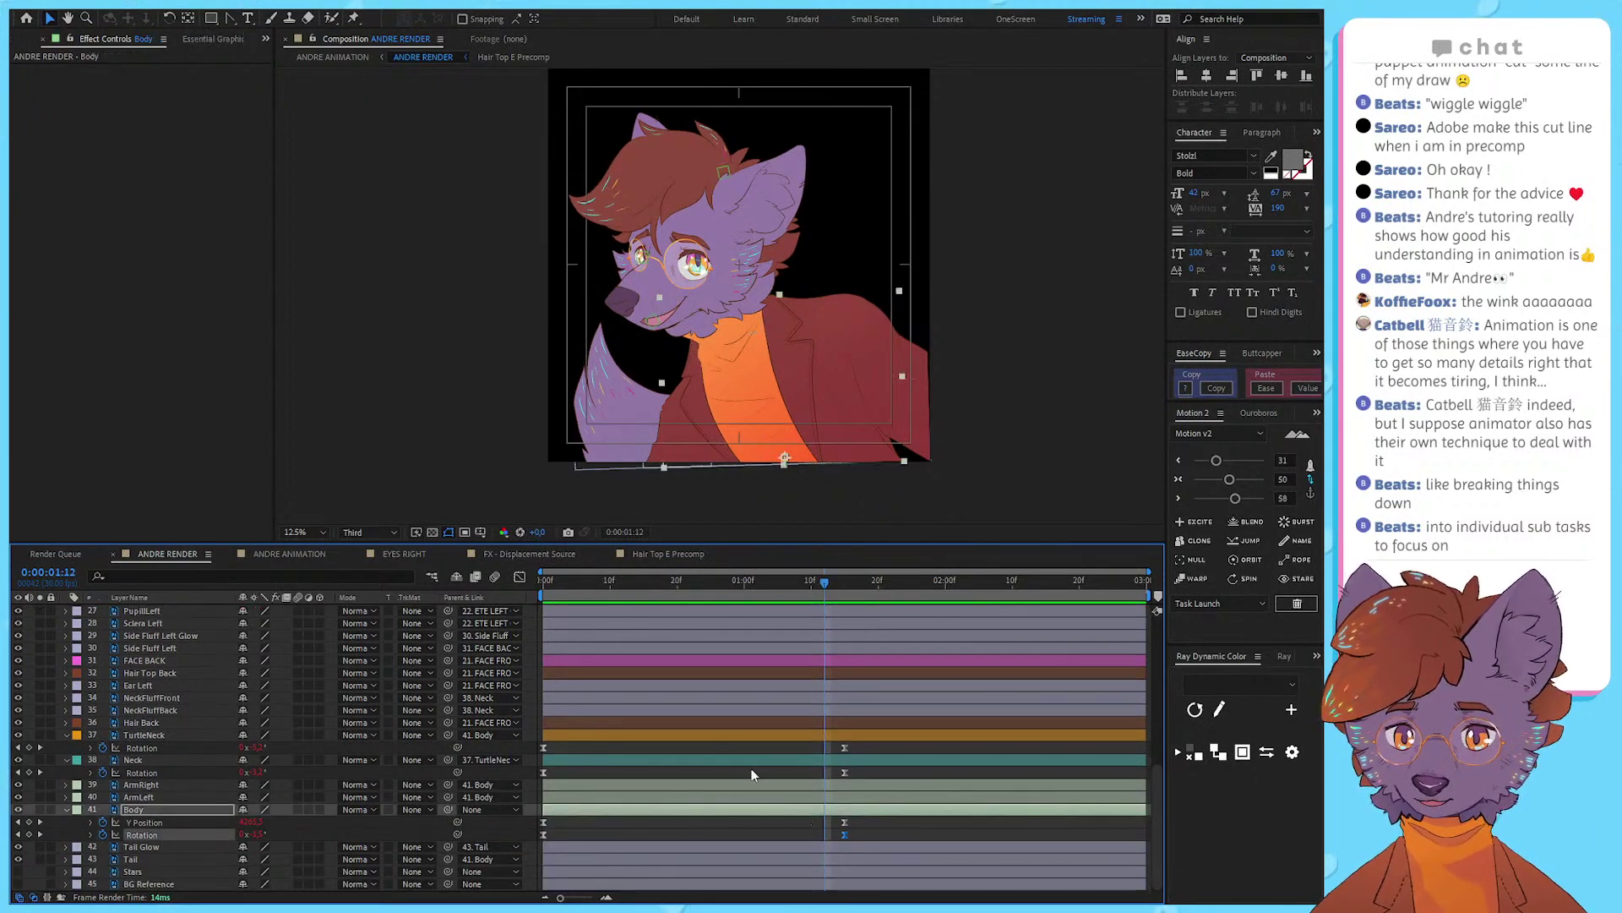
pyautogui.click(519, 577)
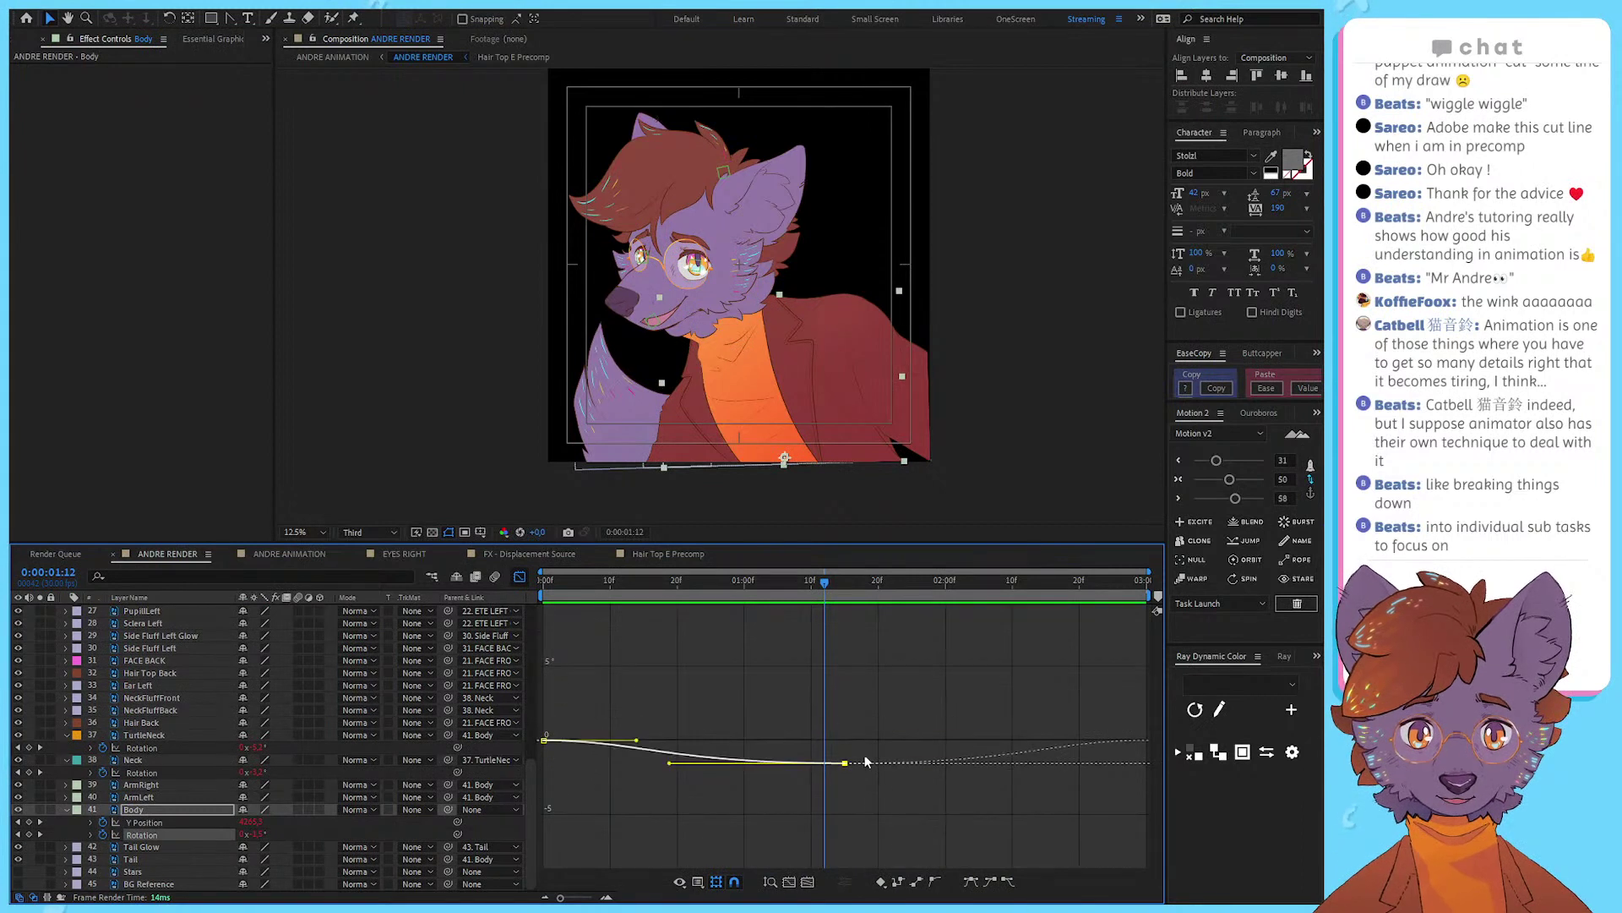
pyautogui.moveTo(846, 751); pyautogui.dragTo(845, 779)
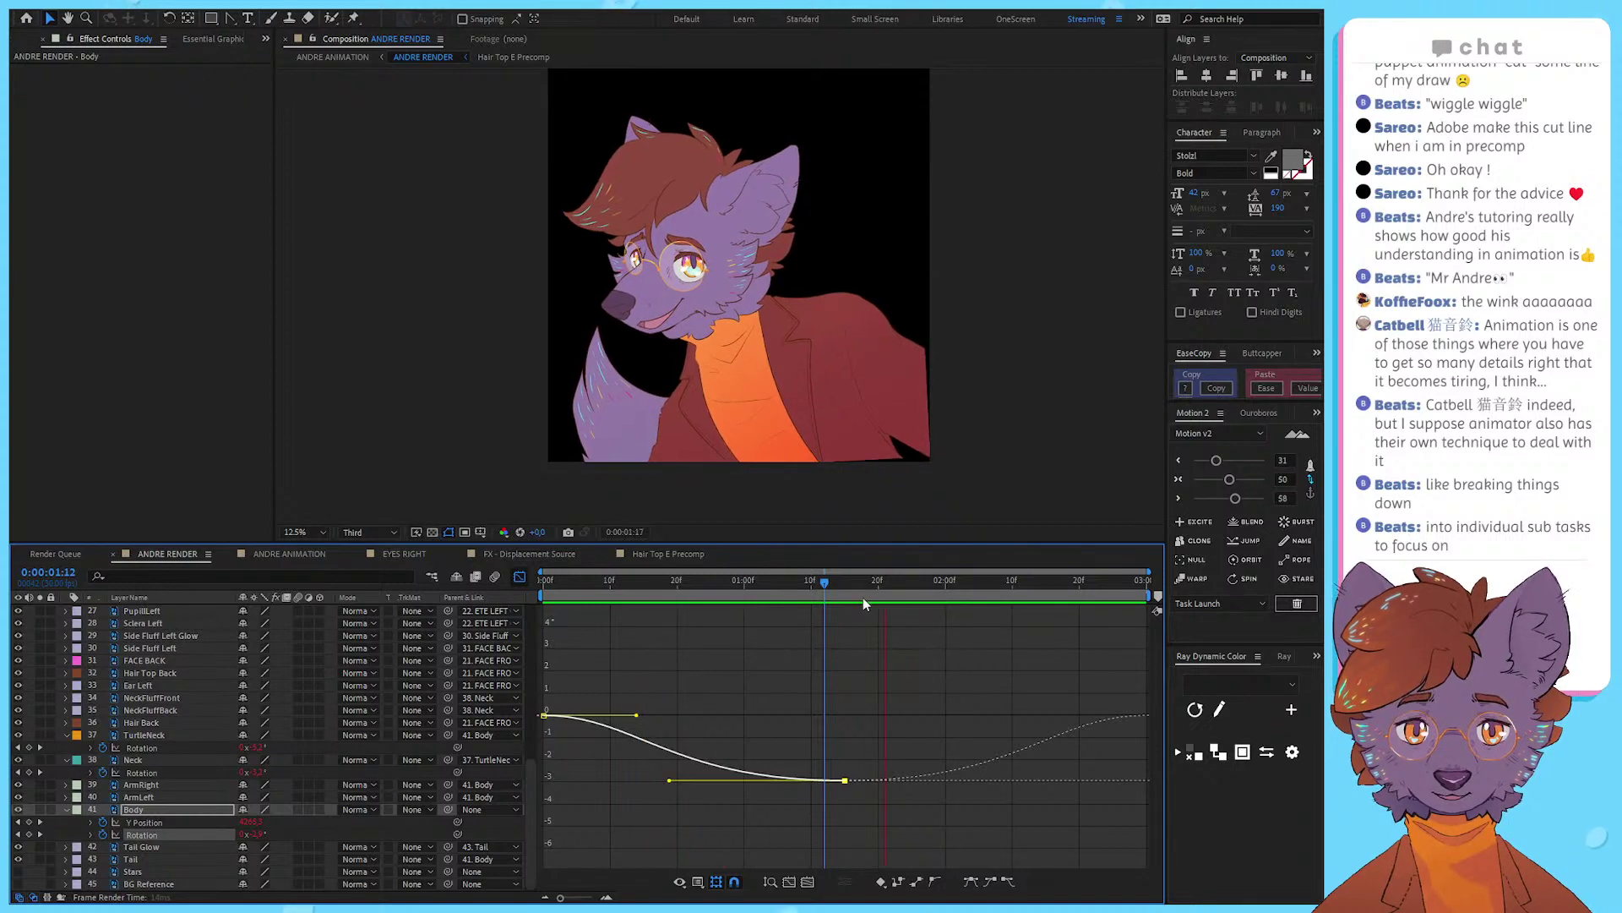
pyautogui.moveTo(843, 586); pyautogui.dragTo(845, 587)
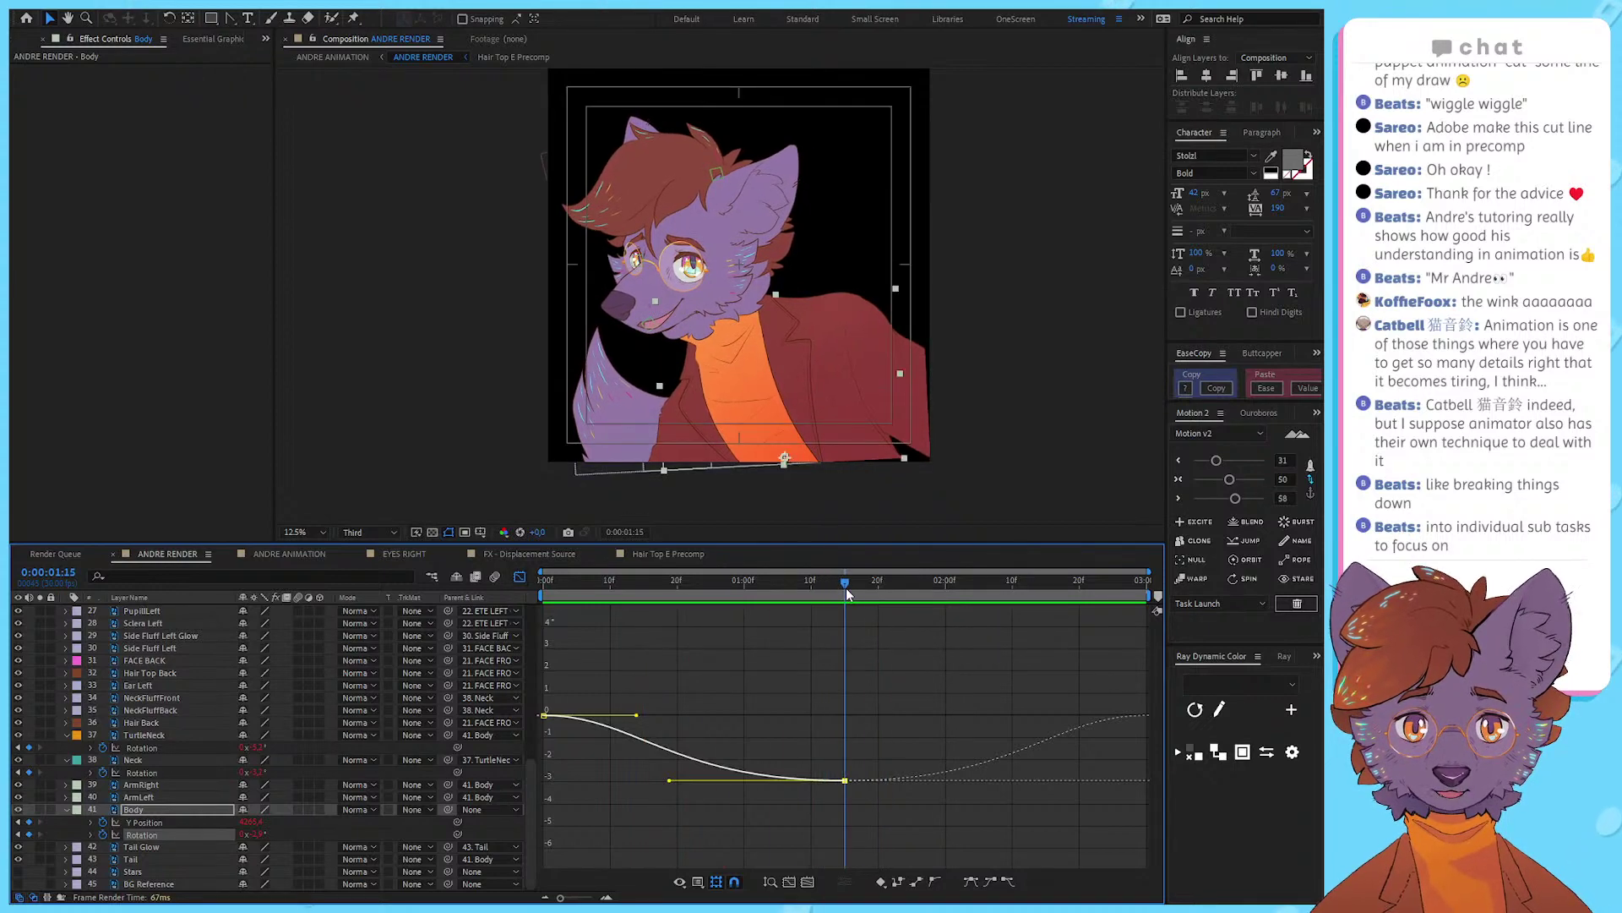
# Step: Compare the character's starting pose with the reference artwork, and return to the Body, Neck and TurtleNeck keyframes at 0:00:01:15
pyautogui.click(520, 576)
pyautogui.scroll(5, 805, 650)
pyautogui.click(313, 721)
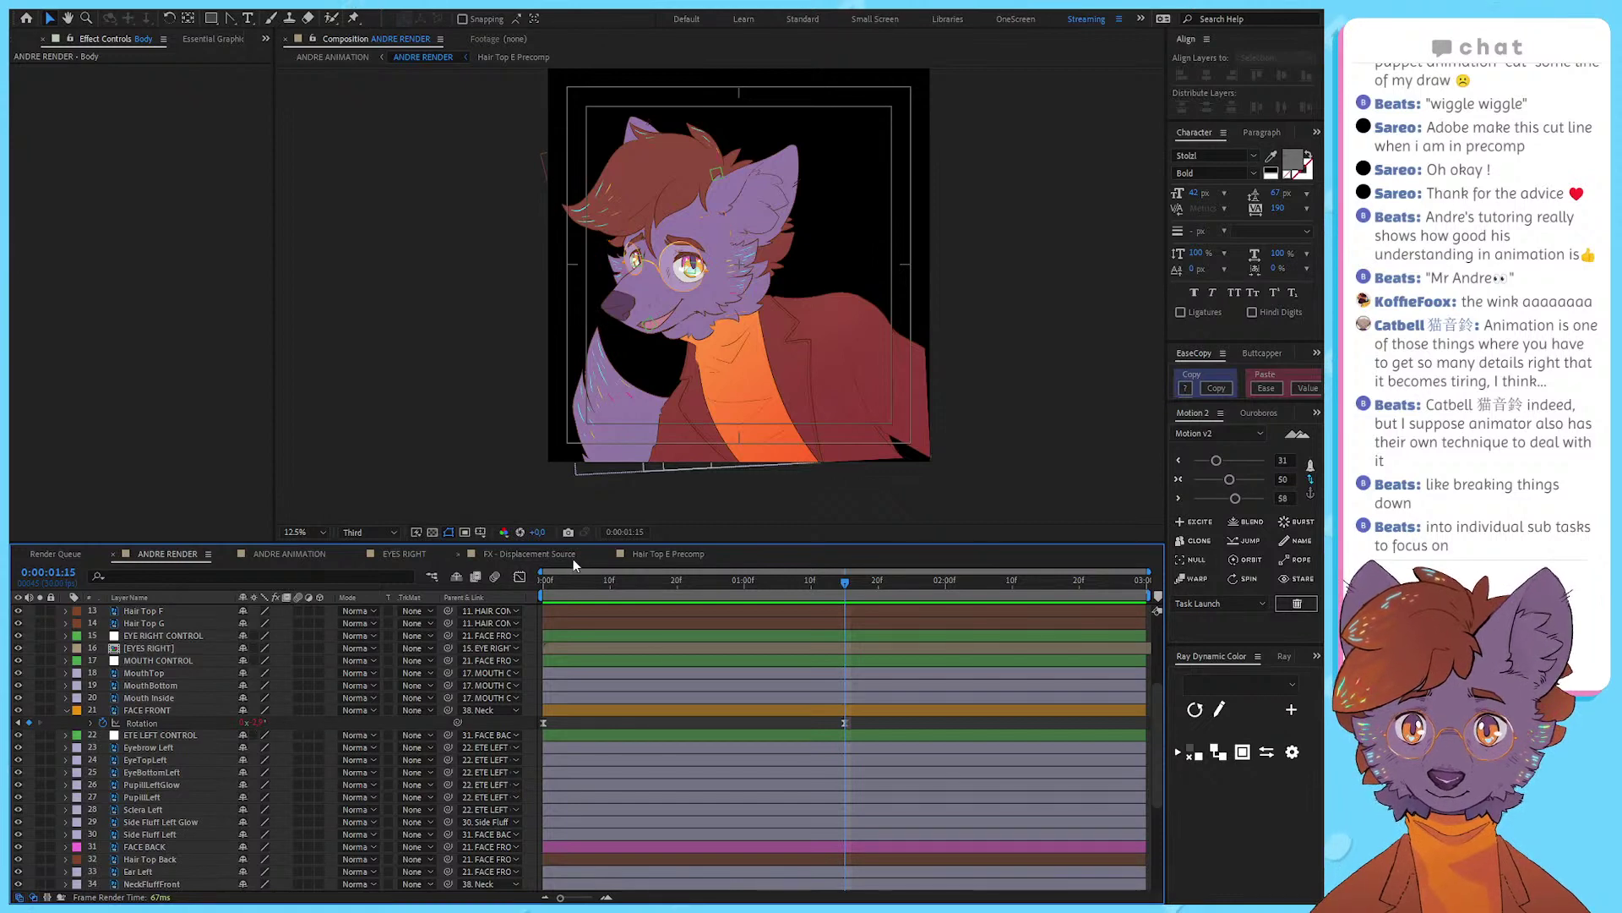
pyautogui.press('Home')
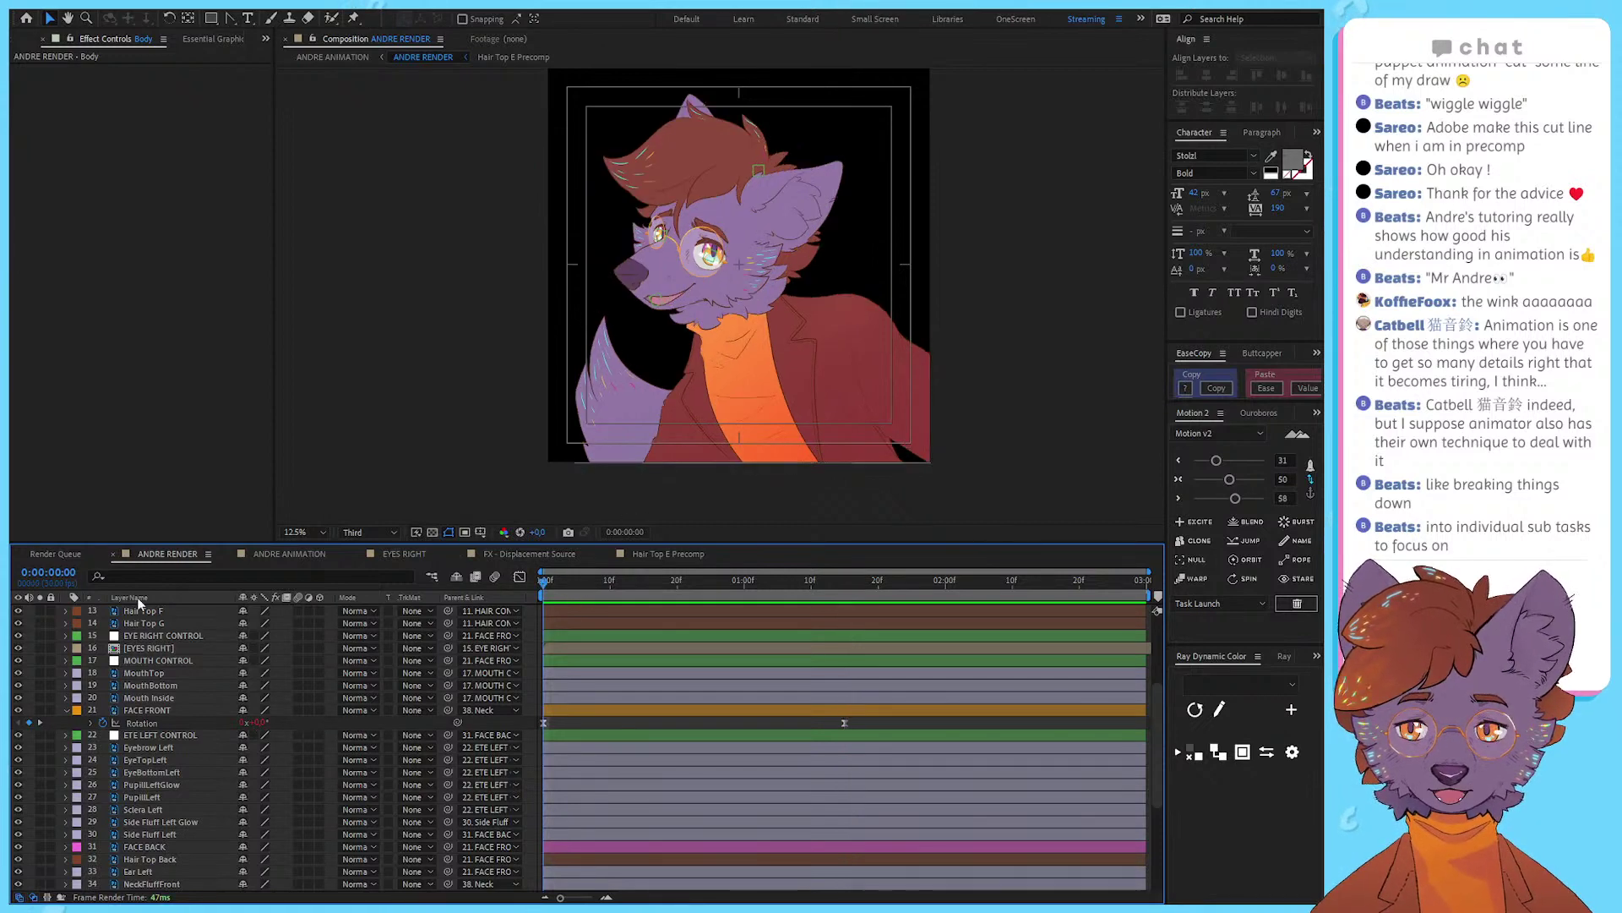
pyautogui.scroll(4, 66, 646)
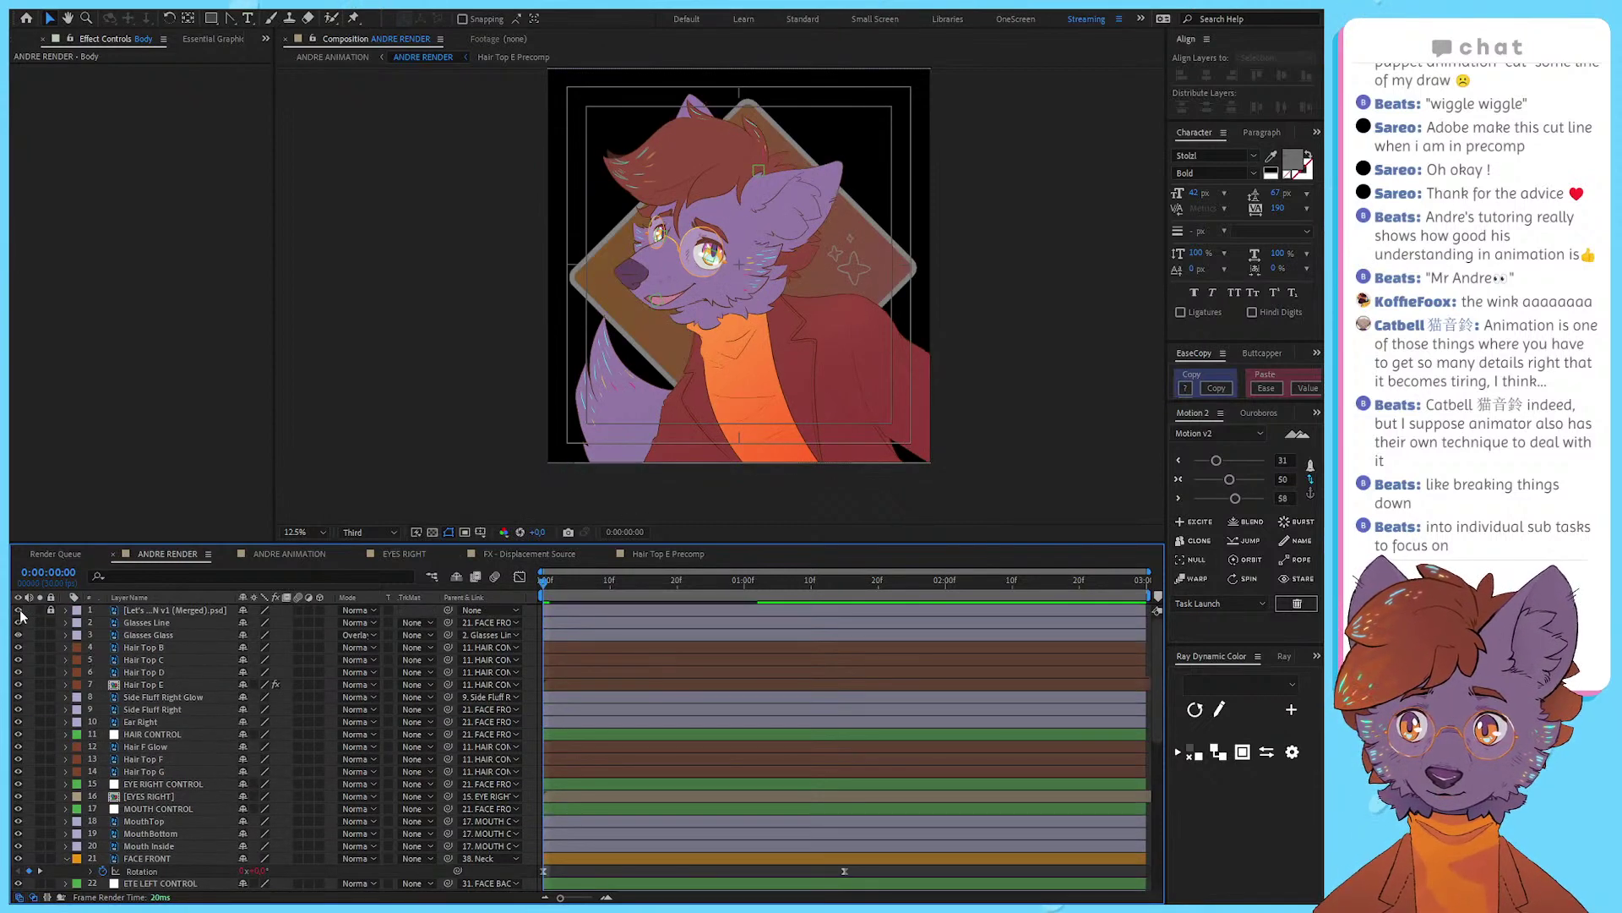
pyautogui.scroll(-4, 683, 722)
pyautogui.scroll(-1, 683, 717)
pyautogui.moveTo(549, 597); pyautogui.dragTo(833, 602)
pyautogui.press('u')
pyautogui.scroll(-4, 852, 700)
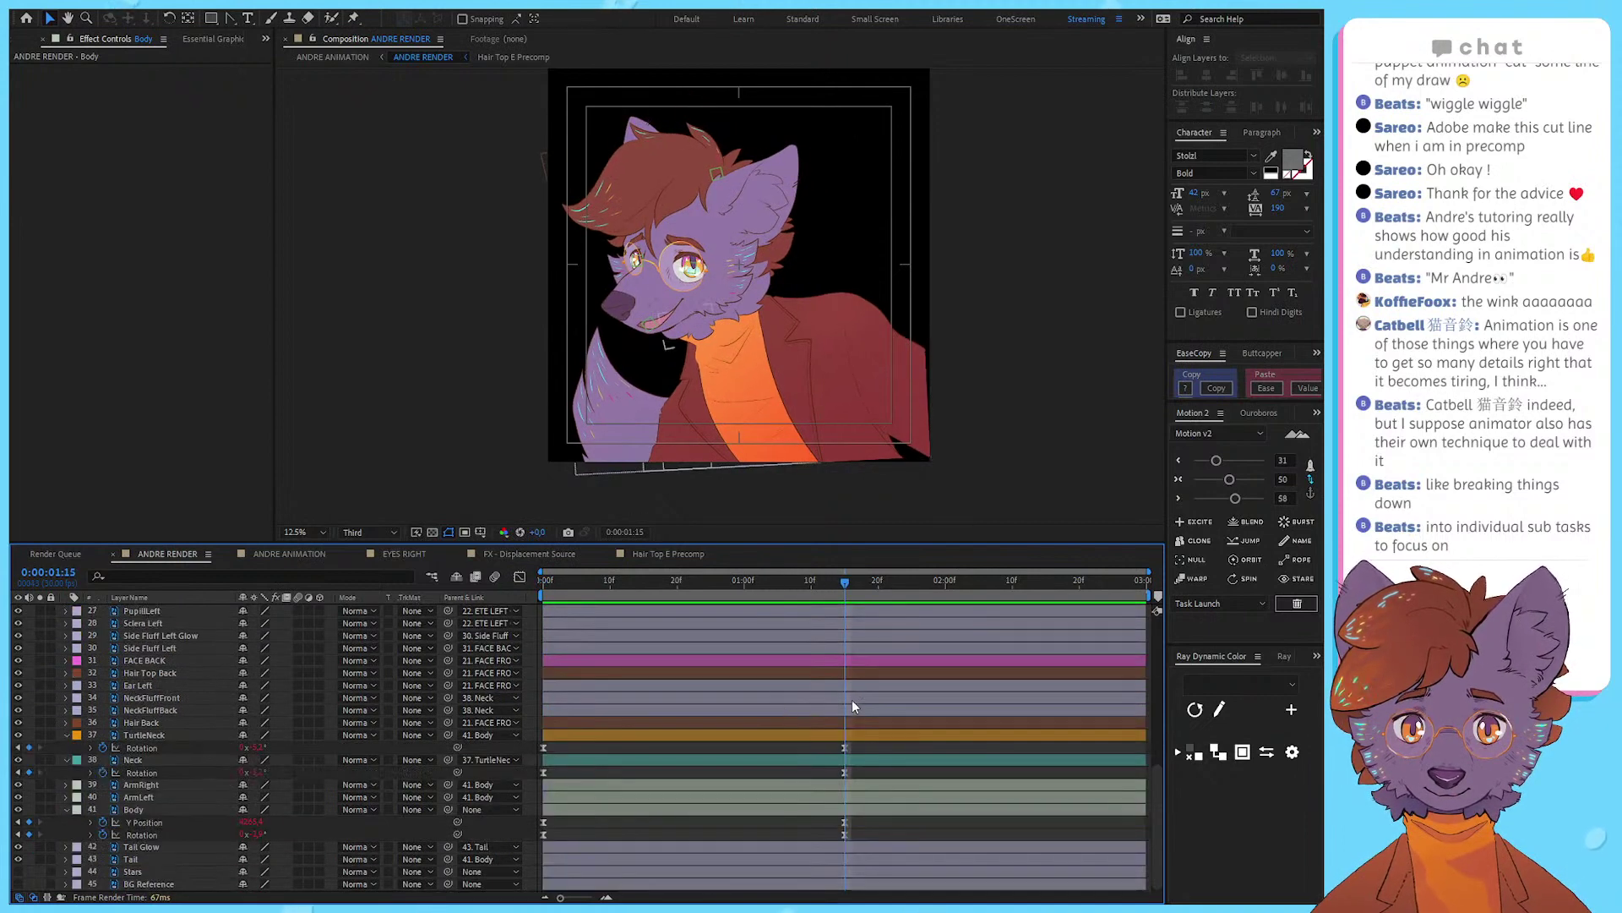
# Step: Set the Body layer's Rotation to -2° at 0:00:01:15
pyautogui.click(255, 834)
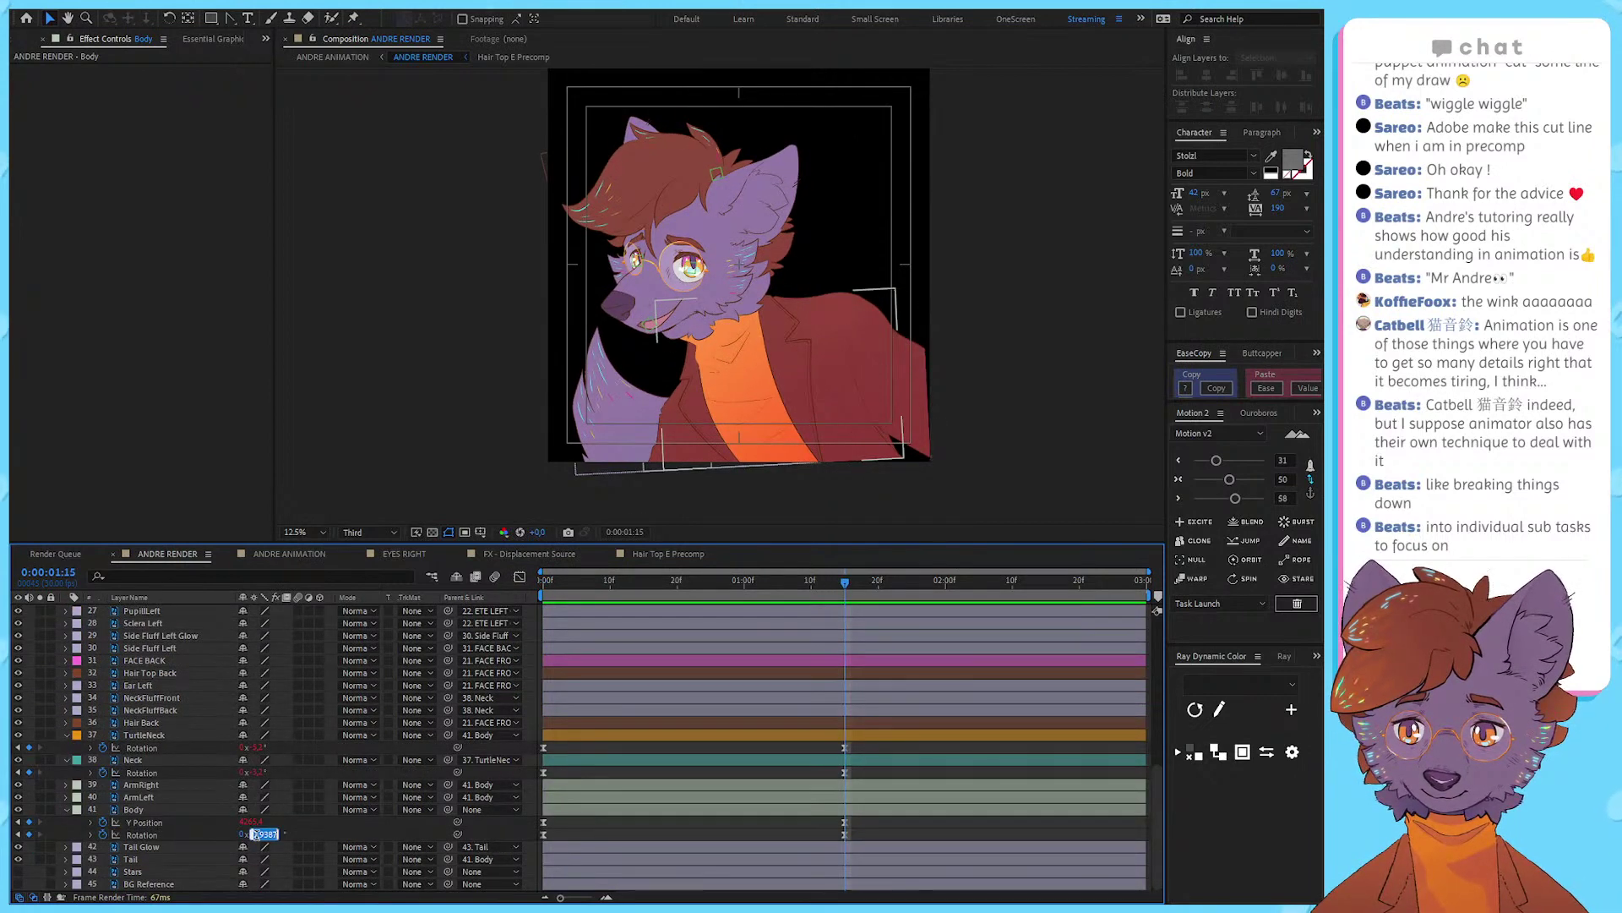
pyautogui.write('-2')
pyautogui.press('Return')
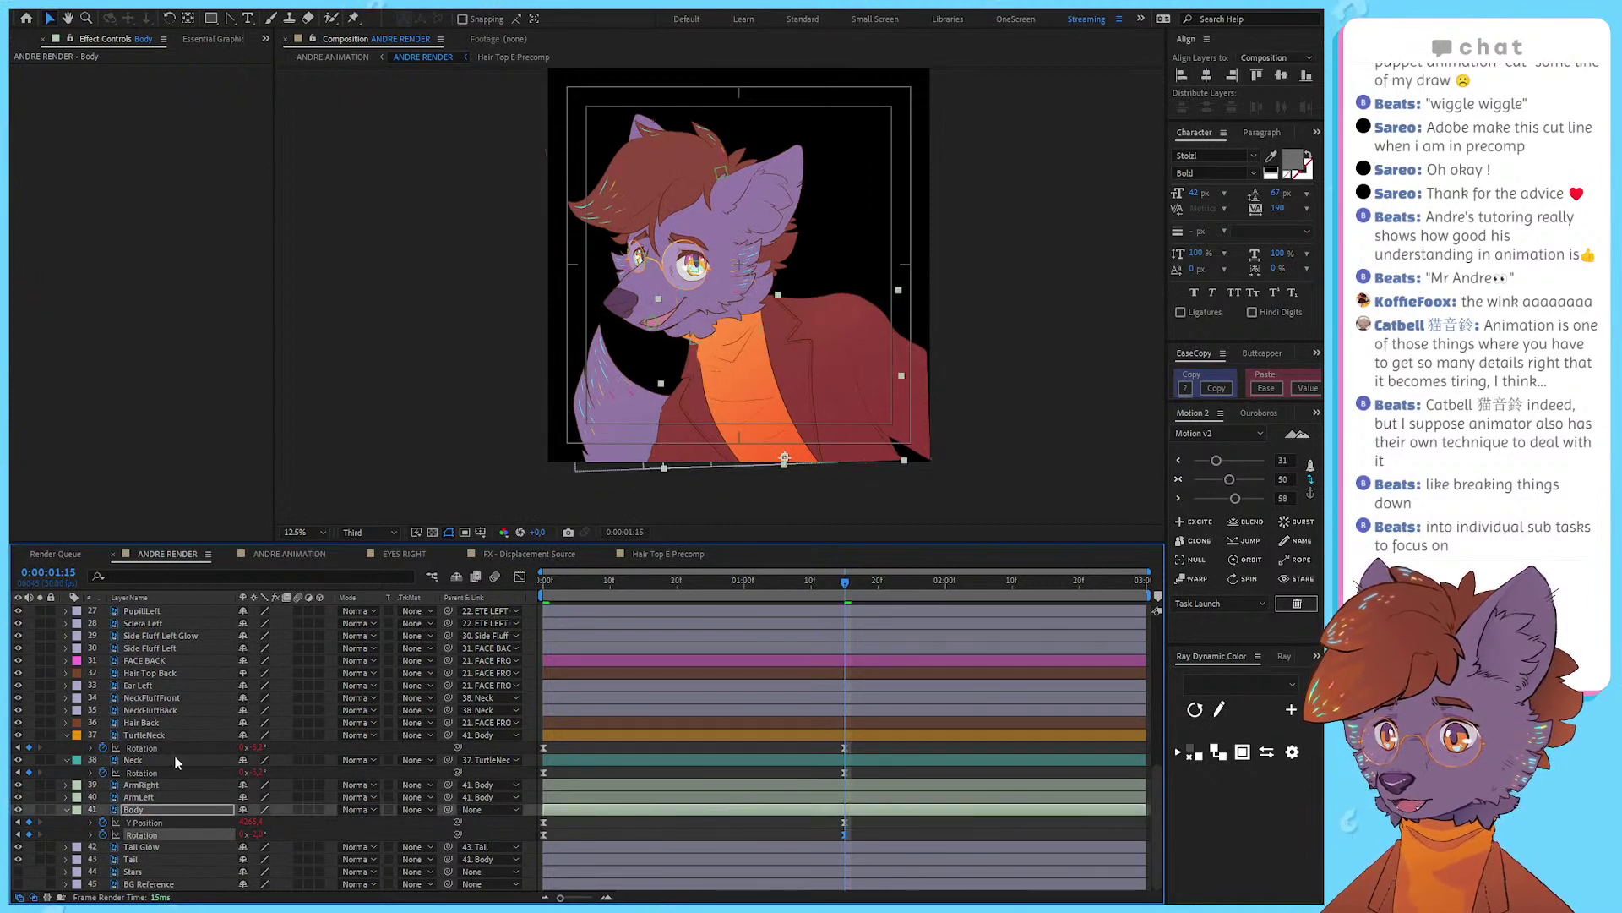
# Step: Set the Neck rotation to -3° and the TurtleNeck rotation to -5° at 0:00:01:15, and play back the loop
pyautogui.click(256, 772)
pyautogui.write('-3')
pyautogui.press('Return')
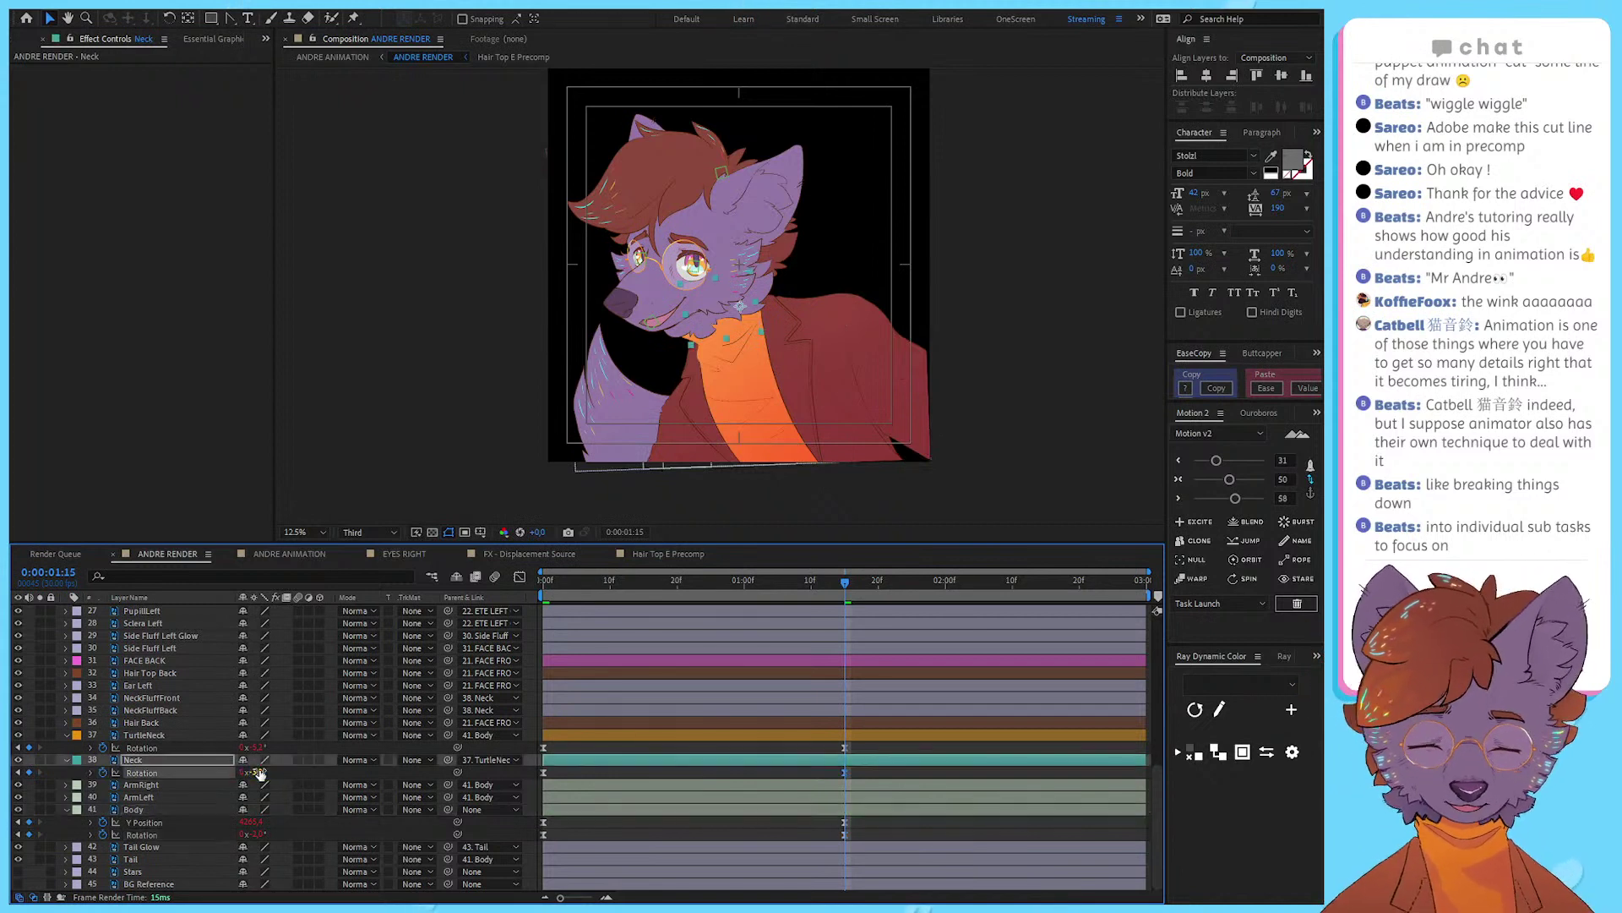
pyautogui.write('-5')
pyautogui.press('Return')
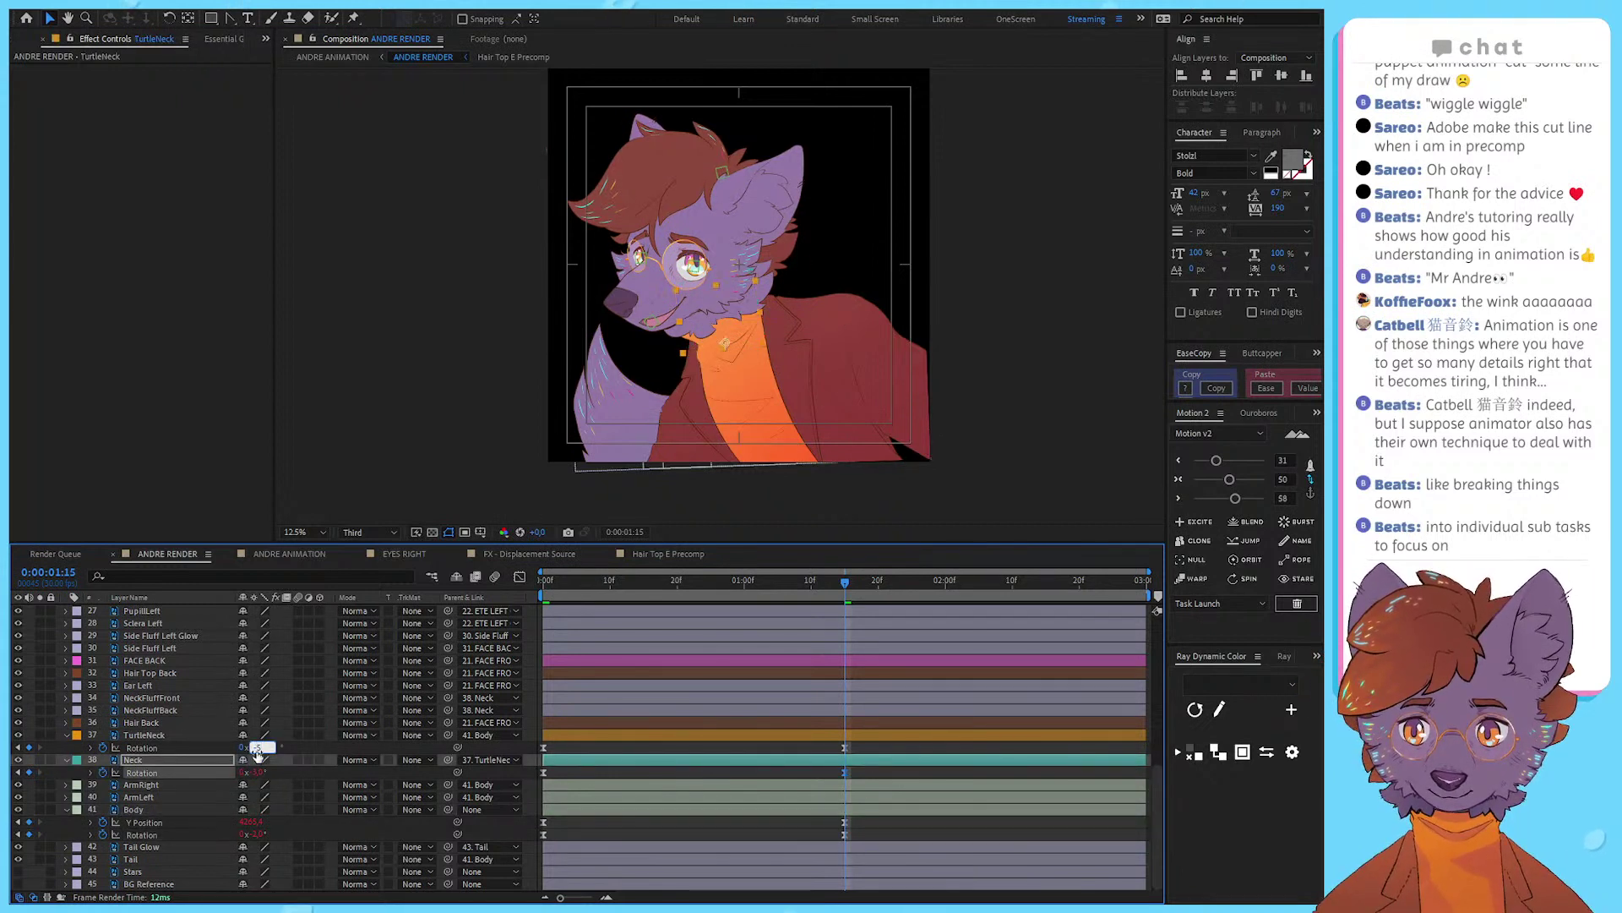
pyautogui.press('space')
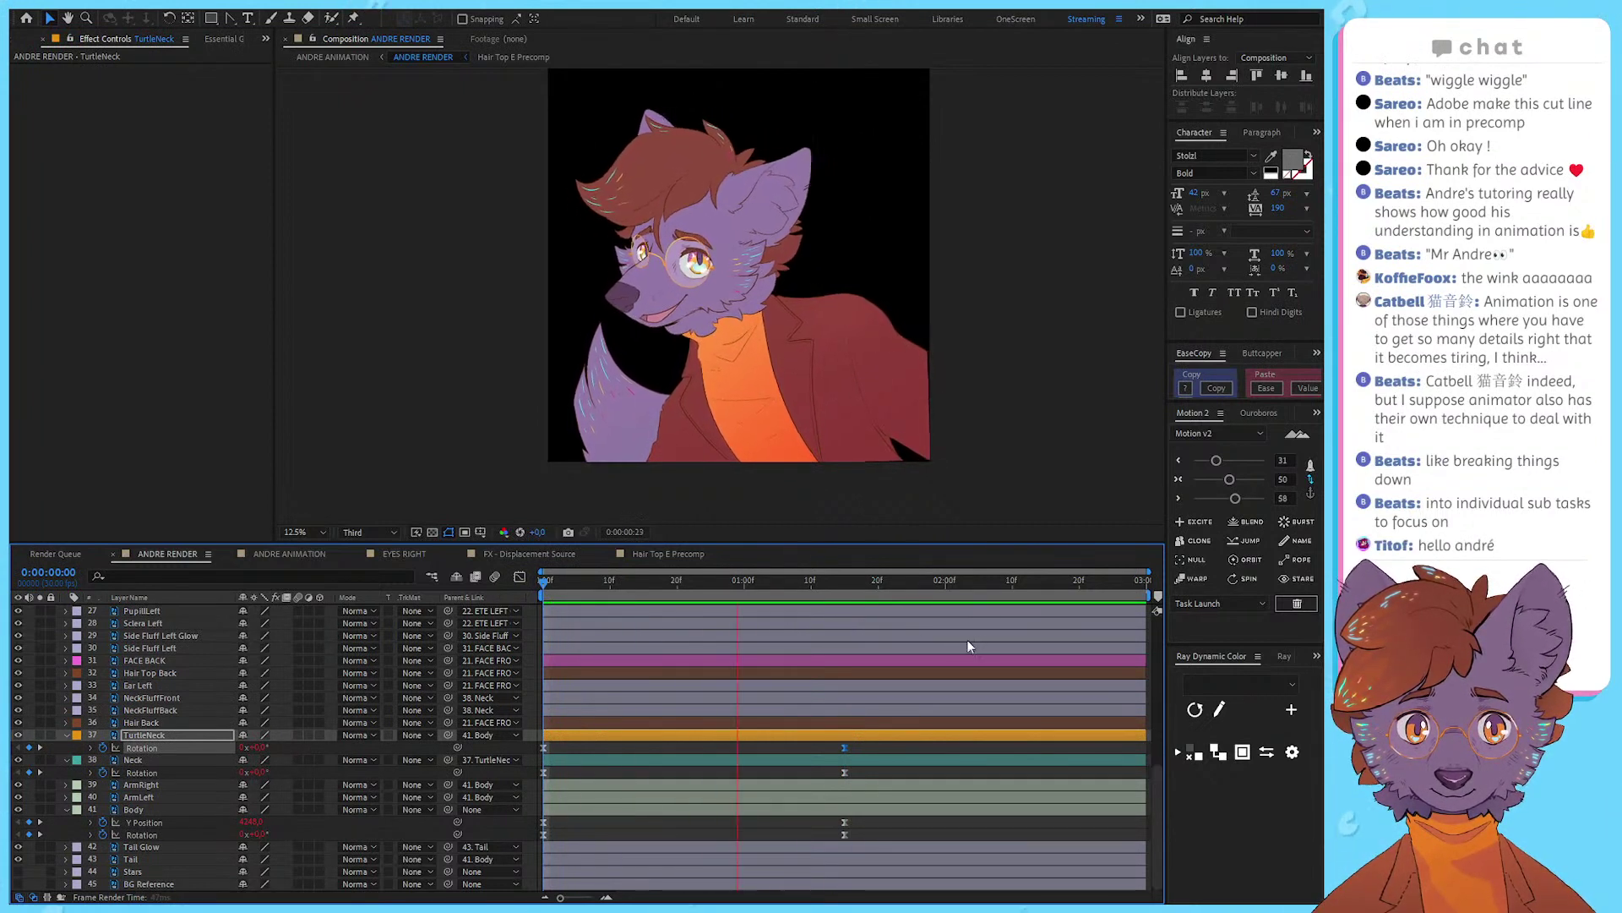
pyautogui.press('space')
pyautogui.moveTo(867, 837); pyautogui.dragTo(534, 738)
pyautogui.scroll(5, 845, 760)
pyautogui.click(859, 712)
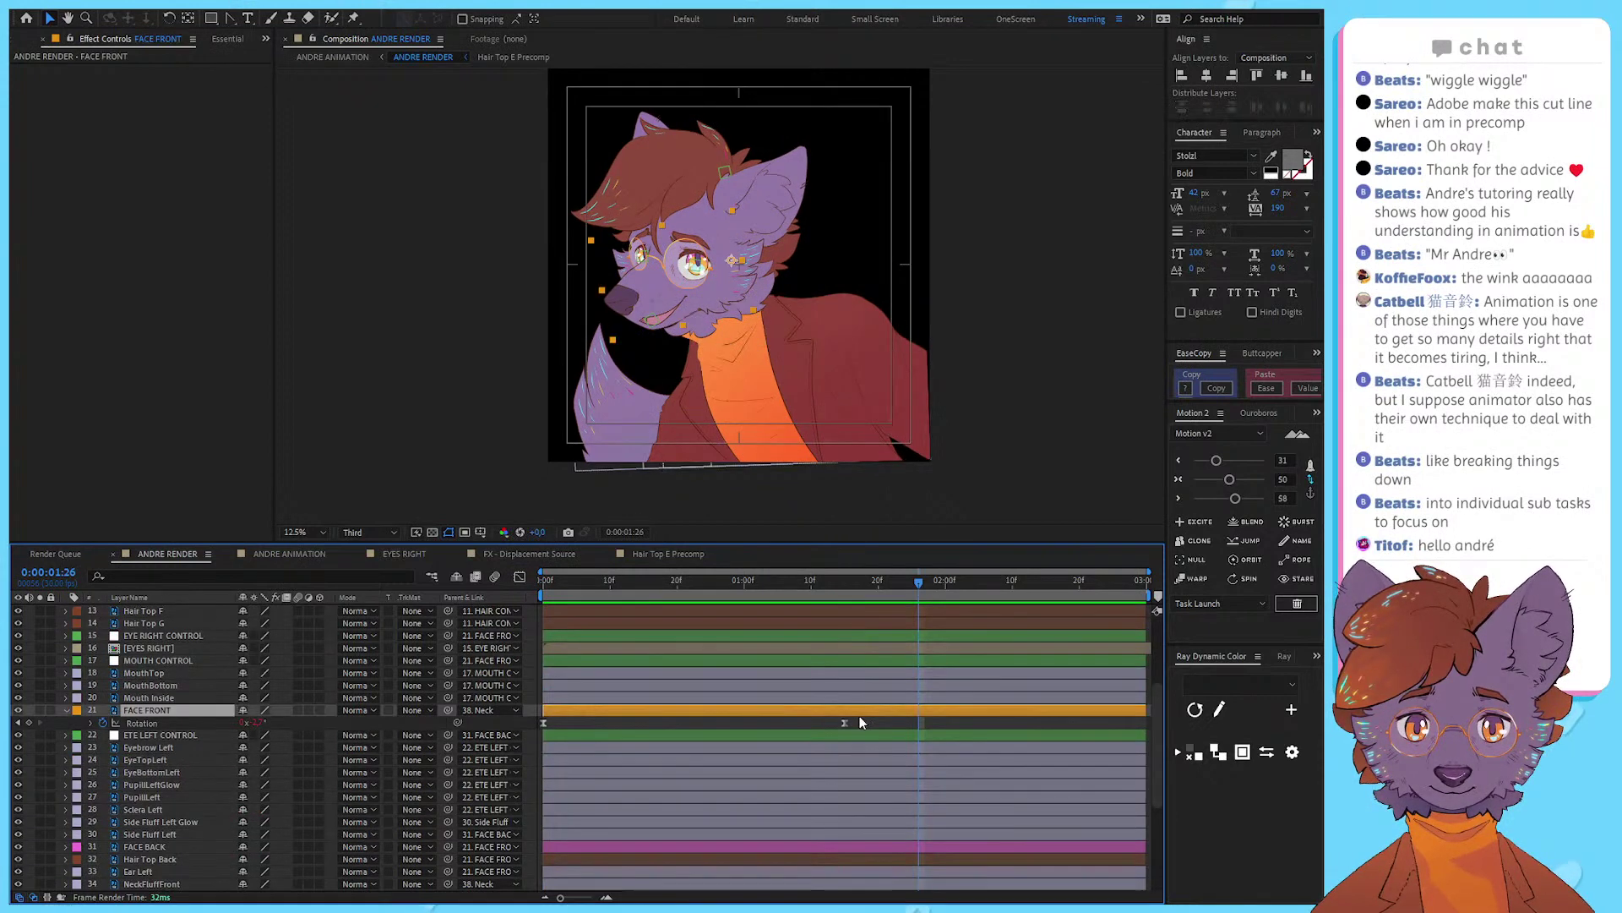
pyautogui.press('F2')
pyautogui.click(850, 585)
pyautogui.click(841, 586)
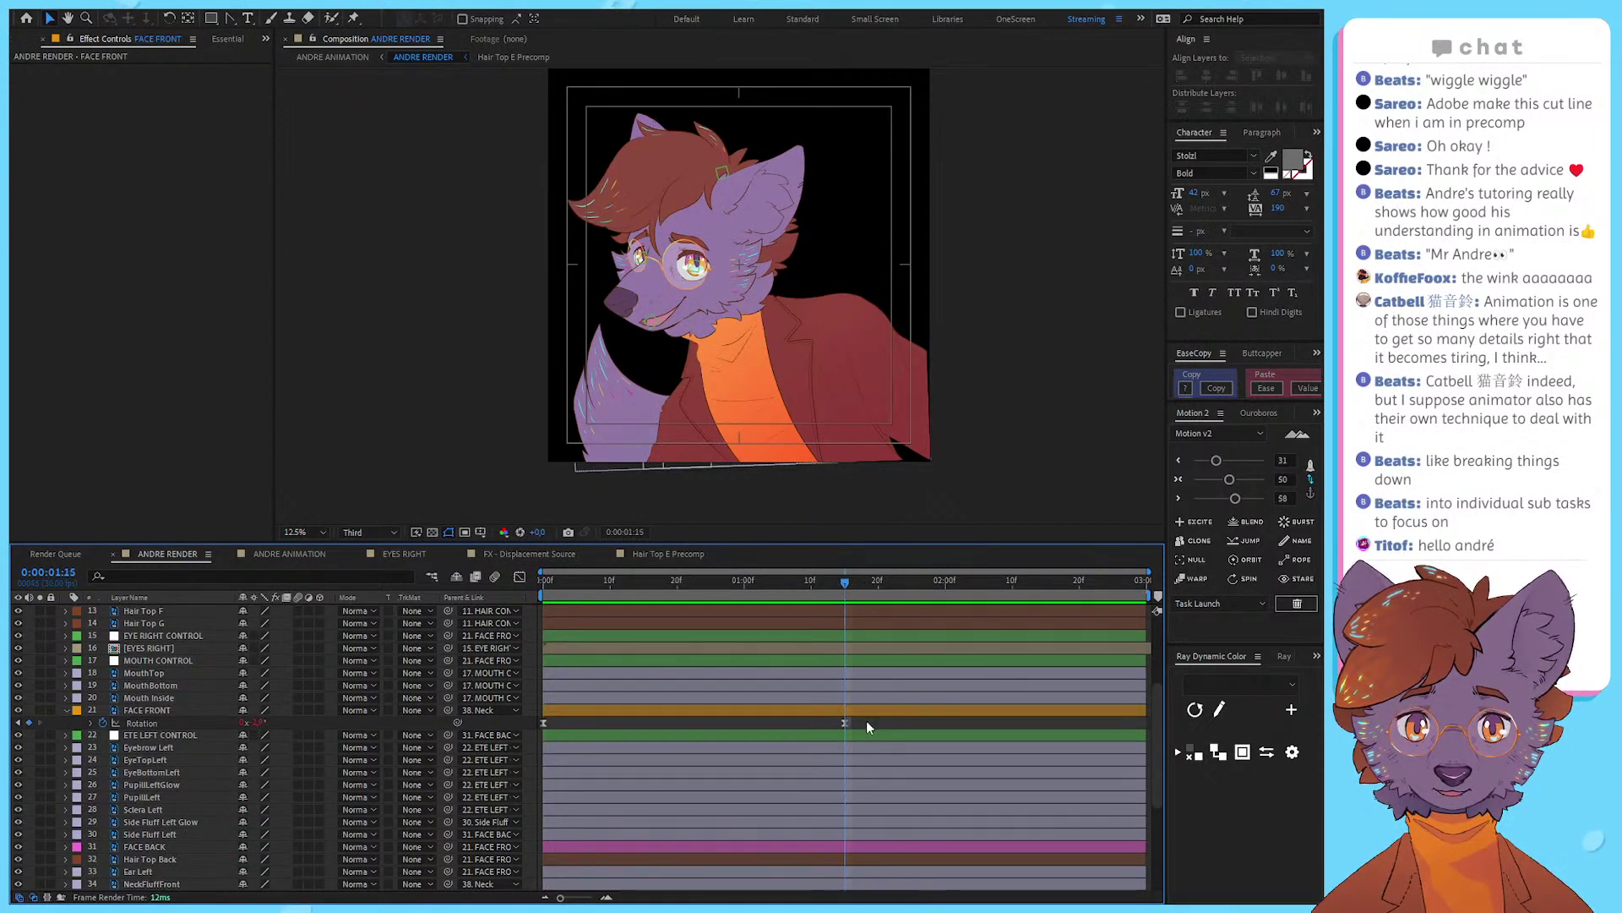
pyautogui.scroll(-5, 865, 720)
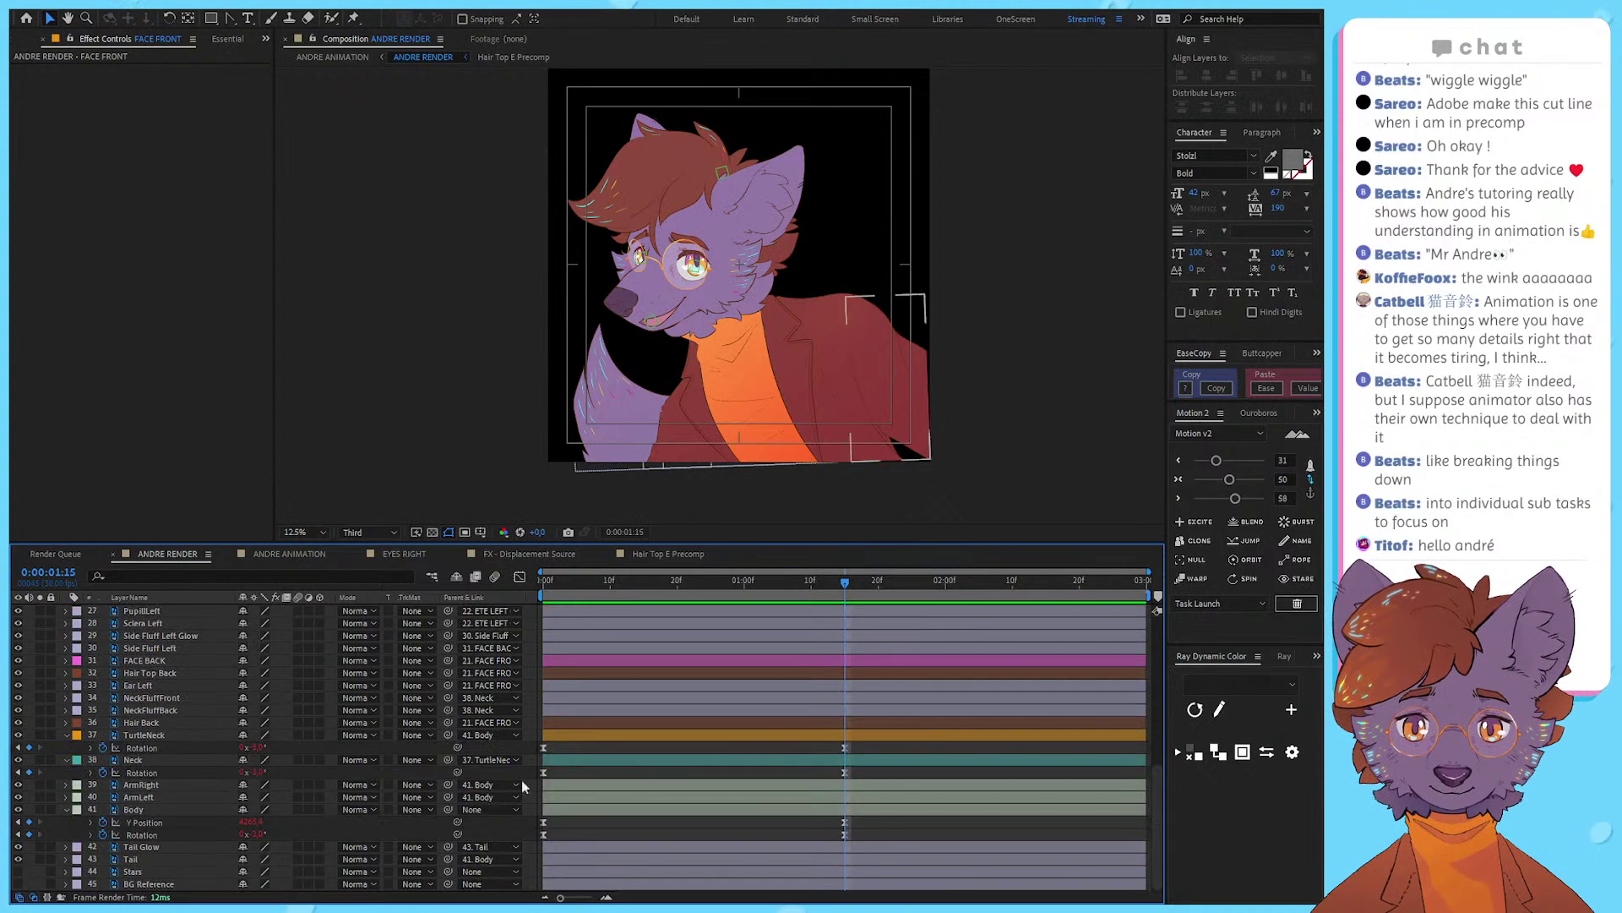
# Step: Reduce the TurtleNeck layer's tilt and re-enter the Neck layer's Rotation at 0:00:01:15, and play back the loop
pyautogui.click(259, 747)
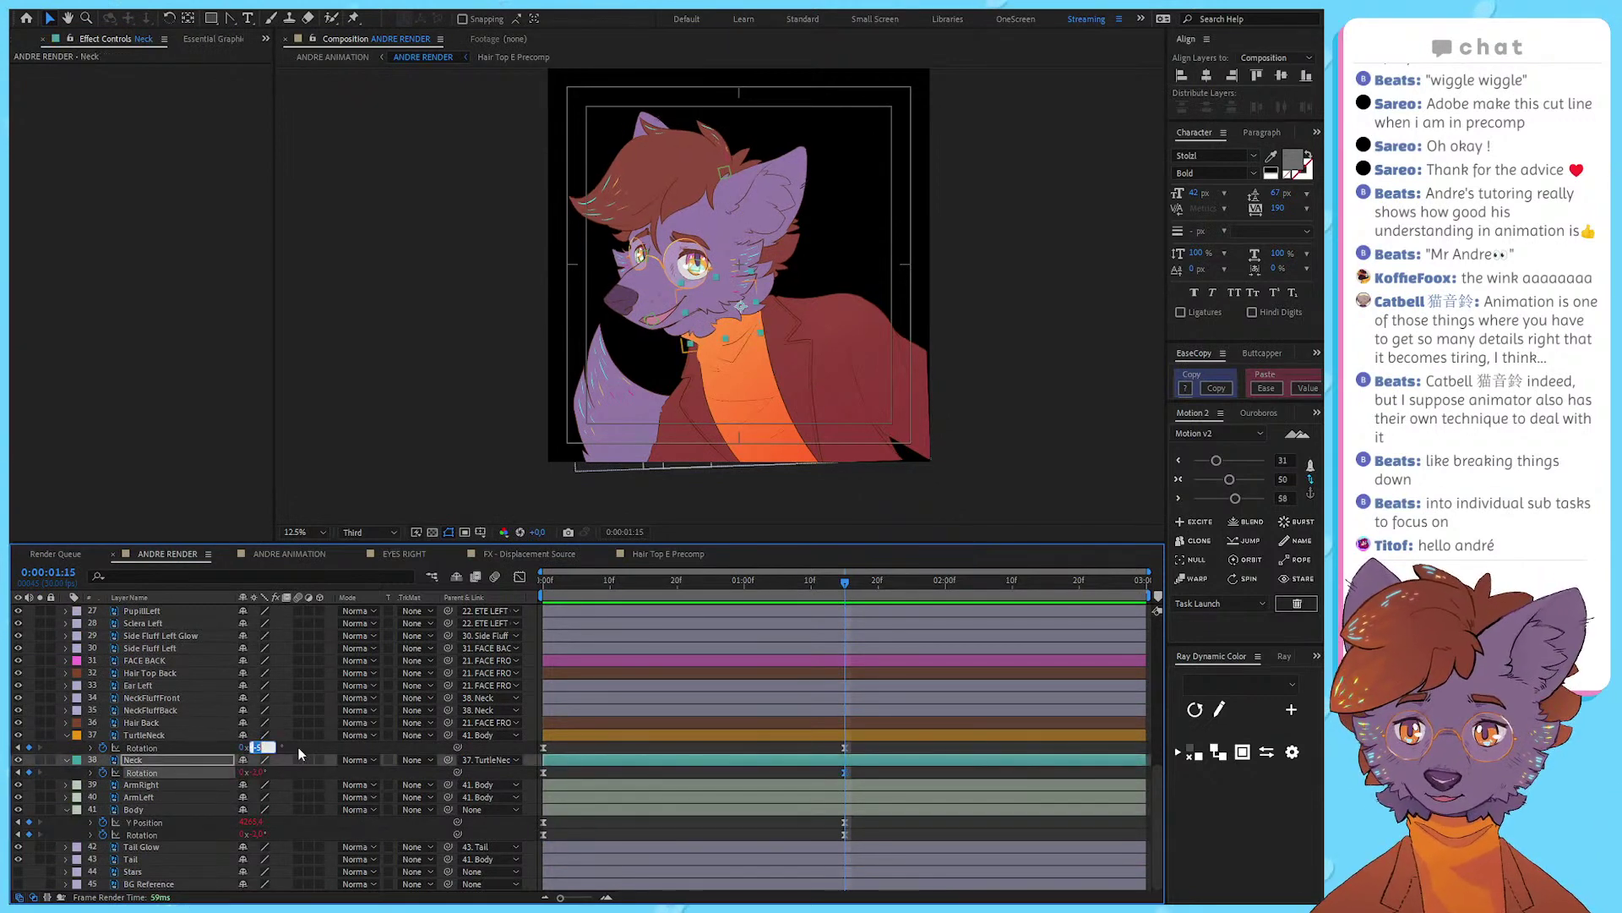
pyautogui.click(296, 751)
pyautogui.click(206, 772)
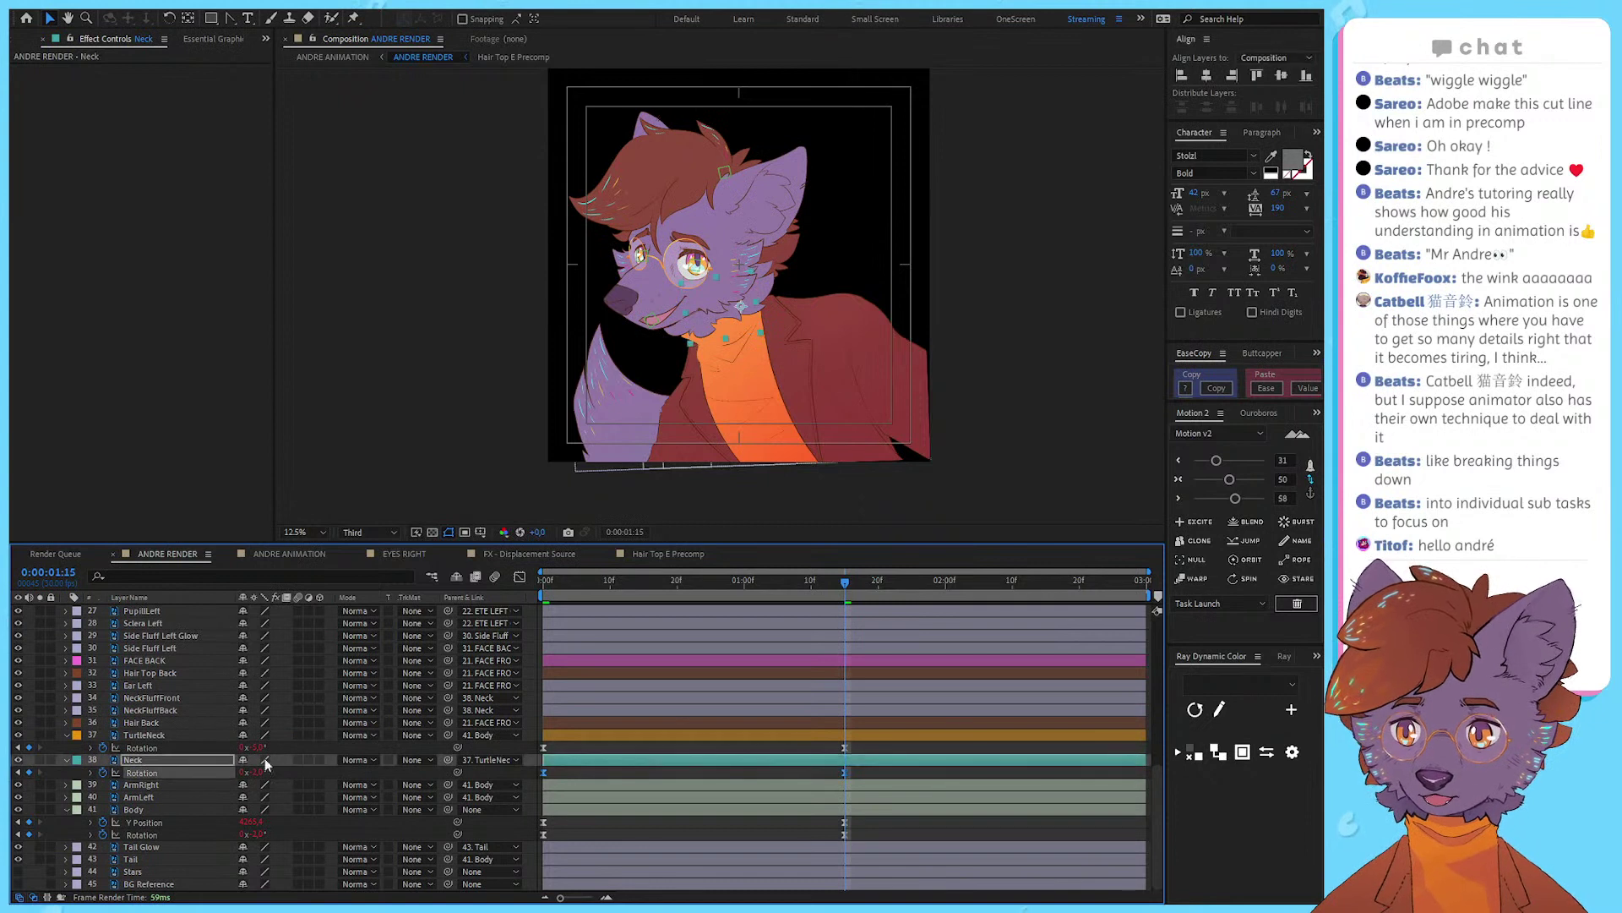
pyautogui.click(309, 747)
pyautogui.moveTo(586, 582); pyautogui.dragTo(263, 655)
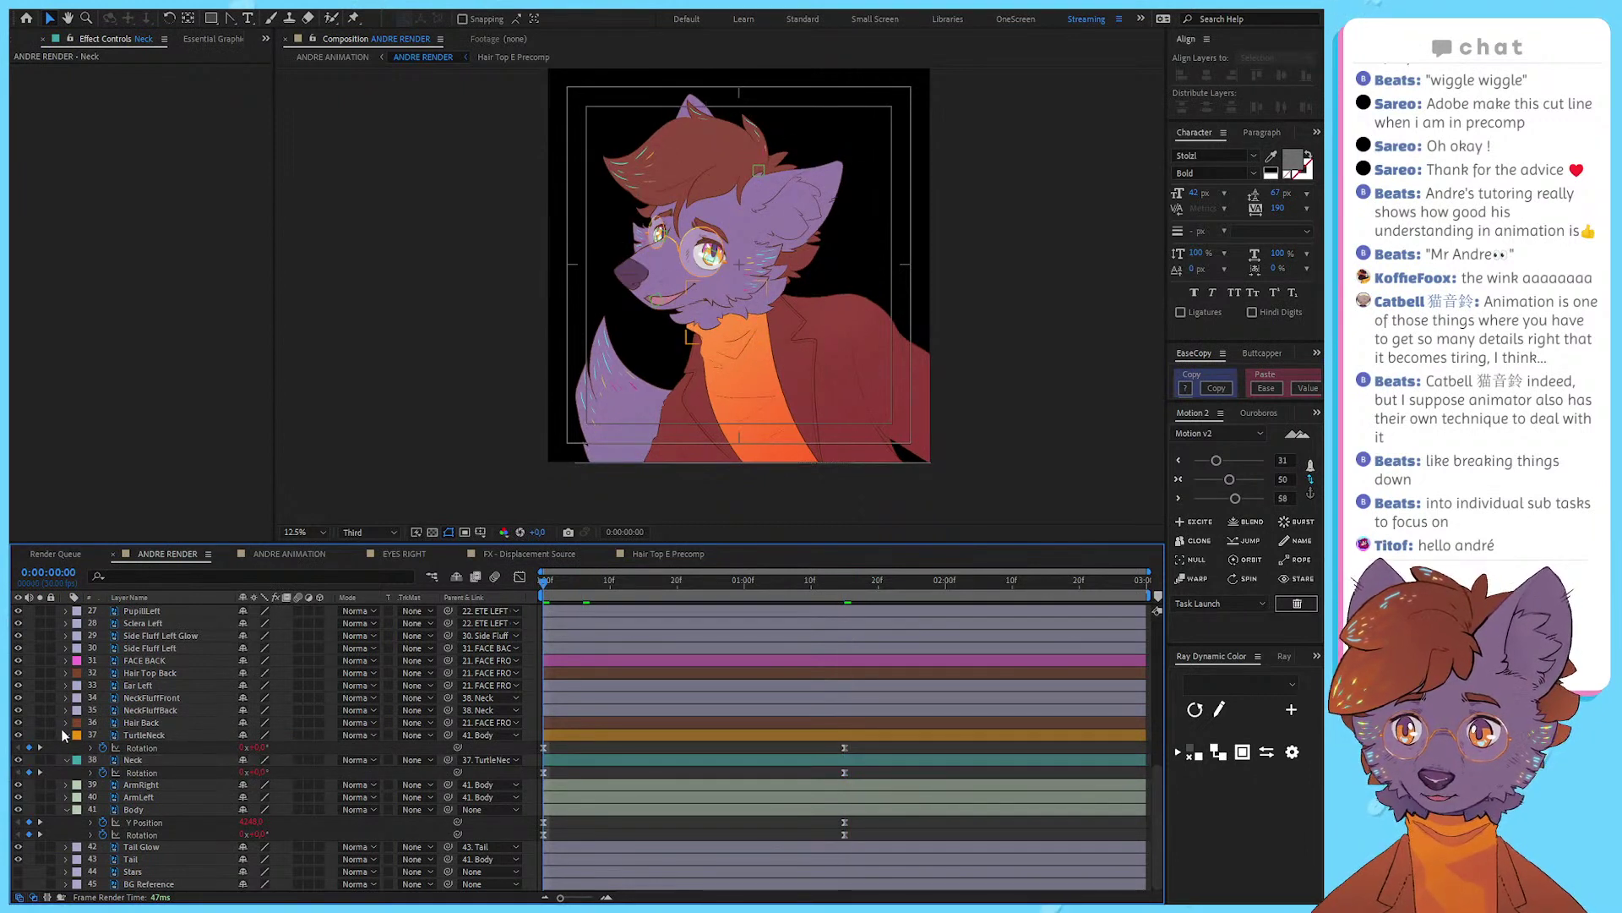
pyautogui.click(844, 587)
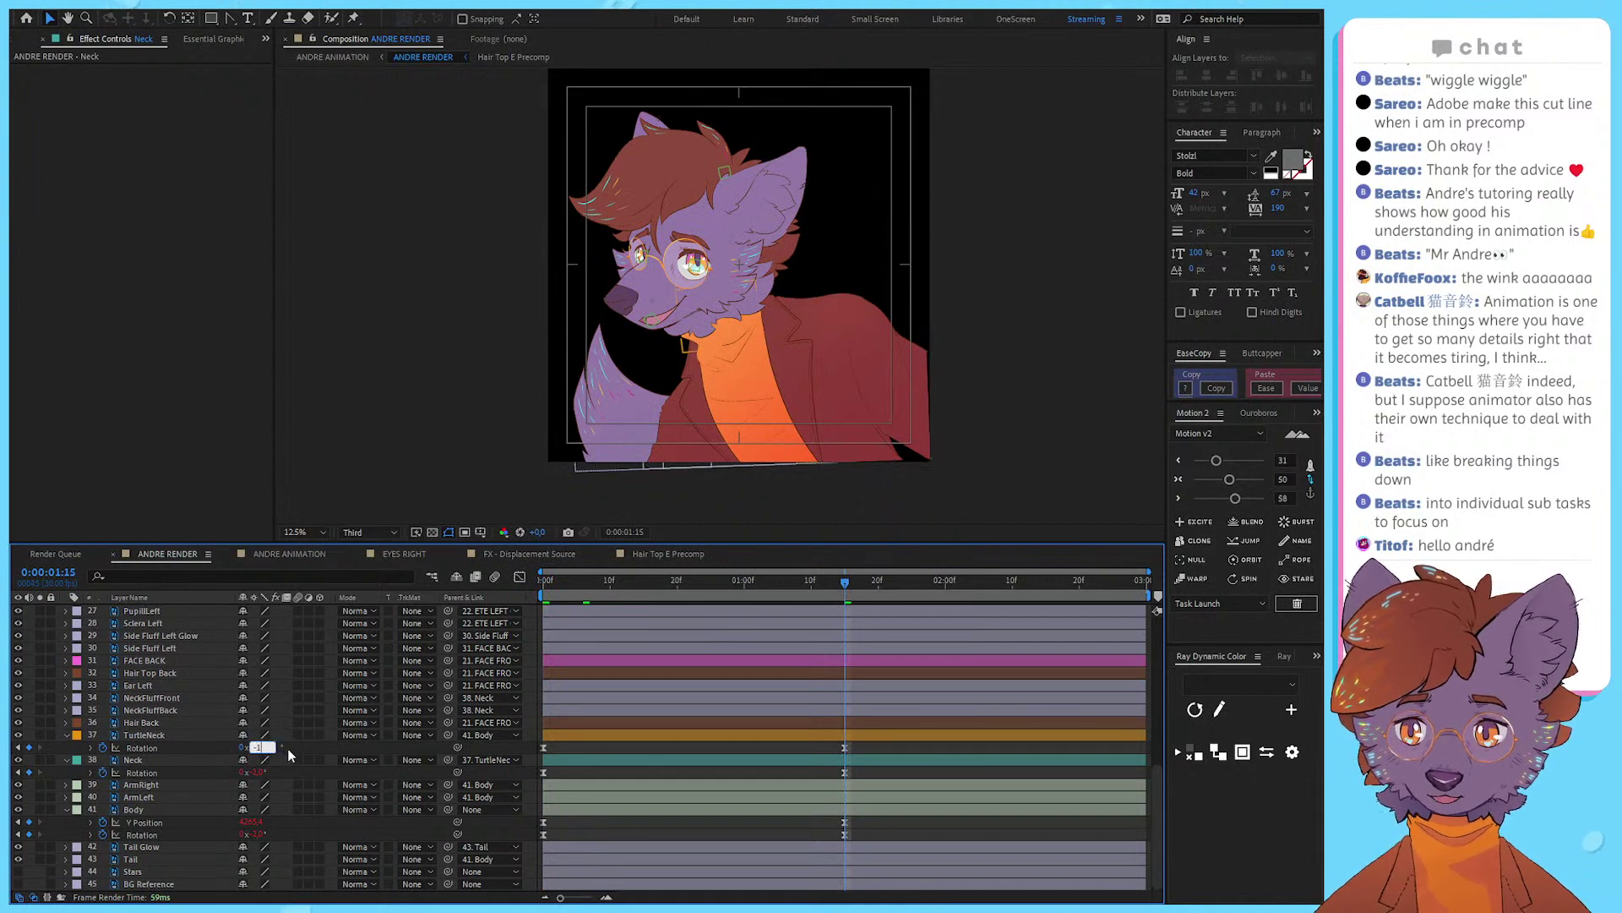
pyautogui.press('Return')
pyautogui.click(256, 771)
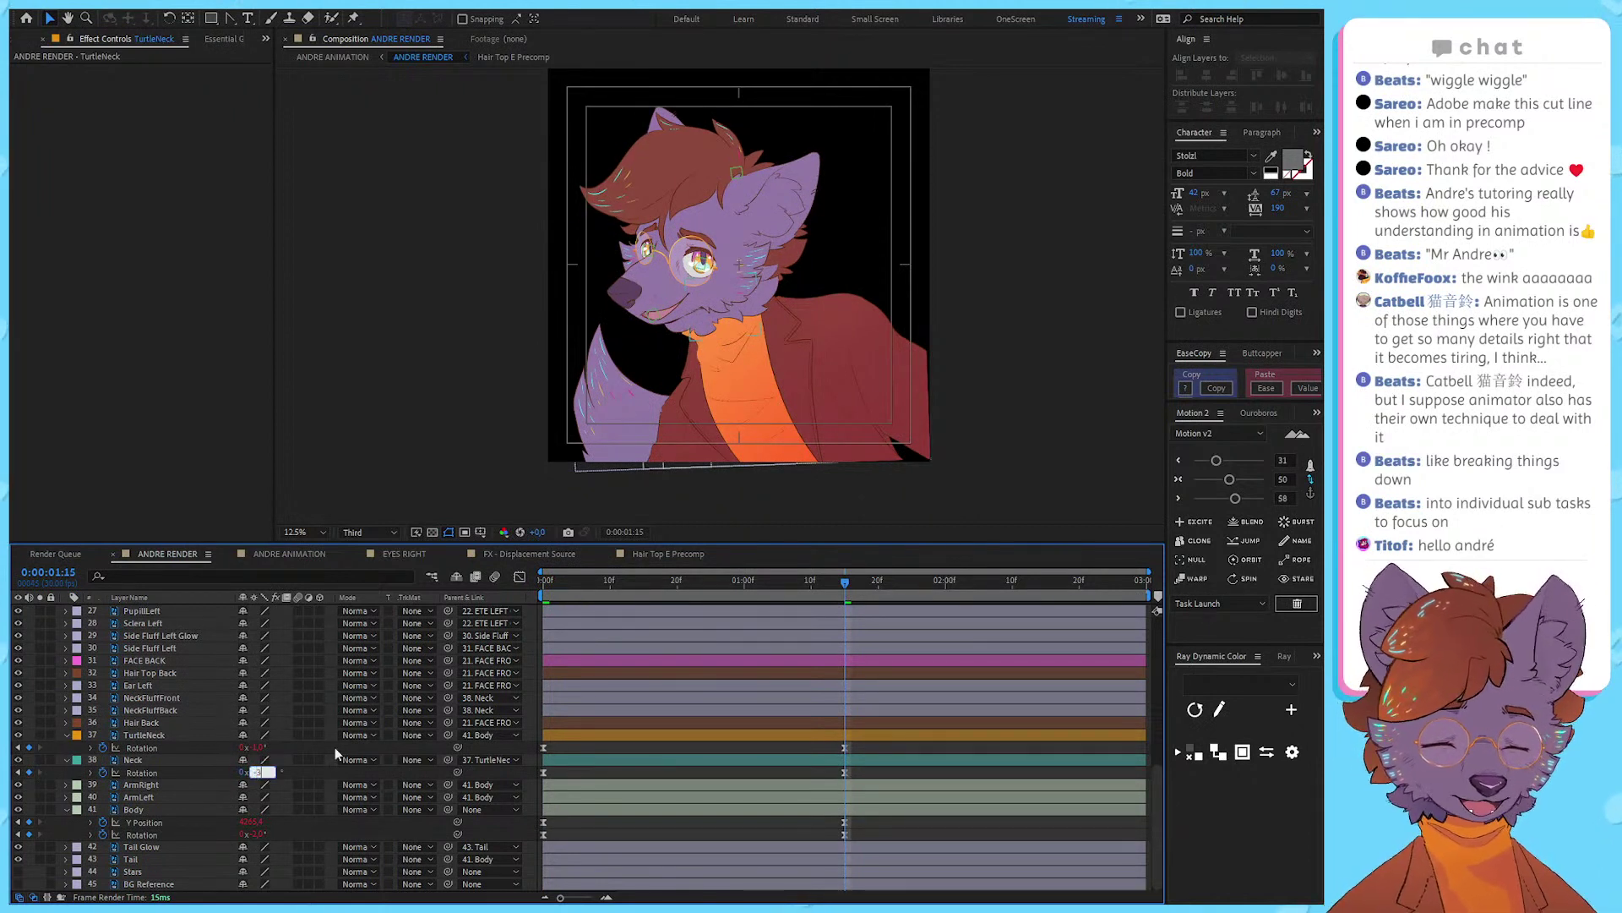
pyautogui.press('Return')
pyautogui.press('space')
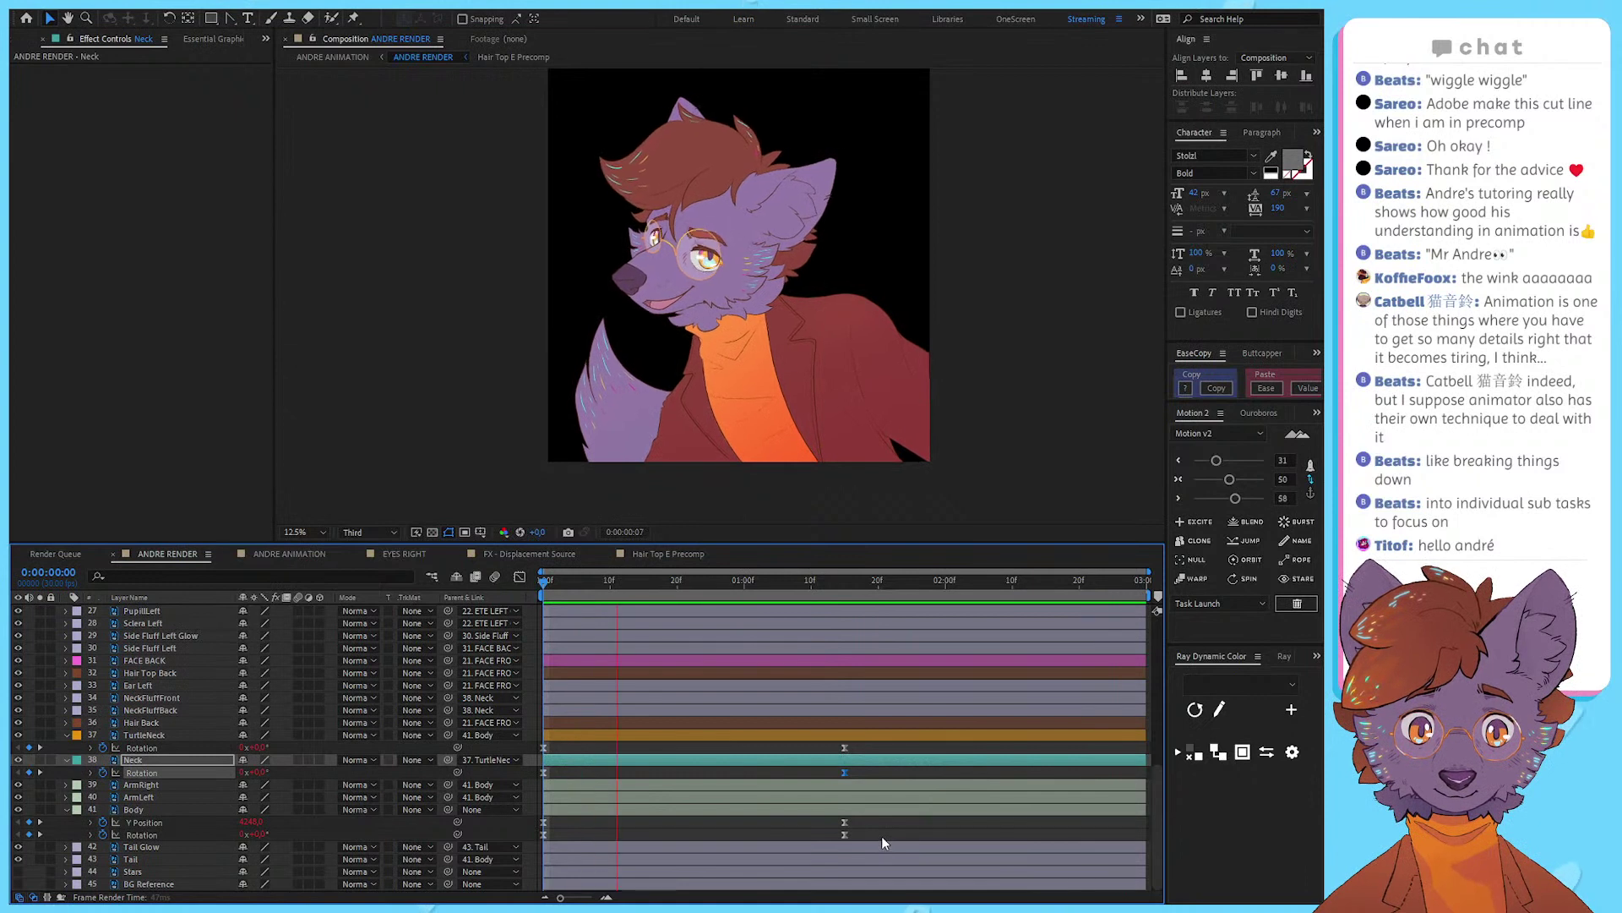
pyautogui.press('space')
# Step: Give the Body layer a stronger negative Rotation at 0:00:01:15 and play back the loop
pyautogui.click(844, 583)
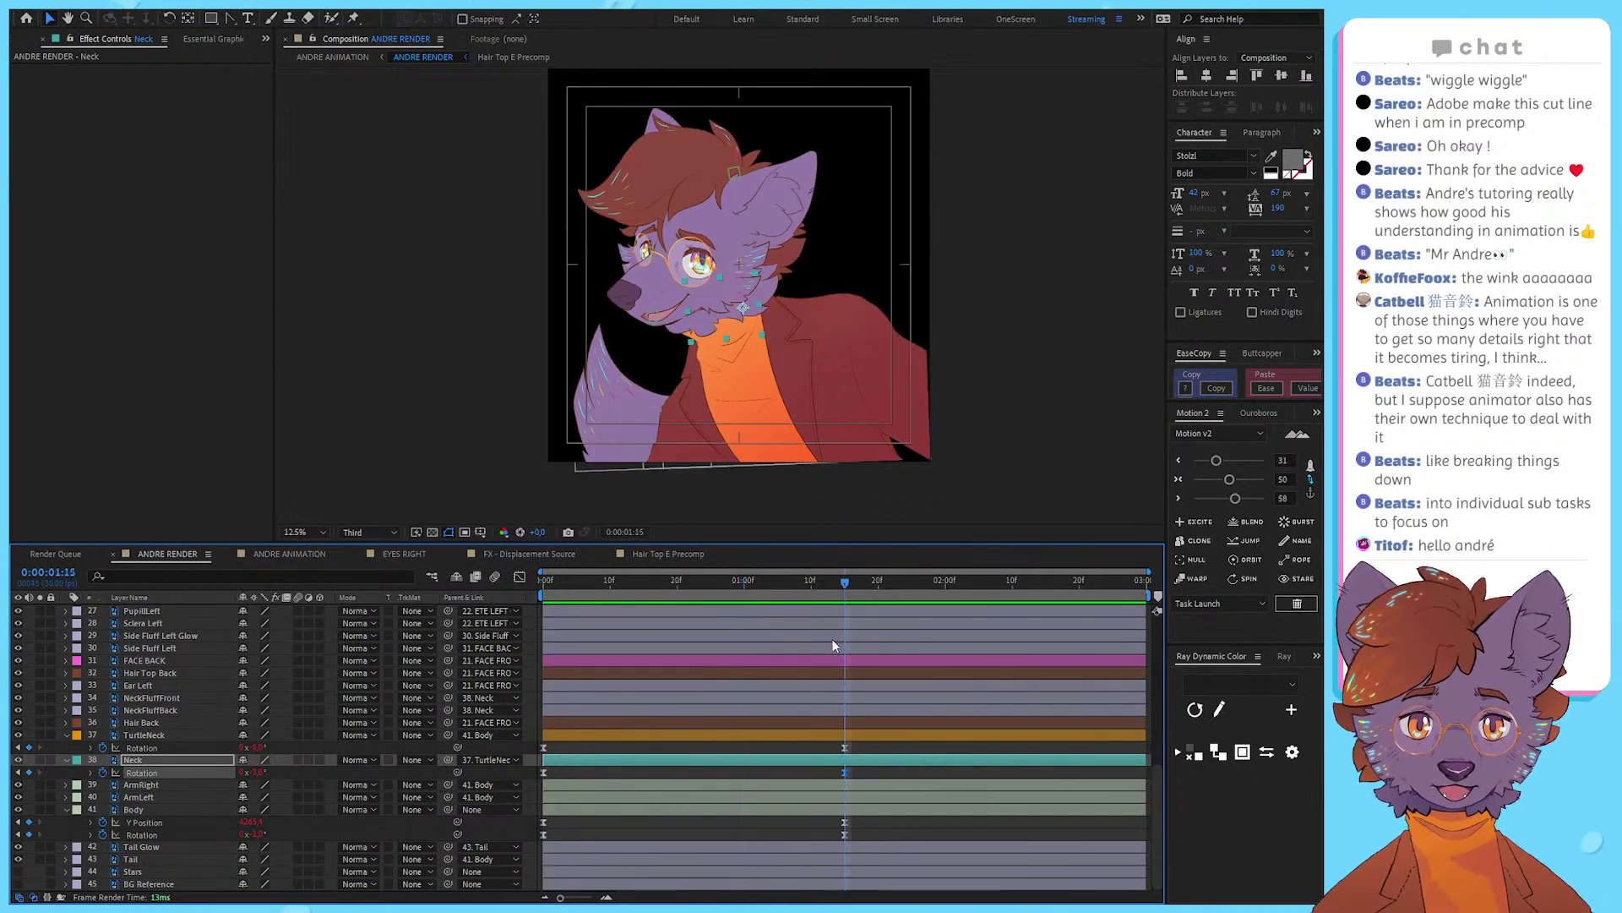
pyautogui.click(288, 832)
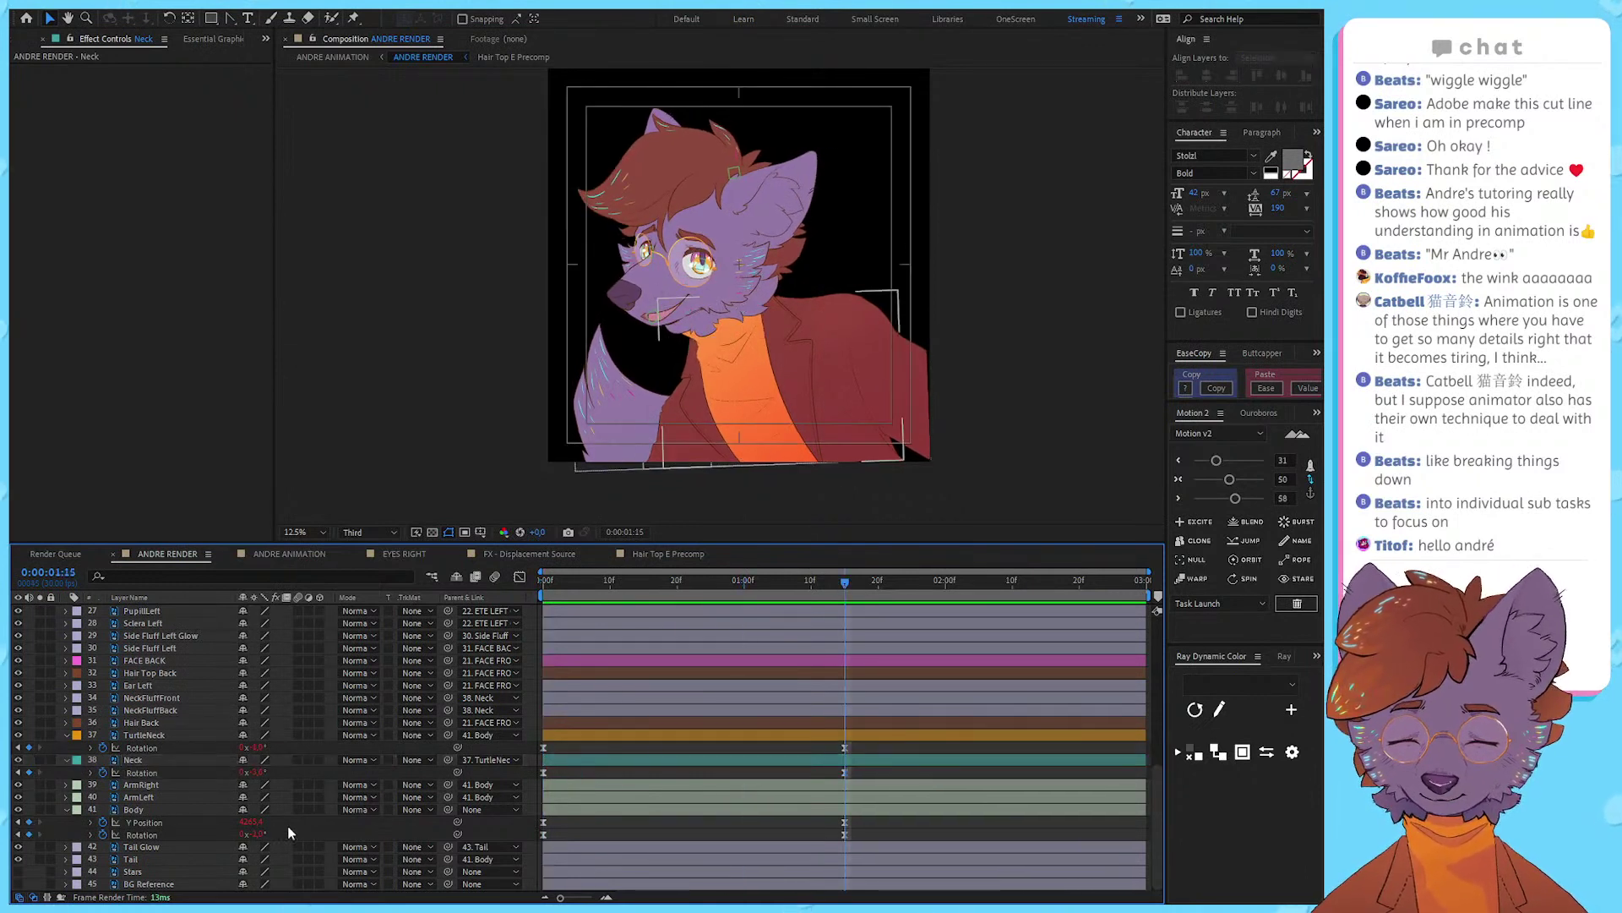
pyautogui.click(258, 834)
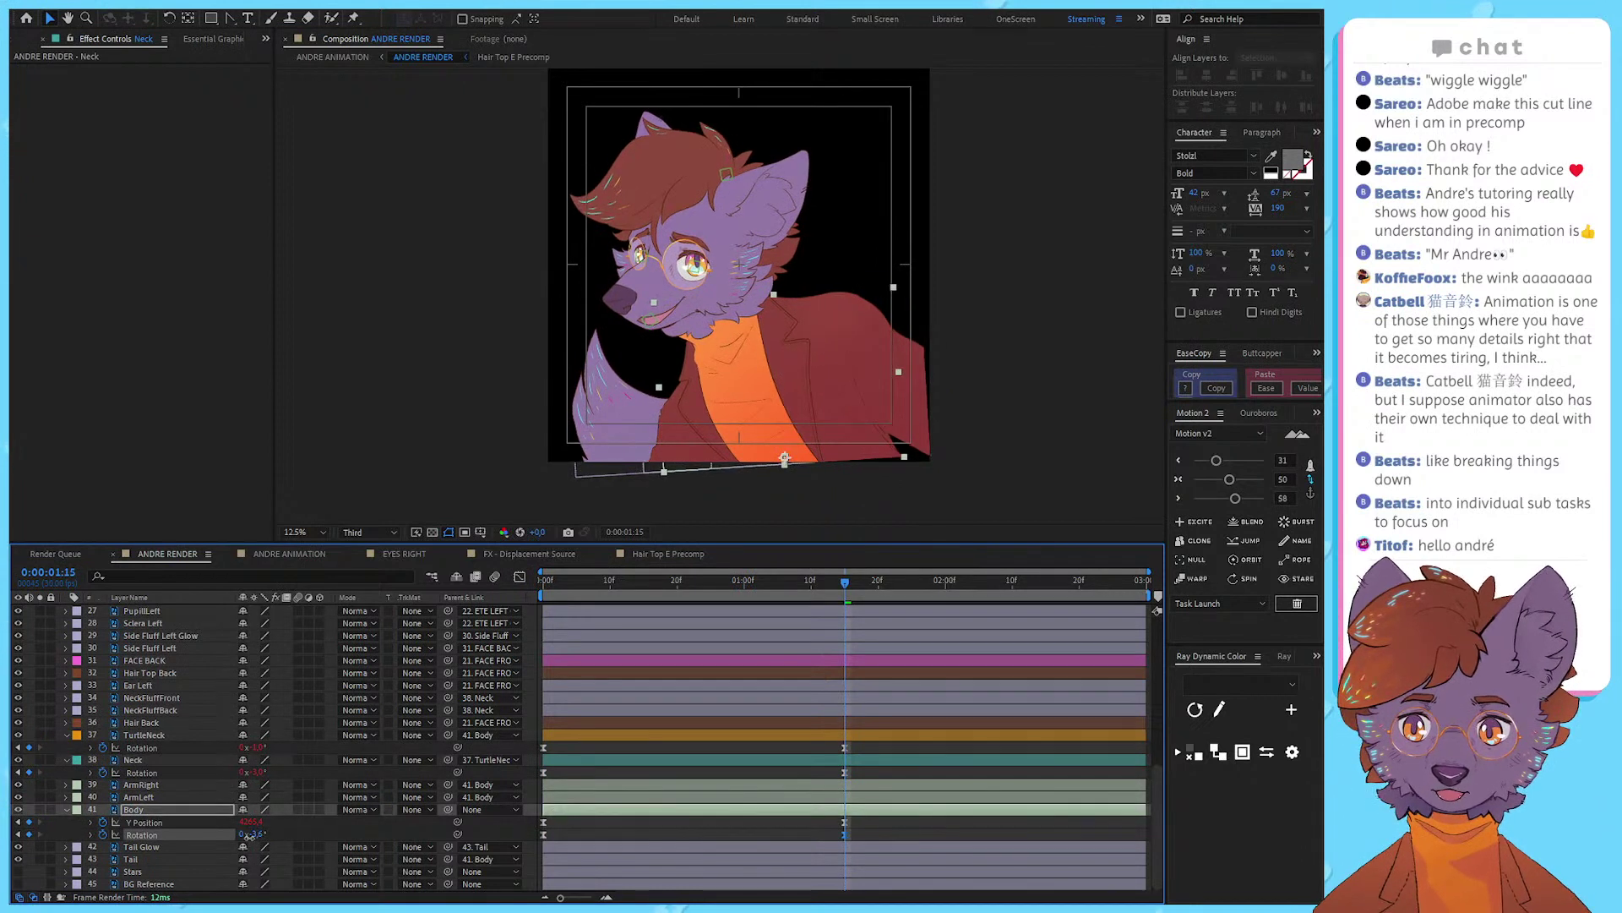
pyautogui.press('space')
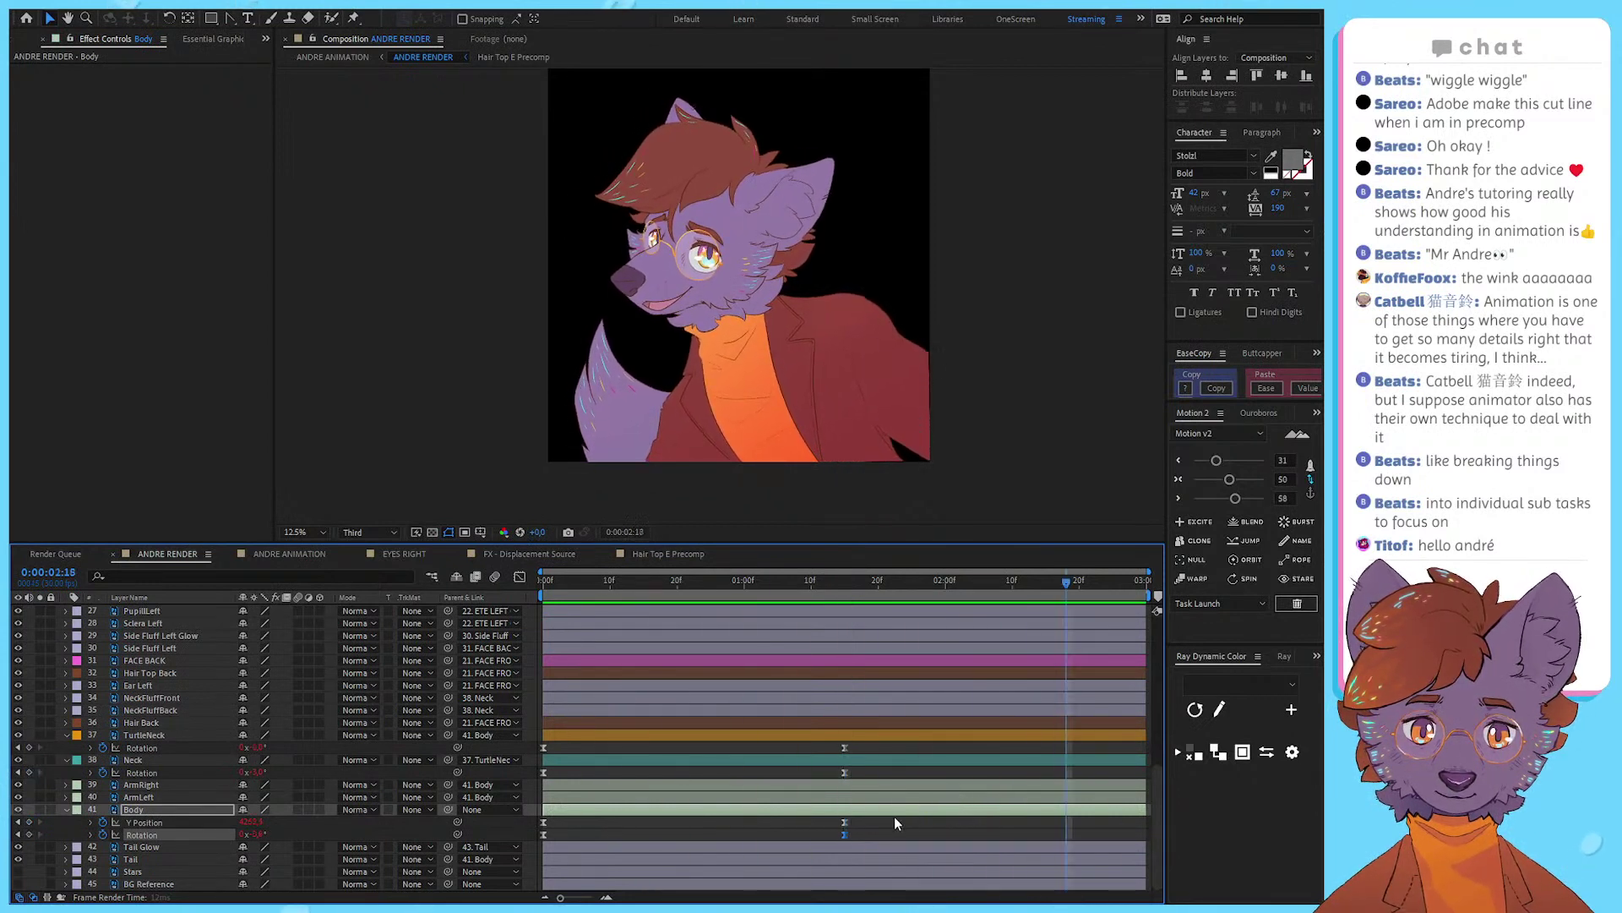
pyautogui.click(813, 846)
pyautogui.hotkey('ctrl', 'z')
# Step: Set the Motion 2 easing of the face, turtleneck, neck and body keyframes to 46 outgoing and 71 incoming, and preview it
pyautogui.moveTo(861, 840); pyautogui.dragTo(554, 814)
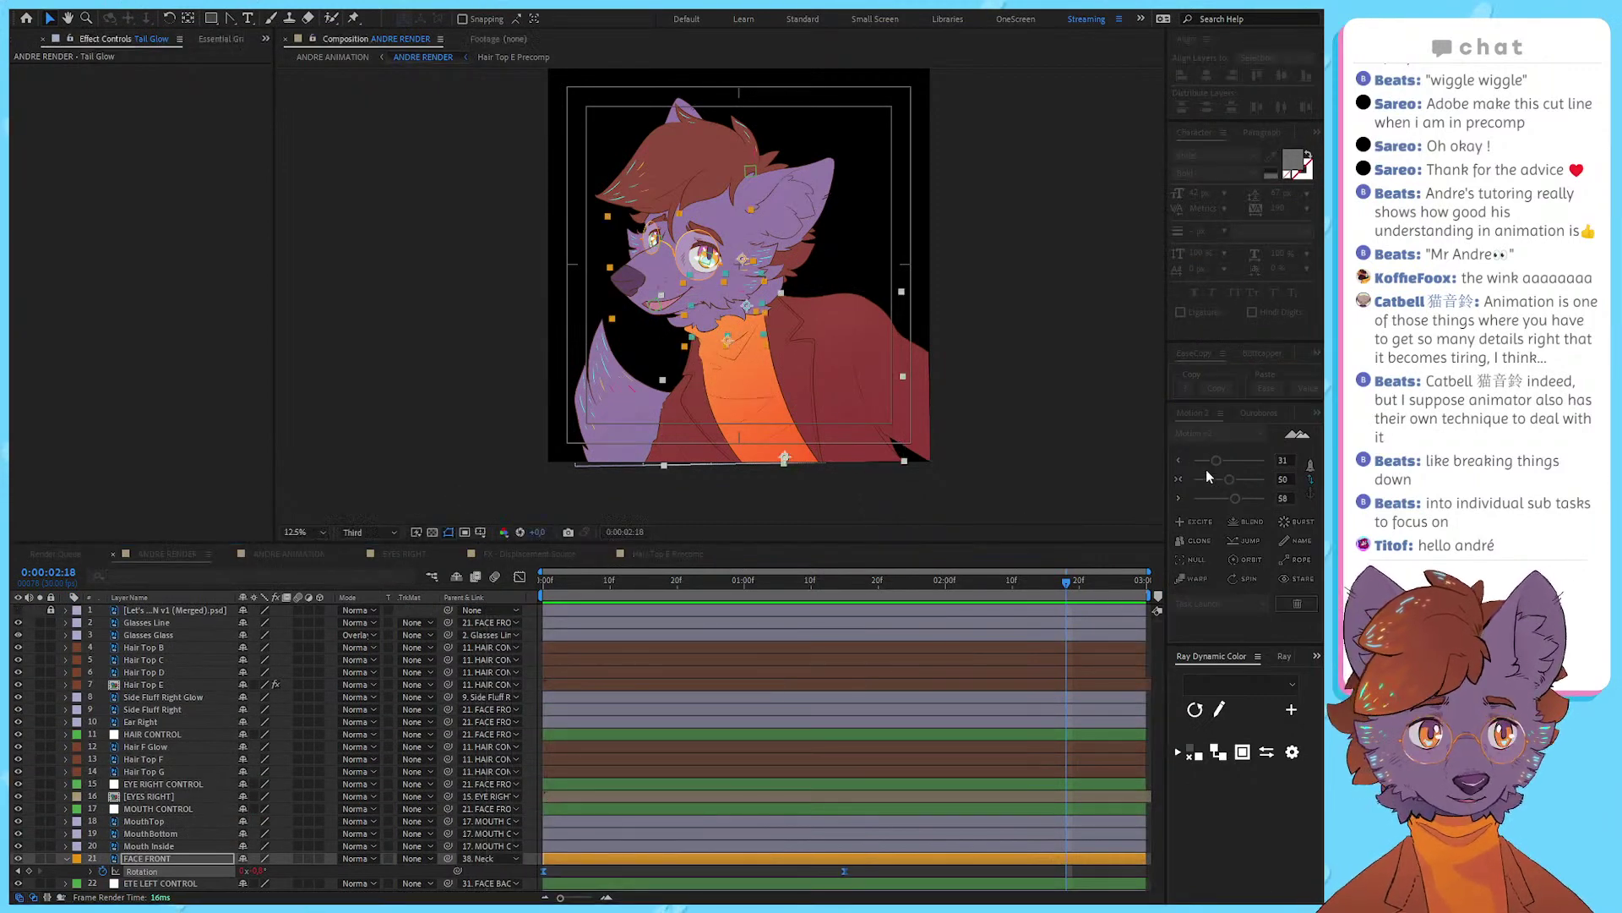
pyautogui.moveTo(1216, 461); pyautogui.dragTo(1245, 499)
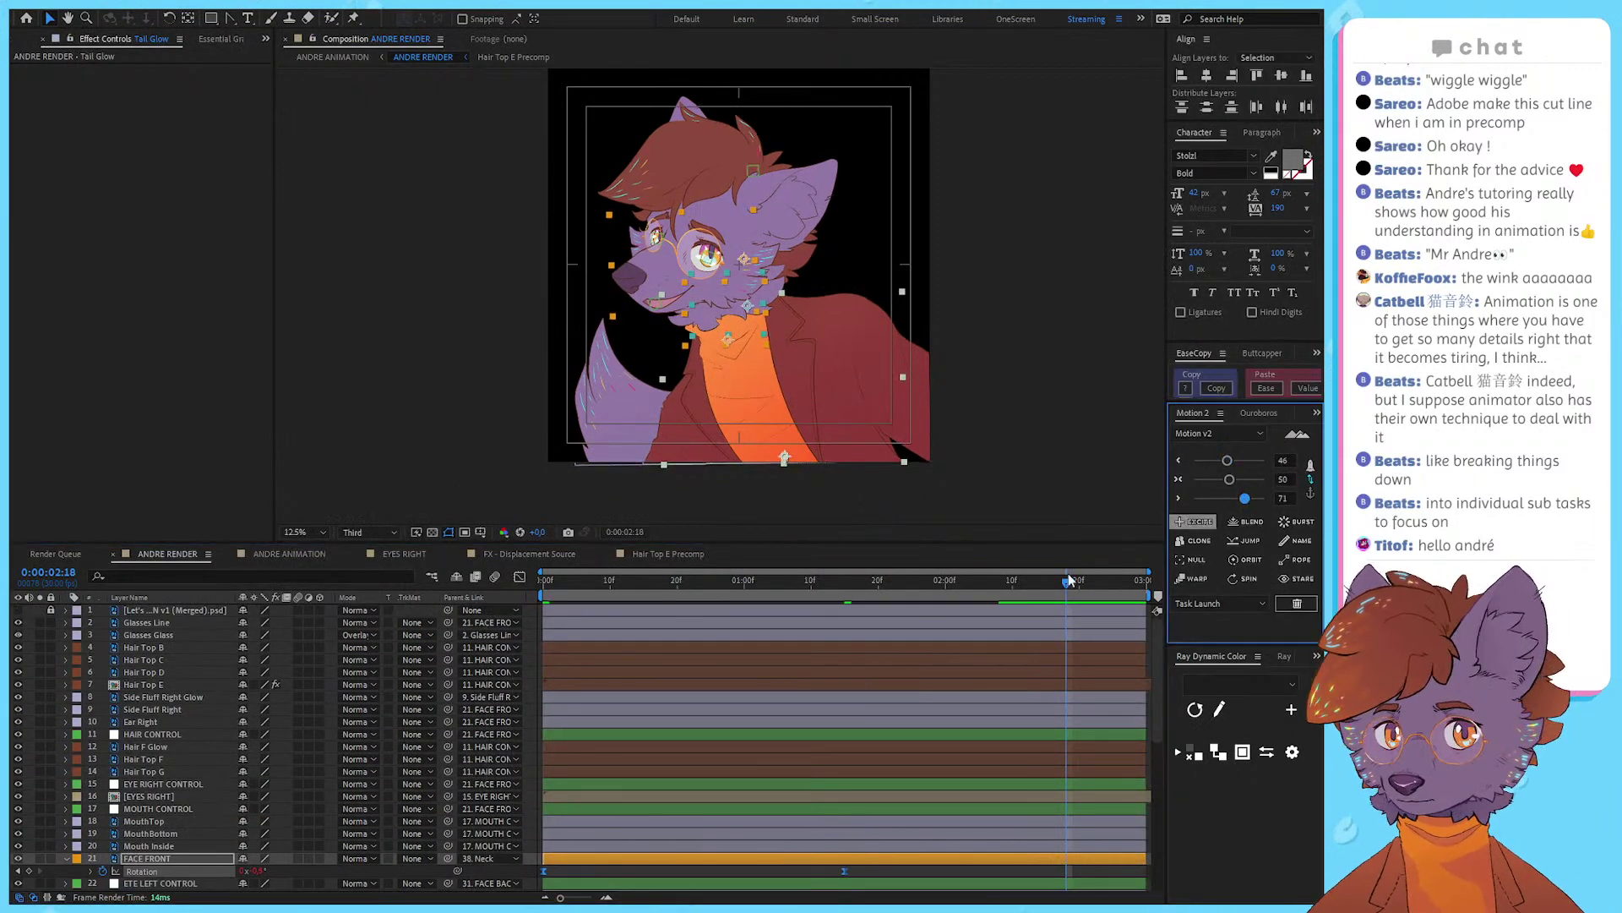
pyautogui.scroll(-5, 598, 691)
pyautogui.scroll(-3, 607, 702)
pyautogui.moveTo(571, 583); pyautogui.dragTo(389, 586)
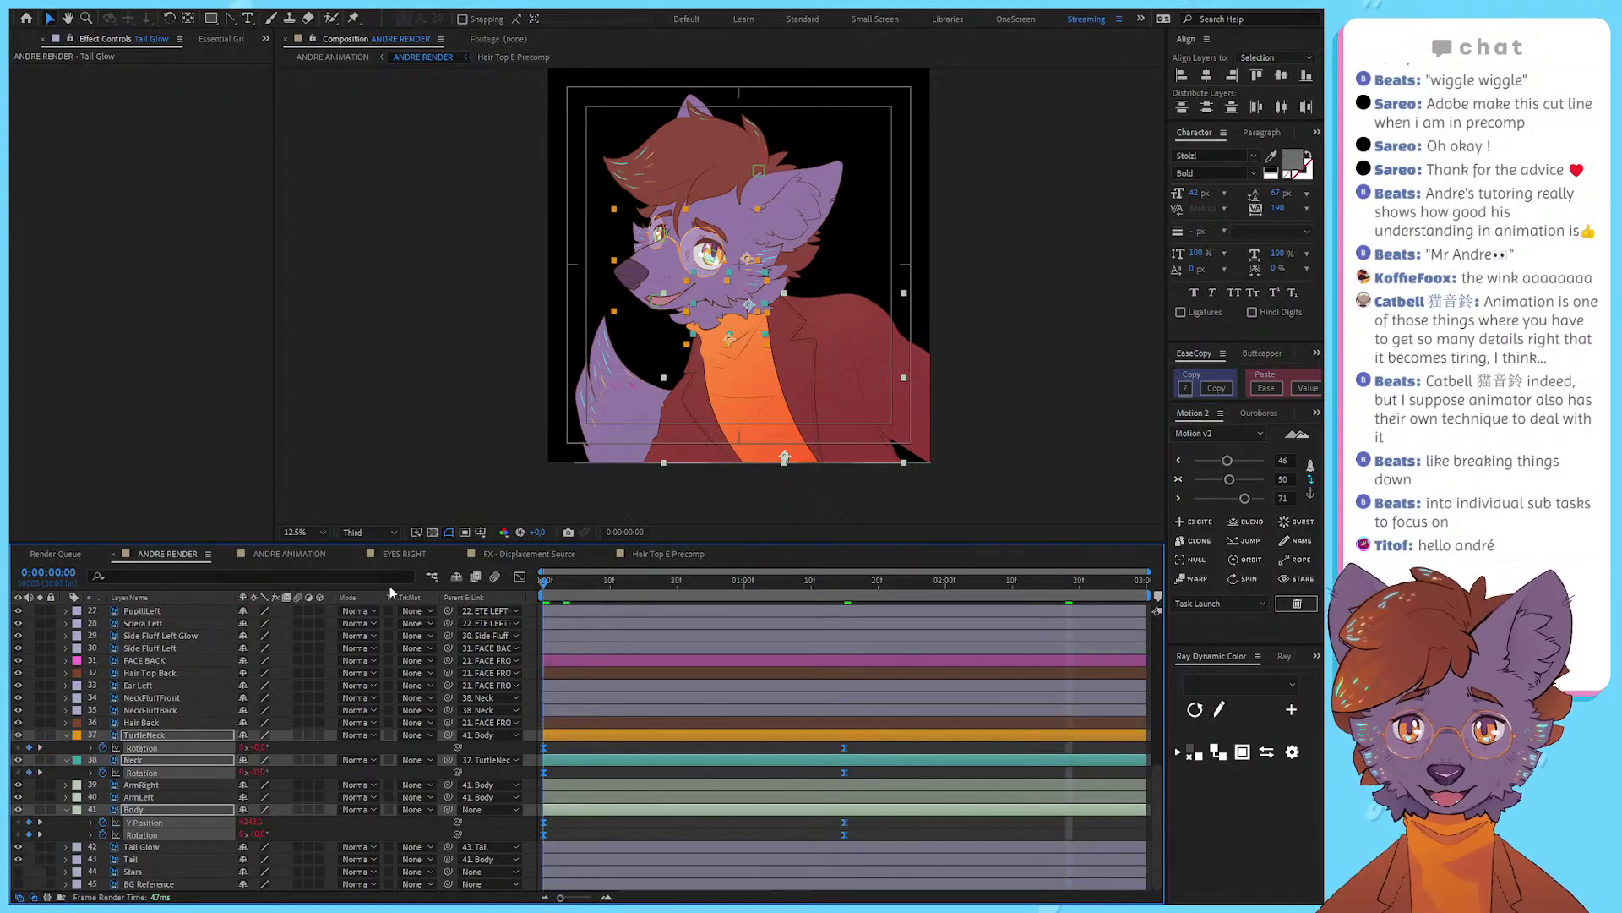
pyautogui.press('space')
pyautogui.click(641, 823)
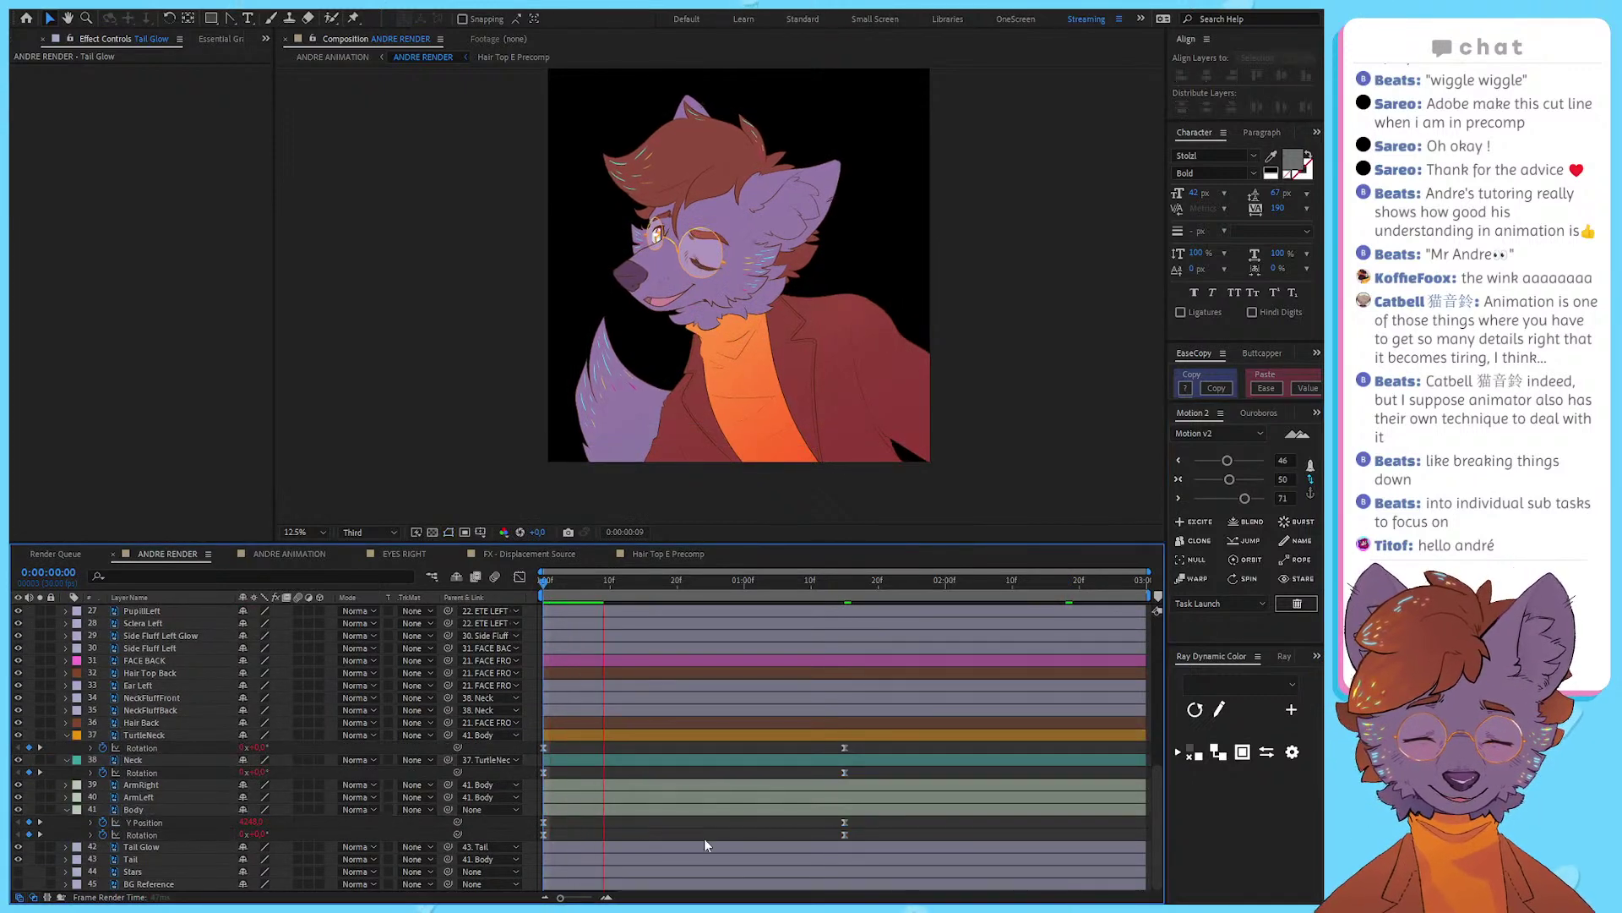
# Step: Lower the composition preview resolution to Quarter and play back the loop from the start
pyautogui.click(376, 531)
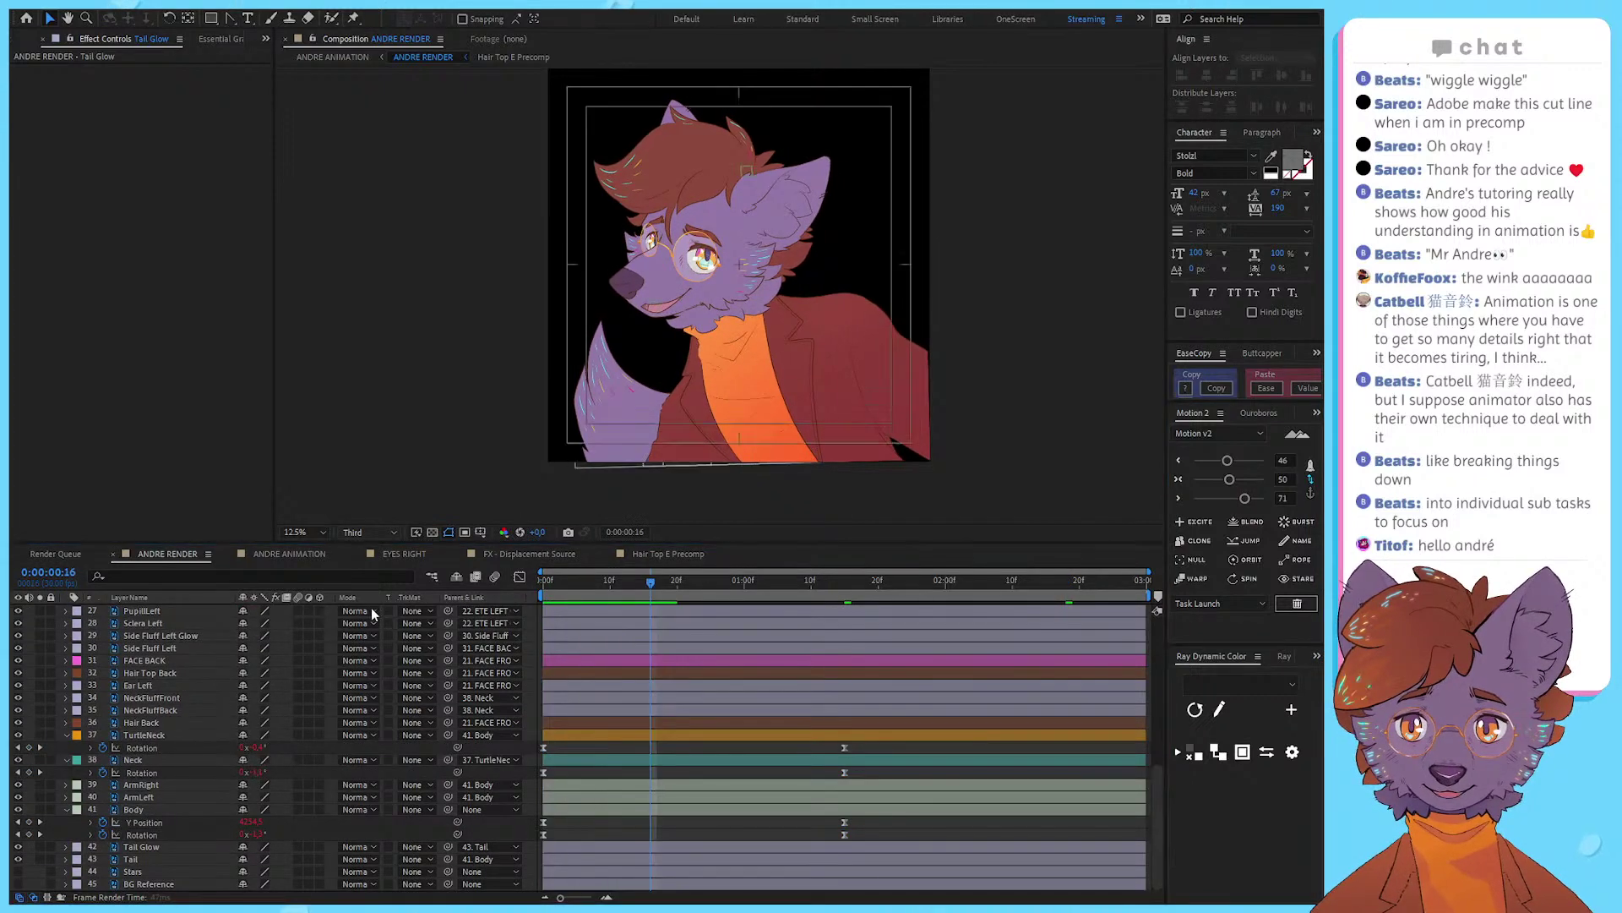
pyautogui.click(373, 613)
pyautogui.moveTo(605, 585); pyautogui.dragTo(518, 606)
pyautogui.press('space')
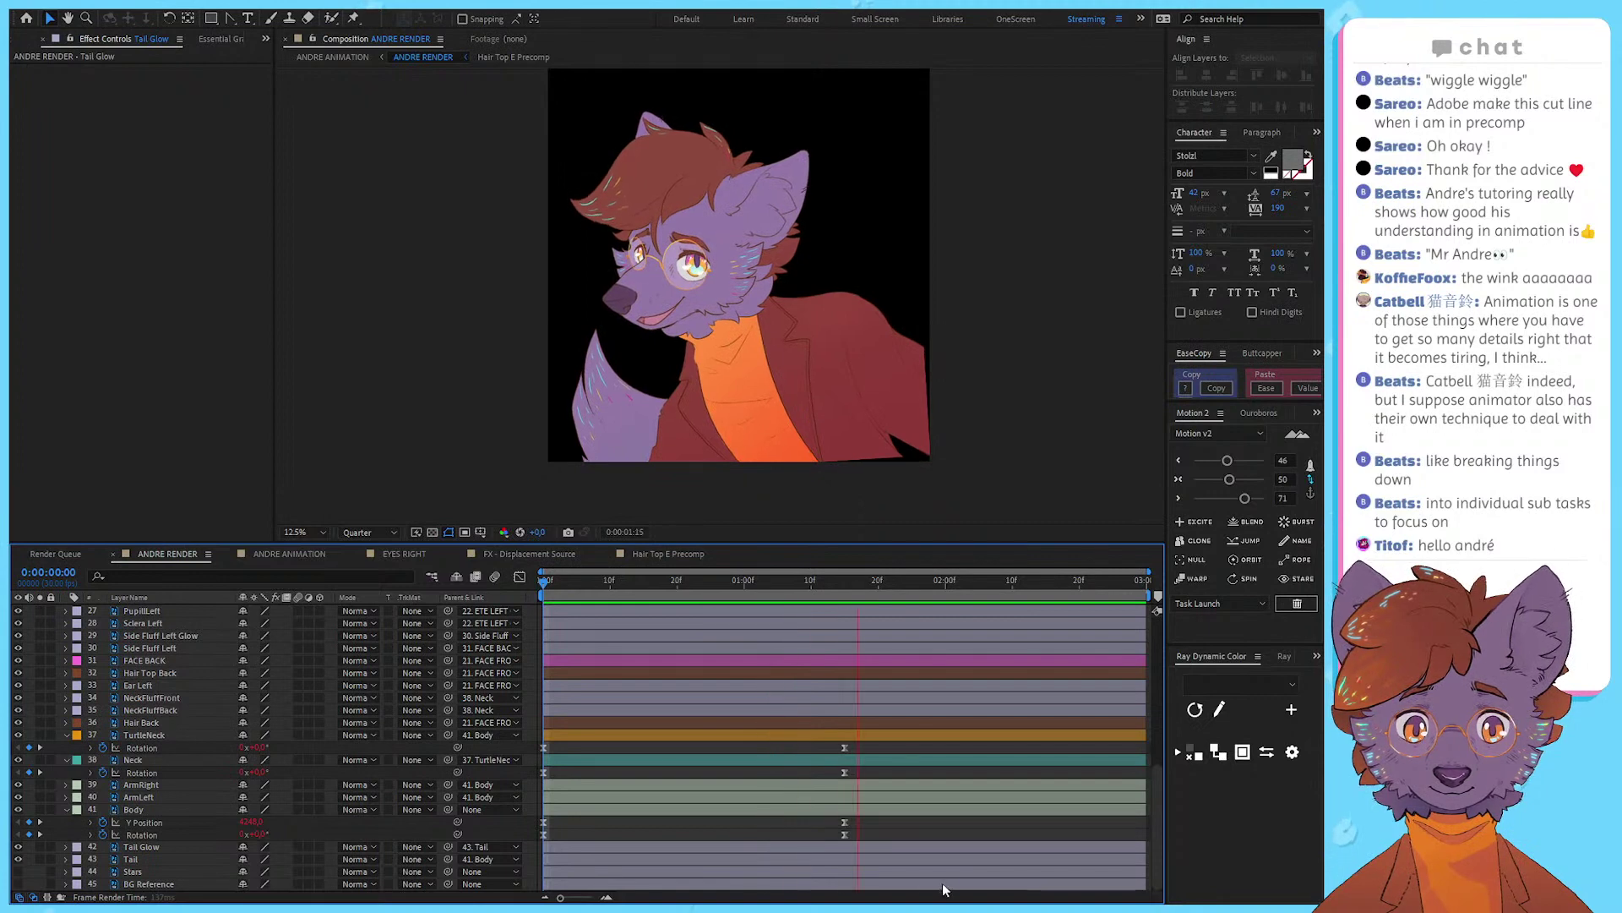
pyautogui.press('space')
# Step: Set the combined Motion 2 ease of the face, turtleneck, neck and body keyframes to 25, and play back the loop
pyautogui.moveTo(860, 831); pyautogui.dragTo(536, 764)
pyautogui.click(1212, 480)
pyautogui.scroll(-5, 665, 649)
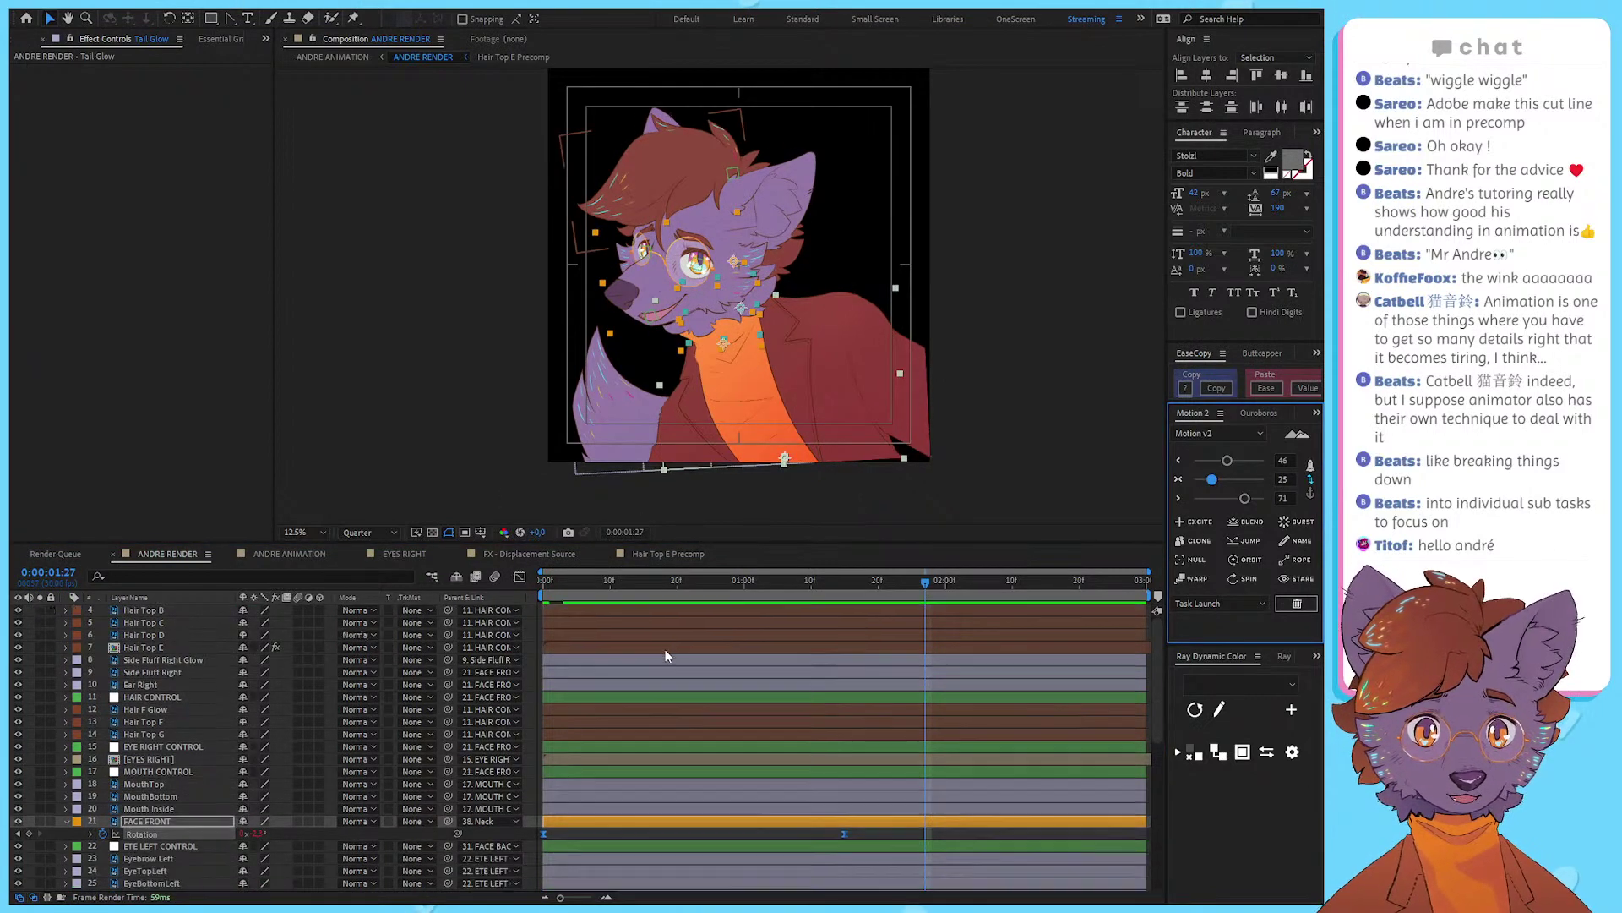
pyautogui.press('space')
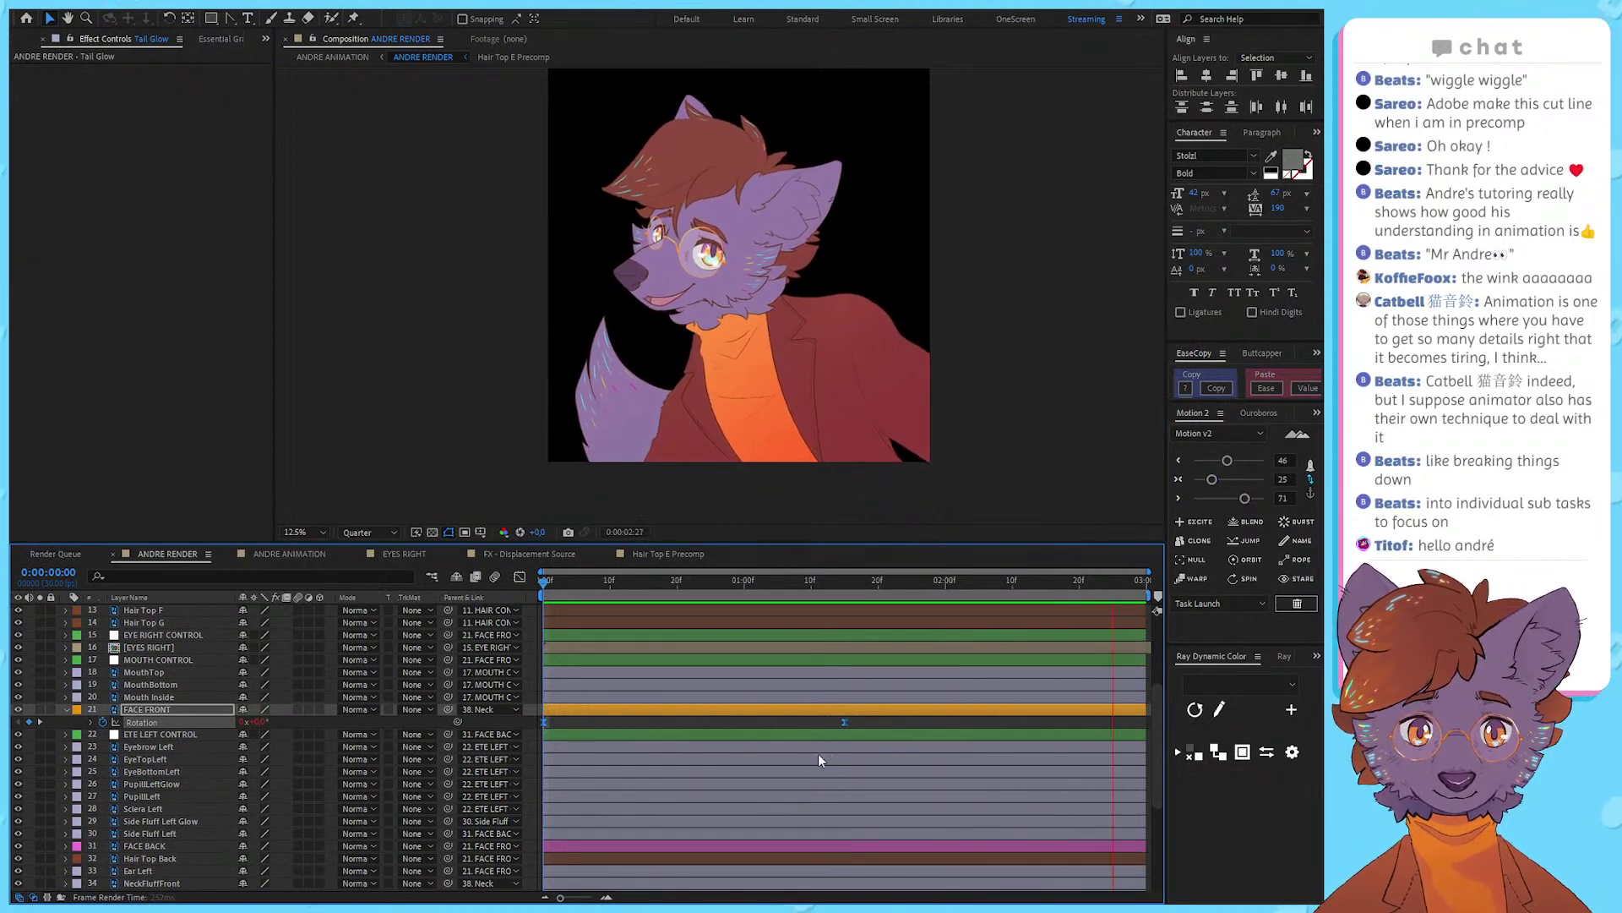
pyautogui.scroll(-3, 823, 728)
pyautogui.press('space')
# Step: Offset the TurtleNeck and Neck Rotation keyframes to start about 8 frames in, and the FACE FRONT Rotation keyframes about 17 frames in
pyautogui.moveTo(862, 842); pyautogui.dragTo(597, 633)
pyautogui.click(583, 581)
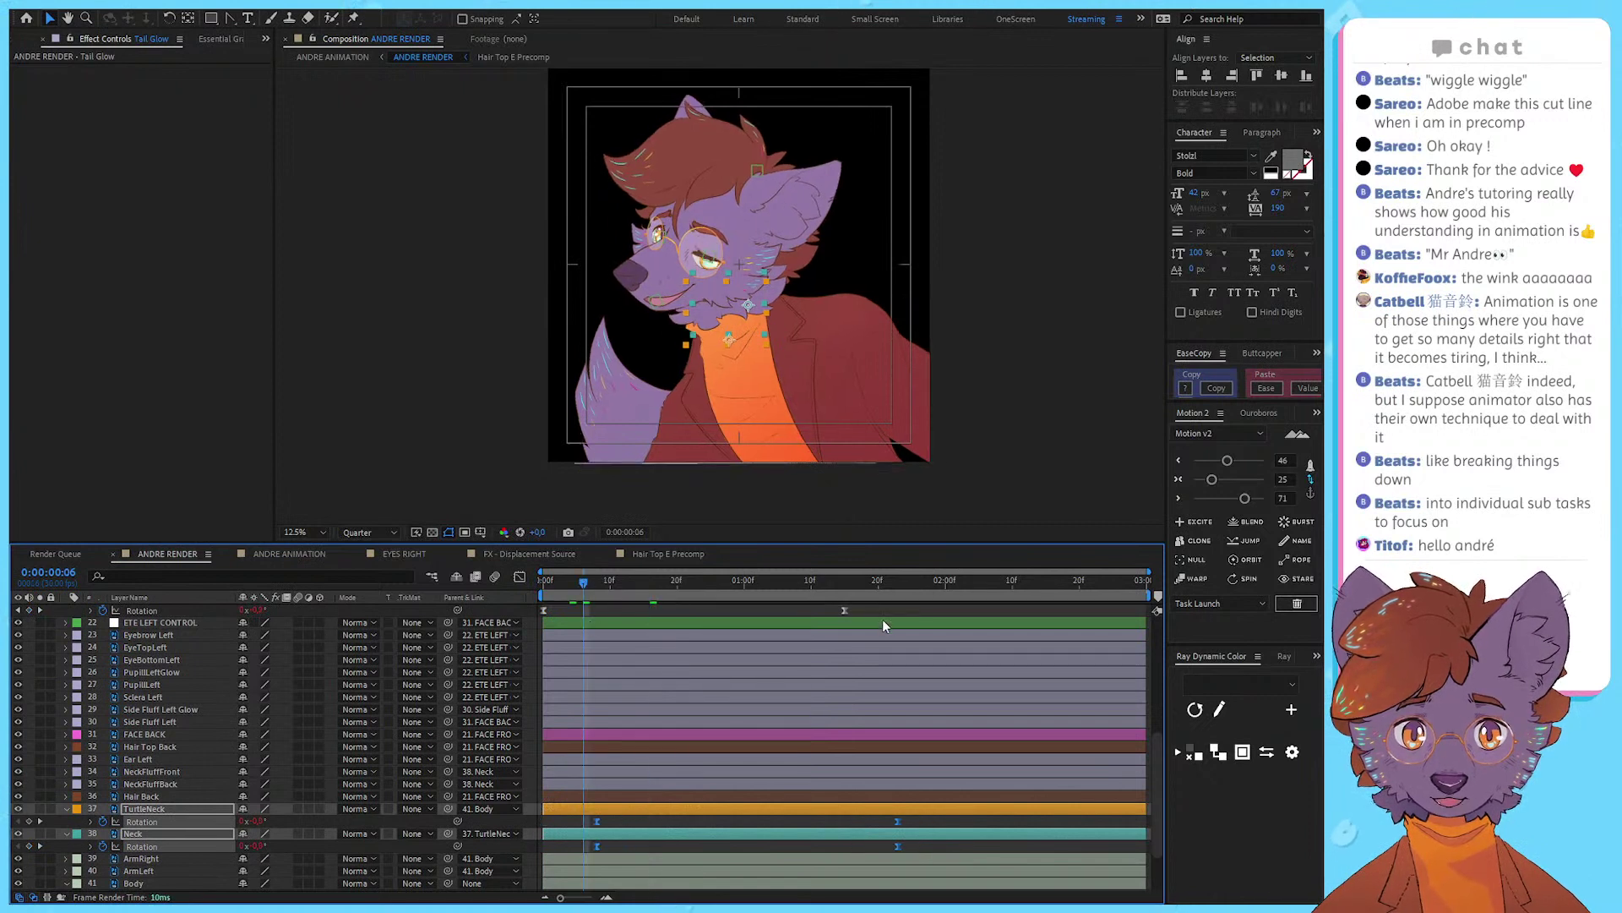
pyautogui.moveTo(882, 618); pyautogui.dragTo(544, 617)
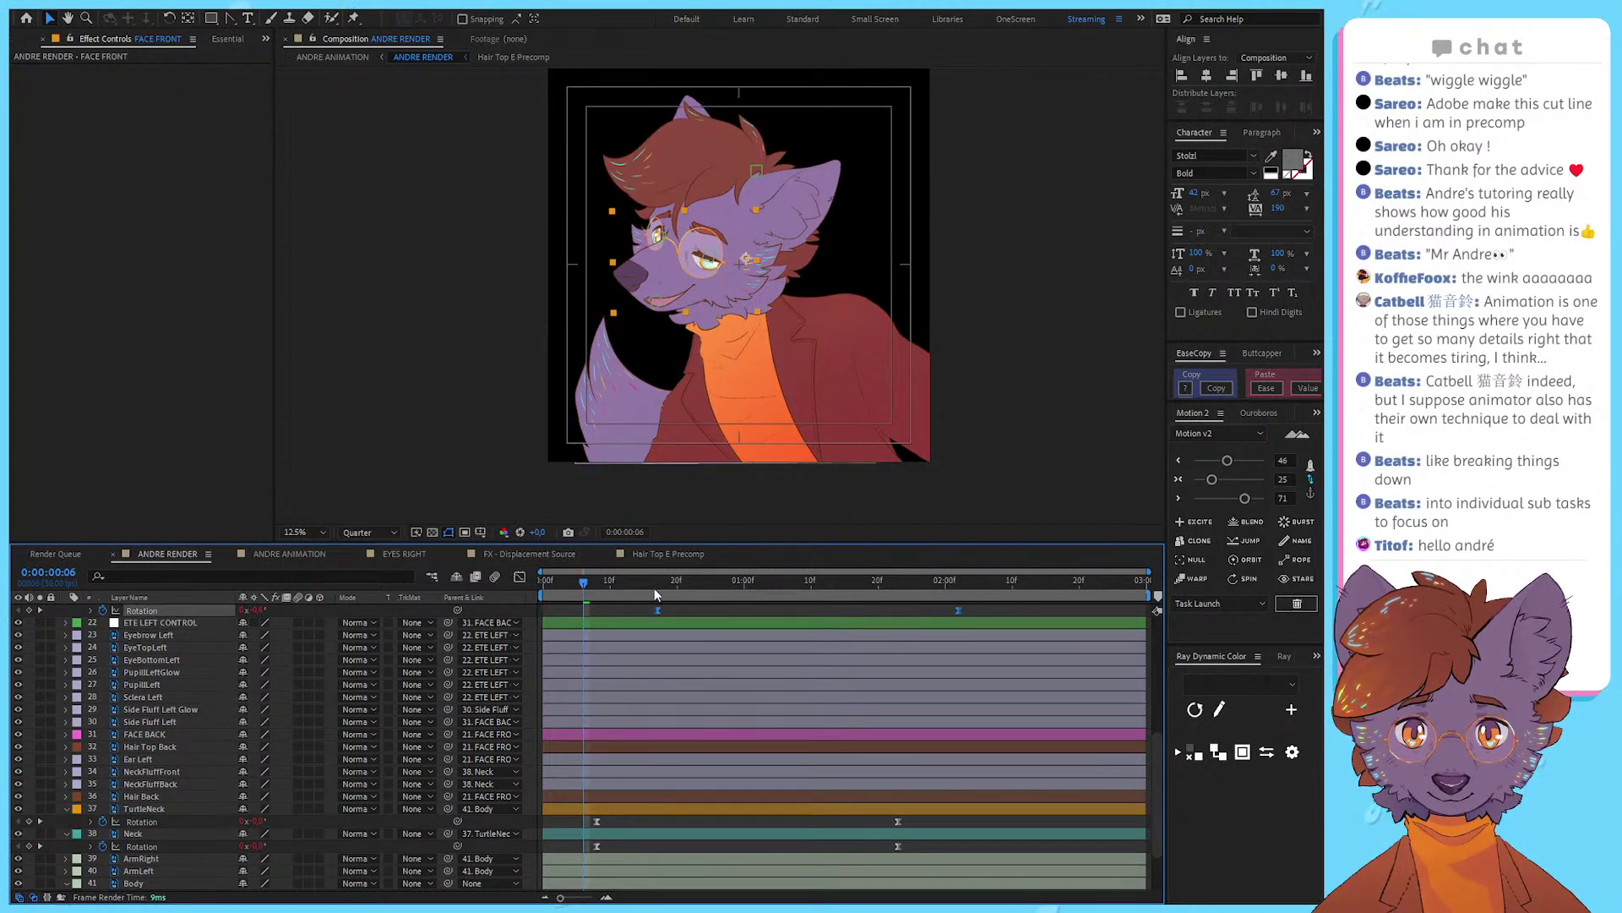
# Step: Play back the offset body, neck and face loop up close and with the whole composition fitted in view
pyautogui.press('space')
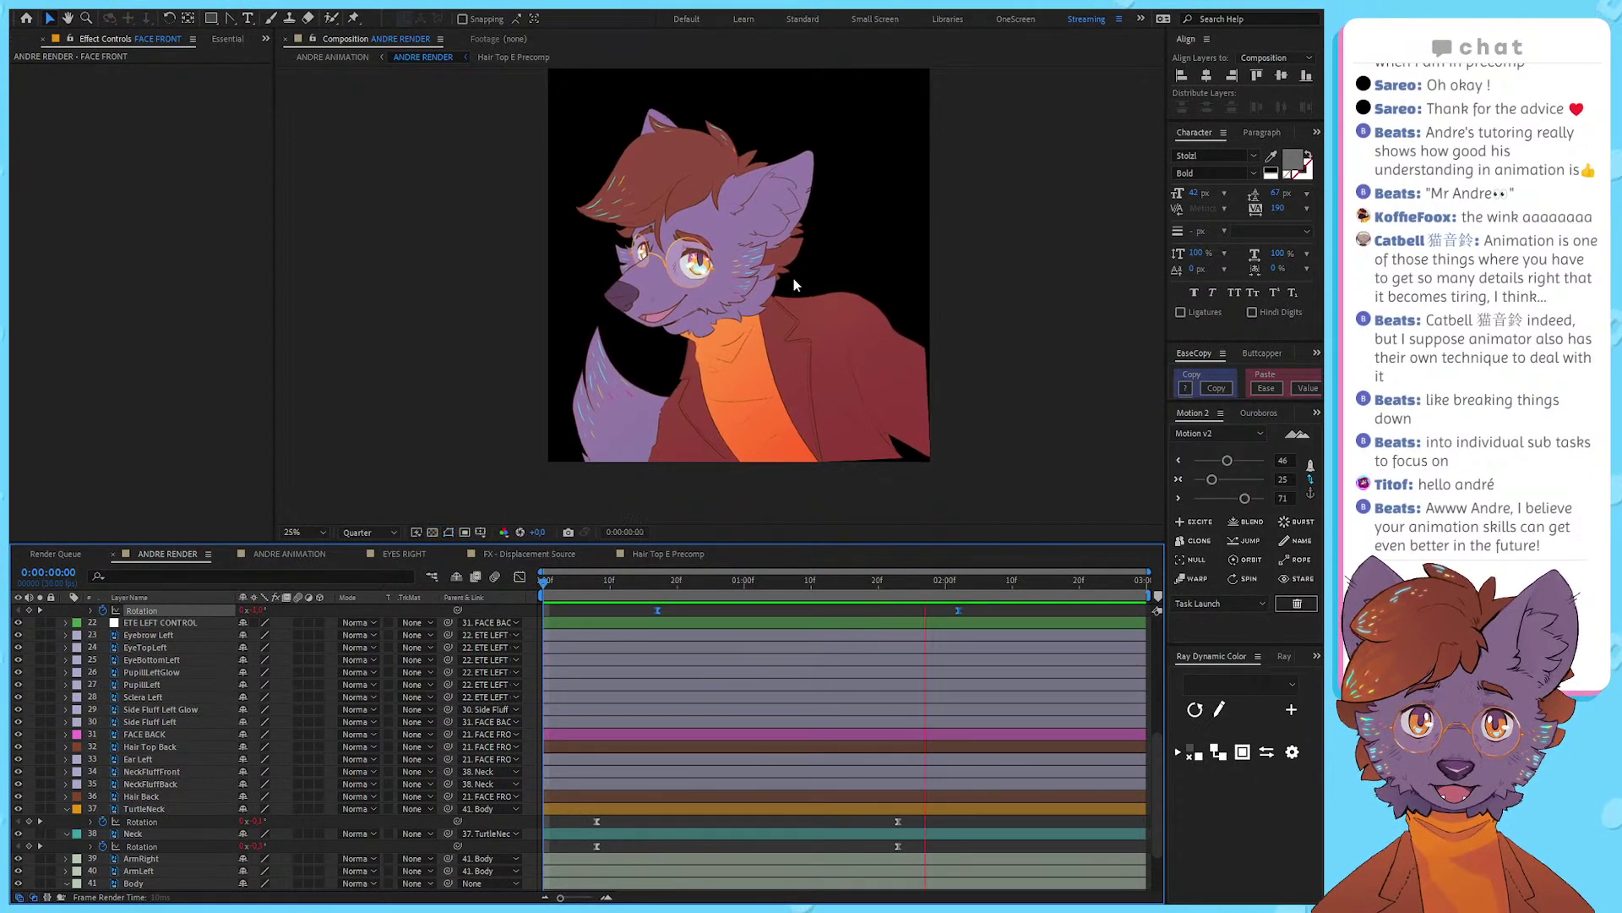
pyautogui.scroll(1, 793, 277)
pyautogui.press('space')
pyautogui.press('space')
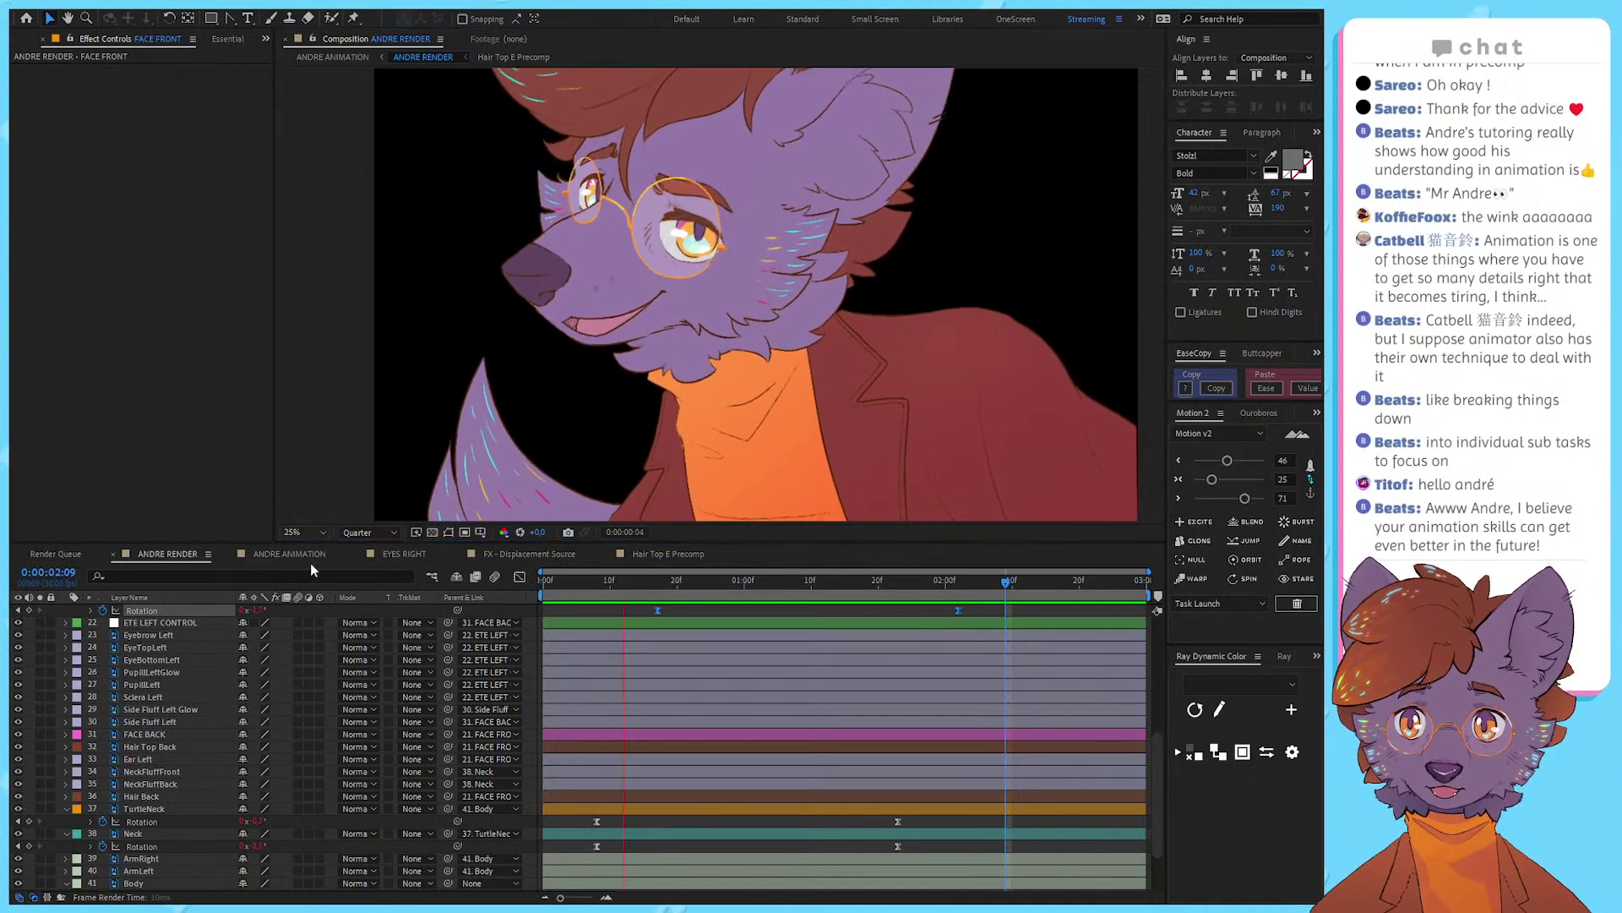
pyautogui.hotkey('shift', '/')
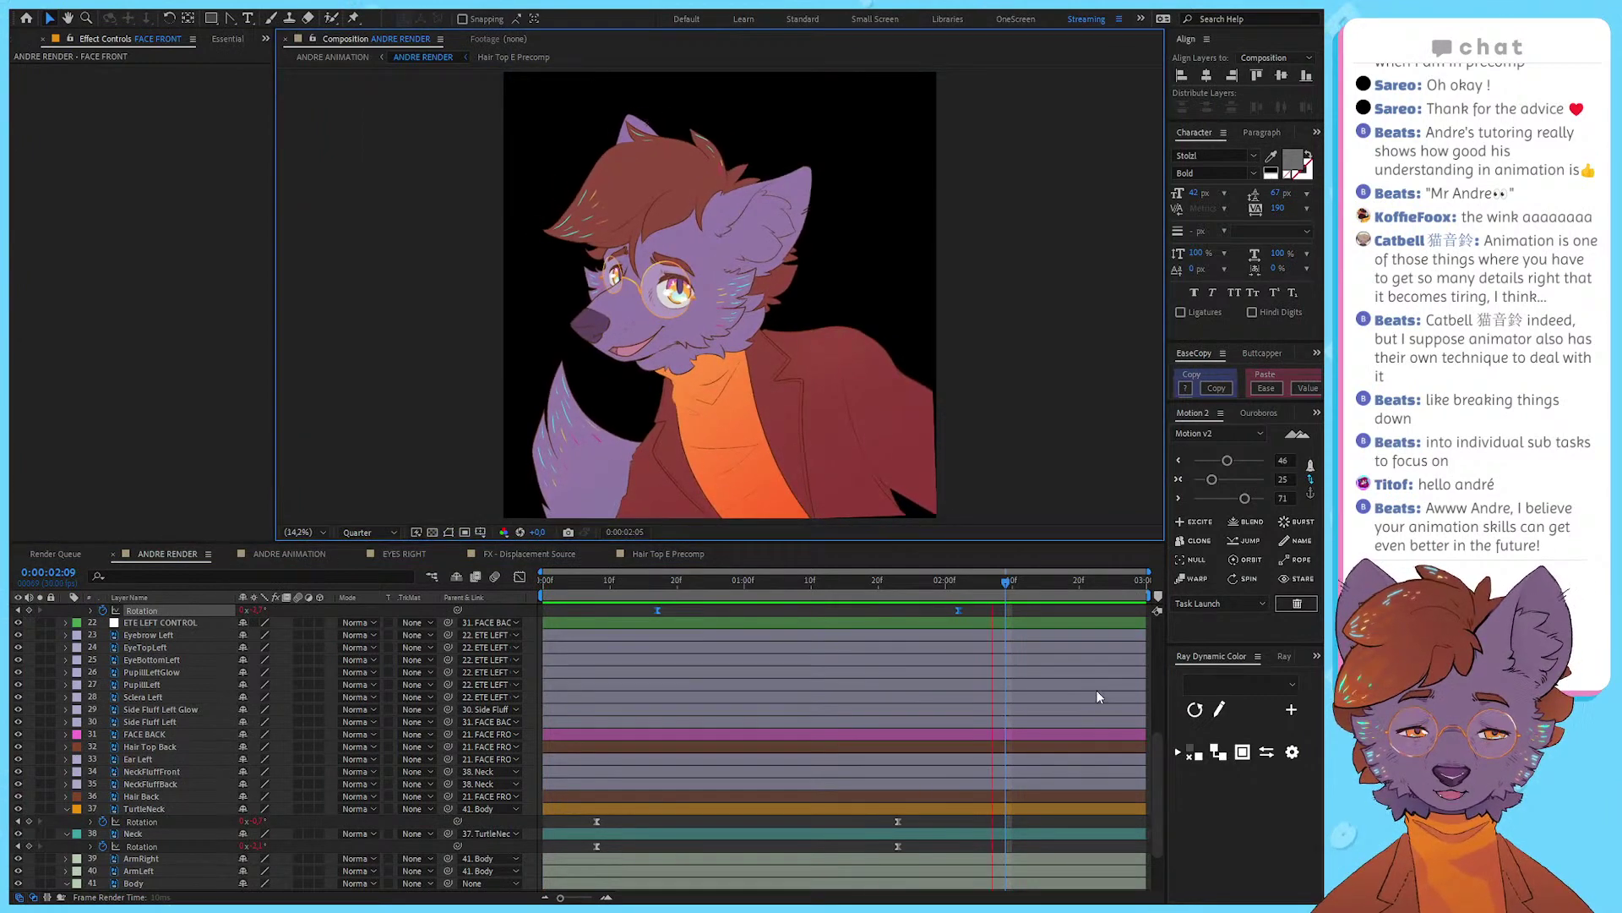
pyautogui.press('space')
# Step: Open the Hair Top E precomp and shorten its composition duration to three seconds
pyautogui.scroll(3, 1097, 690)
pyautogui.scroll(2, 162, 627)
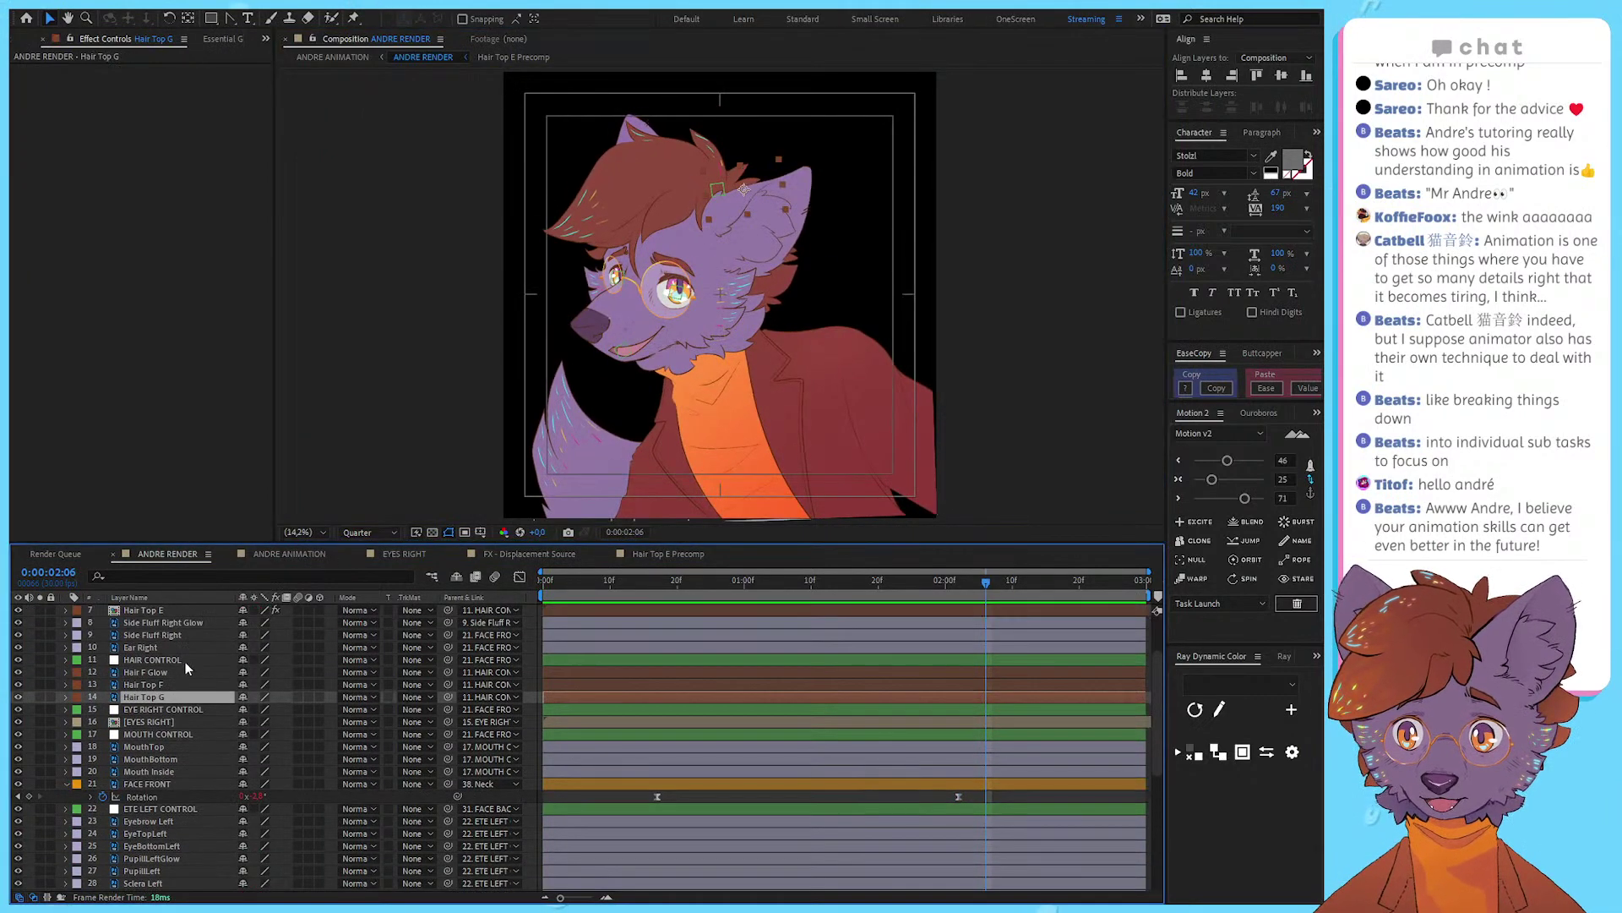
pyautogui.click(174, 674)
pyautogui.doubleClick(166, 611)
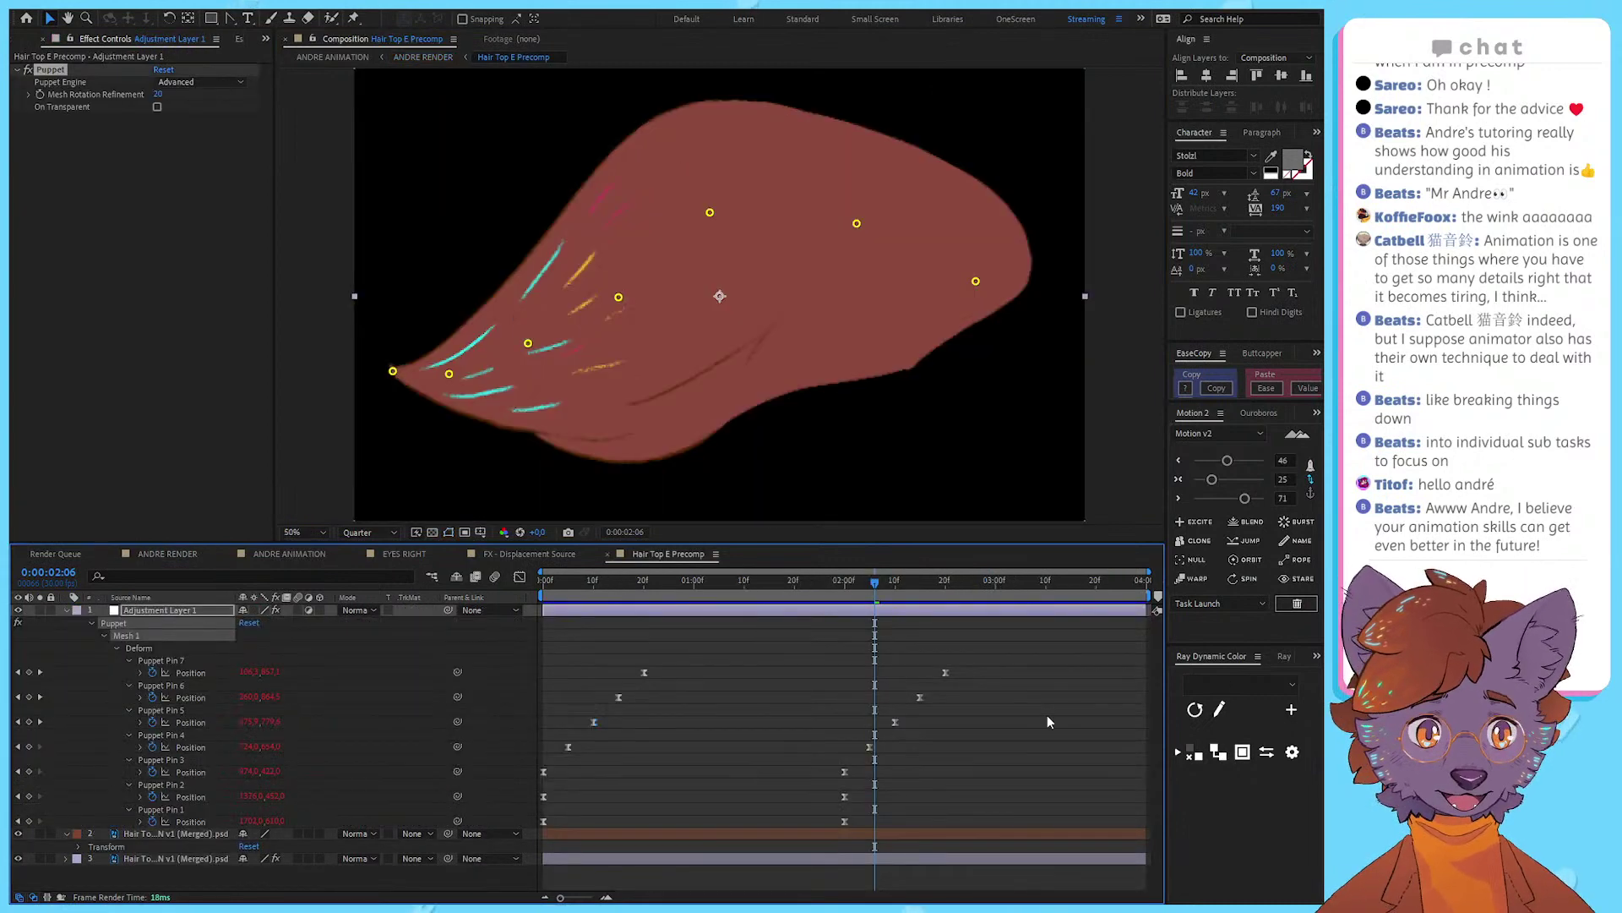
pyautogui.click(979, 728)
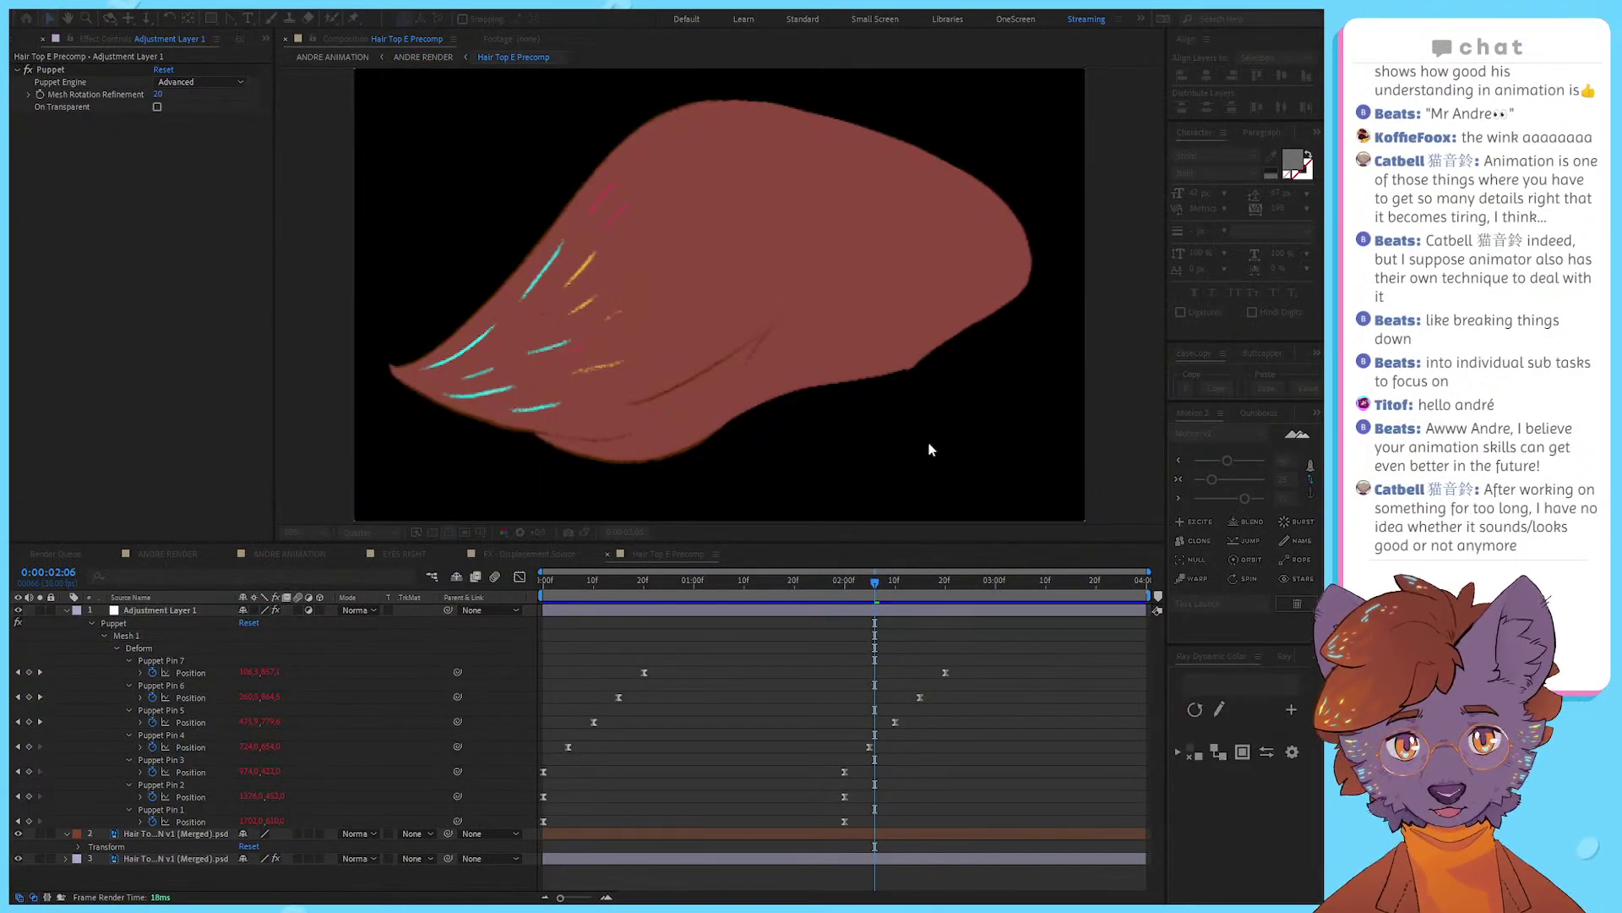
pyautogui.press('Return')
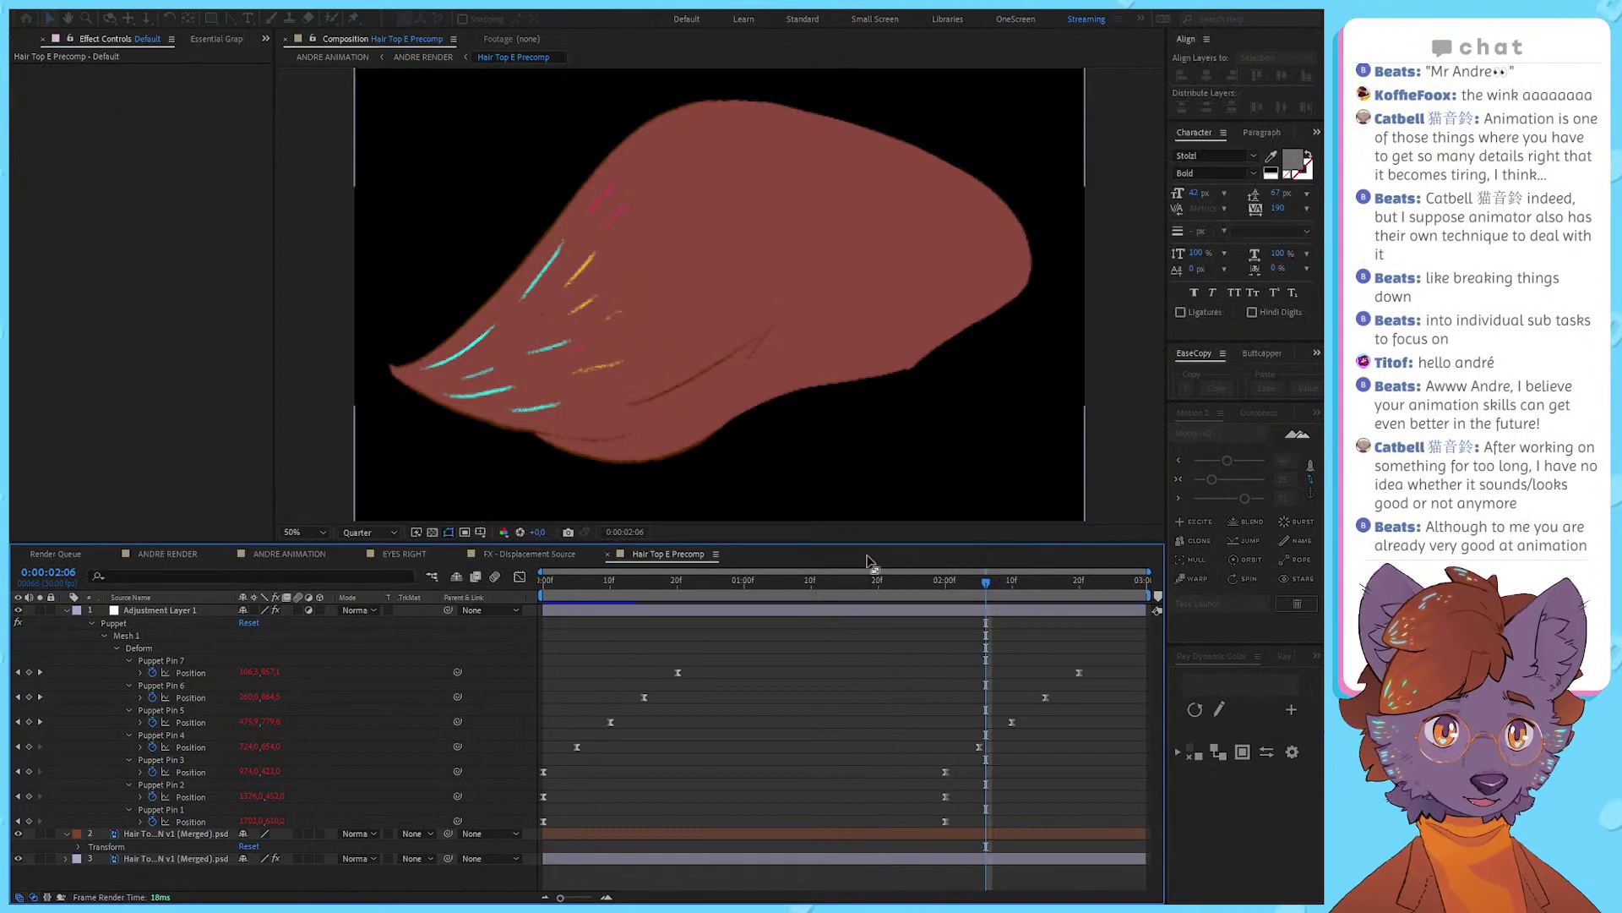
# Step: Move the second set of puppet pin Position keyframes earlier so that pins 1 to 3 land at 0:00:01:15, keeping the stagger between pins
pyautogui.moveTo(1138, 660); pyautogui.dragTo(878, 820)
pyautogui.moveTo(690, 583); pyautogui.dragTo(845, 607)
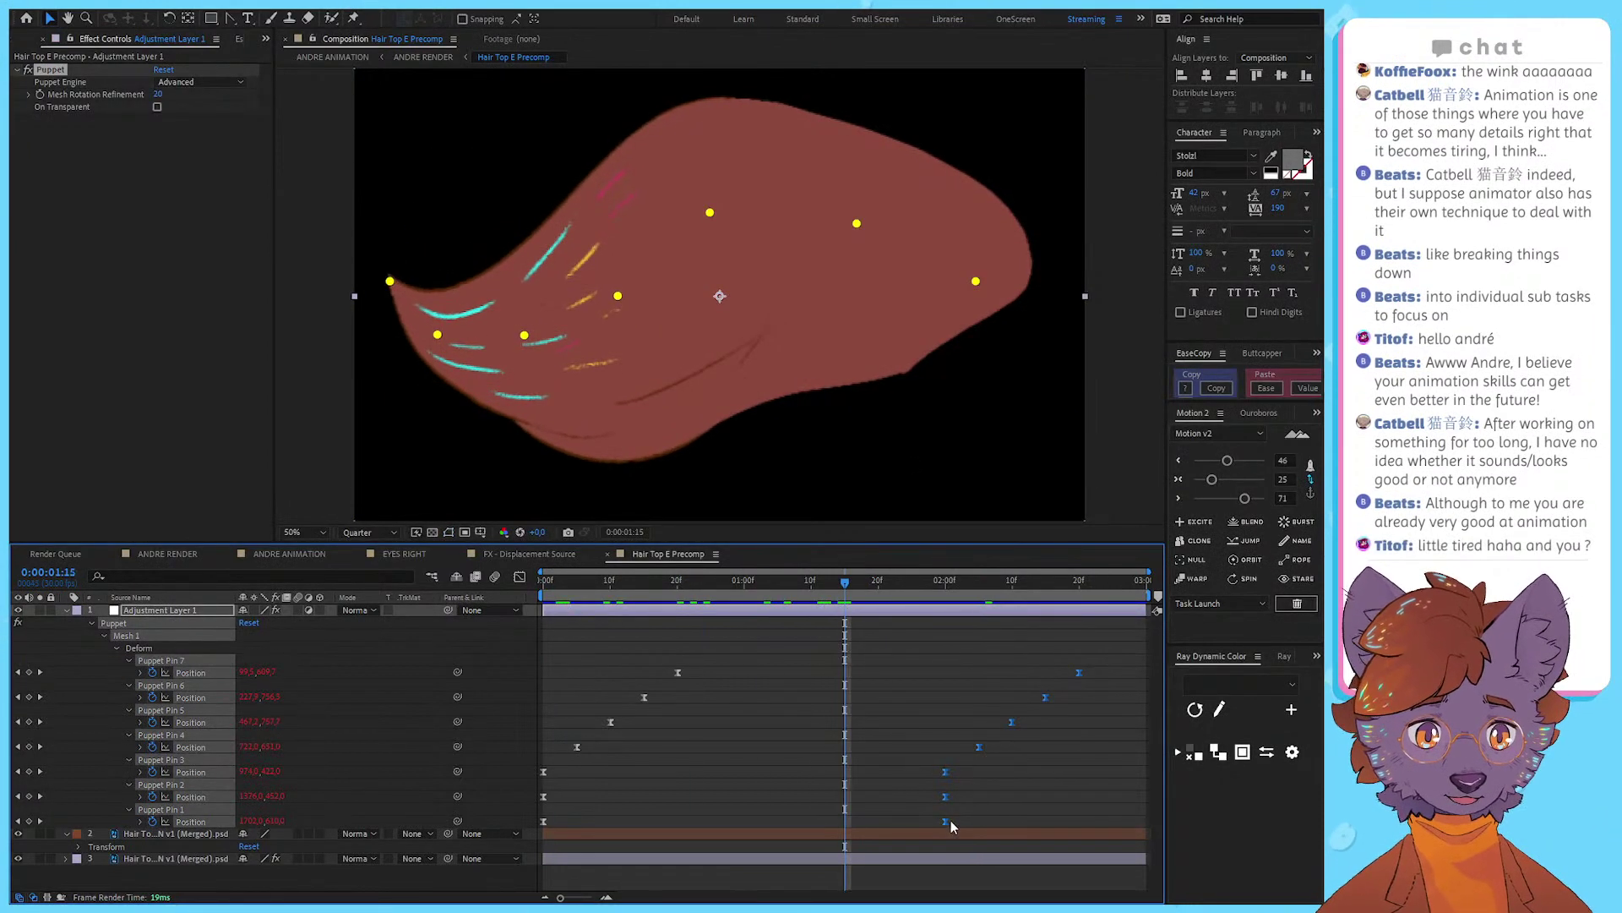
pyautogui.moveTo(946, 819); pyautogui.dragTo(845, 828)
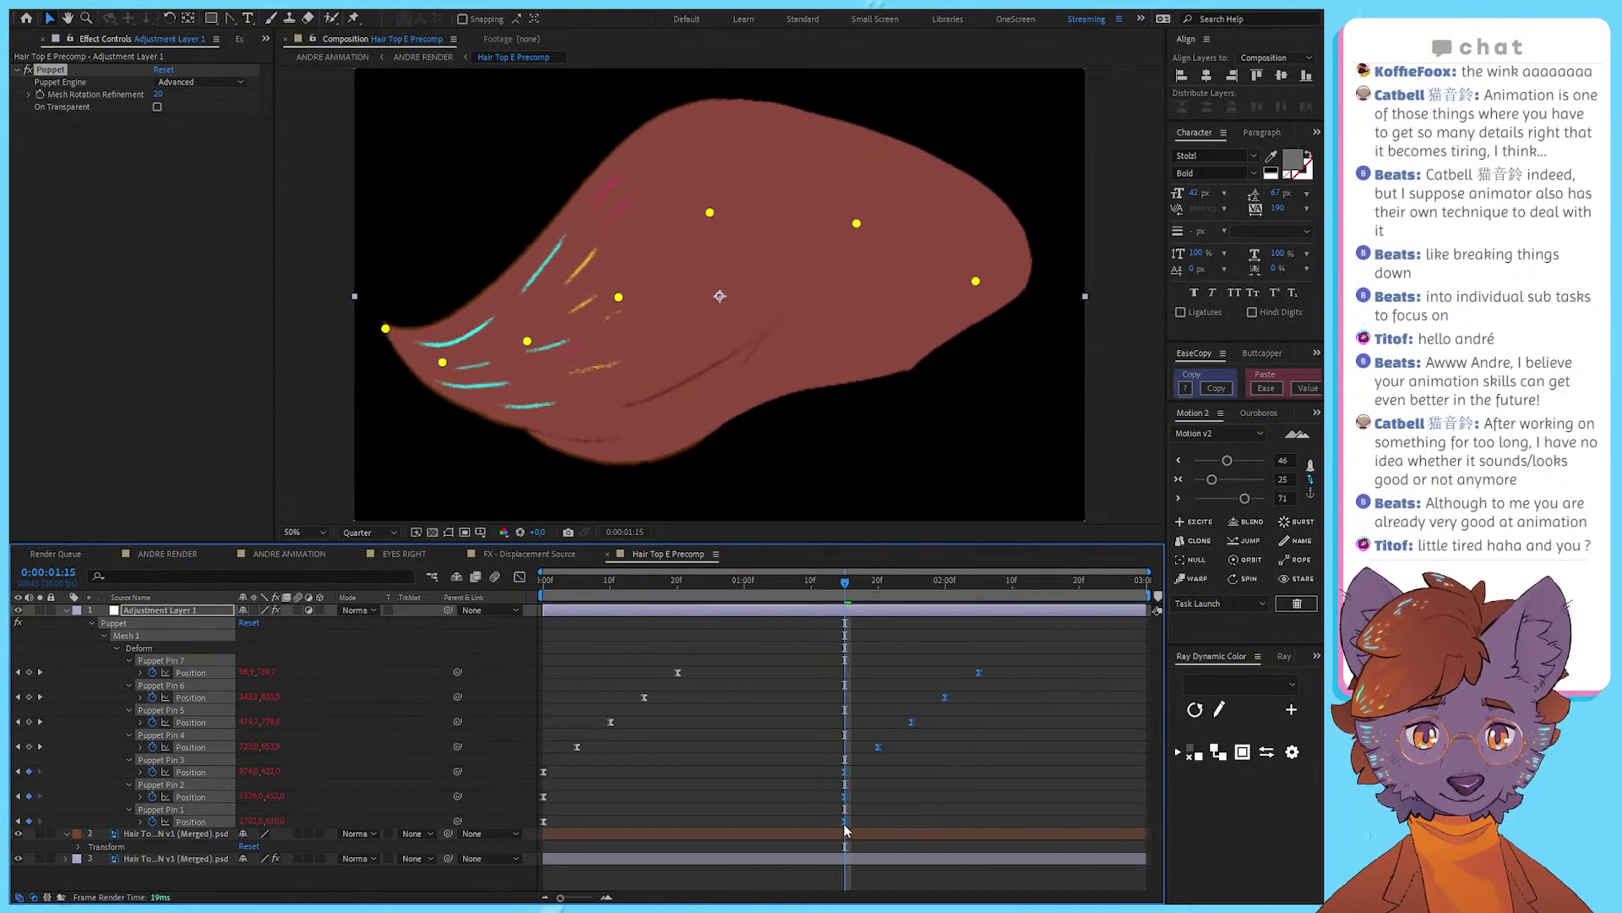
pyautogui.click(902, 824)
# Step: Play back the retimed hair loop in the precomp and in ANDRE RENDER, and save the project
pyautogui.press('space')
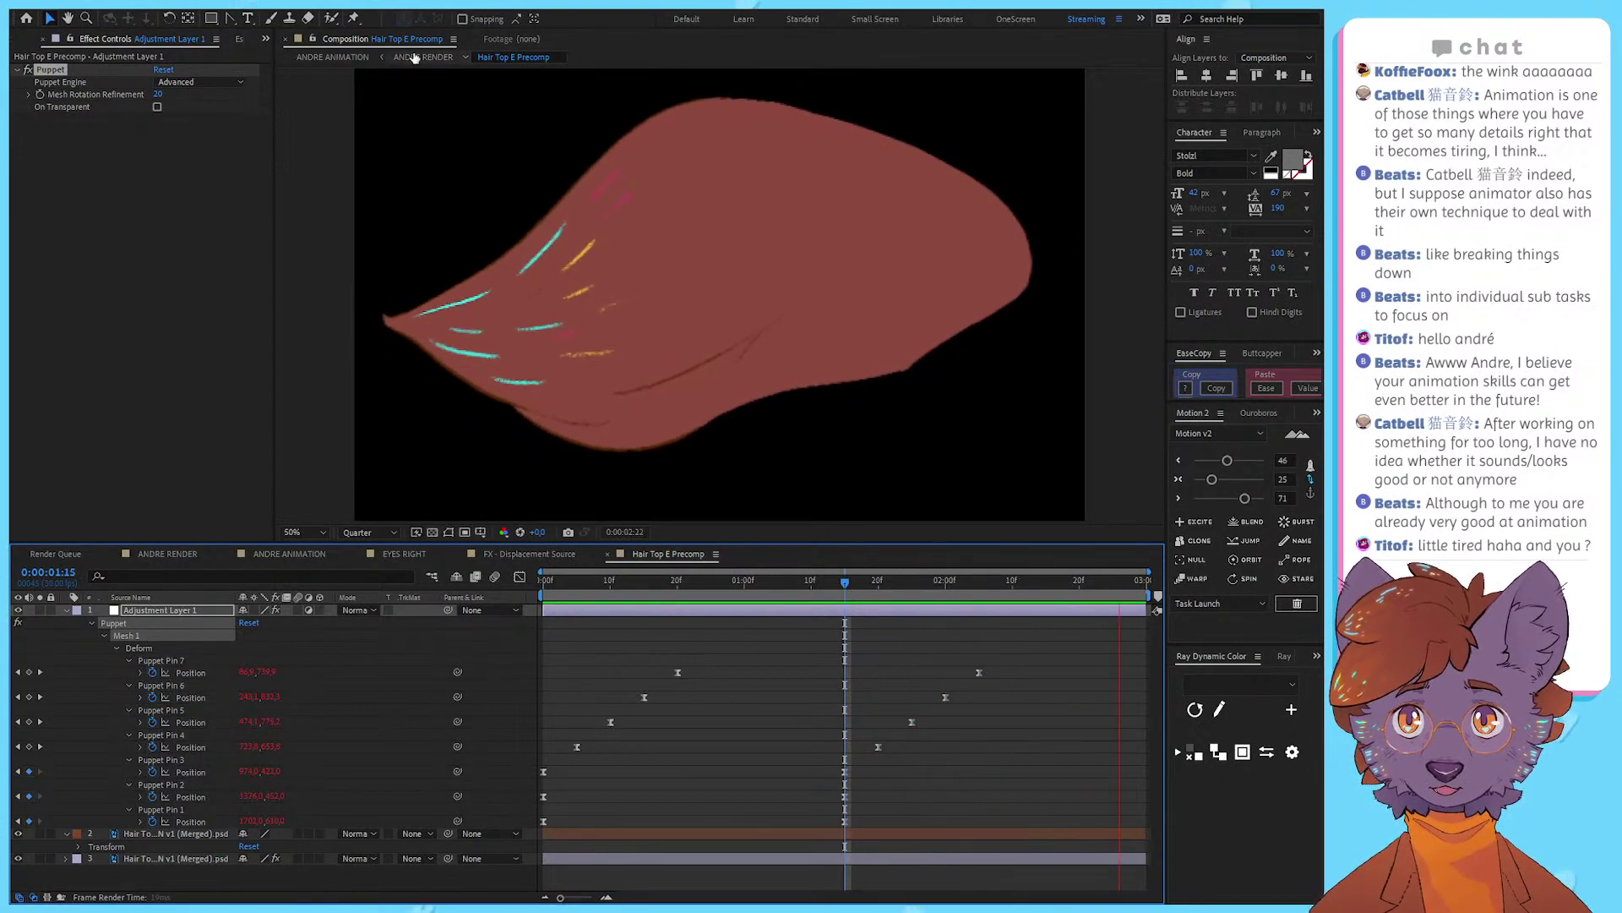
pyautogui.click(414, 56)
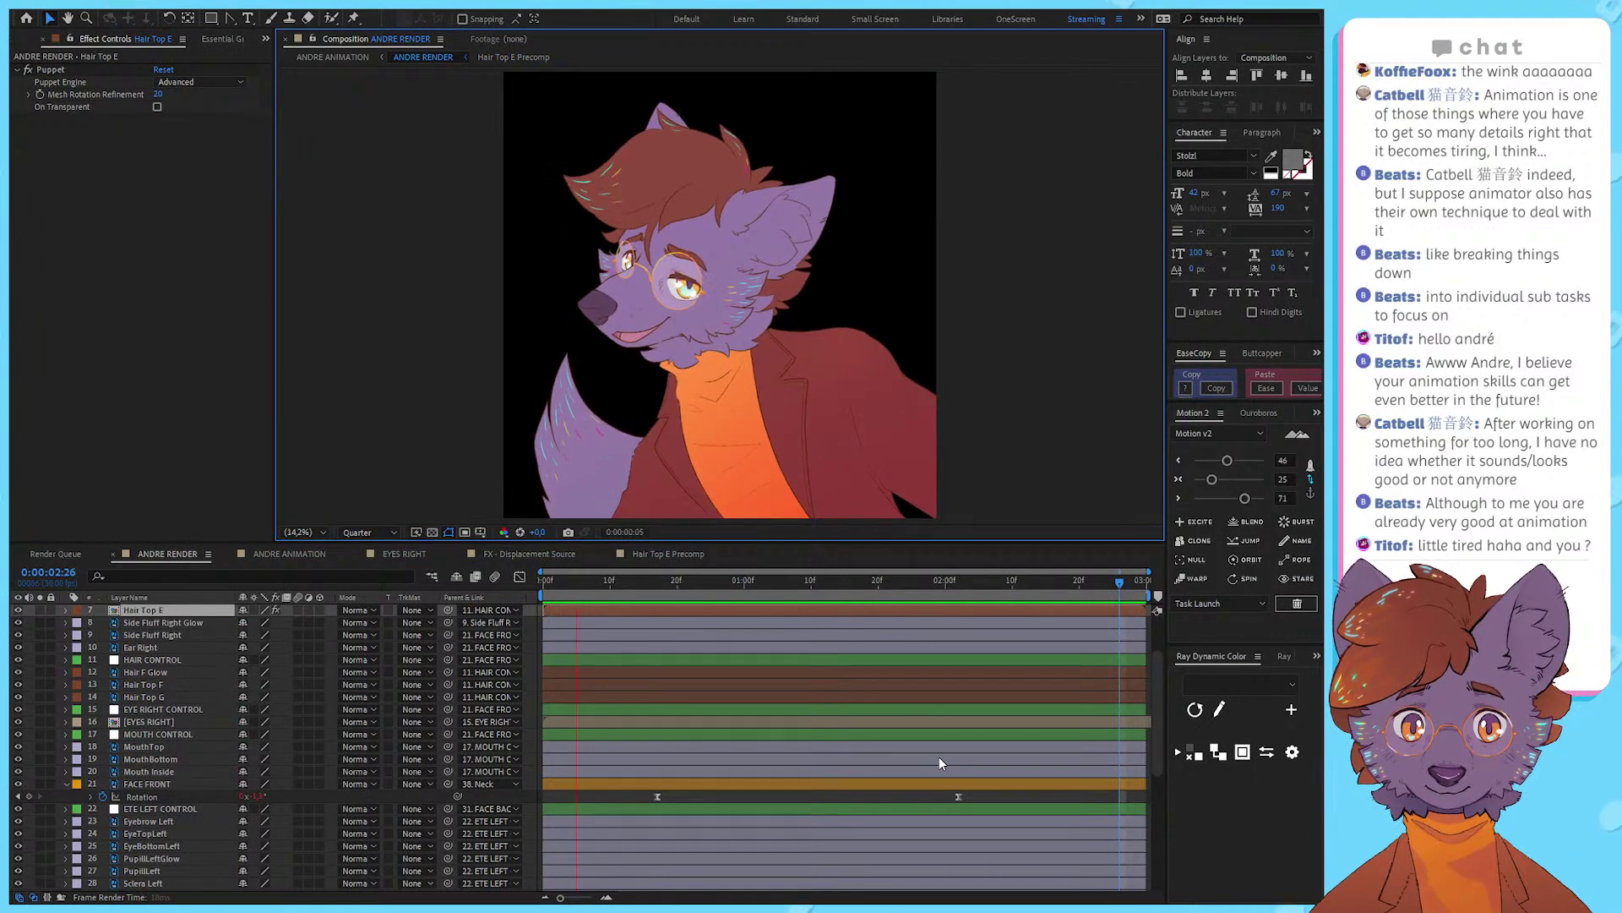
pyautogui.hotkey('ctrl', 's')
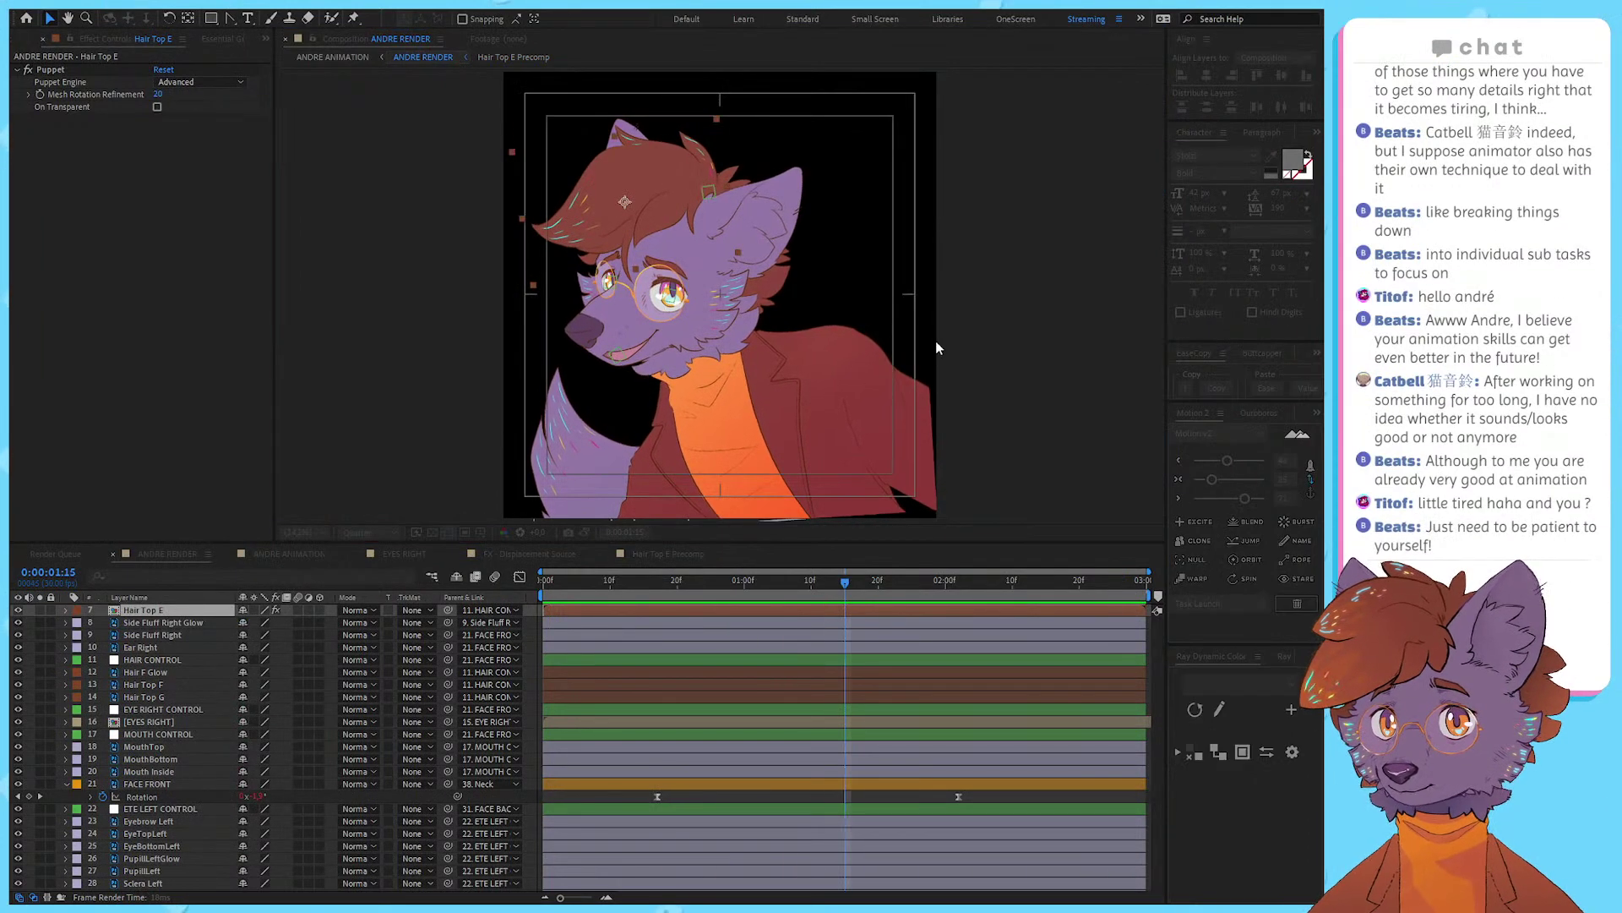
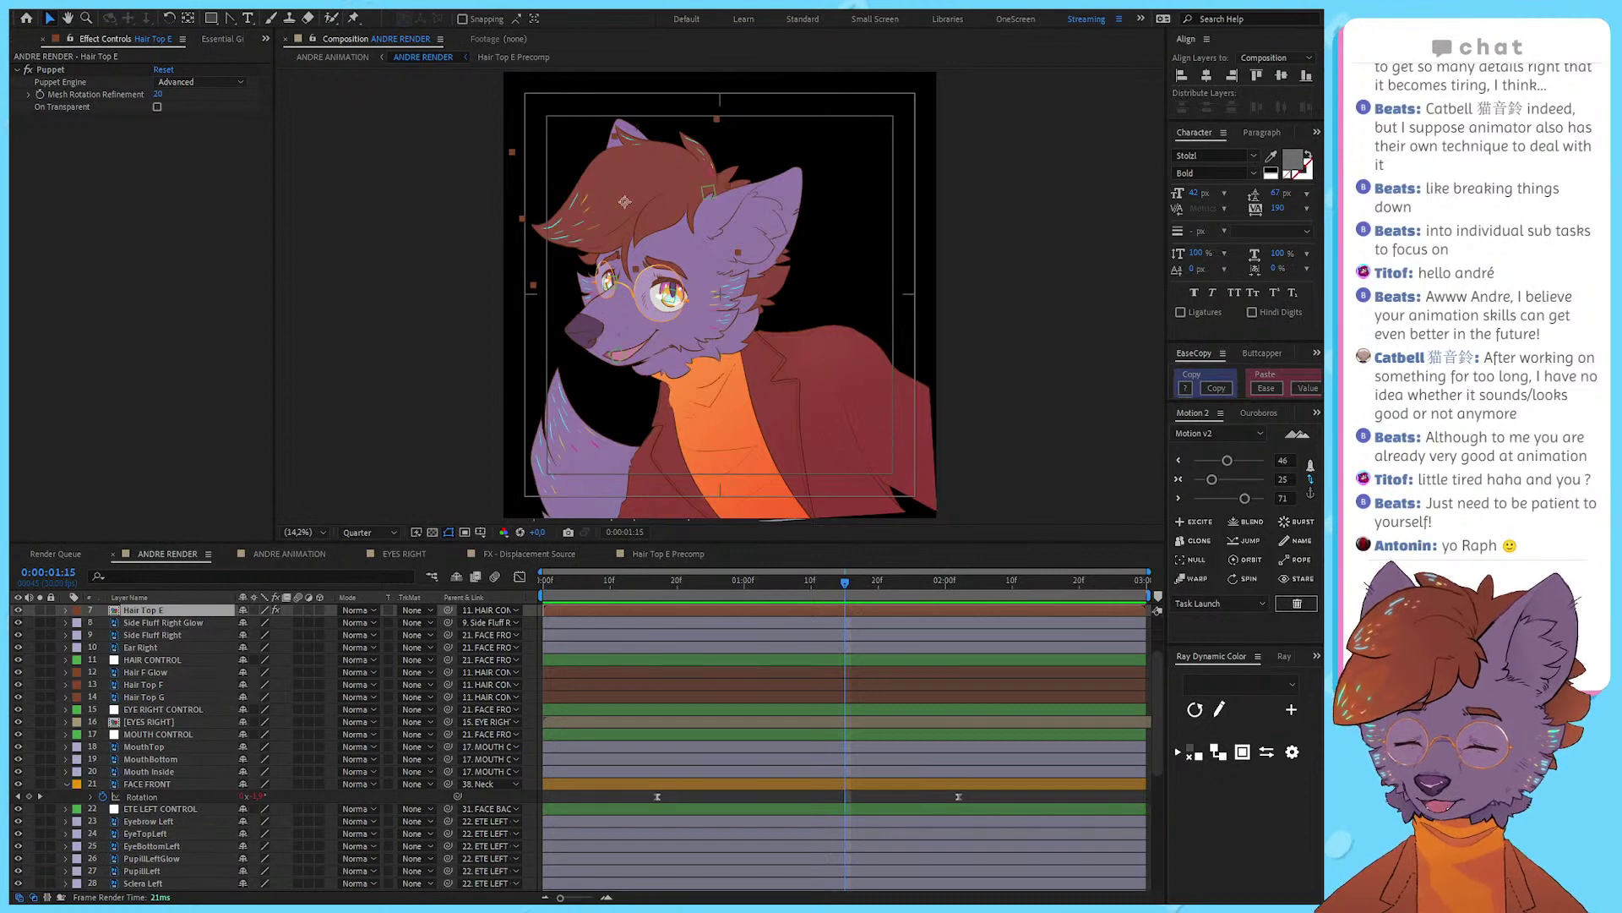
# Step: Examine how the keyframes of the TurtleNeck, Neck, Body and FACE FRONT layers are offset from one another
pyautogui.click(911, 809)
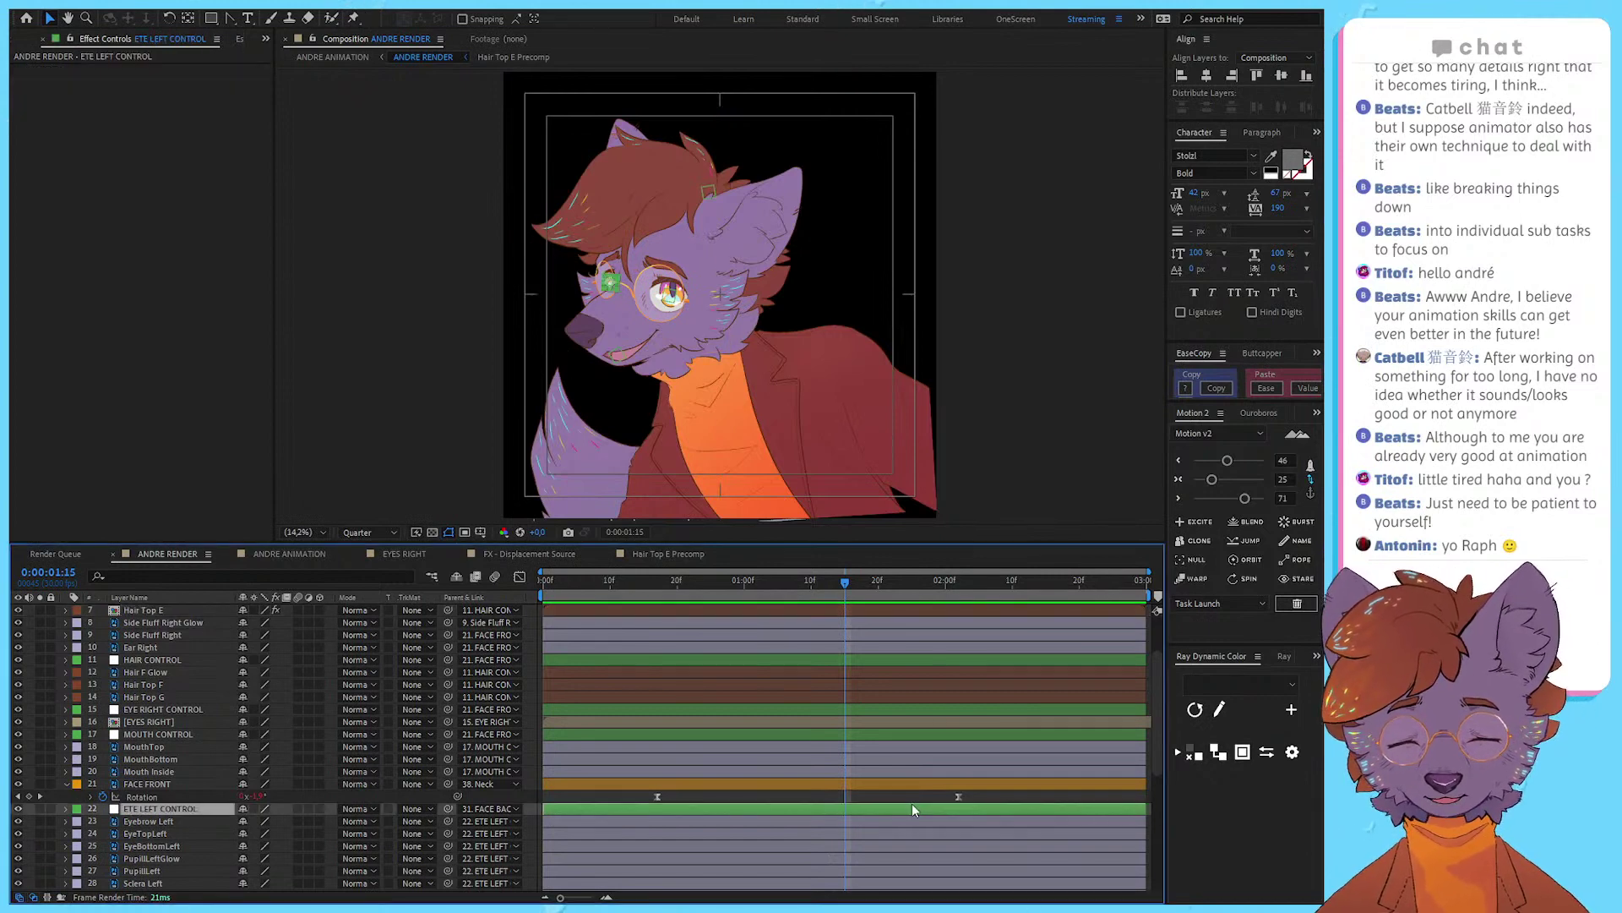
pyautogui.click(912, 802)
pyautogui.scroll(-7, 910, 804)
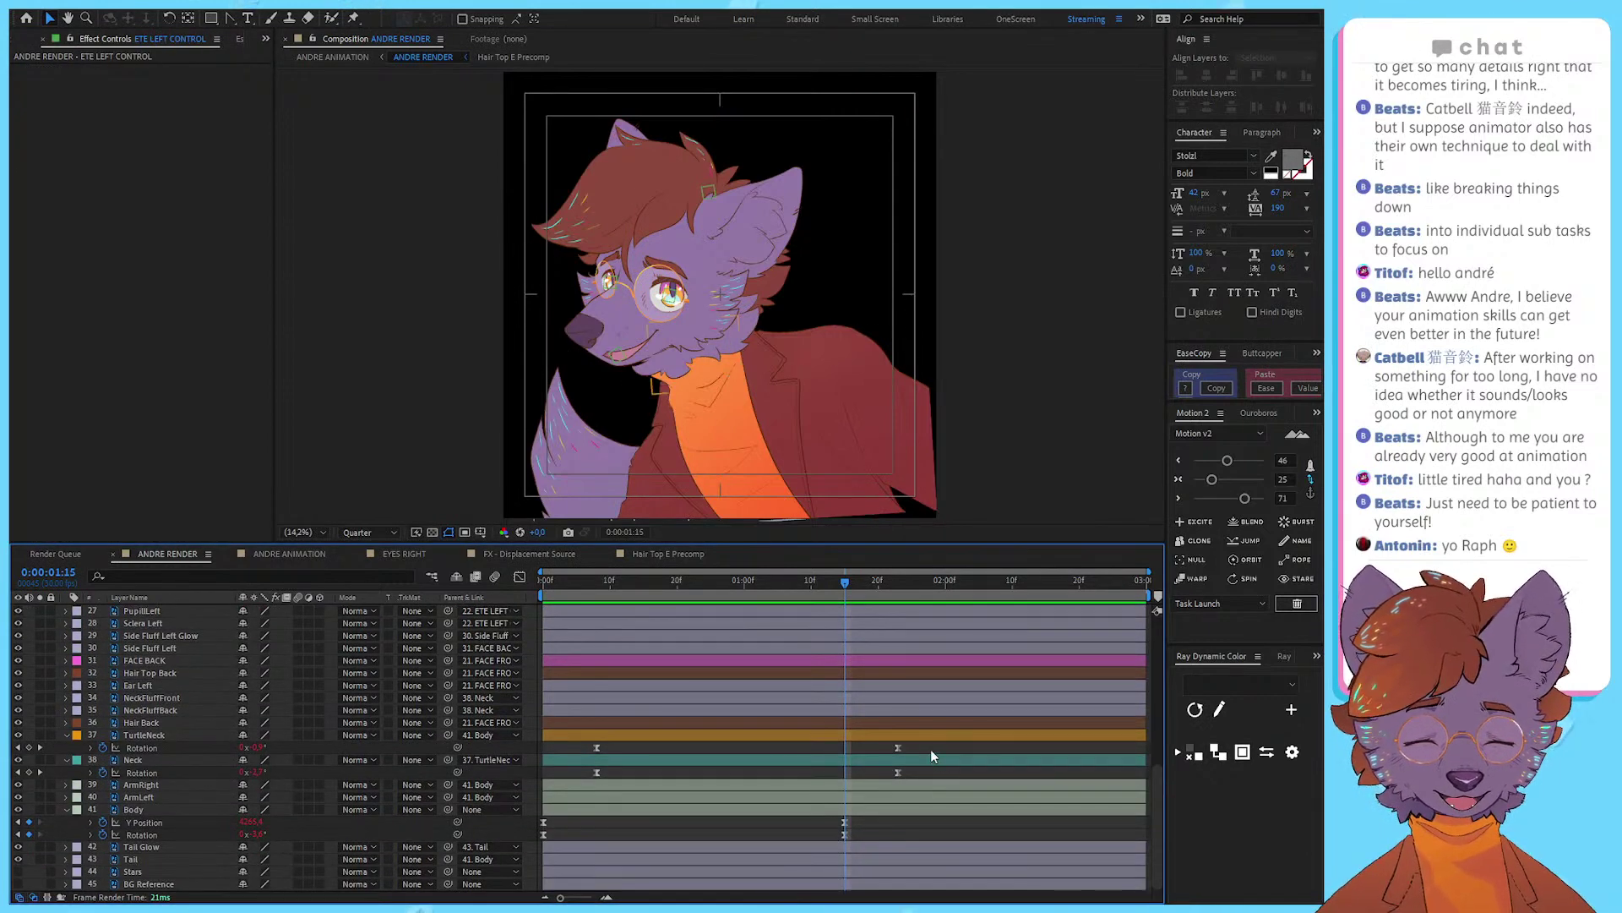
pyautogui.moveTo(930, 749); pyautogui.dragTo(601, 789)
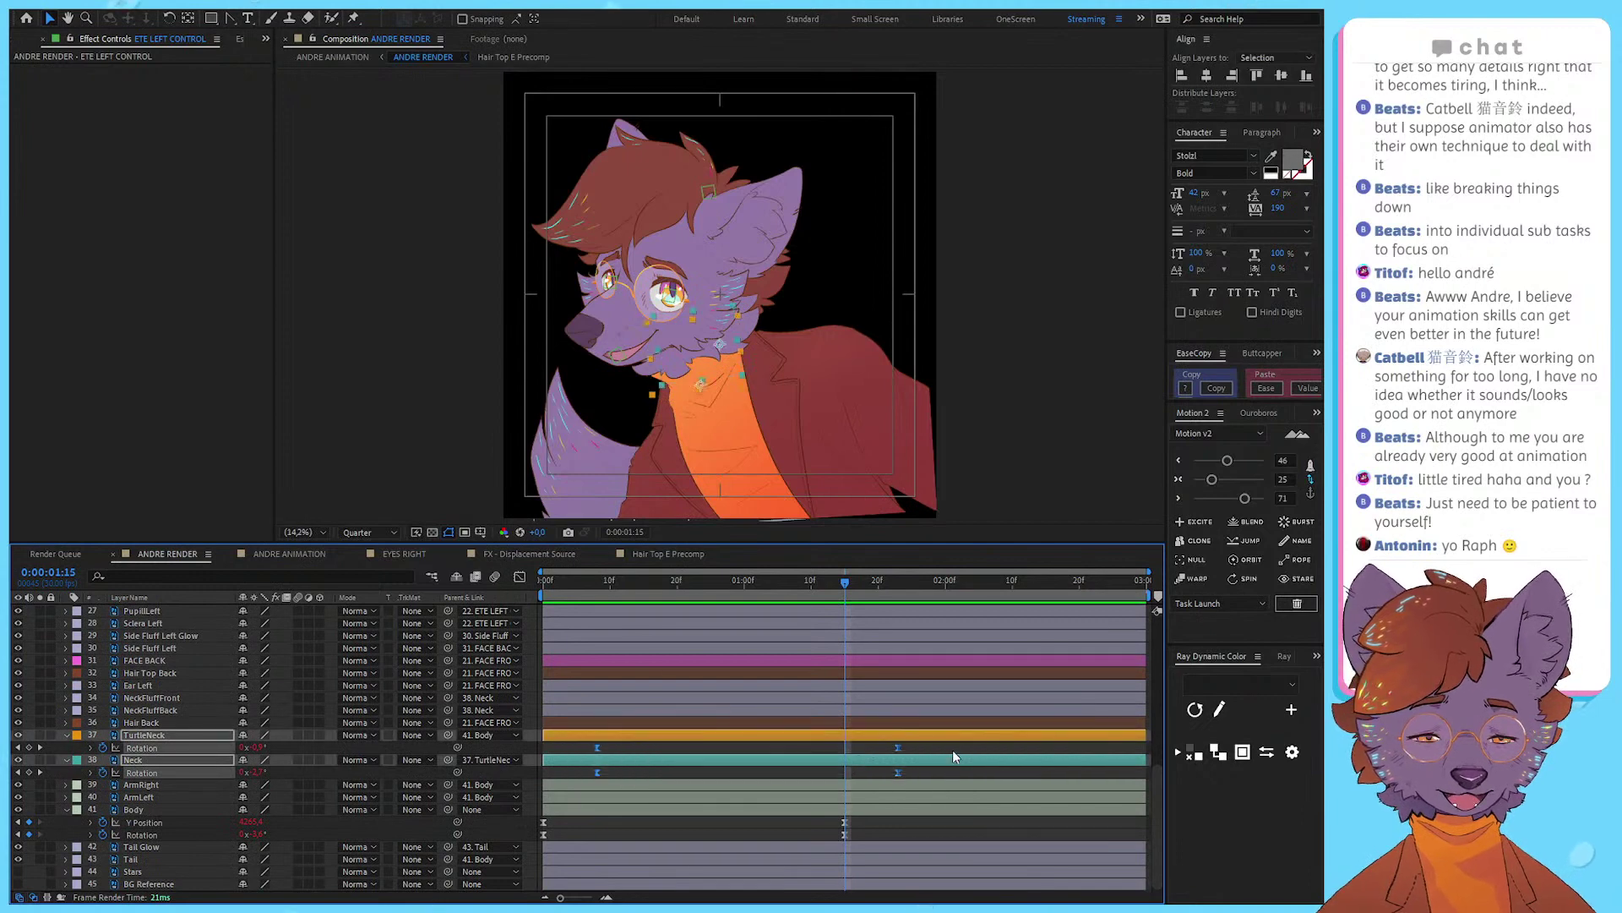
pyautogui.moveTo(953, 744); pyautogui.dragTo(558, 774)
pyautogui.click(575, 775)
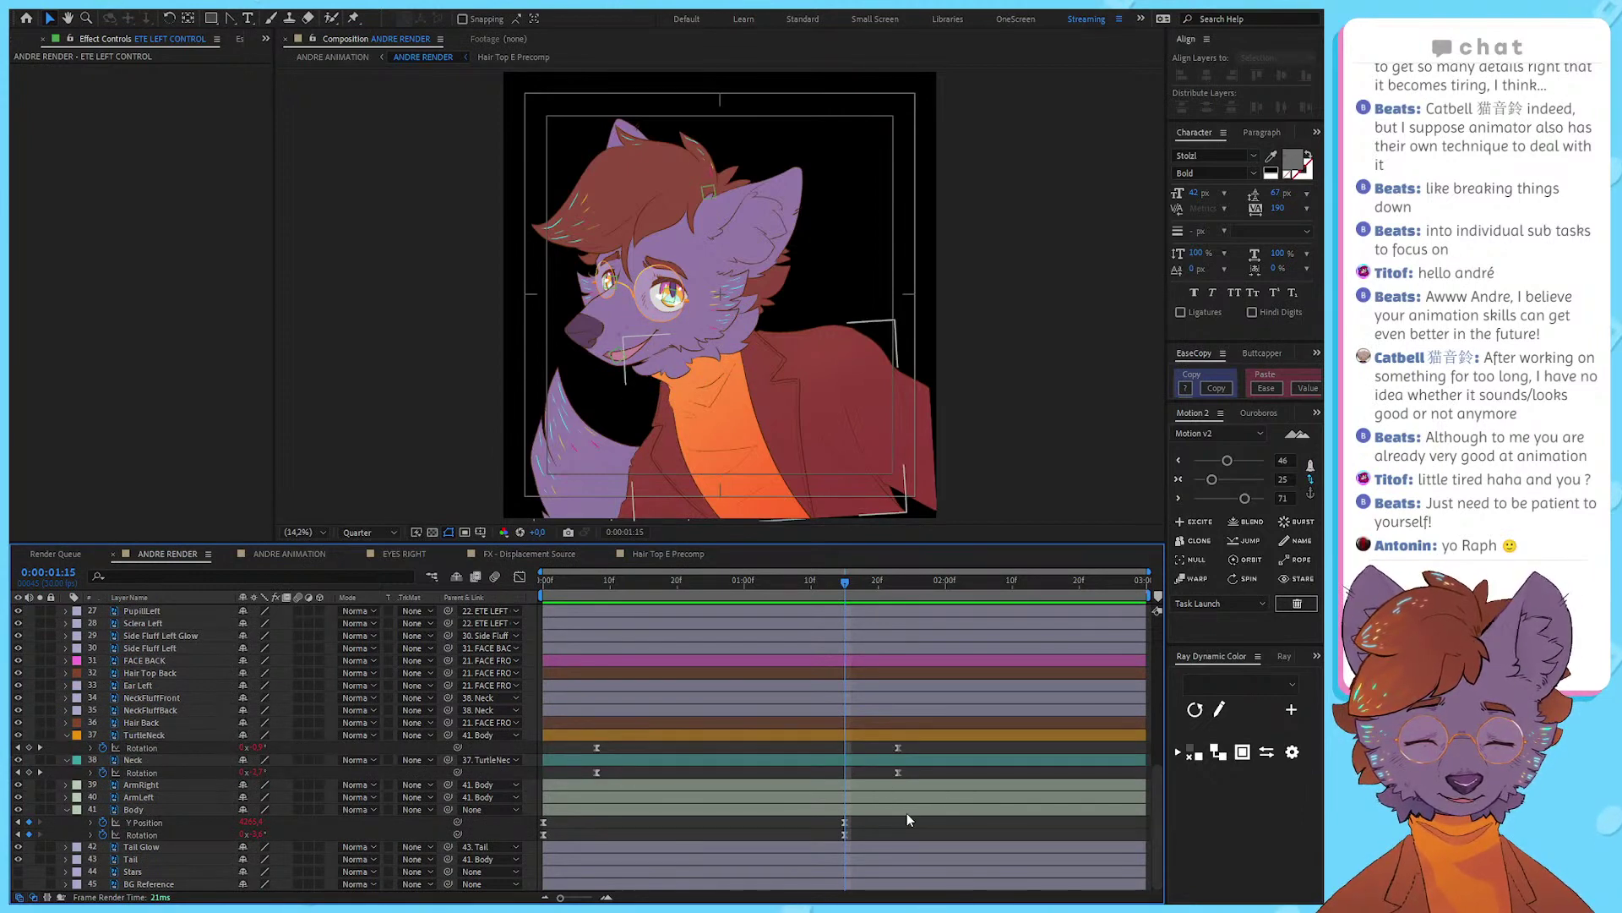
pyautogui.moveTo(893, 817); pyautogui.dragTo(484, 830)
pyautogui.click(592, 833)
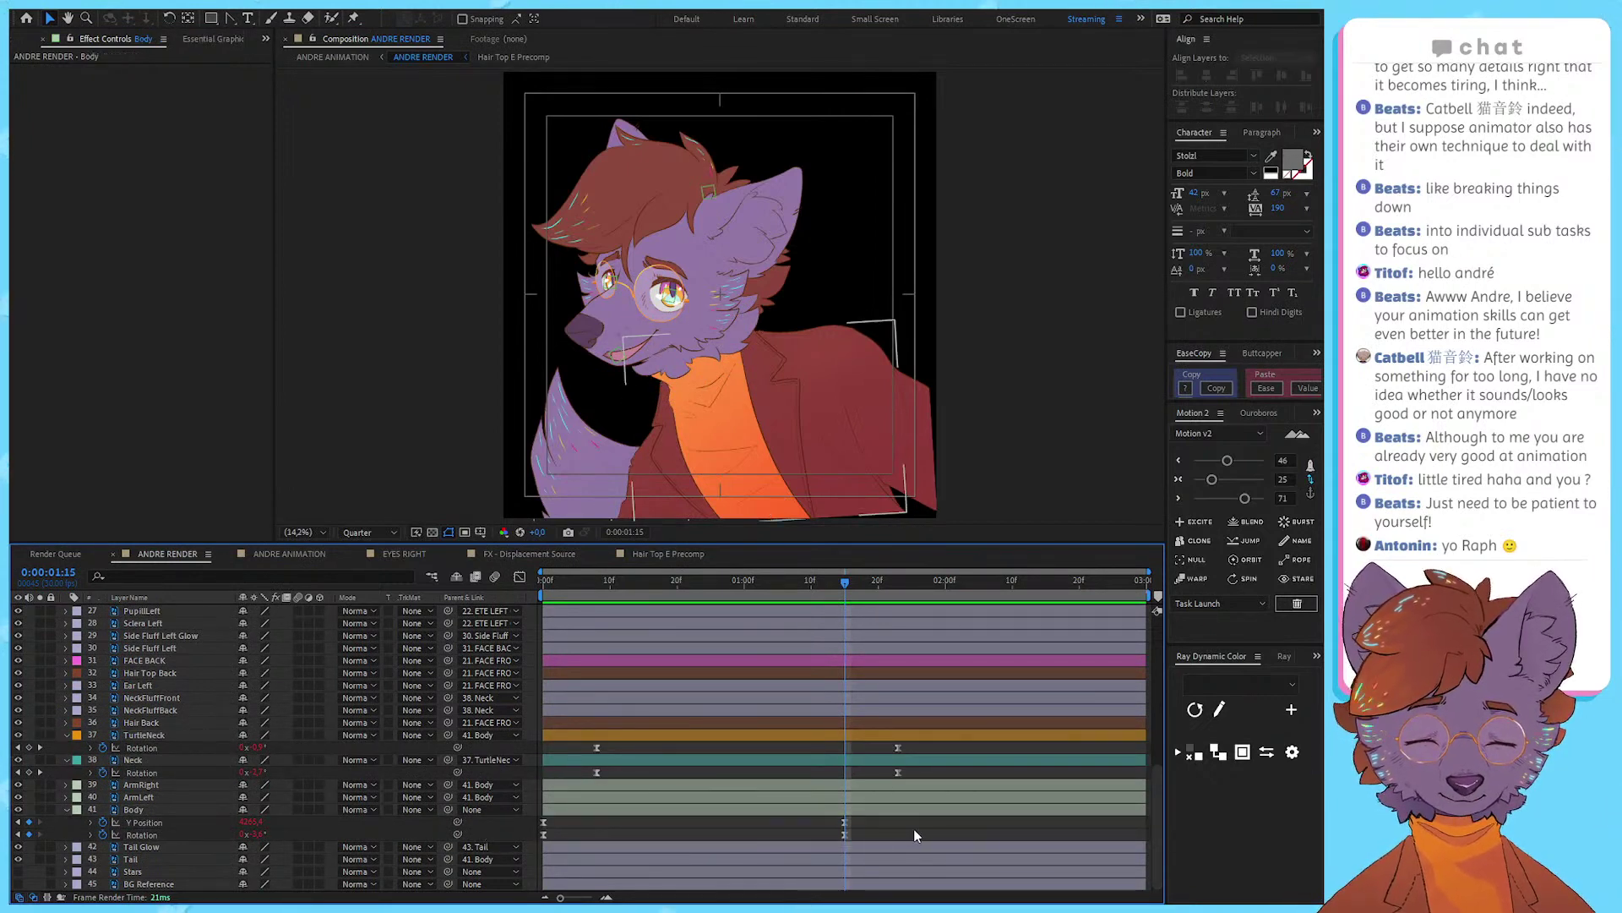
pyautogui.scroll(6, 910, 825)
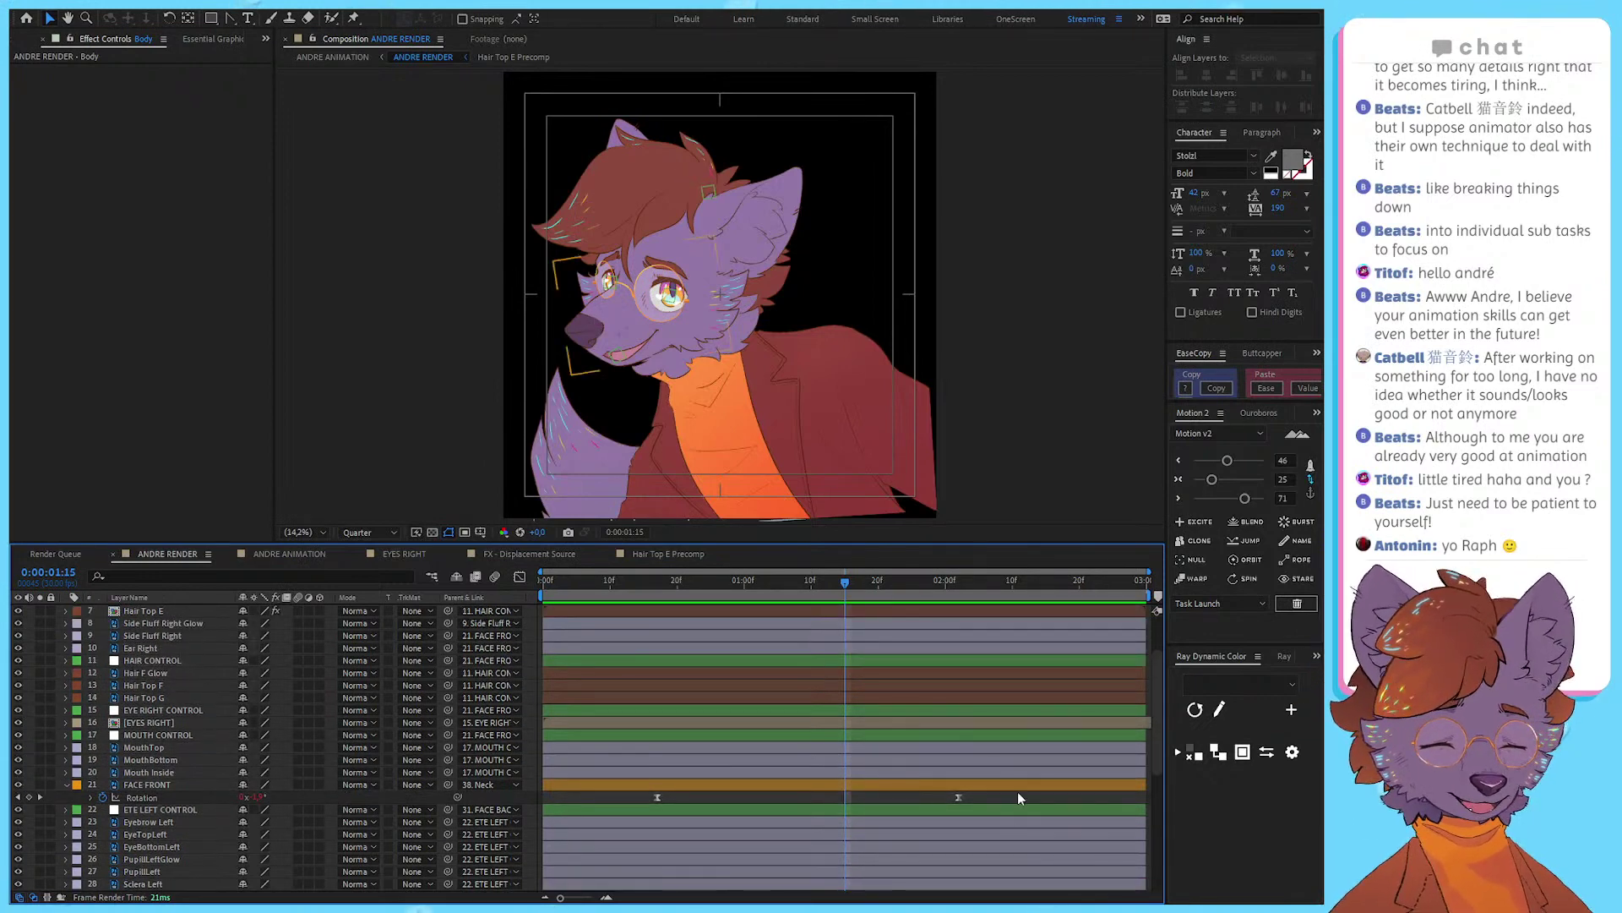
pyautogui.click(1020, 787)
pyautogui.moveTo(1022, 793); pyautogui.dragTo(1081, 801)
pyautogui.click(565, 798)
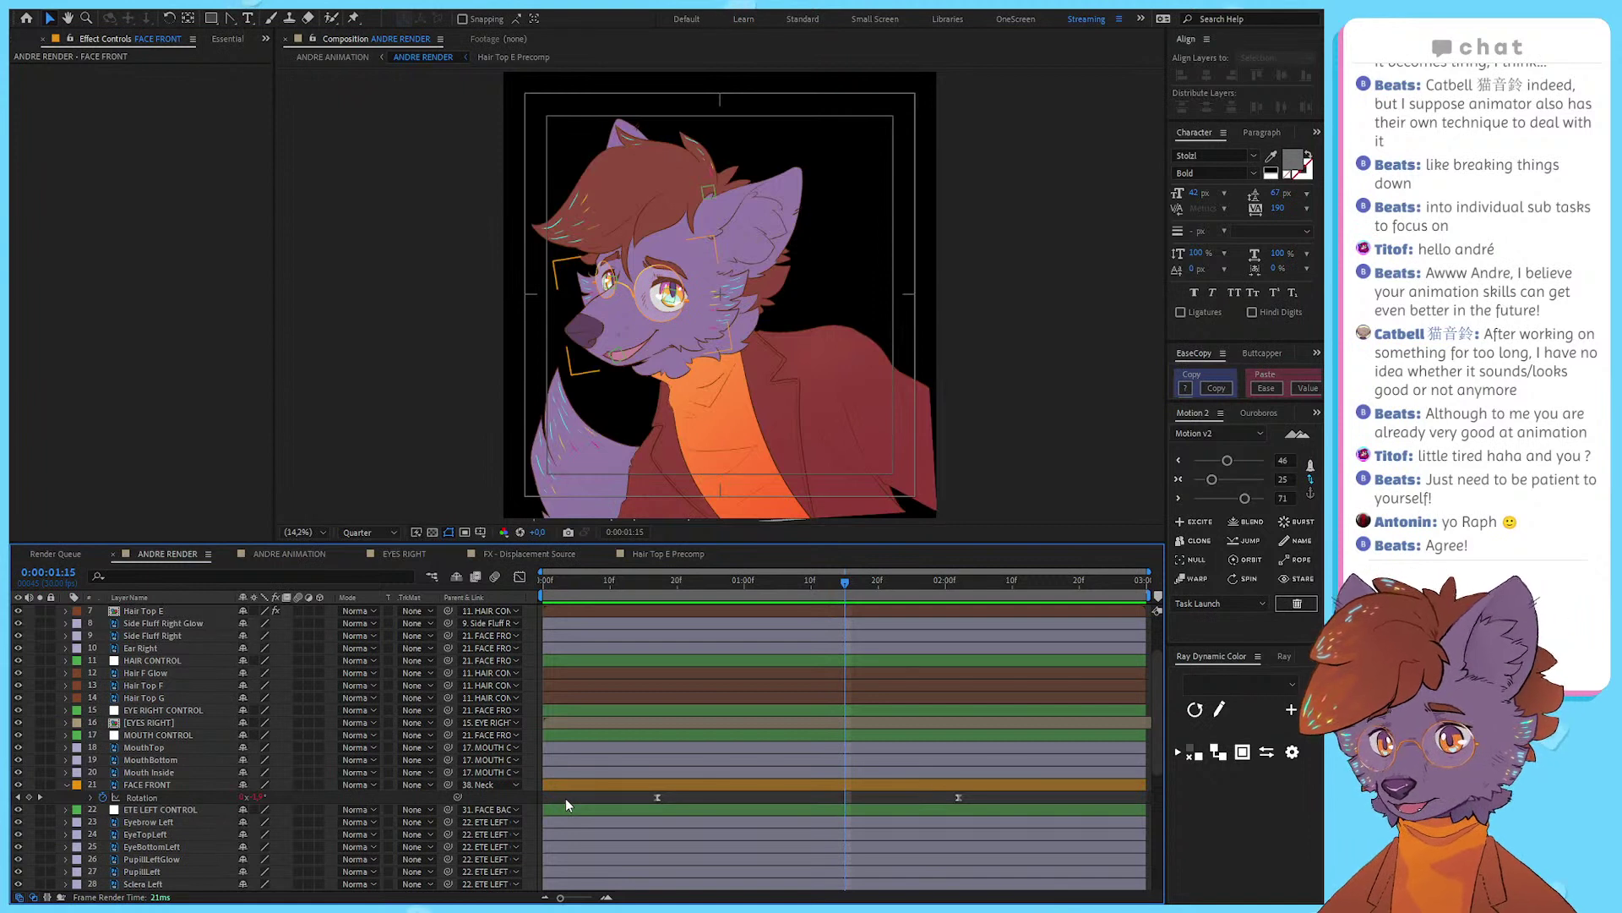
pyautogui.moveTo(1018, 790); pyautogui.dragTo(597, 808)
pyautogui.click(598, 800)
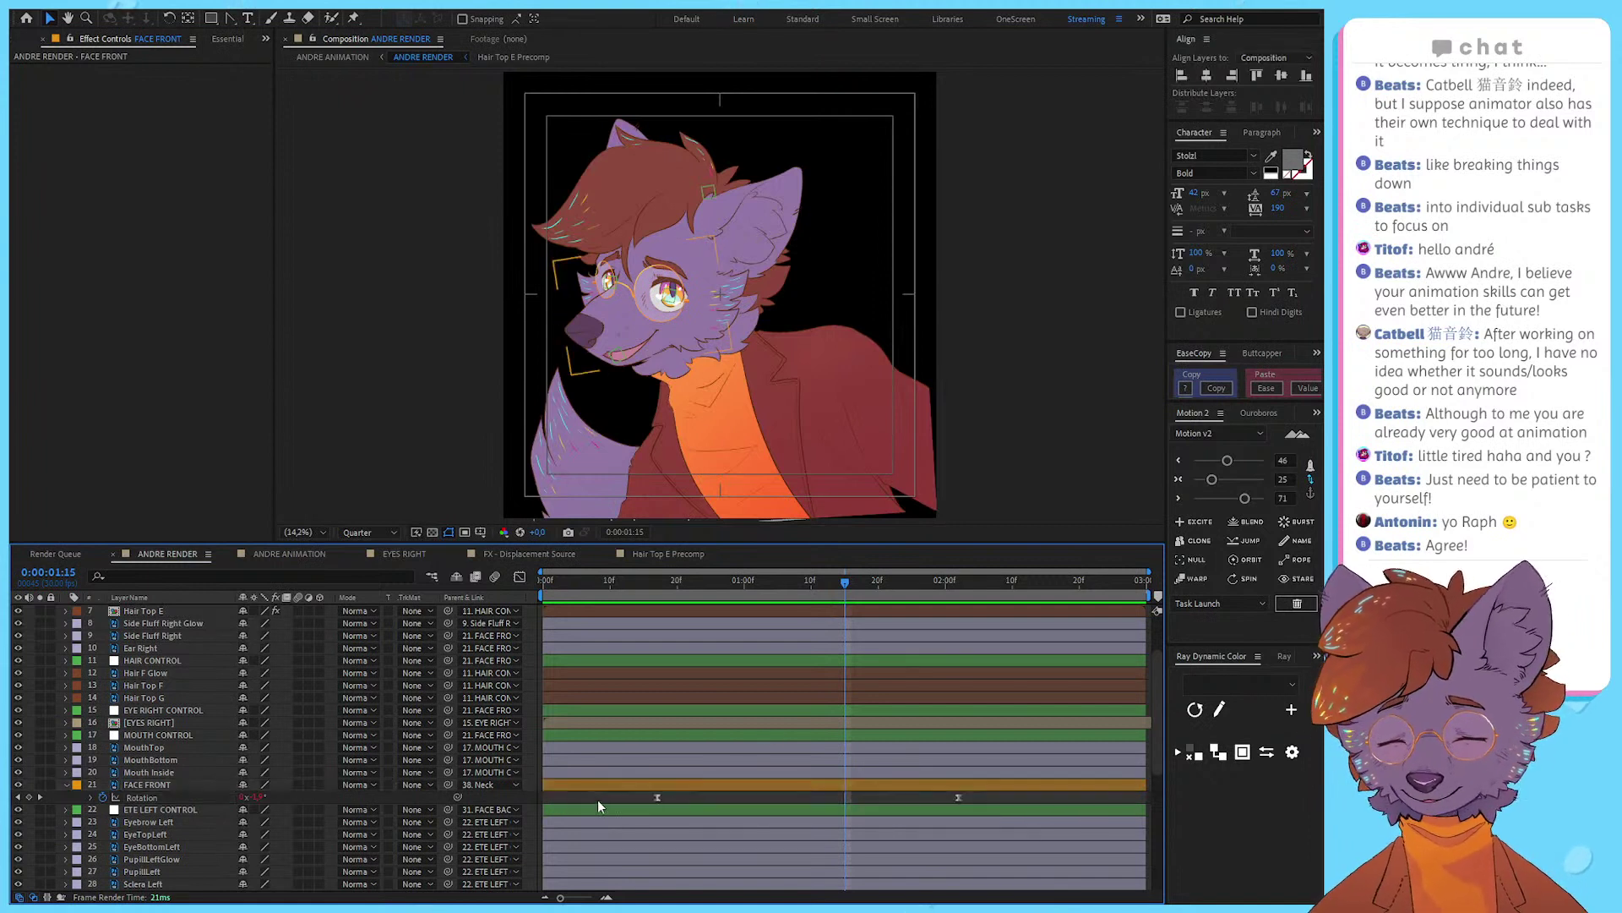
pyautogui.click(596, 799)
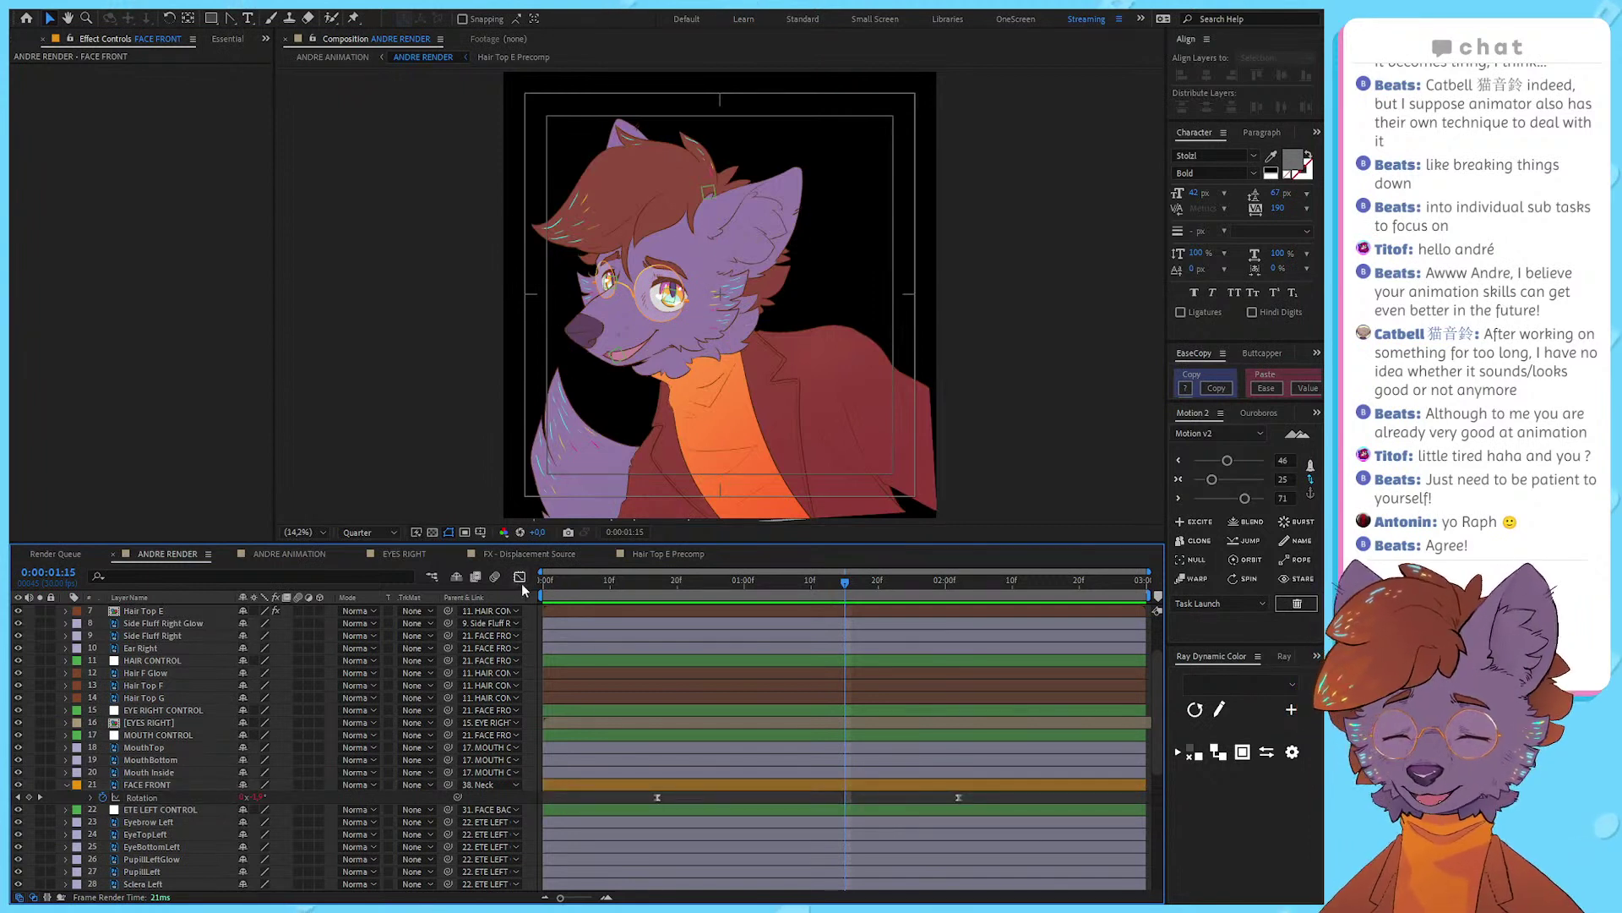
# Step: Show the Graph Editor in ANDRE RENDER and play back the loop from the start to check the tail and head
pyautogui.click(520, 577)
pyautogui.click(570, 581)
pyautogui.press('space')
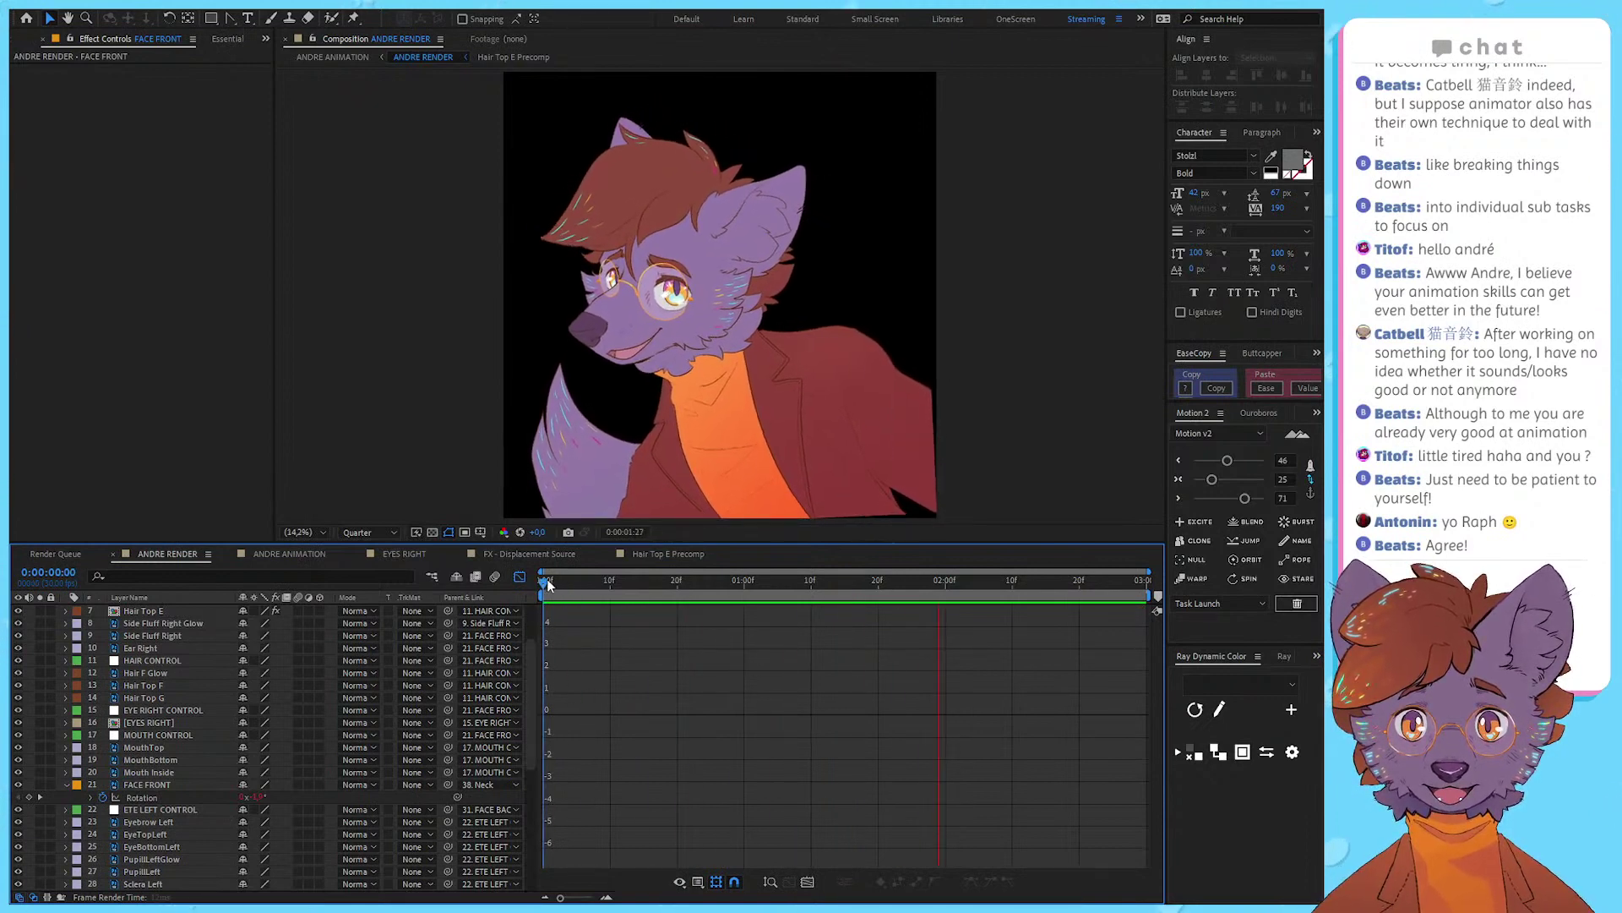
pyautogui.press('space')
pyautogui.moveTo(621, 485); pyautogui.dragTo(610, 435)
pyautogui.click(574, 453)
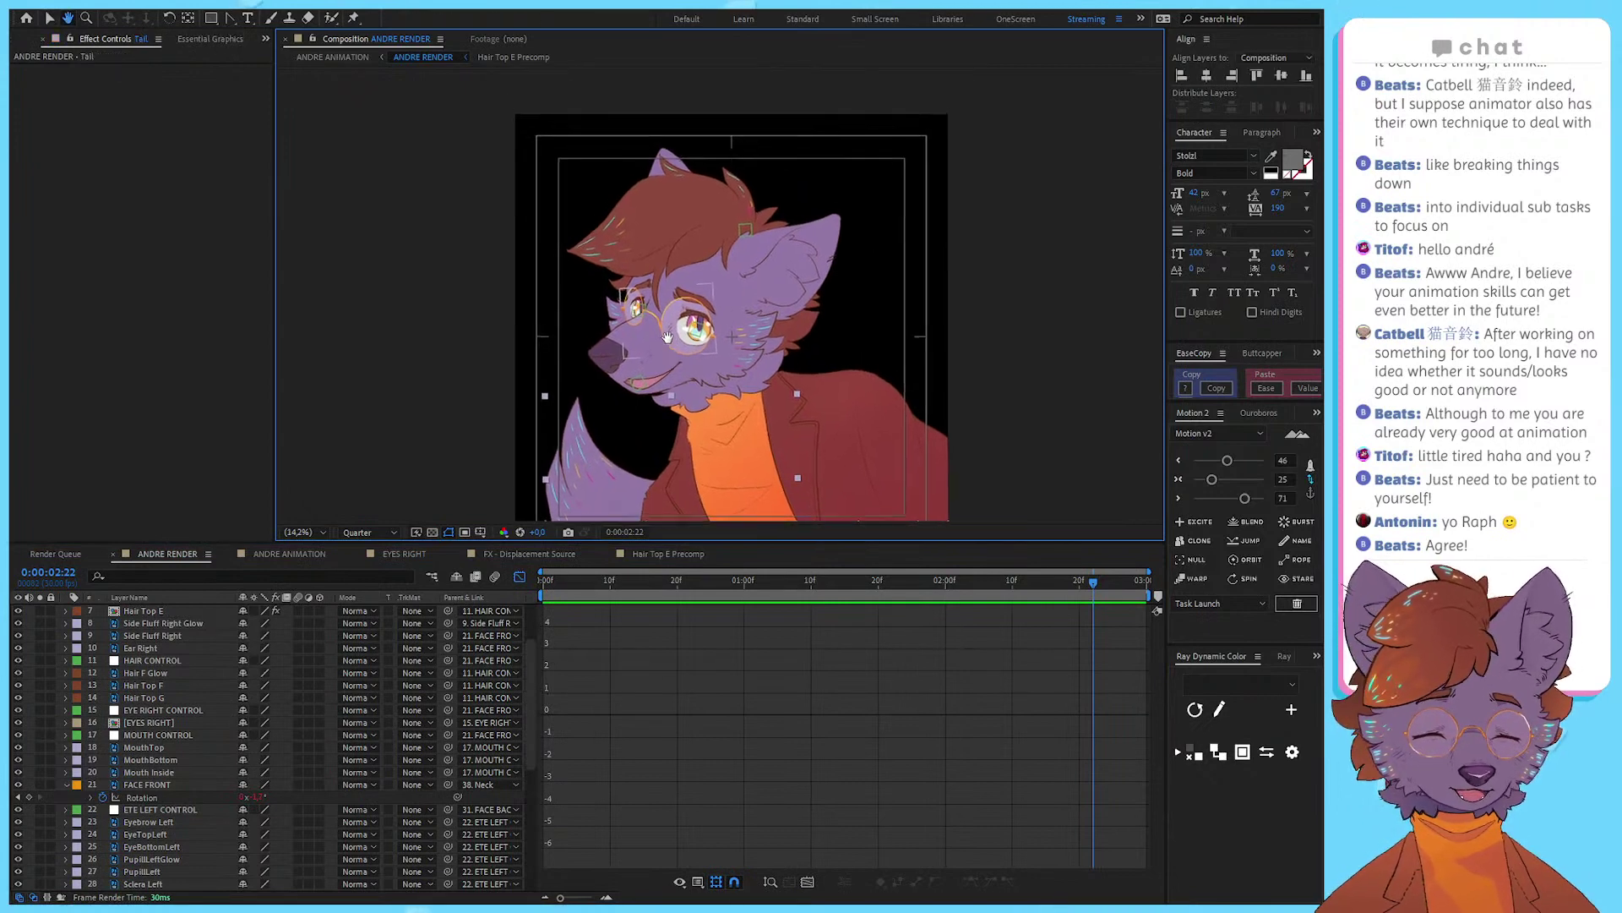
# Step: Open the Hair Top E precomp, collapse the properties of Adjustment Layer 1 and go to the first frame
pyautogui.scroll(1, 648, 250)
pyautogui.click(635, 244)
pyautogui.doubleClick(635, 244)
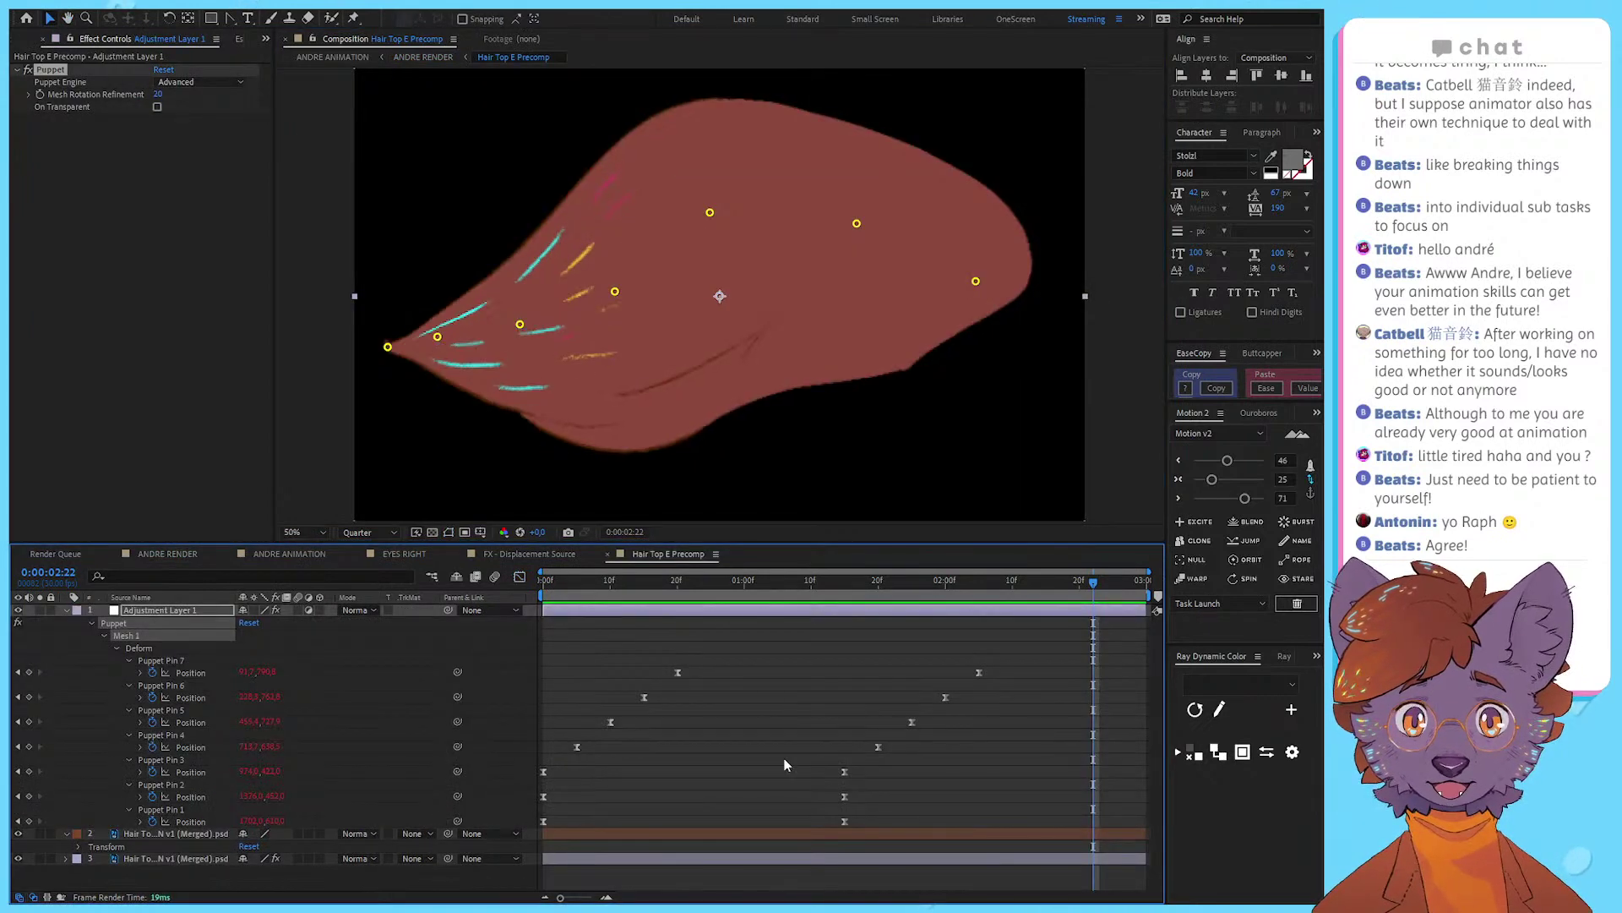
pyautogui.click(67, 610)
pyautogui.moveTo(778, 583); pyautogui.dragTo(542, 598)
# Step: Pre-compose the lowest hair layer of Hair Top E Precomp under the name Hair E Glow Precomp
pyautogui.click(650, 646)
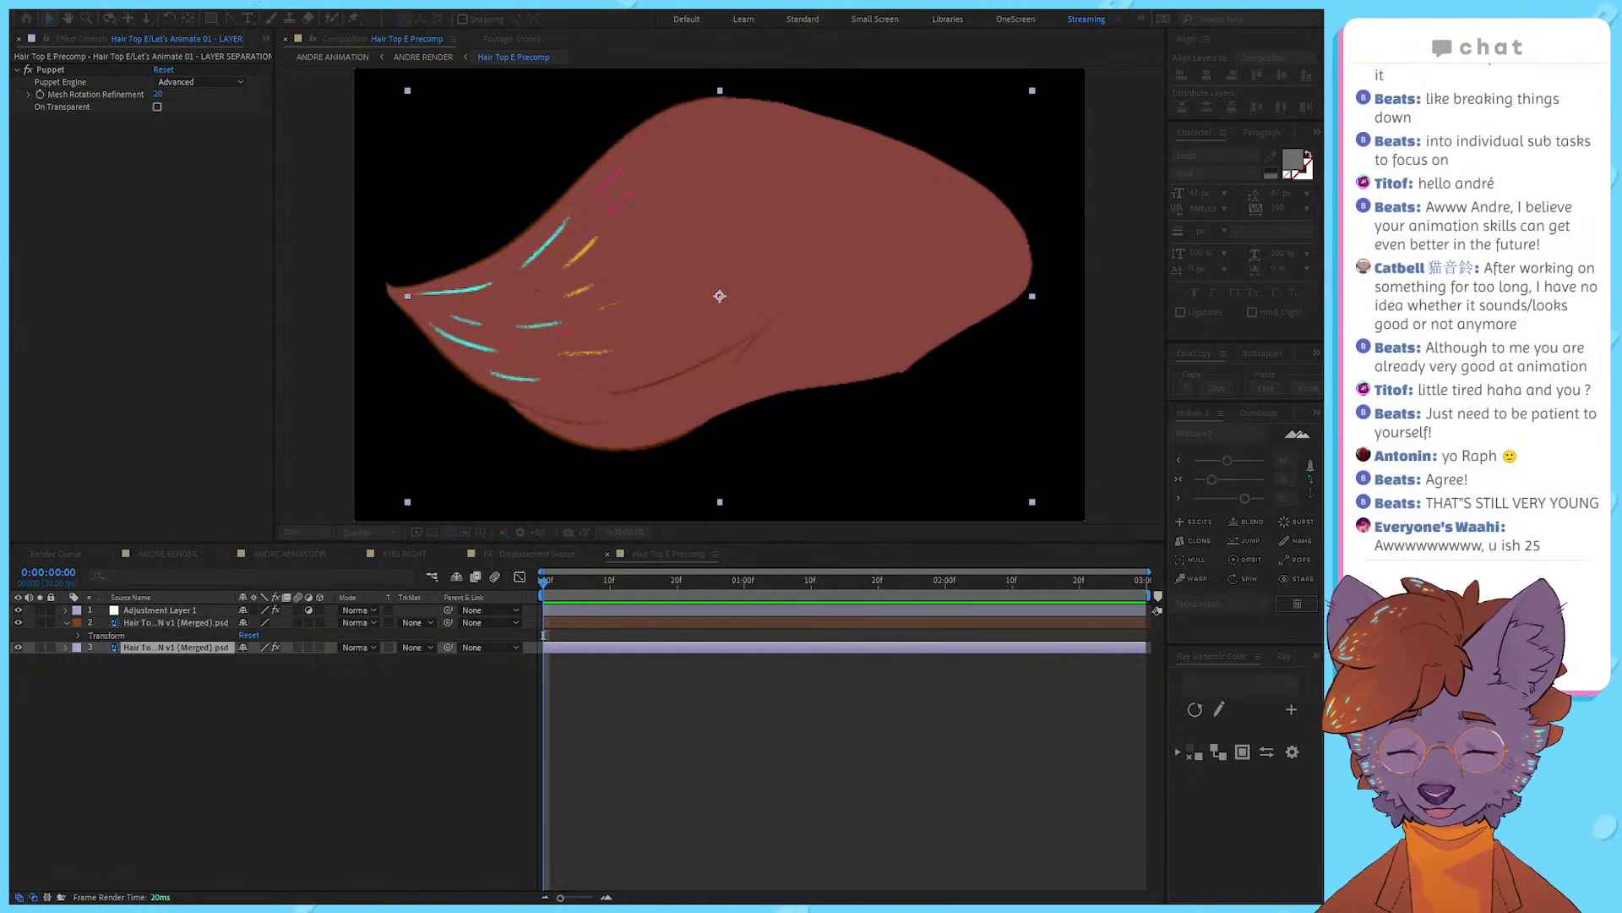
pyautogui.click(387, 556)
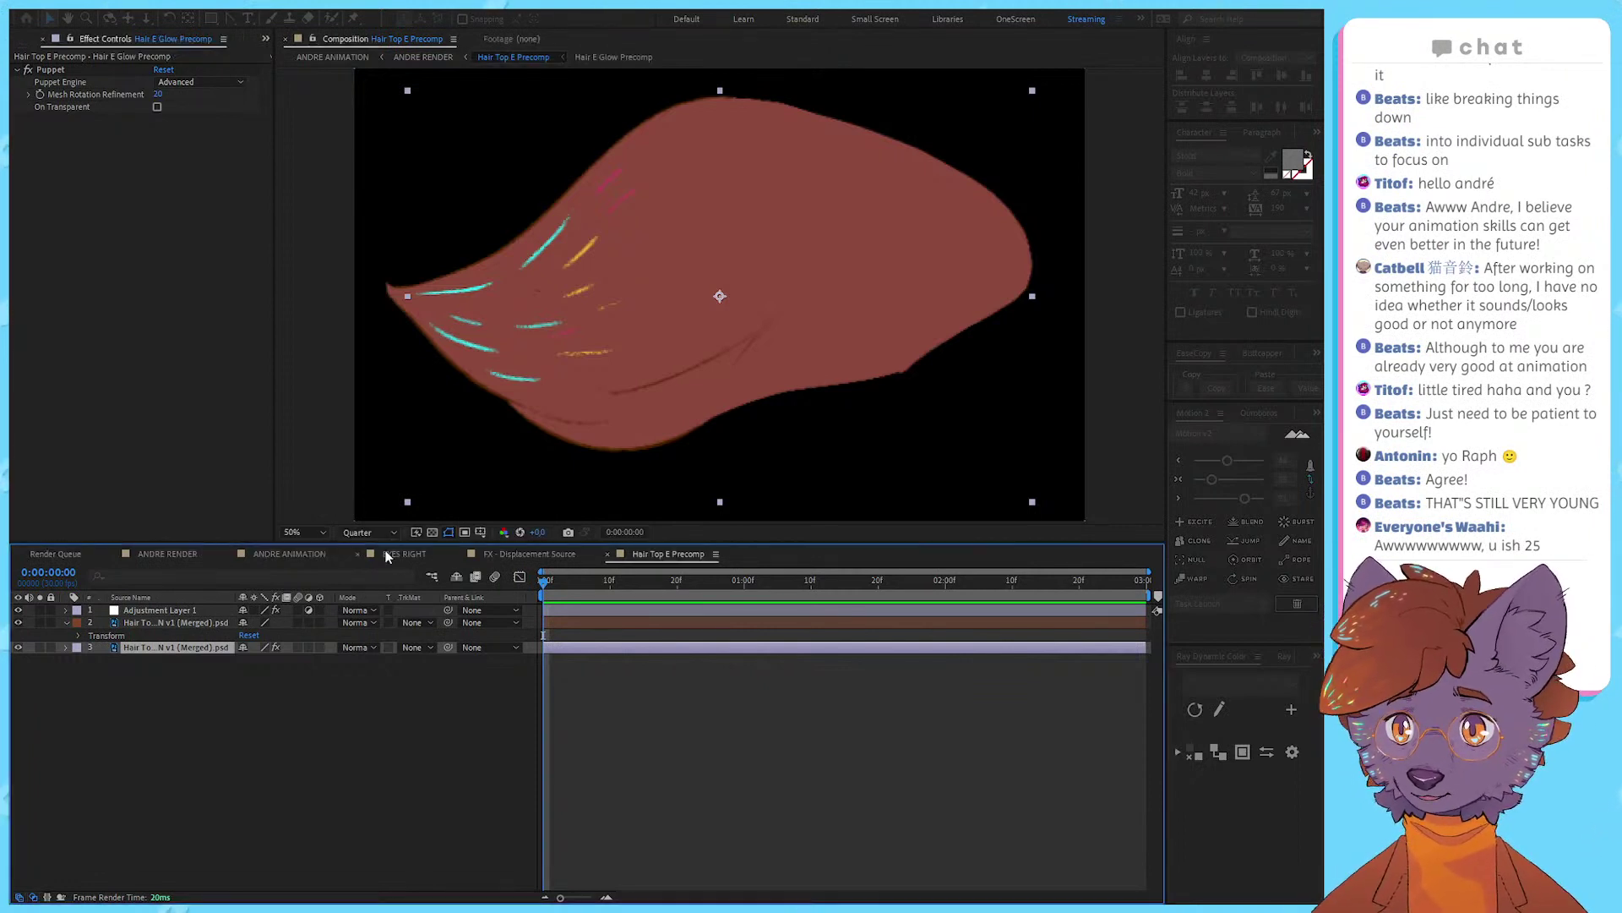
pyautogui.click(342, 733)
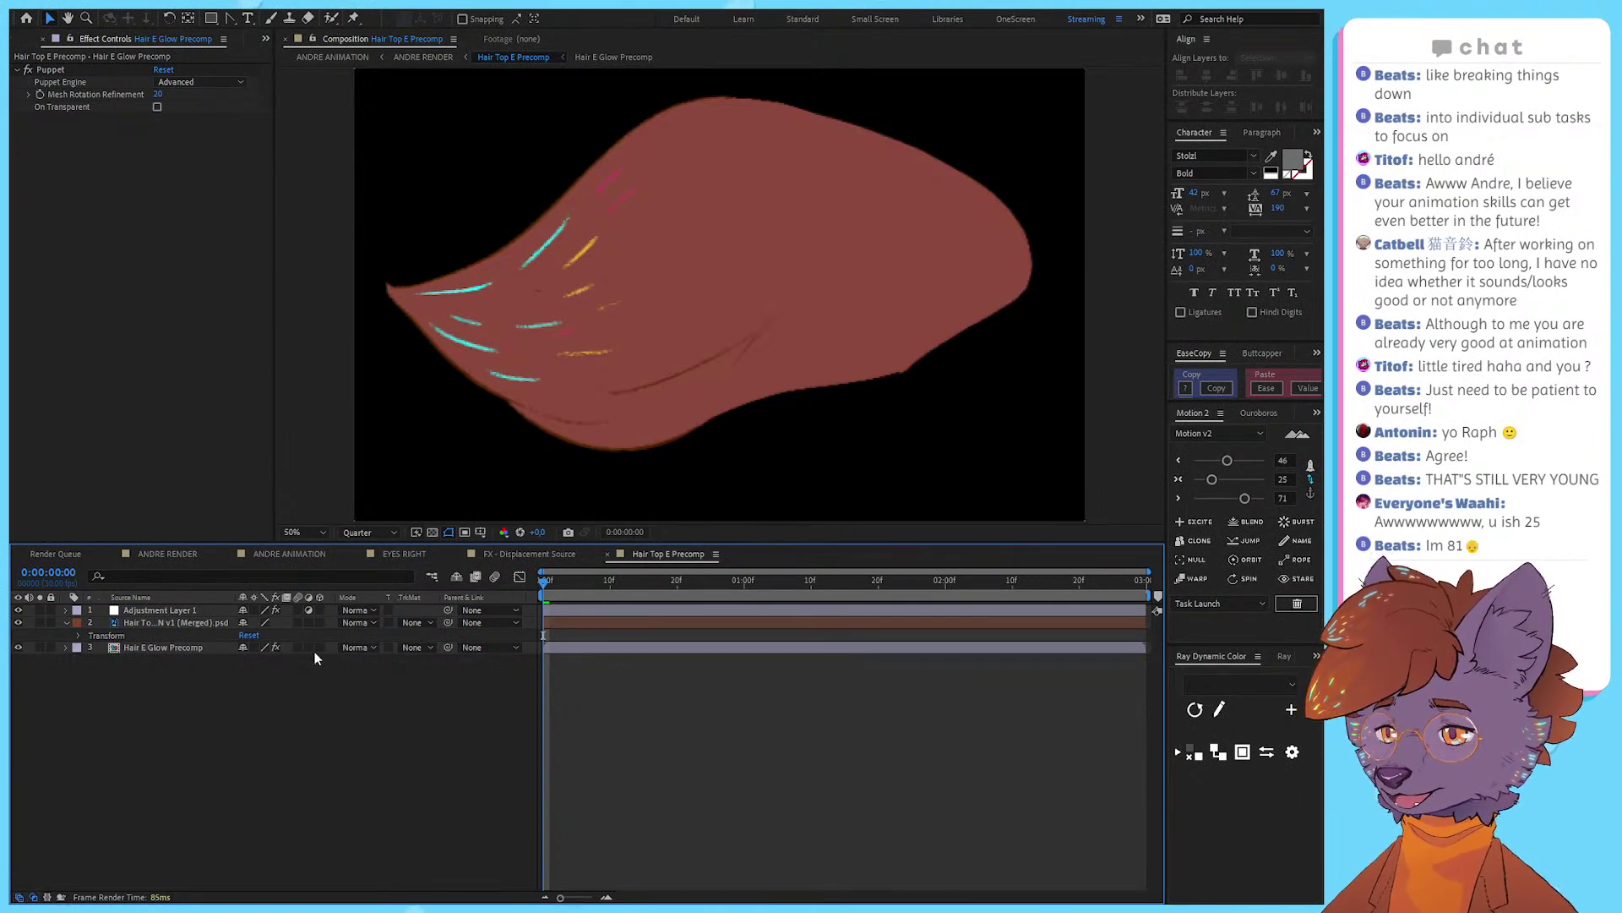
# Step: Inspect the Hair Top E glow layer on its own in the Layer viewer and close that view
pyautogui.click(176, 622)
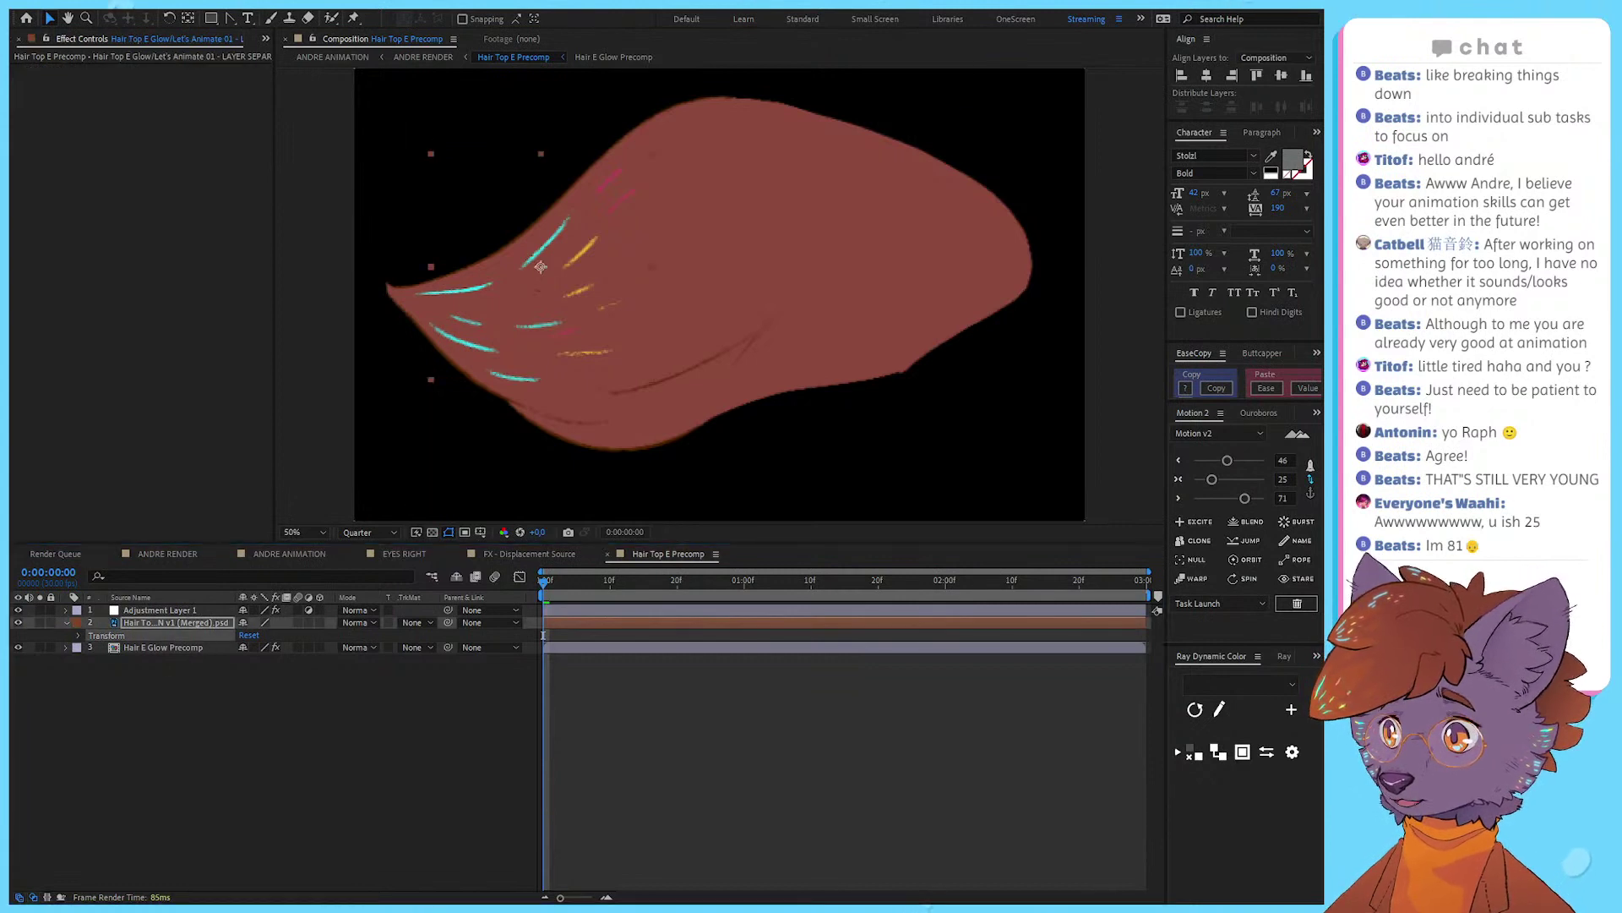
pyautogui.click(224, 626)
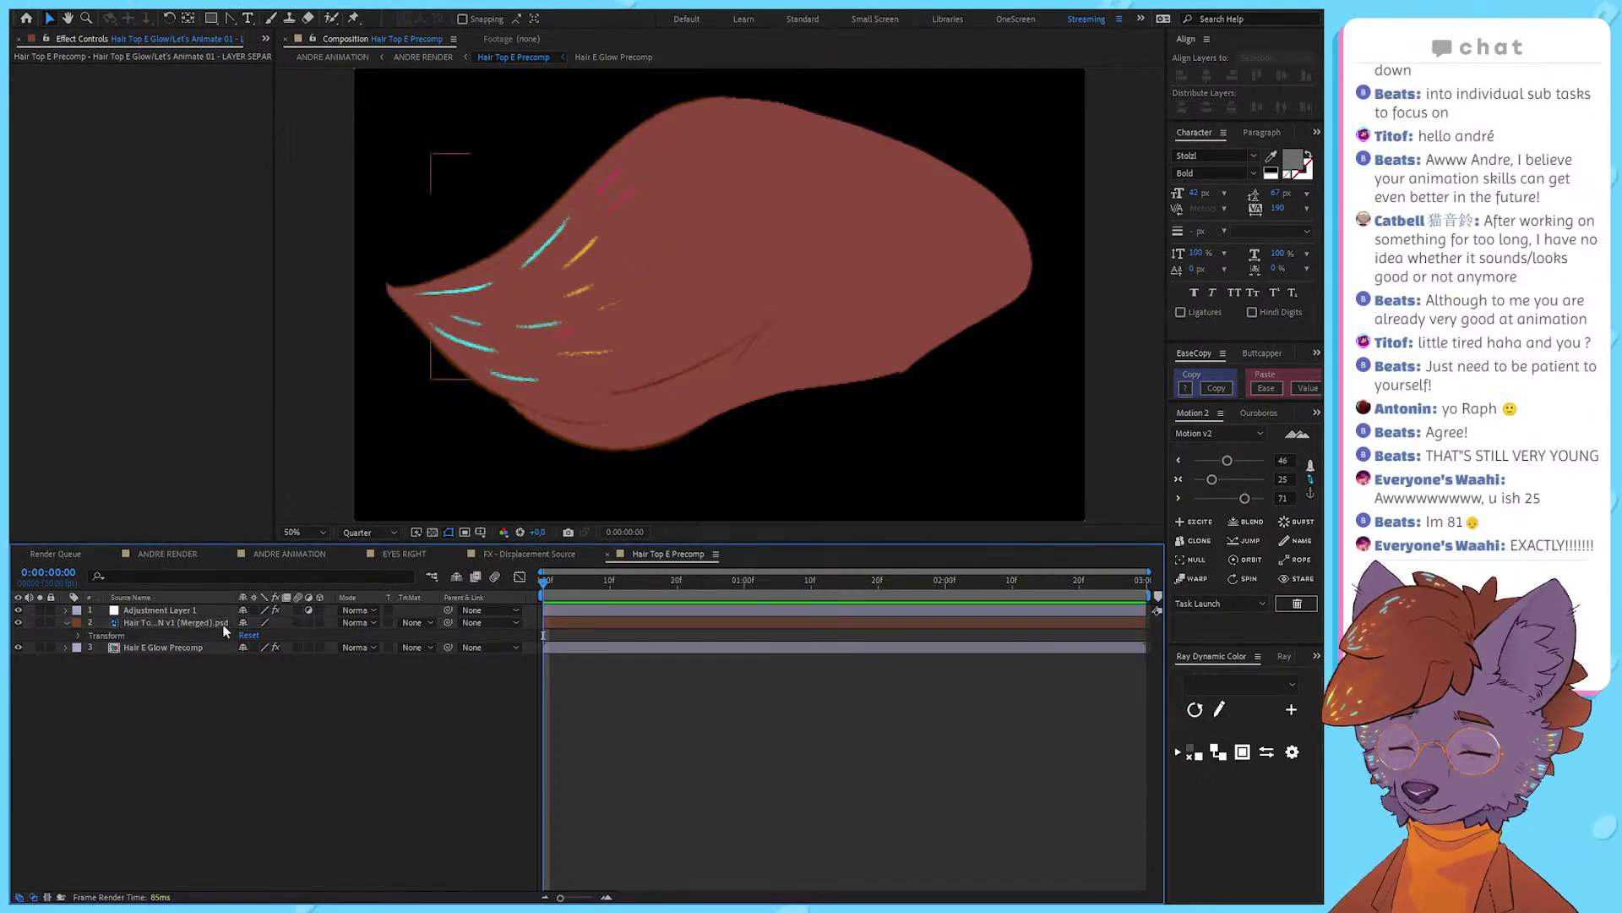
pyautogui.click(179, 622)
pyautogui.click(404, 729)
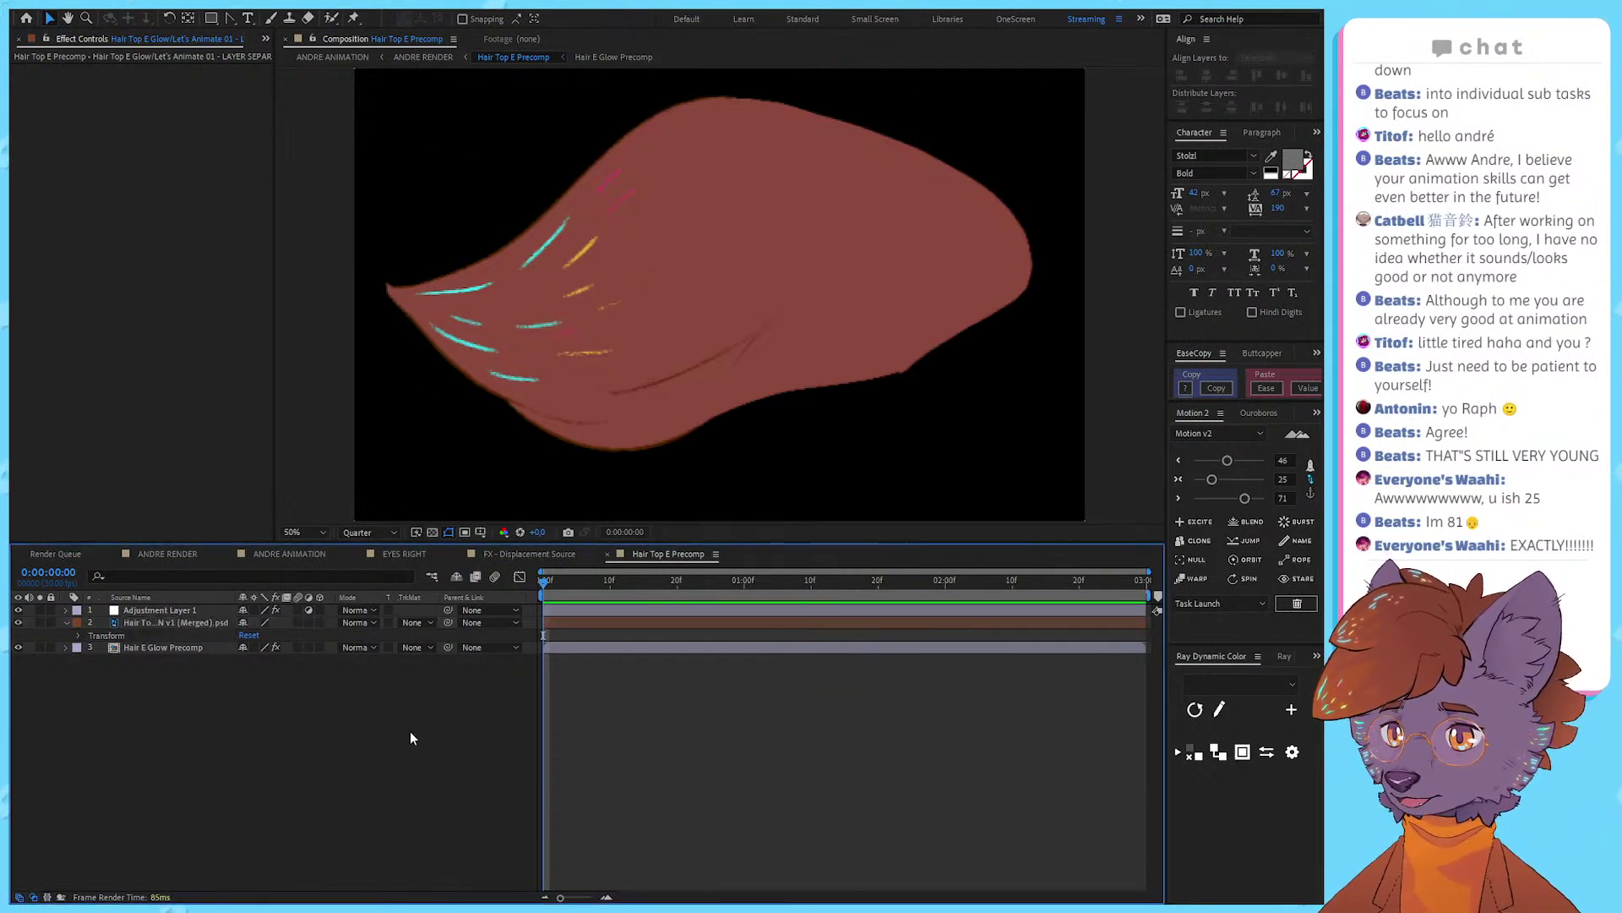
pyautogui.click(647, 623)
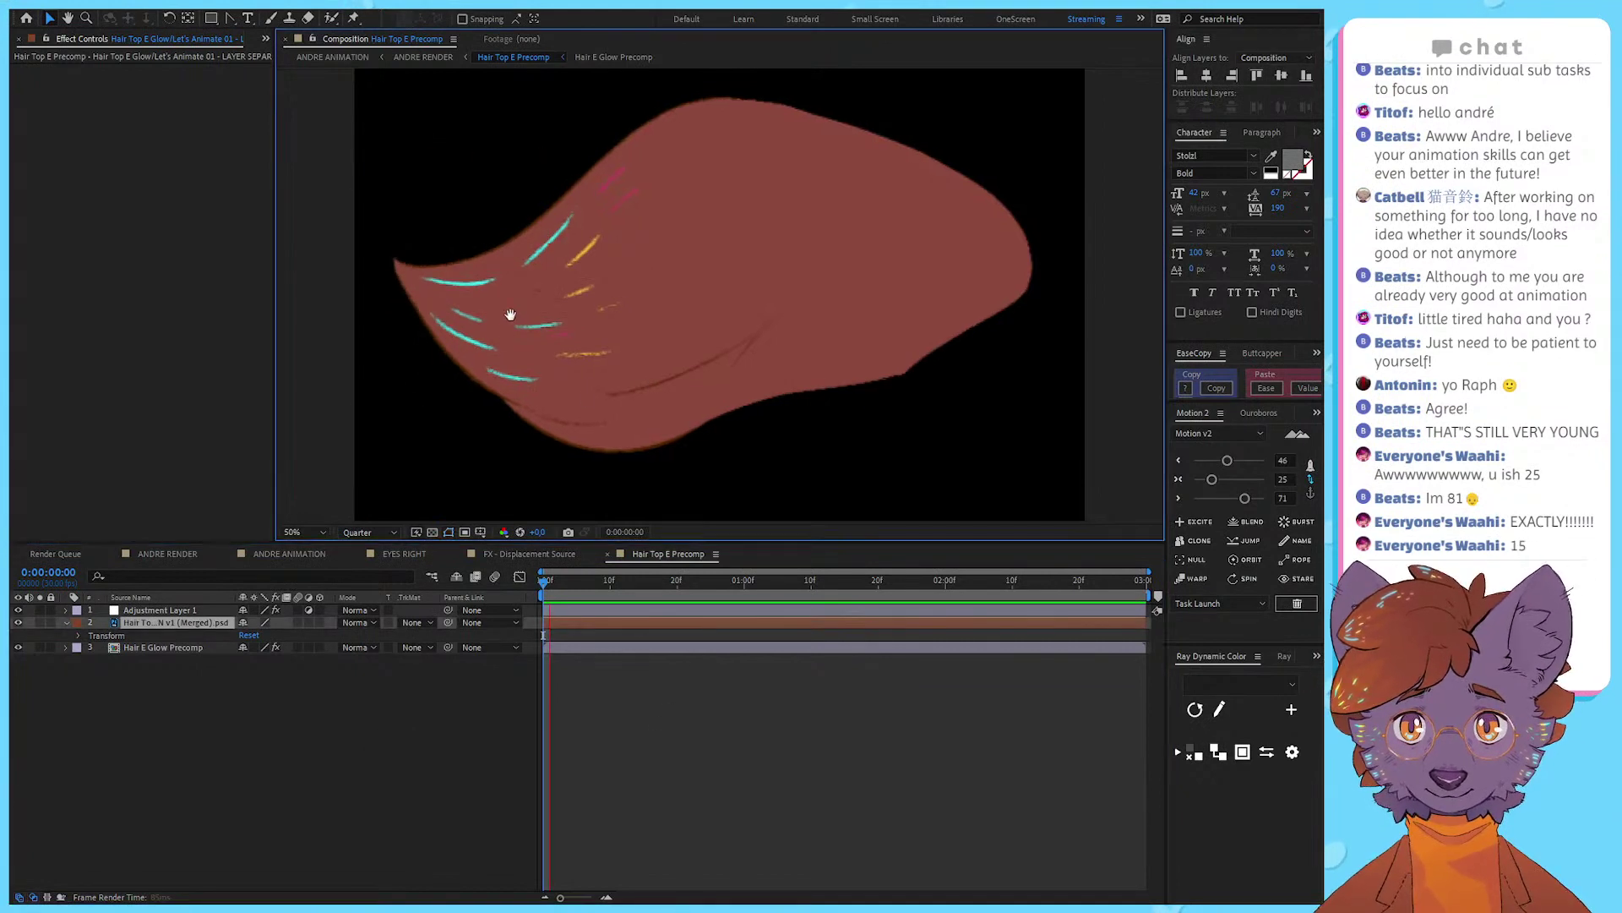
pyautogui.moveTo(511, 314); pyautogui.dragTo(504, 357)
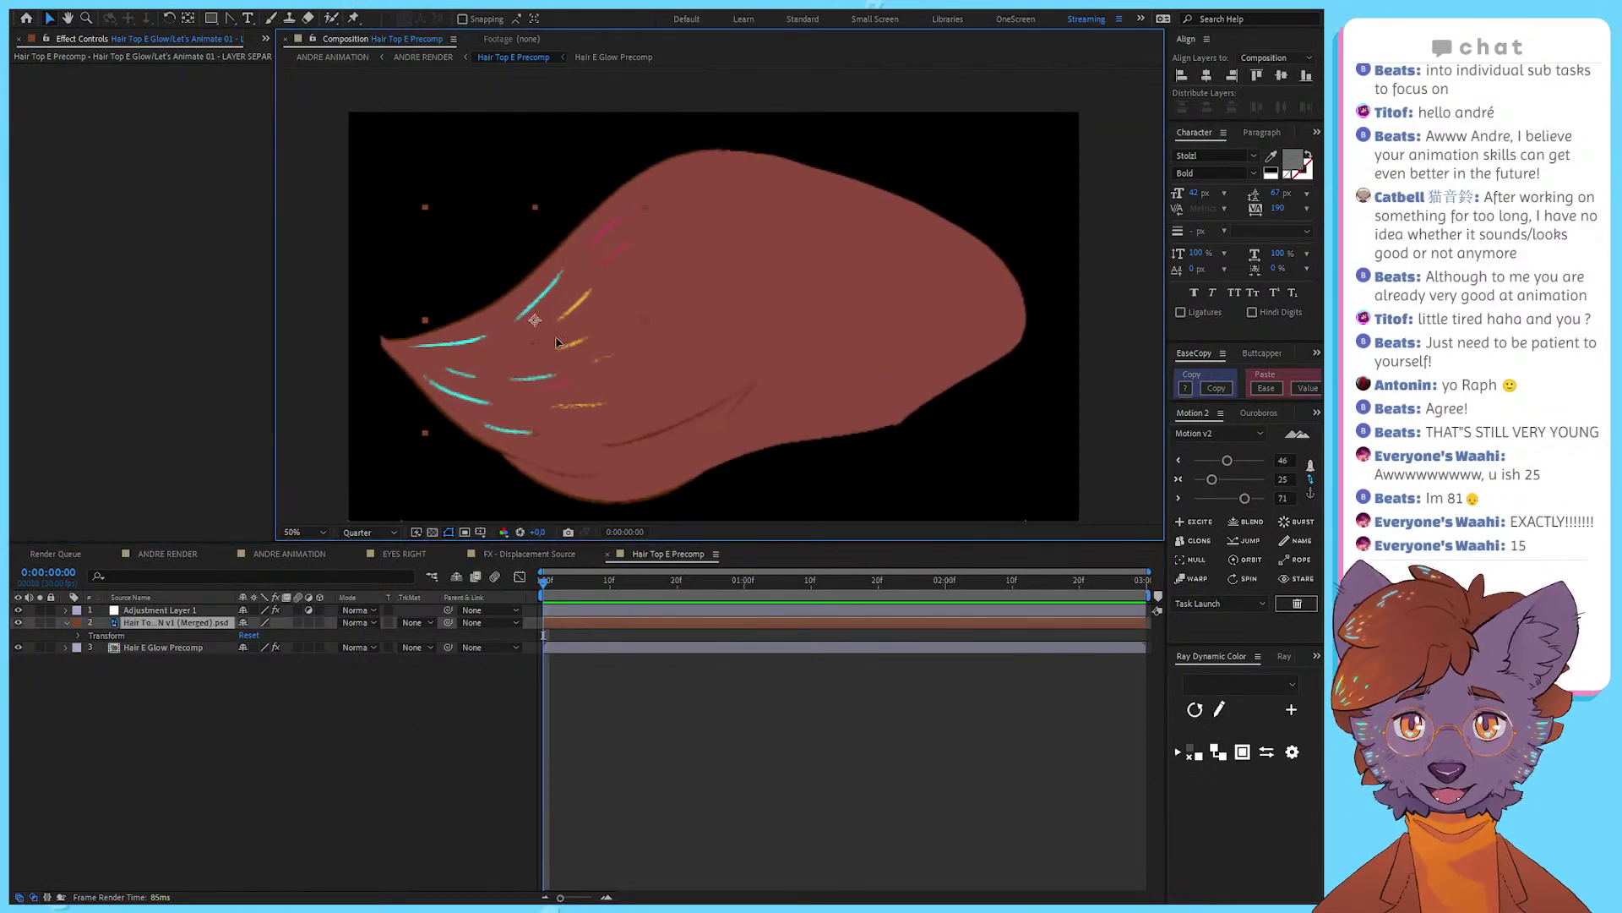
pyautogui.doubleClick(557, 341)
pyautogui.click(748, 694)
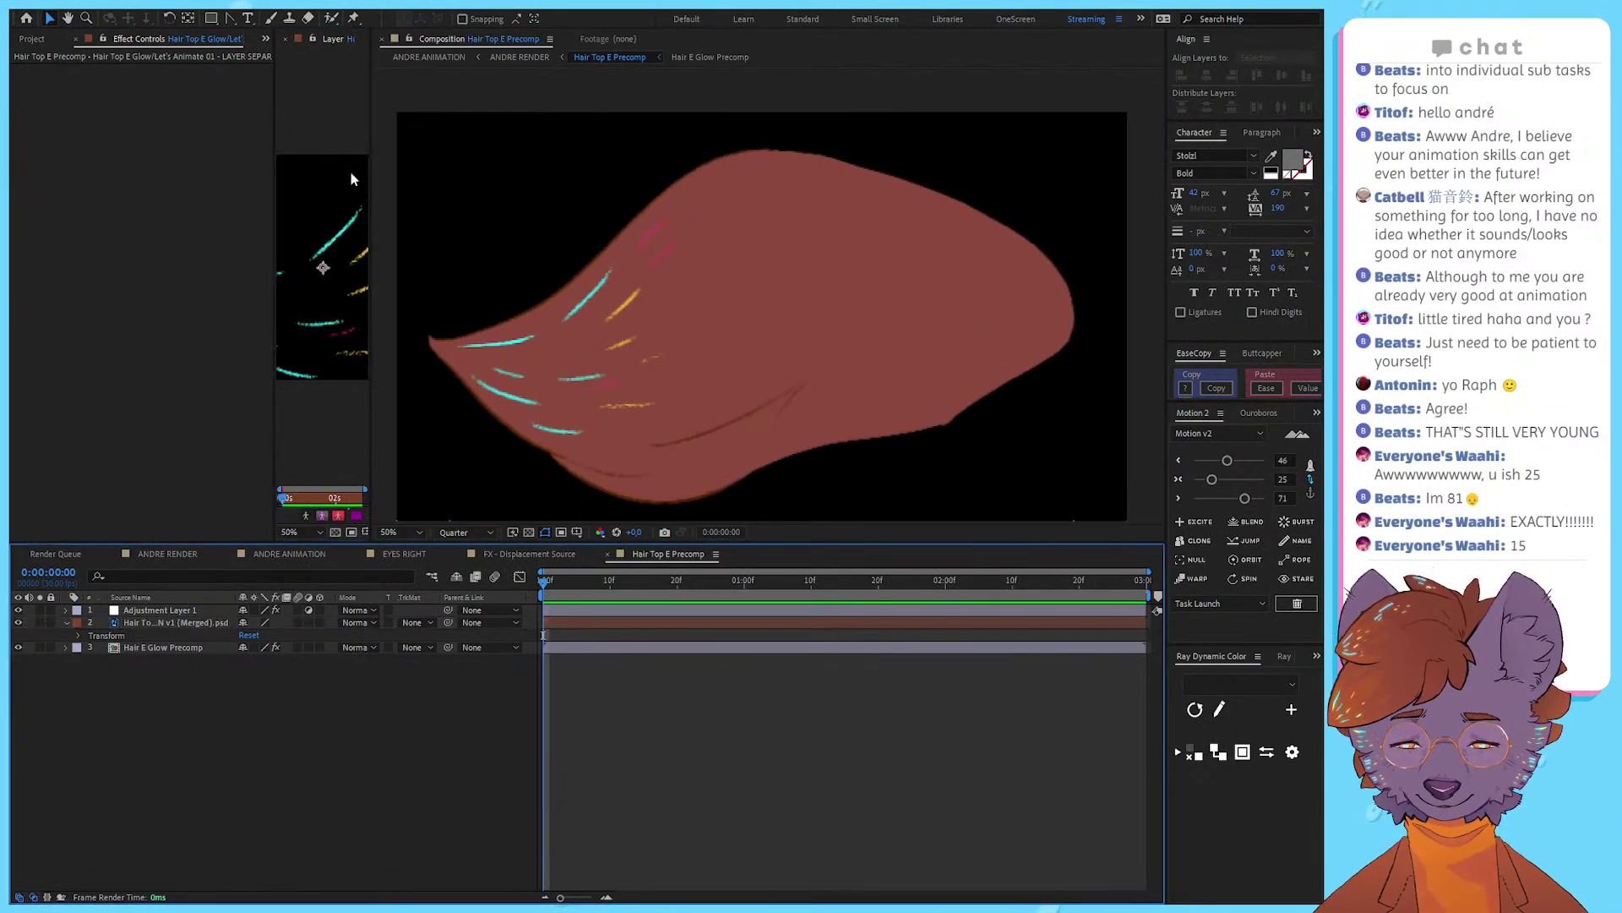
pyautogui.click(286, 39)
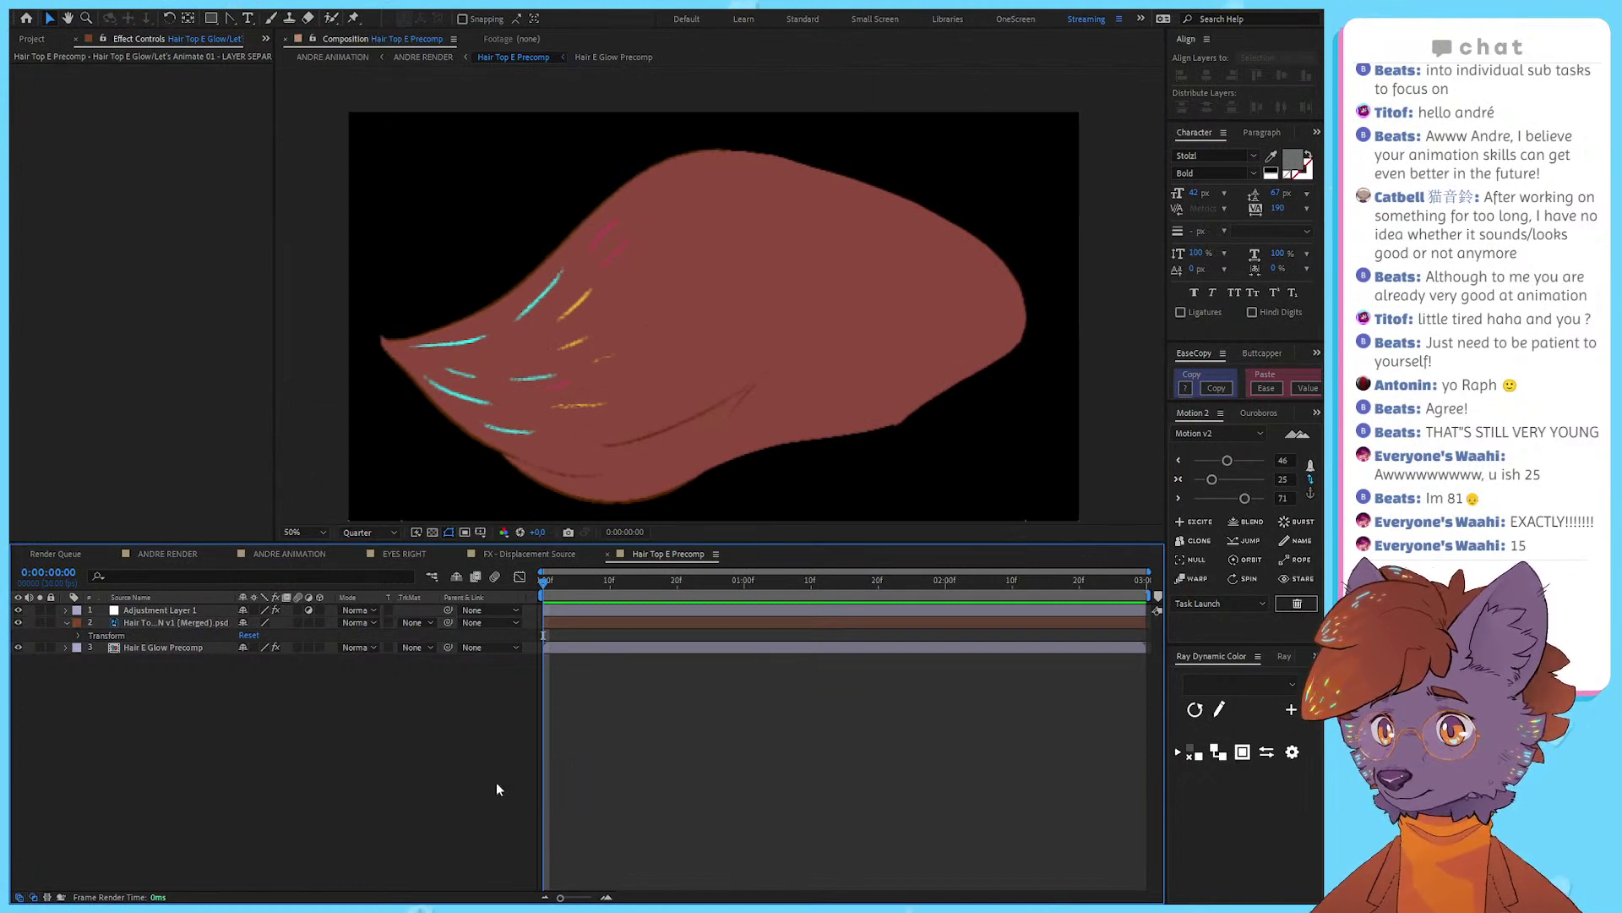
# Step: Check the contents of Hair E Glow Precomp, return to Hair Top E Precomp and undo the pre-composition
pyautogui.click(138, 647)
pyautogui.click(146, 622)
pyautogui.click(179, 646)
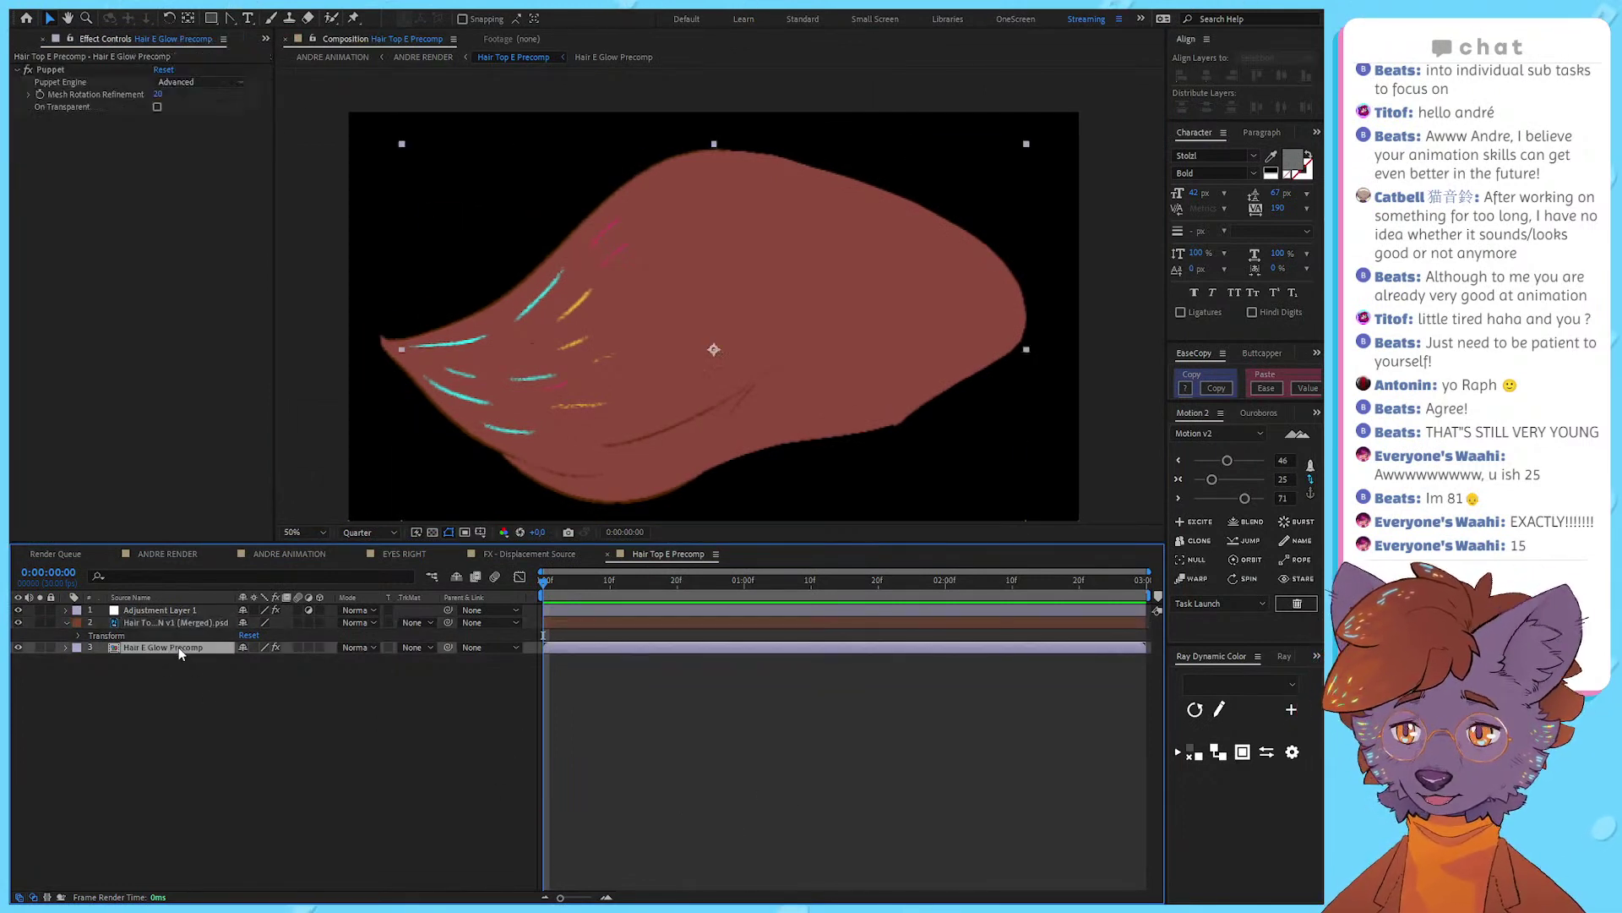
pyautogui.click(203, 610)
pyautogui.click(210, 623)
pyautogui.click(173, 648)
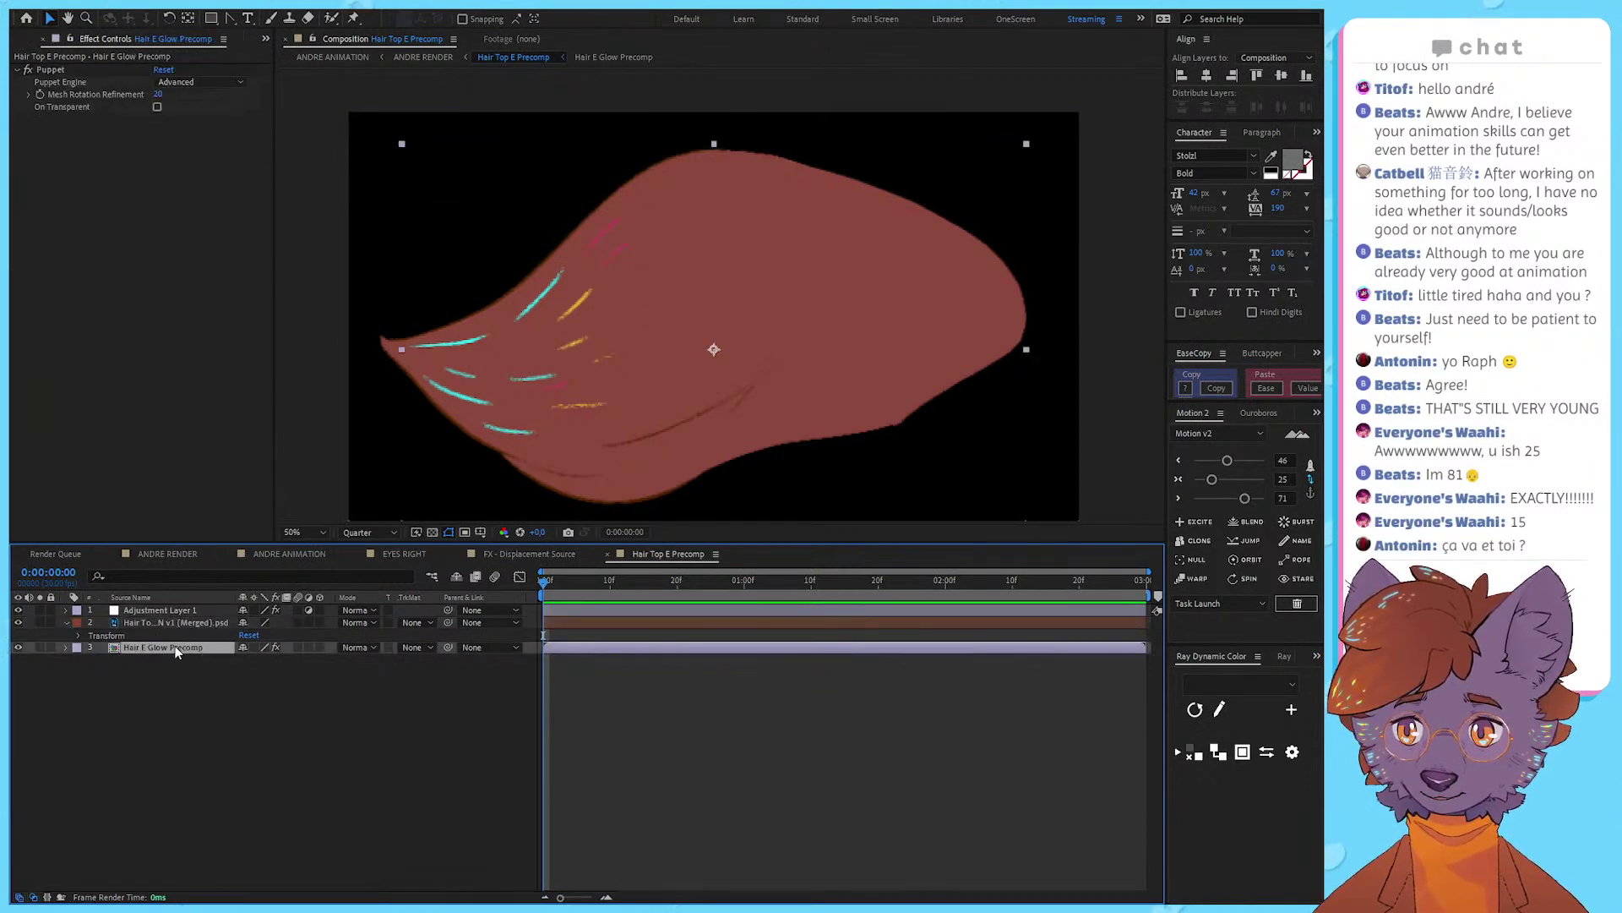
pyautogui.doubleClick(172, 648)
pyautogui.click(498, 59)
pyautogui.hotkey('ctrl', 'z')
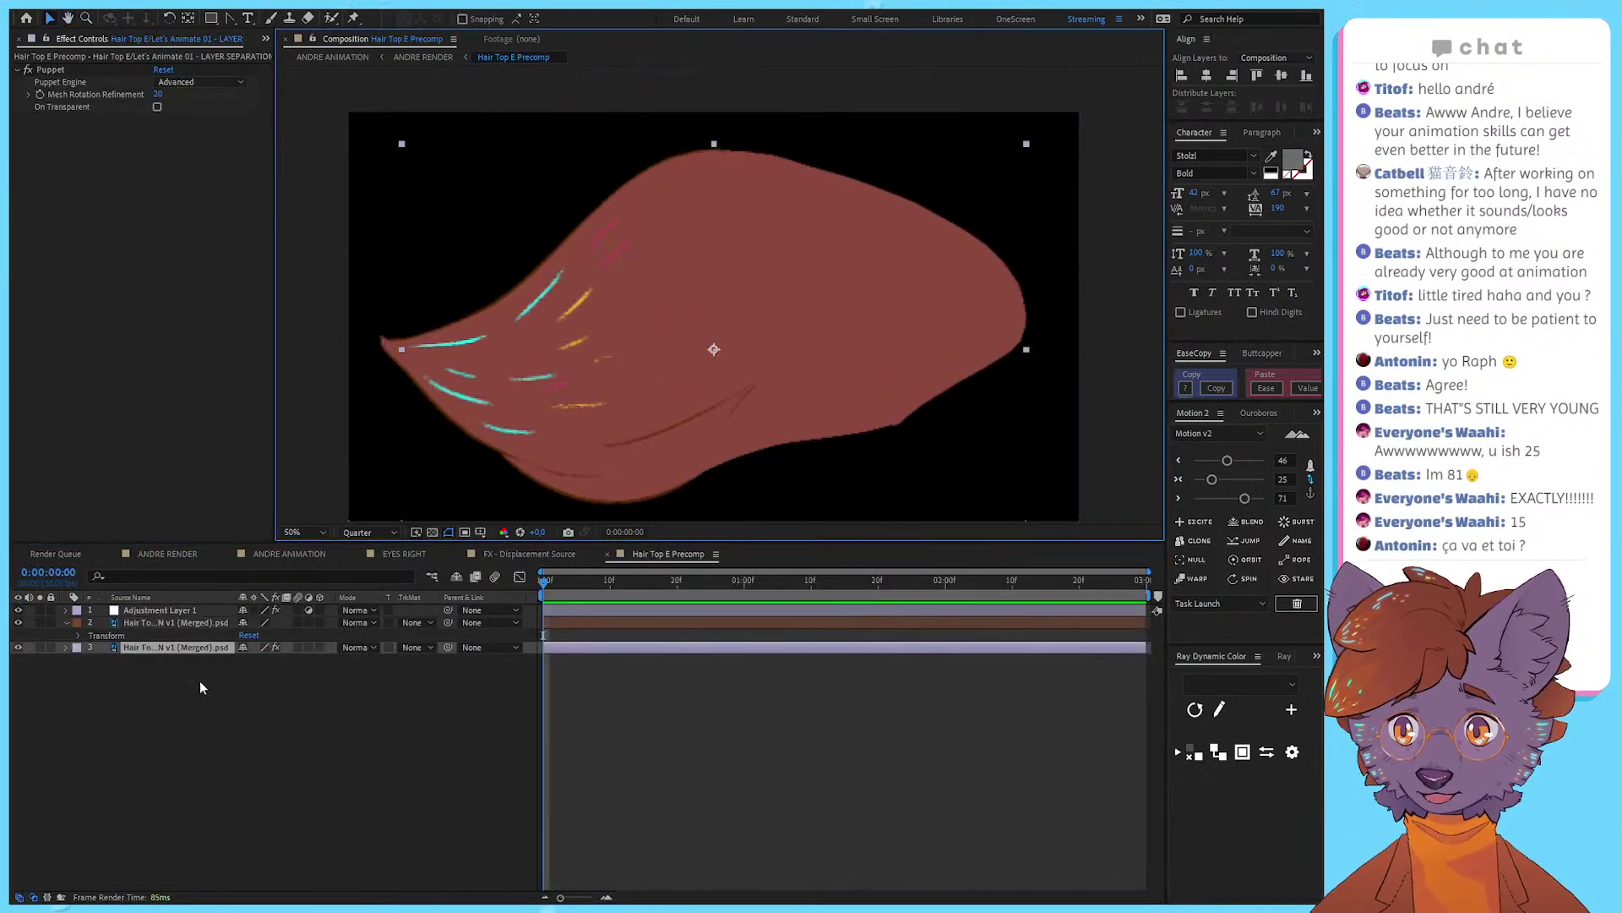
# Step: Change the label colour of the lowest hair layer in Hair Top E Precomp to brown
pyautogui.click(200, 681)
pyautogui.click(189, 623)
pyautogui.hotkey('ctrl', 'shift', 'v')
pyautogui.hotkey('ctrl', 'shift', 'v')
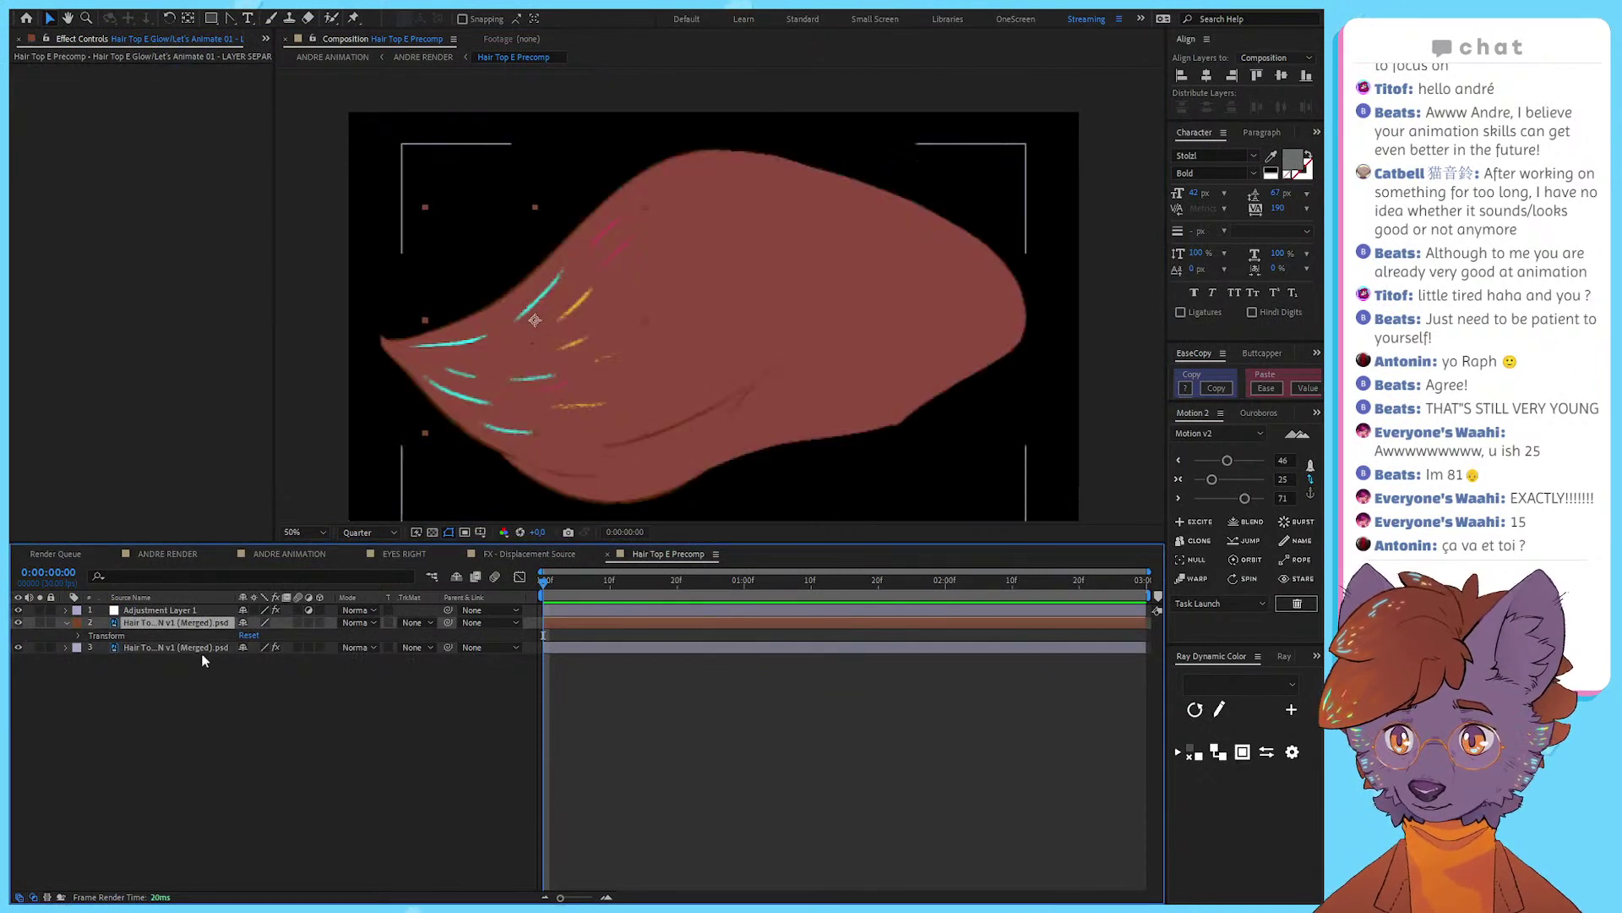
pyautogui.click(152, 648)
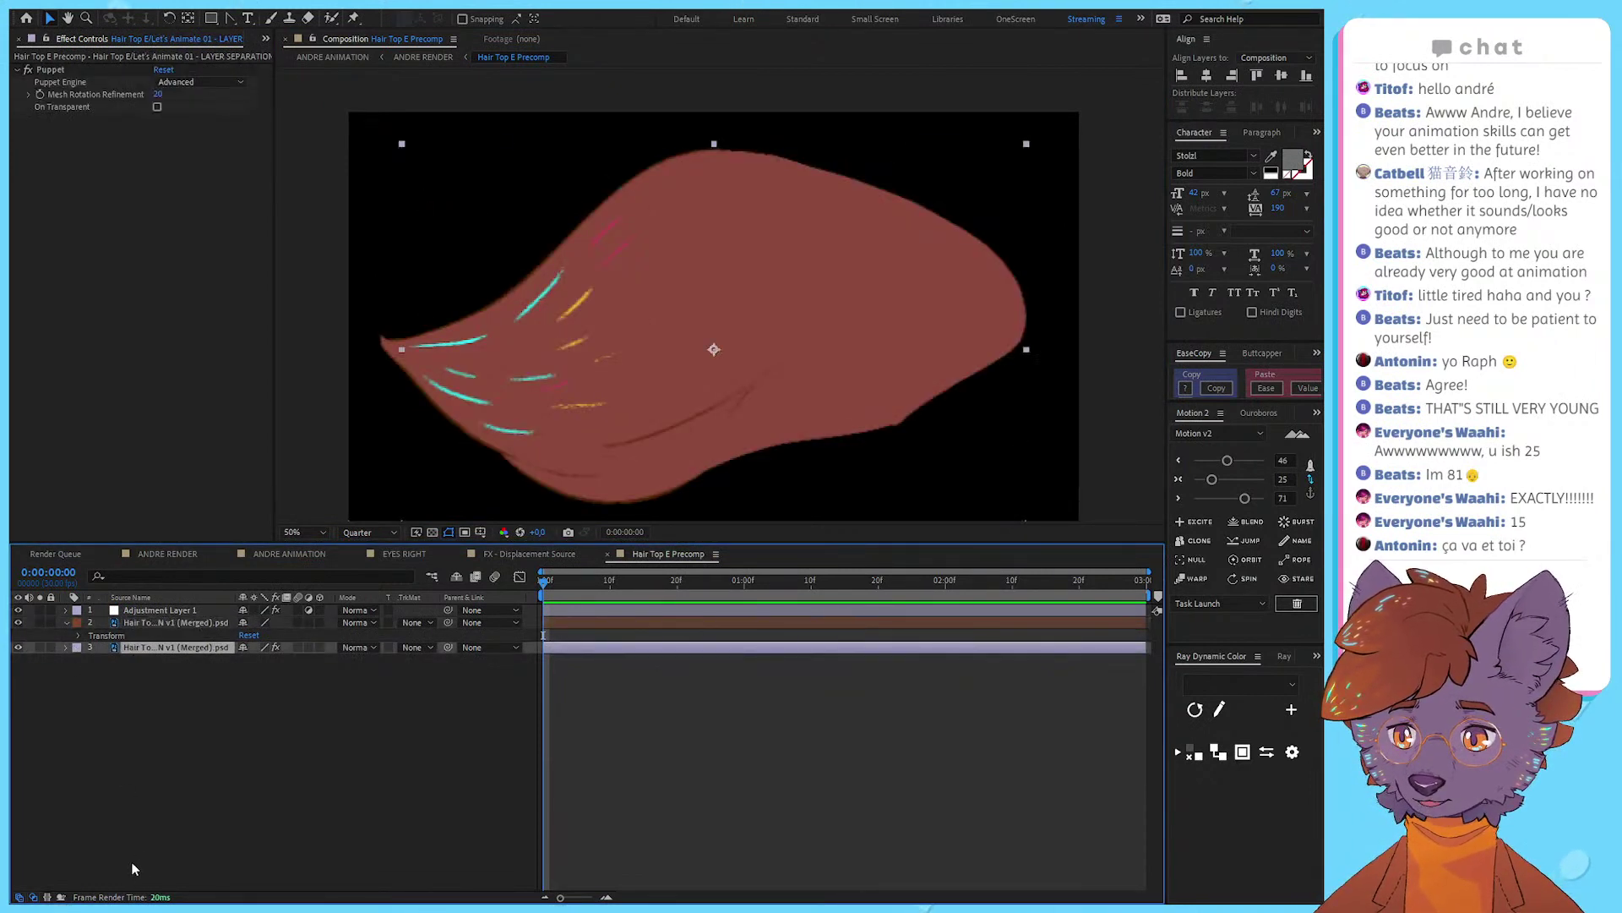
pyautogui.click(78, 624)
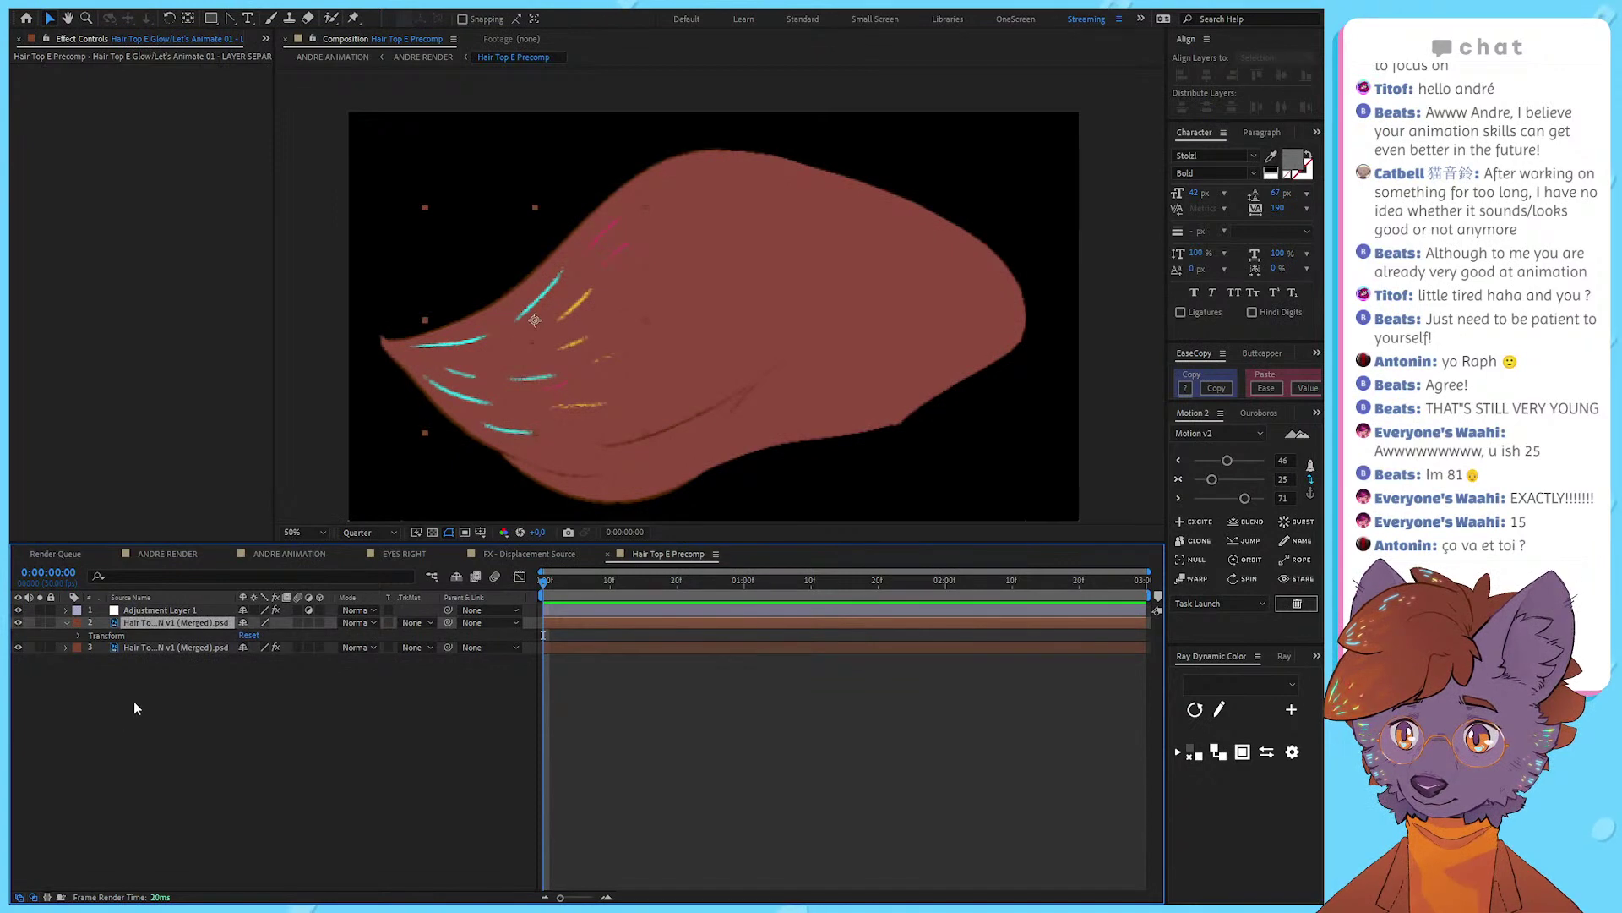
pyautogui.click(129, 701)
pyautogui.click(132, 700)
# Step: Give the glow layer a yellow label and pre-compose it under the name Hair Top E Glow
pyautogui.click(206, 622)
pyautogui.hotkey('ctrl', 'shift', 'c')
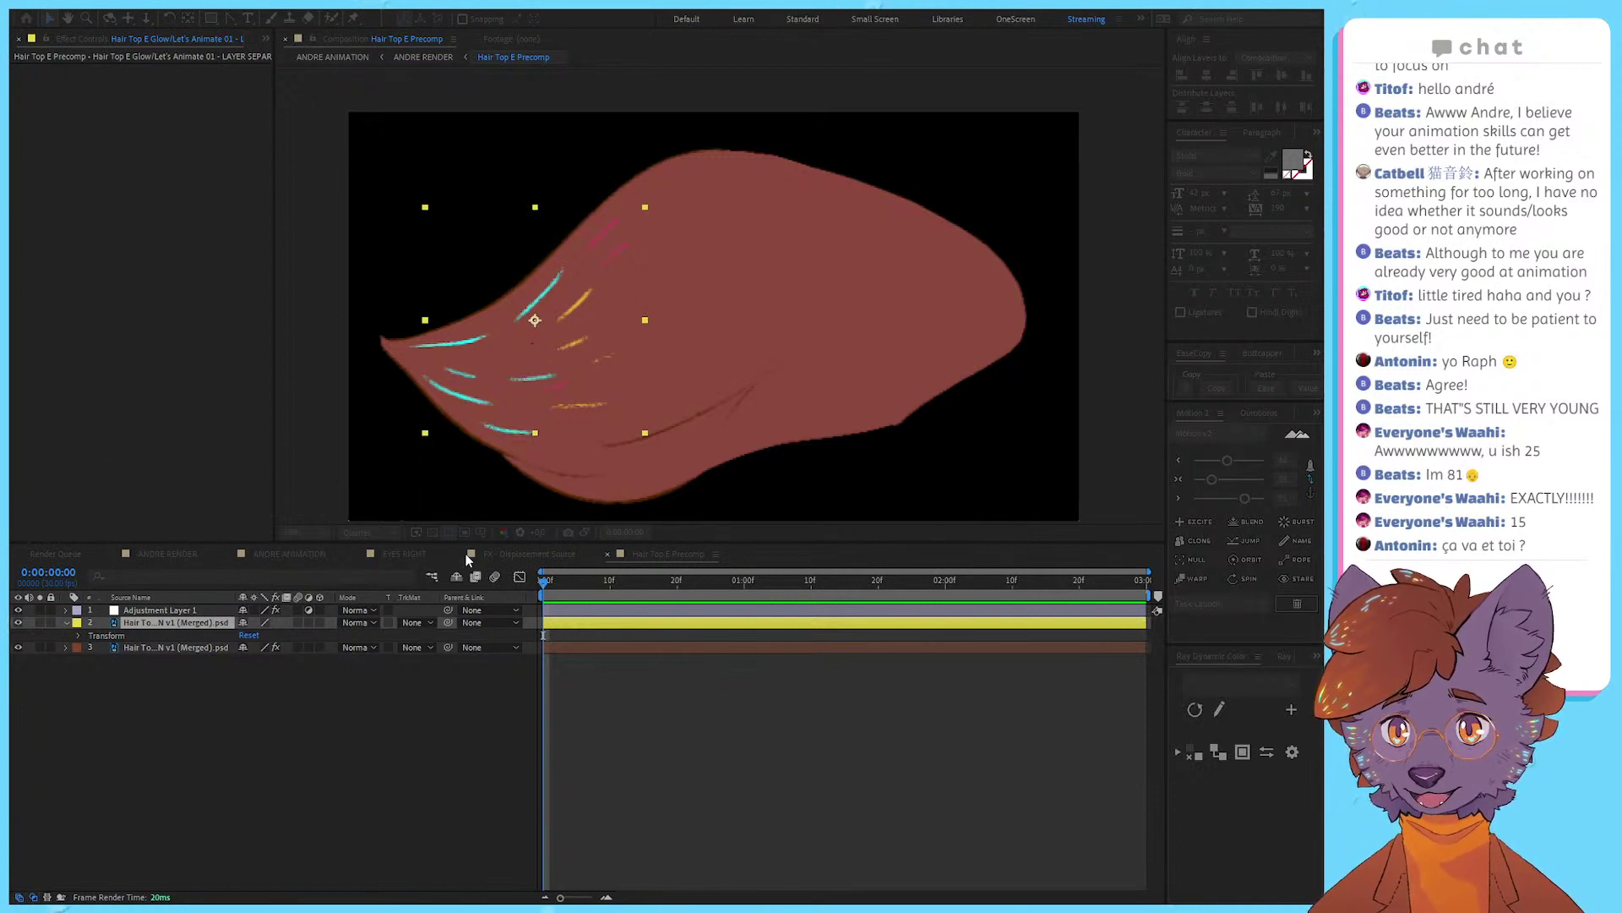
pyautogui.press('Return')
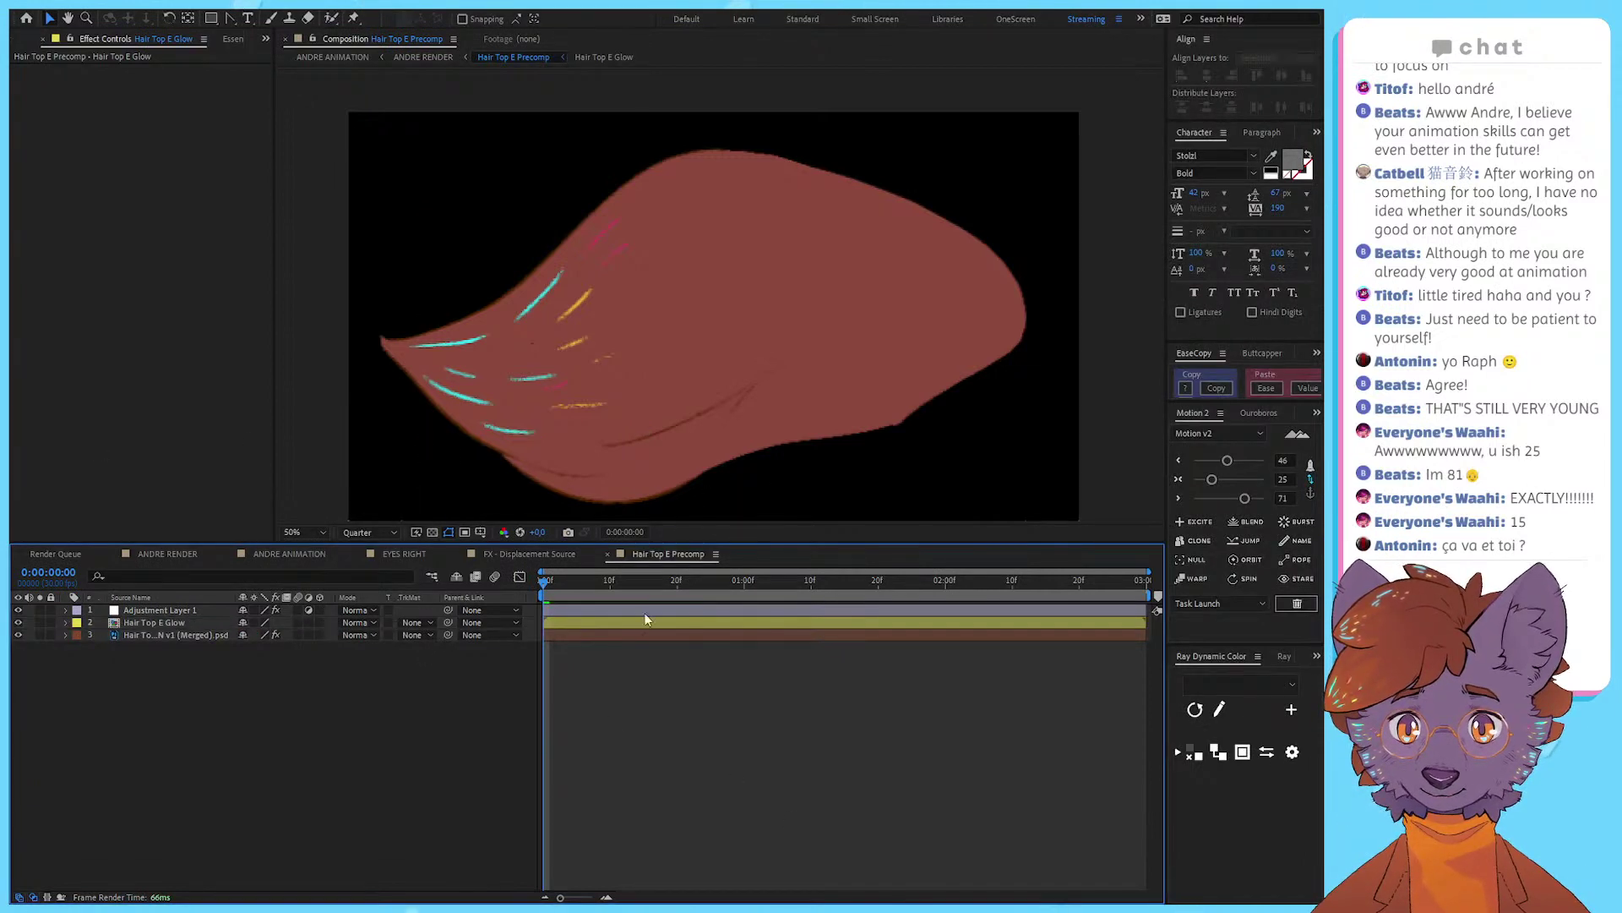
# Step: Enlarge the Hair Top E Glow composition to a square canvas with a margin around the strokes, and return to Hair Top E Precomp
pyautogui.click(166, 622)
pyautogui.doubleClick(166, 621)
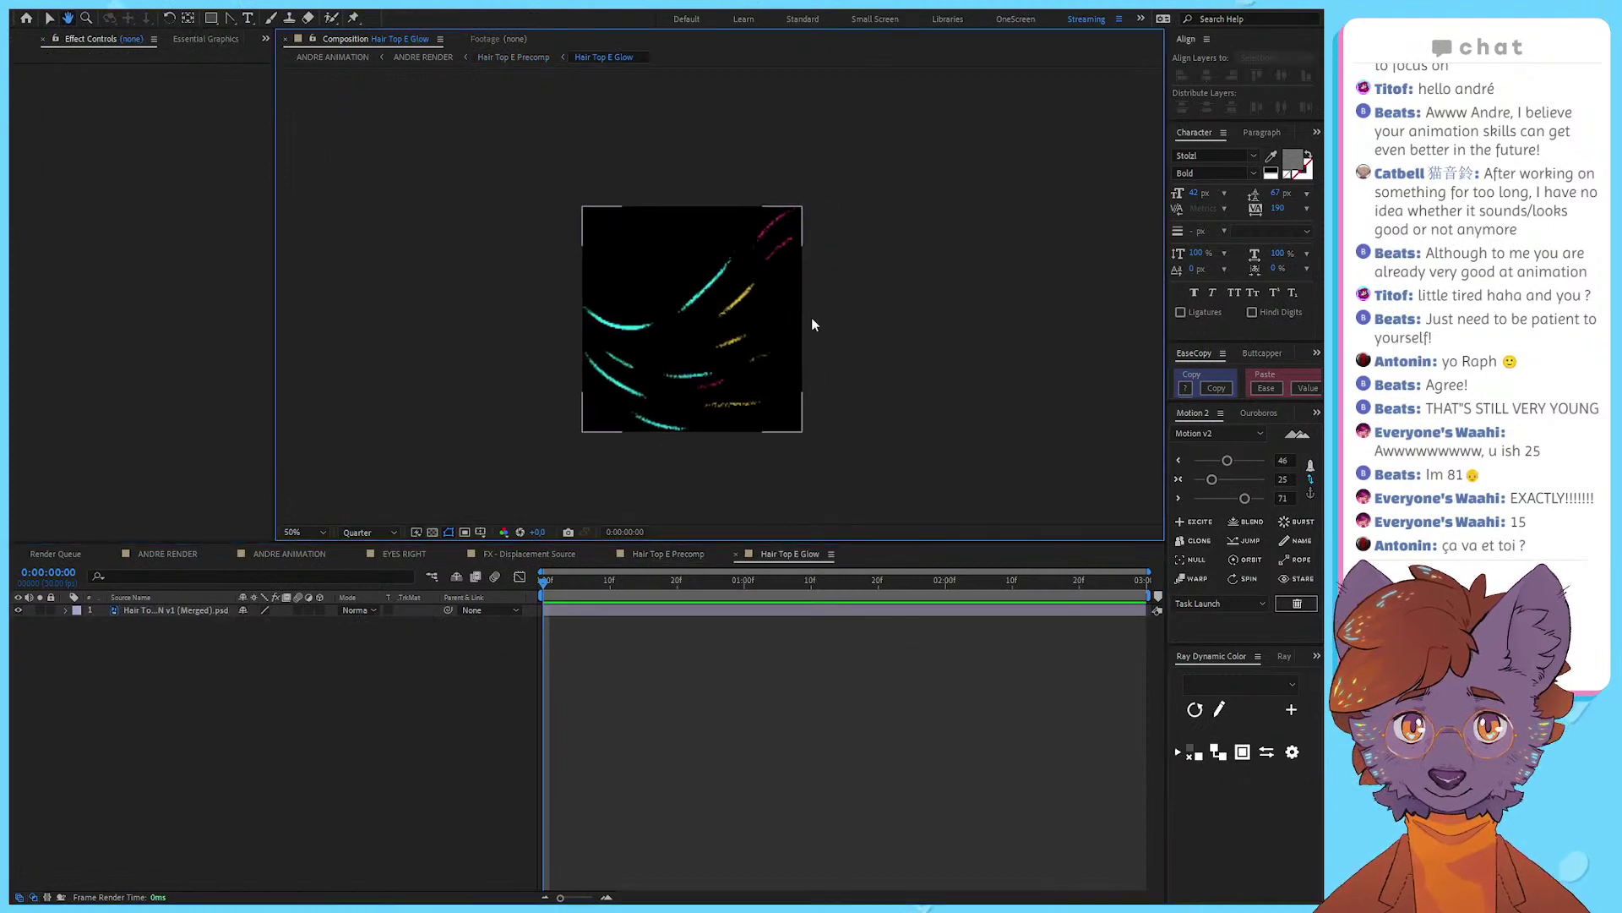
pyautogui.hotkey('ctrl', 'k')
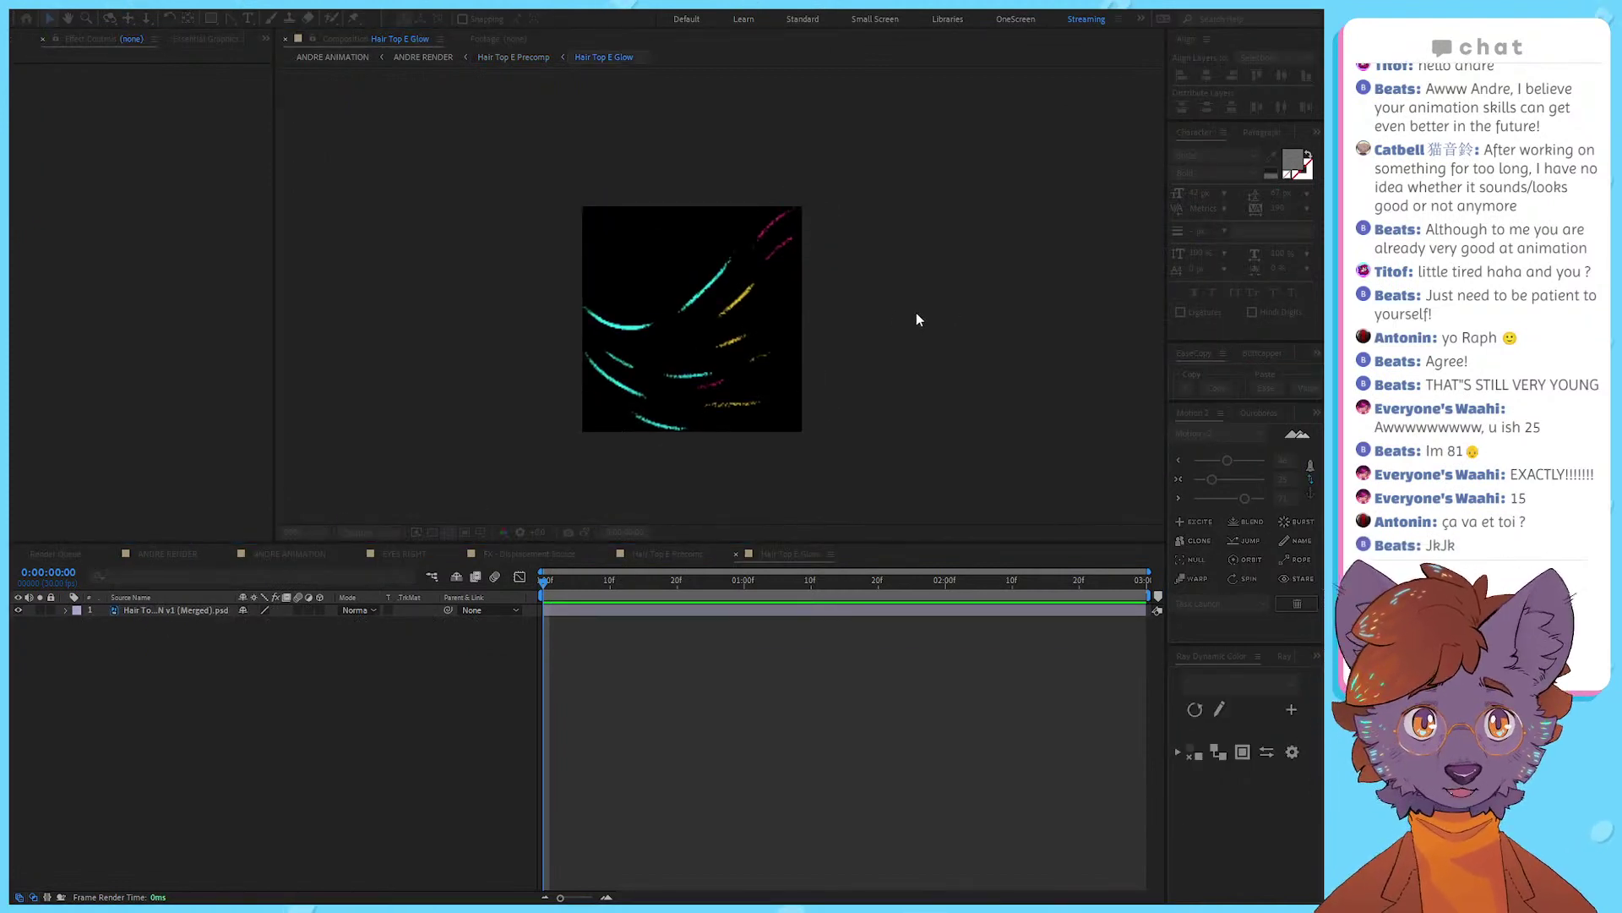
pyautogui.press('Tab')
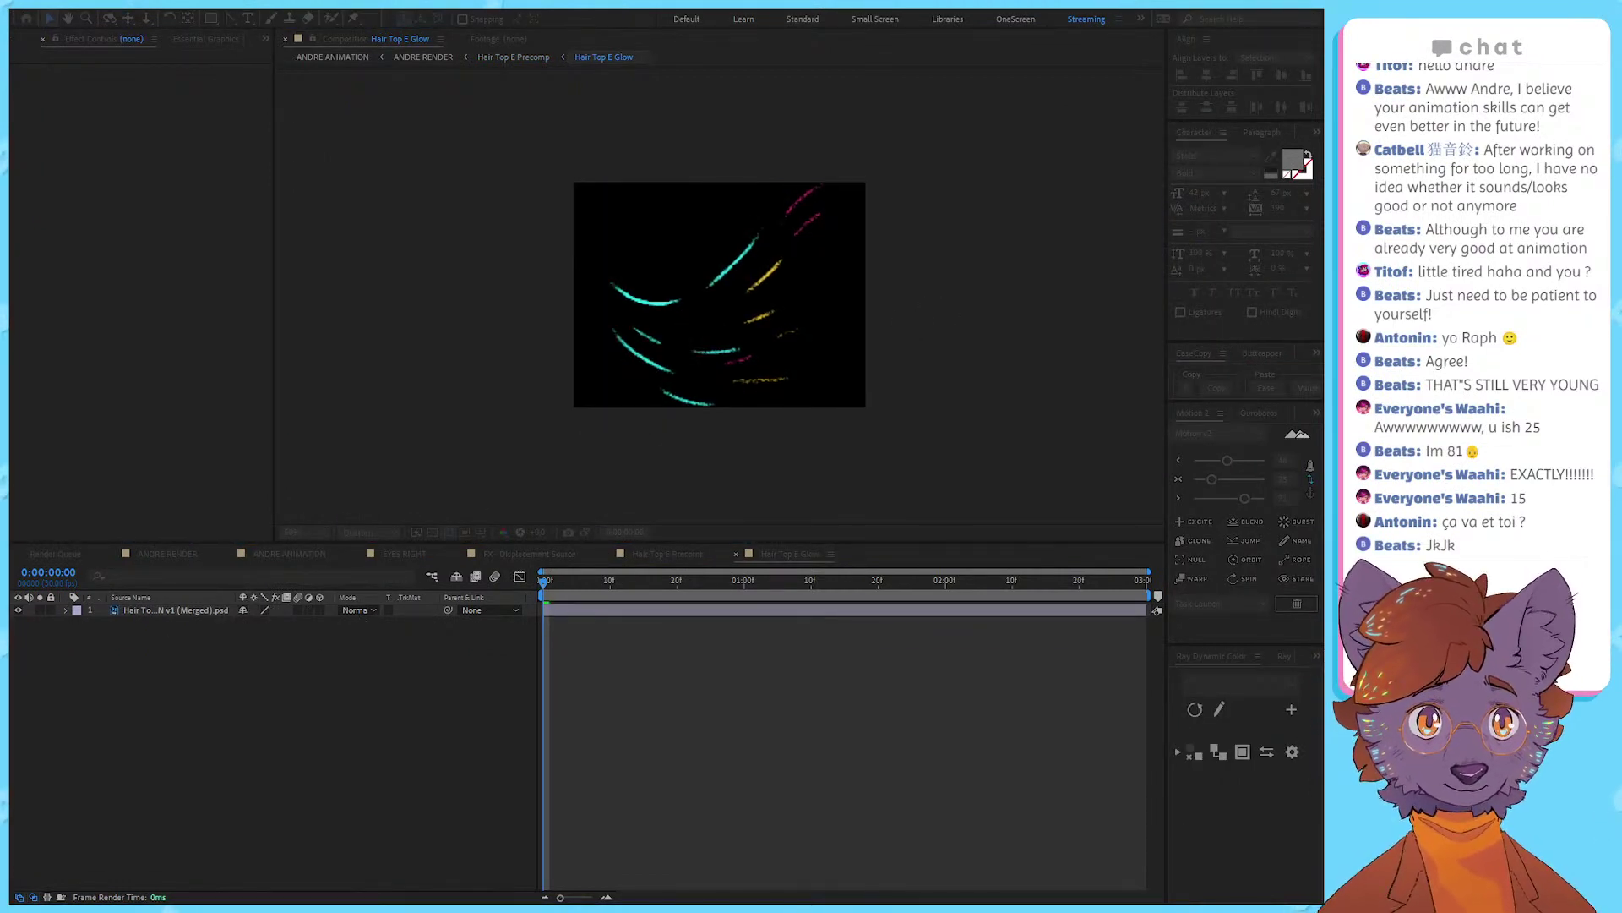
pyautogui.click(514, 56)
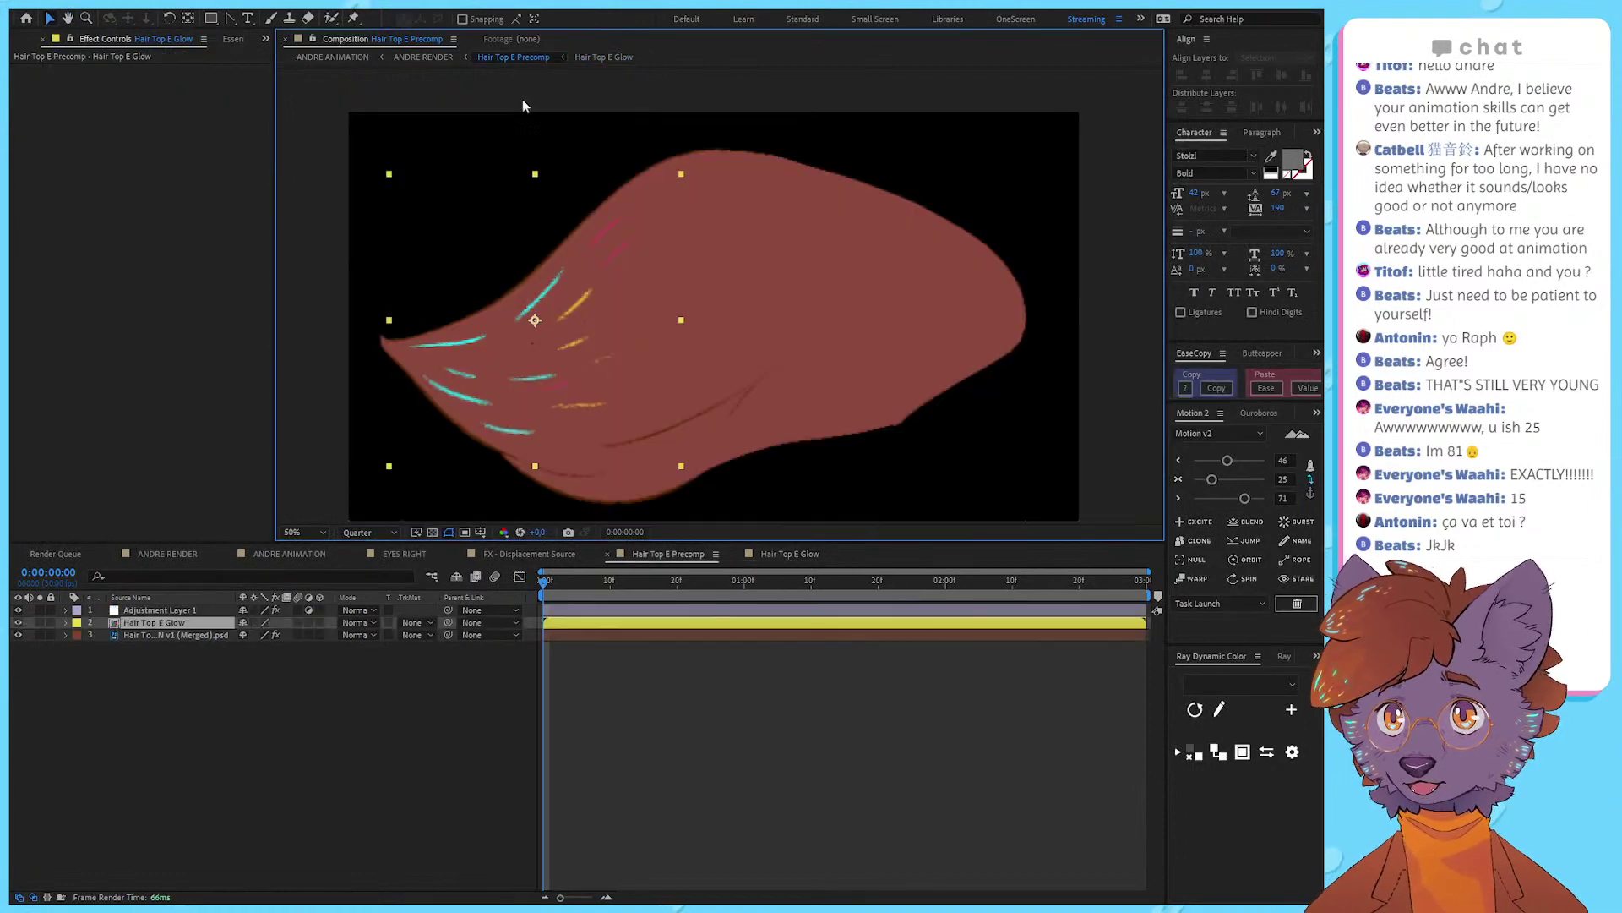
# Step: Set the preview resolution of Hair Top E Precomp to Full and deselect all layers
pyautogui.click(195, 622)
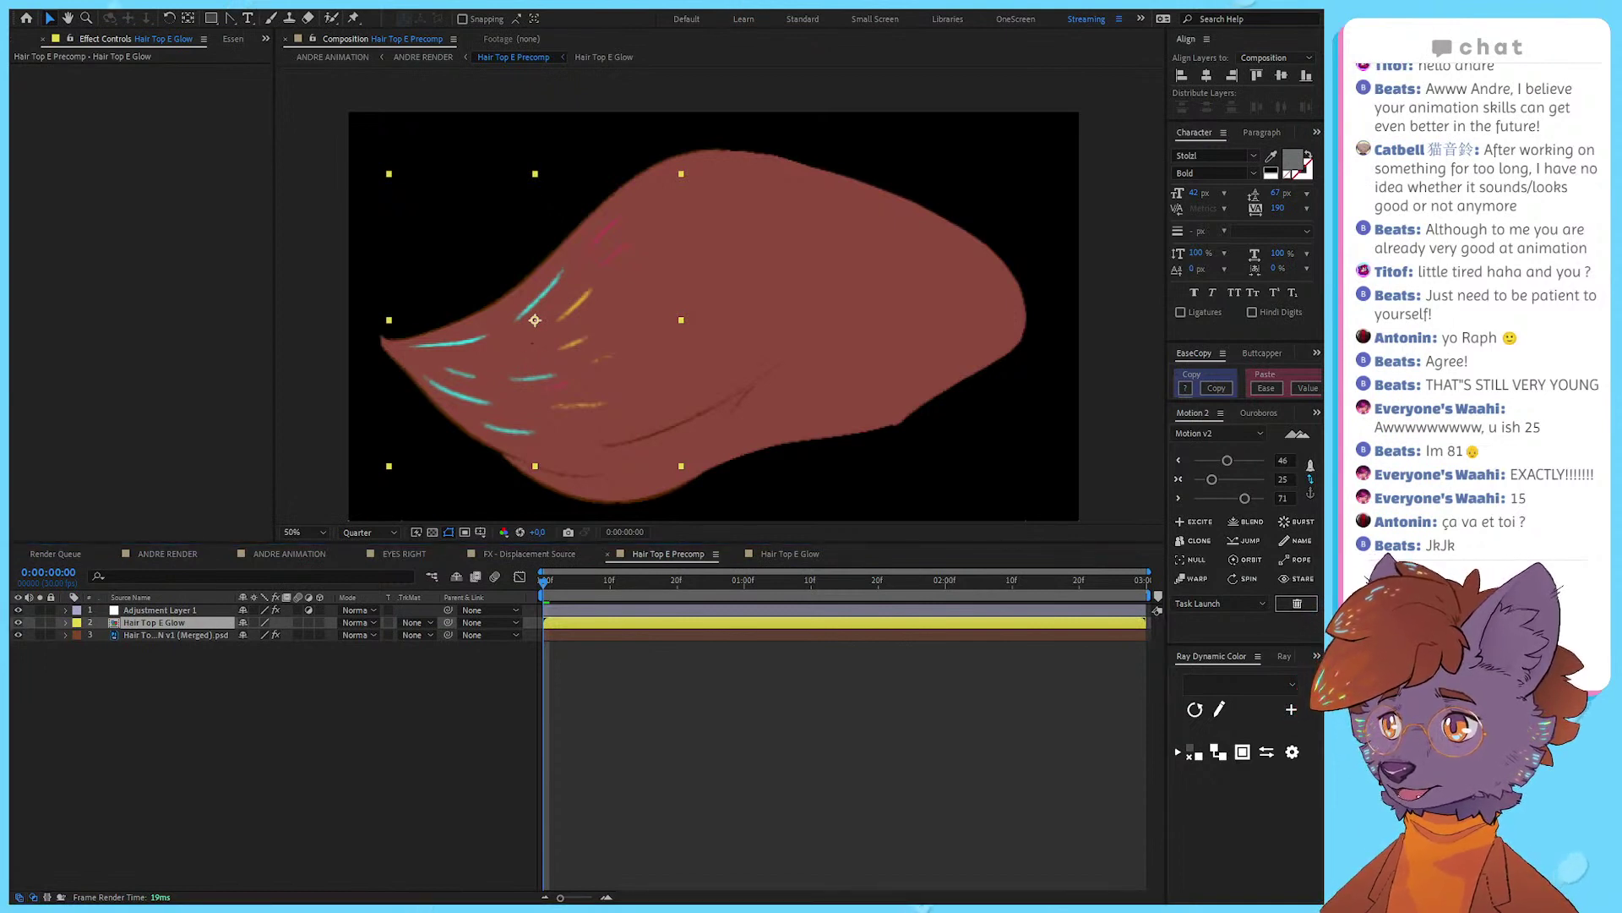
pyautogui.click(211, 693)
pyautogui.click(196, 610)
pyautogui.click(194, 622)
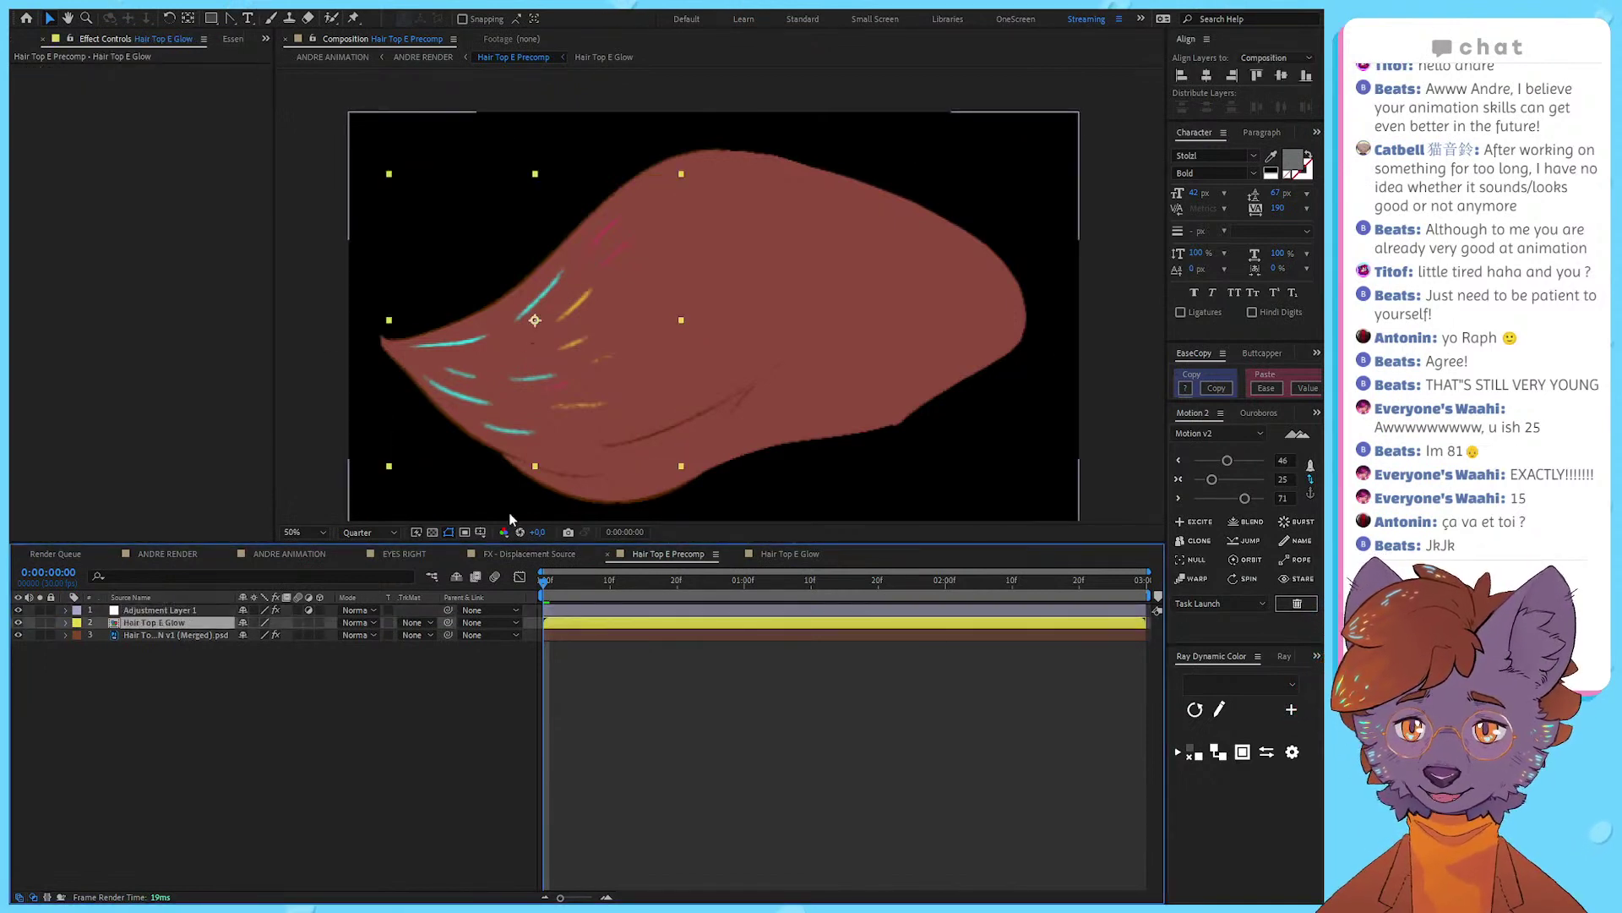
pyautogui.click(758, 765)
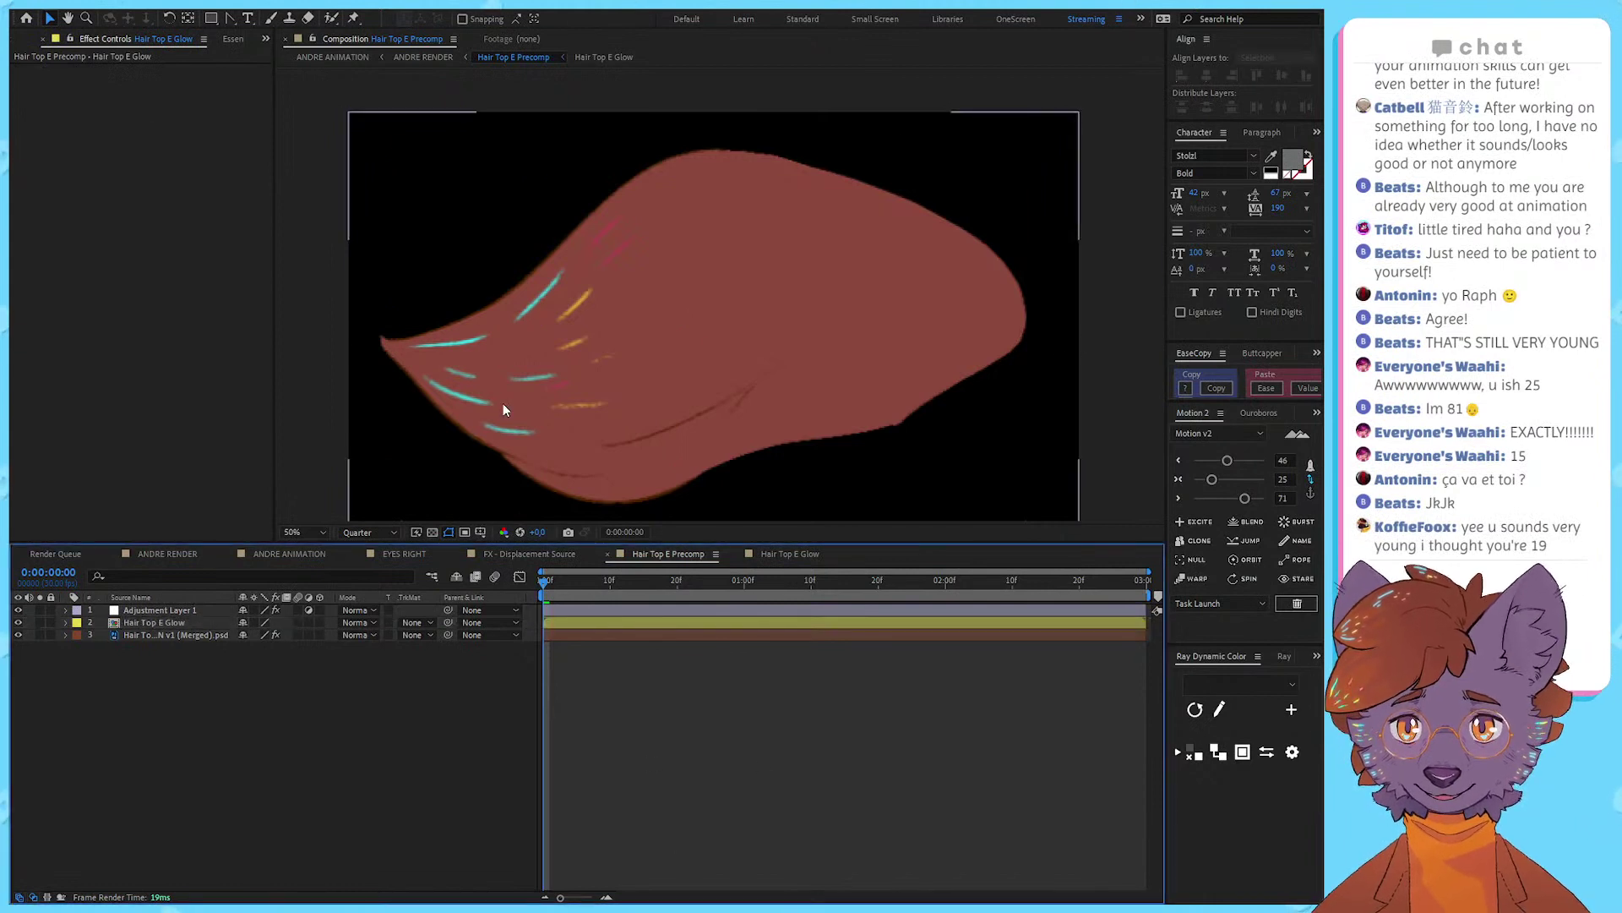
pyautogui.click(211, 623)
pyautogui.click(367, 532)
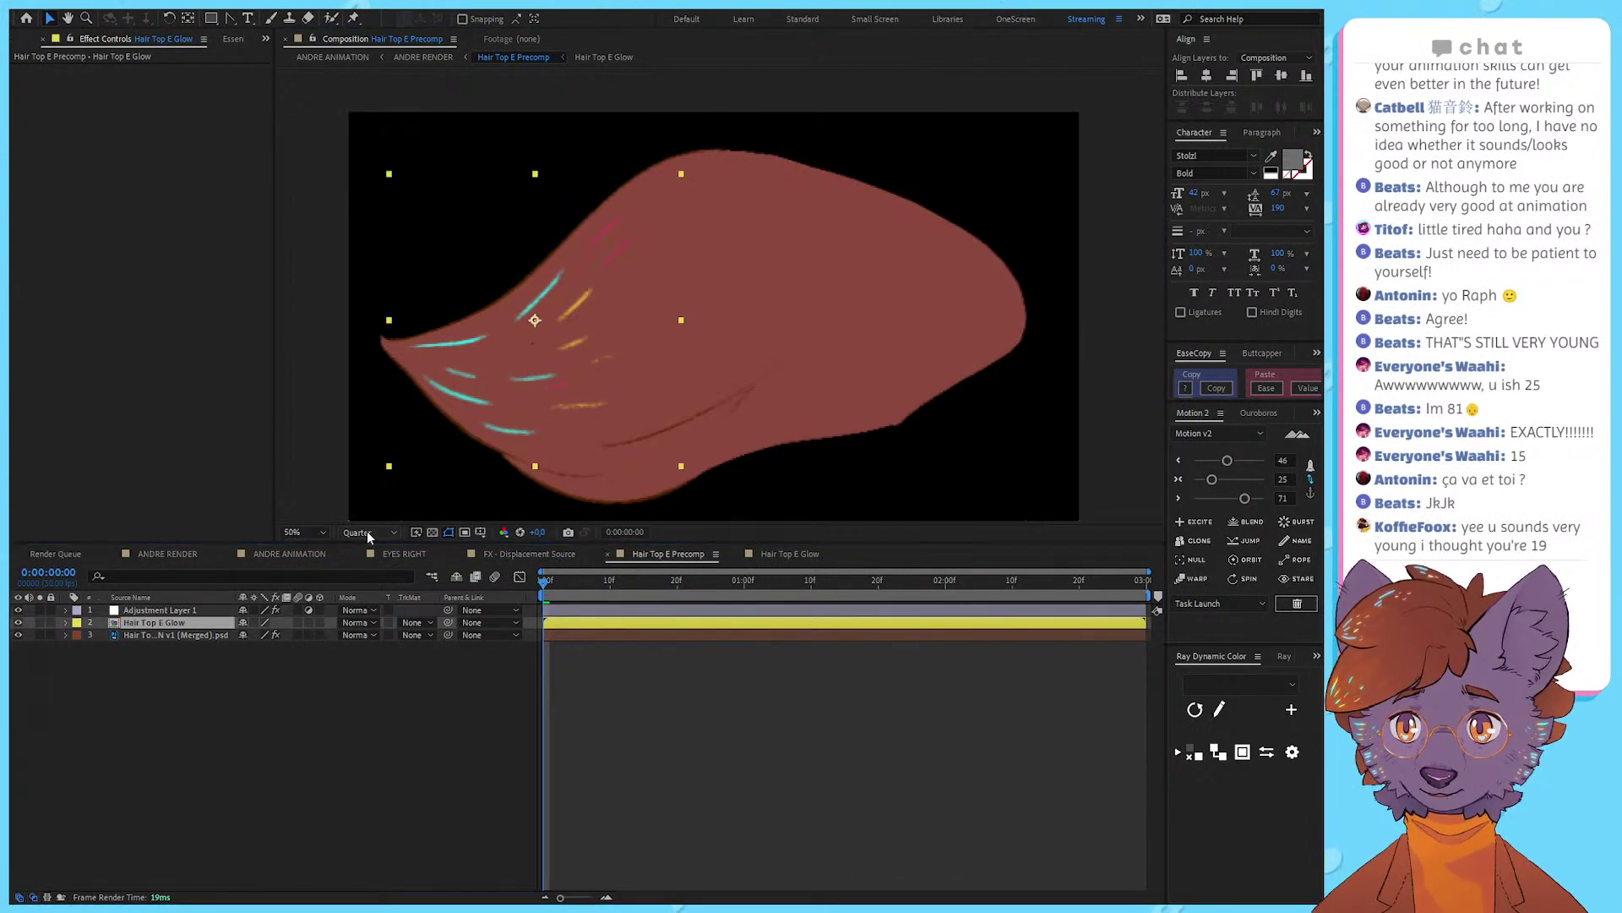
pyautogui.click(375, 571)
pyautogui.press('F2')
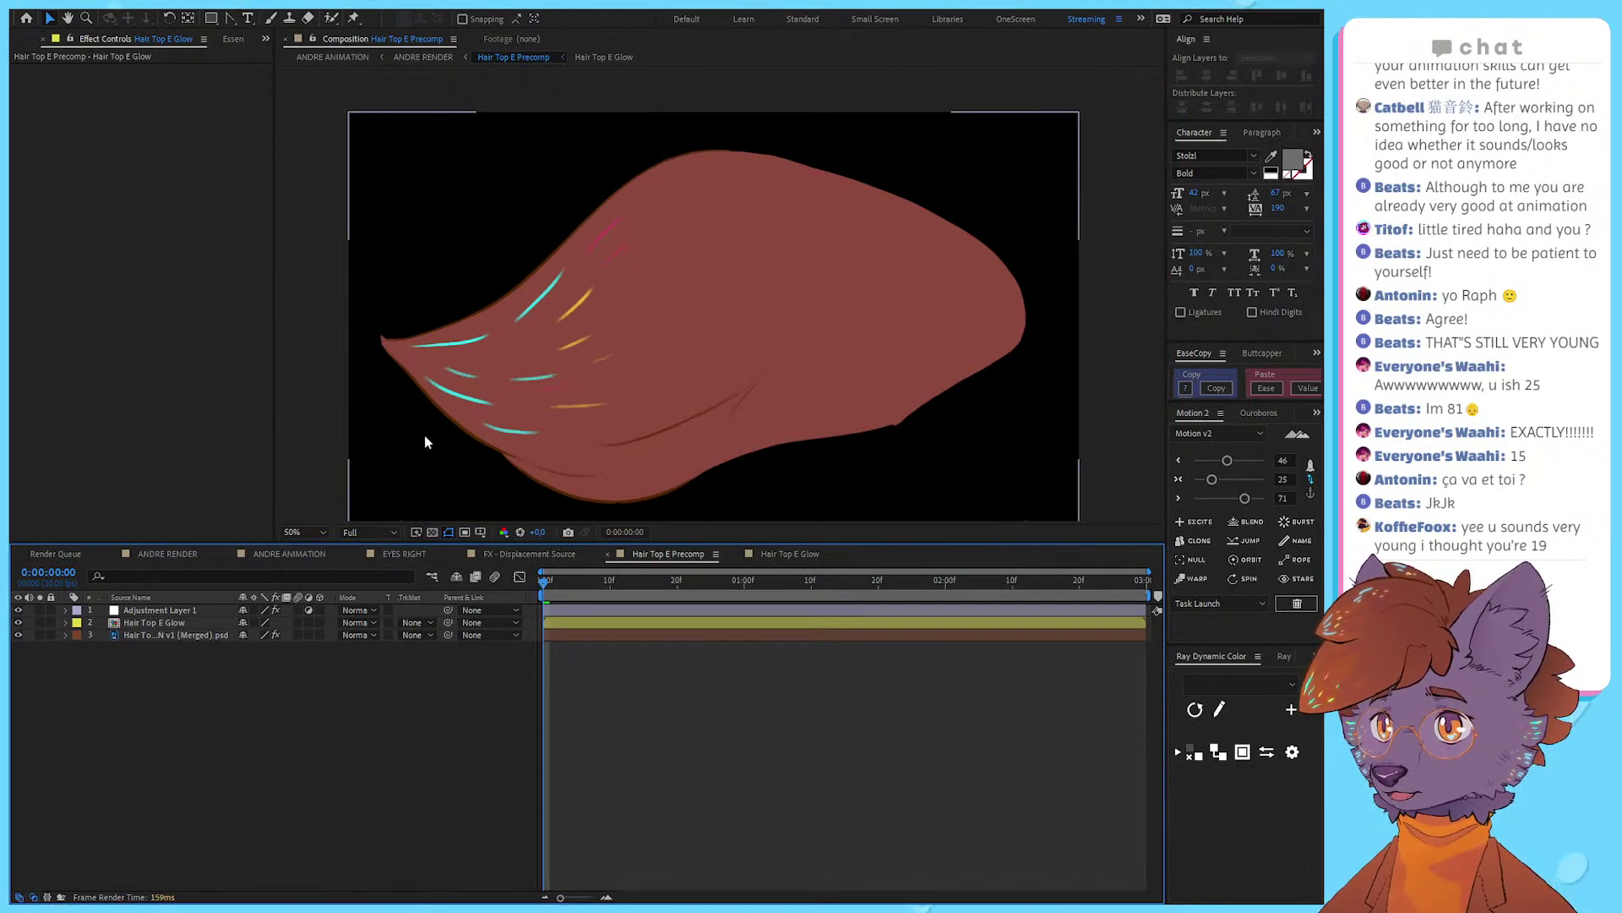
# Step: Try moving the Hair Top E Glow layer across the hair and undo the move
pyautogui.click(154, 623)
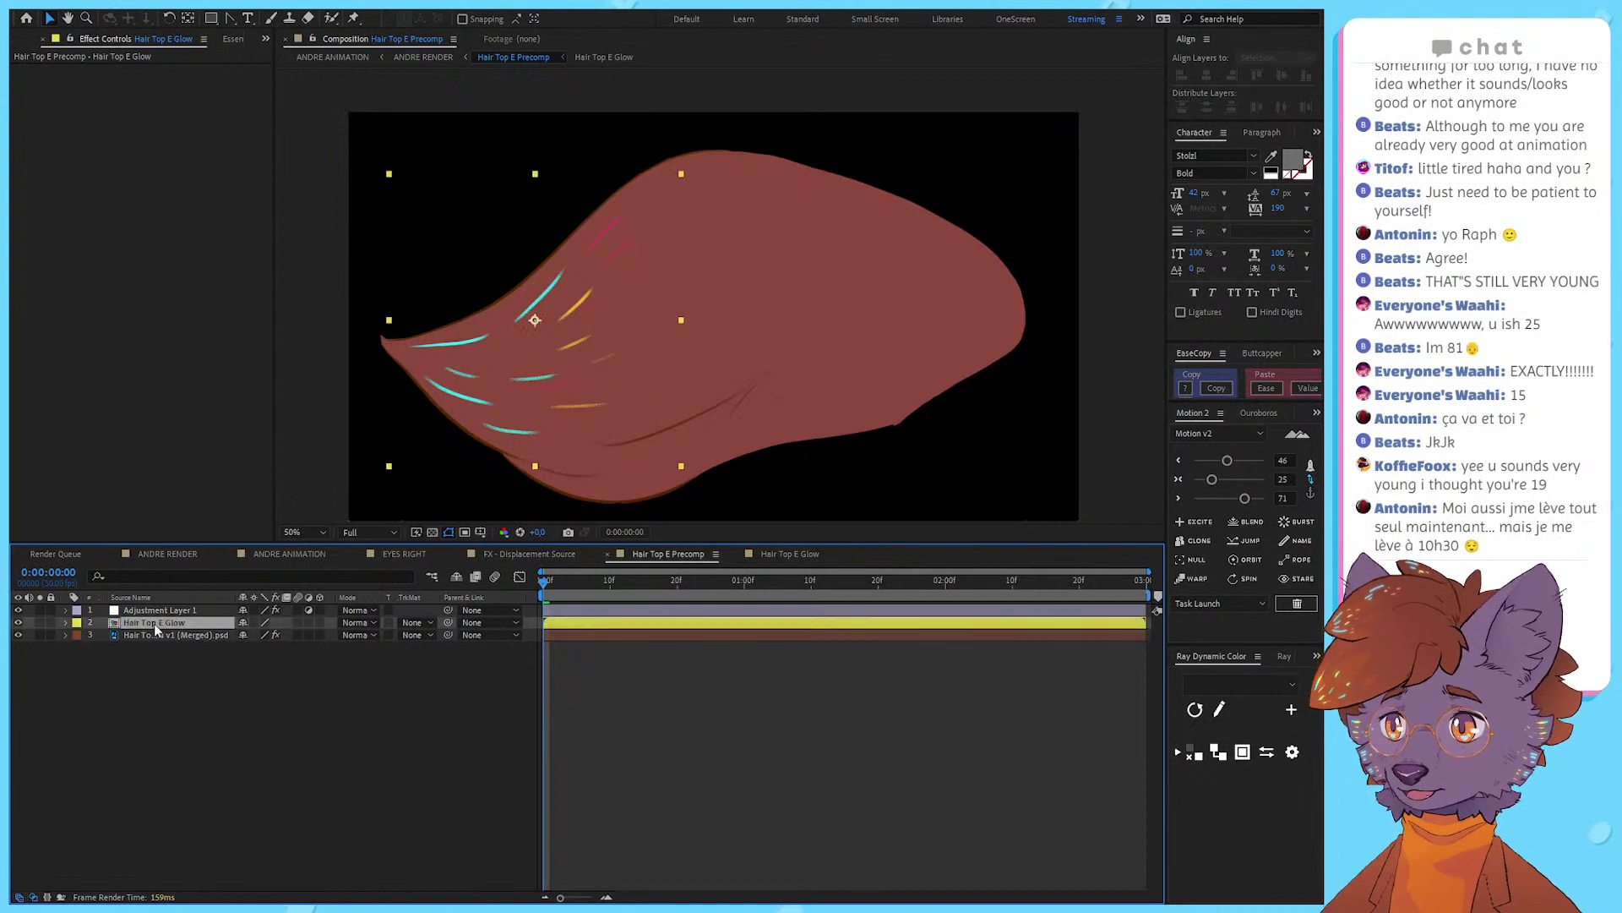
pyautogui.click(221, 732)
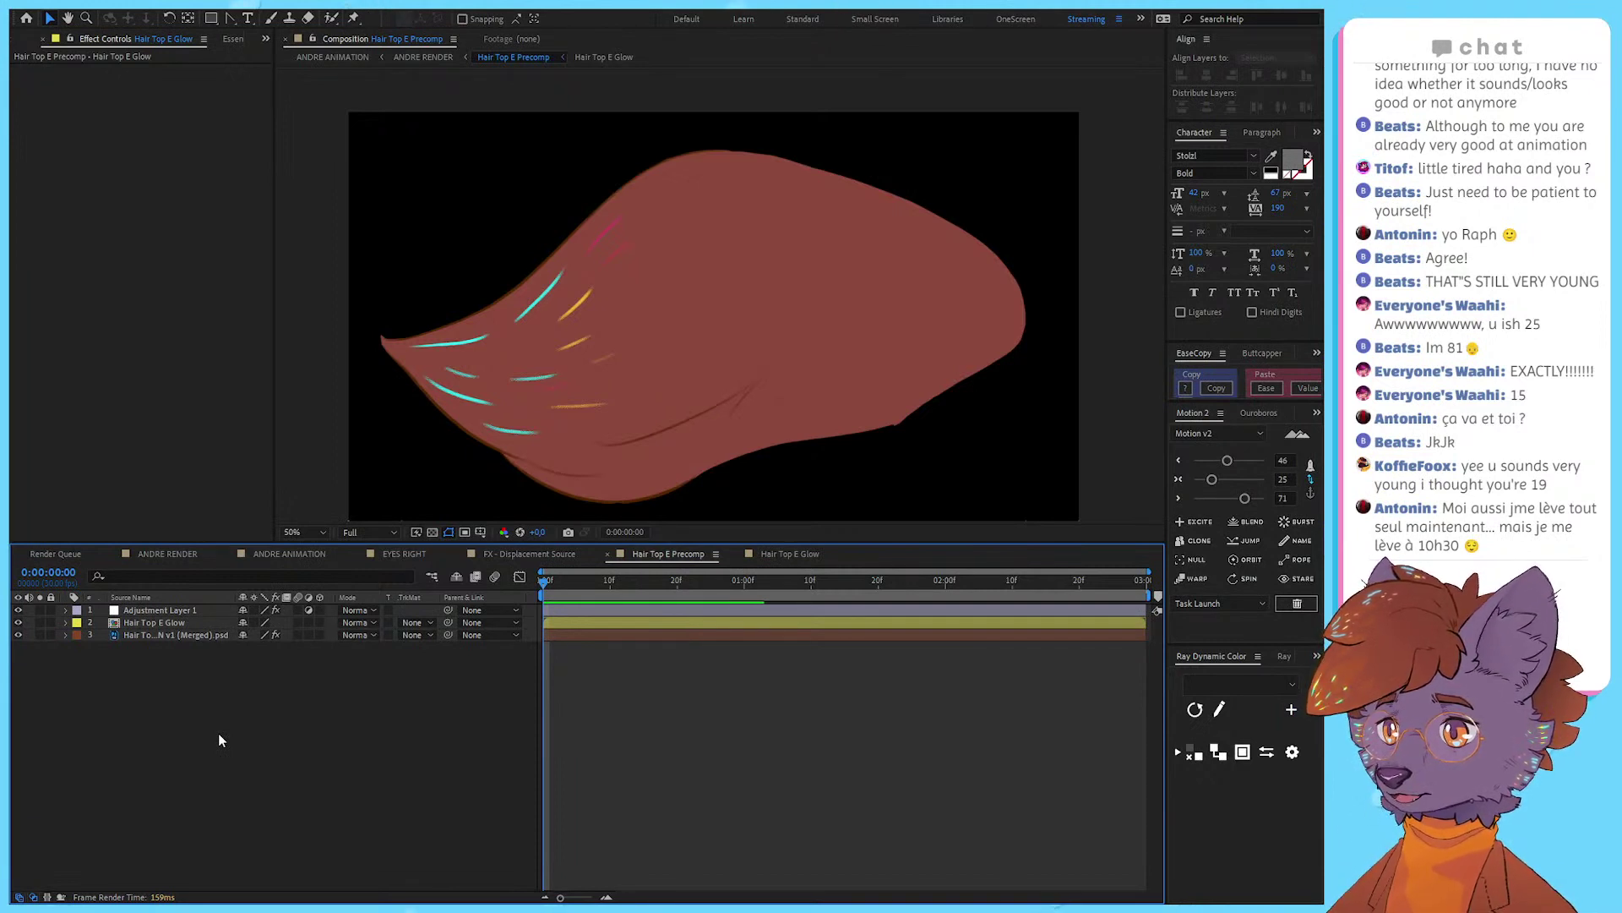
pyautogui.click(195, 635)
pyautogui.click(194, 622)
pyautogui.moveTo(508, 336); pyautogui.dragTo(610, 255)
pyautogui.hotkey('ctrl', 'z')
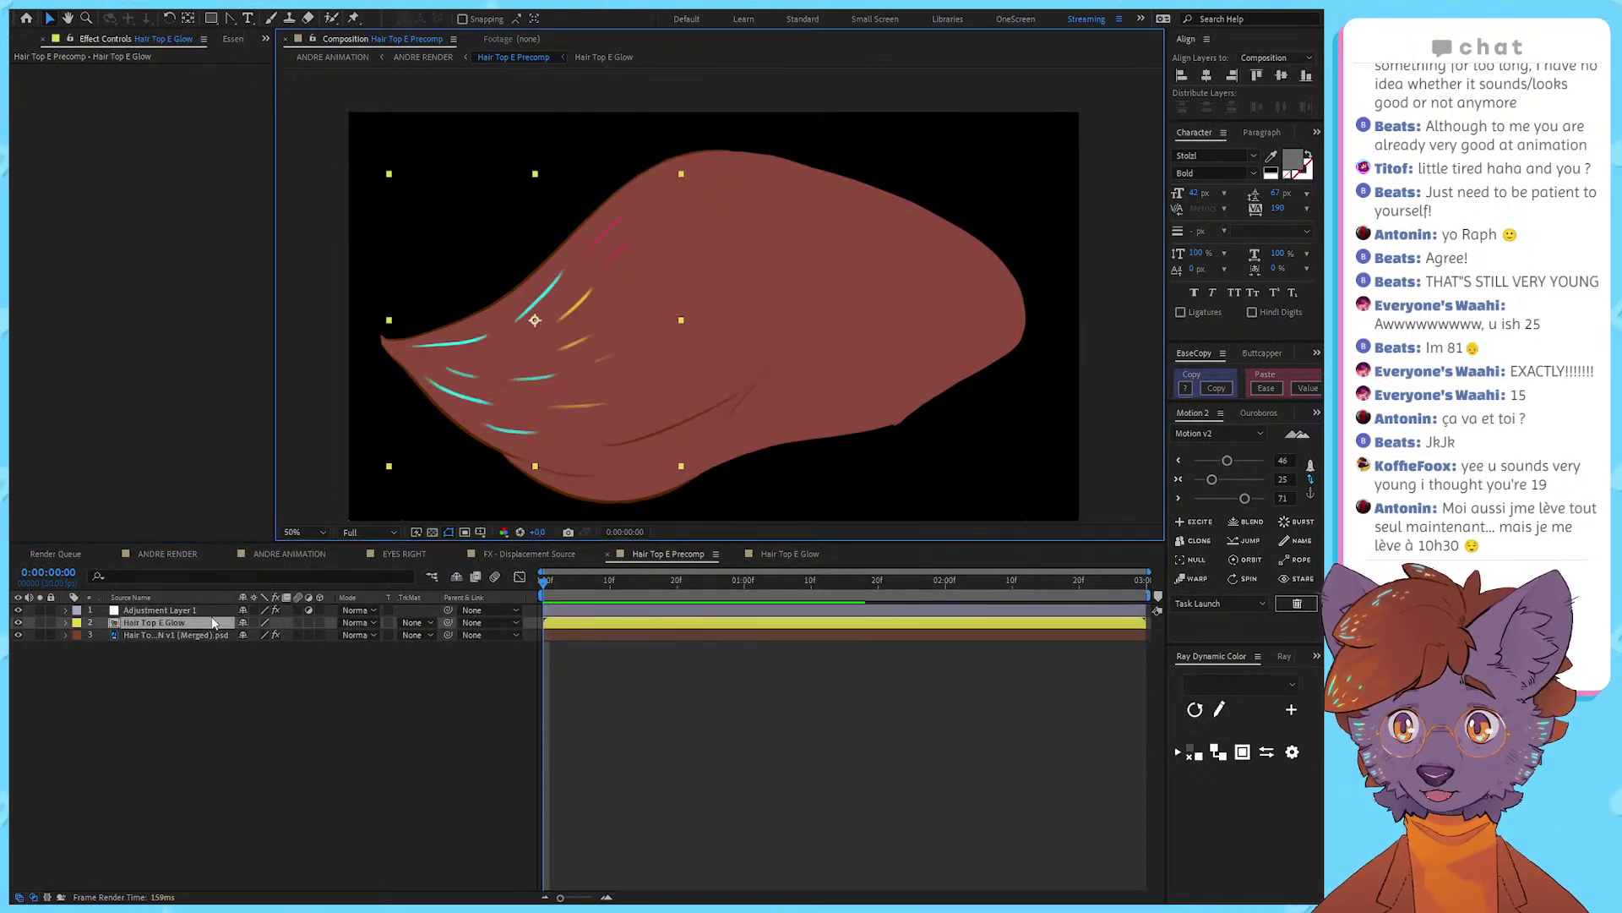
# Step: View the inside of Hair Top E Glow, then duplicate its layer in Hair Top E Precomp and place the copy beside the original
pyautogui.click(195, 622)
pyautogui.doubleClick(546, 372)
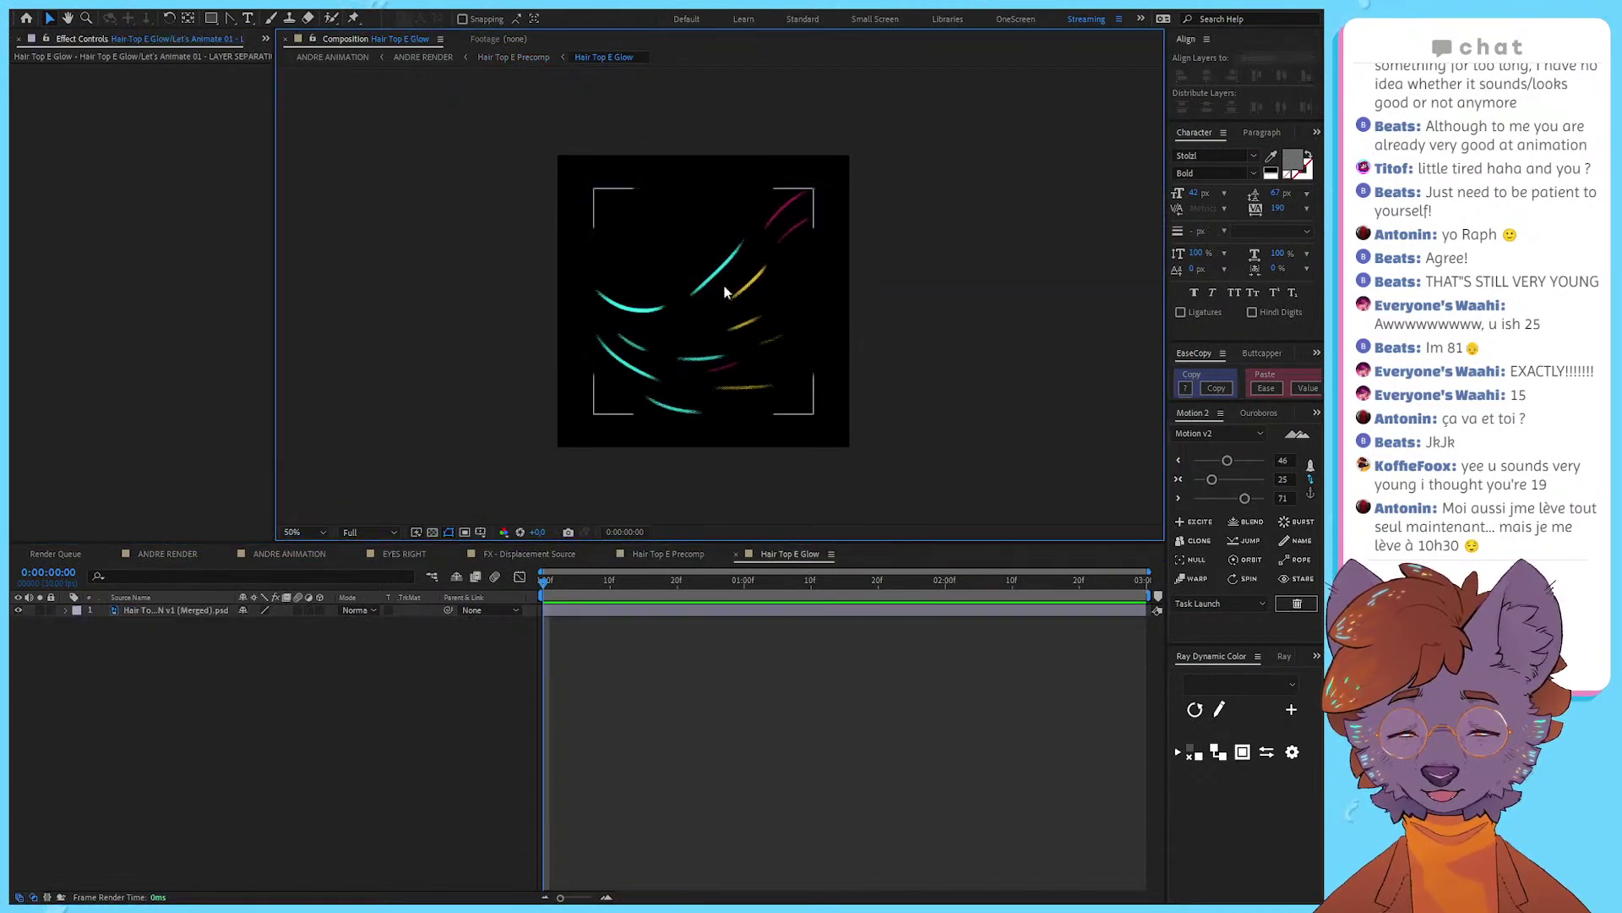
pyautogui.click(504, 57)
pyautogui.hotkey('ctrl', 'd')
pyautogui.moveTo(575, 405); pyautogui.dragTo(815, 395)
# Step: Draw a grey test rectangle over the glow strokes inside the Hair Top E Glow composition
pyautogui.doubleClick(812, 396)
pyautogui.click(496, 764)
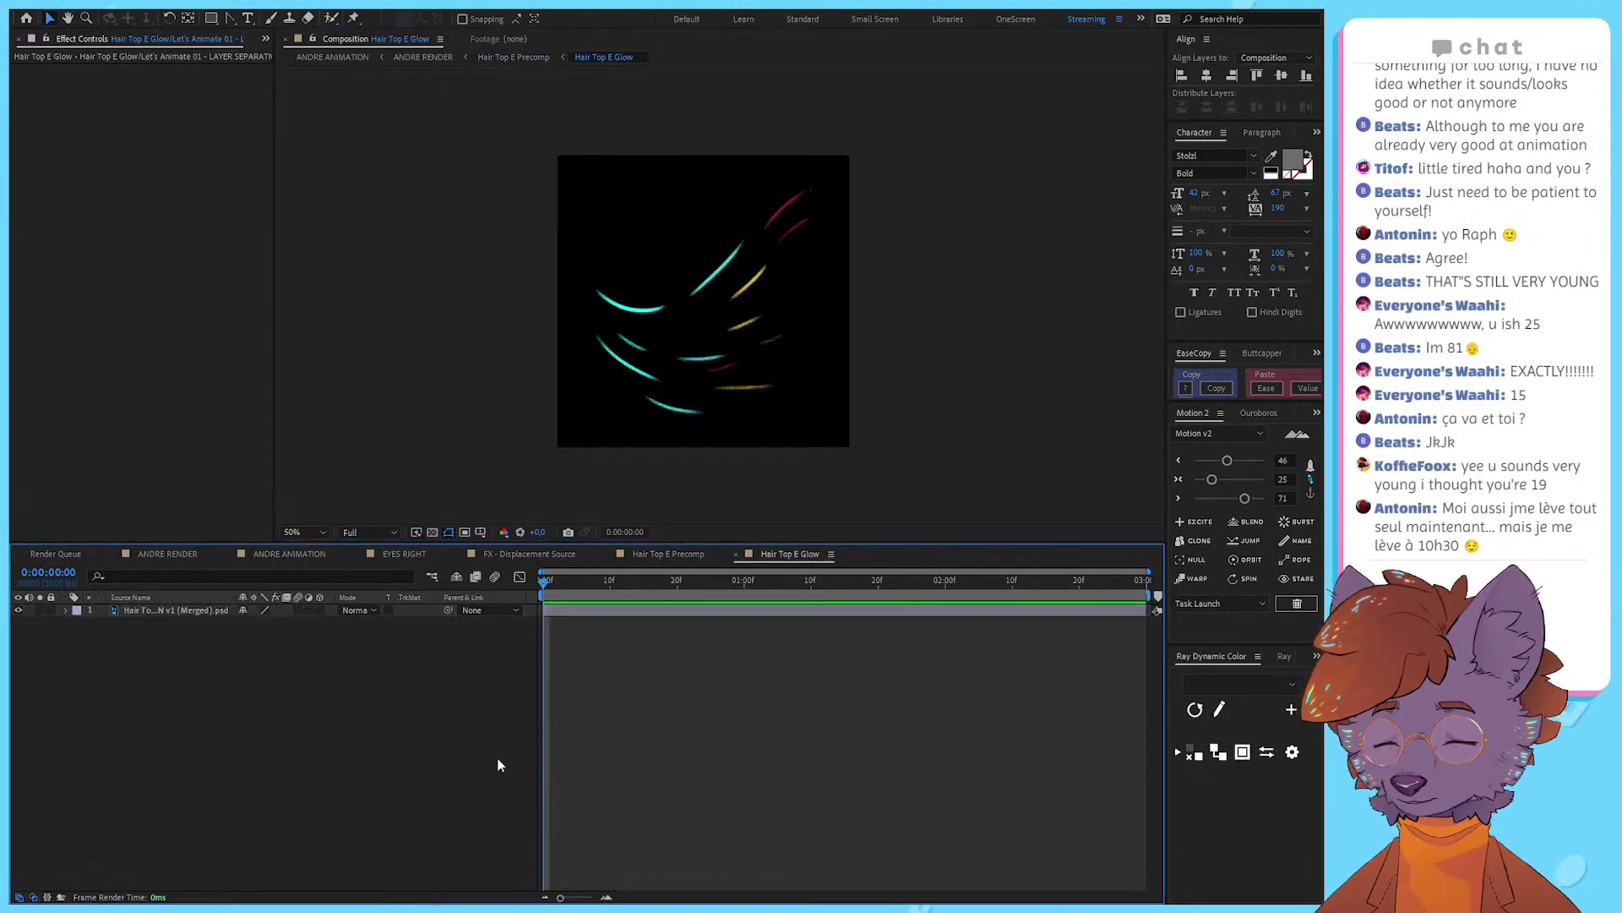
pyautogui.click(212, 18)
pyautogui.moveTo(568, 215); pyautogui.dragTo(612, 260)
pyautogui.click(336, 753)
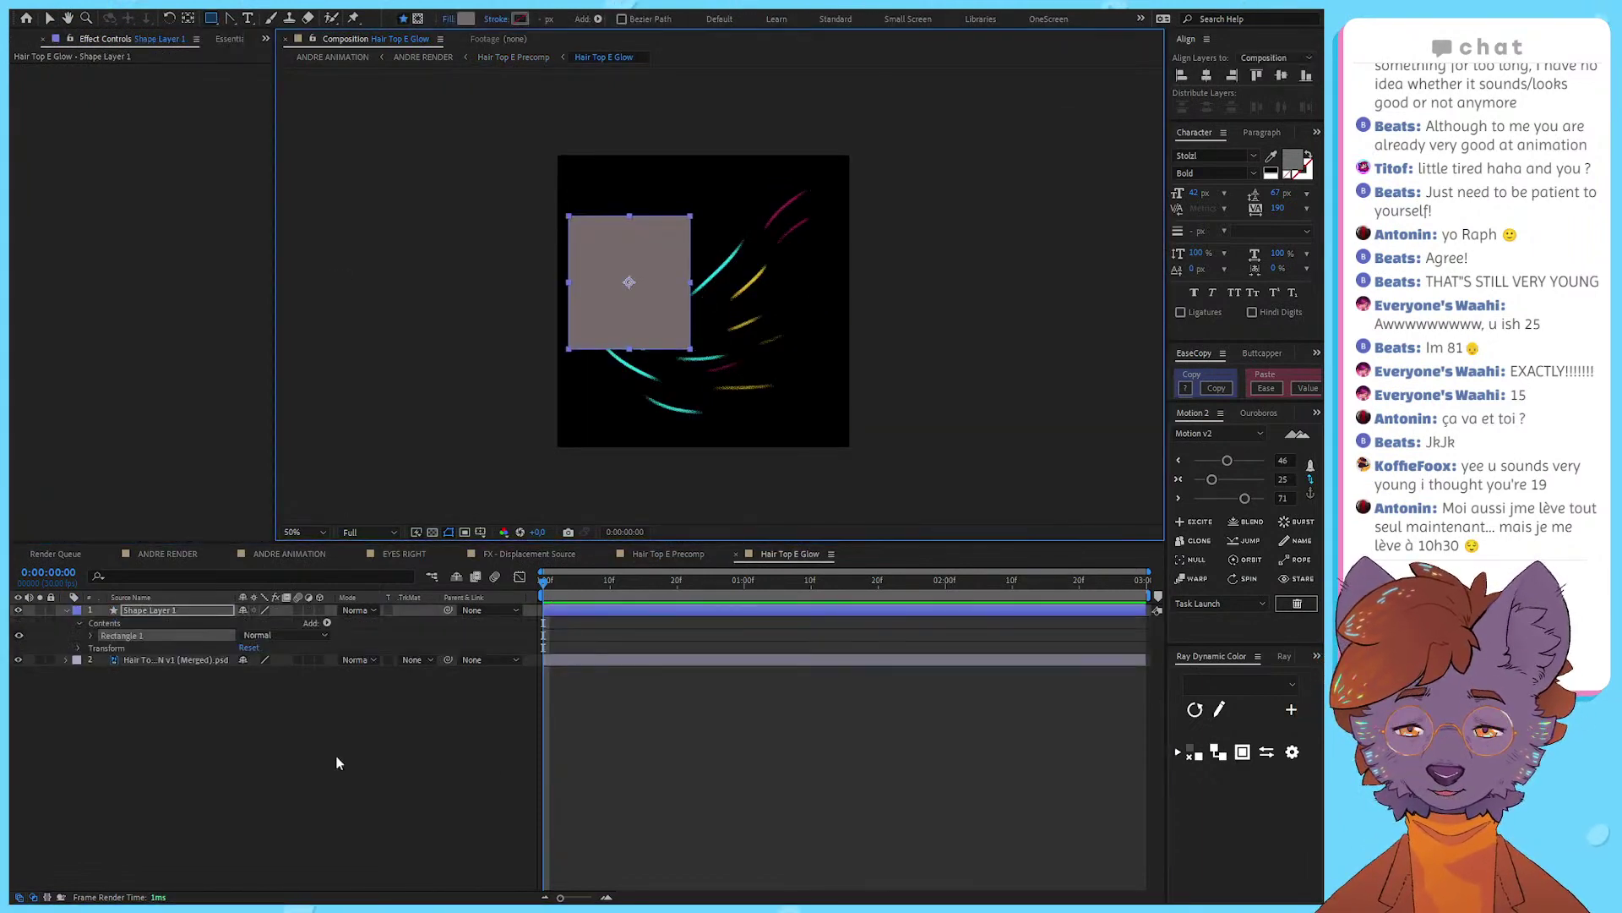
pyautogui.press('v')
# Step: Return to Hair Top E Precomp and compare how the rectangle appears in both Hair Top E Glow copies
pyautogui.click(513, 57)
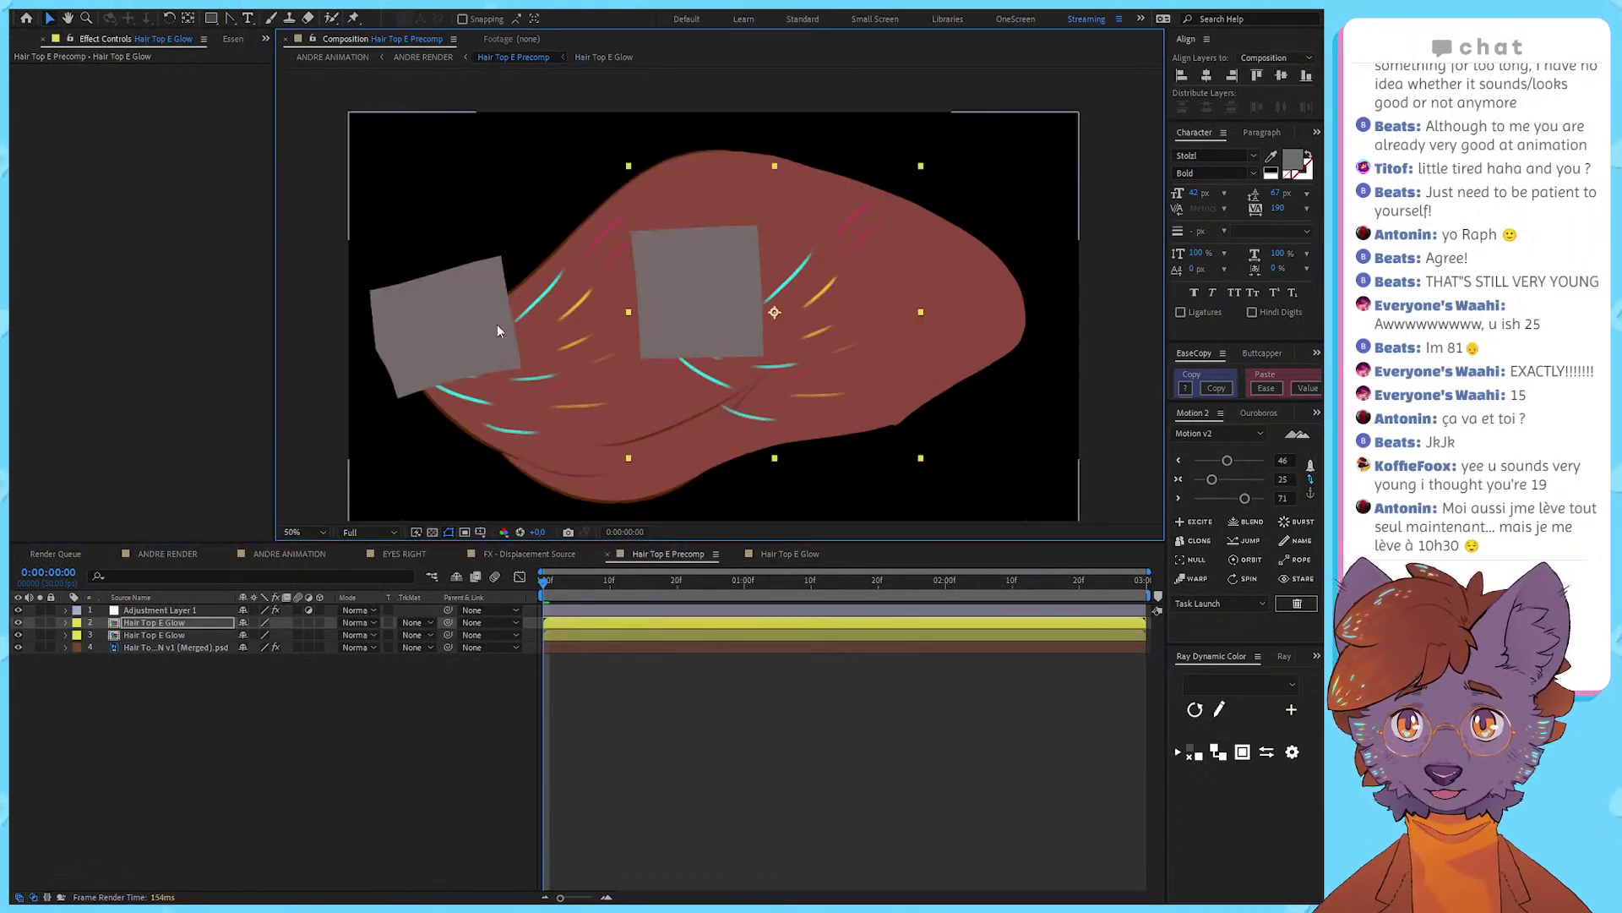
pyautogui.click(187, 635)
pyautogui.click(176, 623)
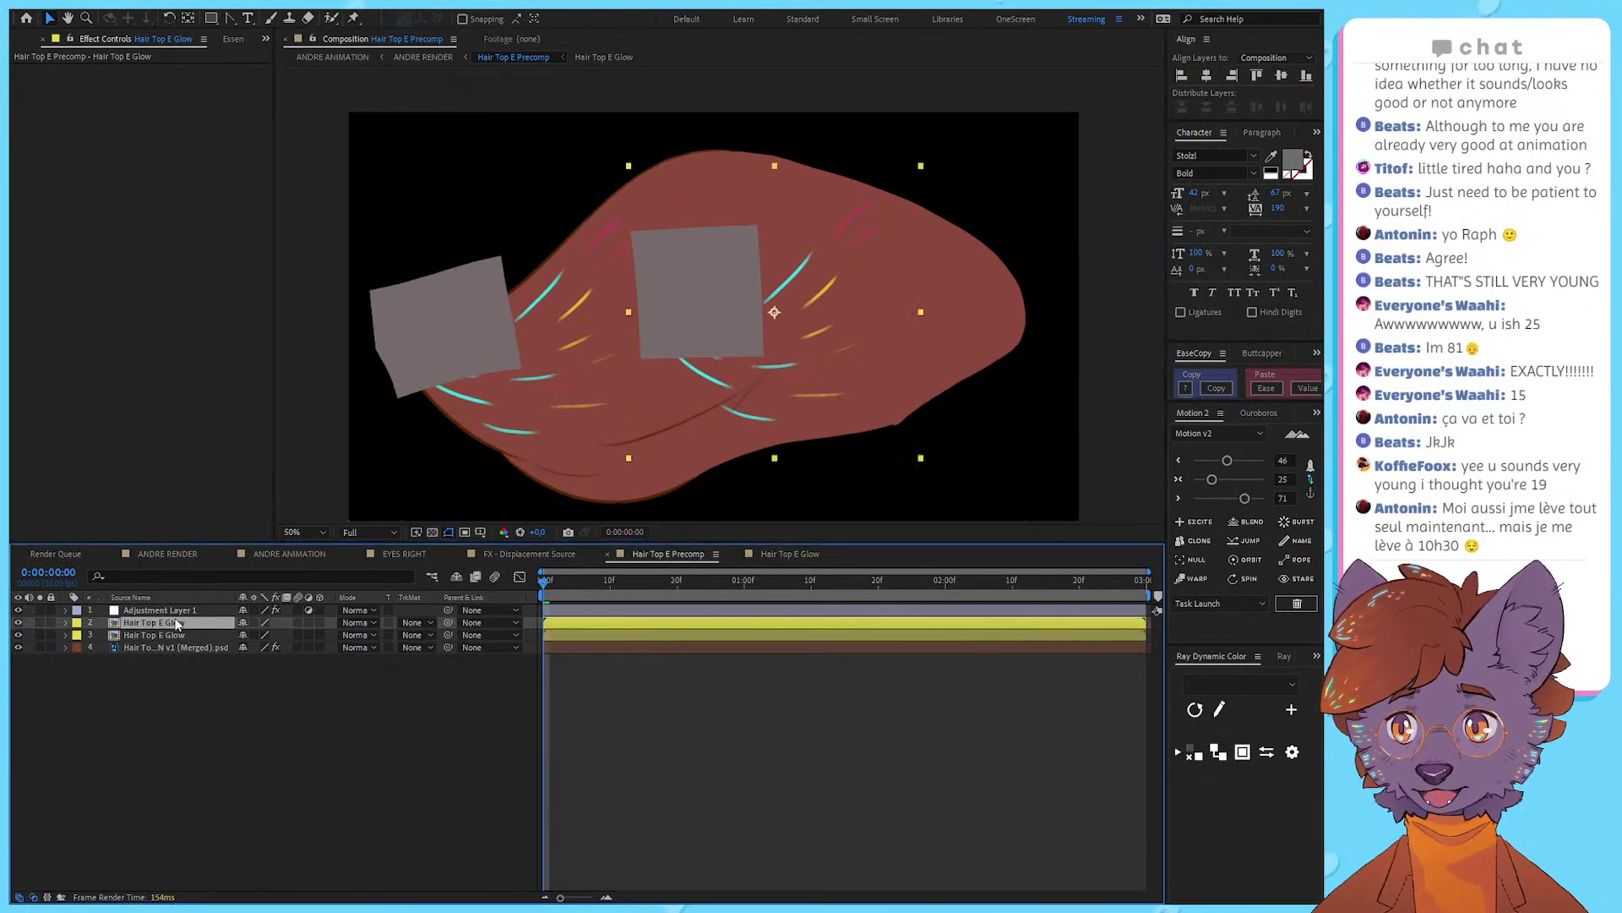
pyautogui.click(153, 634)
pyautogui.click(147, 625)
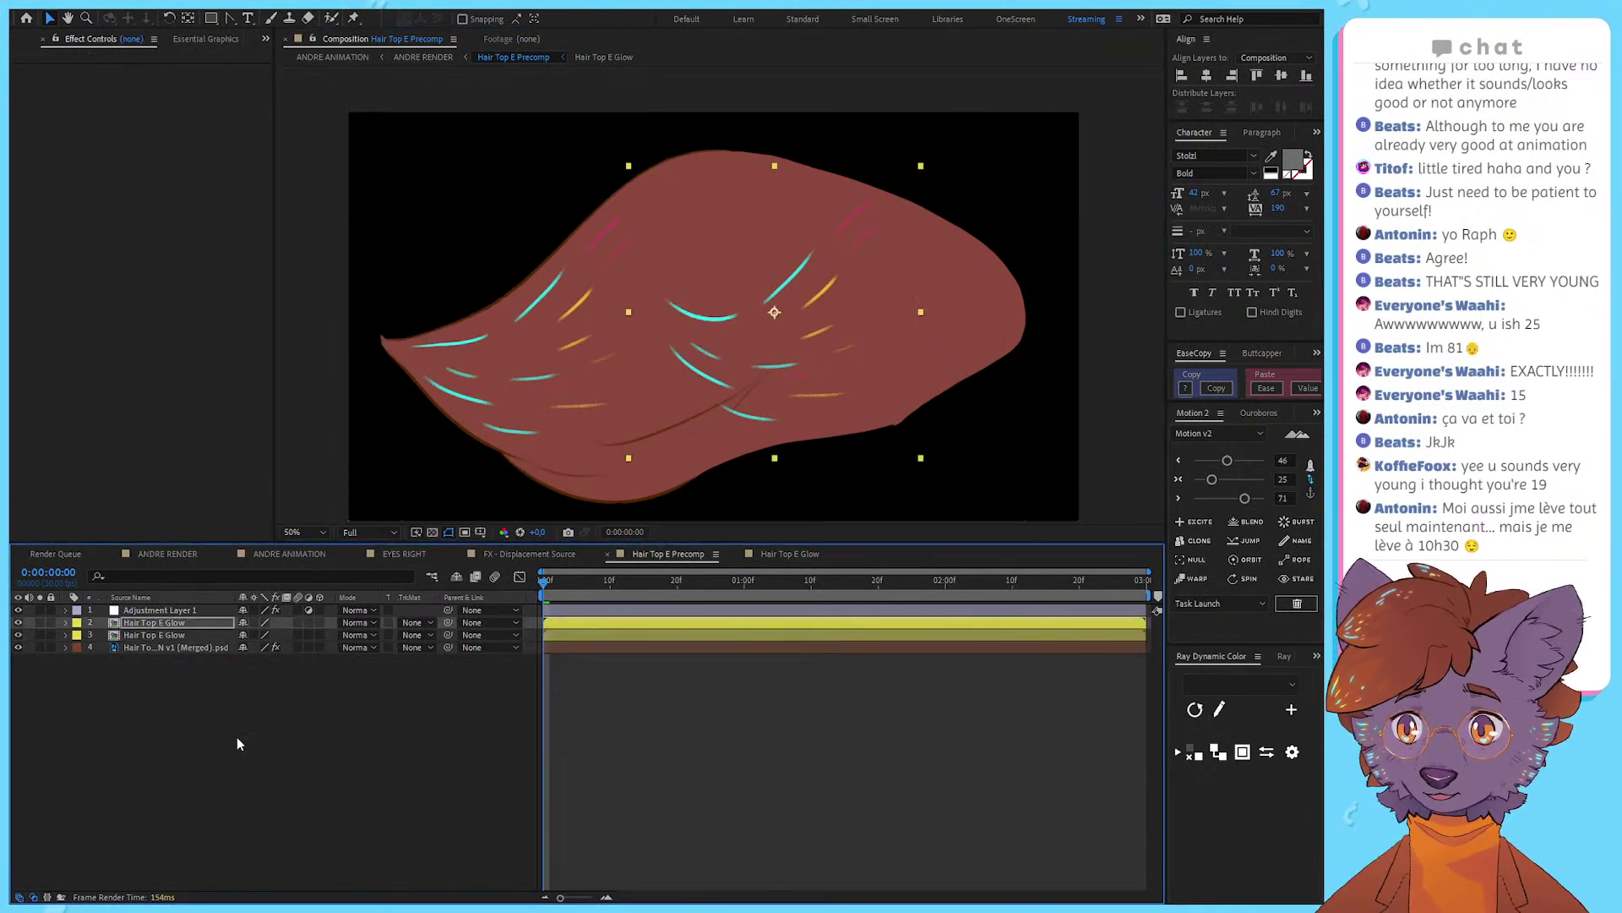
# Step: Remove the test rectangle and the duplicate Hair Top E Glow layer
pyautogui.click(148, 629)
pyautogui.press('Delete')
pyautogui.hotkey('ctrl', 'd')
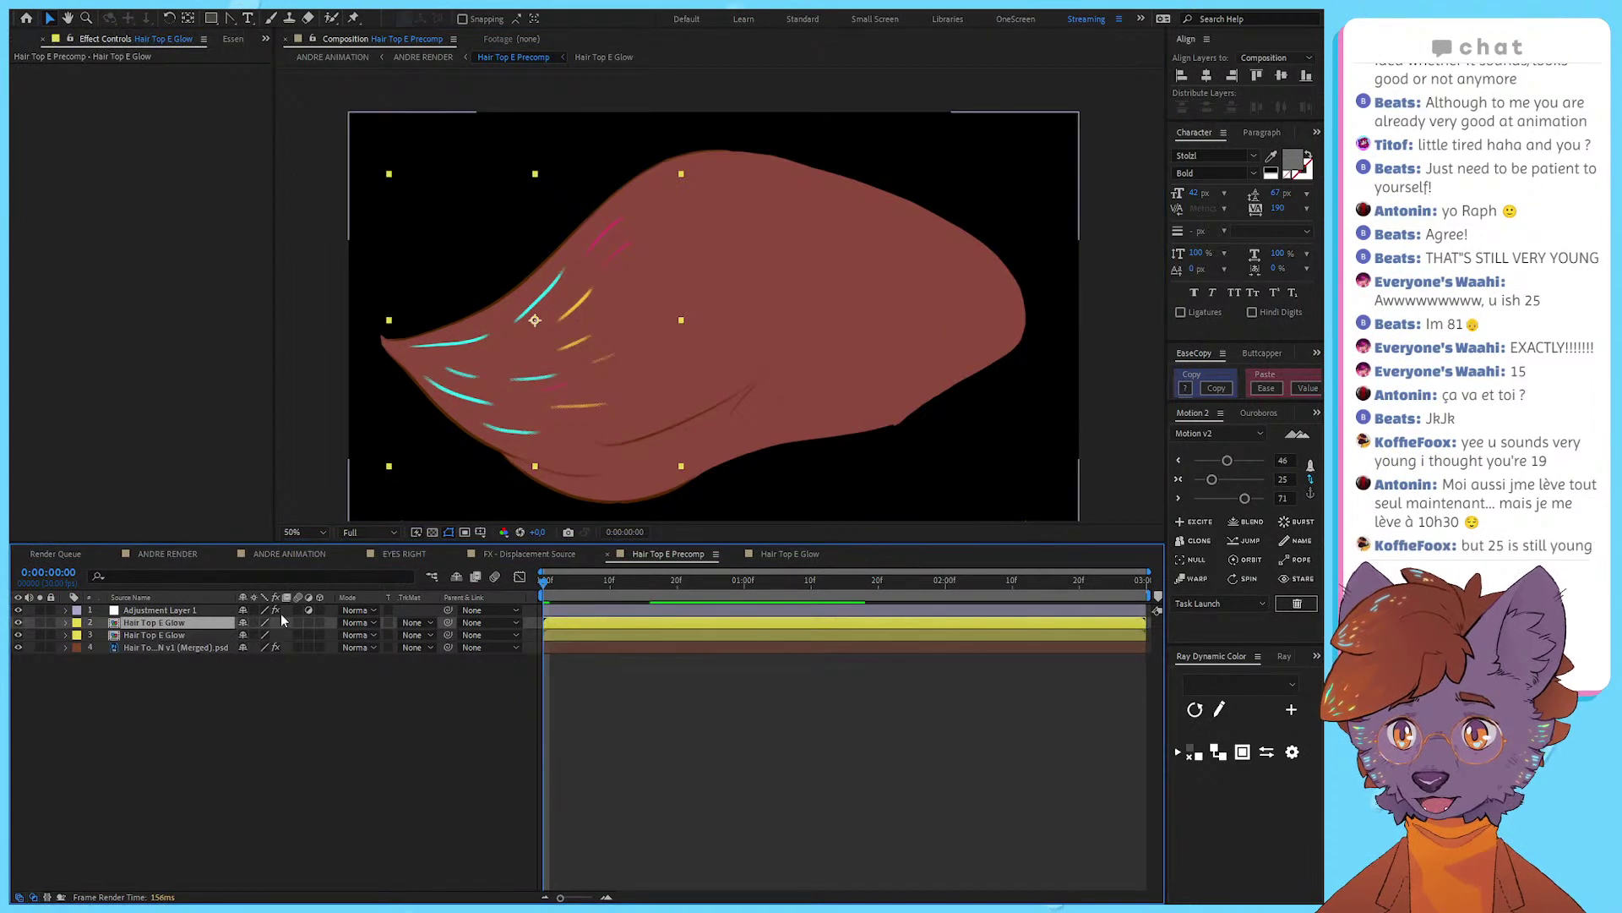
pyautogui.click(200, 676)
pyautogui.hotkey('ctrl', 'shift', 'z')
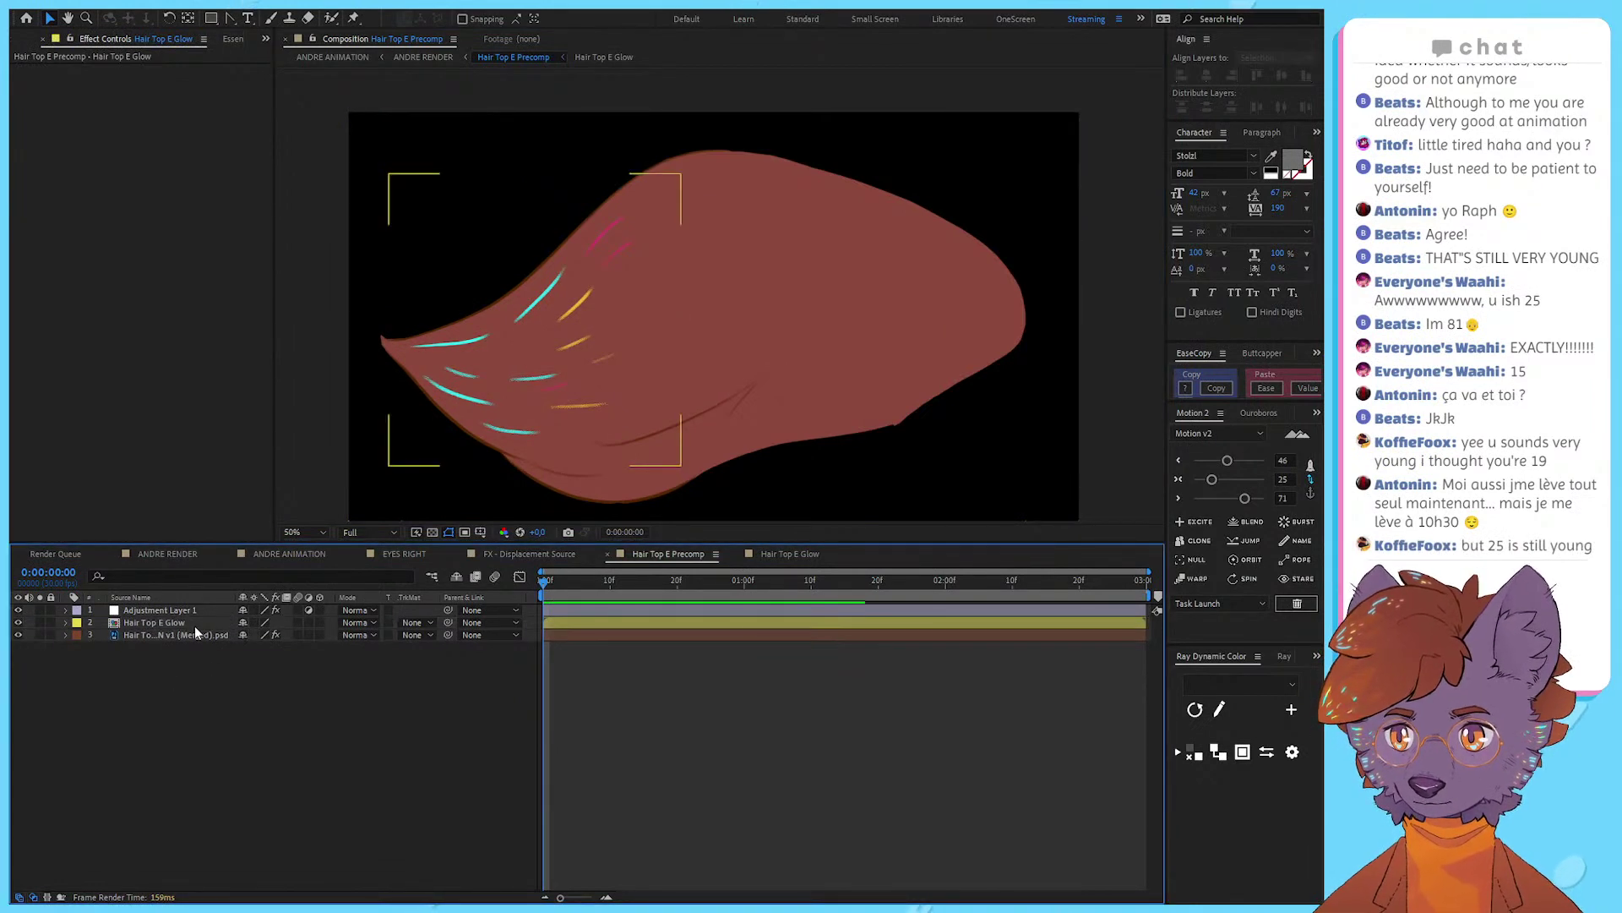
# Step: Apply a Glow effect to the Hair Top E Glow layer with a glow radius of 24
pyautogui.click(196, 622)
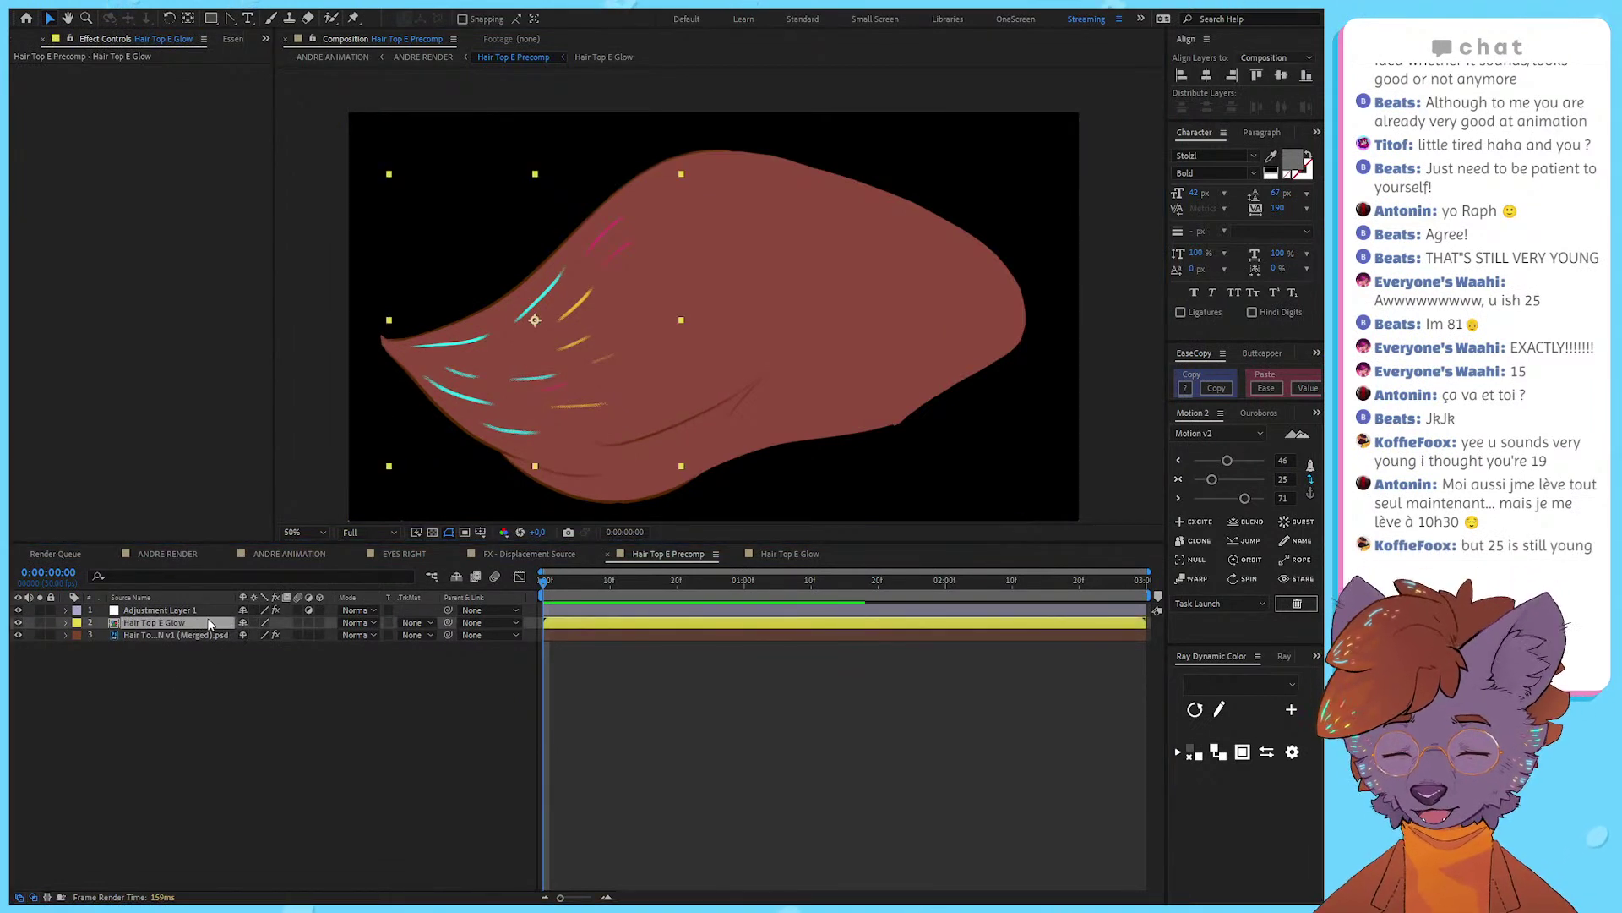
pyautogui.hotkey('ctrl', 'alt', 'shift', 'e')
pyautogui.moveTo(168, 106)
pyautogui.mouseDown()
pyautogui.moveTo(201, 112)
pyautogui.moveTo(185, 112)
pyautogui.mouseUp()
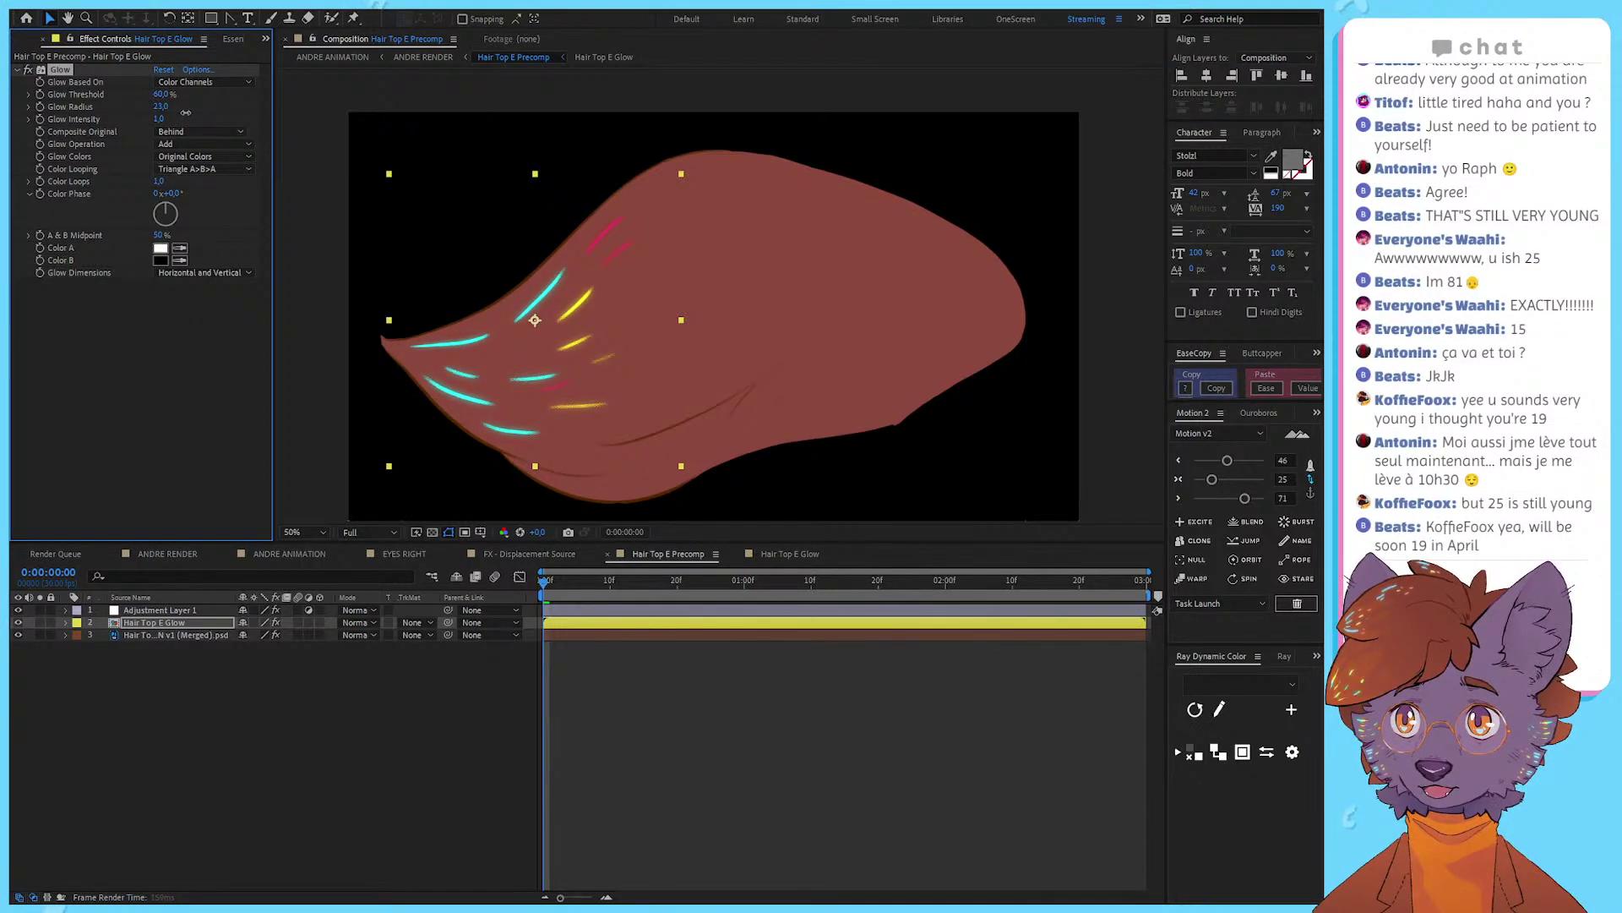
pyautogui.click(167, 332)
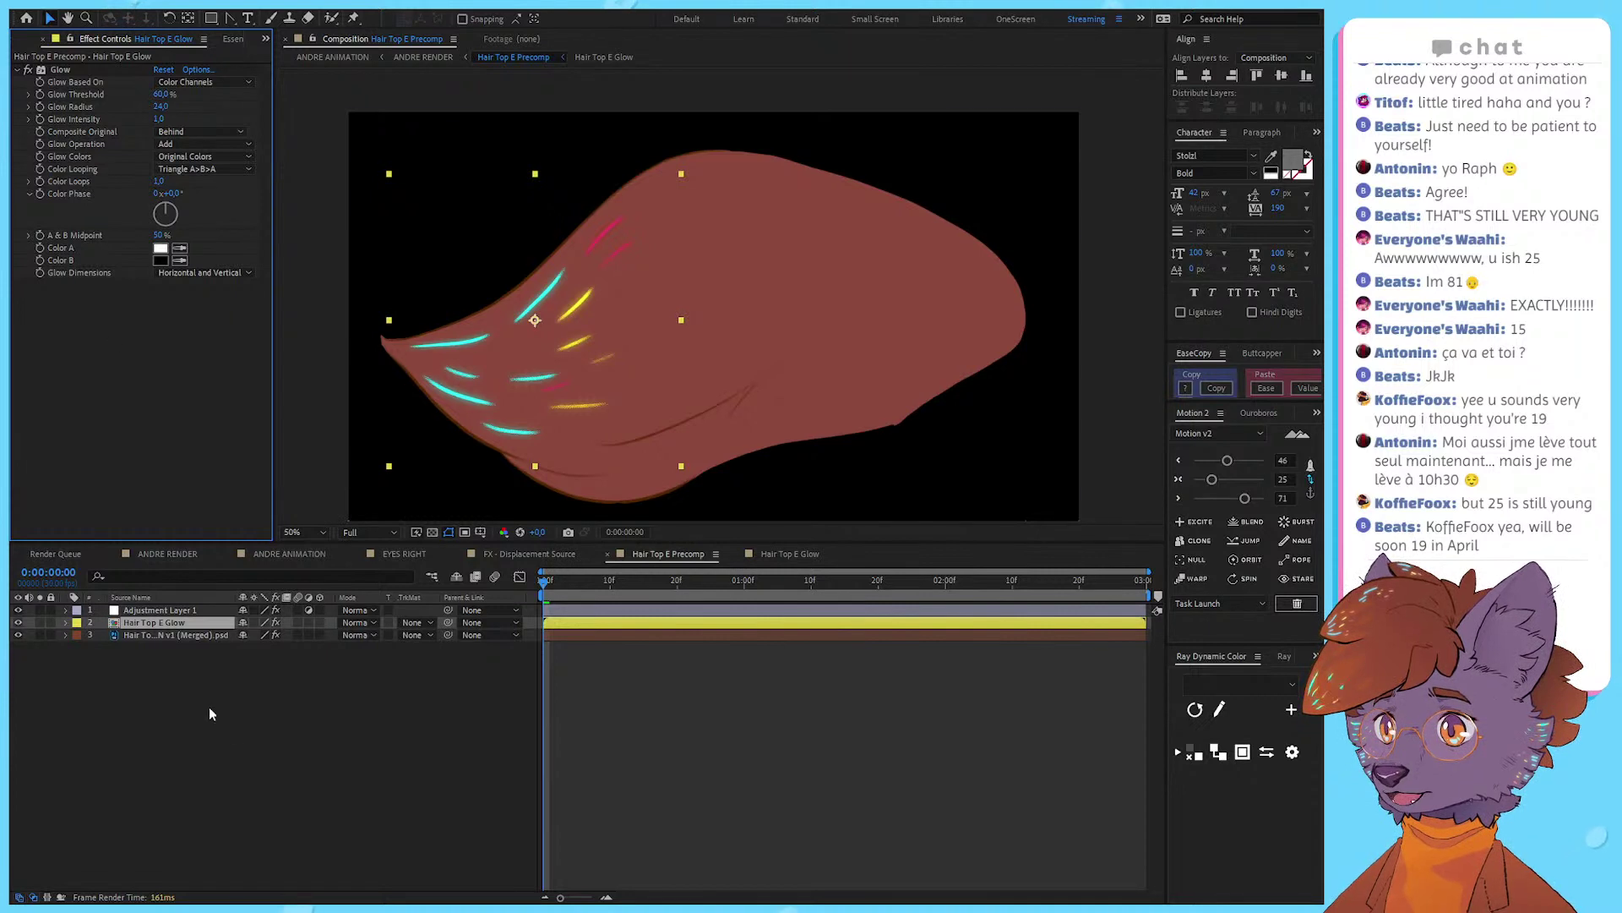
pyautogui.click(301, 768)
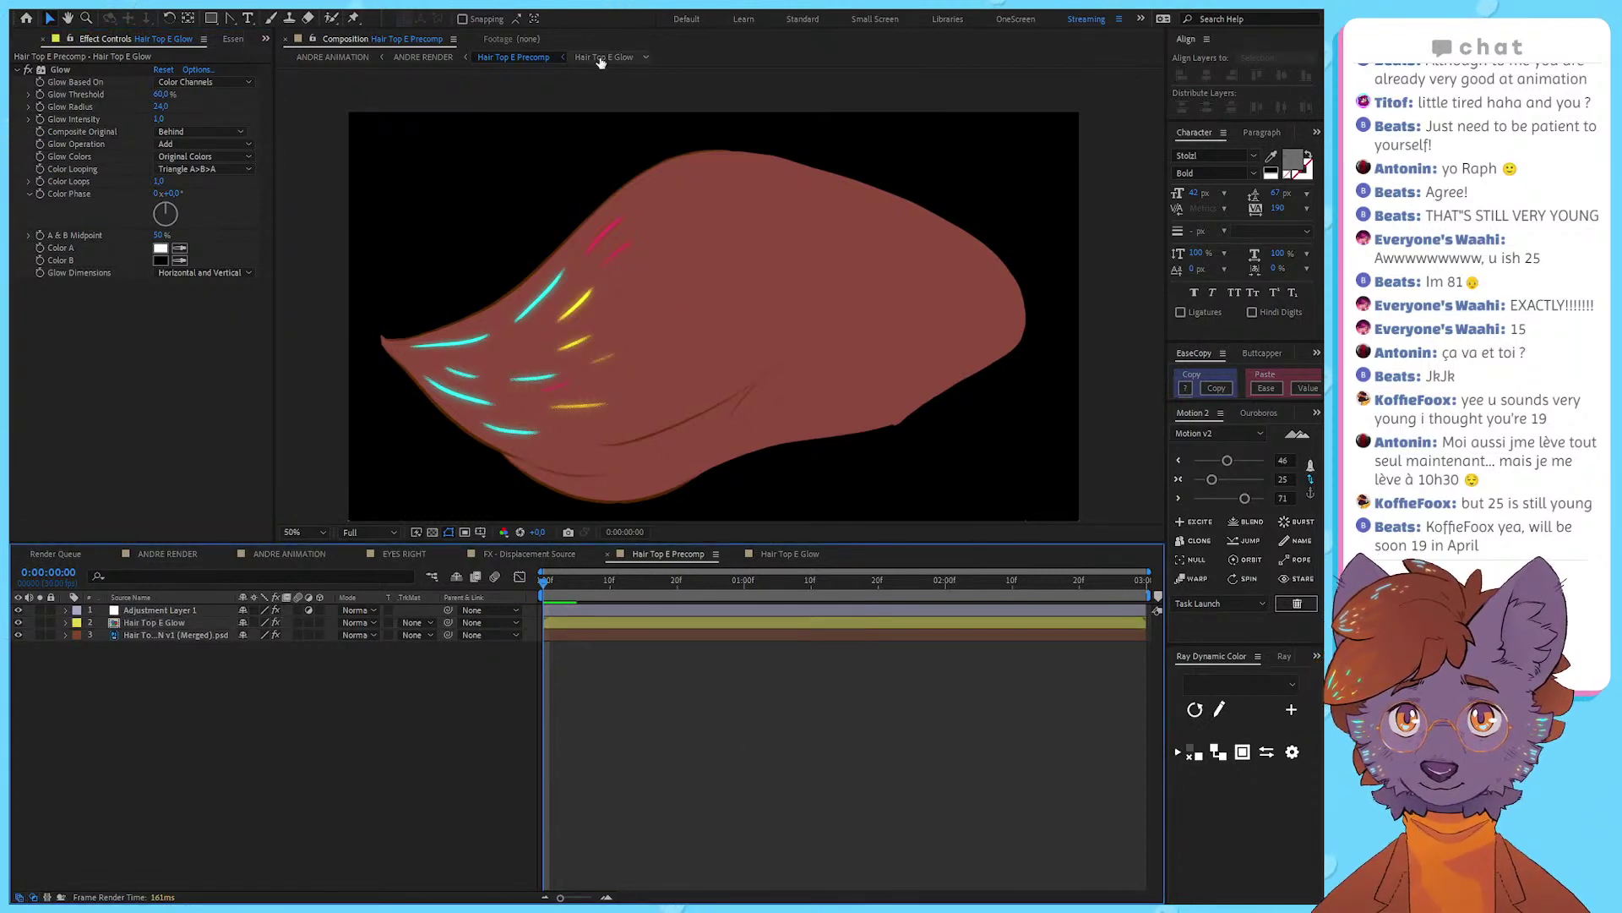
# Step: Check the three layers of Hair Top E Precomp and open the Hair Top E Glow composition
pyautogui.moveTo(534, 331); pyautogui.dragTo(566, 391)
pyautogui.click(414, 672)
pyautogui.click(443, 388)
pyautogui.click(229, 658)
pyautogui.click(165, 610)
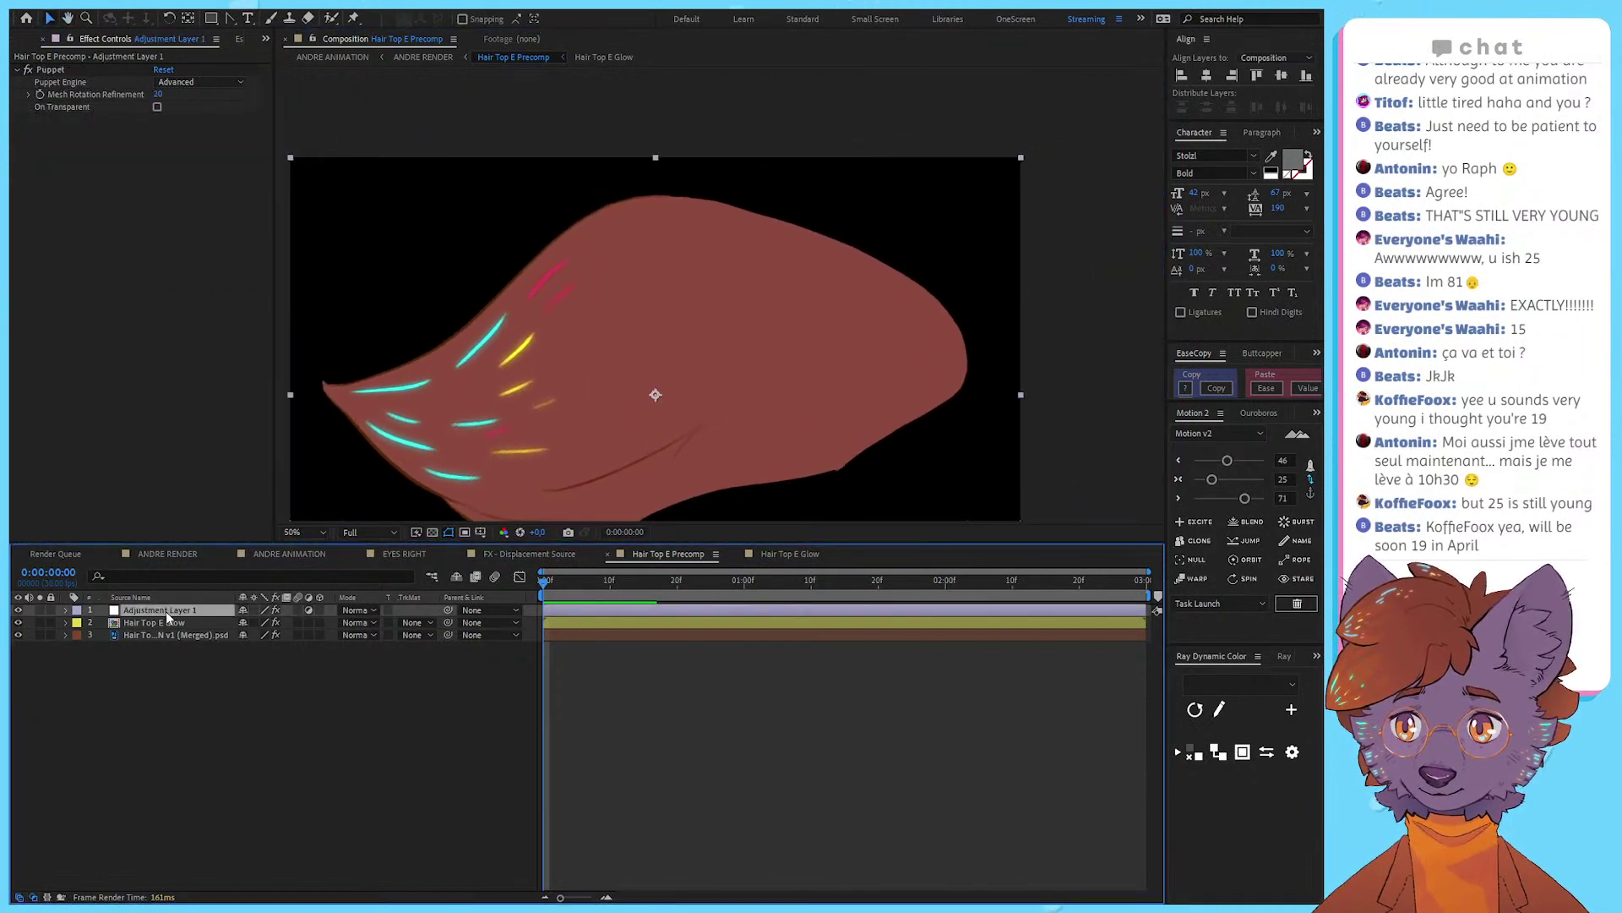
pyautogui.click(169, 635)
pyautogui.click(169, 623)
pyautogui.click(174, 611)
pyautogui.doubleClick(158, 623)
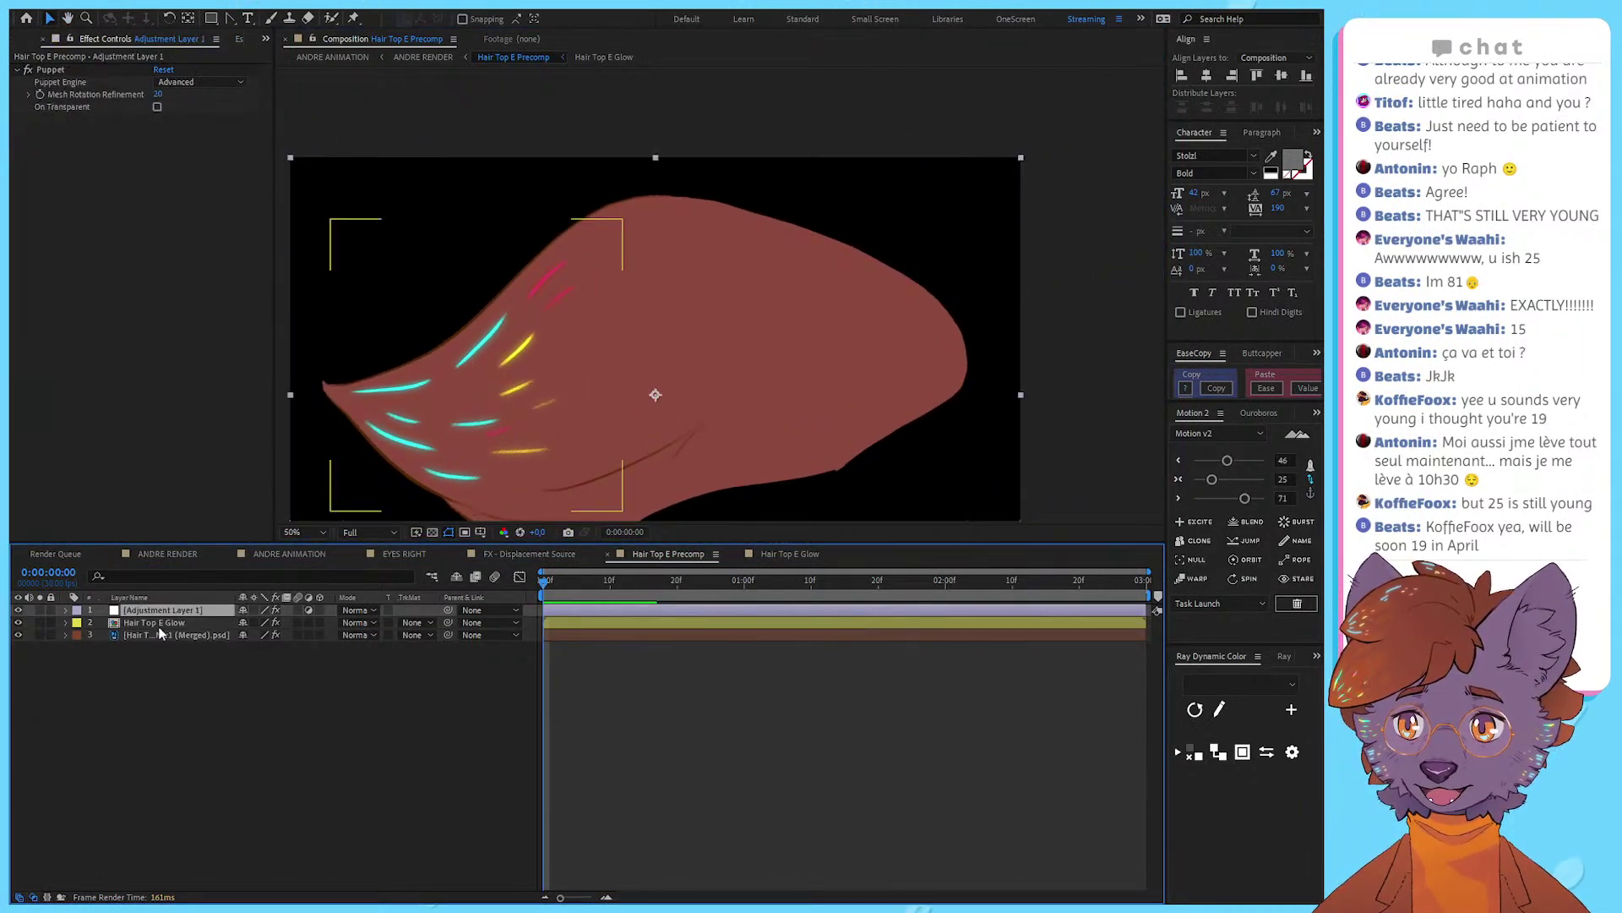
pyautogui.moveTo(699, 367); pyautogui.dragTo(696, 368)
pyautogui.click(518, 695)
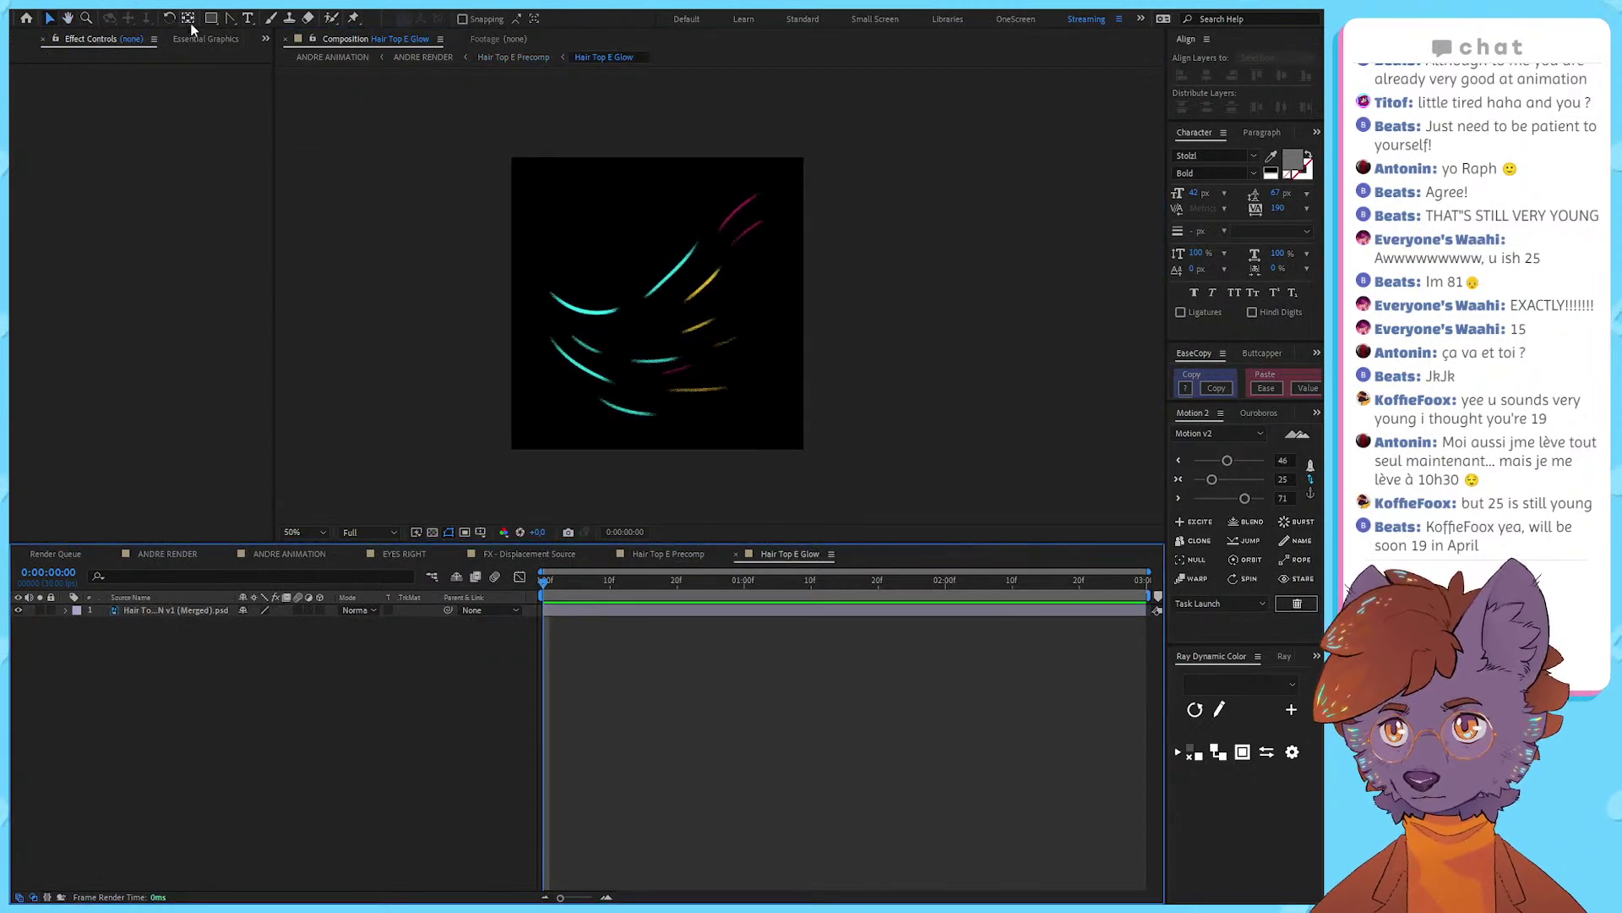
# Step: Find the FX - Displacement Source composition among the project items and open it
pyautogui.click(225, 22)
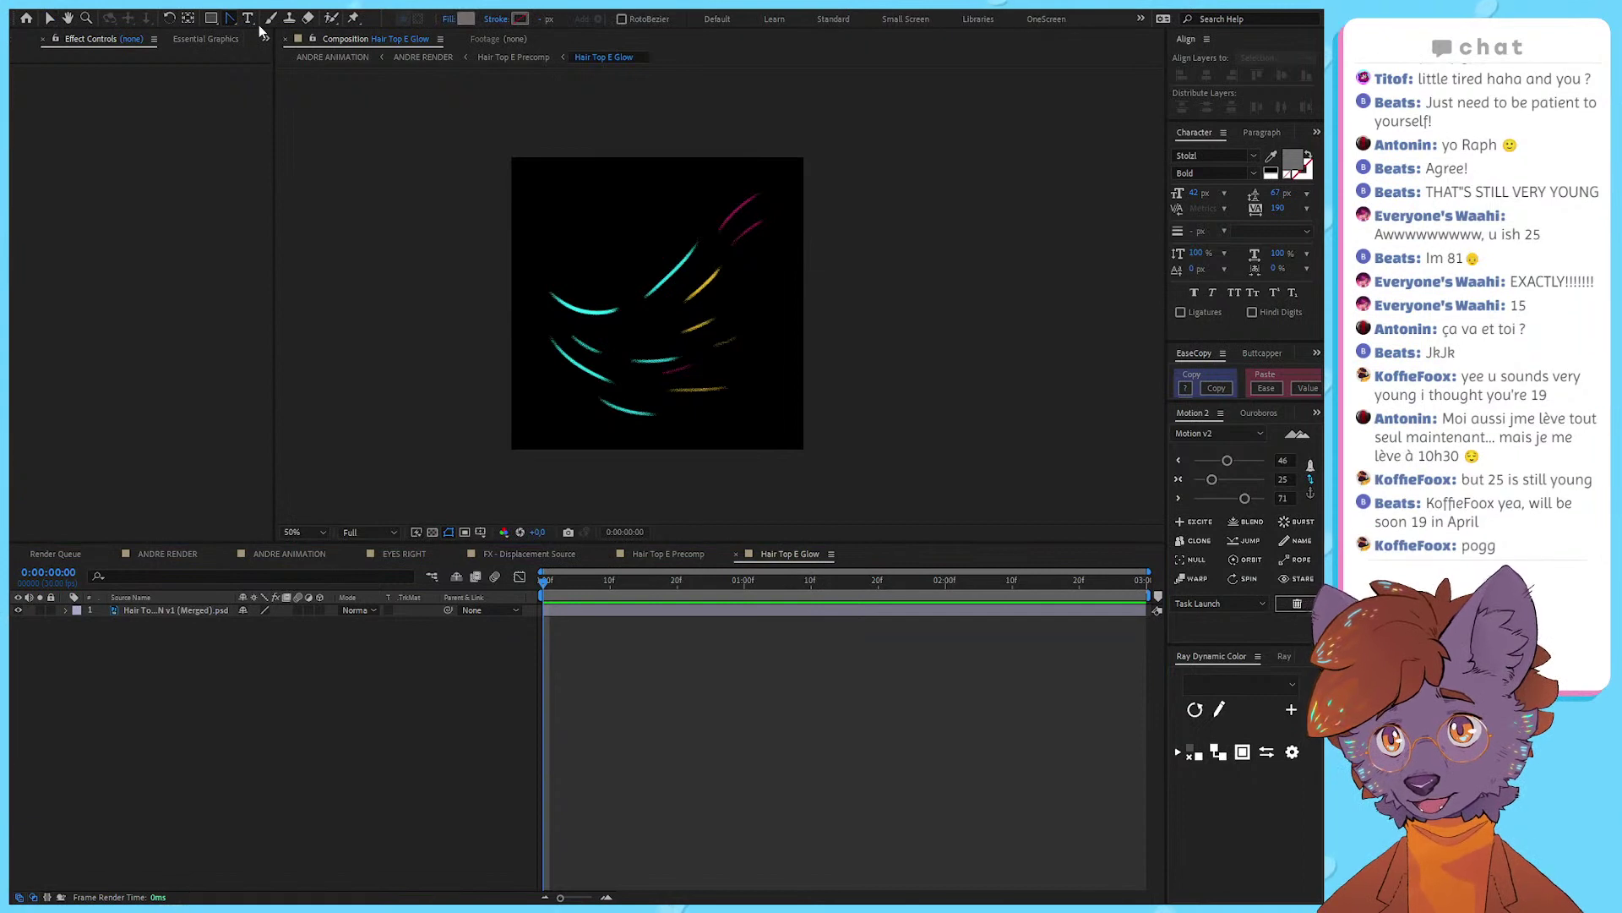
pyautogui.click(239, 812)
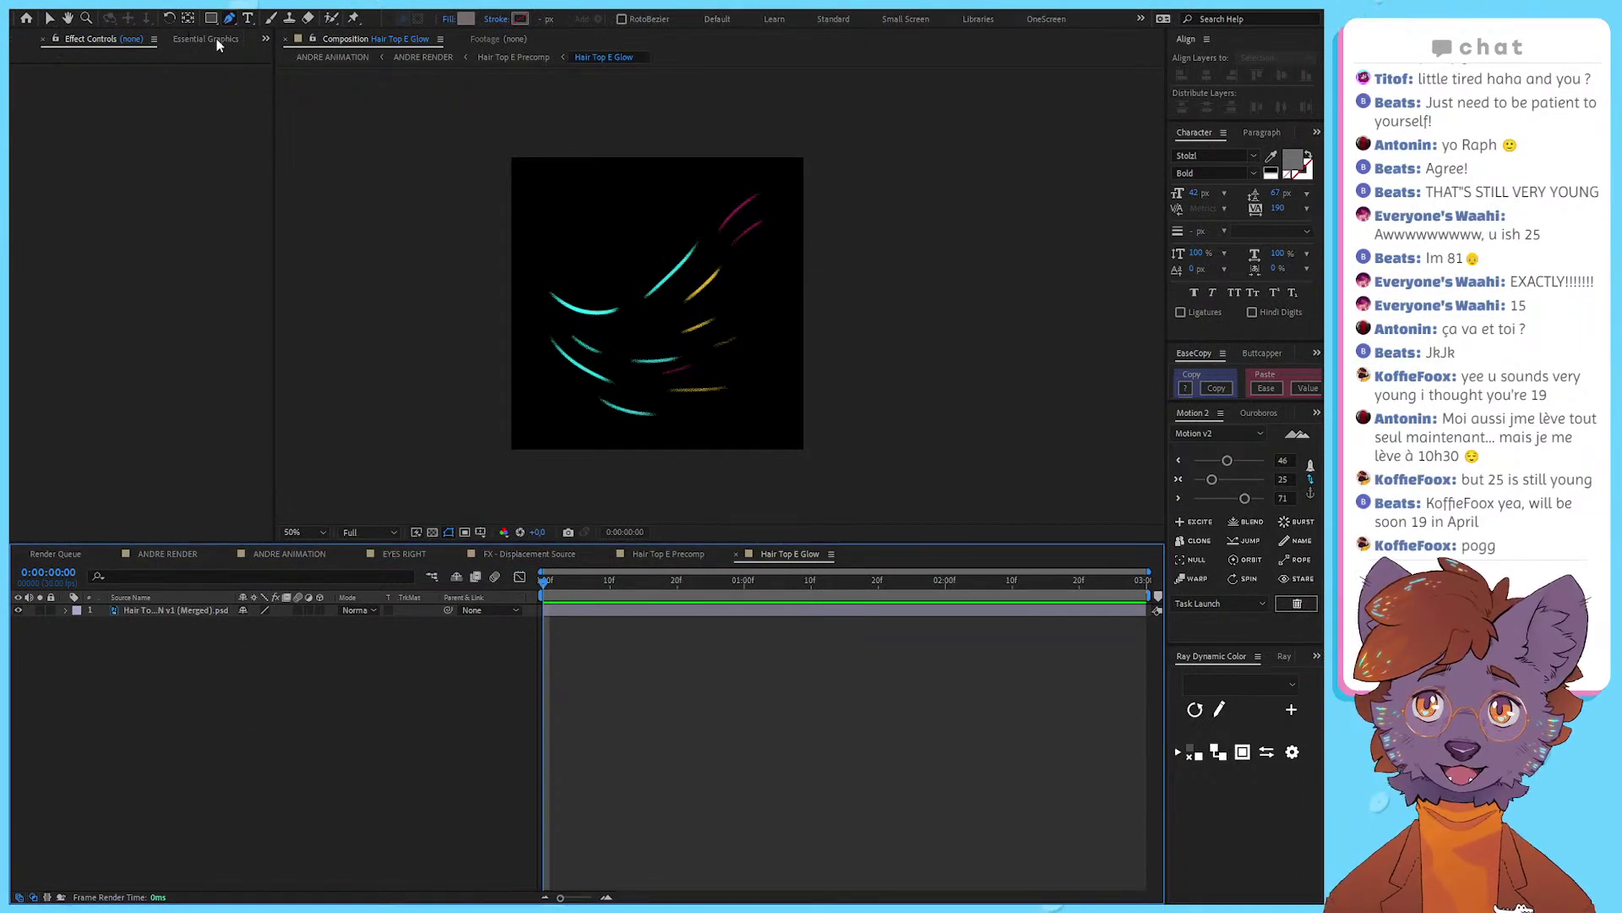
pyautogui.click(266, 39)
pyautogui.click(264, 54)
pyautogui.click(127, 268)
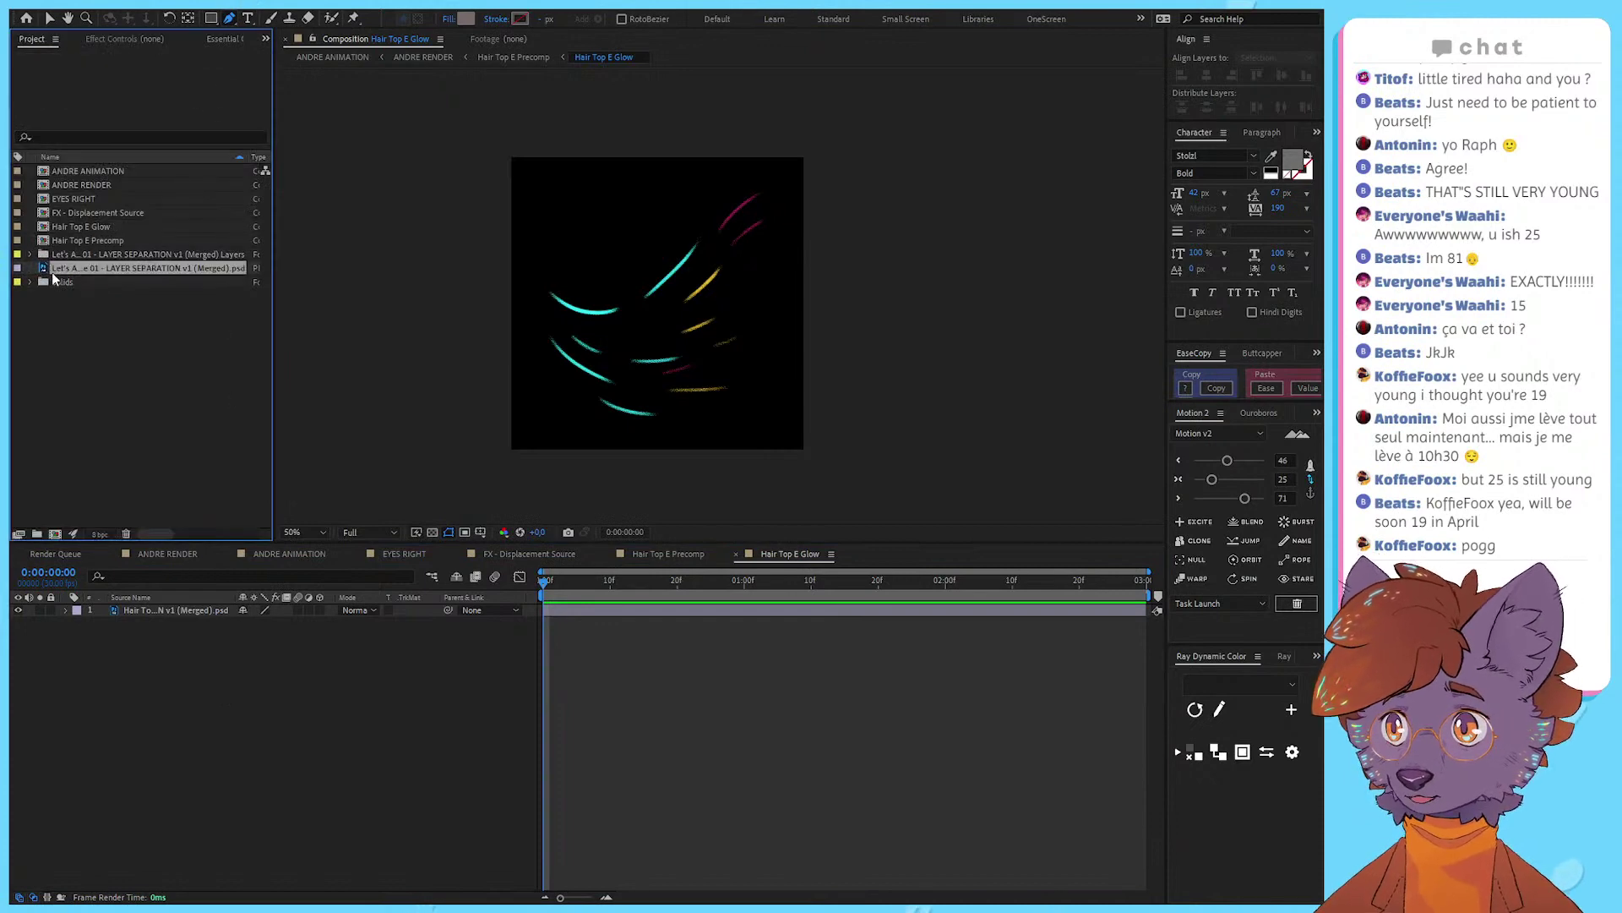
pyautogui.click(82, 211)
pyautogui.doubleClick(97, 212)
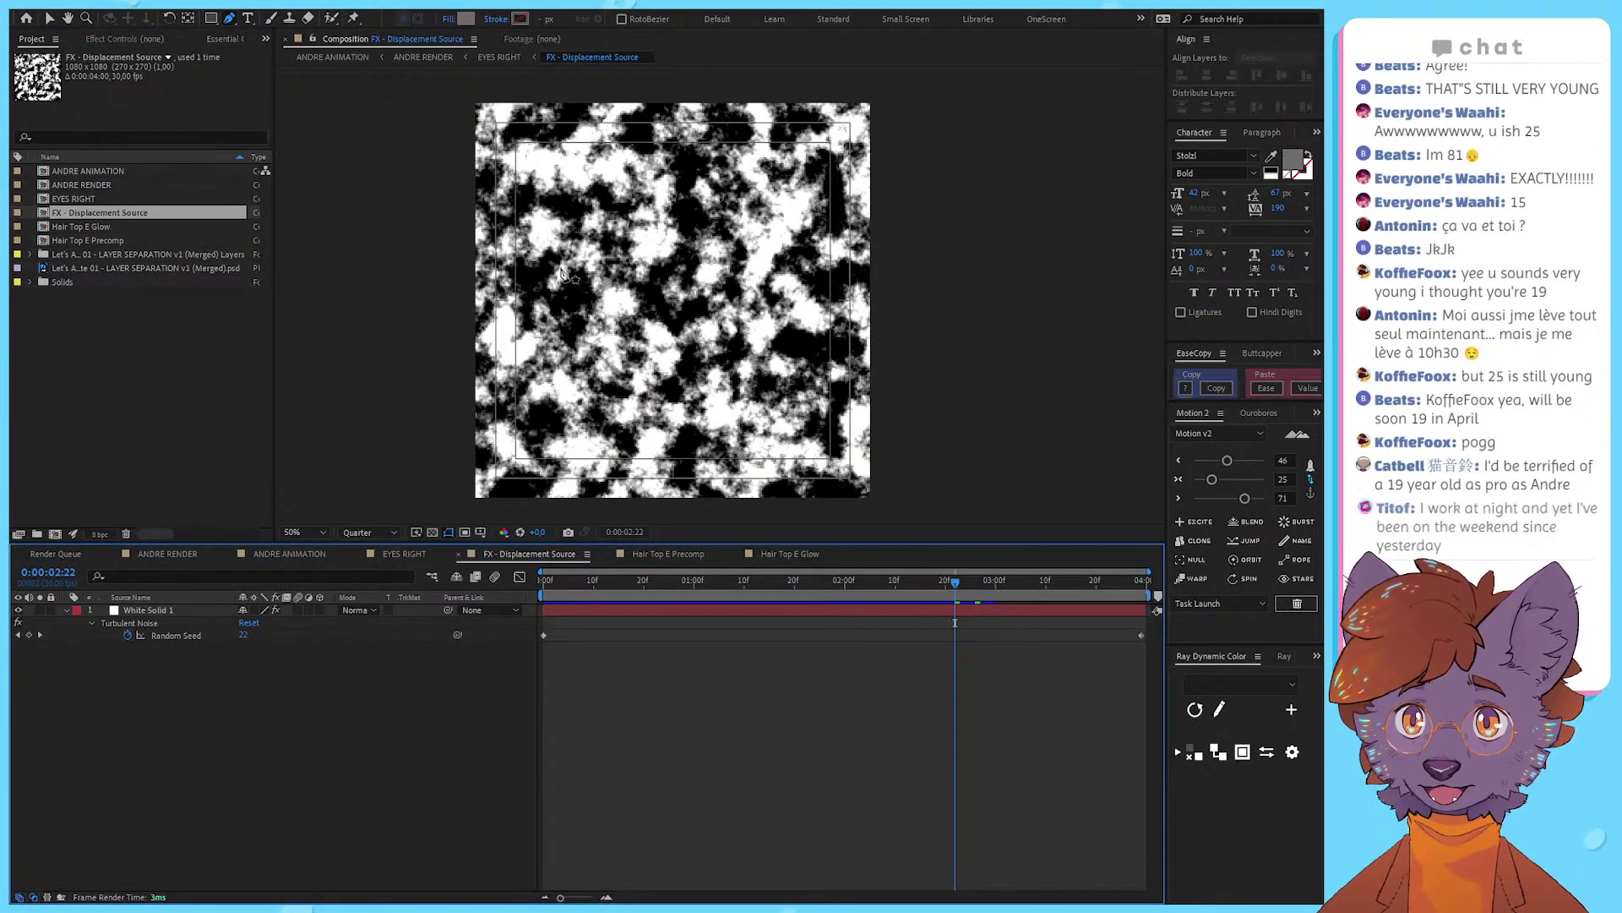
# Step: Duplicate the FX - Displacement Source composition and name the copy "FX - Glow movement"
pyautogui.click(124, 211)
pyautogui.hotkey('ctrl', 'd')
pyautogui.press('Return')
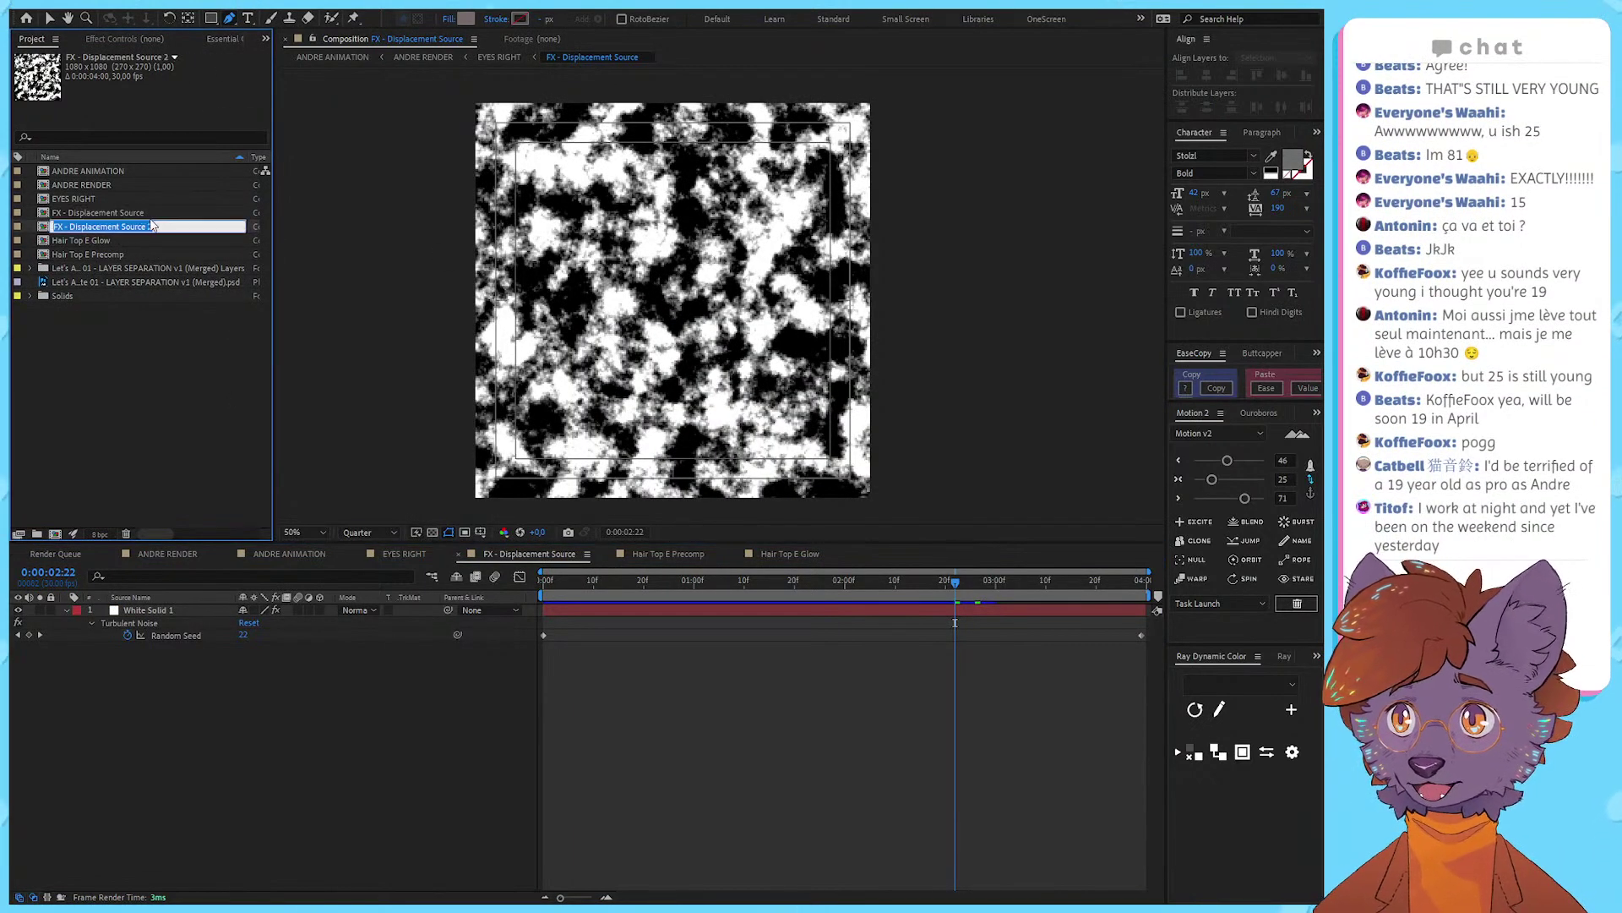
pyautogui.click(122, 215)
pyautogui.click(161, 226)
pyautogui.press('Return')
pyautogui.moveTo(160, 226); pyautogui.dragTo(68, 226)
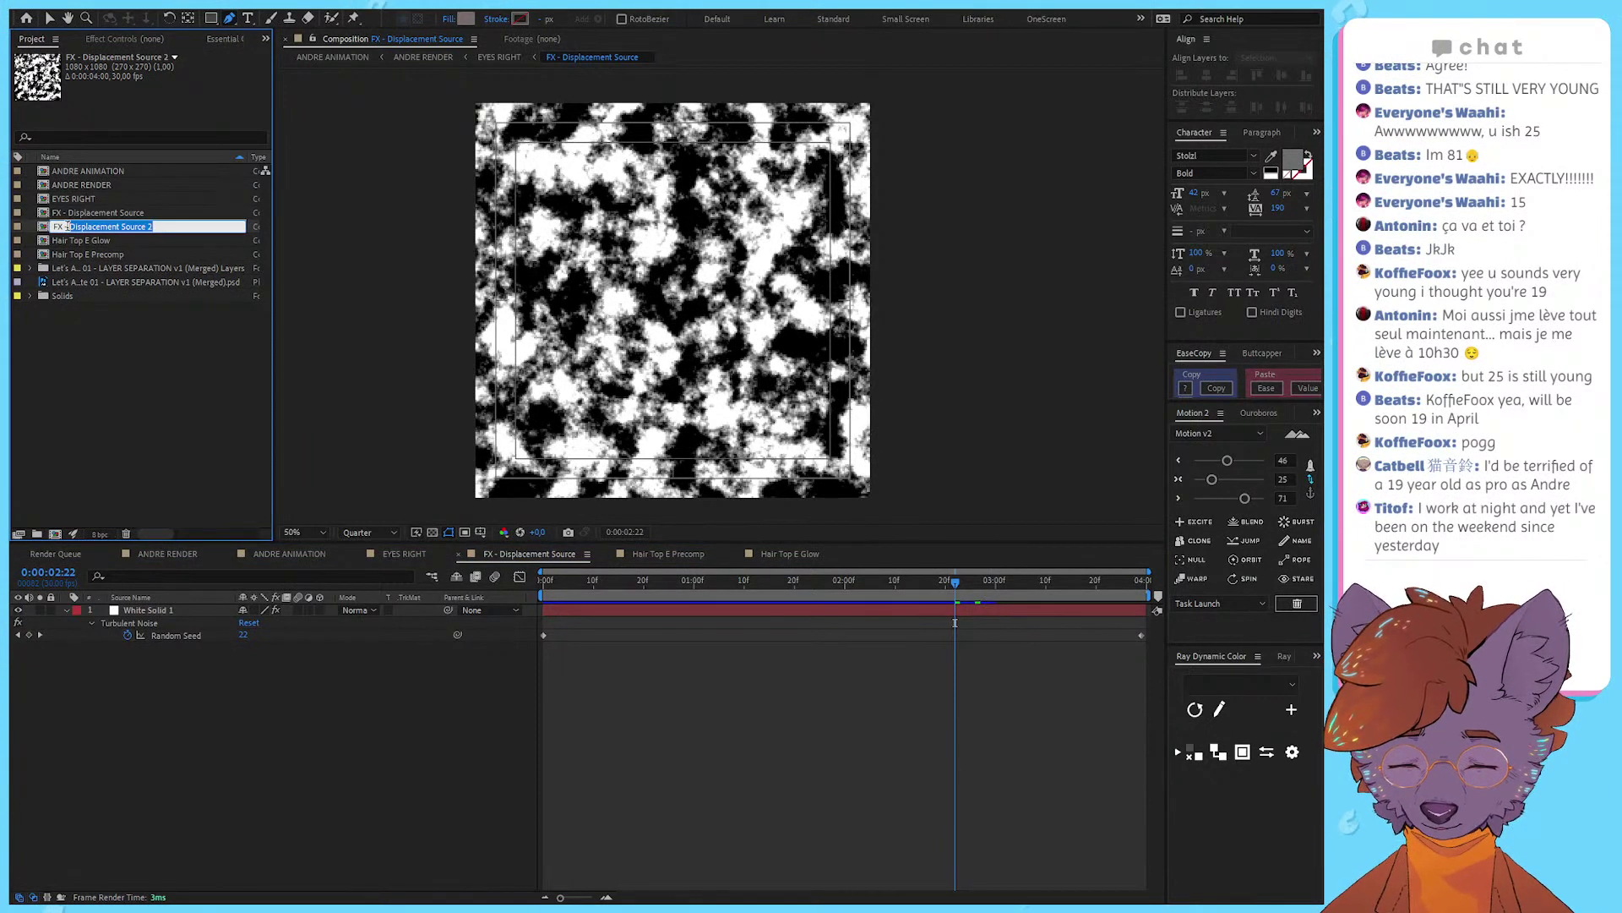
pyautogui.write('GLow Mo')
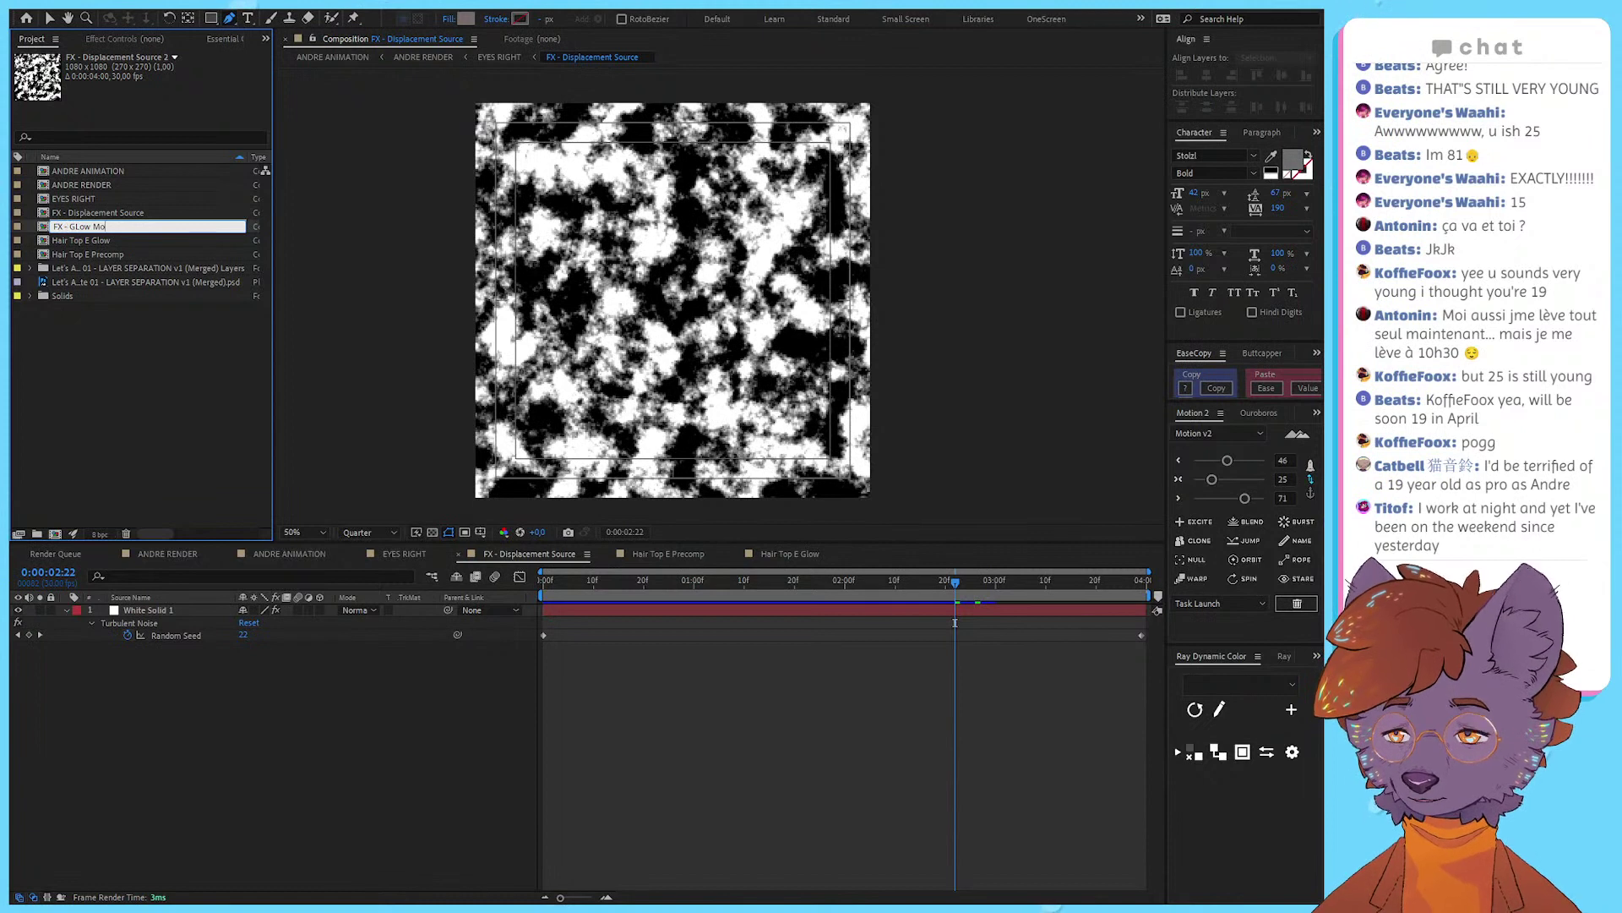
pyautogui.press('BackSpace')
pyautogui.press('BackSpace')
pyautogui.press('BackSpace')
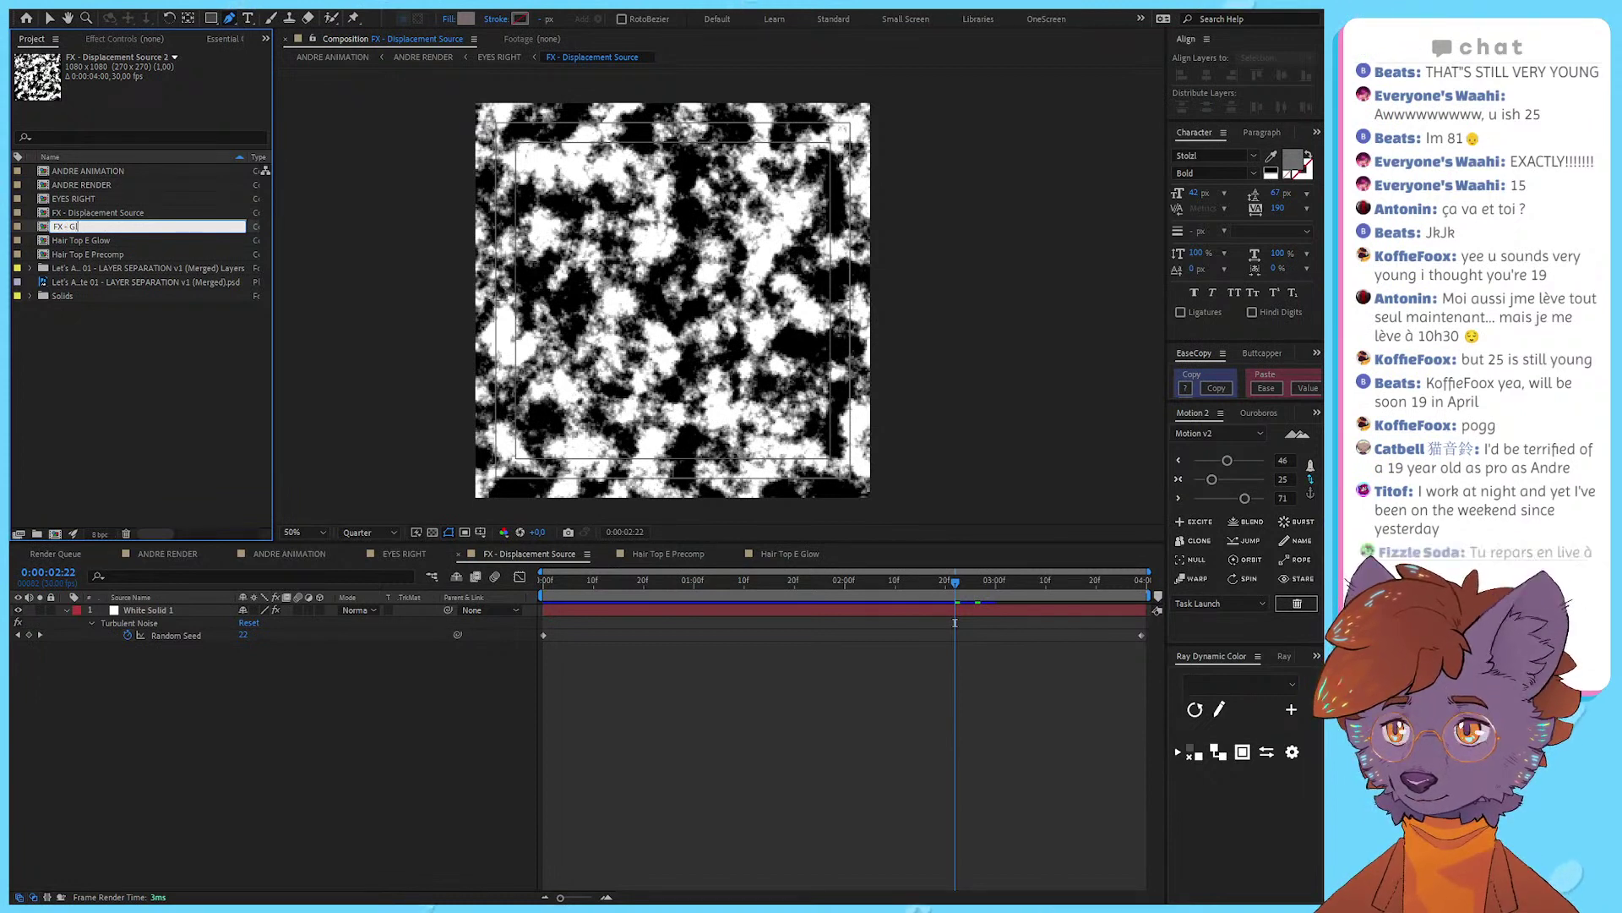
pyautogui.write('lov movement')
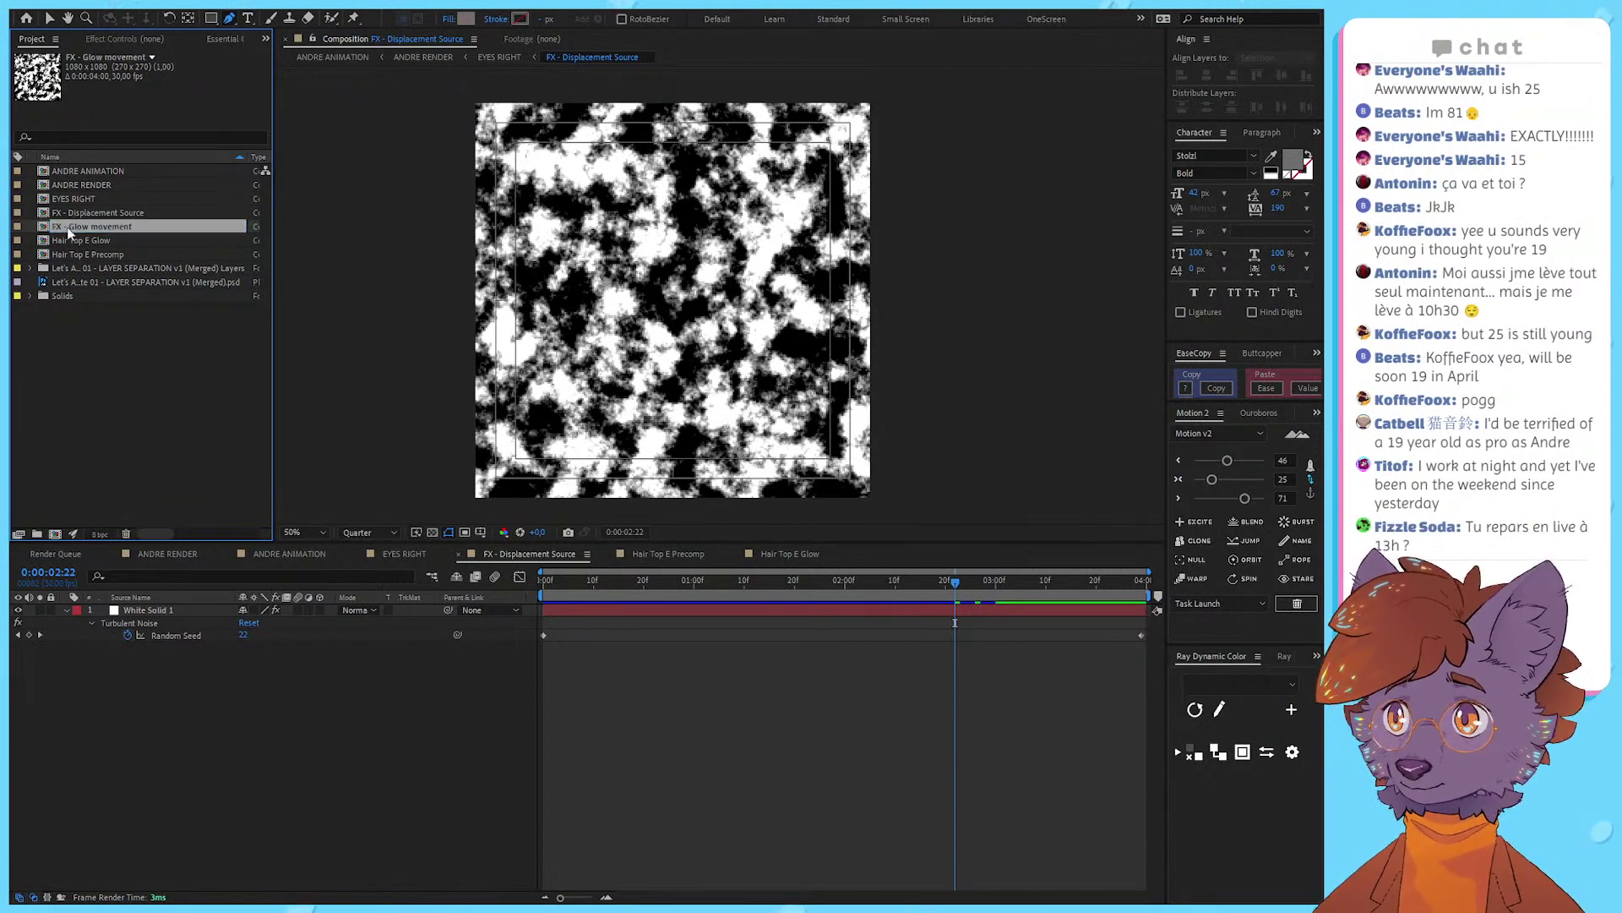
pyautogui.press('Return')
# Step: Open the FX - Glow movement composition
pyautogui.click(955, 623)
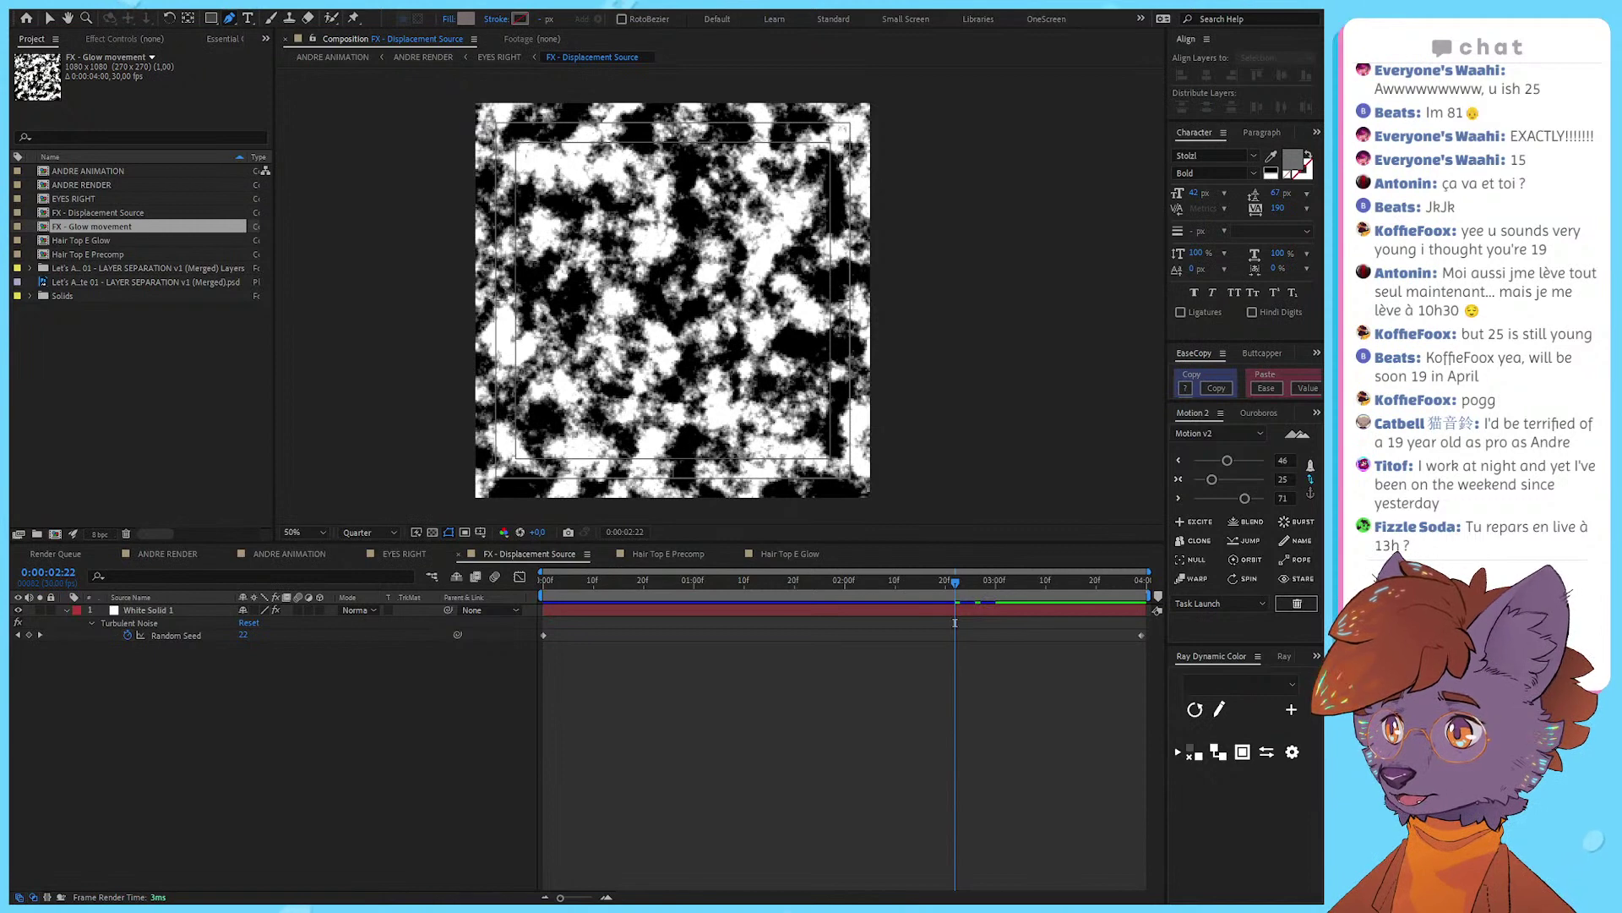
pyautogui.click(210, 610)
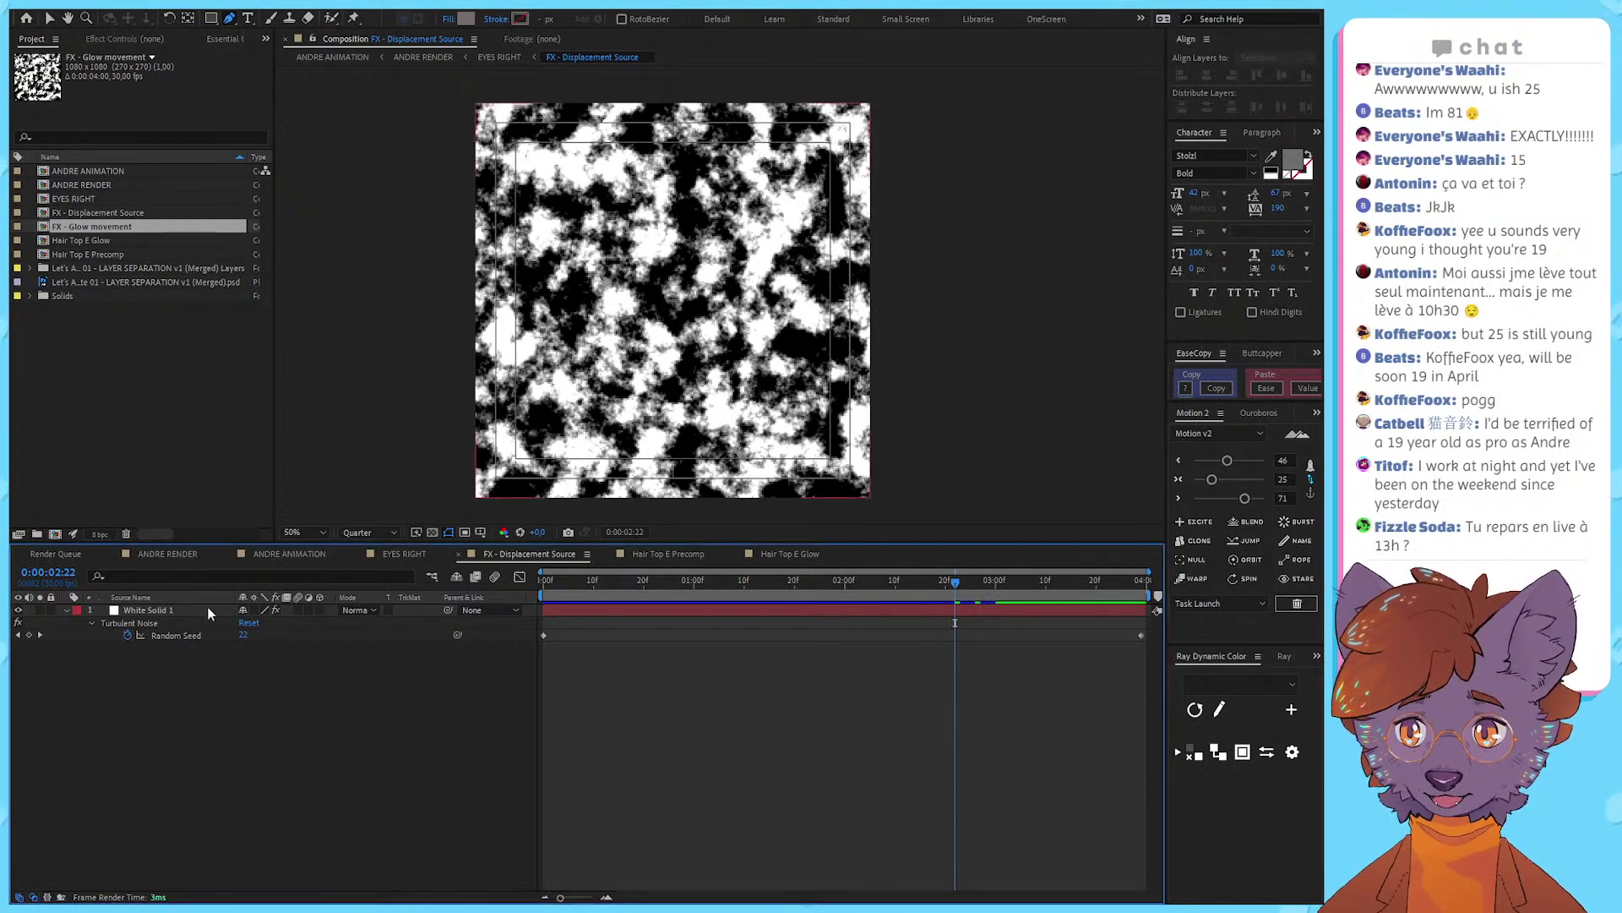
pyautogui.doubleClick(135, 223)
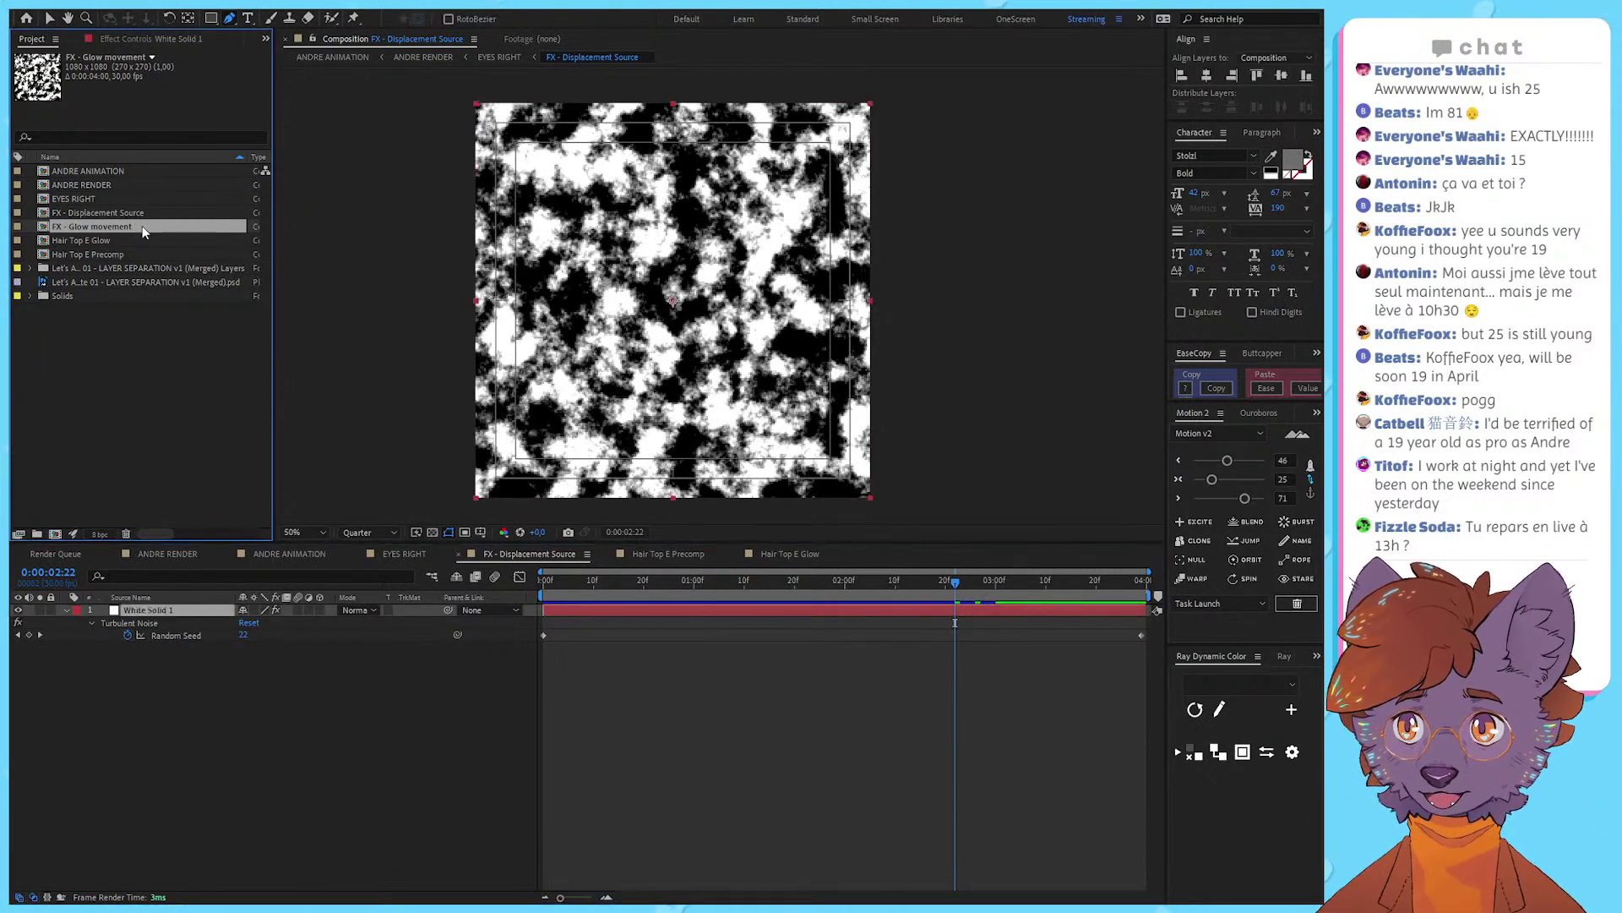
pyautogui.click(1126, 431)
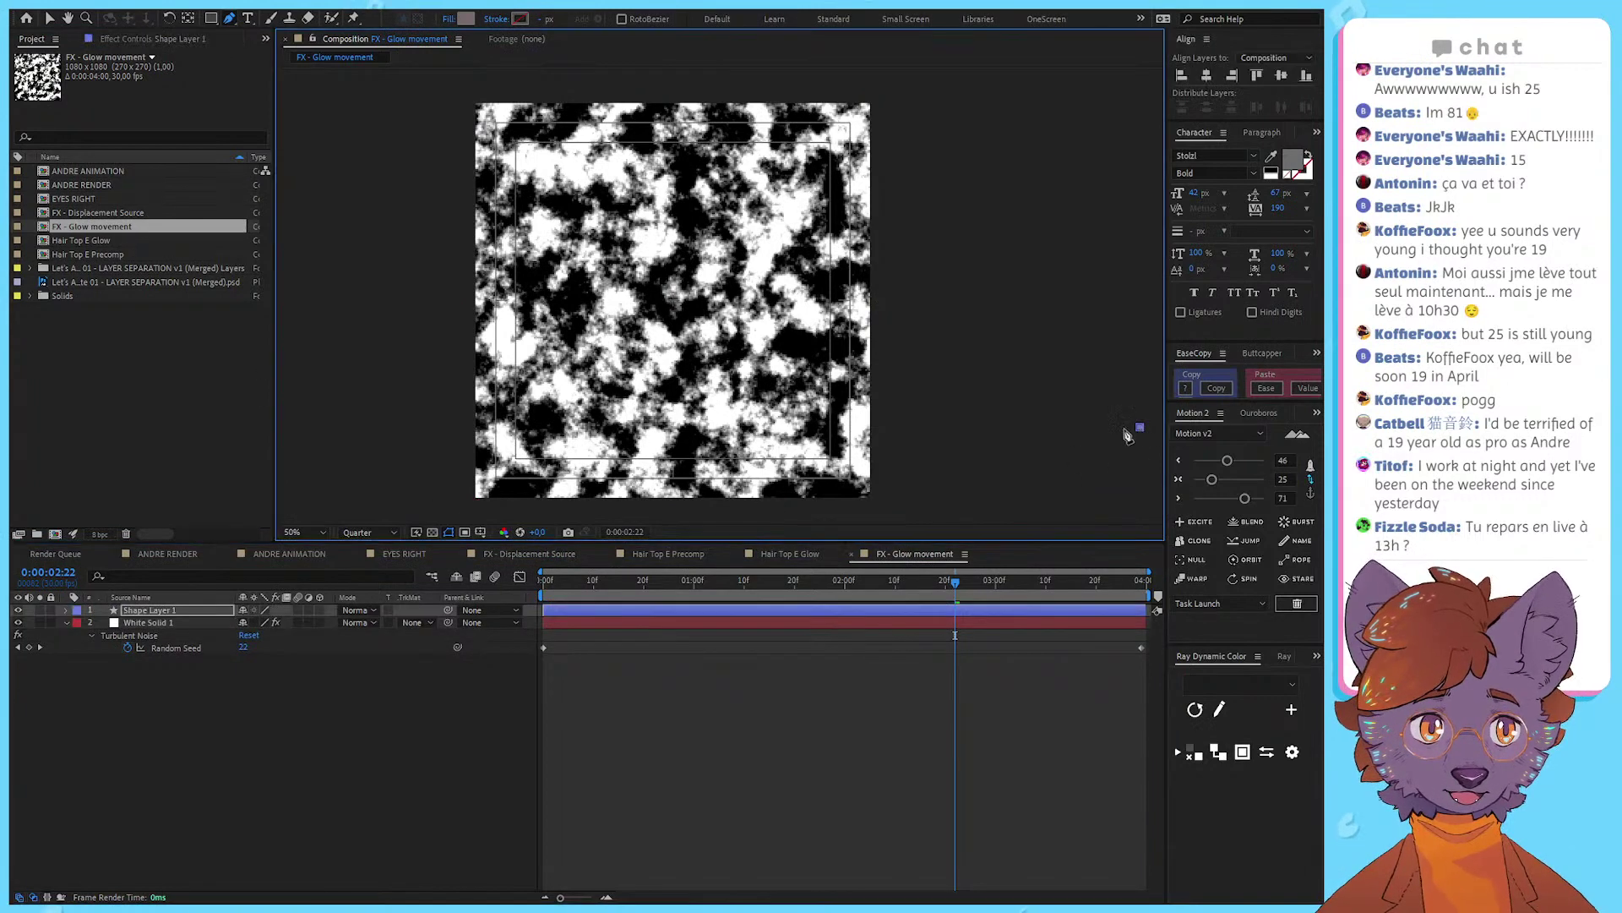
pyautogui.click(226, 673)
pyautogui.click(174, 611)
pyautogui.press('v')
pyautogui.press('Delete')
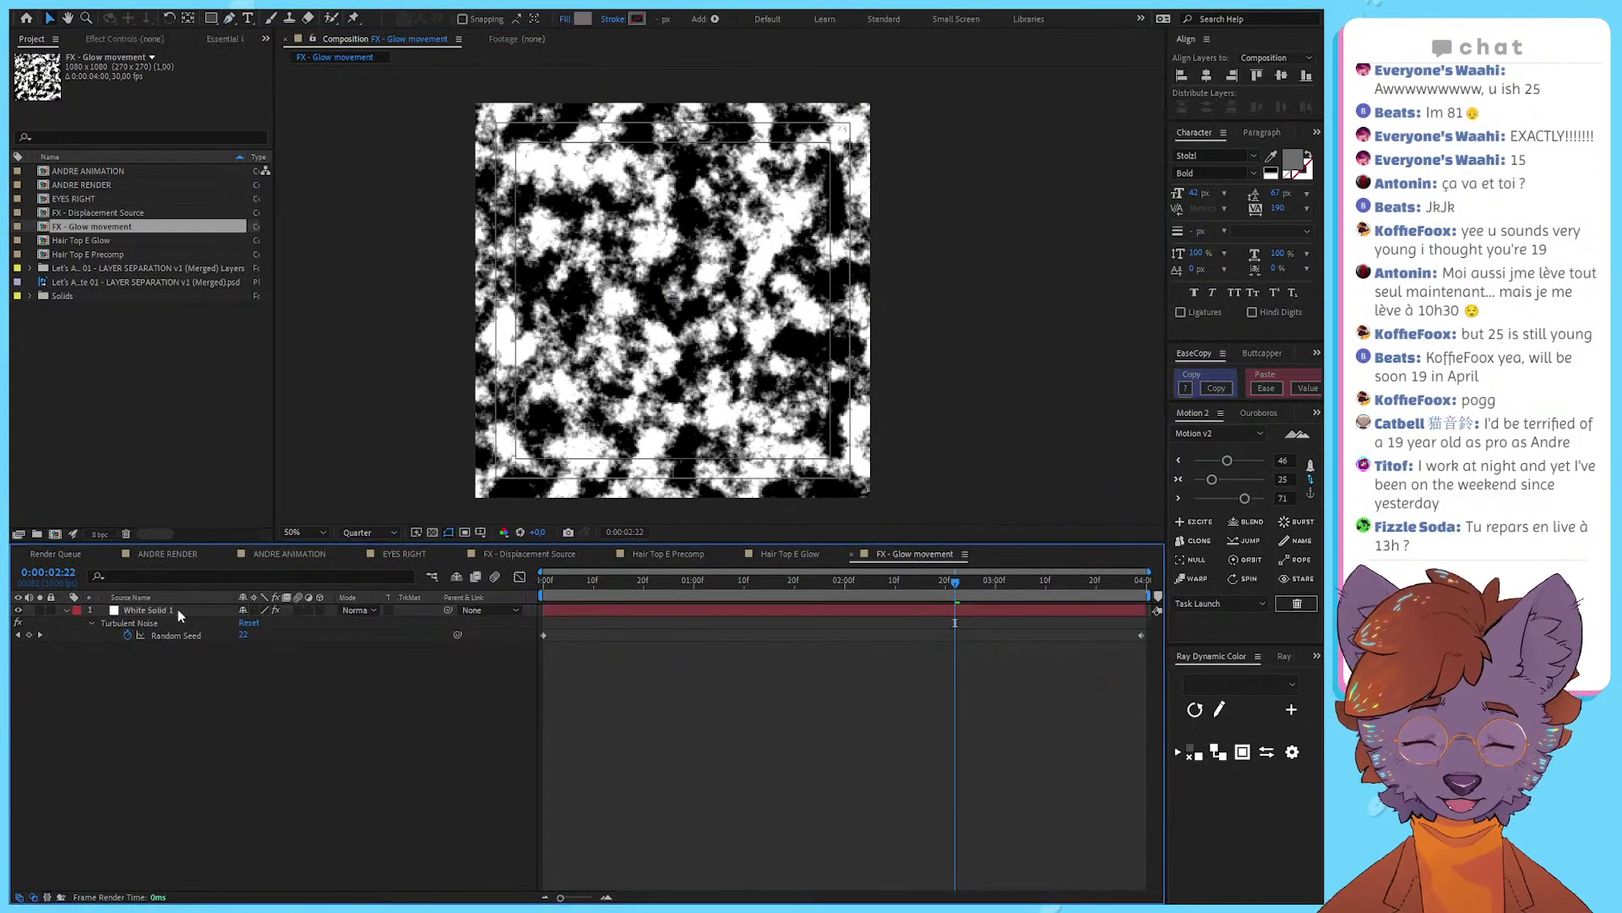
# Step: Delete the Turbulent Noise effect from the white solid in FX - Glow movement
pyautogui.click(180, 609)
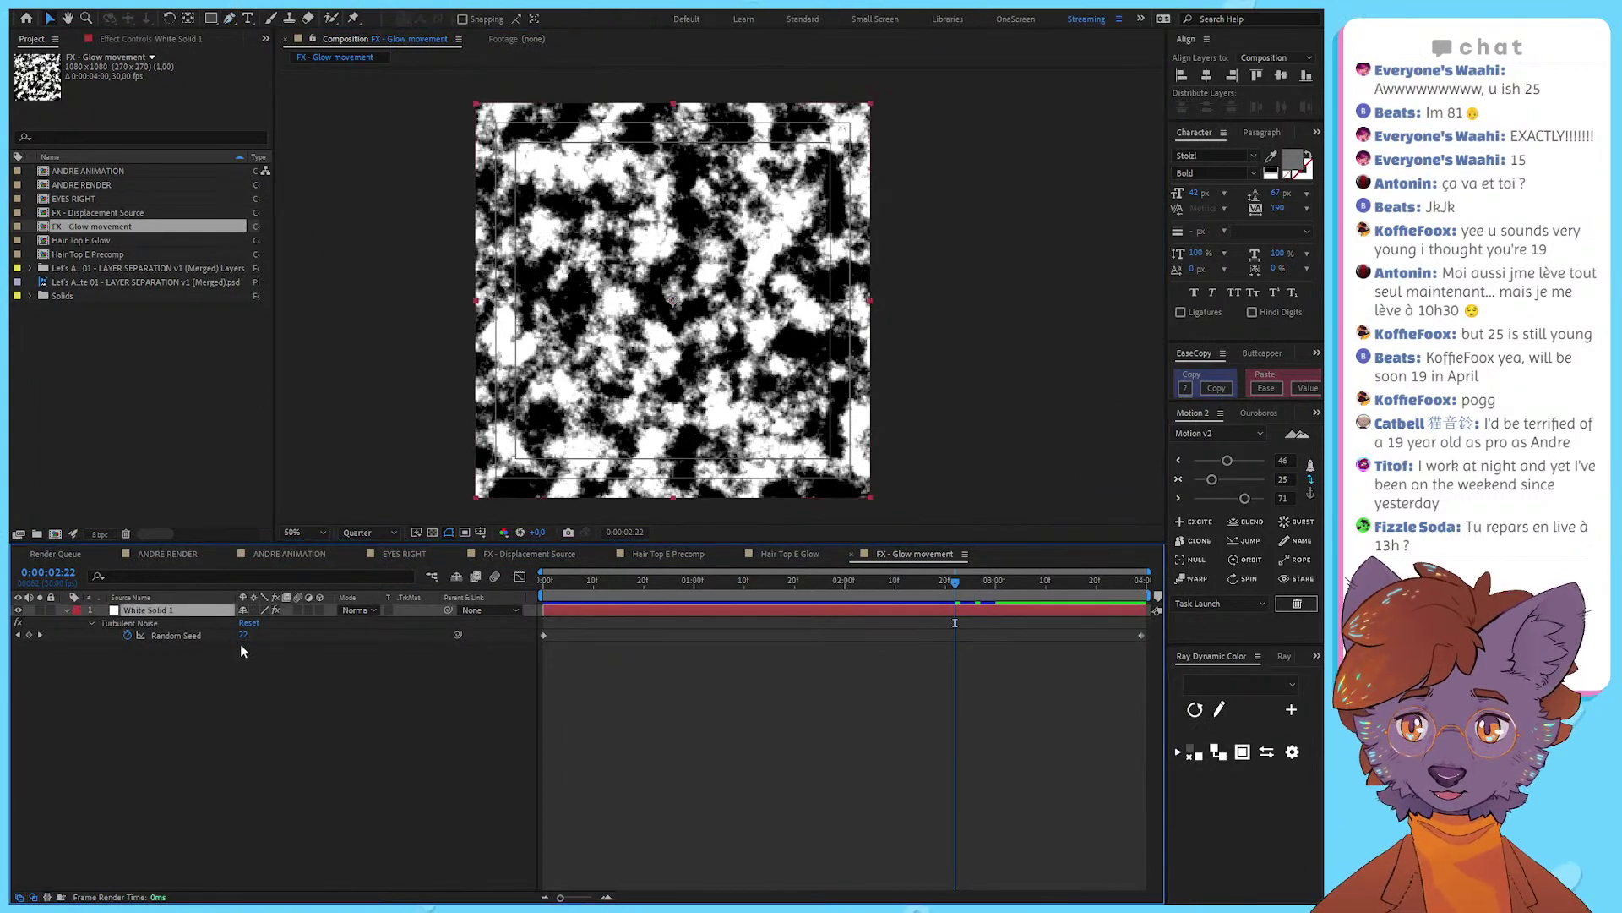
pyautogui.doubleClick(150, 626)
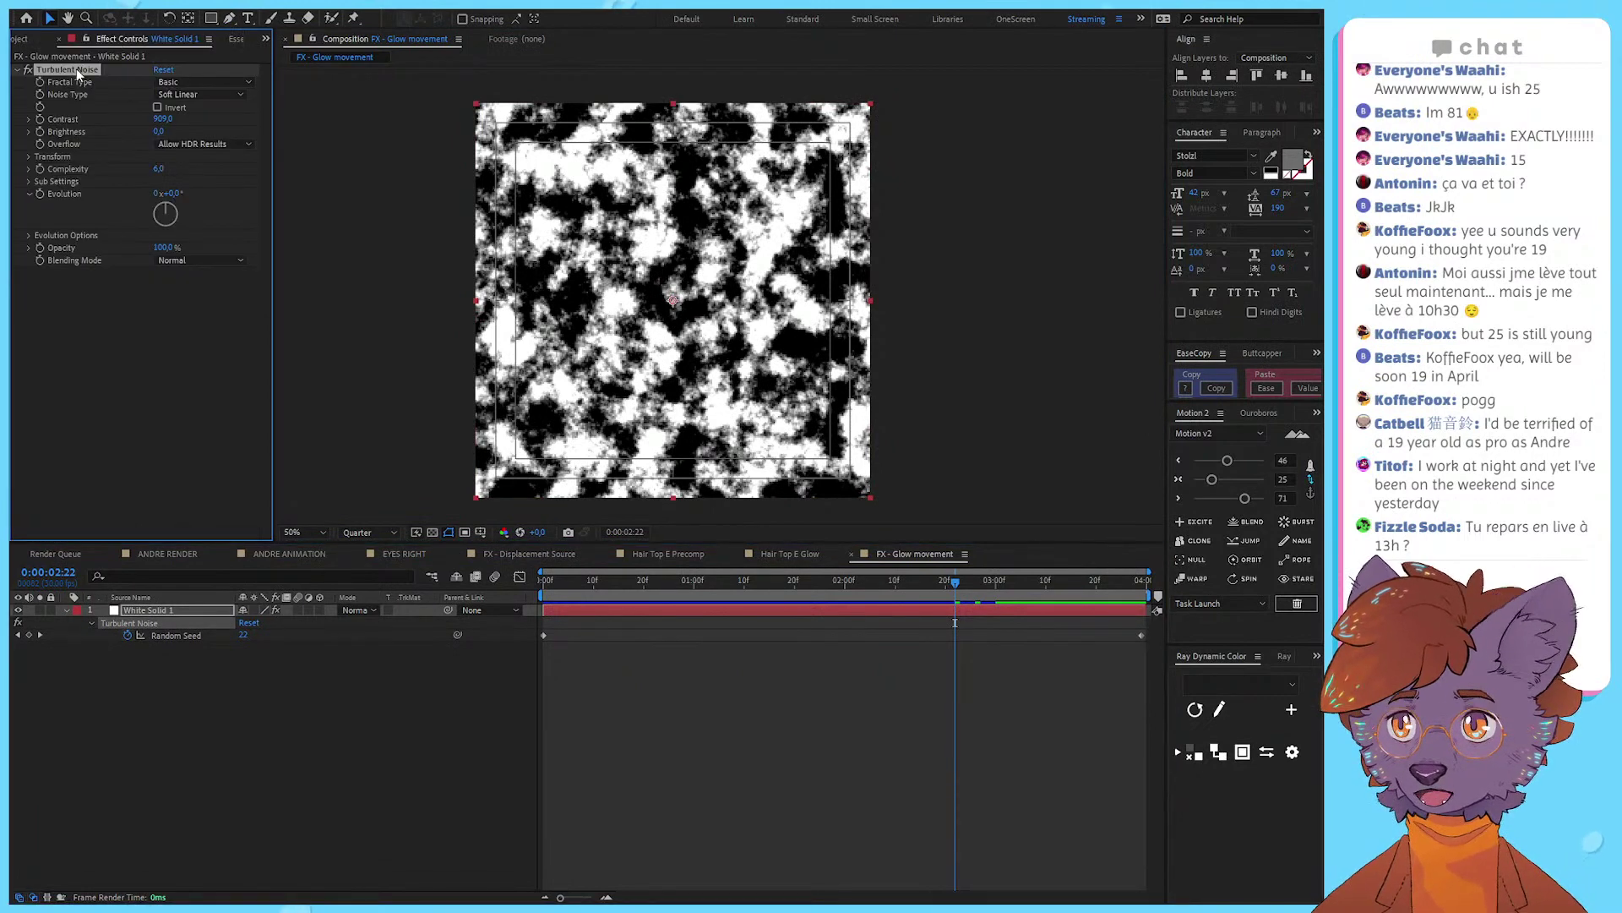
pyautogui.press('Delete')
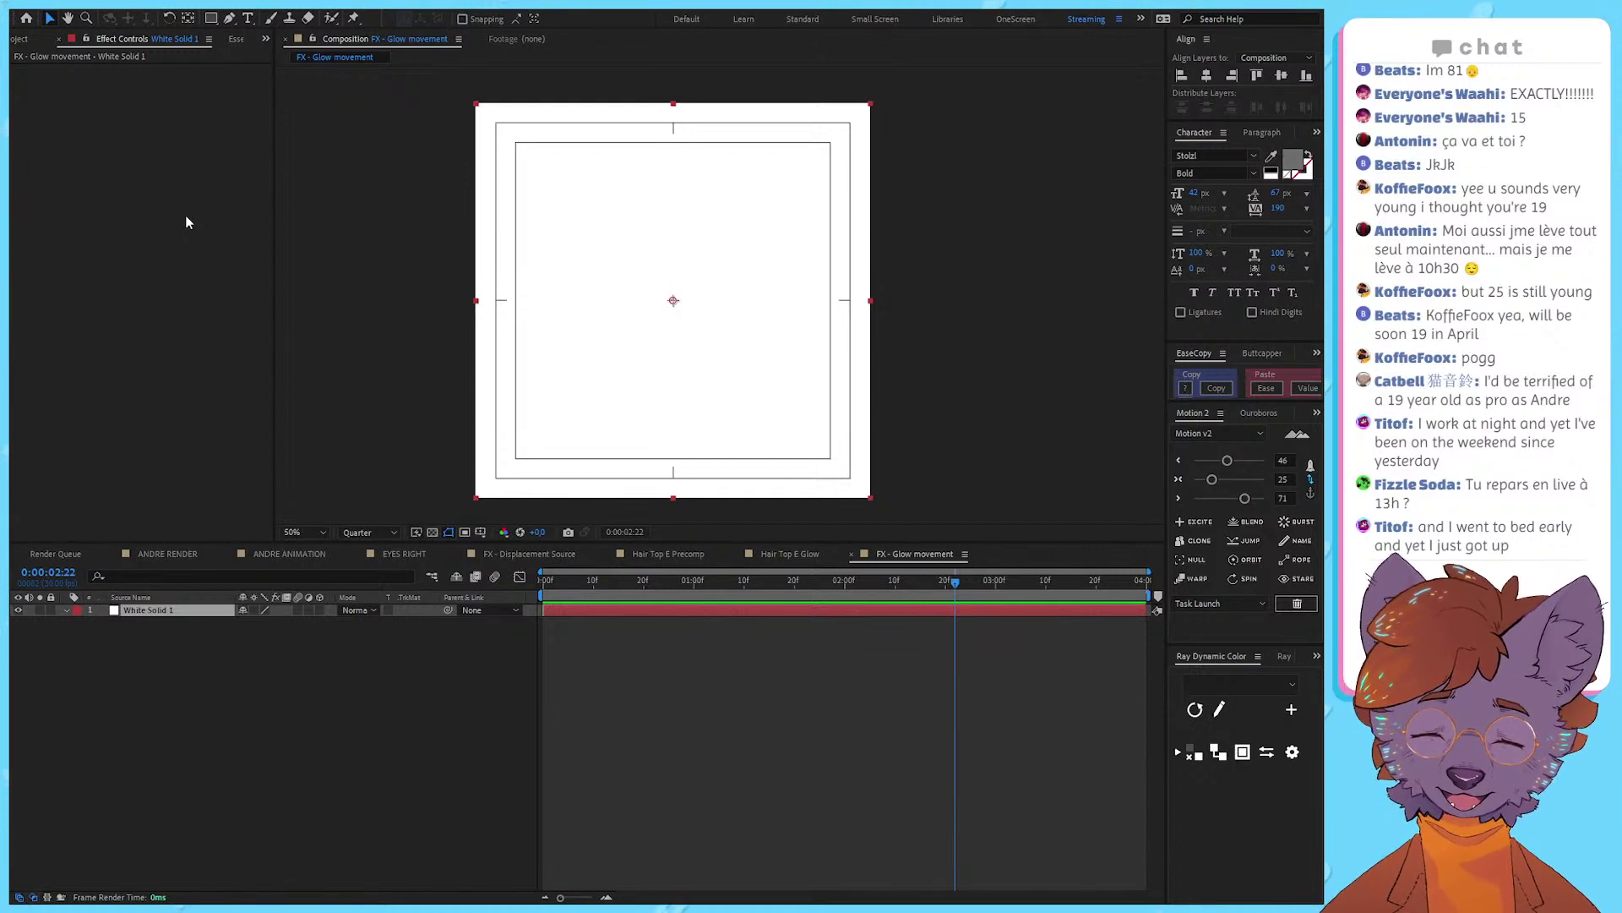
pyautogui.click(169, 338)
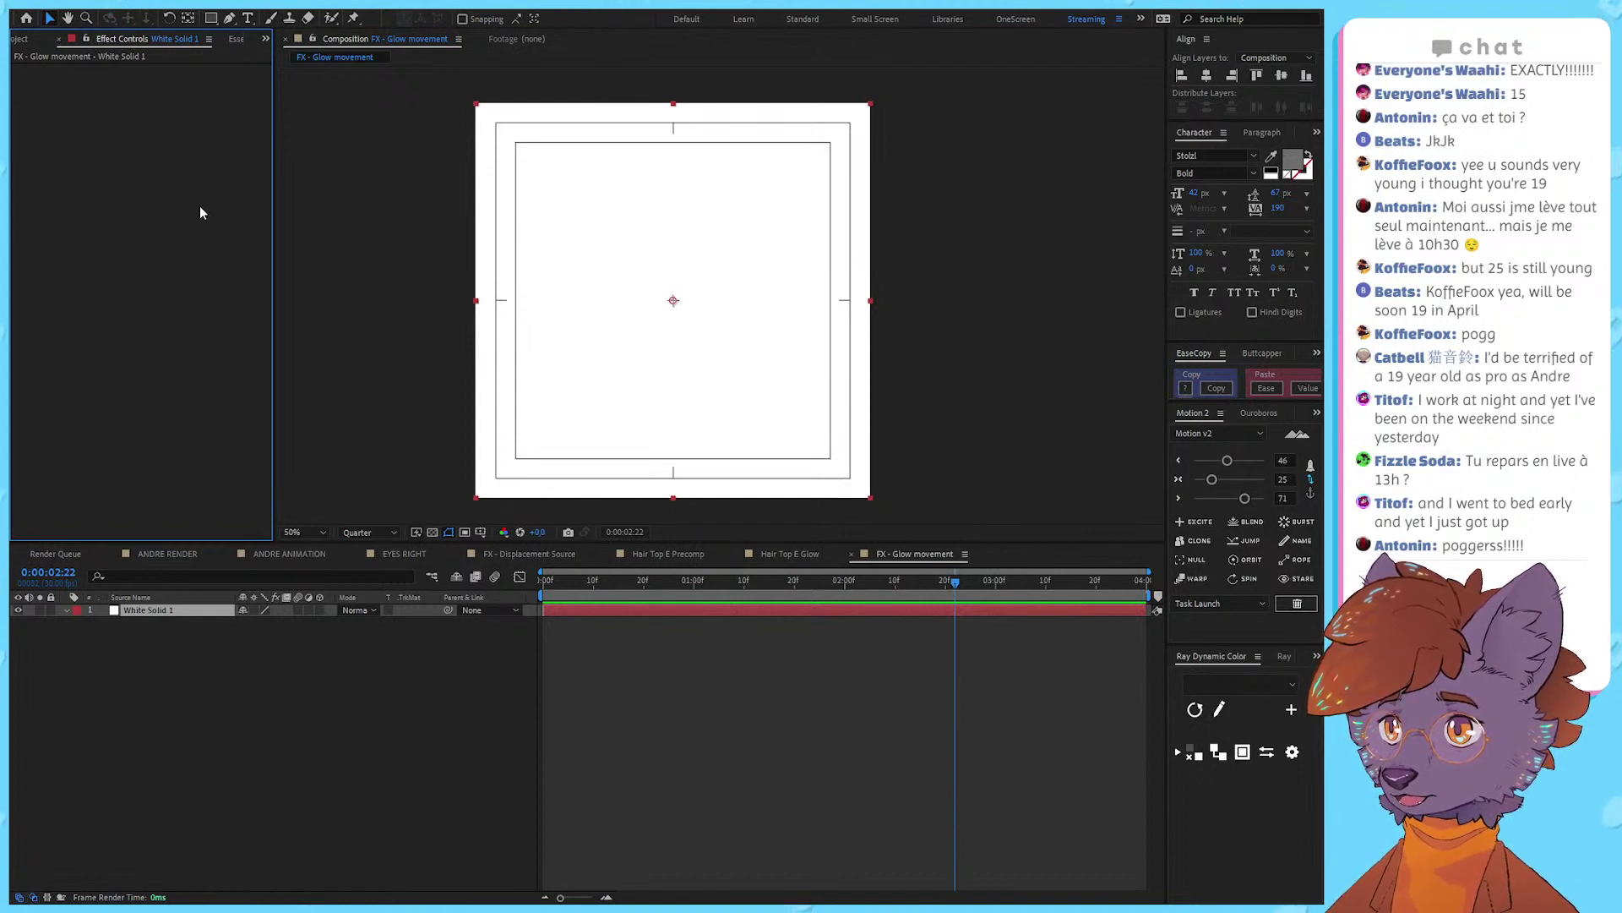
pyautogui.click(267, 735)
pyautogui.click(164, 283)
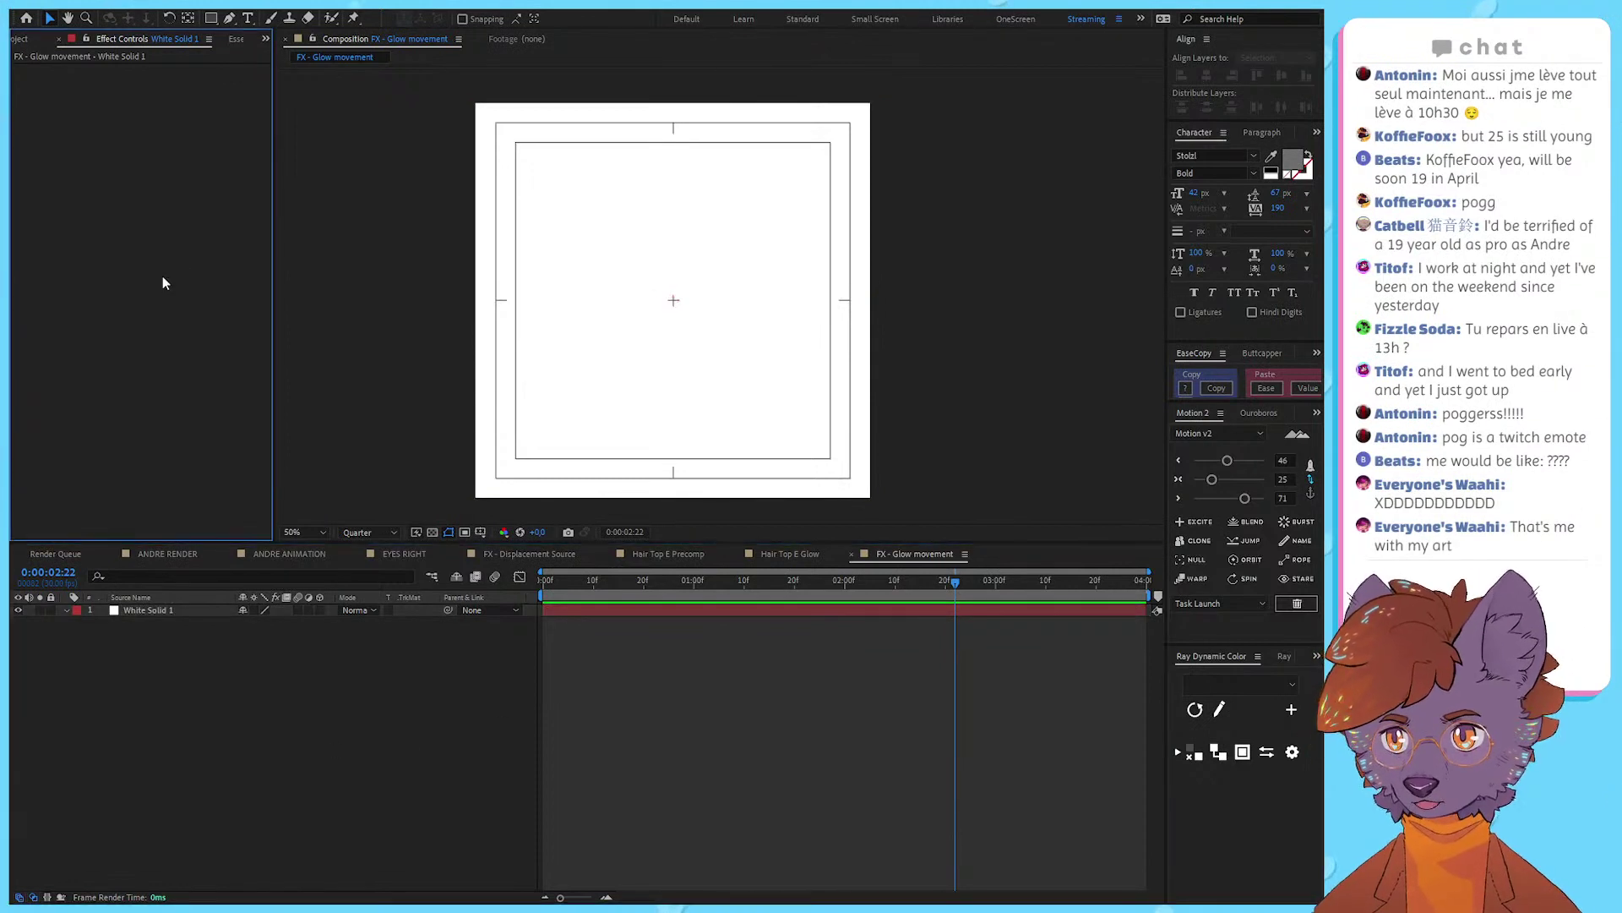
pyautogui.click(124, 612)
pyautogui.click(91, 459)
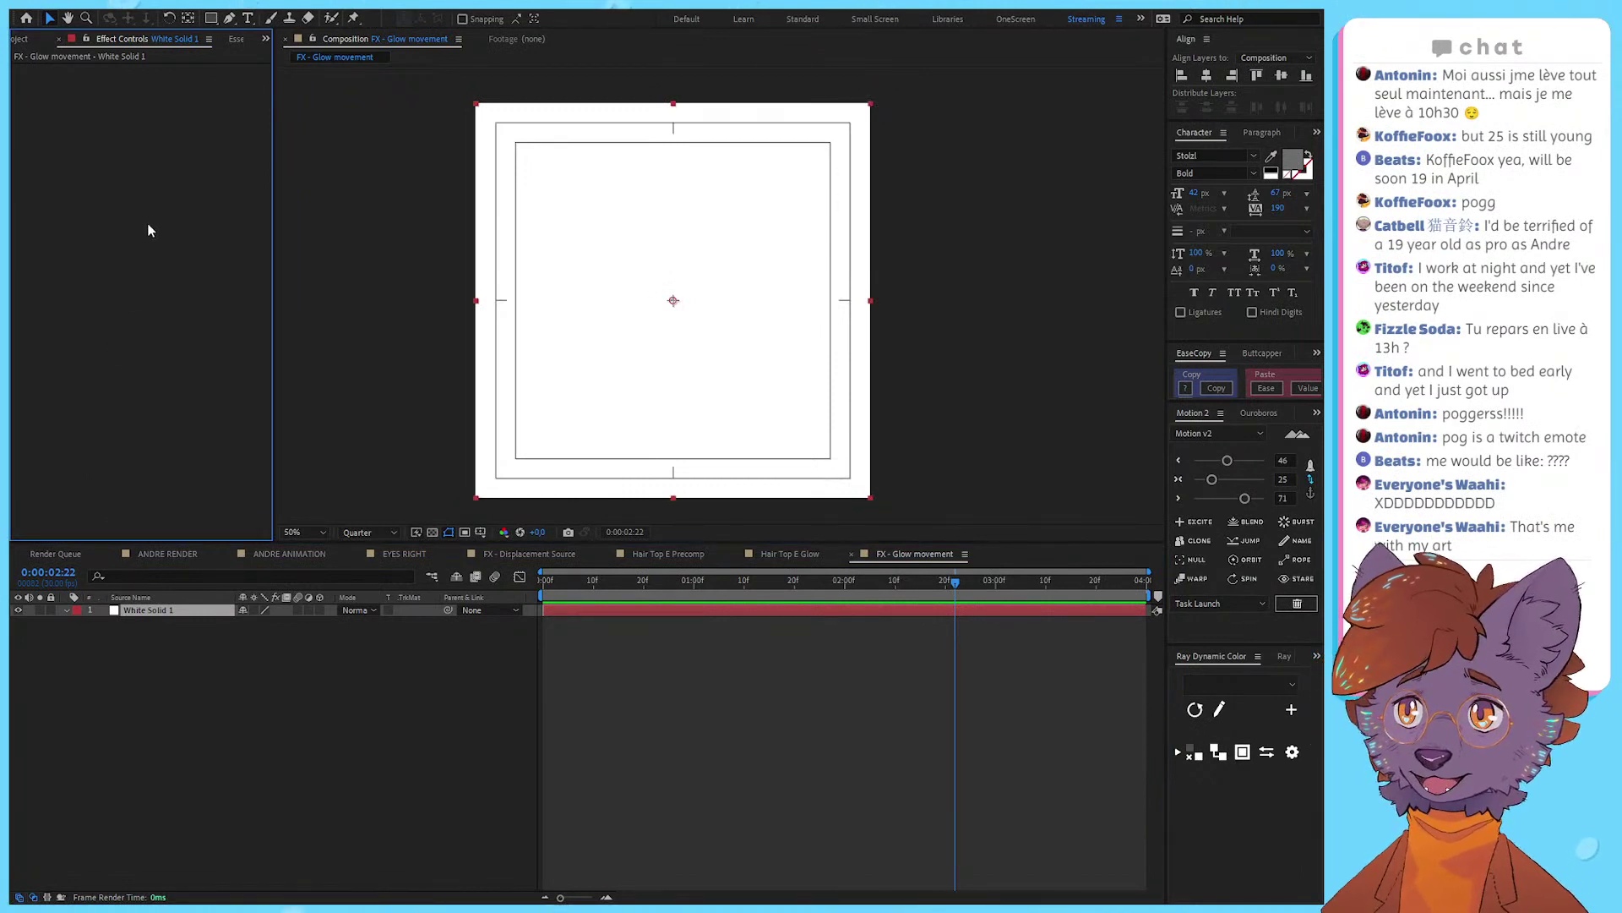
pyautogui.click(148, 627)
pyautogui.click(119, 599)
pyautogui.click(112, 609)
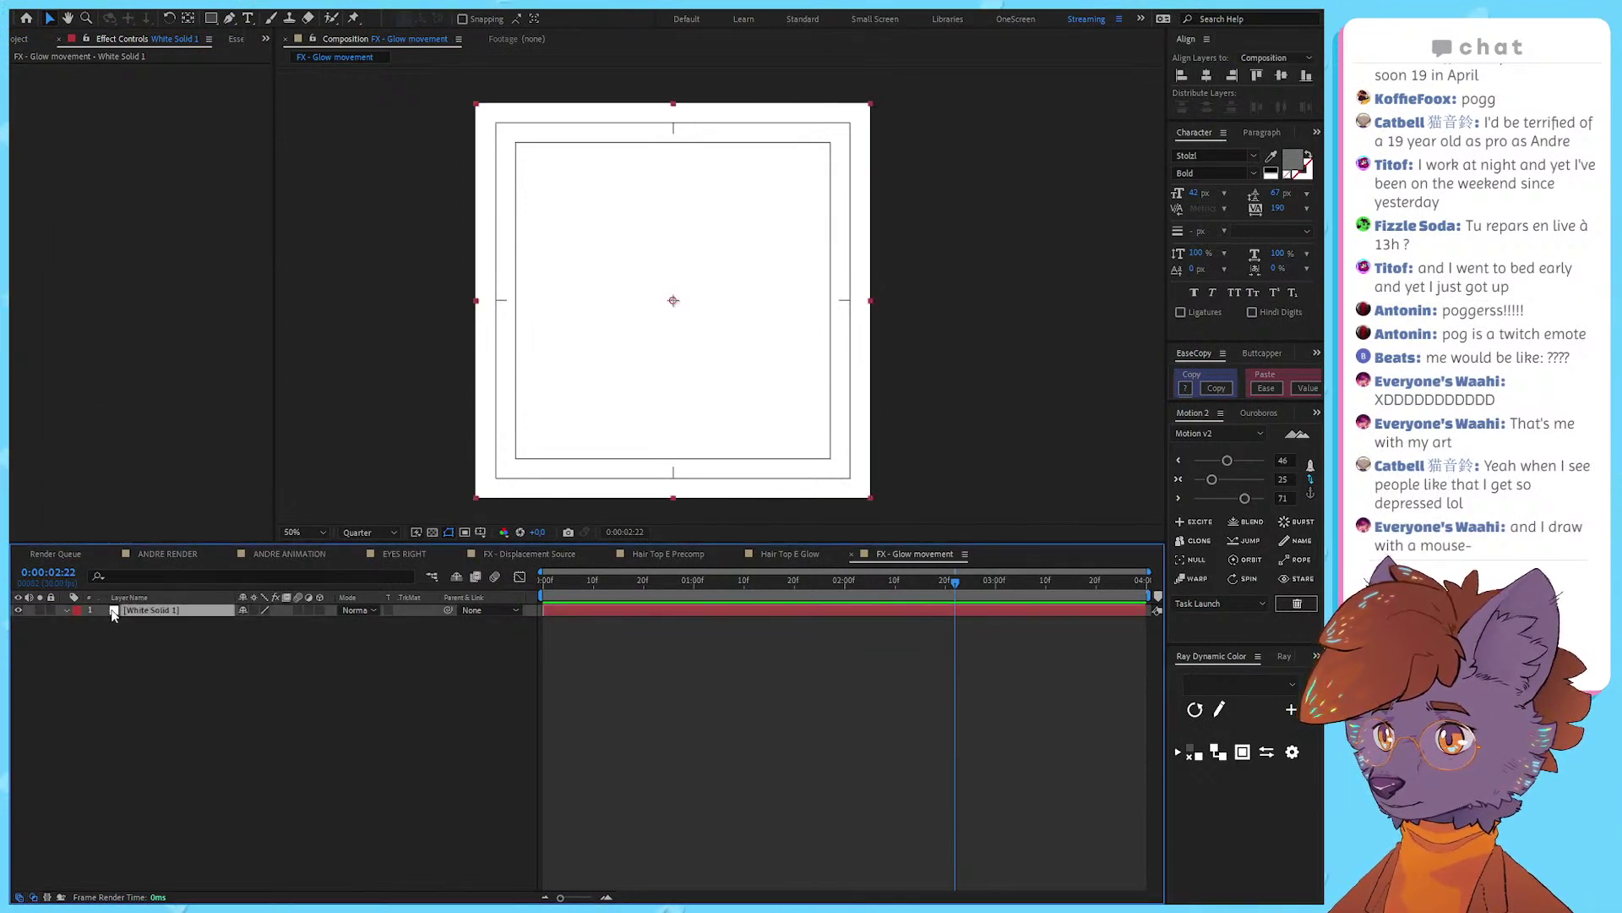
pyautogui.click(165, 398)
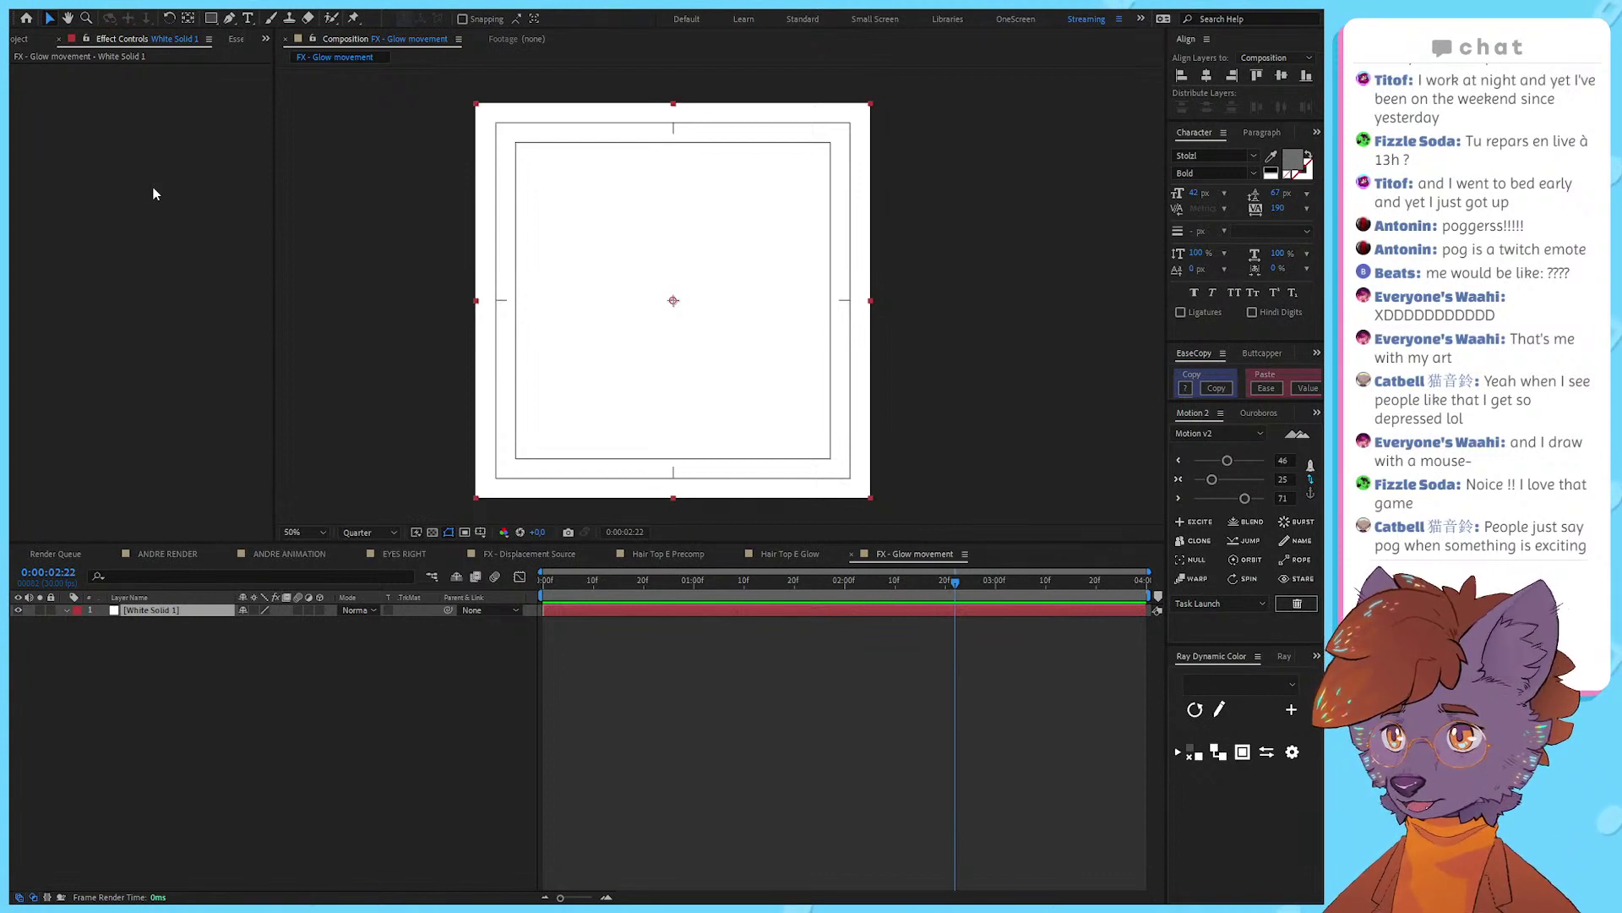
pyautogui.click(238, 291)
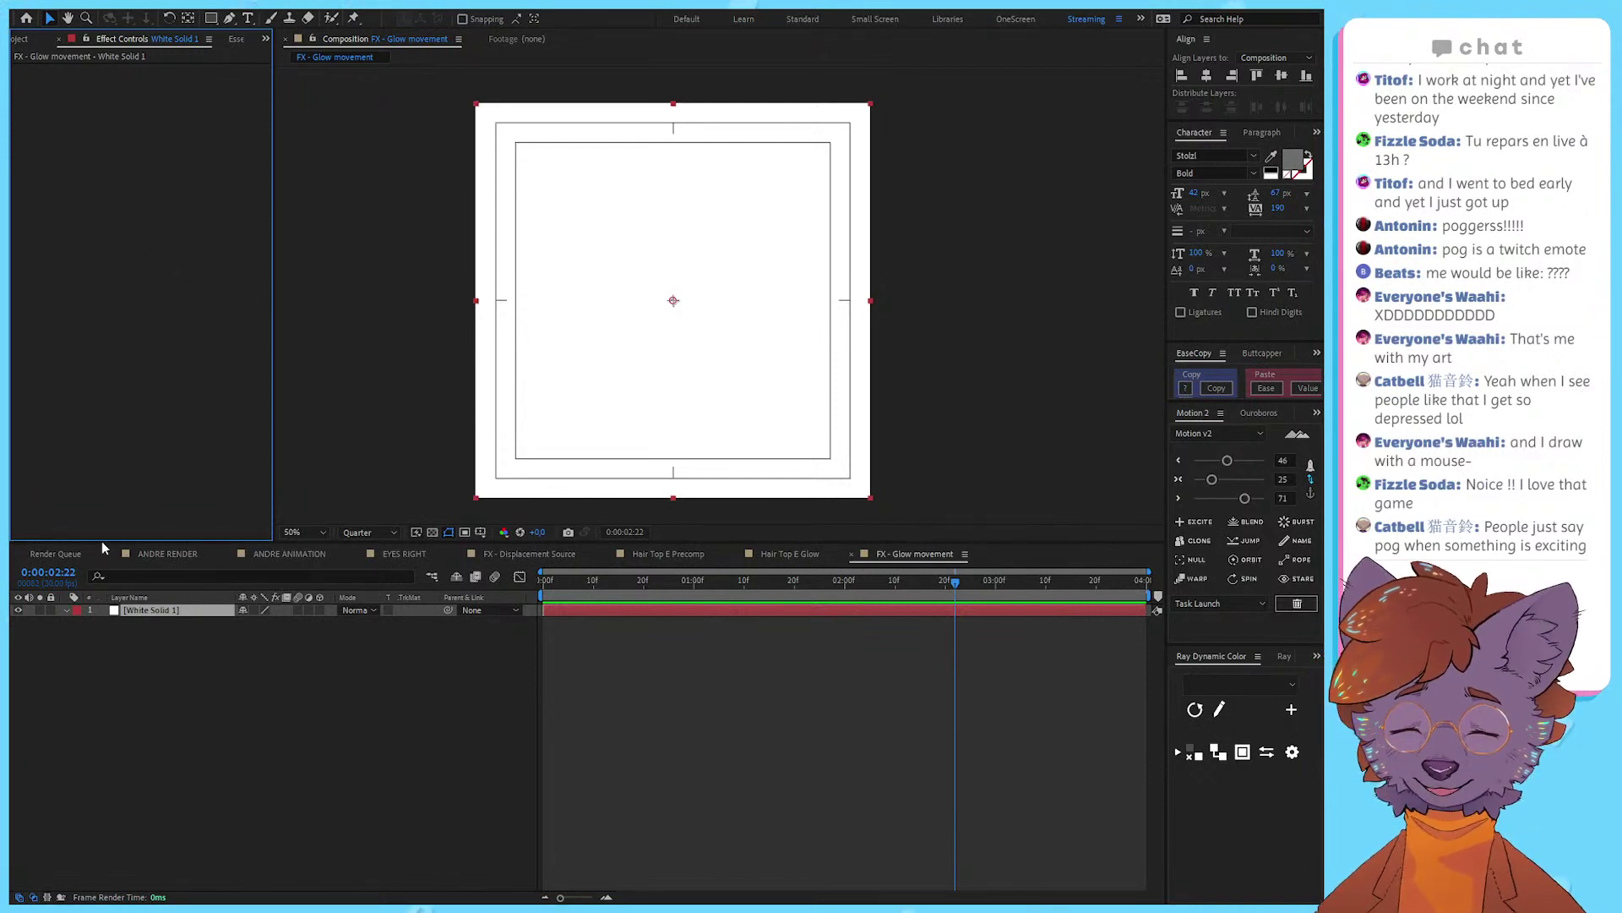
pyautogui.hotkey('ctrl', 'space')
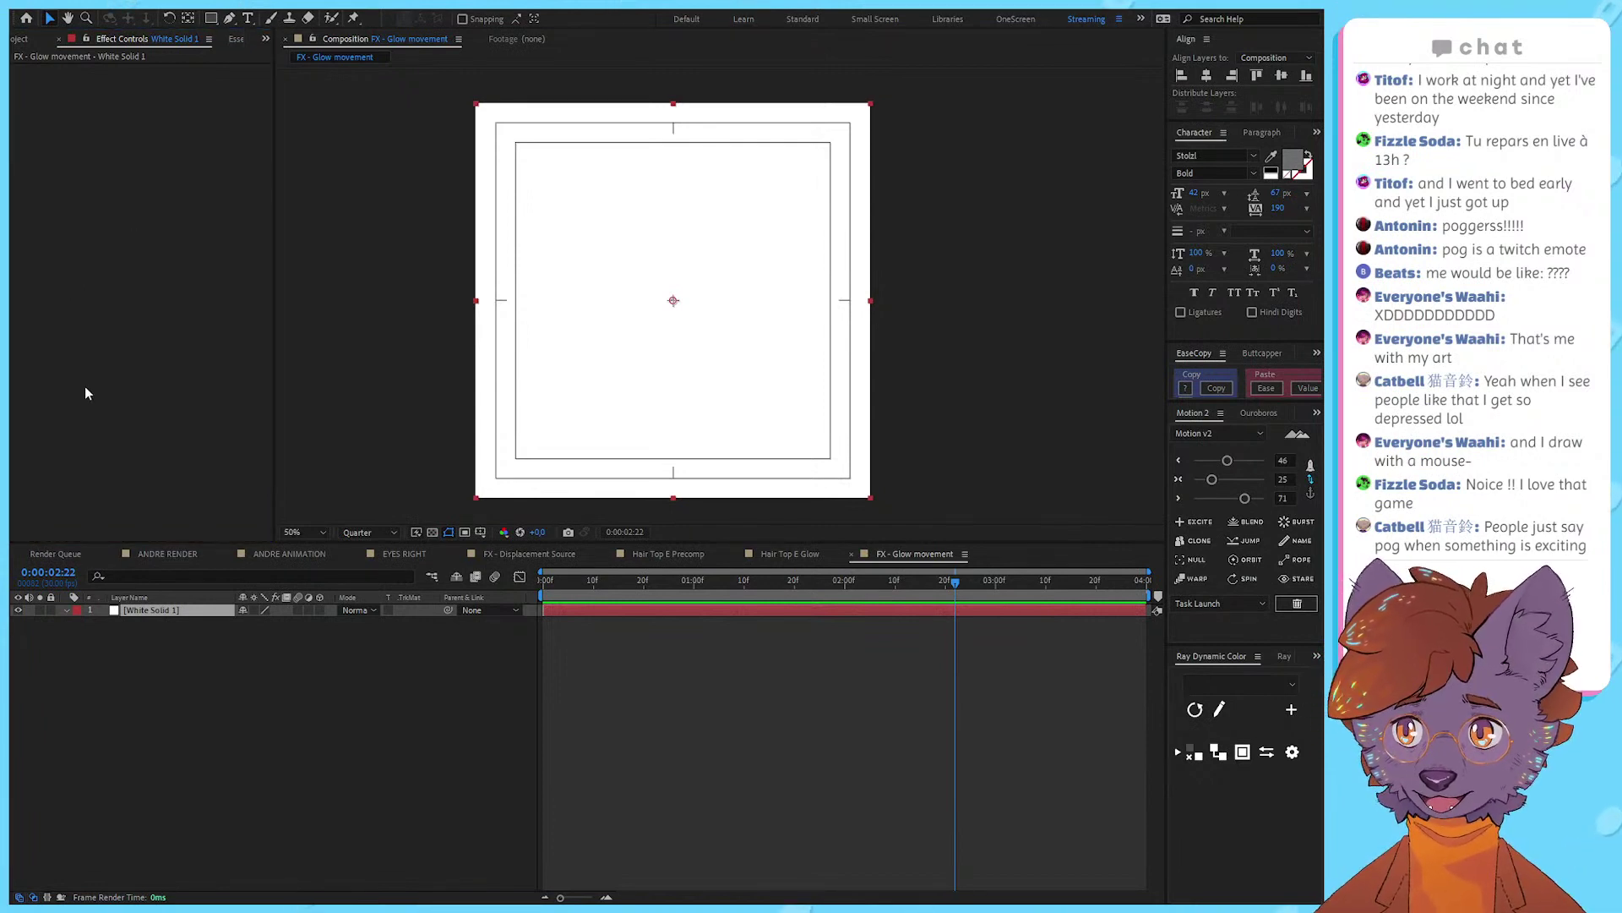
pyautogui.press('Return')
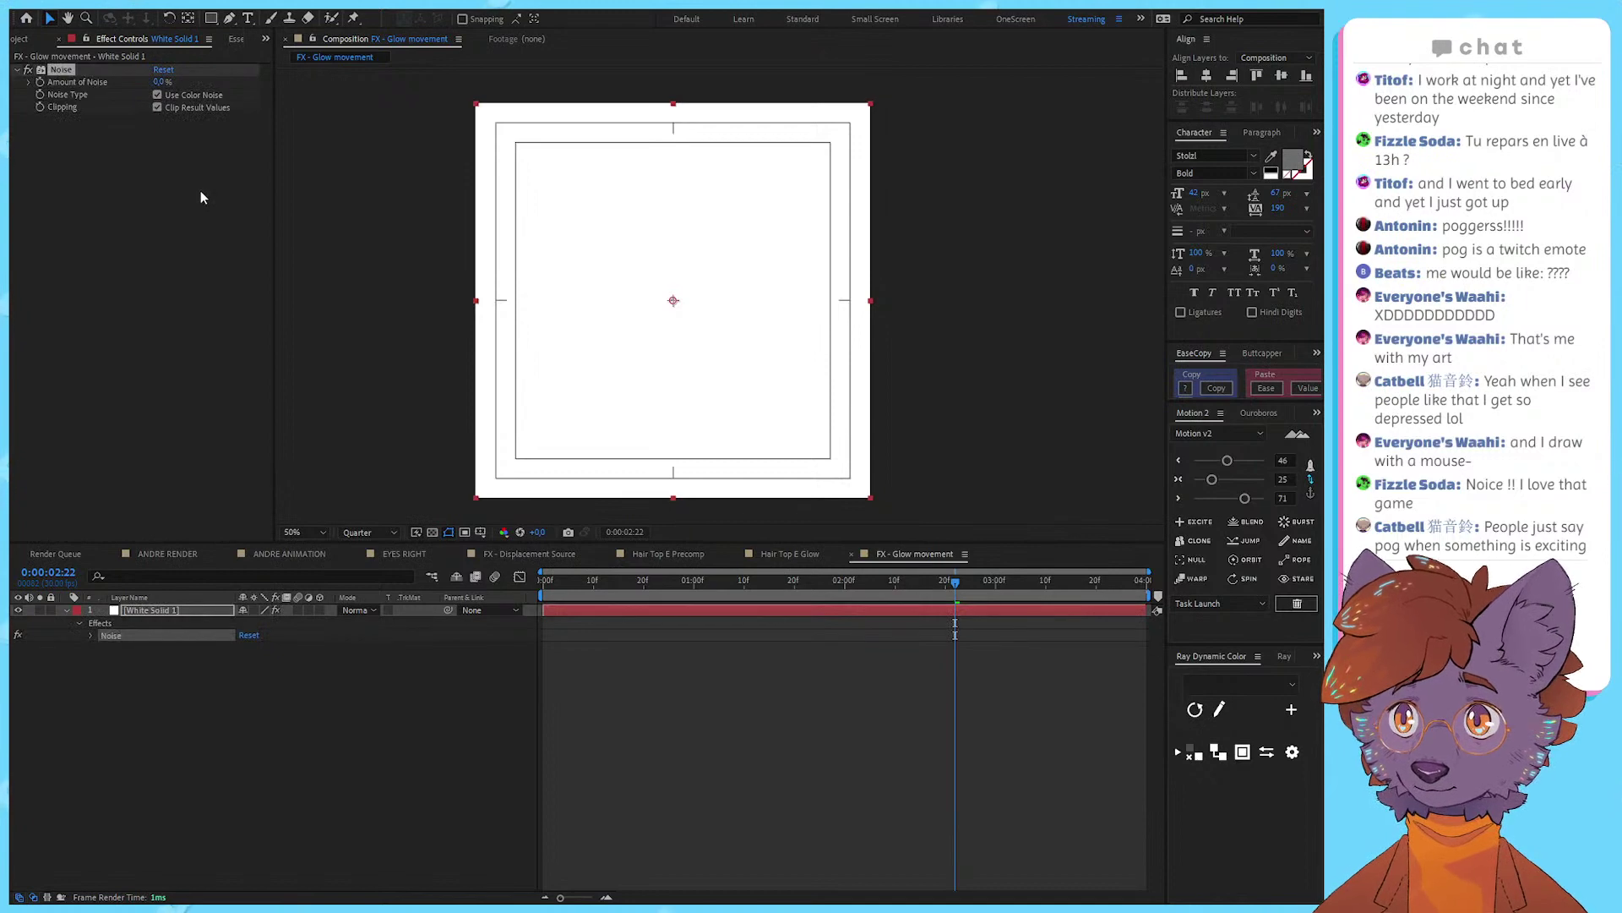
pyautogui.hotkey('ctrl', 'z')
# Step: Apply a fresh Turbulent Noise effect to the white solid and set its contrast to 635
pyautogui.hotkey('ctrl', 'space')
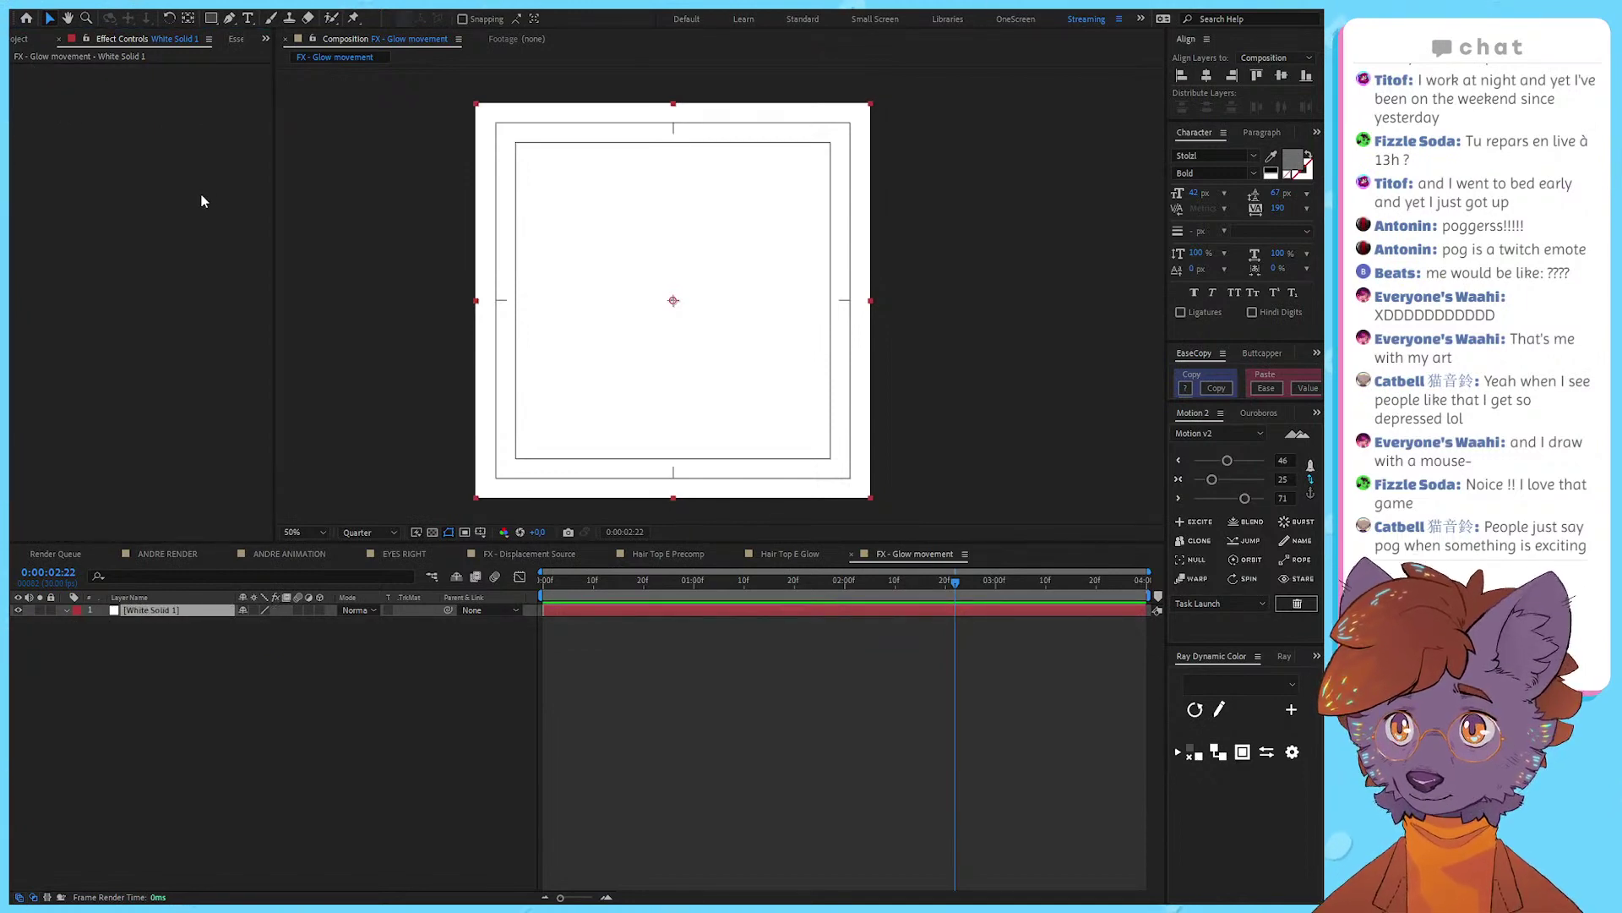
pyautogui.press('Return')
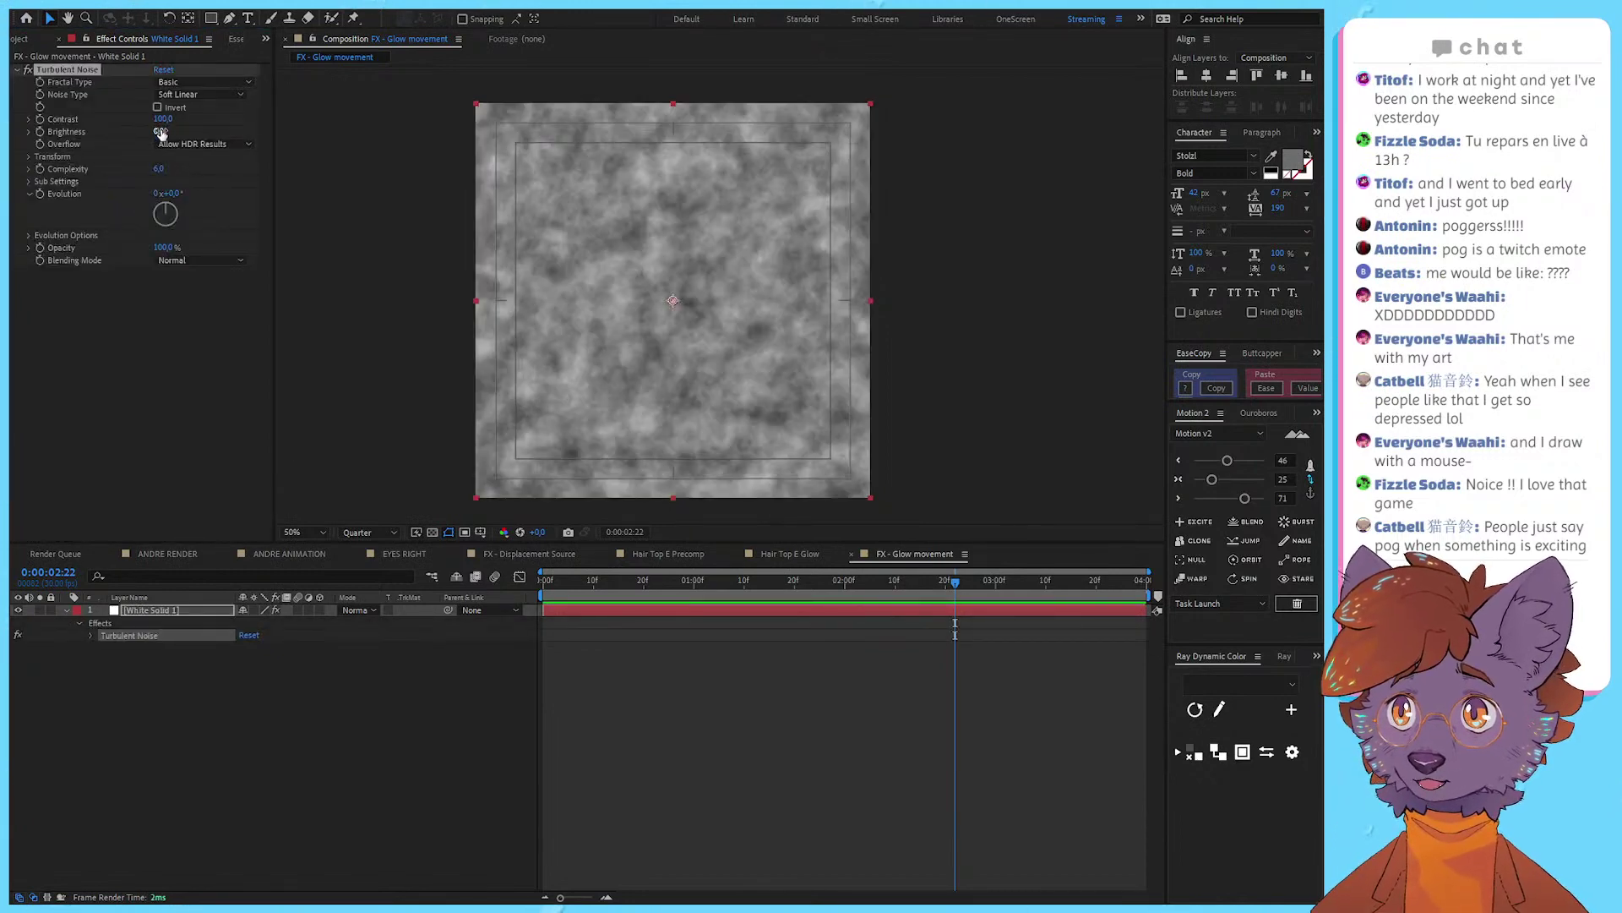
pyautogui.moveTo(162, 119); pyautogui.dragTo(615, 120)
pyautogui.click(253, 430)
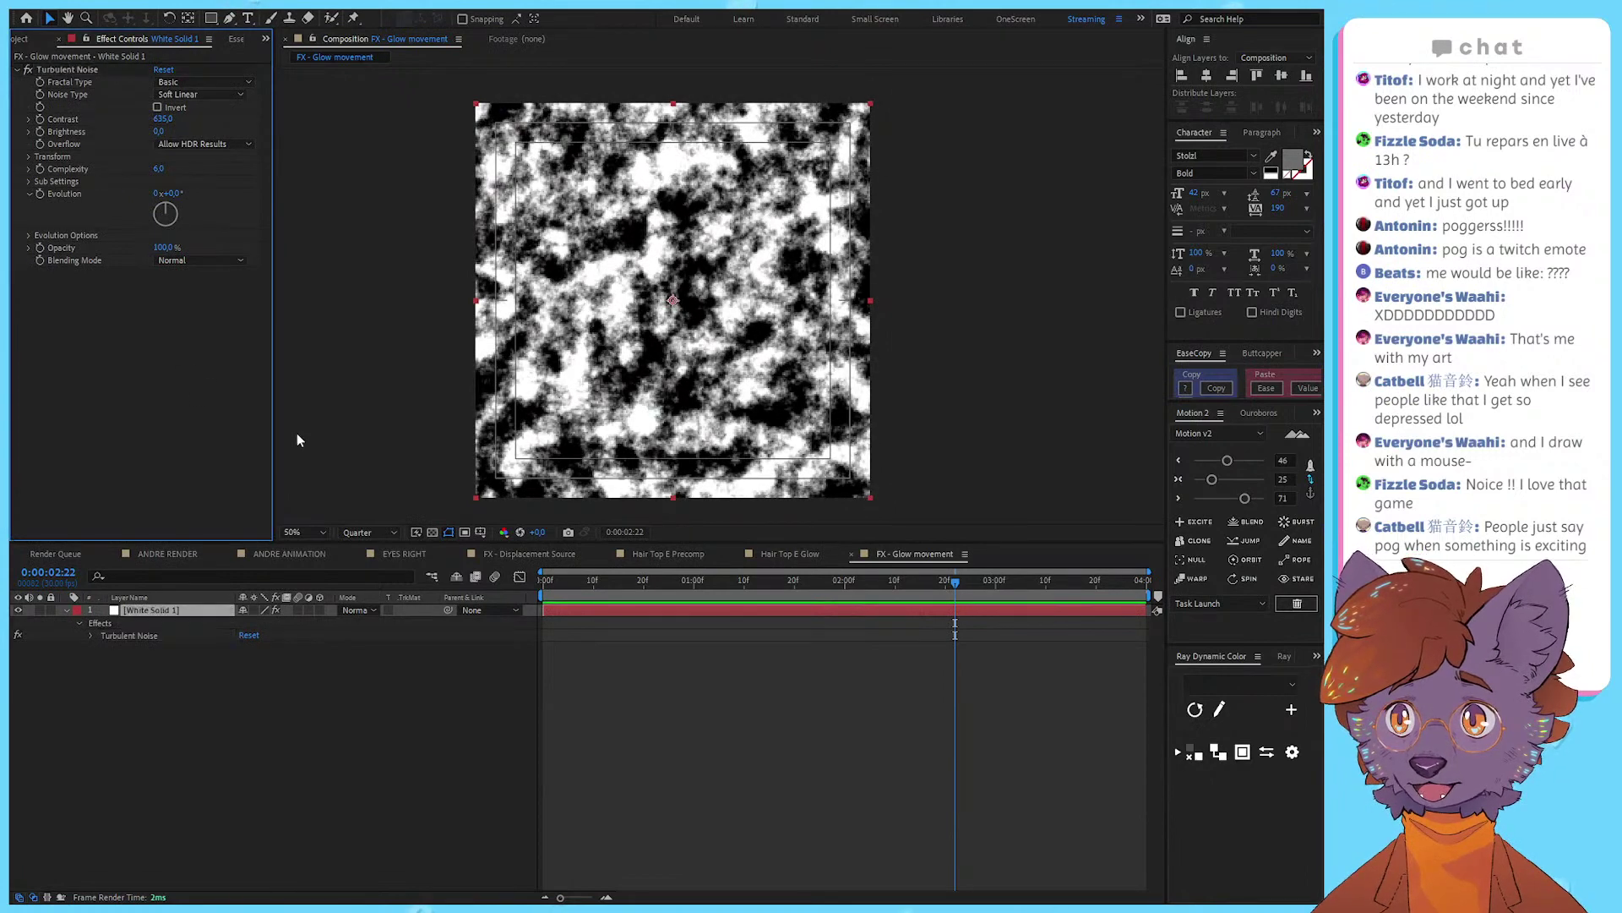
# Step: Enable keyframing of the Turbulent Noise's Offset Turbulence at the first frame, keeping it at 540, 540
pyautogui.moveTo(541, 583); pyautogui.dragTo(537, 617)
pyautogui.click(539, 669)
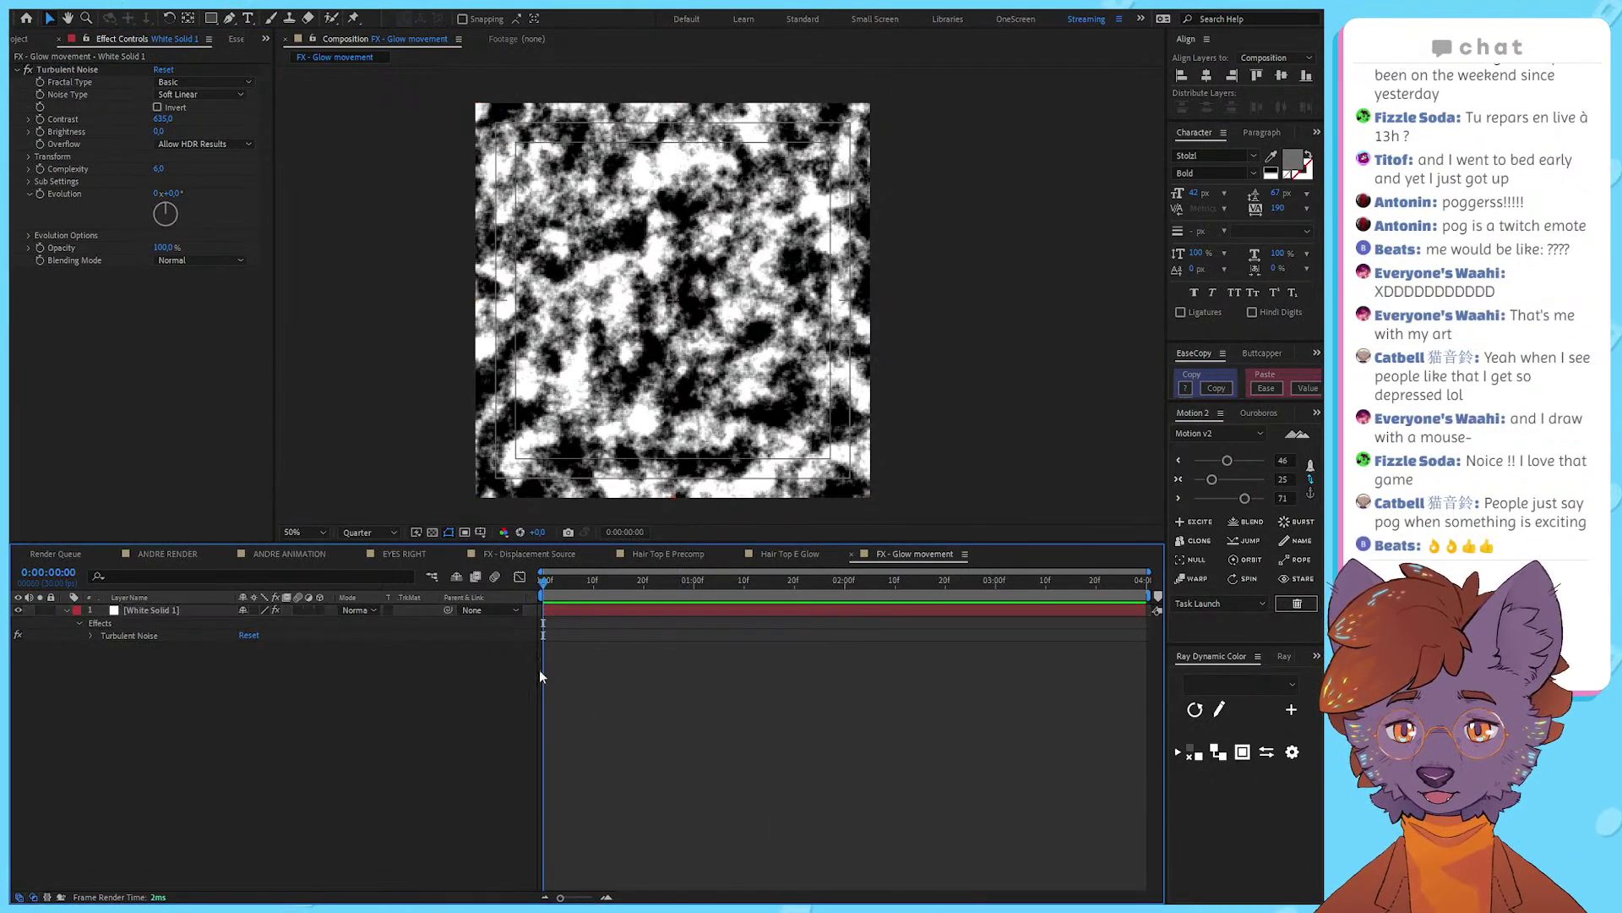
pyautogui.click(90, 374)
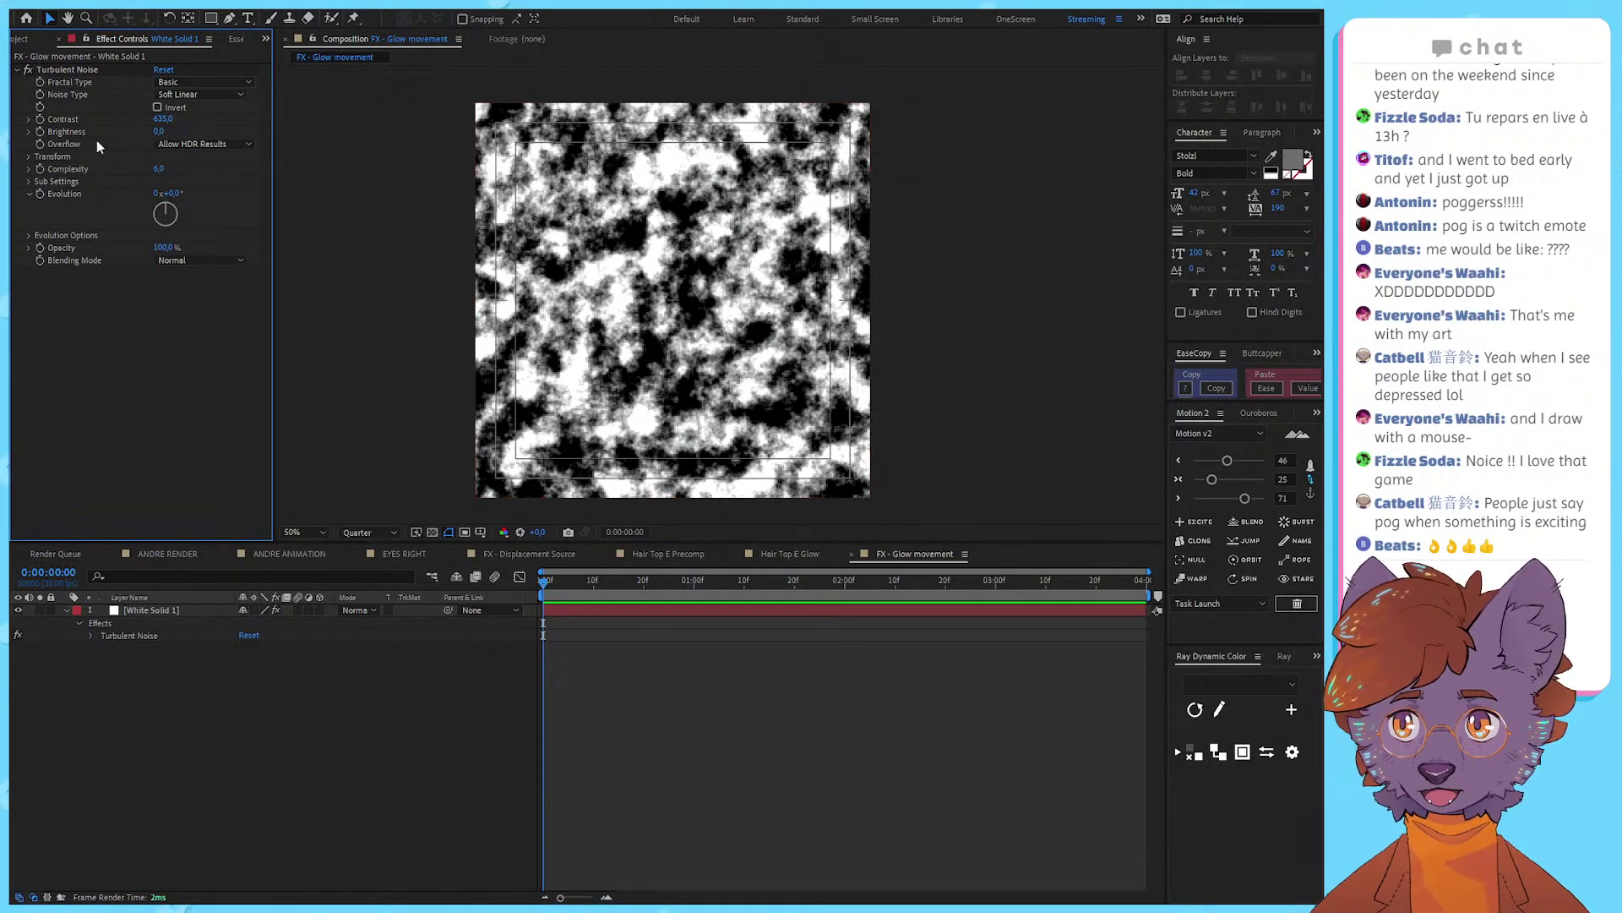
pyautogui.click(47, 156)
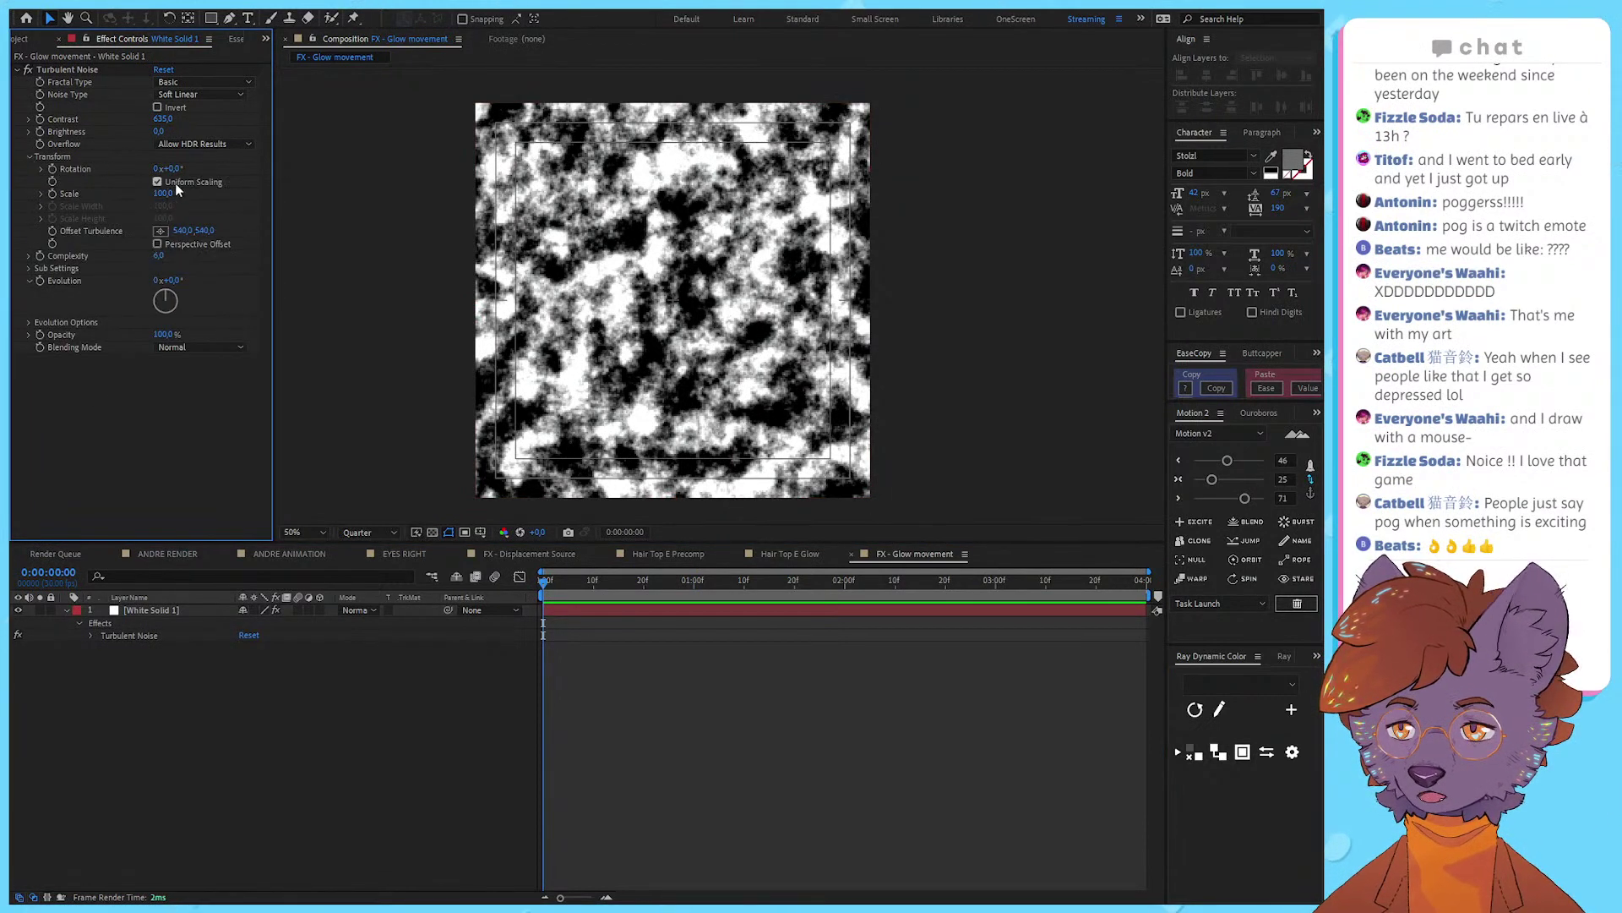
pyautogui.click(41, 194)
pyautogui.moveTo(182, 250)
pyautogui.mouseDown()
pyautogui.moveTo(735, 251)
pyautogui.moveTo(273, 264)
pyautogui.moveTo(333, 254)
pyautogui.moveTo(381, 271)
pyautogui.moveTo(160, 247)
pyautogui.mouseUp()
pyautogui.hotkey('ctrl', 'z')
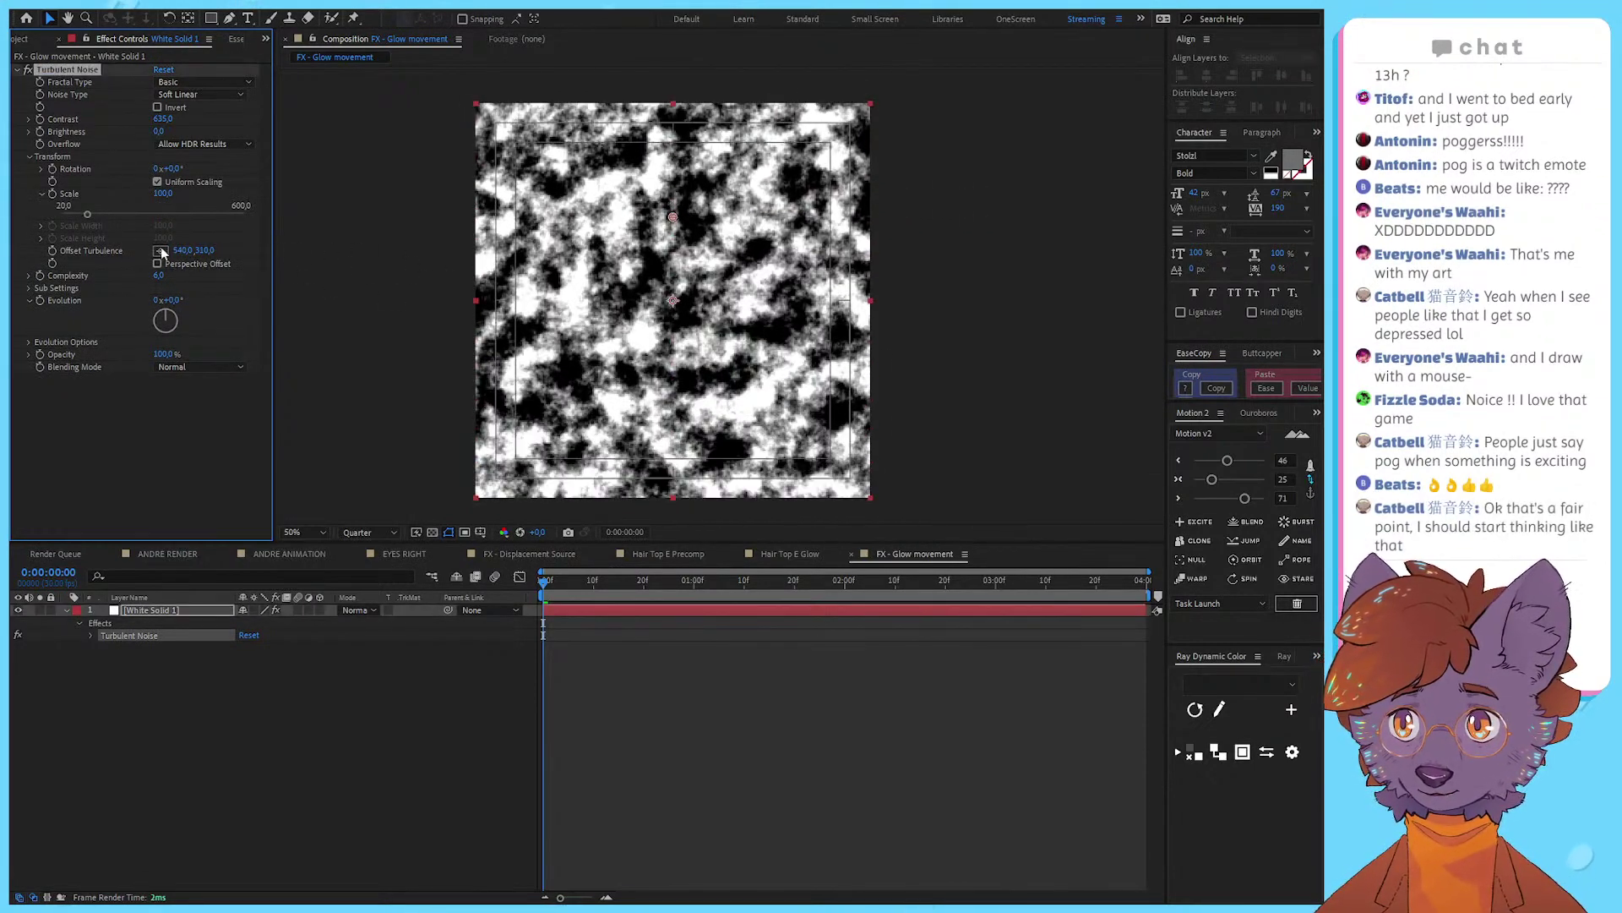
pyautogui.hotkey('ctrl', 'z')
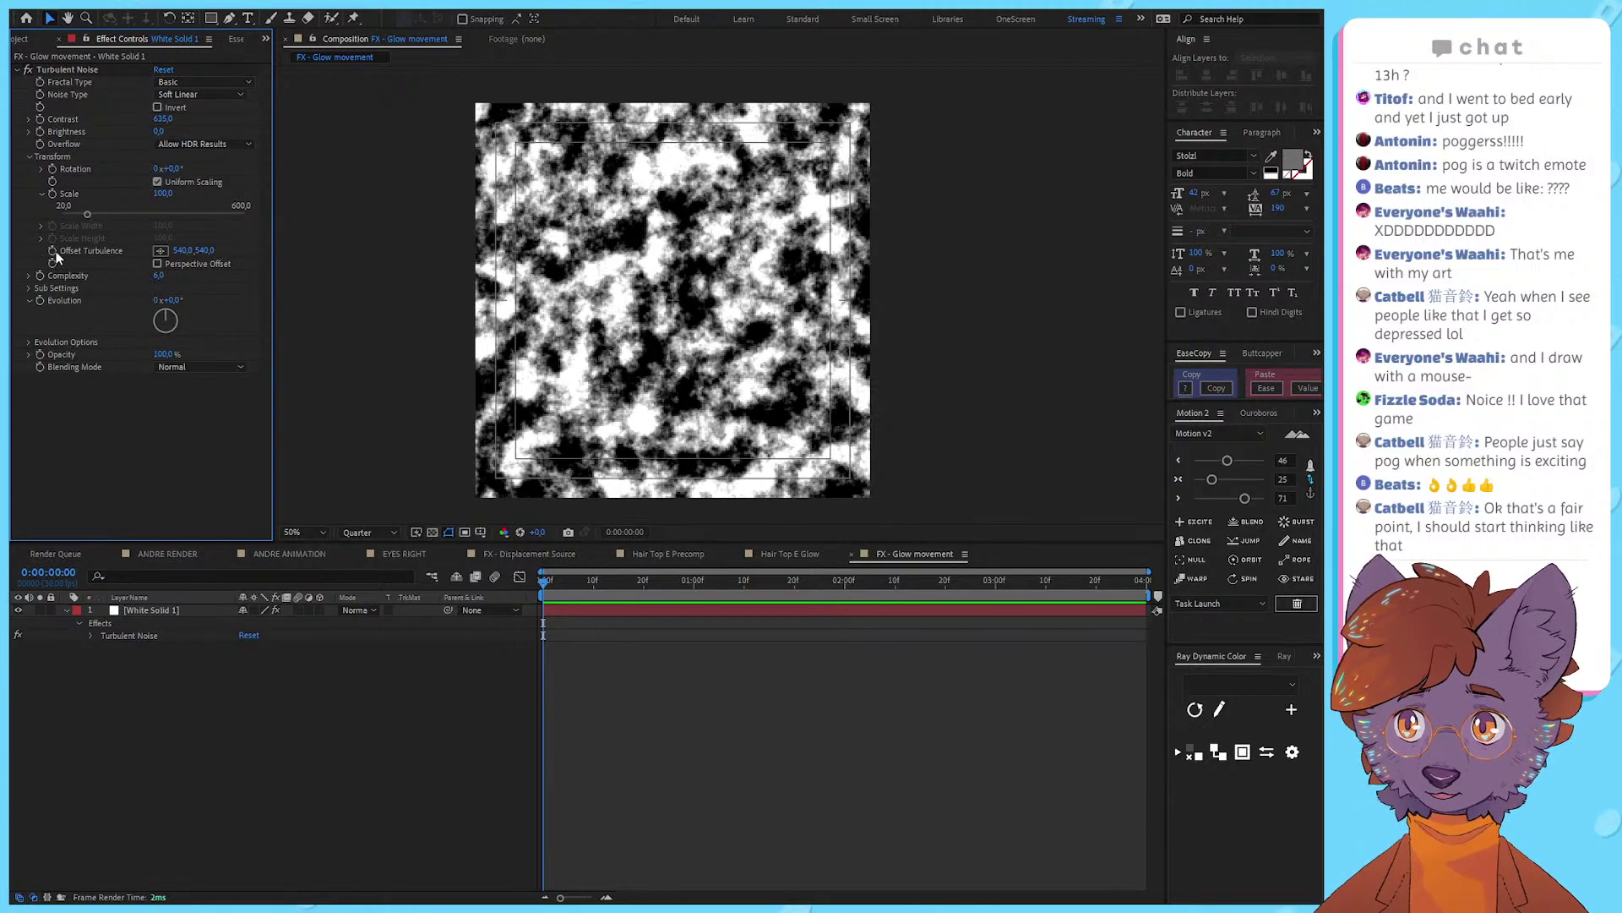
pyautogui.click(53, 251)
# Step: Lengthen the FX - Glow movement composition to 8 seconds and extend the white solid to its end
pyautogui.click(454, 727)
pyautogui.click(516, 554)
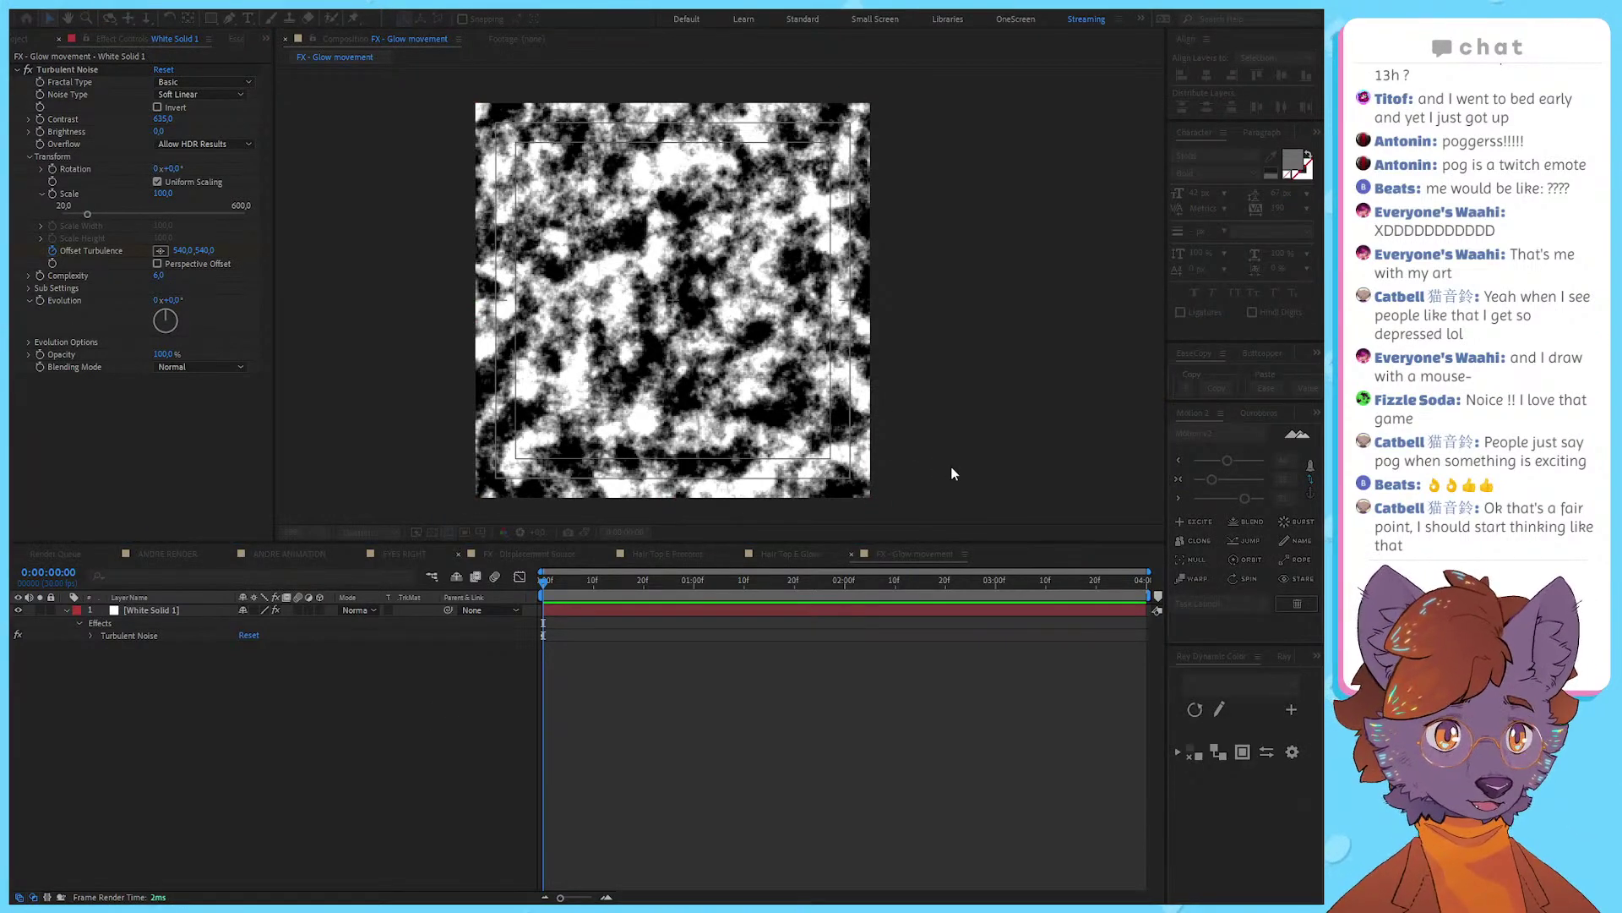
pyautogui.press('Return')
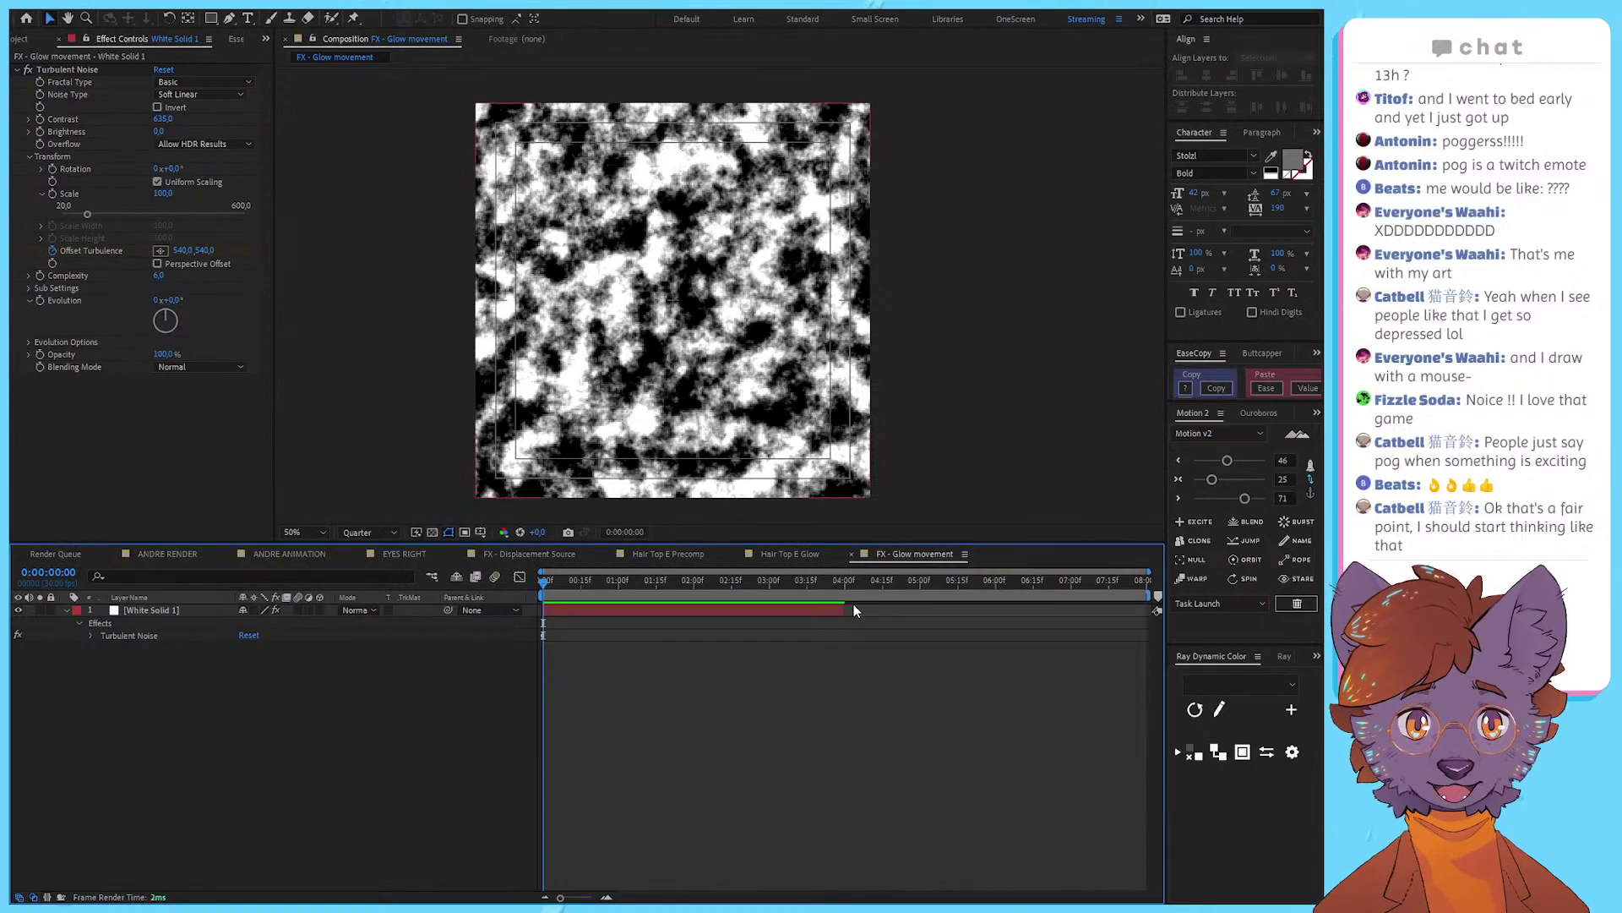
pyautogui.moveTo(846, 609); pyautogui.dragTo(1151, 609)
# Step: Keyframe the Offset Turbulence at 540, -748 on the last frame and preview the noise movement
pyautogui.press('End')
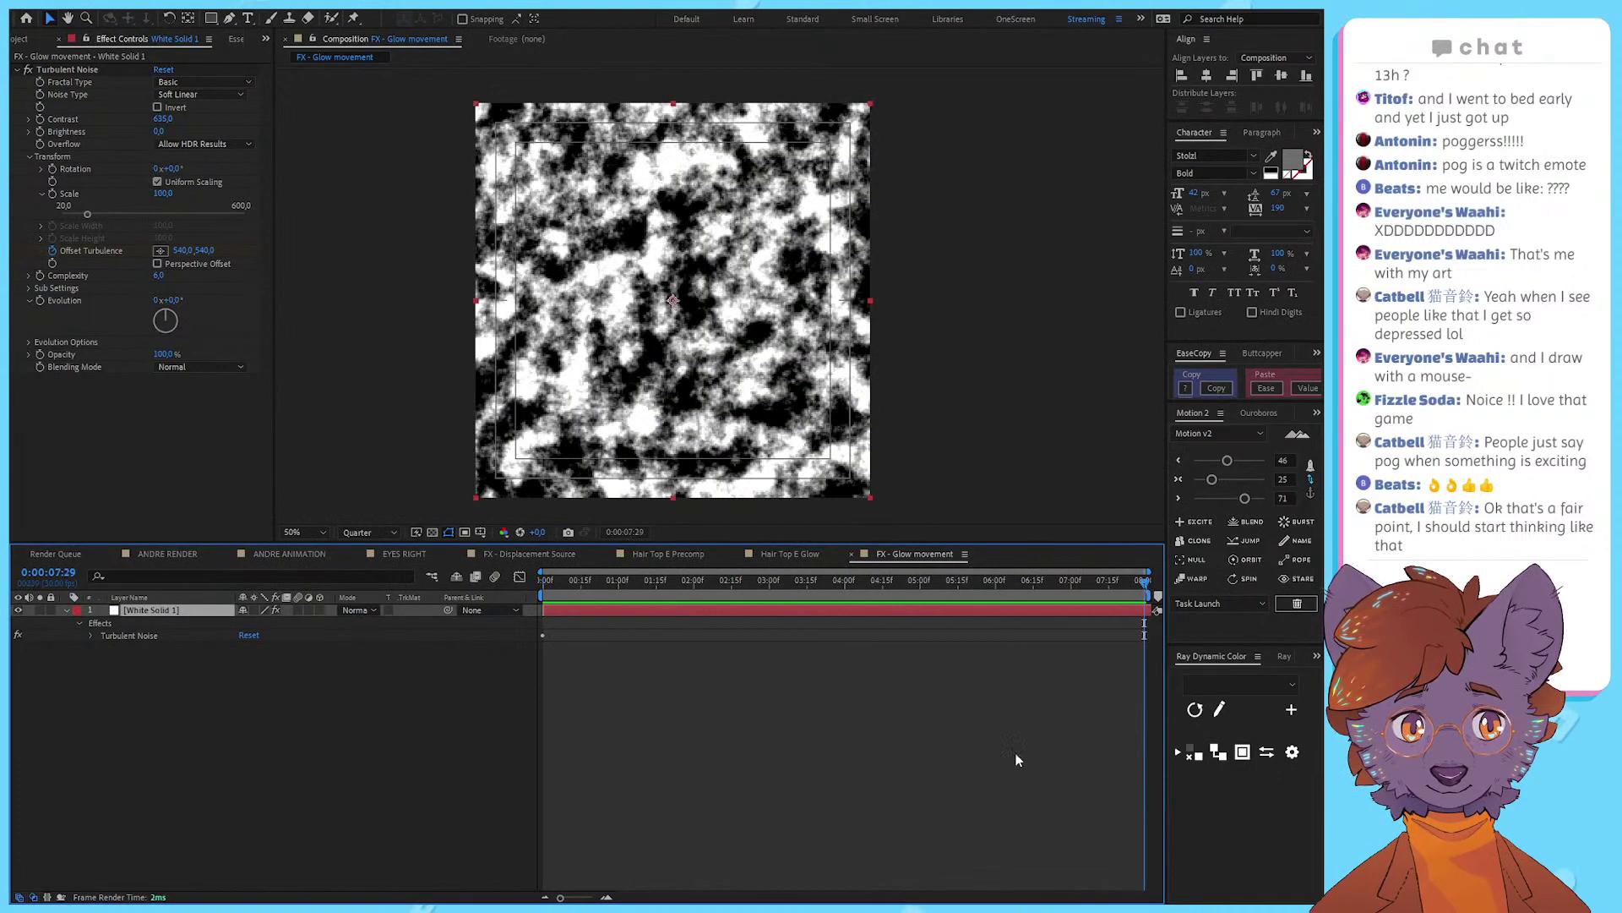
pyautogui.click(1018, 759)
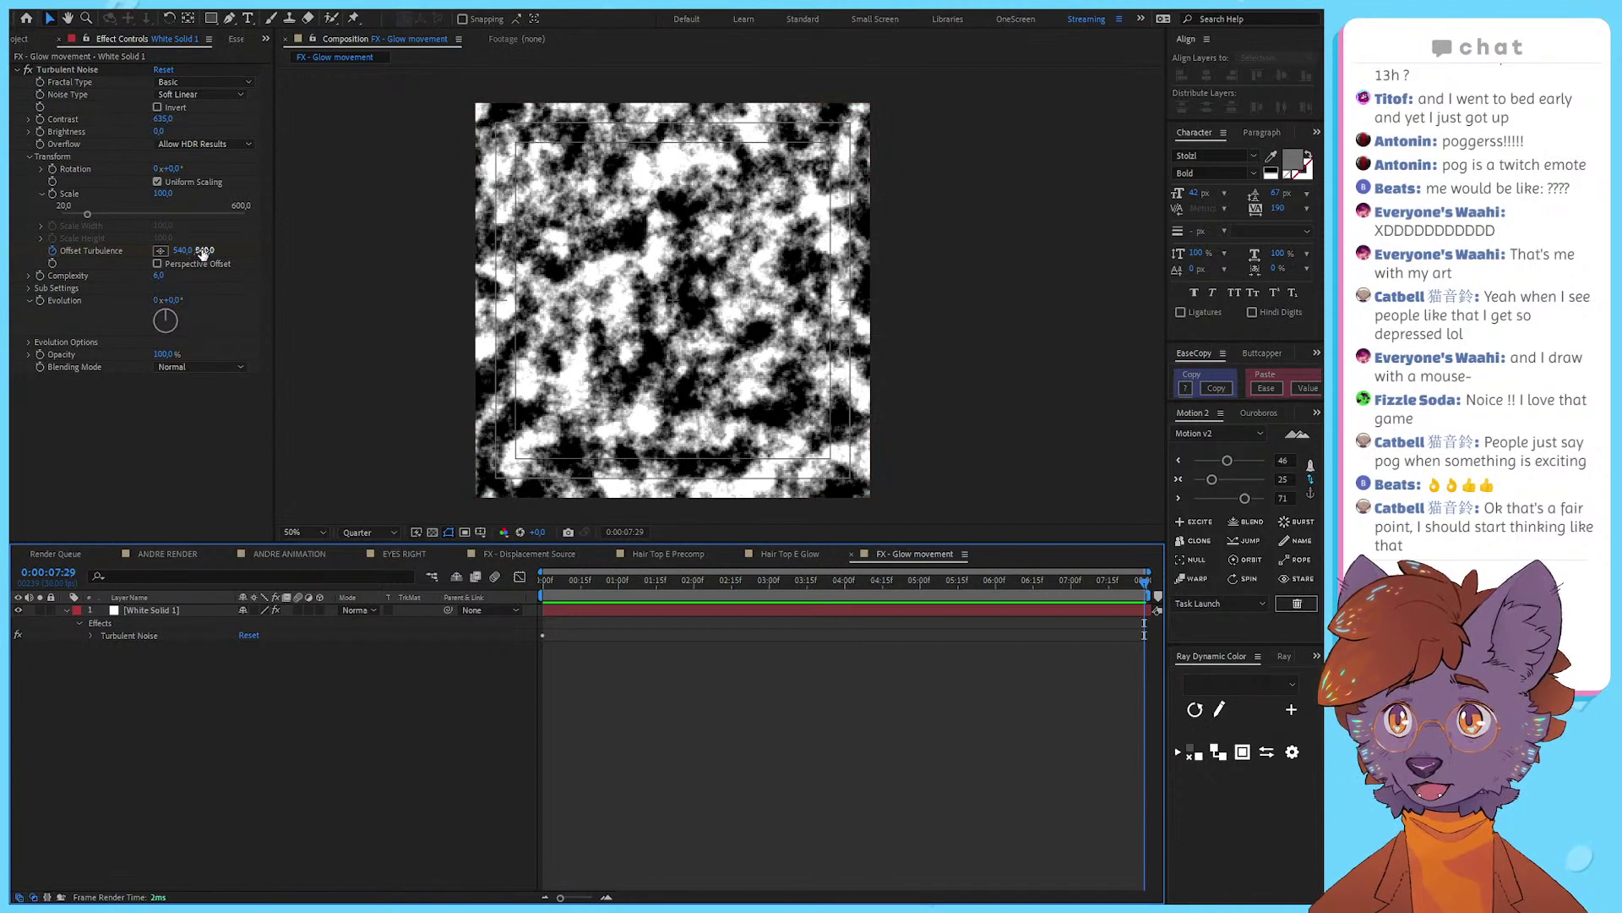
pyautogui.moveTo(202, 252); pyautogui.dragTo(0, 252)
pyautogui.press('space')
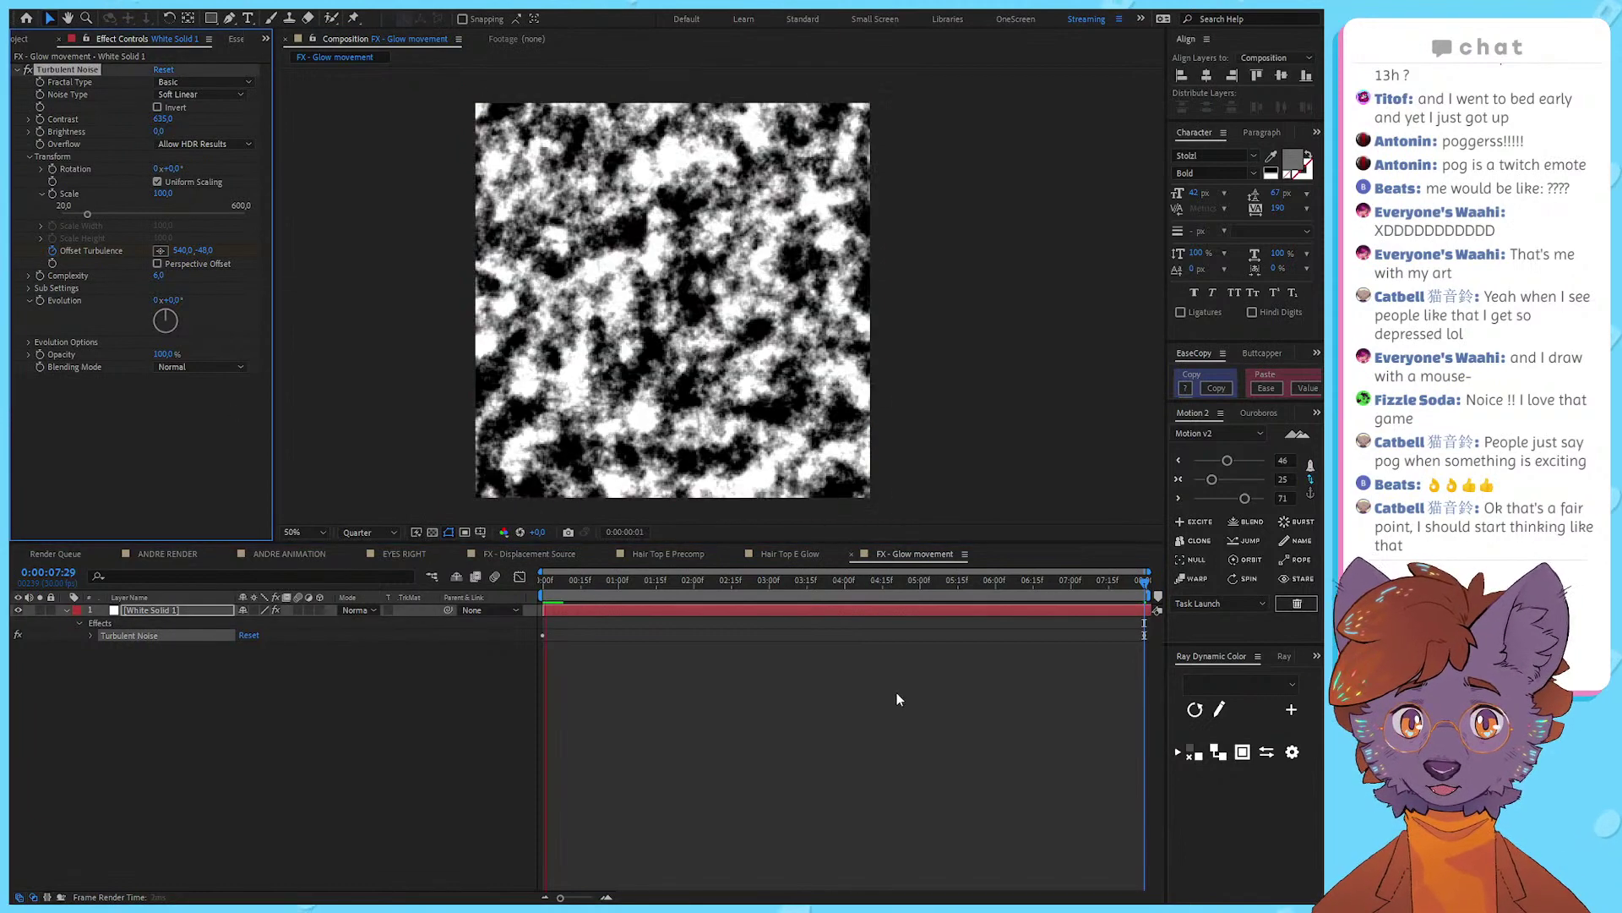
pyautogui.click(881, 692)
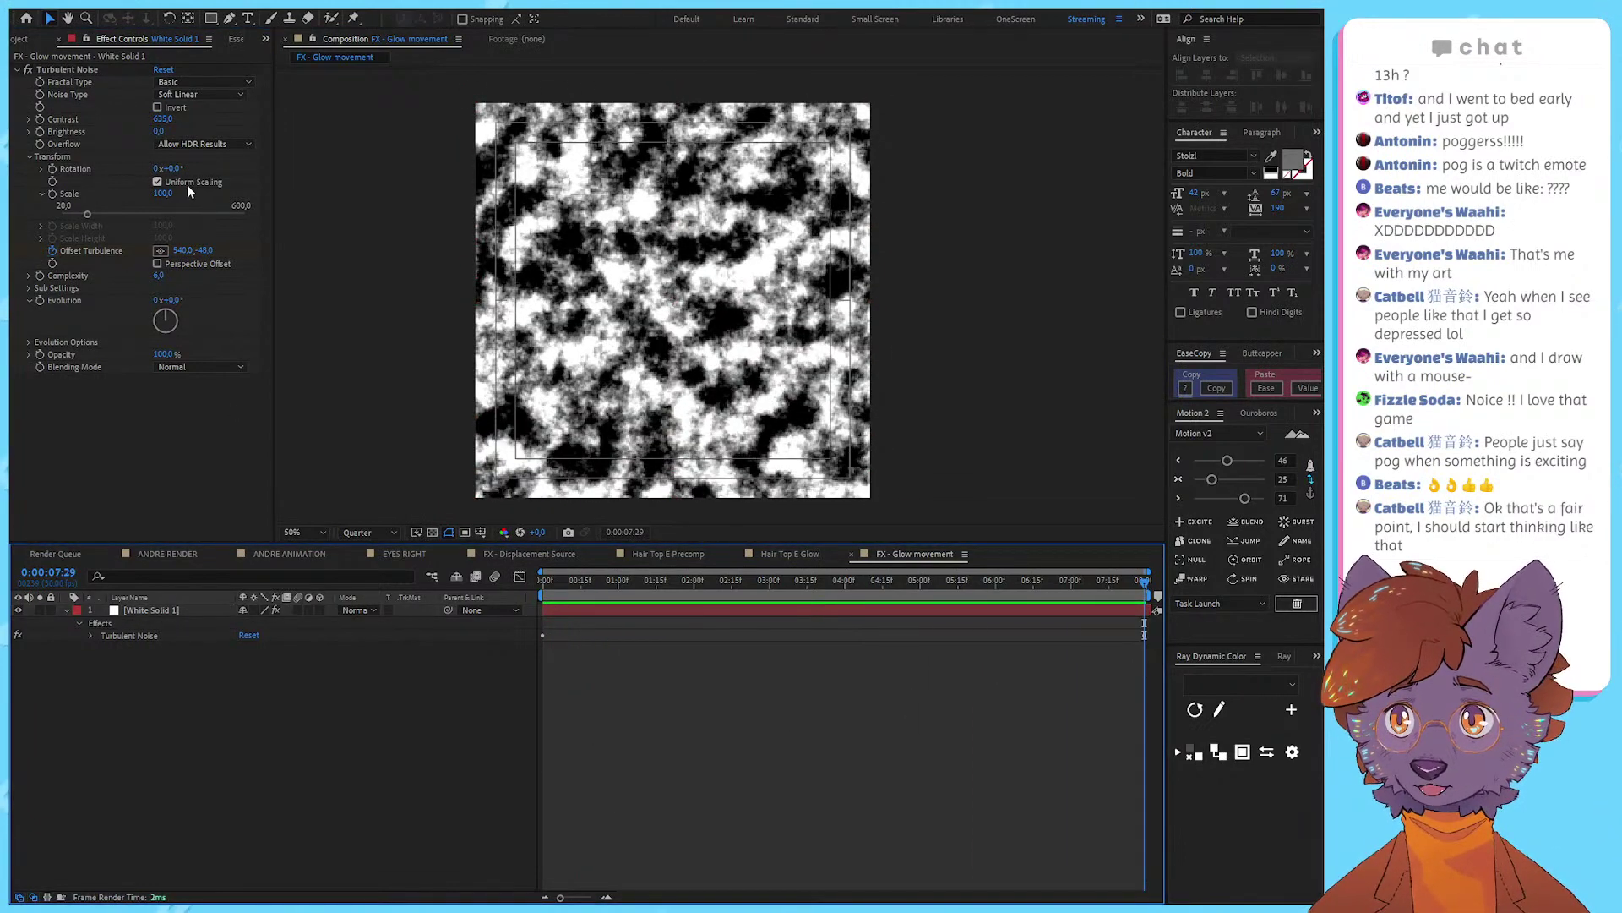
pyautogui.moveTo(201, 251); pyautogui.dragTo(140, 251)
pyautogui.press('space')
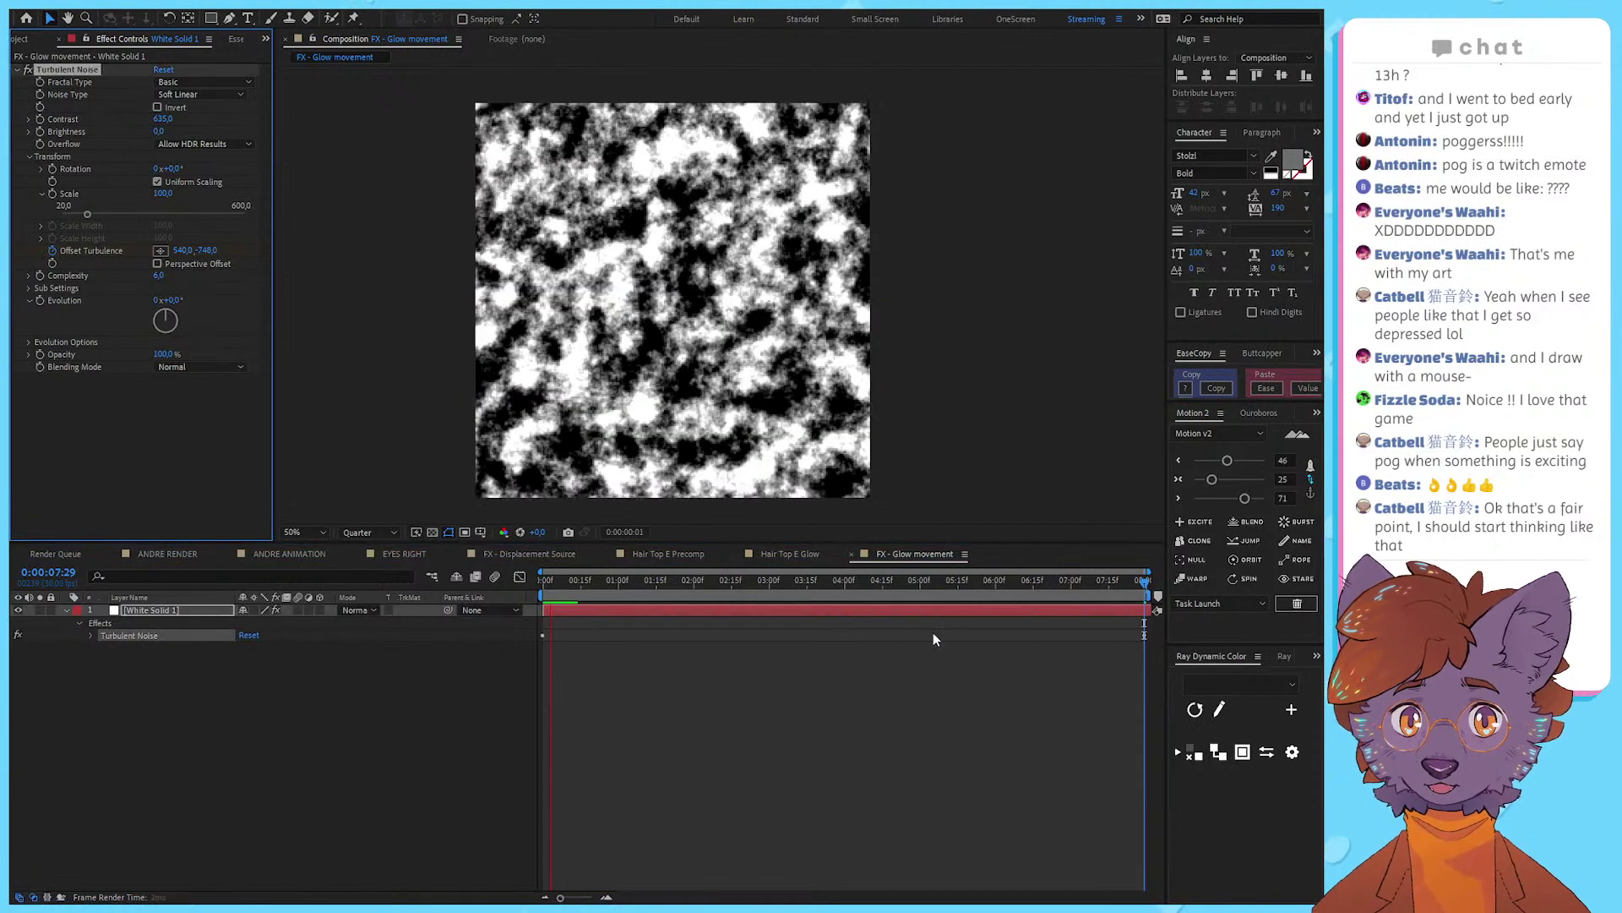
pyautogui.click(828, 774)
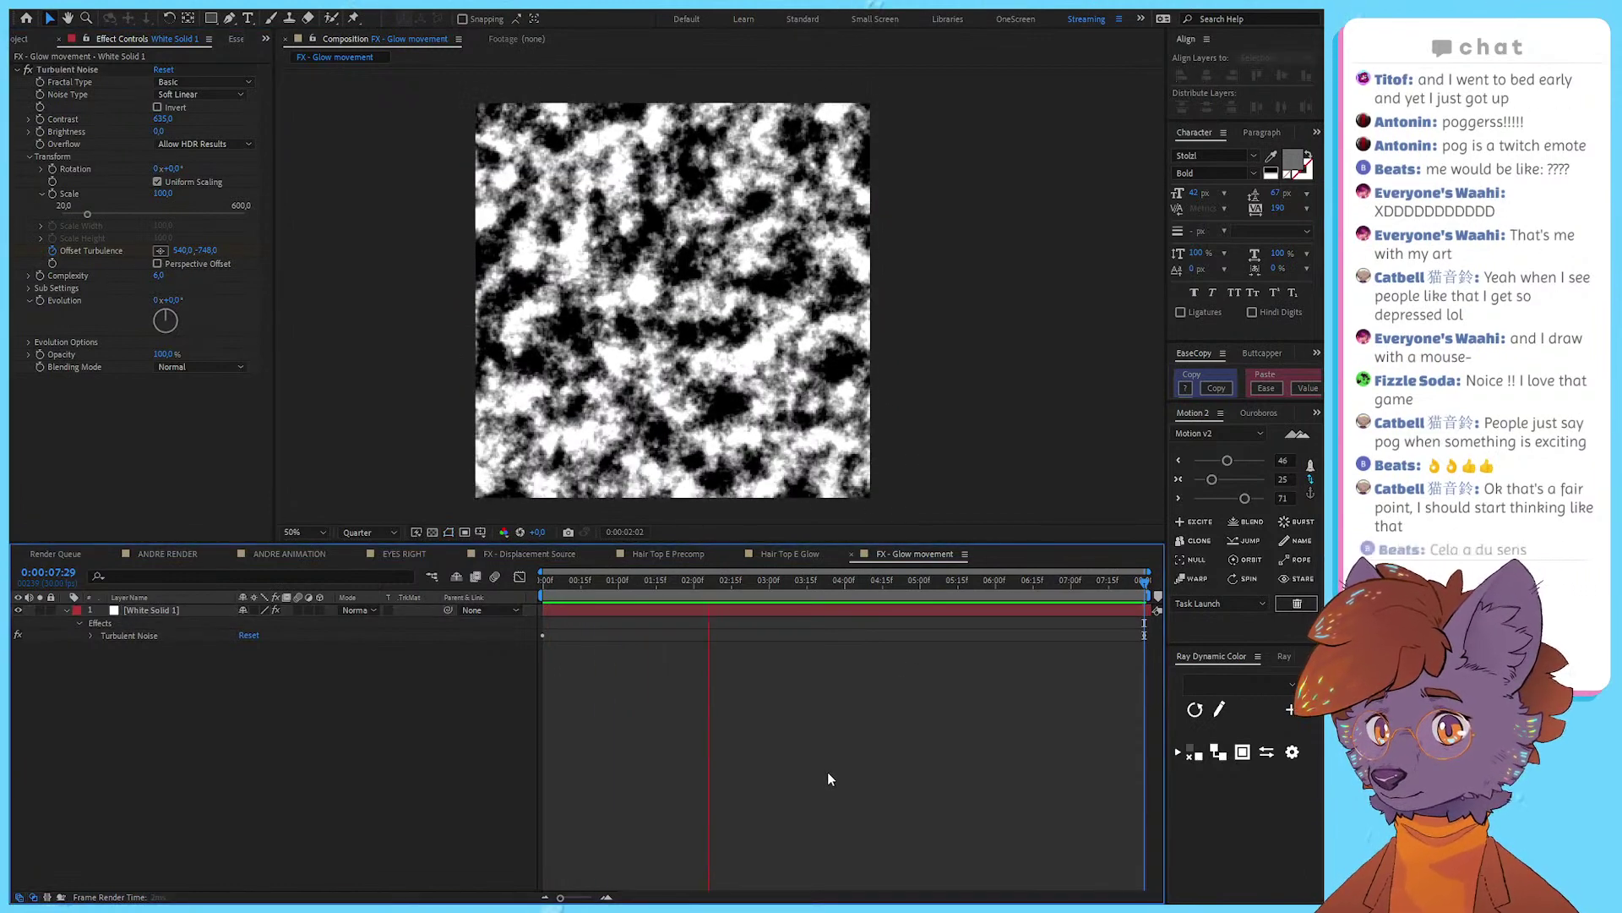
pyautogui.press('space')
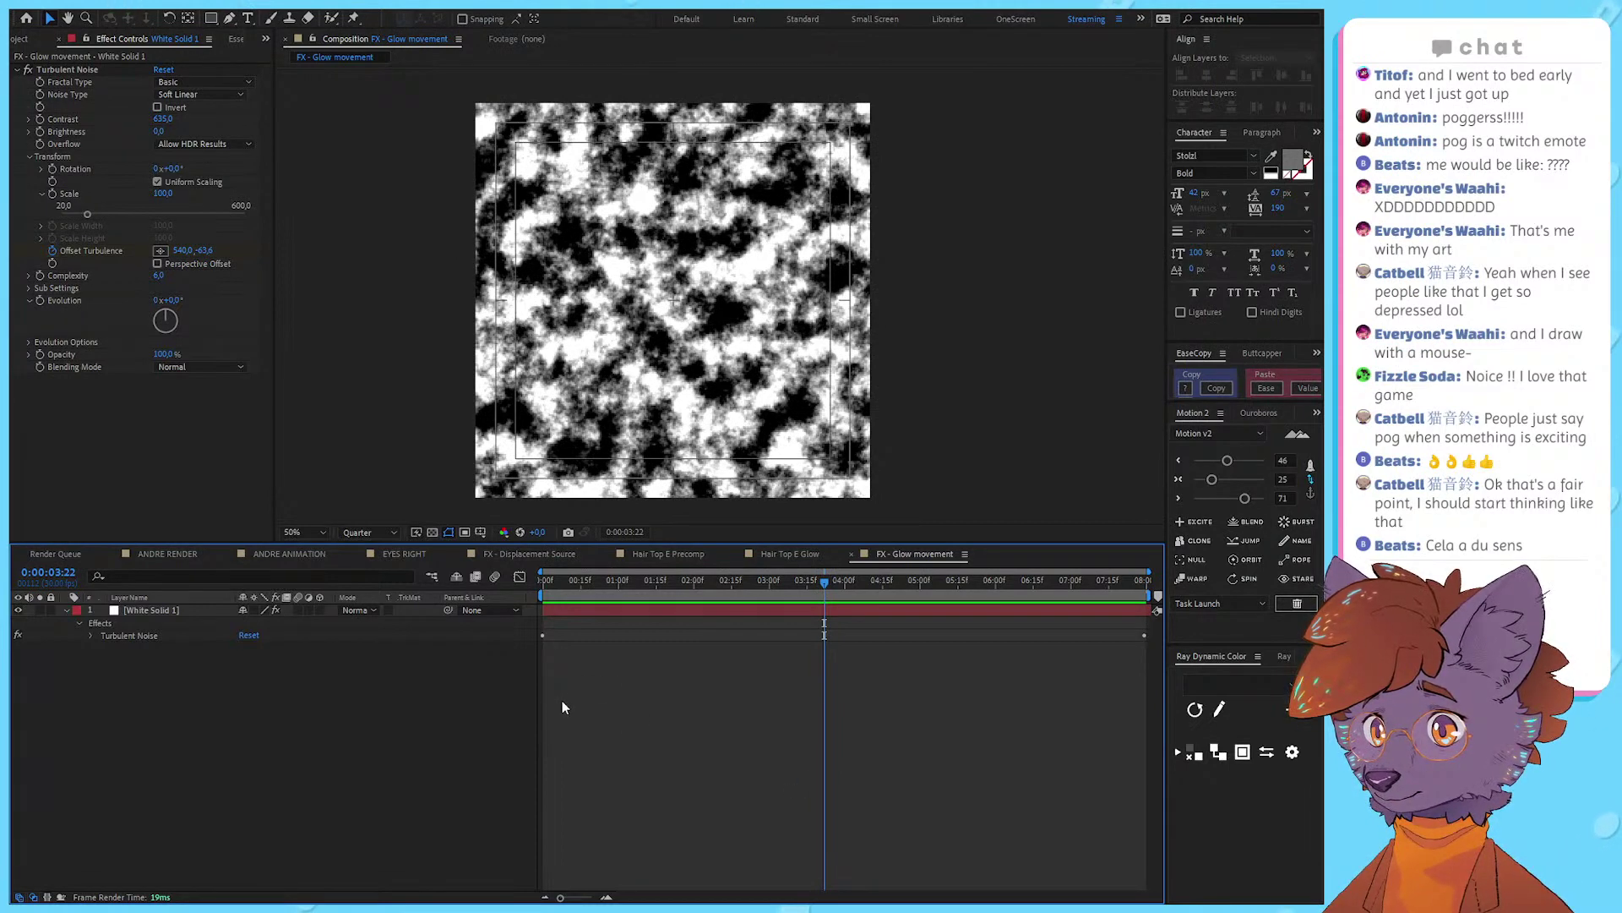
# Step: Replay the noise movement, then set the last frame's vertical Offset Turbulence to -1082 and preview it
pyautogui.press('Home')
pyautogui.press('space')
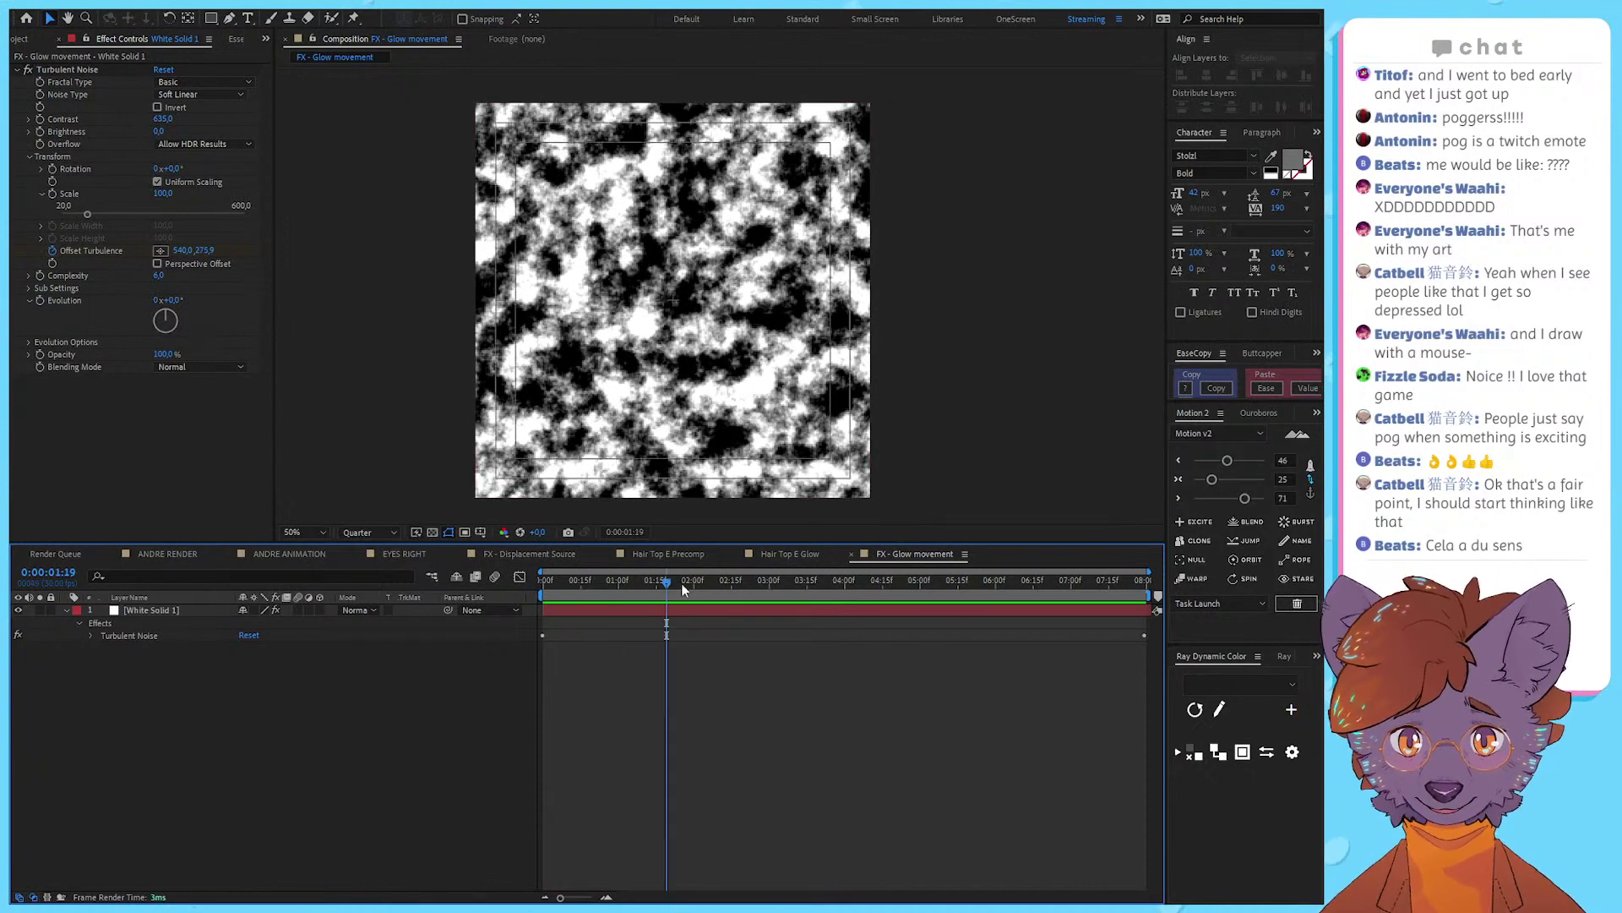
pyautogui.press('Home')
pyautogui.press('space')
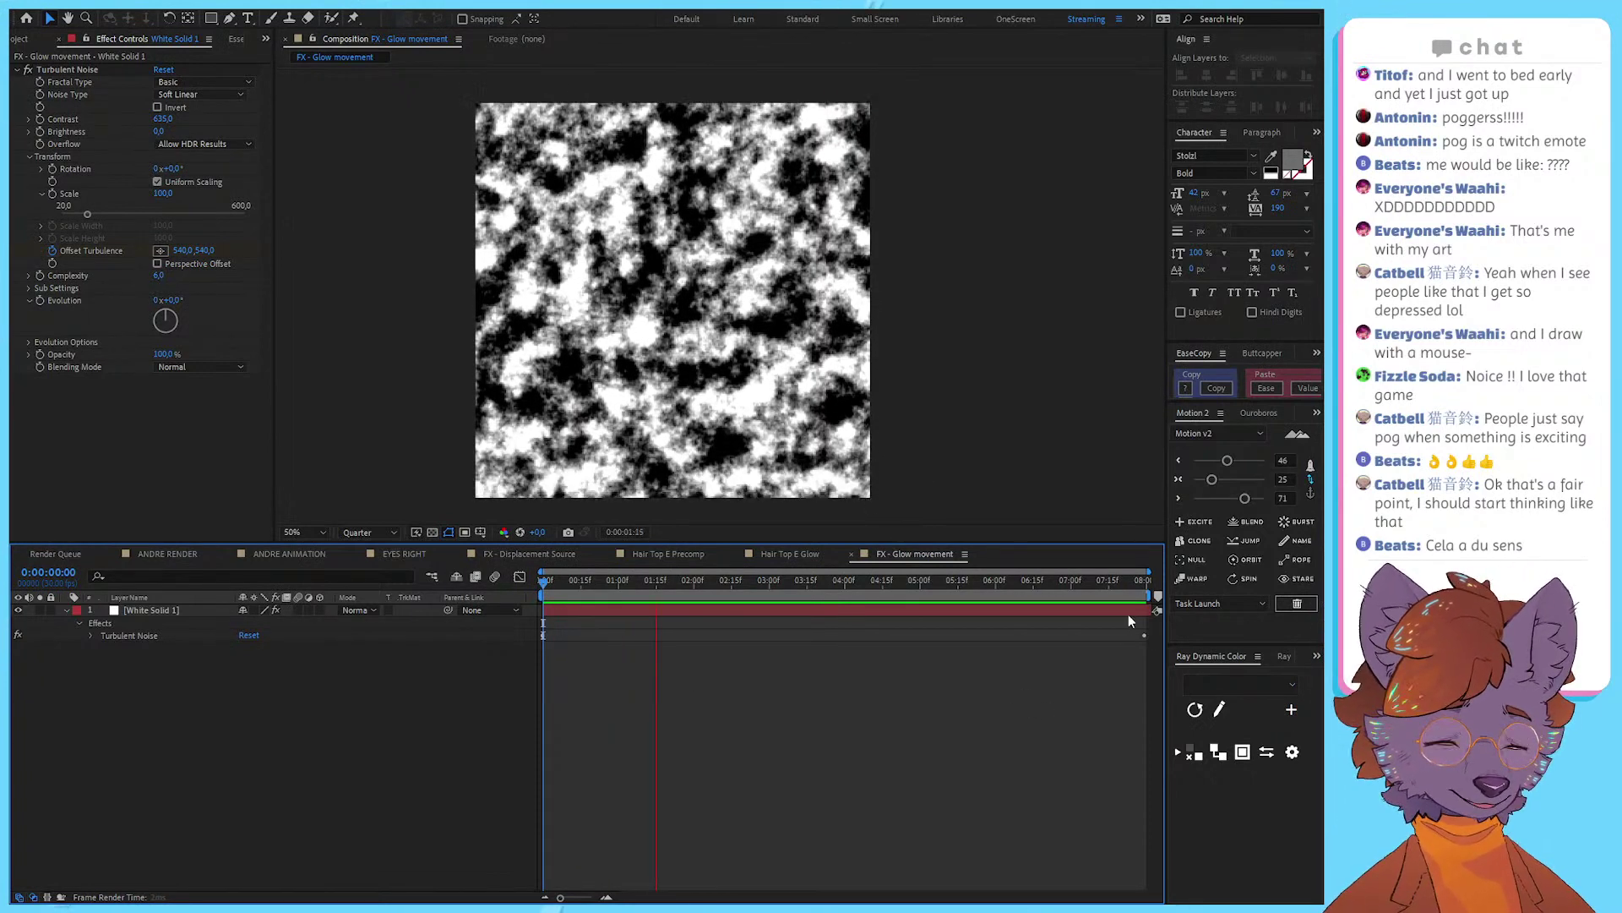
pyautogui.moveTo(752, 583); pyautogui.dragTo(1146, 601)
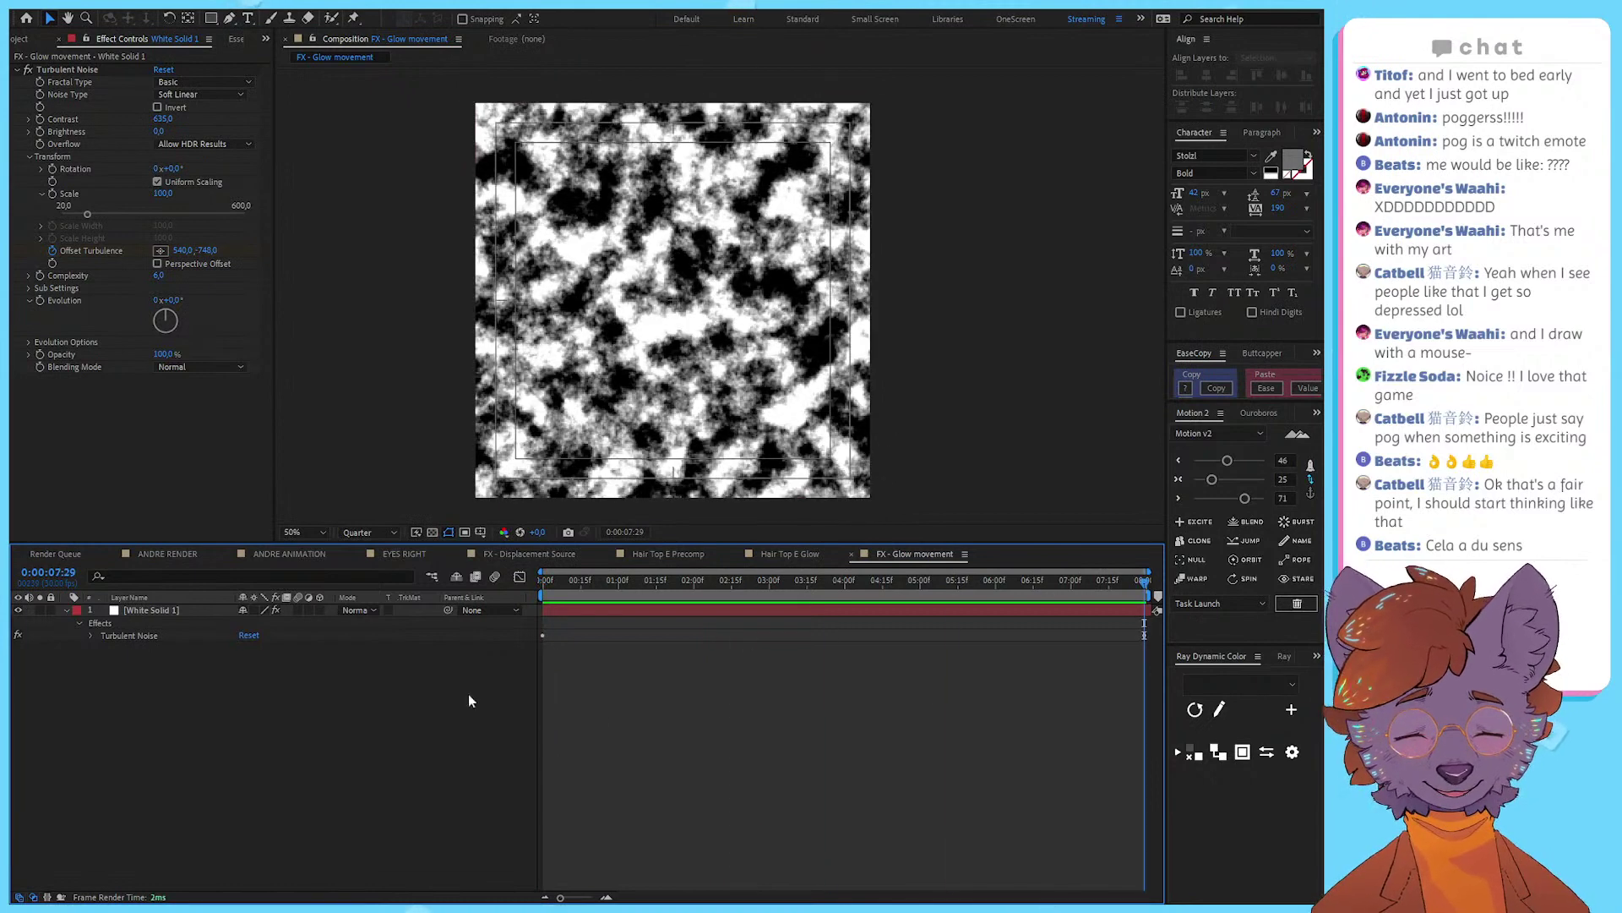
pyautogui.moveTo(207, 250); pyautogui.dragTo(110, 250)
pyautogui.press('space')
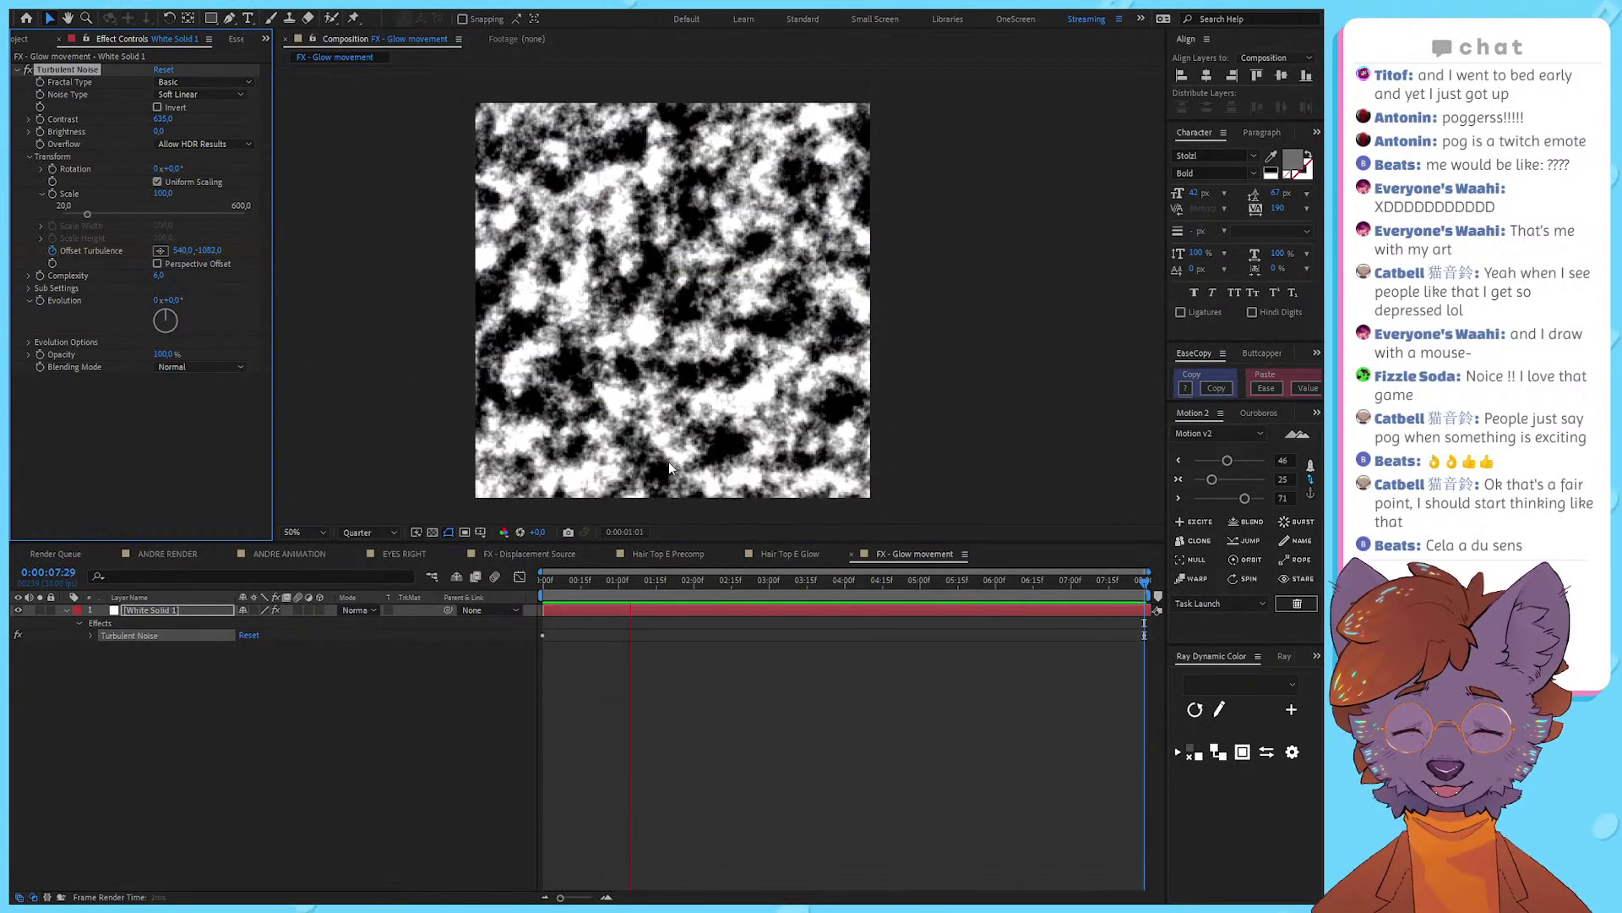
pyautogui.press('space')
# Step: Keyframe the noise's Evolution from 0° at the first frame to 1x+319° at the last frame and preview it
pyautogui.moveTo(616, 591); pyautogui.dragTo(537, 590)
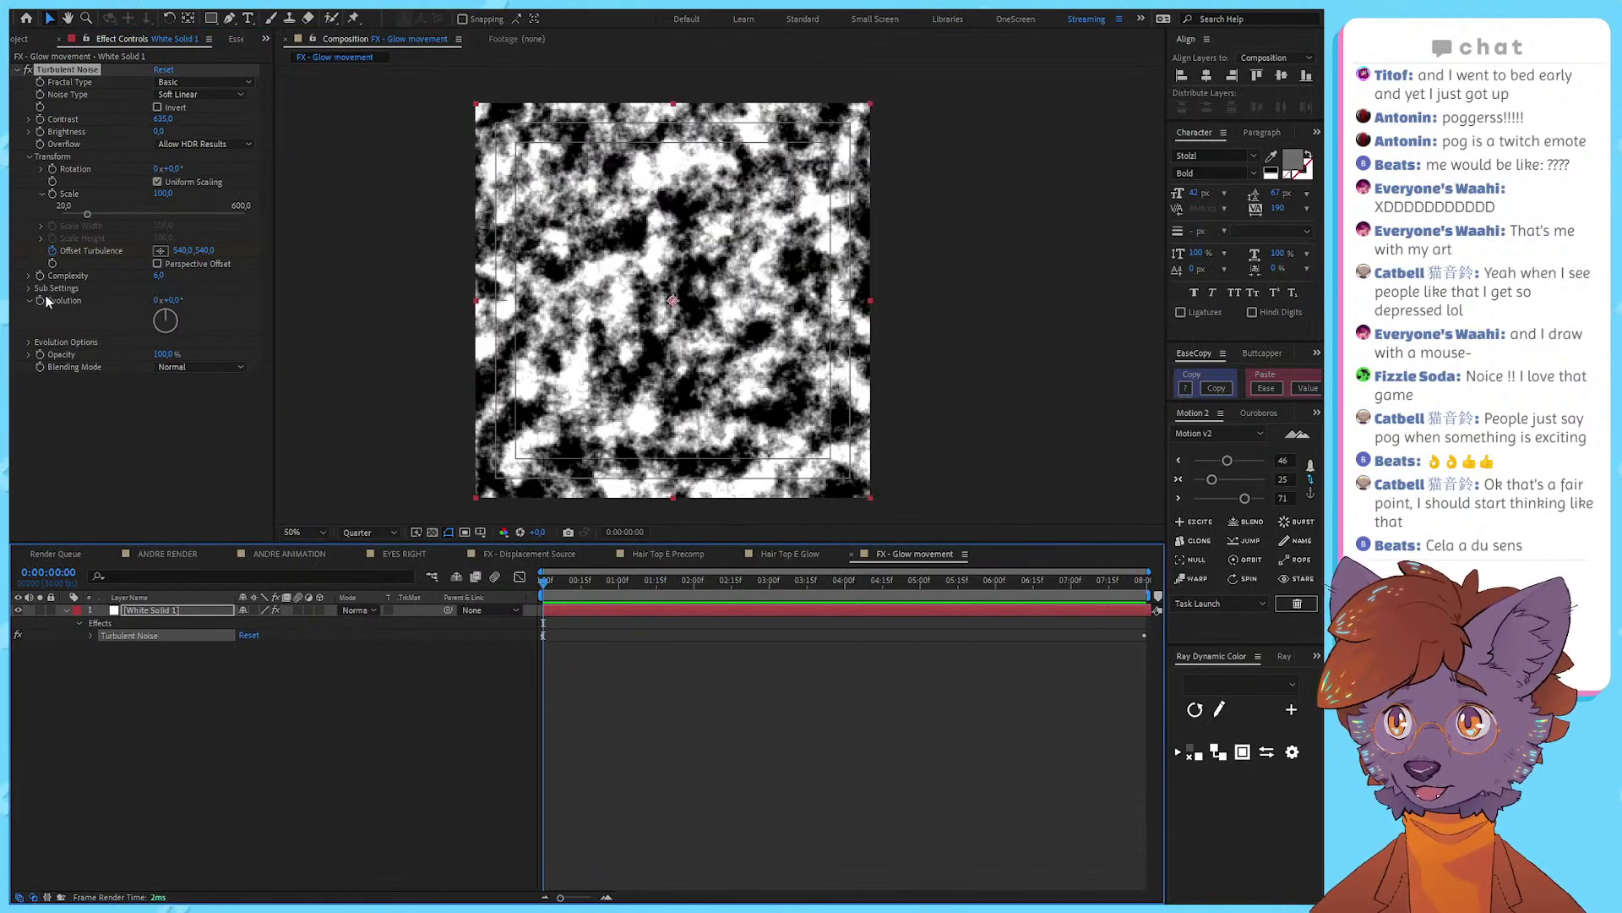
pyautogui.click(41, 300)
pyautogui.moveTo(767, 581); pyautogui.dragTo(1151, 621)
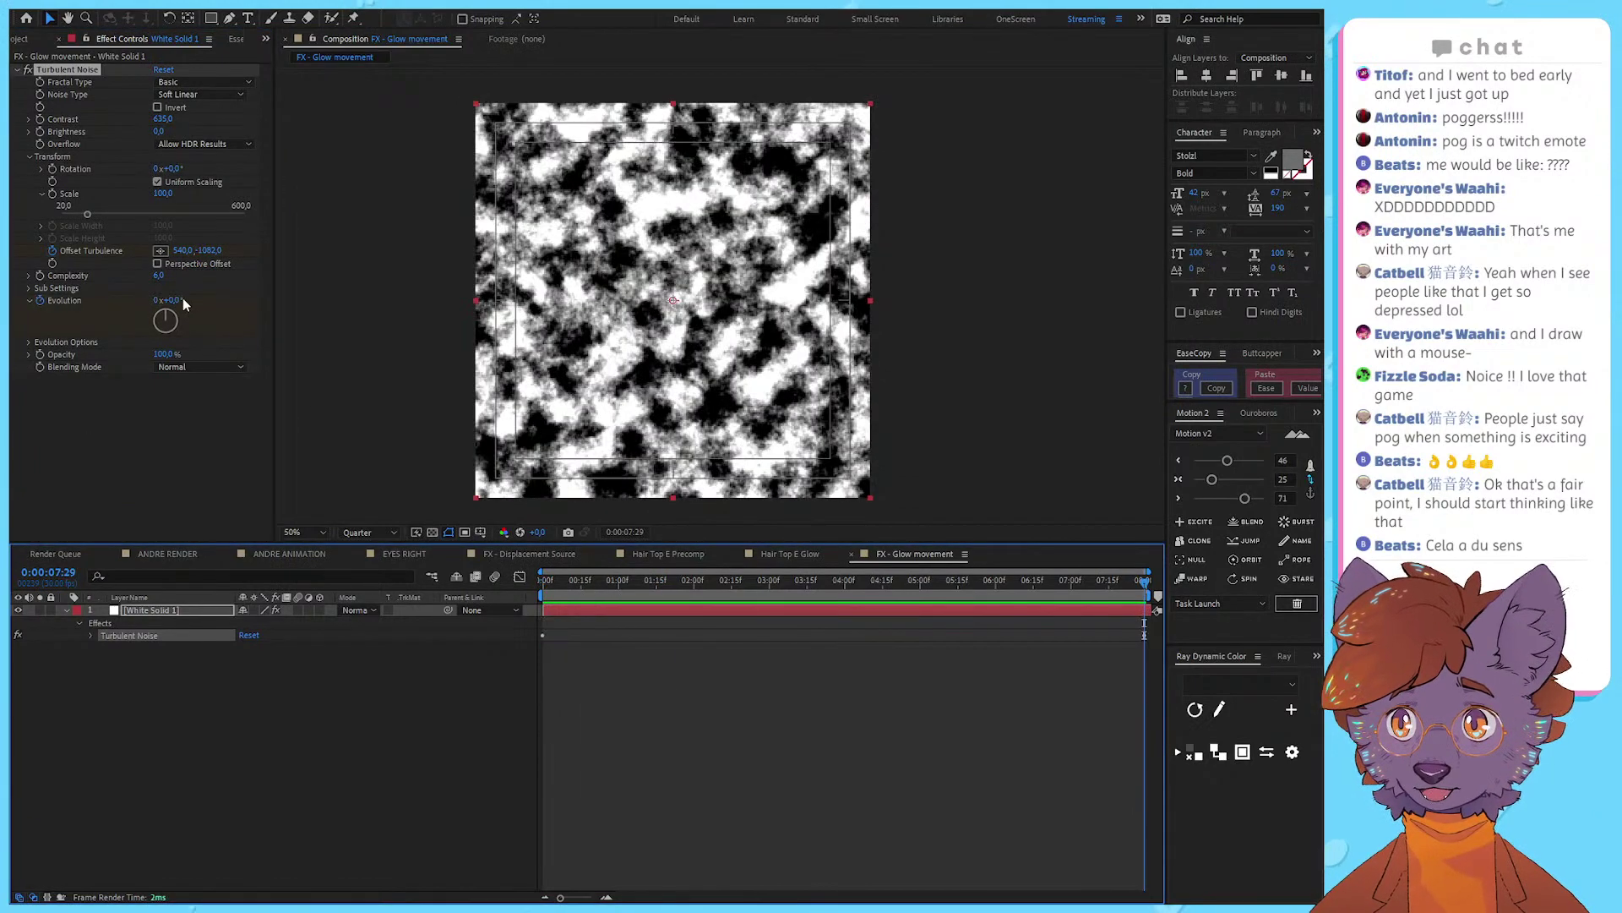
pyautogui.moveTo(173, 300); pyautogui.dragTo(747, 325)
pyautogui.press('space')
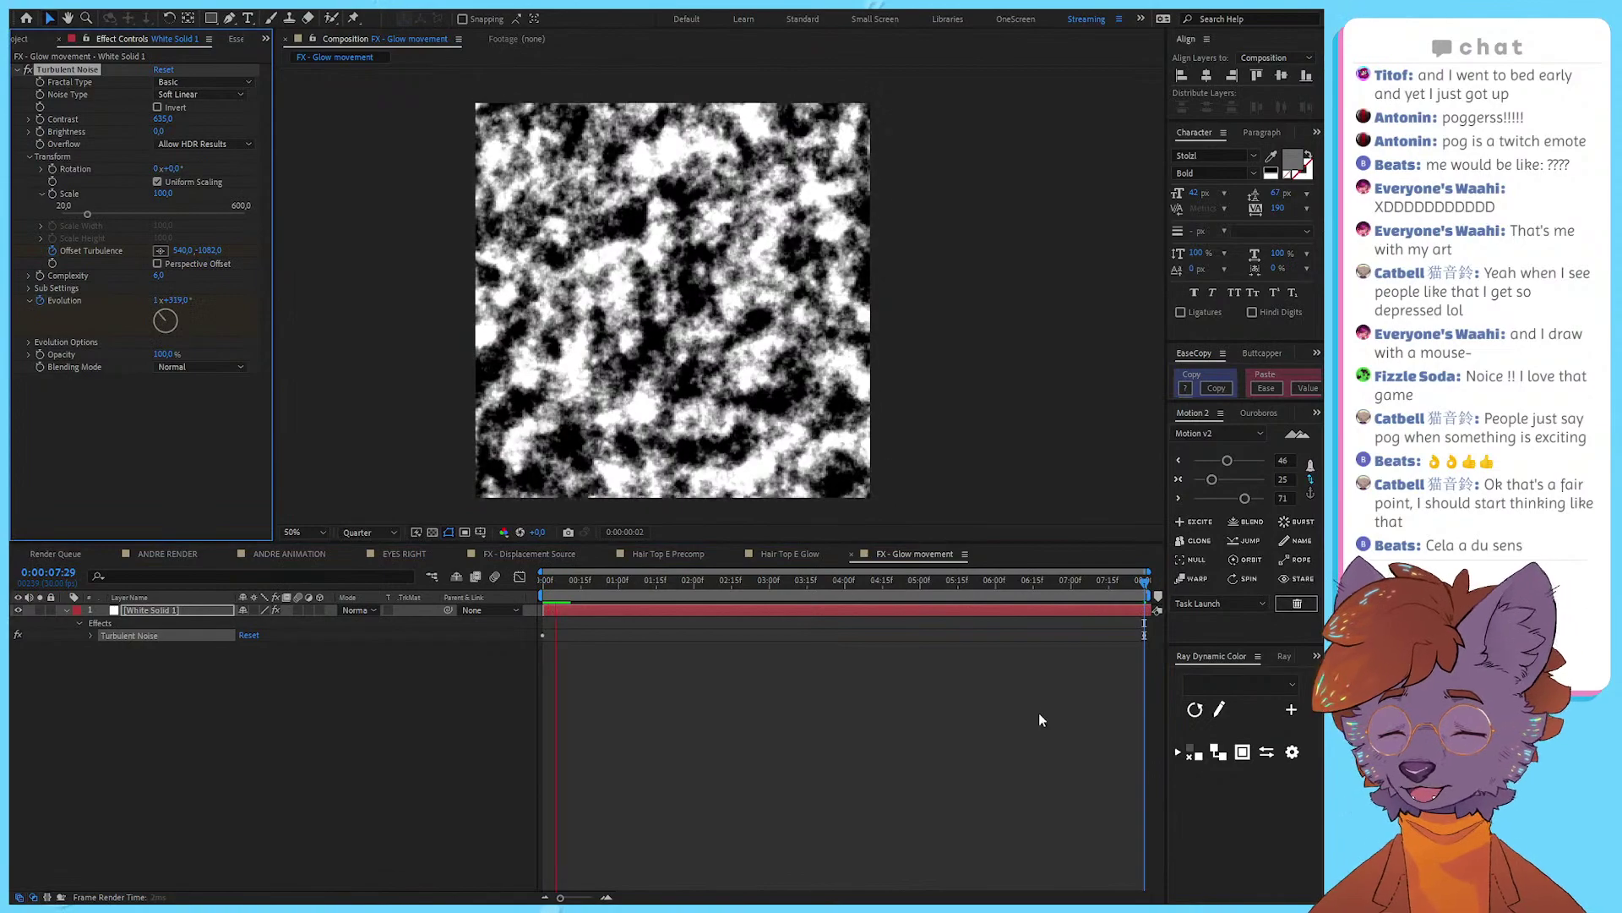
pyautogui.press('space')
# Step: Raise the last frame's Evolution to 5x+100° and preview the faster-changing noise
pyautogui.moveTo(895, 583); pyautogui.dragTo(1147, 583)
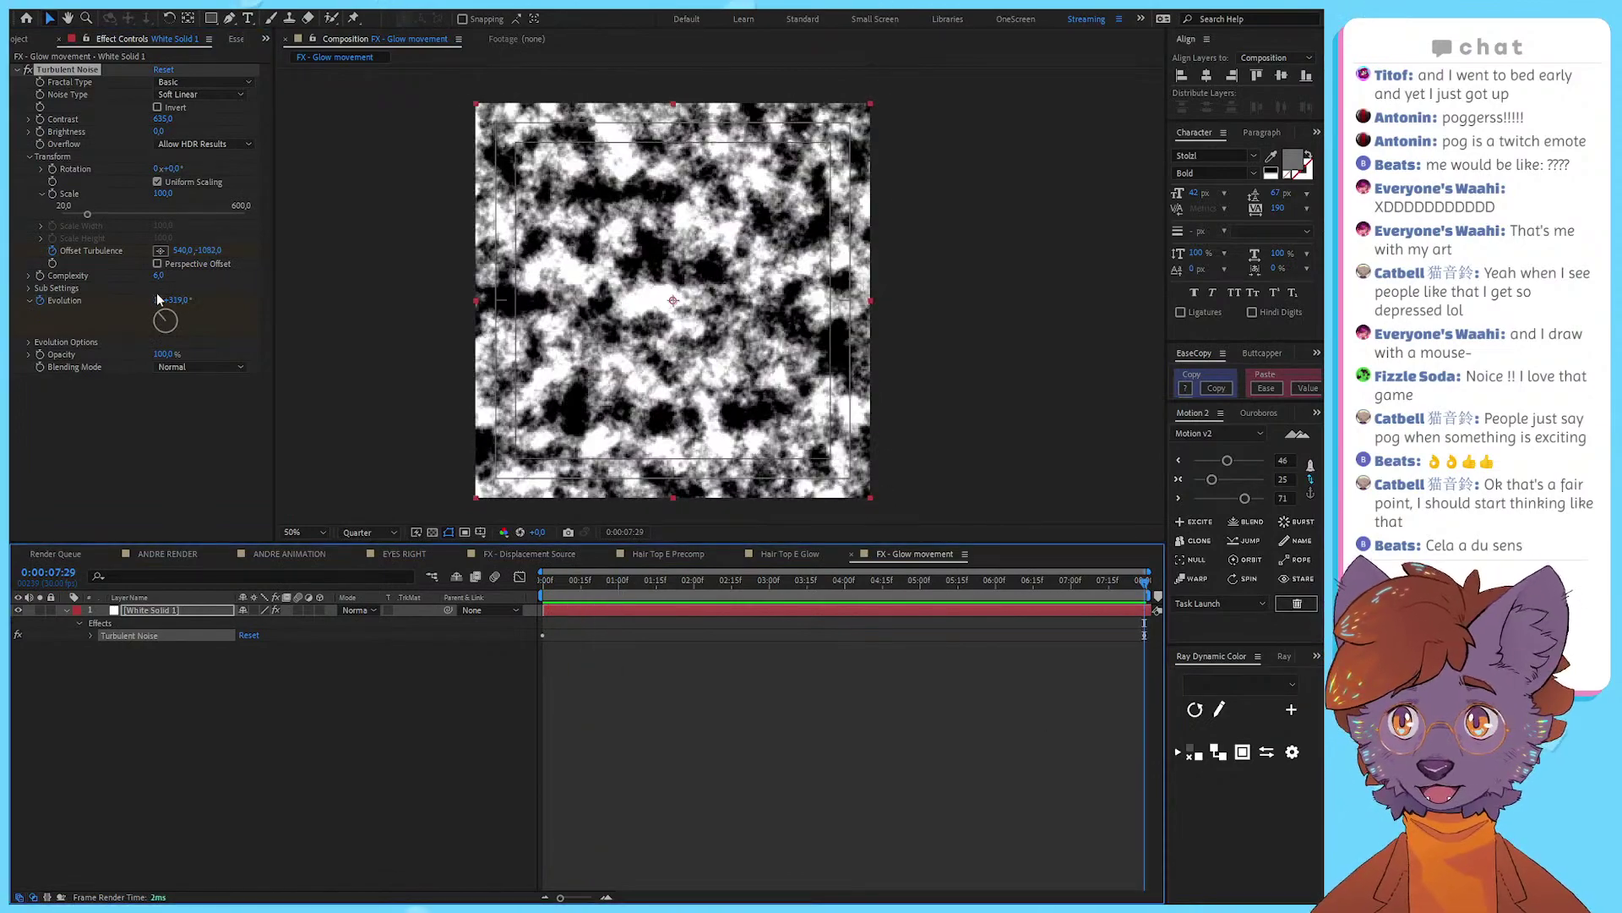
pyautogui.click(159, 300)
pyautogui.press('space')
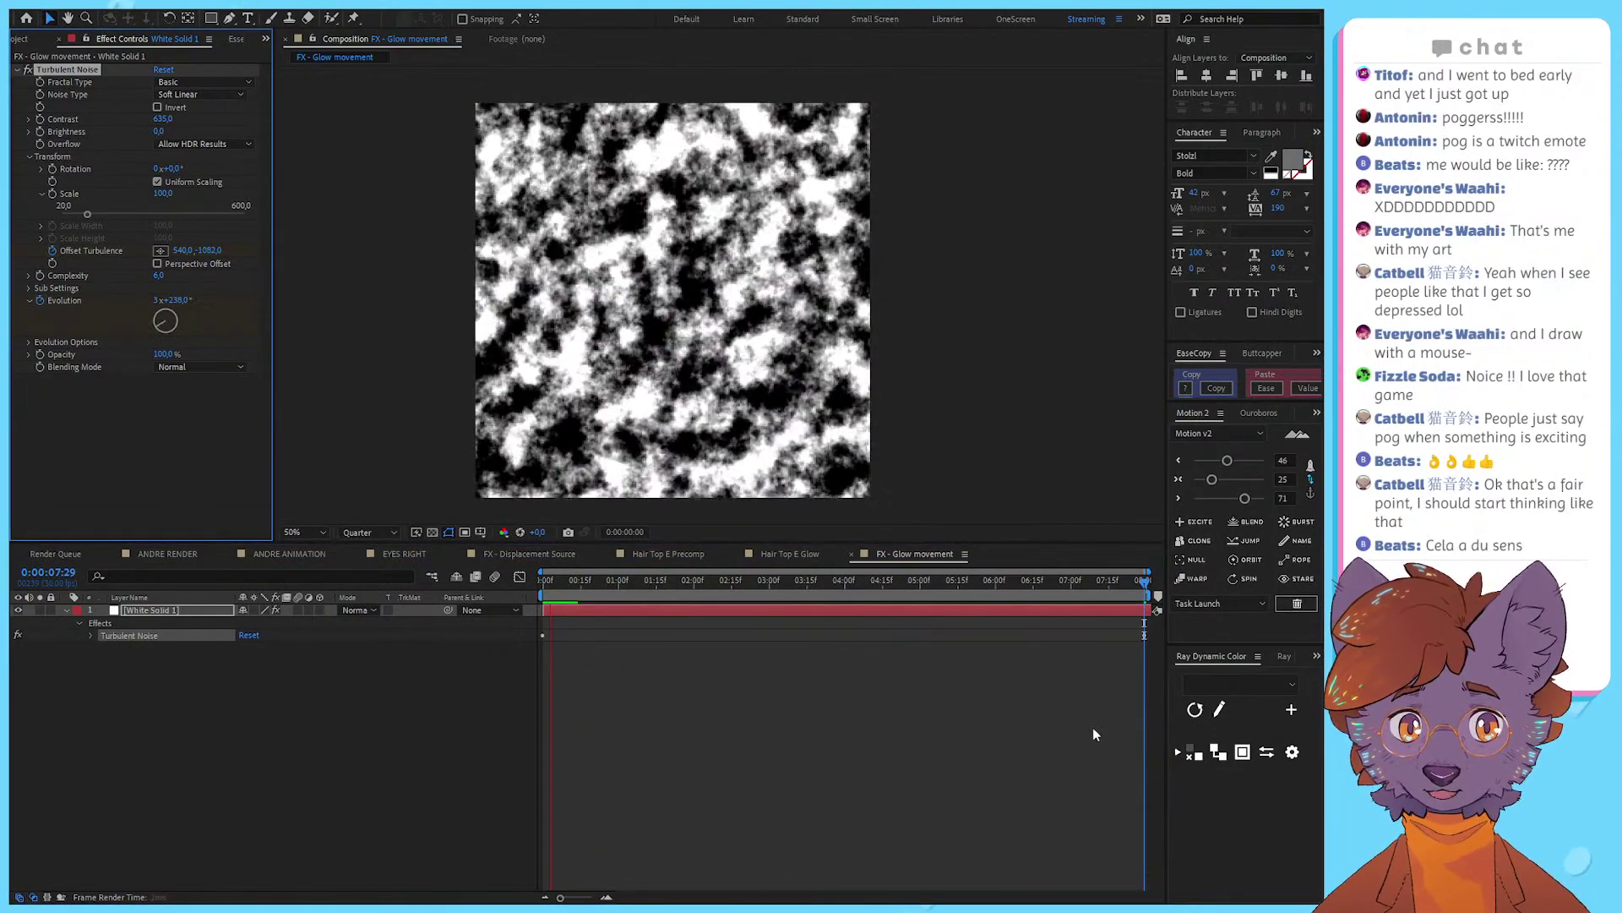
pyautogui.press('space')
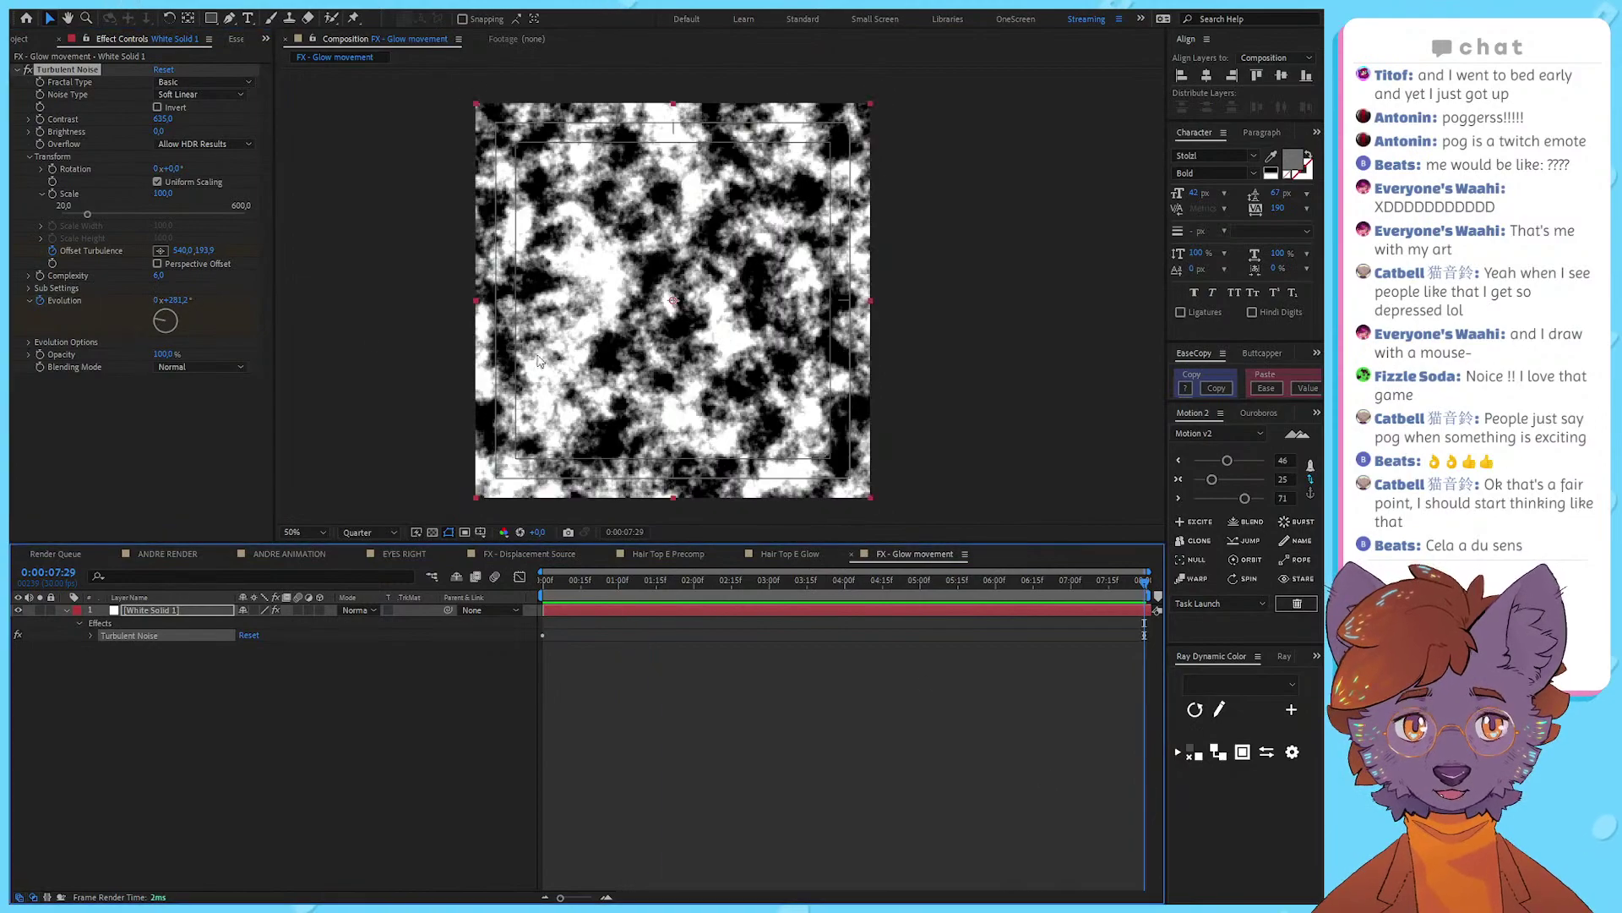
pyautogui.click(162, 304)
pyautogui.press('space')
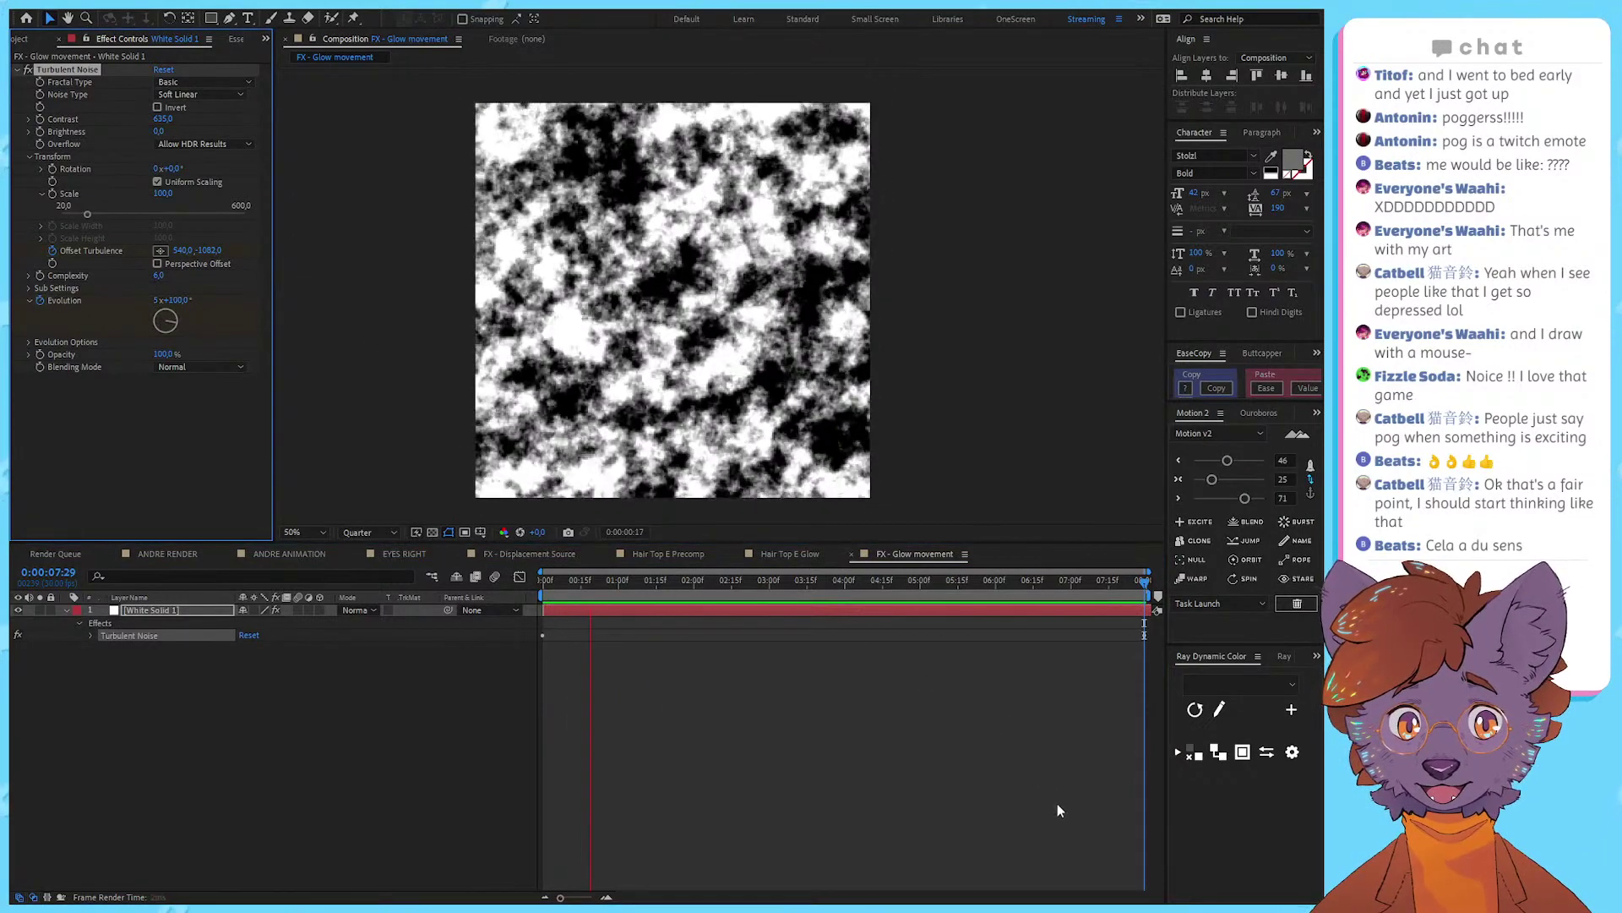
pyautogui.click(1102, 583)
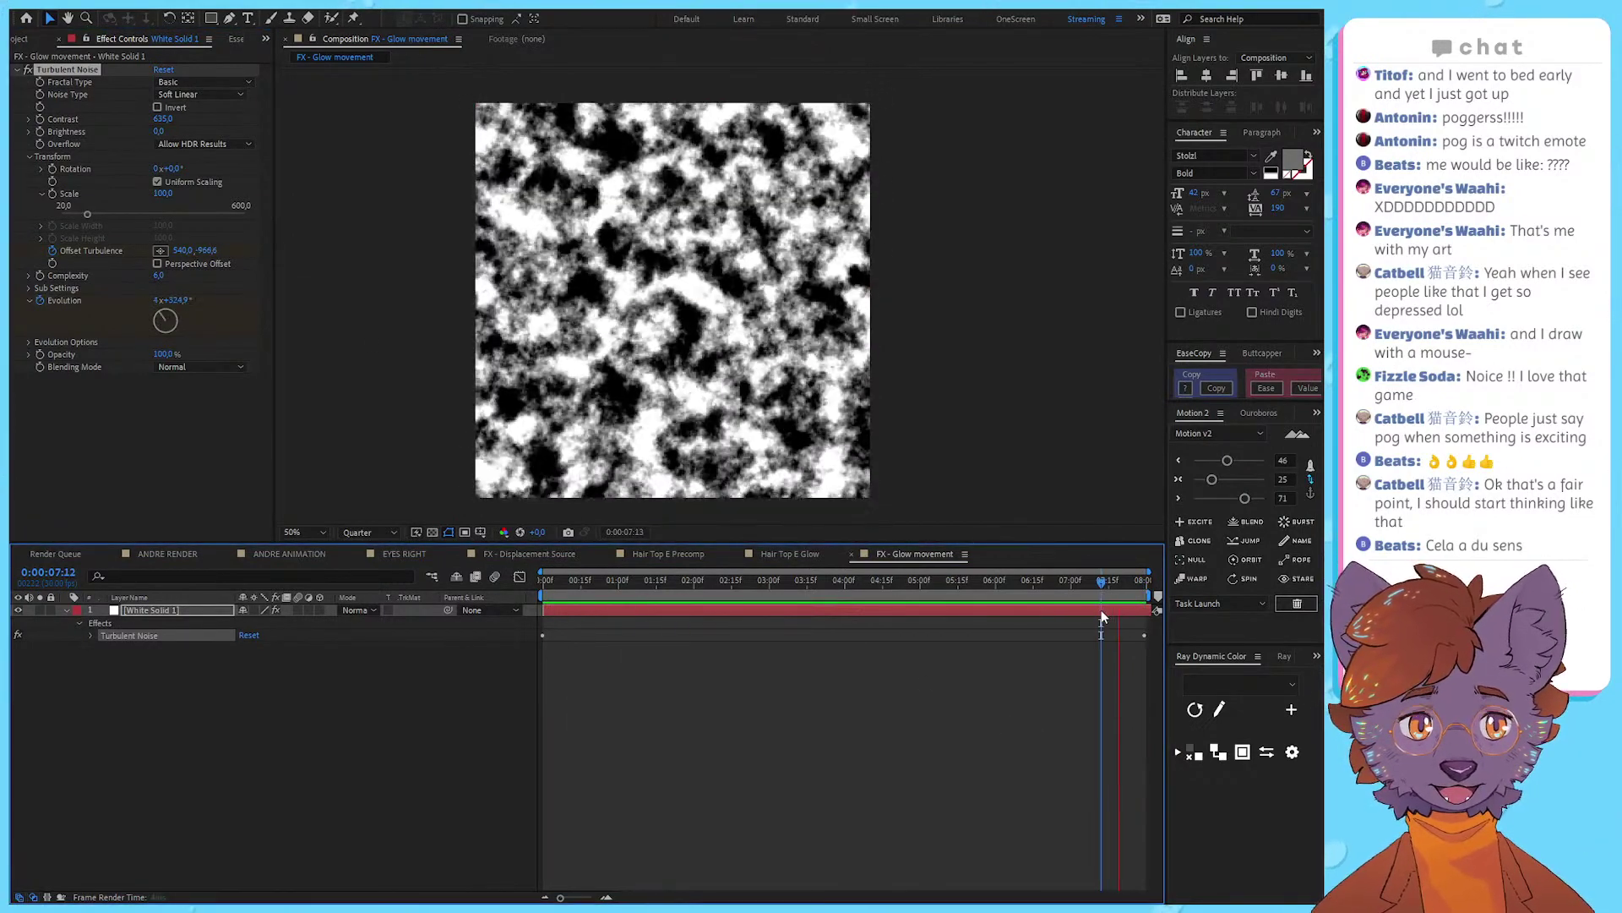
pyautogui.moveTo(1102, 610); pyautogui.dragTo(943, 635)
pyautogui.click(693, 703)
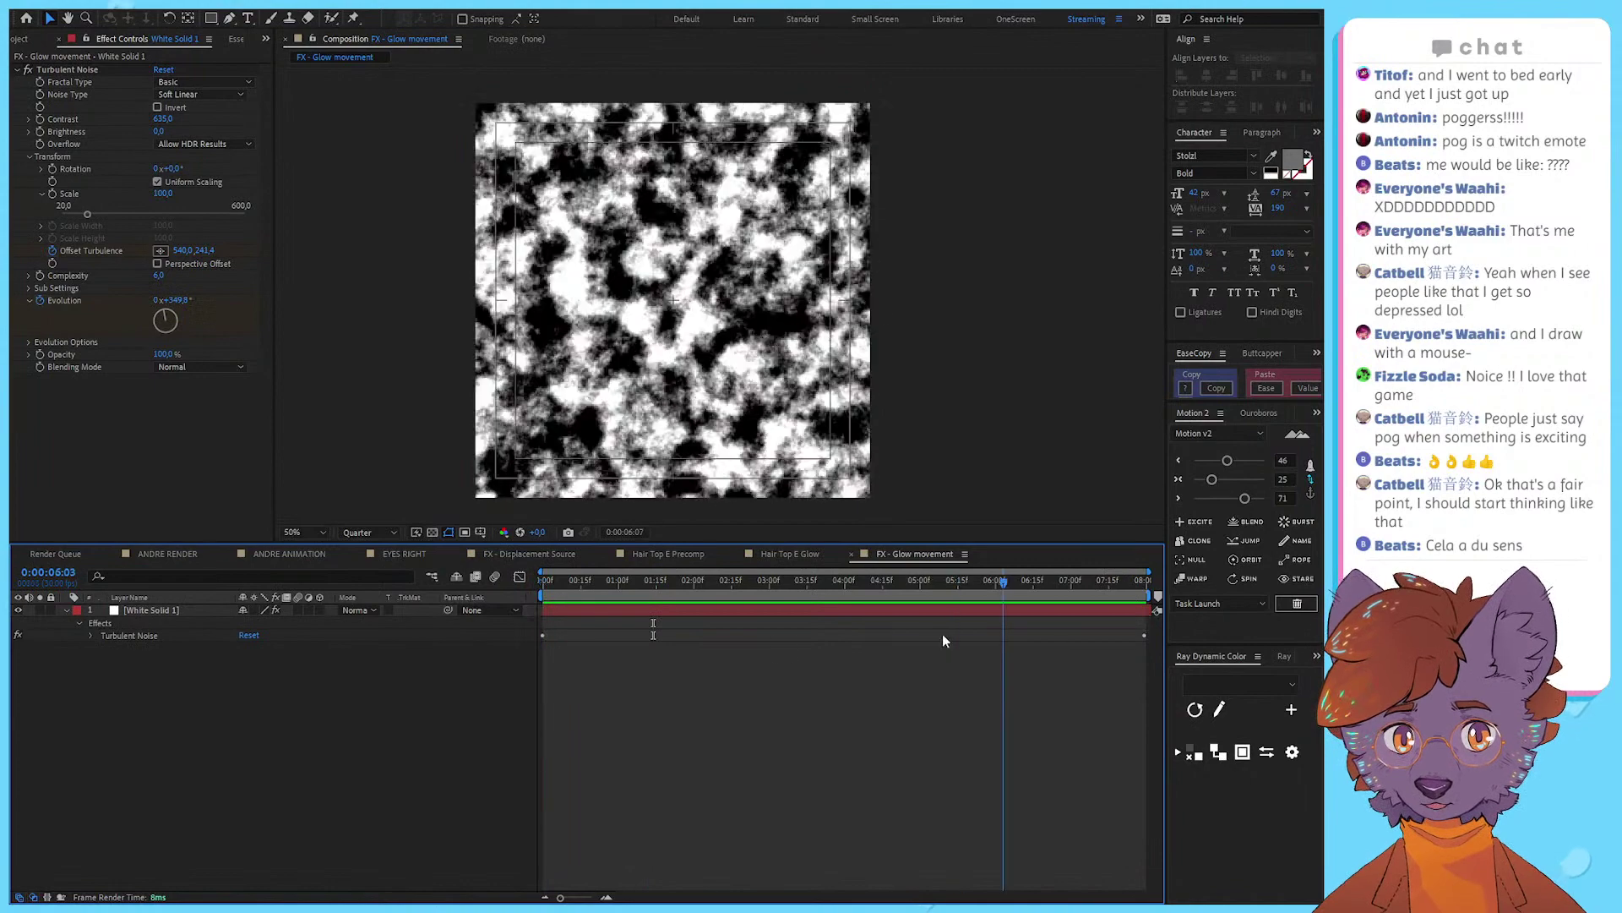
pyautogui.press('space')
# Step: Pre-compose the white solid as "FX - Glow Movement Precomp", leaving its attributes in FX - Glow movement
pyautogui.press('Home')
pyautogui.click(149, 610)
pyautogui.hotkey('ctrl', 'shift', 'c')
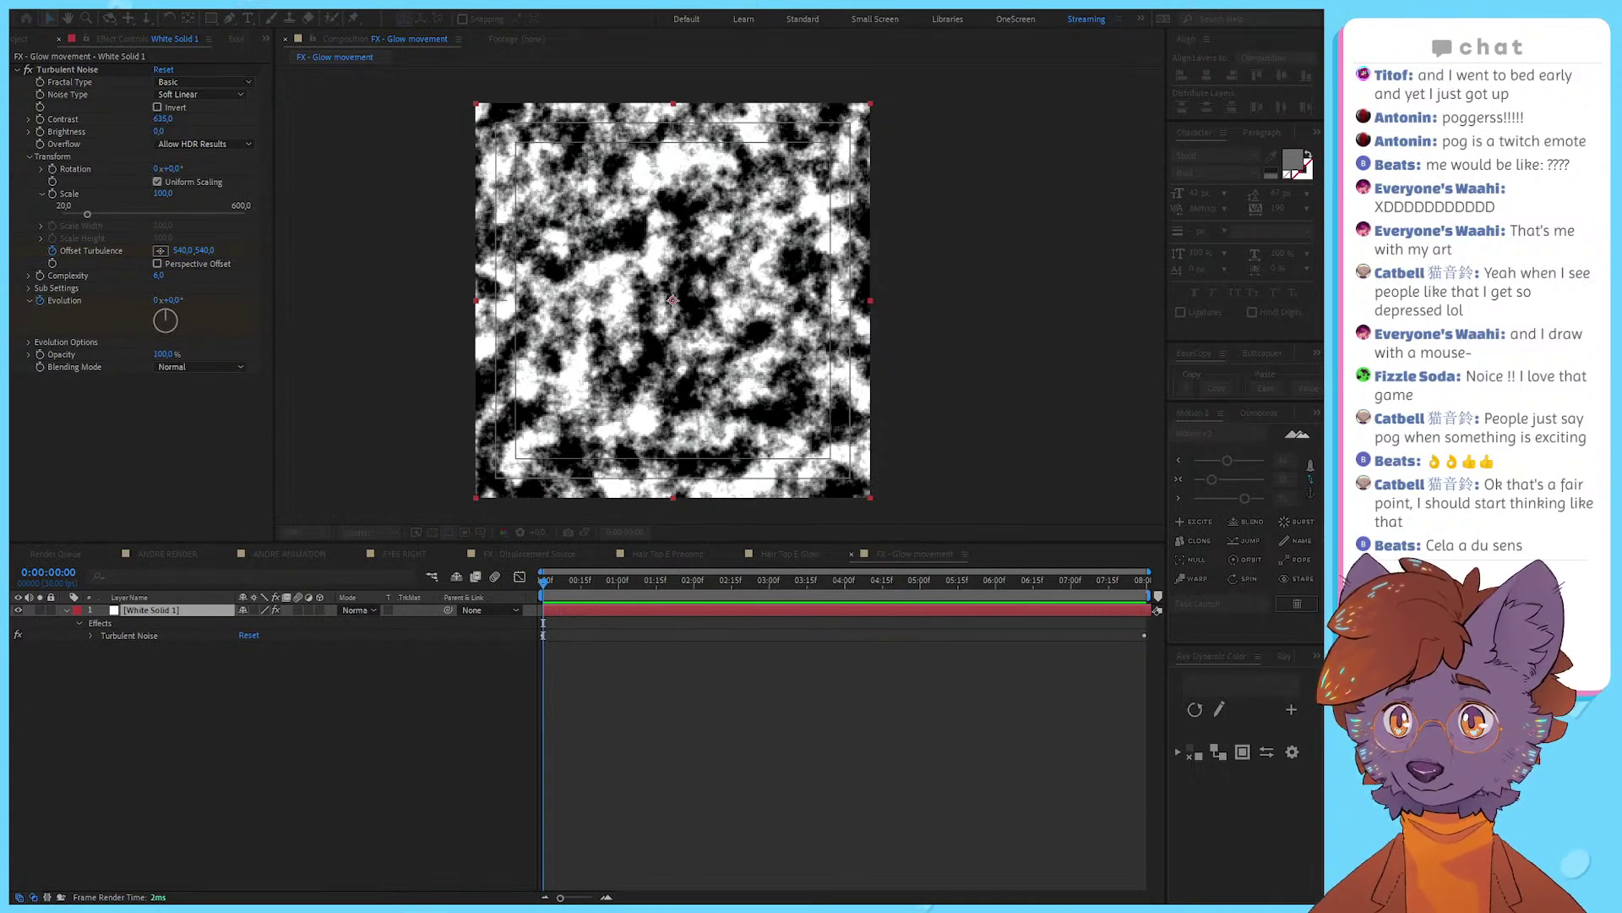
pyautogui.press('Return')
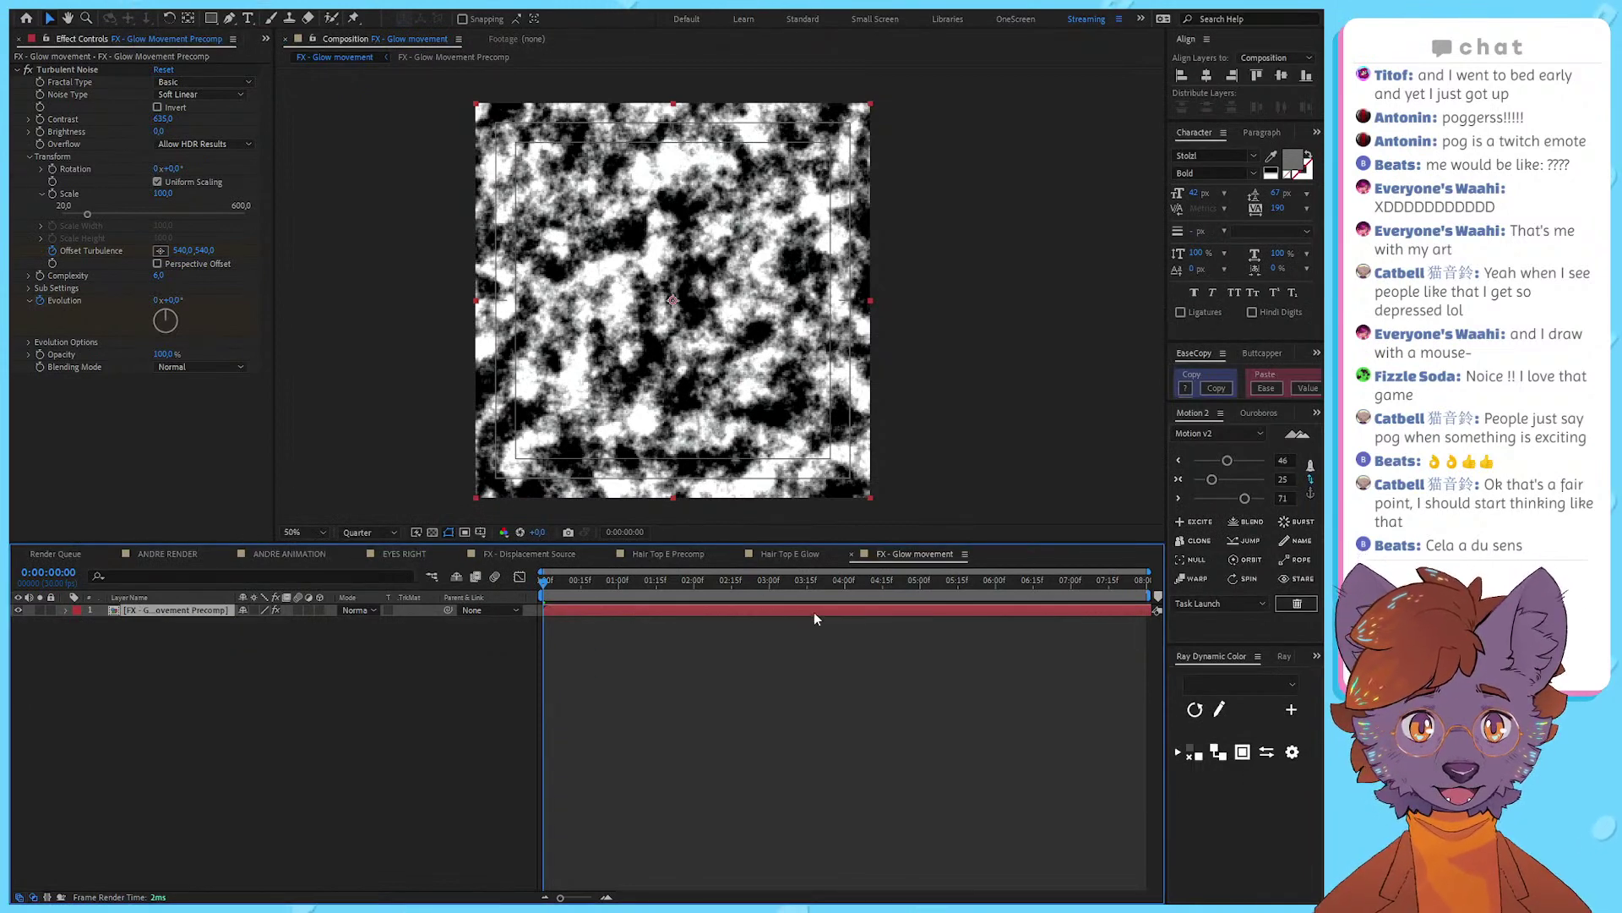
# Step: Move the Turbulent Noise effect onto the white solid inside FX - Glow Movement Precomp and preview it in FX - Glow movement
pyautogui.doubleClick(940, 611)
pyautogui.hotkey('ctrl', 'y')
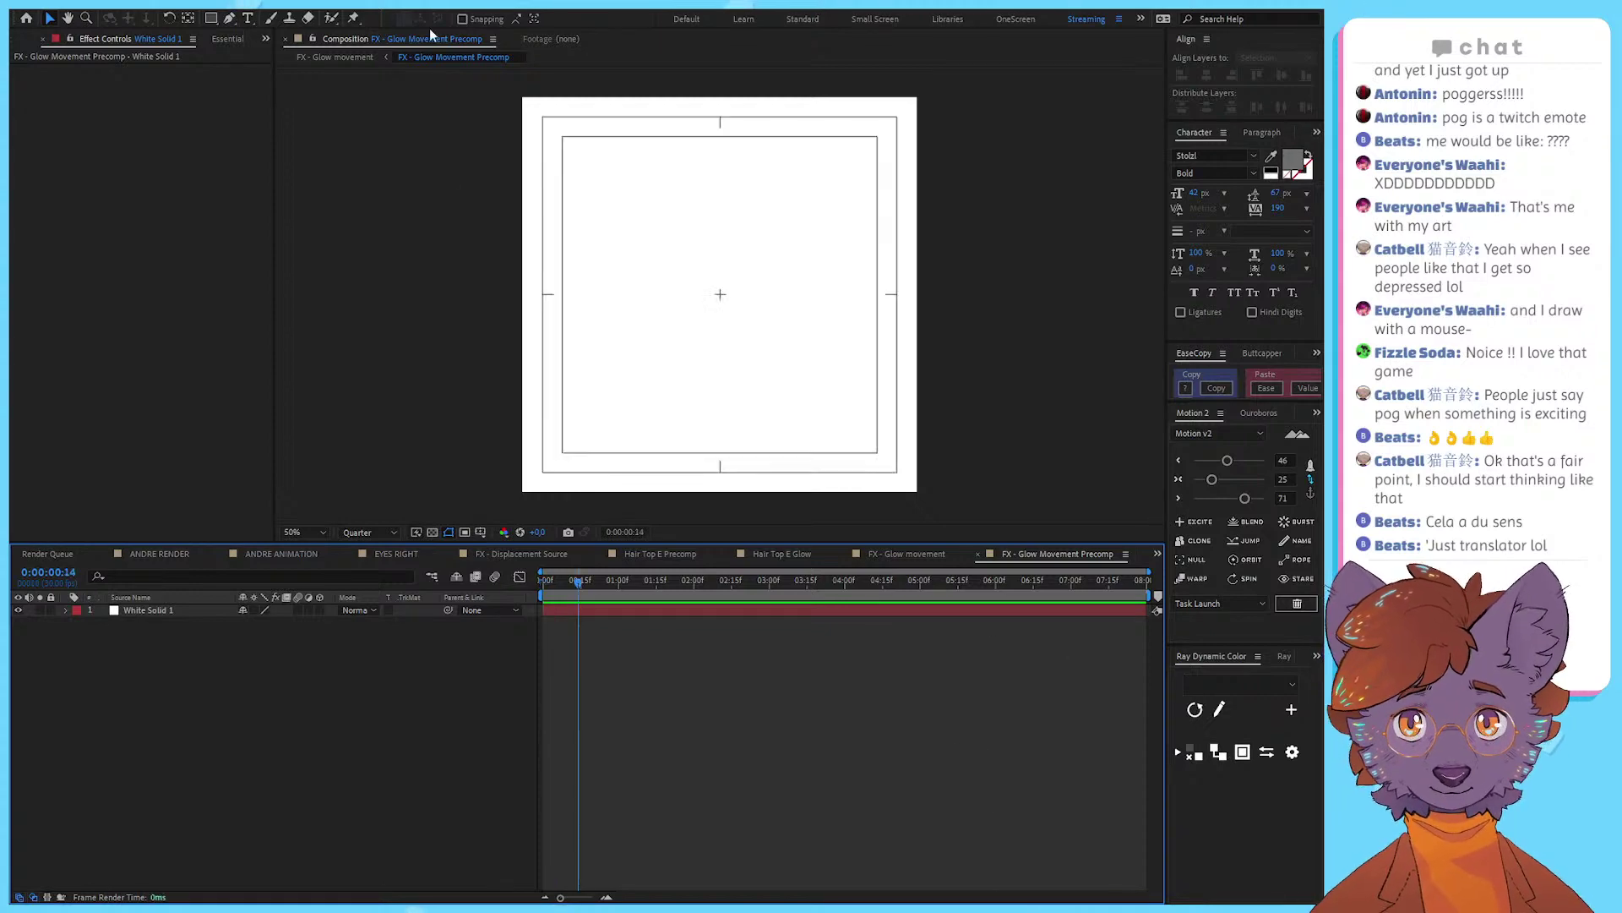
pyautogui.click(334, 56)
pyautogui.click(82, 72)
pyautogui.press('Delete')
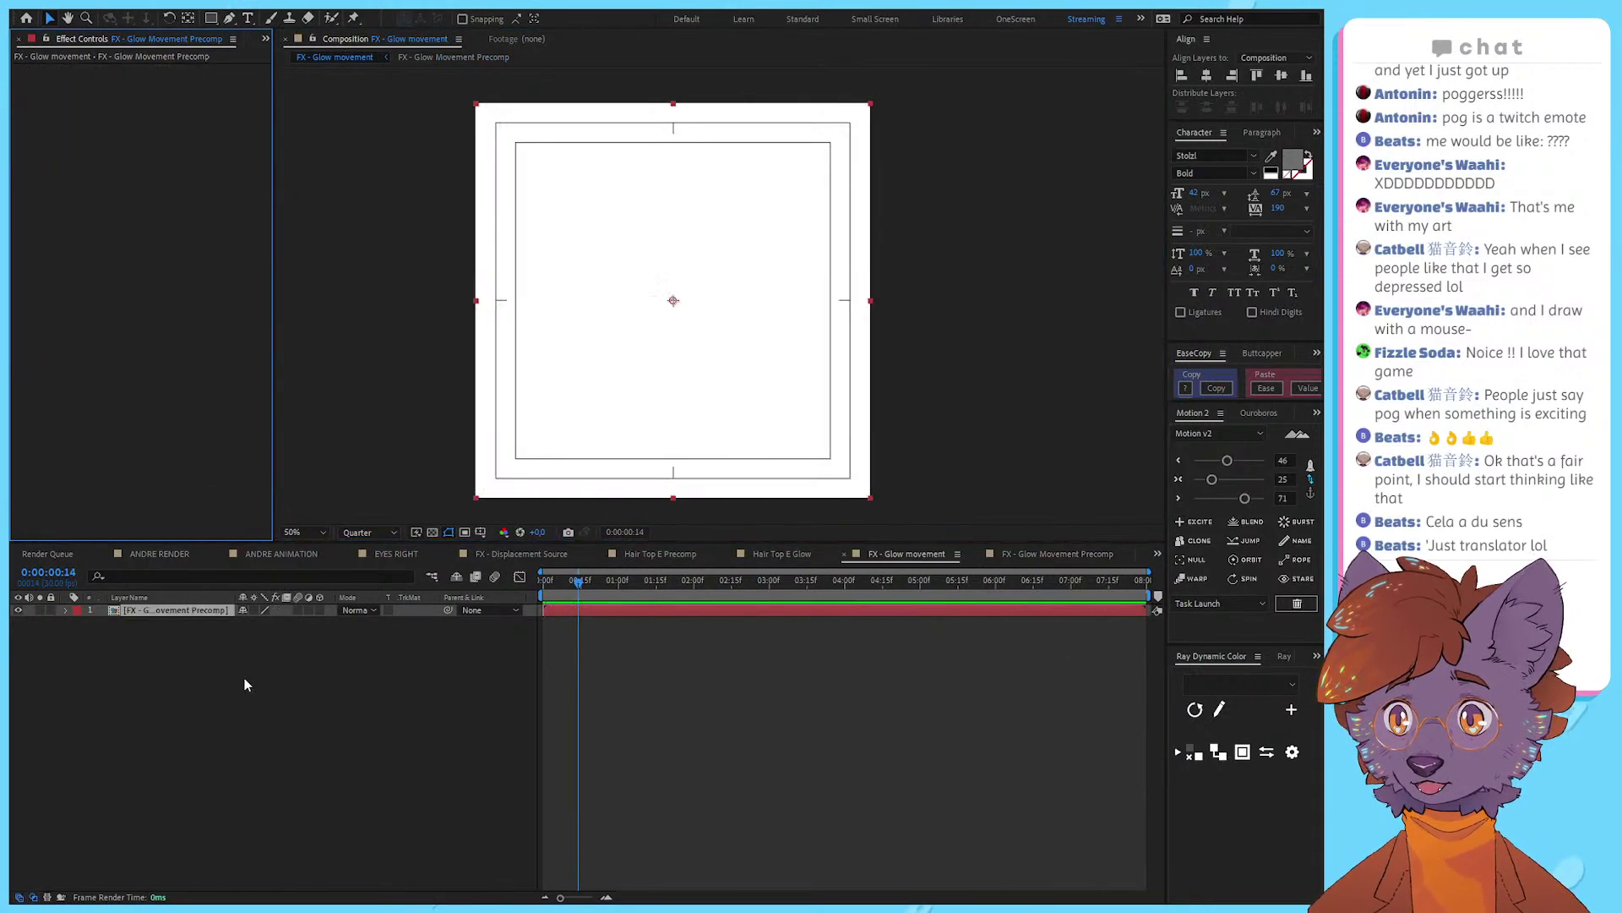
pyautogui.doubleClick(211, 611)
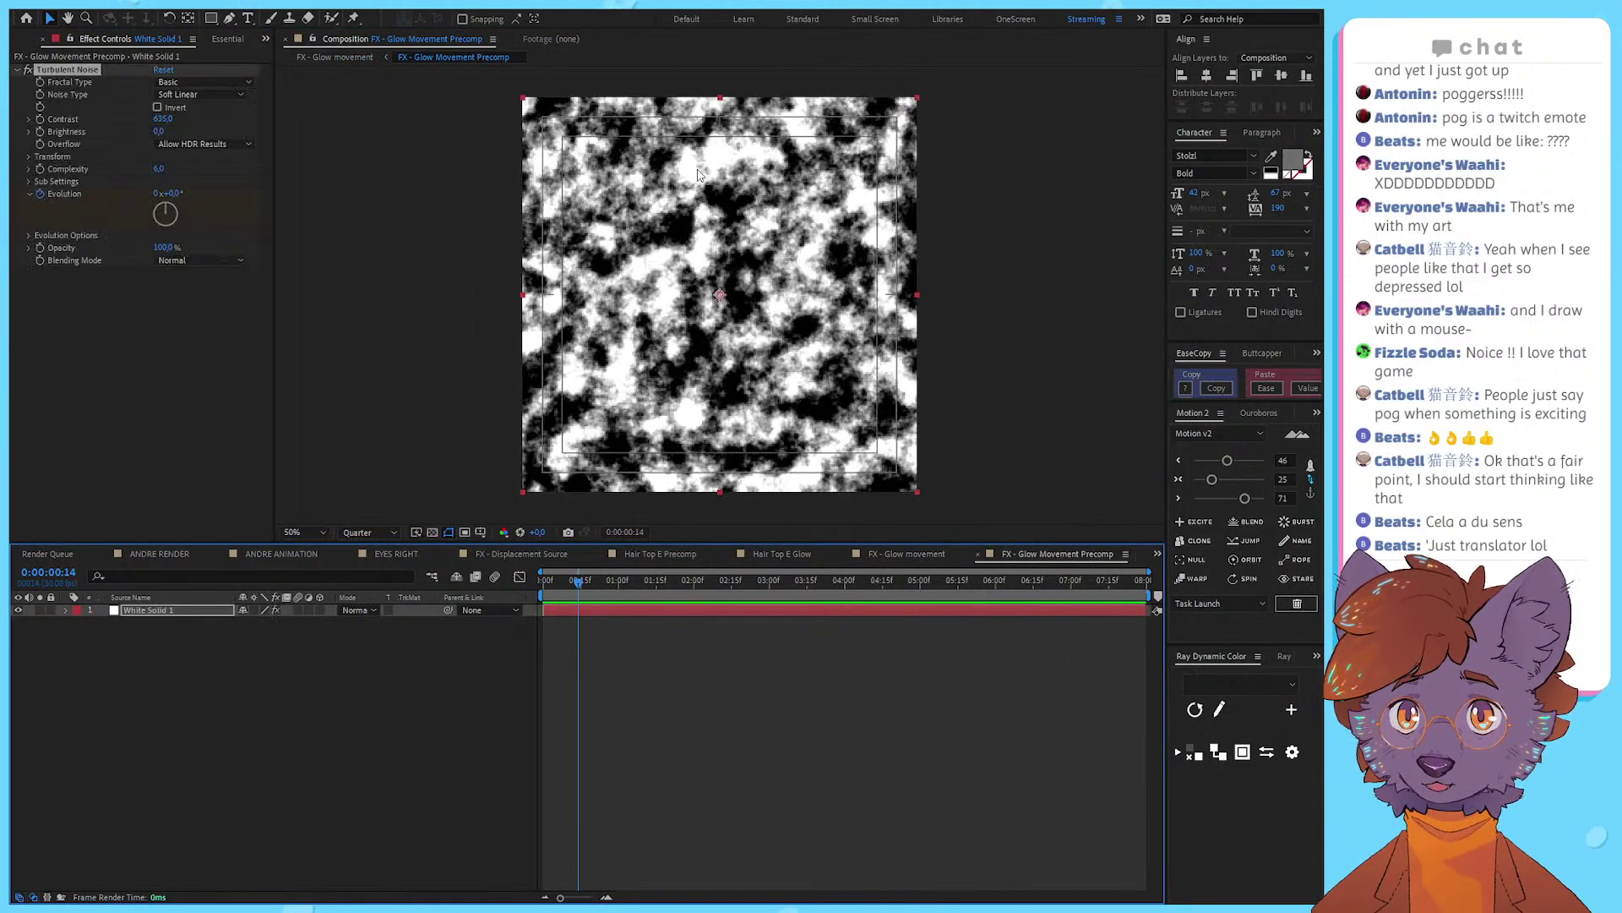
pyautogui.click(351, 59)
pyautogui.press('space')
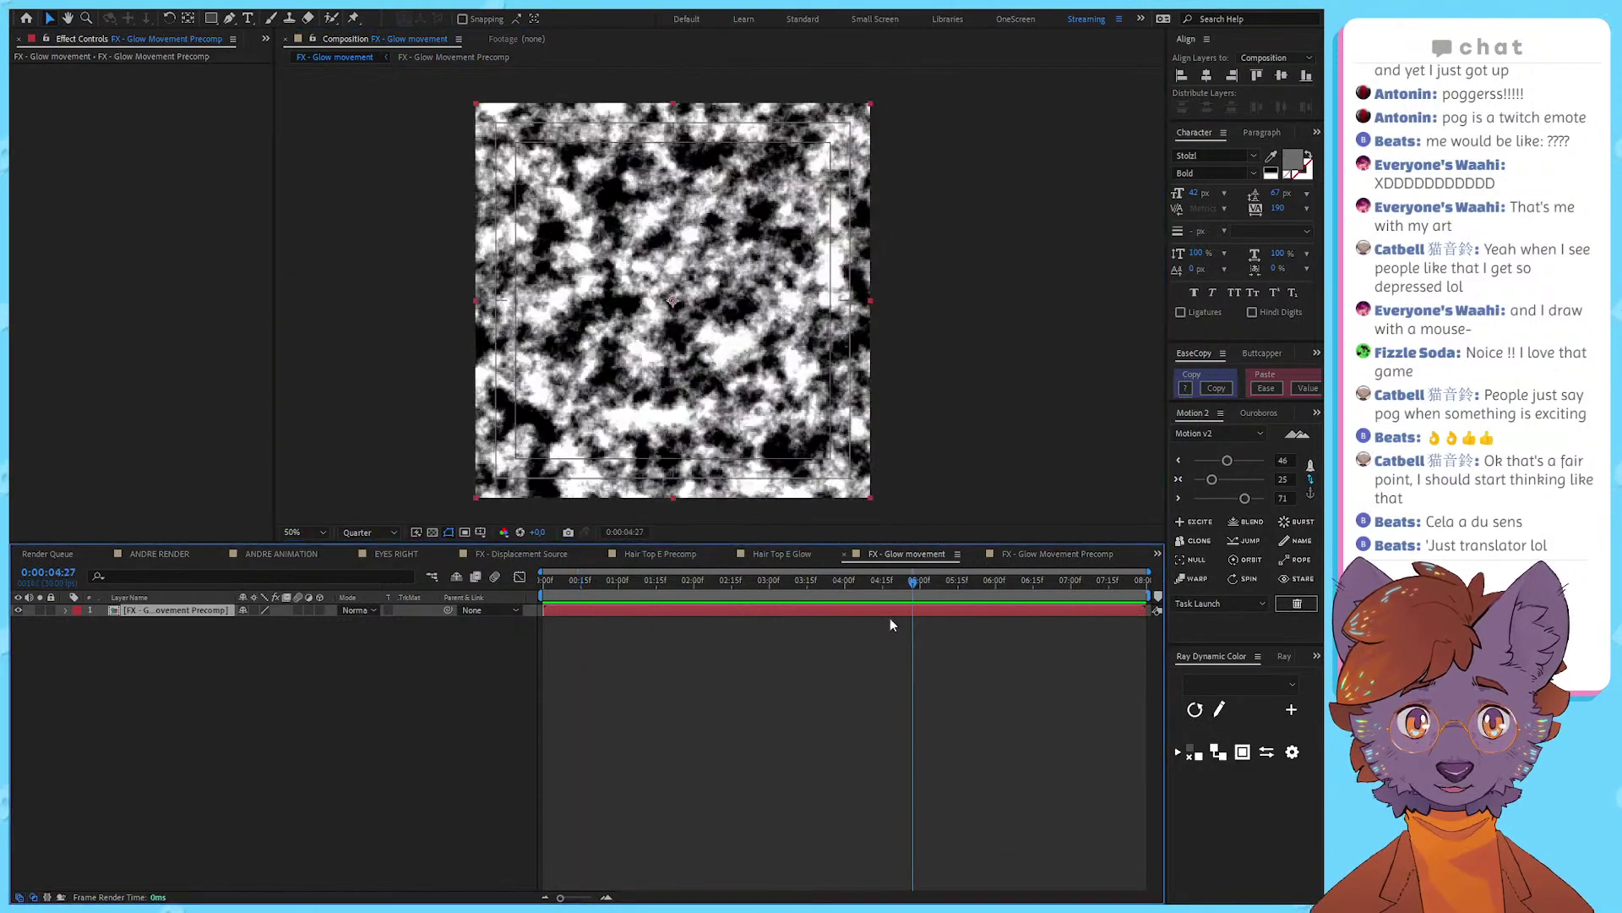
pyautogui.moveTo(866, 108); pyautogui.dragTo(811, 162)
pyautogui.hotkey('ctrl', 'z')
pyautogui.hotkey('ctrl', 'z')
# Step: Shorten the FX - Glow movement work area so that it ends at 0:00:02:29, and preview the noise
pyautogui.moveTo(654, 611); pyautogui.dragTo(456, 612)
pyautogui.click(322, 711)
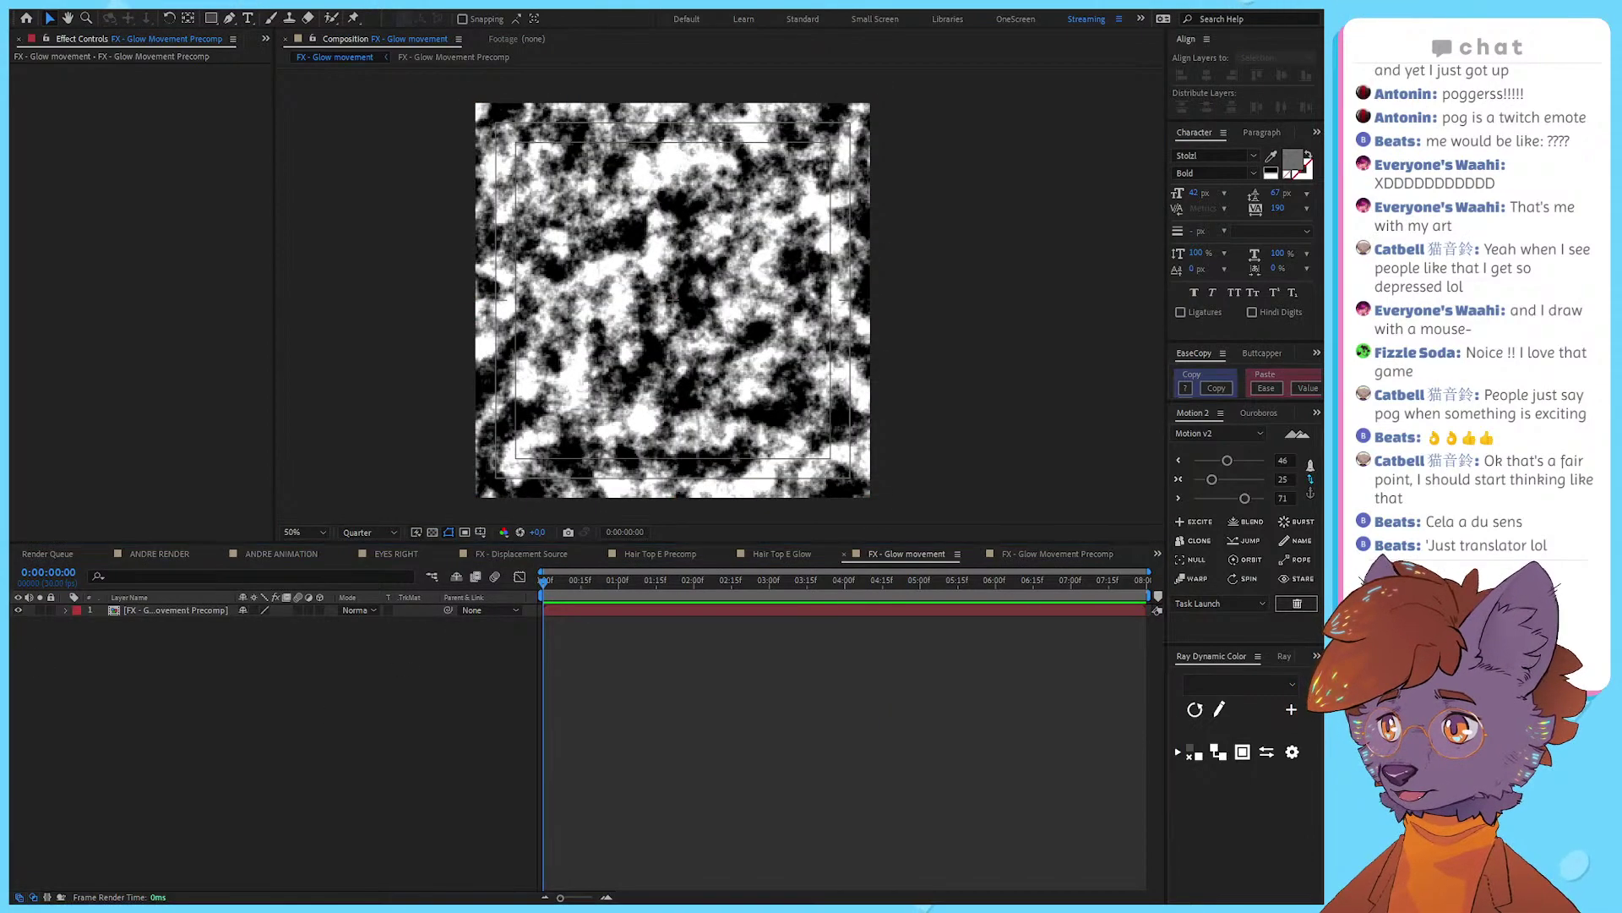
pyautogui.click(575, 610)
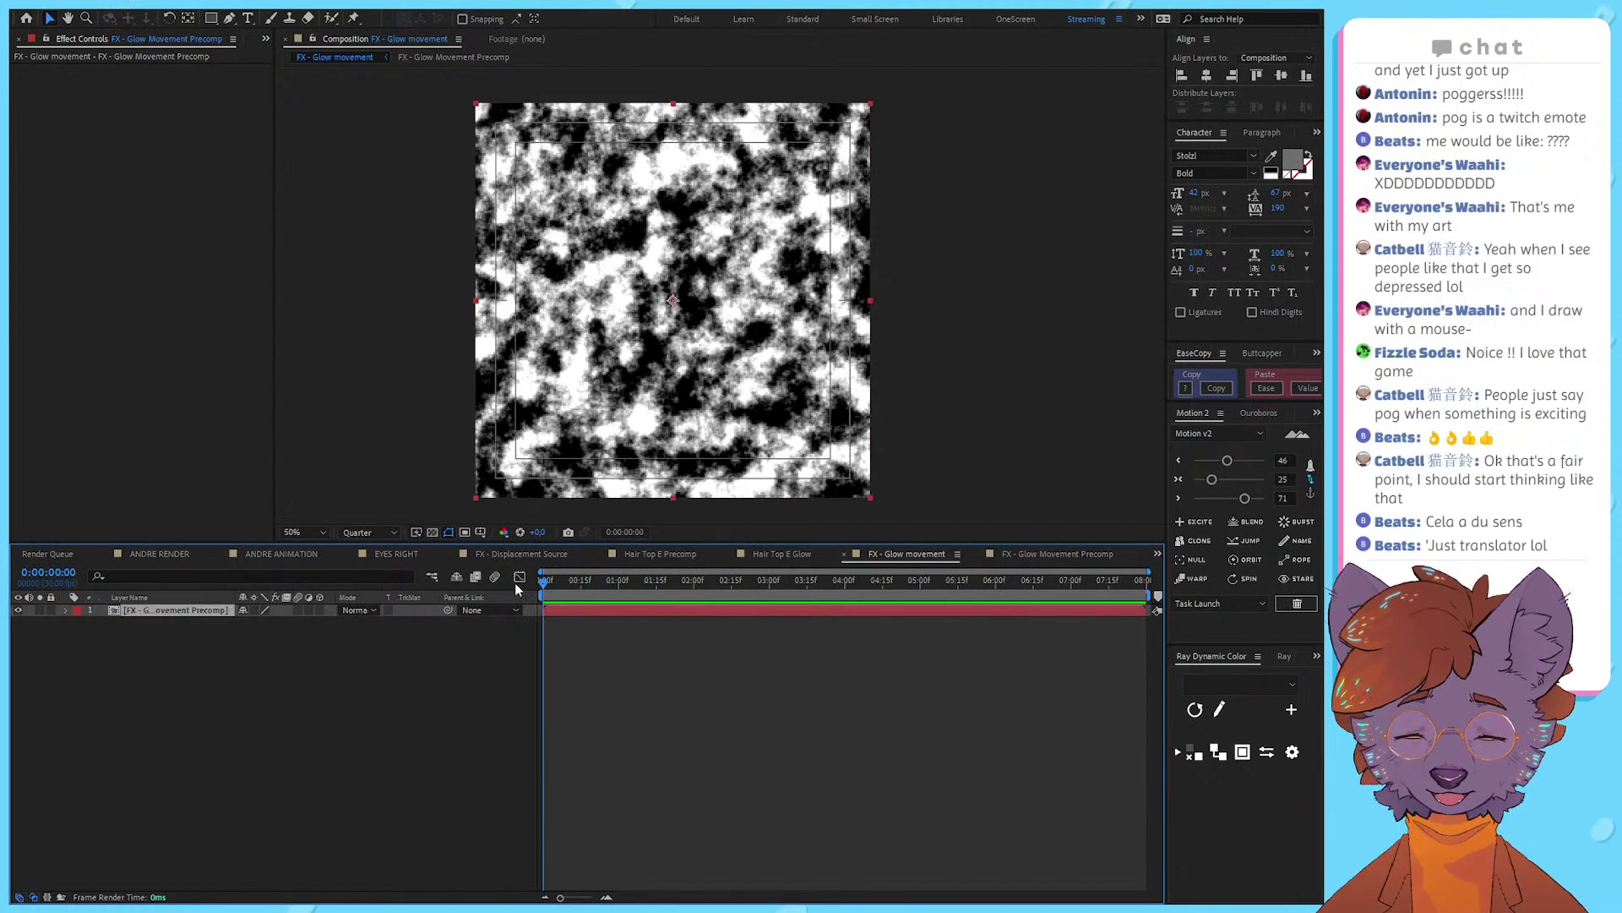
pyautogui.click(606, 582)
pyautogui.moveTo(606, 581); pyautogui.dragTo(841, 604)
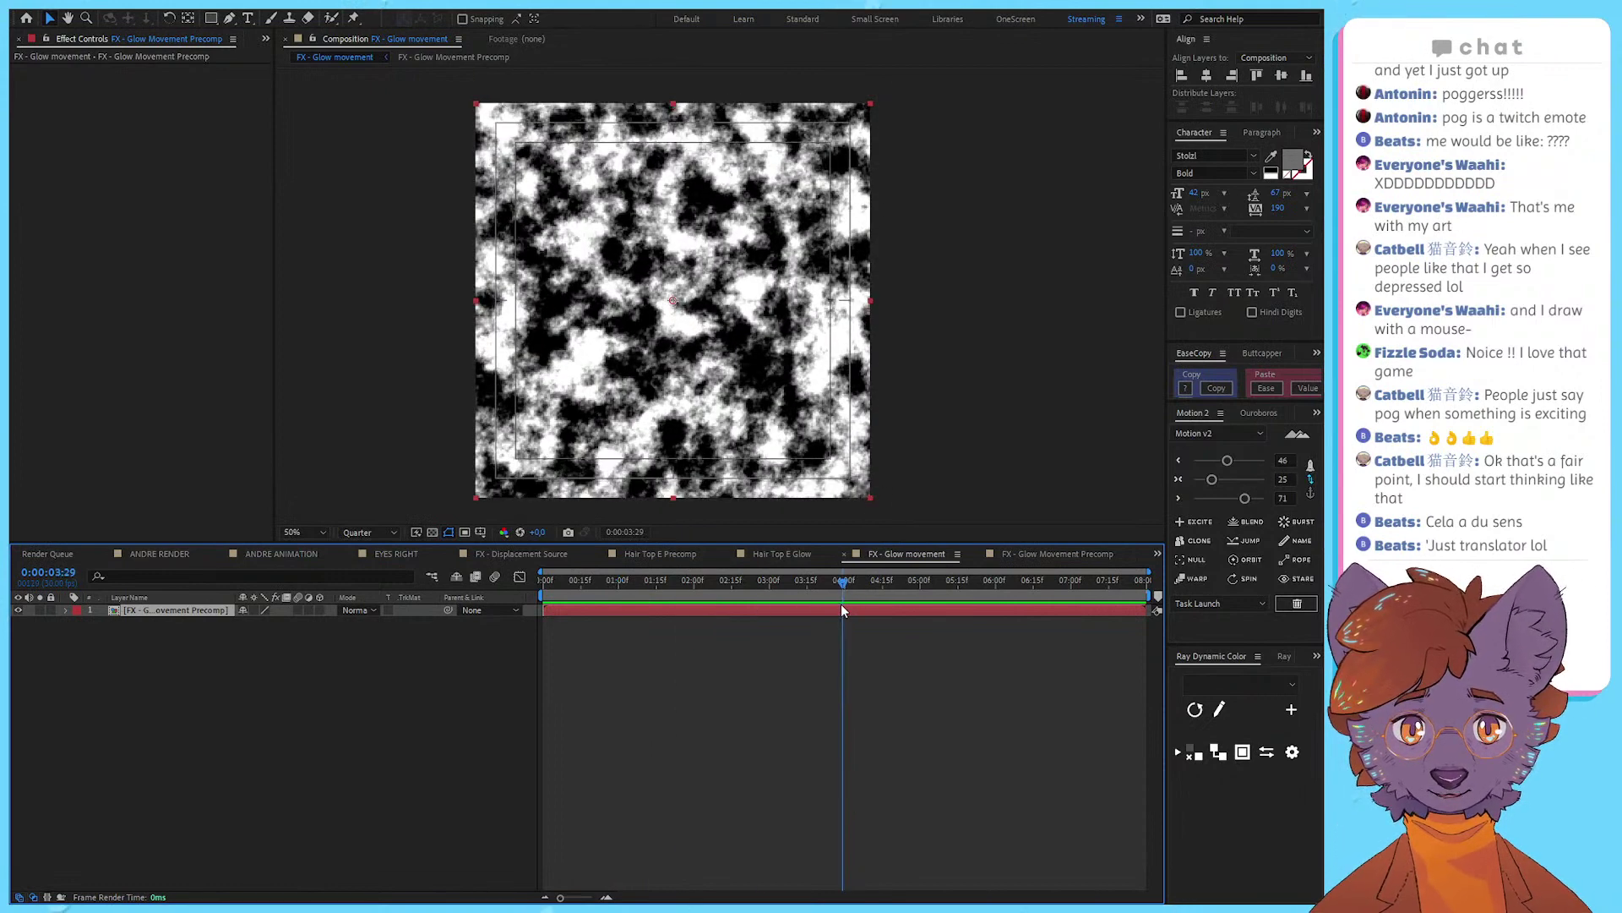
pyautogui.press('=')
pyautogui.press('n')
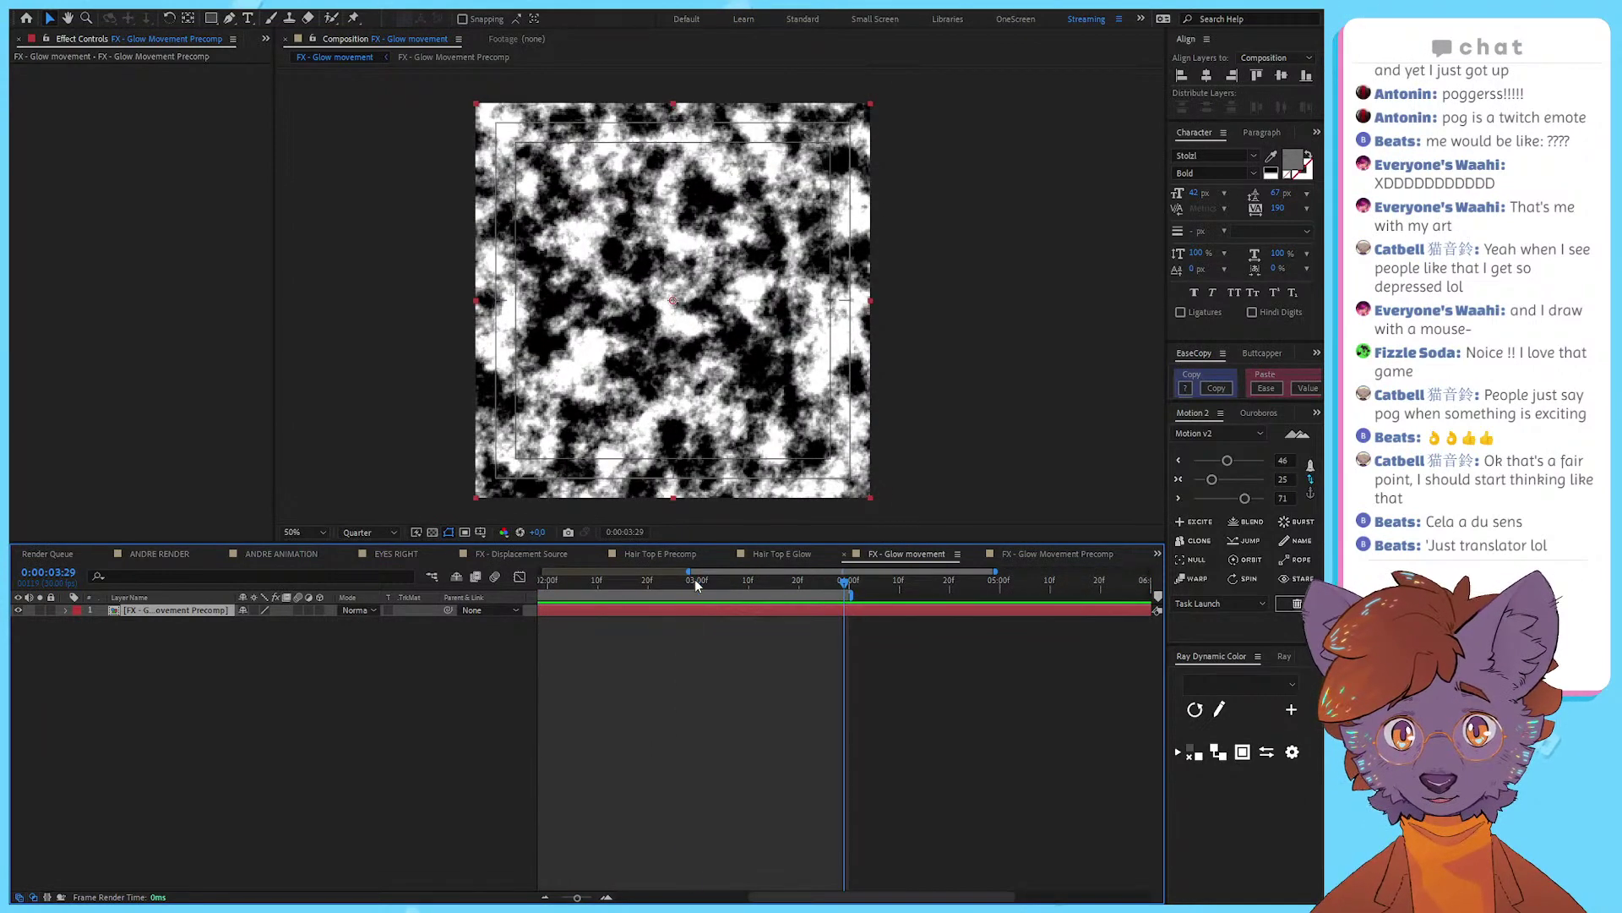
pyautogui.moveTo(694, 579); pyautogui.dragTo(692, 590)
pyautogui.press('n')
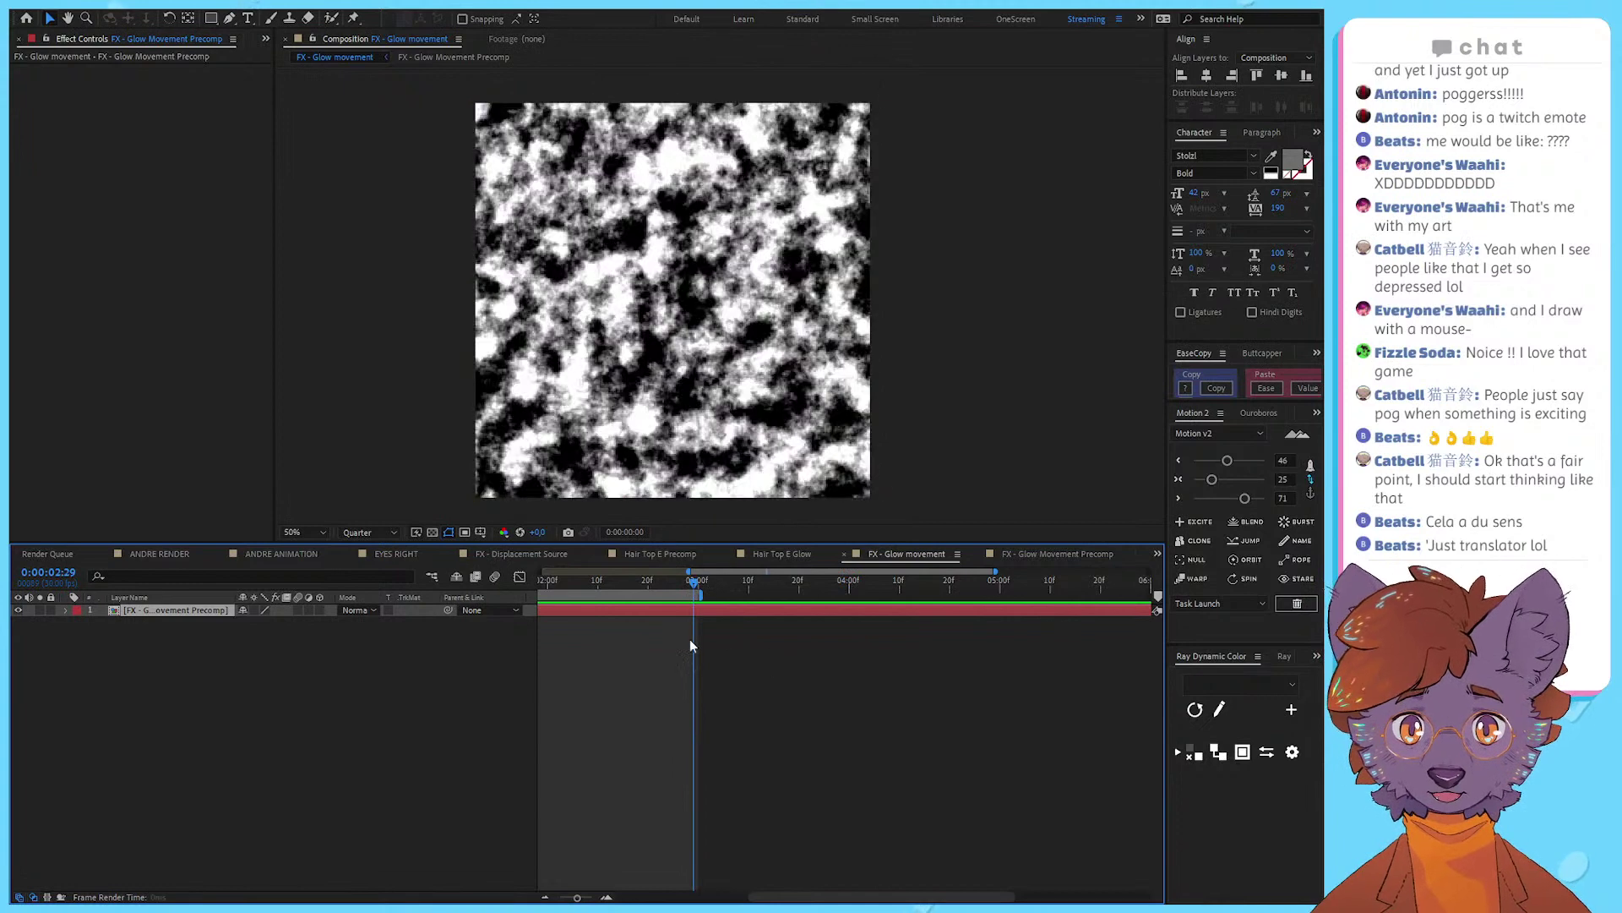
pyautogui.press('space')
# Step: Open FX - Glow Movement Precomp and reveal the keyframed Turbulent Noise properties of White Solid 1
pyautogui.doubleClick(689, 610)
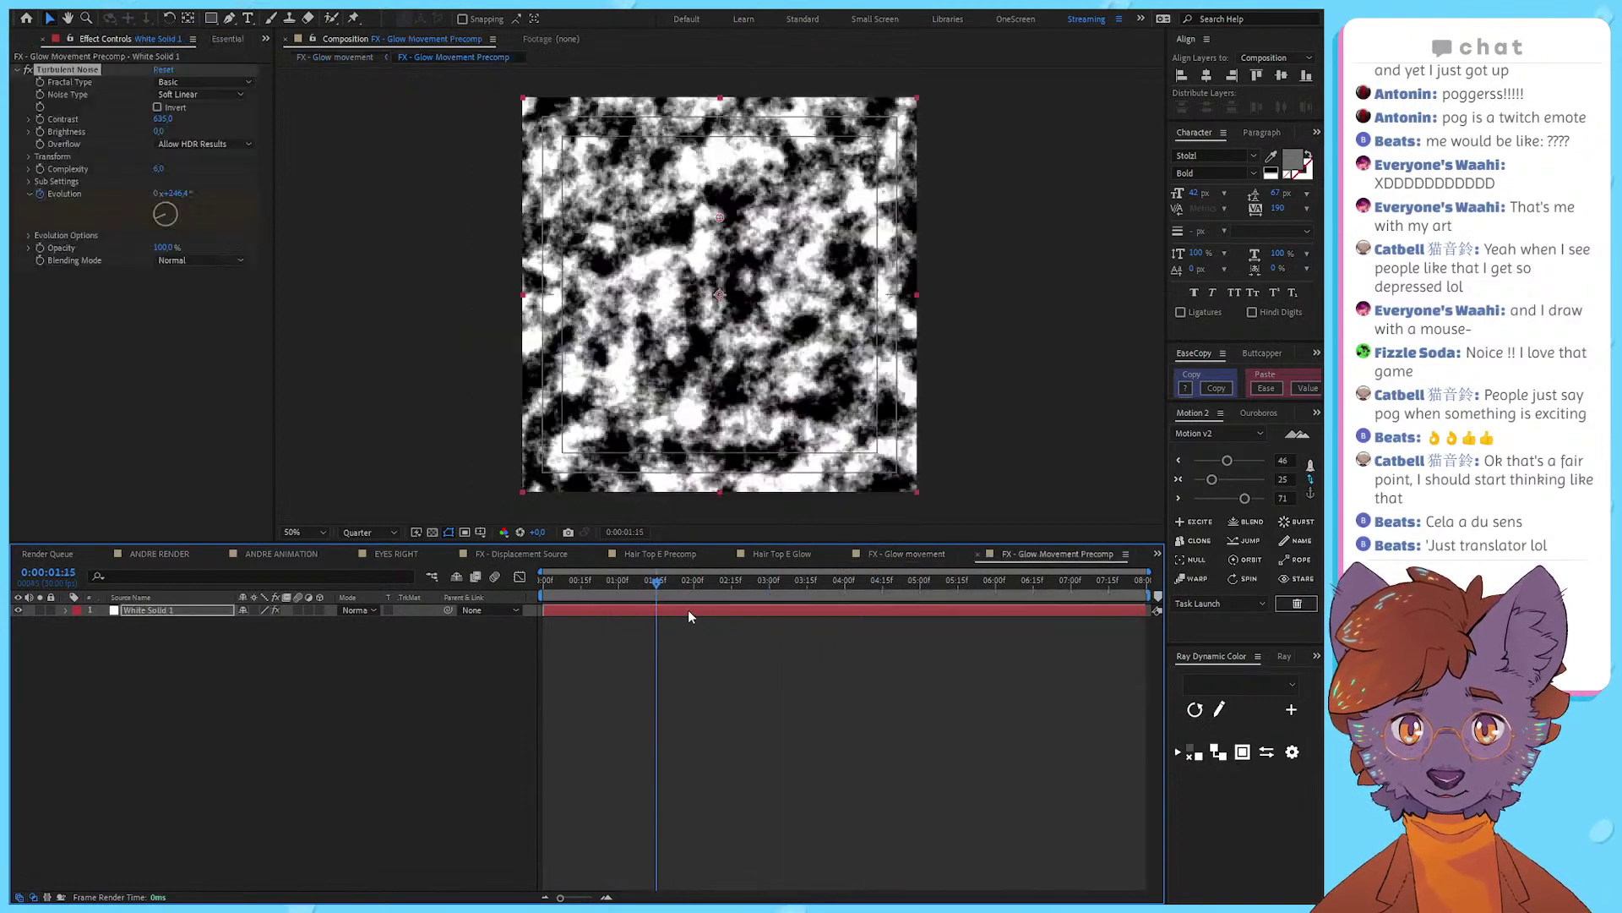
pyautogui.click(625, 647)
pyautogui.press('u')
pyautogui.scroll(1, 571, 619)
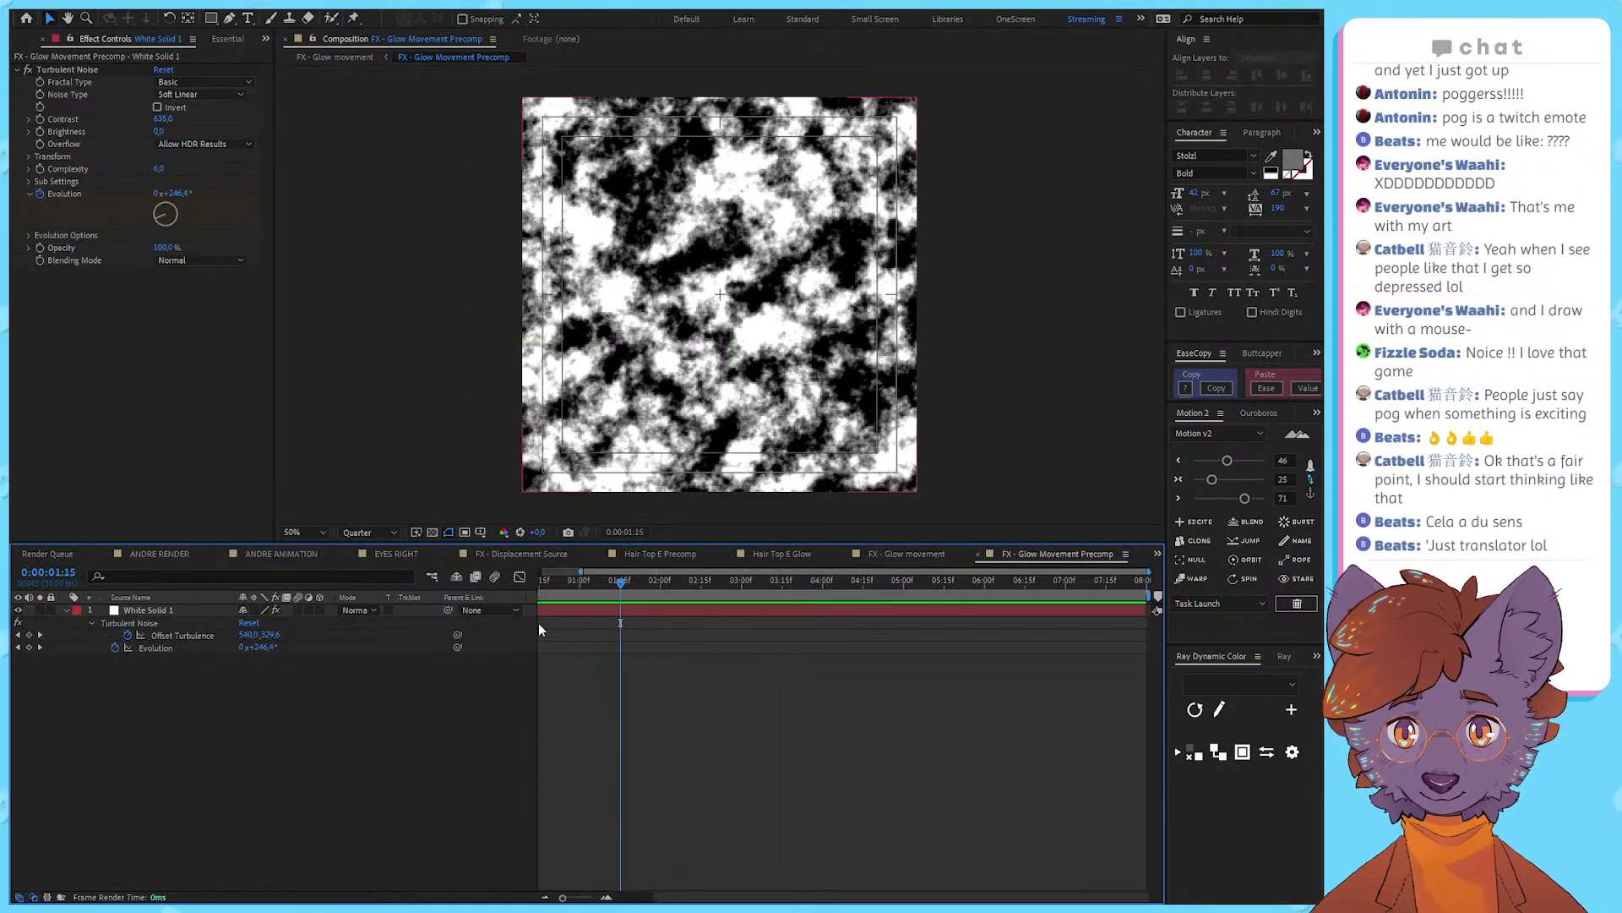
pyautogui.scroll(-2, 540, 625)
# Step: Move the first Offset Turbulence and Evolution keyframes of White Solid 1 back to the composition's first frame
pyautogui.moveTo(564, 623); pyautogui.dragTo(1152, 734)
pyautogui.scroll(5, 439, 672)
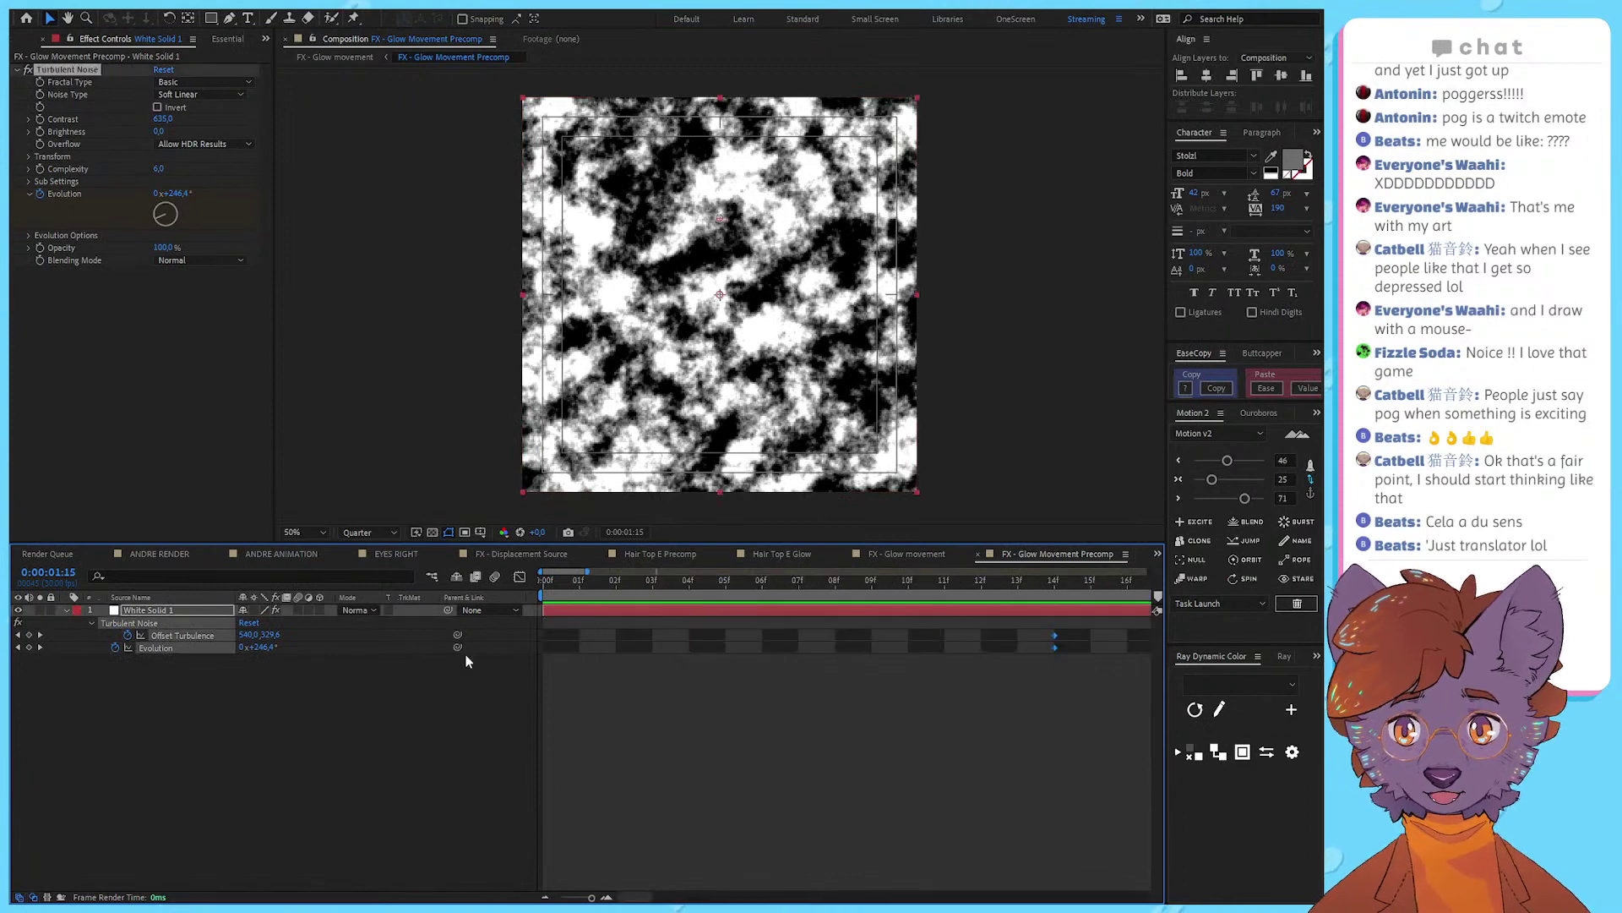
pyautogui.scroll(-3, 747, 677)
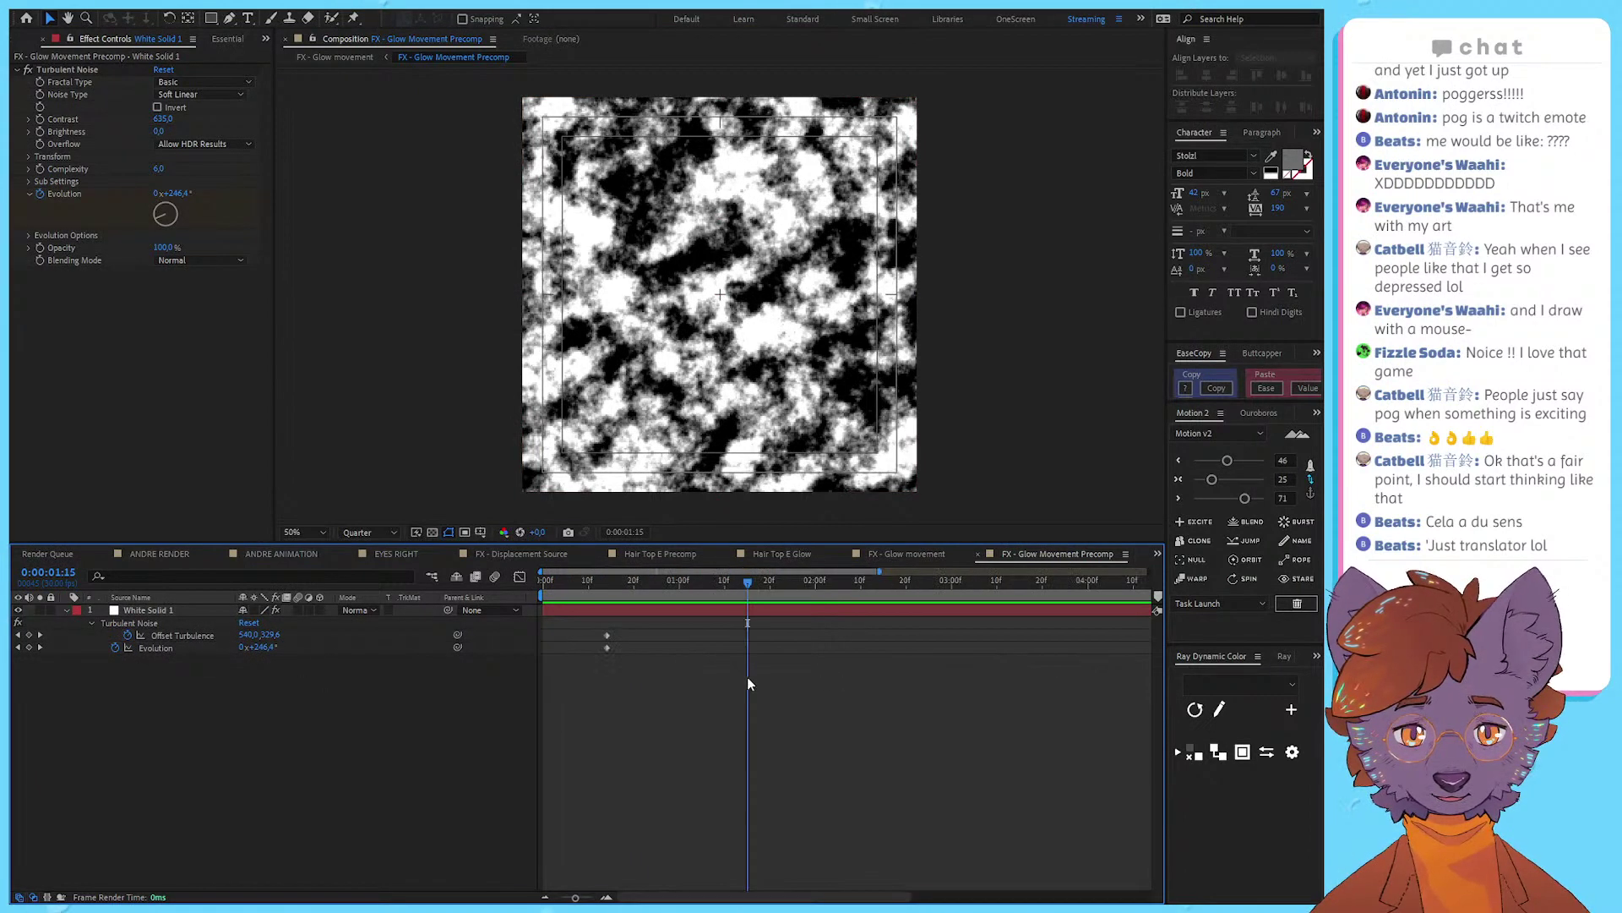
pyautogui.click(169, 635)
pyautogui.keyDown('shift'); pyautogui.click(169, 647); pyautogui.keyUp('shift')
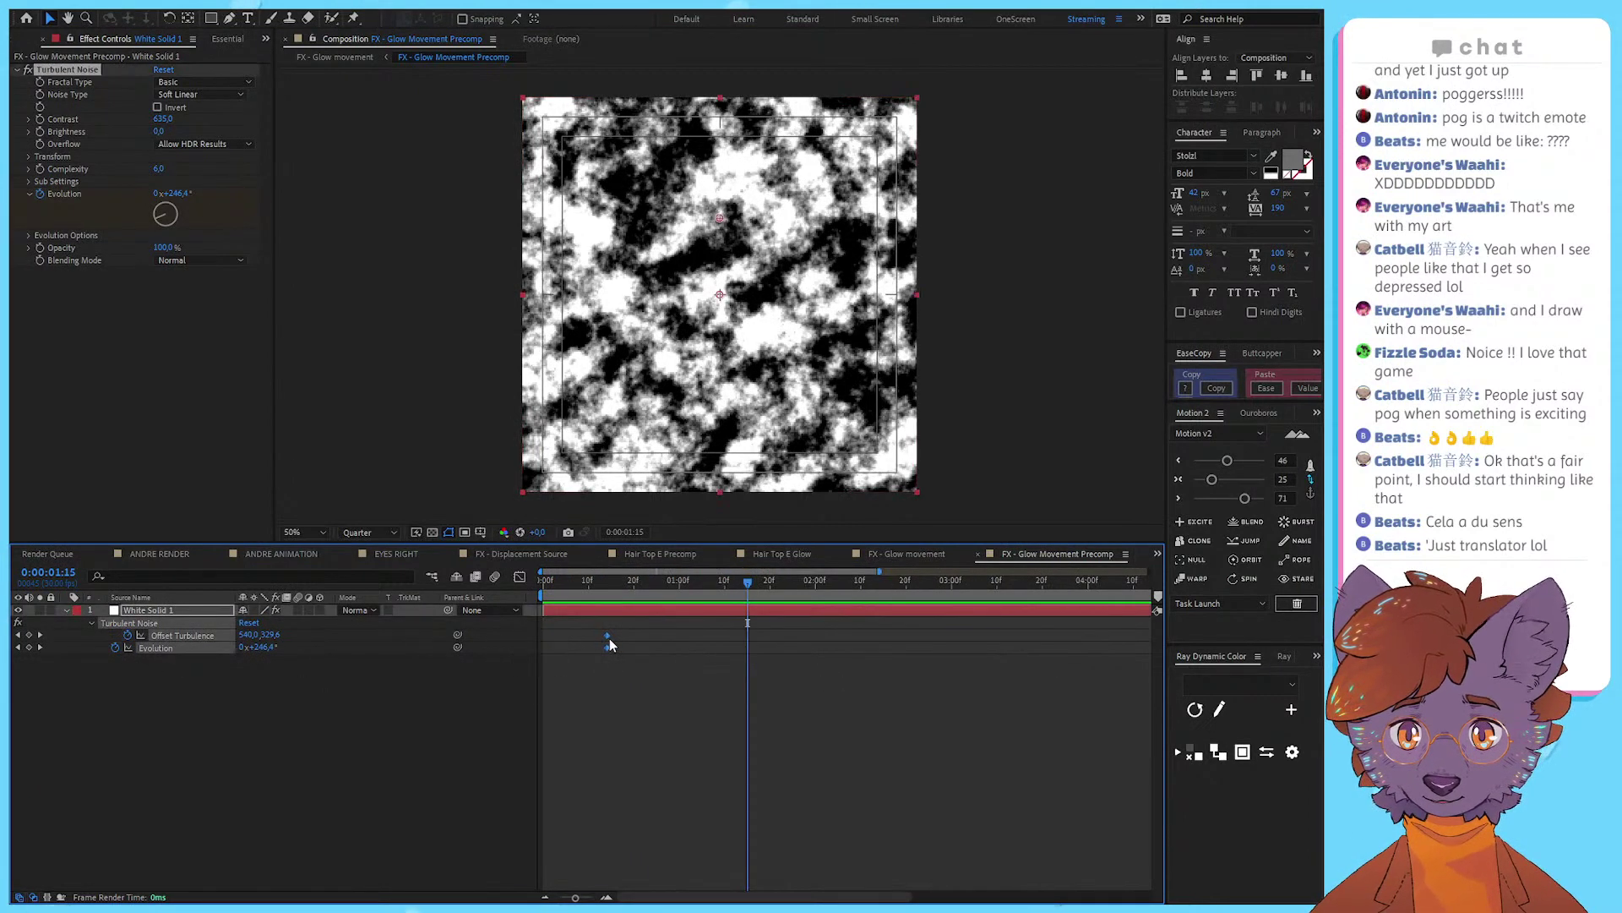
pyautogui.moveTo(609, 640); pyautogui.dragTo(544, 647)
pyautogui.click(635, 683)
pyautogui.scroll(-3, 881, 715)
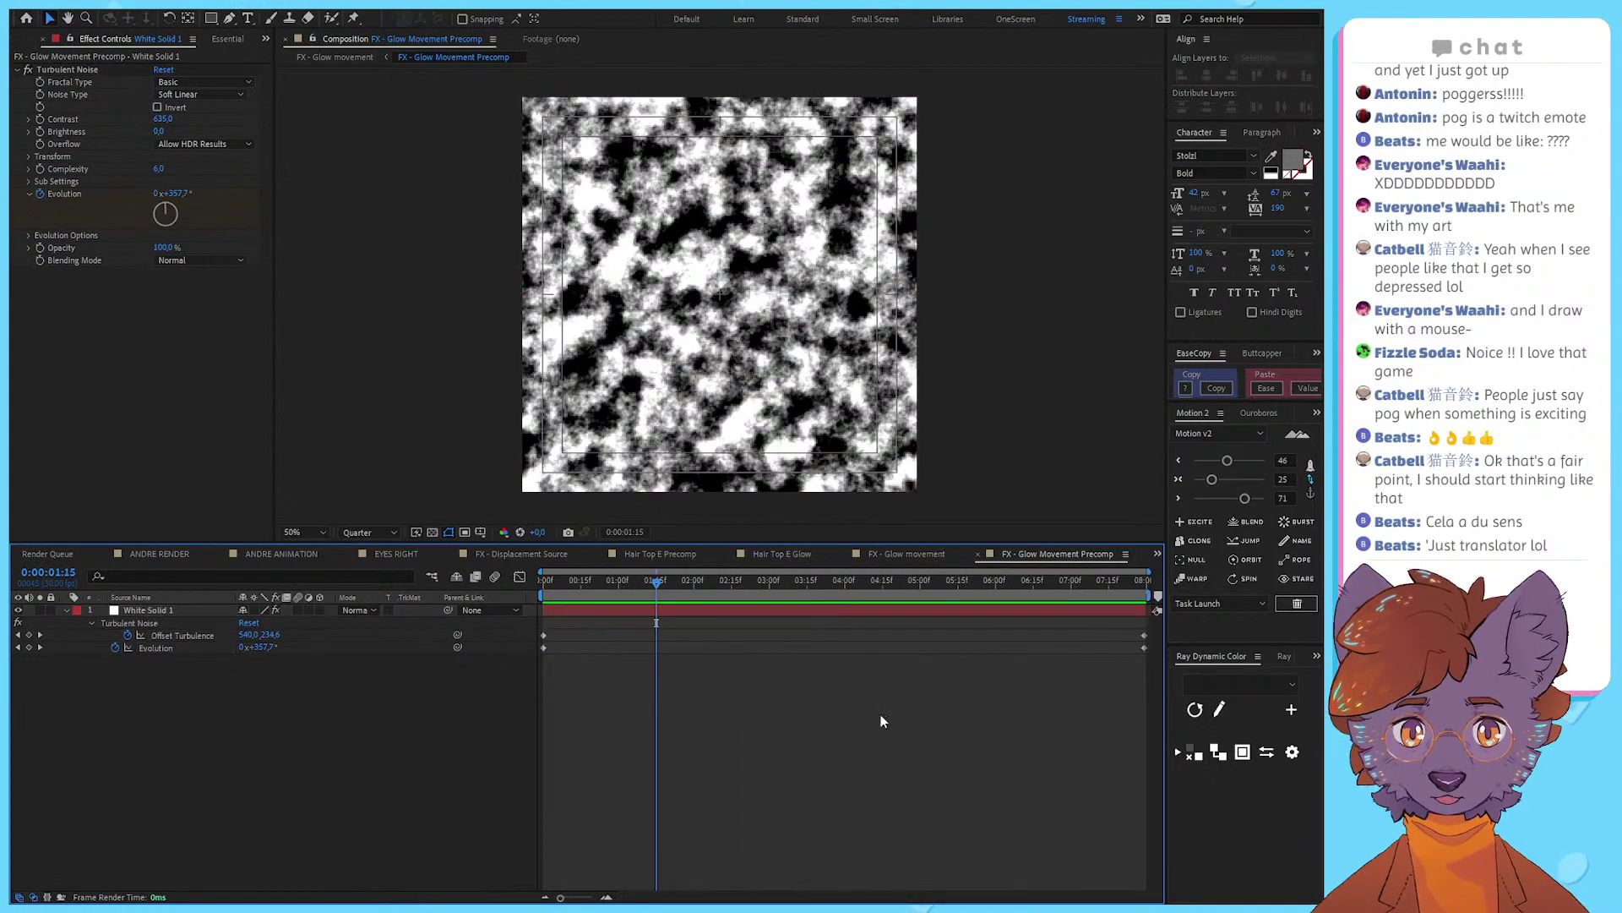
# Step: Preview the noise in FX - Glow movement and split its precomp layer at 0:00:03:00
pyautogui.click(335, 60)
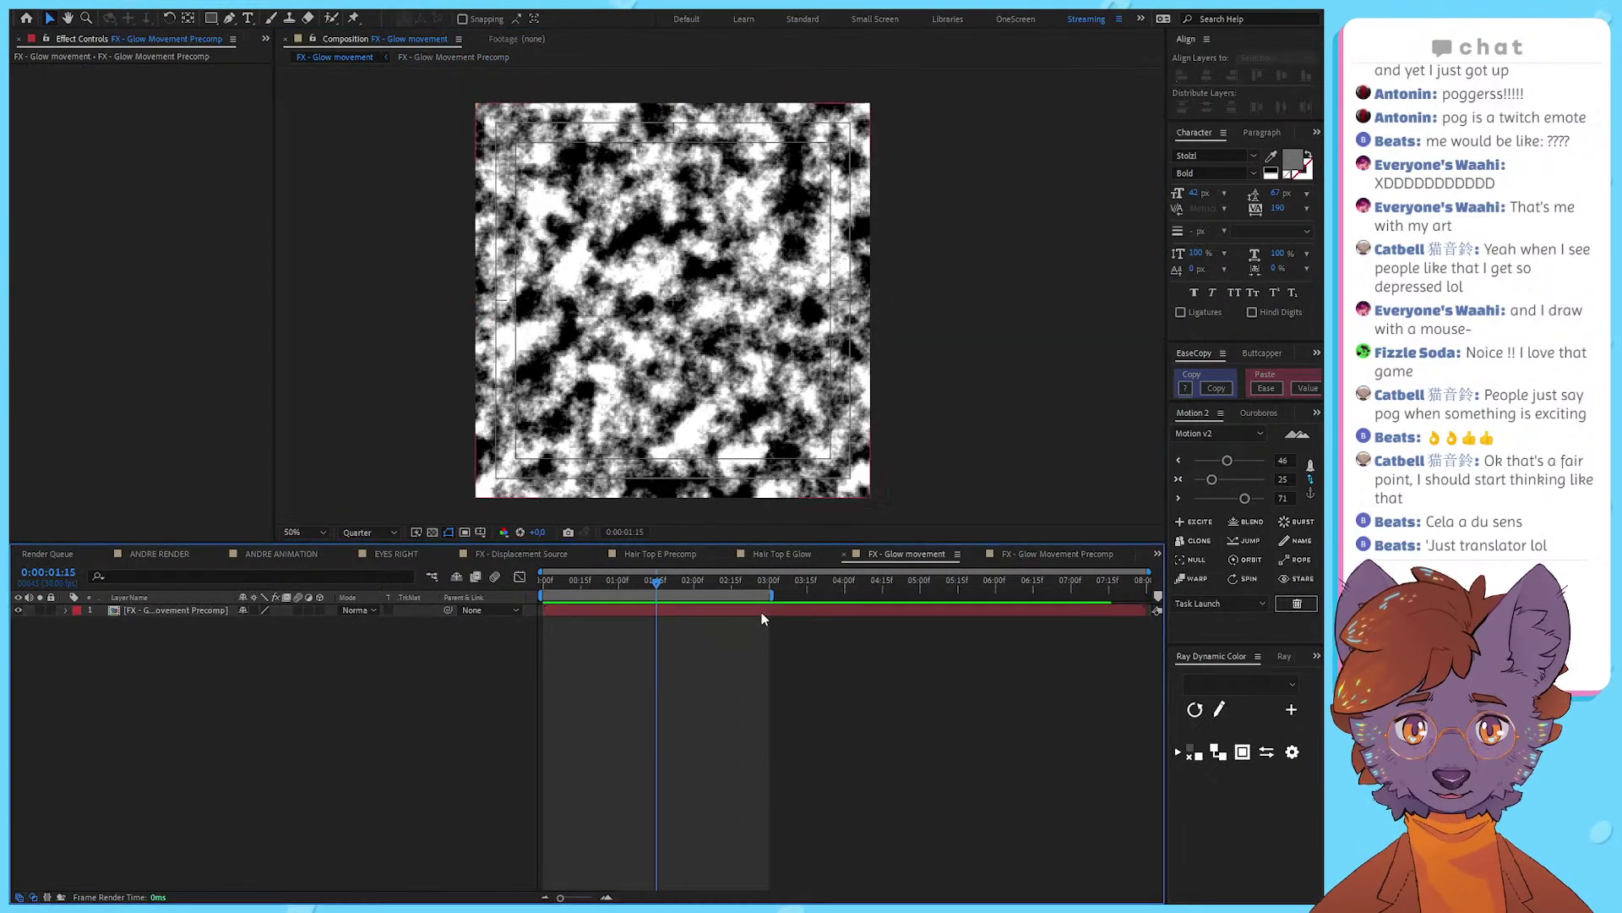
pyautogui.press('space')
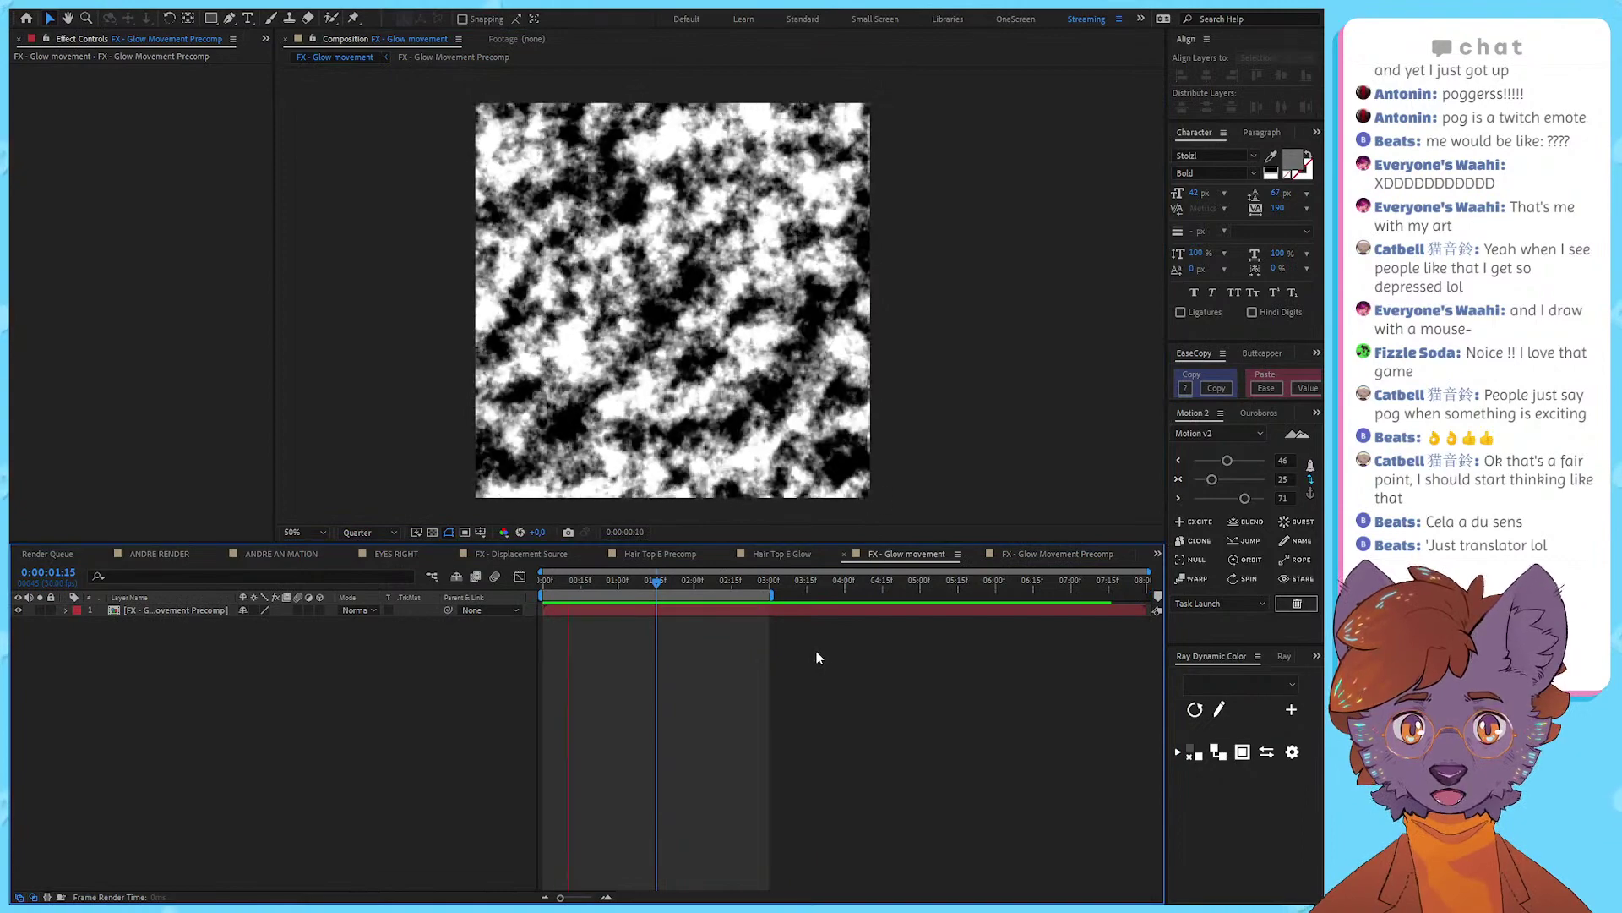
pyautogui.moveTo(781, 579); pyautogui.dragTo(769, 583)
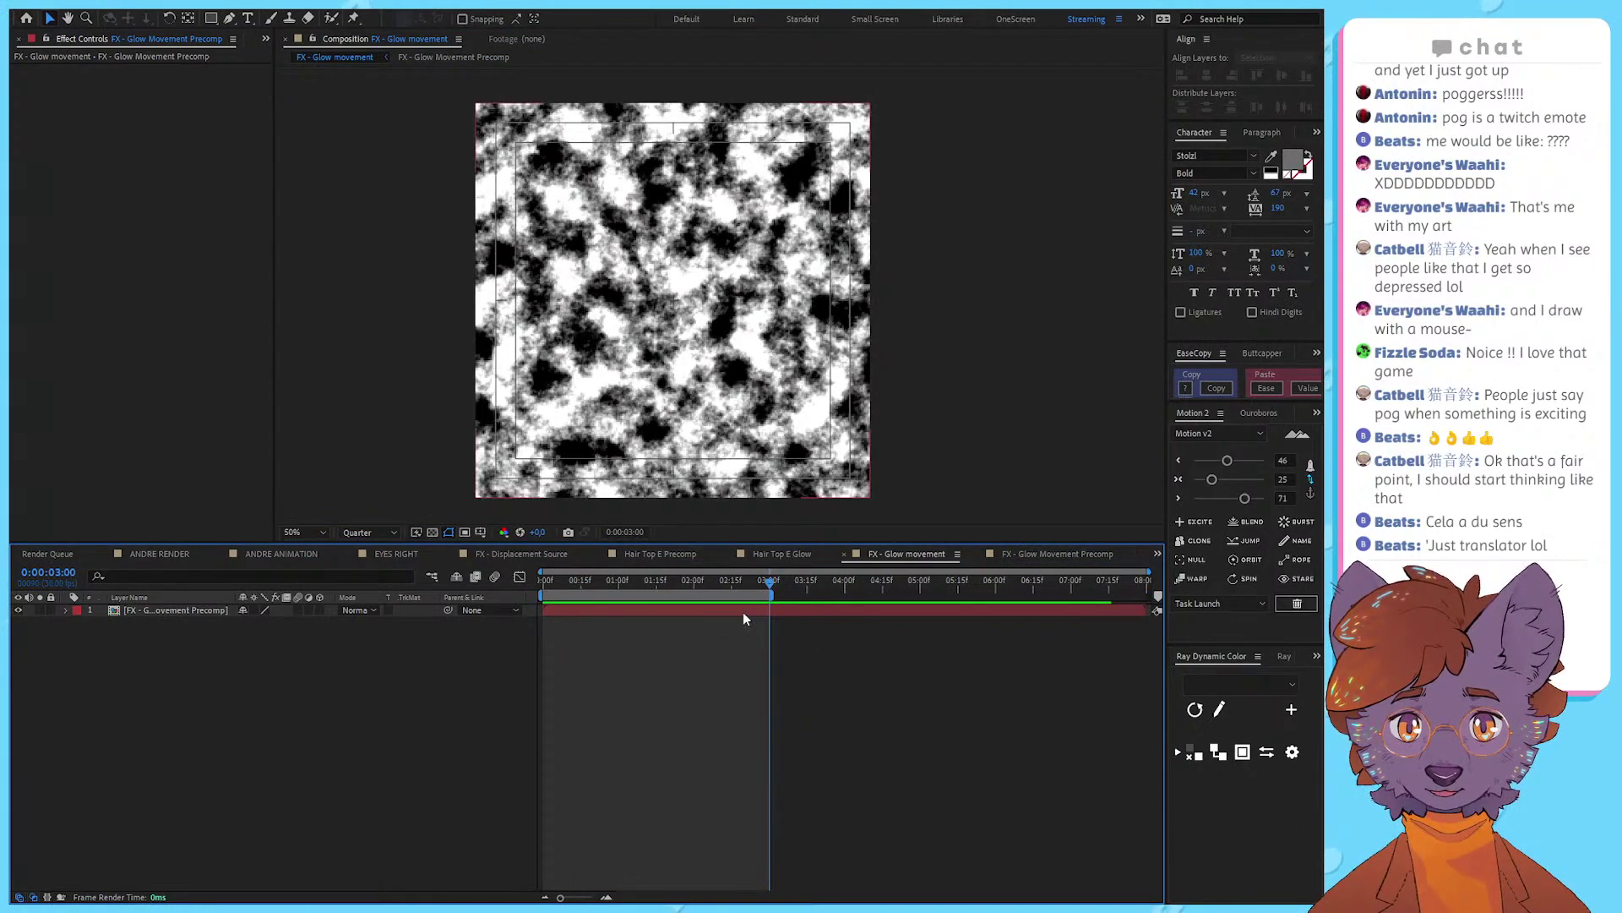
pyautogui.click(742, 611)
pyautogui.hotkey('ctrl', 'shift', 'd')
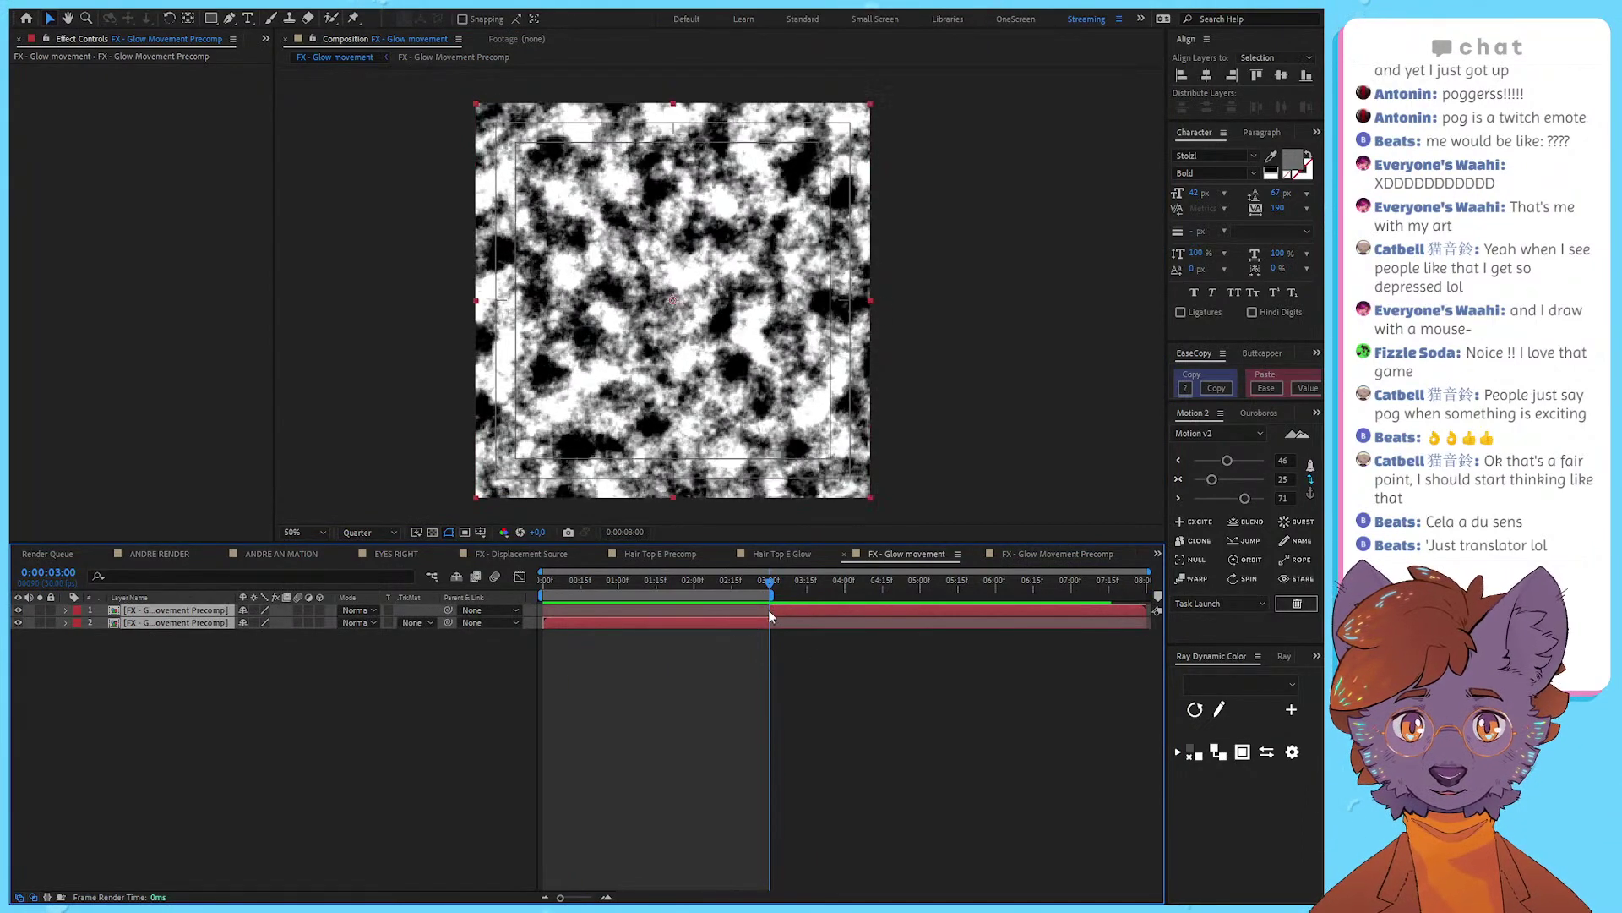
# Step: Try to slide both pieces of the split noise precomp earlier in the timeline, and undo the move
pyautogui.moveTo(783, 611); pyautogui.dragTo(560, 616)
pyautogui.scroll(2, 485, 625)
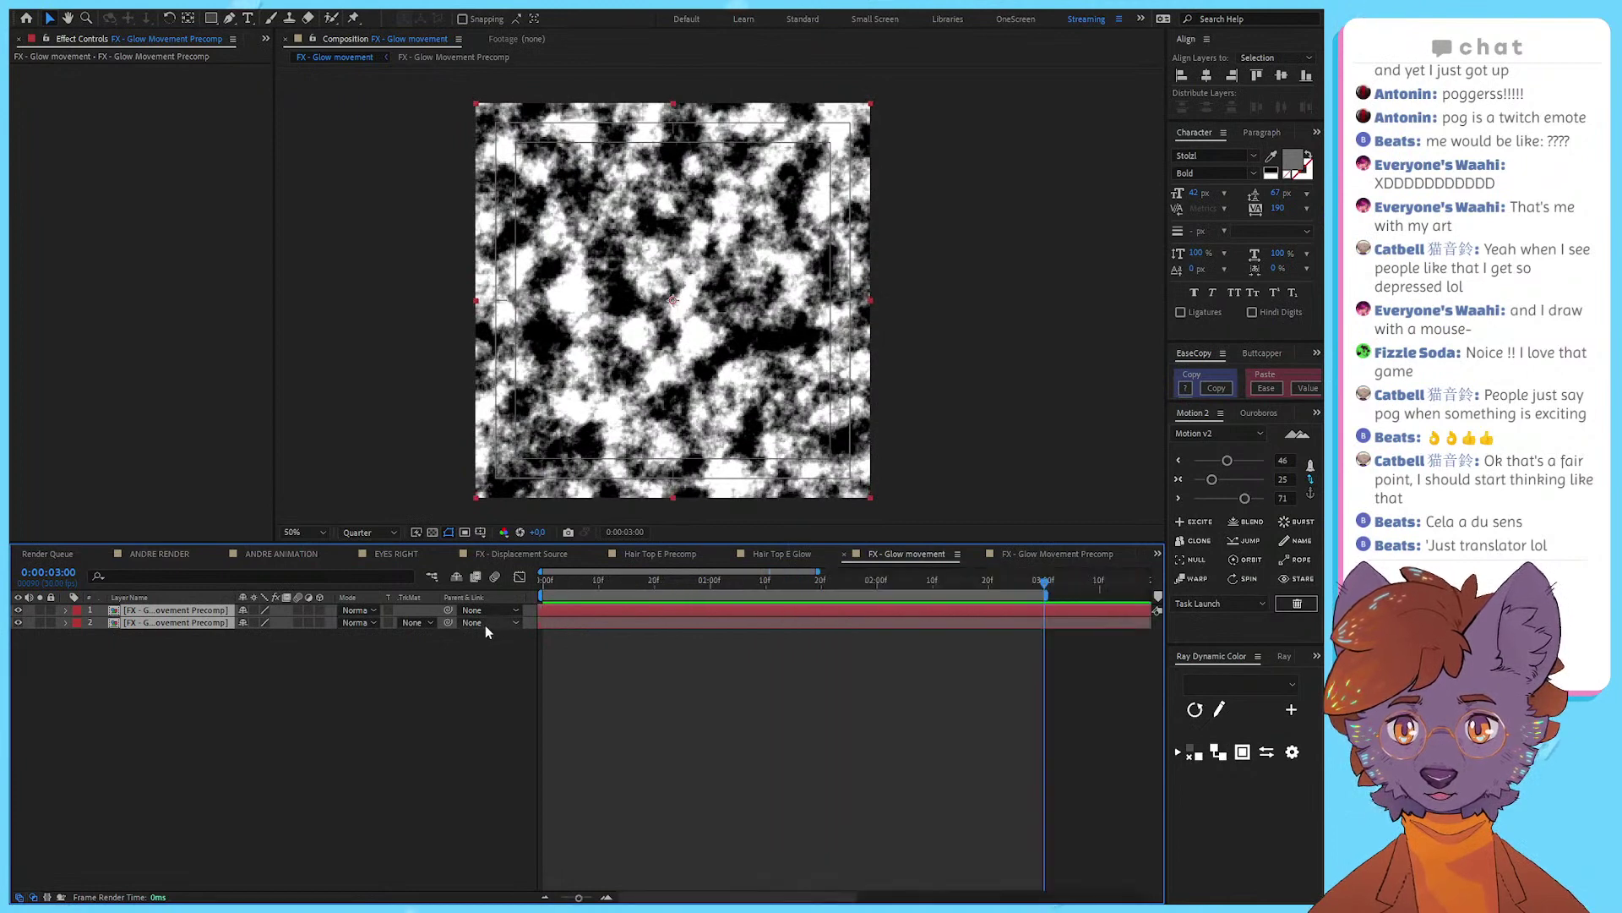
pyautogui.click(654, 641)
pyautogui.scroll(-2, 654, 641)
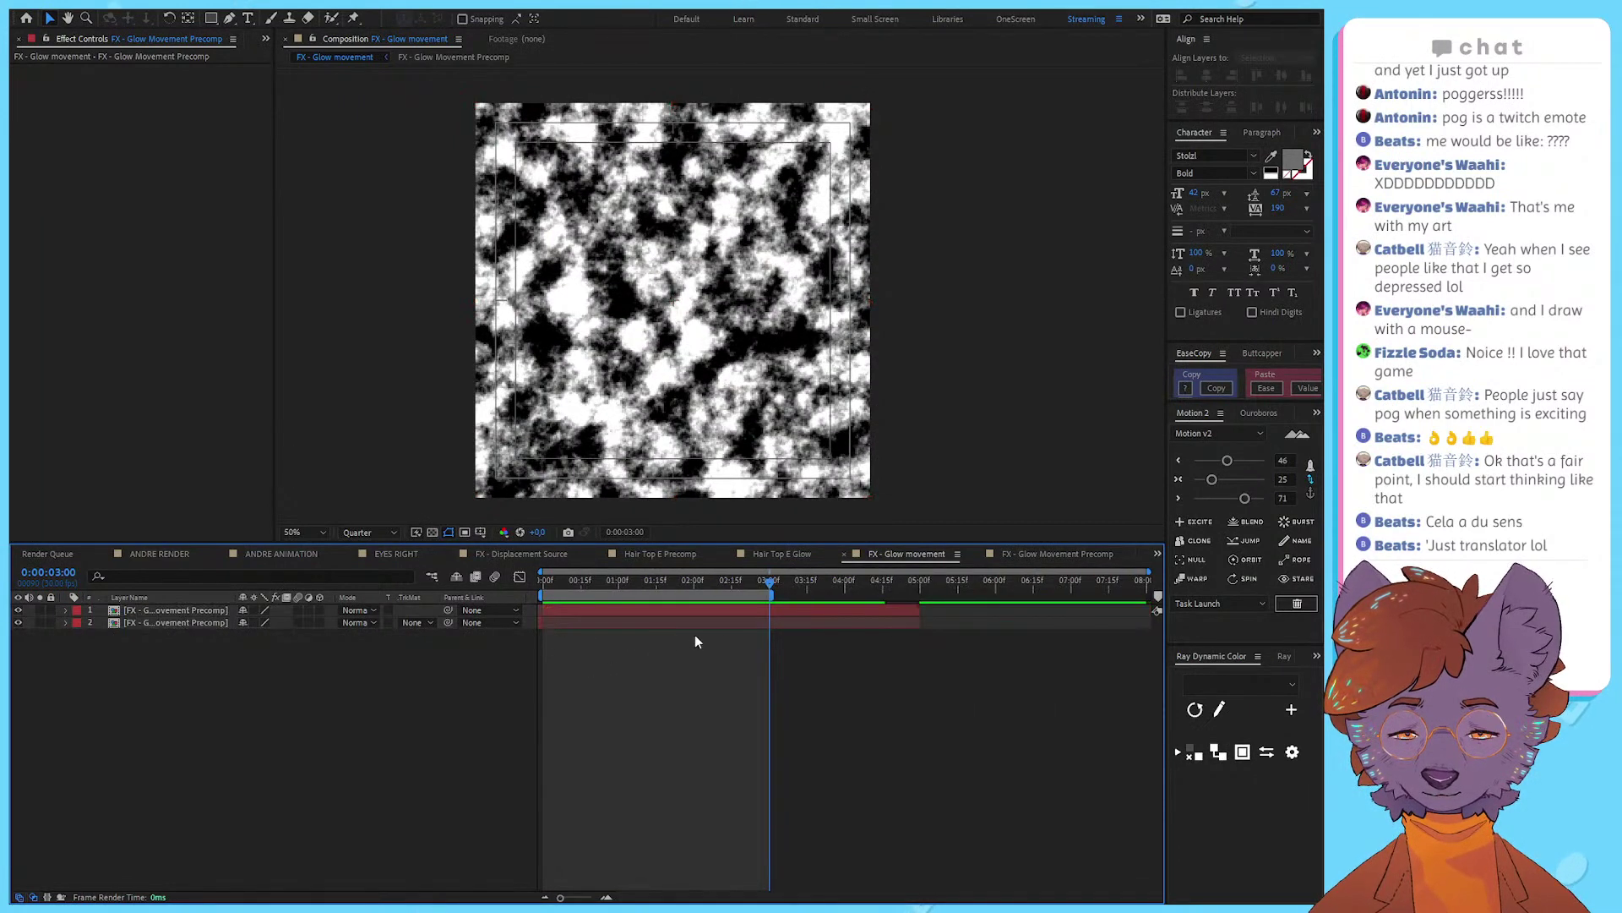
pyautogui.hotkey('ctrl', 'z')
pyautogui.hotkey('ctrl', 'z')
pyautogui.click(738, 674)
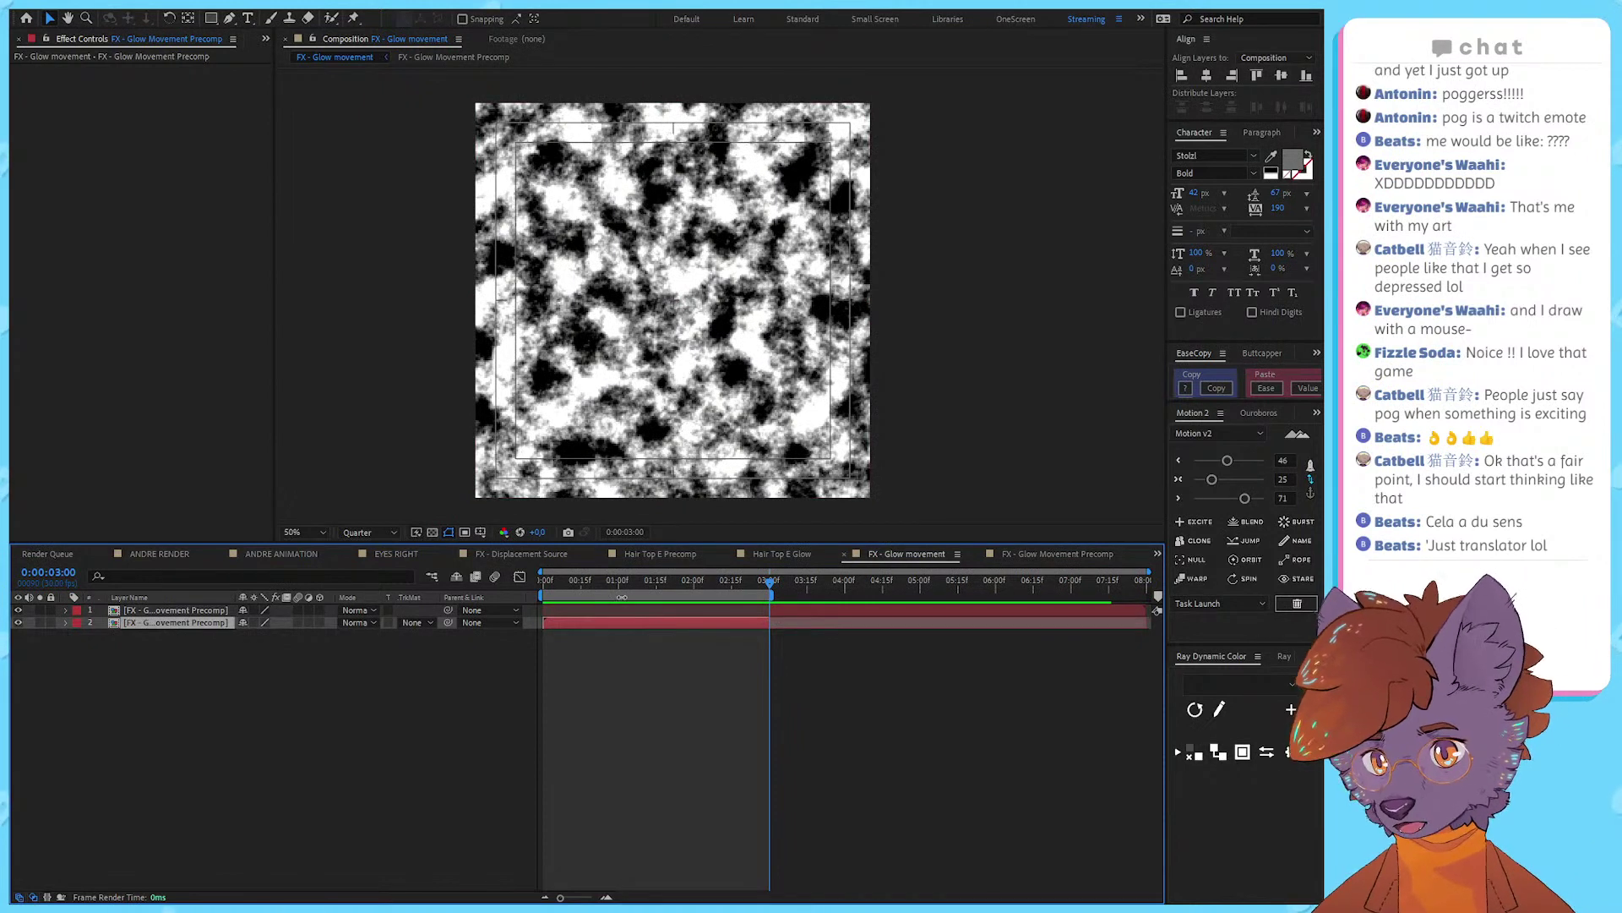
# Step: Shift the top glow precomp layer about one second later, away from the 0:00:03:00 cut
pyautogui.click(793, 637)
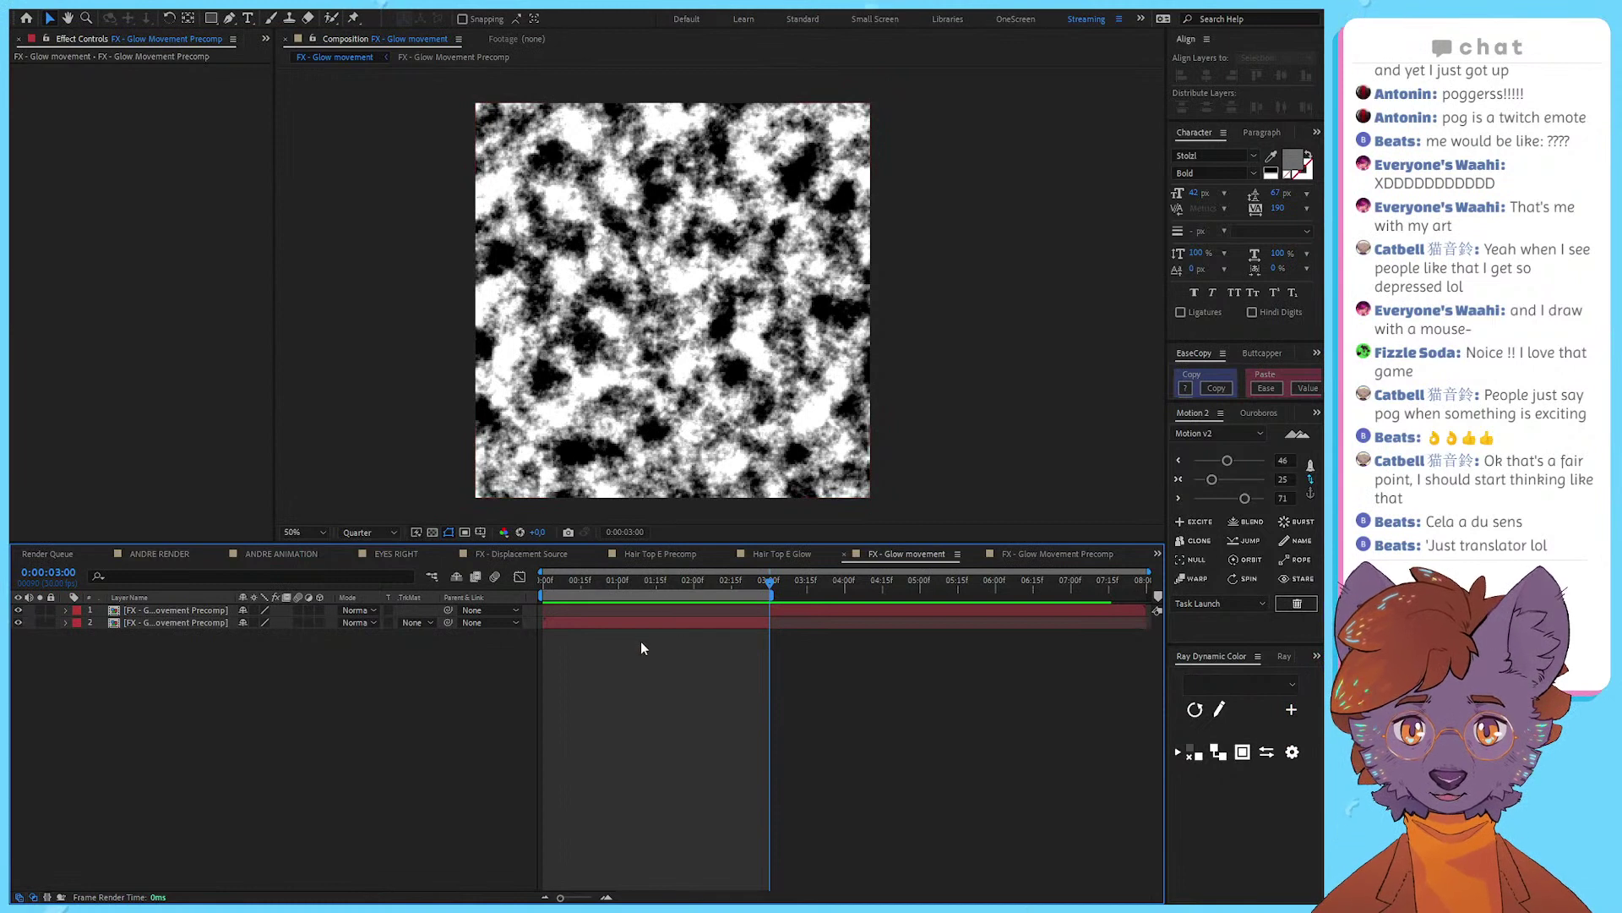
pyautogui.click(748, 626)
pyautogui.scroll(3, 810, 579)
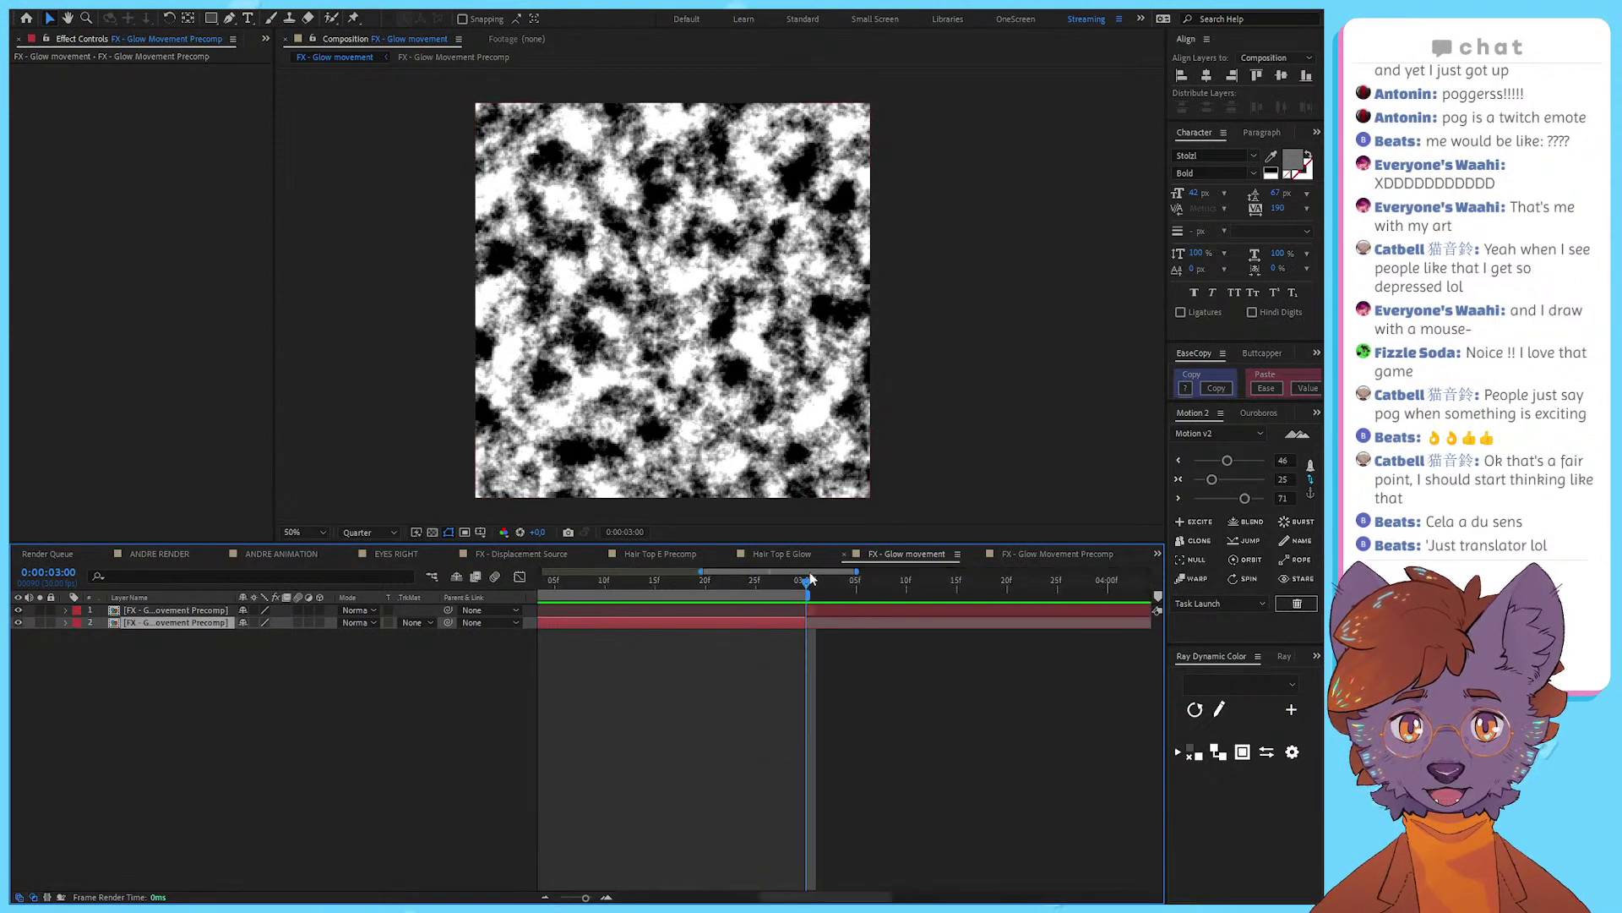
pyautogui.click(811, 608)
pyautogui.scroll(-5, 824, 607)
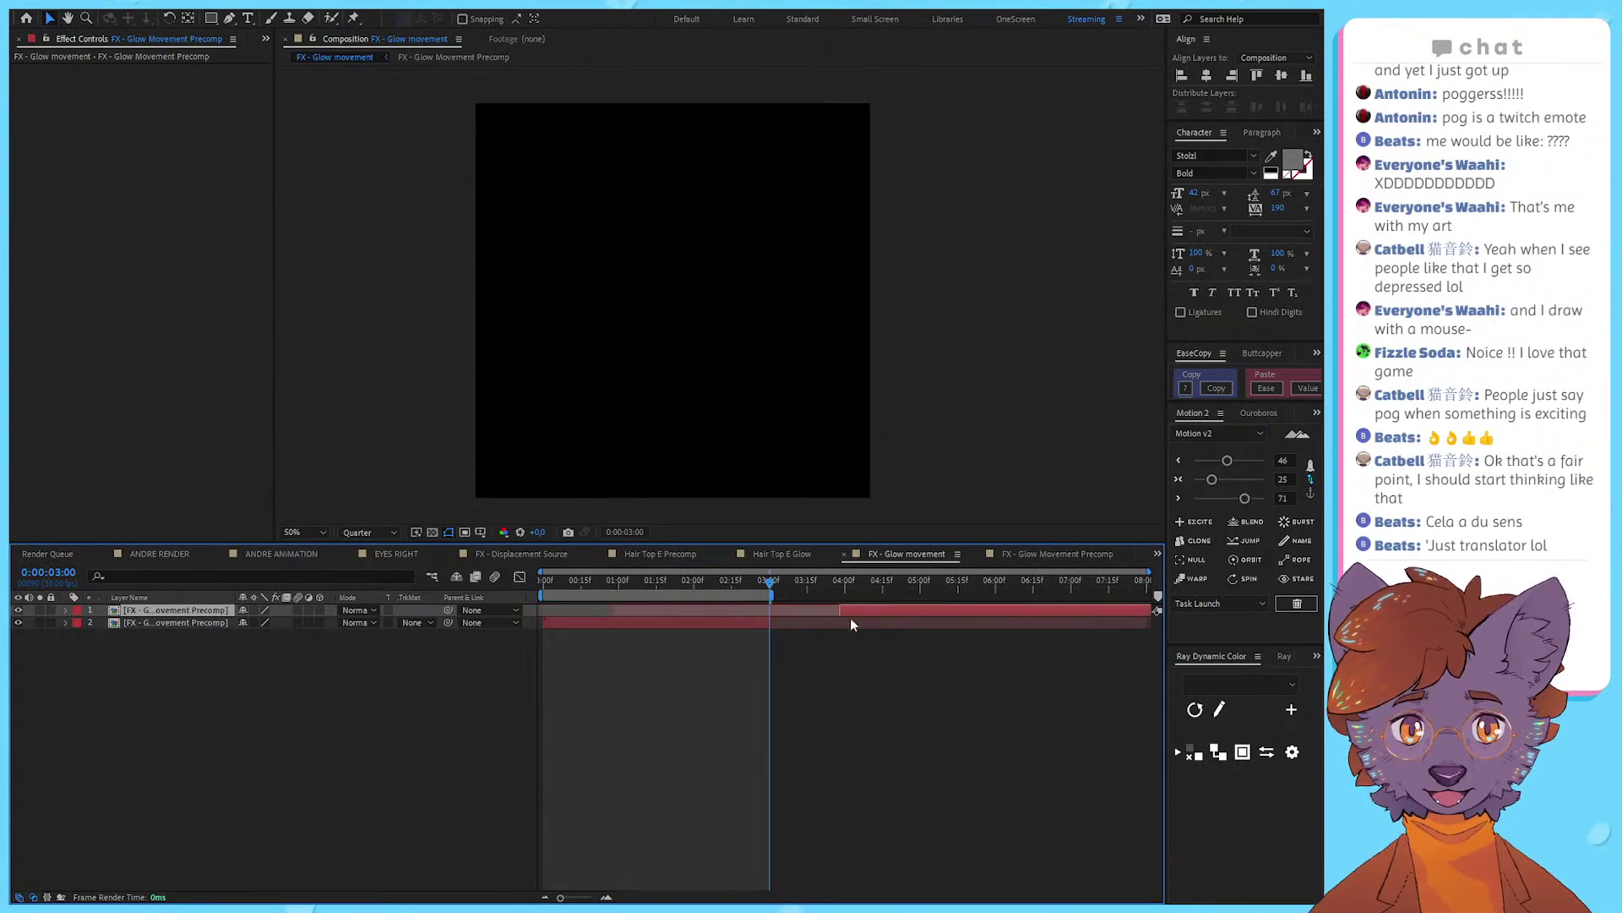
pyautogui.scroll(4, 783, 617)
pyautogui.click(784, 622)
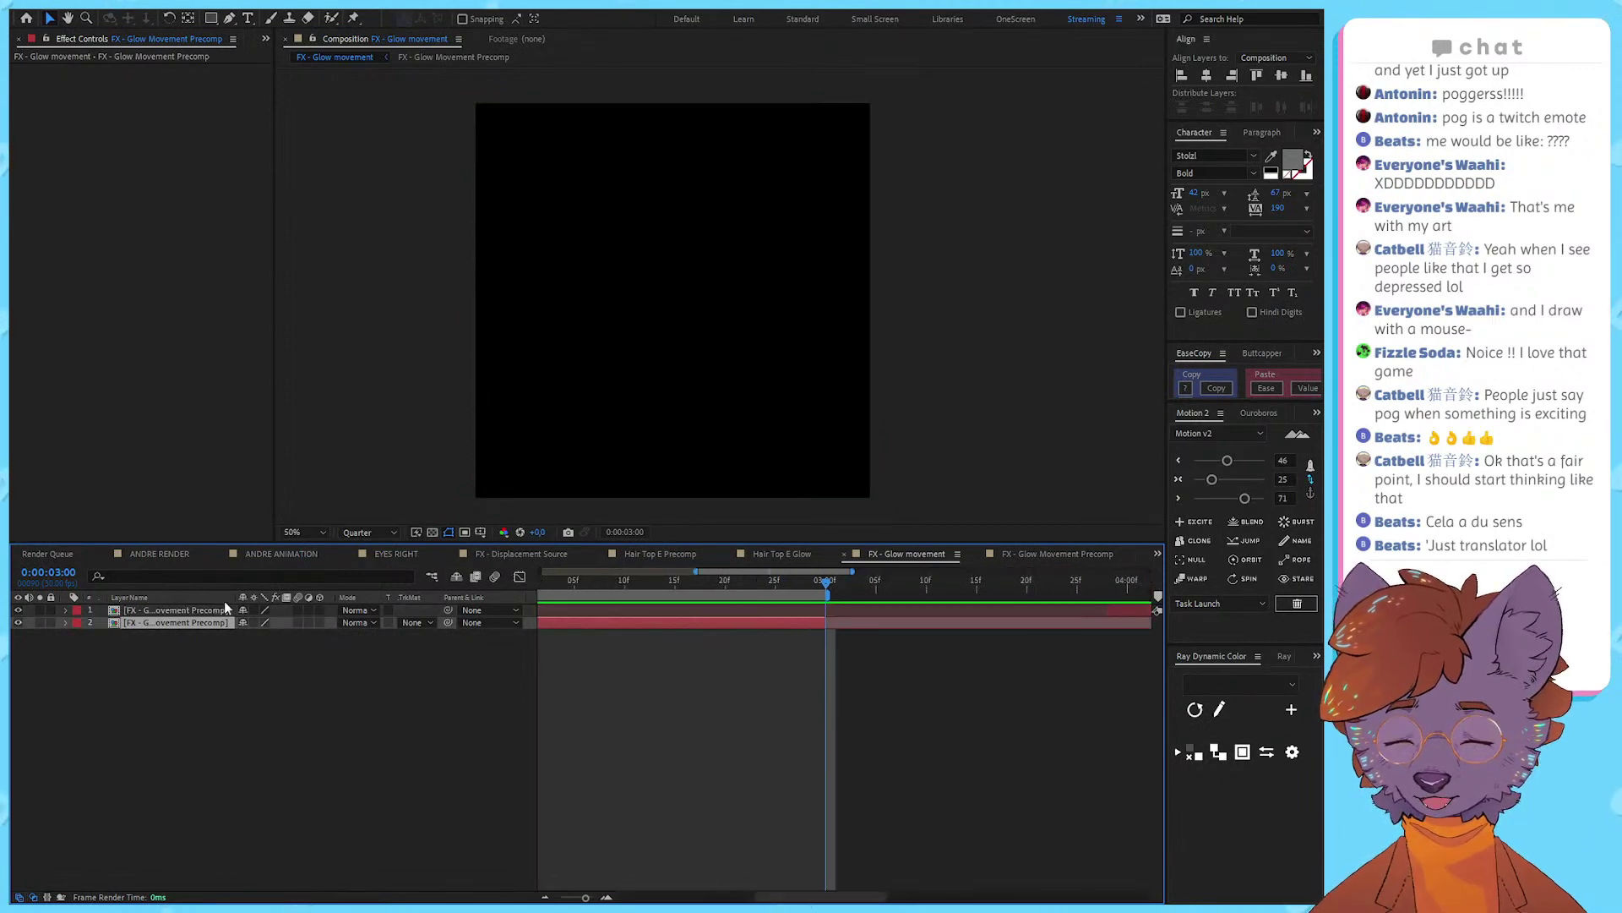
pyautogui.scroll(-5, 769, 676)
pyautogui.click(808, 672)
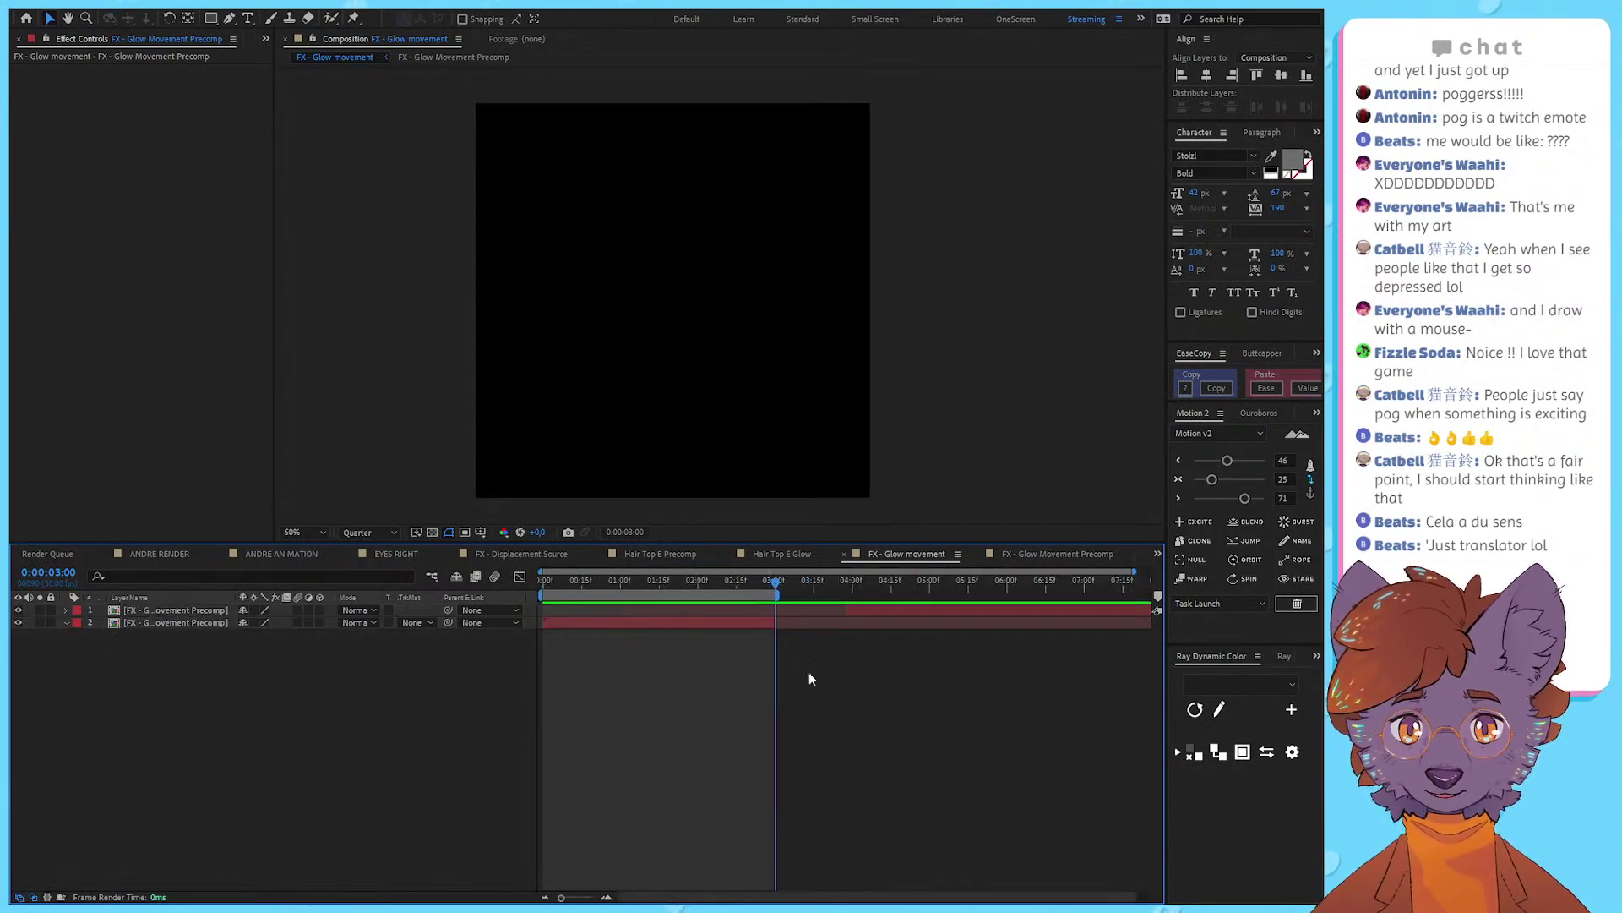
# Step: Mark both glow precomp layers at 0:00:03:00, with the top layer starting at that point, and preview the join
pyautogui.click(774, 622)
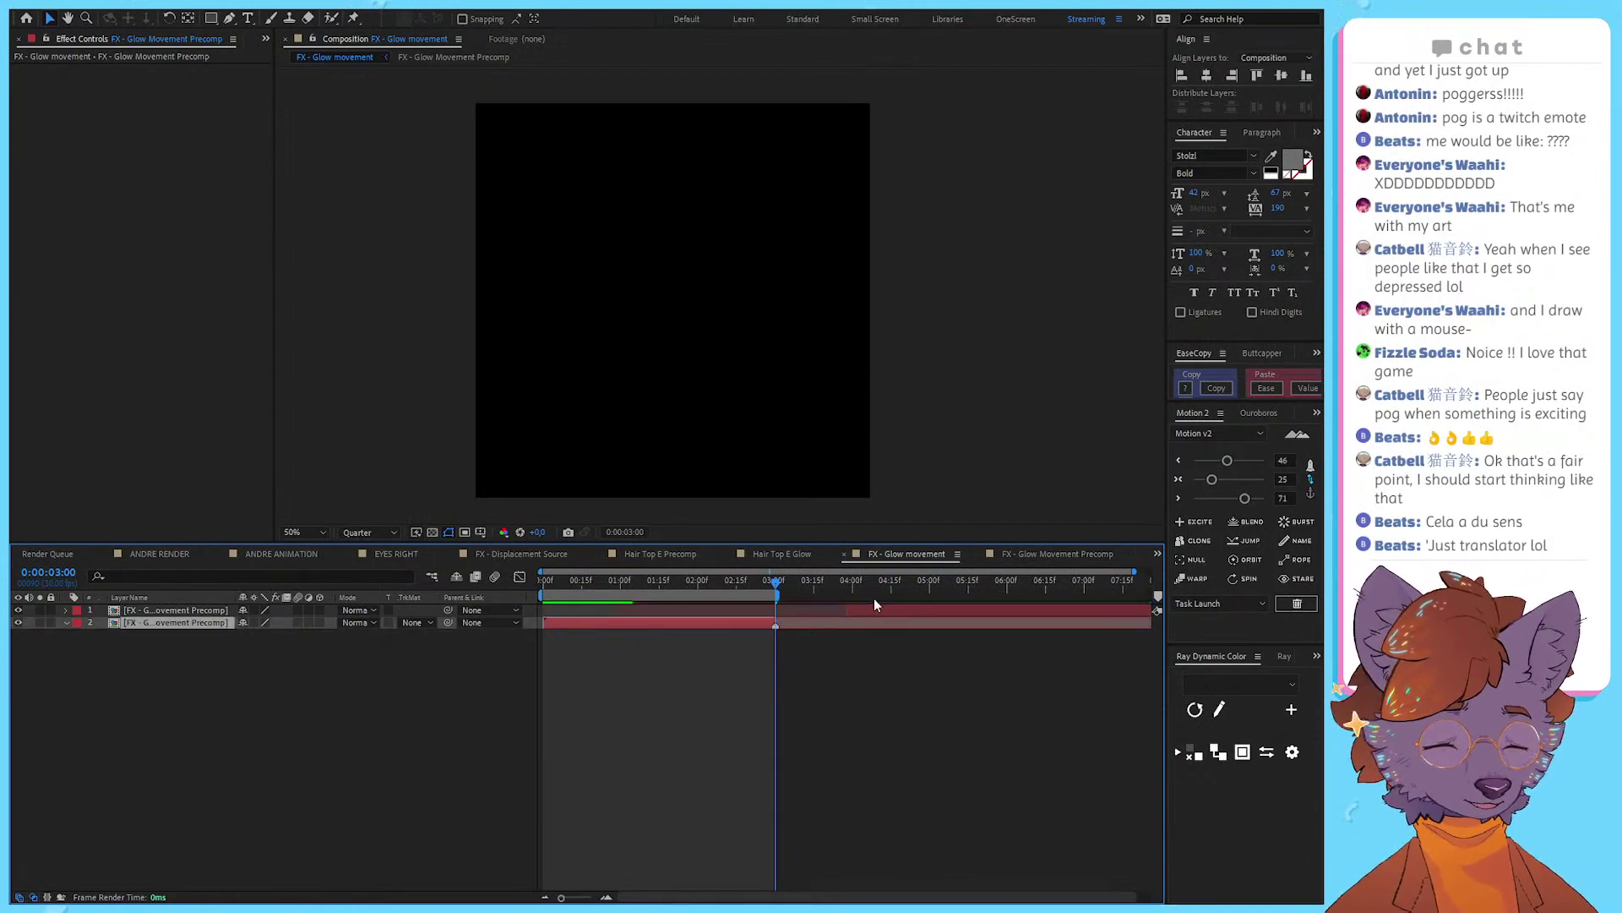
pyautogui.moveTo(776, 583); pyautogui.dragTo(792, 612)
pyautogui.moveTo(864, 610); pyautogui.dragTo(743, 585)
pyautogui.scroll(3, 783, 612)
pyautogui.click(732, 580)
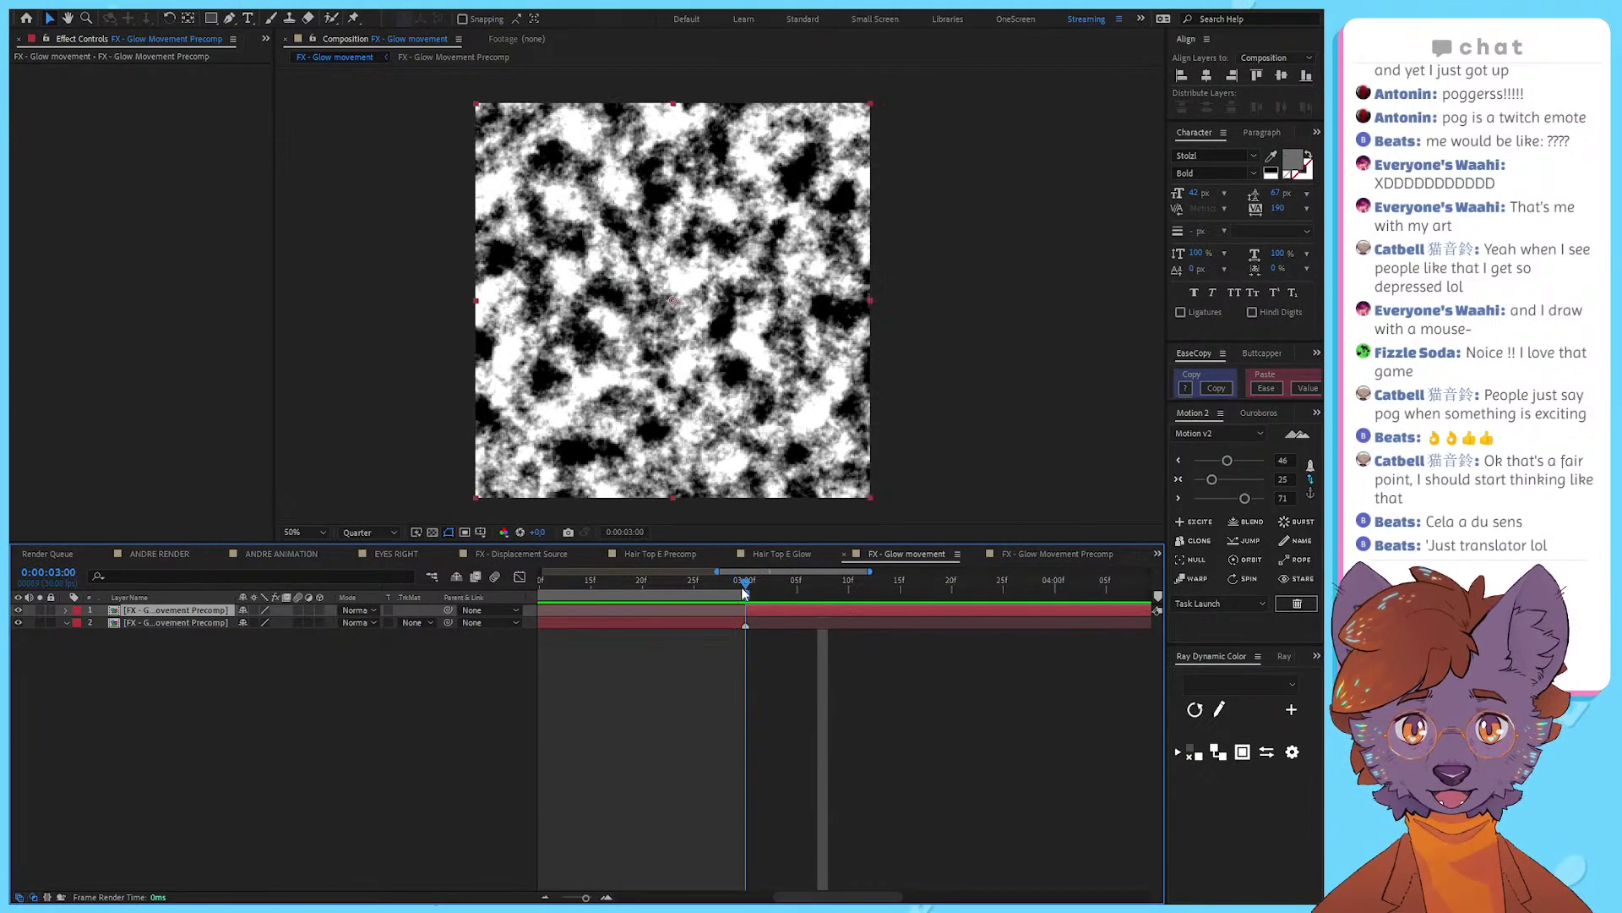
pyautogui.scroll(-3, 762, 621)
pyautogui.press('space')
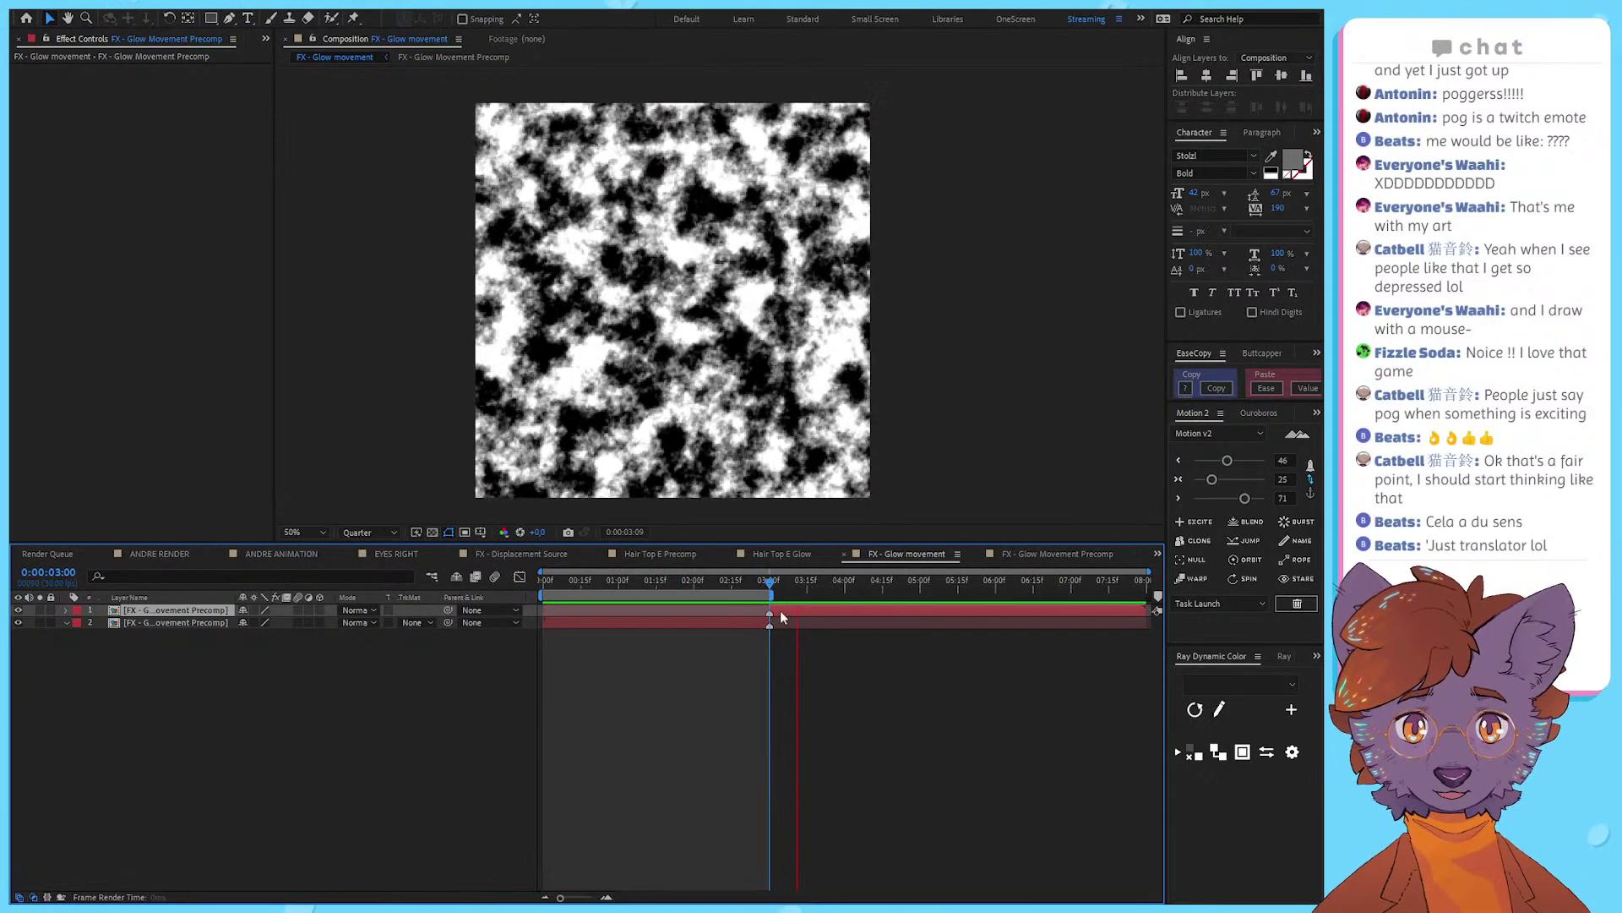
pyautogui.press('space')
# Step: Move the top glow precomp layer earlier so its marked start sits at 0:00:00:00
pyautogui.moveTo(810, 608)
pyautogui.mouseDown()
pyautogui.moveTo(630, 609)
pyautogui.moveTo(531, 585)
pyautogui.mouseUp()
pyautogui.press('=')
pyautogui.press('=')
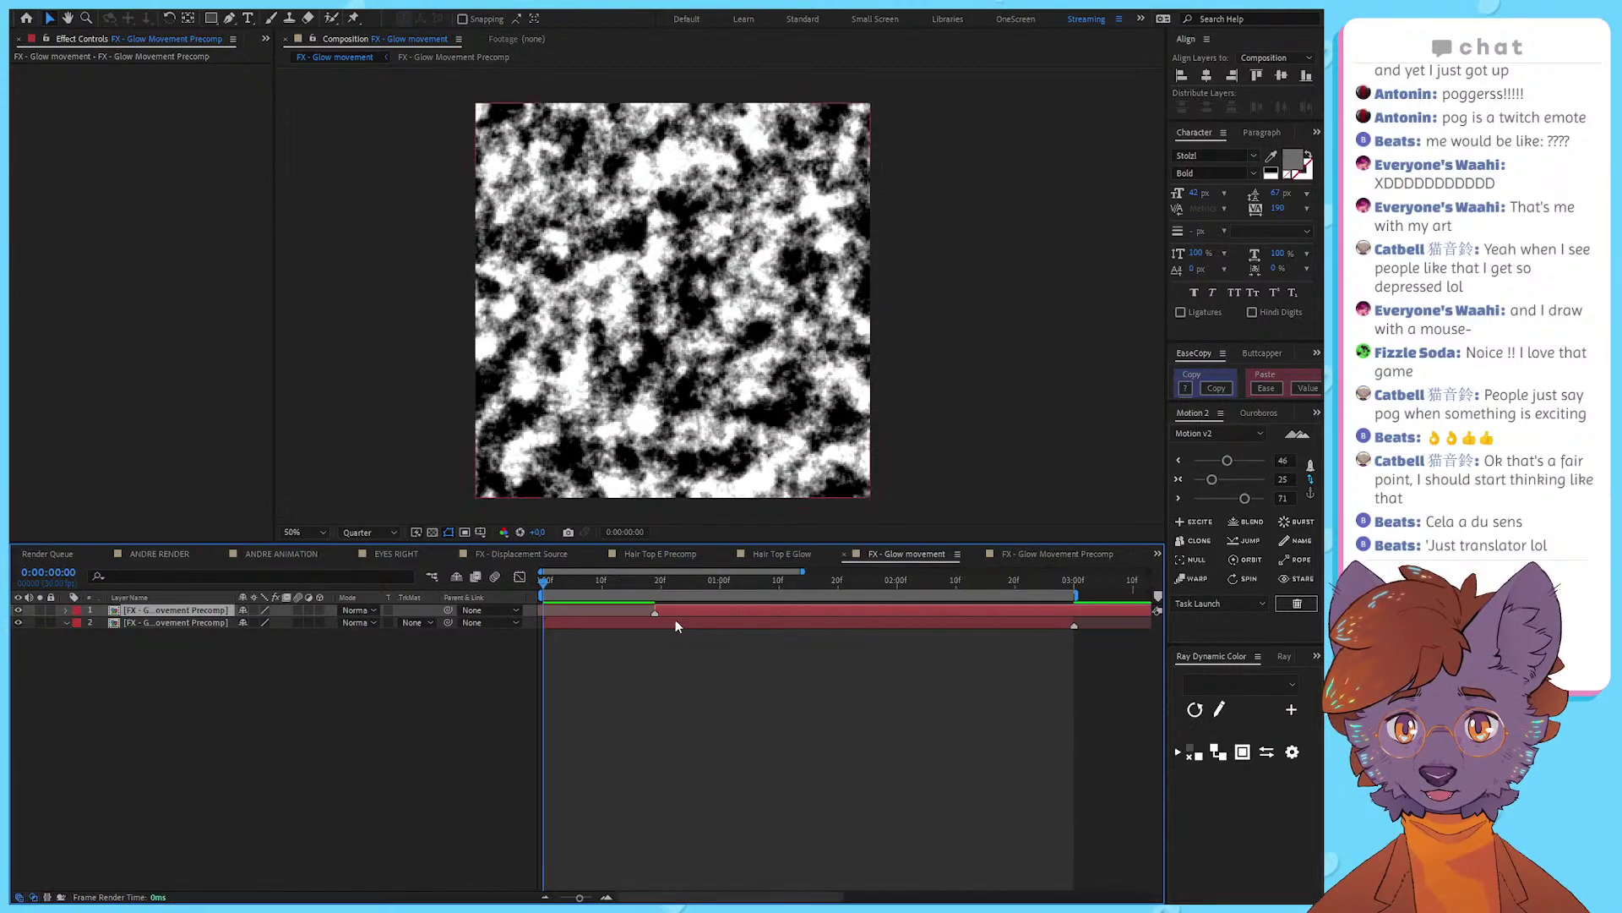
pyautogui.moveTo(674, 615)
pyautogui.mouseDown()
pyautogui.moveTo(564, 613)
pyautogui.moveTo(1093, 605)
pyautogui.moveTo(1075, 622)
pyautogui.mouseUp()
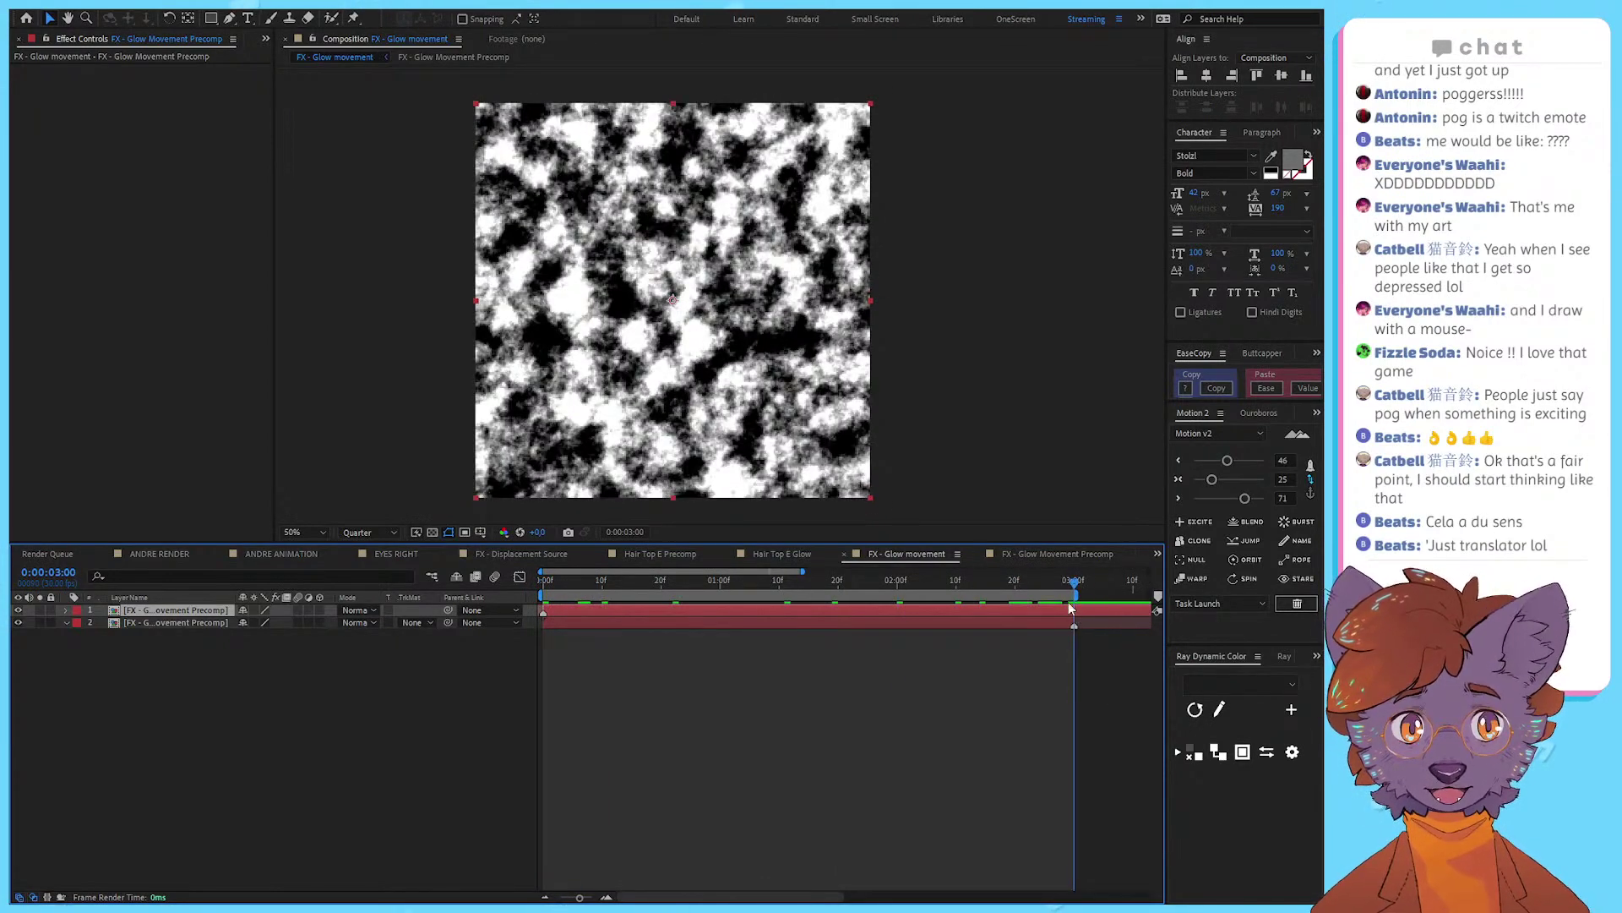
pyautogui.click(542, 581)
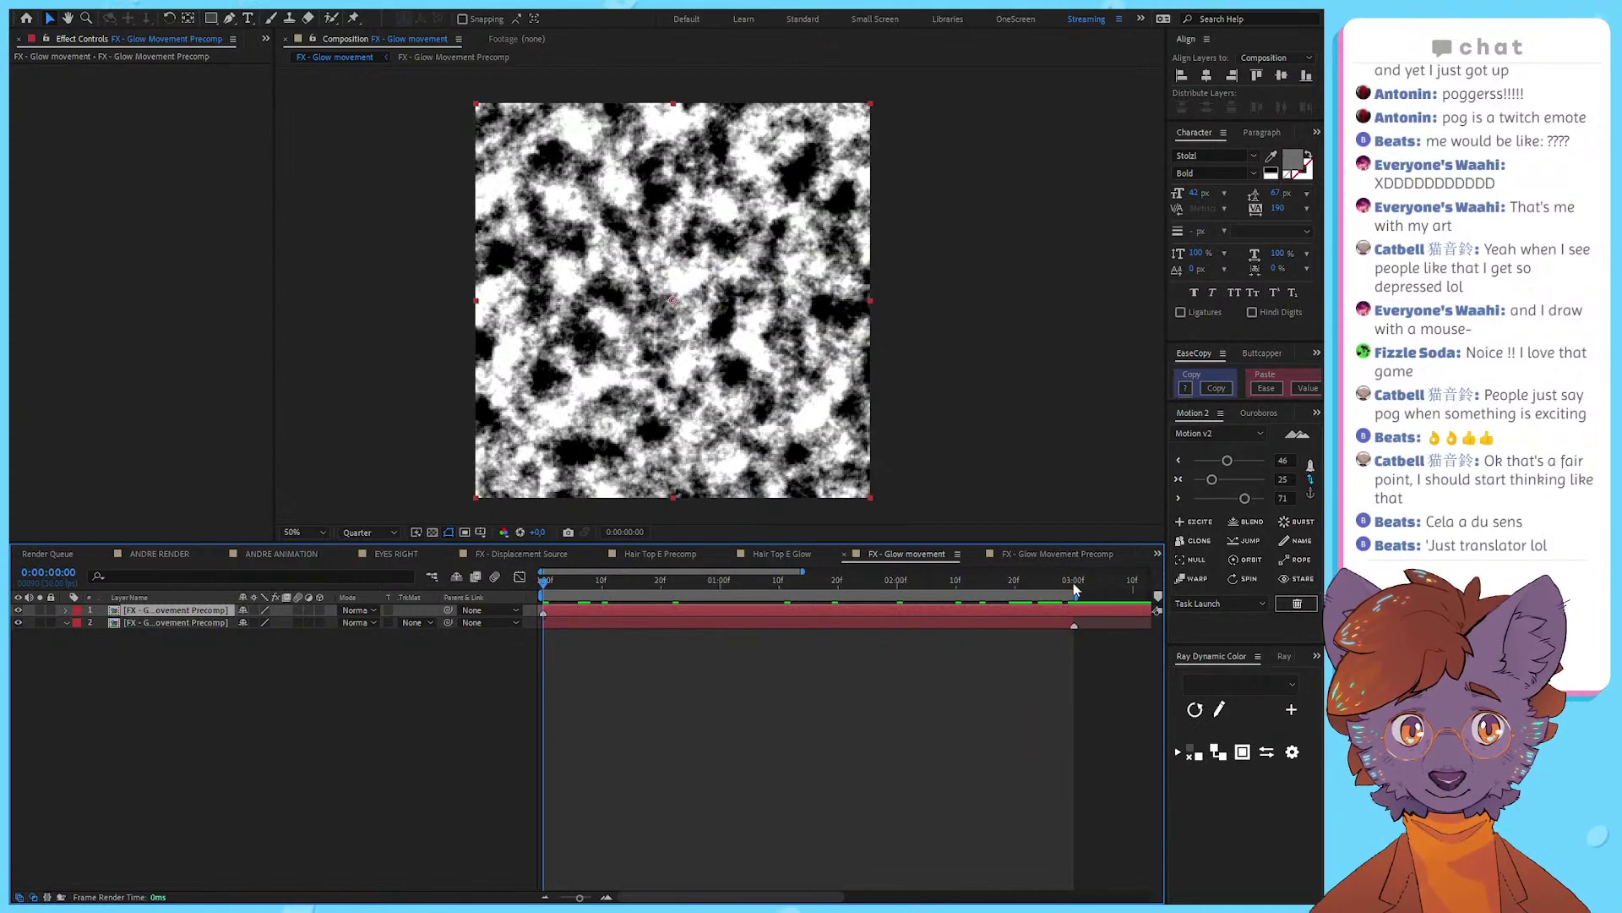
# Step: Split the top glow precomp layer at 0:00:00:10 and delete the part after the split
pyautogui.moveTo(617, 589); pyautogui.dragTo(602, 581)
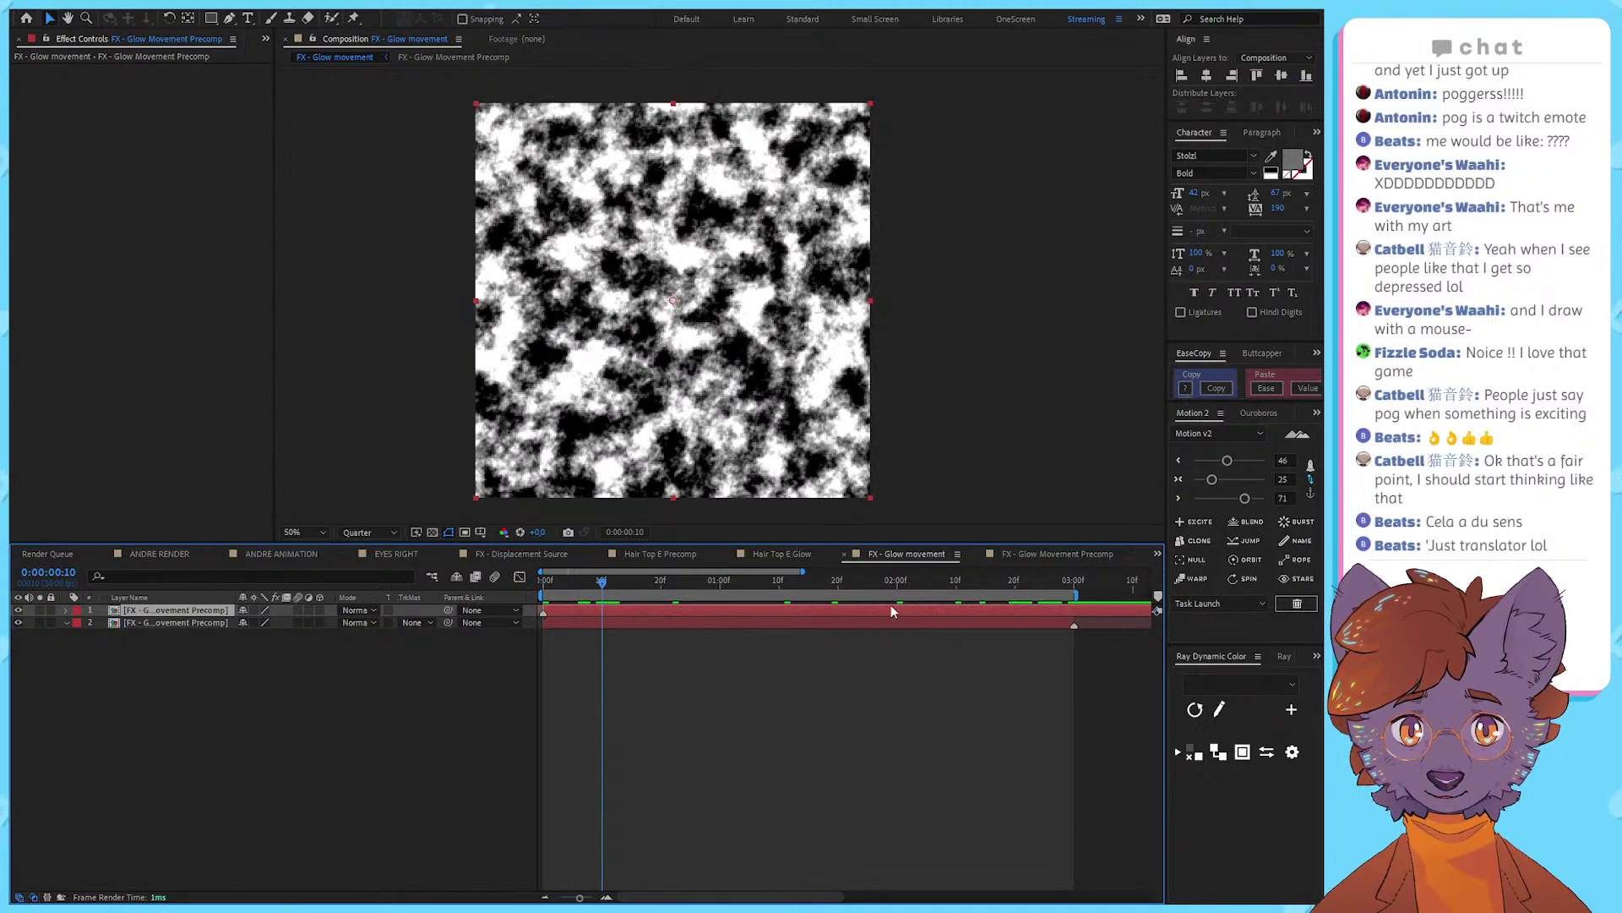
pyautogui.press('Delete')
pyautogui.hotkey('ctrl', 'z')
pyautogui.hotkey('ctrl', 'shift', 'd')
pyautogui.press('Delete')
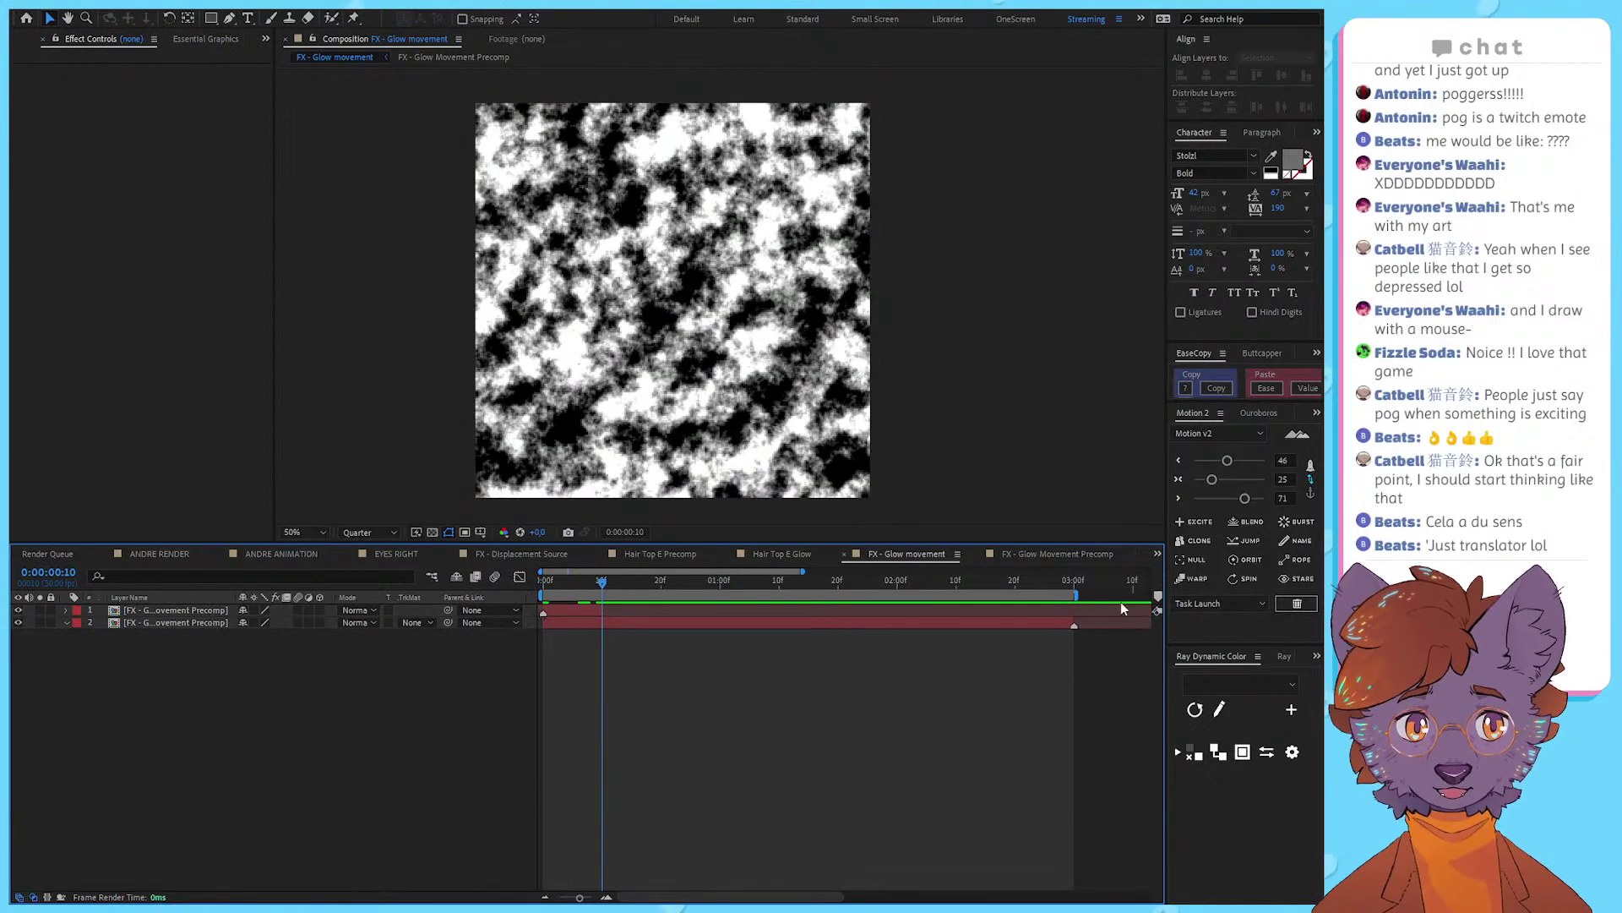
# Step: Compare the loop's end and start frames, then reveal the top layer's Opacity and extend the layer to about 0:00:01:00
pyautogui.click(1075, 581)
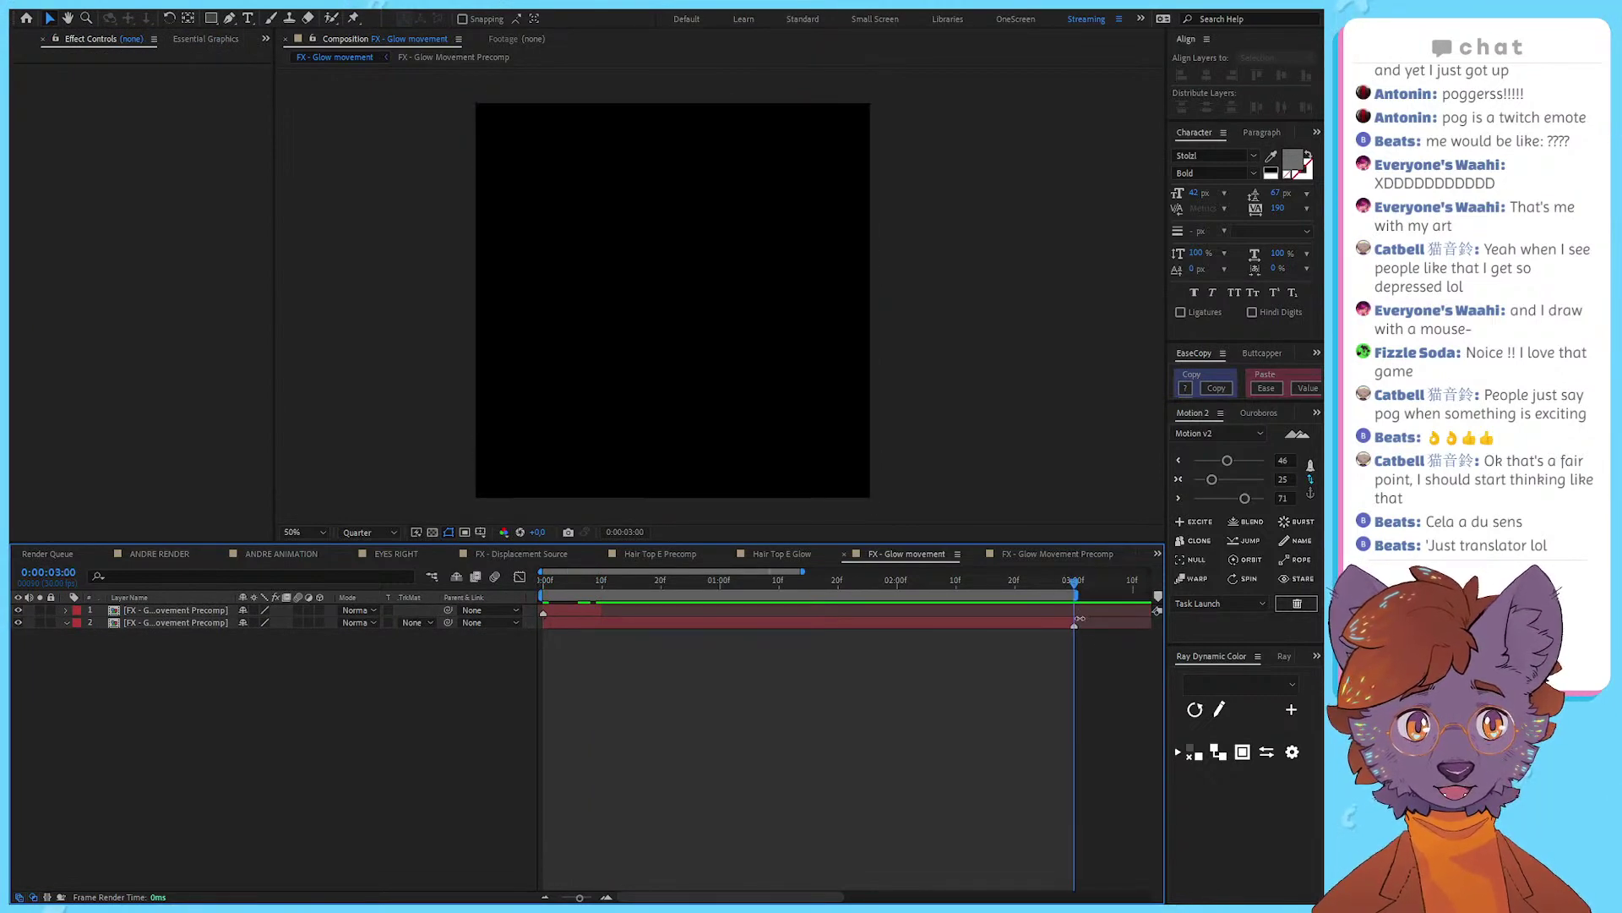
pyautogui.moveTo(1073, 587); pyautogui.dragTo(1067, 586)
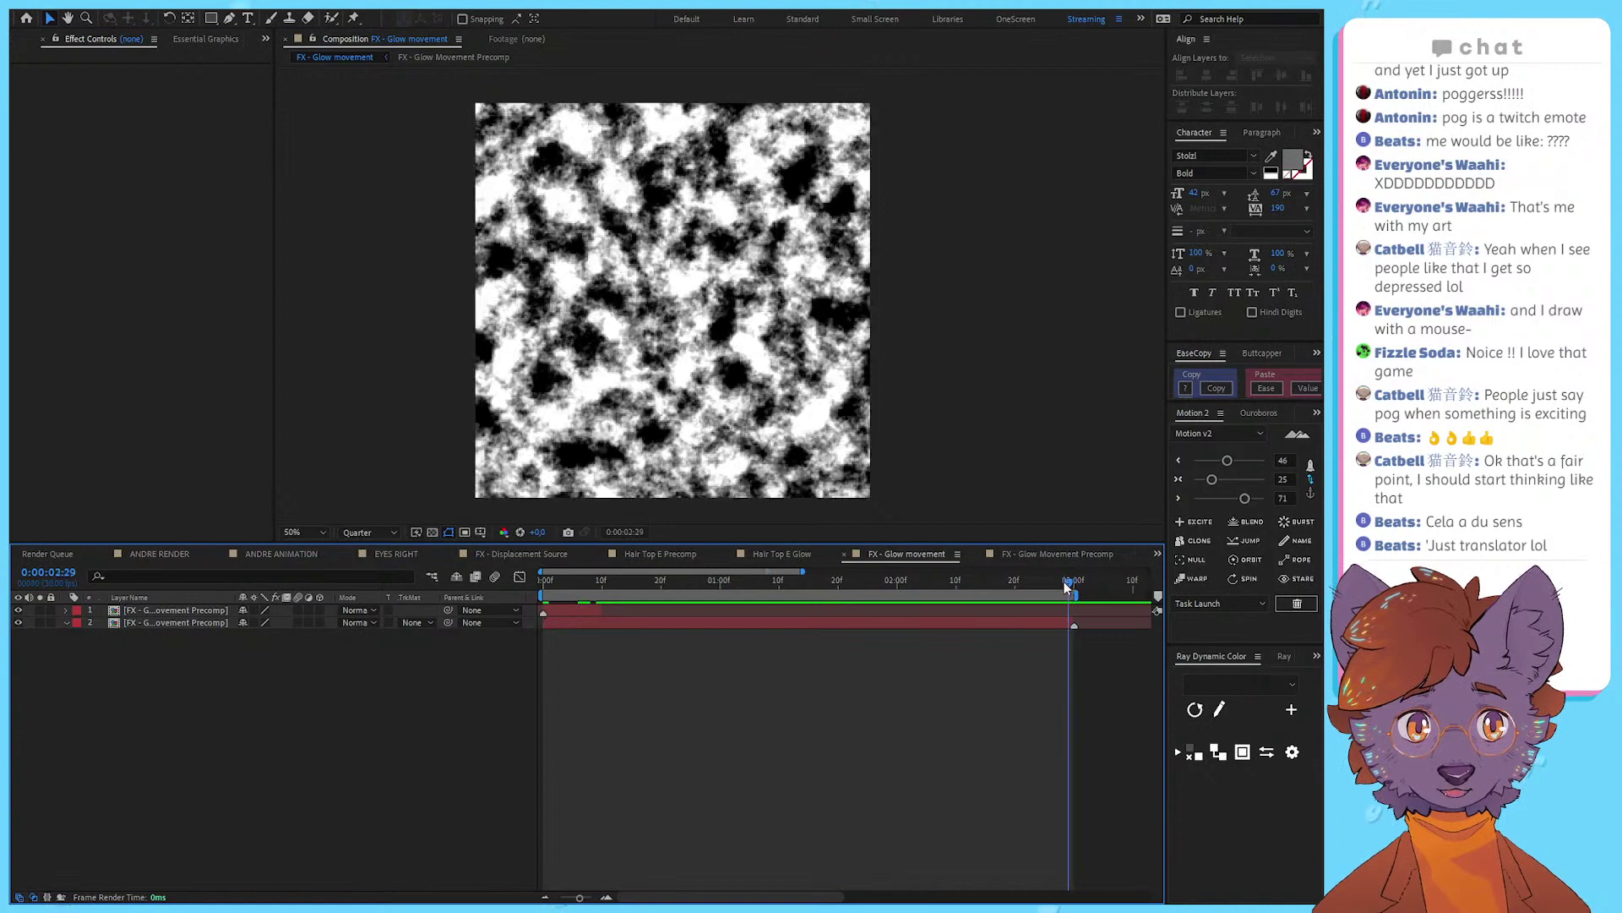
pyautogui.click(544, 583)
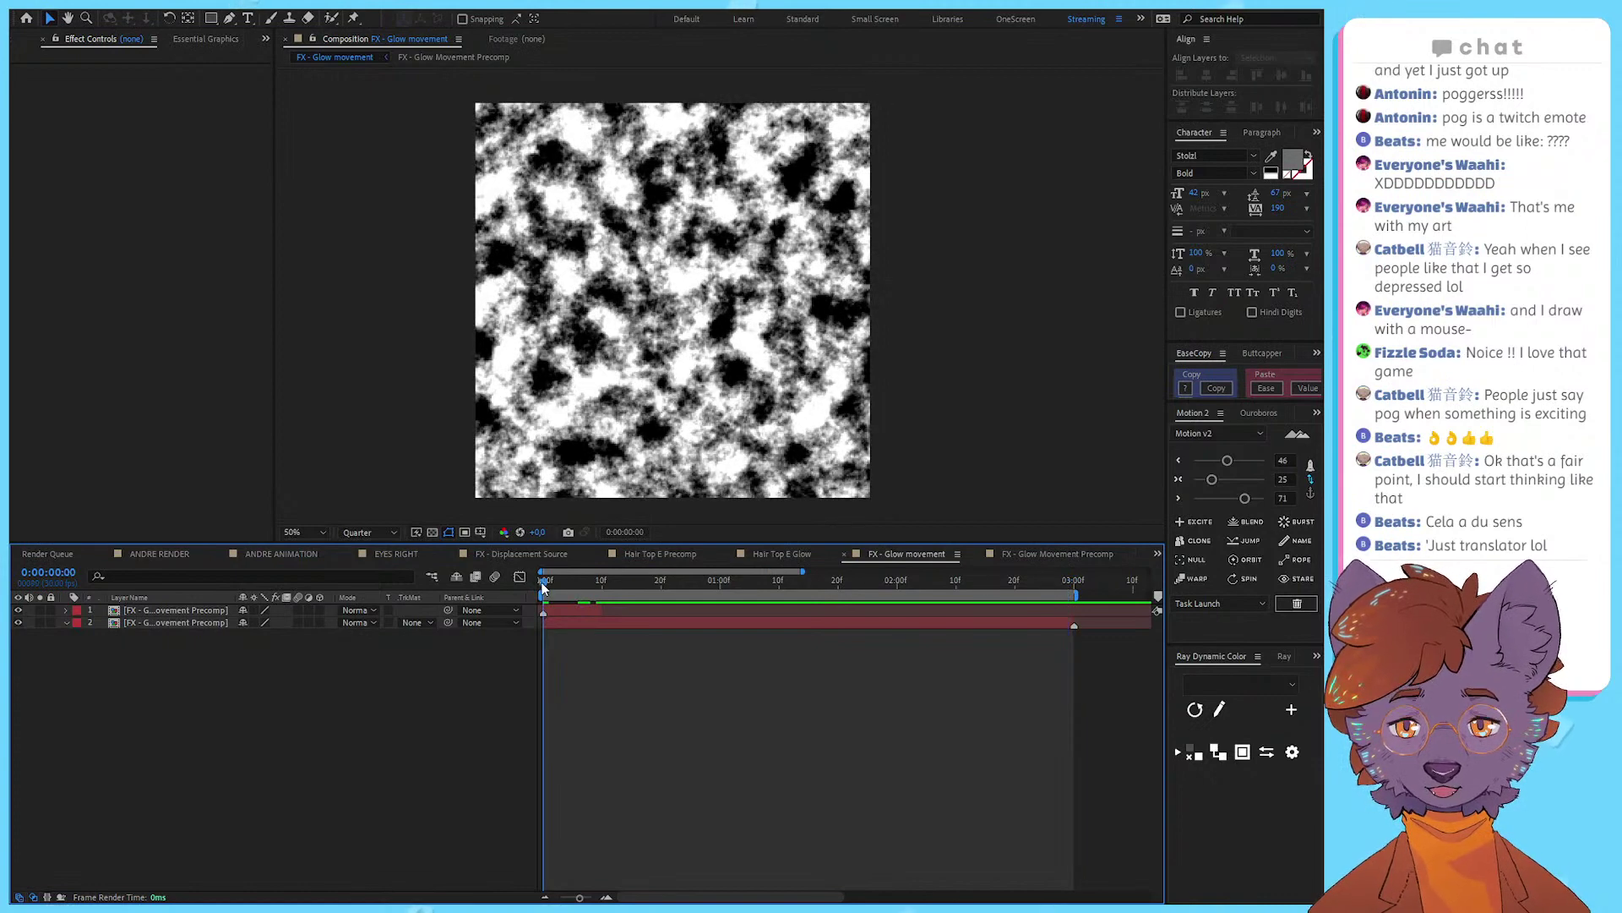
pyautogui.click(579, 615)
pyautogui.press('t')
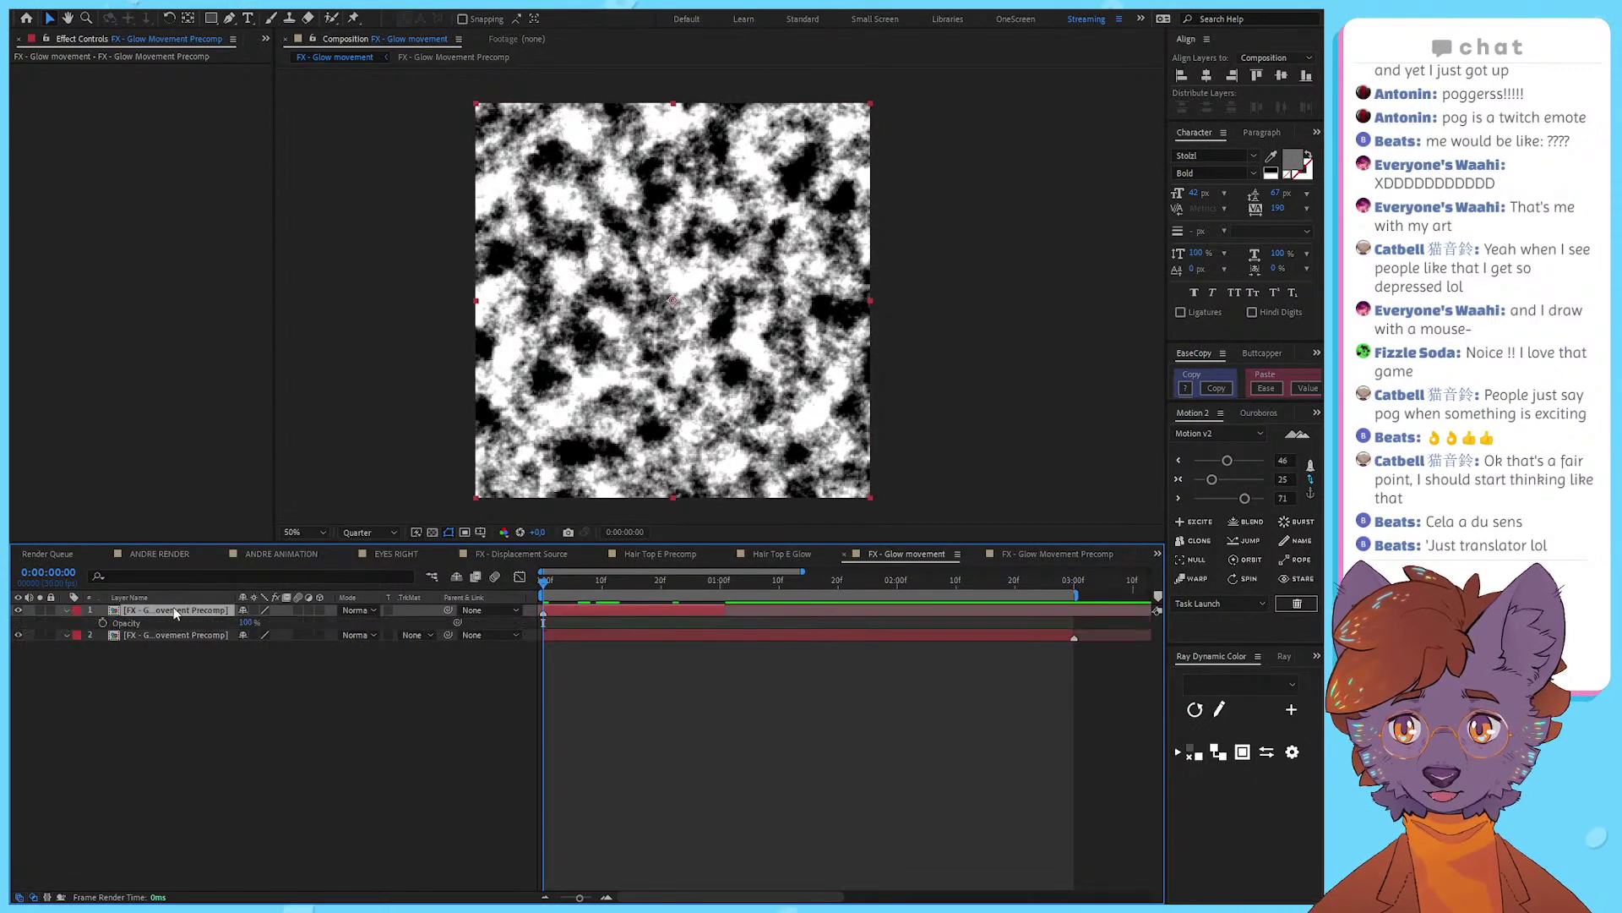
pyautogui.moveTo(734, 587); pyautogui.dragTo(393, 610)
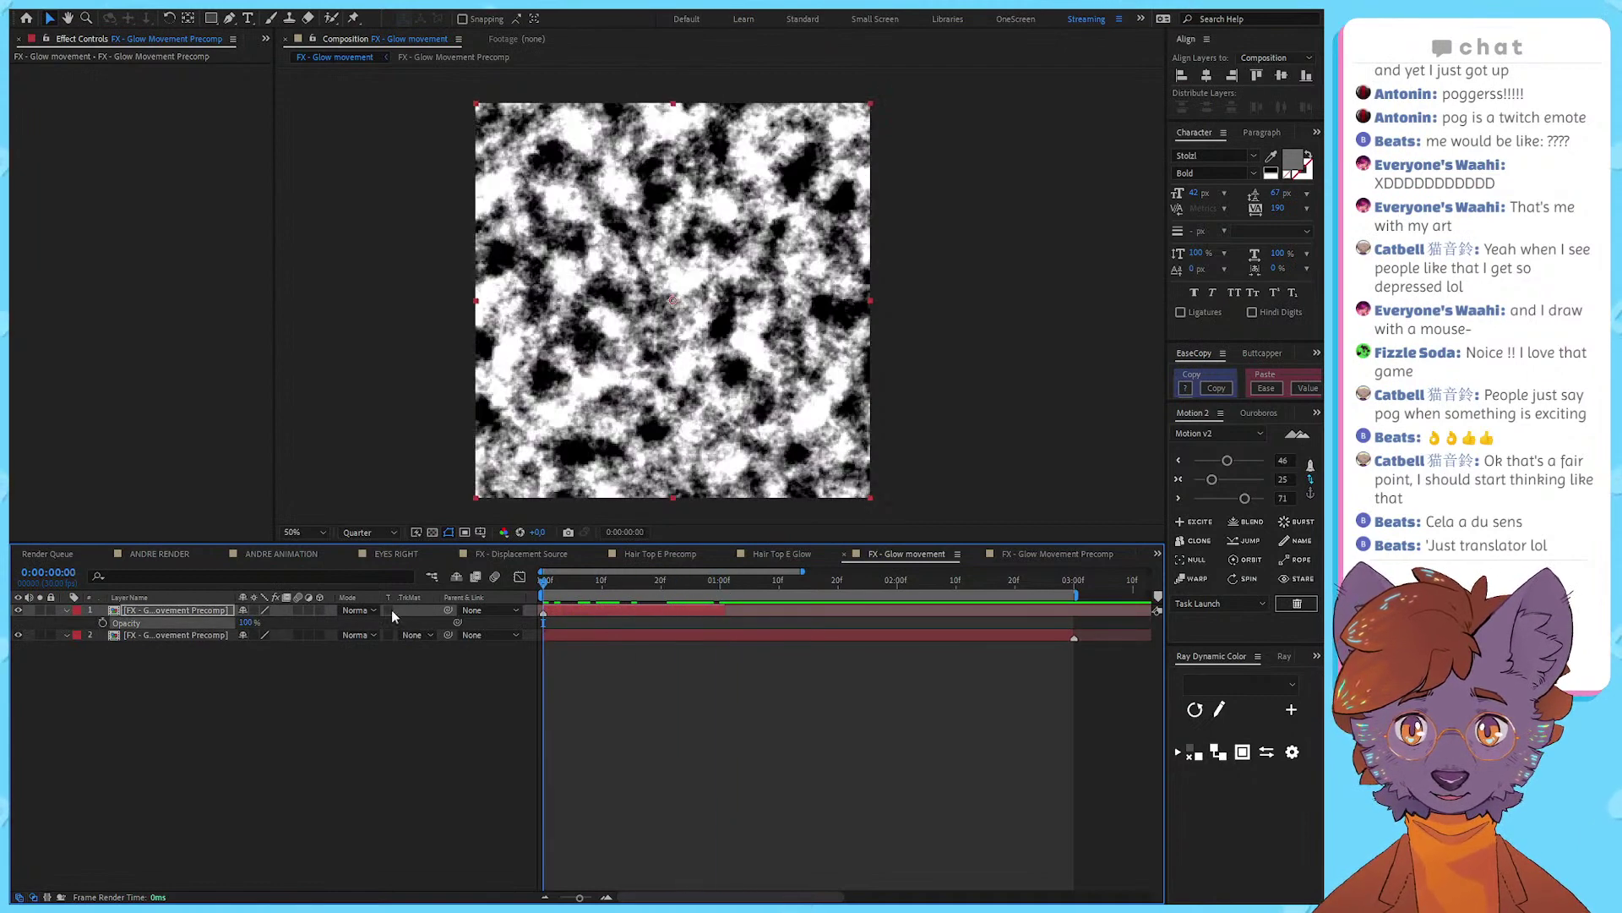
# Step: Keyframe the top layer's opacity from 100% at 0:00:00:00 to 0% at 0:00:01:00
pyautogui.click(120, 627)
pyautogui.click(102, 622)
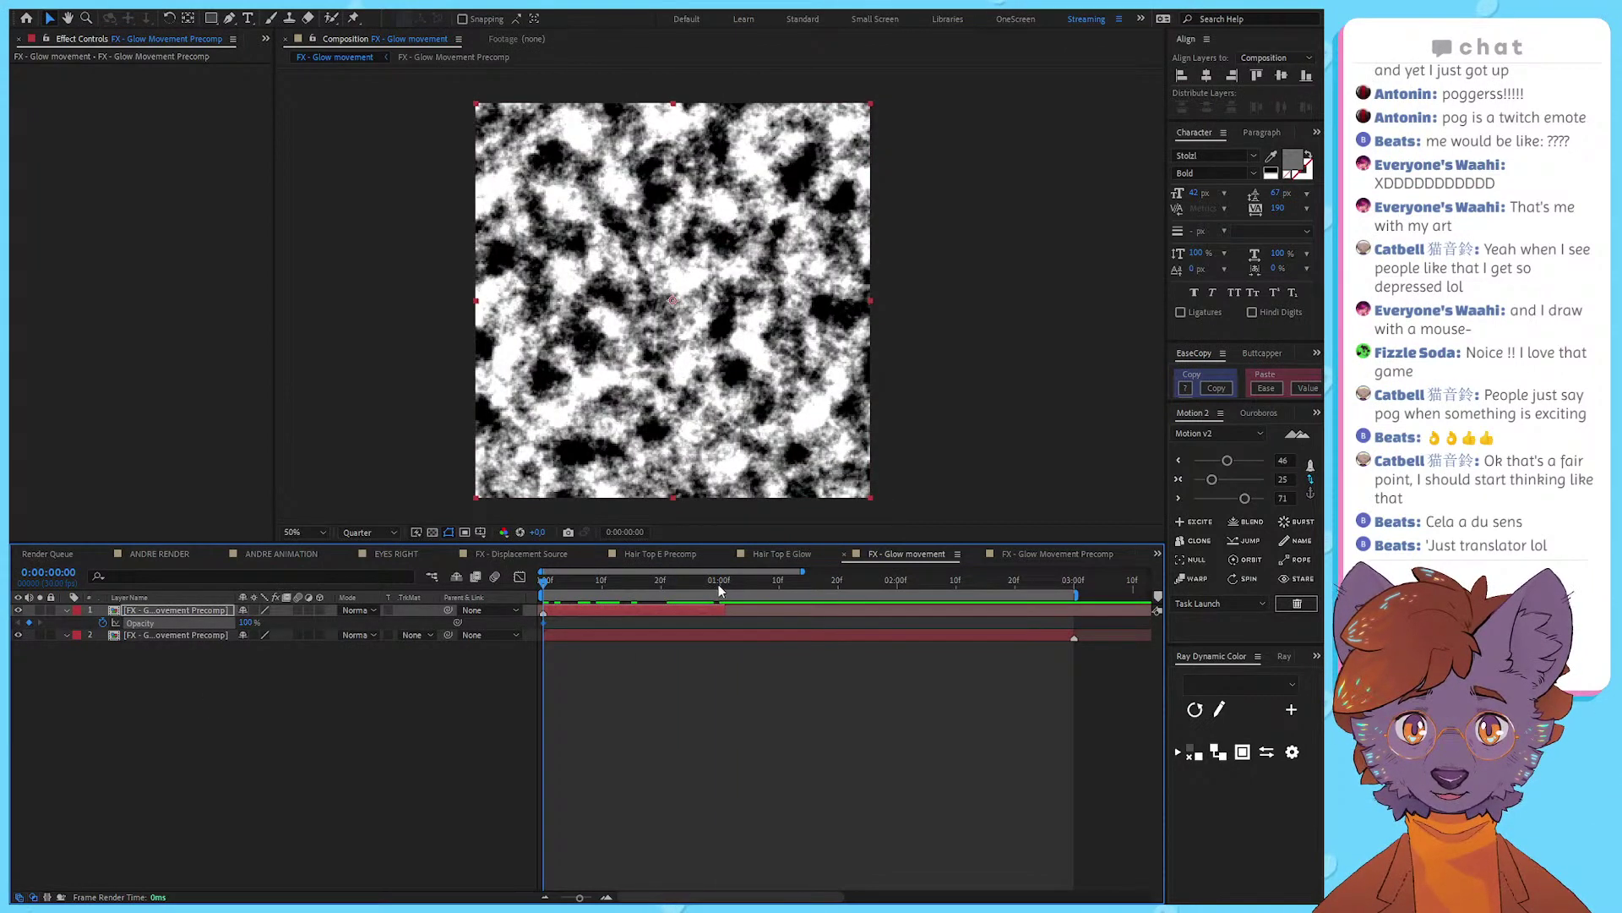
pyautogui.click(718, 584)
pyautogui.click(498, 713)
pyautogui.moveTo(247, 622); pyautogui.dragTo(152, 624)
pyautogui.click(796, 663)
# Step: Preview the crossfade loop and trim the composition to its three-second work area
pyautogui.press('space')
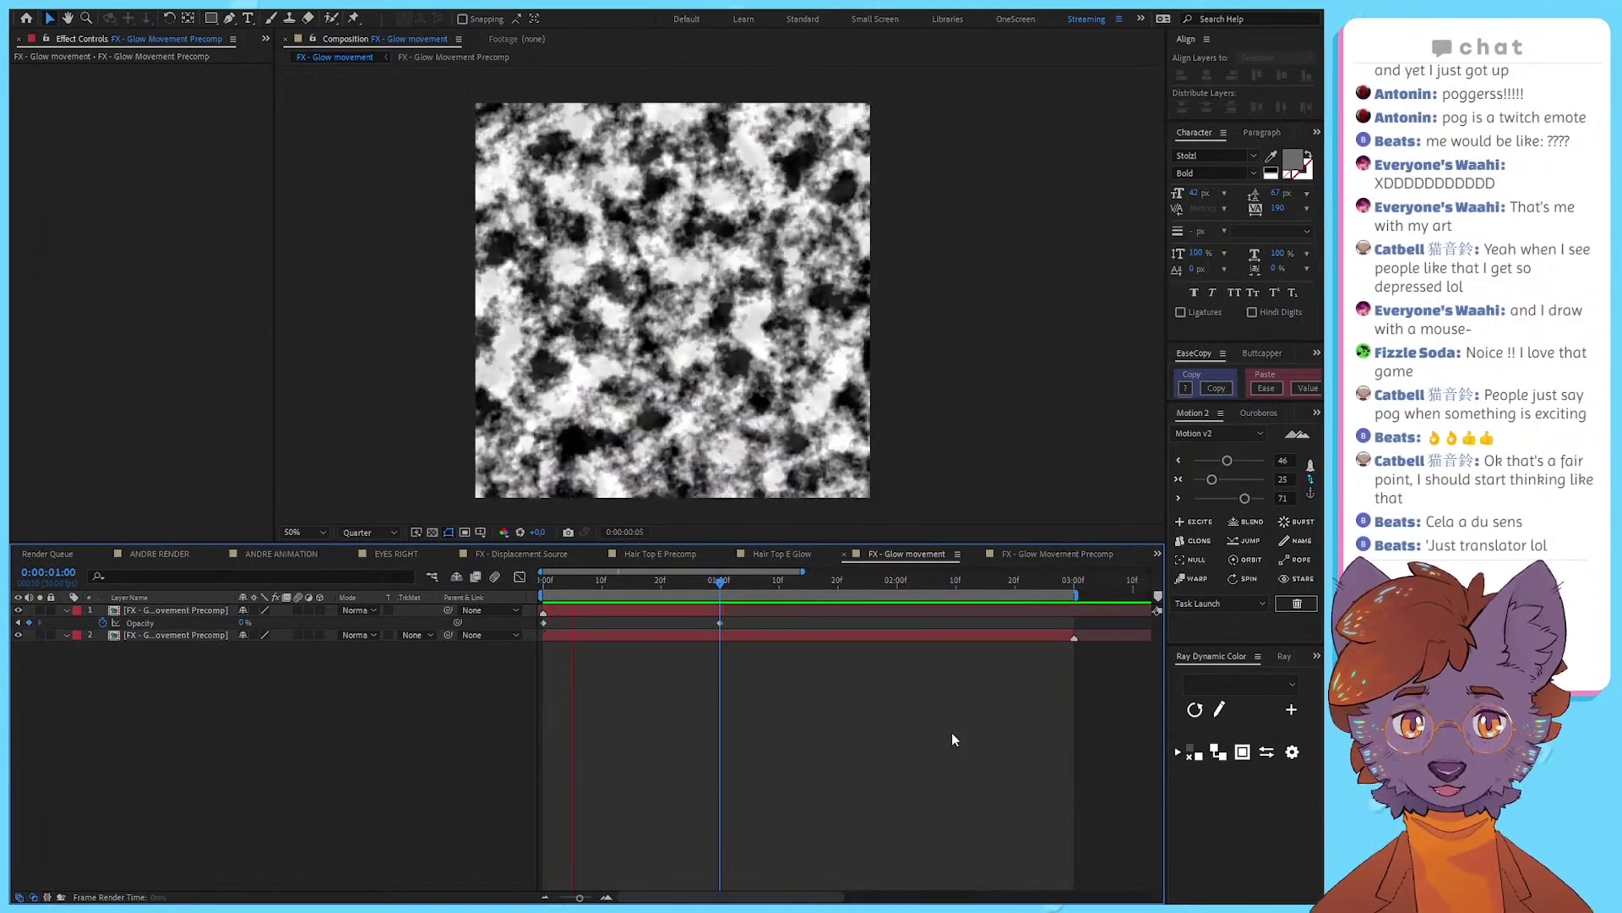
pyautogui.moveTo(778, 580); pyautogui.dragTo(644, 580)
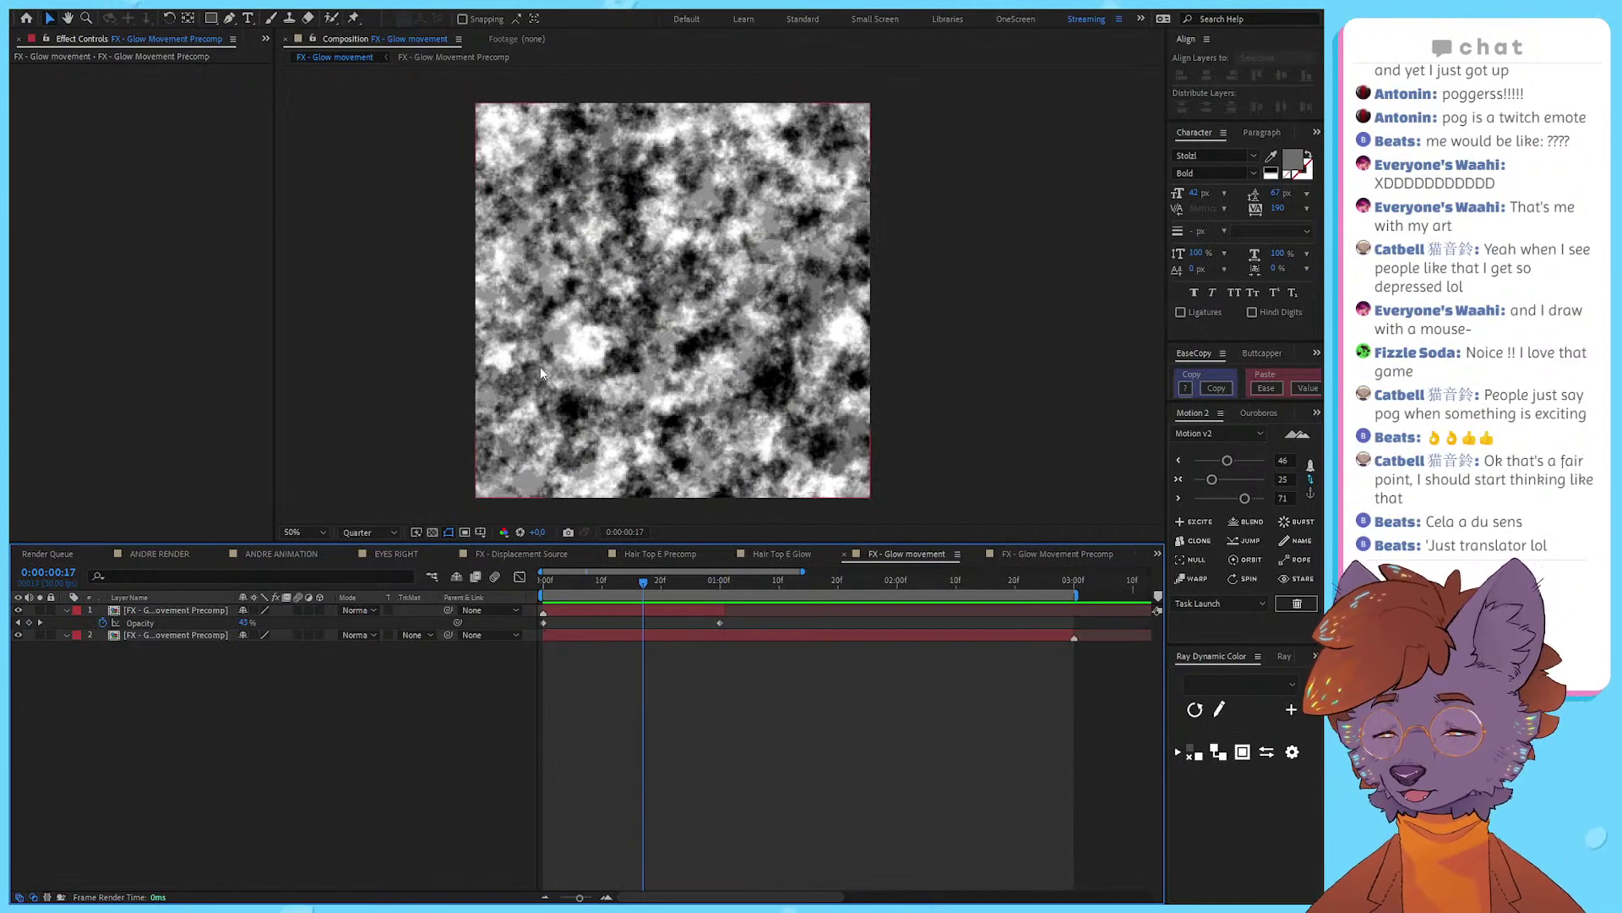
pyautogui.press('space')
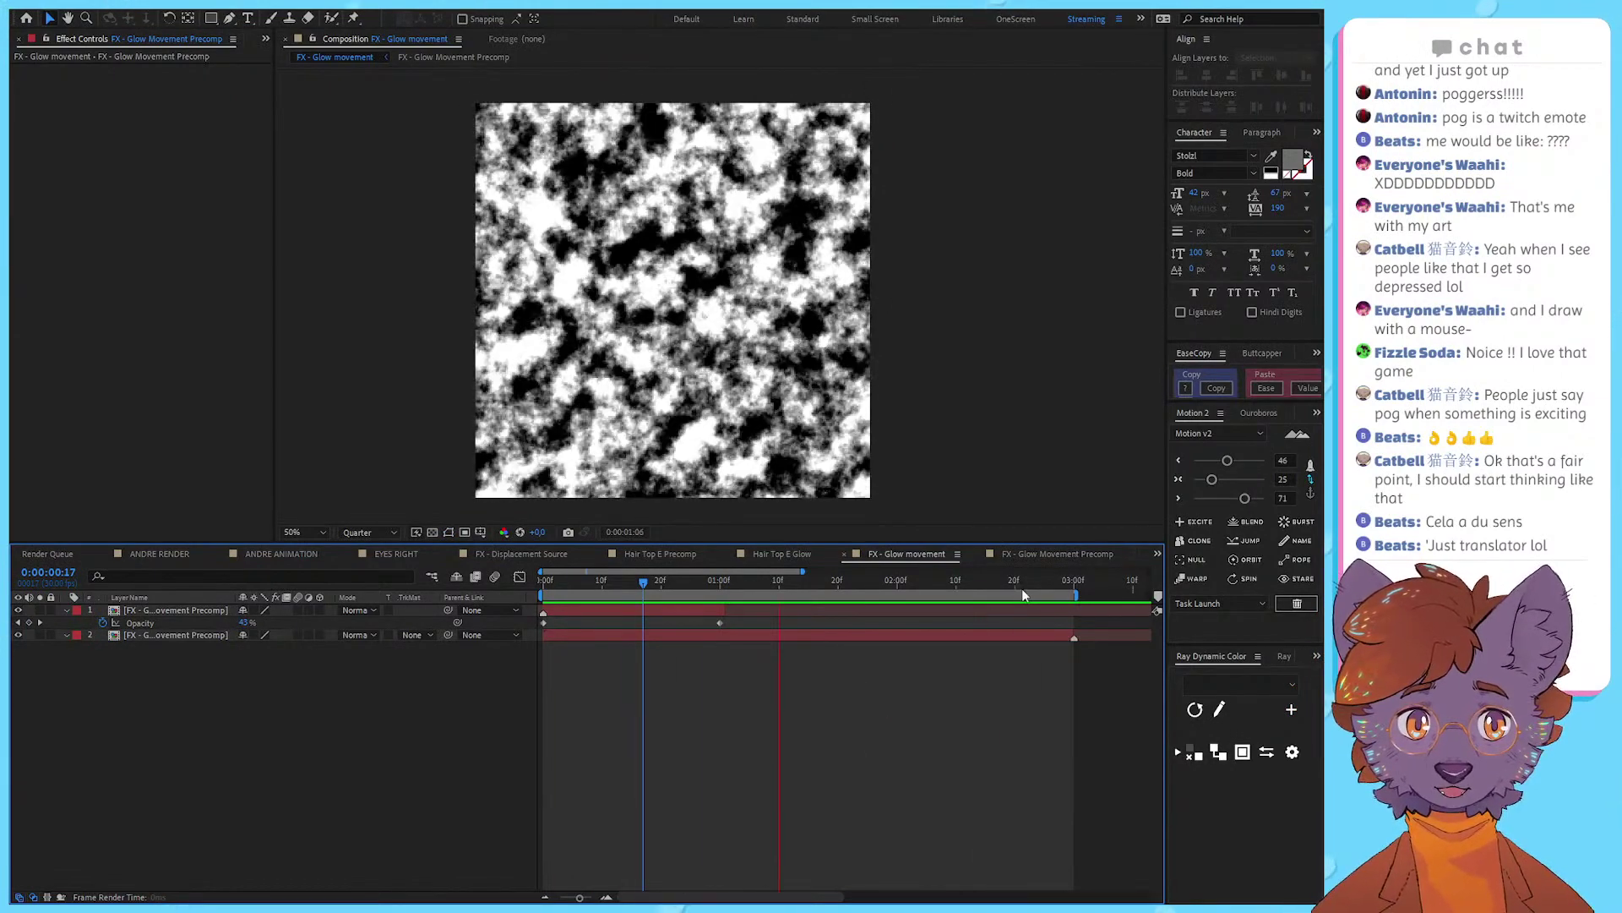
pyautogui.hotkey('ctrl', 'shift', 'x')
pyautogui.press('space')
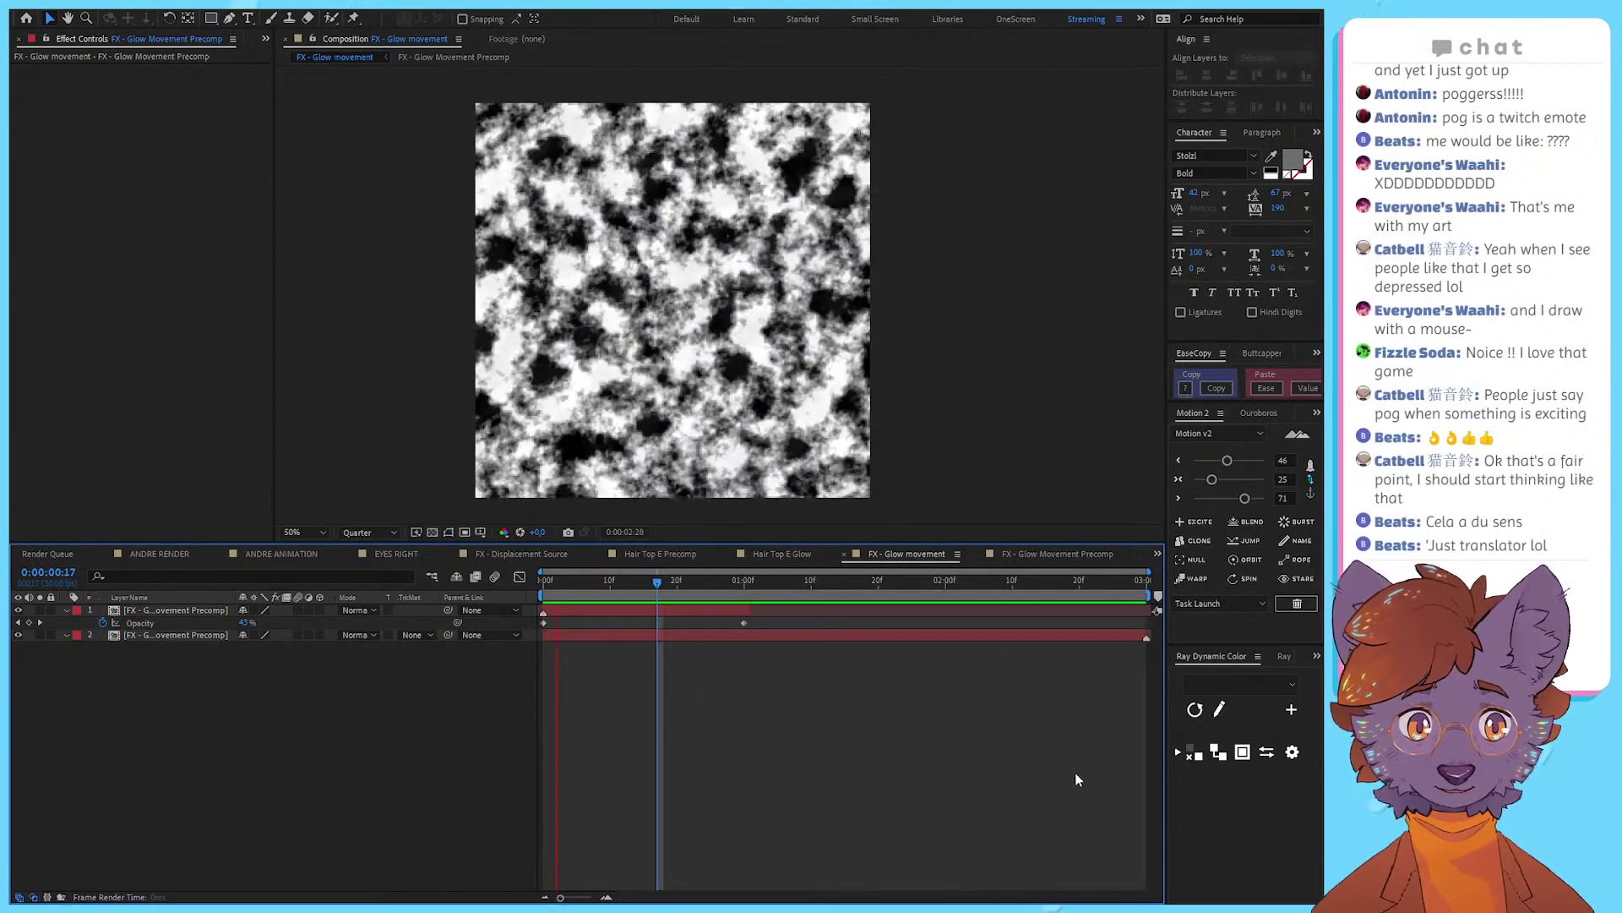
pyautogui.press('space')
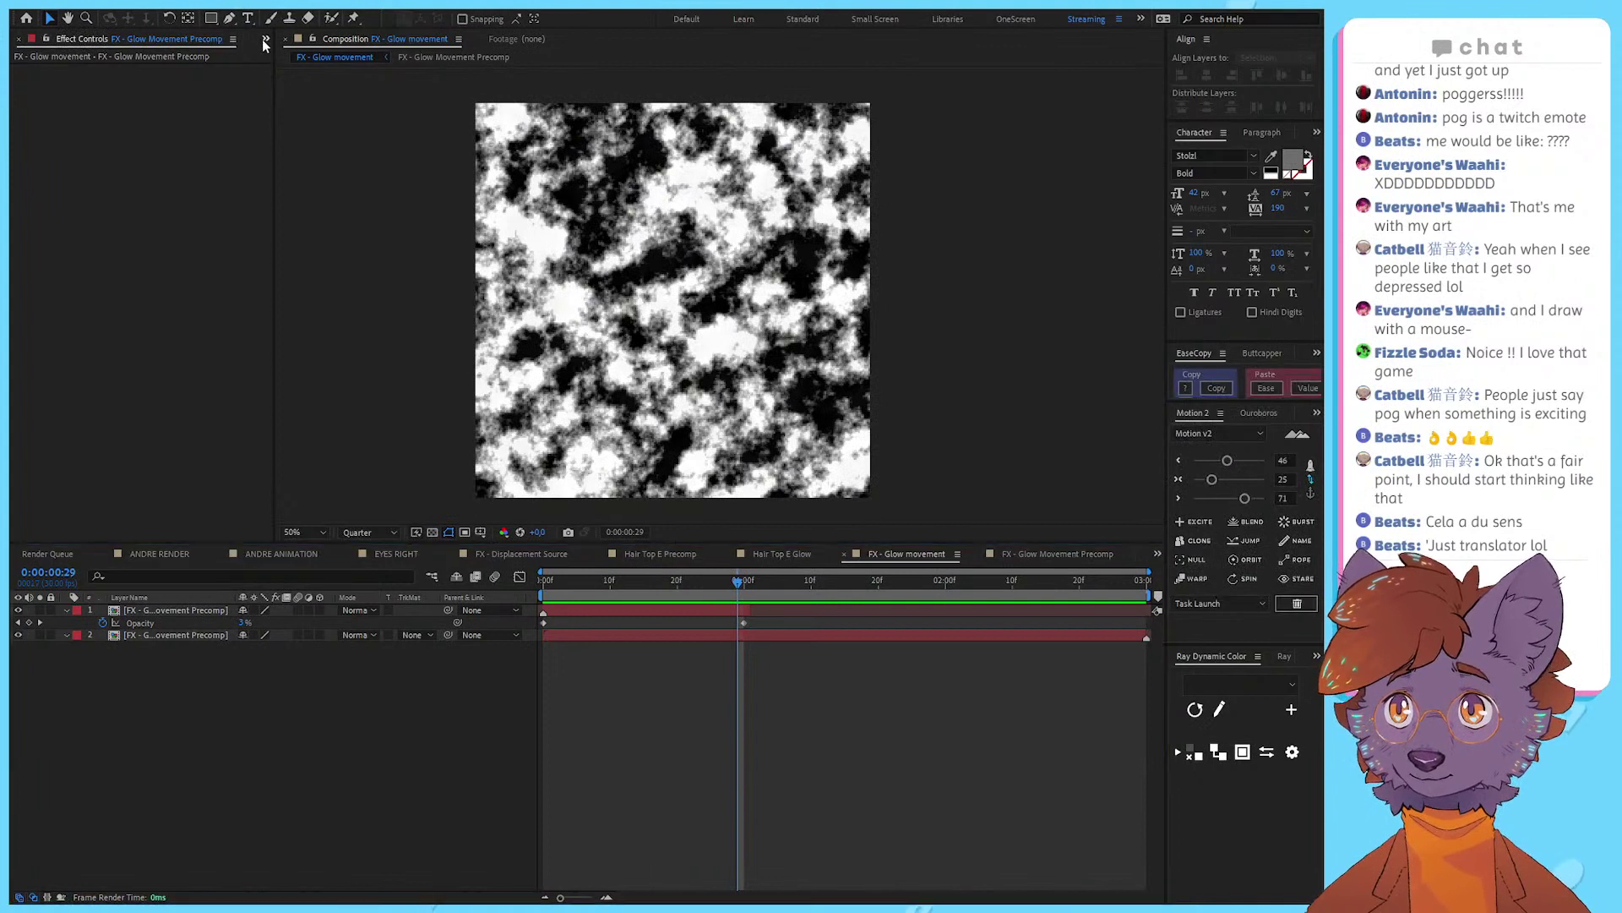
# Step: Create a new folder named FX among the project items
pyautogui.click(263, 39)
pyautogui.click(338, 72)
pyautogui.click(124, 361)
pyautogui.click(81, 226)
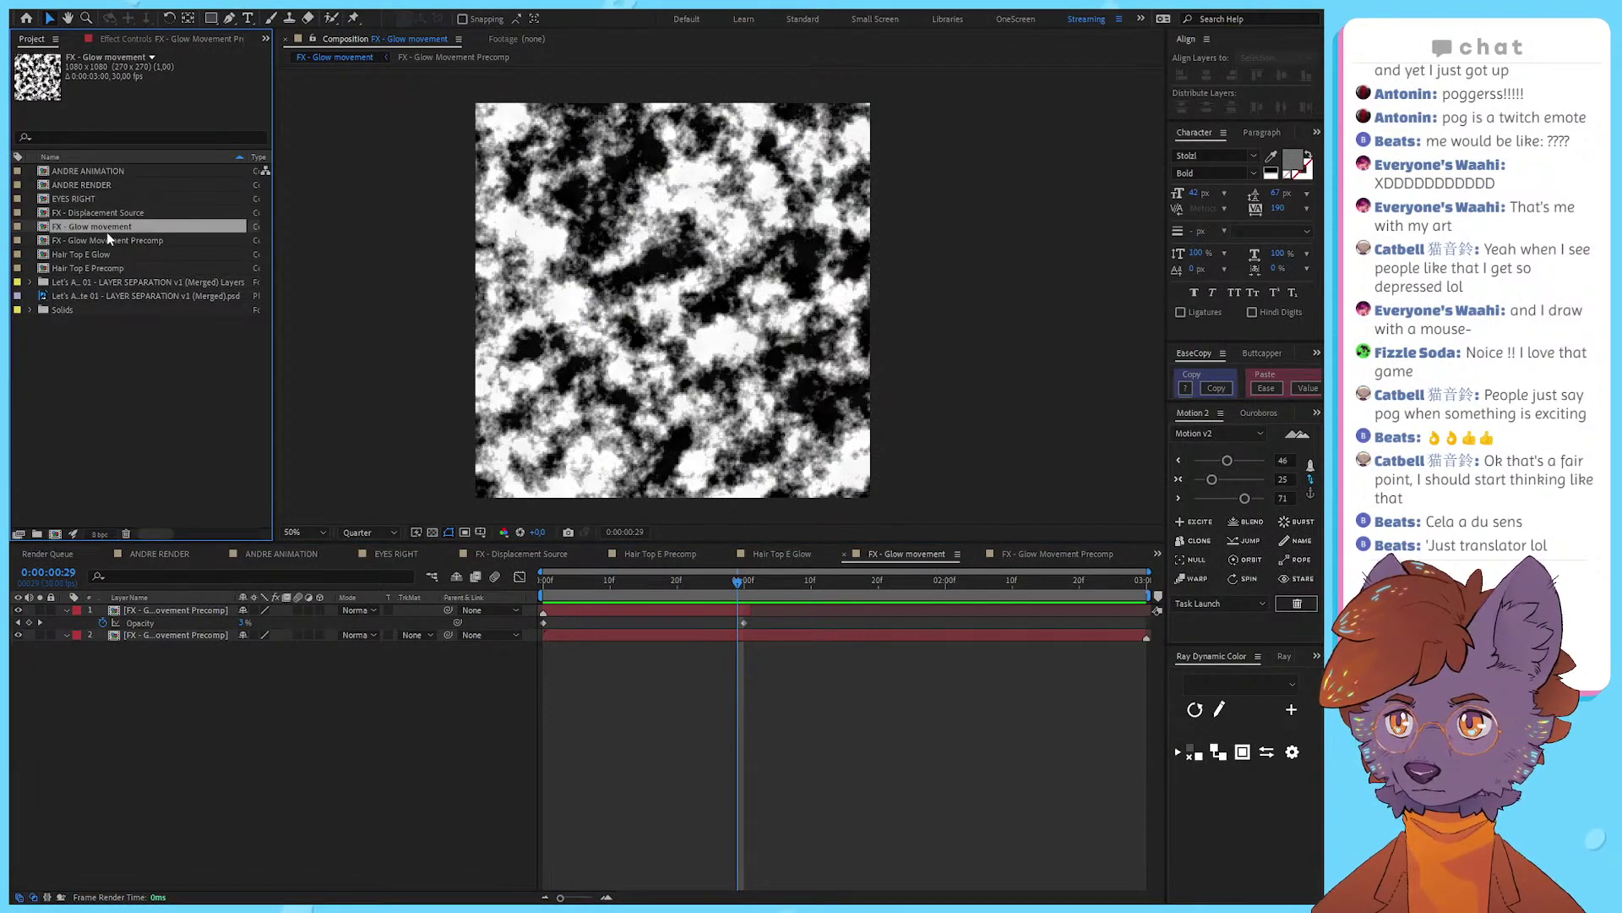
pyautogui.click(116, 372)
pyautogui.click(36, 533)
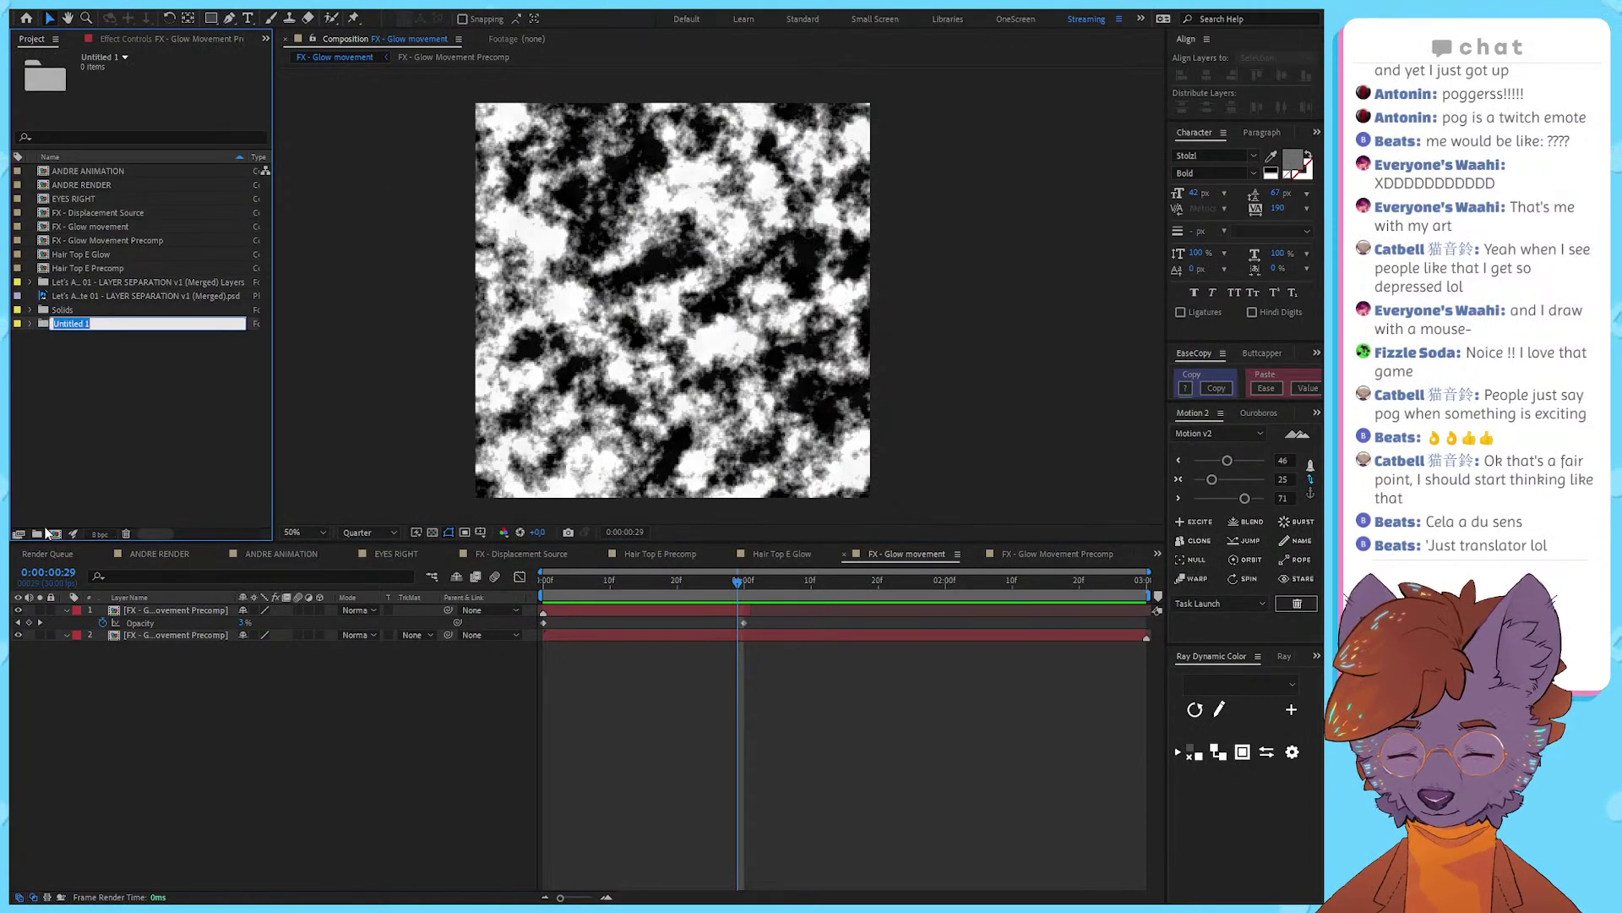
pyautogui.write('FX')
pyautogui.press('Return')
pyautogui.press('Return')
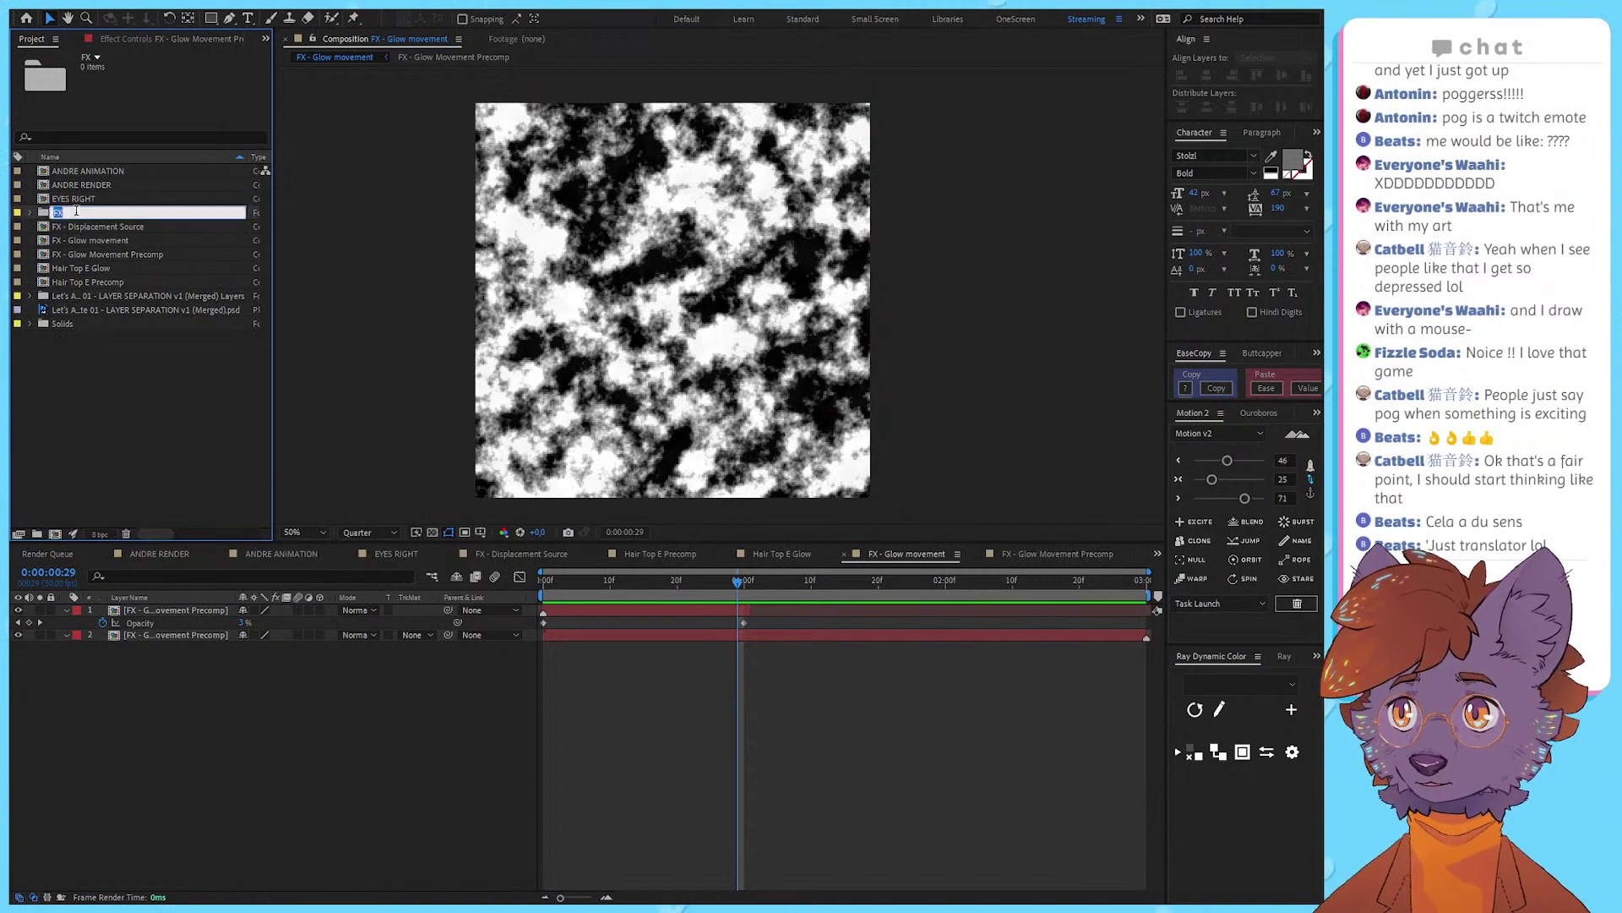
pyautogui.write('FX')
pyautogui.press('Return')
# Step: Move FX - Displacement Source, FX - Glow movement and FX - Glow Movement Precomp into the FX folder
pyautogui.click(128, 225)
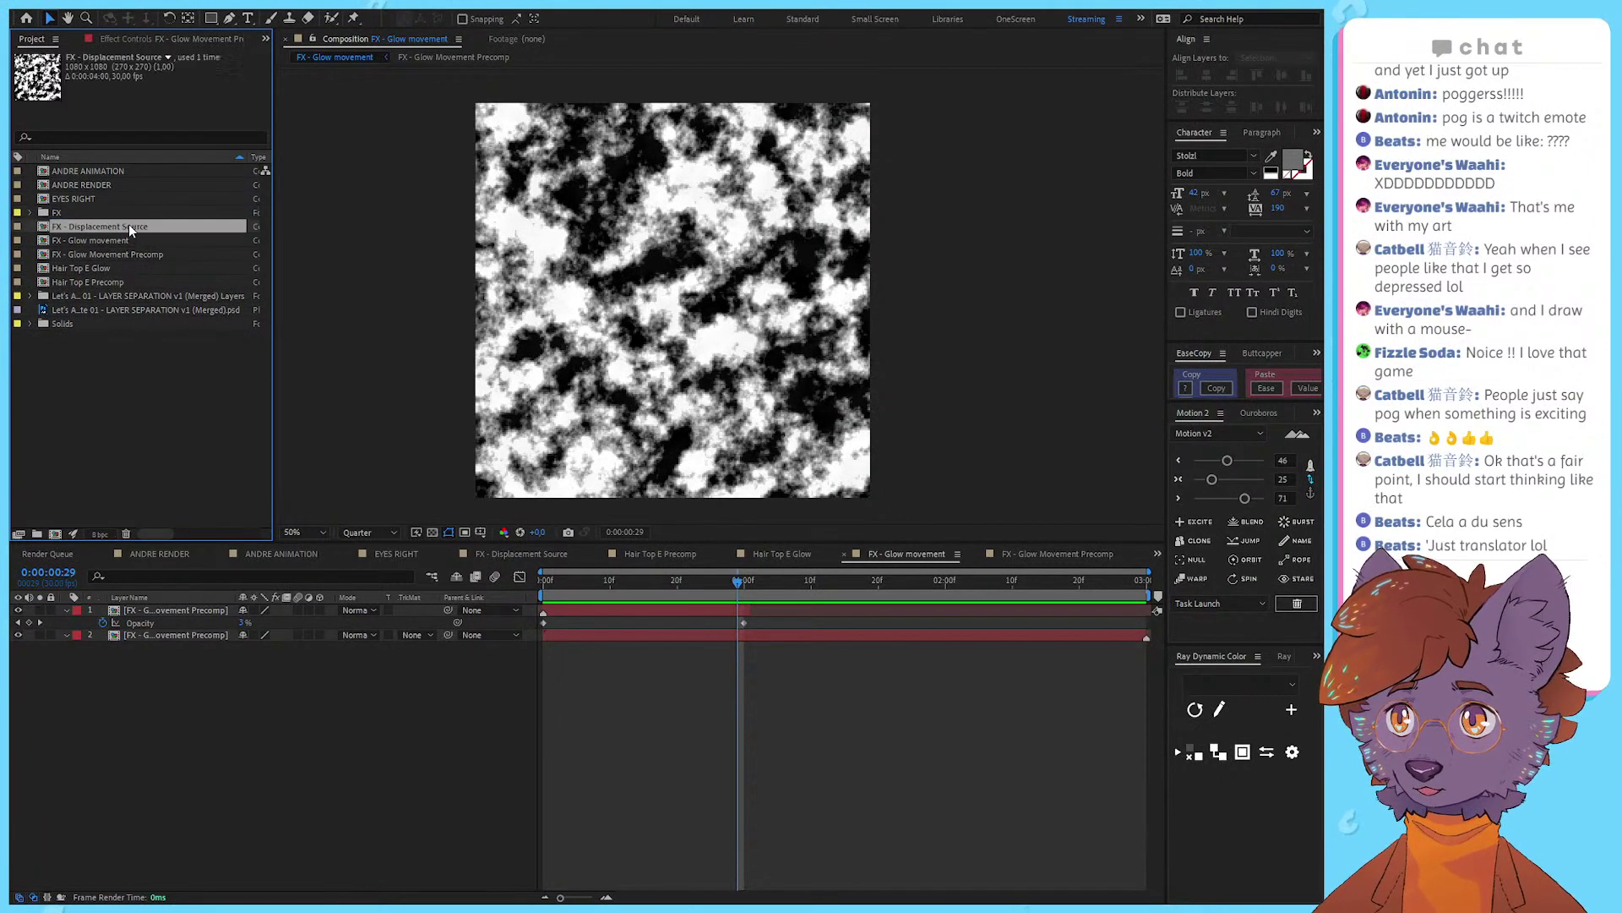
pyautogui.keyDown('shift'); pyautogui.click(121, 254); pyautogui.keyUp('shift')
pyautogui.moveTo(120, 256); pyautogui.dragTo(85, 213)
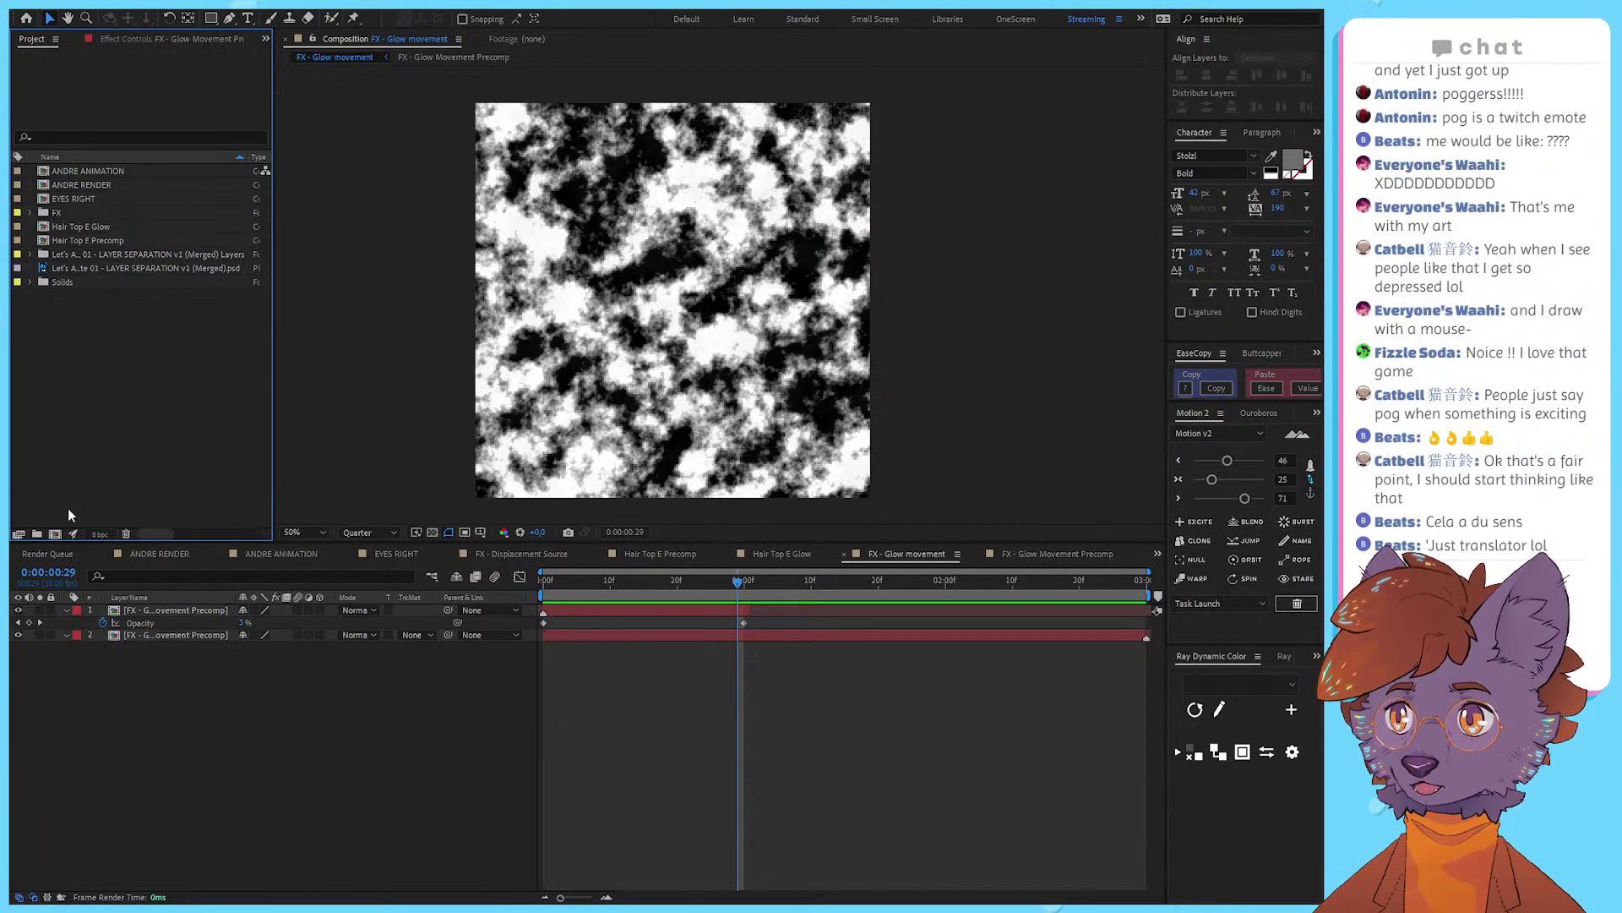
# Step: Create a new project folder named _BODY PARTS
pyautogui.click(38, 535)
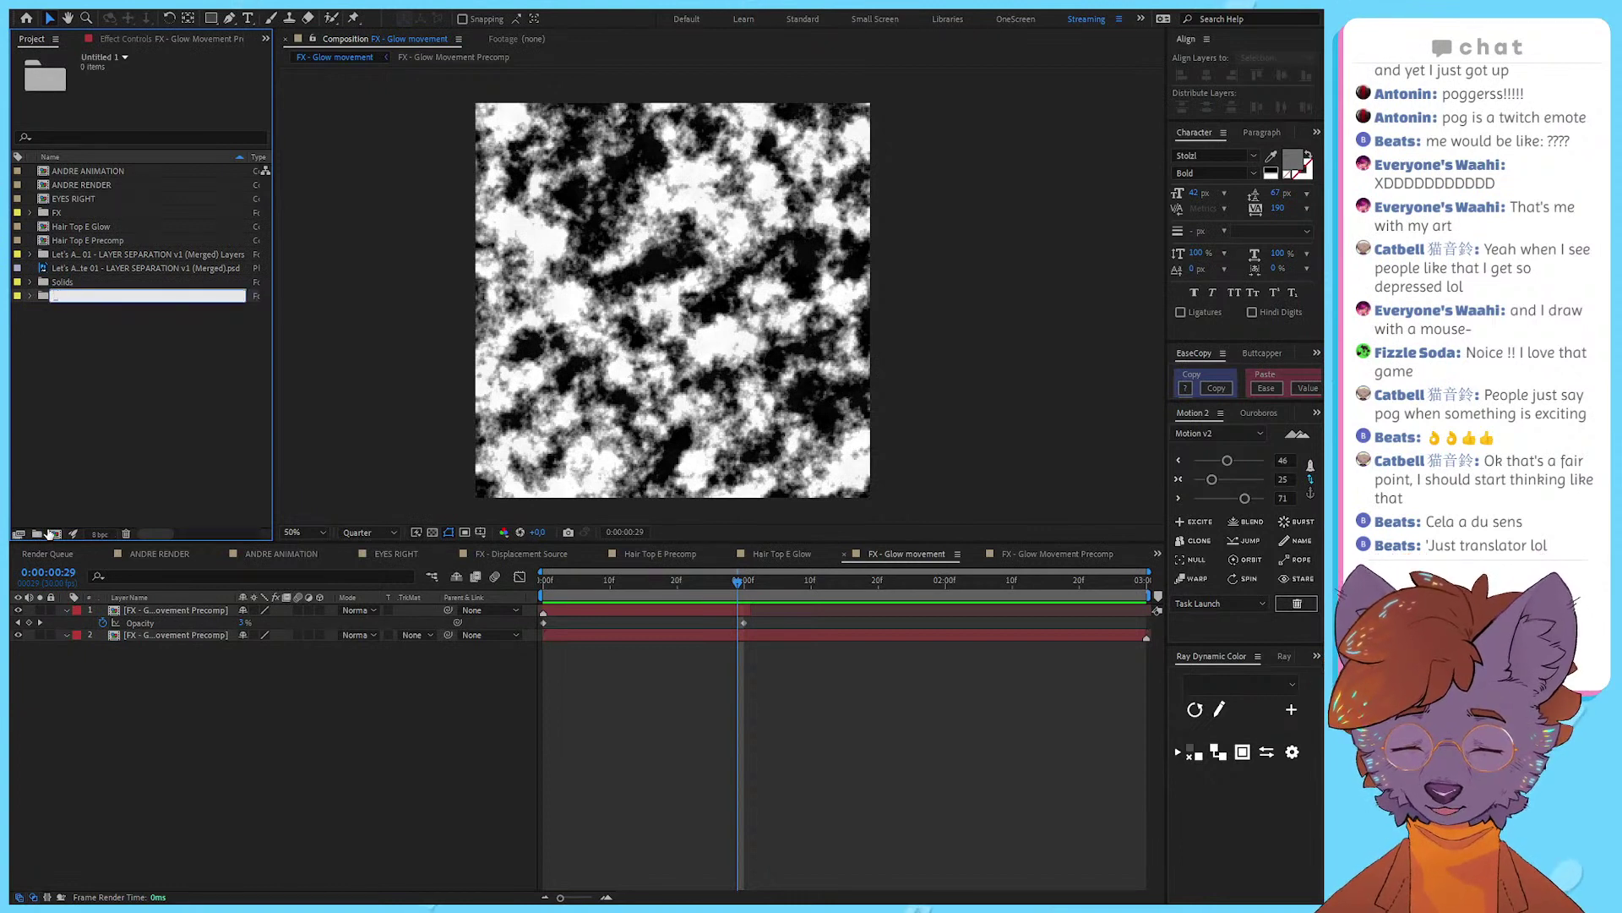
pyautogui.write('_BODY PARTS')
pyautogui.press('Return')
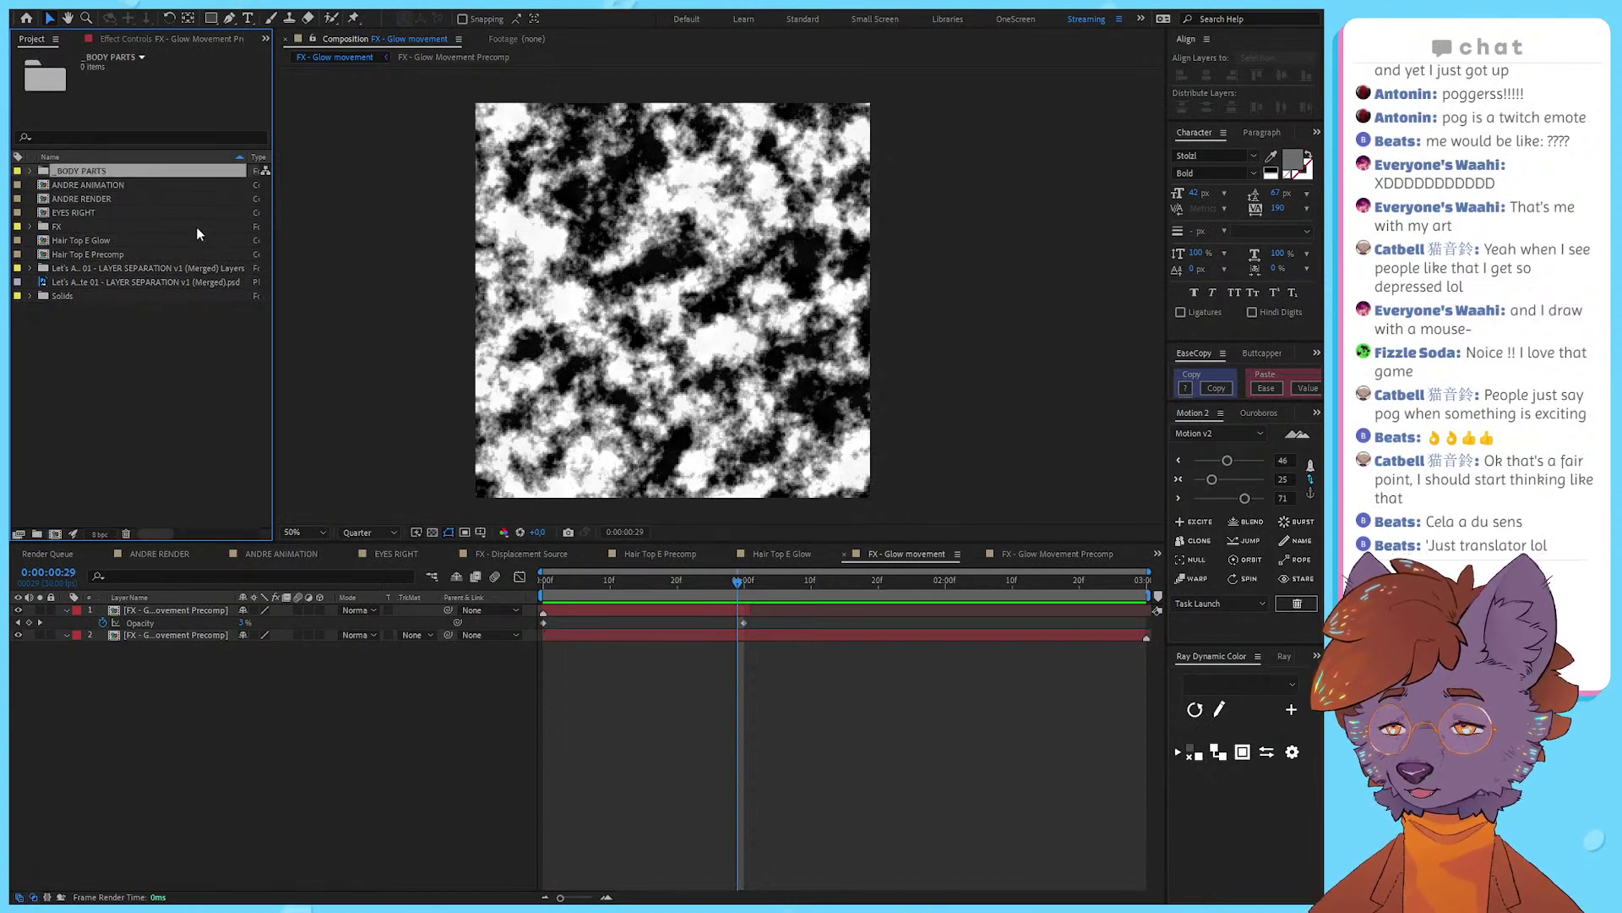
# Step: Move the EYES RIGHT, Hair Top E Glow and Hair Top E Precomp compositions into the _BODY PARTS folder
pyautogui.click(119, 252)
pyautogui.keyDown('ctrl'); pyautogui.click(120, 252); pyautogui.keyUp('ctrl')
pyautogui.click(89, 242)
pyautogui.keyDown('ctrl'); pyautogui.click(89, 253); pyautogui.keyUp('ctrl')
pyautogui.keyDown('ctrl'); pyautogui.click(101, 214); pyautogui.keyUp('ctrl')
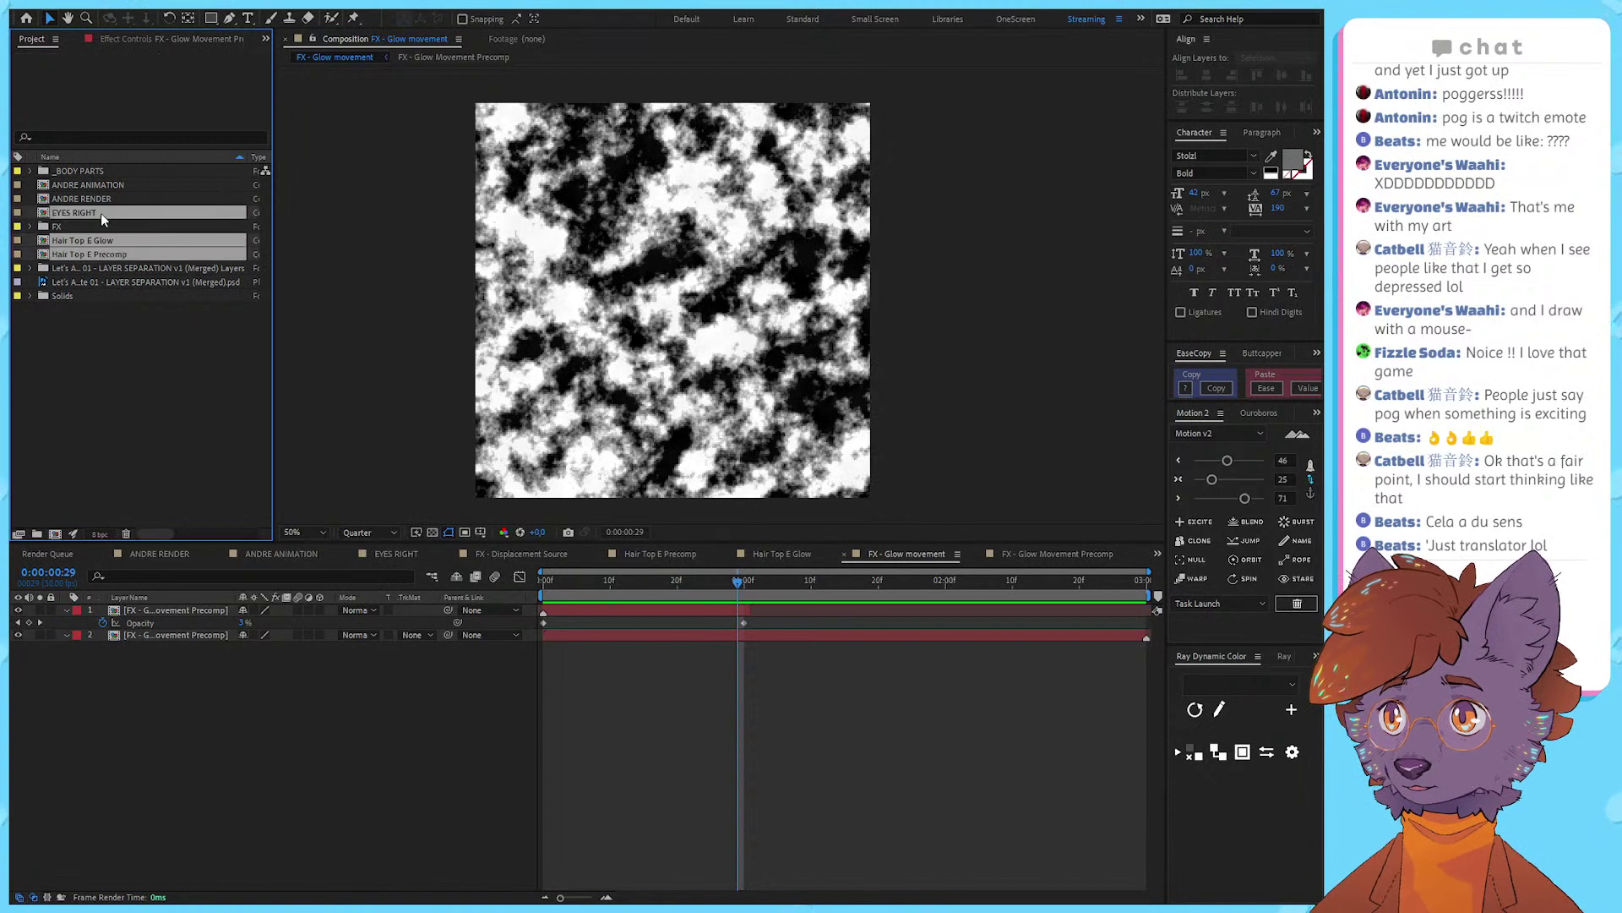
pyautogui.moveTo(99, 213); pyautogui.dragTo(76, 172)
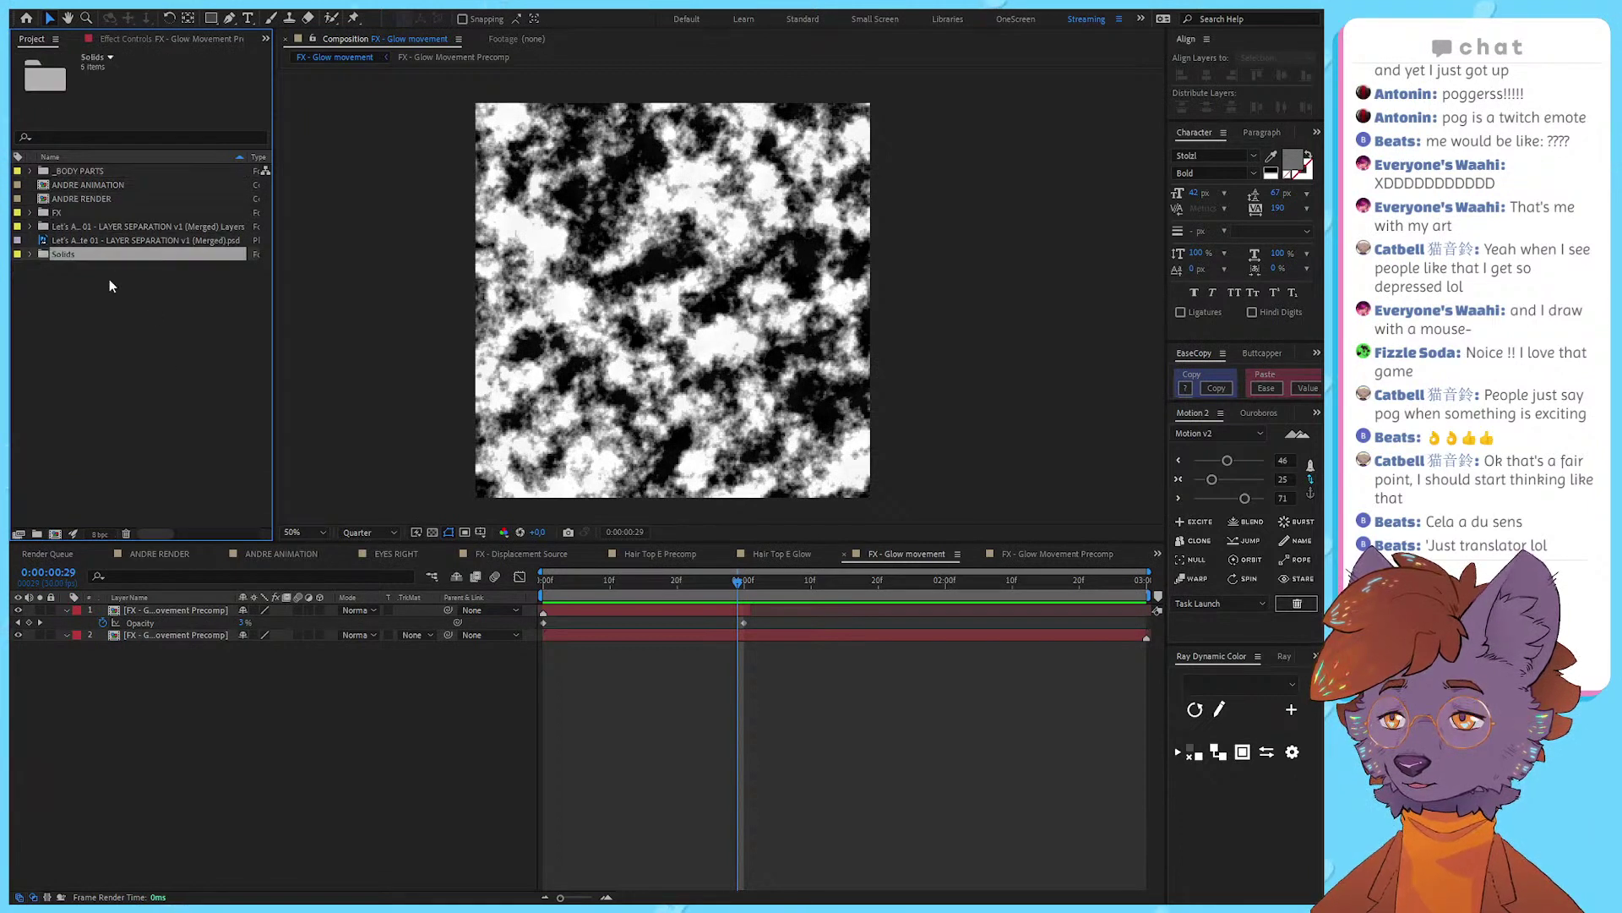
# Step: Create a new project folder named (sources)
pyautogui.click(38, 533)
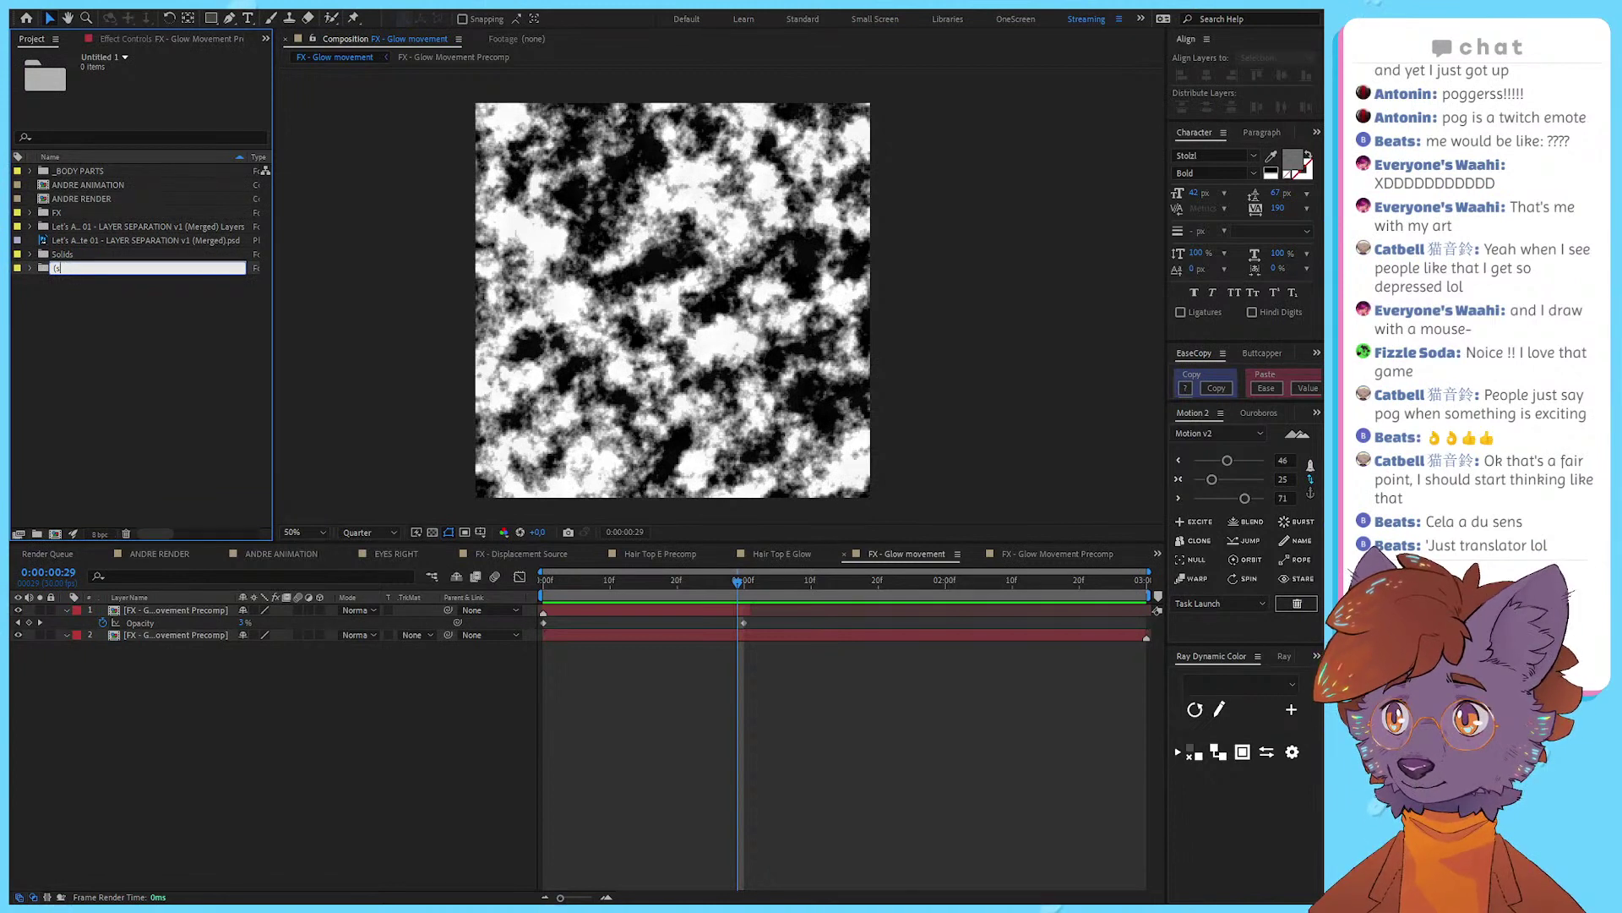
pyautogui.press('Return')
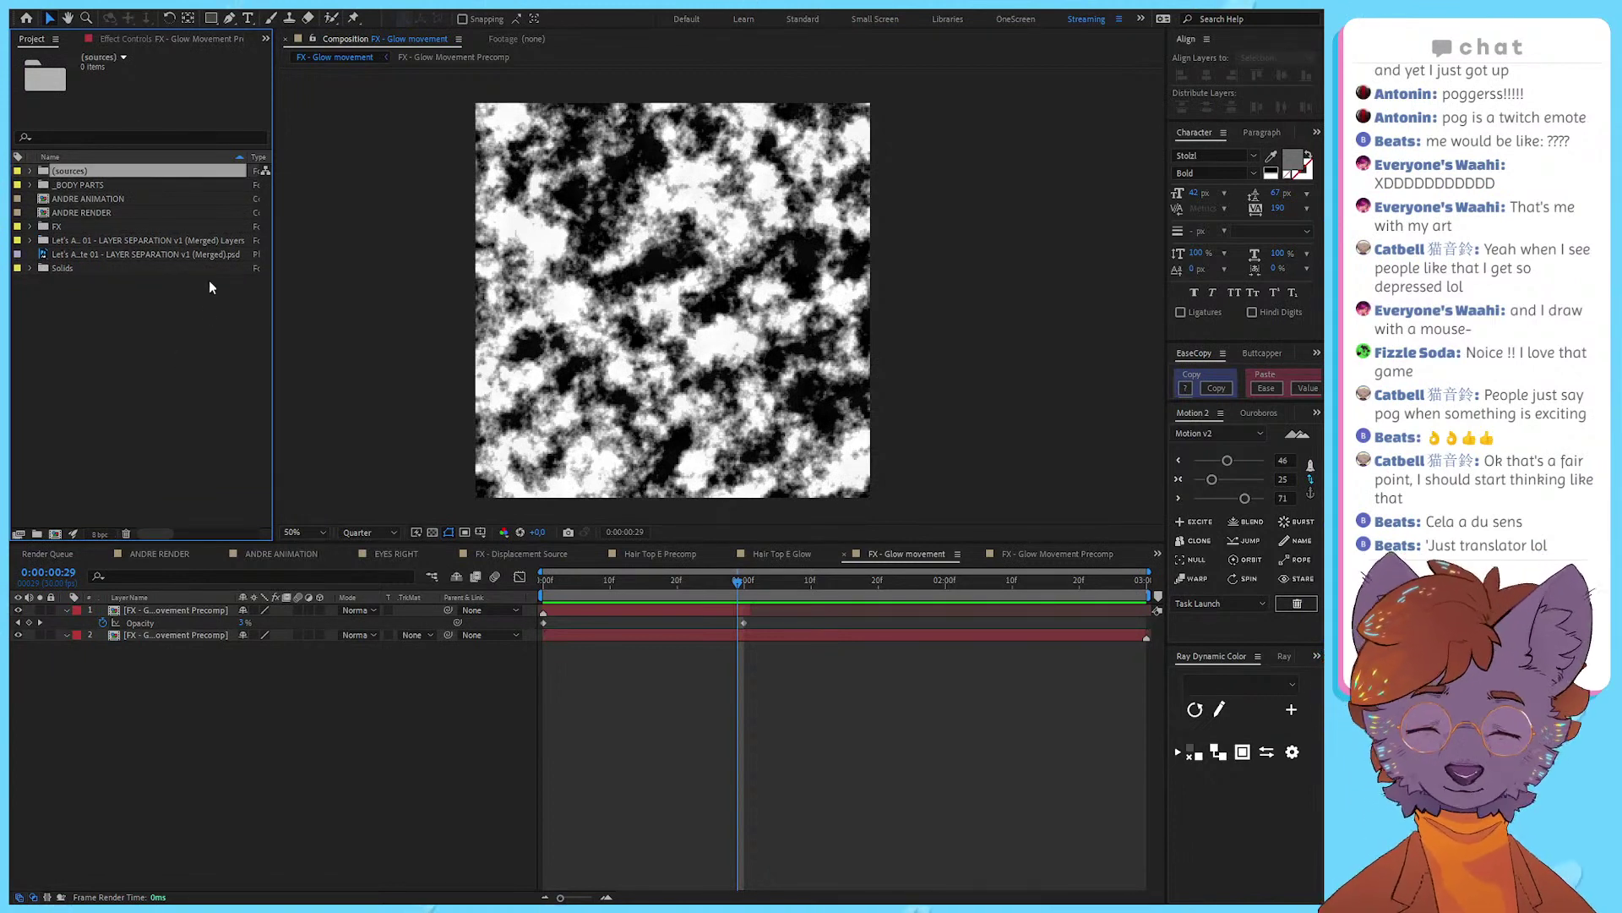
# Step: Move the layer separation PSD, its Merged Layers folder and the Solids folder into the (sources) folder
pyautogui.click(114, 253)
pyautogui.keyDown('ctrl'); pyautogui.click(114, 241); pyautogui.keyUp('ctrl')
pyautogui.keyDown('ctrl'); pyautogui.click(83, 268); pyautogui.keyUp('ctrl')
pyautogui.moveTo(82, 257); pyautogui.dragTo(82, 172)
# Step: Rename the ANDRE ANIMATION composition as _ANDRE ANIMATION
pyautogui.click(98, 201)
pyautogui.press('Return')
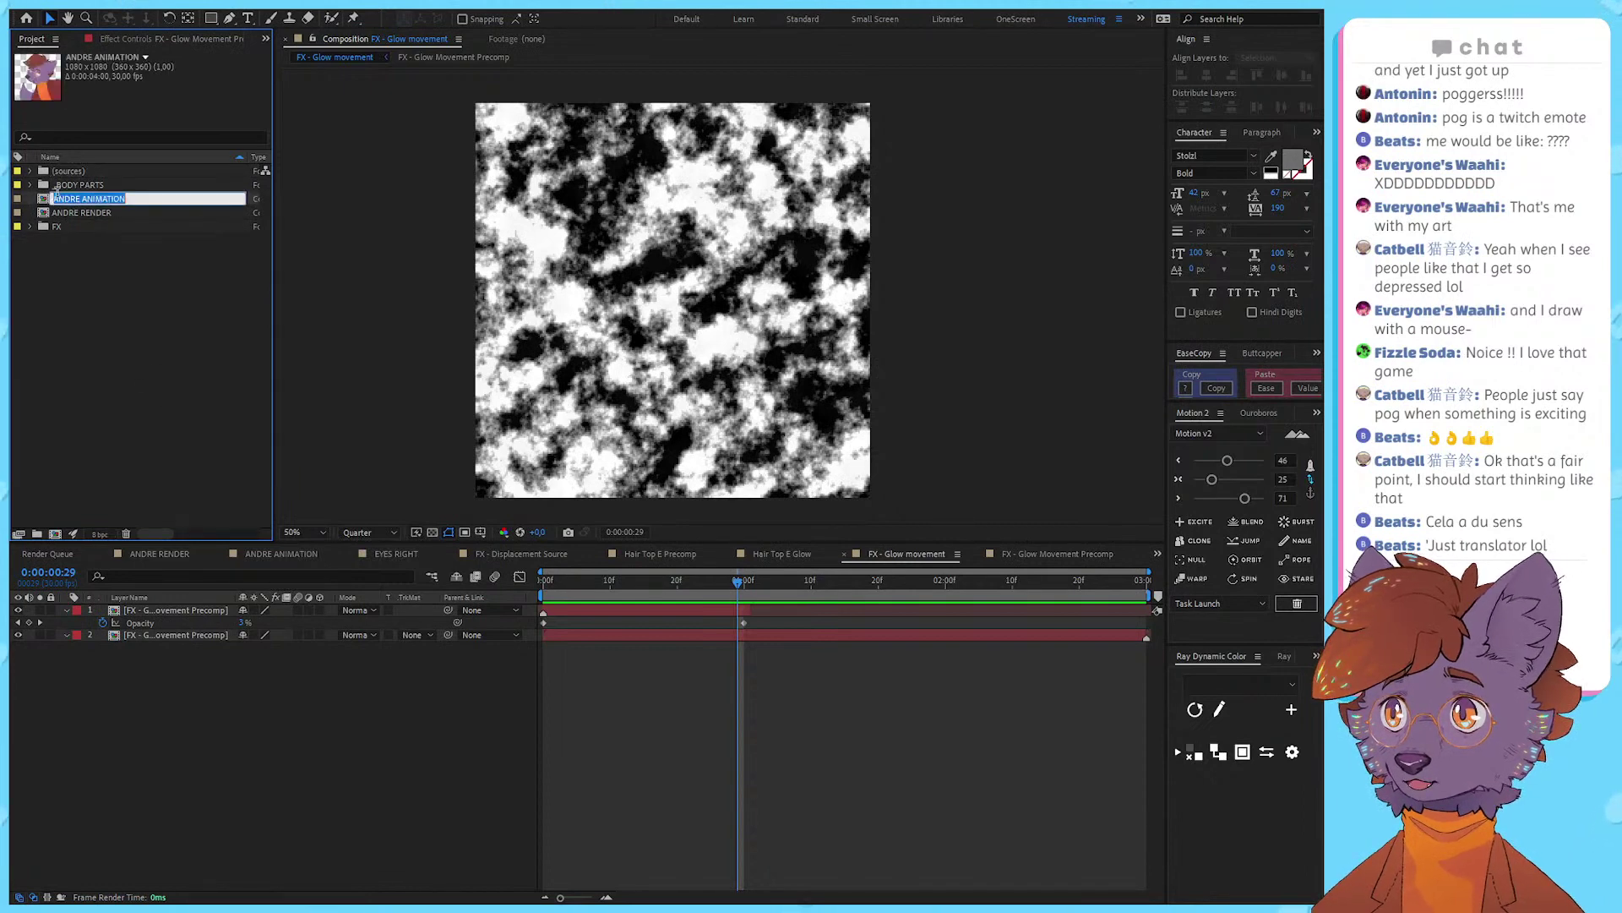
pyautogui.click(54, 194)
pyautogui.write('_')
pyautogui.press('Return')
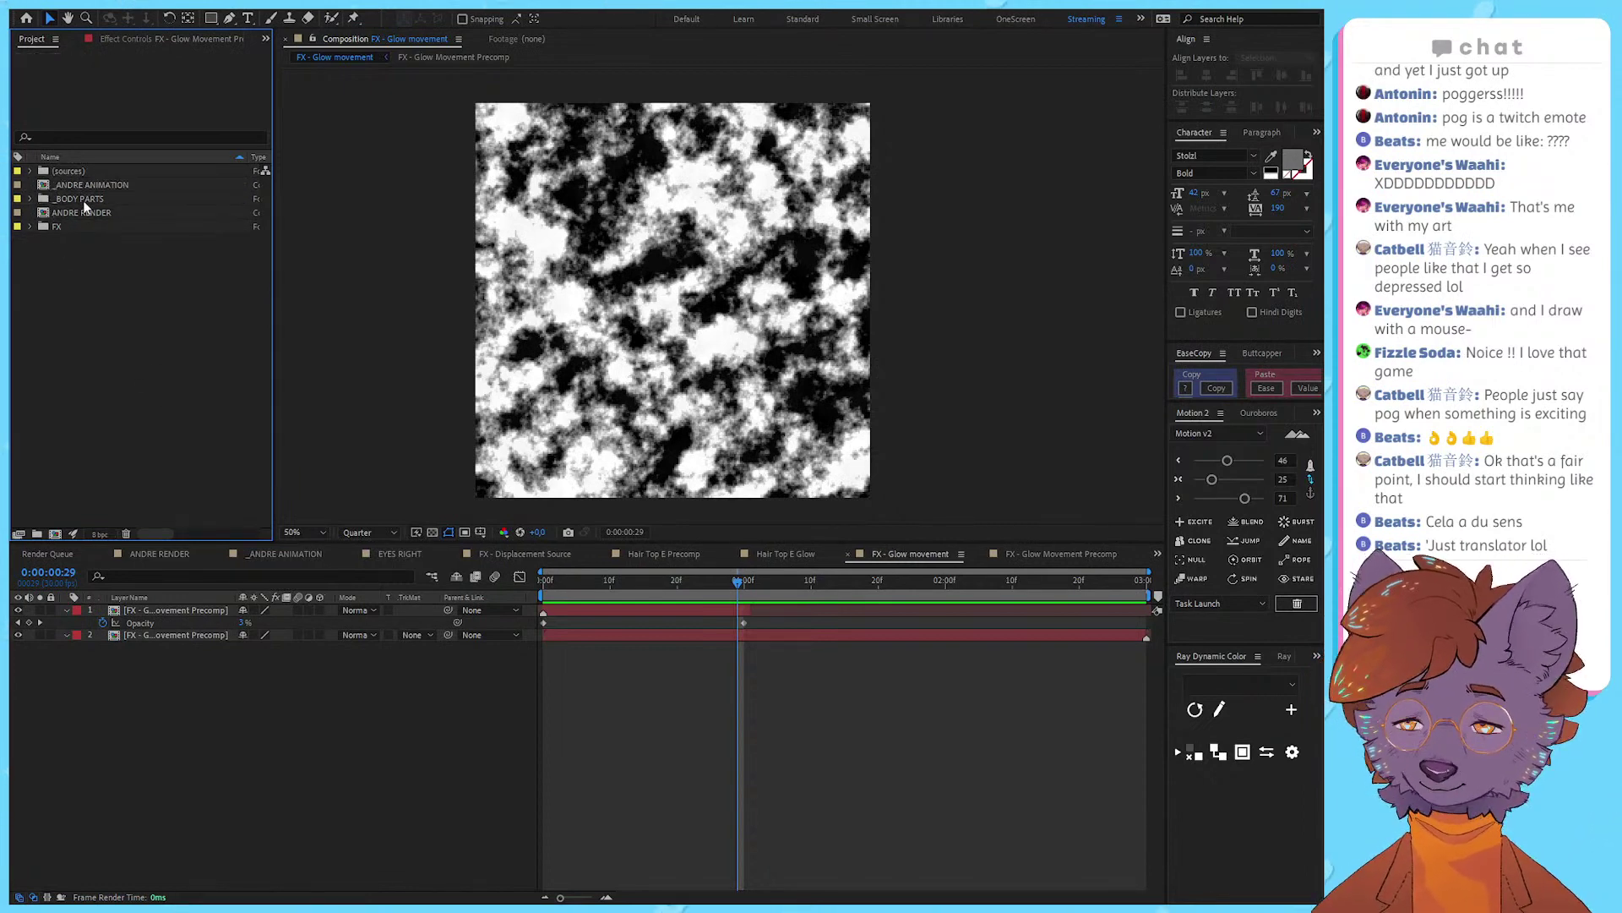
# Step: Open the nested compositions from _ANDRE ANIMATION through ANDRE RENDER and Hair Top E Precomp to Hair Top E Glow, and select its hair layer
pyautogui.doubleClick(93, 184)
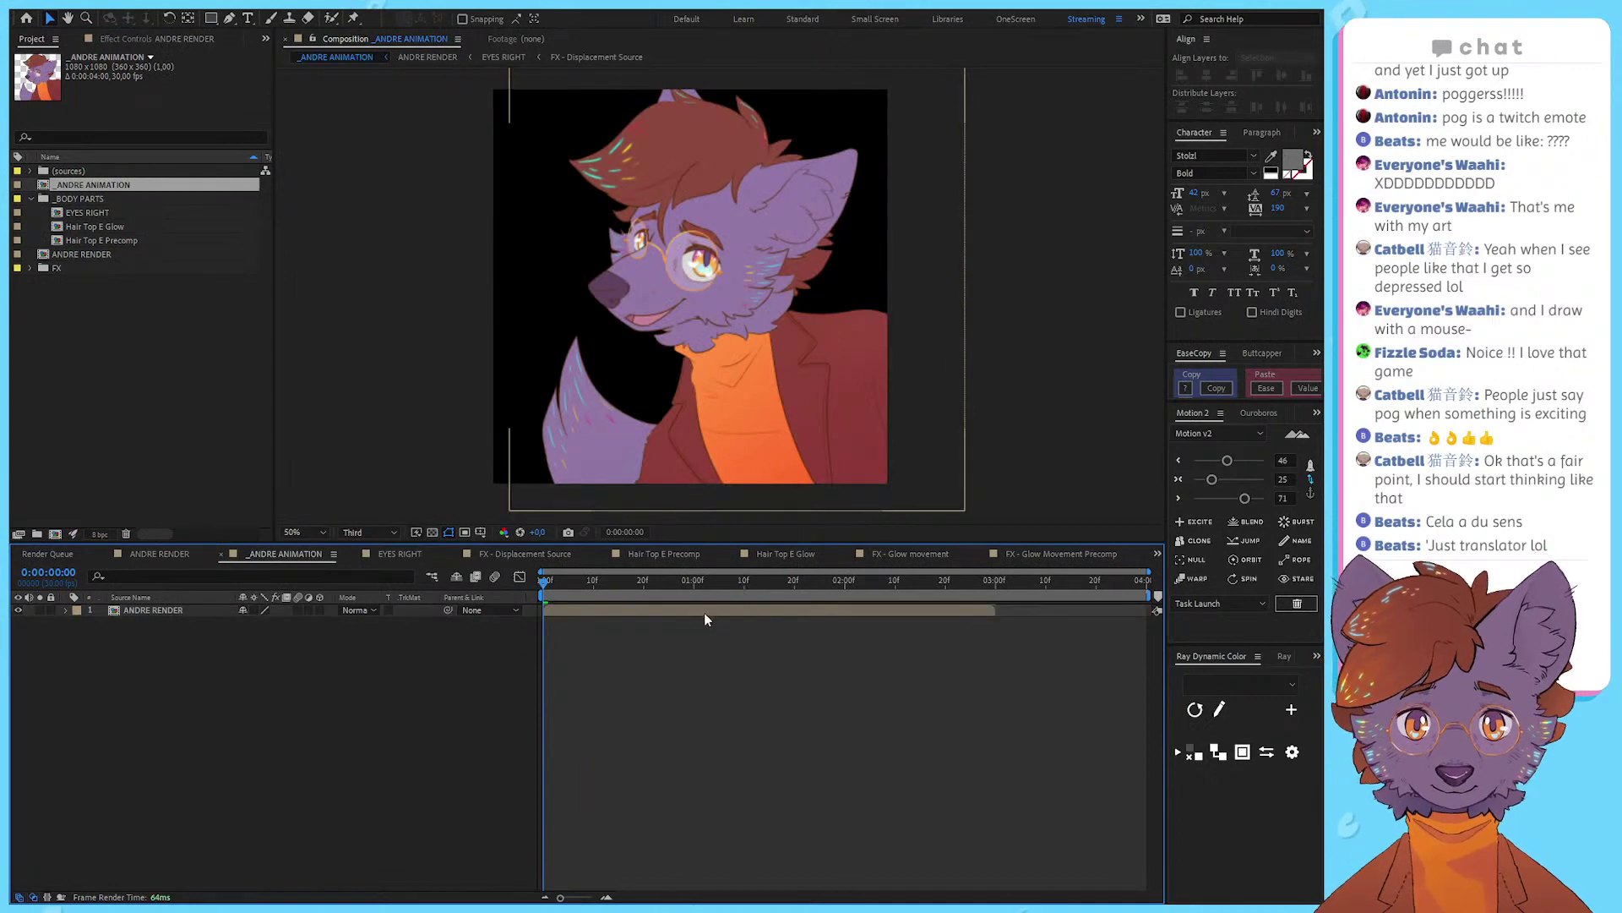
pyautogui.doubleClick(939, 609)
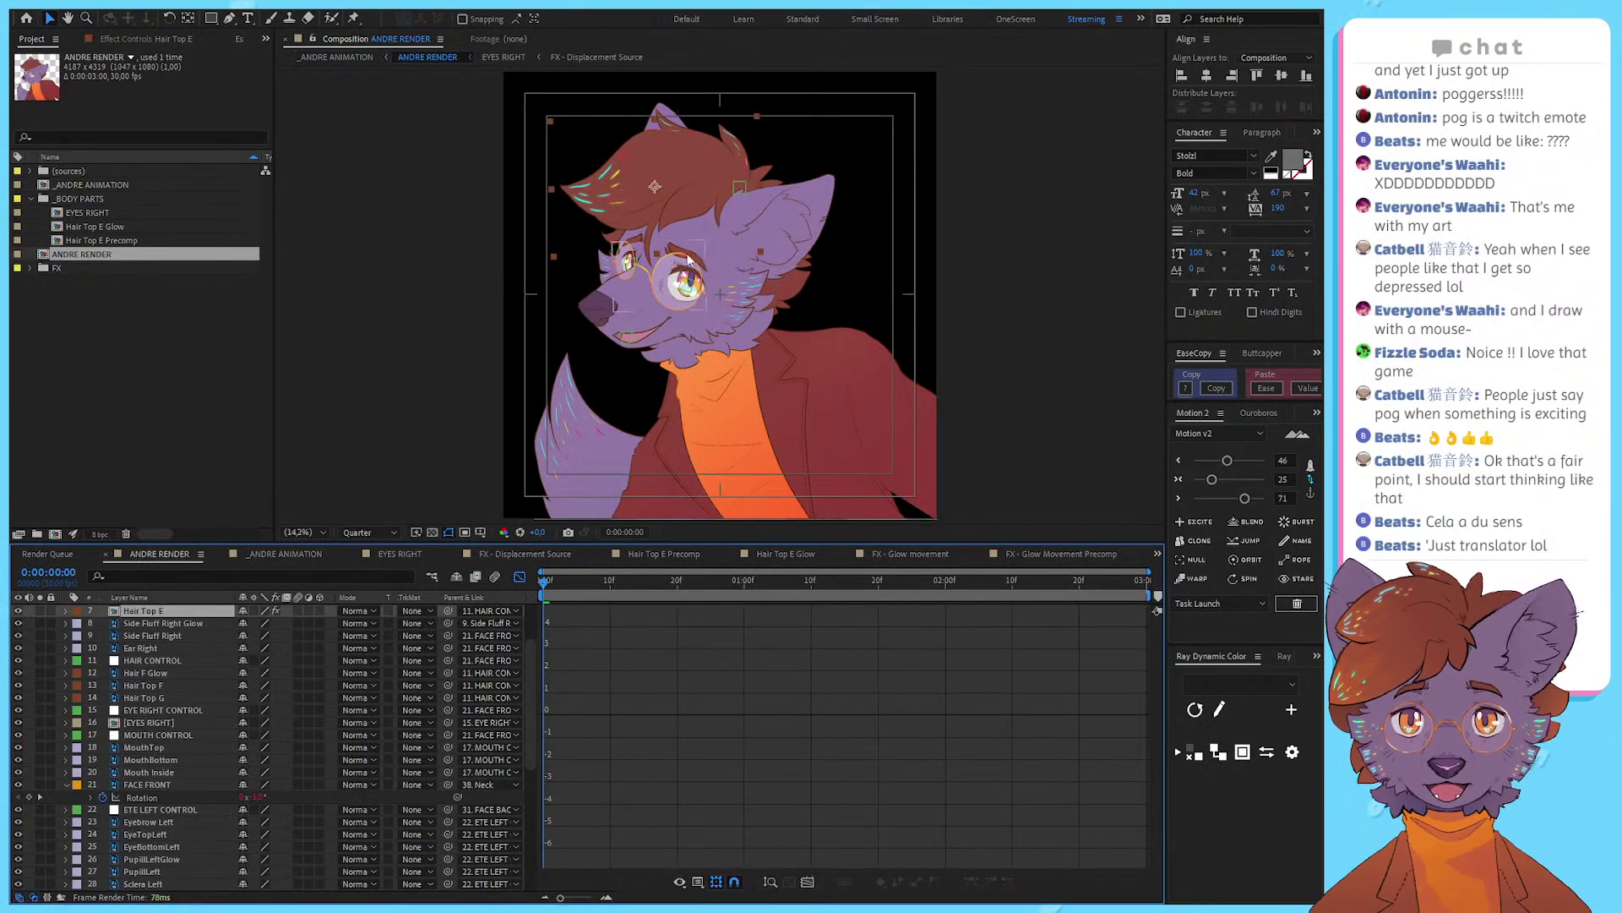
pyautogui.doubleClick(688, 262)
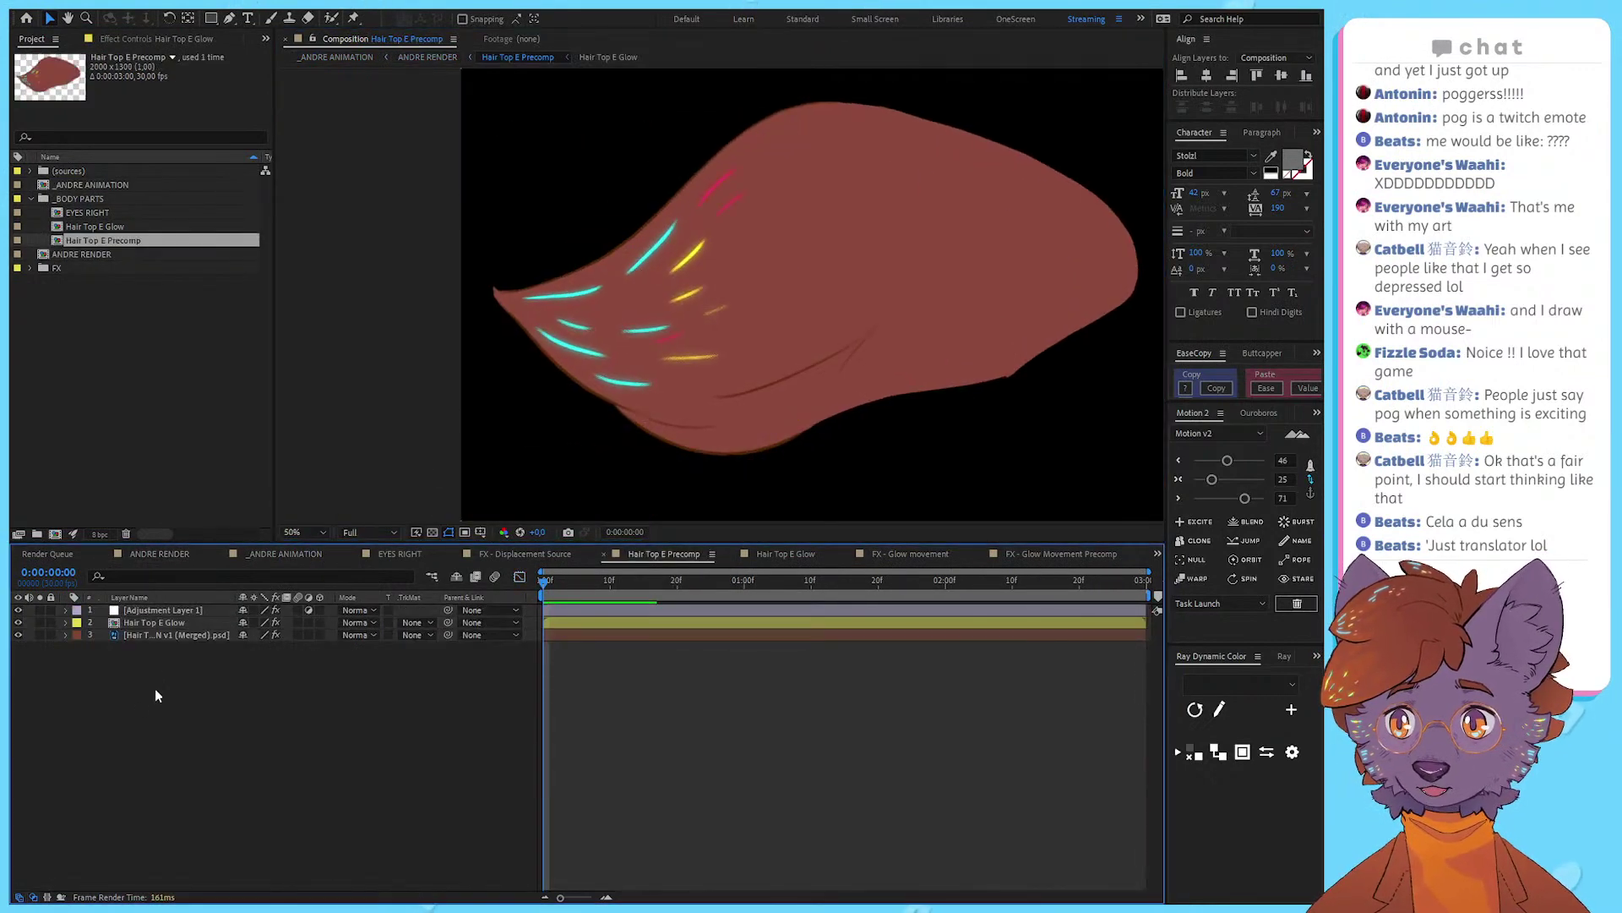
pyautogui.click(172, 634)
pyautogui.doubleClick(181, 622)
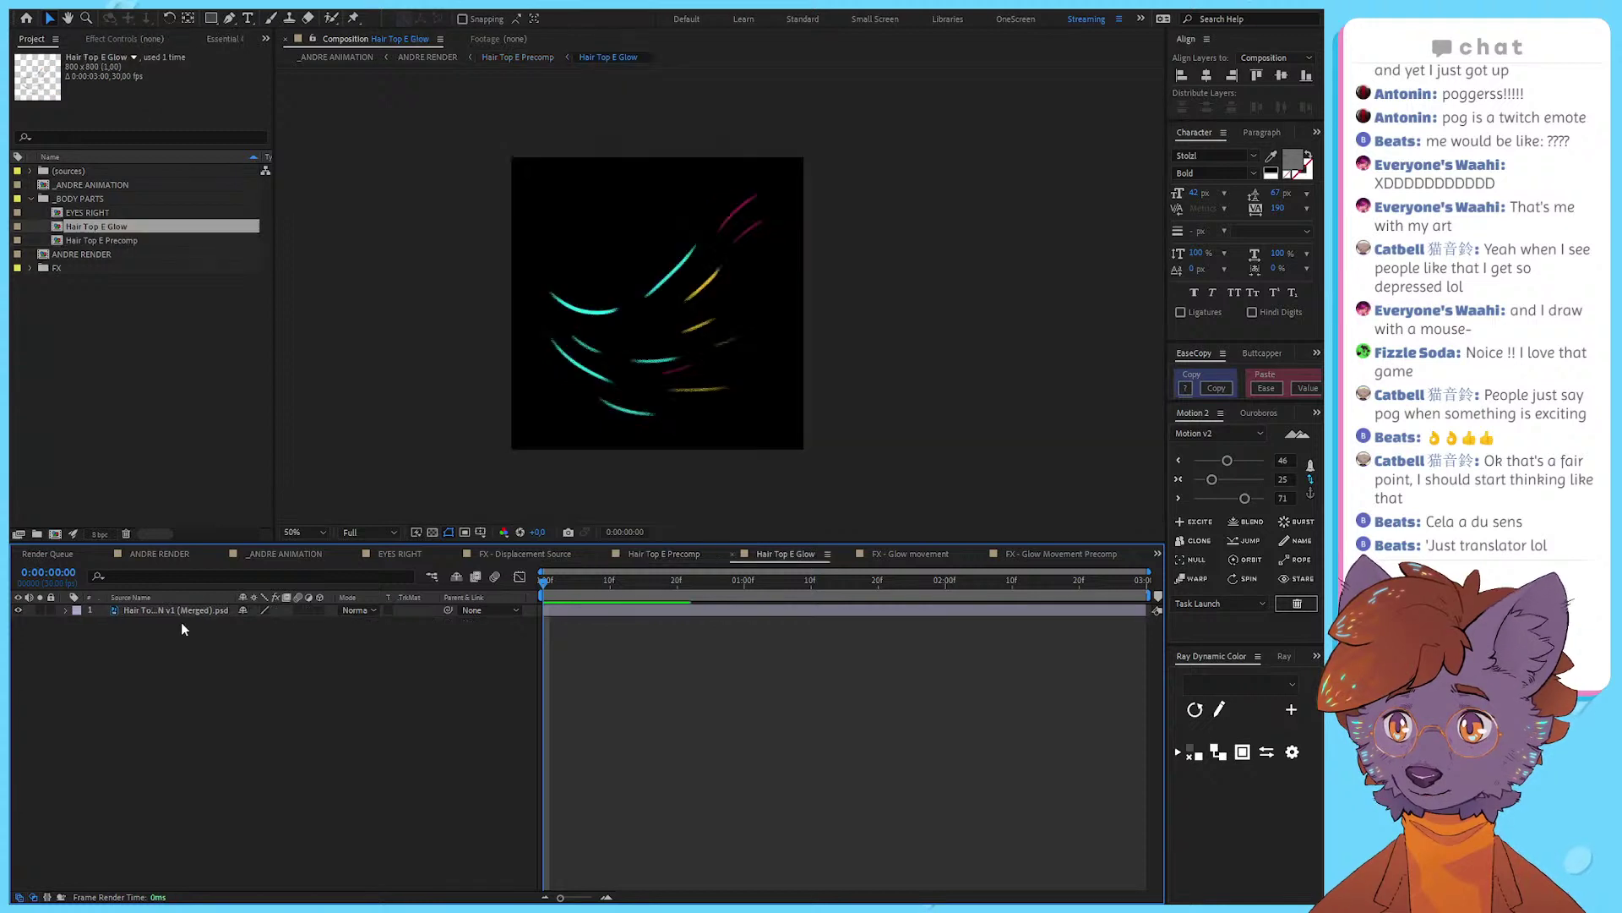
pyautogui.click(647, 319)
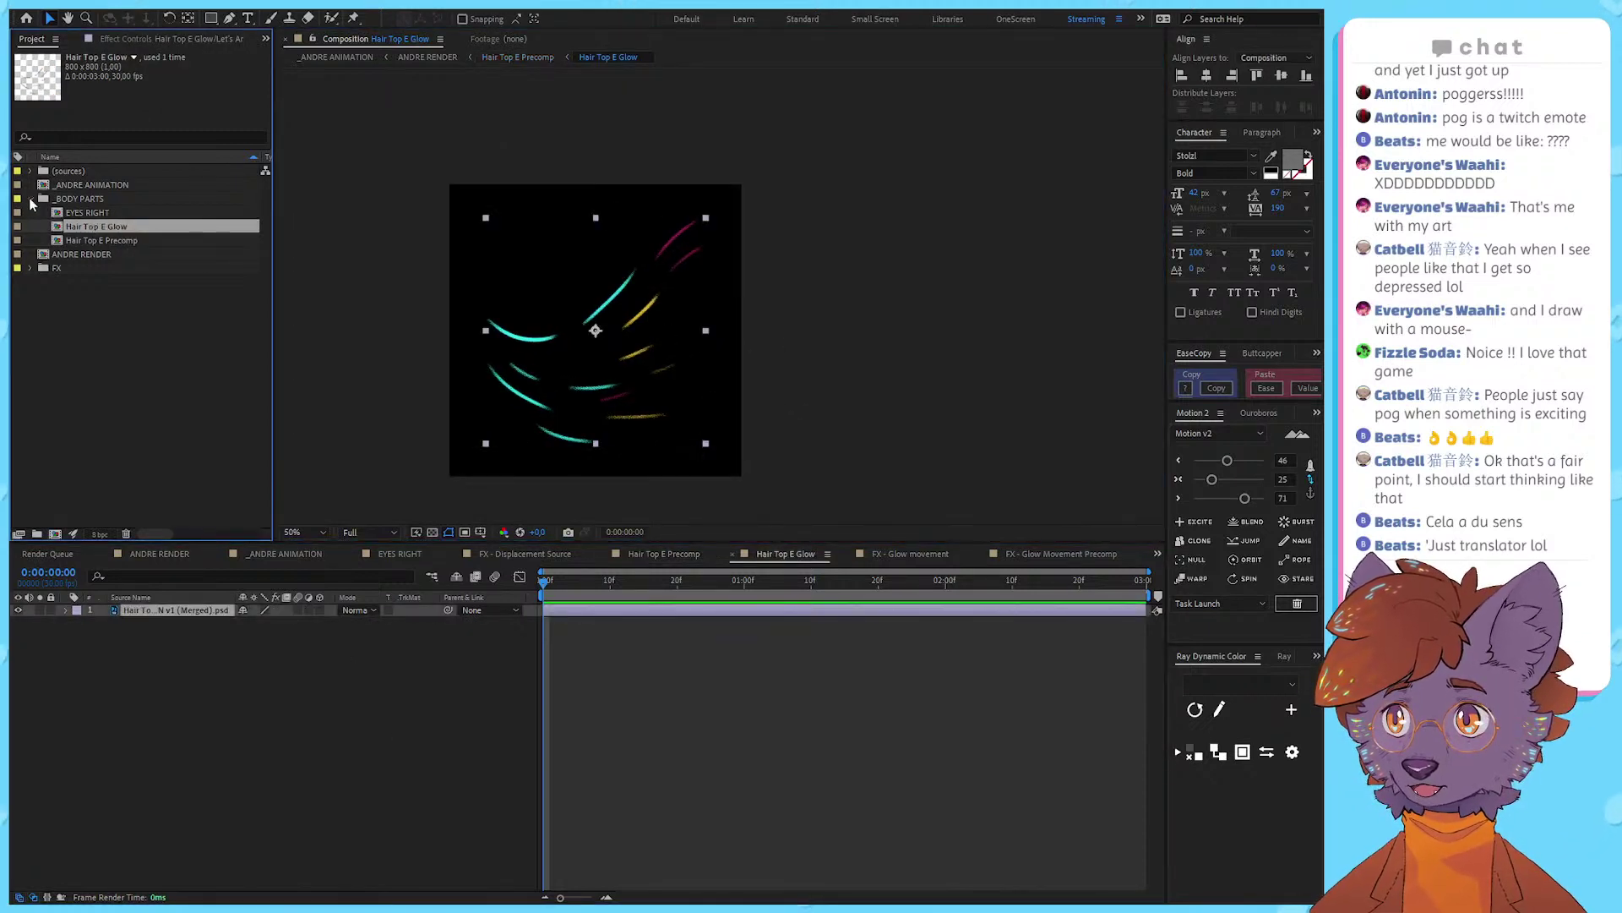
# Step: Add FX - Glow Movement Precomp from the FX folder above the hair layer in Hair Top E Glow
pyautogui.click(31, 268)
pyautogui.click(101, 281)
pyautogui.click(152, 309)
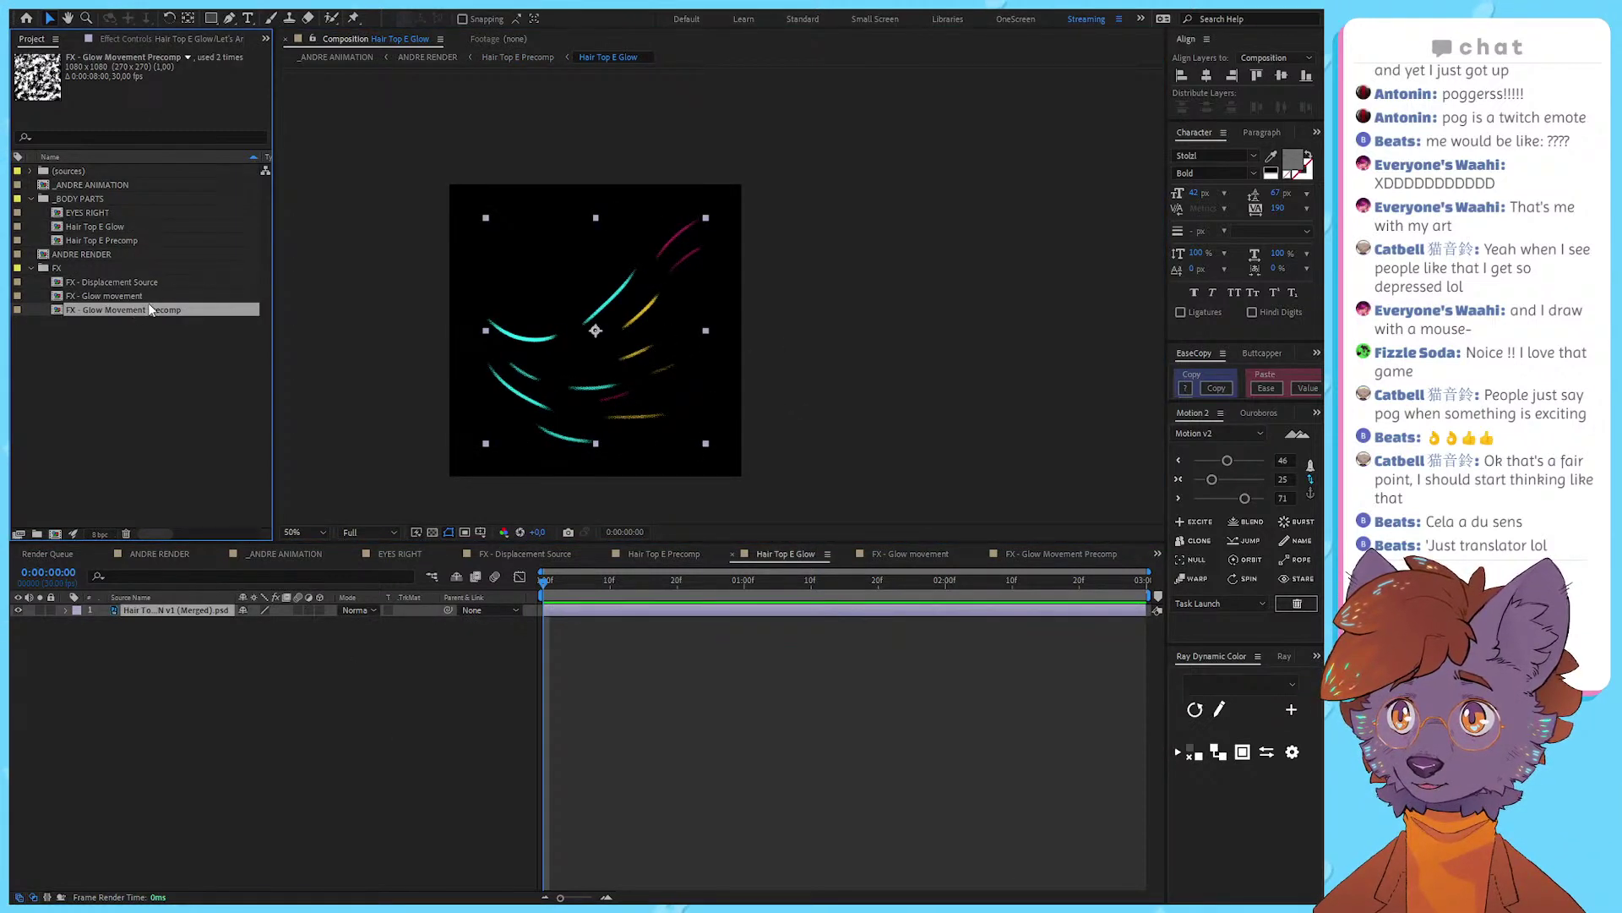
pyautogui.moveTo(152, 309); pyautogui.dragTo(202, 605)
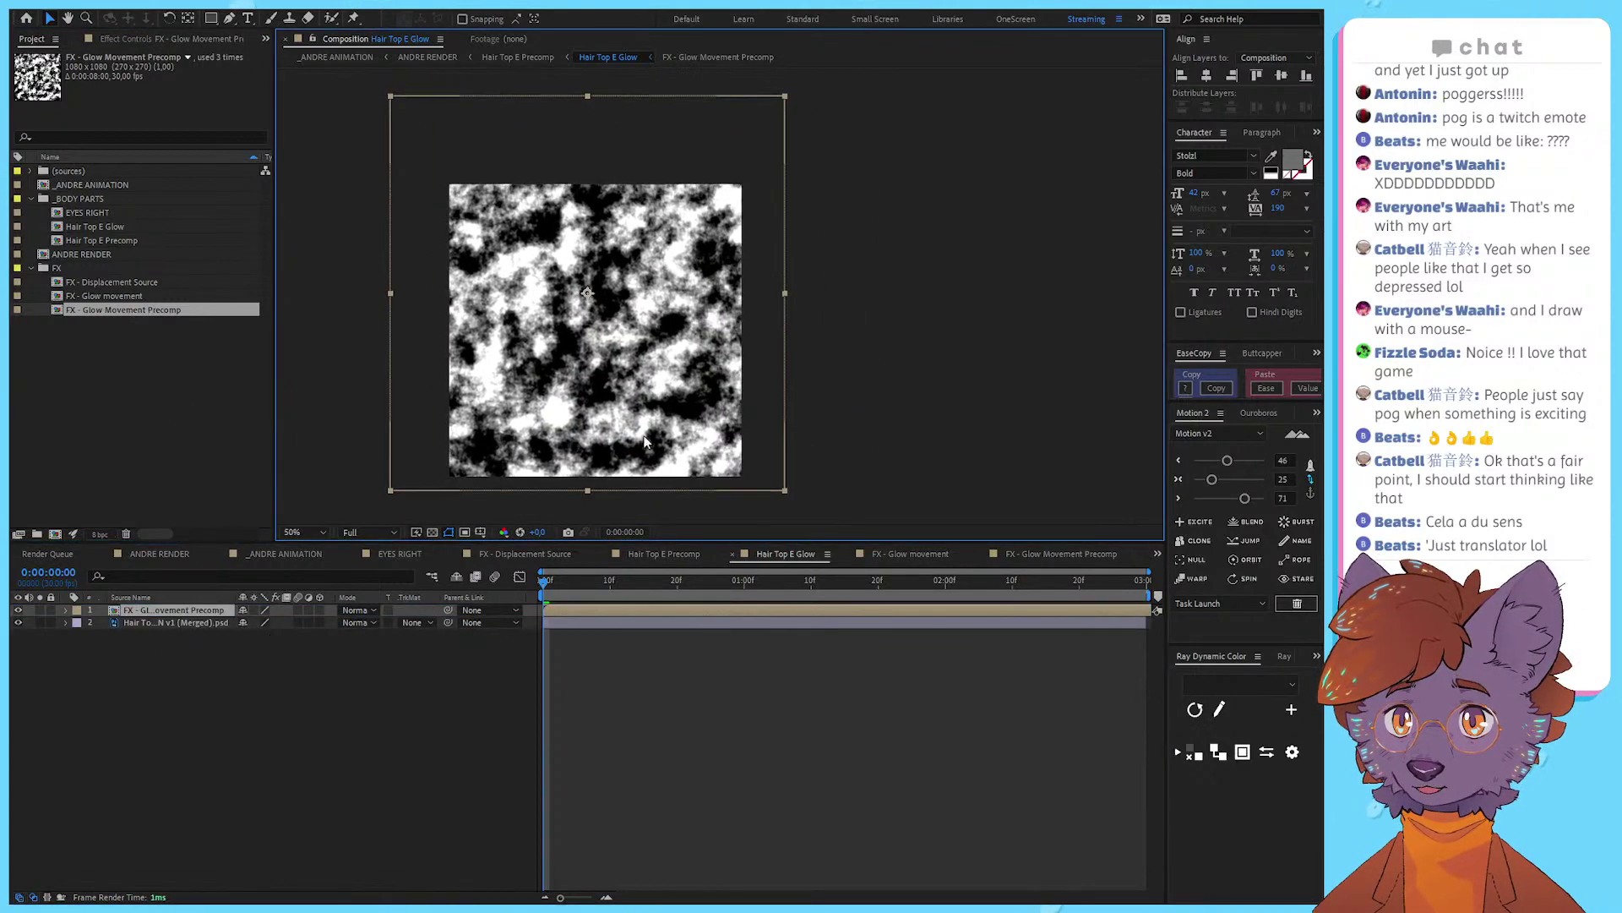
# Step: Set the hair layer's track matte to Luma using the noise layer above it, and preview the masked strokes
pyautogui.press('space')
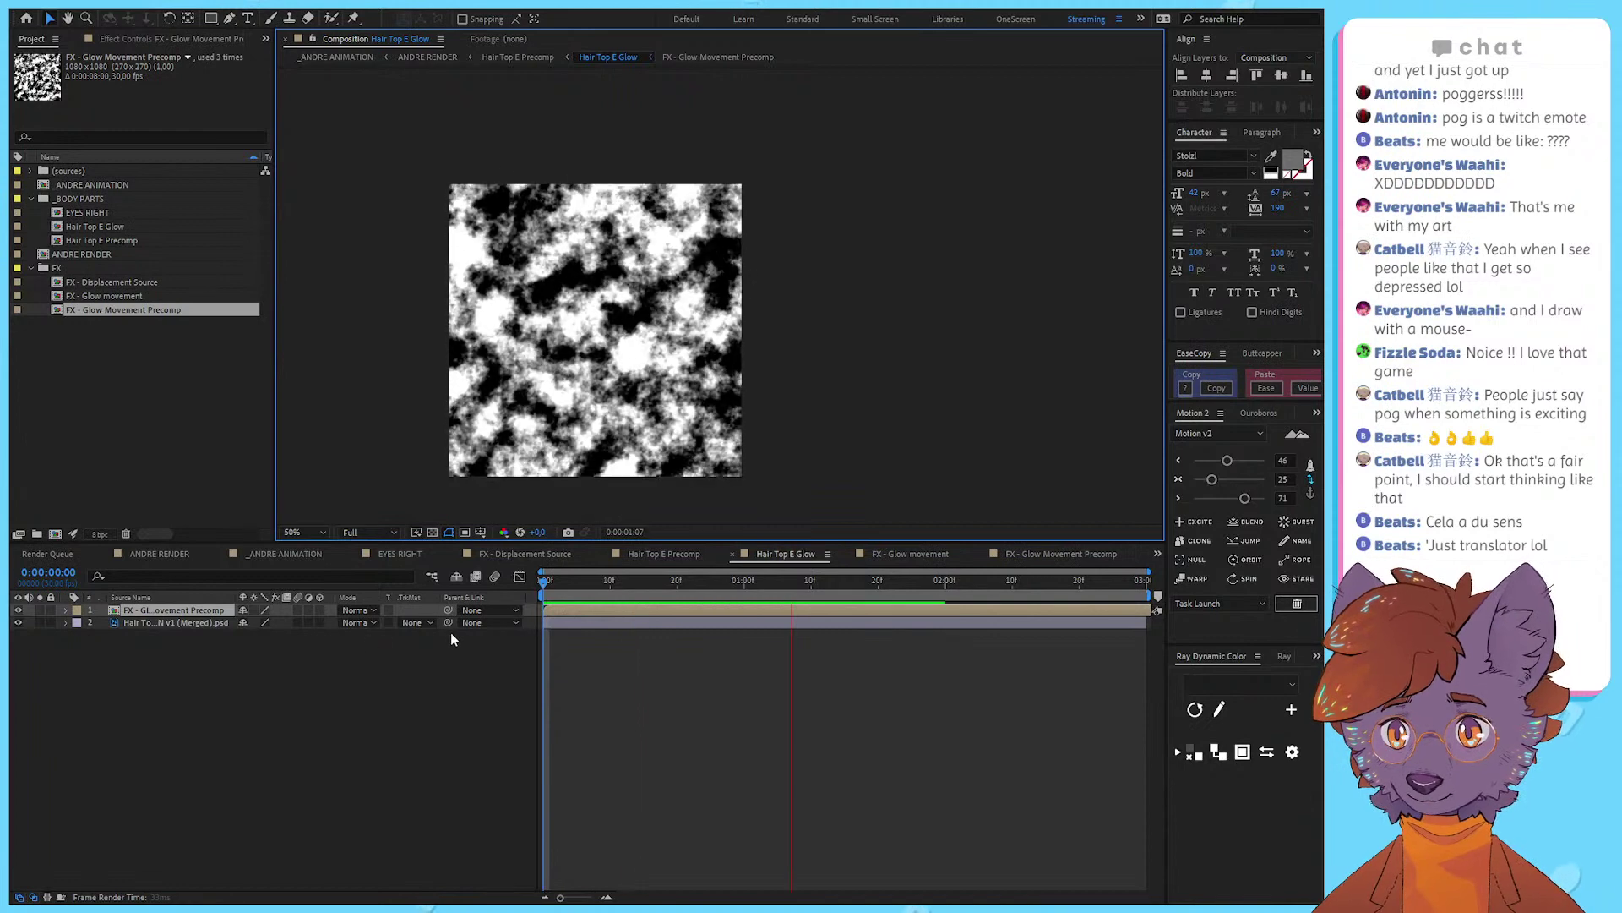
pyautogui.press('space')
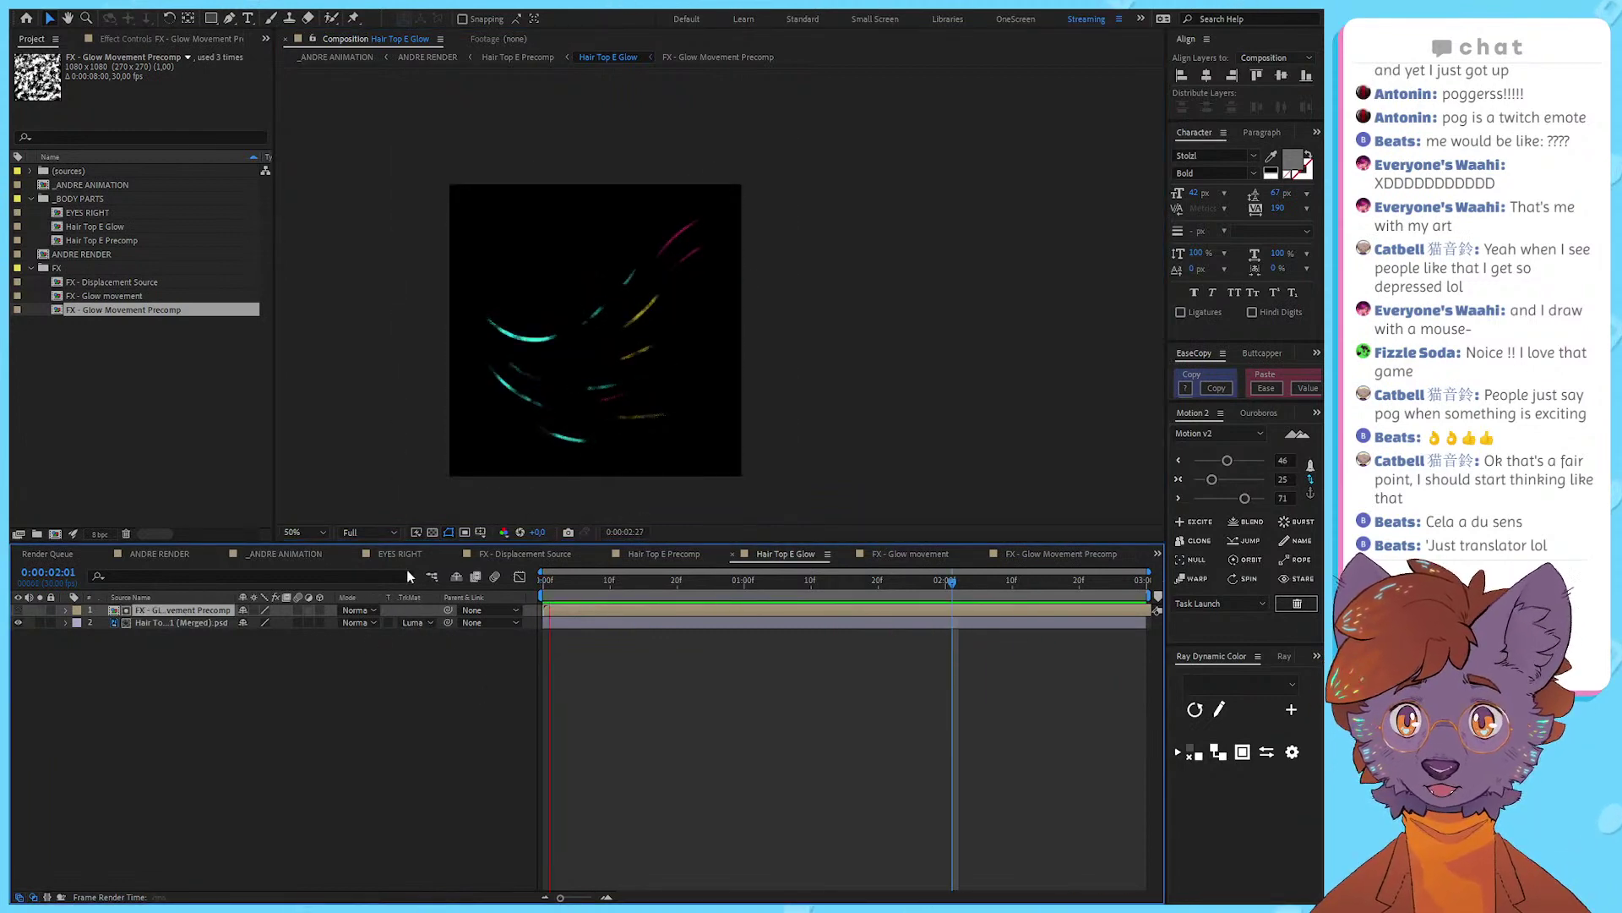
pyautogui.press('space')
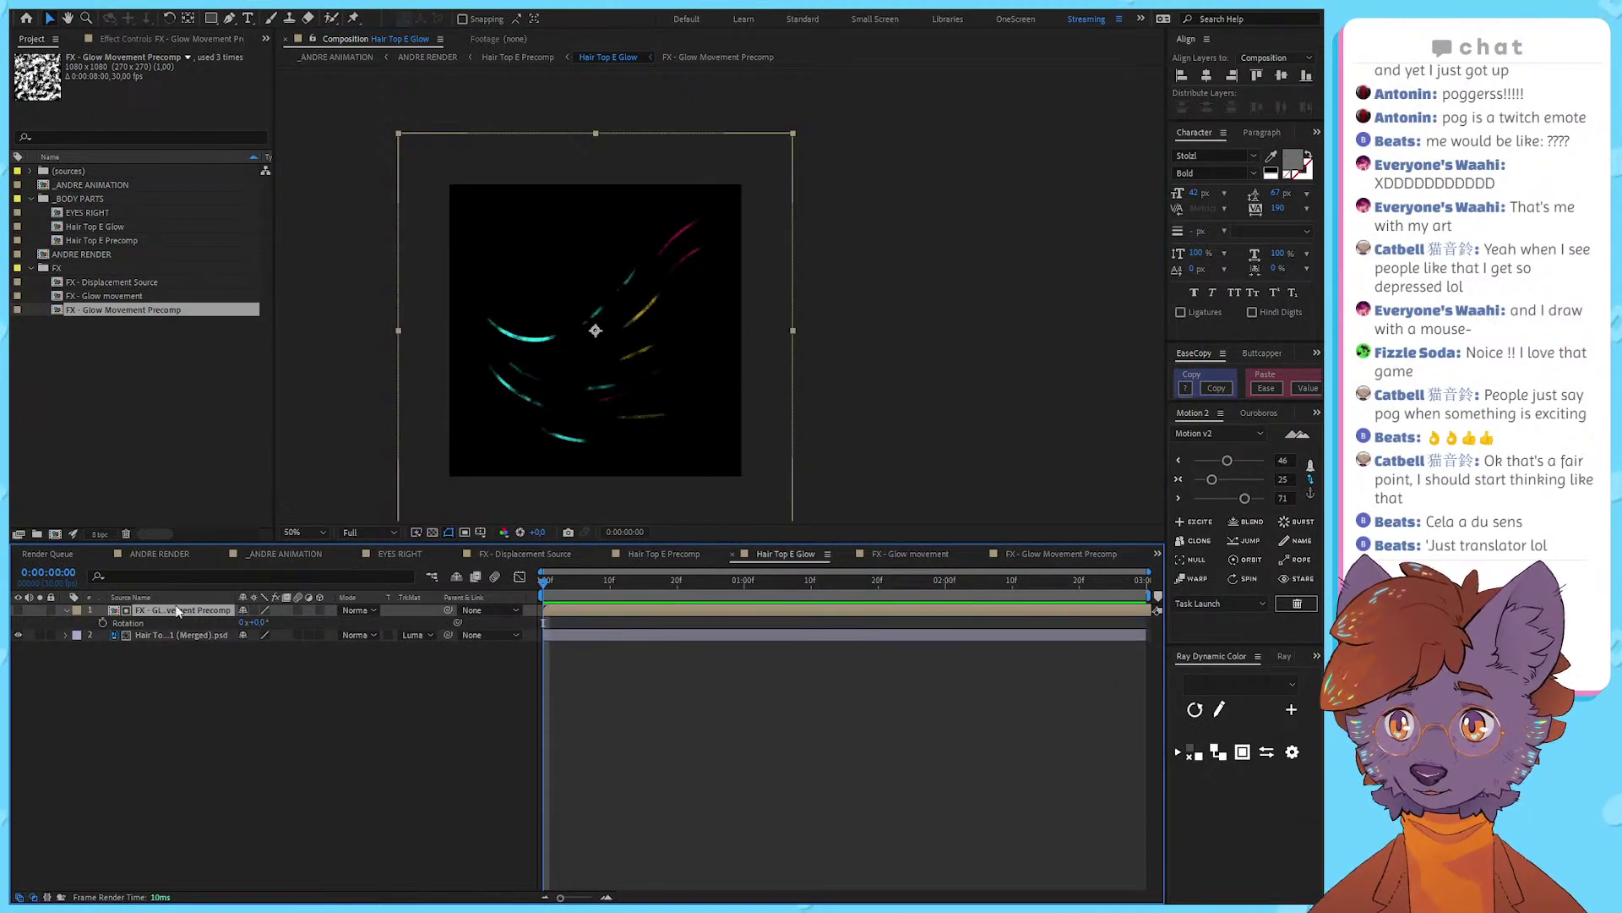
pyautogui.press('r')
pyautogui.press('space')
pyautogui.scroll(2, 559, 346)
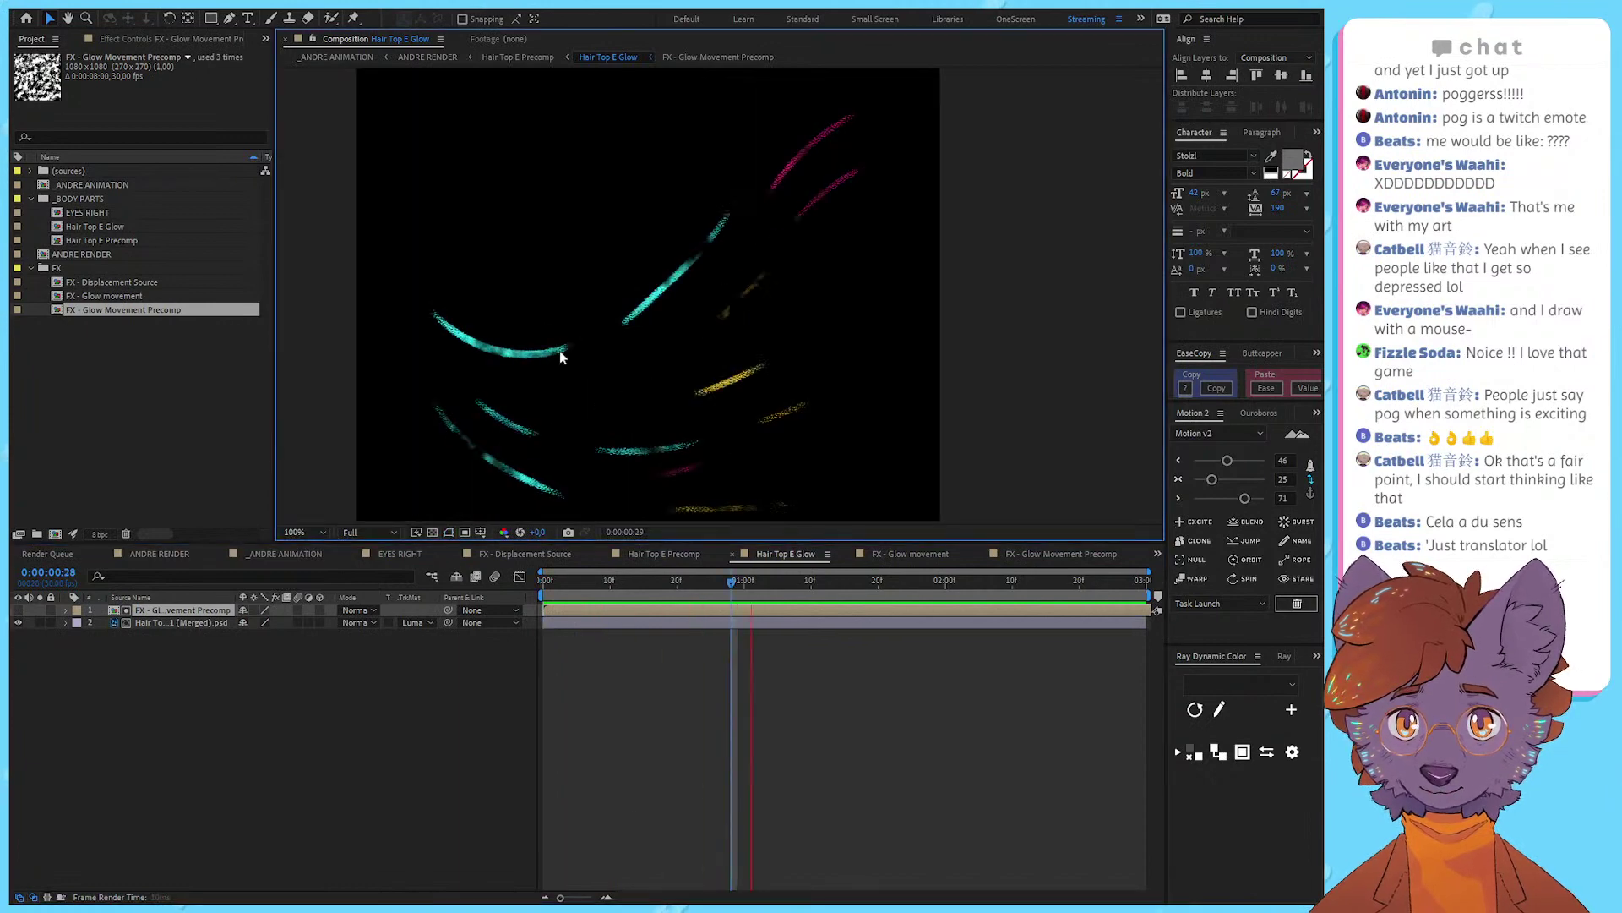
pyautogui.press('space')
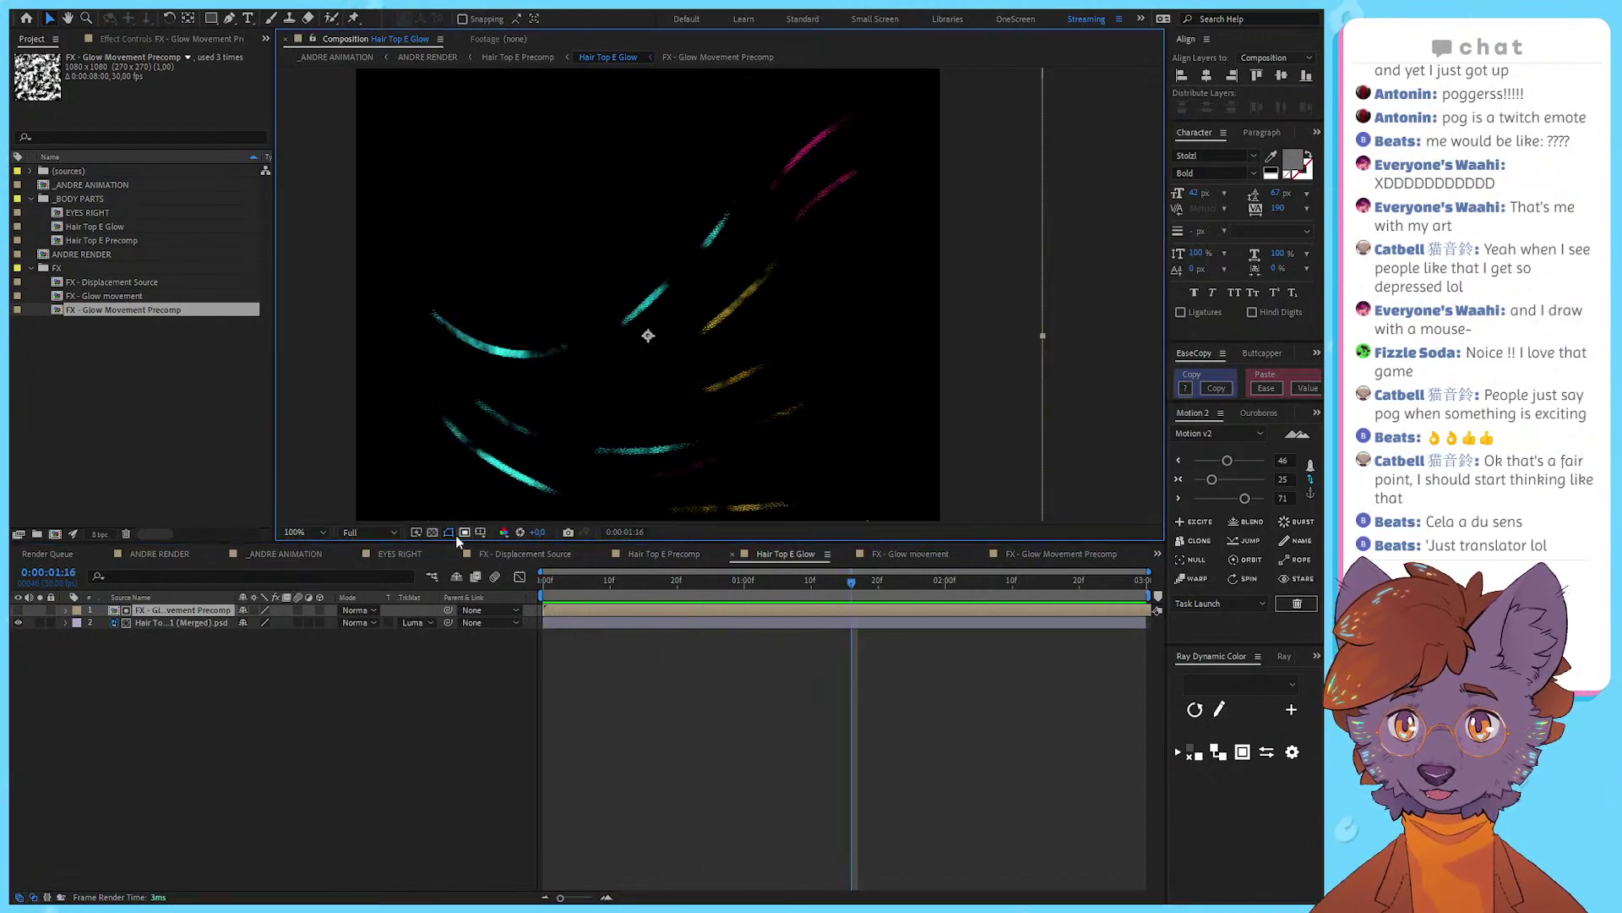
# Step: Turn on the transparency grid and show the noise matte layer in Hair Top E Glow
pyautogui.click(432, 531)
pyautogui.click(200, 622)
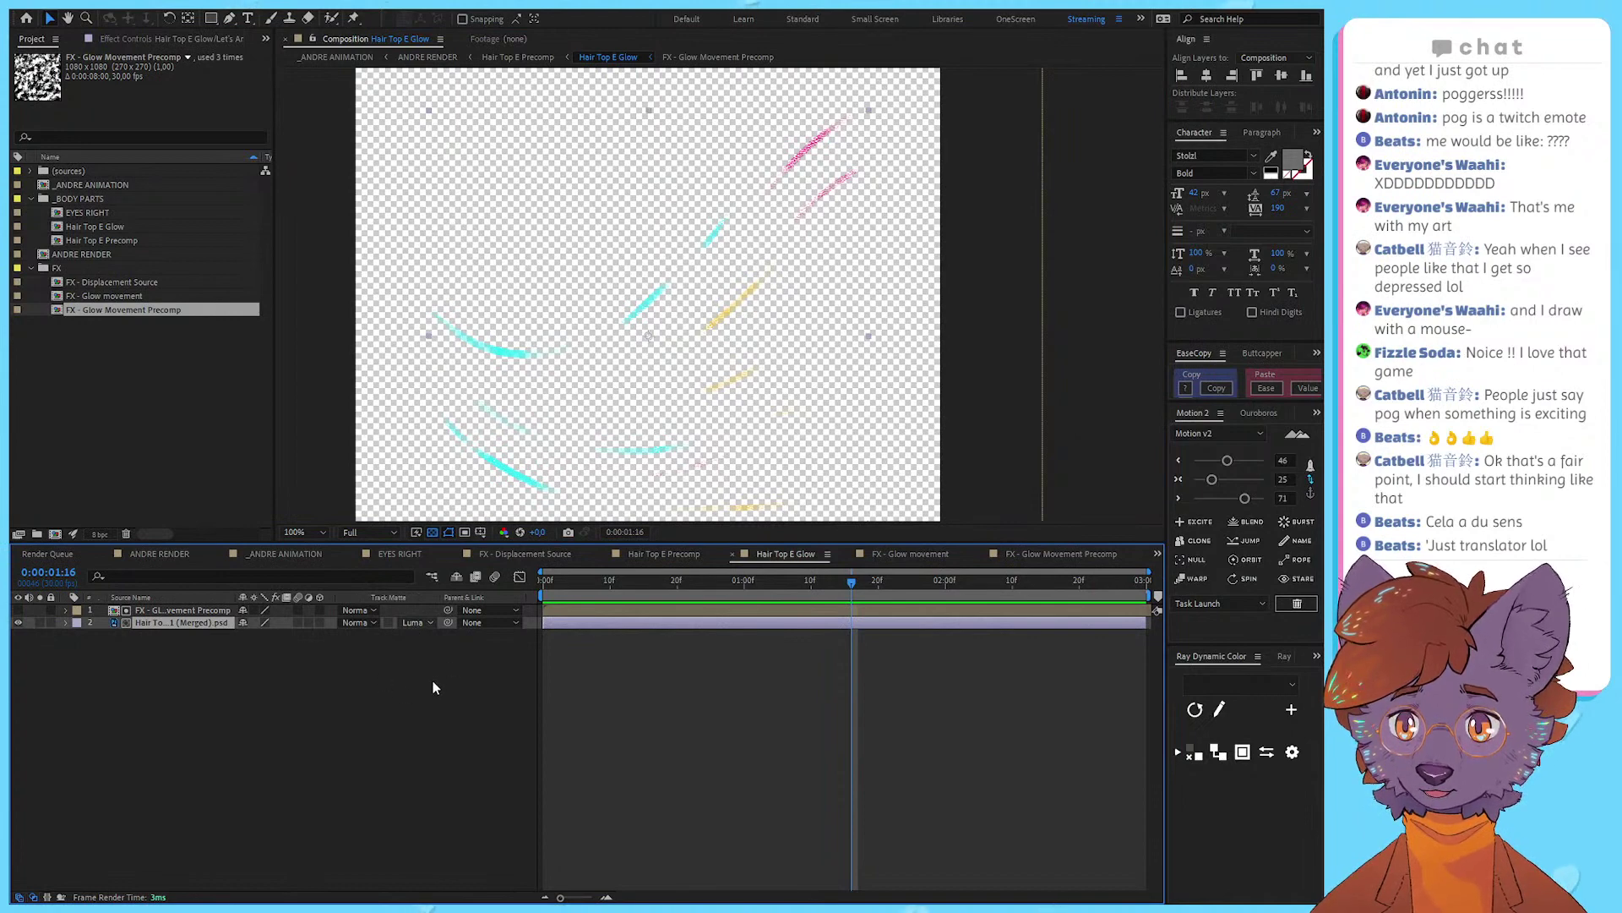
pyautogui.click(366, 644)
pyautogui.click(161, 610)
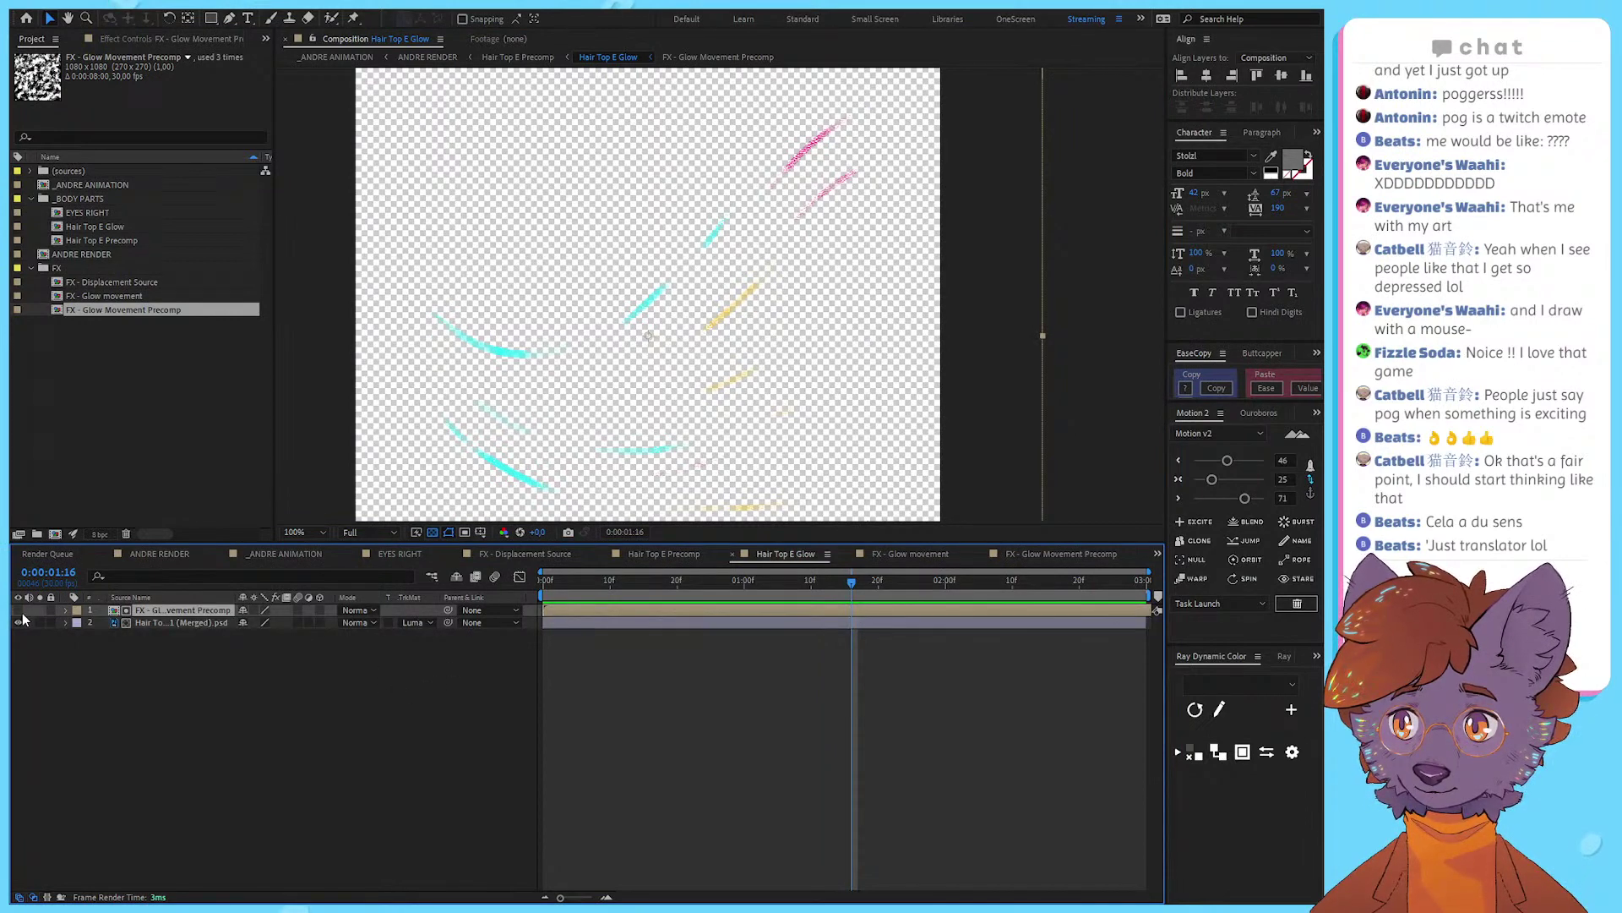
pyautogui.click(18, 610)
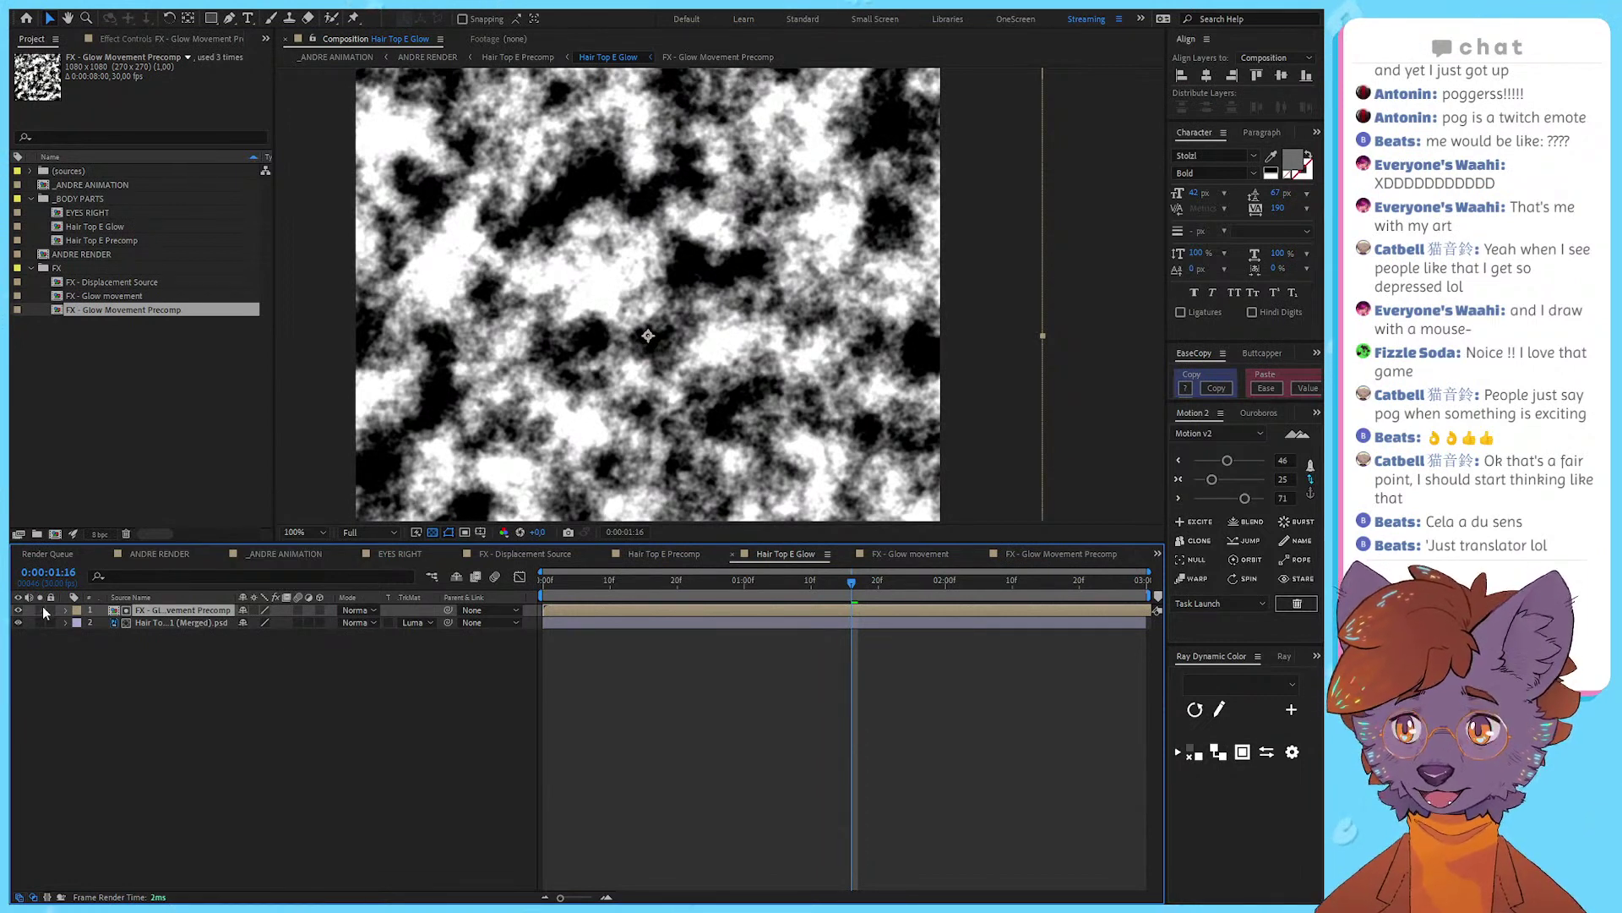
# Step: Try the Alpha track matte on the hair layer and select the noise layer
pyautogui.click(404, 639)
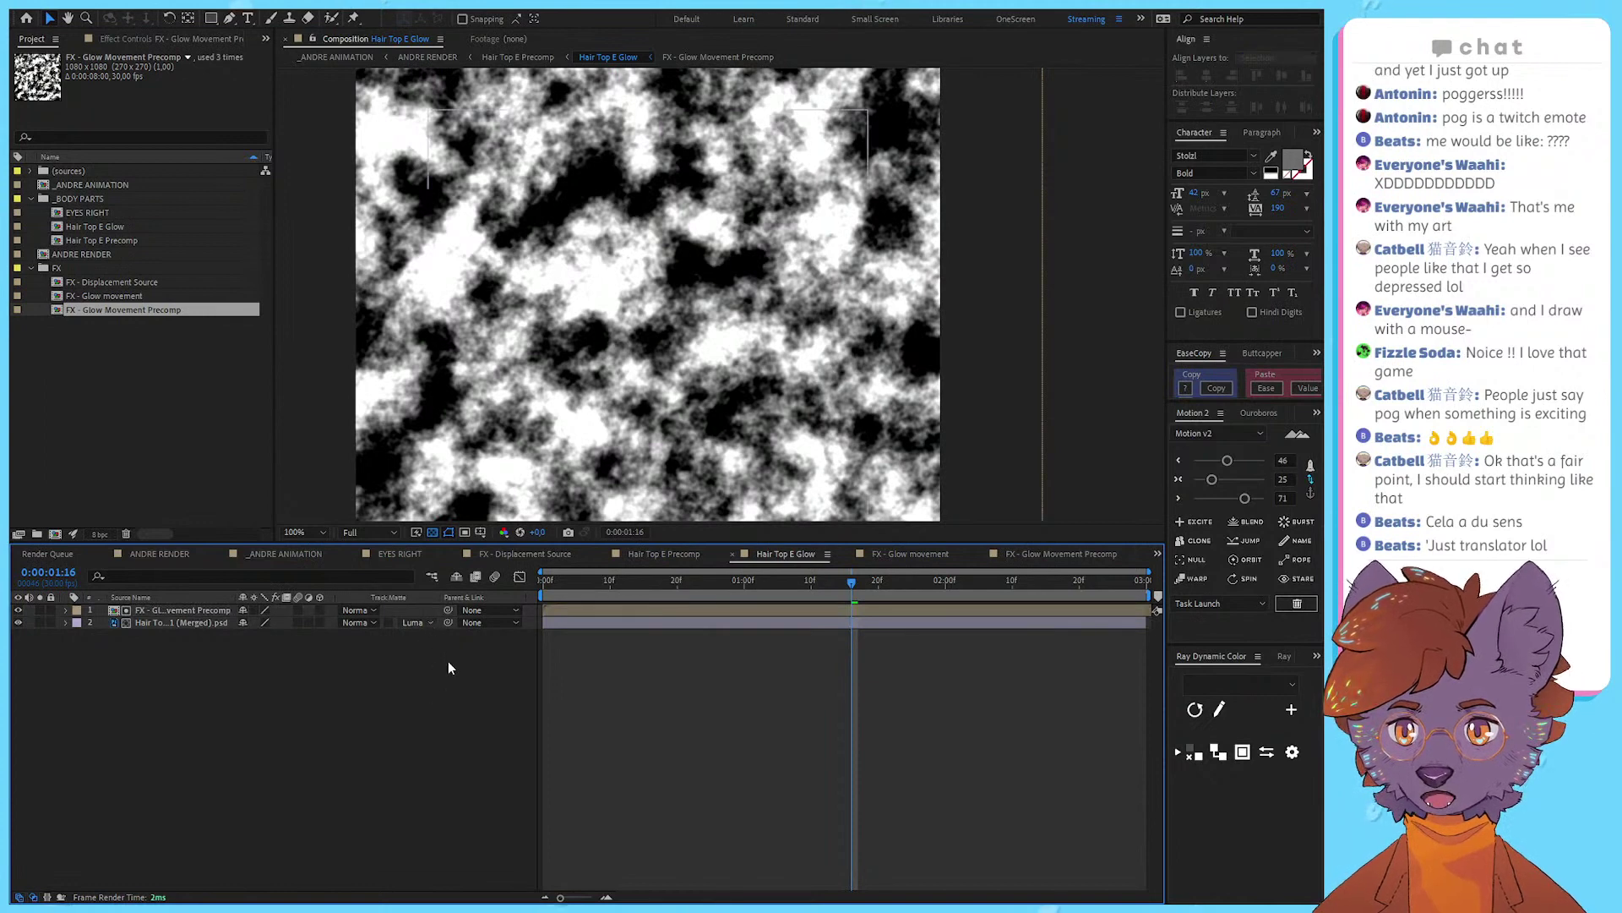
pyautogui.scroll(-1, 479, 390)
pyautogui.click(729, 352)
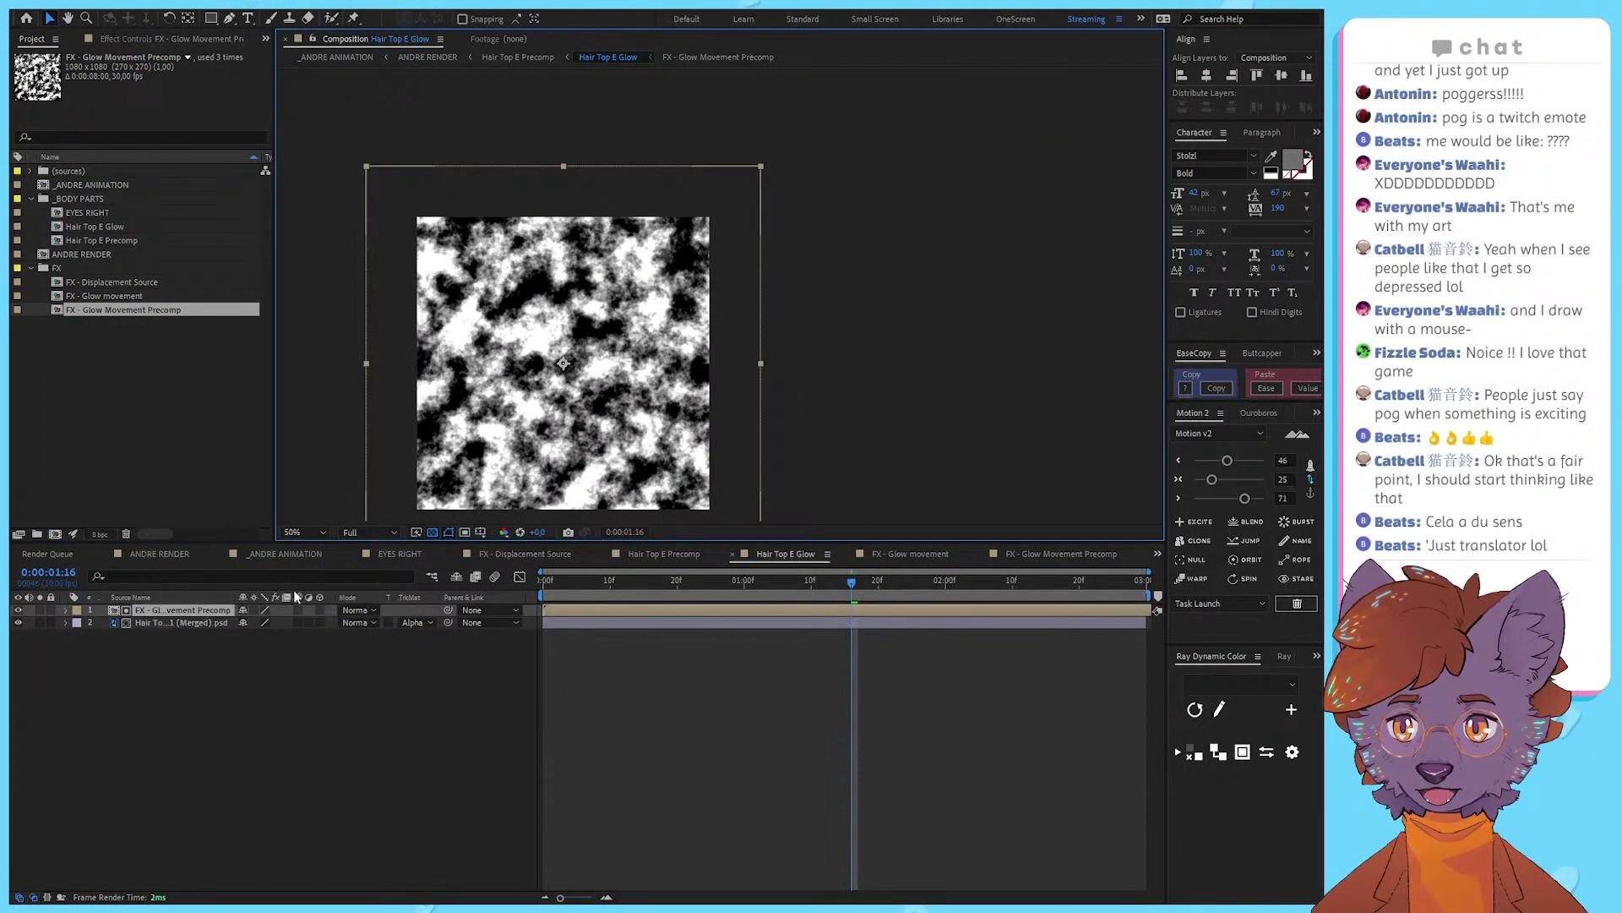
# Step: Try moving the noise layer around the canvas to inspect its edges, and undo the moves
pyautogui.press('s')
pyautogui.moveTo(543, 370); pyautogui.dragTo(681, 460)
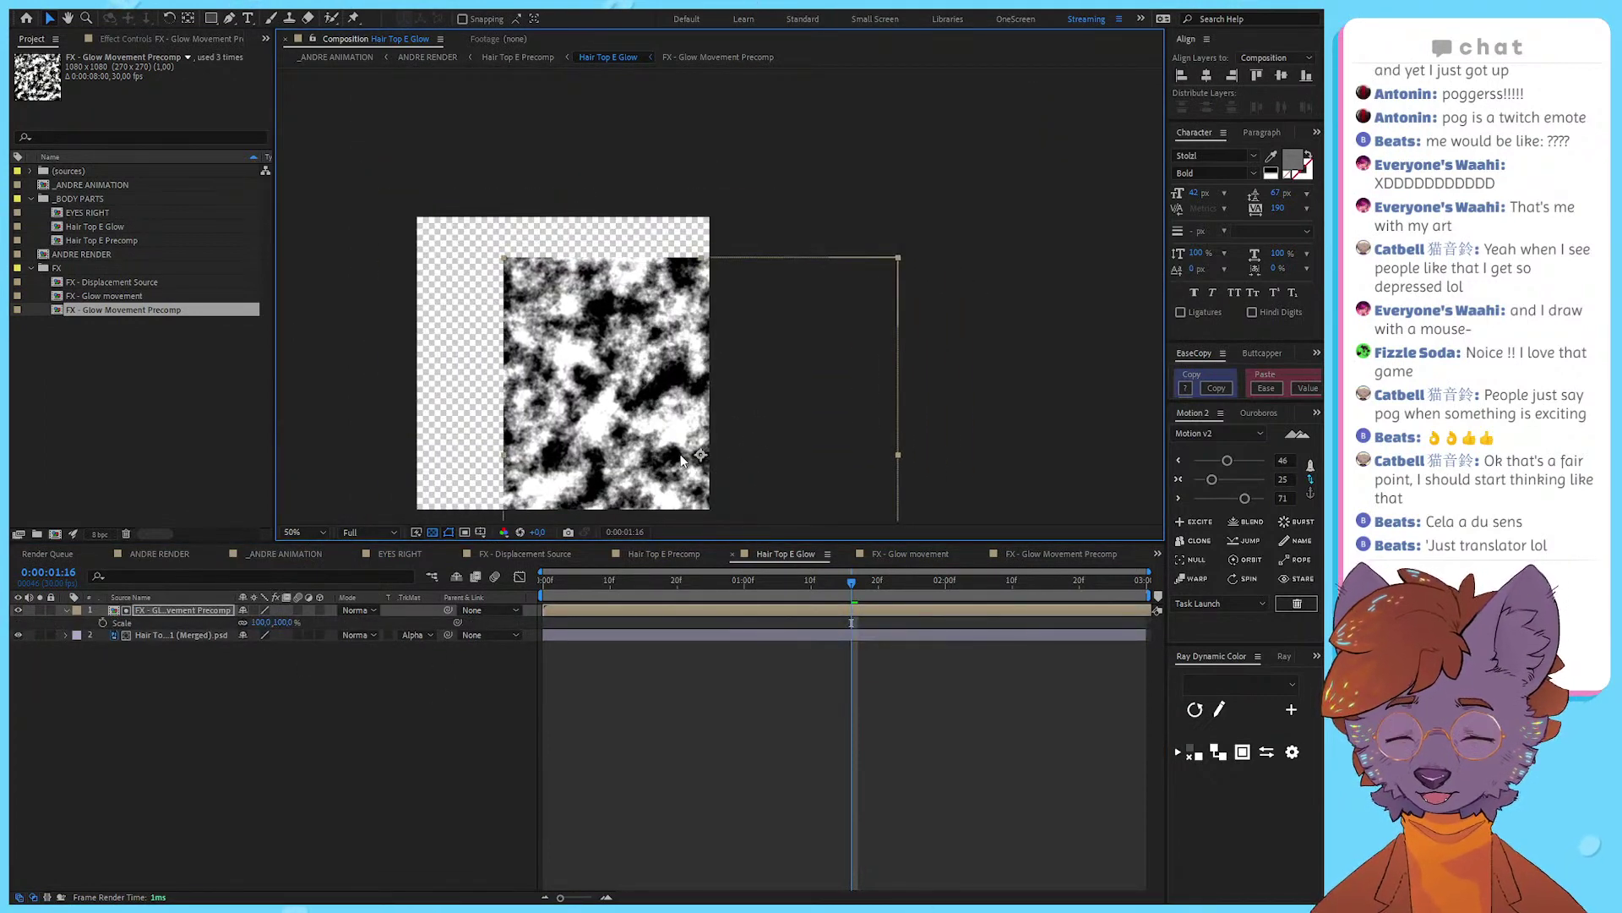
pyautogui.moveTo(633, 378); pyautogui.dragTo(549, 363)
pyautogui.hotkey('ctrl', 'z')
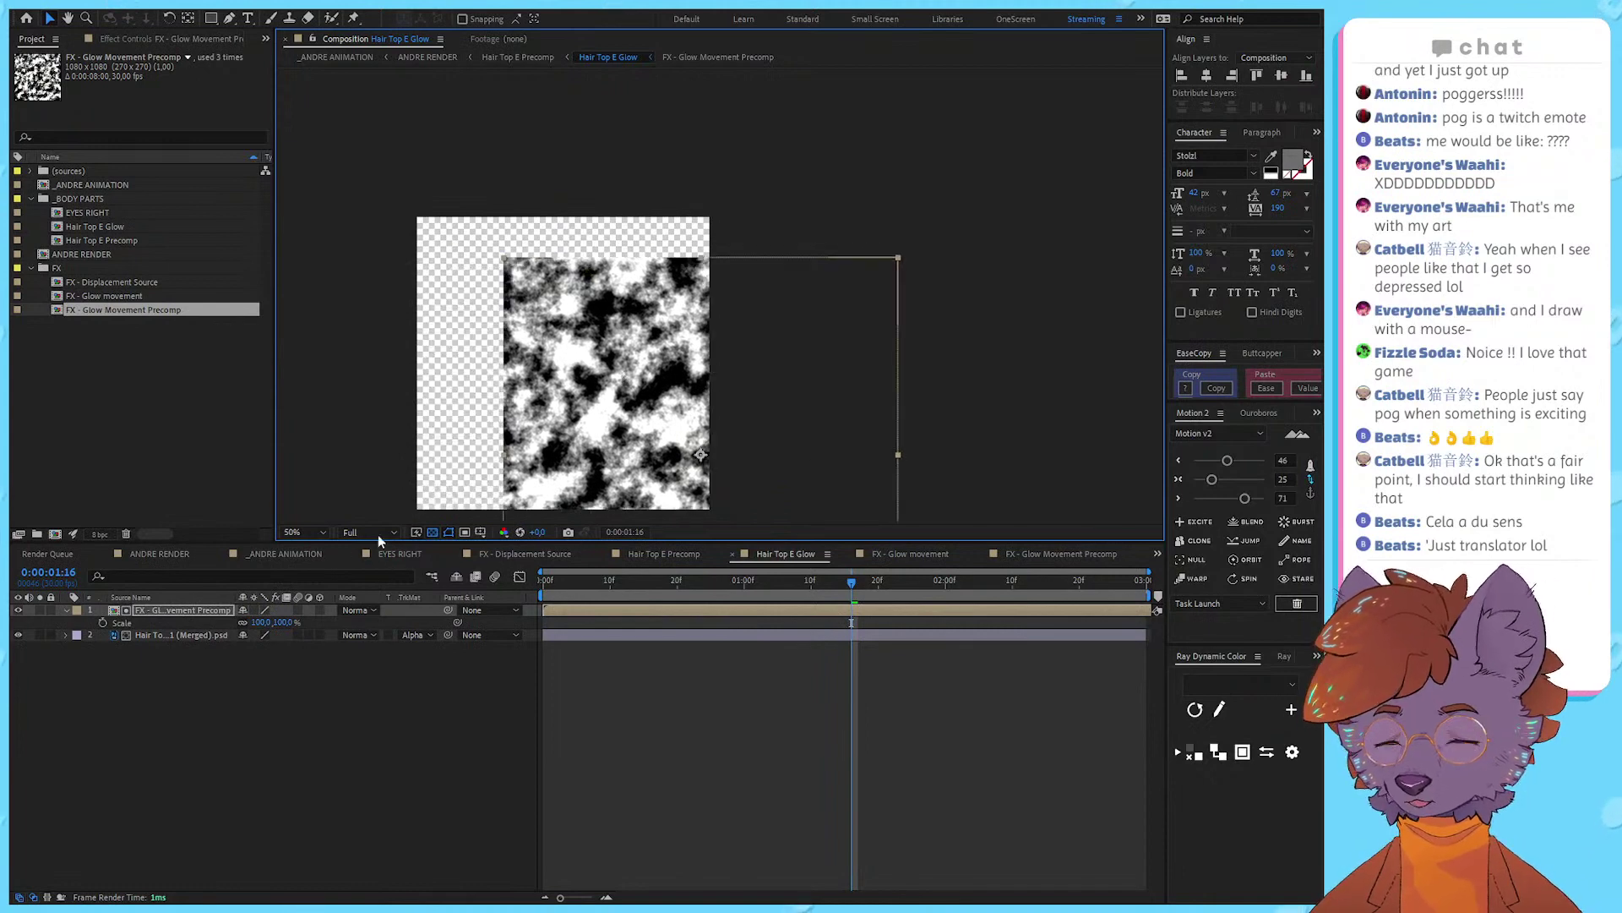
pyautogui.scroll(1, 541, 411)
pyautogui.press('space')
pyautogui.moveTo(688, 415); pyautogui.dragTo(791, 412)
pyautogui.hotkey('ctrl', 'z')
pyautogui.moveTo(595, 419); pyautogui.dragTo(548, 473)
pyautogui.press('v')
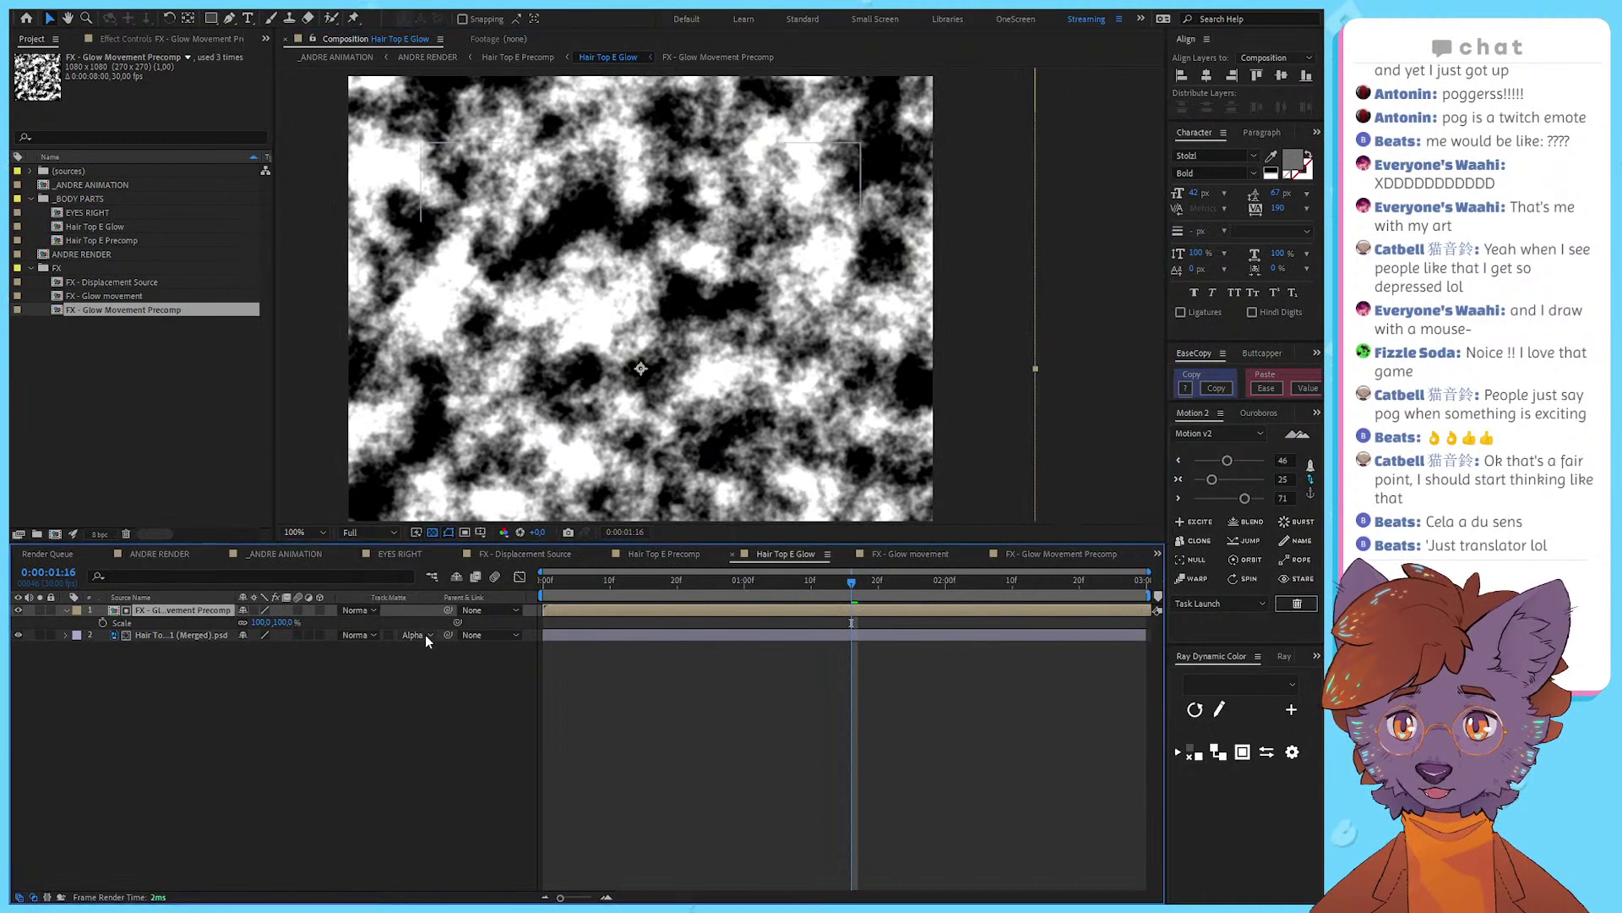
# Step: Restore the hair layer's Luma track matte, and hide both the noise layer and the transparency grid
pyautogui.click(449, 708)
pyautogui.click(402, 676)
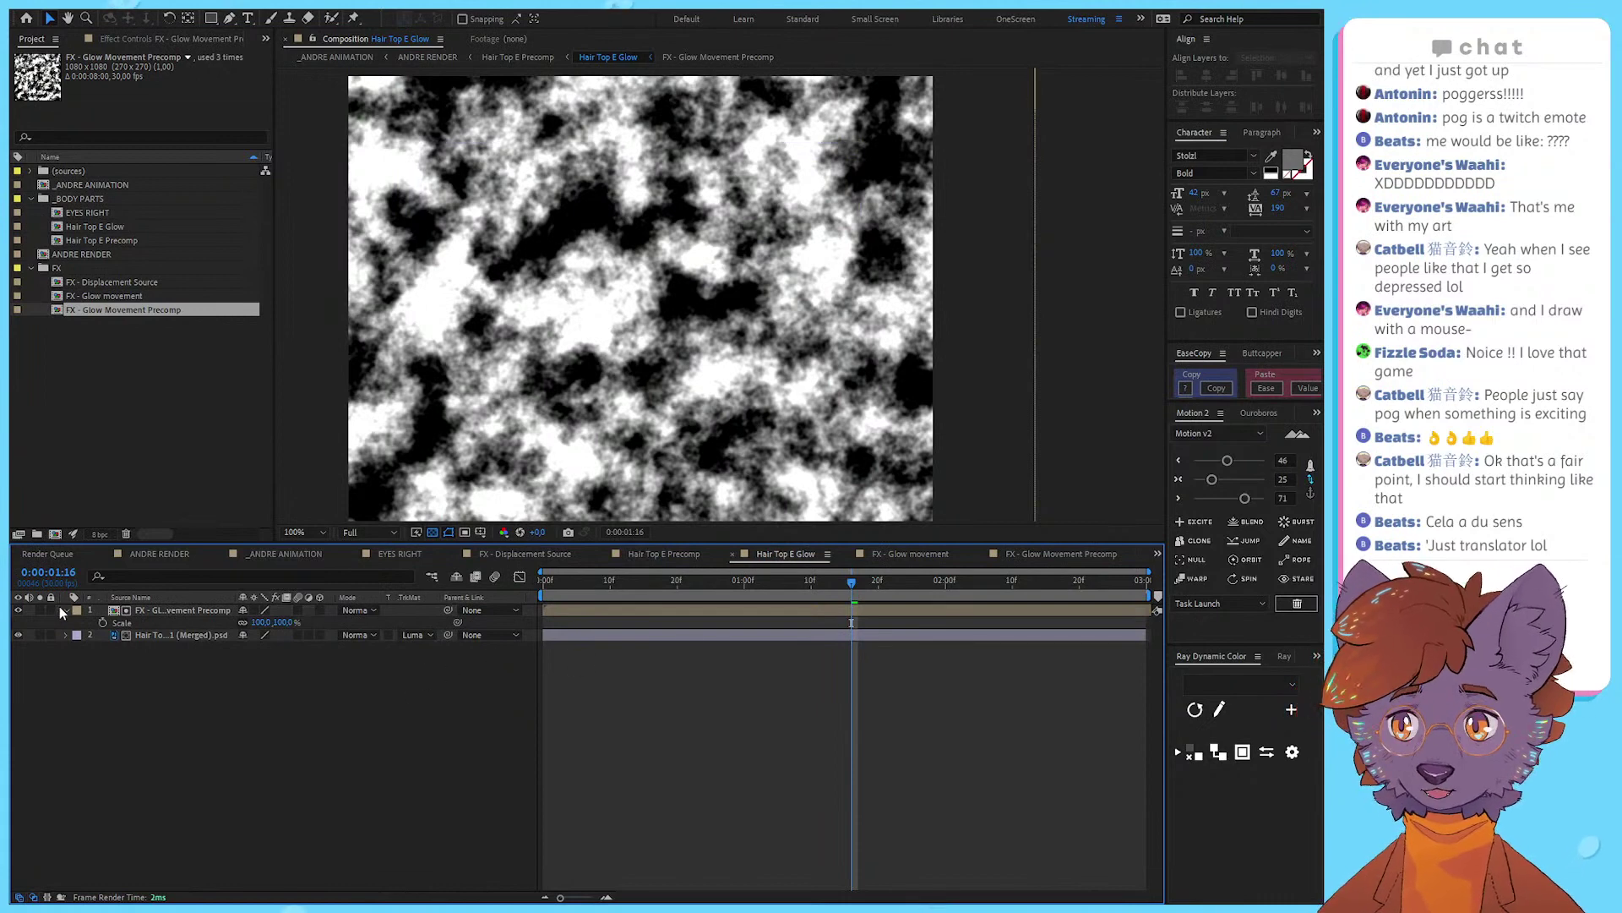
pyautogui.click(26, 610)
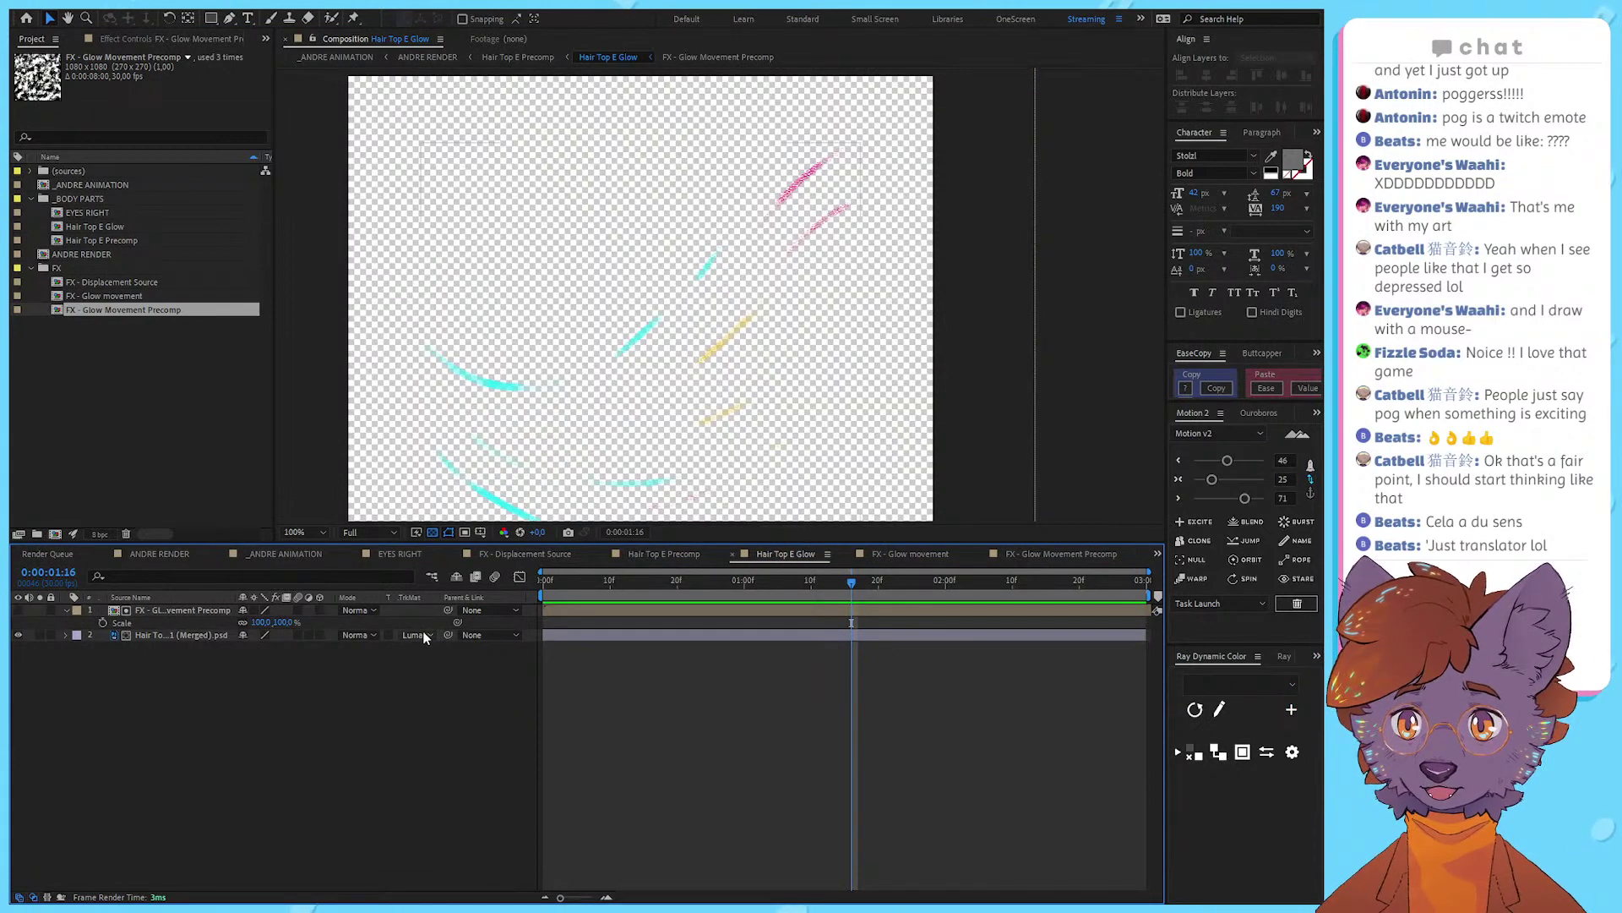
pyautogui.click(433, 532)
# Step: Try the Luma Inverted track matte on the hair layer, and return it to Luma
pyautogui.click(13, 612)
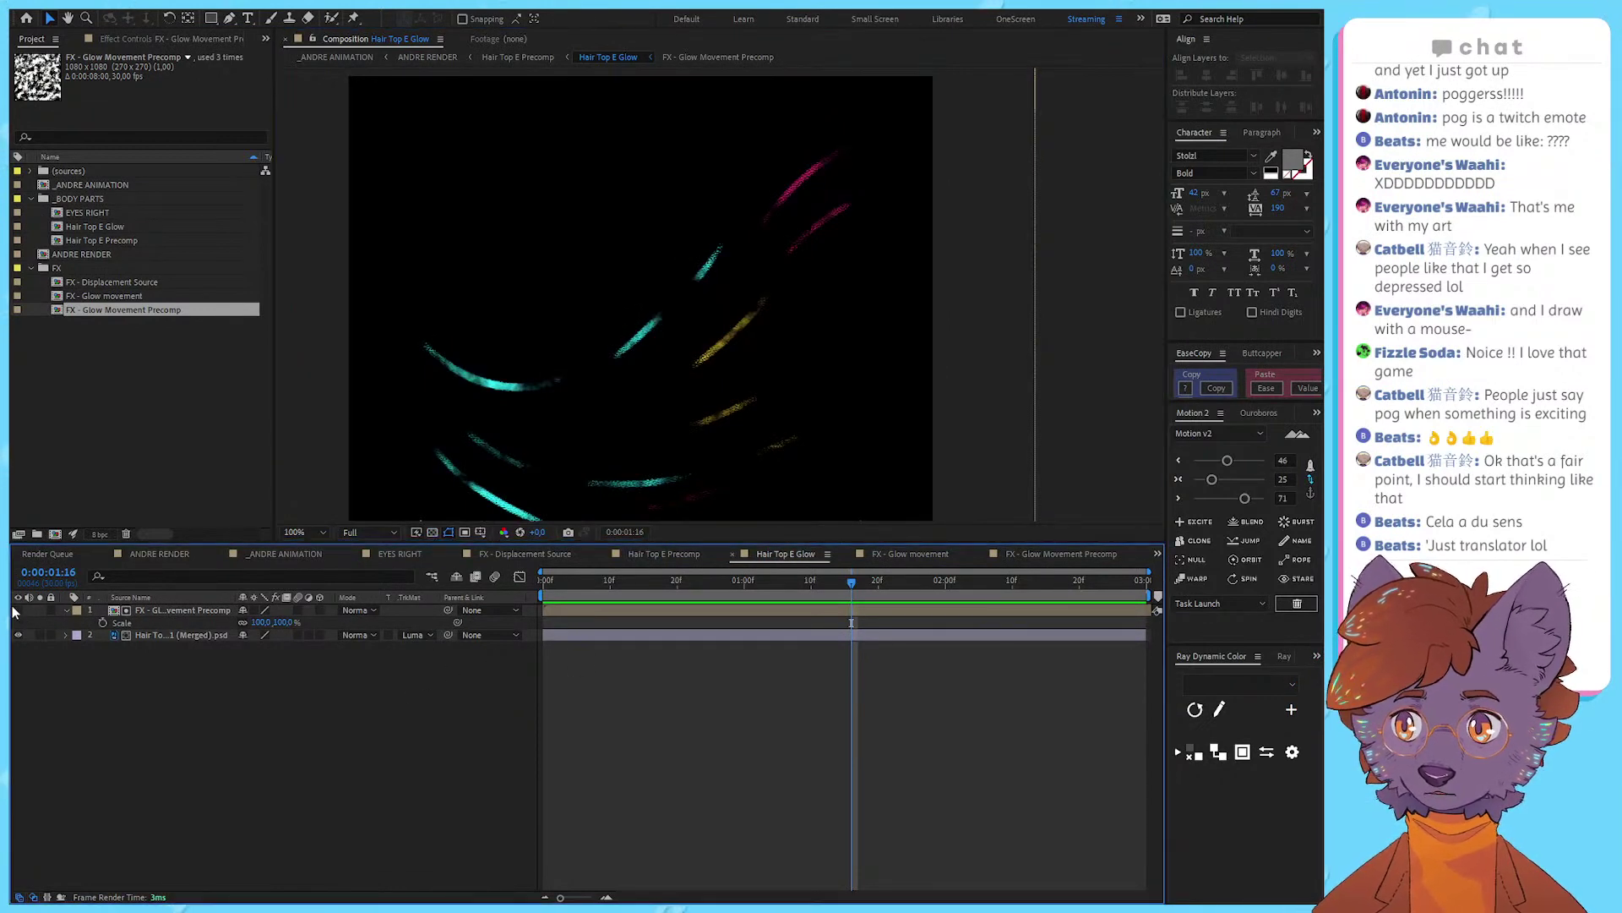
pyautogui.click(16, 610)
pyautogui.click(15, 610)
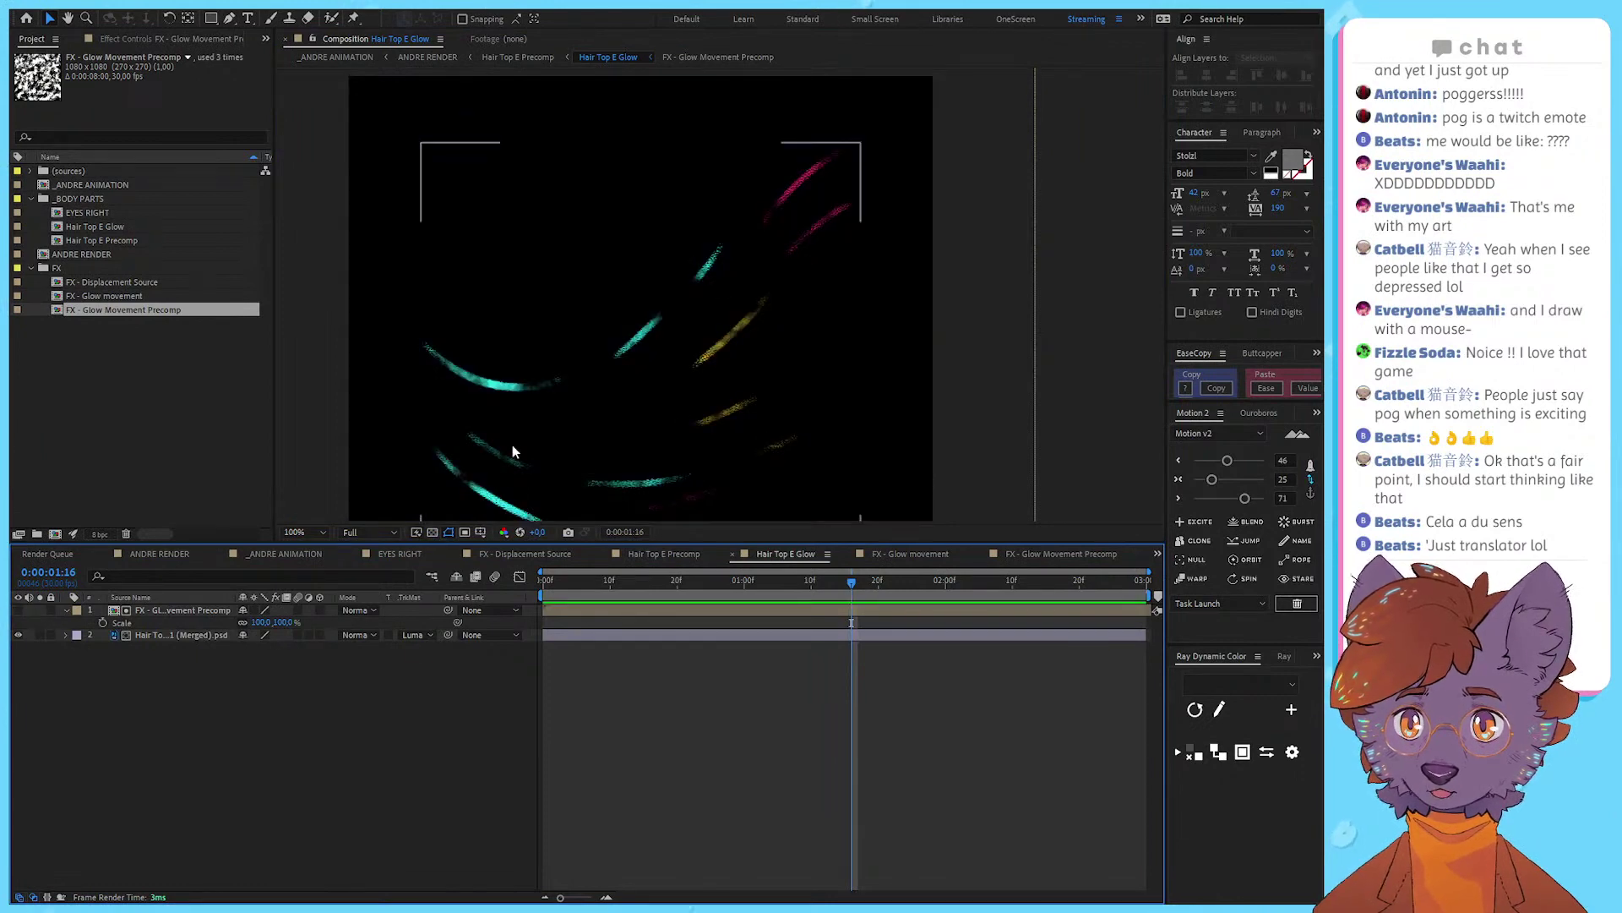
pyautogui.click(463, 721)
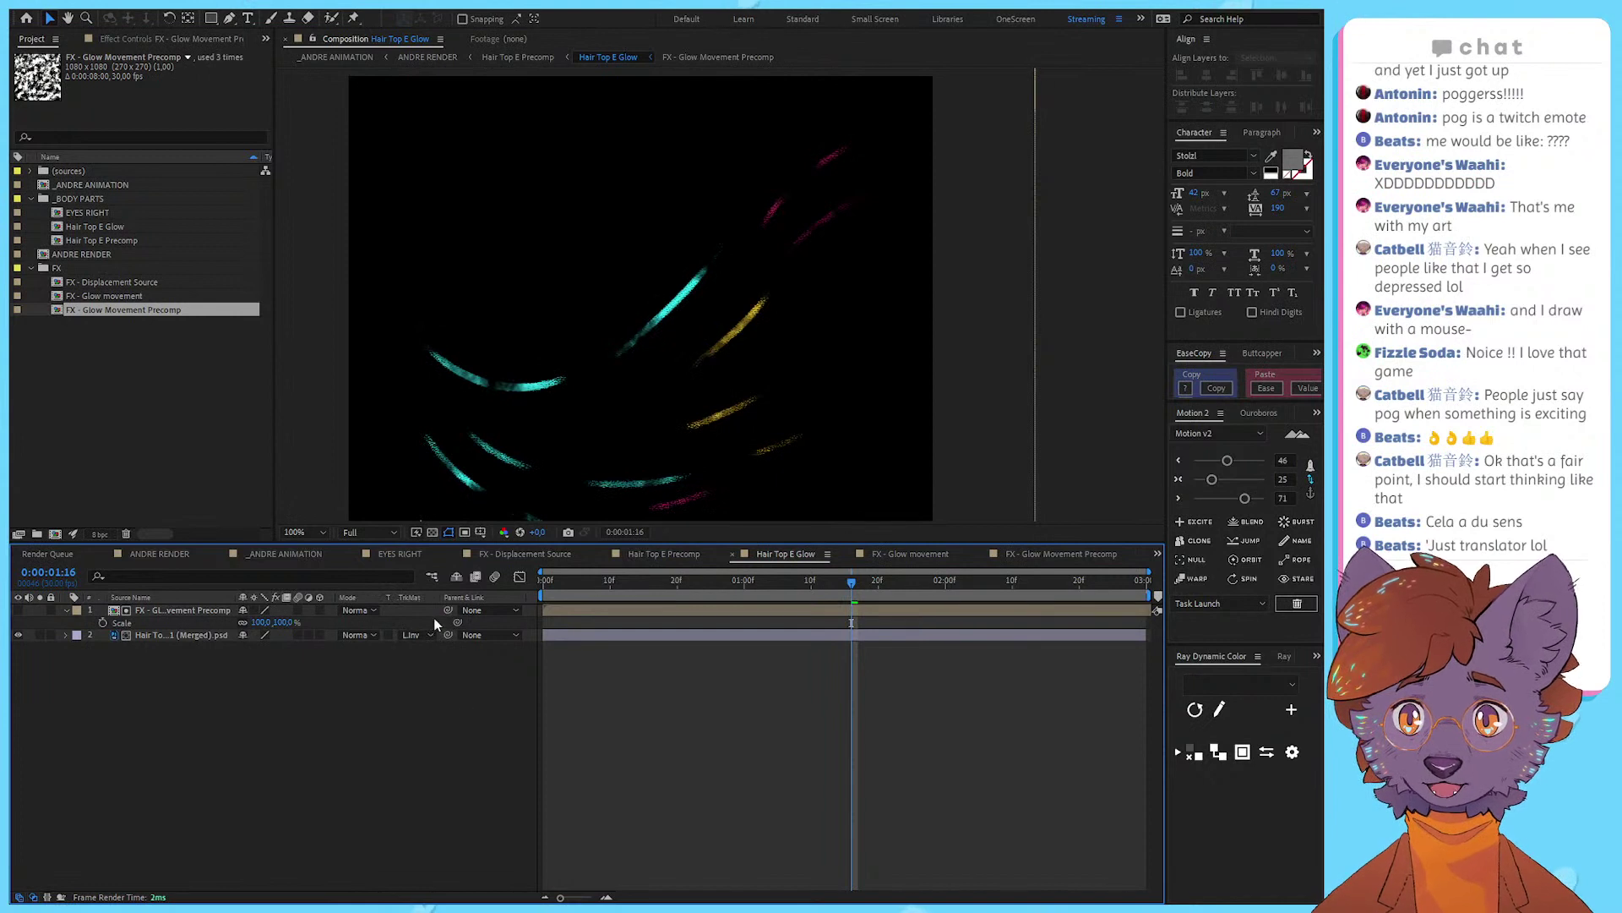
pyautogui.click(436, 698)
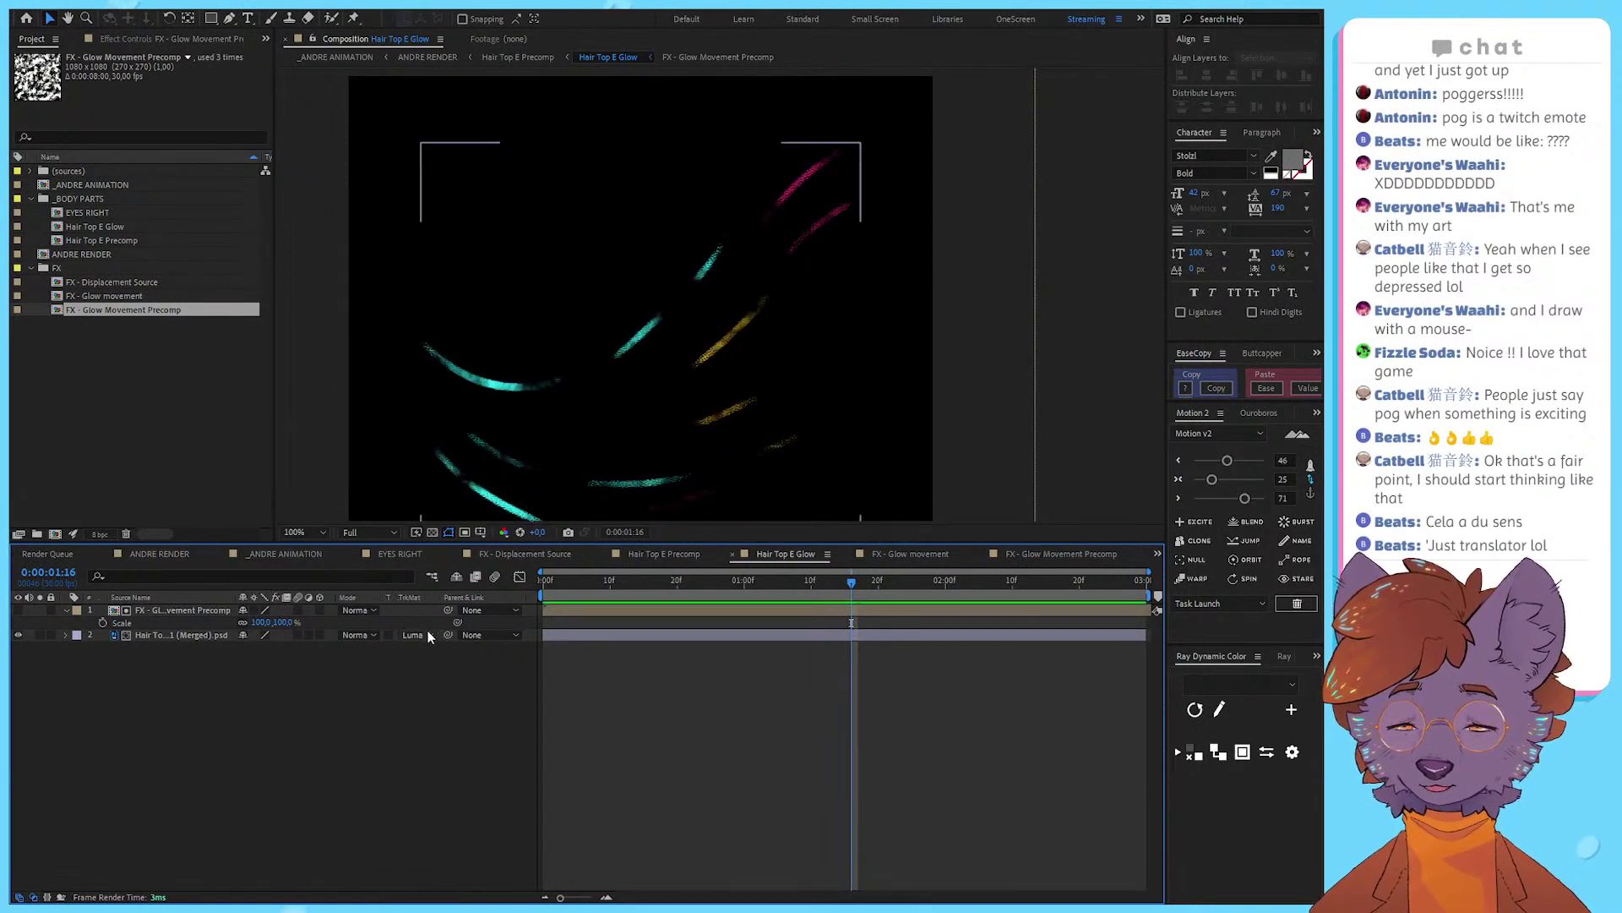
# Step: Apply a Levels effect to the FX - Glow Movement Precomp layer with Input Black 113 and Input White 117
pyautogui.click(173, 610)
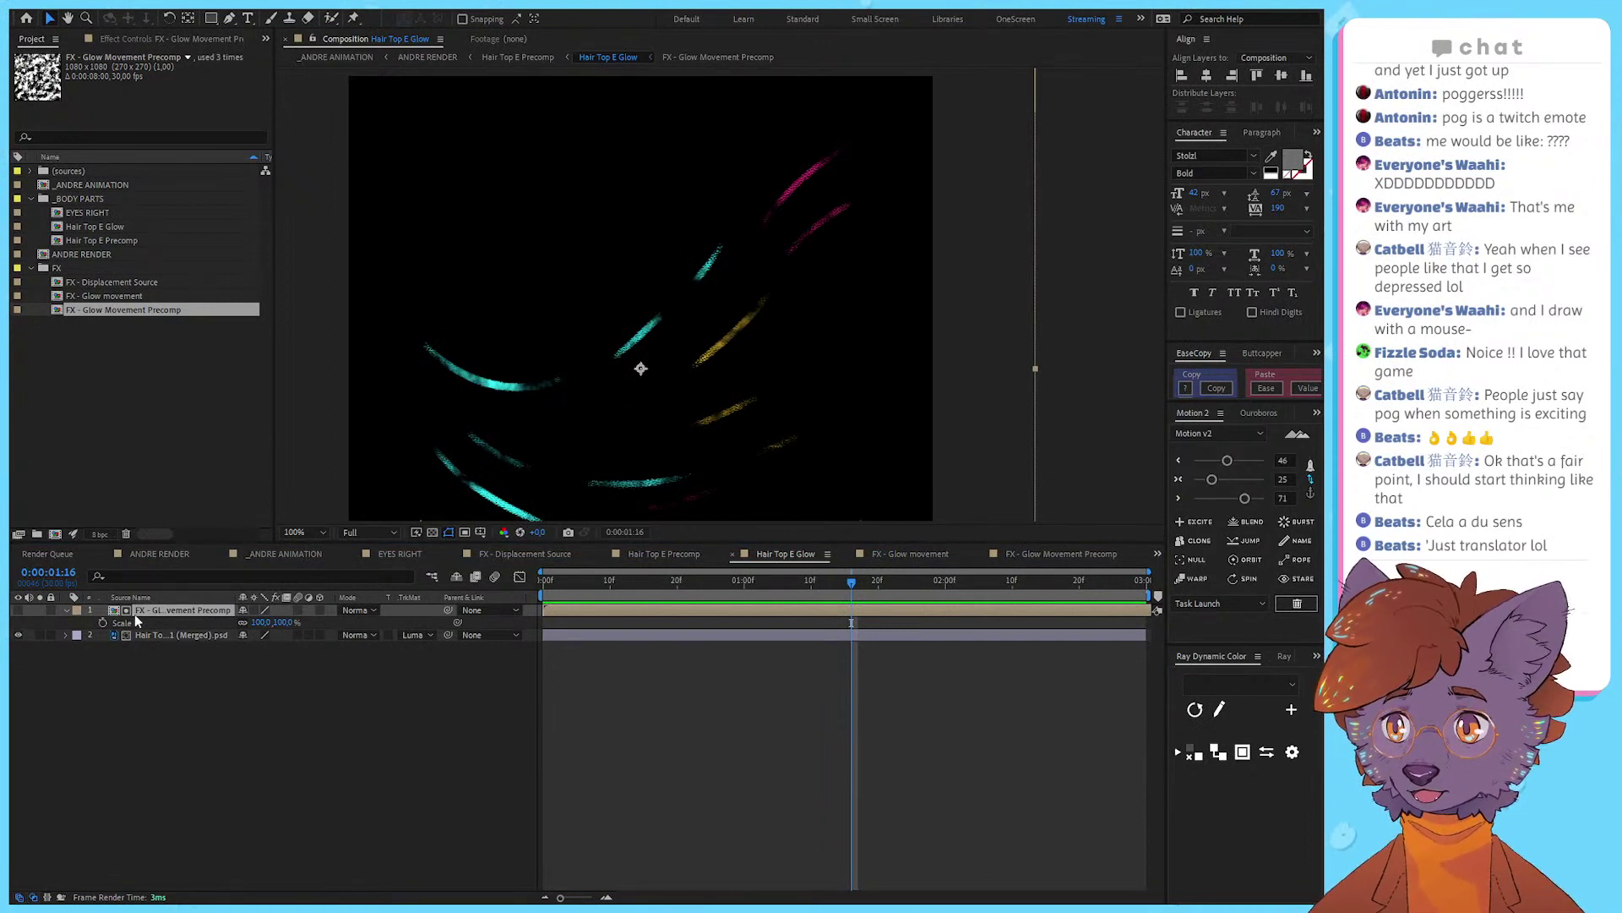
pyautogui.click(123, 37)
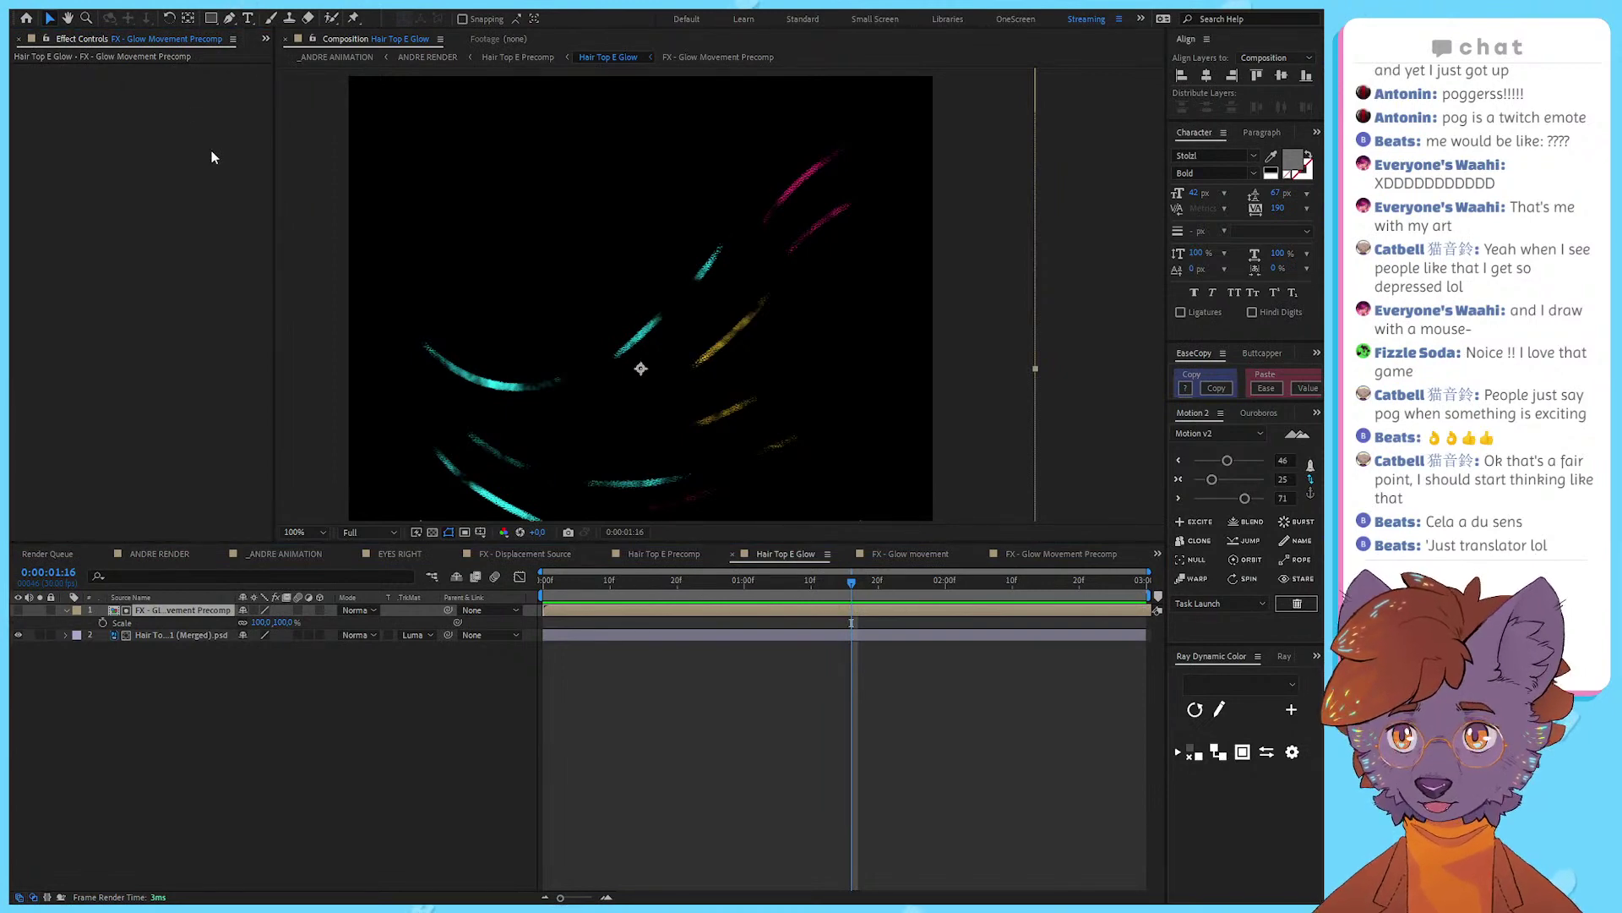
pyautogui.hotkey('ctrl', 'alt', 'l')
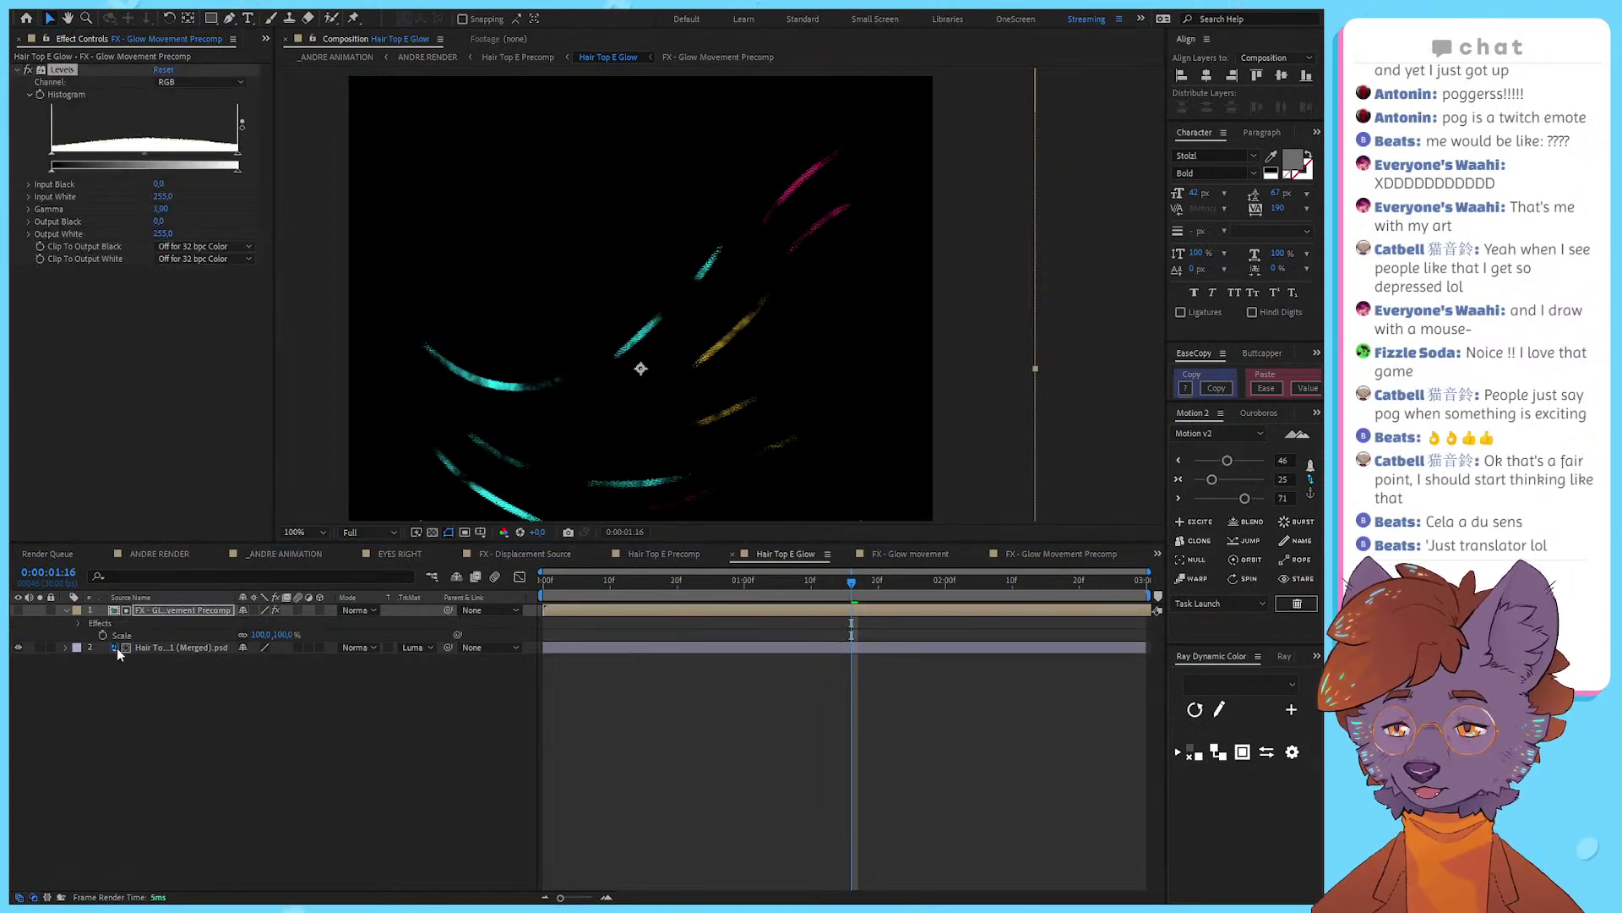
pyautogui.click(18, 610)
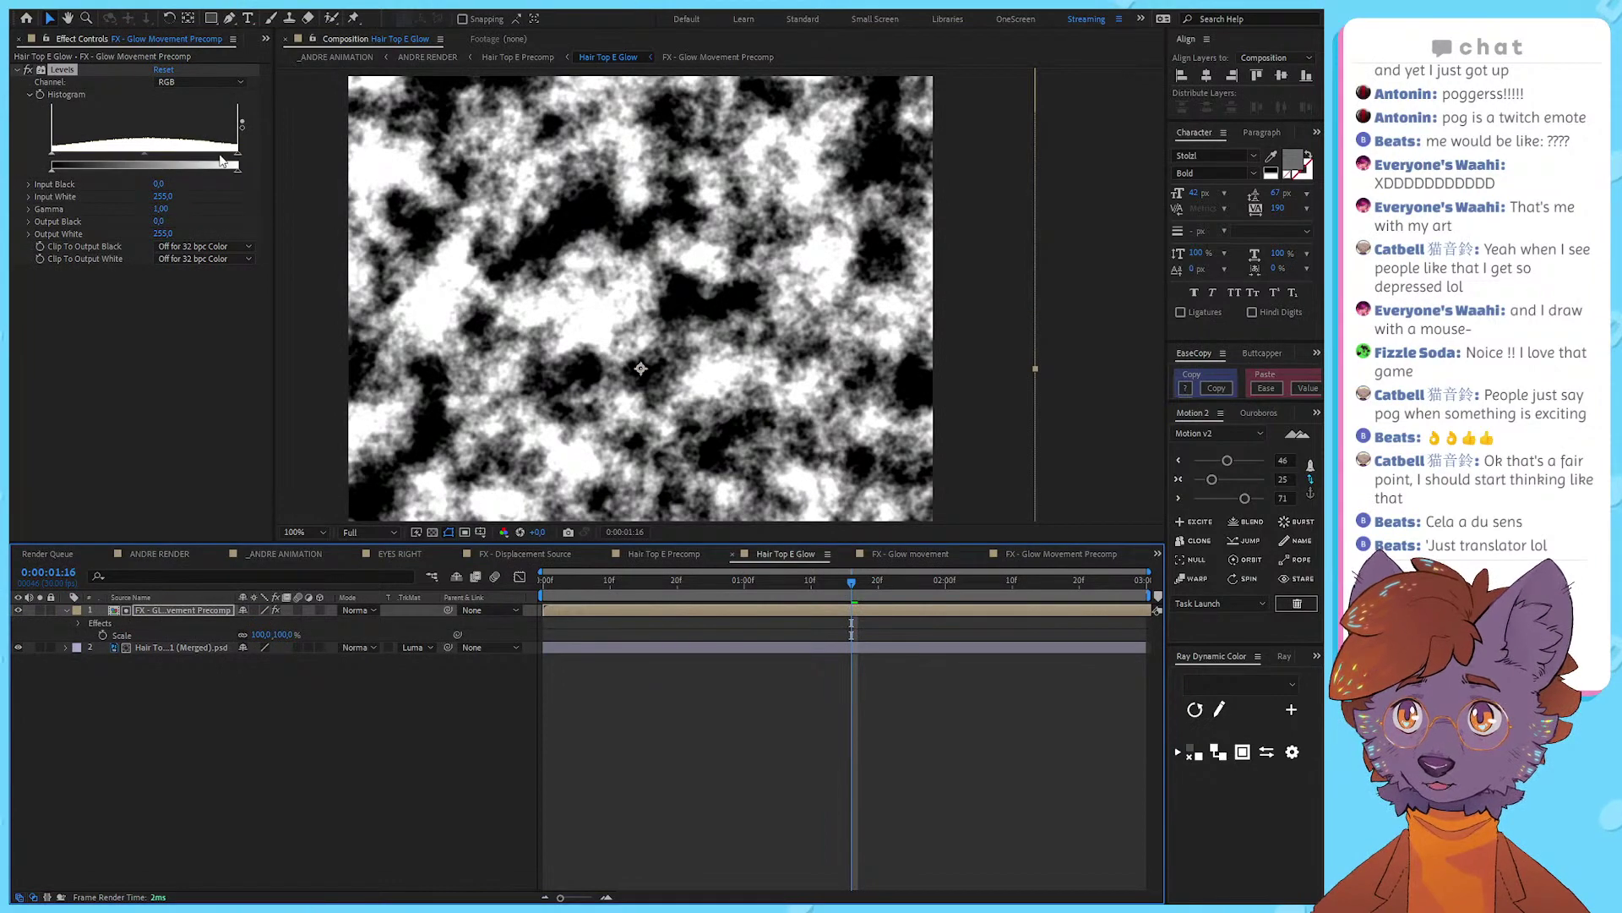
pyautogui.moveTo(240, 154); pyautogui.dragTo(135, 155)
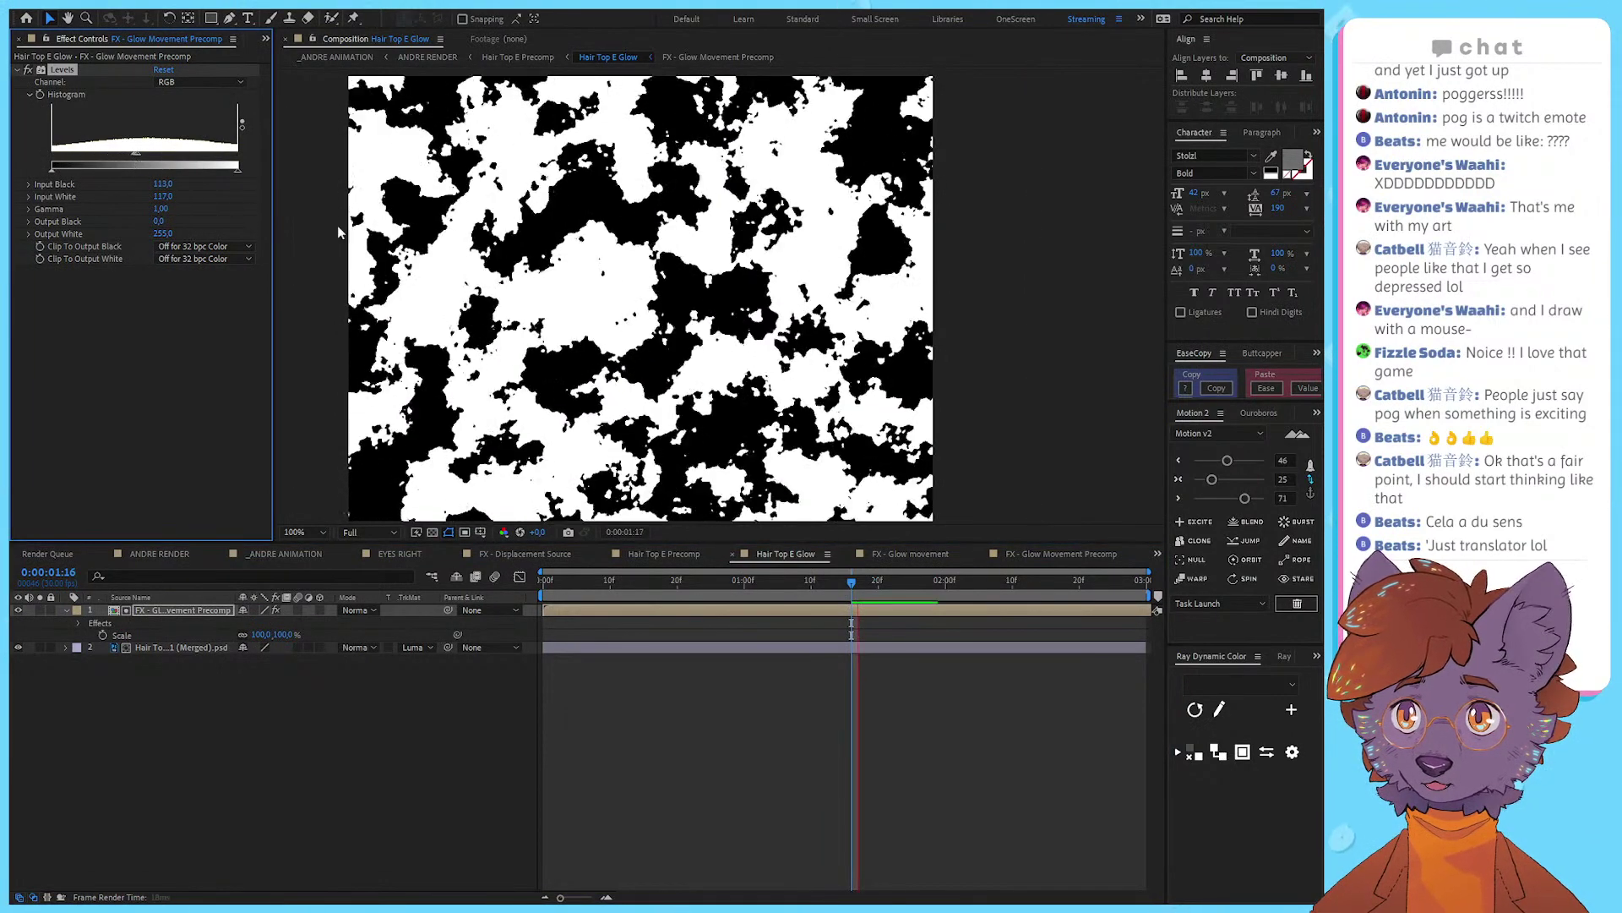
# Step: Preview the high-contrast noise, hide the noise layer, and play back the masked hair glow strokes
pyautogui.press('space')
pyautogui.press('space')
pyautogui.click(18, 611)
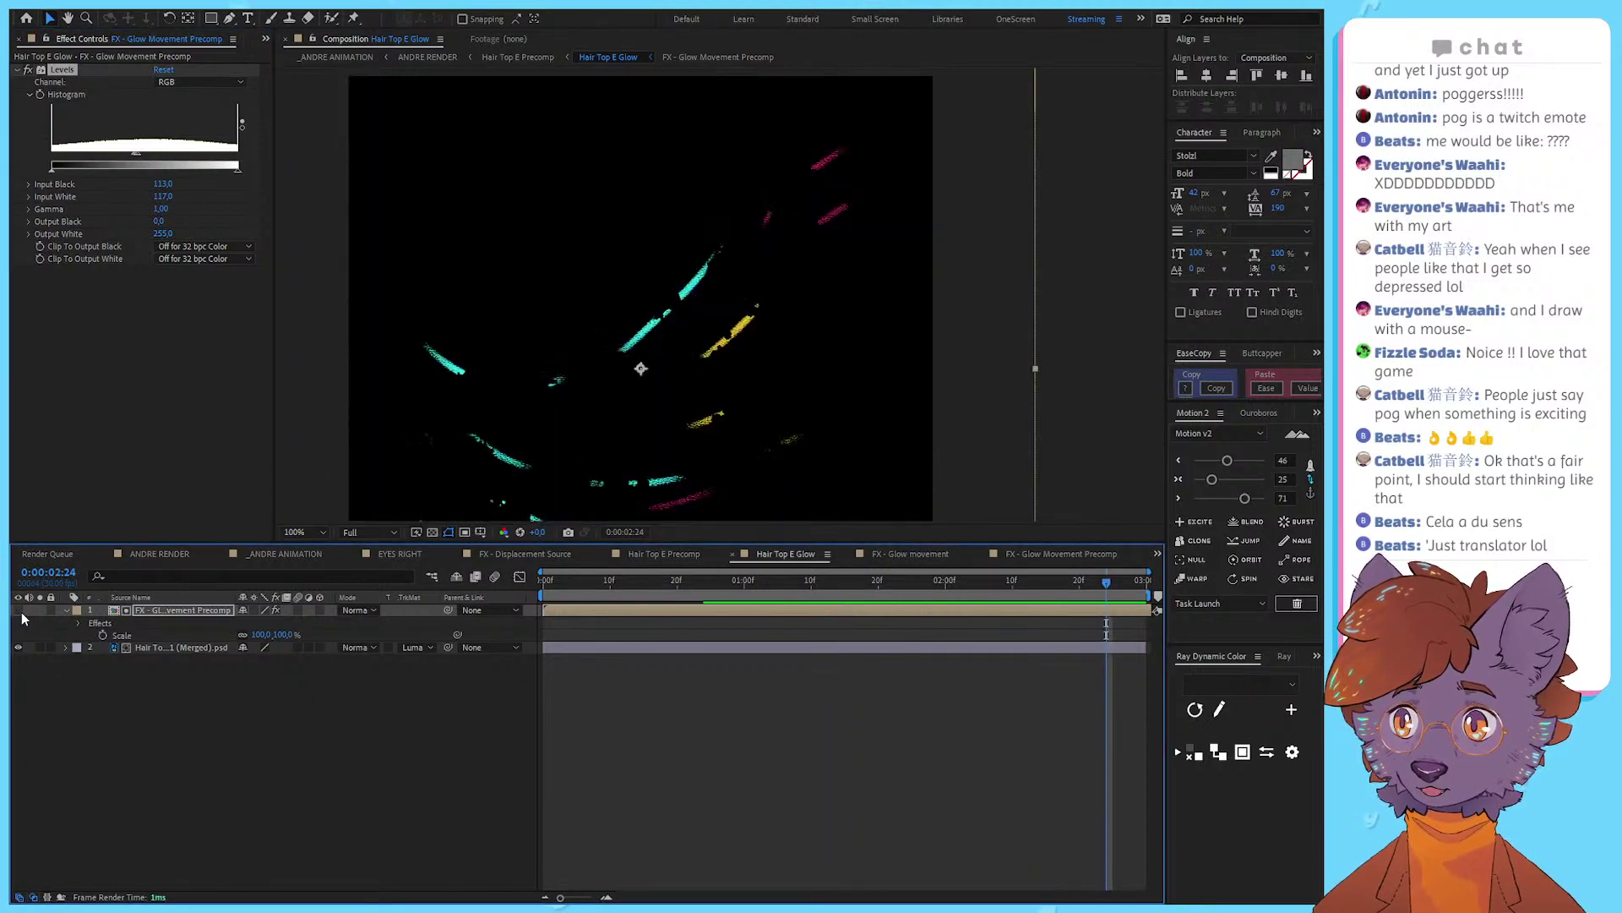
pyautogui.press('space')
pyautogui.scroll(-2, 722, 296)
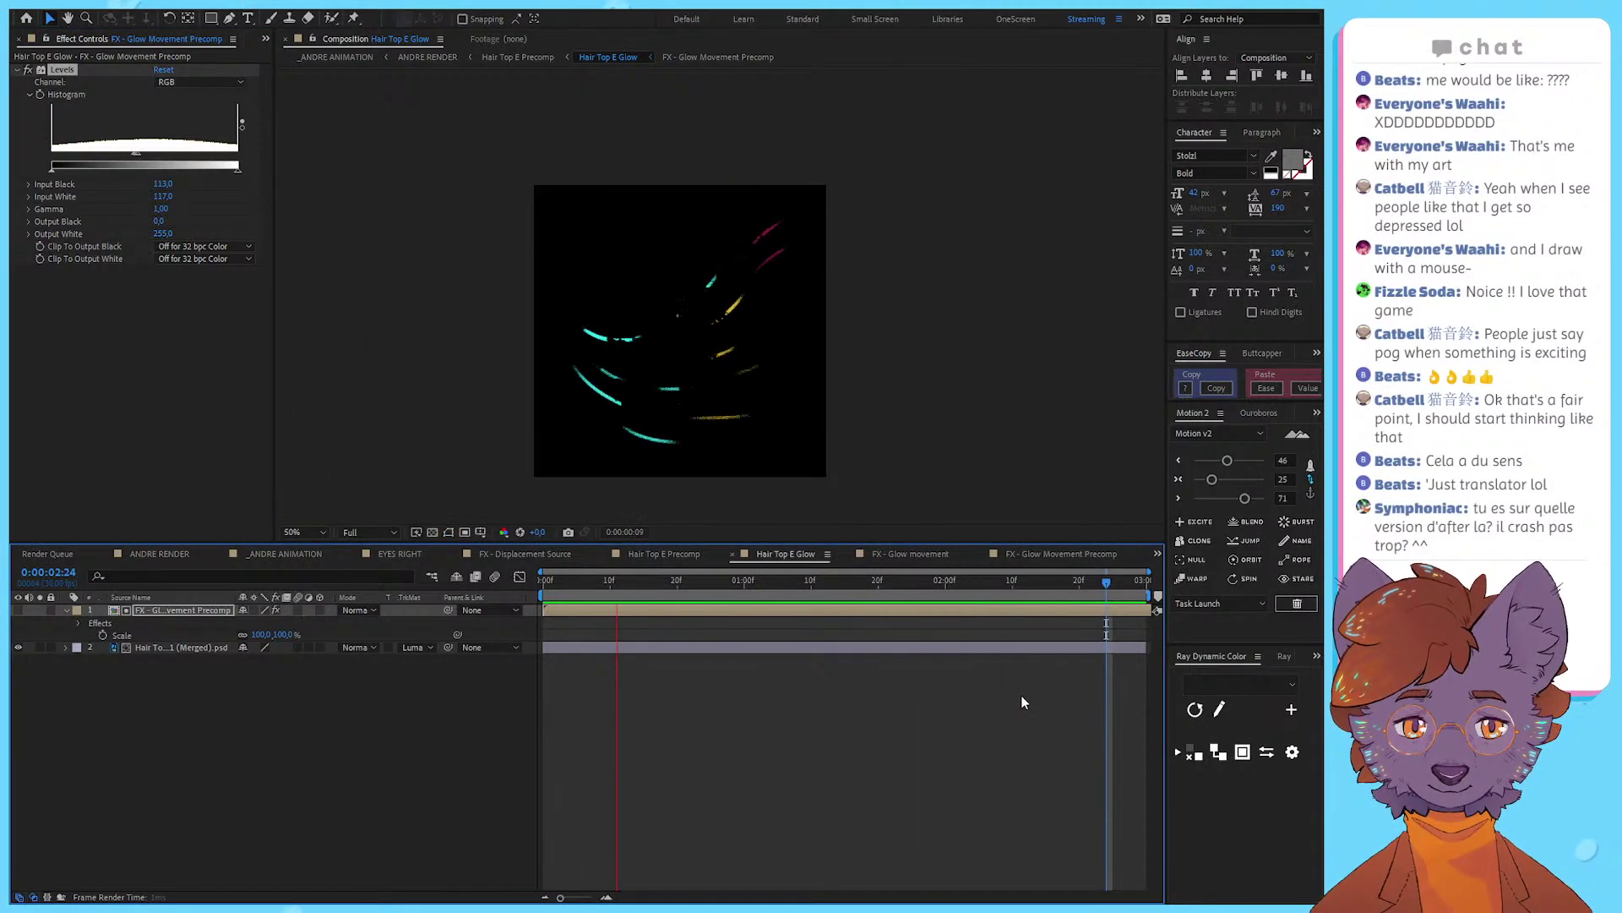
# Step: Replace the noise matte layer in Hair Top E Glow with the FX - Glow movement composition and play back the masked strokes
pyautogui.press('space')
pyautogui.moveTo(572, 585); pyautogui.dragTo(1144, 598)
pyautogui.doubleClick(1129, 613)
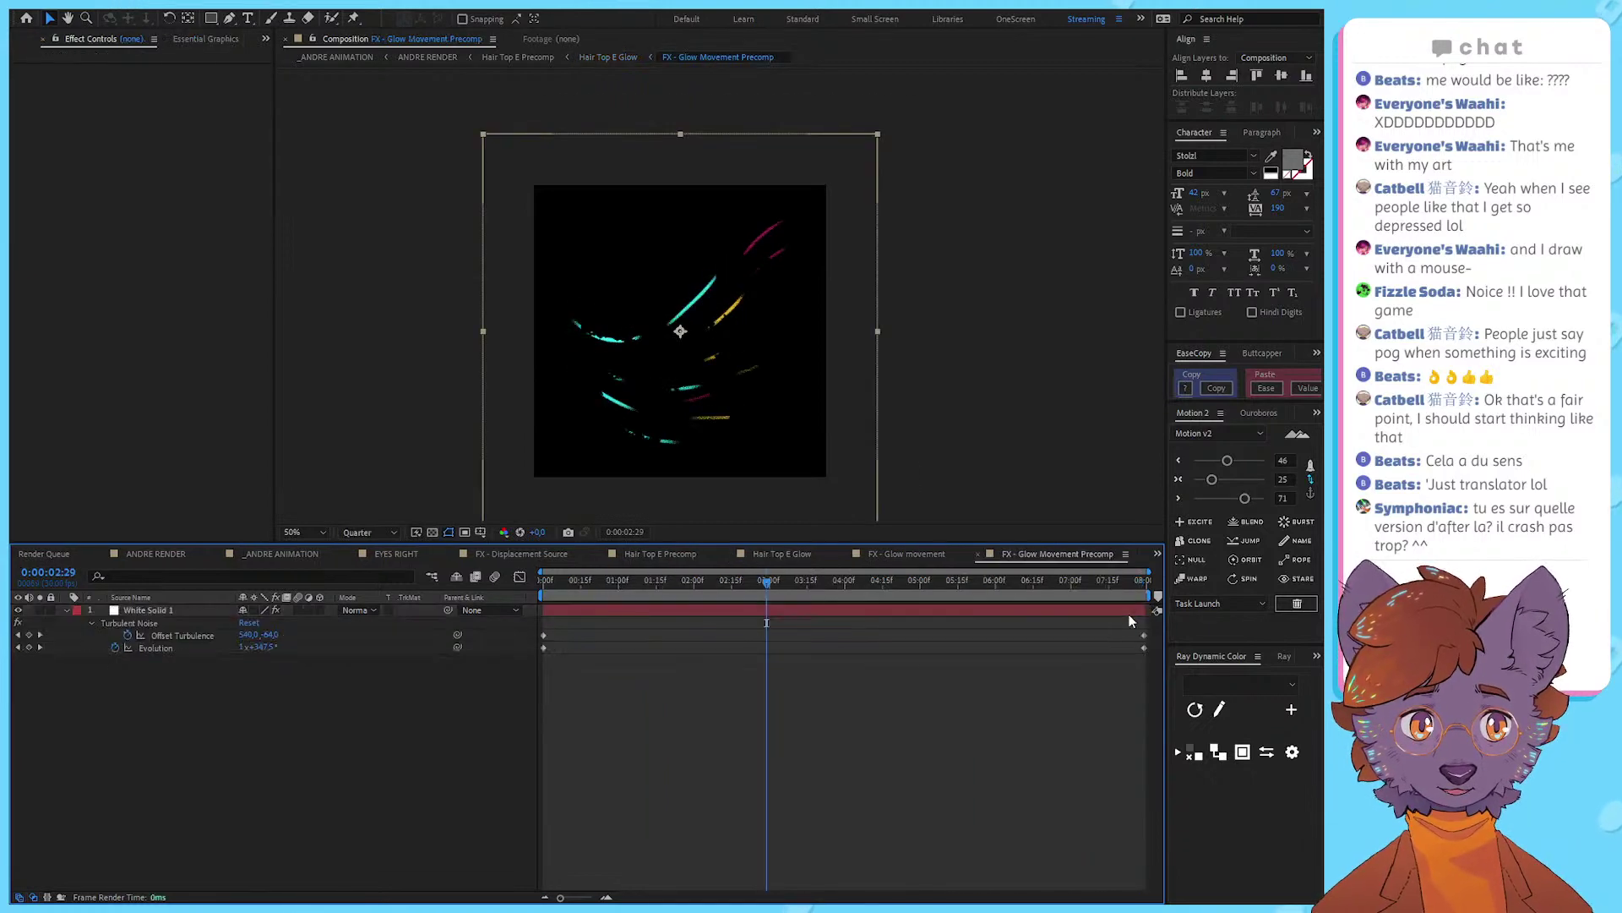
pyautogui.click(595, 58)
pyautogui.click(266, 37)
pyautogui.click(283, 56)
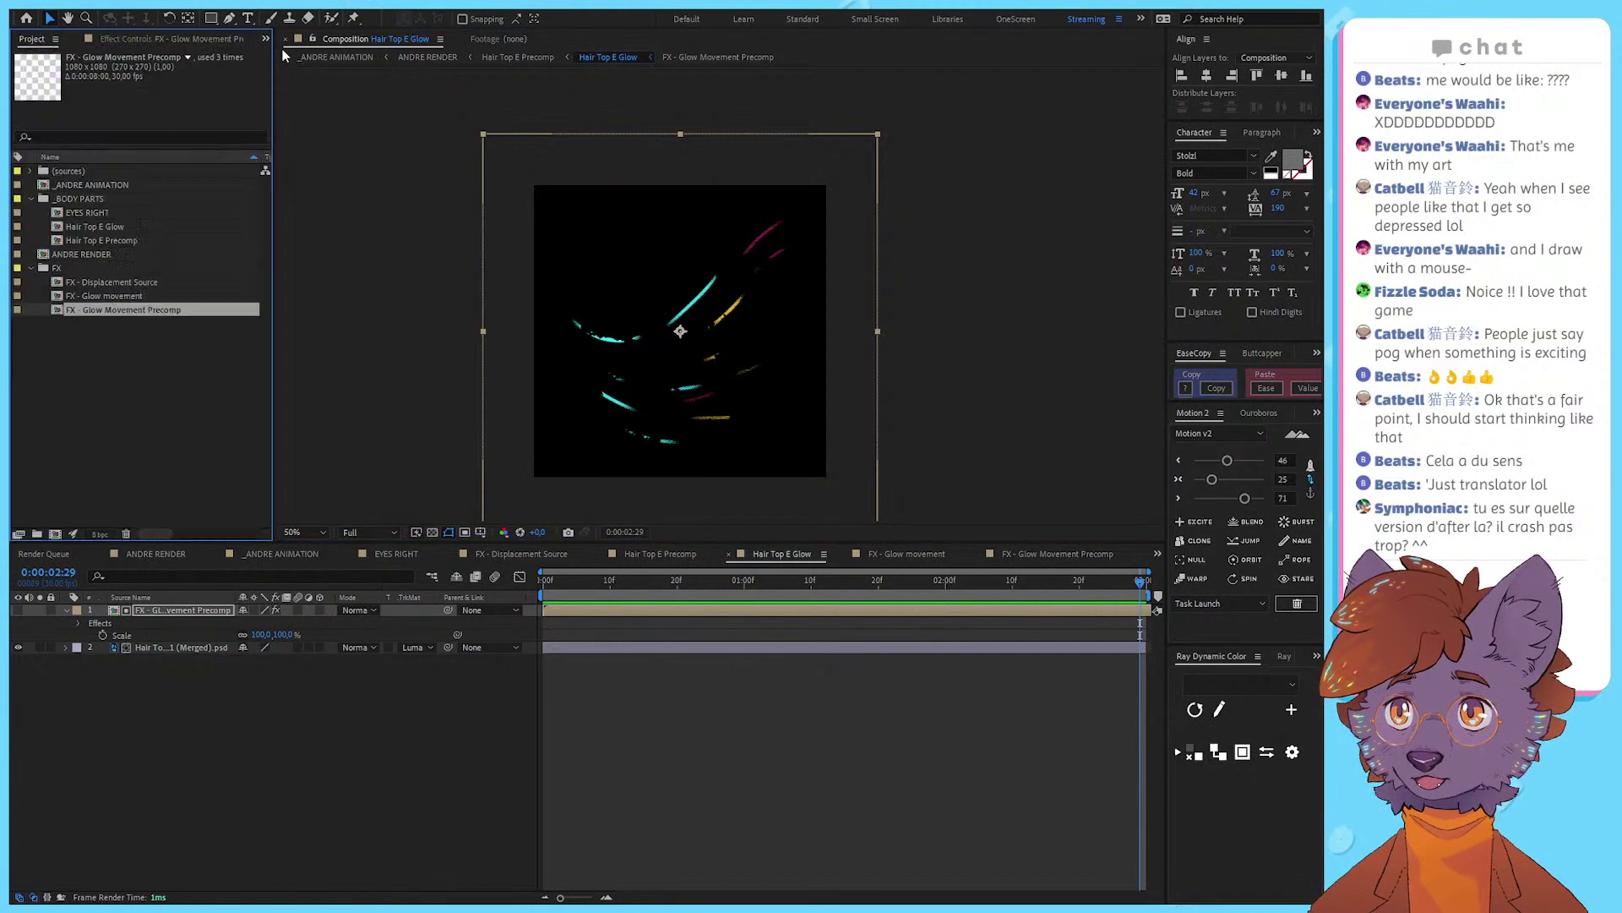
pyautogui.click(138, 295)
pyautogui.moveTo(179, 294); pyautogui.dragTo(177, 610)
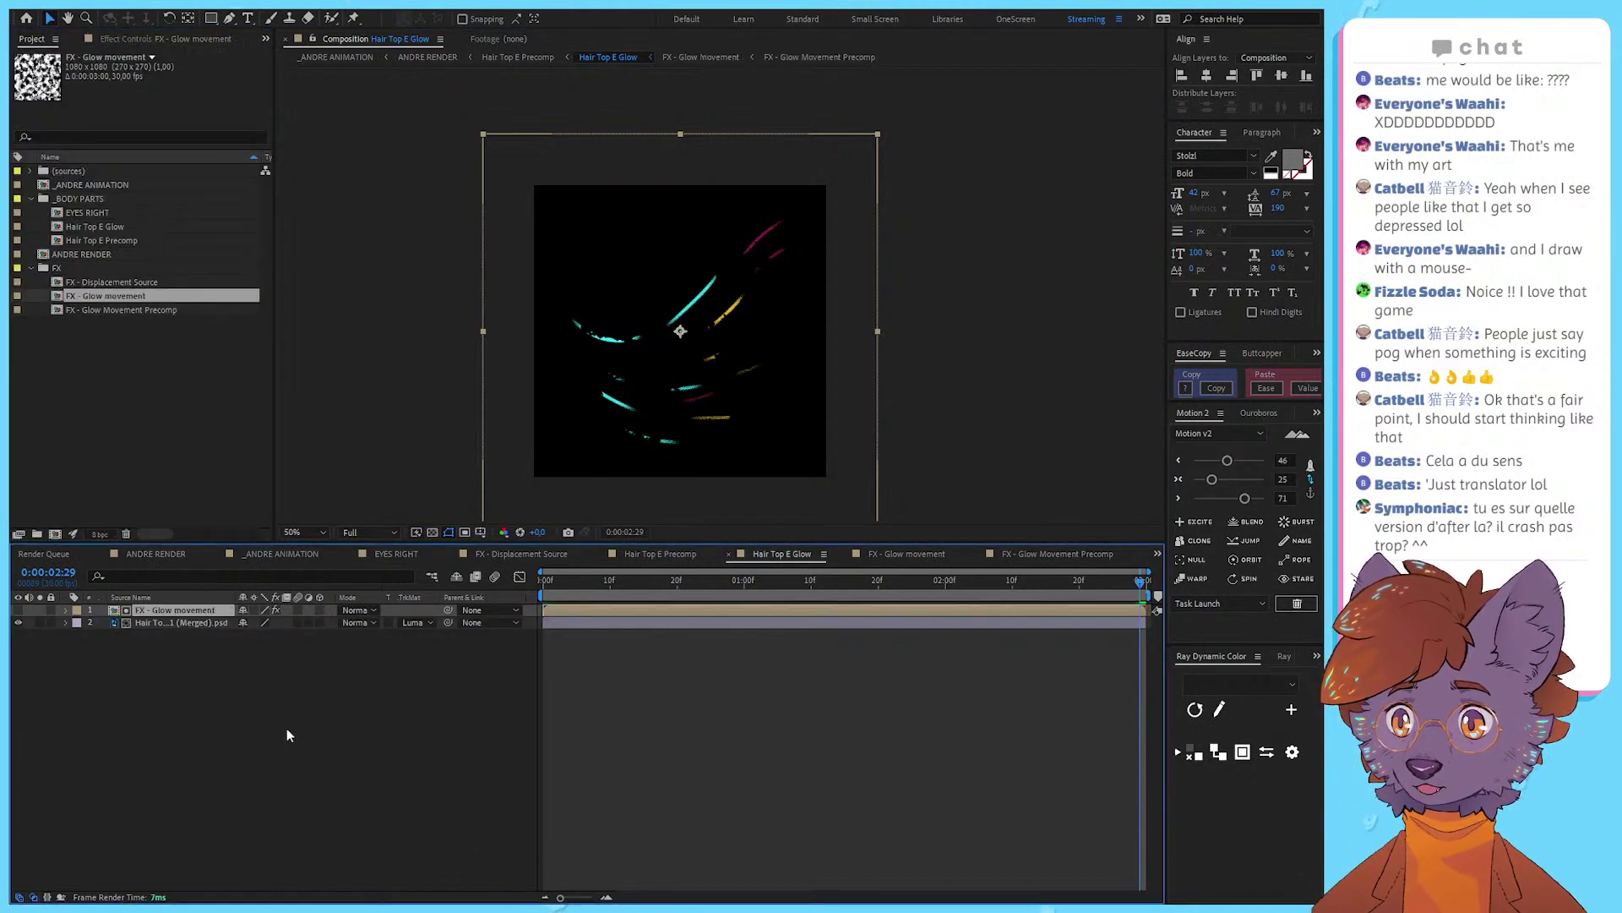
pyautogui.press('space')
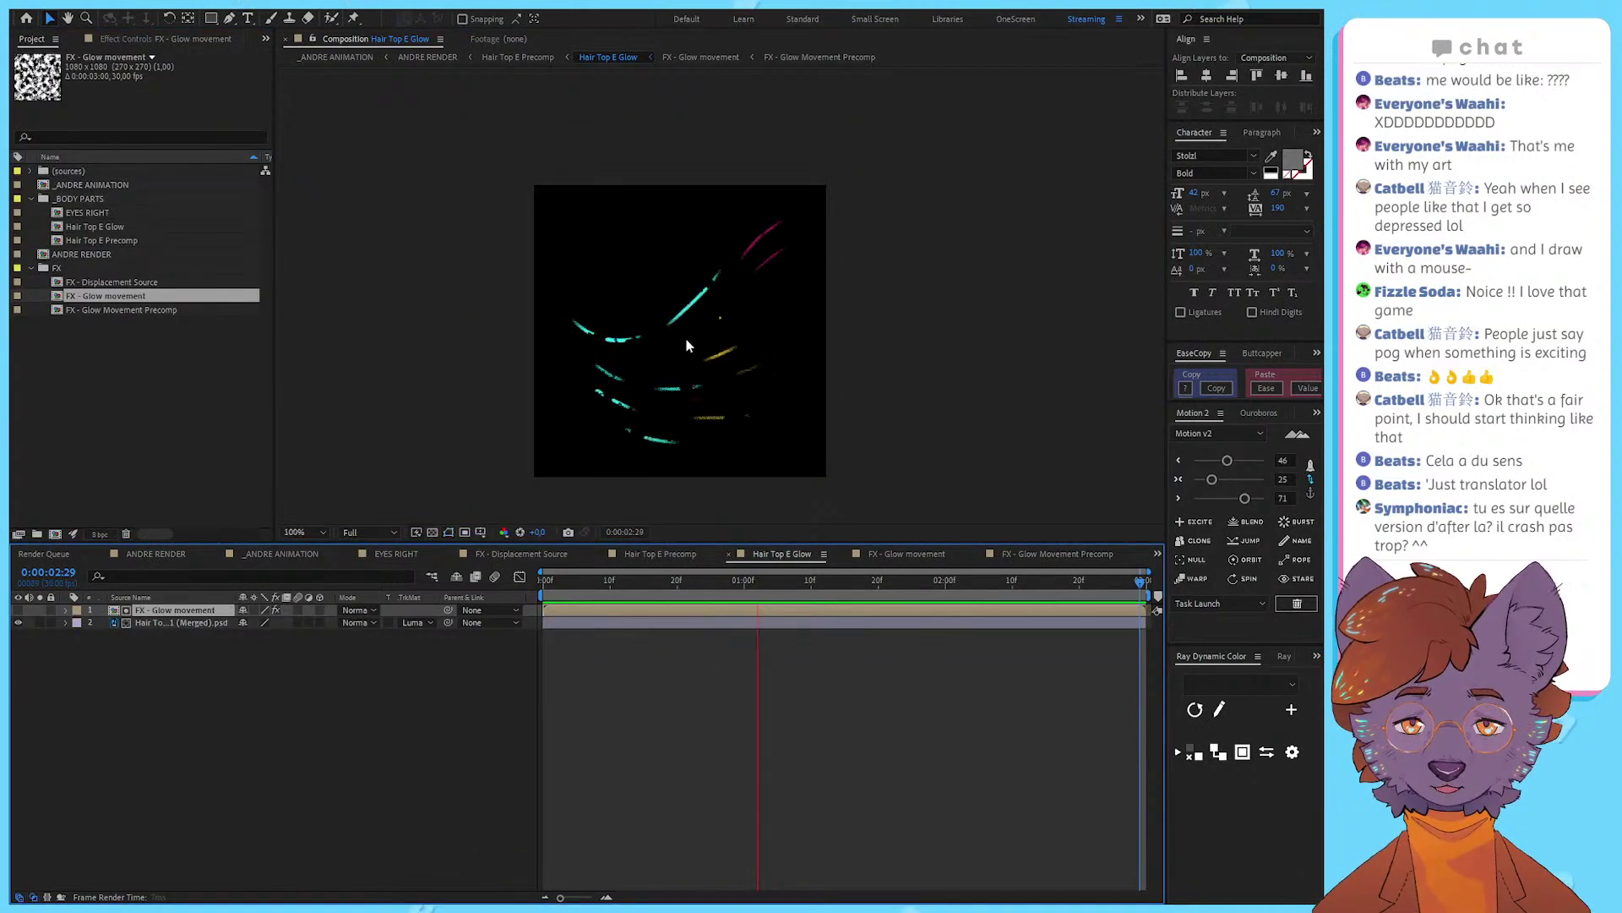
pyautogui.scroll(1, 680, 343)
pyautogui.press('space')
# Step: Set the FX - Glow movement layer's rotation to 90° and play back the masked strokes
pyautogui.press('r')
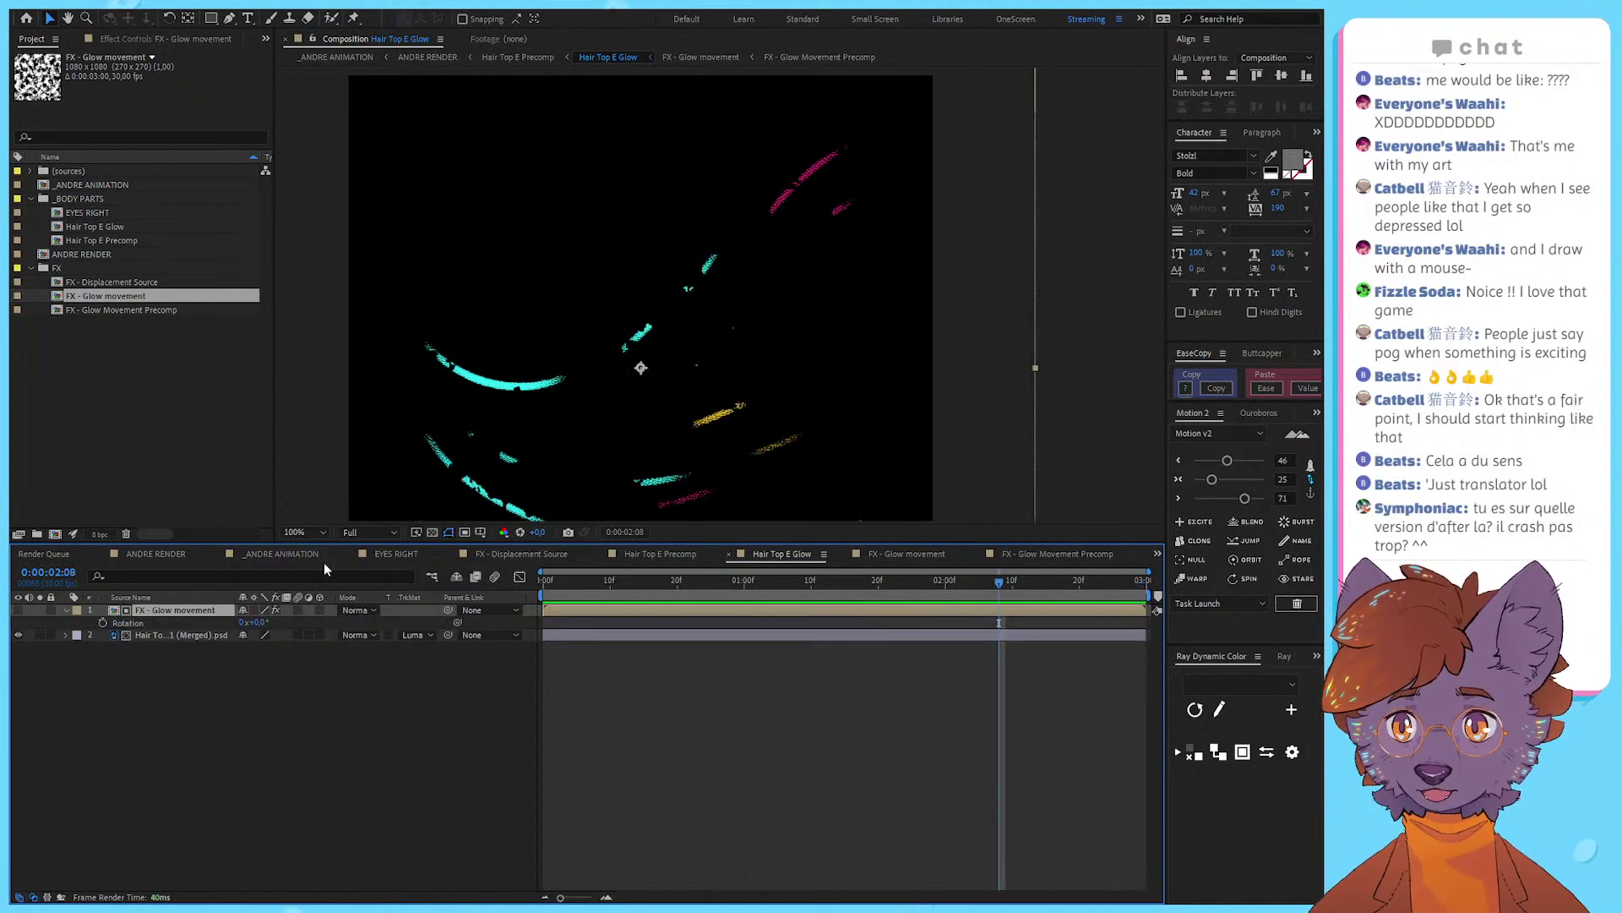
pyautogui.press(',')
pyautogui.click(260, 621)
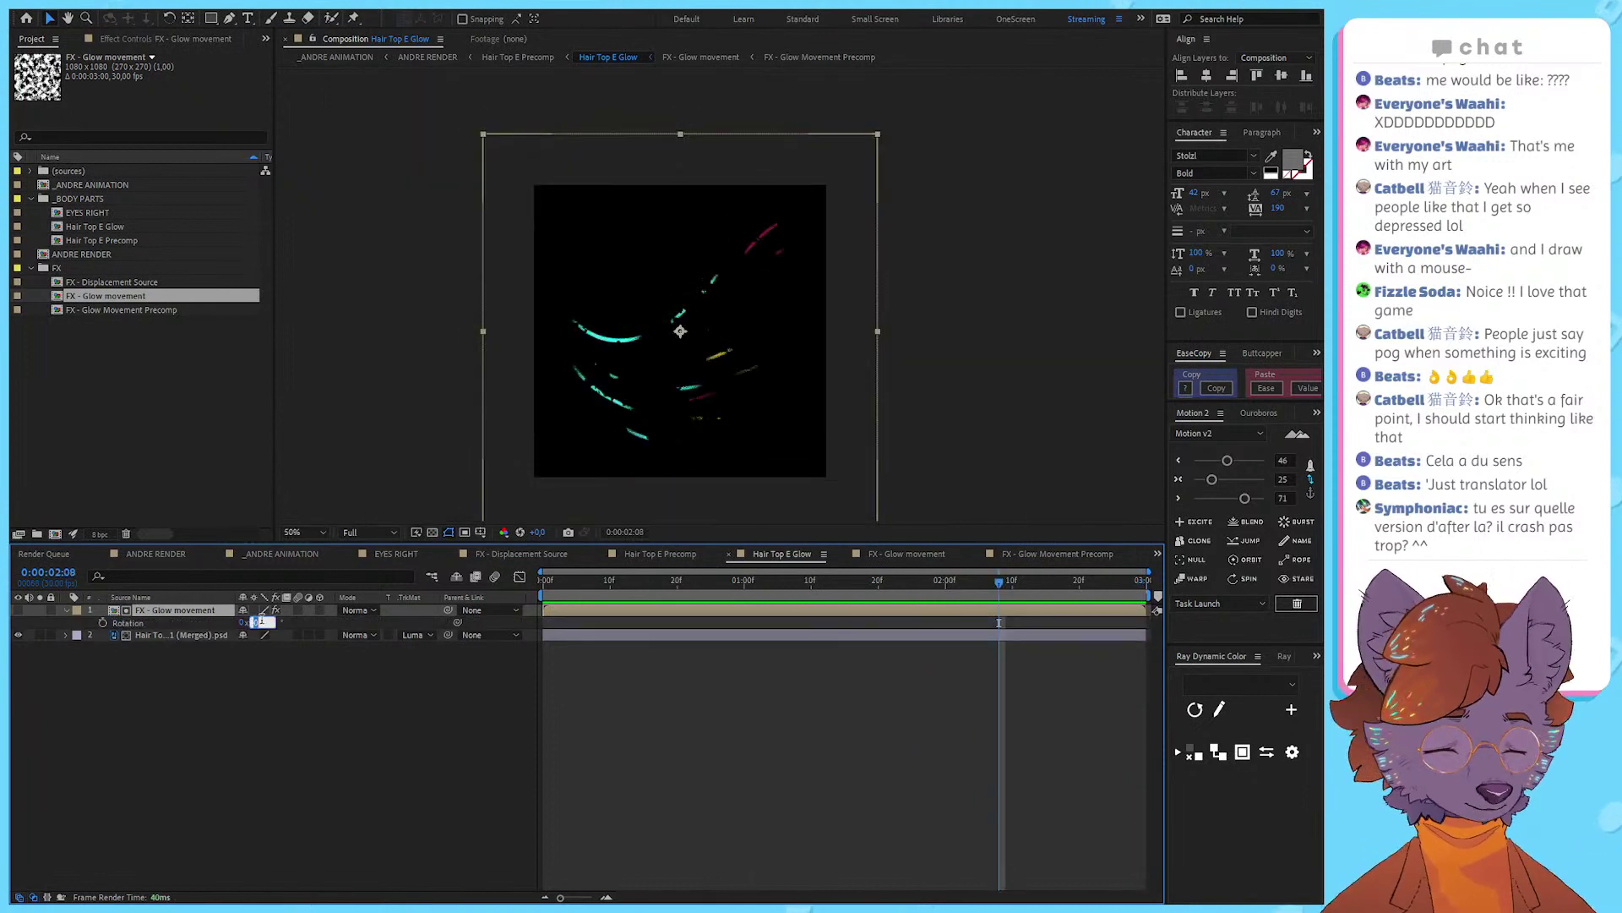
pyautogui.write('90')
pyautogui.press('Return')
pyautogui.click(306, 741)
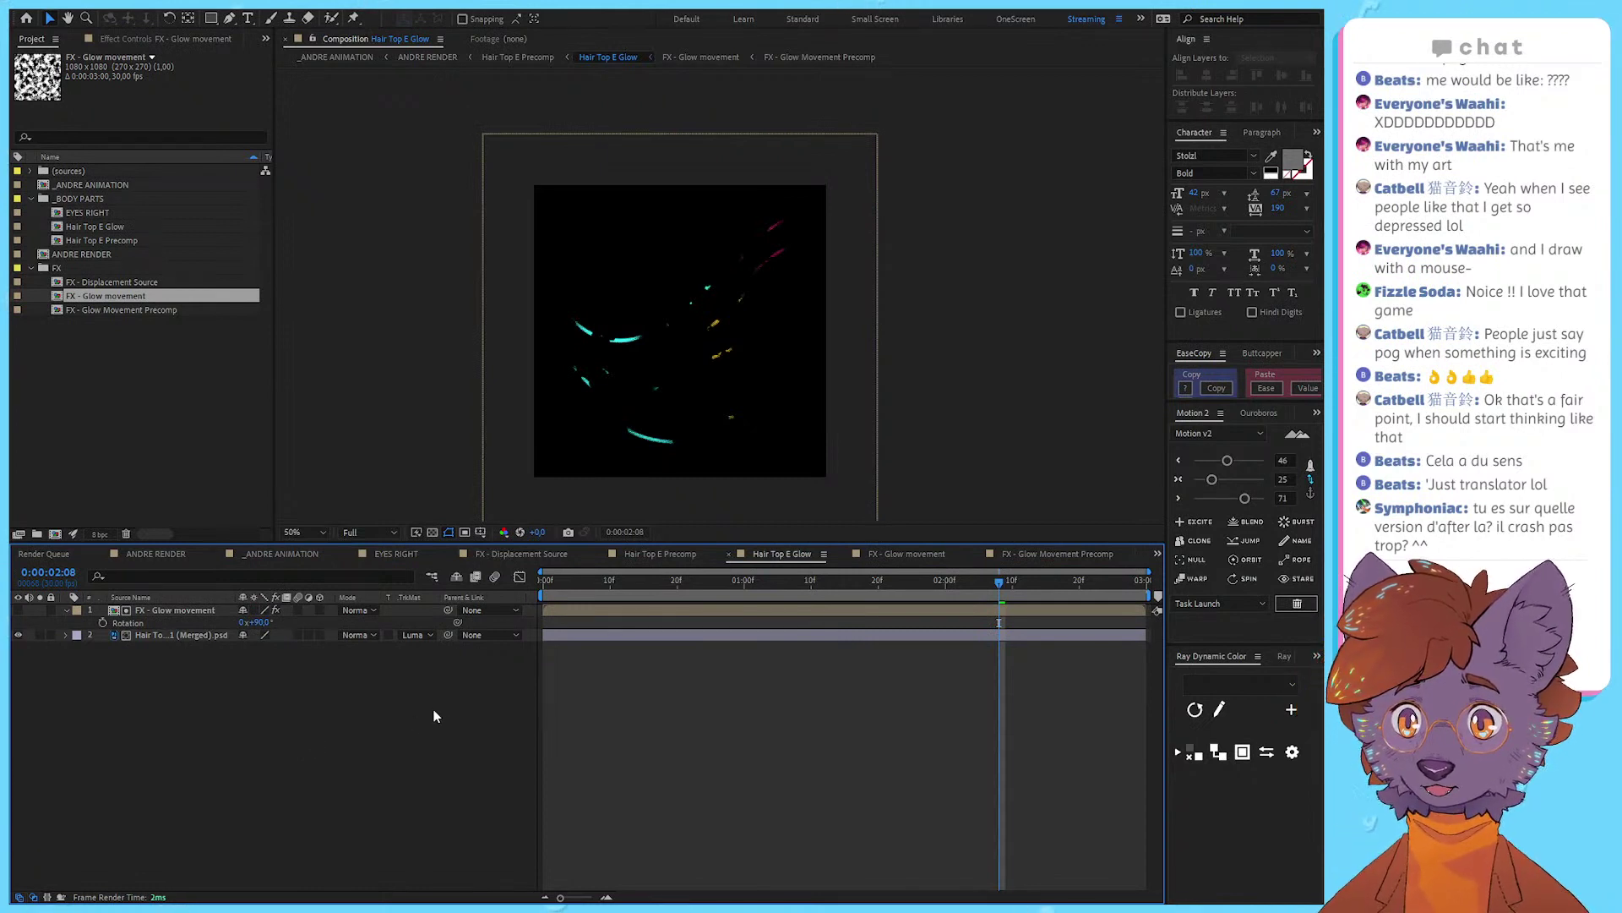
pyautogui.press('space')
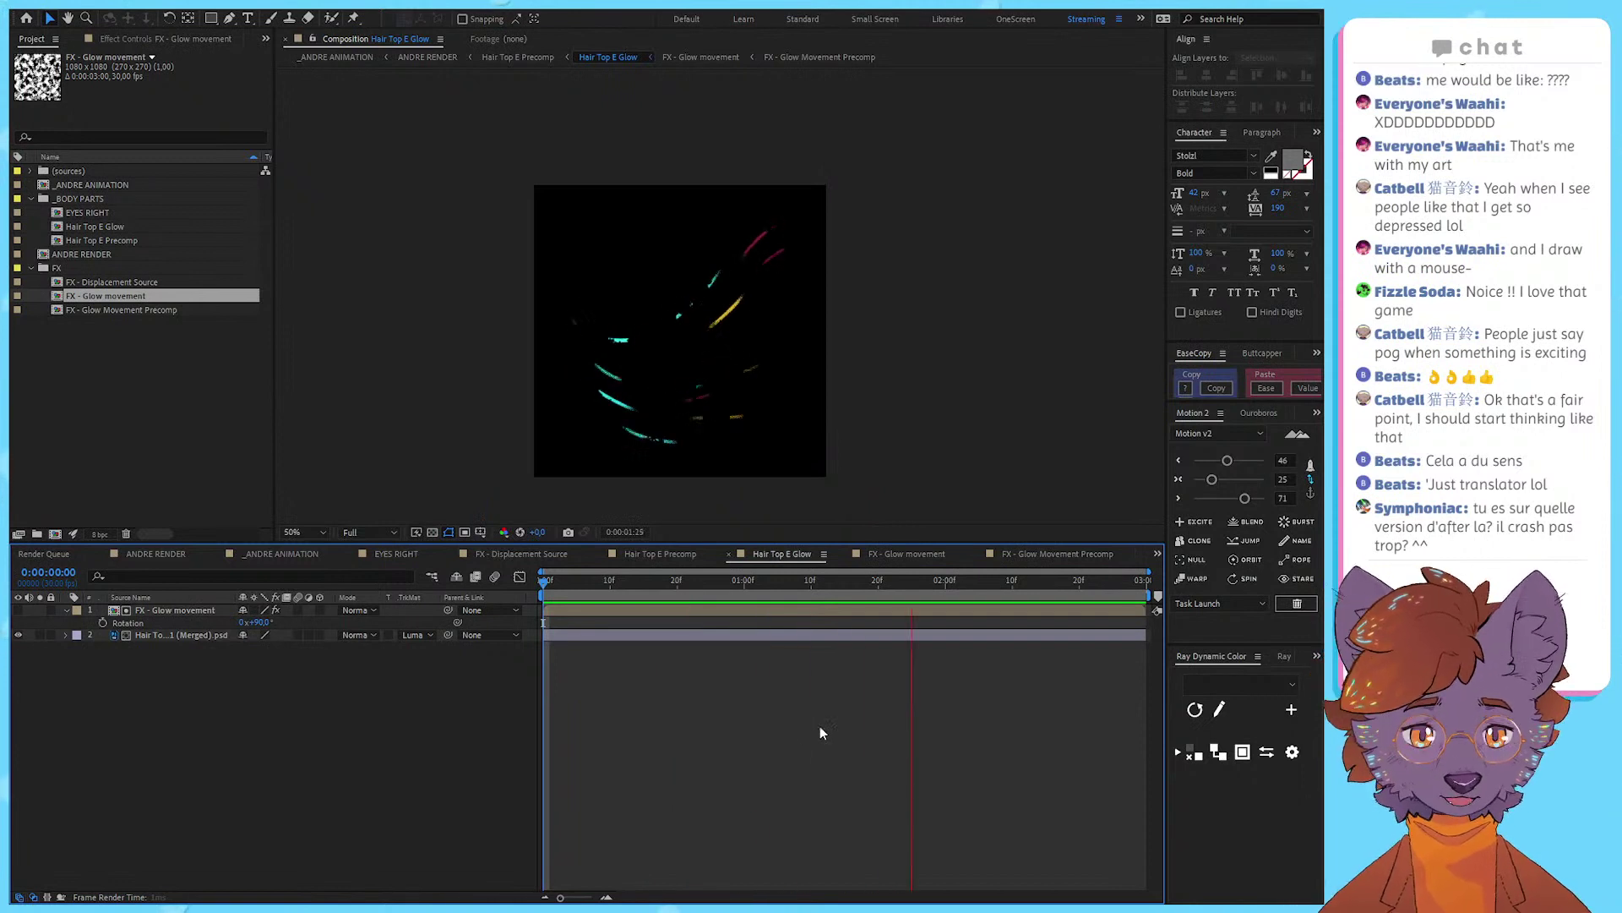
pyautogui.press('space')
pyautogui.press('space')
# Step: Set the FX - Glow movement layer's rotation to -90° and preview the strokes
pyautogui.press('space')
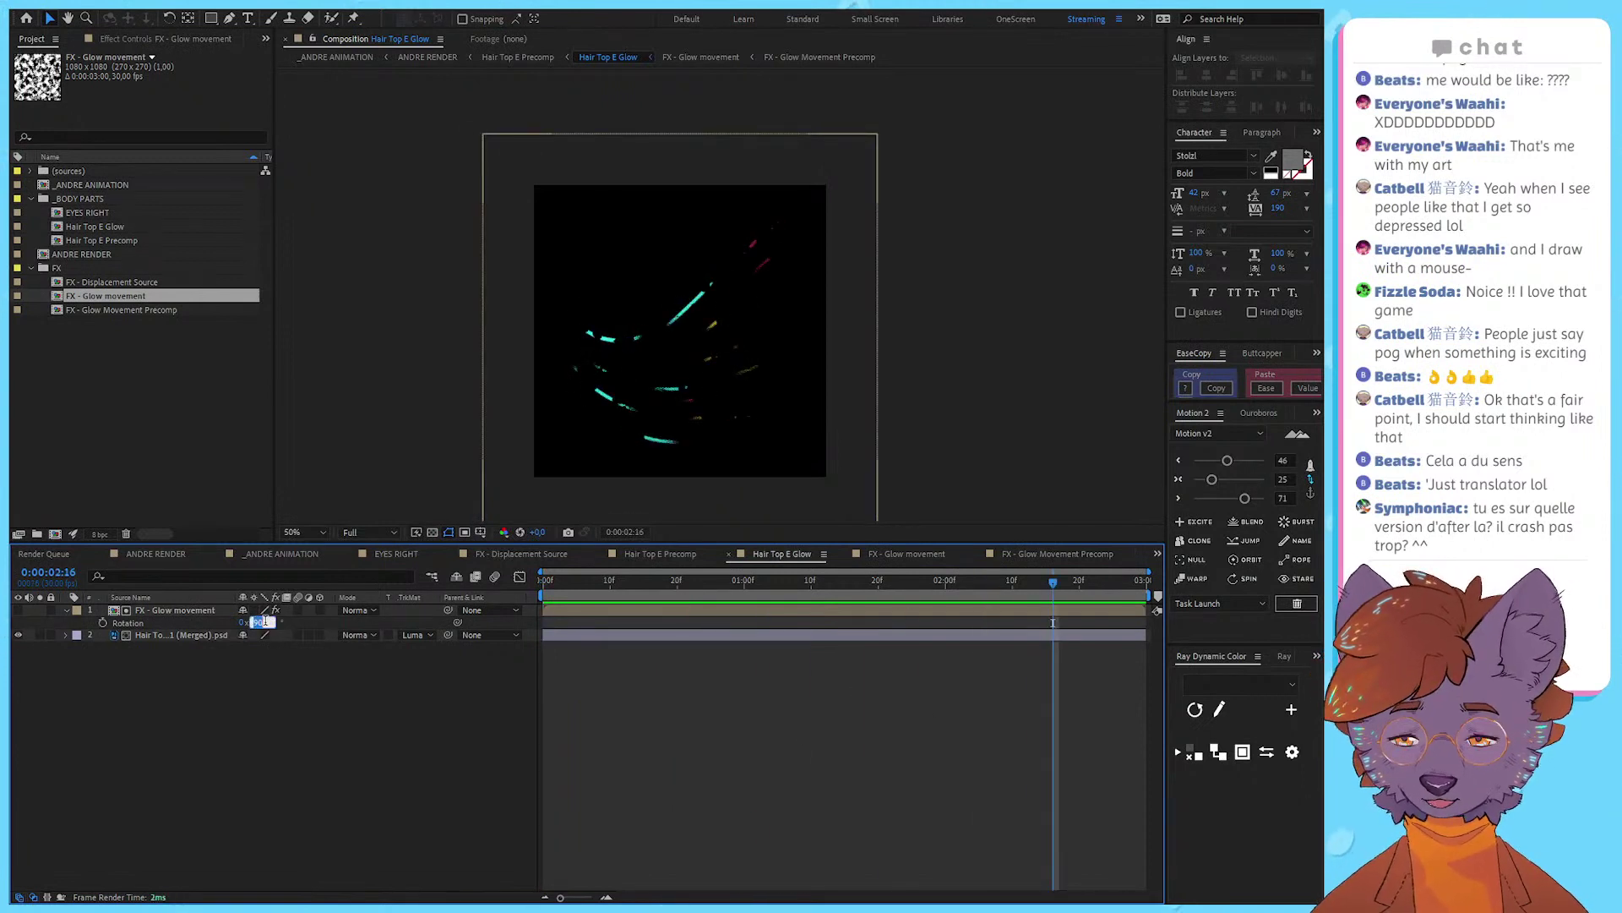
pyautogui.write('-90')
pyautogui.press('Return')
pyautogui.press('space')
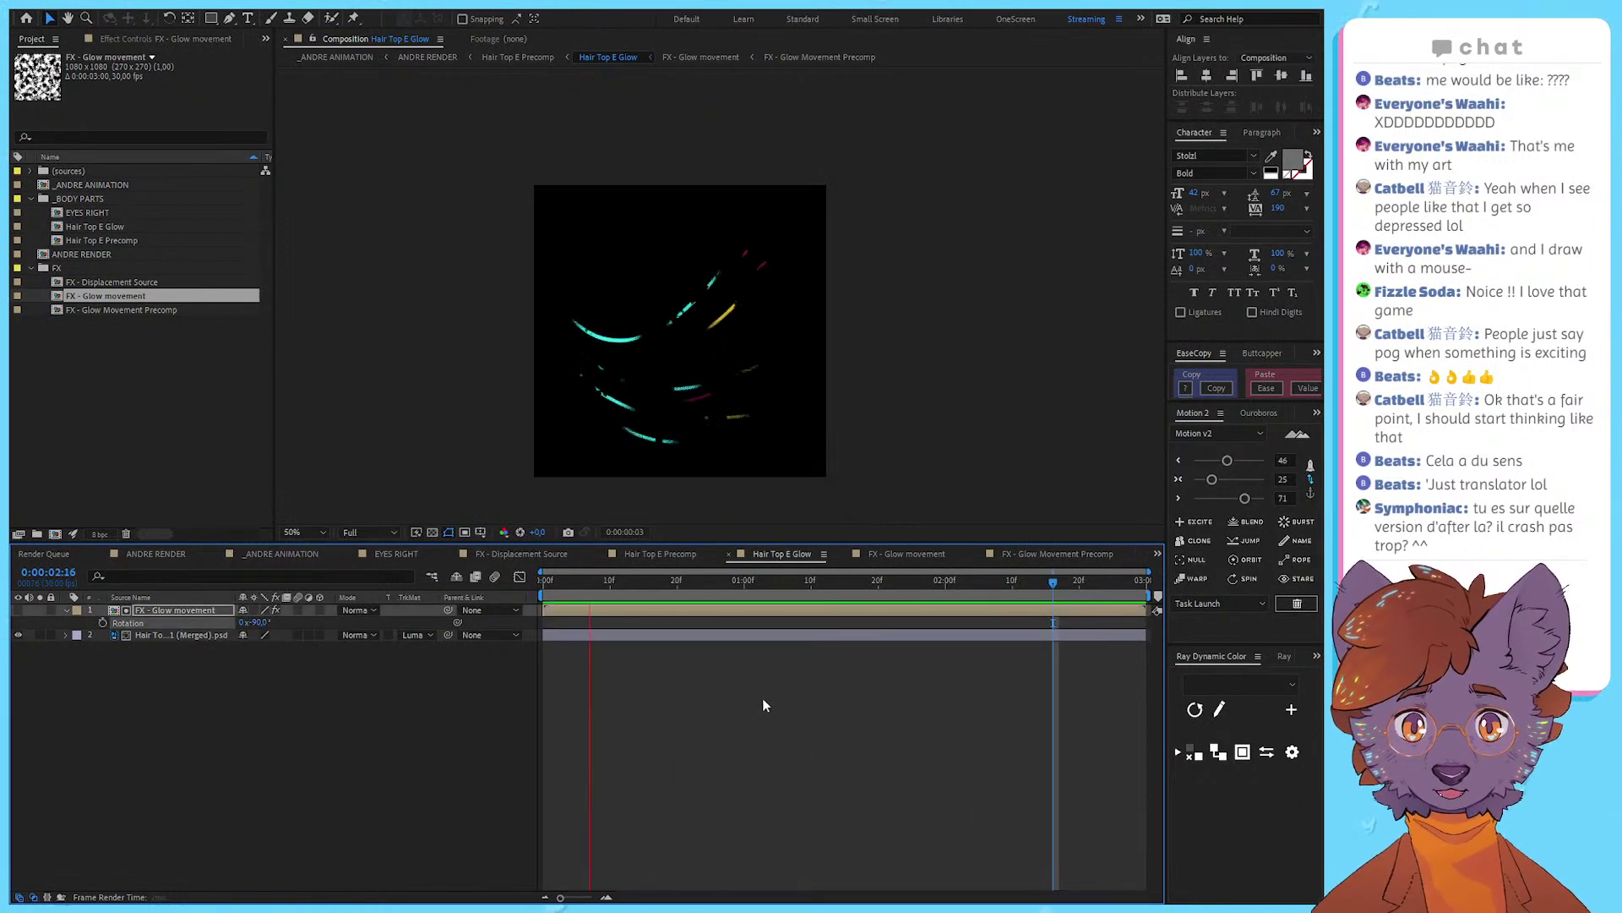
pyautogui.scroll(2, 656, 288)
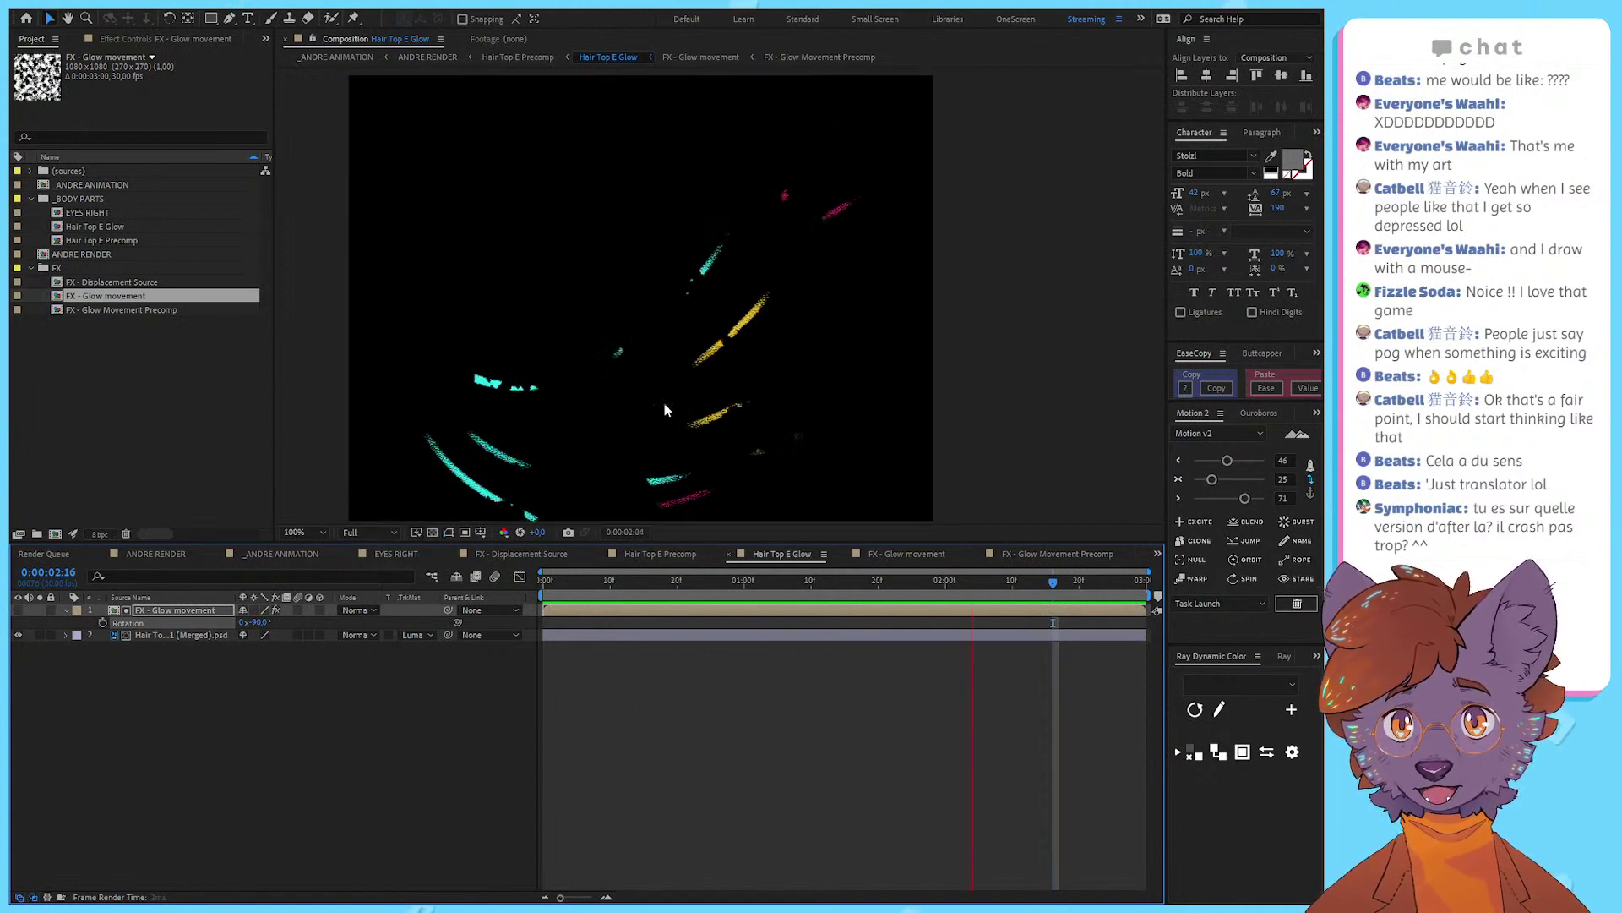
pyautogui.scroll(-2, 279, 495)
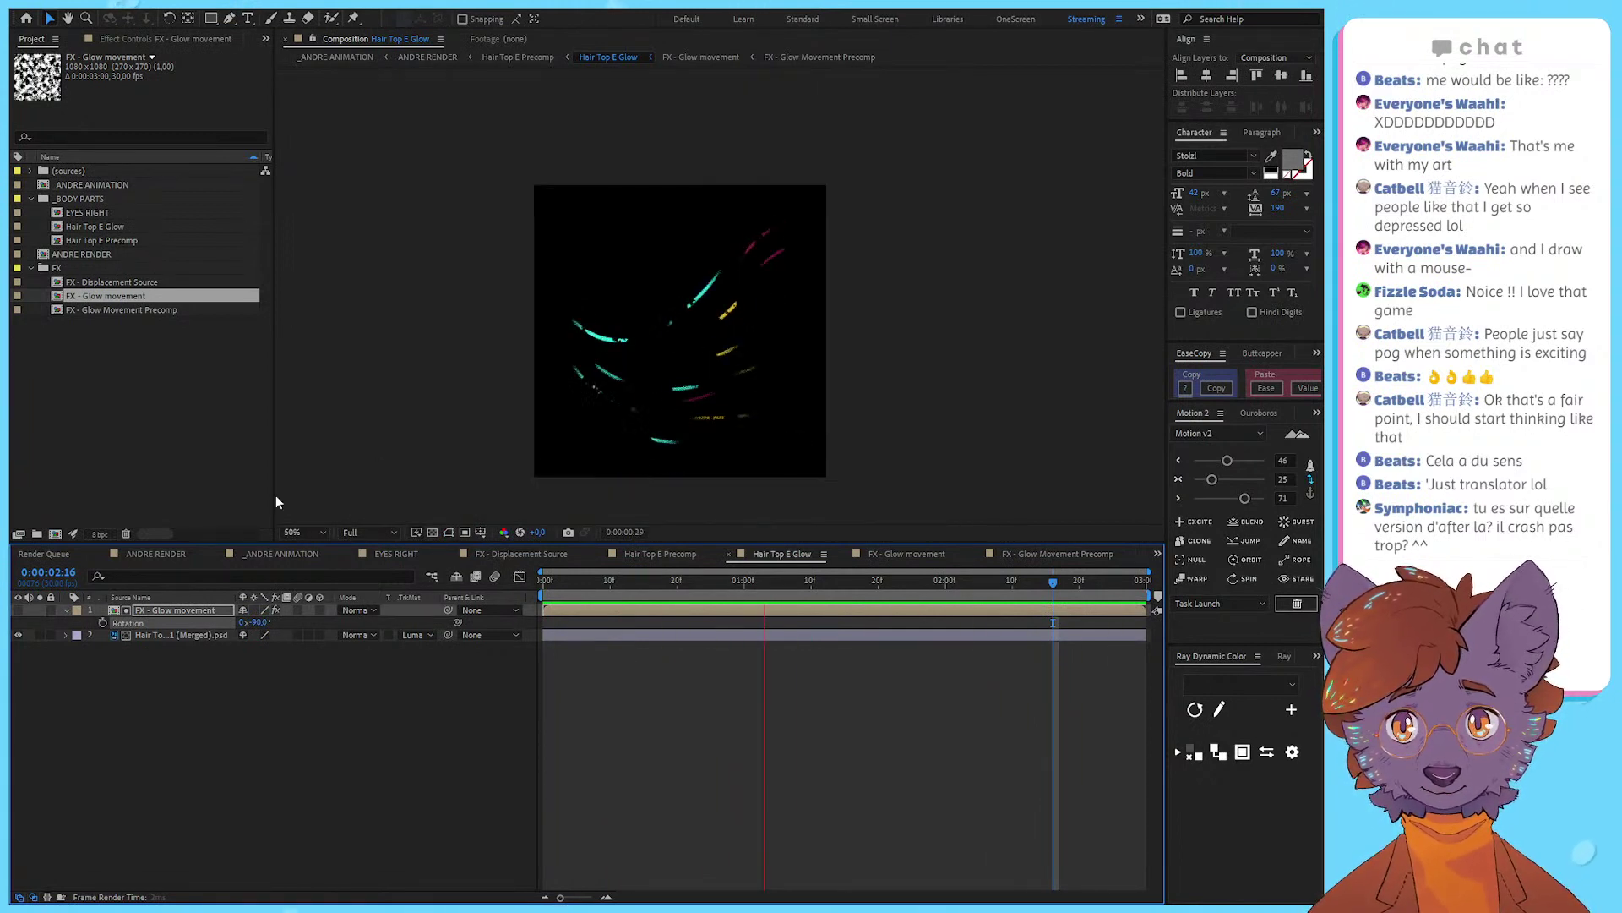
pyautogui.press('space')
# Step: Solo the FX - Glow movement layer and try warping its noise with several Puppet pins at 0:00:01:26
pyautogui.click(40, 610)
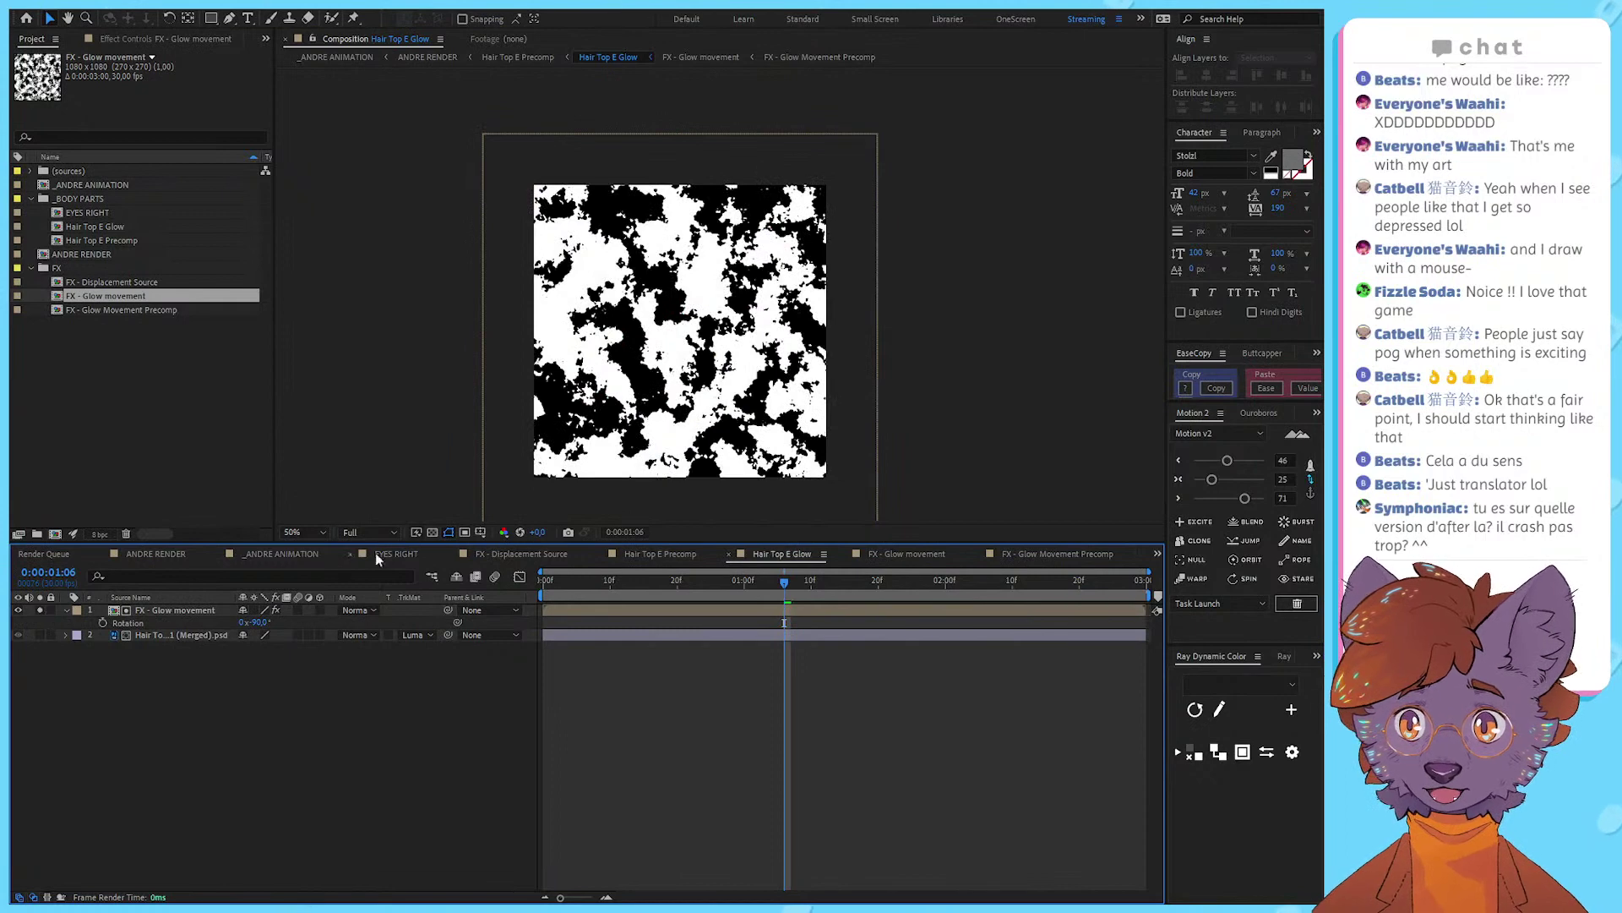
pyautogui.click(219, 612)
pyautogui.click(354, 18)
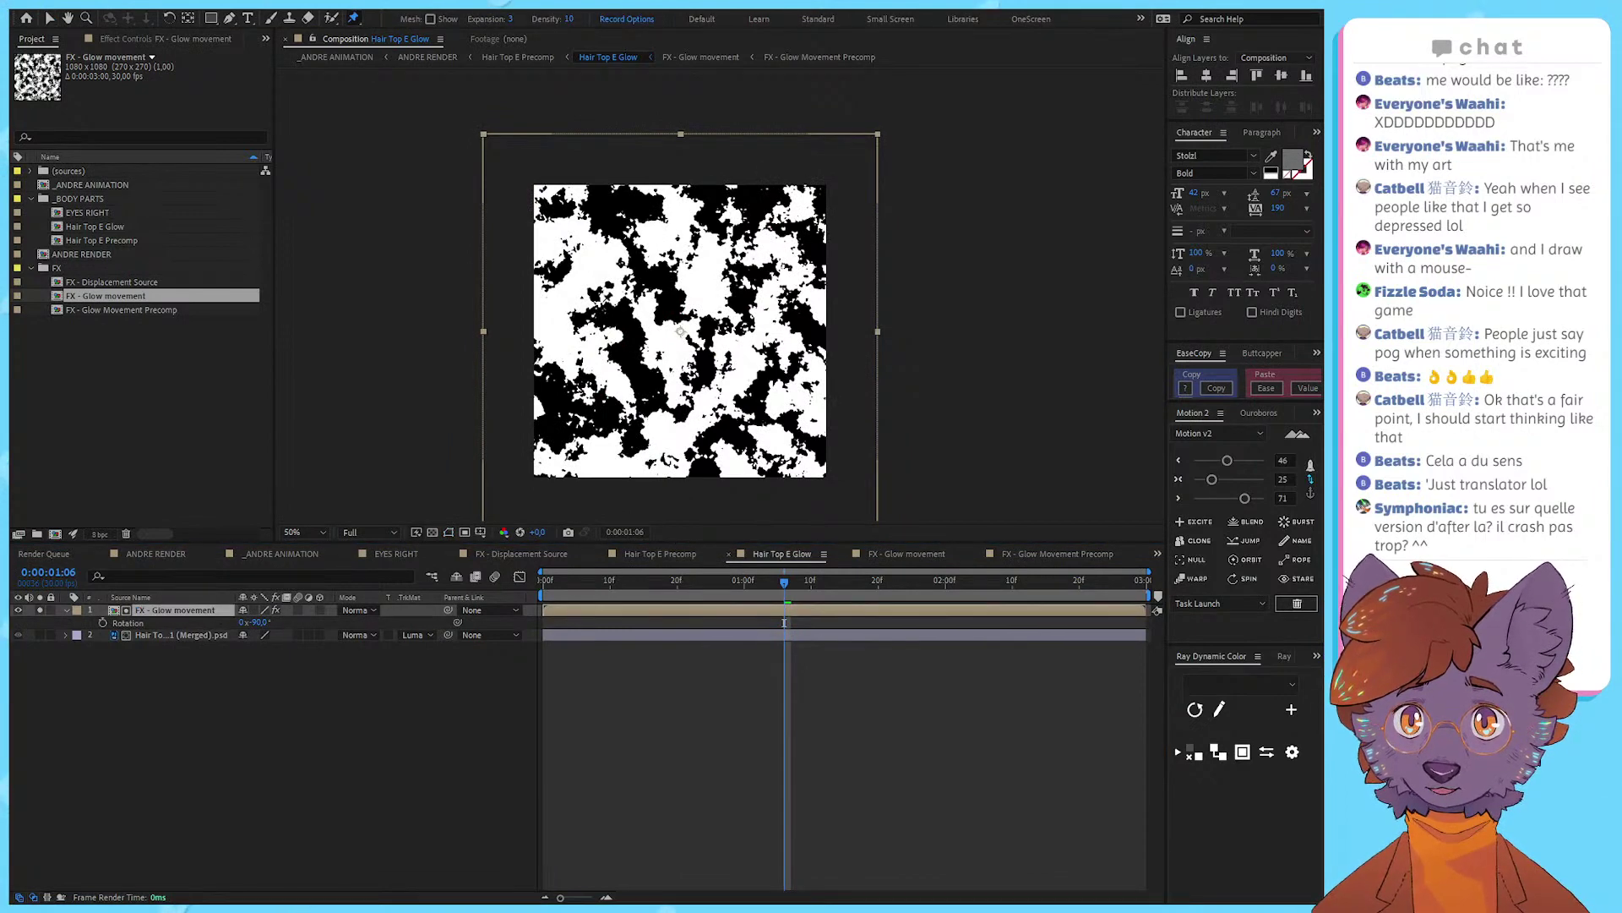
pyautogui.moveTo(785, 623); pyautogui.dragTo(919, 623)
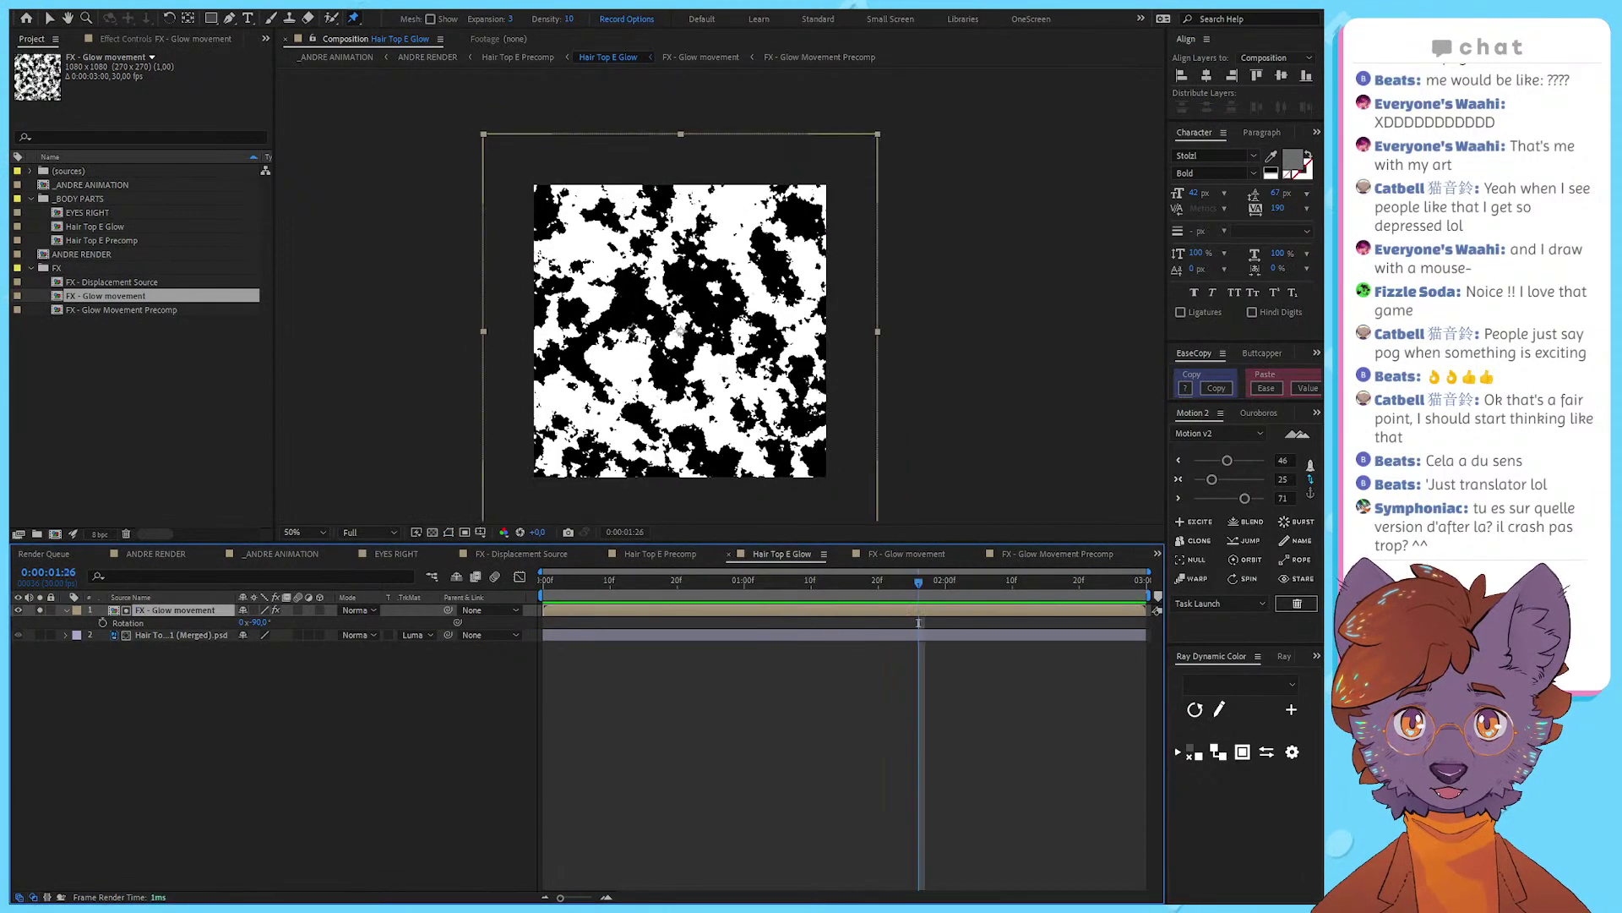
pyautogui.click(615, 325)
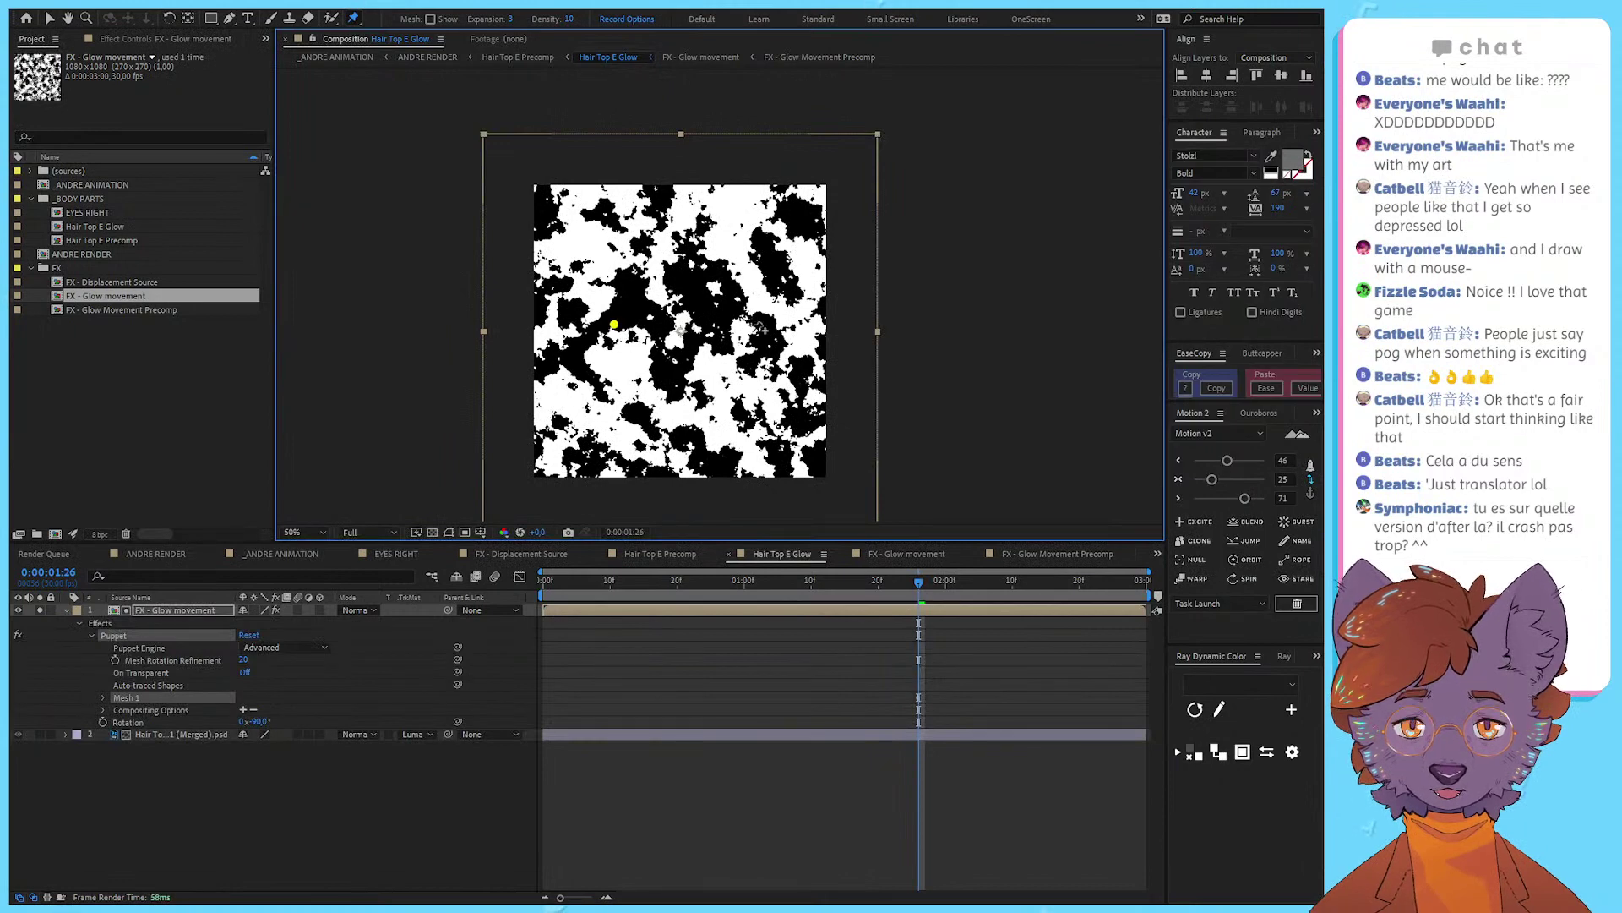
pyautogui.moveTo(752, 332); pyautogui.dragTo(749, 285)
pyautogui.moveTo(614, 325); pyautogui.dragTo(687, 335)
pyautogui.click(693, 355)
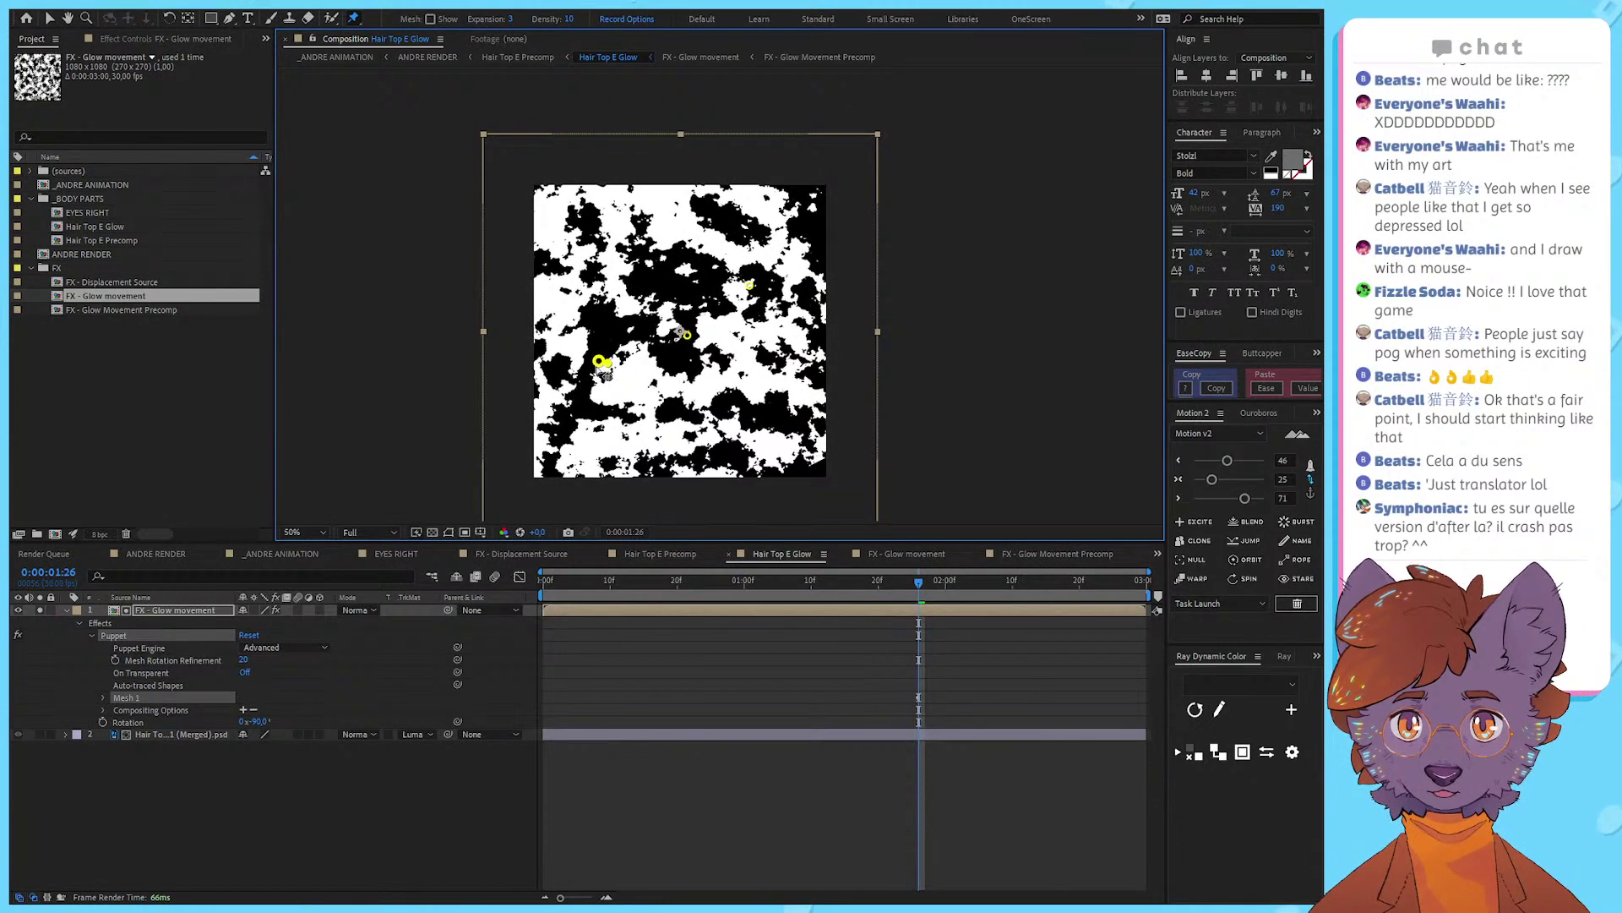
pyautogui.click(650, 372)
pyautogui.moveTo(599, 361); pyautogui.dragTo(575, 333)
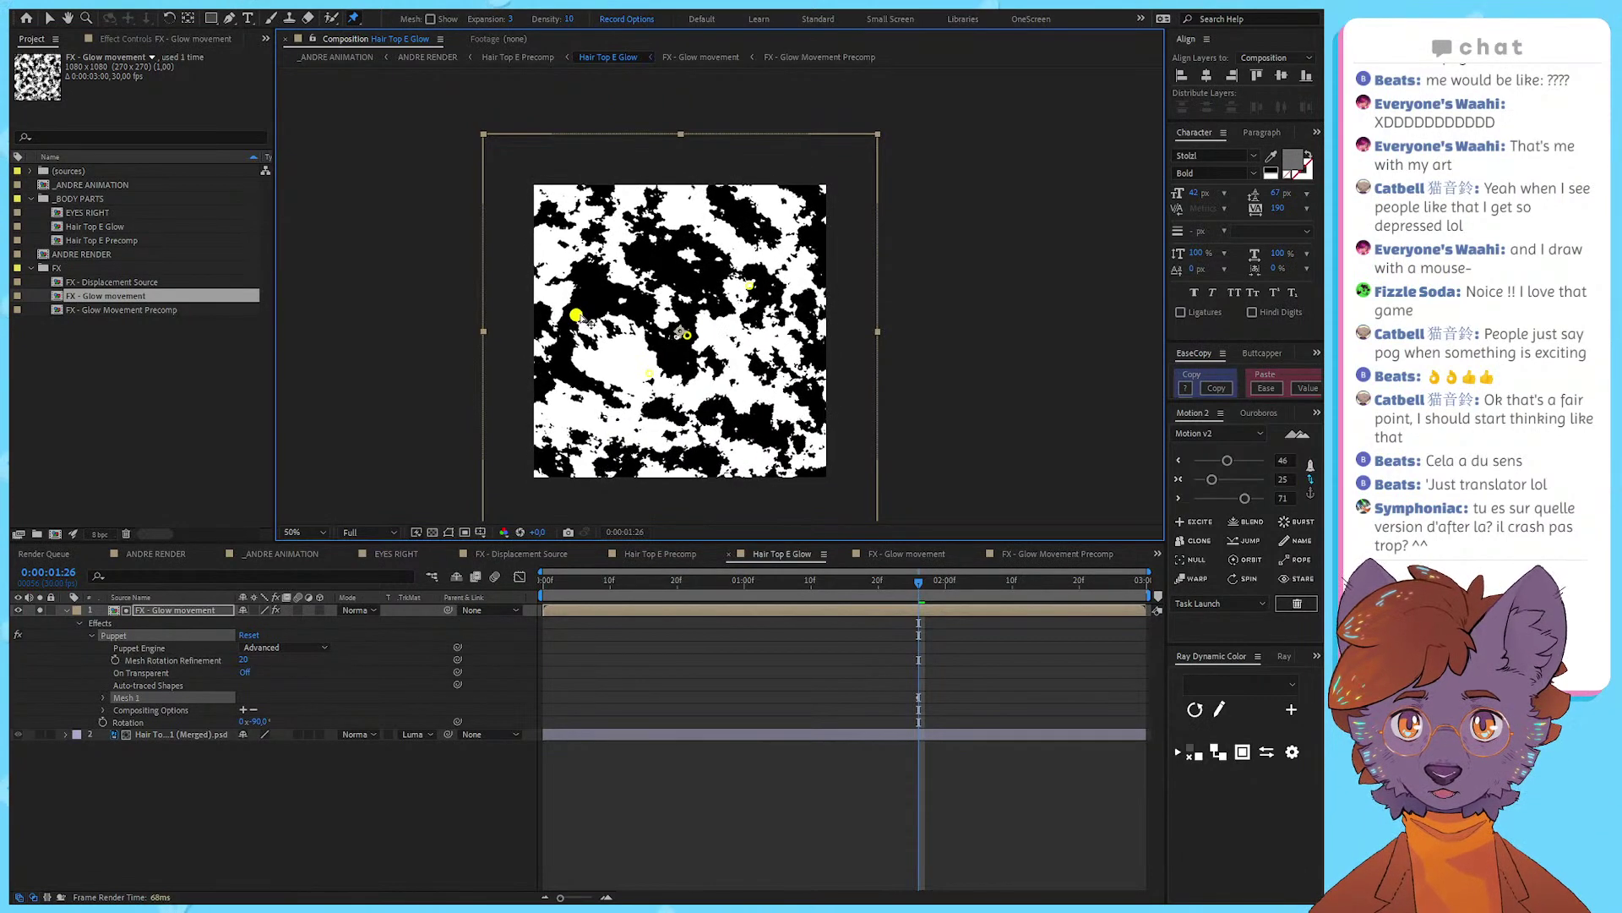
pyautogui.press('space')
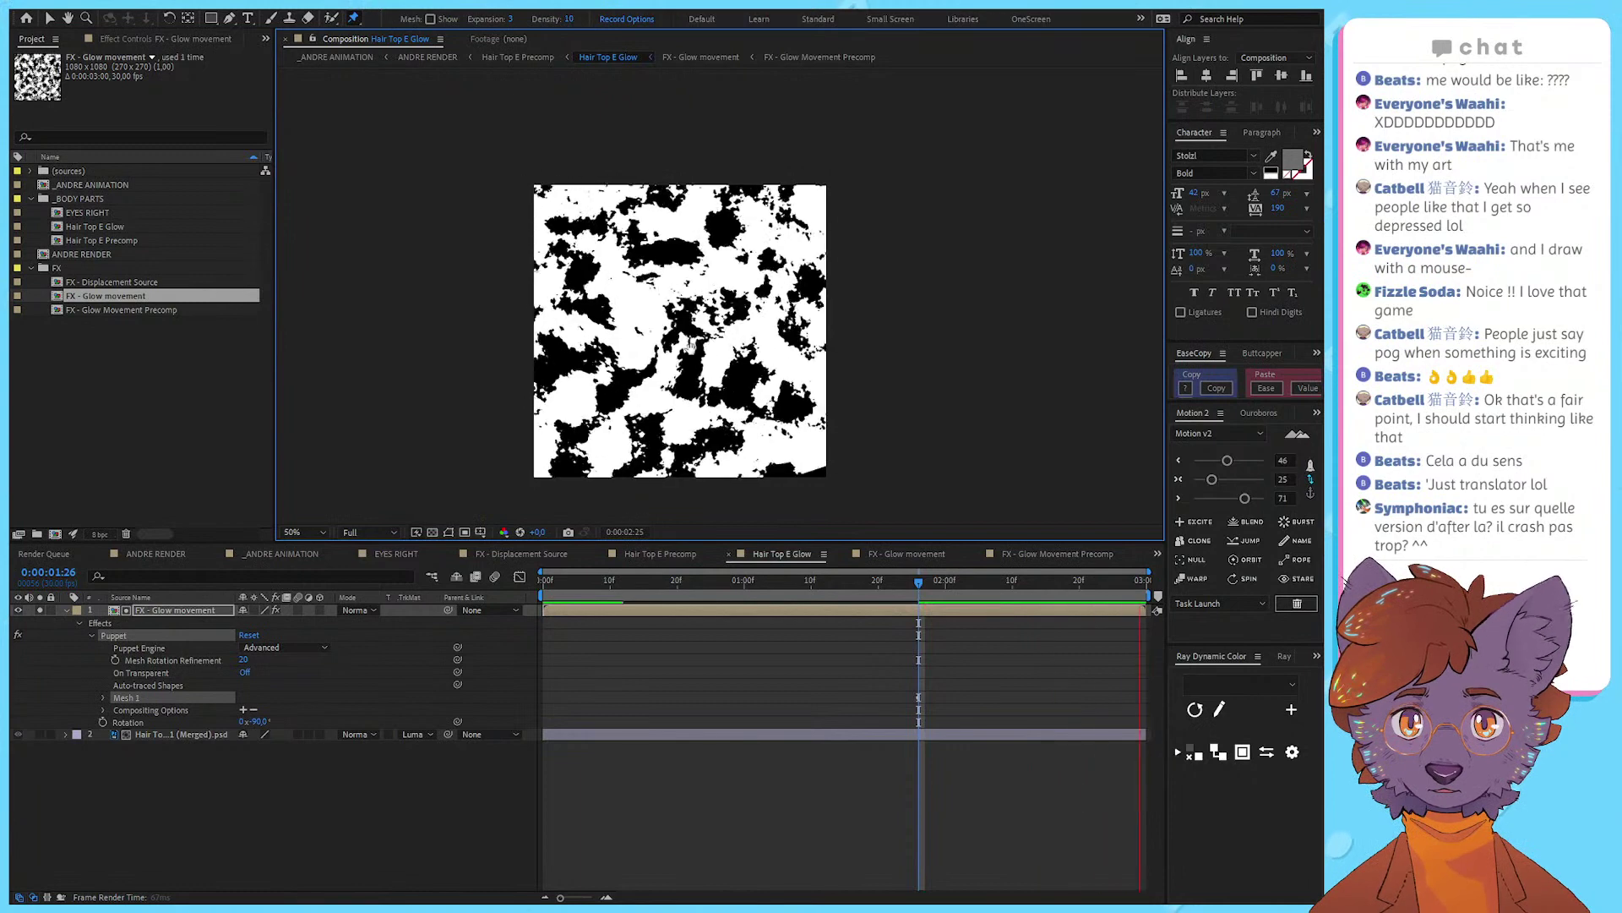
pyautogui.press('space')
pyautogui.moveTo(652, 372); pyautogui.dragTo(634, 366)
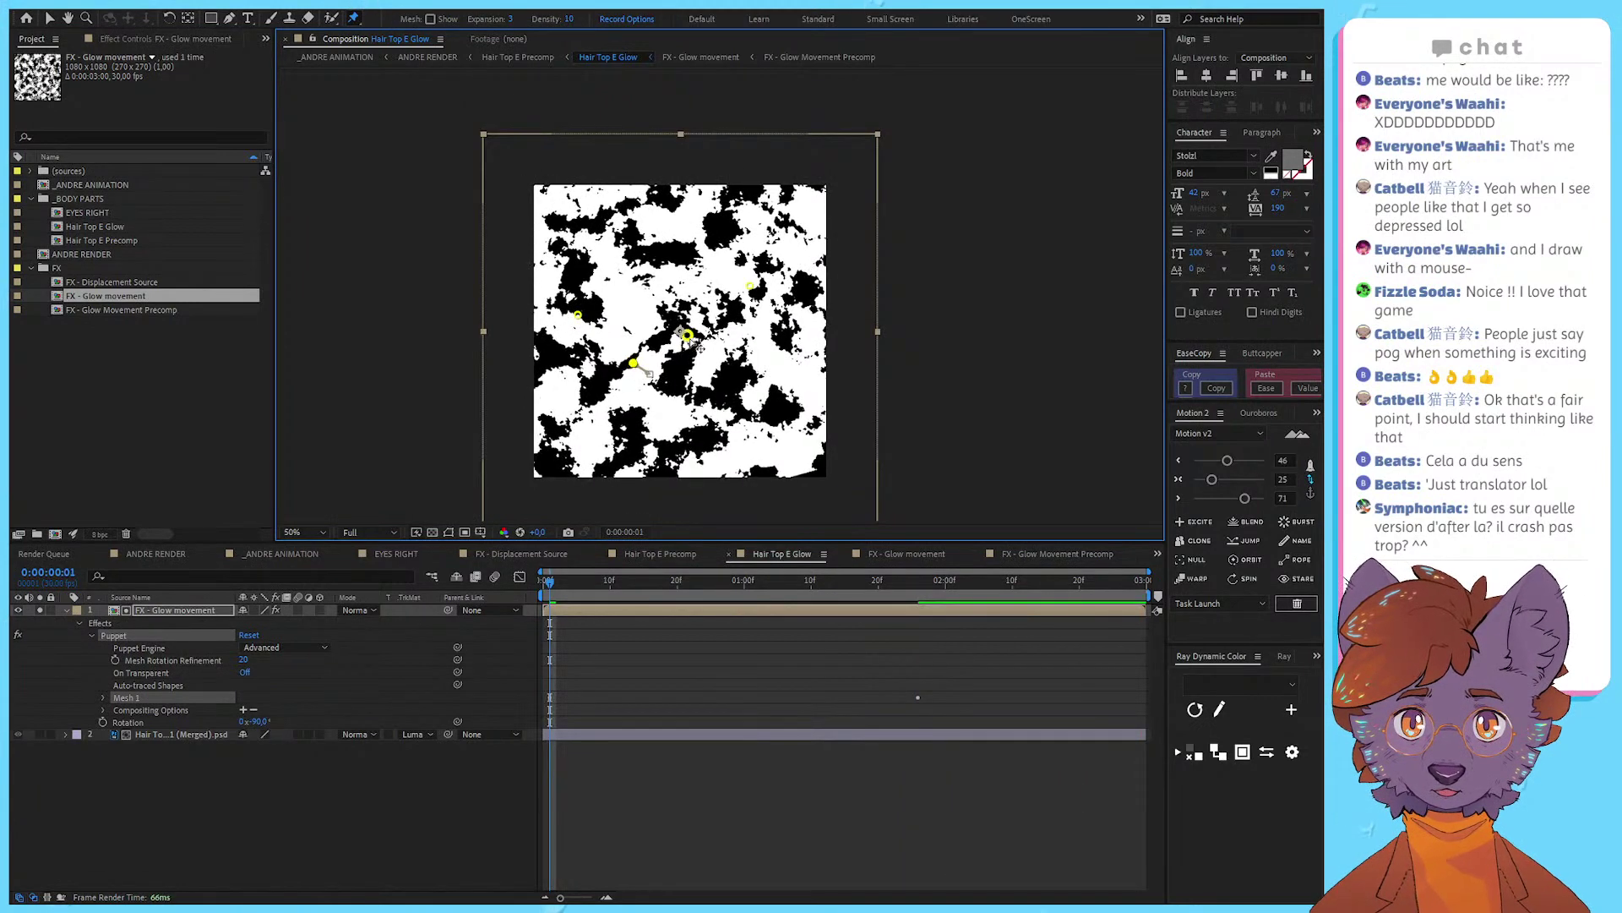
# Step: Undo the last Puppet pin changes and delete the remaining mesh from the noise layer
pyautogui.press('k')
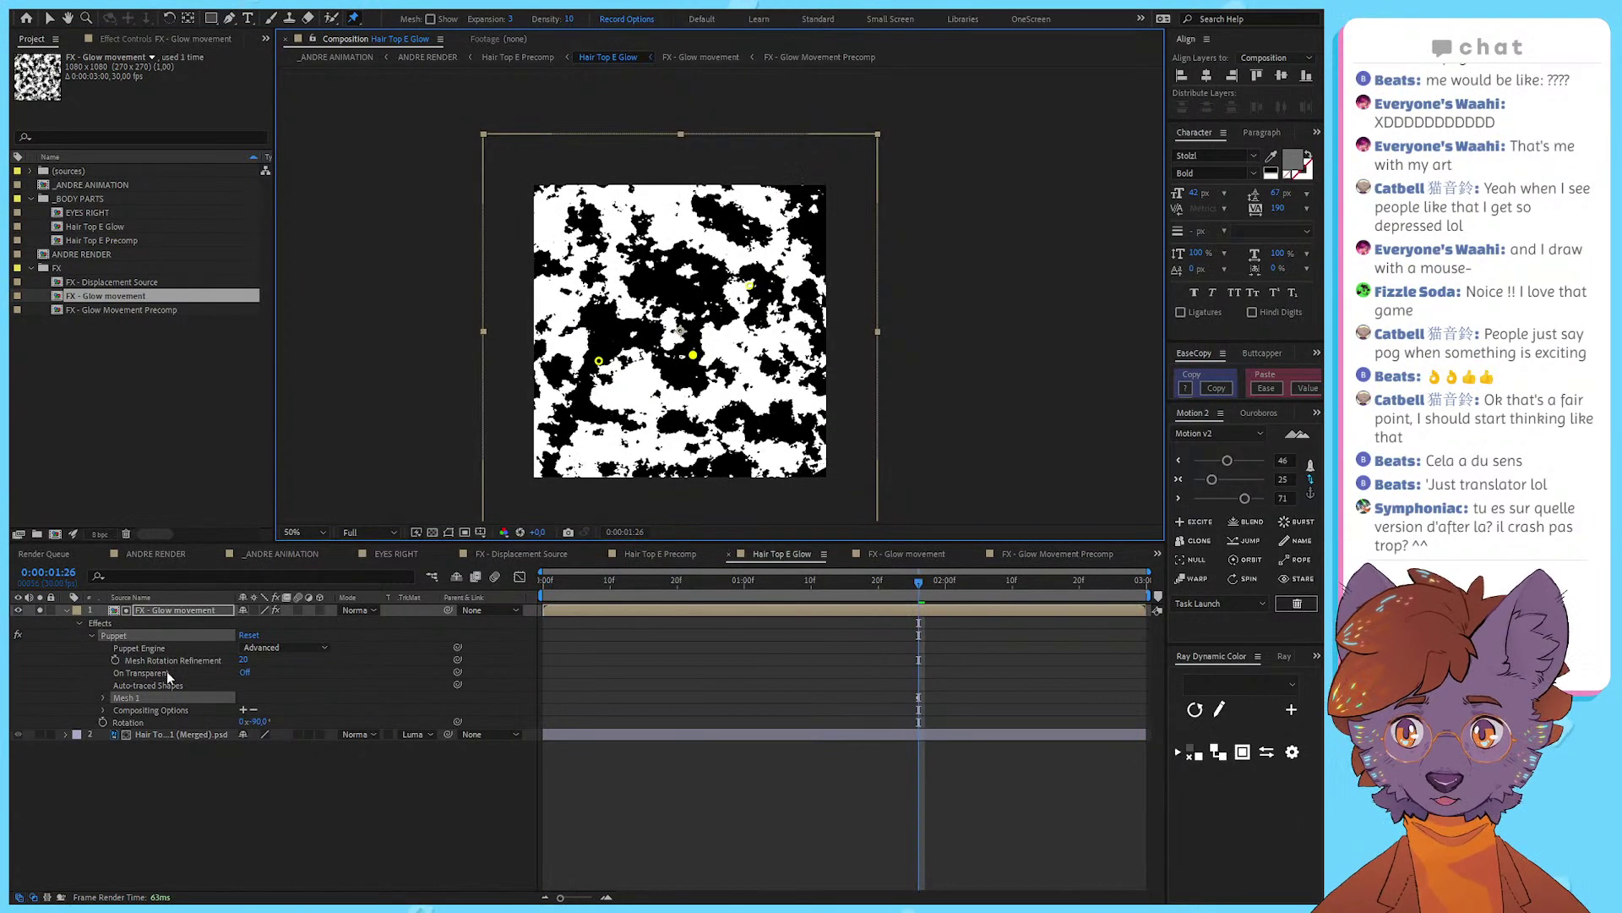
pyautogui.click(157, 634)
pyautogui.hotkey('ctrl', 'z')
pyautogui.press('Delete')
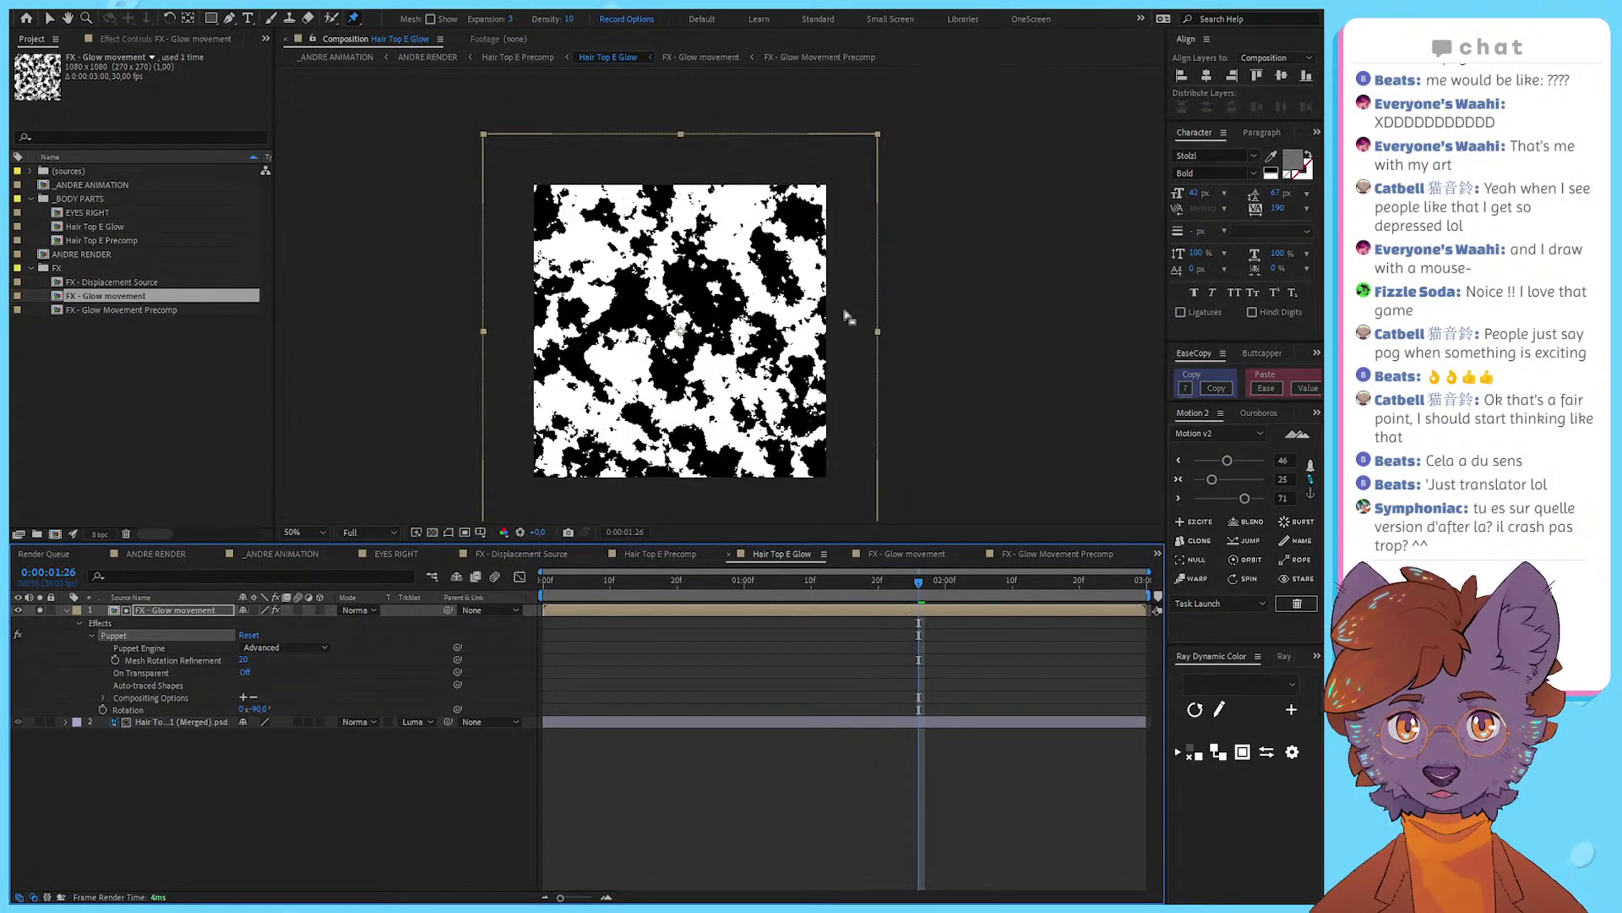
# Step: Scale the noise layer down slightly, and place it unsoloed beneath the hair layer as a guide for pinning
pyautogui.press('v')
pyautogui.moveTo(874, 135); pyautogui.dragTo(852, 160)
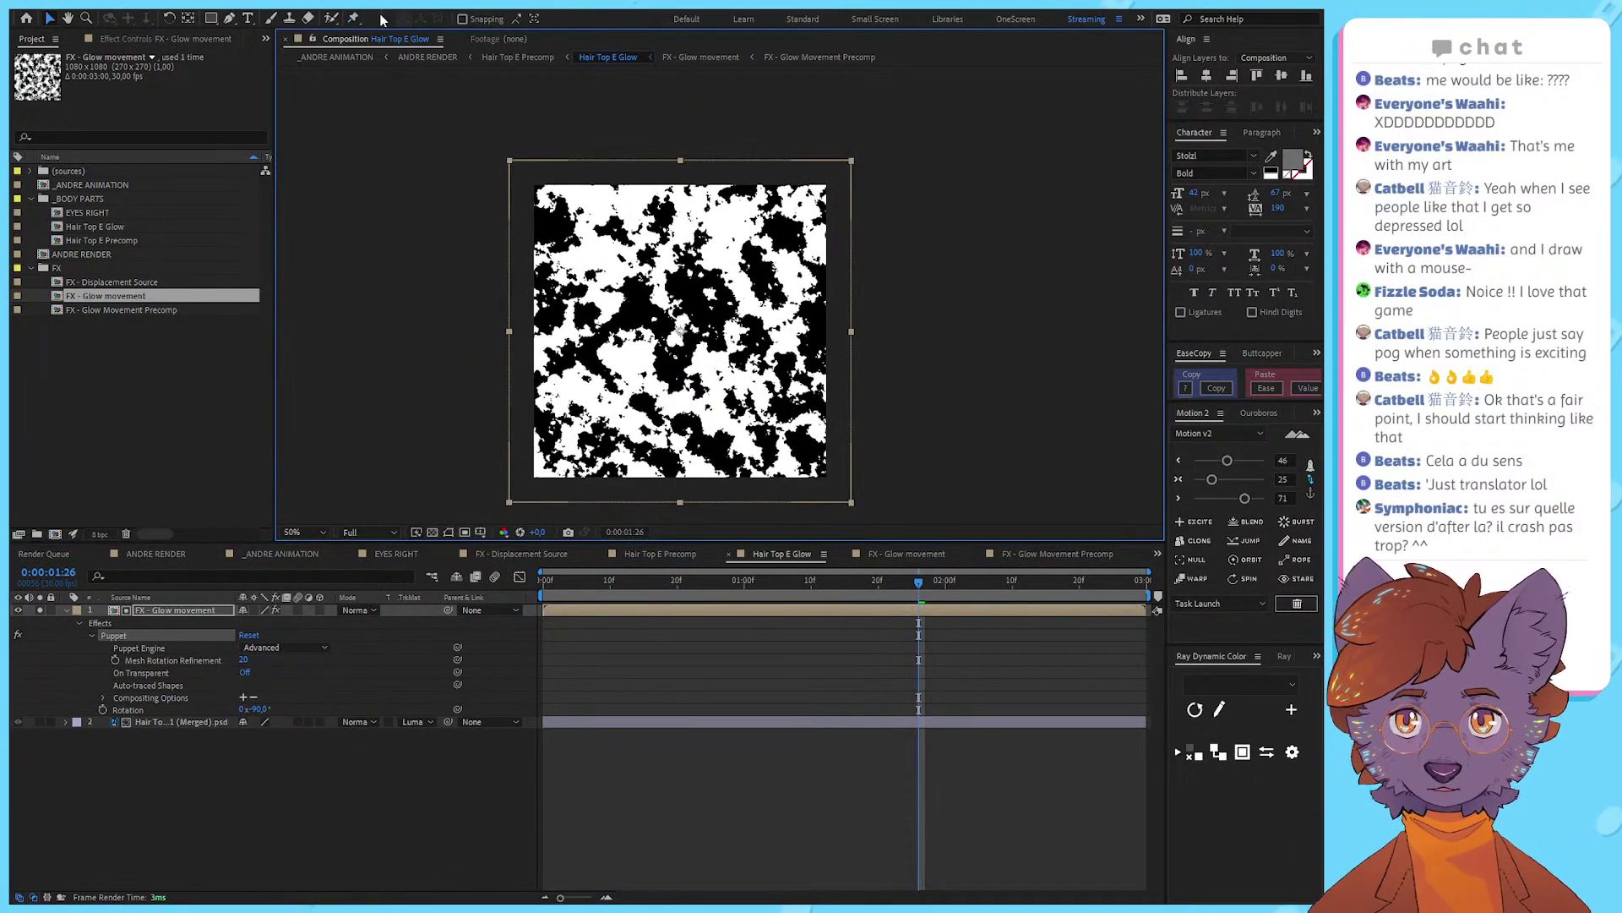
pyautogui.click(355, 18)
pyautogui.moveTo(180, 616); pyautogui.dragTo(164, 705)
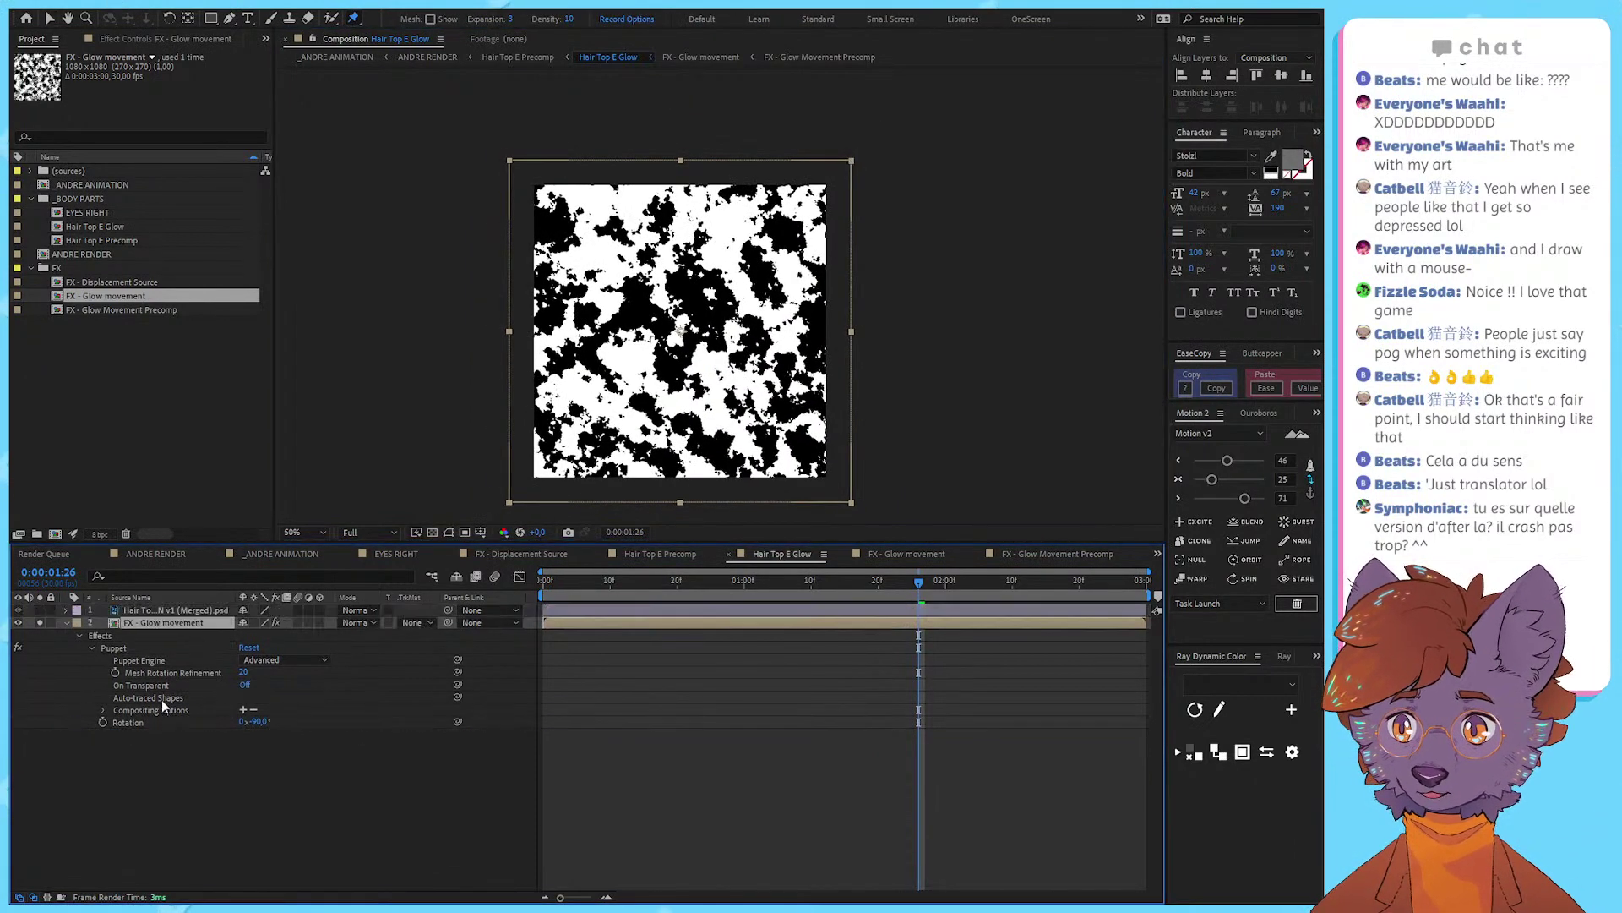
pyautogui.click(40, 622)
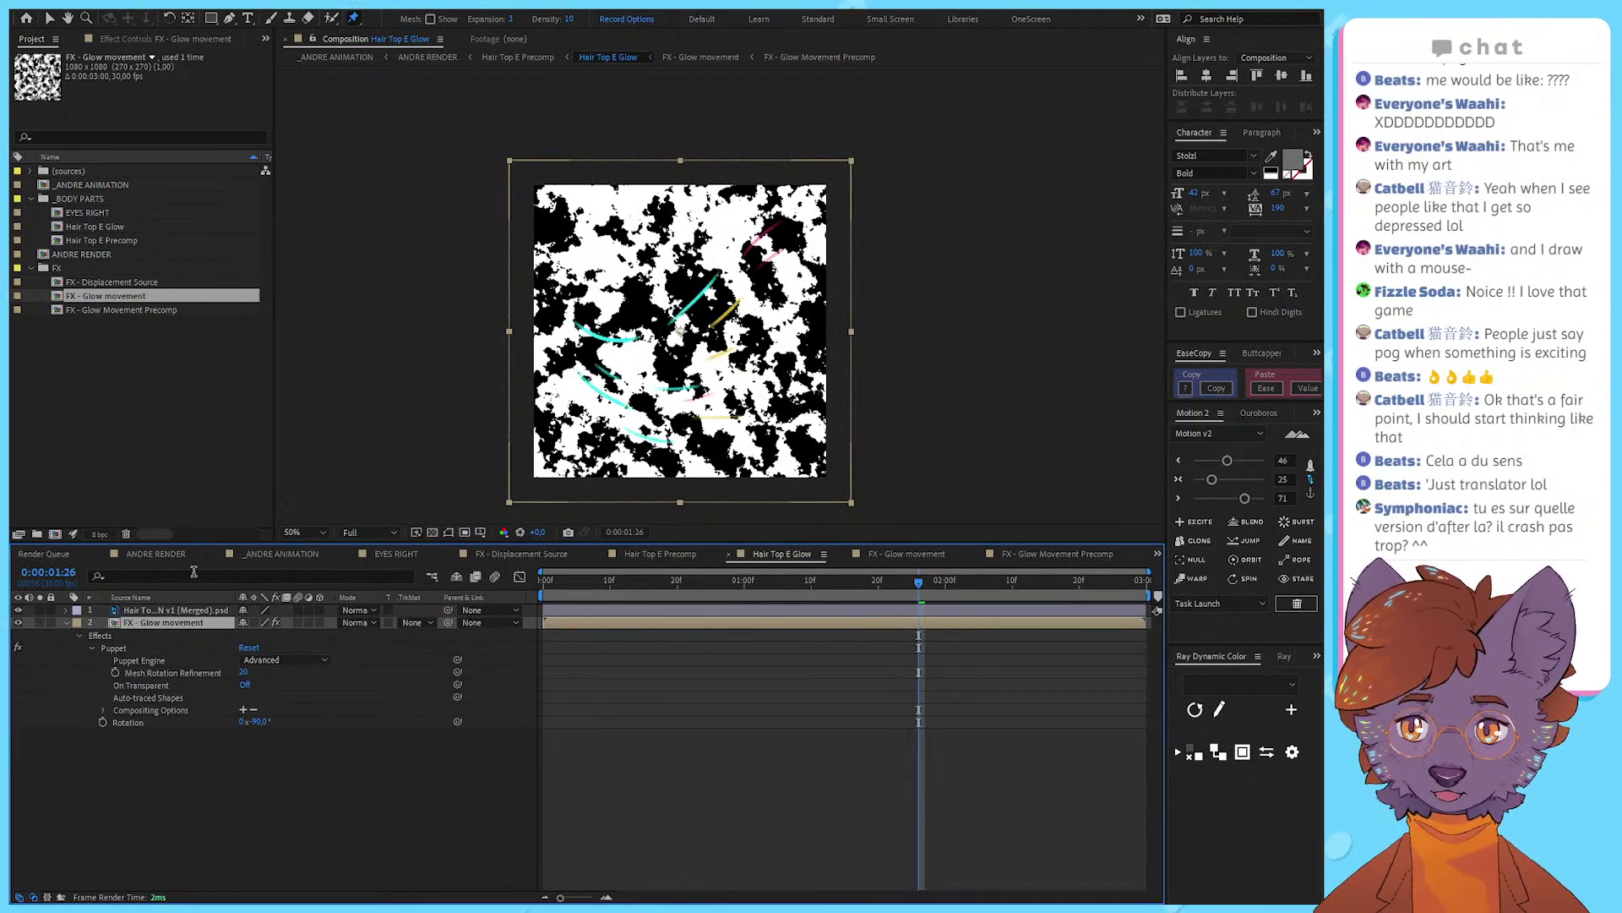
# Step: Place a row of Puppet pins across the noise layer, bend it along the hair strokes' curve, and preview the warp
pyautogui.click(569, 338)
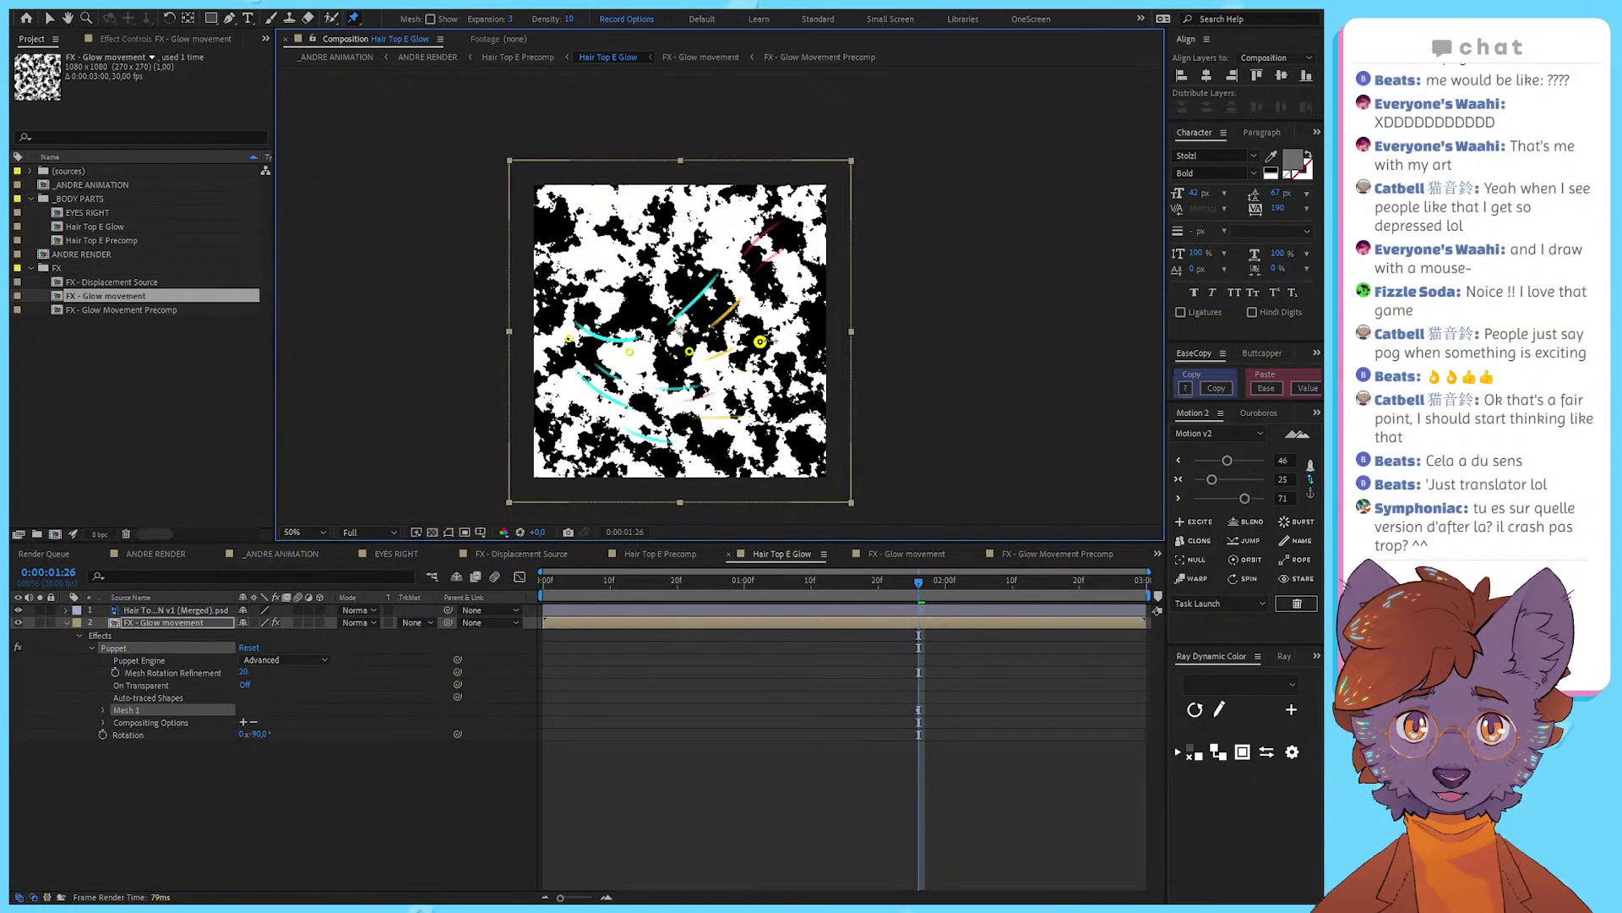
pyautogui.moveTo(817, 342); pyautogui.dragTo(806, 245)
pyautogui.moveTo(761, 342); pyautogui.dragTo(736, 301)
pyautogui.moveTo(689, 351); pyautogui.dragTo(562, 316)
pyautogui.press('space')
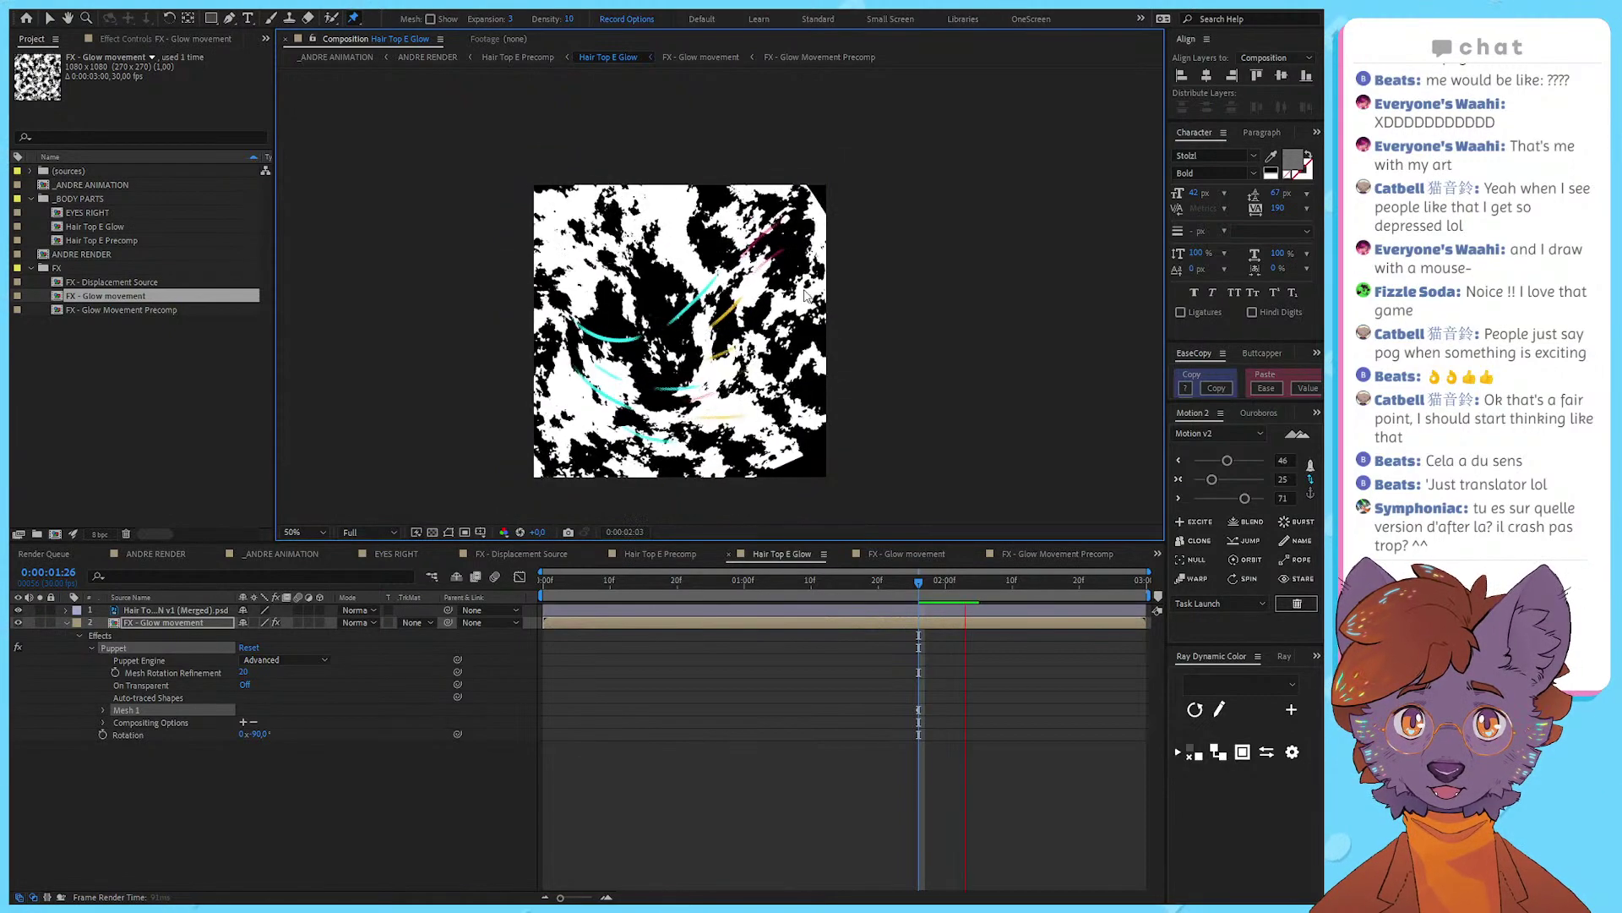
pyautogui.press('space')
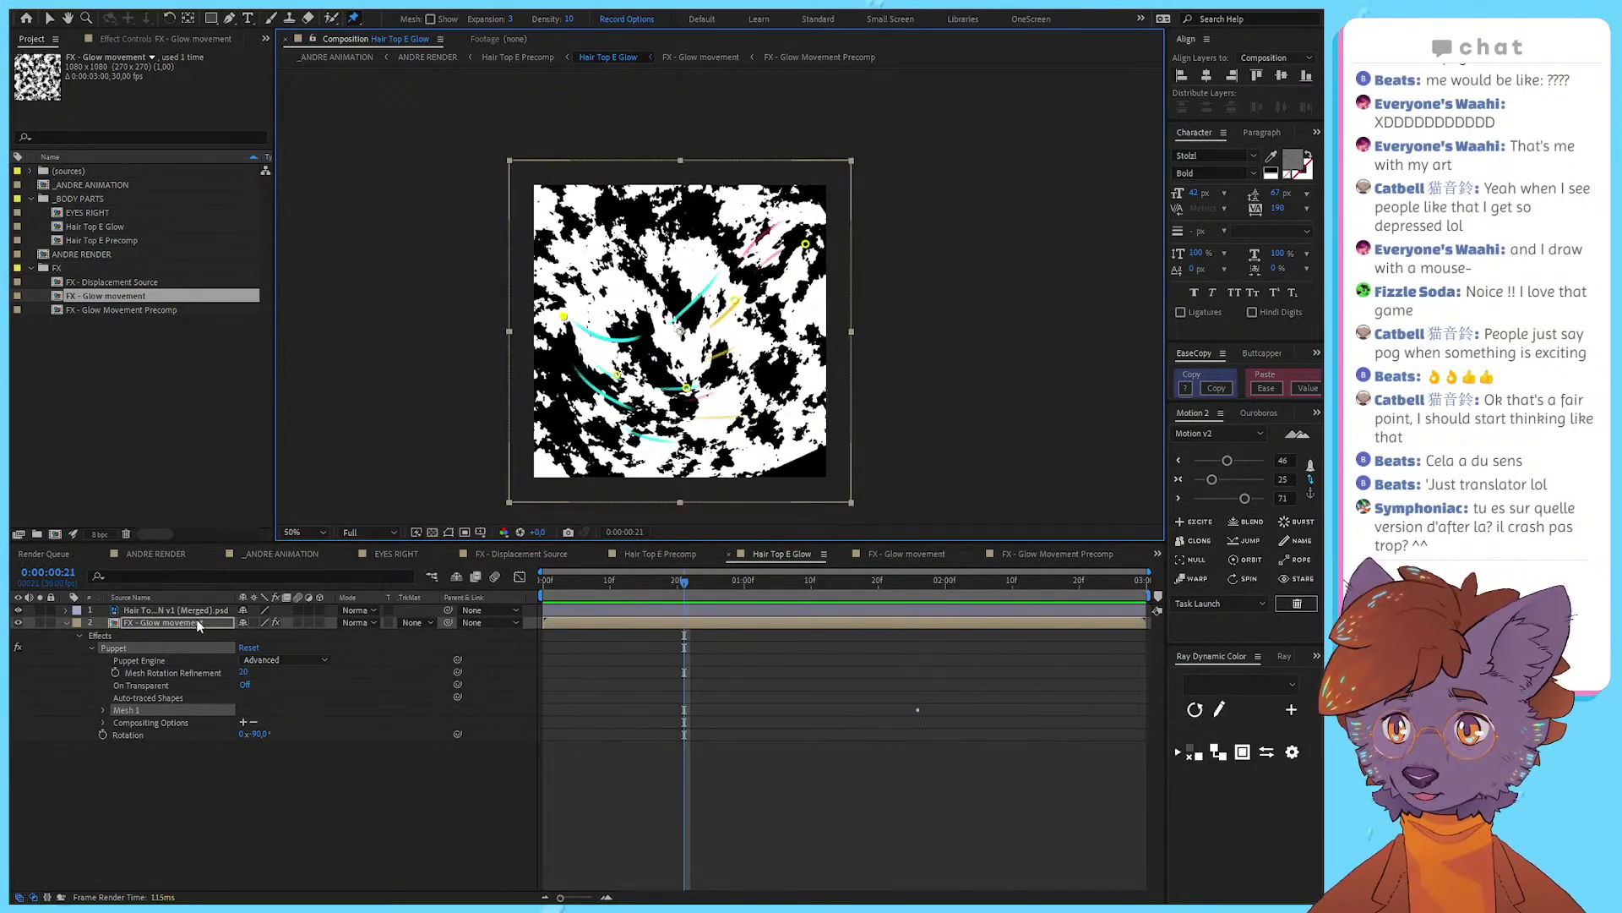
# Step: Move the noise layer back above the hair layer as its matte, hide it, and play back the strokes
pyautogui.moveTo(199, 623); pyautogui.dragTo(196, 606)
pyautogui.click(399, 714)
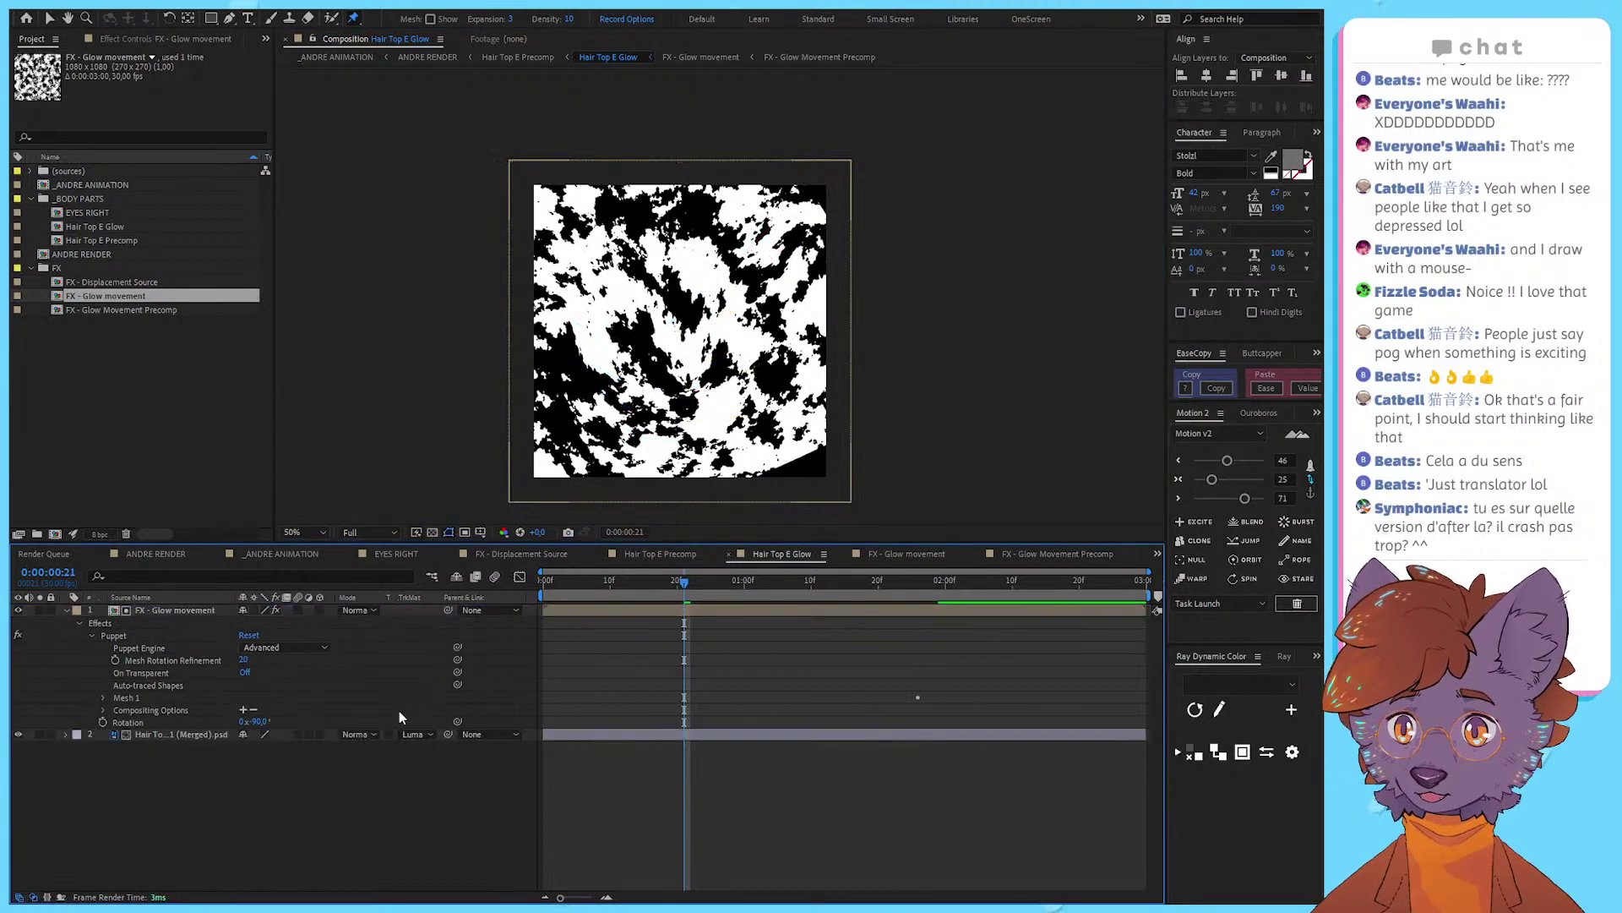
pyautogui.click(19, 610)
pyautogui.press('space')
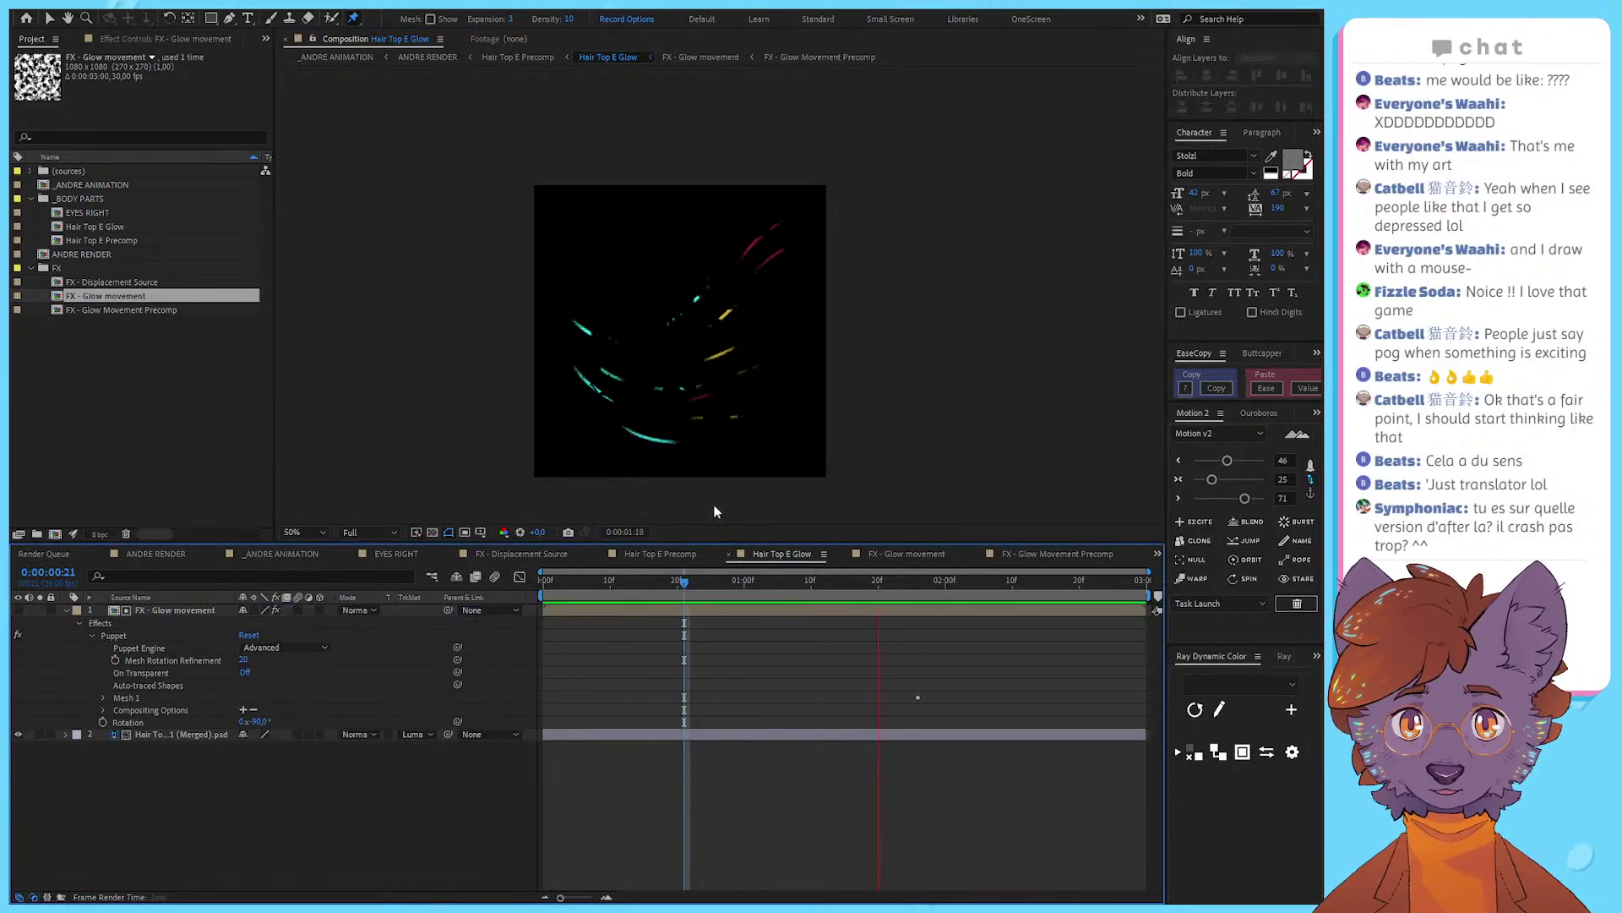
pyautogui.click(159, 732)
# Step: Set the Turbulent Noise Brightness to -19 in FX - Glow Movement Precomp, and return to Hair Top E Precomp
pyautogui.click(200, 609)
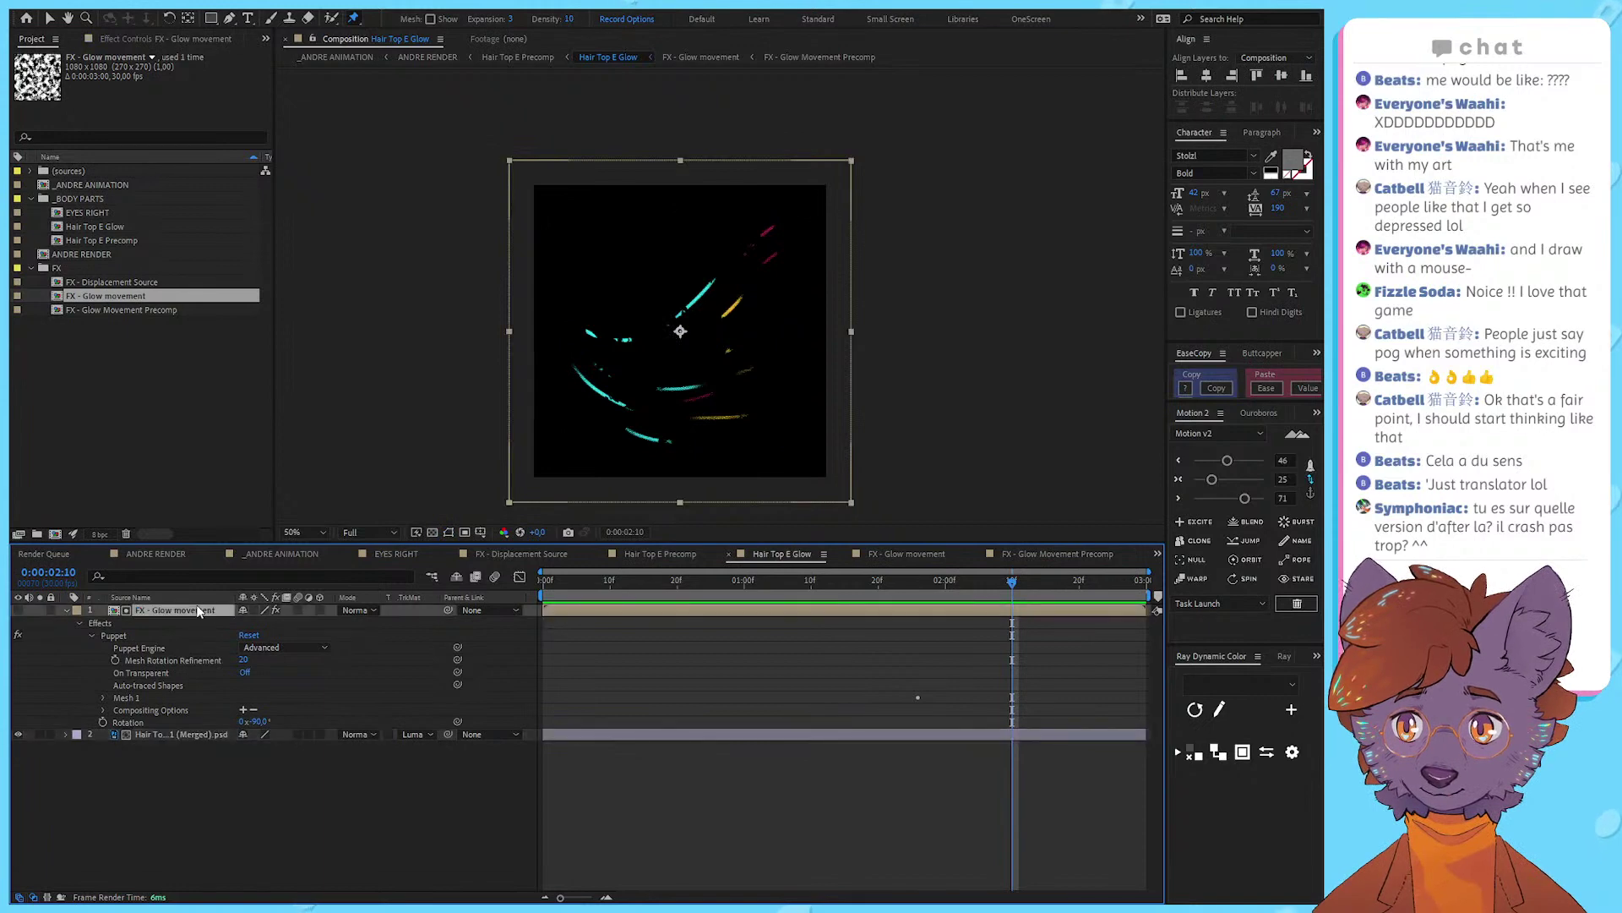
pyautogui.doubleClick(200, 609)
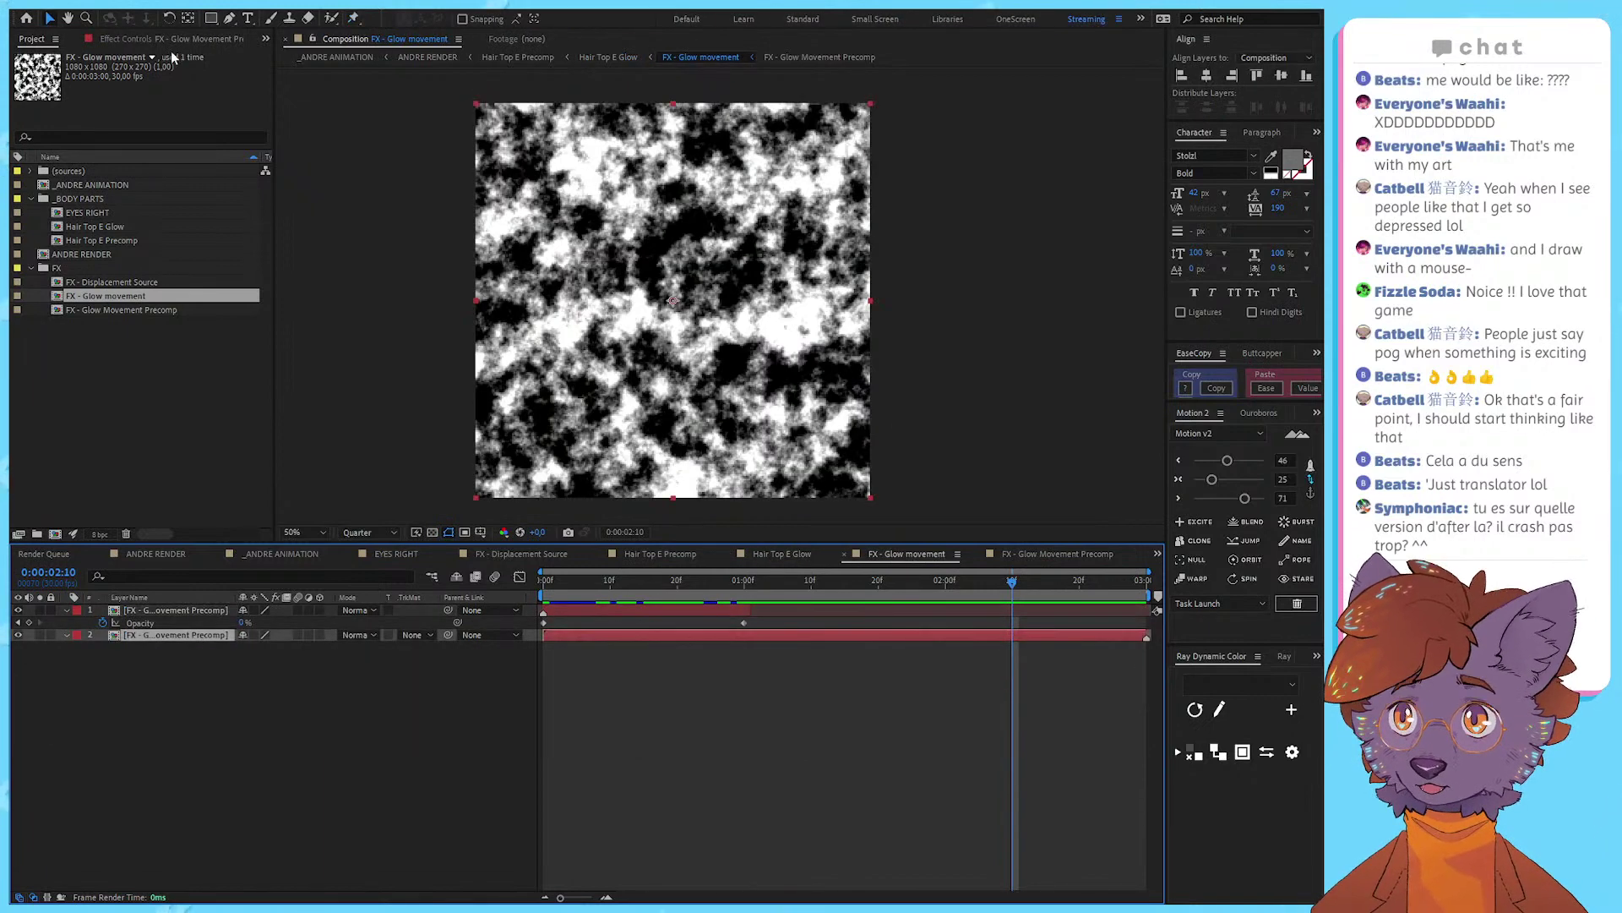
pyautogui.doubleClick(175, 610)
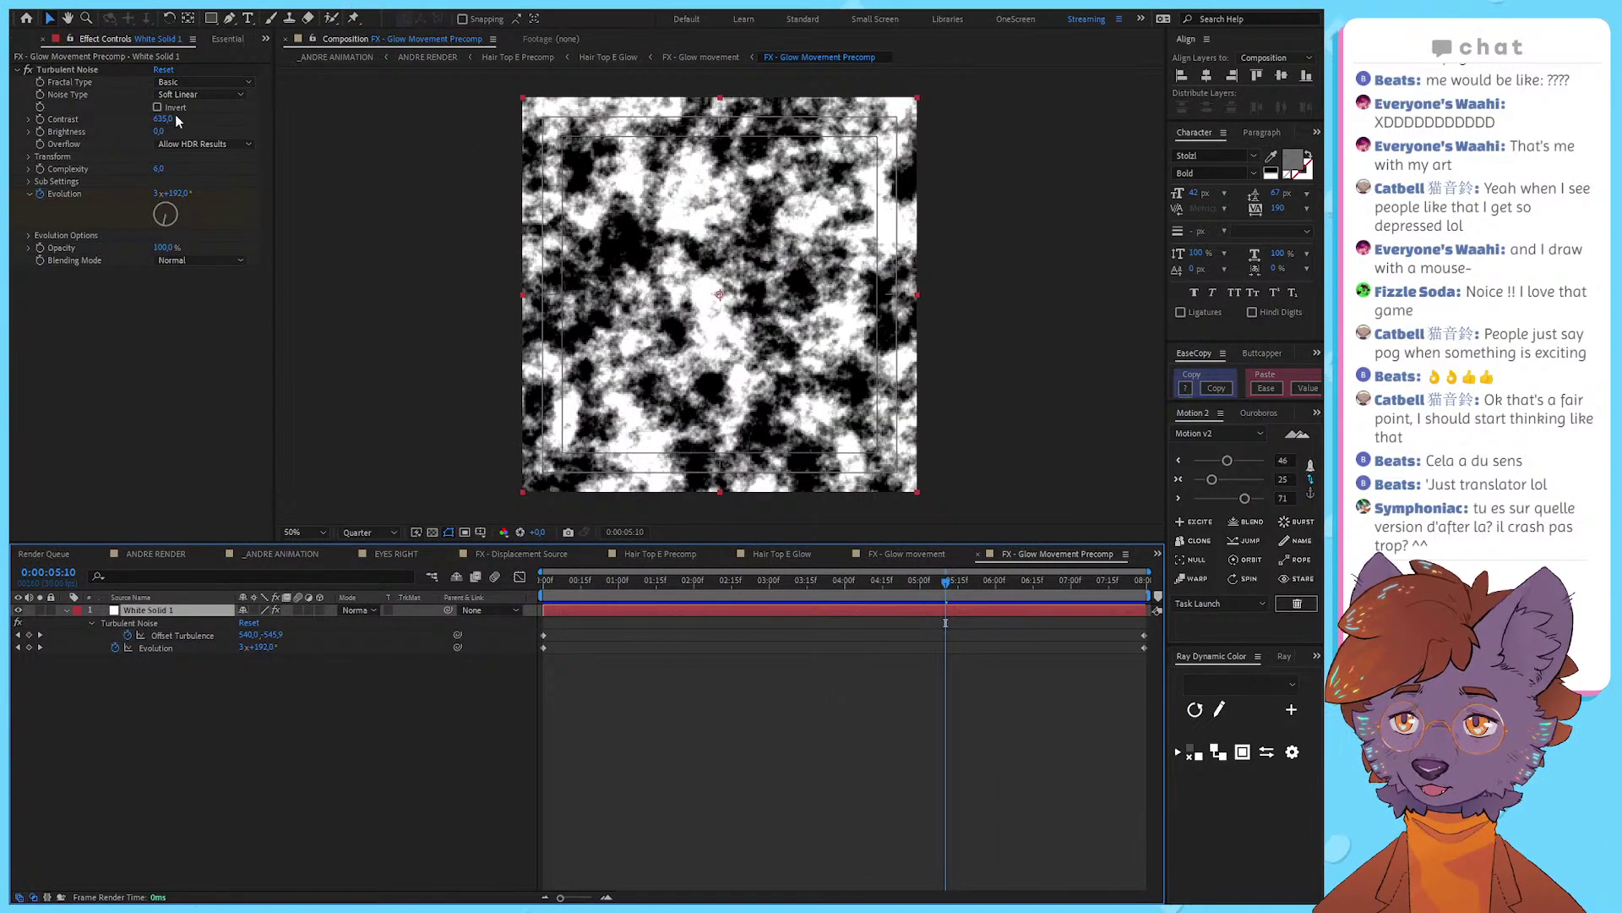
pyautogui.moveTo(158, 131); pyautogui.dragTo(147, 131)
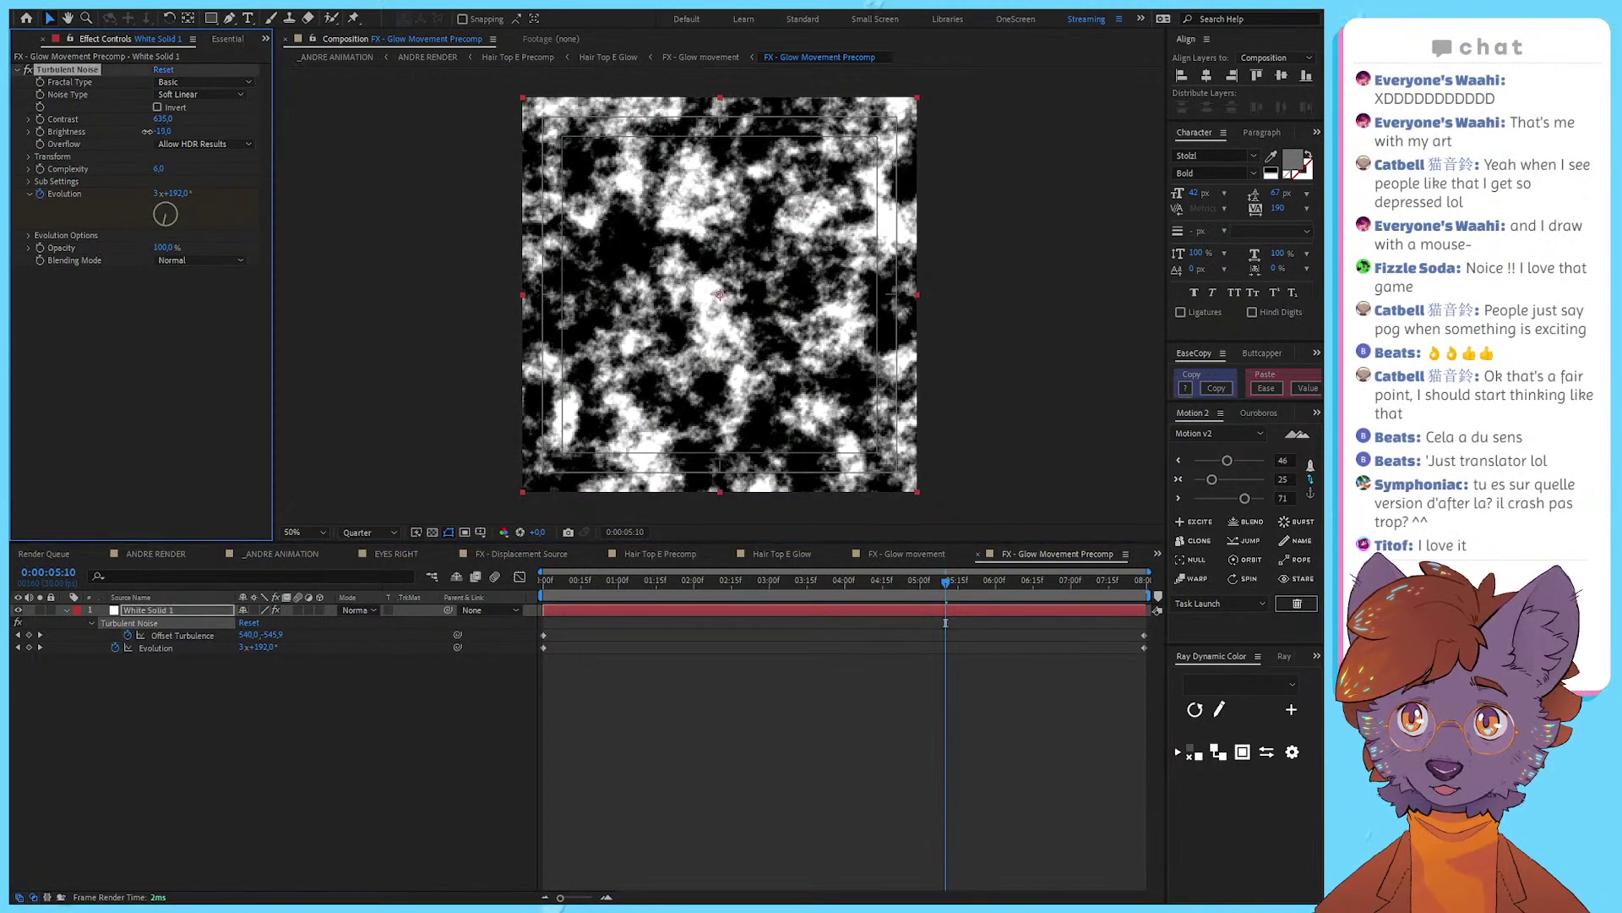
pyautogui.click(524, 57)
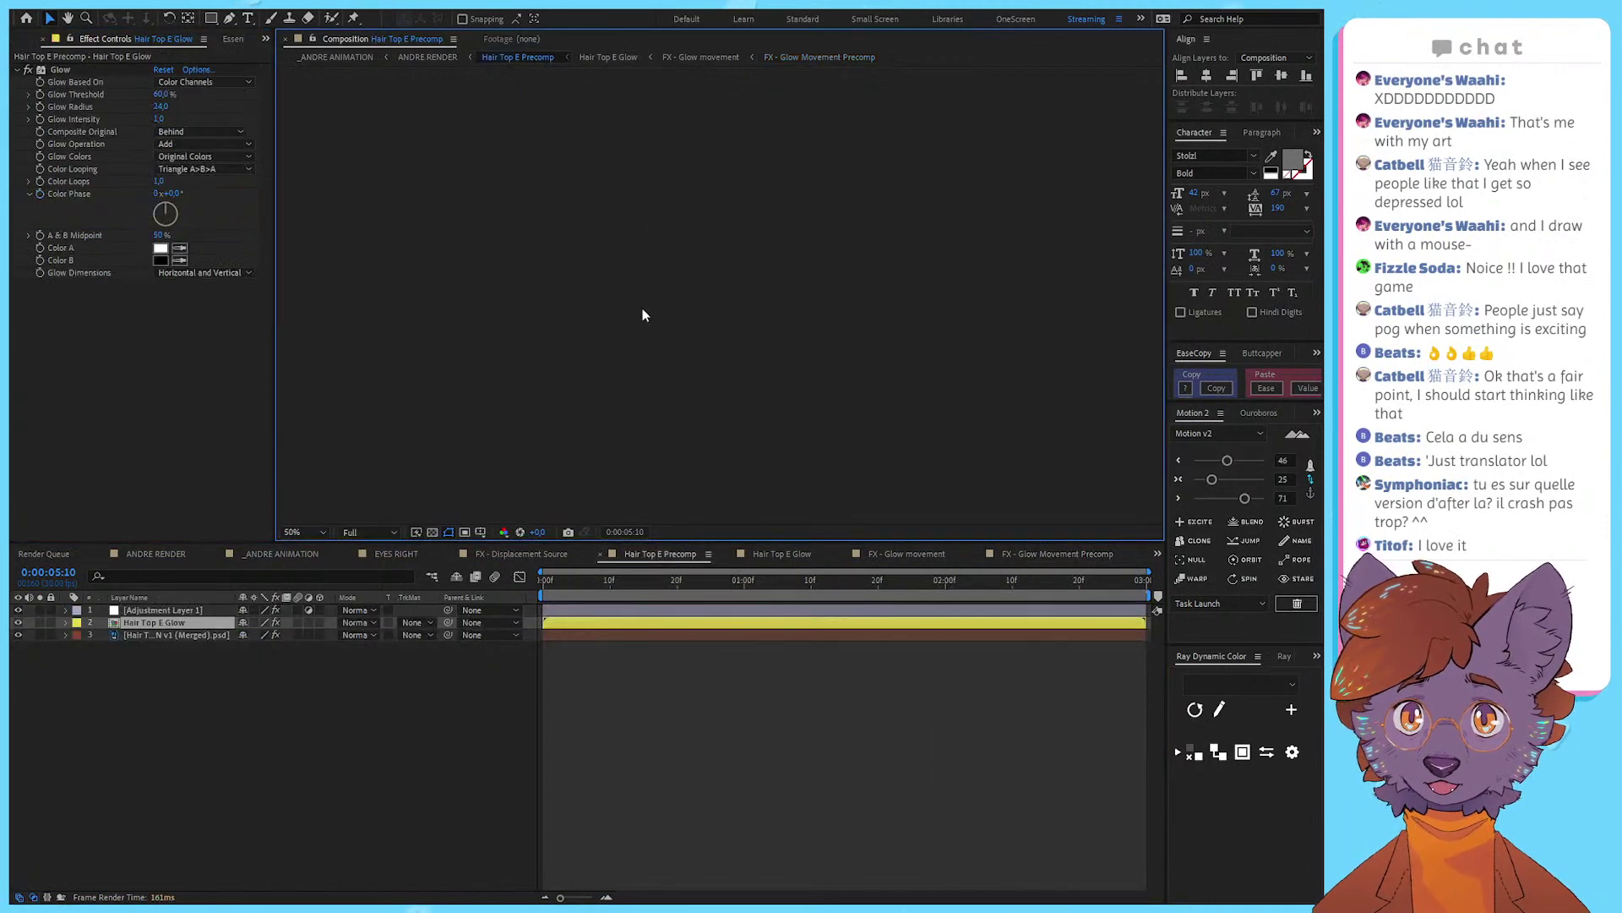
# Step: In Hair Top E Glow, set the noise matte's Levels to Input Black 139 and Input White 201, and preview the strokes
pyautogui.click(691, 587)
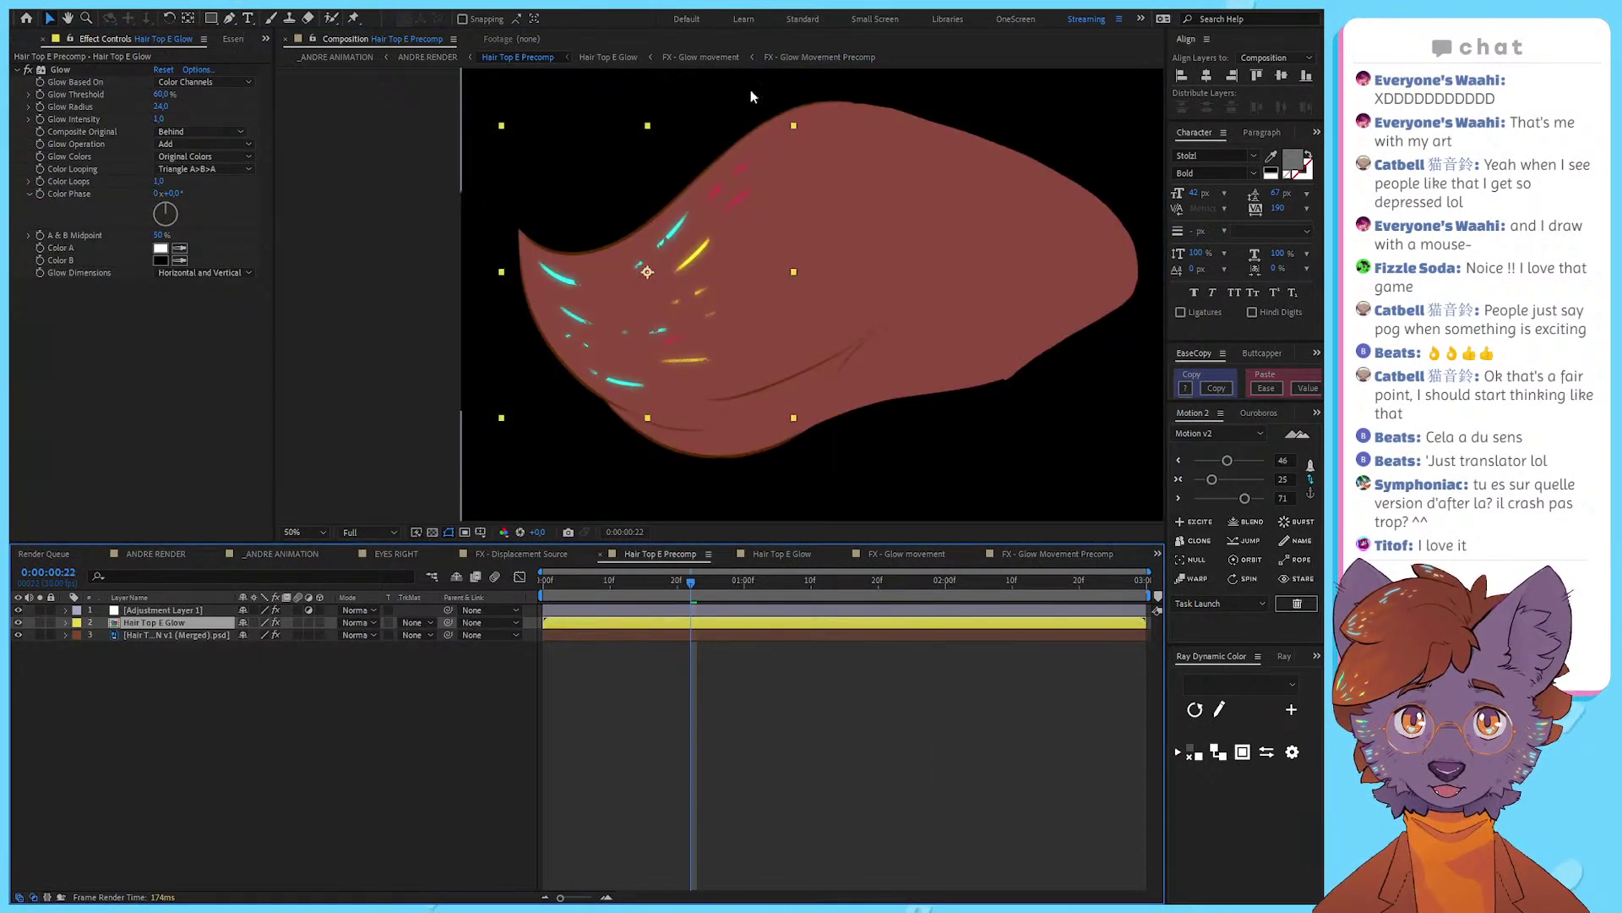
pyautogui.click(622, 56)
pyautogui.click(625, 57)
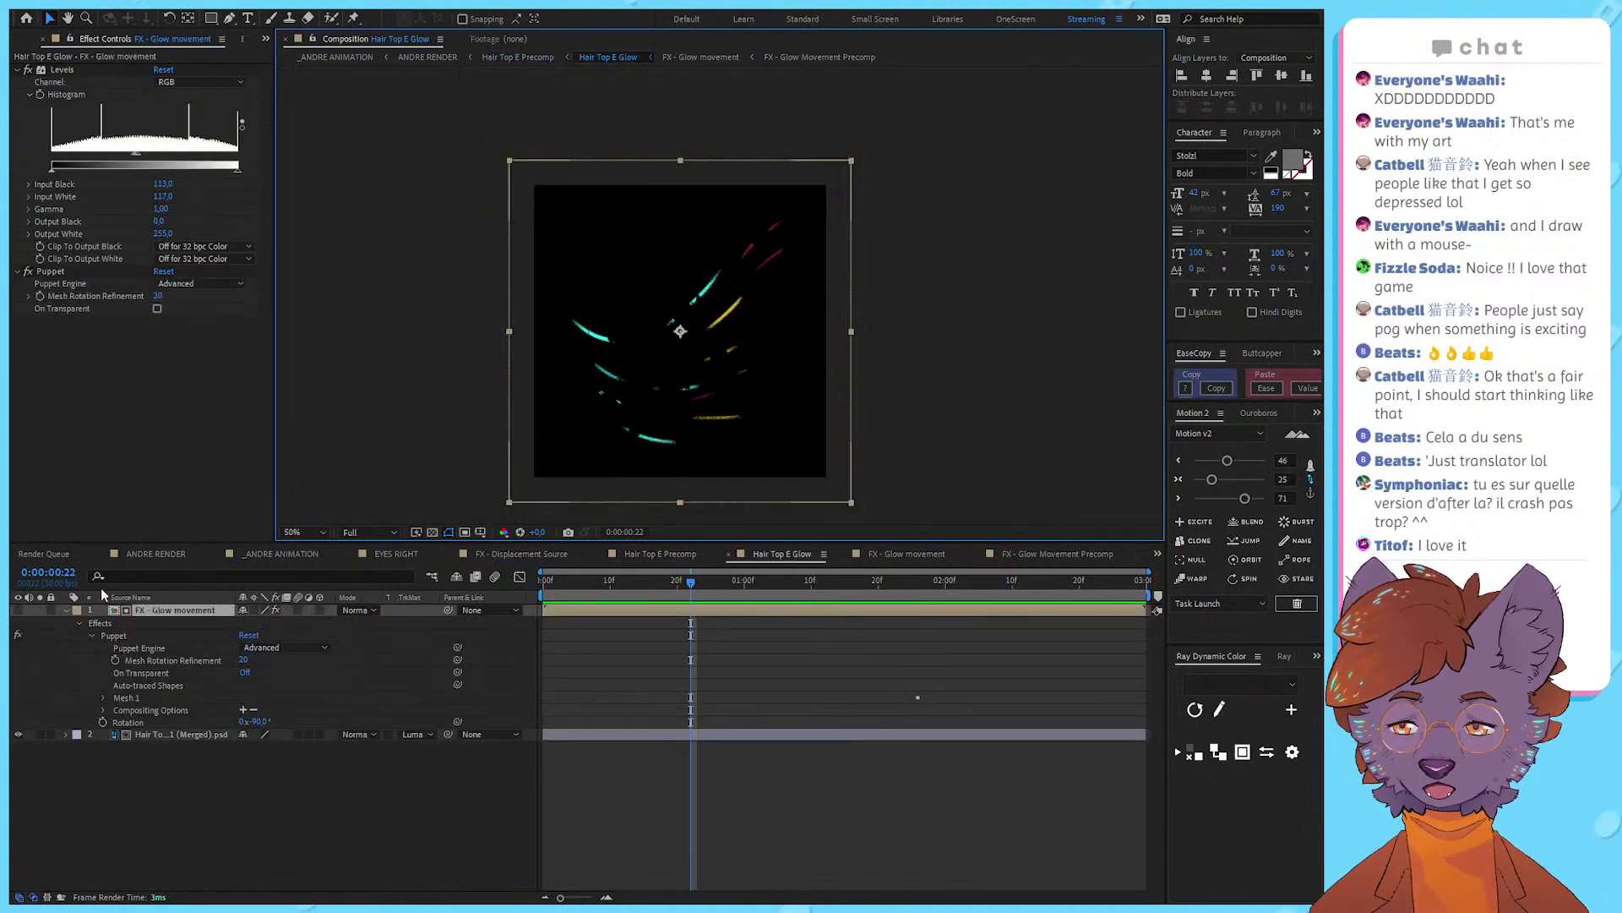
pyautogui.moveTo(141, 155)
pyautogui.mouseDown()
pyautogui.moveTo(218, 159)
pyautogui.moveTo(149, 167)
pyautogui.mouseUp()
pyautogui.press('space')
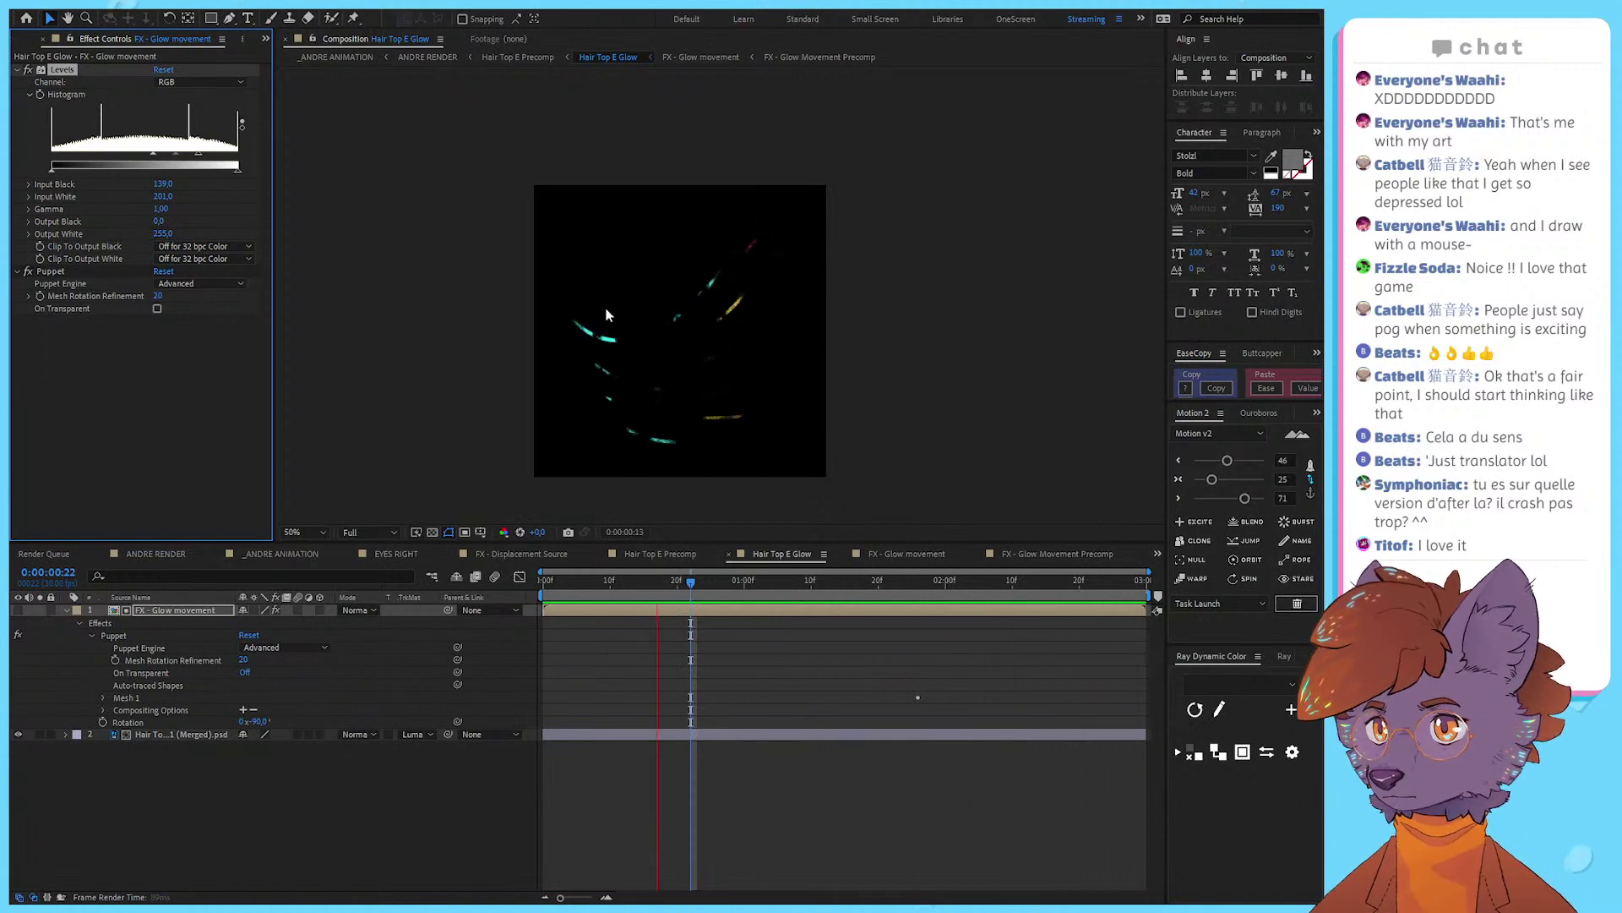
pyautogui.press('space')
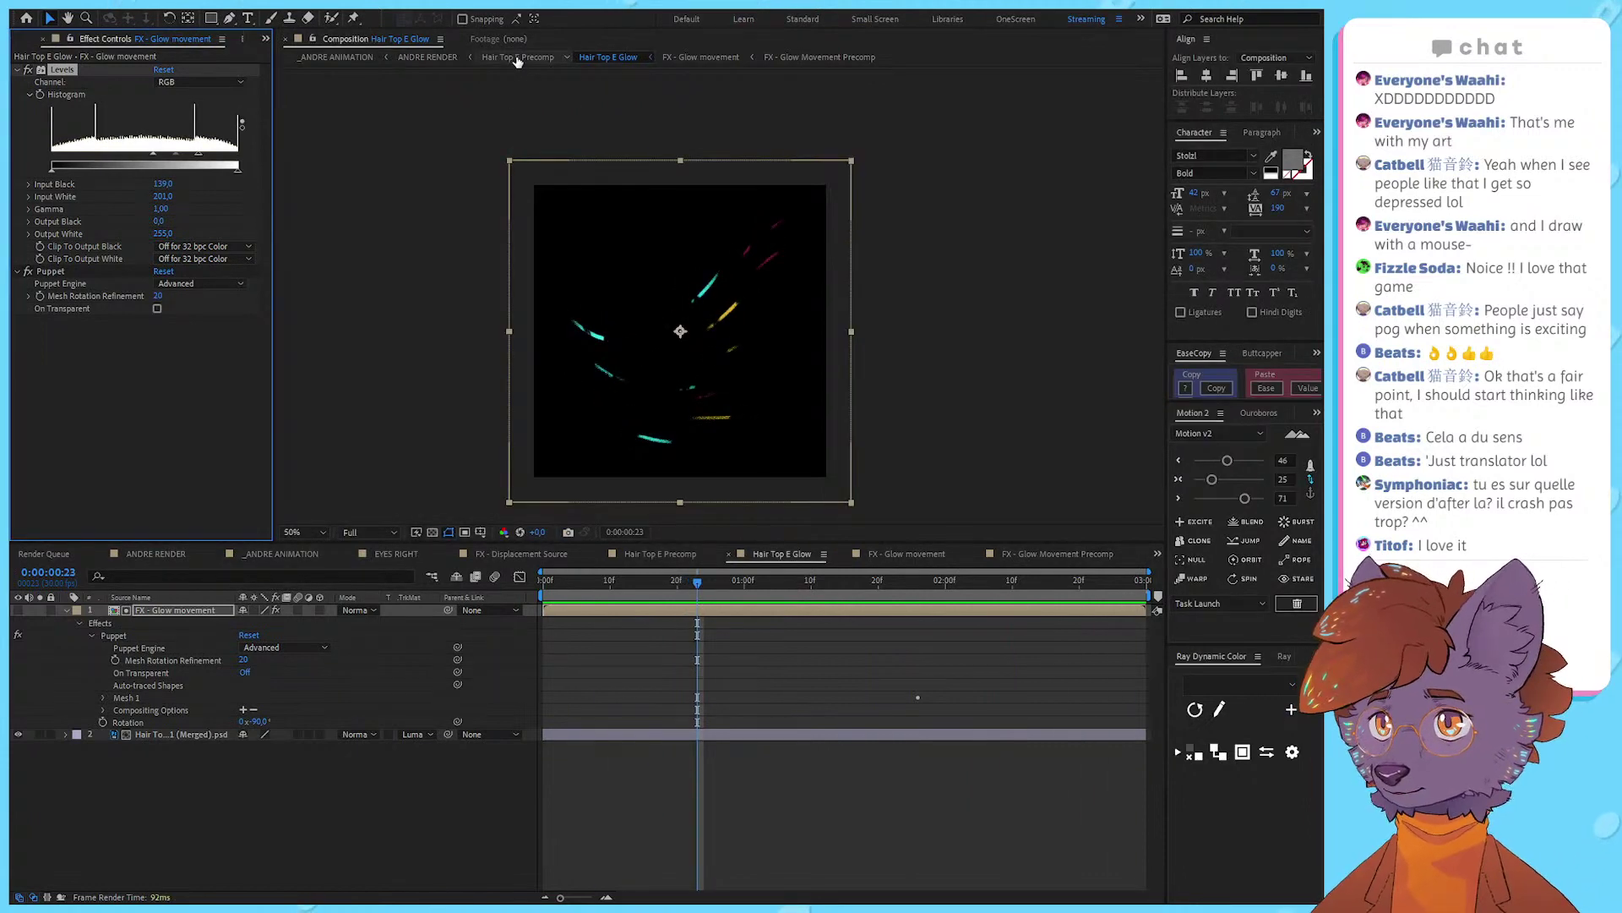
# Step: Play back the animated hair strokes in Hair Top E Precomp and on the full character in ANDRE RENDER
pyautogui.click(518, 58)
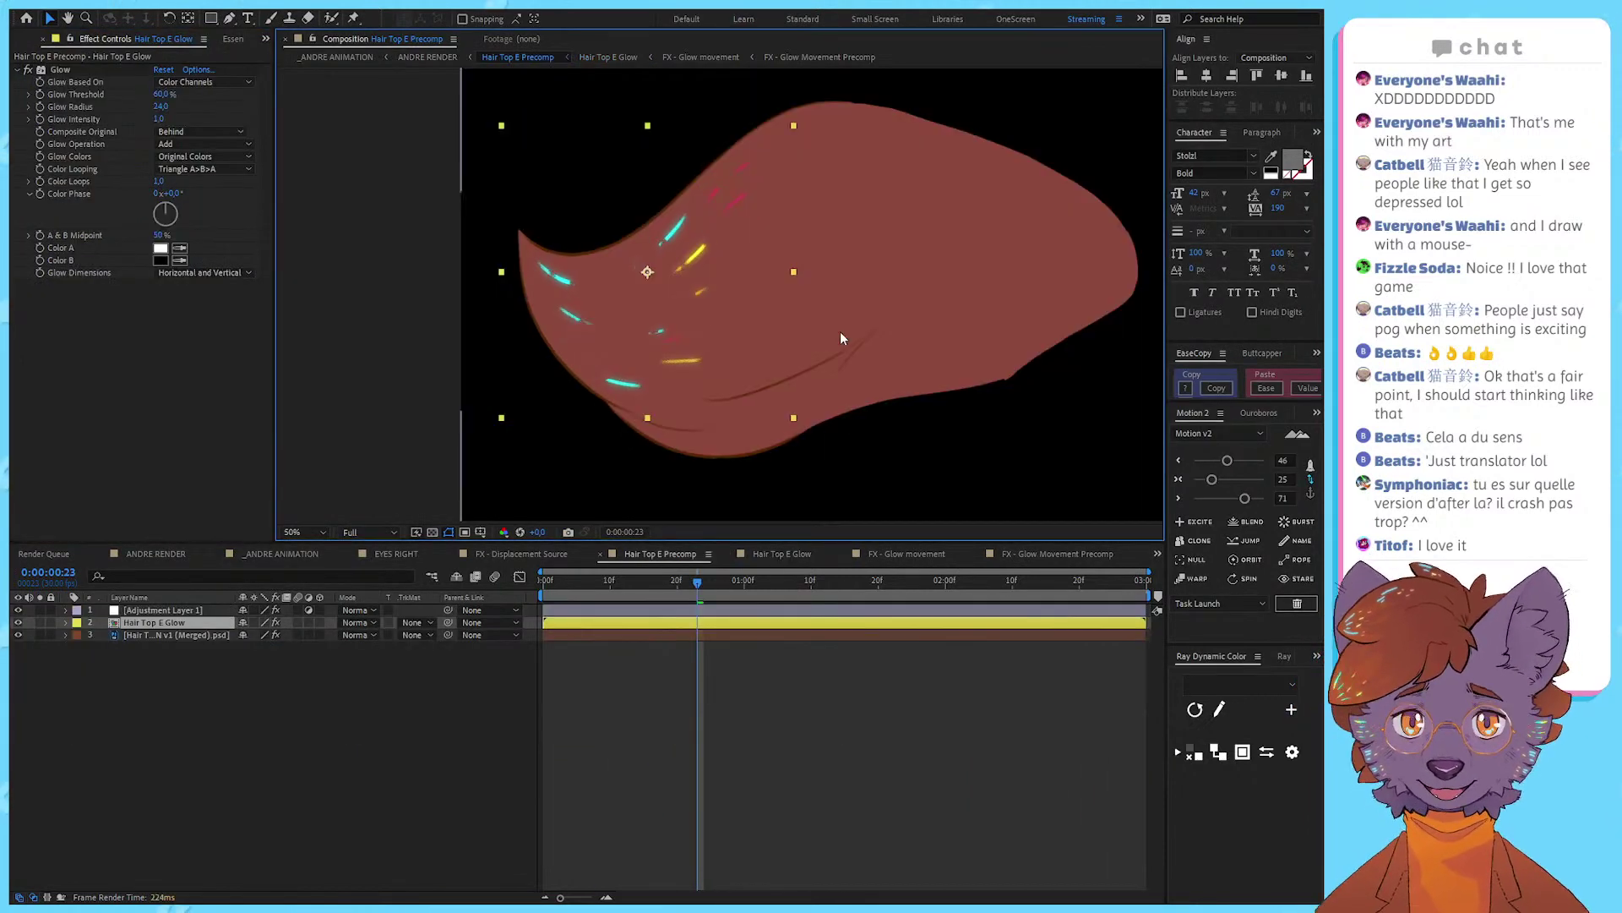
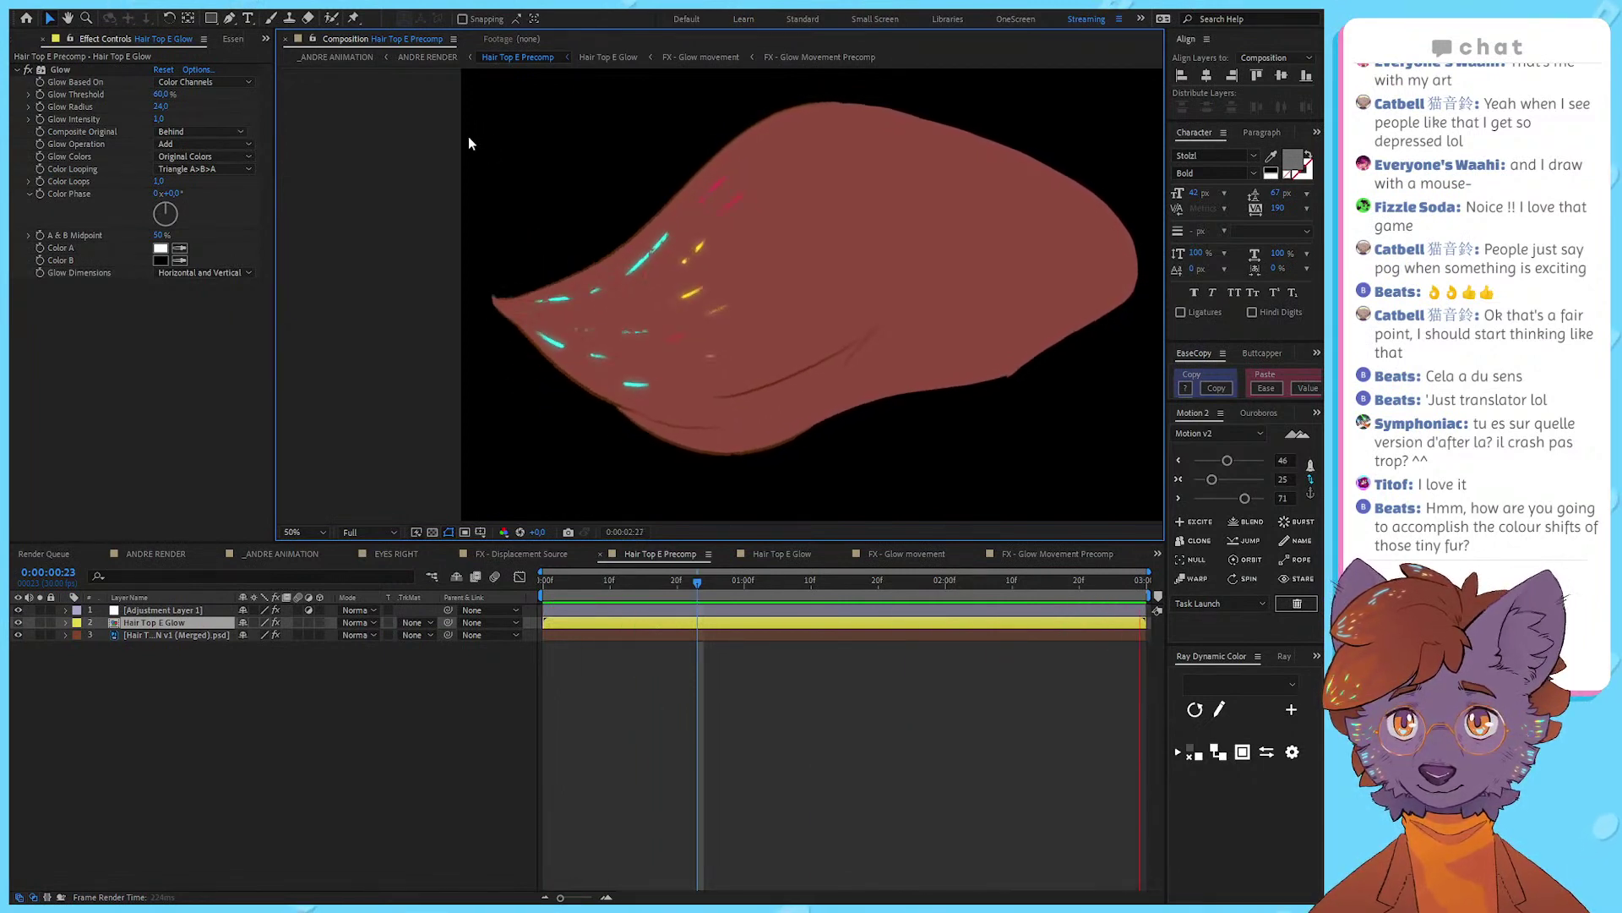
pyautogui.click(428, 57)
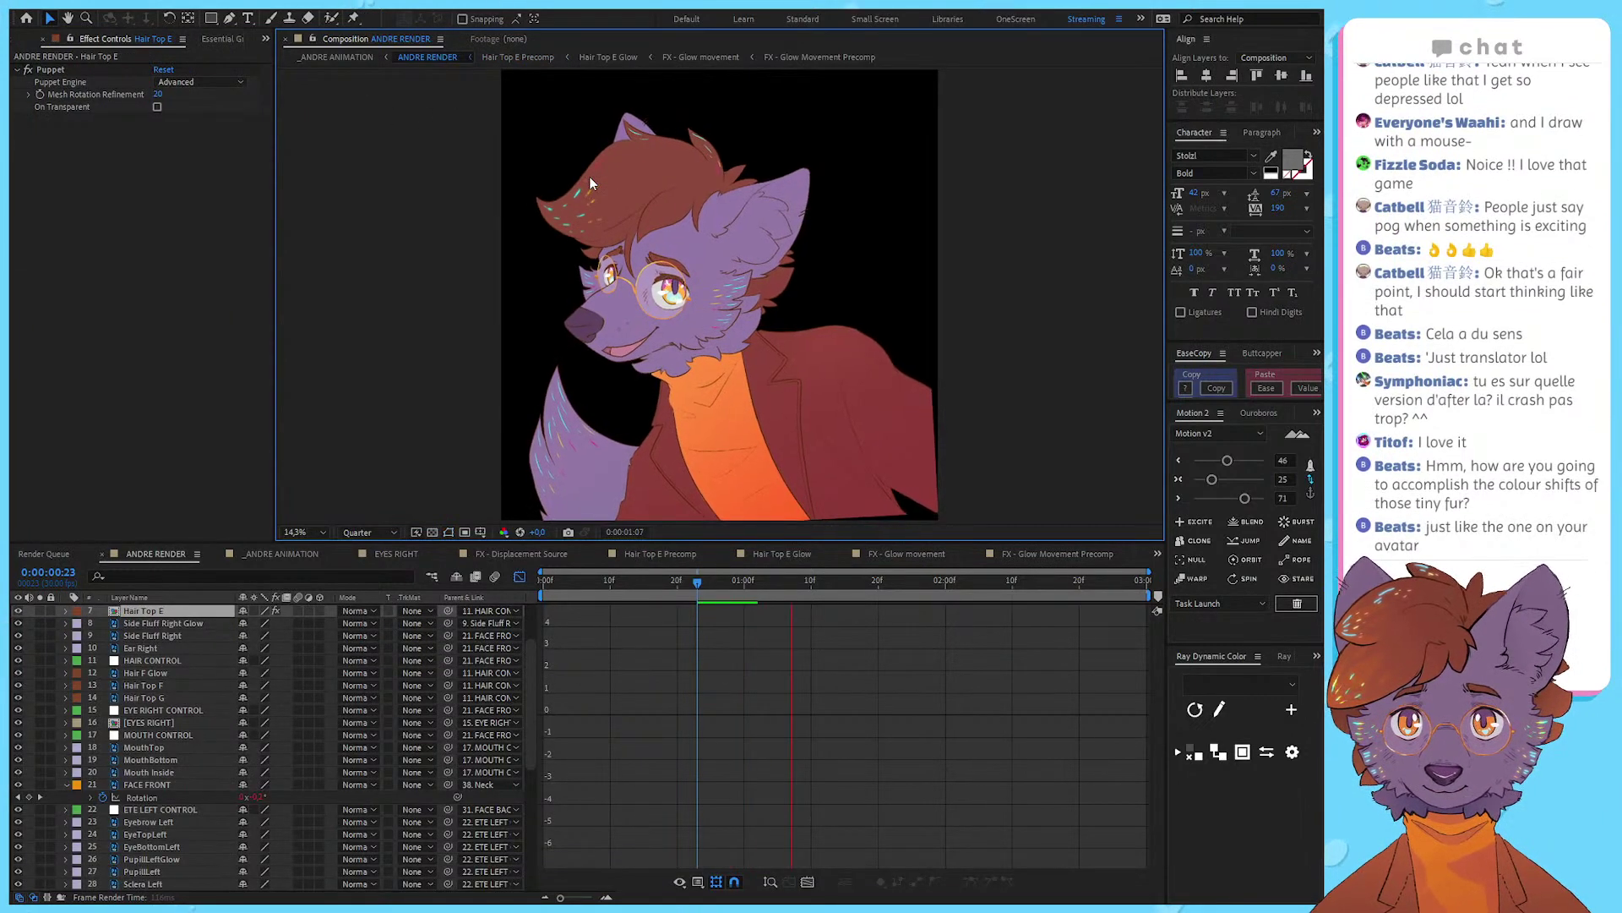
pyautogui.scroll(2, 554, 195)
pyautogui.press('space')
pyautogui.moveTo(725, 230); pyautogui.dragTo(849, 375)
pyautogui.press('space')
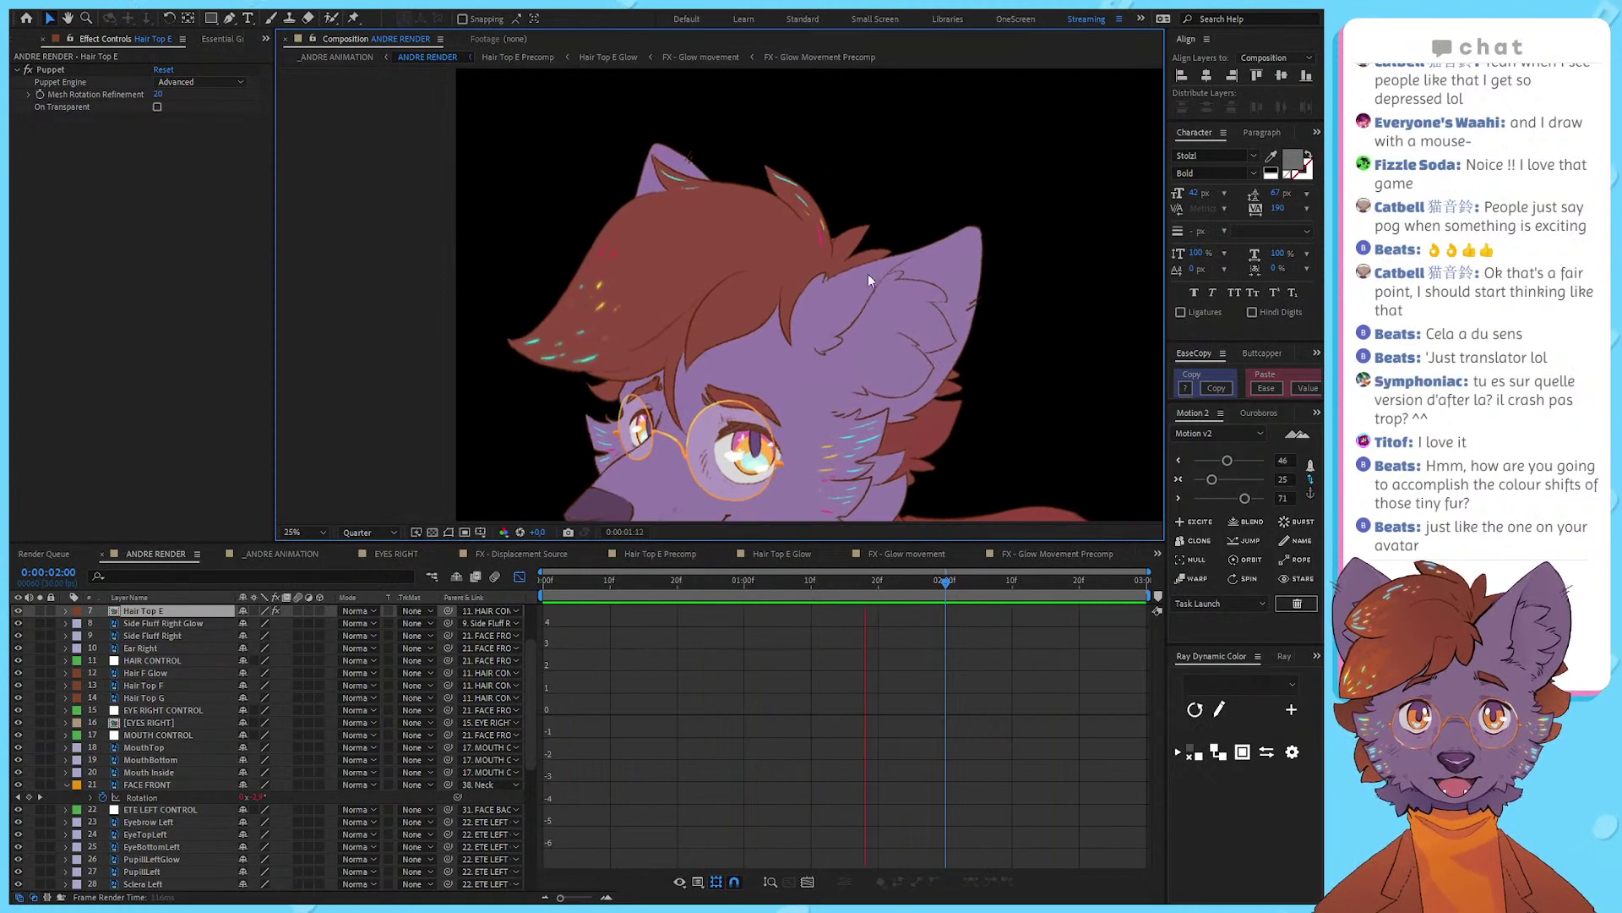
pyautogui.moveTo(889, 347); pyautogui.dragTo(904, 245)
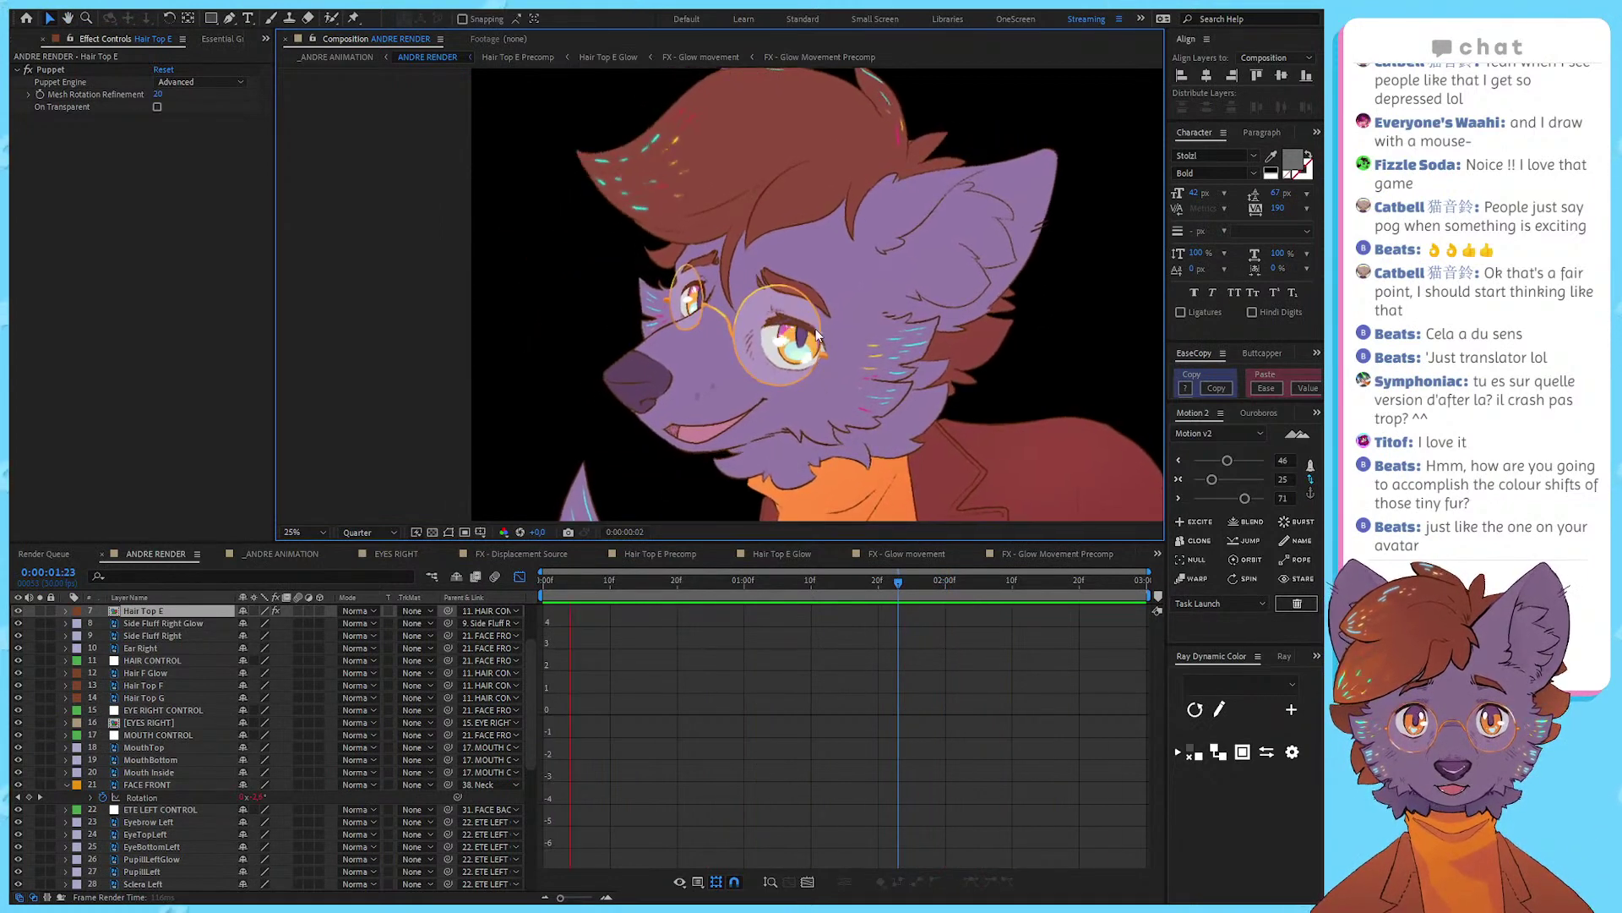
pyautogui.click(597, 583)
pyautogui.press('space')
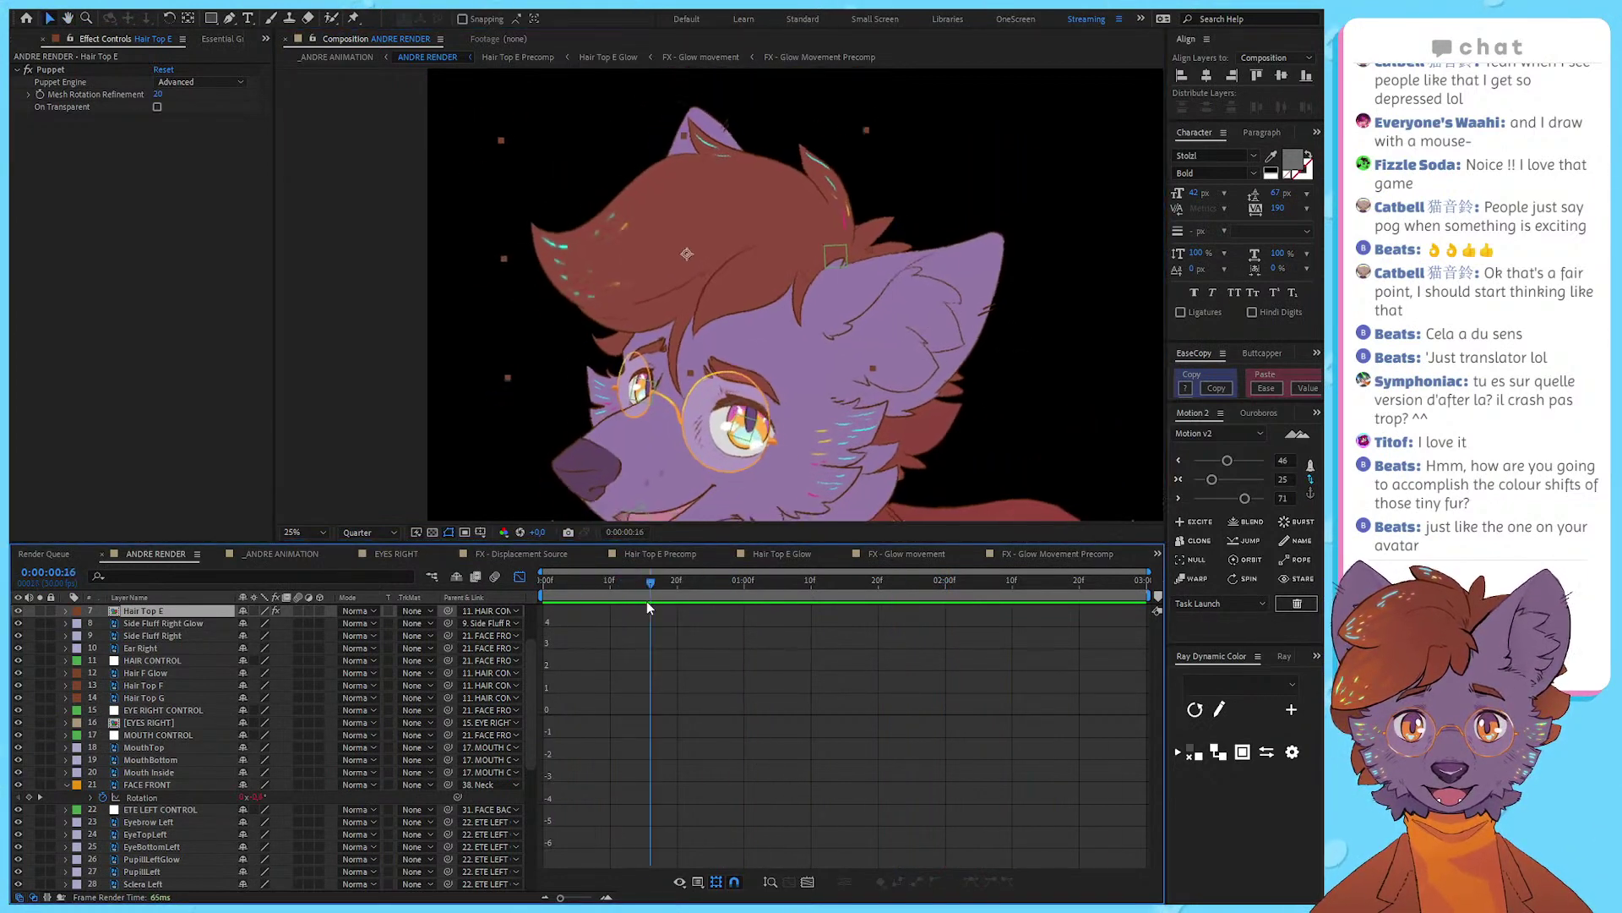
# Step: Scrub through the head animation in ANDRE RENDER to check the strokes, and return to the first frame
pyautogui.click(521, 577)
pyautogui.moveTo(849, 382); pyautogui.dragTo(903, 338)
pyautogui.click(941, 206)
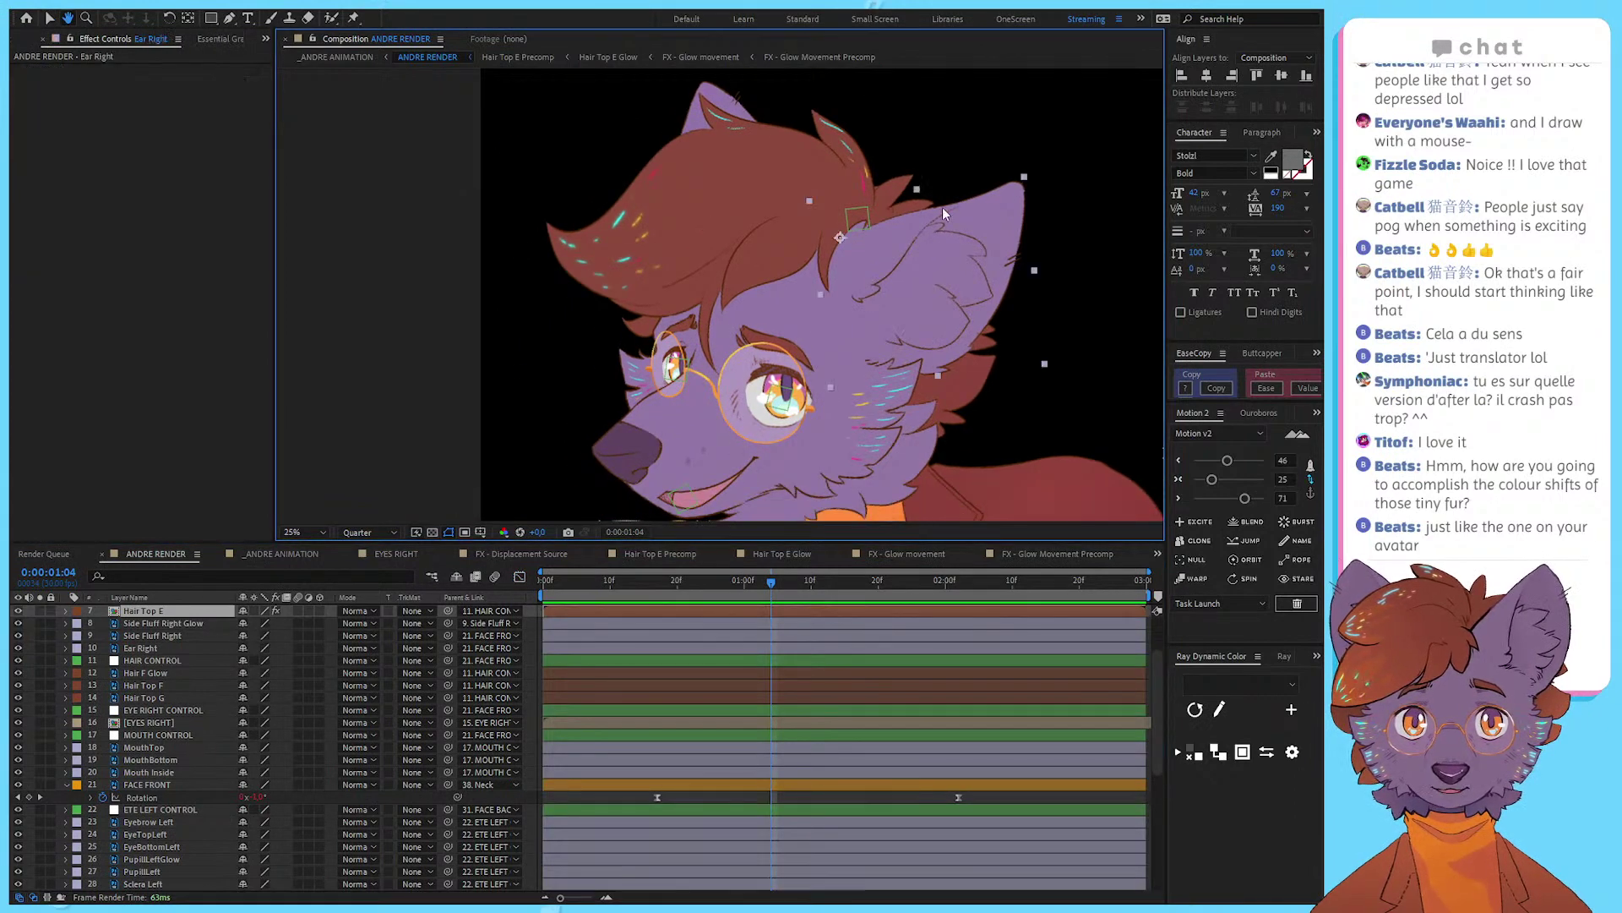
pyautogui.moveTo(888, 272); pyautogui.dragTo(862, 291)
pyautogui.press('v')
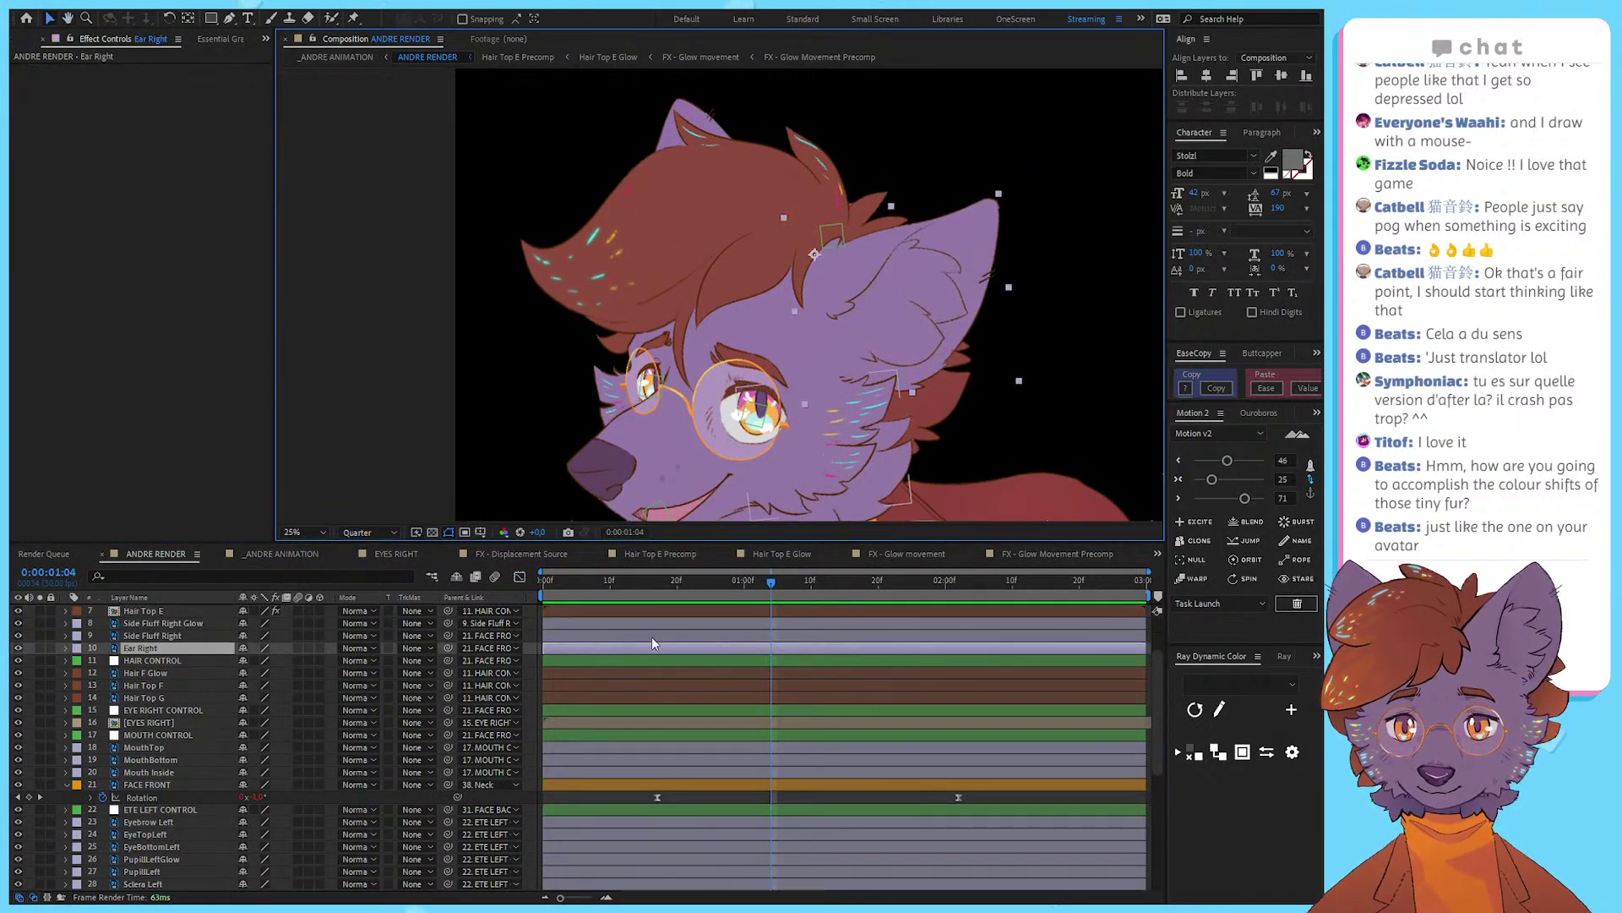
pyautogui.press('Home')
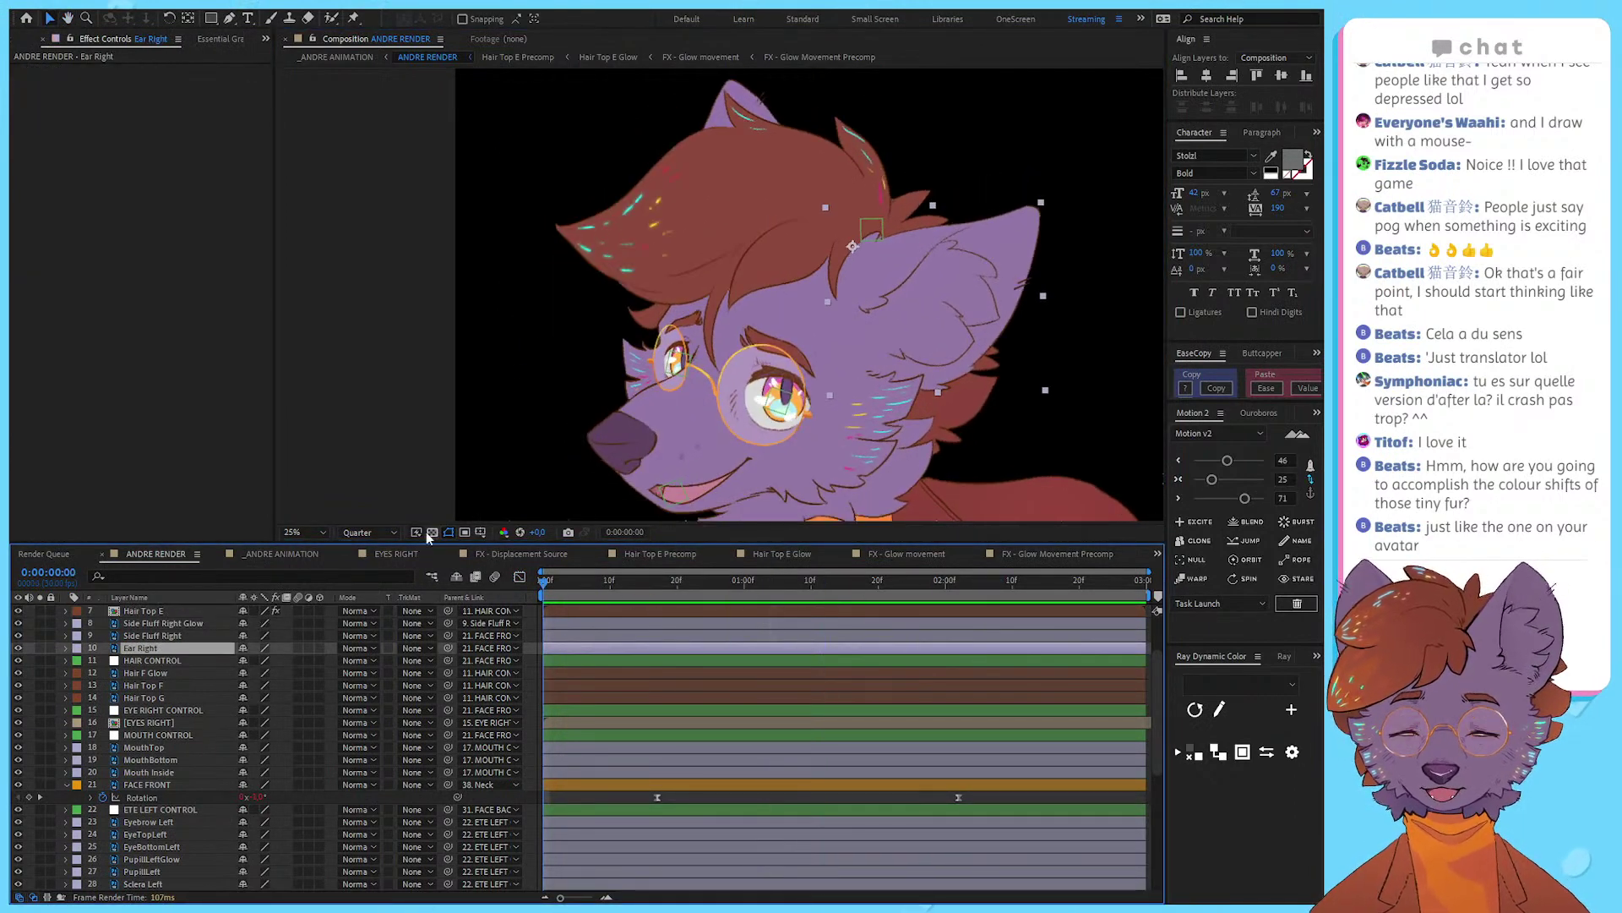
pyautogui.hotkey('ctrl', 'shift', 'c')
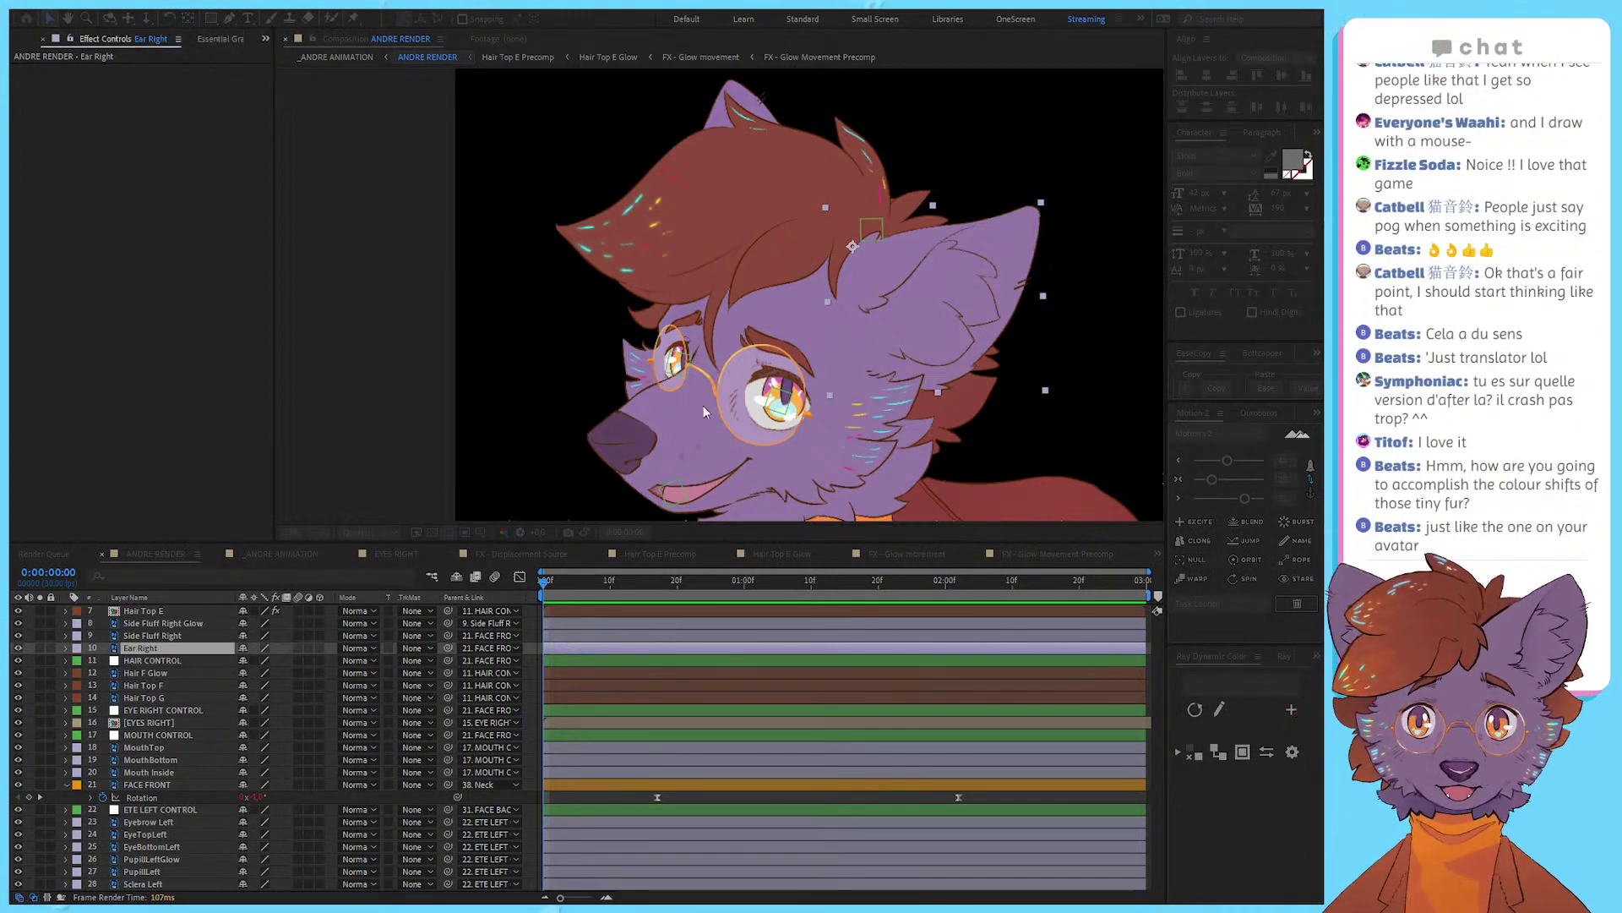
# Step: Examine the coloured strokes on the character's cheek fluff, eye area and hair tufts up close
pyautogui.moveTo(870, 438); pyautogui.dragTo(872, 374)
pyautogui.click(871, 384)
pyautogui.scroll(2, 874, 382)
pyautogui.moveTo(380, 84); pyautogui.dragTo(561, 190)
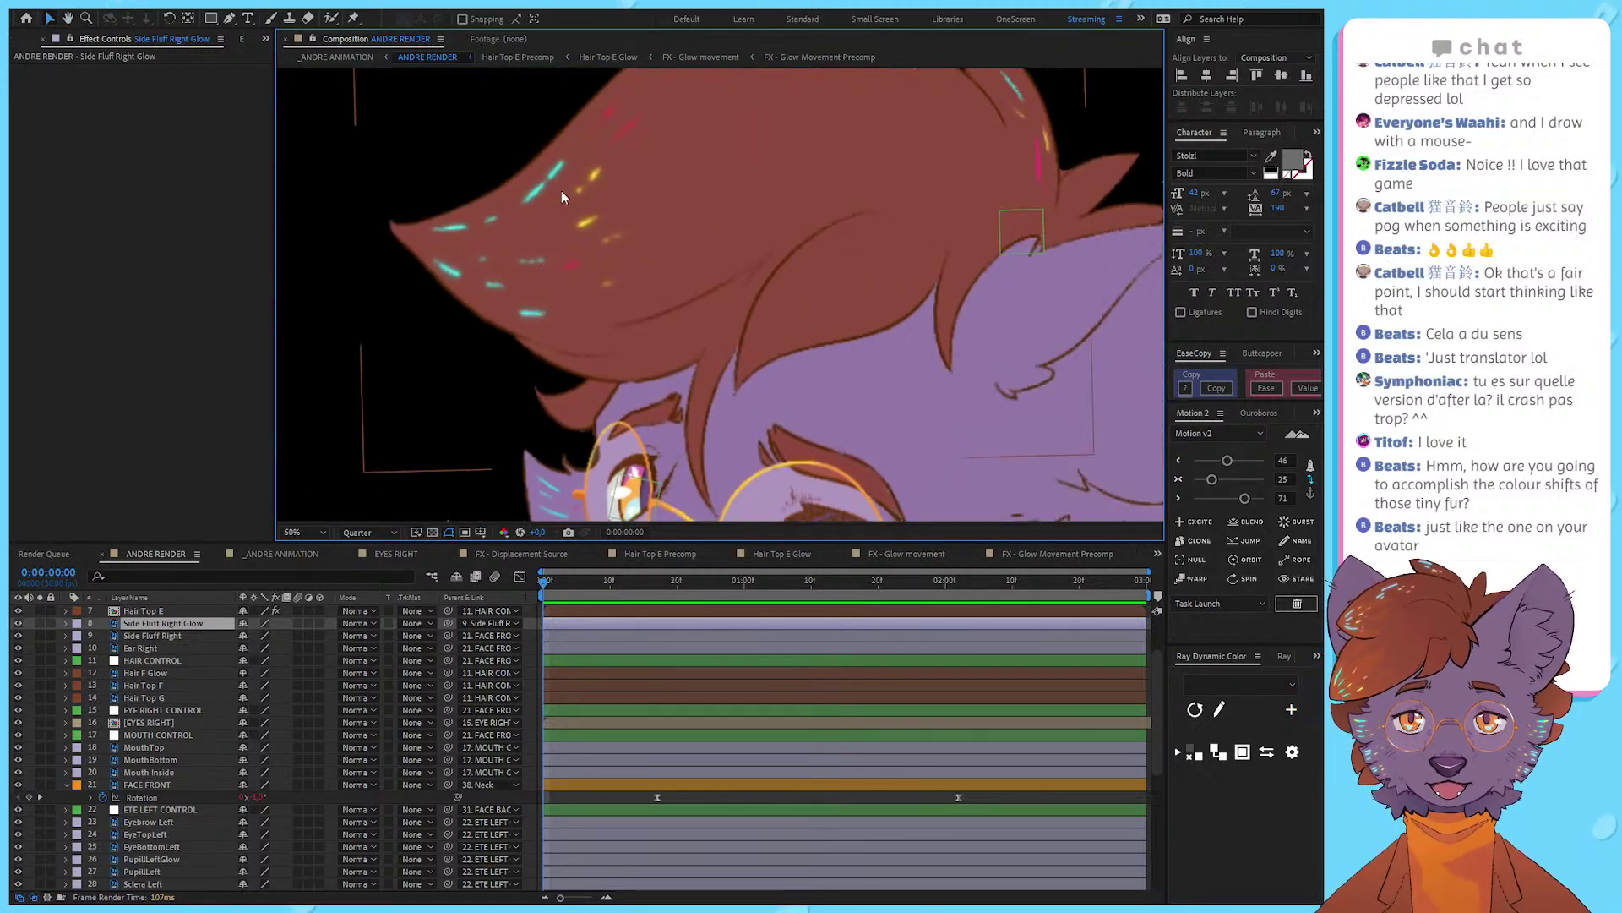
pyautogui.moveTo(693, 211); pyautogui.dragTo(312, 39)
pyautogui.moveTo(653, 406); pyautogui.dragTo(792, 329)
pyautogui.moveTo(792, 329); pyautogui.dragTo(850, 346)
pyautogui.hotkey('ctrl', 'z')
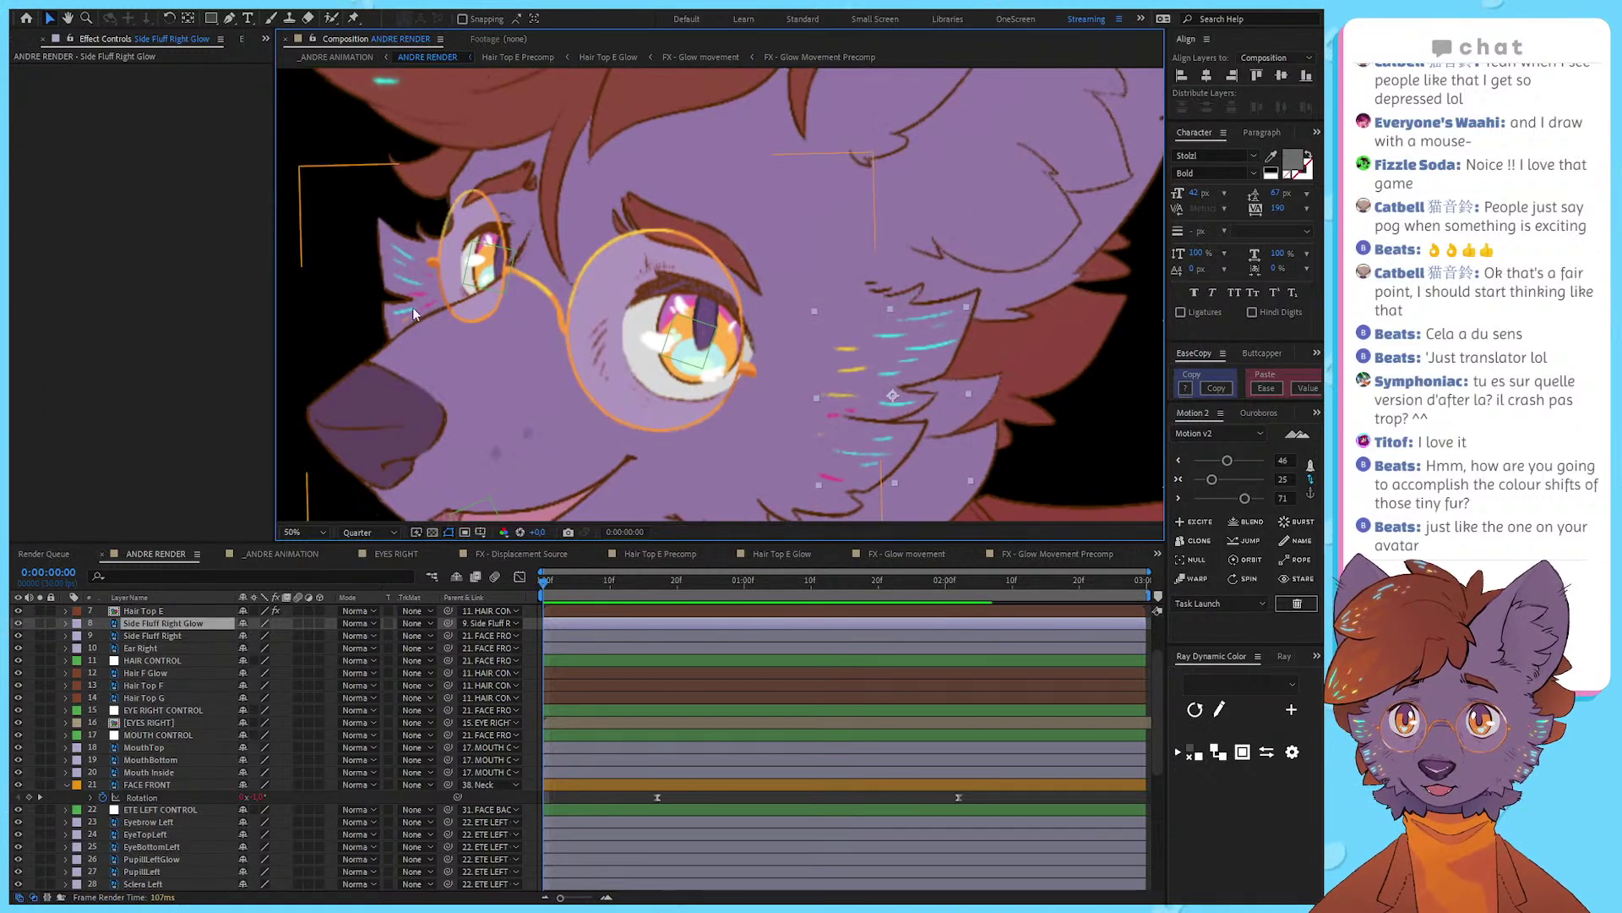
pyautogui.moveTo(742, 205); pyautogui.dragTo(728, 598)
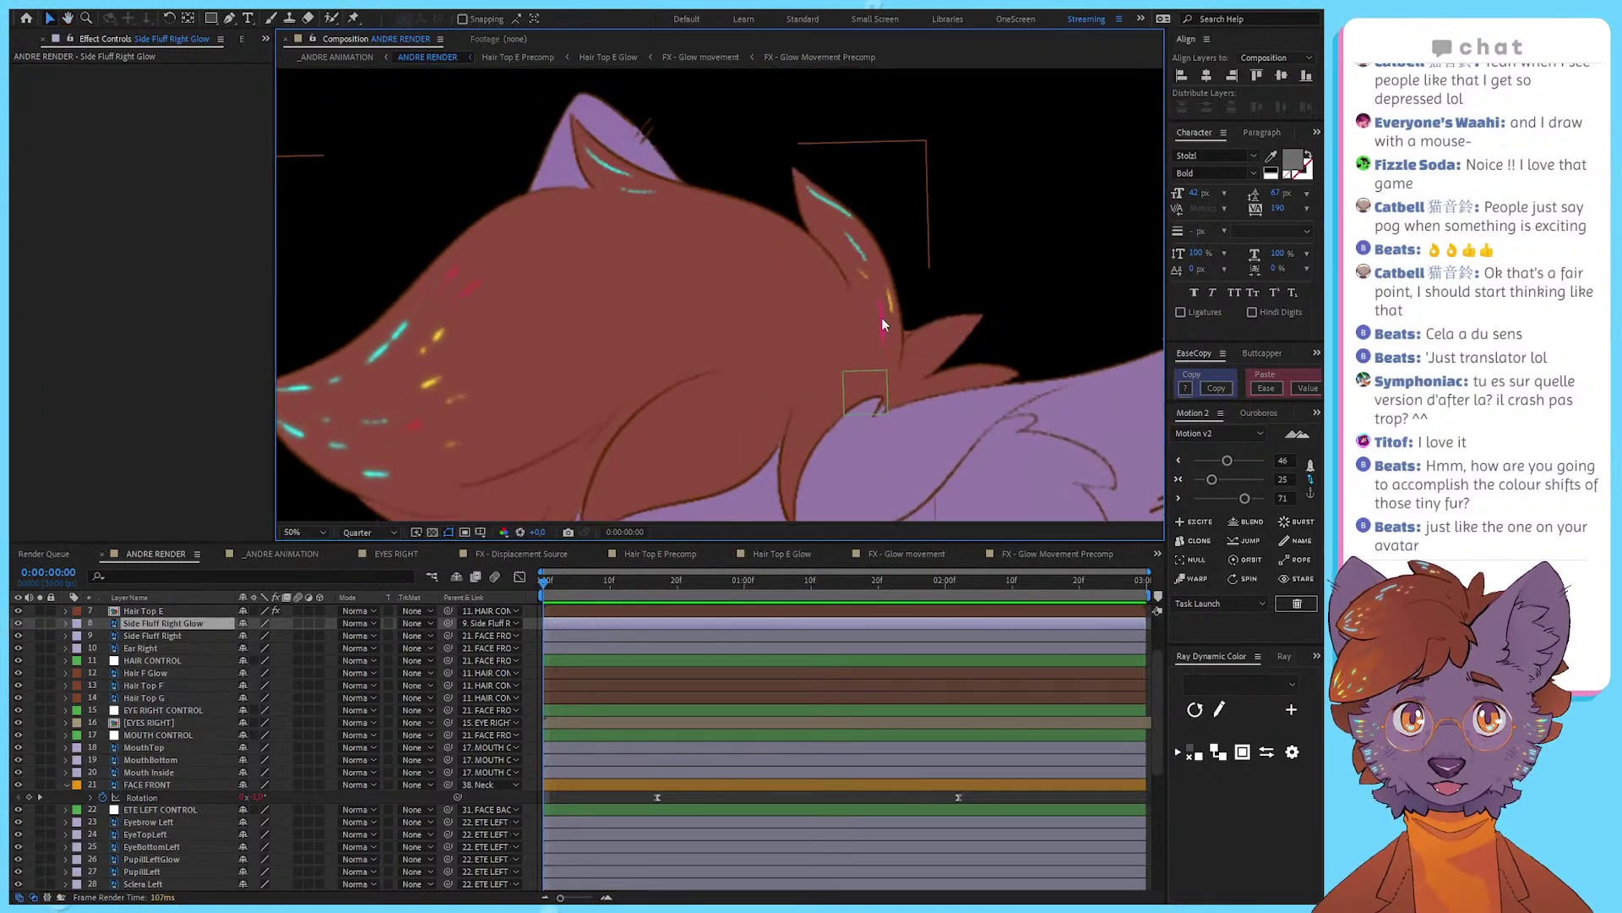
pyautogui.moveTo(884, 322); pyautogui.dragTo(918, 245)
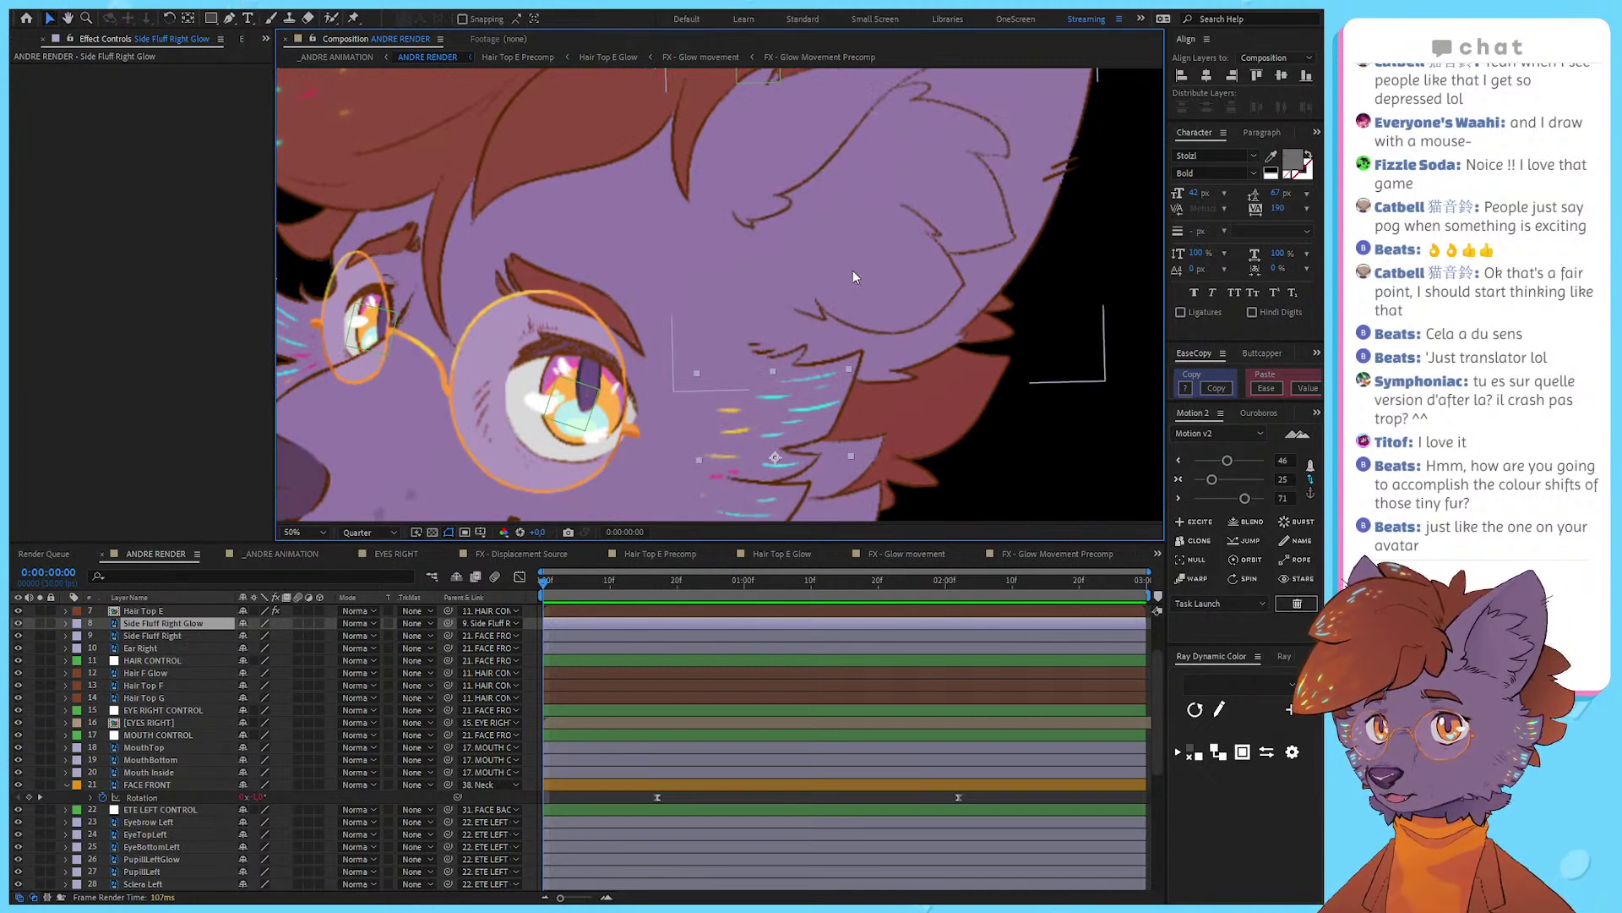
pyautogui.moveTo(670, 221); pyautogui.dragTo(999, 280)
pyautogui.moveTo(843, 242); pyautogui.dragTo(786, 379)
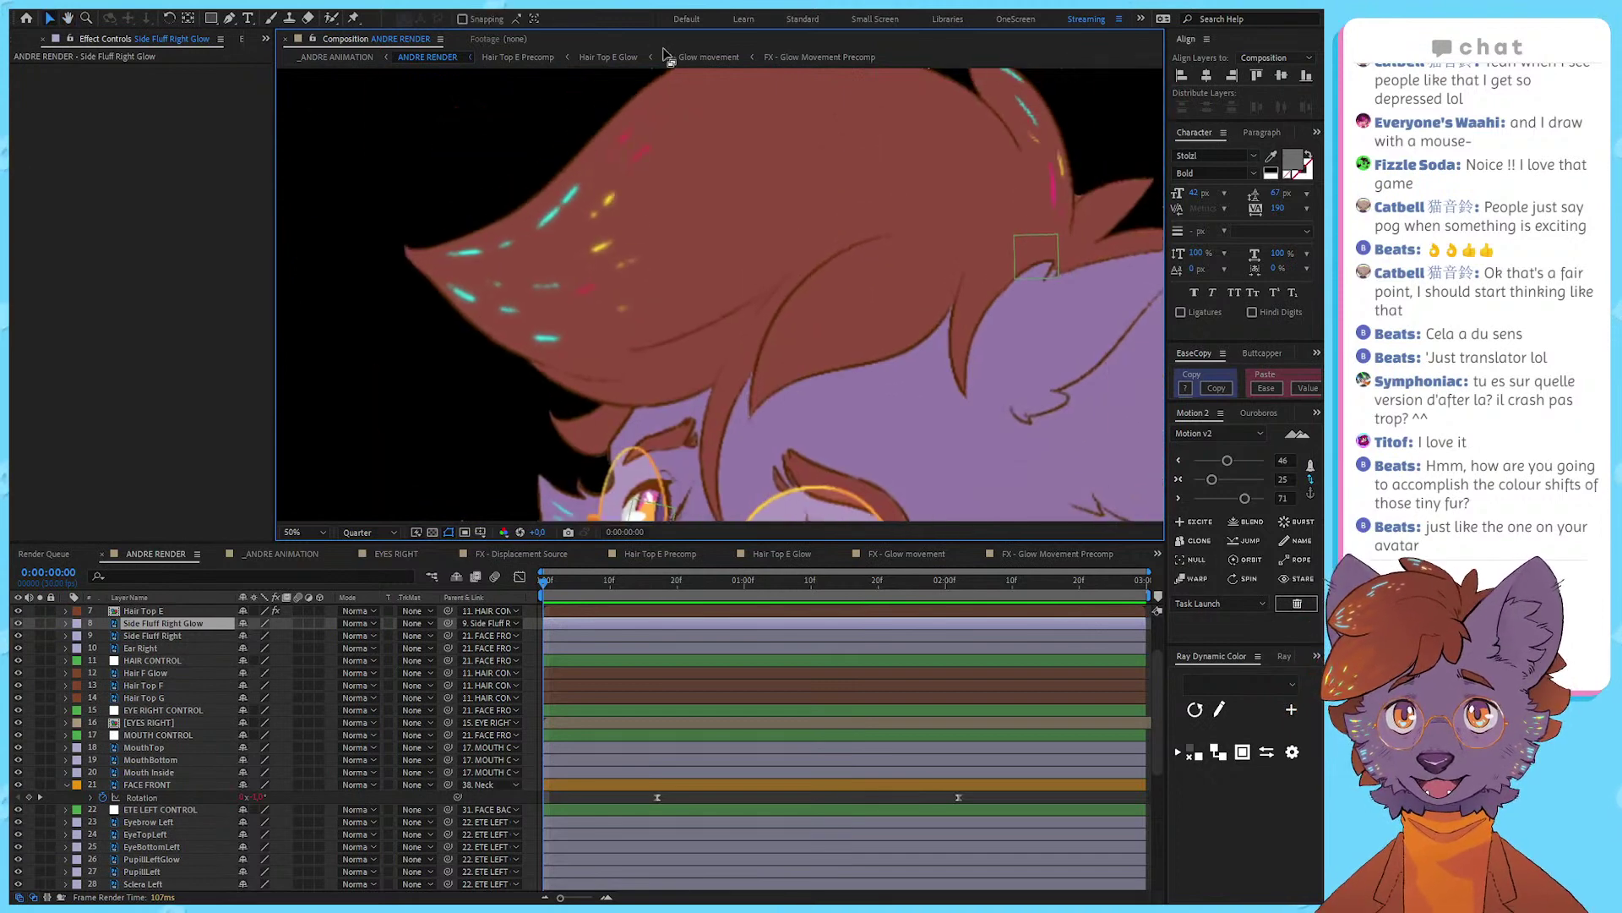
# Step: Open Hair Top E Glow and play and scrub through the strokes to frame 14
pyautogui.click(628, 58)
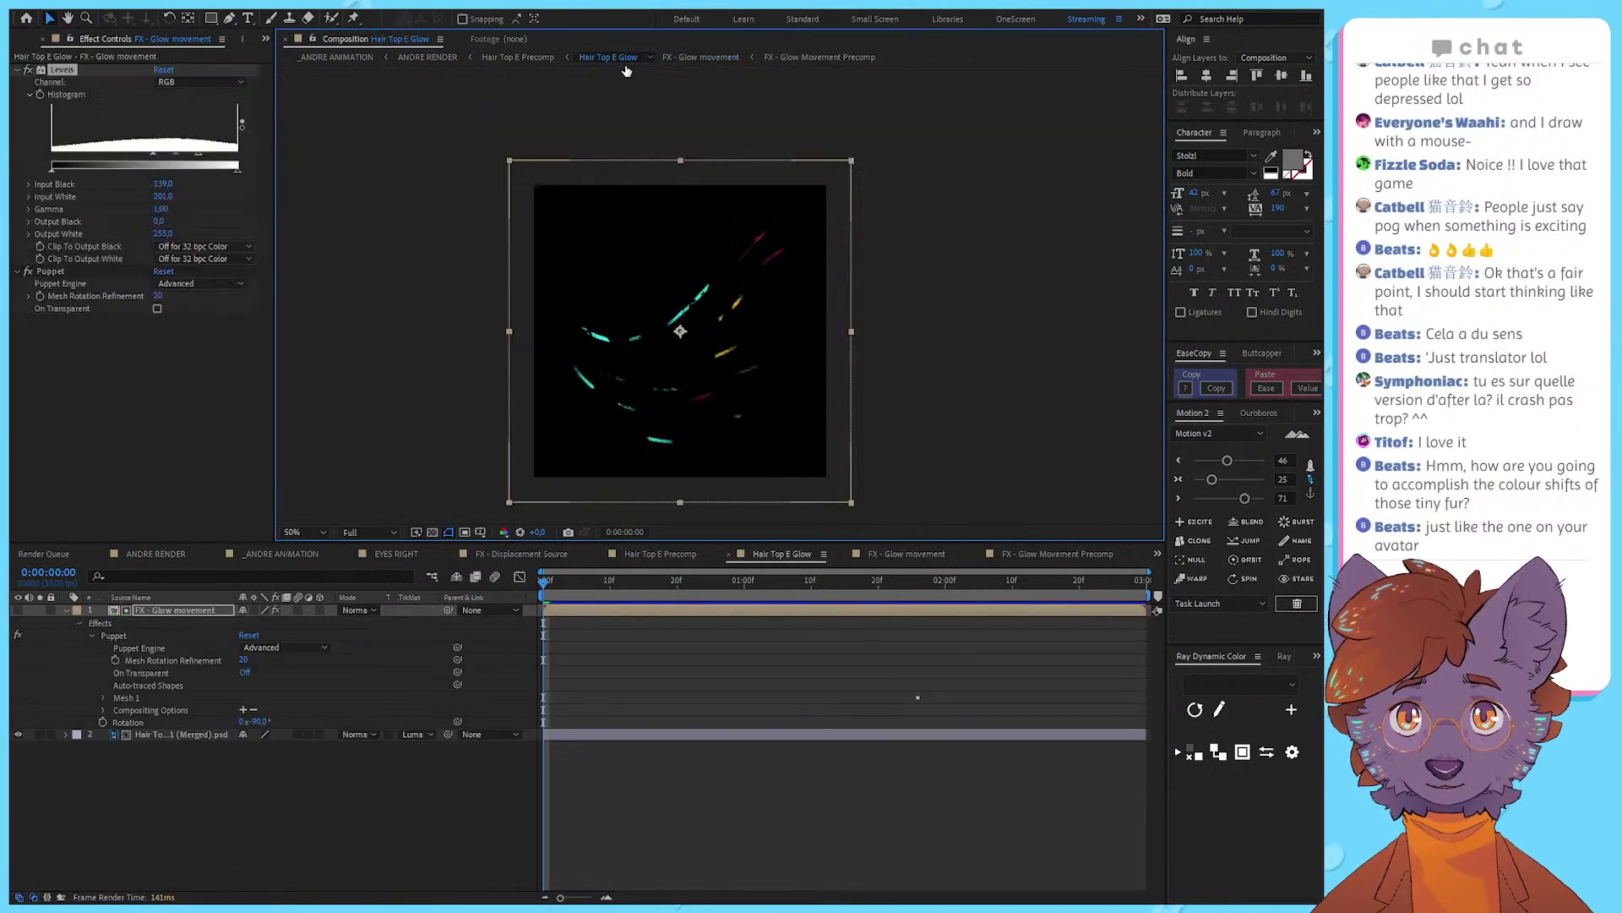
pyautogui.press('space')
pyautogui.press('space')
pyautogui.click(547, 583)
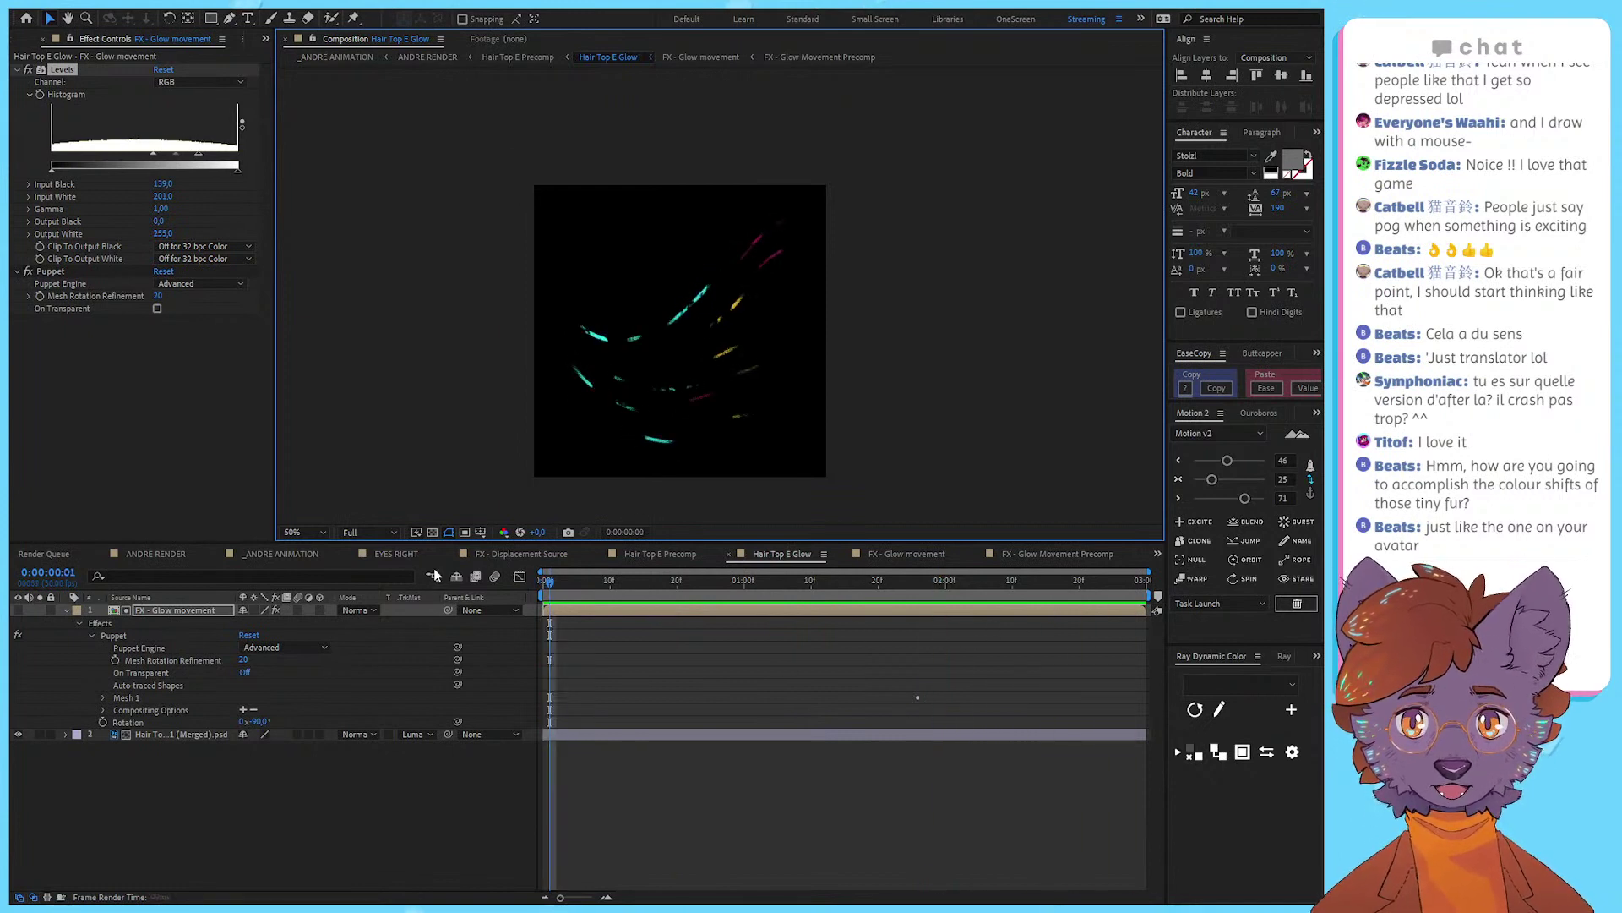
pyautogui.moveTo(547, 585); pyautogui.dragTo(636, 592)
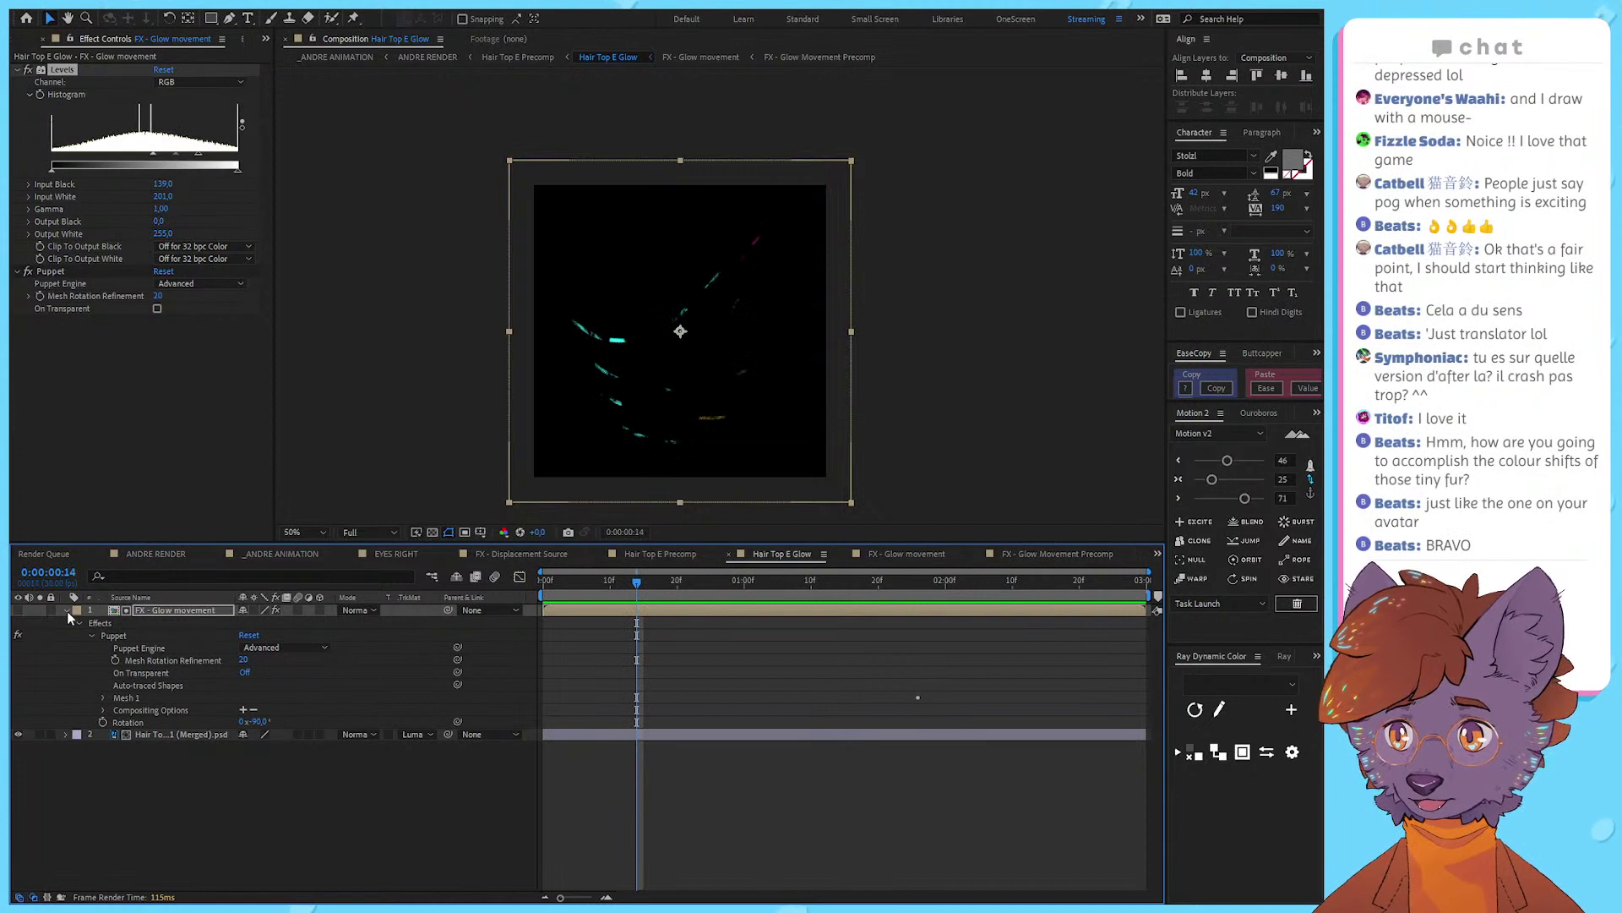
# Step: Collapse both layers and precompose the noise matte and hair stroke layers together as Hair Top E Glow Precomp
pyautogui.click(66, 610)
pyautogui.click(67, 622)
pyautogui.click(140, 623)
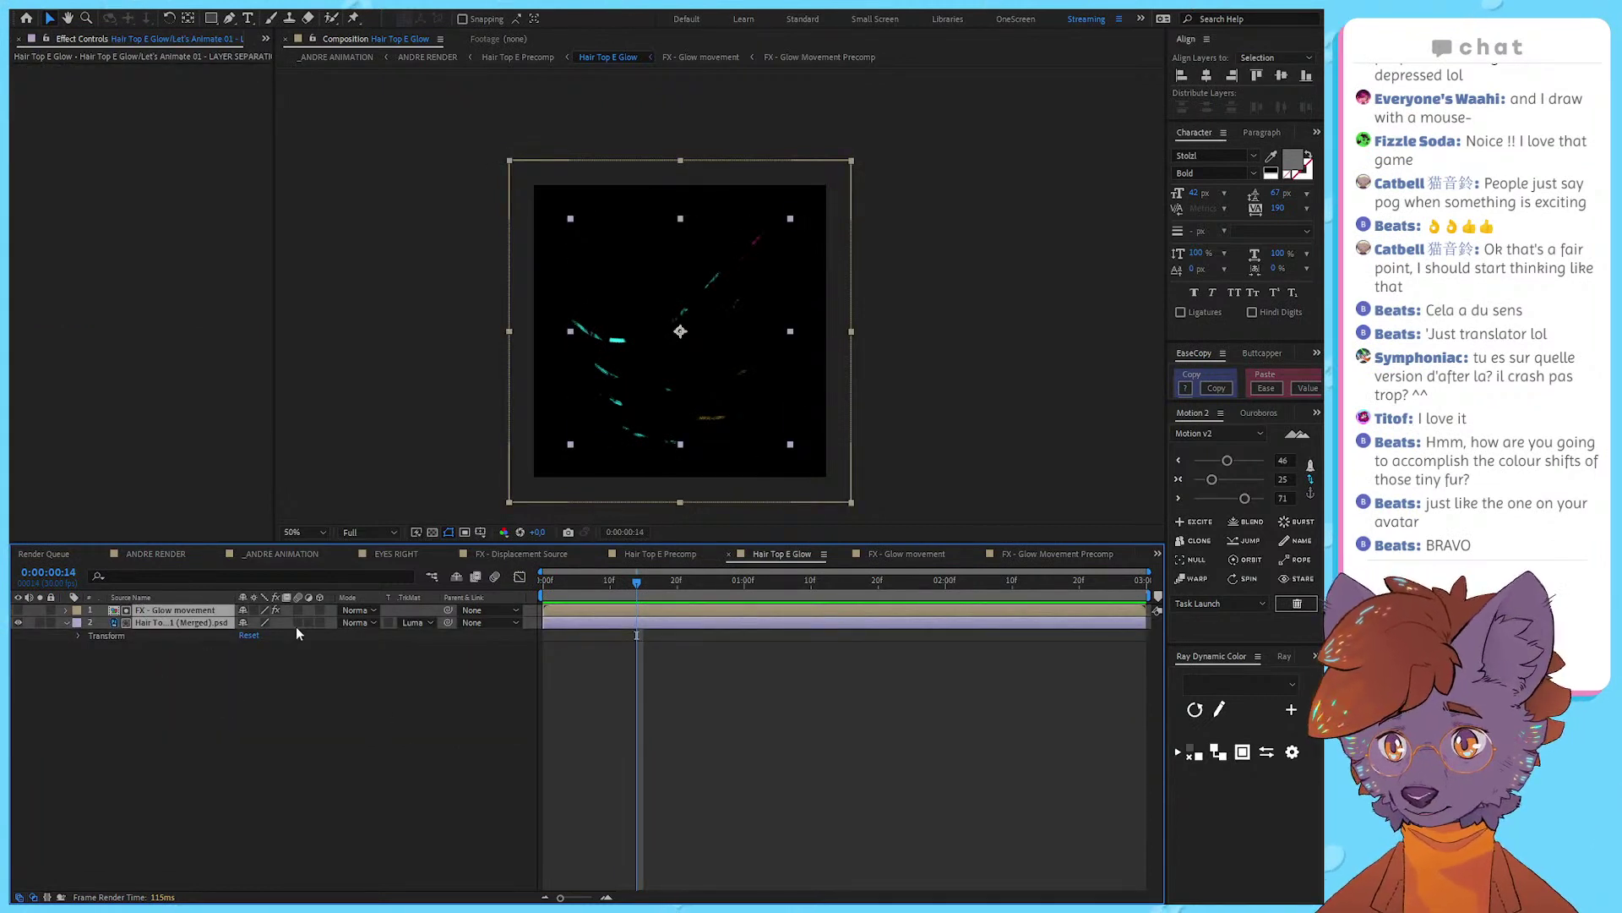
pyautogui.hotkey('ctrl', 'shift', 'c')
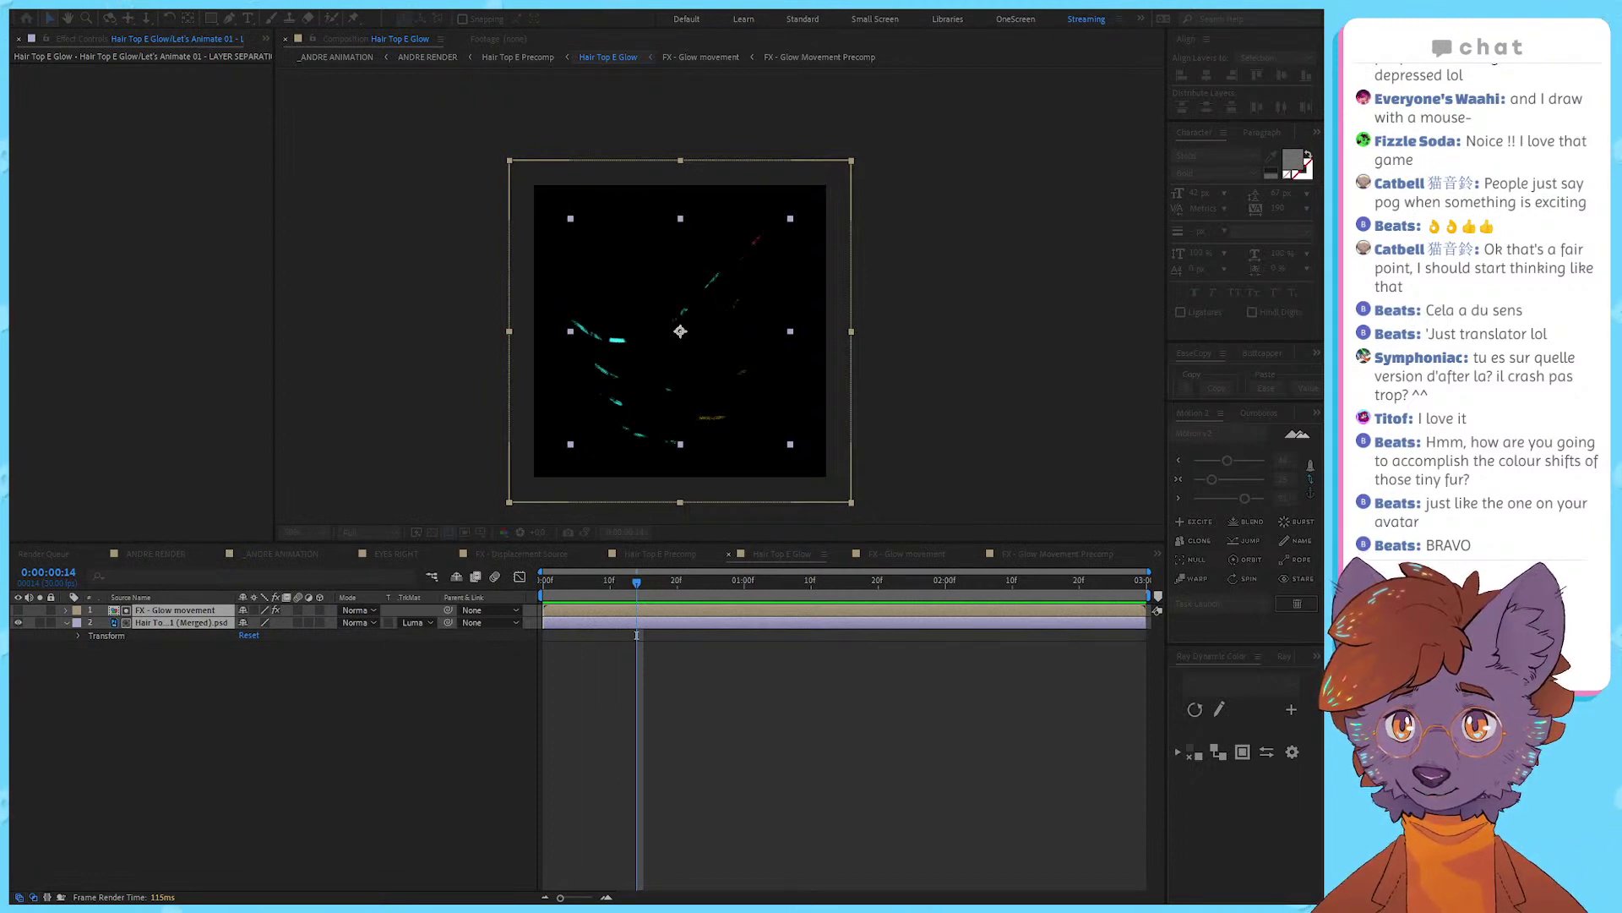
pyautogui.press('Return')
# Step: Duplicate the Hair Top E Glow Precomp layer and shift the upper copy about 6 frames forward in time
pyautogui.click(158, 628)
pyautogui.click(174, 610)
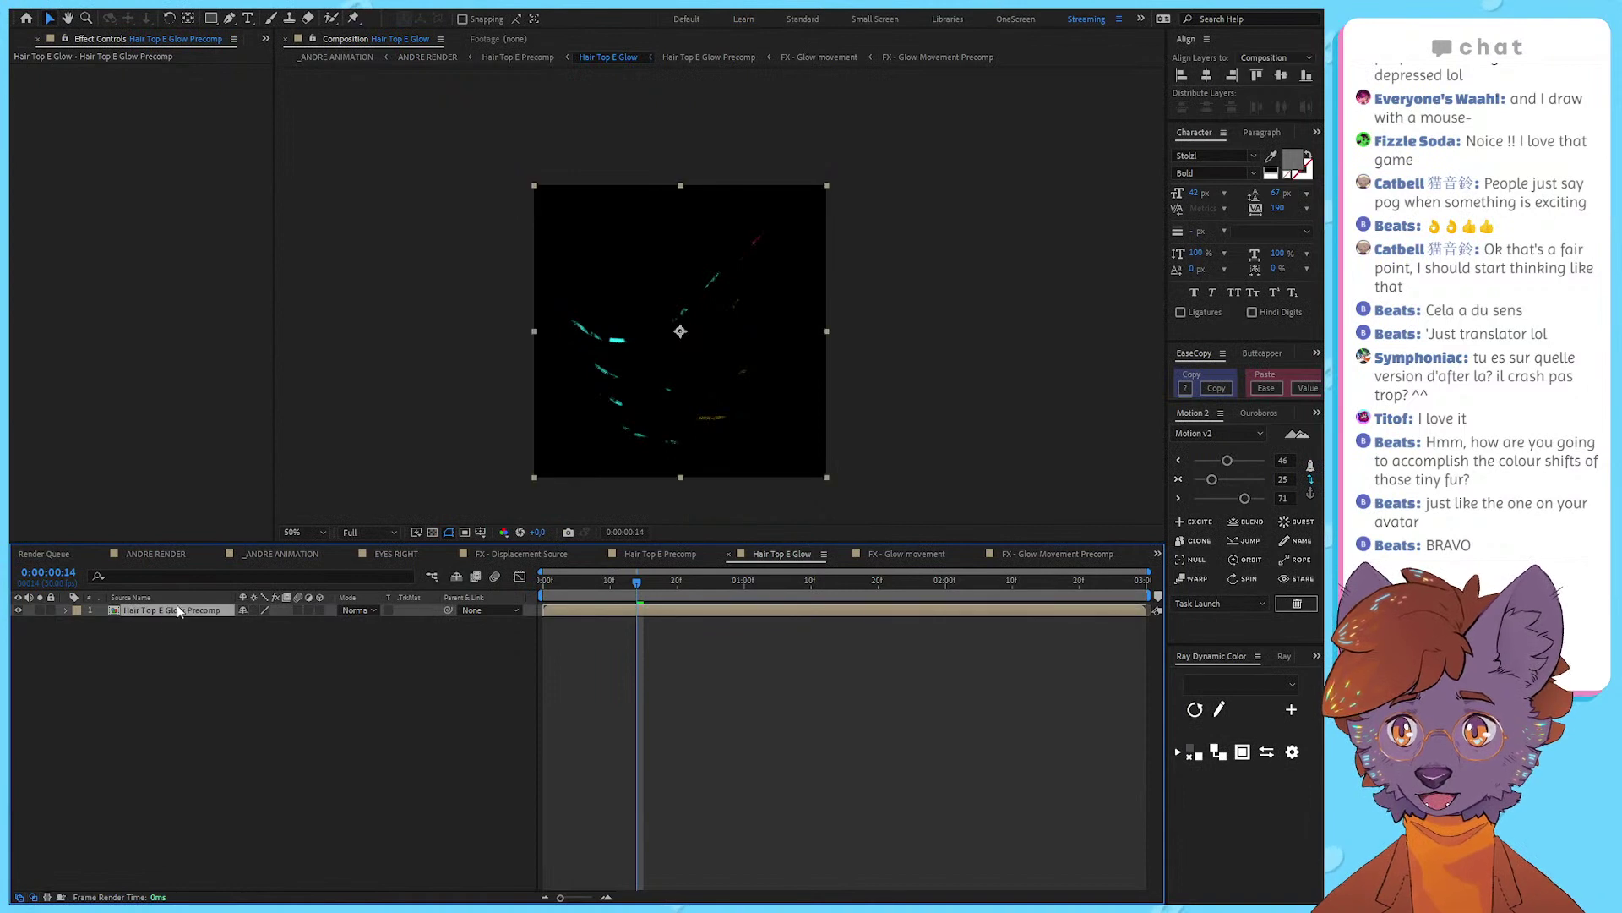
pyautogui.scroll(1, 717, 279)
pyautogui.moveTo(717, 290); pyautogui.dragTo(802, 245)
pyautogui.hotkey('ctrl', 'd')
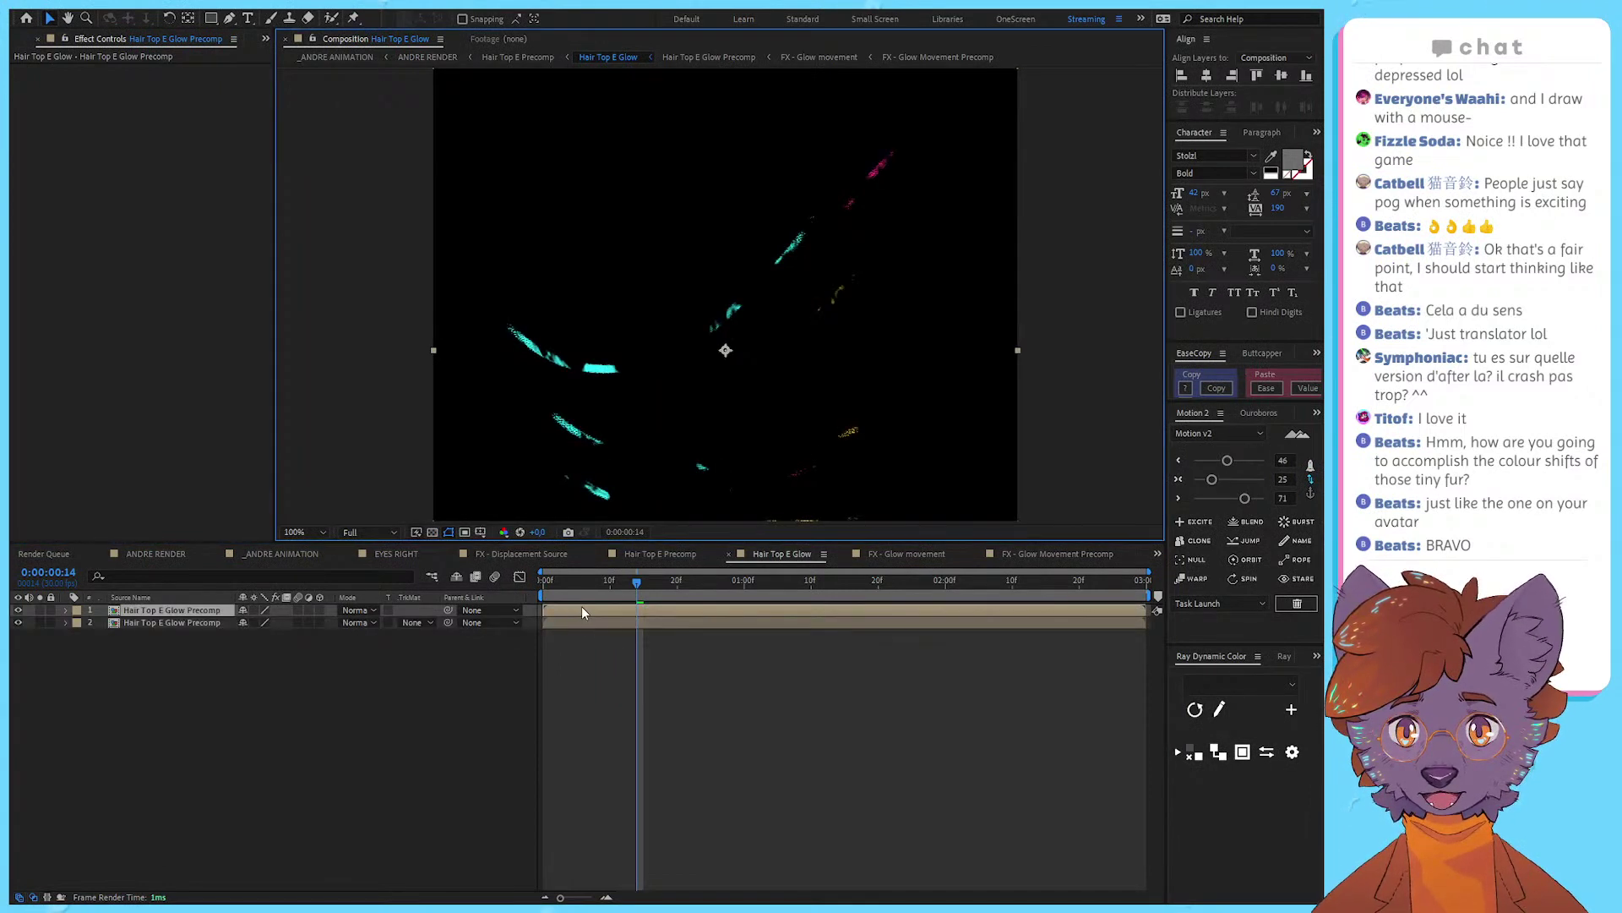
pyautogui.moveTo(586, 608)
pyautogui.mouseDown()
pyautogui.moveTo(645, 610)
pyautogui.moveTo(560, 593)
pyautogui.mouseUp()
# Step: Apply Hue/Saturation to the lower precomp copy and set its Master Hue to 56°
pyautogui.click(615, 622)
pyautogui.press('space')
pyautogui.press('Return')
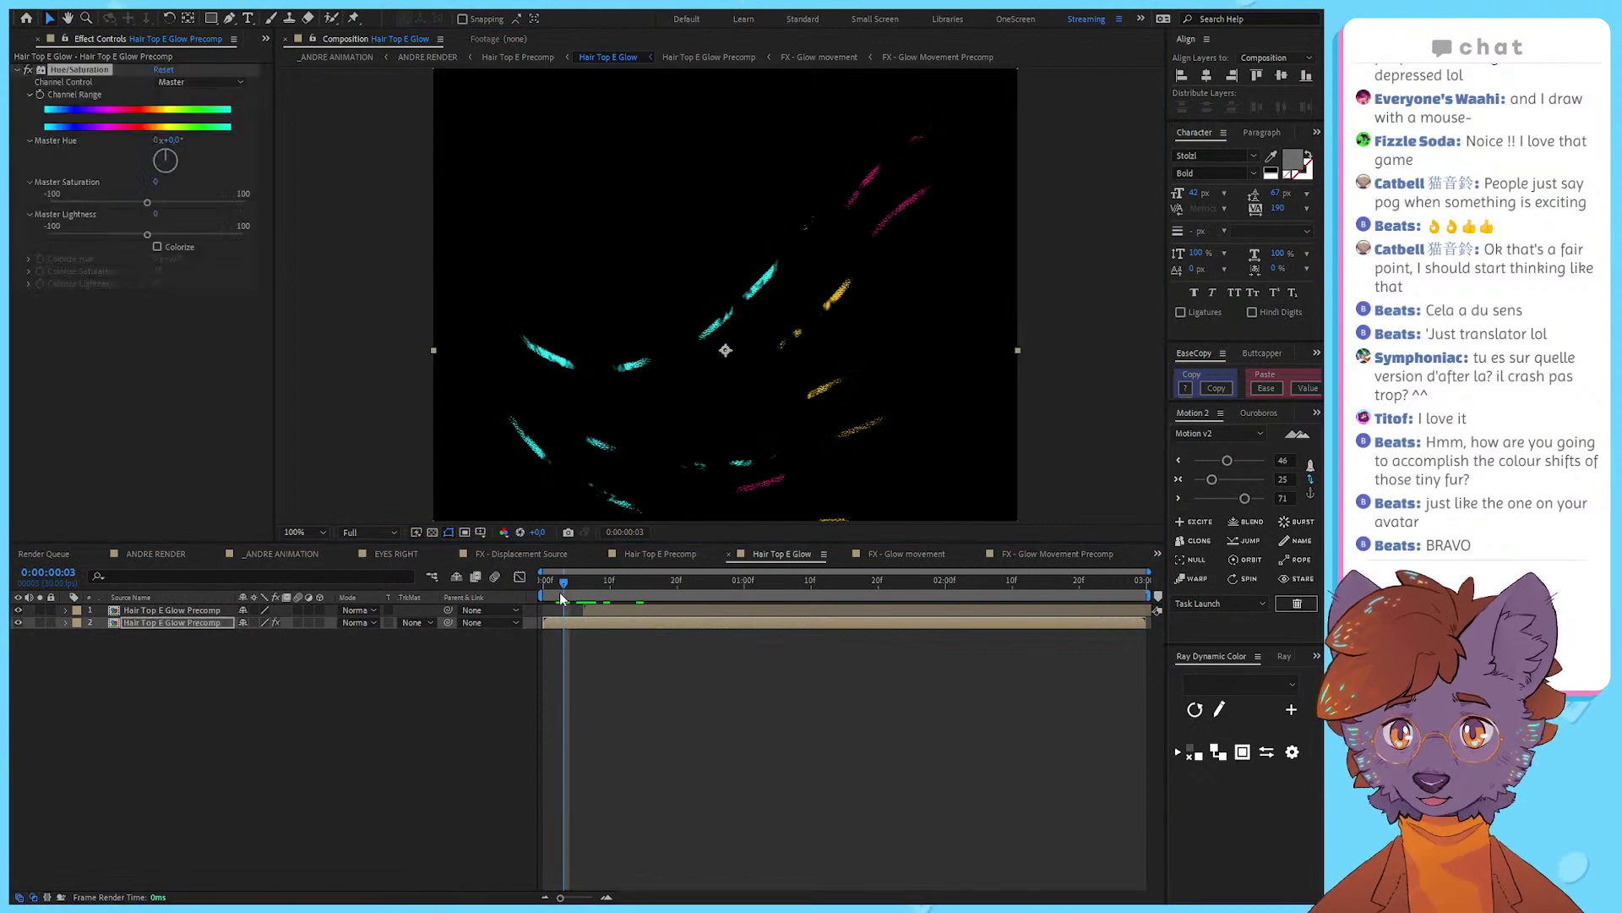
pyautogui.moveTo(173, 139); pyautogui.dragTo(213, 145)
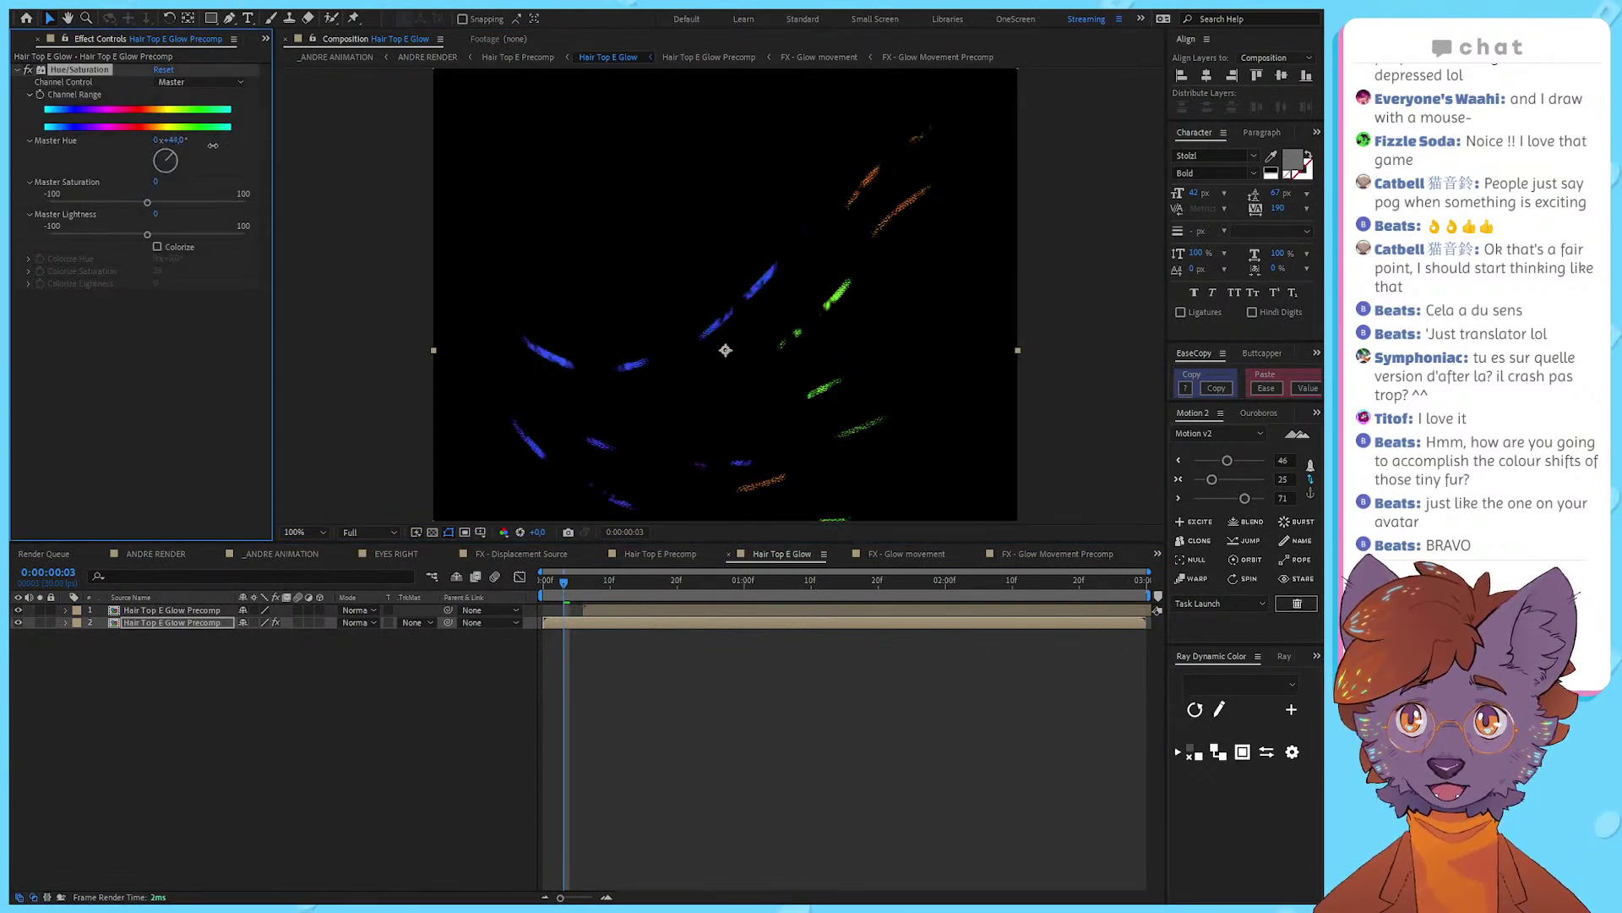
# Step: Enable time remapping on the upper copy with the expression loopIn(type = "cycle", numKeyframes = 0), and preview the combined strokes
pyautogui.click(625, 608)
pyautogui.hotkey('ctrl', 'alt', 't')
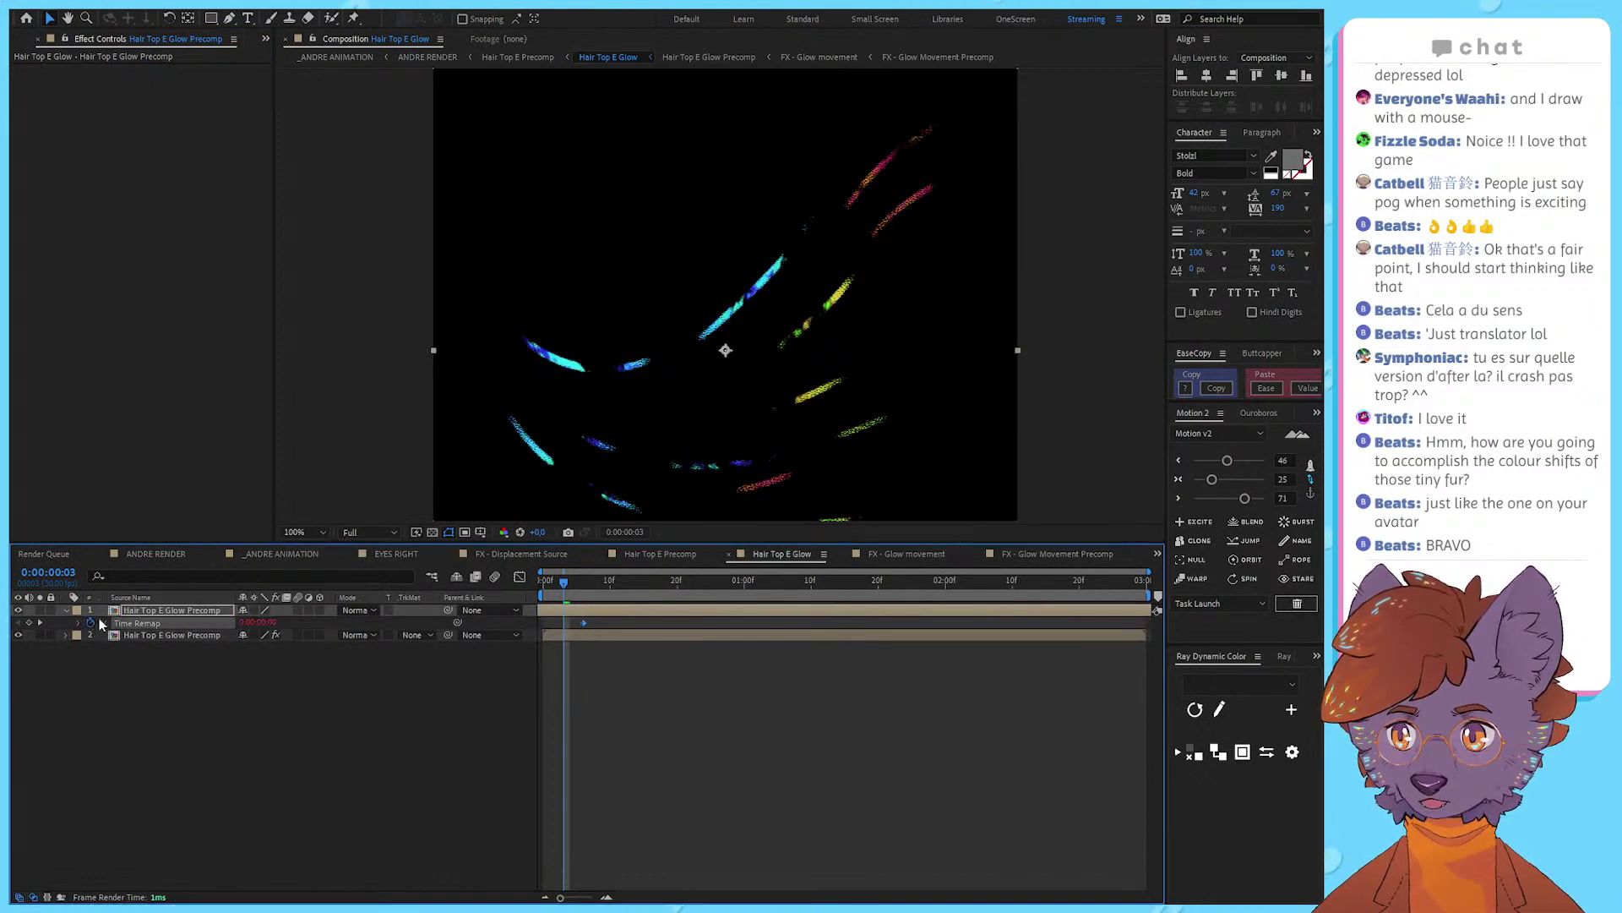
pyautogui.keyDown('alt'); pyautogui.click(90, 622); pyautogui.keyUp('alt')
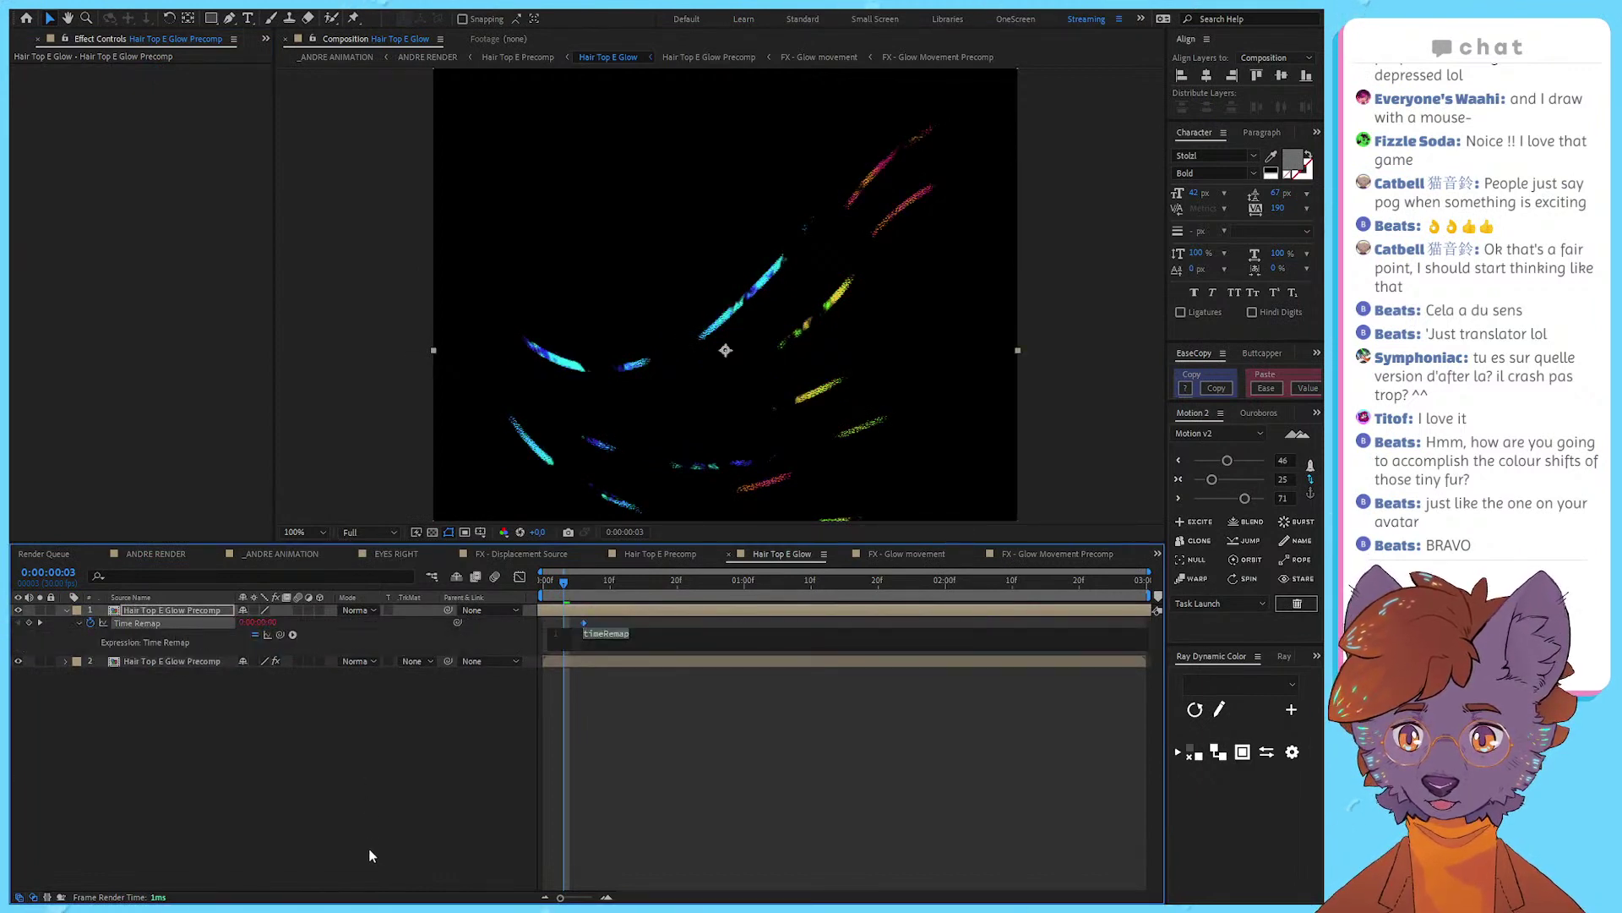
pyautogui.hotkey('ctrl', 'v')
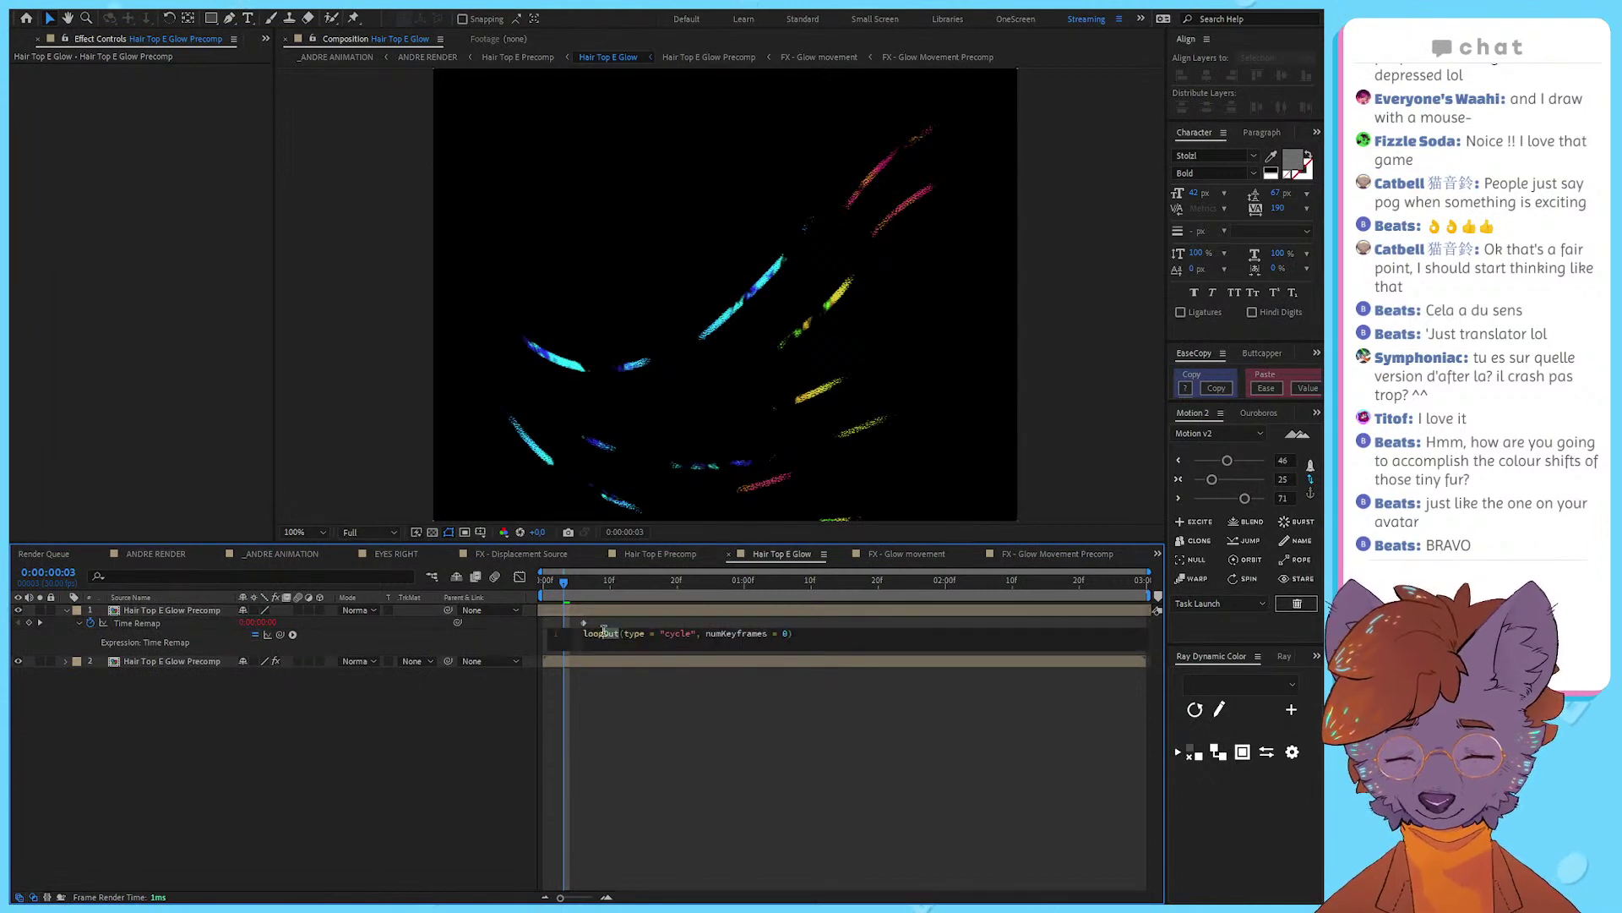
pyautogui.write('In')
pyautogui.click(745, 706)
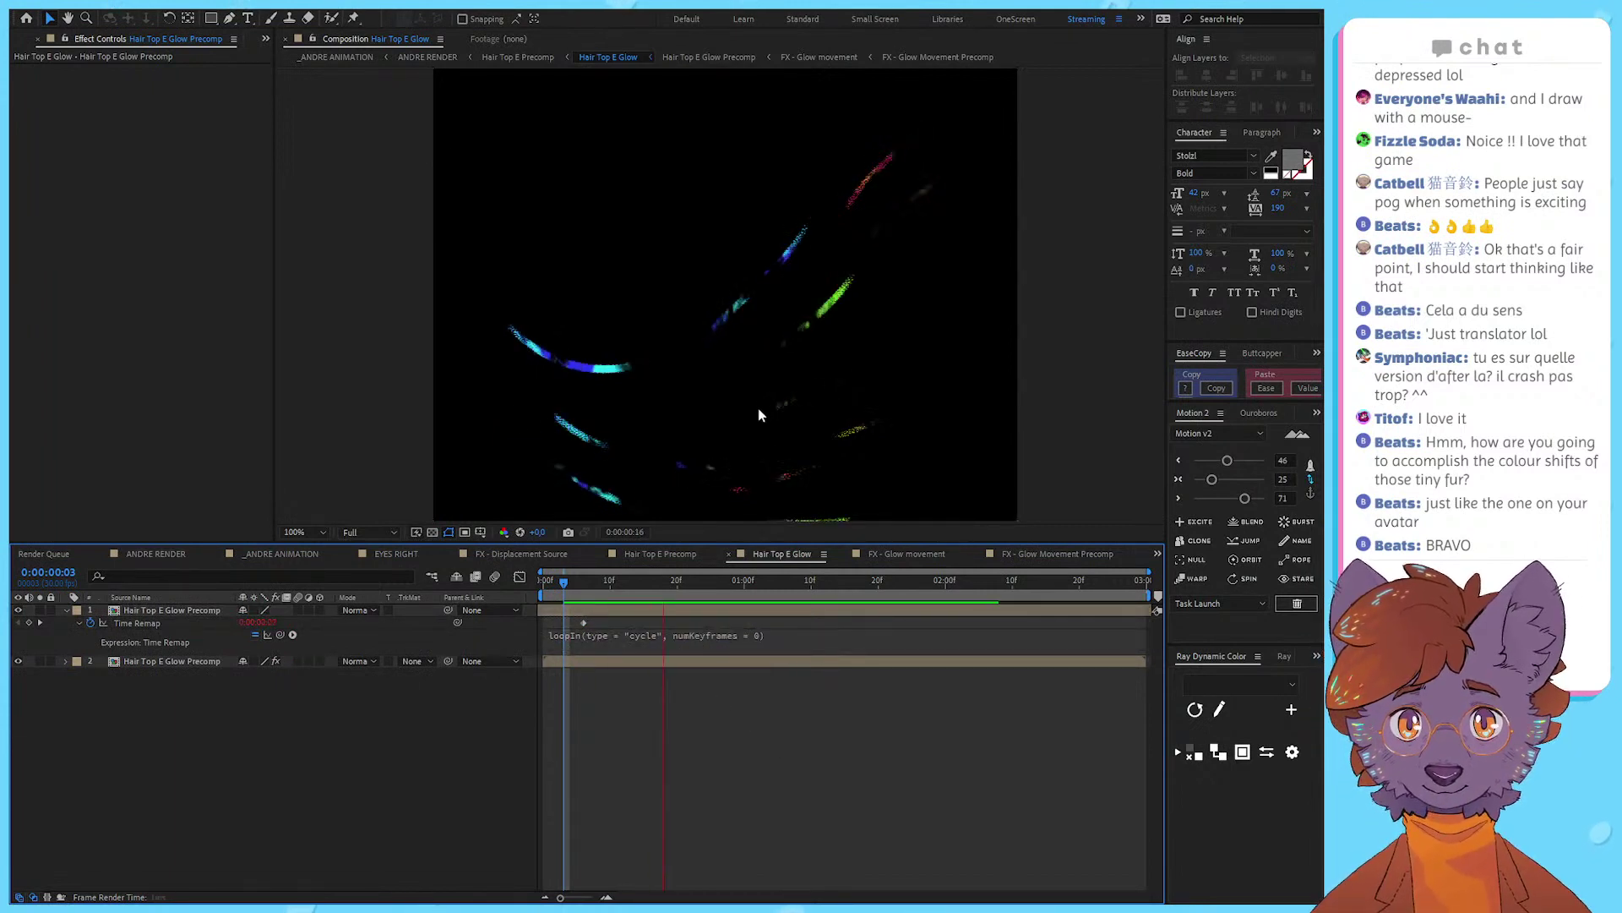
pyautogui.scroll(-2, 722, 336)
pyautogui.scroll(2, 722, 328)
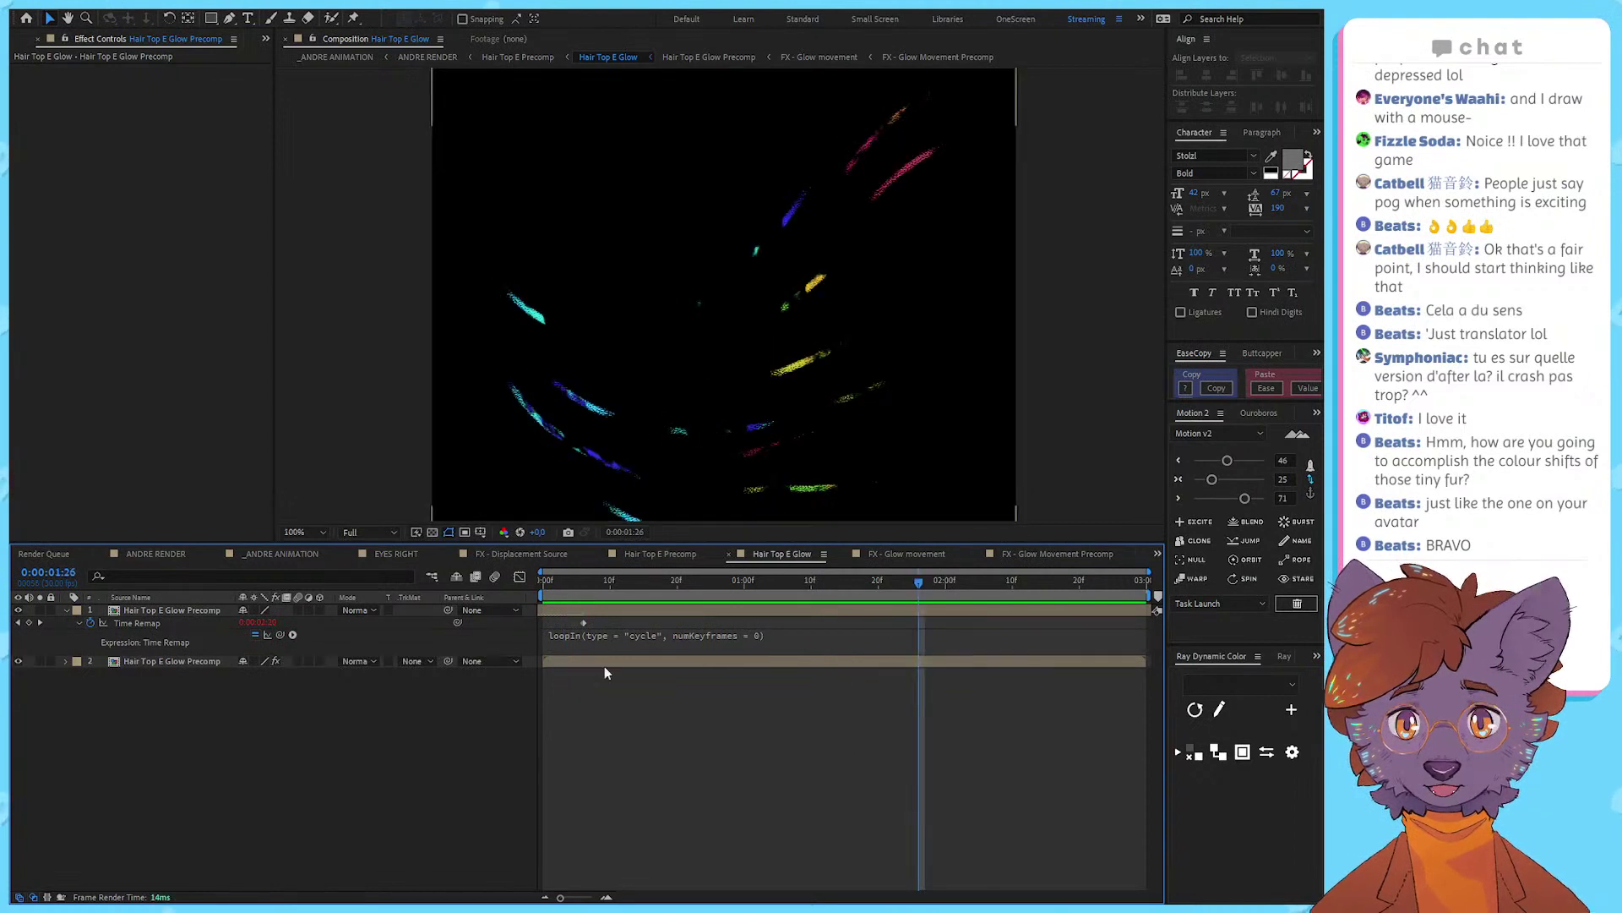
# Step: Solo the hue-shifted lower copy to inspect its strokes, and unsolo it to compare with both copies
pyautogui.click(563, 658)
pyautogui.click(39, 661)
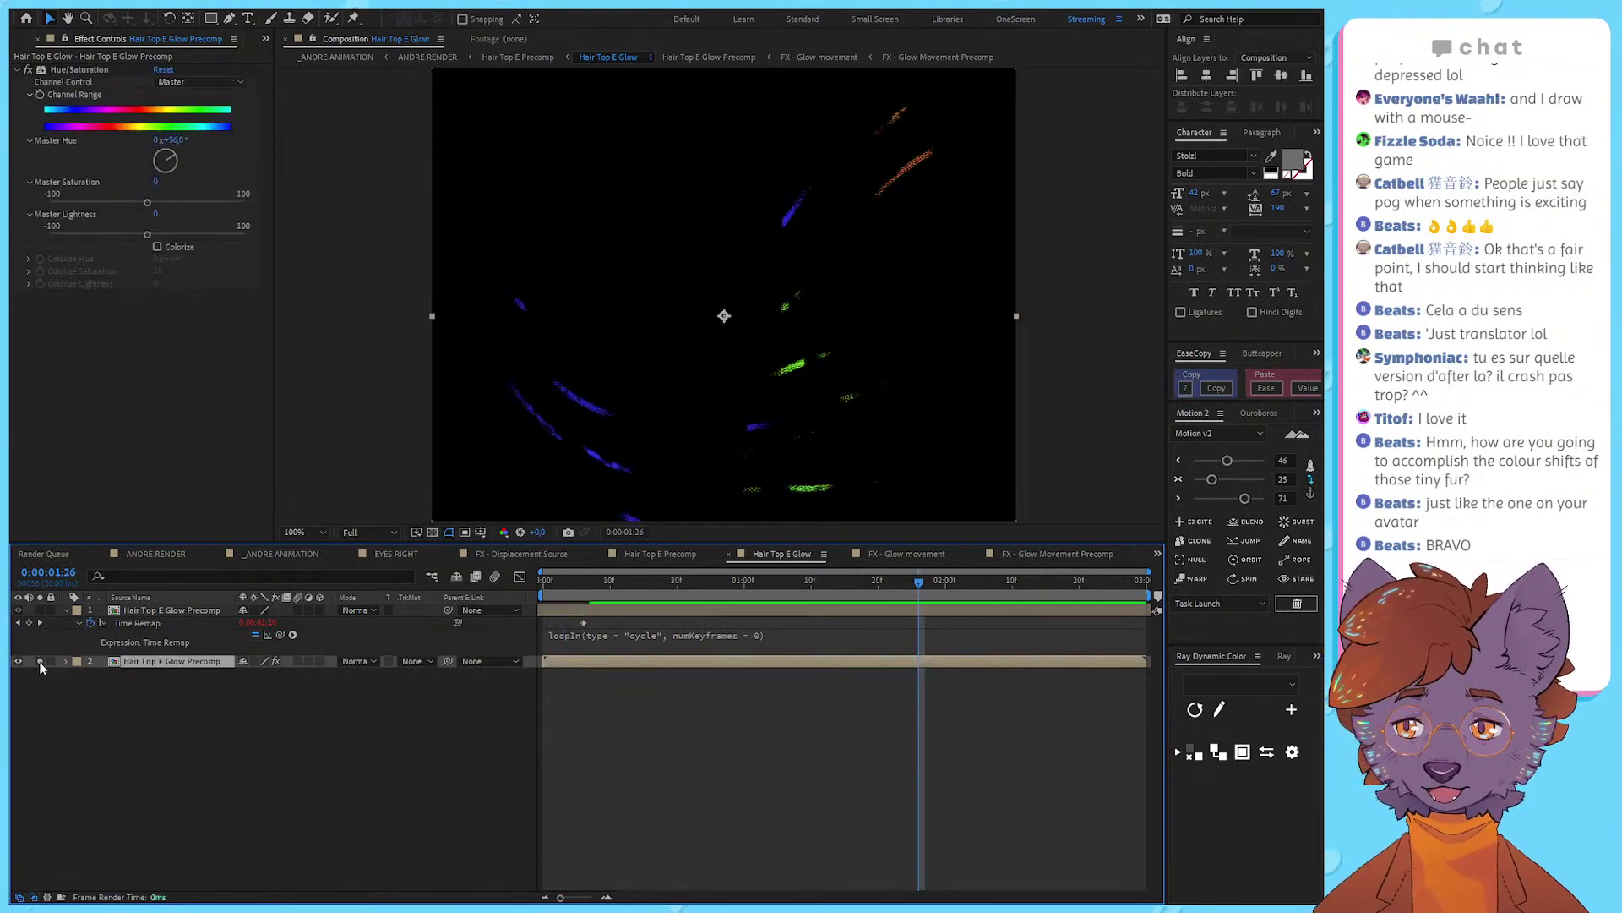
pyautogui.click(40, 661)
pyautogui.click(36, 617)
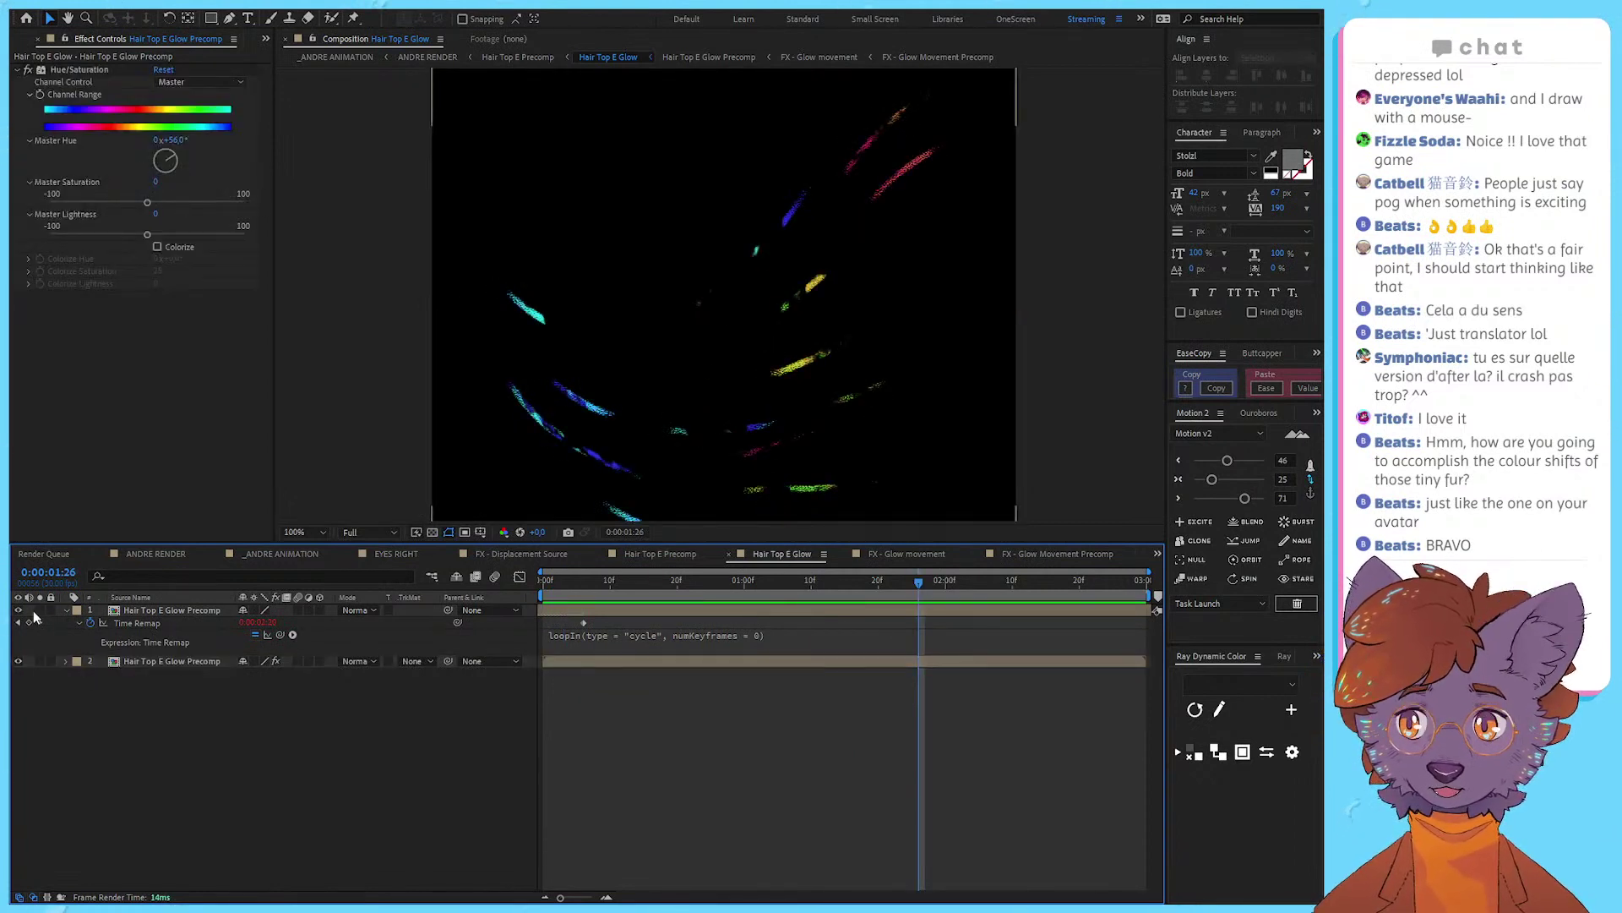
# Step: Try a Master Hue of about -189° on the lower precomp copy and preview the combined strokes
pyautogui.click(144, 663)
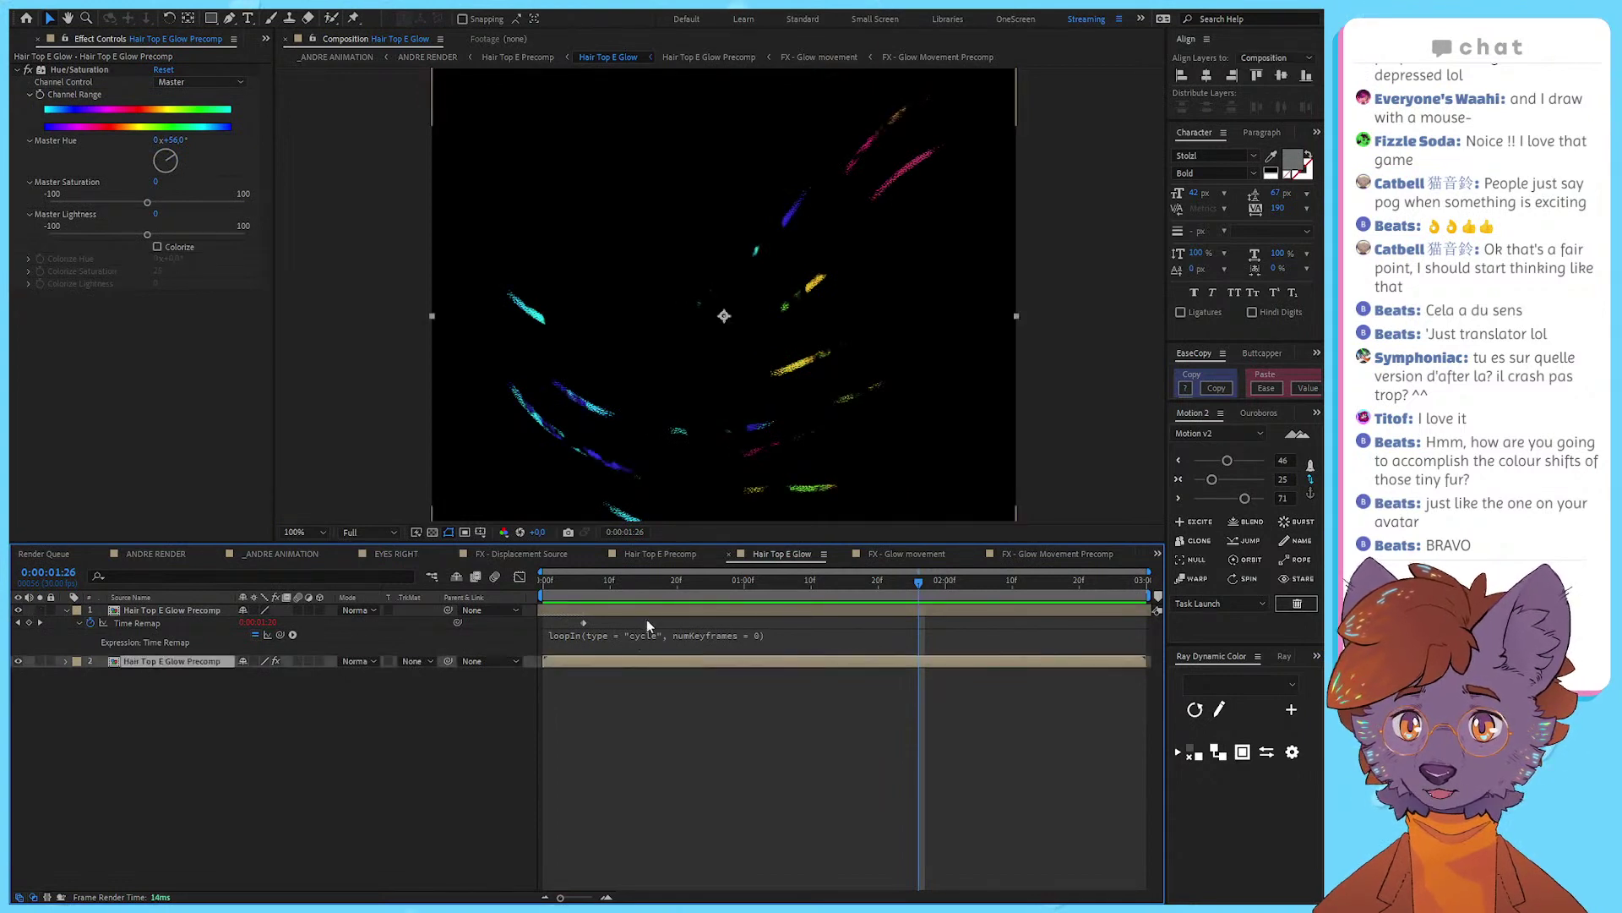
pyautogui.moveTo(169, 140); pyautogui.dragTo(24, 160)
pyautogui.scroll(-2, 779, 276)
pyautogui.press('space')
pyautogui.scroll(1, 764, 291)
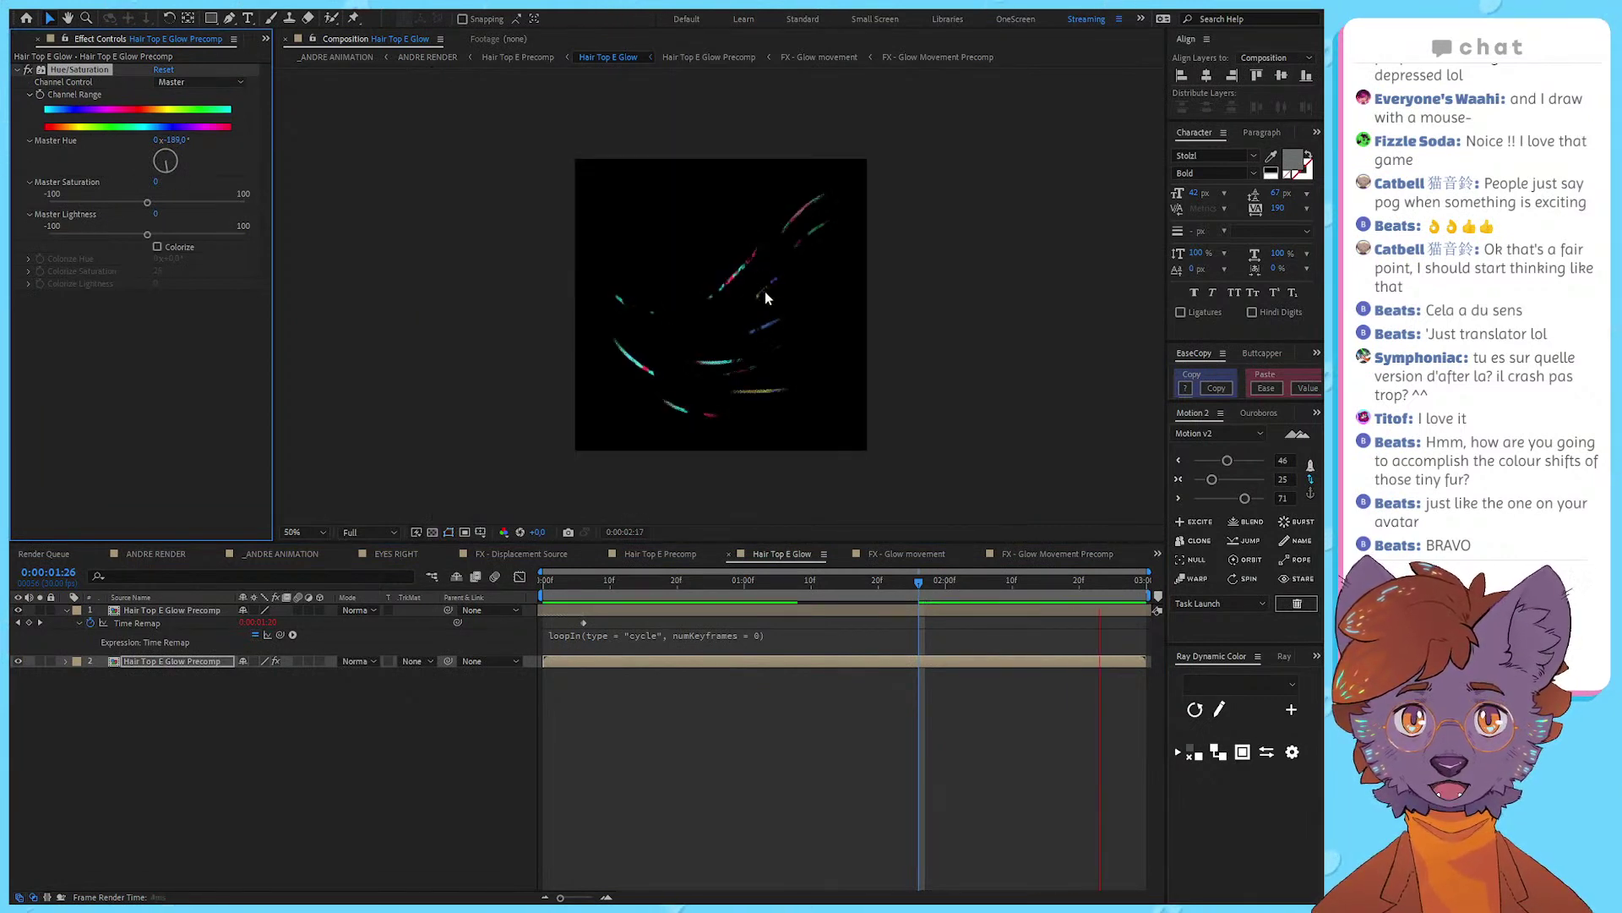
pyautogui.press('space')
# Step: Preview the recoloured strokes on the hair in the Hair Top E Precomp composition, and return to Hair Top E Glow
pyautogui.click(507, 58)
pyautogui.press('space')
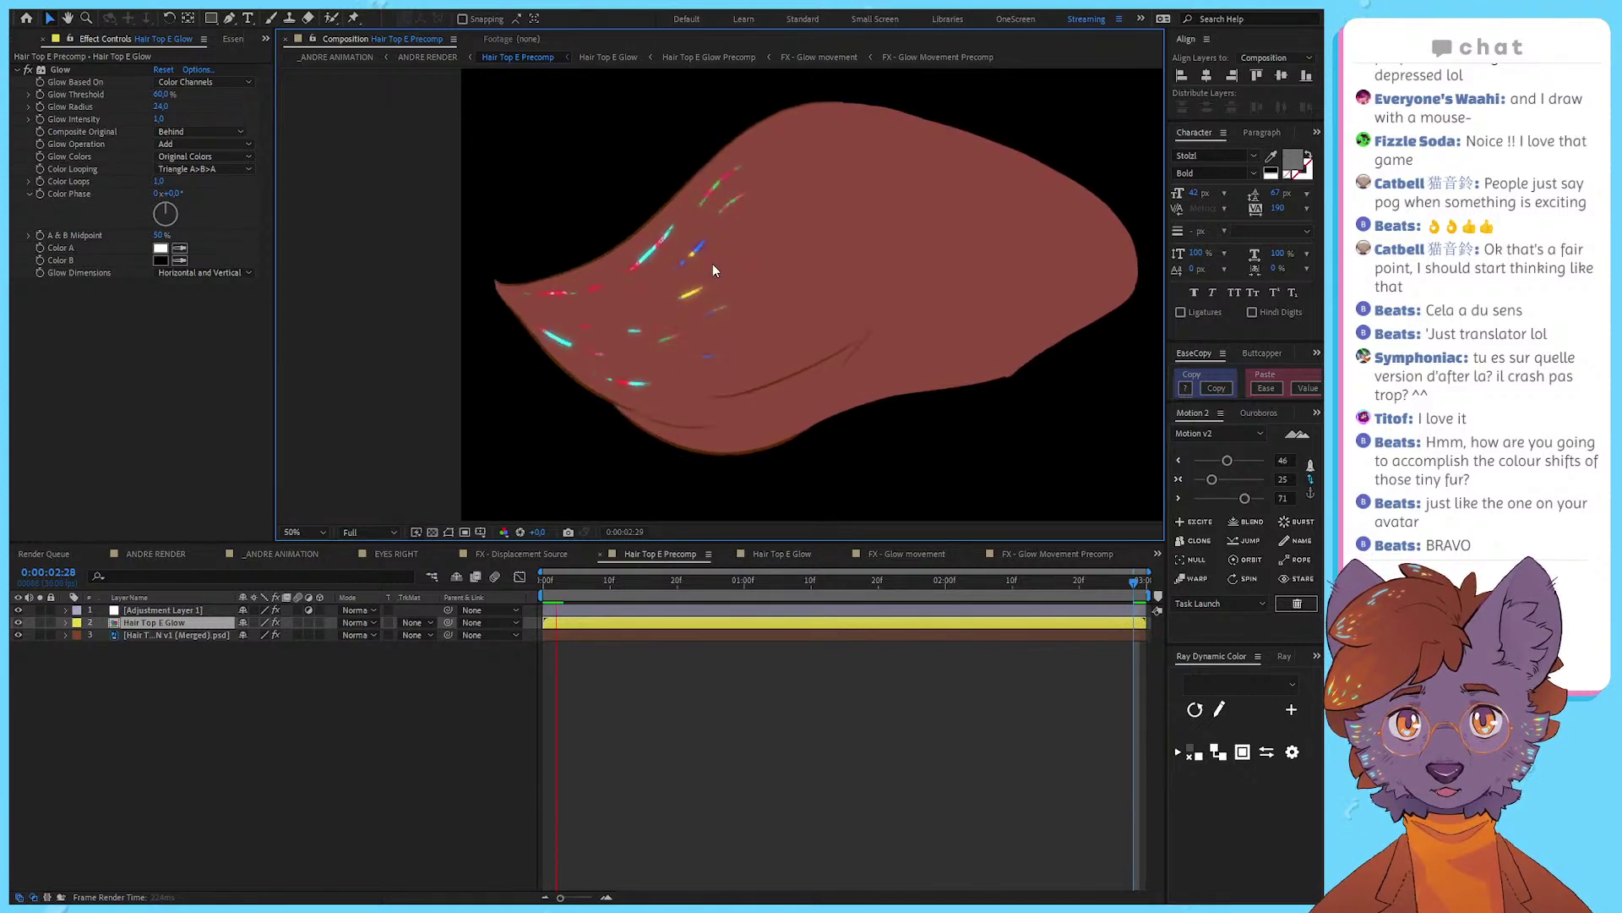
pyautogui.press('space')
pyautogui.click(608, 56)
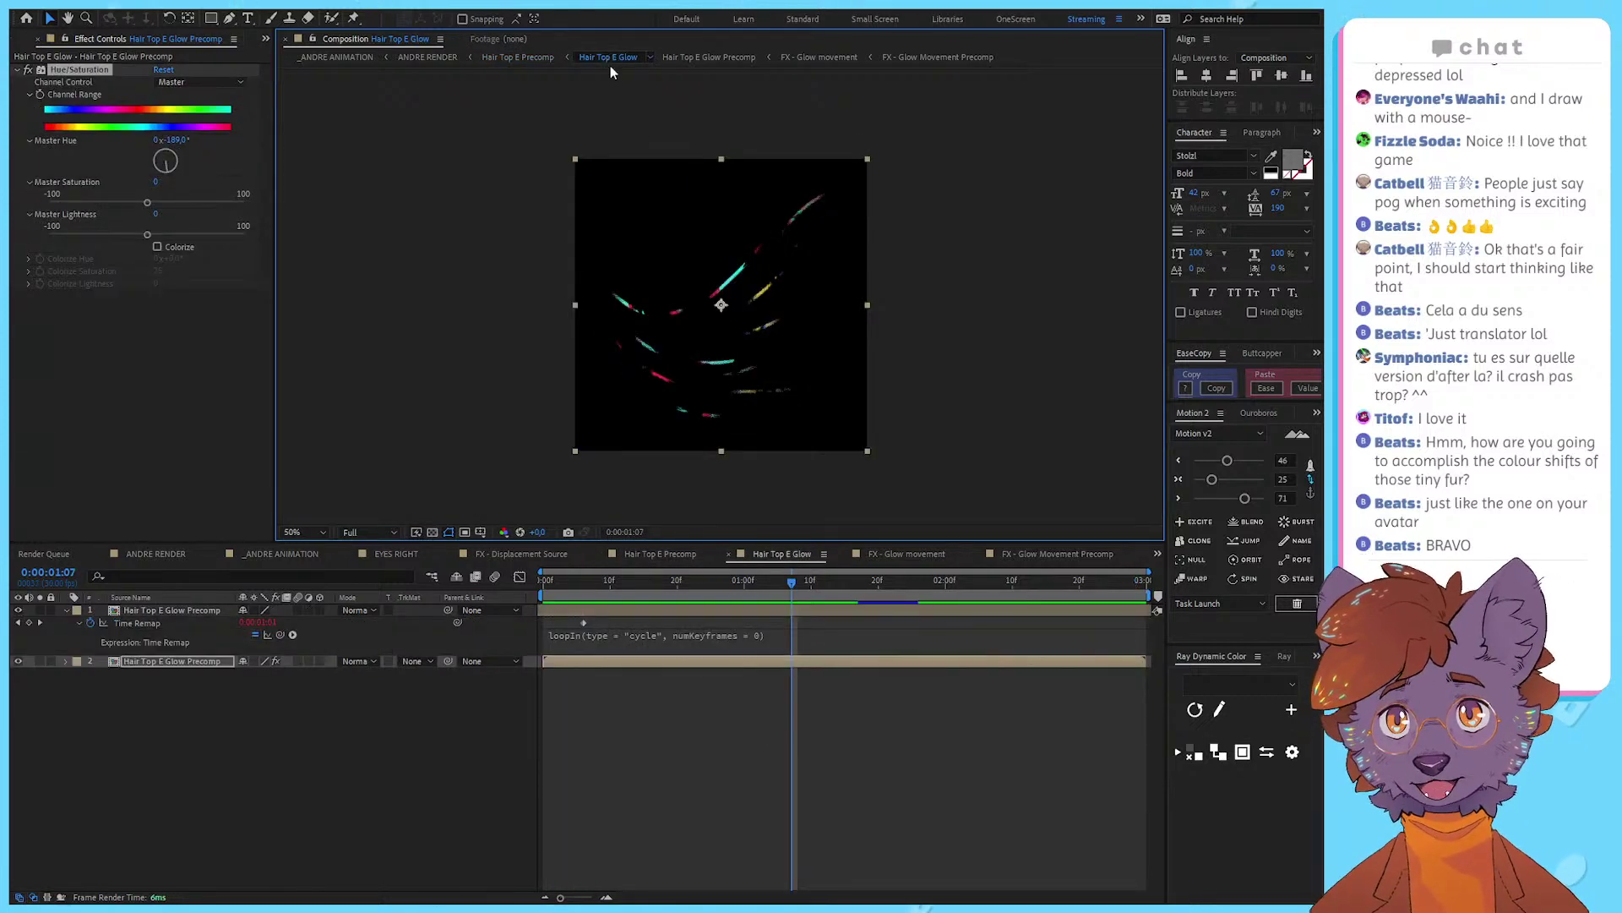
# Step: Undo the hue shift, time remapping, duplicate and precomposition in Hair Top E Glow, and preview the original strokes
pyautogui.click(652, 764)
pyautogui.hotkey('ctrl', 'z')
pyautogui.hotkey('ctrl', 'z')
pyautogui.hotkey('ctrl', 'z')
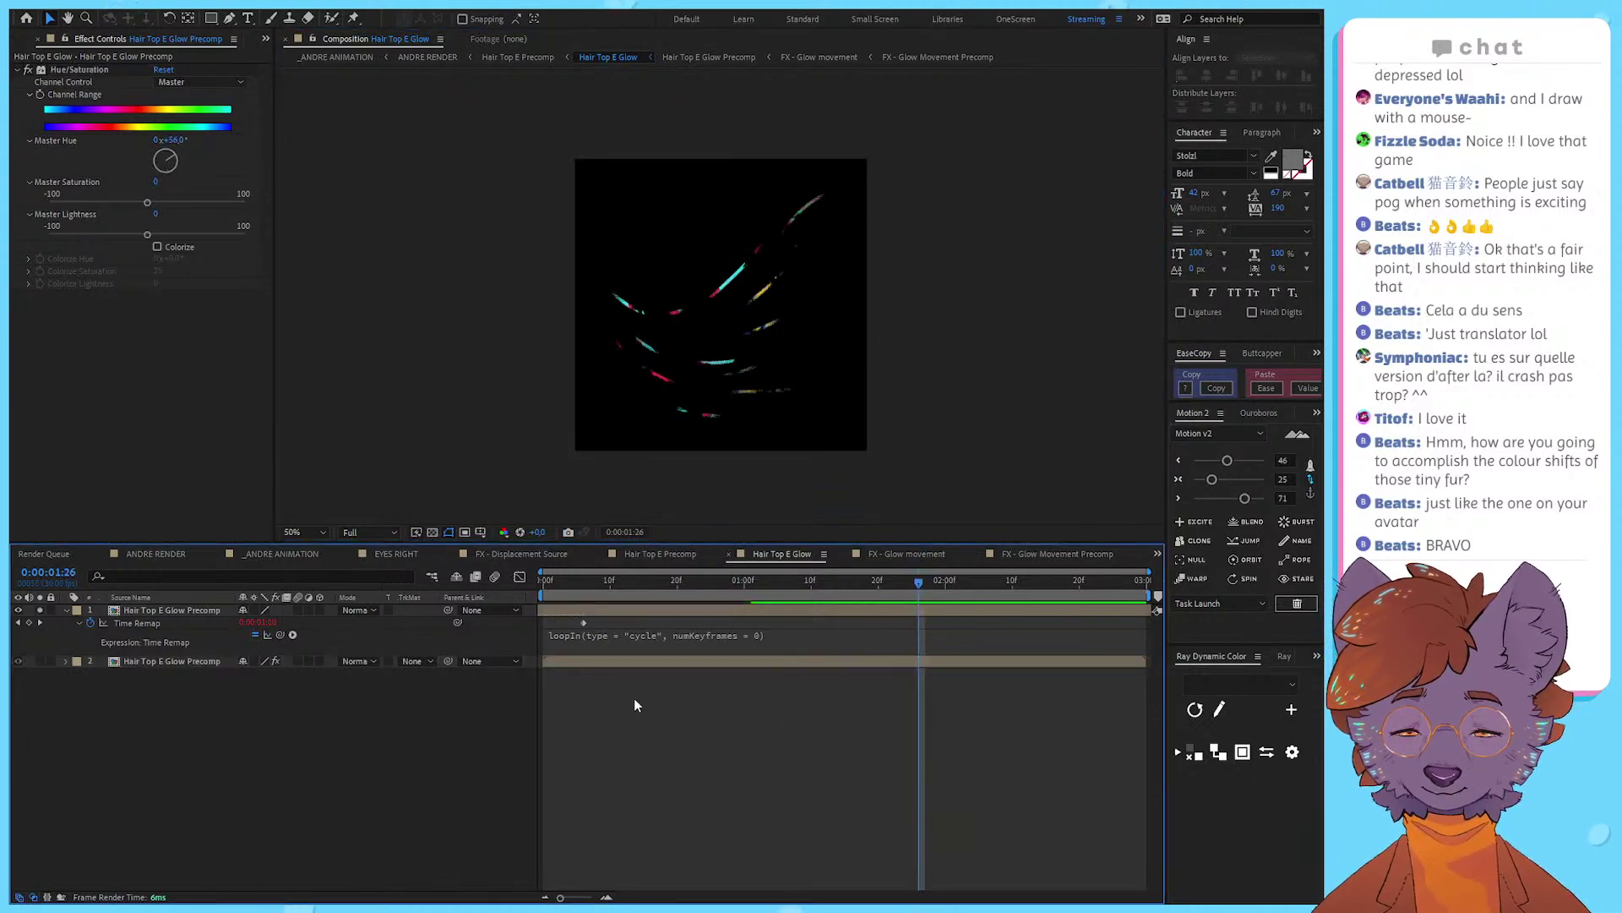
pyautogui.press('space')
pyautogui.hotkey('ctrl', 'z')
pyautogui.hotkey('ctrl', 'z')
pyautogui.hotkey('ctrl', 'z')
pyautogui.hotkey('ctrl', 'z')
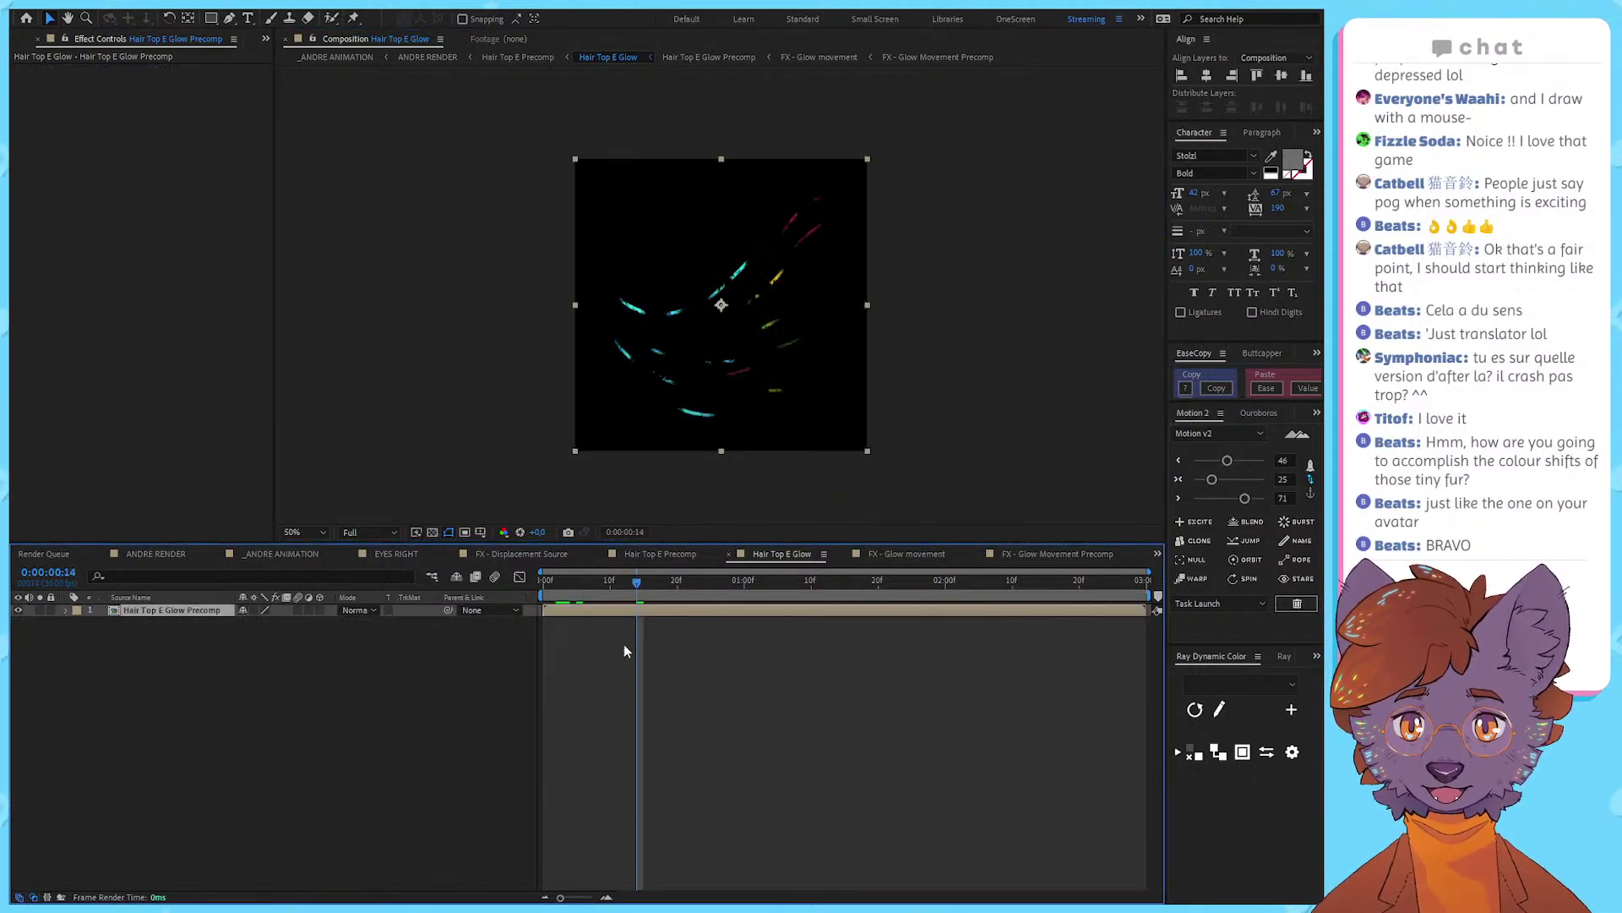
pyautogui.click(635, 642)
pyautogui.press('space')
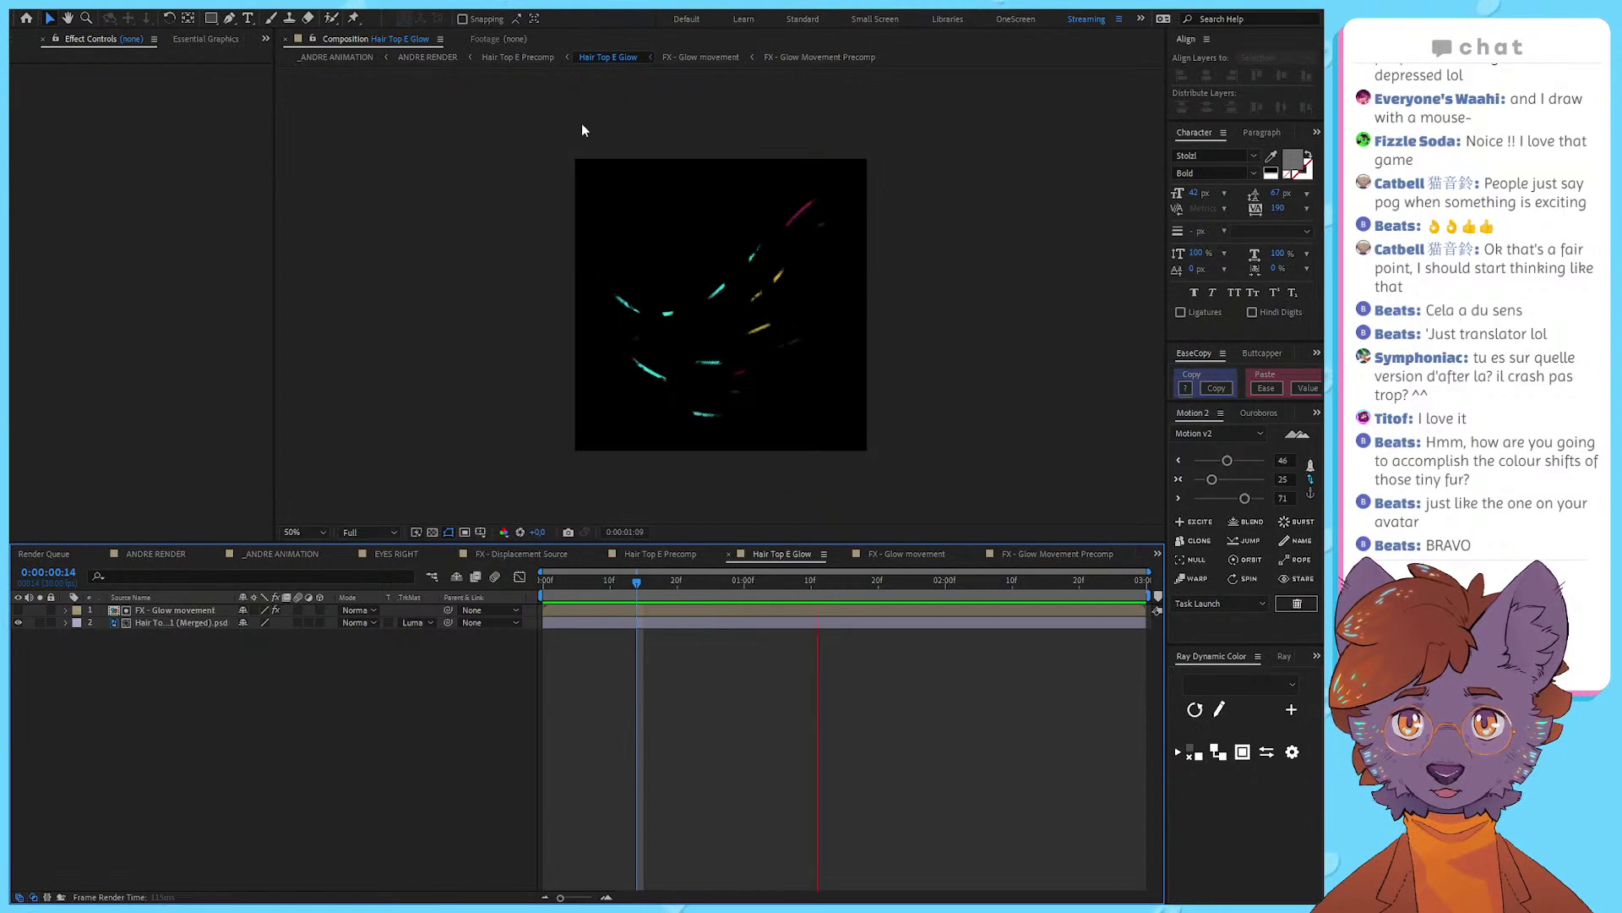
# Step: Check the animated hair strokes on the whole character in the ANDRE RENDER composition
pyautogui.click(497, 57)
pyautogui.click(427, 56)
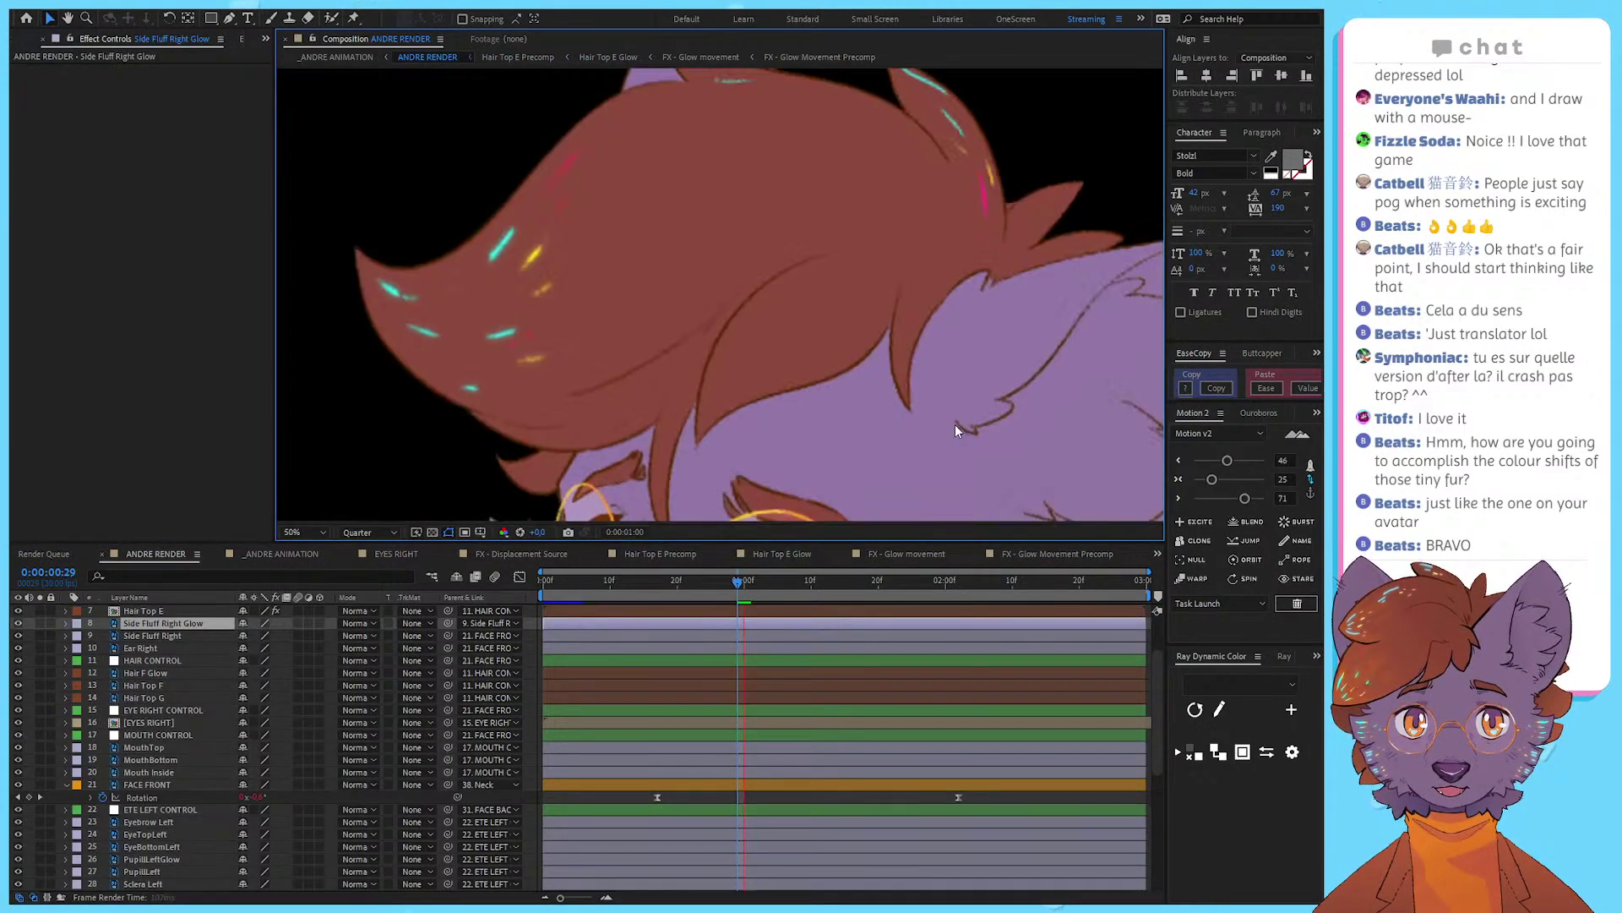
pyautogui.scroll(-2, 612, 216)
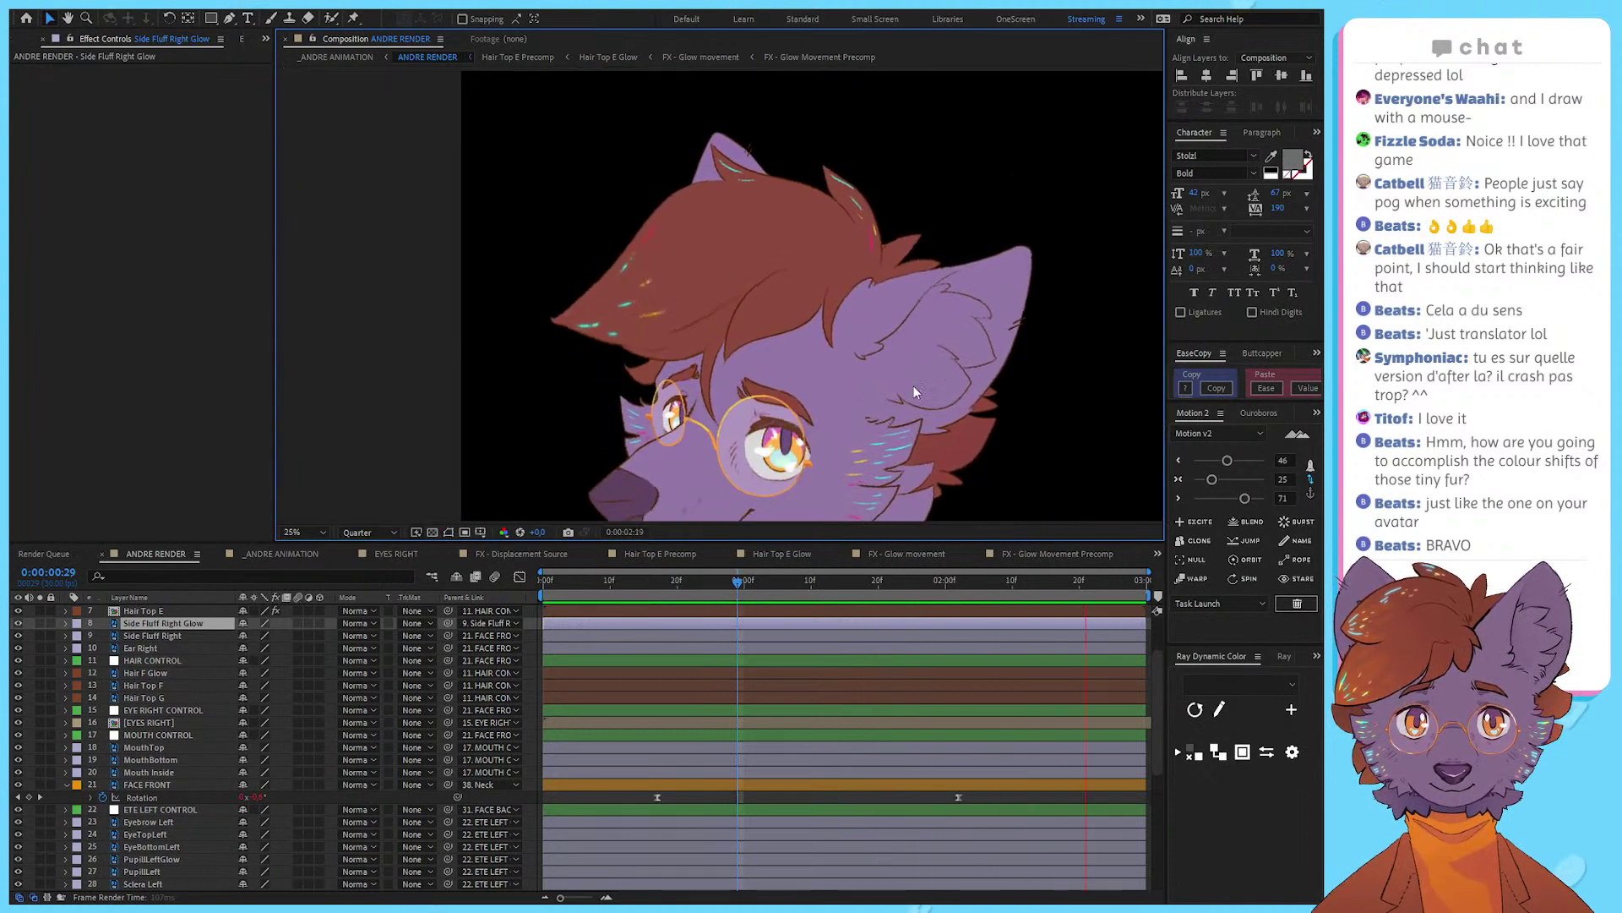
# Step: Precompose the character's right ear layer as Ear Right and enlarge the new composition to a square around the ear
pyautogui.click(859, 230)
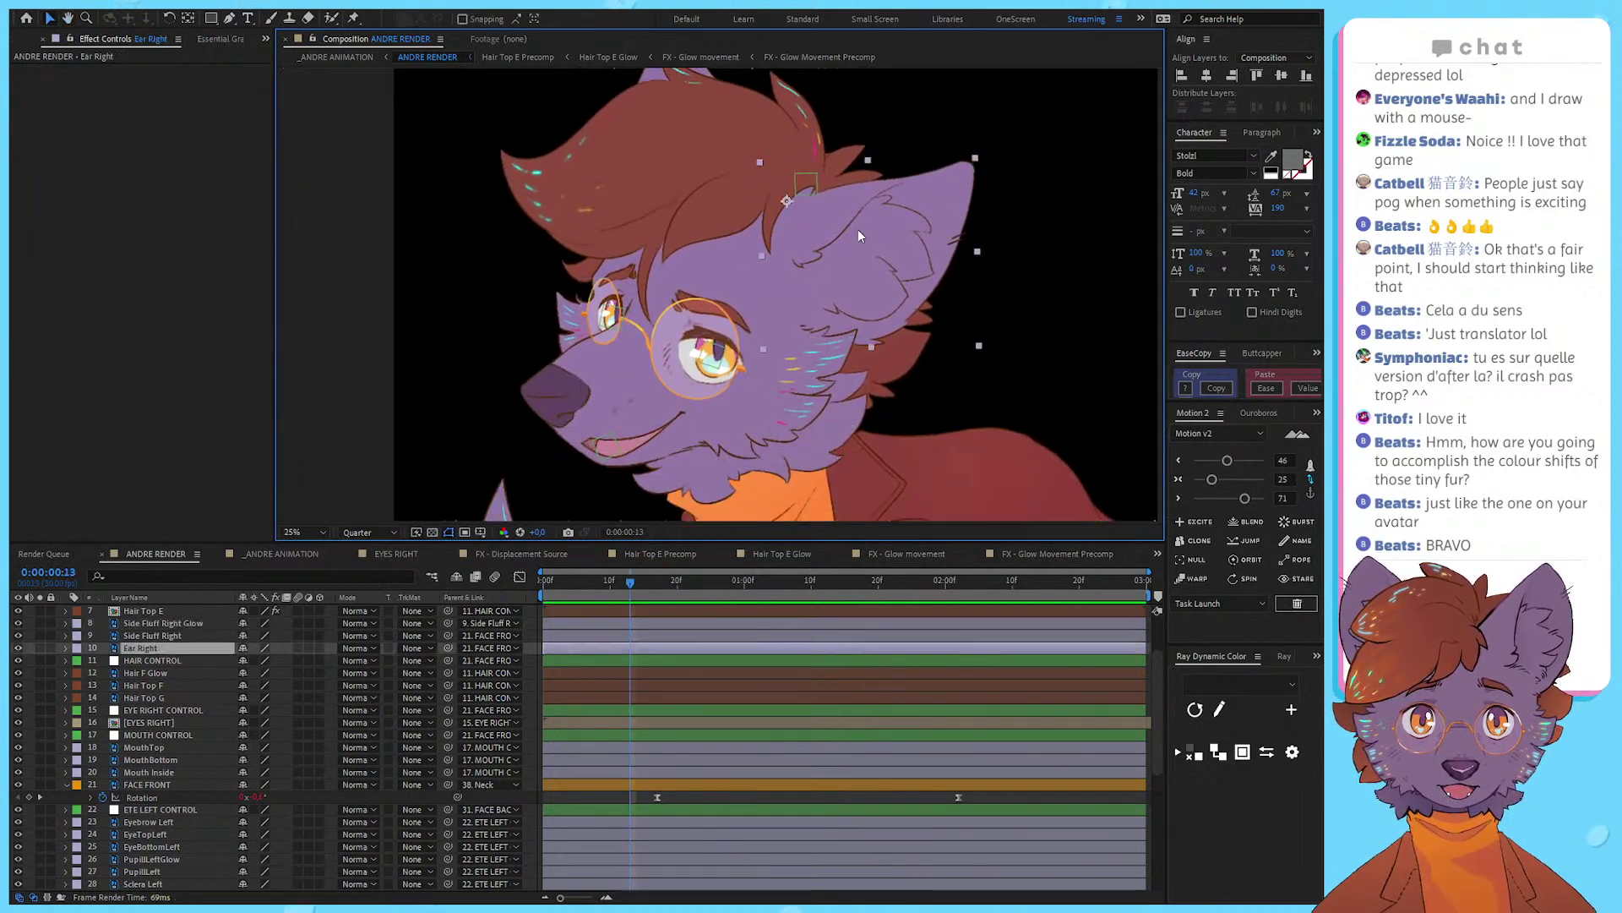
pyautogui.hotkey('ctrl', 'shift', 'c')
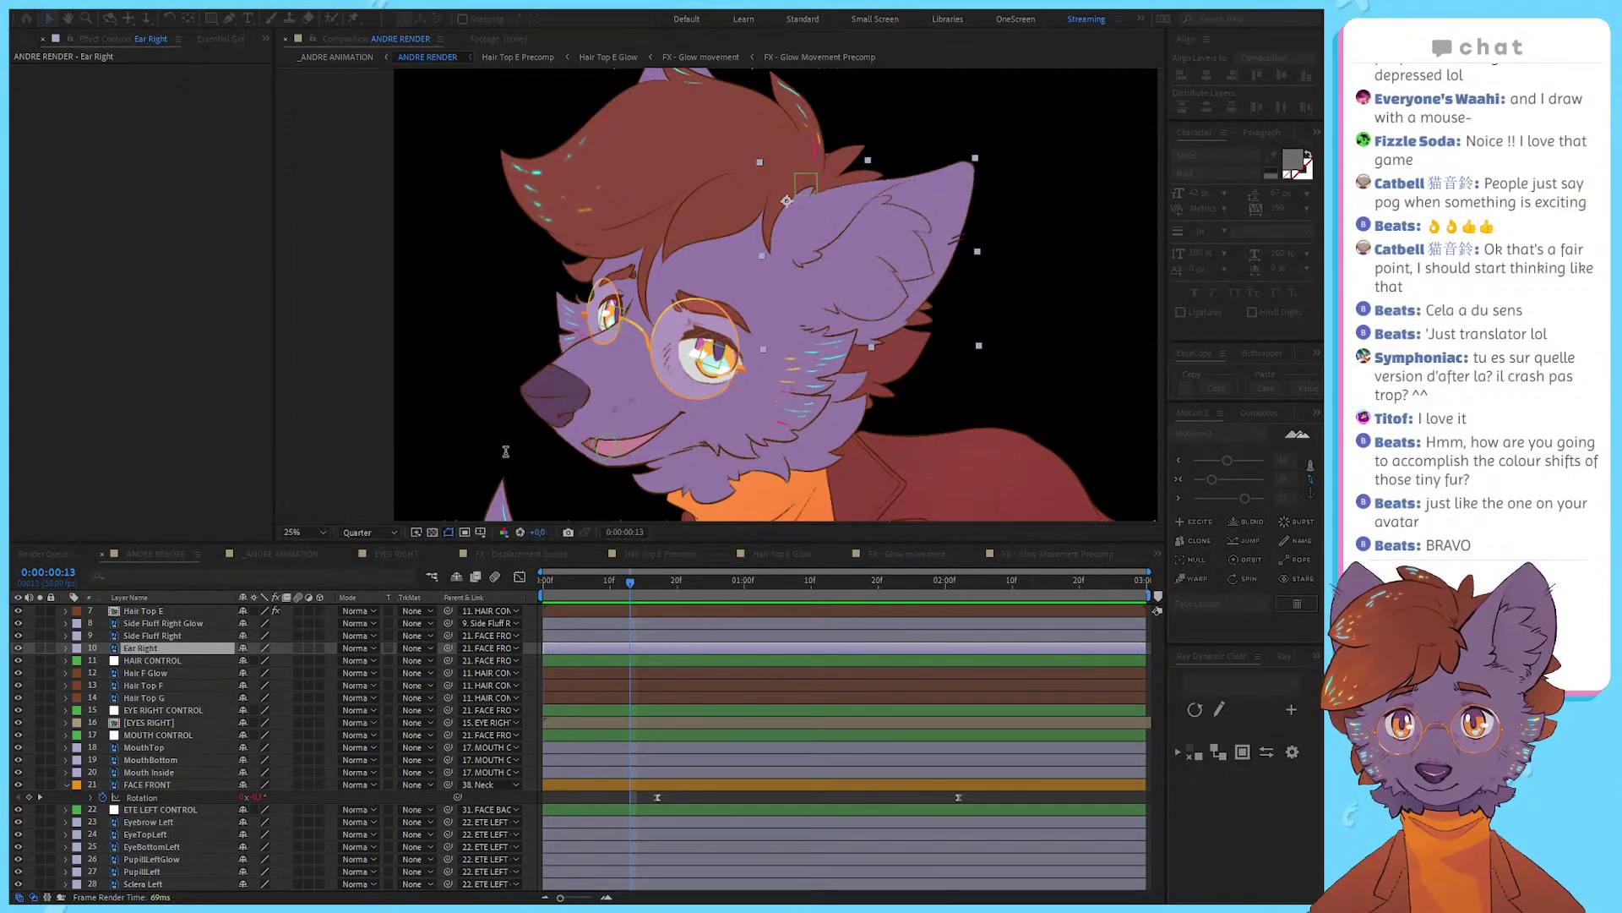
pyautogui.press('Return')
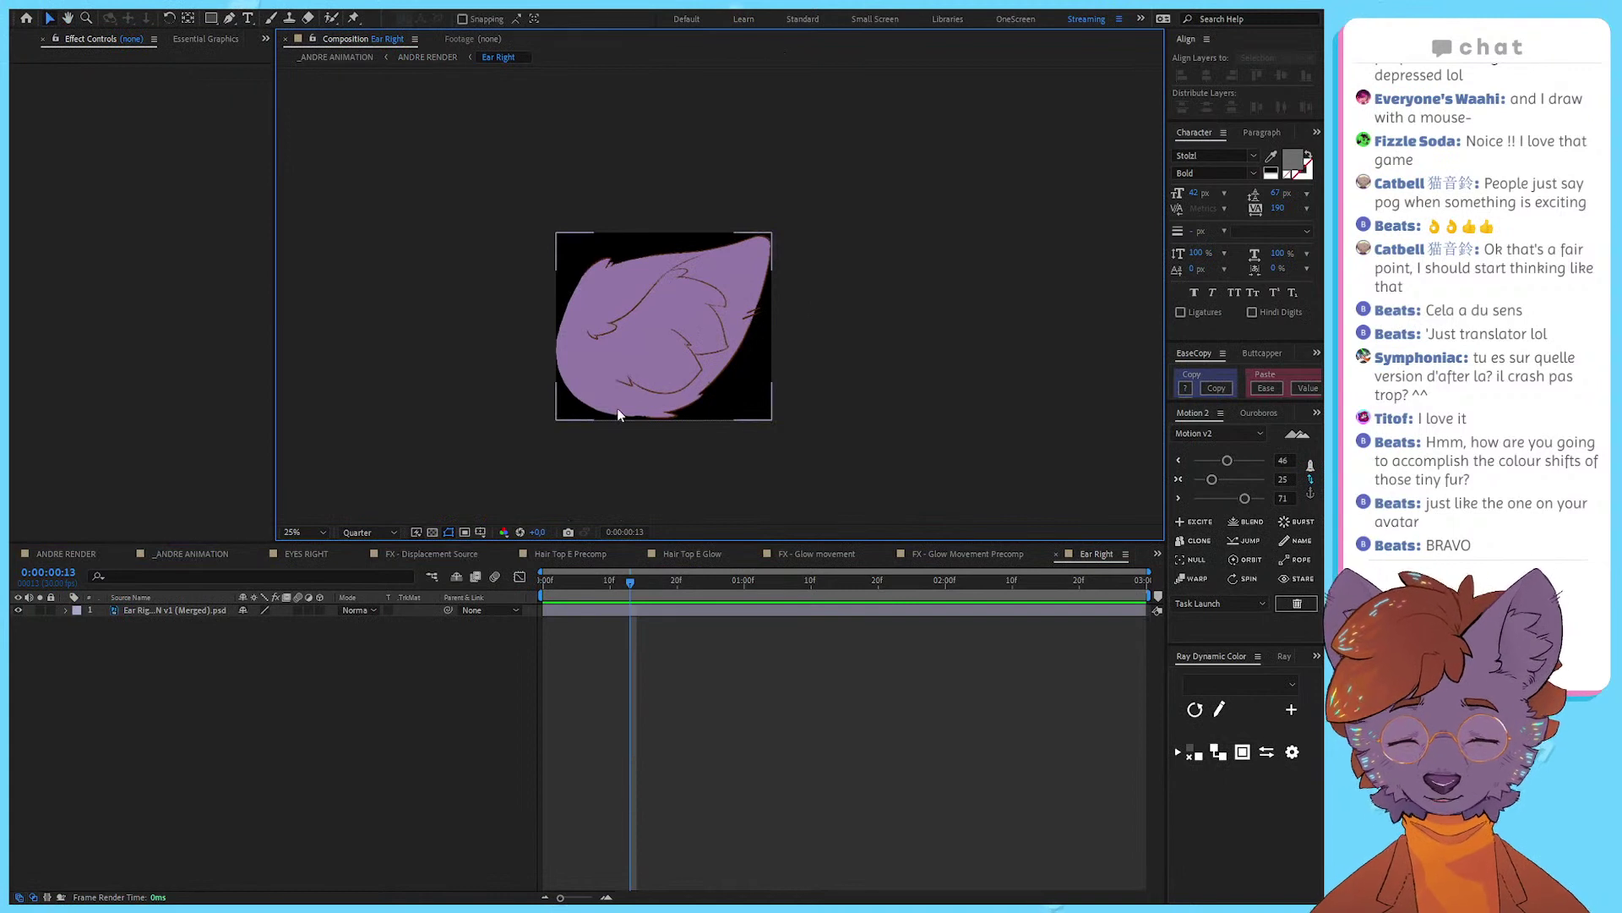
pyautogui.hotkey('ctrl', 'k')
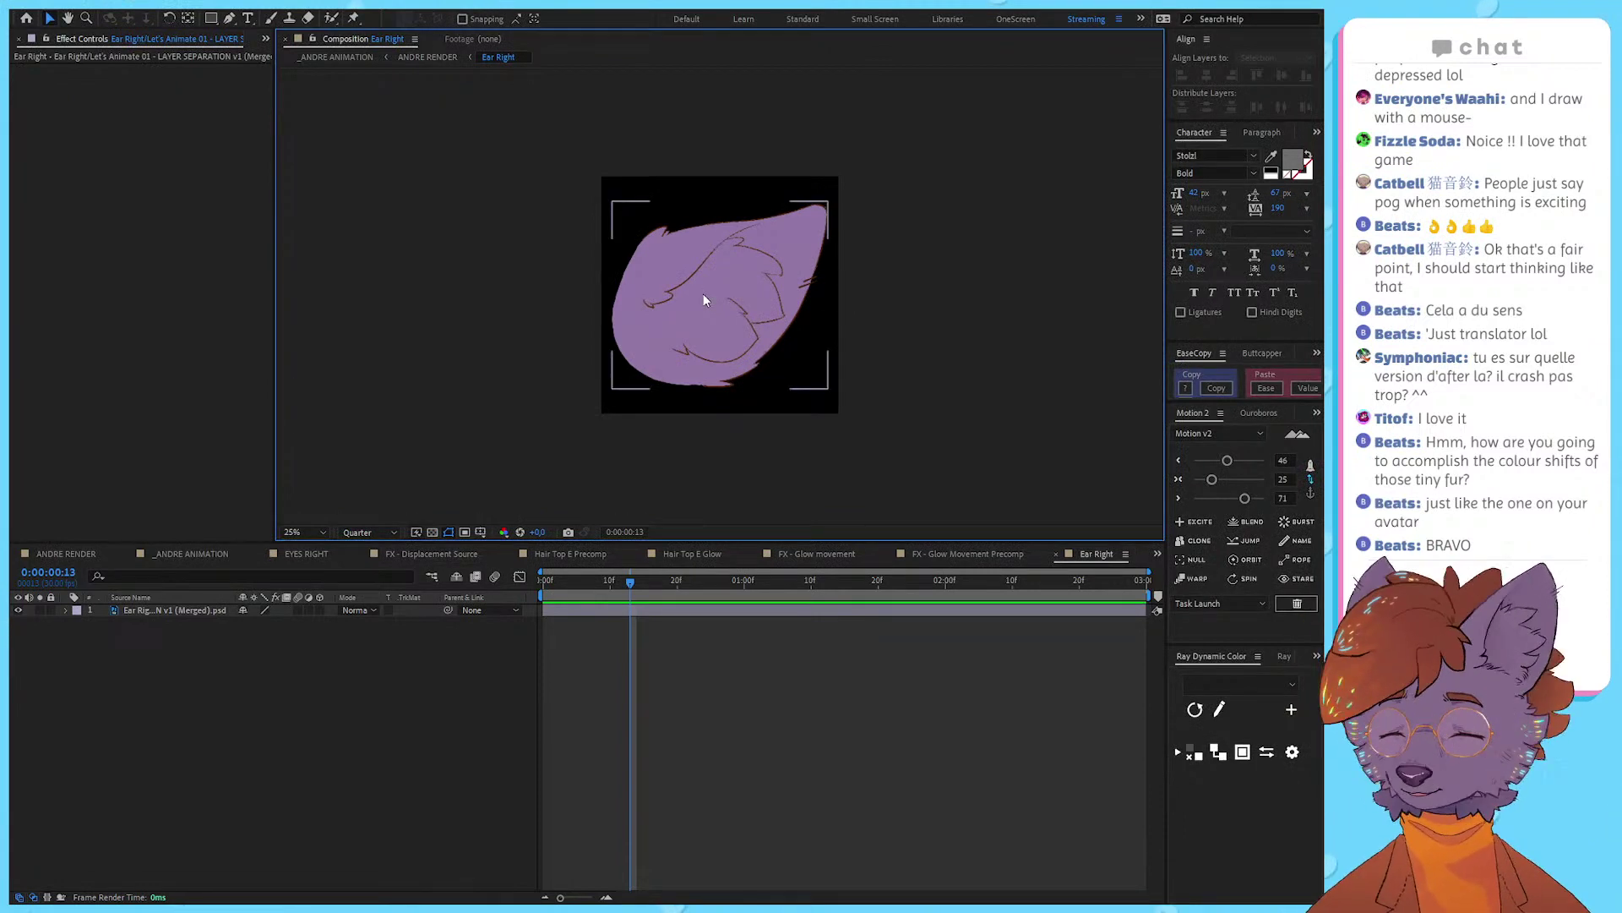
# Step: Try drawing a closed curved shape over the ear's upper edge with the Pen tool, with no fill
pyautogui.hotkey('ctrl', 'b')
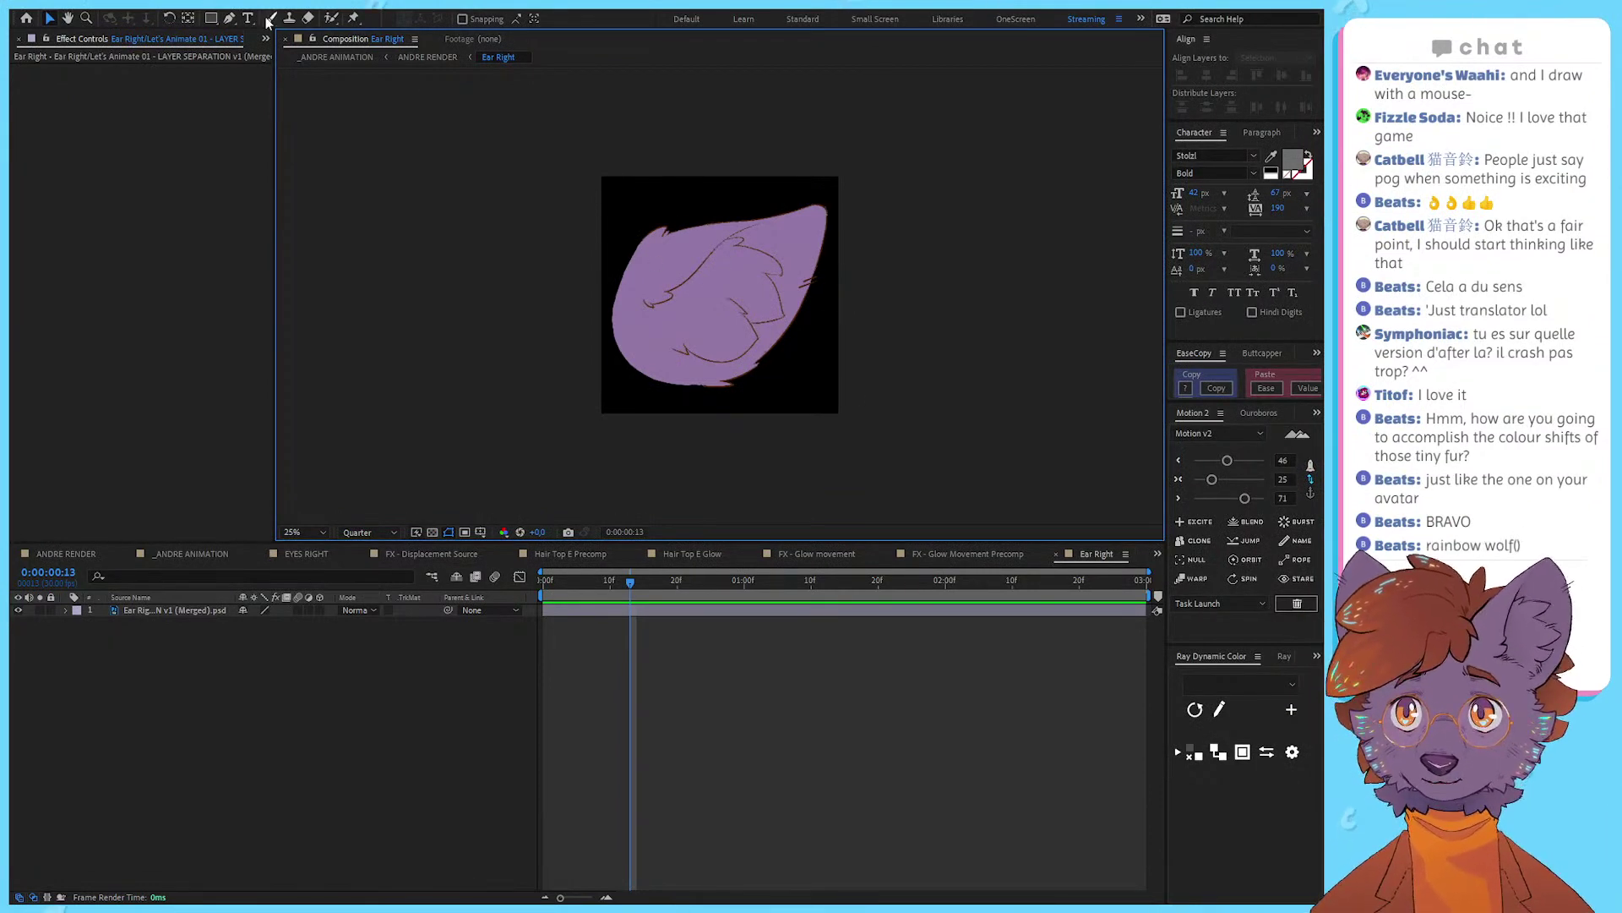
pyautogui.click(229, 19)
pyautogui.click(766, 245)
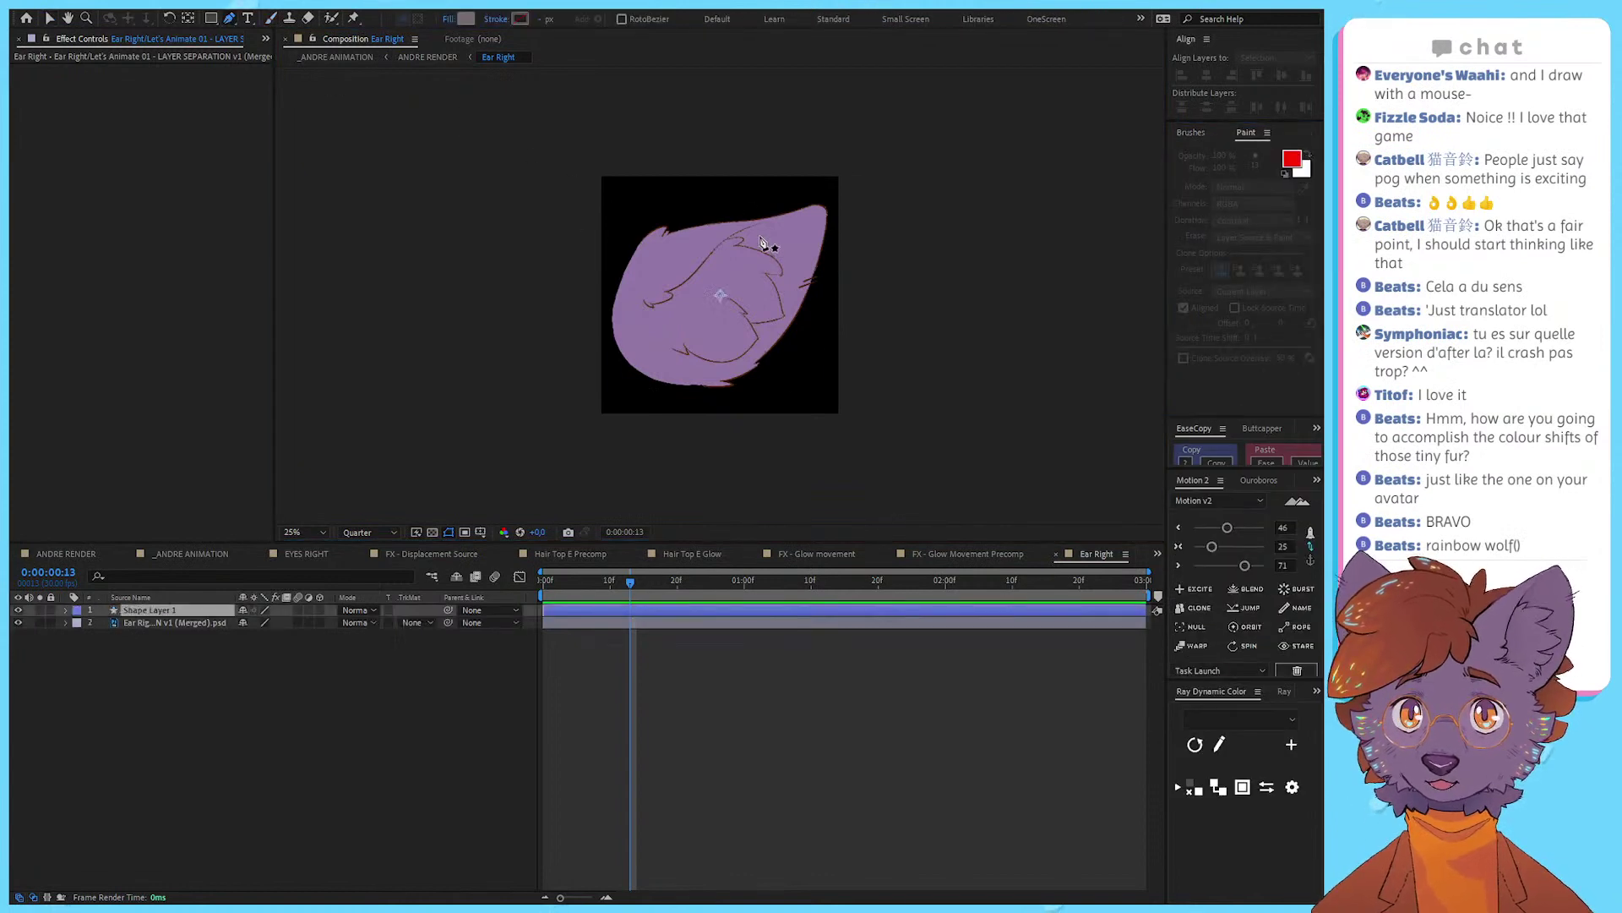
pyautogui.moveTo(667, 203)
pyautogui.mouseDown()
pyautogui.moveTo(614, 252)
pyautogui.moveTo(667, 292)
pyautogui.mouseUp()
pyautogui.click(826, 209)
pyautogui.moveTo(820, 192)
pyautogui.mouseDown()
pyautogui.moveTo(768, 196)
pyautogui.moveTo(768, 211)
pyautogui.moveTo(760, 173)
pyautogui.mouseUp()
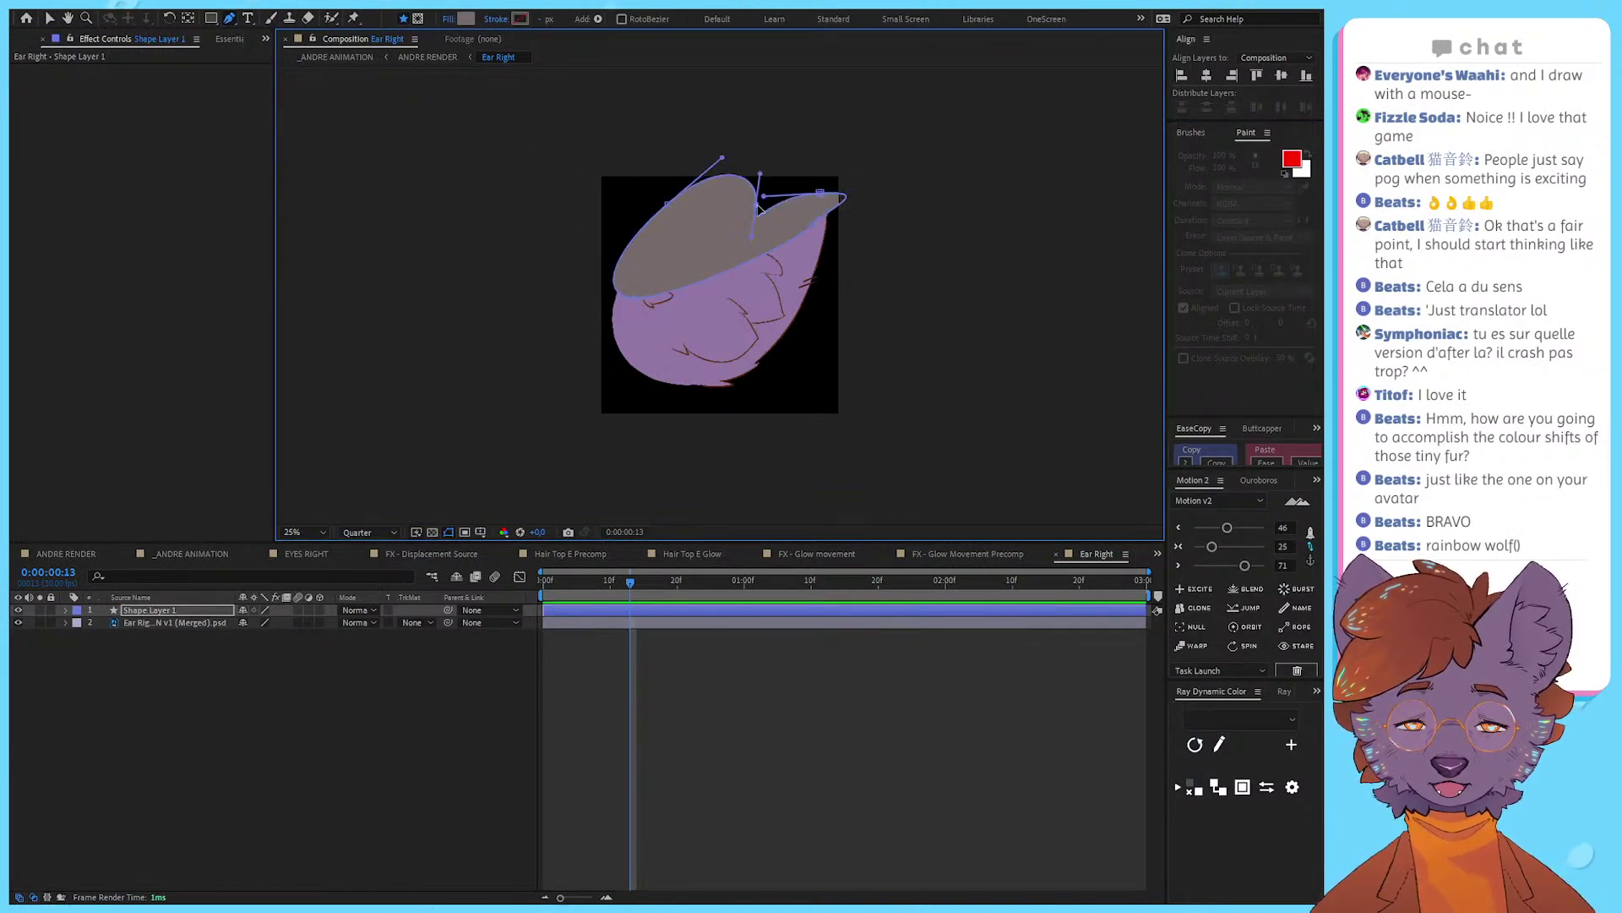
pyautogui.click(452, 21)
pyautogui.press('Return')
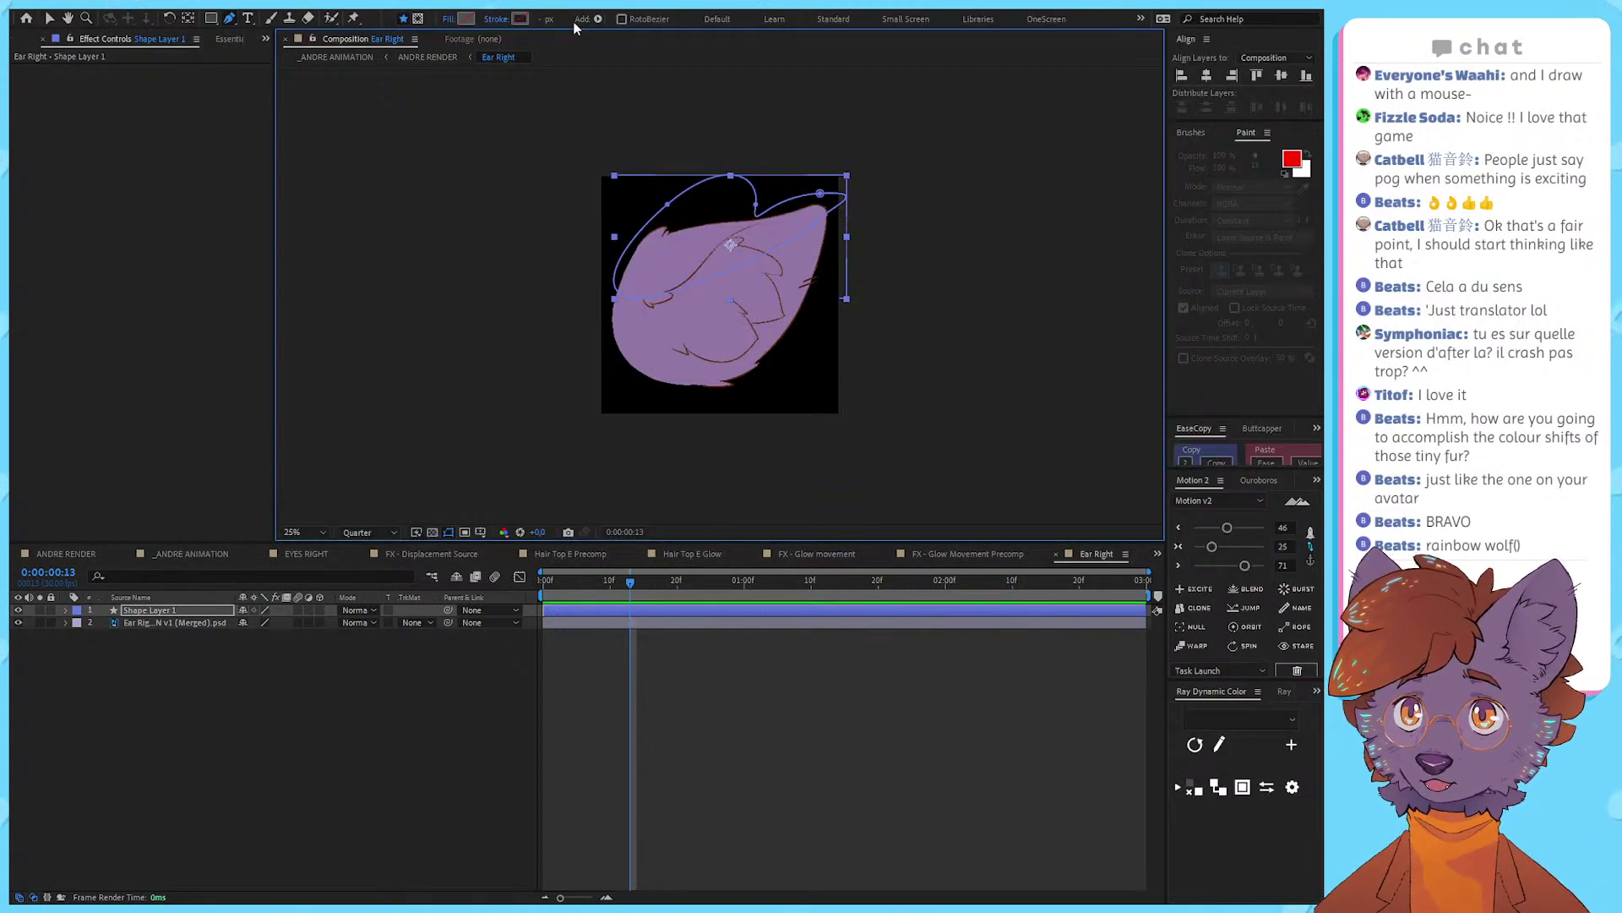
# Step: Try a 15 px stroke and adjusted points on the path along the ear's upper edge, and delete the shape layer
pyautogui.click(499, 19)
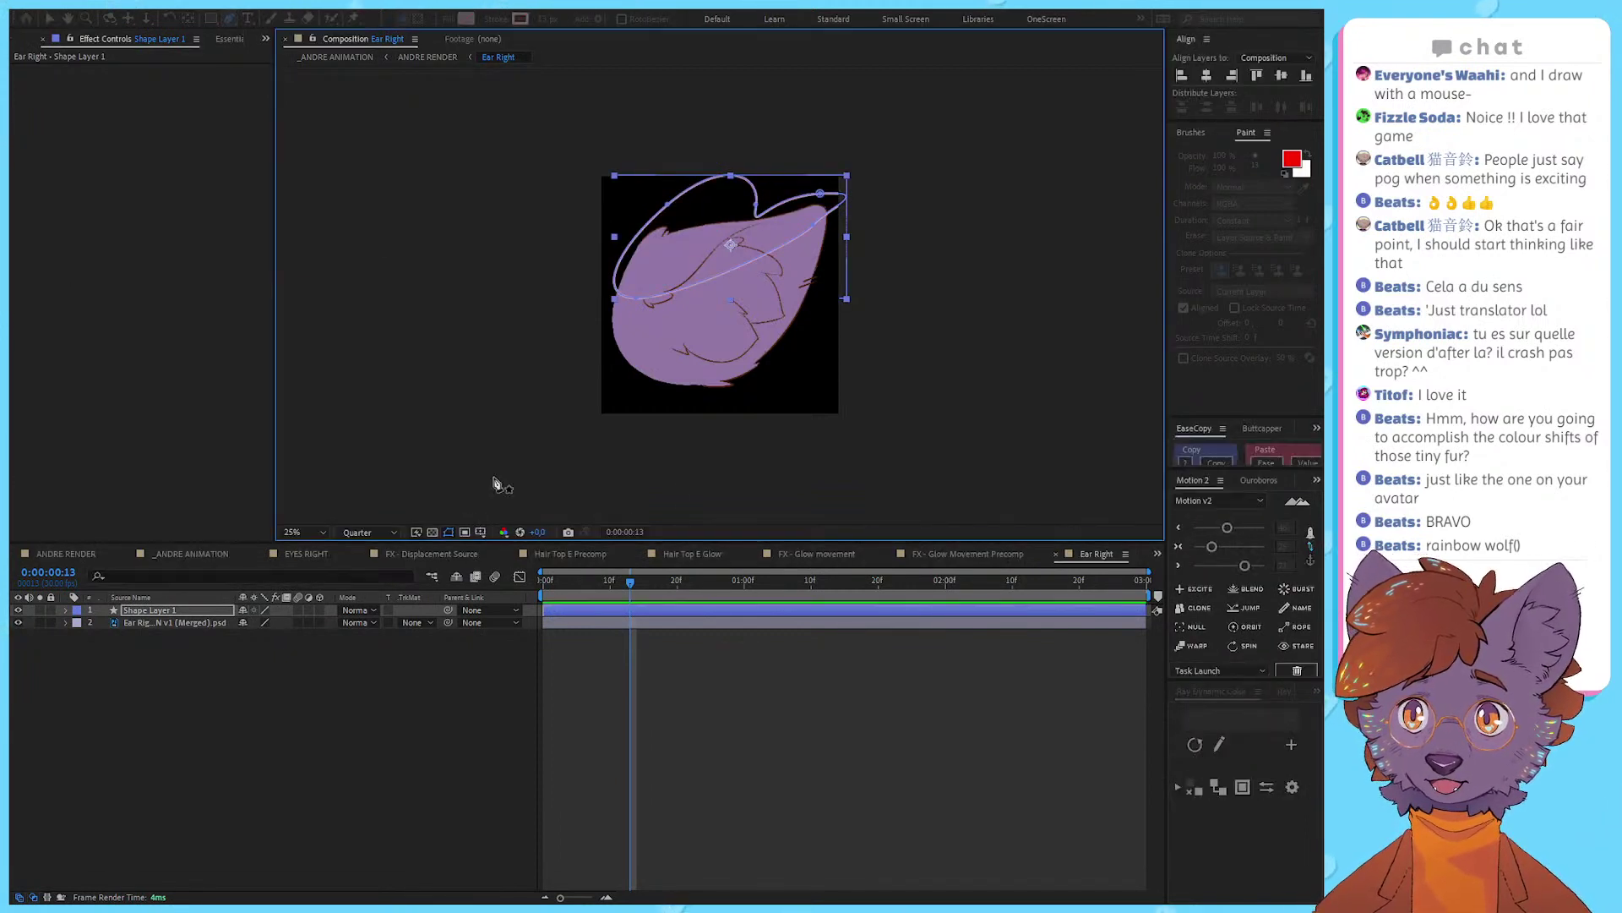
pyautogui.keyDown('ctrl'); pyautogui.click(757, 206); pyautogui.keyUp('ctrl')
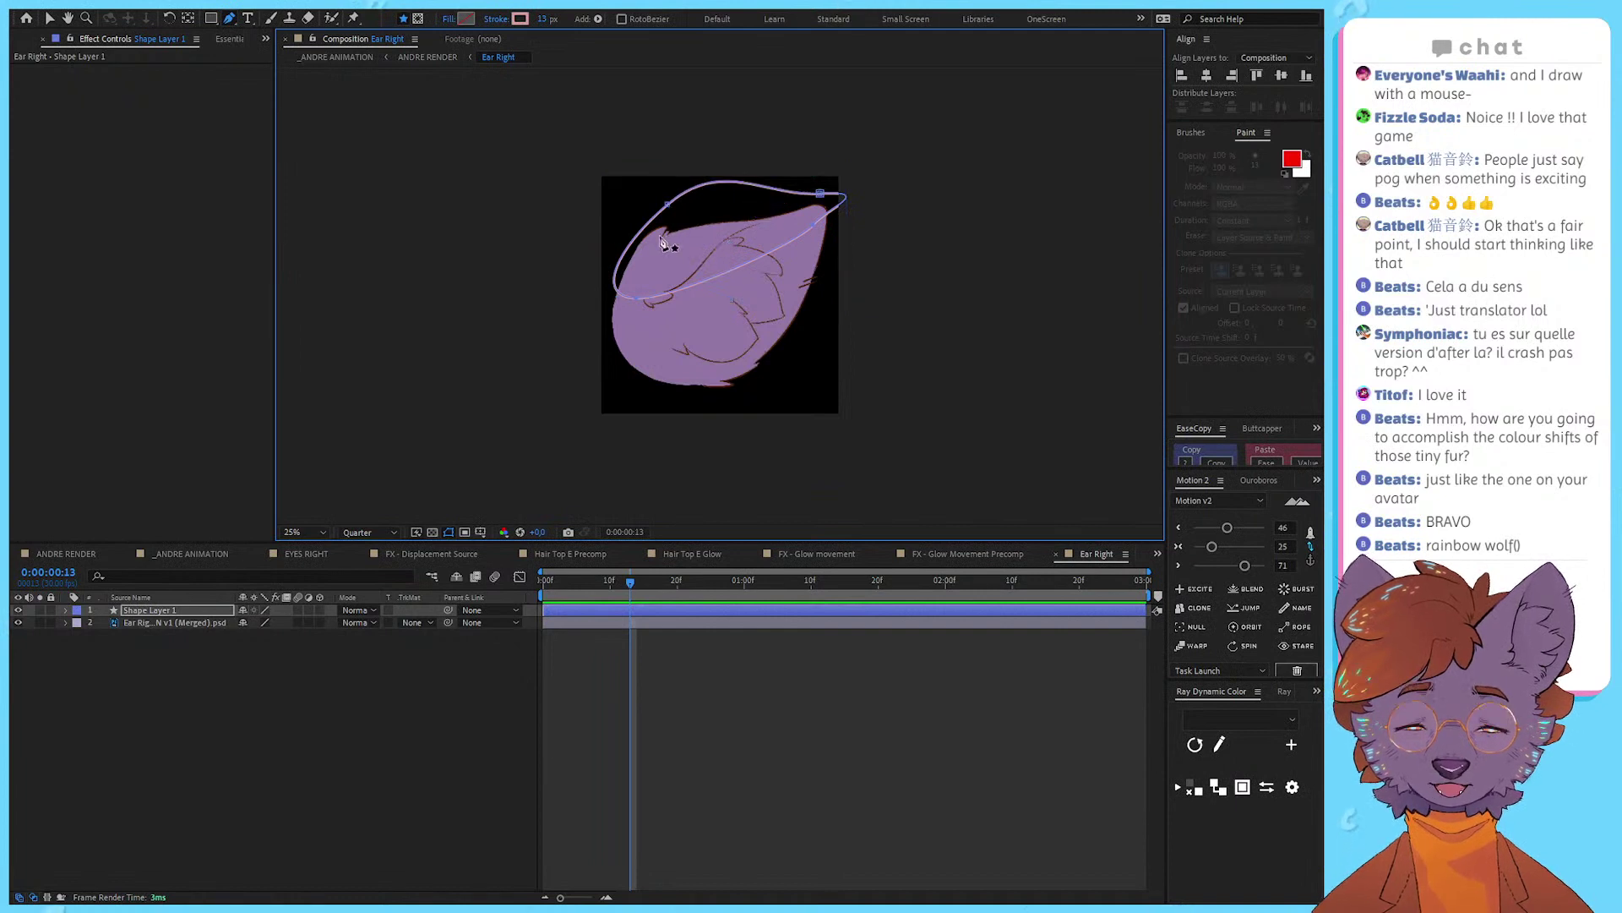
pyautogui.click(668, 205)
pyautogui.moveTo(708, 173); pyautogui.dragTo(660, 231)
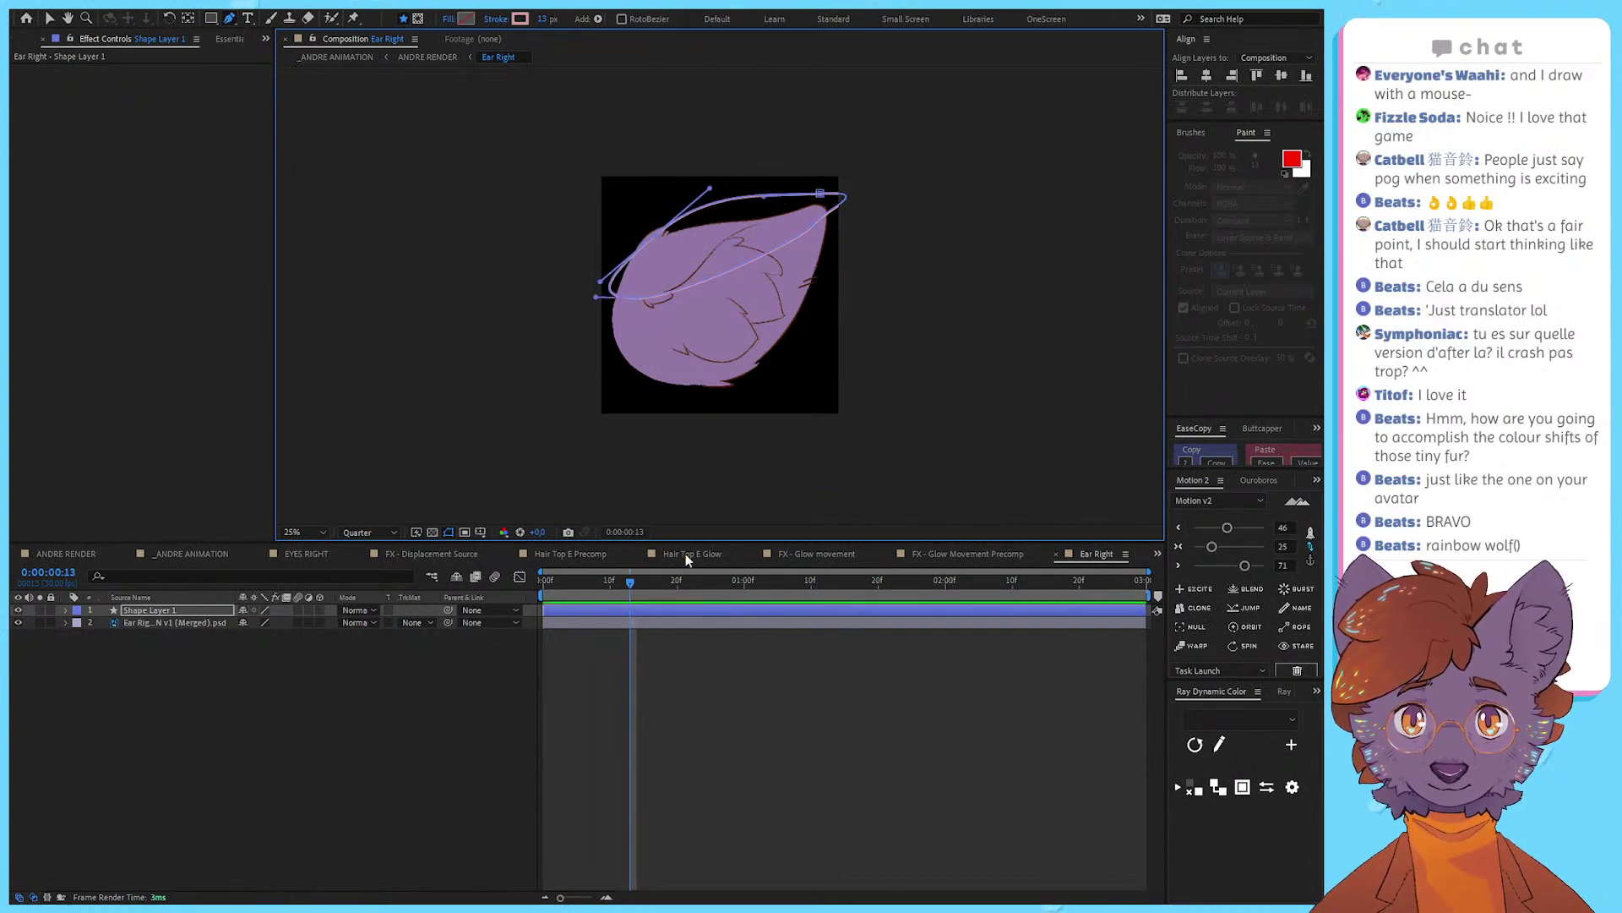
pyautogui.click(702, 659)
pyautogui.click(138, 622)
pyautogui.click(139, 610)
pyautogui.press('Delete')
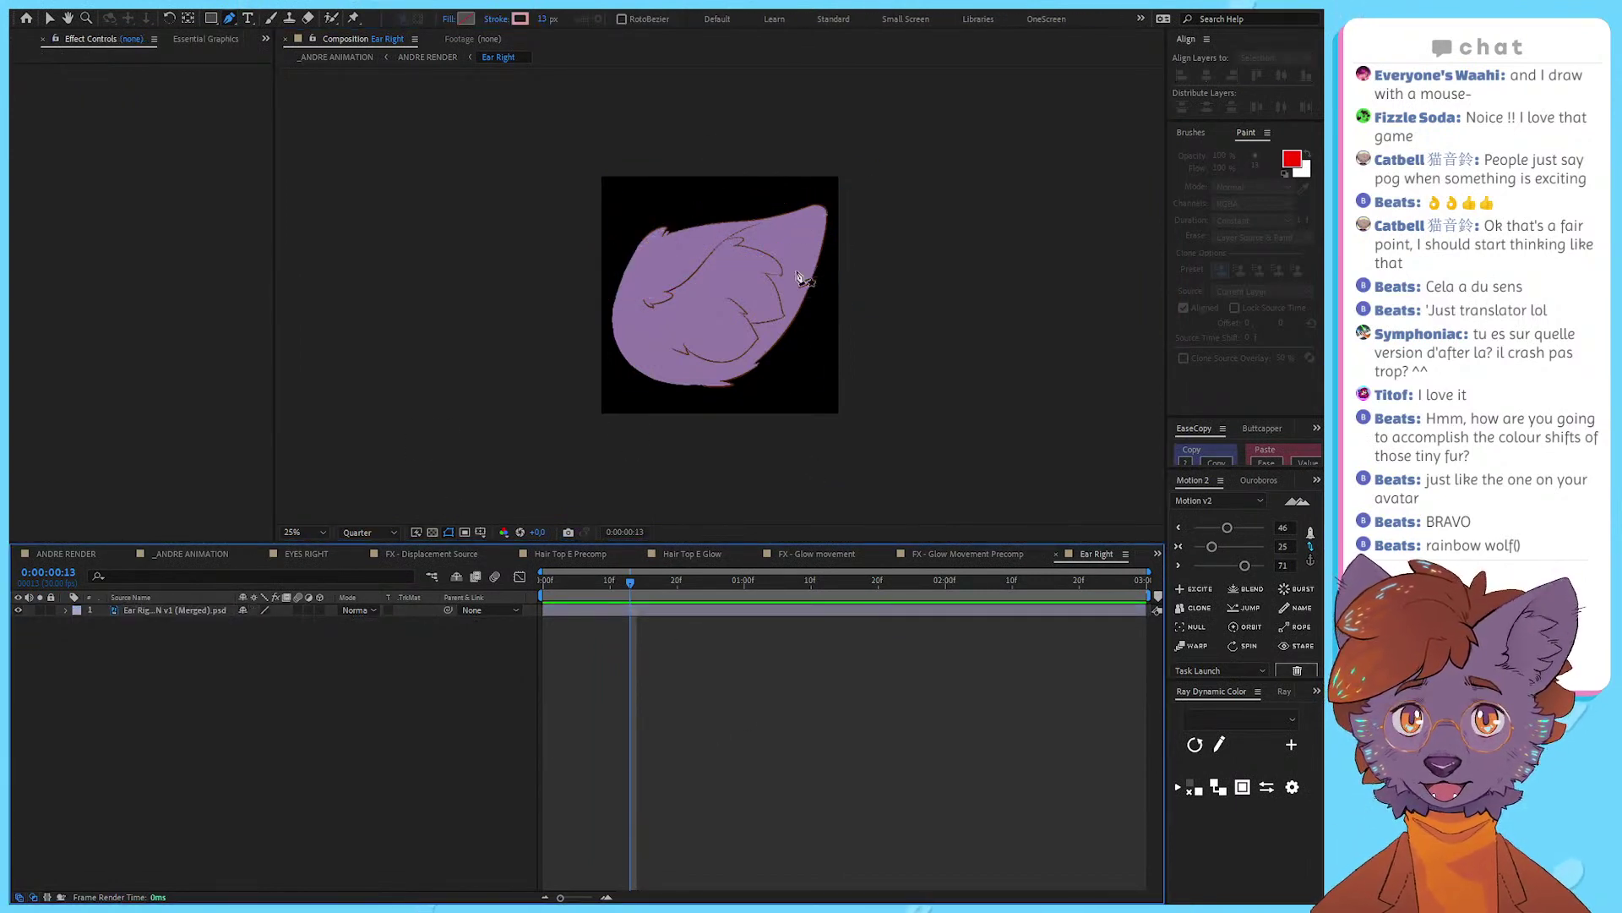
# Step: Try drawing a rounded closed outline around the whole ear, and delete the shape layer
pyautogui.moveTo(814, 201); pyautogui.dragTo(742, 218)
pyautogui.moveTo(630, 275); pyautogui.dragTo(600, 310)
pyautogui.moveTo(644, 407); pyautogui.dragTo(712, 417)
pyautogui.moveTo(889, 352); pyautogui.dragTo(887, 307)
pyautogui.click(814, 202)
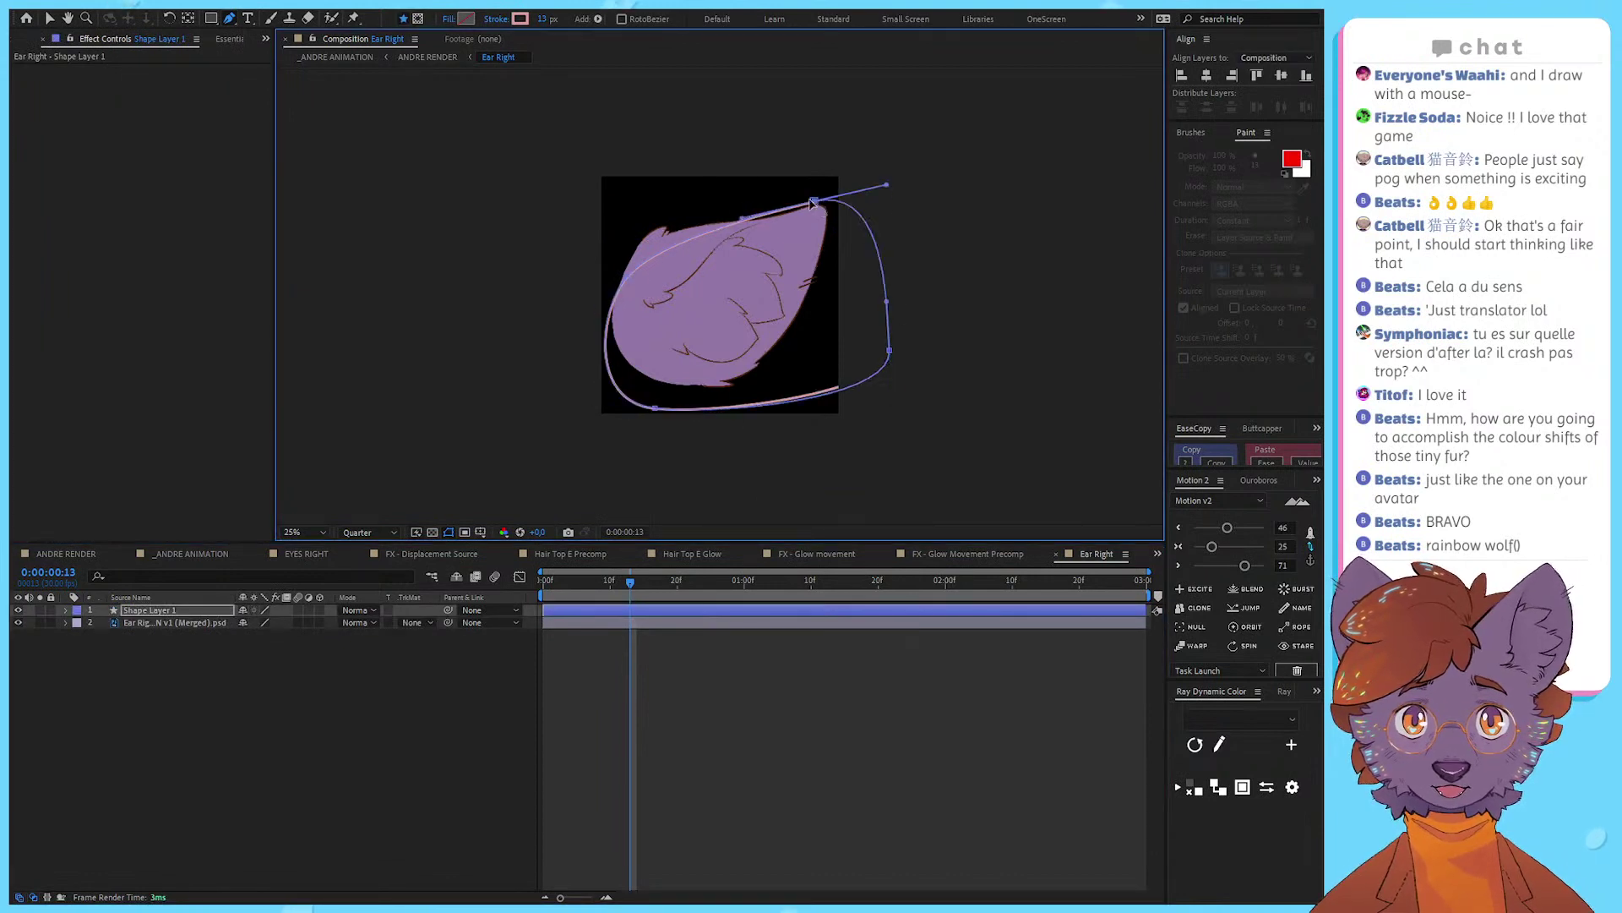
pyautogui.click(103, 685)
pyautogui.click(183, 610)
pyautogui.press('Delete')
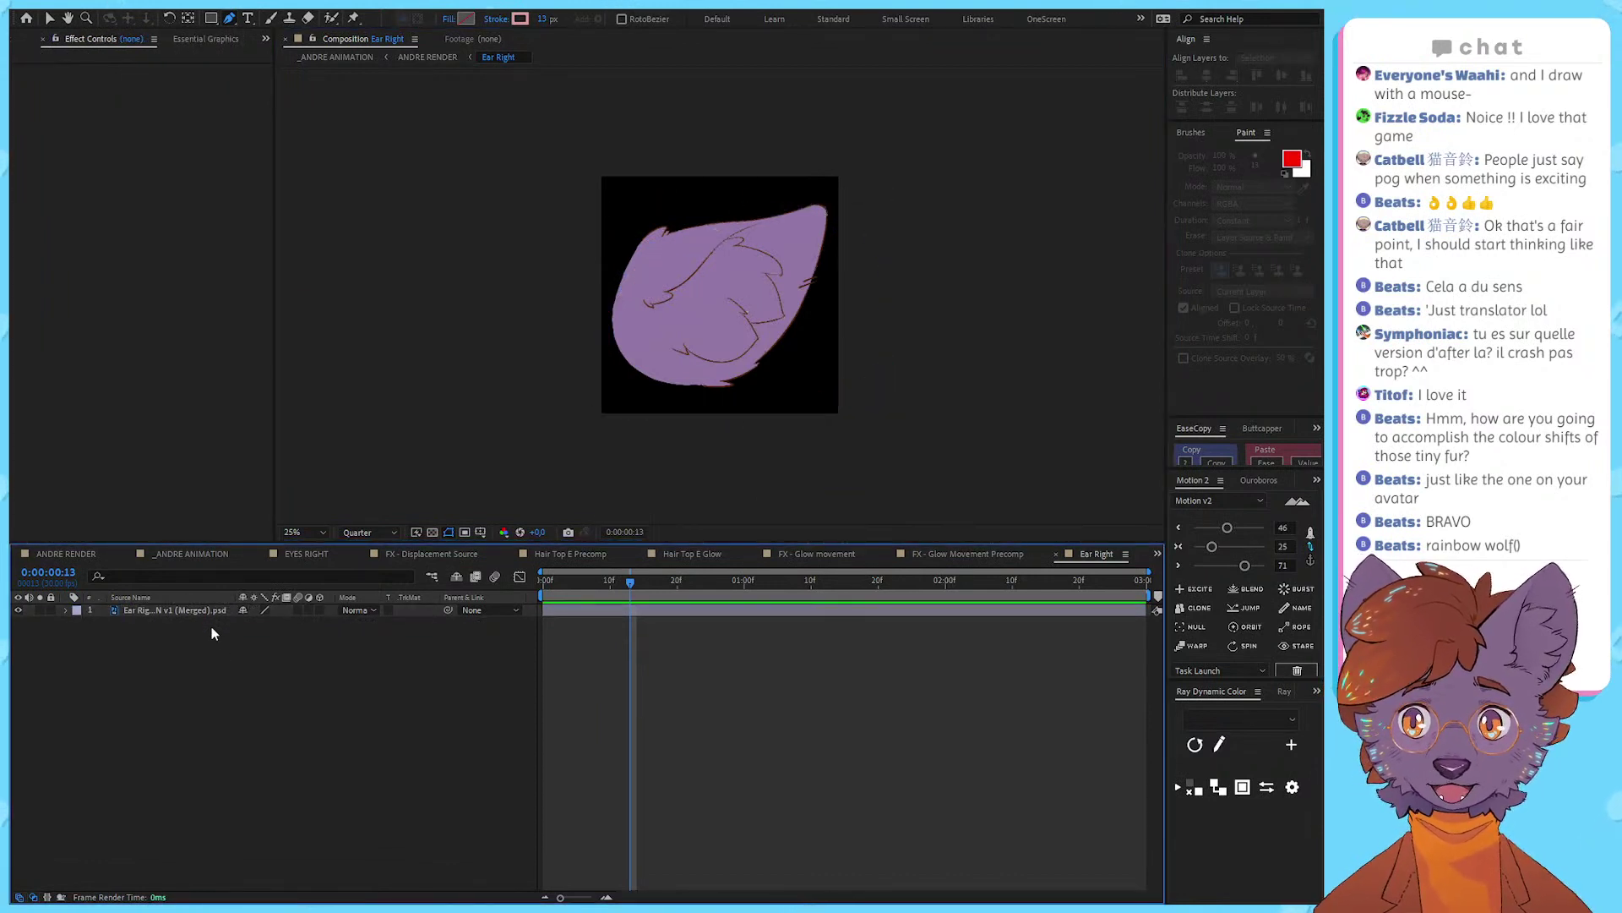
pyautogui.click(203, 610)
pyautogui.scroll(1, 674, 364)
pyautogui.moveTo(674, 364); pyautogui.dragTo(611, 435)
pyautogui.click(220, 649)
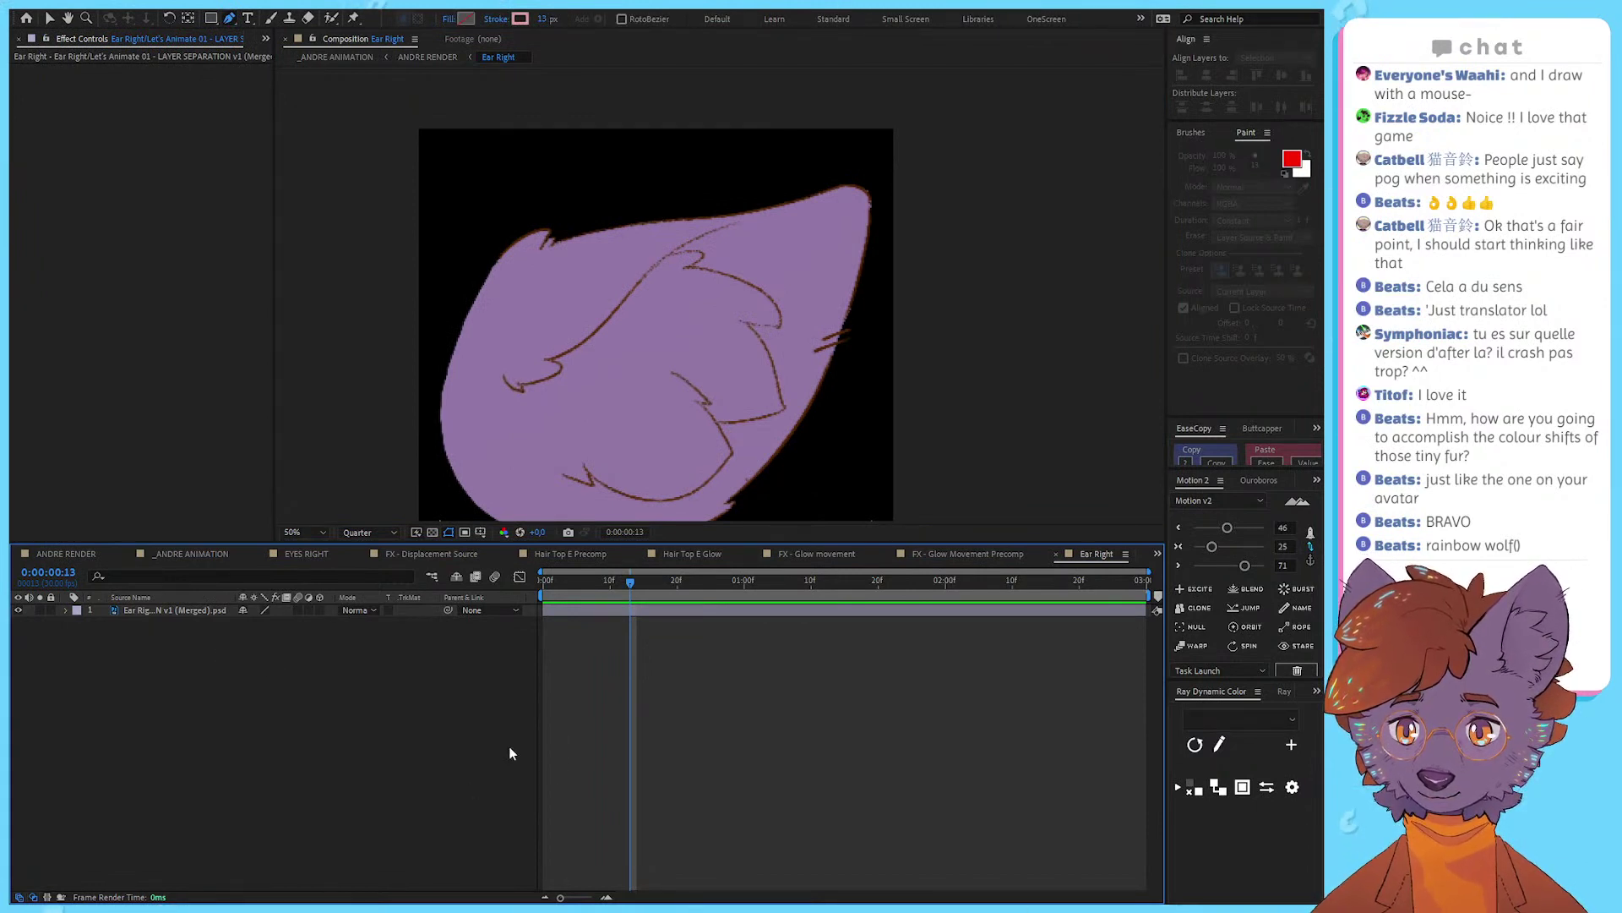
pyautogui.click(568, 615)
pyautogui.moveTo(681, 416); pyautogui.dragTo(733, 375)
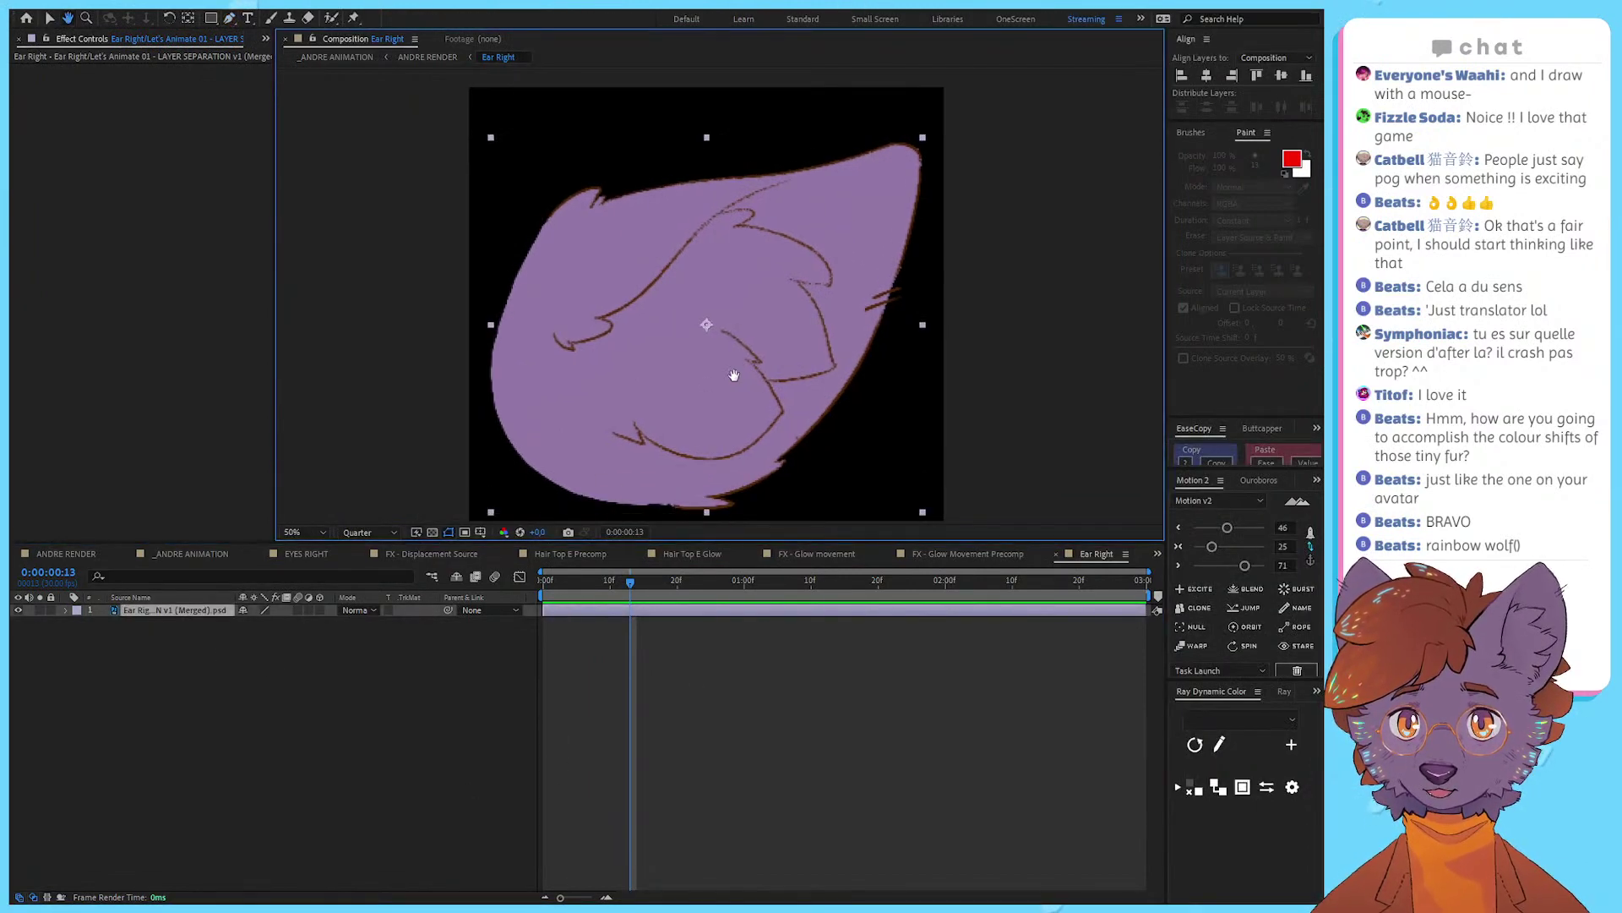
pyautogui.click(192, 613)
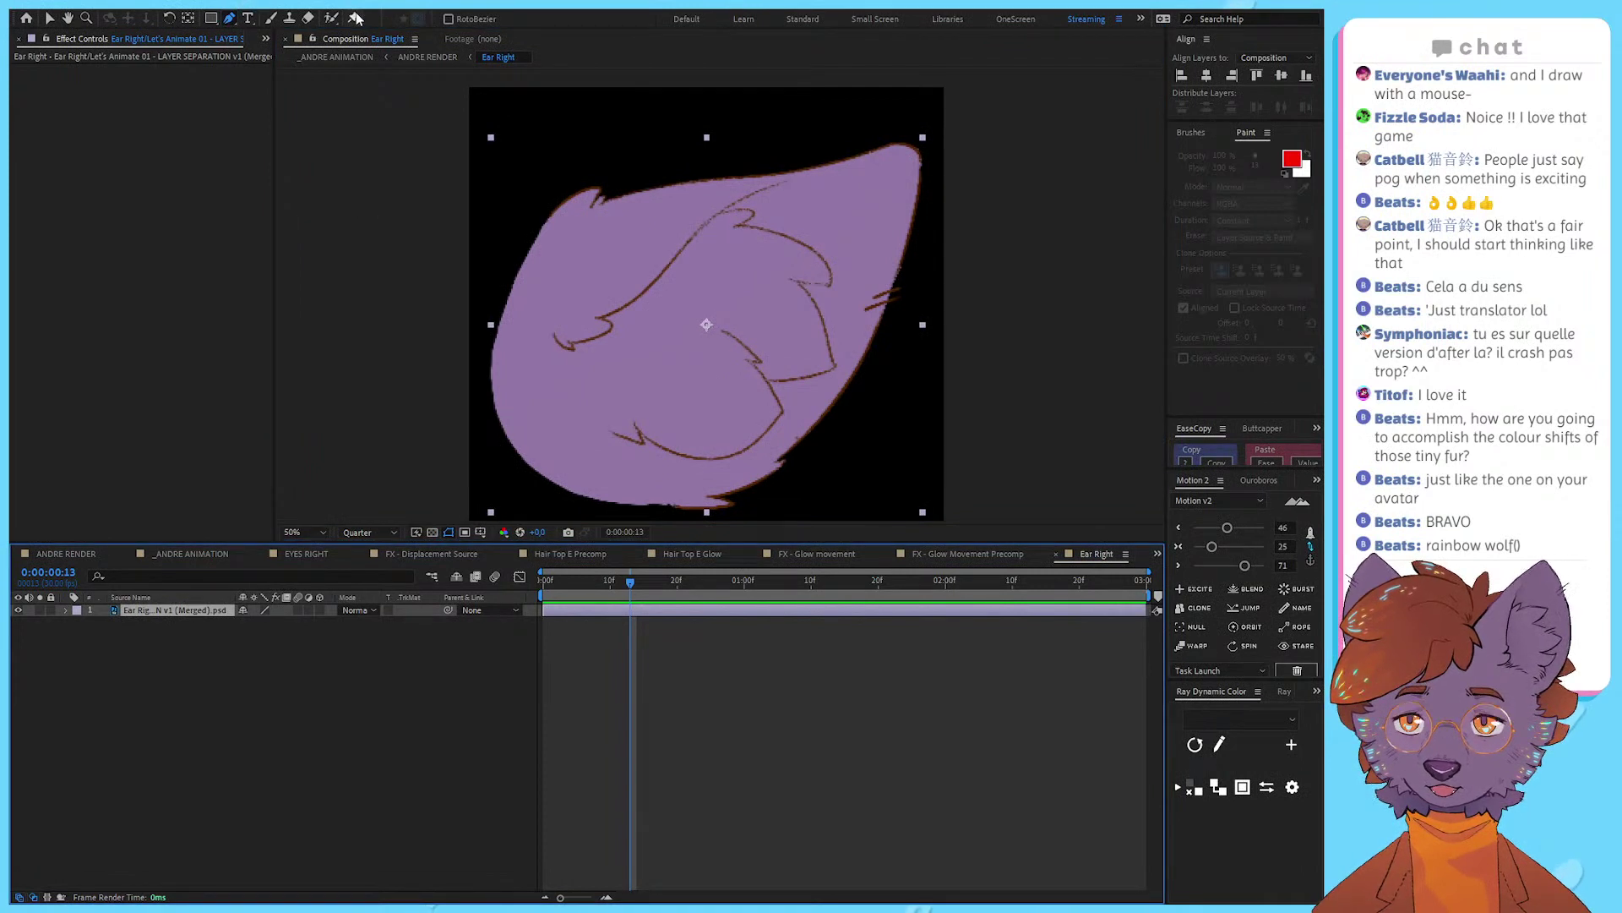
# Step: Add an adjustment layer above the ear artwork and rename it Puppet
pyautogui.click(204, 683)
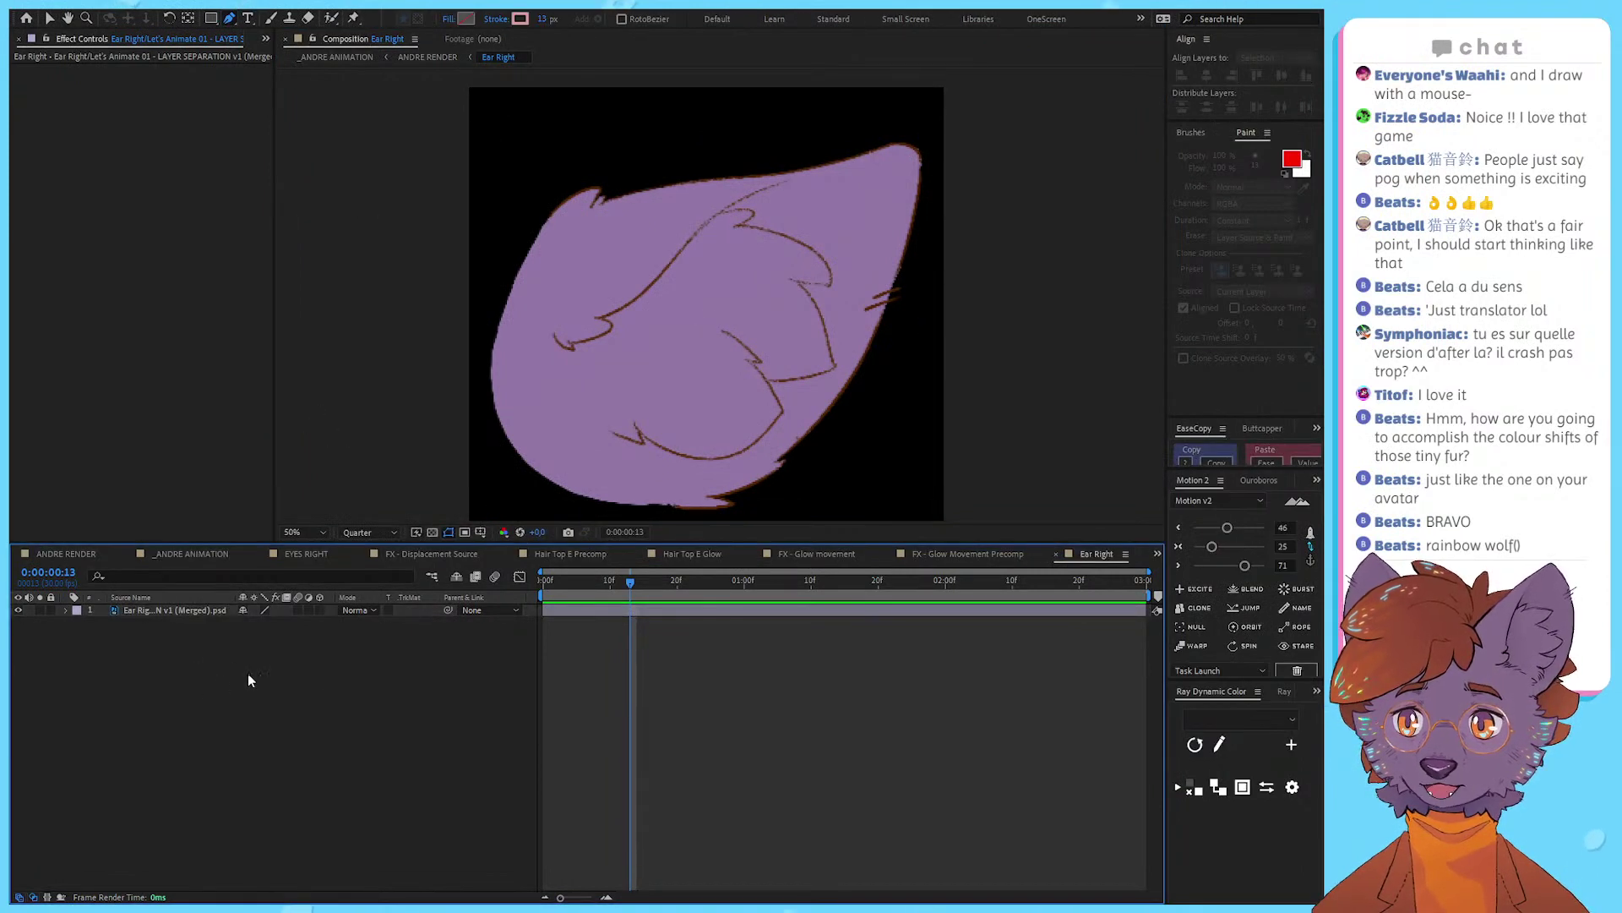
pyautogui.hotkey('ctrl', 'alt', 'y')
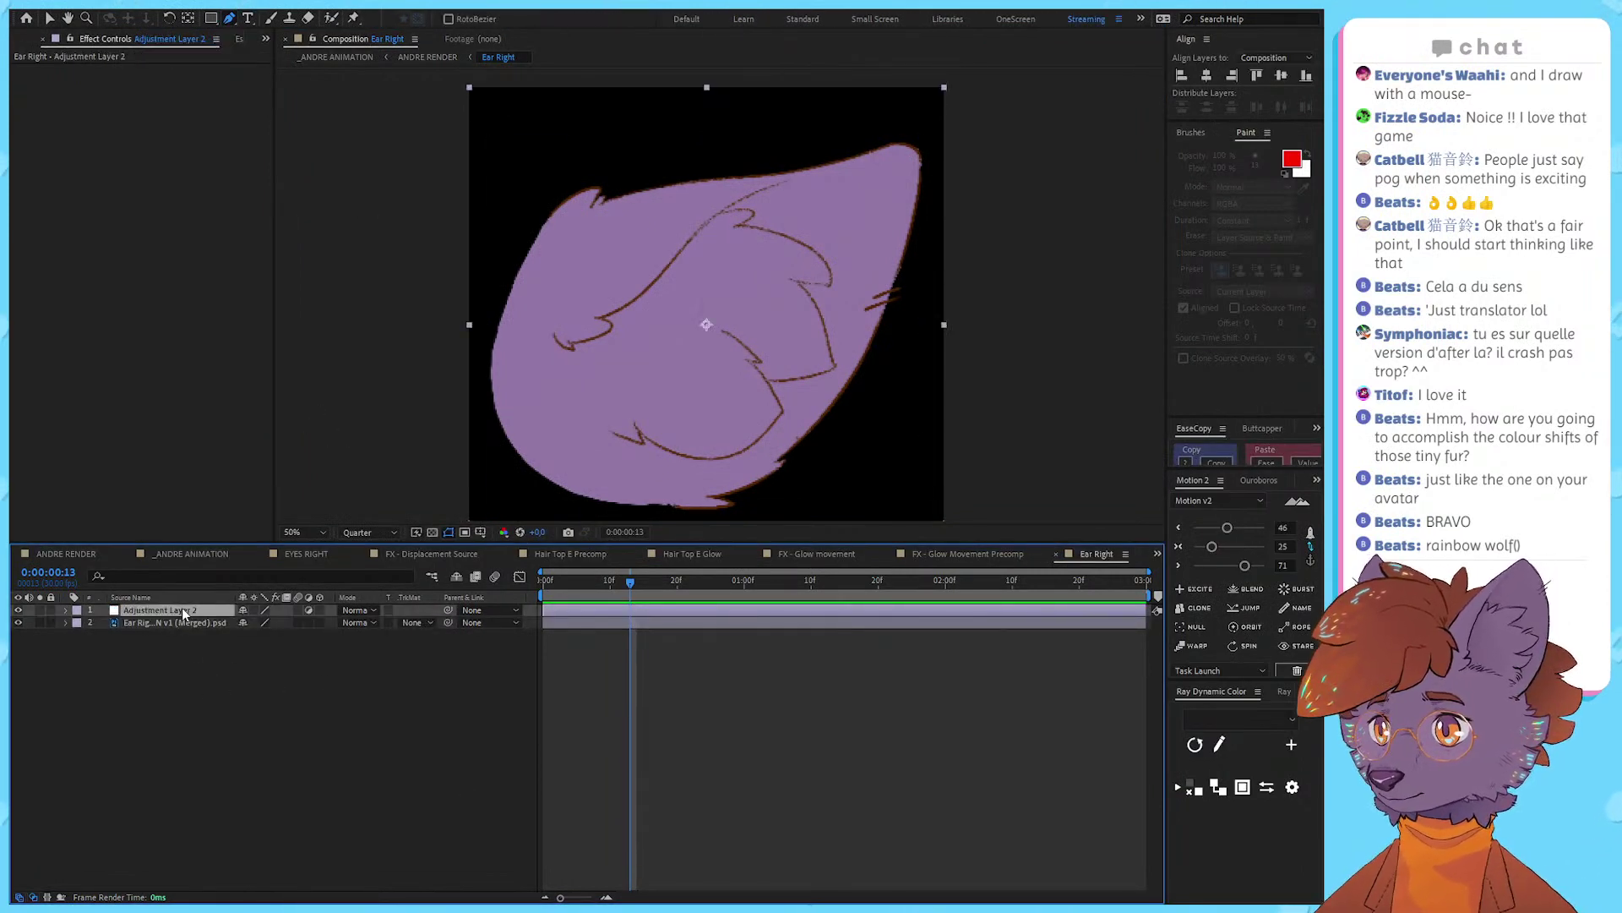
pyautogui.press('Return')
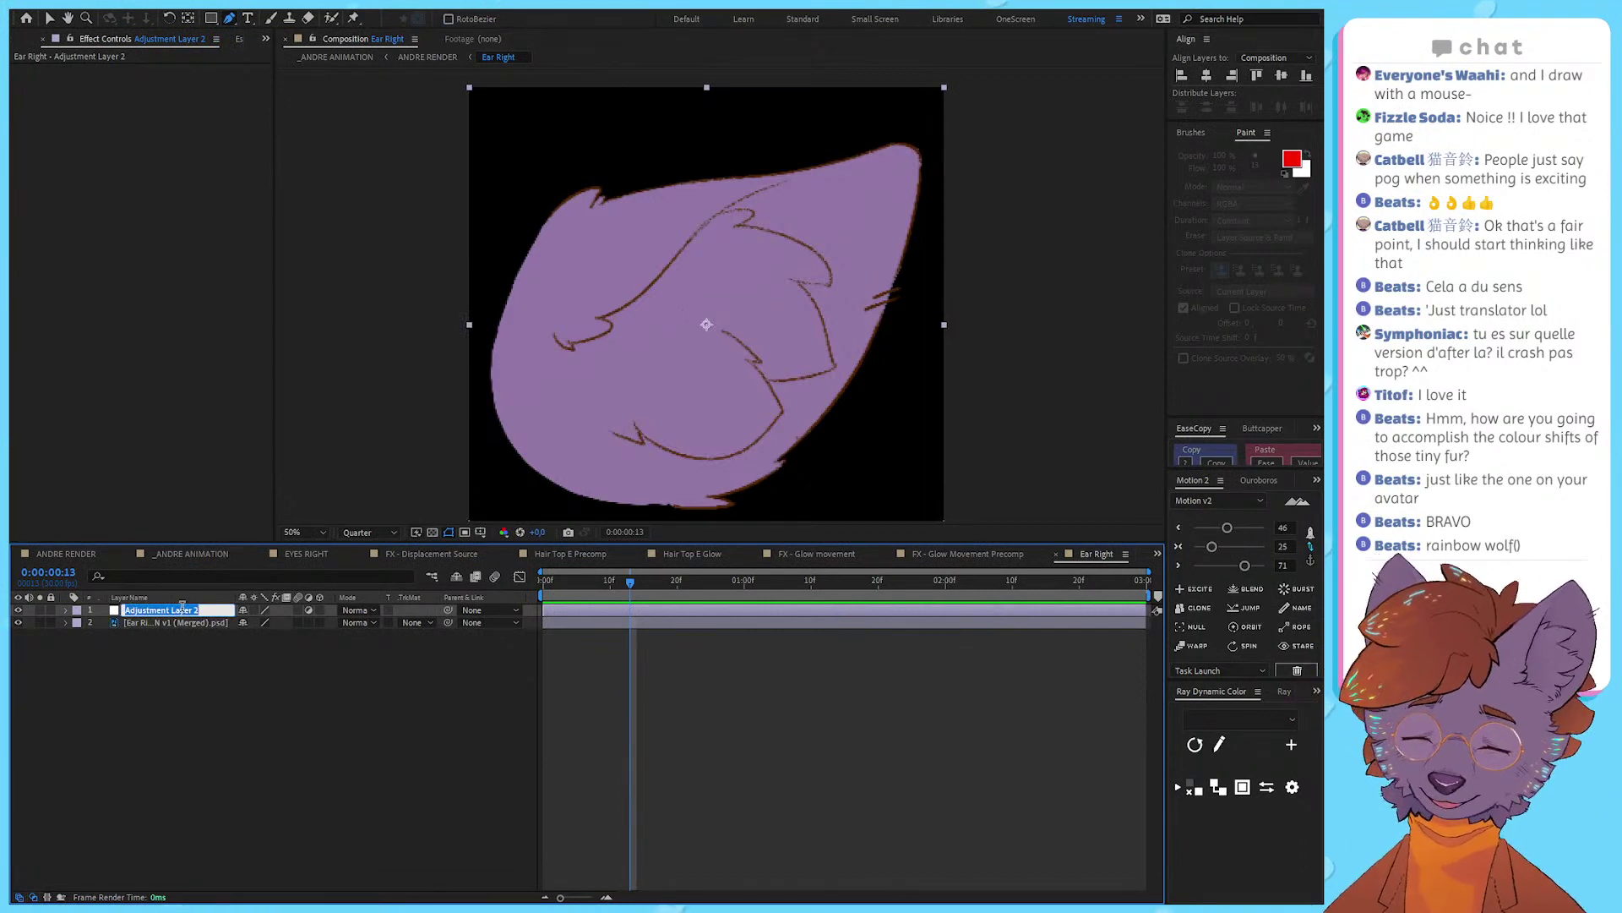
pyautogui.write('Pupeet')
pyautogui.press('Return')
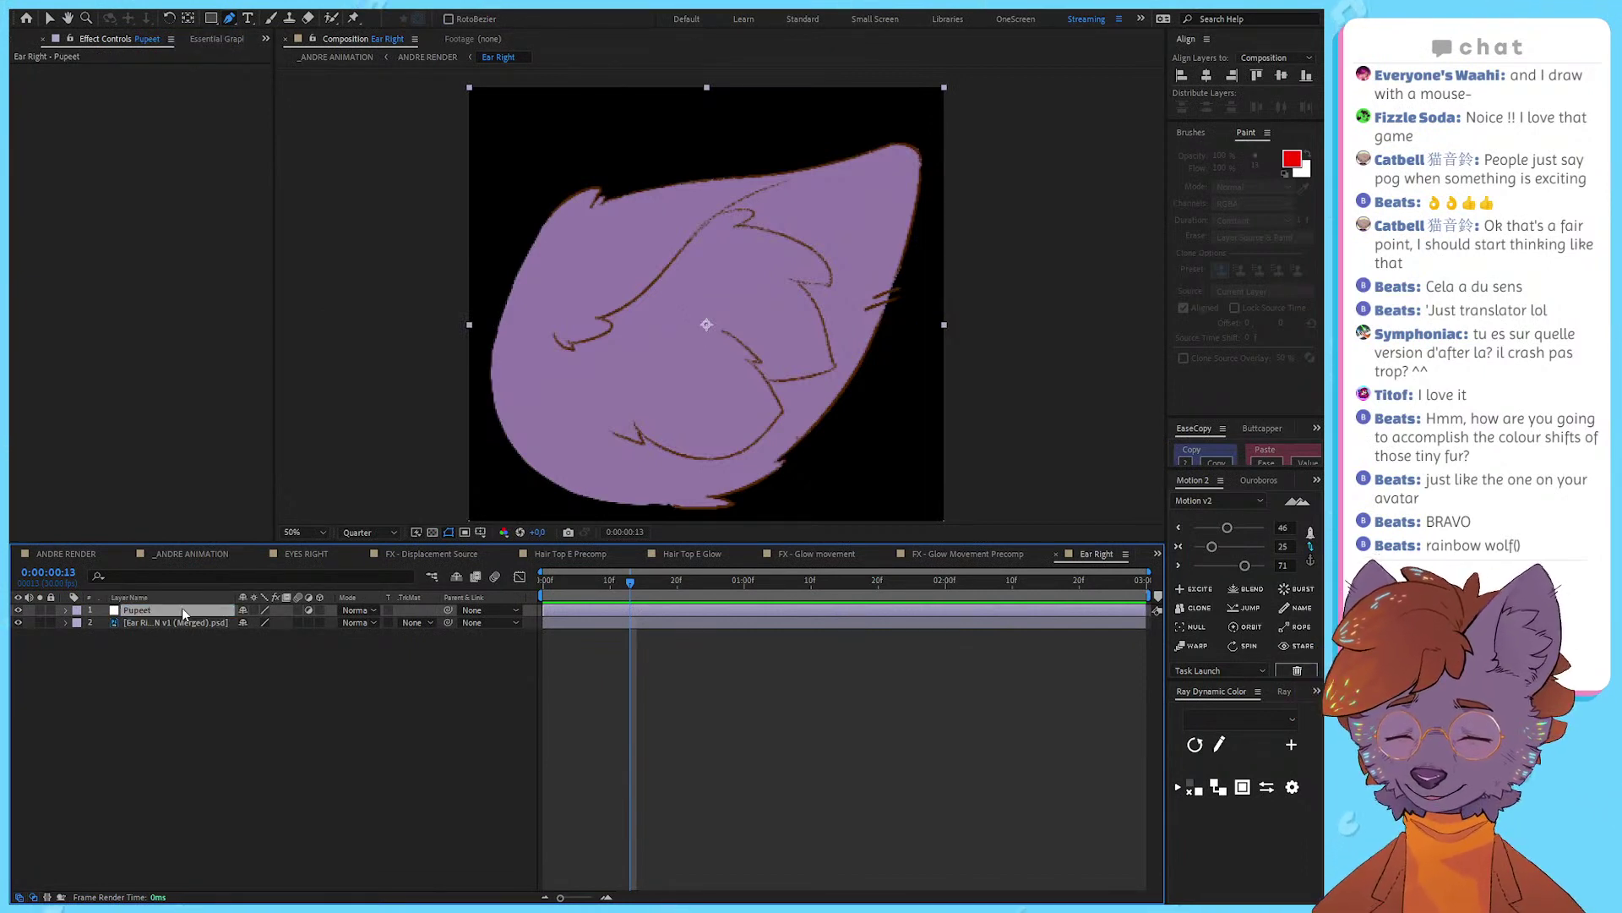
pyautogui.press('Return')
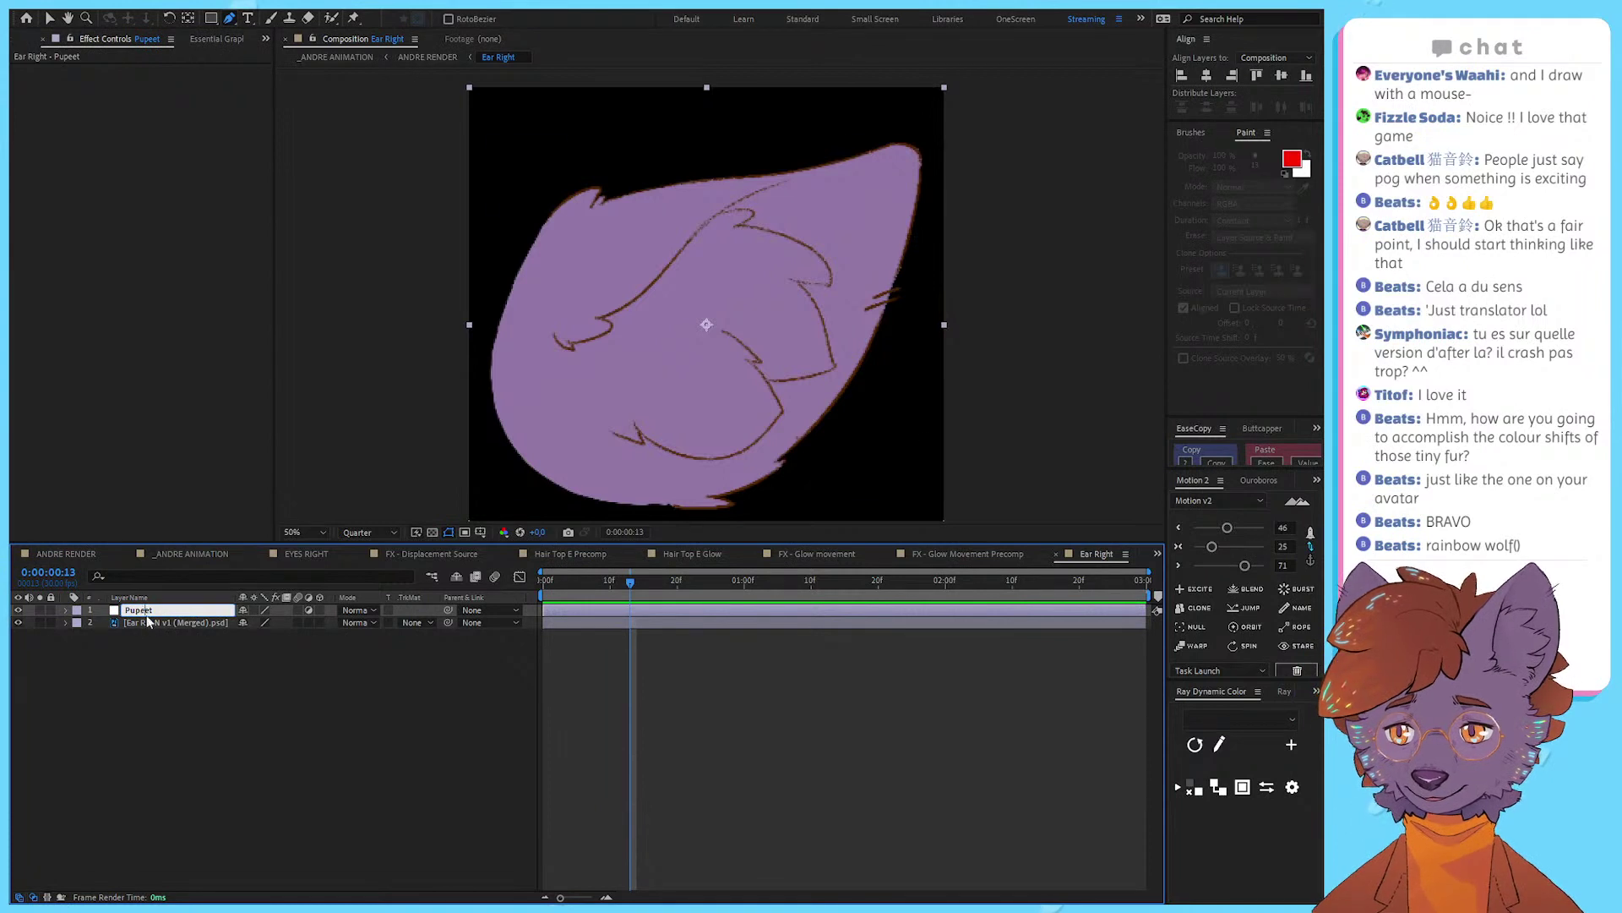
pyautogui.write('Puppet')
pyautogui.press('Return')
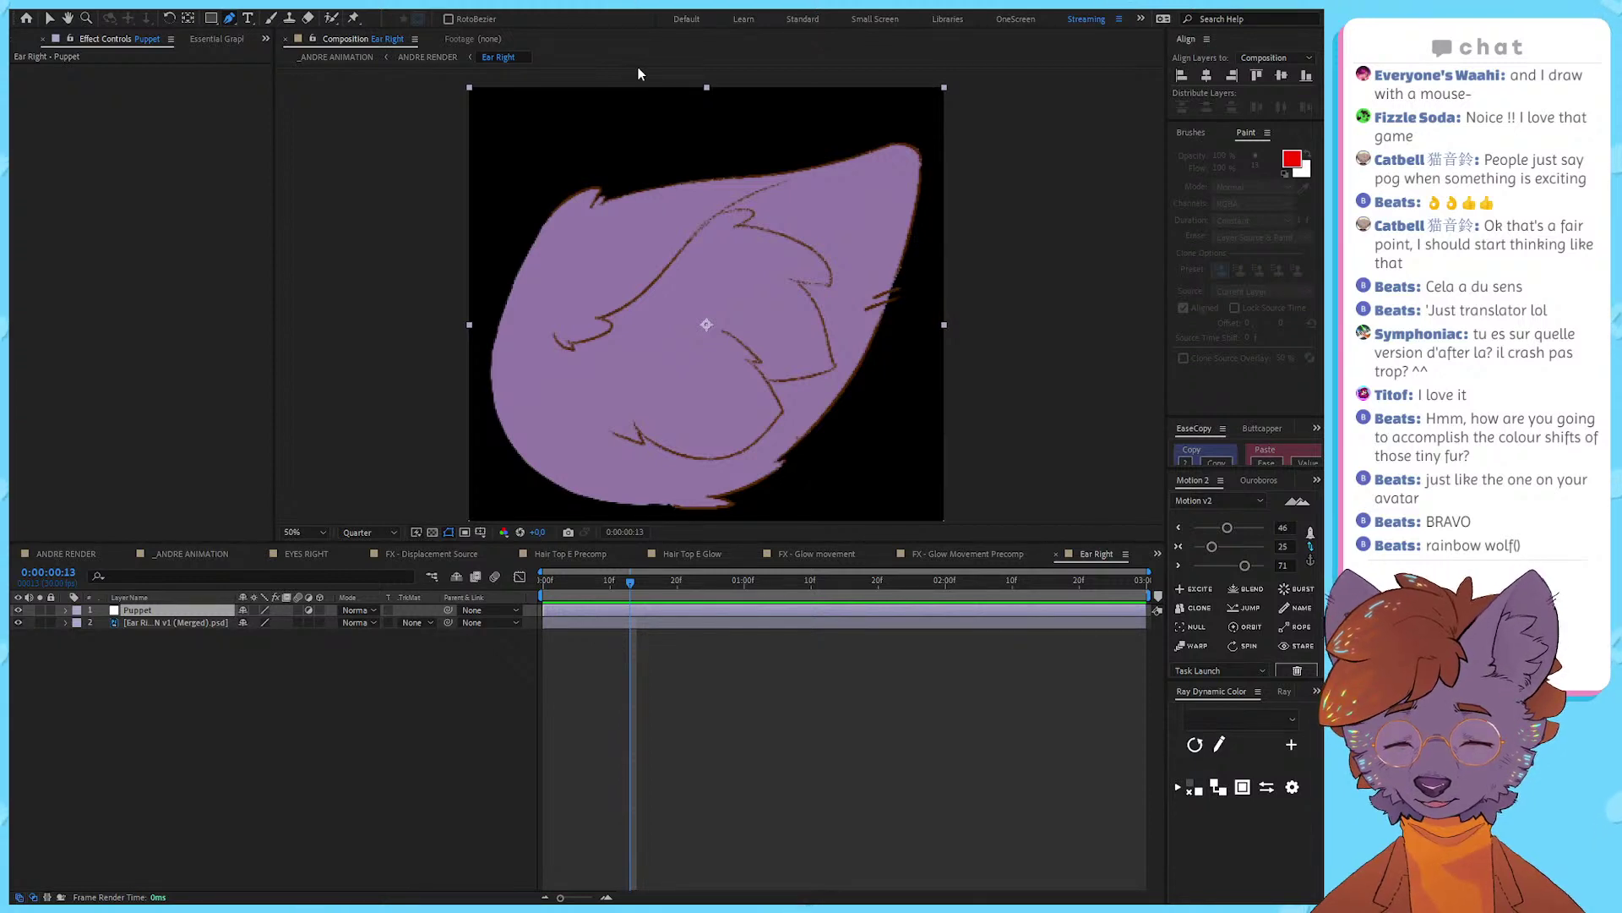
# Step: Place puppet pins around the ear's outline and along its inner fur line, using the Puppet Pin tool on the Puppet layer
pyautogui.click(355, 20)
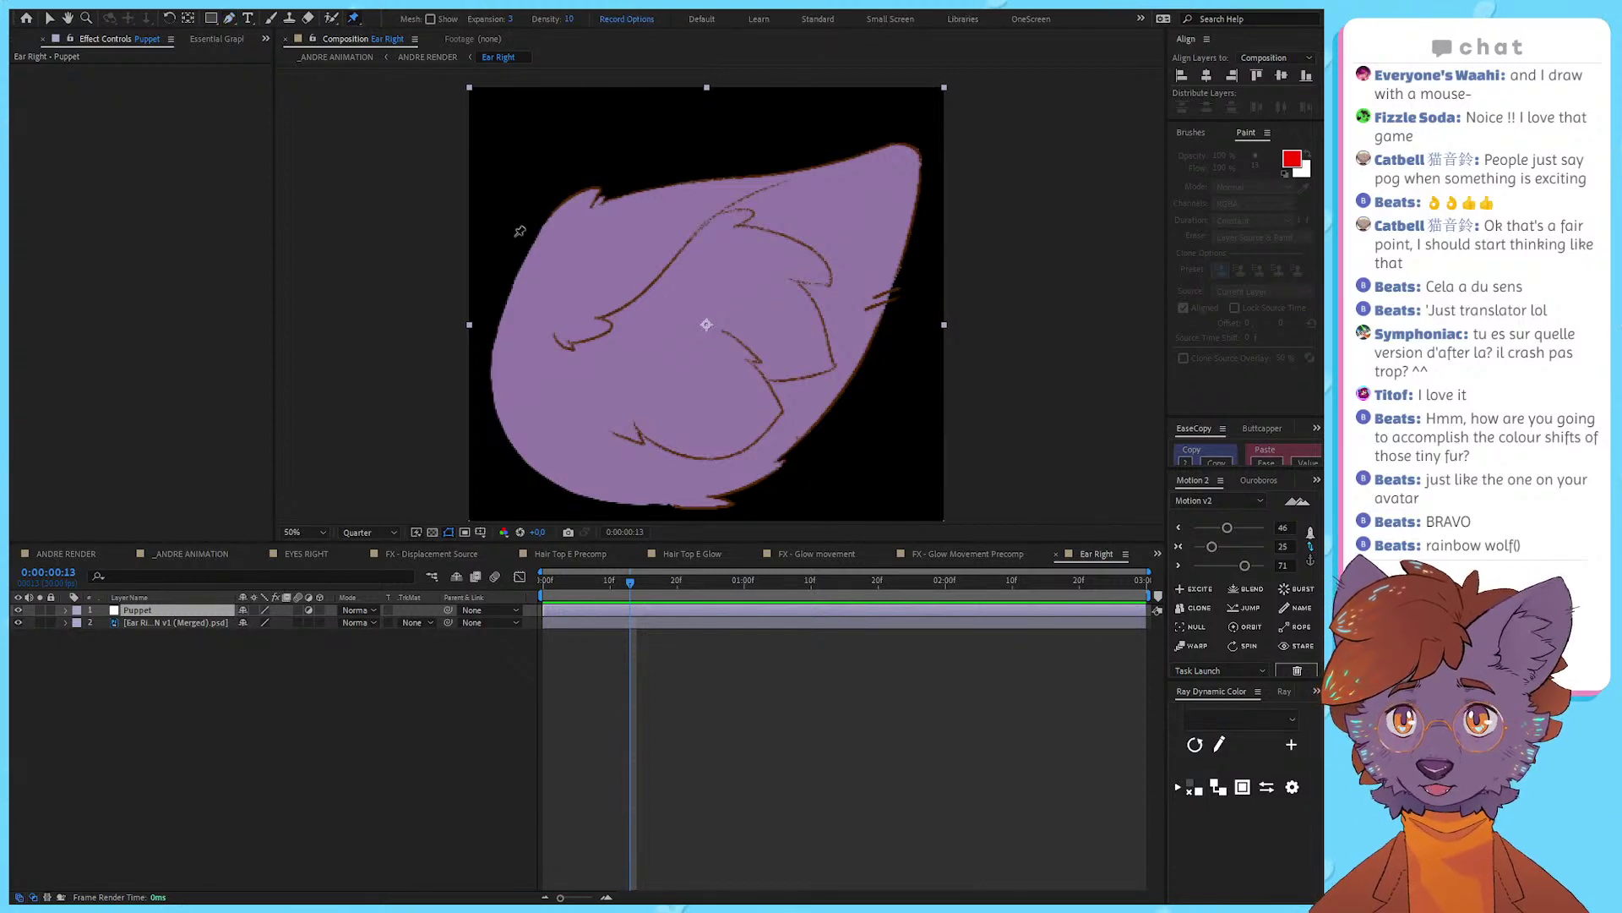
pyautogui.click(565, 217)
pyautogui.click(502, 363)
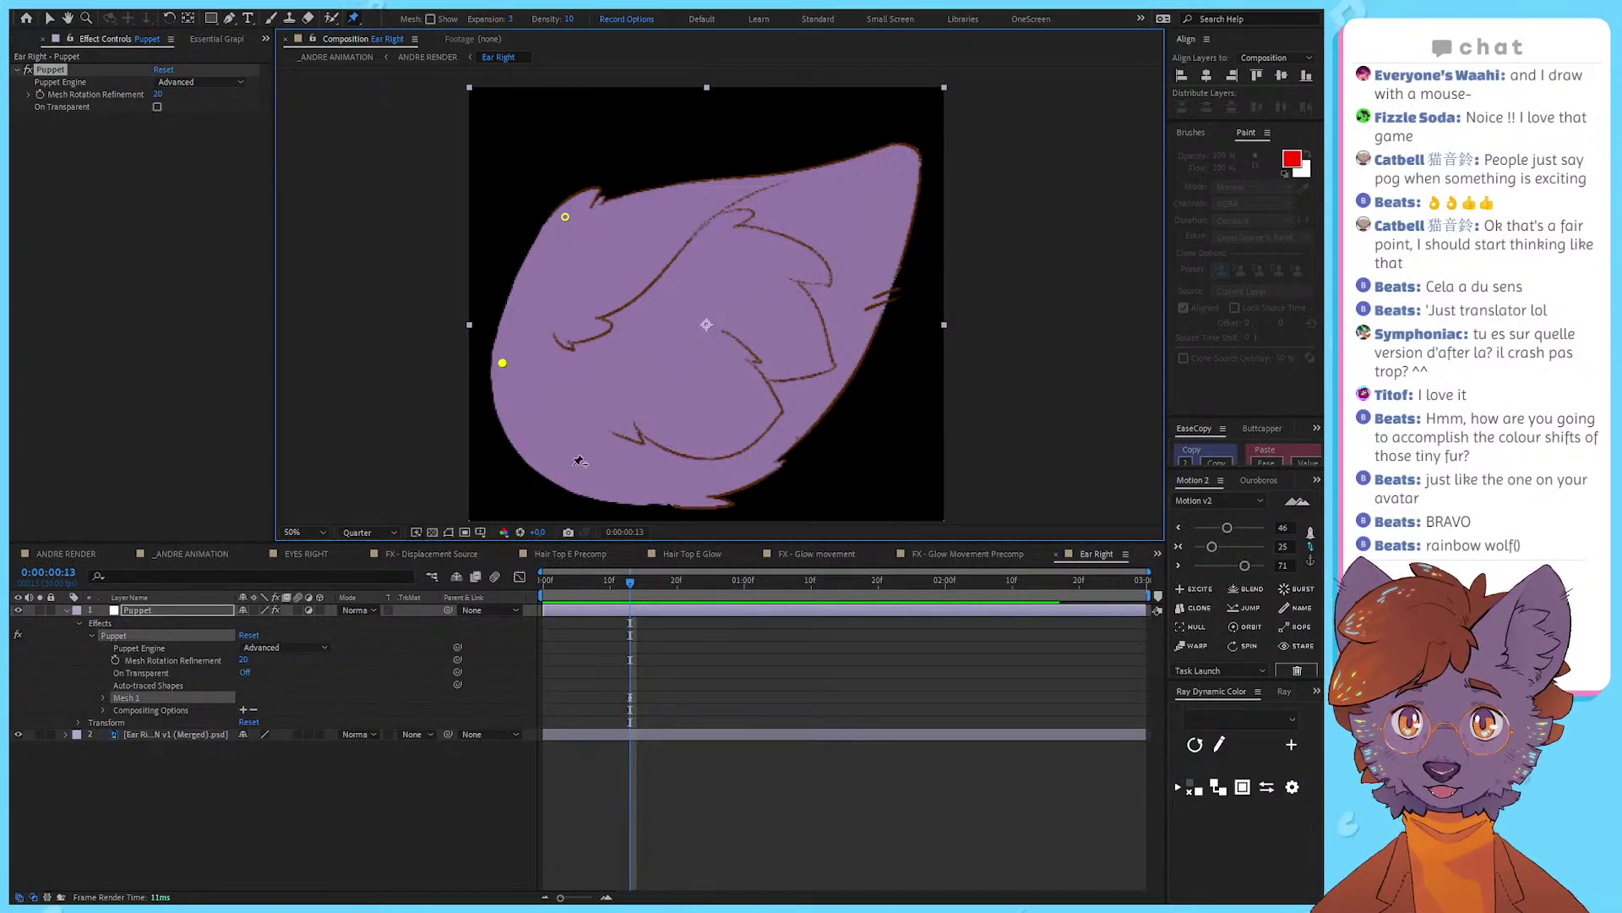
pyautogui.click(574, 477)
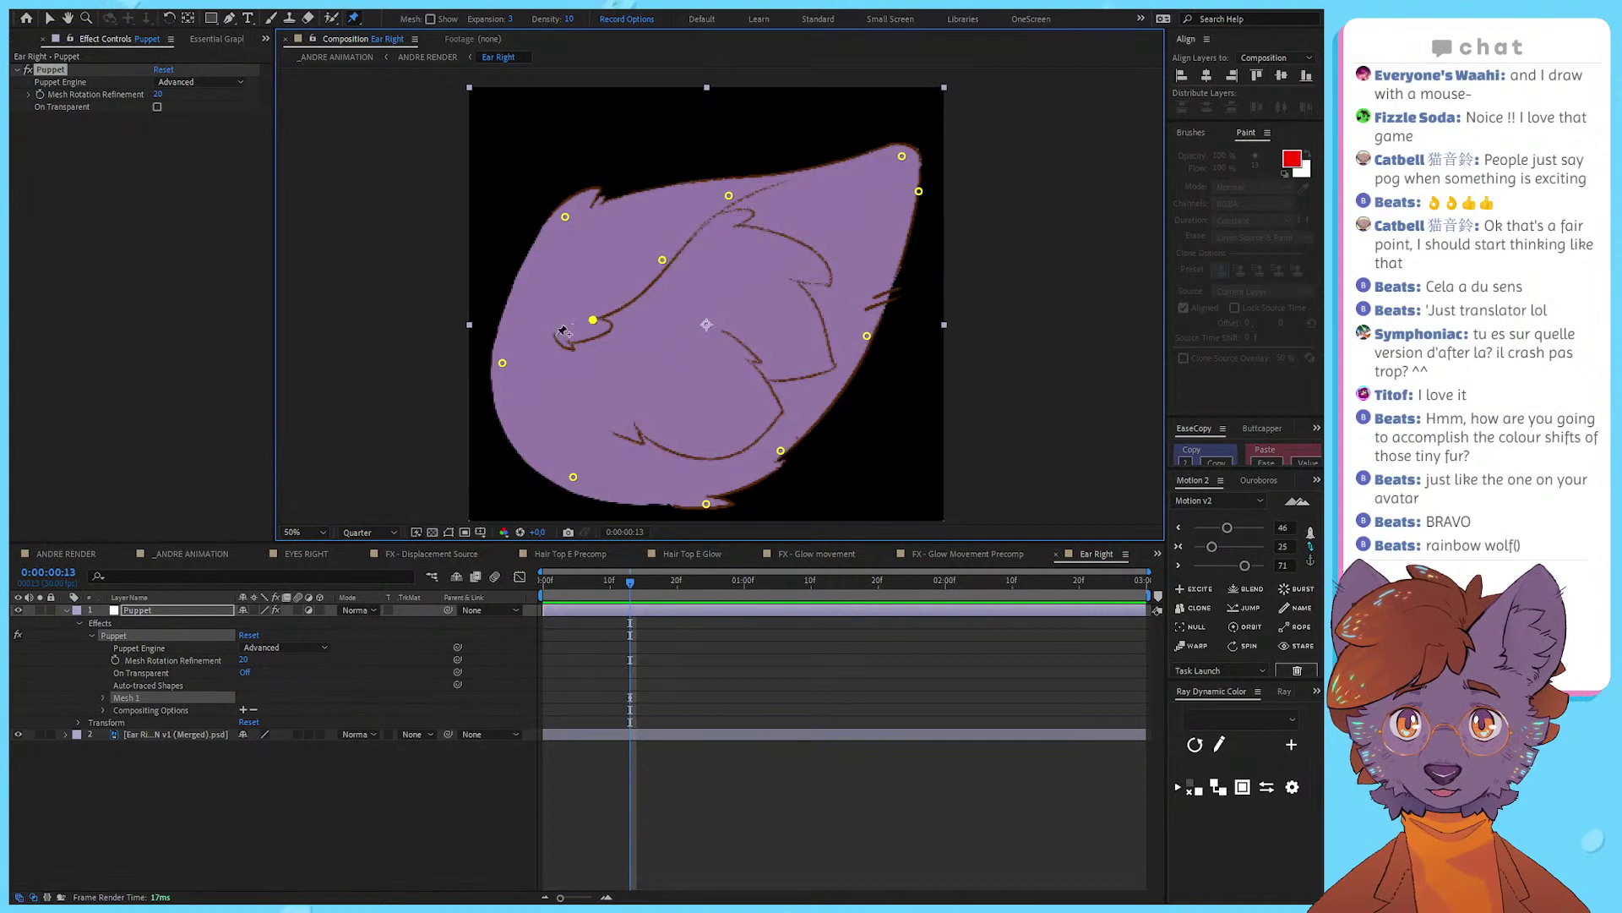
pyautogui.moveTo(594, 319); pyautogui.dragTo(641, 366)
pyautogui.hotkey('ctrl', 'z')
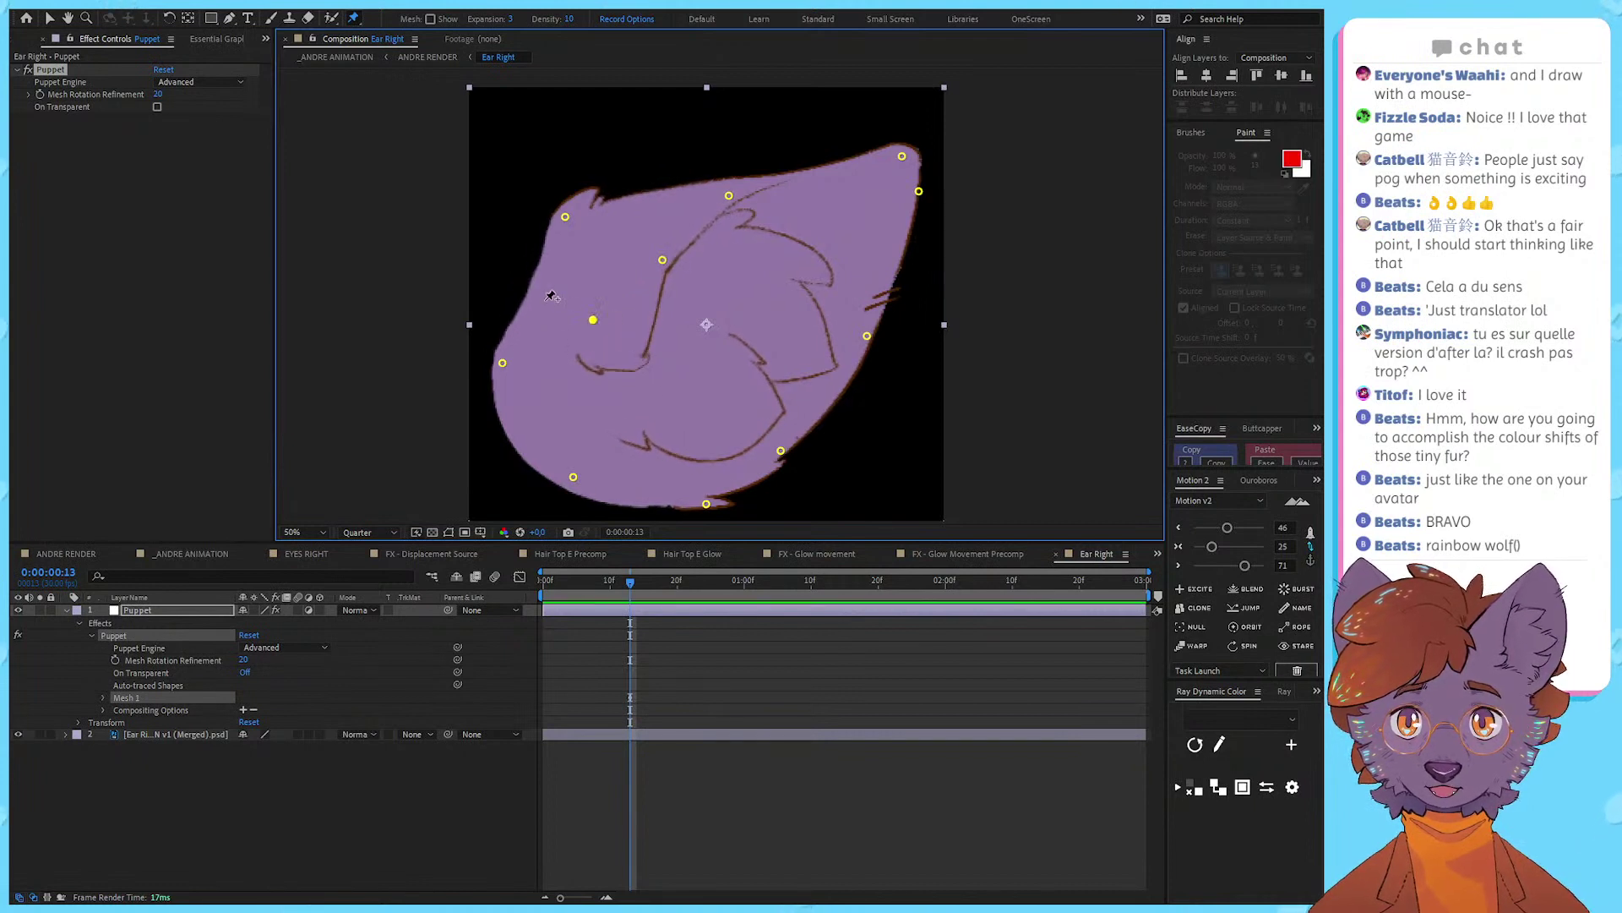
pyautogui.click(528, 287)
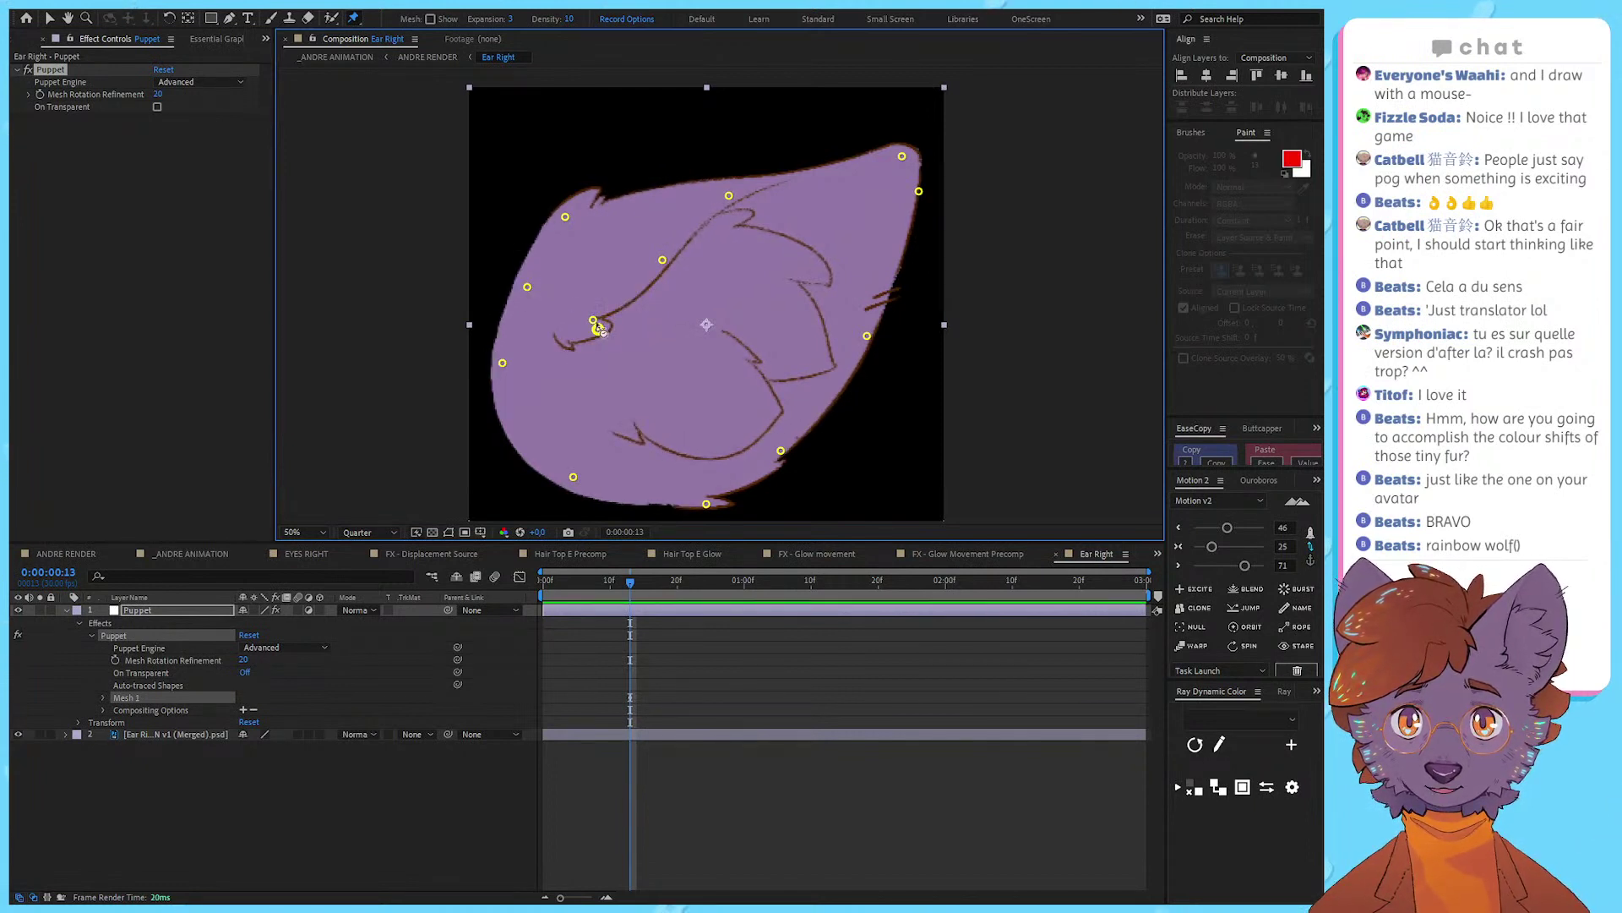
# Step: Try pulling the pins on the ear's inner fur line inward to test the deformation, and undo the moves
pyautogui.moveTo(594, 320); pyautogui.dragTo(624, 353)
pyautogui.moveTo(662, 260); pyautogui.dragTo(698, 277)
pyautogui.moveTo(728, 195); pyautogui.dragTo(756, 215)
pyautogui.hotkey('ctrl', 'z')
pyautogui.hotkey('ctrl', 'z')
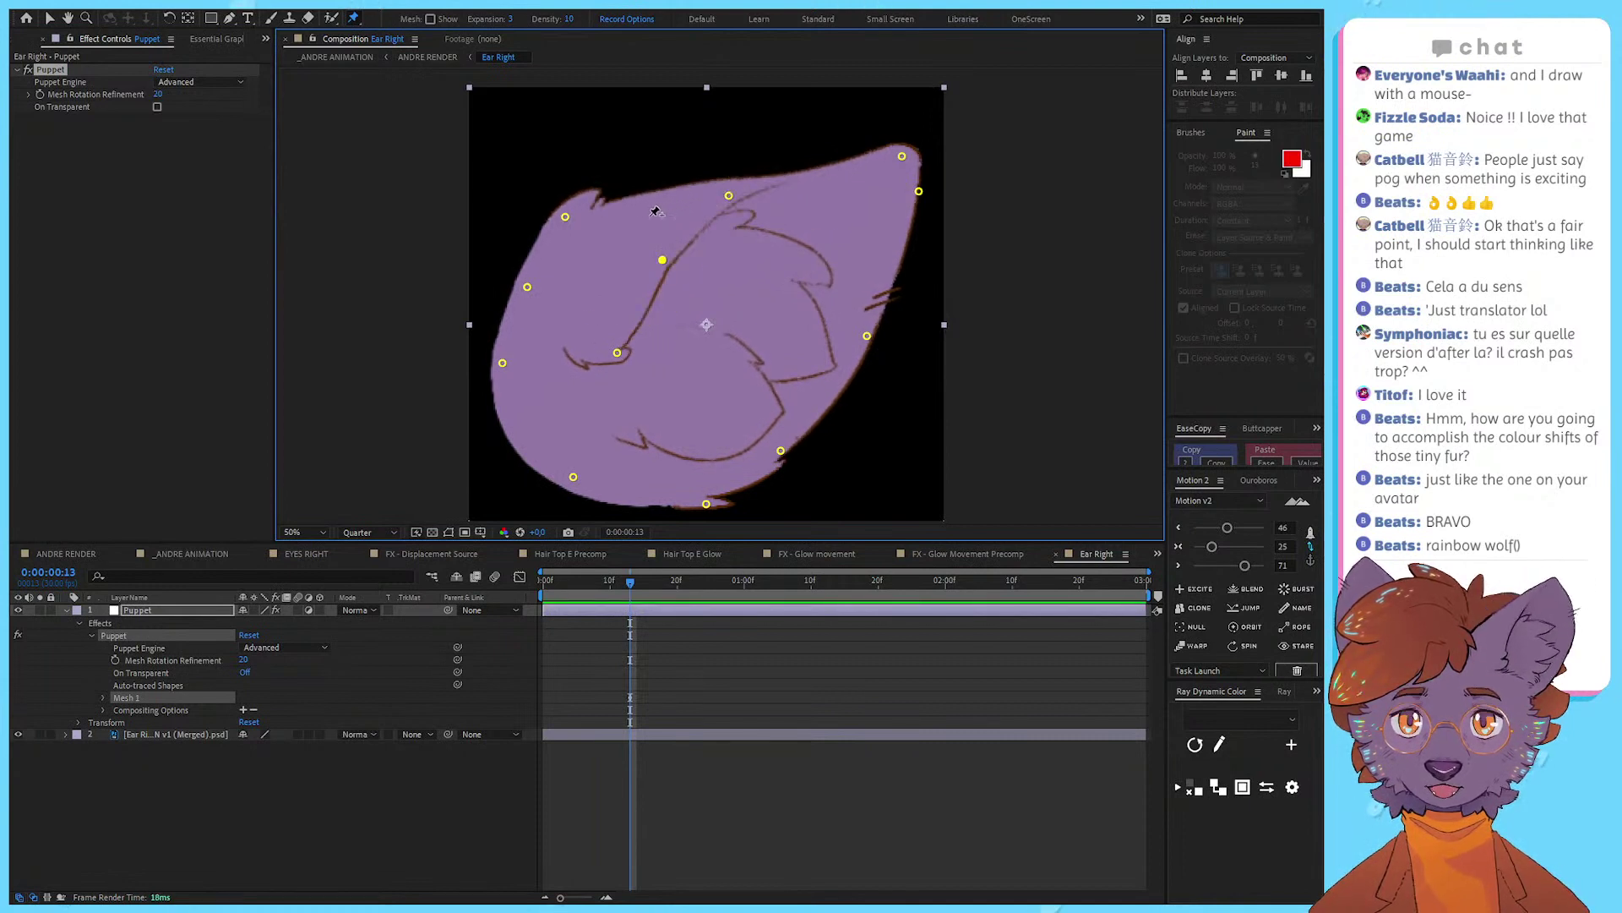
pyautogui.hotkey('ctrl', 'z')
pyautogui.moveTo(663, 260); pyautogui.dragTo(694, 292)
pyautogui.moveTo(593, 319); pyautogui.dragTo(622, 364)
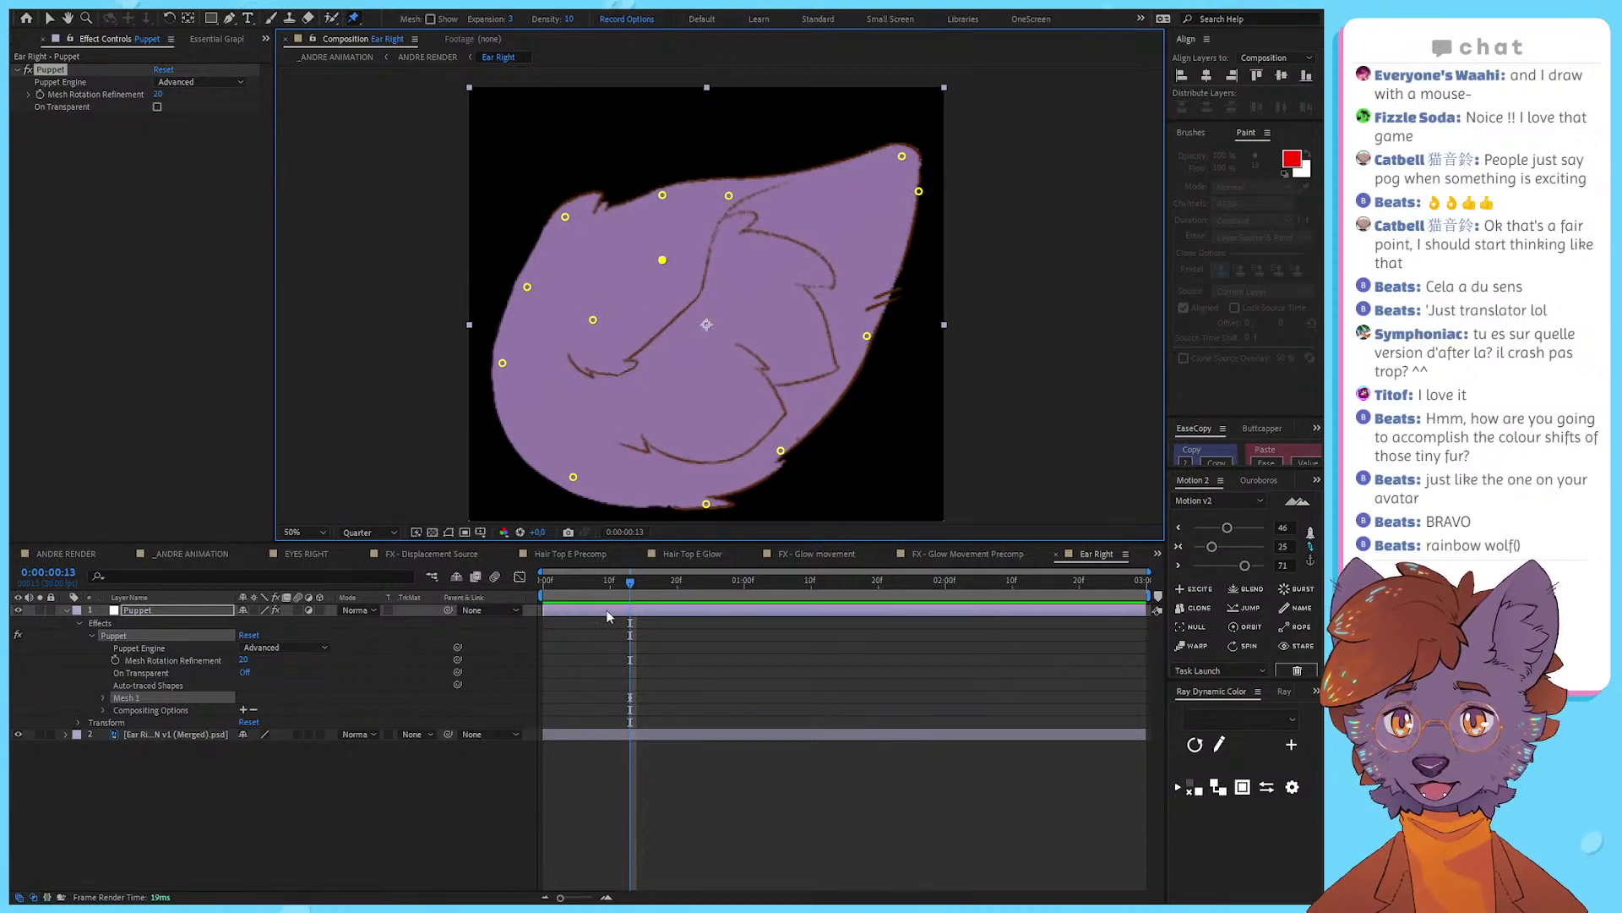
pyautogui.hotkey('ctrl', 'z')
pyautogui.hotkey('ctrl', 'z')
# Step: Reveal and select the ear's puppet-pin position keyframes, and return to the ANDRE RENDER composition
pyautogui.press('u')
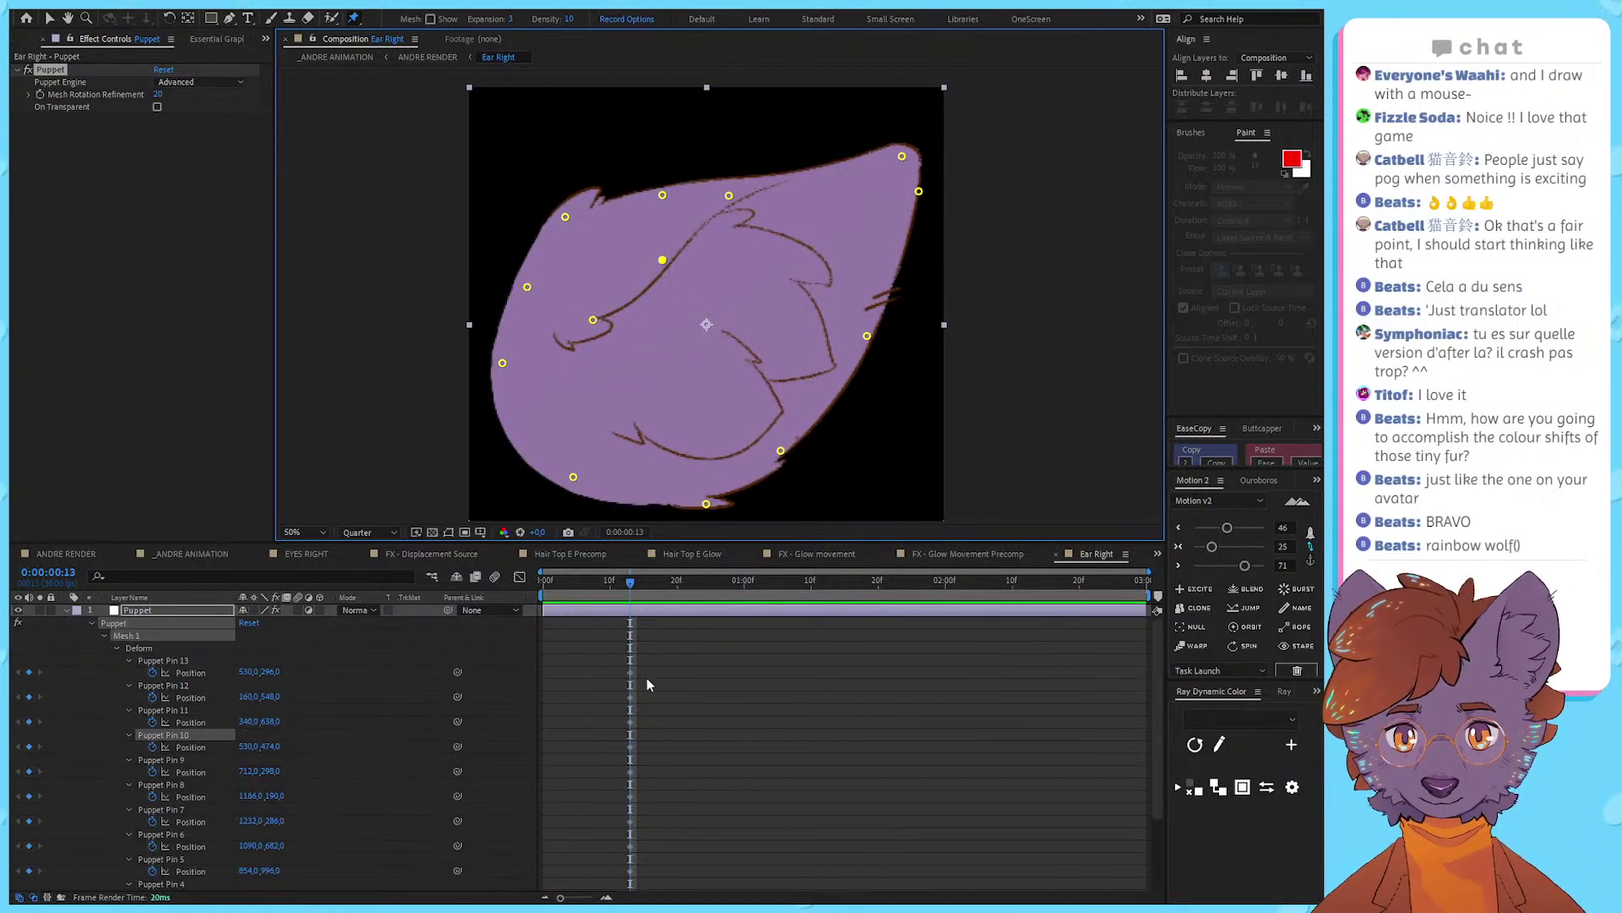
pyautogui.moveTo(664, 656); pyautogui.dragTo(562, 889)
pyautogui.scroll(-3, 645, 707)
pyautogui.click(644, 706)
pyautogui.press('v')
pyautogui.click(426, 56)
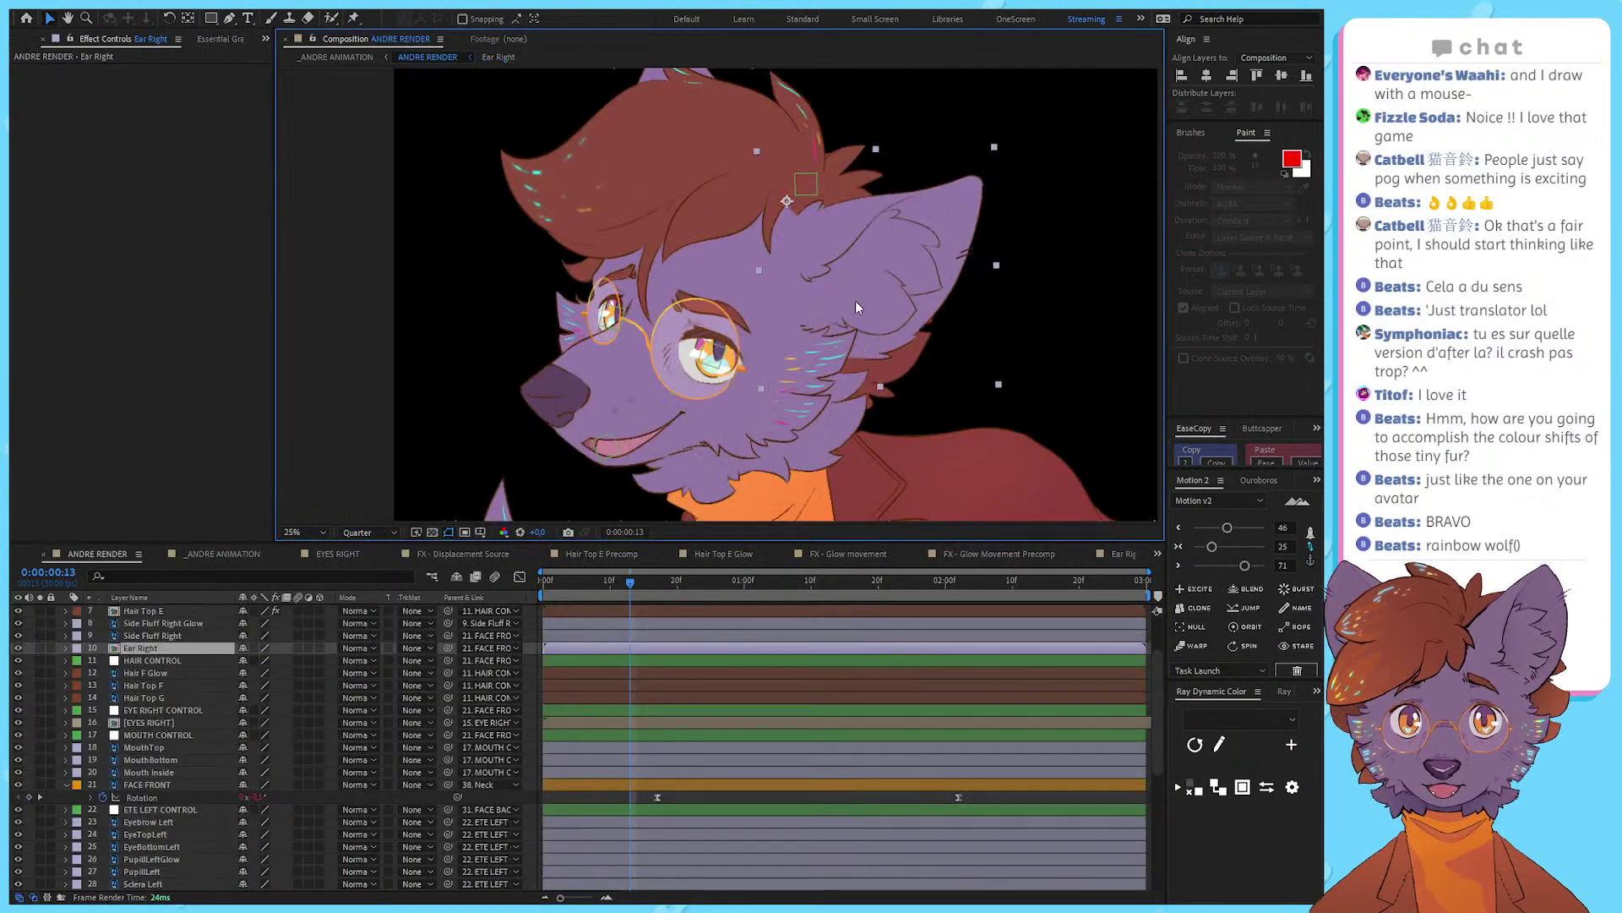
# Step: Show the merged reference illustration at 0:00:00:00 and compare the right ear with it
pyautogui.scroll(3, 39, 631)
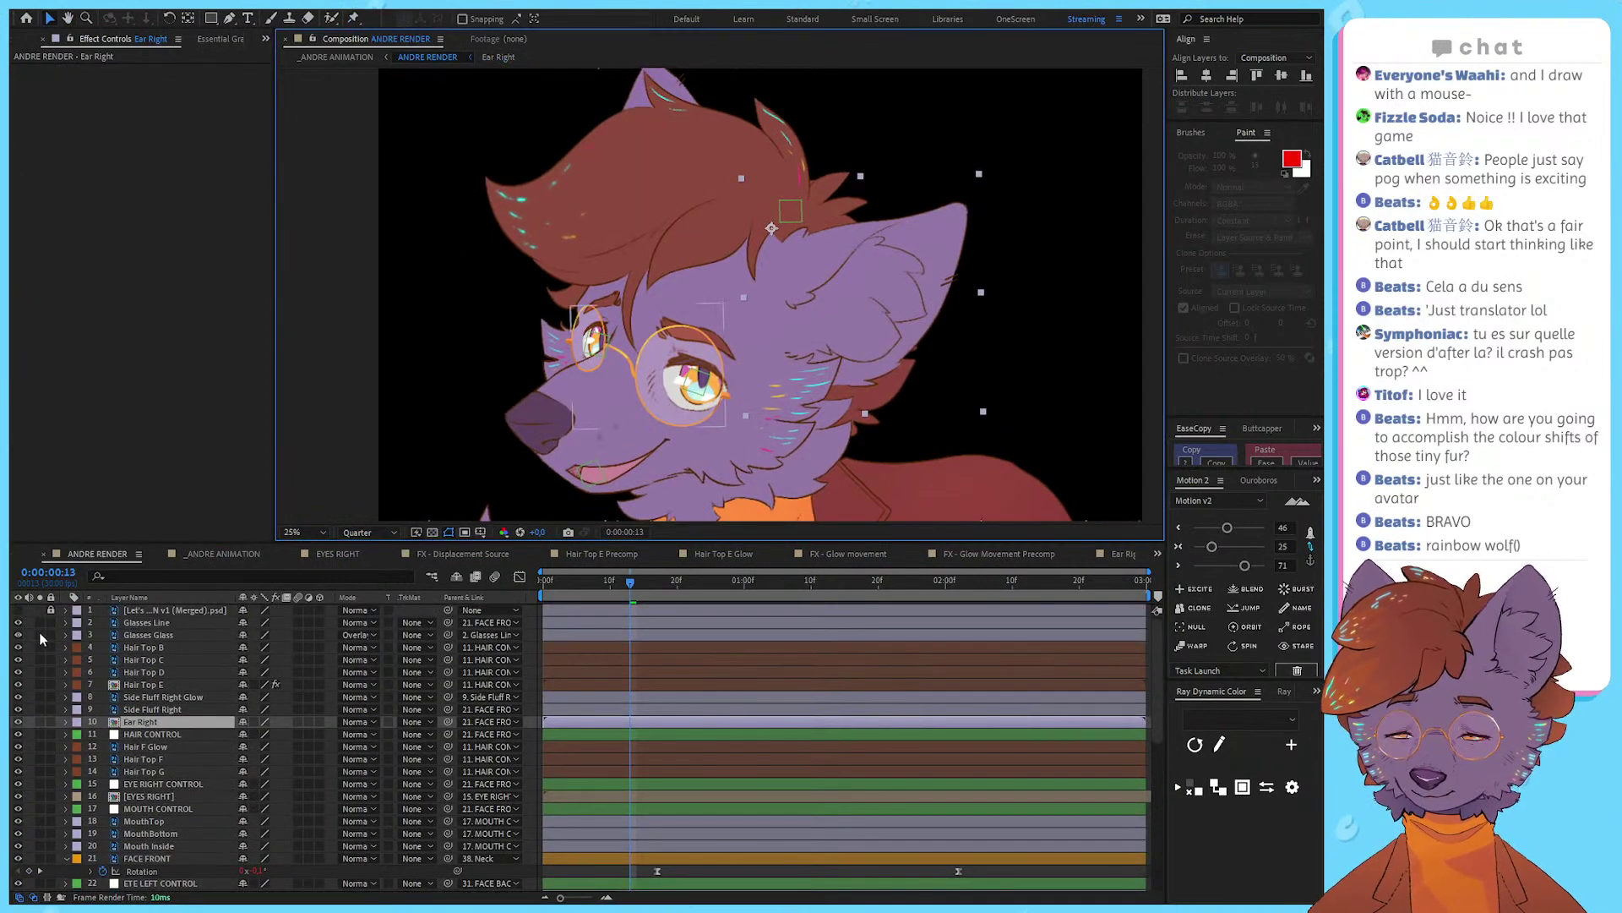
pyautogui.click(18, 609)
pyautogui.moveTo(610, 592); pyautogui.dragTo(486, 596)
pyautogui.scroll(2, 870, 234)
pyautogui.moveTo(834, 300); pyautogui.dragTo(825, 272)
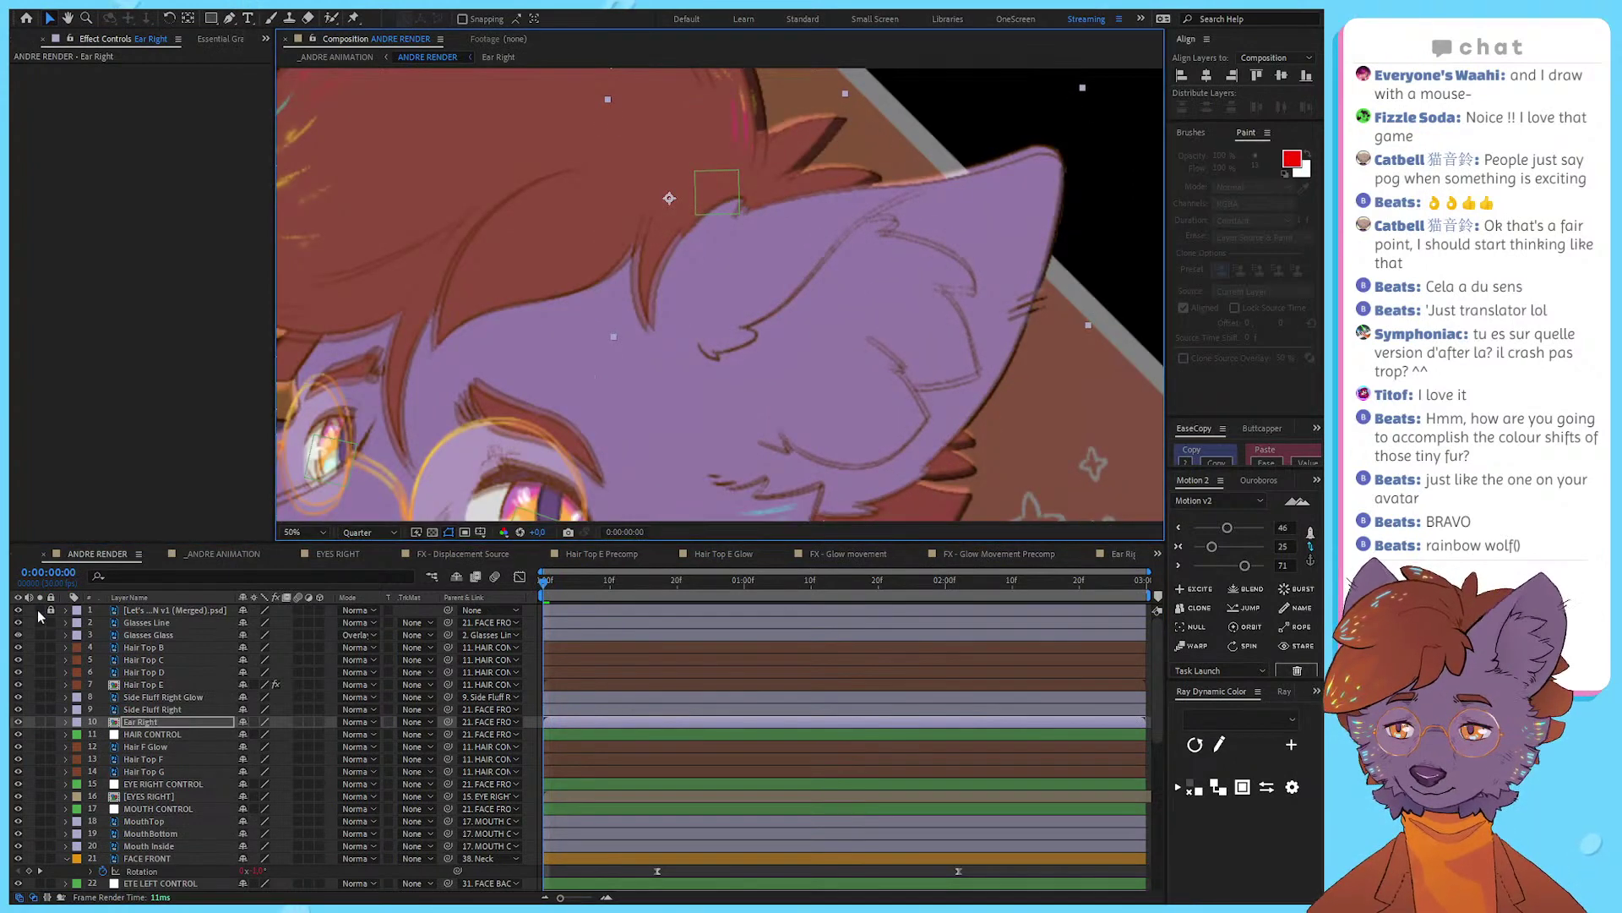
# Step: Move the Ear Right layer's anchor point to the upper base of the ear, next to the hair
pyautogui.scroll(-2, 739, 311)
pyautogui.moveTo(789, 332); pyautogui.dragTo(780, 336)
pyautogui.moveTo(718, 281); pyautogui.dragTo(721, 271)
pyautogui.scroll(2, 722, 272)
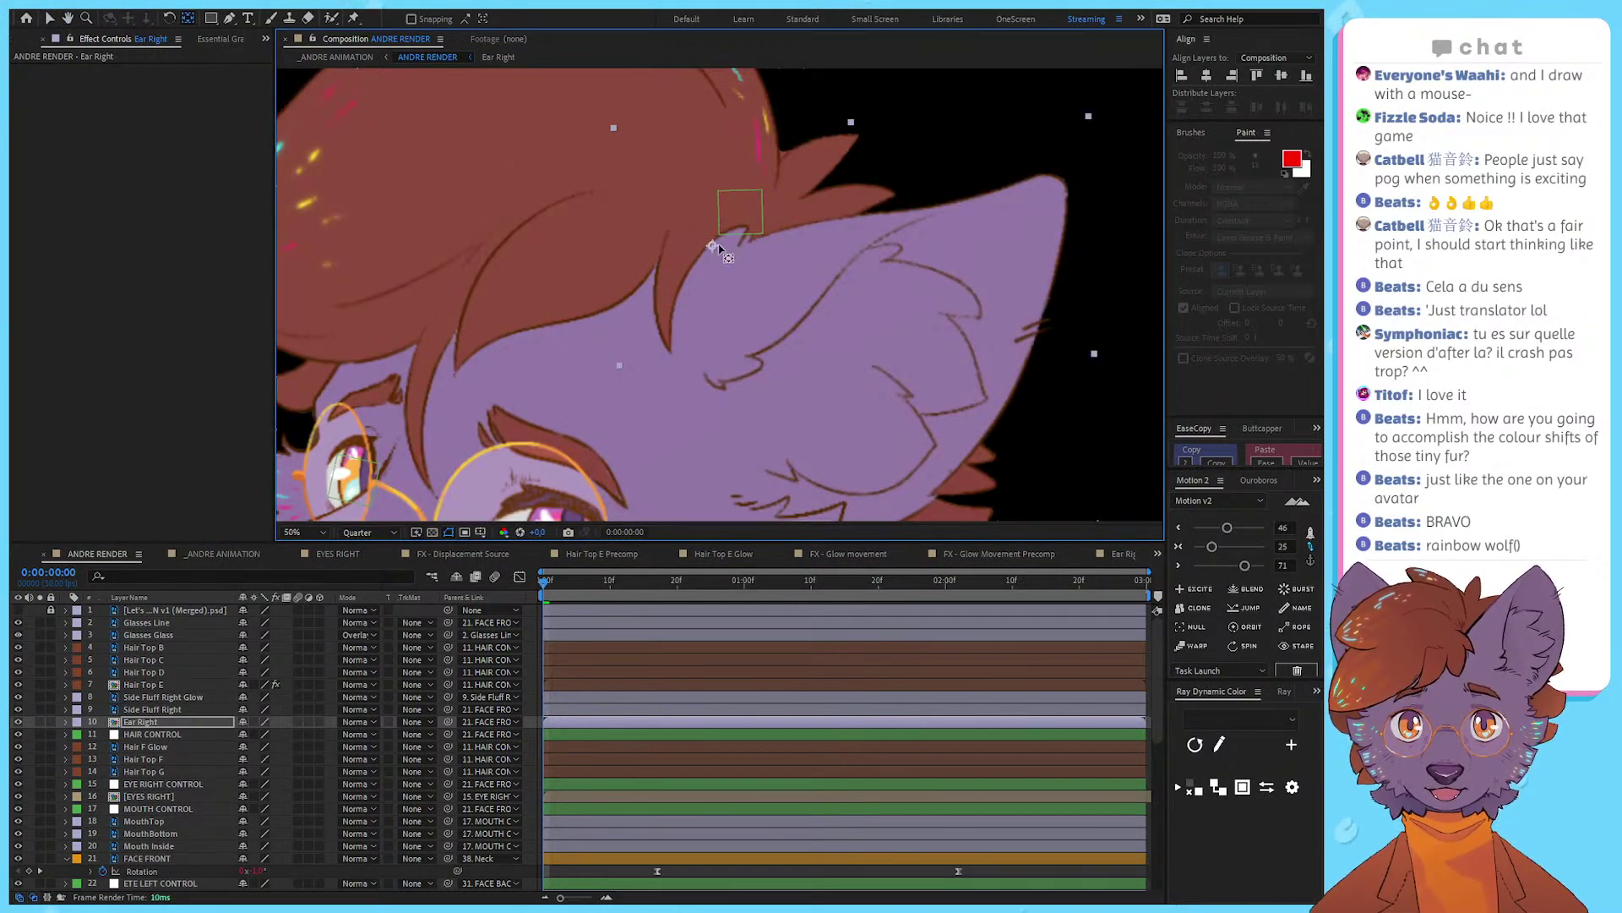
pyautogui.scroll(-2, 721, 250)
pyautogui.scroll(-3, 719, 727)
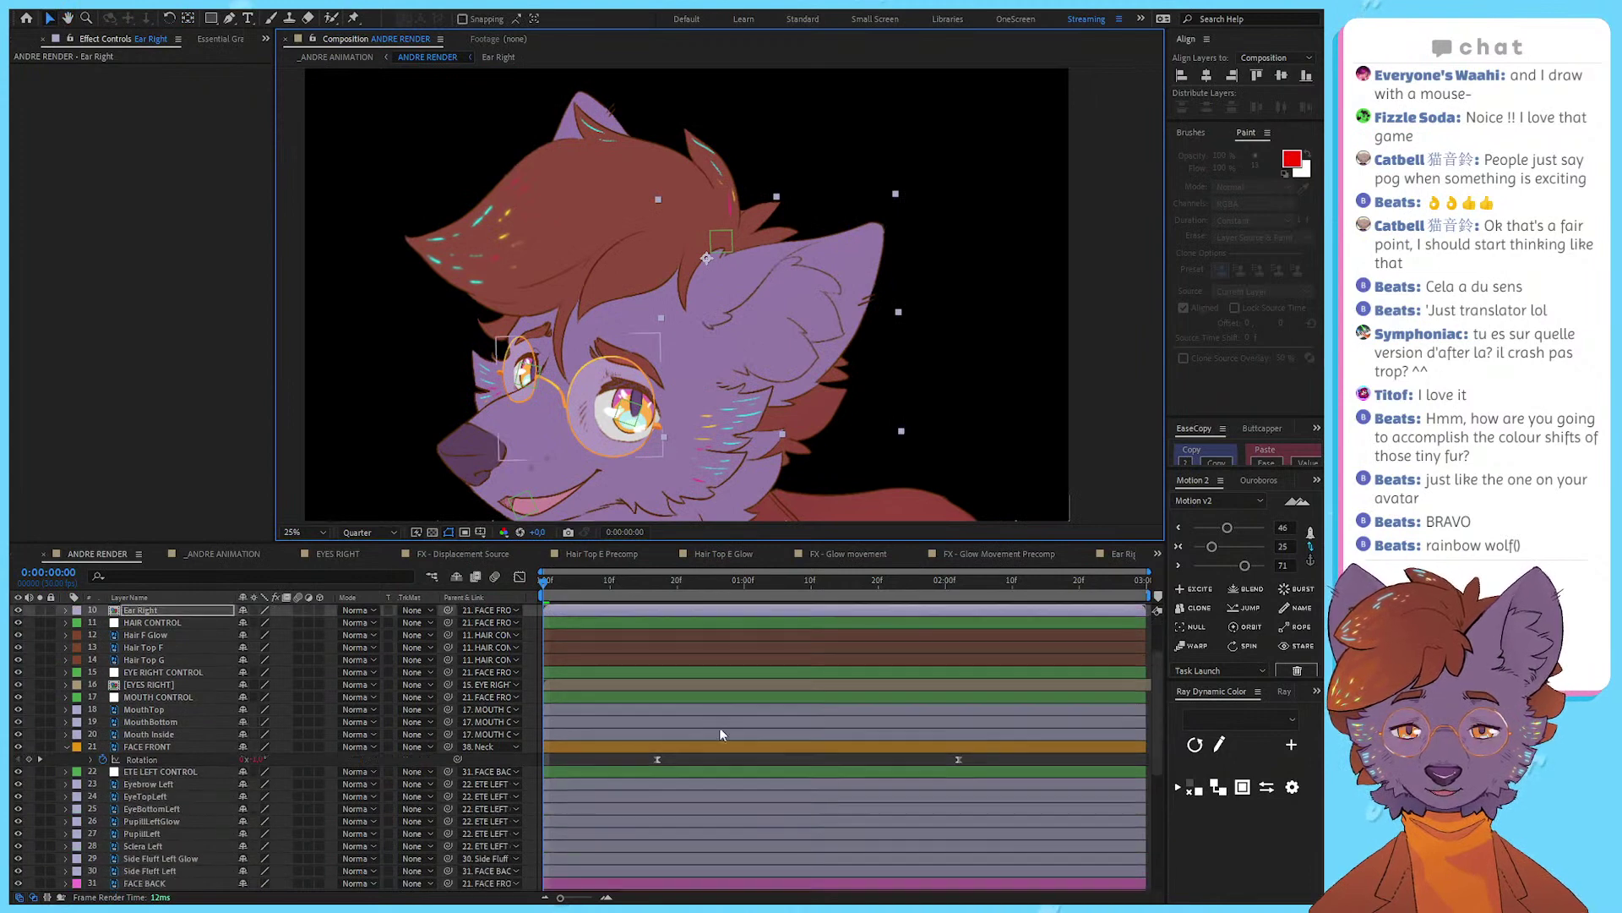
# Step: Add a rotation keyframe to the Ear Right layer at 0:00:00:17, aligned with the first FACE FRONT rotation keyframe
pyautogui.click(722, 757)
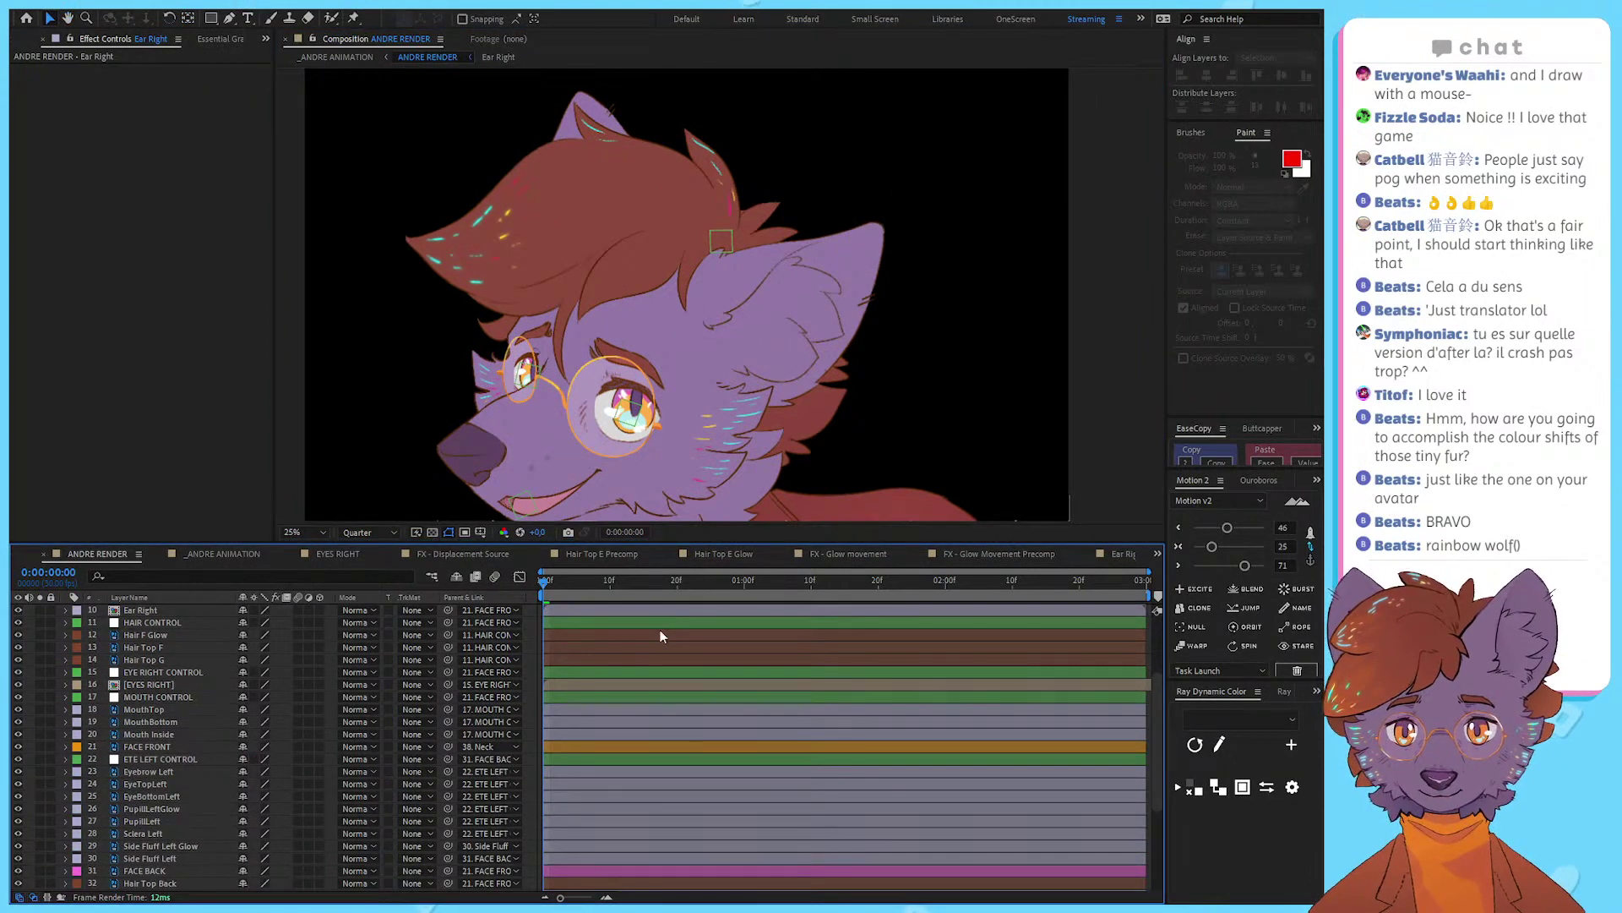
pyautogui.click(656, 579)
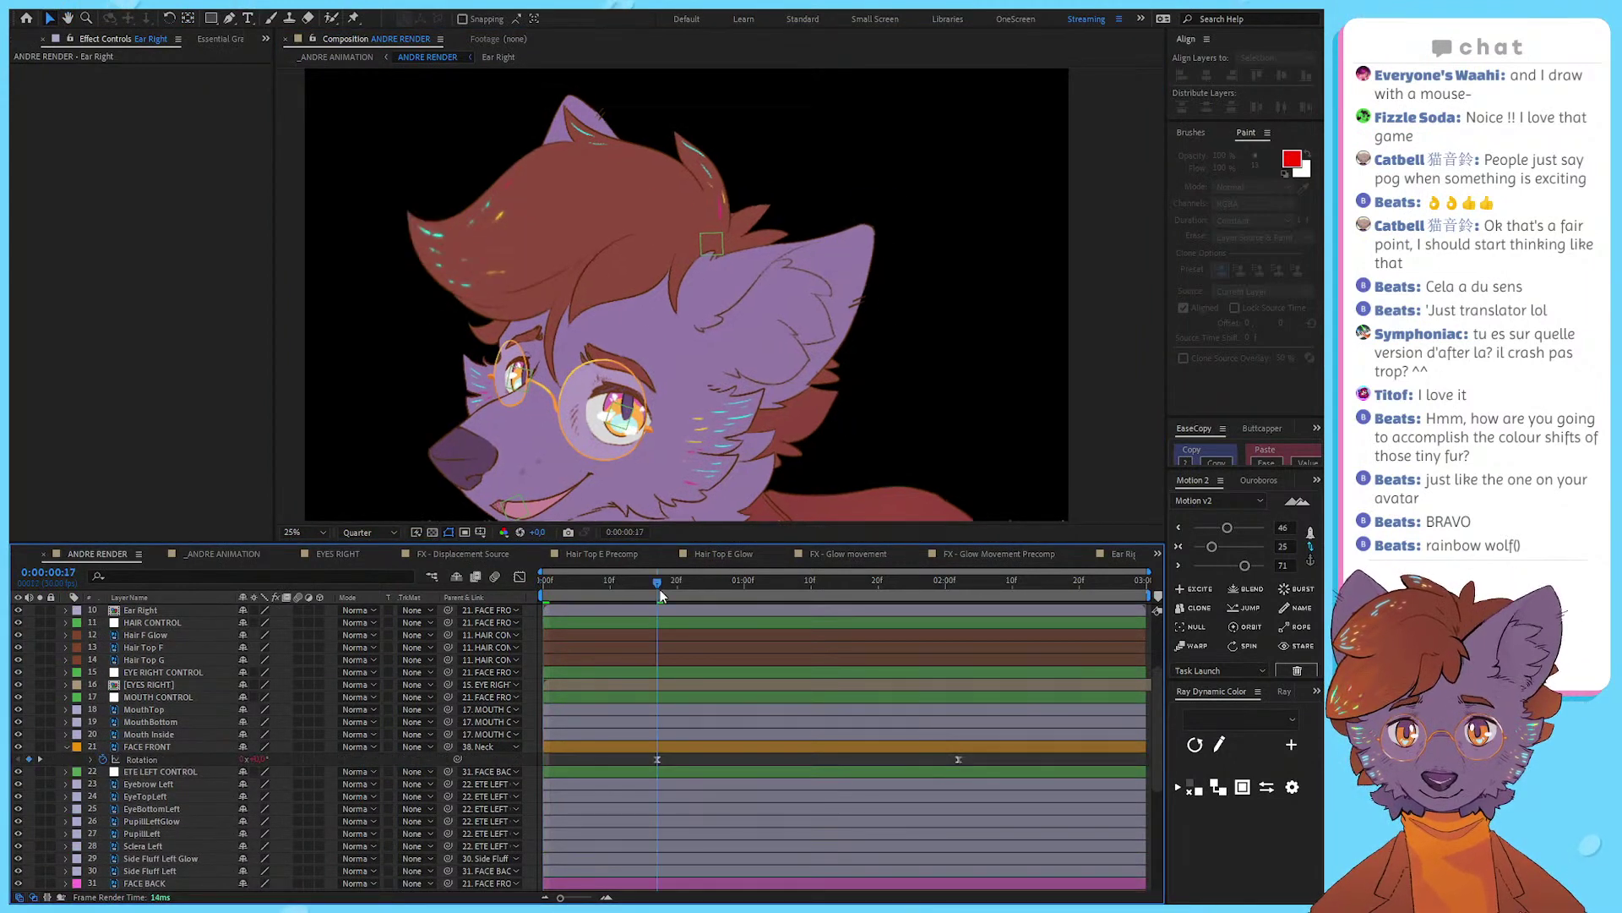
pyautogui.click(158, 635)
pyautogui.click(166, 672)
pyautogui.click(179, 623)
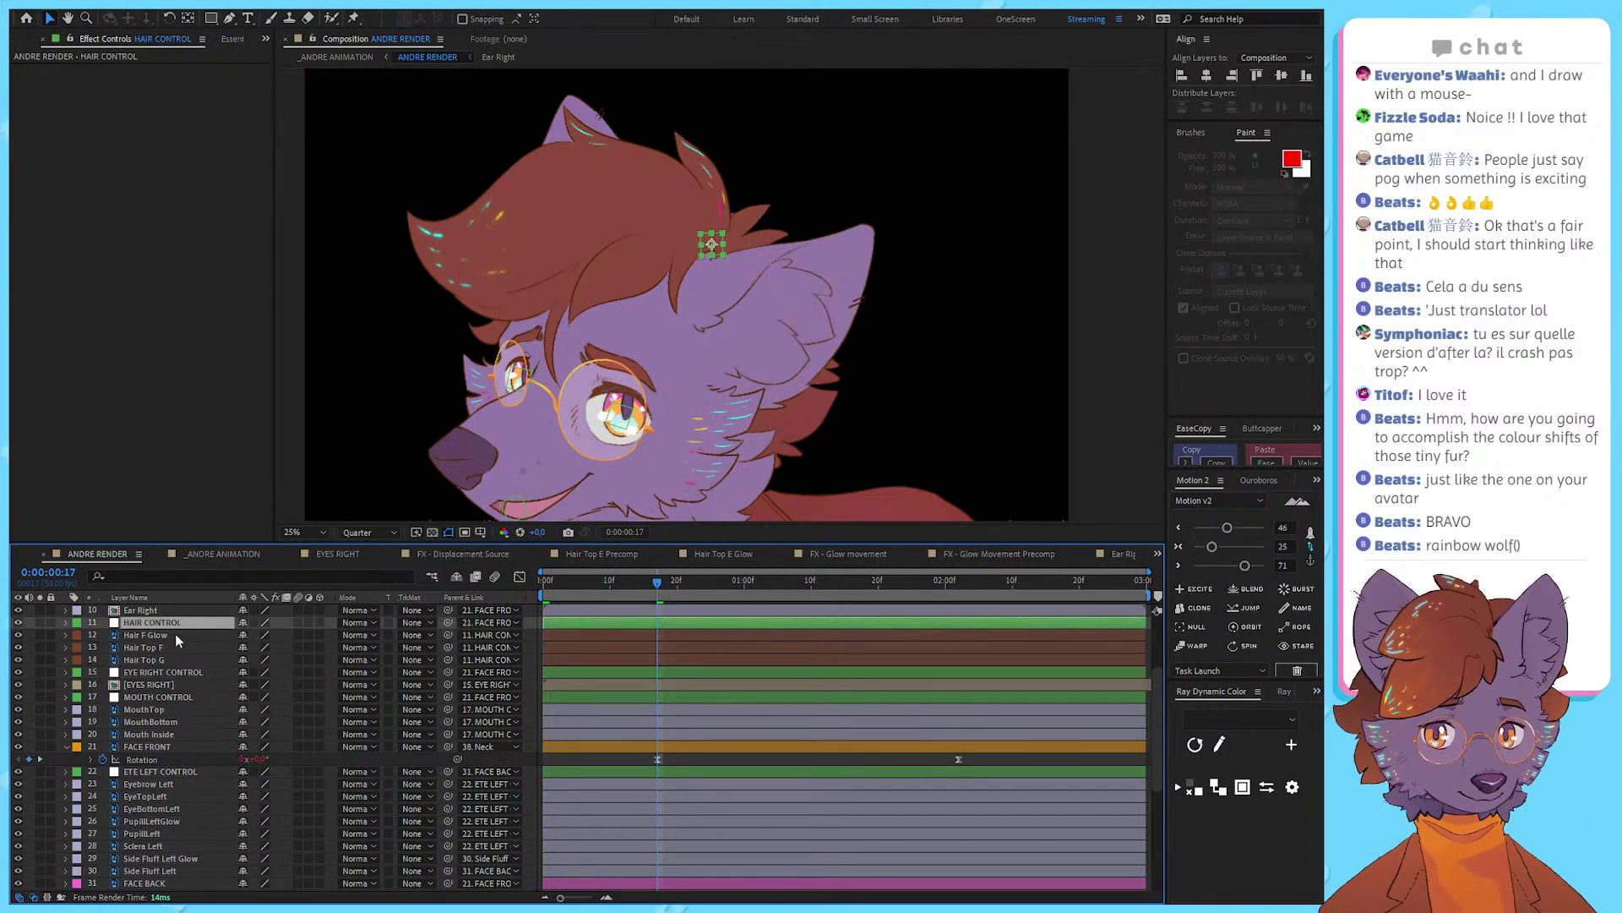
pyautogui.click(176, 647)
pyautogui.click(181, 684)
pyautogui.click(186, 696)
pyautogui.click(812, 317)
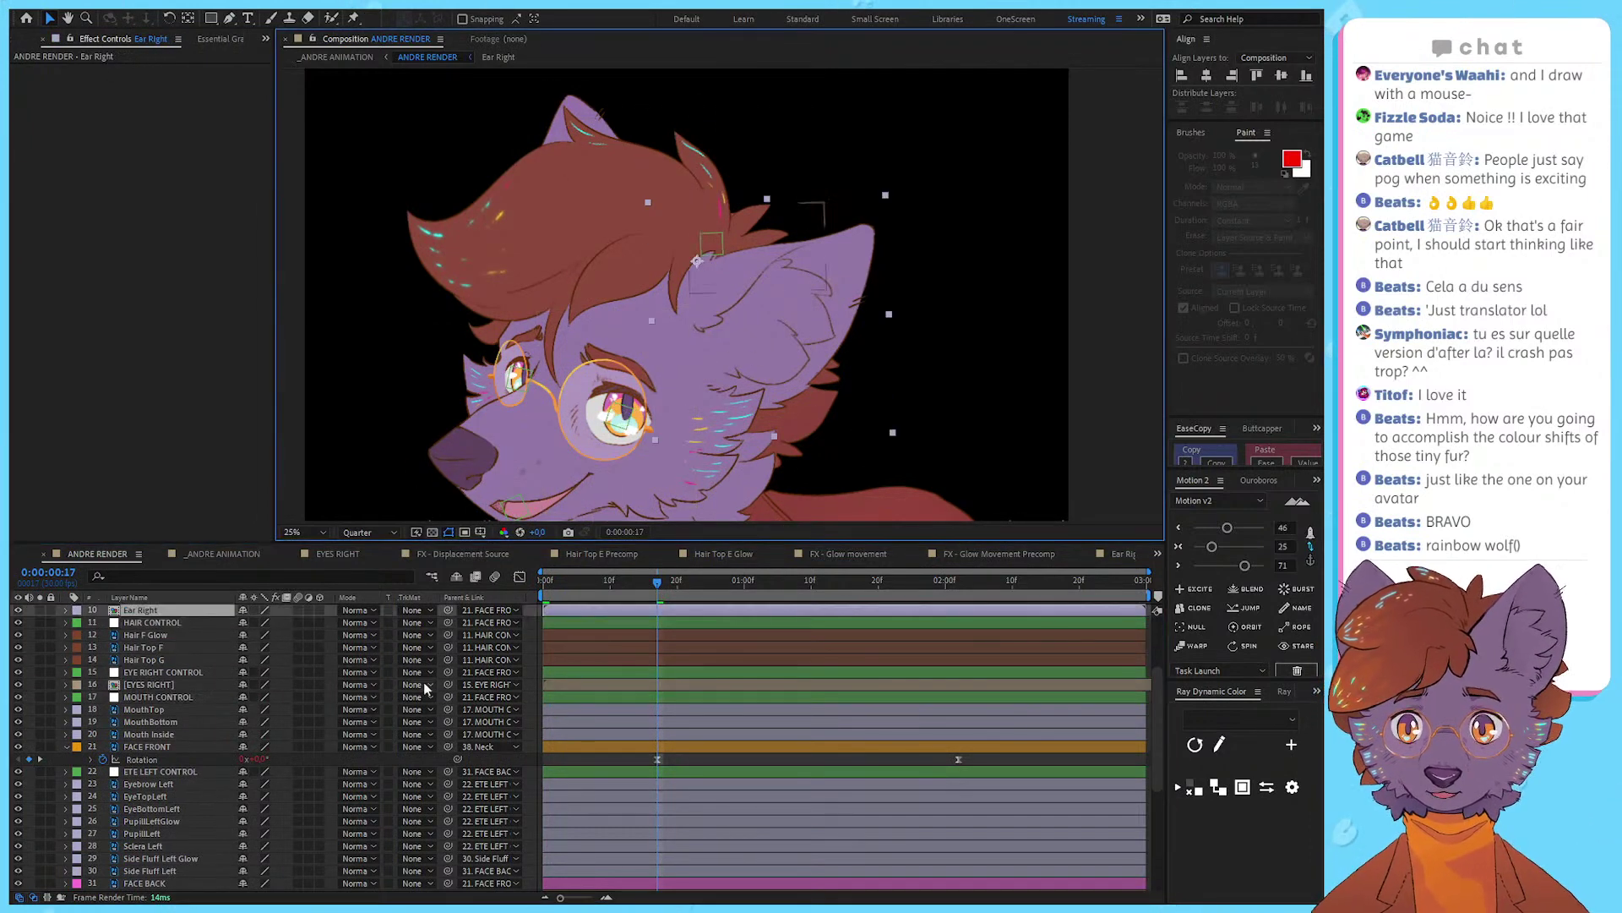
pyautogui.press('r')
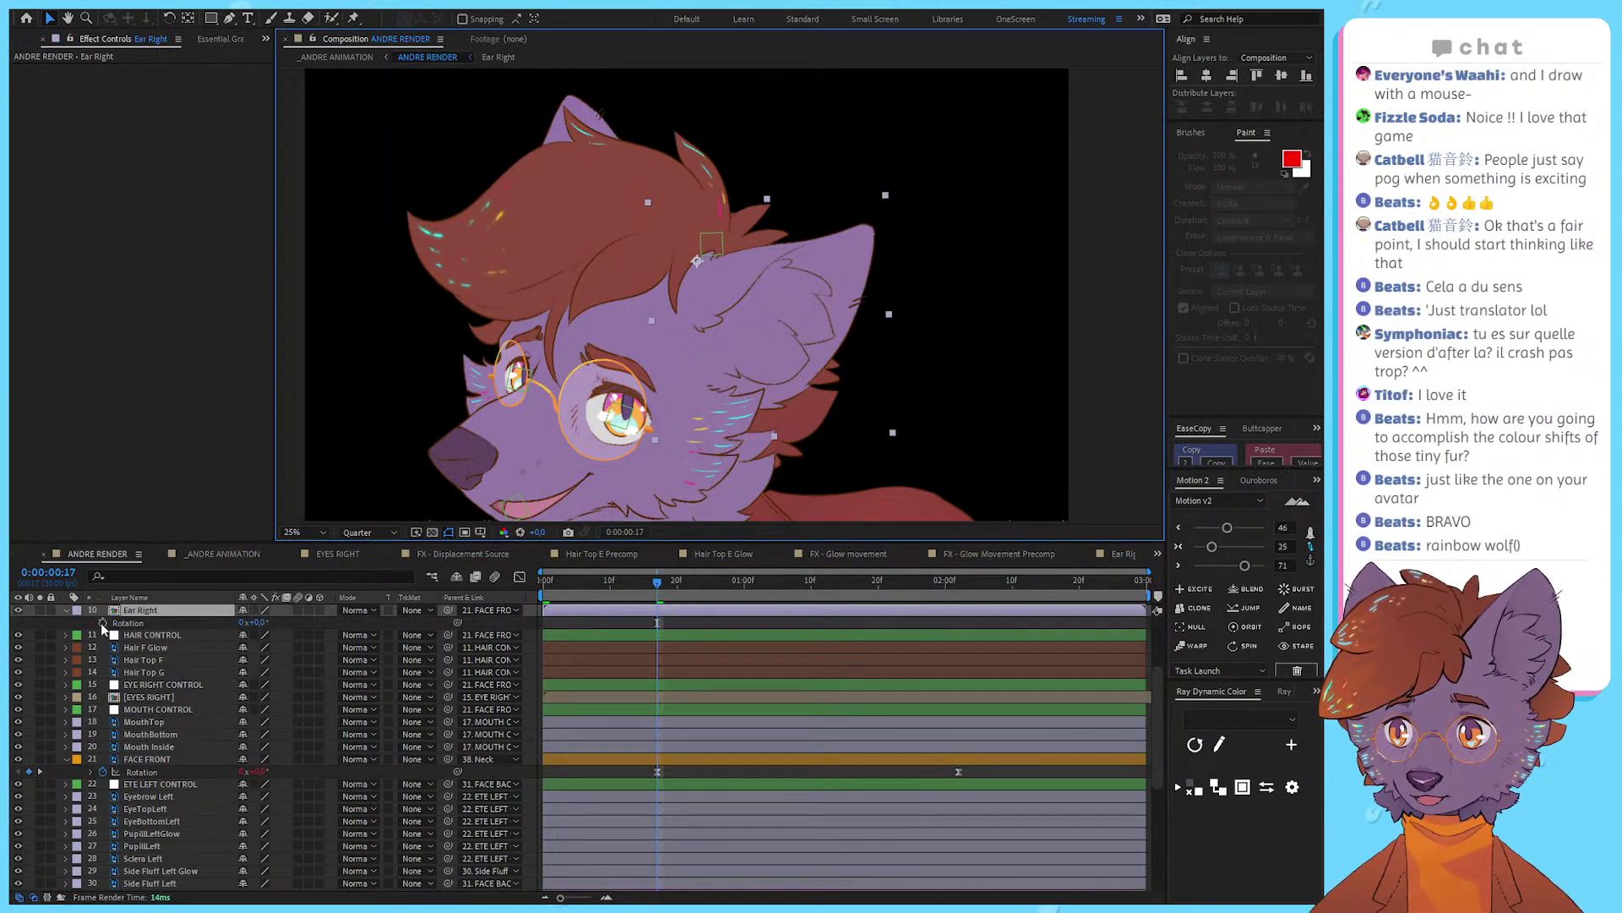
pyautogui.click(103, 622)
# Step: Set Ear Right's rotation to about -3.7° at 0:00:02:02 and 4° at 0:00:00:17, and scrub through the movement
pyautogui.moveTo(948, 591); pyautogui.dragTo(960, 592)
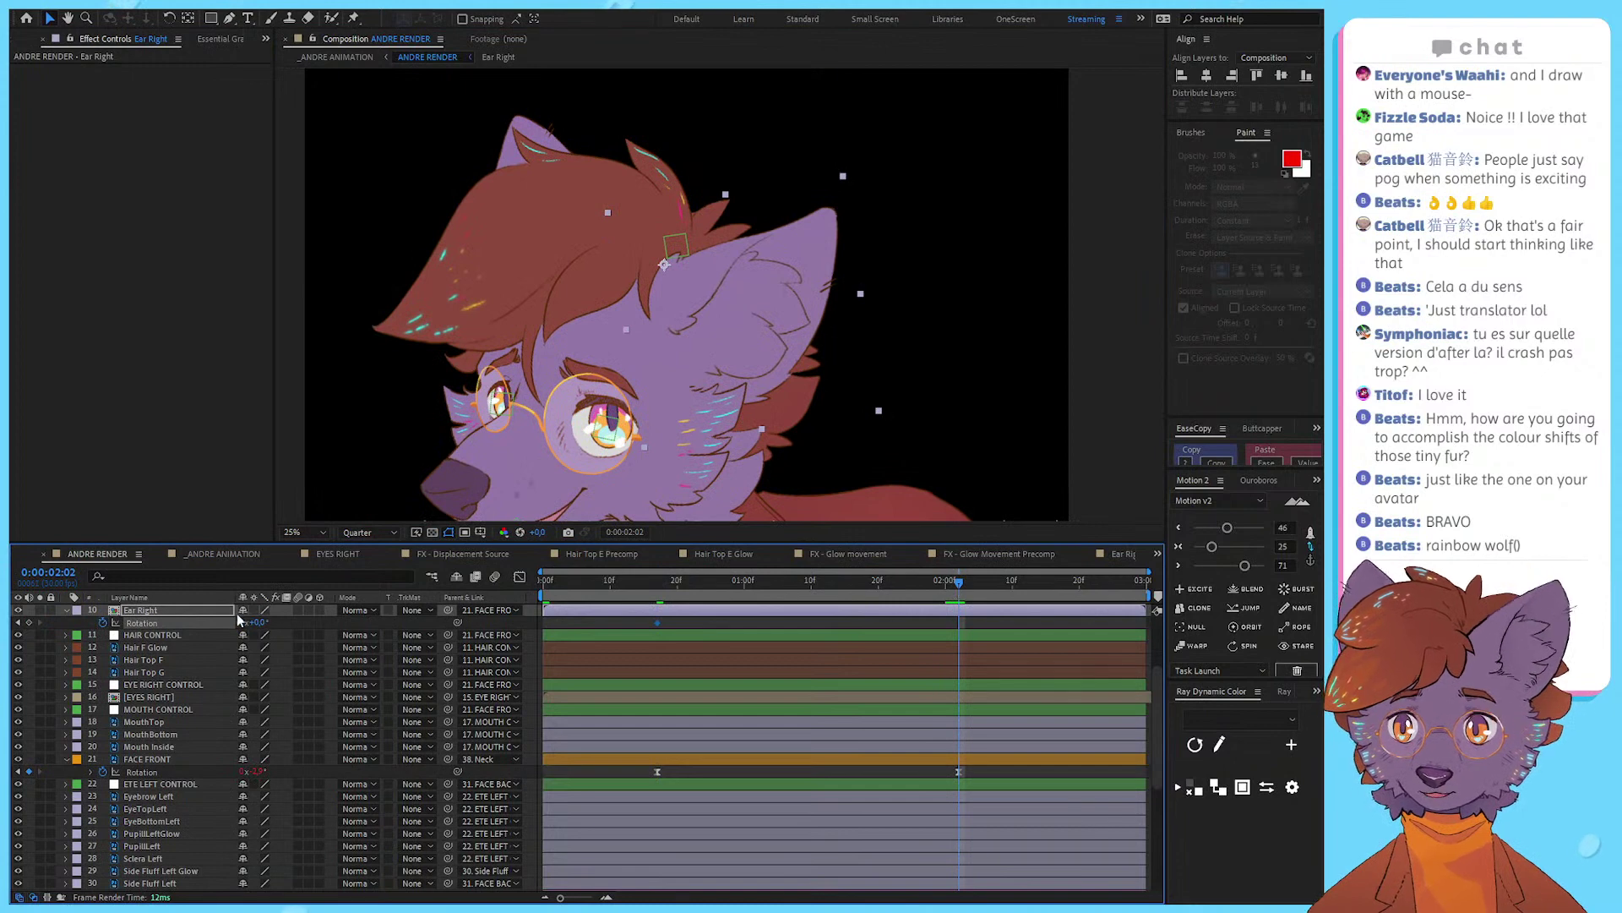
pyautogui.moveTo(258, 622); pyautogui.dragTo(214, 624)
pyautogui.hotkey('ctrl', 'z')
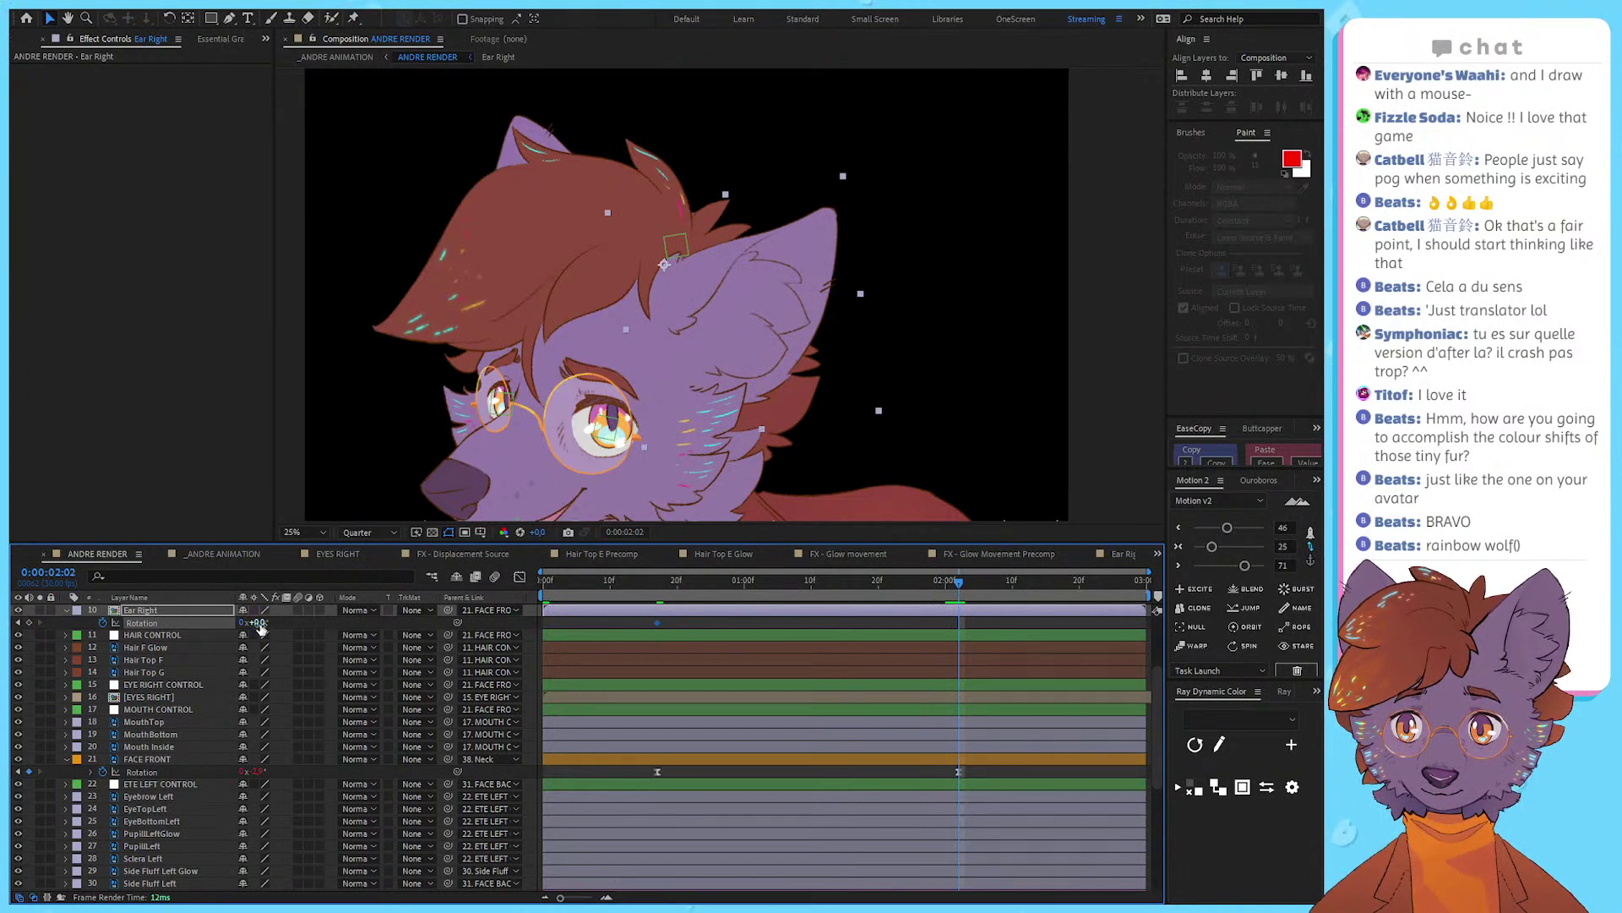
pyautogui.moveTo(258, 623)
pyautogui.mouseDown()
pyautogui.moveTo(217, 631)
pyautogui.moveTo(232, 625)
pyautogui.mouseUp()
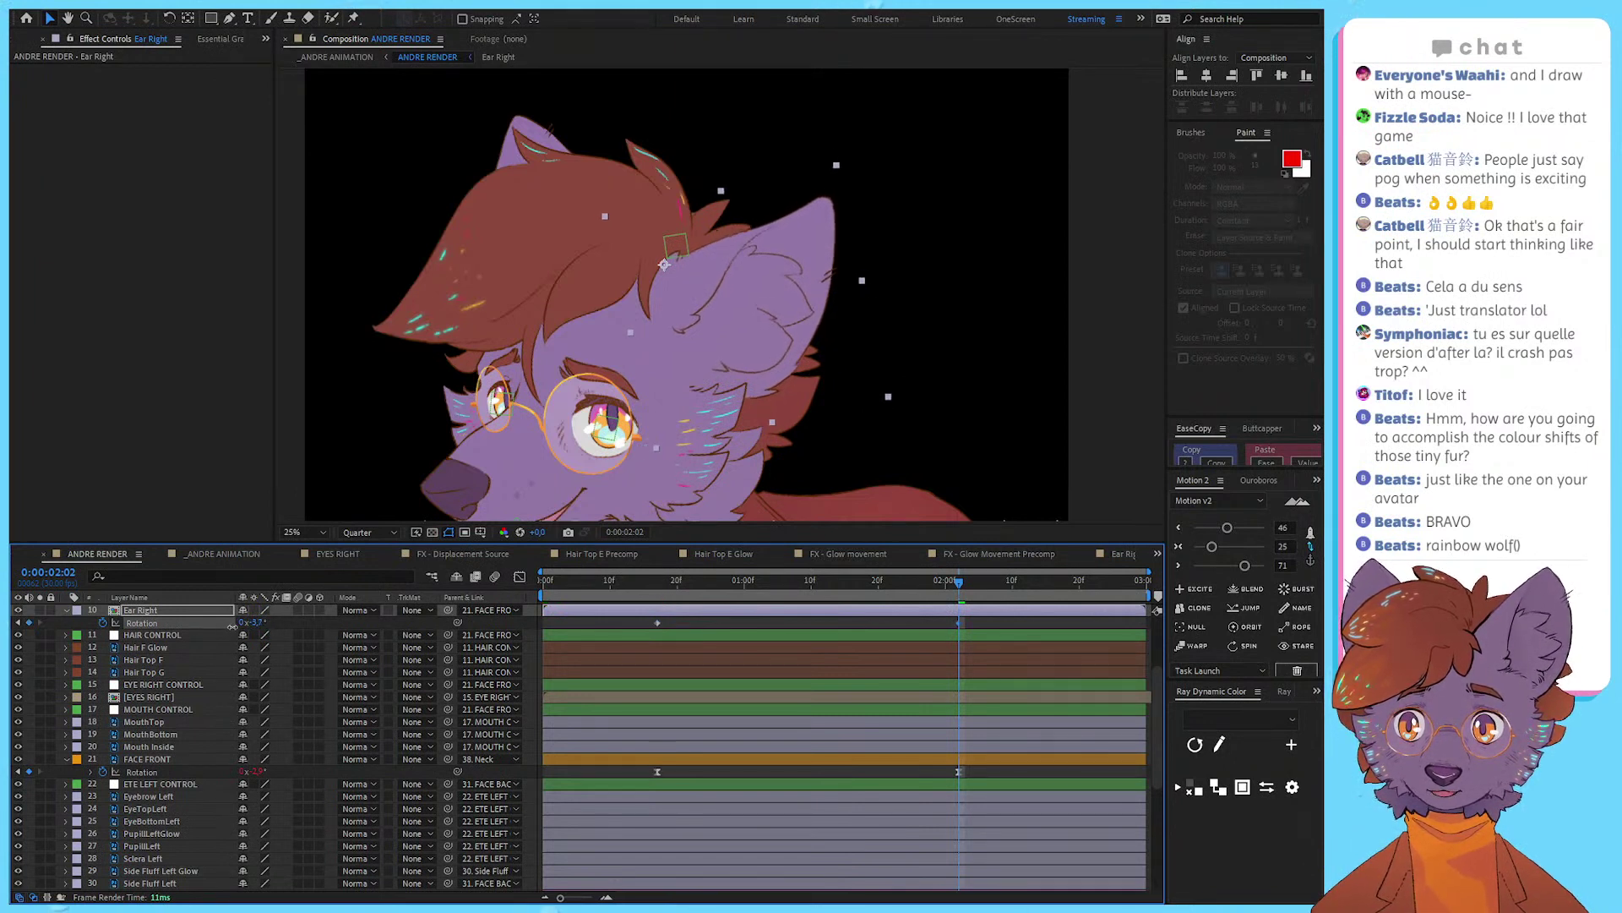
pyautogui.click(17, 623)
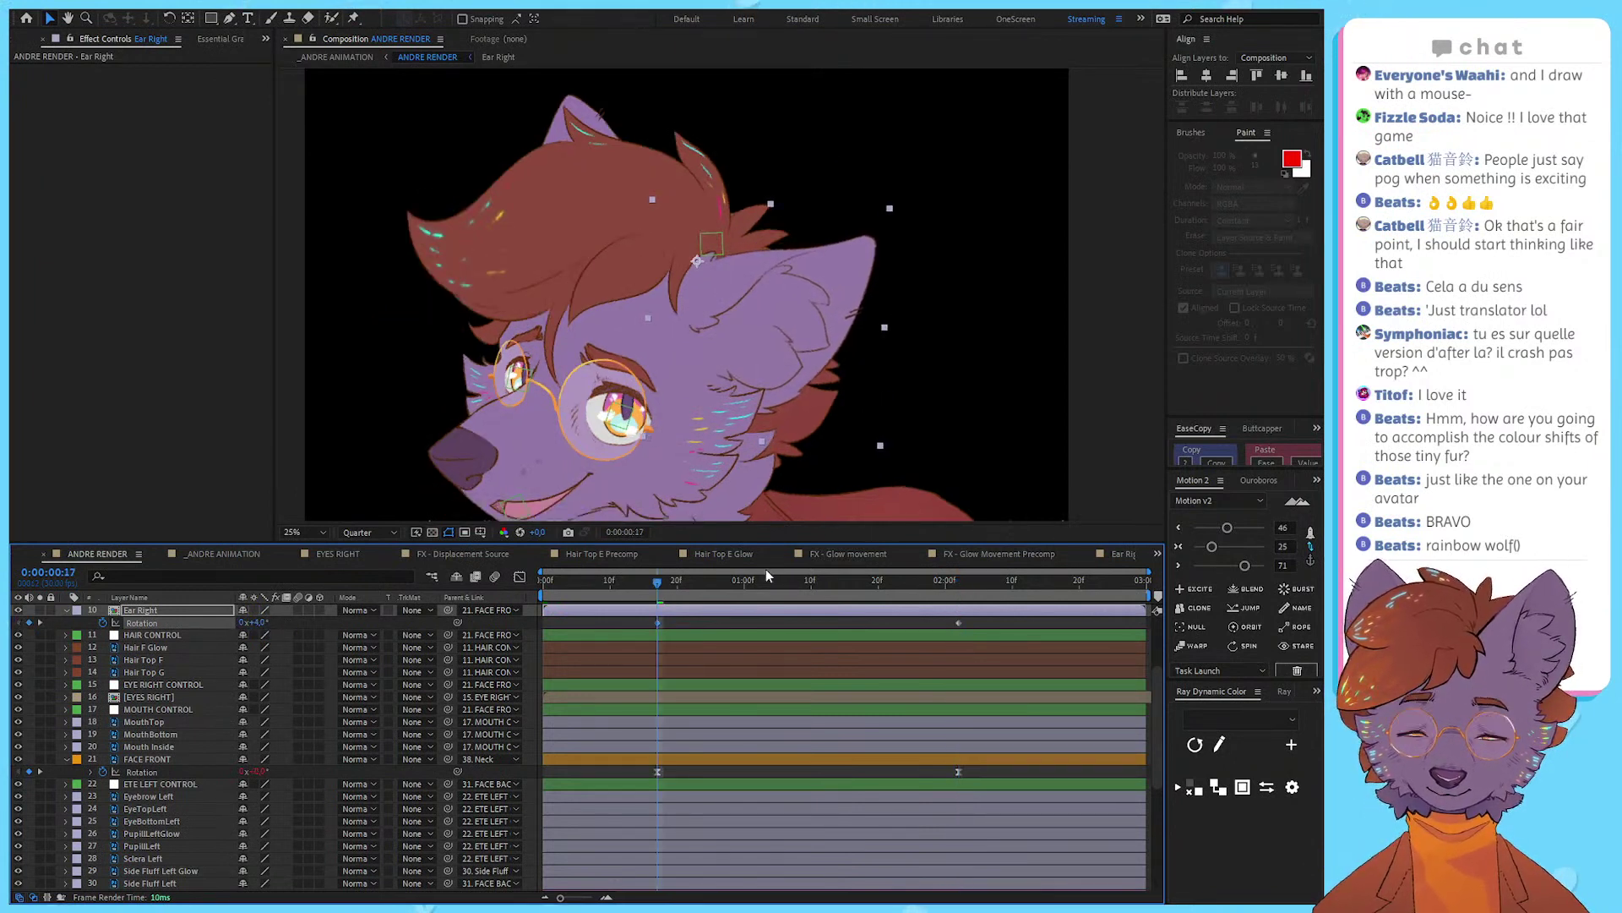
pyautogui.moveTo(652, 584); pyautogui.dragTo(953, 629)
# Step: Copy the easing of FACE FRONT's rotation keyframes onto Ear Right's rotation keyframes with EaseCopy, and play the animation
pyautogui.click(987, 759)
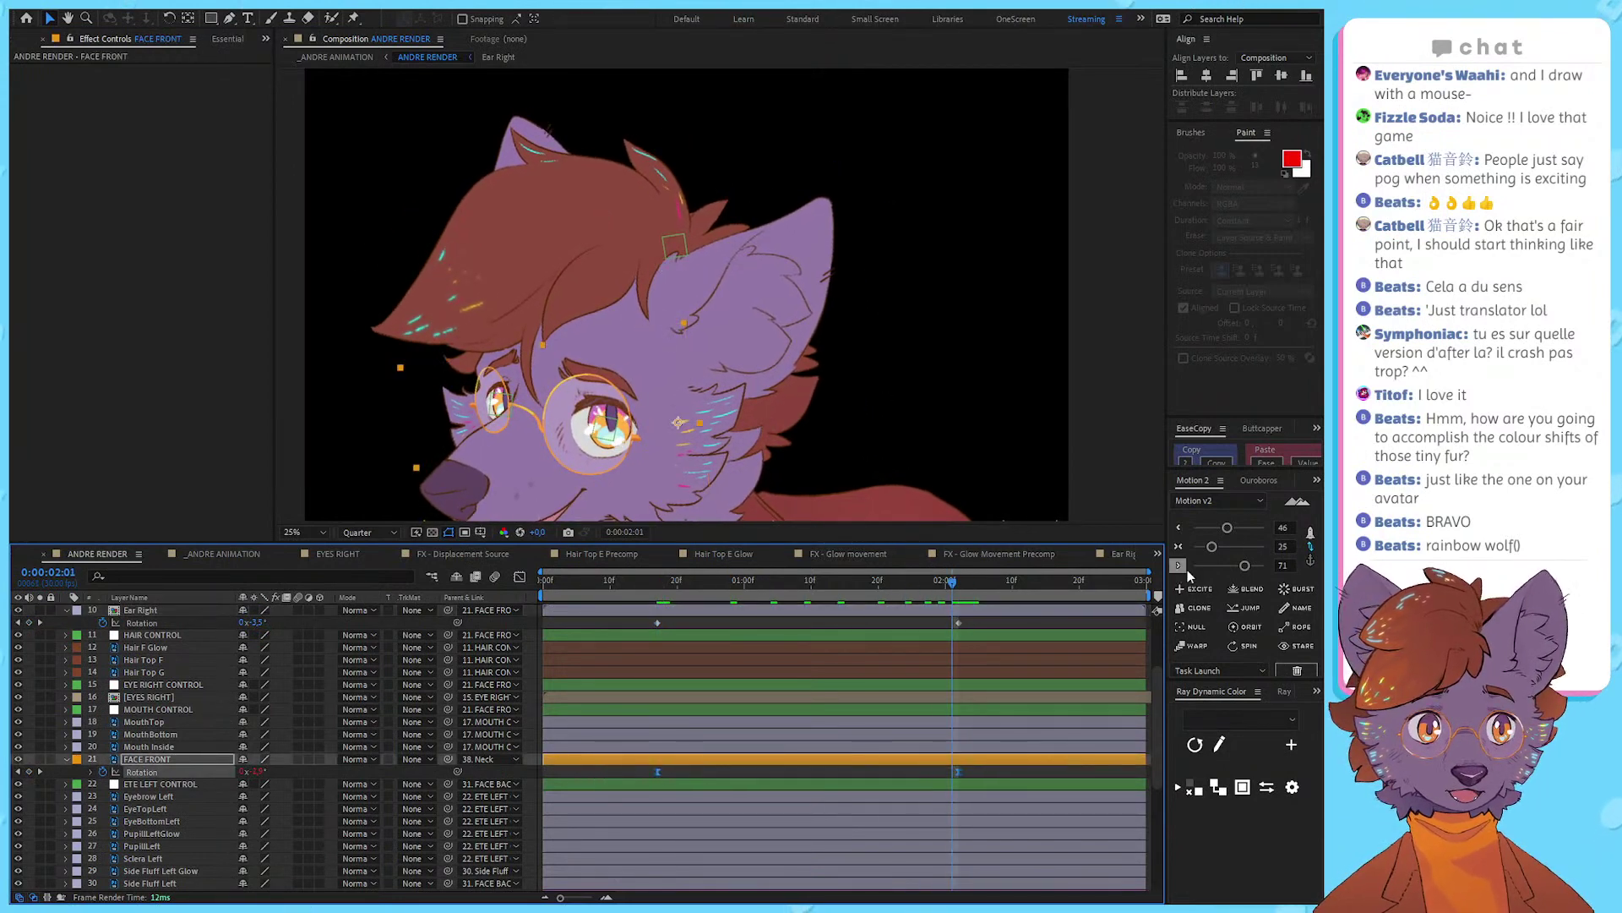
pyautogui.click(1217, 461)
pyautogui.click(763, 605)
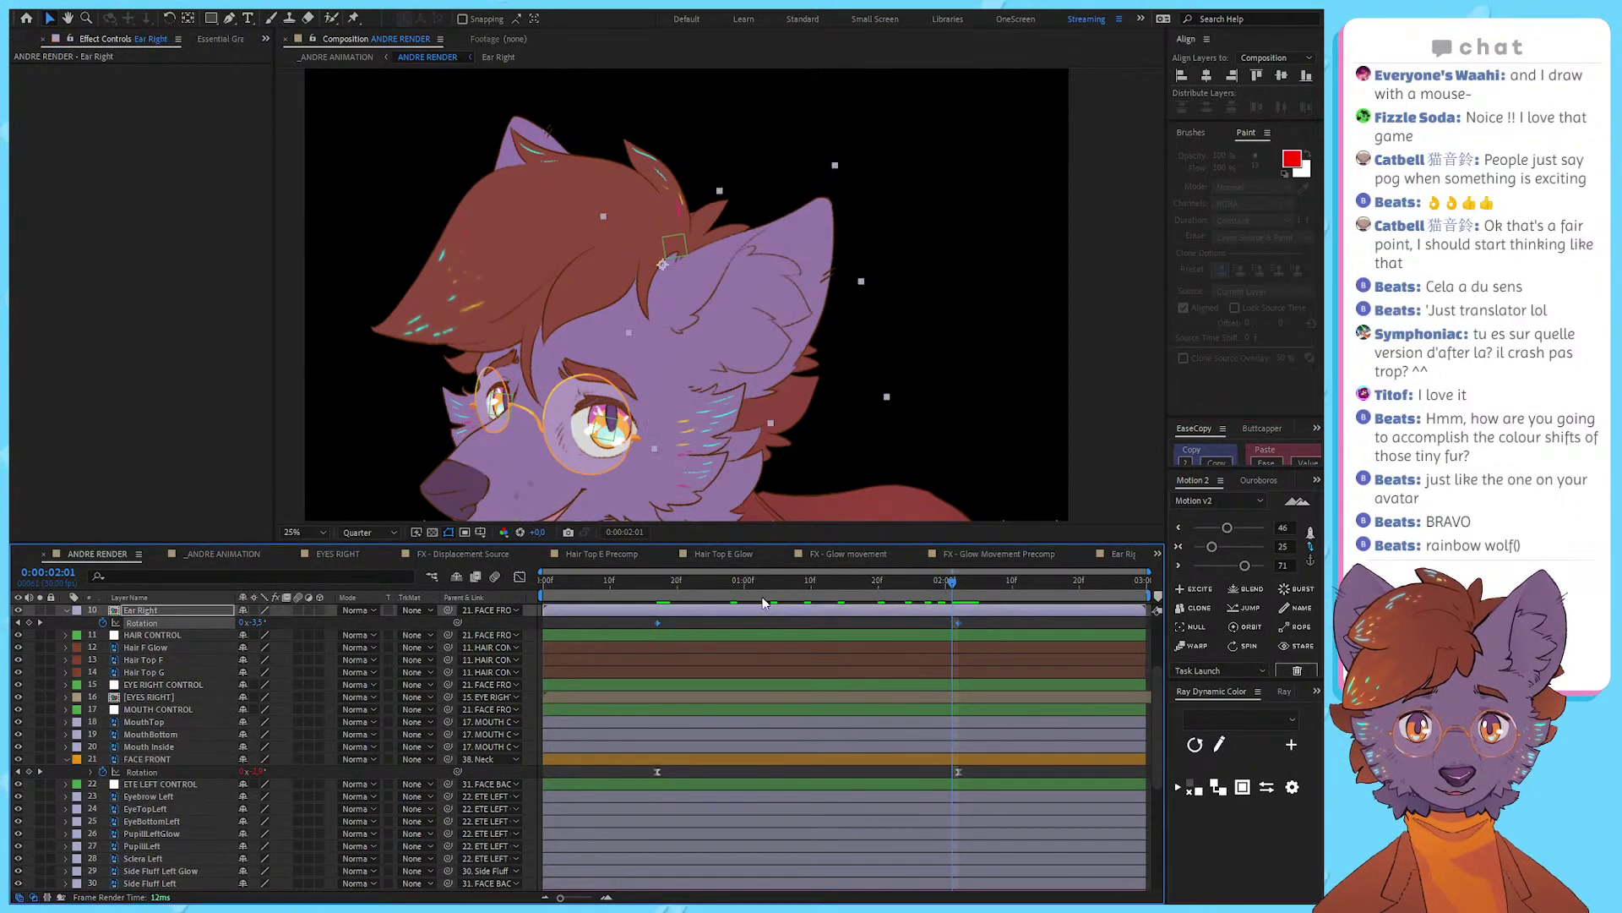
pyautogui.click(1265, 463)
pyautogui.click(656, 588)
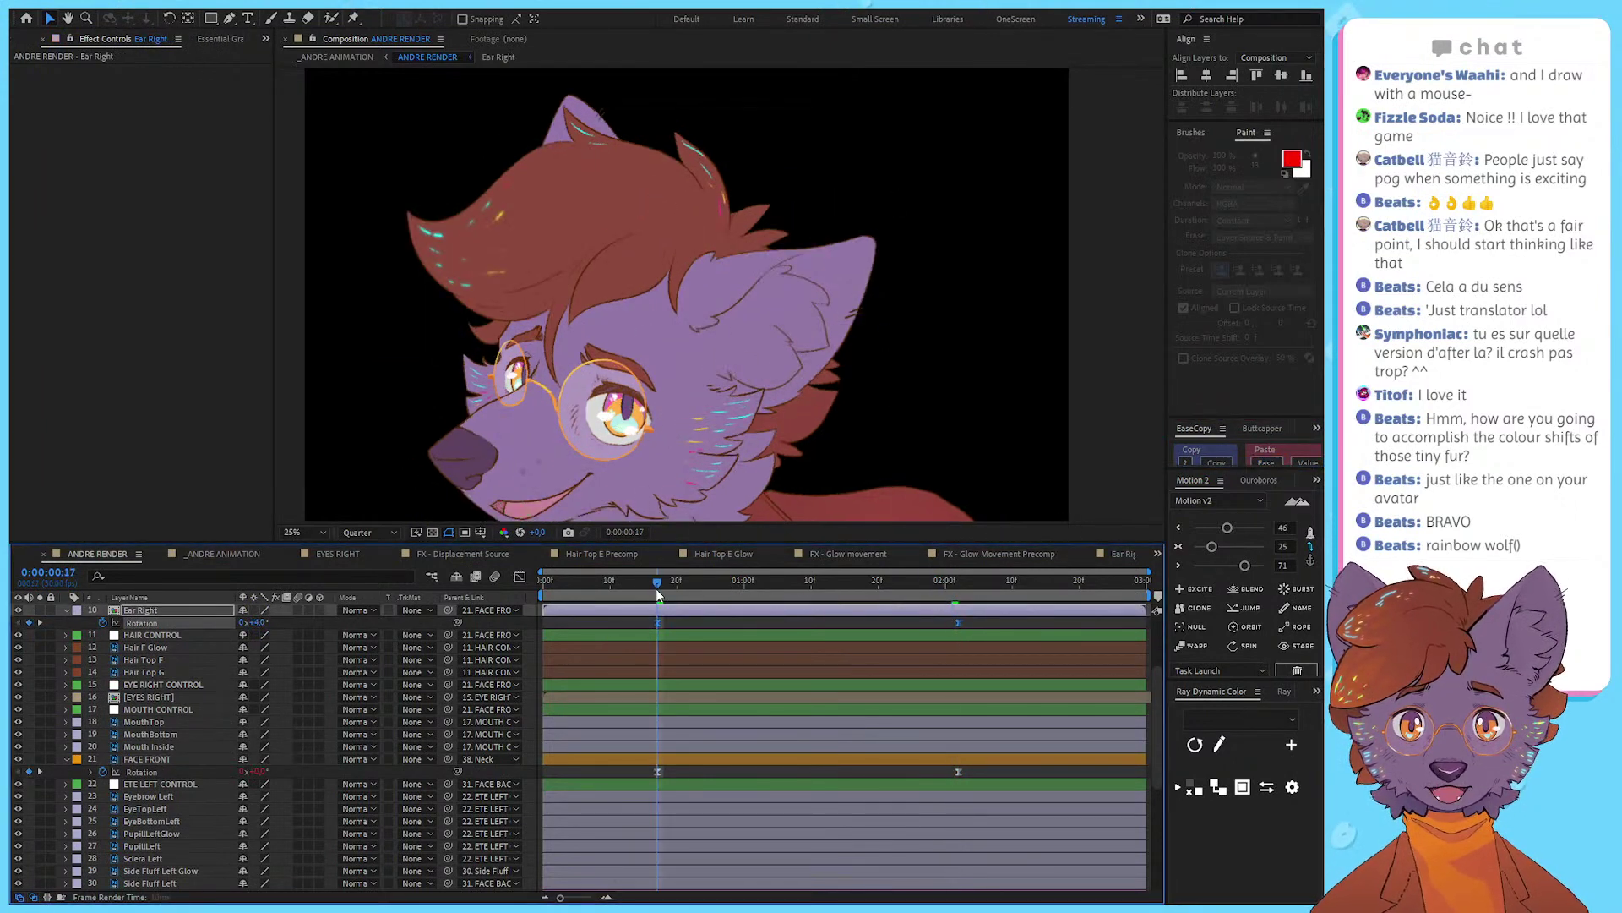
pyautogui.press('space')
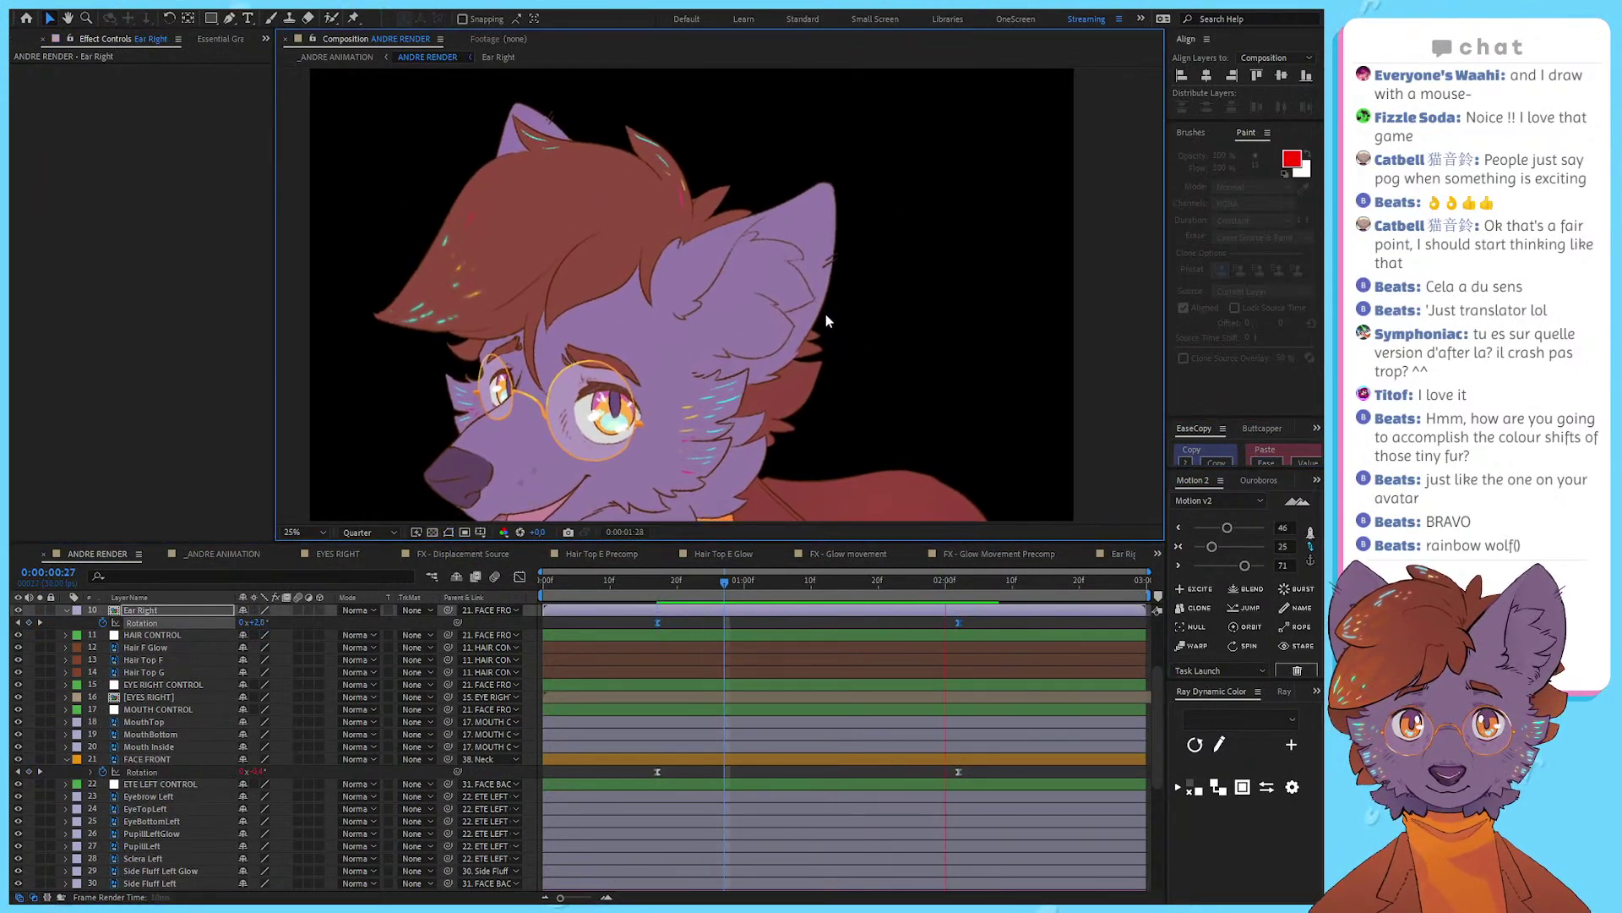
# Step: Copy FACE FRONT's ping-pong loopIn and loopOut rotation expression to Ear Right's rotation, and play the loop
pyautogui.click(969, 624)
pyautogui.click(174, 759)
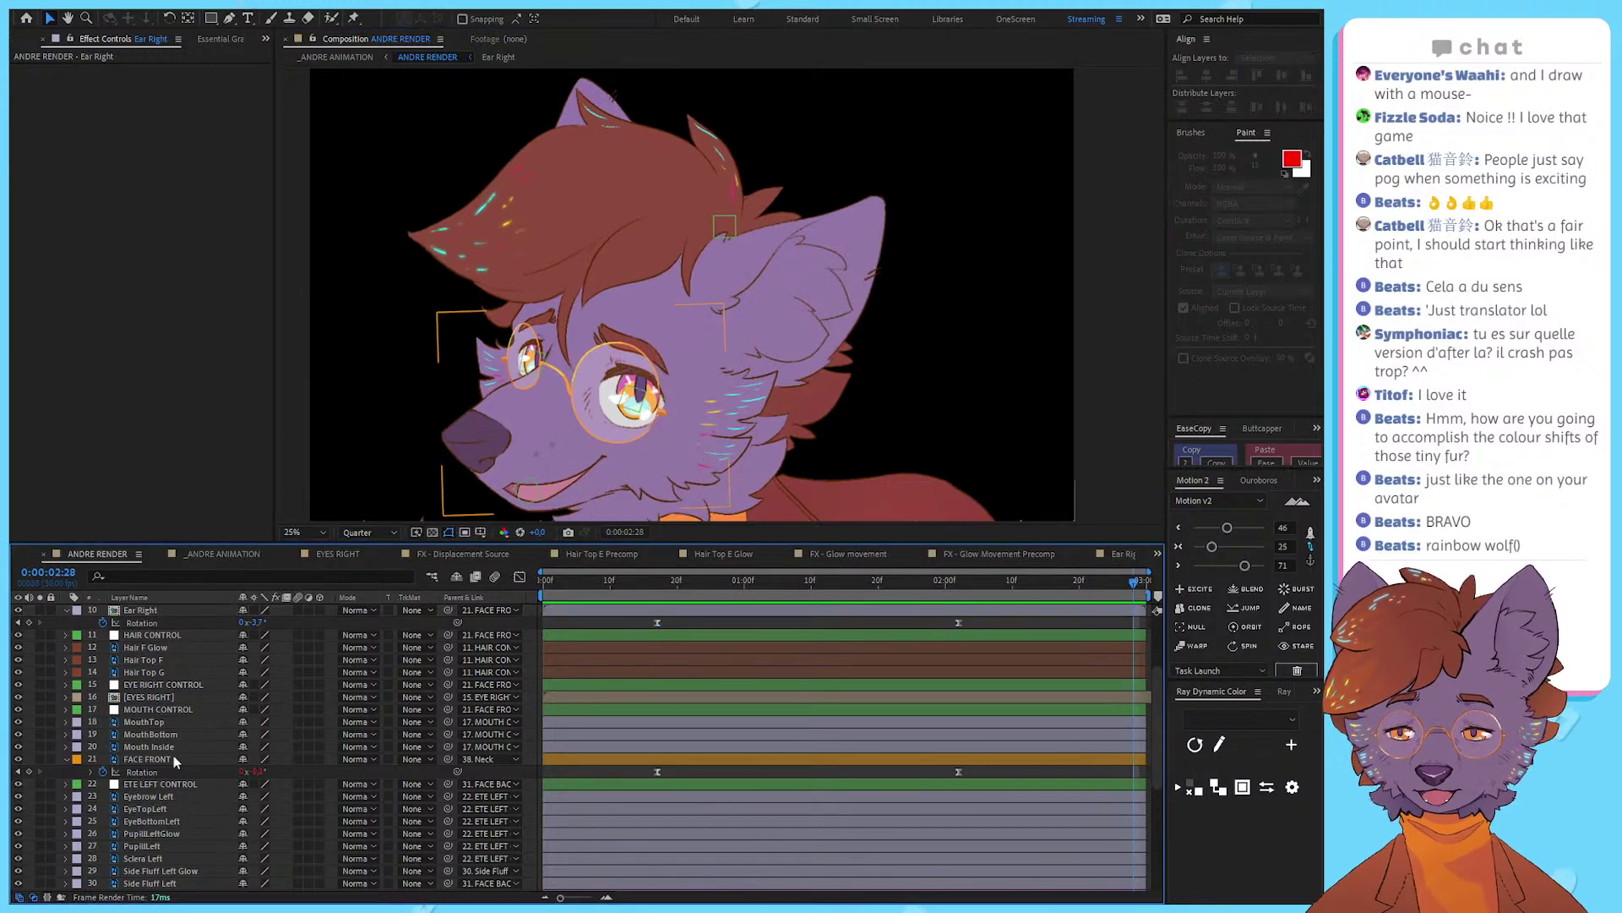
pyautogui.click(90, 772)
pyautogui.click(606, 791)
pyautogui.hotkey('ctrl', 'c')
pyautogui.click(167, 612)
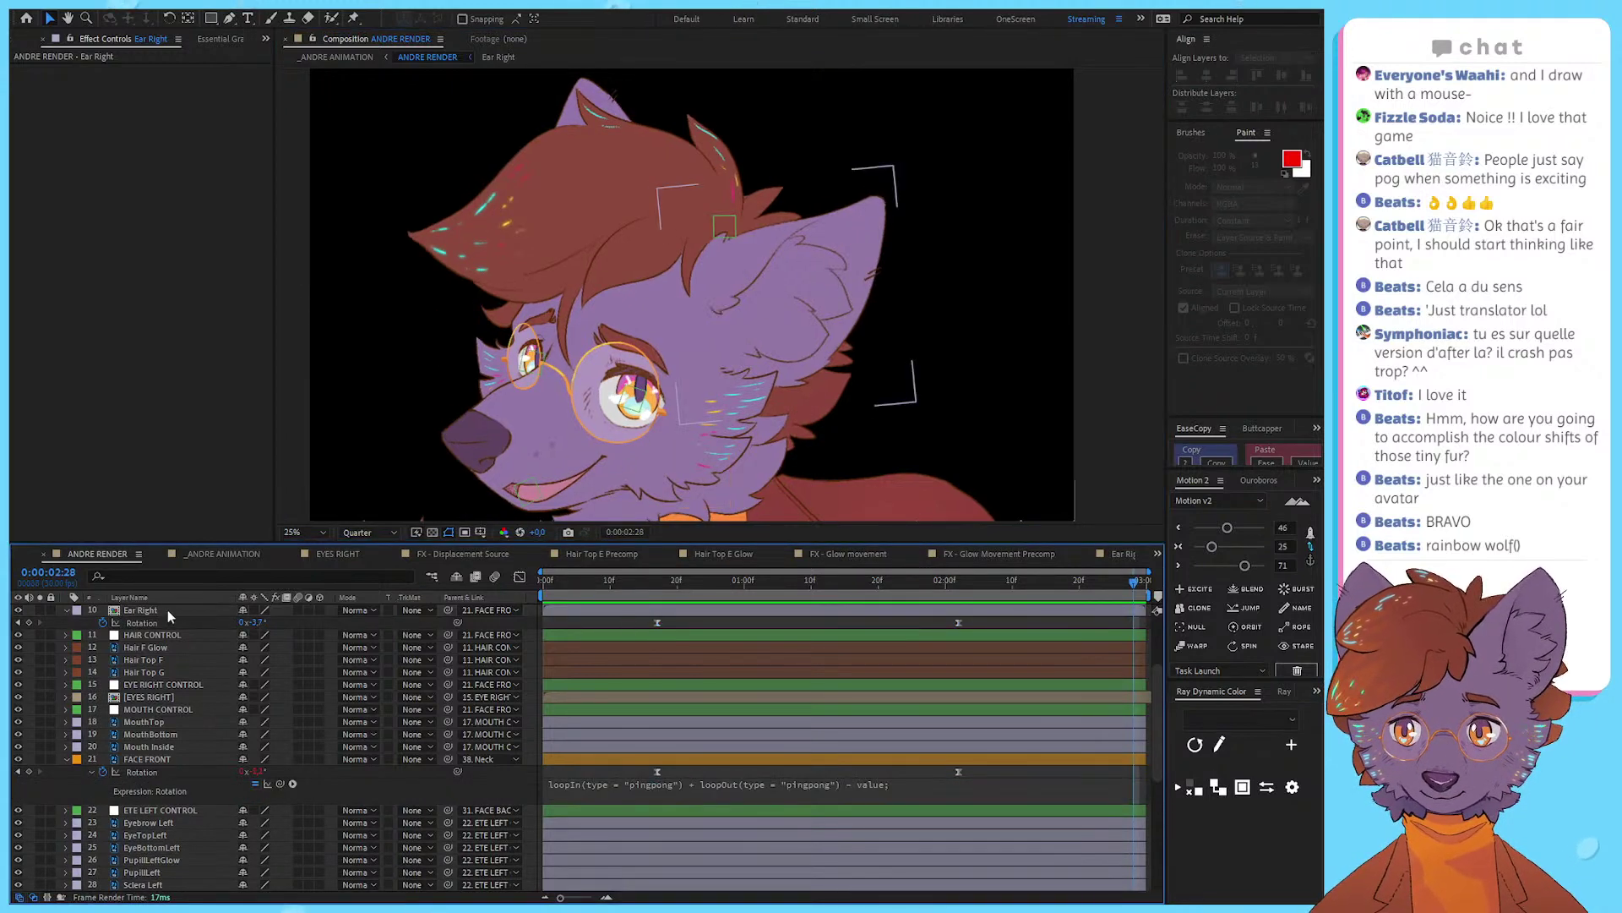
pyautogui.keyDown('alt'); pyautogui.click(103, 624); pyautogui.keyUp('alt')
pyautogui.hotkey('ctrl', 'v')
pyautogui.click(610, 619)
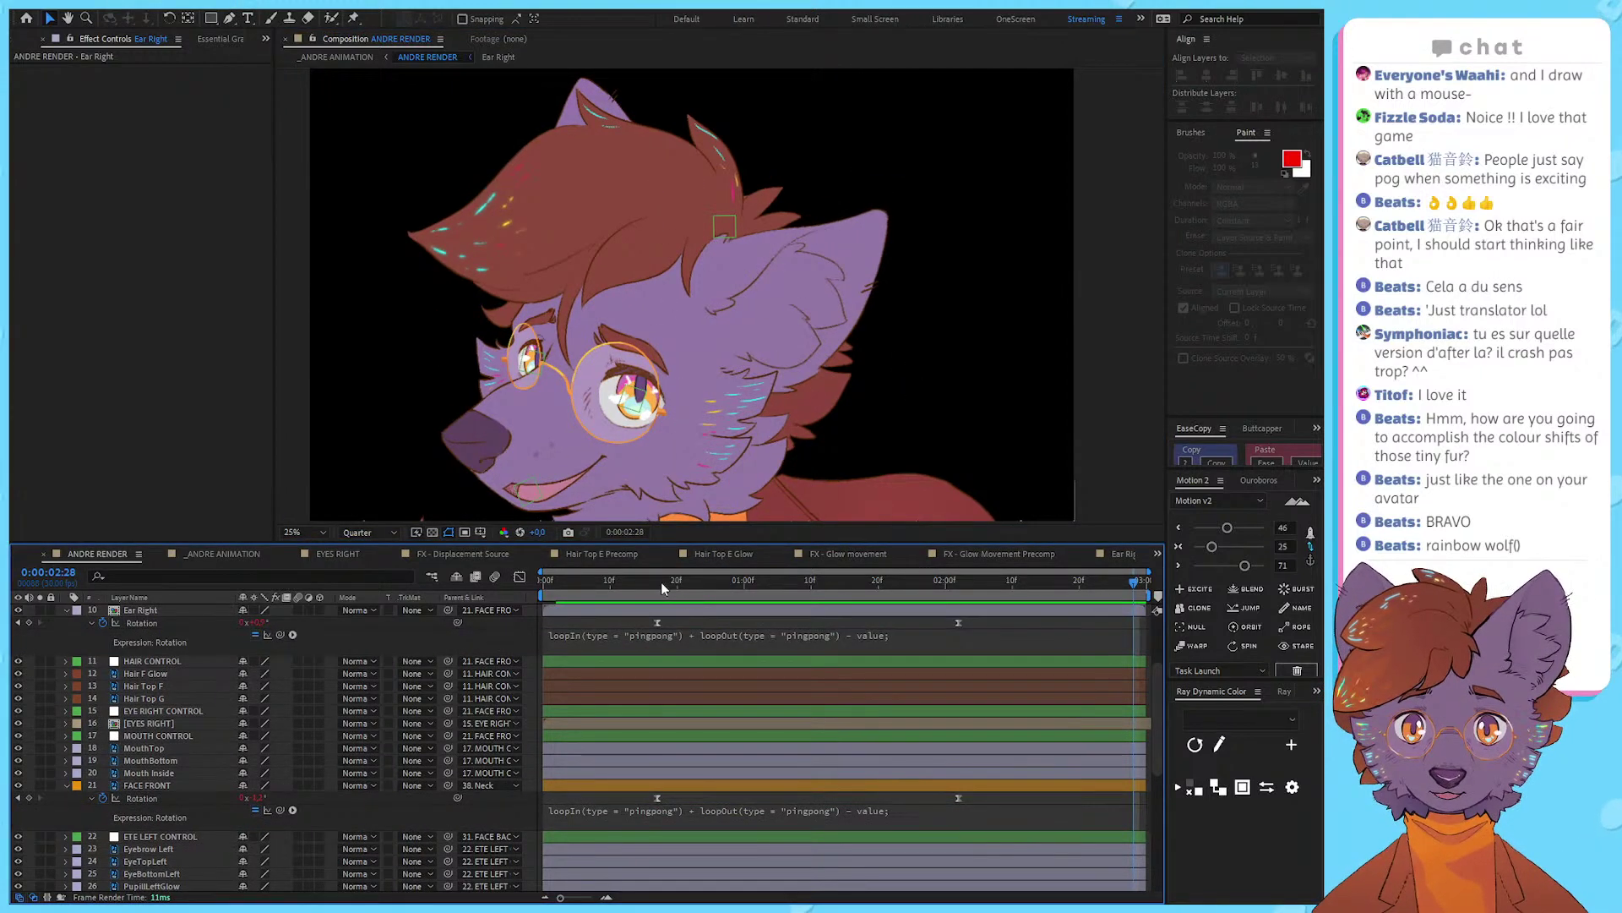
pyautogui.click(657, 581)
pyautogui.press('space')
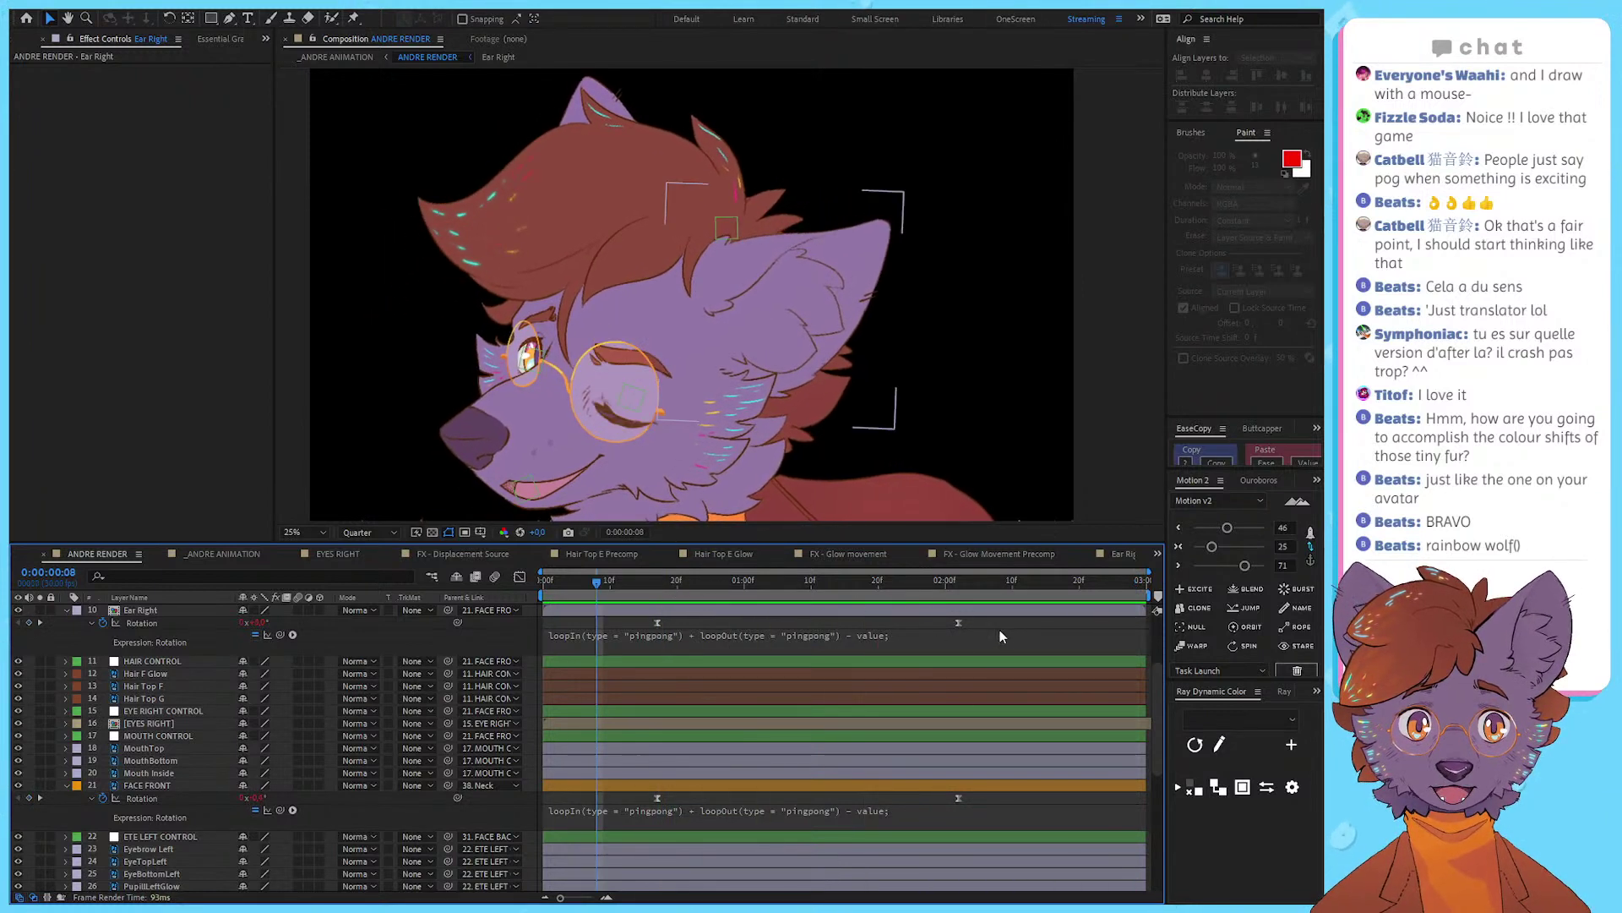
# Step: Try time-reversing Ear Right's rotation keyframes, and play the animation from 0:00:00:17
pyautogui.click(959, 622)
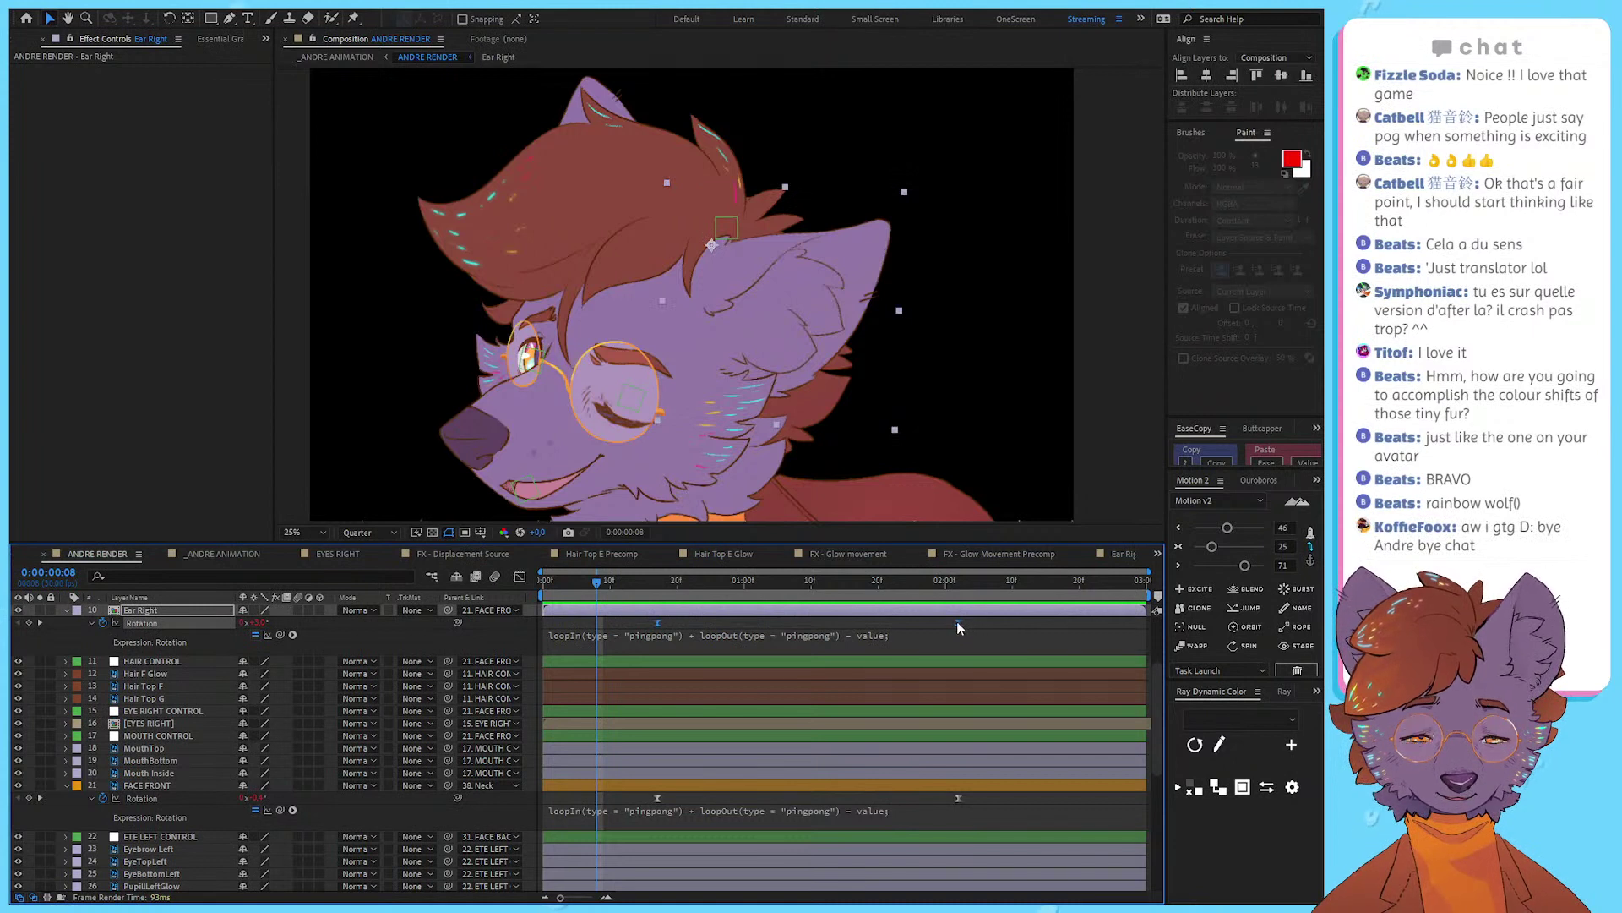
pyautogui.click(695, 611)
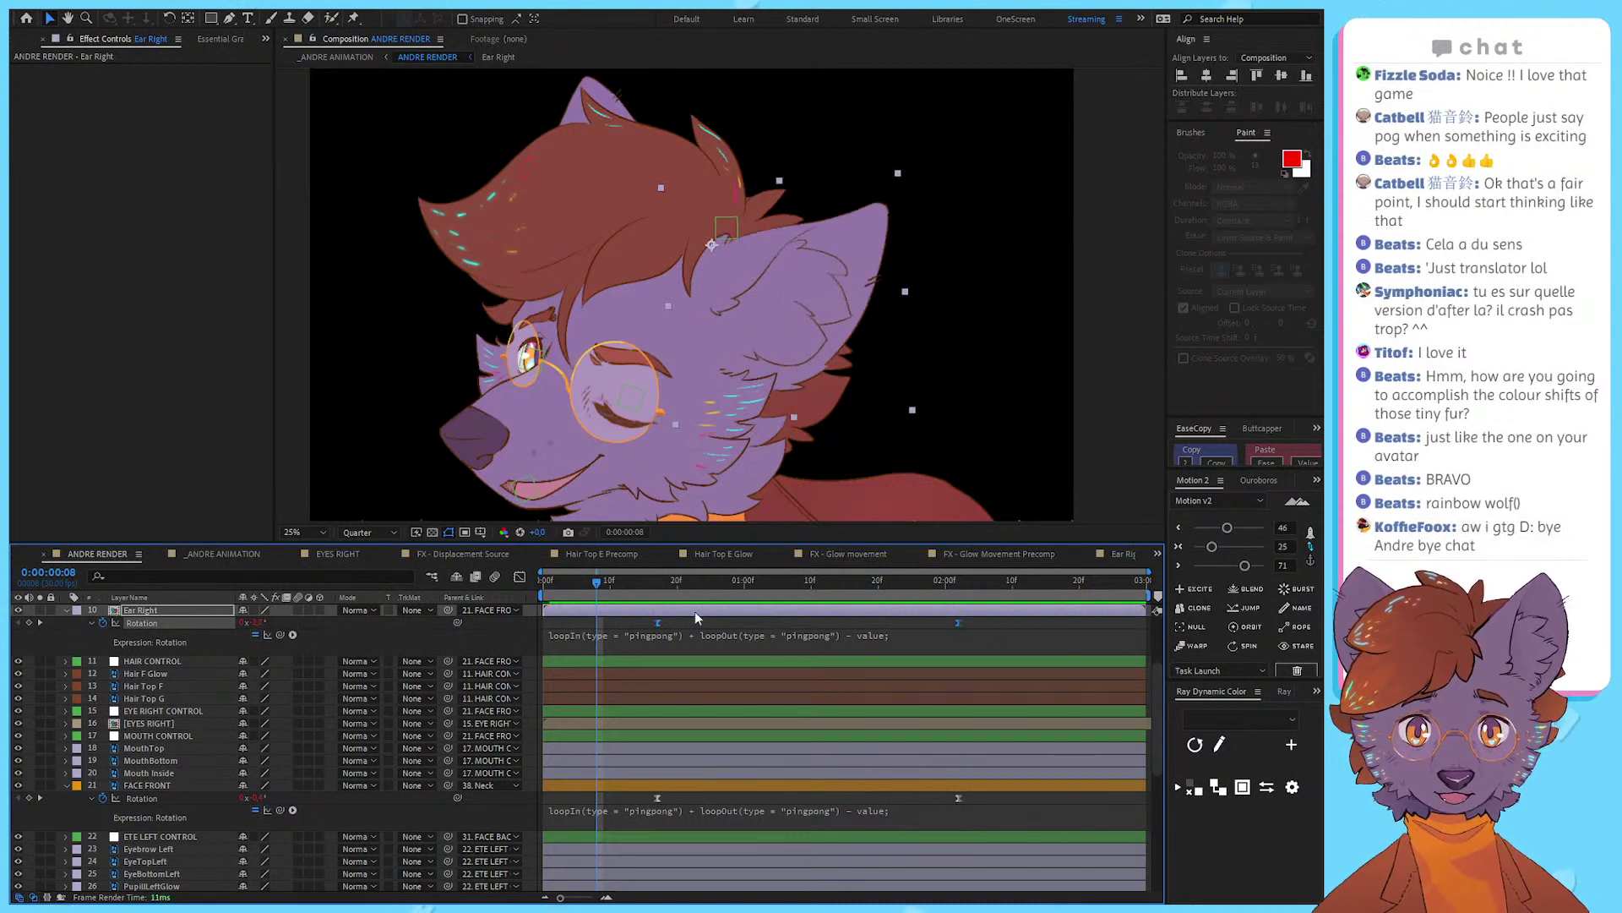
pyautogui.click(659, 581)
pyautogui.press('space')
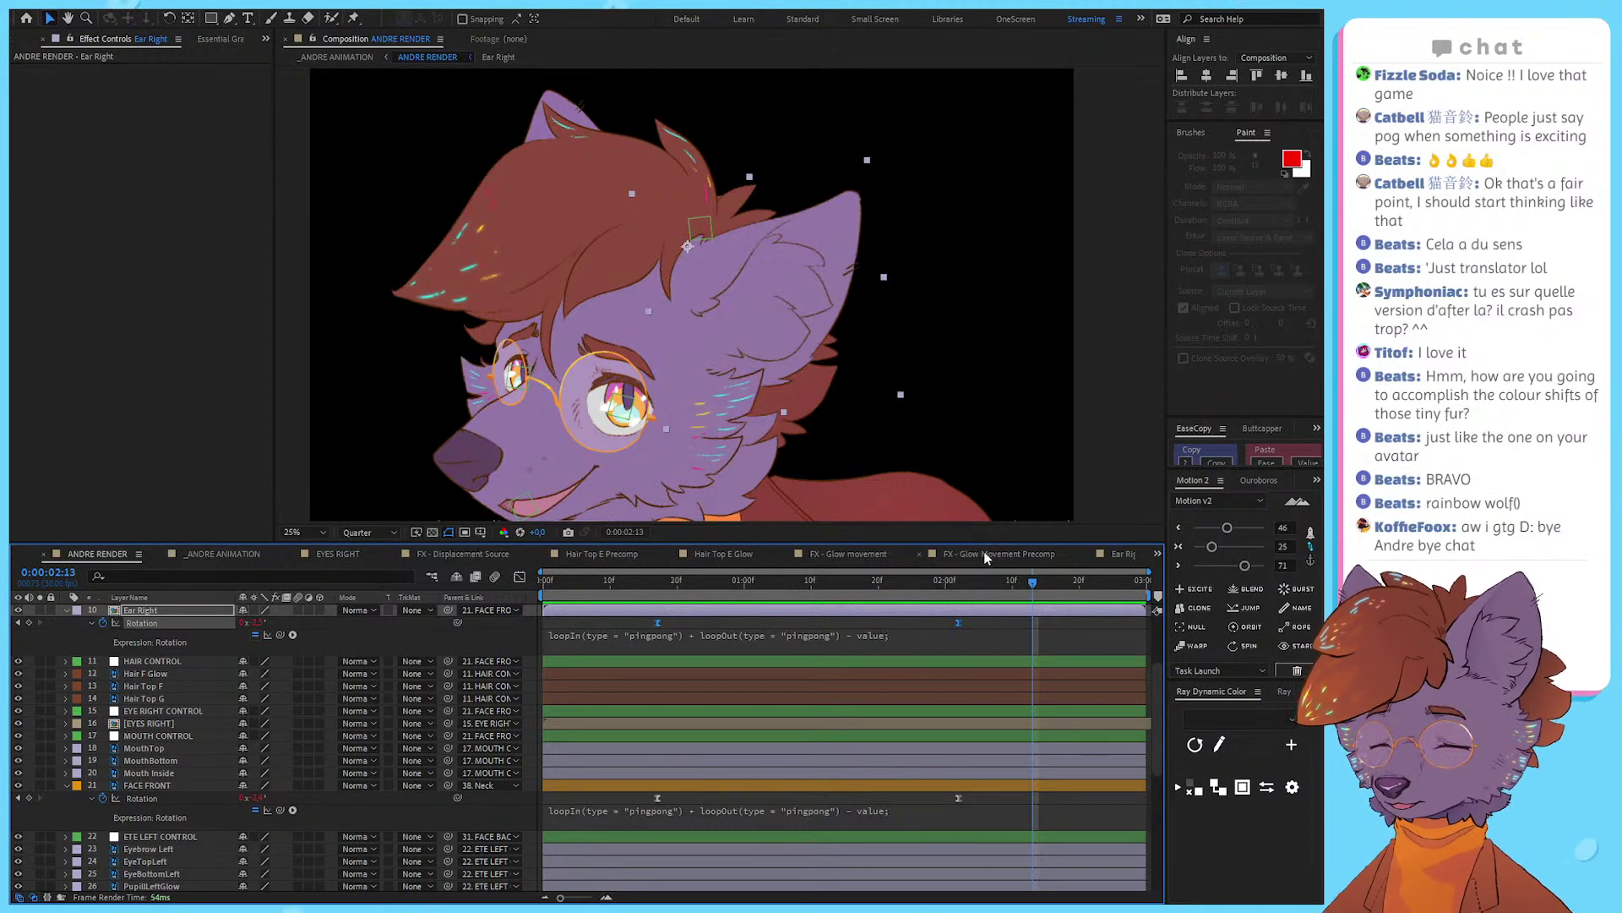
# Step: Delay both Ear Right rotation keyframes by about four frames relative to the head's rotation, and play the animation
pyautogui.moveTo(982, 616); pyautogui.dragTo(682, 606)
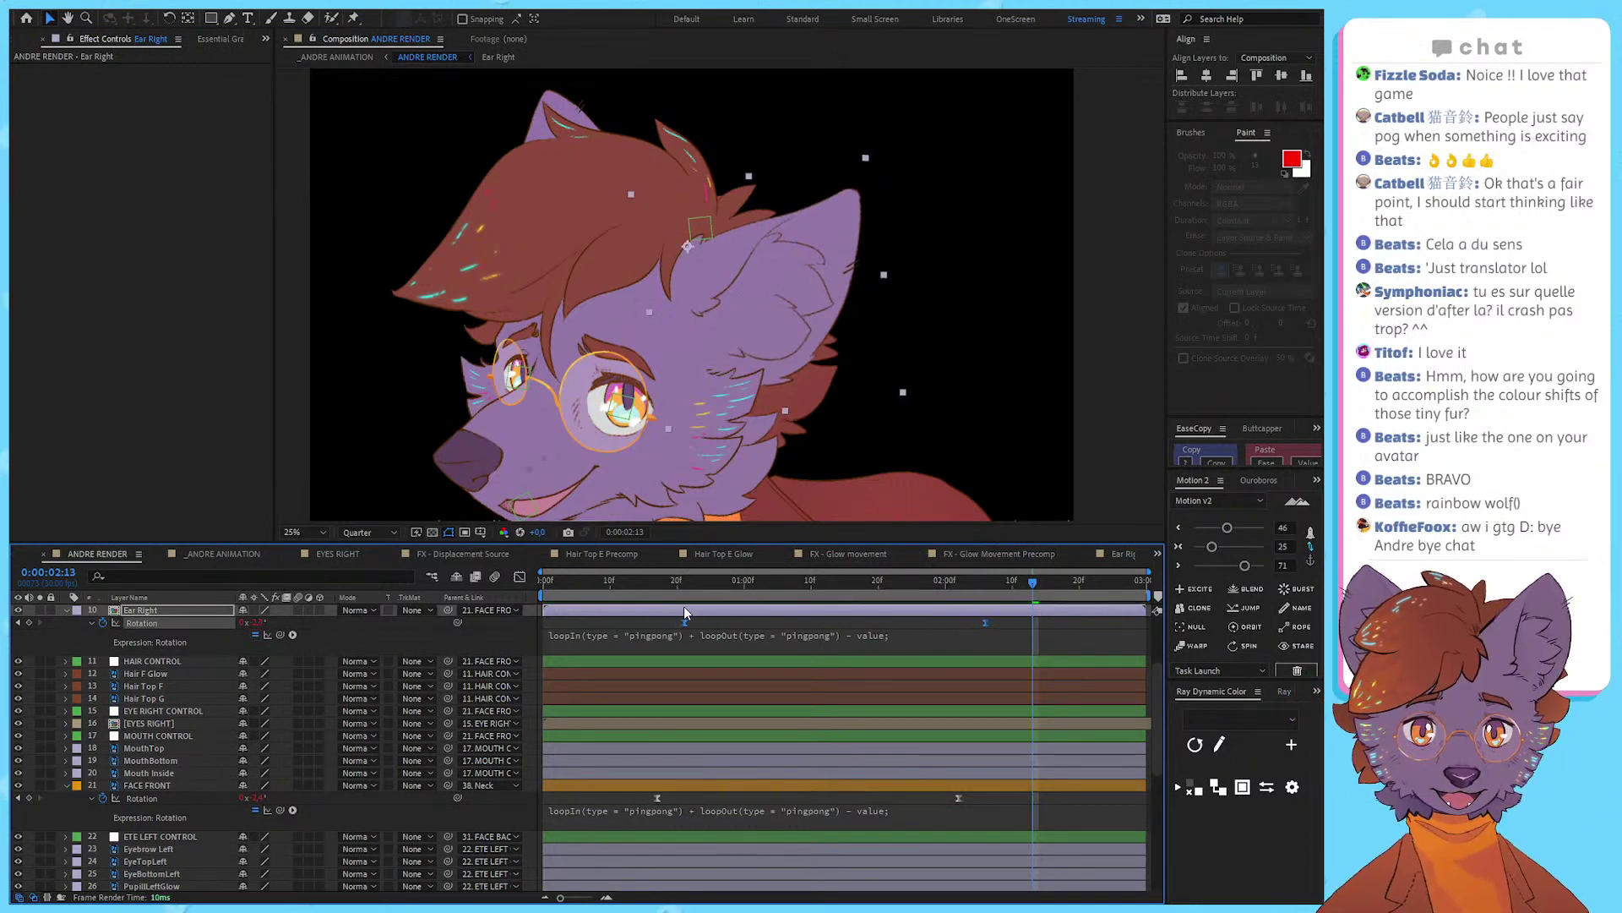
pyautogui.click(651, 585)
pyautogui.press('space')
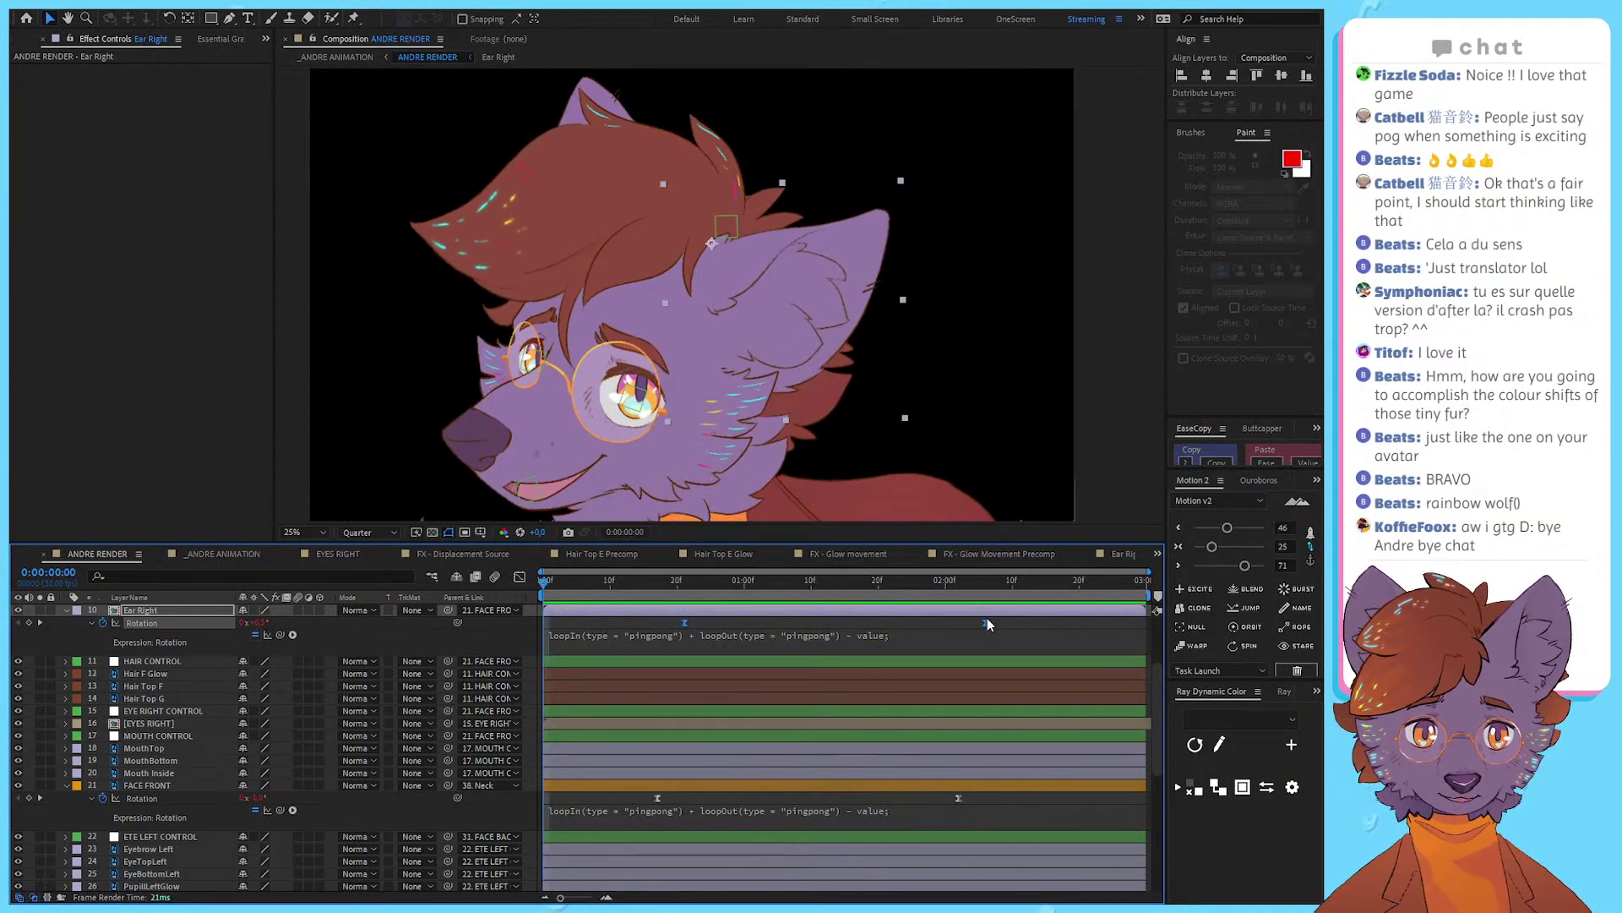
# Step: Move both Ear Right rotation keyframes about one frame earlier, and play the animation from 0:00:00:16
pyautogui.moveTo(987, 618); pyautogui.dragTo(978, 623)
pyautogui.click(652, 582)
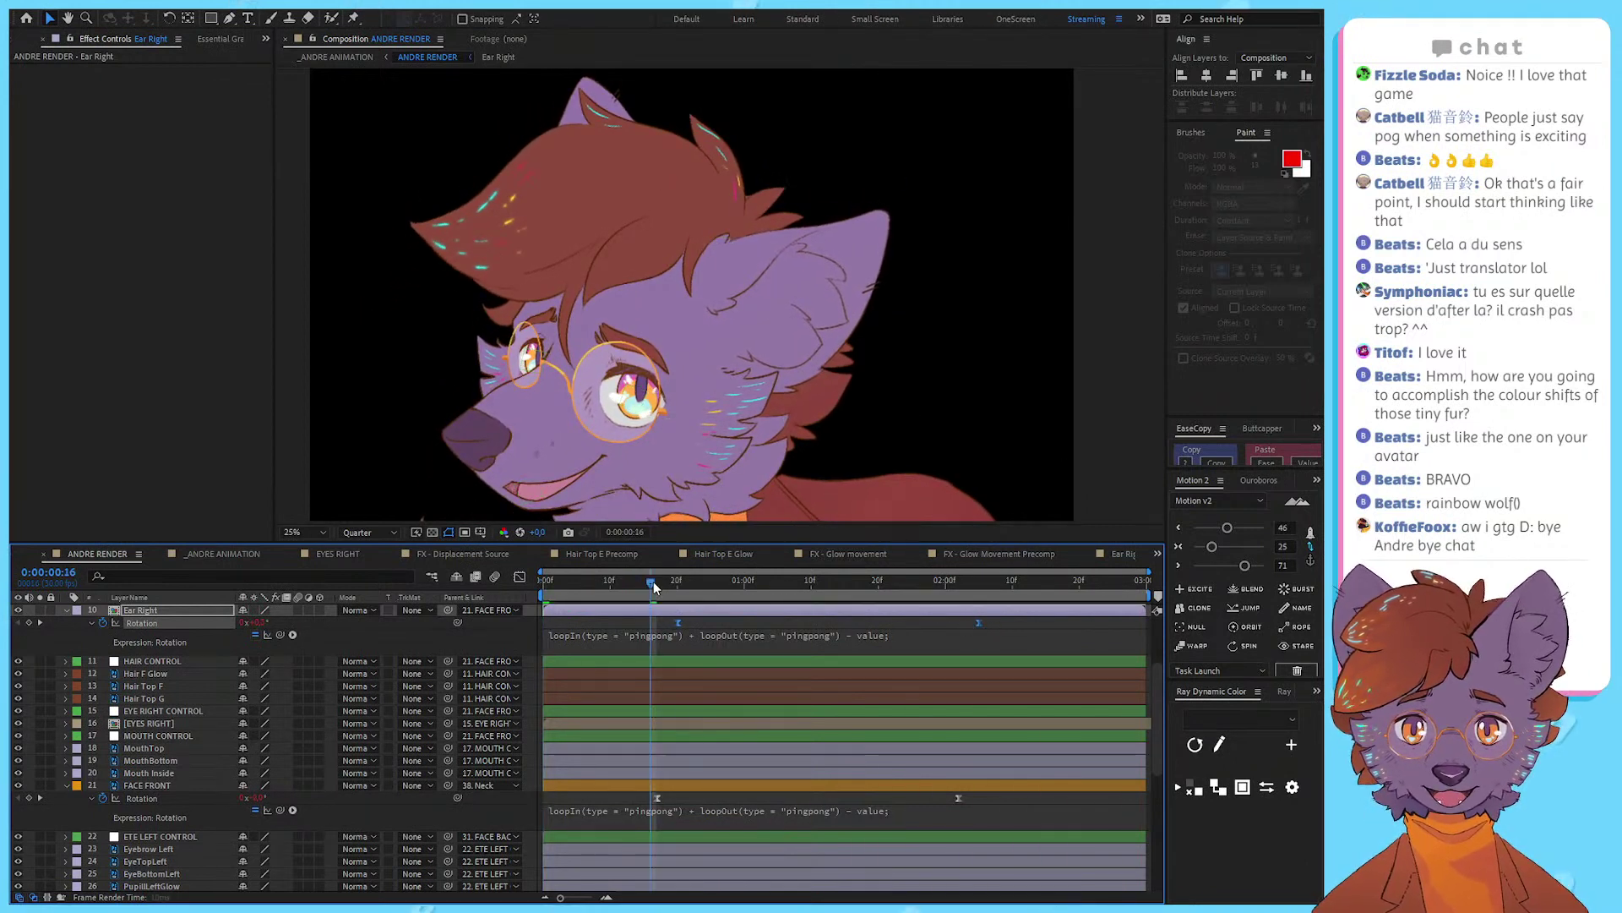
pyautogui.press('space')
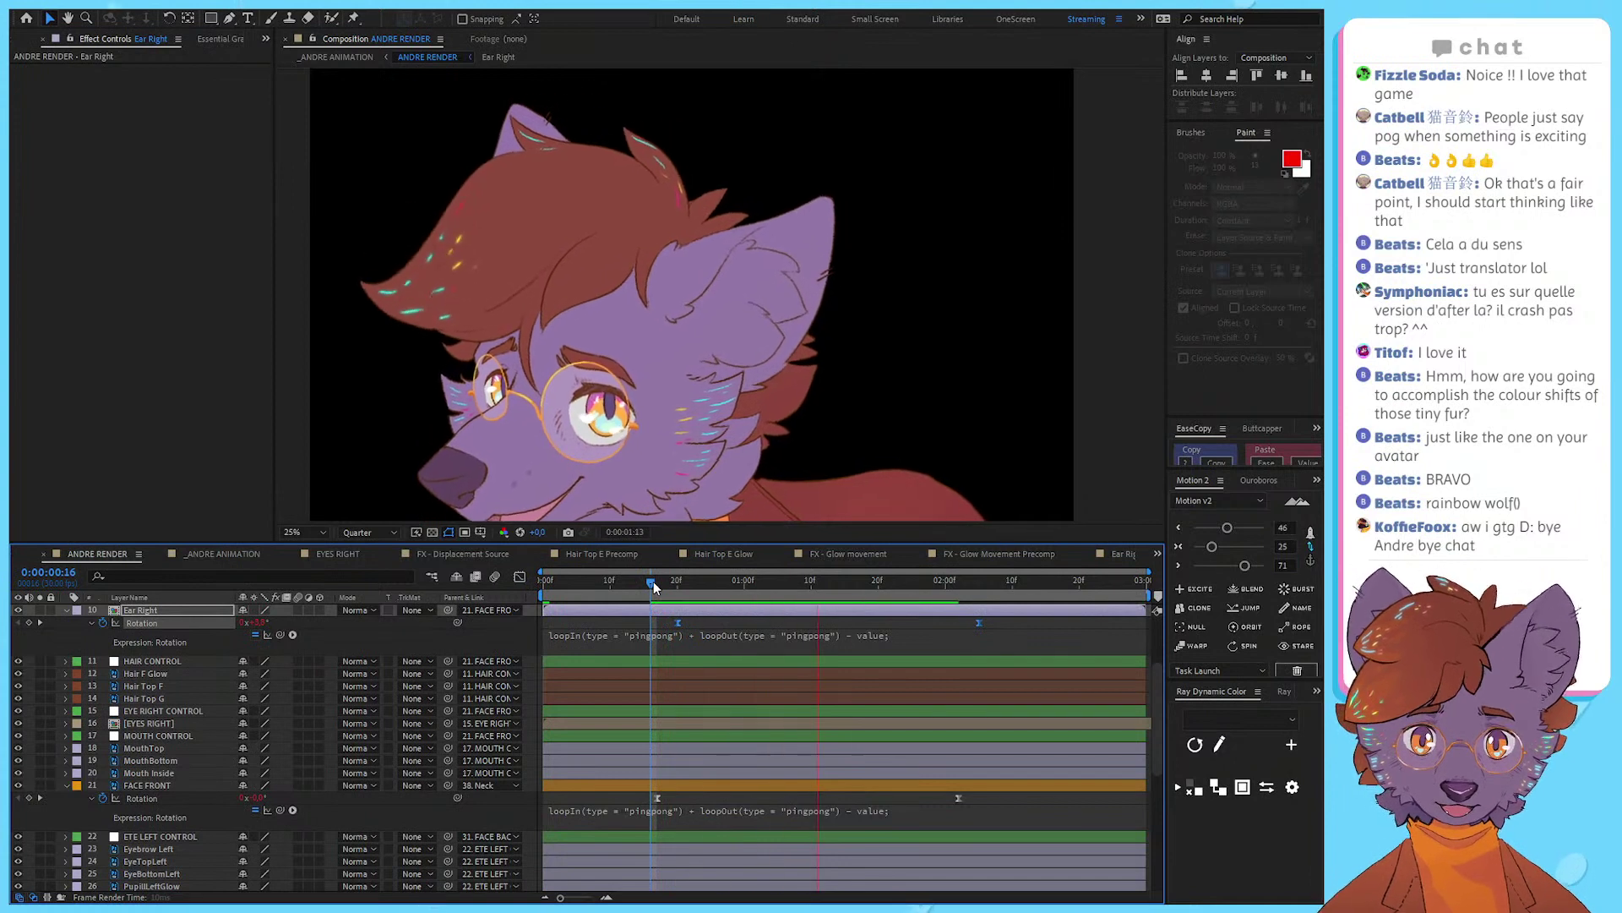
# Step: Adjust Ear Right's rotation value at its second keyframe at 0:00:02:05, and play the animation from 0:00:00:19
pyautogui.click(986, 618)
pyautogui.click(982, 580)
pyautogui.click(293, 636)
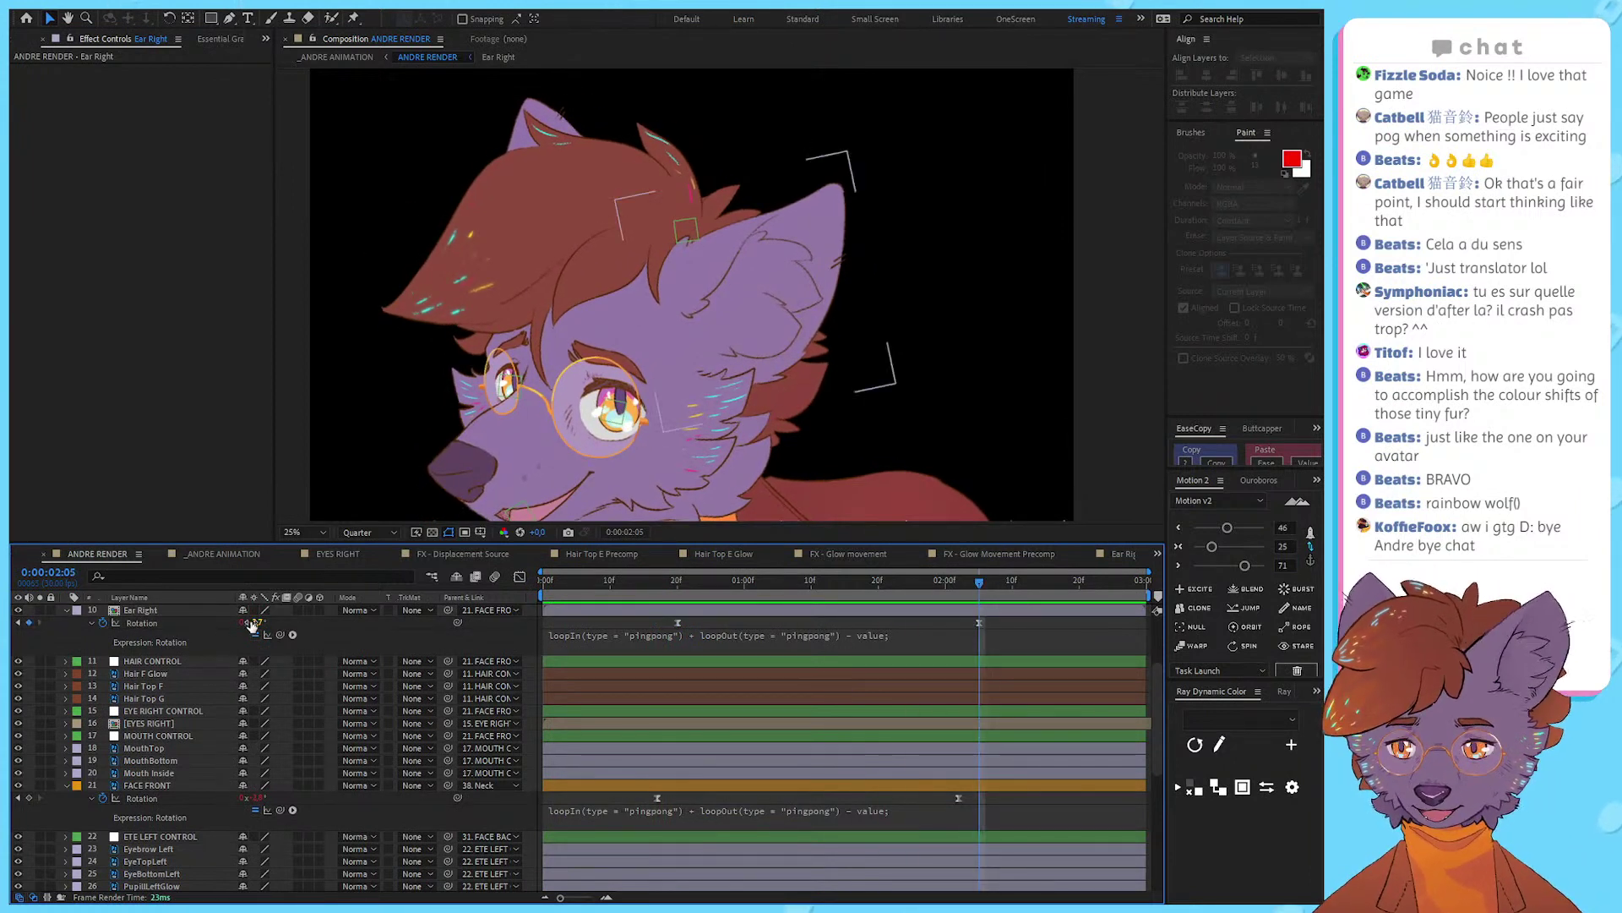
pyautogui.moveTo(252, 624); pyautogui.dragTo(269, 622)
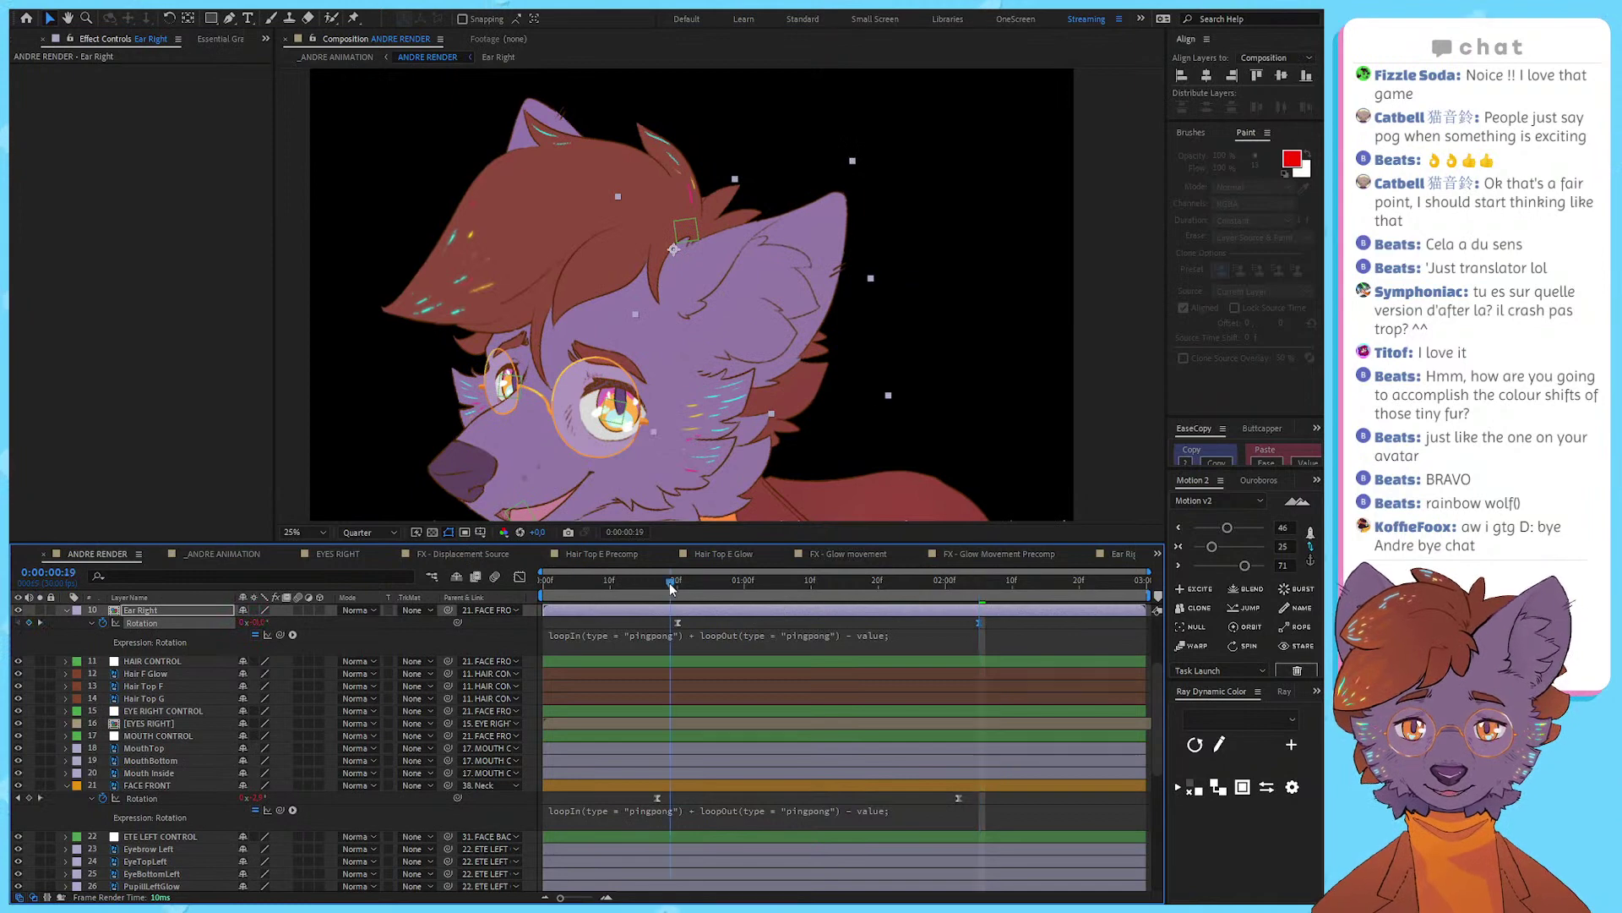
pyautogui.press('space')
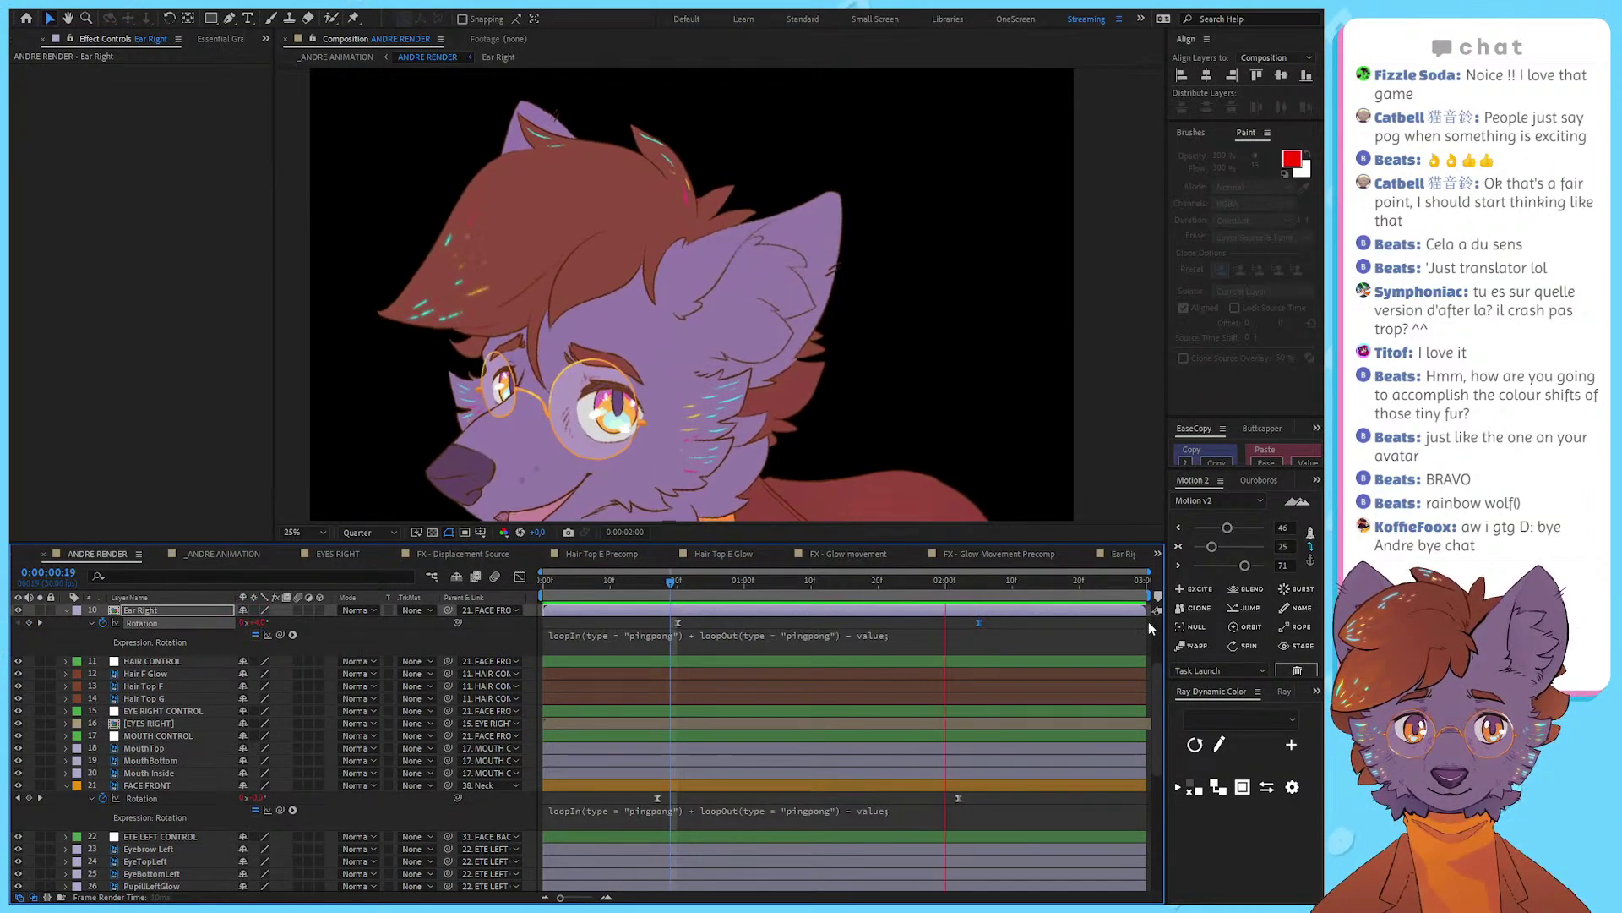
pyautogui.click(696, 591)
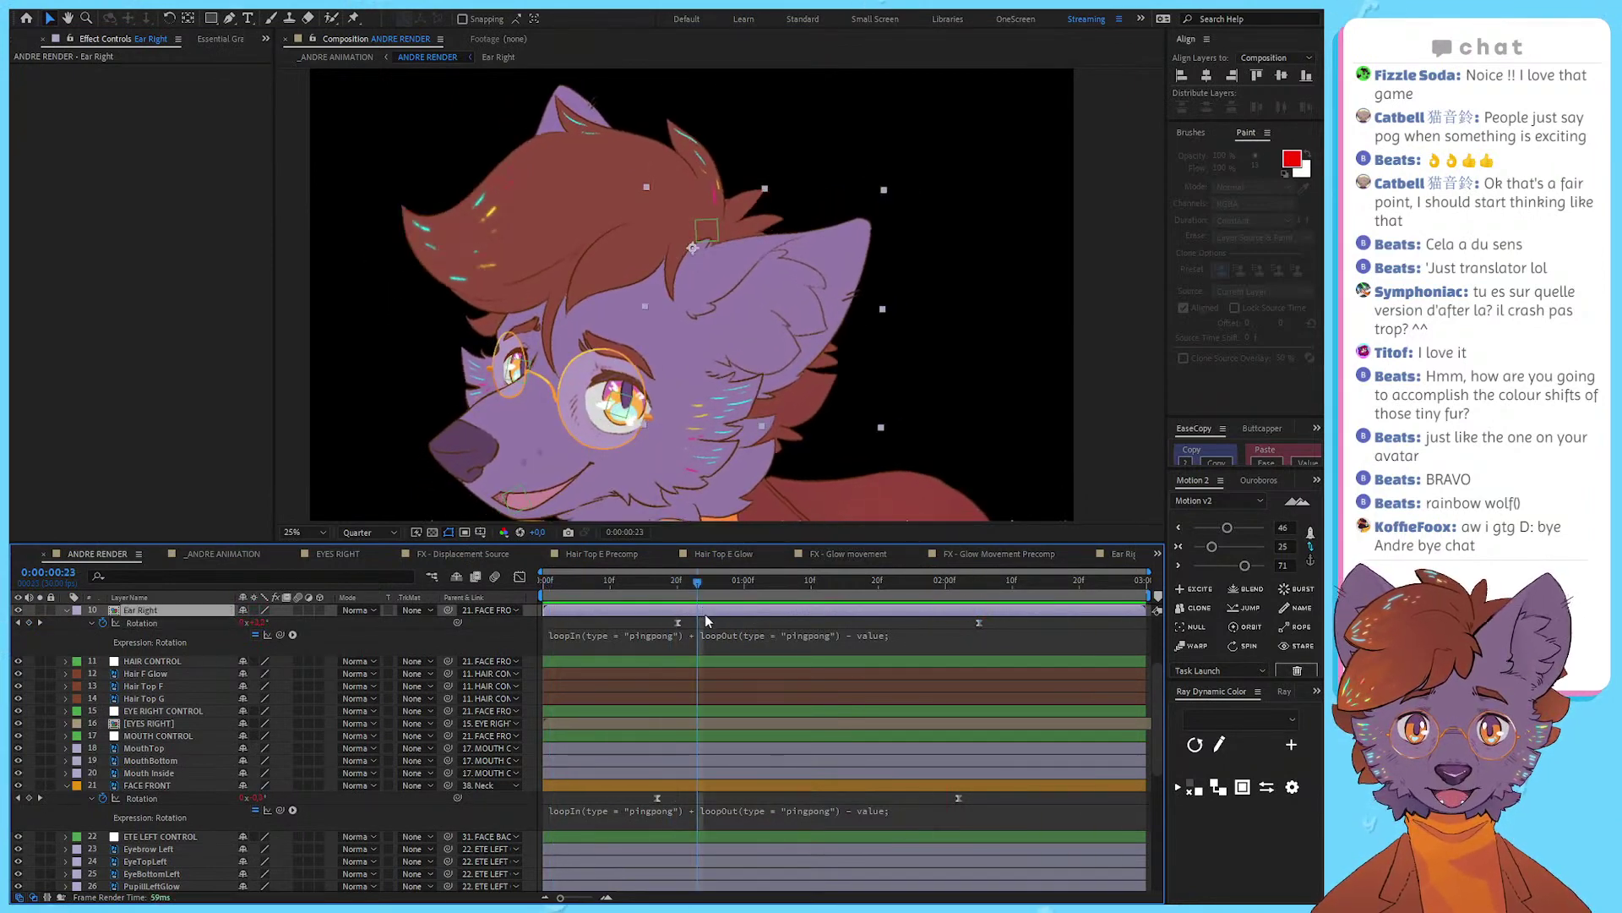
# Step: In the Ear Right precomp, move the visible puppet pin keyframes to frame 0 and shift Puppet Pins 9, 10 and 11 slightly right and down at 0:00:01:15
pyautogui.doubleClick(719, 614)
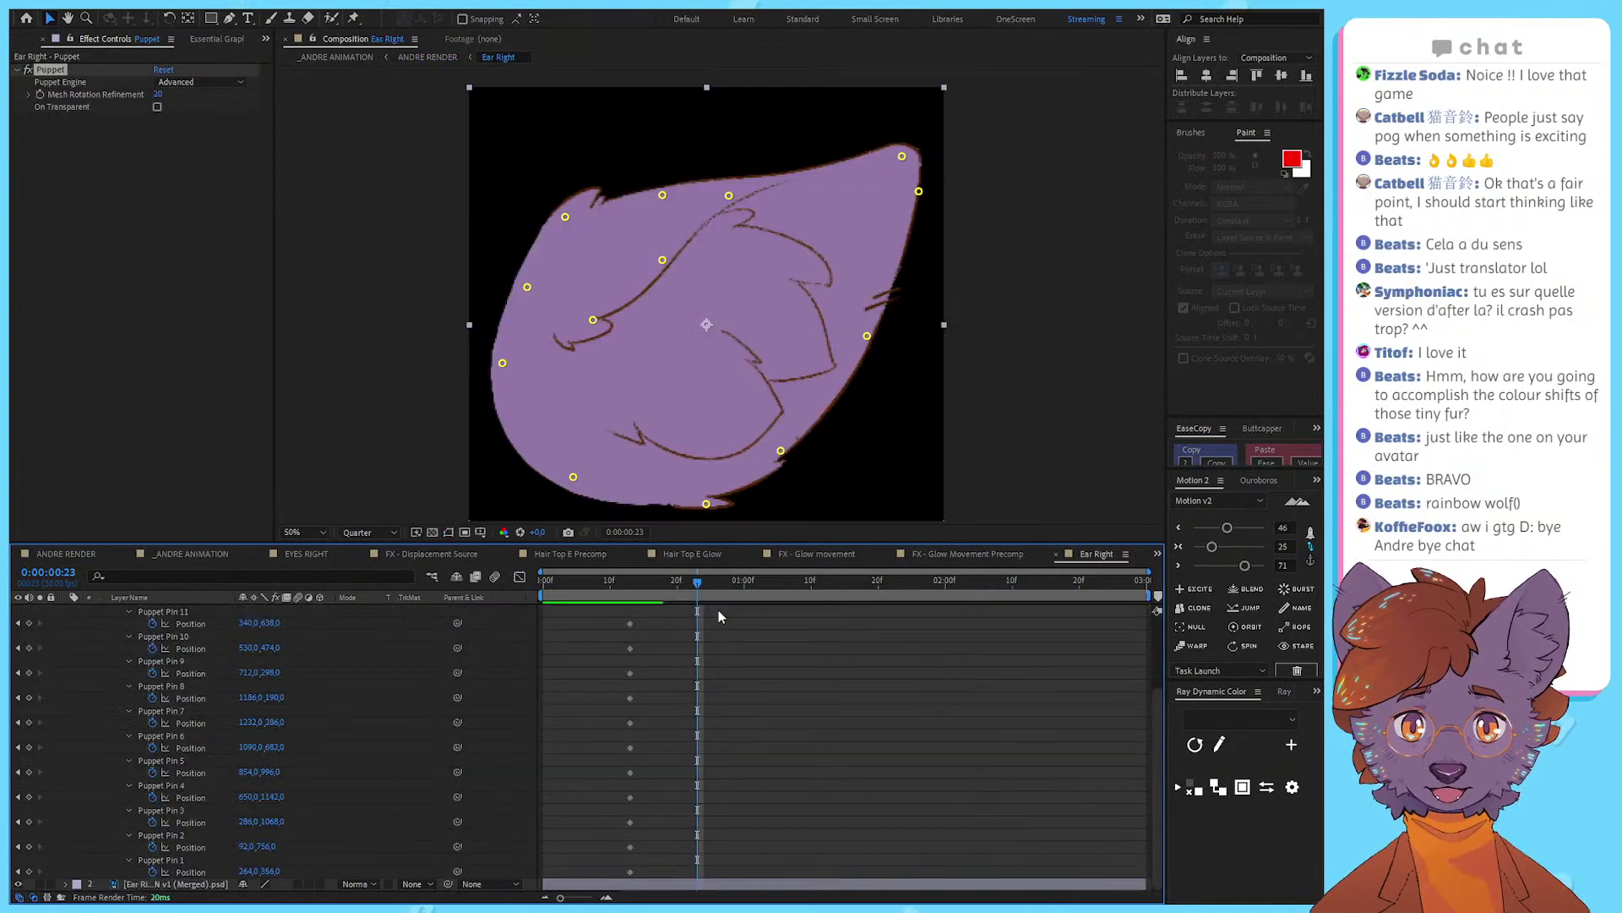
pyautogui.moveTo(640, 601); pyautogui.dragTo(542, 878)
pyautogui.click(650, 824)
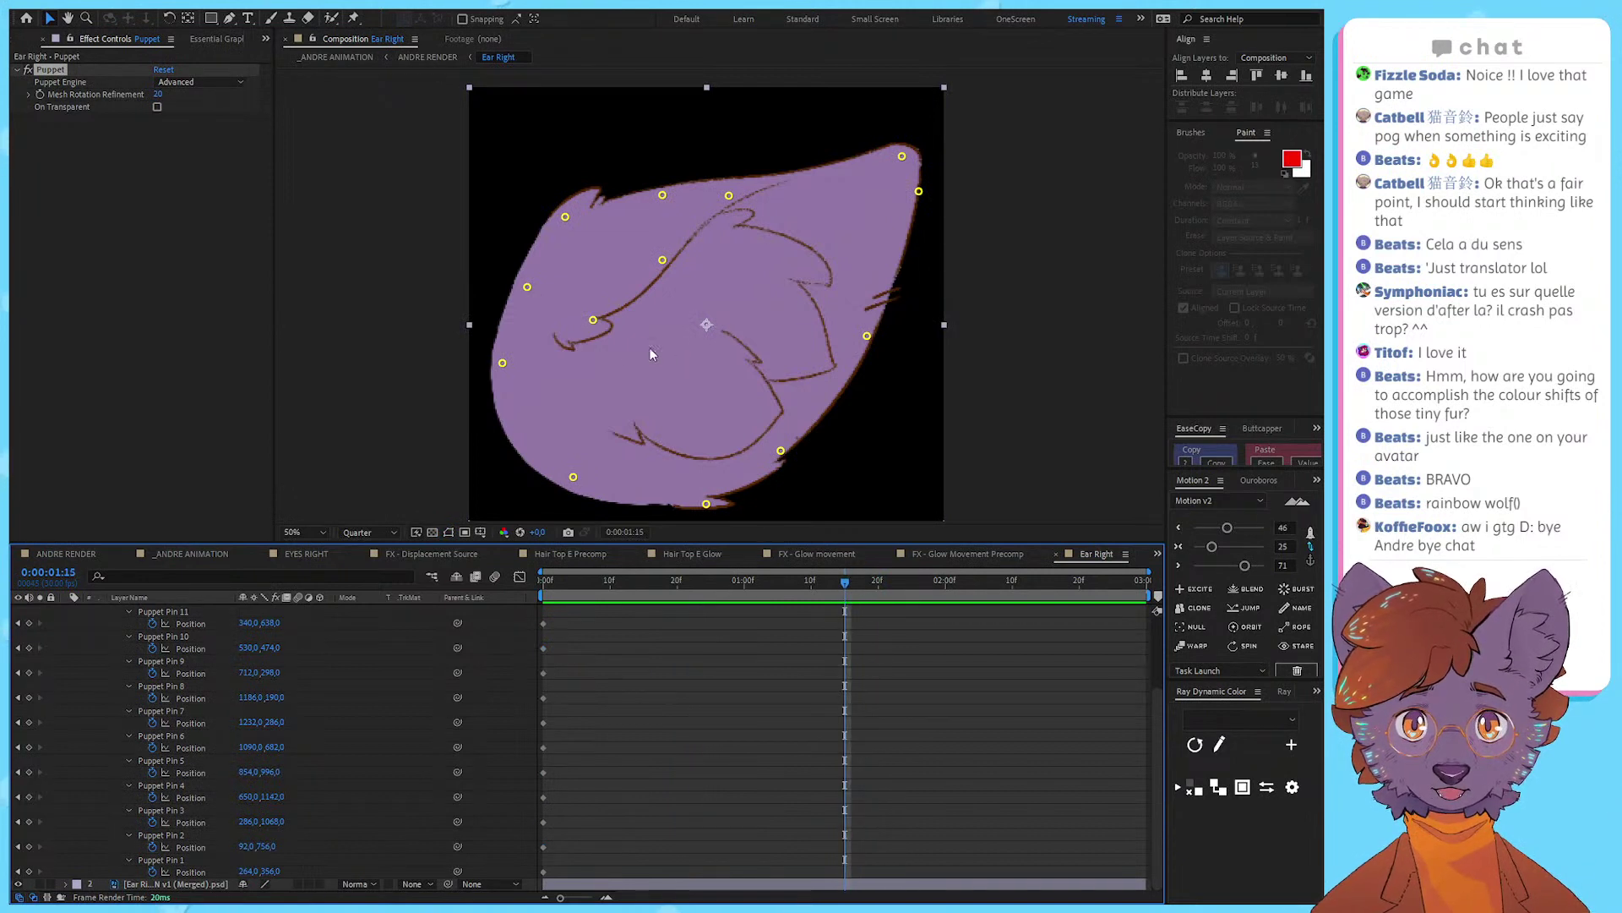
pyautogui.moveTo(595, 321); pyautogui.dragTo(610, 337)
pyautogui.moveTo(662, 259); pyautogui.dragTo(683, 268)
pyautogui.moveTo(728, 195); pyautogui.dragTo(752, 201)
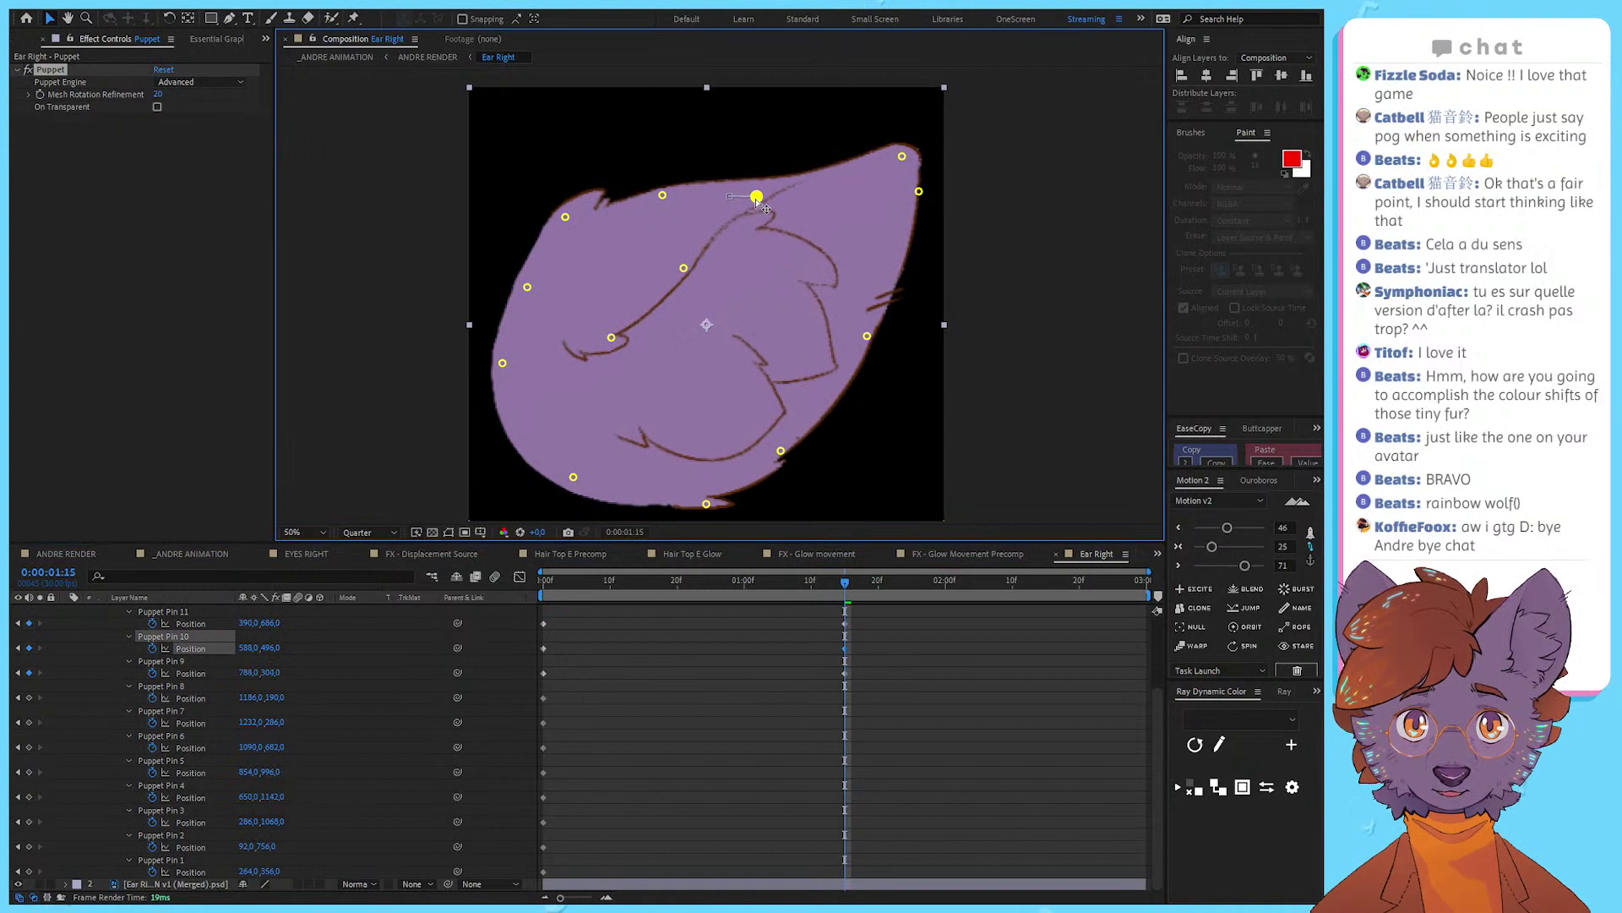
pyautogui.moveTo(684, 267); pyautogui.dragTo(678, 267)
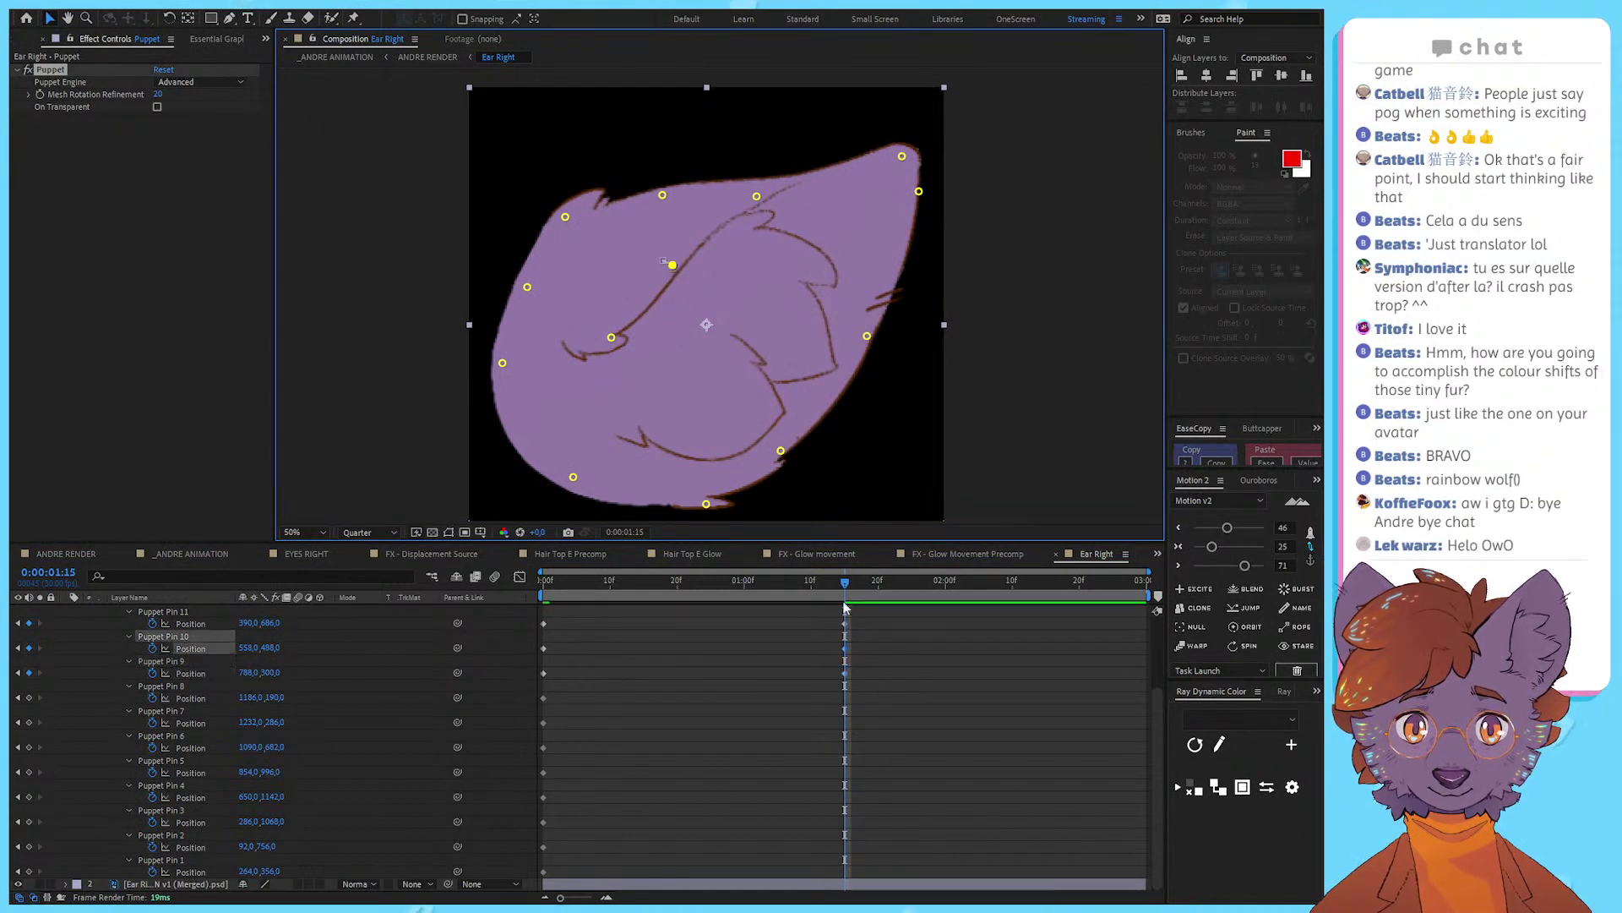
# Step: Delete the position keyframes of Puppet Pins 1 to 8
pyautogui.moveTo(845, 585); pyautogui.dragTo(534, 693)
pyautogui.moveTo(652, 694); pyautogui.dragTo(475, 883)
pyautogui.press('Delete')
# Step: Paste the ping-pong loopIn and loopOut expression onto the Position of Puppet Pins 9, 10 and 11
pyautogui.hotkey('ctrl', 'v')
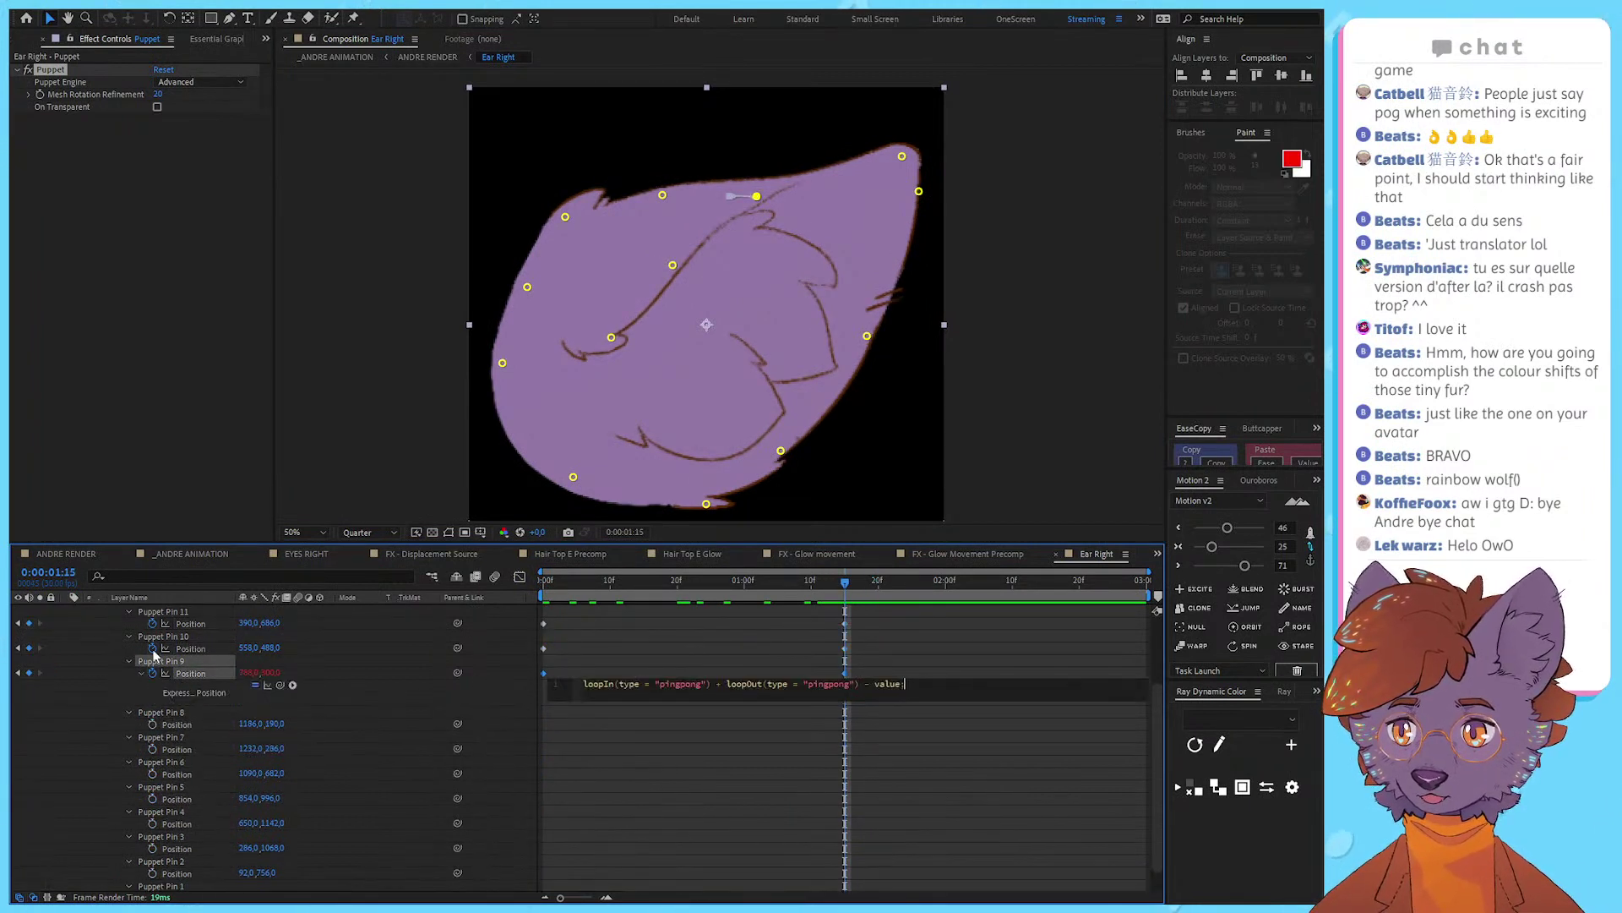
pyautogui.keyDown('alt'); pyautogui.click(152, 648); pyautogui.keyUp('alt')
pyautogui.hotkey('ctrl', 'v')
pyautogui.keyDown('alt'); pyautogui.click(152, 624); pyautogui.keyUp('alt')
pyautogui.hotkey('ctrl', 'v')
# Step: Ease the position keyframes of Puppet Pins 9, 10 and 11 with Motion 2 at 48, and play the ear loop from the start
pyautogui.click(970, 793)
pyautogui.moveTo(970, 792); pyautogui.dragTo(479, 607)
pyautogui.click(1230, 546)
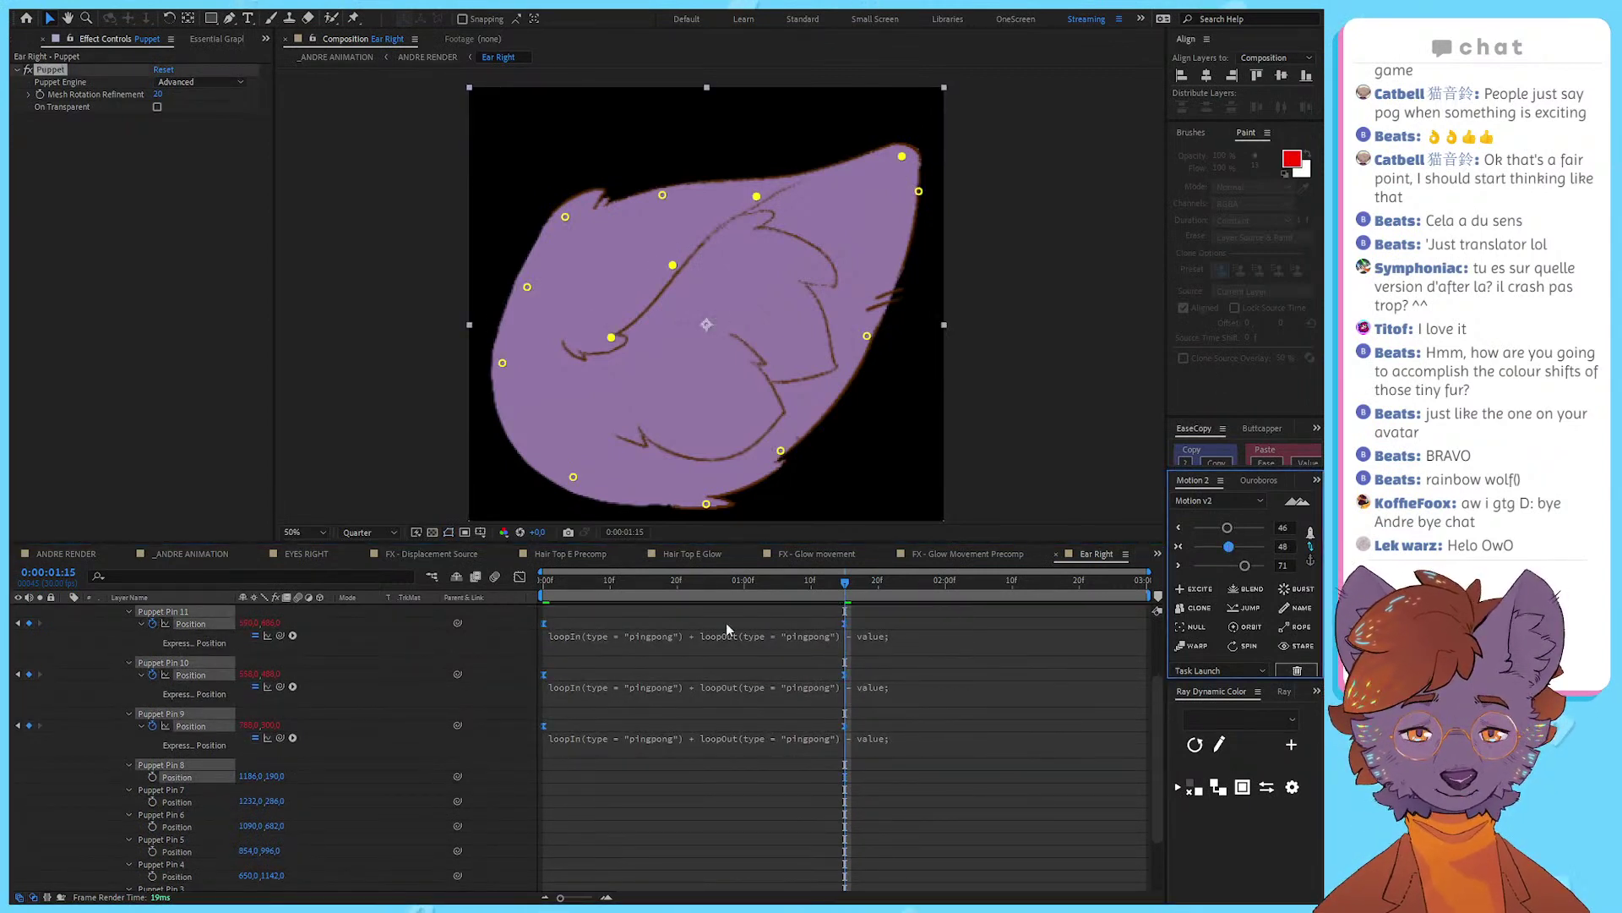
pyautogui.moveTo(633, 583); pyautogui.dragTo(478, 592)
pyautogui.click(870, 810)
pyautogui.press('space')
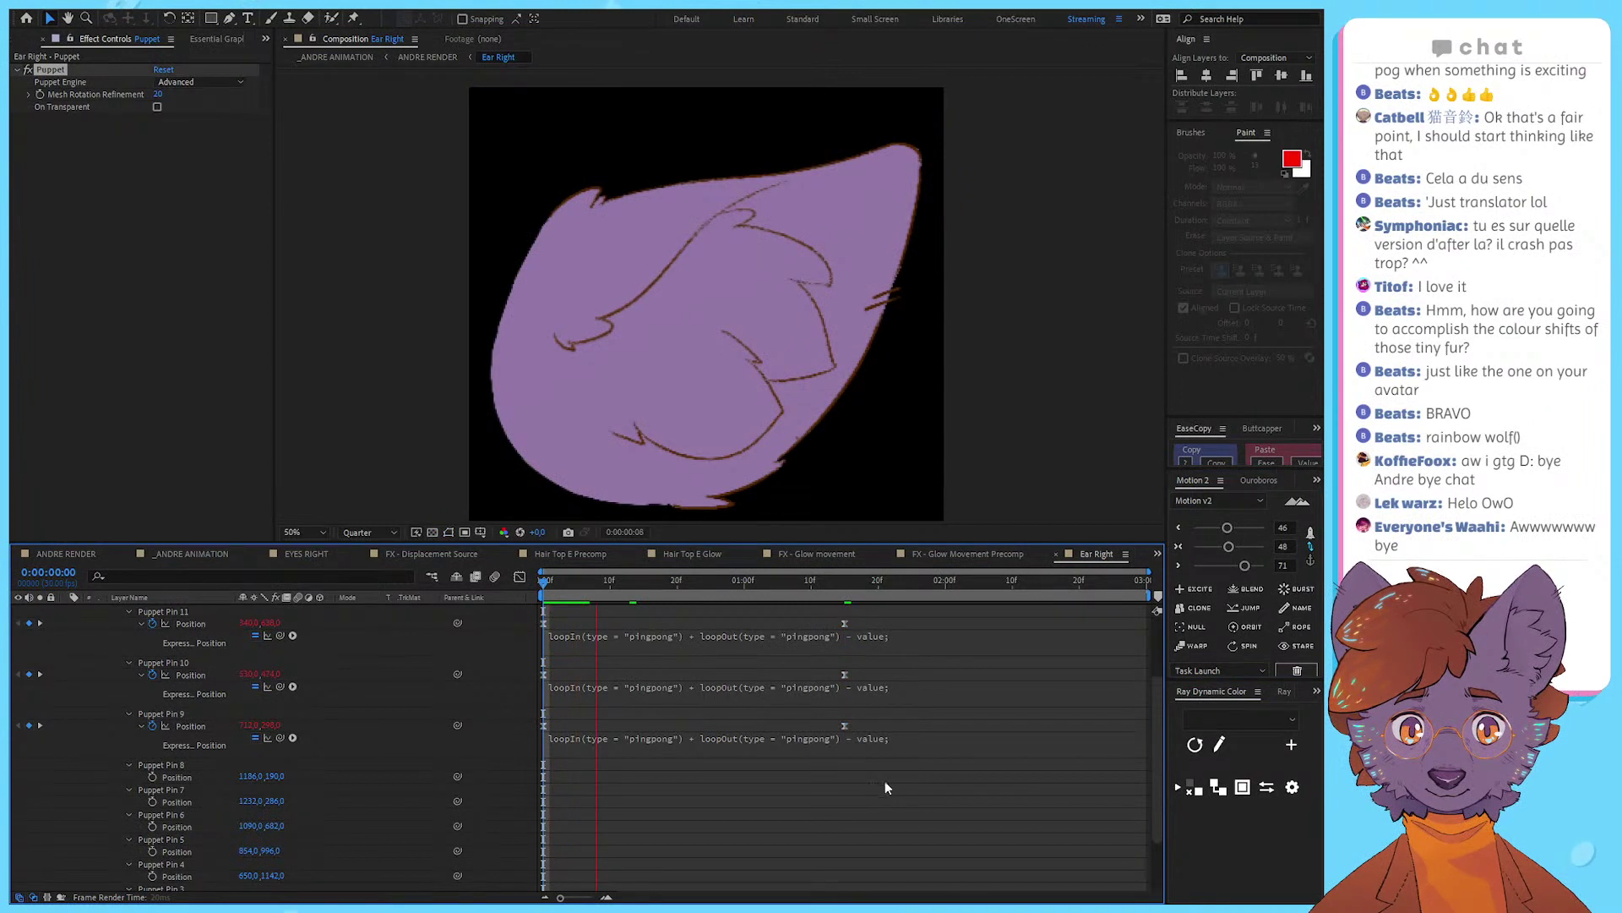
pyautogui.press('space')
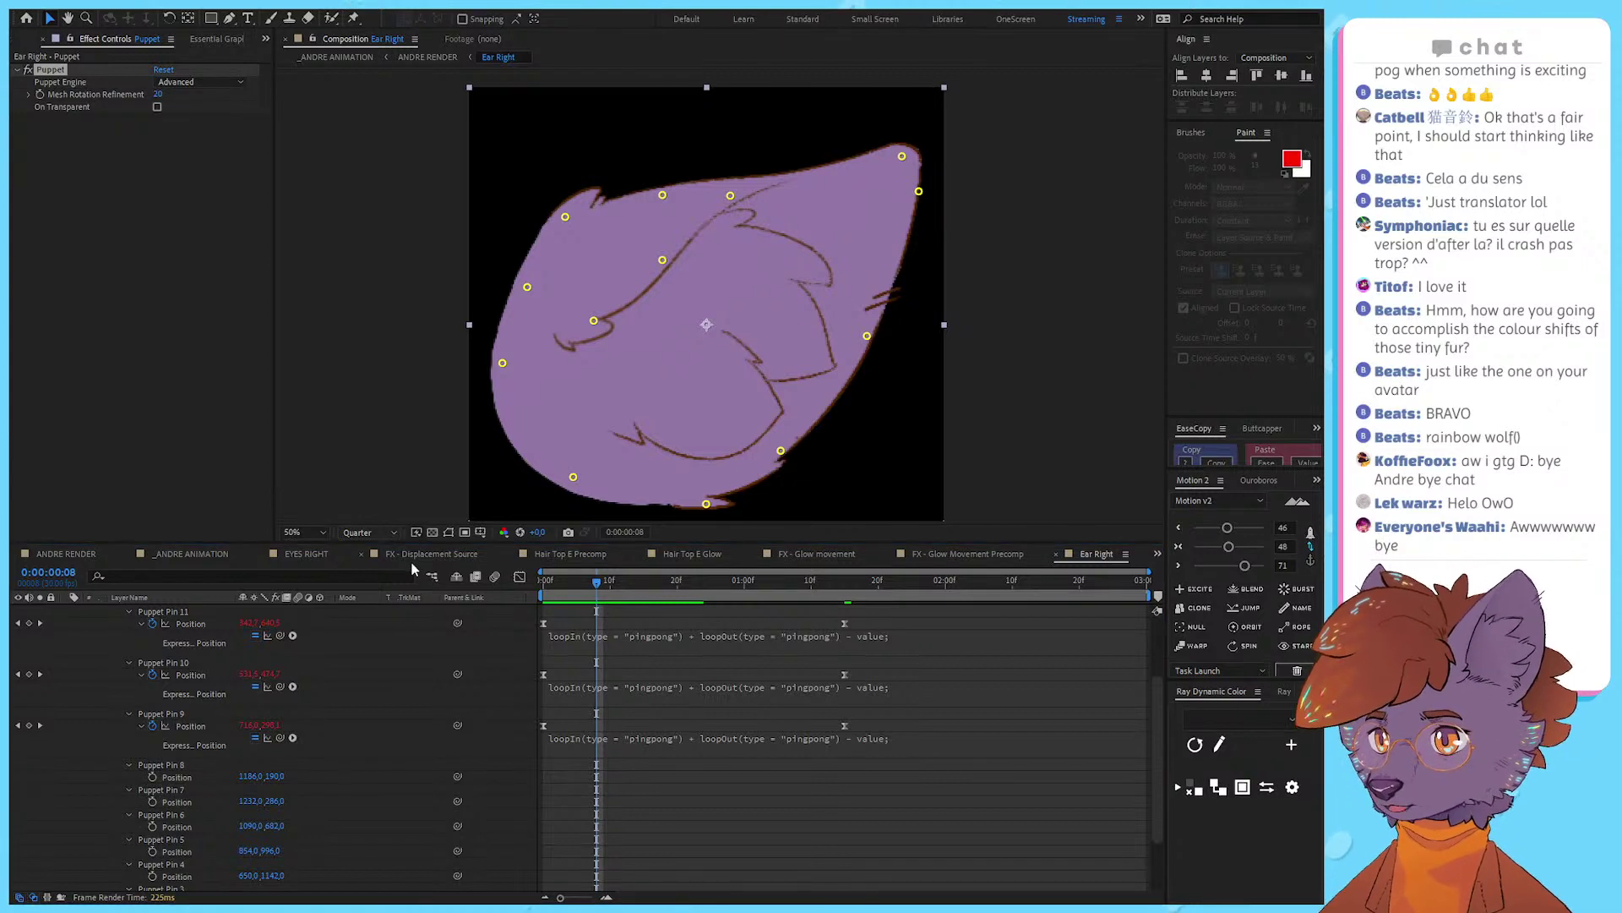
pyautogui.click(804, 780)
pyautogui.moveTo(585, 581); pyautogui.dragTo(422, 593)
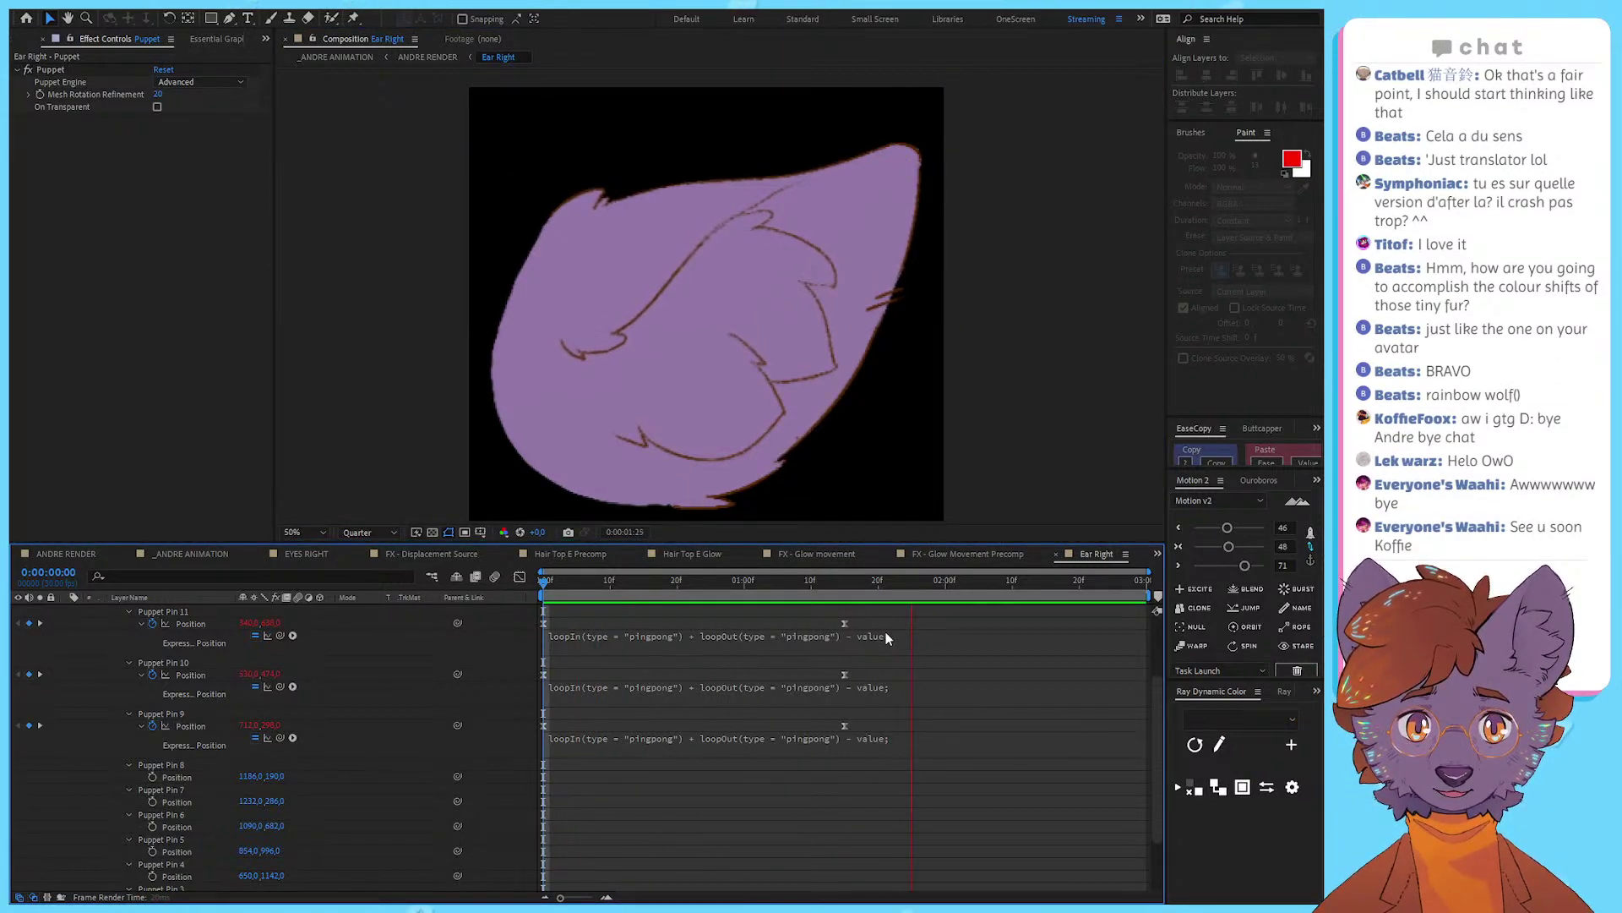
# Step: At 0:00:01:15, reposition Puppet Pins 9 and 10 to refine the inner fur's bend, and play the ear loop from the start
pyautogui.click(836, 583)
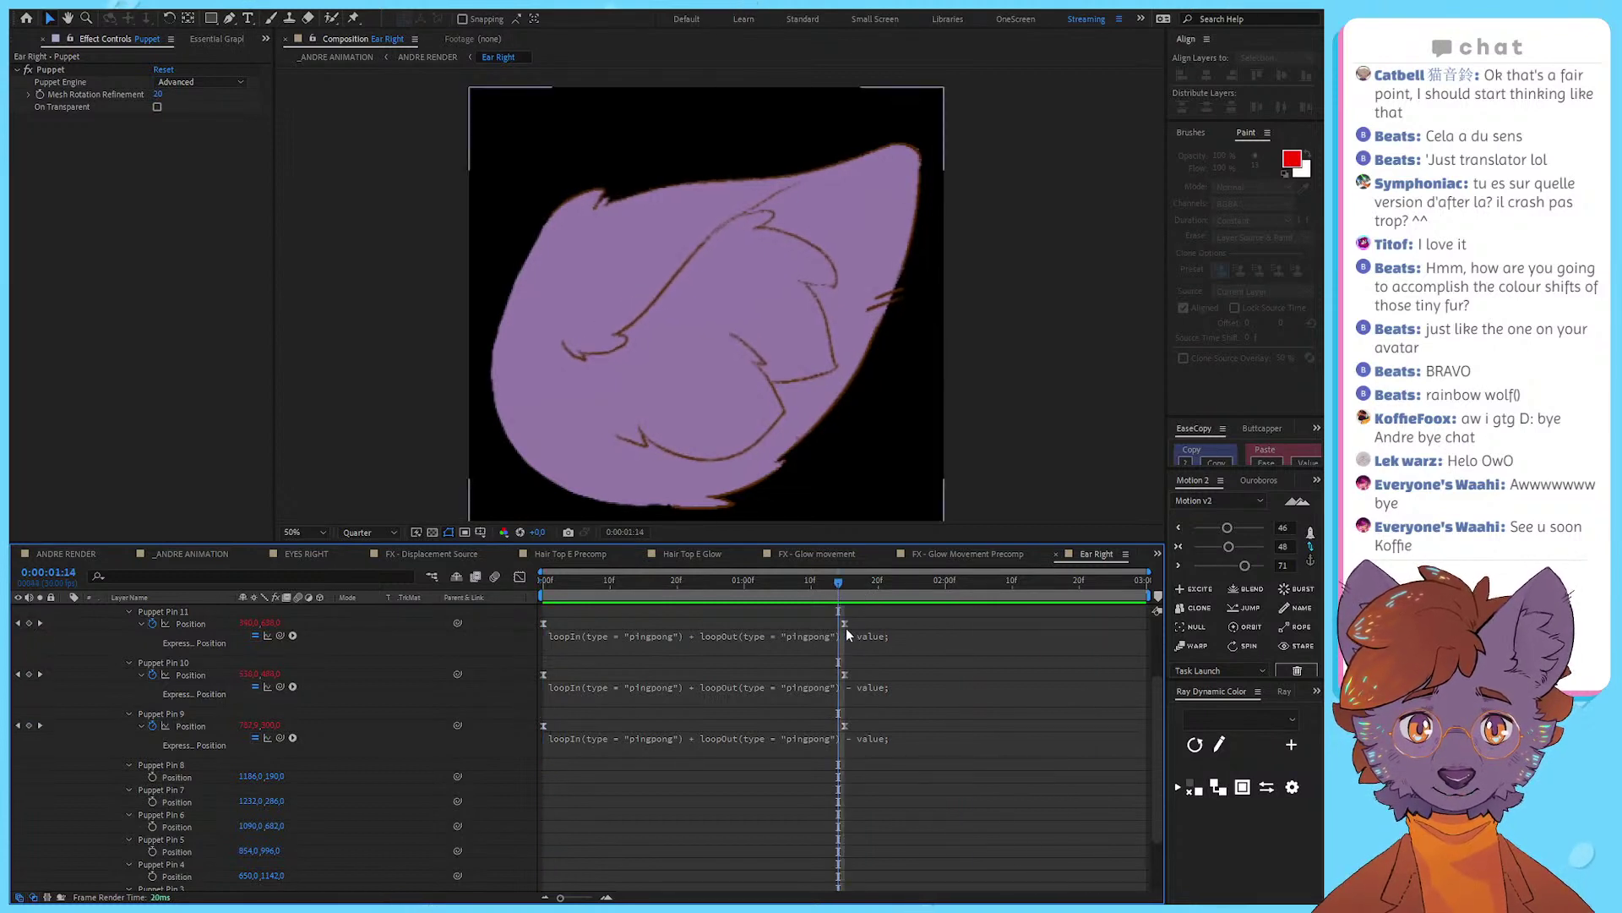
pyautogui.scroll(1, 845, 627)
pyautogui.click(845, 585)
pyautogui.scroll(2, 859, 661)
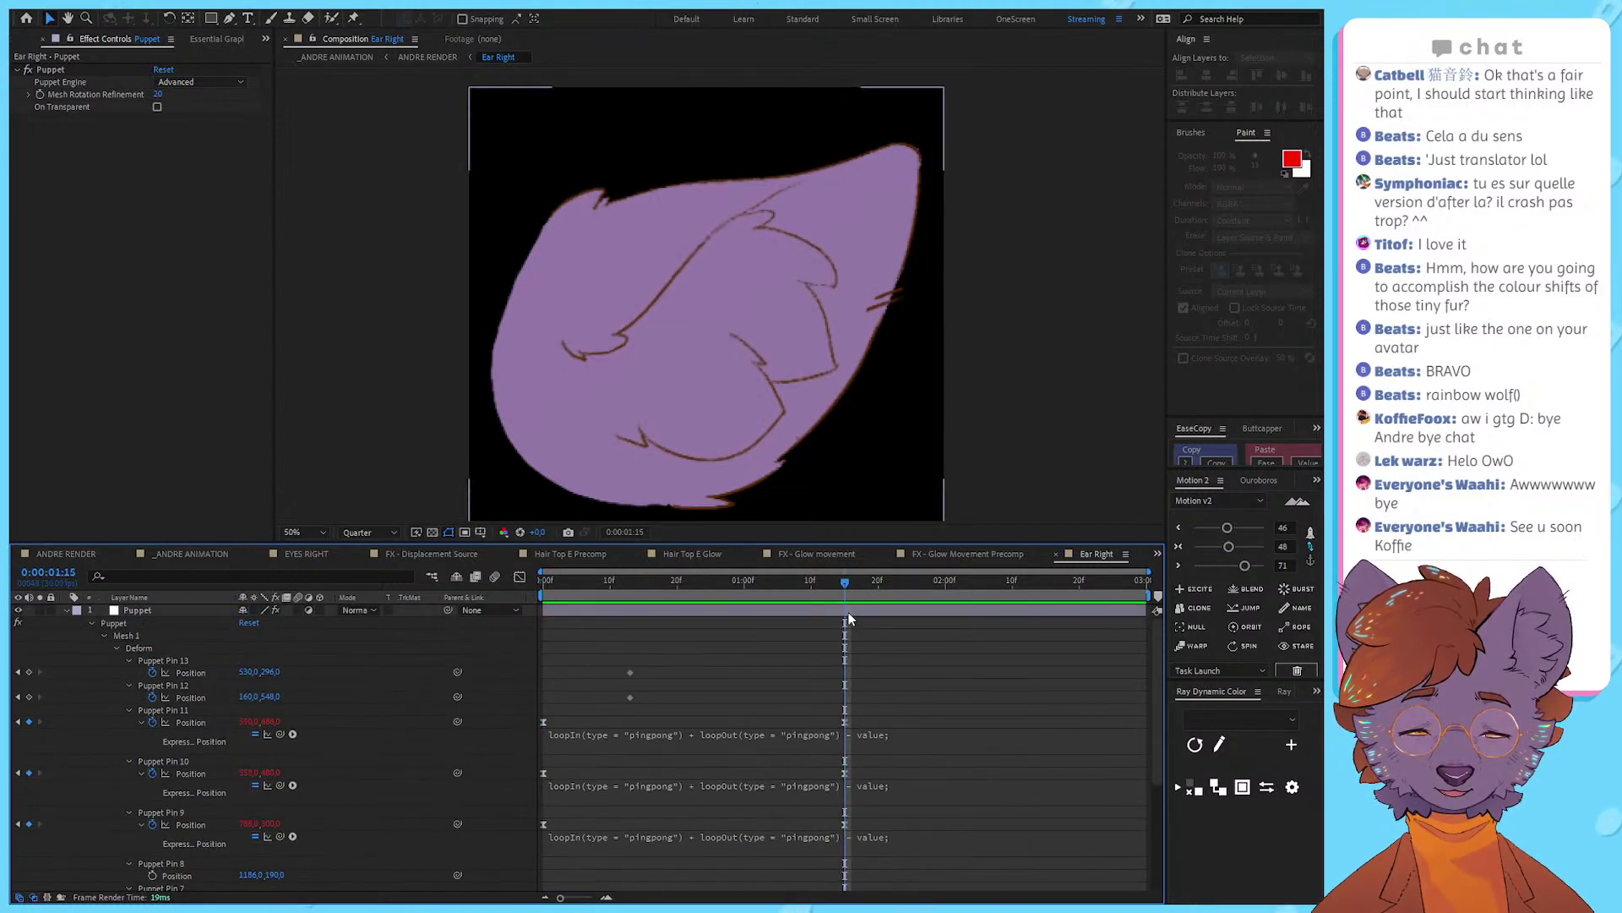
pyautogui.click(848, 612)
pyautogui.click(186, 665)
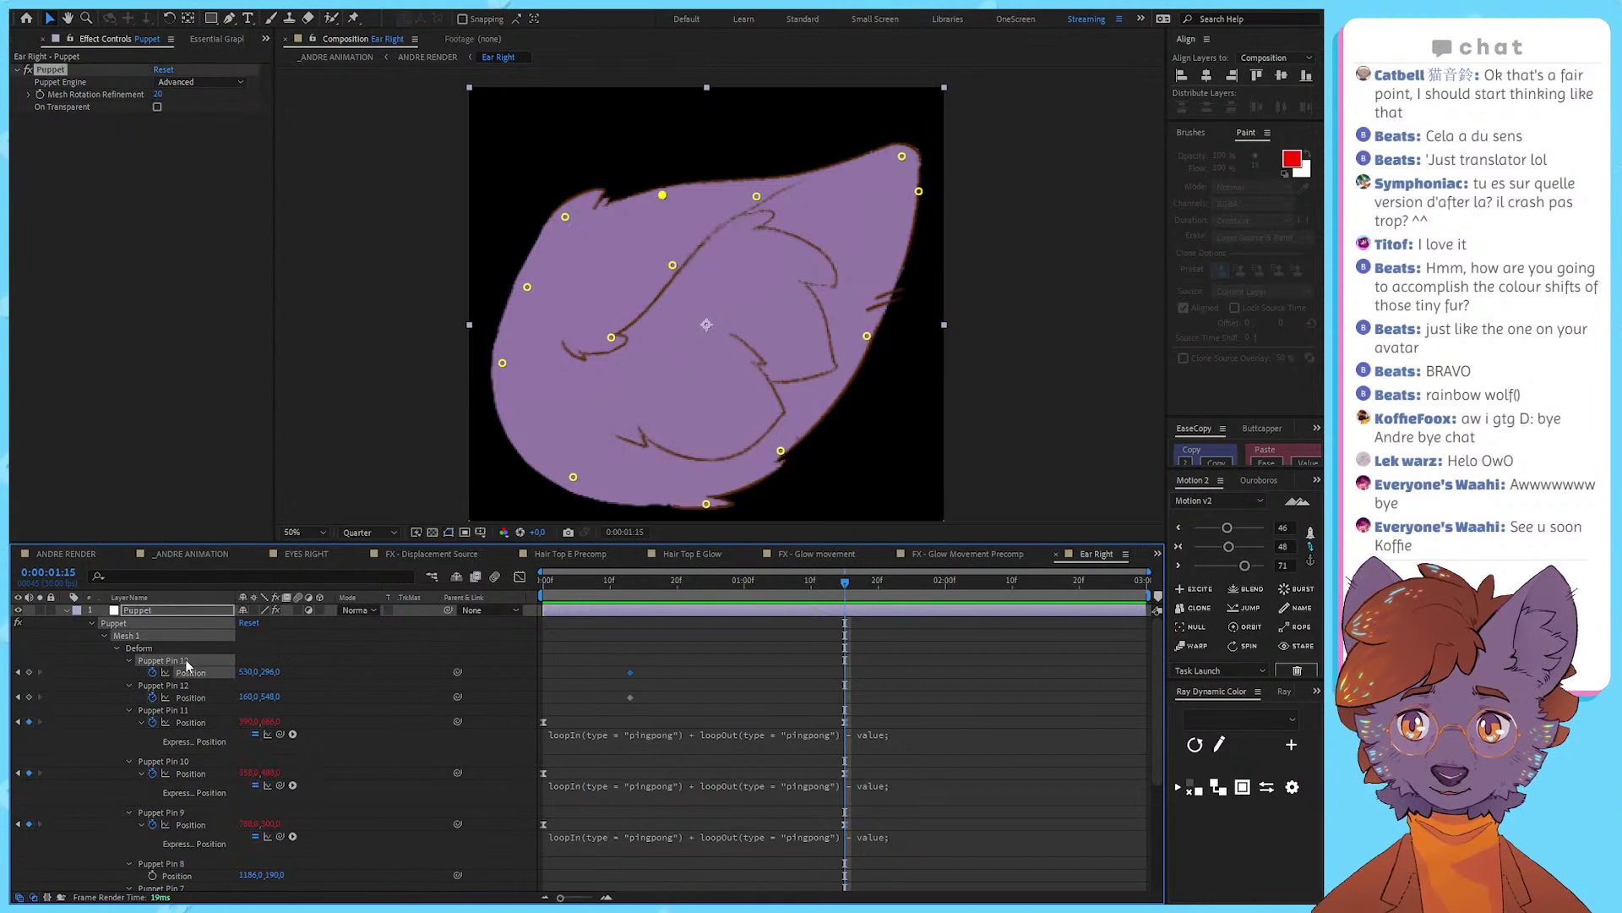
pyautogui.moveTo(757, 198); pyautogui.dragTo(757, 206)
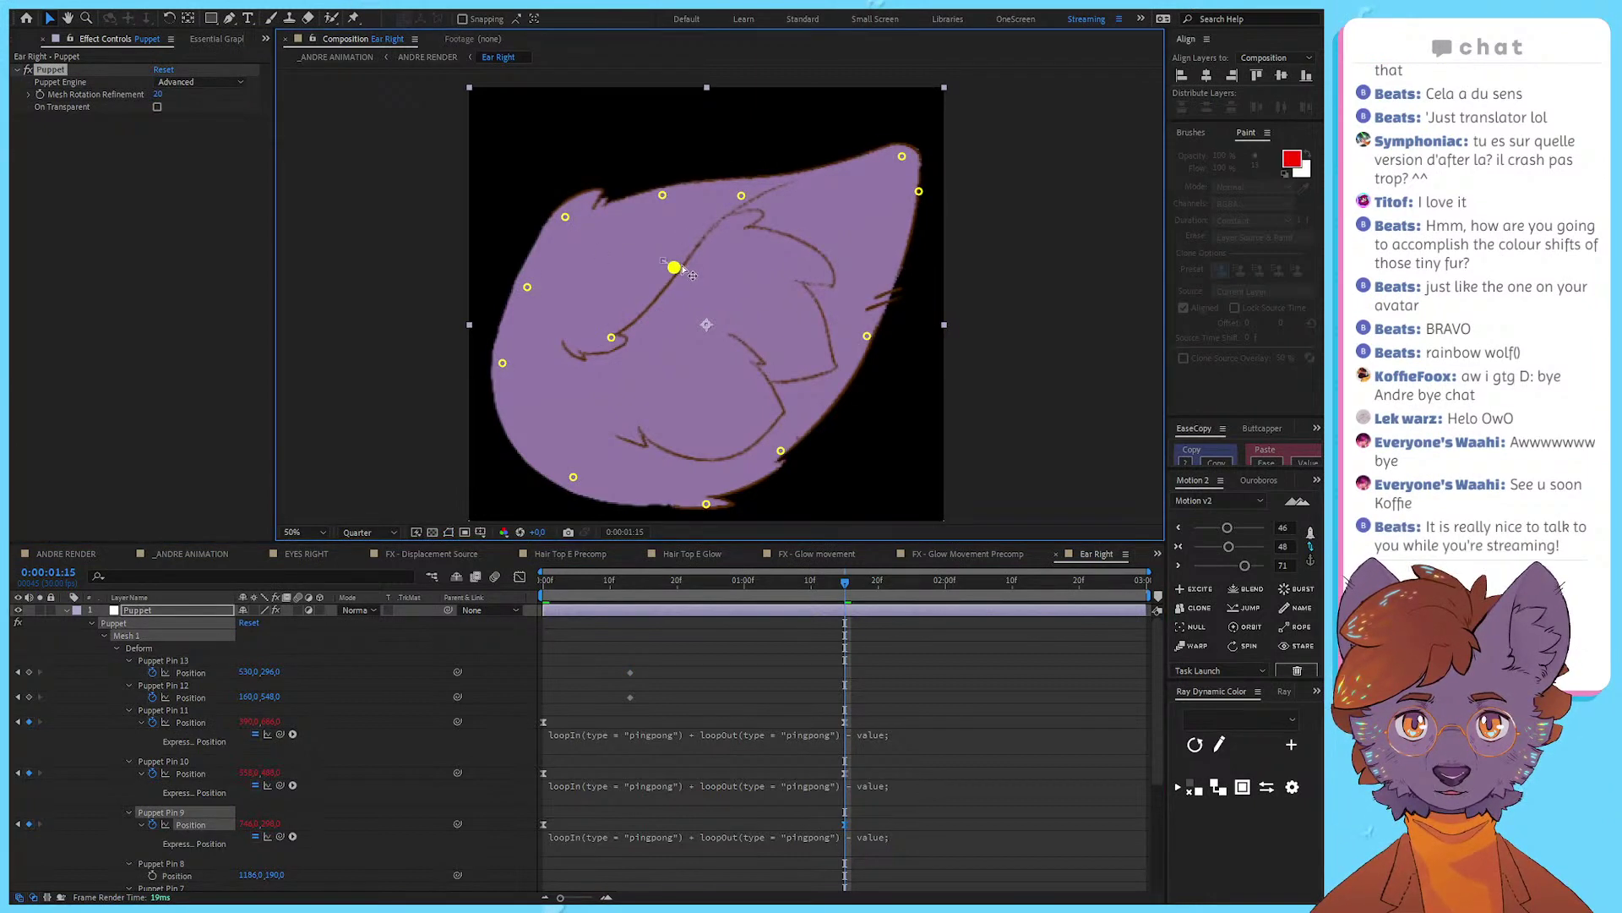
pyautogui.moveTo(683, 269); pyautogui.dragTo(684, 272)
pyautogui.moveTo(680, 582); pyautogui.dragTo(419, 610)
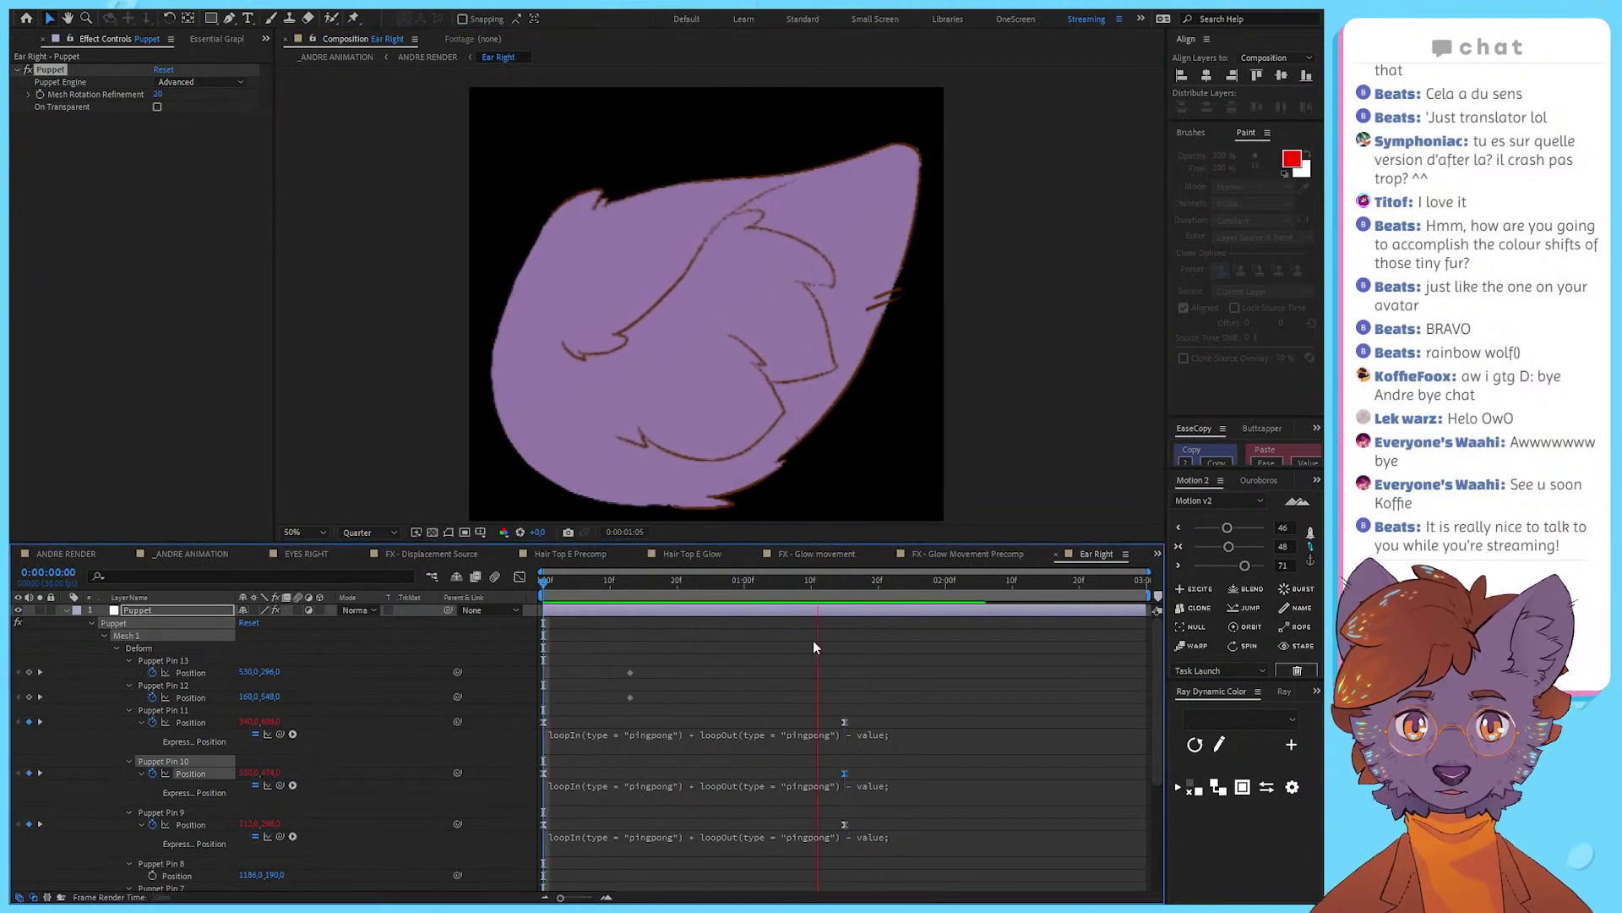
# Step: Delete the position keyframes of Puppet Pins 12 and 13, and play the ANDRE RENDER composition
pyautogui.moveTo(742, 641); pyautogui.dragTo(624, 708)
pyautogui.press('Delete')
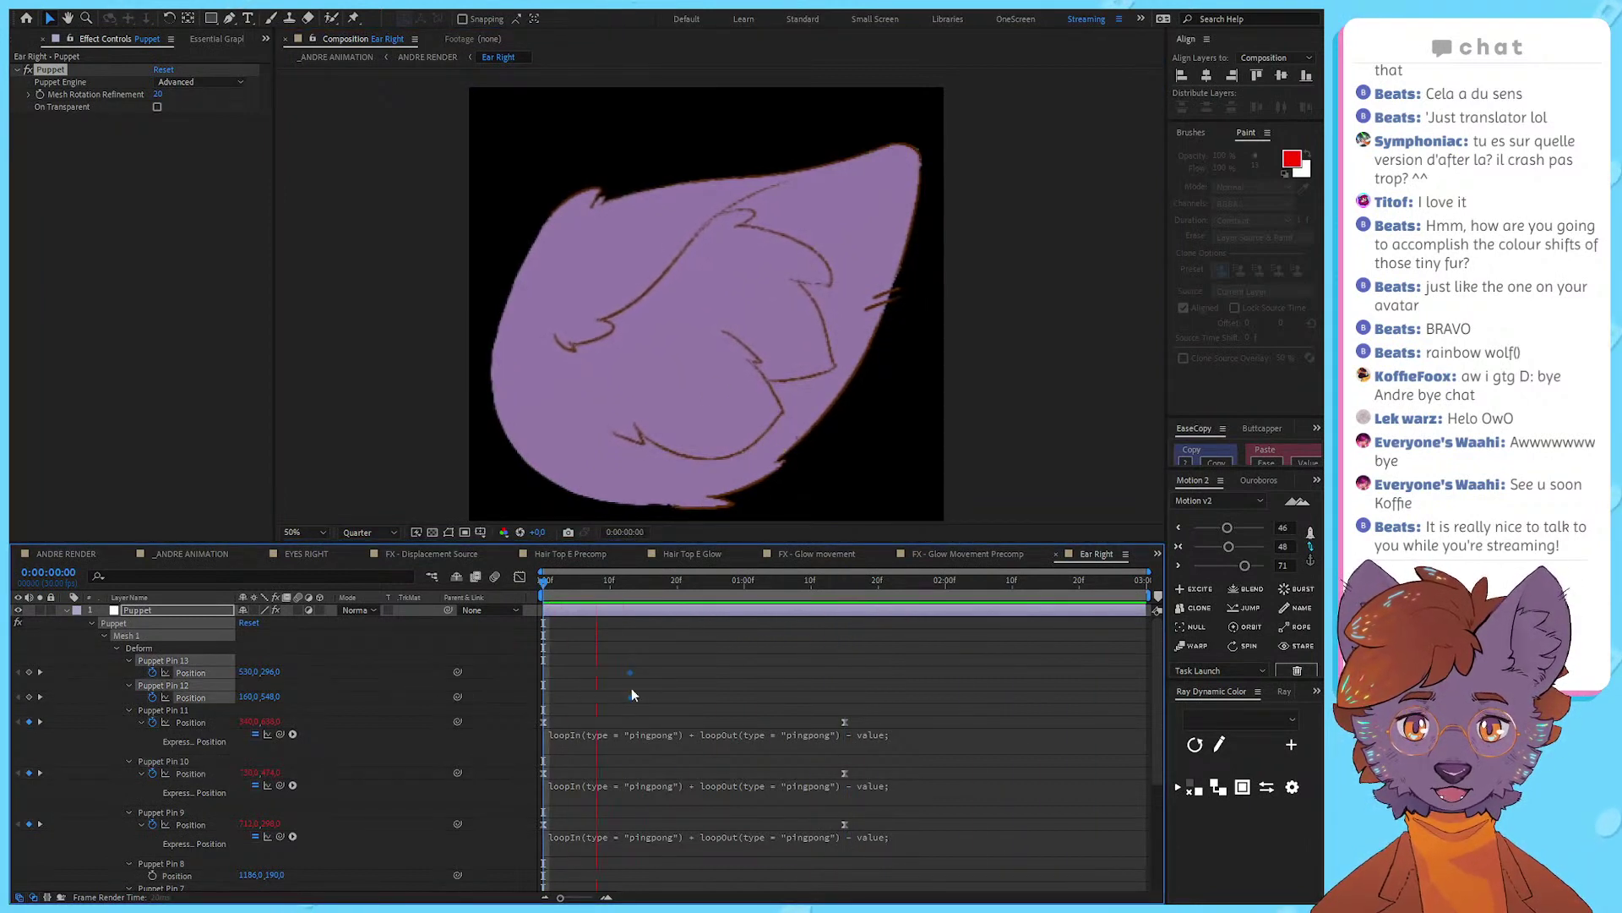
pyautogui.click(444, 57)
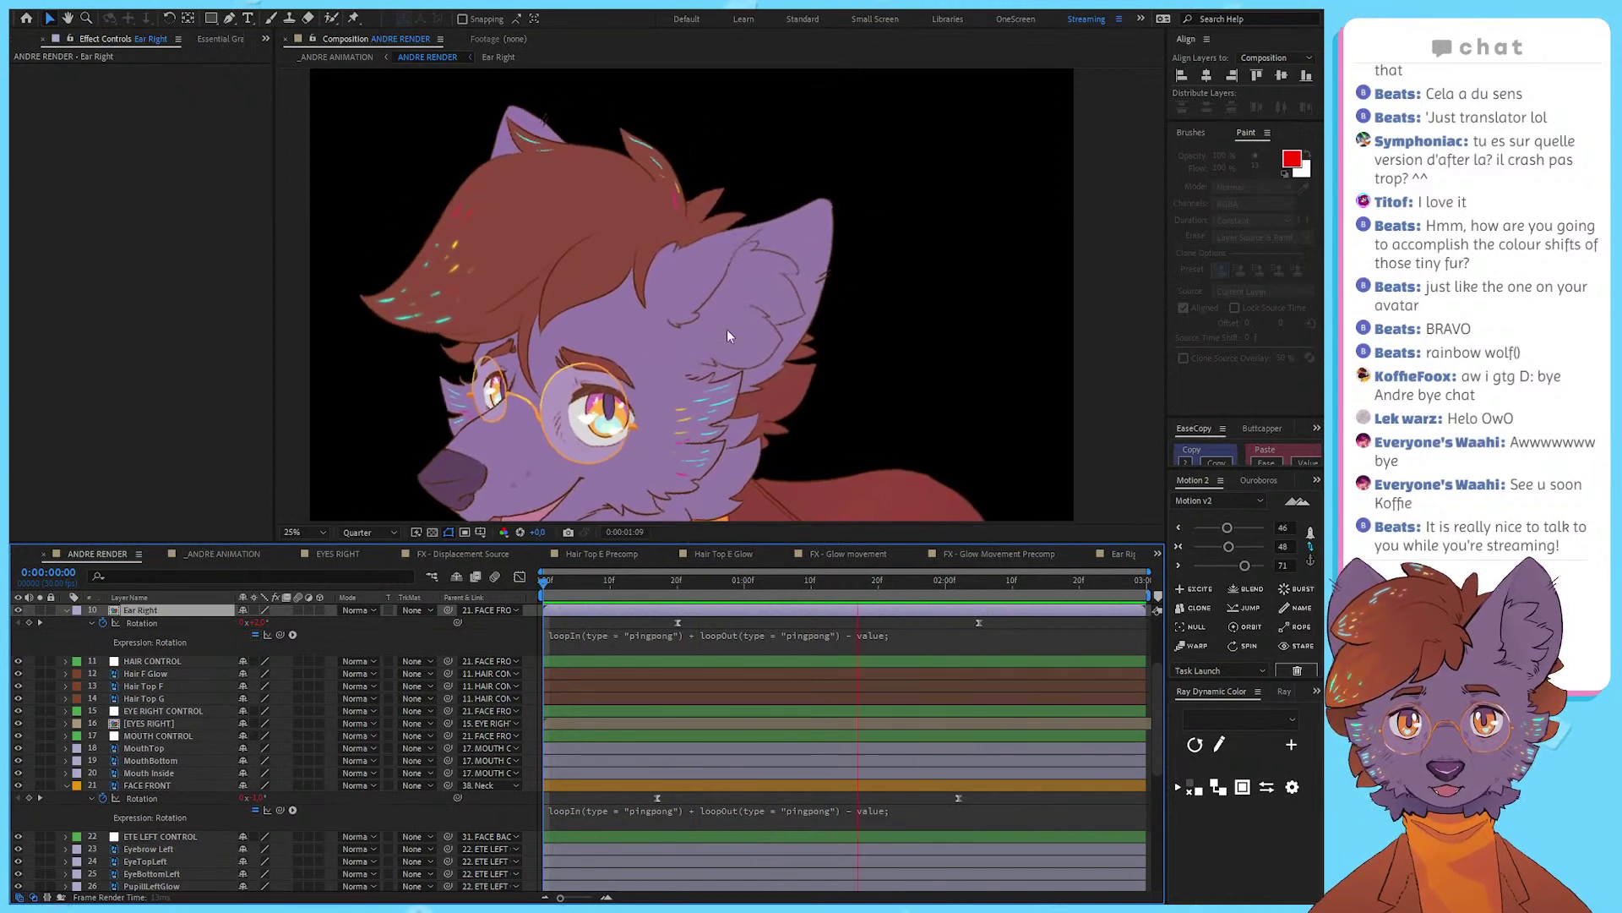
pyautogui.press('space')
# Step: Start the Ear Right layer's motion at 0:00:00:17, aligning its rotation keyframes with FACE FRONT's, and enable time remapping across the full composition
pyautogui.moveTo(583, 610); pyautogui.dragTo(959, 623)
pyautogui.click(894, 622)
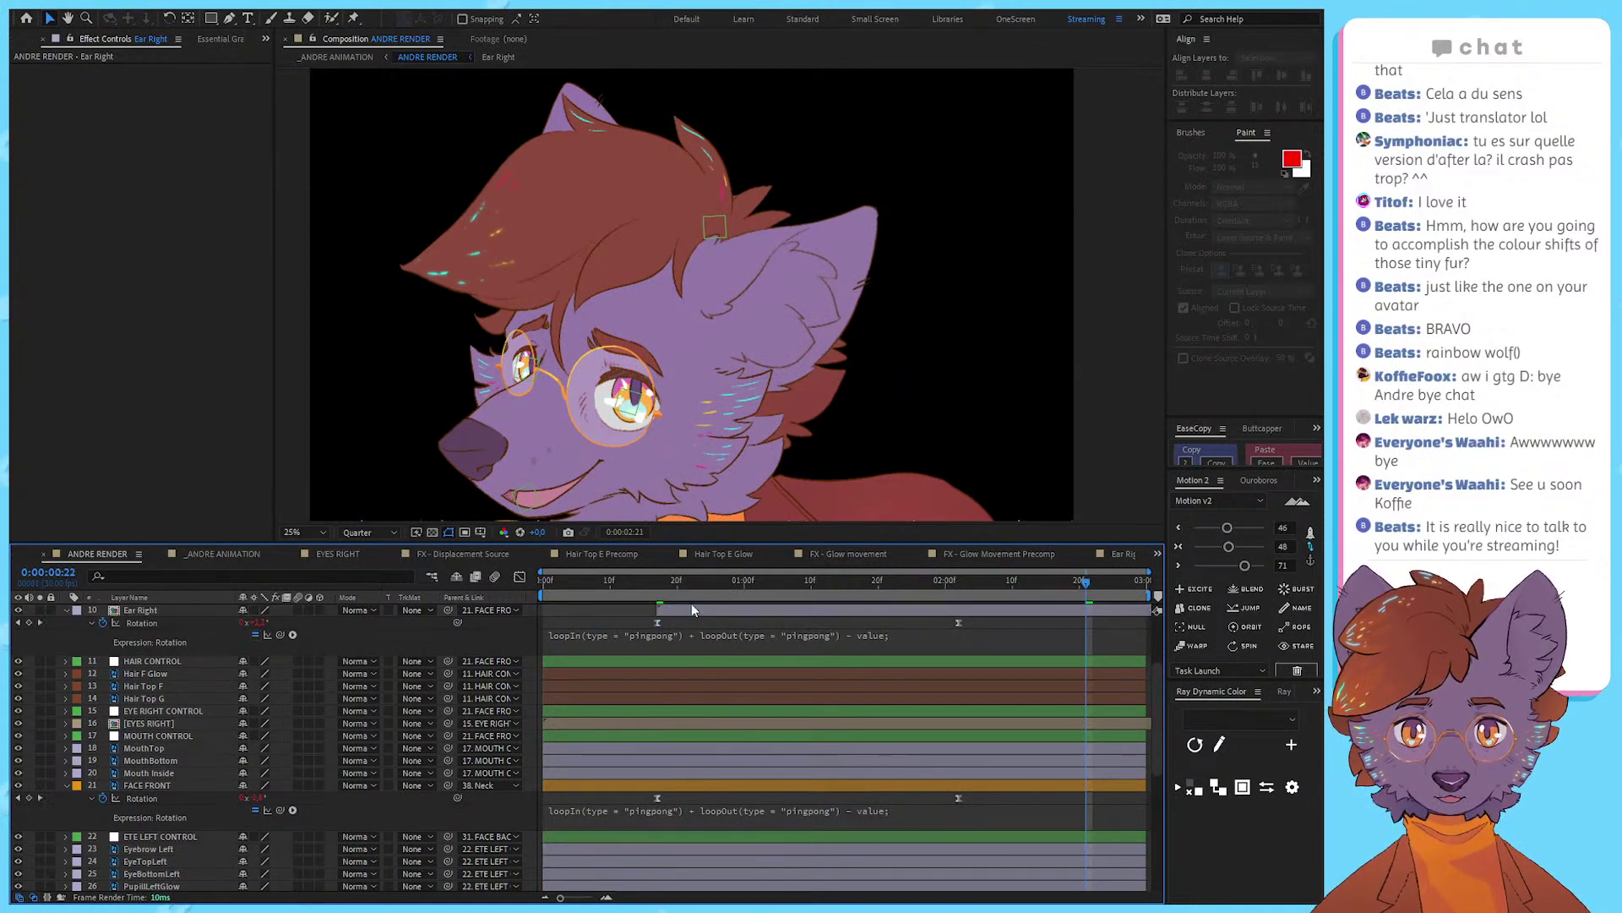
pyautogui.click(691, 582)
pyautogui.click(680, 611)
pyautogui.press('u')
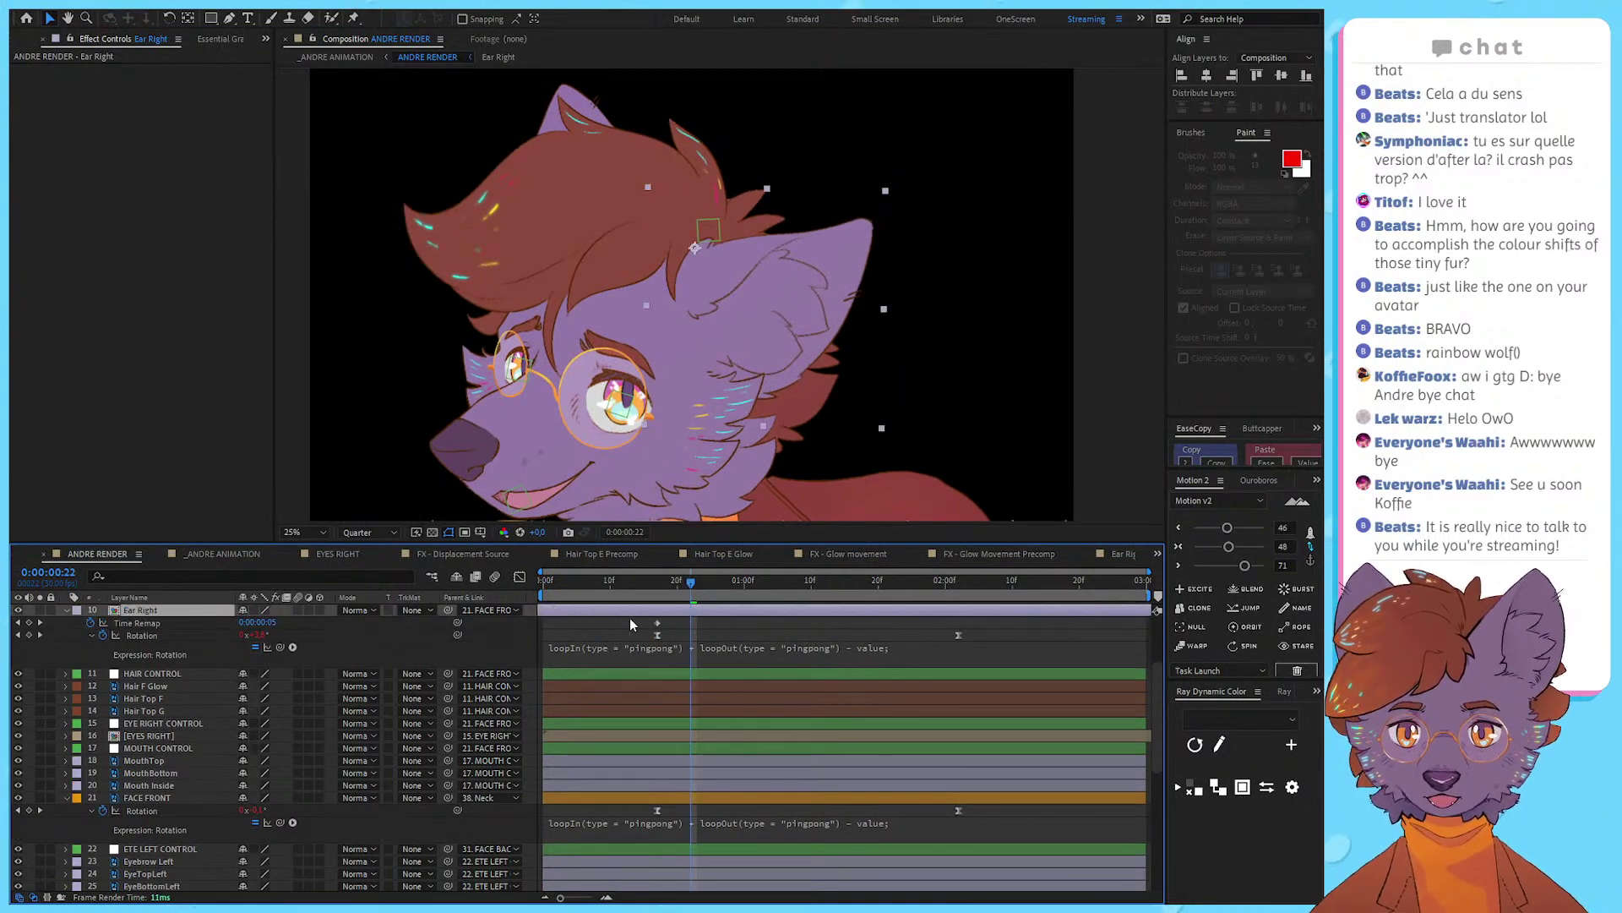
# Step: Apply the ping-pong loopIn and loopOut expression to Ear Right's Time Remap, and play the animation from 0:00:00:14
pyautogui.click(630, 624)
pyautogui.keyDown('alt'); pyautogui.click(91, 624); pyautogui.keyUp('alt')
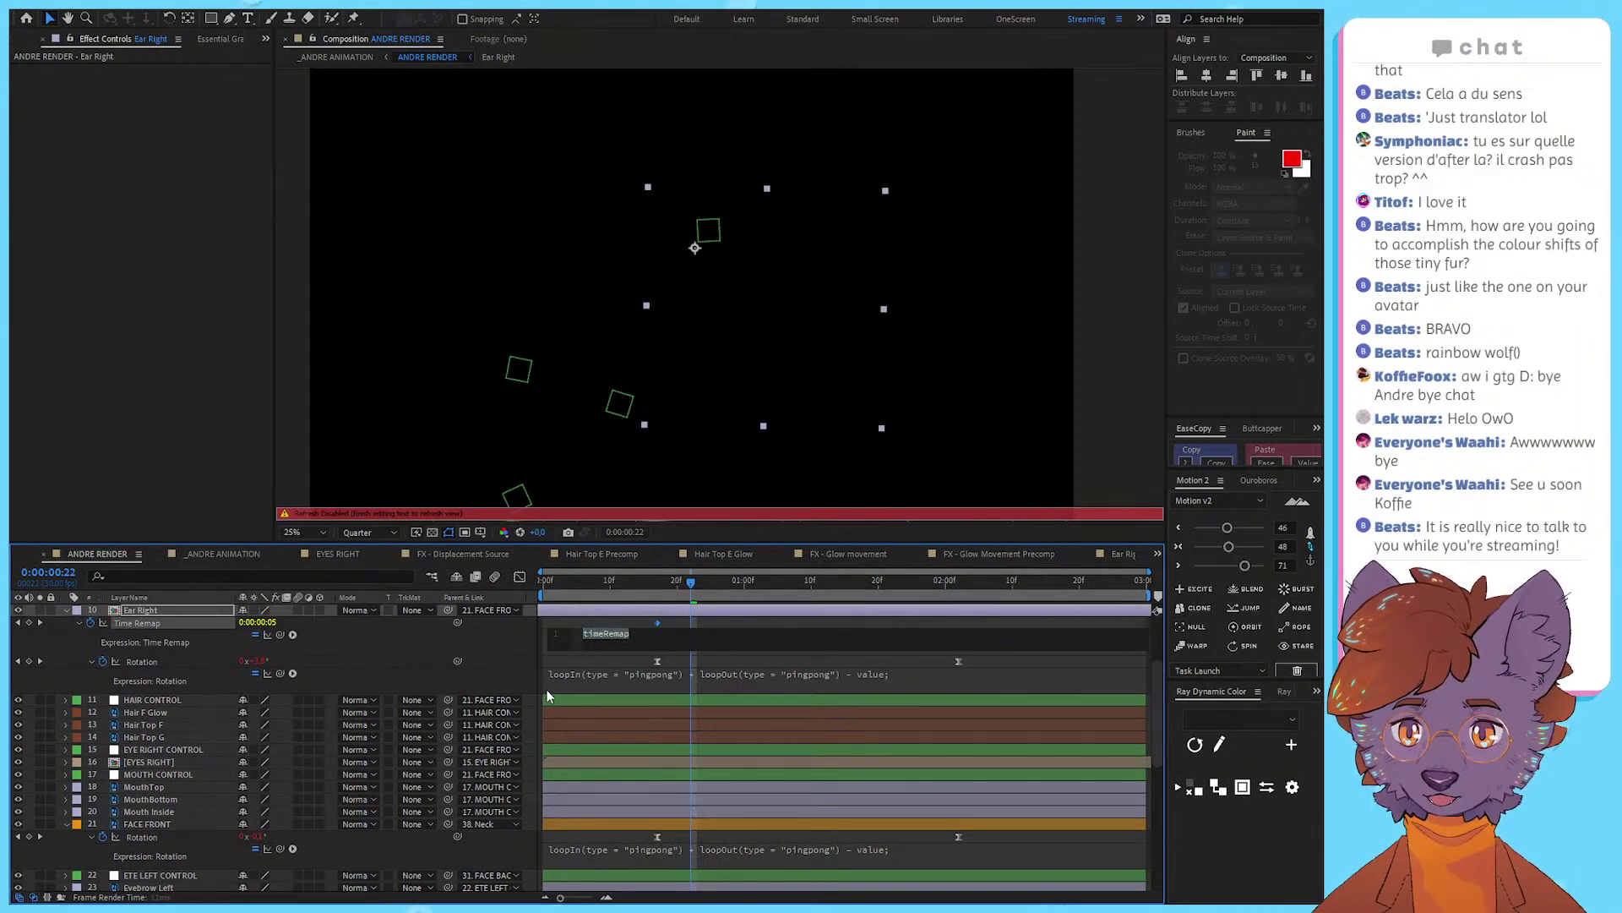
pyautogui.click(482, 635)
pyautogui.click(638, 581)
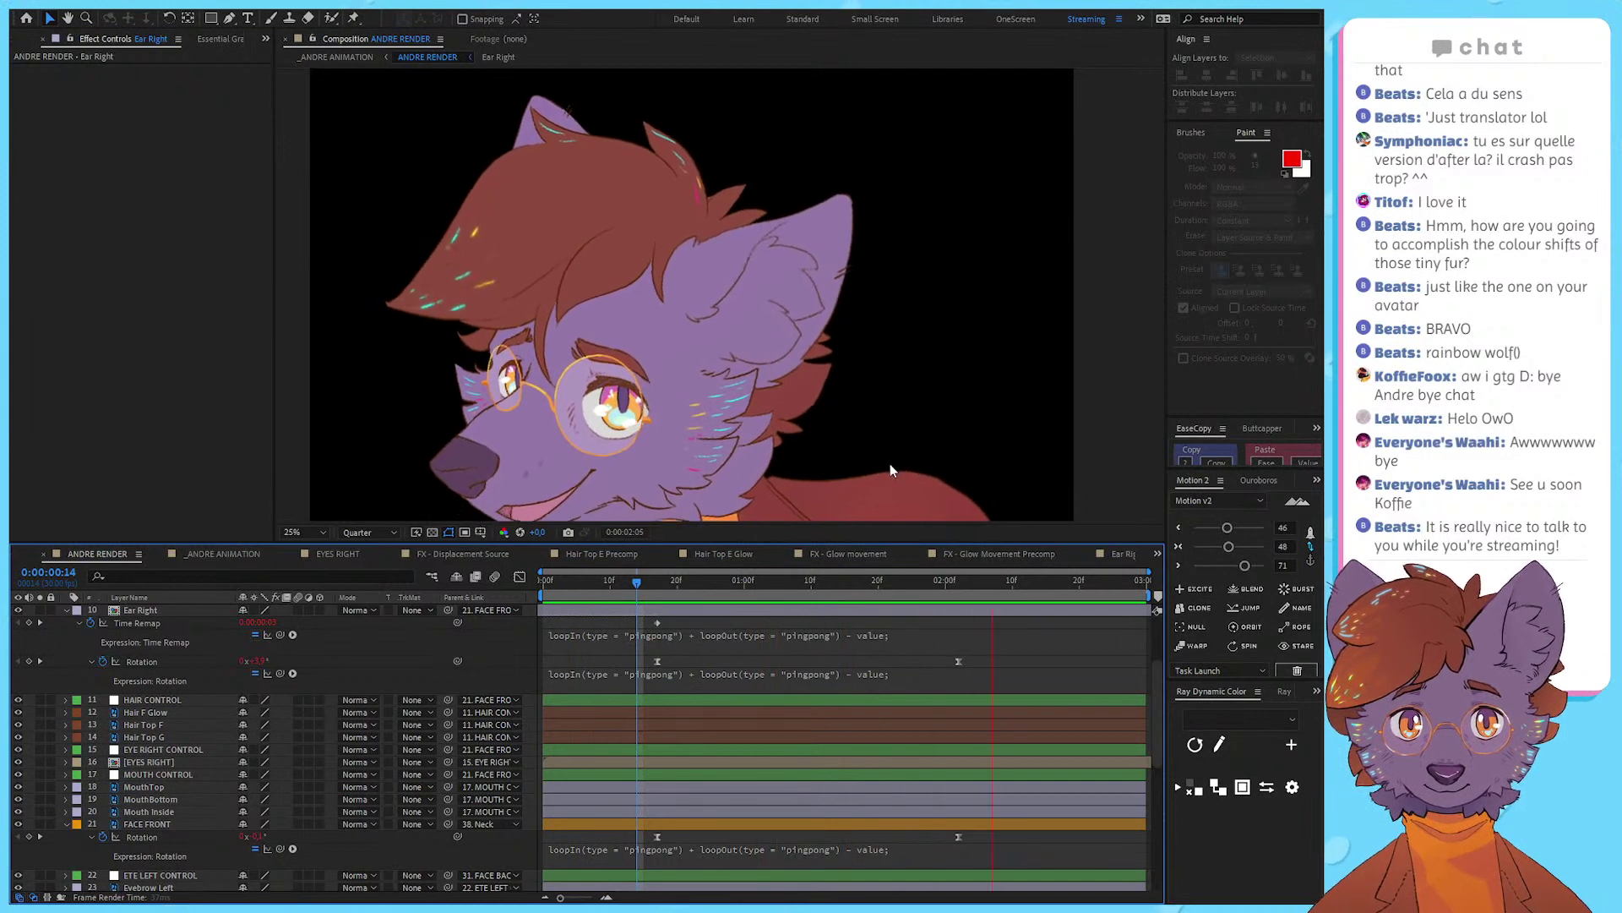
# Step: Adjust Ear Right's rotation value at its keyframe at 0:00:02:02, and play the animation from 0:00:00:17
pyautogui.click(952, 583)
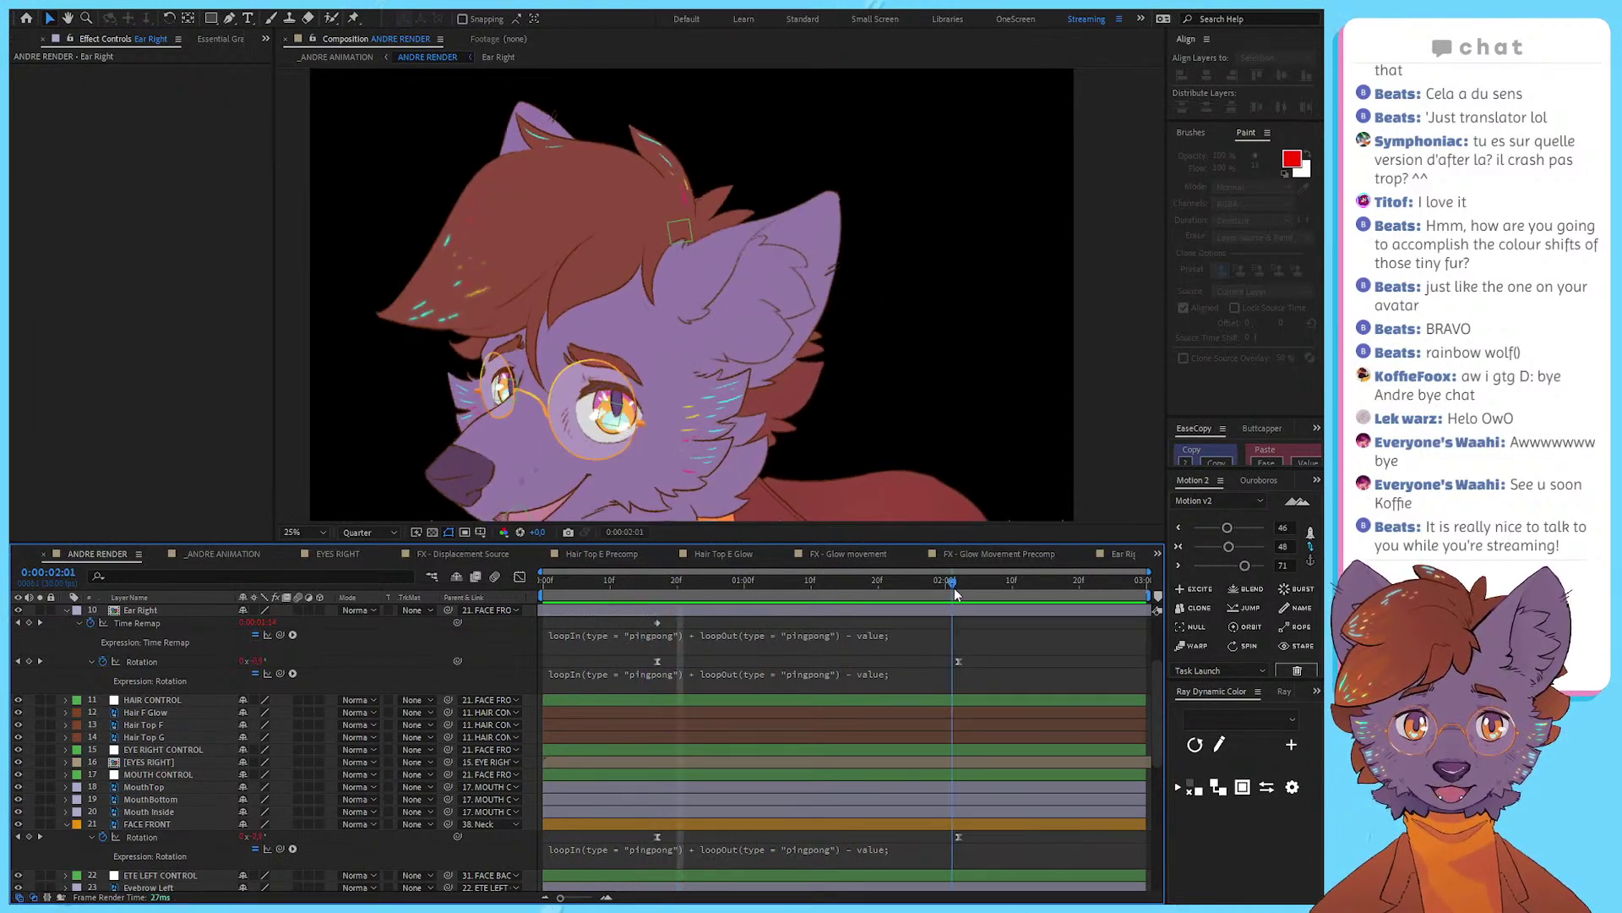
pyautogui.moveTo(955, 589); pyautogui.dragTo(958, 589)
pyautogui.moveTo(256, 661); pyautogui.dragTo(242, 660)
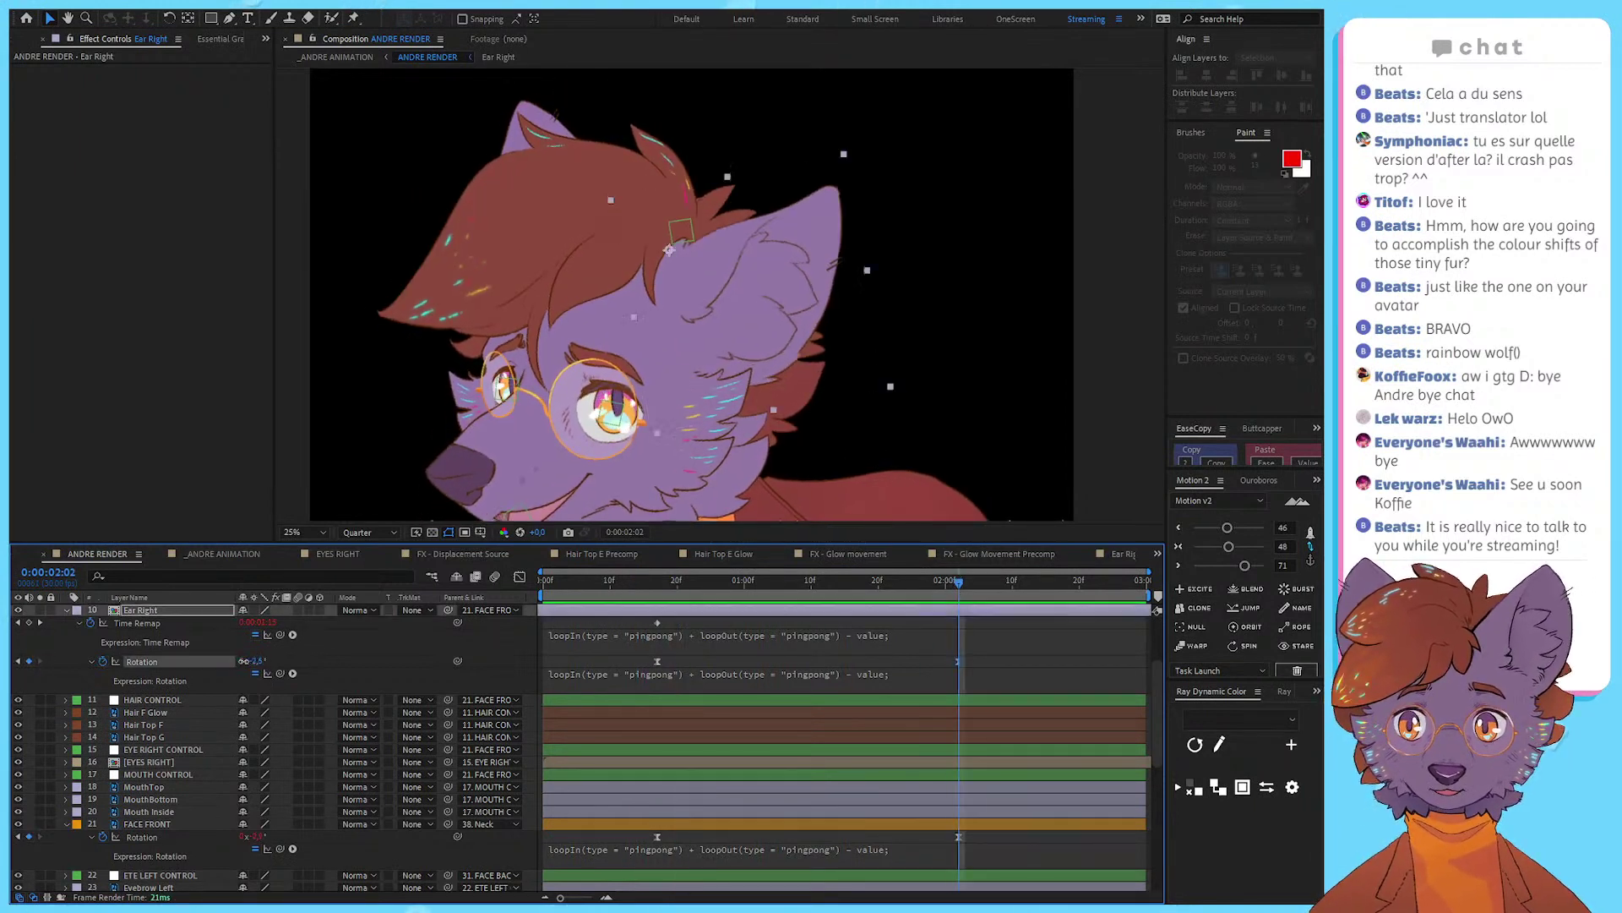
pyautogui.click(656, 593)
pyautogui.press('space')
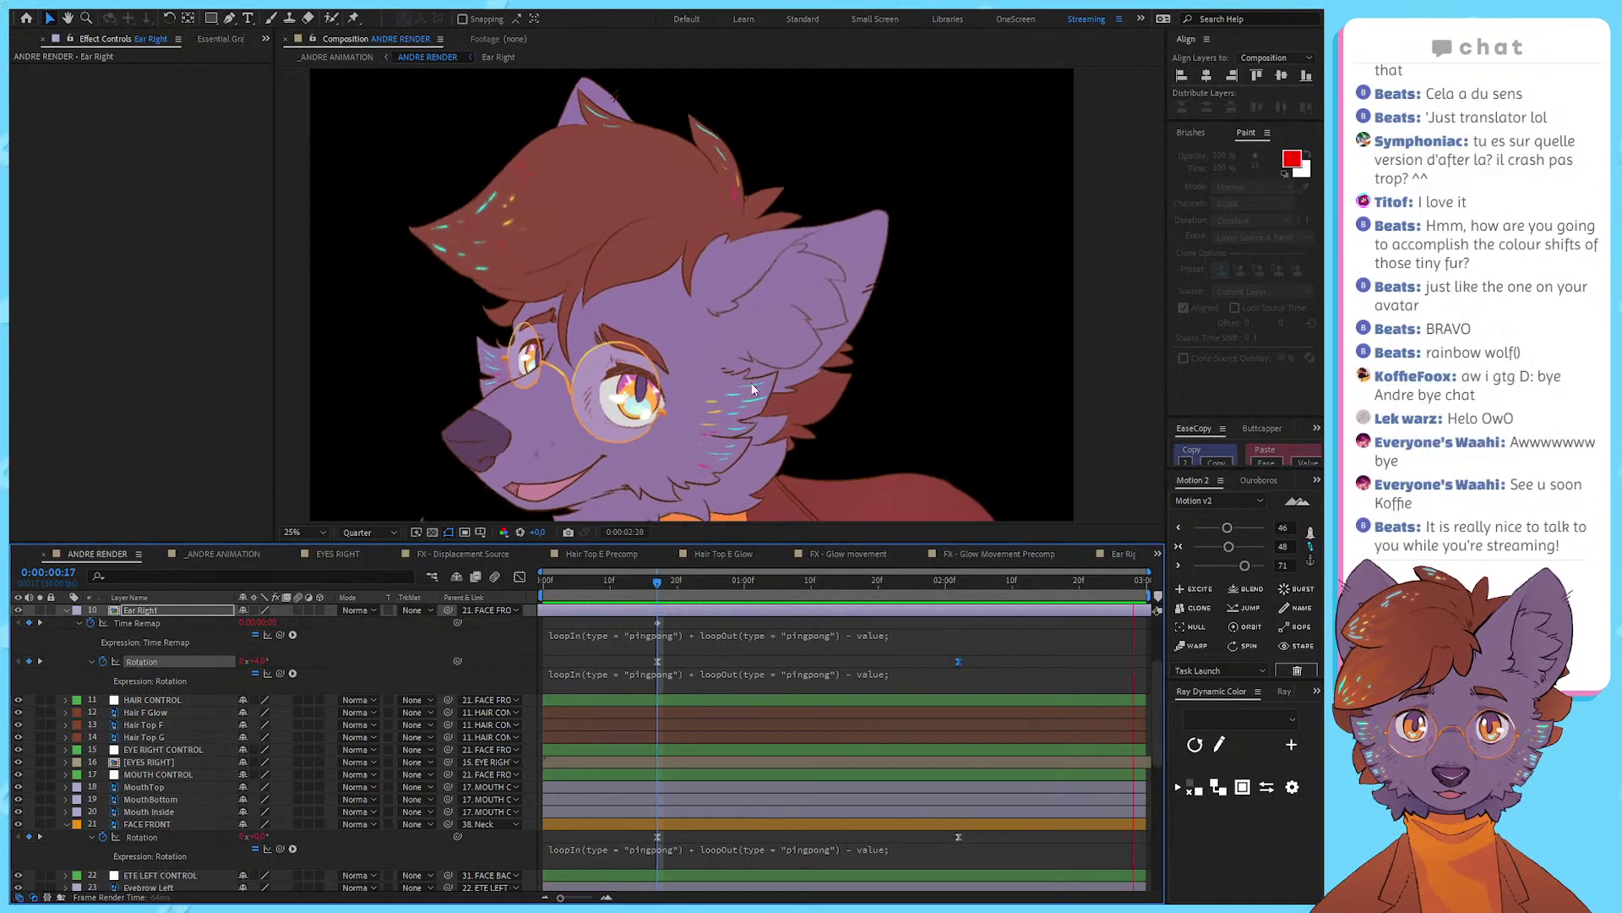
pyautogui.scroll(-1, 784, 361)
pyautogui.scroll(1, 744, 301)
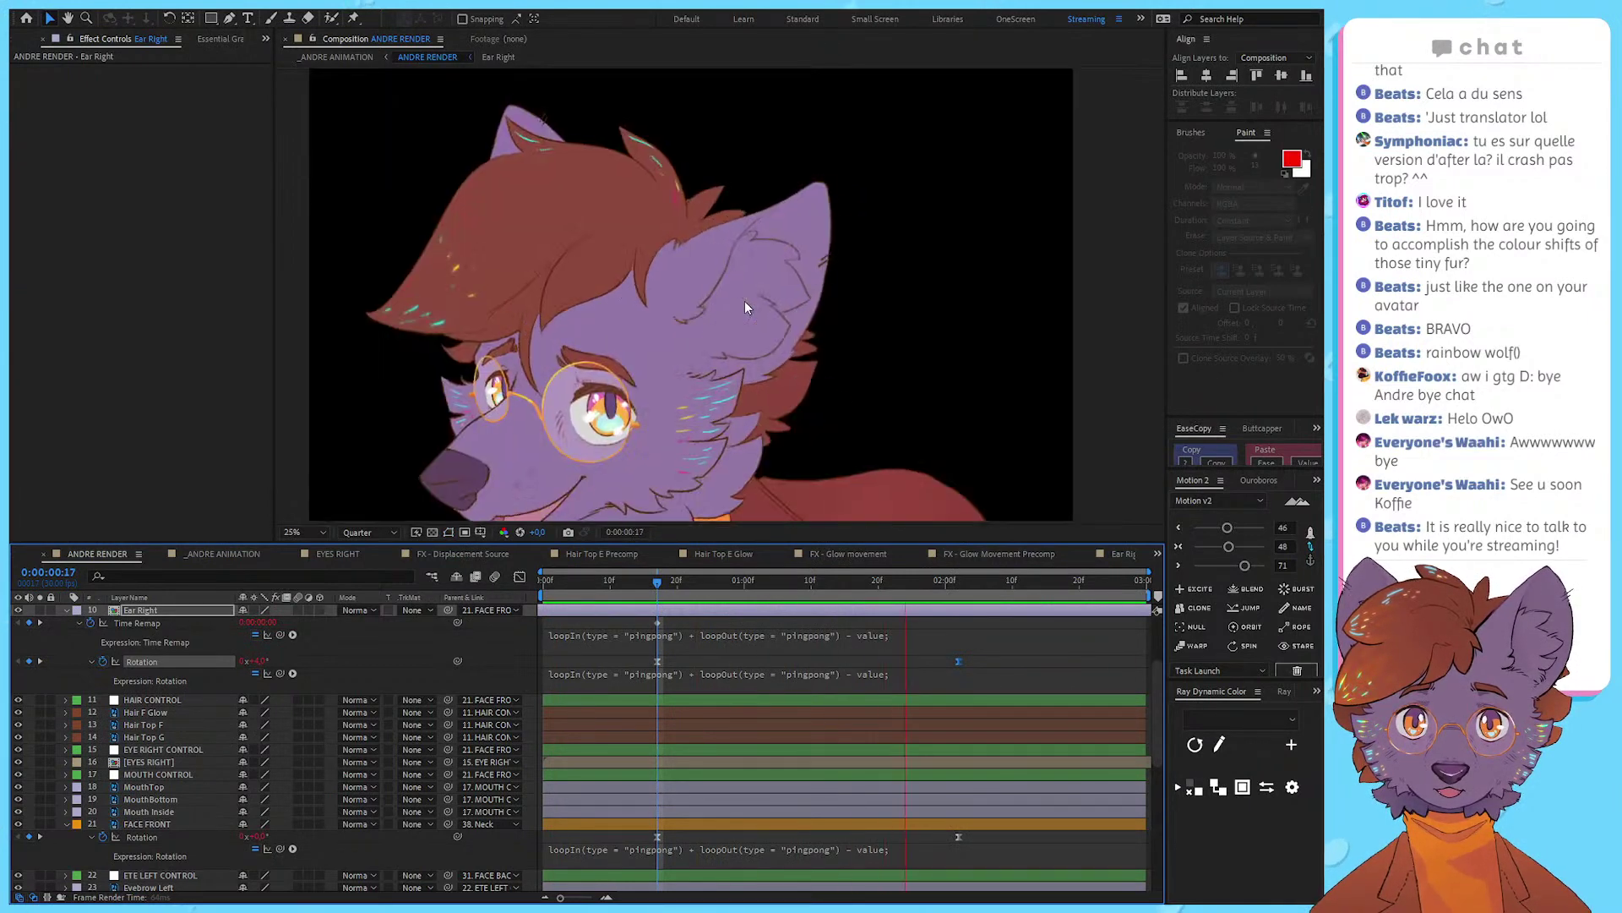
# Step: Replay the animation from 0:00:01:23, and save the project
pyautogui.press('space')
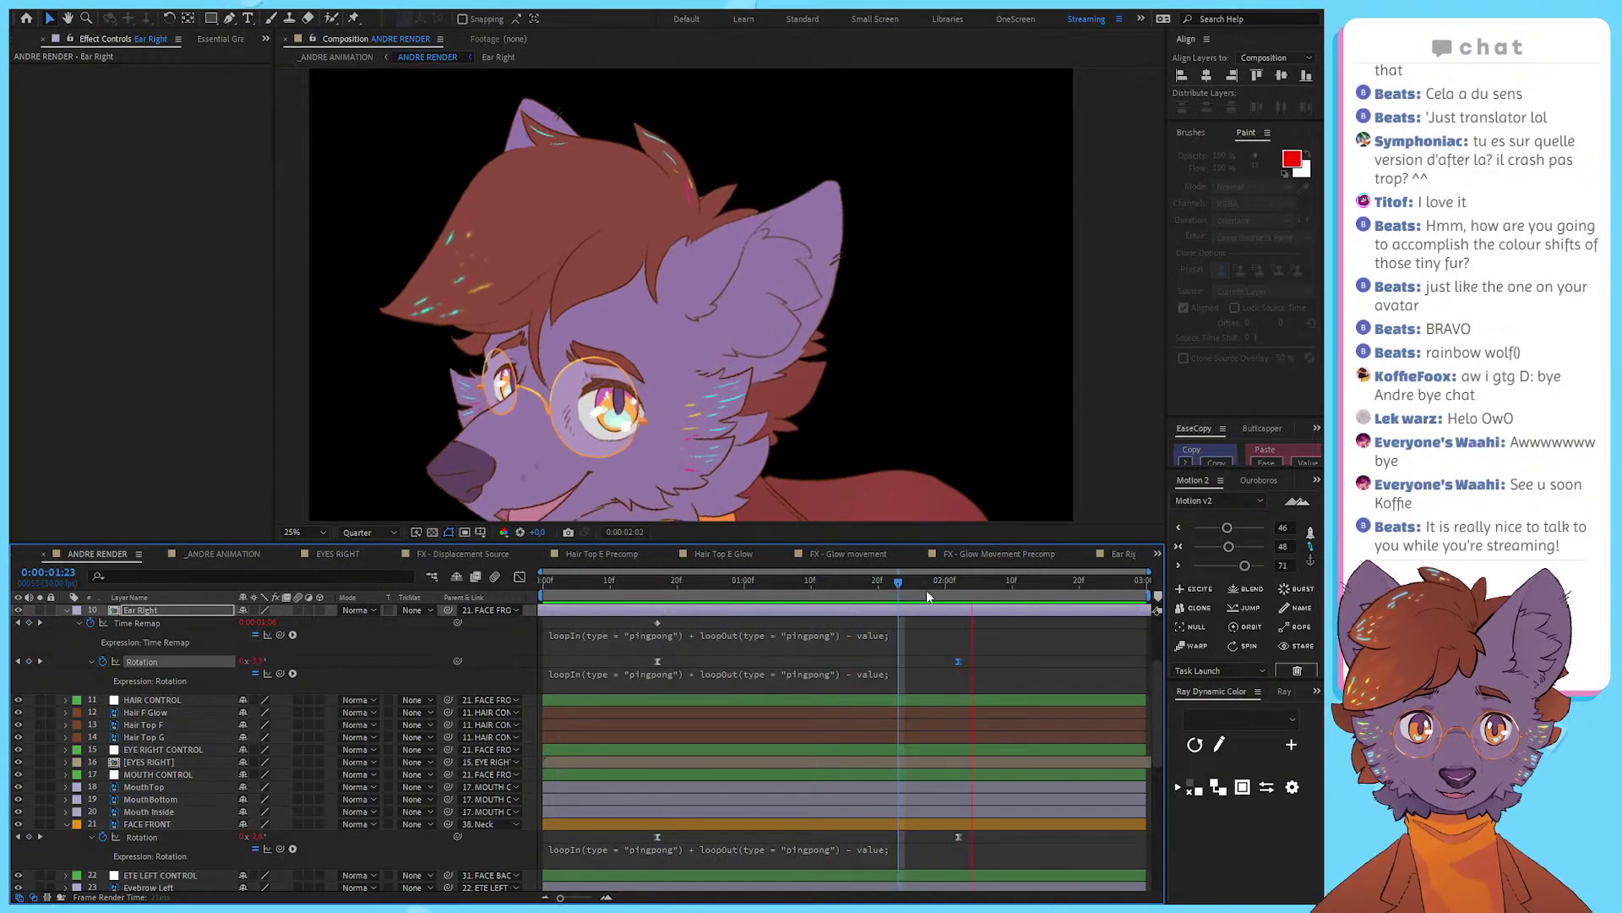
pyautogui.press('space')
pyautogui.hotkey('ctrl', 's')
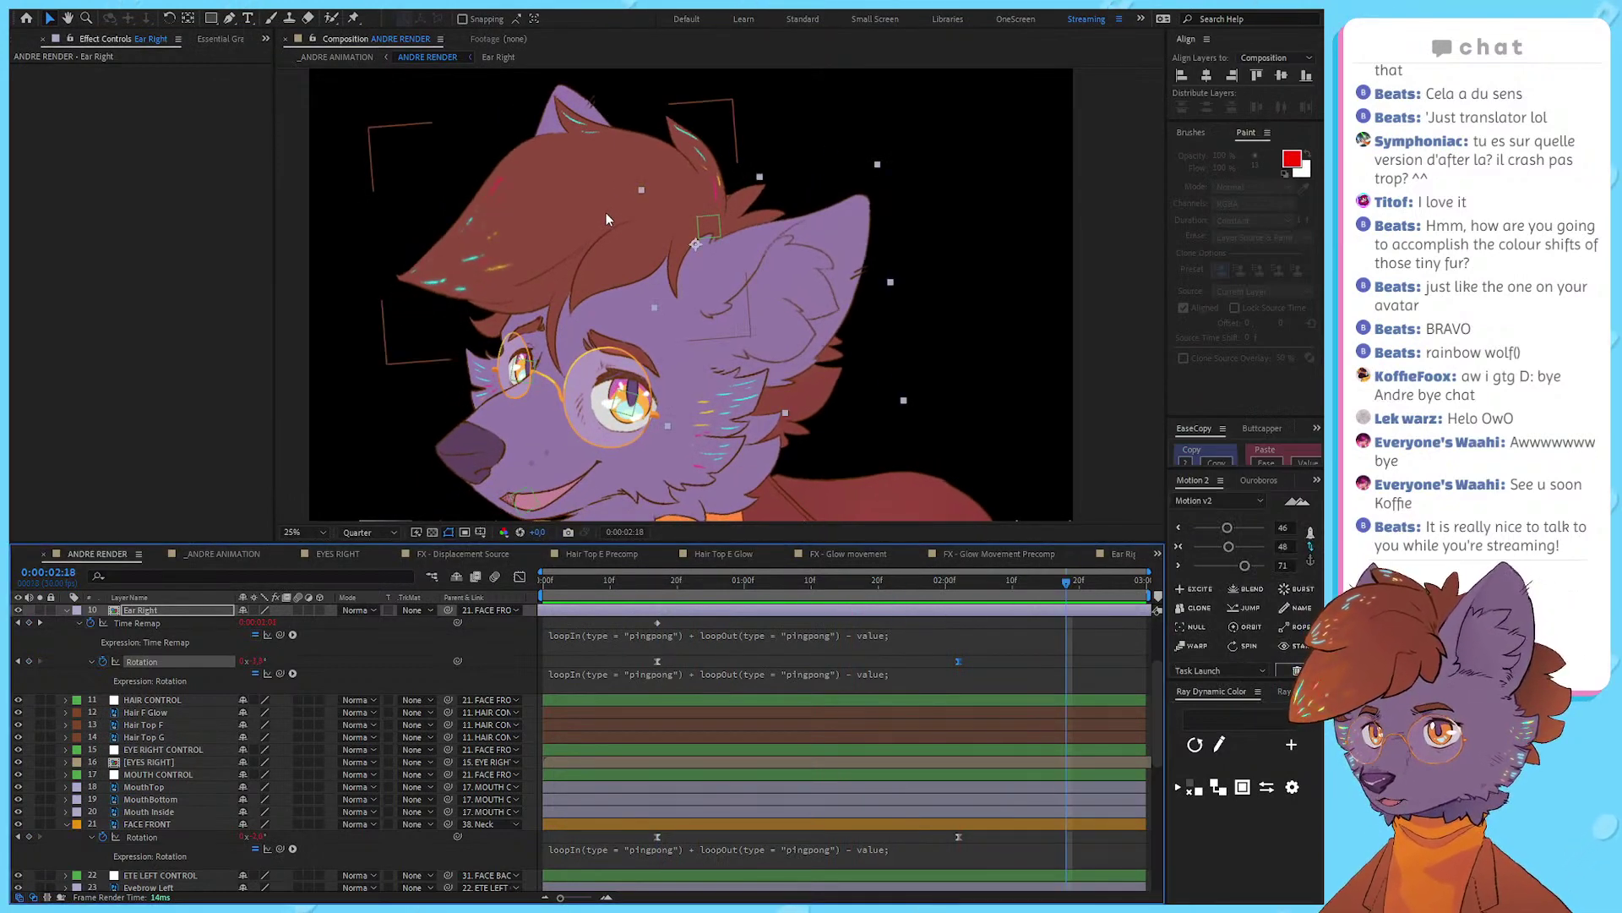
# Step: Deselect the Ear Right layer and play the full head and ear loop to review the motion
pyautogui.click(491, 645)
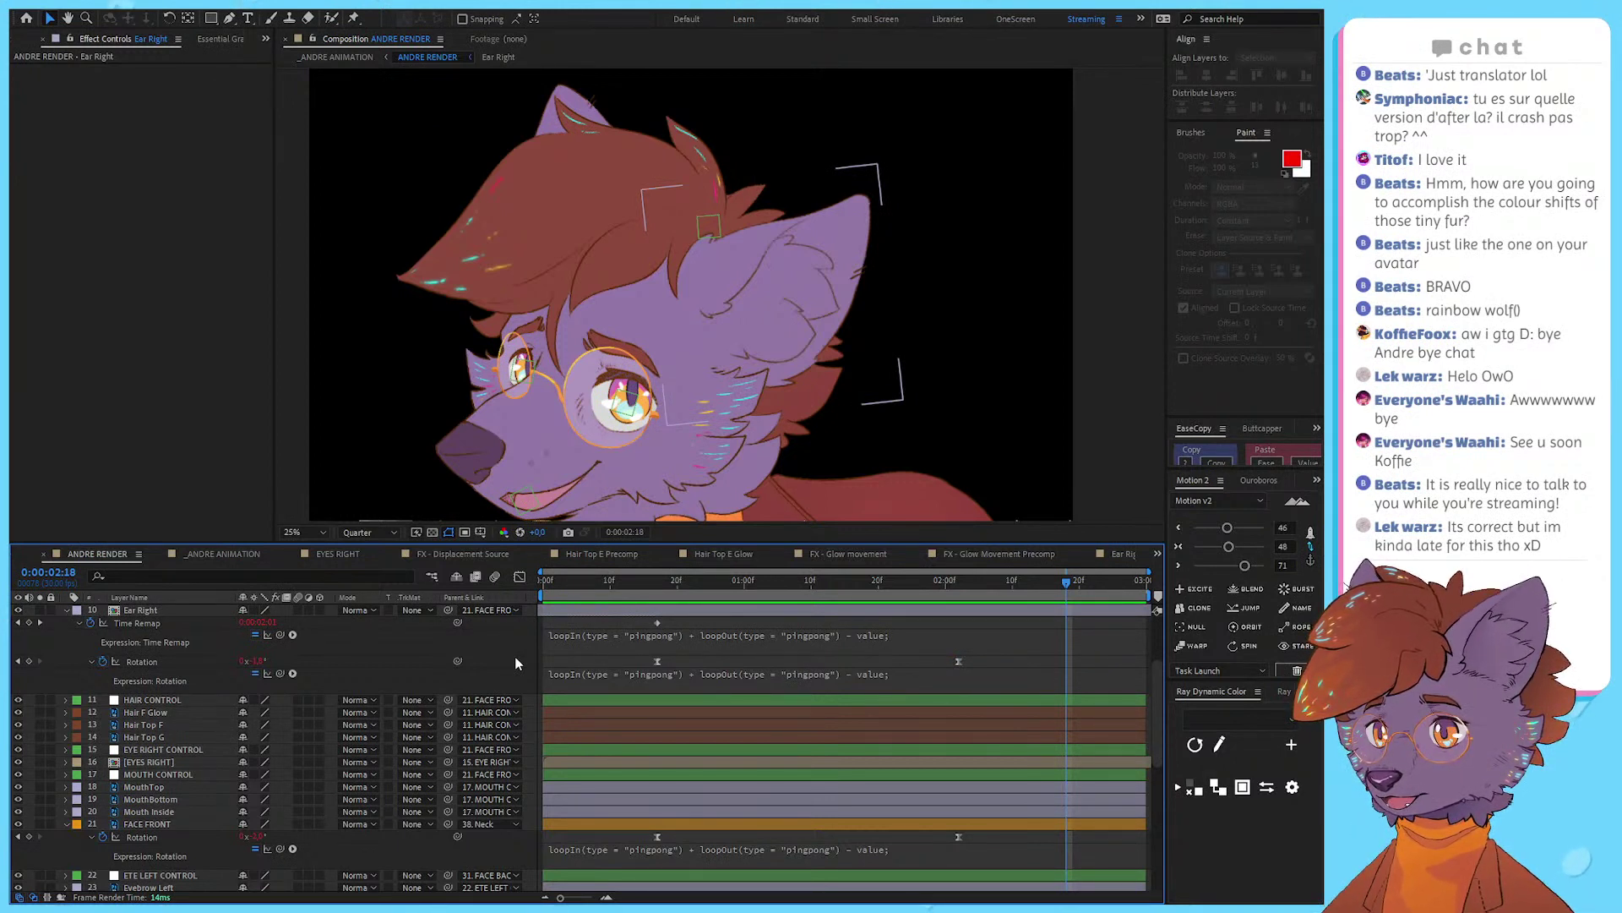
pyautogui.press('space')
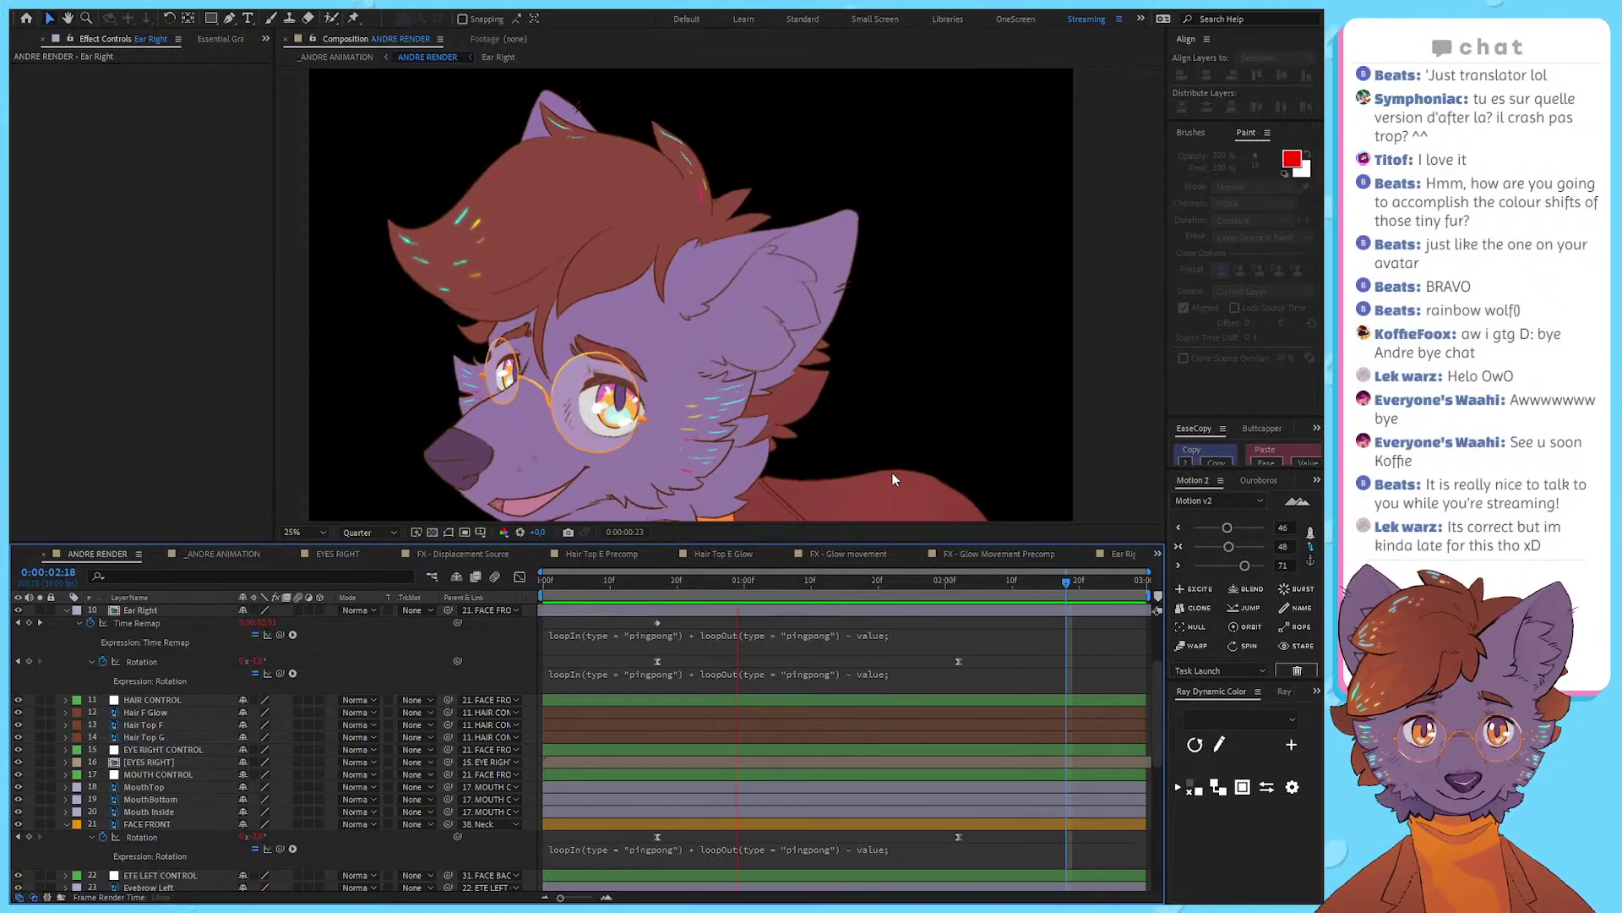
pyautogui.press('v')
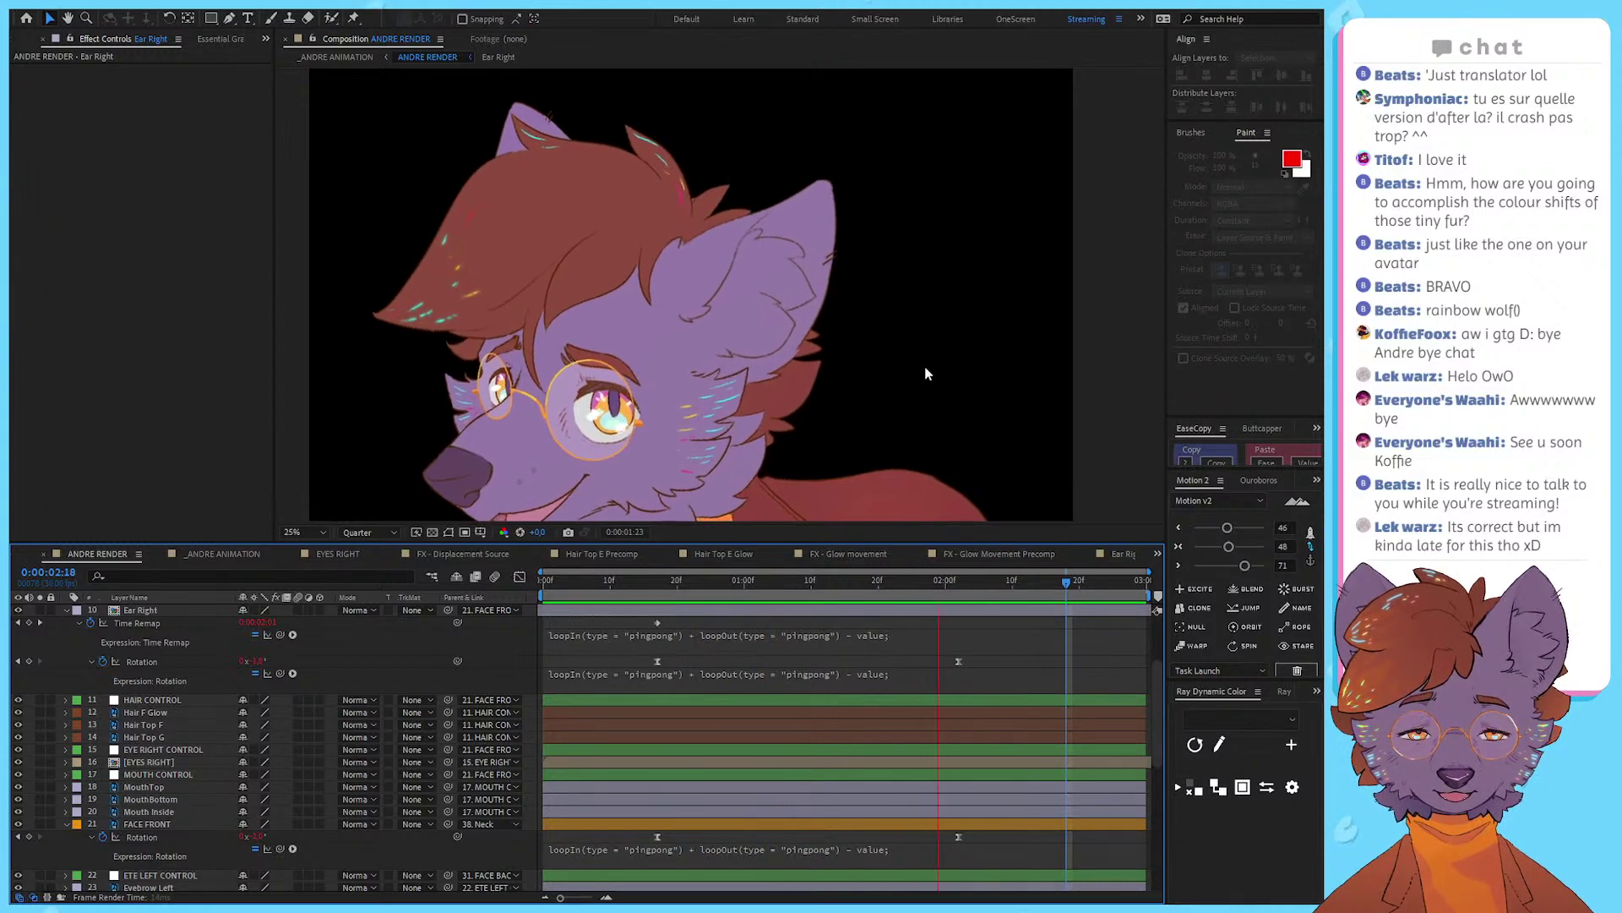
# Step: At 0:00:00:17, move Ear Right's anchor point slightly lower towards the ear's base with the Pan Behind tool, and play the animation
pyautogui.click(958, 589)
pyautogui.moveTo(957, 590); pyautogui.dragTo(660, 608)
pyautogui.click(661, 610)
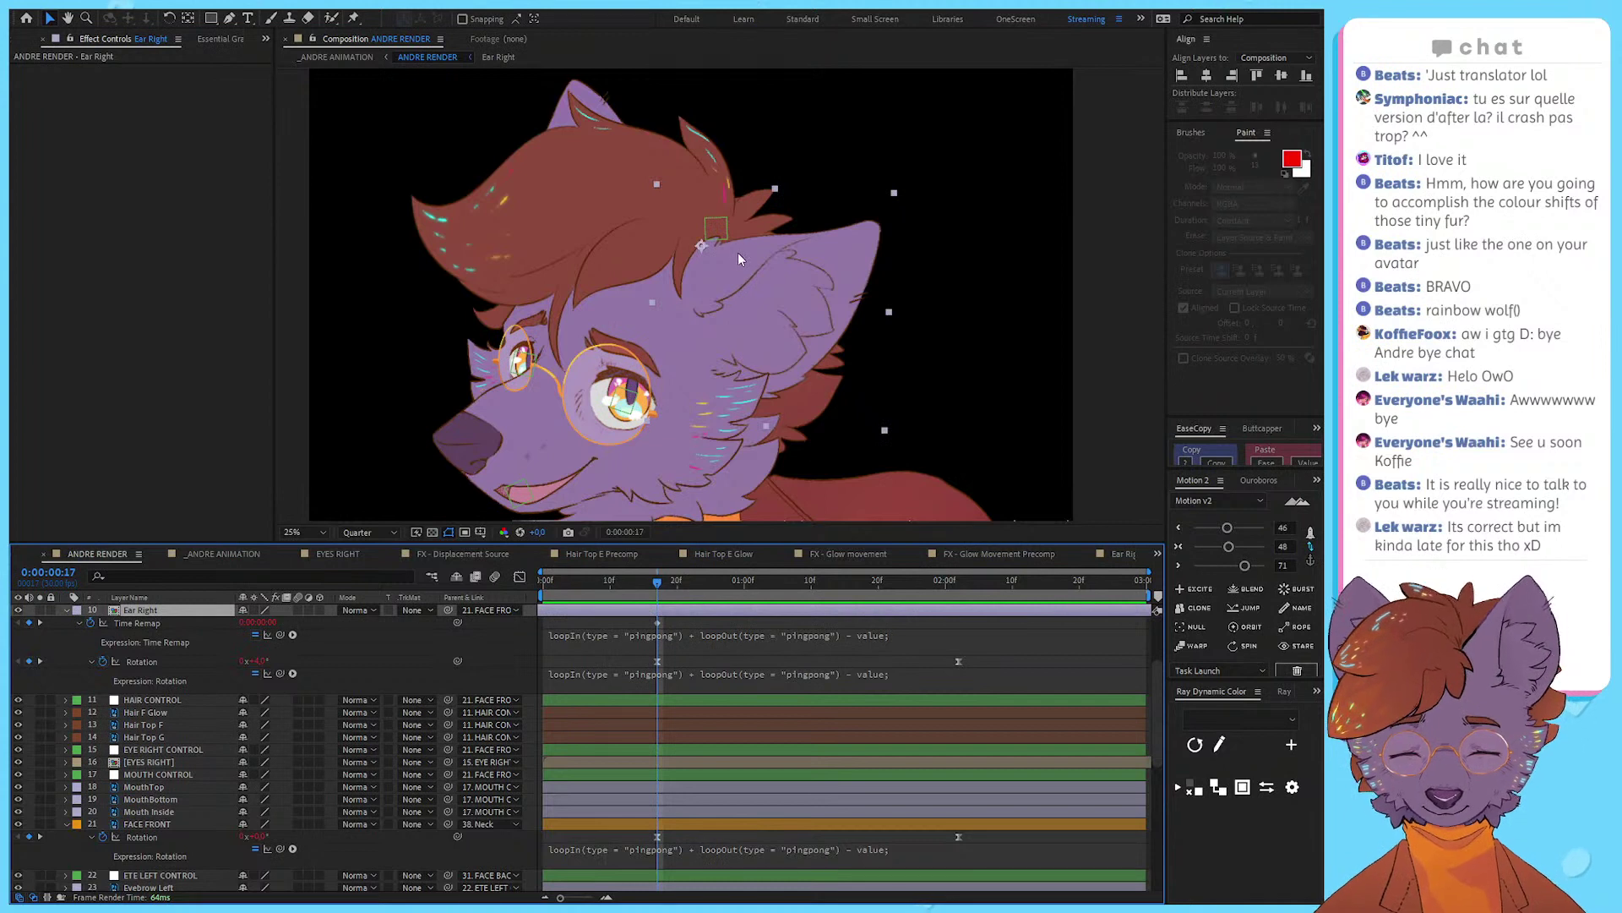
pyautogui.press('y')
pyautogui.moveTo(700, 246); pyautogui.dragTo(707, 263)
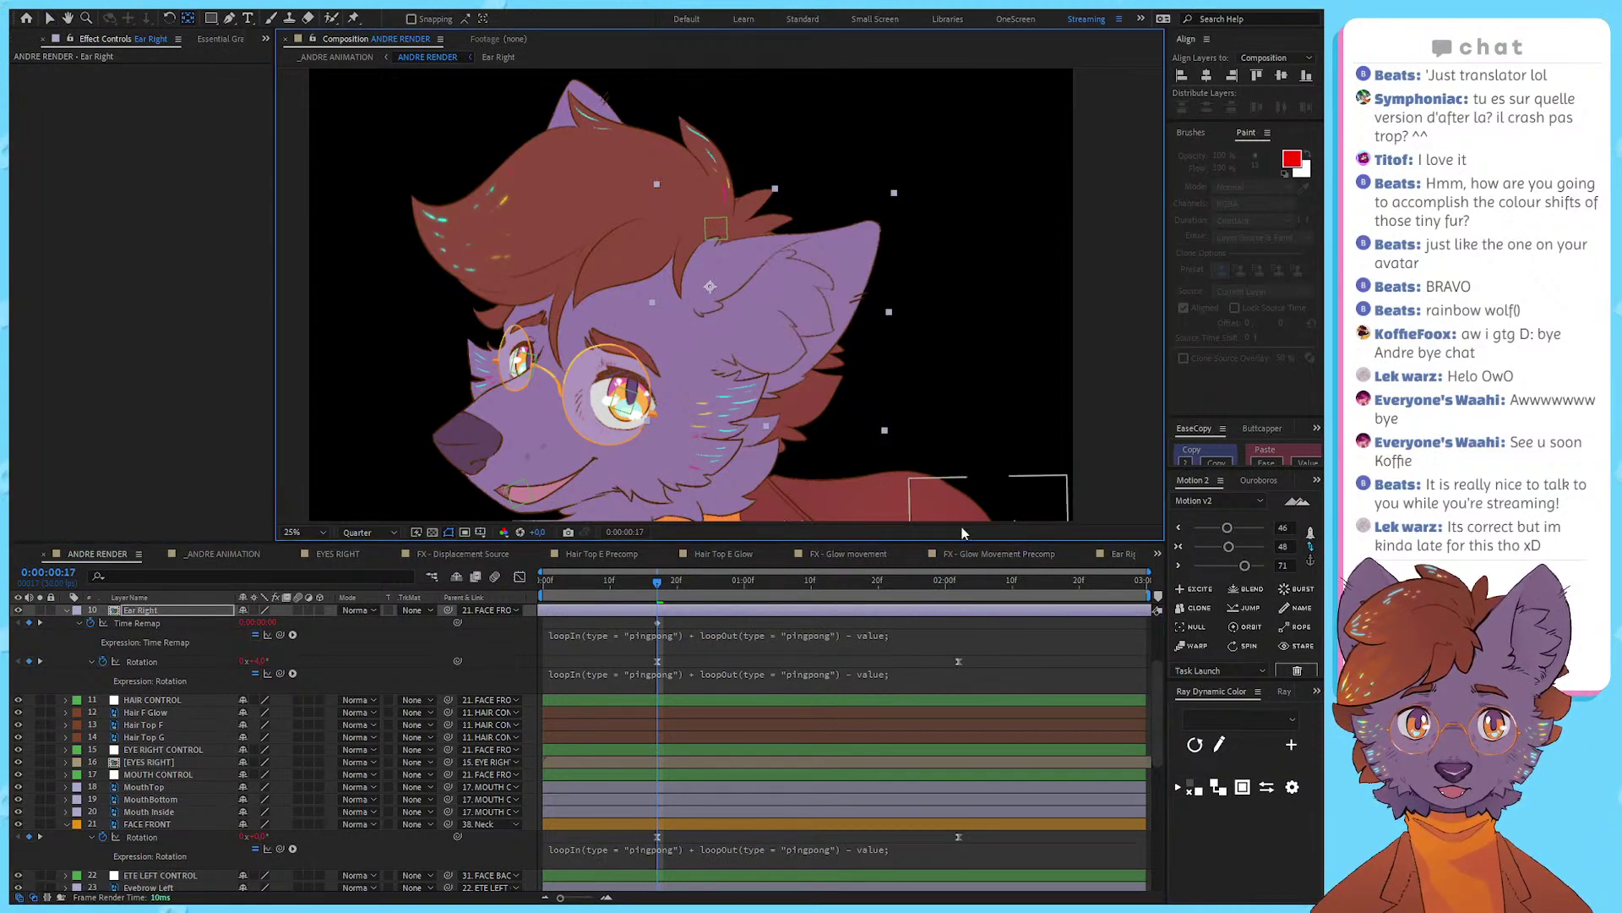
pyautogui.press('space')
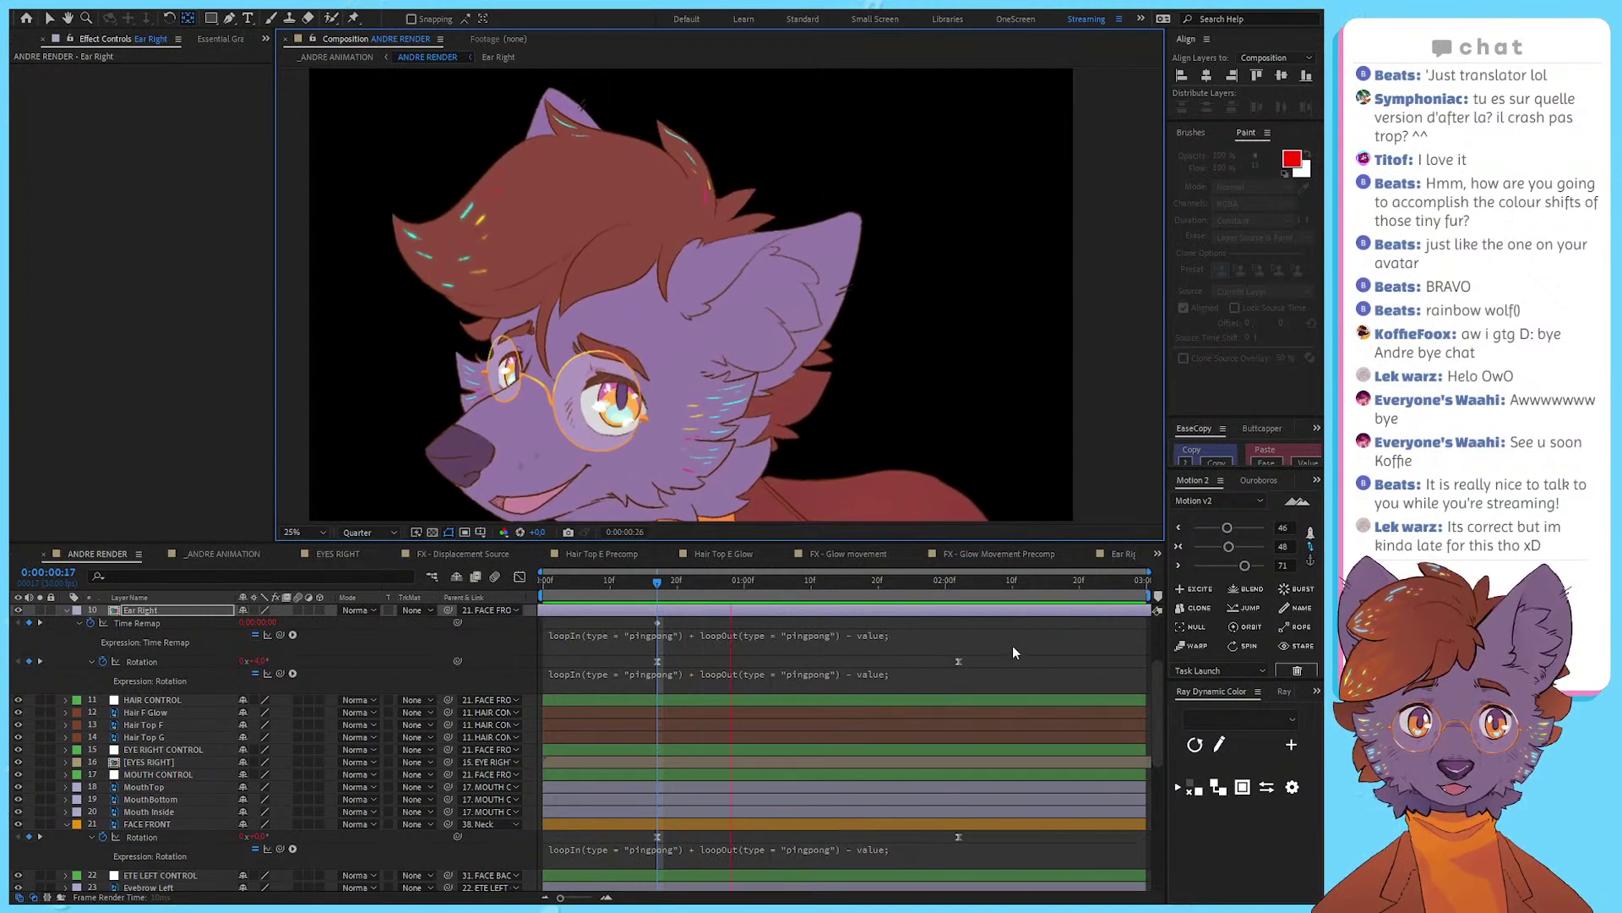
pyautogui.press('space')
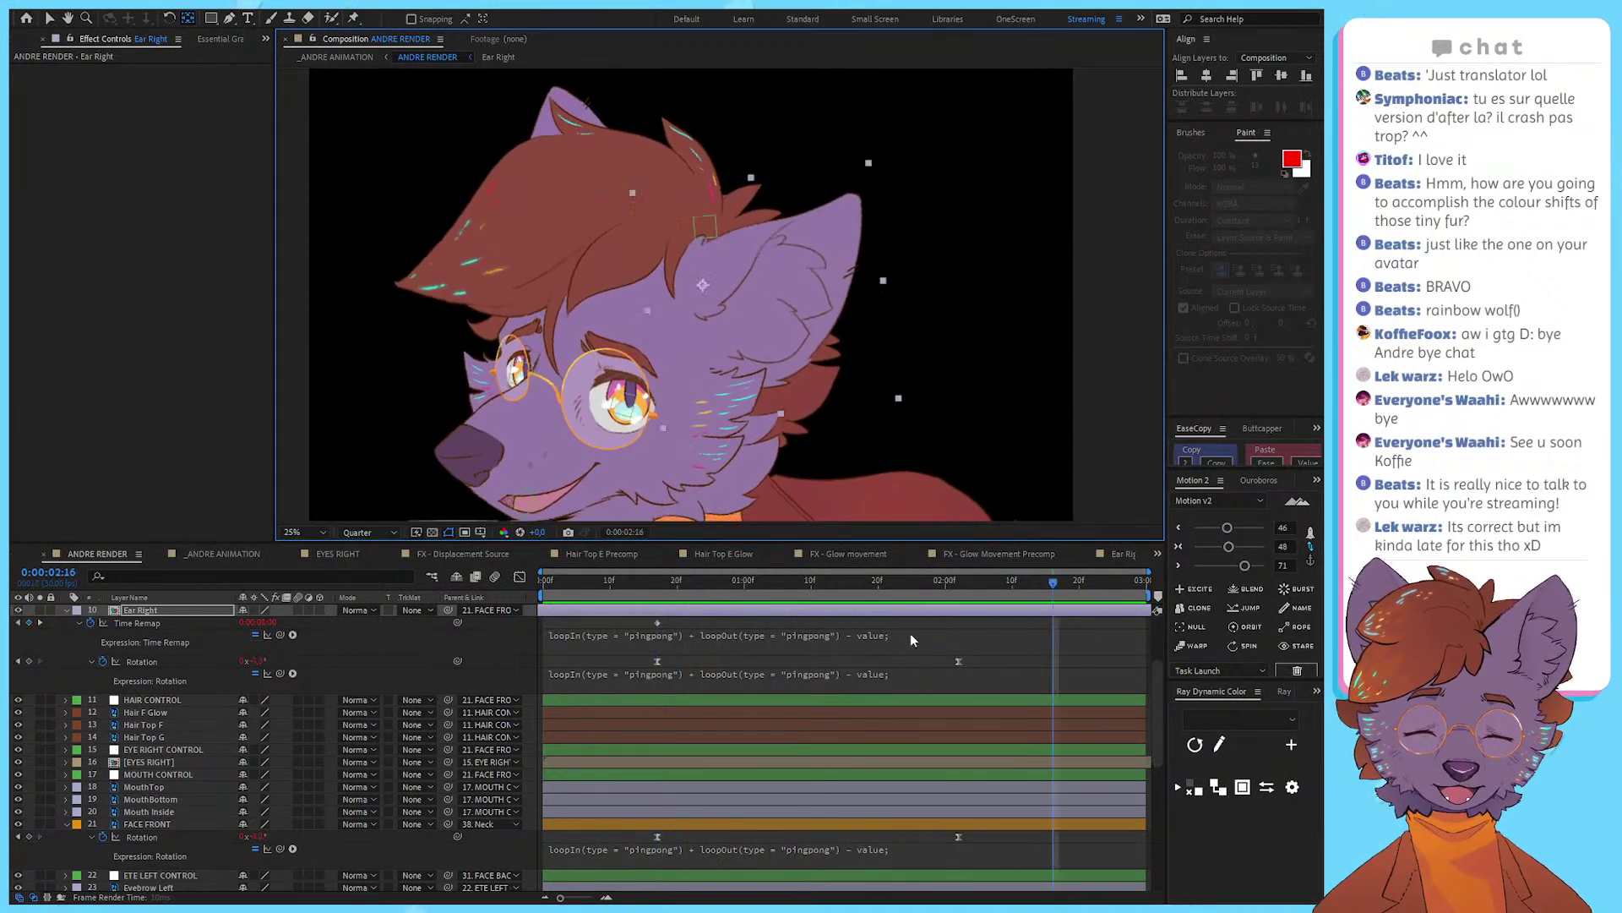
# Step: Shift the Ear Right layer about 5 frames later in ANDRE RENDER, and play the whole character to review the delayed ear motion
pyautogui.moveTo(872, 610); pyautogui.dragTo(905, 610)
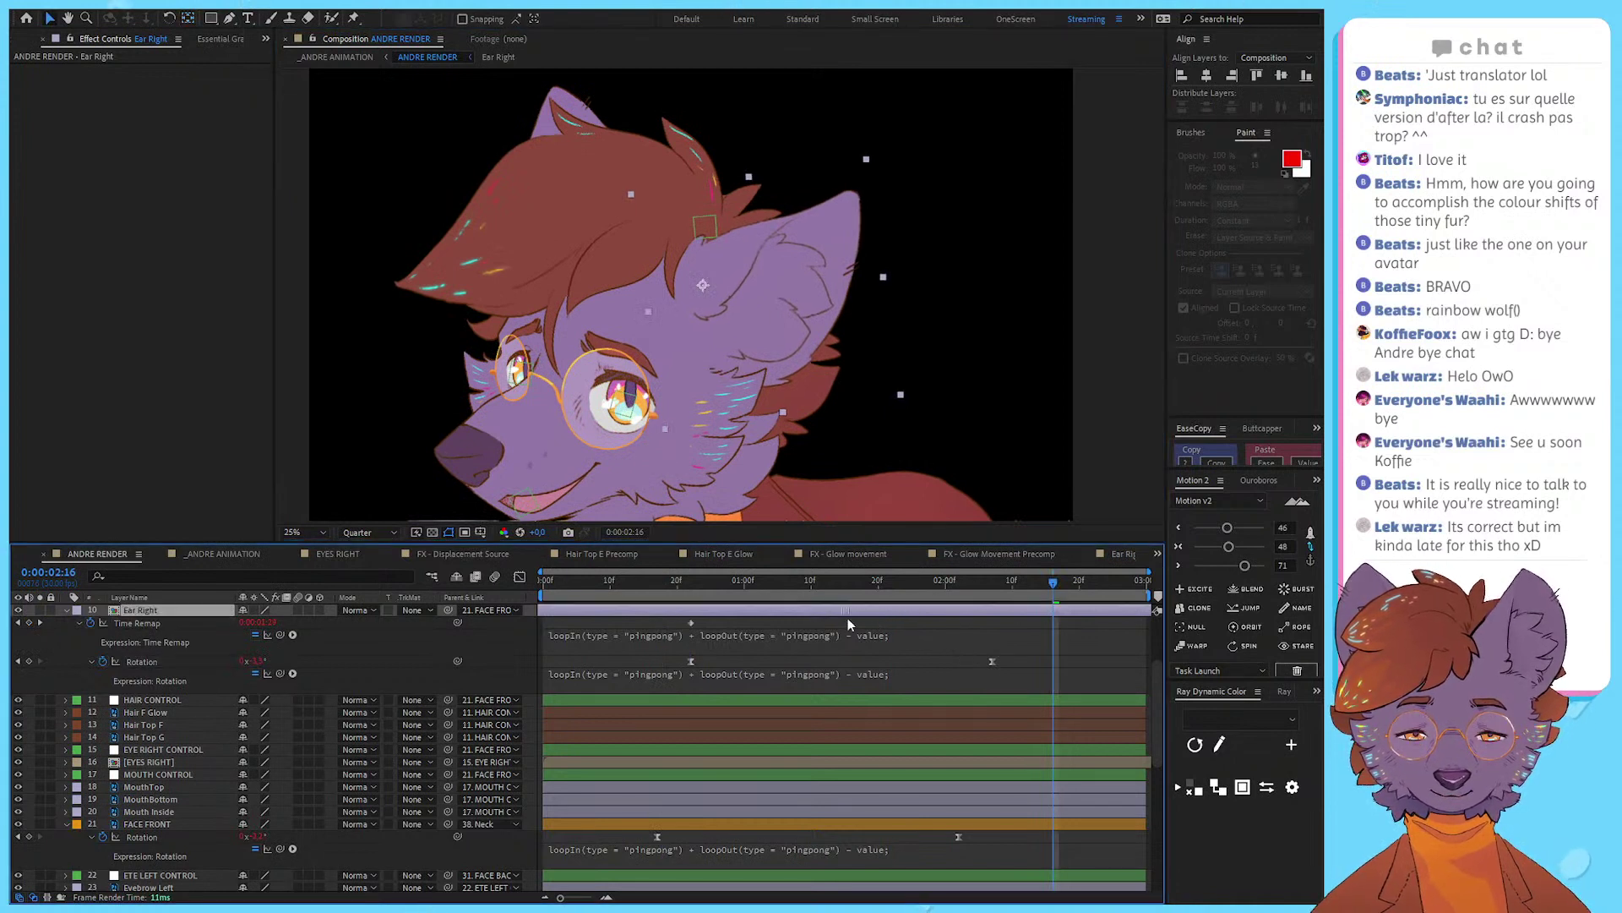
pyautogui.click(658, 585)
pyautogui.press('space')
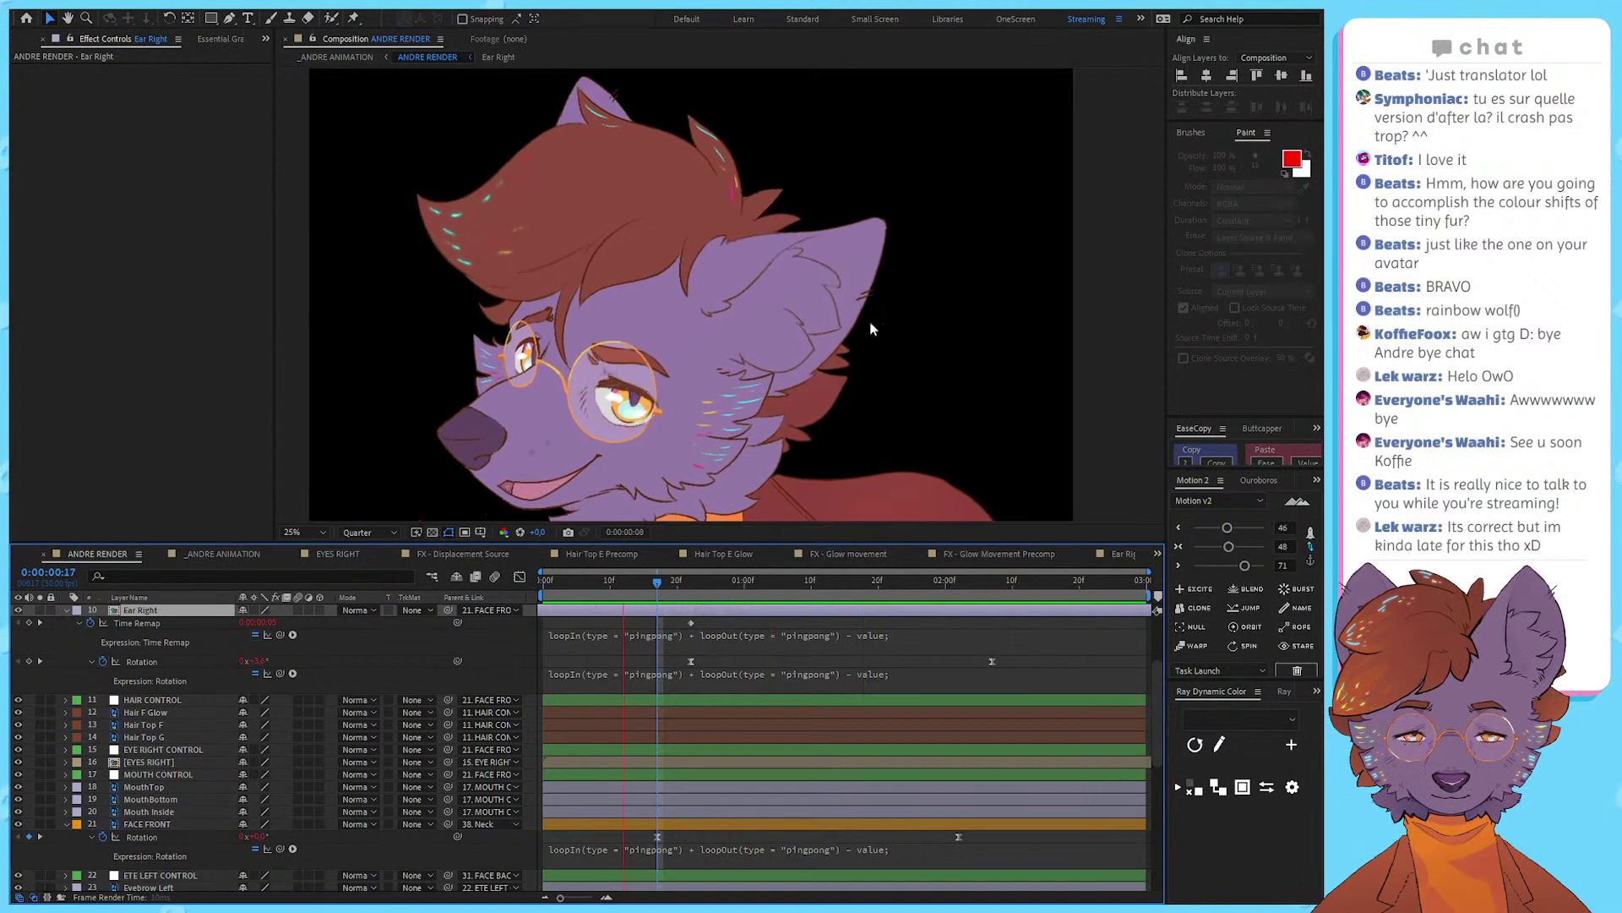
pyautogui.scroll(-1, 874, 317)
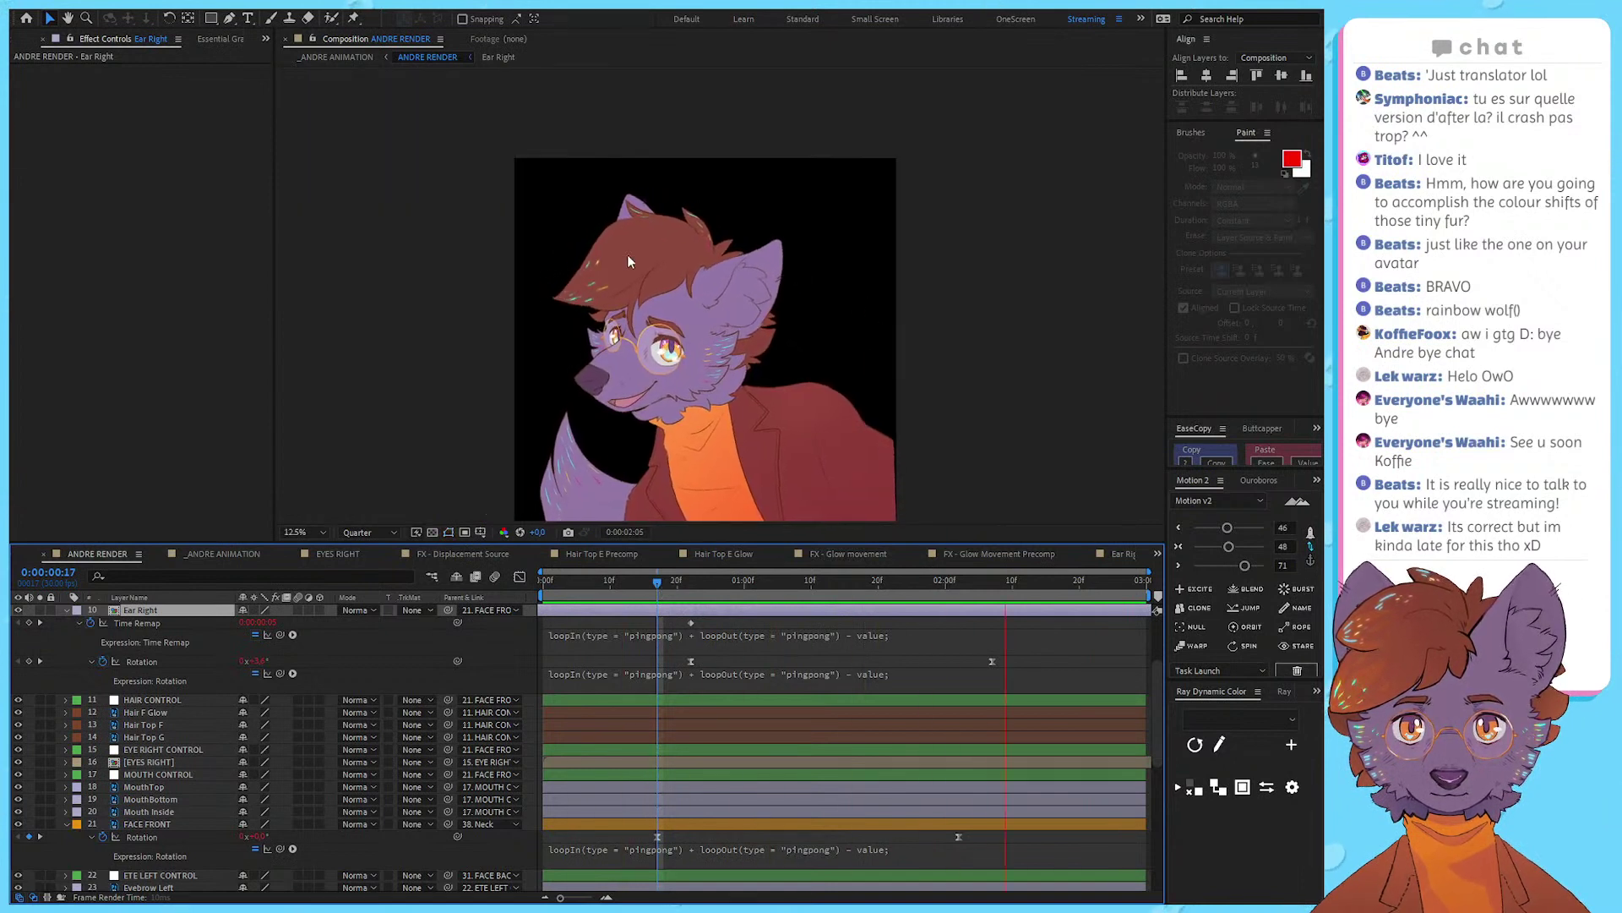
pyautogui.press('space')
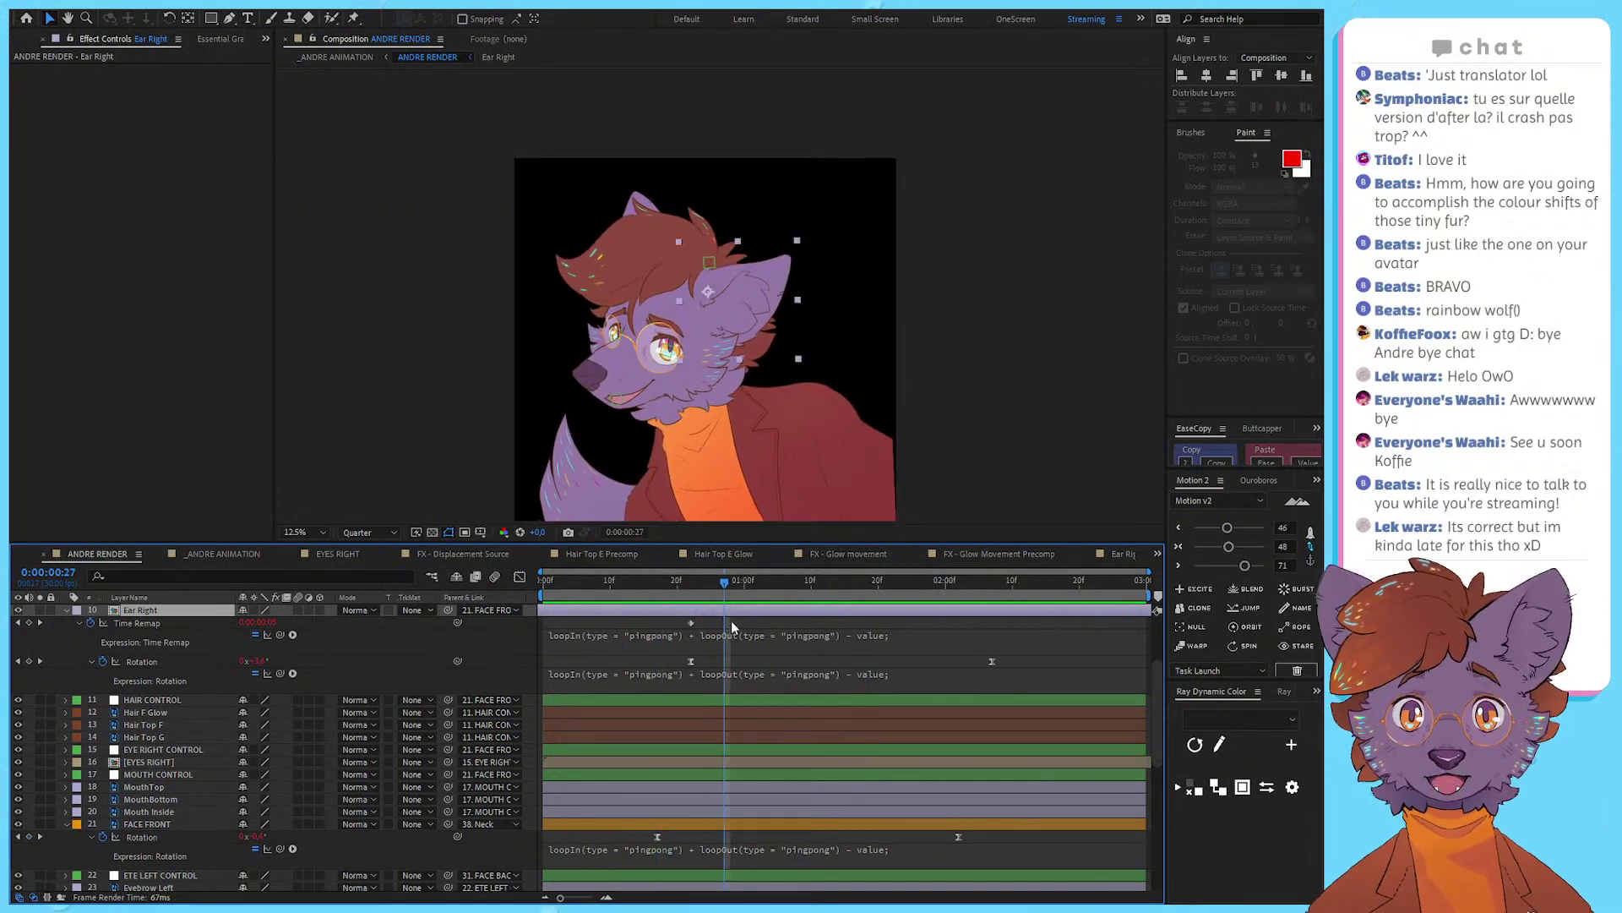
pyautogui.click(733, 617)
pyautogui.press('space')
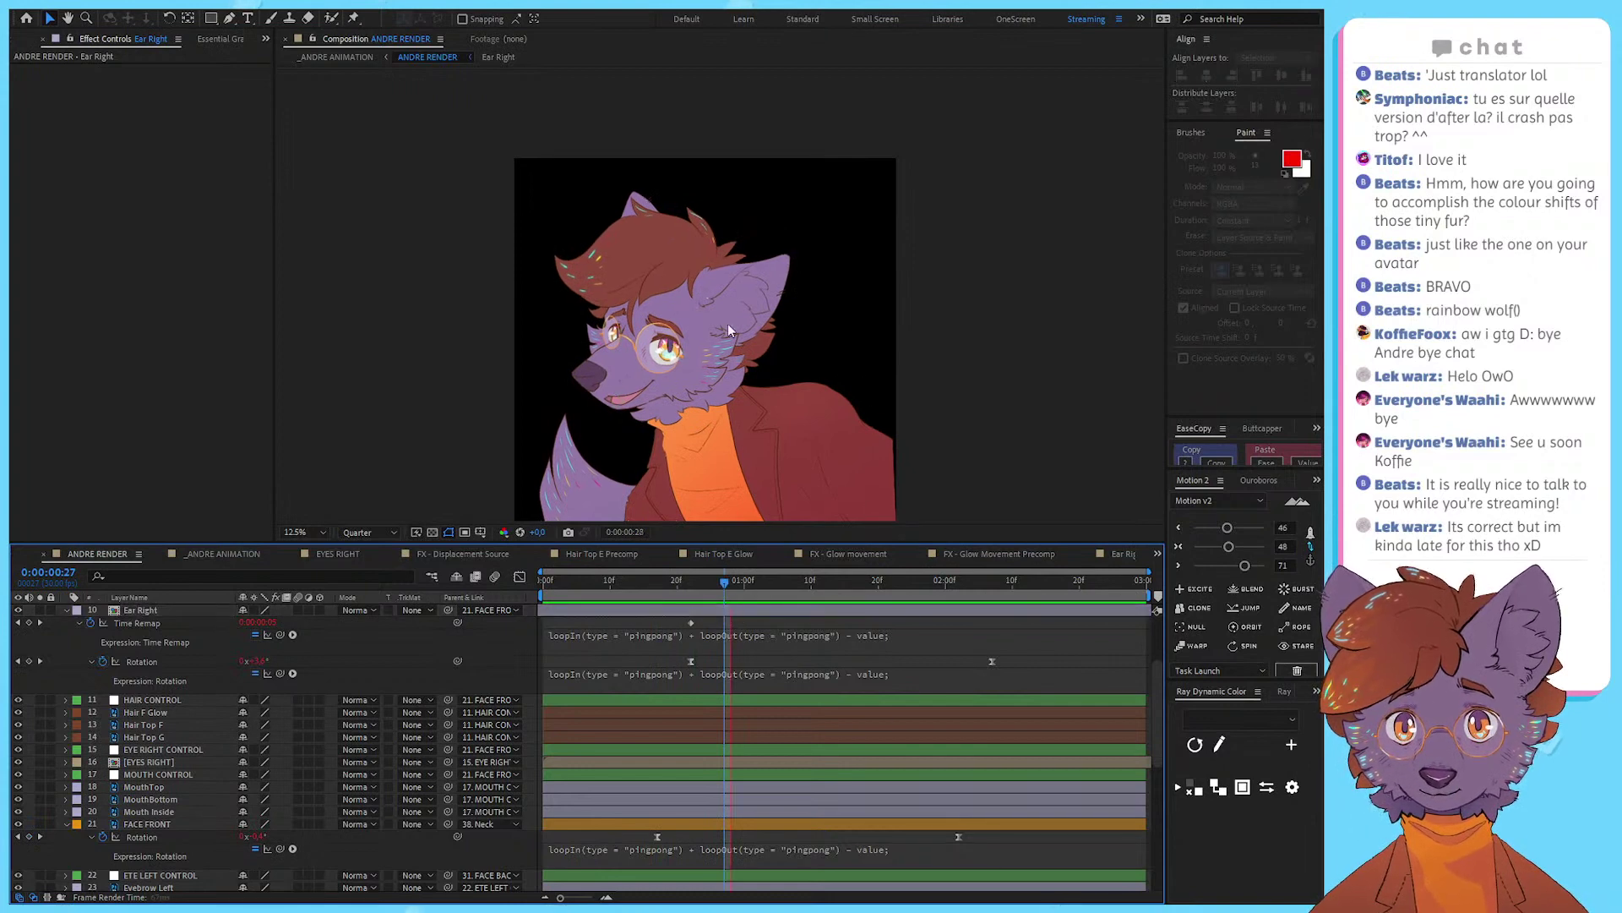
pyautogui.click(737, 616)
# Step: Open the Ear Right composition and rename its Puppet adjustment layer as Puppet Perspective
pyautogui.click(427, 752)
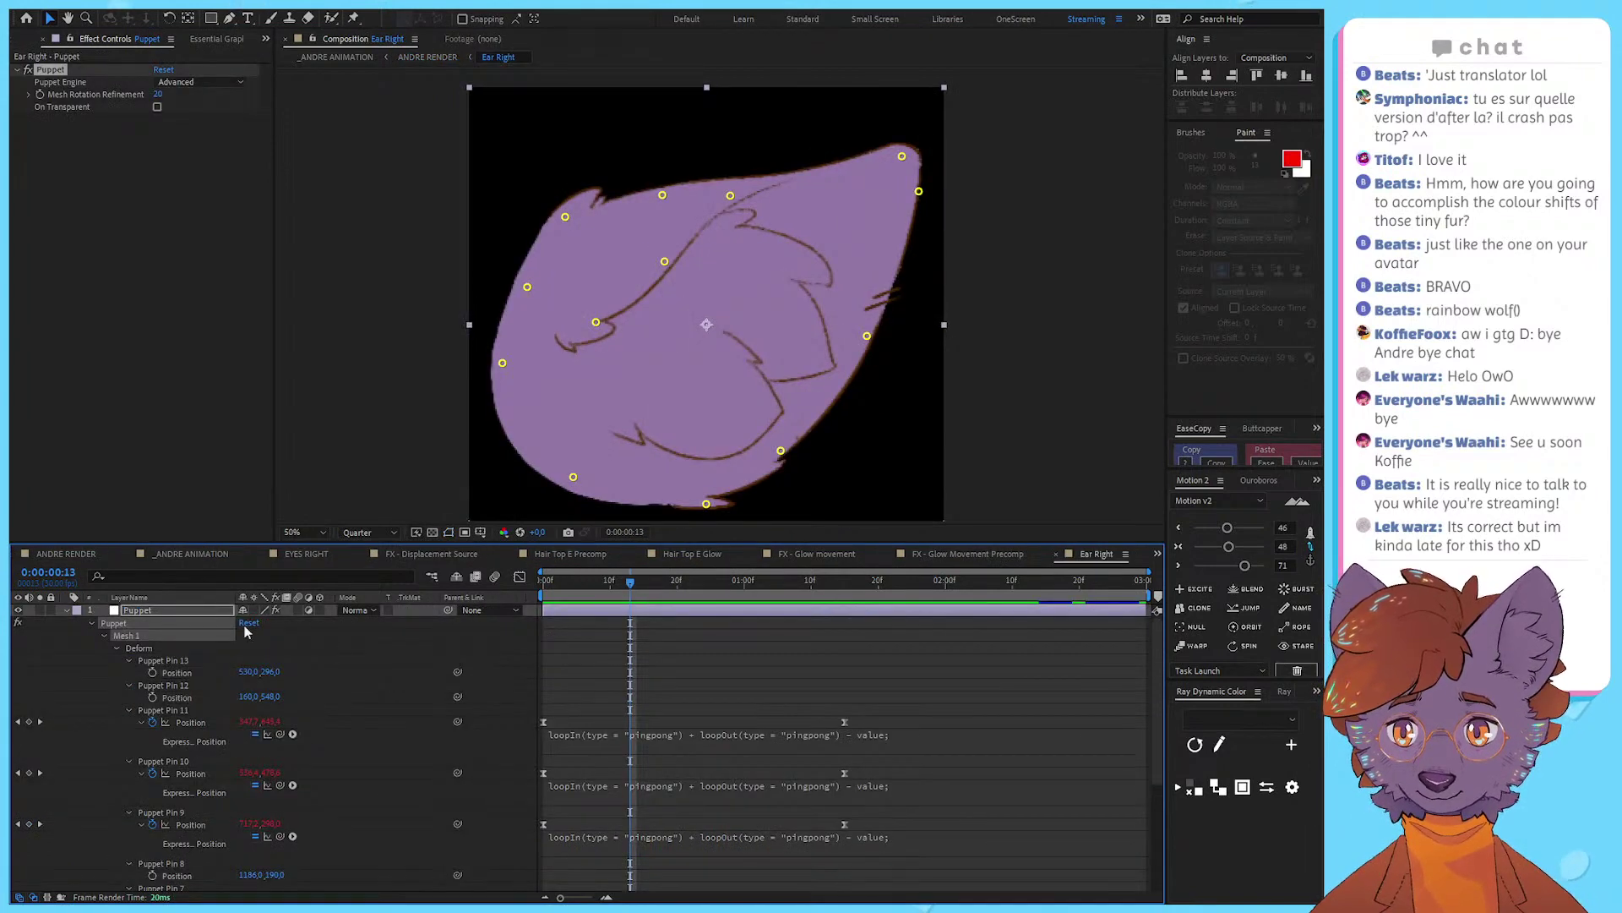
pyautogui.click(68, 610)
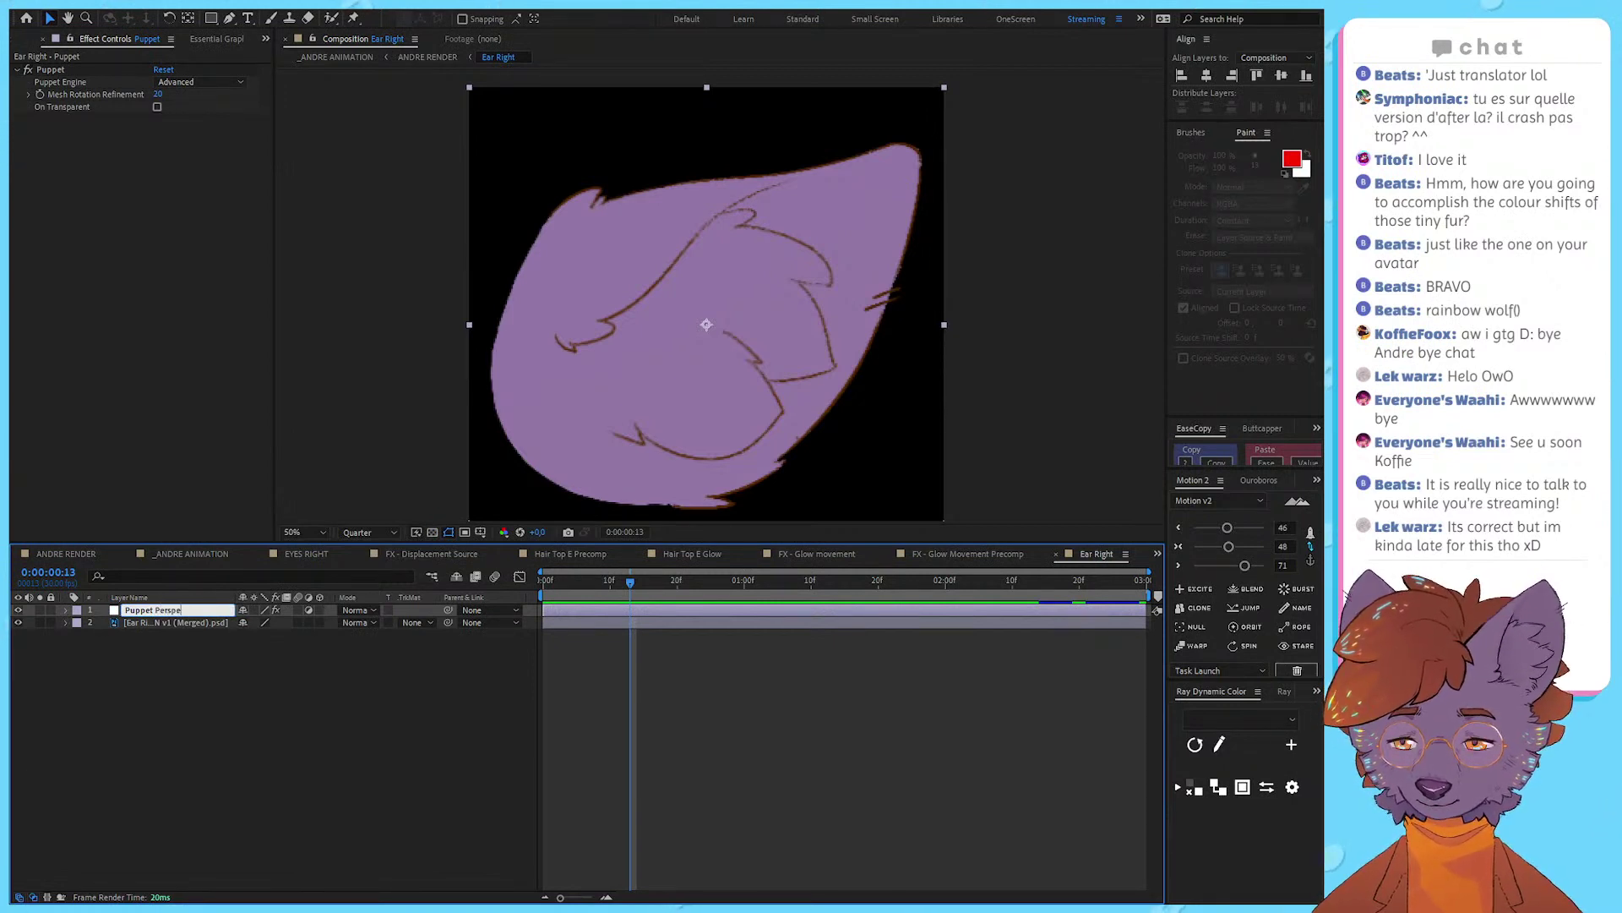
pyautogui.write('ve')
pyautogui.press('Return')
pyautogui.click(204, 704)
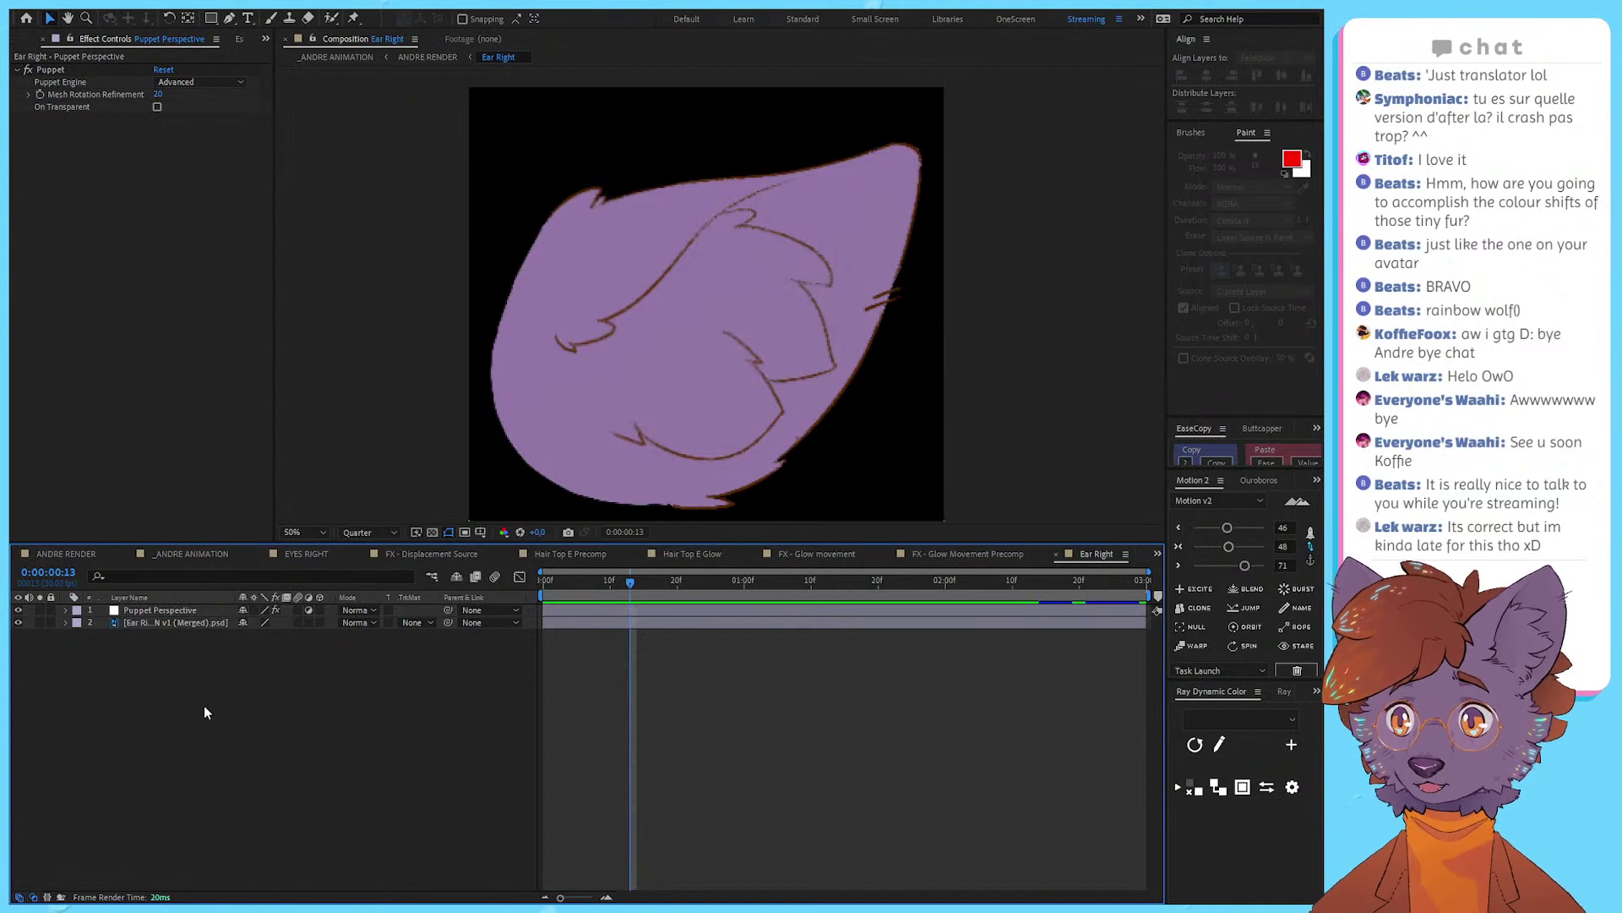
# Step: Add a new adjustment layer above Puppet Perspective and name it Puppet Bounce
pyautogui.hotkey('ctrl', 'alt', 'y')
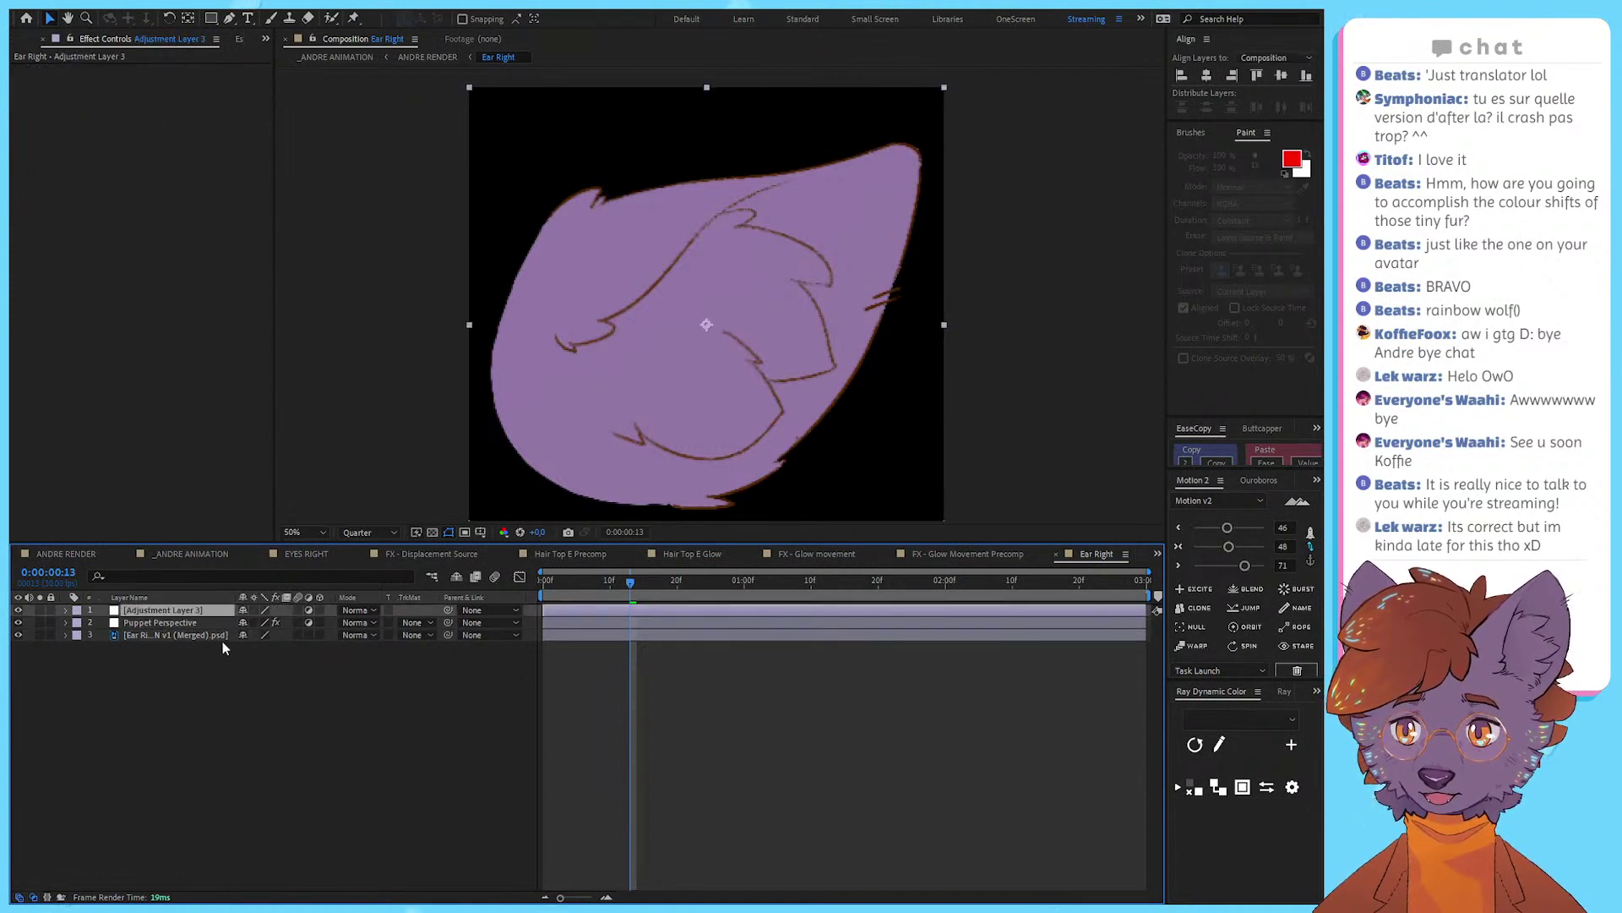
pyautogui.press('Return')
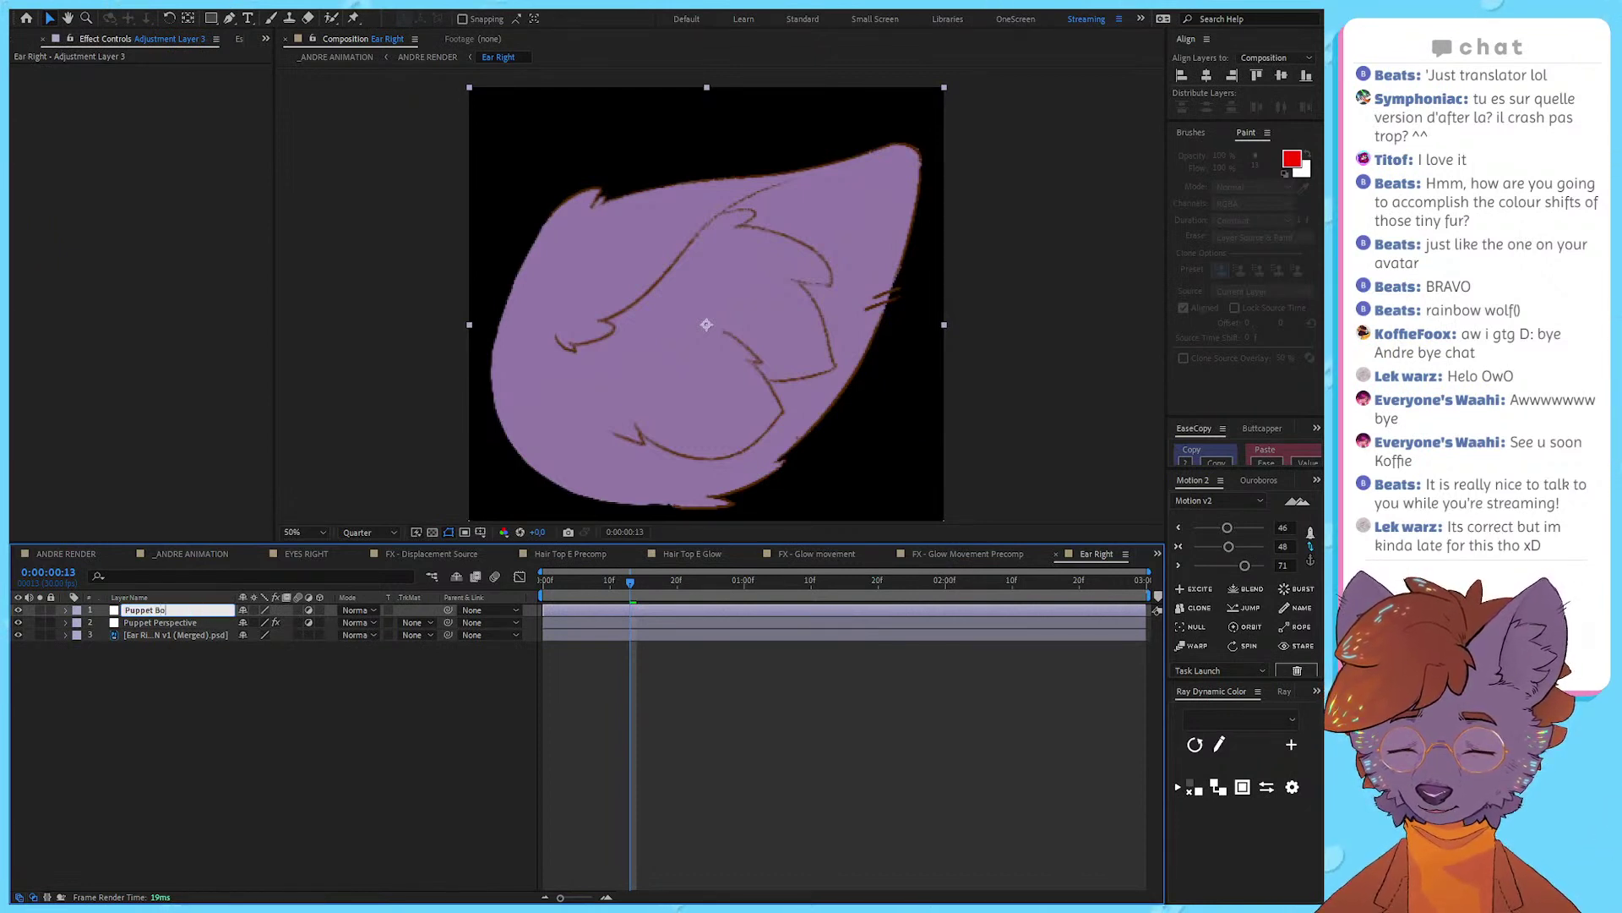
pyautogui.write('Puppet Bounce')
pyautogui.press('Return')
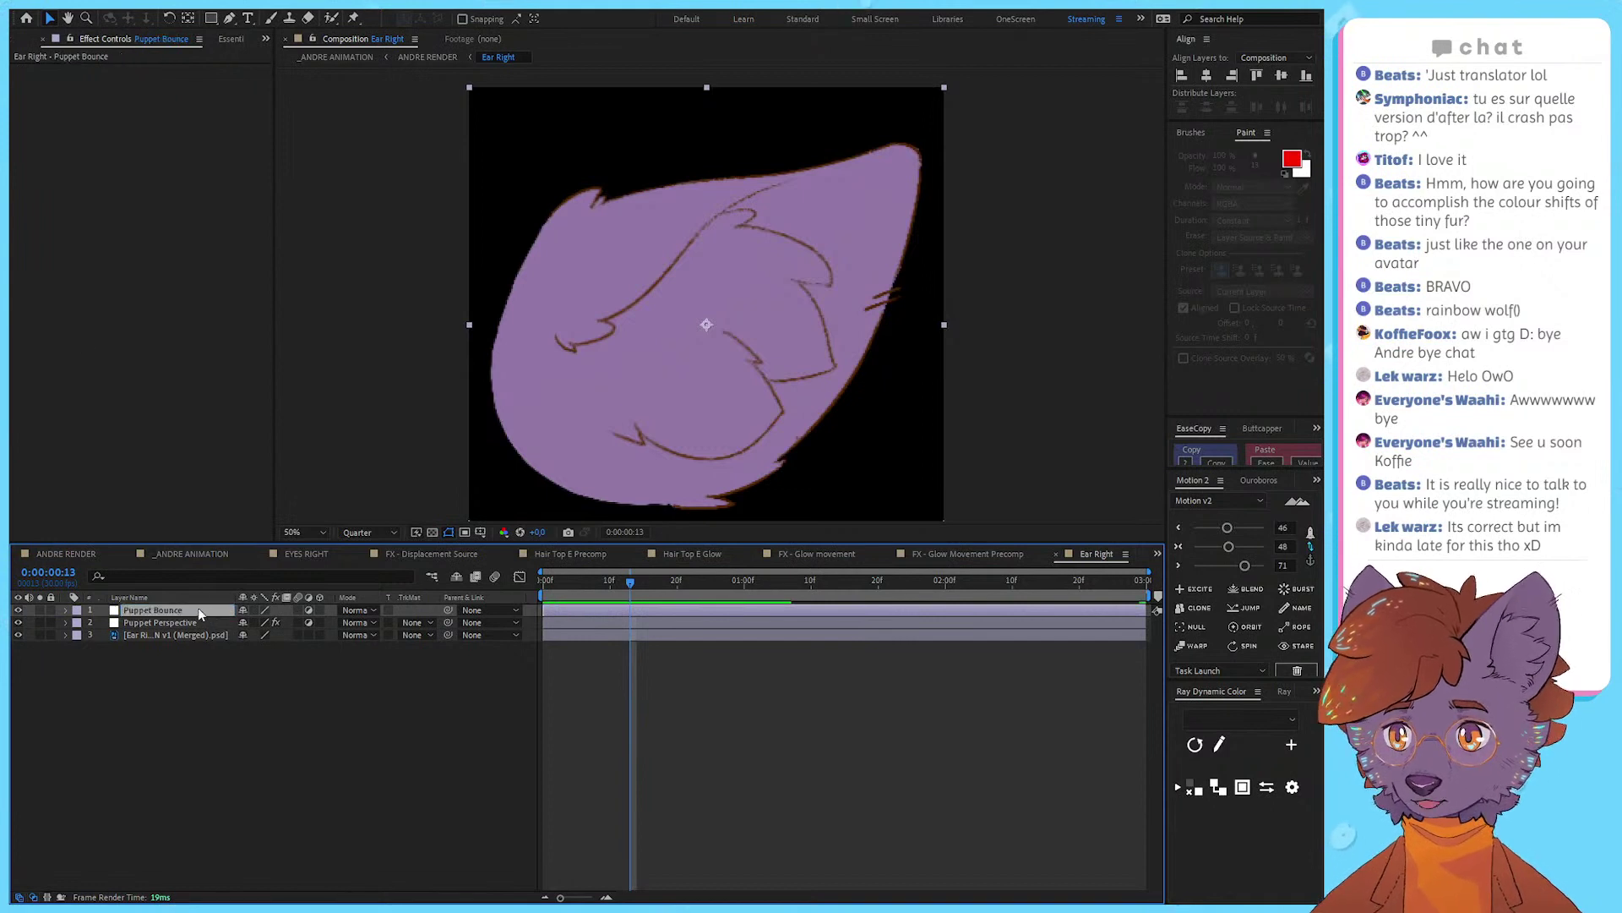
# Step: Place six puppet pins on Puppet Bounce along the ear's centre line, from the base to the tip
pyautogui.click(353, 17)
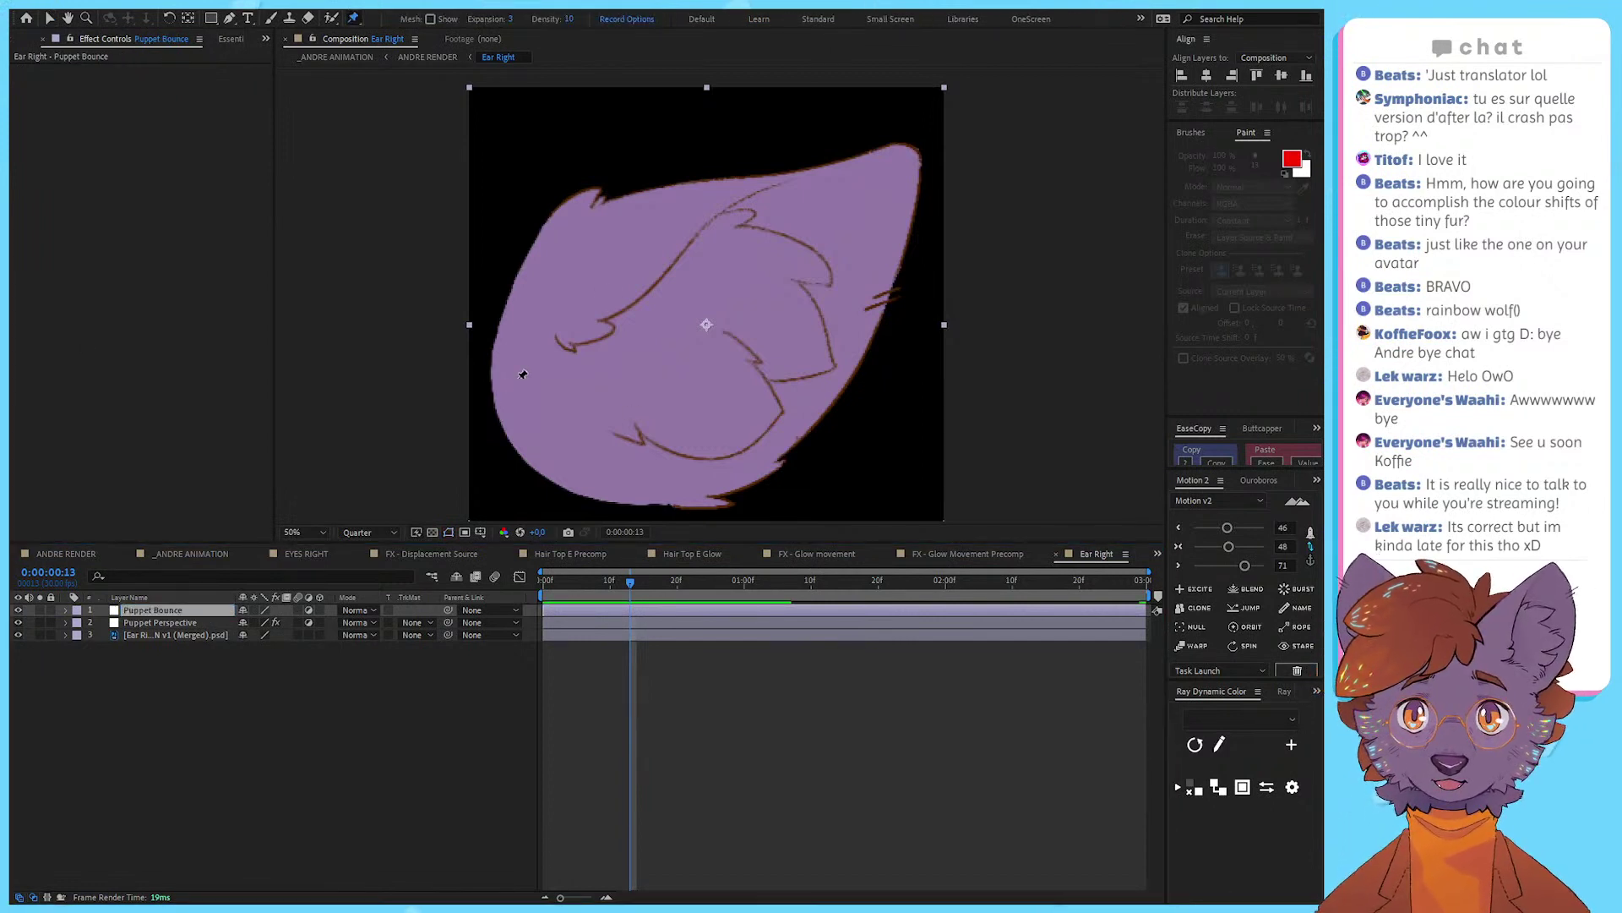
pyautogui.click(528, 400)
pyautogui.click(658, 343)
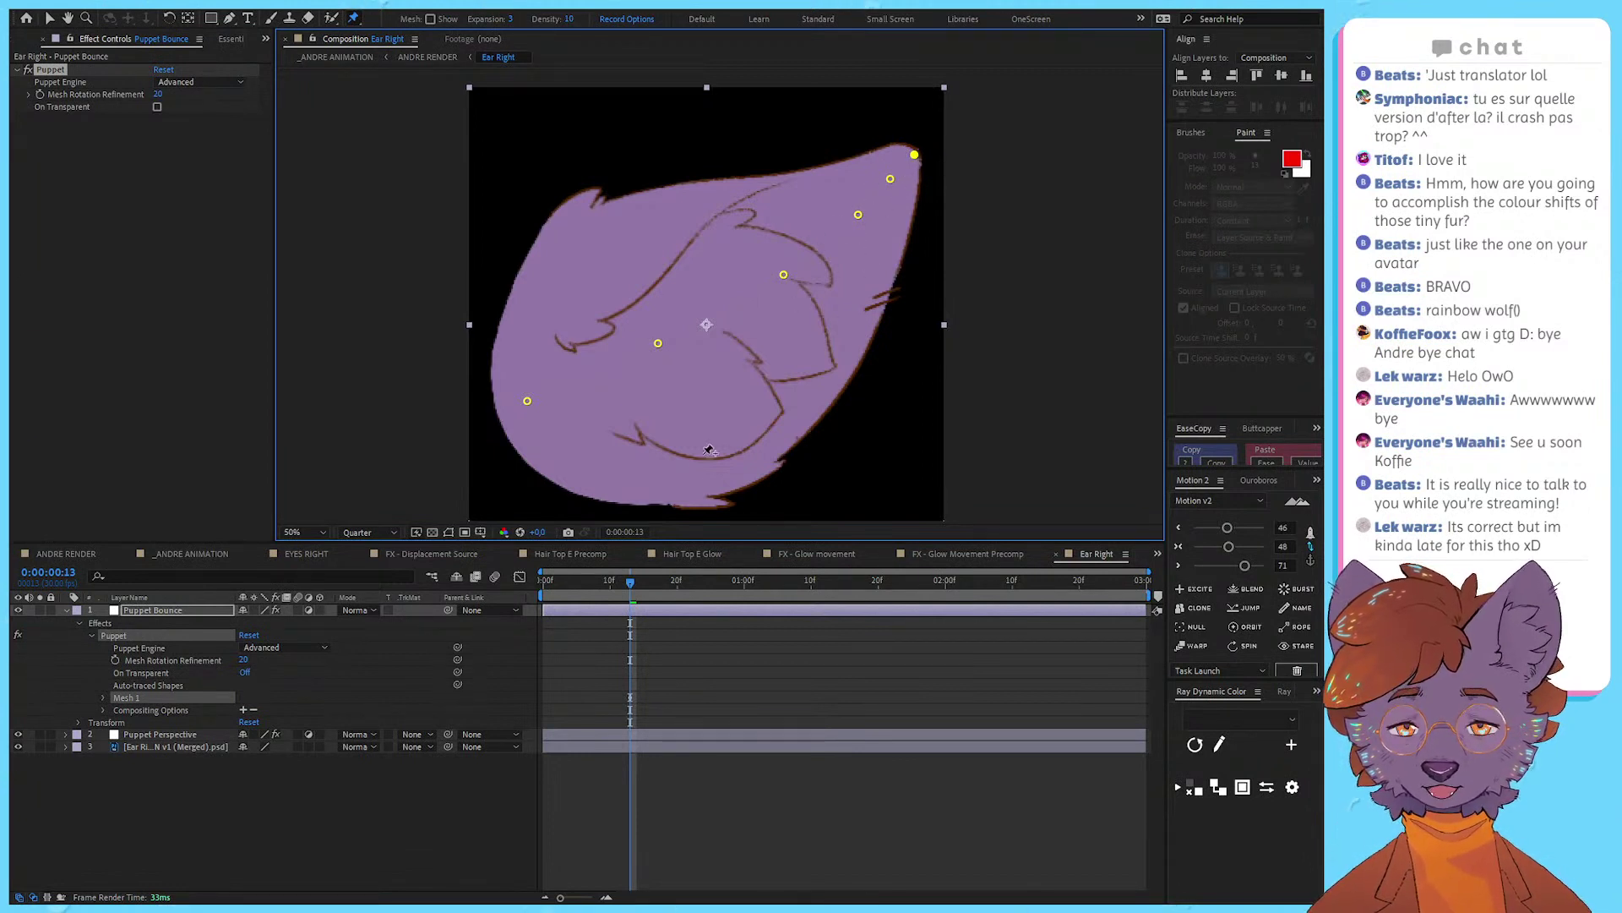
# Step: Reveal Puppet Bounce's pin Position keyframes and move all six of them to 0:00:00:00
pyautogui.press('u')
pyautogui.moveTo(638, 649)
pyautogui.mouseDown()
pyautogui.moveTo(584, 782)
pyautogui.moveTo(626, 743)
pyautogui.moveTo(640, 681)
pyautogui.mouseUp()
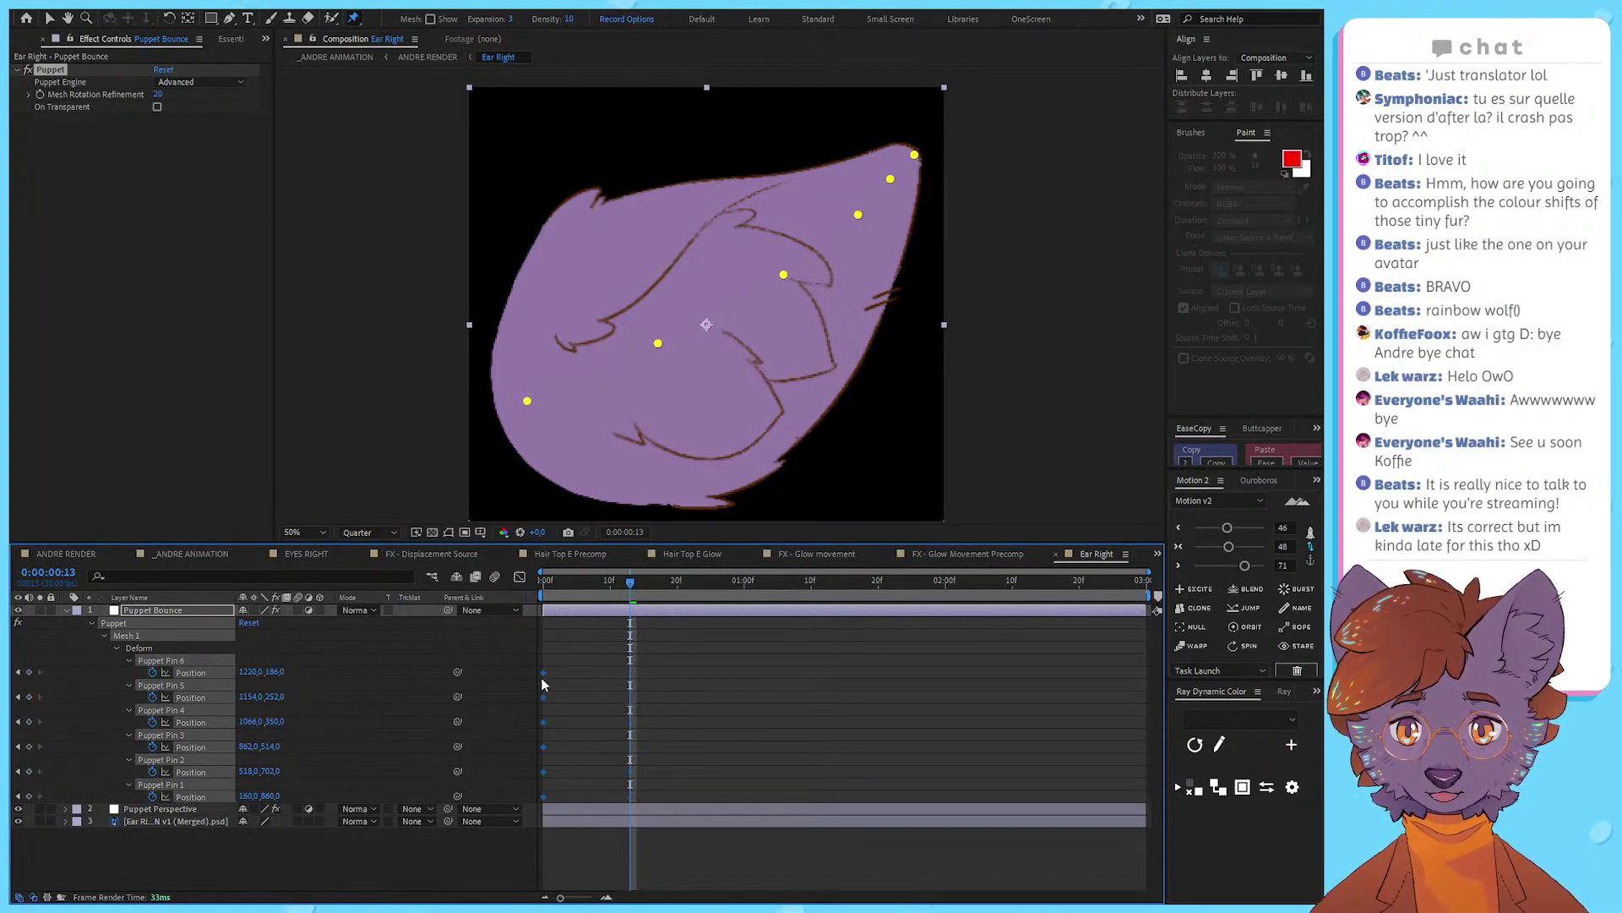
pyautogui.click(543, 684)
# Step: At 0:00:01:15, bend the ear tip inwards and upwards by repositioning Puppet Pins 6, 5, 4 and 3
pyautogui.moveTo(735, 581); pyautogui.dragTo(844, 602)
pyautogui.click(846, 606)
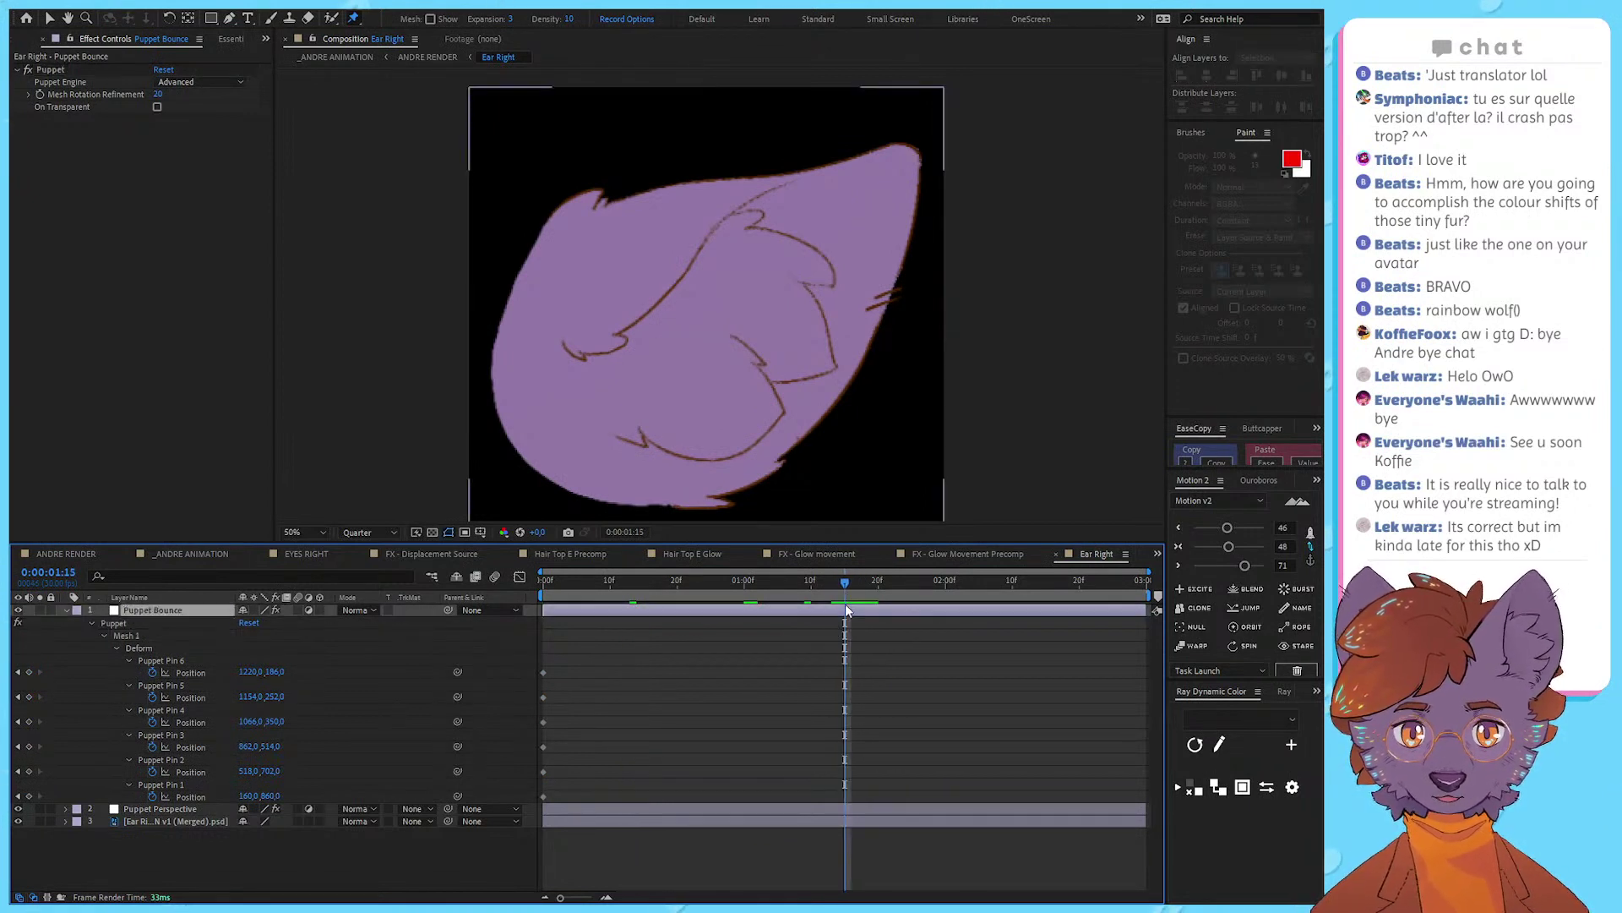
pyautogui.click(191, 661)
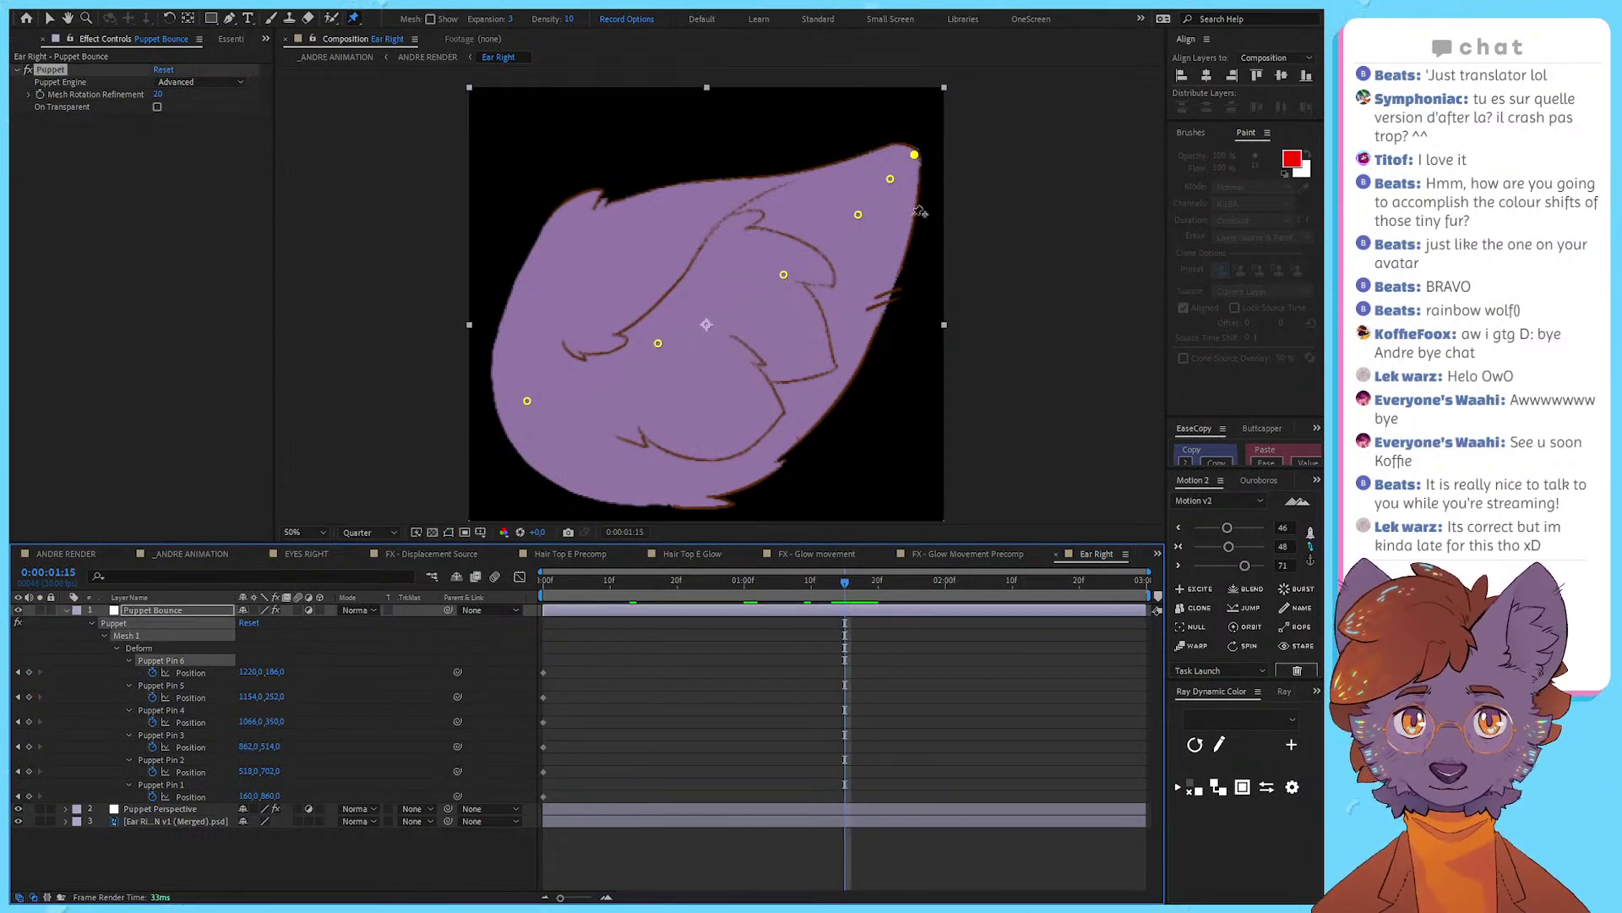
pyautogui.press('Home')
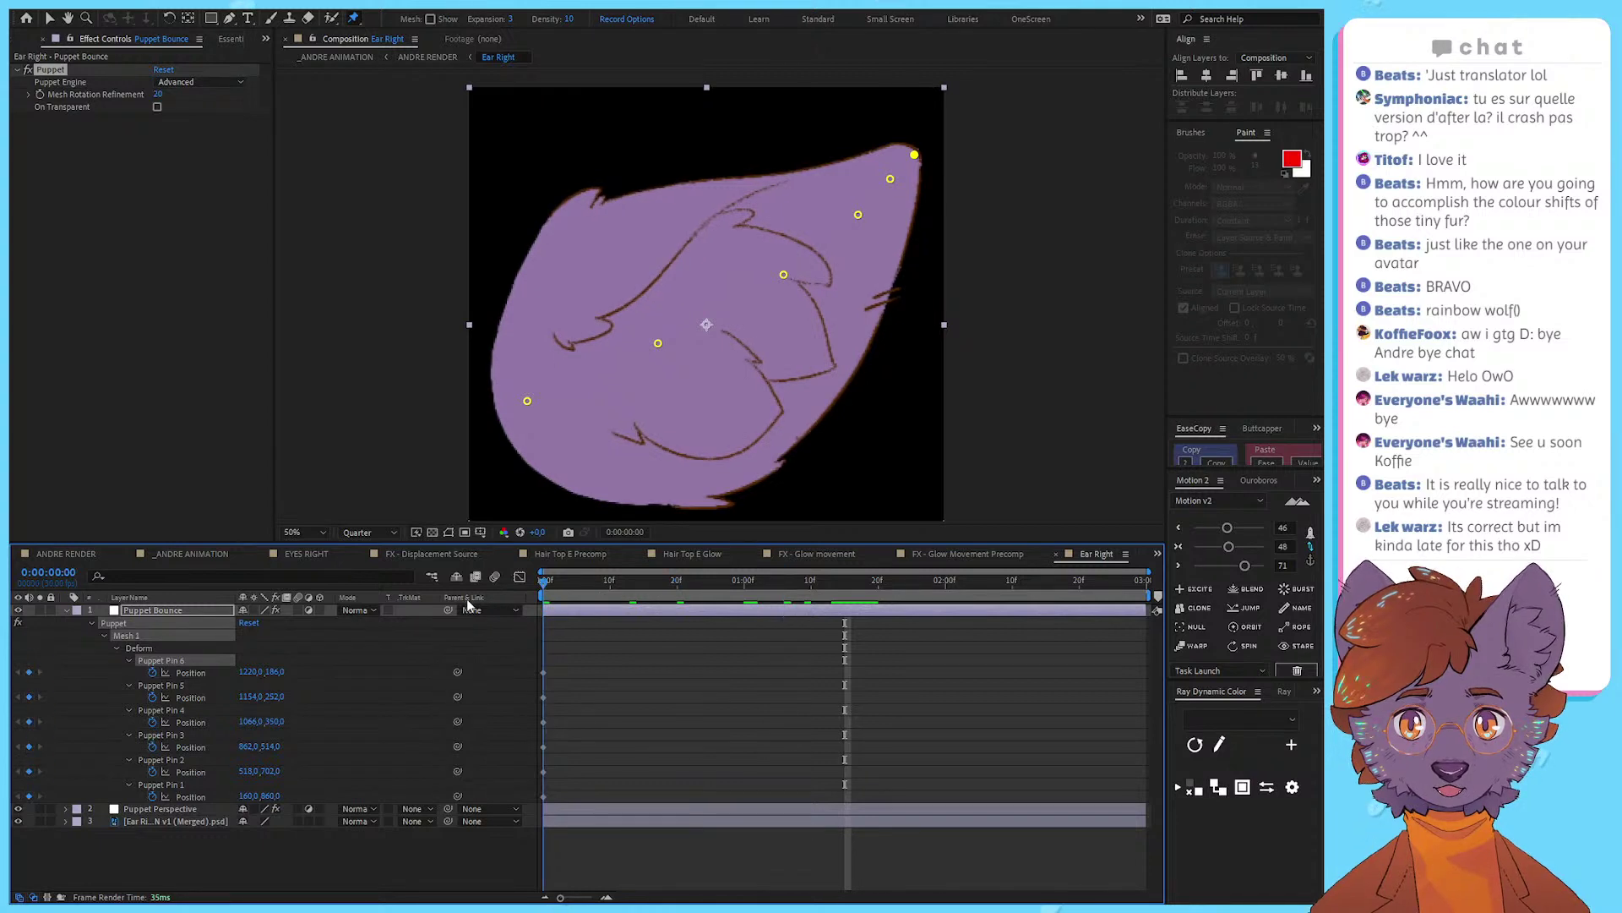
pyautogui.moveTo(595, 601); pyautogui.dragTo(846, 607)
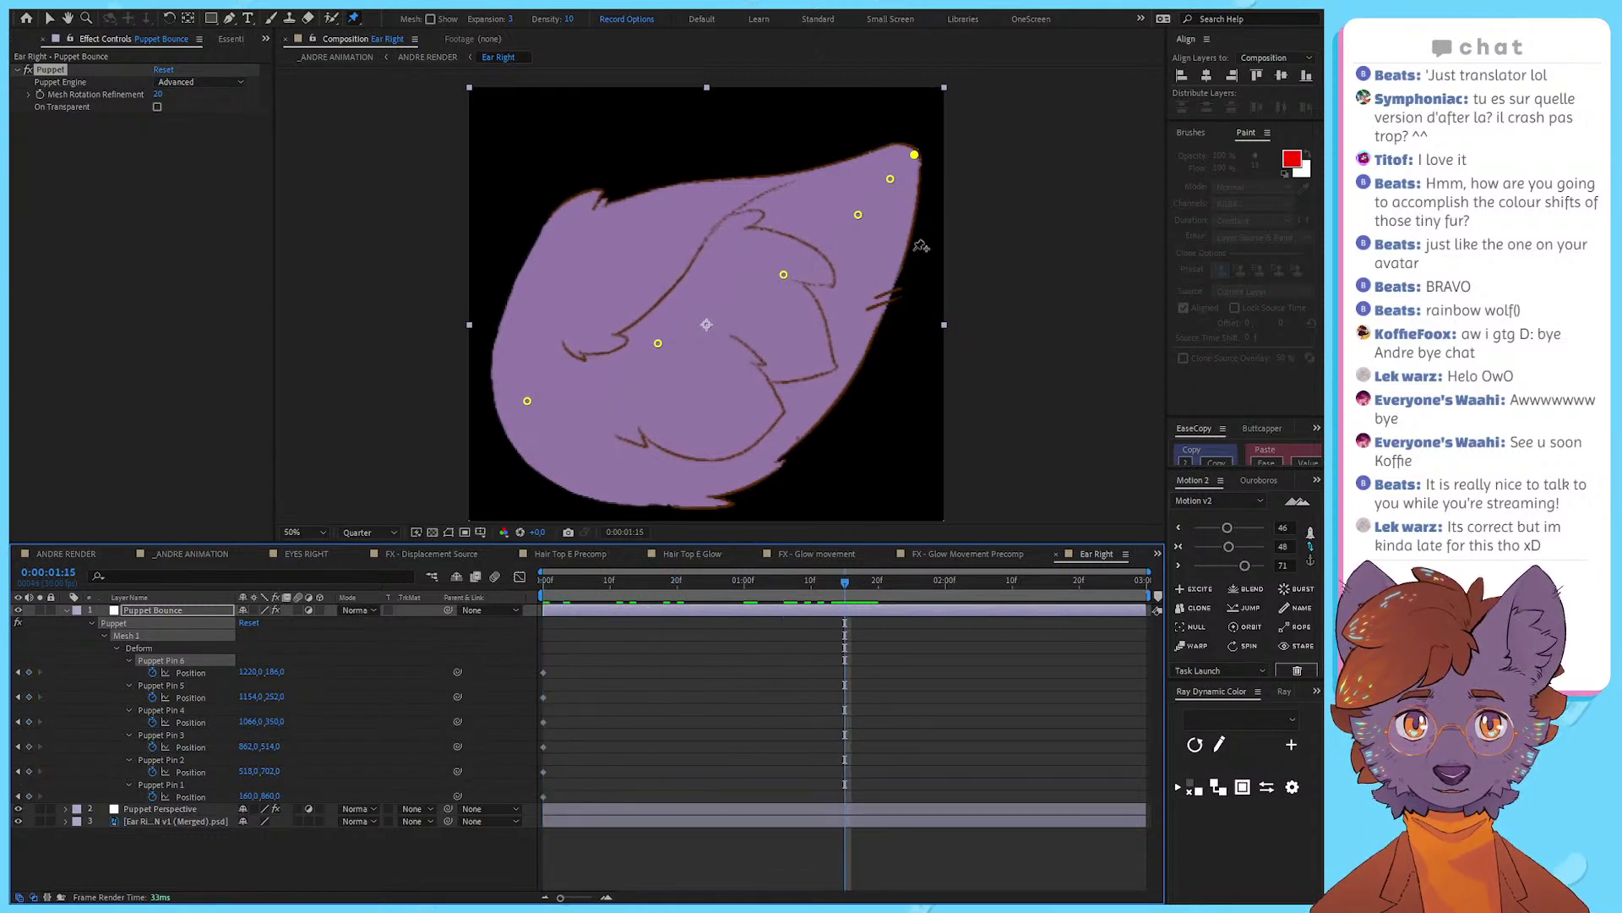
pyautogui.moveTo(916, 158); pyautogui.dragTo(864, 131)
pyautogui.moveTo(896, 187); pyautogui.dragTo(822, 200)
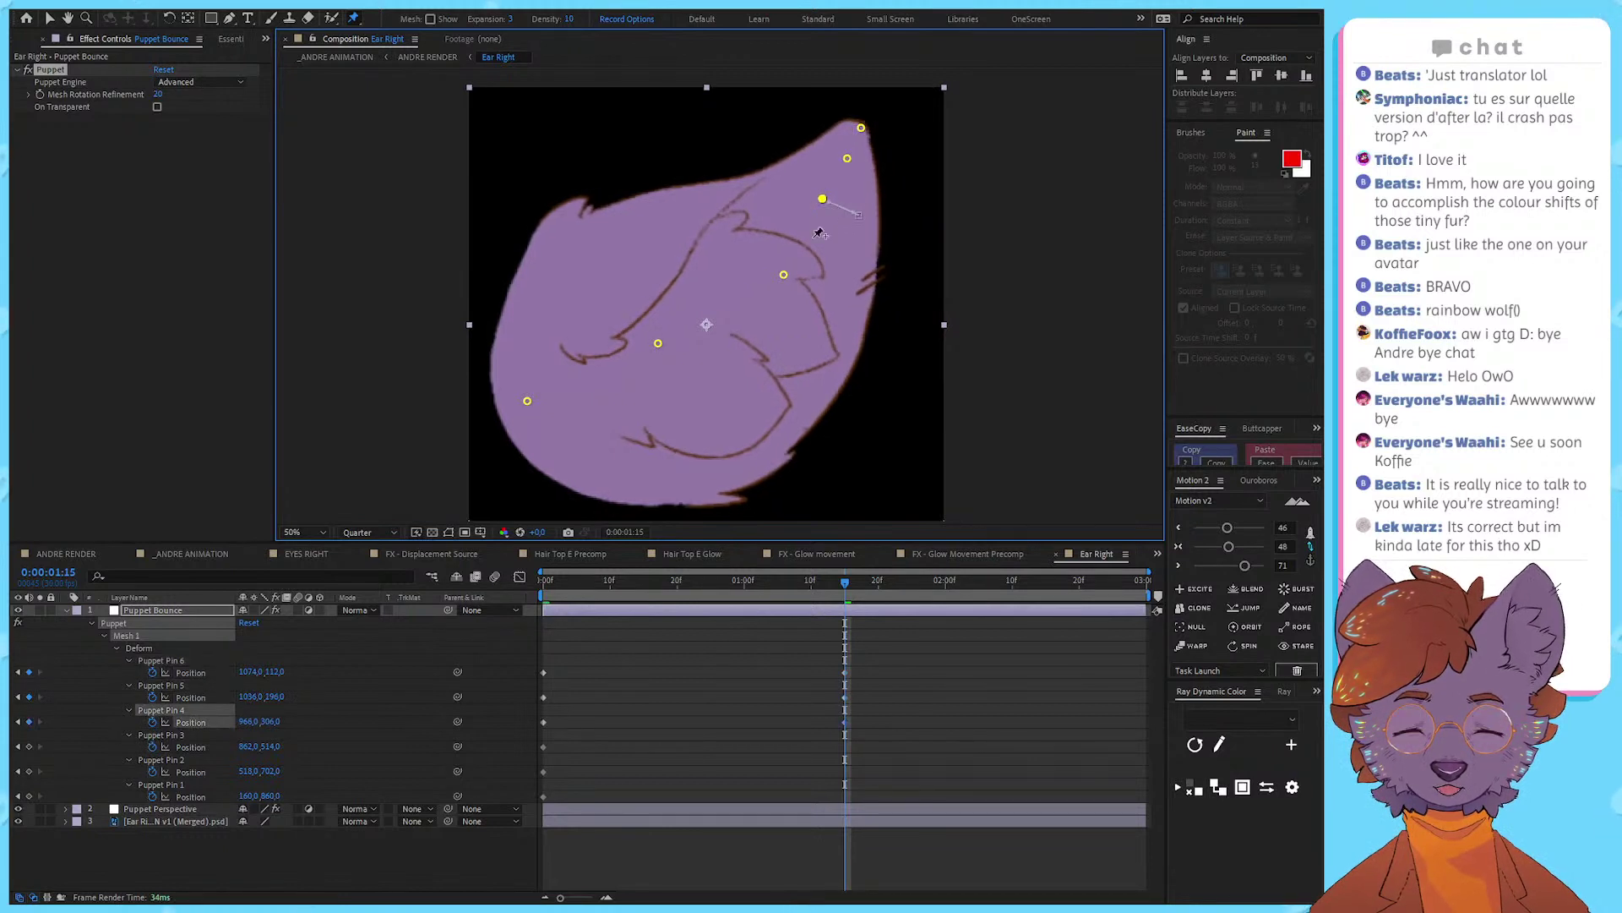
pyautogui.moveTo(780, 278); pyautogui.dragTo(767, 271)
pyautogui.moveTo(866, 125); pyautogui.dragTo(825, 200)
pyautogui.click(825, 677)
pyautogui.press('v')
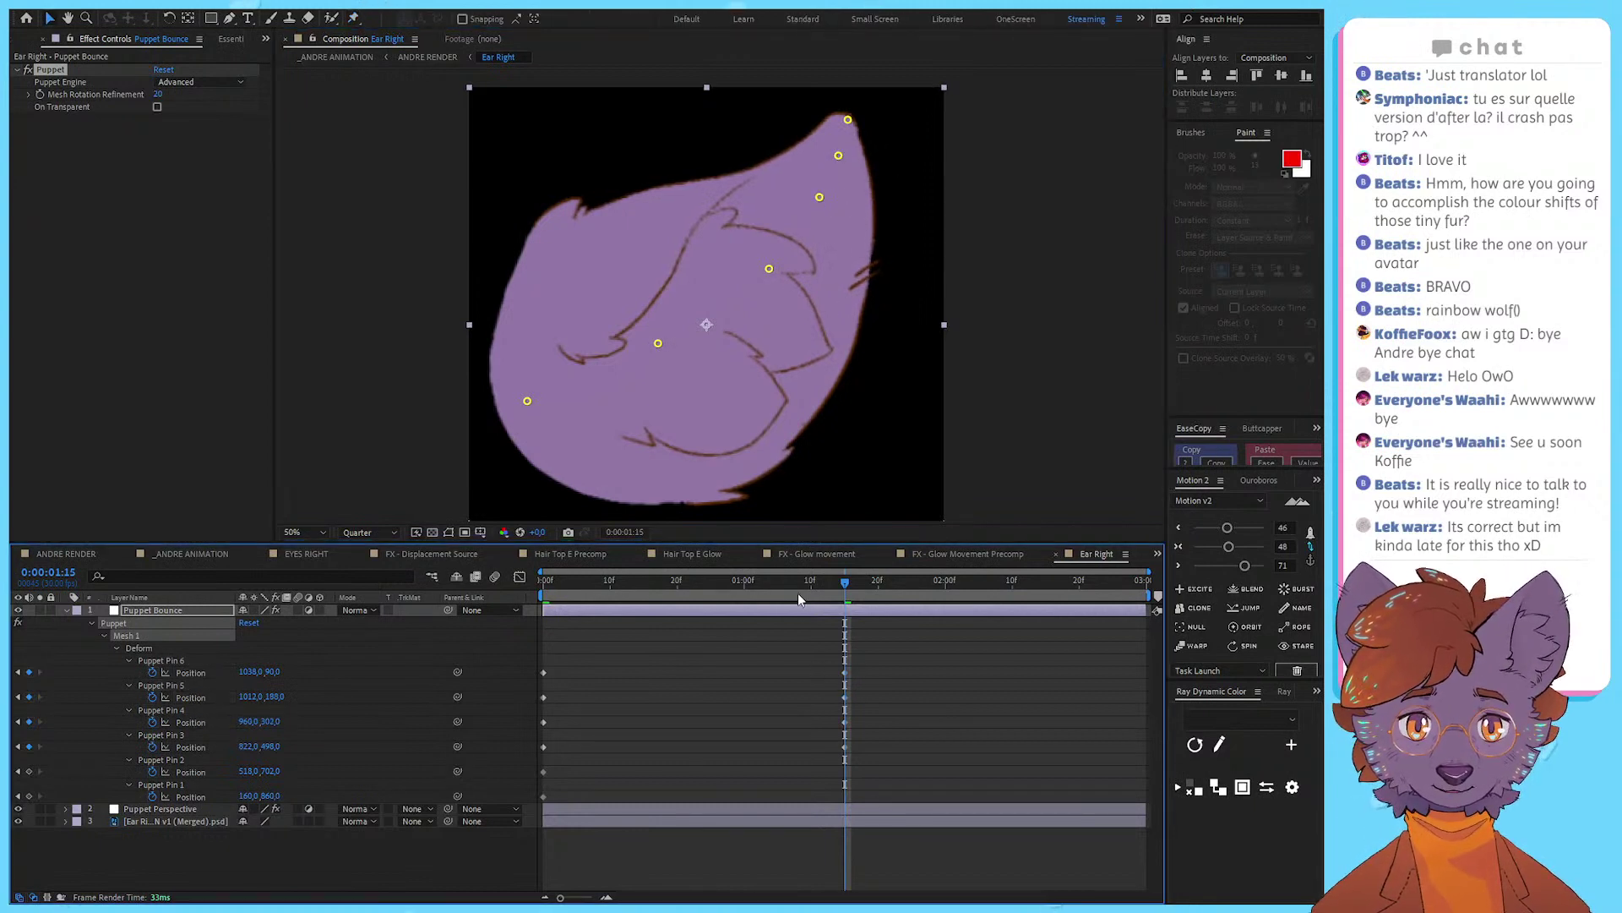
# Step: Play the ear's bend from 0:00:00:00 twice to review the motion
pyautogui.moveTo(786, 583); pyautogui.dragTo(544, 583)
pyautogui.press('space')
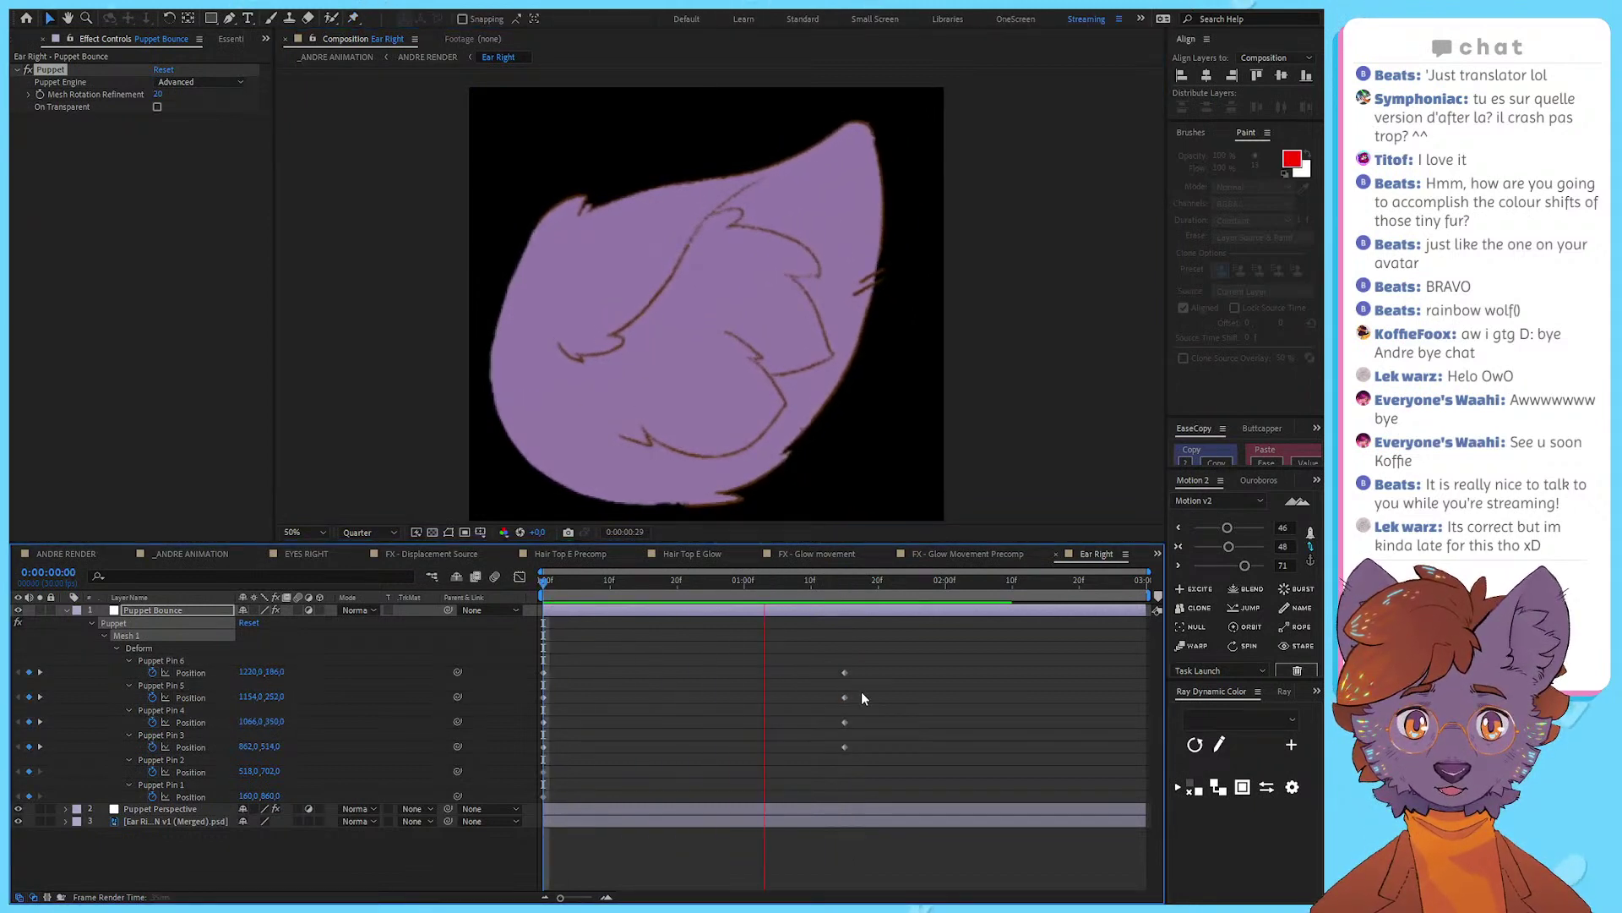
pyautogui.press('space')
pyautogui.click(545, 583)
pyautogui.press('space')
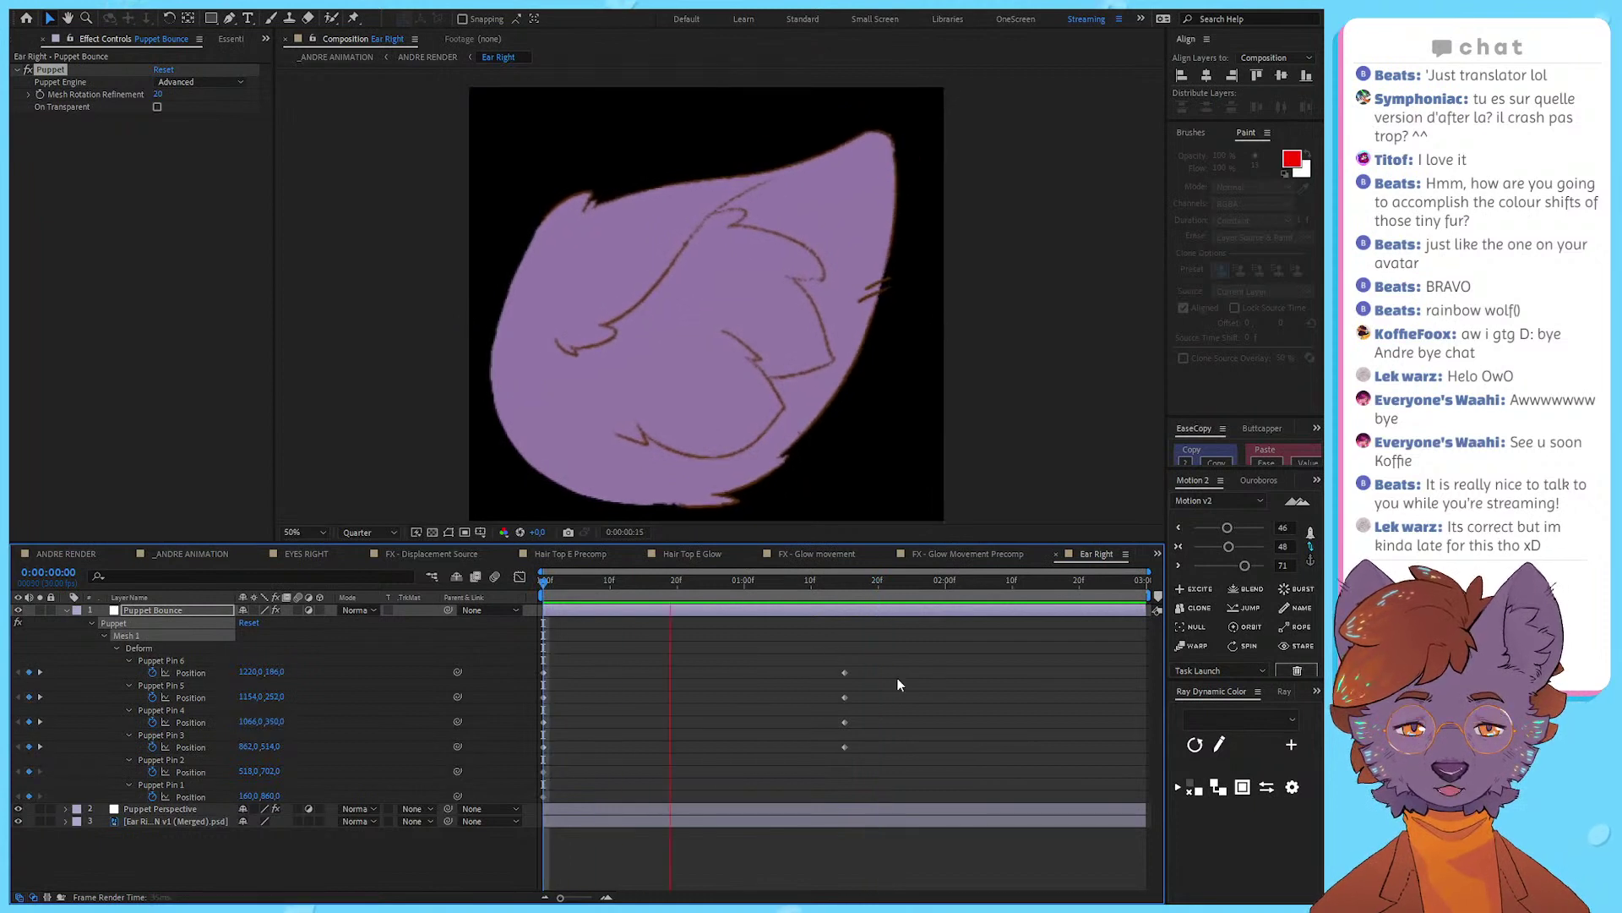
pyautogui.press('space')
# Step: Remove the Position keyframes of Puppet Pins 1 and 2 on Puppet Bounce
pyautogui.moveTo(530, 737); pyautogui.dragTo(617, 756)
pyautogui.press('Delete')
pyautogui.click(647, 719)
# Step: Ease all Position keyframes of Puppet Pins 3 to 6 using Motion 2
pyautogui.moveTo(559, 588); pyautogui.dragTo(549, 776)
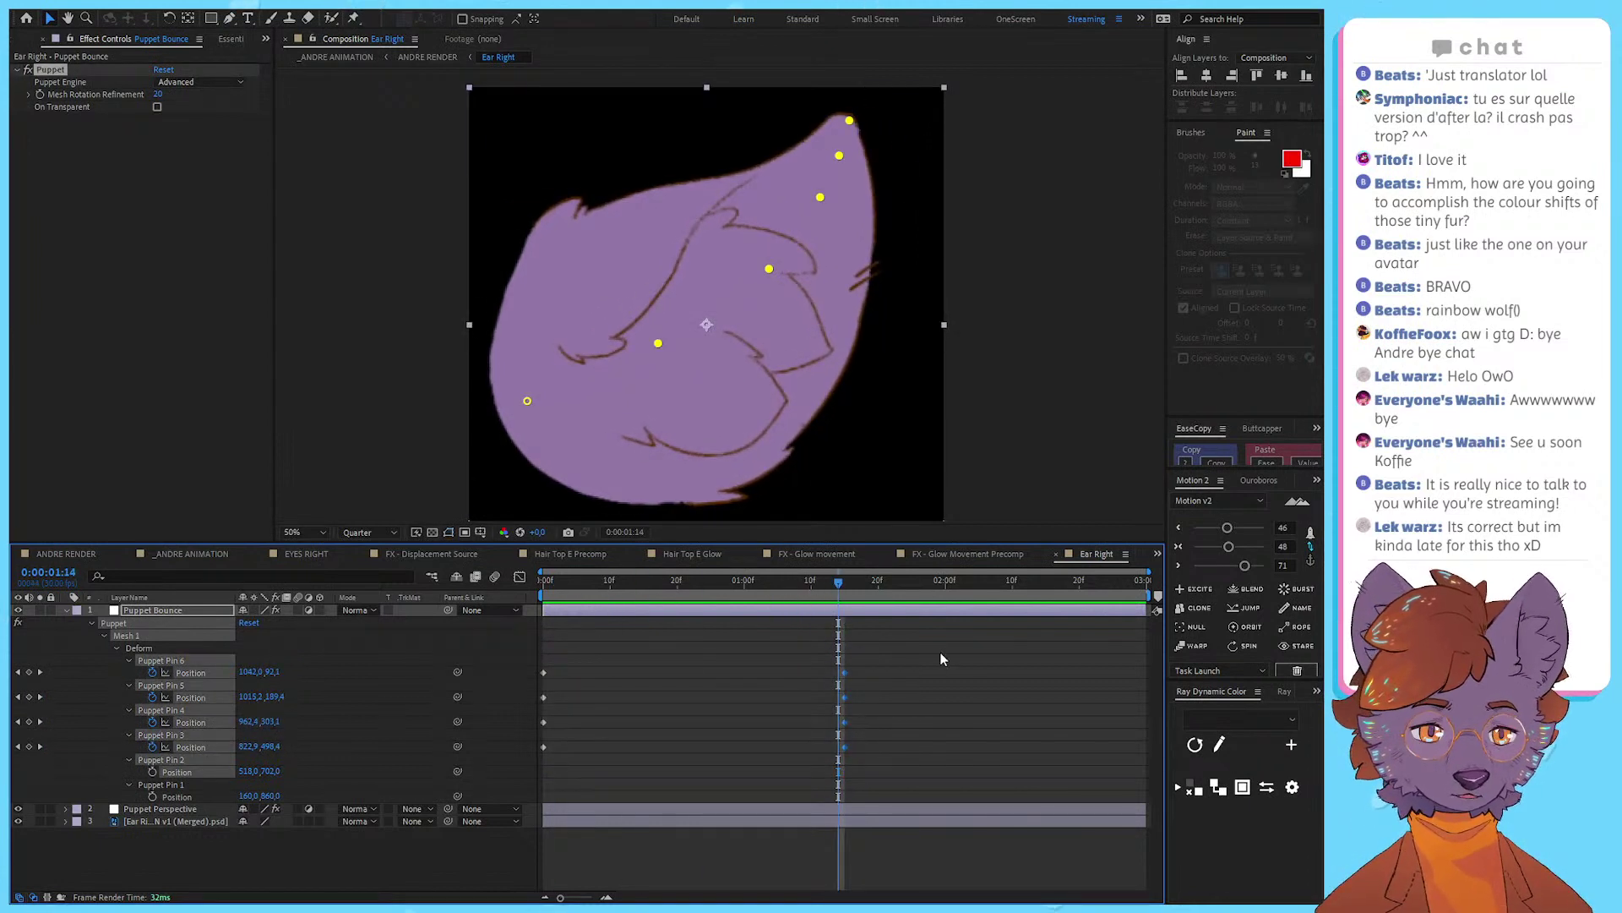
pyautogui.moveTo(926, 670); pyautogui.dragTo(465, 773)
pyautogui.click(1227, 527)
pyautogui.click(1245, 565)
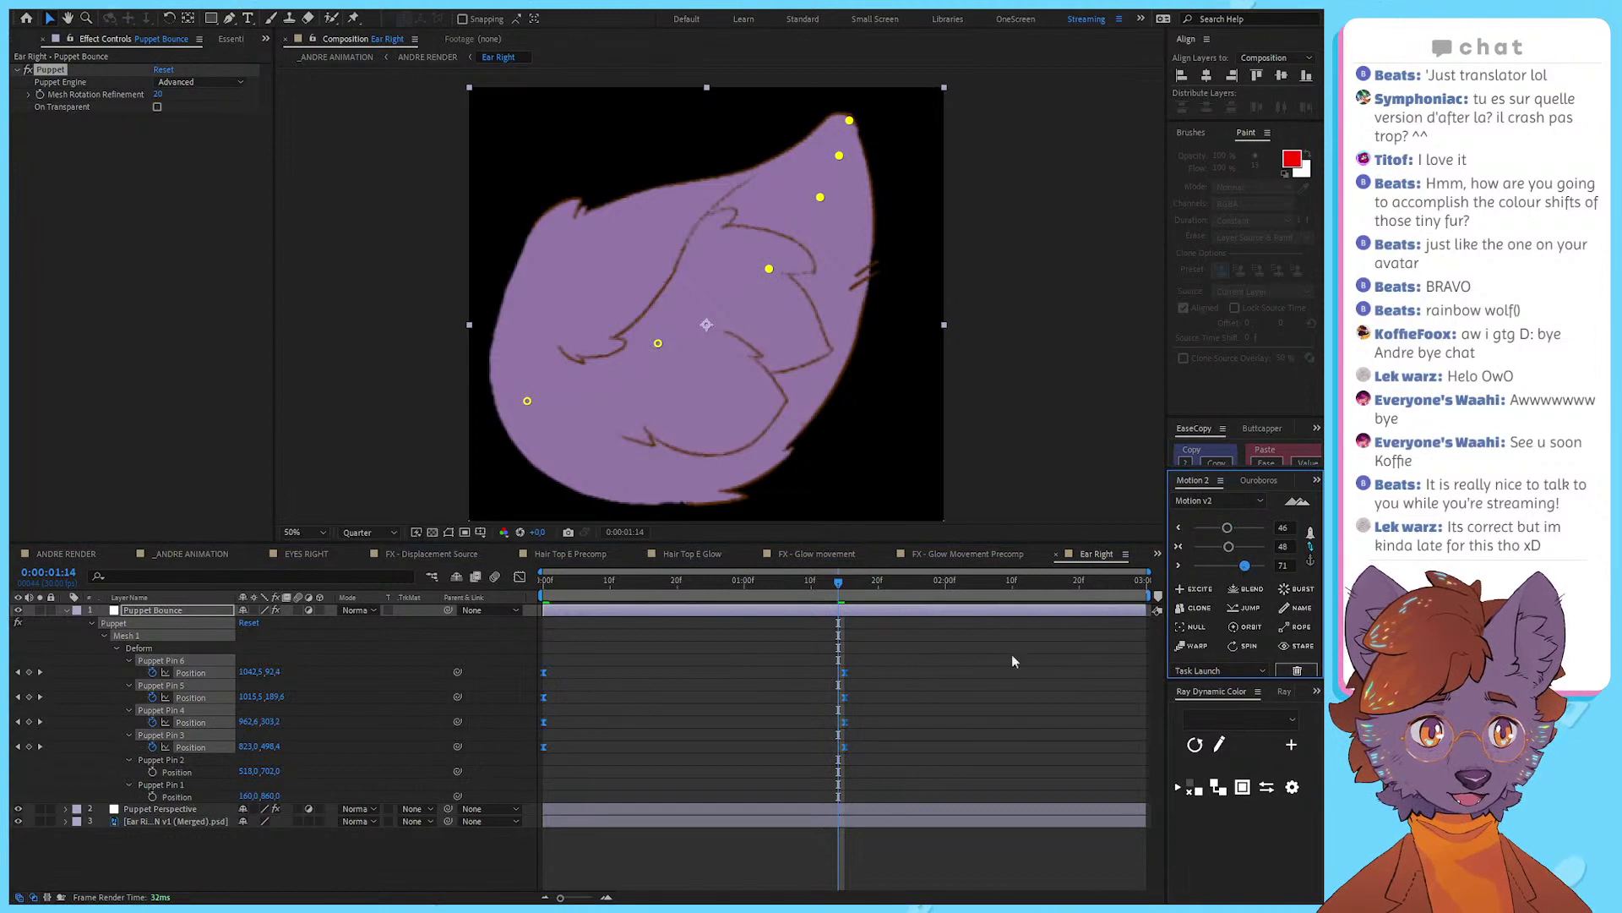
# Step: Collapse Puppet Bounce's properties, check the ear bend on the character in ANDRE RENDER at 0:00:02:06, and return to Ear Right
pyautogui.click(1013, 662)
pyautogui.press('e')
pyautogui.press('e')
pyautogui.press('e')
pyautogui.press('e')
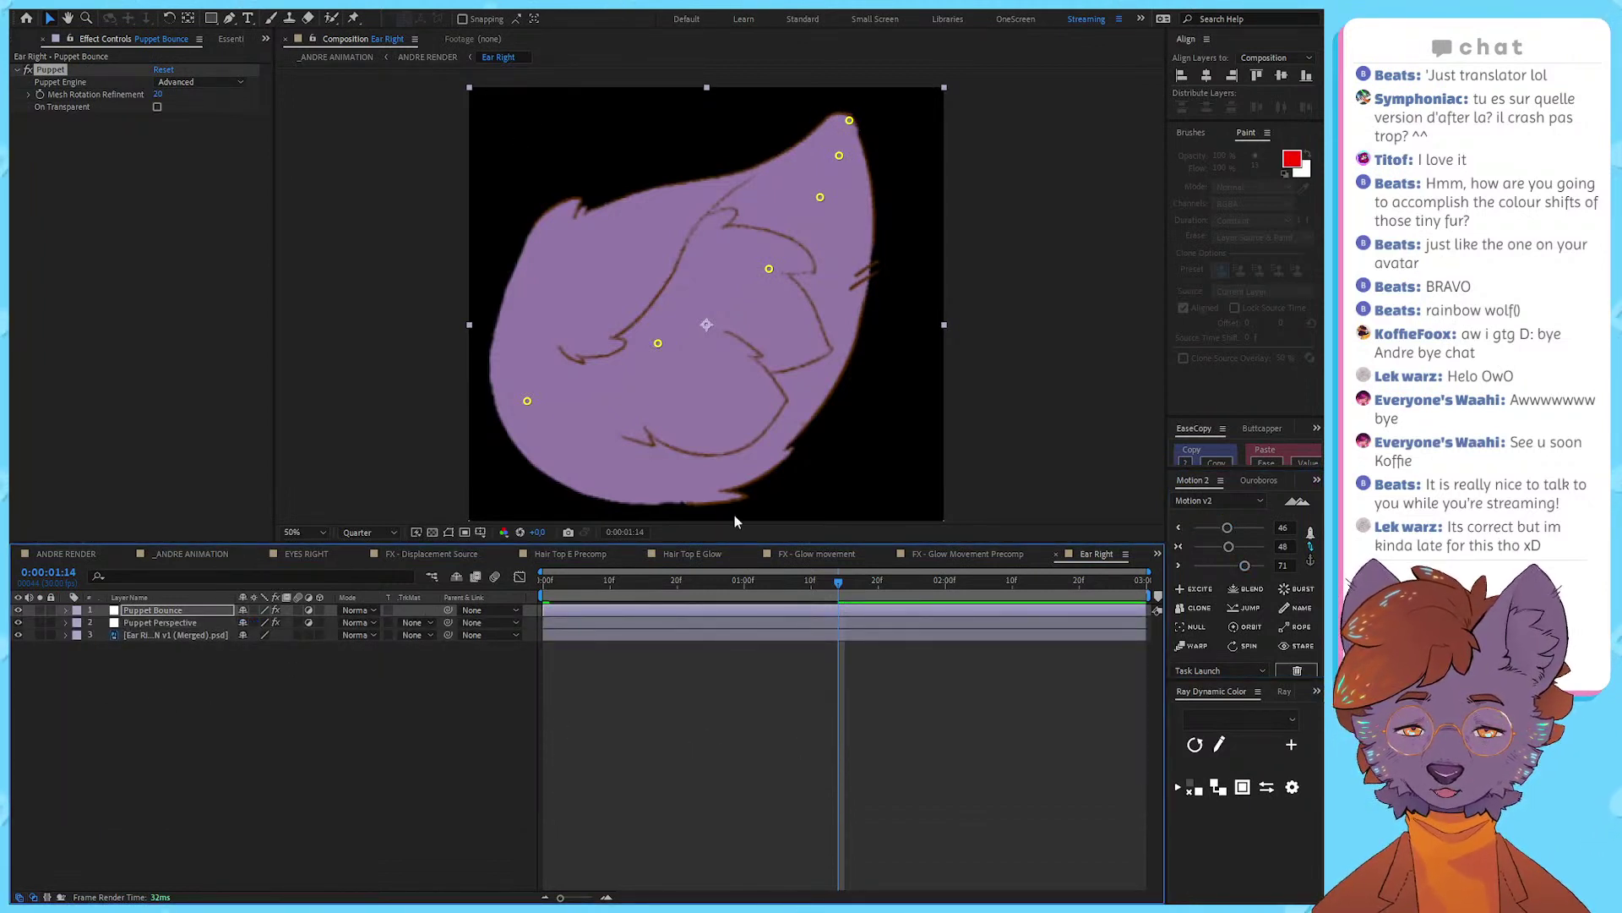
pyautogui.click(430, 57)
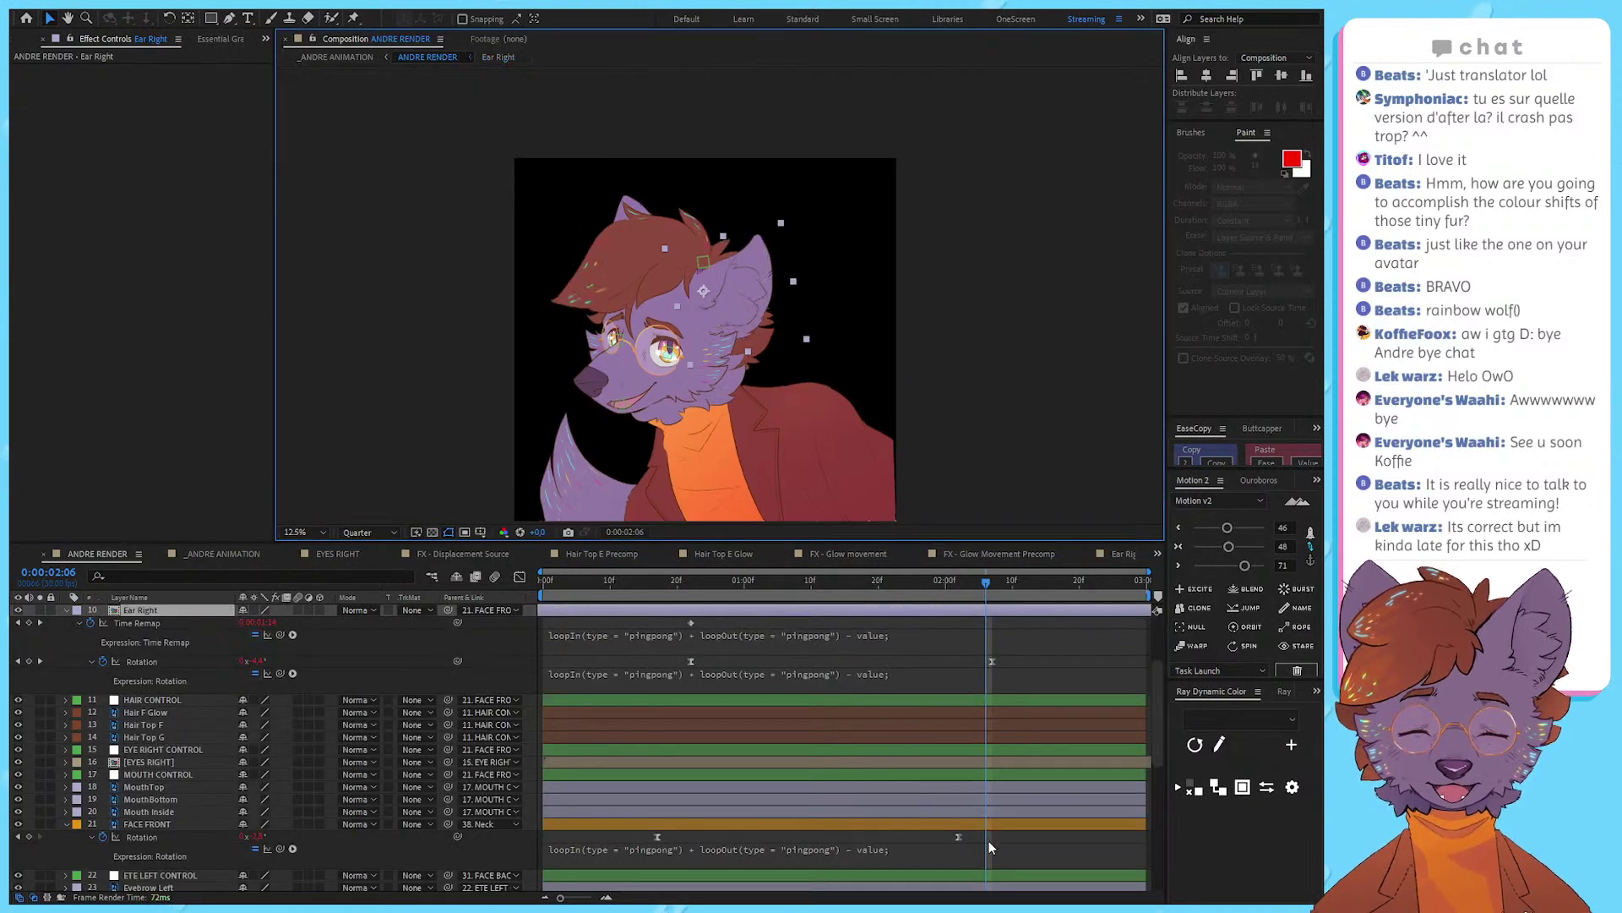
pyautogui.click(855, 680)
pyautogui.click(496, 56)
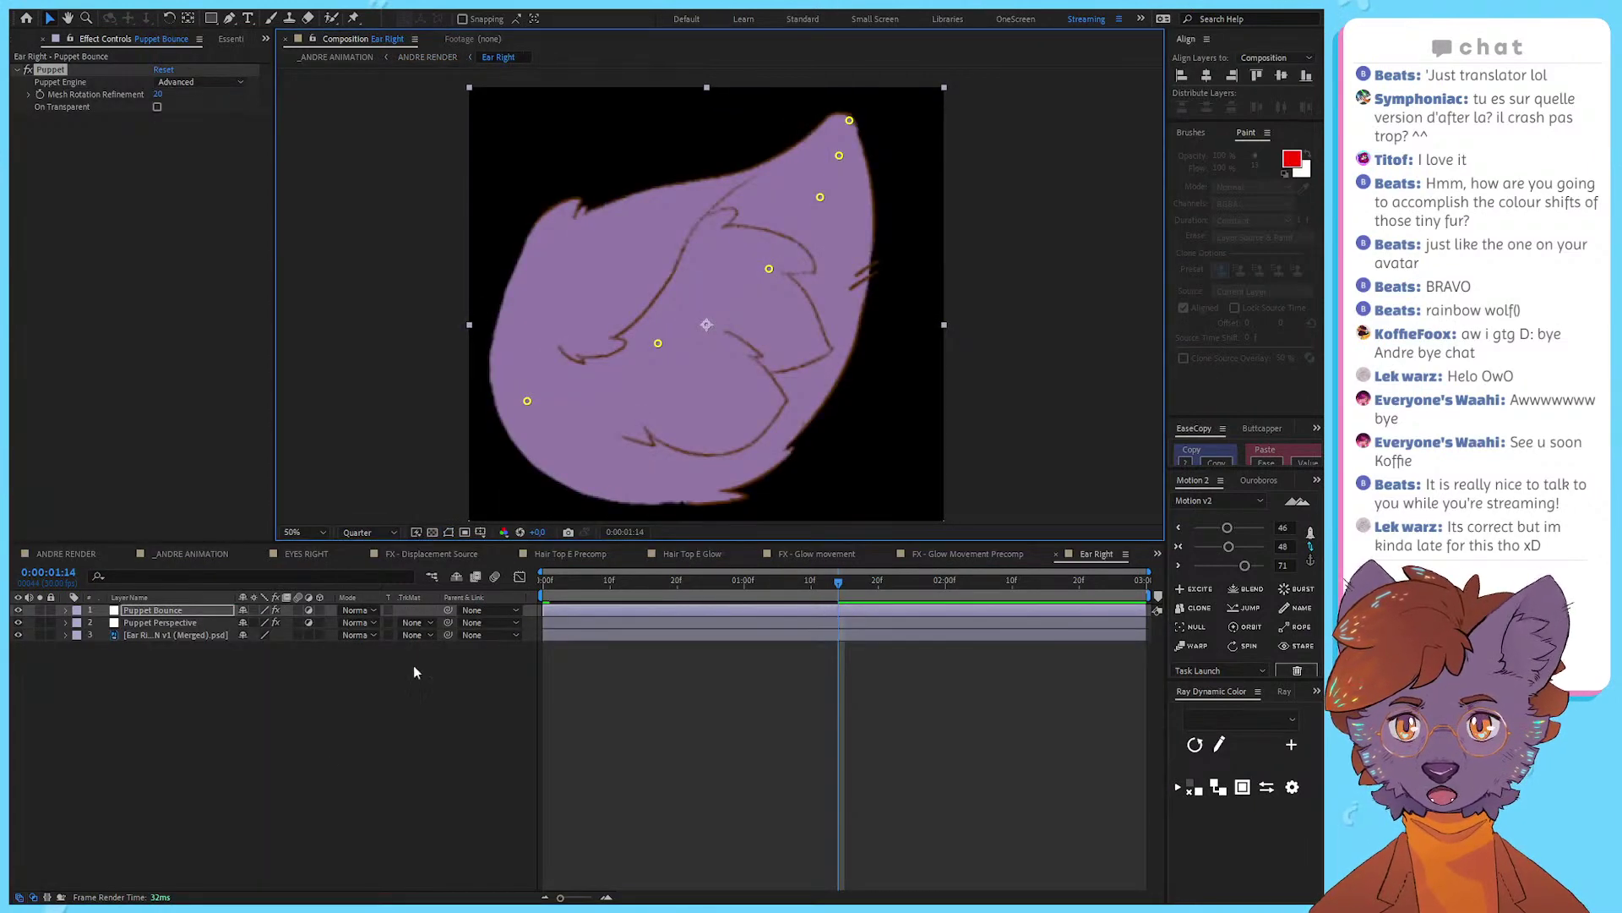
# Step: Apply the ping-pong loopIn and loopOut expression to Puppet Bounce's Pins 3 to 6 Position, and play the loop from 0:00:00:00
pyautogui.click(327, 754)
pyautogui.press('u')
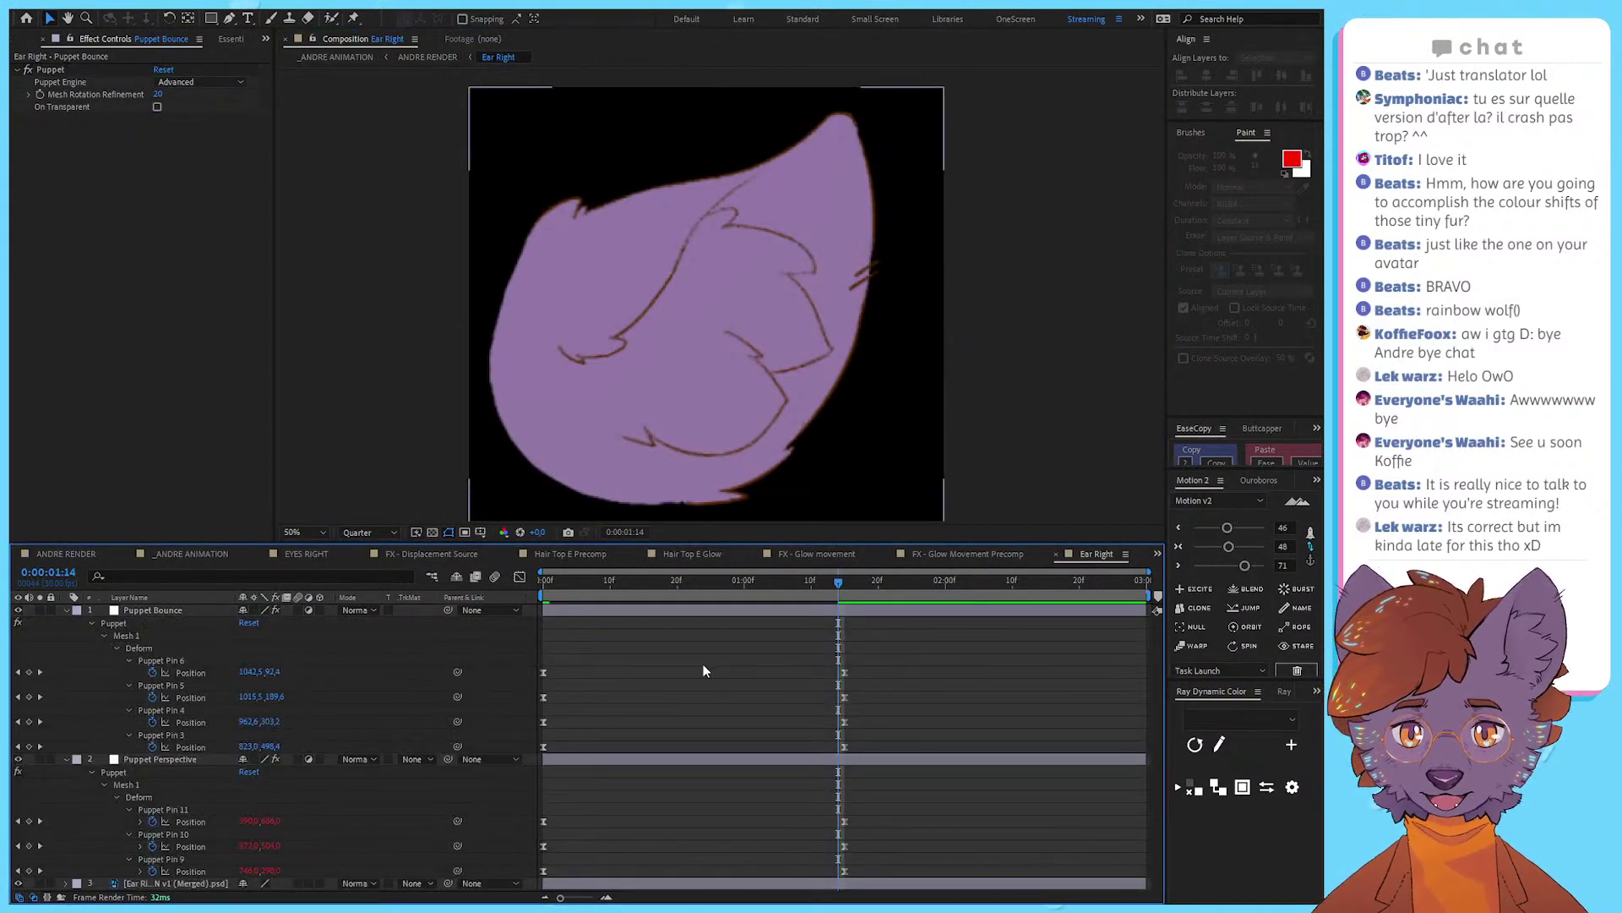
pyautogui.keyDown('alt'); pyautogui.click(151, 746); pyautogui.keyUp('alt')
pyautogui.write('loopIn(type = "pingpong") + loopOut(type = "pingpong") - value;')
pyautogui.keyDown('alt'); pyautogui.click(152, 722); pyautogui.keyUp('alt')
pyautogui.write('loopIn(type = "pingpong") + loopOut(type = "pingpong") - value;')
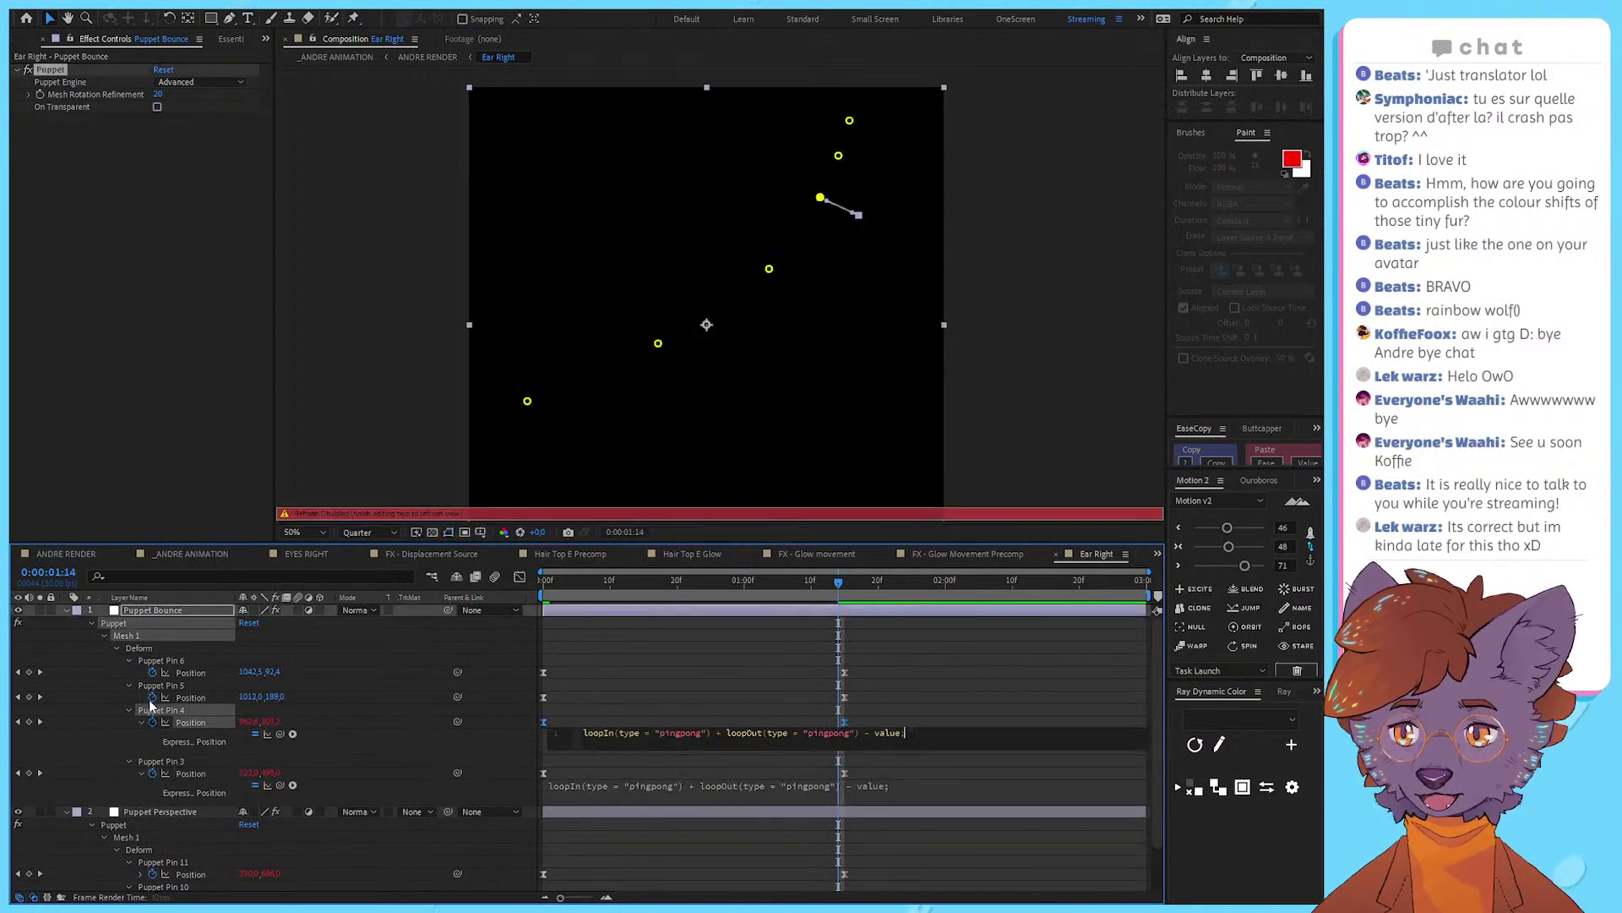
pyautogui.keyDown('alt'); pyautogui.click(151, 697); pyautogui.keyUp('alt')
pyautogui.write('loopIn(type = "pingpong") + loopOut(type = "pingpong") - value;')
pyautogui.keyDown('alt'); pyautogui.click(153, 674); pyautogui.keyUp('alt')
pyautogui.write('loopIn(type = "pingpong") + loopOut(type = "pingpong") - value;')
pyautogui.click(894, 659)
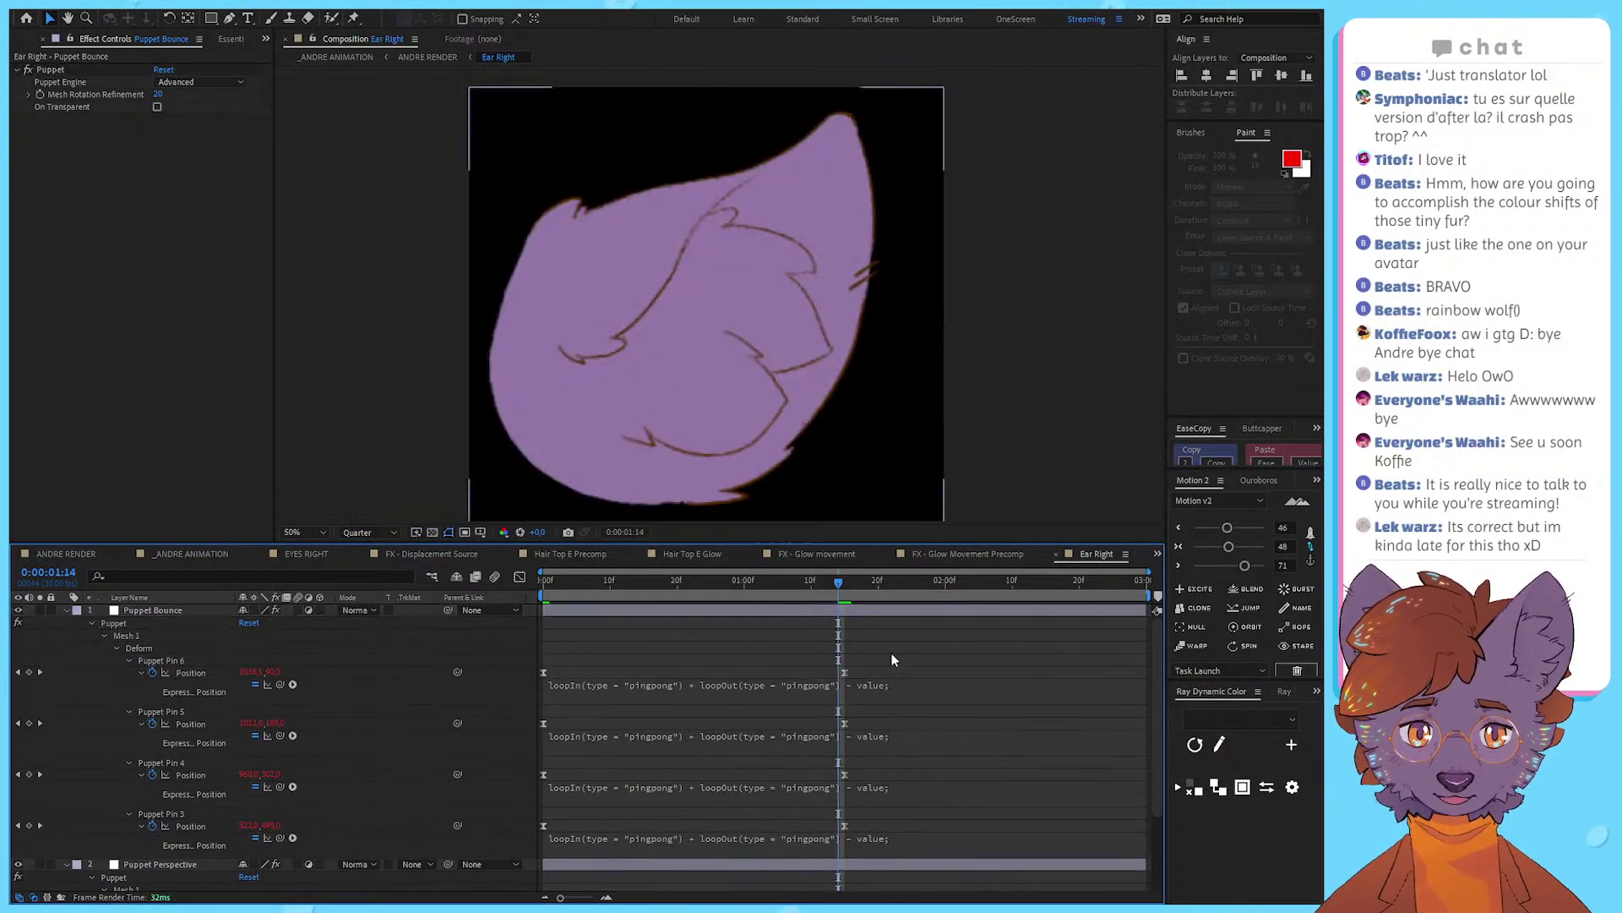
pyautogui.press('space')
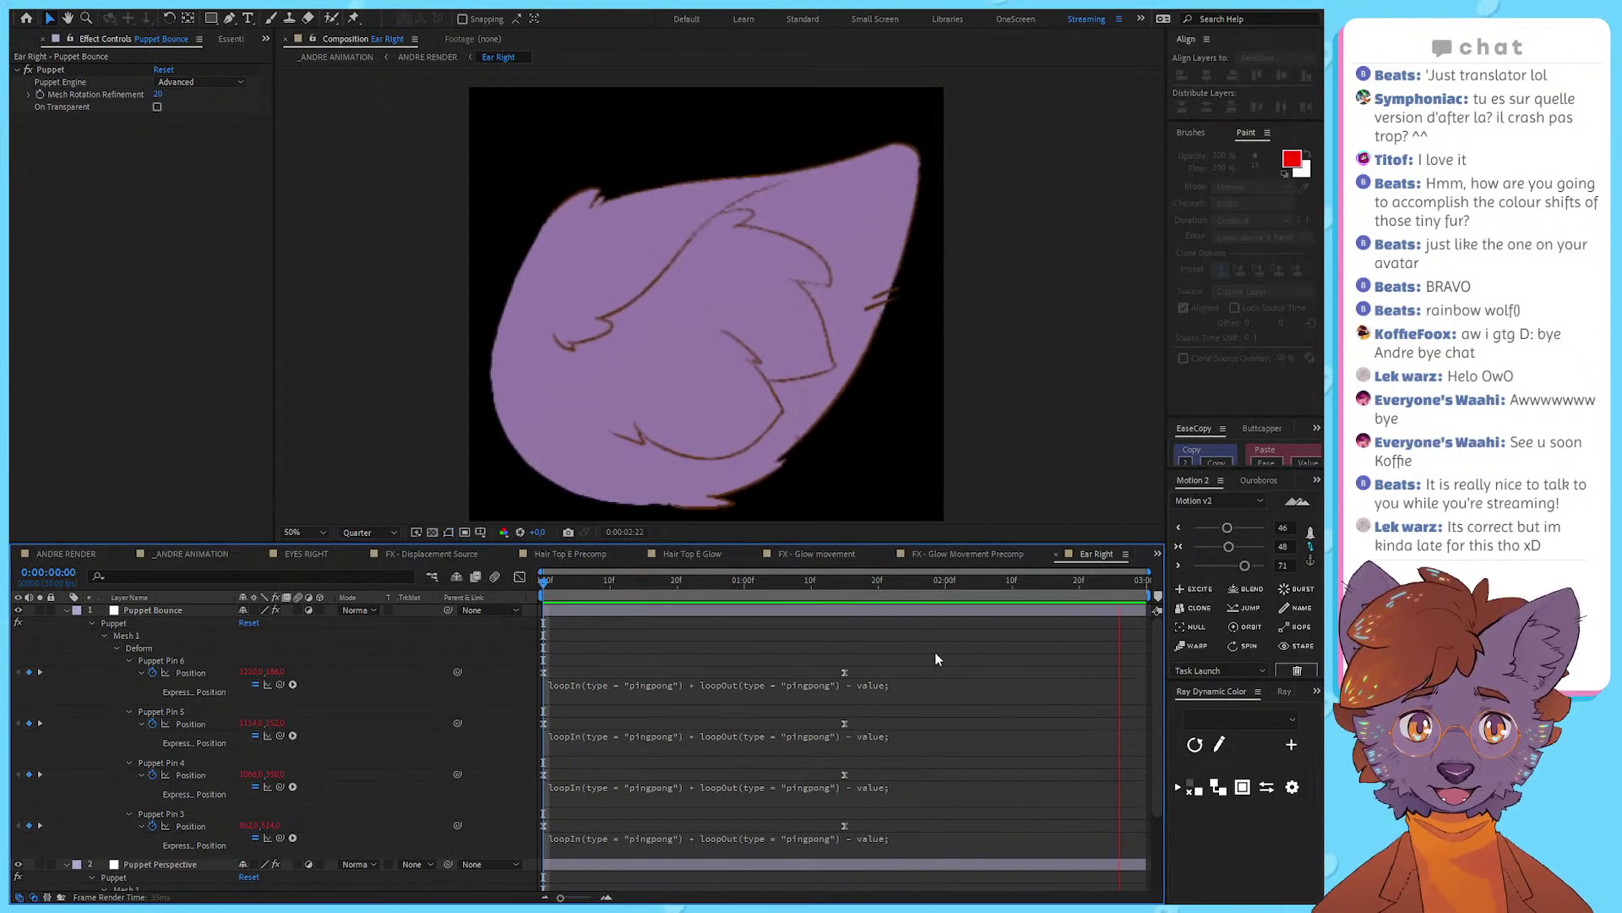
# Step: Stagger Puppet Bounce's Position keyframes so Pins 4, 5 and 6 start about 6, 11 and 17 frames after Pin 3
pyautogui.moveTo(882, 653); pyautogui.dragTo(585, 762)
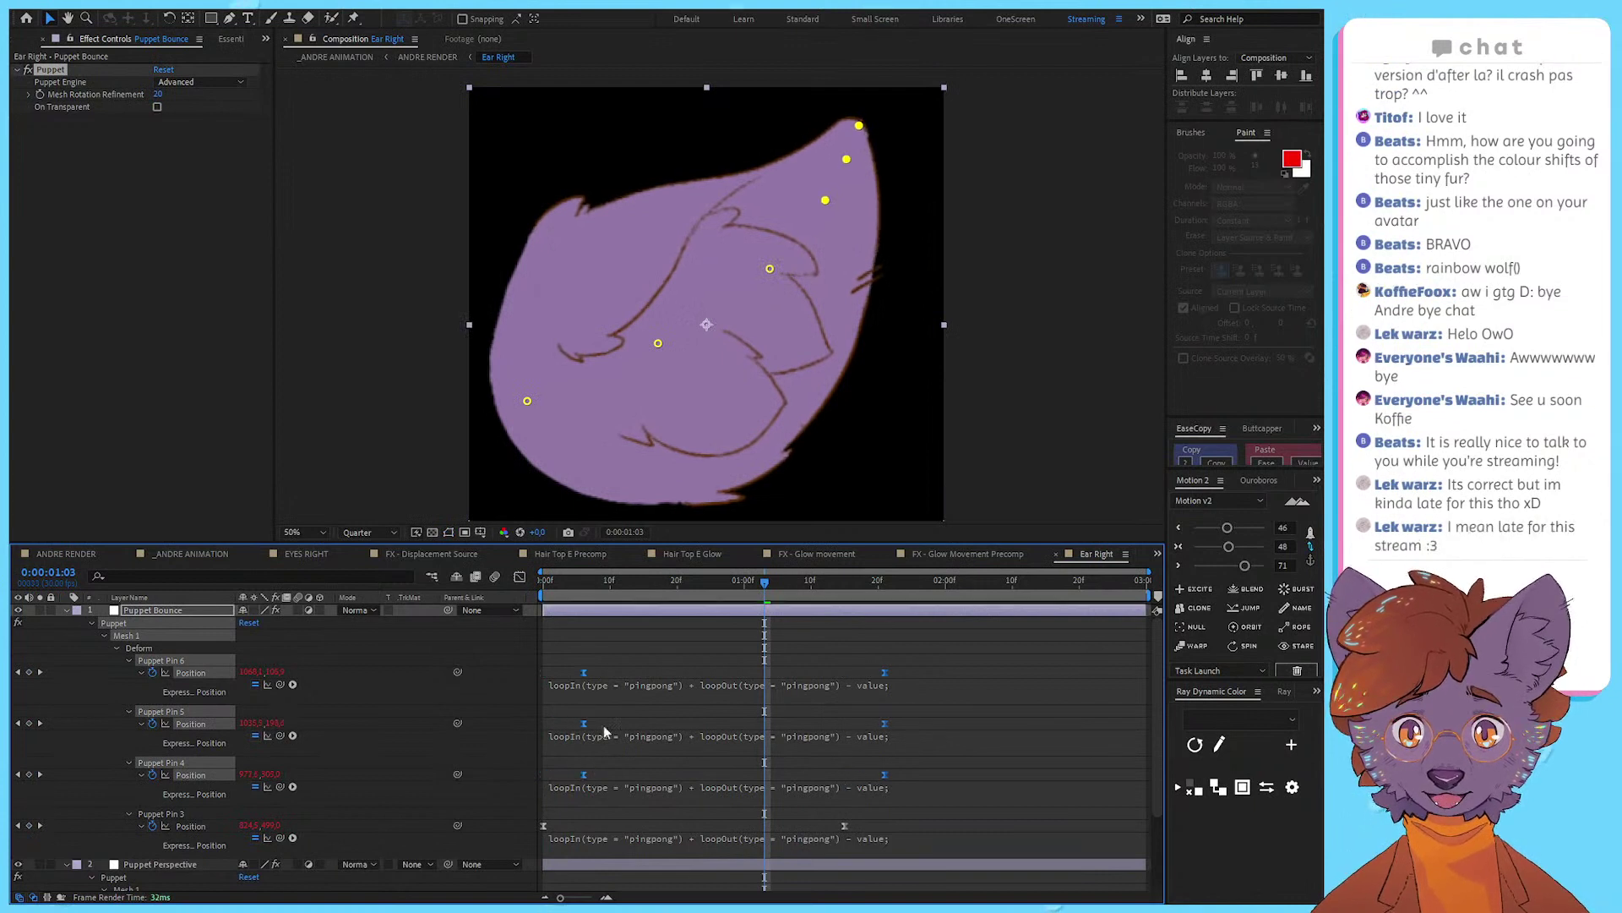
pyautogui.moveTo(555, 647); pyautogui.dragTo(1002, 732)
pyautogui.moveTo(884, 723); pyautogui.dragTo(916, 732)
pyautogui.moveTo(984, 665); pyautogui.dragTo(654, 672)
pyautogui.click(651, 644)
pyautogui.moveTo(644, 583); pyautogui.dragTo(542, 585)
# Step: Play the Ear Right loop repeatedly, examining the ear tip's bounce up close and at a reduced view
pyautogui.press('space')
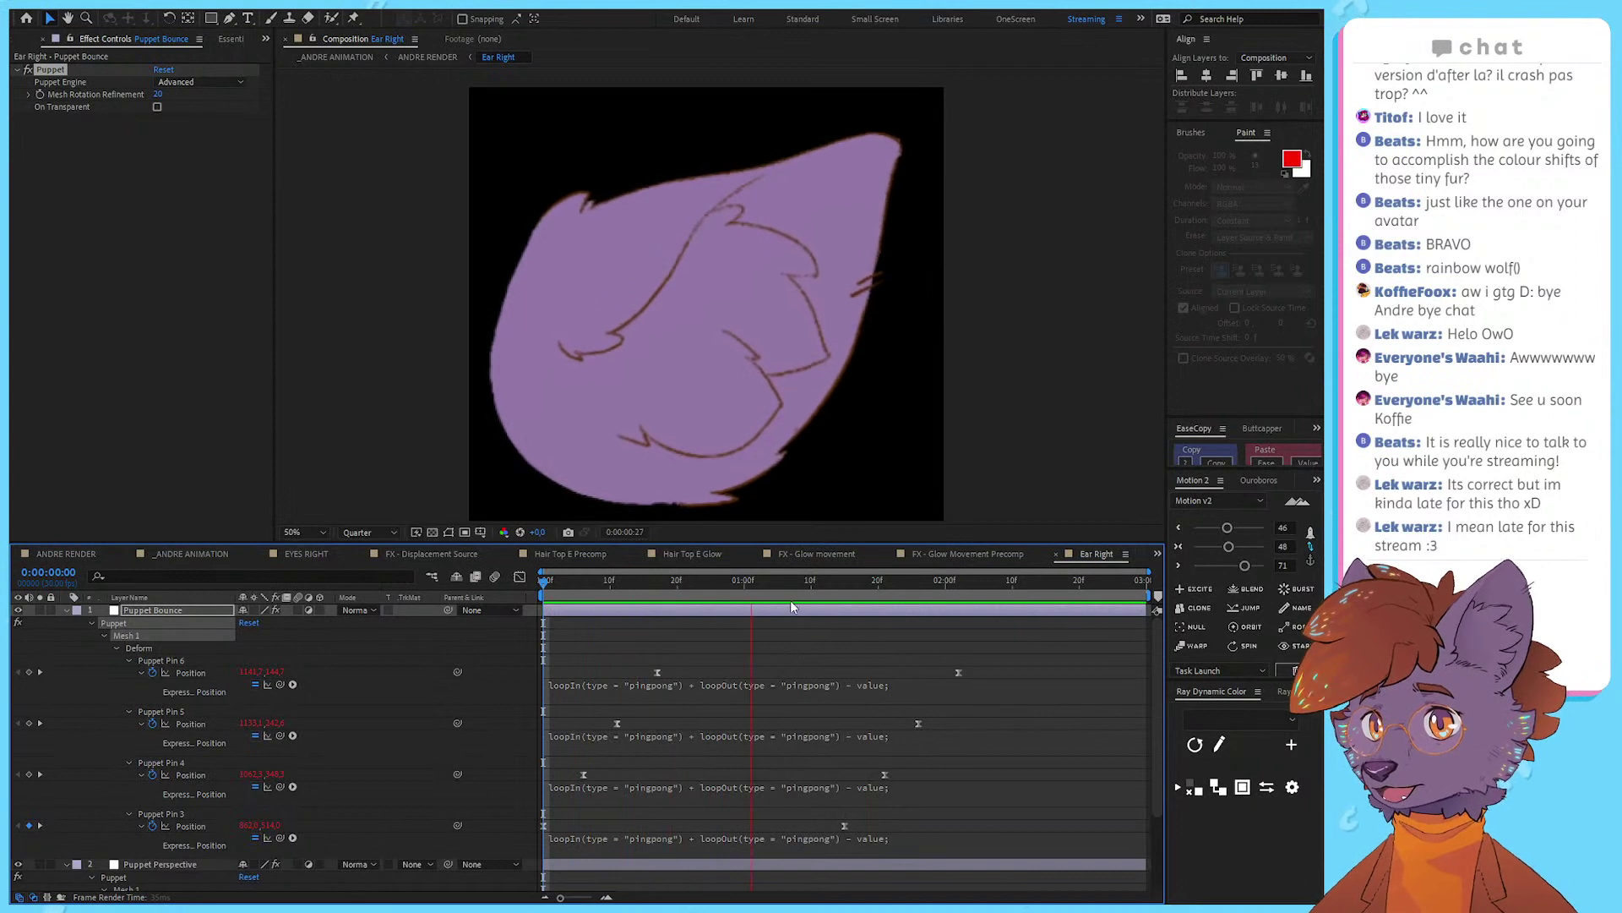
pyautogui.press('space')
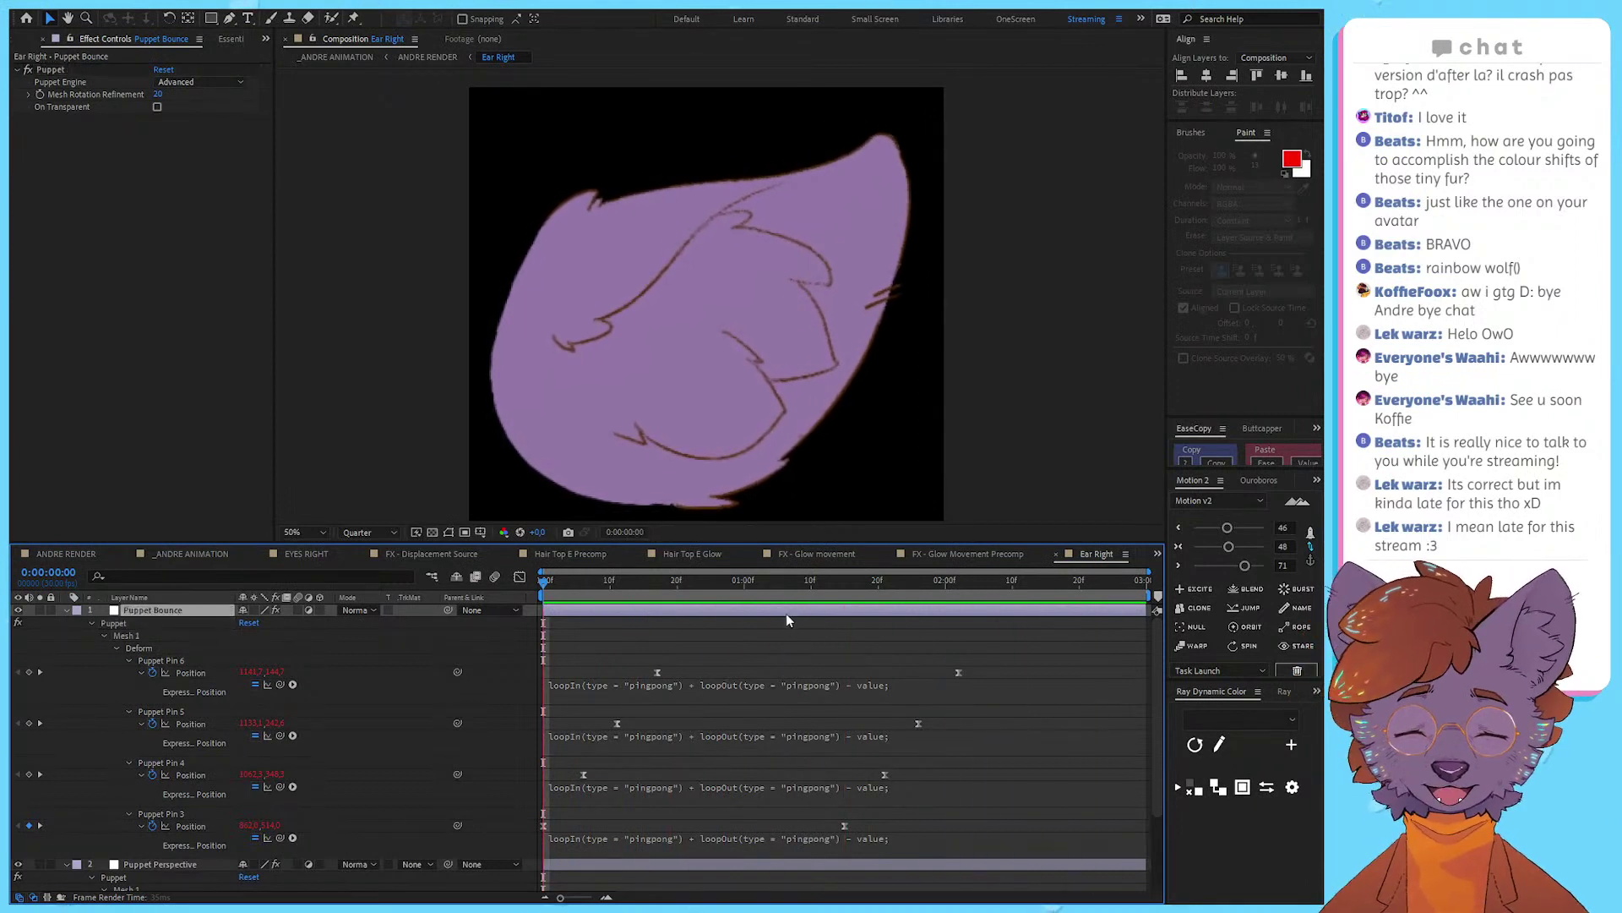
pyautogui.click(793, 647)
pyautogui.press('space')
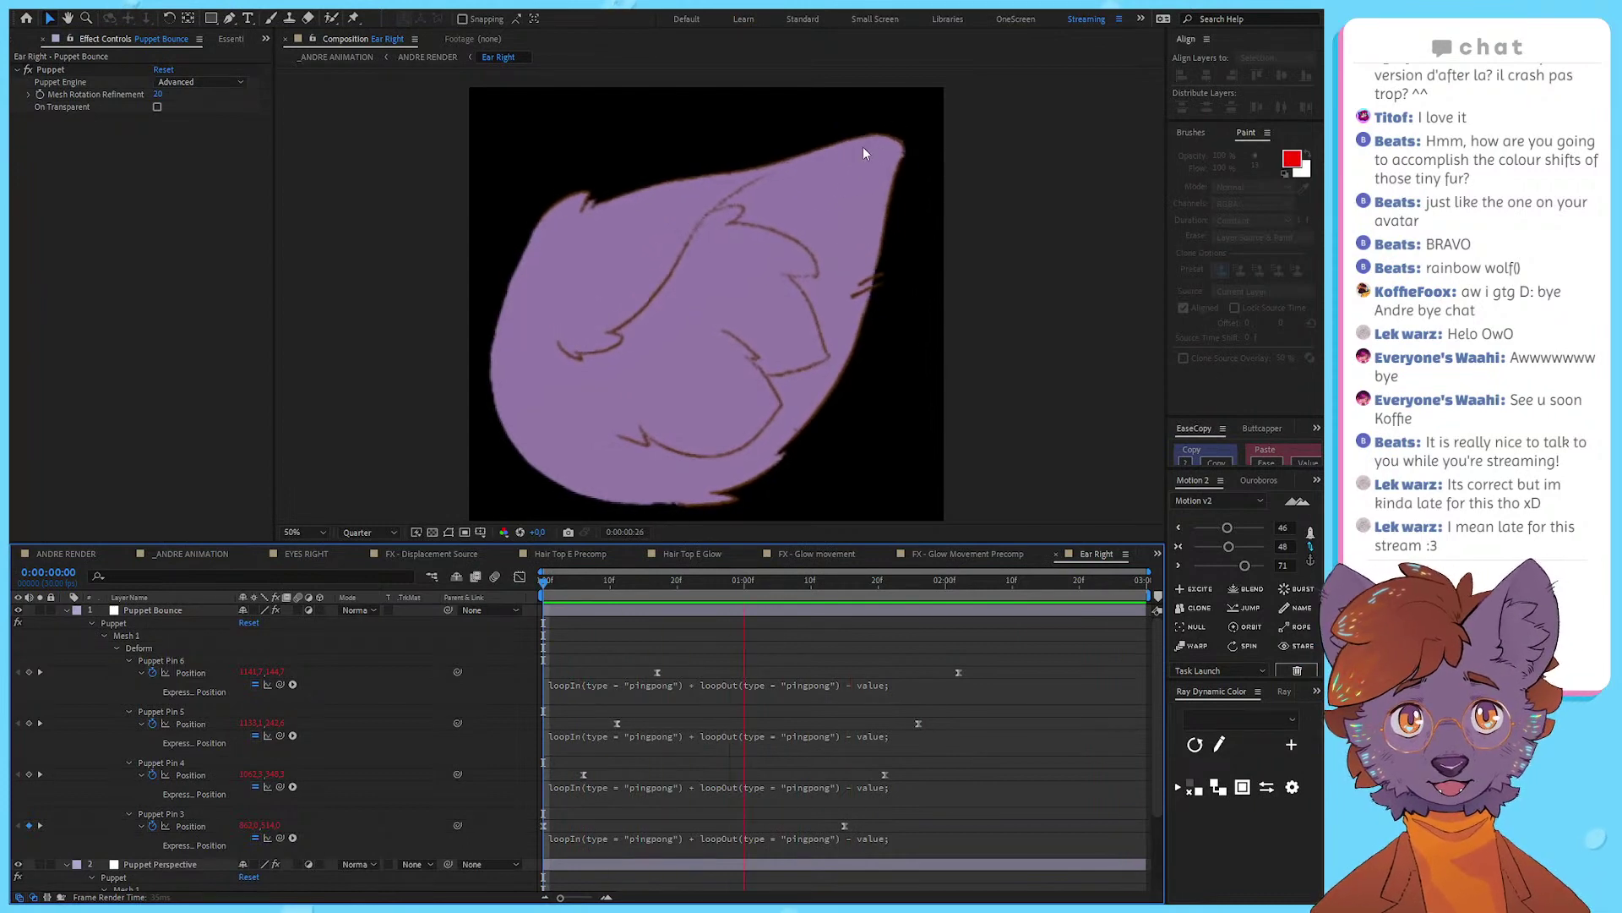
pyautogui.scroll(1, 898, 135)
pyautogui.press('space')
pyautogui.moveTo(895, 133); pyautogui.dragTo(748, 414)
pyautogui.press('space')
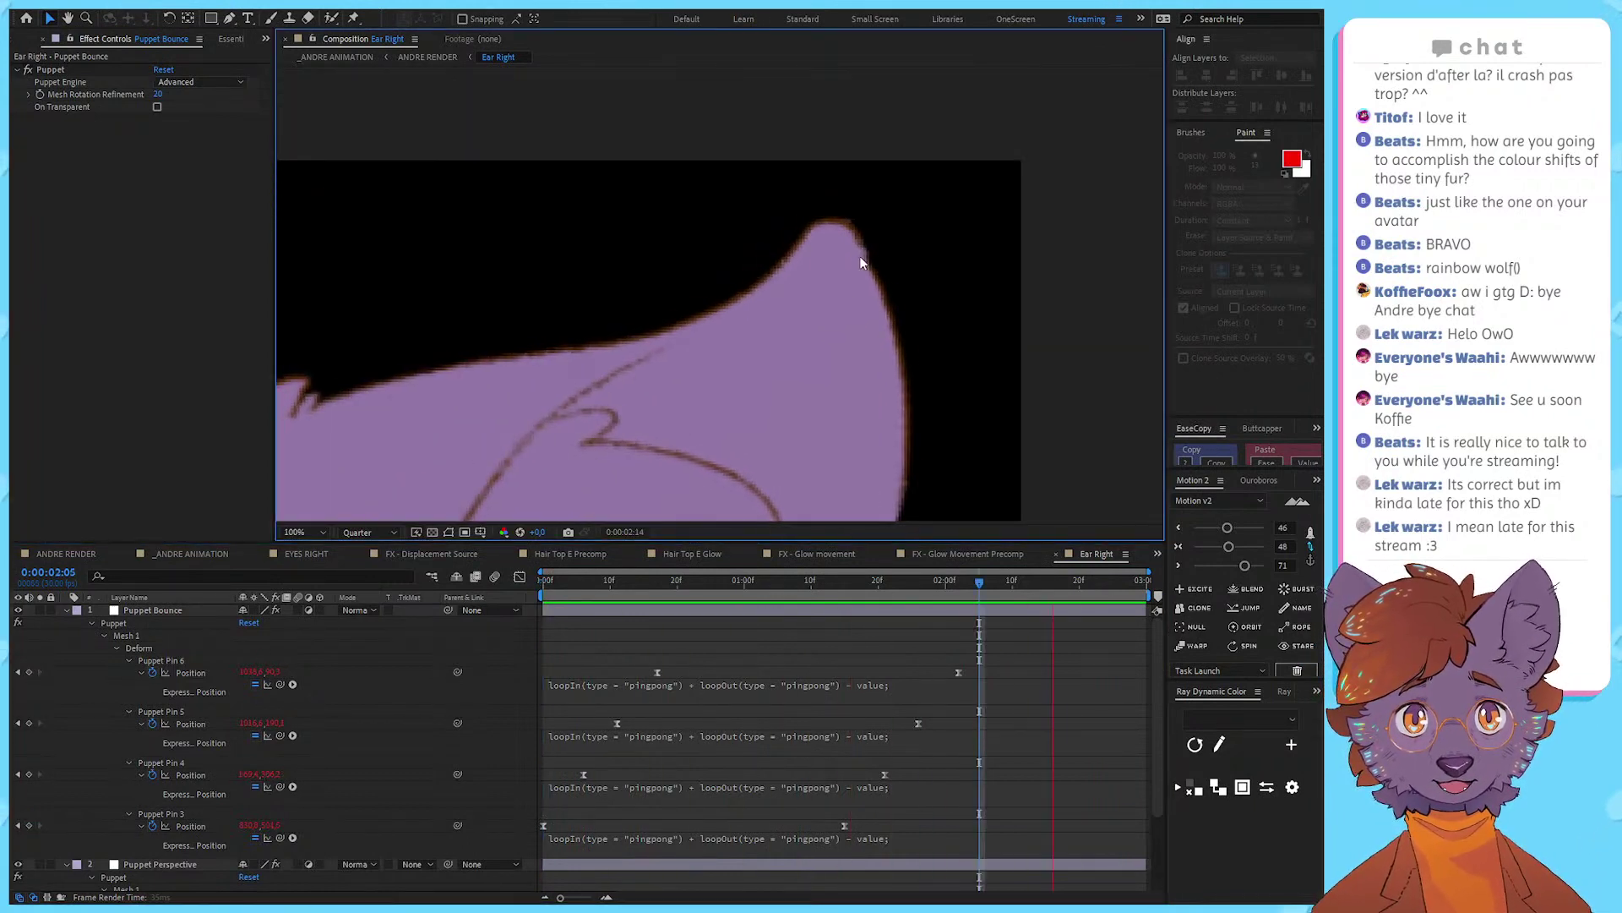
pyautogui.scroll(-4, 865, 256)
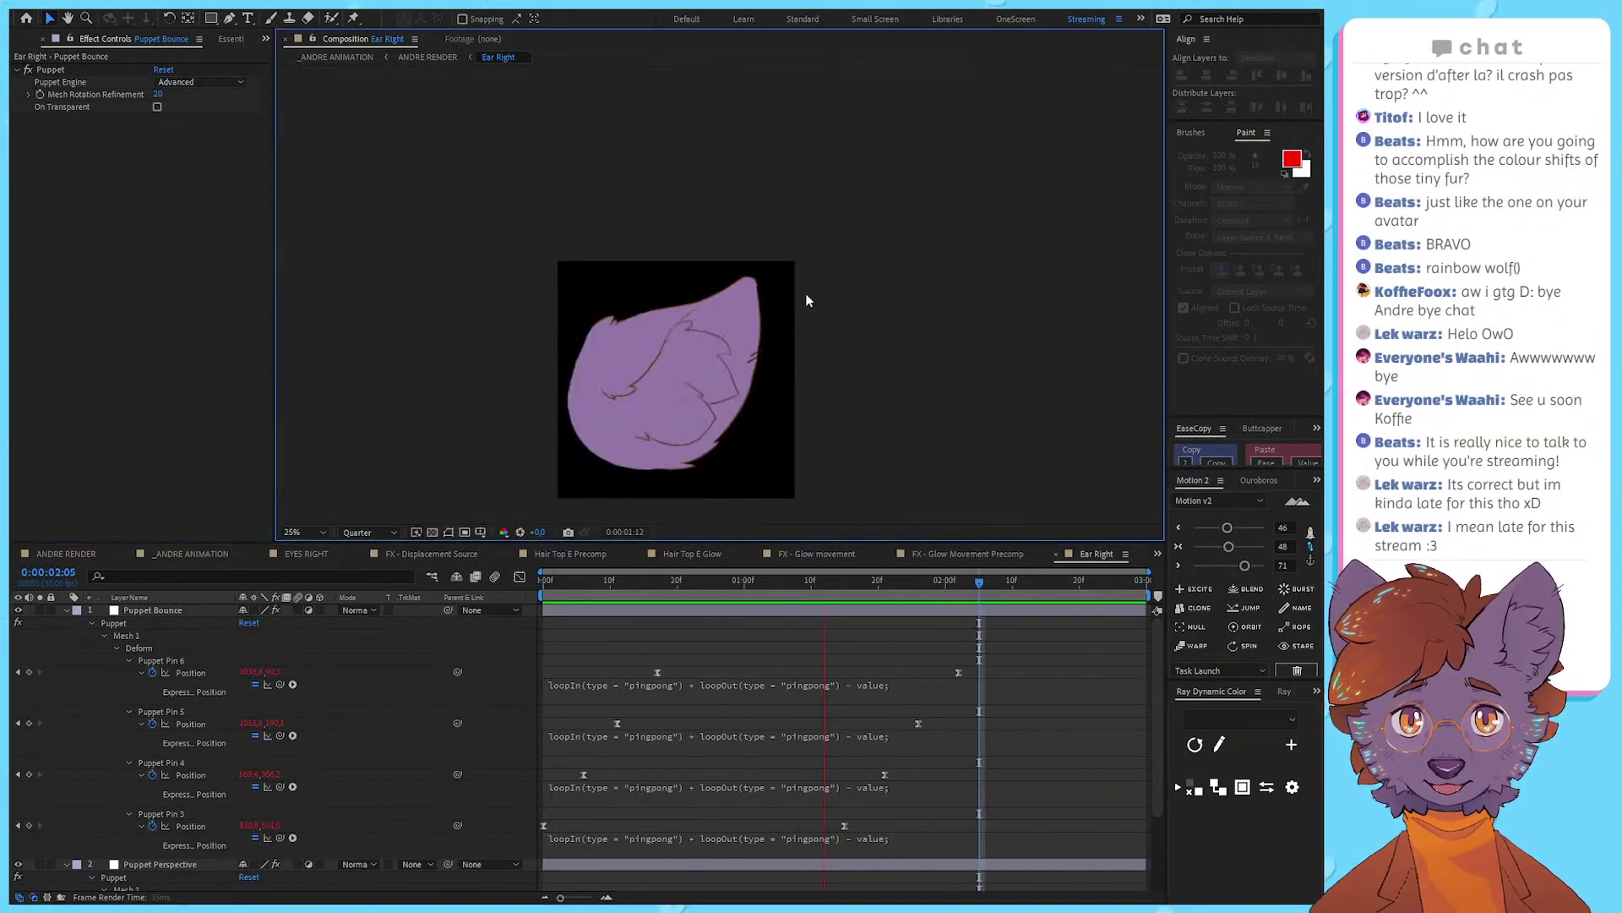
pyautogui.press('space')
pyautogui.moveTo(802, 305); pyautogui.dragTo(824, 276)
pyautogui.press('space')
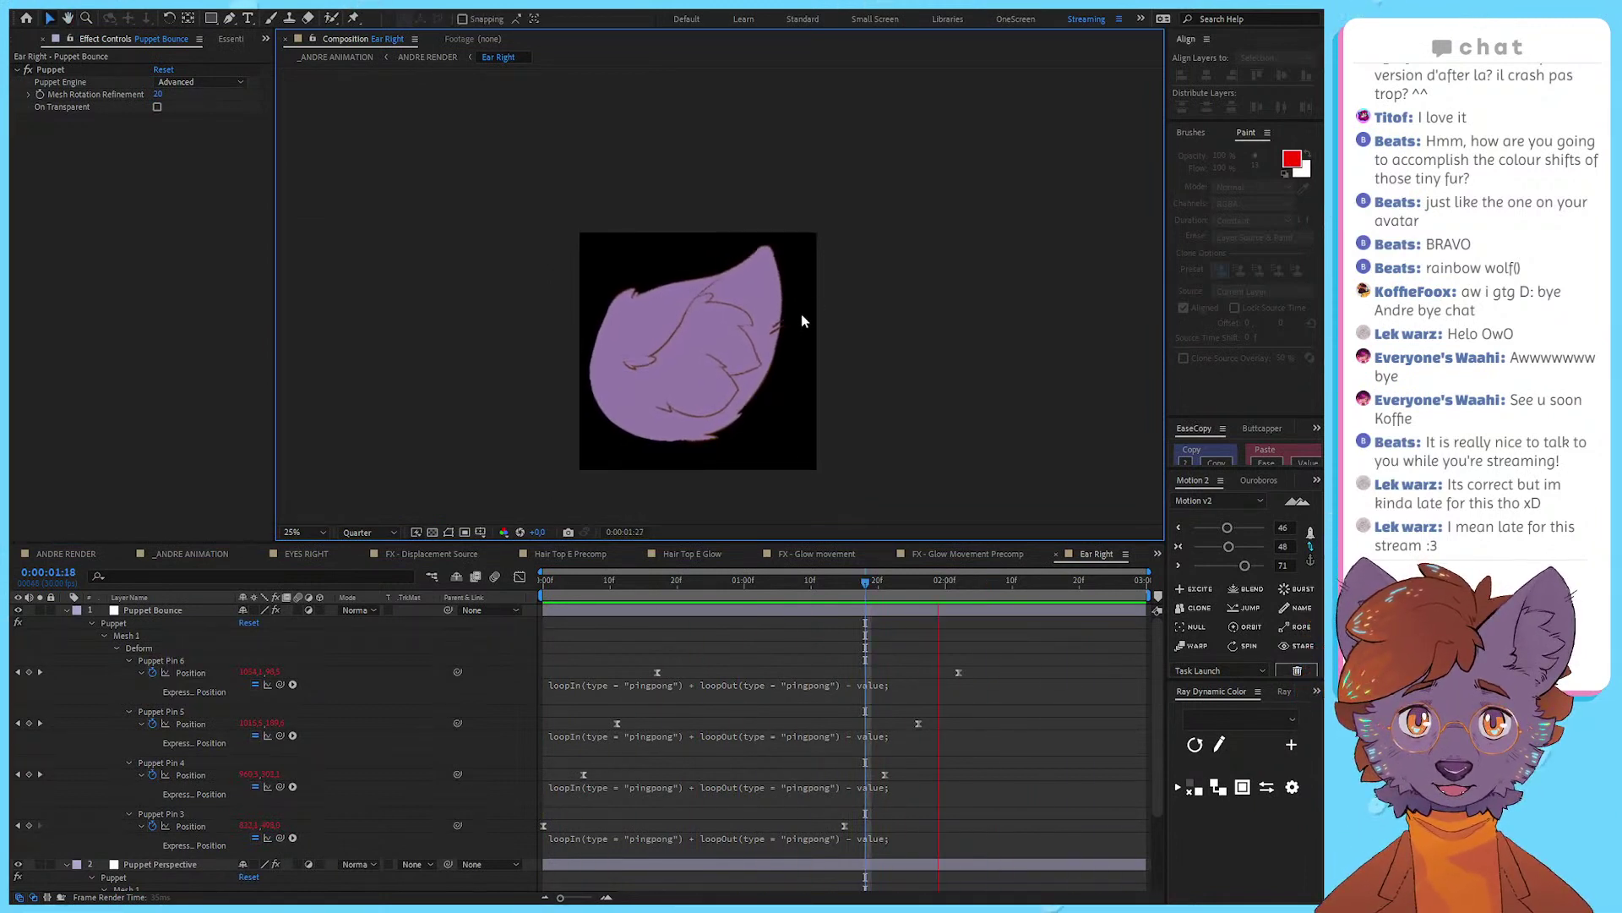
# Step: Play the ANDRE RENDER composition to examine the ear movement on the character, and scrub to 0:00:02:29
pyautogui.click(429, 59)
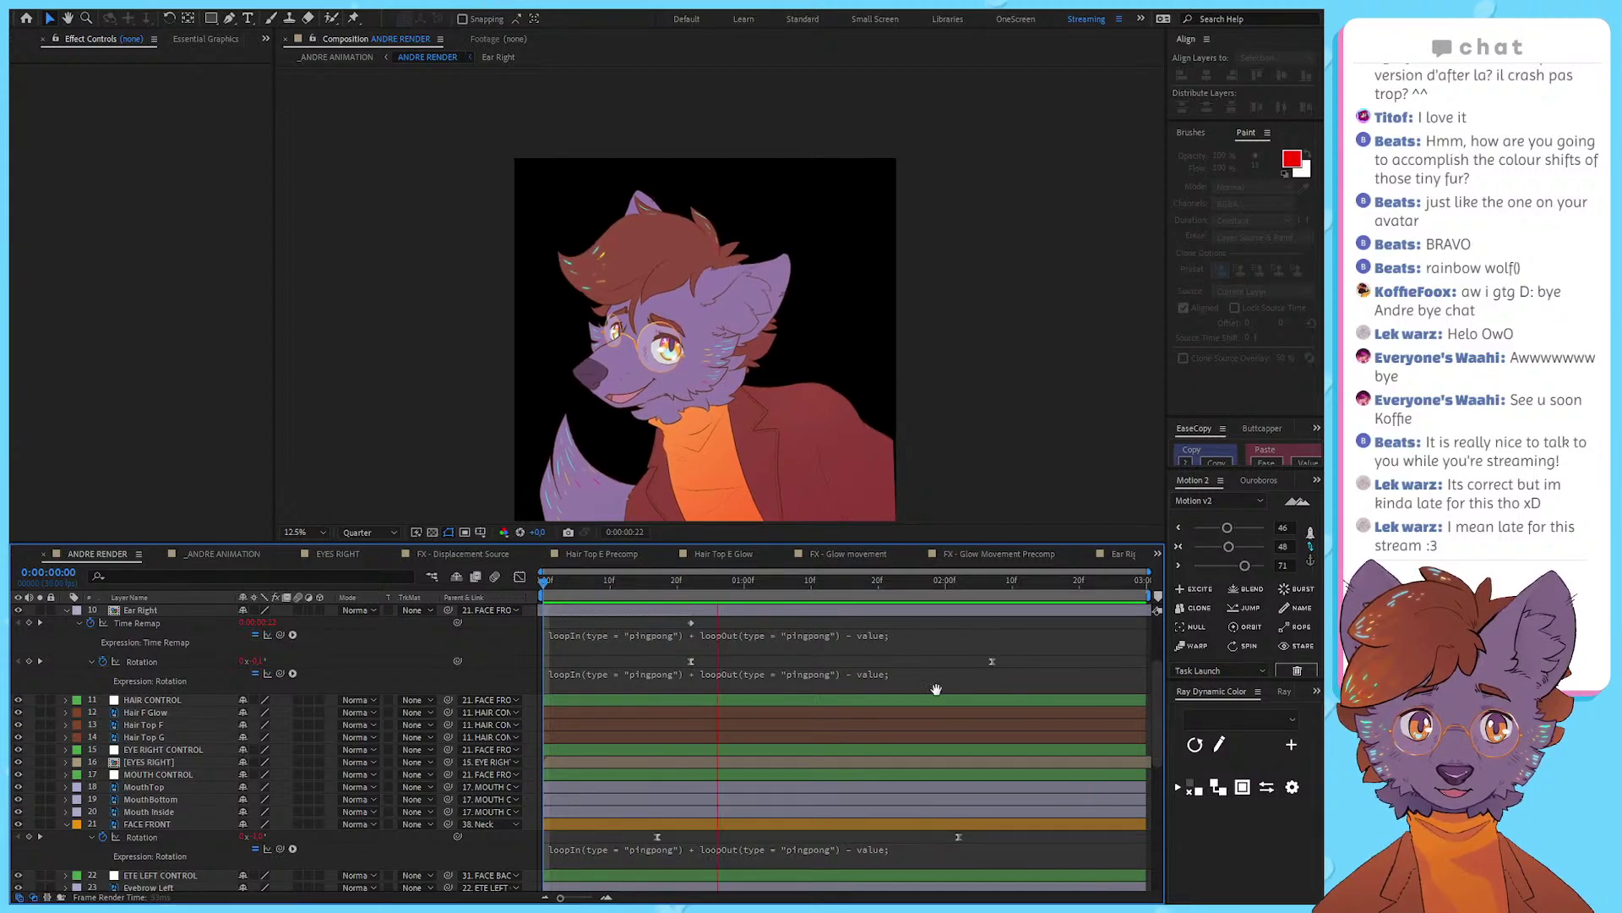
pyautogui.press('space')
pyautogui.click(497, 56)
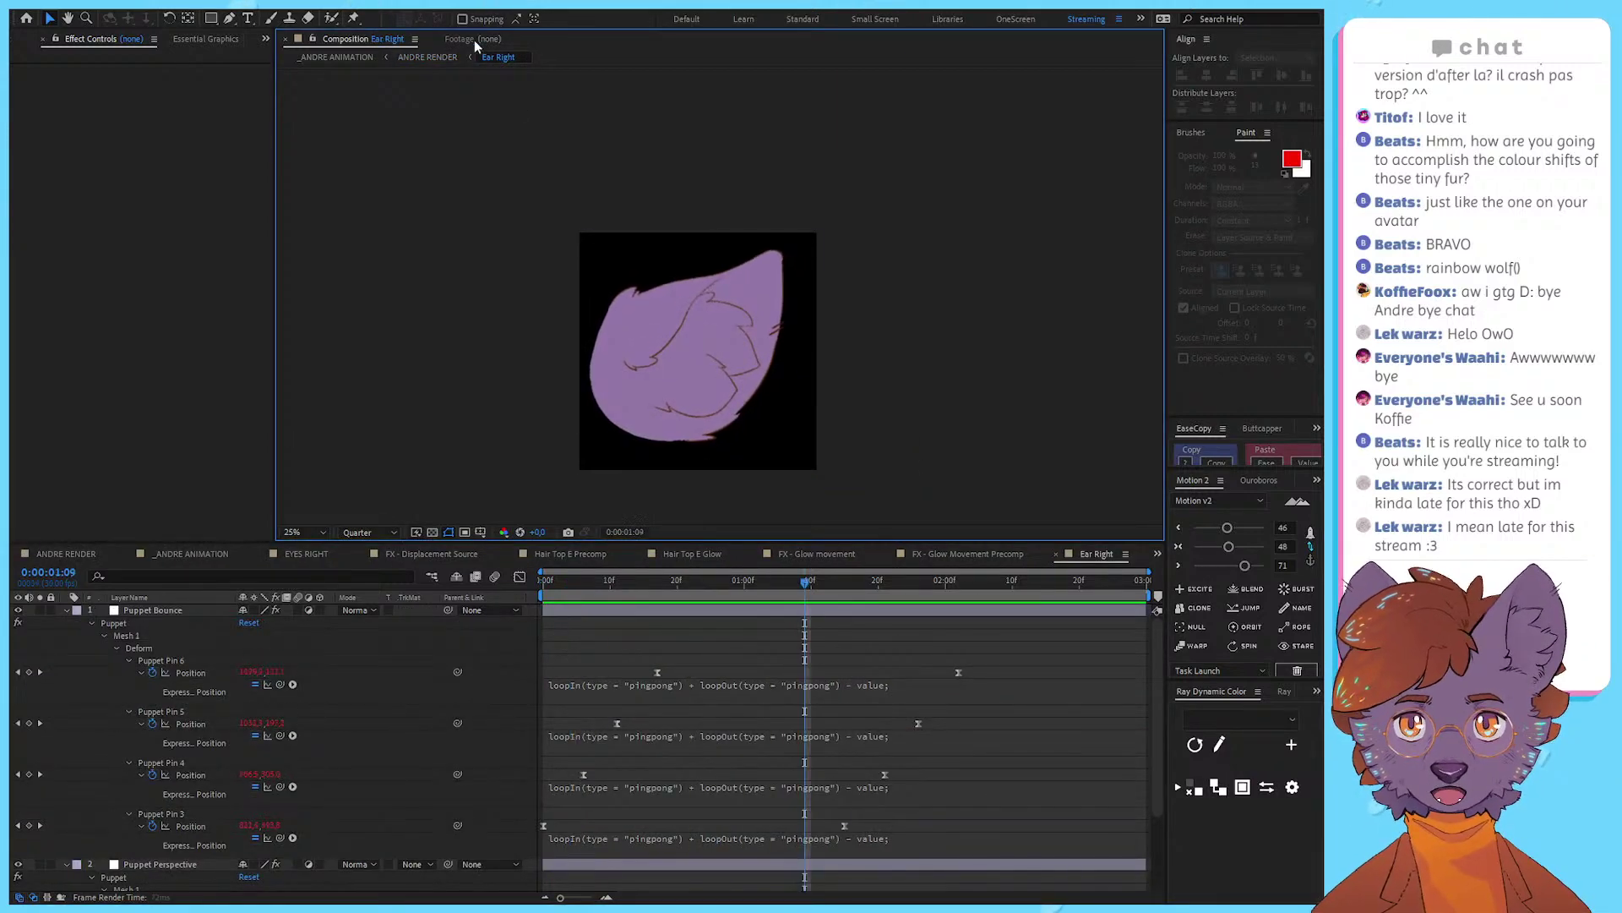
pyautogui.click(449, 60)
pyautogui.press('space')
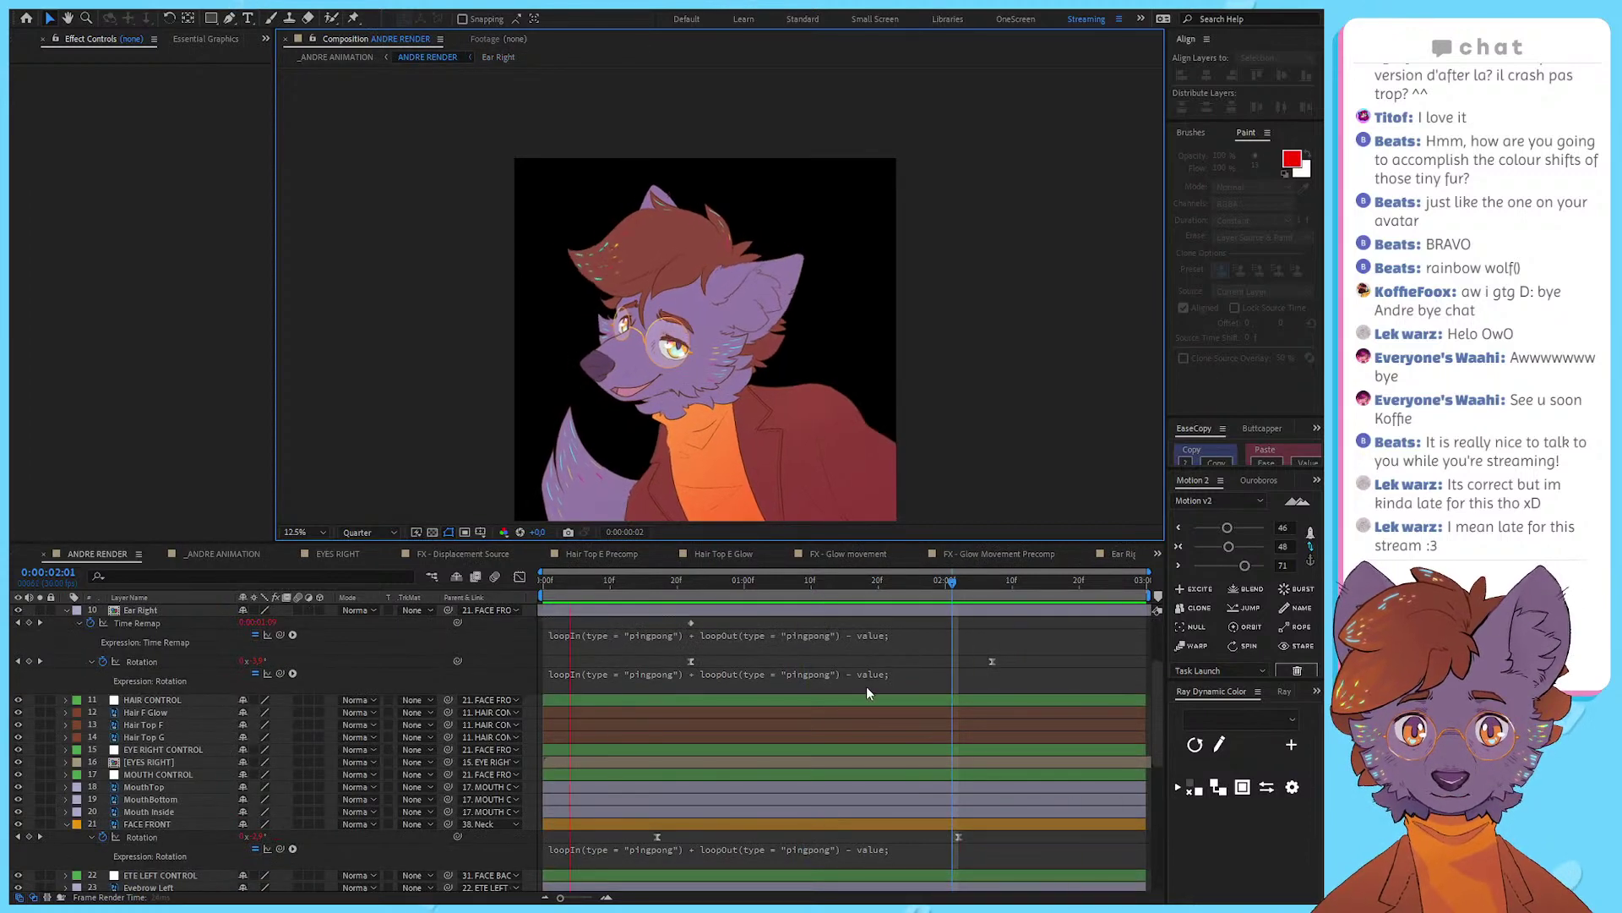
pyautogui.moveTo(545, 582); pyautogui.dragTo(1301, 606)
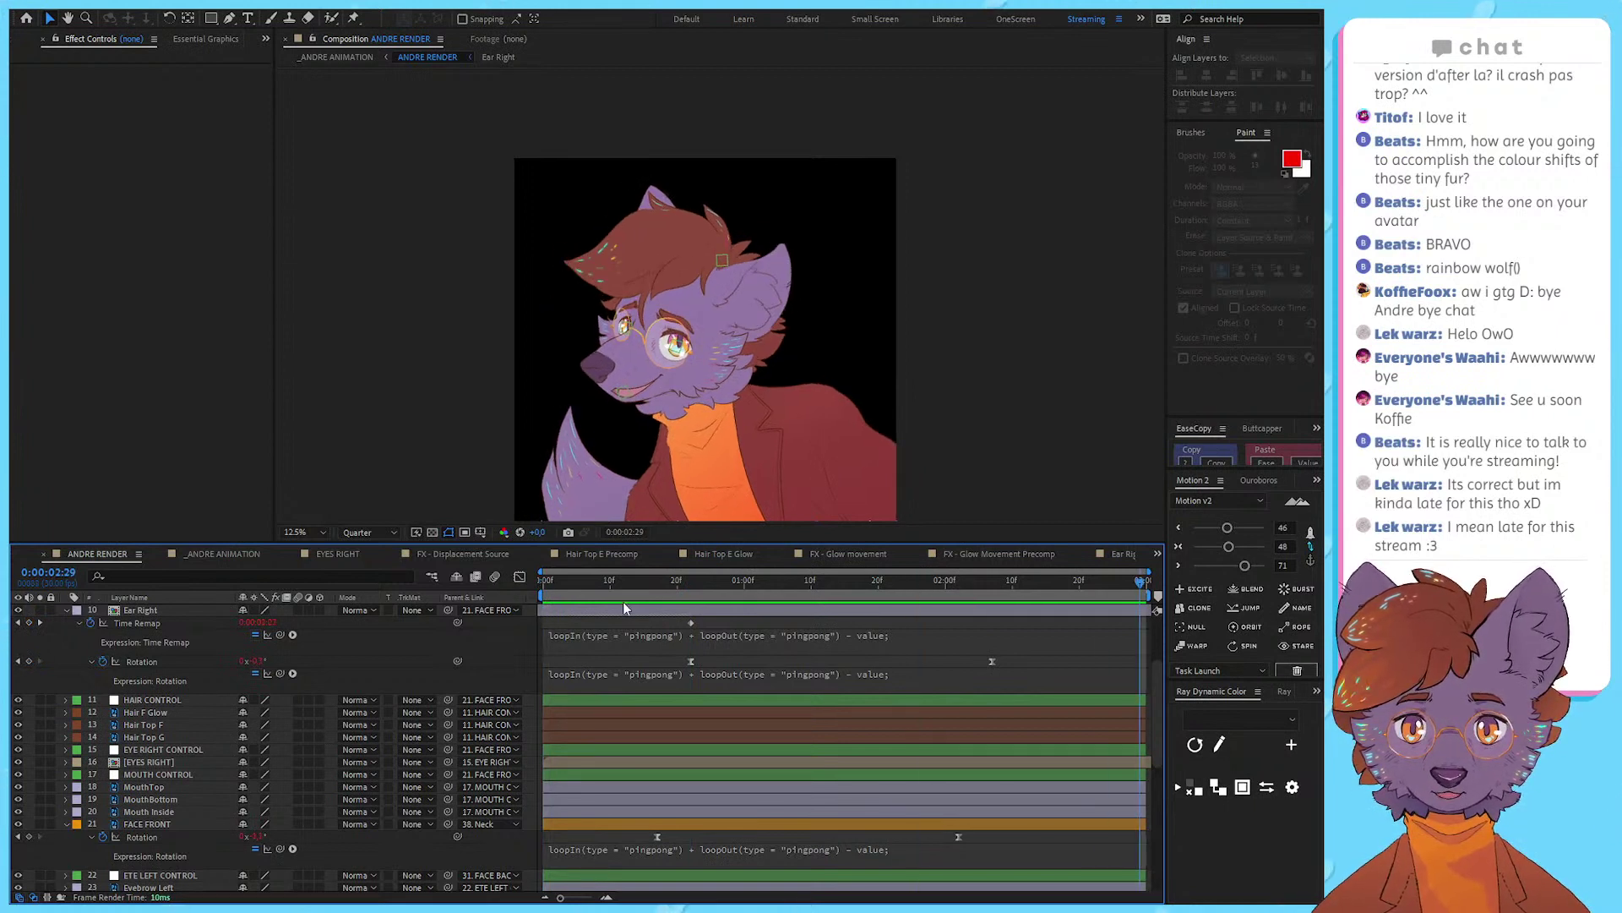
# Step: Shift the Ear Right layer in time so its first Rotation keyframe sits at 0:00:00:00, and preview the result
pyautogui.click(665, 634)
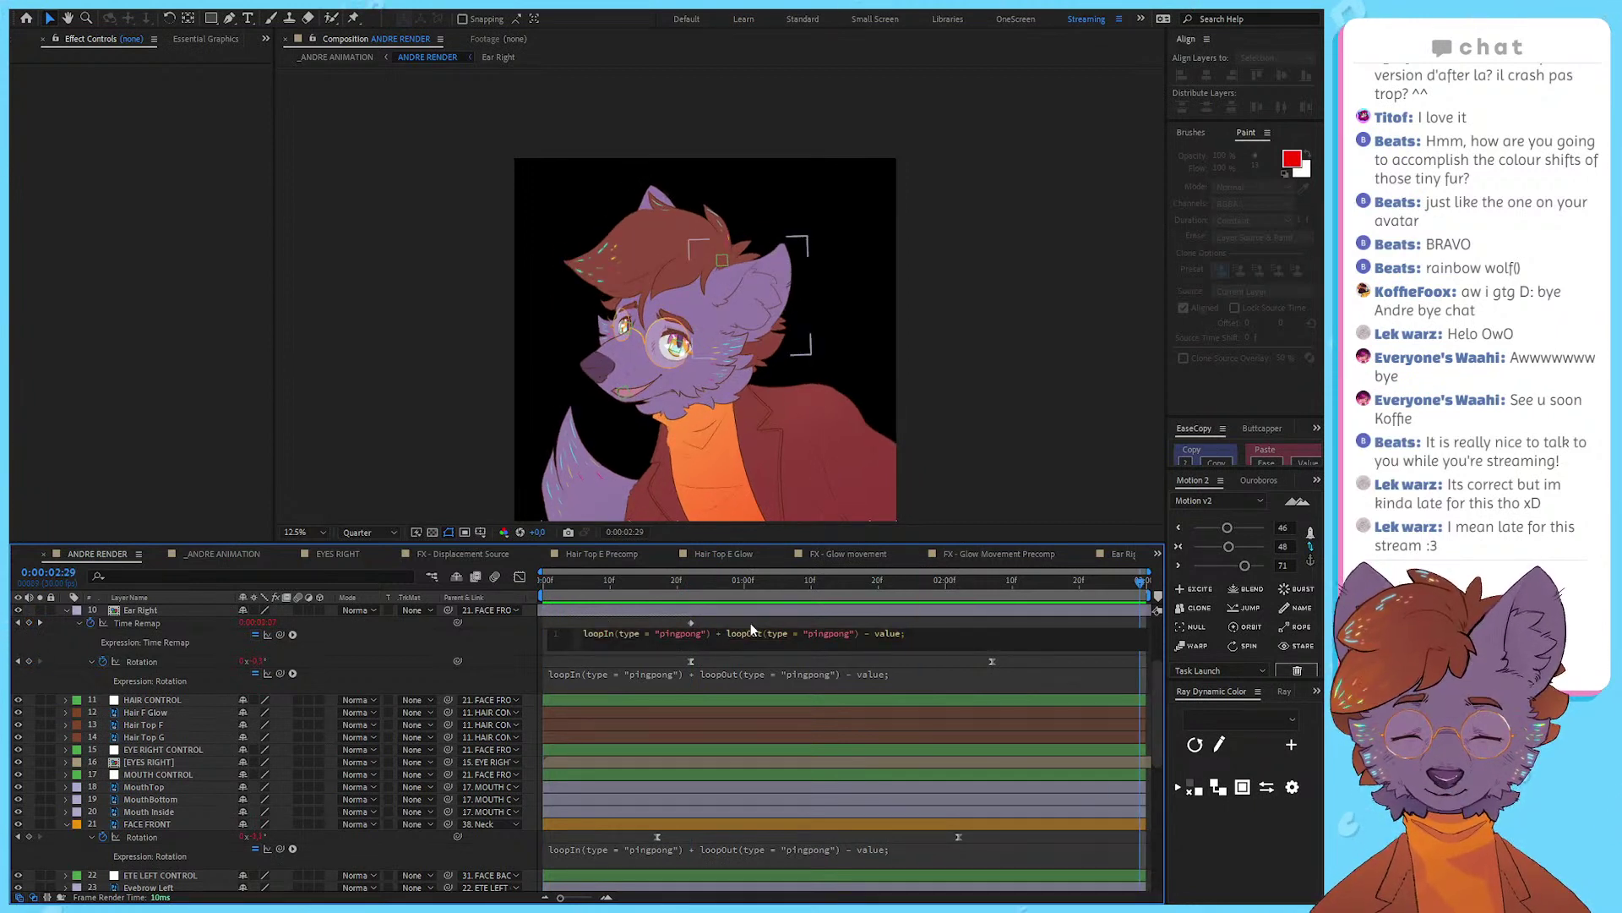
pyautogui.click(972, 605)
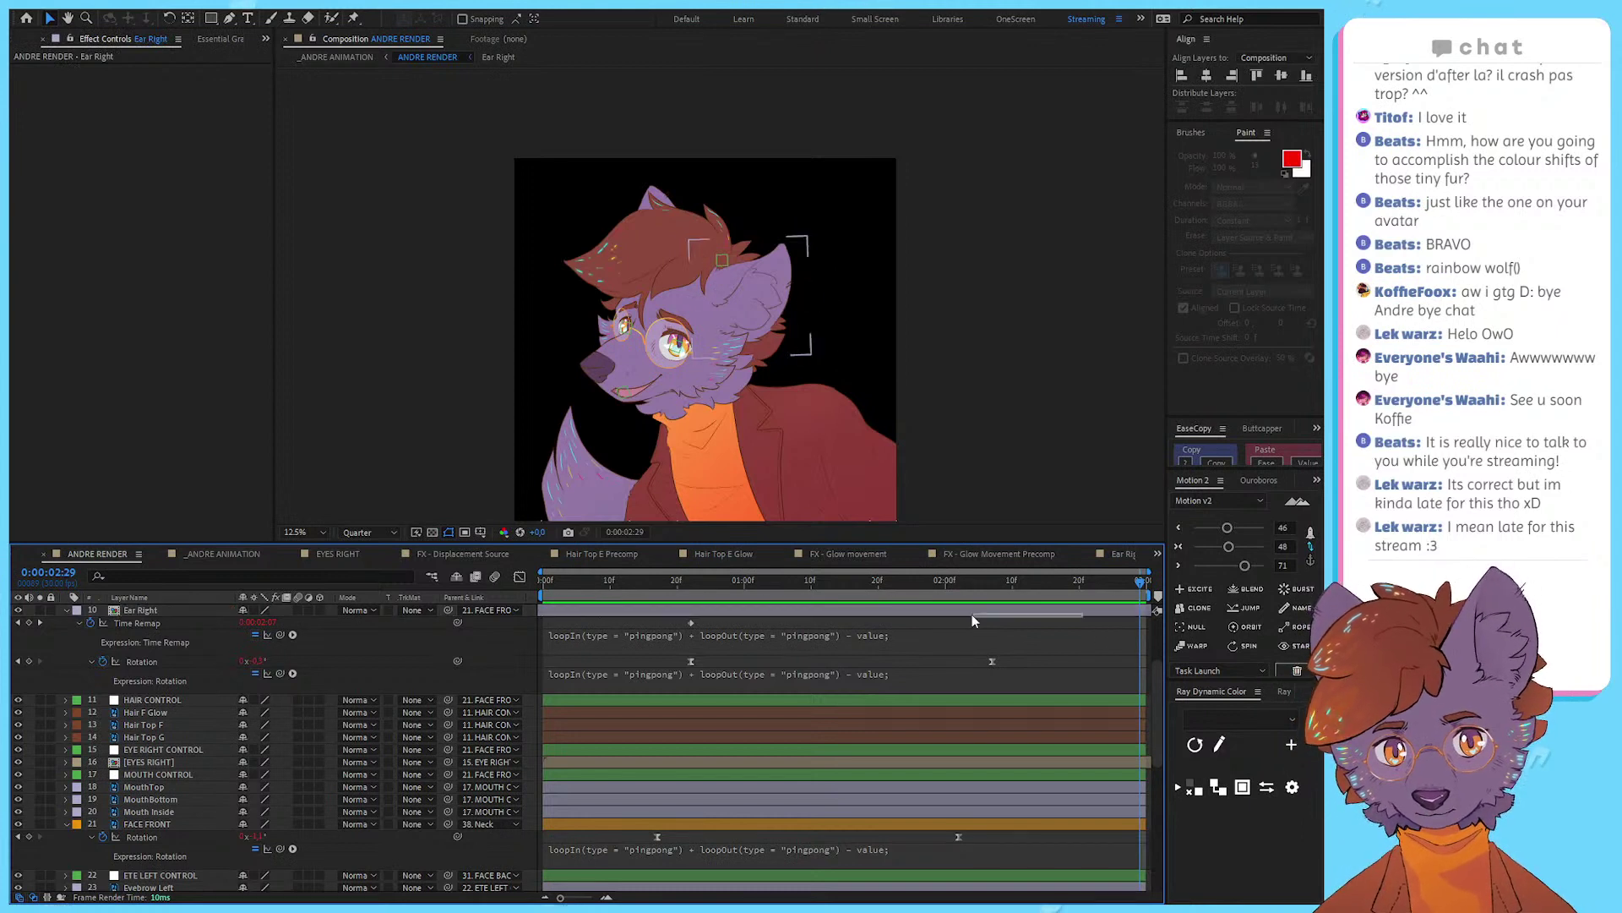
pyautogui.moveTo(972, 613); pyautogui.dragTo(850, 622)
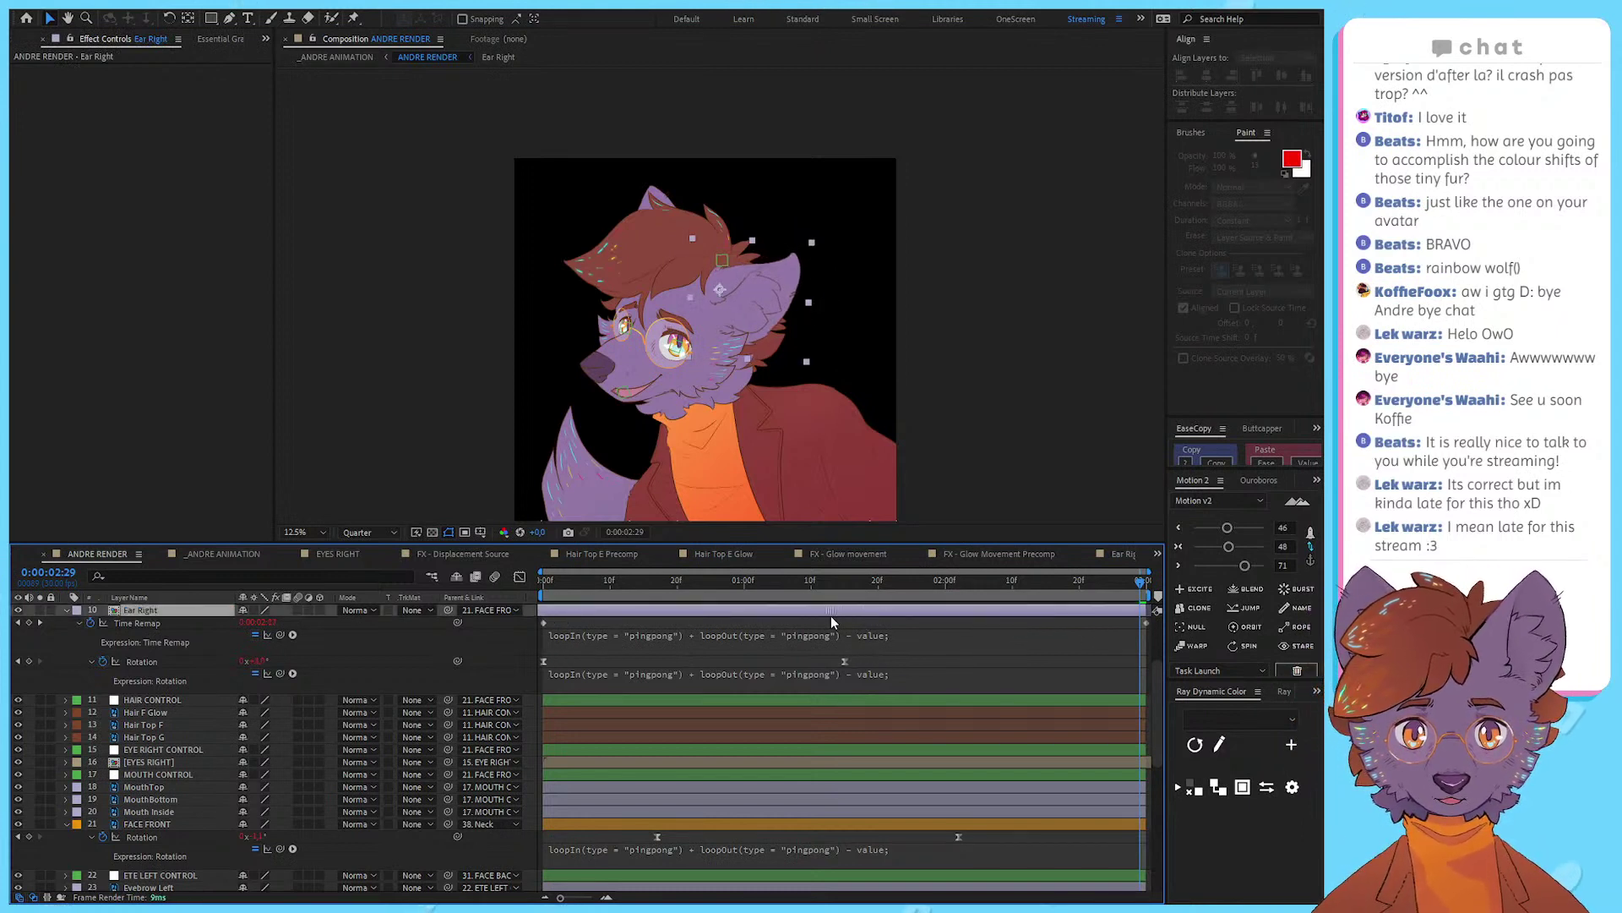
pyautogui.click(1027, 583)
pyautogui.press('space')
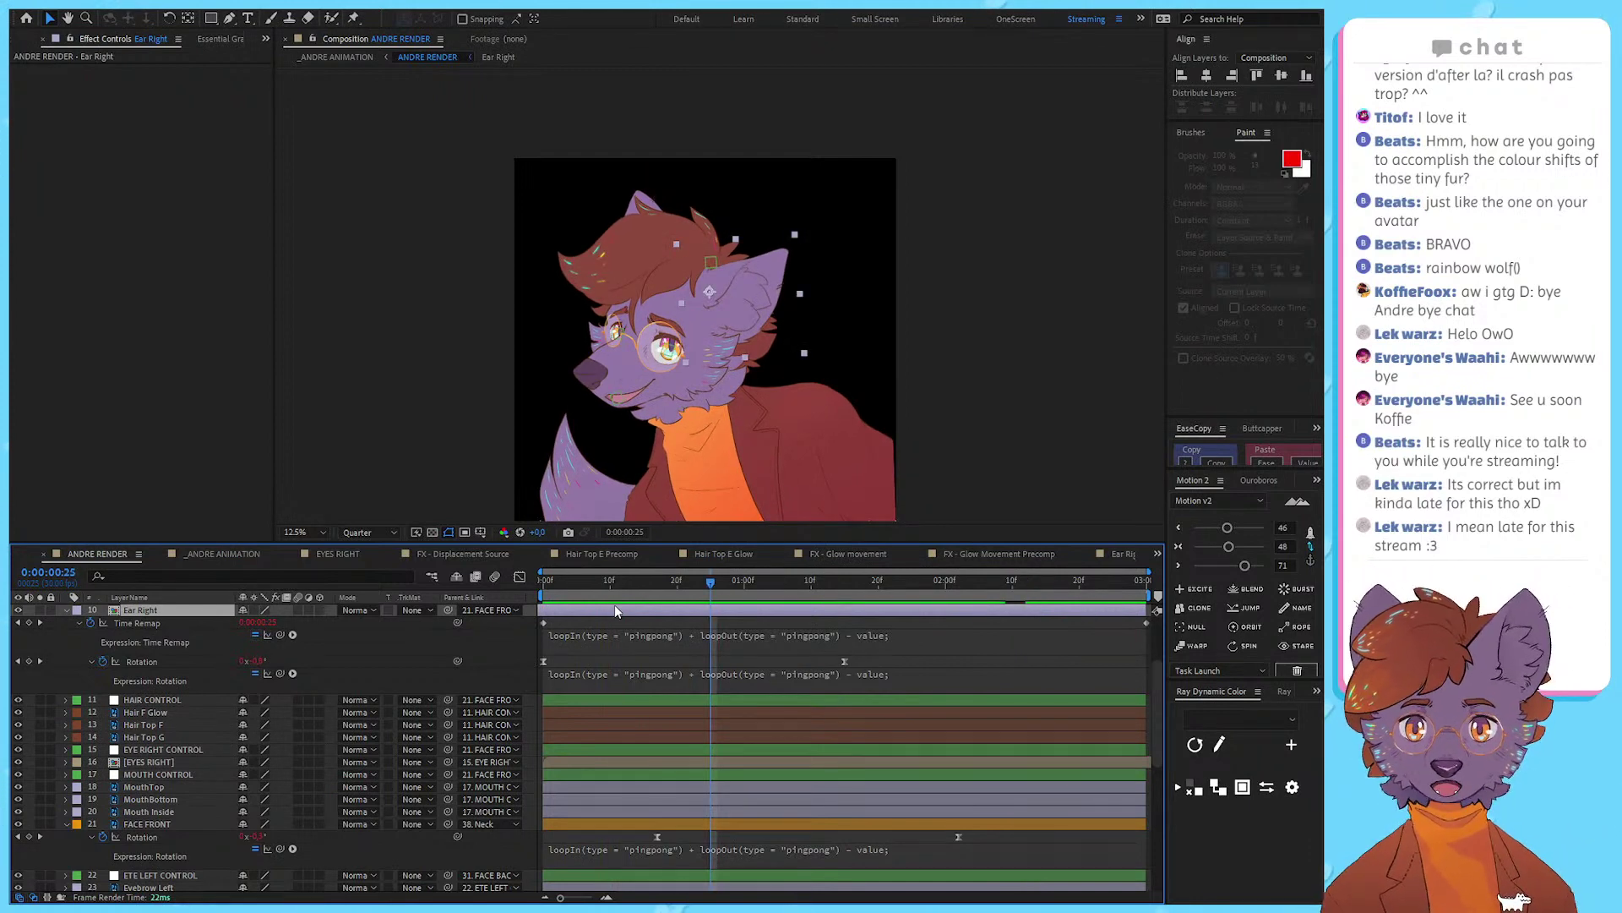
# Step: Shift the Ear Right layer in time so its first Rotation keyframe sits at 0:00:00:20, and play the animation
pyautogui.scroll(2, 729, 352)
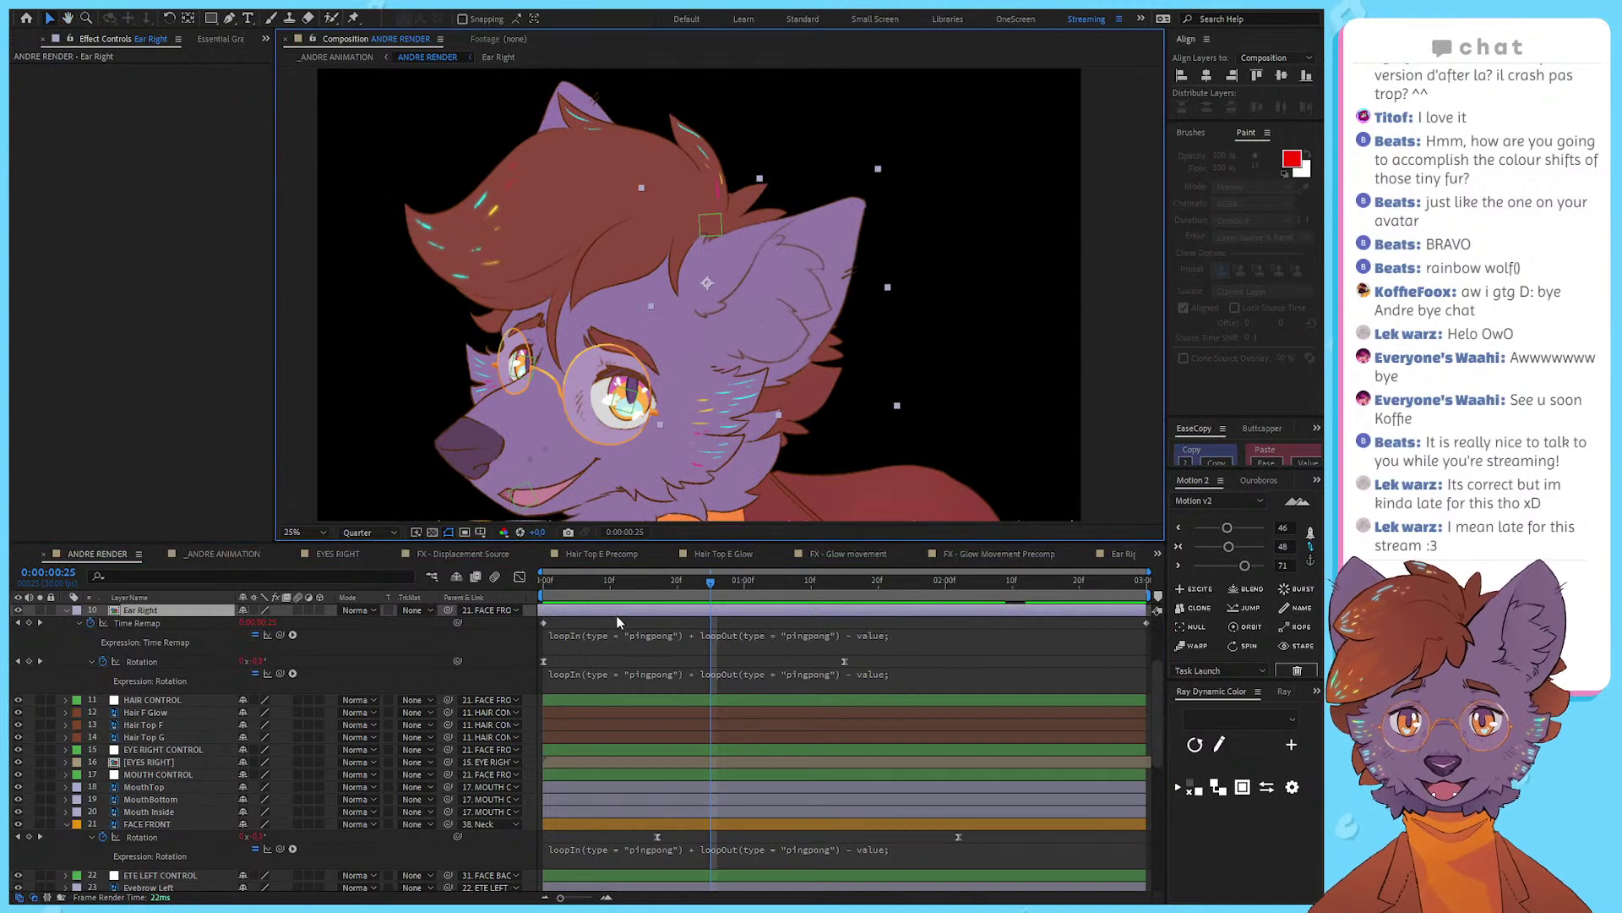
pyautogui.moveTo(617, 618); pyautogui.dragTo(754, 617)
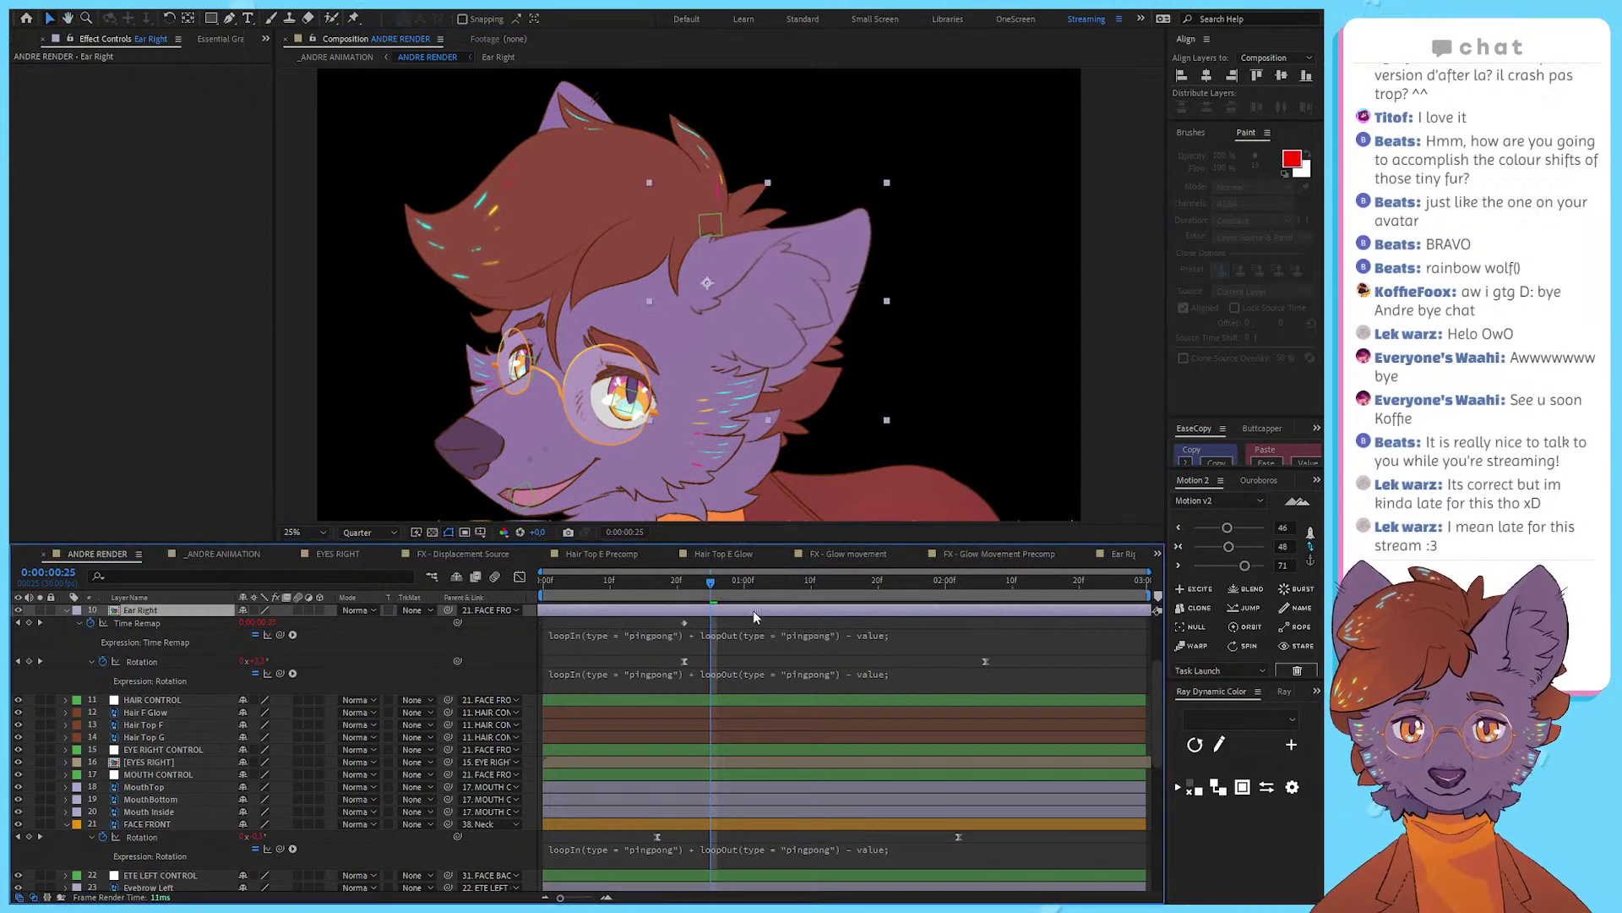
pyautogui.press('space')
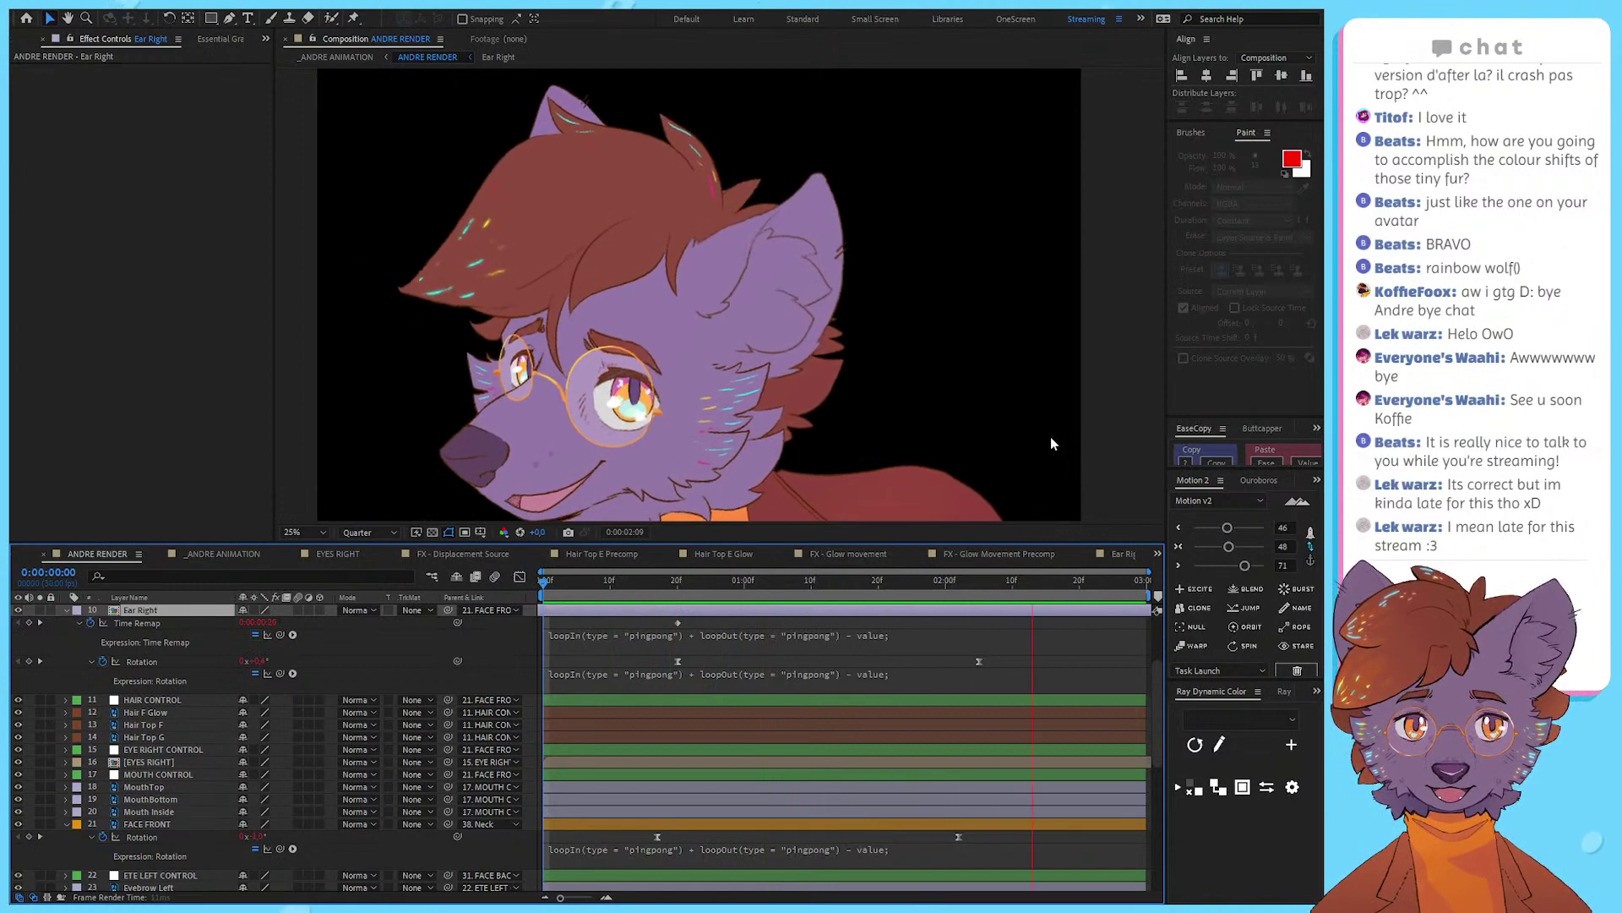
# Step: Remove the loopOut and value parts from Ear Right's Time Remap expression, leaving only the loopIn ping-pong, and scrub the result
pyautogui.moveTo(733, 588); pyautogui.dragTo(928, 644)
pyautogui.press('pagedown')
pyautogui.press('pagedown')
pyautogui.click(760, 638)
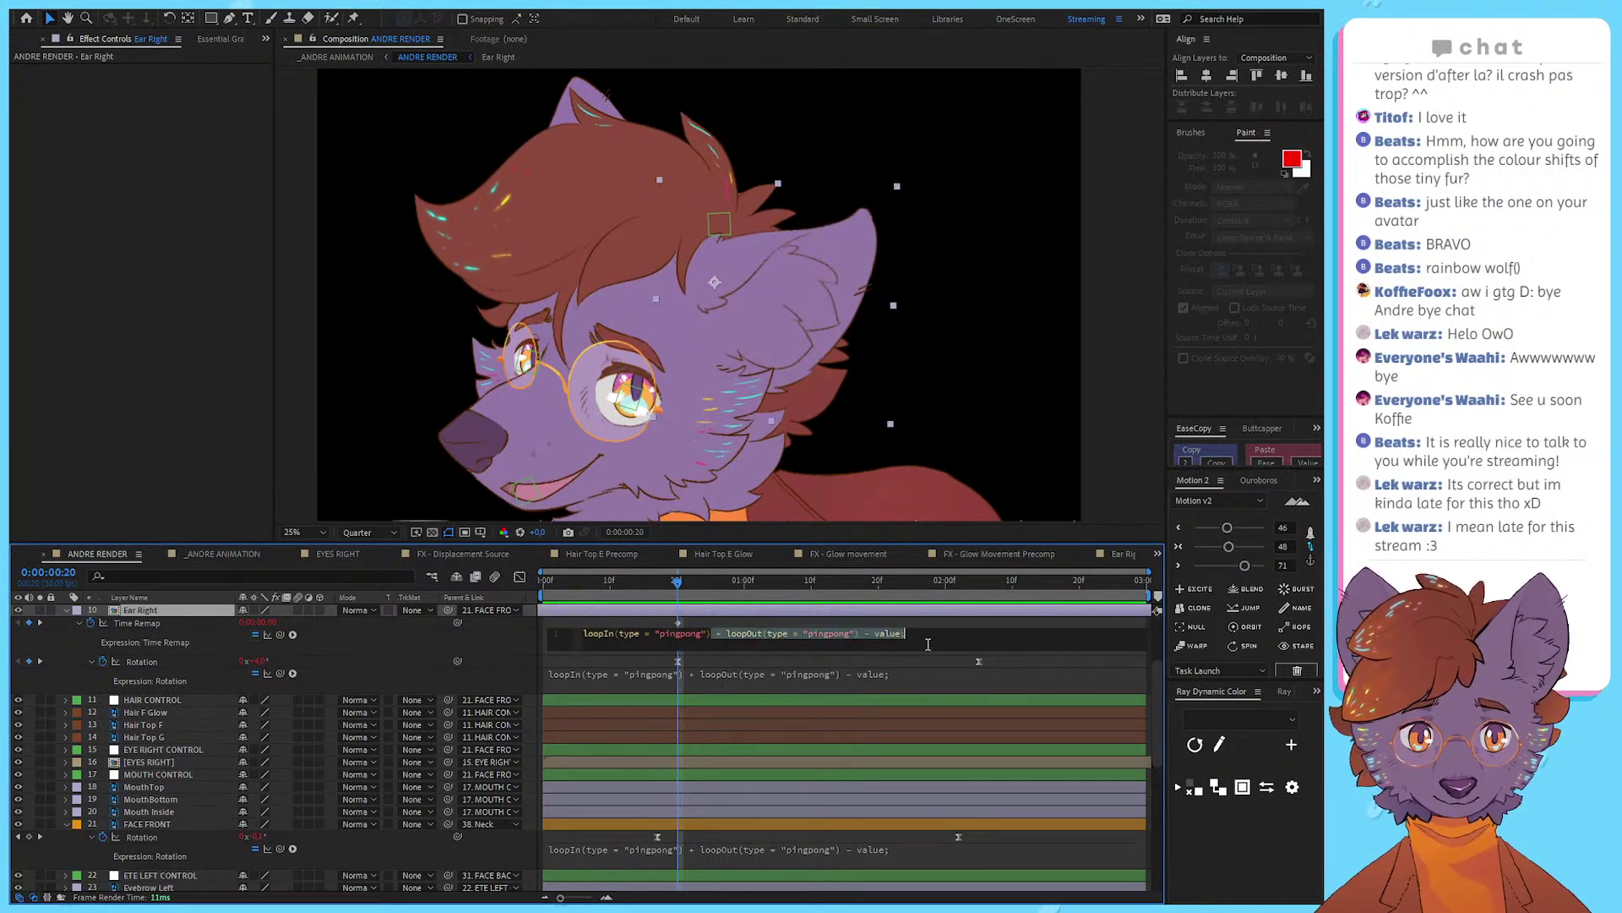
pyautogui.press('BackSpace')
pyautogui.click(899, 624)
pyautogui.moveTo(655, 582)
pyautogui.mouseDown()
pyautogui.moveTo(526, 591)
pyautogui.moveTo(807, 595)
pyautogui.moveTo(663, 589)
pyautogui.mouseUp()
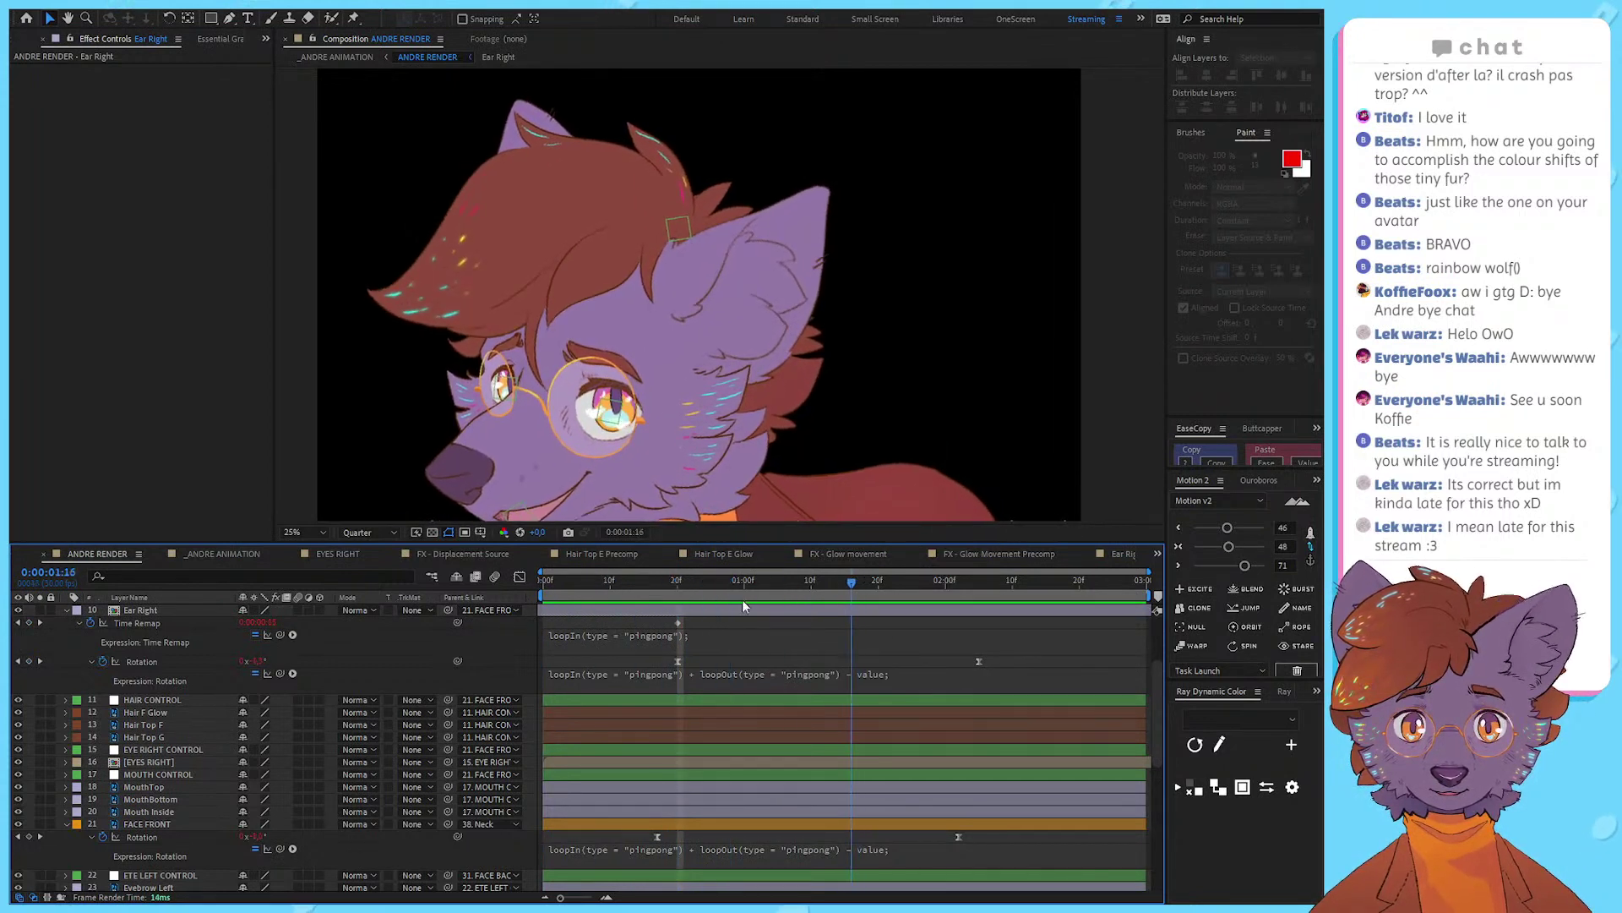
# Step: Change the loopIn type in Ear Right's Time Remap expression to "cycle" and play the animation
pyautogui.click(673, 636)
pyautogui.write('cycle')
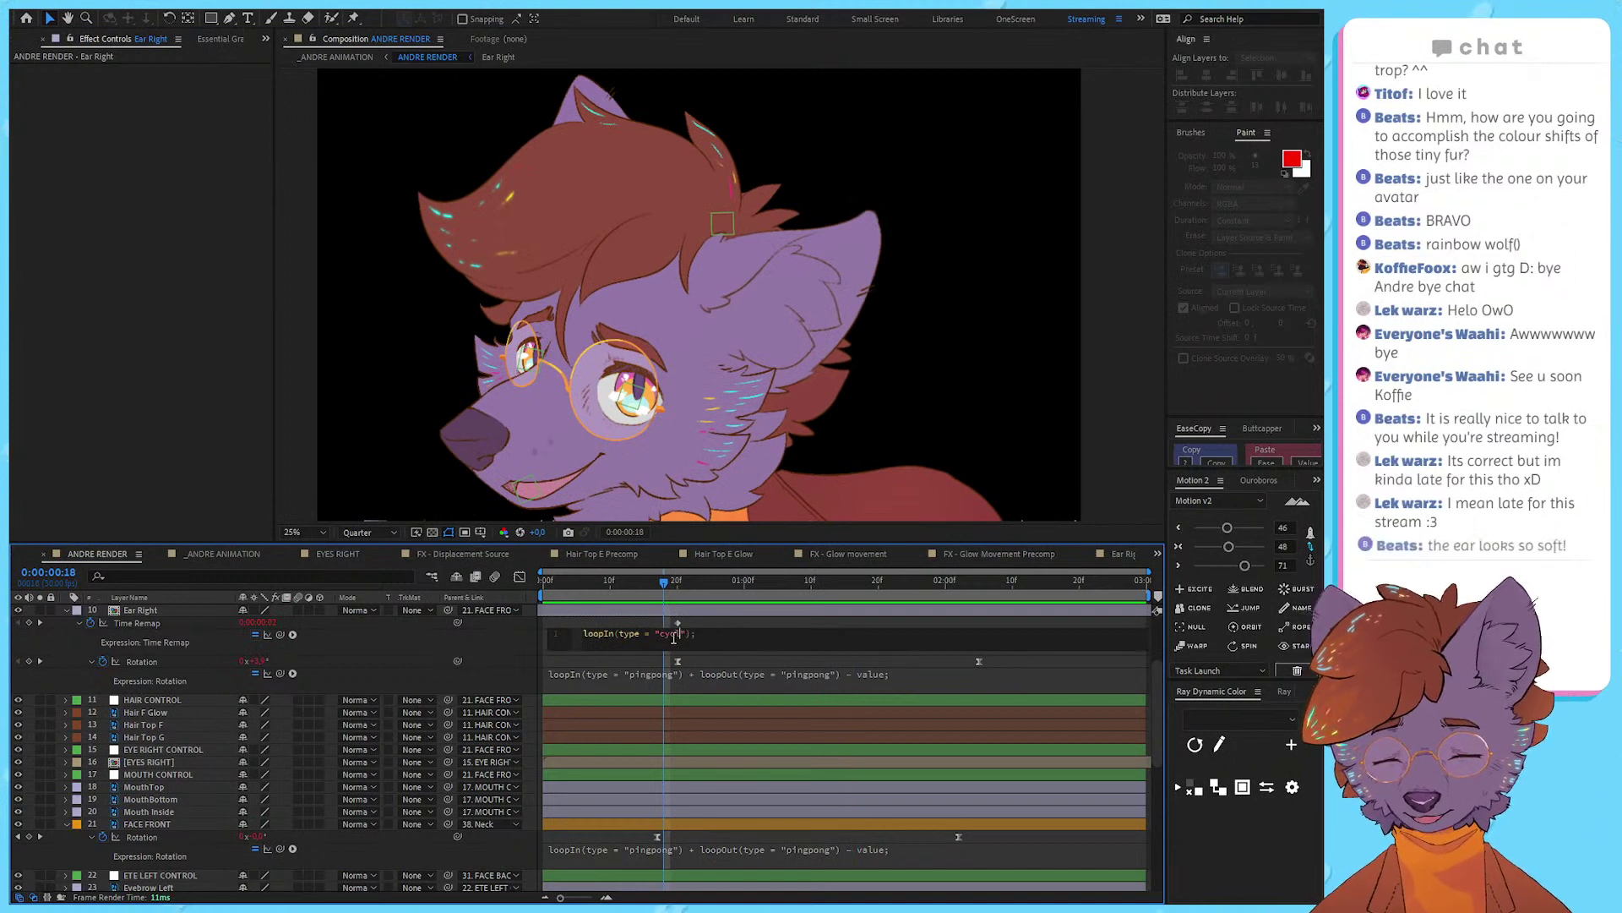
pyautogui.click(732, 623)
pyautogui.press('space')
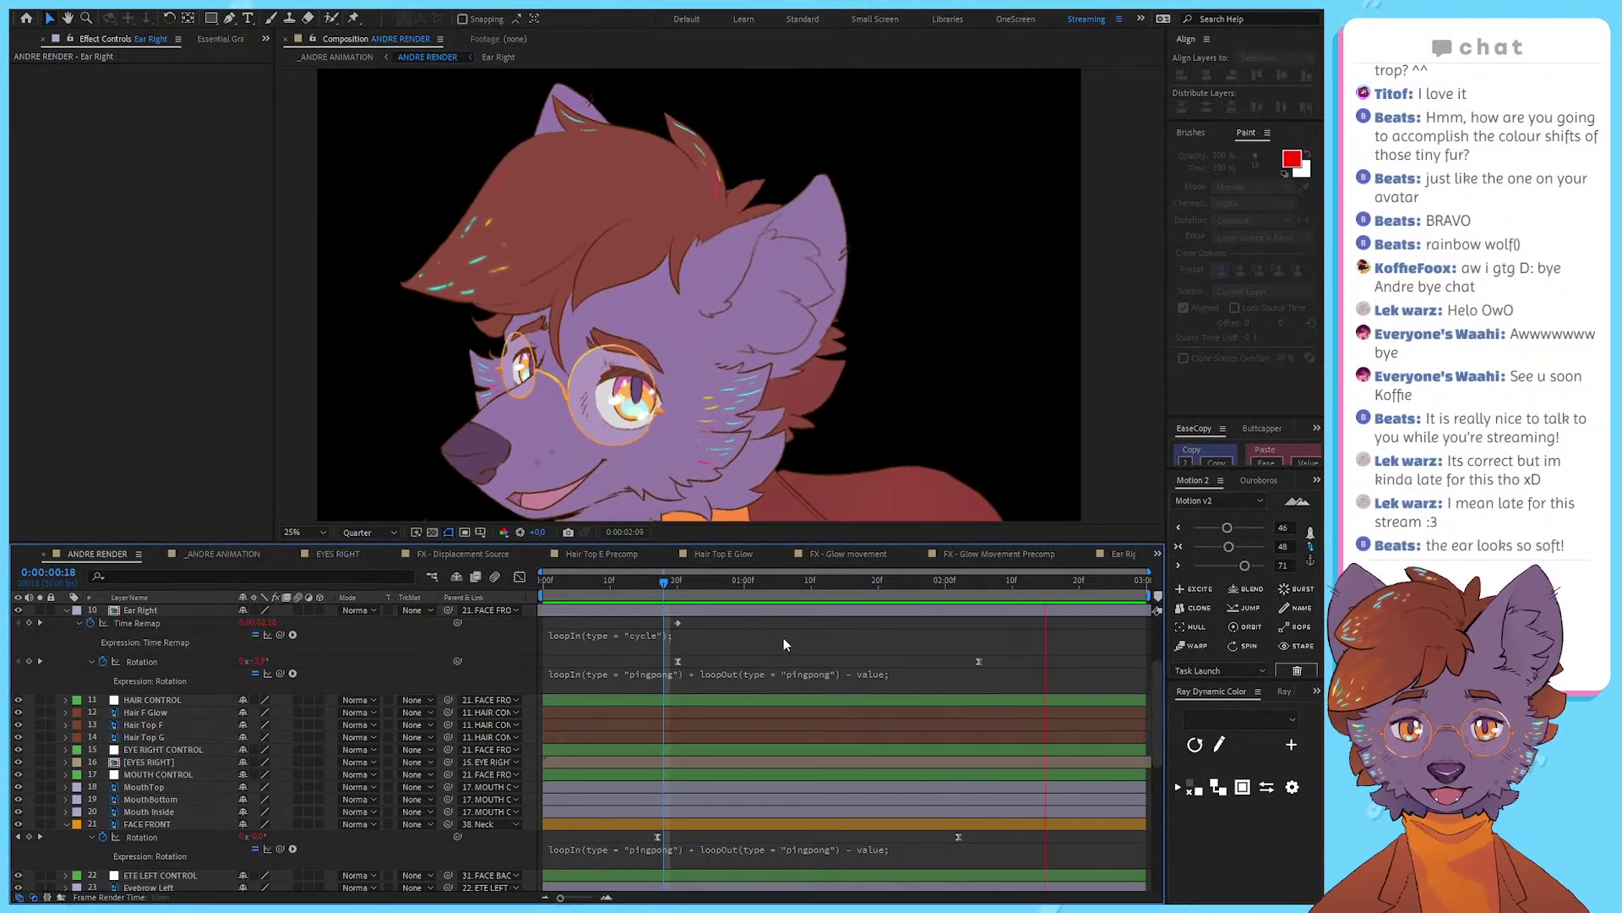
pyautogui.press('space')
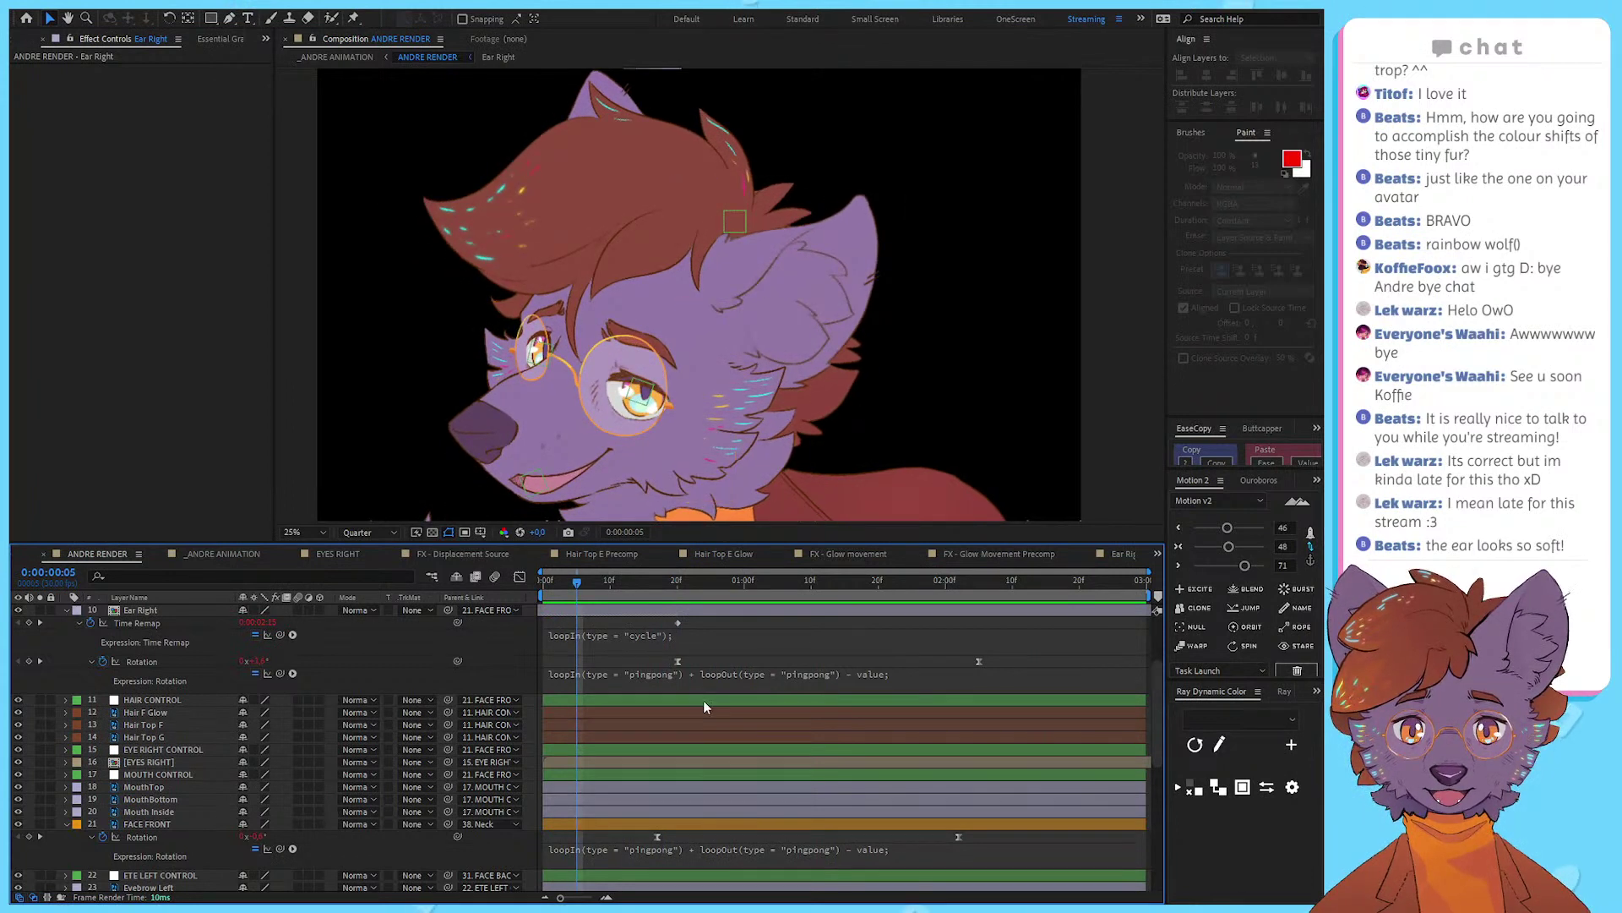
# Step: Replace Ear Right's Time Remap expression with loopIn(type = "cycle") + loopOut(type = "cycle") - value; and play the animation
pyautogui.click(739, 855)
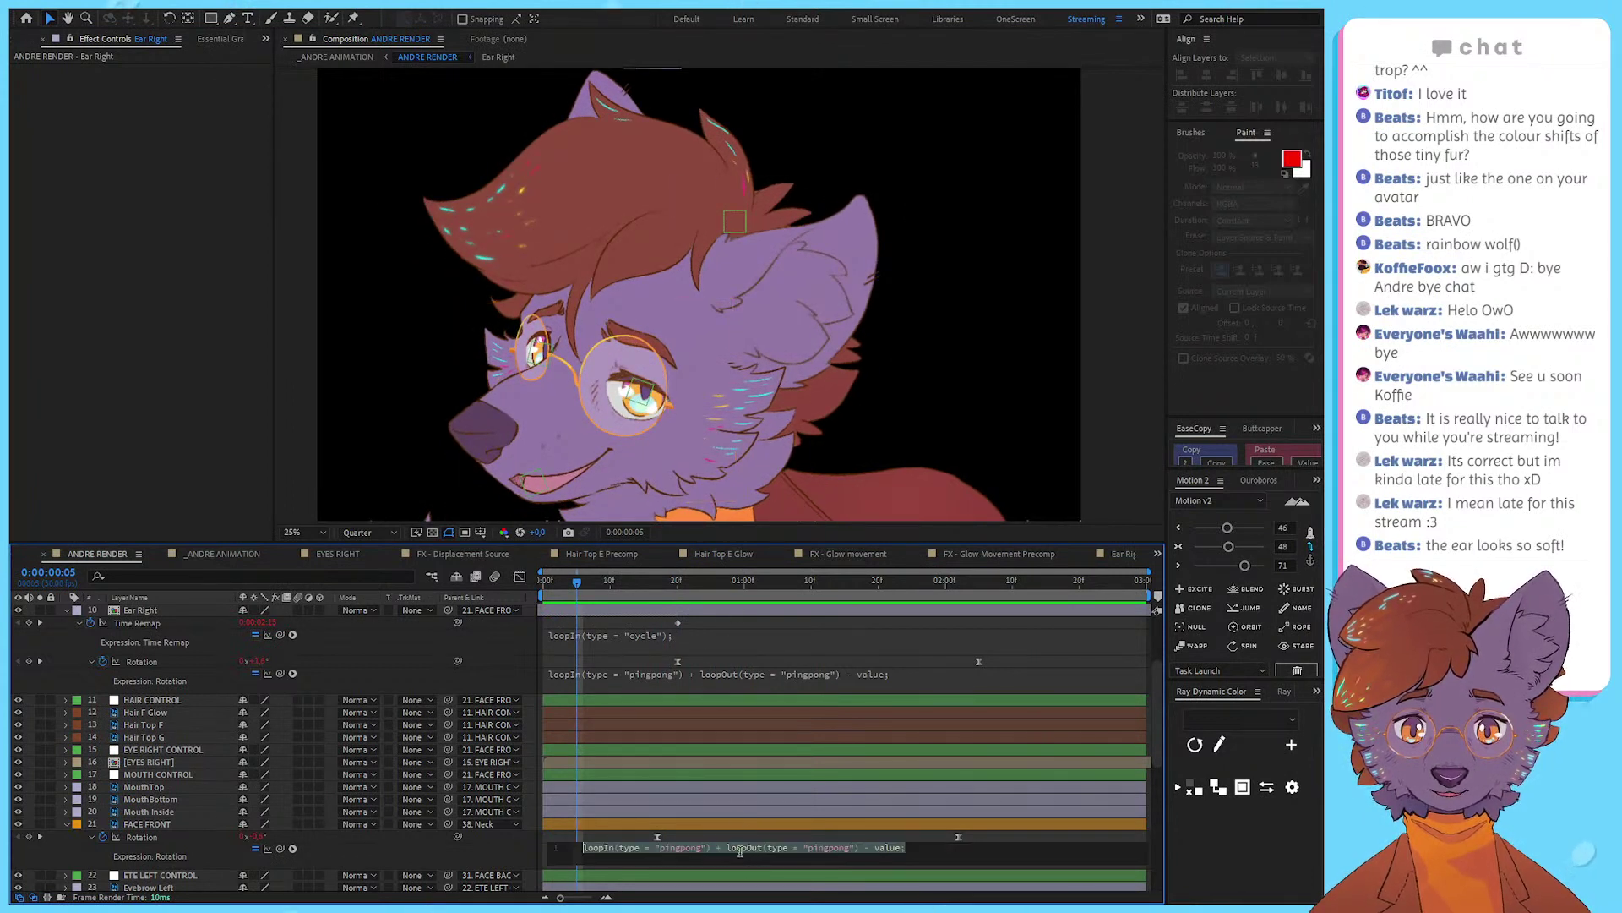
pyautogui.click(716, 636)
pyautogui.hotkey('ctrl', 'a')
pyautogui.write('loopIn(type = "pingpong") + loopOut(type = "pingpong") - value;')
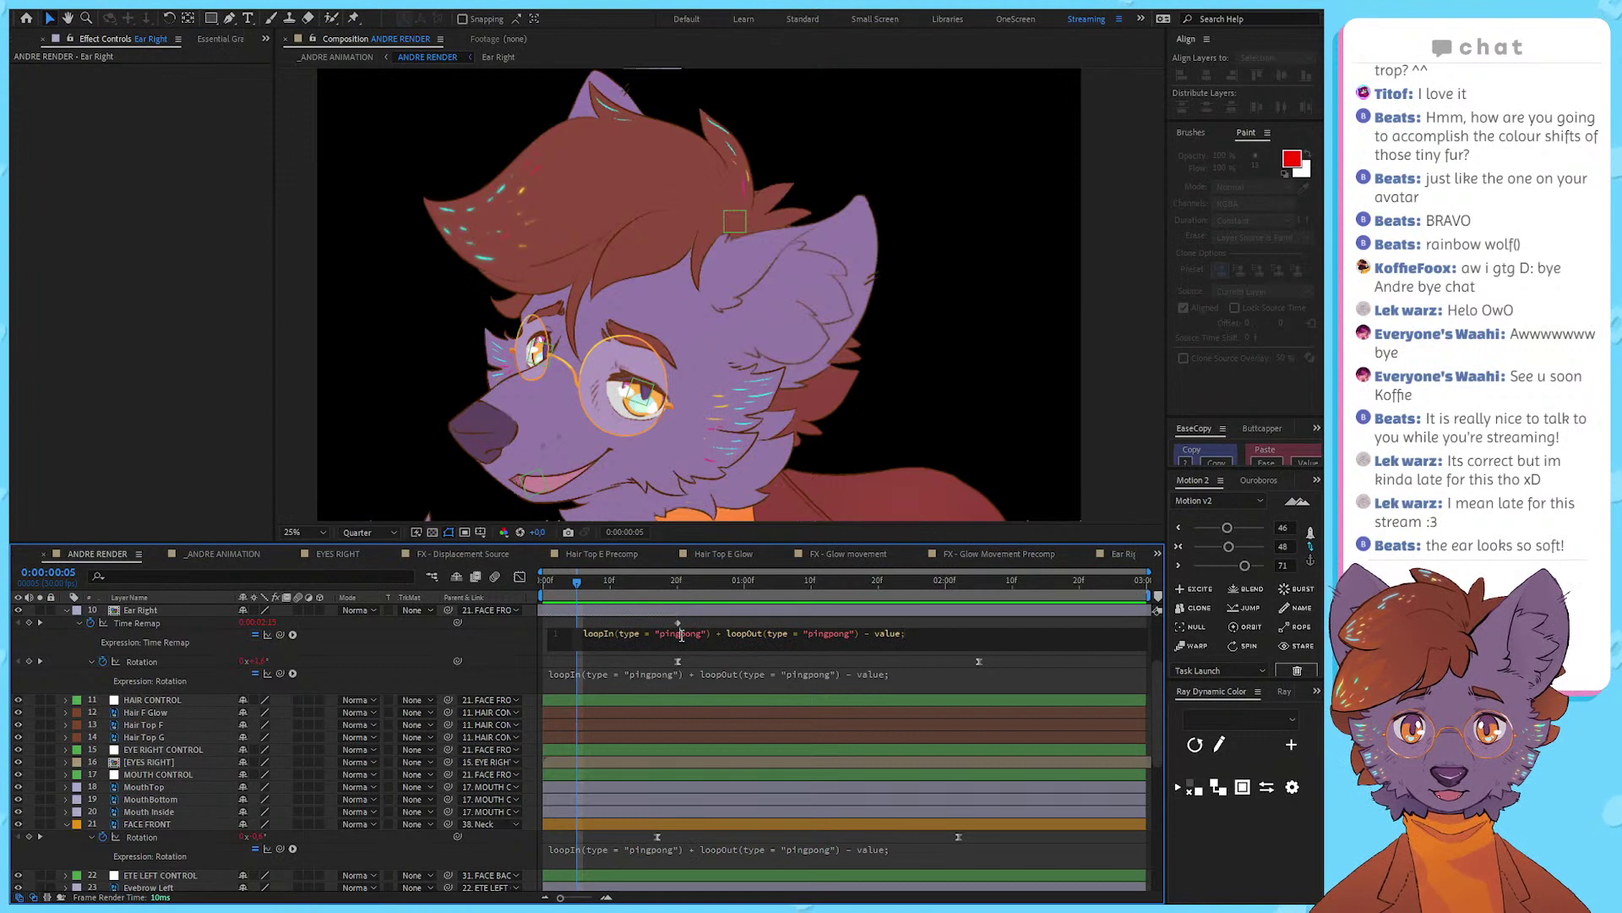
pyautogui.doubleClick(681, 635)
pyautogui.write('cycle')
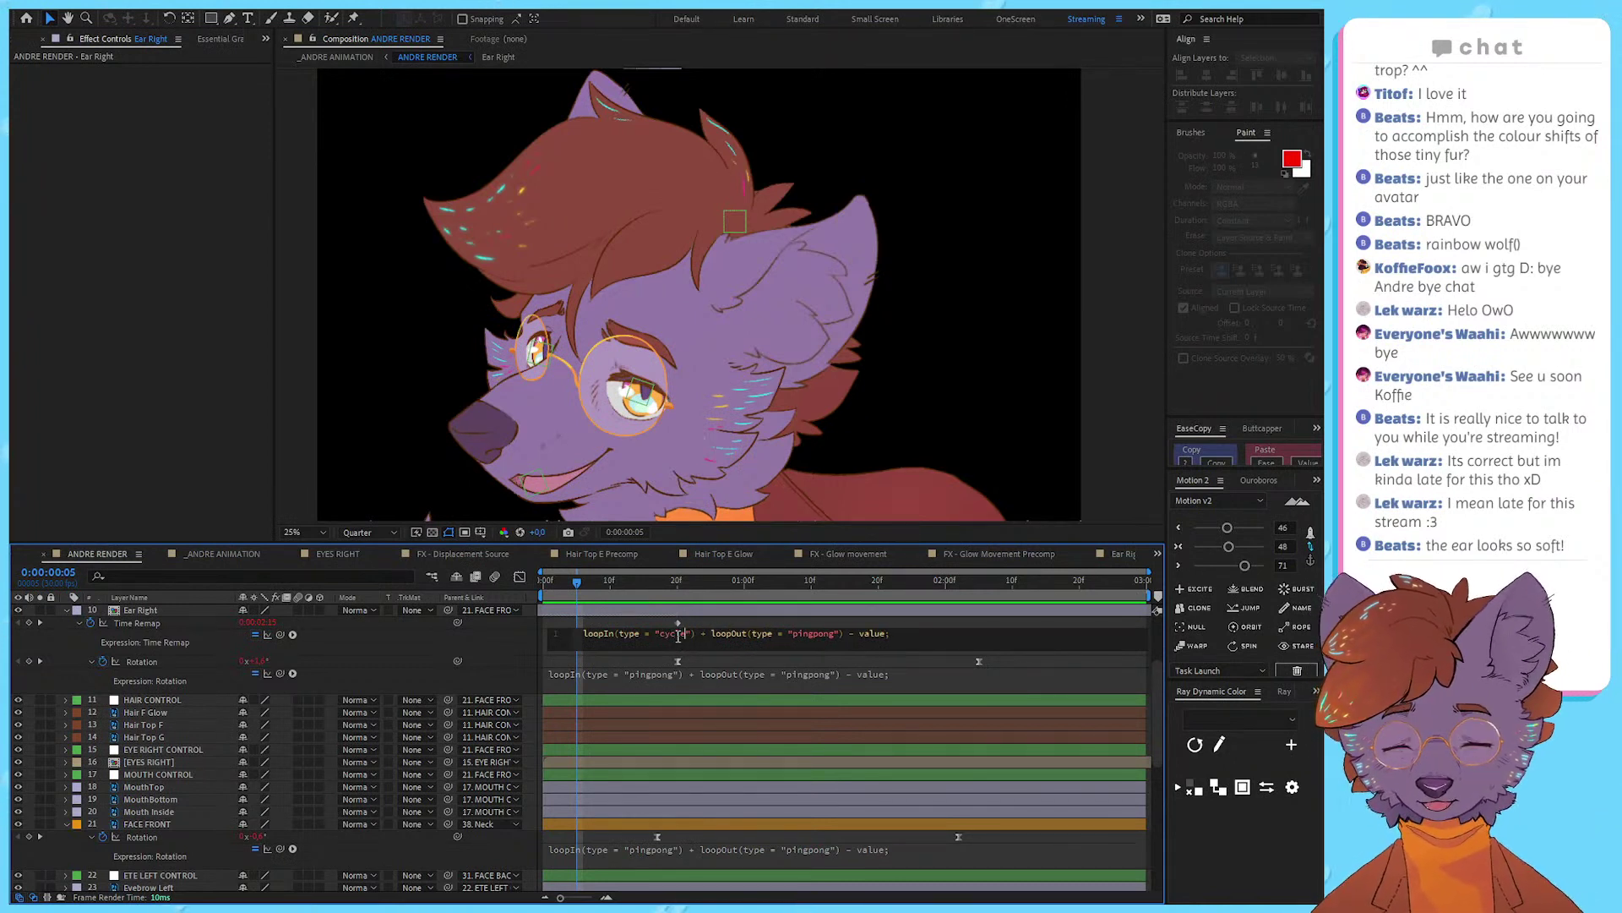
pyautogui.write('cycle')
pyautogui.click(816, 623)
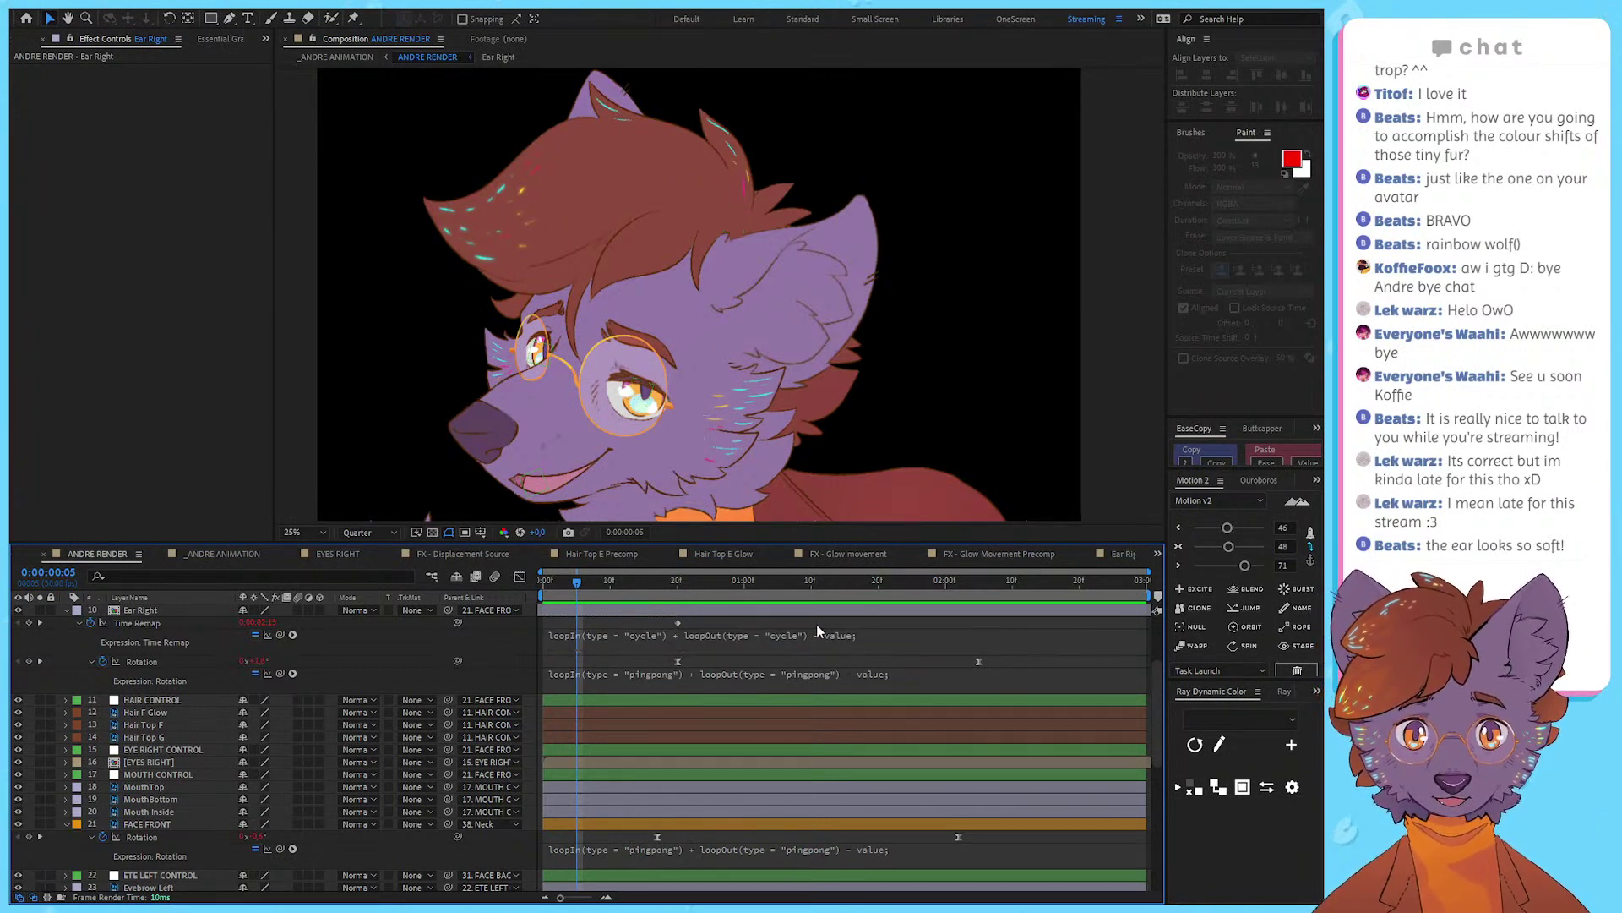
pyautogui.press('space')
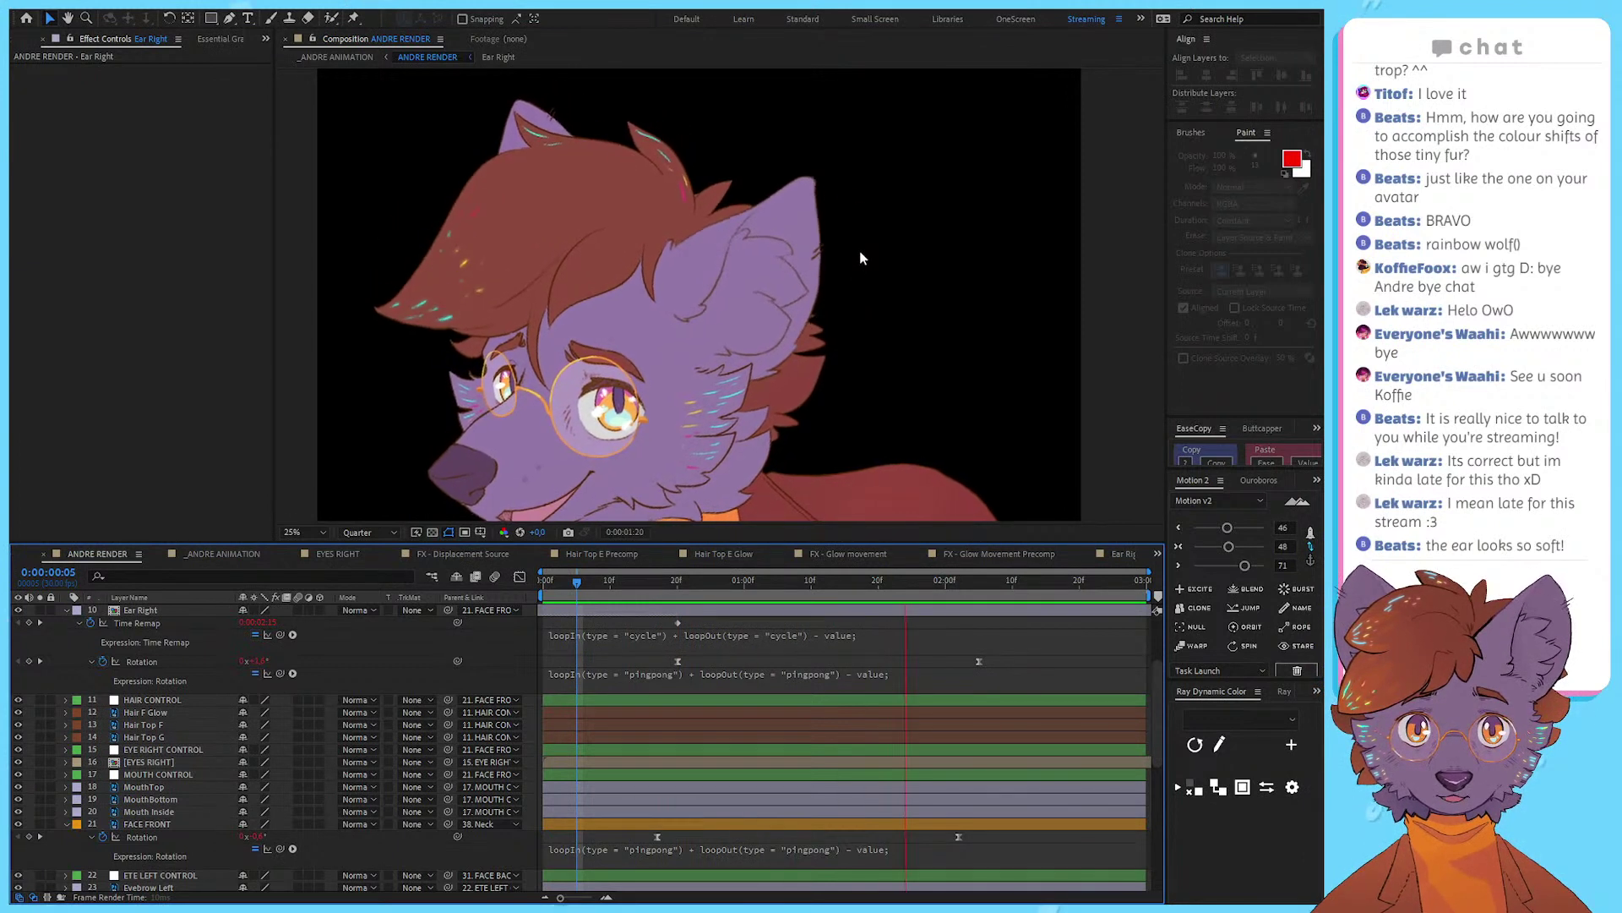
pyautogui.scroll(-1, 784, 309)
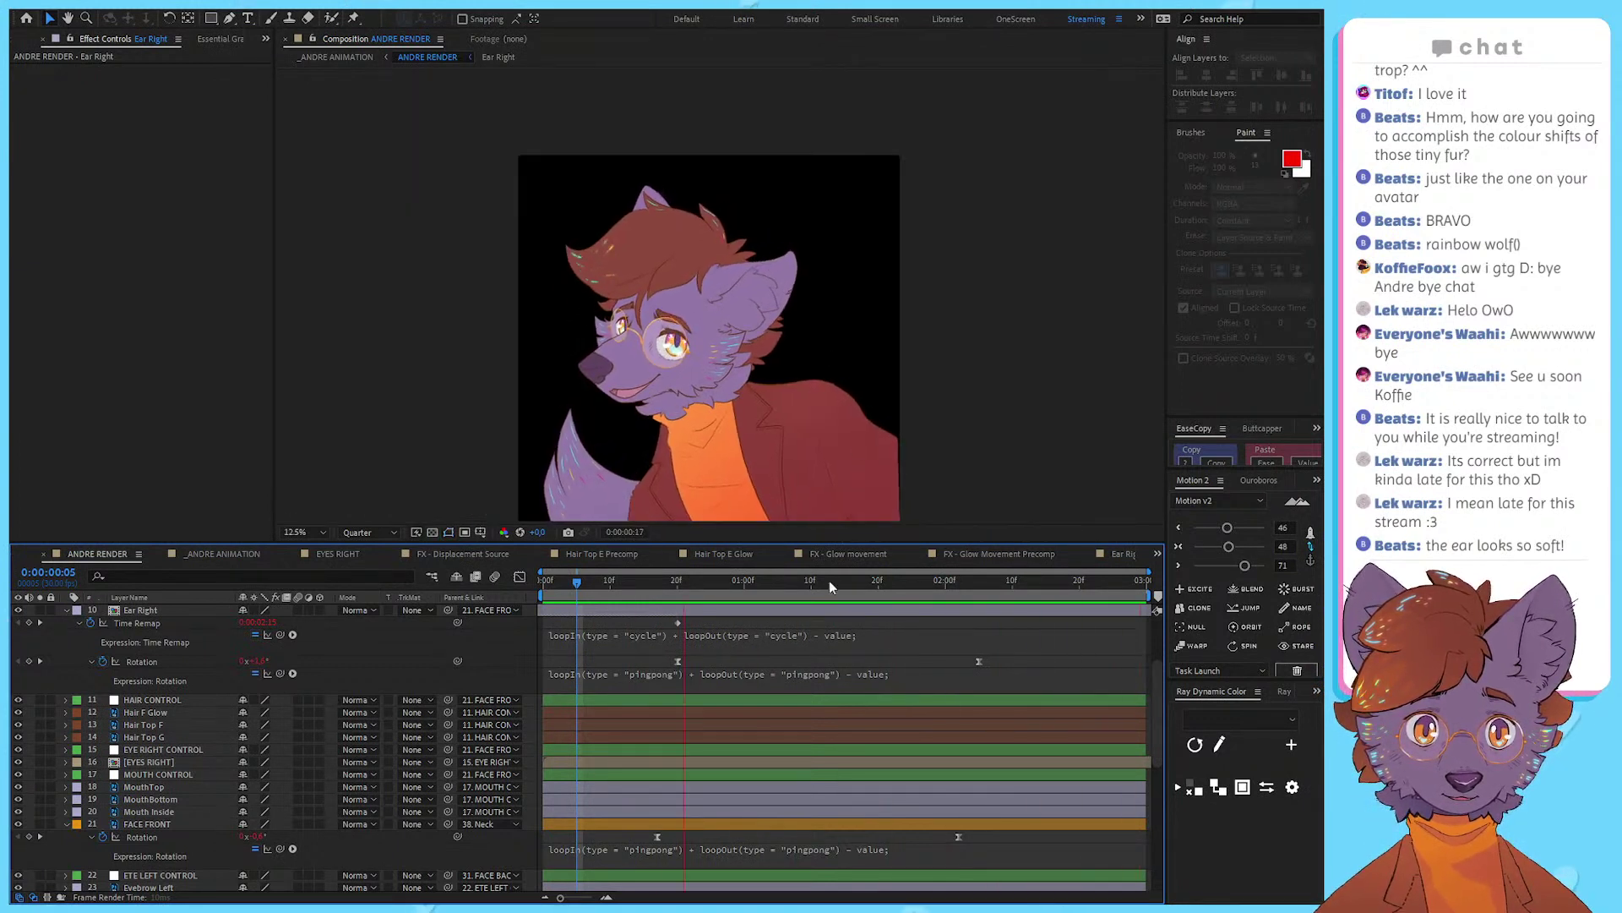
# Step: Set Ear Right's Rotation keyframe at 0:00:02:05 to 0° and play the animation
pyautogui.click(979, 584)
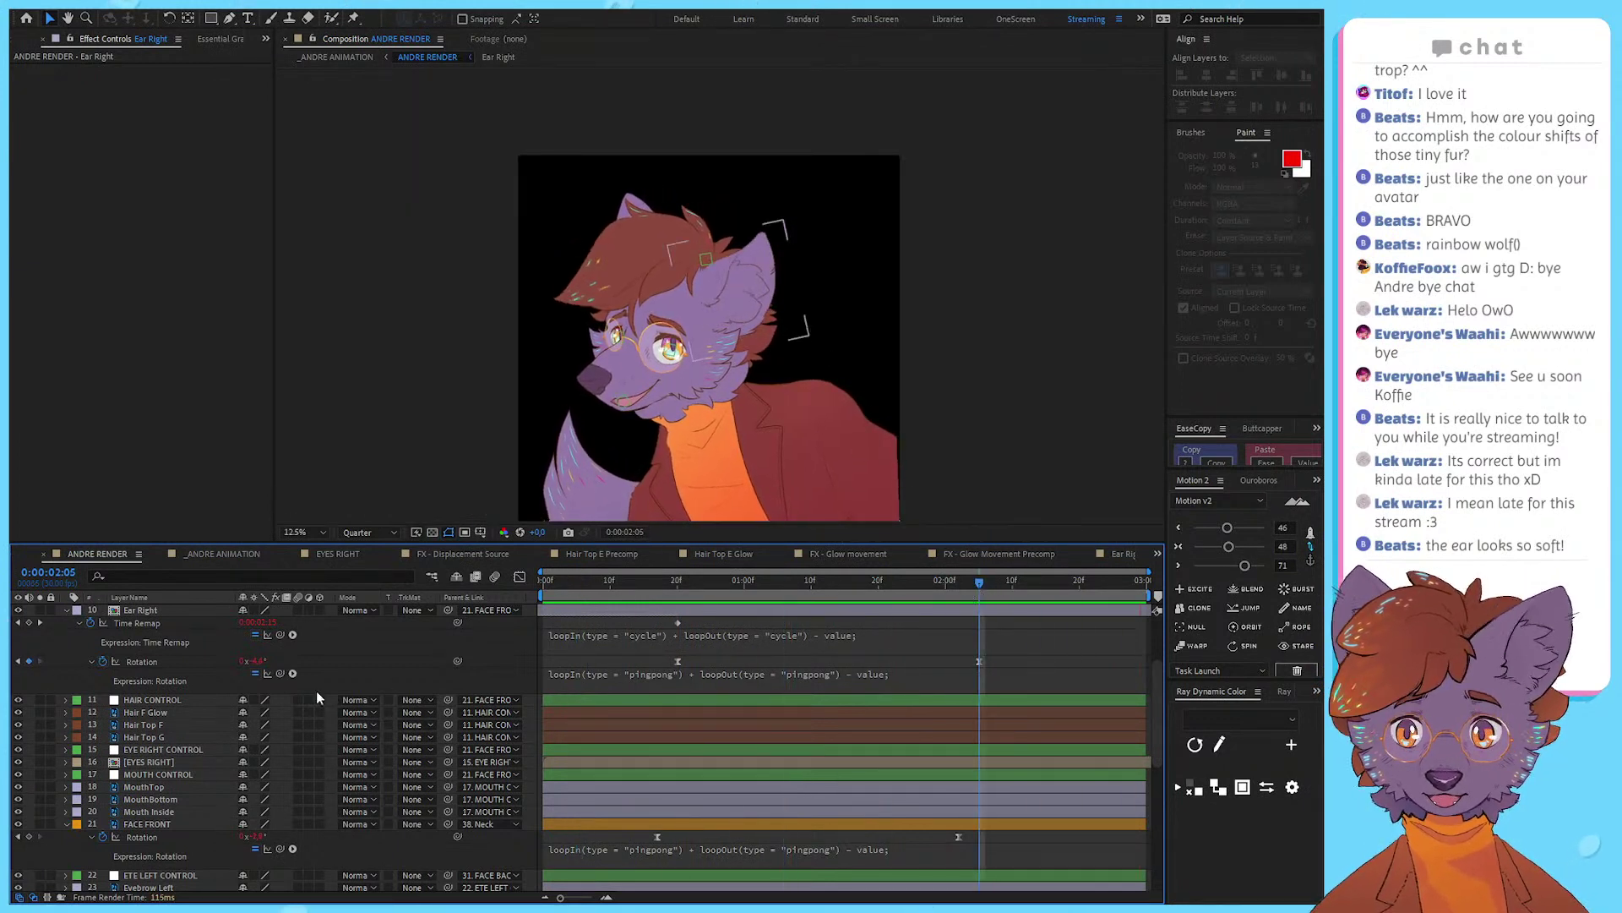
pyautogui.click(19, 664)
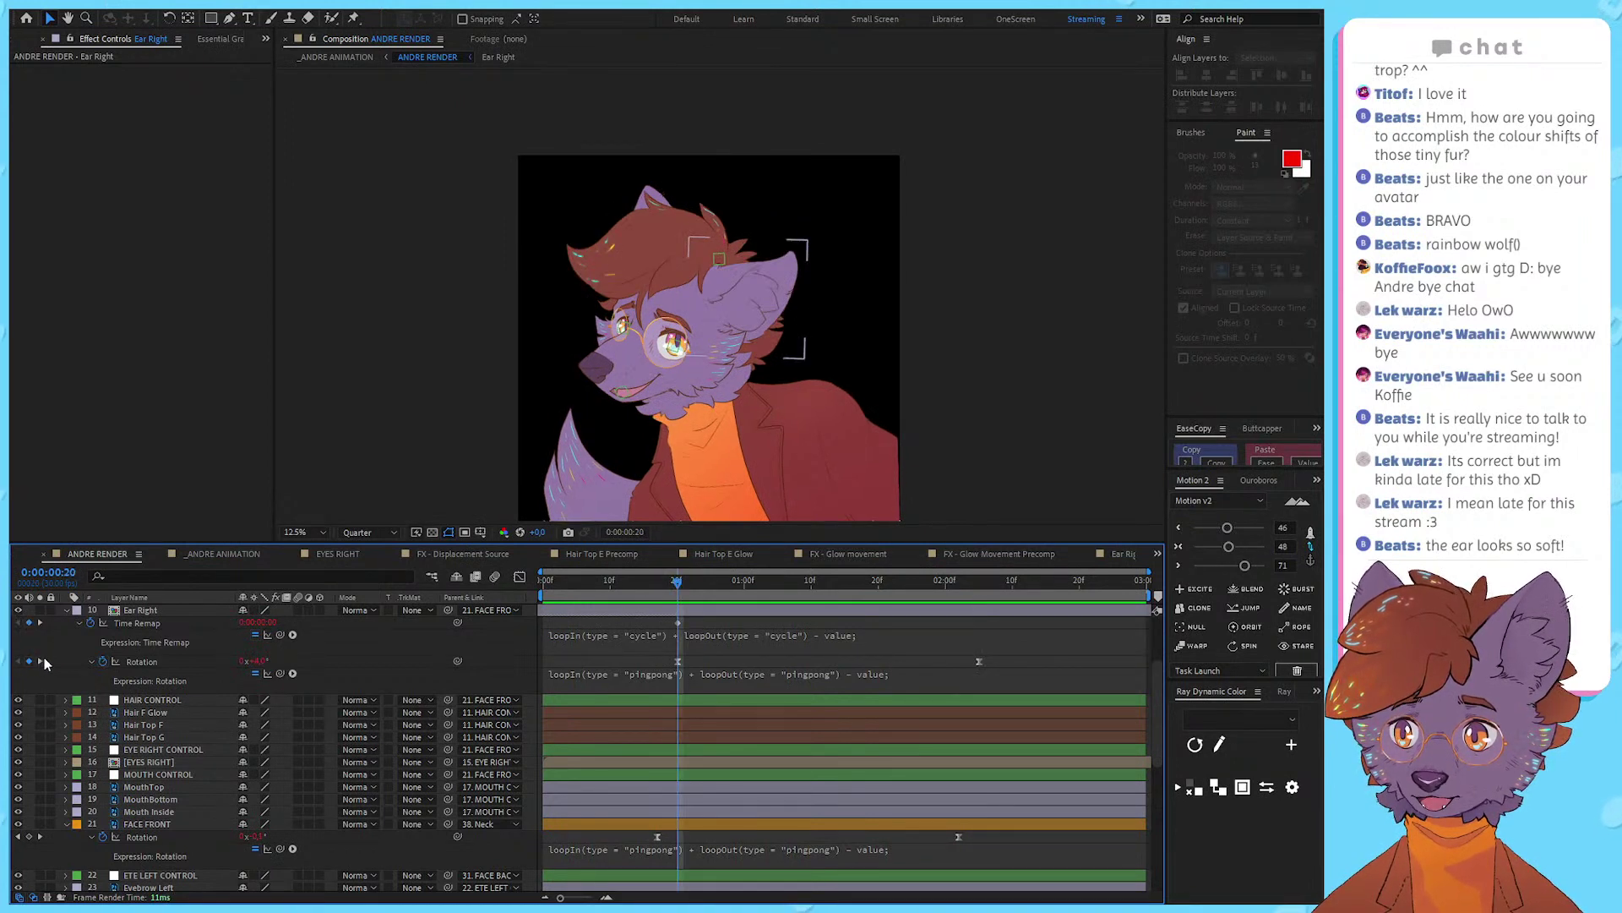
pyautogui.click(41, 660)
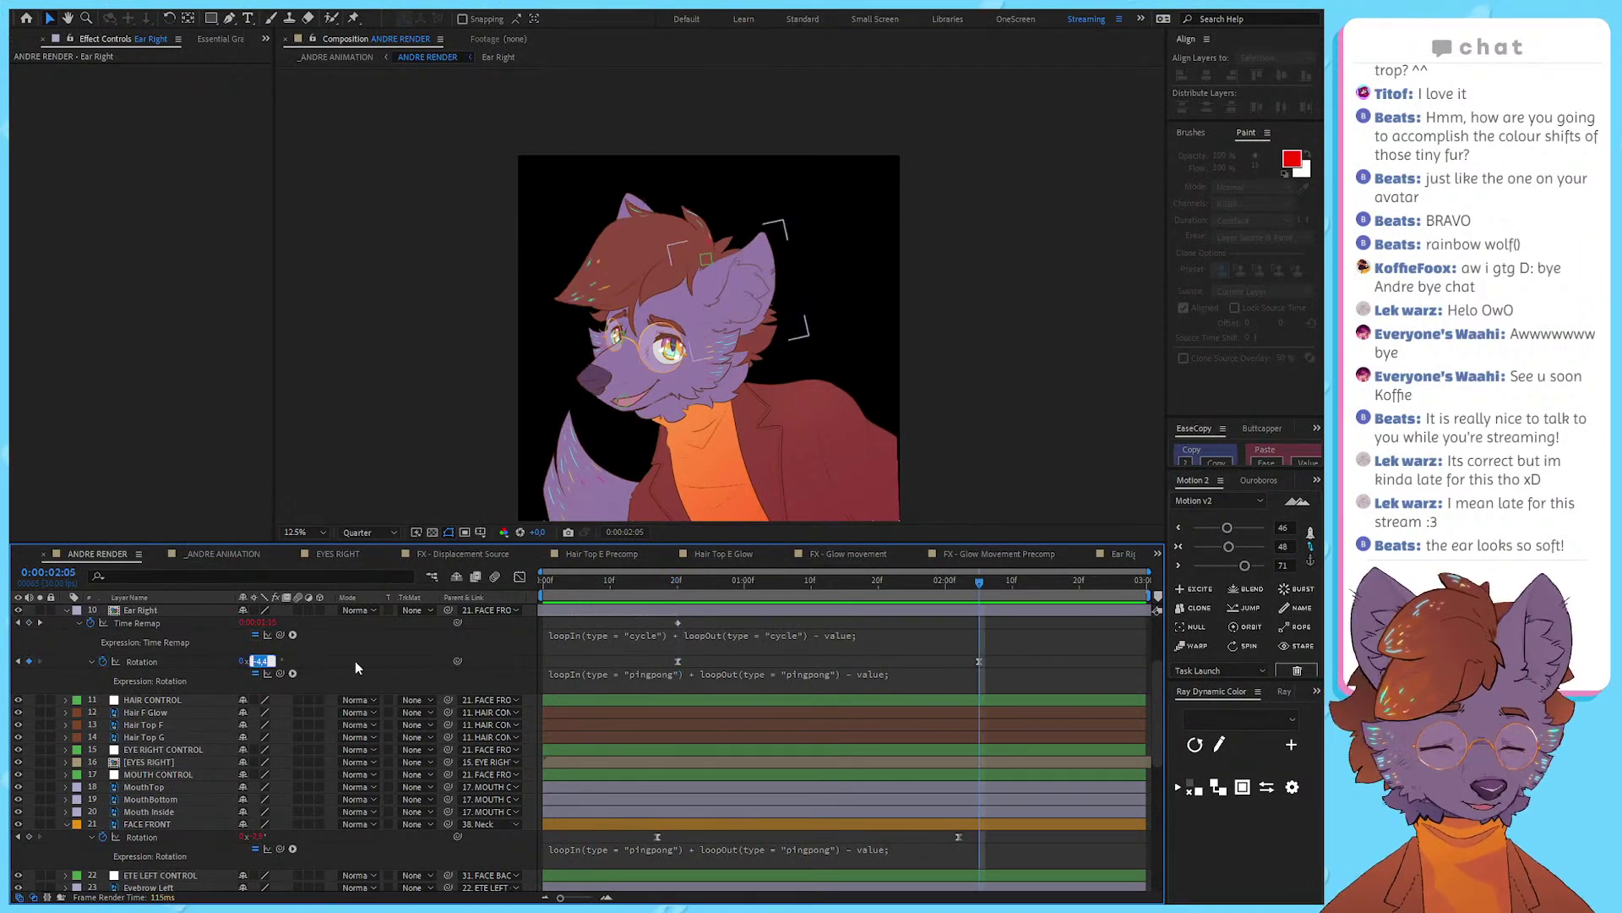
pyautogui.write('0')
pyautogui.press('Return')
pyautogui.press('space')
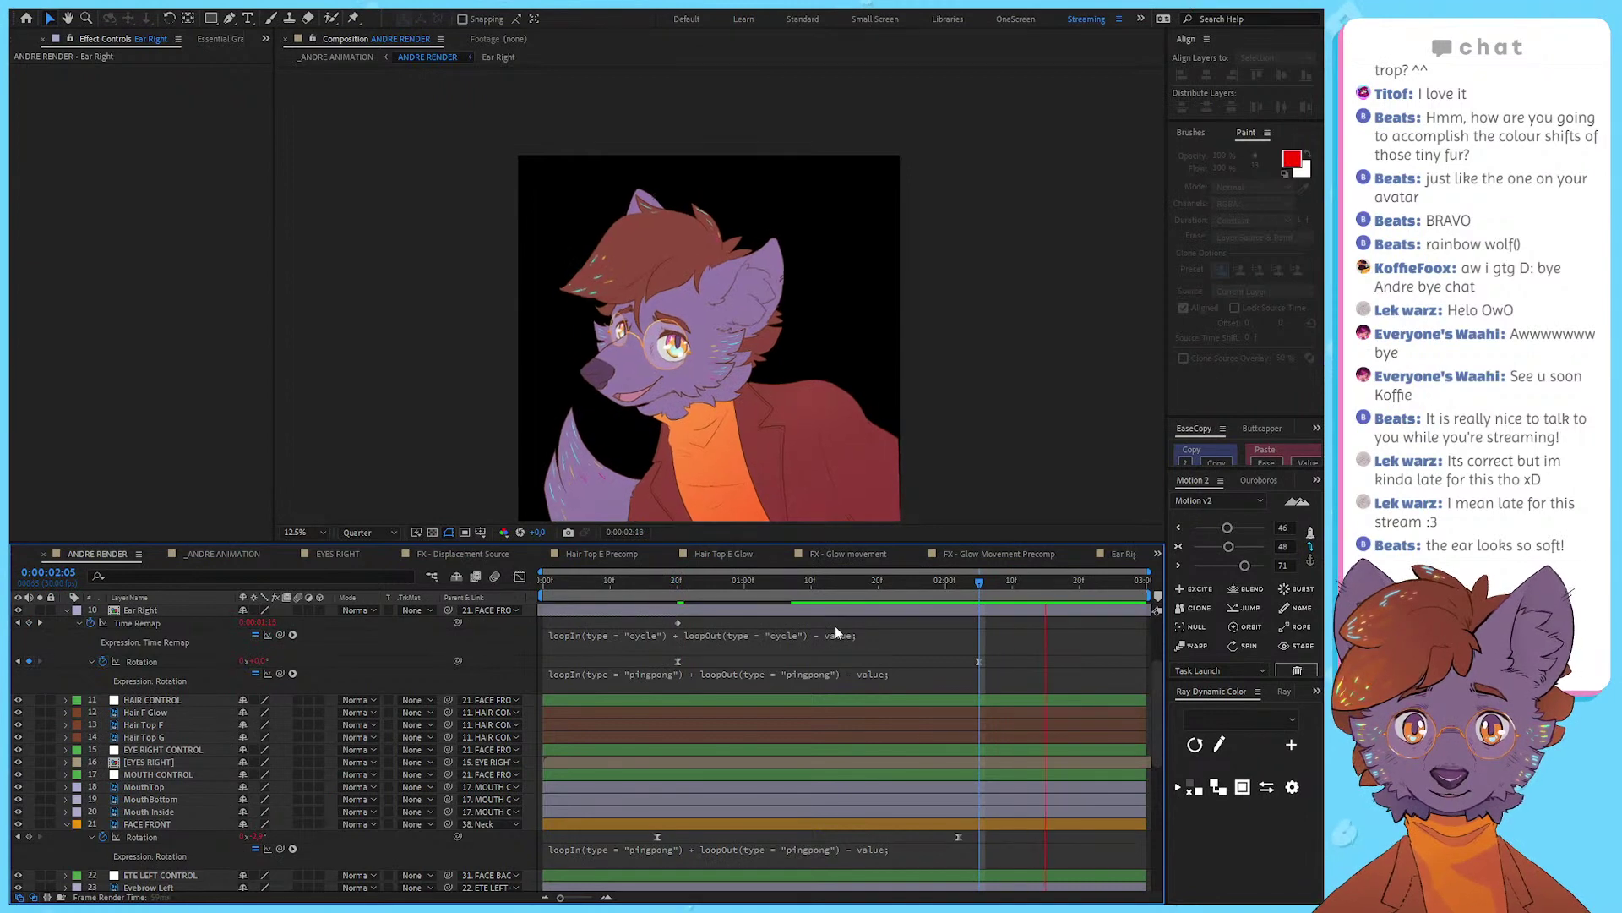
pyautogui.scroll(-1, 838, 240)
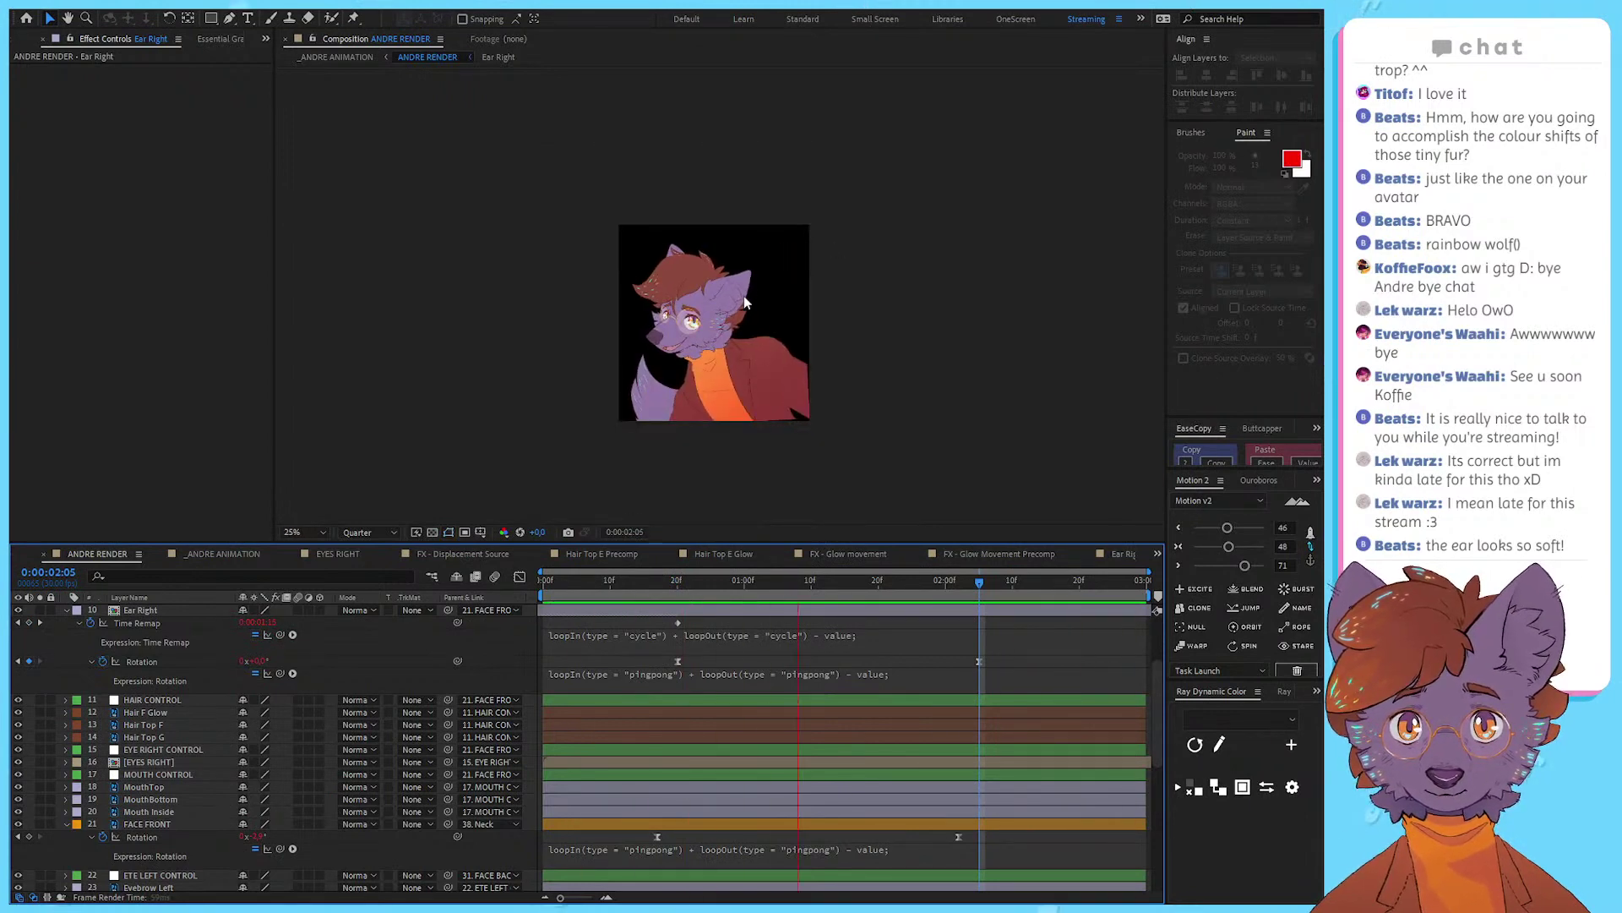
pyautogui.scroll(2, 742, 299)
pyautogui.press('space')
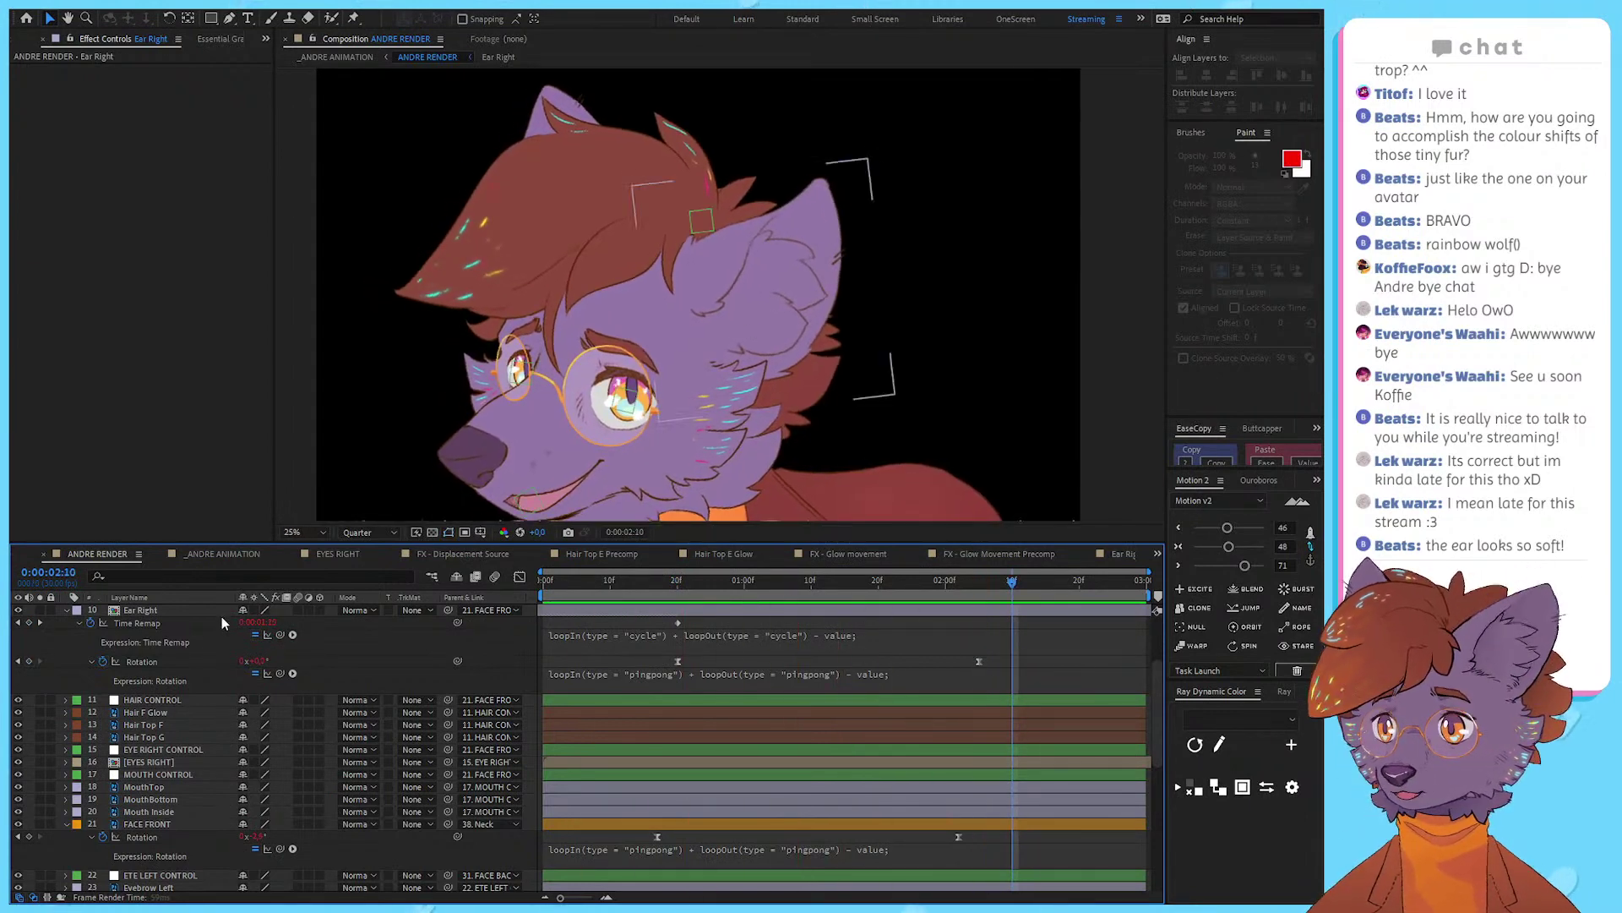
# Step: Open the Ear Right composition and select Puppet Pin 4's second Position keyframe on the Puppet Bounce layer
pyautogui.click(174, 610)
pyautogui.doubleClick(172, 608)
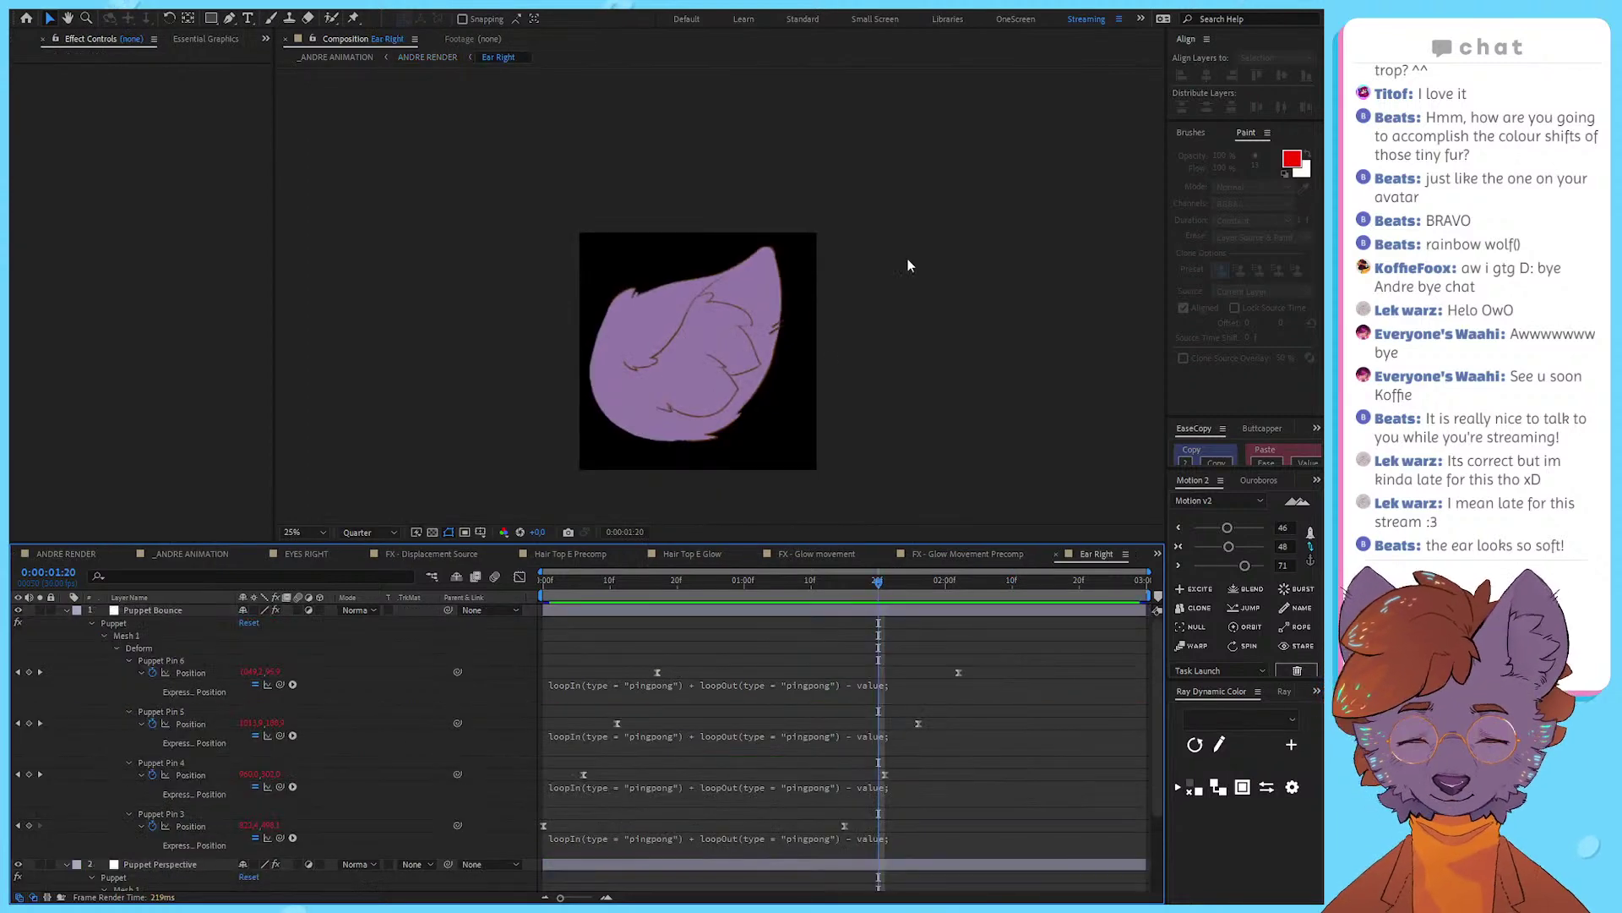
pyautogui.click(711, 303)
pyautogui.moveTo(982, 652); pyautogui.dragTo(784, 745)
pyautogui.press('pagedown')
pyautogui.press('pagedown')
pyautogui.press('pageup')
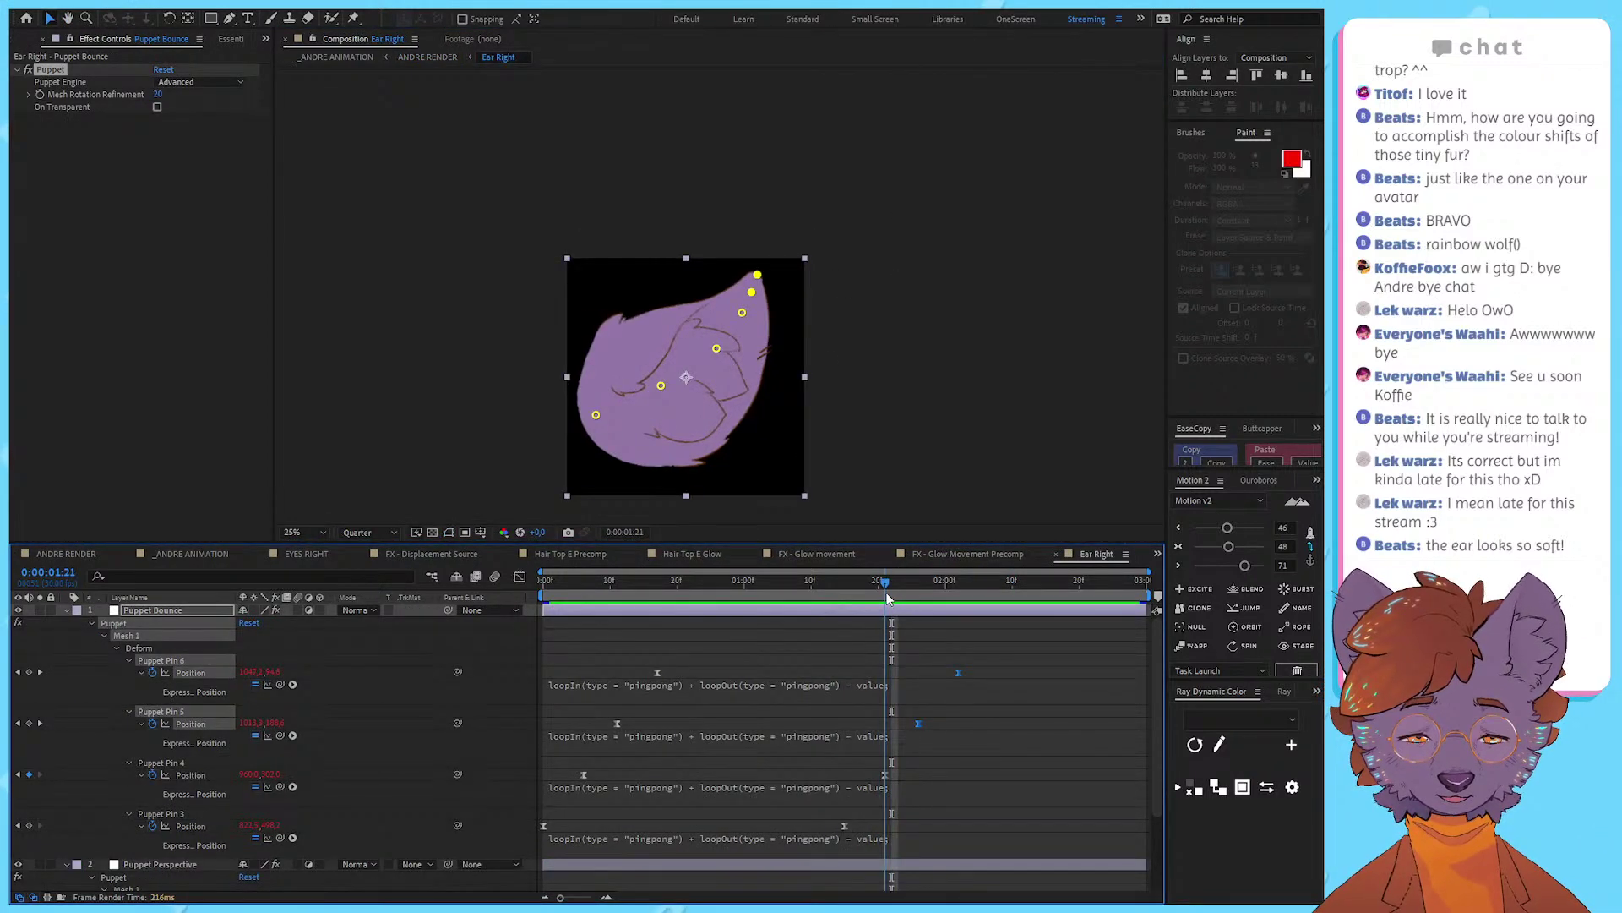
pyautogui.moveTo(887, 771); pyautogui.dragTo(861, 777)
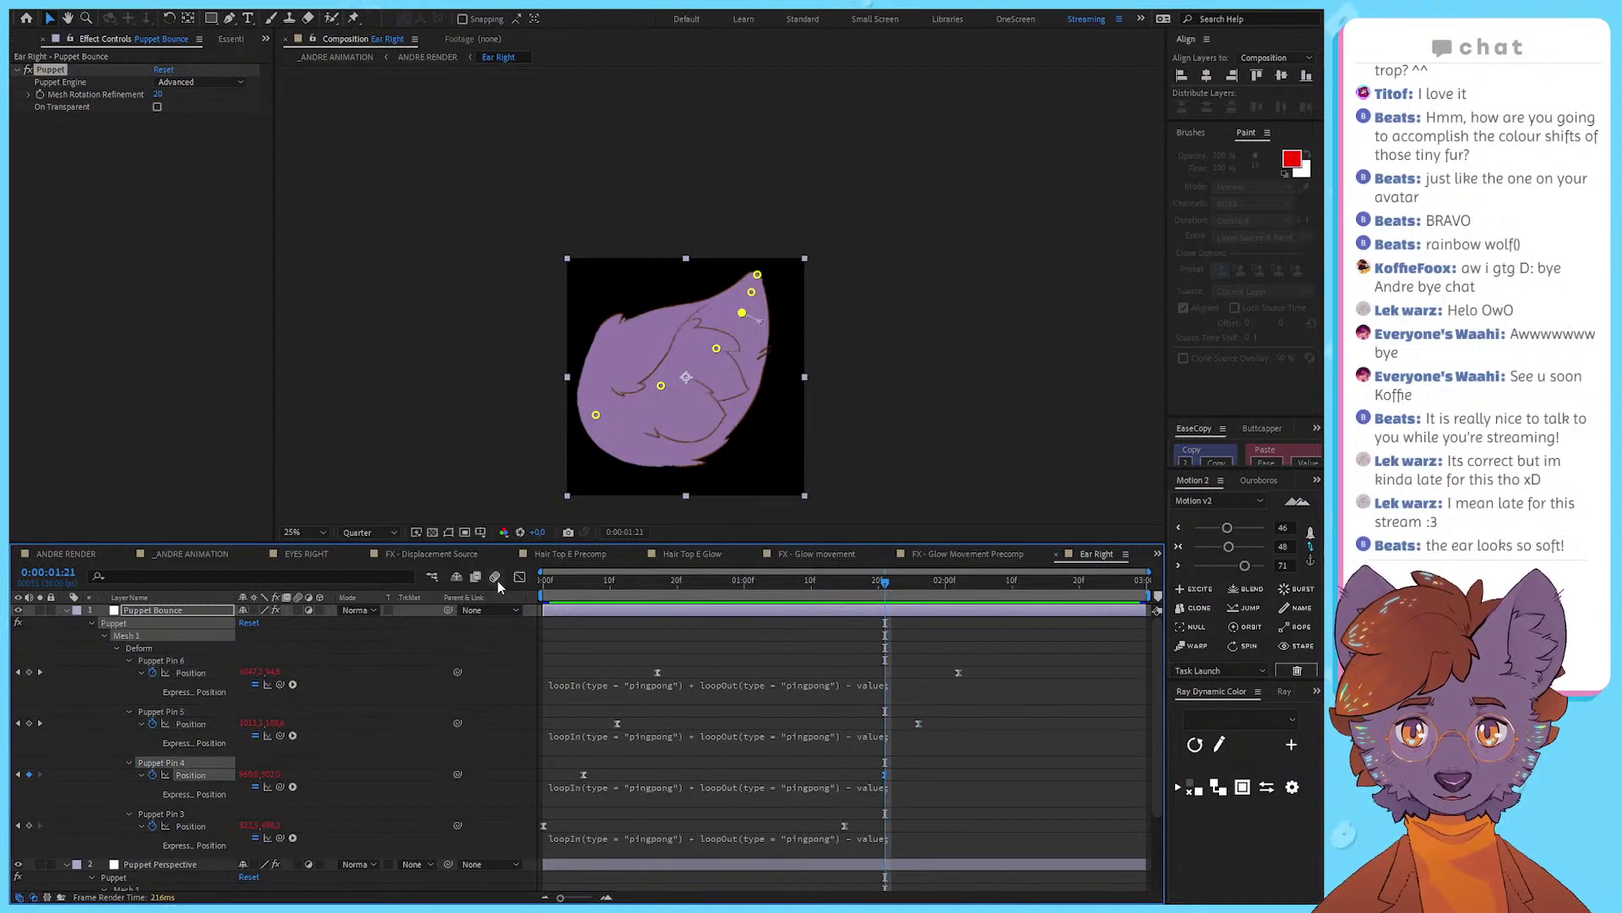
# Step: Examine Puppet Pin 4's Position curve in the Graph Editor and its motion path near the ear tip
pyautogui.click(520, 577)
pyautogui.hotkey('shift', 'F3')
pyautogui.scroll(-4, 840, 674)
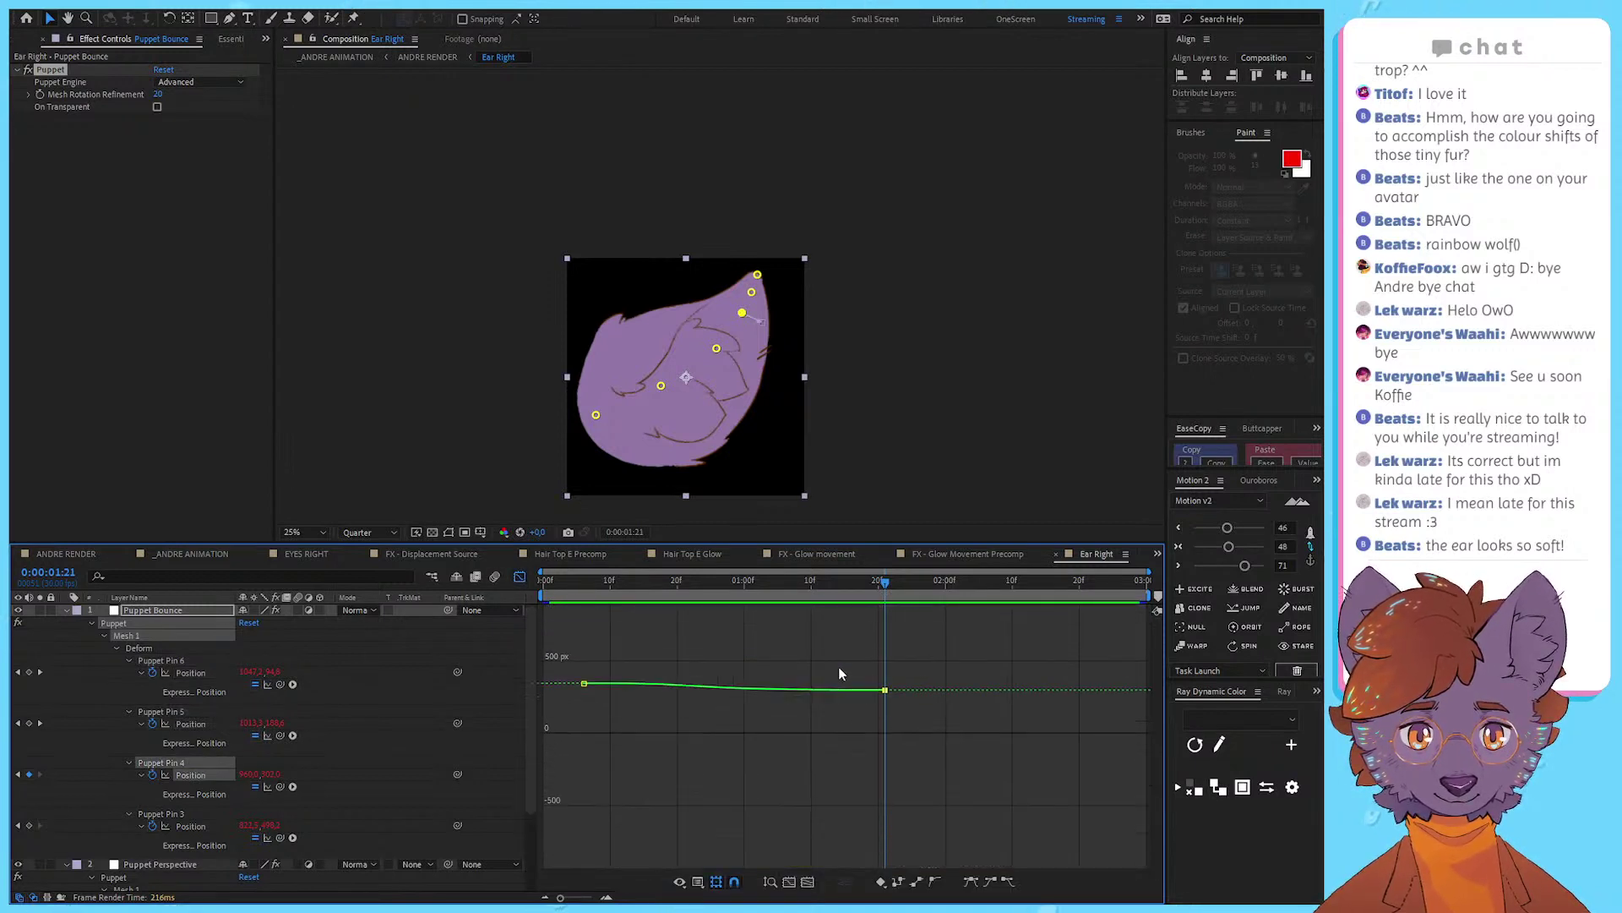
pyautogui.scroll(3, 840, 676)
pyautogui.scroll(-4, 826, 716)
pyautogui.scroll(1, 845, 701)
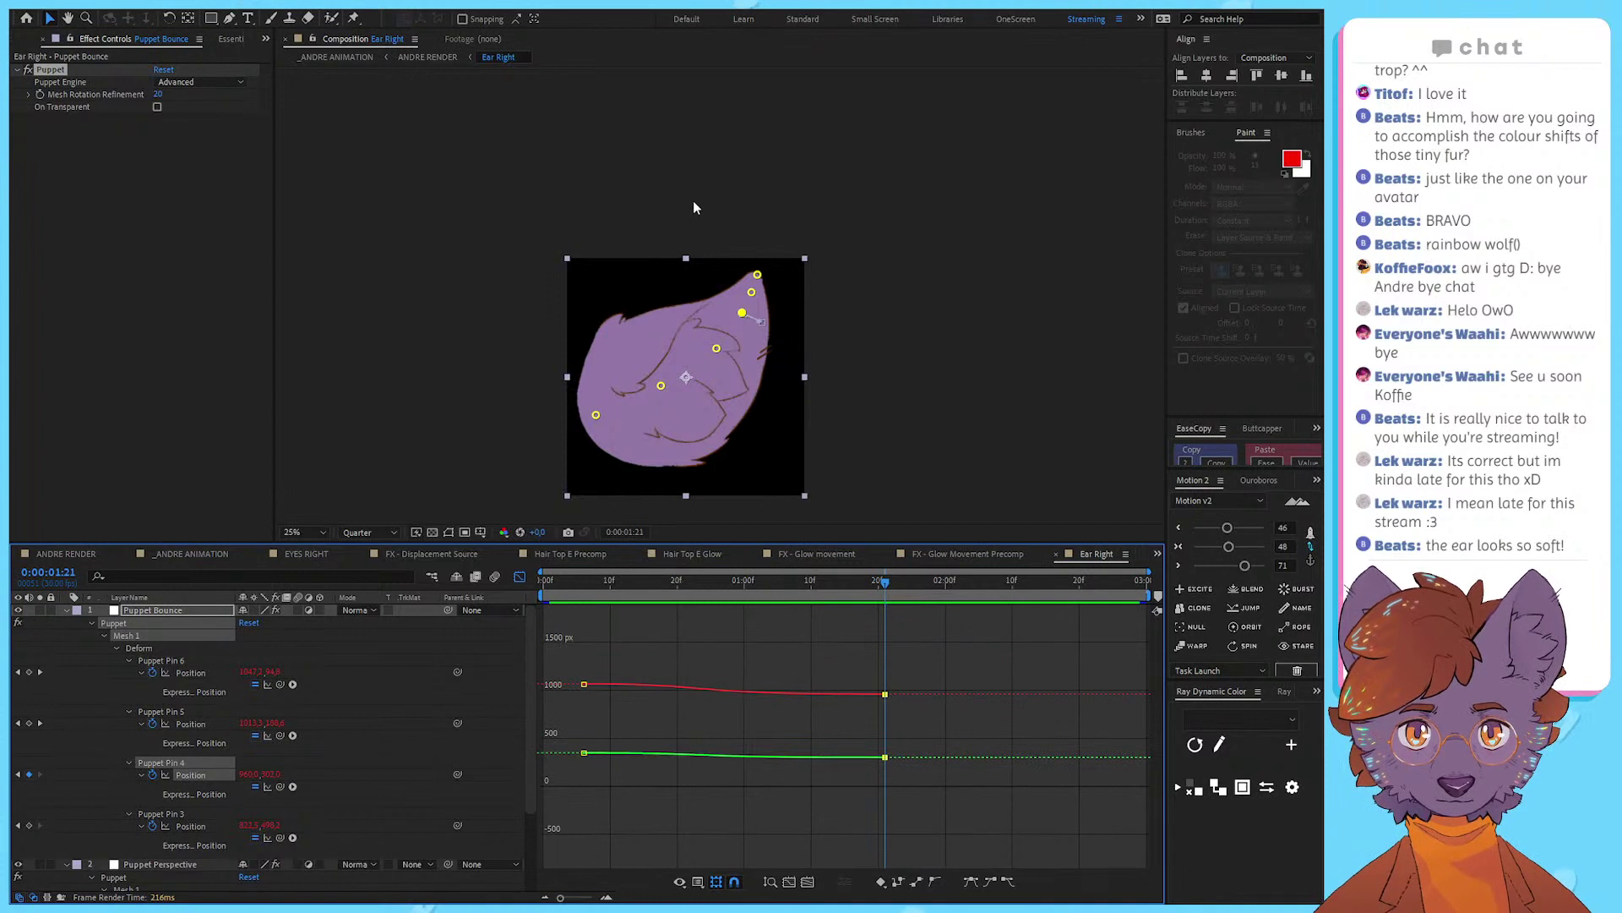
pyautogui.scroll(4, 760, 389)
pyautogui.hotkey('shift', 'F3')
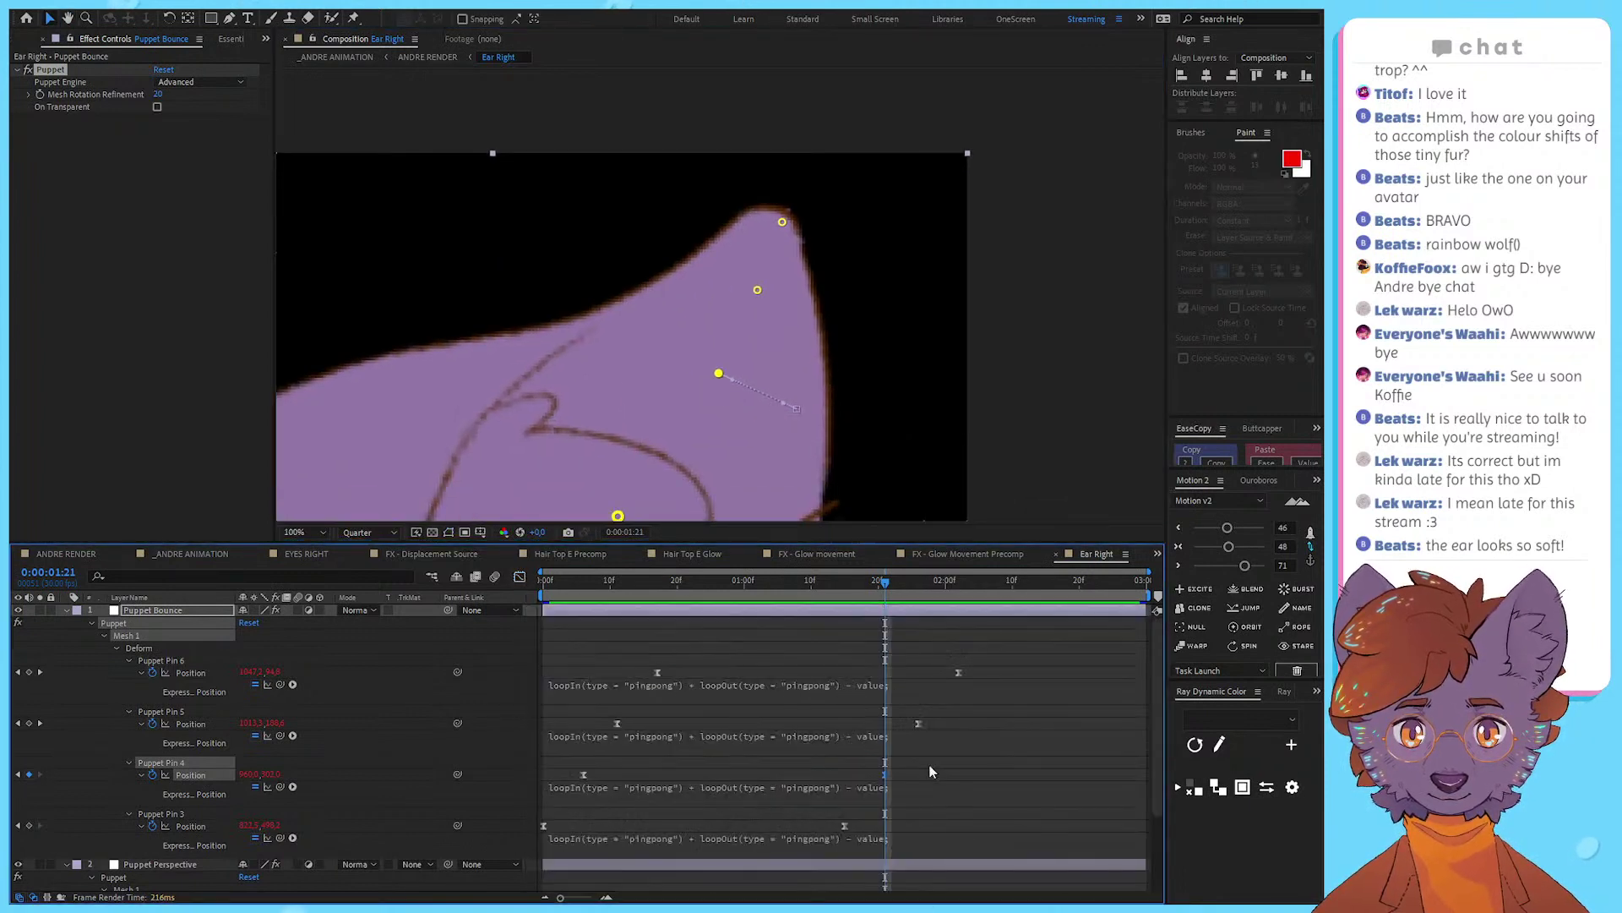
# Step: Remove the stagger by moving the Position keyframes of Puppet Pins 4, 5 and 6 to 0:00:00:00 and 0:00:01:15
pyautogui.moveTo(980, 665); pyautogui.dragTo(540, 780)
pyautogui.moveTo(1034, 669); pyautogui.dragTo(577, 718)
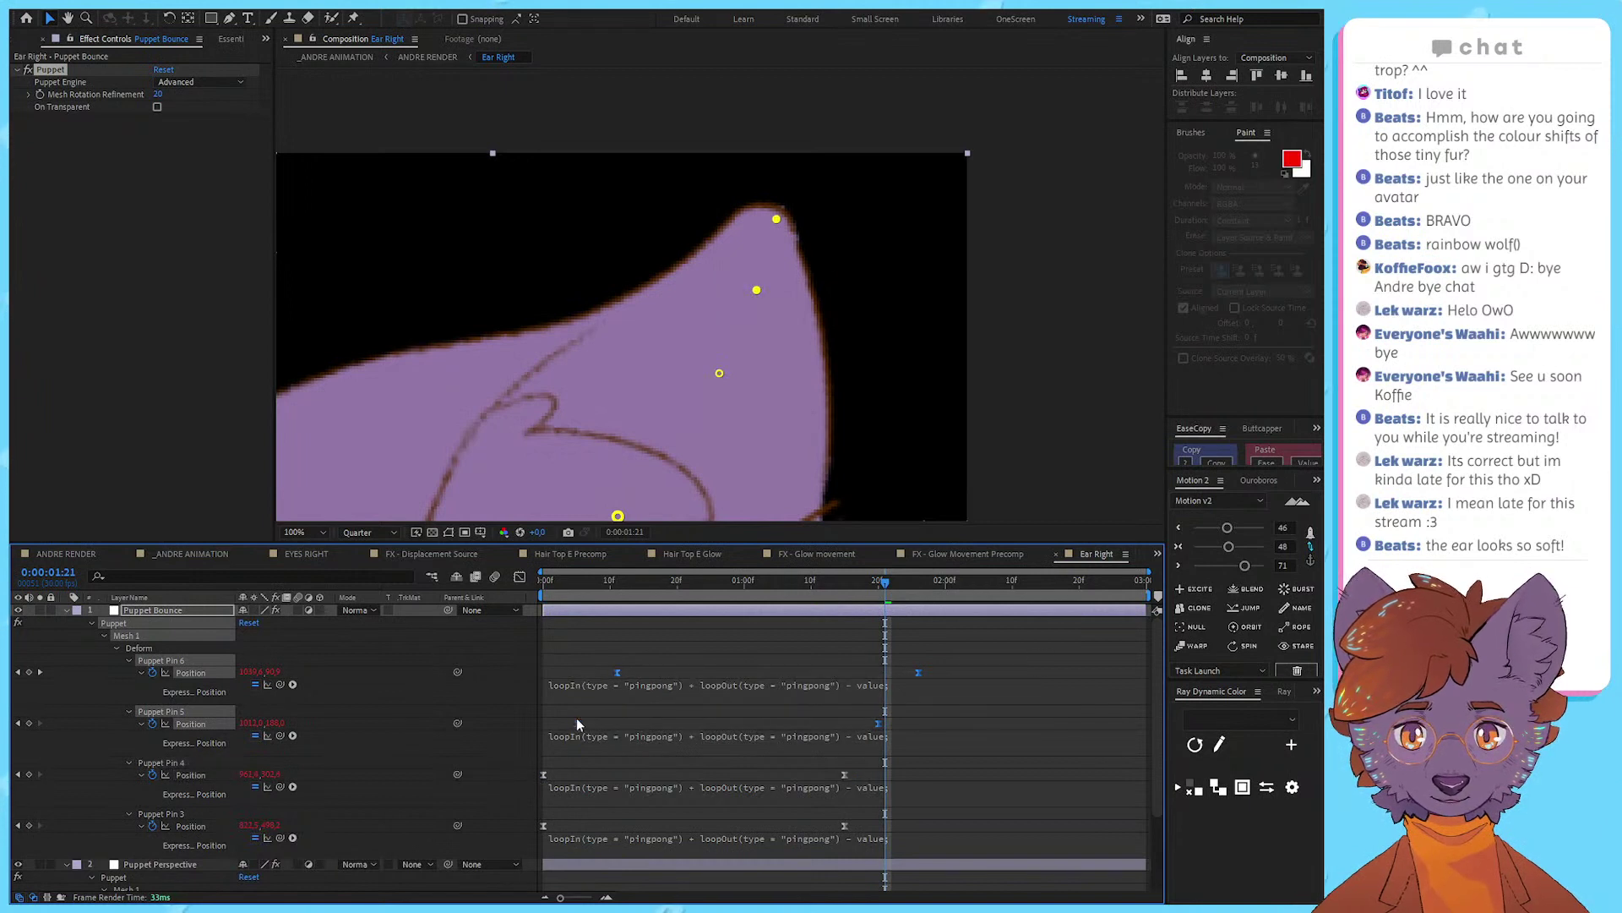
pyautogui.moveTo(958, 689); pyautogui.dragTo(576, 676)
pyautogui.moveTo(909, 678); pyautogui.dragTo(548, 647)
pyautogui.moveTo(830, 682)
pyautogui.mouseDown()
pyautogui.moveTo(865, 674)
pyautogui.moveTo(833, 668)
pyautogui.mouseUp()
pyautogui.click(843, 586)
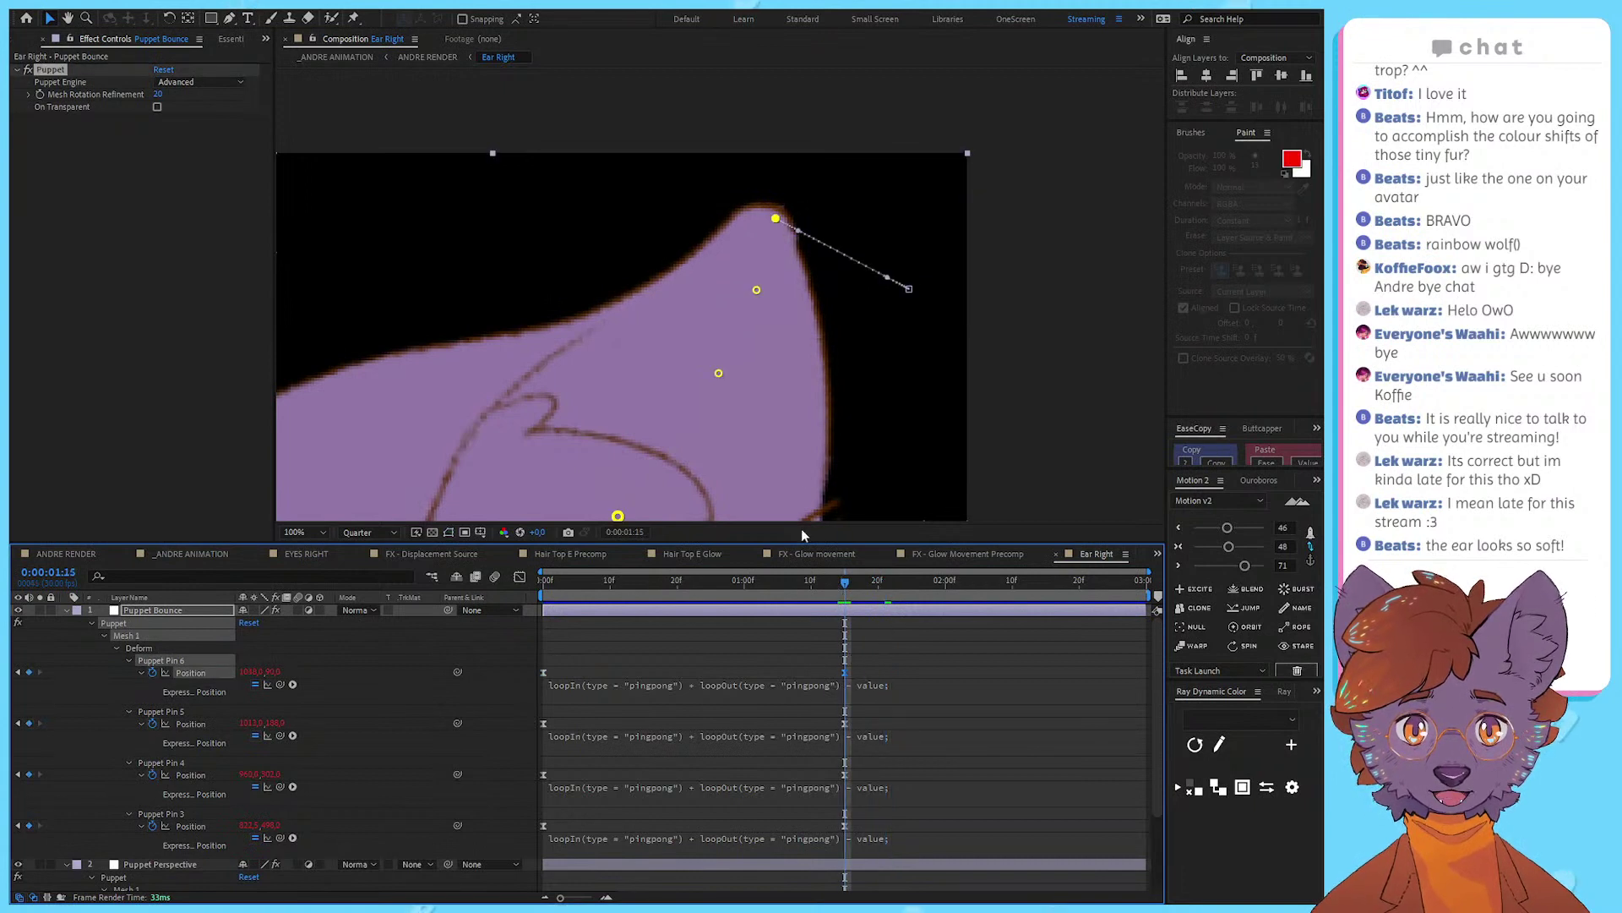
# Step: At 0:00:01:15, move Puppet Pins 6, 5 and 4 closer to their starting positions to soften the ear-tip bend
pyautogui.press('space')
pyautogui.moveTo(792, 247); pyautogui.dragTo(823, 230)
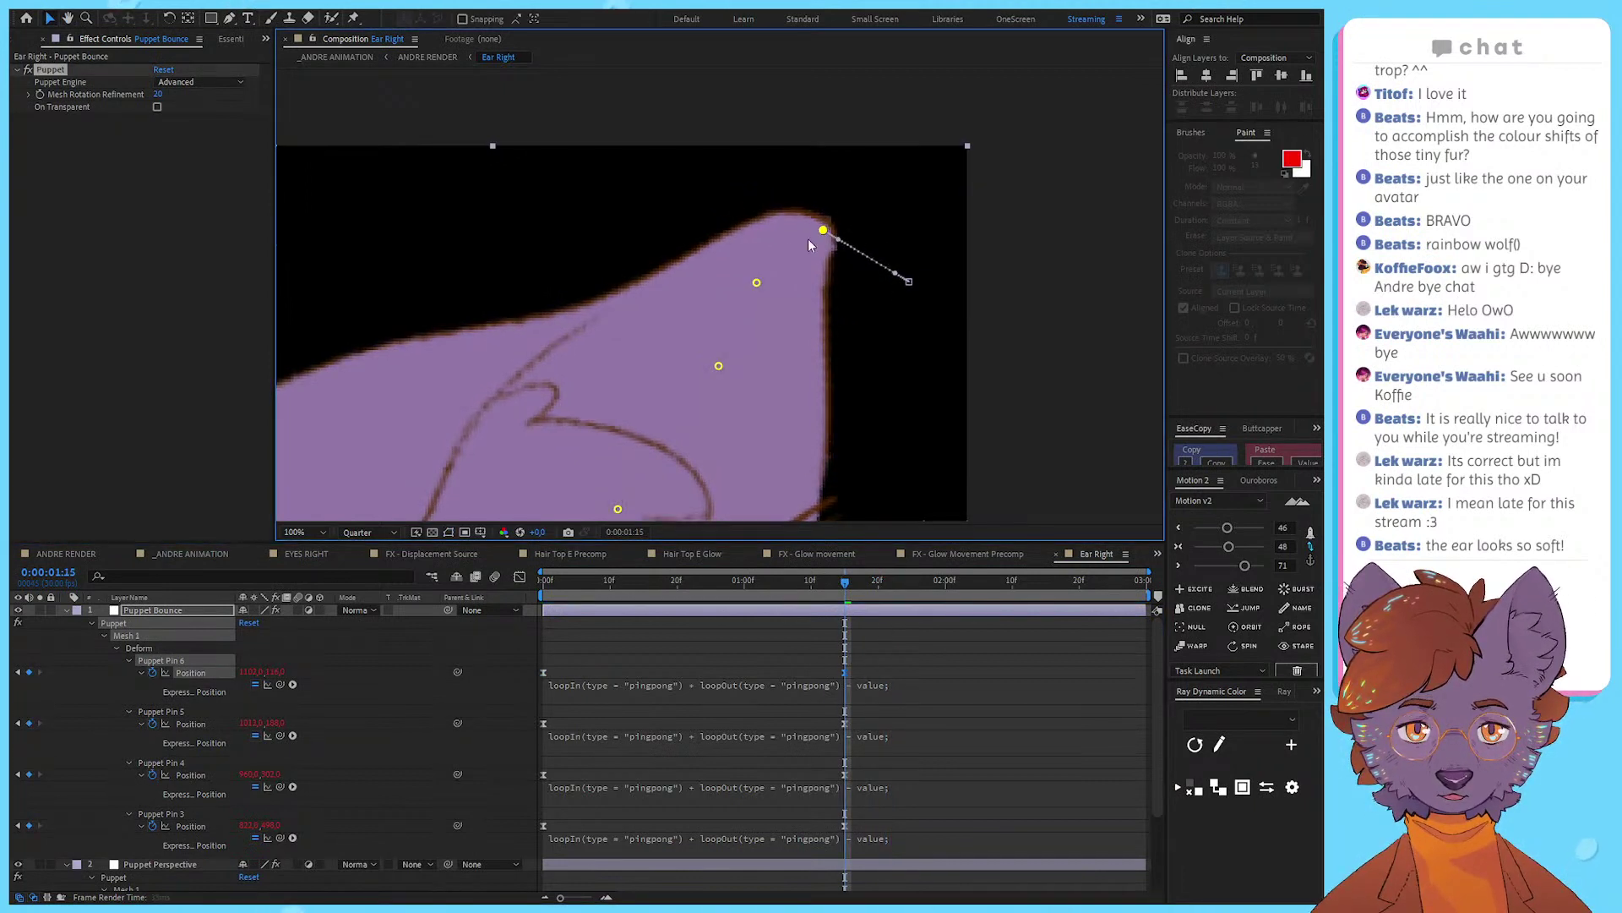
pyautogui.moveTo(767, 291); pyautogui.dragTo(796, 306)
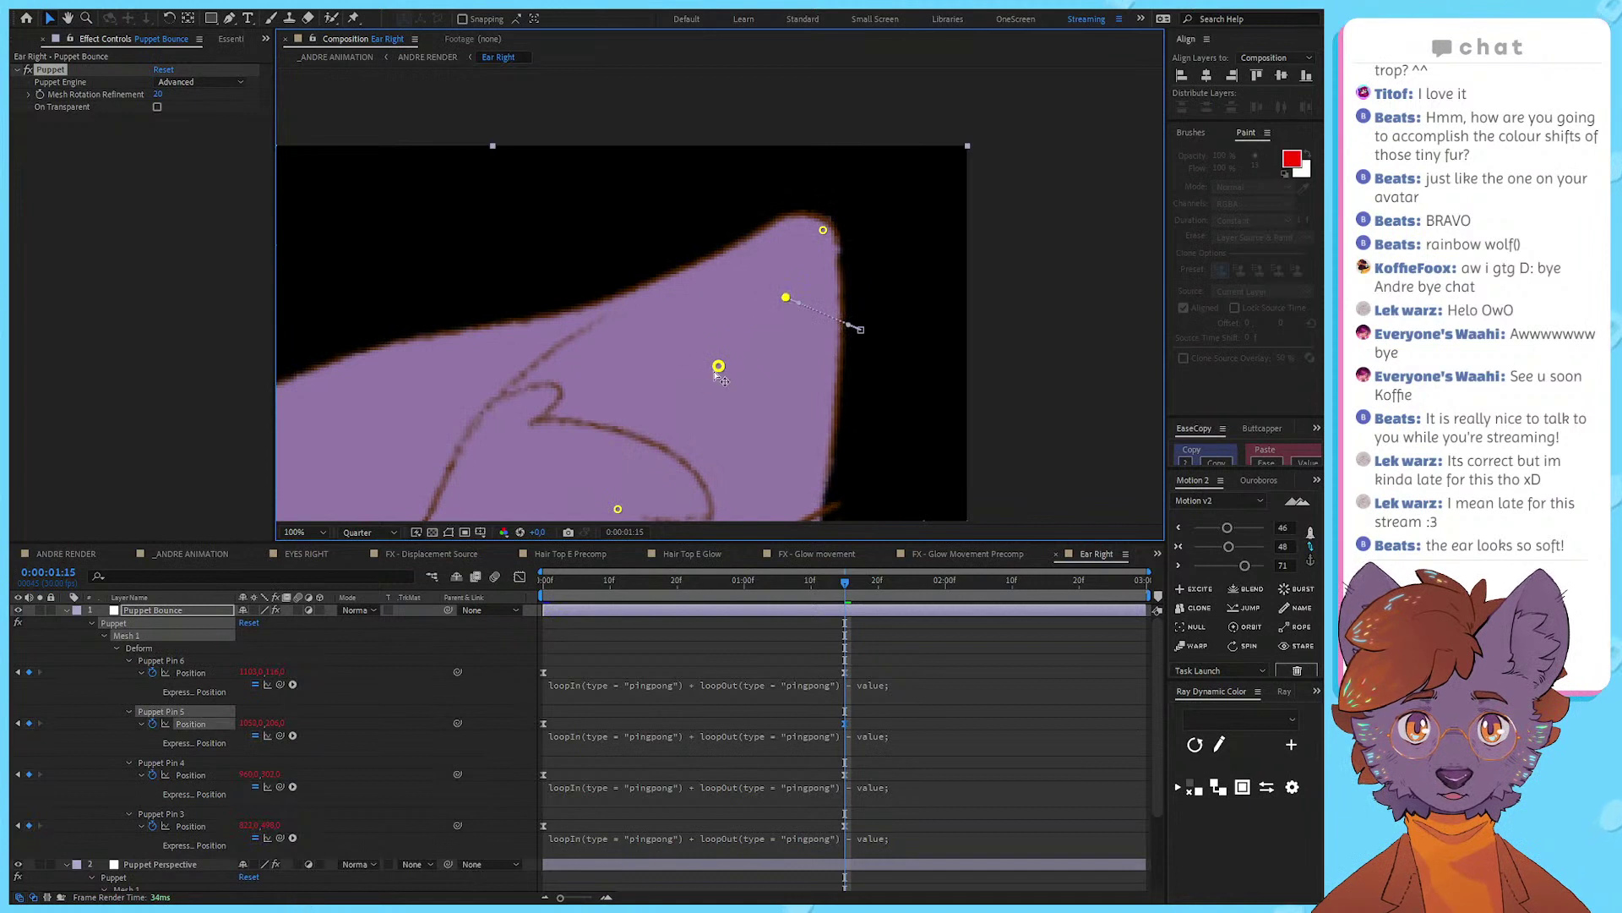
pyautogui.moveTo(717, 375); pyautogui.dragTo(812, 219)
pyautogui.scroll(-1, 728, 385)
pyautogui.press('space')
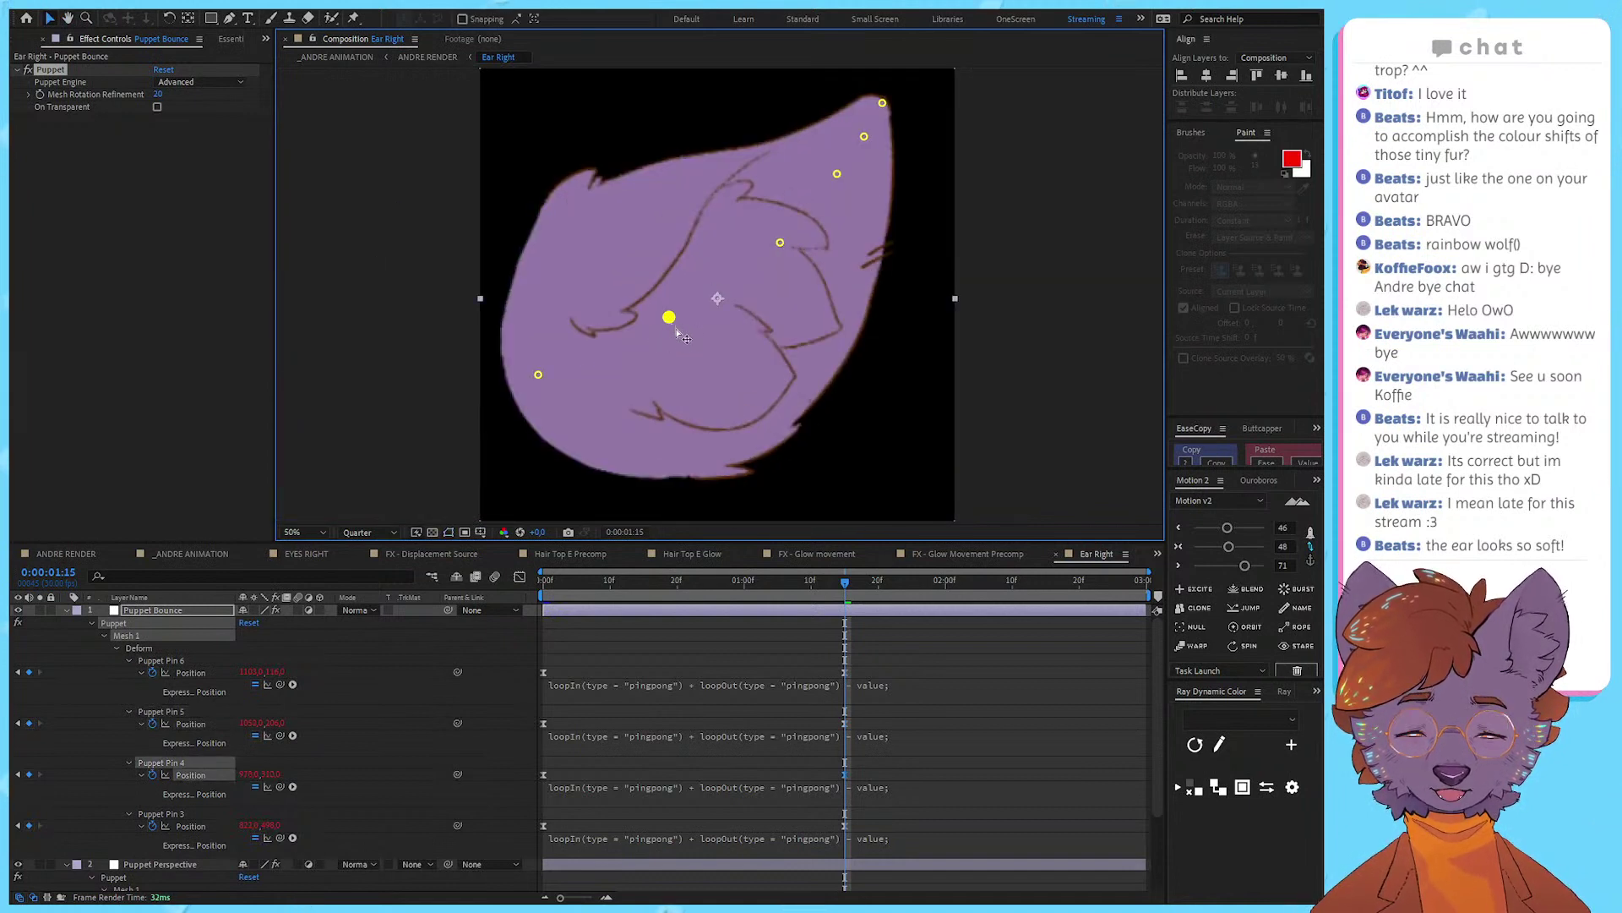
pyautogui.moveTo(676, 333); pyautogui.dragTo(699, 357)
pyautogui.hotkey('ctrl', 'z')
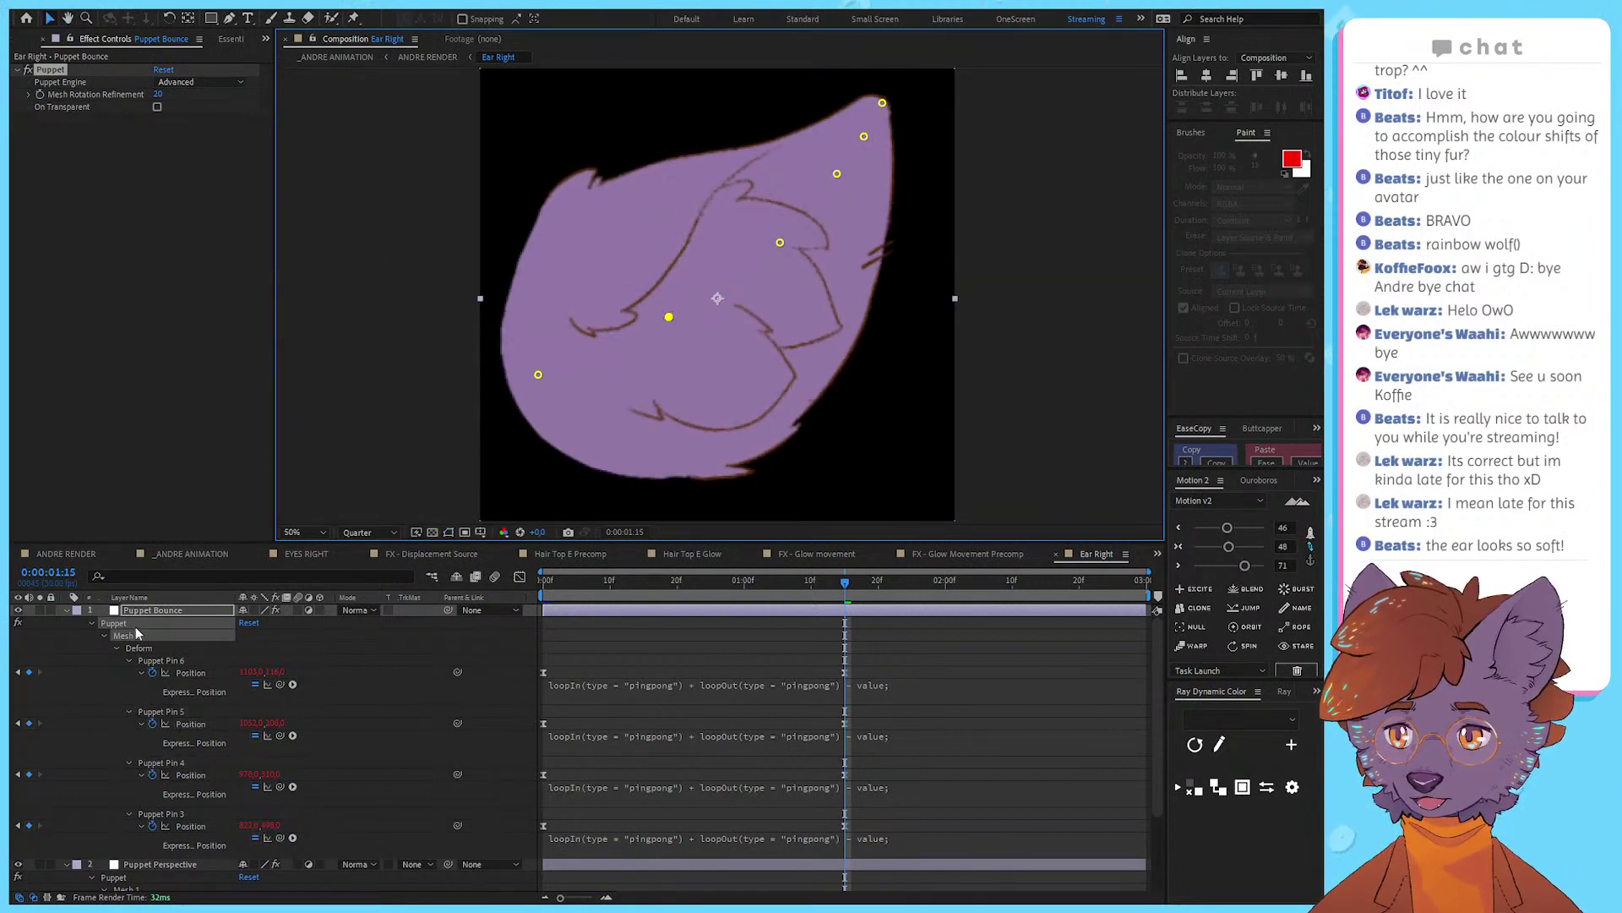
# Step: Show only the keyframed pin positions of the puppet layers, with their expression fields hidden
pyautogui.click(108, 636)
pyautogui.click(105, 636)
pyautogui.click(105, 636)
pyautogui.scroll(-2, 123, 757)
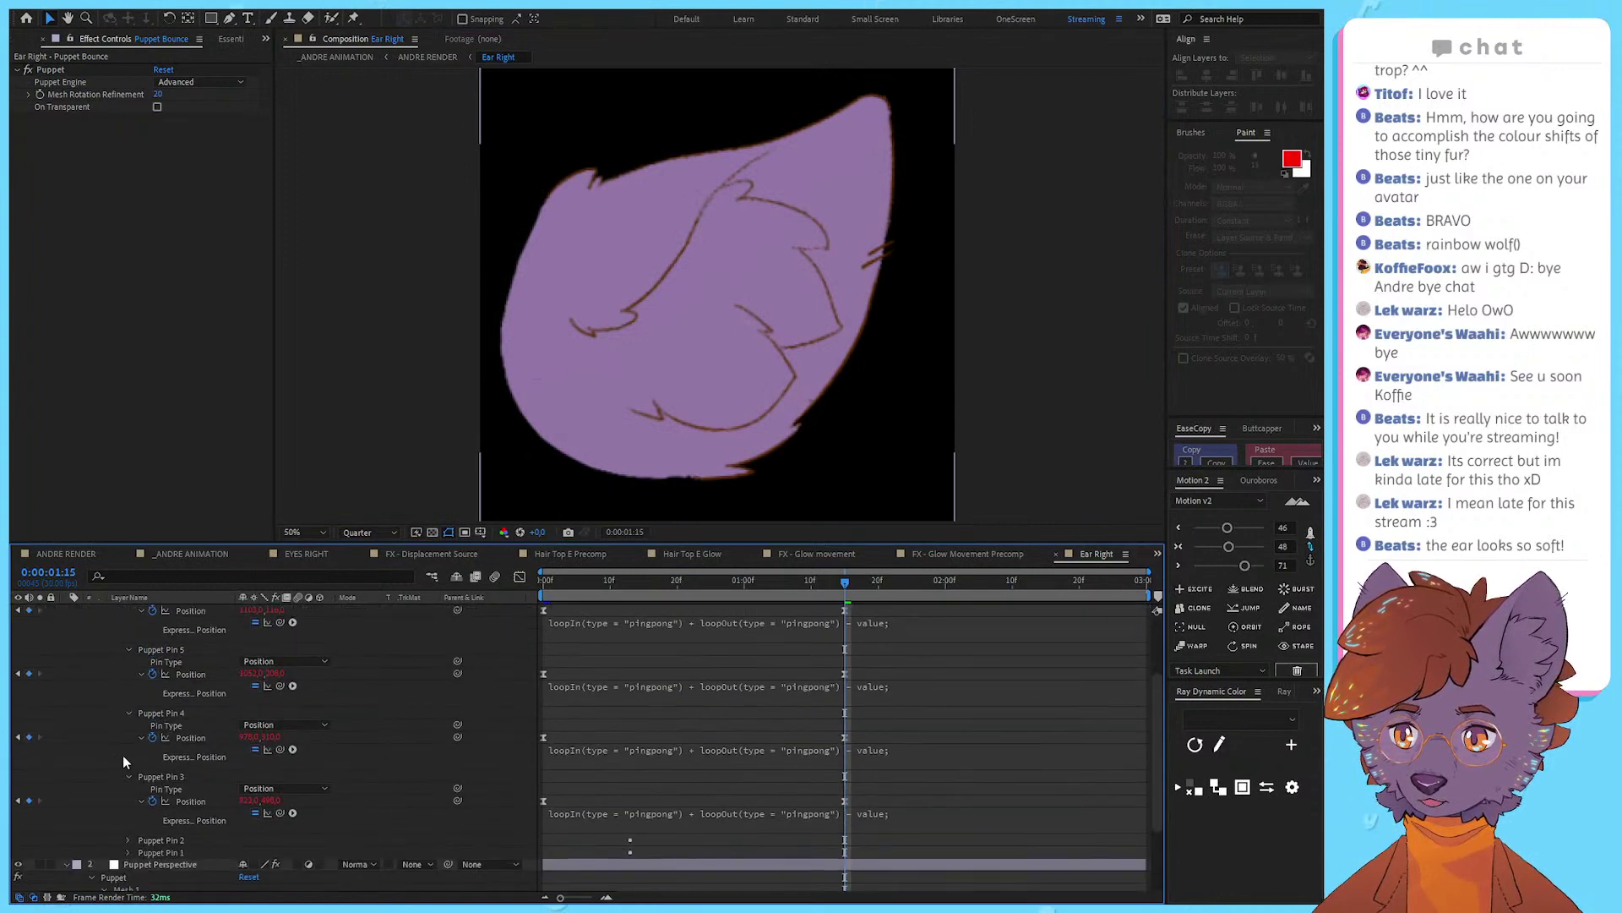
pyautogui.scroll(-1, 124, 762)
pyautogui.click(130, 803)
pyautogui.click(129, 840)
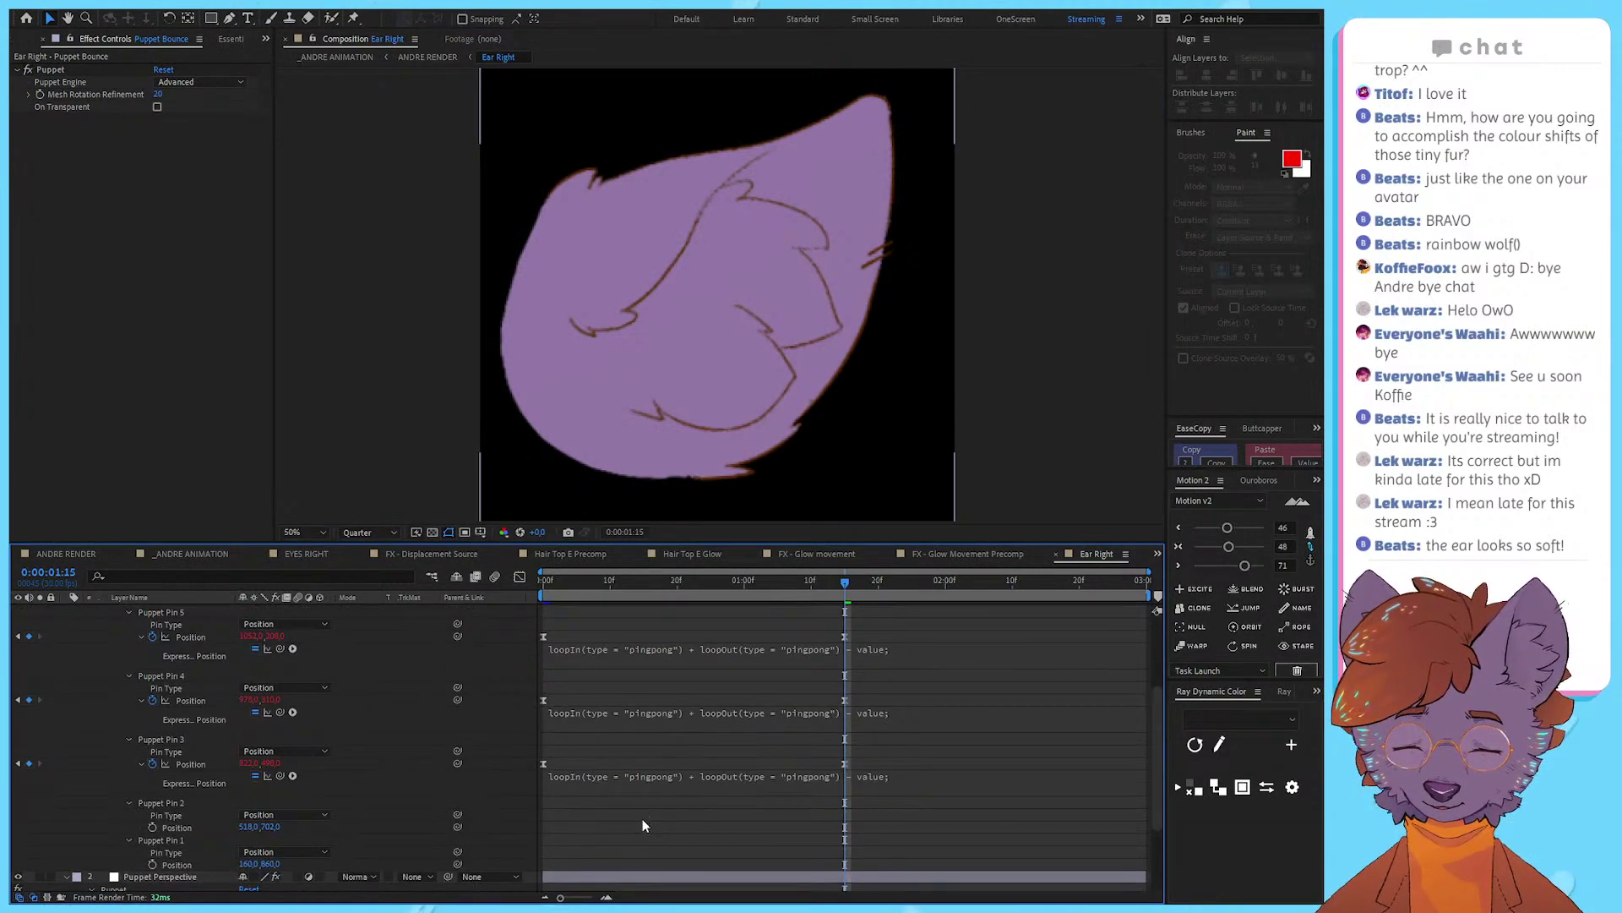
pyautogui.press('u')
pyautogui.press('u')
pyautogui.press('u')
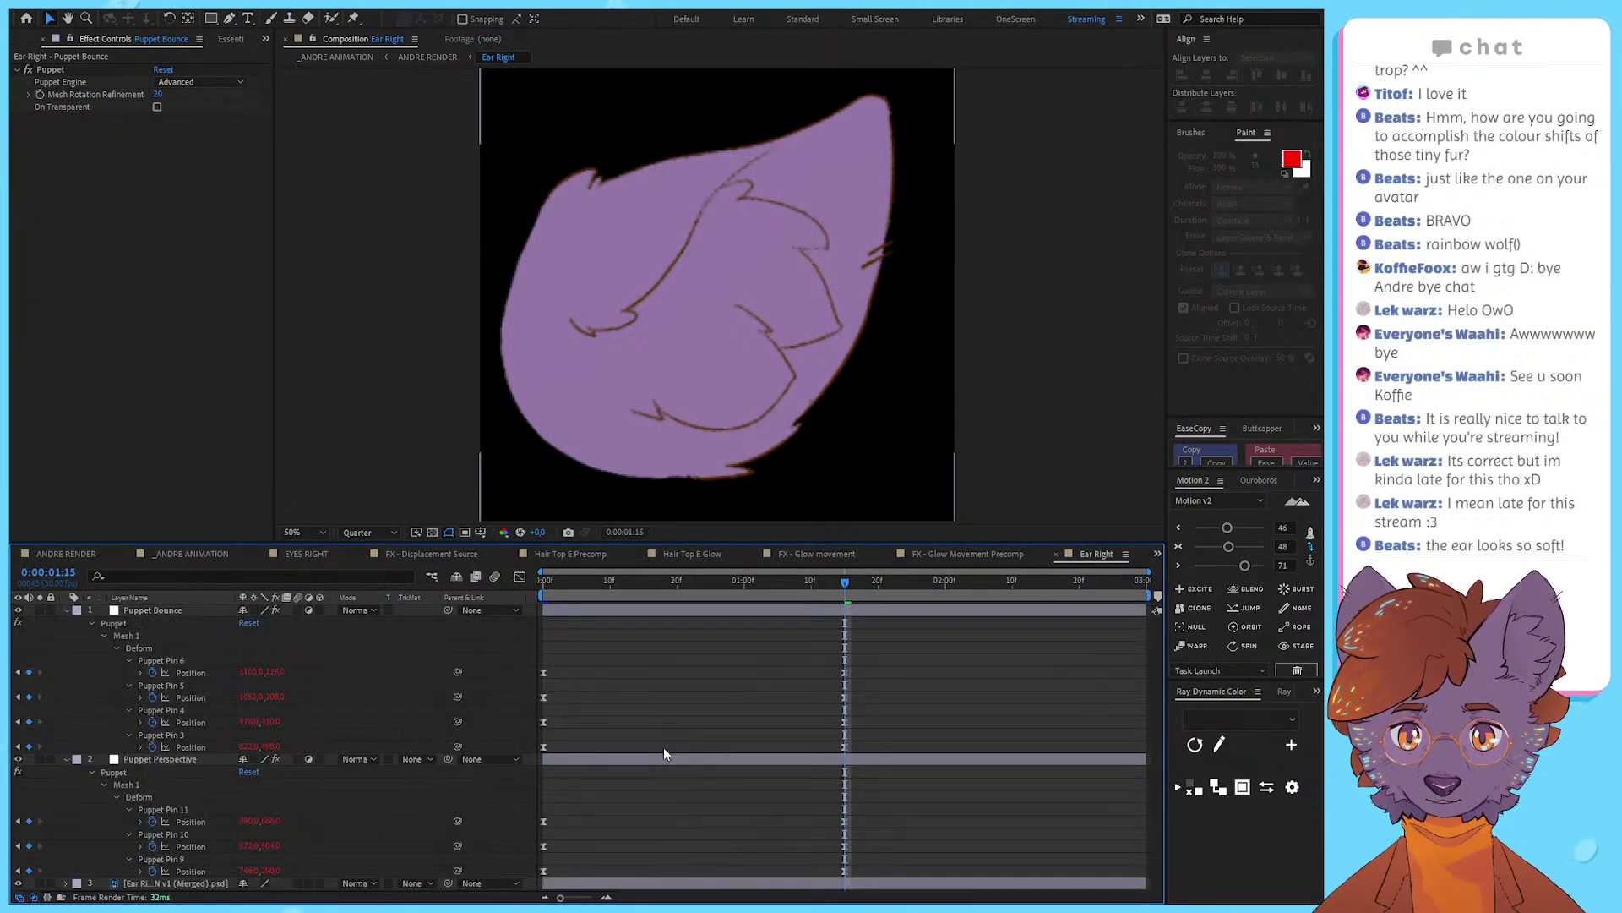
# Step: Enable Position keyframing on Puppet Bounce's Puppet Pins 1 and 2 and move the new keyframes to 0:00:00:00
pyautogui.click(103, 633)
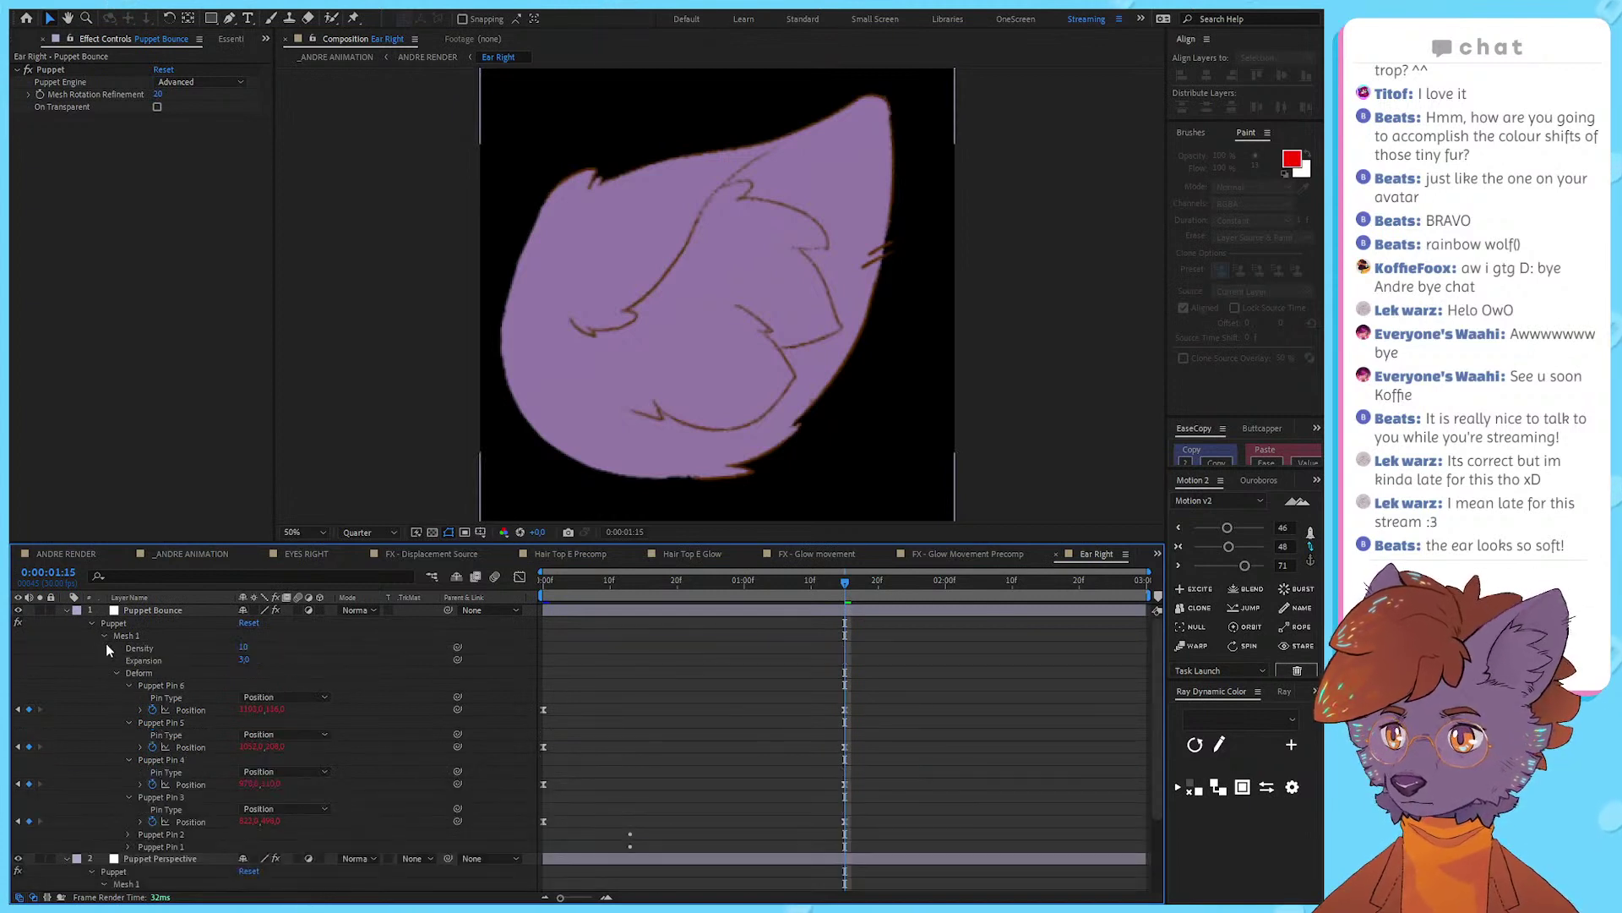
pyautogui.click(128, 846)
pyautogui.click(128, 834)
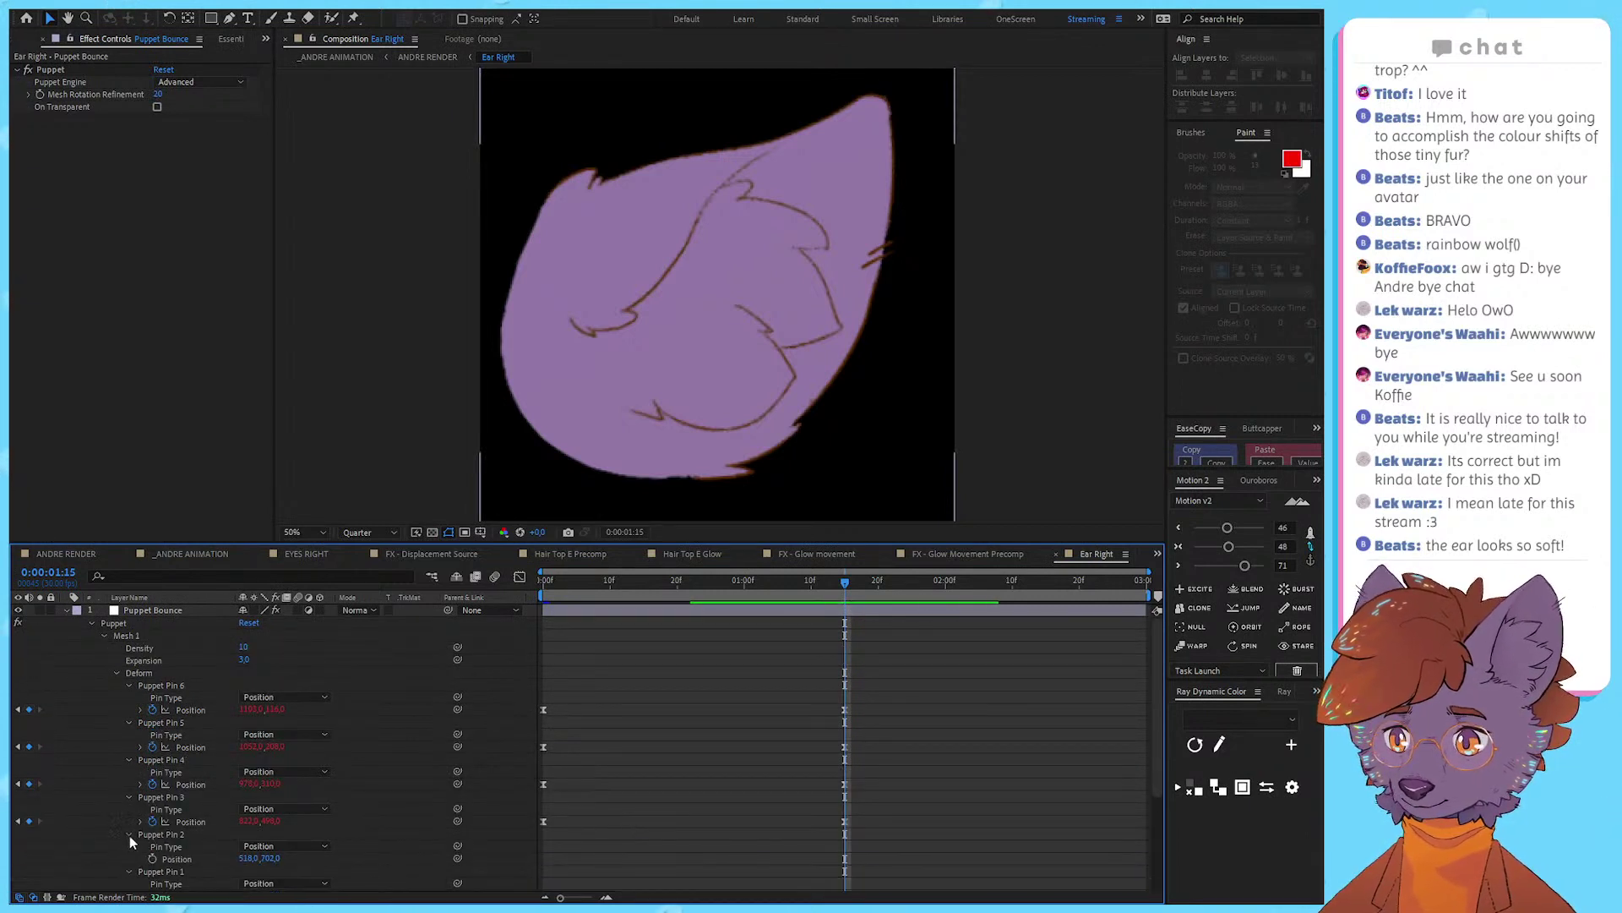
pyautogui.scroll(-2, 129, 835)
pyautogui.click(151, 823)
pyautogui.click(152, 870)
pyautogui.click(152, 858)
pyautogui.click(745, 760)
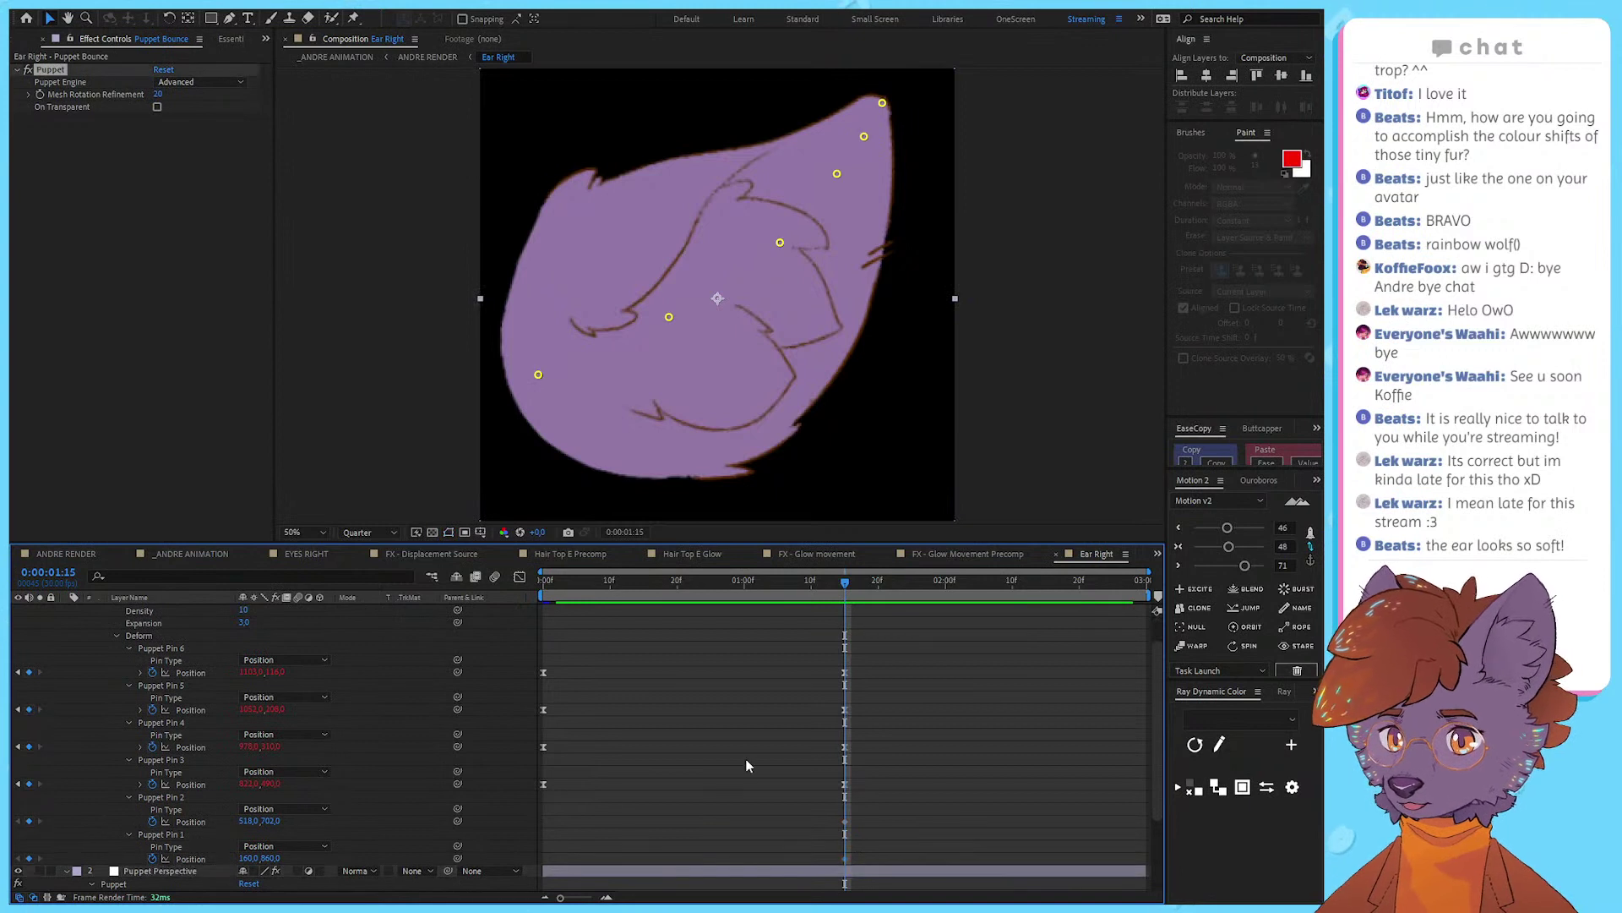
pyautogui.moveTo(833, 776); pyautogui.dragTo(643, 863)
pyautogui.moveTo(870, 818); pyautogui.dragTo(543, 835)
pyautogui.click(762, 714)
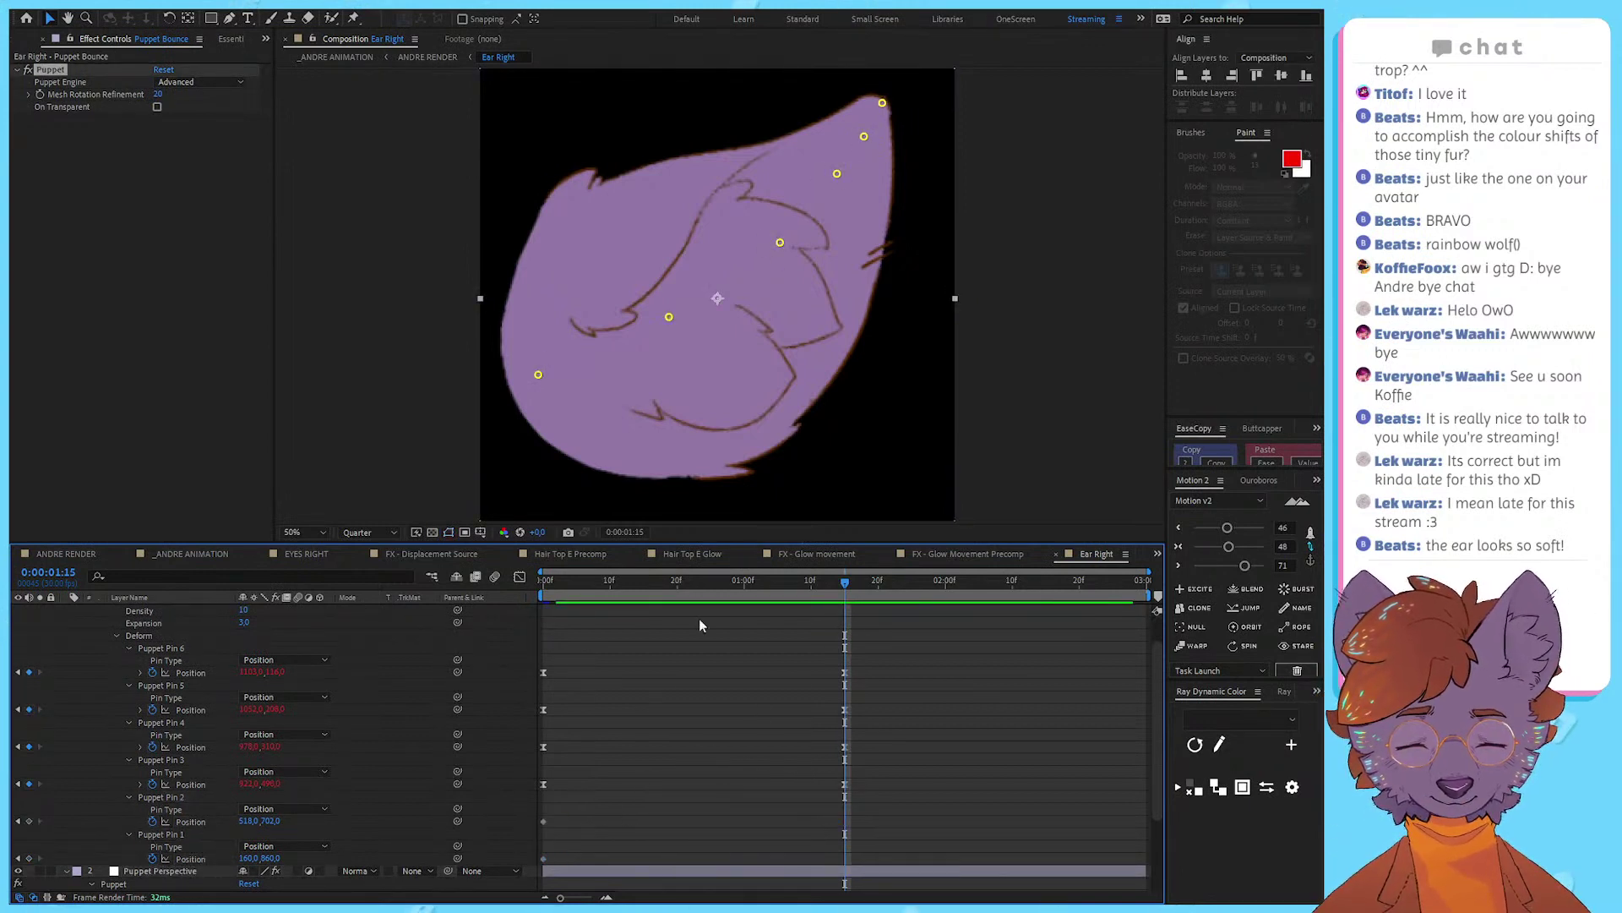
# Step: At 0:00:01:15, pull Puppet Pins 2, 3 and 4 slightly up and left, and shift Pins 5 and 6 outward
pyautogui.moveTo(668, 317); pyautogui.dragTo(683, 333)
pyautogui.moveTo(780, 243); pyautogui.dragTo(797, 257)
pyautogui.hotkey('ctrl', 'z')
pyautogui.moveTo(687, 336); pyautogui.dragTo(665, 312)
pyautogui.moveTo(780, 243)
pyautogui.mouseDown()
pyautogui.moveTo(762, 230)
pyautogui.moveTo(774, 241)
pyautogui.mouseUp()
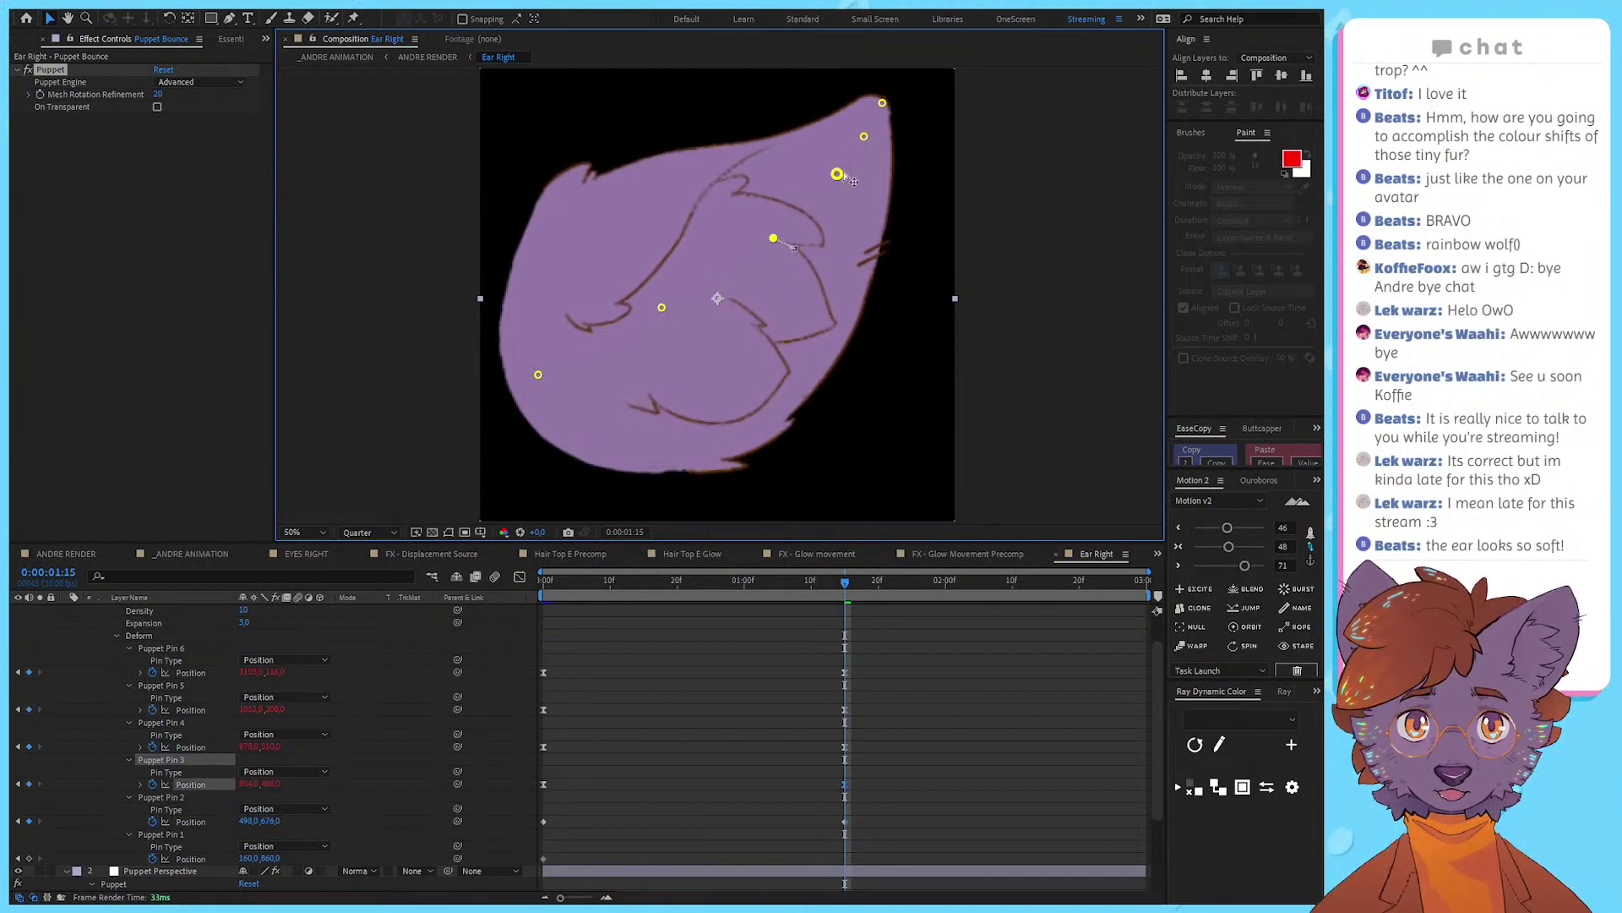
pyautogui.moveTo(844, 177); pyautogui.dragTo(895, 111)
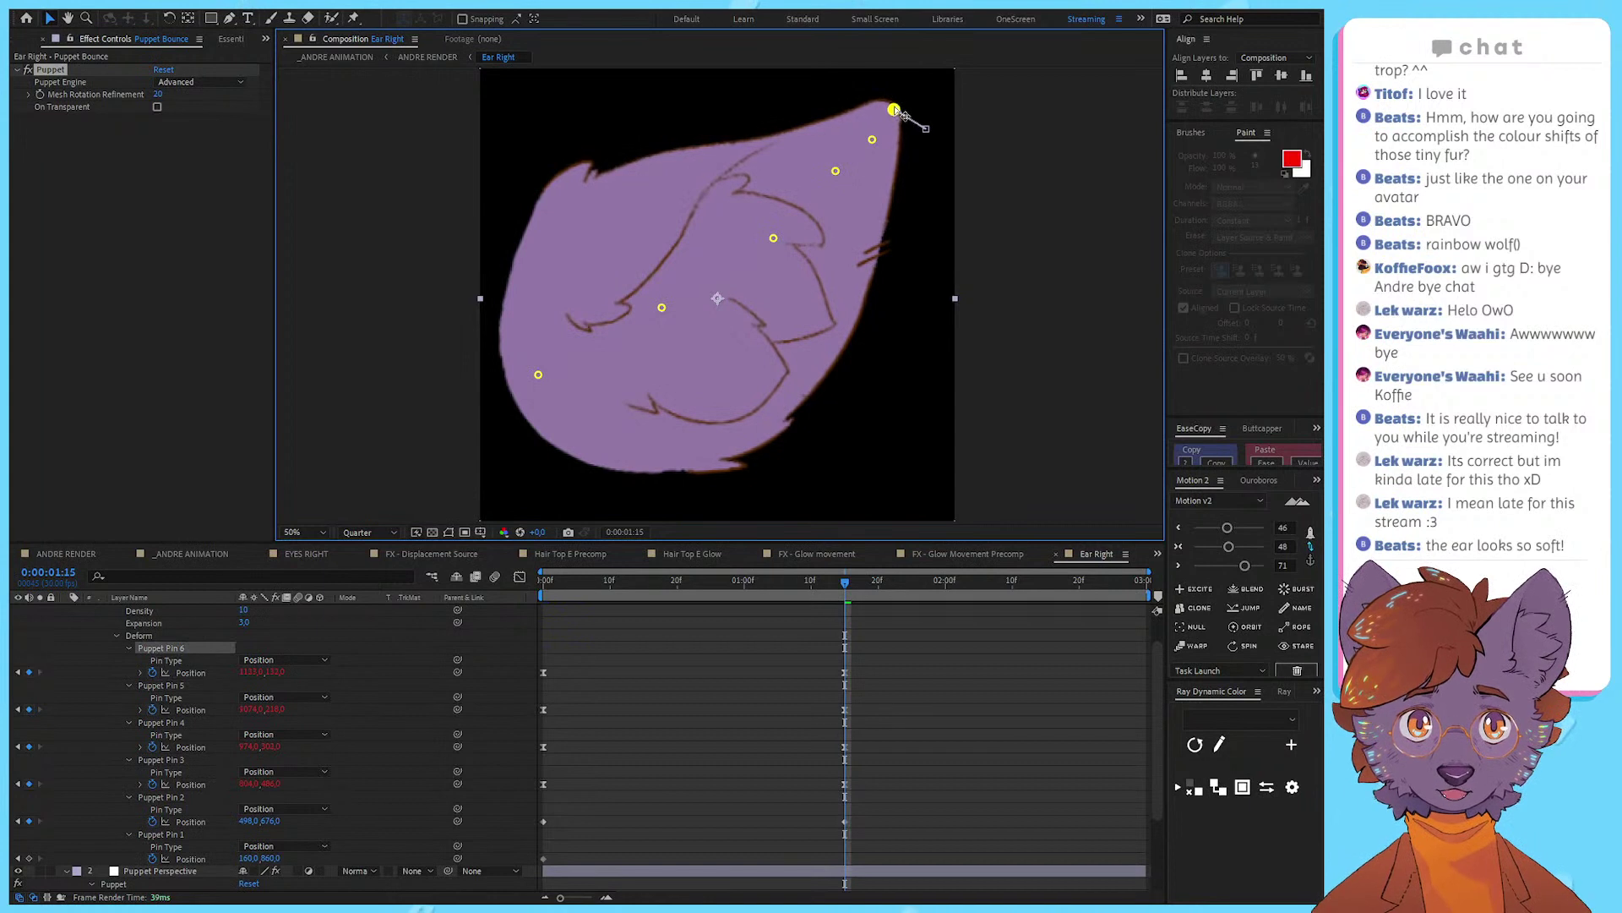
# Step: Ease the Position keyframes of Puppet Pins 2 to 6 and shift those of Pins 3 to 6 to start at 0:00:00:05
pyautogui.moveTo(885, 634); pyautogui.dragTo(514, 829)
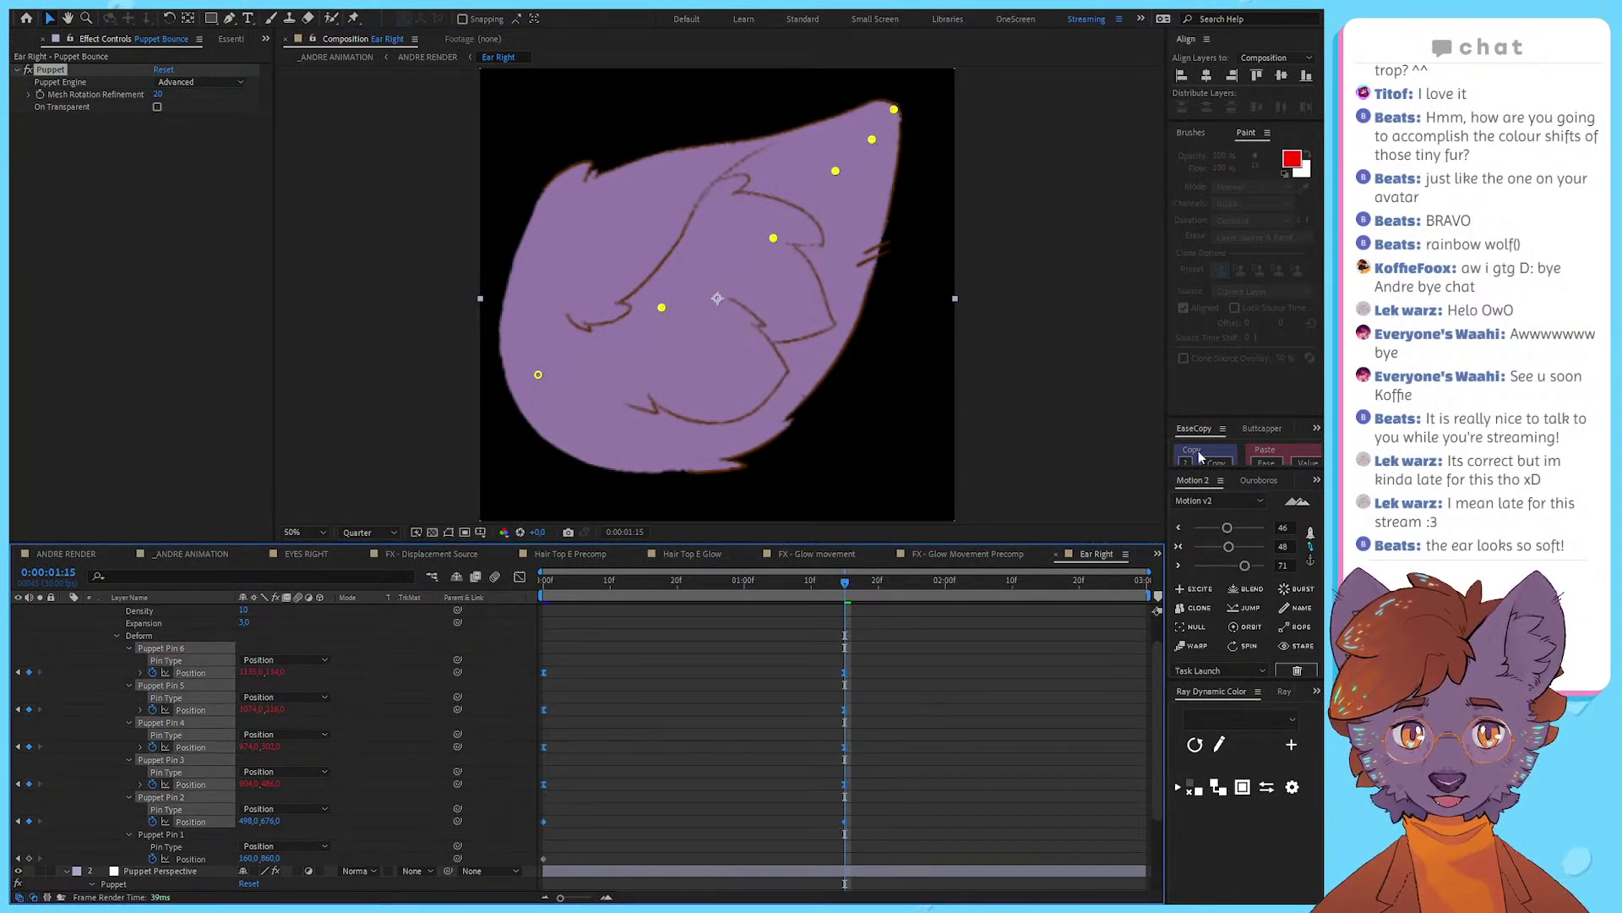
pyautogui.click(1228, 547)
pyautogui.moveTo(903, 654); pyautogui.dragTo(571, 789)
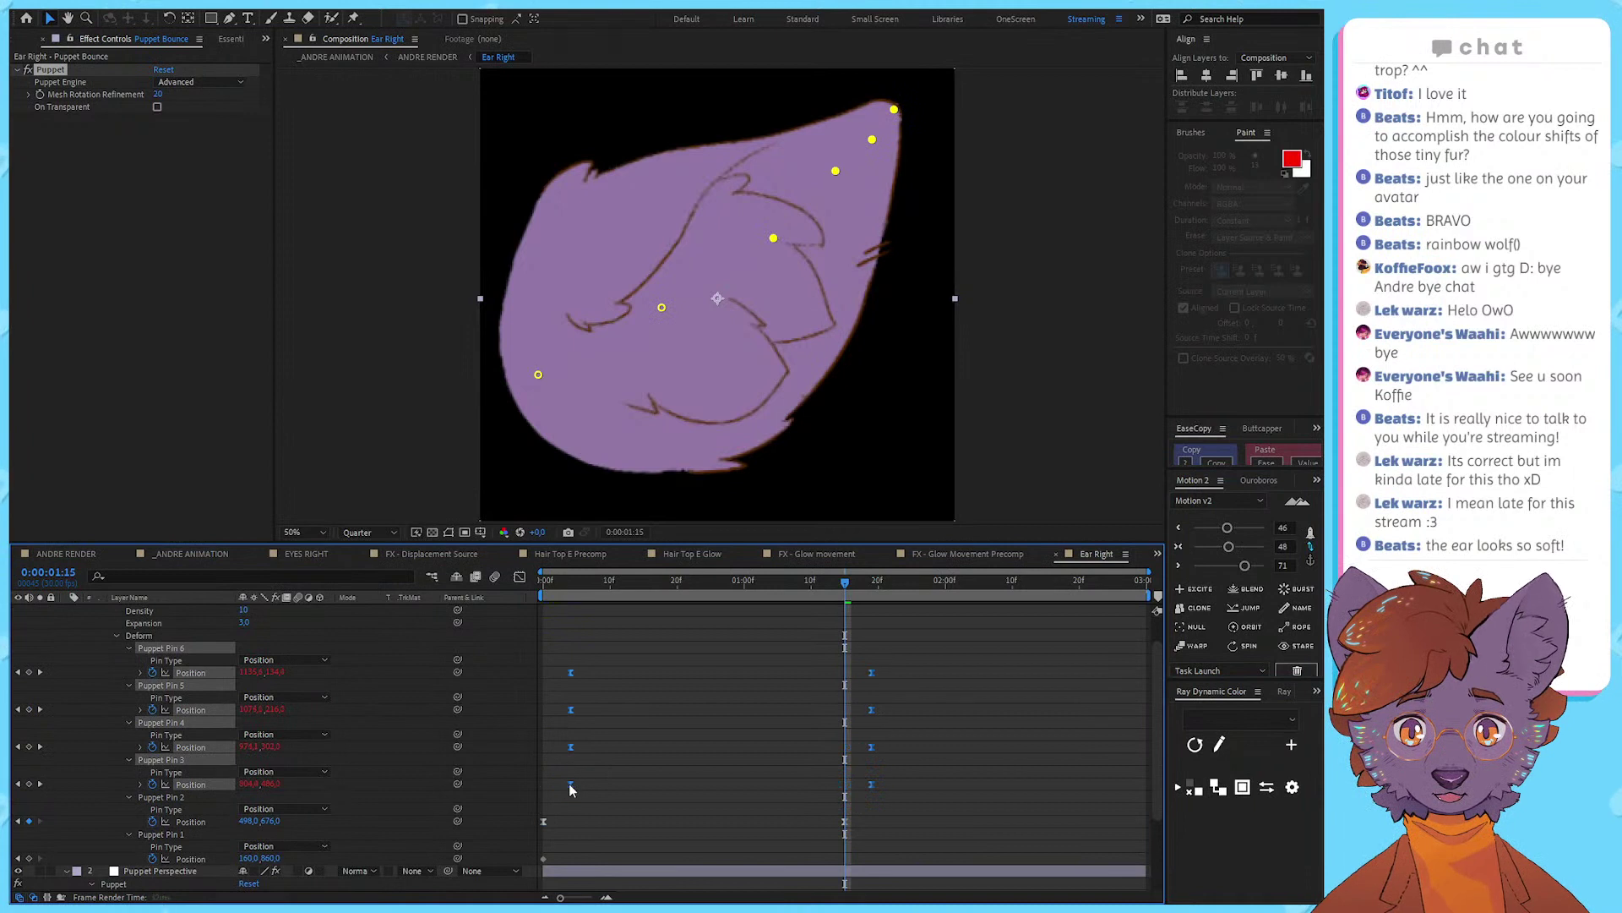
pyautogui.click(575, 587)
# Step: Stagger the Position keyframes of Puppet Pins 4, 5 and 6 to start at 0:00:00:10, 0:00:00:15 and 0:00:00:20, and play the bounce
pyautogui.moveTo(987, 645); pyautogui.dragTo(598, 745)
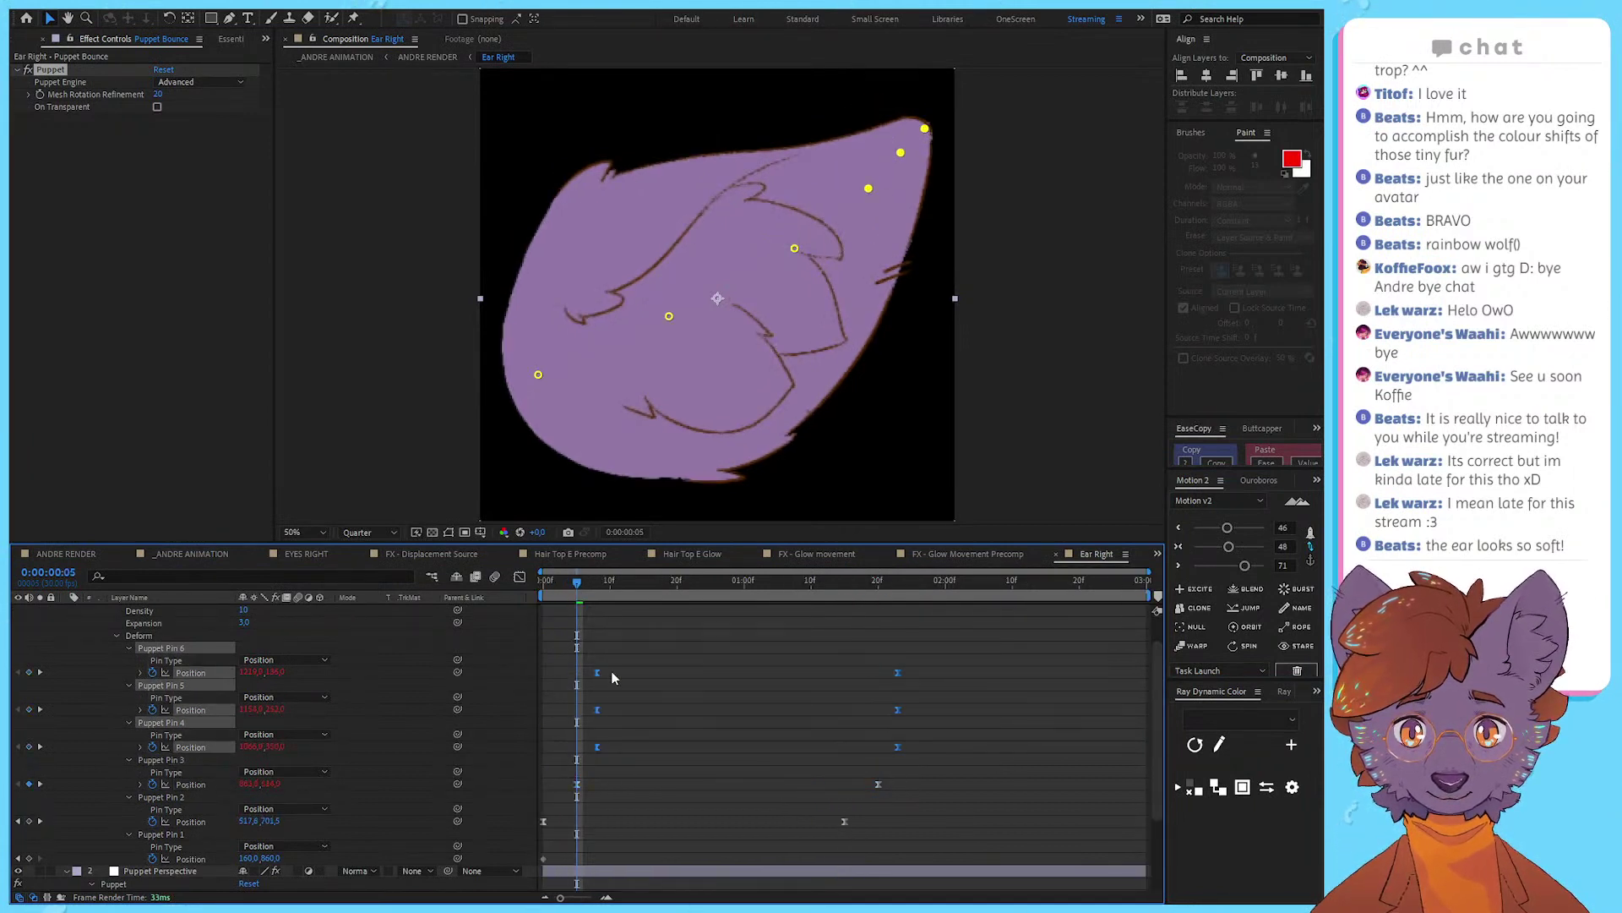
pyautogui.click(614, 582)
pyautogui.moveTo(602, 670); pyautogui.dragTo(918, 724)
pyautogui.scroll(2, 587, 610)
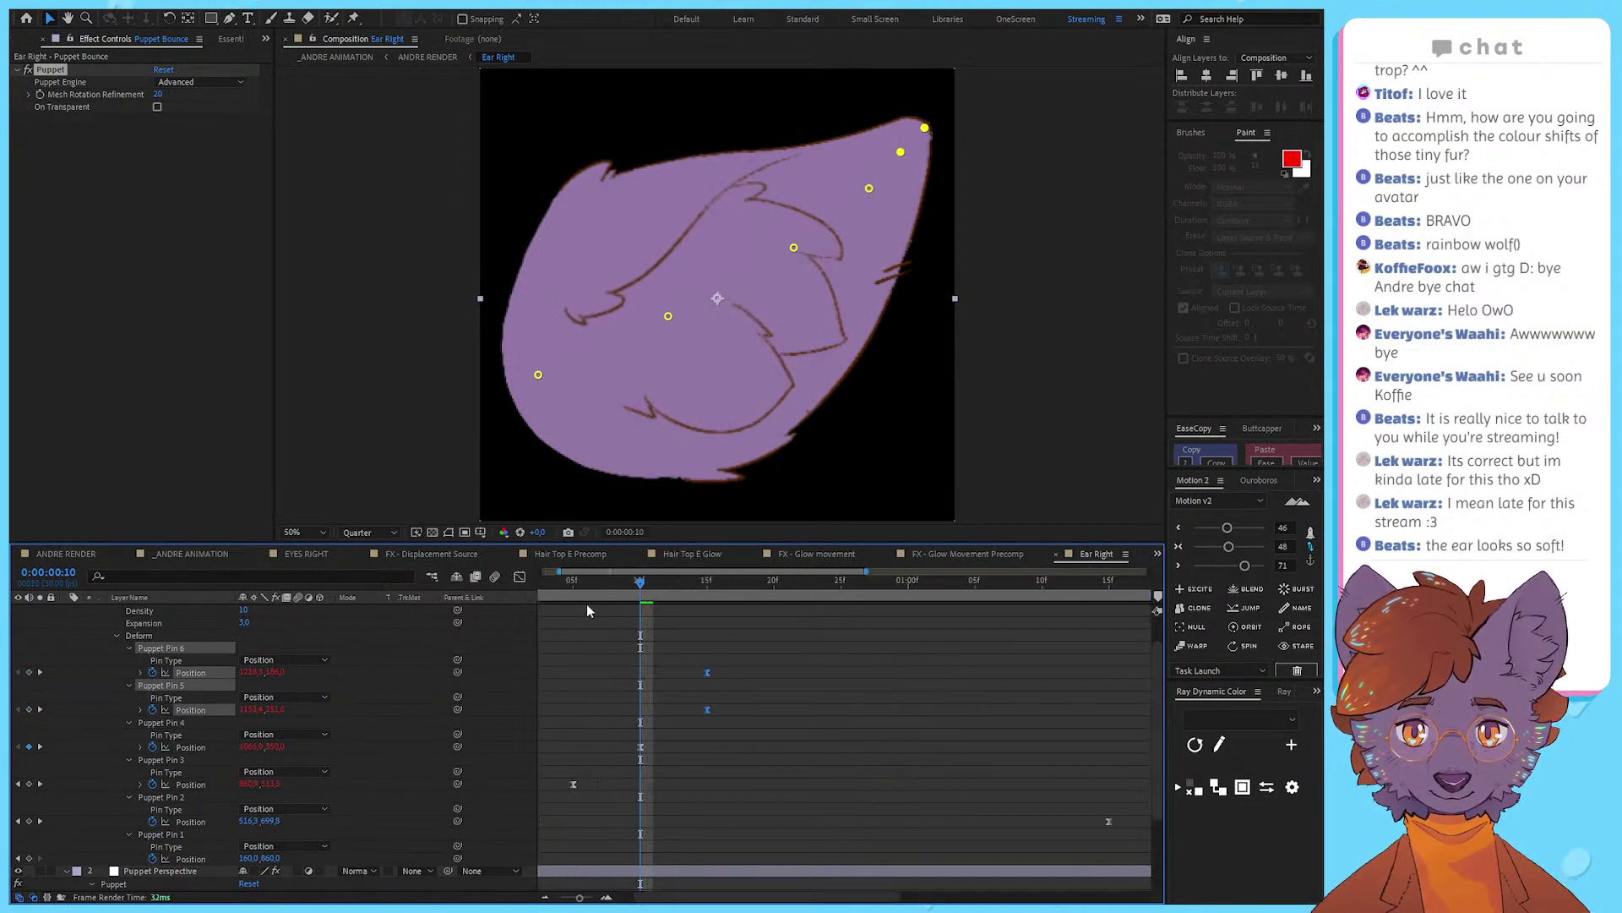
pyautogui.click(710, 580)
pyautogui.scroll(-2, 624, 658)
pyautogui.moveTo(624, 657); pyautogui.dragTo(1056, 697)
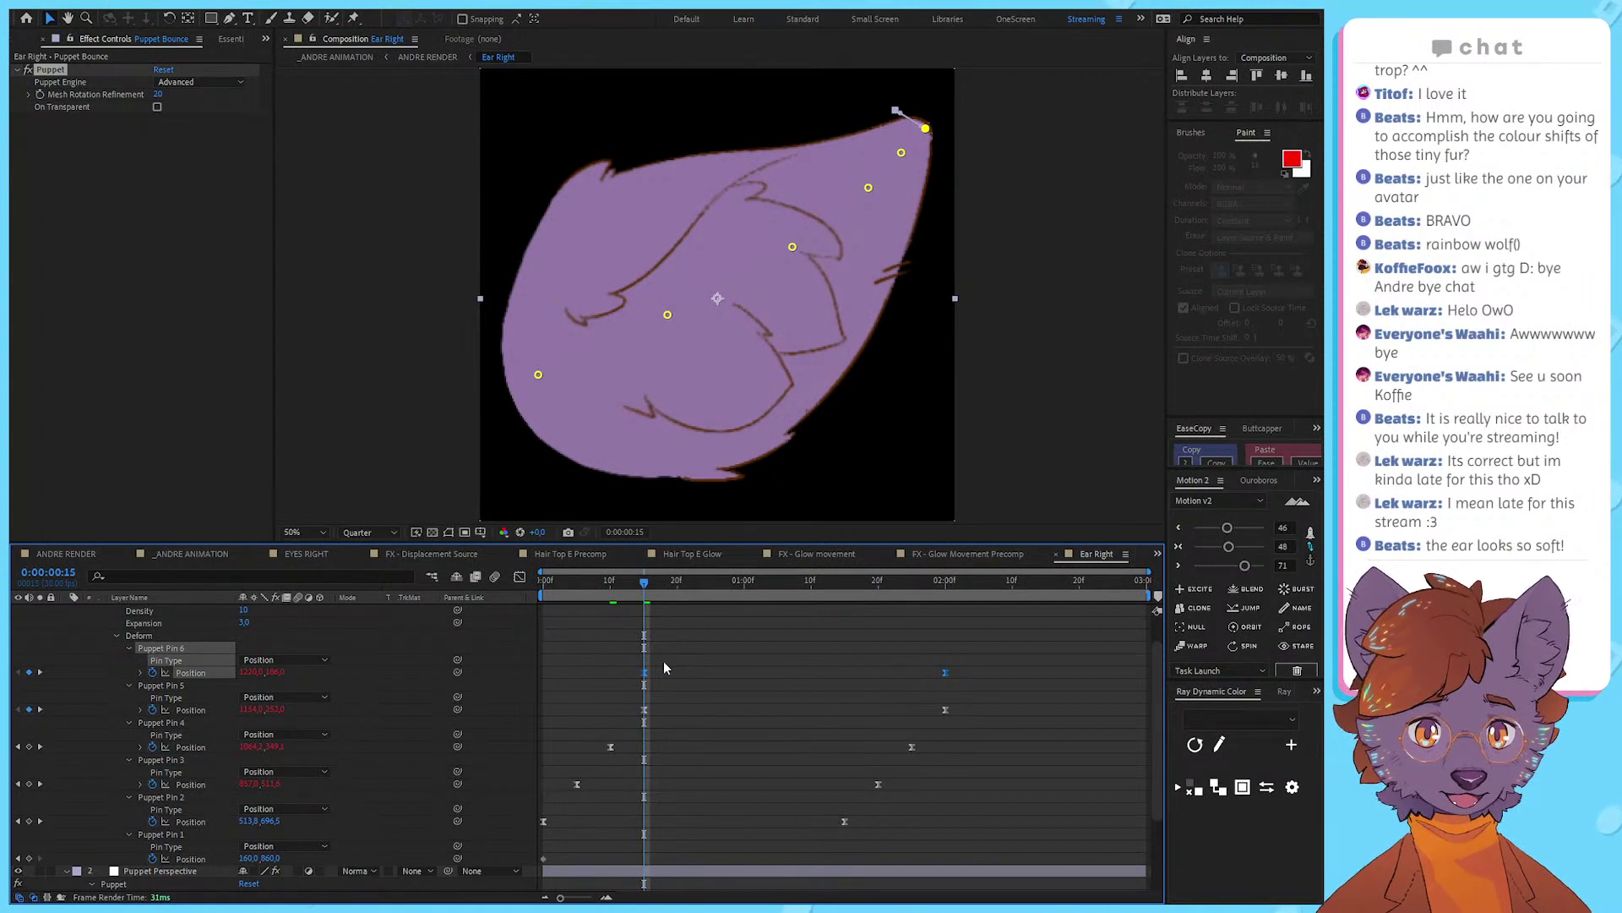
pyautogui.moveTo(644, 676); pyautogui.dragTo(676, 603)
pyautogui.press('Home')
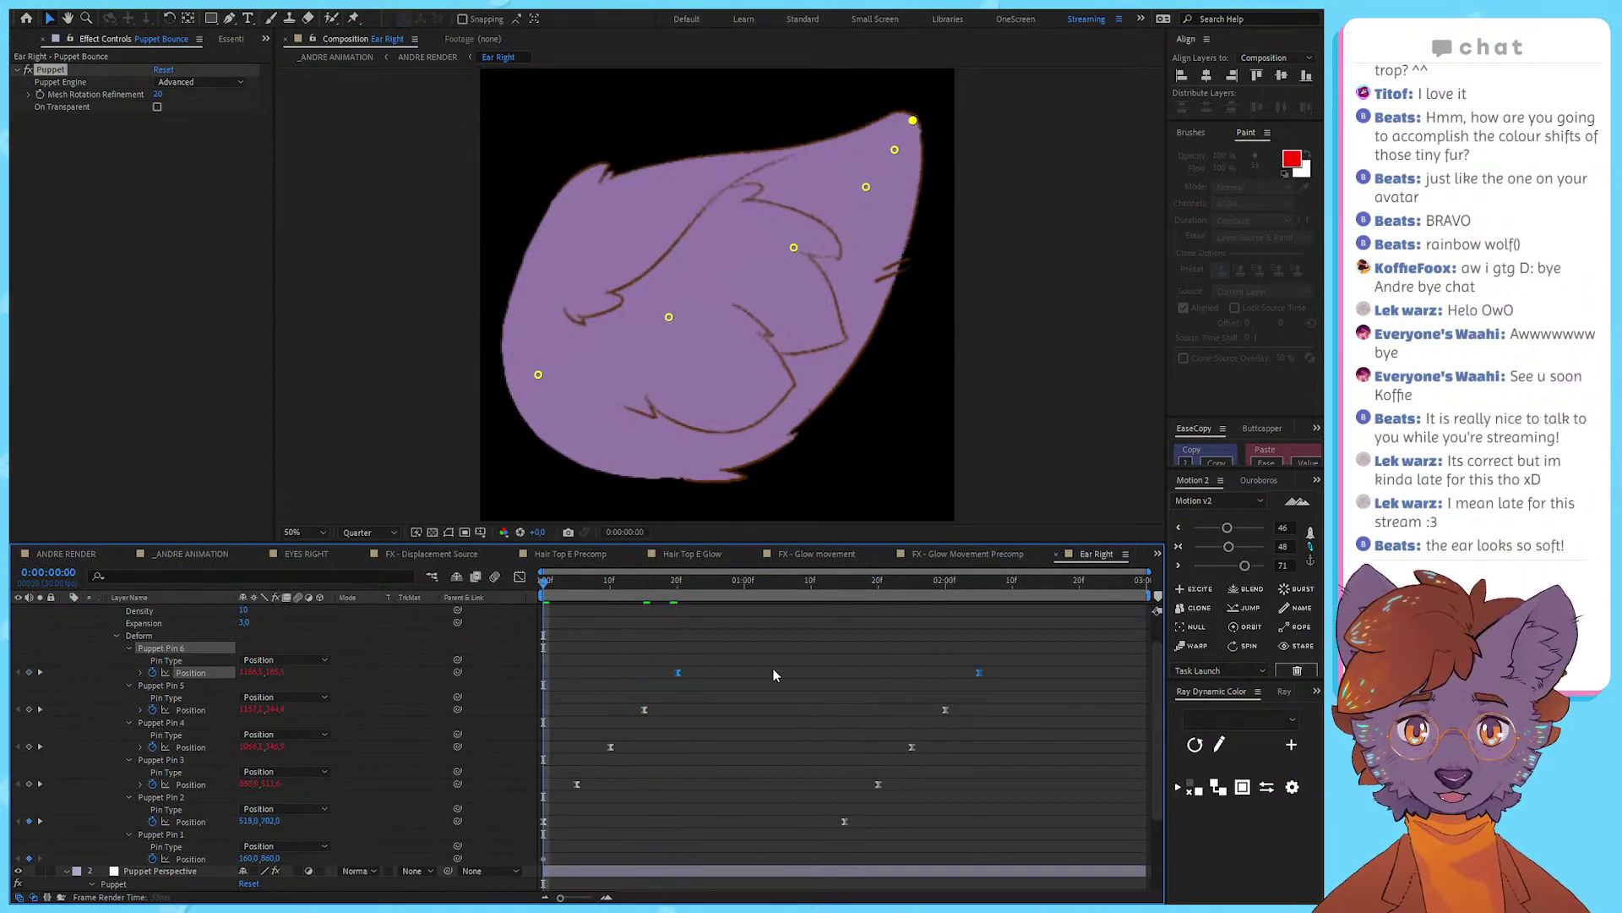
pyautogui.press('space')
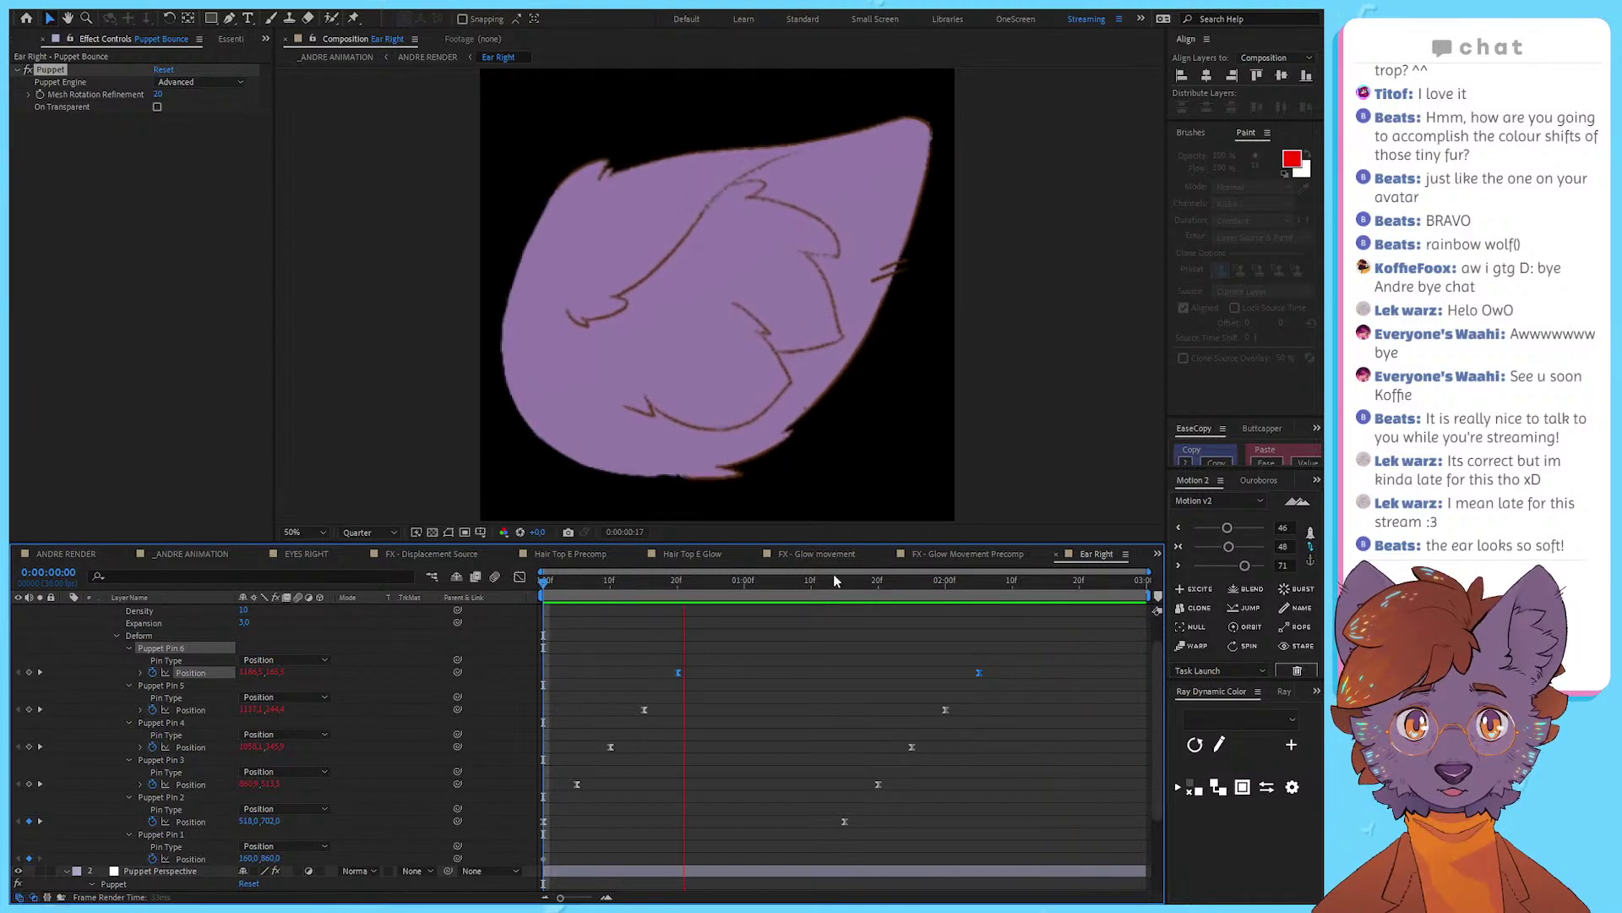
pyautogui.press('space')
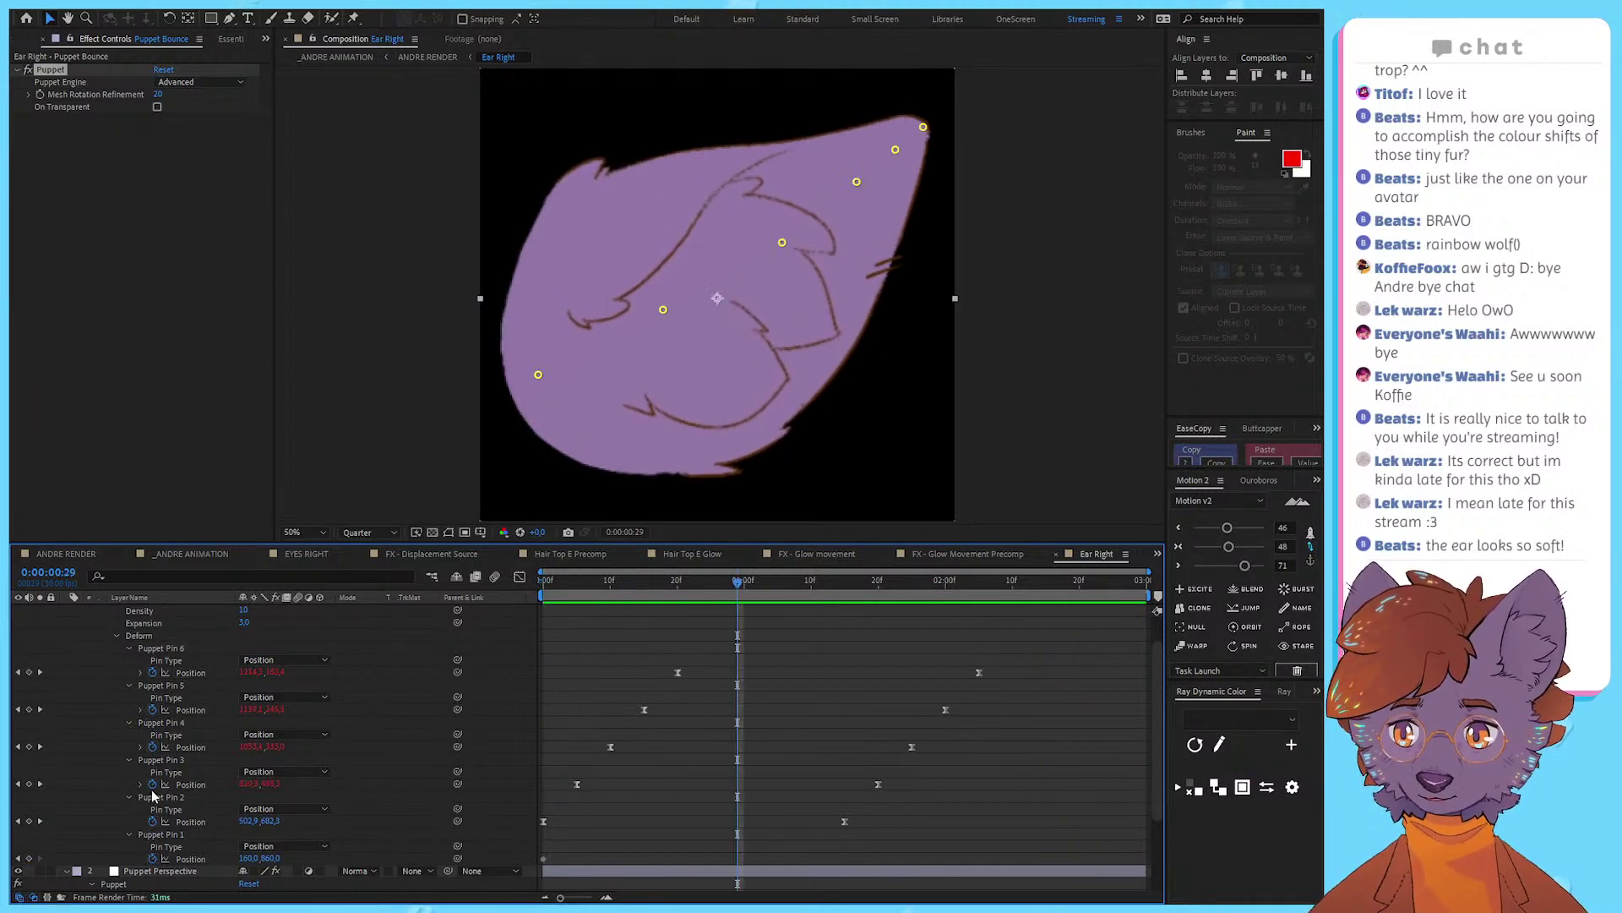
# Step: Give Puppet Pin 2's Position the expression loopIn(type = "pingpong") + loopOut(type = "pingpong") - value; and play the animation
pyautogui.click(140, 784)
pyautogui.click(610, 800)
pyautogui.click(698, 758)
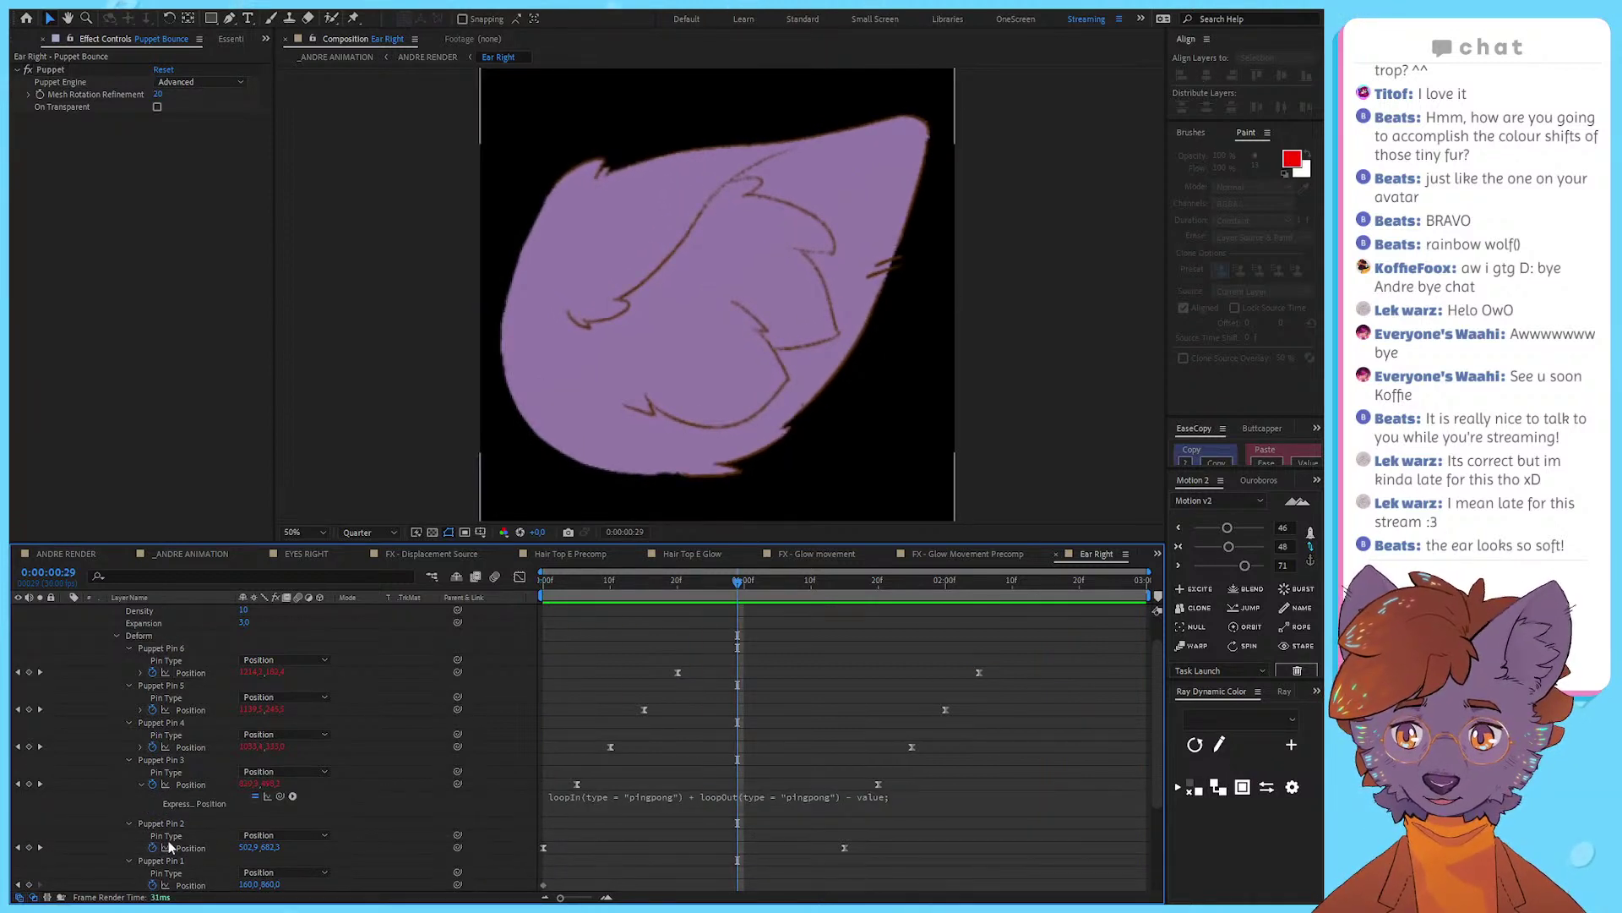
pyautogui.keyDown('alt'); pyautogui.click(152, 848); pyautogui.keyUp('alt')
pyautogui.press('space')
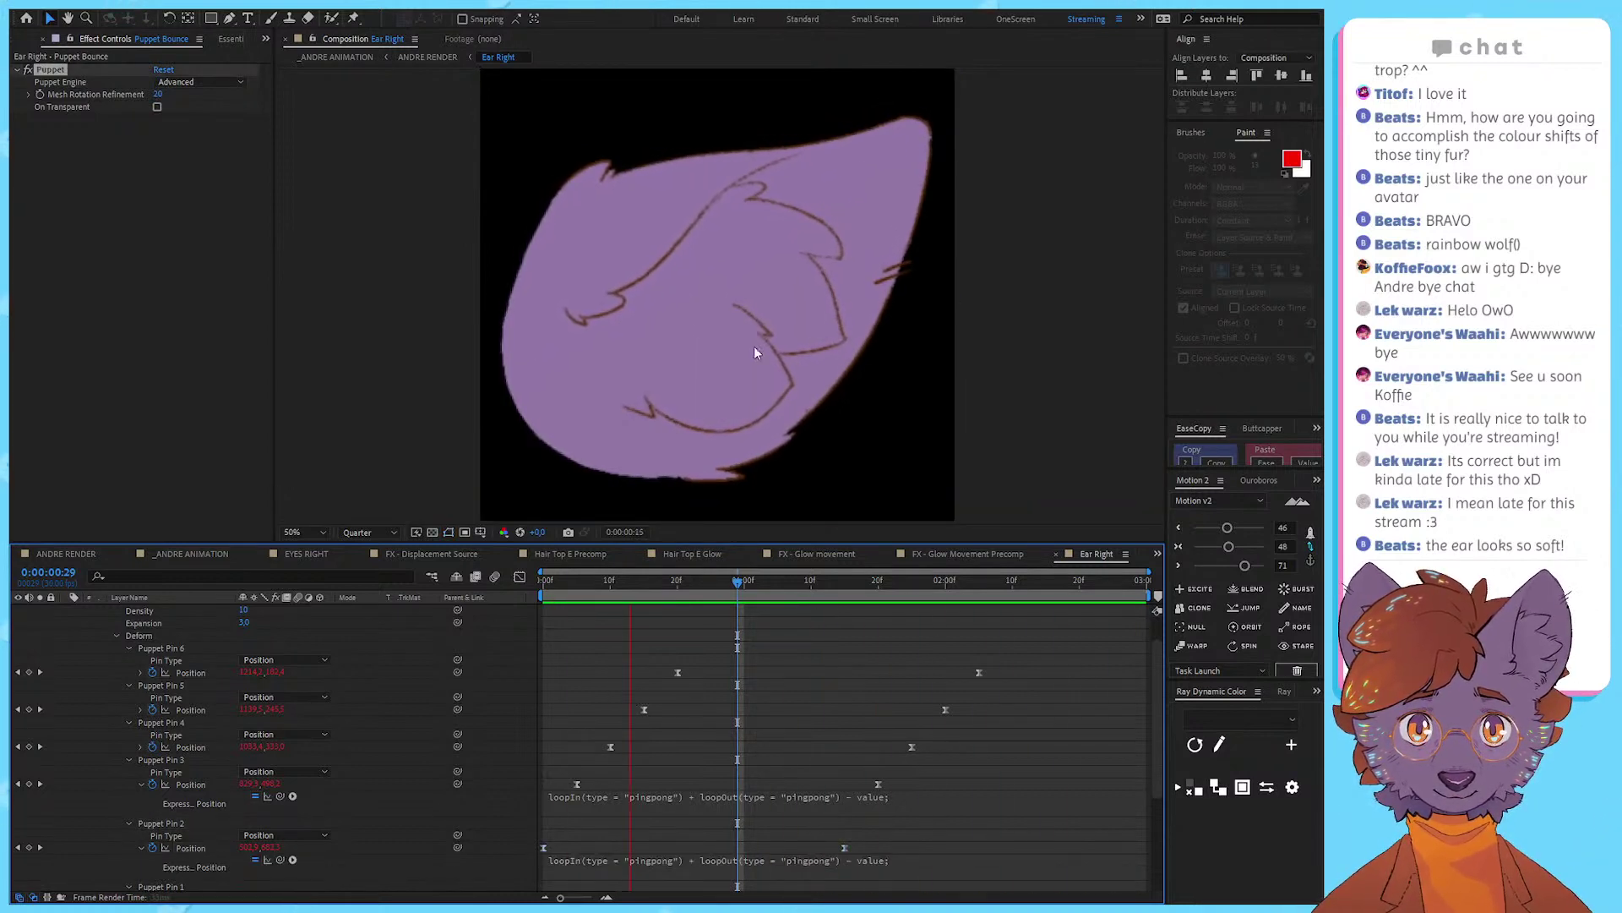
# Step: Play the revised ear bounce in the ANDRE RENDER composition and compare it with the Ear Right composition
pyautogui.click(427, 59)
pyautogui.press('space')
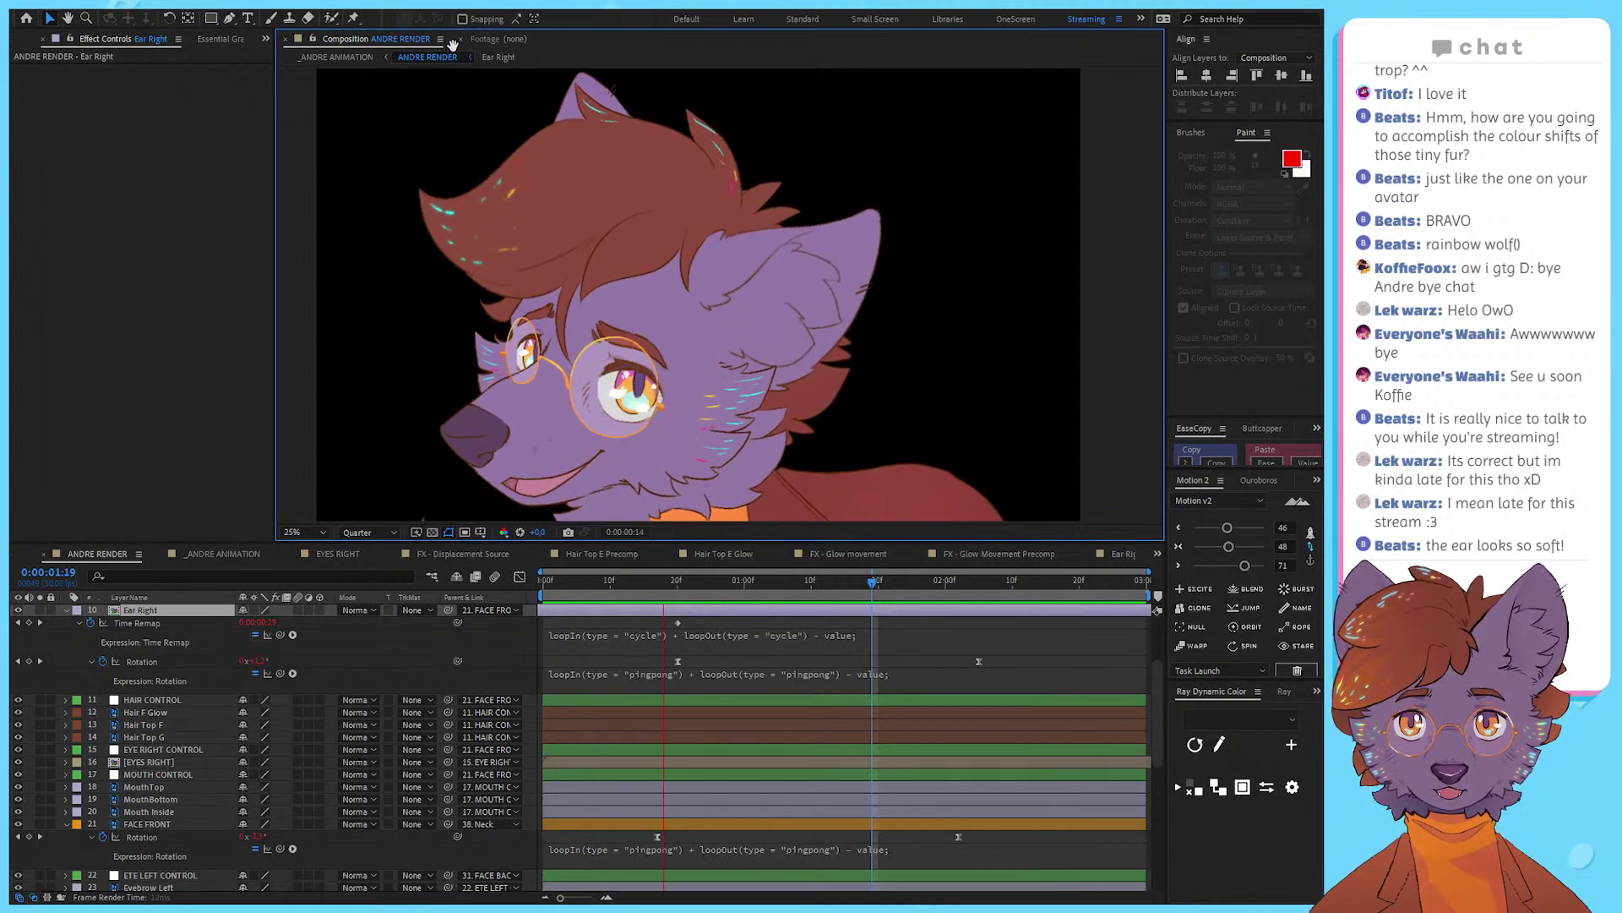
pyautogui.click(505, 58)
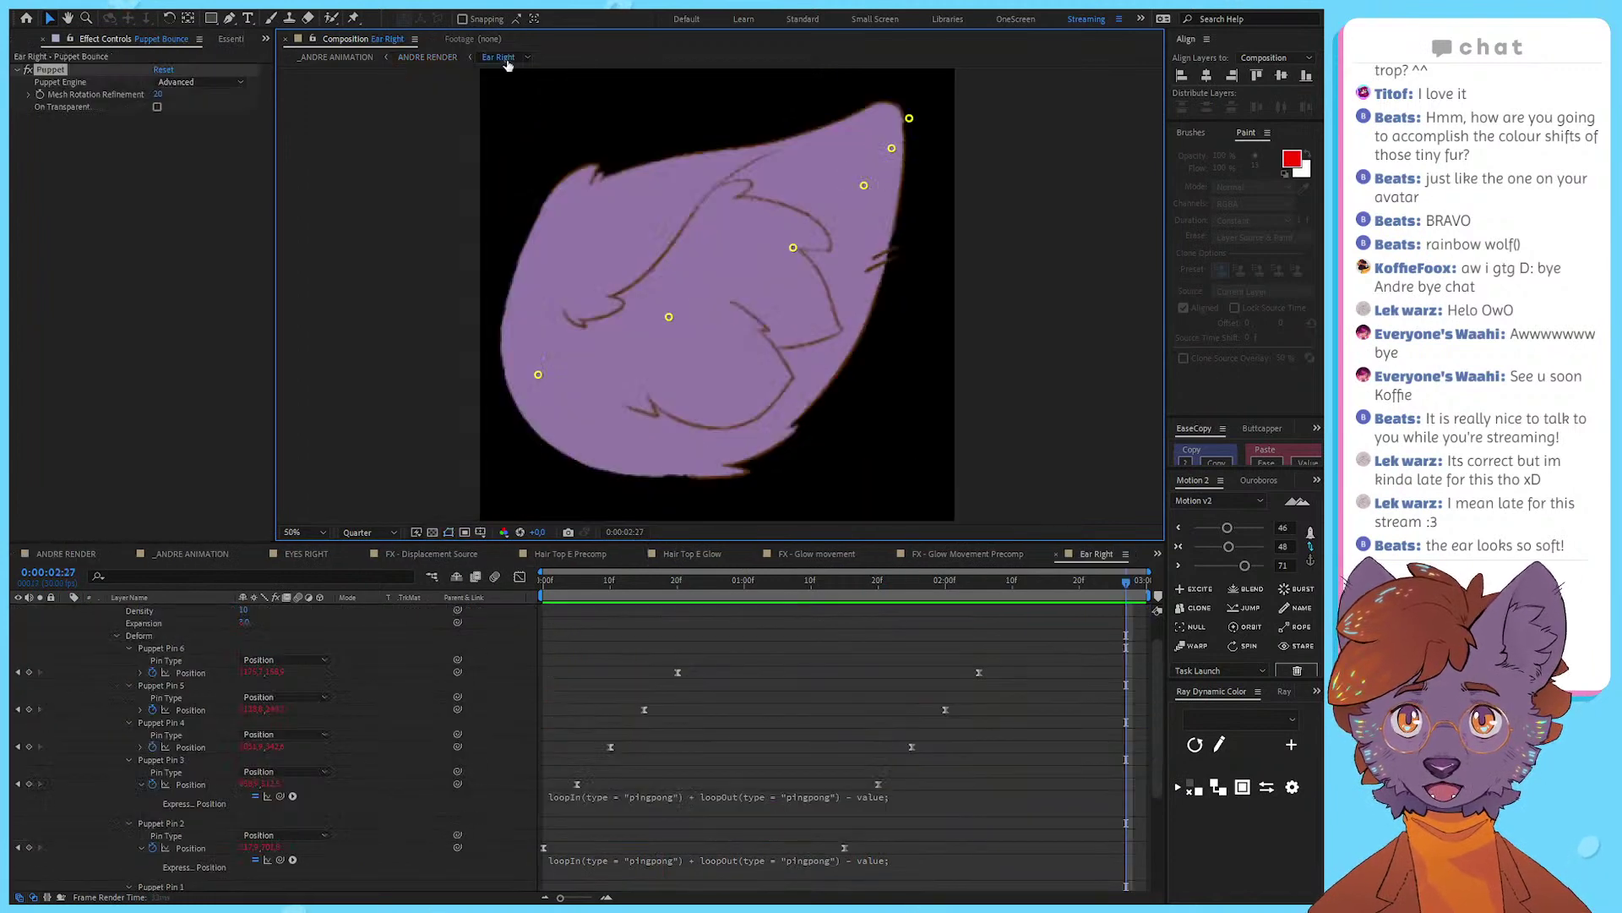
# Step: In ANDRE RENDER, shift Ear Right's two Rotation keyframes to start at 0:00:00:17, matching FACE FRONT's rotation keyframes
pyautogui.click(450, 57)
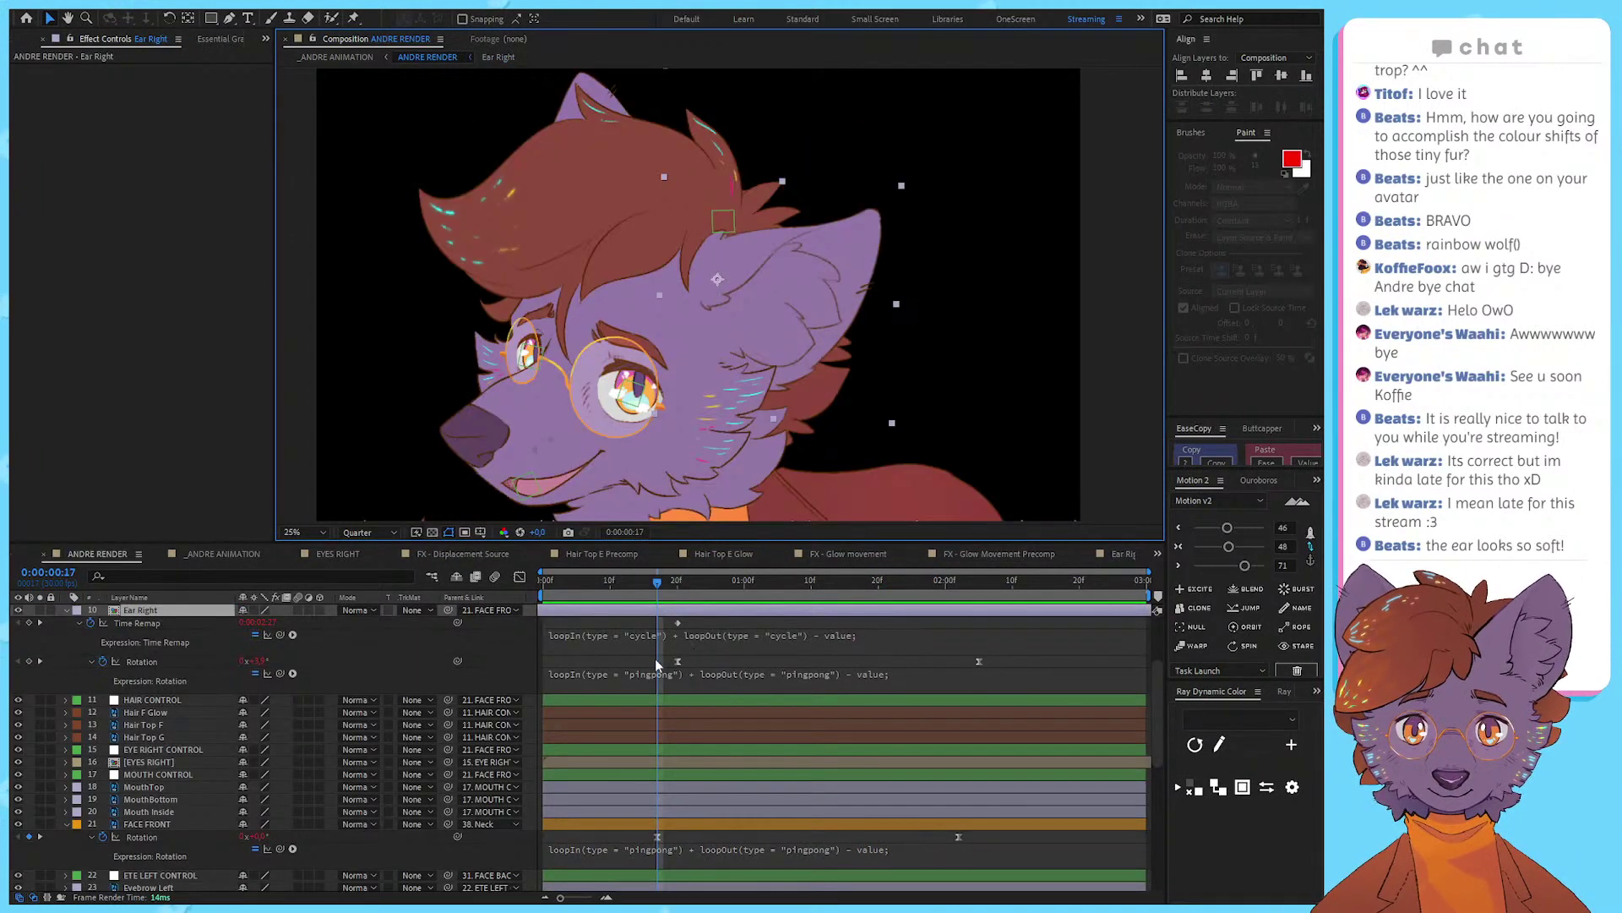
pyautogui.moveTo(674, 656); pyautogui.dragTo(1000, 672)
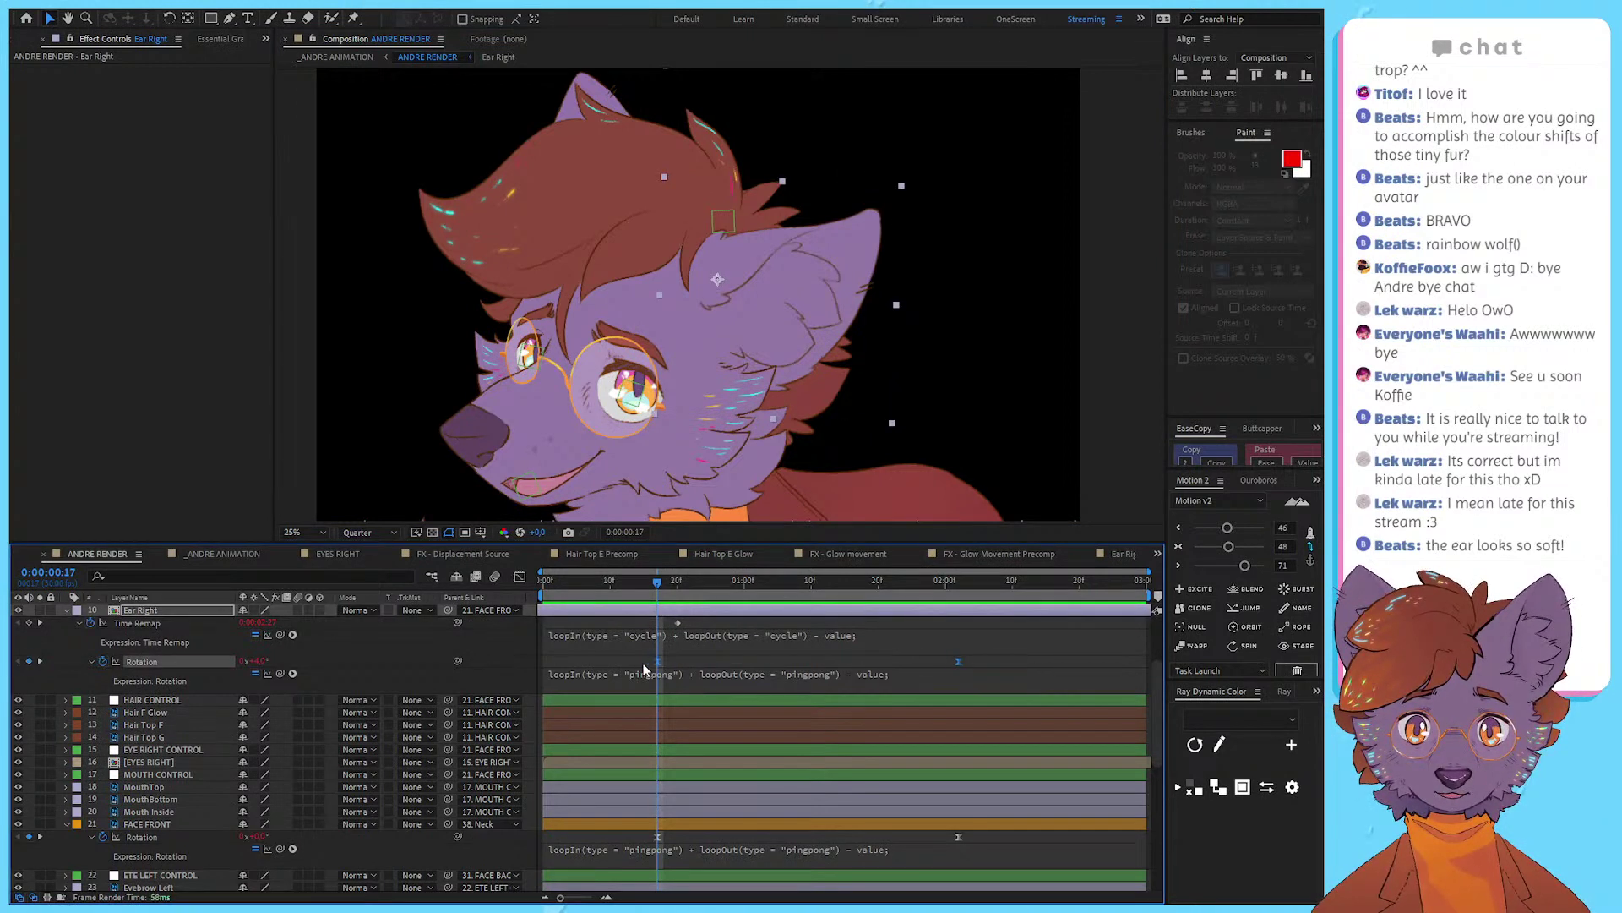
# Step: Try moving Ear Right's Time Remap and Rotation keyframes several frames later in ANDRE RENDER, and play the result
pyautogui.click(669, 613)
pyautogui.moveTo(645, 667); pyautogui.dragTo(717, 617)
pyautogui.press('space')
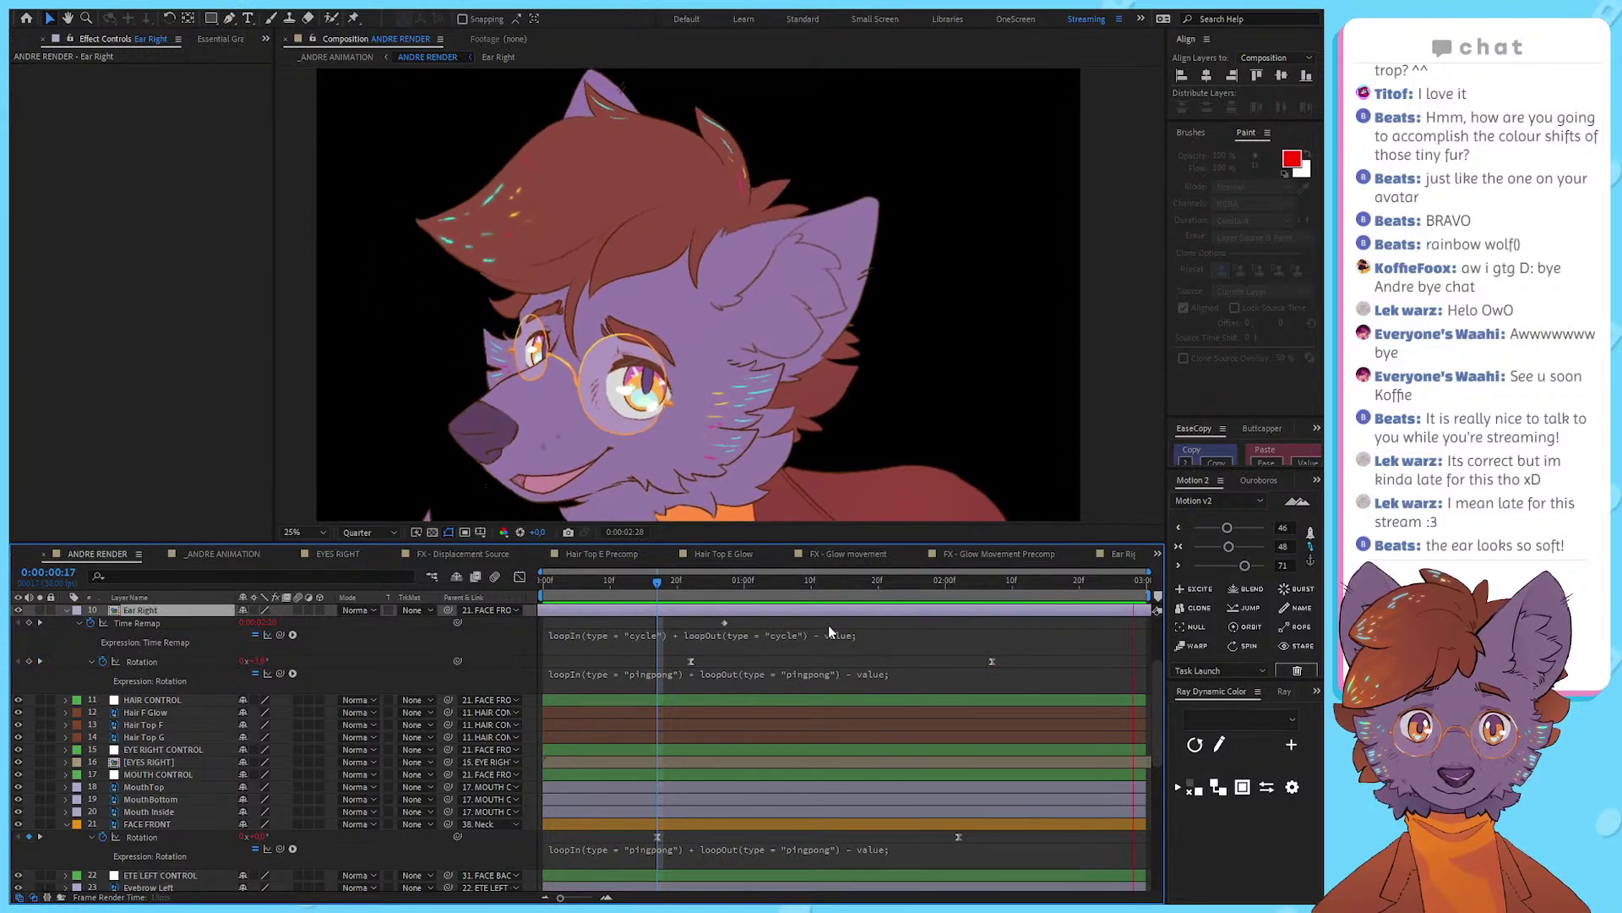
pyautogui.press('space')
# Step: Undo the recent timing shifts of Ear Right's Time Remap and Rotation keyframes
pyautogui.hotkey('ctrl', 'z')
pyautogui.hotkey('ctrl', 'z')
pyautogui.hotkey('ctrl', 'z')
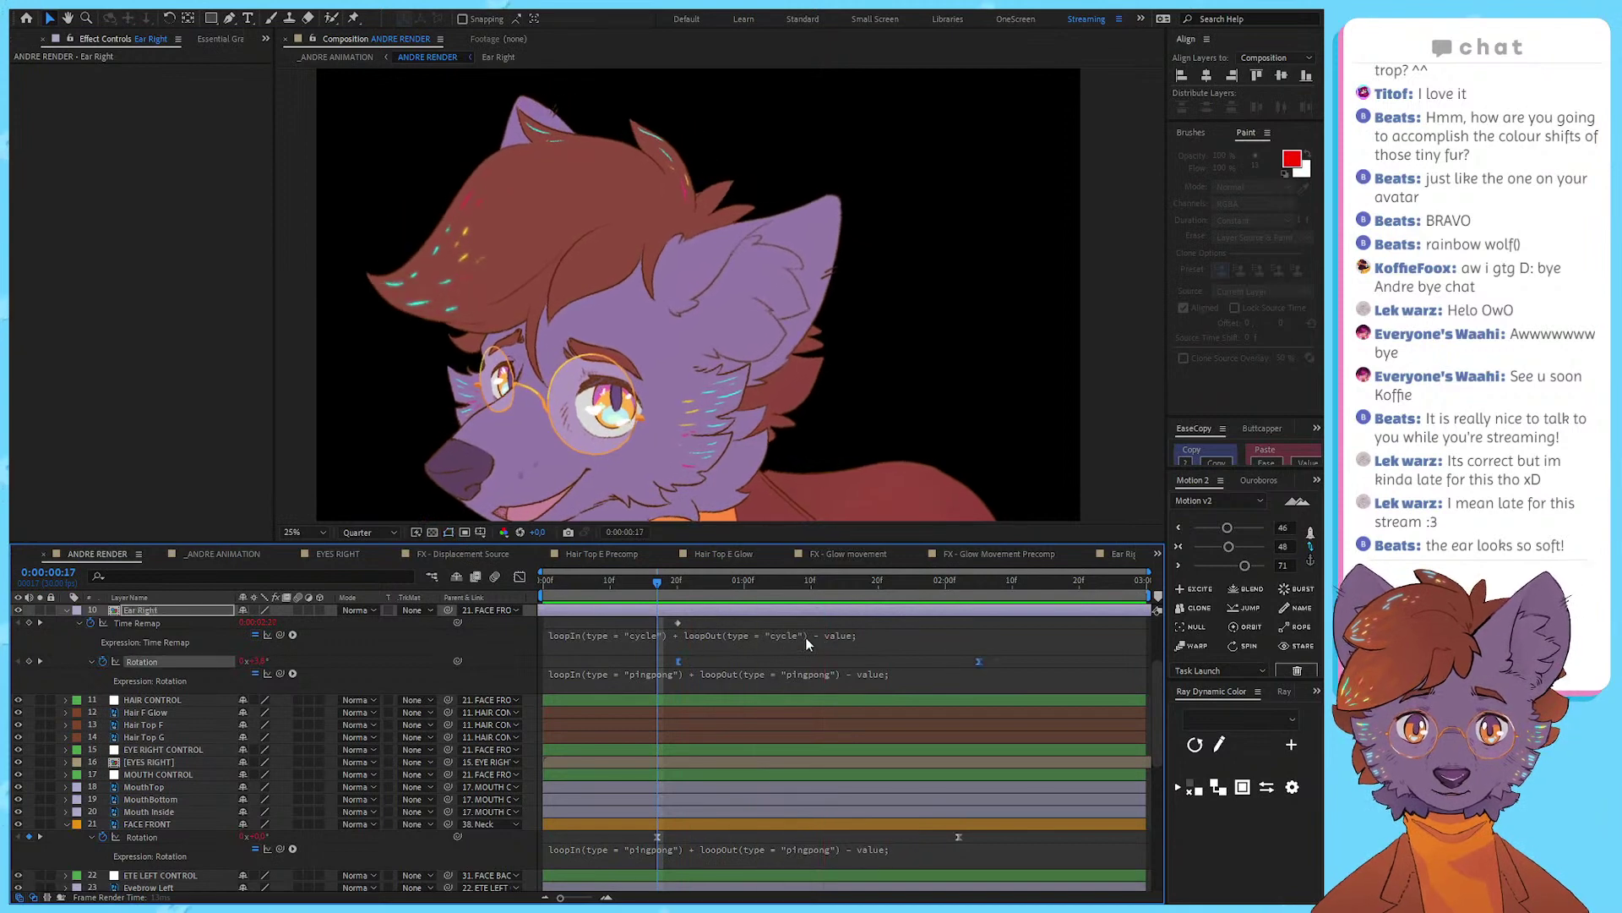
# Step: Play the Ear Right composition, then move Puppet Pin 2 slightly up and left at its second Position keyframe, 0:00:01:15
pyautogui.doubleClick(757, 609)
pyautogui.press('space')
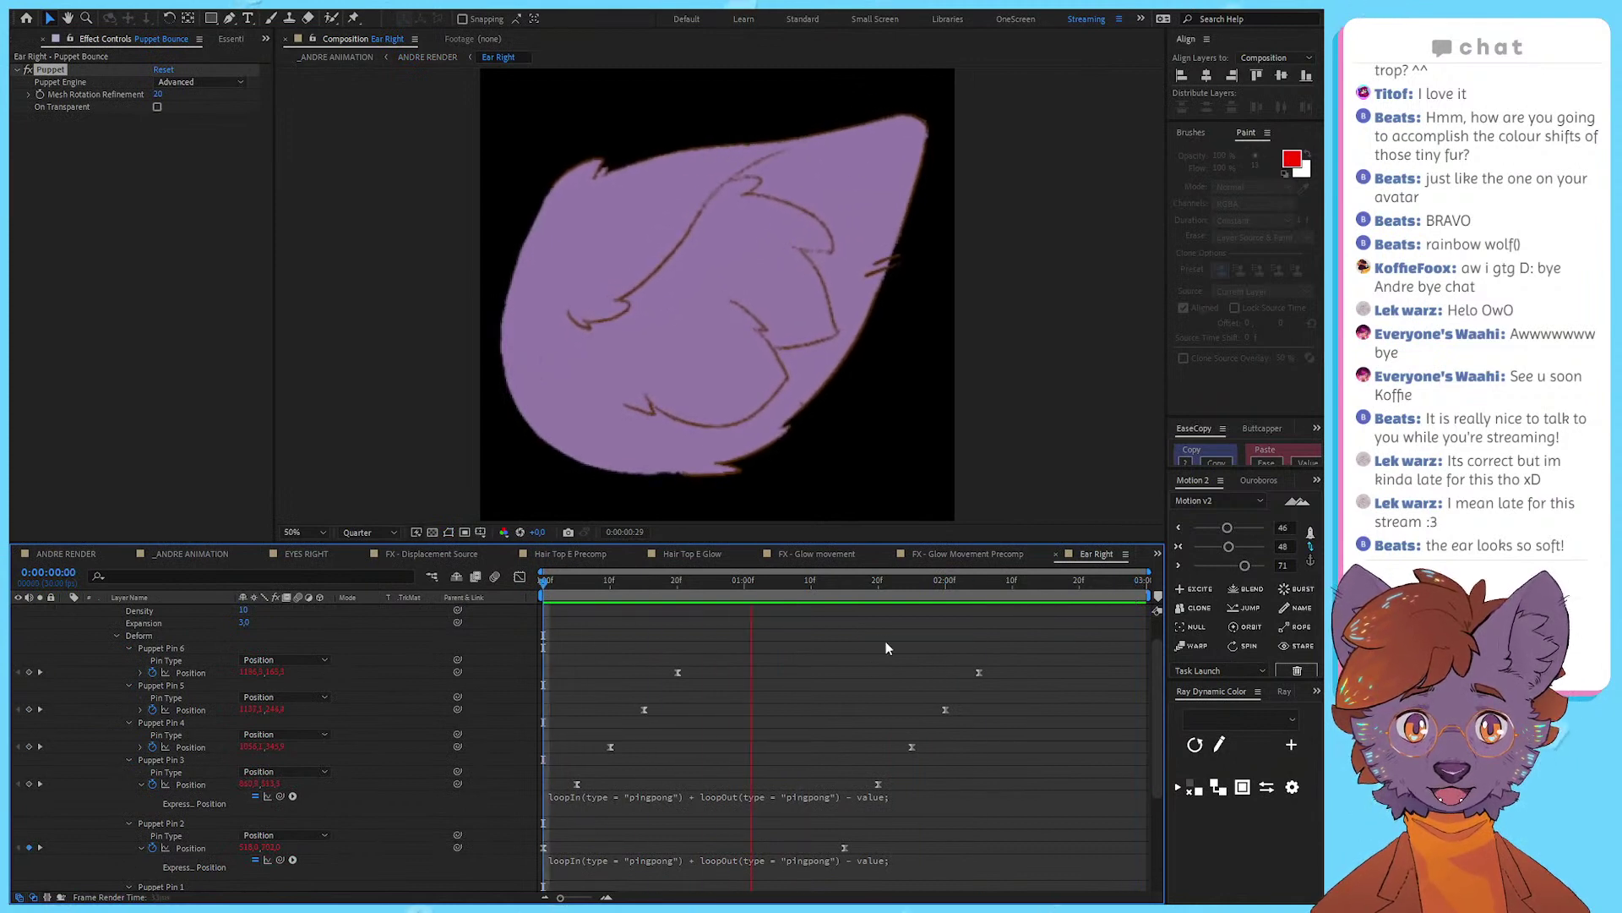
pyautogui.press('space')
pyautogui.click(844, 847)
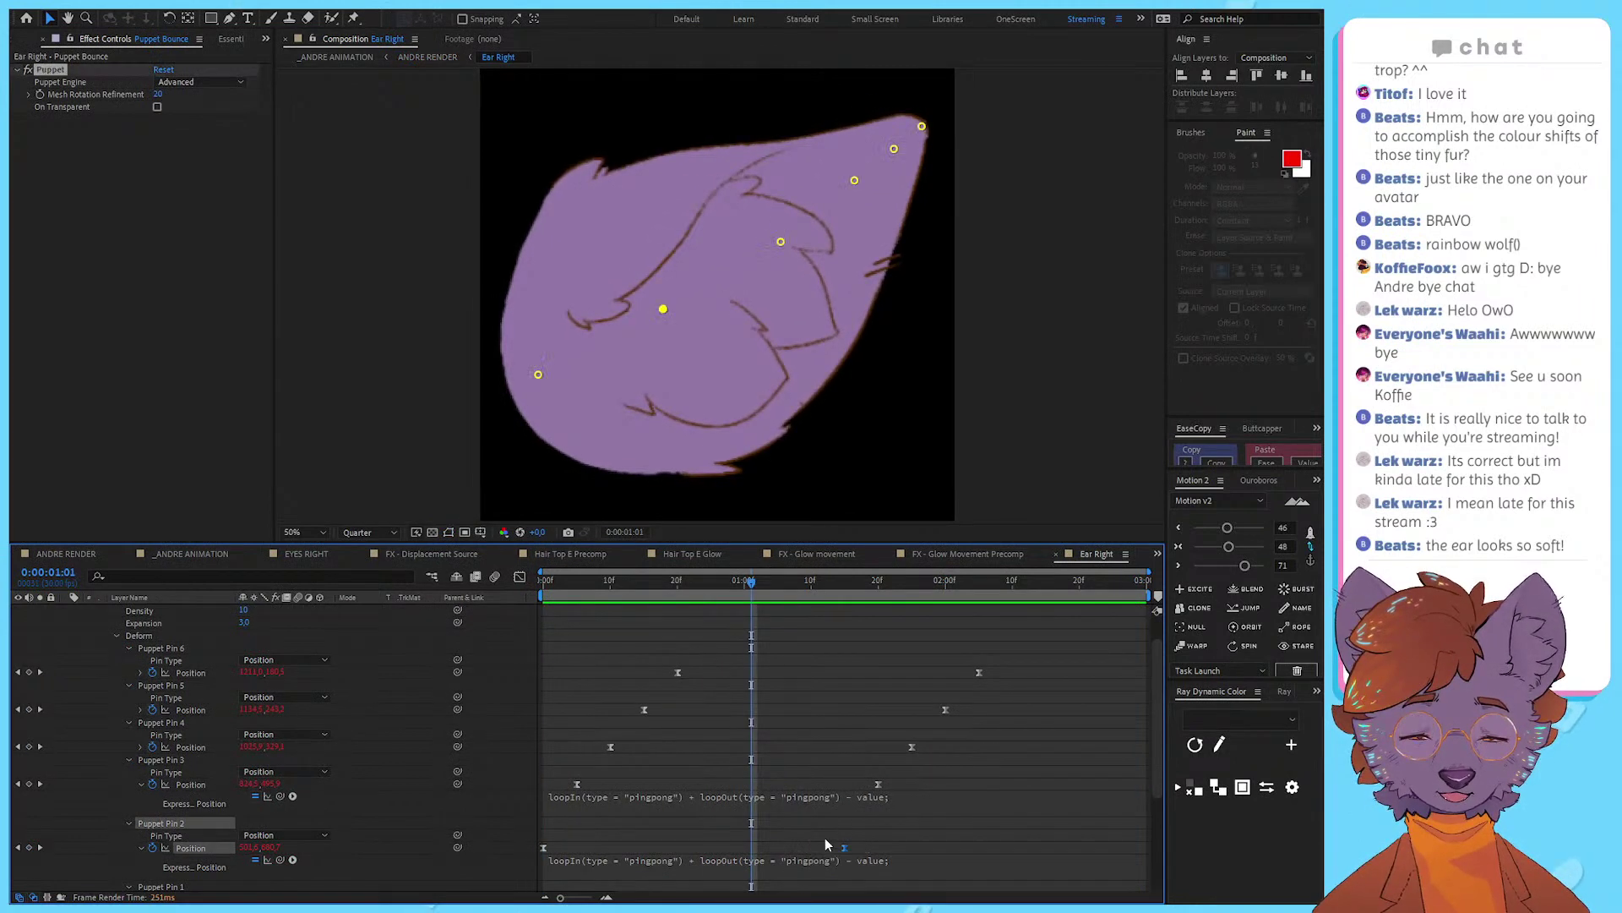
pyautogui.click(842, 583)
pyautogui.moveTo(666, 309); pyautogui.dragTo(657, 301)
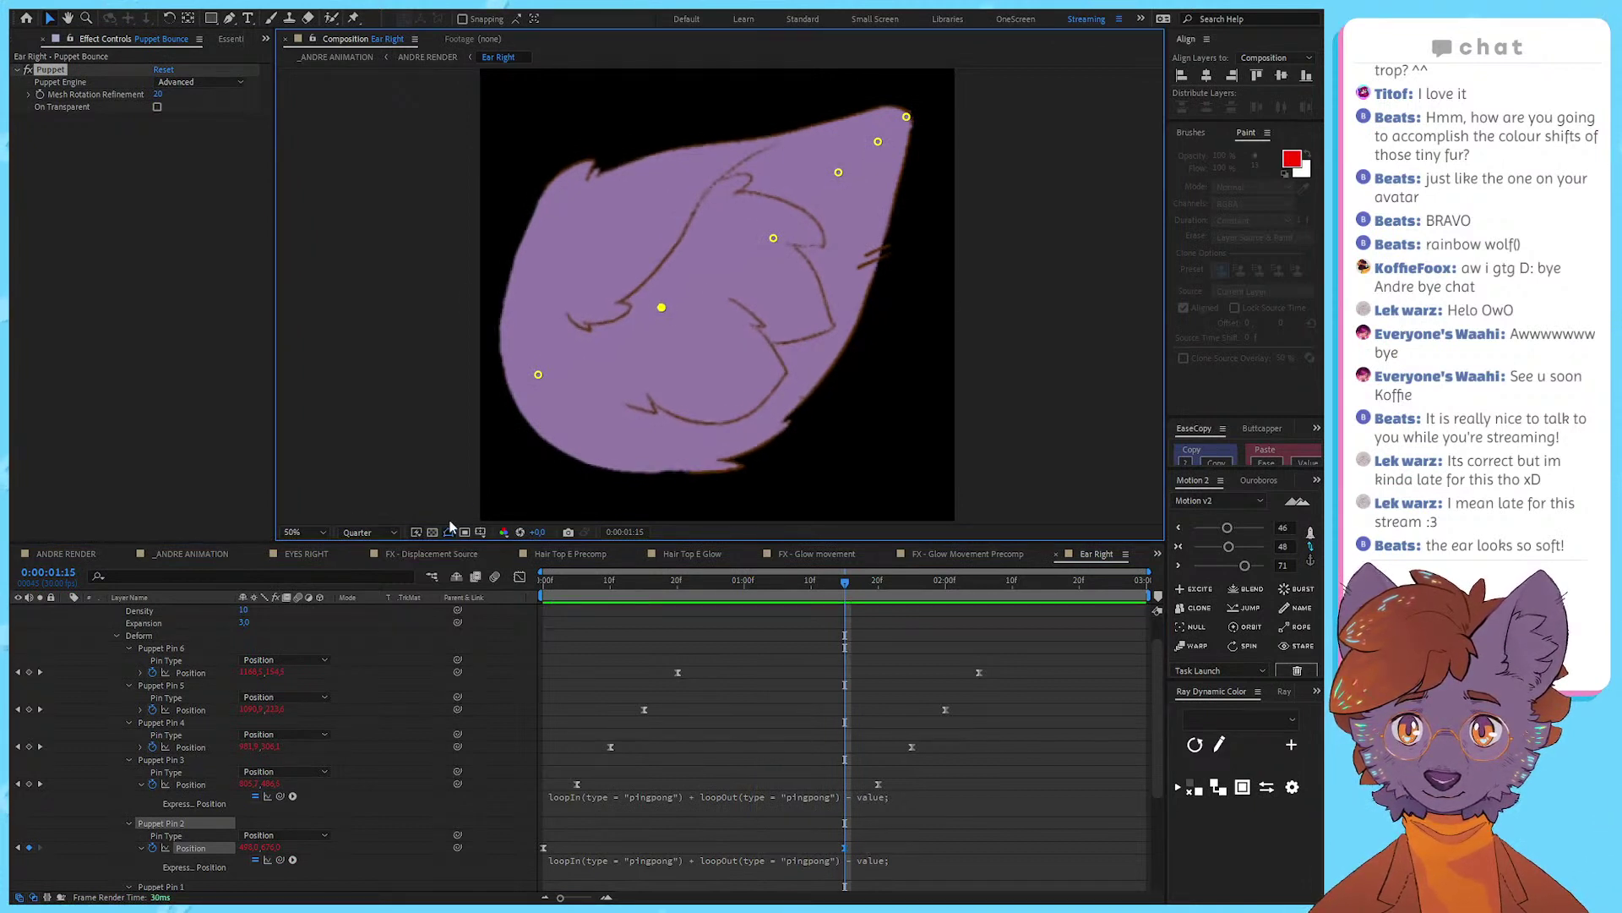
pyautogui.moveTo(669, 315); pyautogui.dragTo(667, 311)
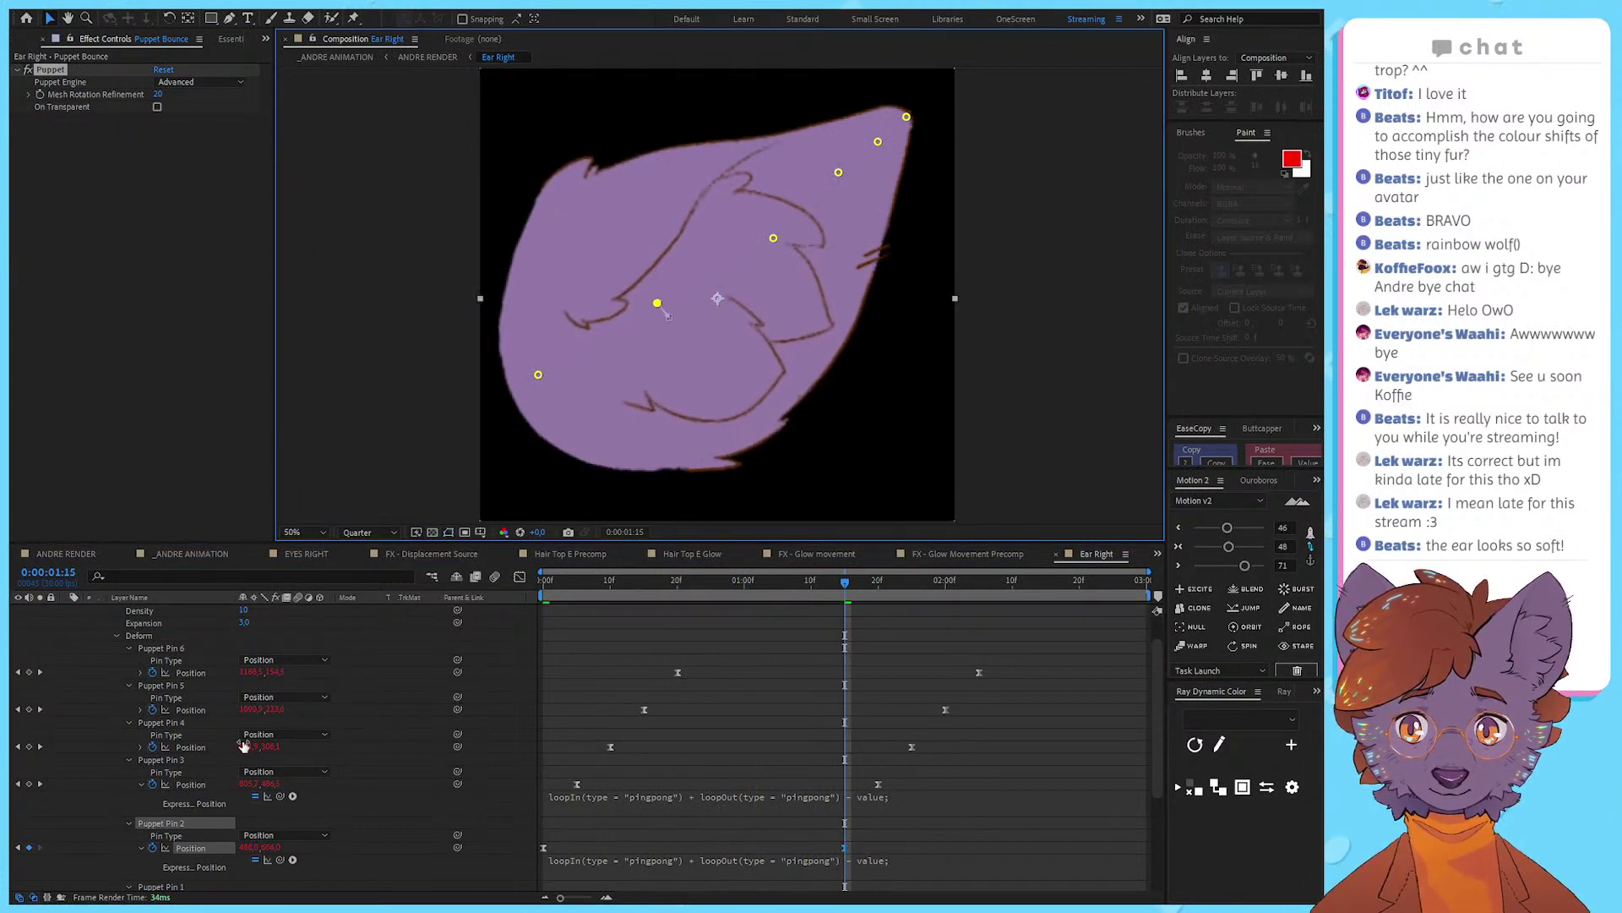
# Step: Move Puppet Pins 3 and 4 slightly up and left at their second Position keyframes, starting with Pin 3's at 0:00:01:20
pyautogui.click(39, 784)
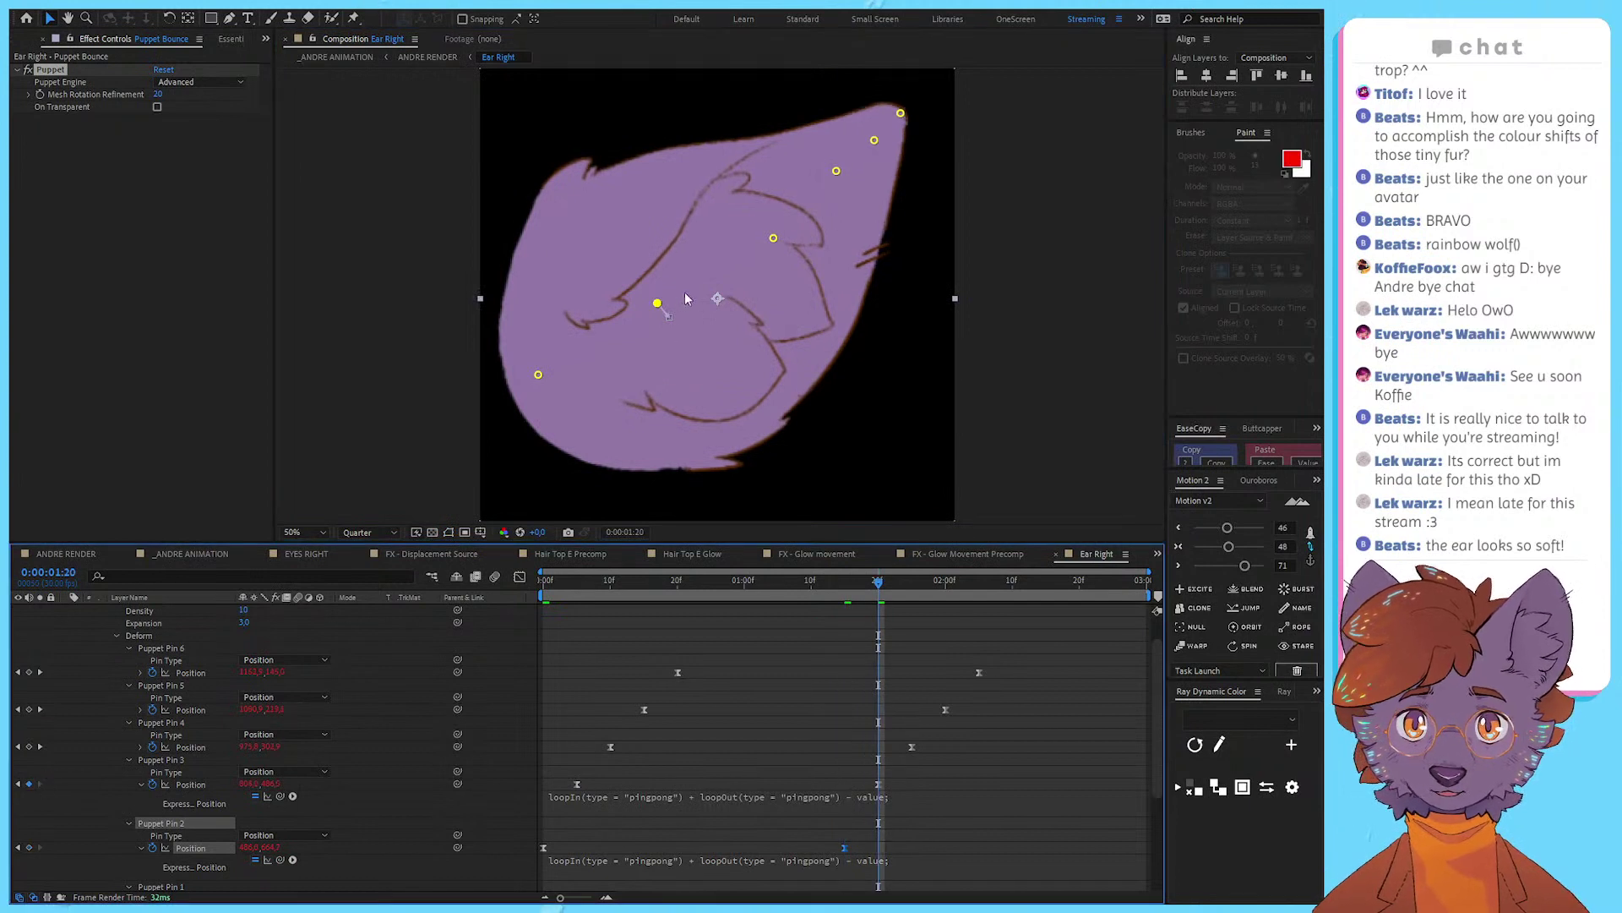
pyautogui.click(774, 239)
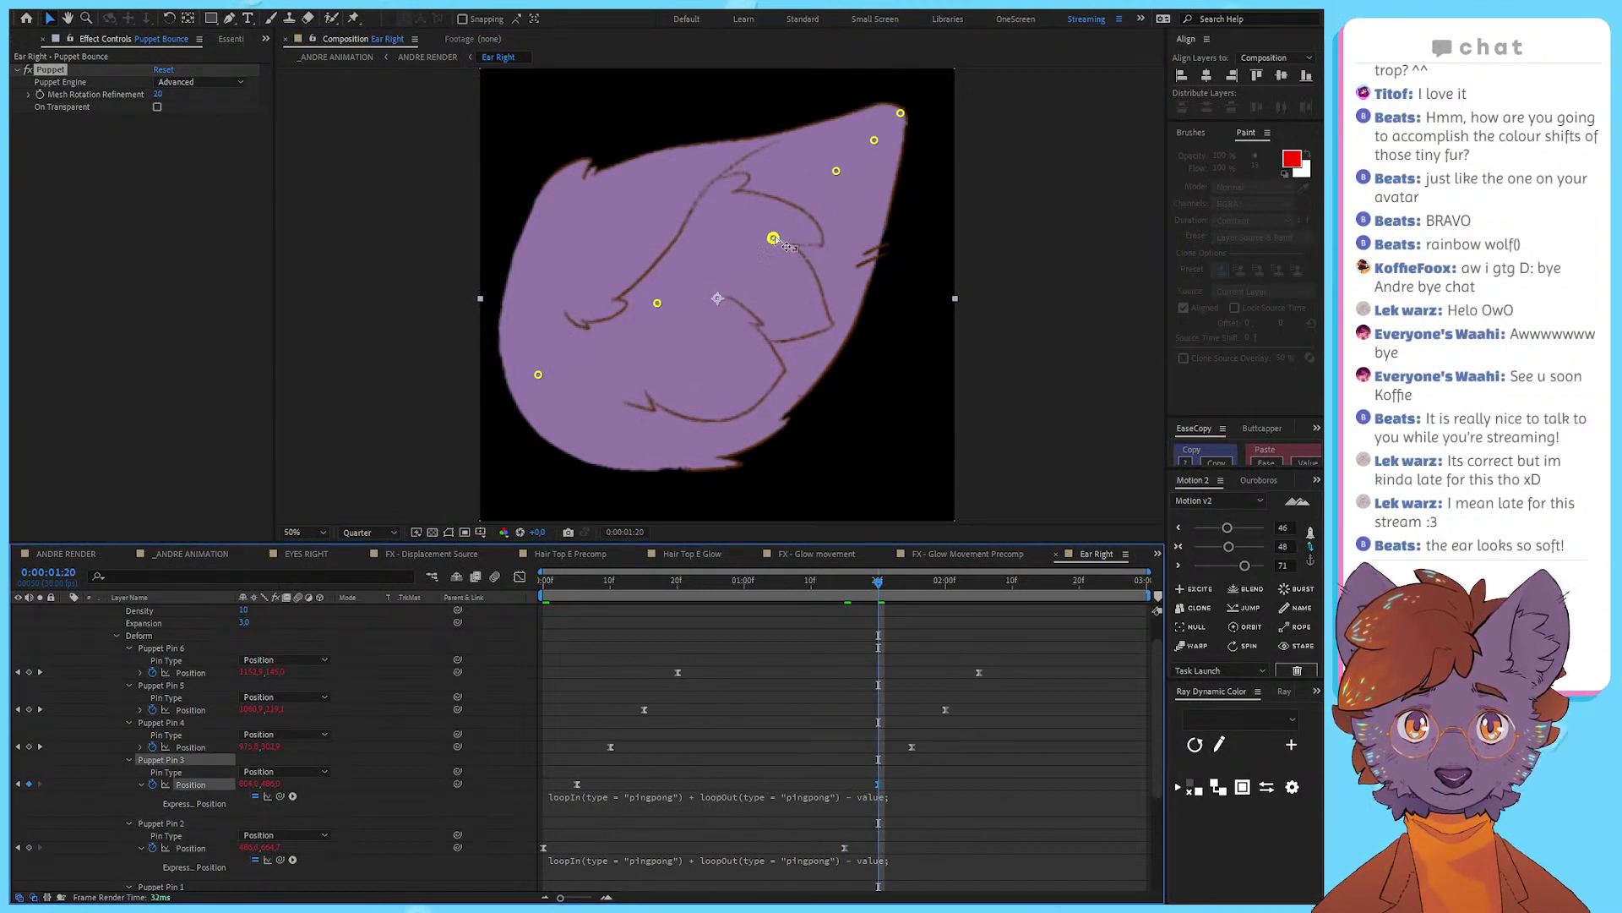
pyautogui.moveTo(774, 239); pyautogui.dragTo(759, 226)
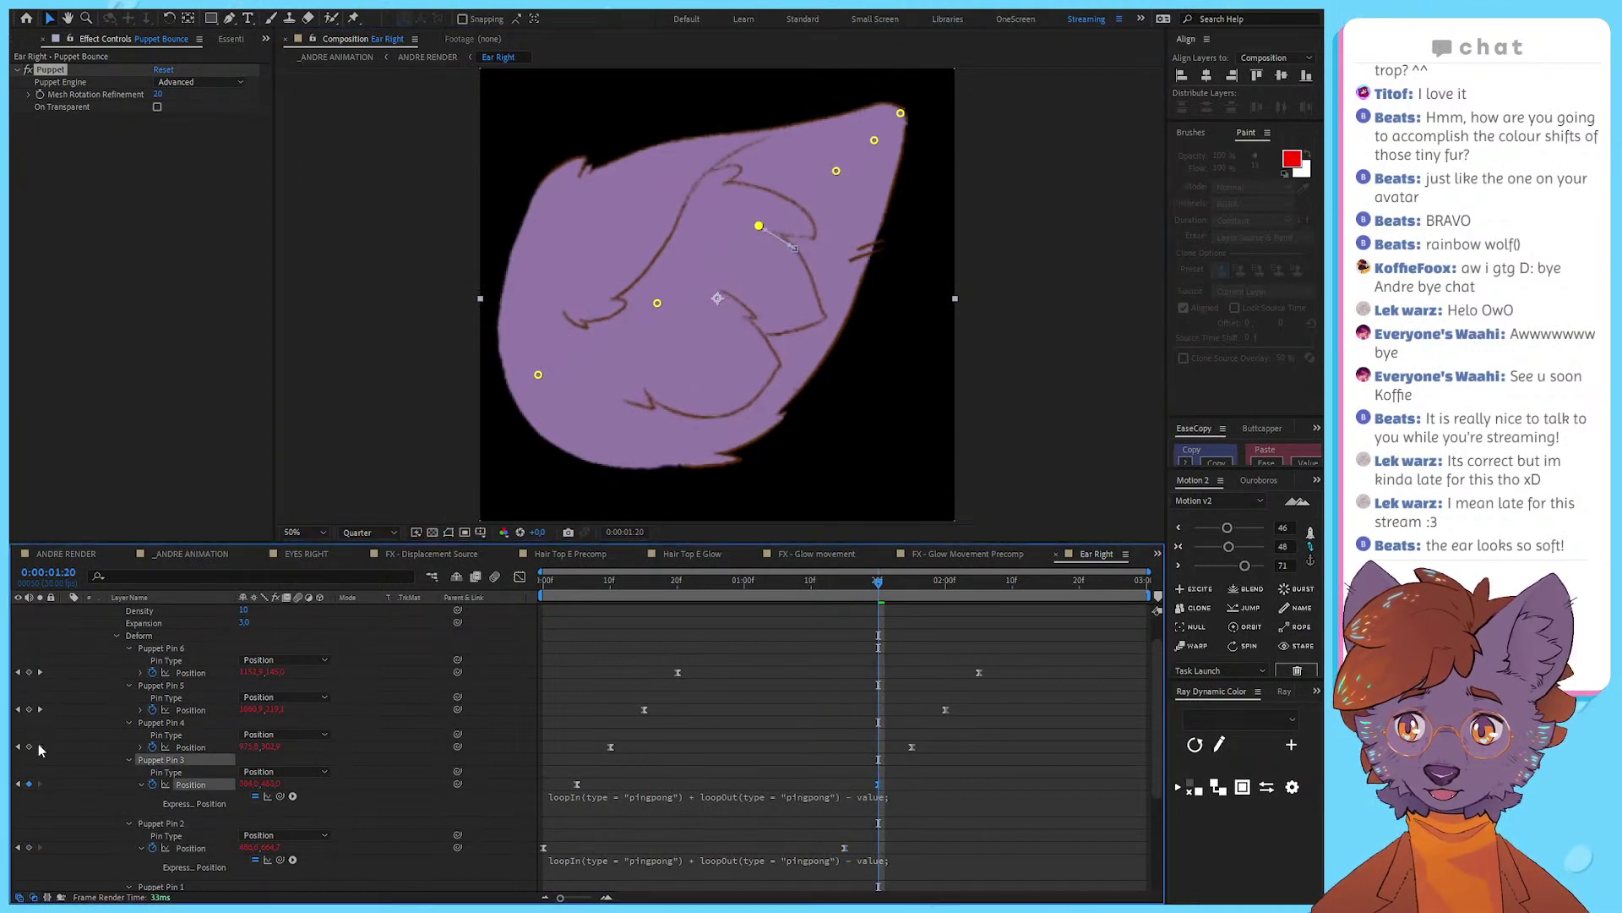
pyautogui.click(39, 747)
pyautogui.click(911, 748)
pyautogui.moveTo(836, 172); pyautogui.dragTo(813, 158)
# Step: Move Puppet Pins 5 and 6 further up and left at their second Position keyframes, 0:00:02:00 and 0:00:02:05
pyautogui.click(40, 708)
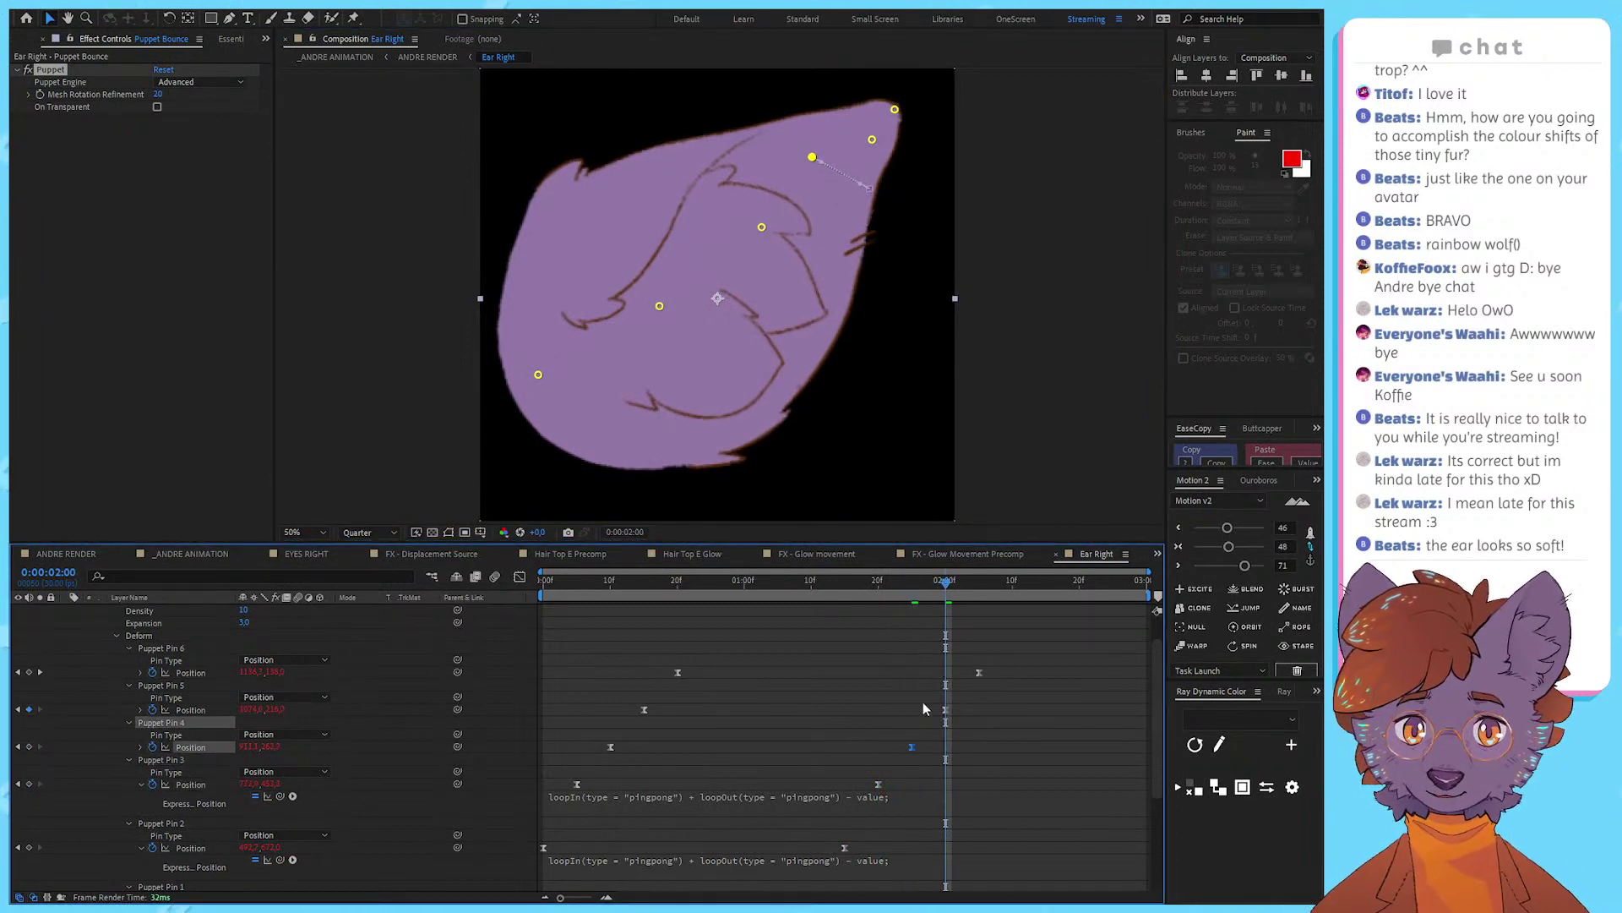
pyautogui.click(945, 710)
pyautogui.moveTo(880, 147); pyautogui.dragTo(856, 125)
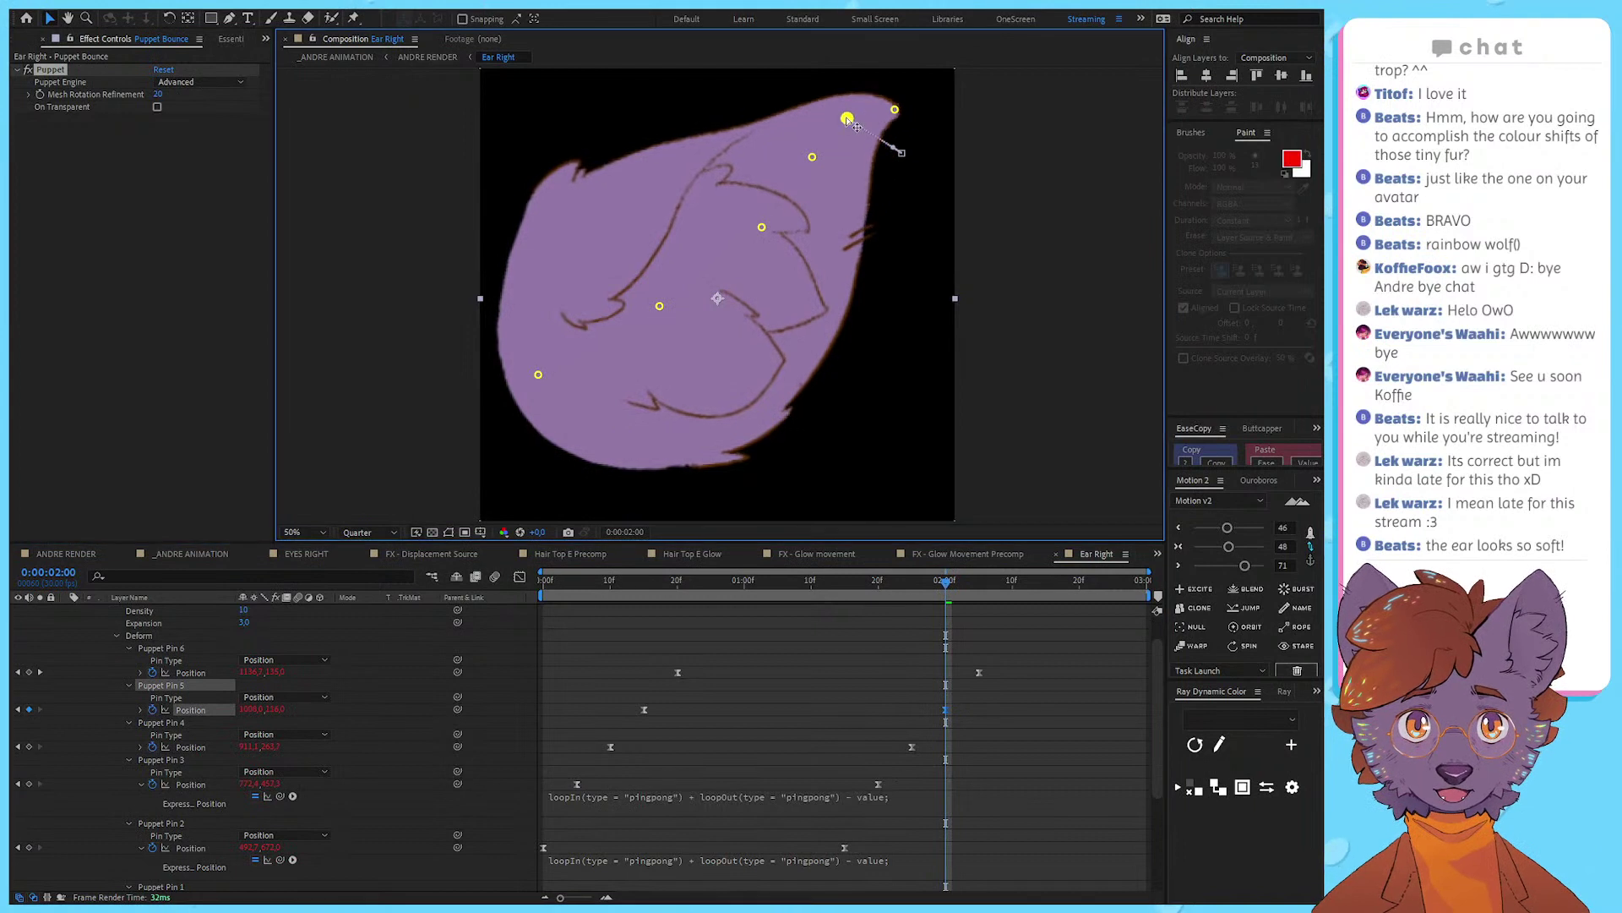
pyautogui.click(40, 670)
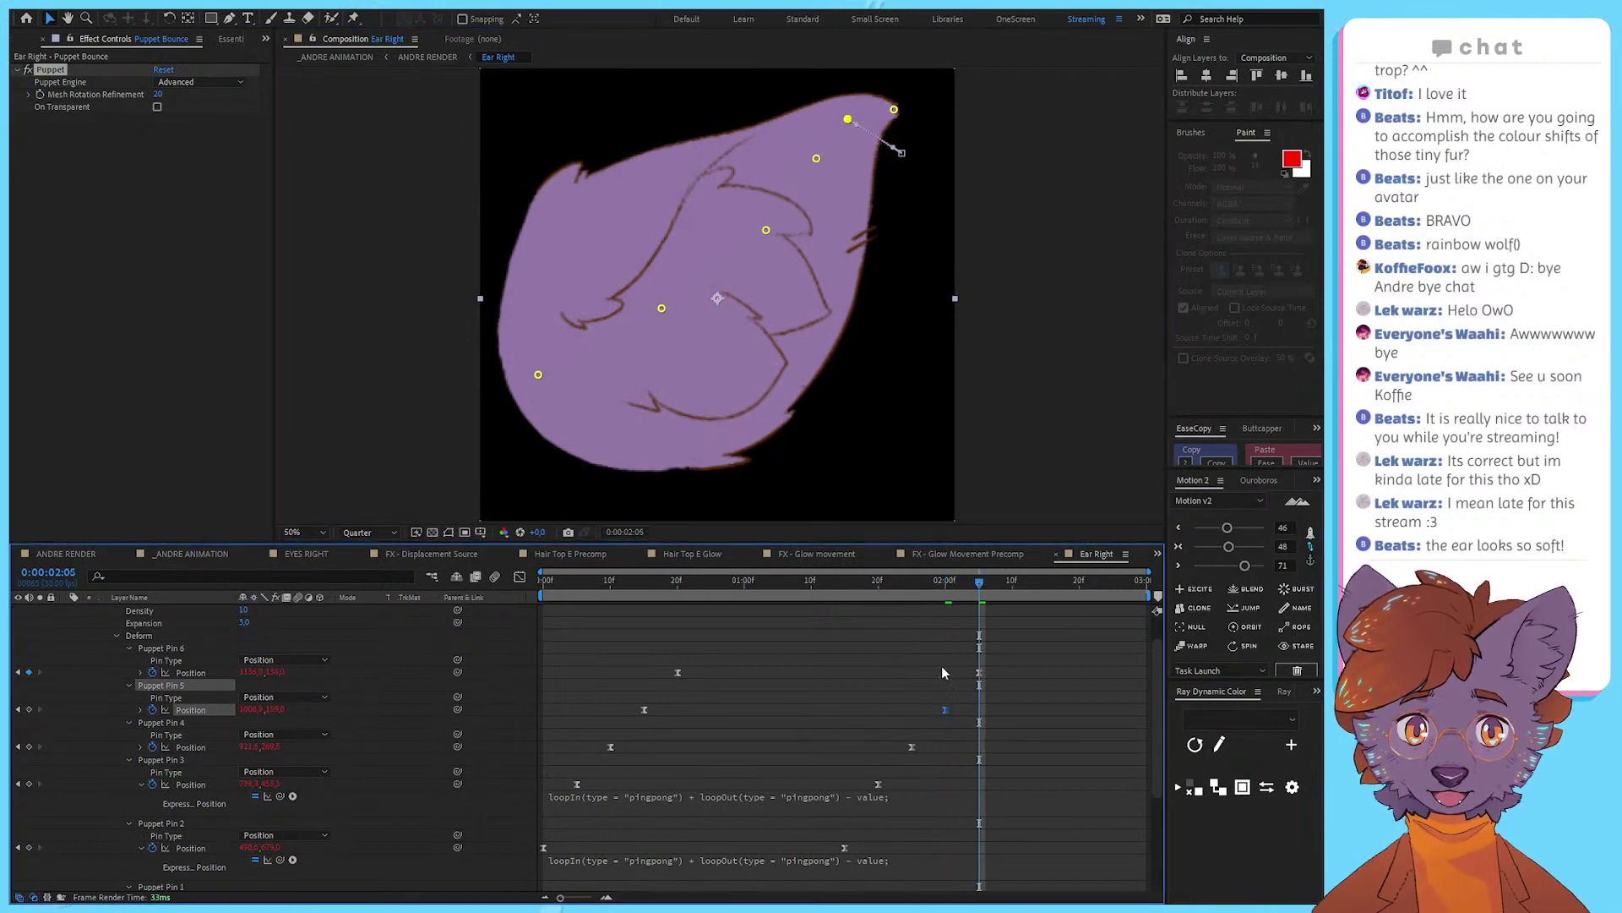
pyautogui.click(981, 671)
pyautogui.moveTo(898, 113); pyautogui.dragTo(865, 85)
# Step: Play the stronger puppet-pin bounce in Ear Right and check it on the whole character in ANDRE RENDER
pyautogui.press('space')
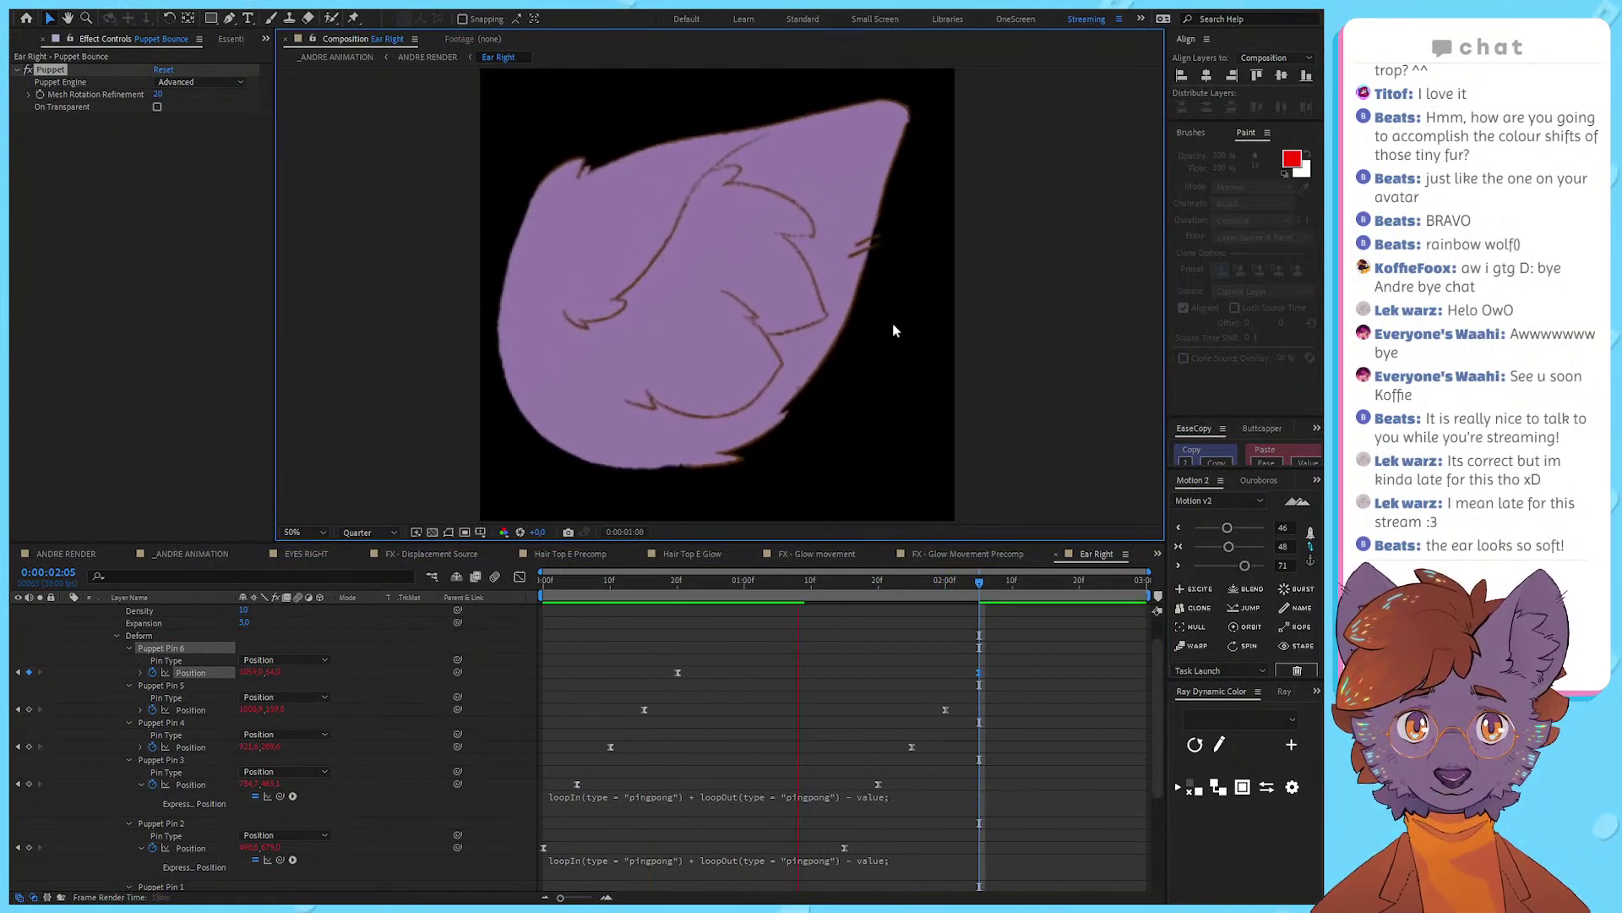
pyautogui.click(421, 57)
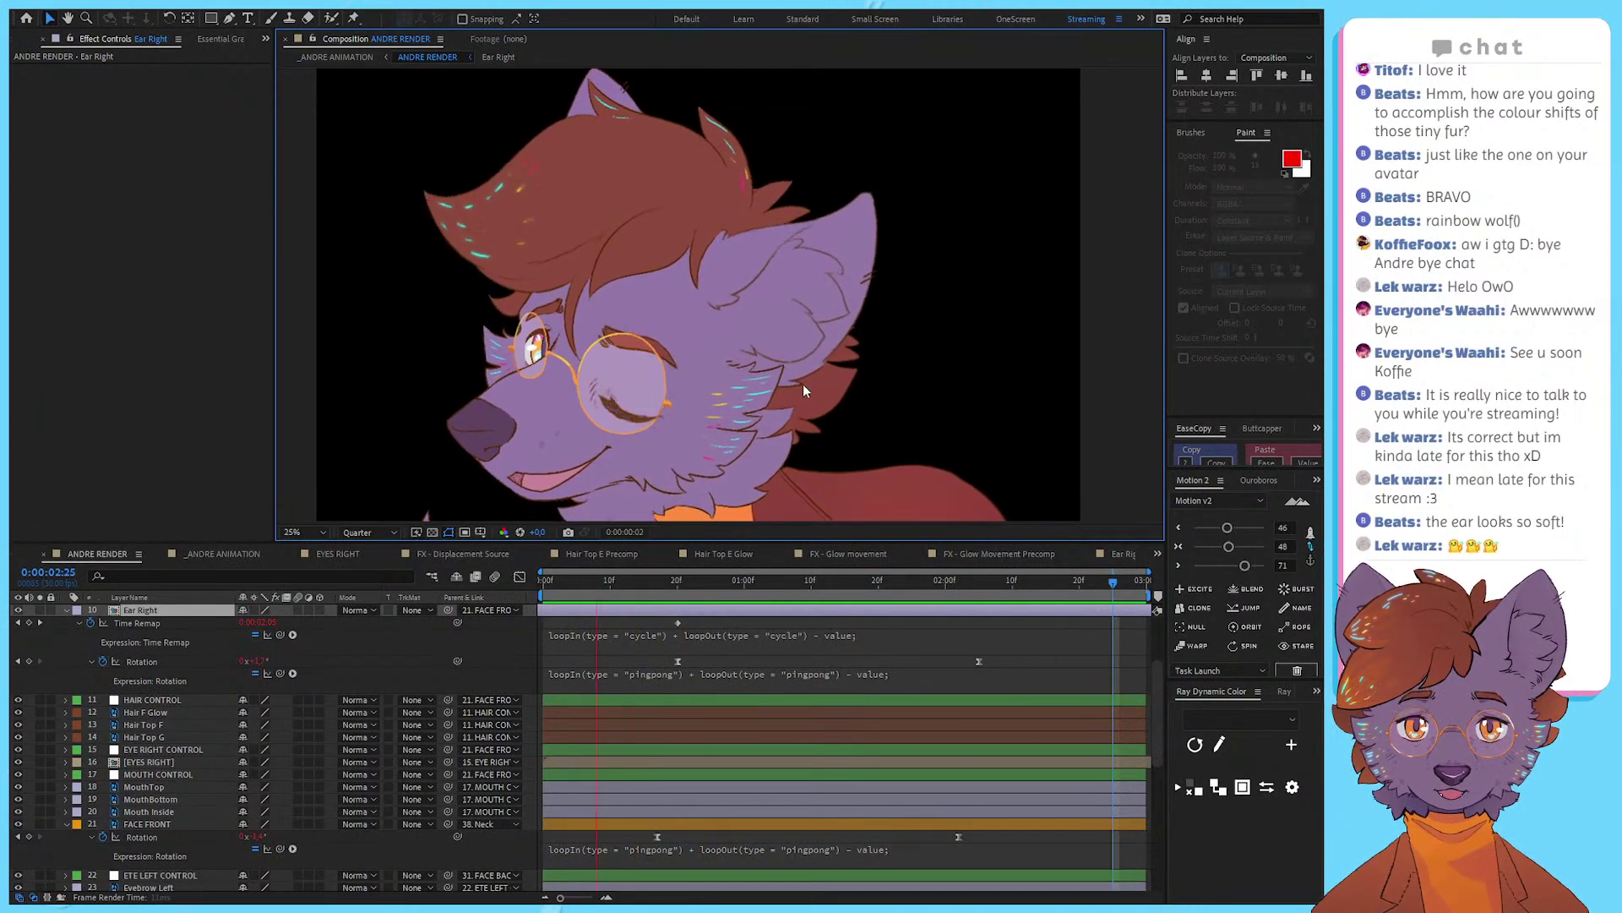
pyautogui.press(',')
pyautogui.press('space')
# Step: Adjust Ear Right's Rotation at its second keyframe, 0:00:02:05, and play the head animation
pyautogui.moveTo(1009, 658); pyautogui.dragTo(647, 666)
pyautogui.click(972, 584)
pyautogui.moveTo(974, 584); pyautogui.dragTo(980, 587)
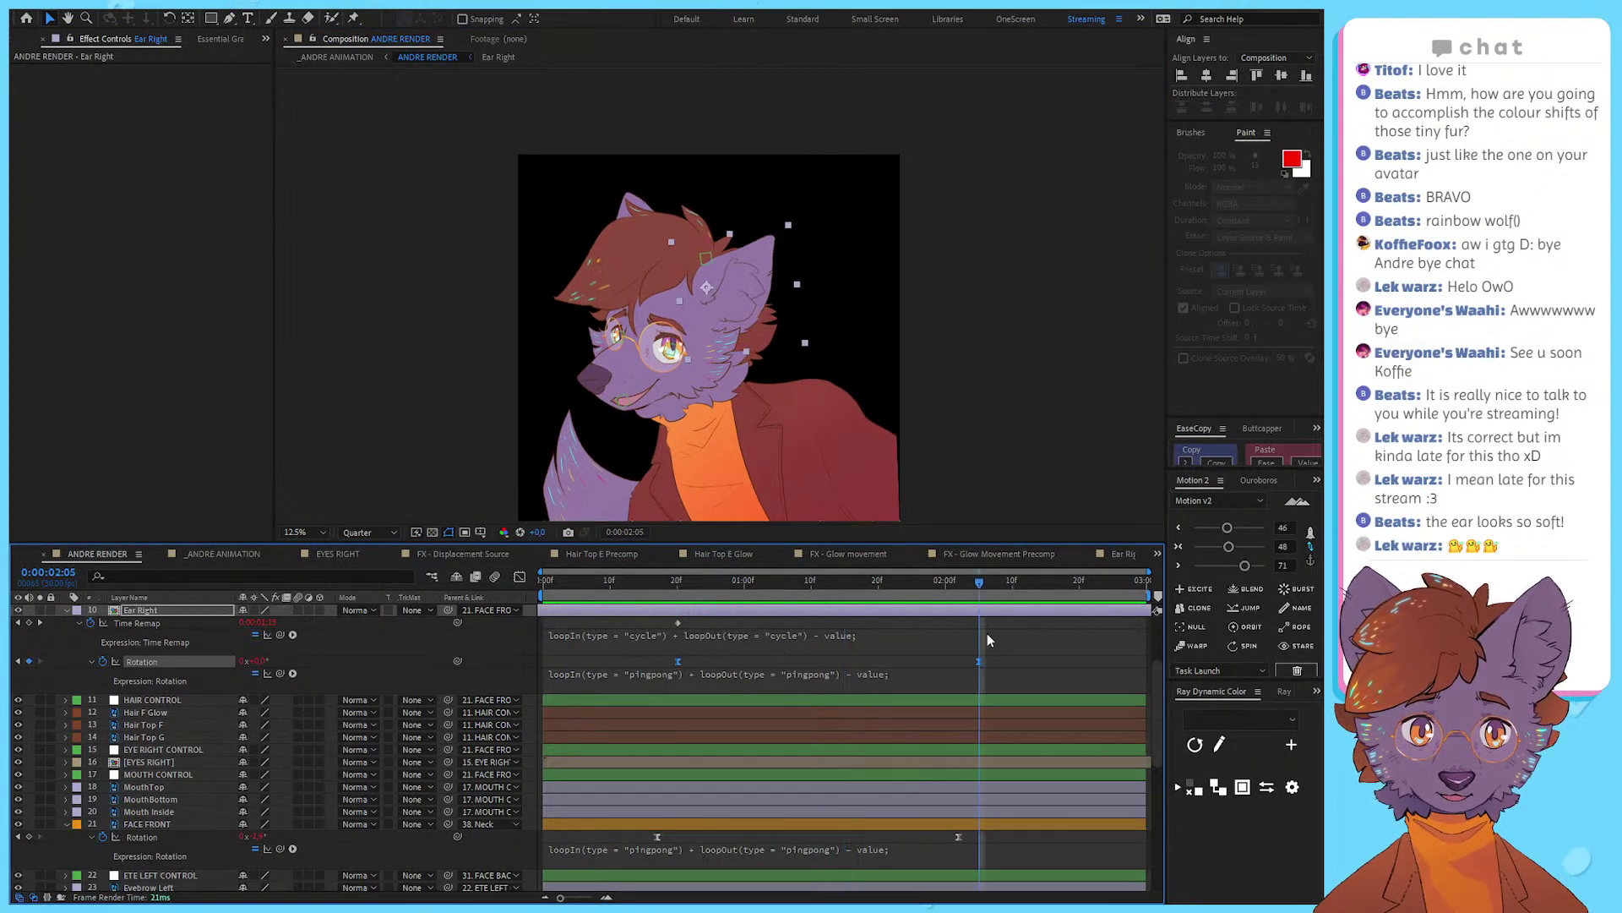
pyautogui.click(985, 649)
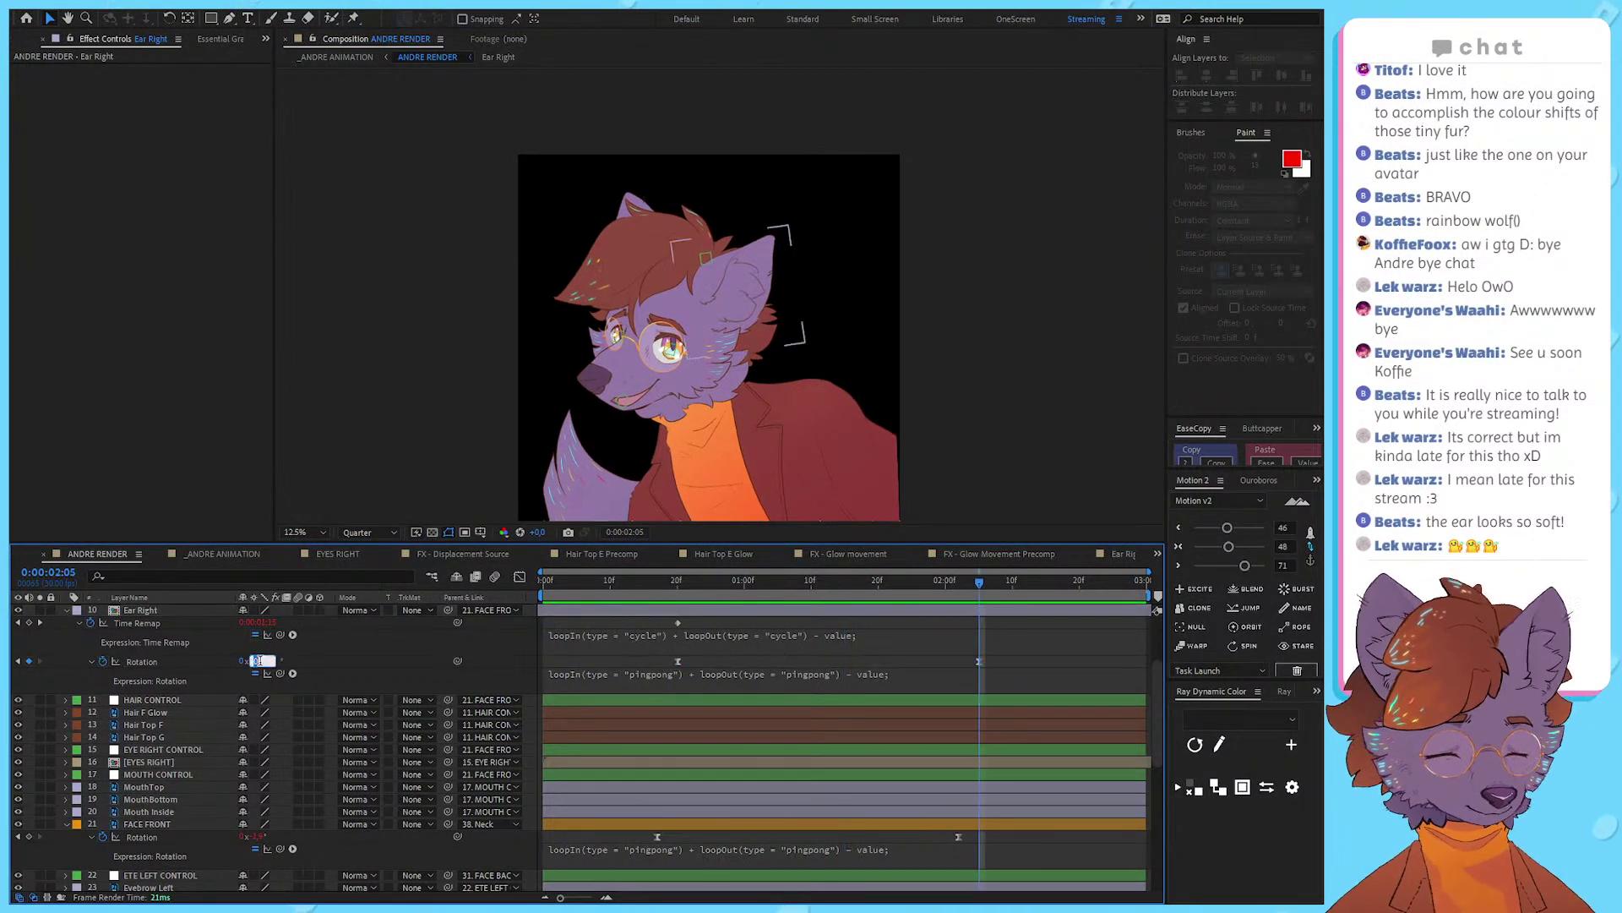
pyautogui.press('Return')
pyautogui.press('space')
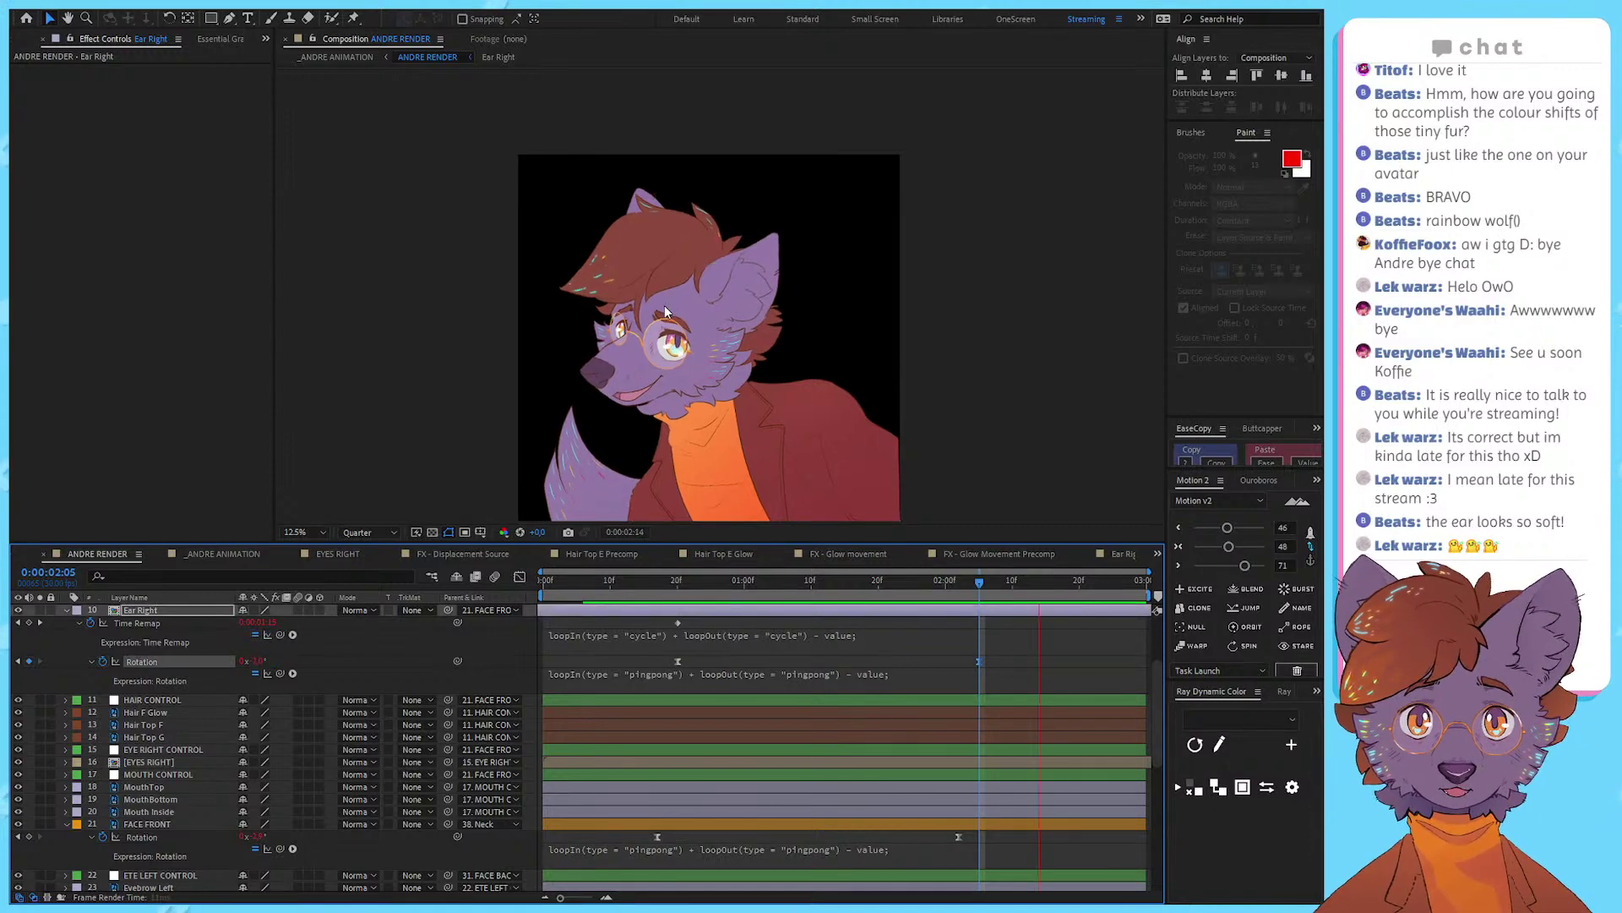
pyautogui.scroll(1, 668, 302)
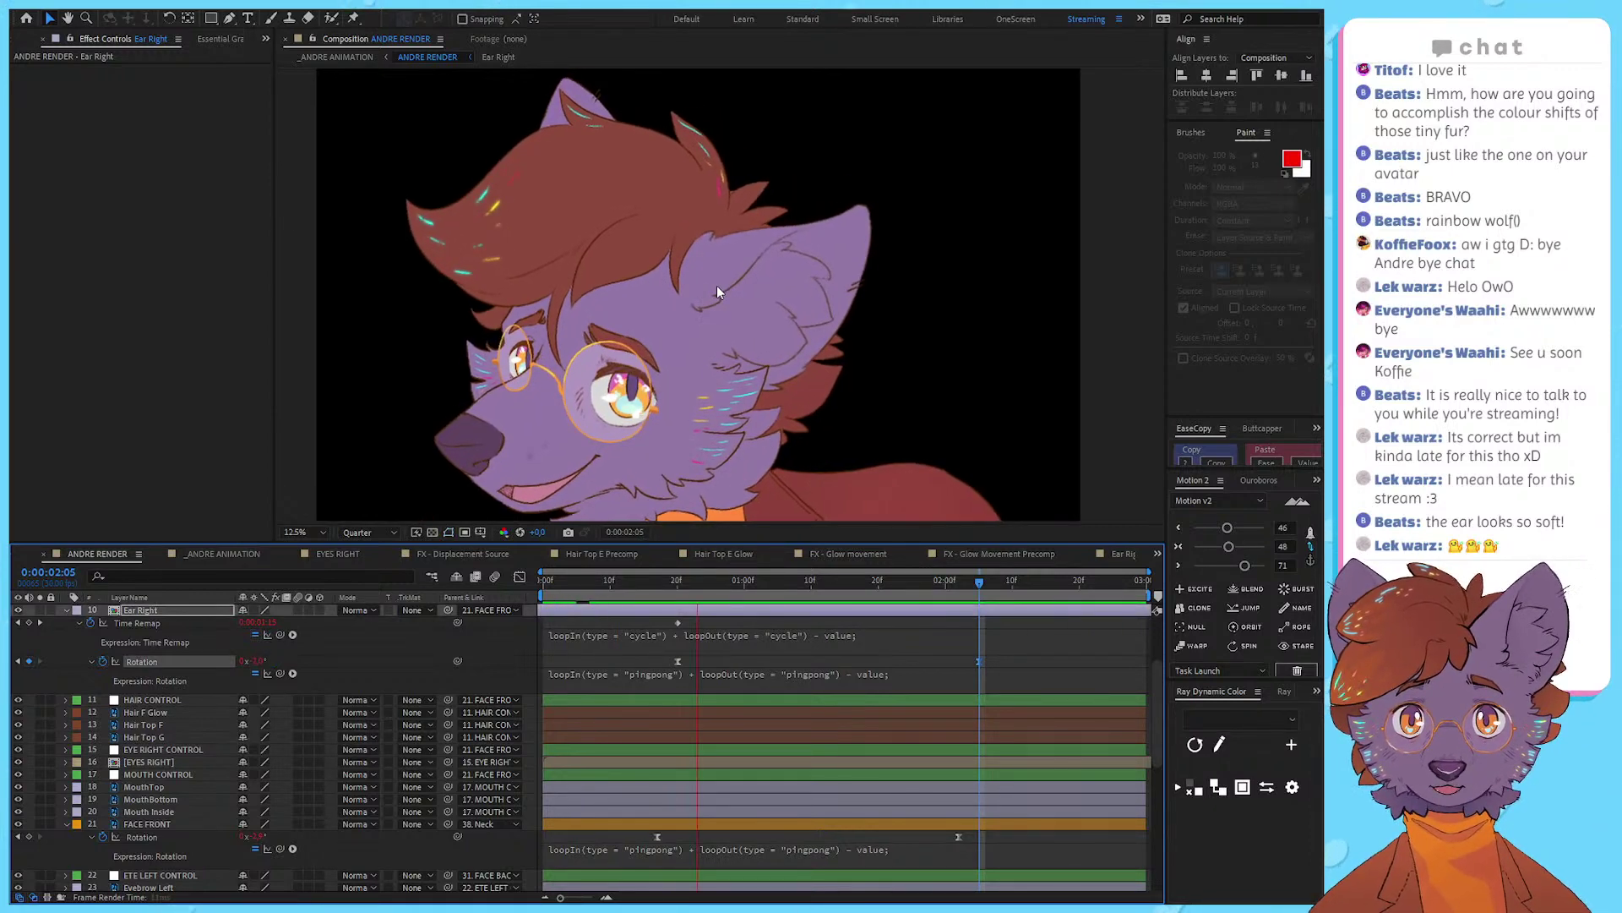
pyautogui.scroll(-1, 716, 290)
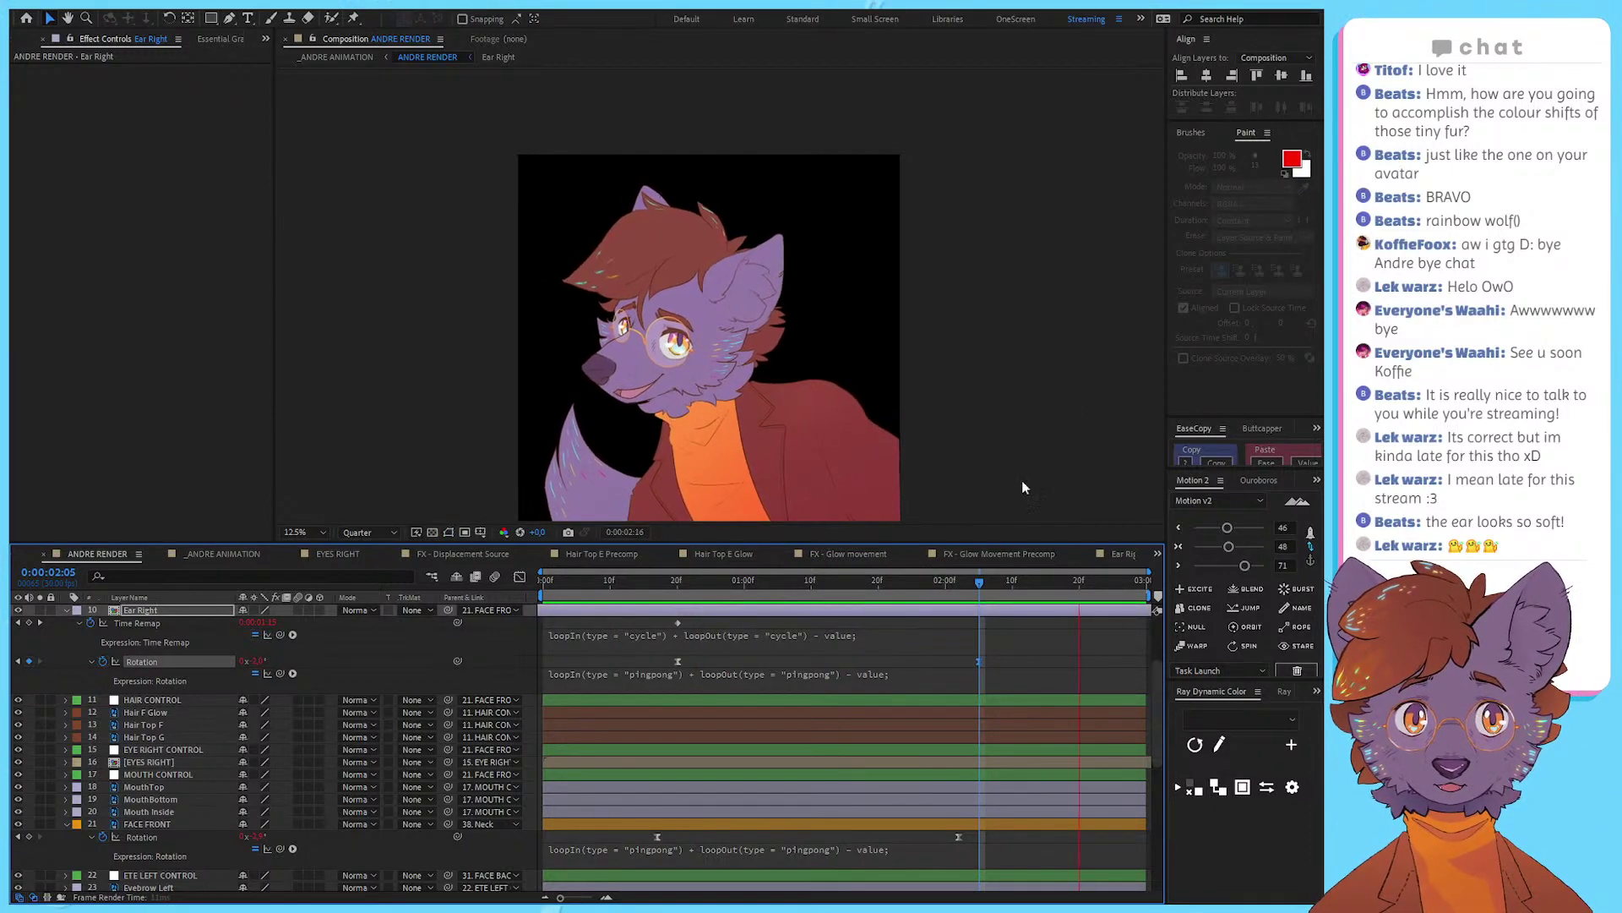
pyautogui.press('space')
# Step: Try Rotation values of 2 and 0 for Ear Right at its 0:00:02:05 keyframe
pyautogui.moveTo(966, 586); pyautogui.dragTo(979, 588)
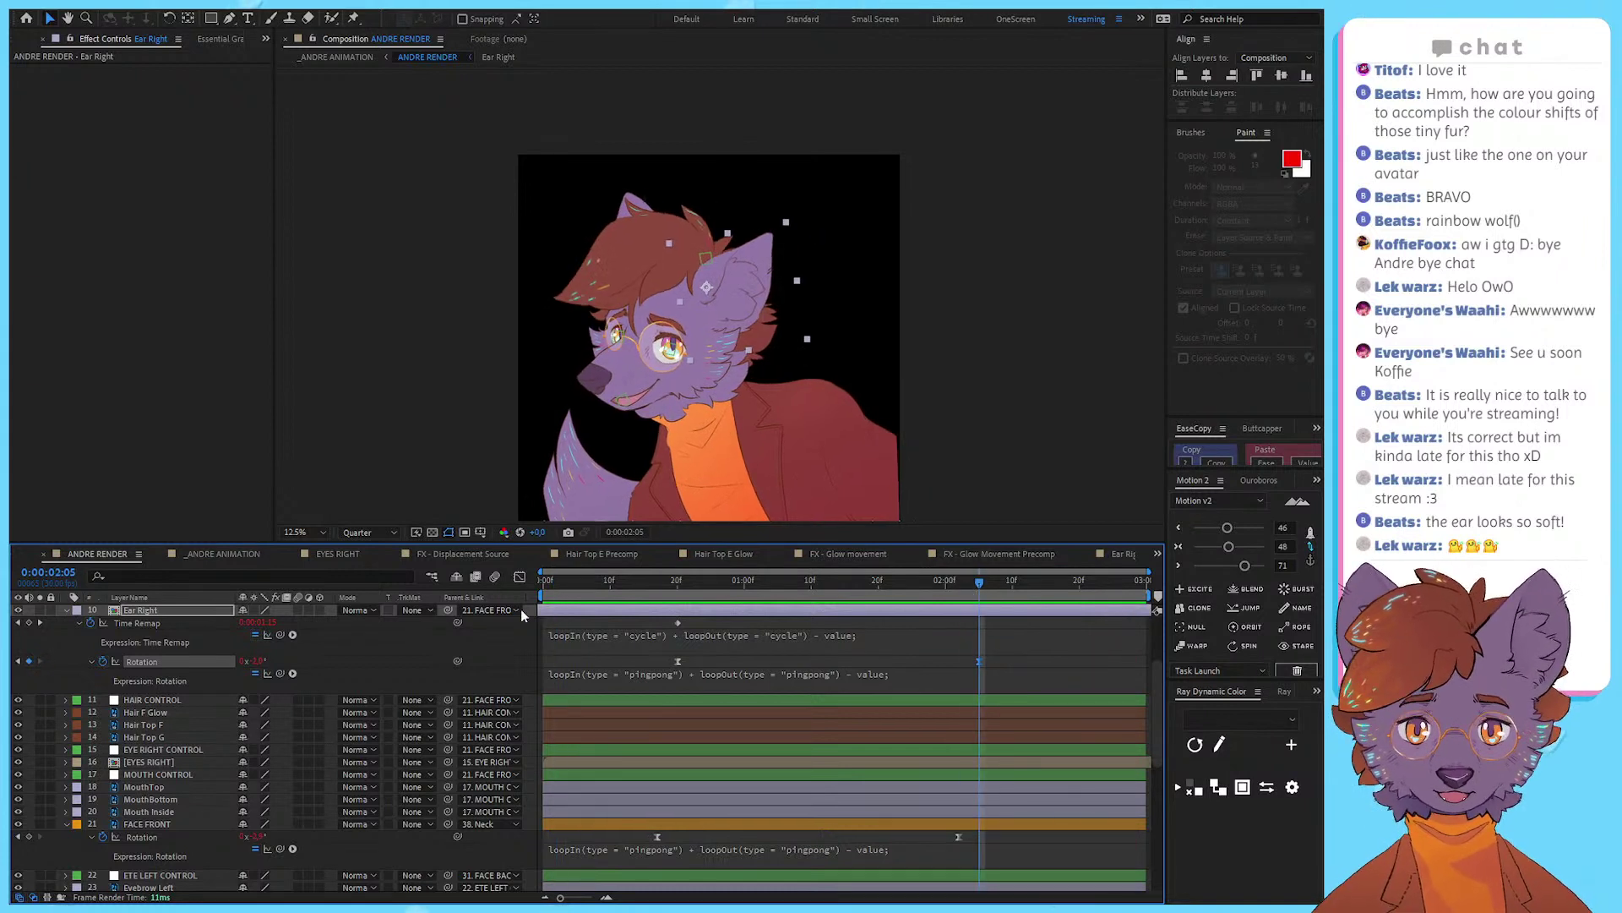
pyautogui.click(268, 665)
pyautogui.click(267, 660)
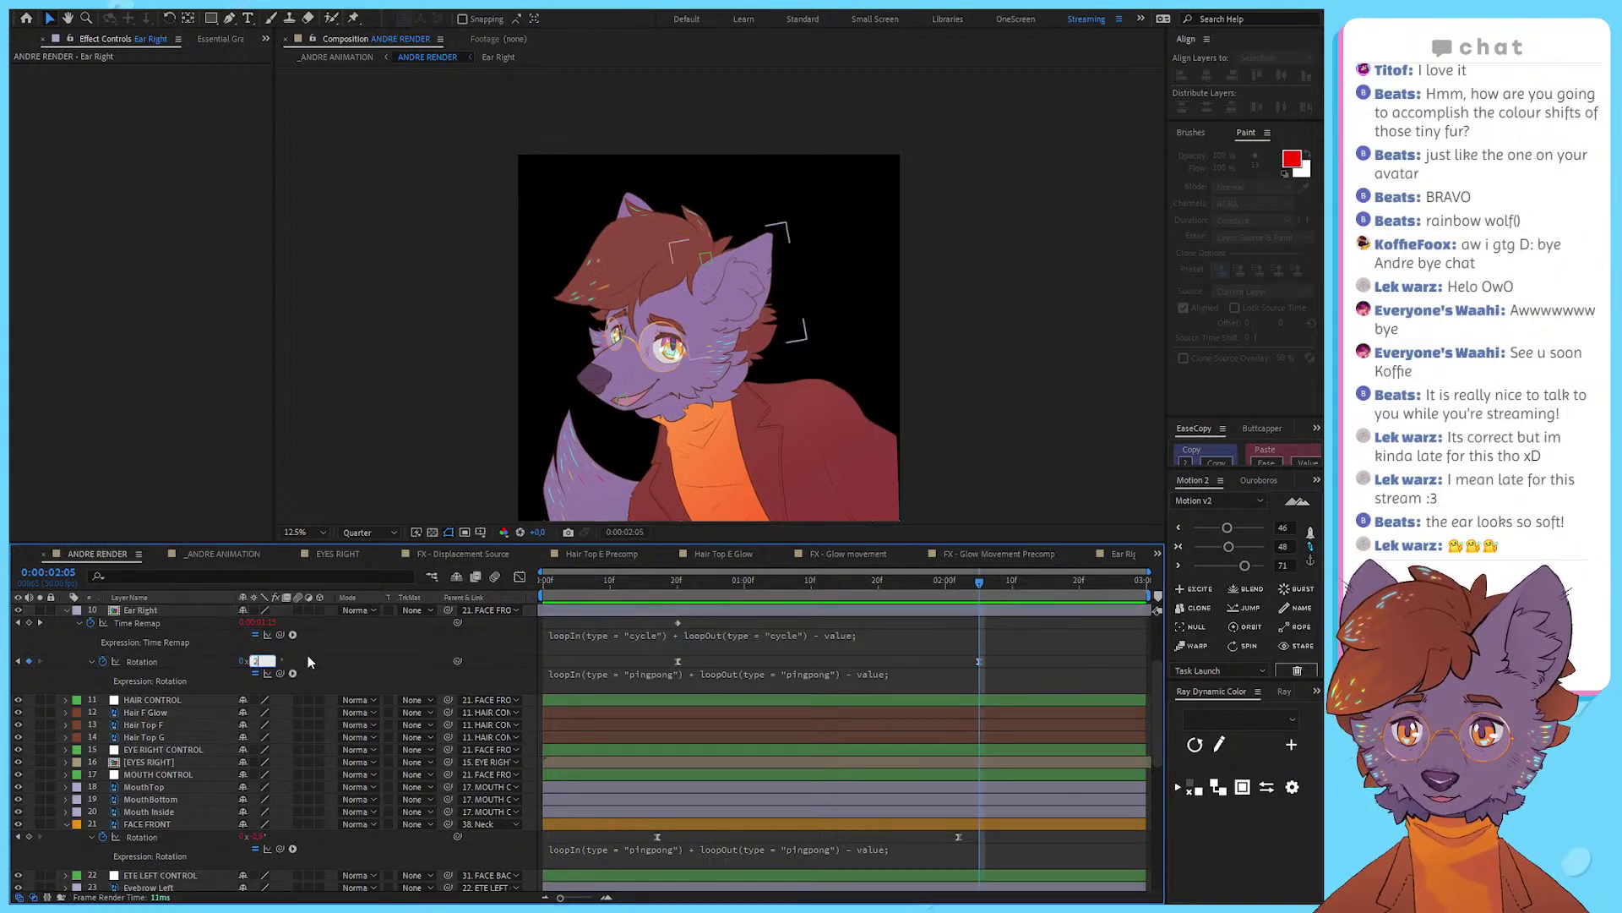
pyautogui.write('0')
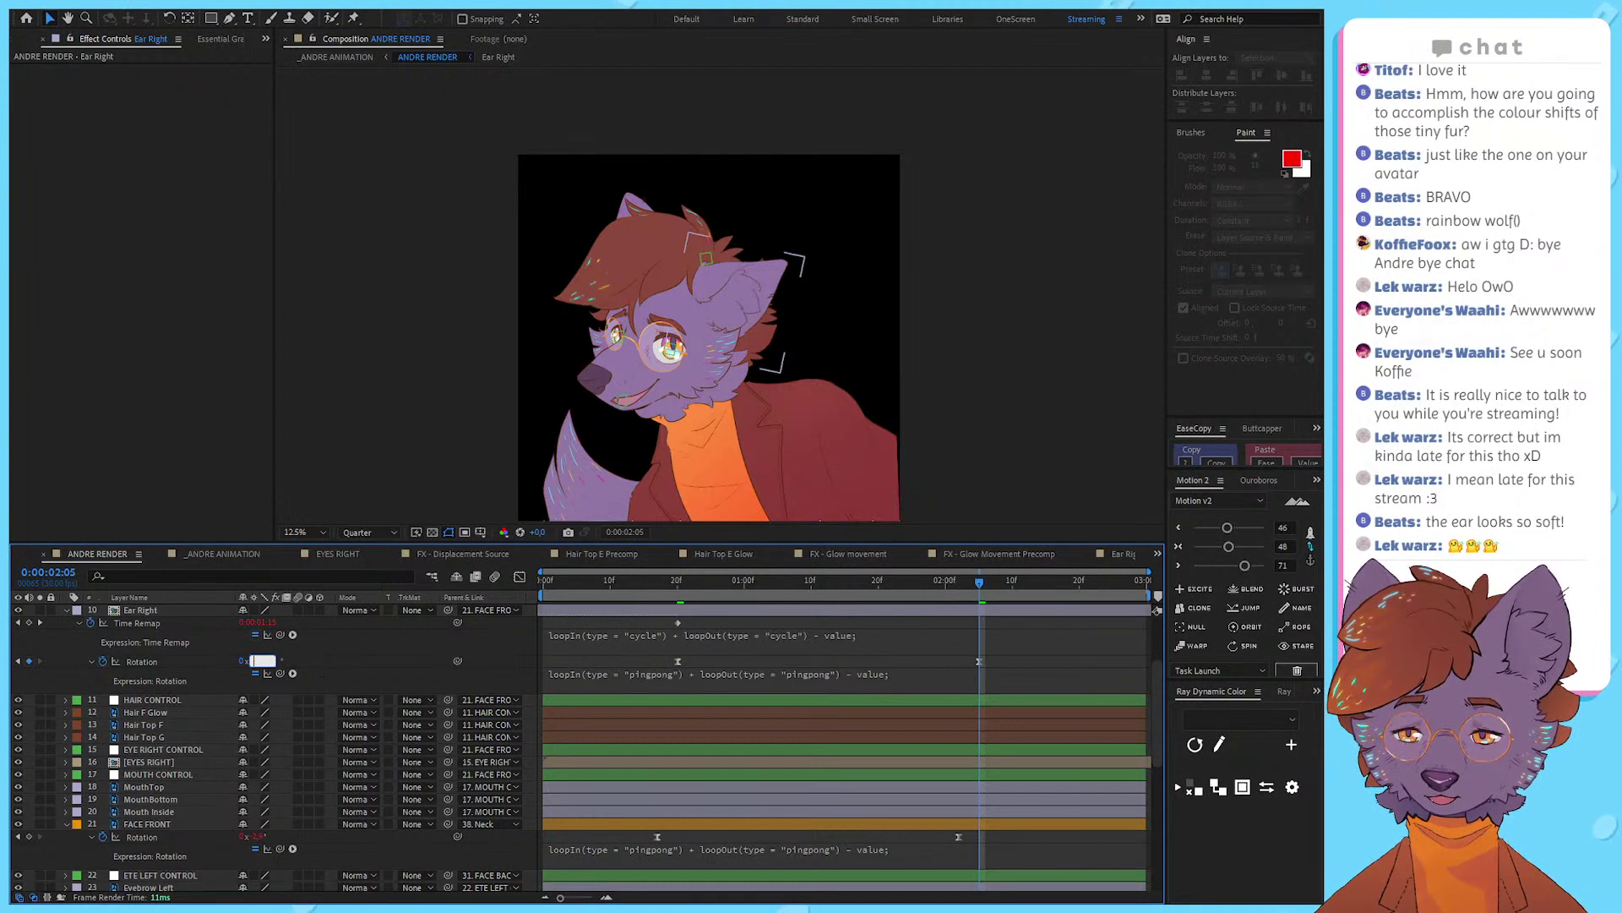
pyautogui.press('BackSpace')
pyautogui.write('2')
pyautogui.press('Return')
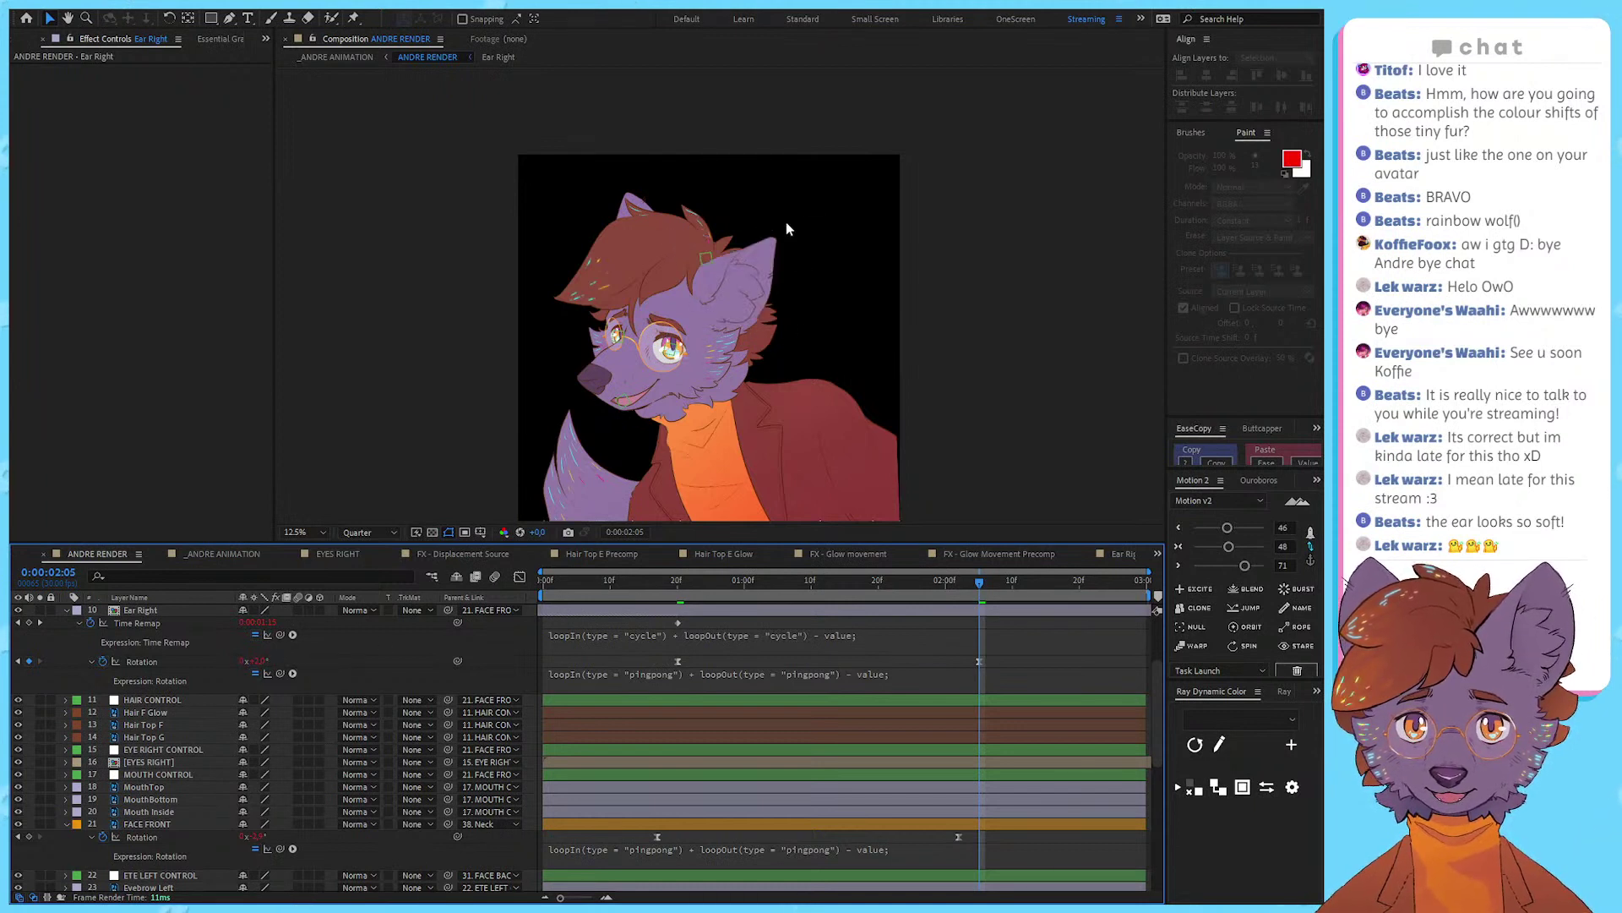
pyautogui.click(258, 659)
pyautogui.write('0')
pyautogui.press('Return')
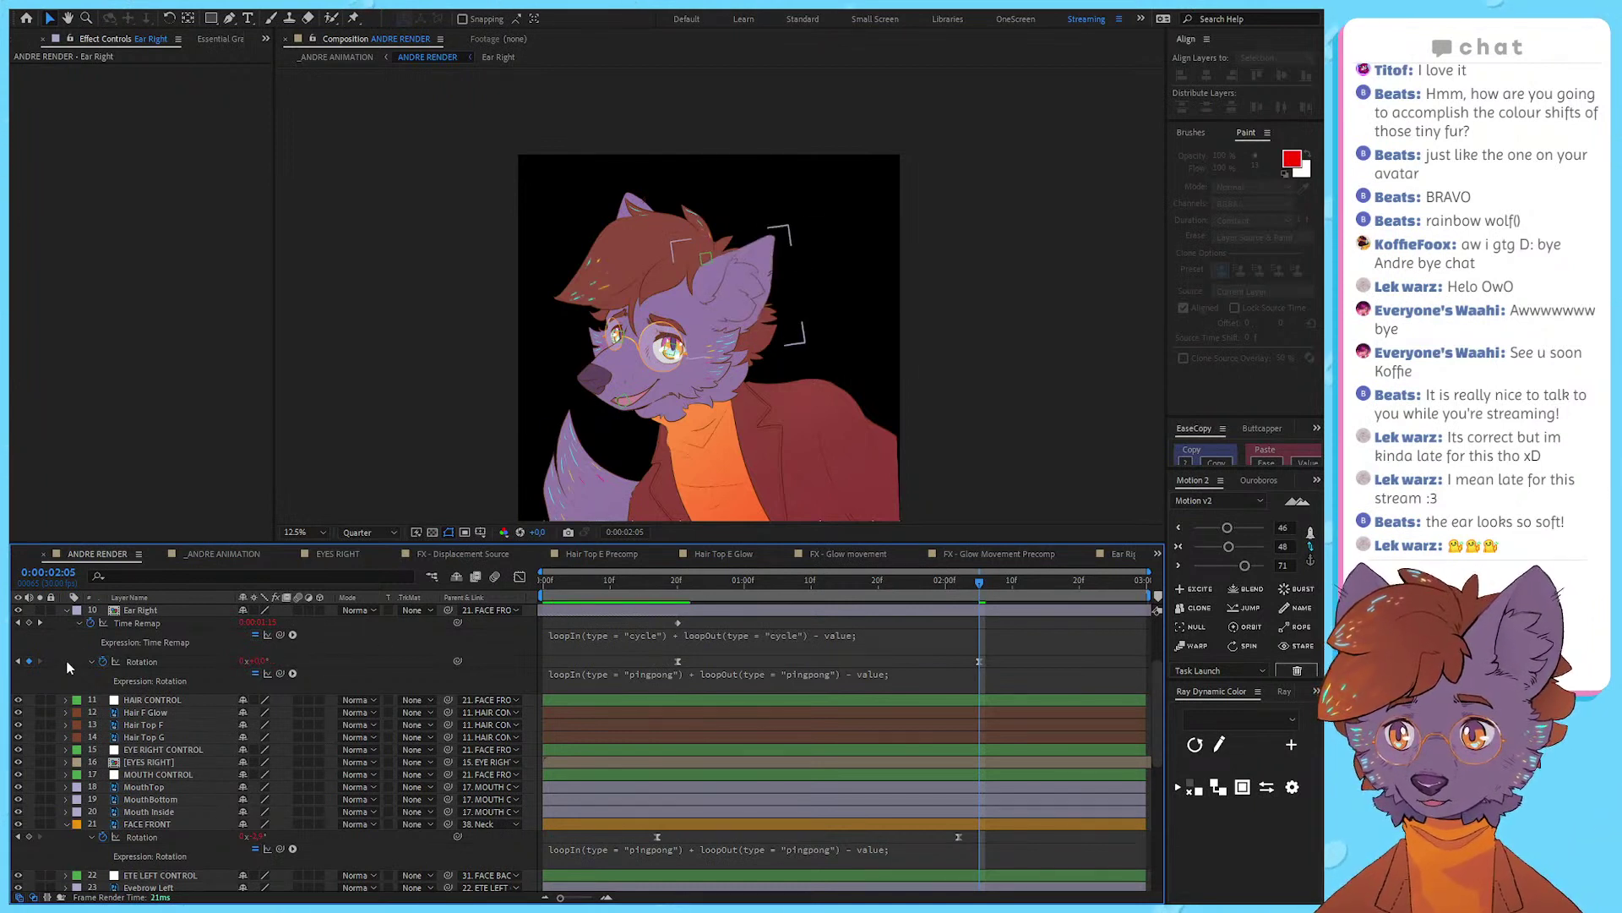
# Step: Set Ear Right's Rotation to 0 at the 0:00:00:20 keyframe and readjust its Rotation at the 0:00:02:05 keyframe
pyautogui.click(18, 660)
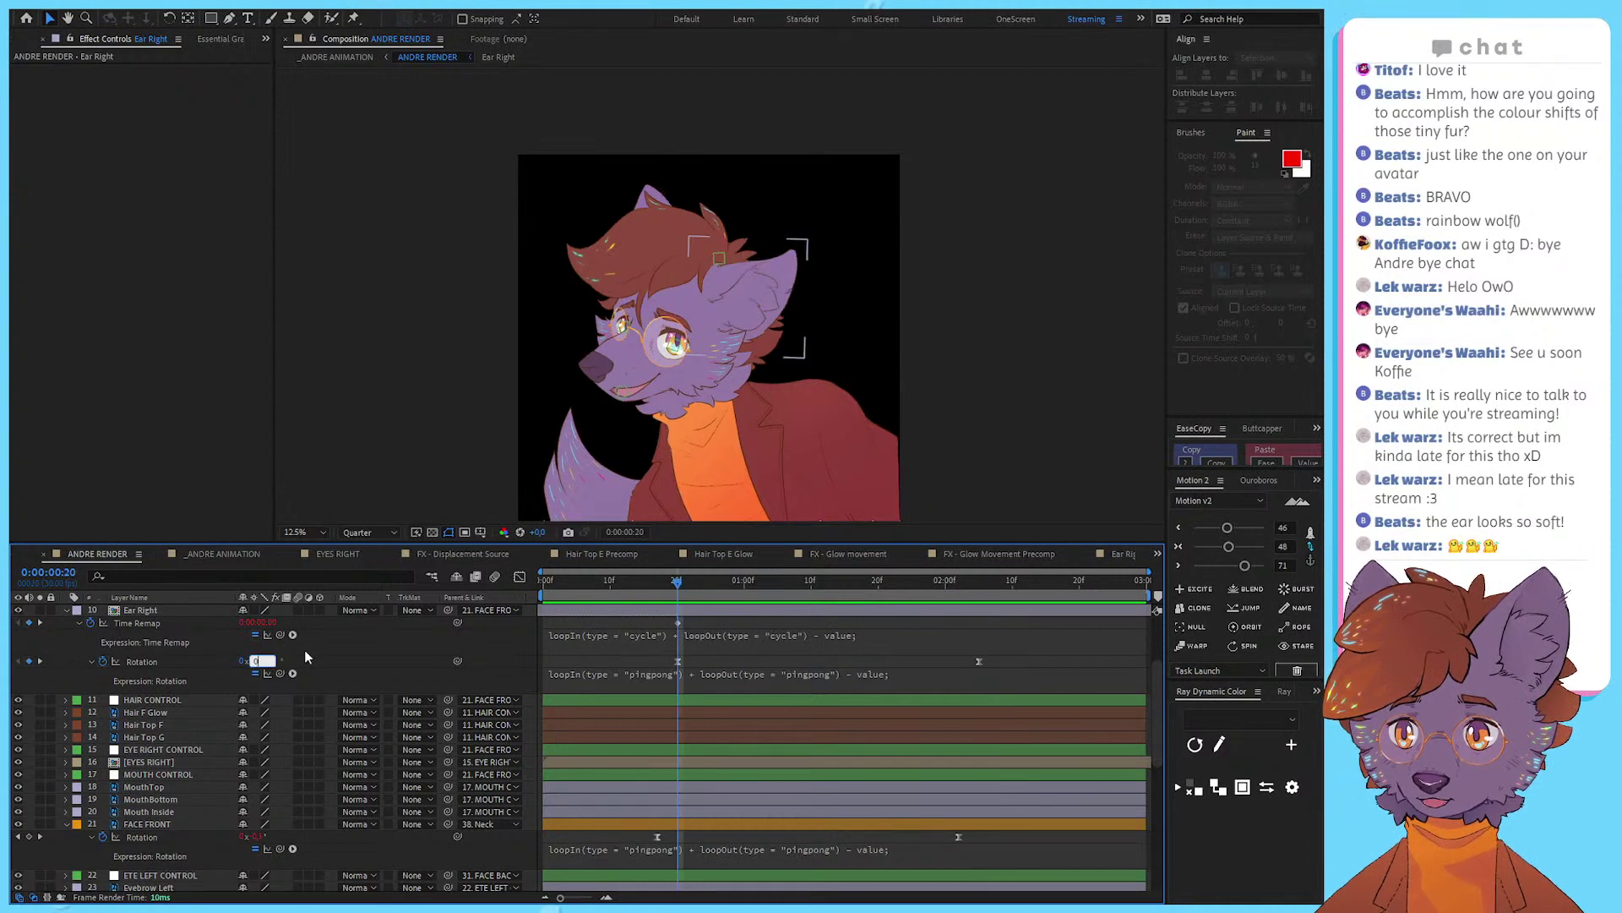
pyautogui.press('Return')
pyautogui.click(40, 661)
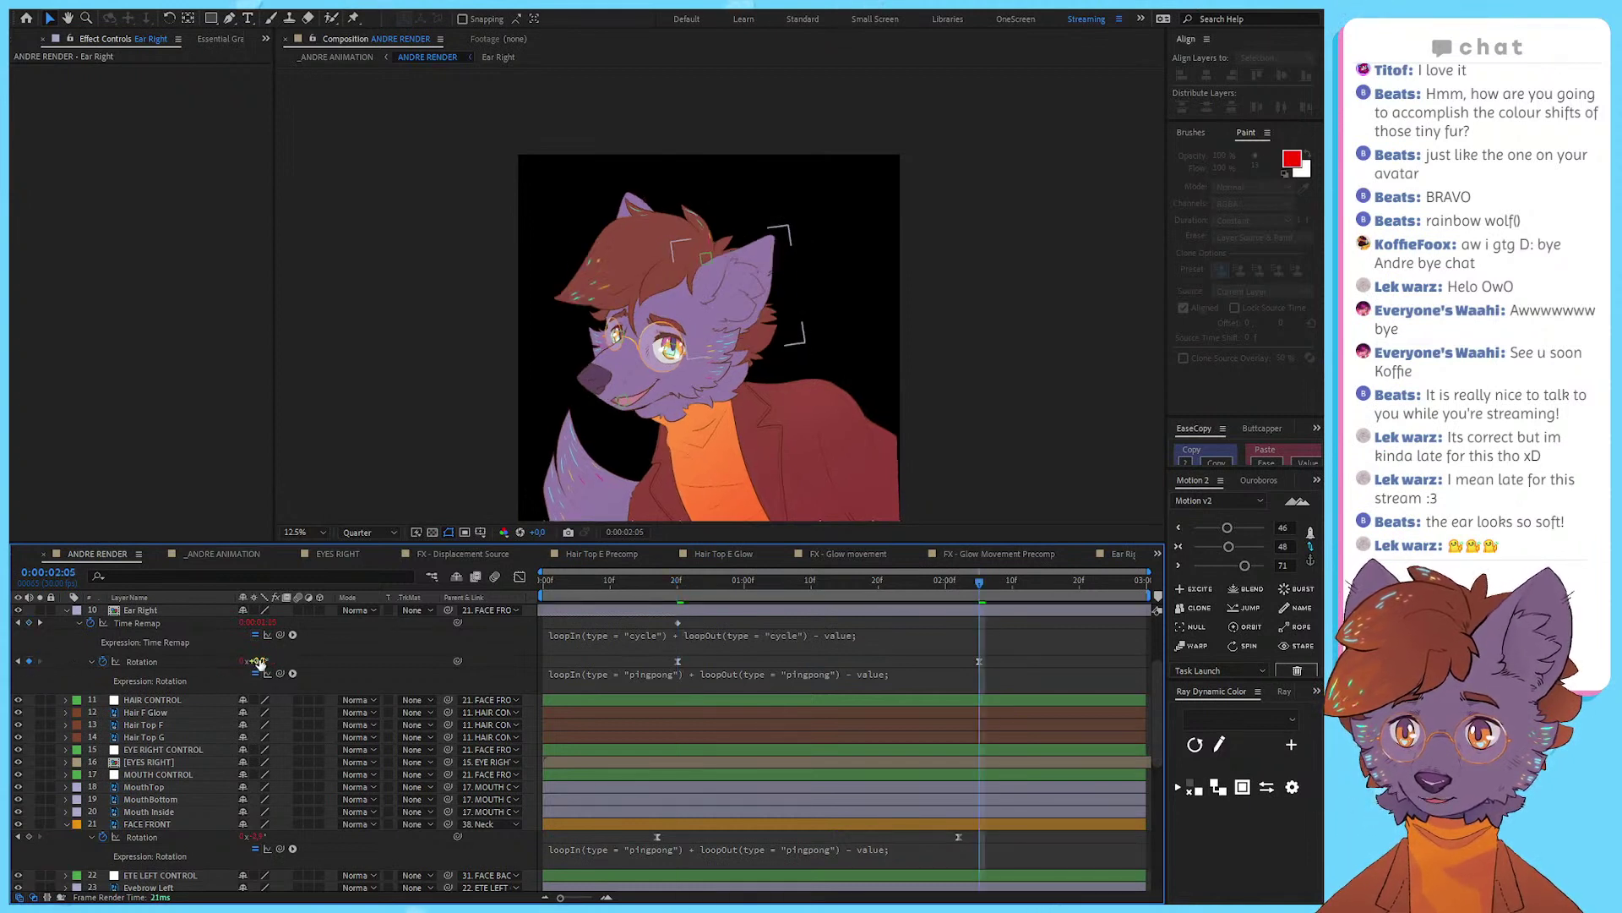
pyautogui.click(258, 661)
pyautogui.click(265, 662)
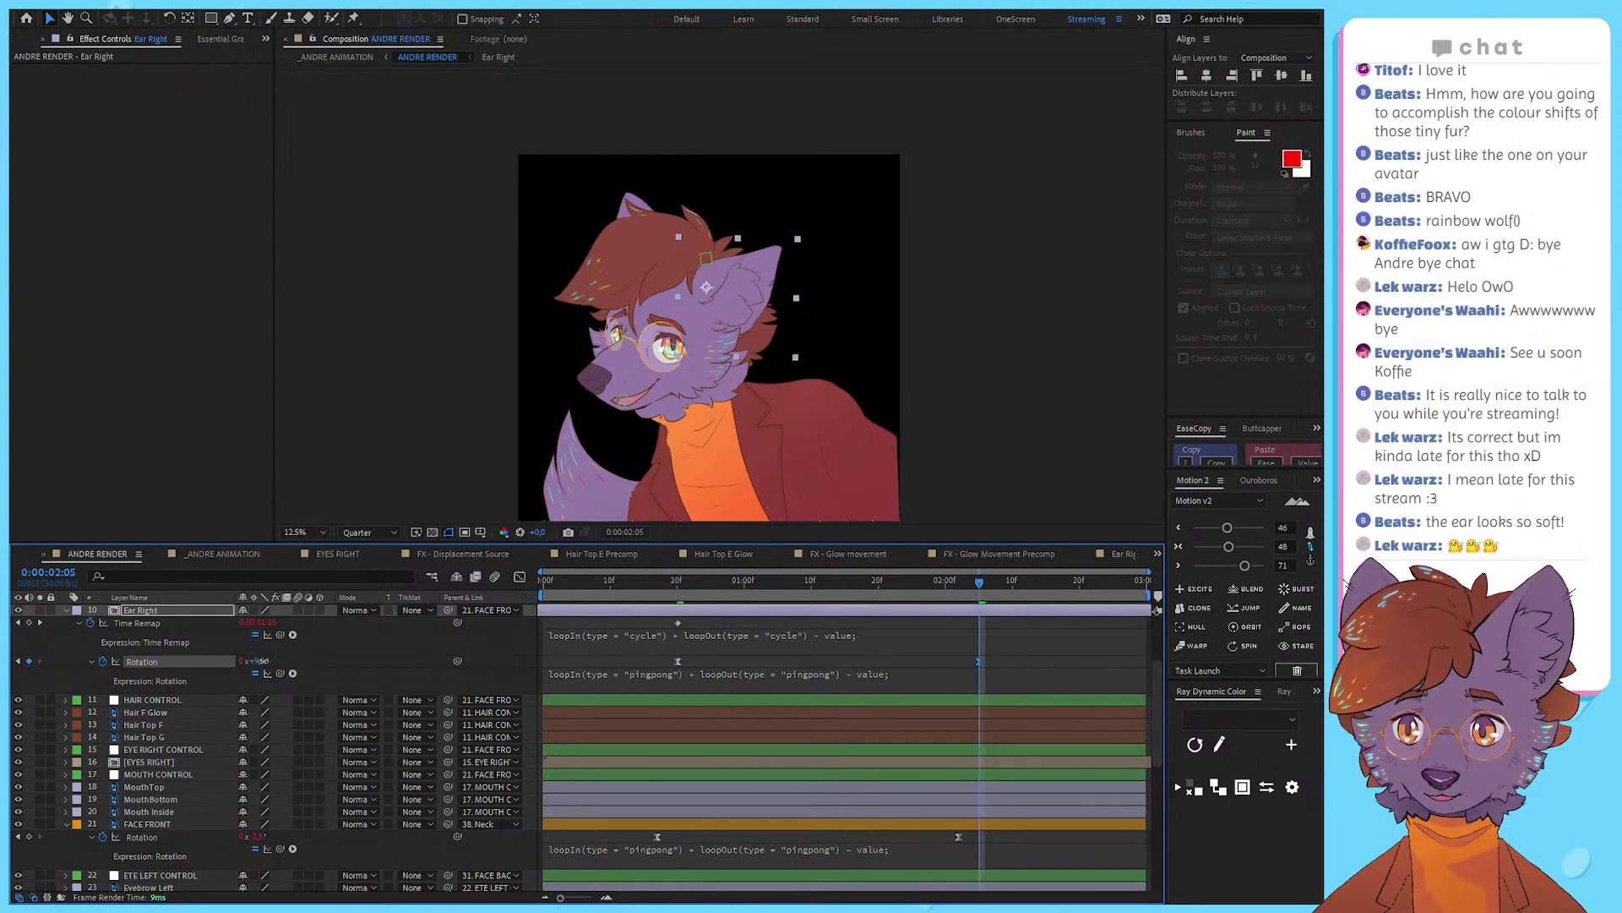
pyautogui.press('Return')
# Step: Play the ear motion, then turn Ear Right slightly clockwise at 0:00:02:05 with both Rotation keyframes selected
pyautogui.scroll(1, 707, 279)
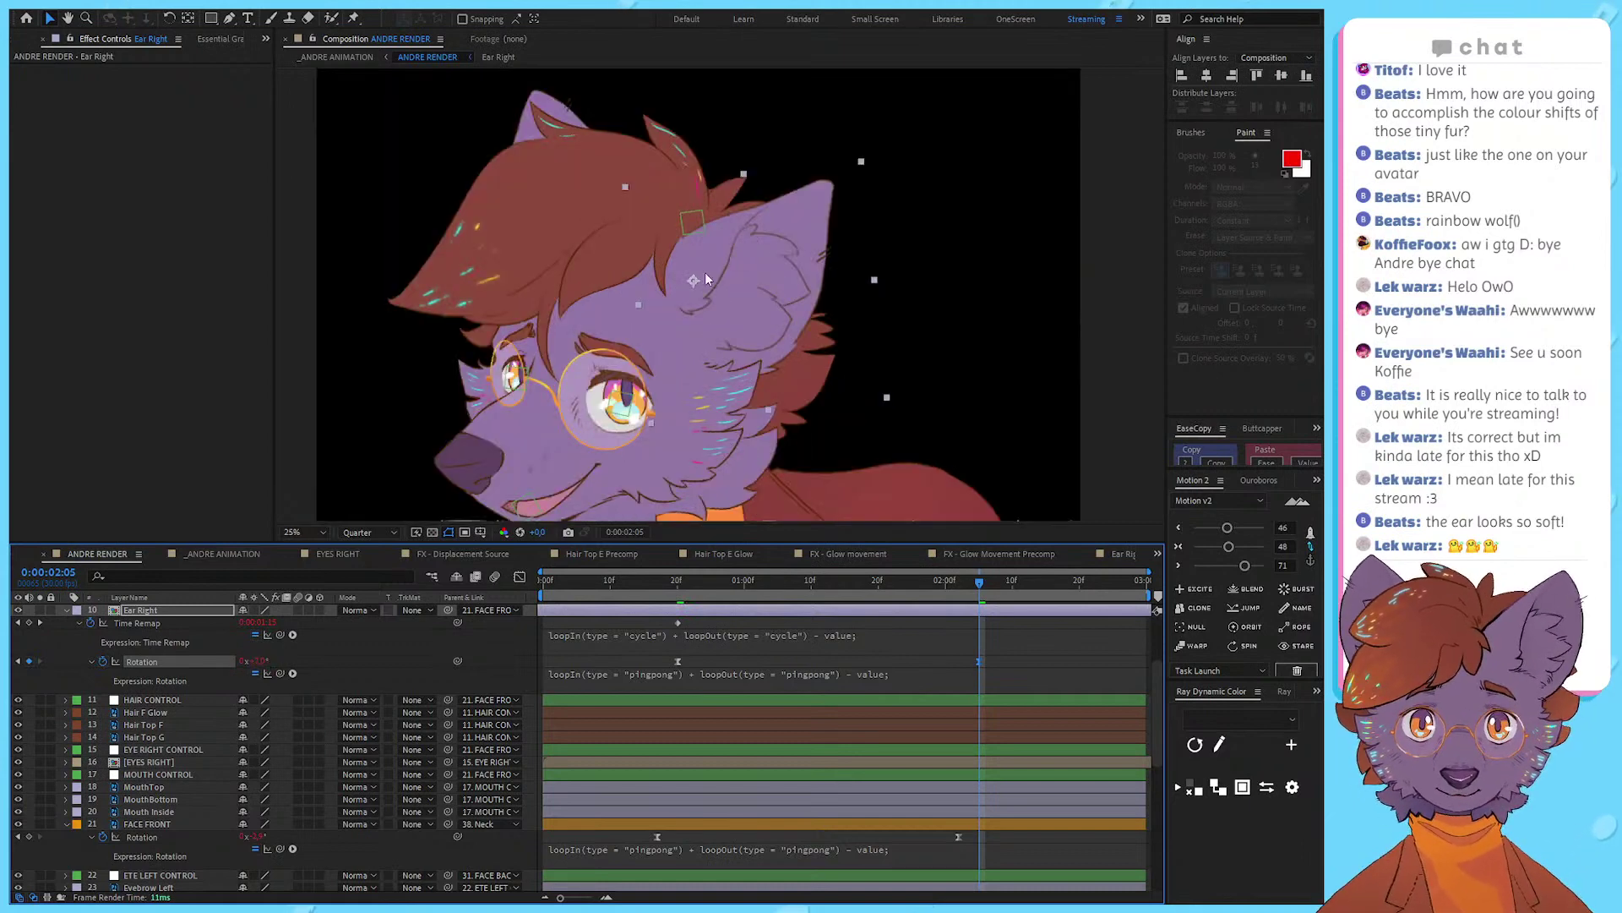
pyautogui.click(753, 260)
pyautogui.press('space')
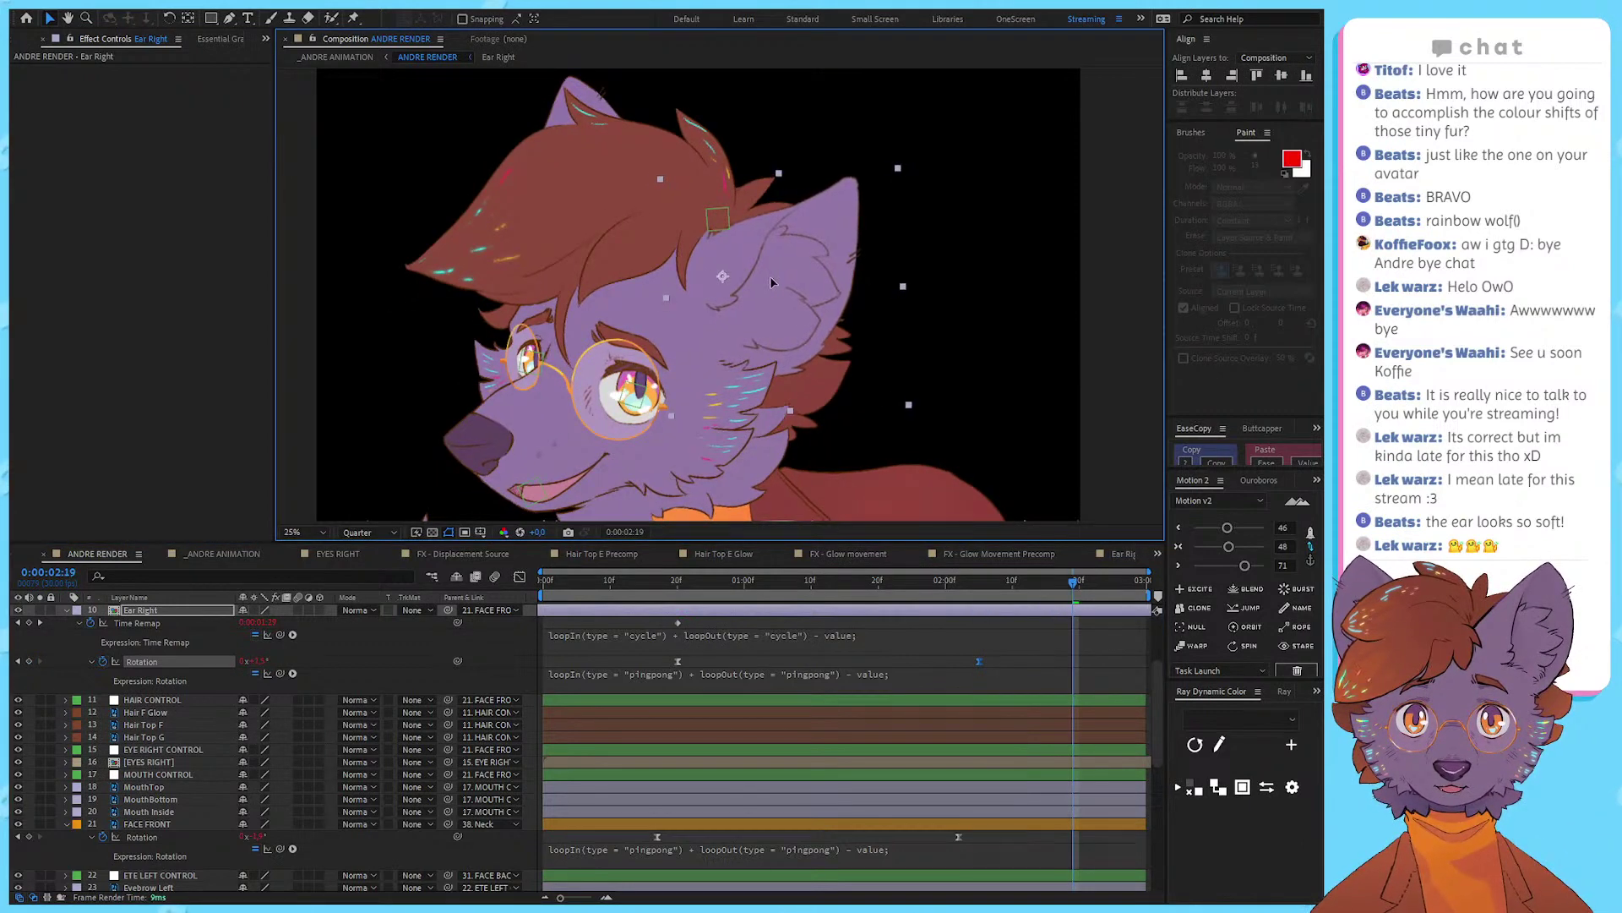
pyautogui.press('space')
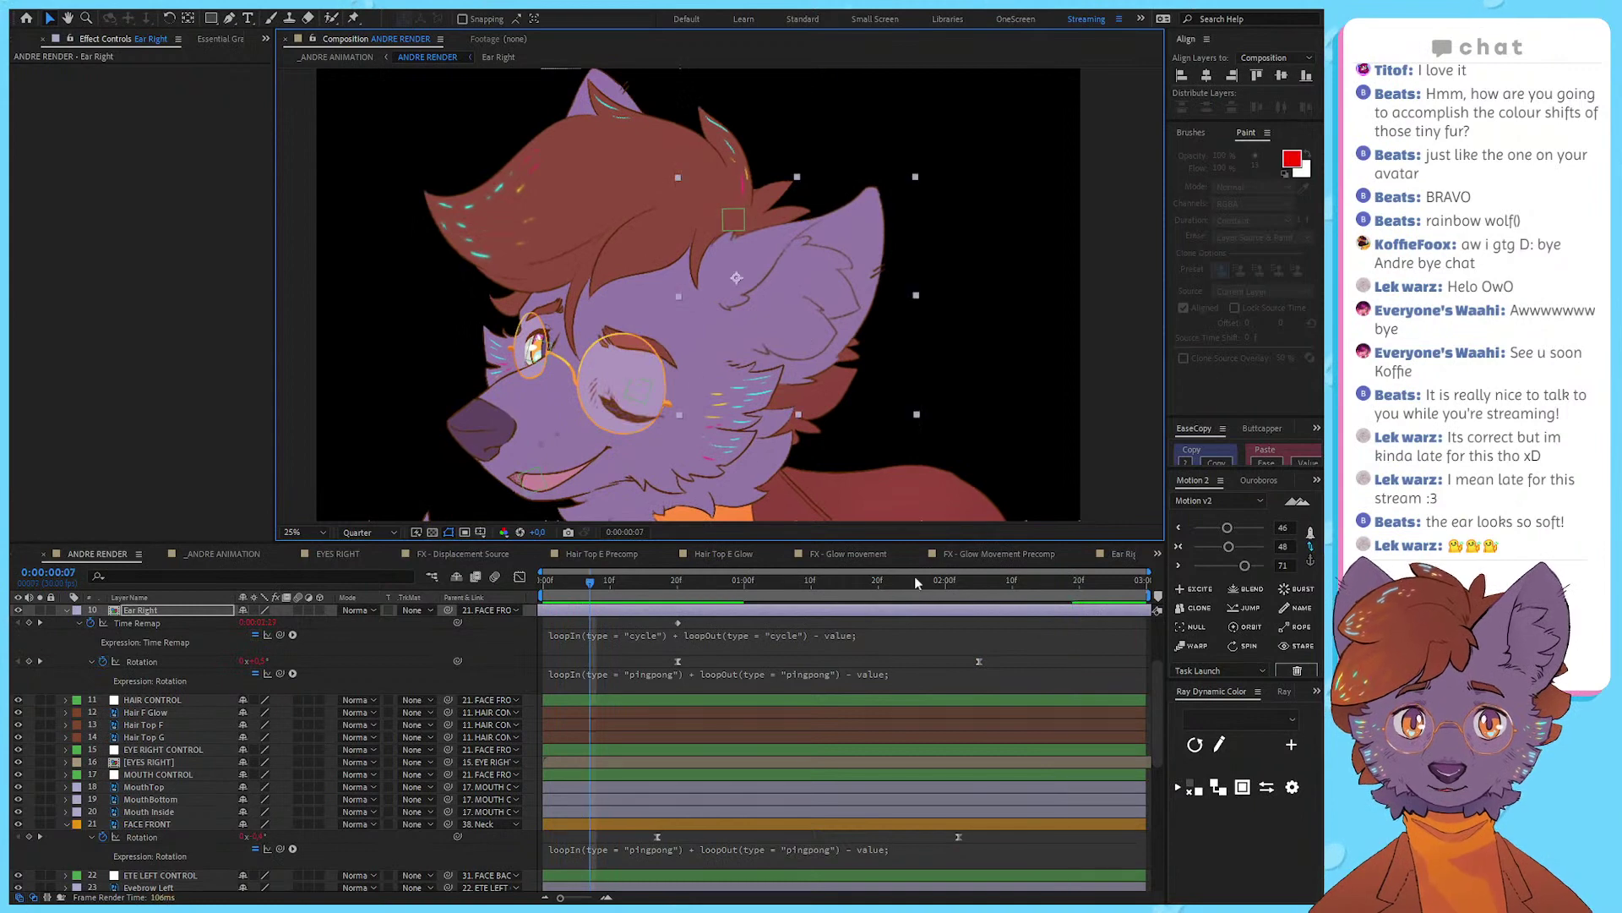
pyautogui.moveTo(686, 581); pyautogui.dragTo(979, 599)
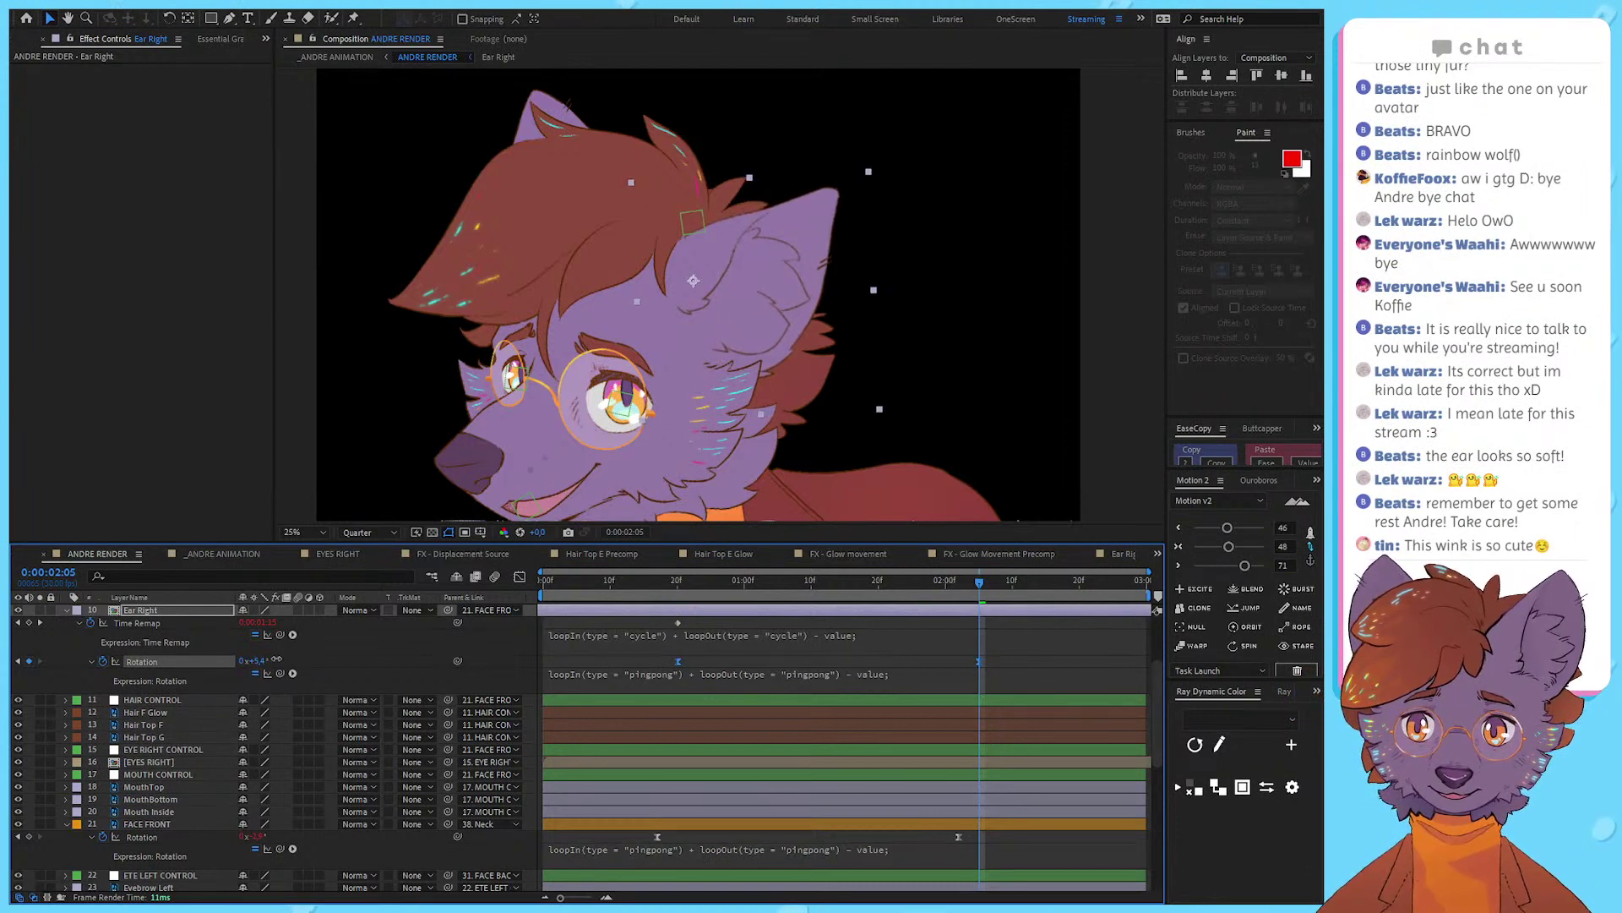
pyautogui.click(1014, 656)
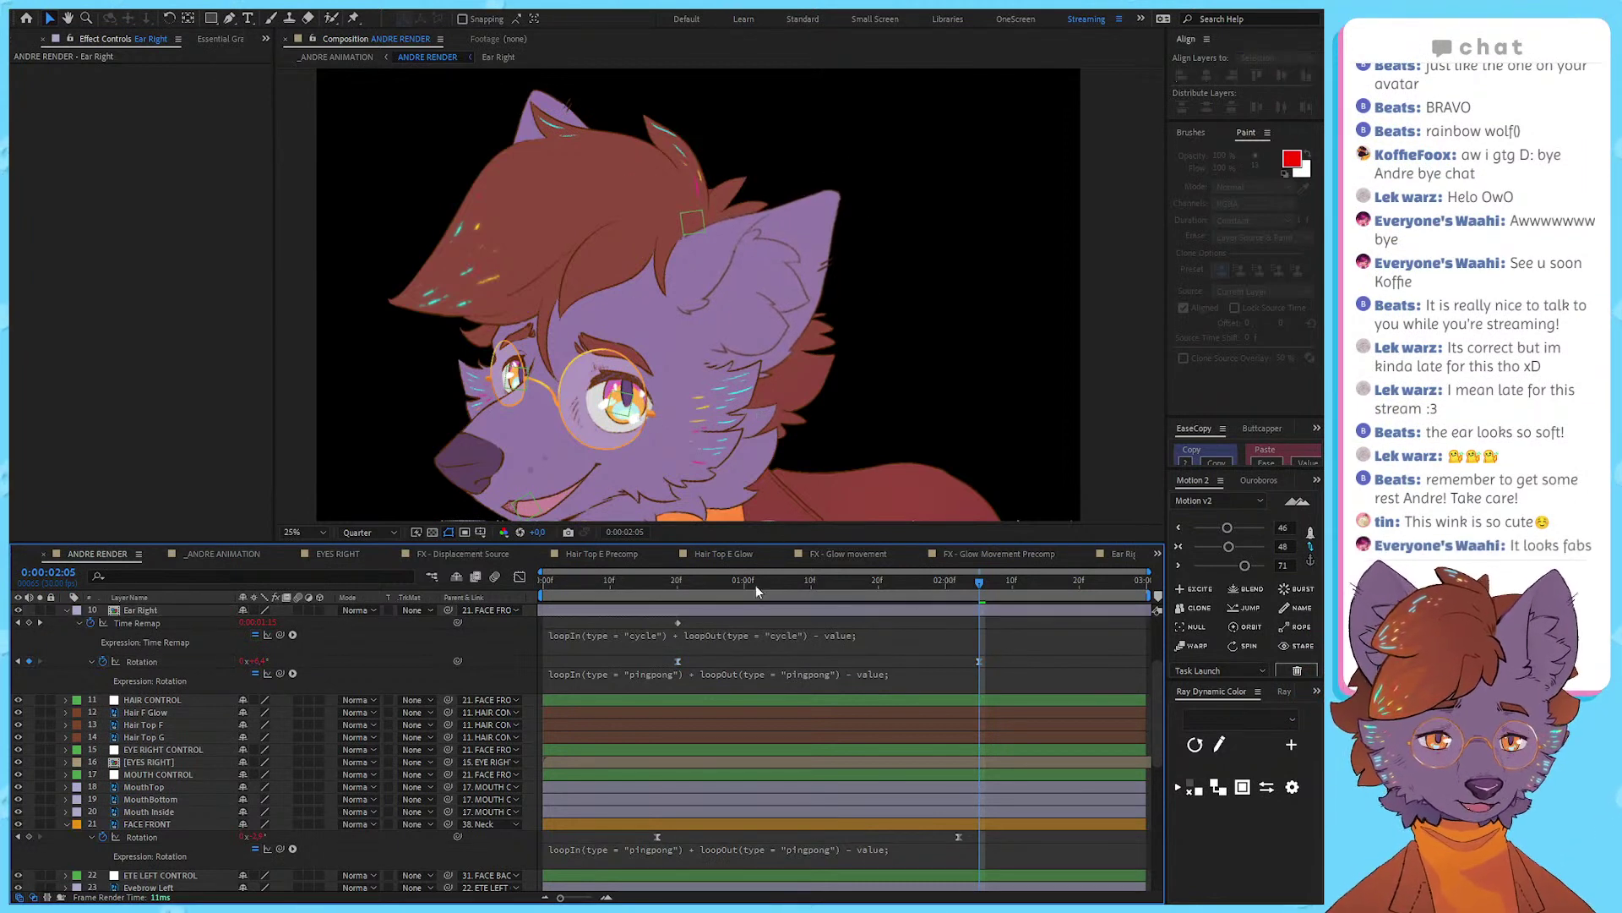
# Step: Play and scrub through ANDRE RENDER to review the ear's motion against the head movement
pyautogui.click(655, 584)
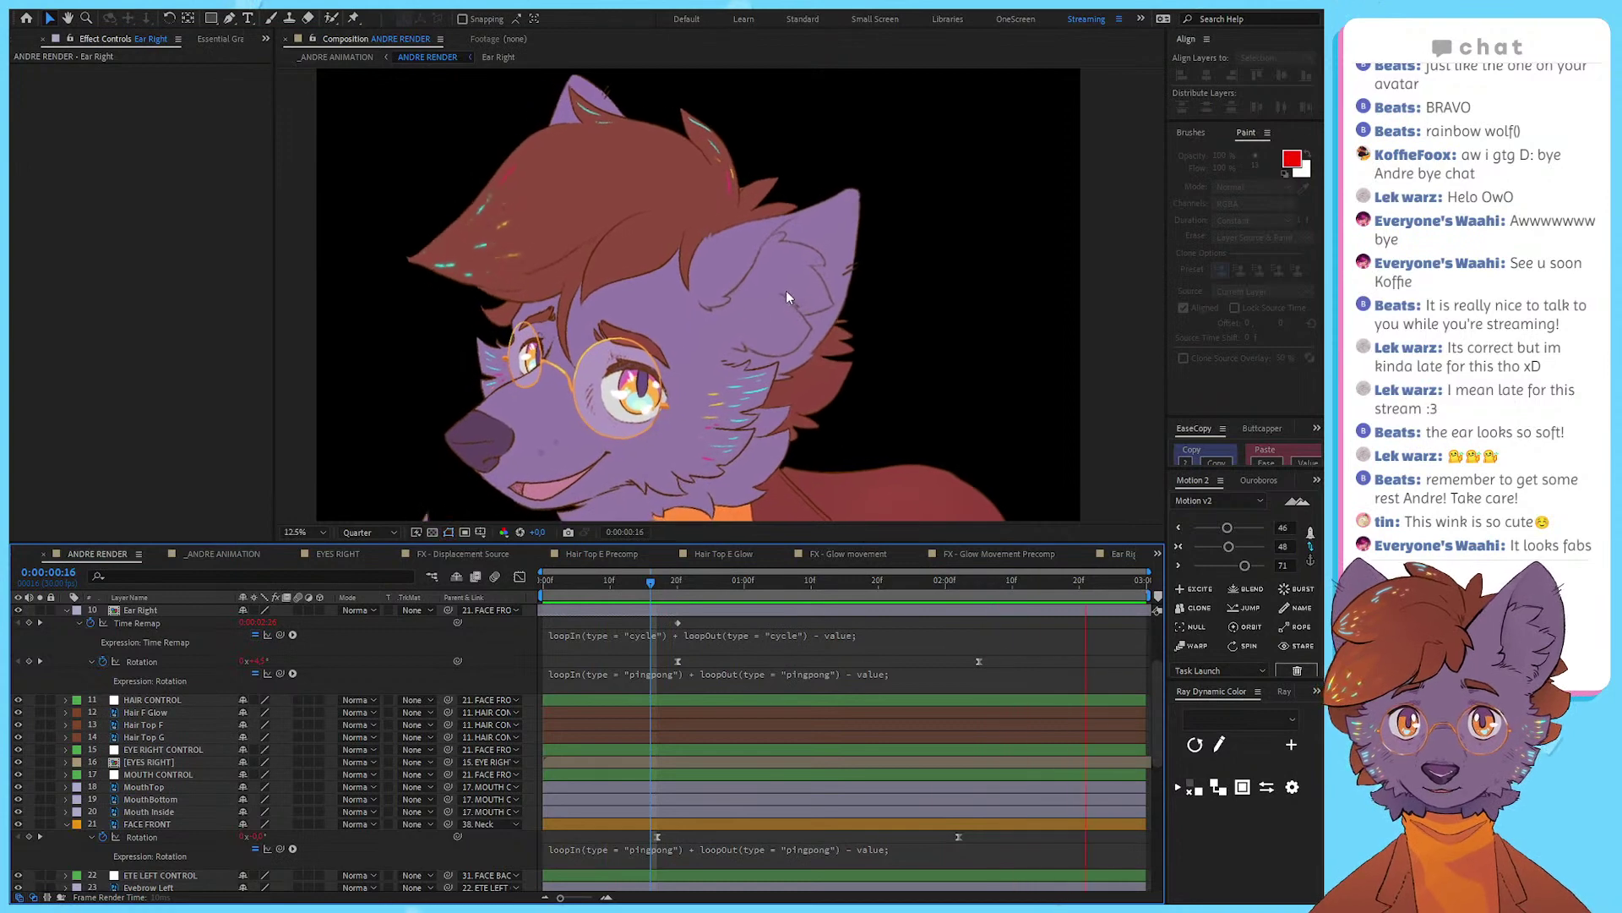
pyautogui.scroll(-1, 786, 291)
pyautogui.scroll(1, 661, 365)
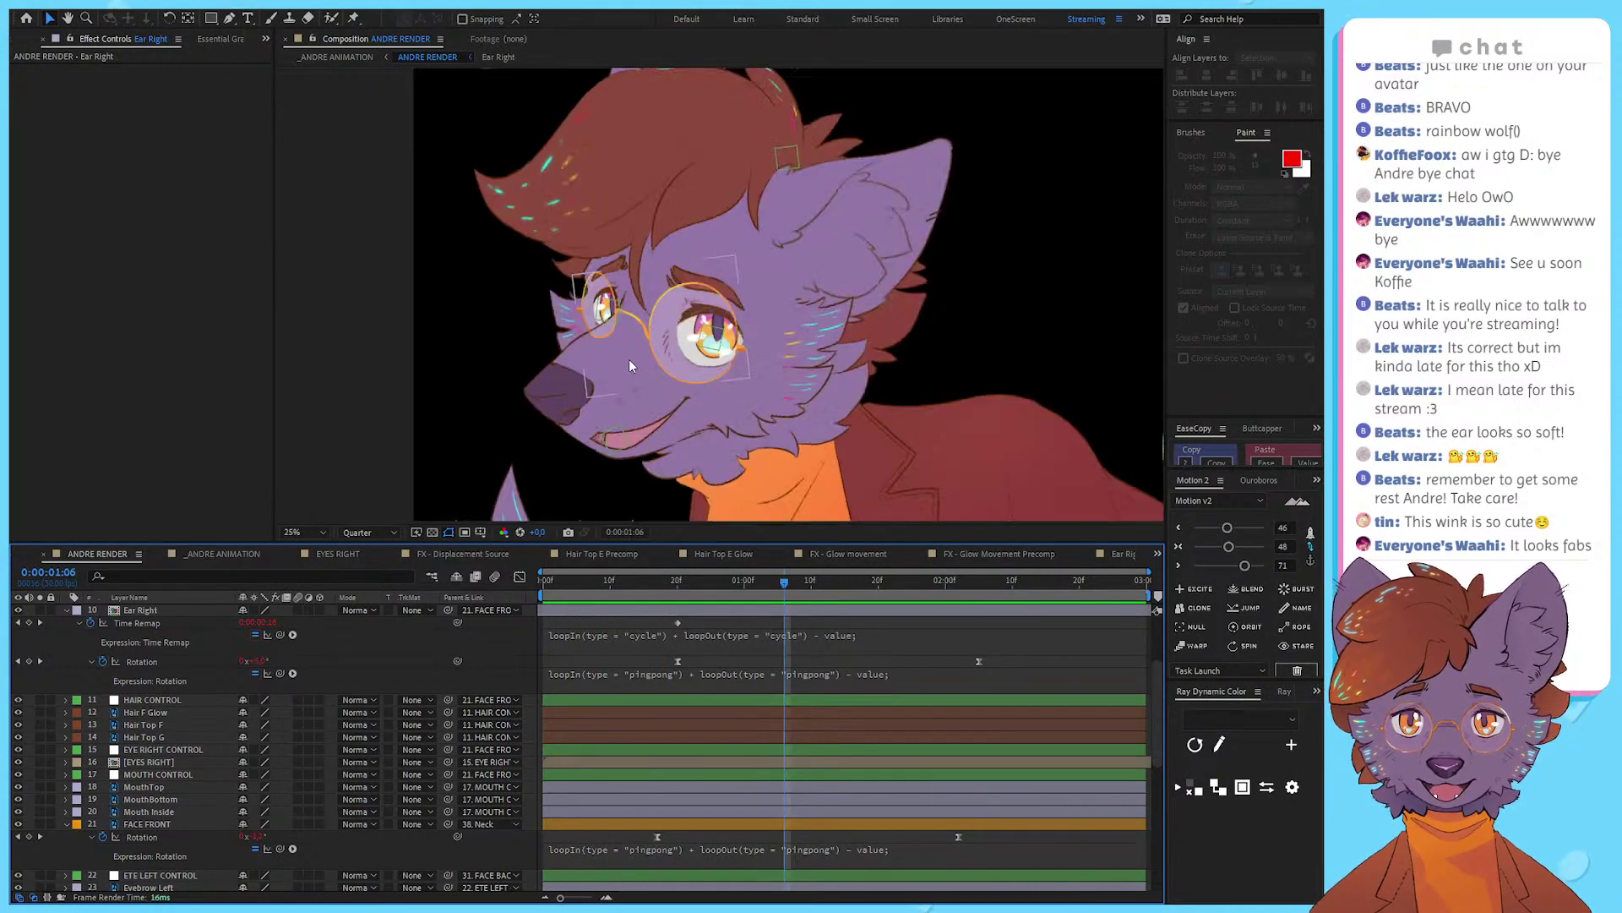
pyautogui.moveTo(684, 588); pyautogui.dragTo(617, 592)
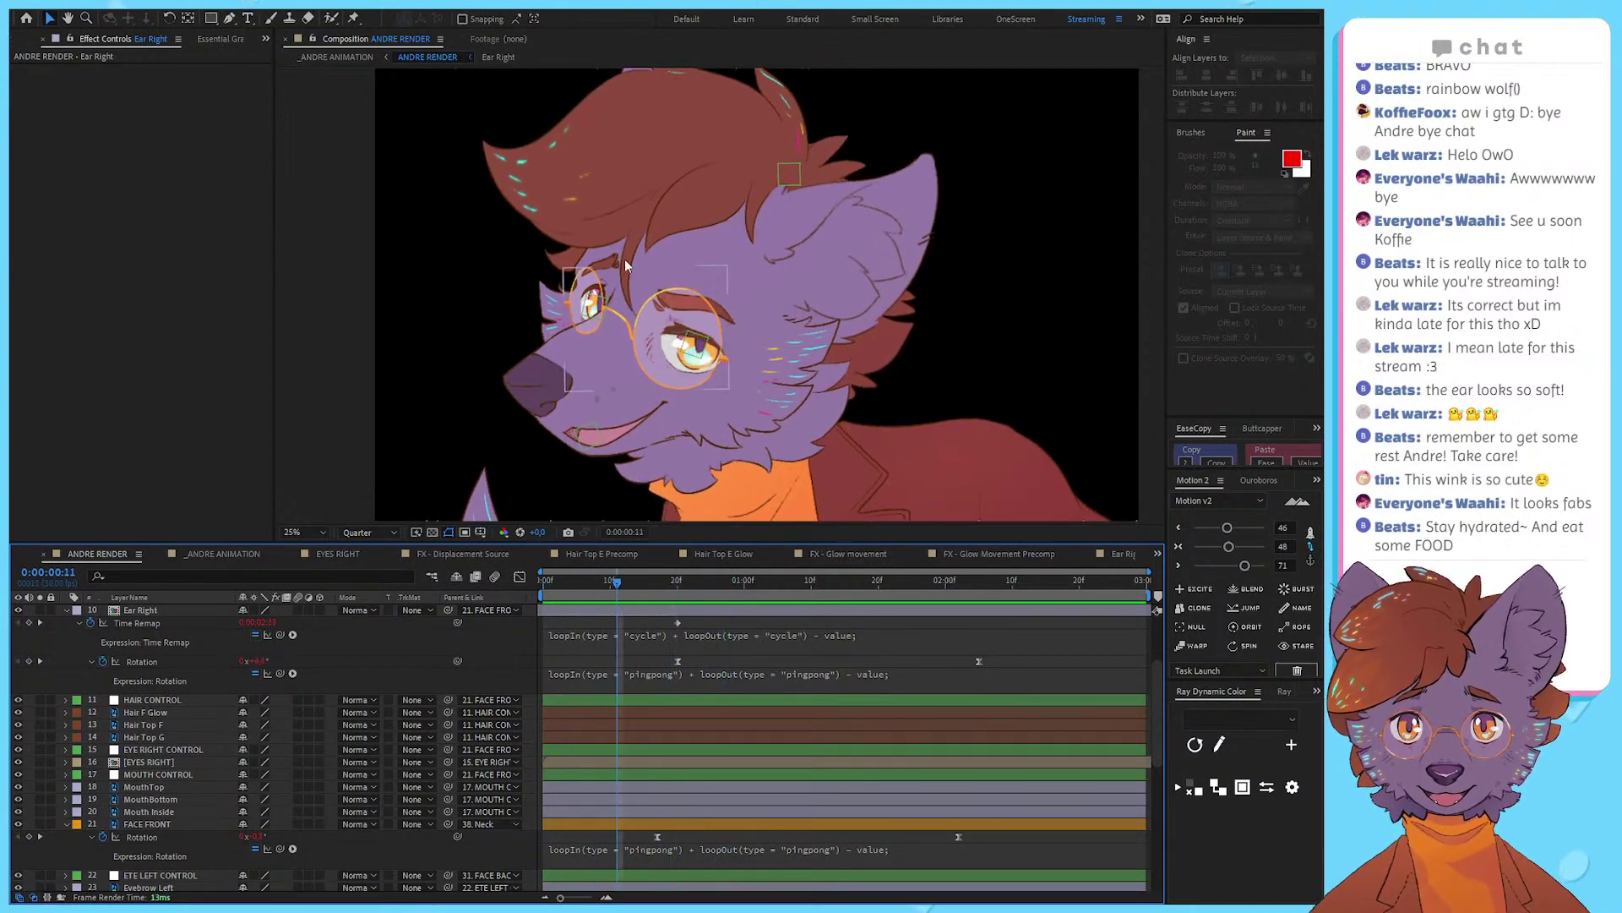
# Step: Play the animation from the start and enlarge the composition view to review the character's full figure in motion
pyautogui.press('space')
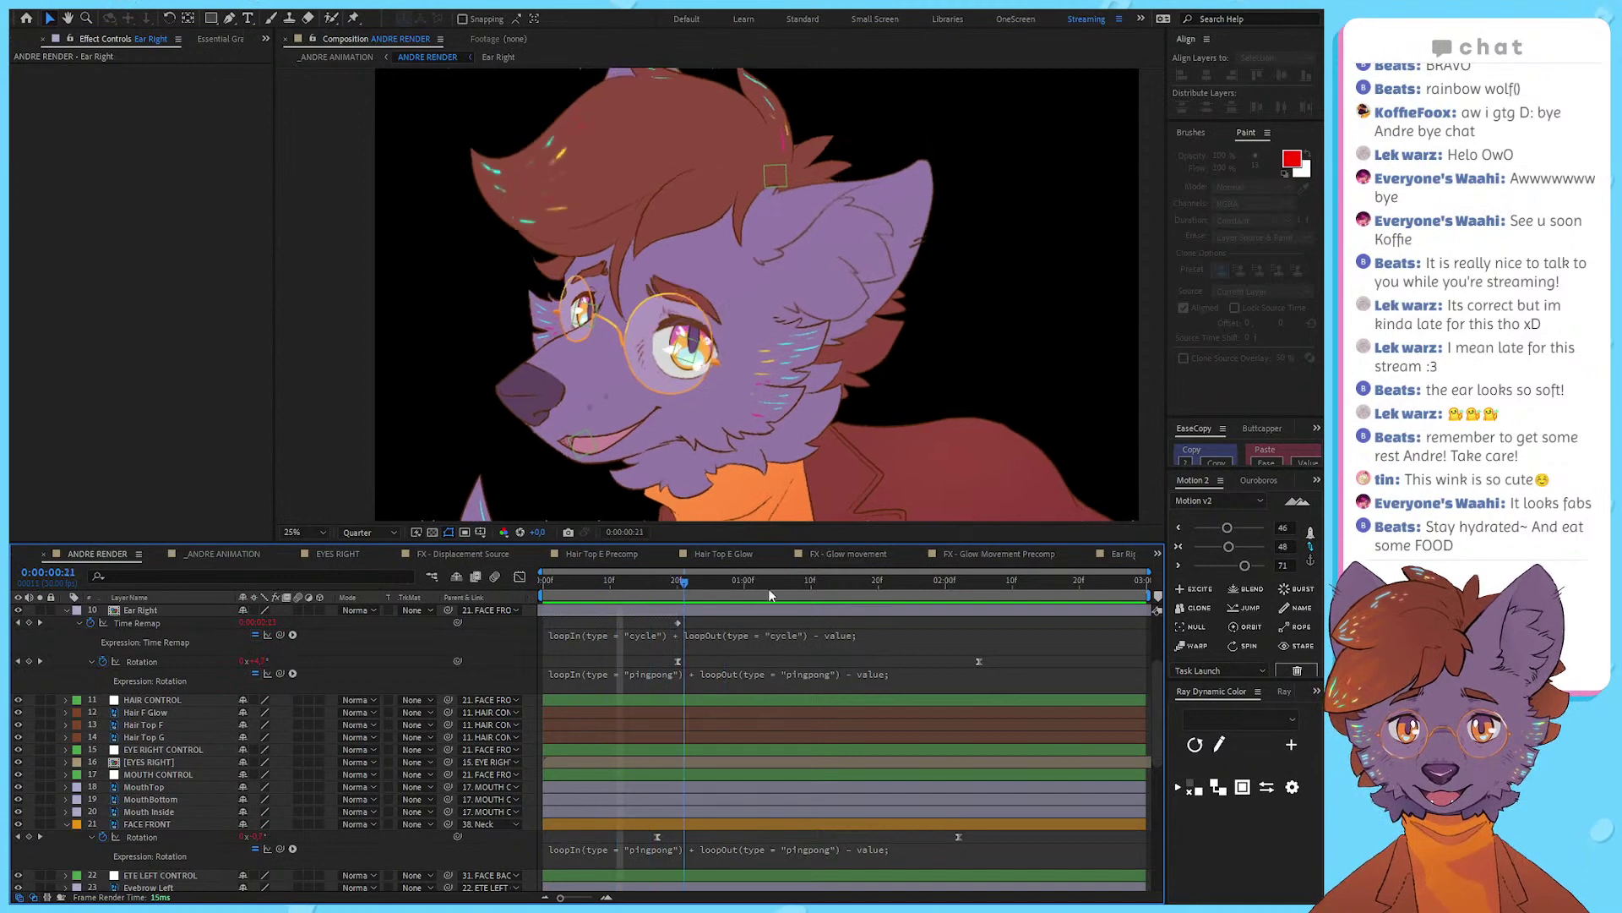
pyautogui.press('Home')
pyautogui.press('space')
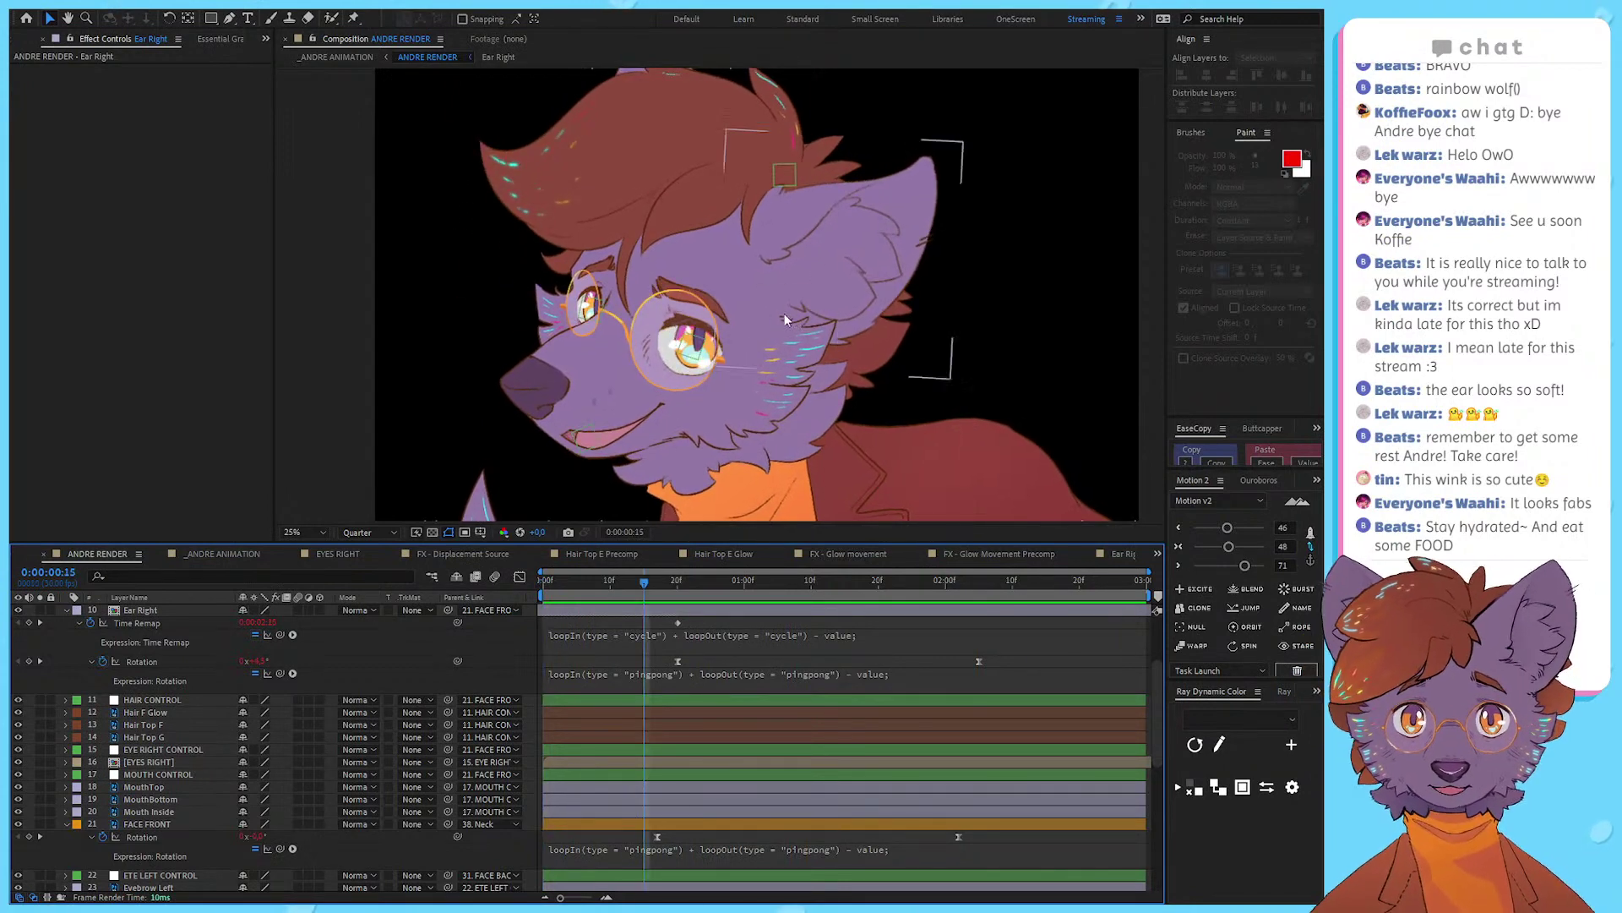
pyautogui.scroll(-1, 784, 320)
pyautogui.scroll(1, 784, 320)
pyautogui.moveTo(784, 319); pyautogui.dragTo(749, 359)
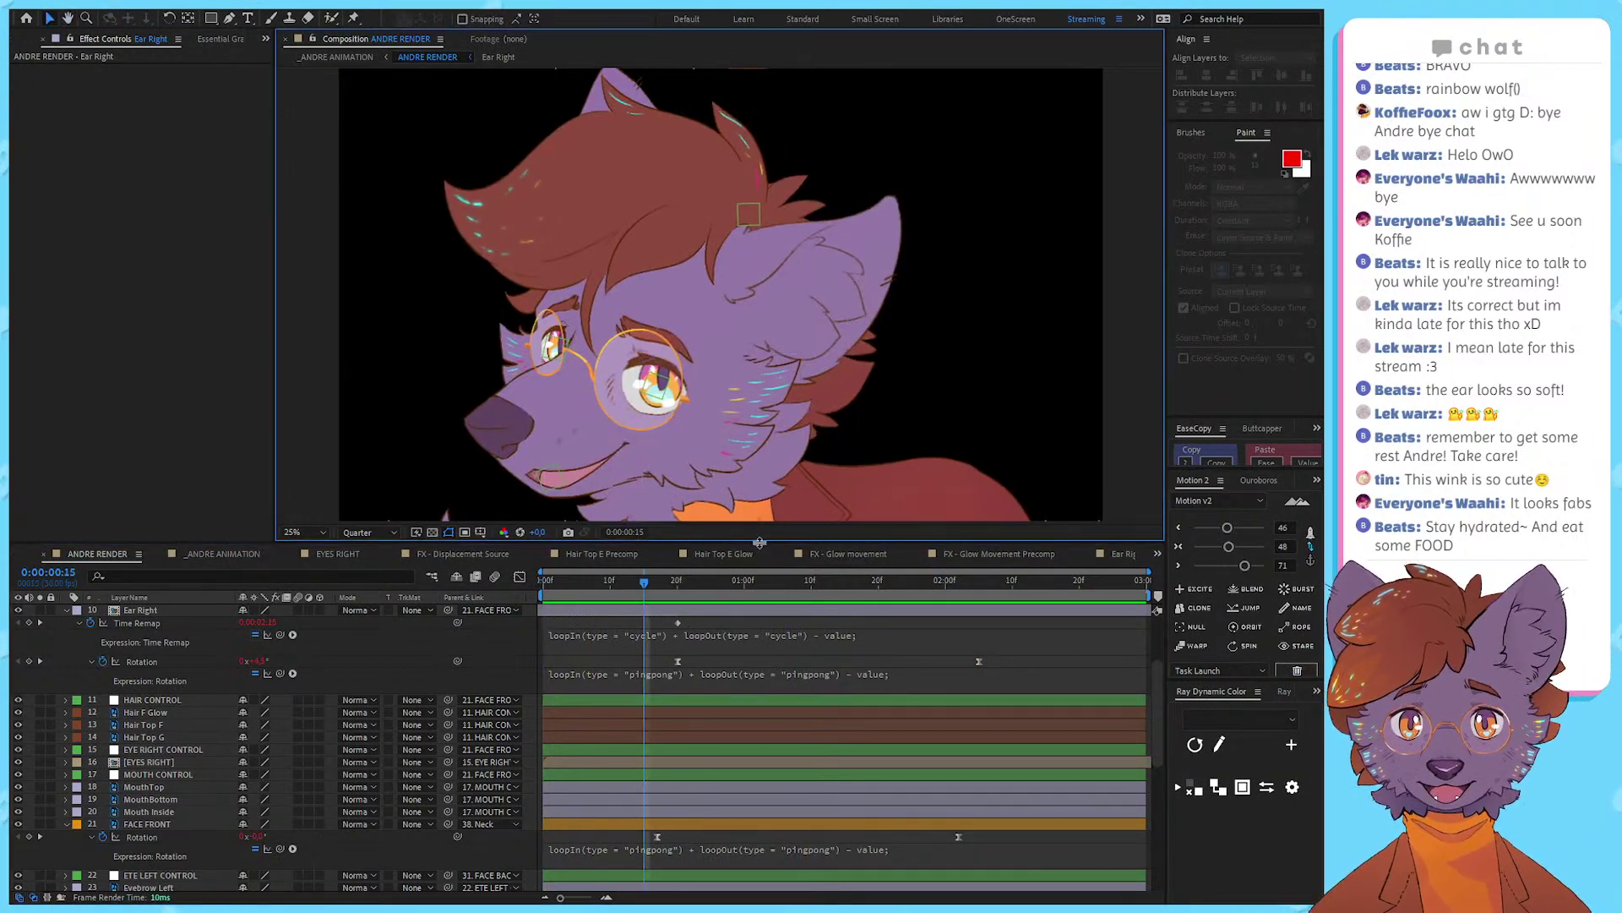
pyautogui.moveTo(759, 541); pyautogui.dragTo(759, 811)
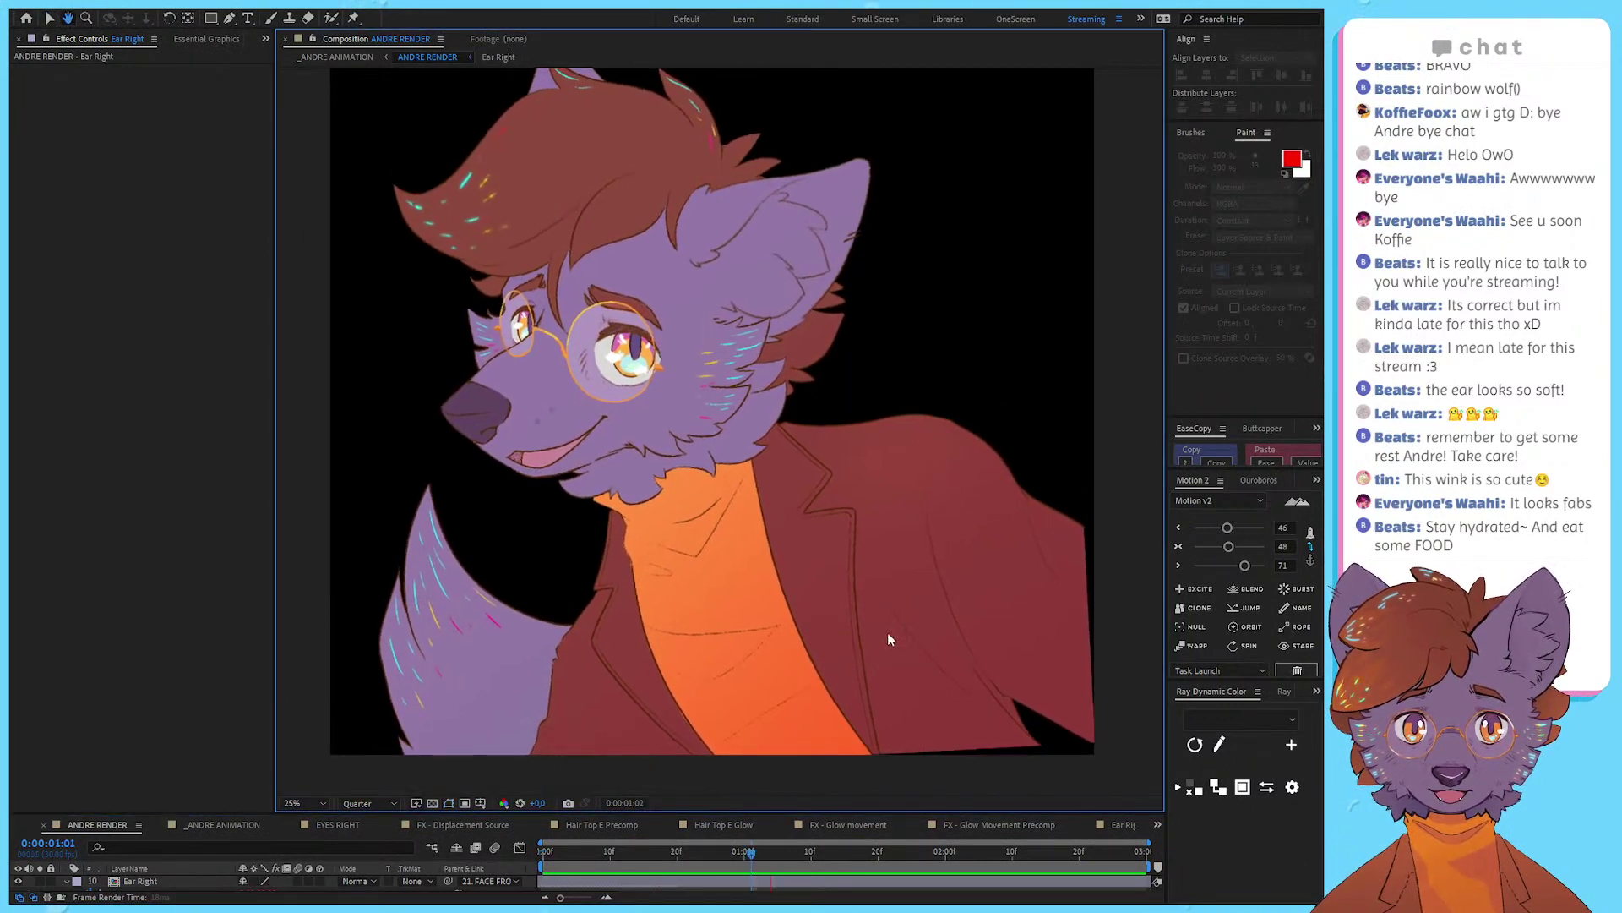
# Step: Examine the hair, glints and ears up close at 50% magnification while the animation plays
pyautogui.press('v')
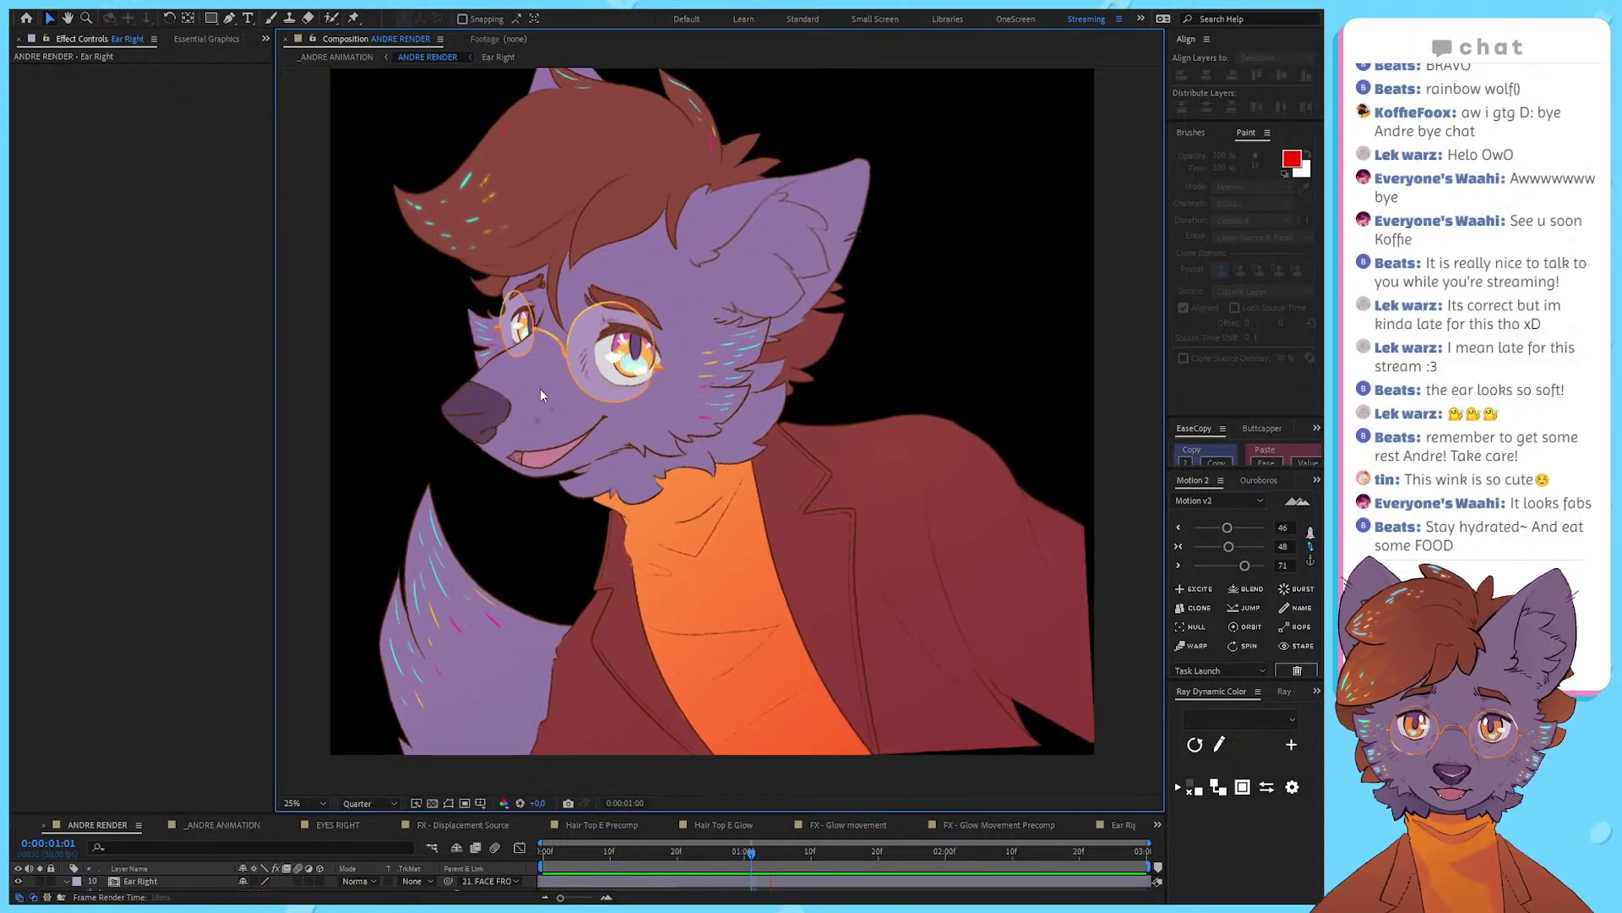
pyautogui.press('h')
pyautogui.moveTo(613, 193); pyautogui.dragTo(934, 547)
pyautogui.scroll(2, 587, 313)
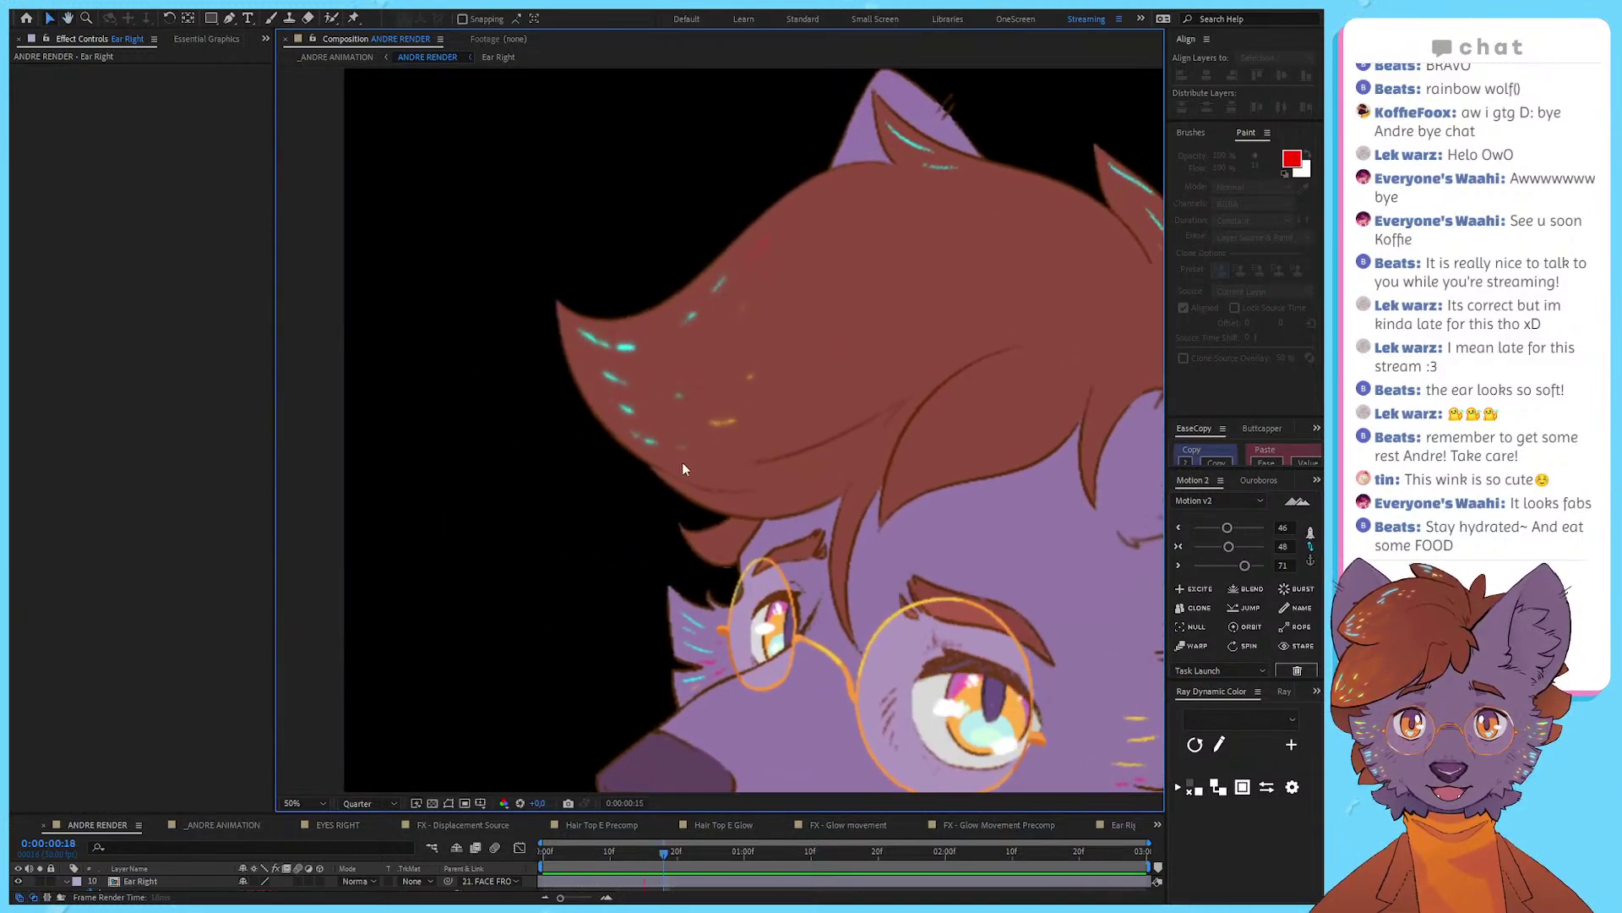
pyautogui.moveTo(762, 469); pyautogui.dragTo(508, 188)
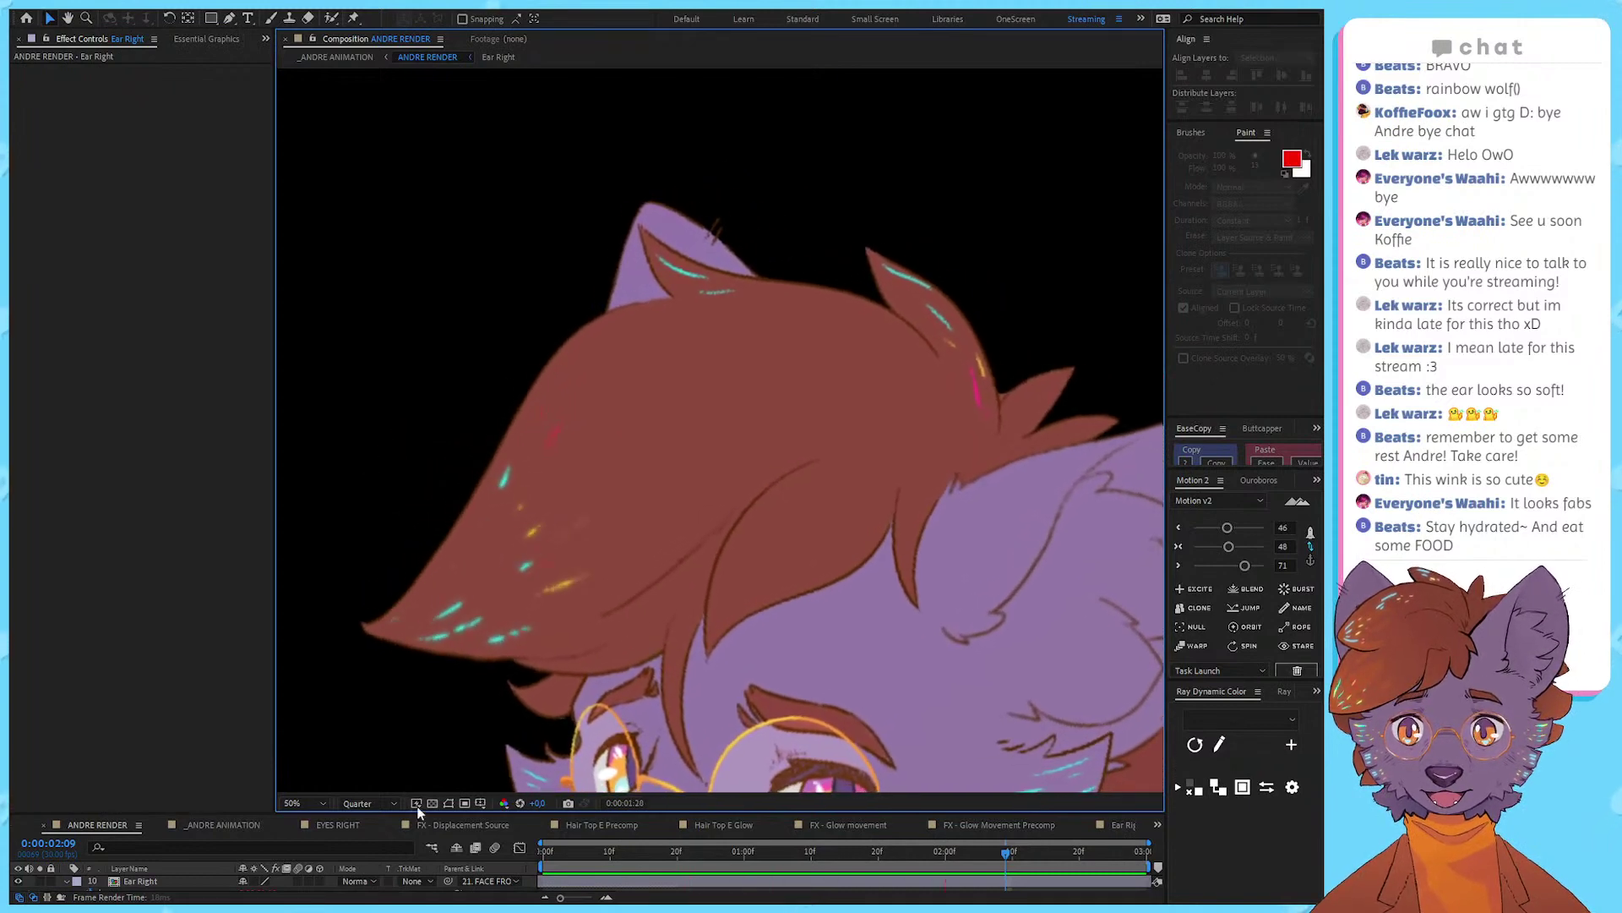
# Step: Set the preview resolution to Full and scrub the opening frames to check the face and blink in detail
pyautogui.press('space')
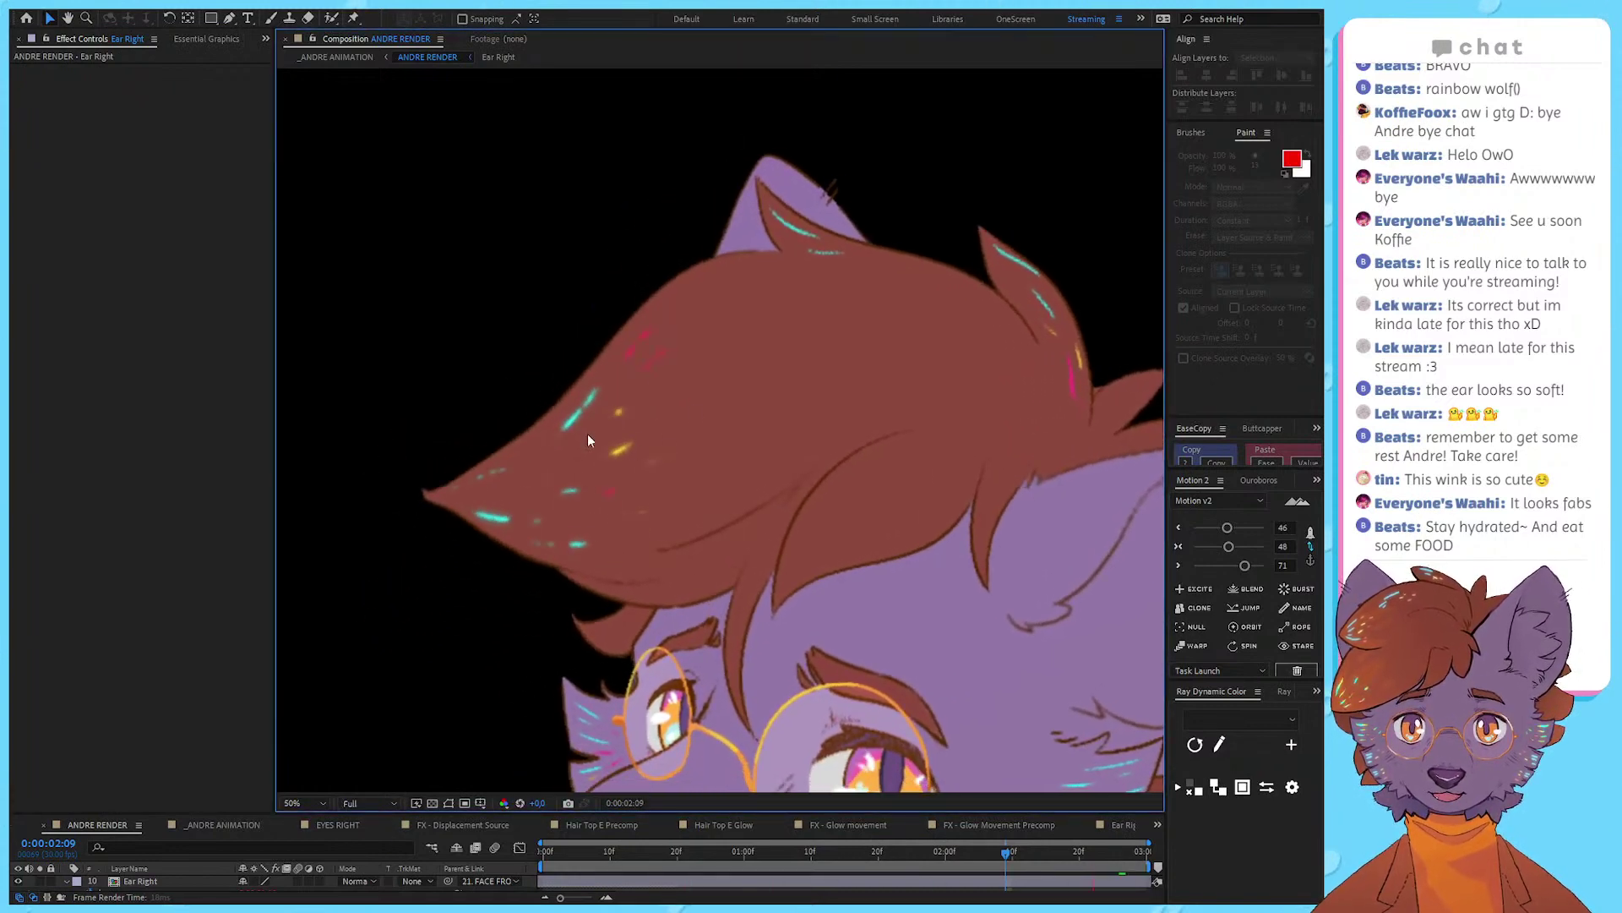
pyautogui.press('space')
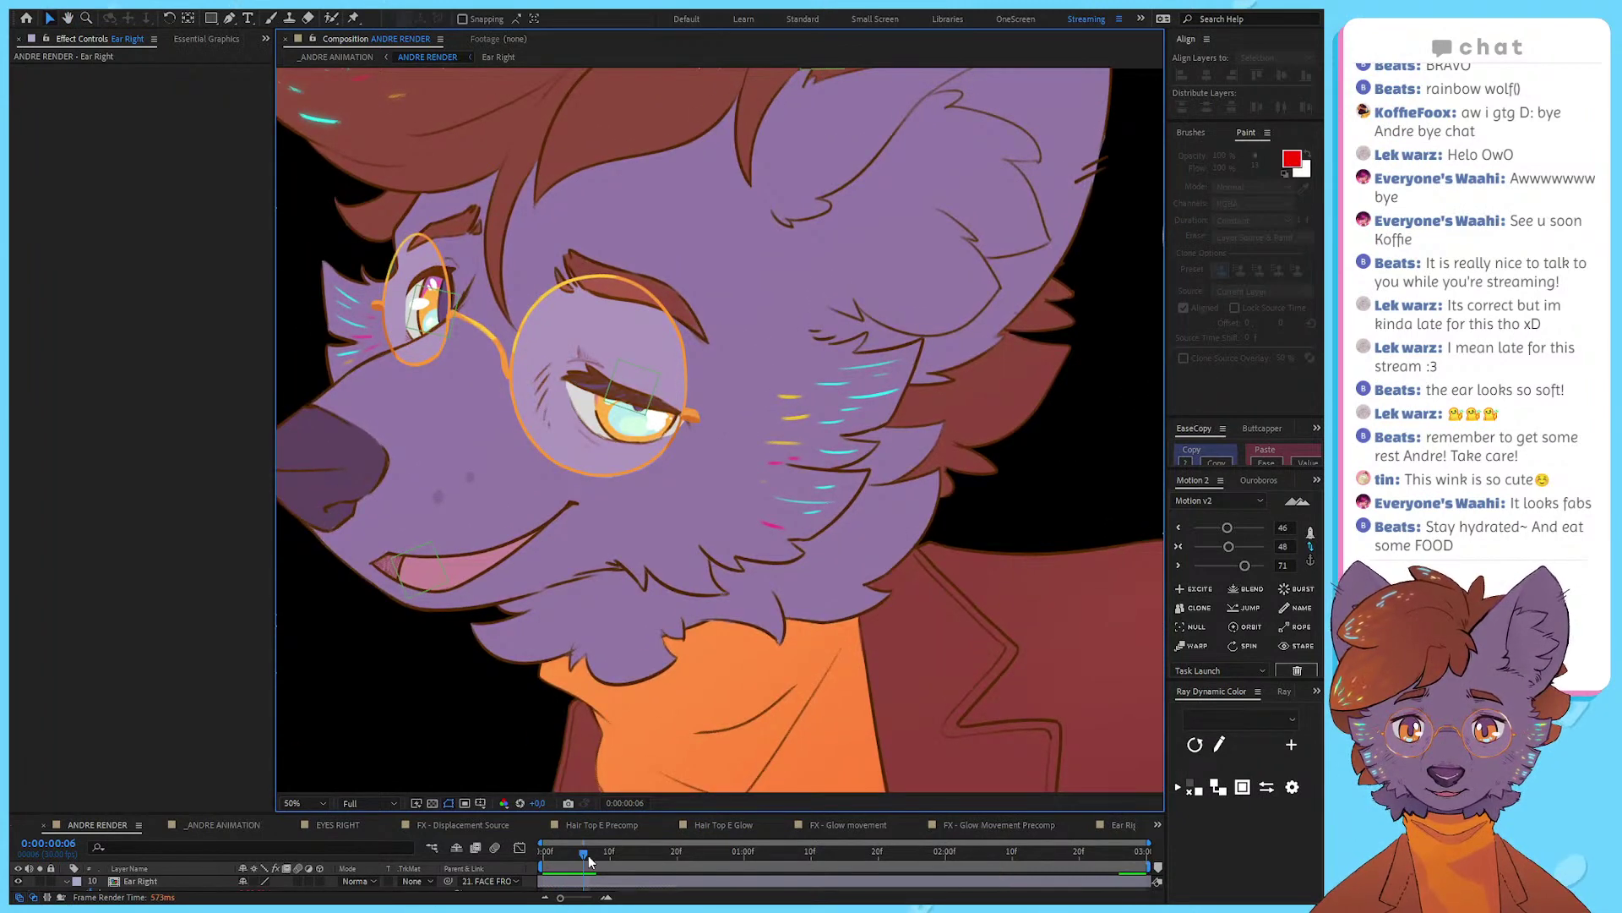
pyautogui.moveTo(589, 856)
pyautogui.mouseDown()
pyautogui.moveTo(601, 862)
pyautogui.moveTo(580, 862)
pyautogui.mouseUp()
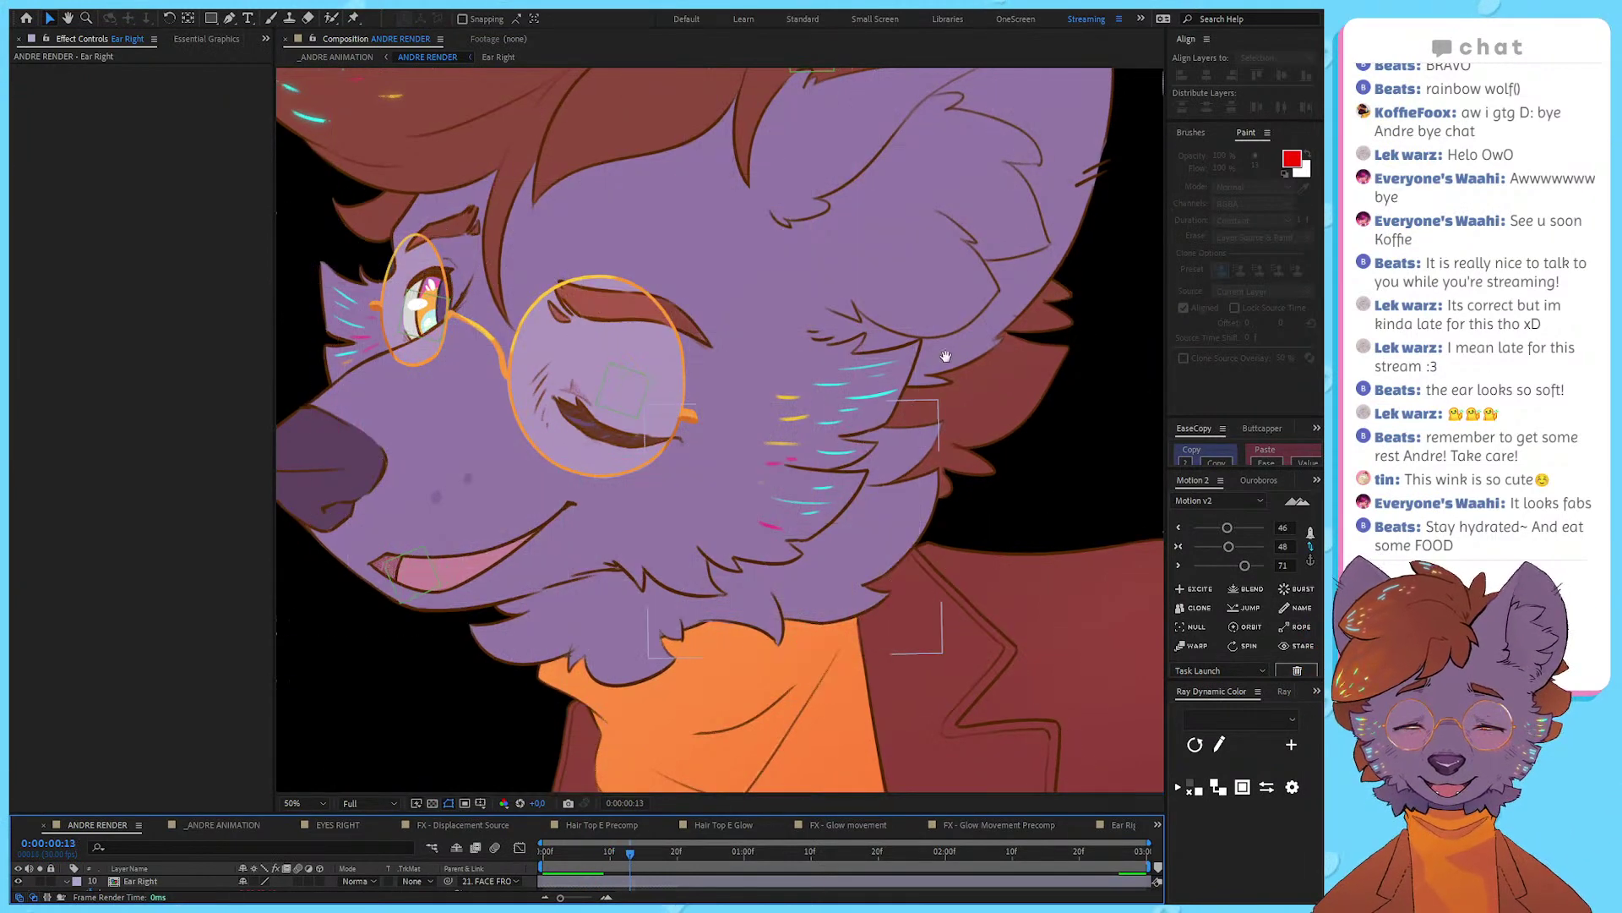
# Step: Return the composition to 25% magnification and enlarge the timeline area to show Ear Right's animated properties
pyautogui.moveTo(946, 356); pyautogui.dragTo(843, 472)
pyautogui.scroll(-2, 815, 446)
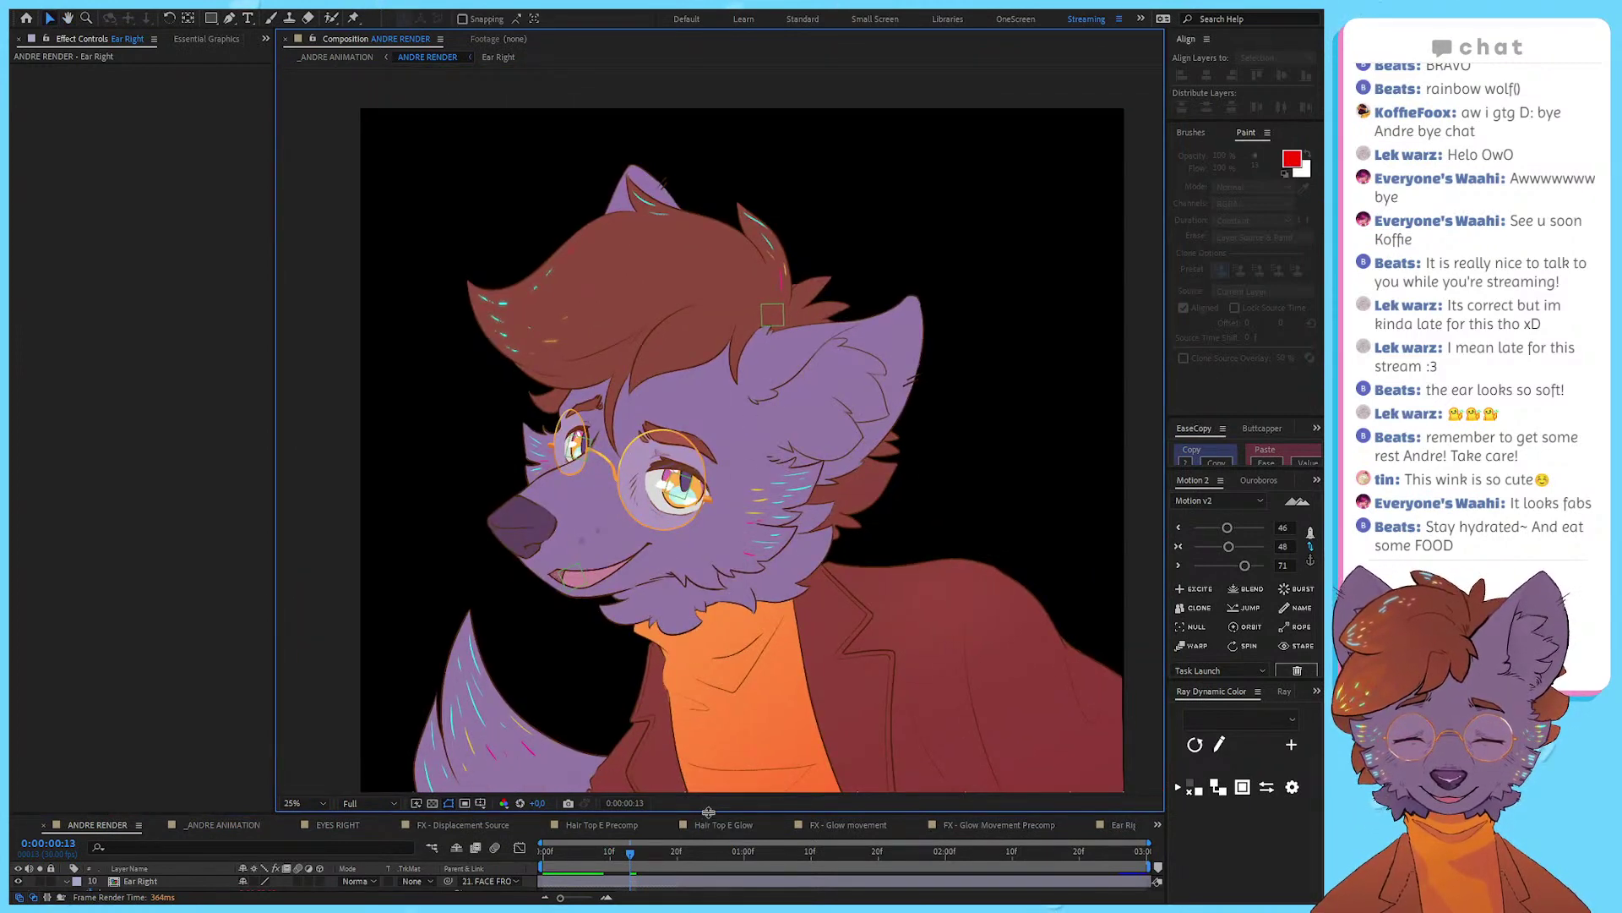
pyautogui.press('e')
pyautogui.press('e')
pyautogui.moveTo(708, 812); pyautogui.dragTo(708, 680)
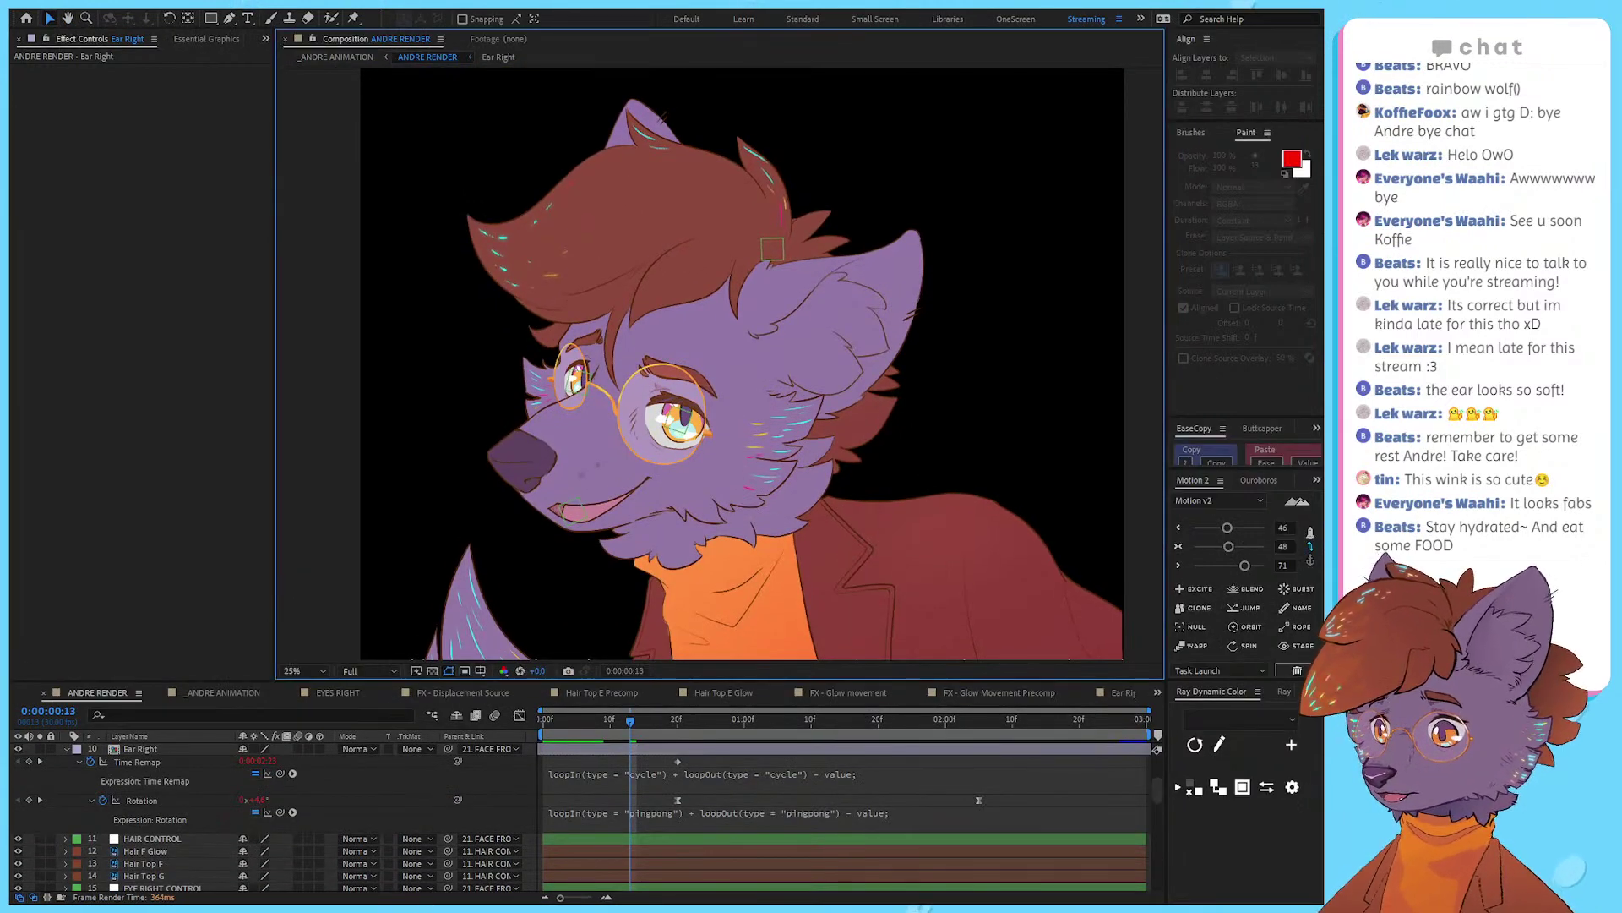